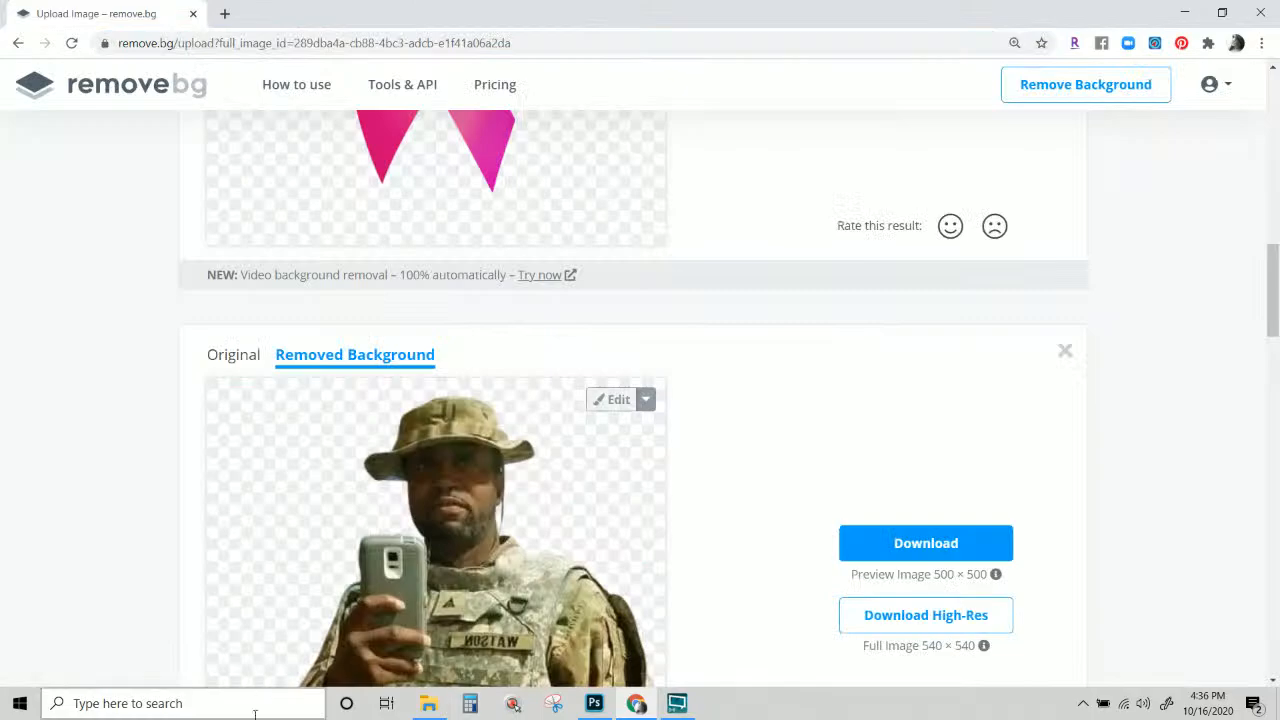
# Switch to Photoshop and close the web-Cancer Courage pattern background.psd document without saving its changes.
pyautogui.click(594, 704)
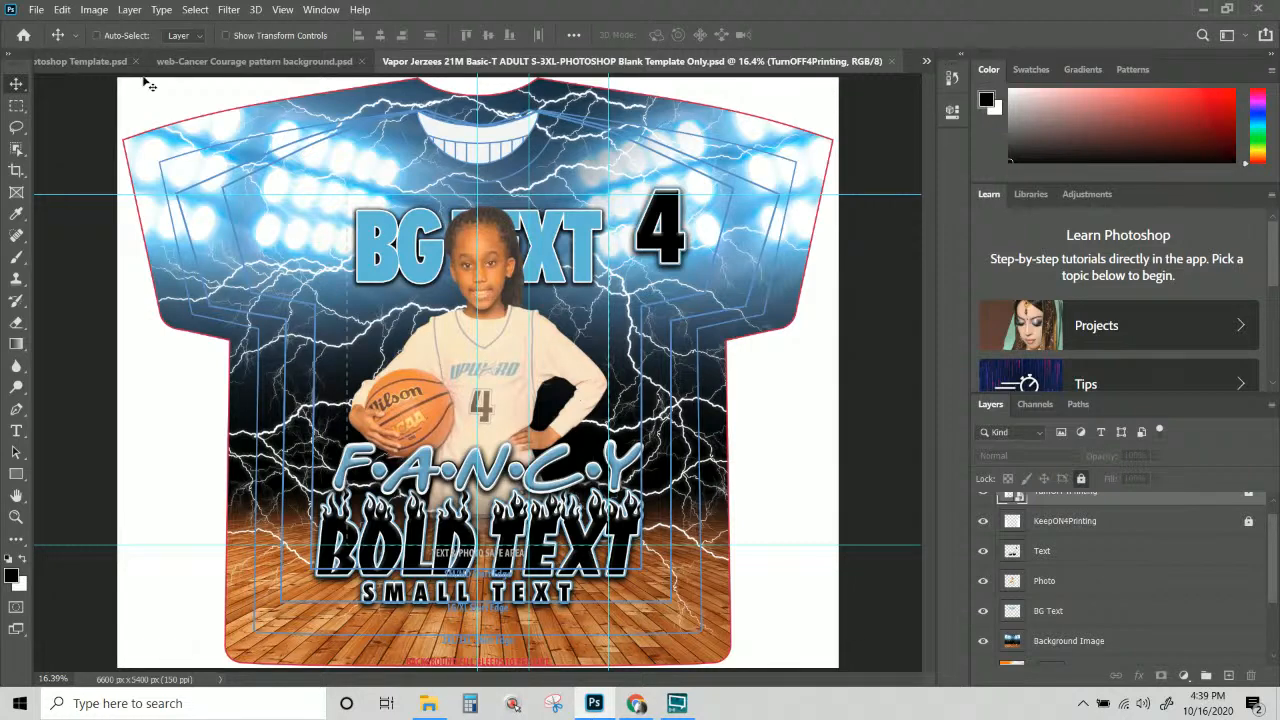
pyautogui.click(286, 62)
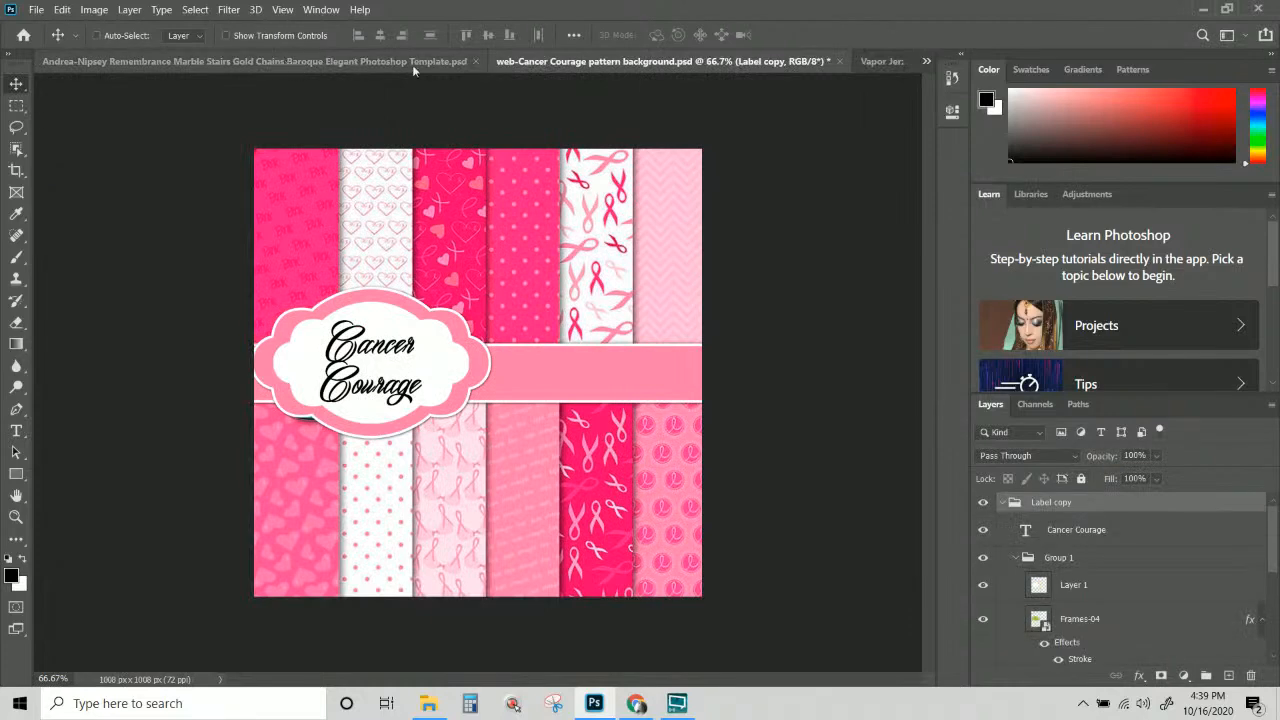
pyautogui.click(462, 62)
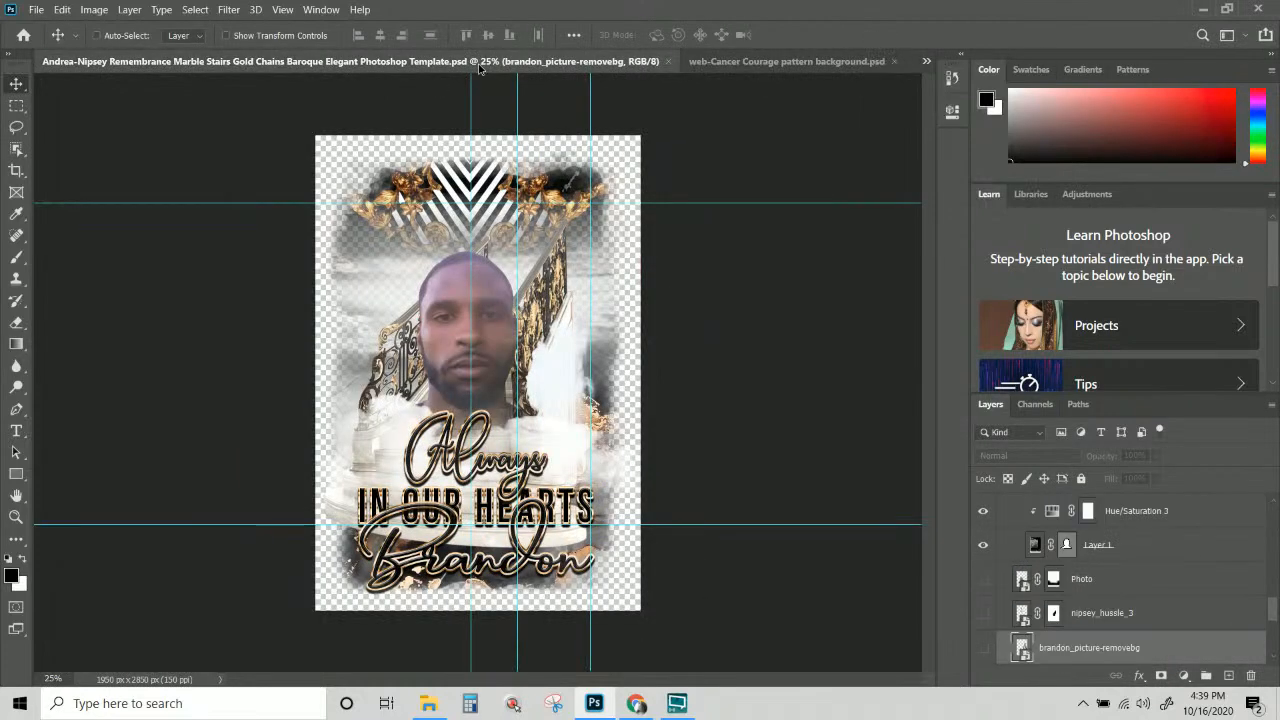
pyautogui.click(705, 62)
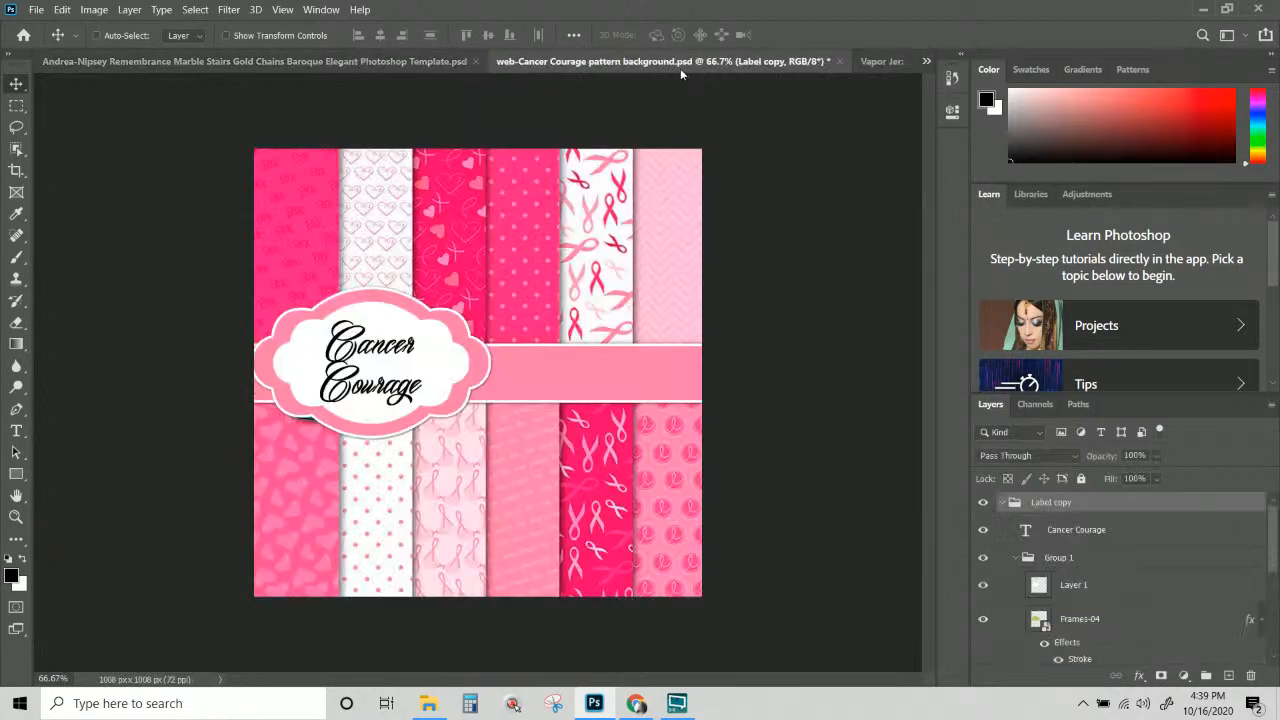
pyautogui.click(841, 62)
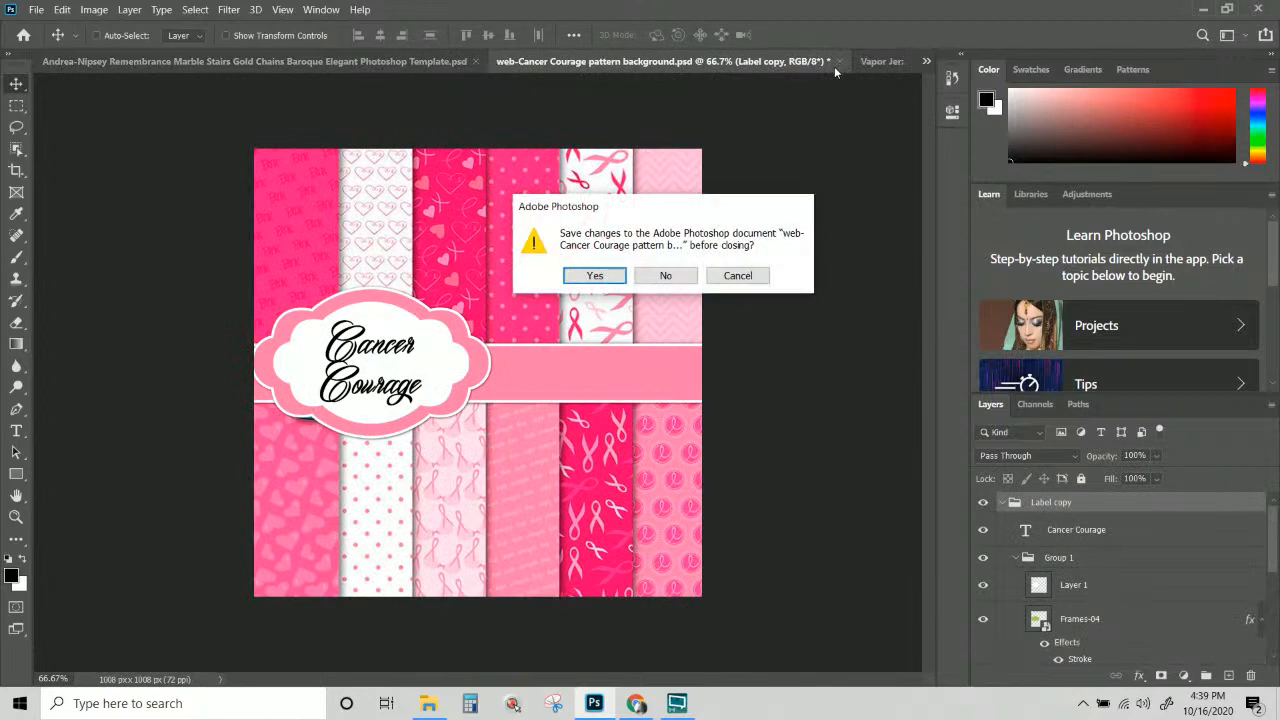
pyautogui.click(665, 277)
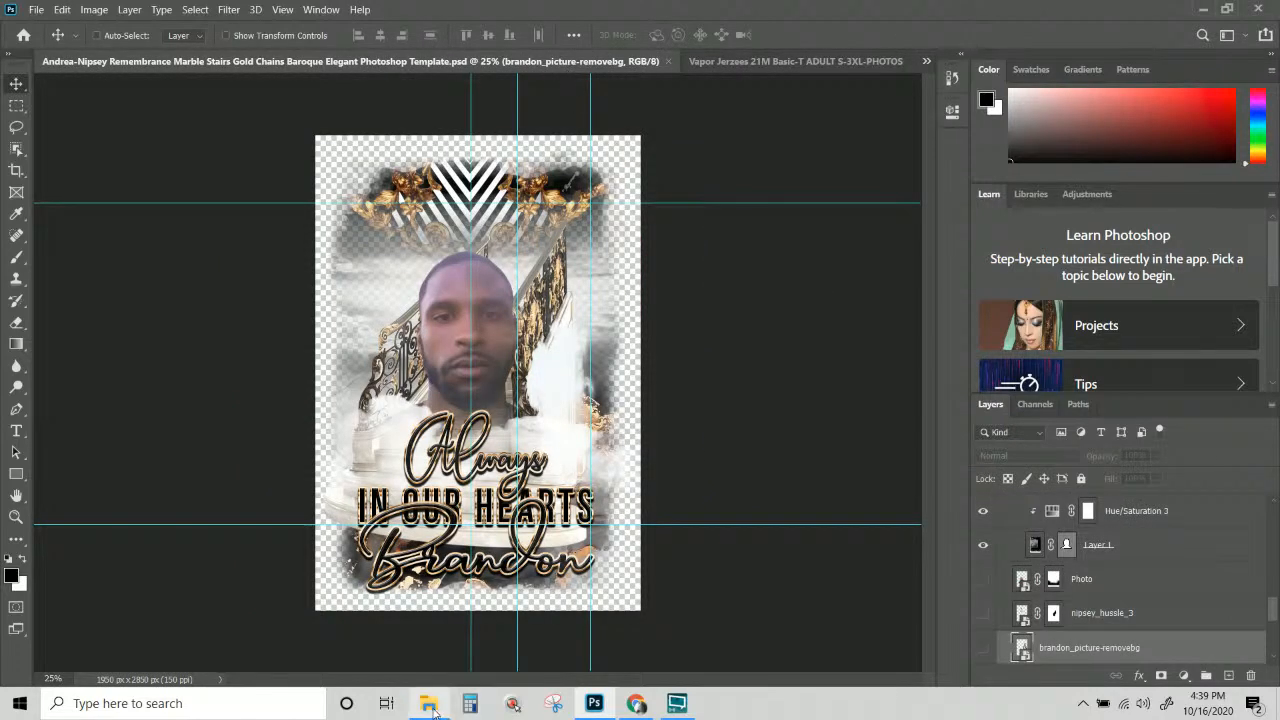
# Bring up the delete and temp files folder, and switch to the Vapor Jerzees 21M Basic-T ADULT S-3XL template document.
pyautogui.moveTo(433, 710)
pyautogui.click(444, 643)
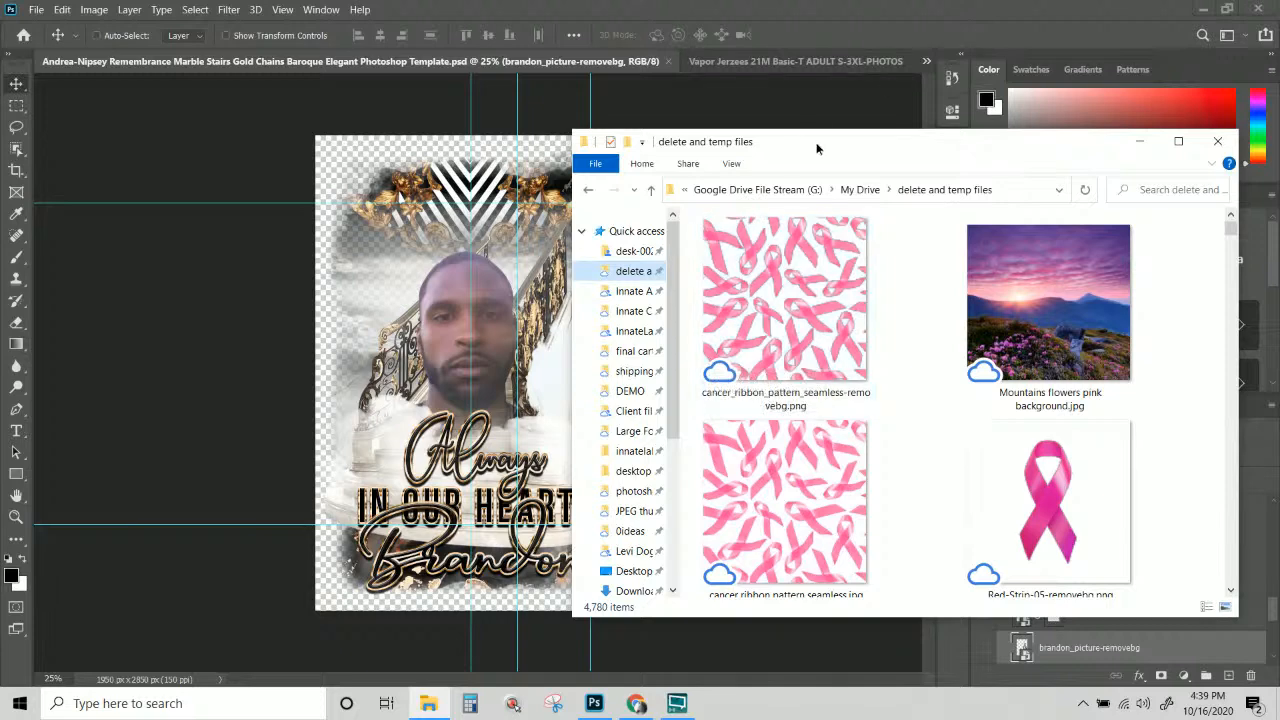
pyautogui.moveTo(814, 141); pyautogui.dragTo(820, 131)
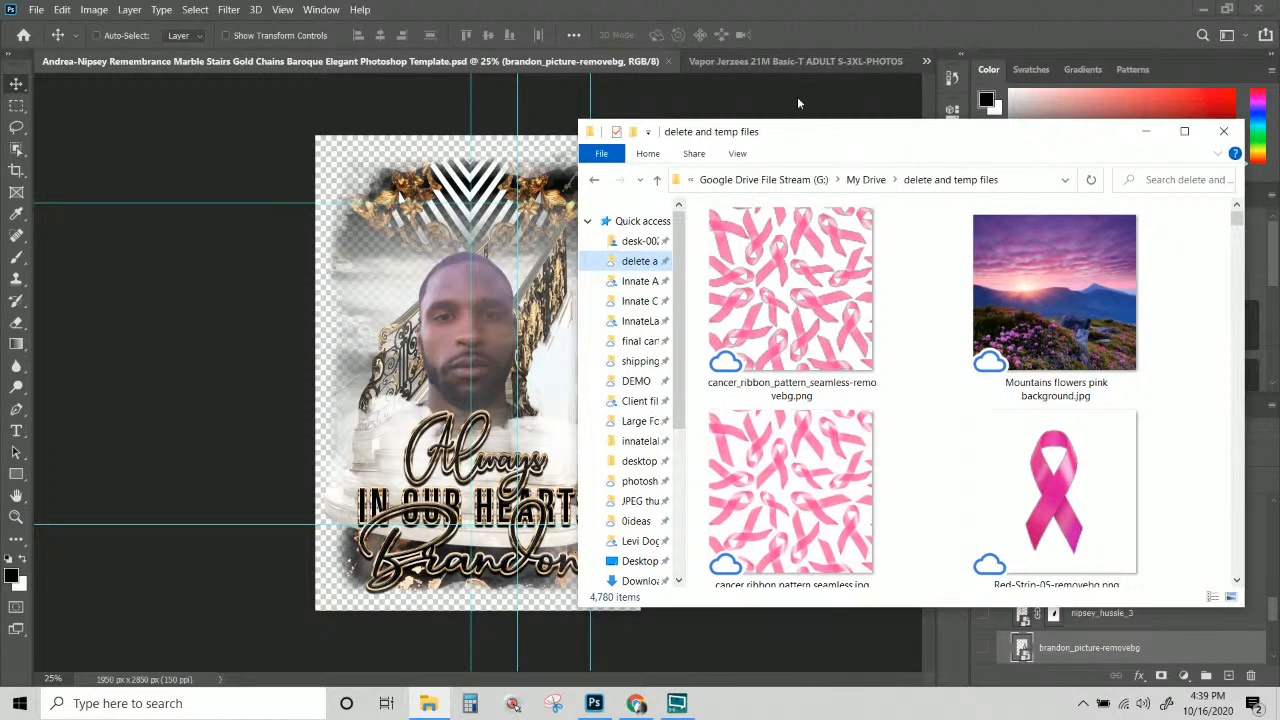
pyautogui.click(729, 59)
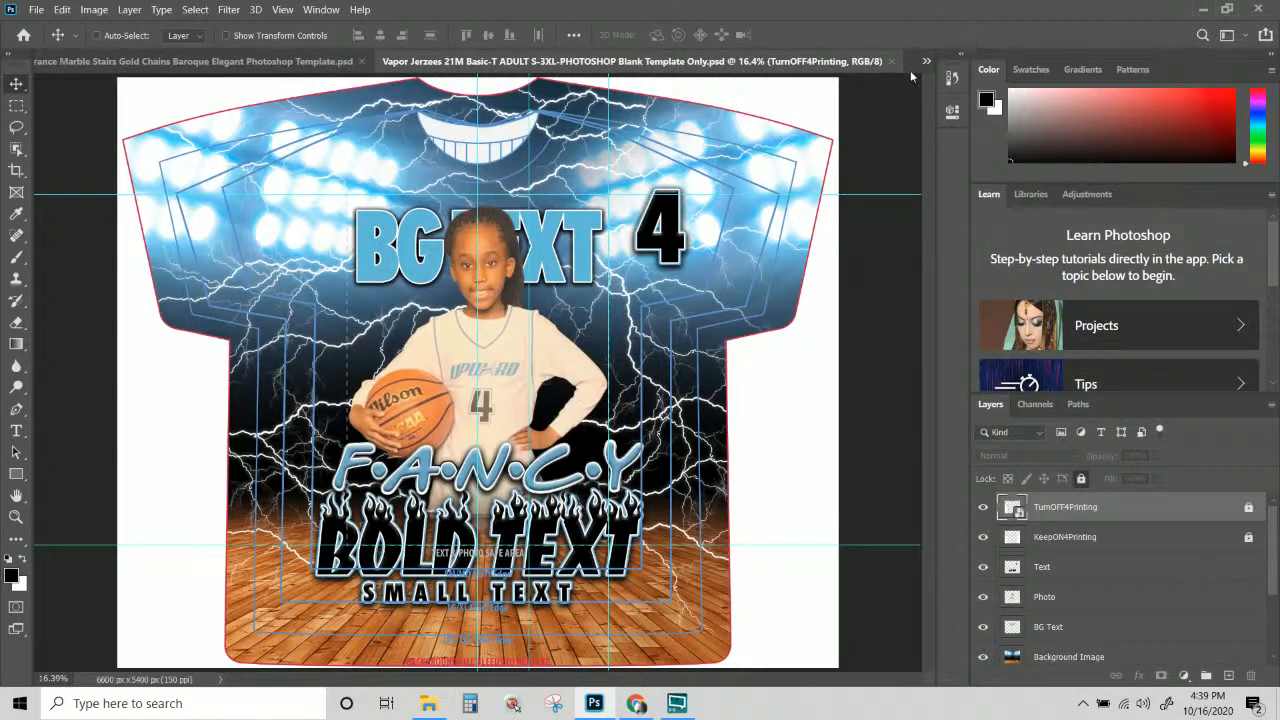
pyautogui.click(926, 63)
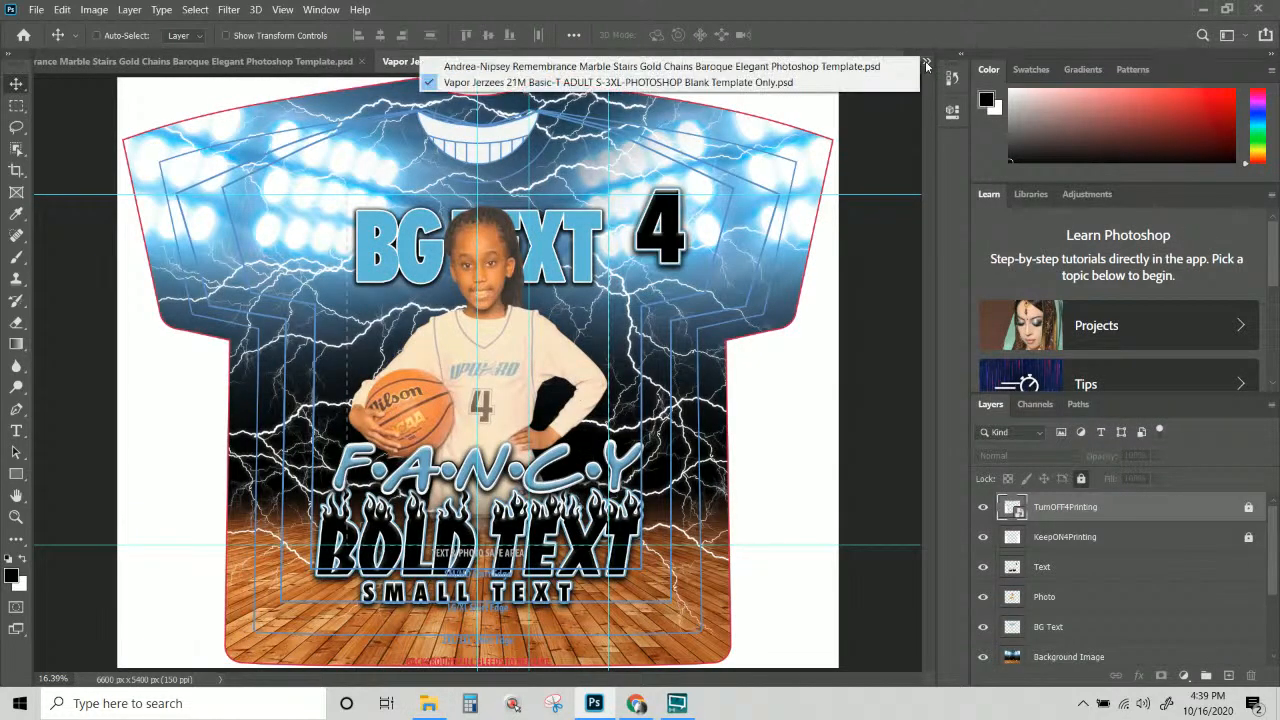
pyautogui.click(824, 83)
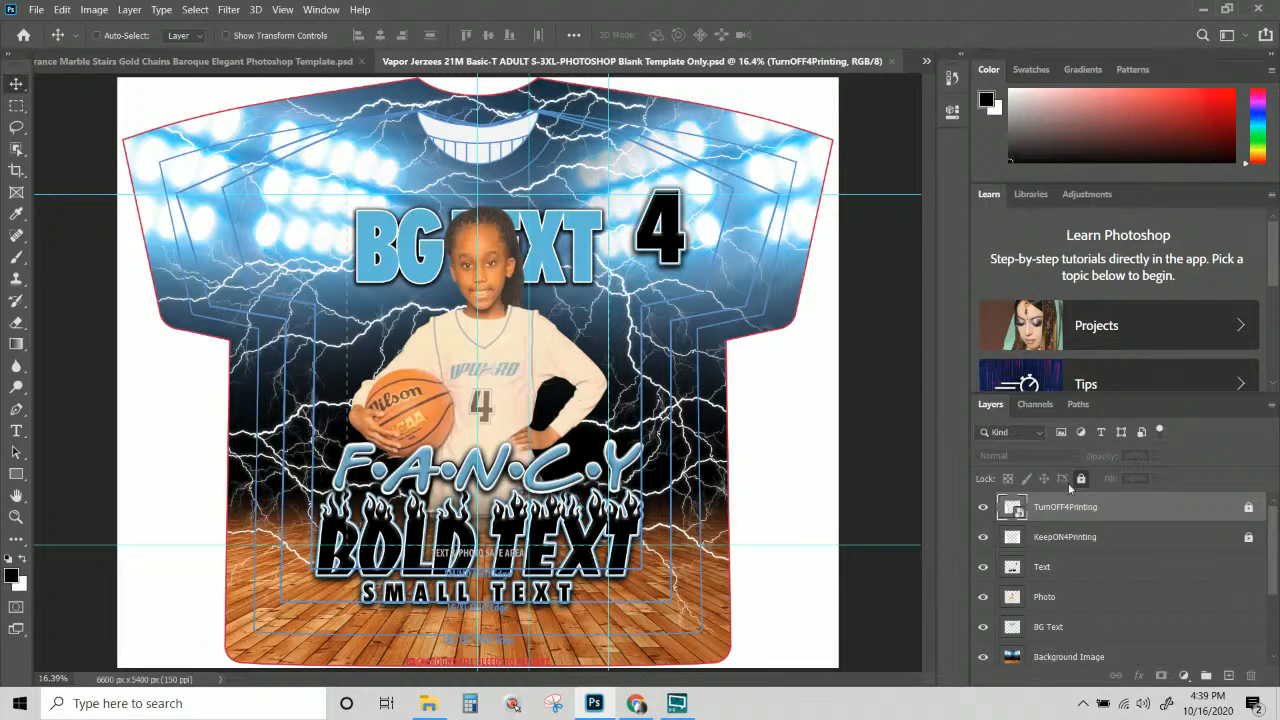
# Hide the Background Image, Gradient Fill 1 and Color Fill 1 layers of the shirt template.
pyautogui.scroll(-2, 1117, 525)
pyautogui.scroll(2, 1117, 525)
pyautogui.scroll(-3, 1100, 640)
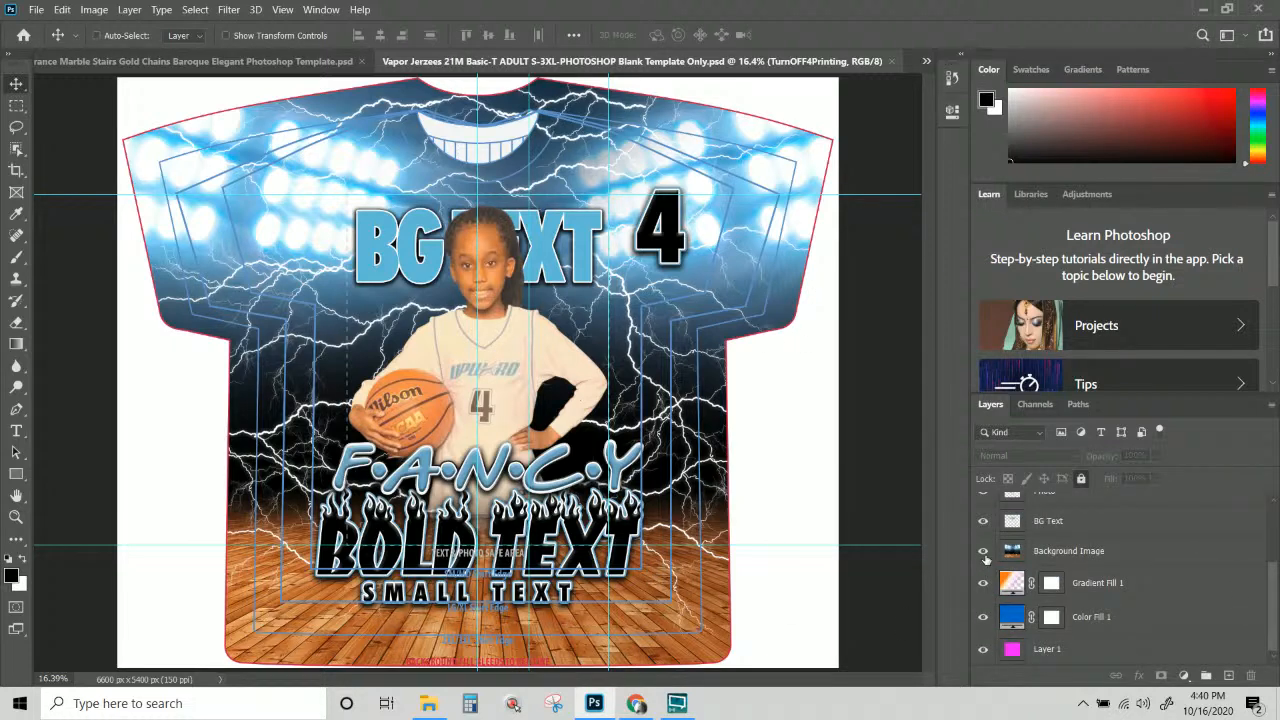
pyautogui.click(983, 551)
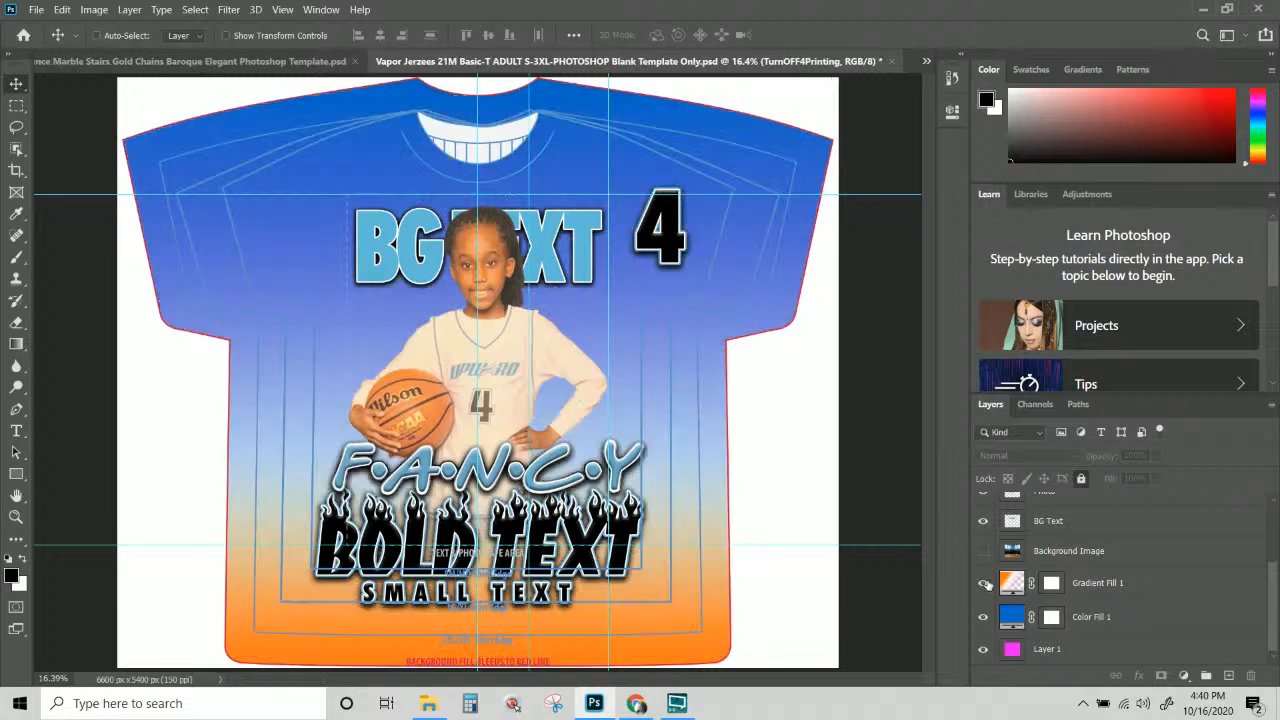
pyautogui.click(983, 583)
pyautogui.click(983, 617)
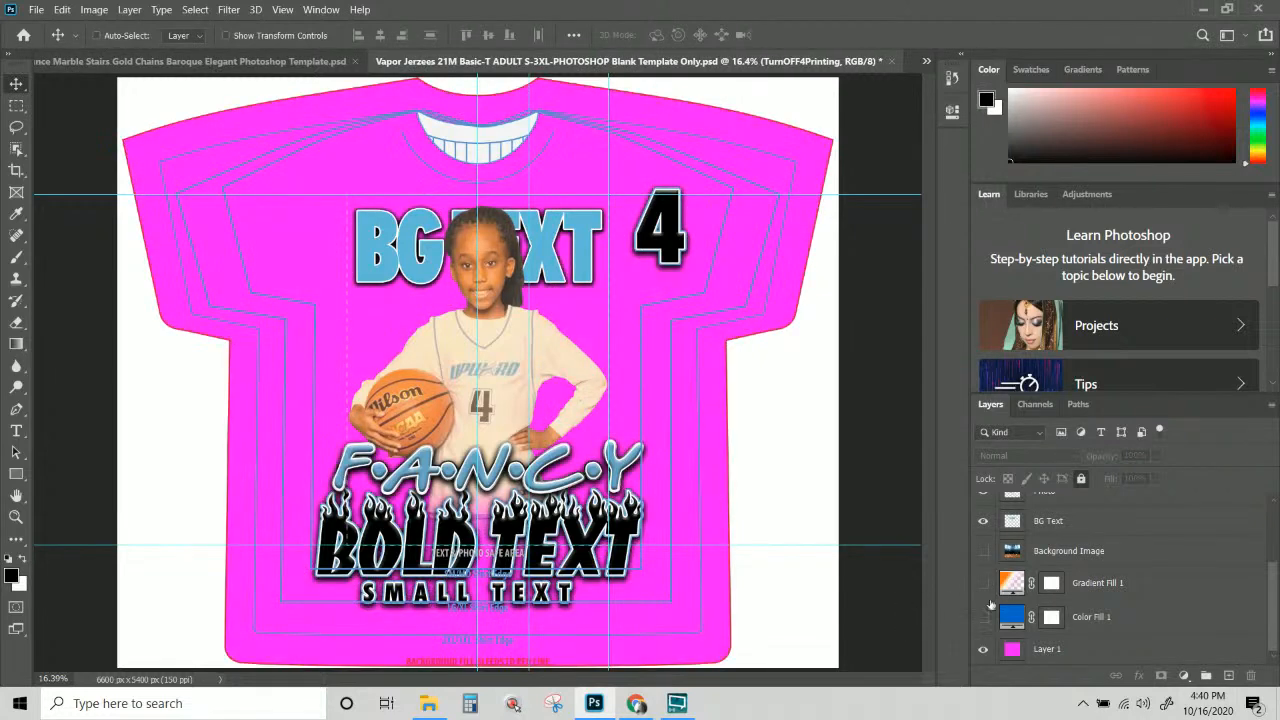
# Delete the Text, Photo and BG Text layers from the shirt template.
pyautogui.scroll(4, 996, 604)
pyautogui.click(1053, 576)
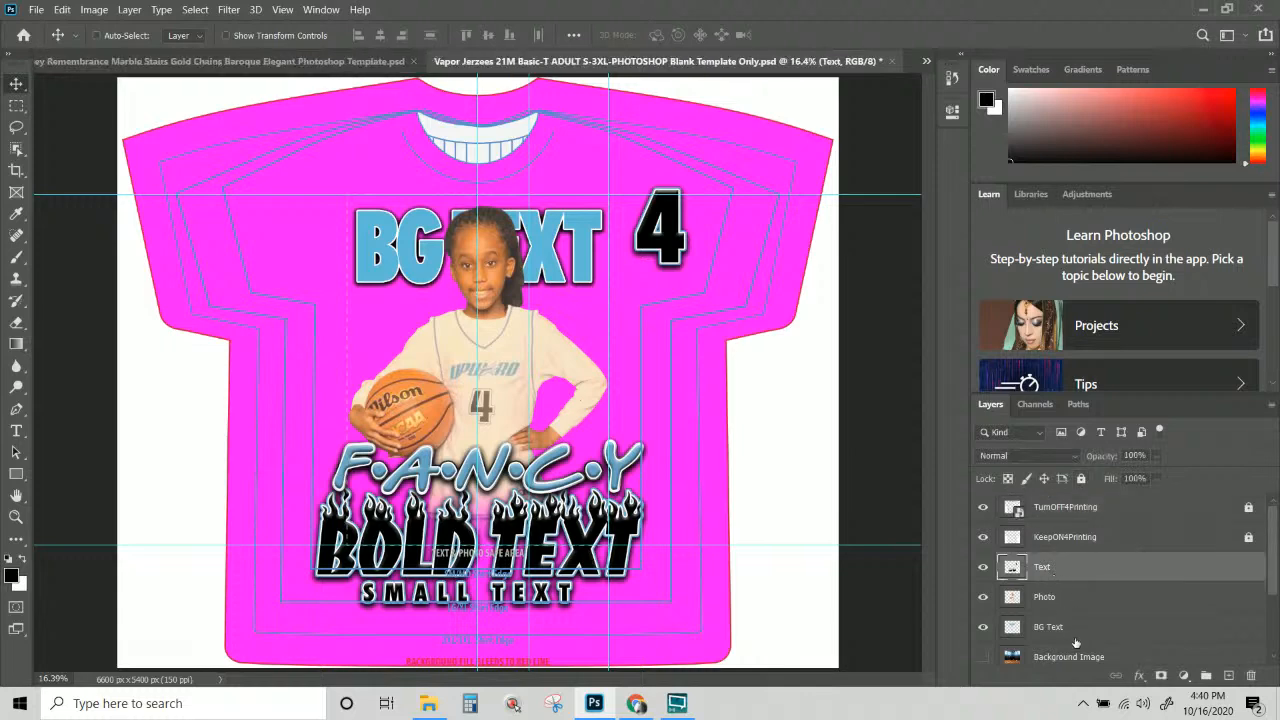
pyautogui.keyDown('shift'); pyautogui.click(1071, 634); pyautogui.keyUp('shift')
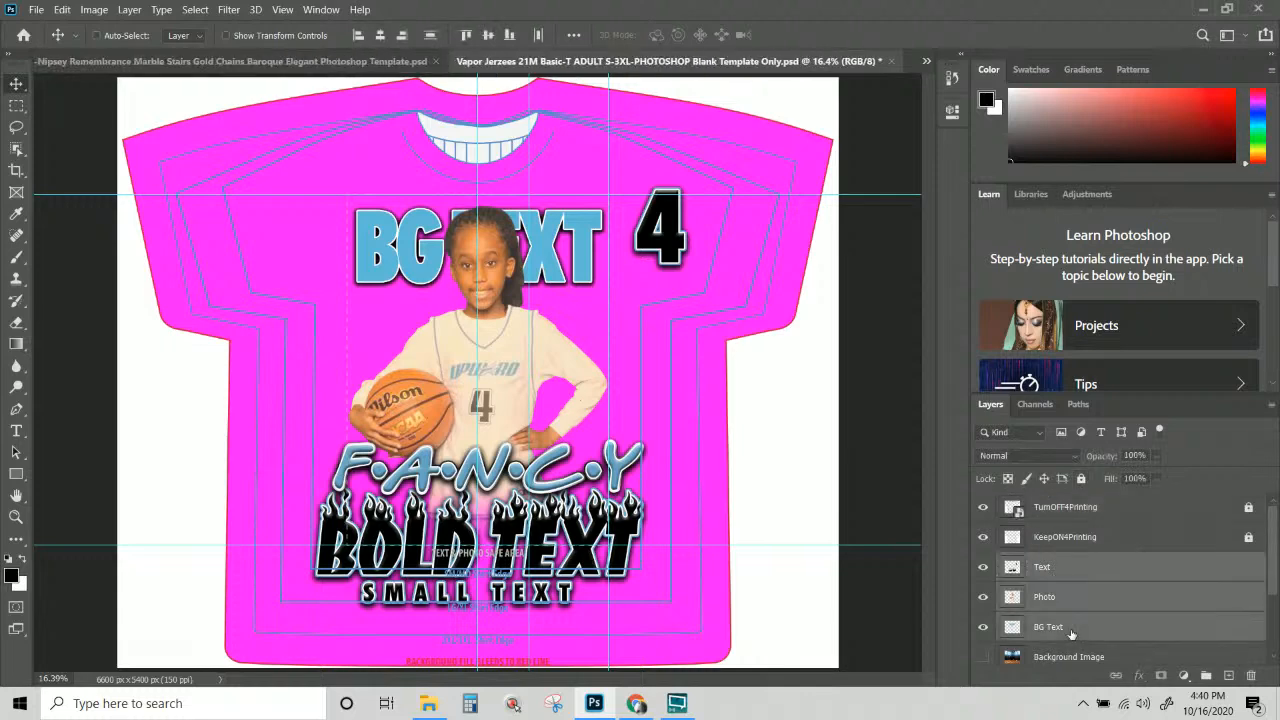
pyautogui.press('Delete')
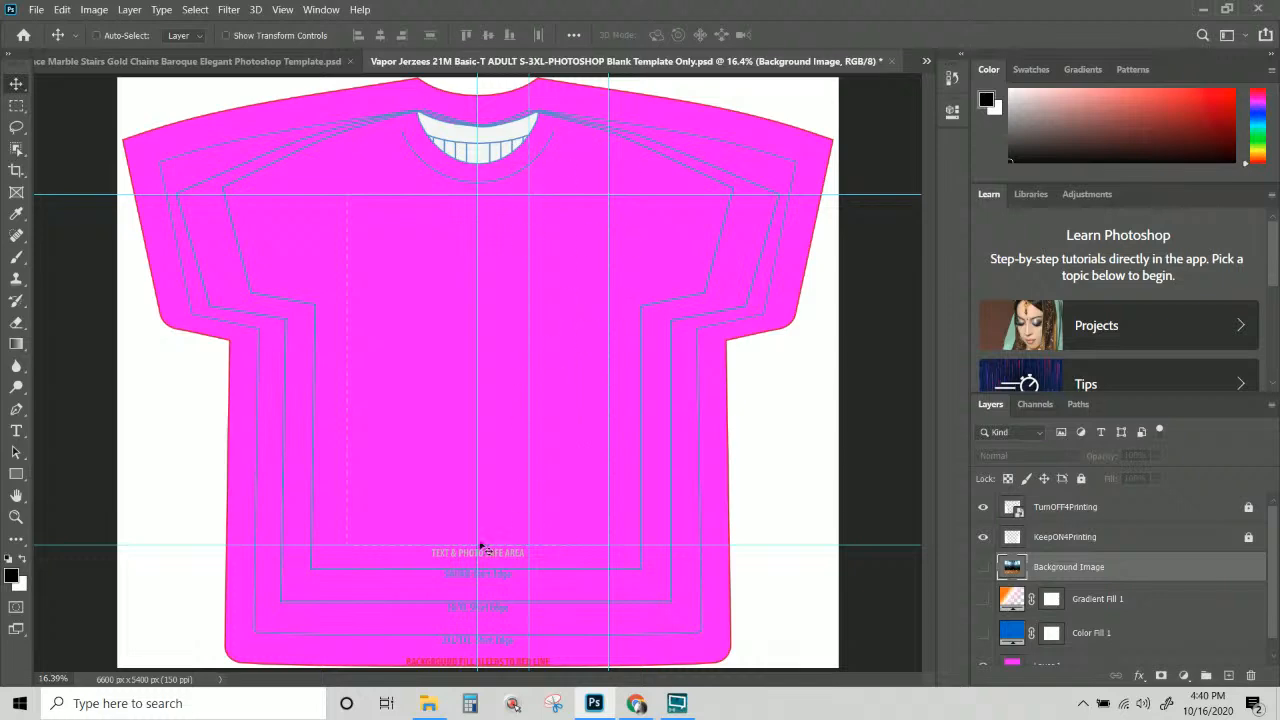
# Turn off the display of guides over the shirt template.
pyautogui.click(276, 10)
pyautogui.moveTo(303, 12)
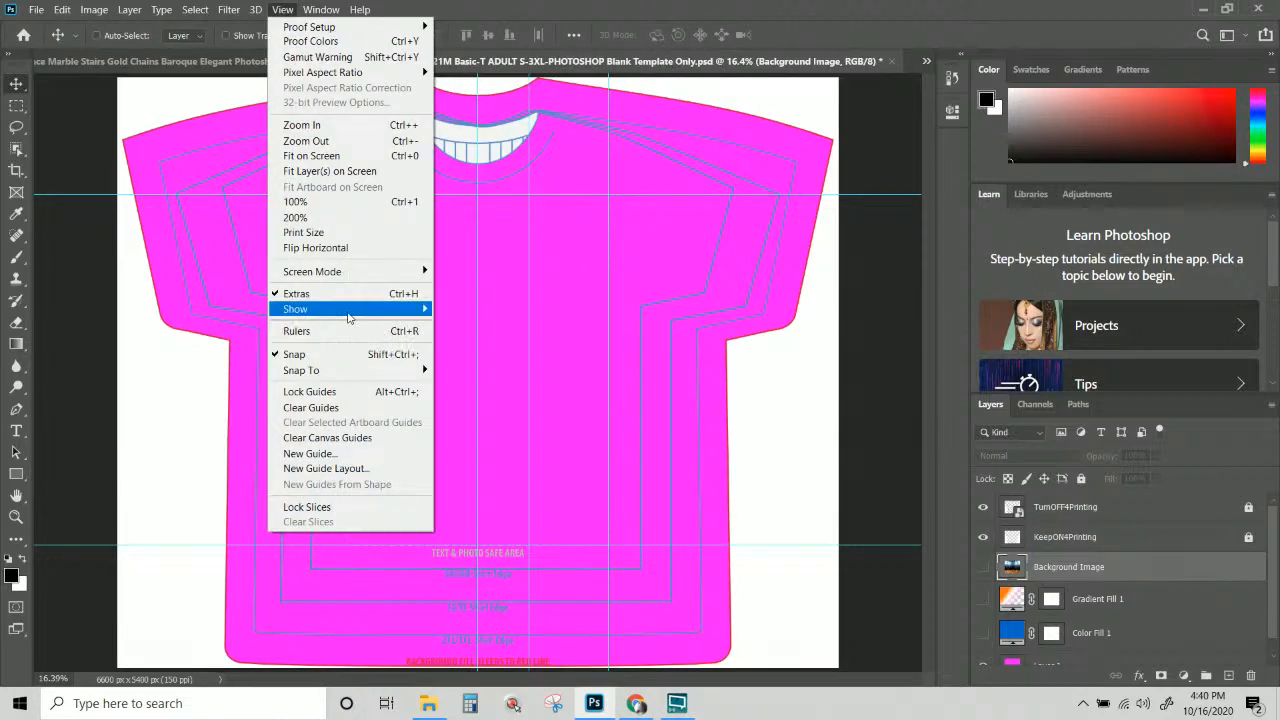
pyautogui.moveTo(349, 317)
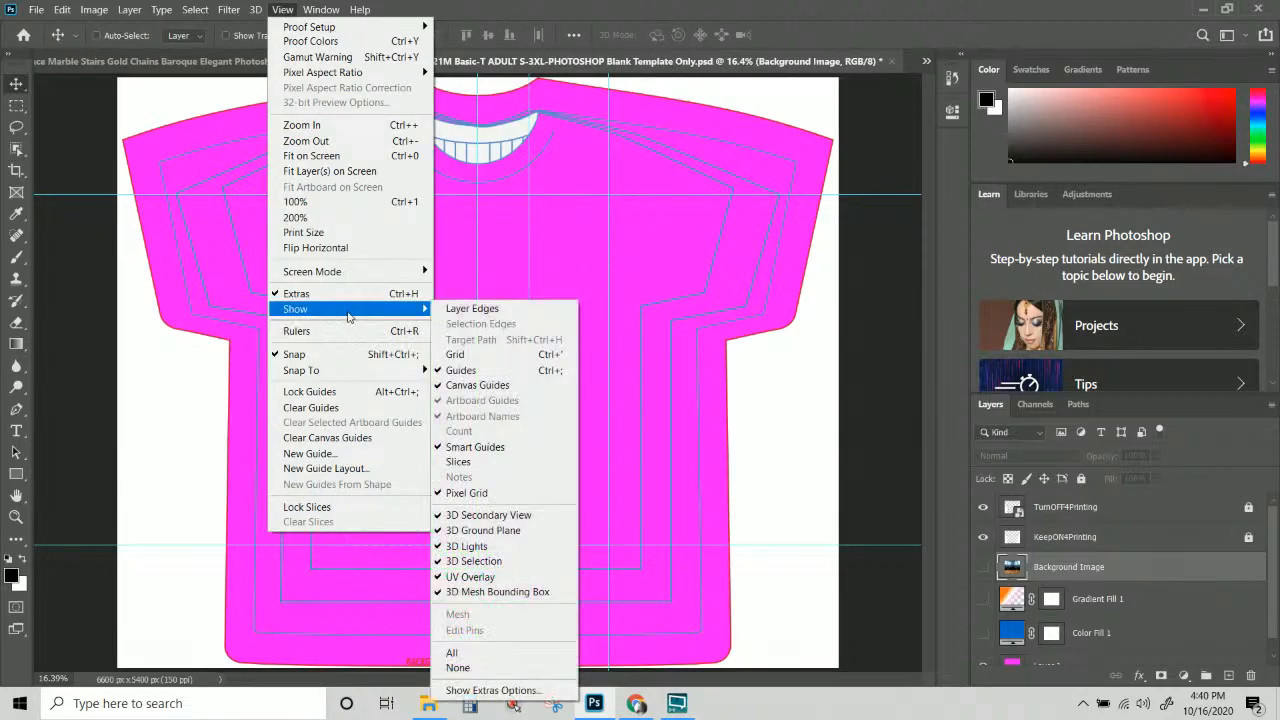
pyautogui.click(487, 373)
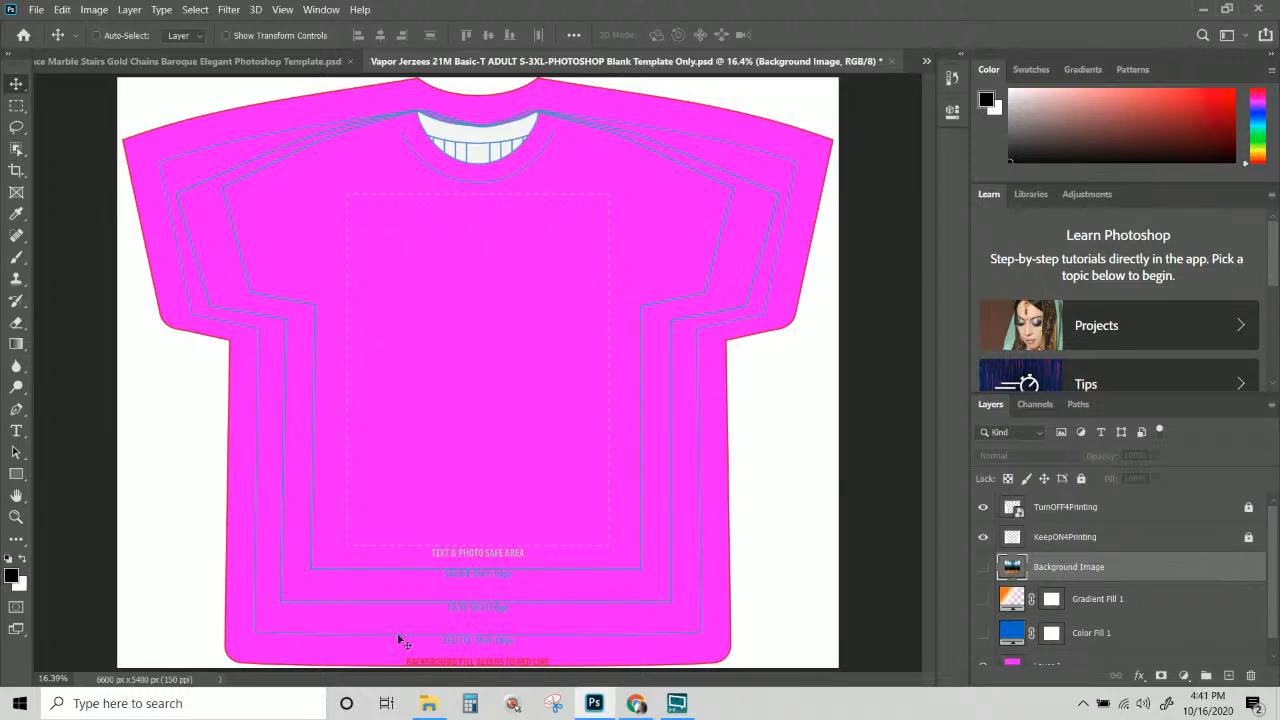
# Place Mountains flowers pink background.jpg from the delete and temp files folder into the shirt template.
pyautogui.click(441, 708)
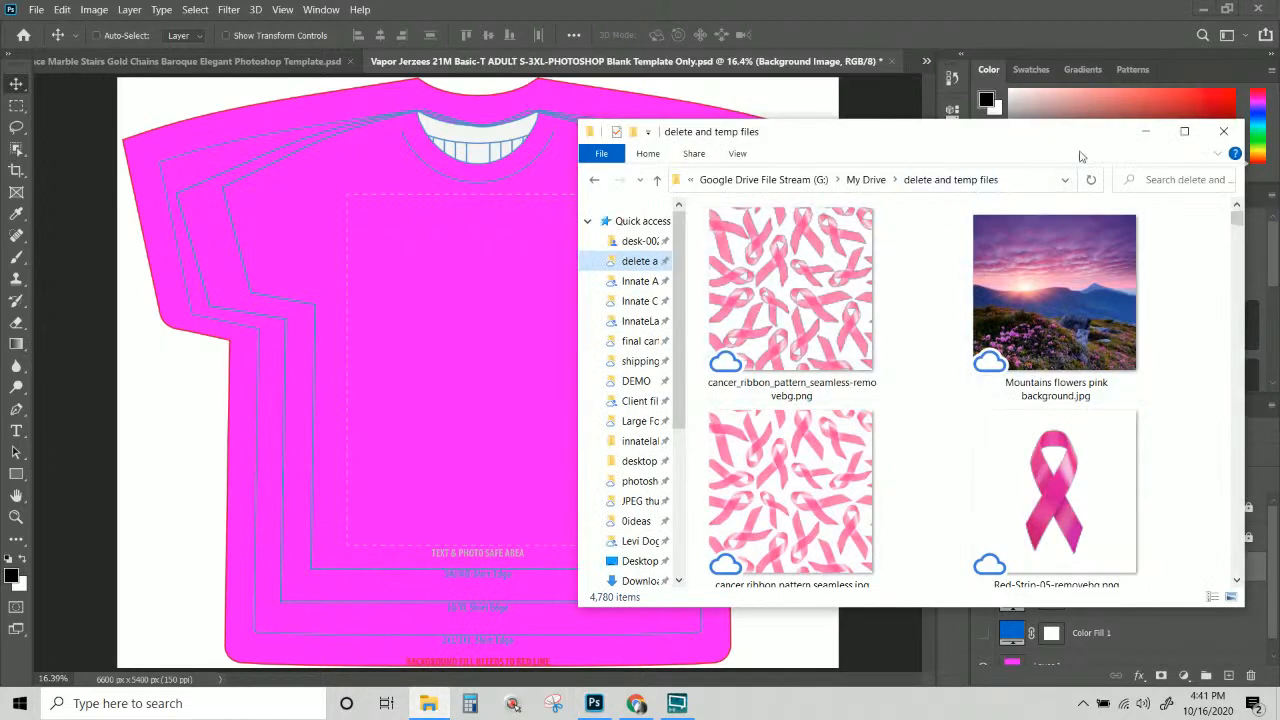
pyautogui.moveTo(1054, 145); pyautogui.dragTo(1087, 142)
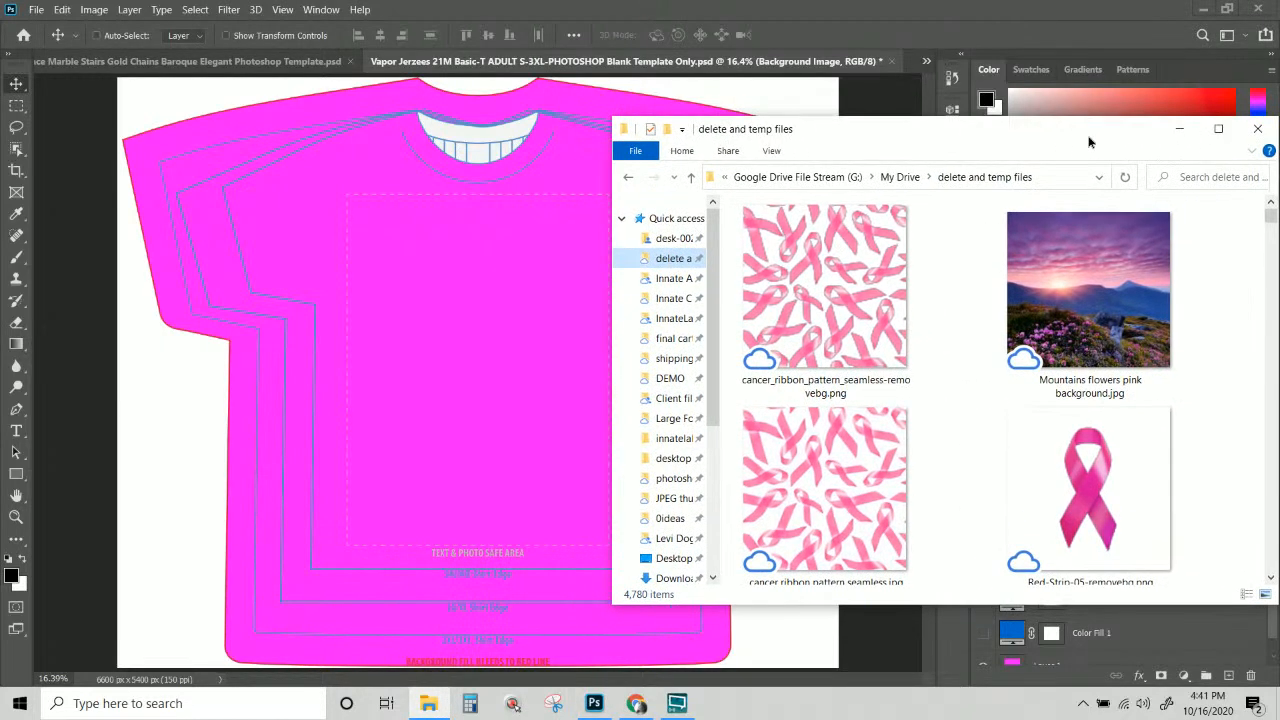
pyautogui.click(1086, 282)
pyautogui.moveTo(1110, 283); pyautogui.dragTo(549, 328)
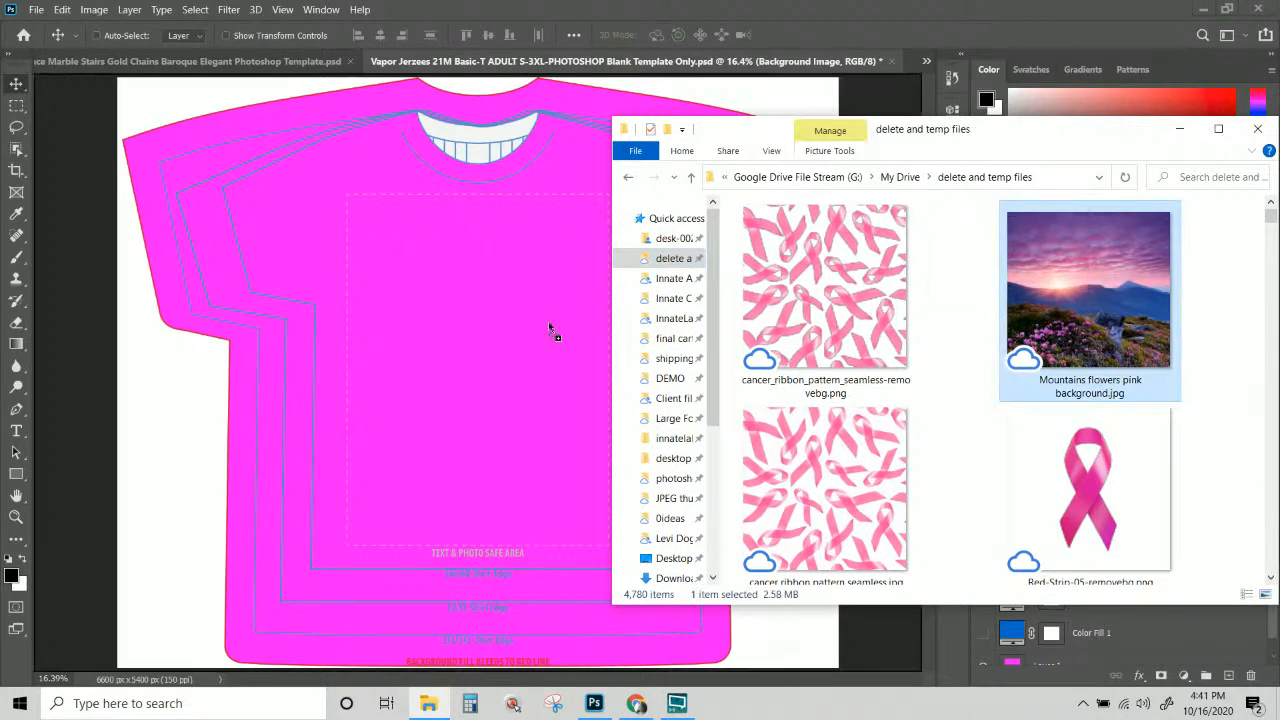
# Stretch the placed mountain picture over the whole canvas, to about 241% width and 210% height.
pyautogui.moveTo(473, 337); pyautogui.dragTo(320, 220)
pyautogui.moveTo(406, 361); pyautogui.dragTo(872, 614)
pyautogui.moveTo(560, 398); pyautogui.dragTo(617, 381)
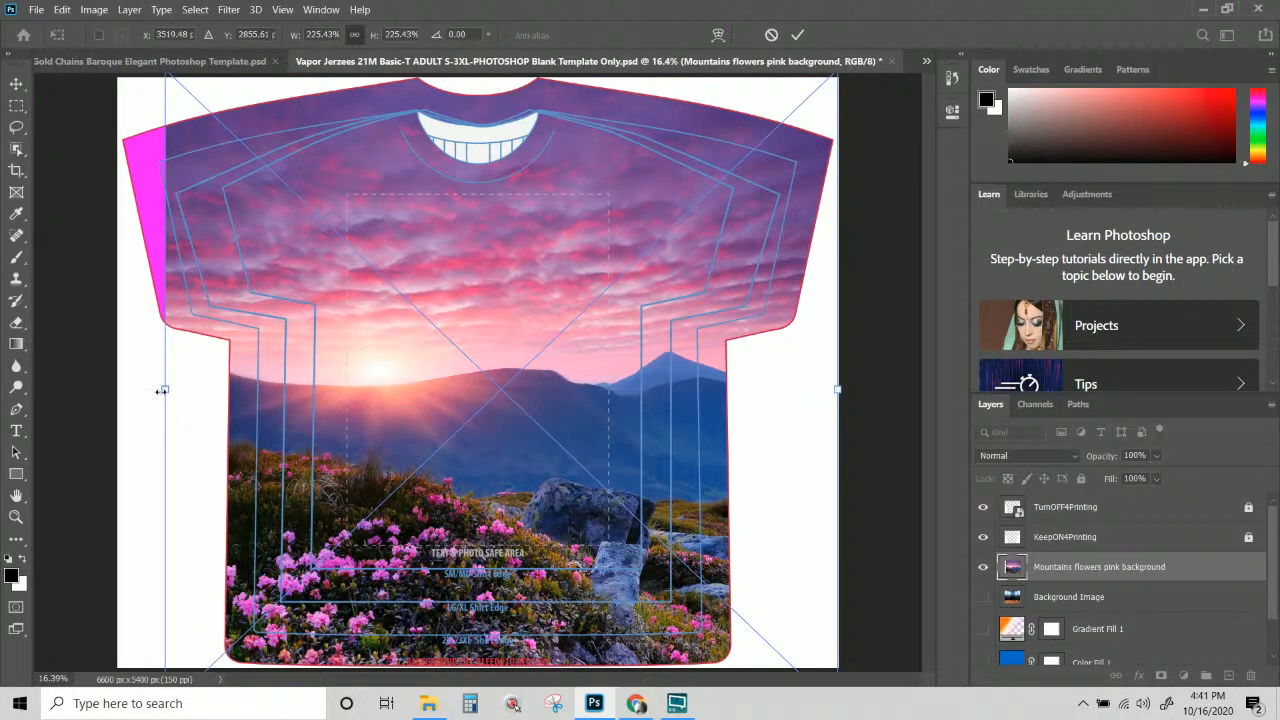
pyautogui.moveTo(162, 390); pyautogui.dragTo(112, 373)
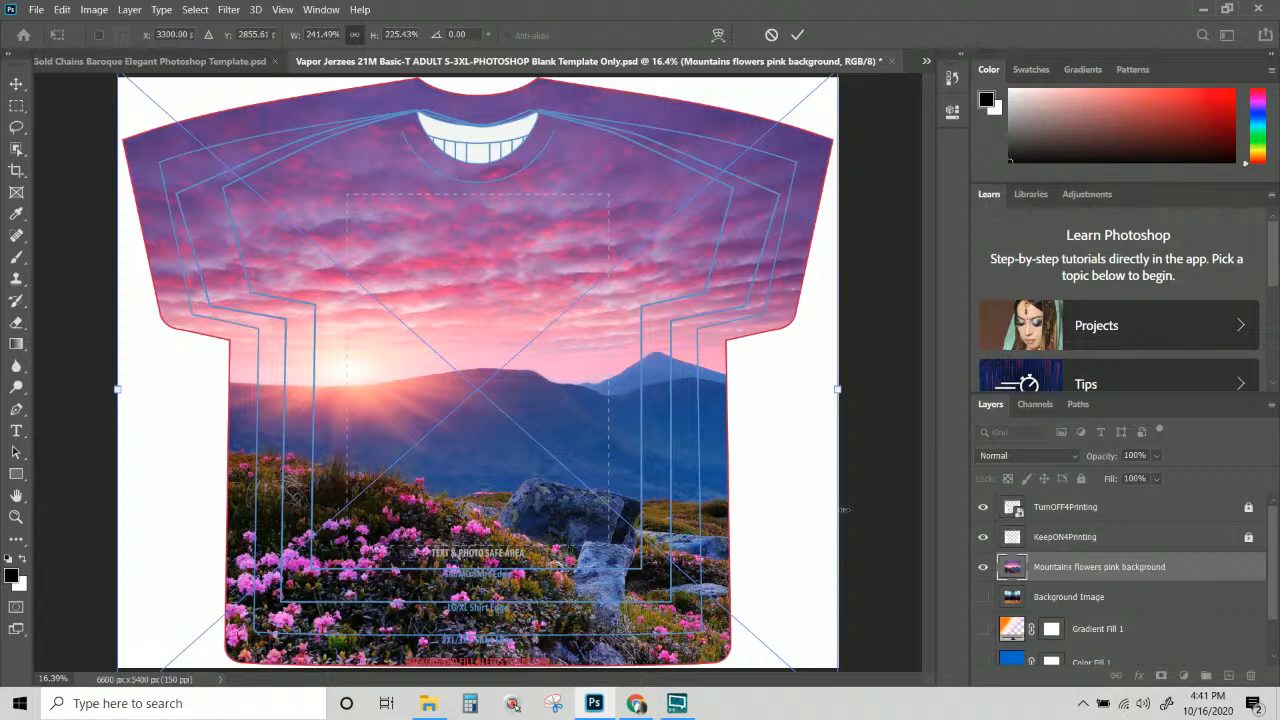
pyautogui.hotkey('ctrl', '-')
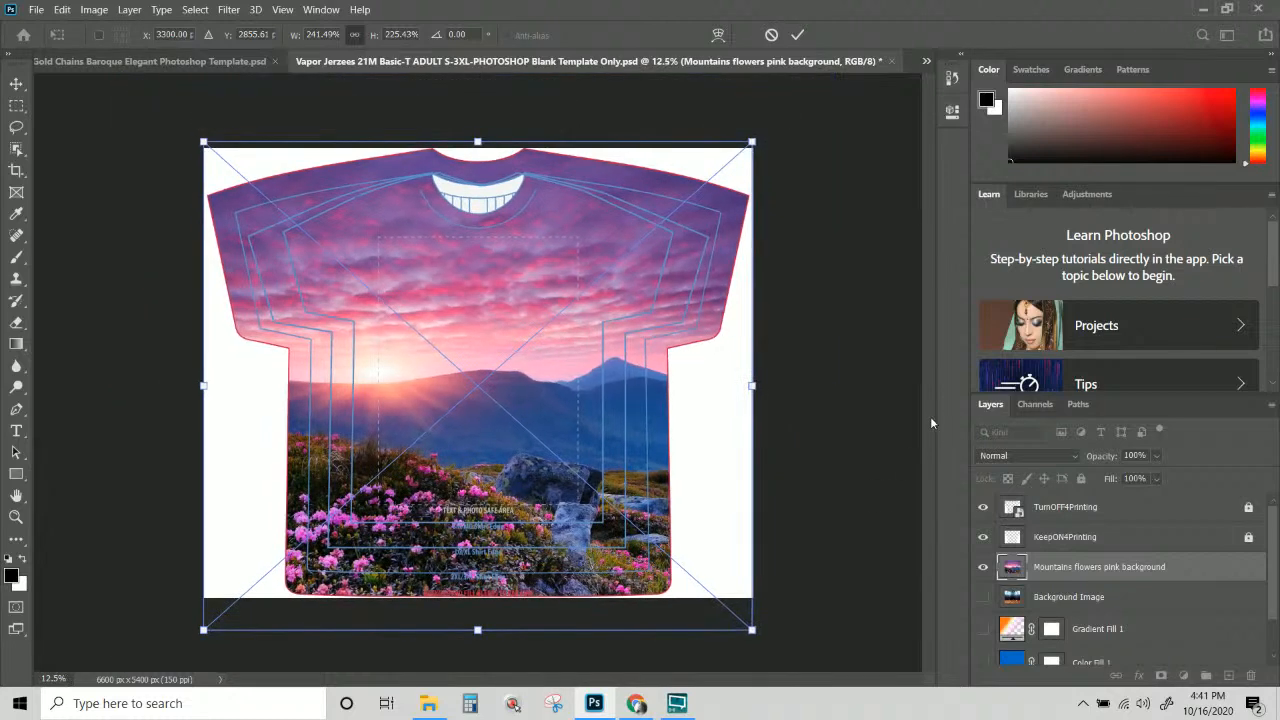
pyautogui.moveTo(477, 630); pyautogui.dragTo(477, 597)
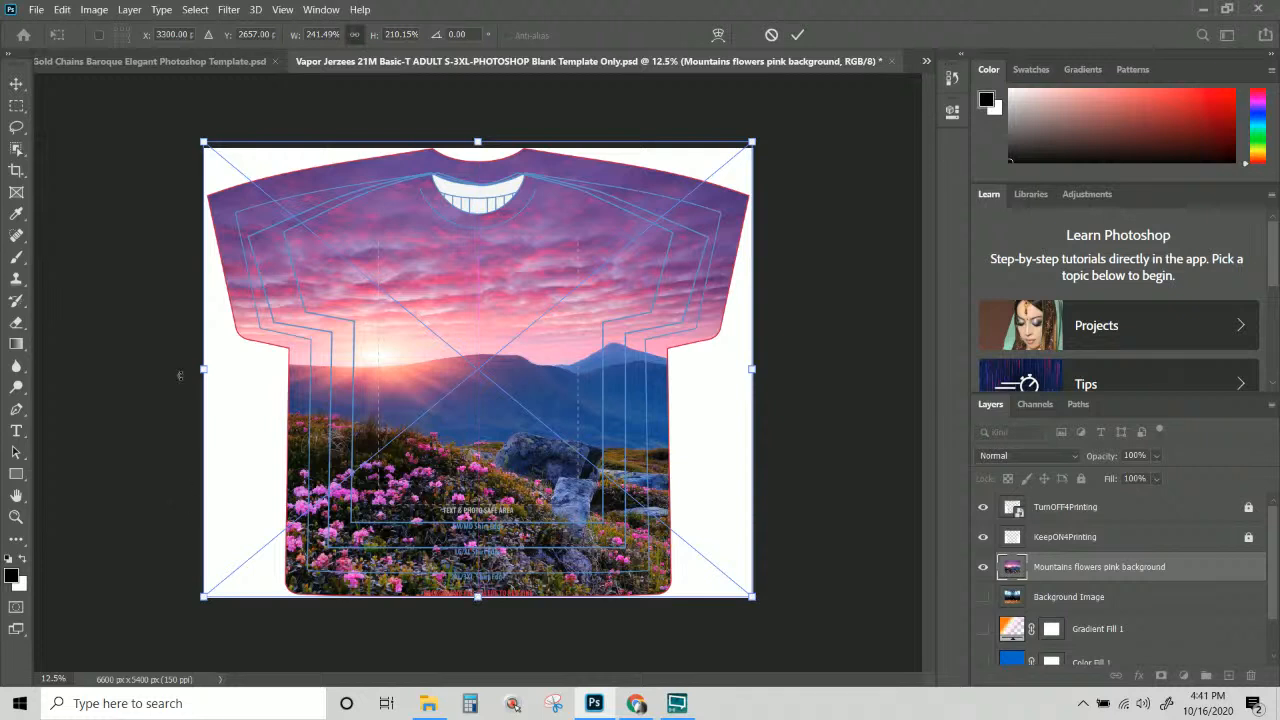
# Narrow the mountain picture to the shirt body at about 172% width, and raise its bottom edge to about 196% height.
pyautogui.moveTo(204, 369); pyautogui.dragTo(350, 376)
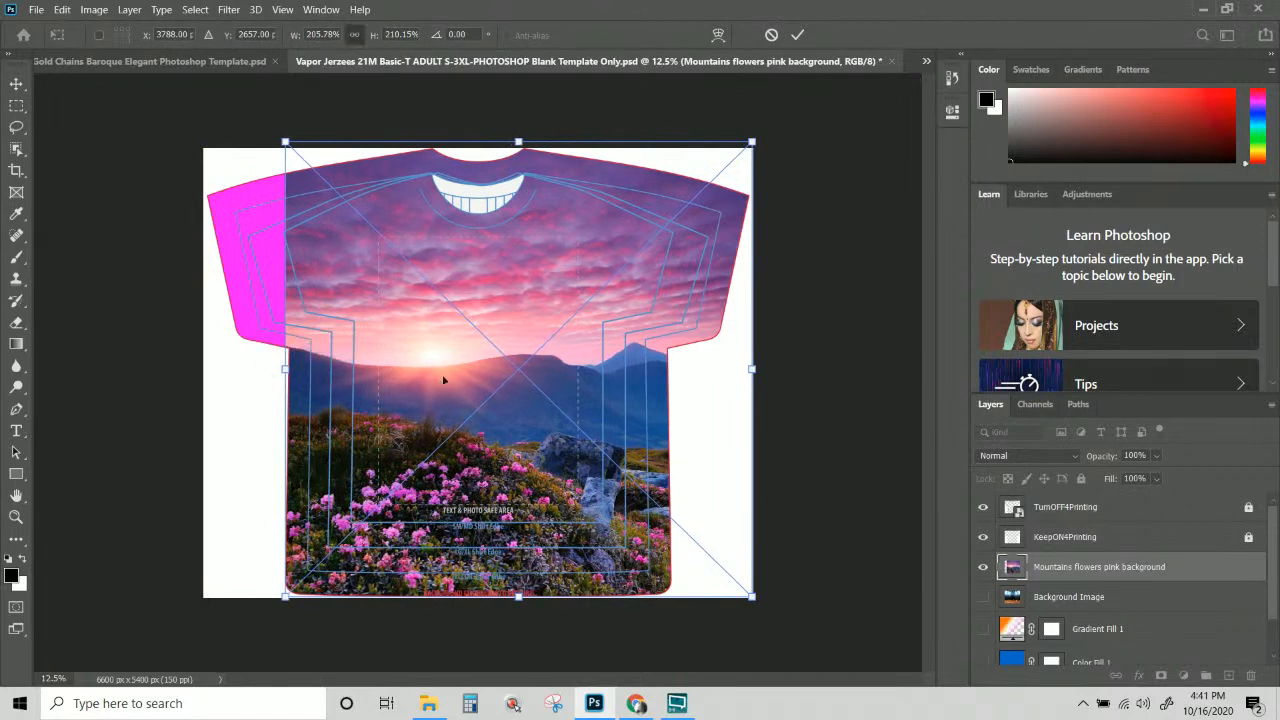
pyautogui.moveTo(751, 369); pyautogui.dragTo(684, 356)
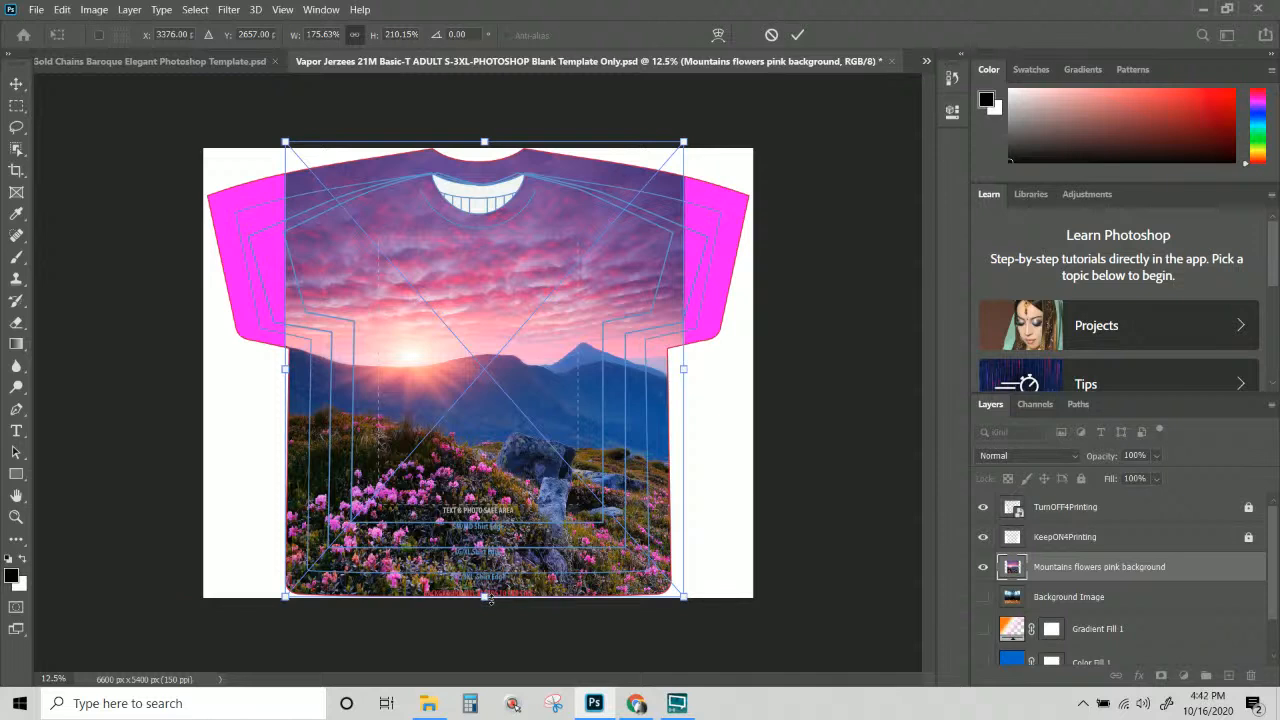
pyautogui.moveTo(488, 598); pyautogui.dragTo(501, 569)
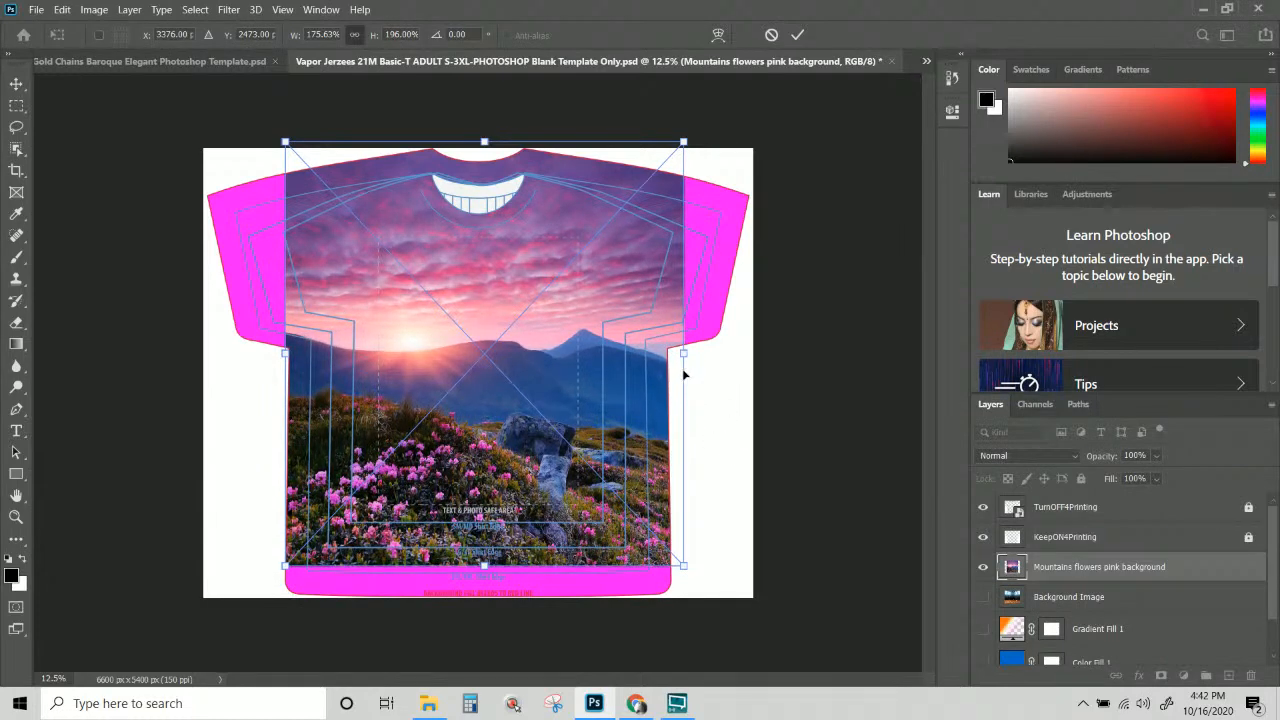
pyautogui.moveTo(683, 353); pyautogui.dragTo(676, 353)
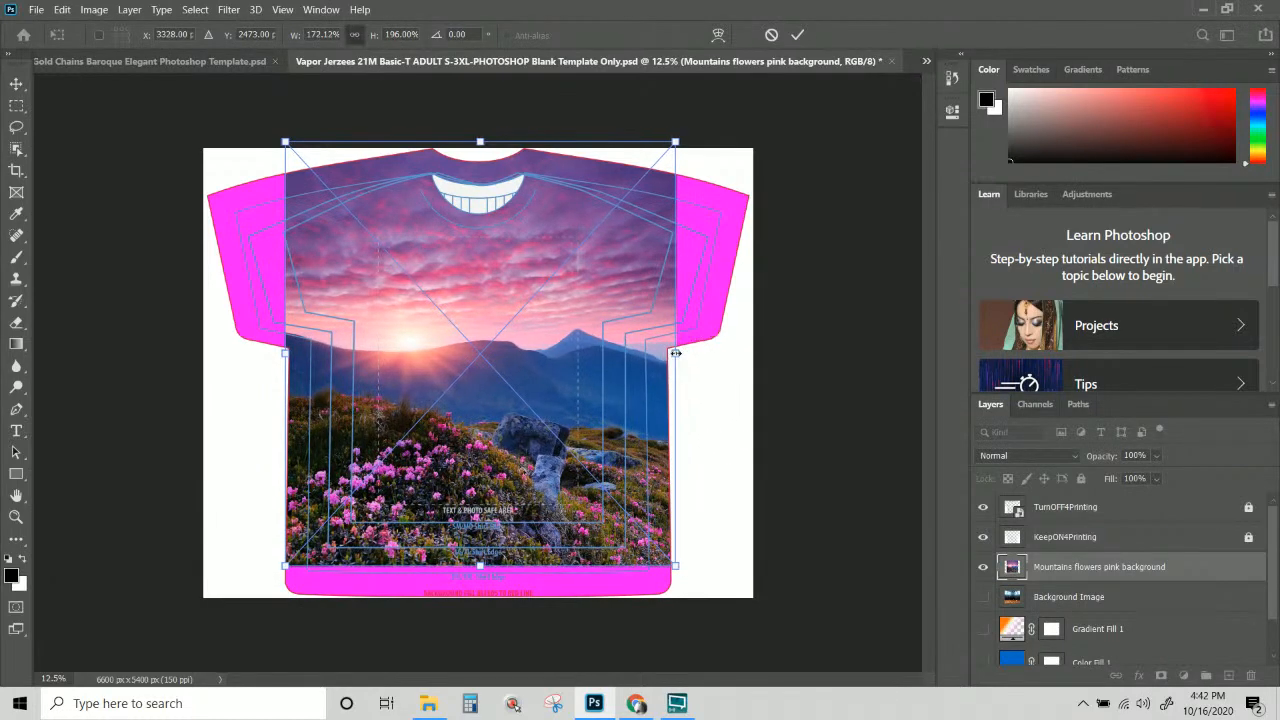
# Fine-tune the mountain picture's right edge to meet the shirt body's side, at about 170% width.
pyautogui.hotkey('ctrl', '+')
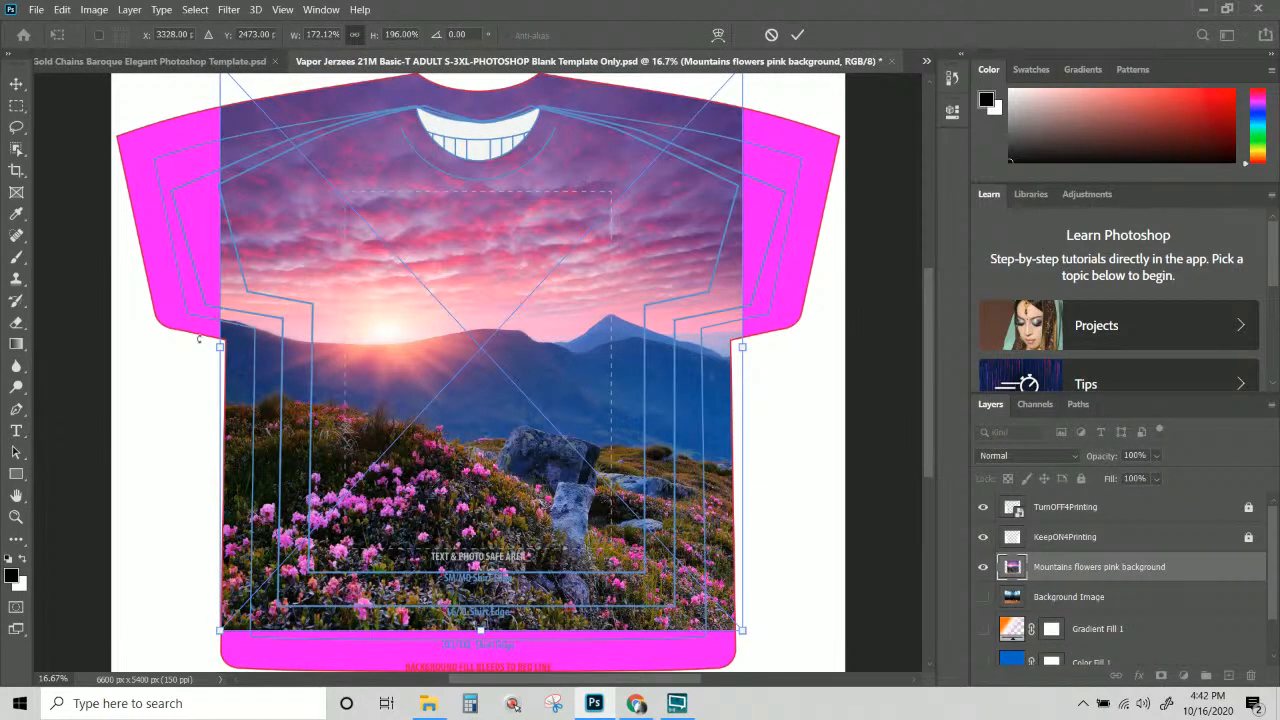
pyautogui.moveTo(219, 345); pyautogui.dragTo(219, 345)
pyautogui.scroll(2, 590, 380)
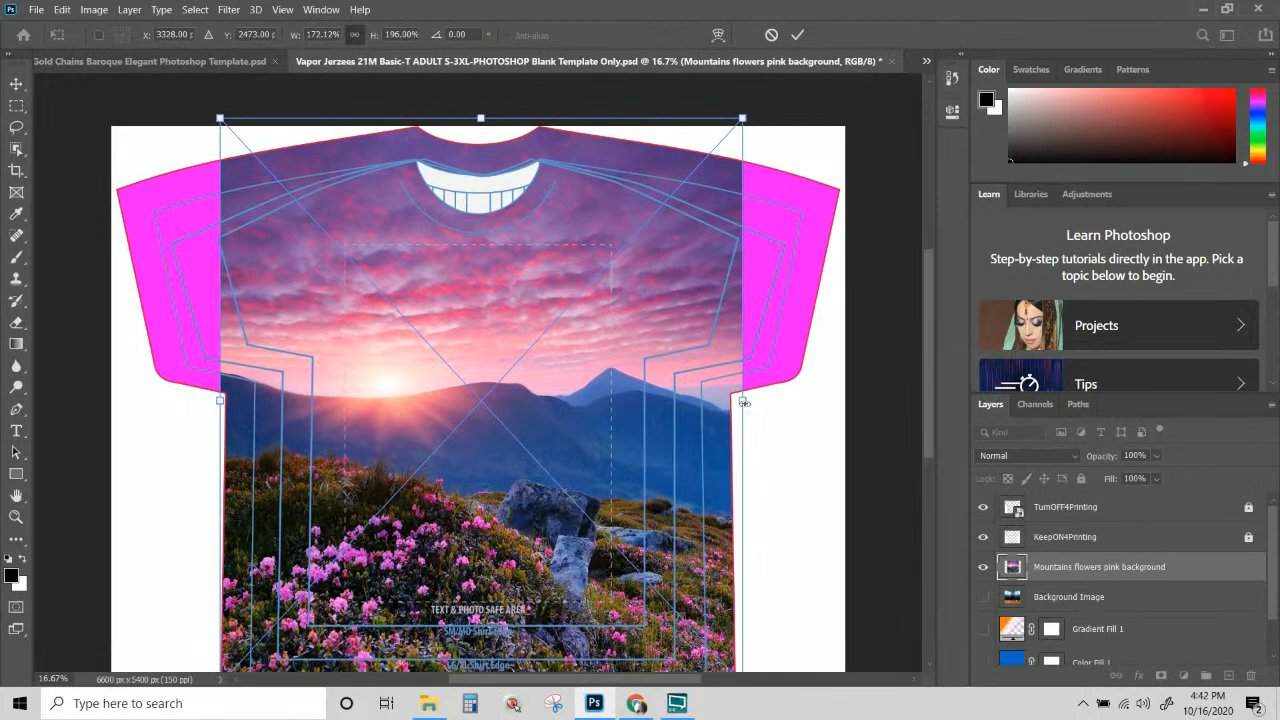
pyautogui.moveTo(742, 400); pyautogui.dragTo(736, 402)
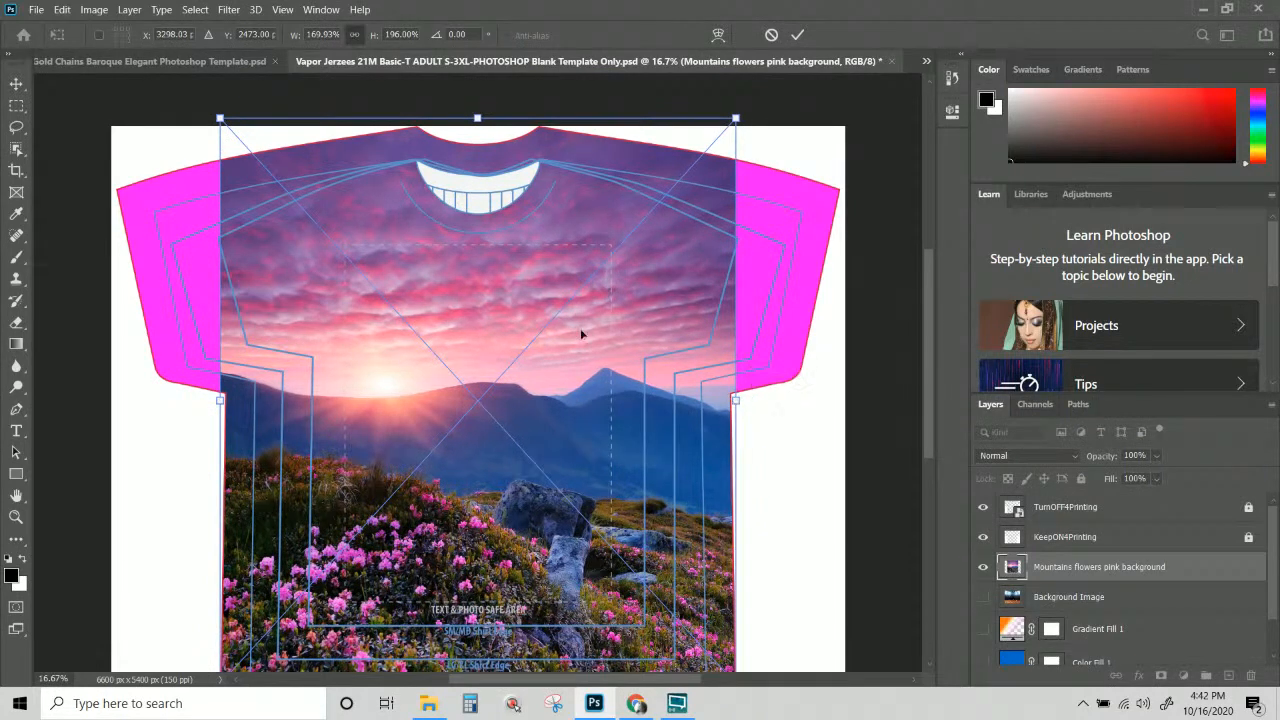
pyautogui.scroll(-2, 580, 333)
pyautogui.scroll(-1, 580, 333)
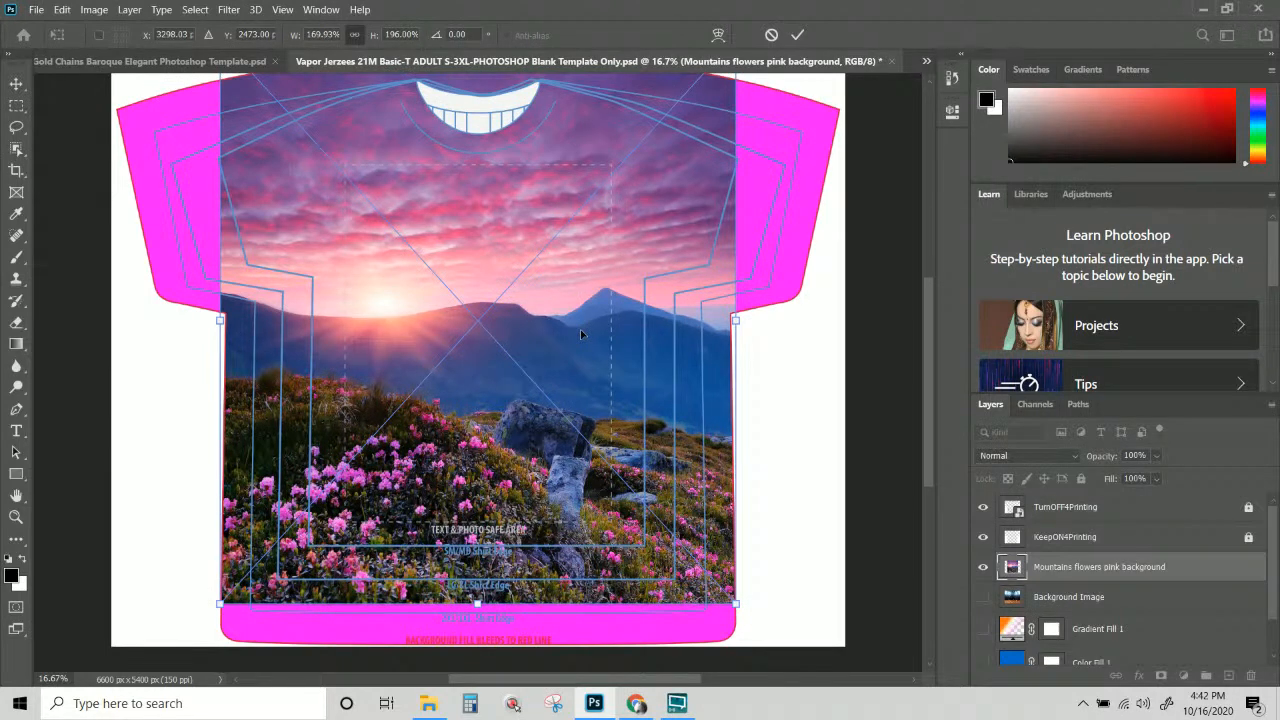
# Apply the mountain picture's transform at its current size over the shirt body.
pyautogui.scroll(2, 580, 329)
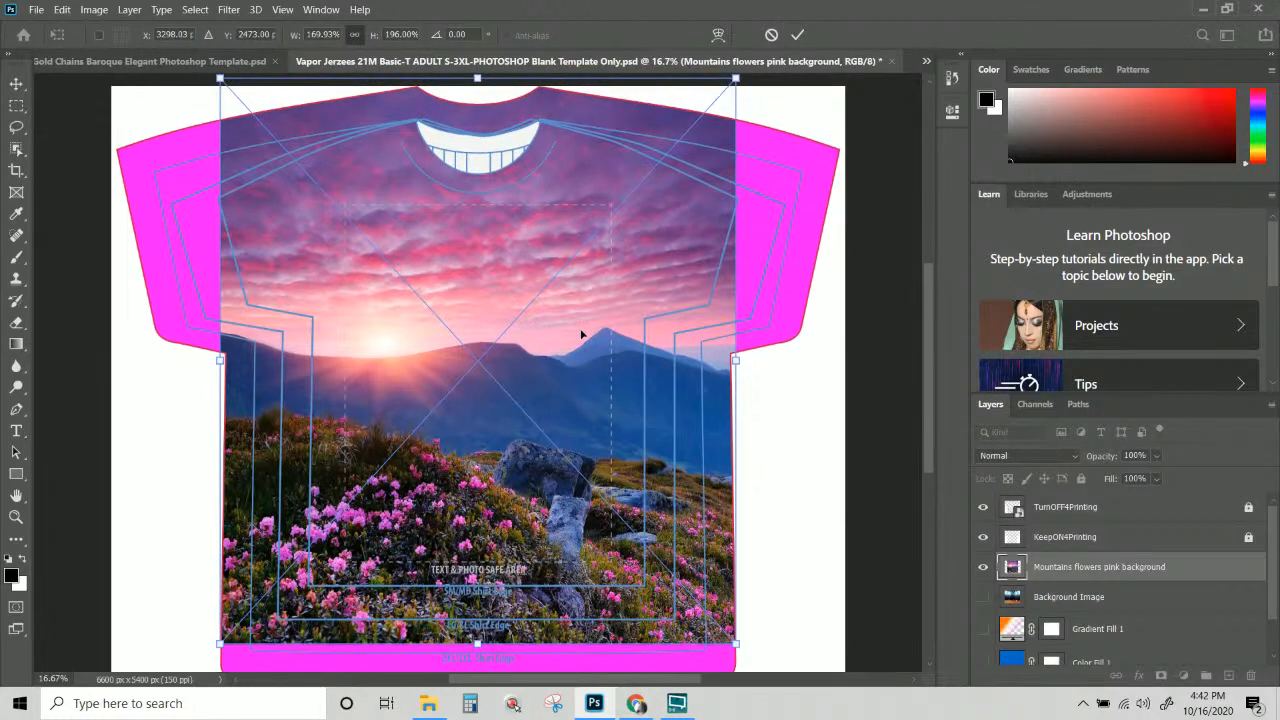
pyautogui.press('Return')
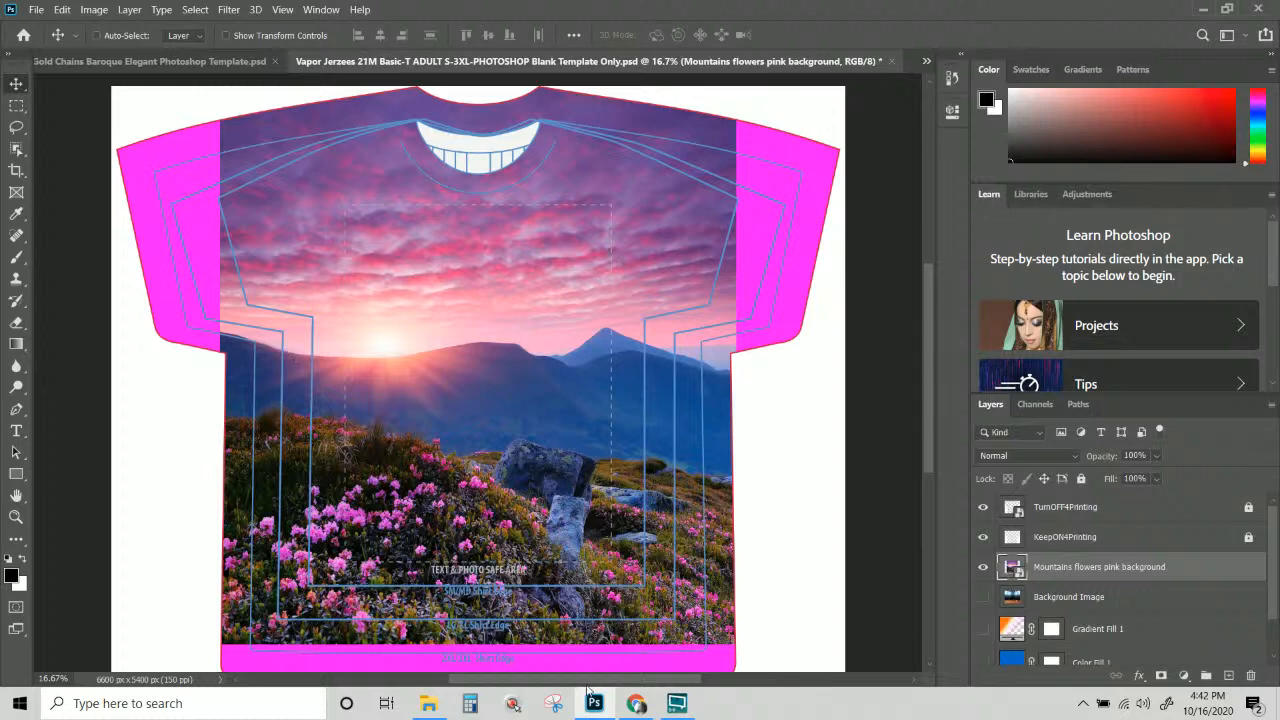
pyautogui.click(428, 703)
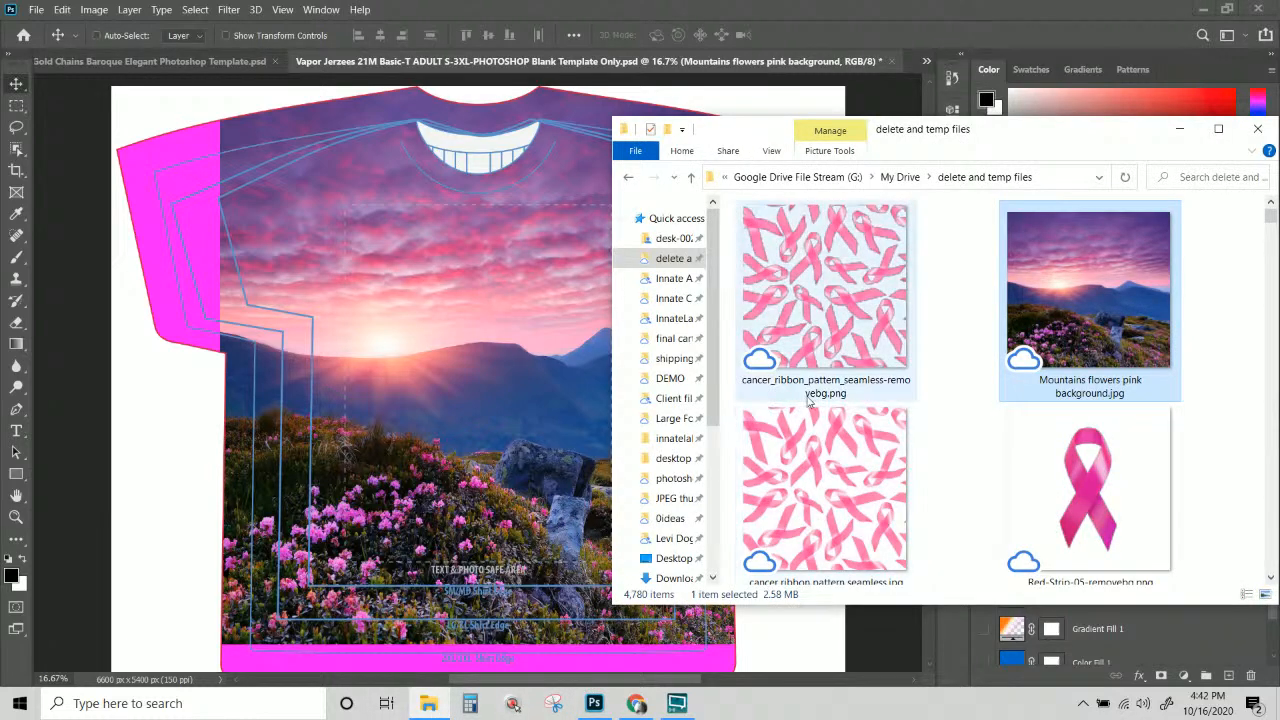
pyautogui.click(866, 325)
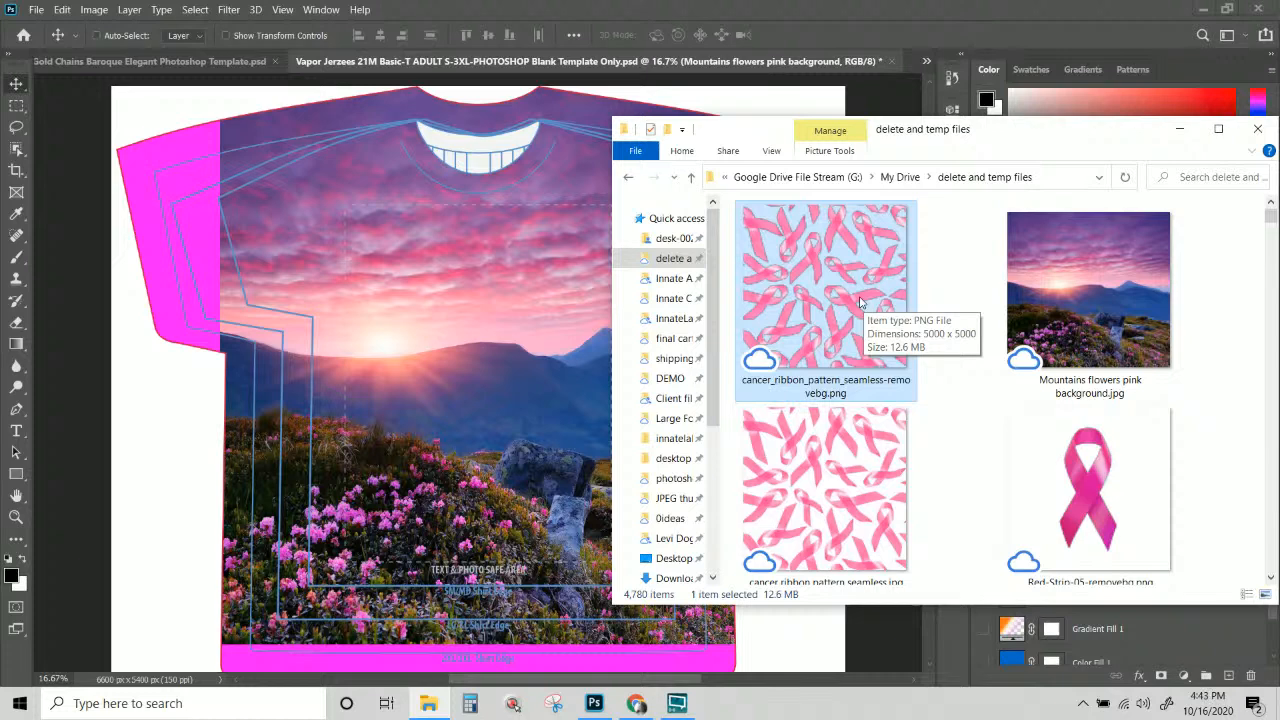
pyautogui.hotkey('alt', 'Tab')
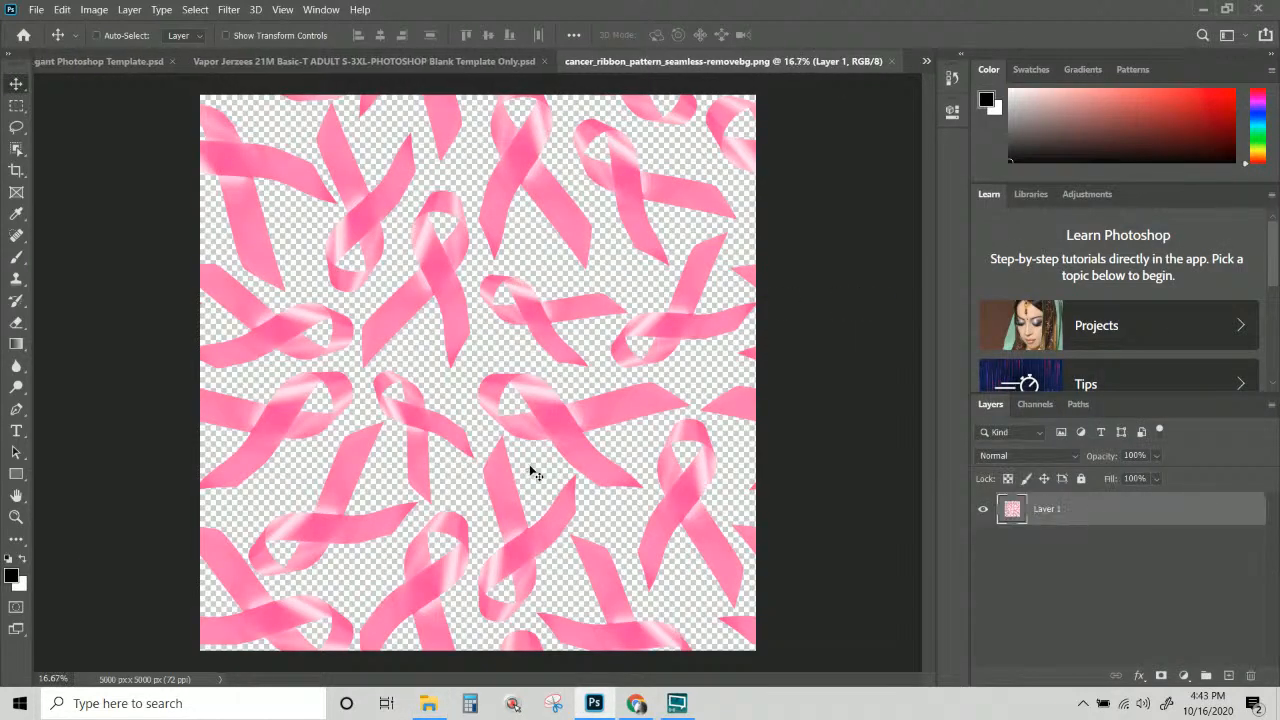
pyautogui.click(37, 10)
pyautogui.click(94, 10)
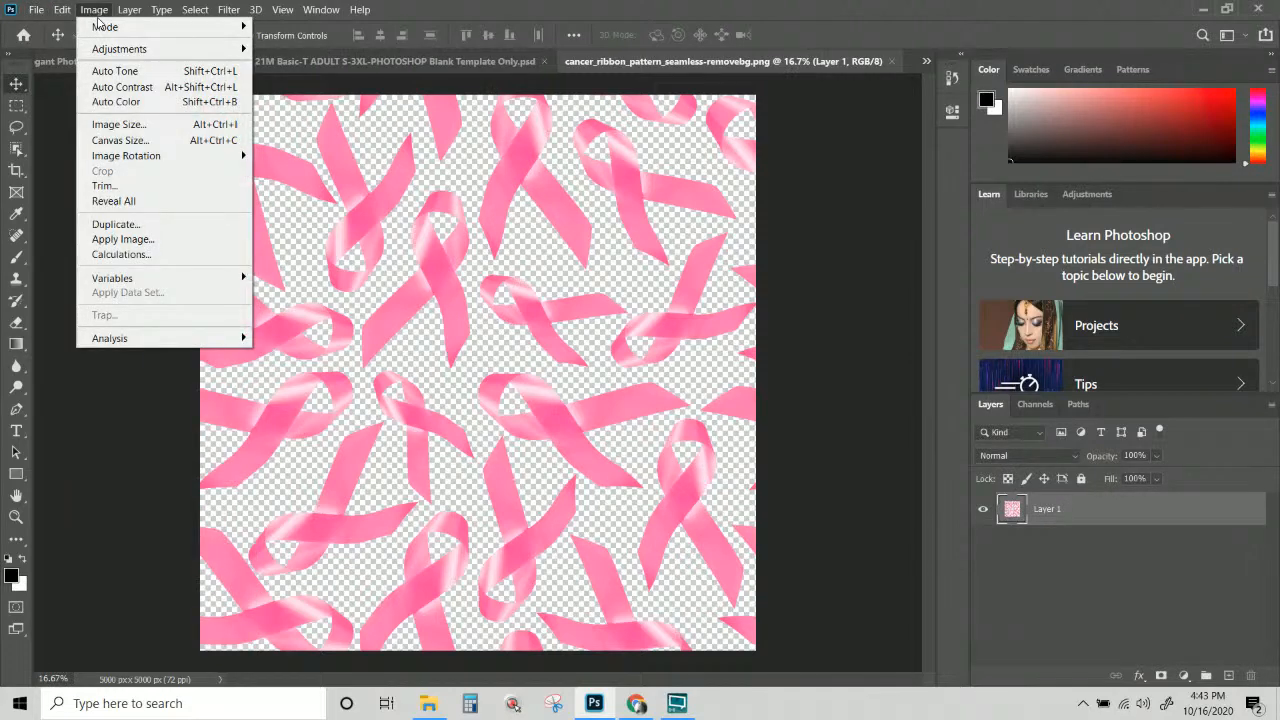
pyautogui.moveTo(70, 10)
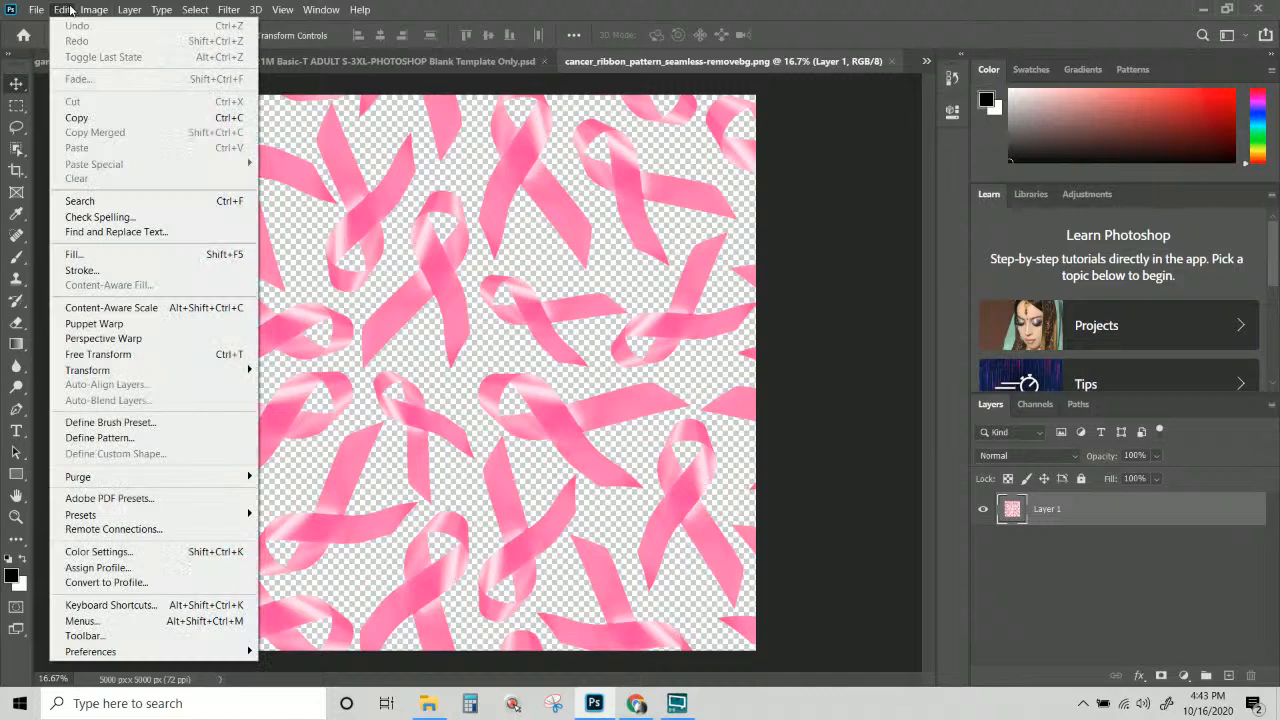
pyautogui.moveTo(127, 17)
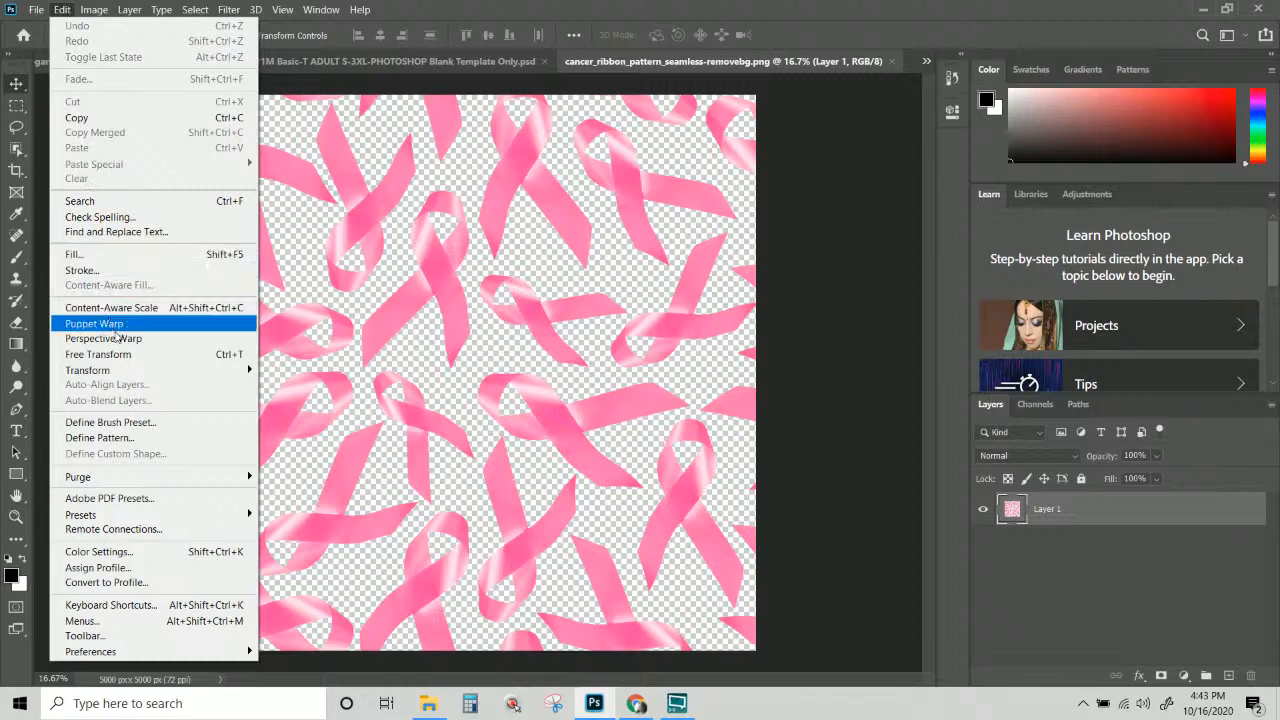
pyautogui.click(145, 438)
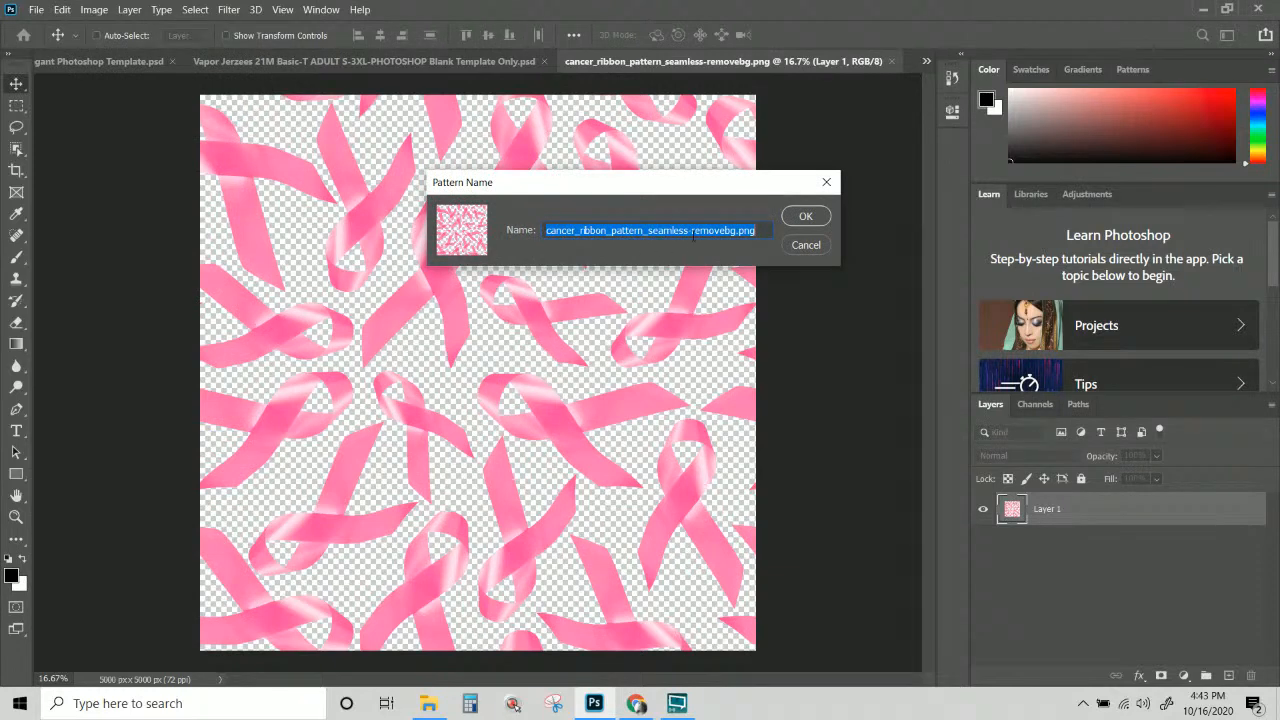
pyautogui.click(796, 247)
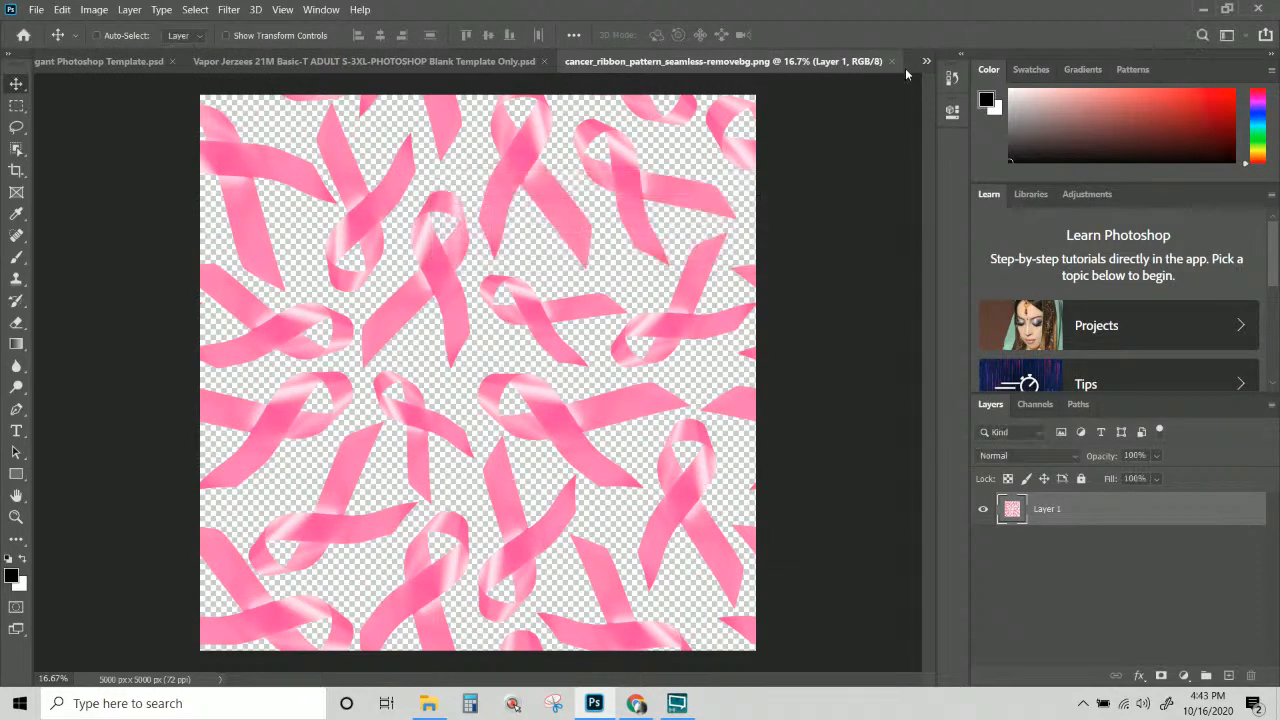
pyautogui.click(428, 703)
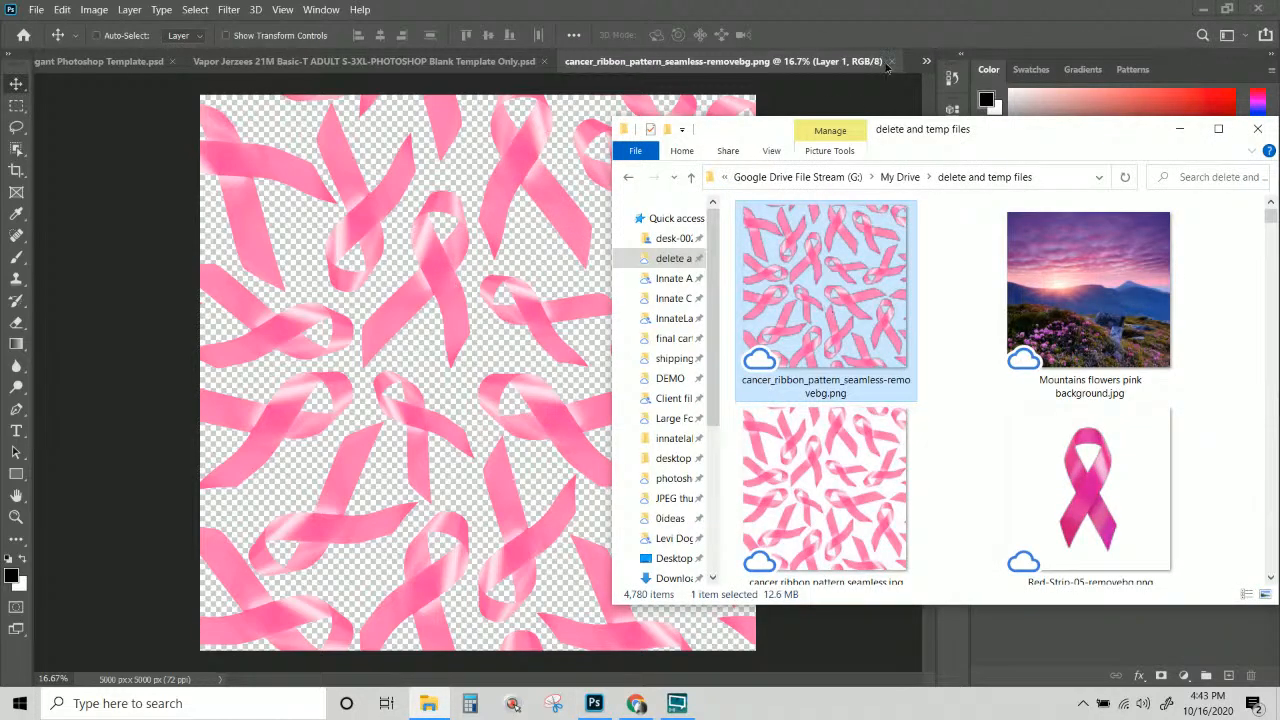
pyautogui.click(890, 65)
pyautogui.click(893, 62)
# Try to rename the transparent ribbon pattern file as cancer_ribbon_pattern_seamless, without its extension.
pyautogui.click(428, 703)
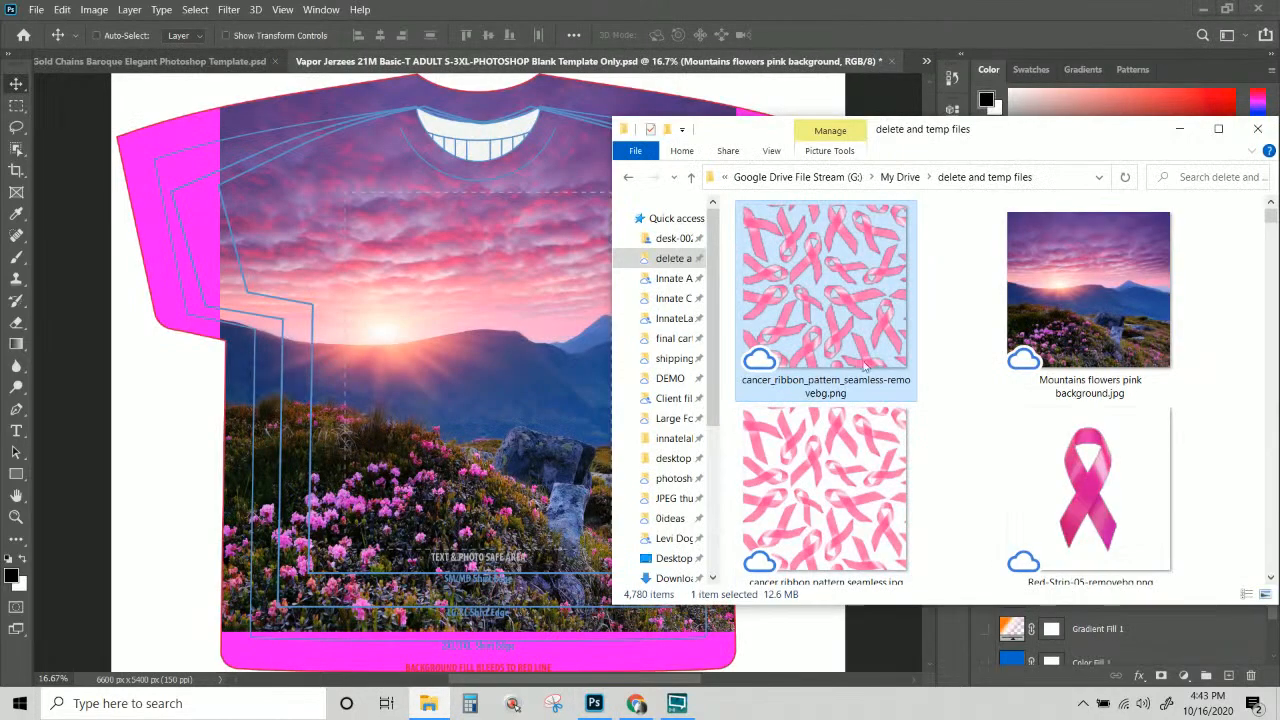
pyautogui.click(820, 393)
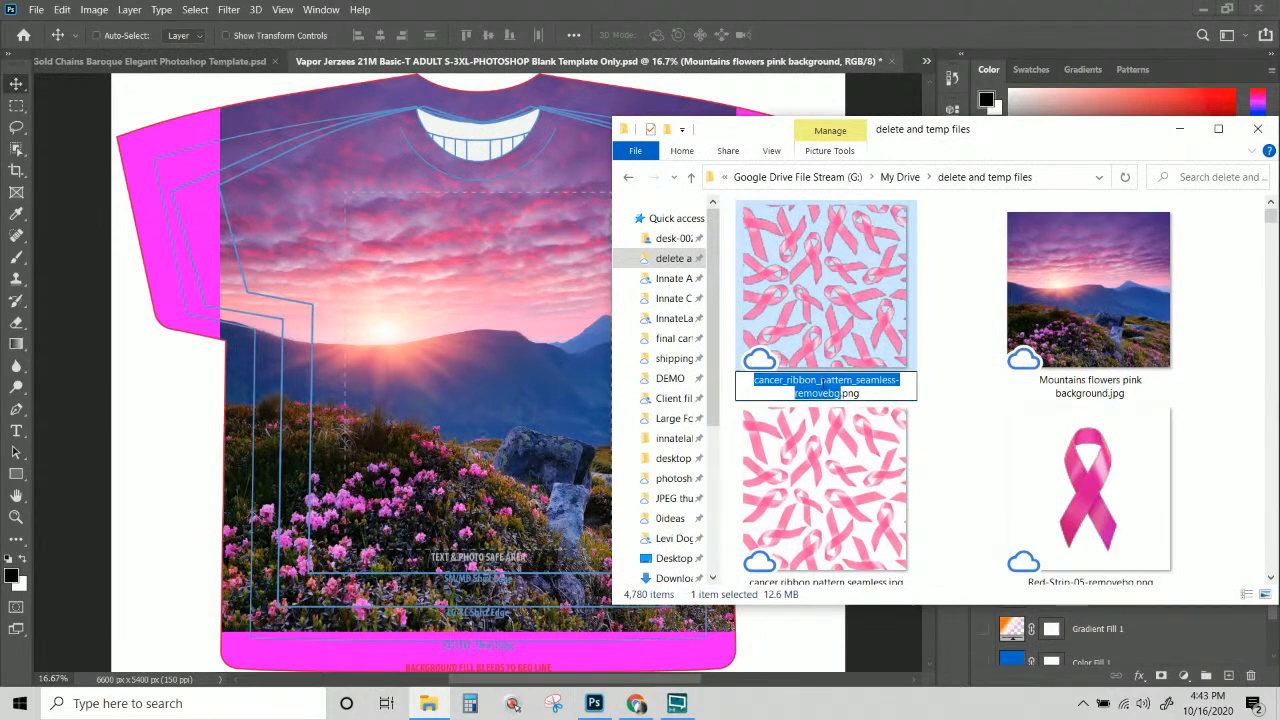
pyautogui.click(819, 381)
pyautogui.moveTo(795, 393); pyautogui.dragTo(937, 395)
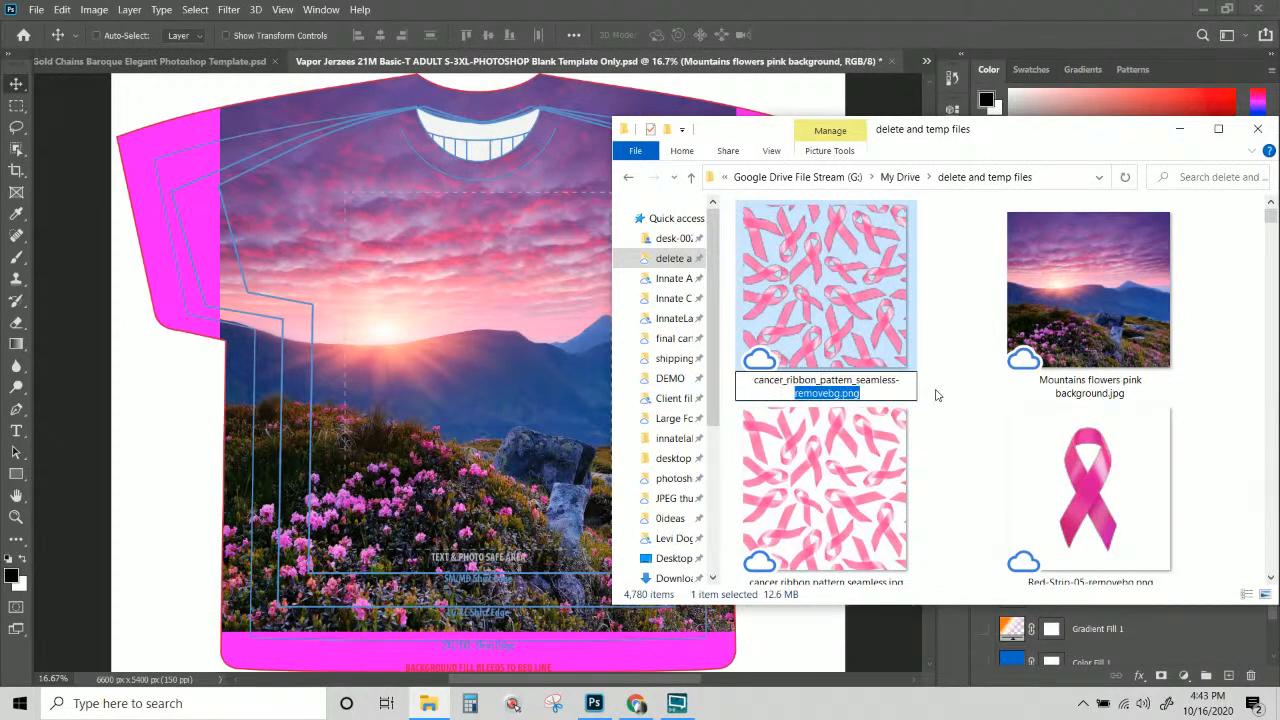
pyautogui.press('BackSpace')
pyautogui.press('BackSpace')
pyautogui.press('Return')
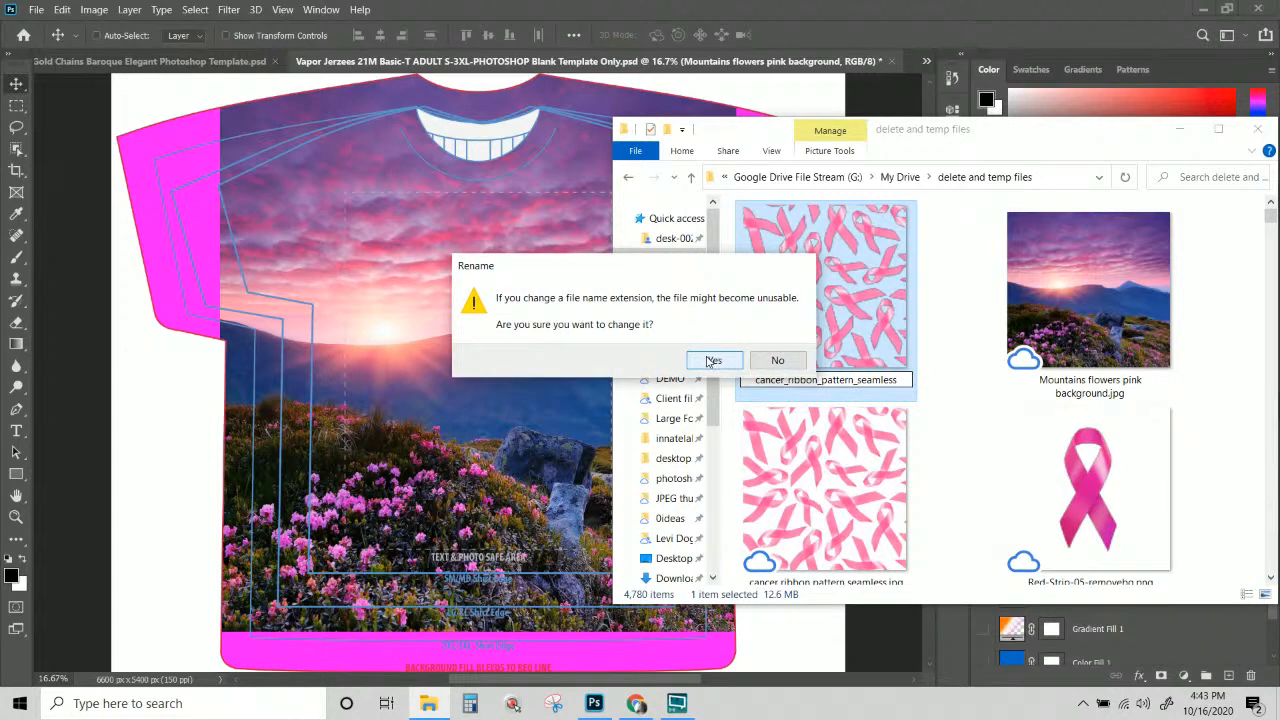
pyautogui.click(777, 360)
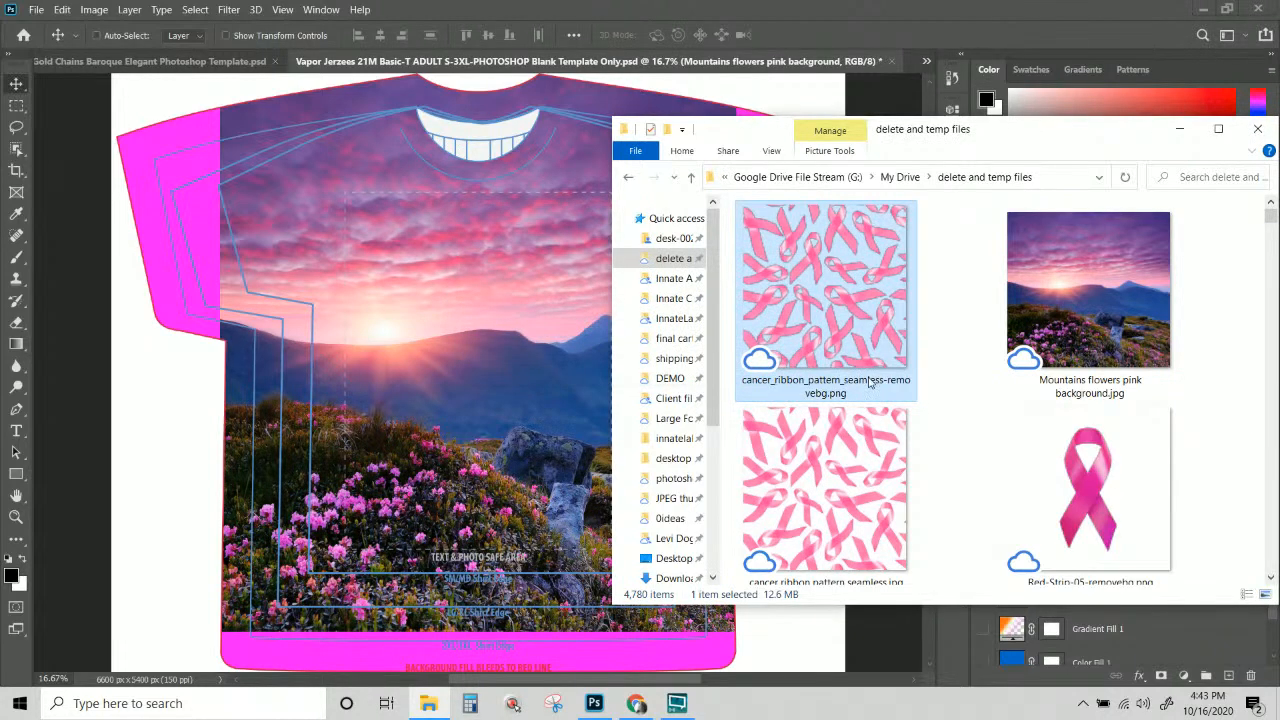
# Rename the transparent ribbon pattern file as cancer_ribbon_pattern_seamless.png.
pyautogui.click(869, 383)
pyautogui.click(826, 392)
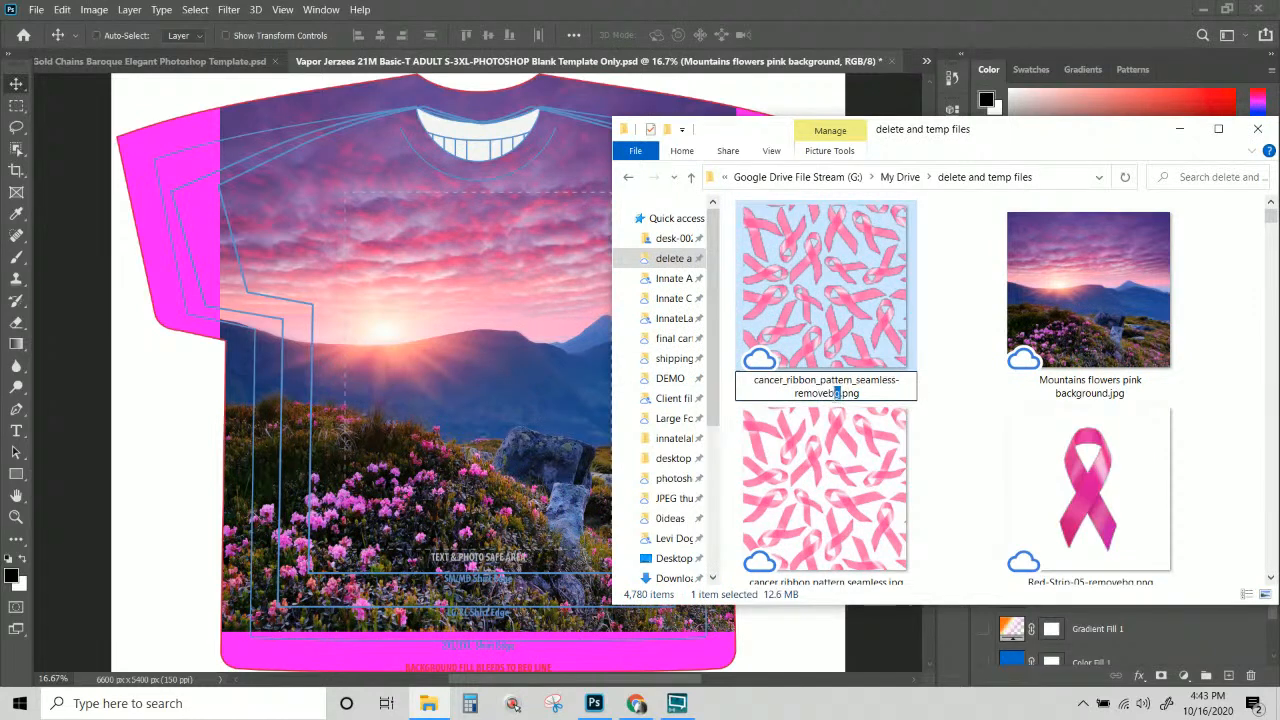
pyautogui.moveTo(840, 394); pyautogui.dragTo(765, 396)
pyautogui.press('BackSpace')
pyautogui.press('BackSpace')
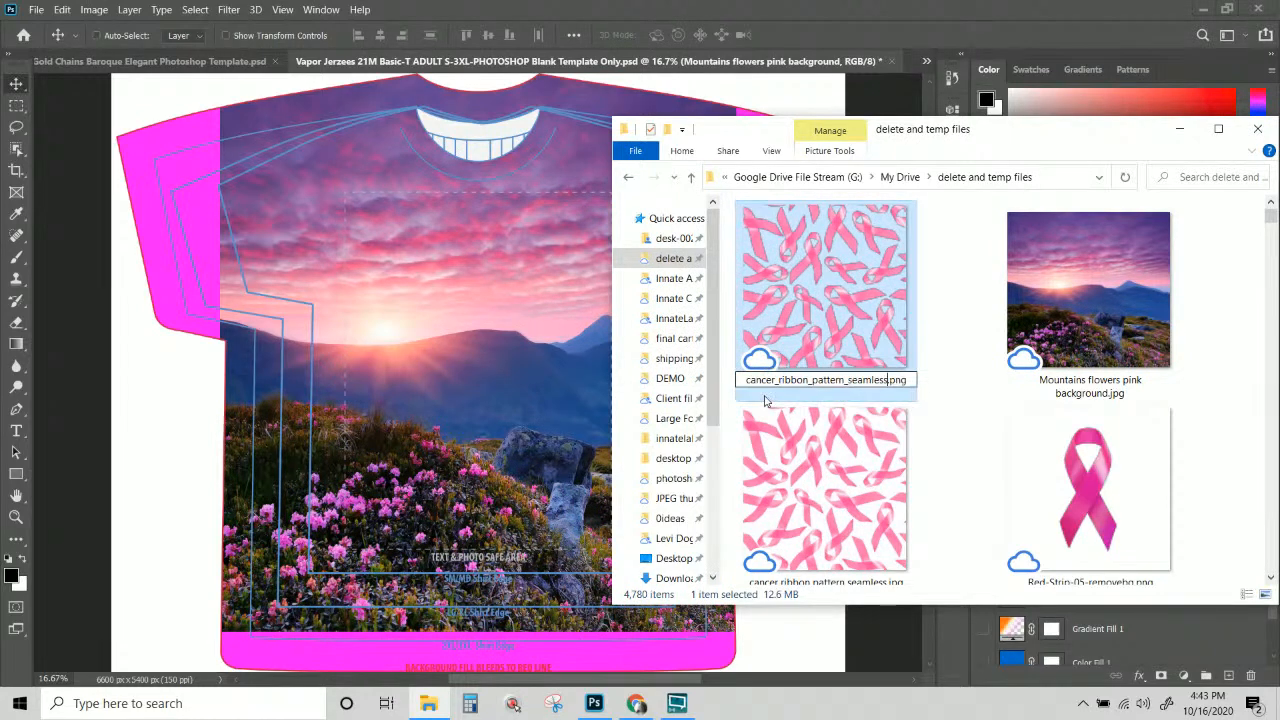
pyautogui.press('Return')
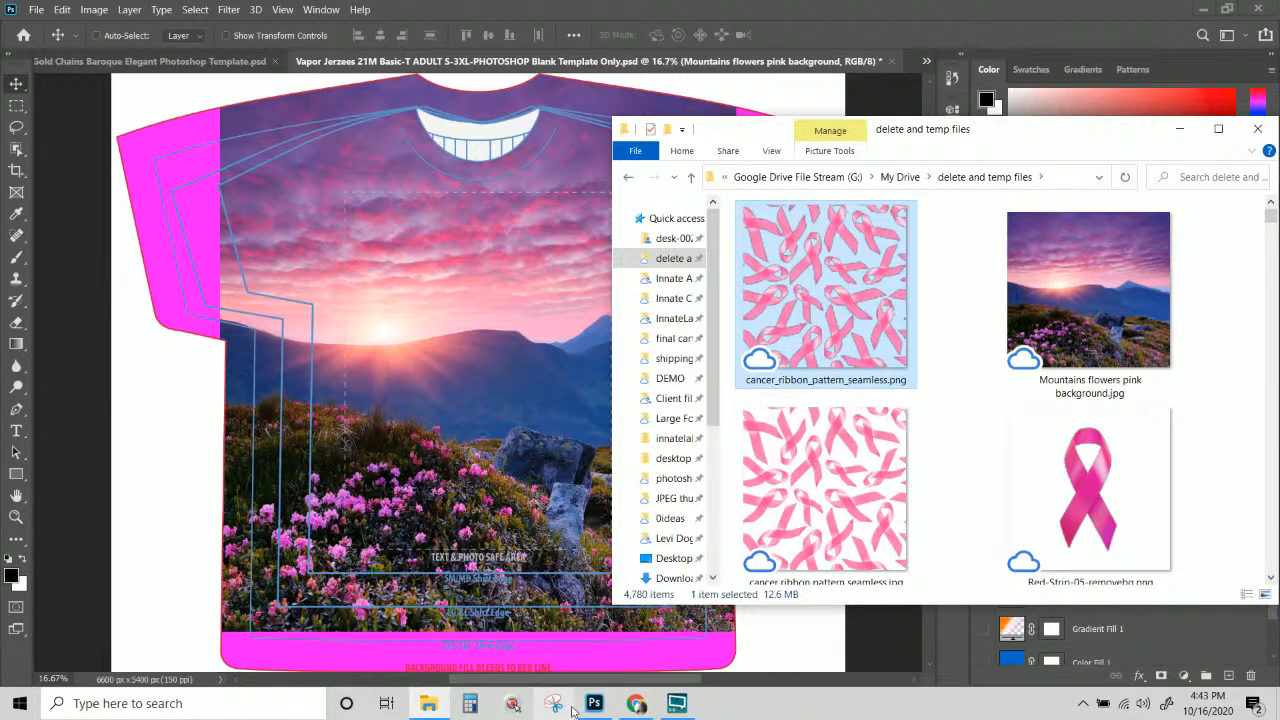
# Switch to Chrome and look through the background-removed pictures on the remove.bg page, returning to Photoshop when done.
pyautogui.click(636, 703)
pyautogui.scroll(-3, 508, 460)
pyautogui.scroll(-5, 508, 460)
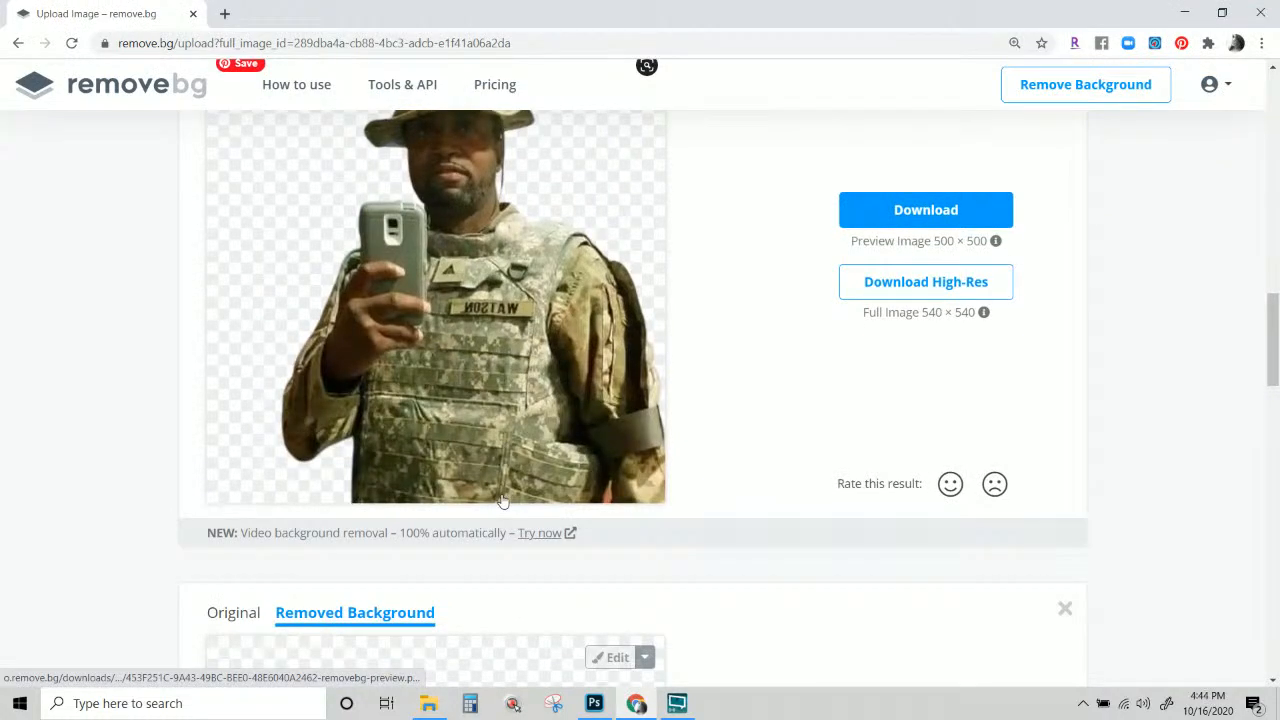
pyautogui.scroll(-8, 503, 495)
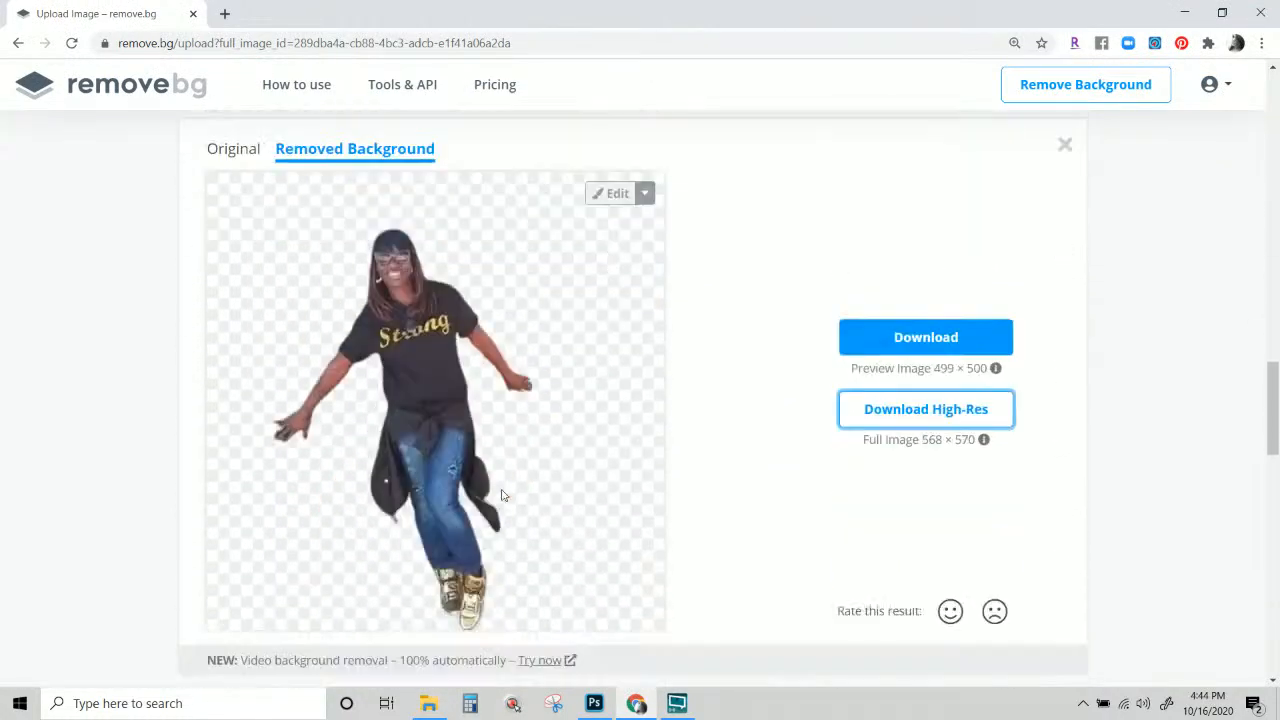
pyautogui.scroll(3, 525, 305)
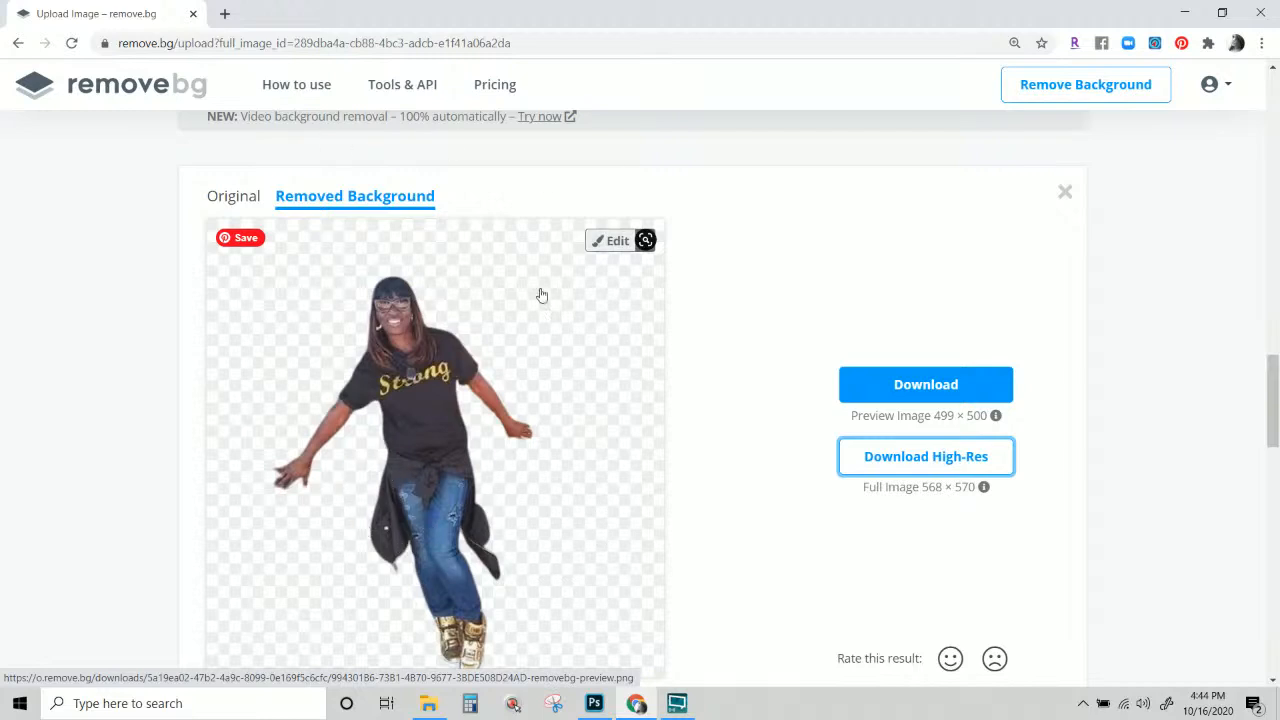
pyautogui.click(677, 704)
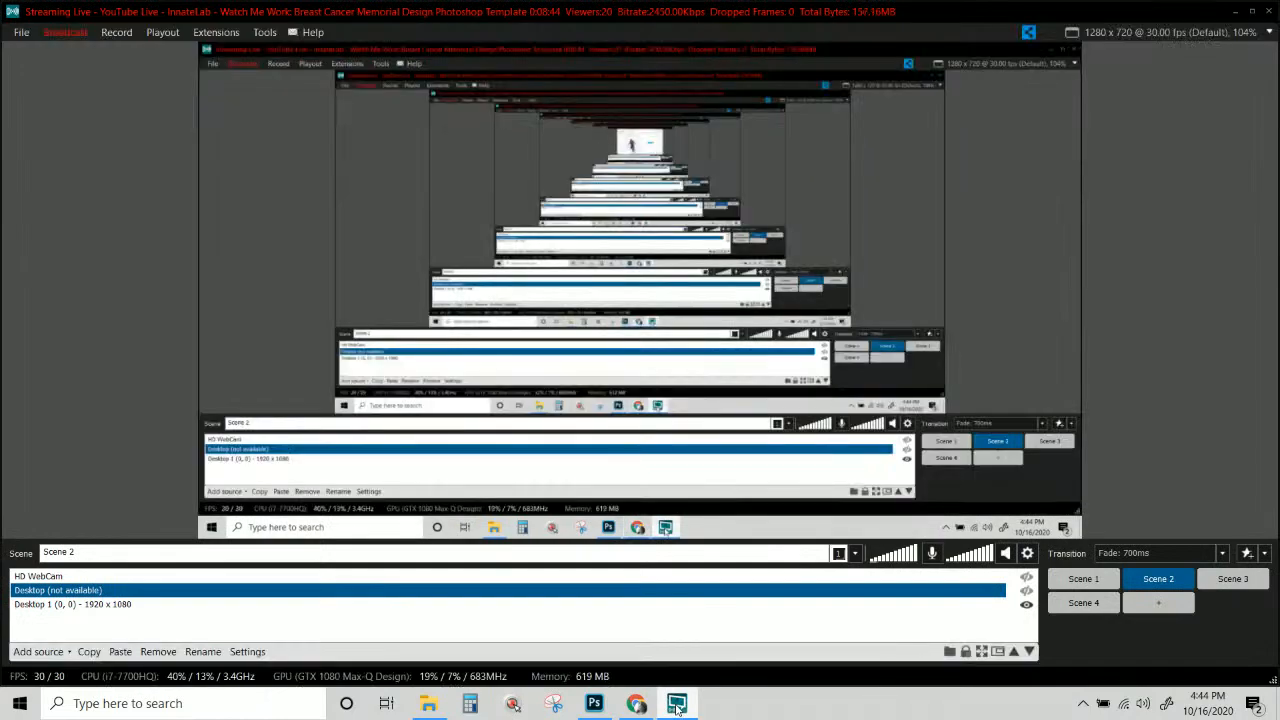
pyautogui.click(637, 704)
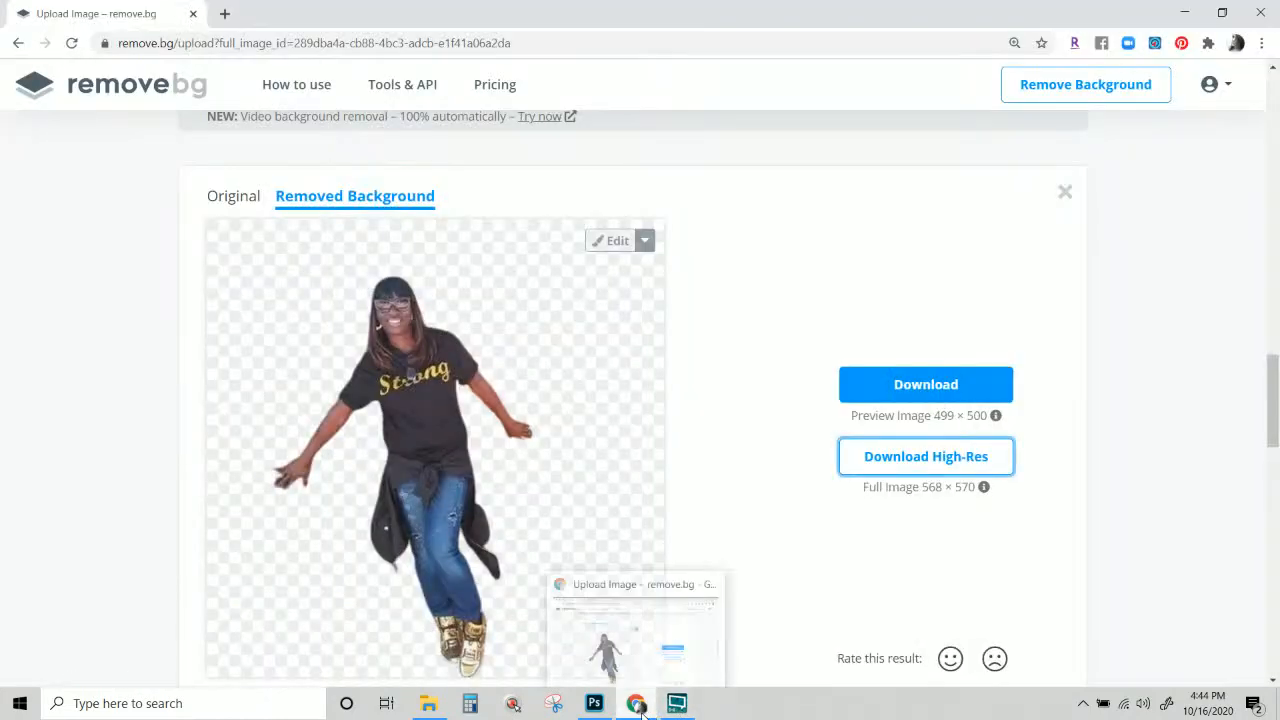
pyautogui.click(596, 706)
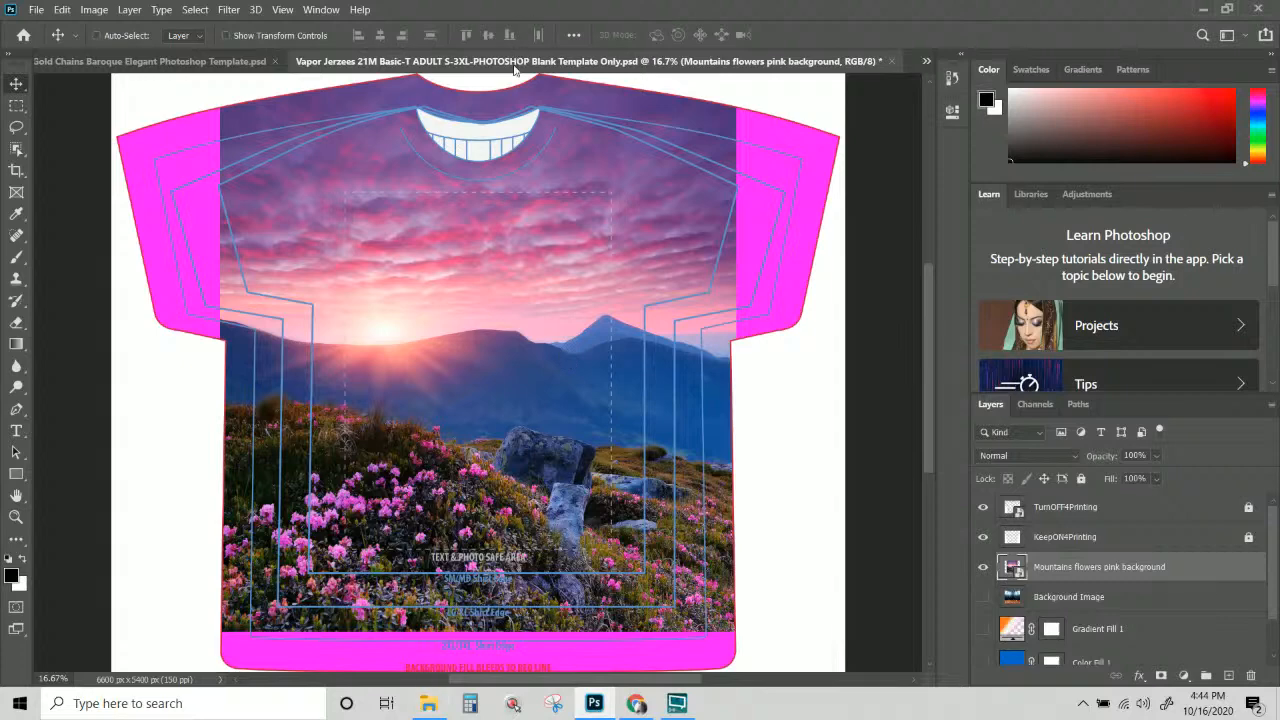
# Open cancer_ribbon_pattern_seamless.png from the delete and temp files folder in Photoshop 2020.
pyautogui.click(428, 703)
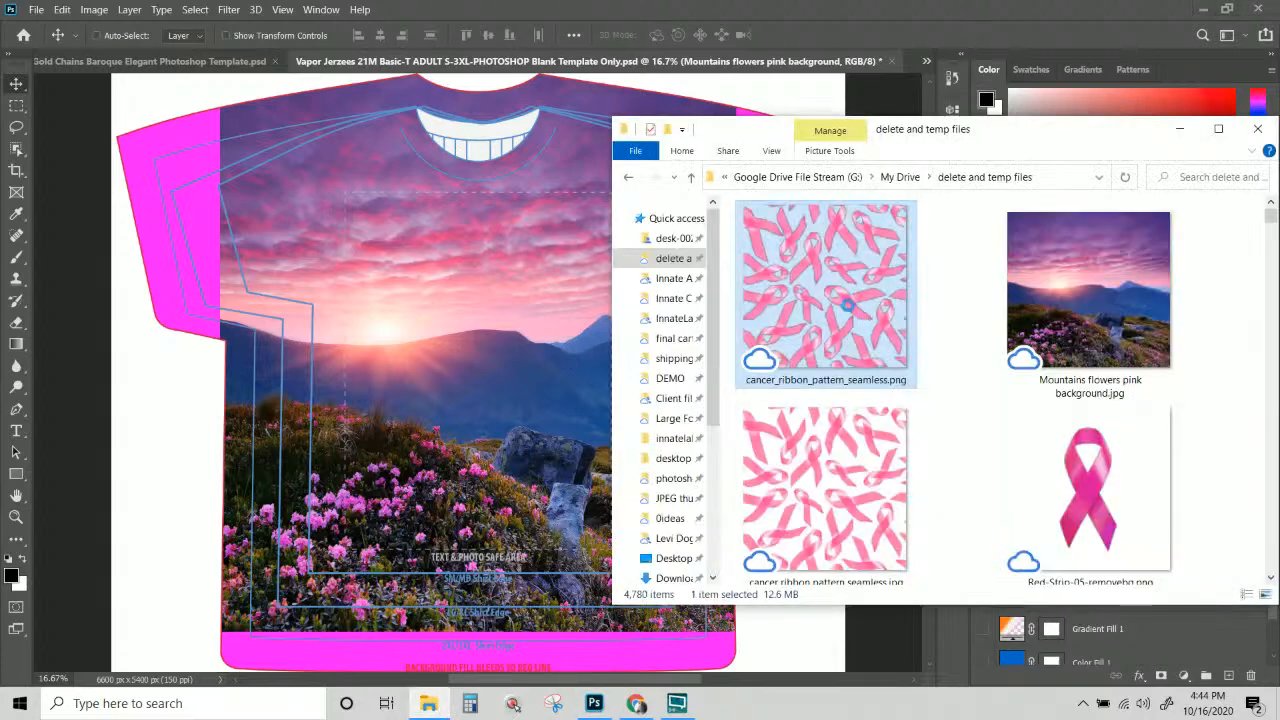
pyautogui.rightClick(812, 292)
pyautogui.click(898, 332)
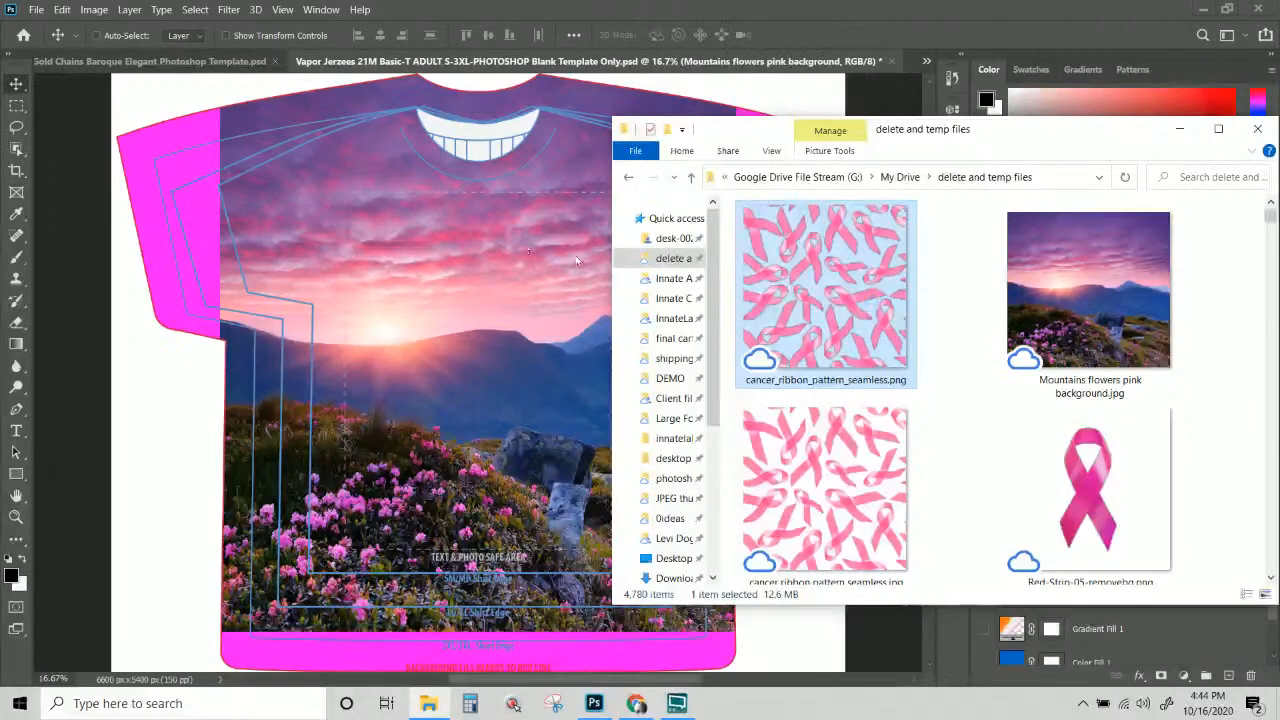
pyautogui.rightClick(898, 332)
pyautogui.click(944, 313)
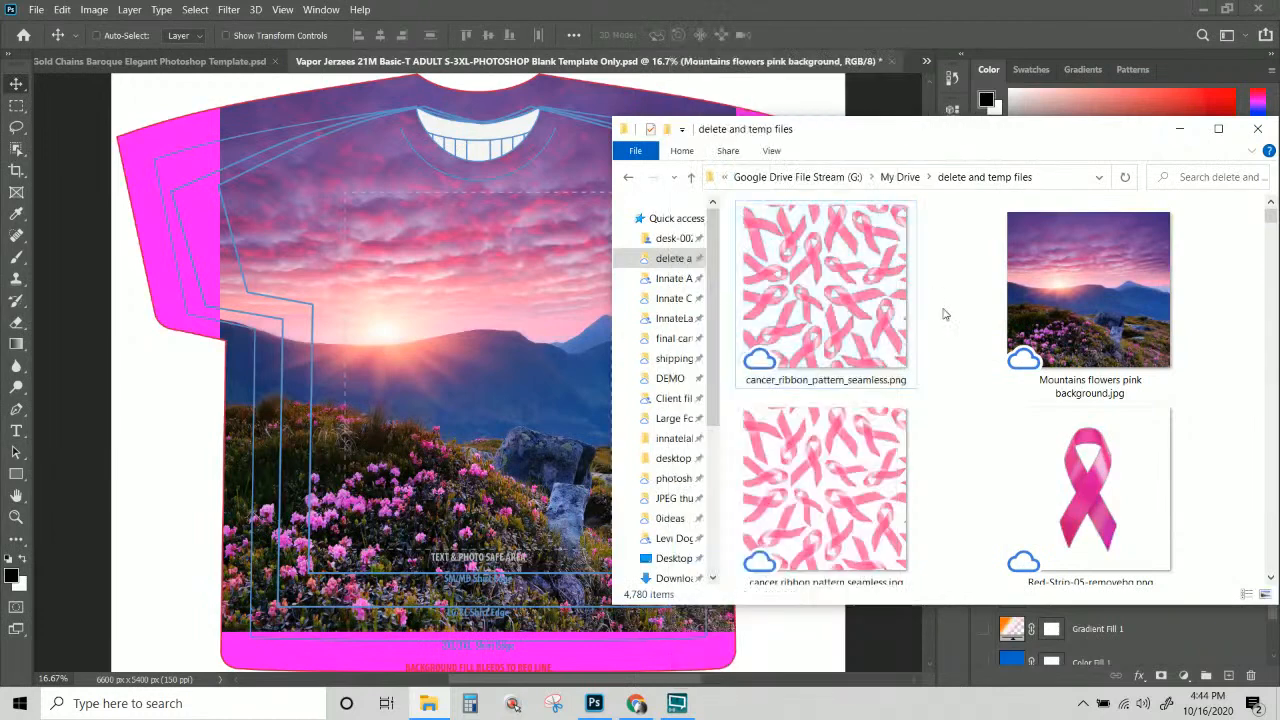
pyautogui.click(840, 290)
pyautogui.rightClick(838, 290)
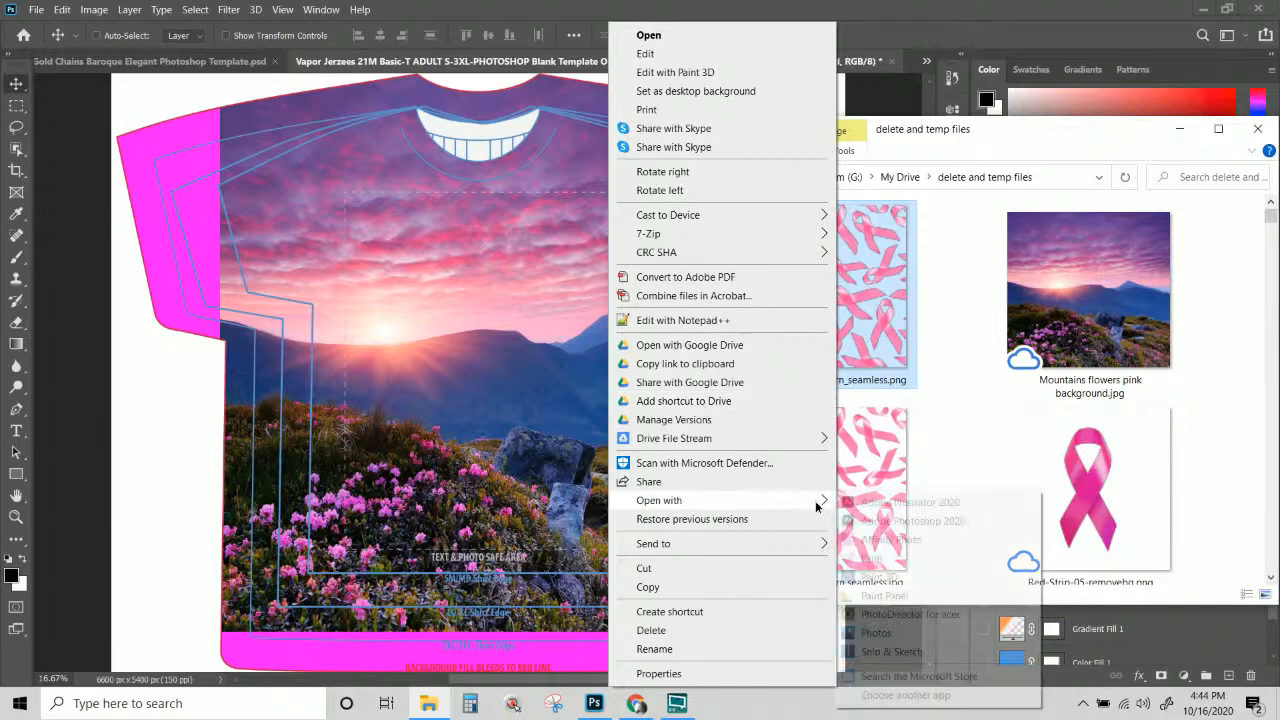
pyautogui.moveTo(815, 500)
pyautogui.click(916, 515)
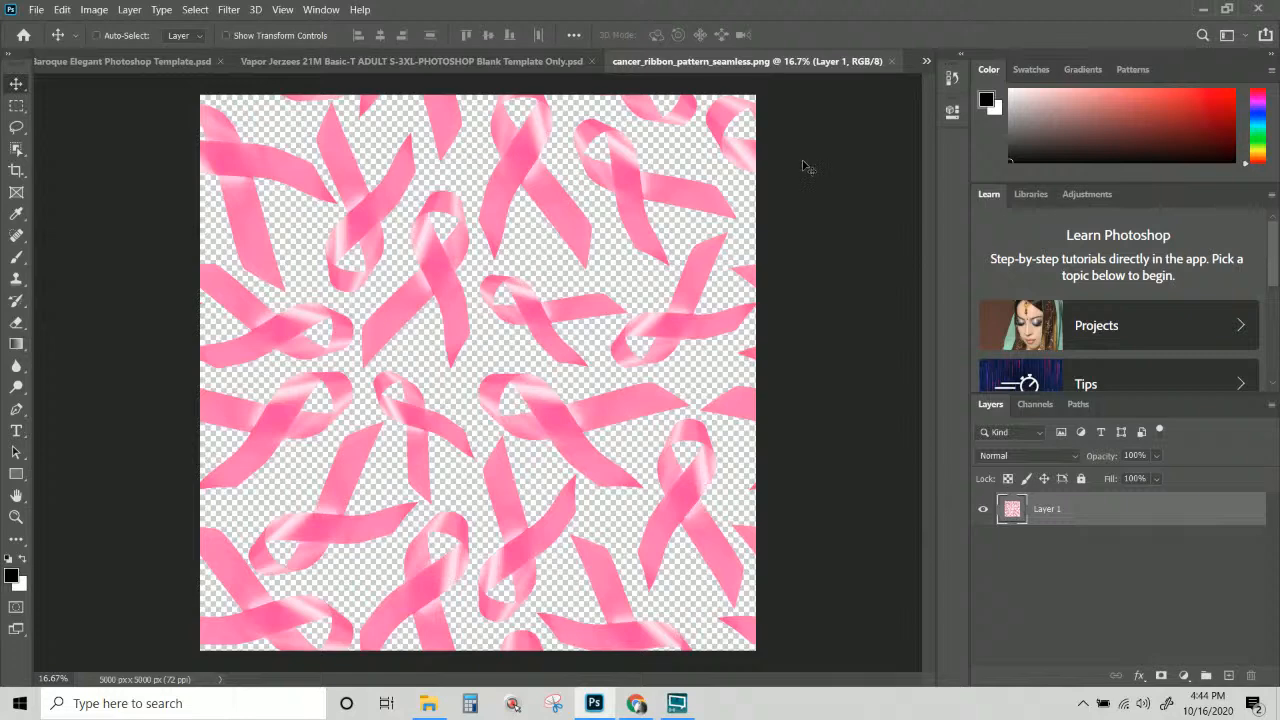
# Define the whole ribbon image as a pattern named cancer_ribbon_pattern_seamless.png.
pyautogui.click(62, 9)
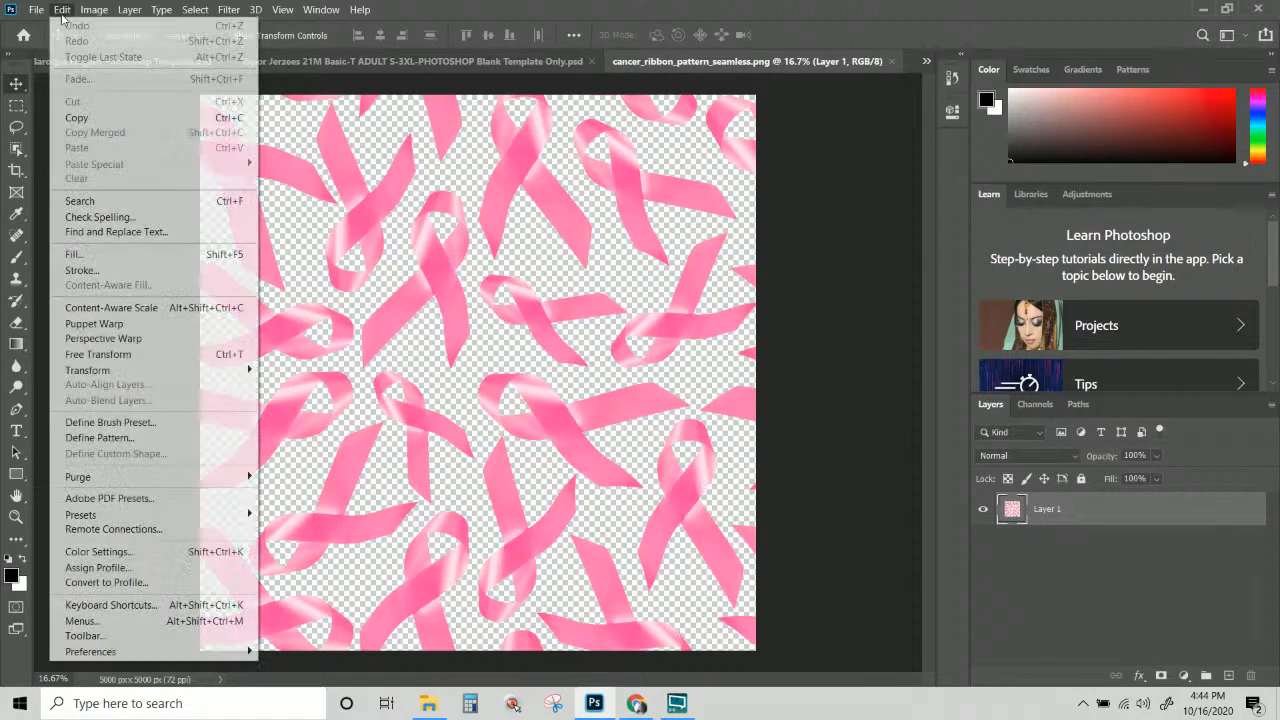
pyautogui.click(163, 437)
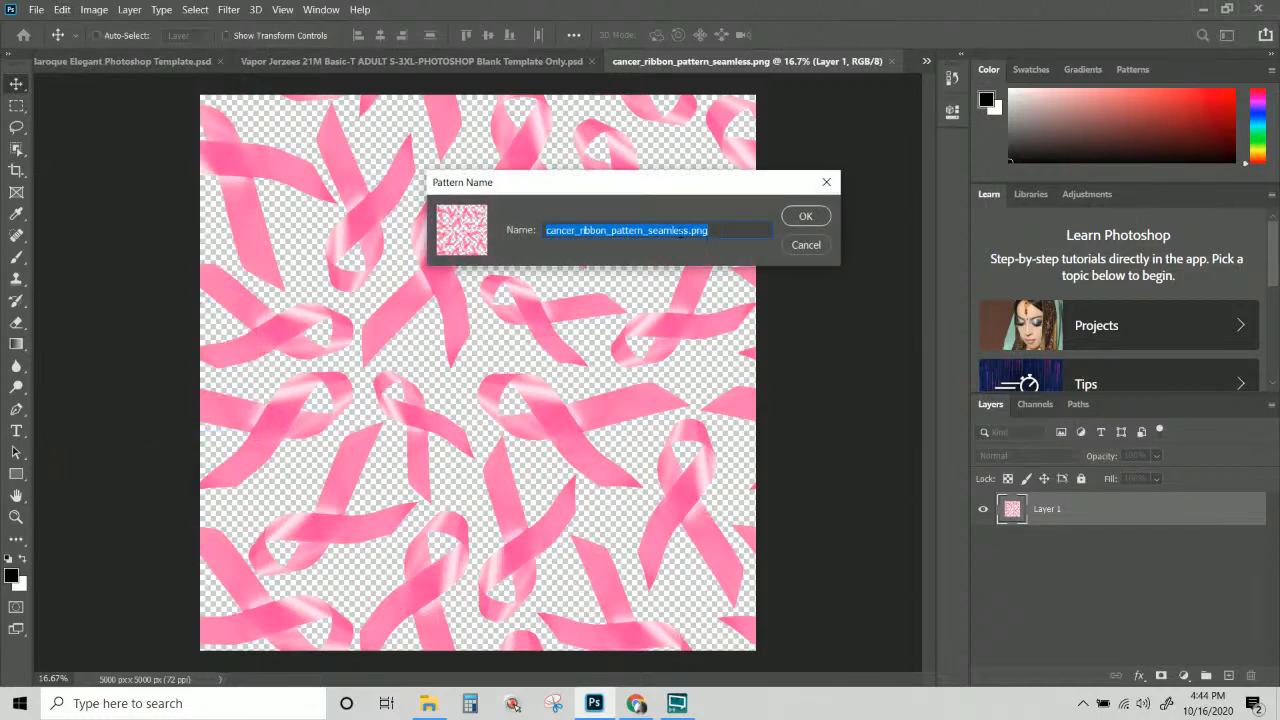
pyautogui.click(806, 218)
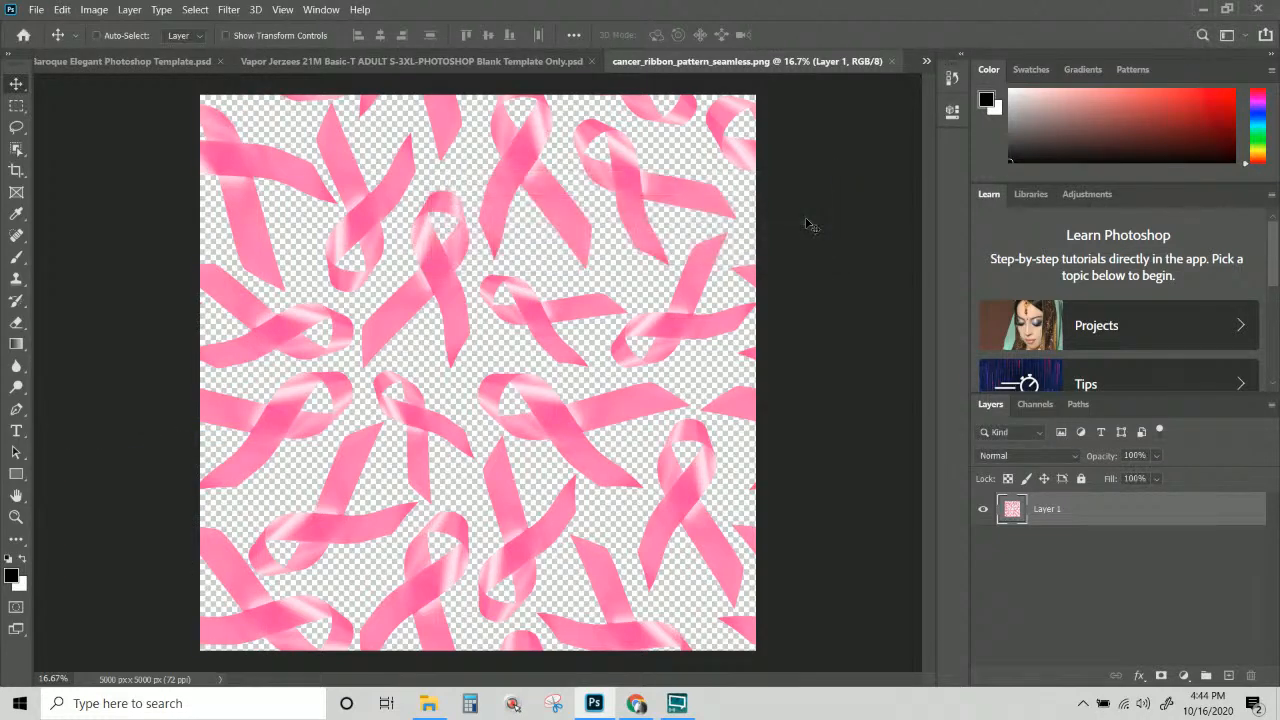
# In the Vapor Jerzees shirt template, add a pattern fill layer with the pink ribbon pattern directly above the magenta Layer 1.
pyautogui.click(488, 62)
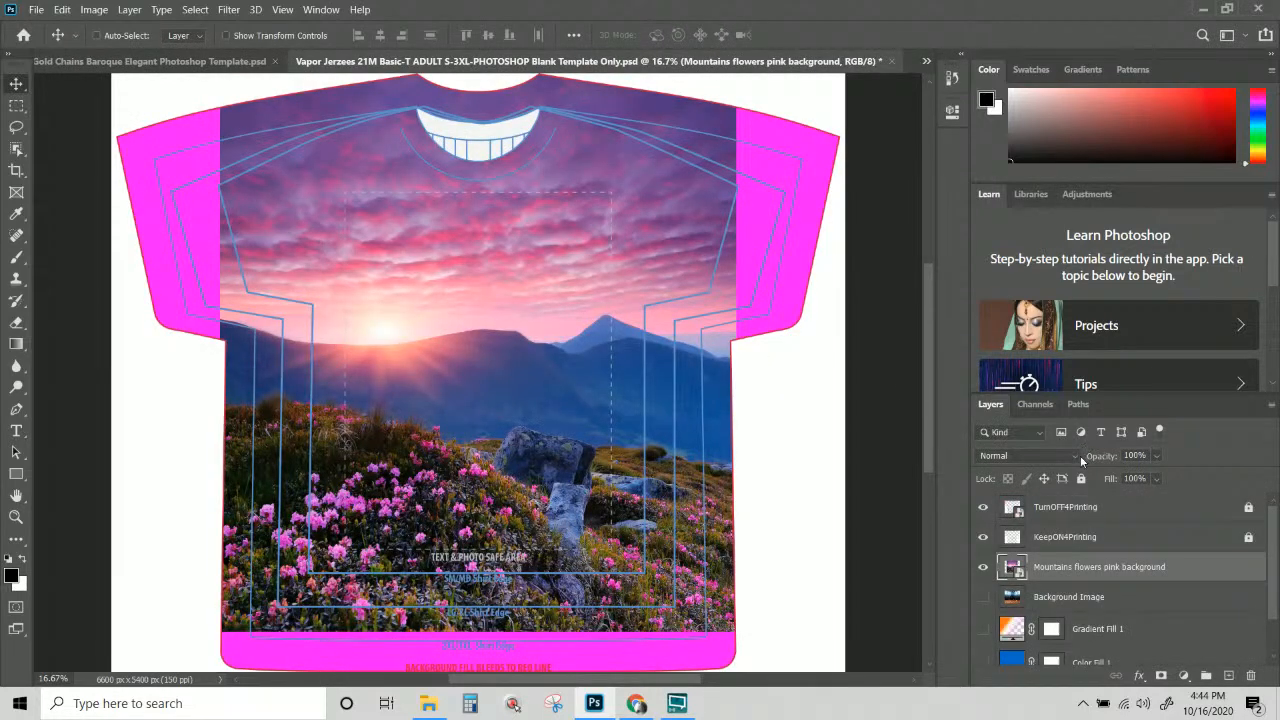
pyautogui.scroll(-2, 1100, 530)
pyautogui.click(1141, 617)
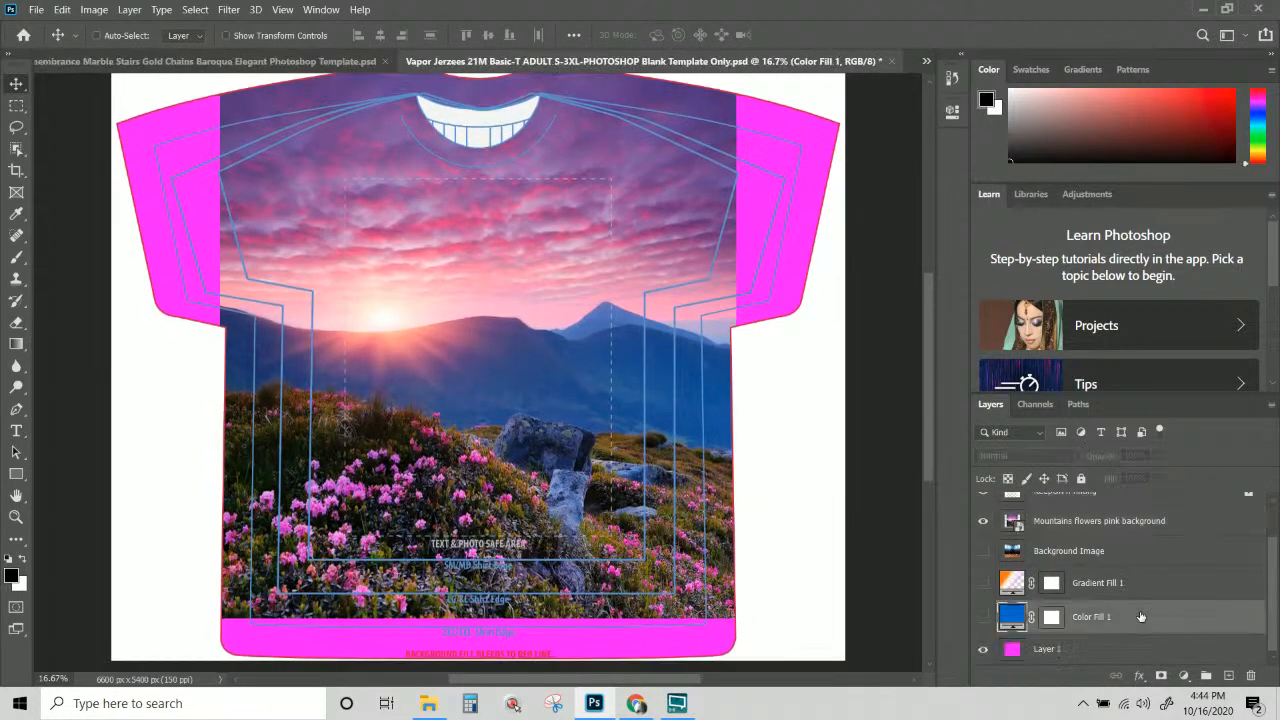
pyautogui.click(1110, 645)
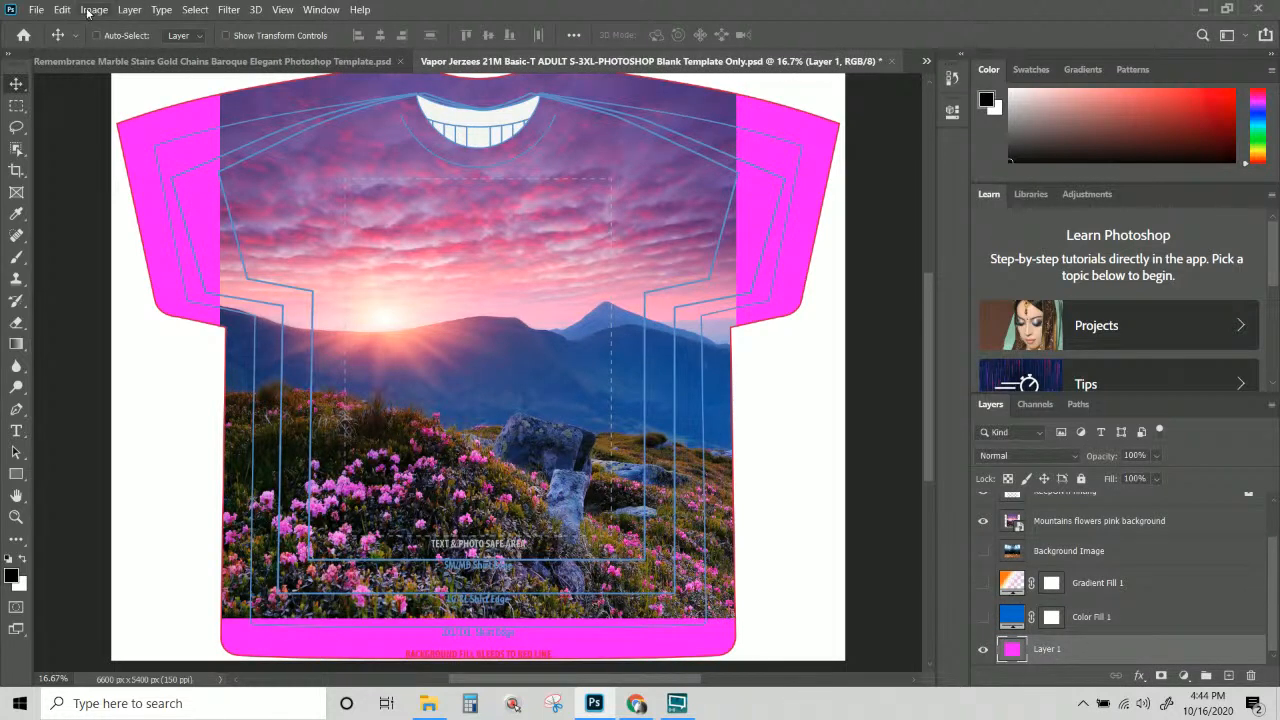
pyautogui.click(127, 10)
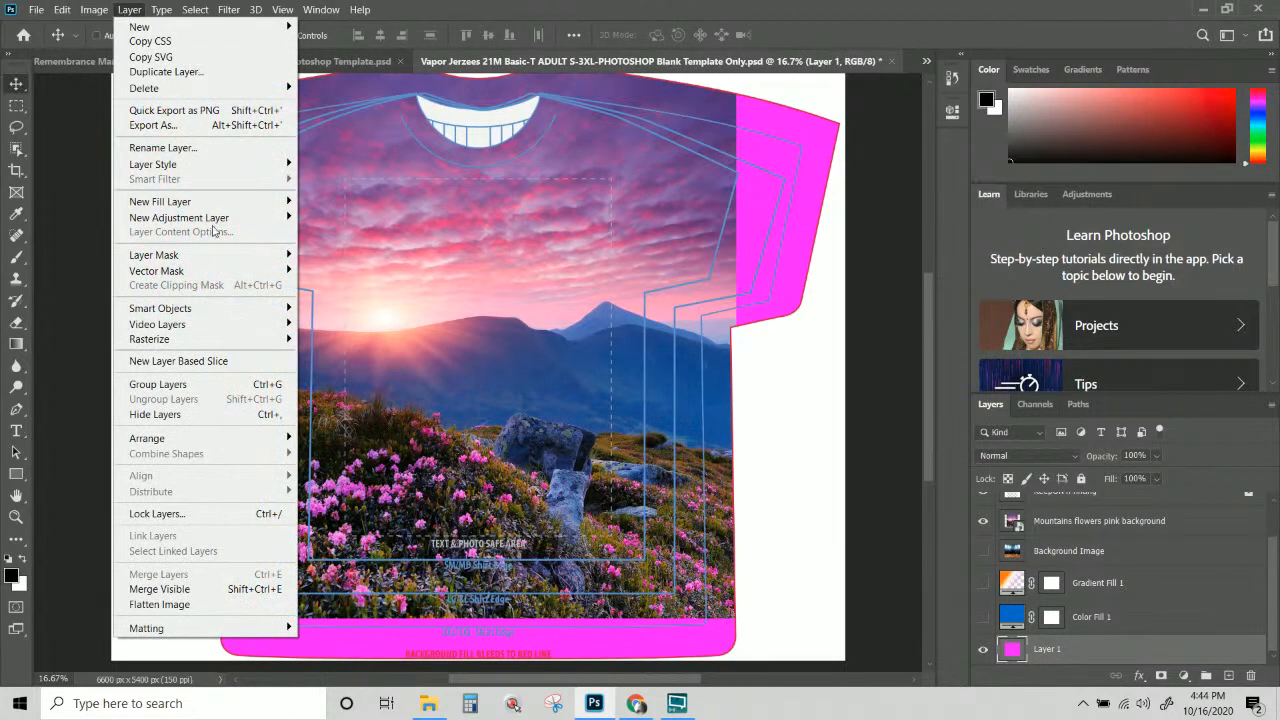
pyautogui.moveTo(220, 201)
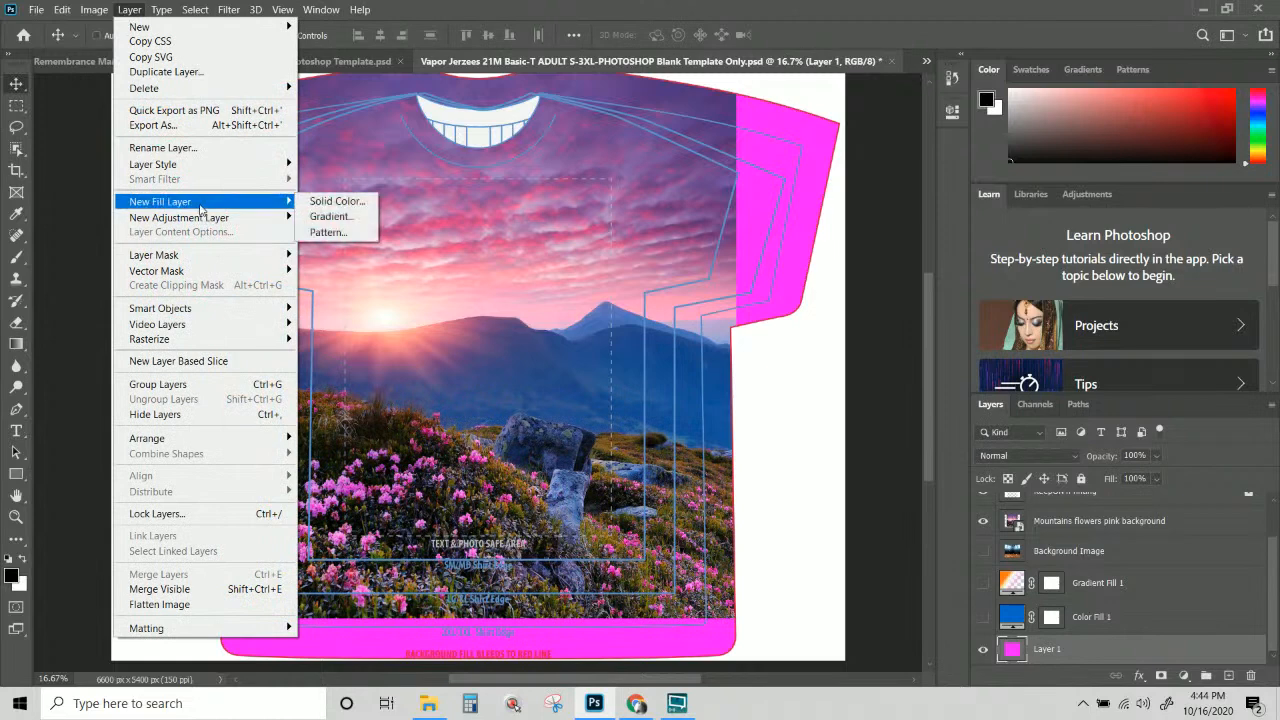
pyautogui.click(339, 233)
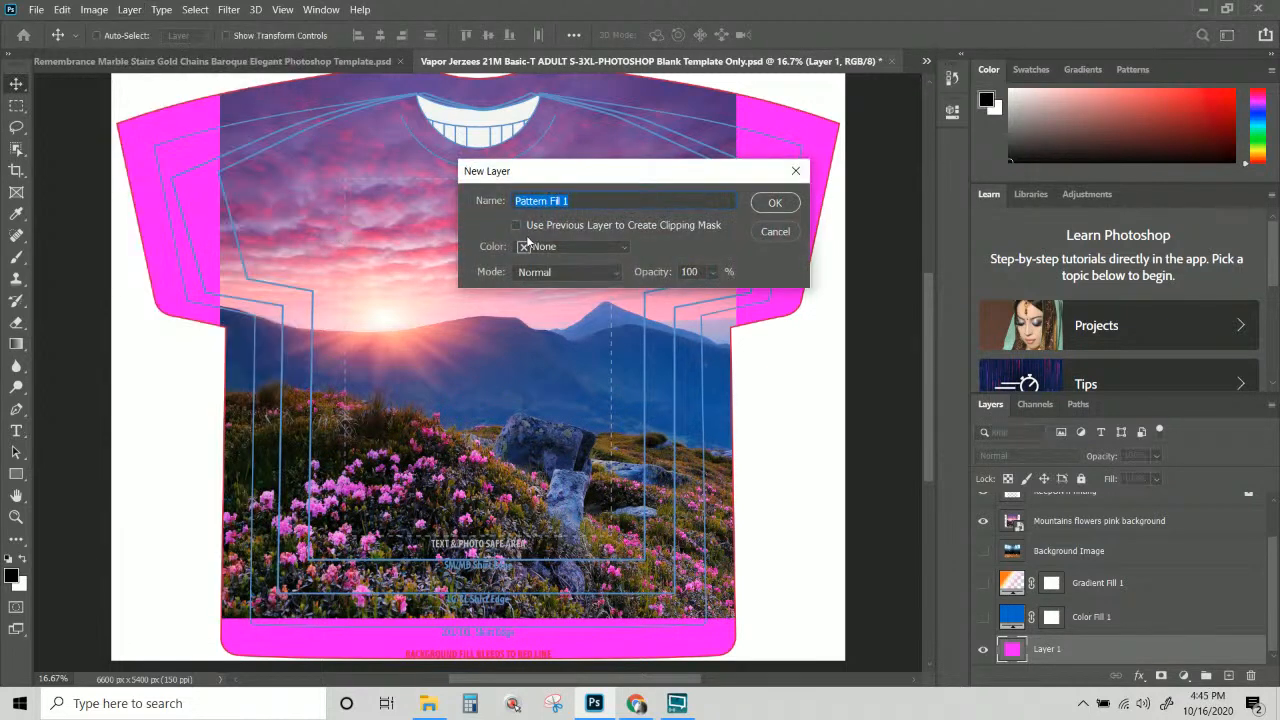
pyautogui.click(777, 203)
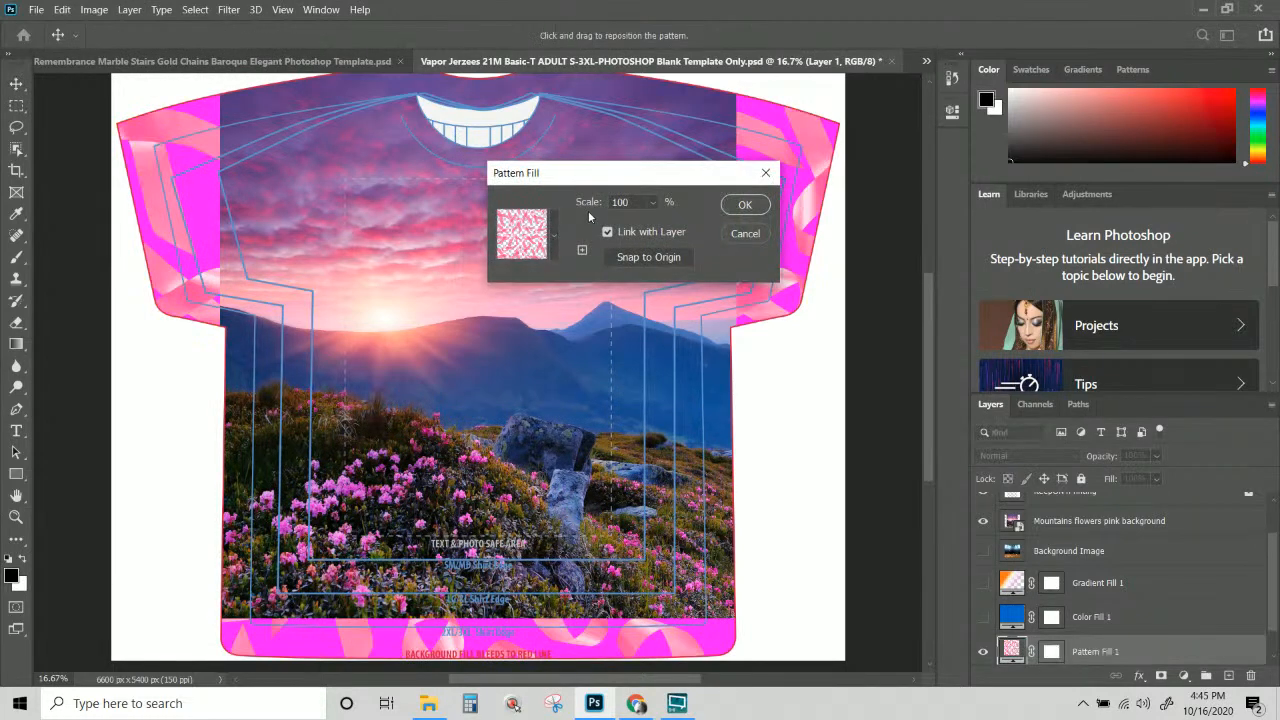
# Scale the ribbon pattern fill to 34% and accept the new fill layer.
pyautogui.click(654, 203)
pyautogui.moveTo(656, 225); pyautogui.dragTo(651, 229)
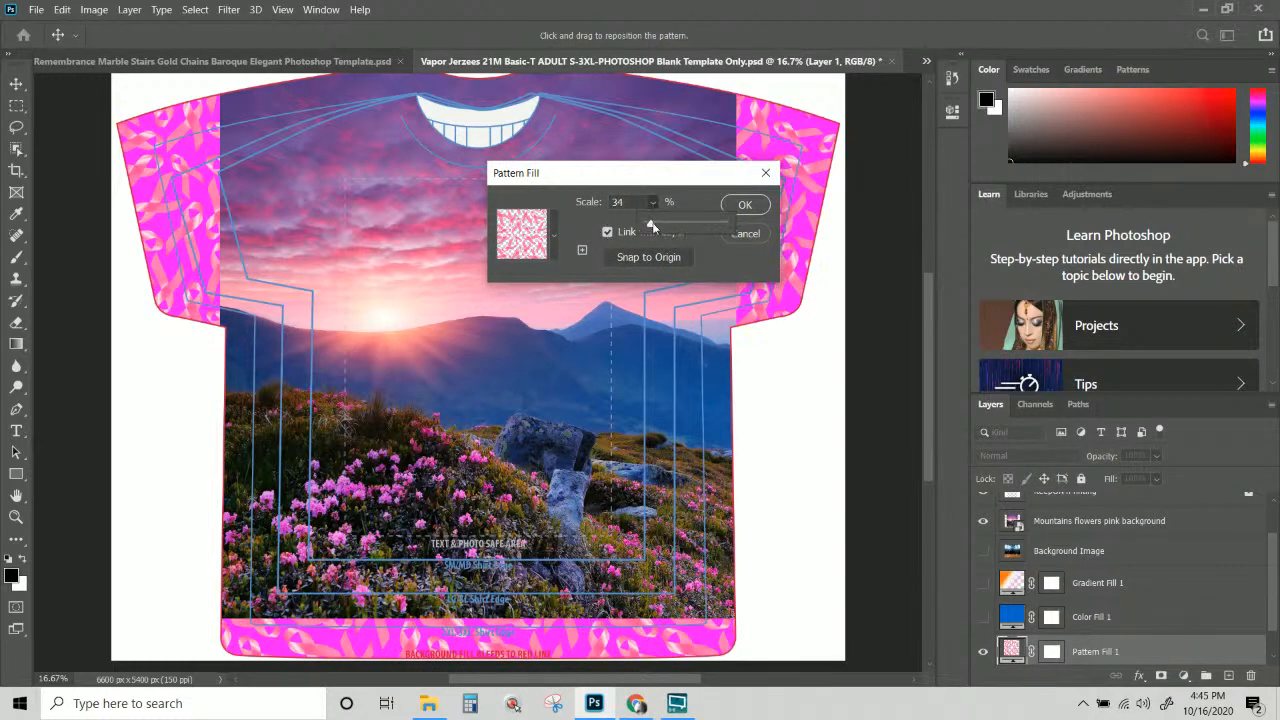
pyautogui.click(757, 204)
pyautogui.click(757, 204)
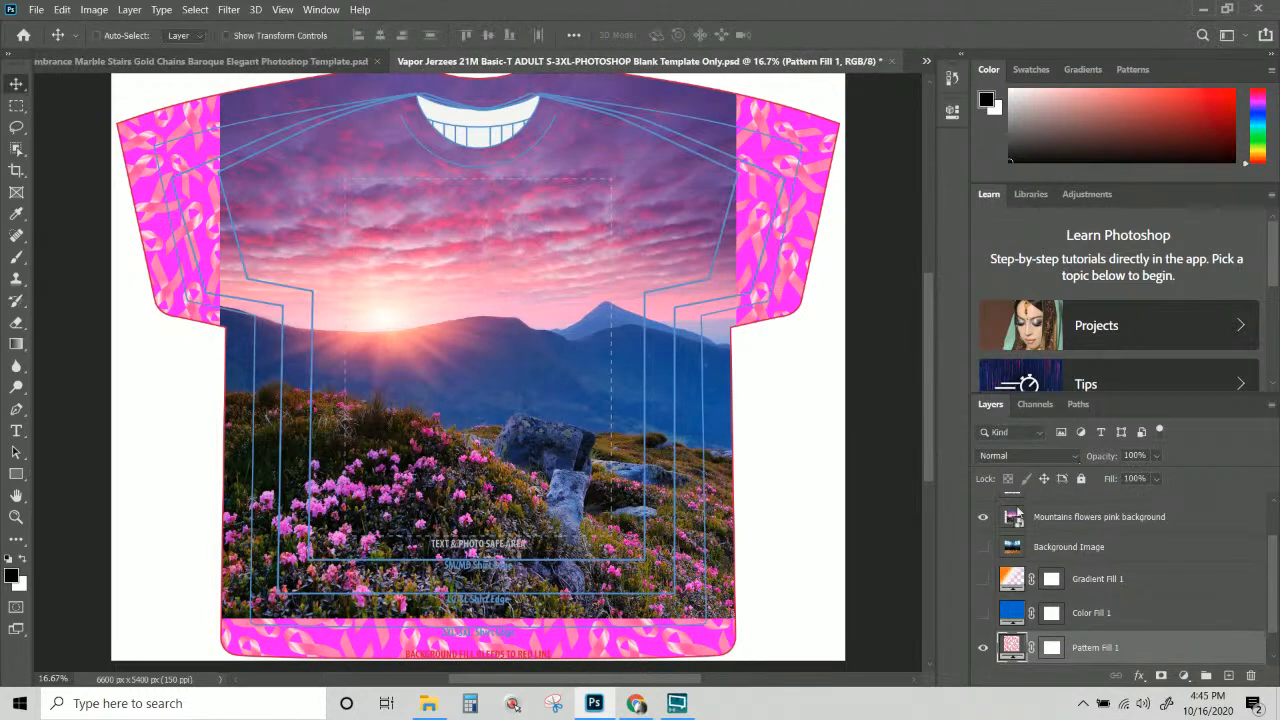
# Hide the Mountains flowers pink background layer, then show Color Fill 1 and move it beneath Pattern Fill 1.
pyautogui.click(983, 518)
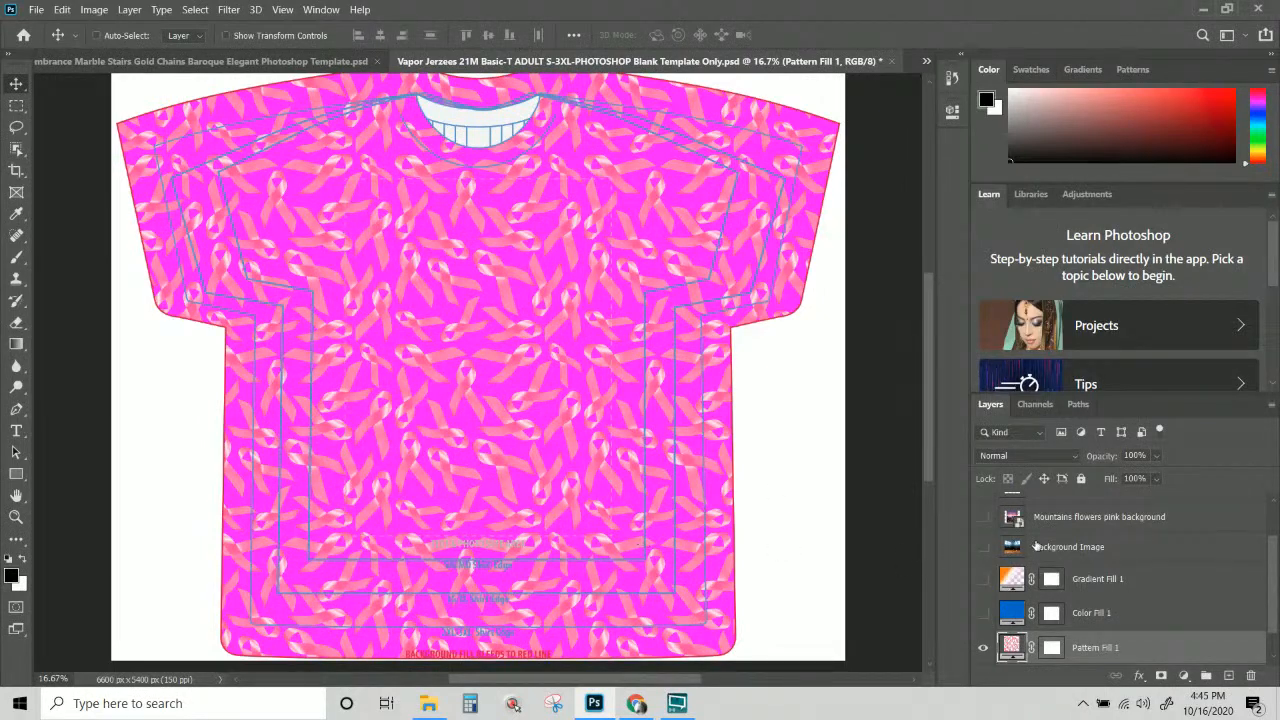
pyautogui.scroll(-1, 1011, 645)
pyautogui.click(1070, 650)
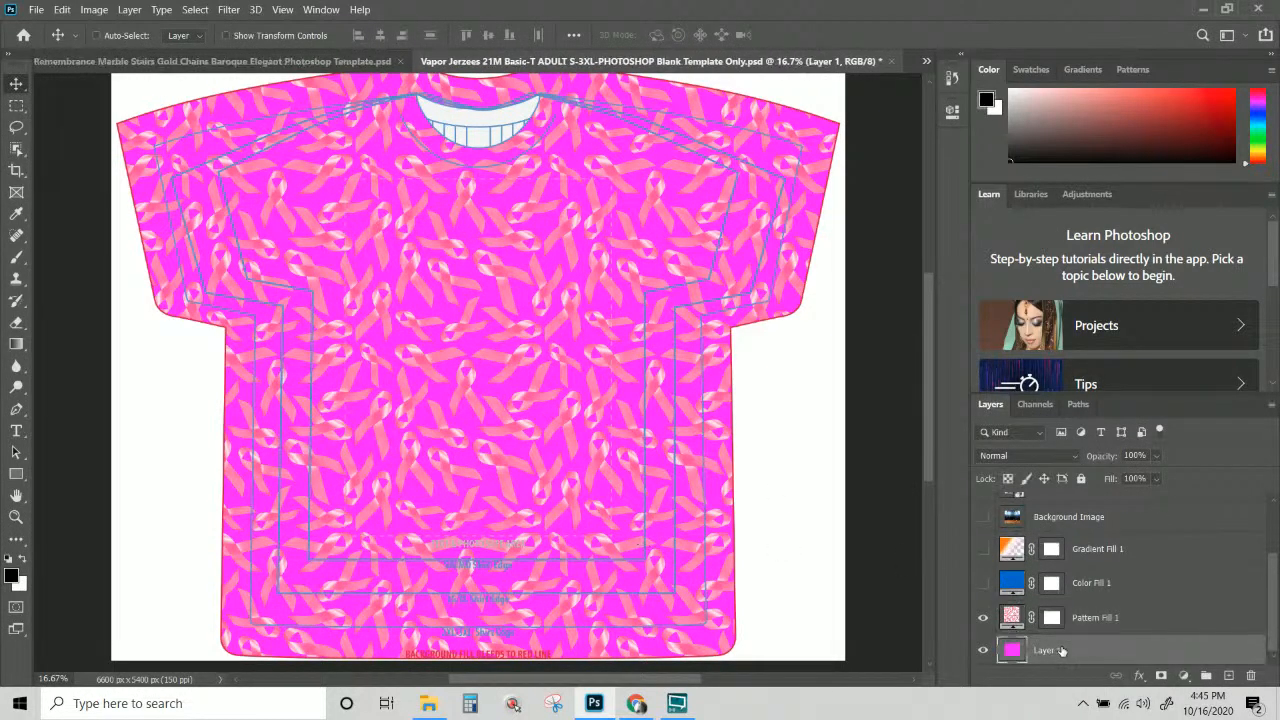
pyautogui.click(1045, 590)
pyautogui.click(983, 582)
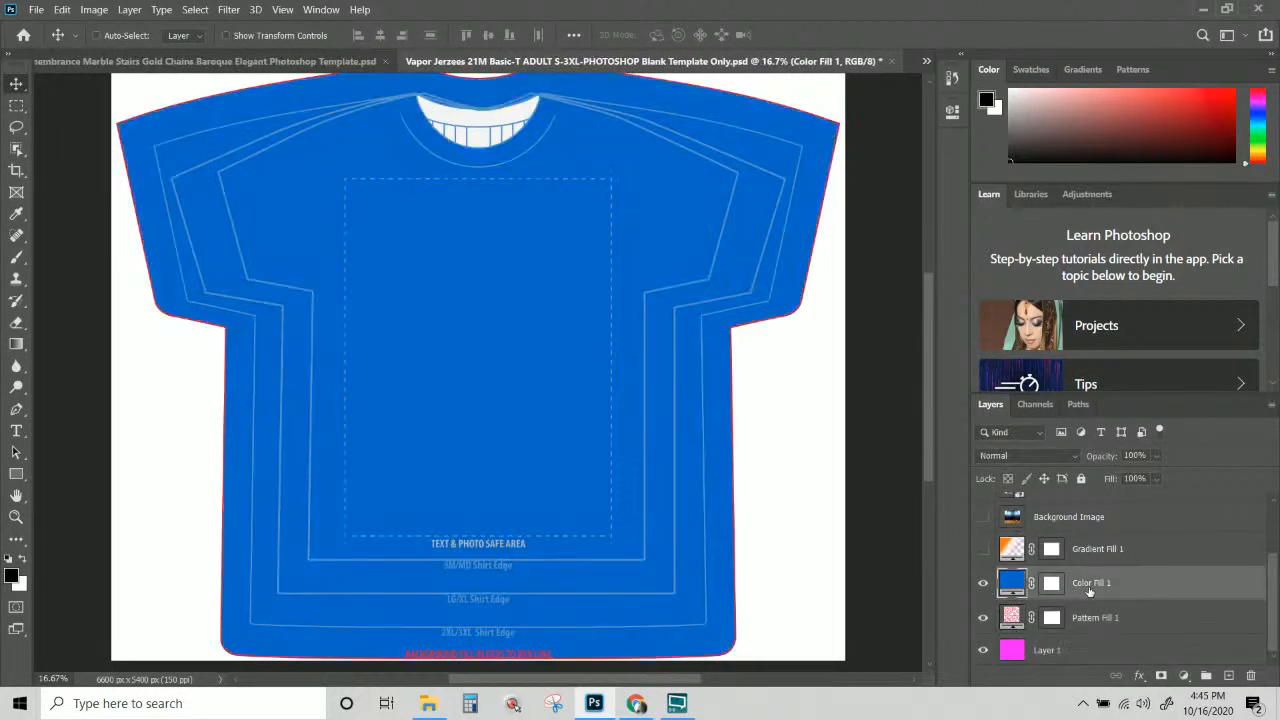
pyautogui.moveTo(1033, 590); pyautogui.dragTo(1008, 633)
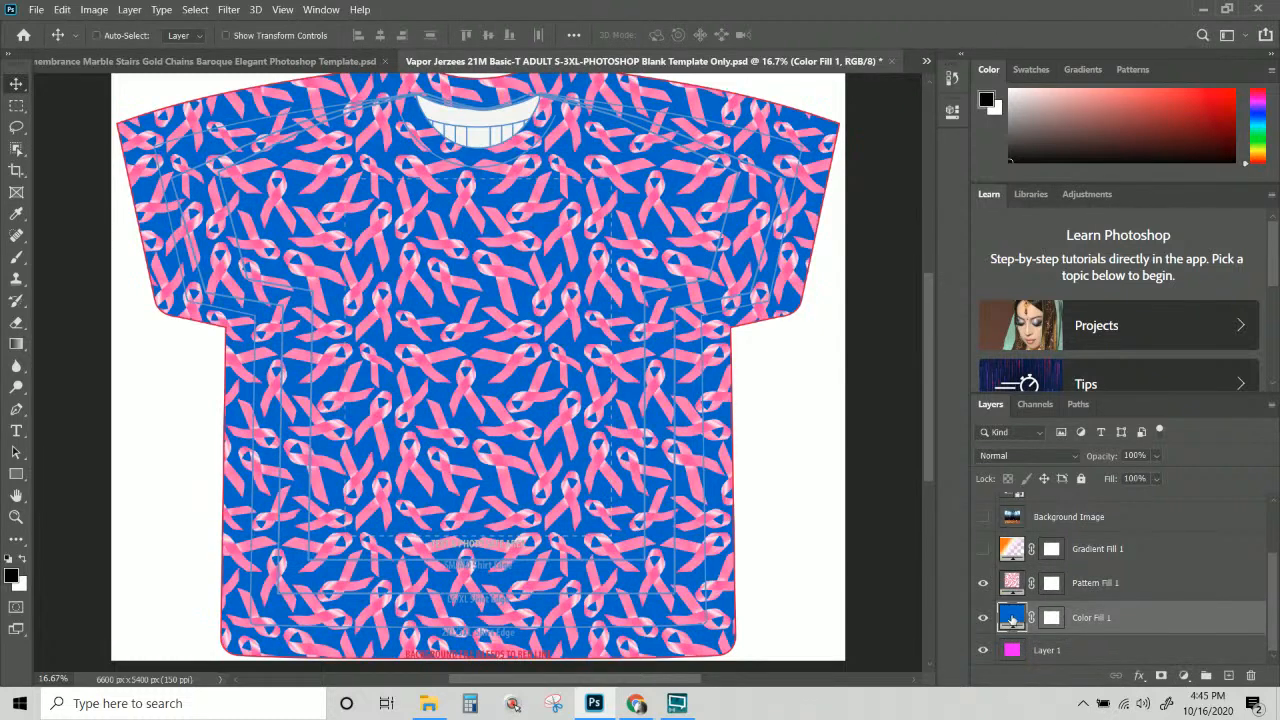
# Change the colour of Color Fill 1 to black (000000).
pyautogui.doubleClick(1011, 618)
pyautogui.moveTo(703, 370); pyautogui.dragTo(515, 414)
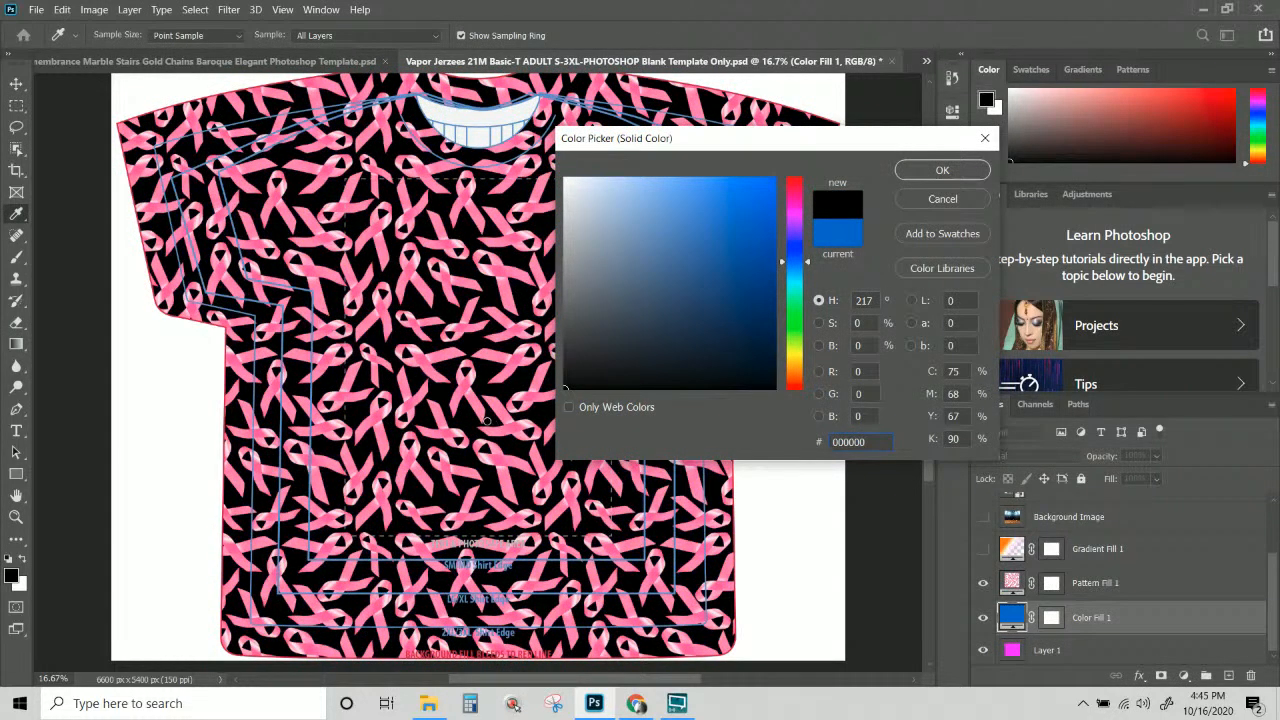
pyautogui.click(925, 168)
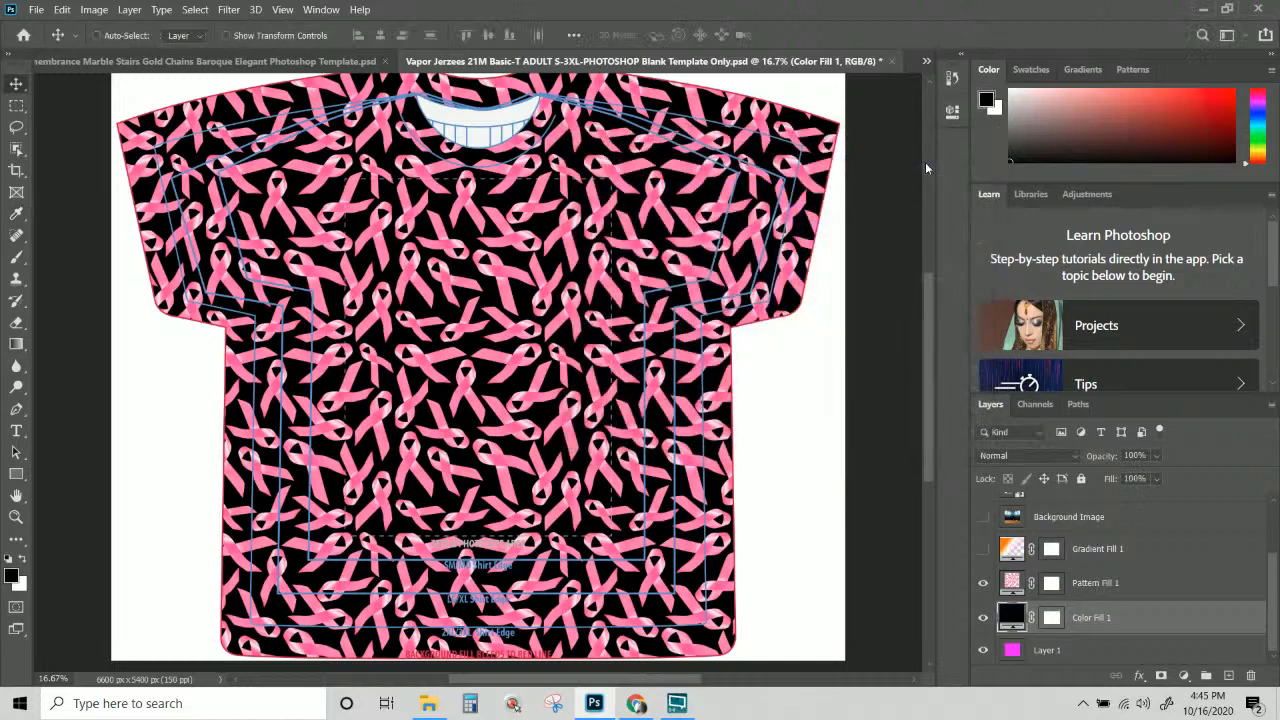
# Enlarge the ribbon pattern on Pattern Fill 1, trying scales of 80, 70 and 65% and settling on 60%.
pyautogui.click(1016, 586)
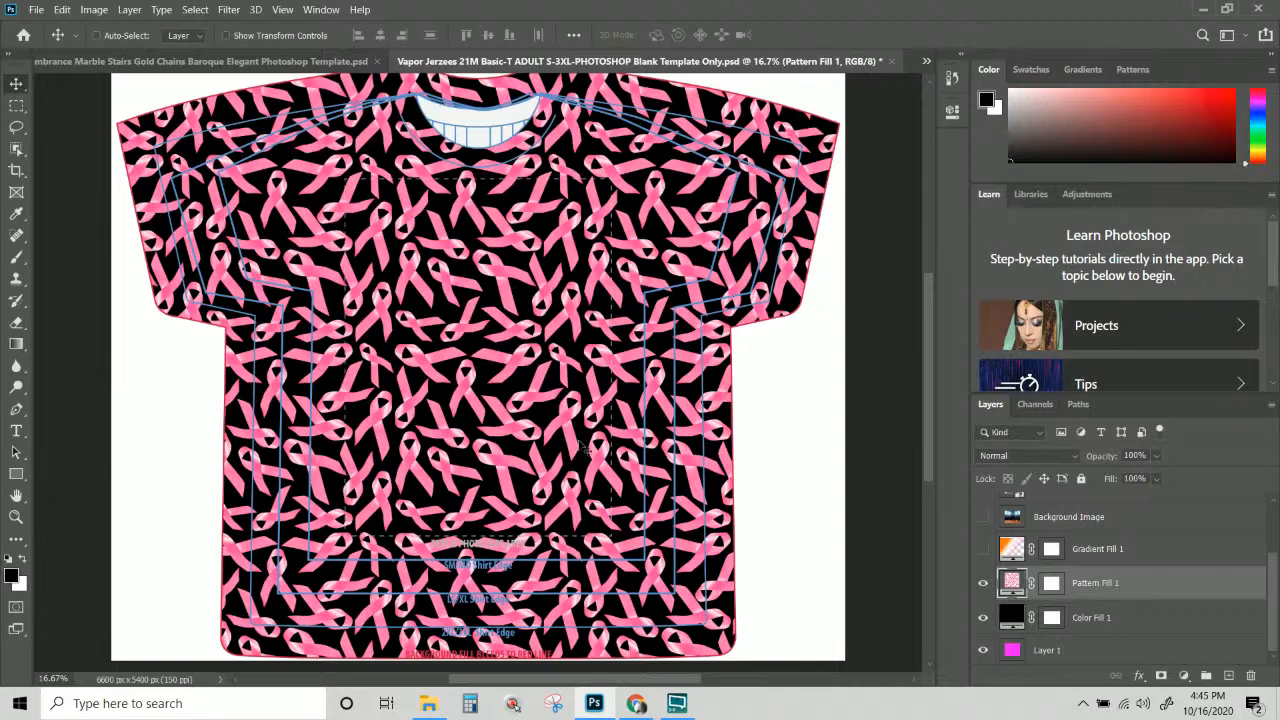
pyautogui.doubleClick(1014, 588)
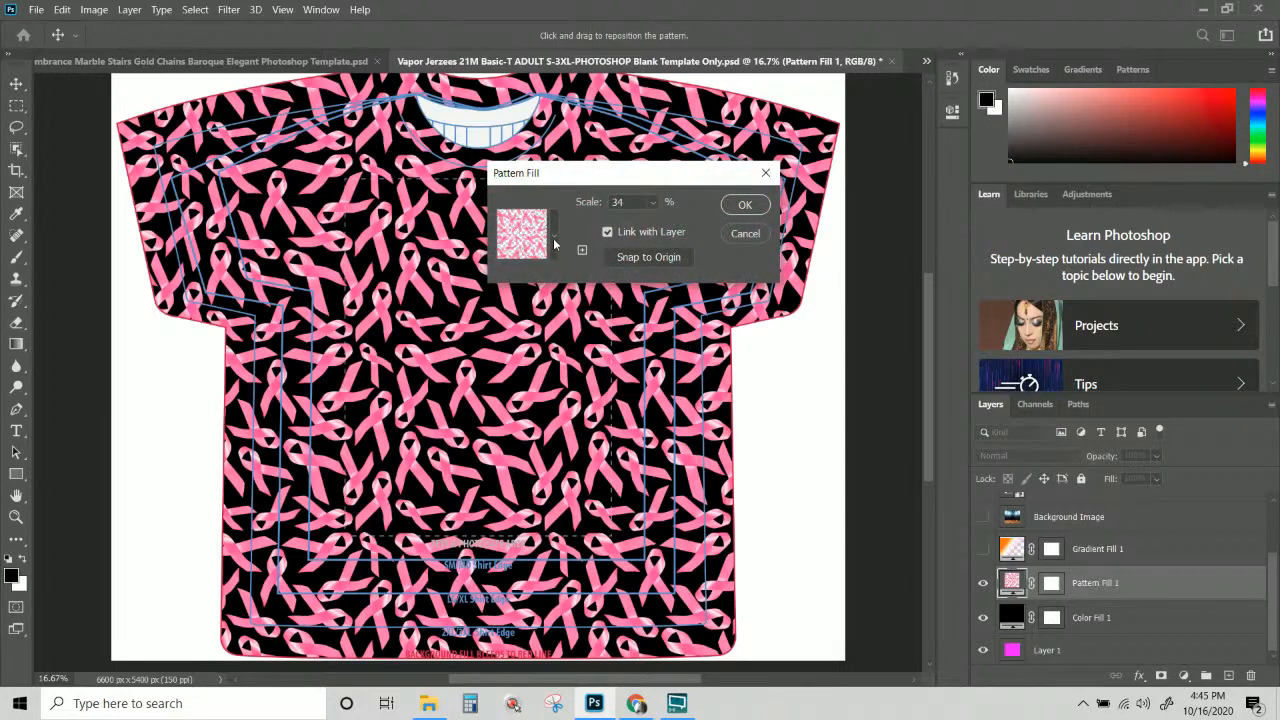
pyautogui.click(652, 202)
pyautogui.moveTo(650, 224)
pyautogui.mouseDown()
pyautogui.moveTo(674, 227)
pyautogui.moveTo(659, 226)
pyautogui.mouseUp()
pyautogui.write('80')
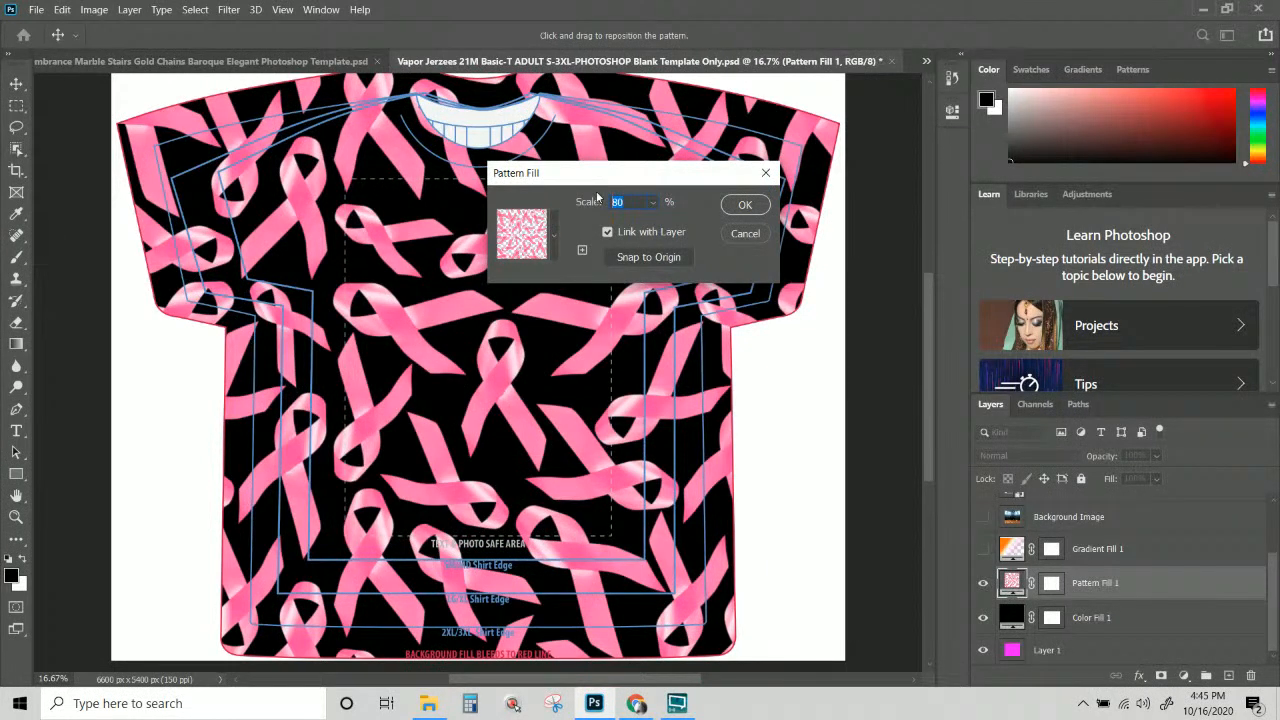
pyautogui.write('70')
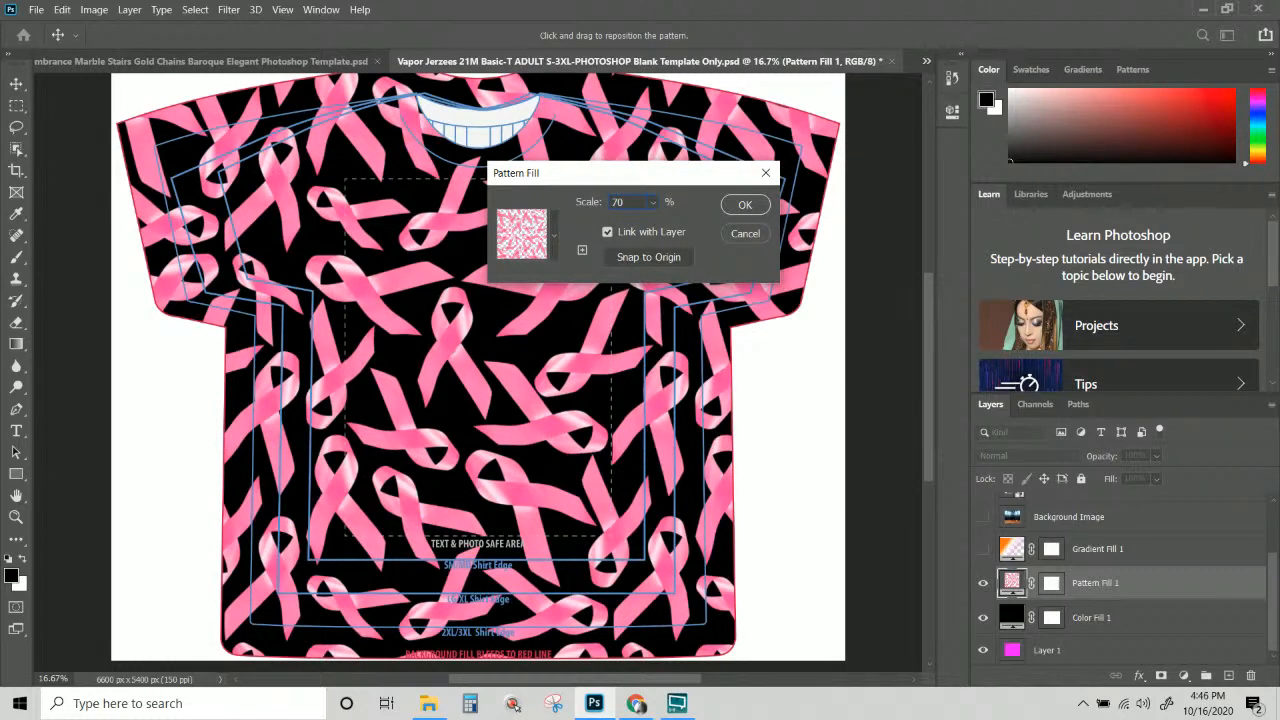
pyautogui.write('65')
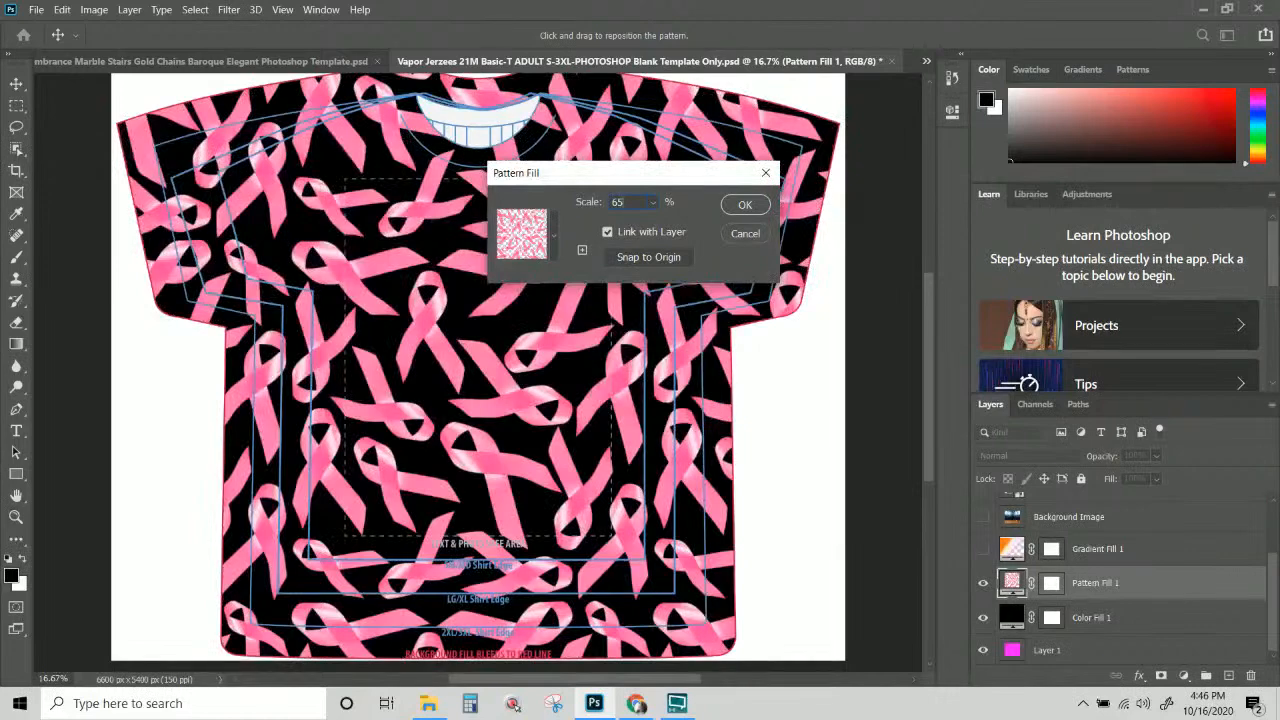
pyautogui.write('0')
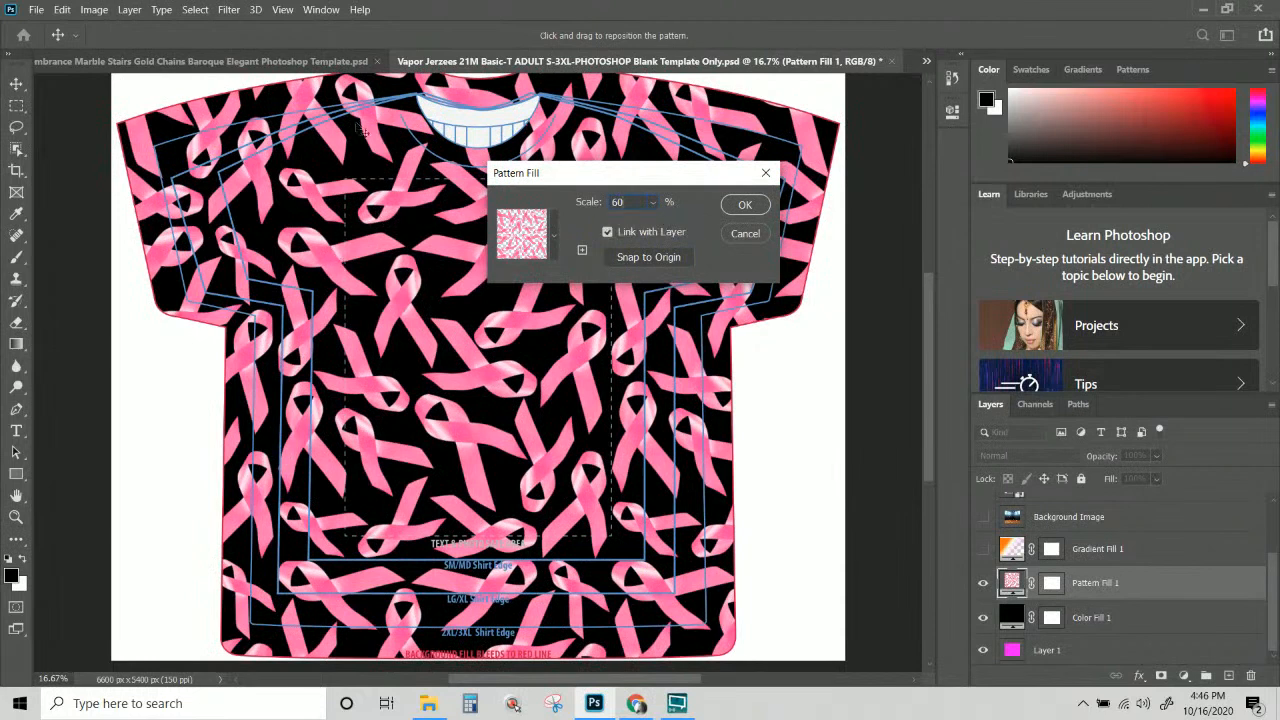
pyautogui.click(747, 205)
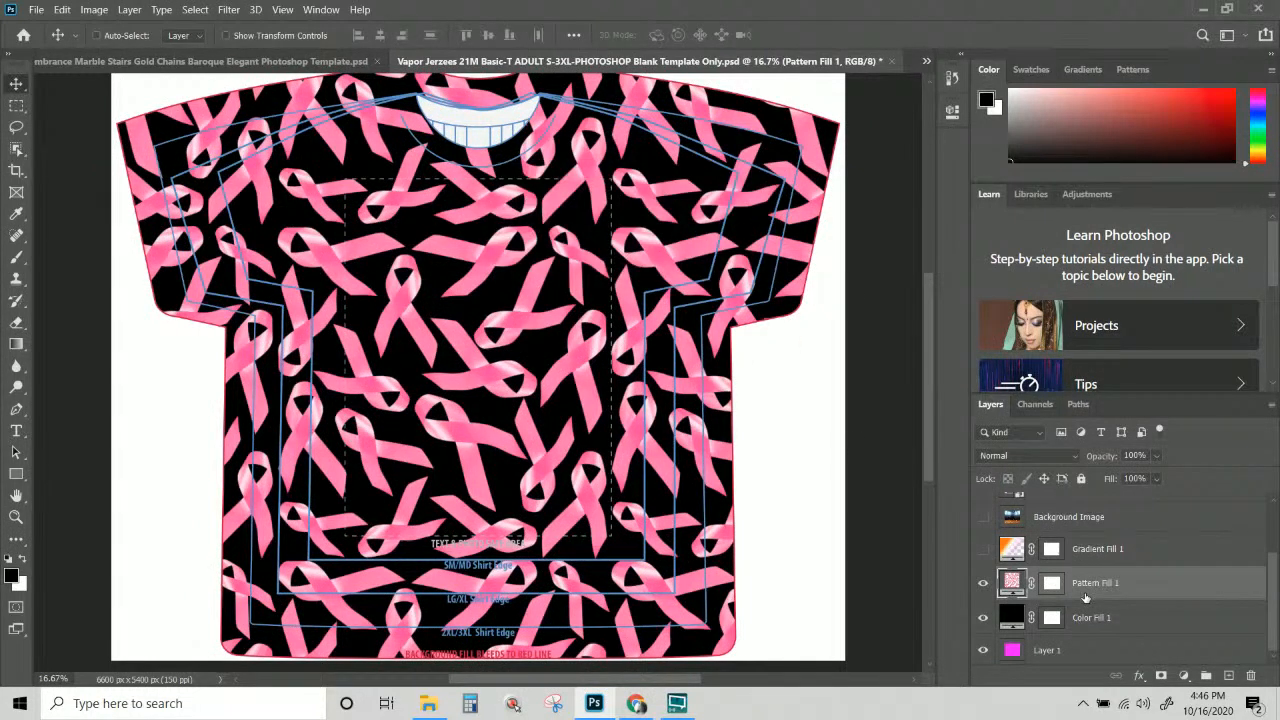
# Show the Mountains flowers pink background layer again and move it between Pattern Fill 1 and Color Fill 1.
pyautogui.scroll(1, 1076, 615)
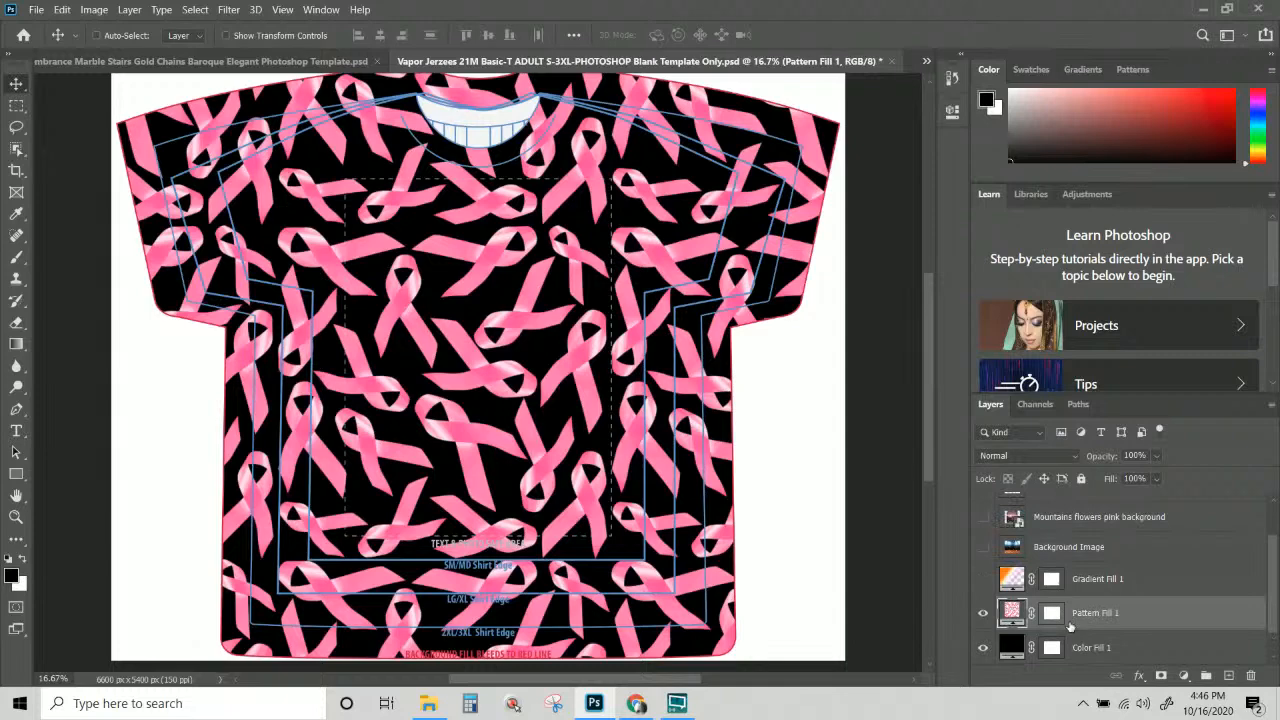
pyautogui.click(982, 517)
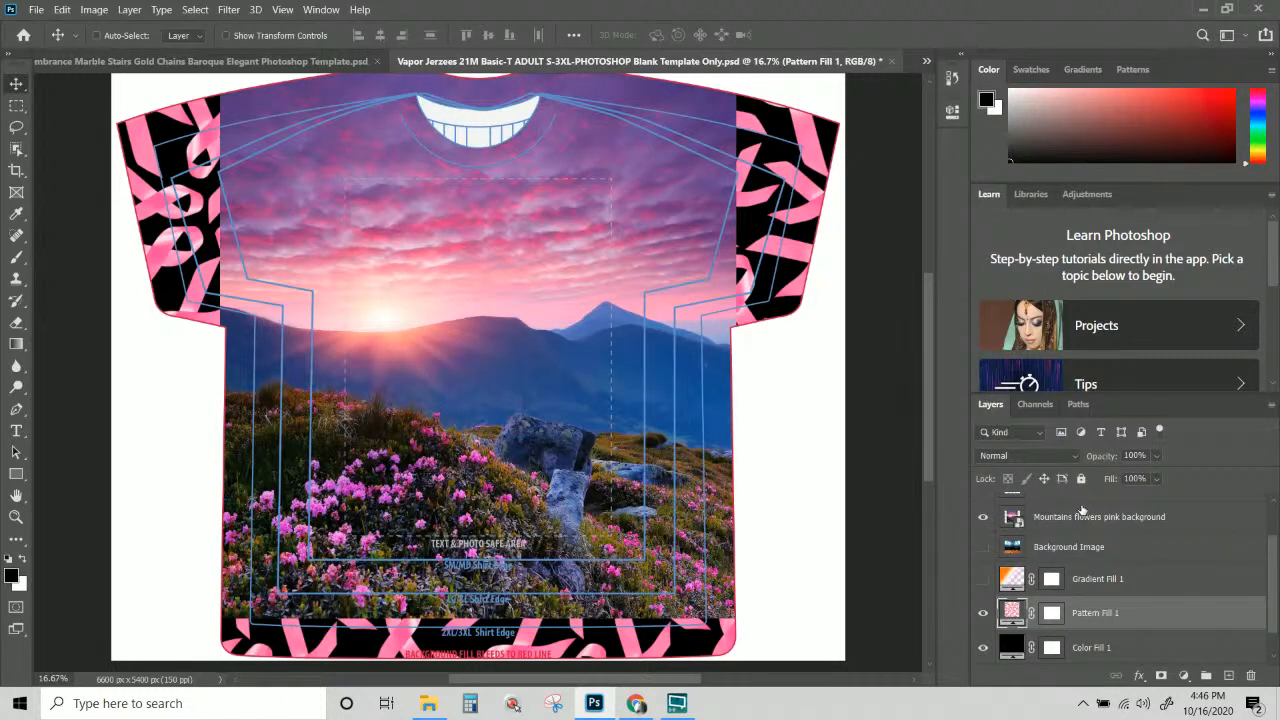
pyautogui.moveTo(1086, 518); pyautogui.dragTo(1088, 626)
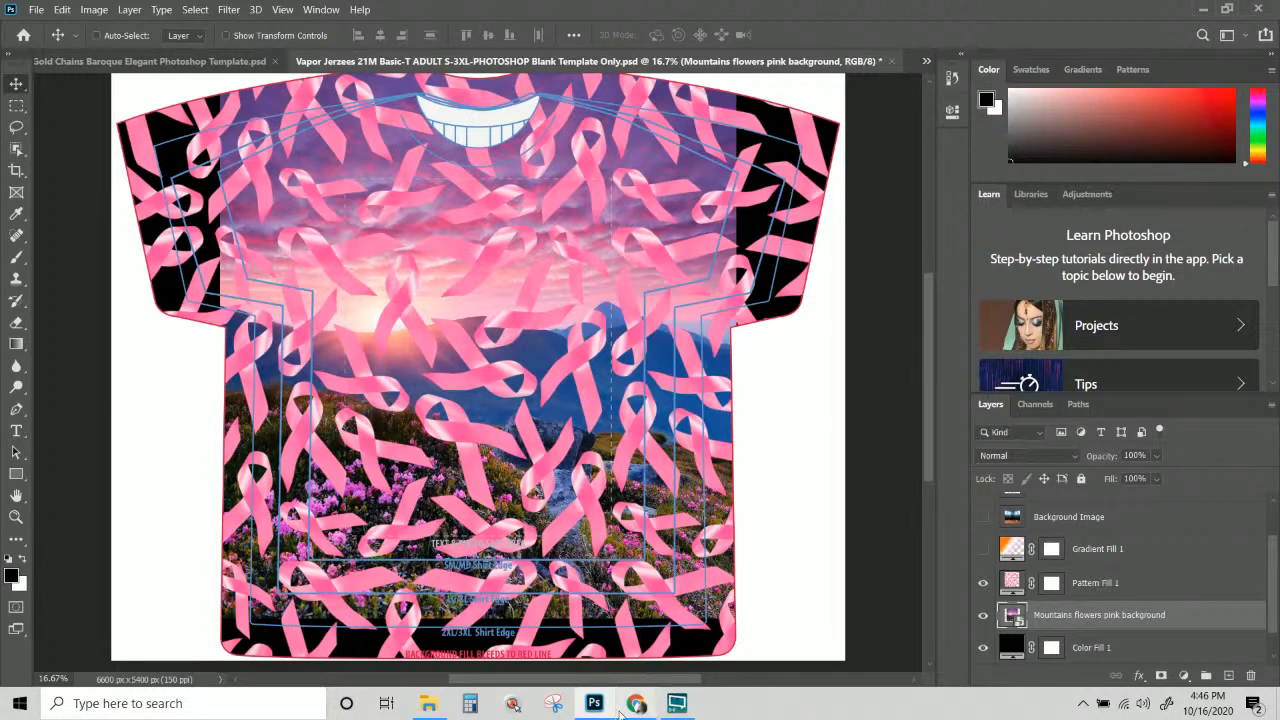
# Place the Red-Strip-05-removebg.png ribbon from the delete and temp files folder into the template and move its layer above Pattern Fill 1.
pyautogui.click(428, 703)
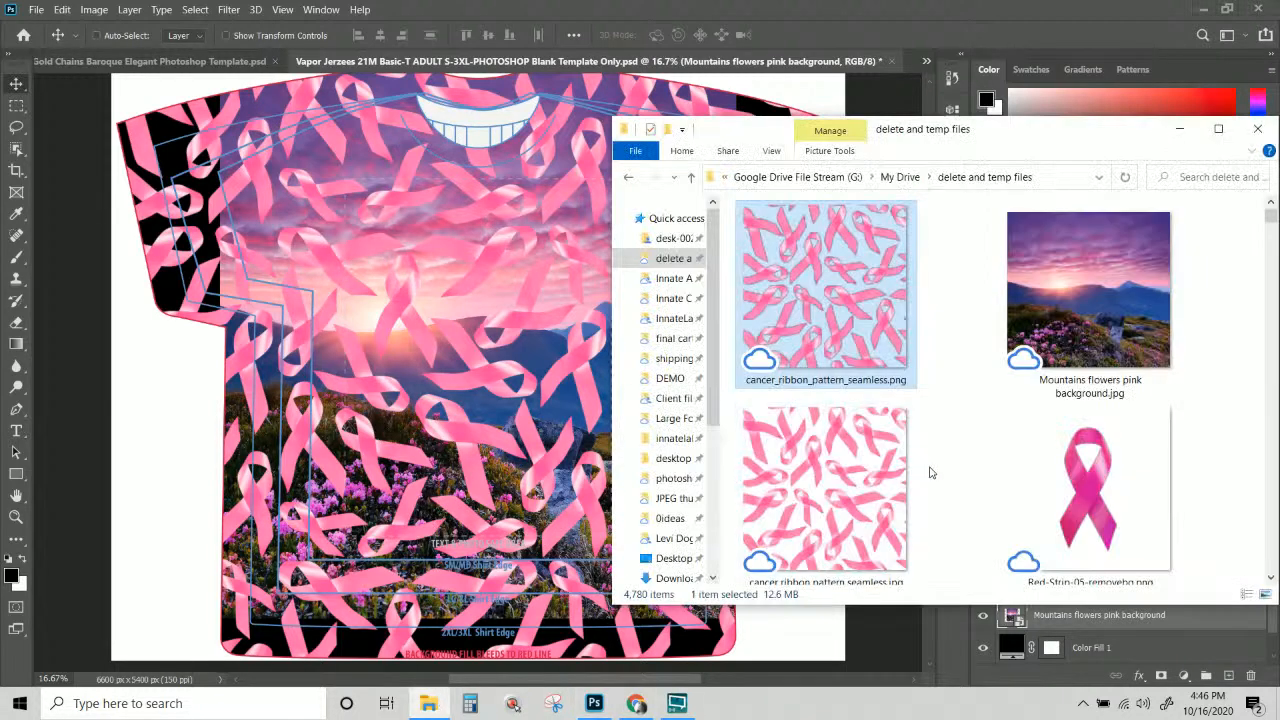
pyautogui.click(1087, 480)
pyautogui.moveTo(1084, 474); pyautogui.dragTo(450, 346)
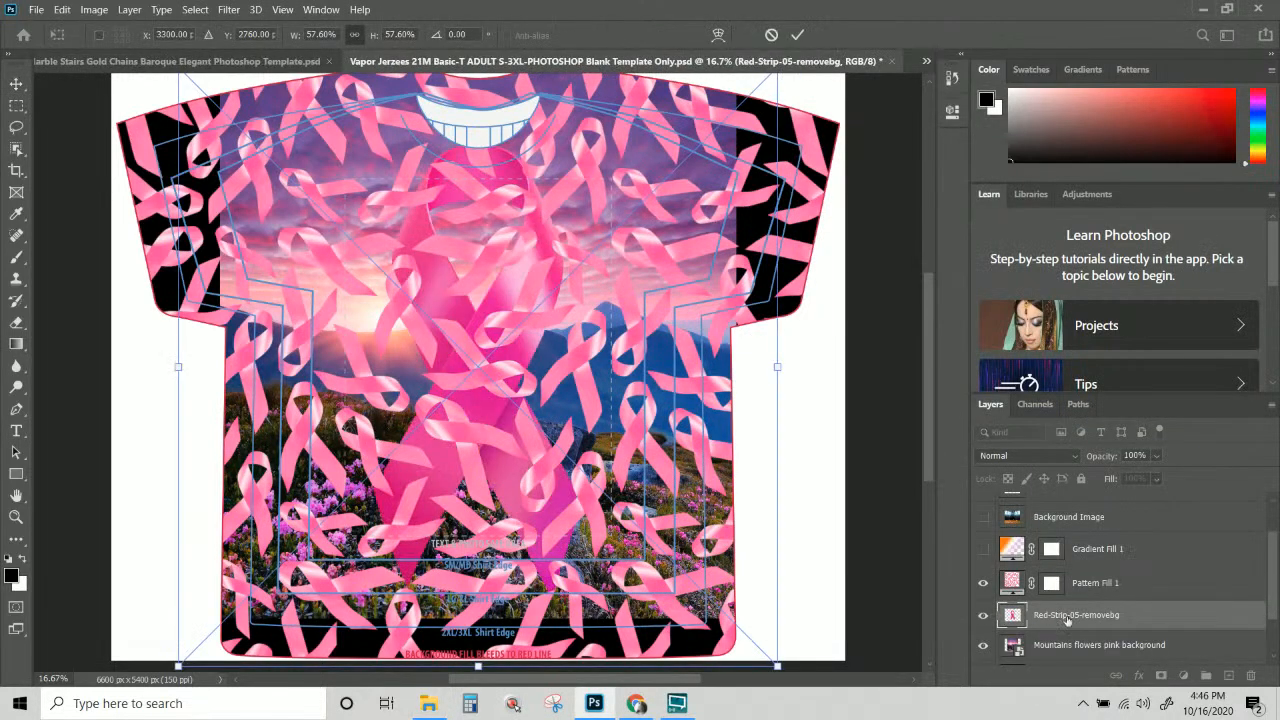
pyautogui.moveTo(1066, 618); pyautogui.dragTo(1050, 570)
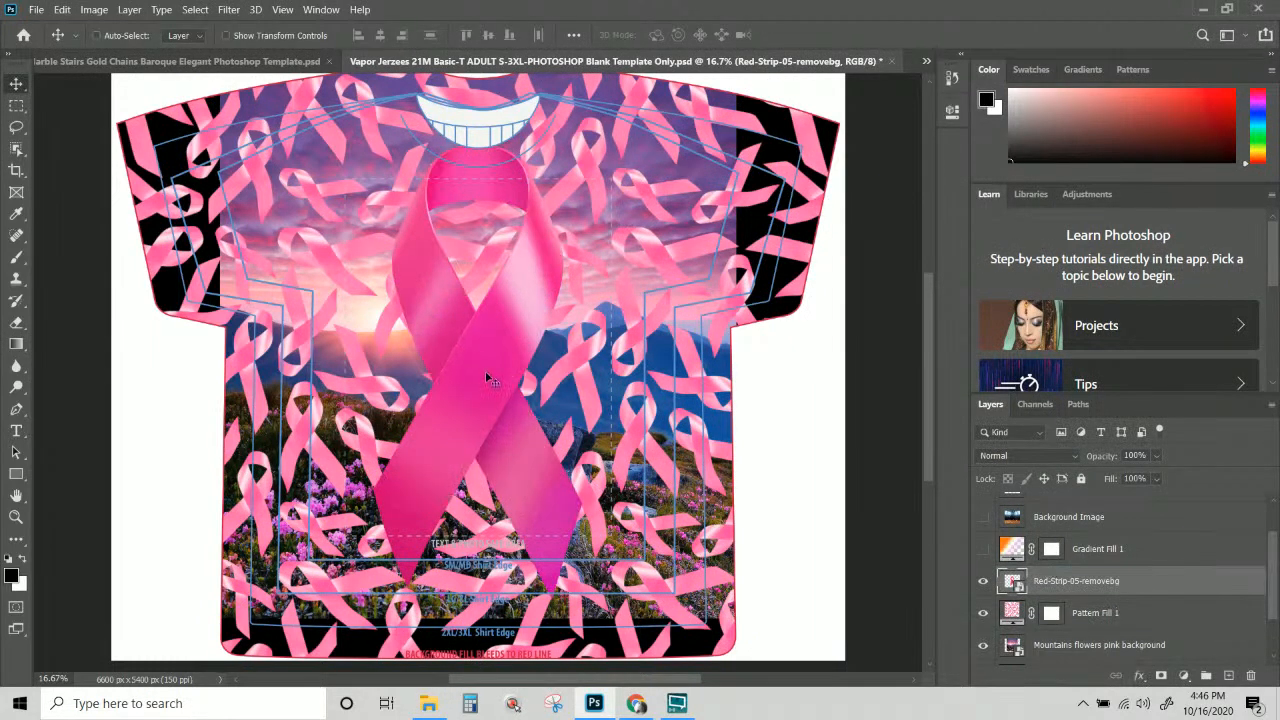
# Scale the large pink ribbon down to about 53% and centre it on the shirt below the collar.
pyautogui.hotkey('ctrl', 't')
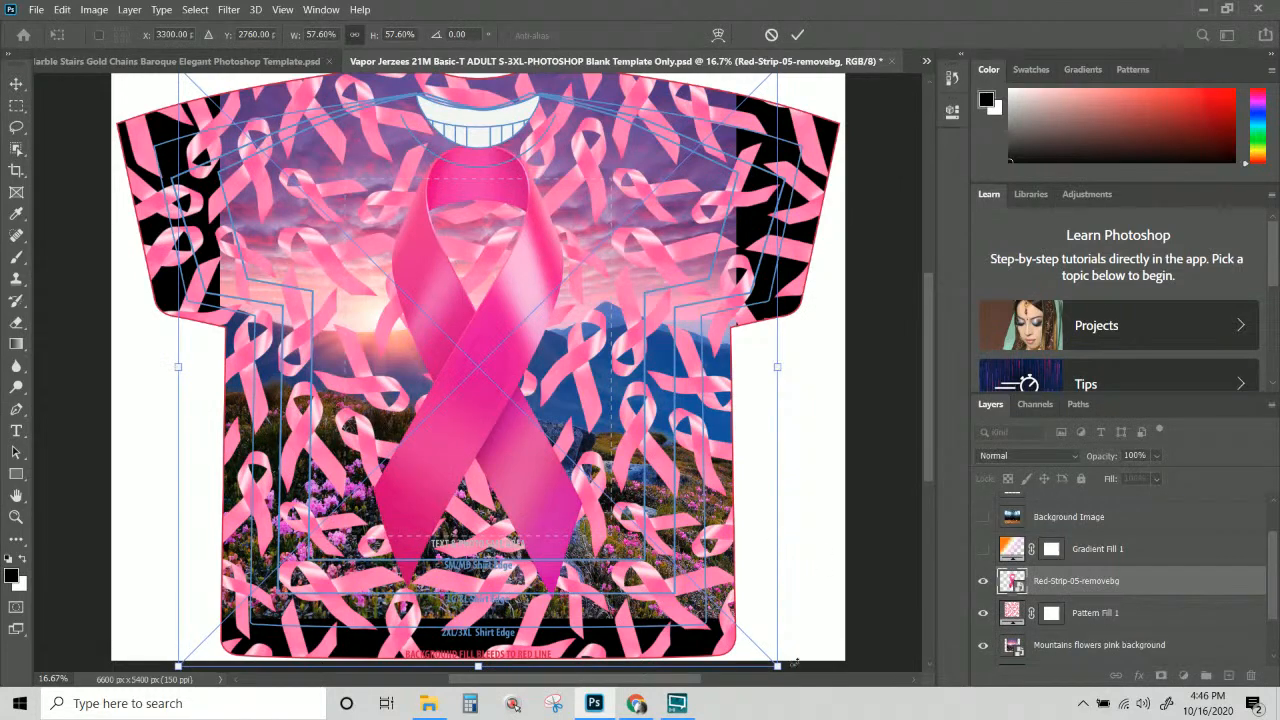
pyautogui.moveTo(783, 665); pyautogui.dragTo(733, 606)
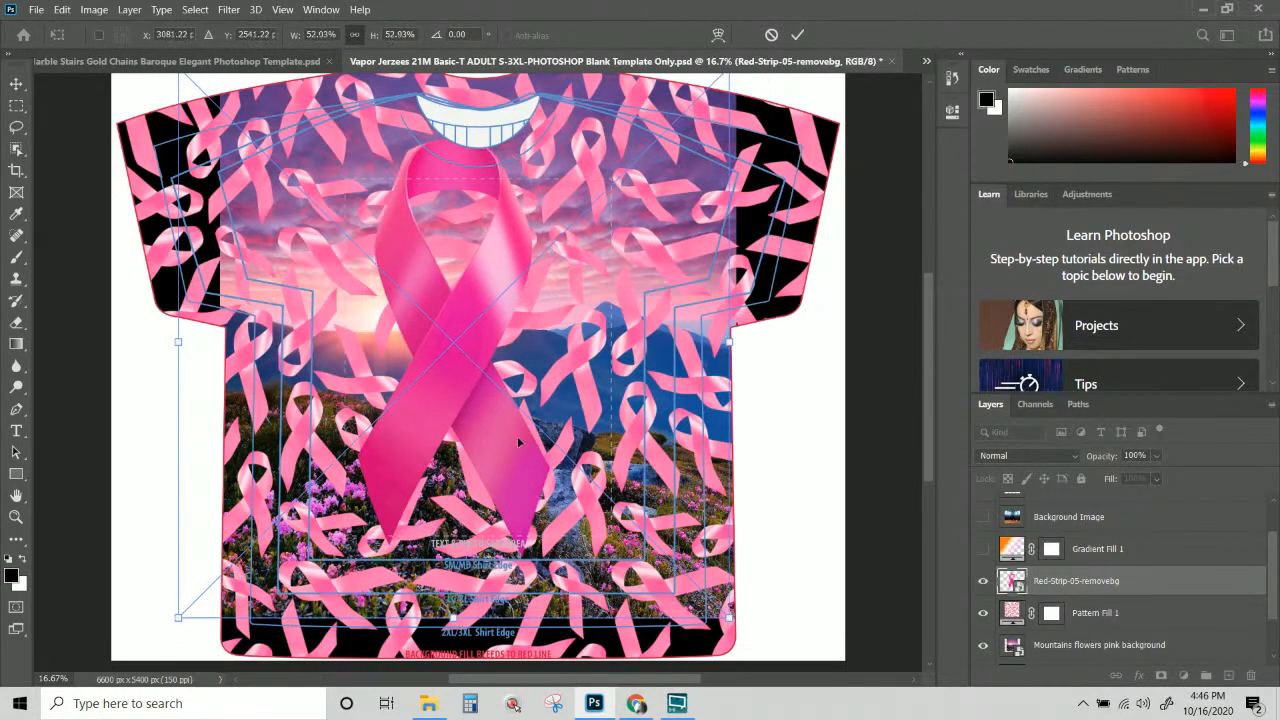
pyautogui.moveTo(517, 434); pyautogui.dragTo(534, 466)
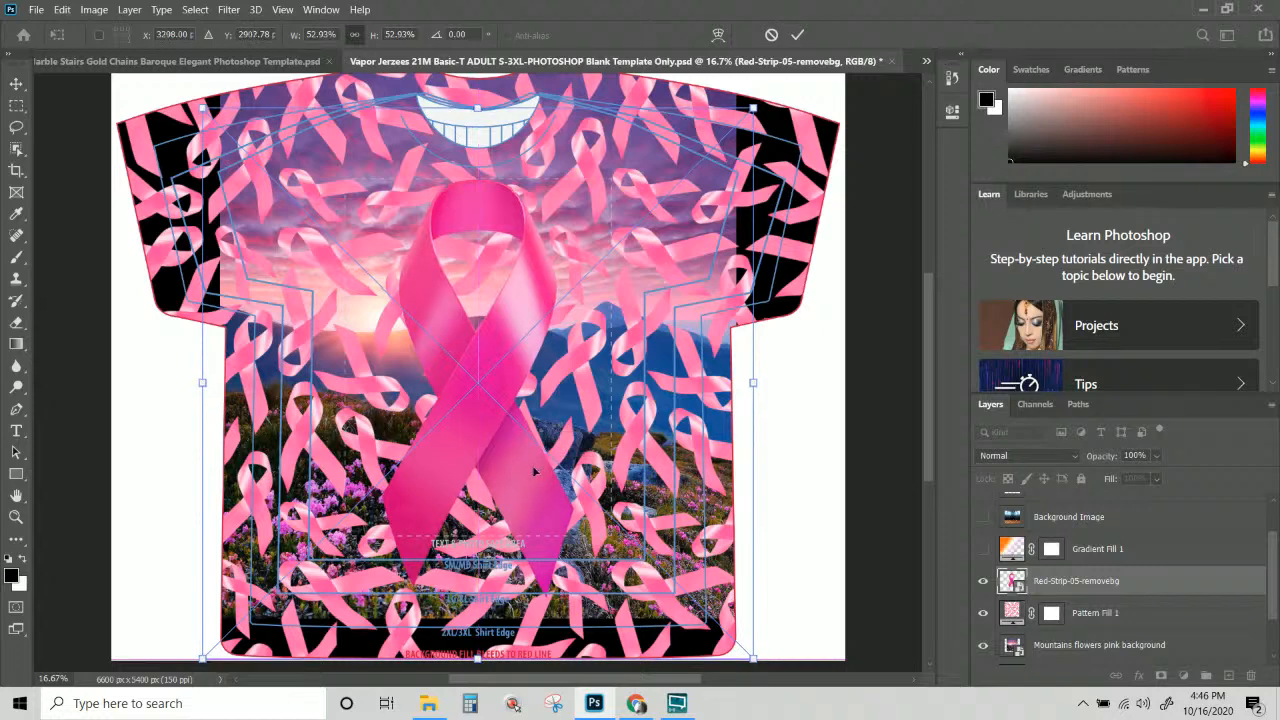
pyautogui.press('Return')
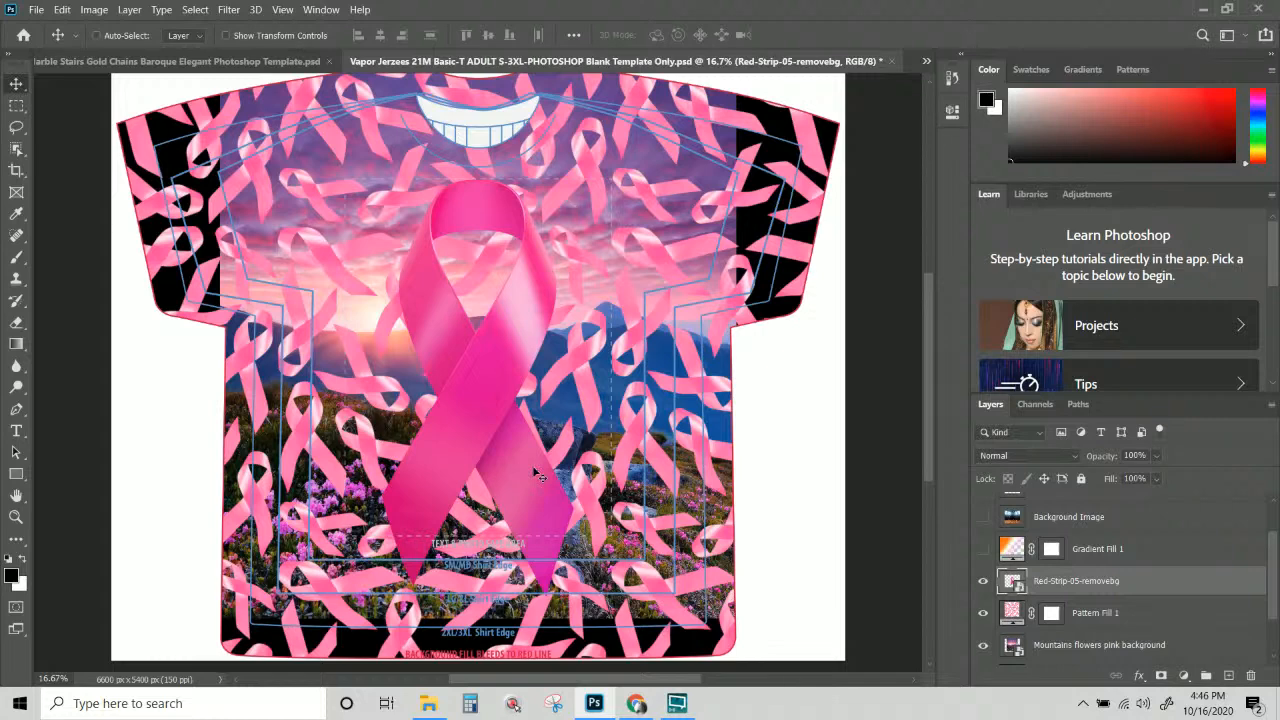
pyautogui.press('ctrl')
# Move the Mountains flowers pink background image slightly down on the shirt.
pyautogui.scroll(-2, 1096, 595)
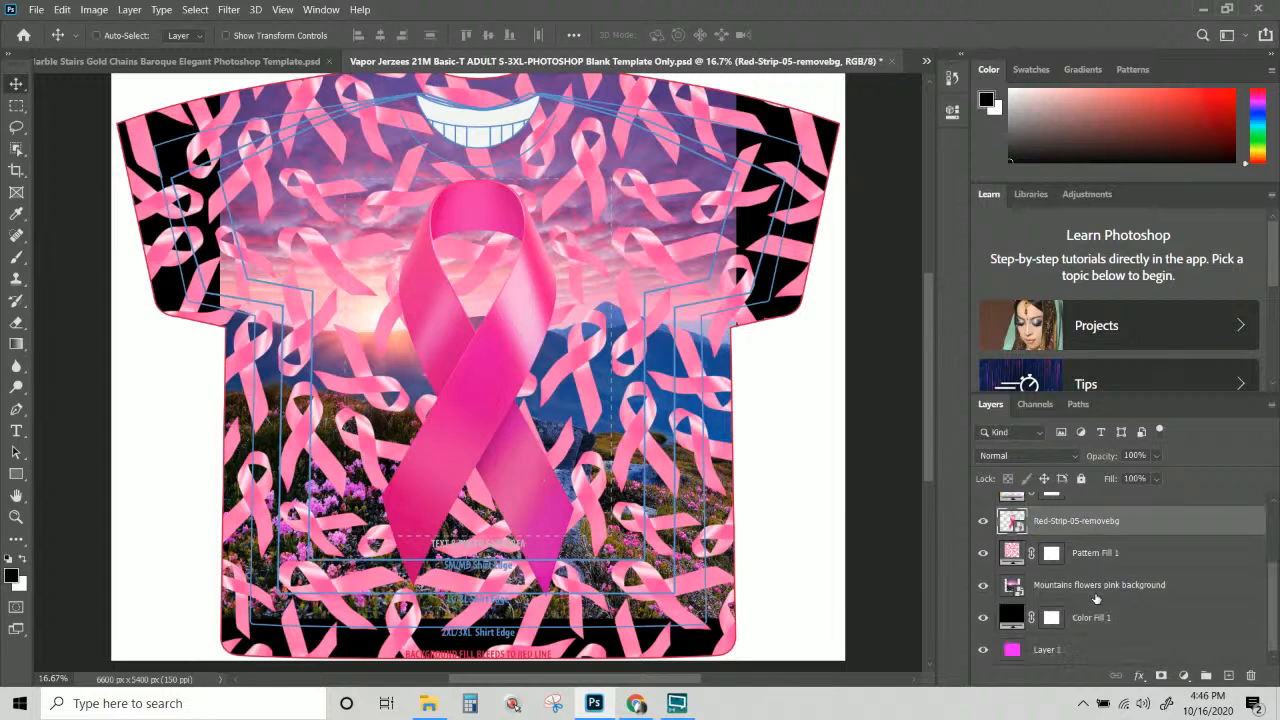
pyautogui.click(1096, 590)
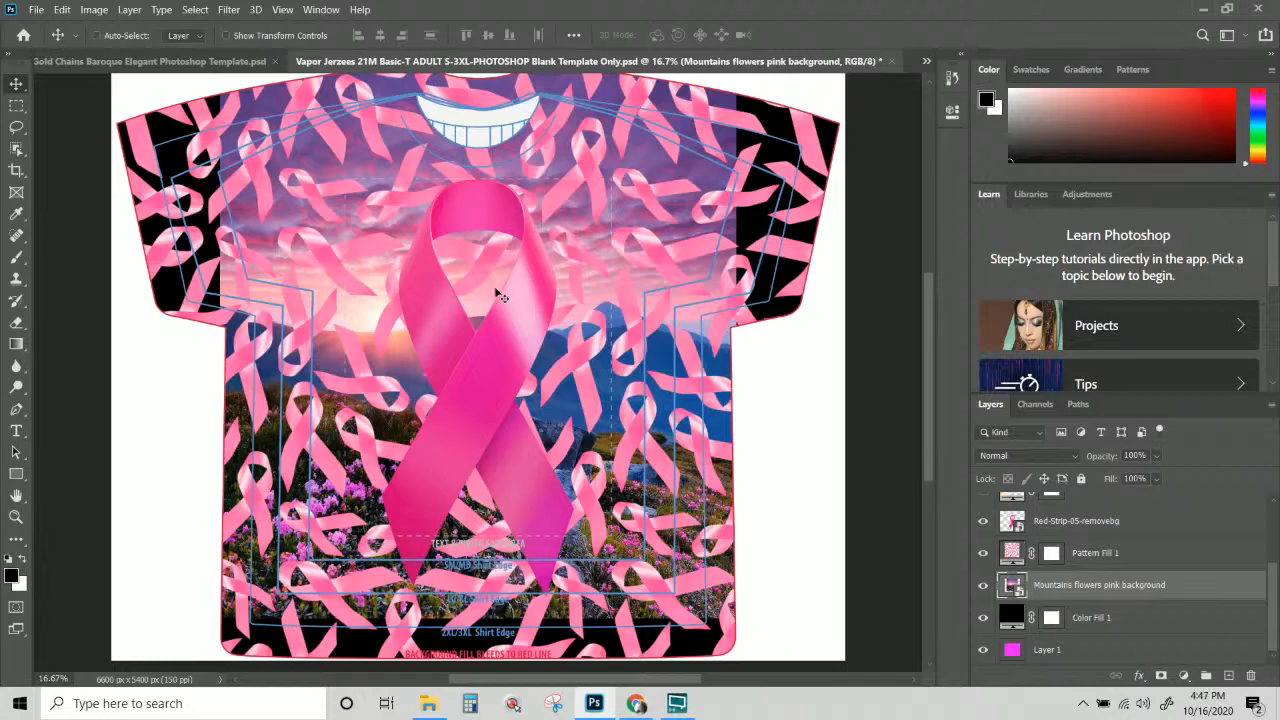
pyautogui.moveTo(497, 292)
pyautogui.mouseDown()
pyautogui.moveTo(497, 323)
pyautogui.moveTo(491, 309)
pyautogui.mouseUp()
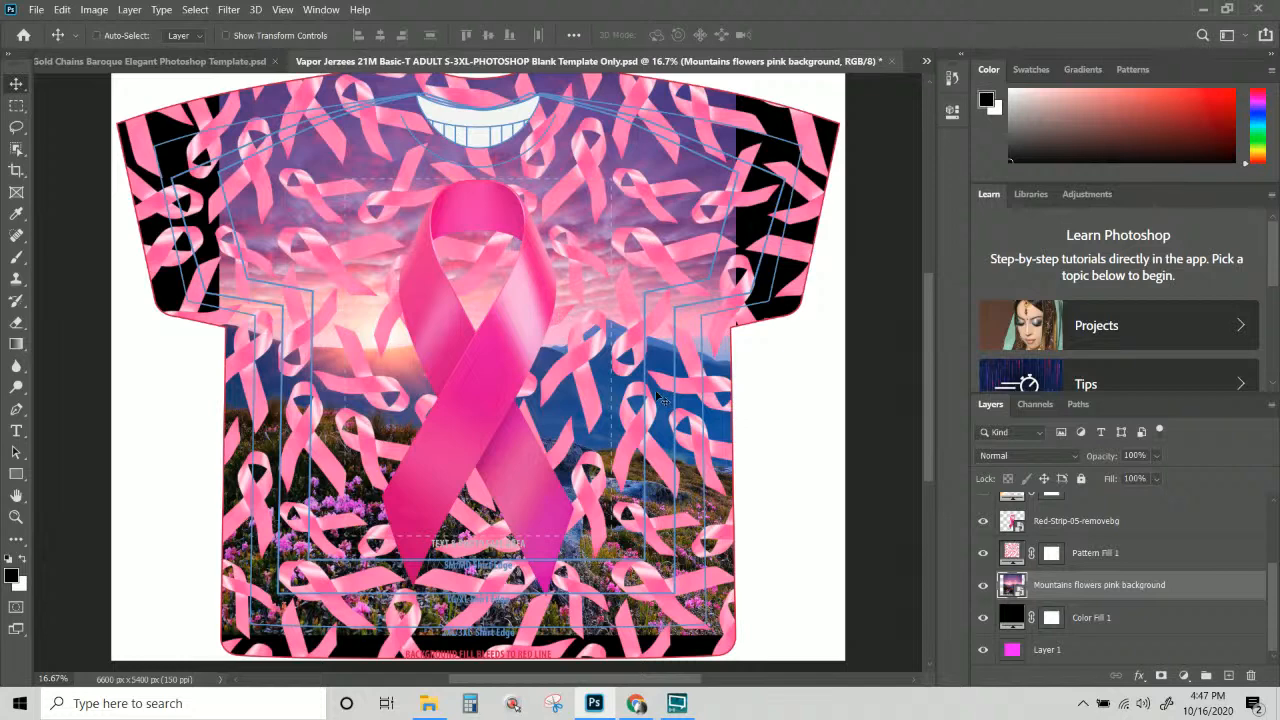
# Review the source images in the delete and temp files folder and the ribbon cutouts on remove.bg, and return to Photoshop.
pyautogui.moveTo(429, 708)
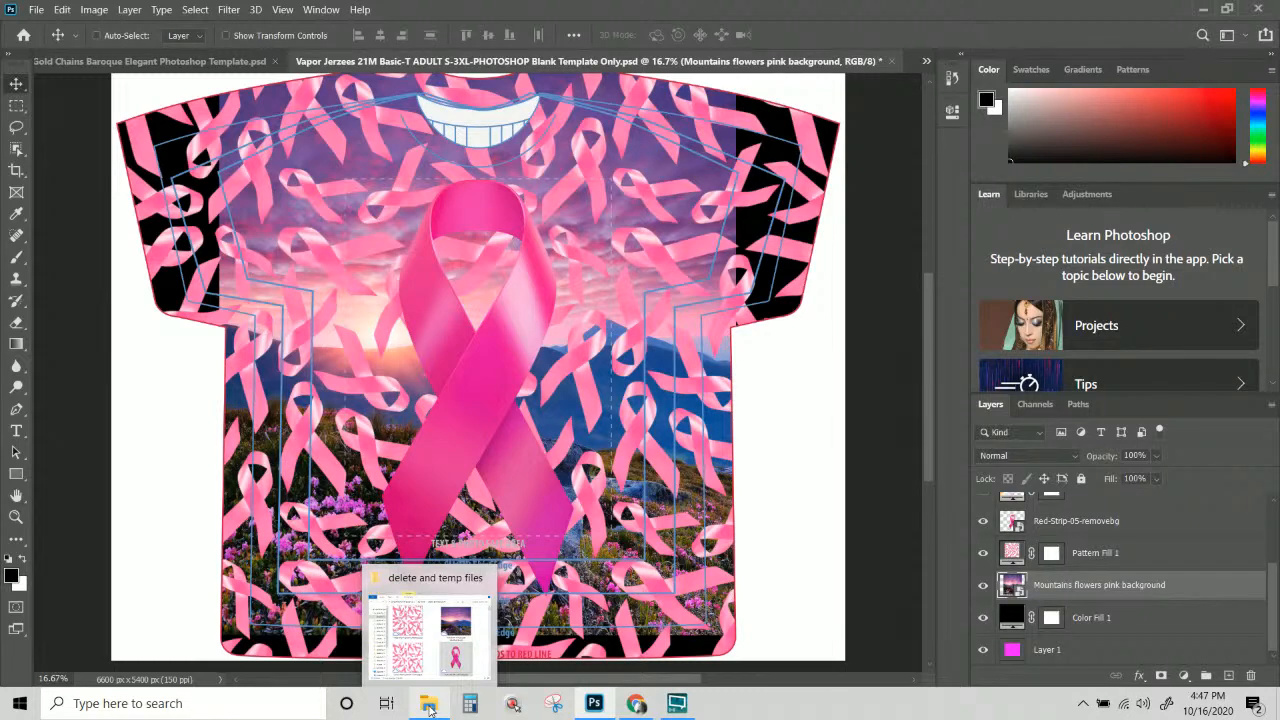
pyautogui.click(429, 708)
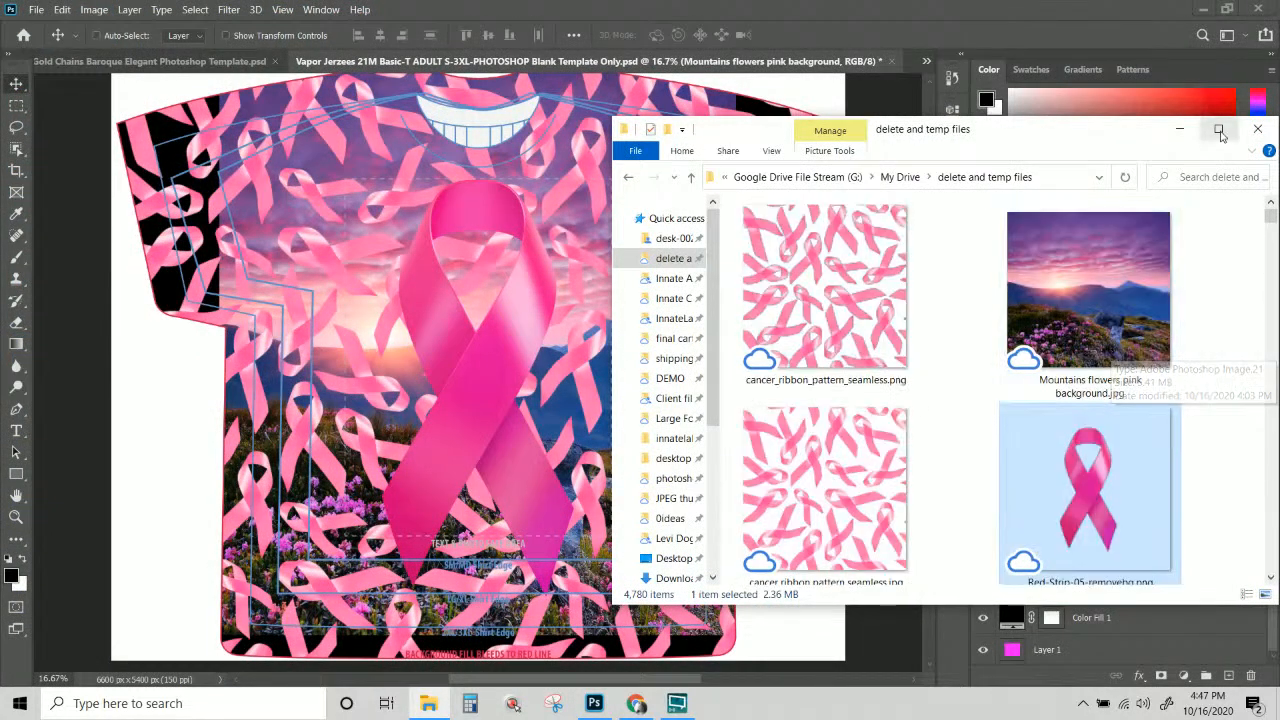
pyautogui.moveTo(1113, 133); pyautogui.dragTo(906, 131)
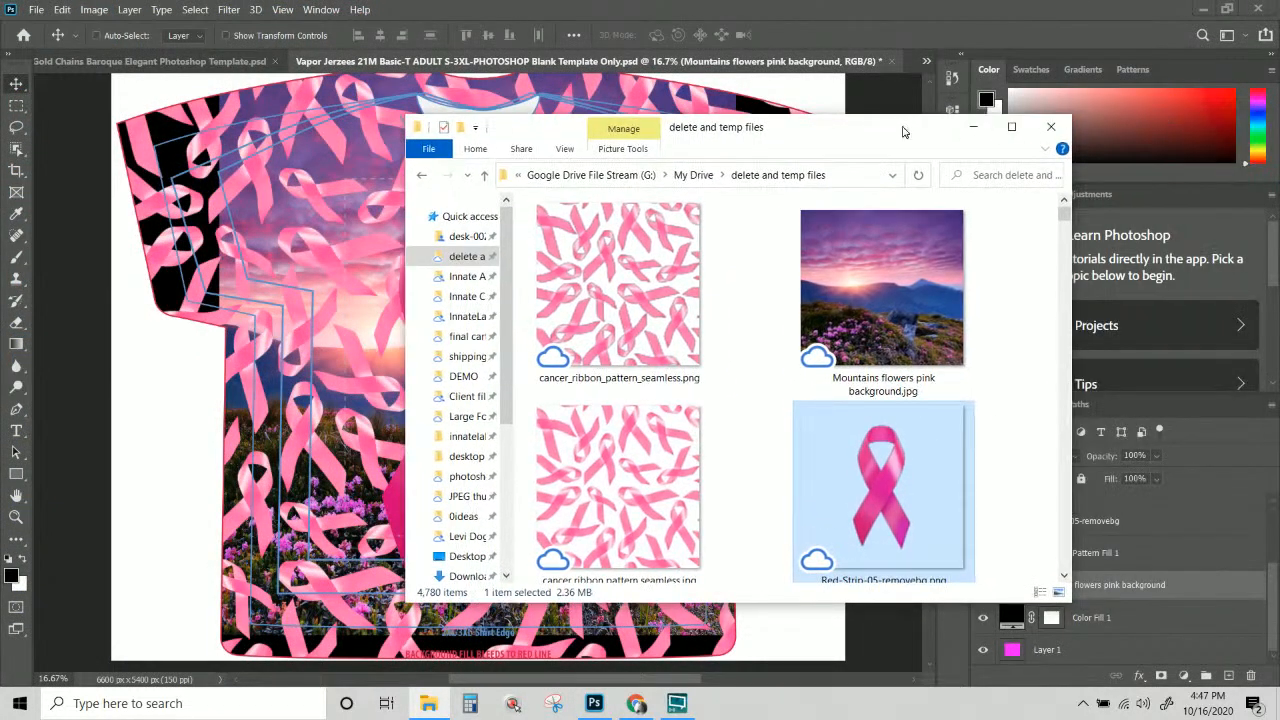
pyautogui.click(1050, 128)
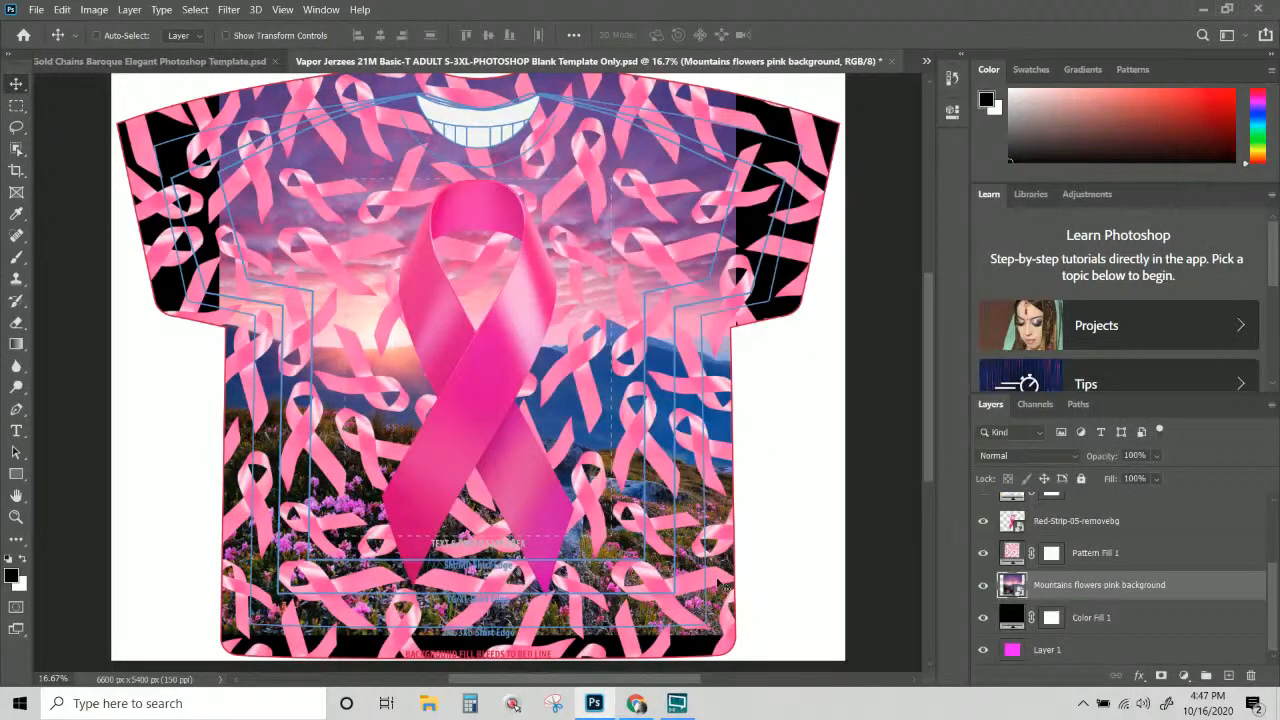
pyautogui.click(636, 703)
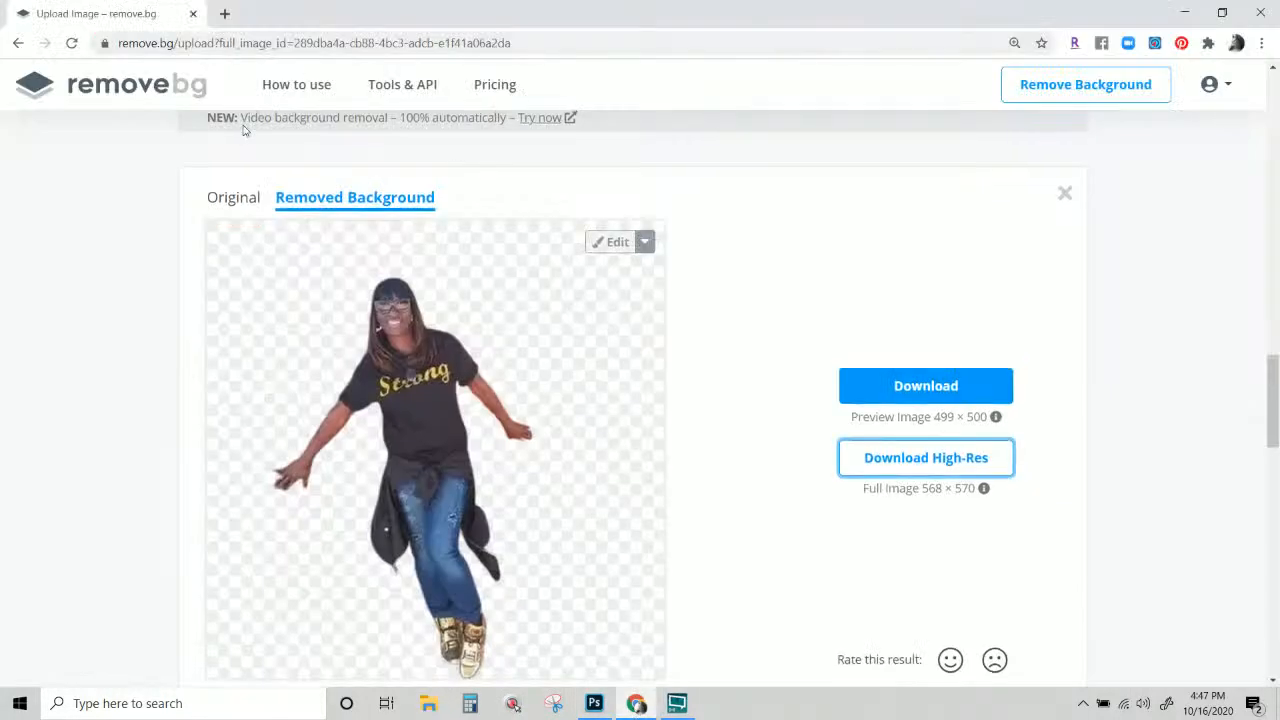
pyautogui.scroll(3, 243, 131)
pyautogui.scroll(15, 255, 160)
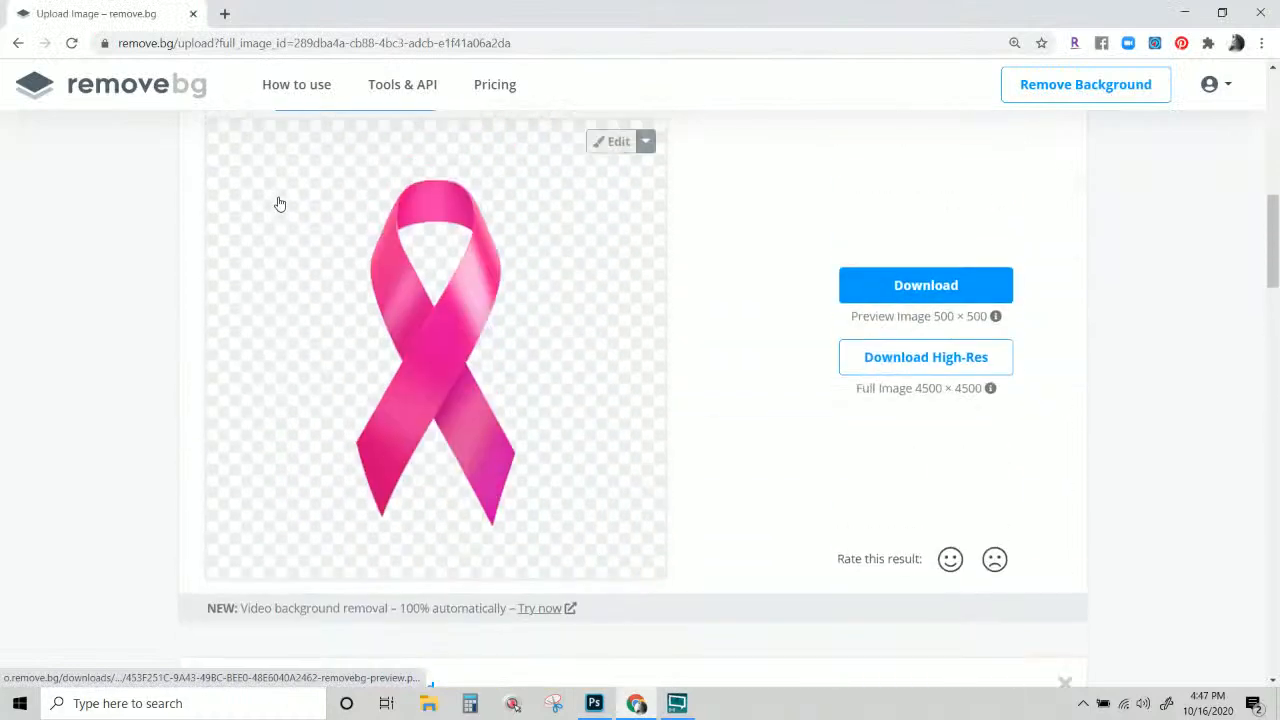
pyautogui.scroll(3, 279, 203)
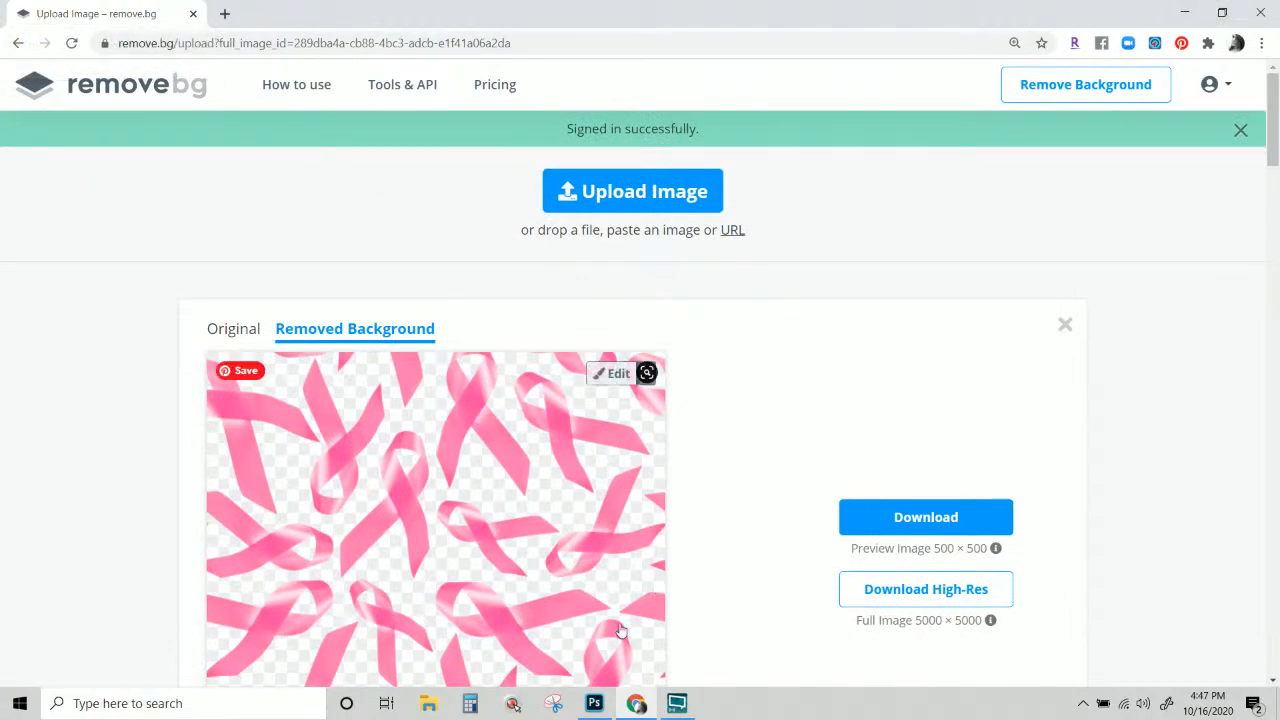
pyautogui.click(637, 704)
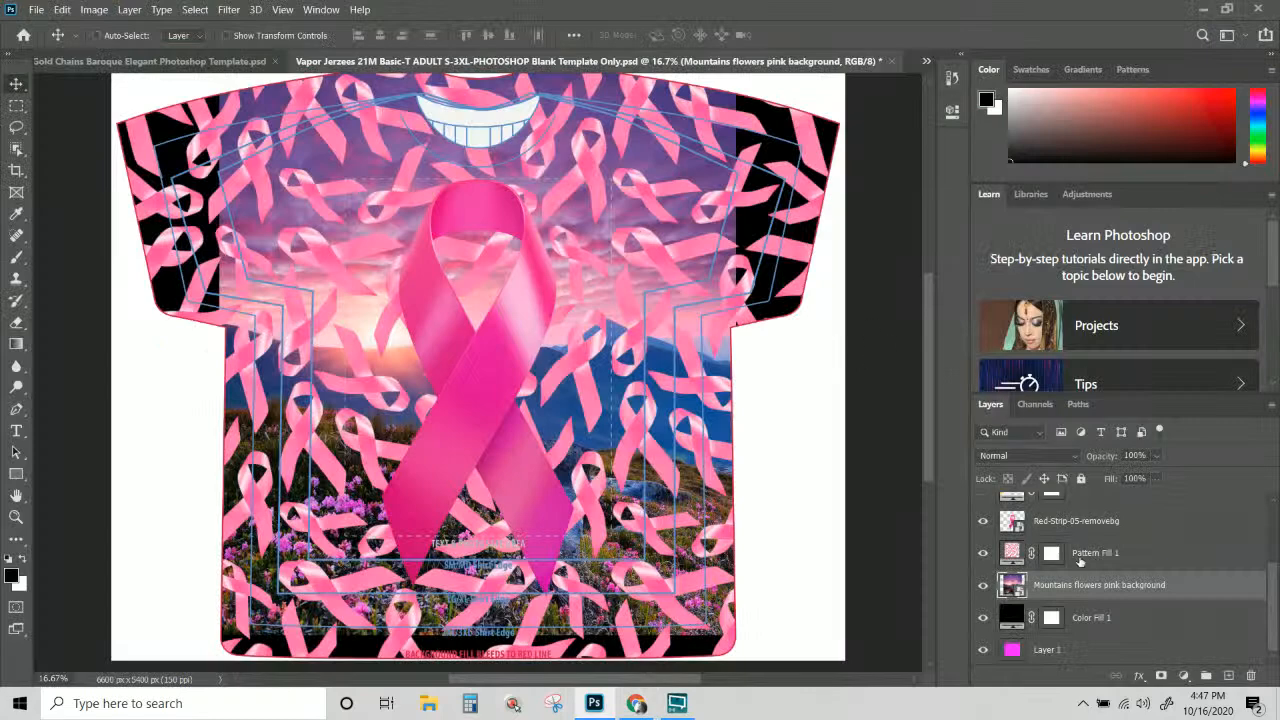
# Compare the shirt with and without the ribbon pattern, leaving the Pattern Fill 1 layer hidden.
pyautogui.click(982, 553)
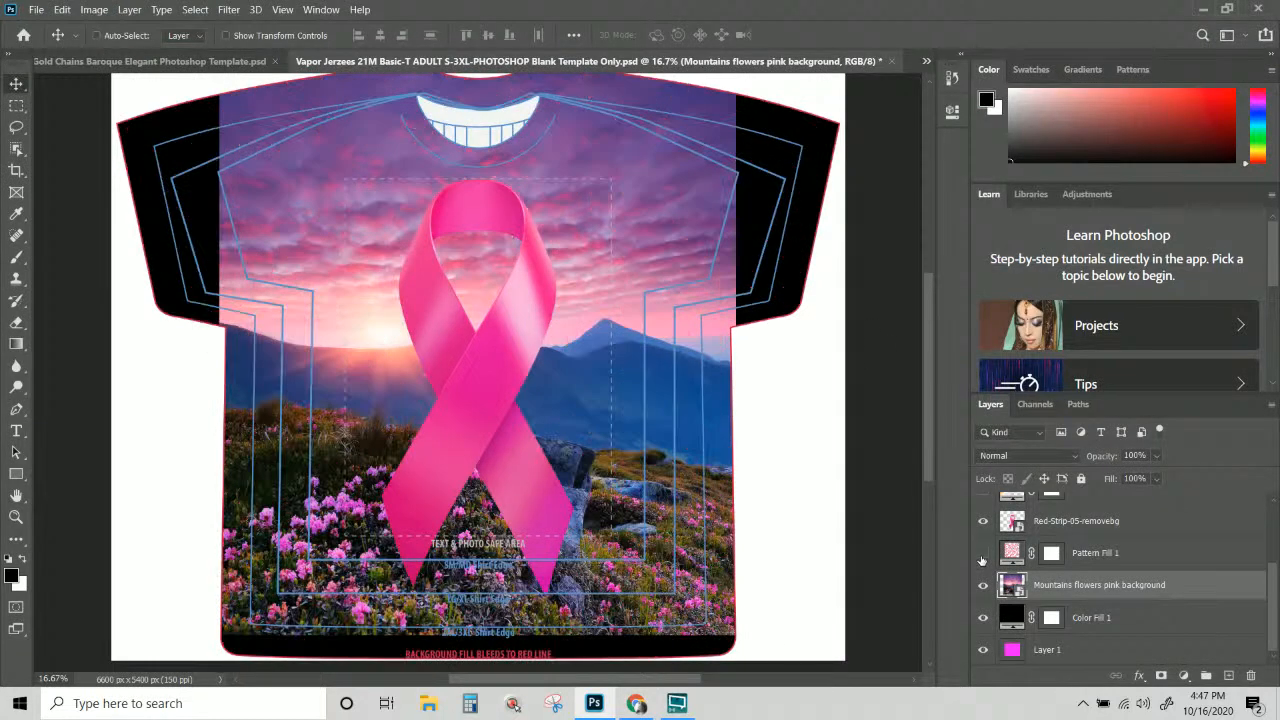
pyautogui.click(982, 558)
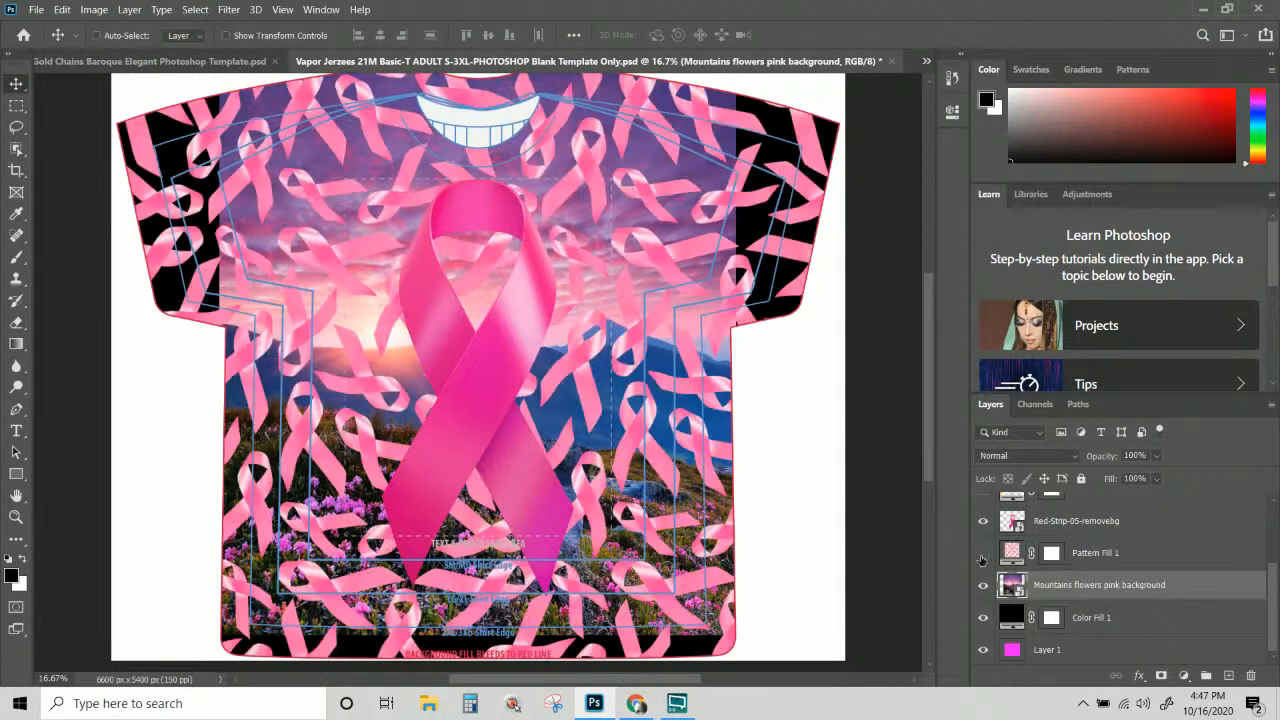
pyautogui.click(982, 555)
pyautogui.click(982, 555)
pyautogui.click(1089, 568)
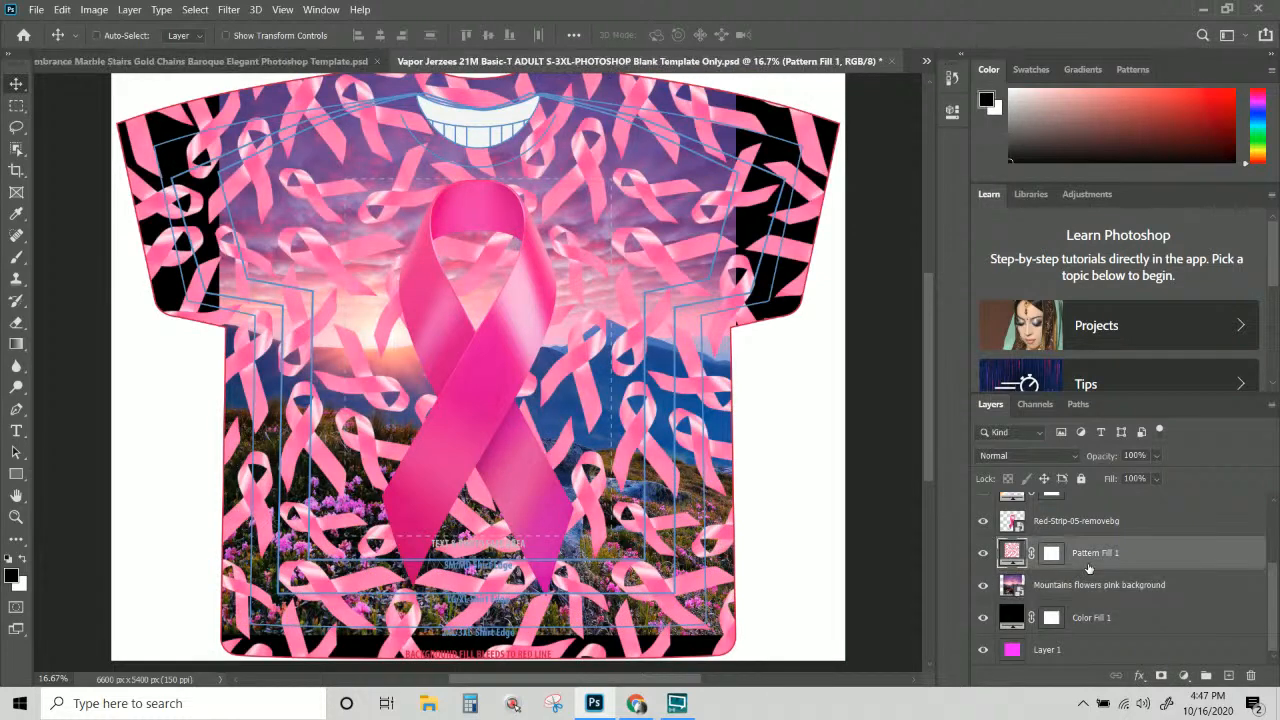
pyautogui.click(981, 554)
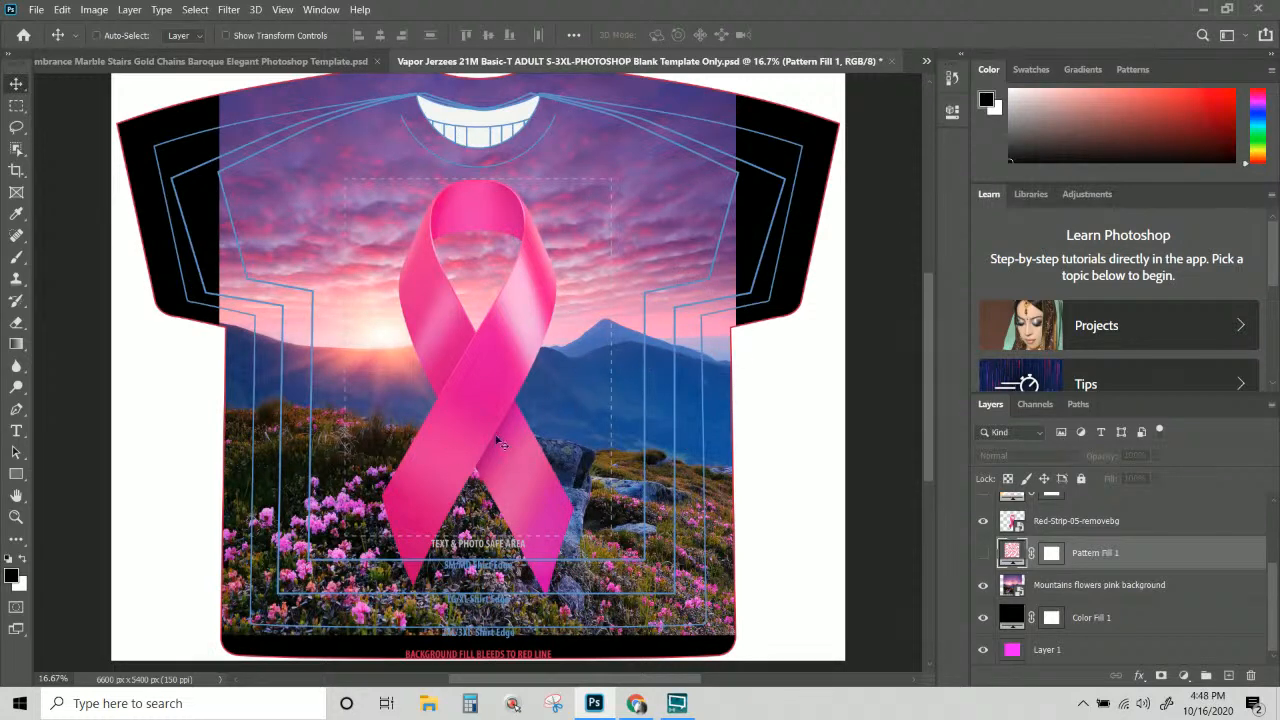
# Move the Mountains flowers pink background image about 866 px right and 77 px down so it extends over the right sleeve.
pyautogui.rightClick(655, 250)
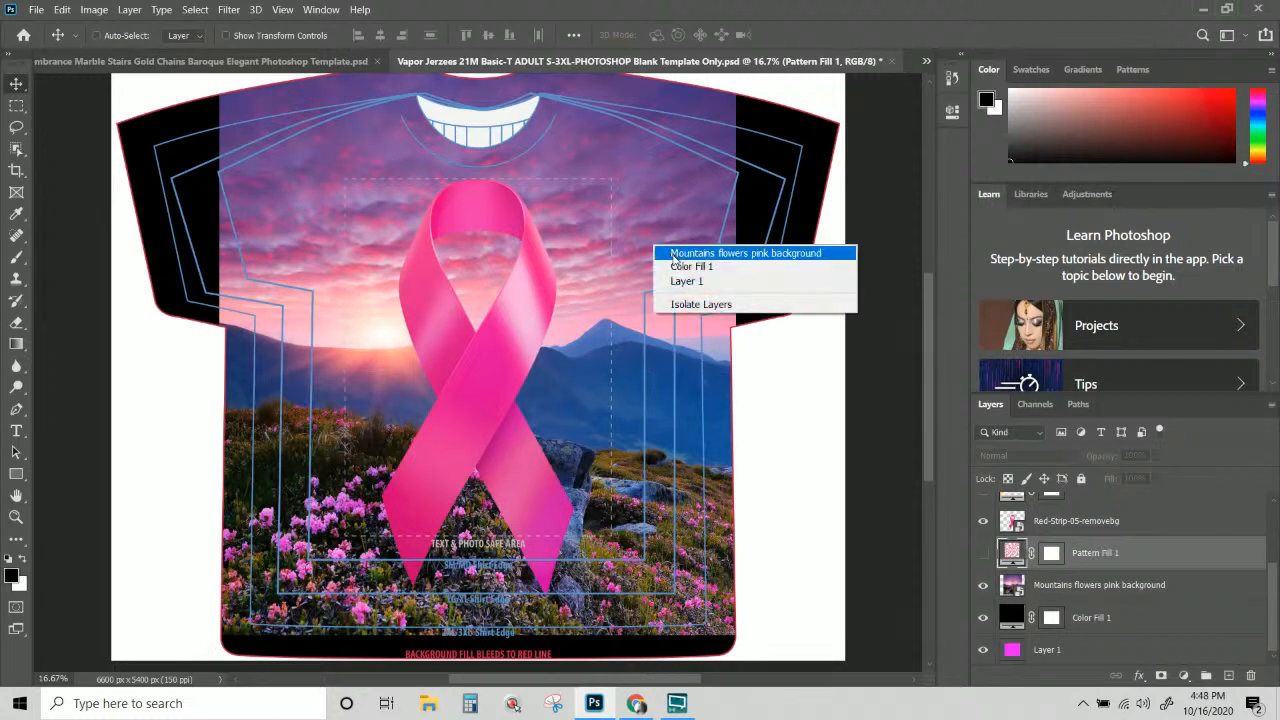
pyautogui.click(668, 251)
pyautogui.moveTo(657, 249); pyautogui.dragTo(751, 257)
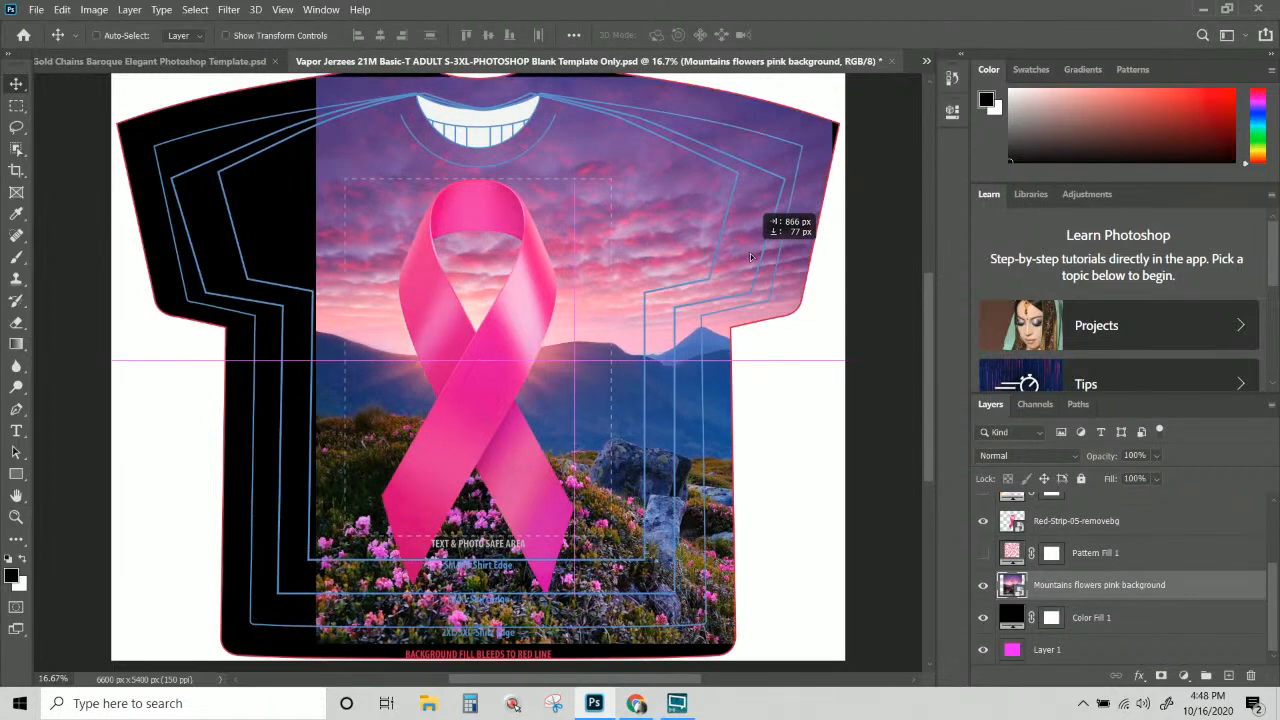
pyautogui.moveTo(751, 257); pyautogui.dragTo(751, 257)
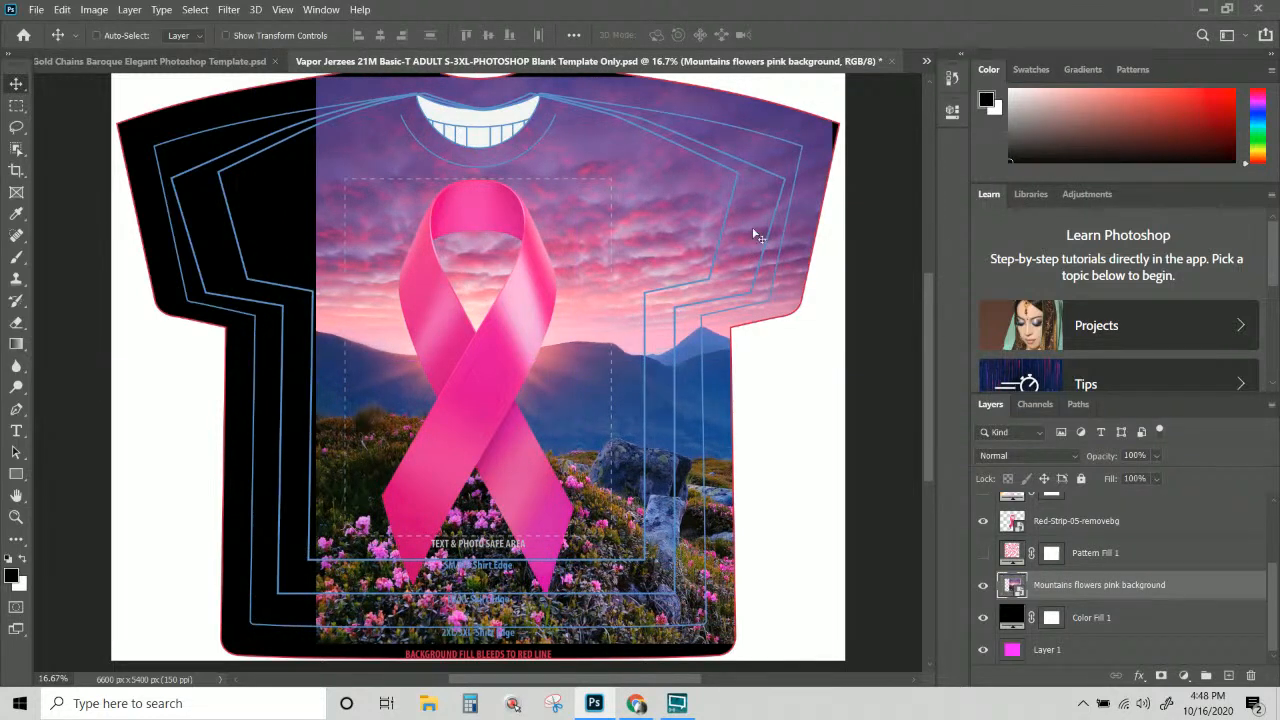
# Duplicate the Mountains flowers pink background layer as "Mountains flowers pink background copy" in the same document.
pyautogui.rightClick(755, 234)
pyautogui.rightClick(1146, 586)
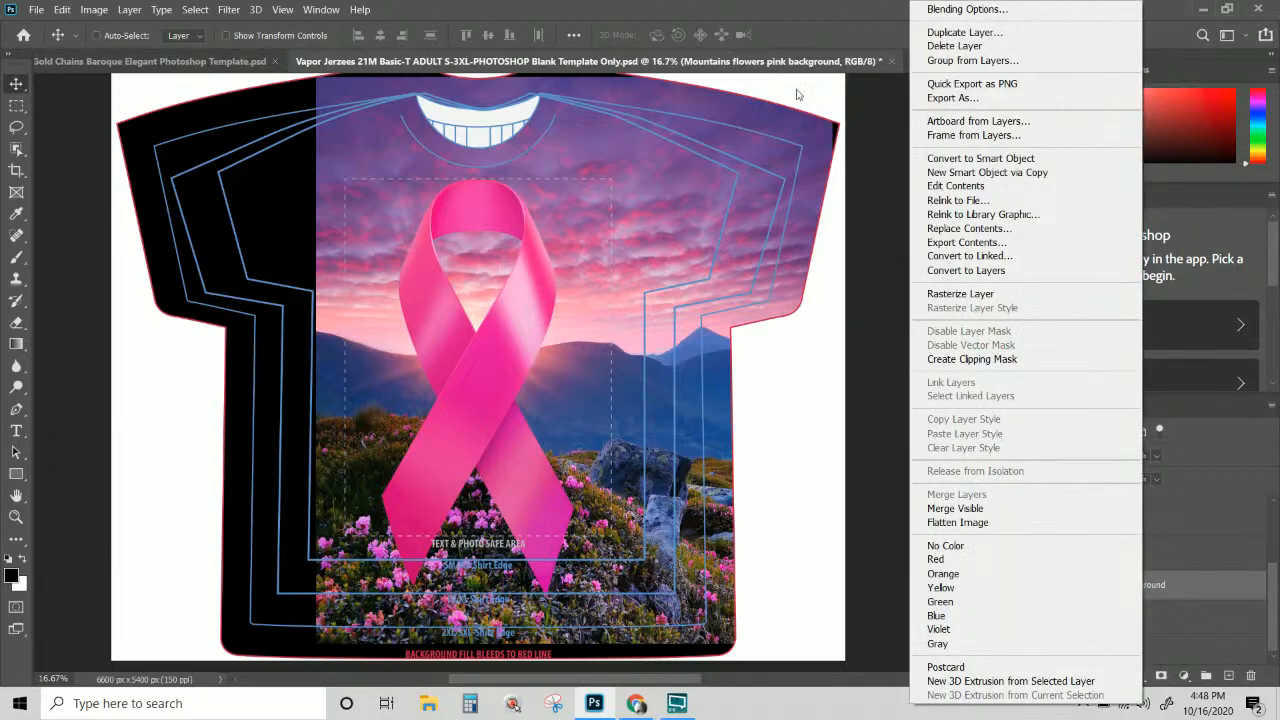
pyautogui.click(932, 33)
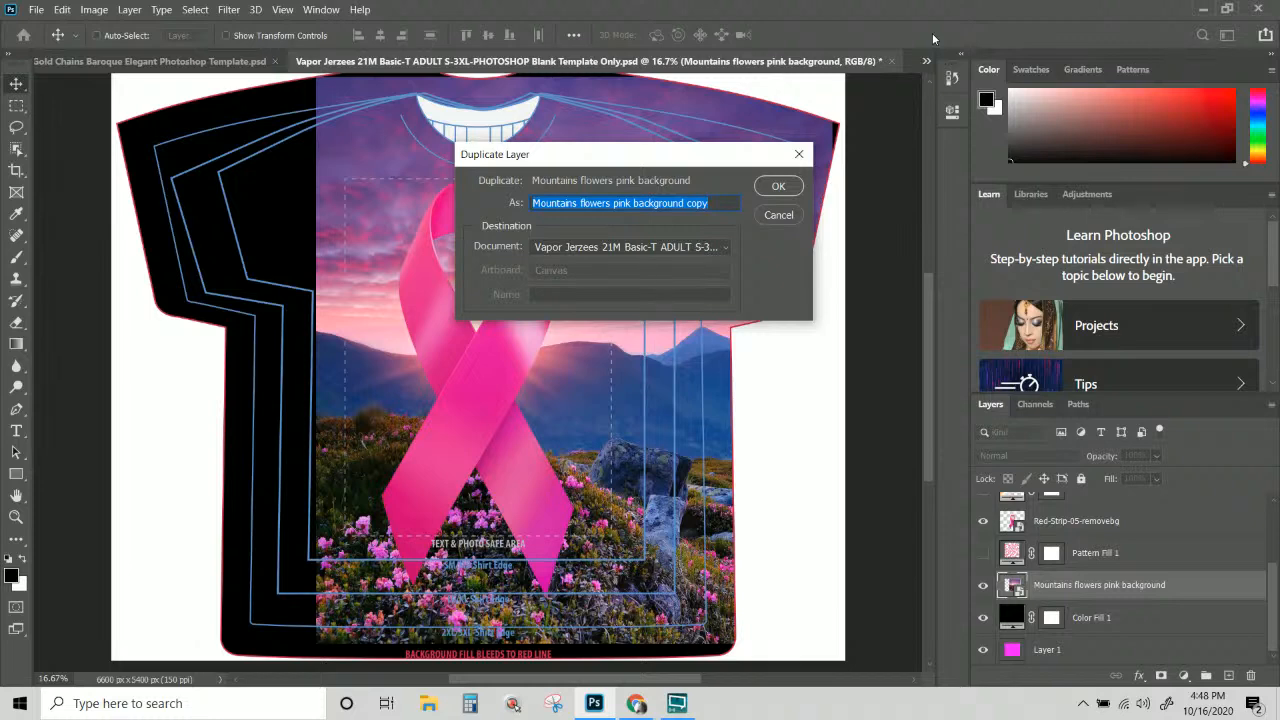
pyautogui.press('Return')
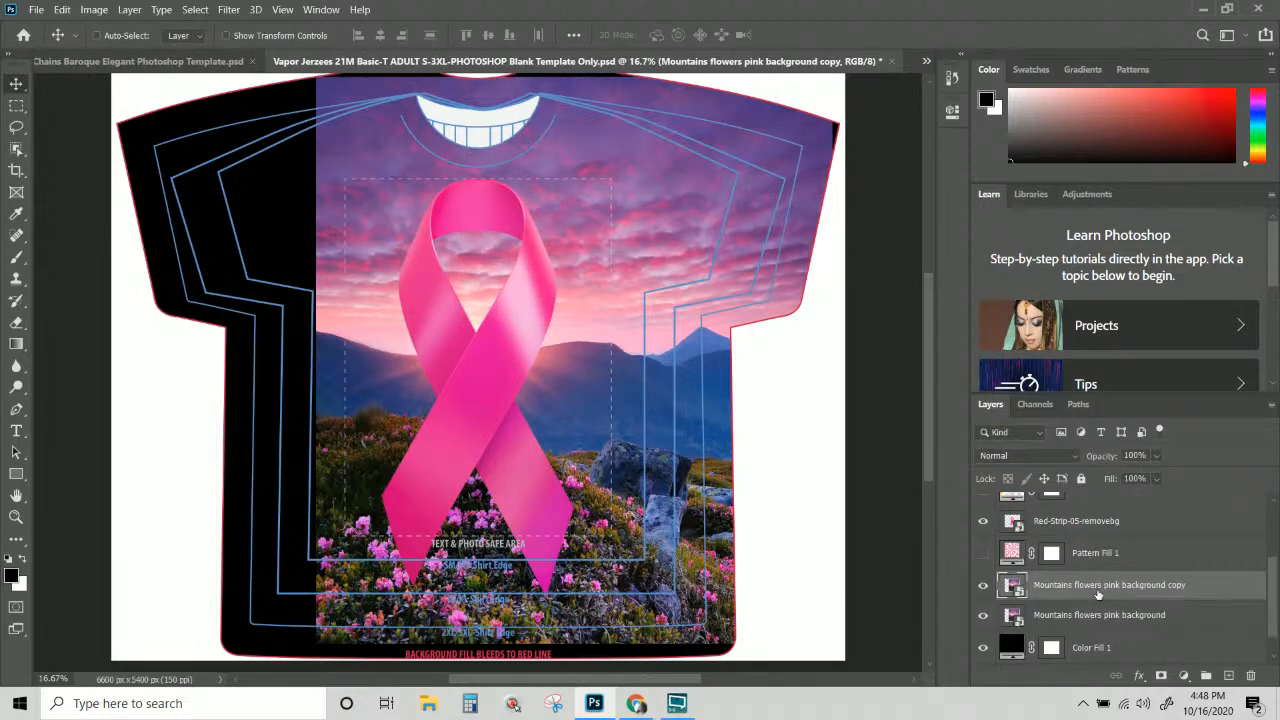
# Flip the background copy horizontally and place it against the left edge of the original to cover the left side of the shirt.
pyautogui.press('ctrl')
pyautogui.hotkey('ctrl', 't')
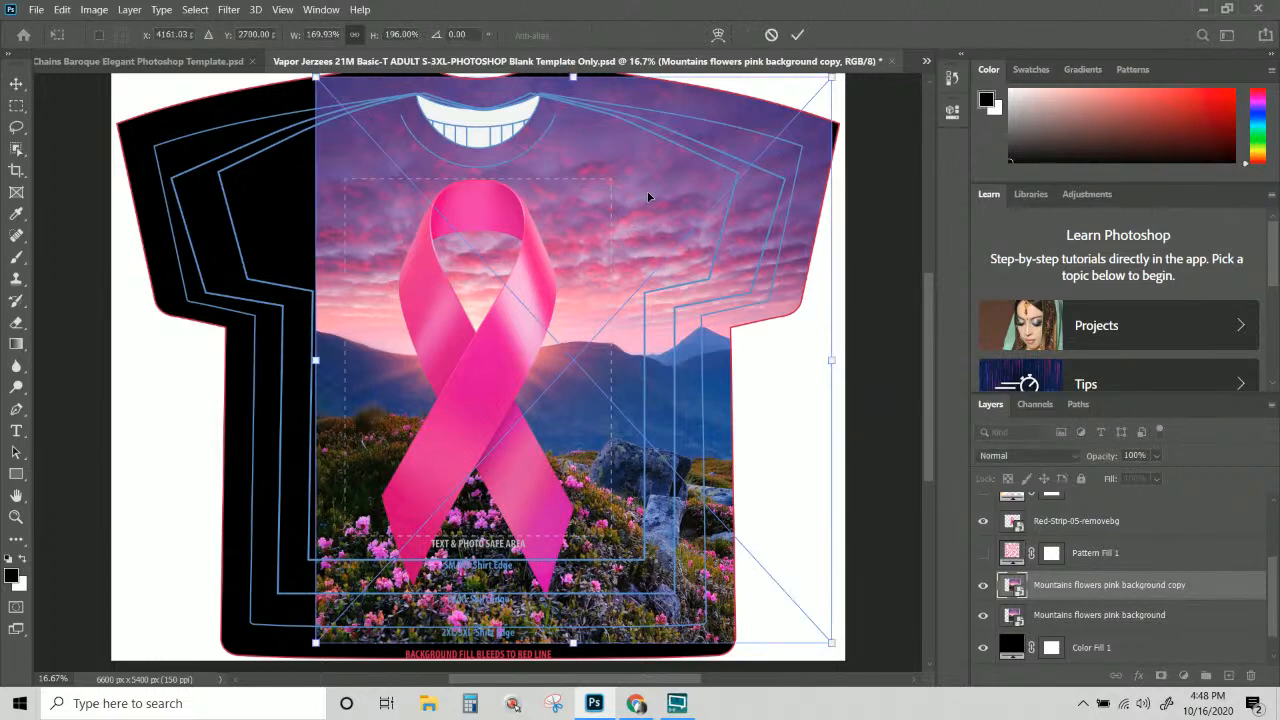
pyautogui.rightClick(648, 197)
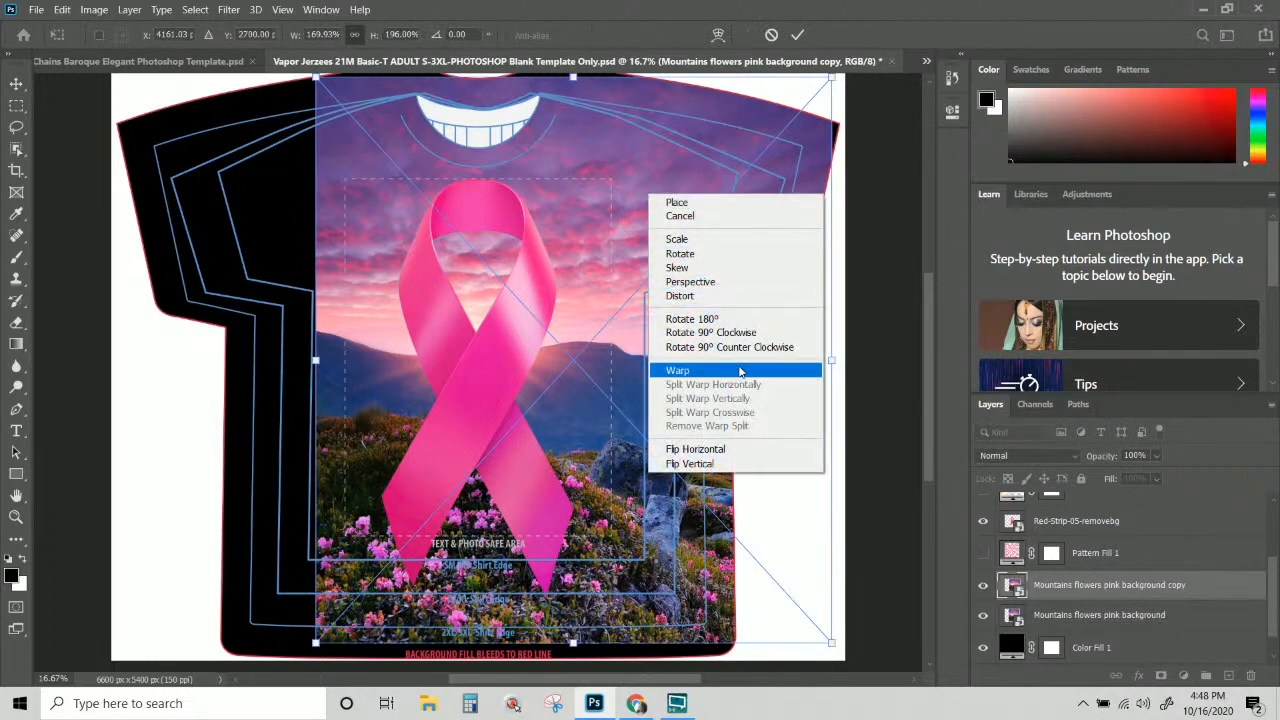
pyautogui.click(695, 449)
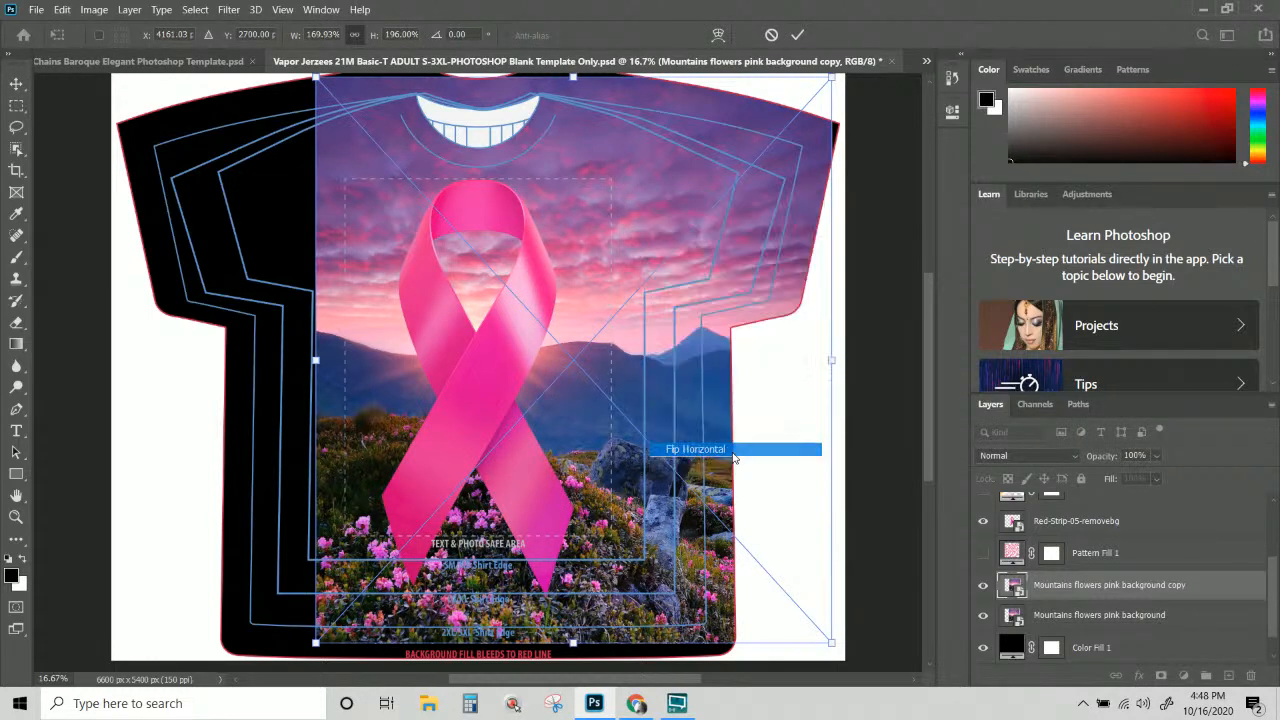
pyautogui.moveTo(762, 267); pyautogui.dragTo(248, 262)
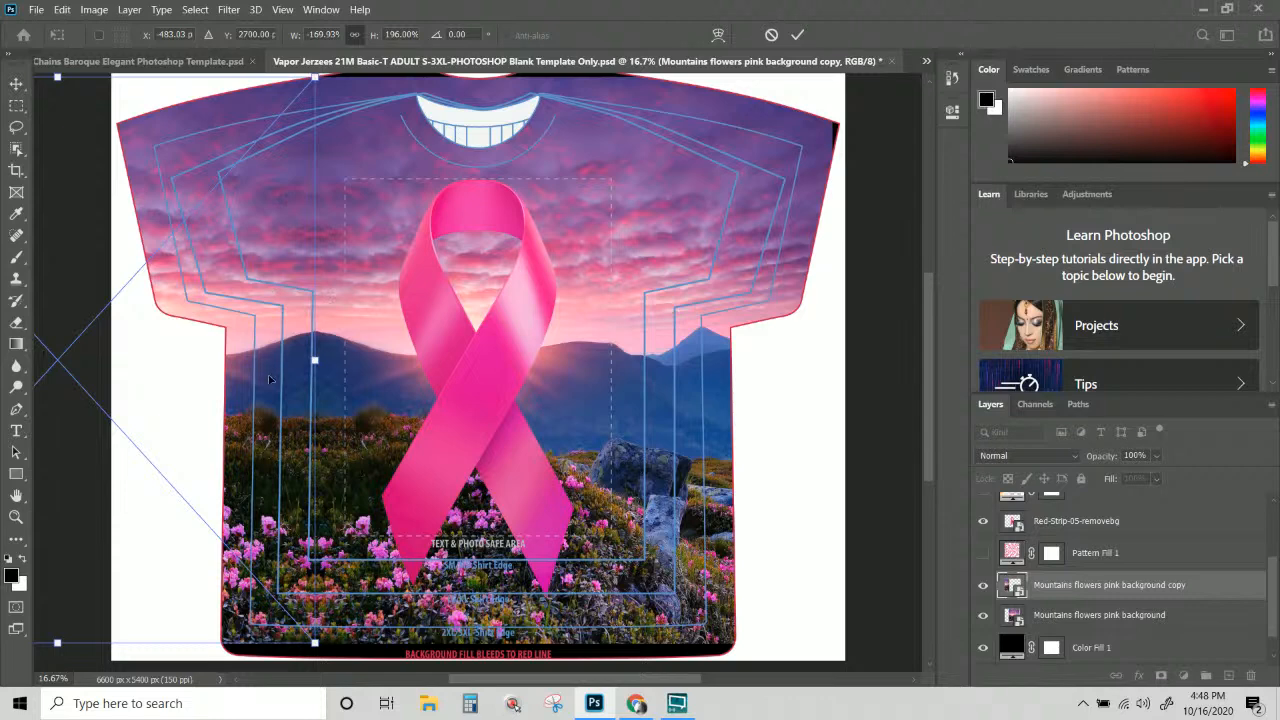
# Nudge the mirrored background copy about 12 px right to close the seam with the original, and apply the transform.
pyautogui.press('Right')
pyautogui.press('Right')
pyautogui.press('Right')
pyautogui.press('Right')
pyautogui.press('Right')
pyautogui.press('Right')
pyautogui.press('Right')
pyautogui.press('Right')
pyautogui.press('Right')
pyautogui.press('Right')
pyautogui.press('Right')
pyautogui.press('Right')
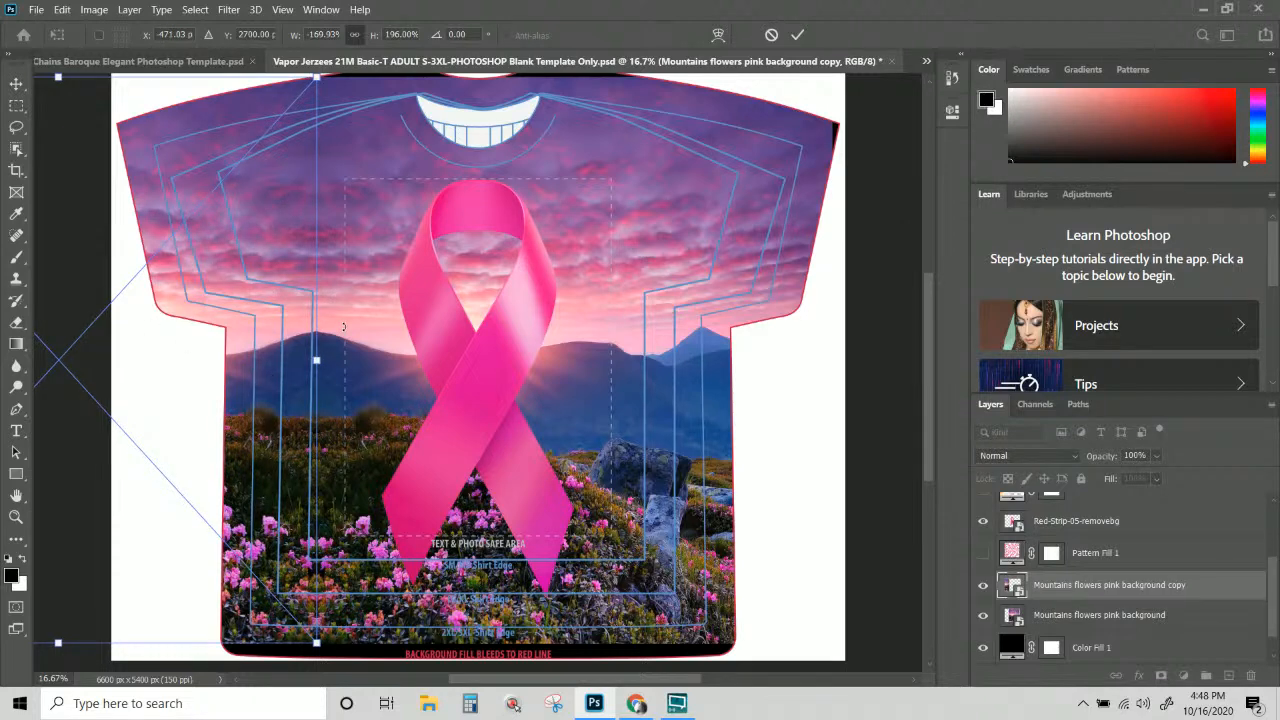
pyautogui.press('Return')
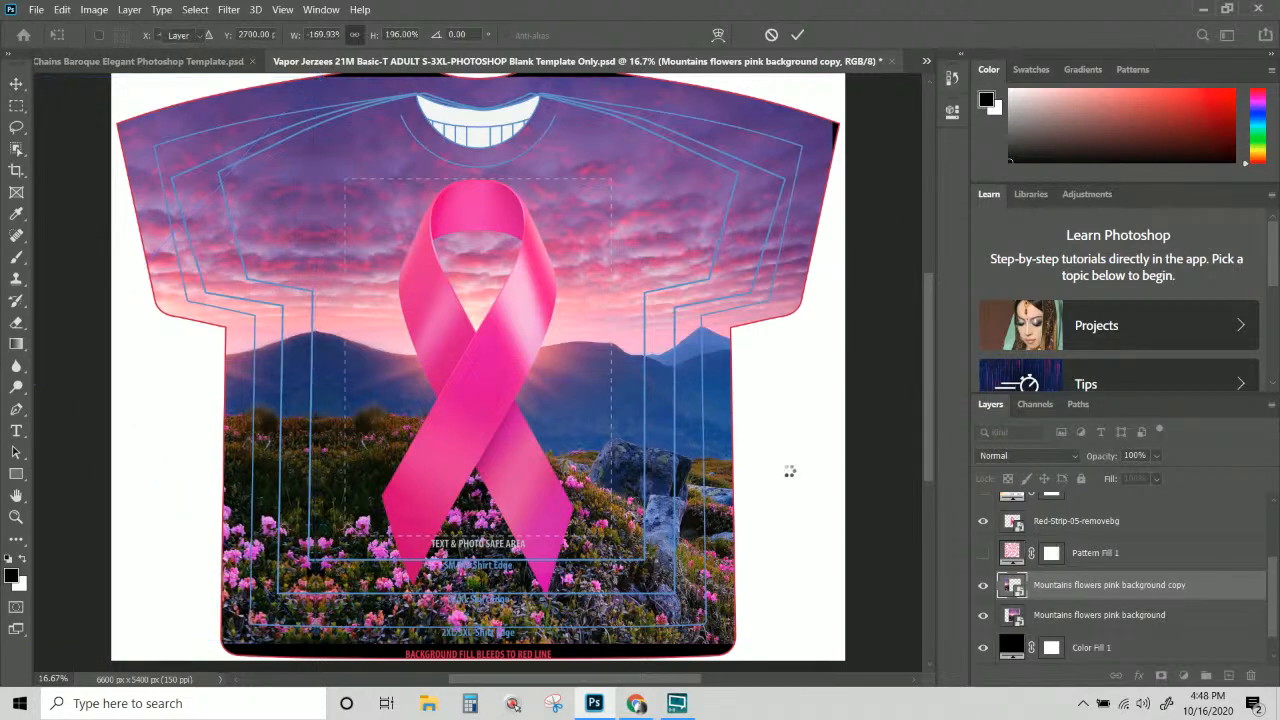
pyautogui.hotkey('ctrl', '+')
pyautogui.hotkey('ctrl', '+')
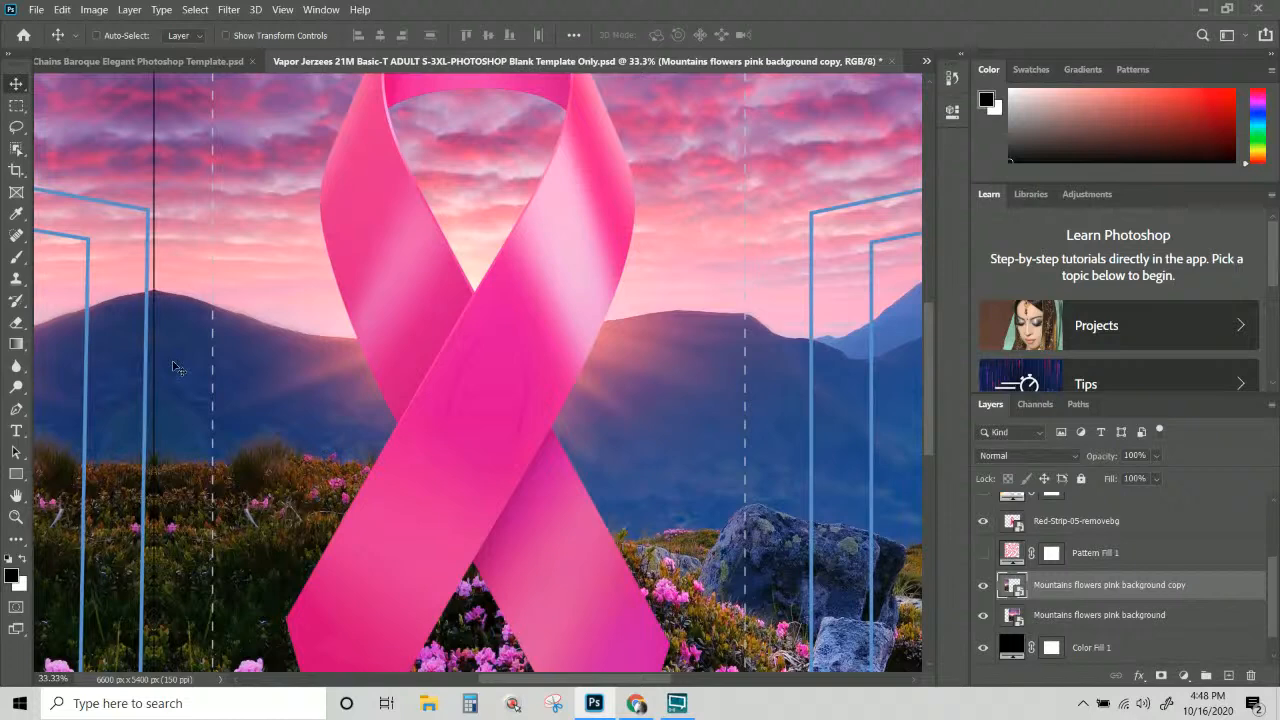
pyautogui.hotkey('ctrl', '-')
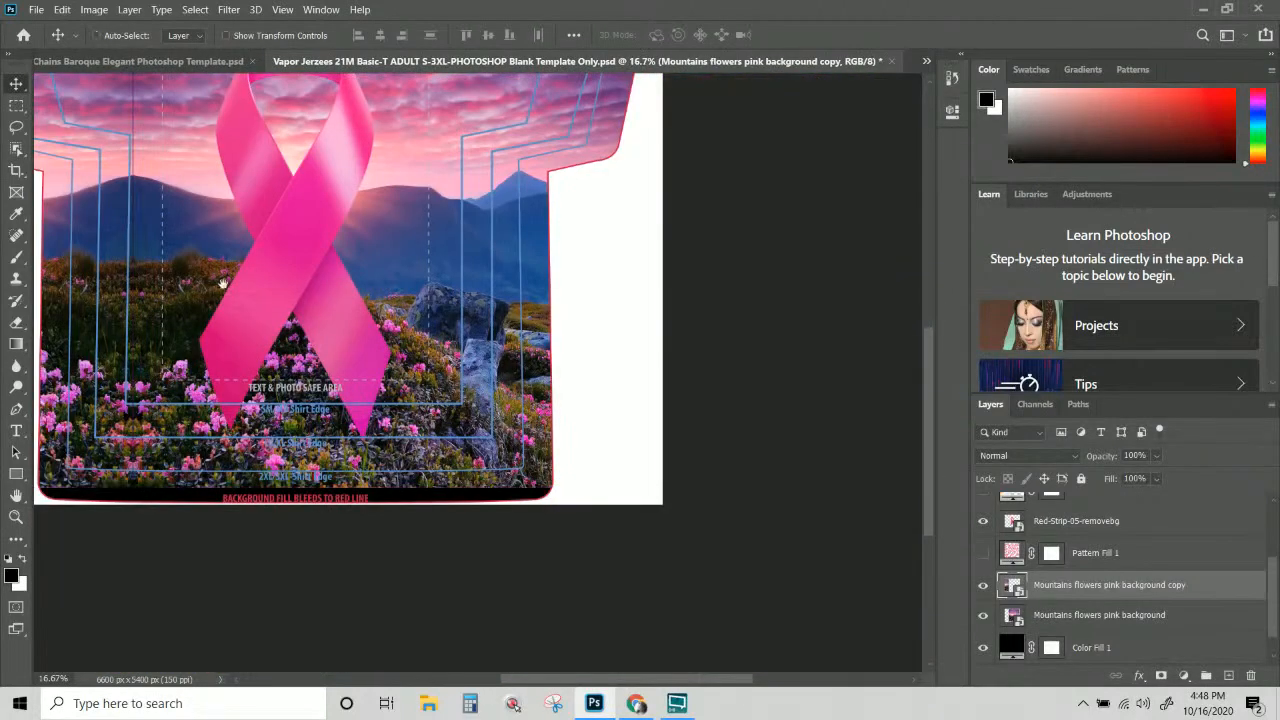
pyautogui.moveTo(223, 283); pyautogui.dragTo(397, 396)
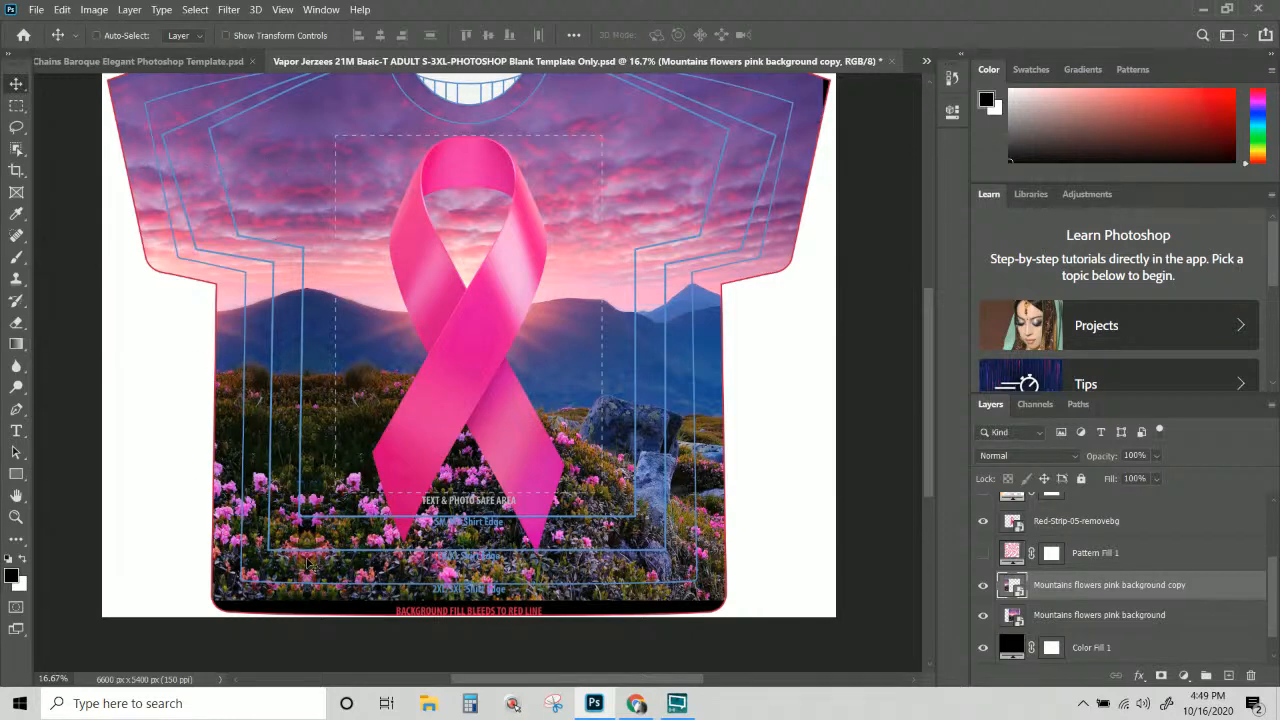
pyautogui.keyDown('shift'); pyautogui.click(1095, 615); pyautogui.keyUp('shift')
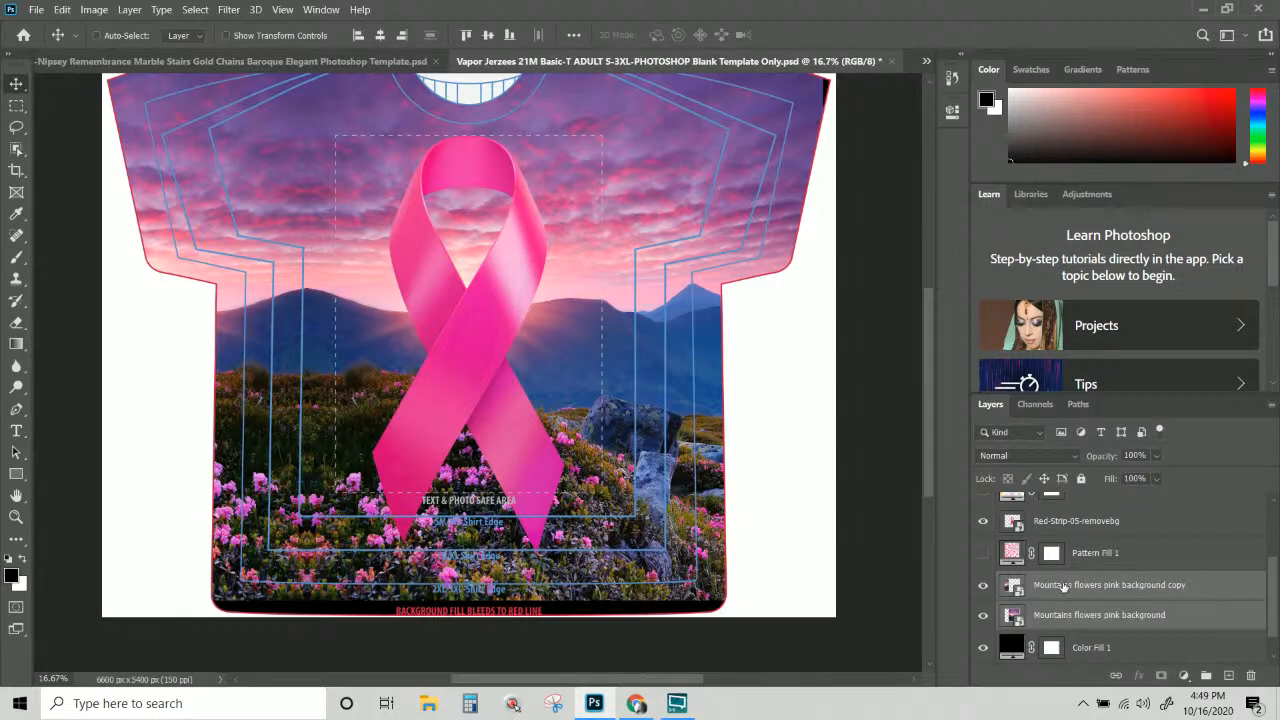
pyautogui.scroll(-1, 703, 370)
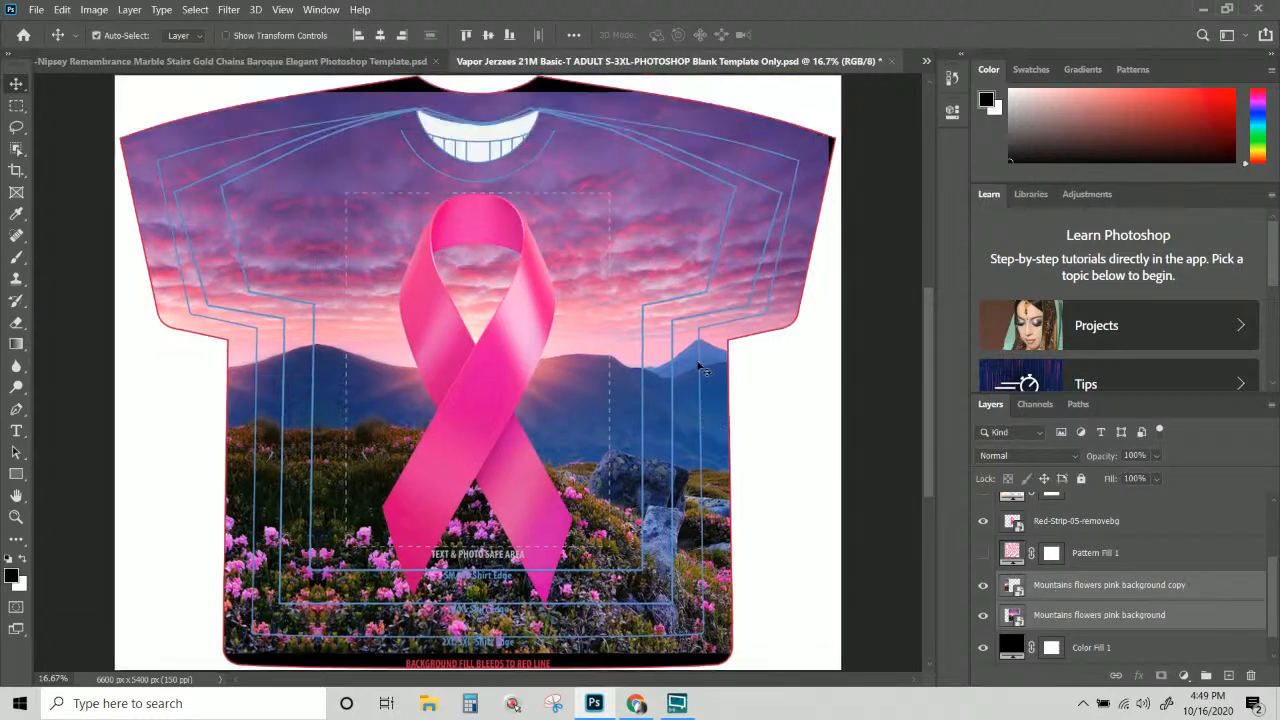
pyautogui.hotkey('ctrl', 't')
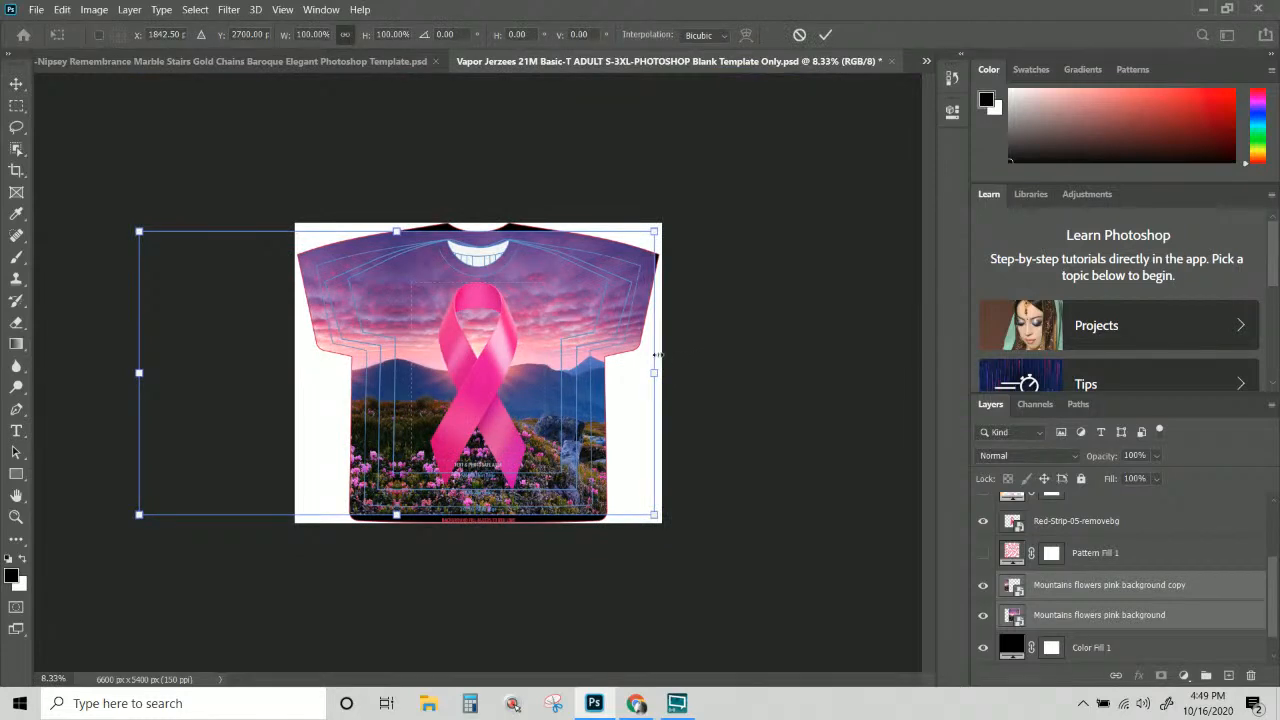
# Merge the Mountains flowers pink background layer and its mirrored copy into a single layer.
pyautogui.click(1090, 589)
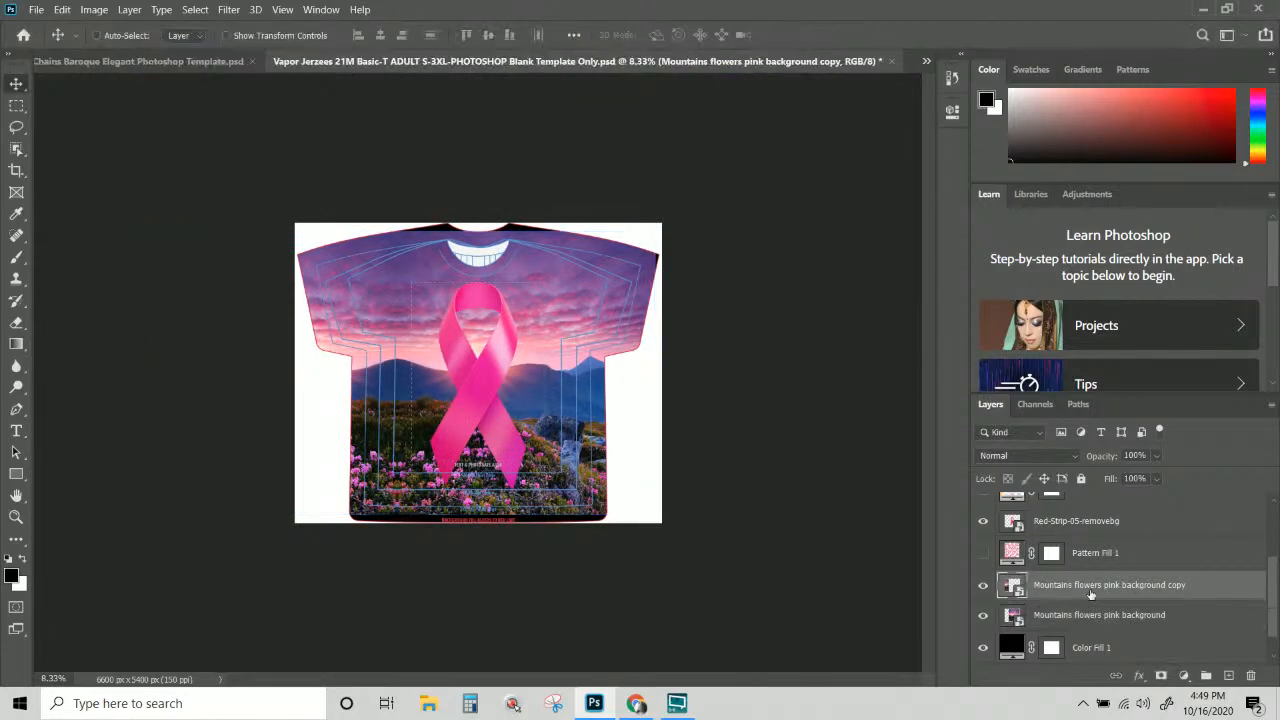
pyautogui.keyDown('ctrl'); pyautogui.click(1103, 616); pyautogui.keyUp('ctrl')
pyautogui.rightClick(1103, 616)
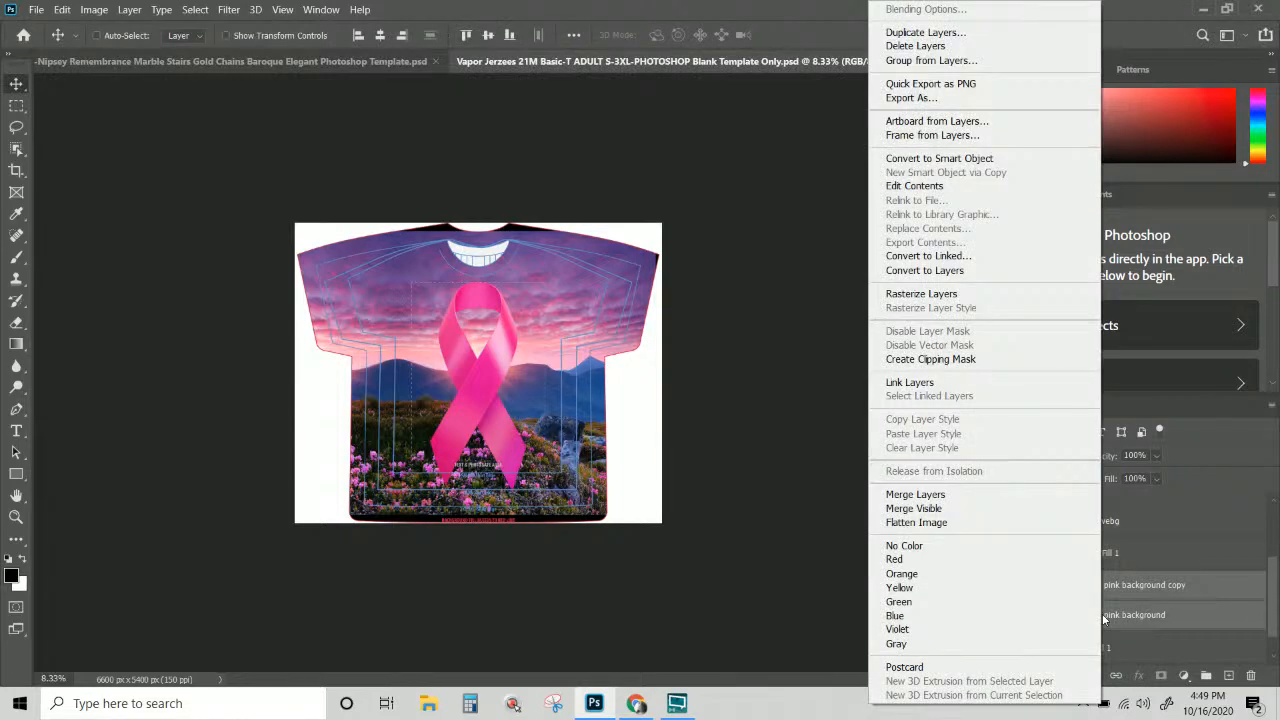
pyautogui.click(978, 494)
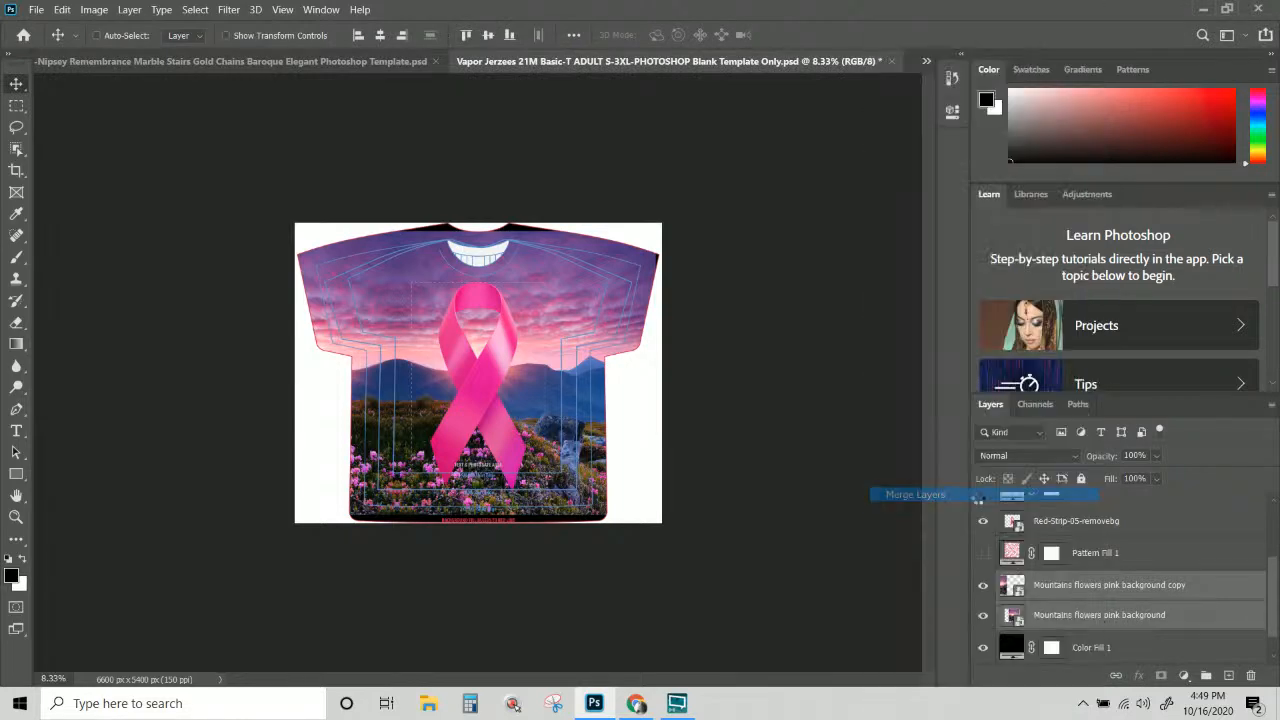
# Rename the merged layer as "Mountains flowers pink background".
pyautogui.doubleClick(1172, 585)
pyautogui.doubleClick(1172, 585)
pyautogui.press('BackSpace')
pyautogui.press('Return')
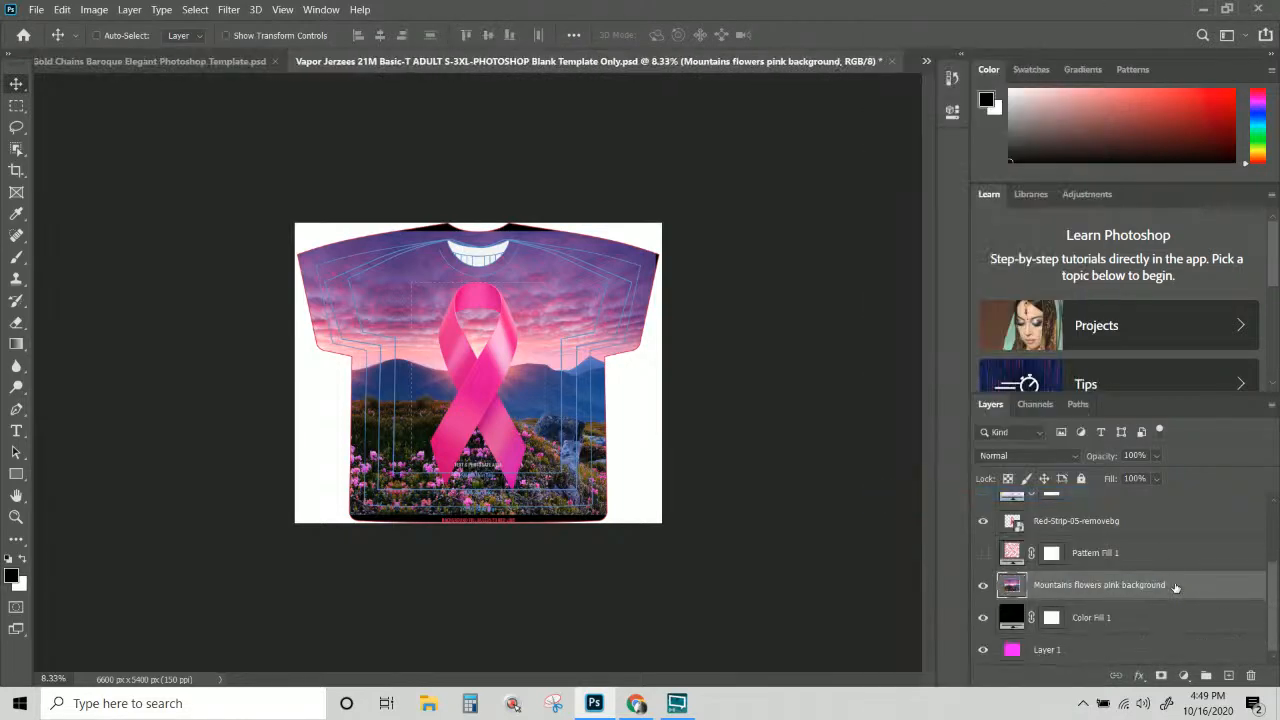
# Move the Mountains flowers pink background layer straight up so the sunrise sits inside the pink ribbon's loop.
pyautogui.moveTo(518, 447); pyautogui.dragTo(518, 414)
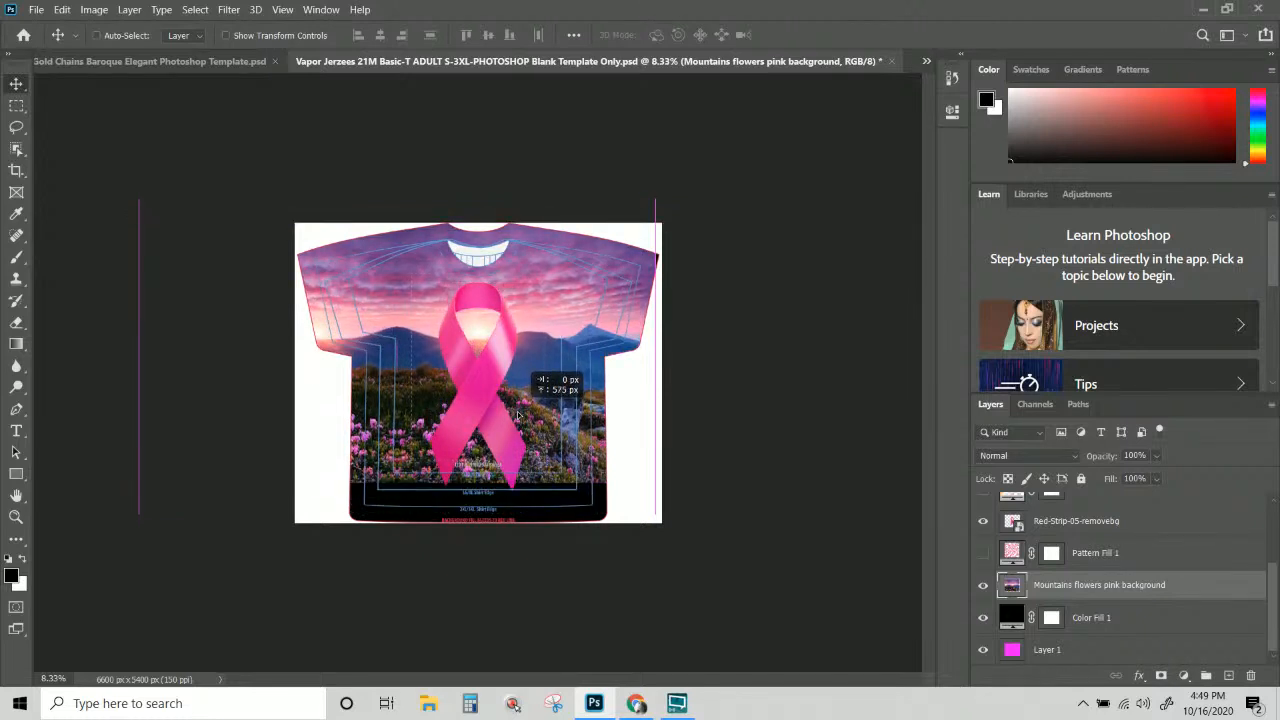
pyautogui.moveTo(517, 414); pyautogui.dragTo(517, 397)
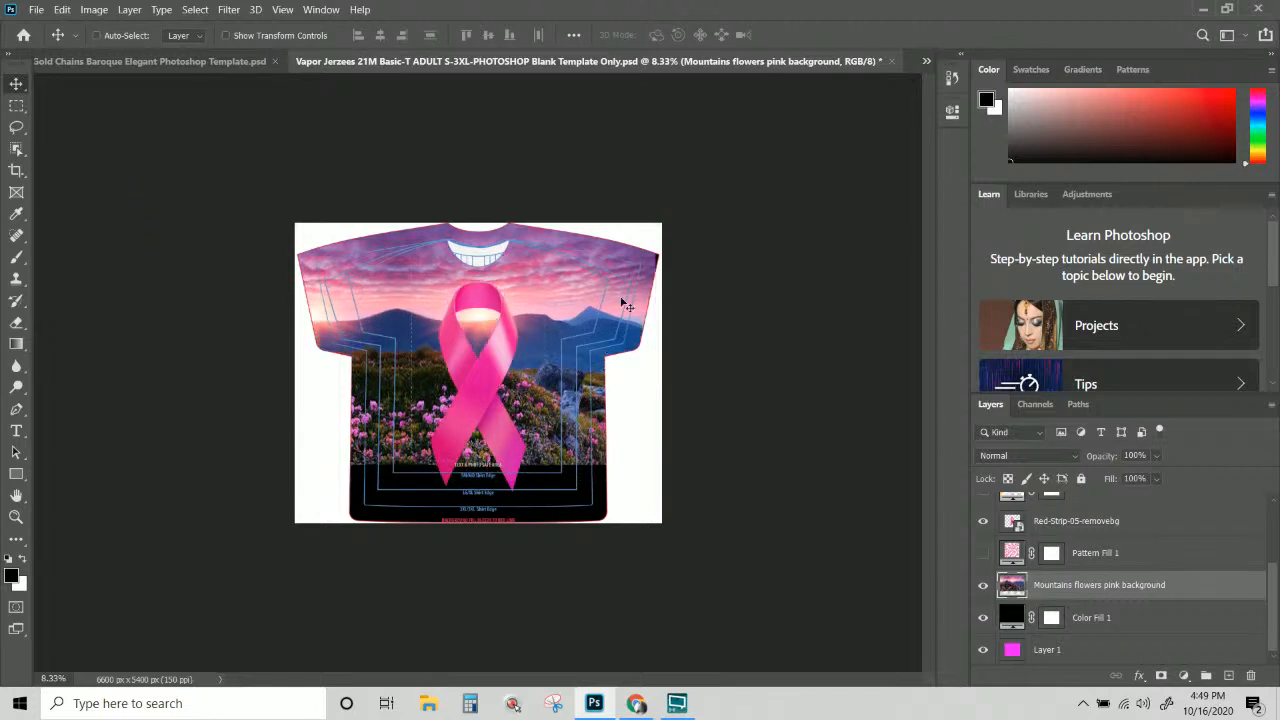
pyautogui.hotkey('ctrl', '+')
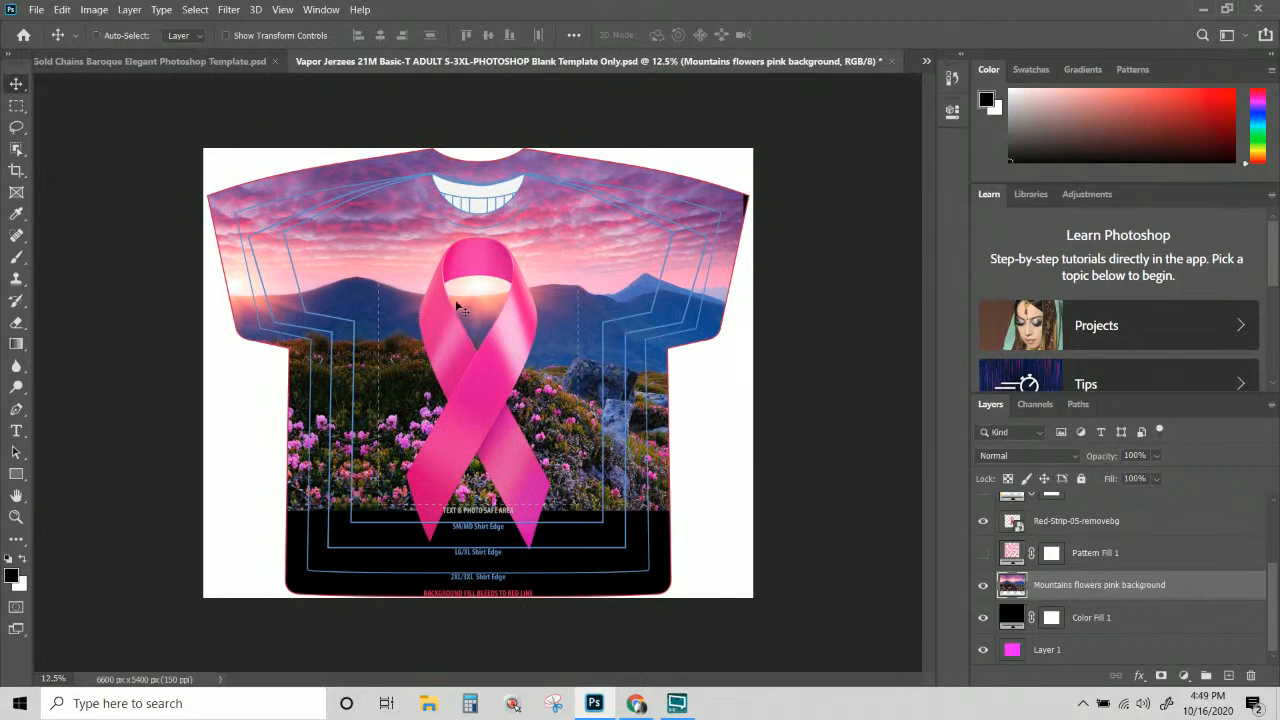
# Select the large ribbon's layer, Red-Strip-05-removebg, and rename it "Pink Ribbon".
pyautogui.rightClick(477, 389)
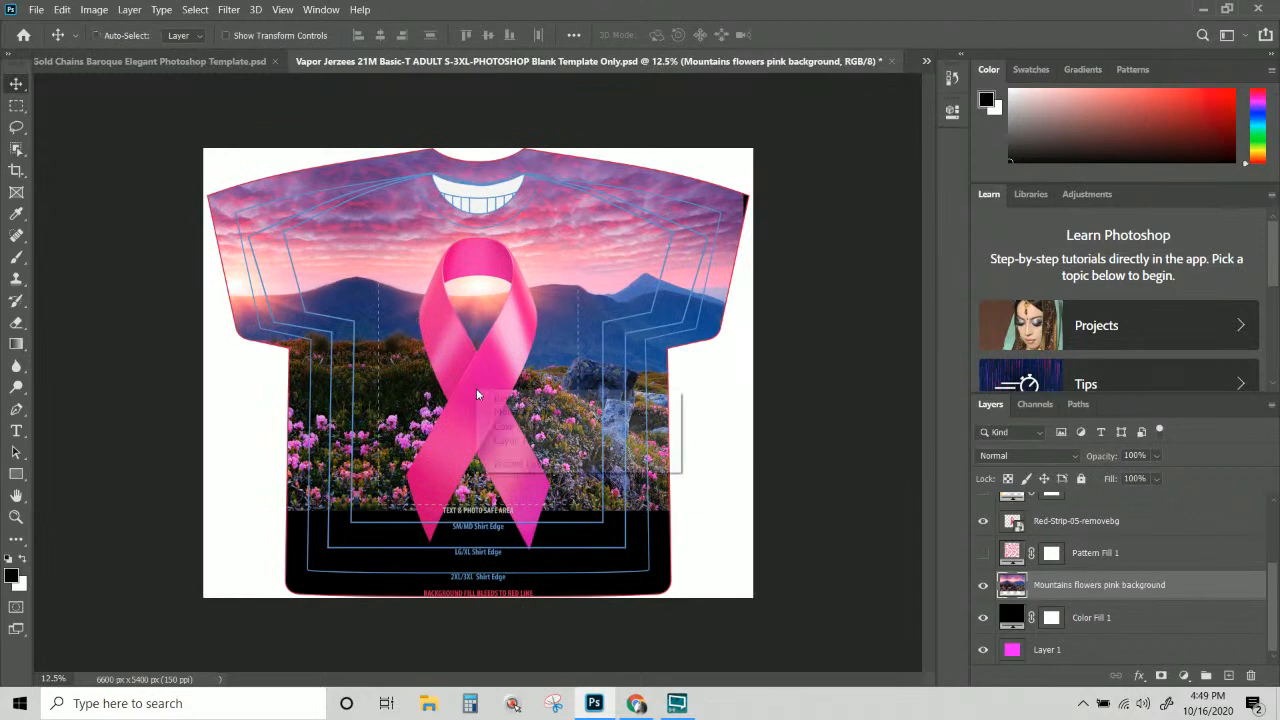
pyautogui.click(508, 399)
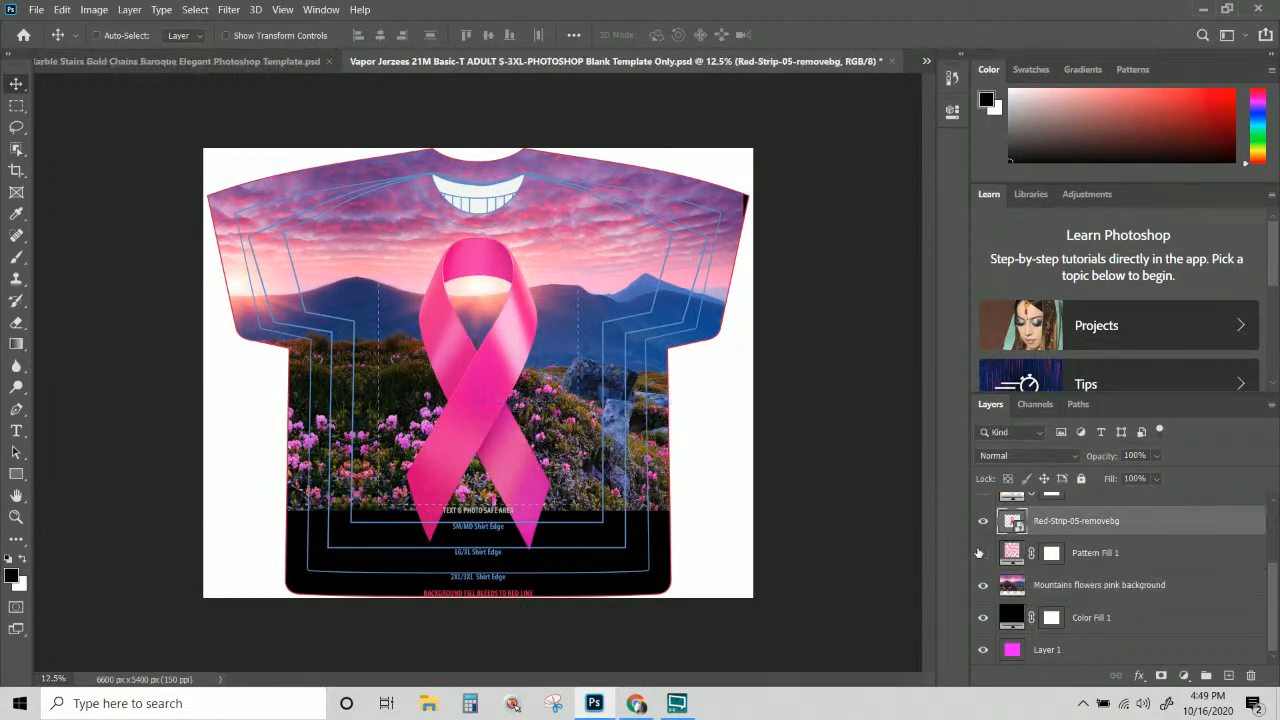
pyautogui.doubleClick(1061, 526)
pyautogui.write('R')
pyautogui.press('BackSpace')
pyautogui.press('BackSpace')
pyautogui.press('BackSpace')
pyautogui.write('Pink Ribbon')
pyautogui.press('Return')
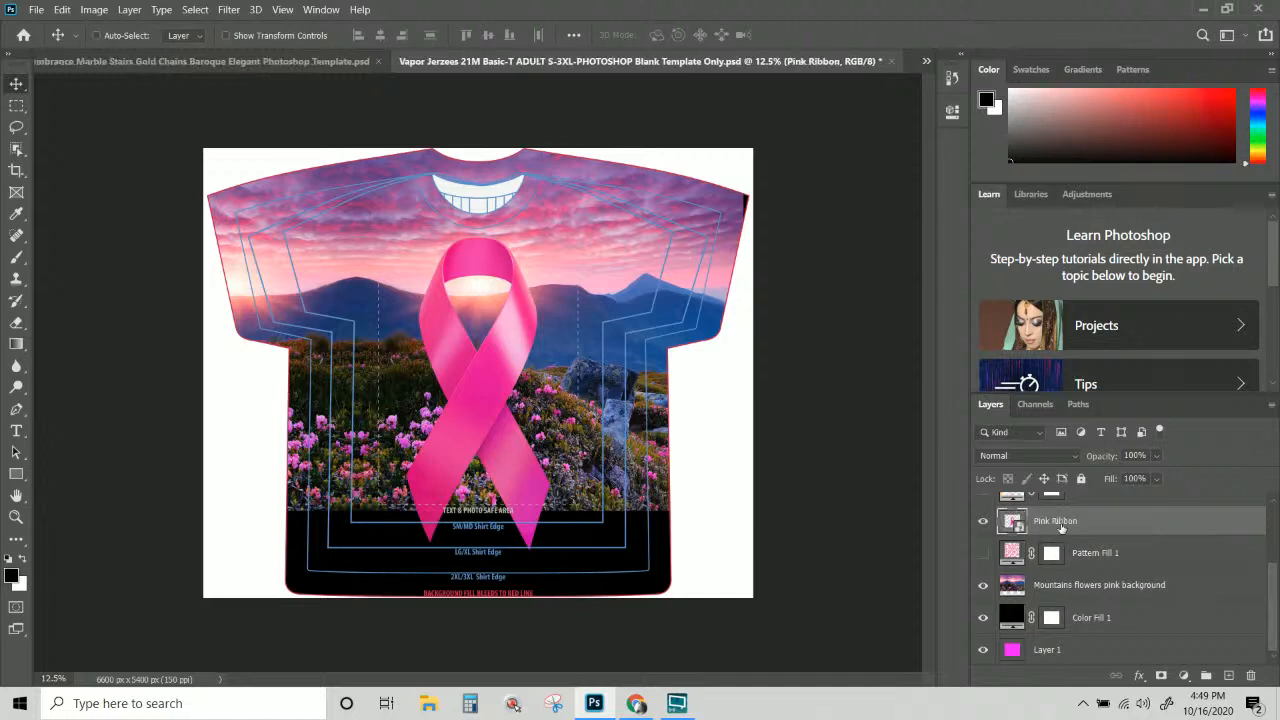
# Hide the Pink Ribbon layer so only the background shows on the shirt.
pyautogui.click(983, 521)
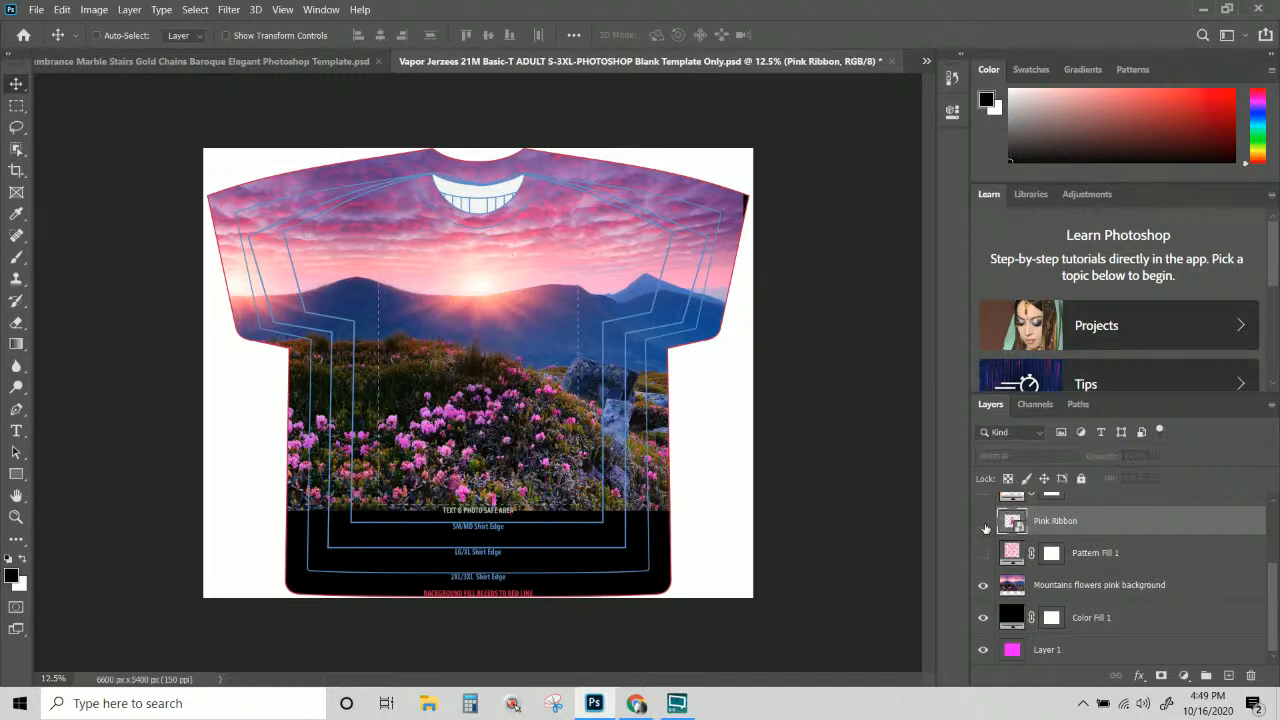
pyautogui.click(983, 521)
pyautogui.click(983, 521)
pyautogui.scroll(3, 991, 540)
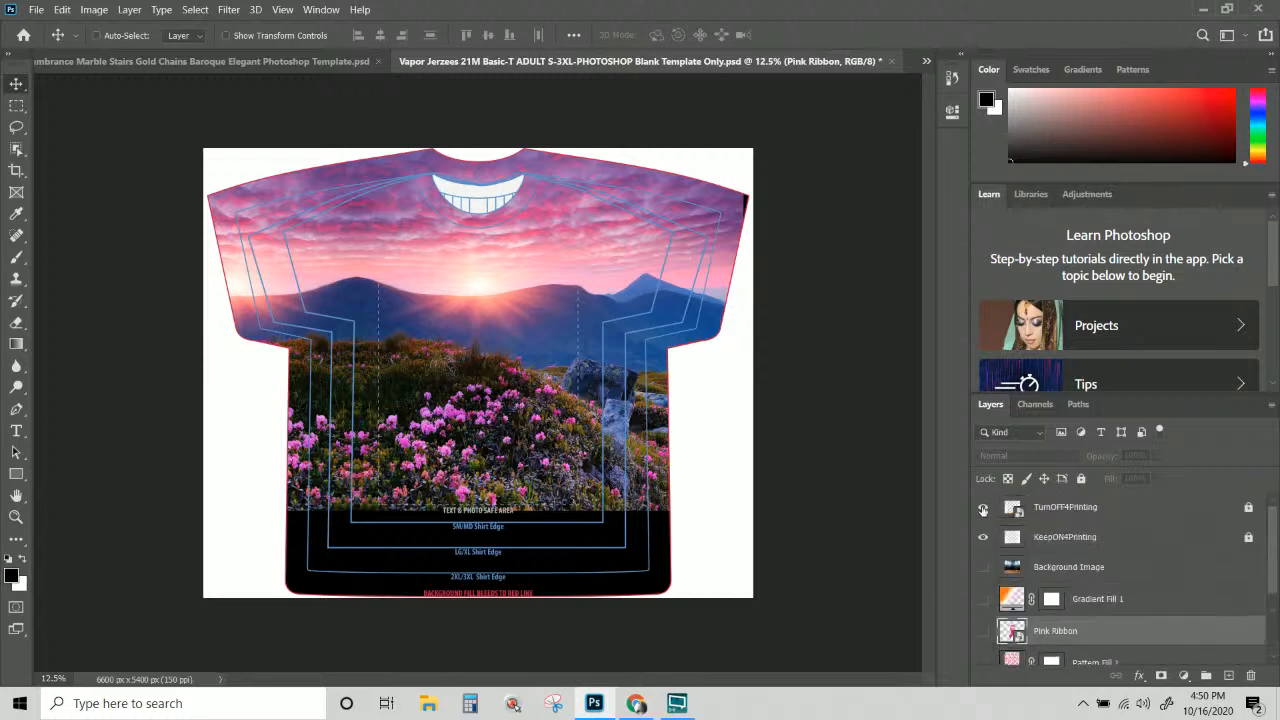
# Hide the TurnOFF4Printing and KeepON4Printing template layers to view the full background artwork.
pyautogui.click(985, 507)
pyautogui.click(983, 537)
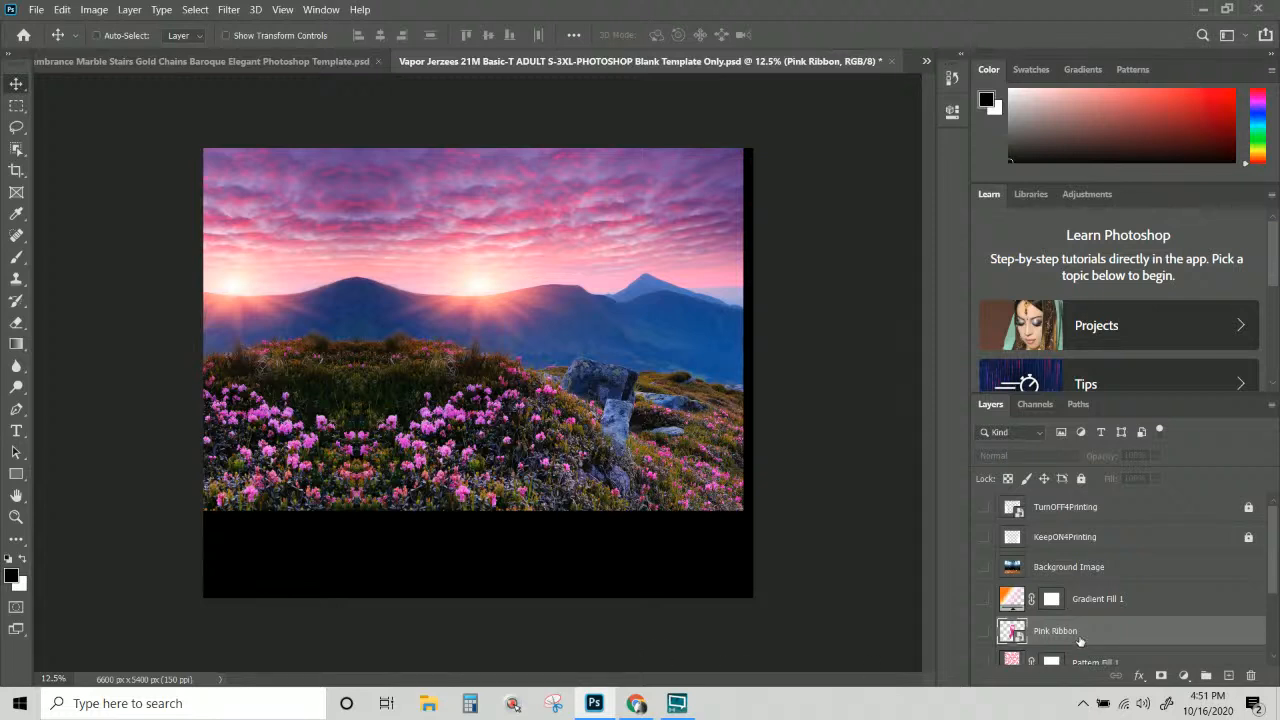
pyautogui.scroll(-4, 1060, 590)
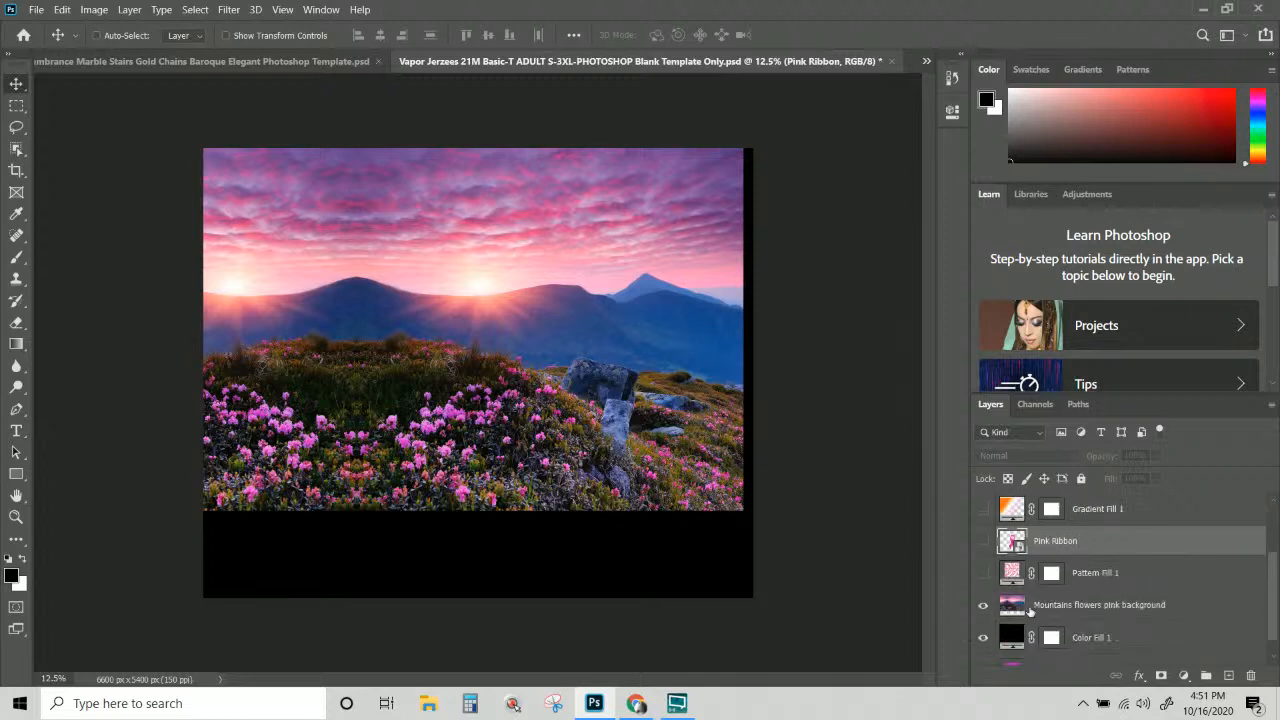
pyautogui.scroll(-1, 982, 612)
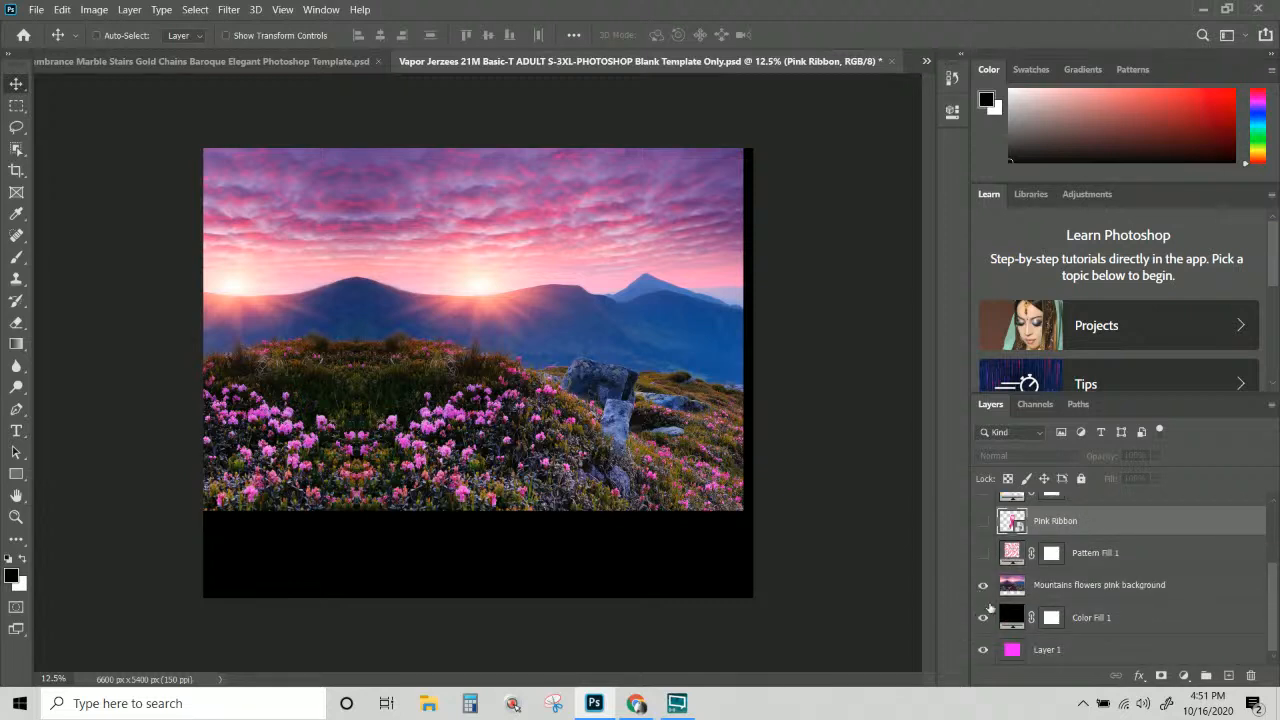
pyautogui.scroll(1, 982, 612)
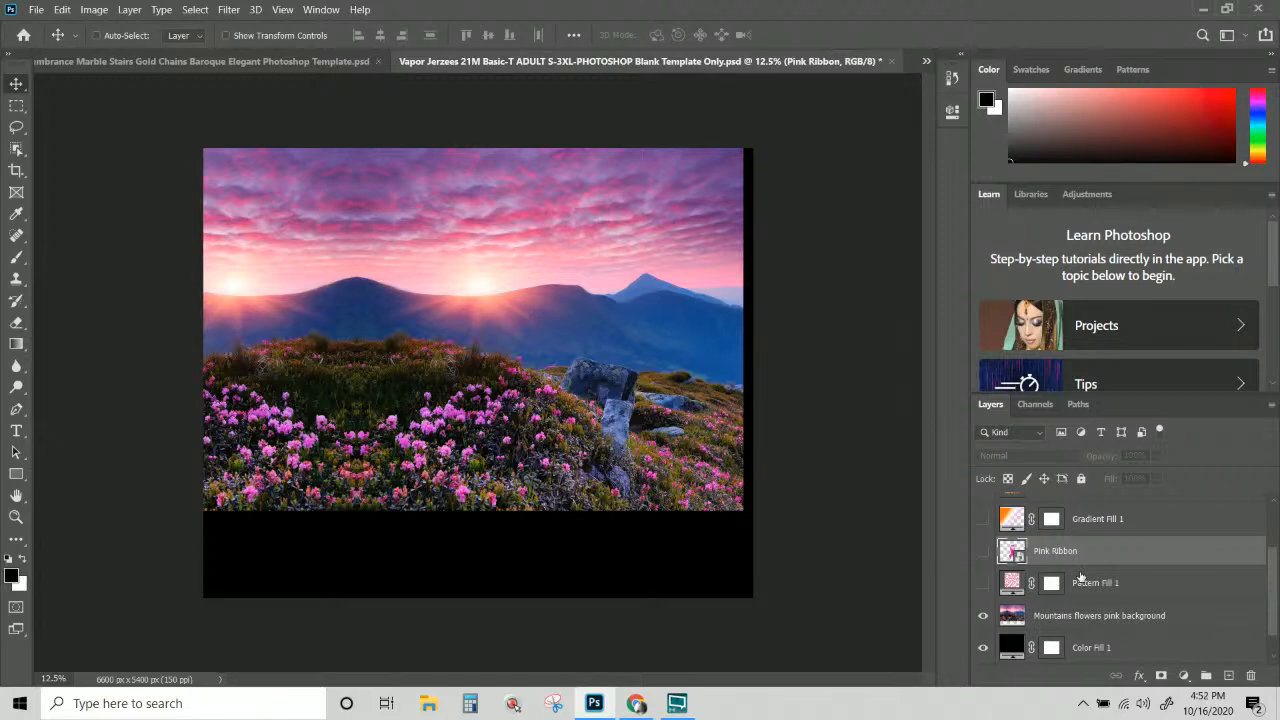
pyautogui.scroll(1, 1080, 578)
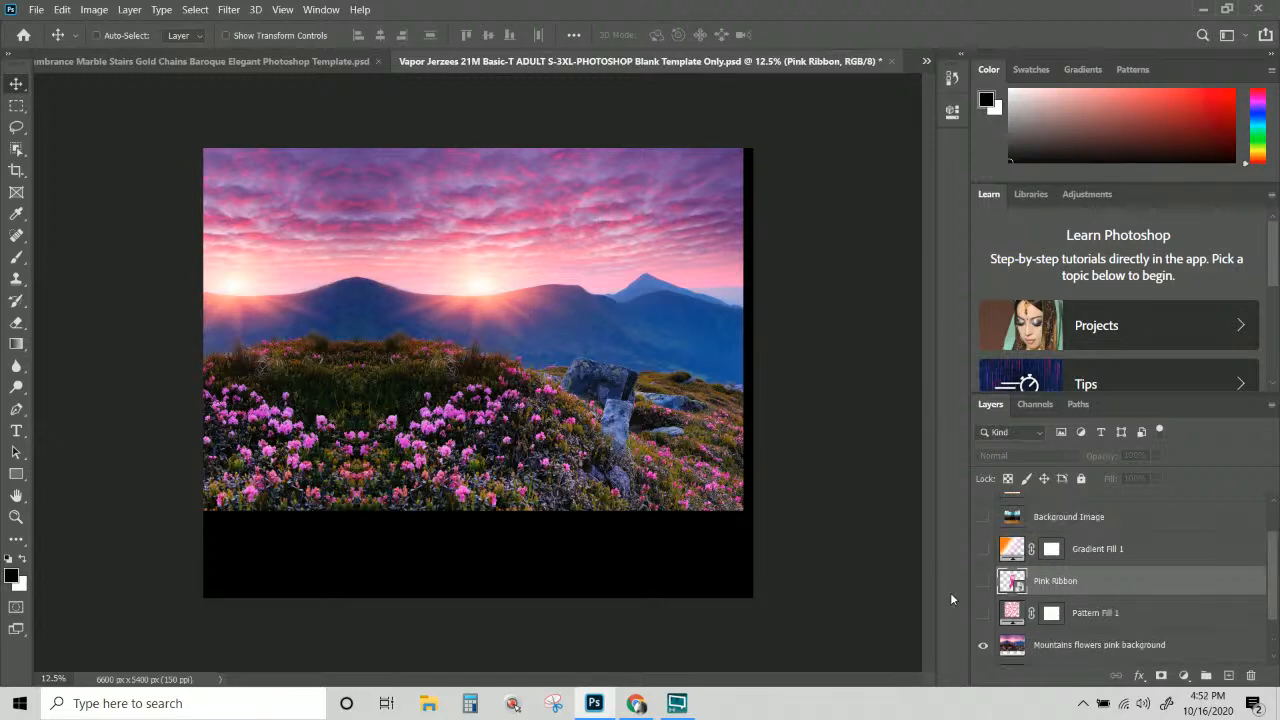
# Place the cut-out PNGs of the soldier and the woman in the "Strong" shirt from the "delete and temp files" folder into the shirt document.
pyautogui.click(429, 704)
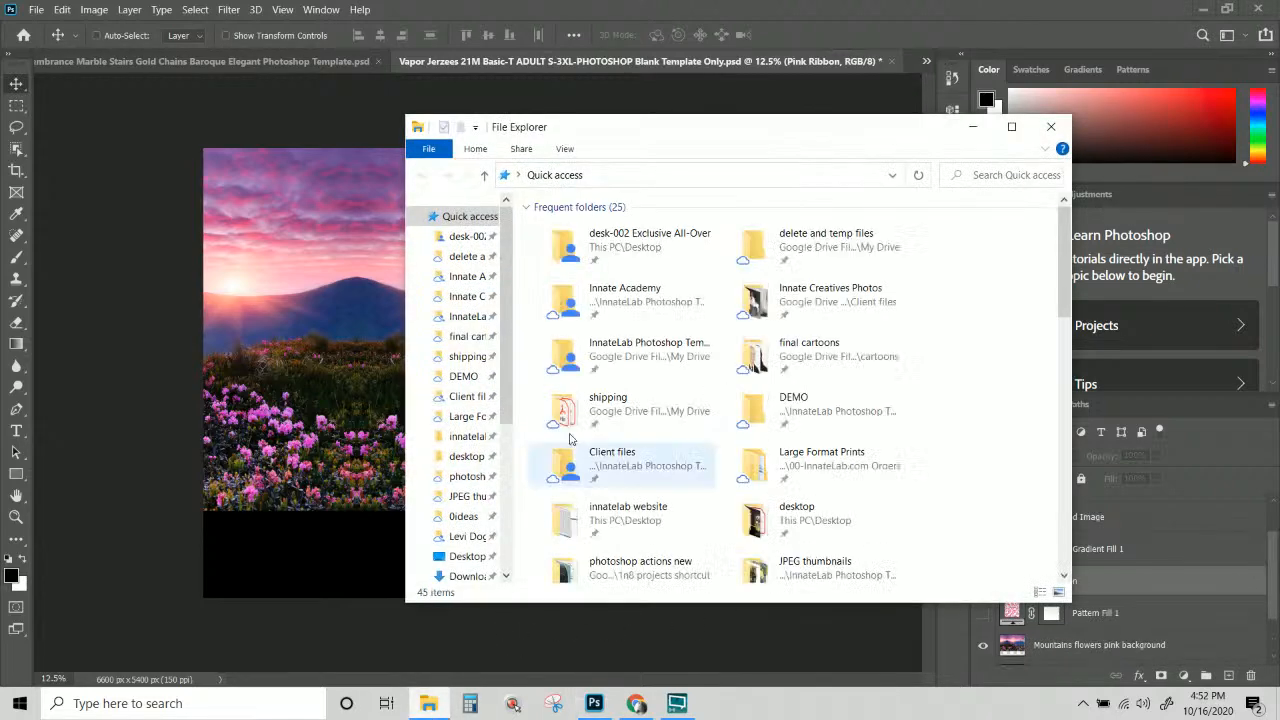
pyautogui.click(463, 257)
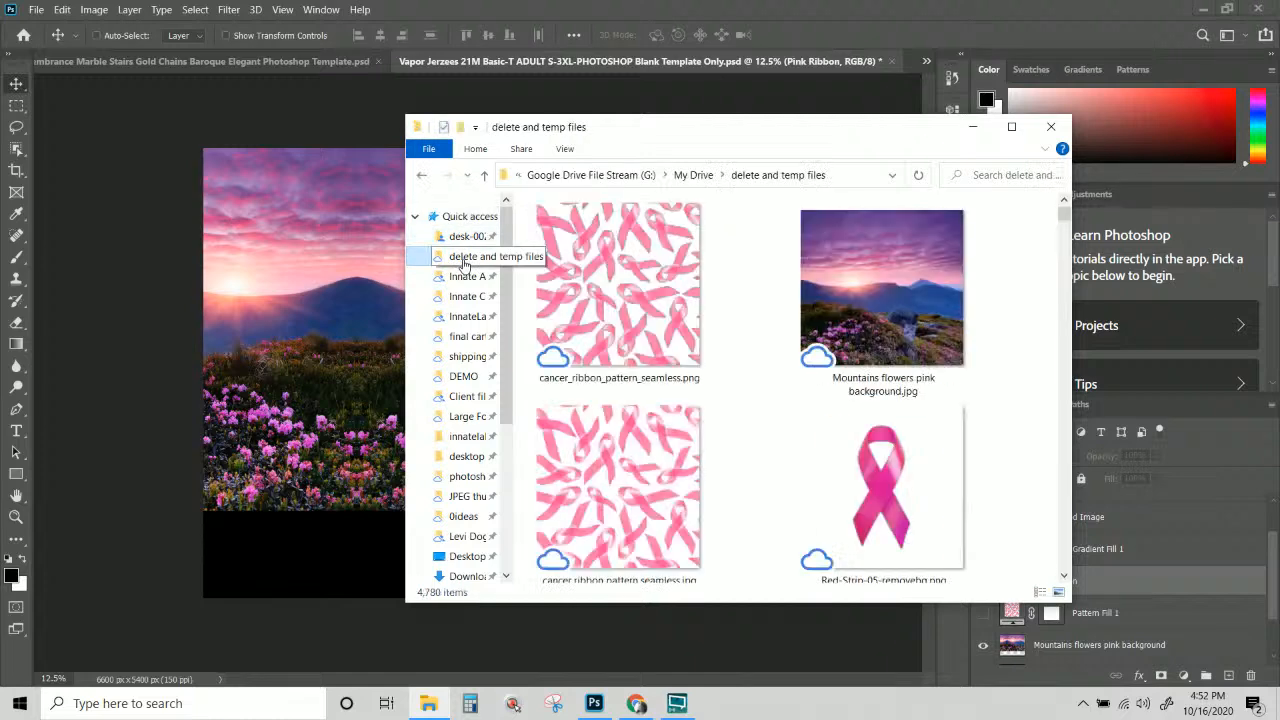
pyautogui.scroll(-4, 757, 364)
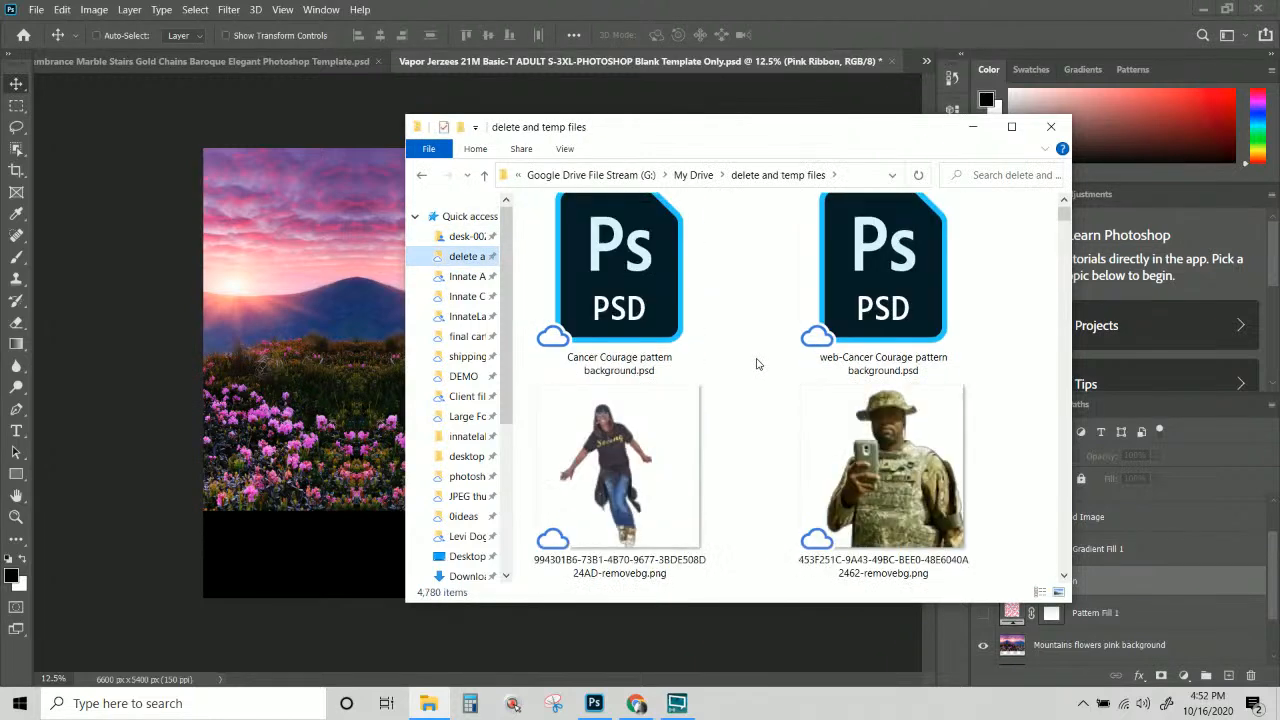
pyautogui.click(906, 422)
pyautogui.keyDown('ctrl'); pyautogui.click(636, 476); pyautogui.keyUp('ctrl')
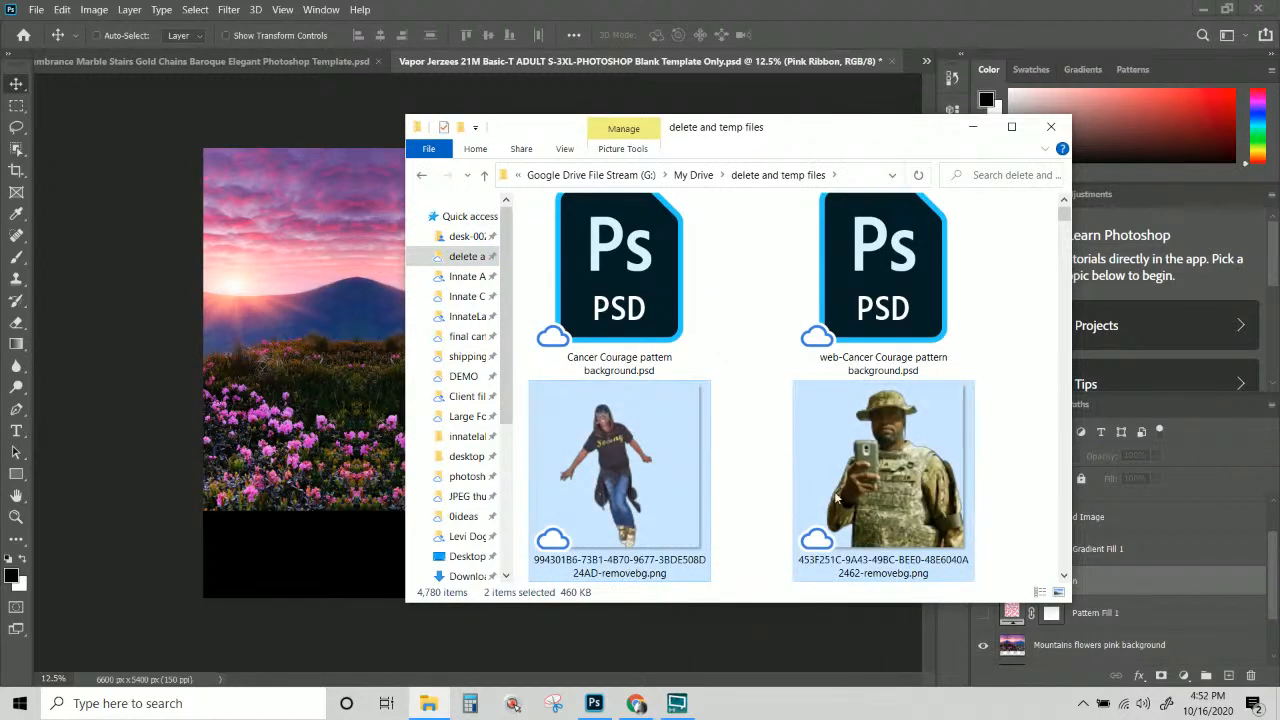
pyautogui.moveTo(307, 404); pyautogui.dragTo(300, 392)
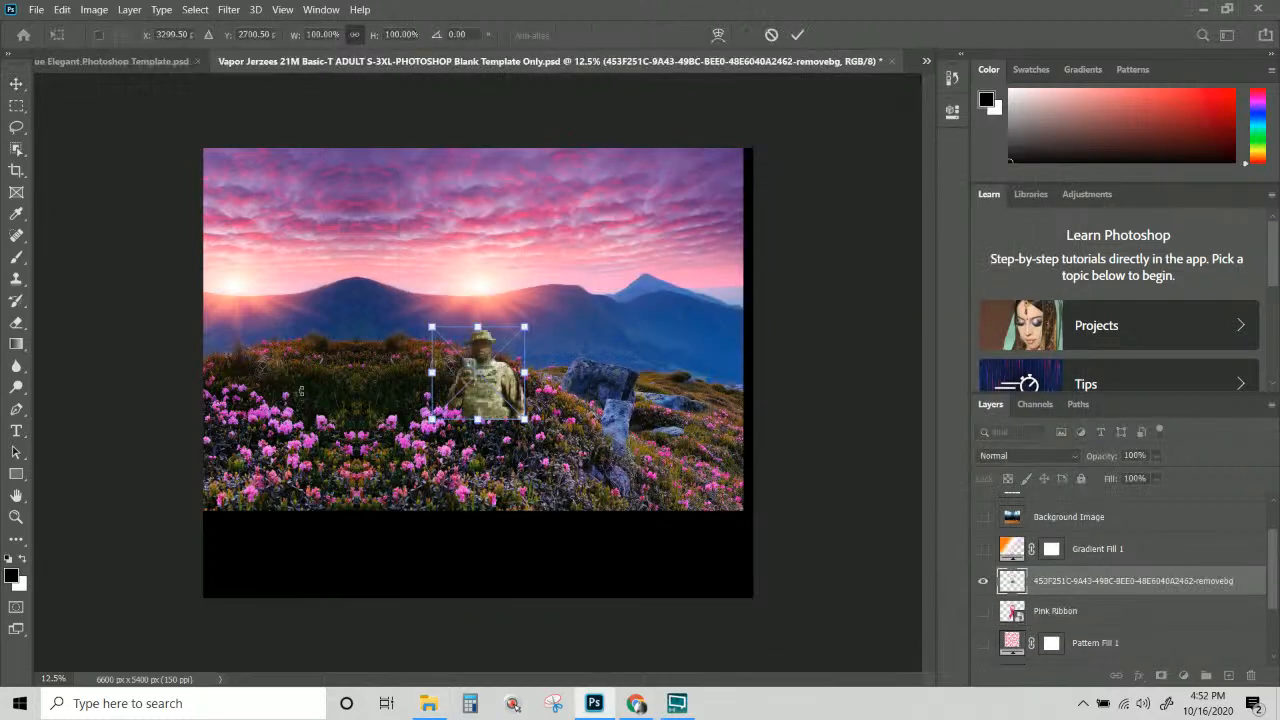
pyautogui.scroll(-3, 1067, 590)
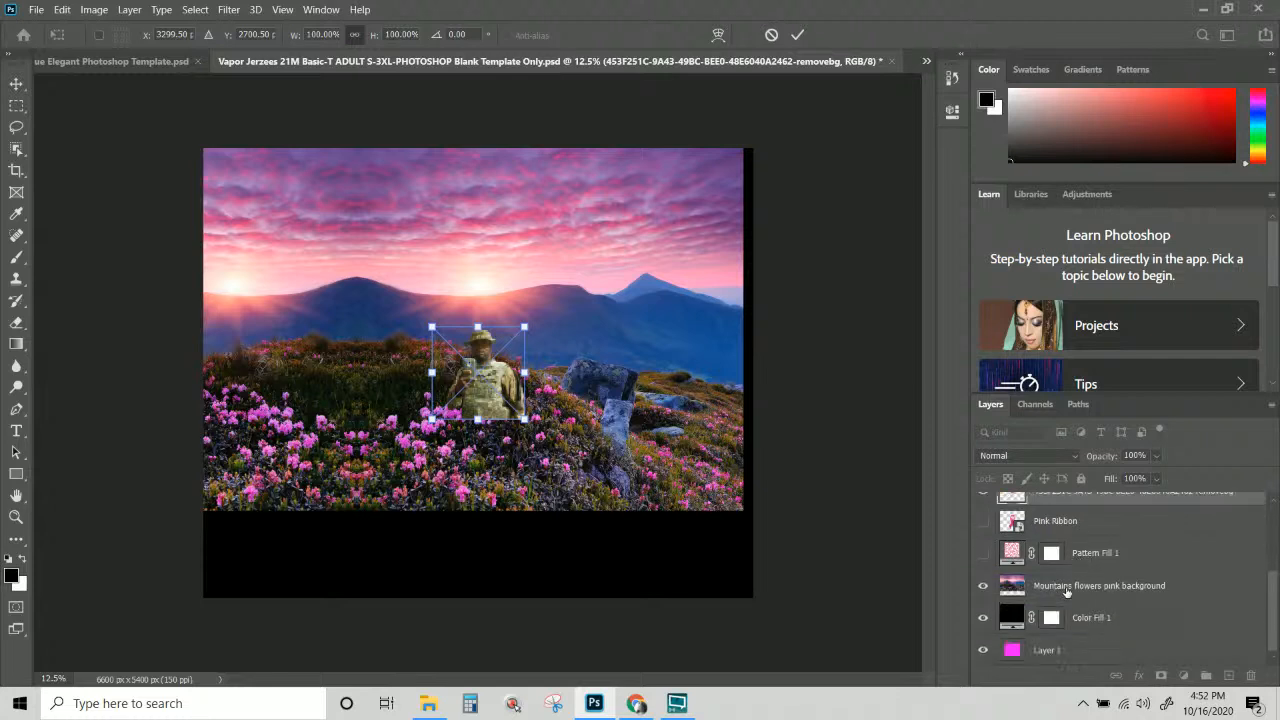
pyautogui.scroll(4, 1067, 590)
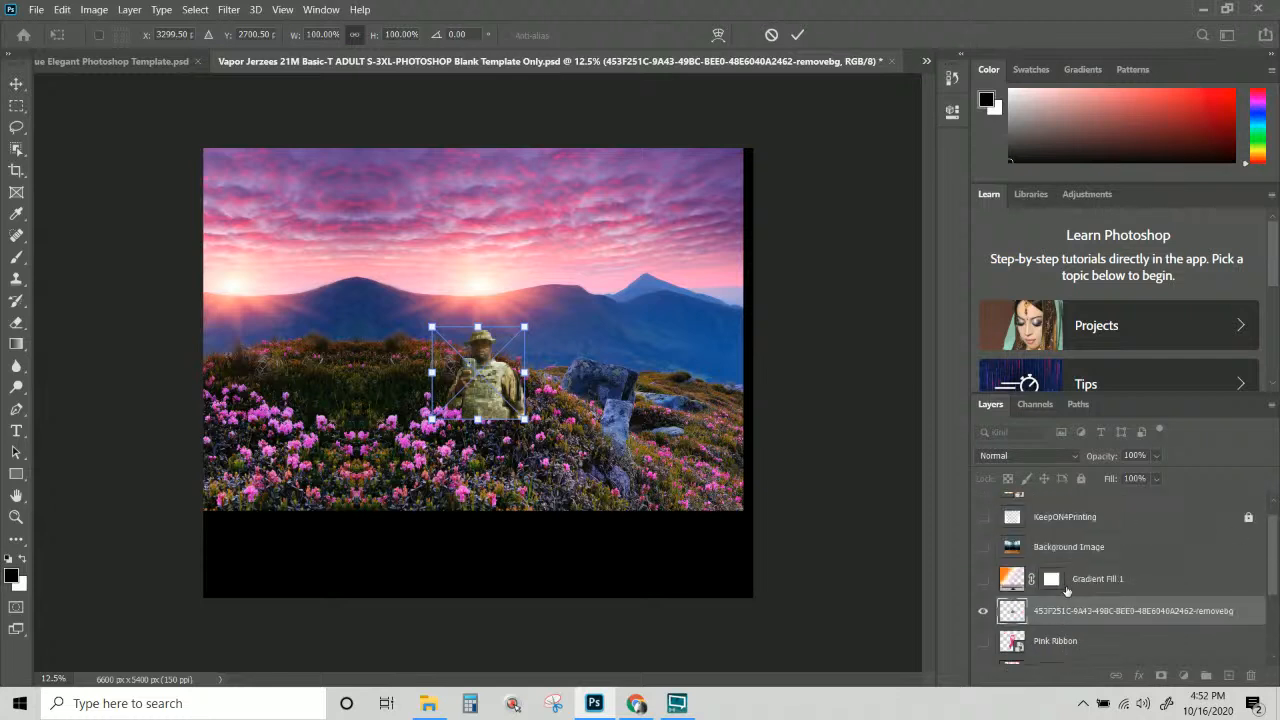
pyautogui.press('Return')
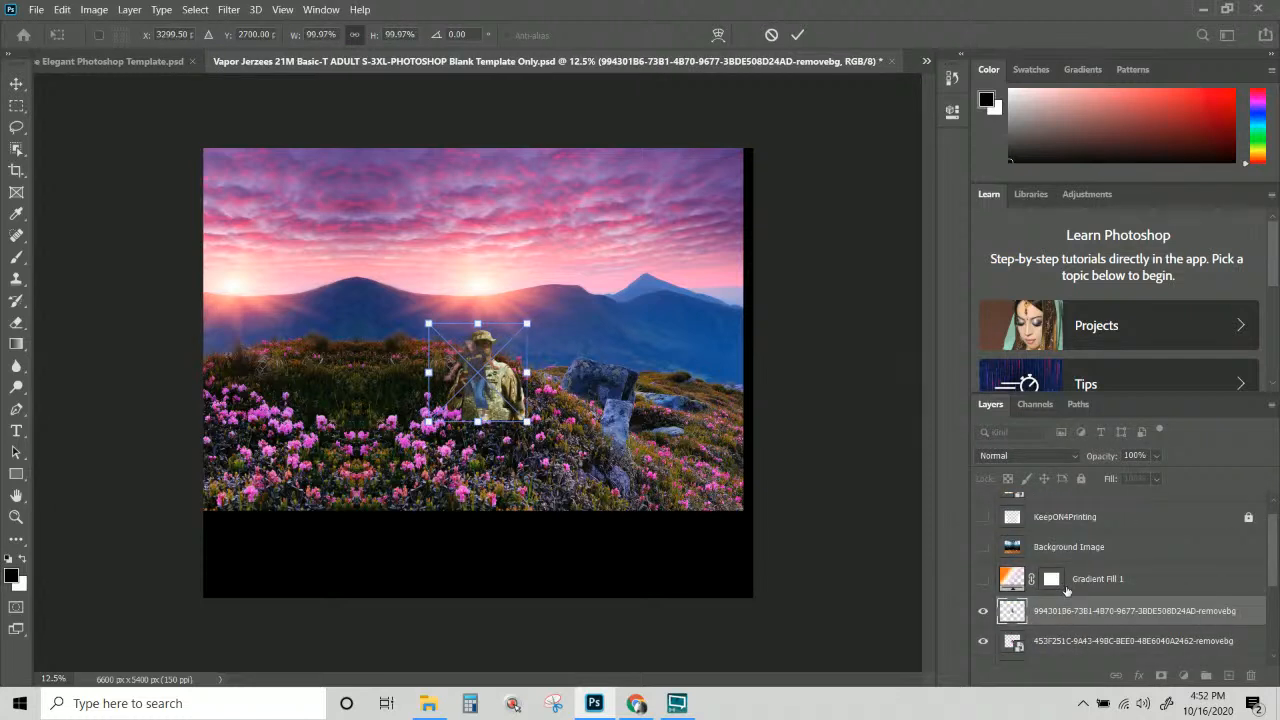
pyautogui.press('Return')
# Show the TurnOFF4Printing and KeepON4Printing template layers again.
pyautogui.rightClick(1067, 590)
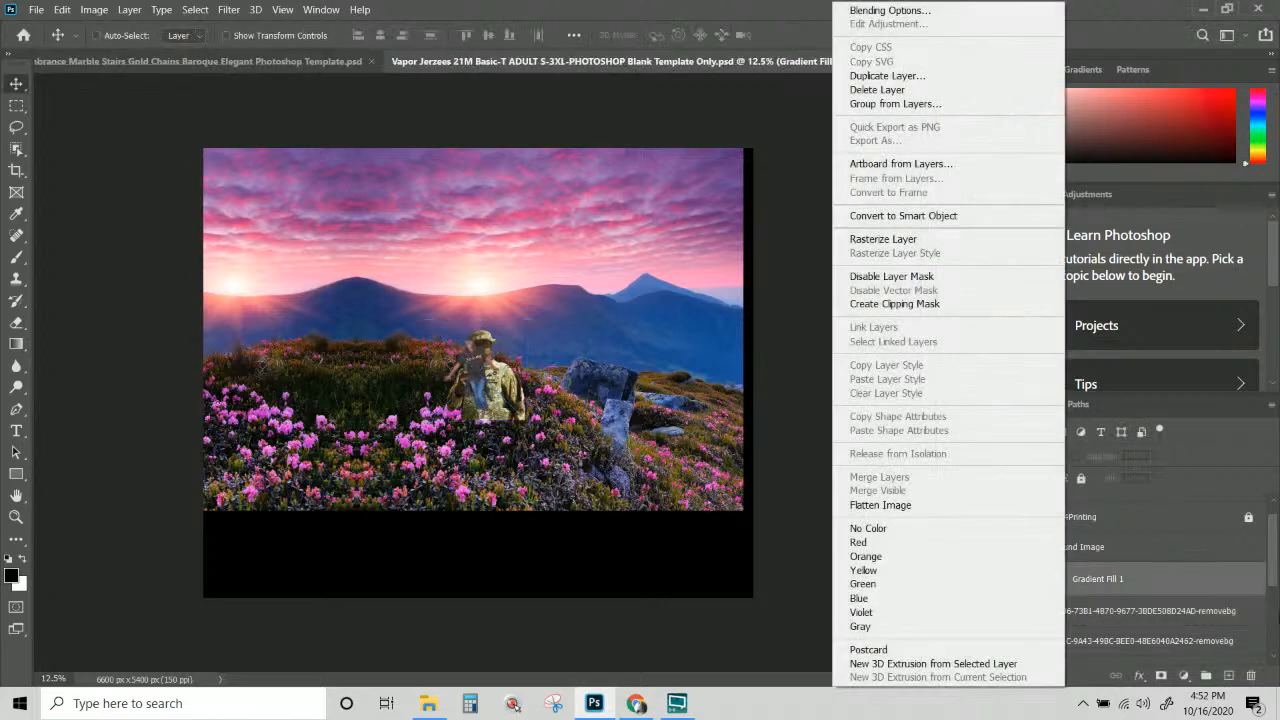
pyautogui.click(1167, 596)
pyautogui.scroll(1, 1165, 596)
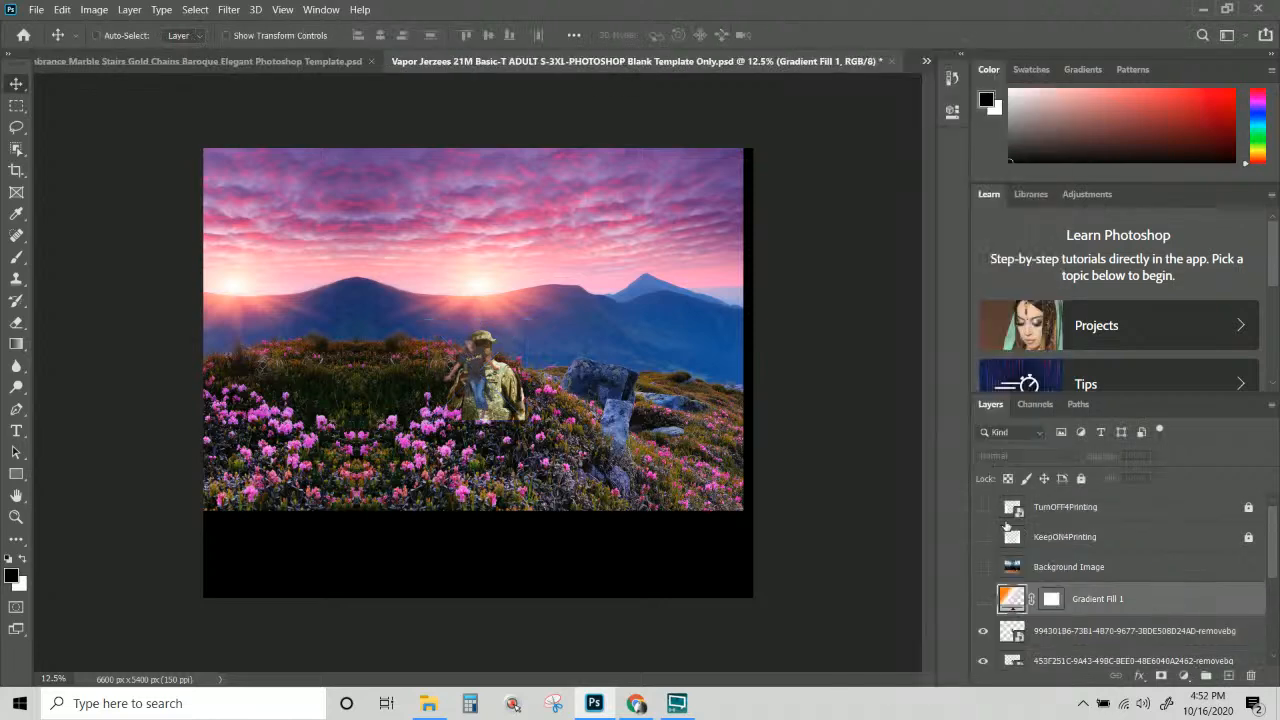
pyautogui.click(983, 537)
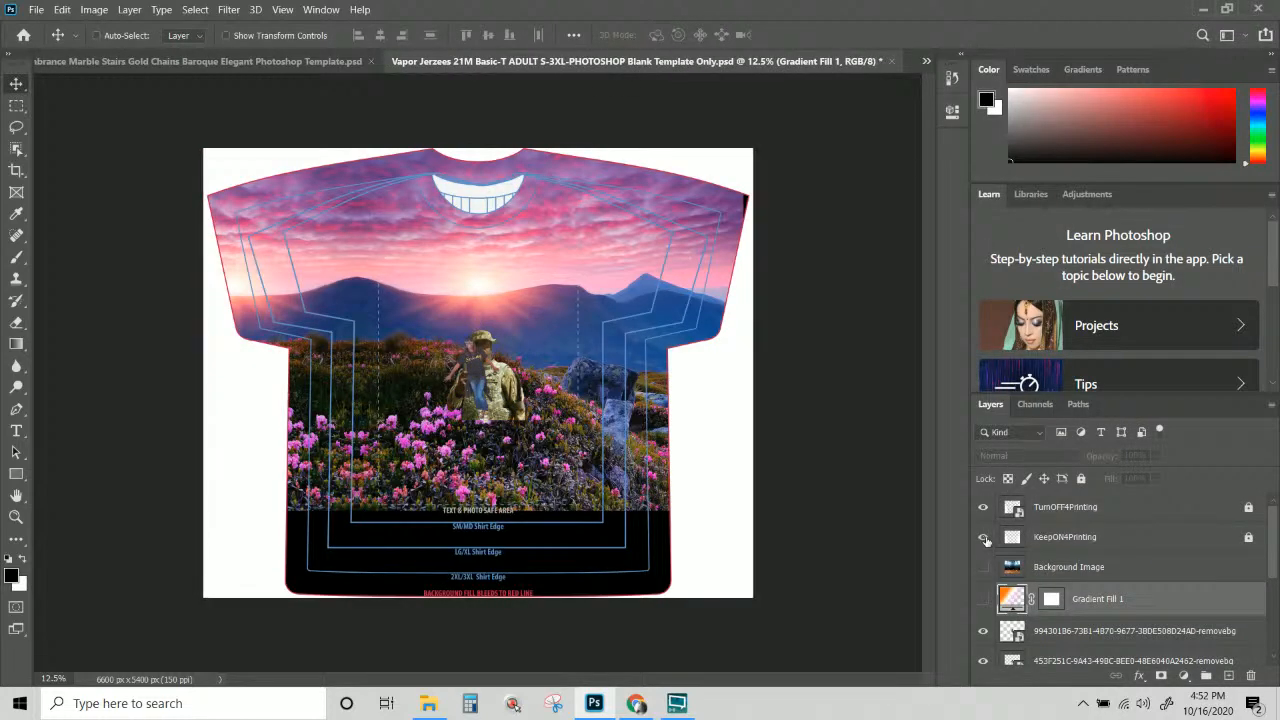
# Move both cut-out photo layers above Background Image, directly below the KeepON4Printing layer.
pyautogui.scroll(-3, 1110, 590)
pyautogui.click(1058, 550)
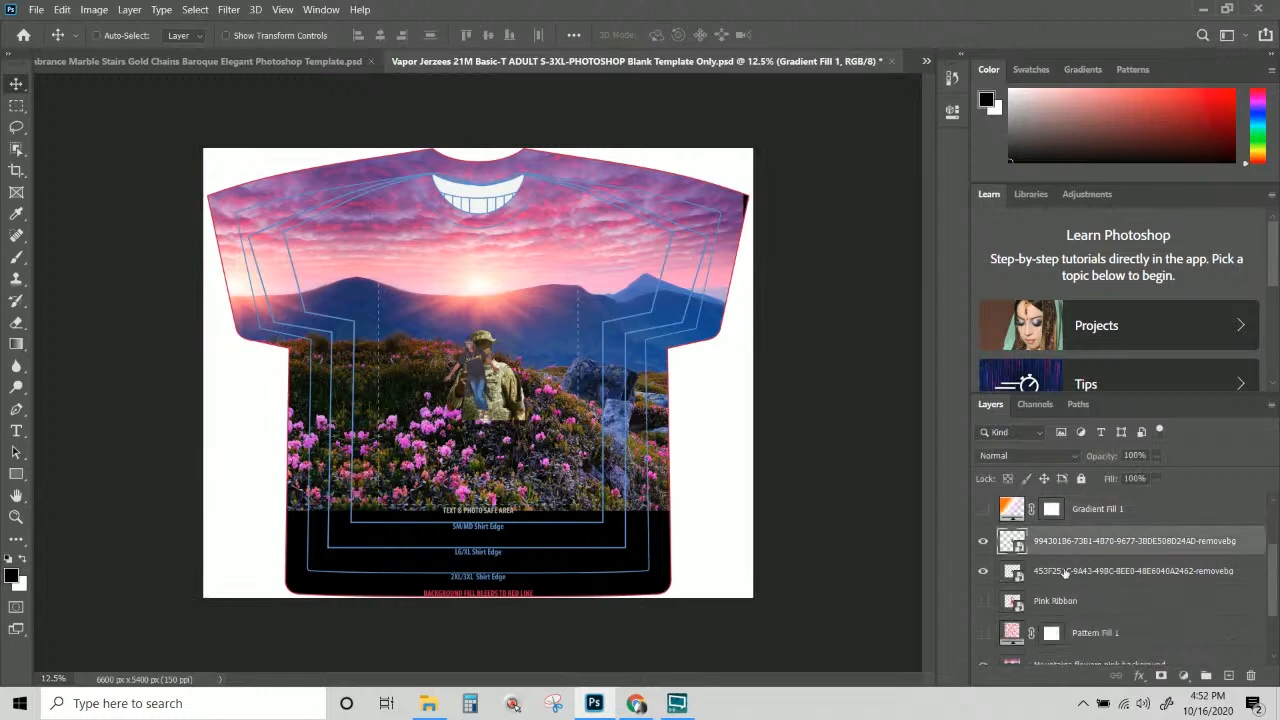
pyautogui.keyDown('shift'); pyautogui.click(1060, 572); pyautogui.keyUp('shift')
pyautogui.scroll(1, 1060, 575)
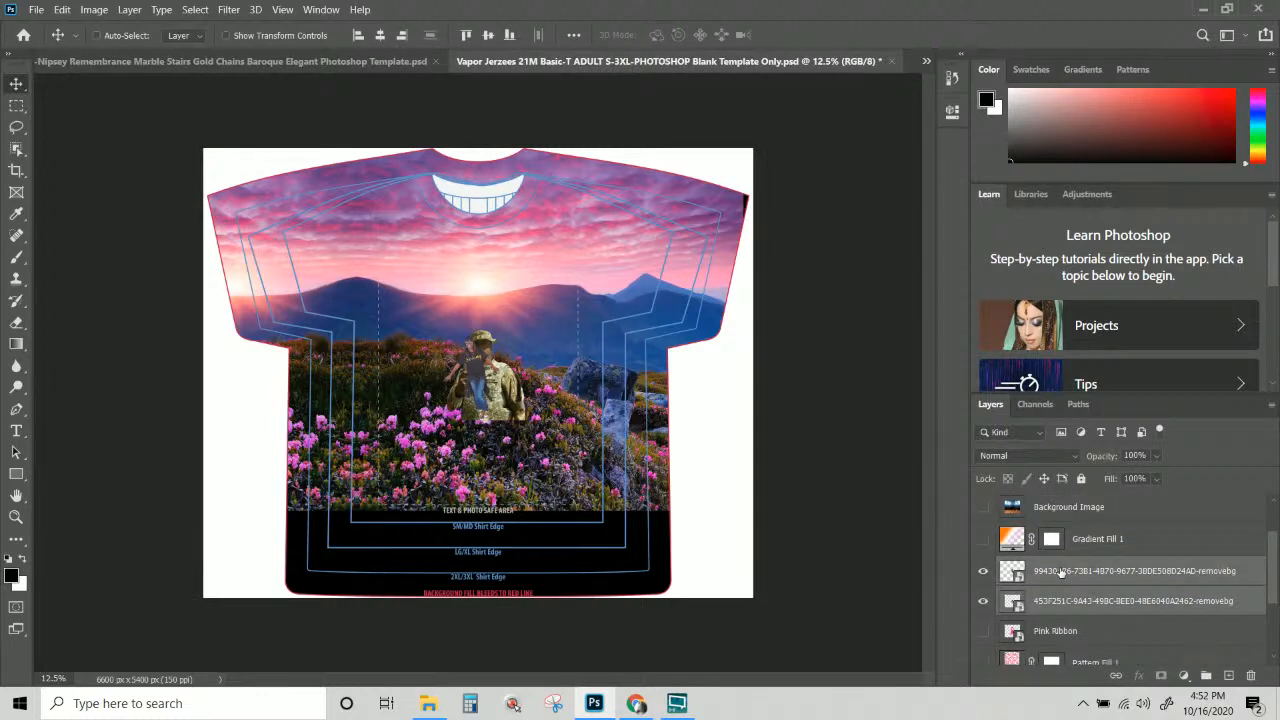
pyautogui.scroll(1, 1060, 578)
pyautogui.moveTo(1064, 605); pyautogui.dragTo(1060, 560)
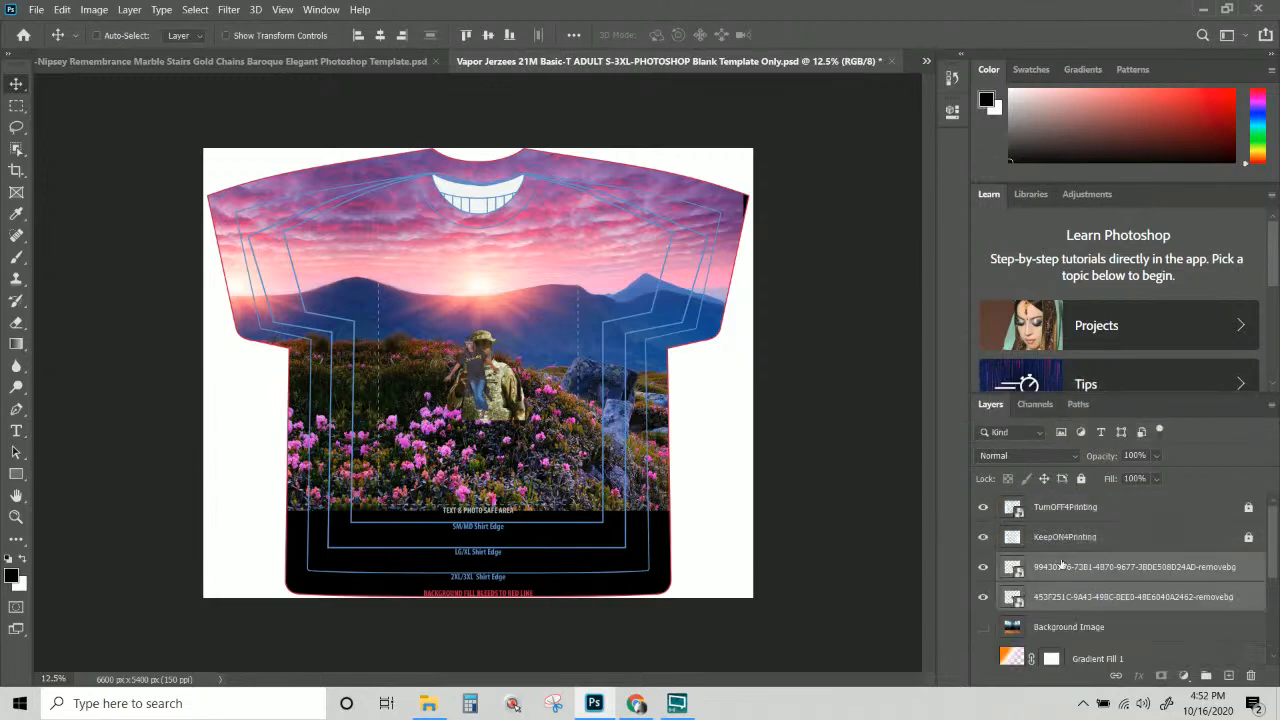
# Scale both cut-out photos together to about 194% and place them in the middle of the shirt's chest area.
pyautogui.hotkey('ctrl', 't')
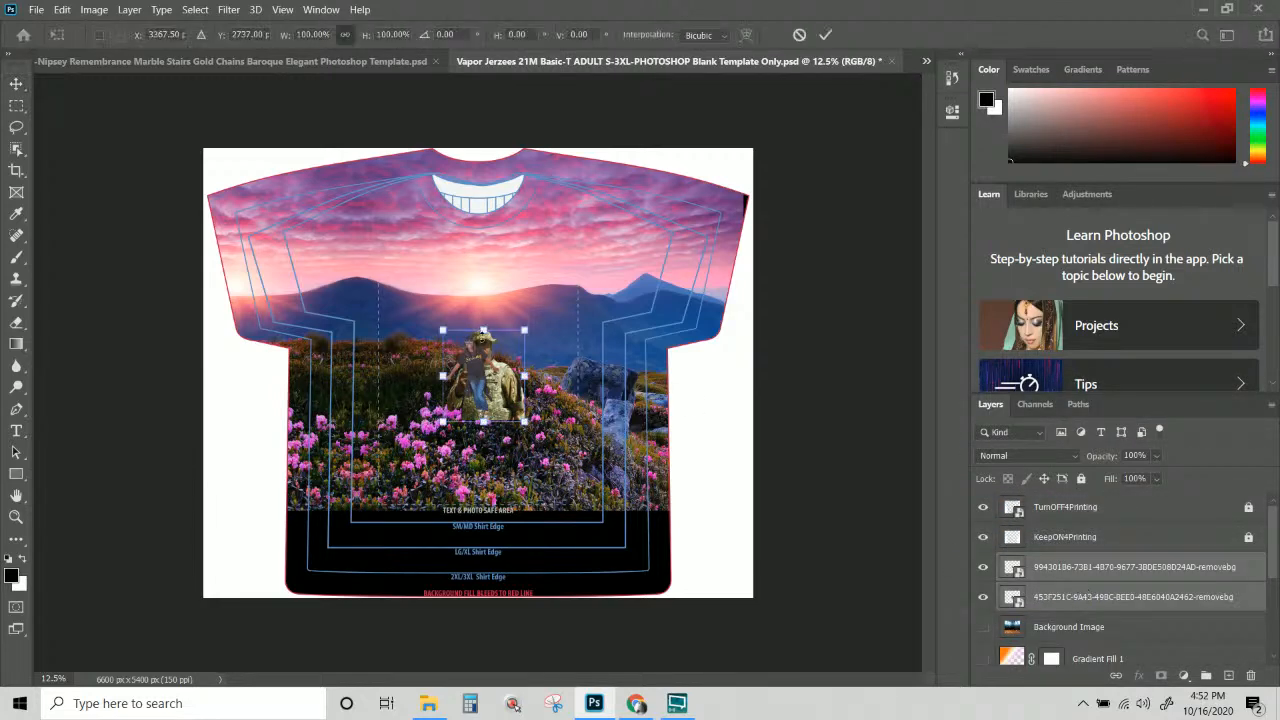
pyautogui.moveTo(527, 329); pyautogui.dragTo(636, 204)
pyautogui.moveTo(573, 351); pyautogui.dragTo(548, 379)
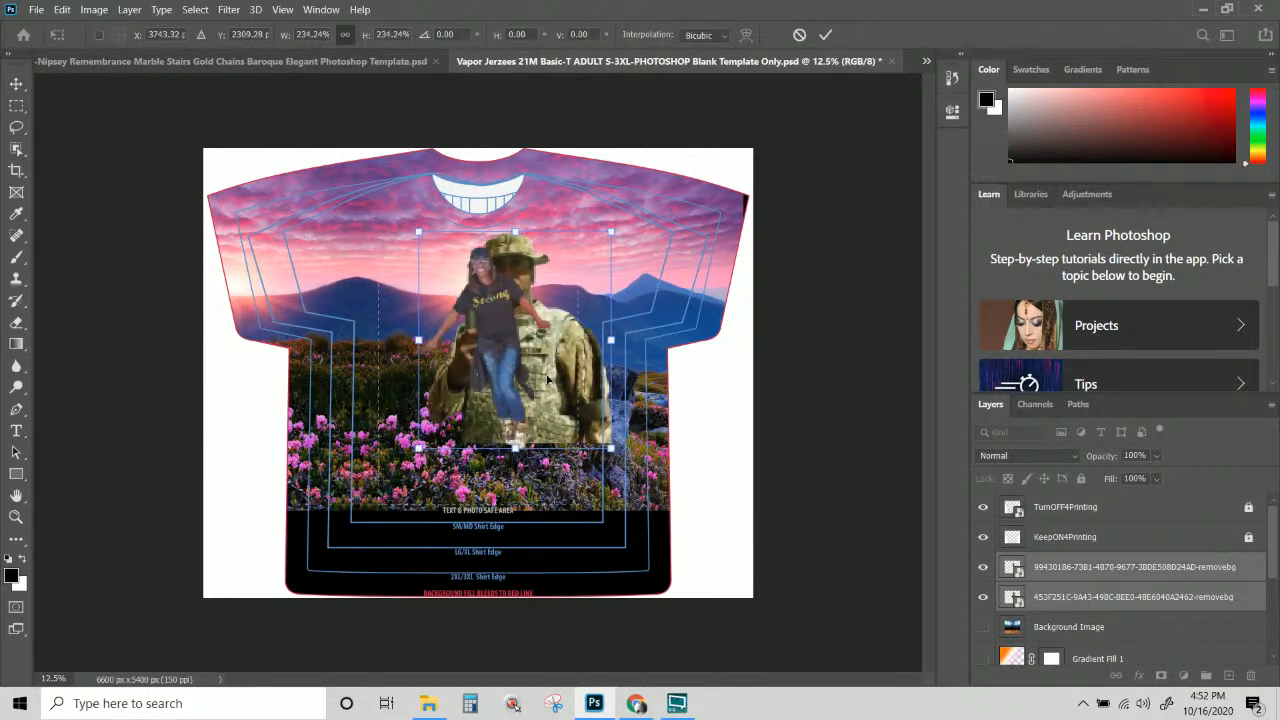
pyautogui.moveTo(612, 452); pyautogui.dragTo(579, 411)
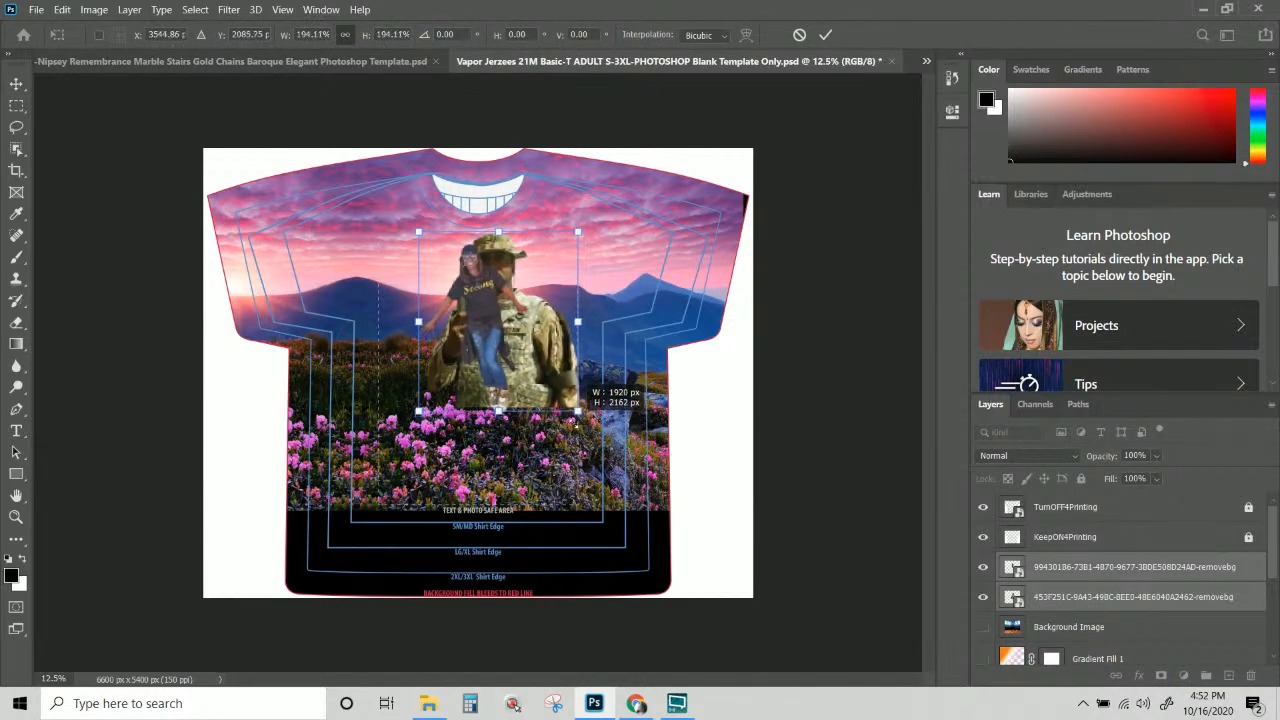
pyautogui.press('Return')
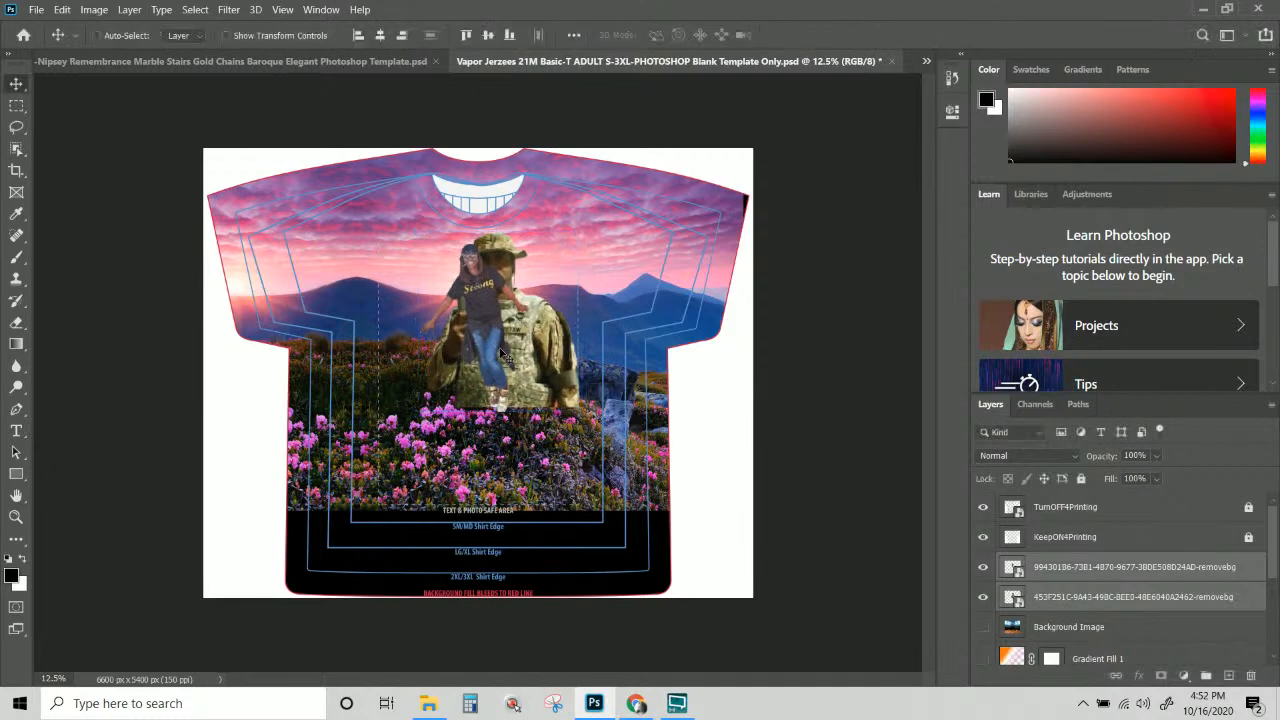
pyautogui.click(1041, 570)
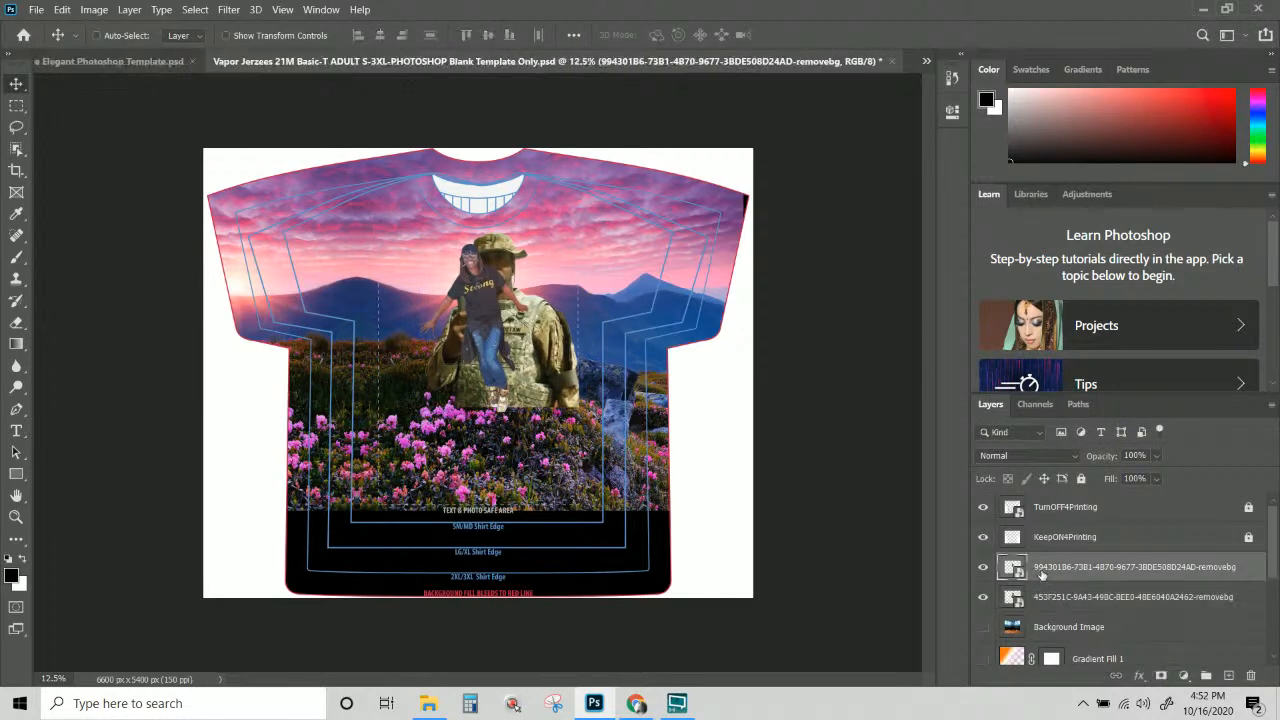
pyautogui.click(1060, 600)
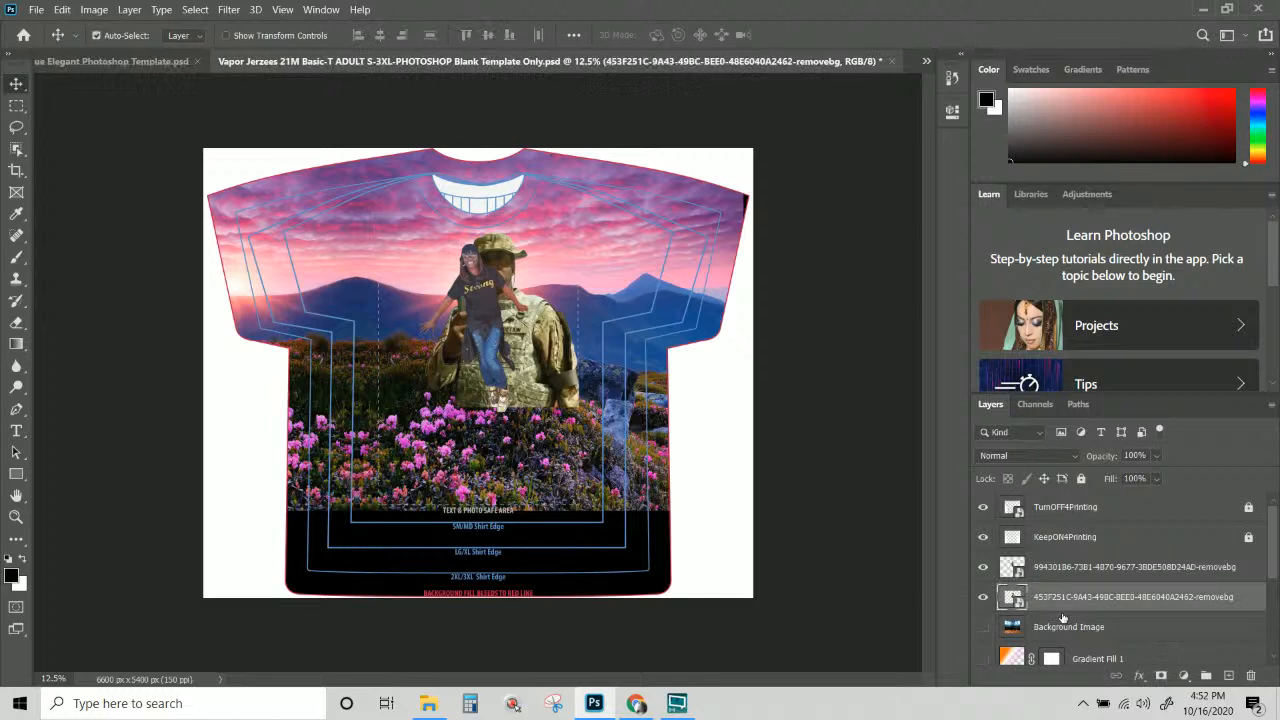
pyautogui.hotkey('ctrl', 't')
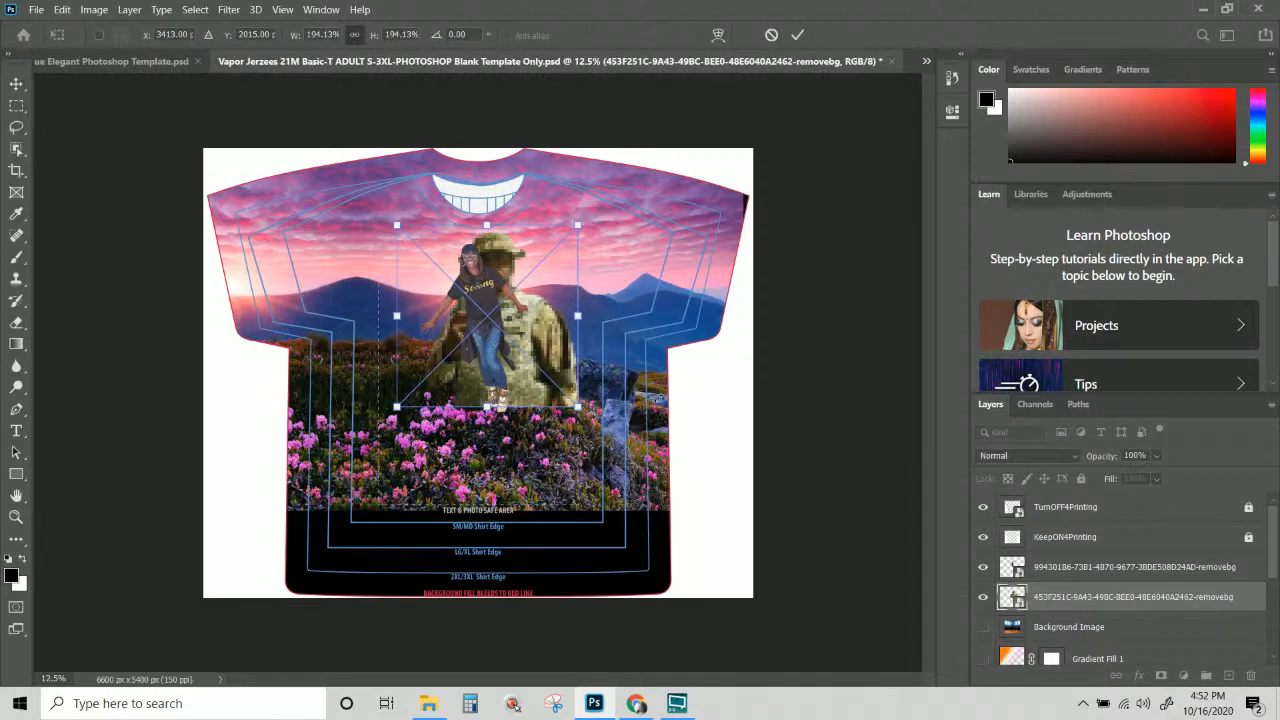
pyautogui.press('Return')
# Scale the cut-out photo of the woman to about 337% and place it beside the soldier, overlapping his phone arm.
pyautogui.click(1080, 568)
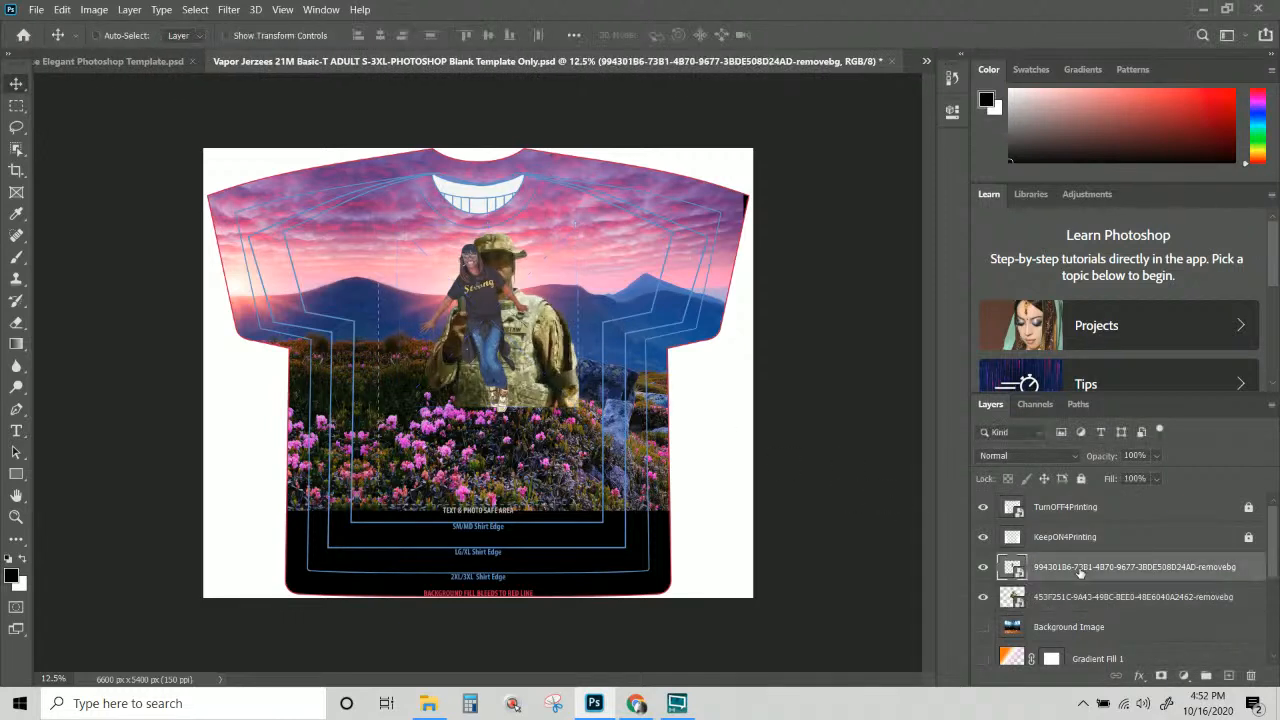
pyautogui.hotkey('ctrl', 't')
pyautogui.moveTo(392, 411); pyautogui.dragTo(336, 472)
pyautogui.moveTo(322, 499); pyautogui.dragTo(310, 505)
pyautogui.moveTo(470, 439)
pyautogui.mouseDown()
pyautogui.moveTo(483, 443)
pyautogui.moveTo(470, 427)
pyautogui.mouseUp()
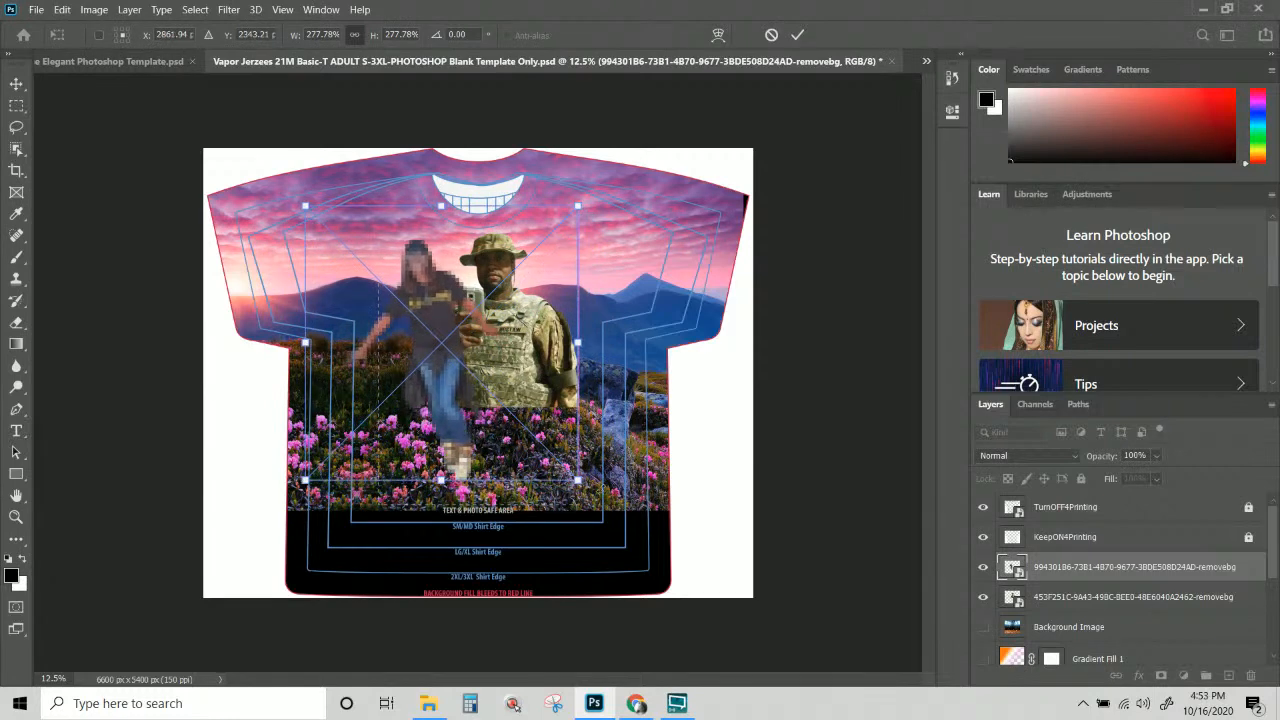
pyautogui.moveTo(578, 481); pyautogui.dragTo(634, 537)
pyautogui.moveTo(462, 411); pyautogui.dragTo(433, 402)
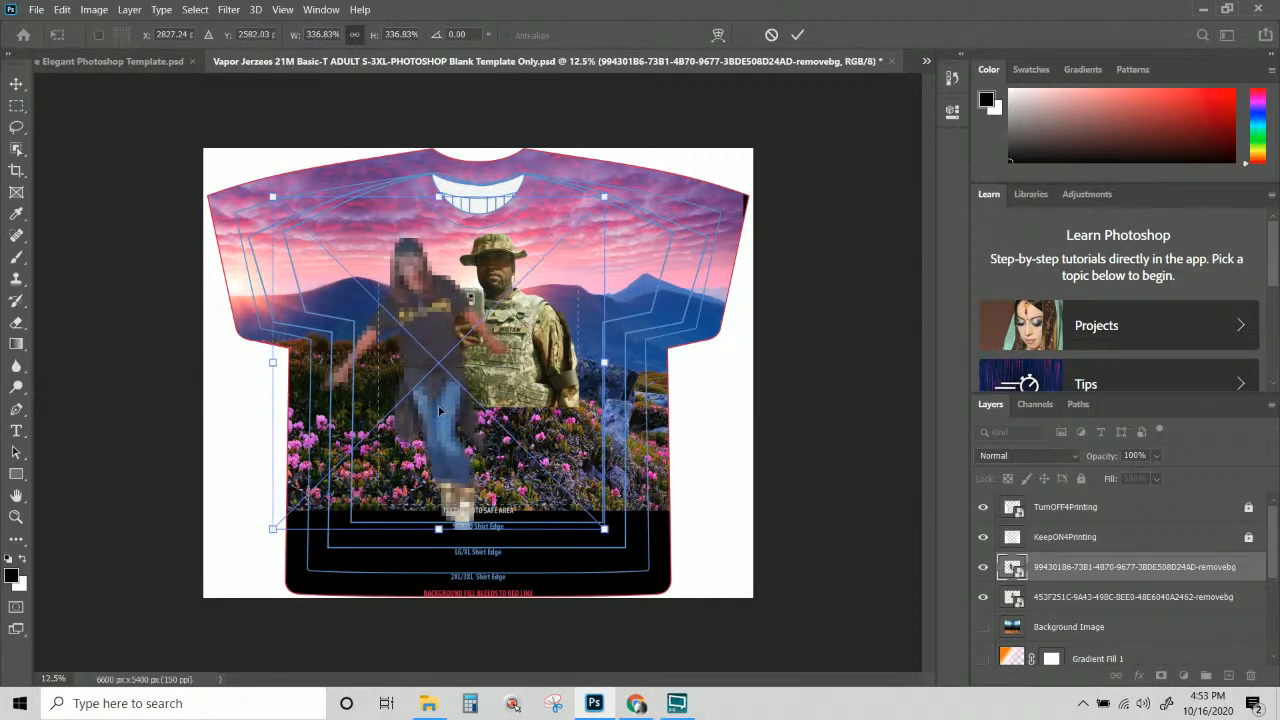
pyautogui.press('Return')
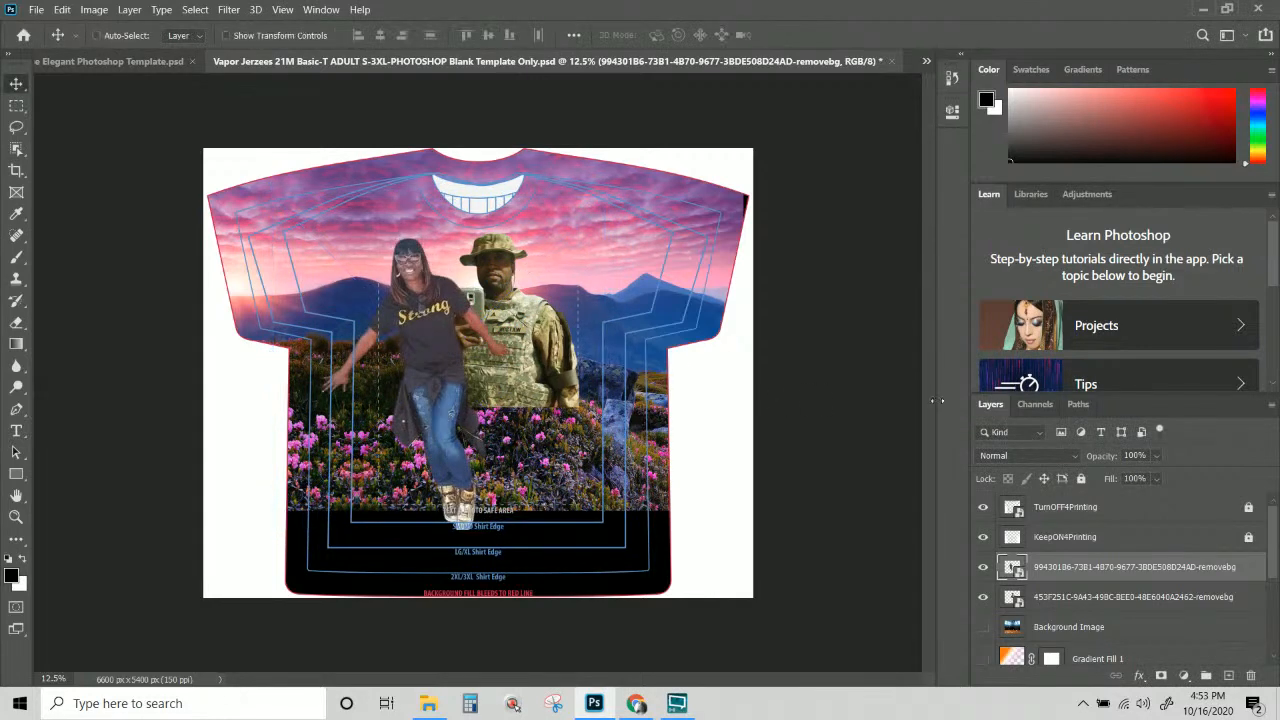
# Move the woman's photo layer beneath the soldier's and add a new empty layer above the soldier's layer.
pyautogui.moveTo(1123, 570); pyautogui.dragTo(1122, 606)
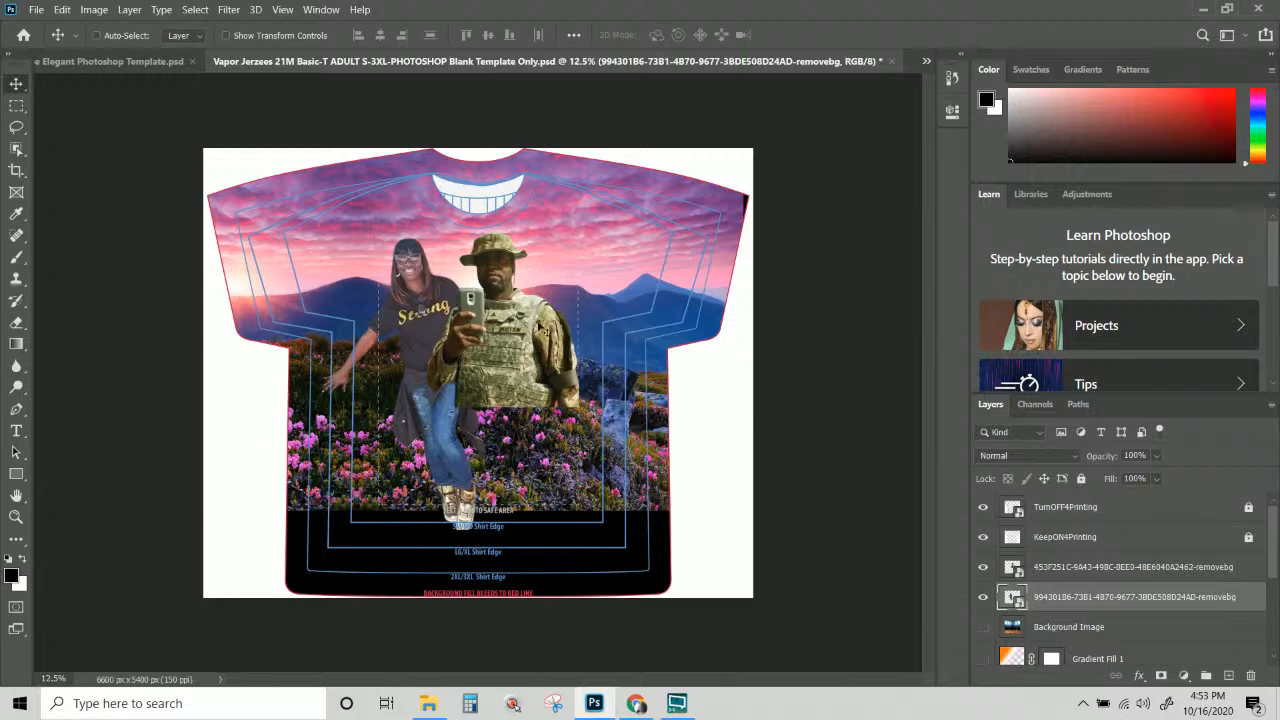
pyautogui.click(1096, 568)
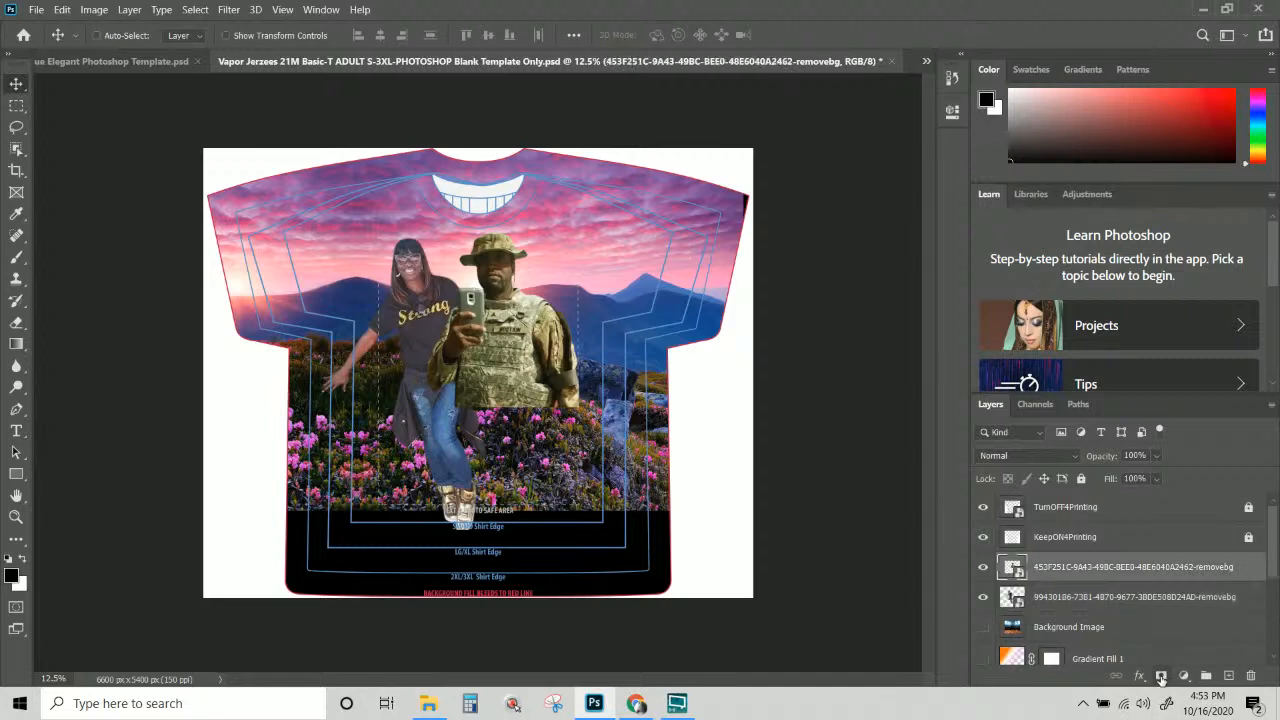
pyautogui.click(1160, 676)
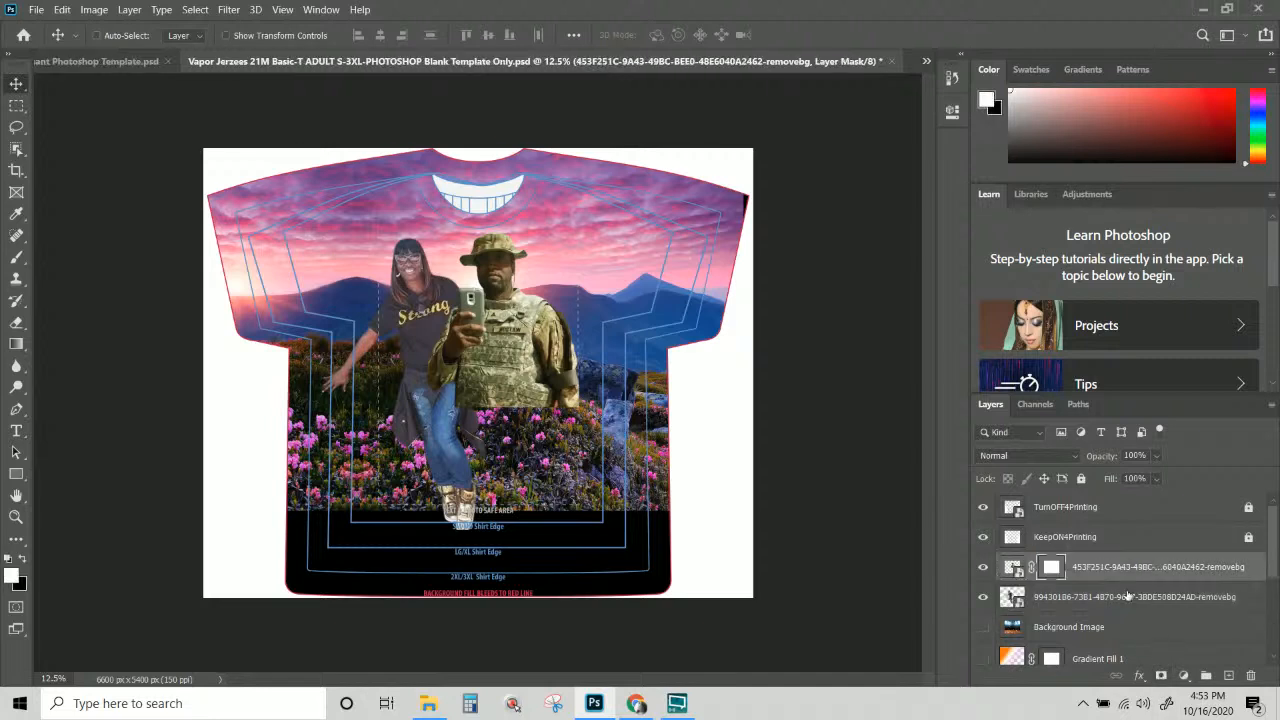
pyautogui.hotkey('ctrl', 'z')
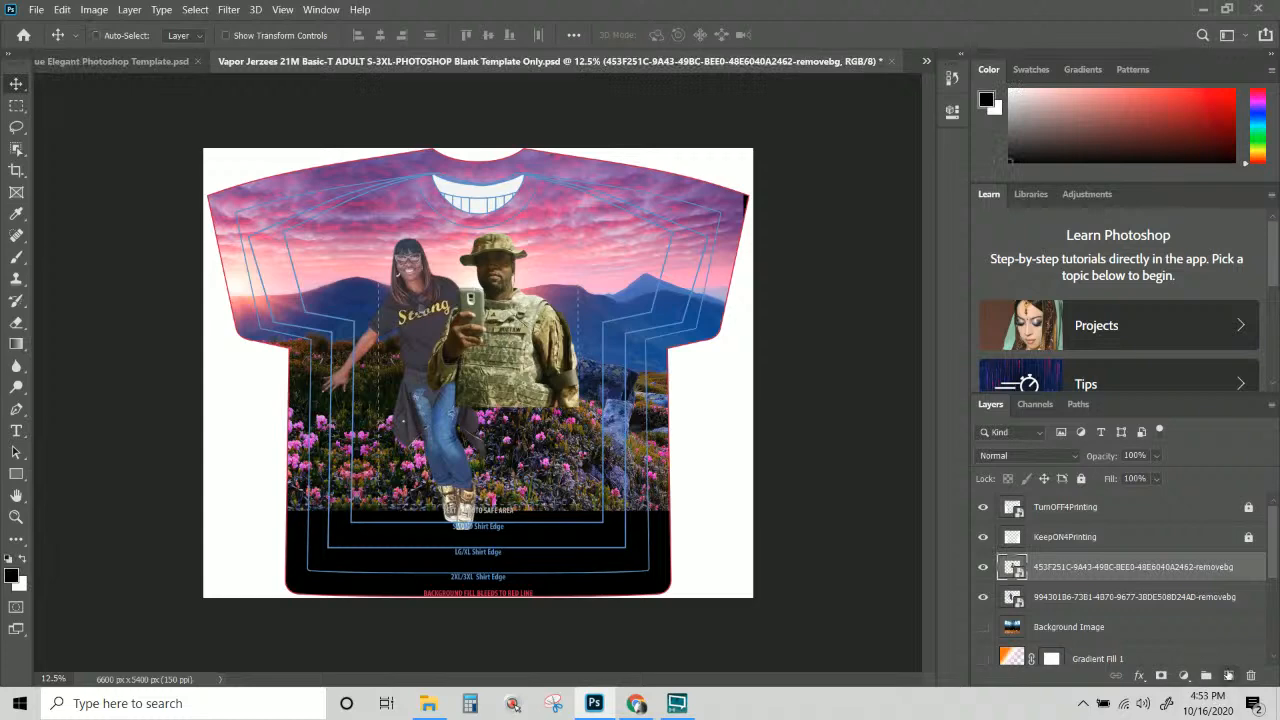
pyautogui.click(1229, 676)
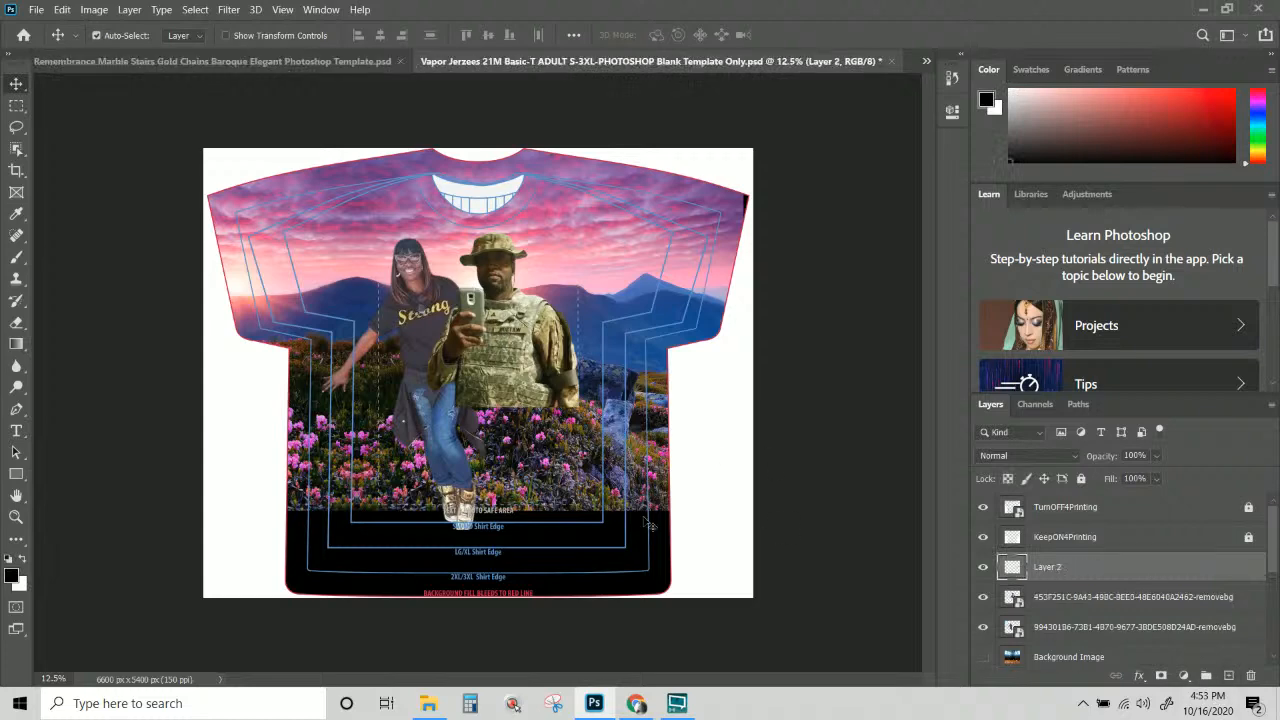
pyautogui.hotkey('ctrl', '+')
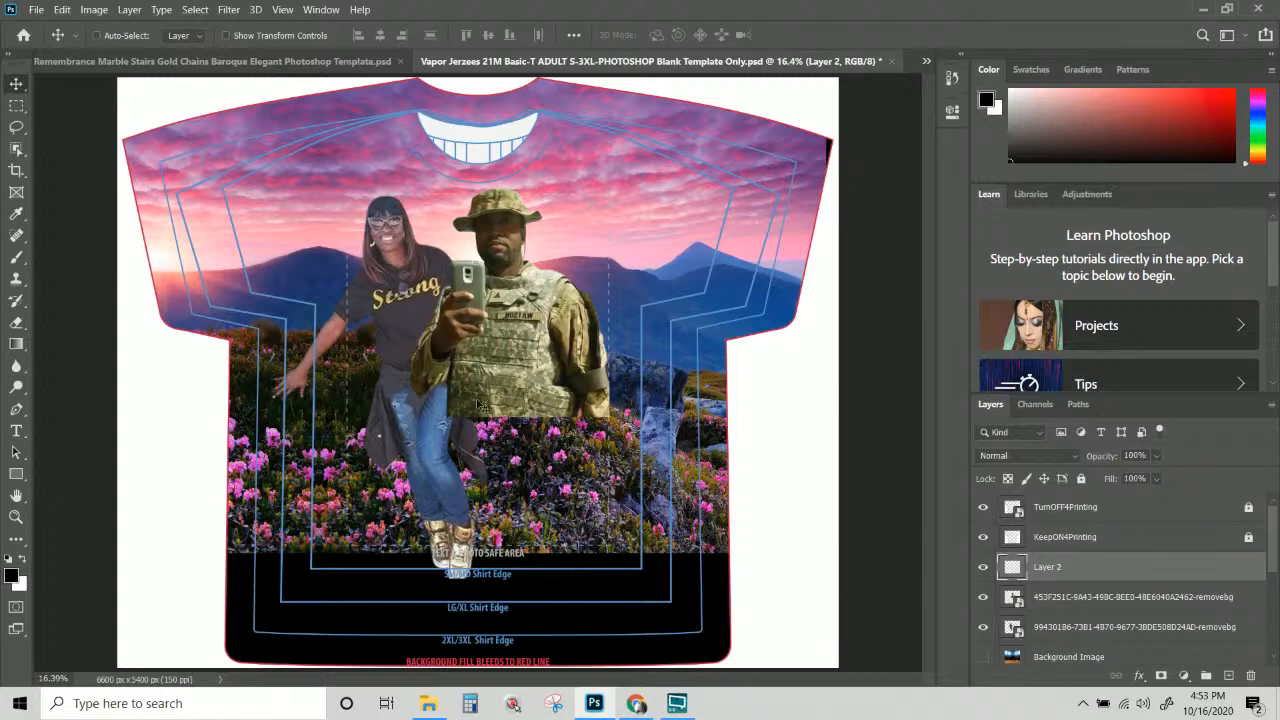
pyautogui.click(514, 705)
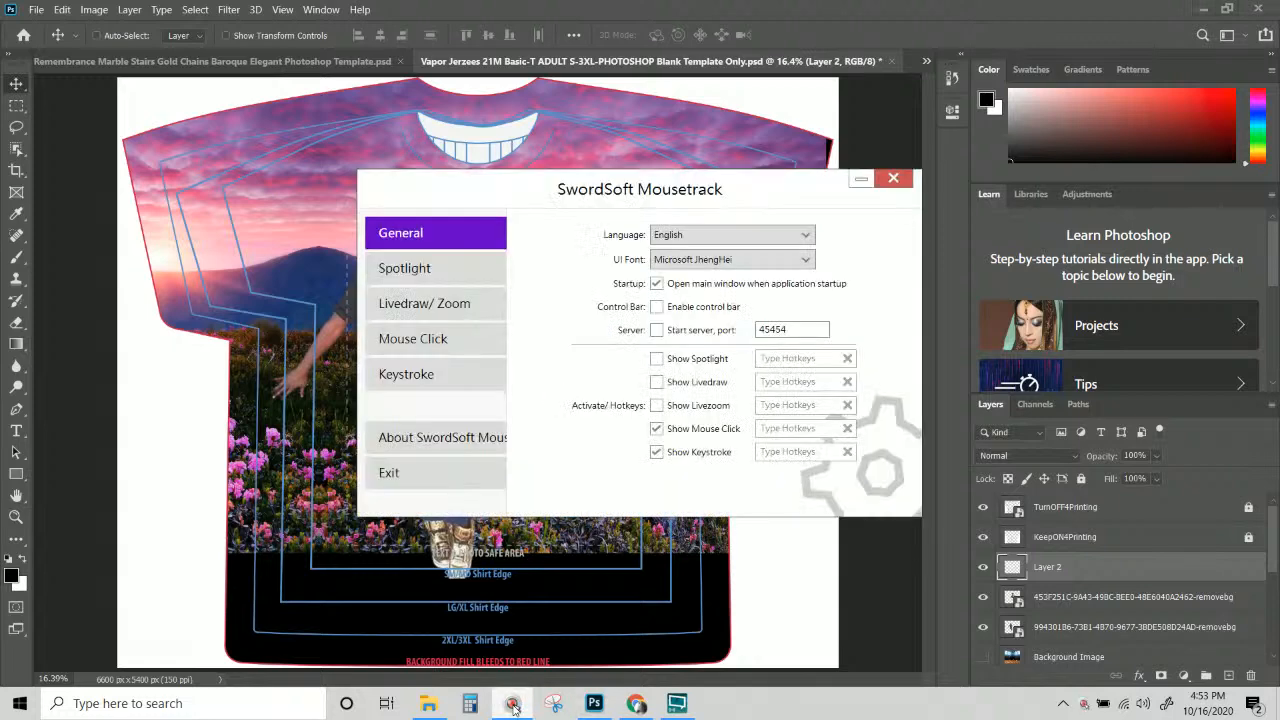
pyautogui.click(893, 181)
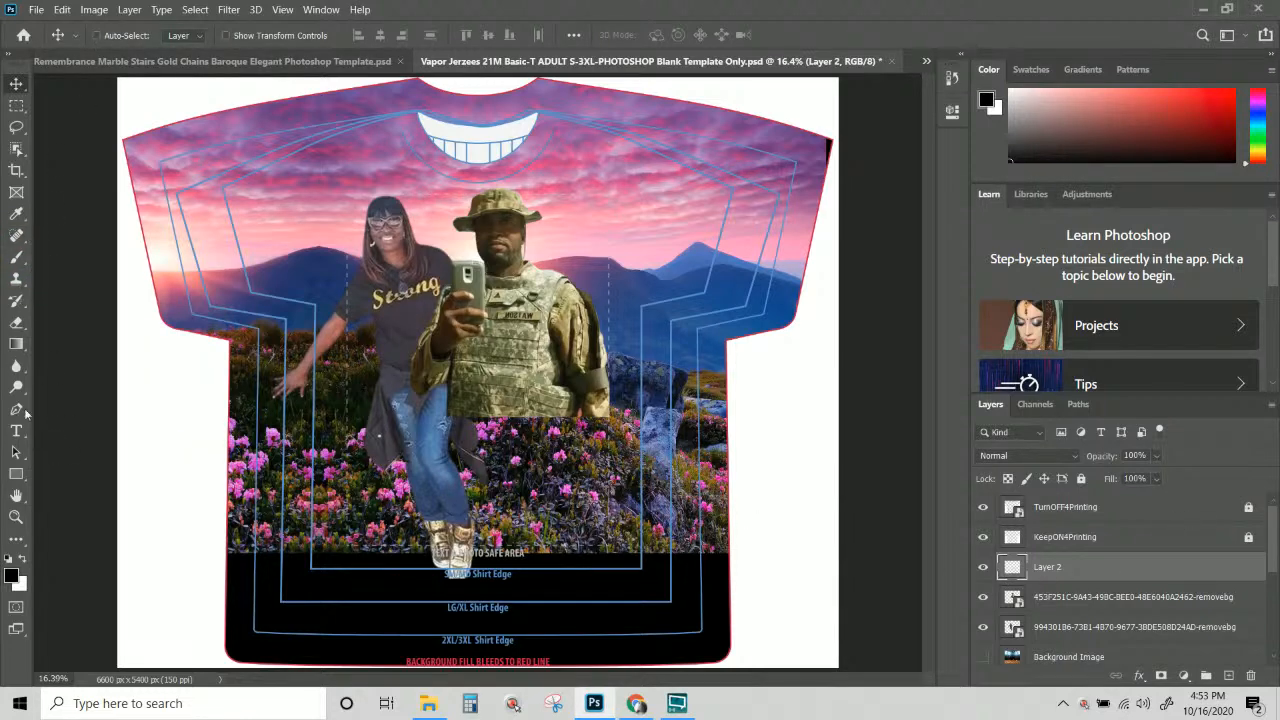
# Activate the Brush tool and reduce the preview size of the brush presets while checking the available brush folders.
pyautogui.click(16, 257)
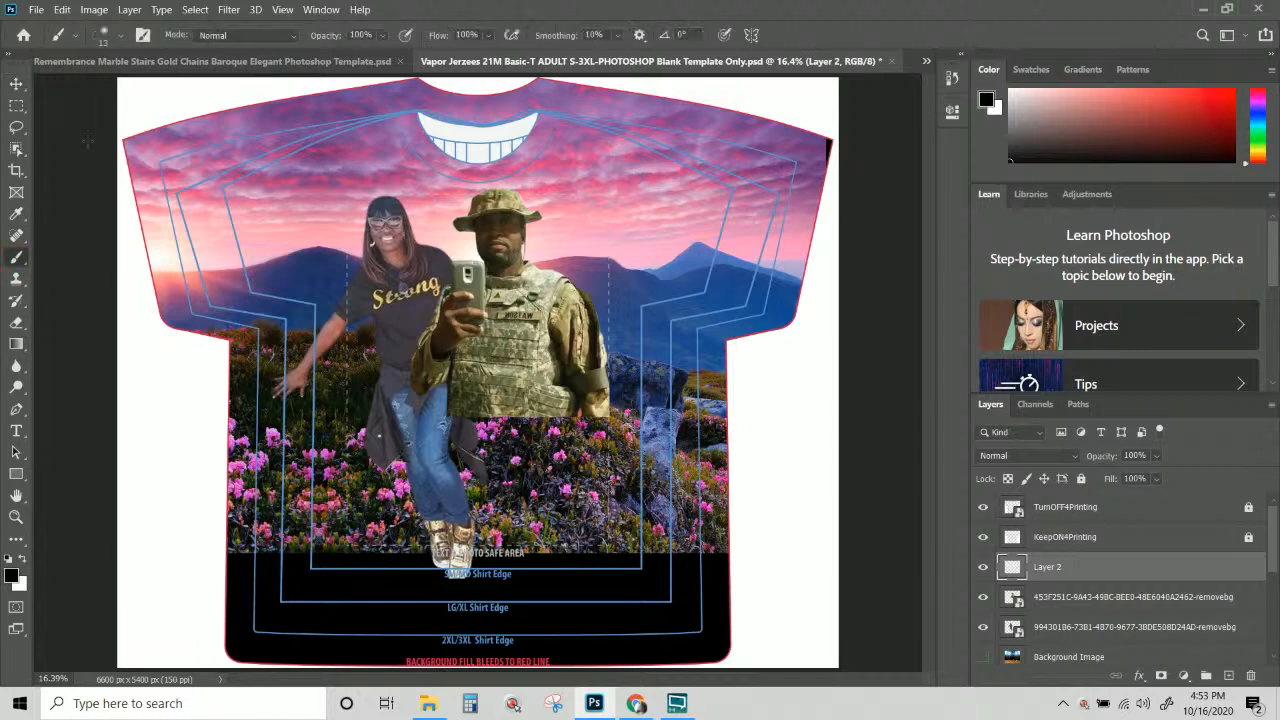
pyautogui.click(120, 36)
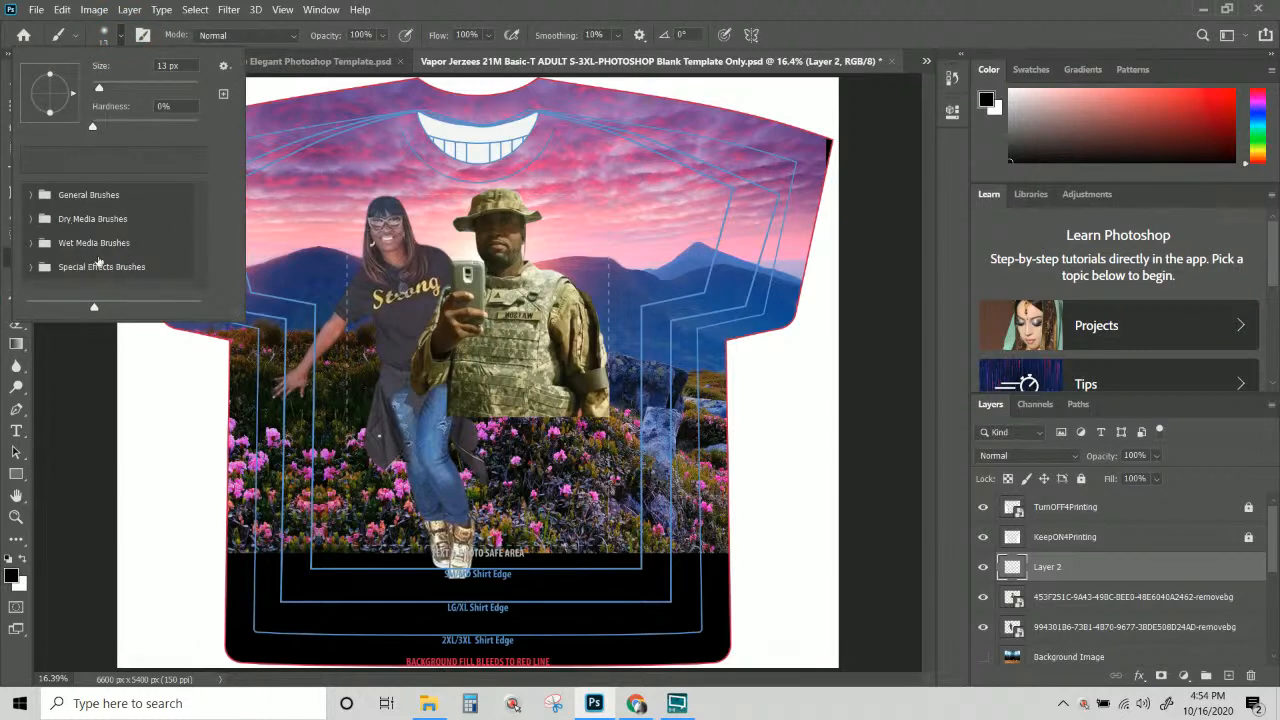
pyautogui.click(137, 241)
pyautogui.moveTo(94, 307); pyautogui.dragTo(81, 307)
pyautogui.click(105, 42)
pyautogui.click(117, 40)
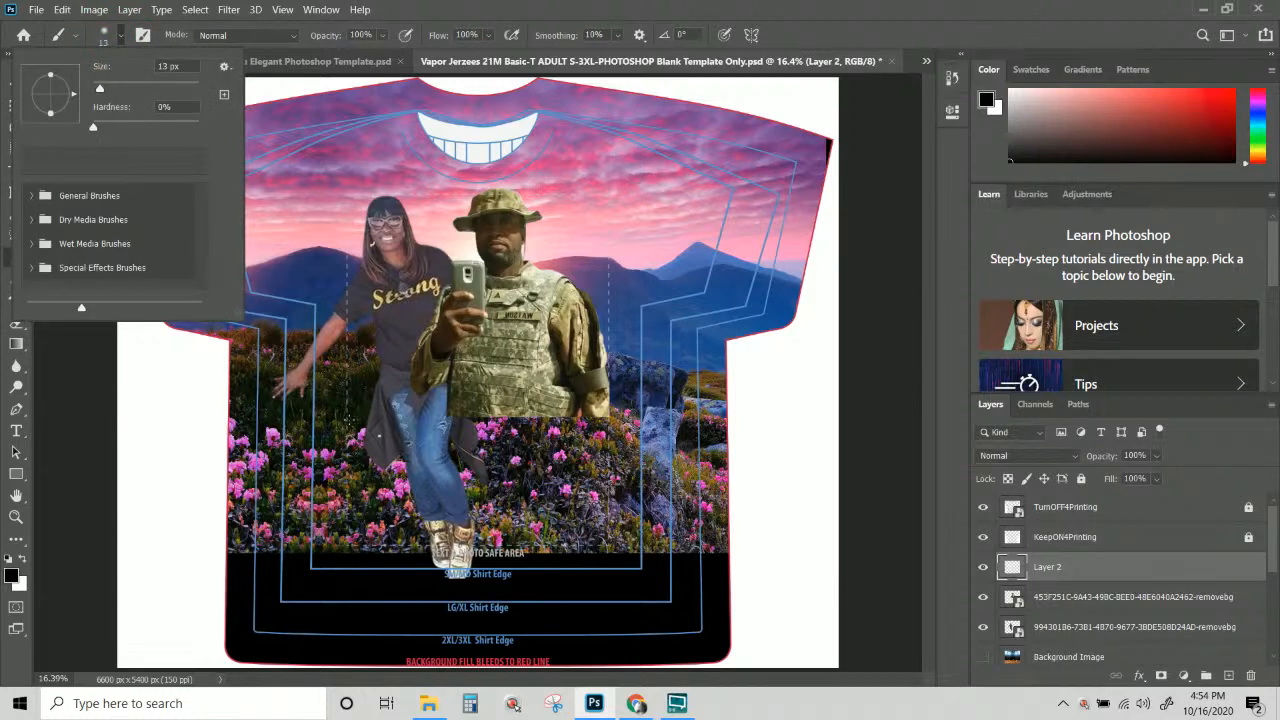
pyautogui.click(186, 566)
# Switch to File Explorer and search the InnateLab Photoshop Templates folder for "brushes".
pyautogui.click(428, 703)
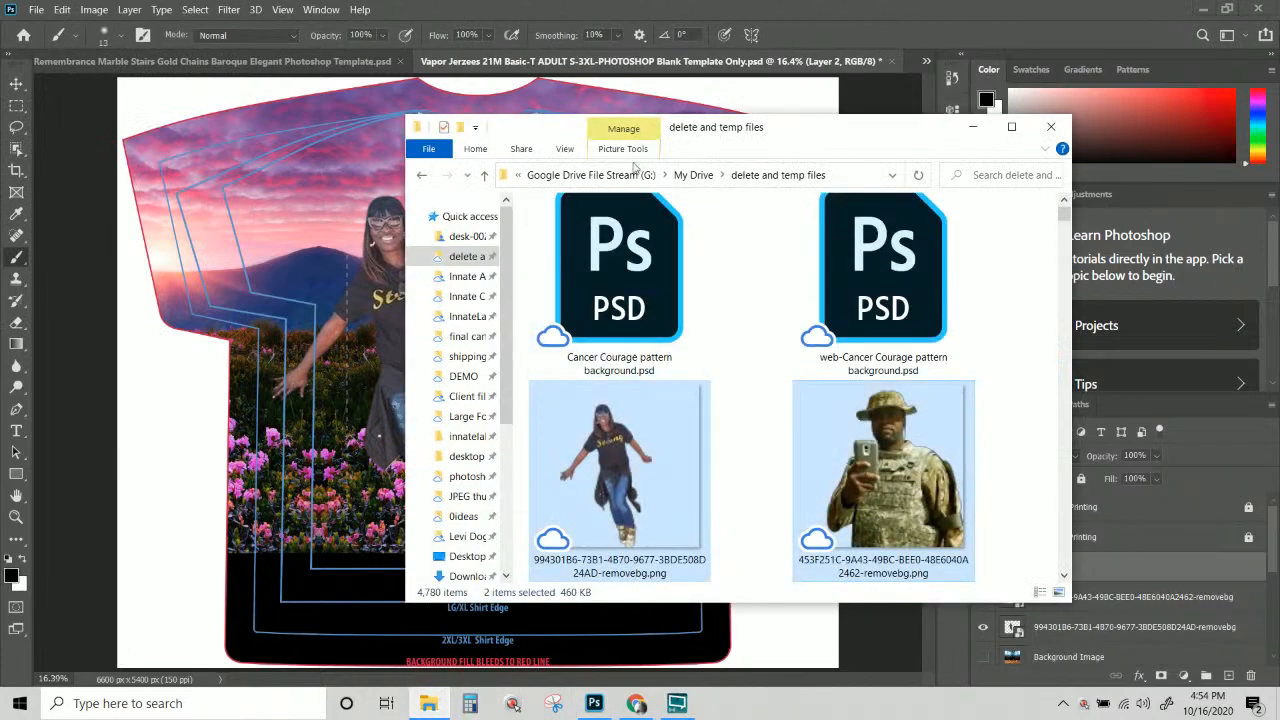
pyautogui.click(468, 316)
pyautogui.click(1008, 178)
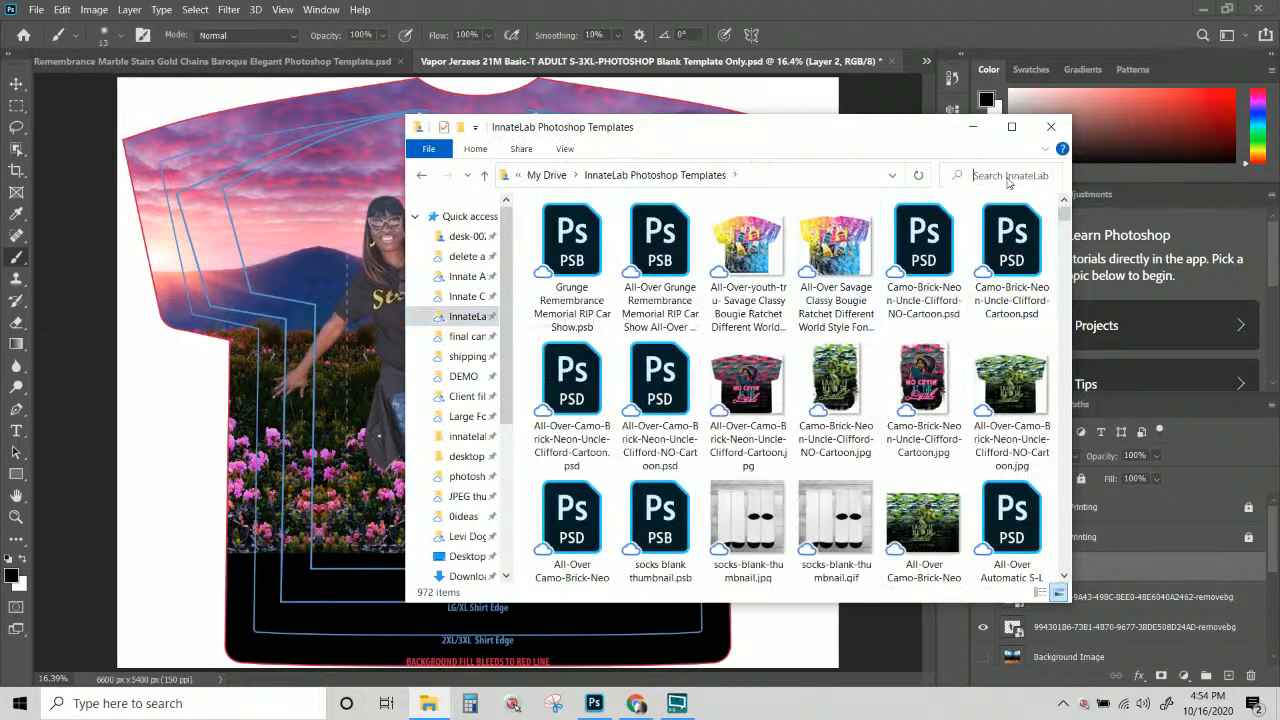
pyautogui.write('brushe')
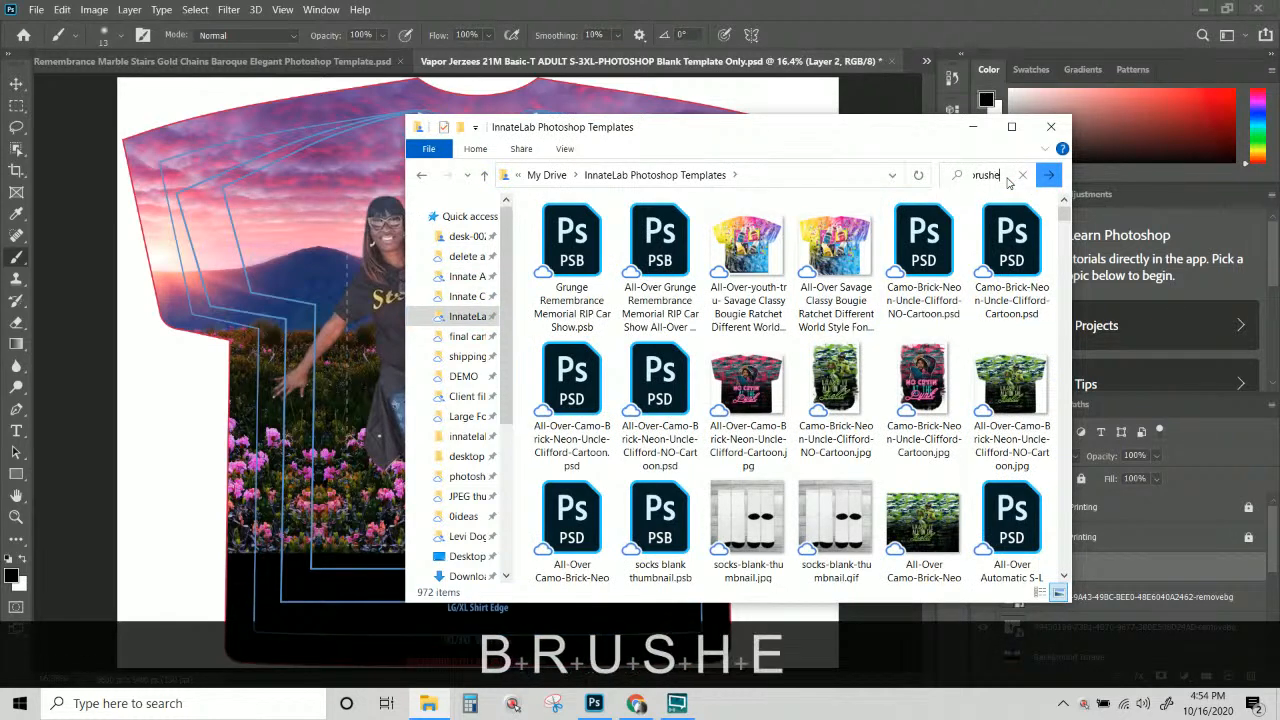
pyautogui.write('s')
pyautogui.press('Return')
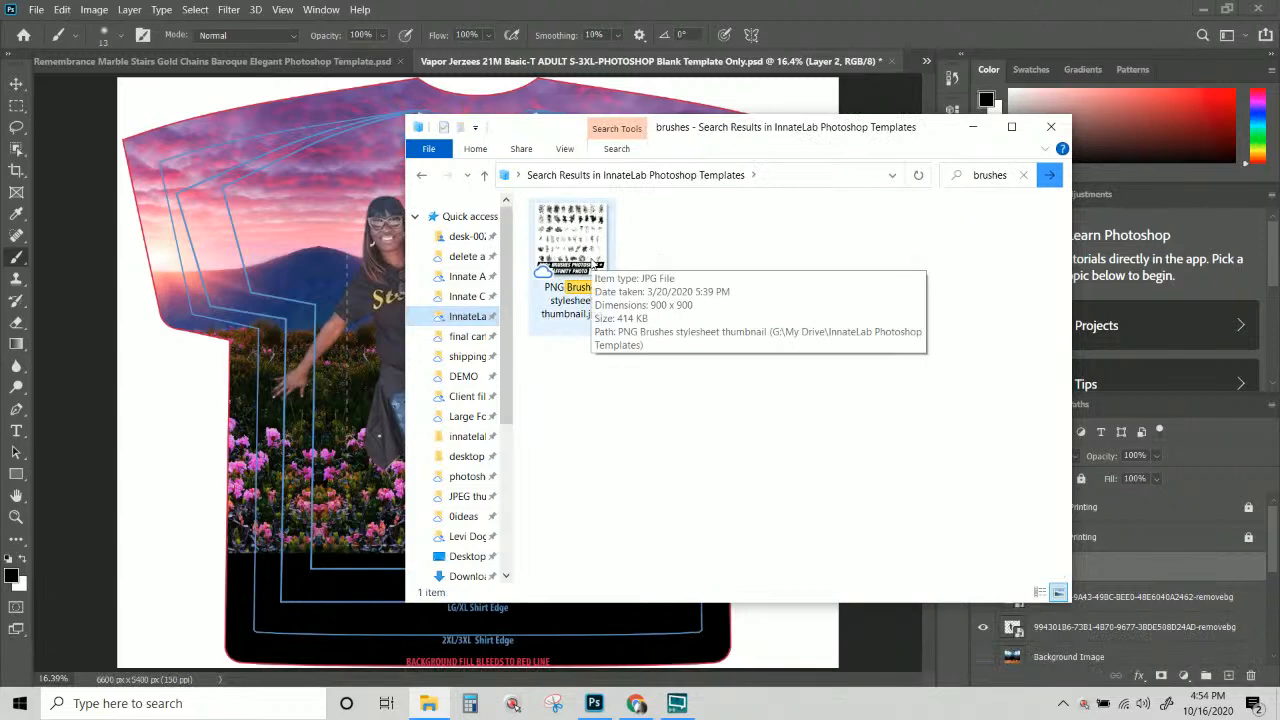
# Search the same folder for "brush" and check the location of Cloud Brush.abr.
pyautogui.click(1010, 175)
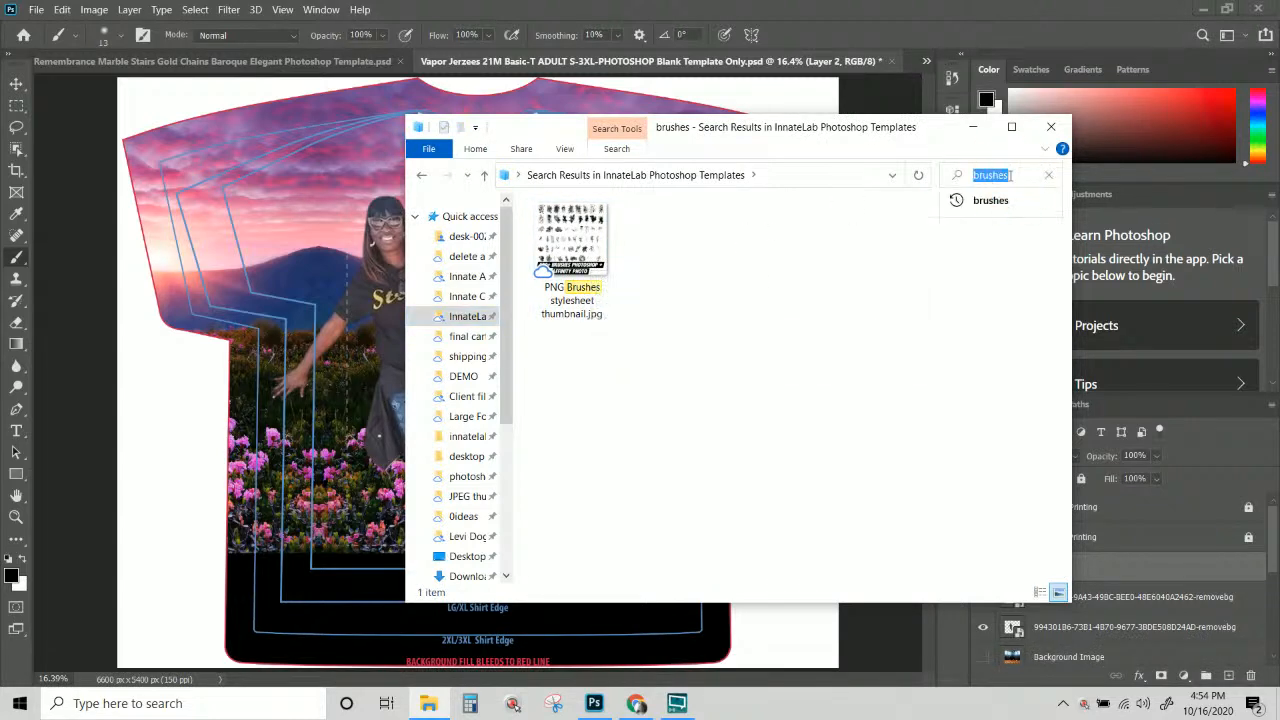
pyautogui.write('brush')
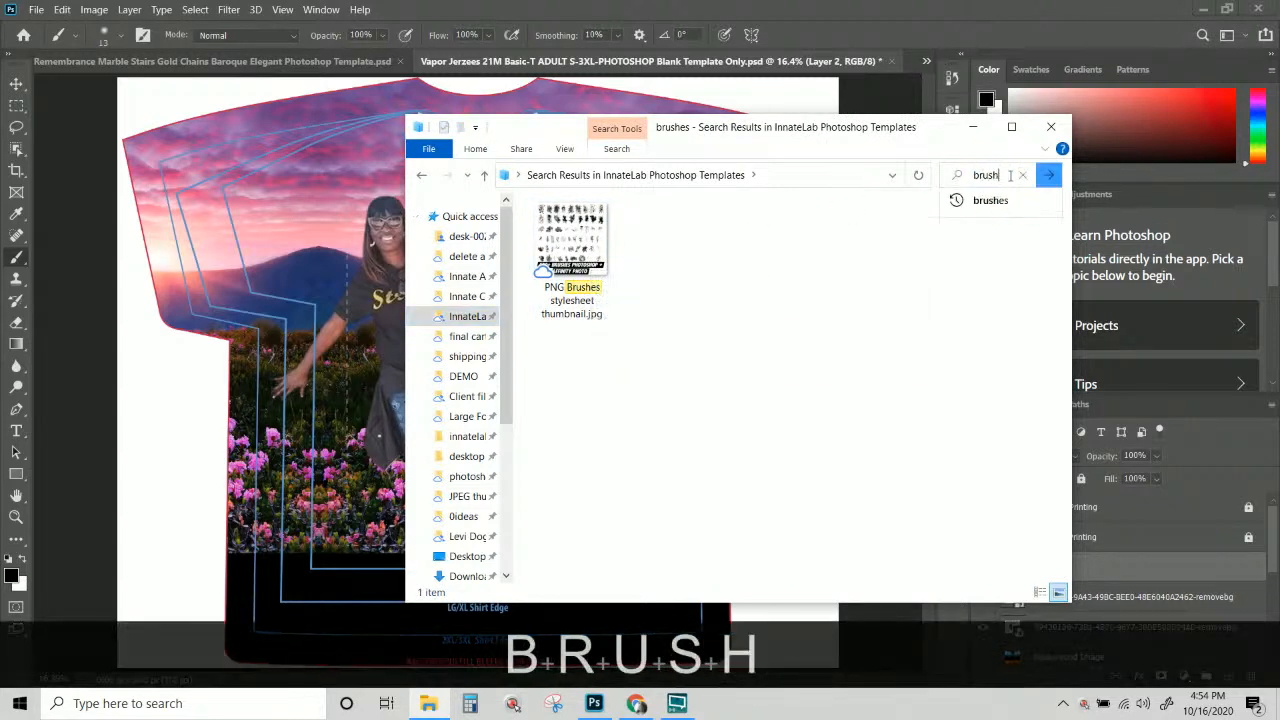
pyautogui.press('Return')
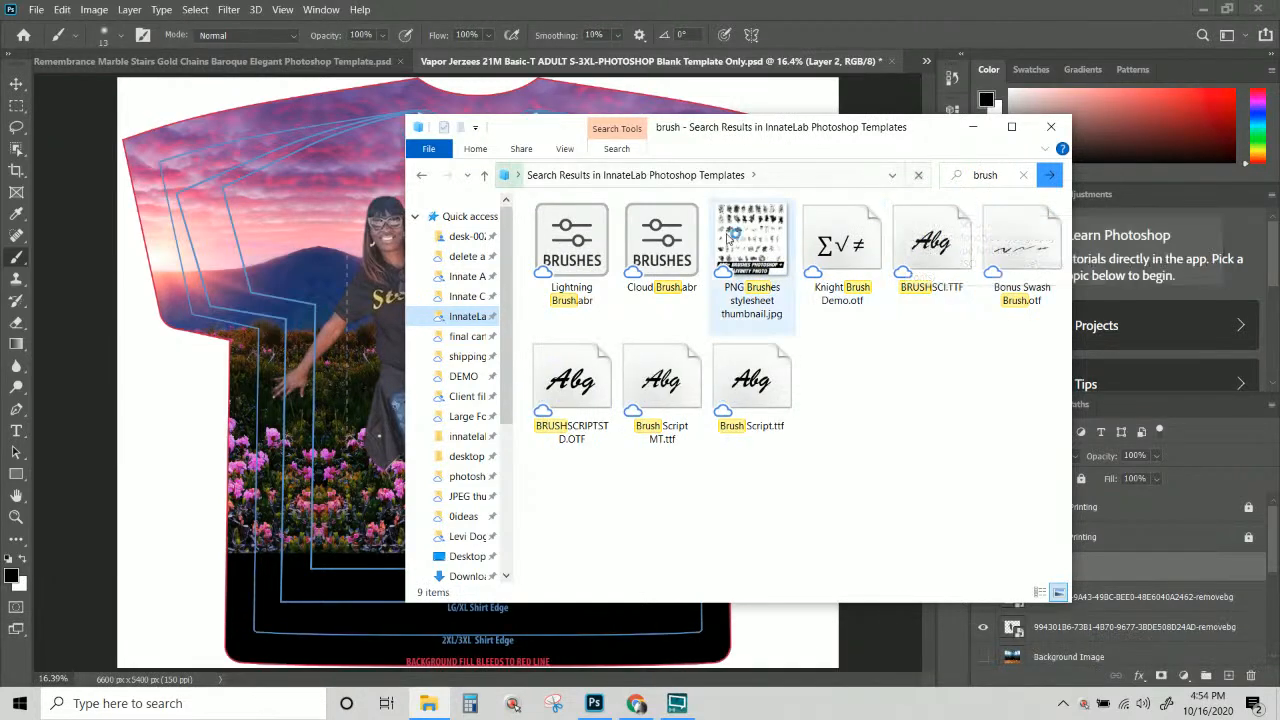
pyautogui.click(664, 250)
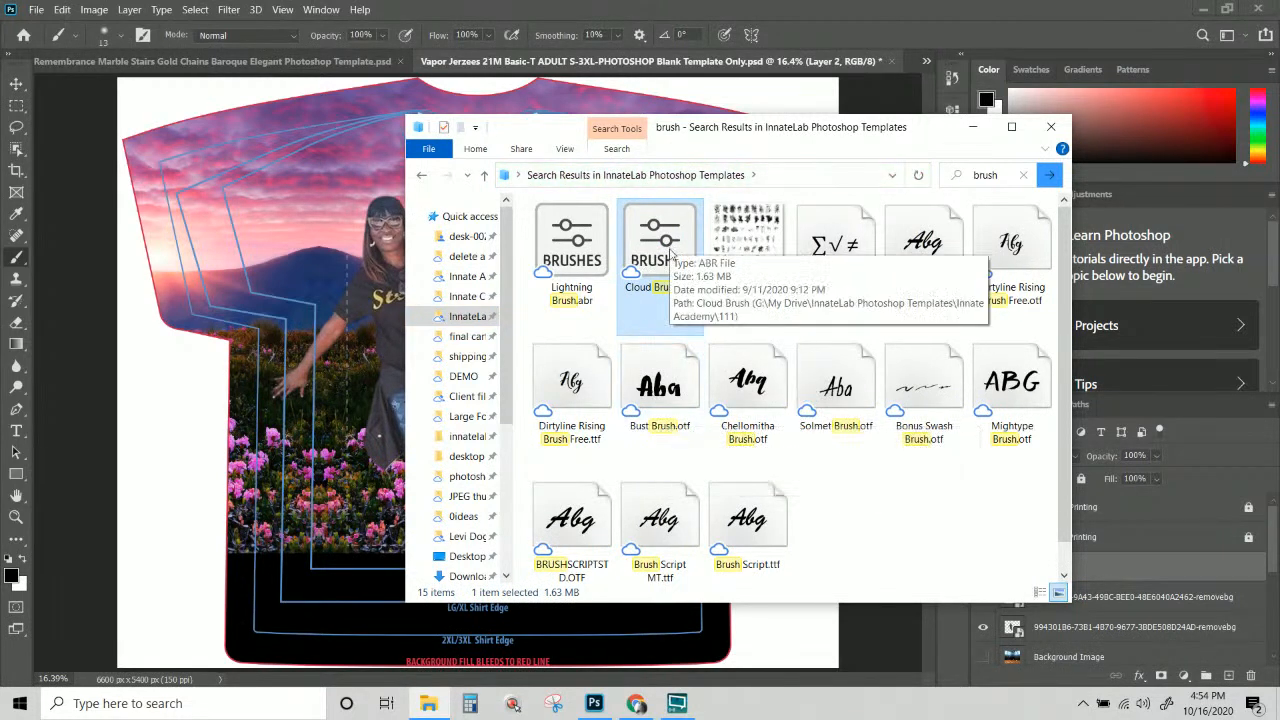
pyautogui.click(686, 176)
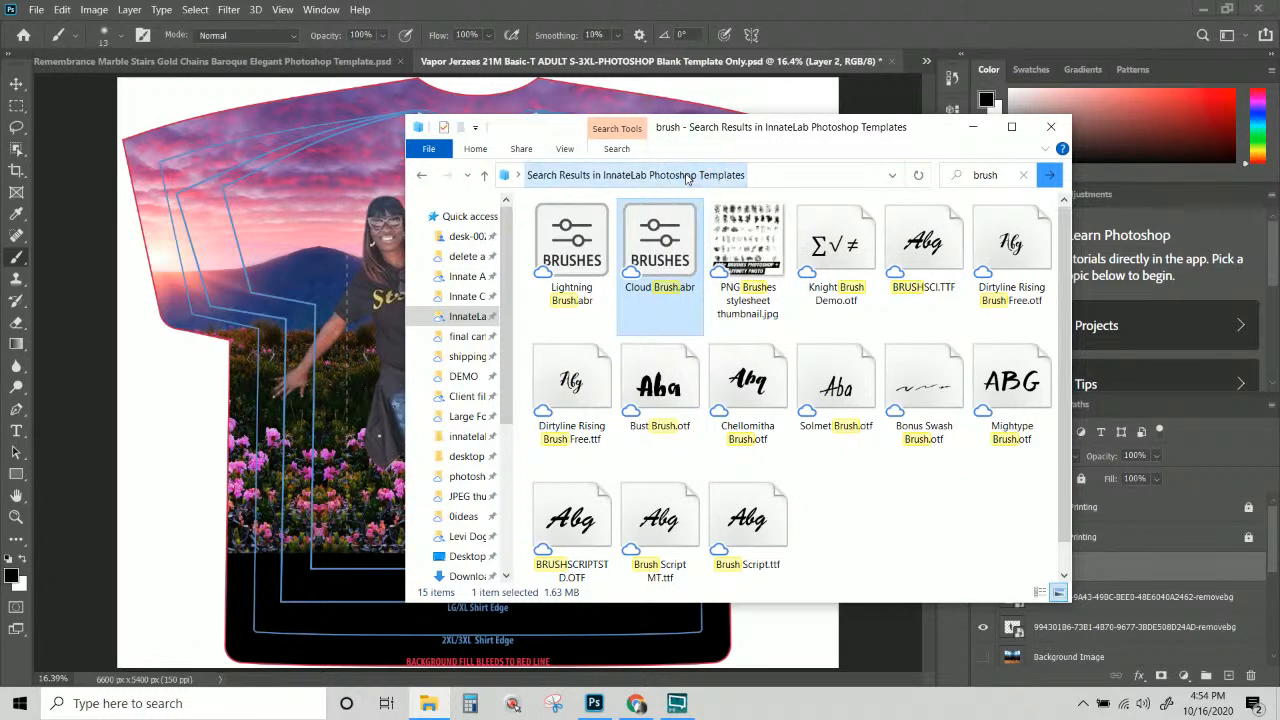
pyautogui.click(676, 291)
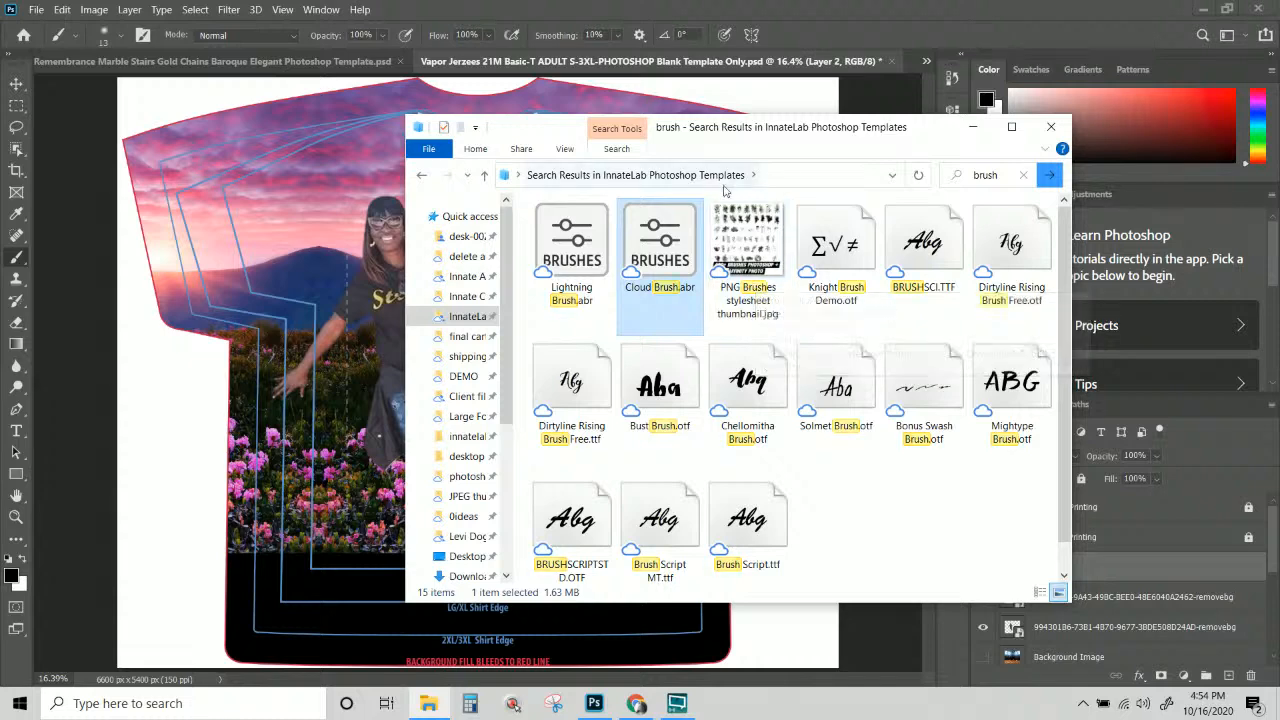
# Return to the InnateLab Photoshop Templates folder and open the InnateLabBrushes20191014.zip archive.
pyautogui.click(489, 317)
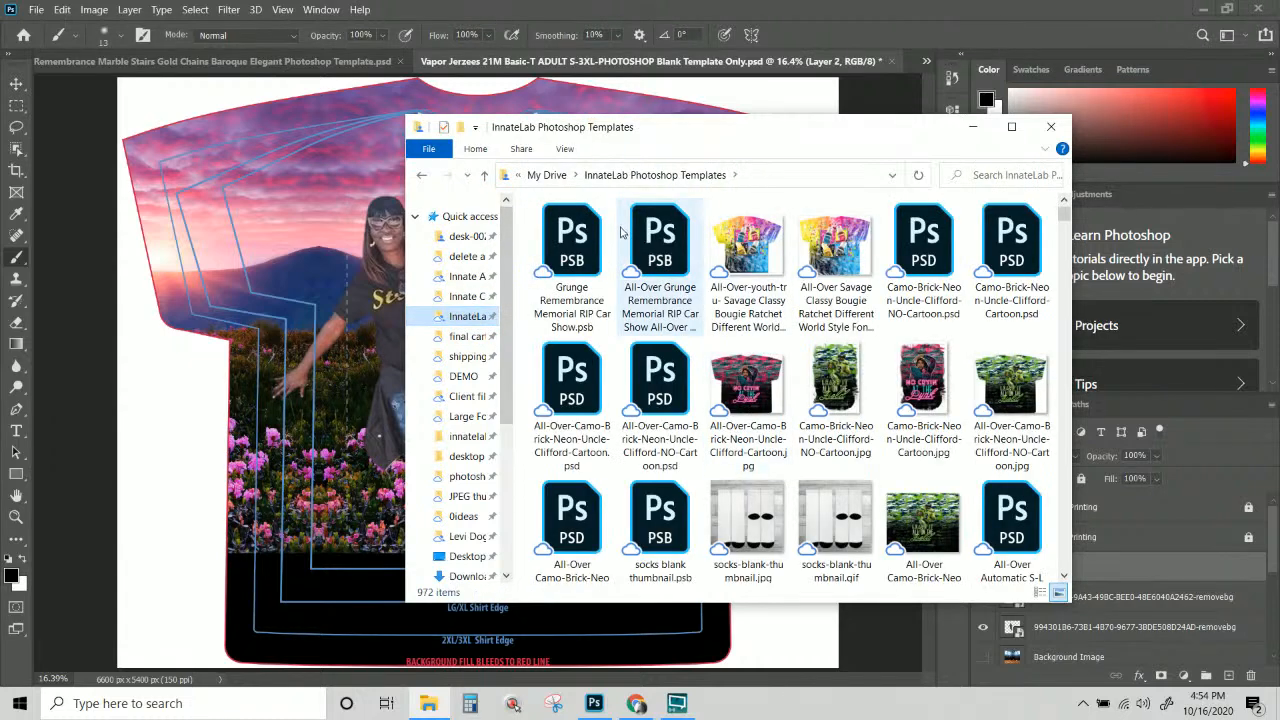
pyautogui.click(664, 240)
pyautogui.write('in')
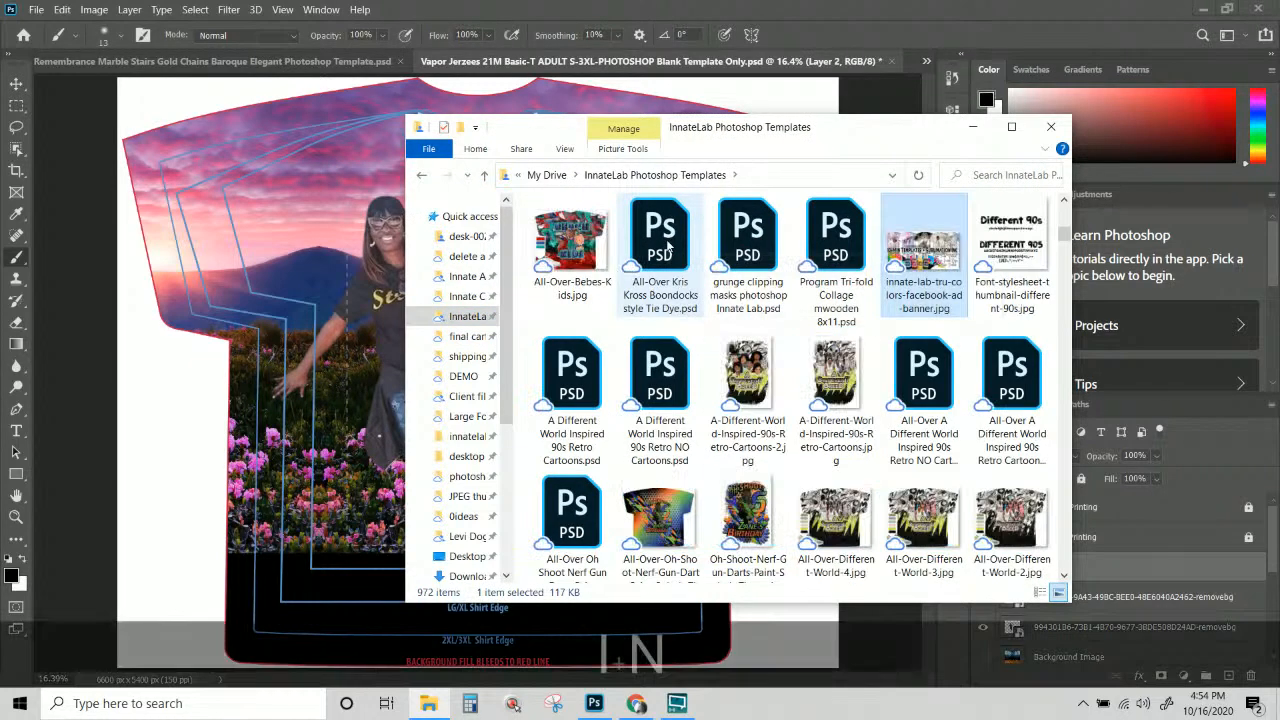
pyautogui.write('in')
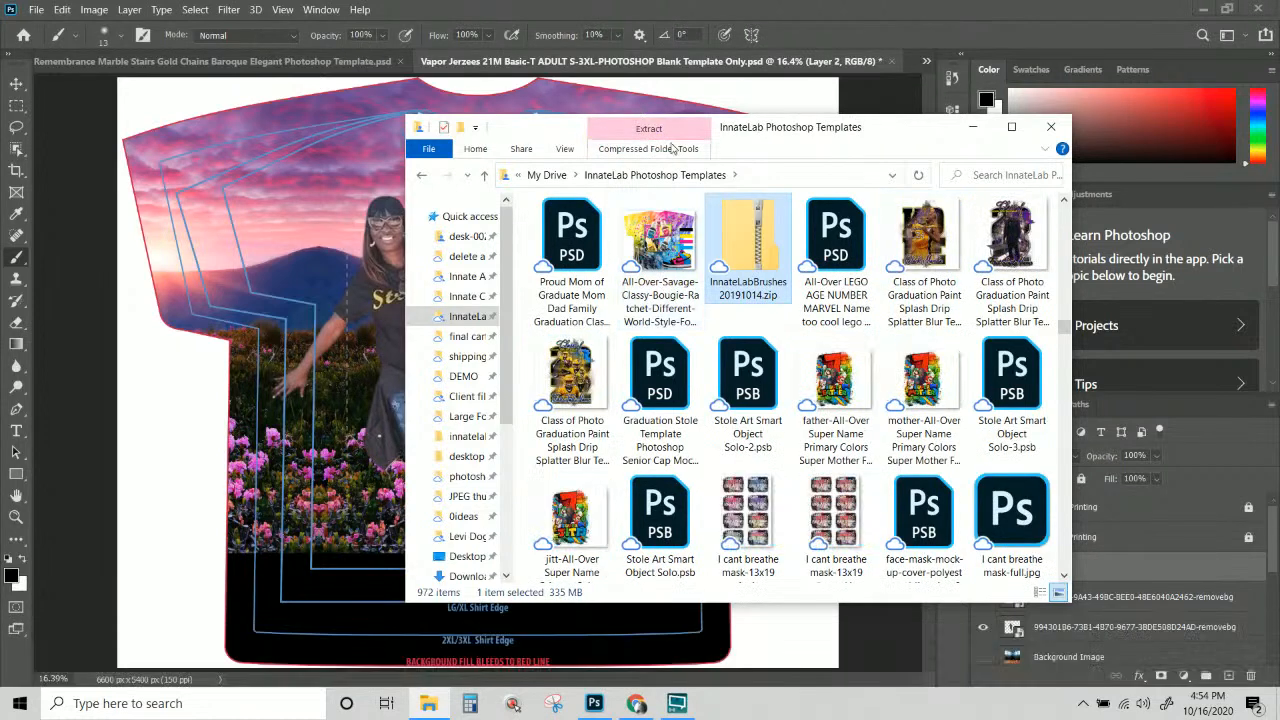
pyautogui.doubleClick(750, 251)
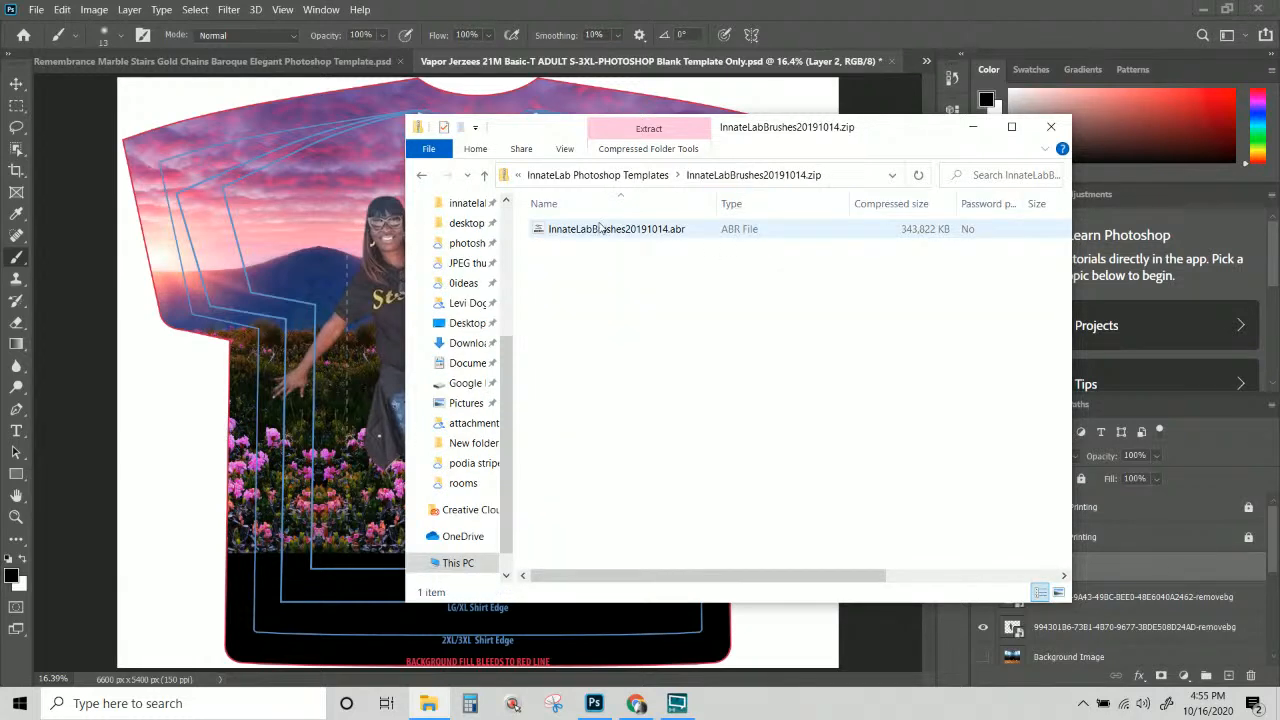
# Open InnateLabBrushes20191014.abr from the archive to load its brushes into Photoshop.
pyautogui.click(590, 233)
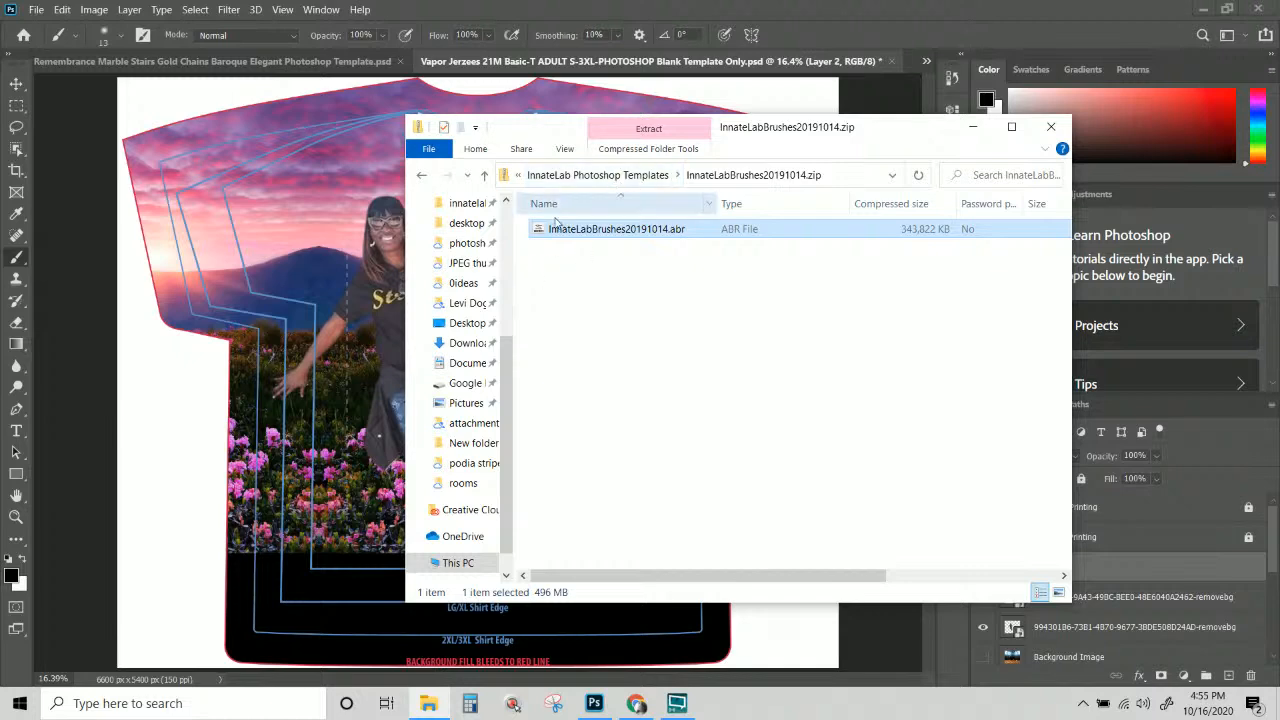
pyautogui.scroll(4, 470, 300)
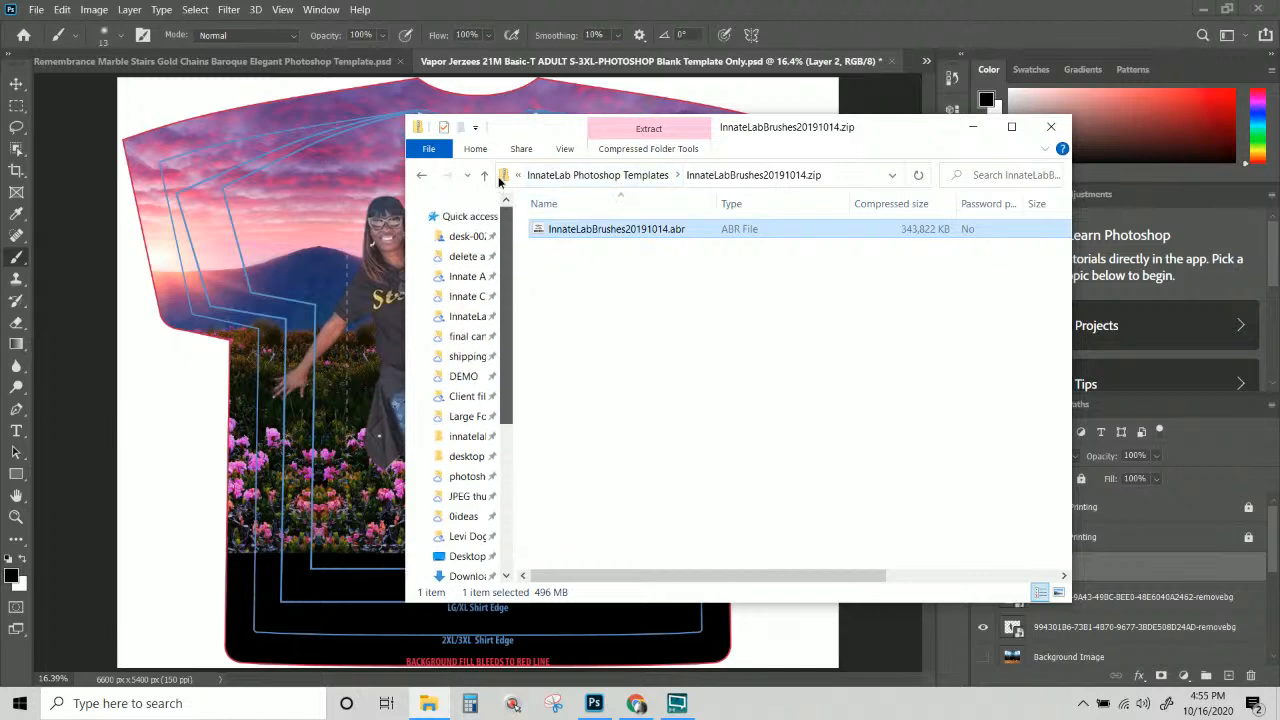
pyautogui.rightClick(564, 231)
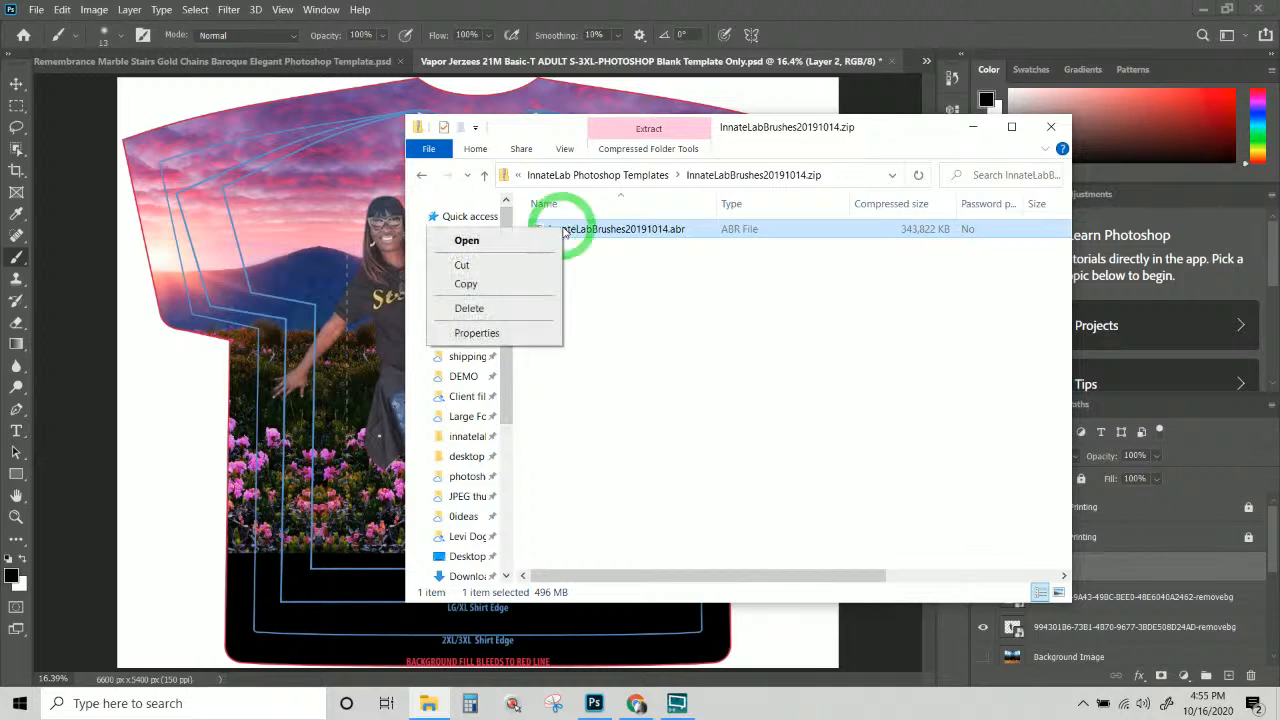
pyautogui.click(535, 242)
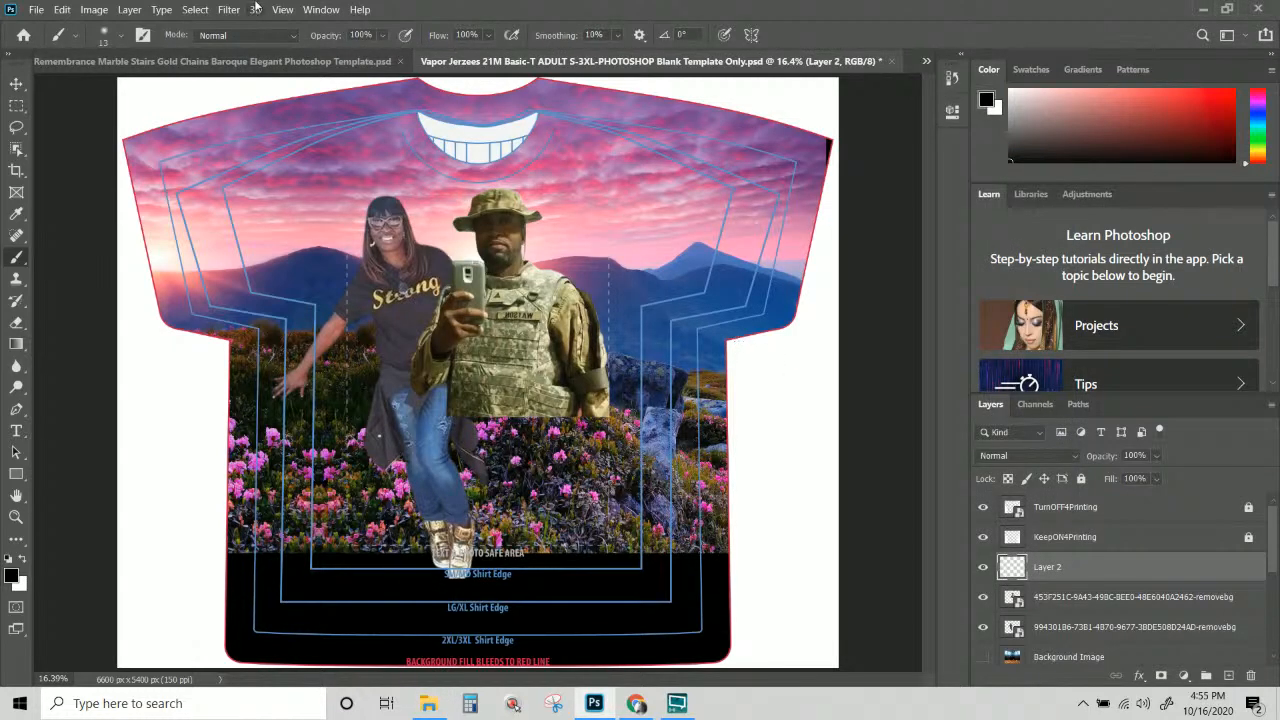
# Expand the InnateLabBrushes20191014 set in the brush picker and enlarge the picker to view its brush folders.
pyautogui.click(106, 36)
pyautogui.scroll(-1, 112, 262)
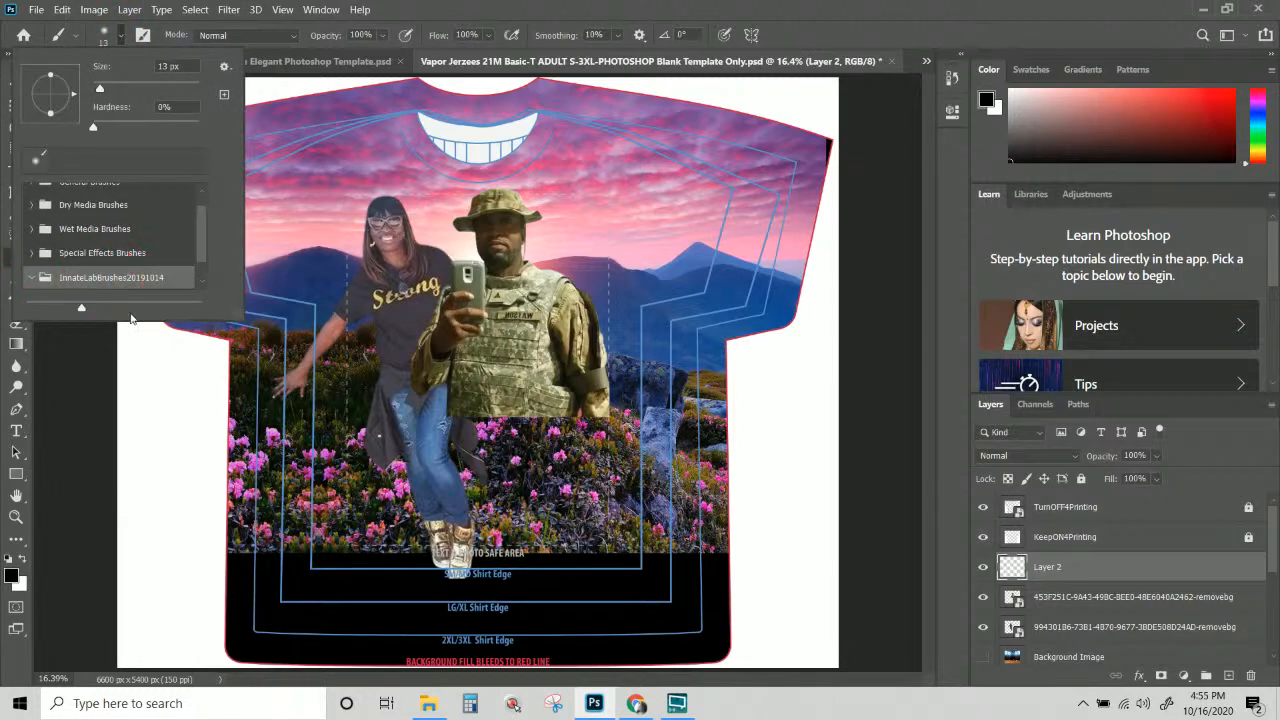
pyautogui.click(32, 277)
pyautogui.click(47, 278)
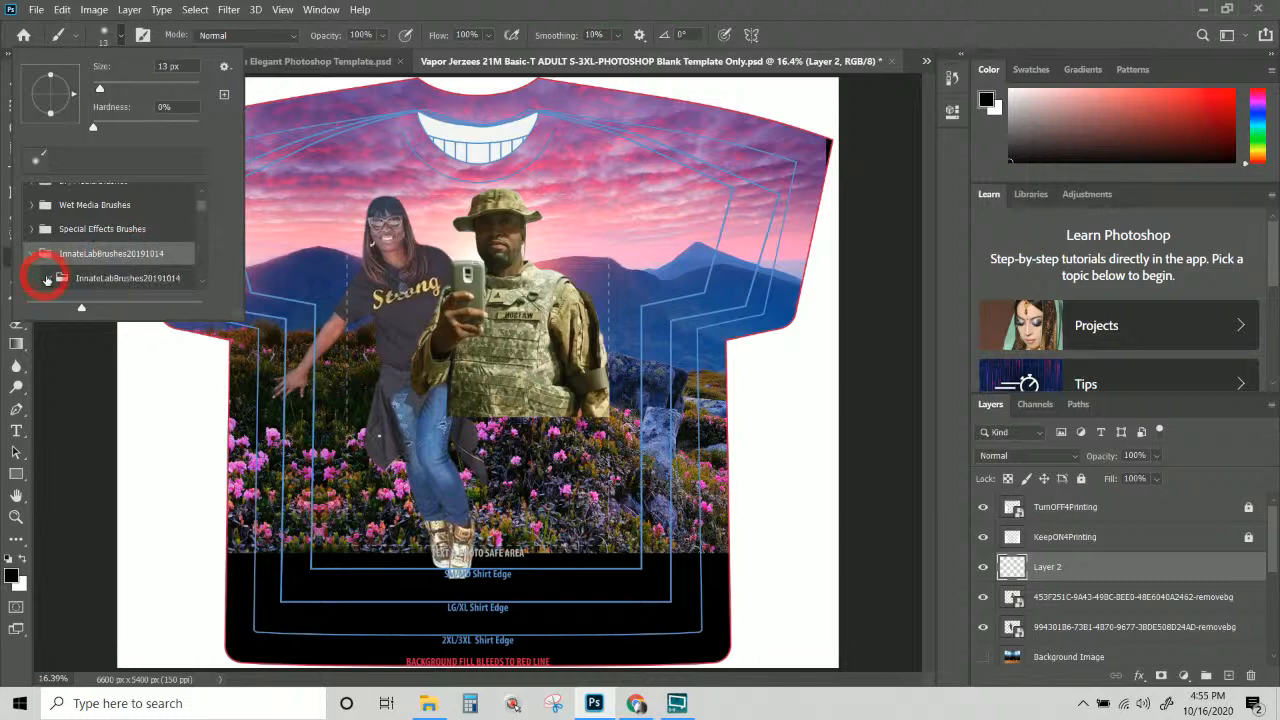
pyautogui.scroll(-3, 87, 284)
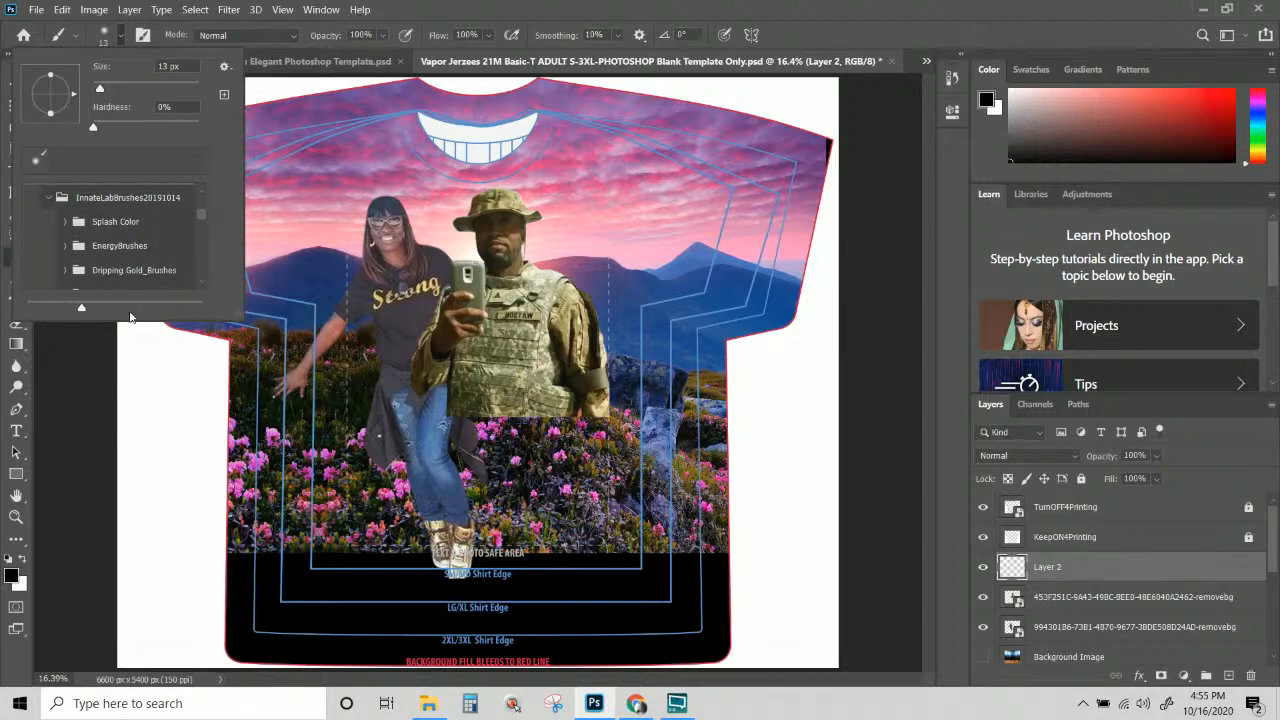
pyautogui.moveTo(240, 315)
pyautogui.mouseDown()
pyautogui.moveTo(348, 592)
pyautogui.moveTo(396, 672)
pyautogui.moveTo(386, 663)
pyautogui.mouseUp()
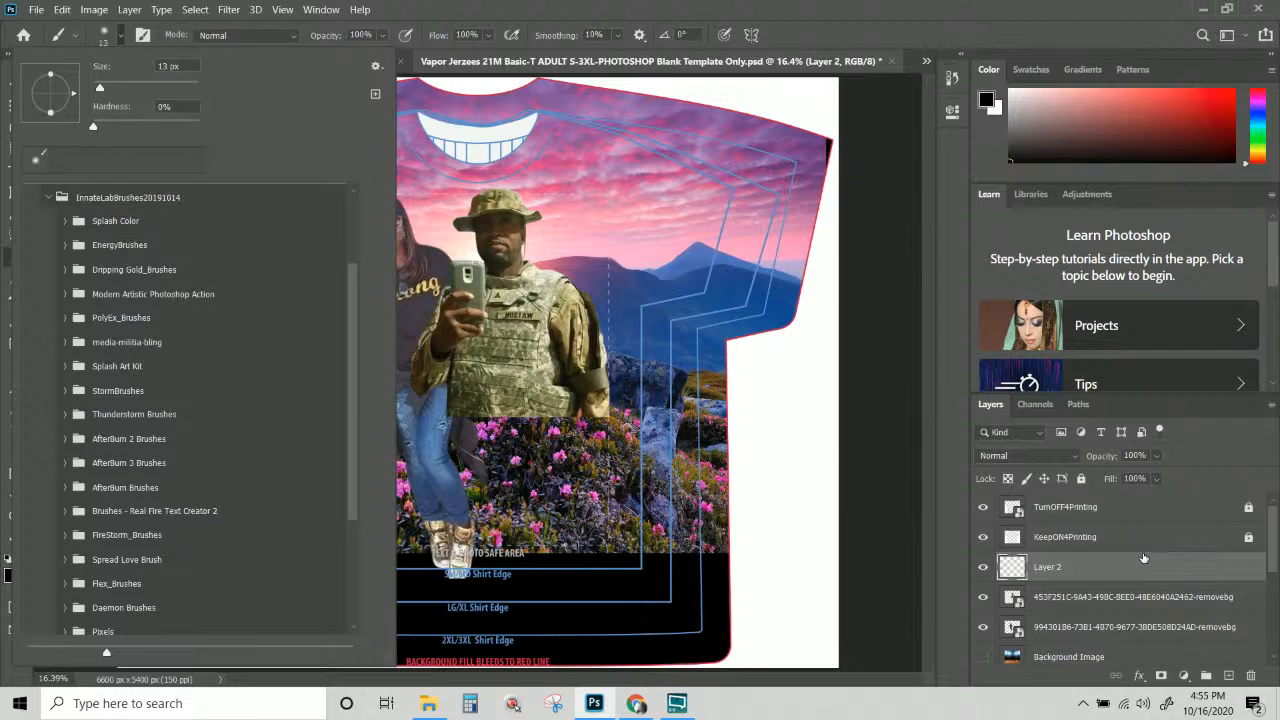
# Look up the installed Photoshop version in the system information.
pyautogui.click(321, 10)
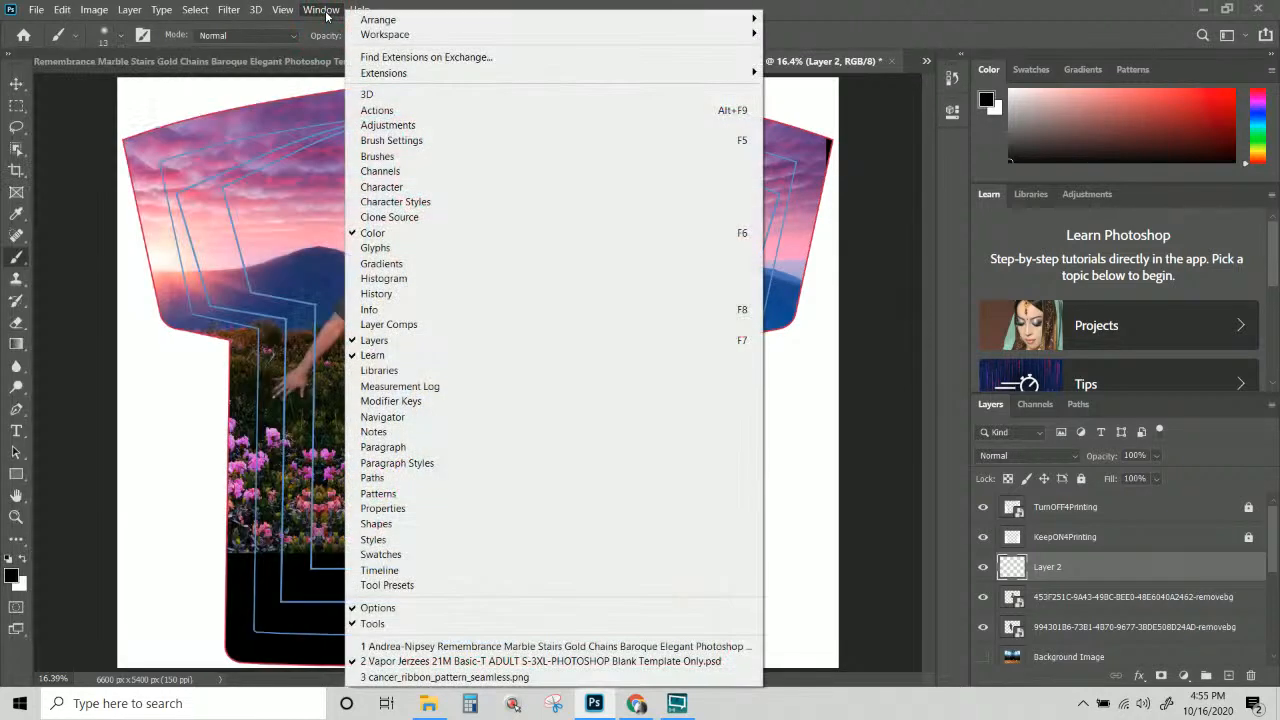
pyautogui.click(321, 10)
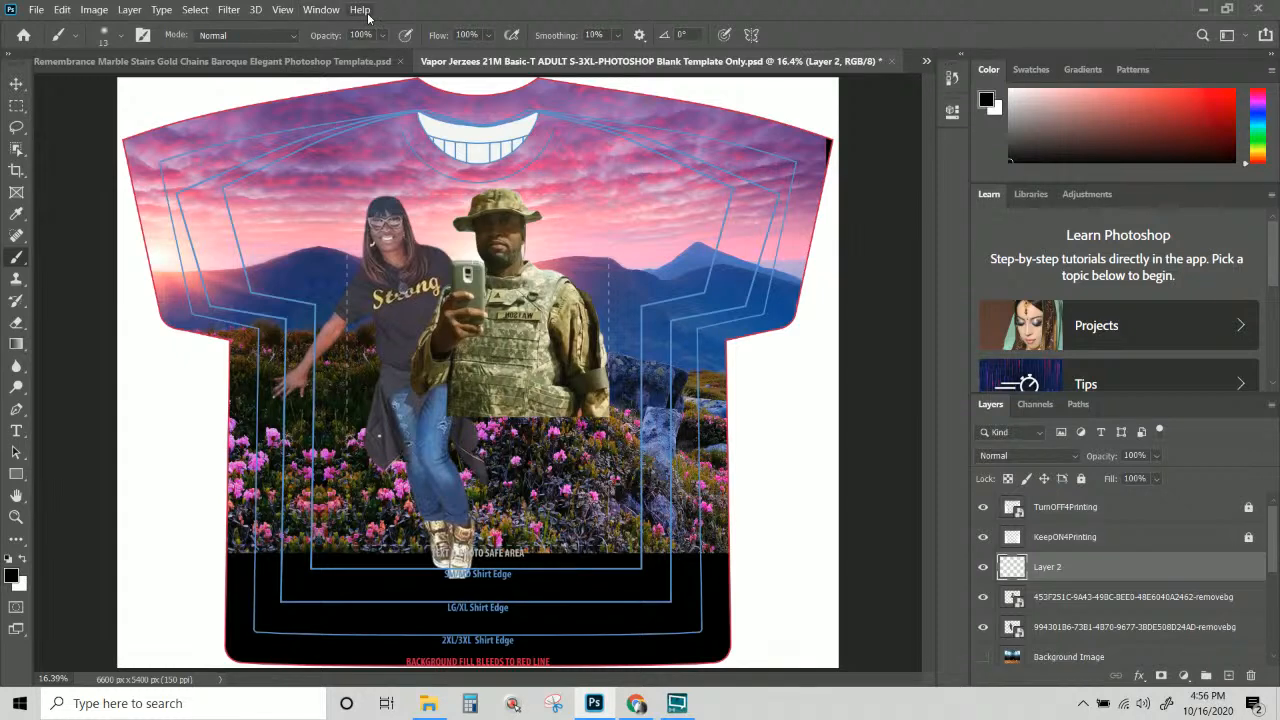
pyautogui.click(360, 10)
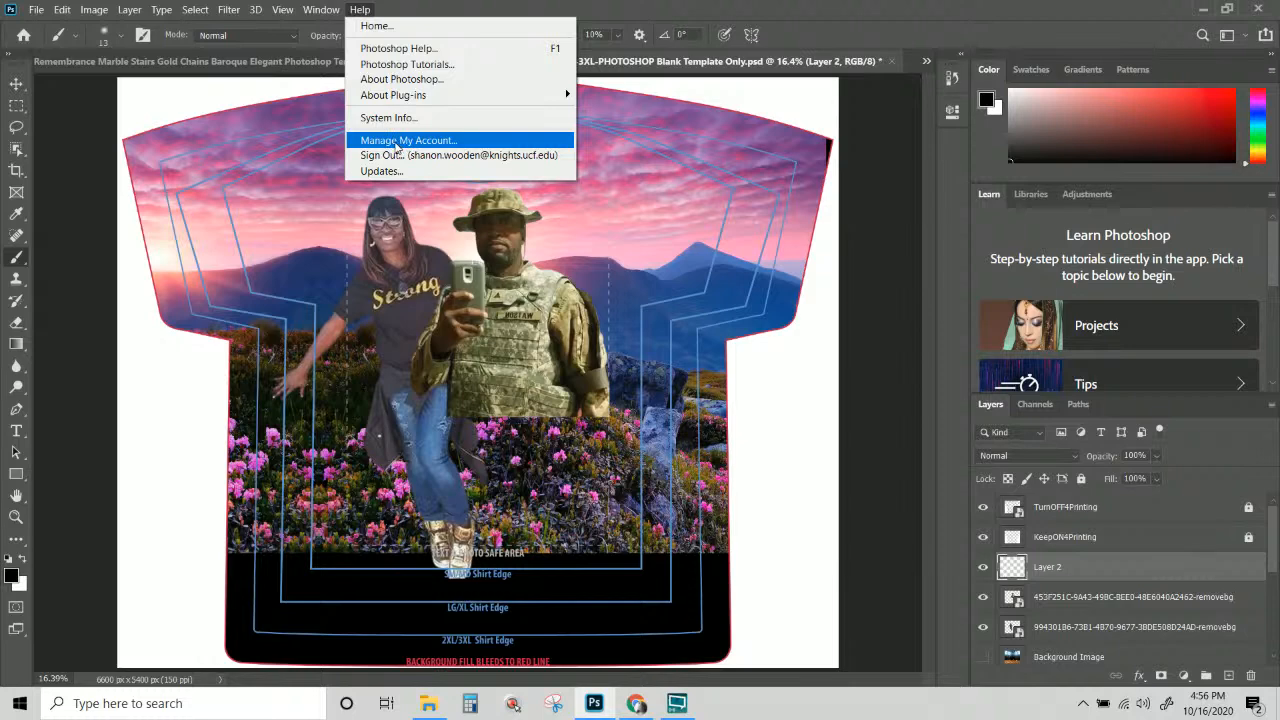
pyautogui.click(380, 117)
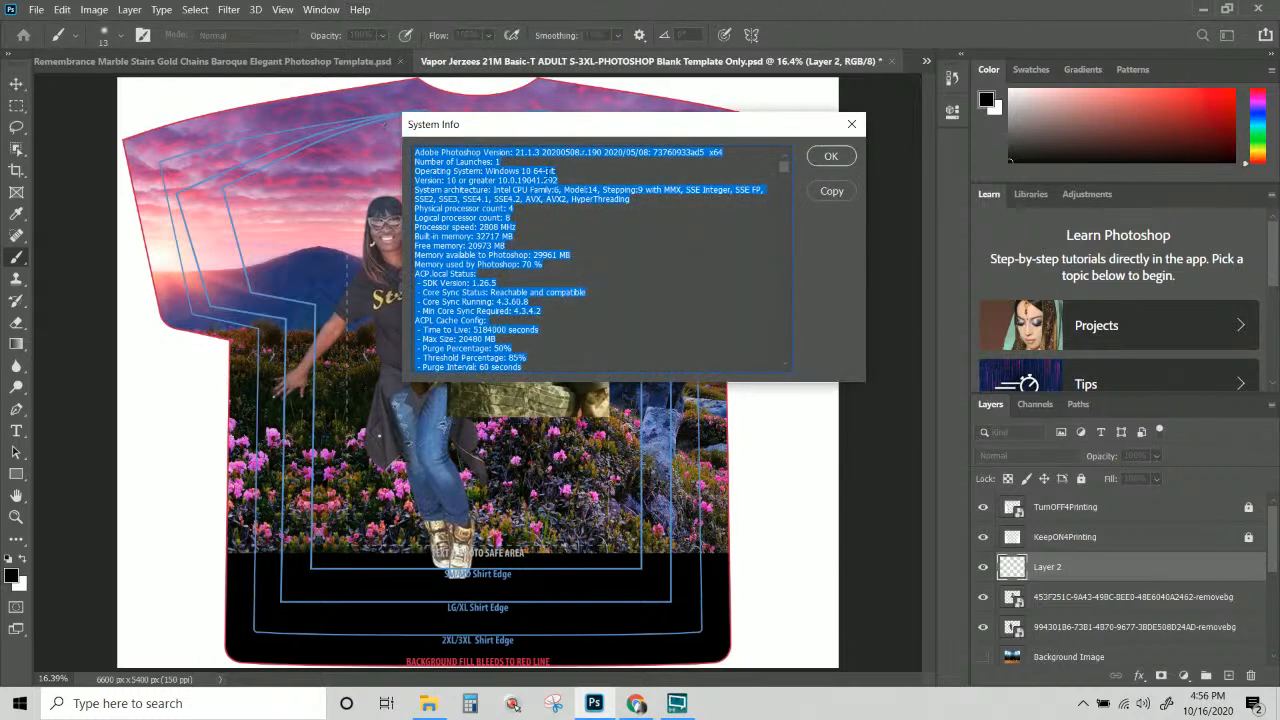
pyautogui.click(503, 150)
pyautogui.moveTo(518, 152)
pyautogui.mouseDown()
pyautogui.moveTo(546, 152)
pyautogui.moveTo(512, 152)
pyautogui.mouseUp()
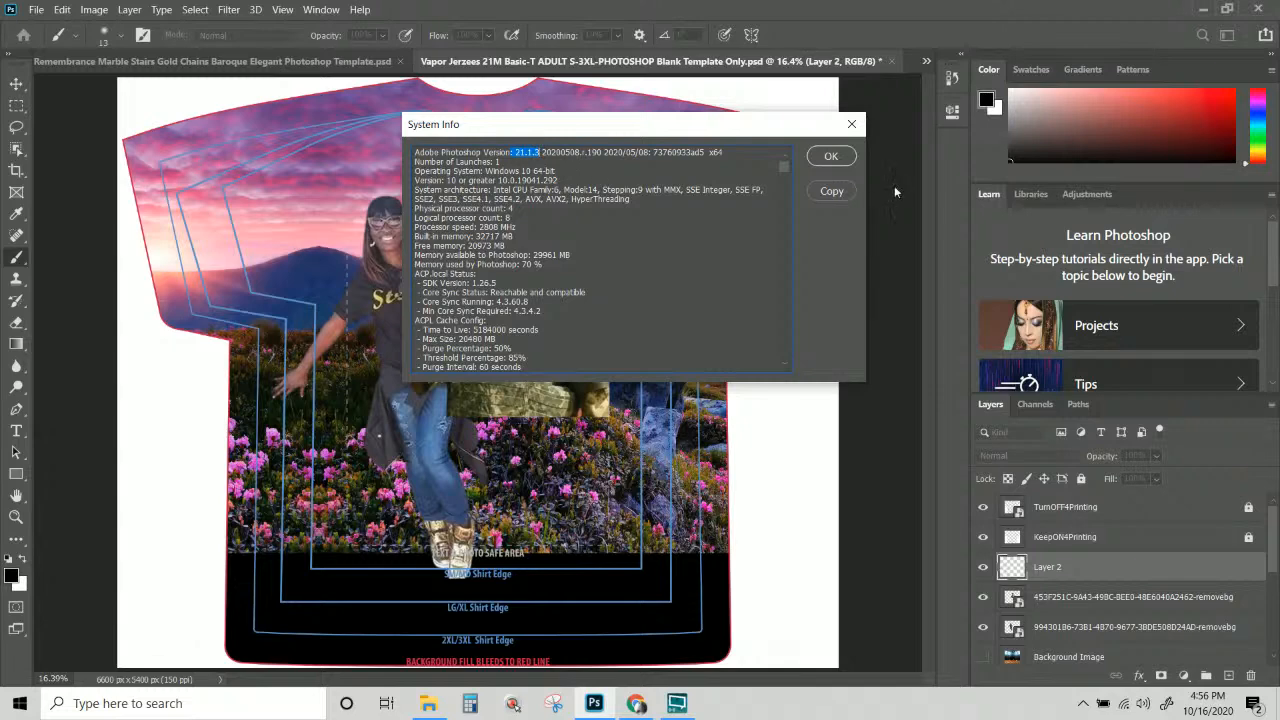
pyautogui.click(852, 127)
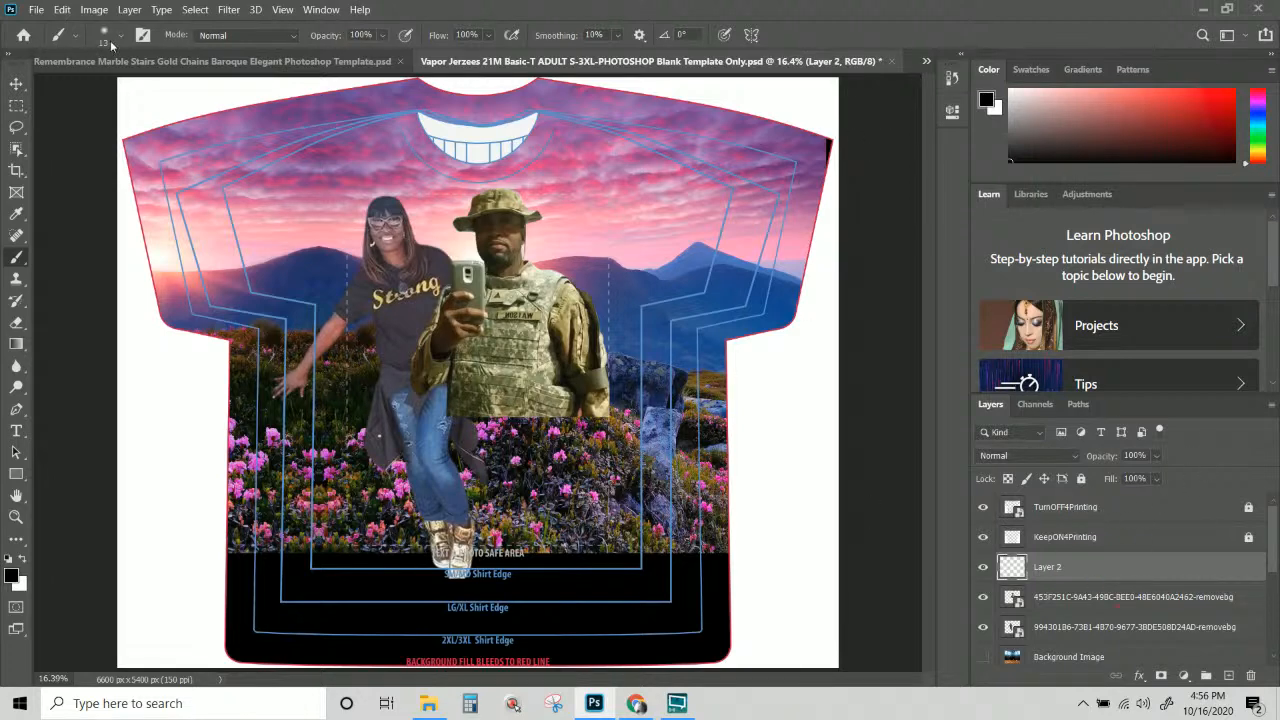
# Switch to the workspace with Character, Paragraph and Glyphs panels, and group the Layers panel with History, Color and Swatches.
pyautogui.click(321, 9)
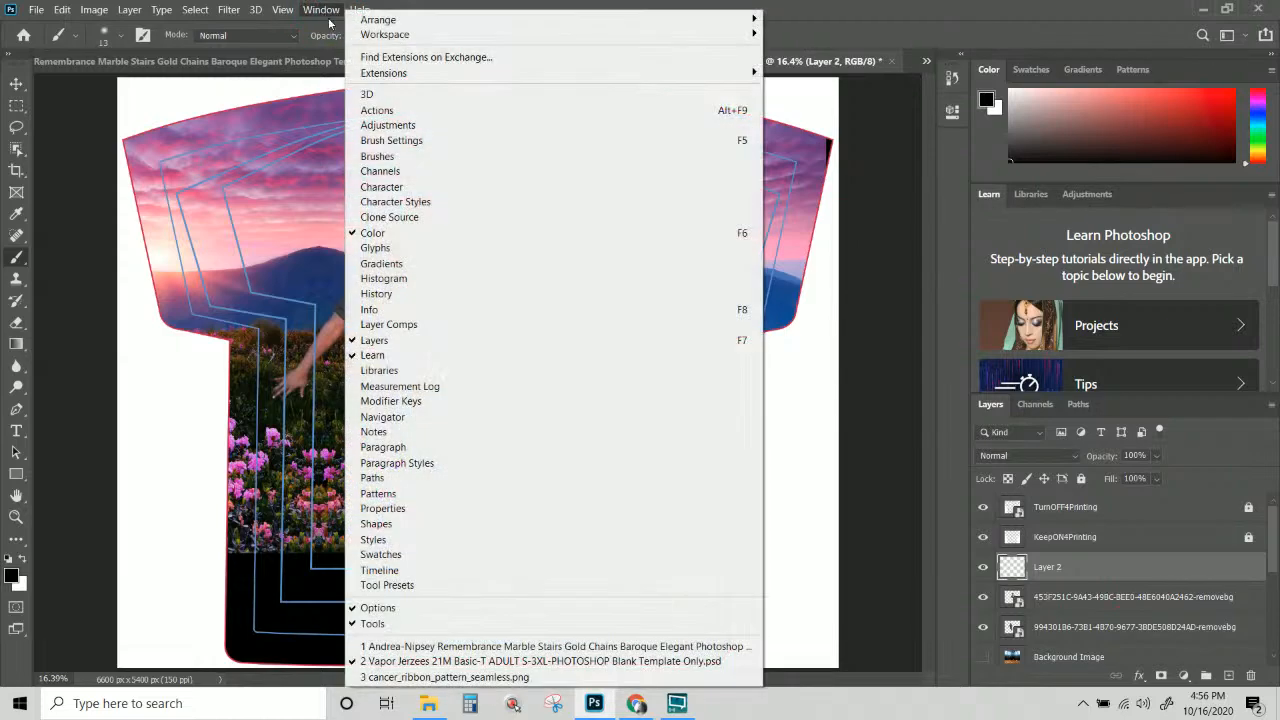
pyautogui.moveTo(364, 38)
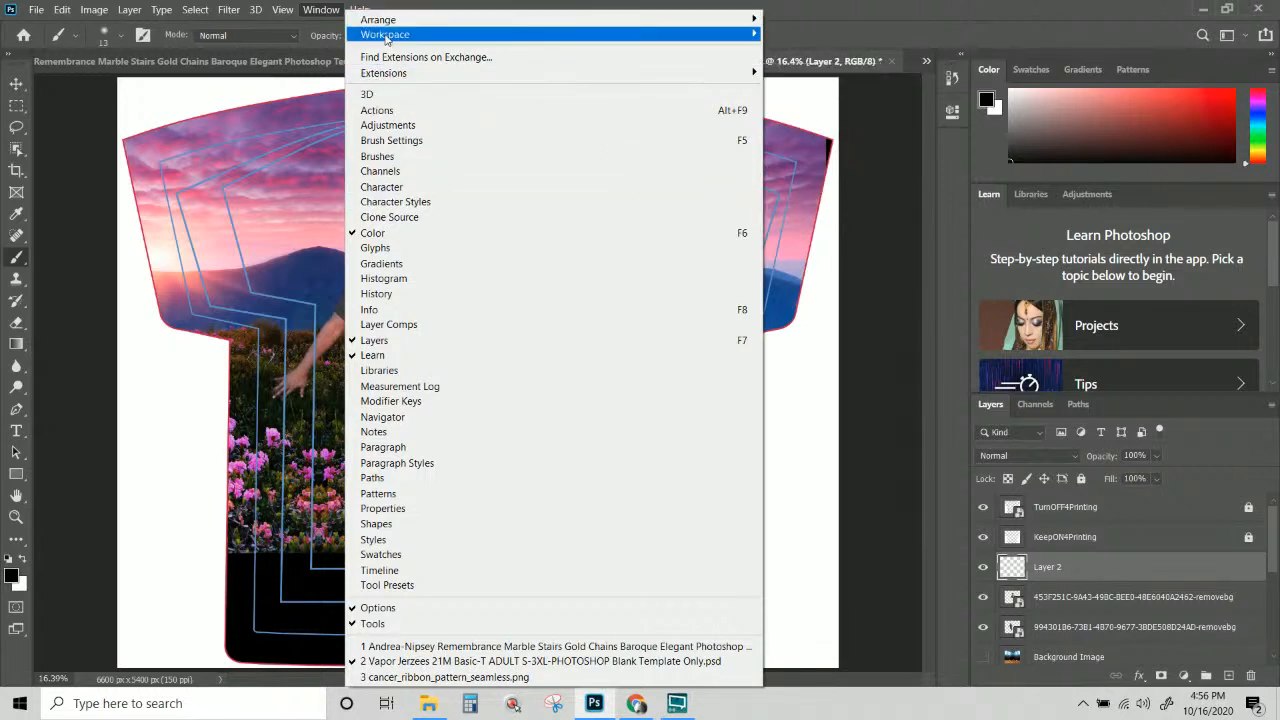
pyautogui.moveTo(408, 76)
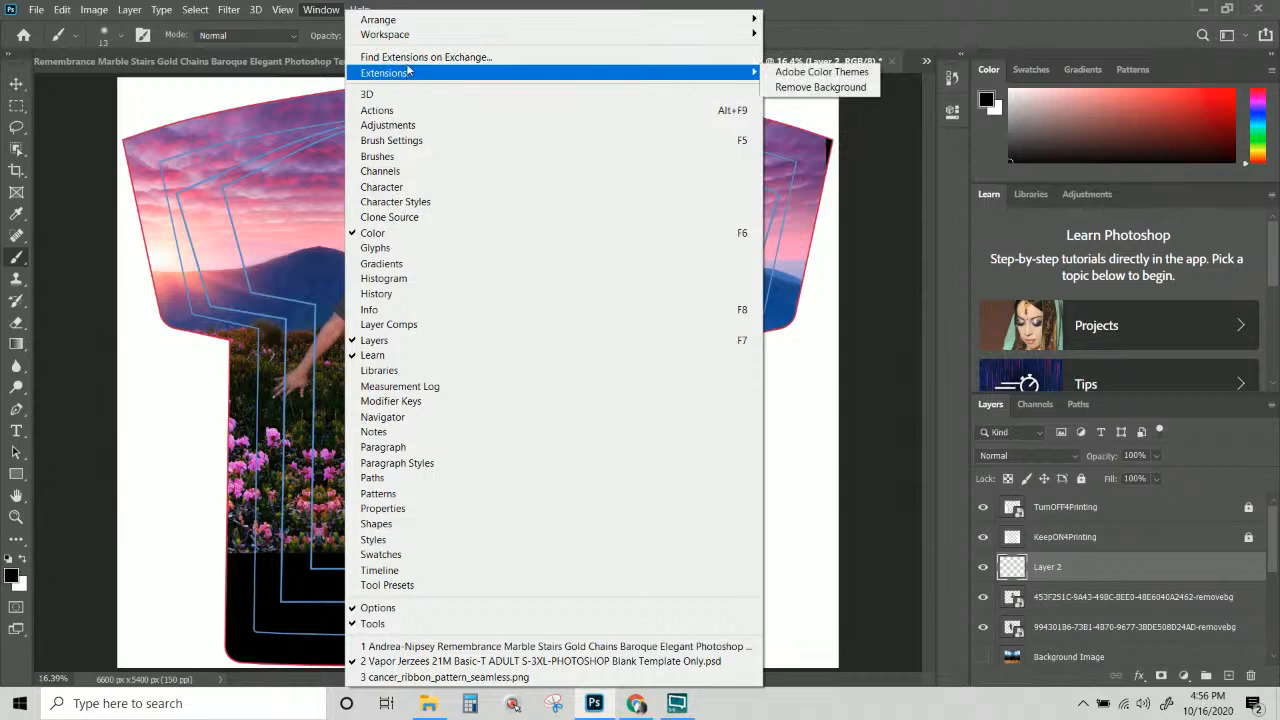
pyautogui.click(386, 32)
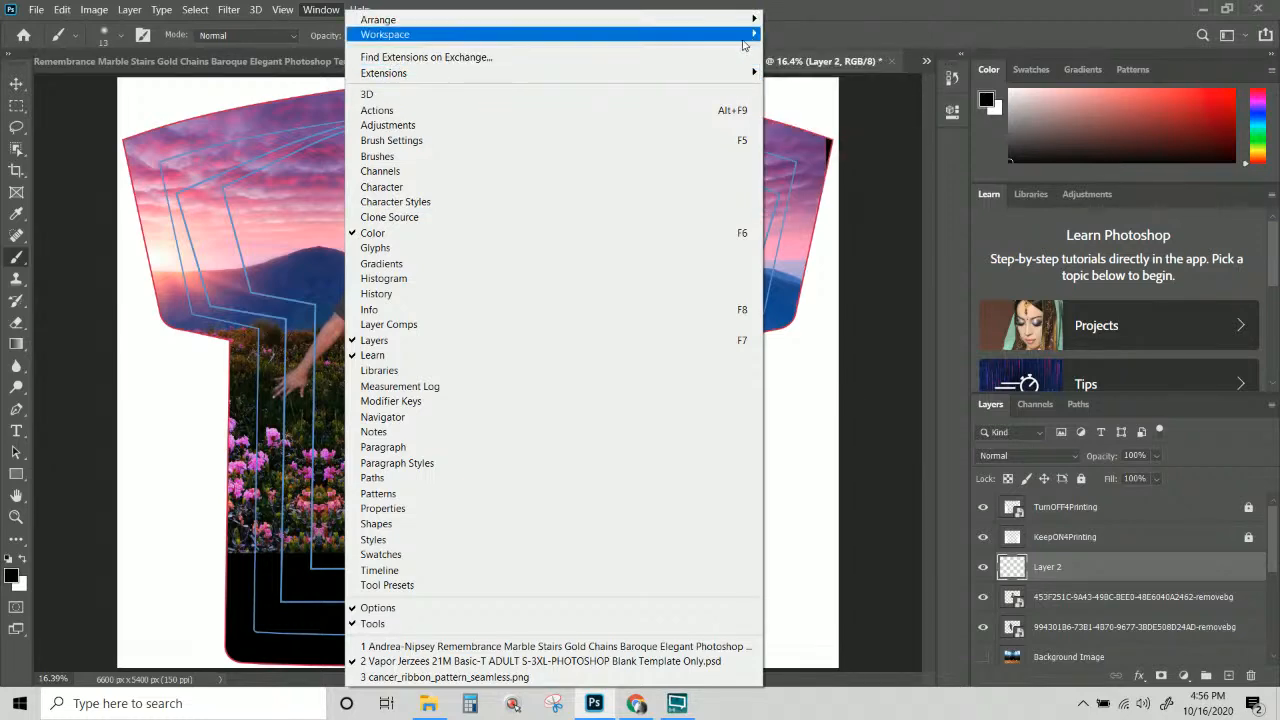
pyautogui.click(745, 36)
pyautogui.click(838, 66)
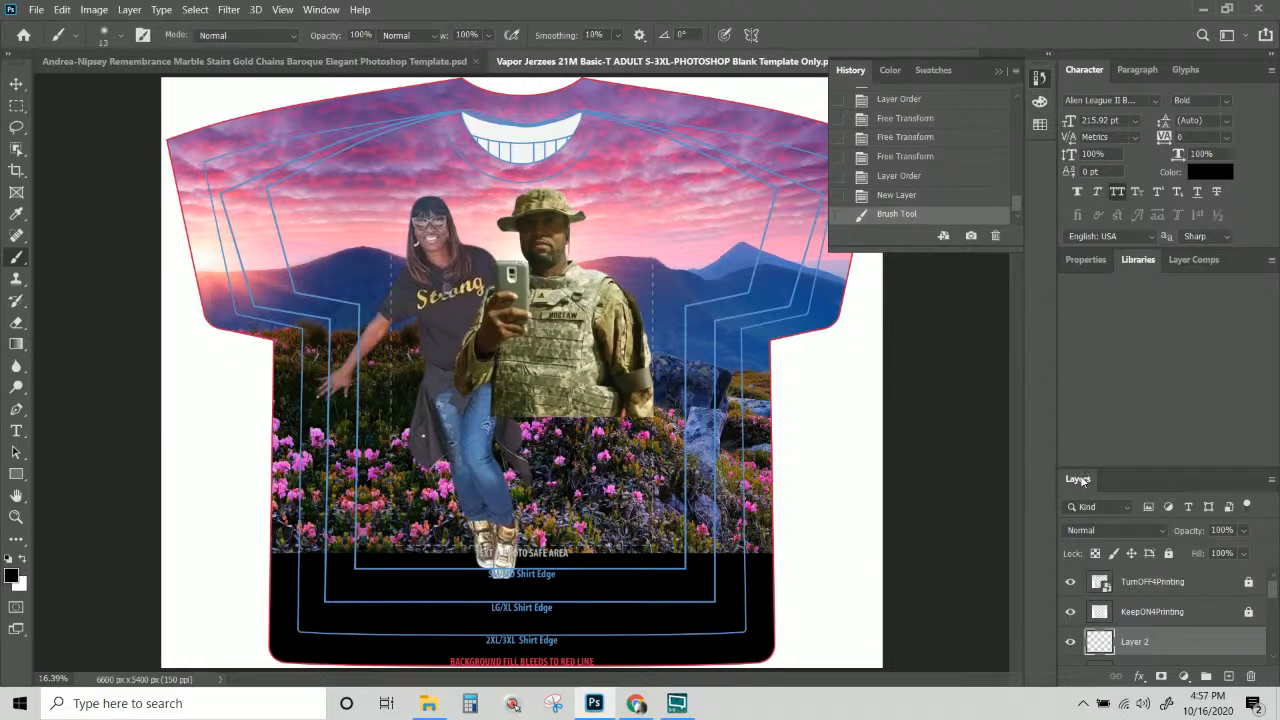
pyautogui.moveTo(1082, 481); pyautogui.dragTo(856, 64)
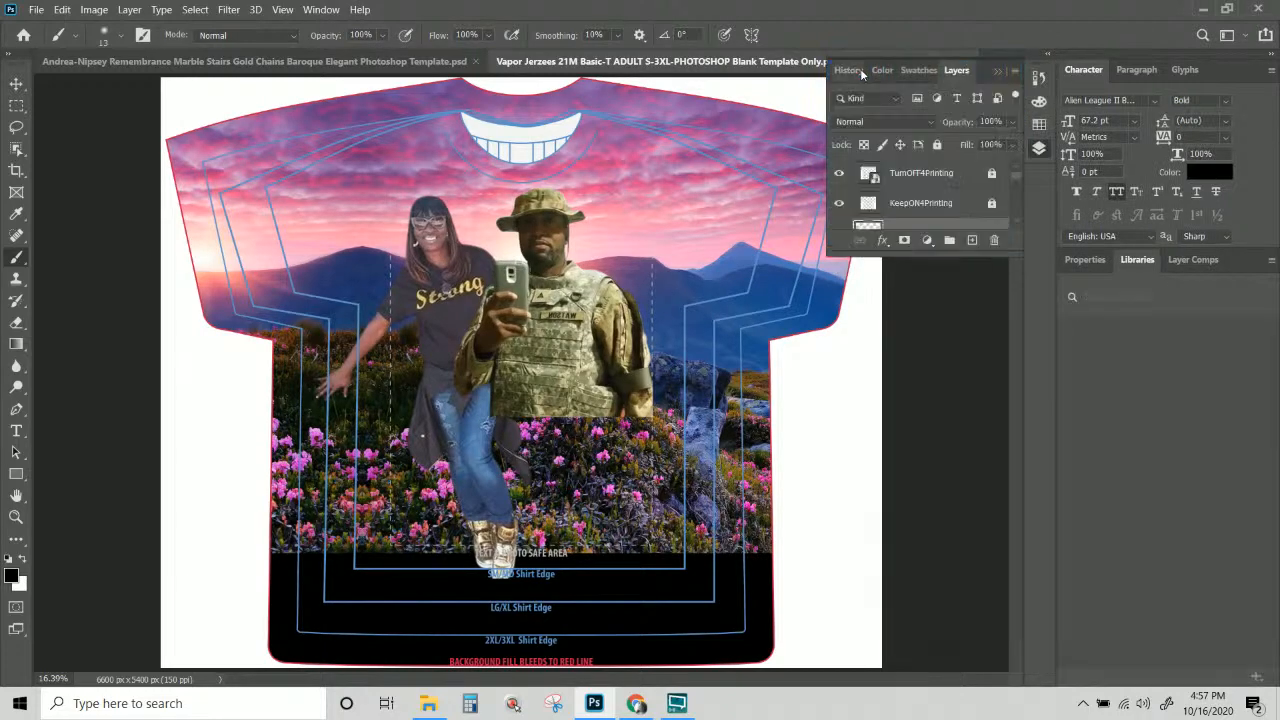
# Start saving the document under a new name in the InnateLab Photoshop Templates folder, entering Cancer Awareness Ribbon Mountains Flowers.
pyautogui.click(36, 10)
pyautogui.click(96, 201)
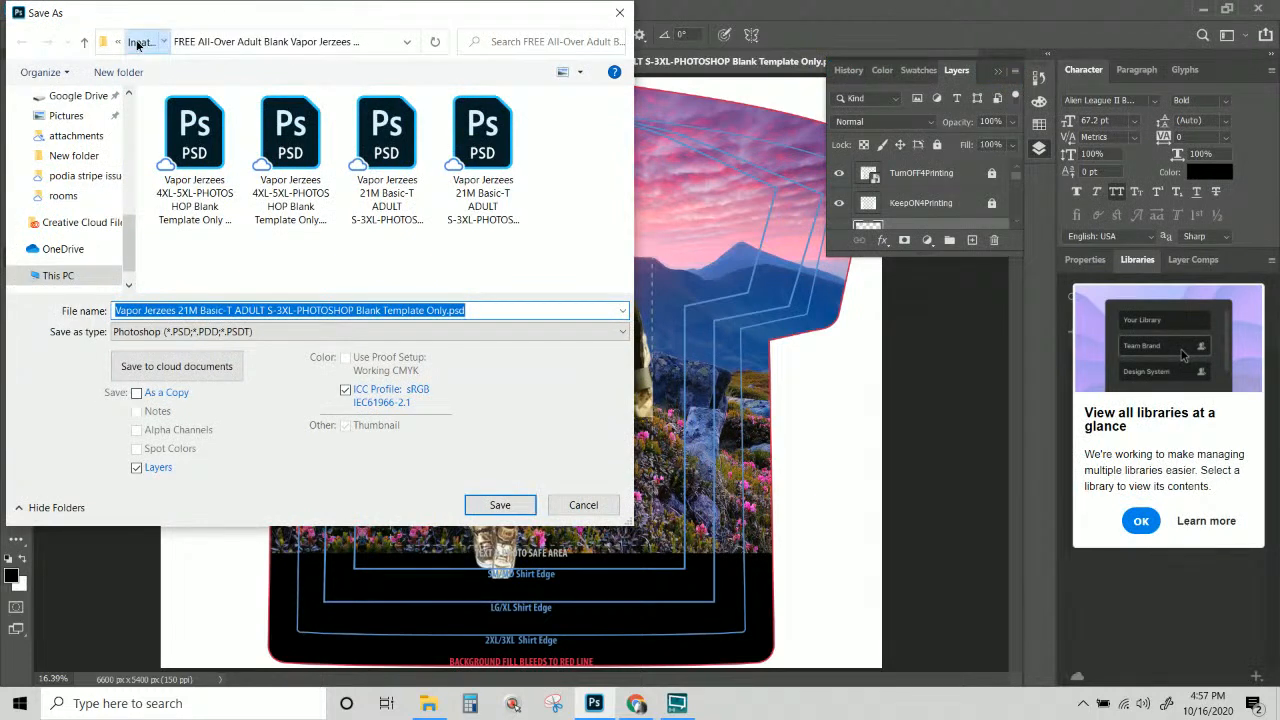
pyautogui.click(138, 44)
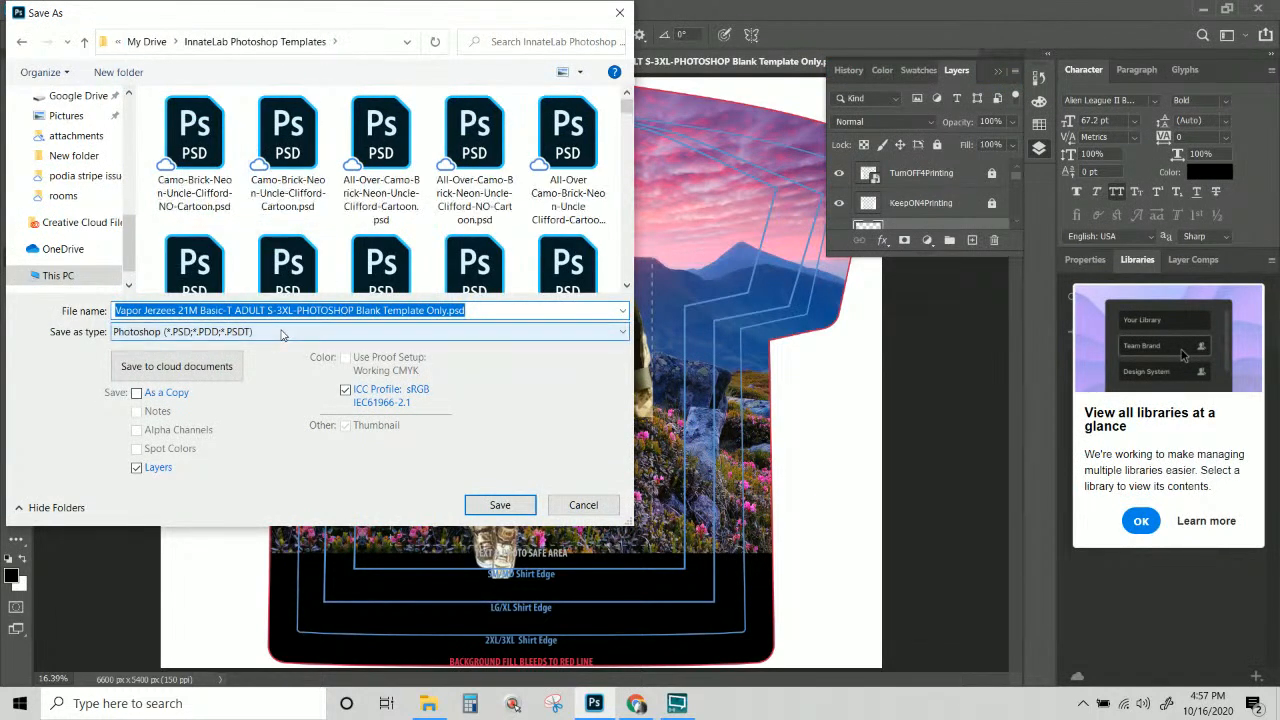
pyautogui.write('Can')
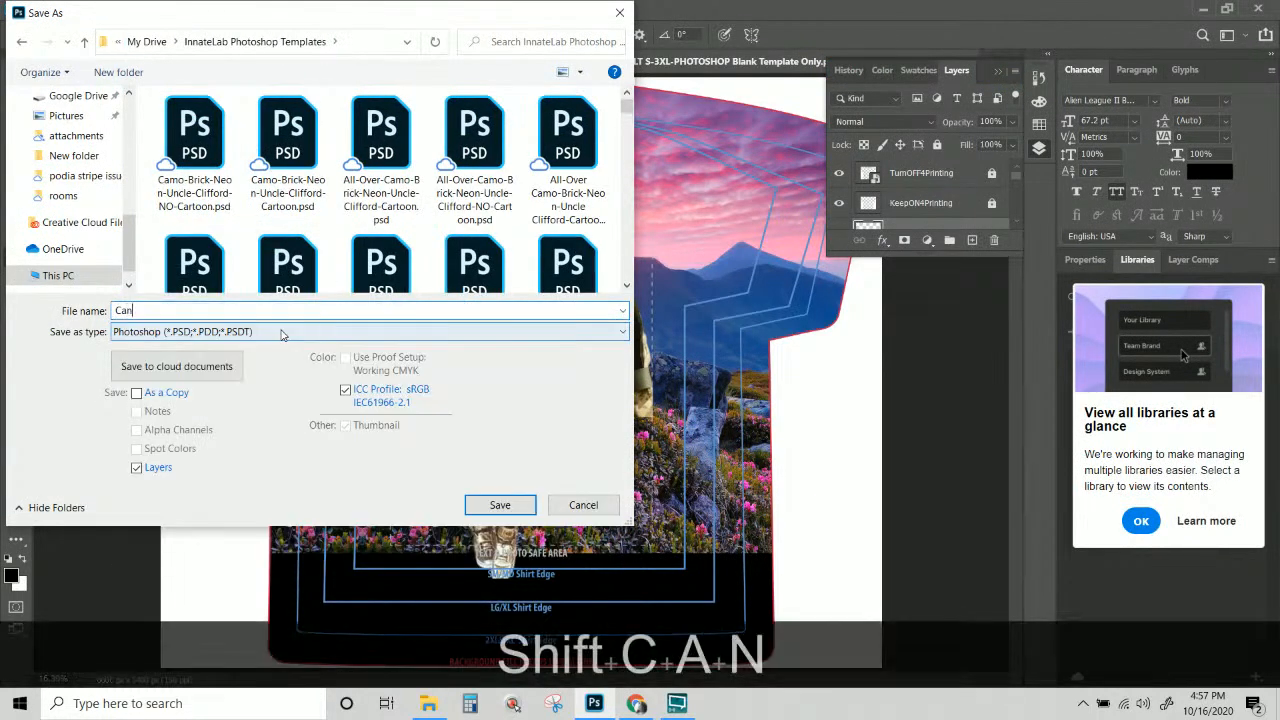
pyautogui.write('cer Aware')
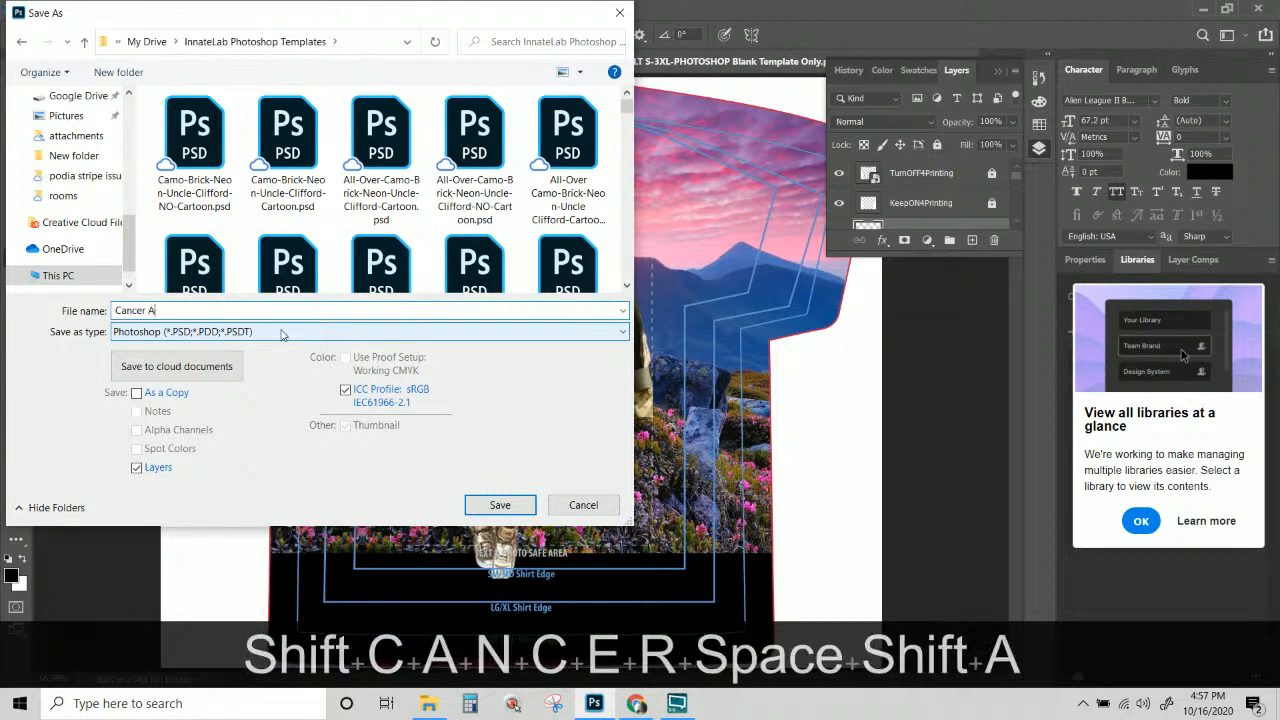
pyautogui.press('BackSpace')
pyautogui.write('areness ')
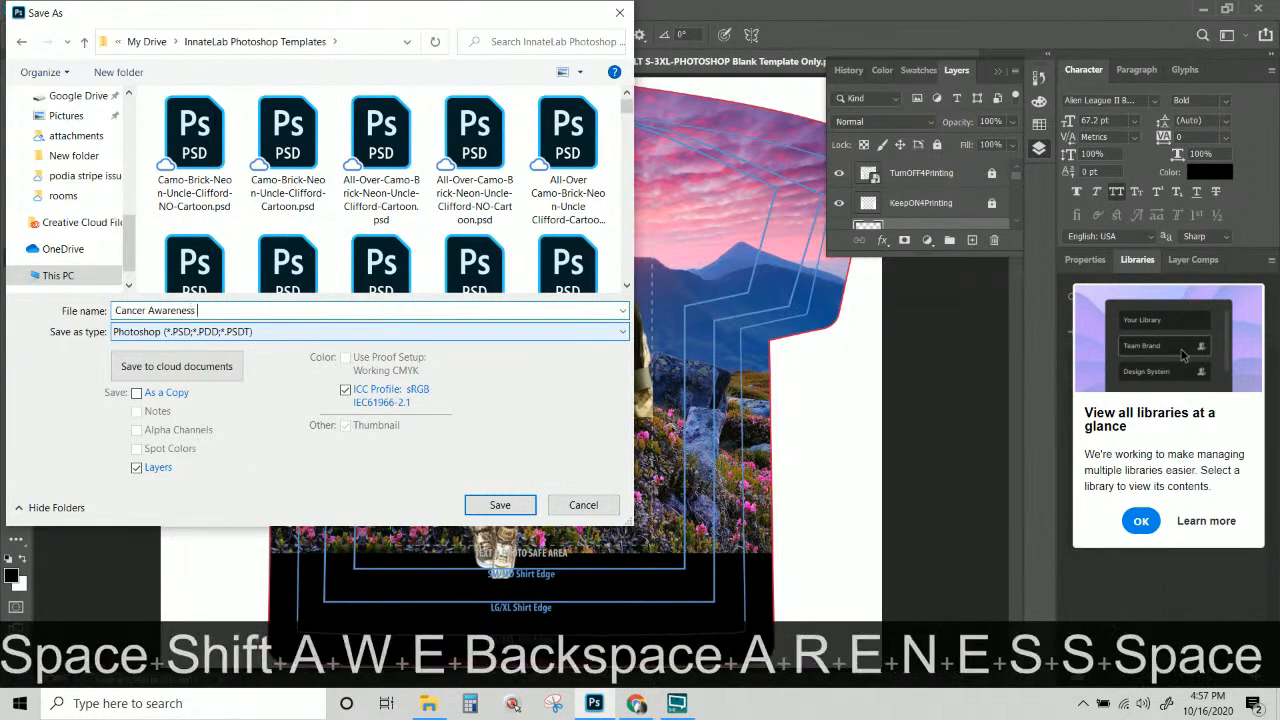
pyautogui.write('Ribbon ')
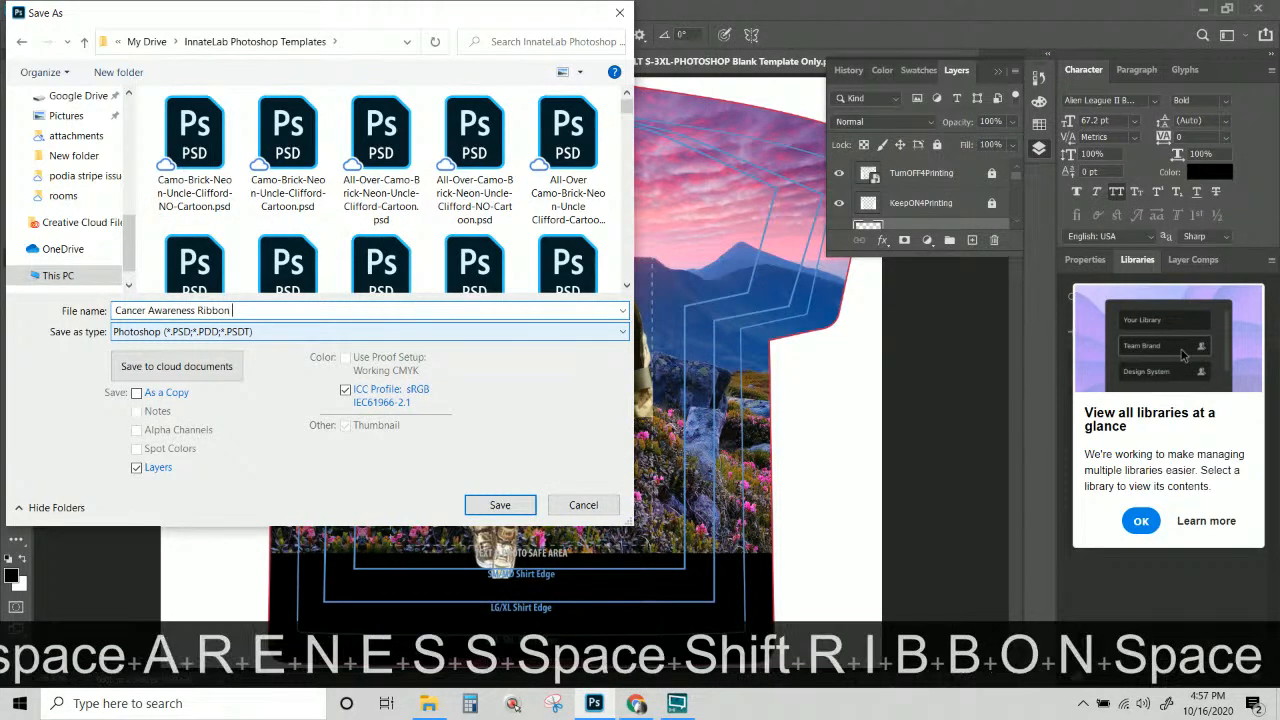
pyautogui.write('Mountains ')
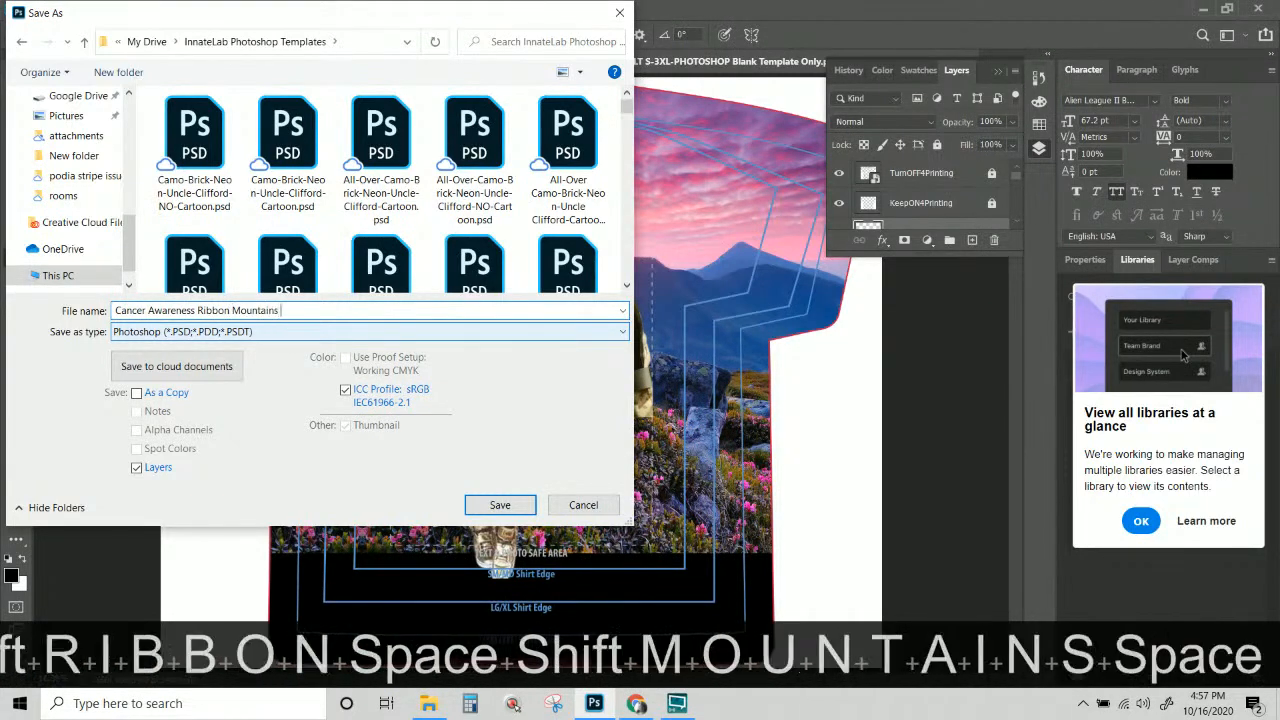
pyautogui.write('Flowers')
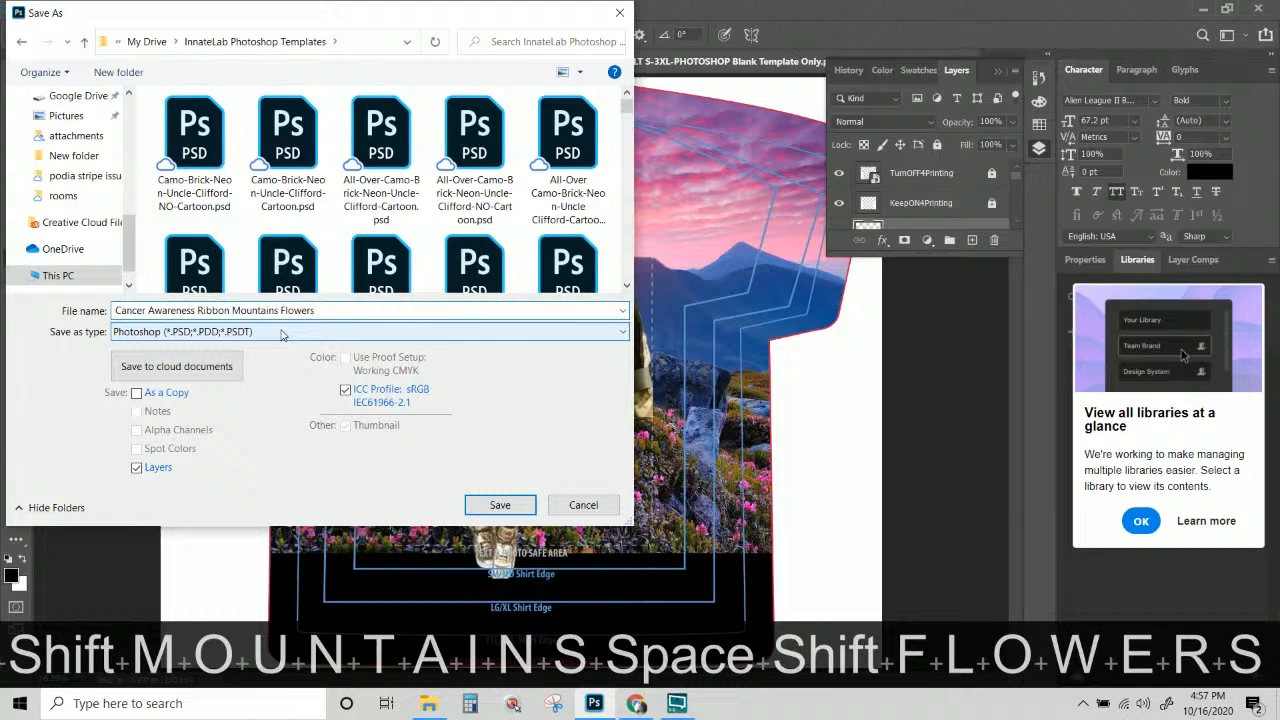
# Add All-Over at the start of the file name and save the PSD with Maximize Compatibility.
pyautogui.click(116, 310)
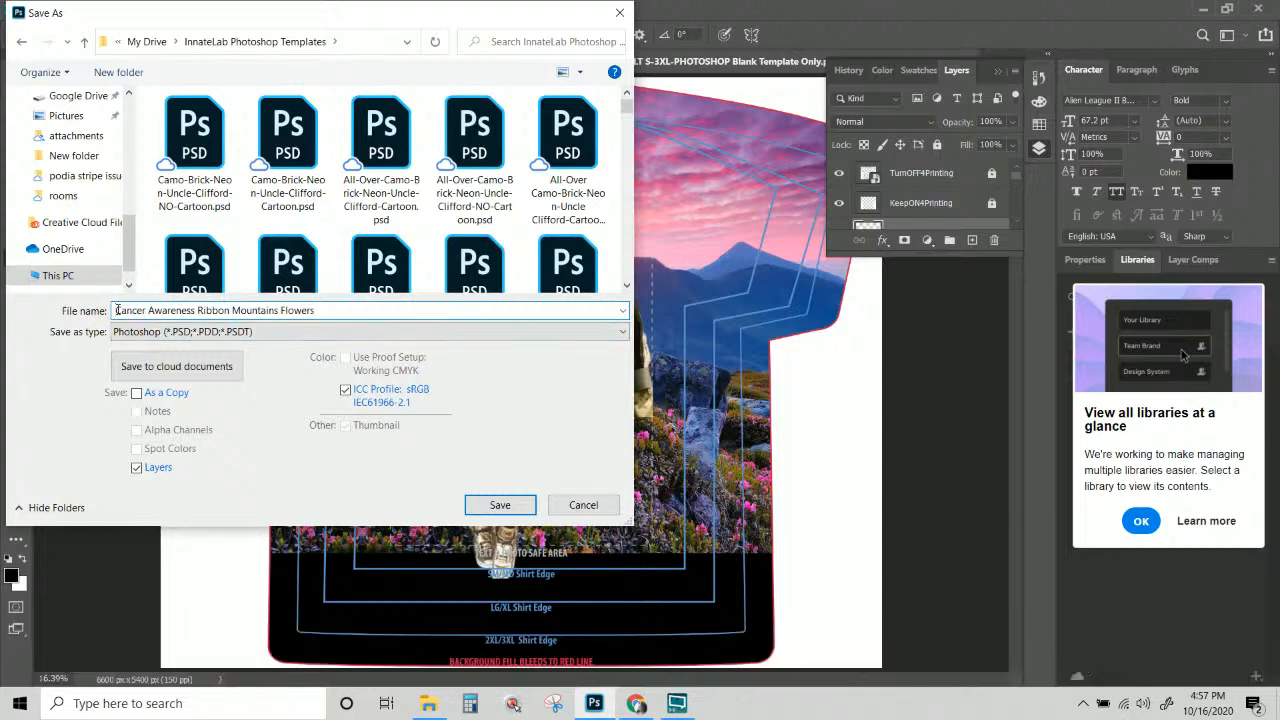
pyautogui.write('All-Over')
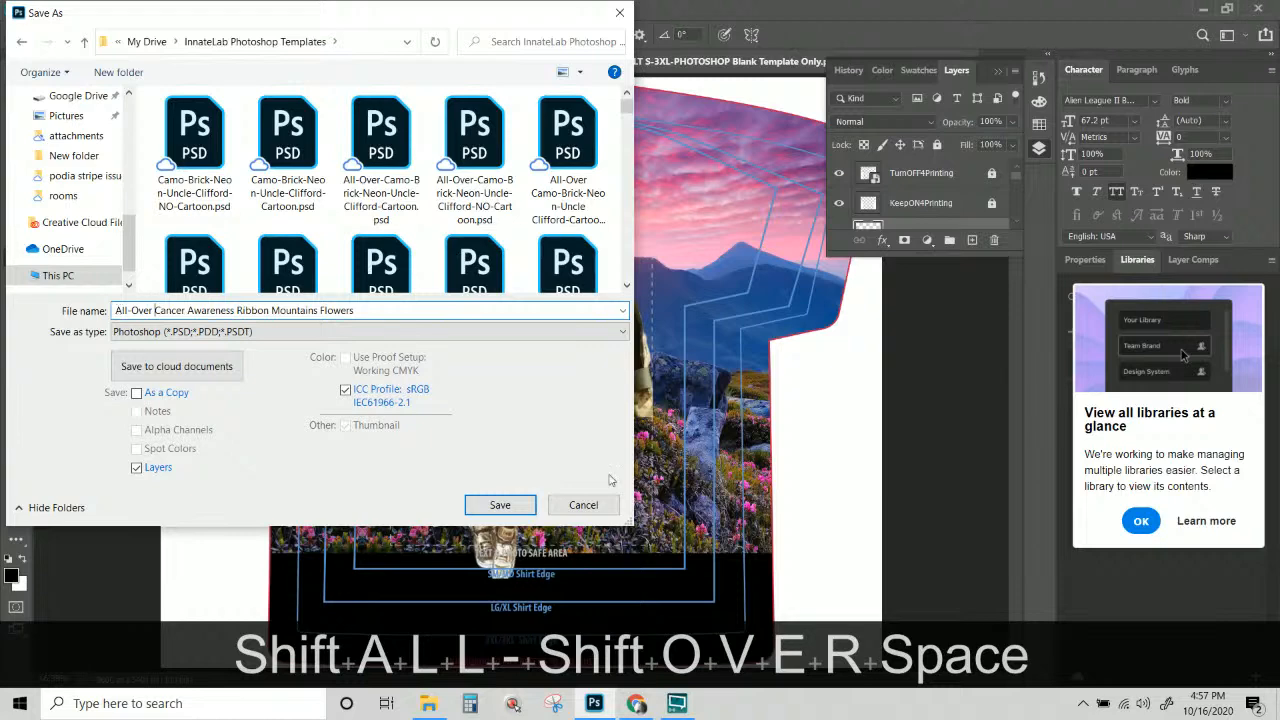
pyautogui.click(505, 502)
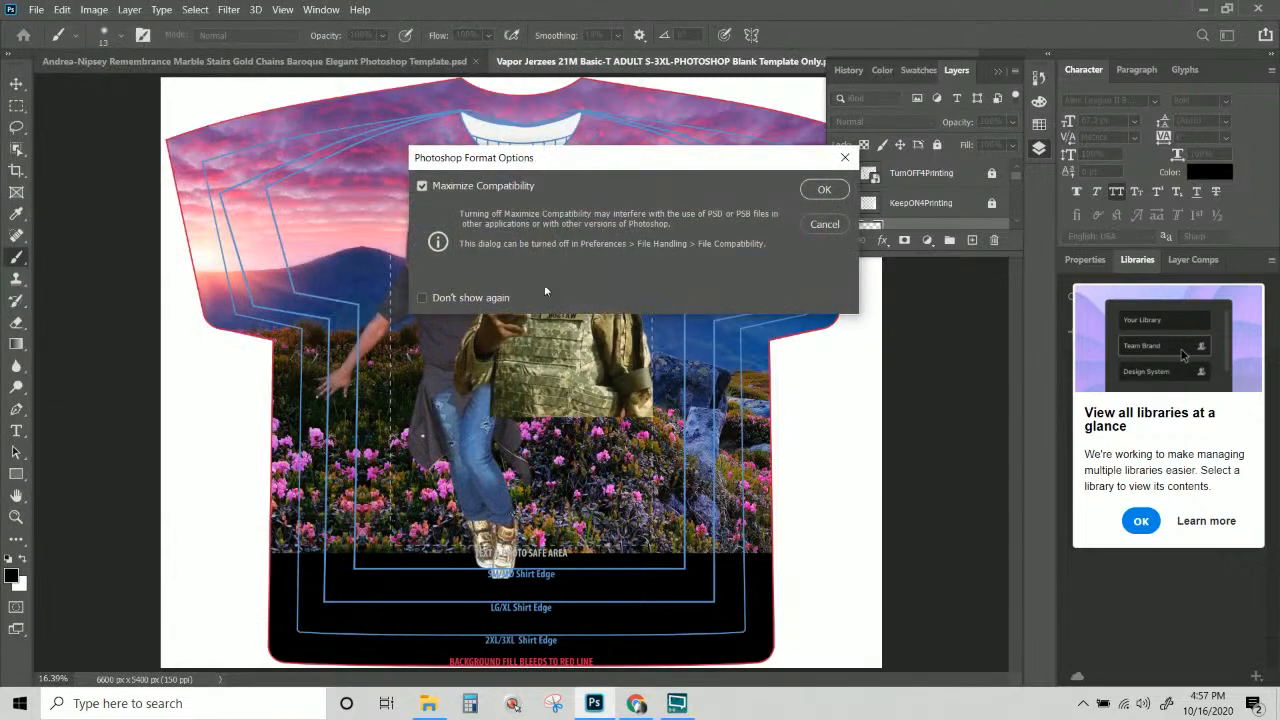
pyautogui.click(824, 189)
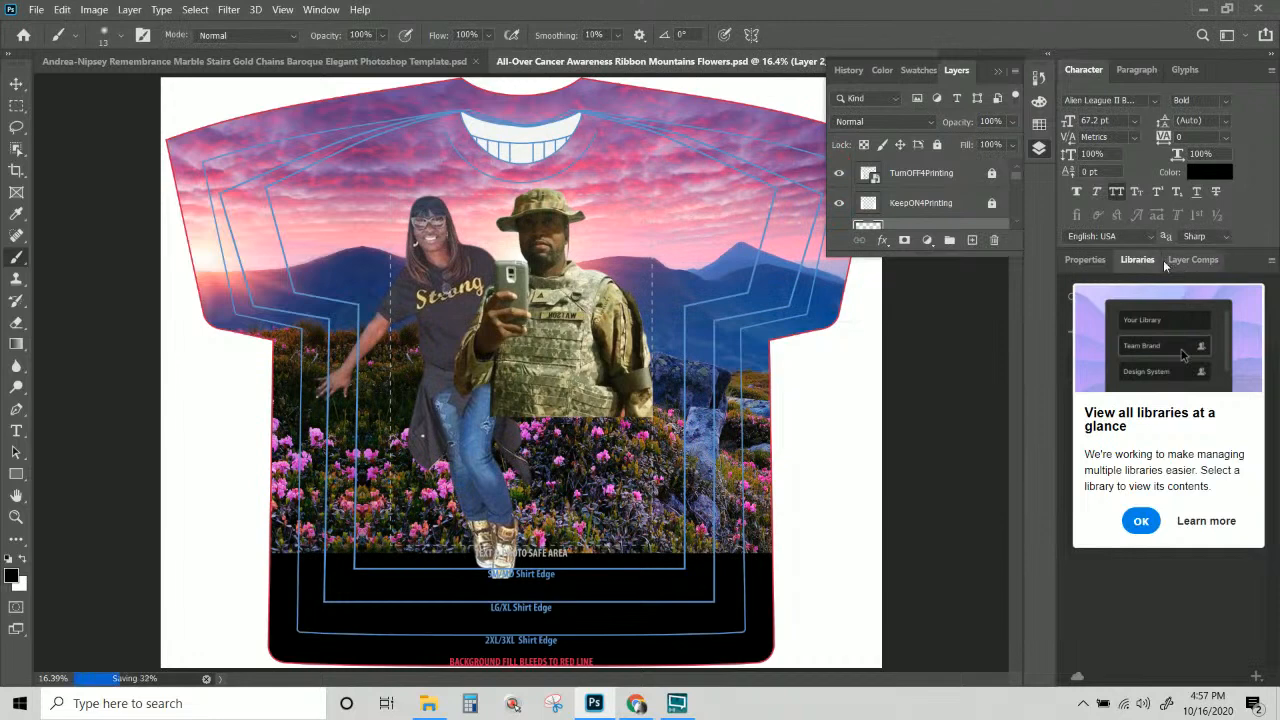
# Close the Libraries and Layer Comps panels, keeping only Properties in that panel group.
pyautogui.click(1096, 262)
pyautogui.click(1132, 259)
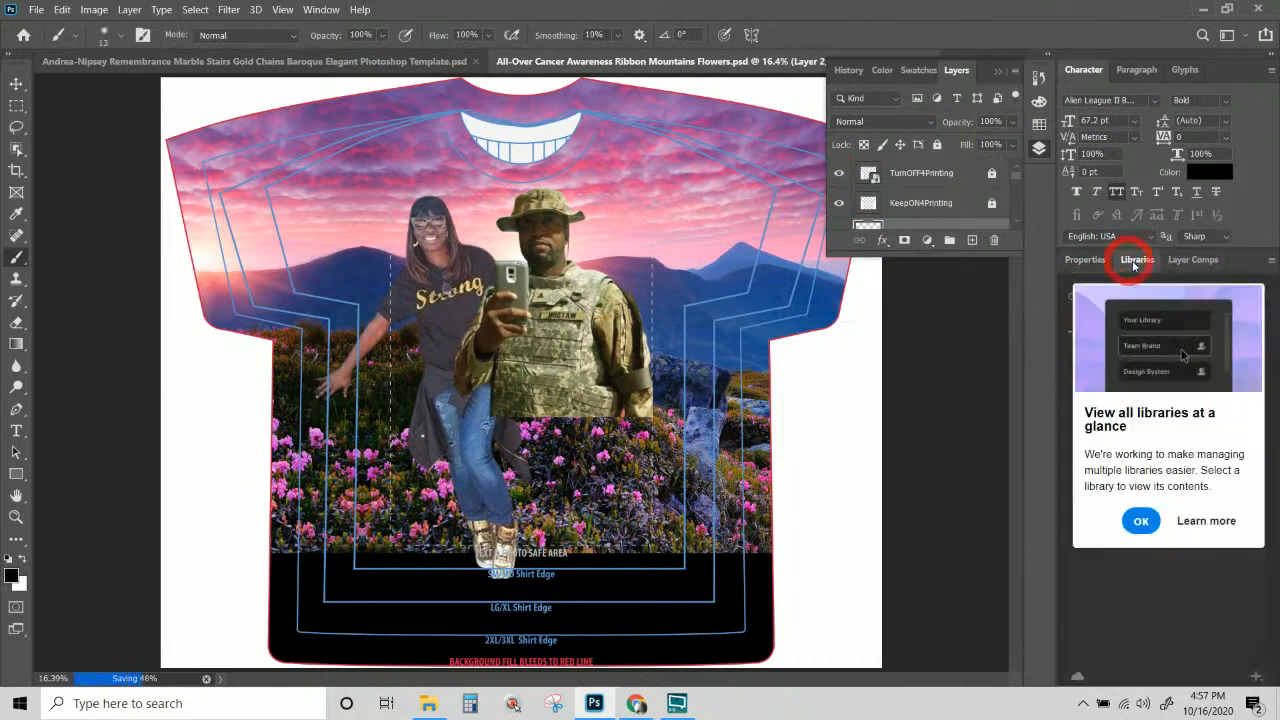
pyautogui.rightClick(1134, 261)
pyautogui.click(1132, 272)
pyautogui.rightClick(1144, 262)
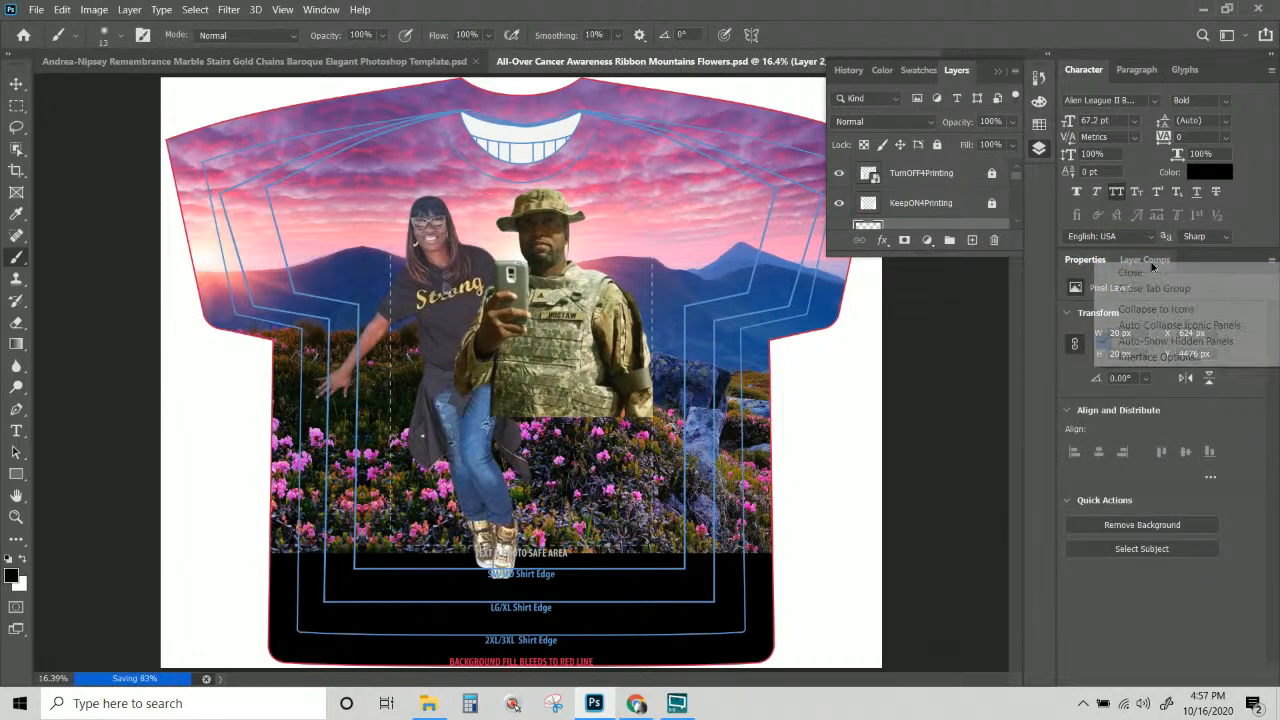
pyautogui.click(1144, 262)
pyautogui.rightClick(1100, 308)
pyautogui.click(1110, 320)
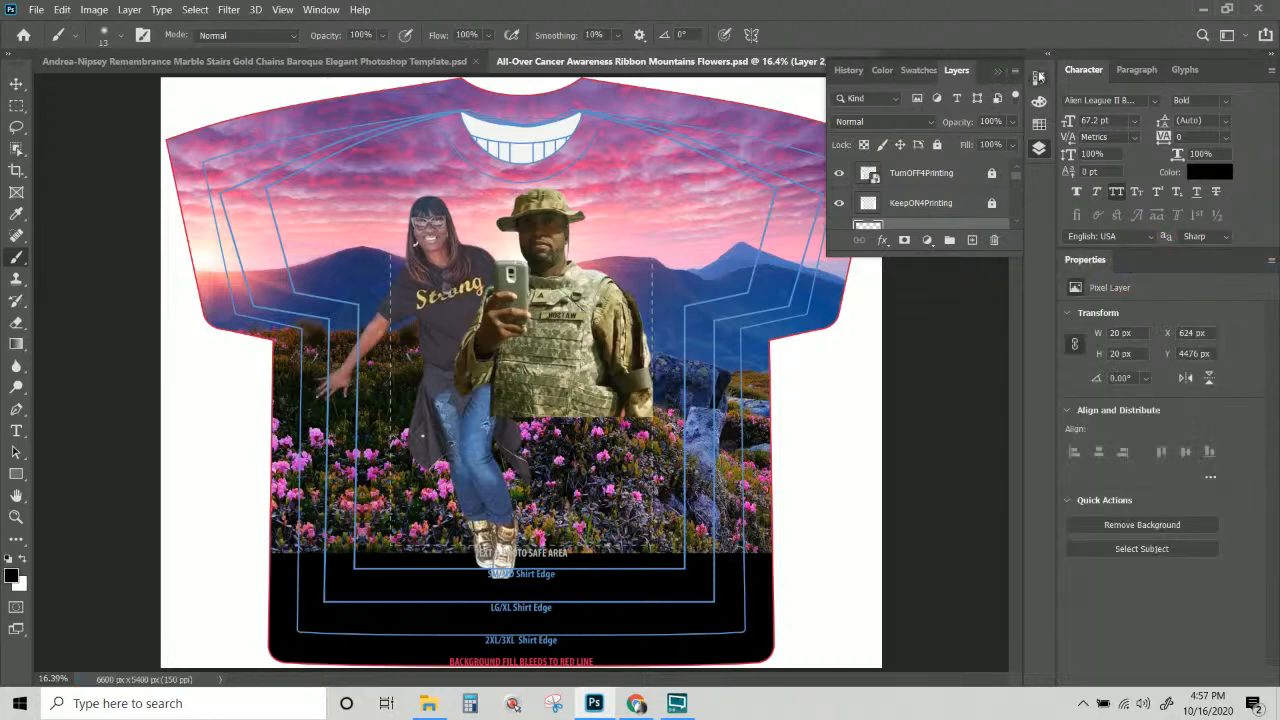
# Expand the panel group containing Layers and dock the Brushes and Brush Settings panels in it.
pyautogui.click(1047, 55)
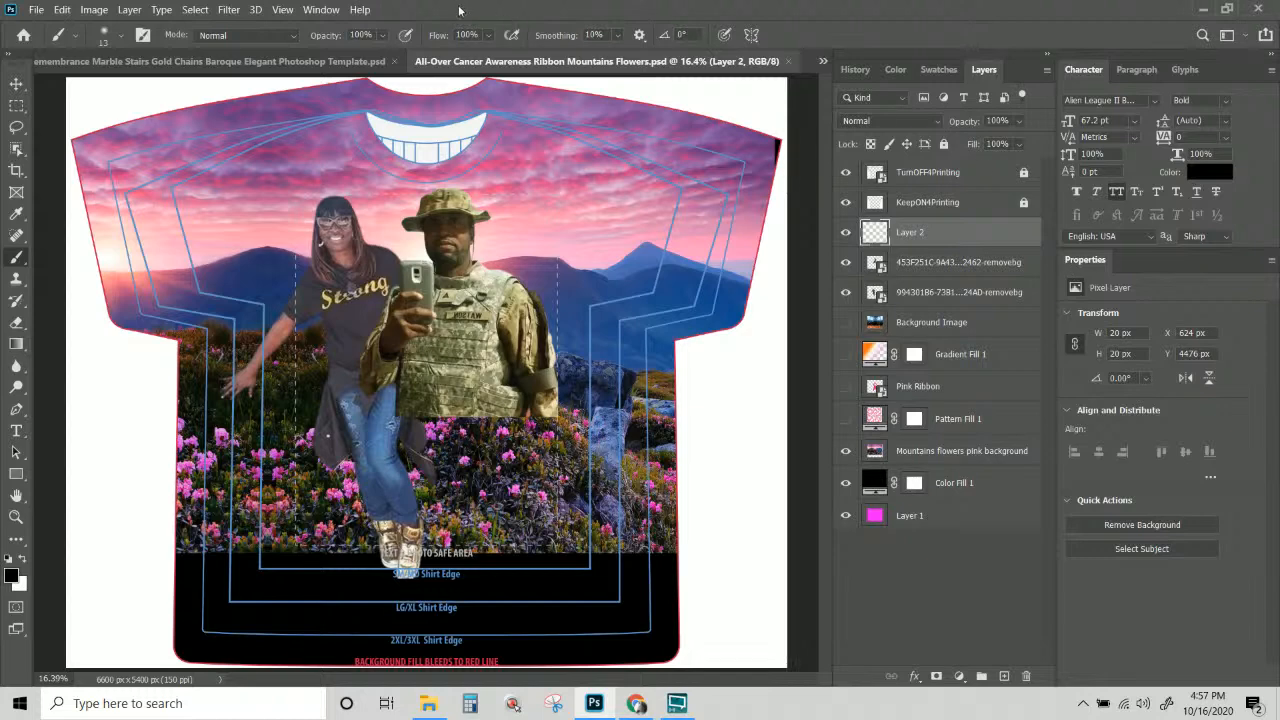
pyautogui.click(321, 10)
pyautogui.click(395, 160)
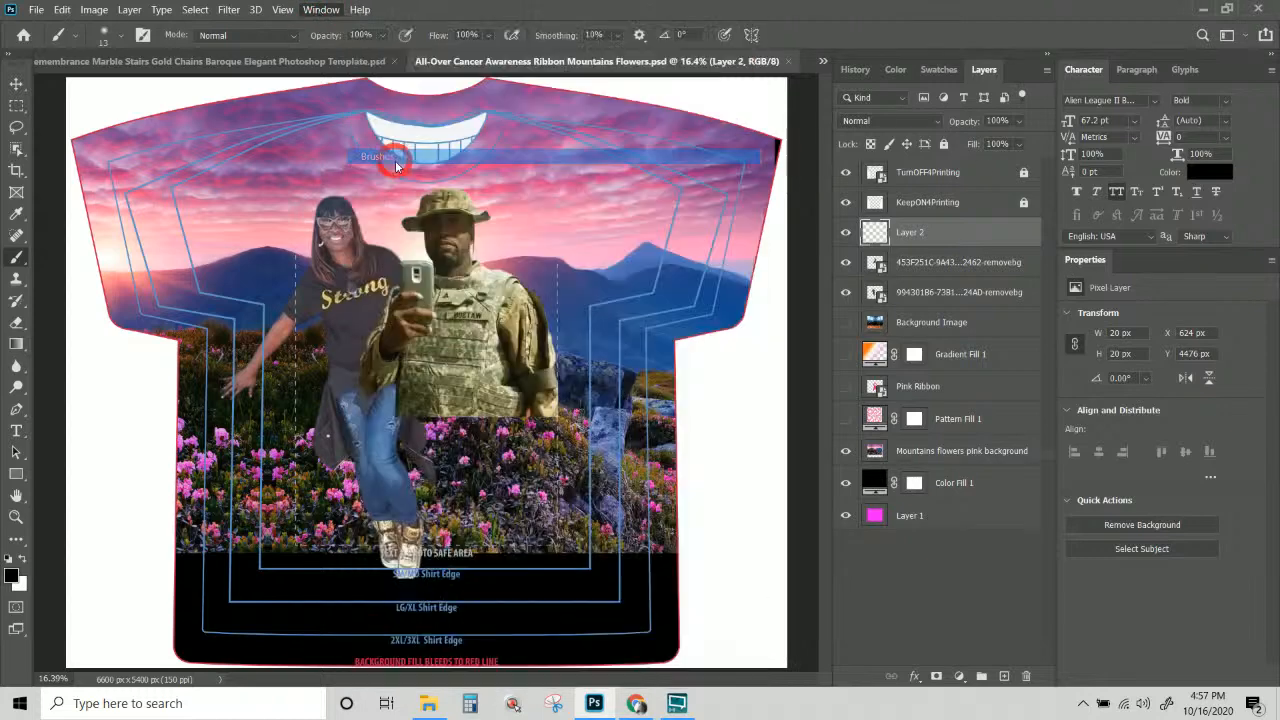
pyautogui.moveTo(930, 474)
pyautogui.mouseDown()
pyautogui.moveTo(918, 163)
pyautogui.moveTo(950, 55)
pyautogui.moveTo(965, 70)
pyautogui.mouseUp()
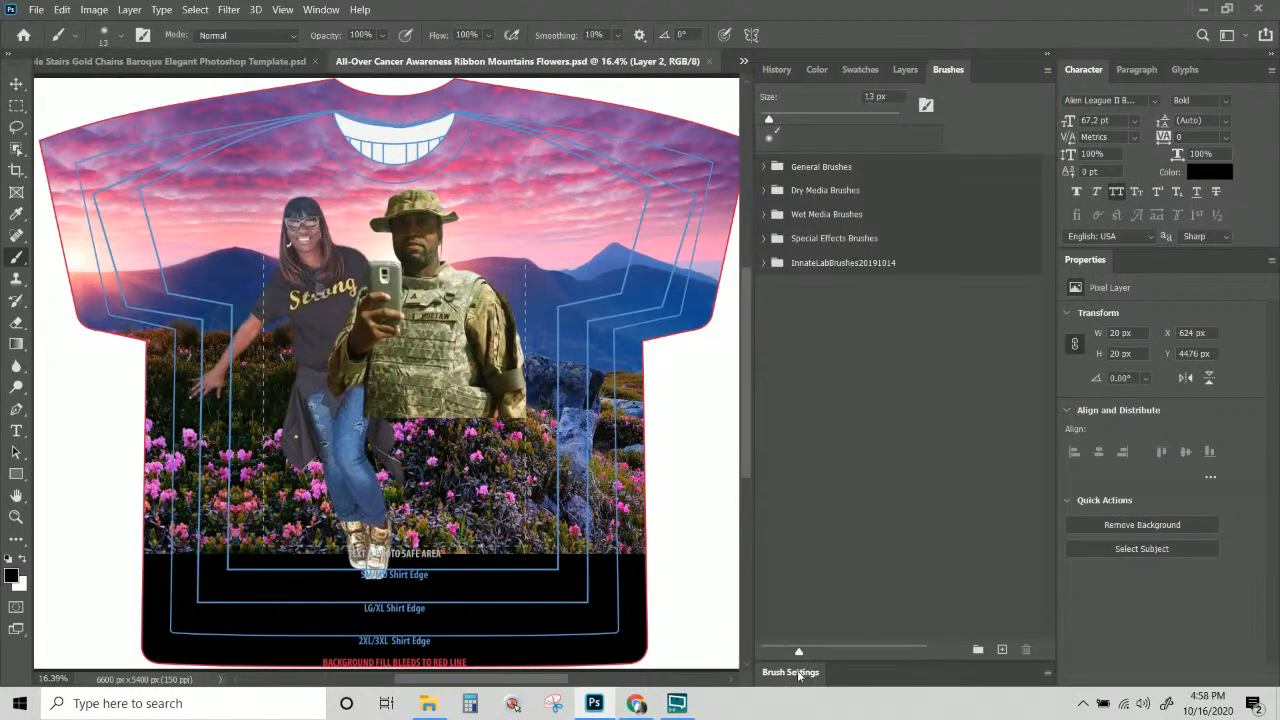
pyautogui.moveTo(797, 670)
pyautogui.mouseDown()
pyautogui.moveTo(890, 85)
pyautogui.moveTo(995, 69)
pyautogui.mouseUp()
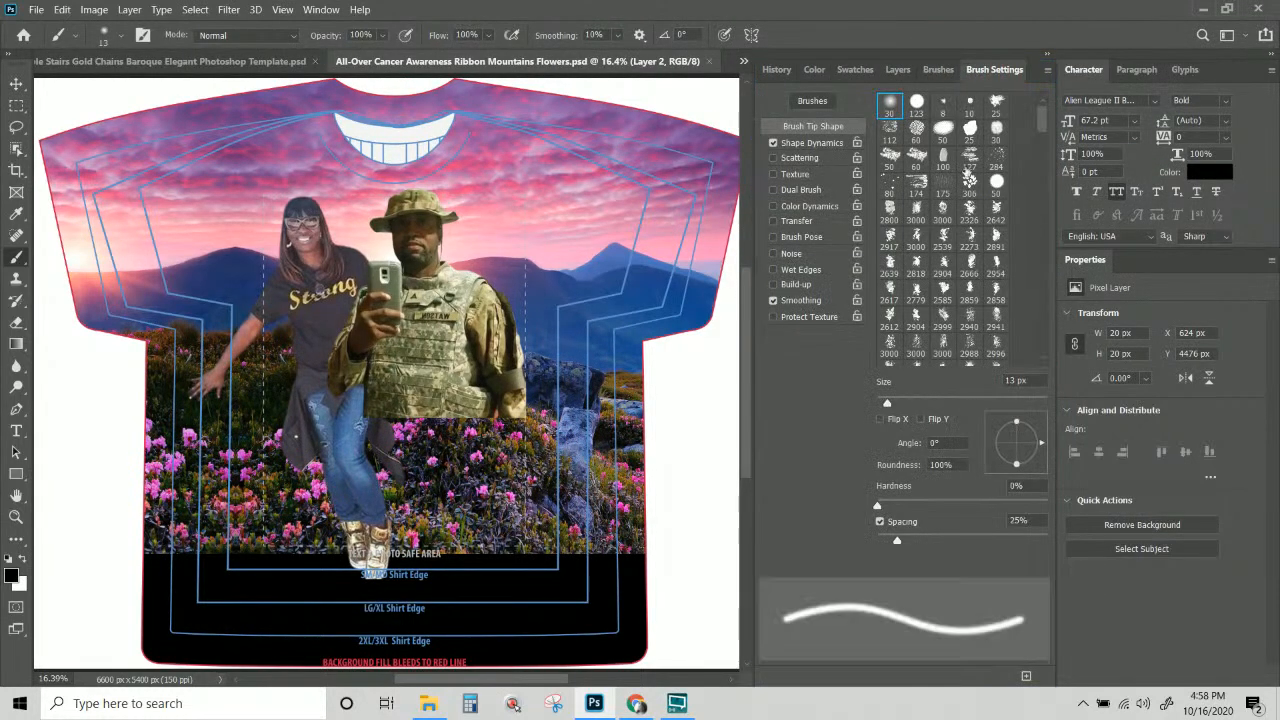
# Move the nested InnateLabBrushes20191014 group above General Brushes in the brush list and delete the empty outer group.
pyautogui.click(935, 69)
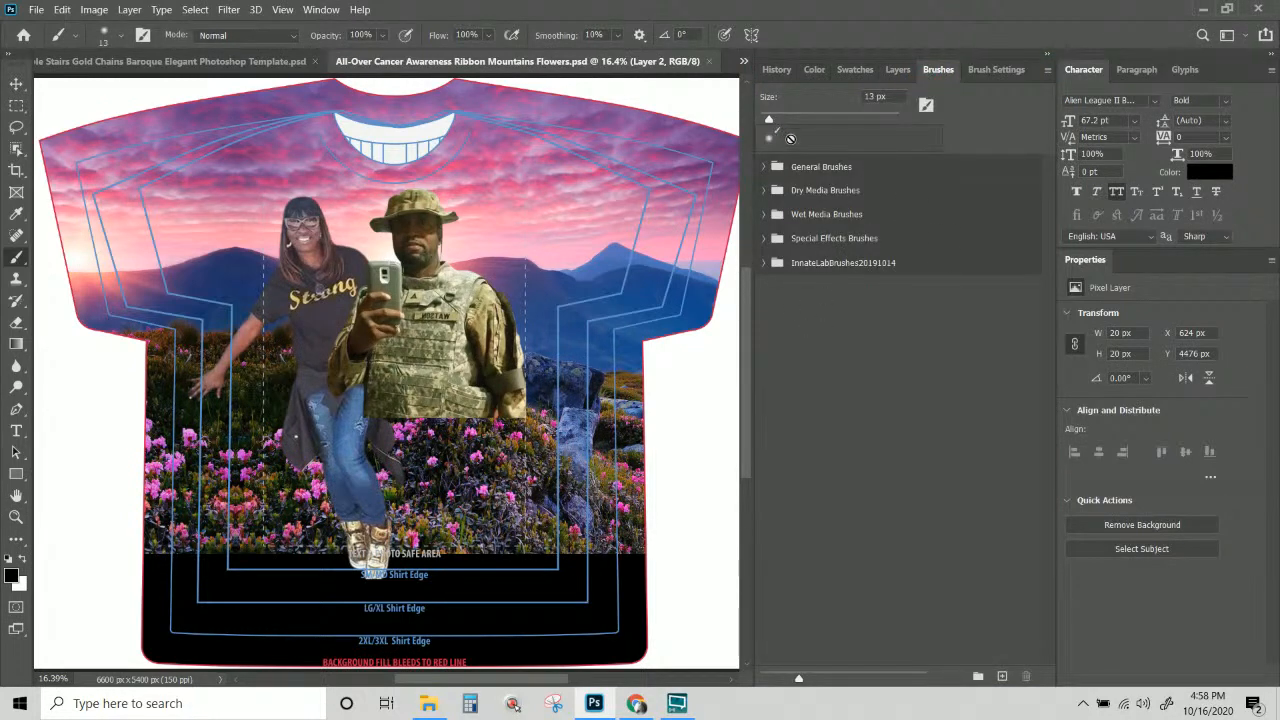
pyautogui.click(765, 265)
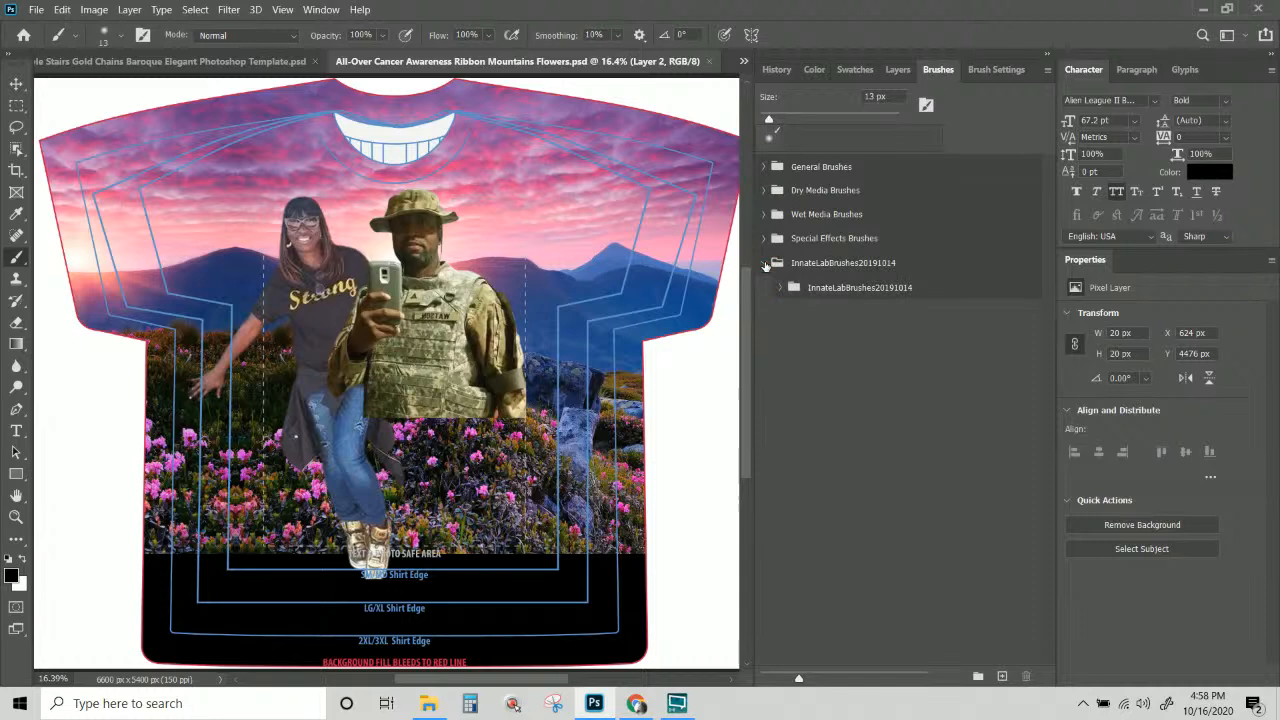
pyautogui.click(822, 292)
pyautogui.moveTo(838, 293); pyautogui.dragTo(801, 162)
pyautogui.click(817, 290)
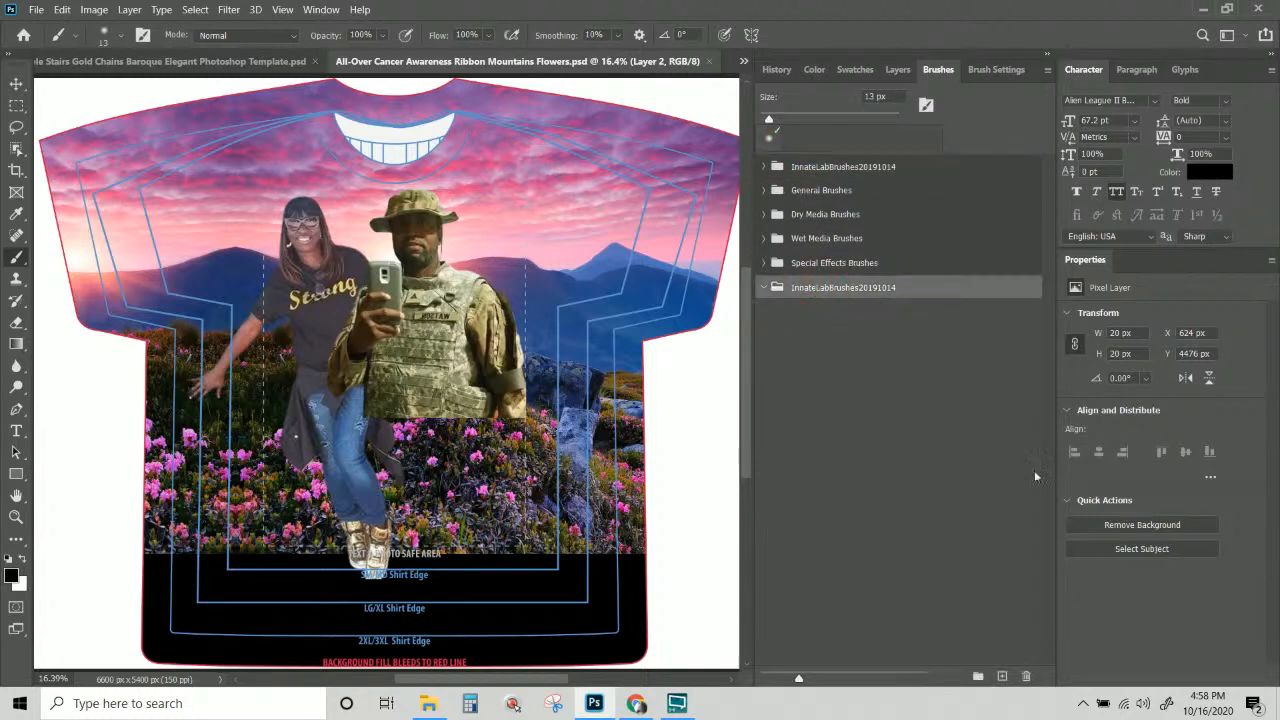
pyautogui.click(1027, 677)
pyautogui.click(609, 274)
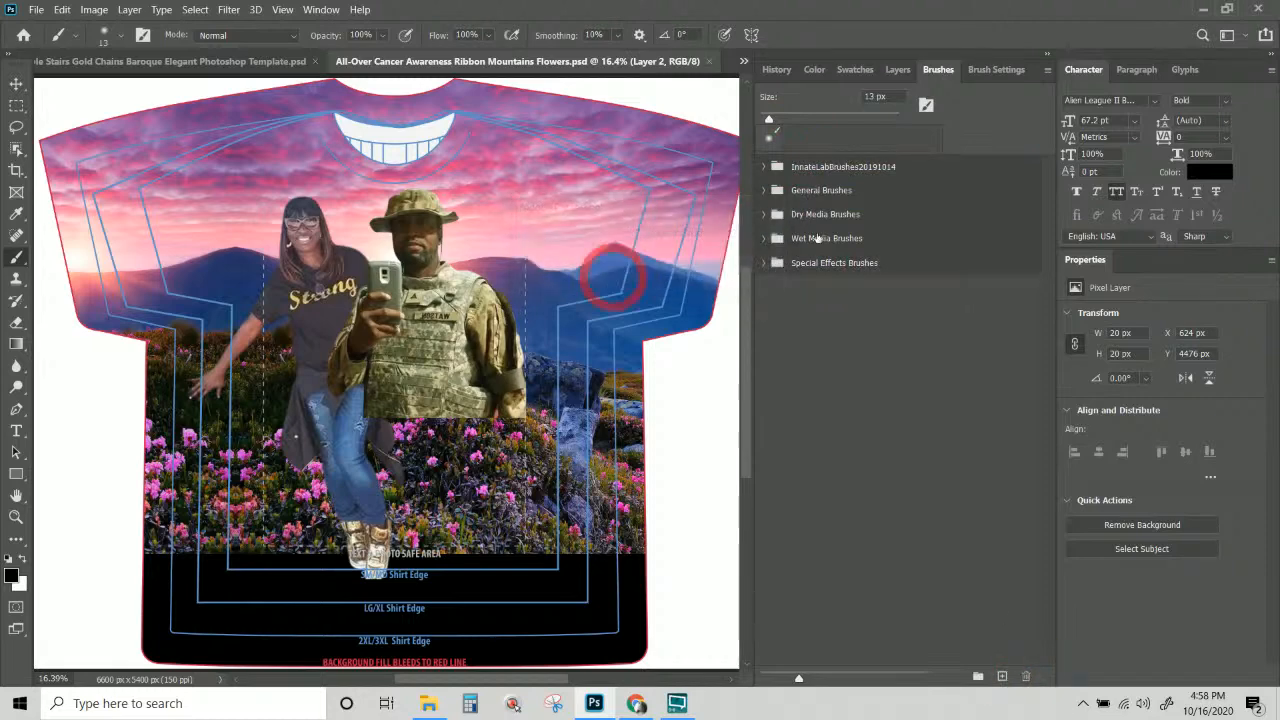
# Expand the InnateLabBrushes20191014 brush group and its Splash Color subgroup.
pyautogui.click(813, 167)
pyautogui.click(764, 166)
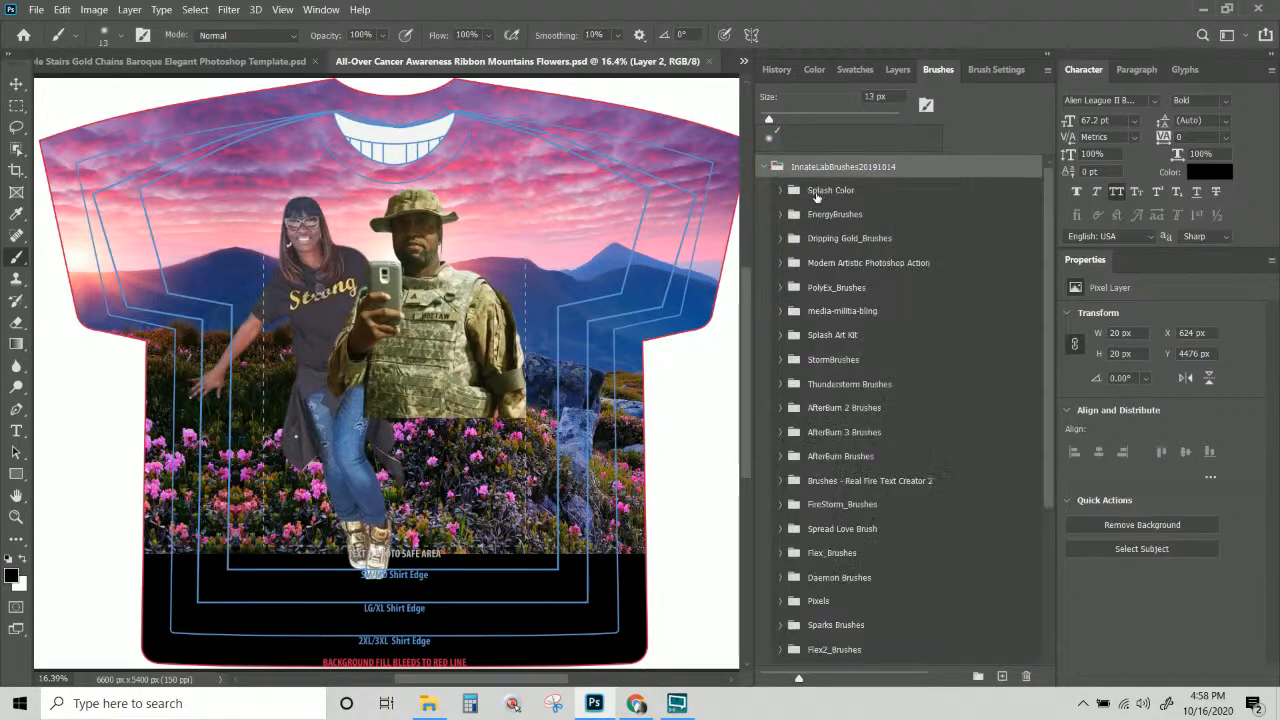
pyautogui.click(780, 191)
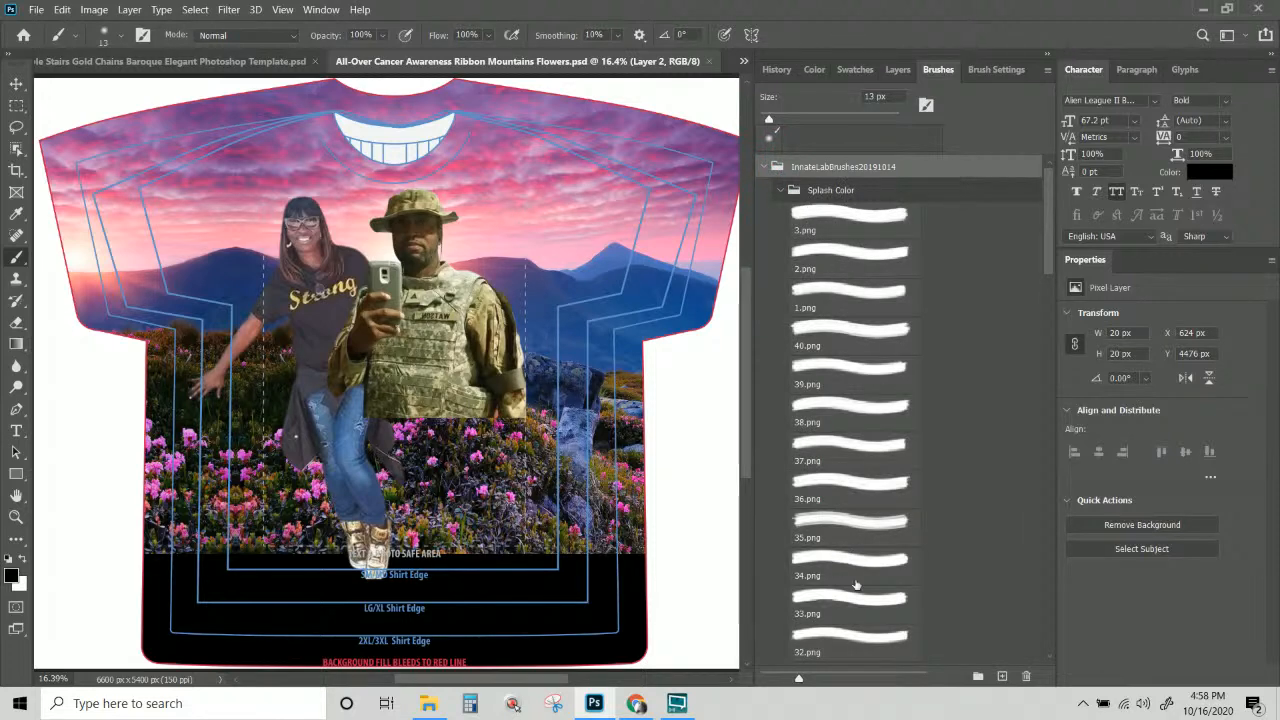
# Show the brushes by tip only, without strokes or names, and enlarge their thumbnails.
pyautogui.click(1047, 70)
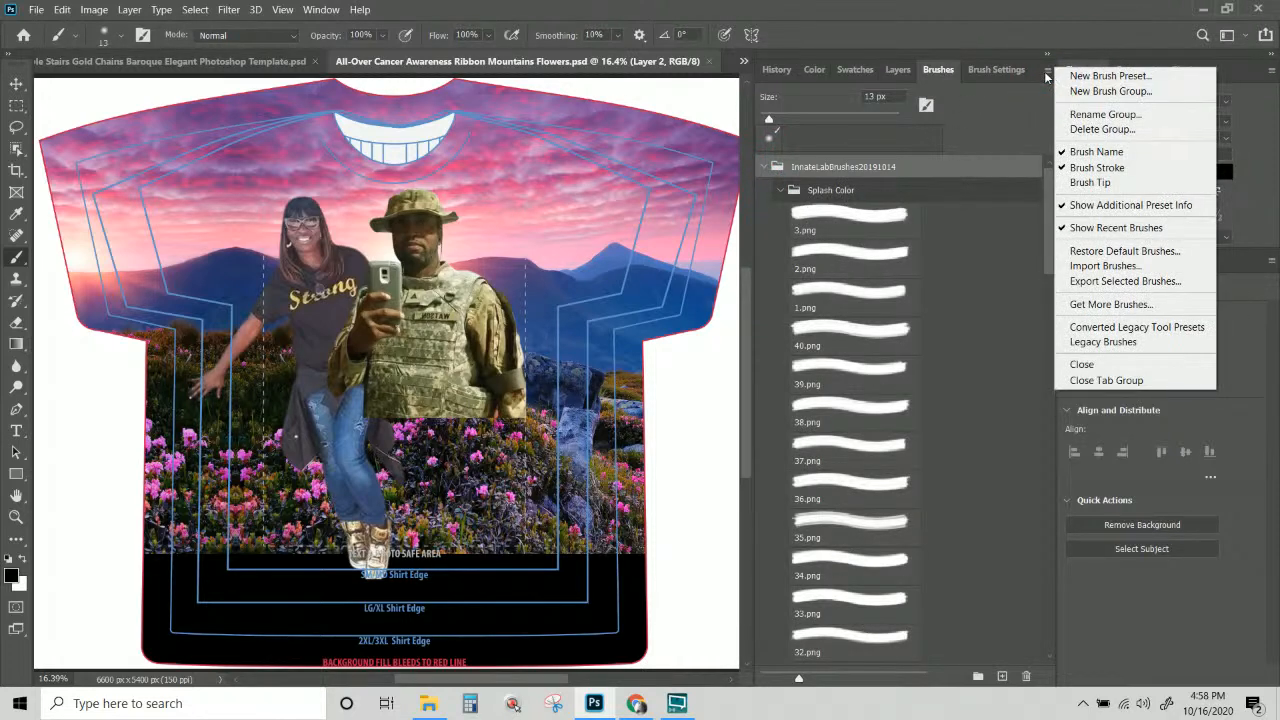
pyautogui.click(1065, 184)
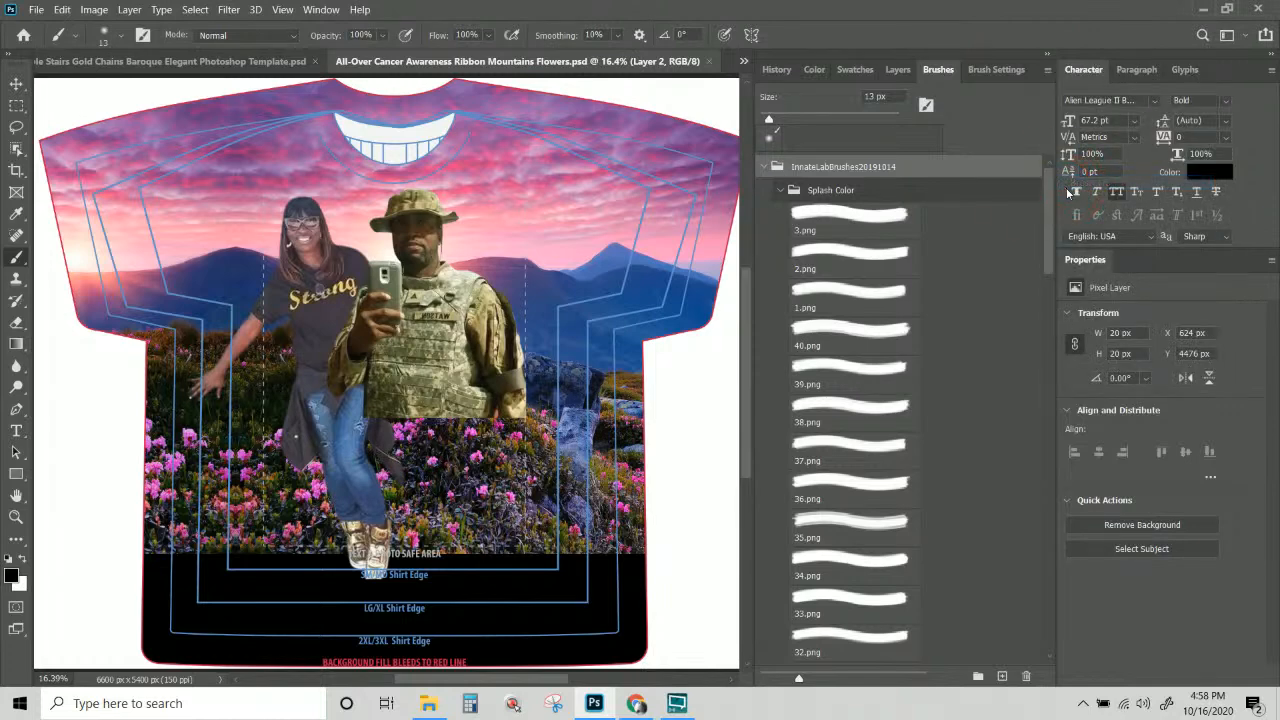
pyautogui.click(1047, 70)
pyautogui.click(1090, 168)
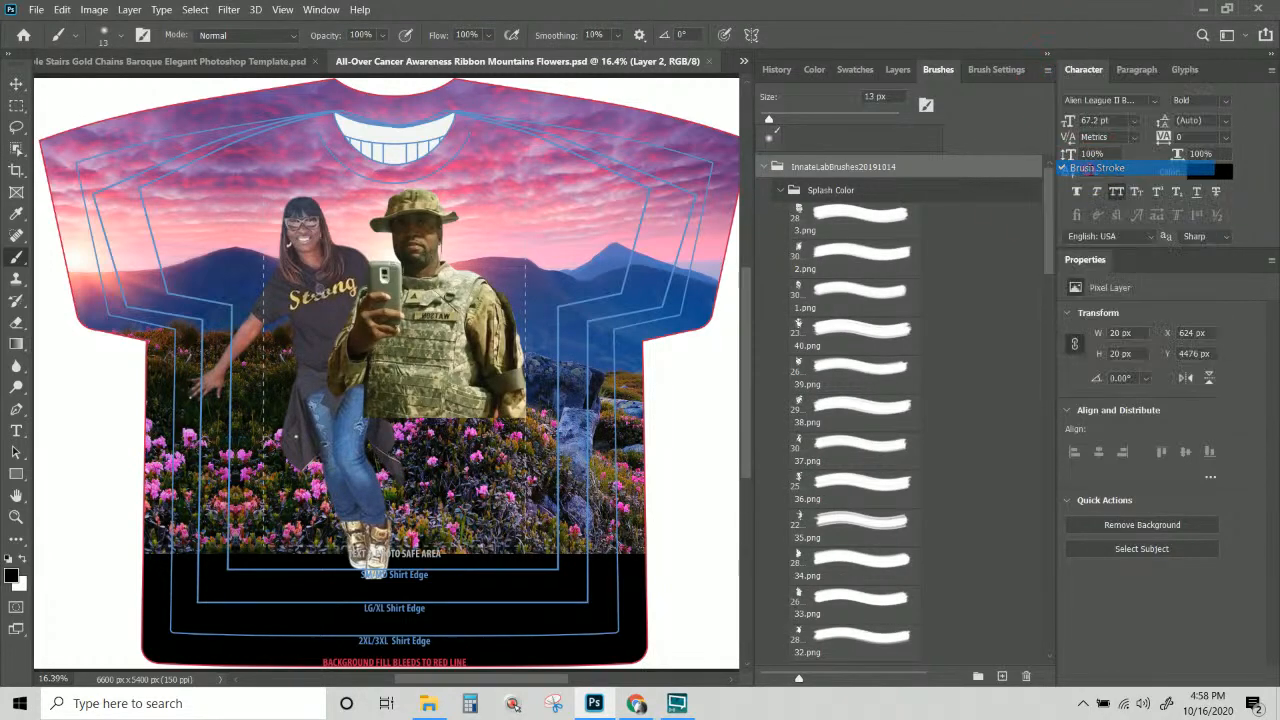
pyautogui.click(1047, 70)
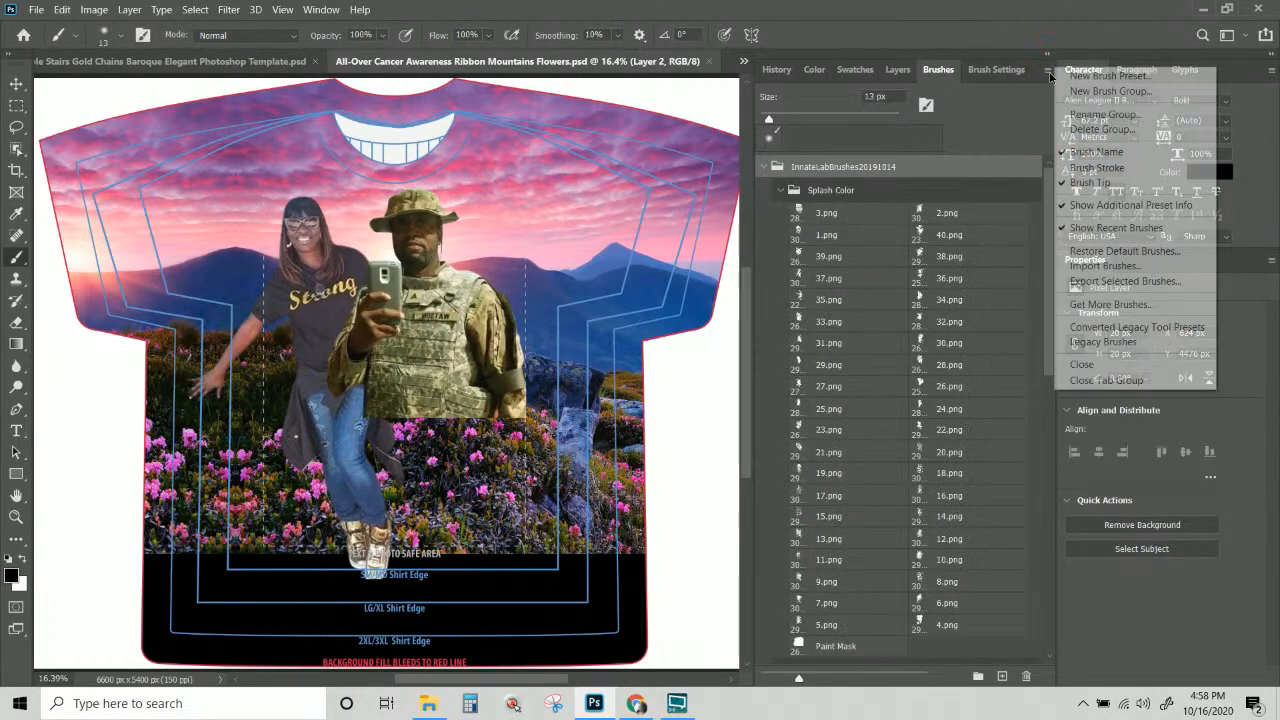
pyautogui.click(1095, 151)
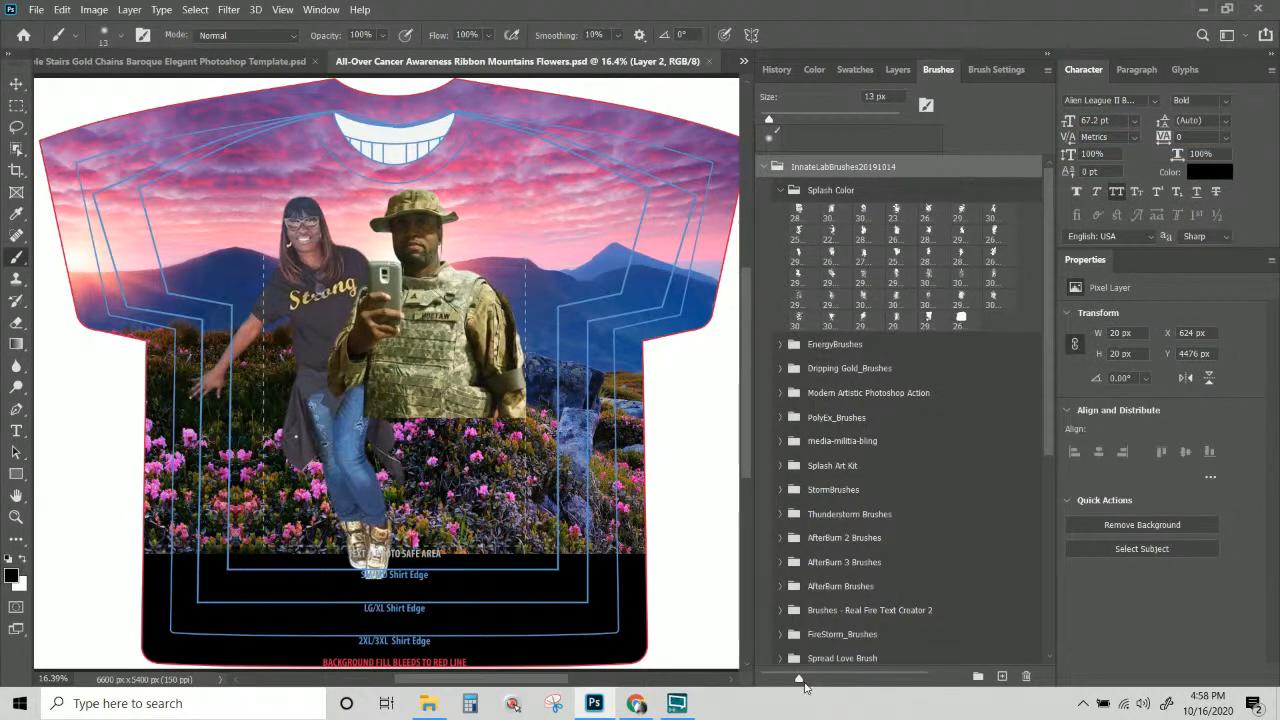
pyautogui.moveTo(799, 679); pyautogui.dragTo(917, 683)
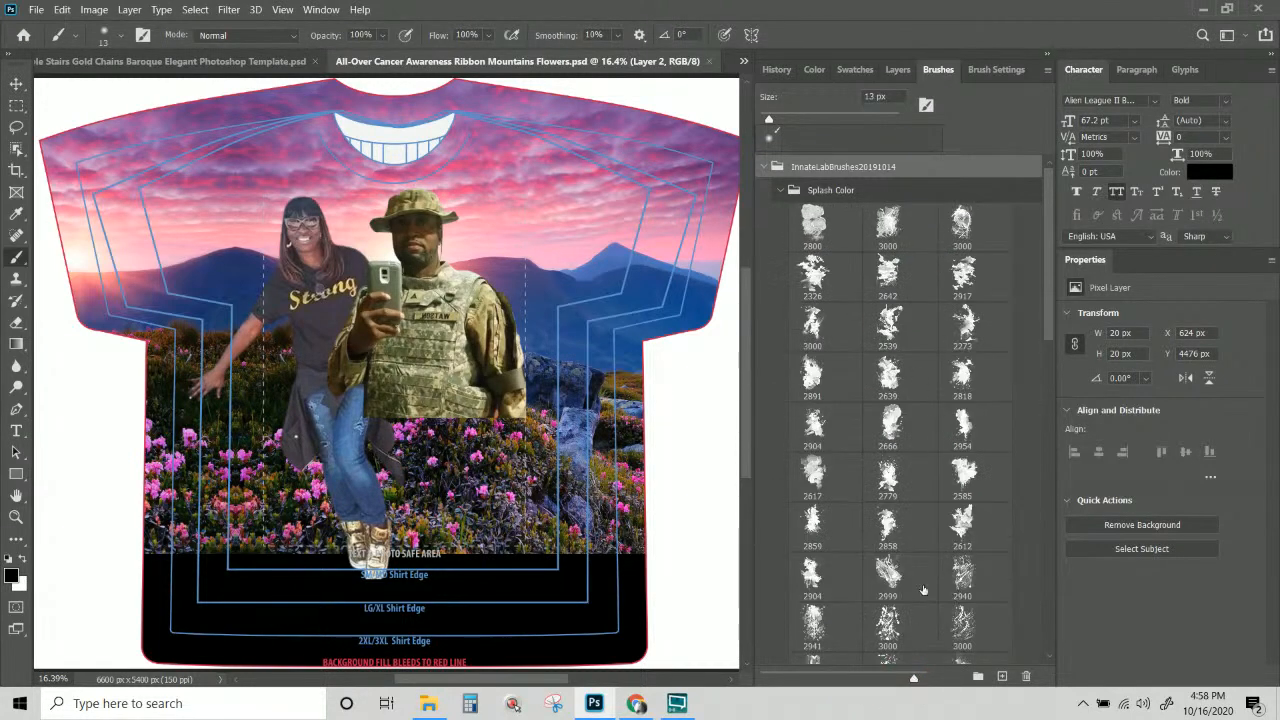
pyautogui.click(926, 684)
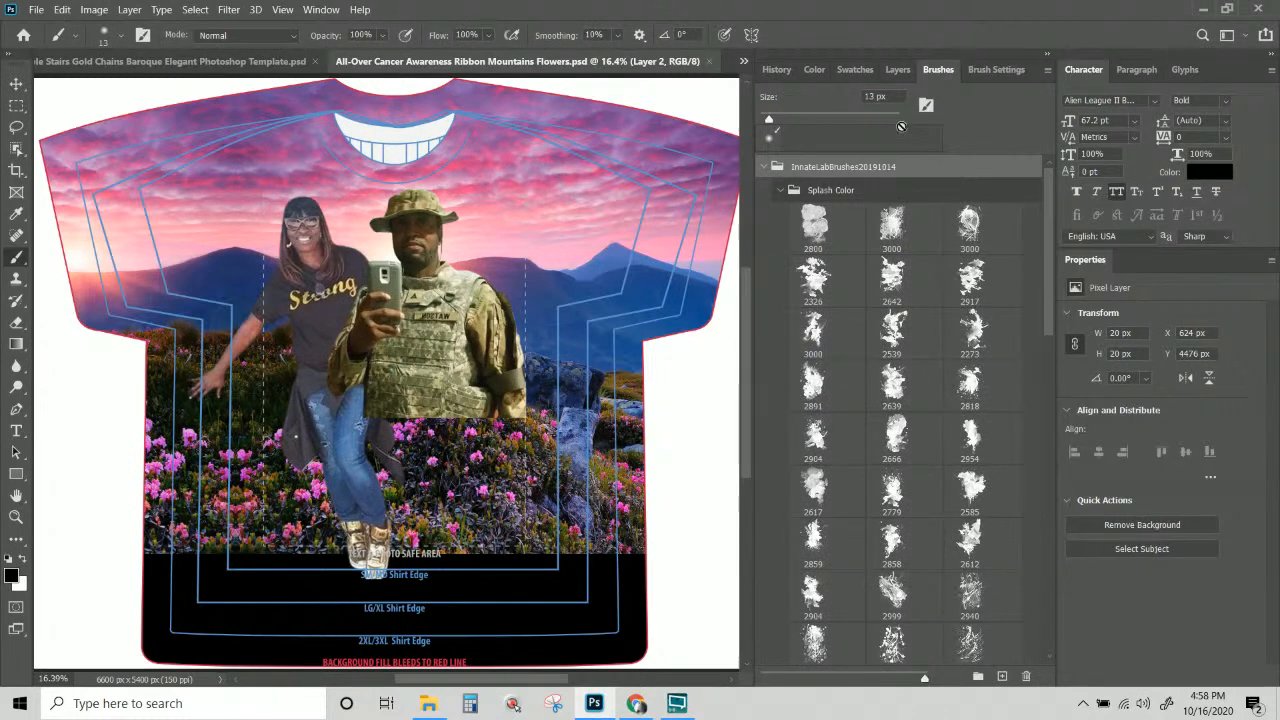
pyautogui.click(113, 38)
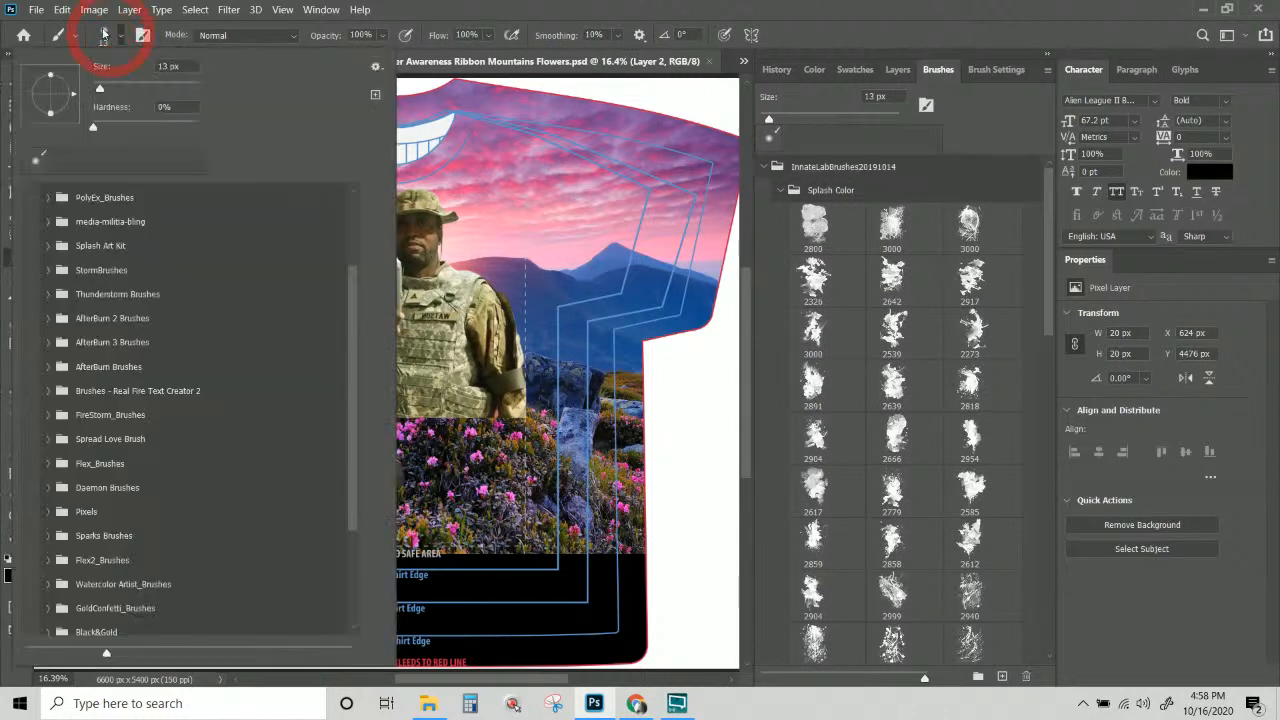
pyautogui.click(993, 152)
pyautogui.click(898, 70)
pyautogui.click(934, 74)
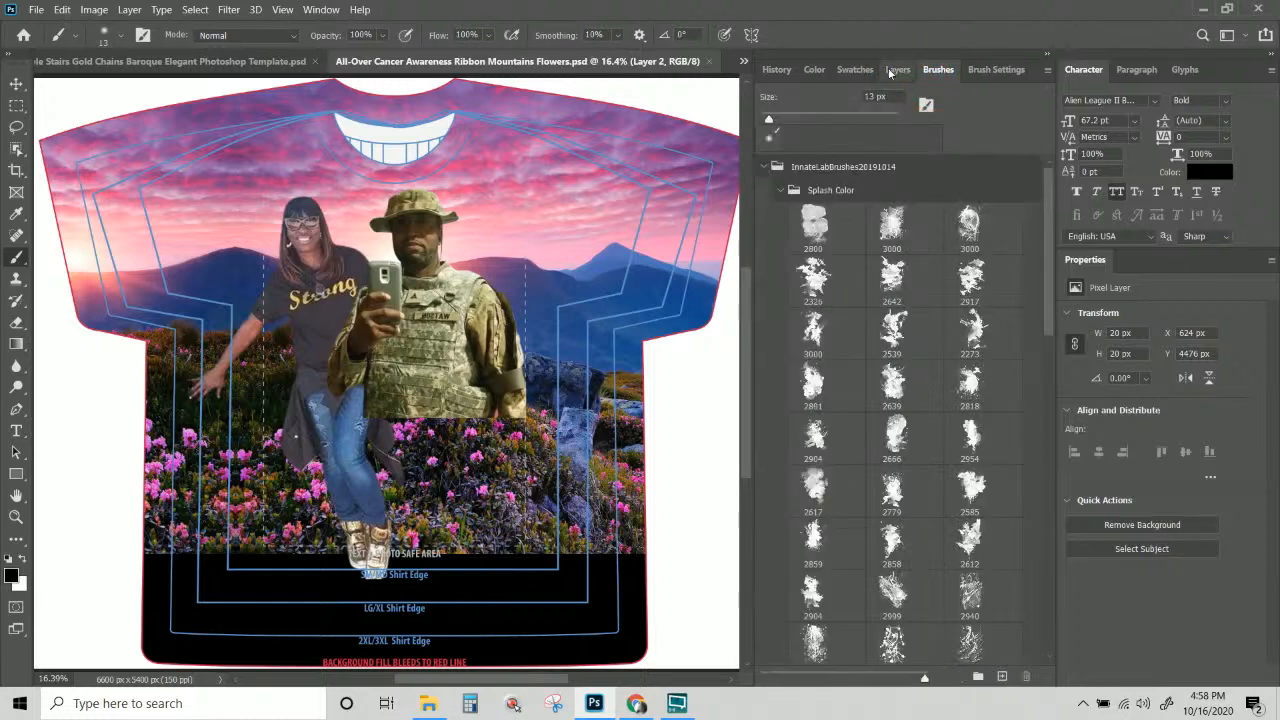
pyautogui.click(893, 70)
pyautogui.click(936, 74)
# Move the Layers panel to first place in its panel group, look through the other panels and return to Layers.
pyautogui.click(898, 70)
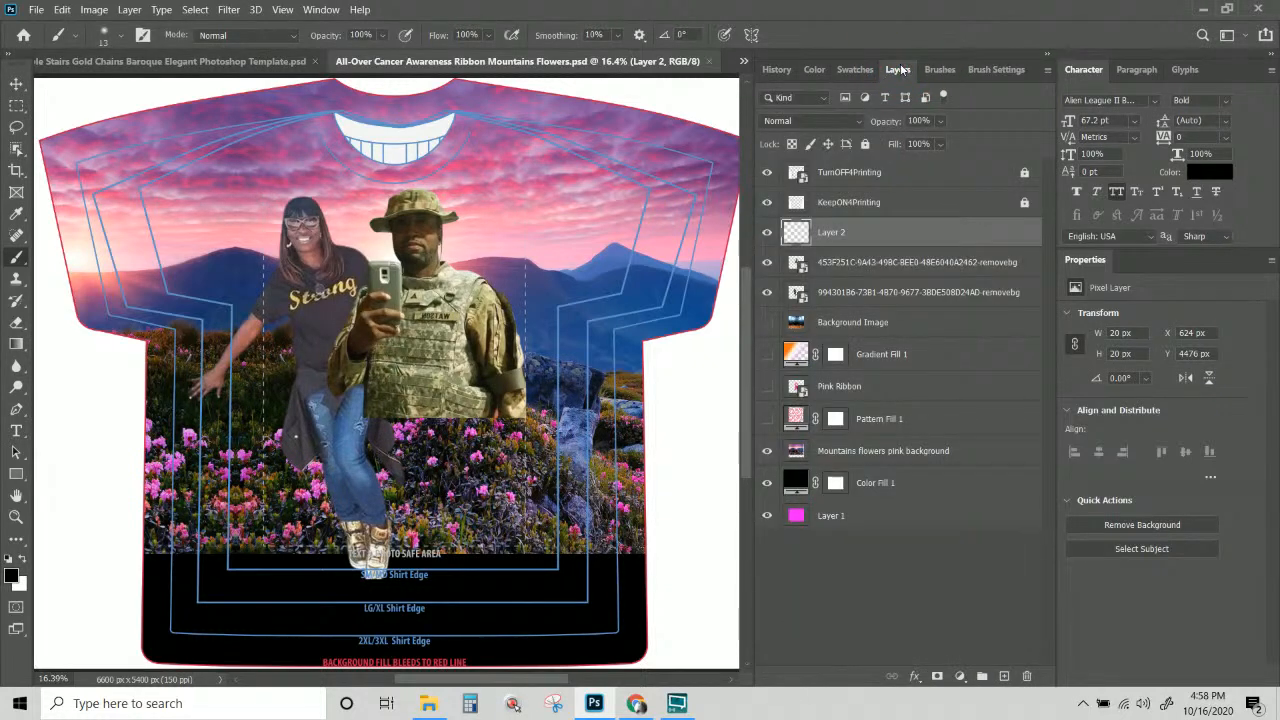
pyautogui.moveTo(912, 70); pyautogui.dragTo(778, 72)
pyautogui.click(815, 71)
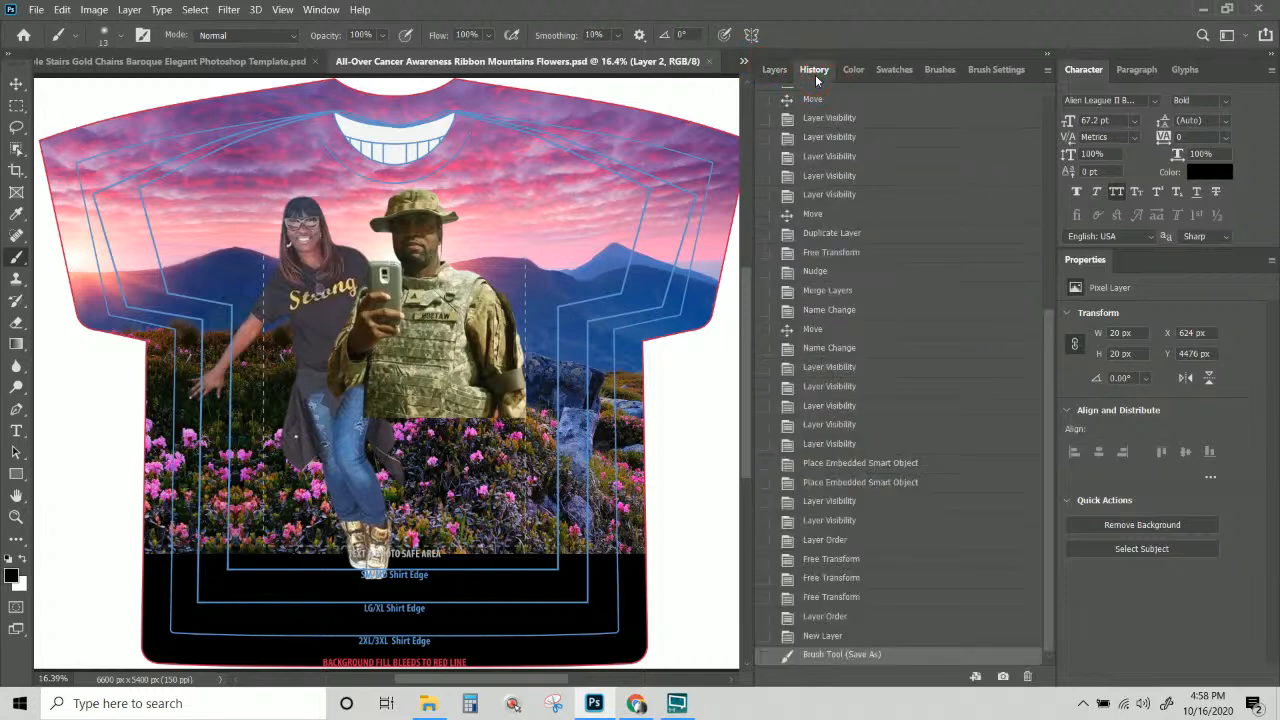
pyautogui.click(852, 70)
pyautogui.click(893, 70)
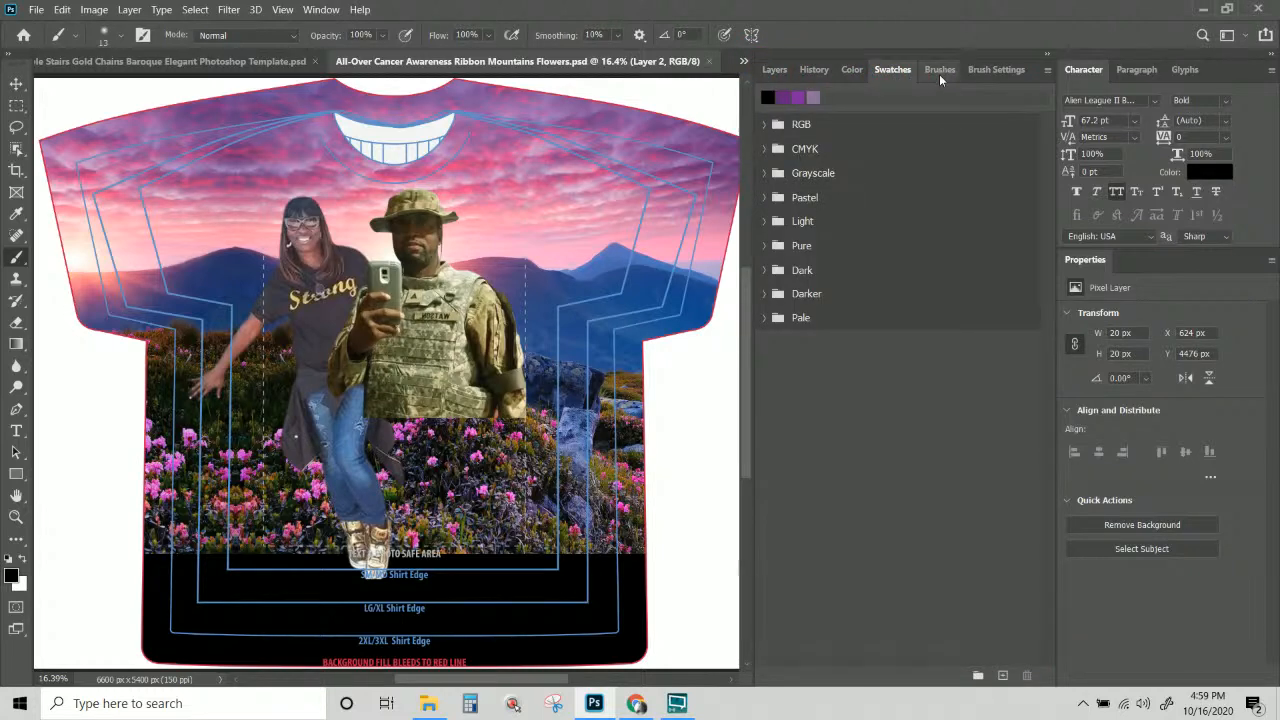
pyautogui.click(933, 70)
pyautogui.click(980, 74)
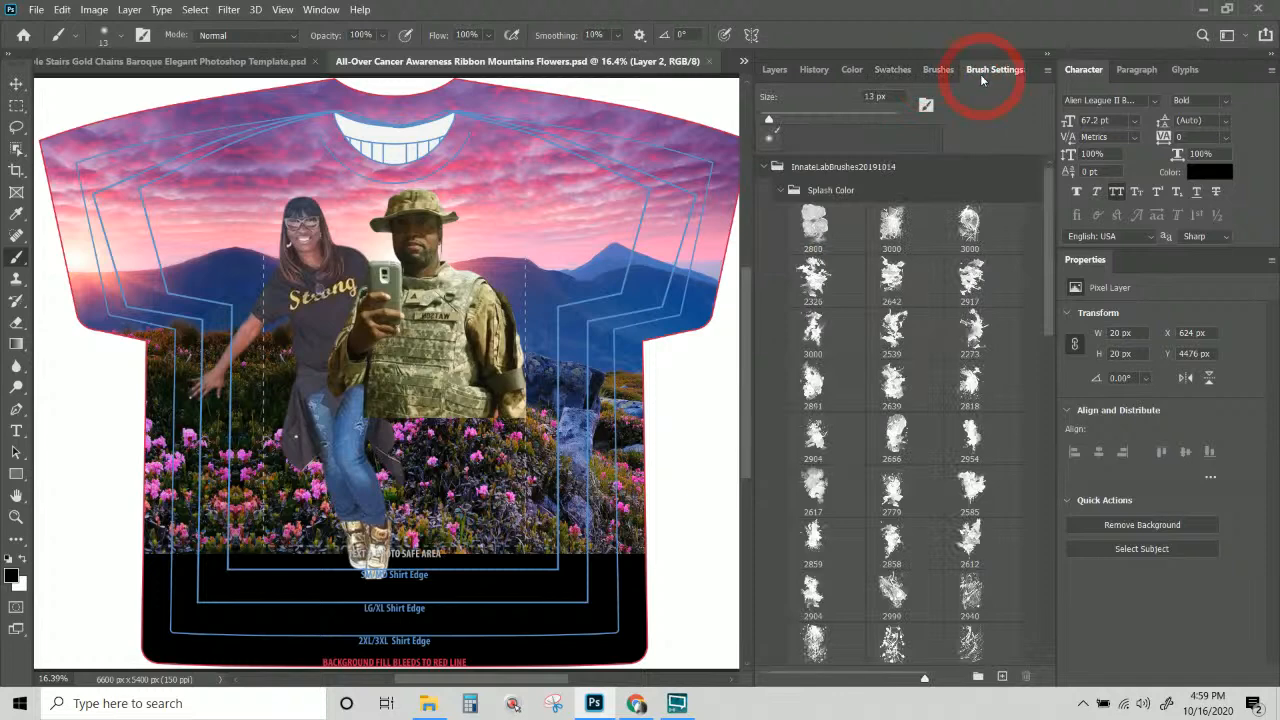
pyautogui.click(771, 72)
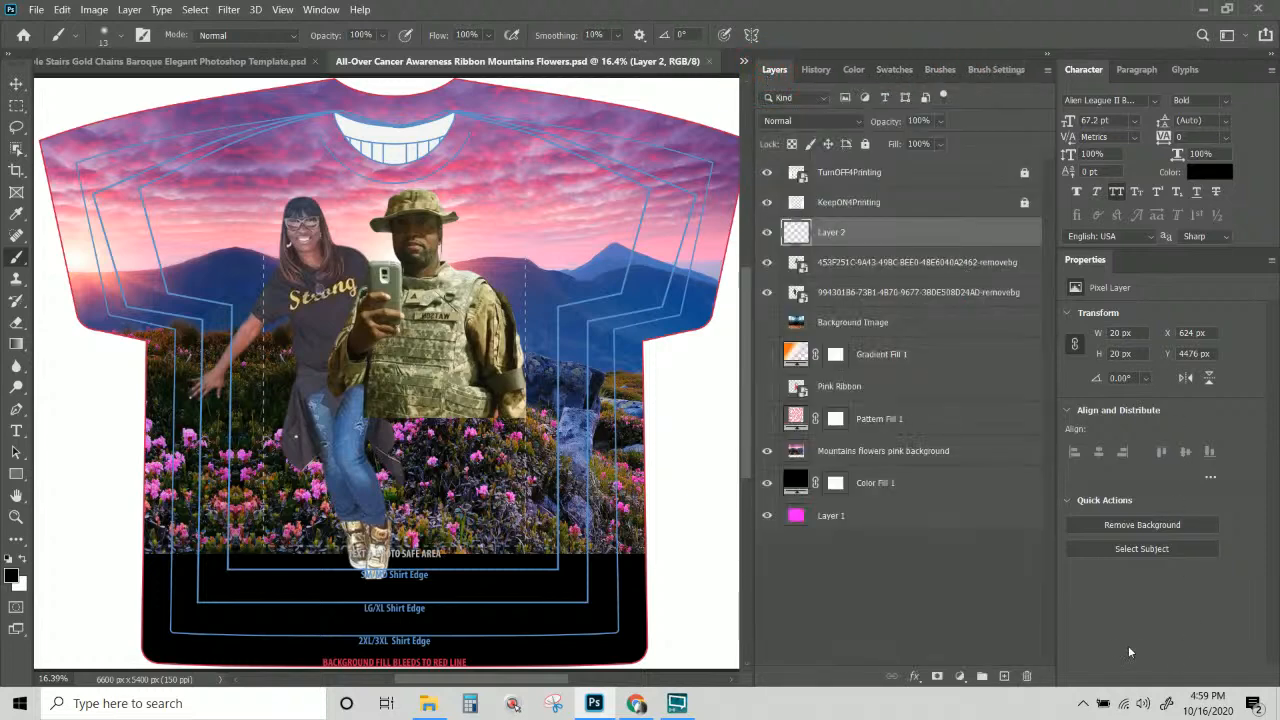
# Start a new workspace from the current panel layout and name it Innate Lab Tru Colors.
pyautogui.click(322, 10)
pyautogui.click(322, 10)
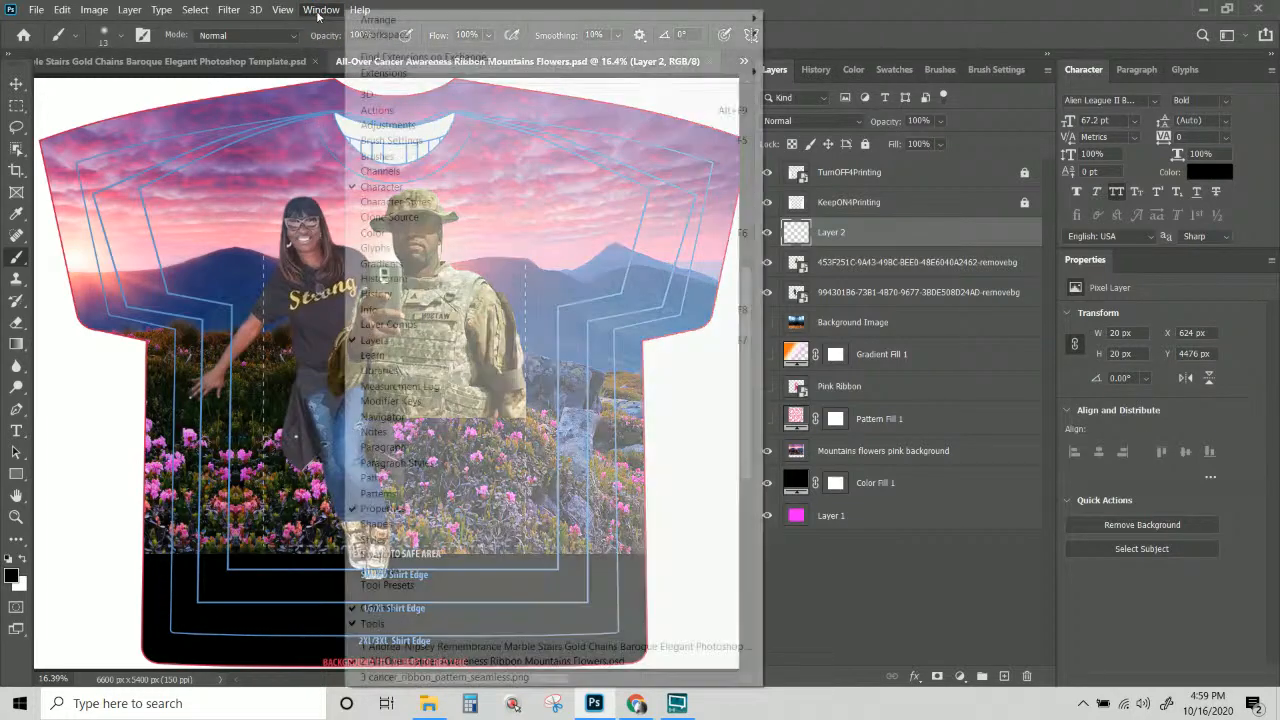
pyautogui.click(322, 10)
pyautogui.moveTo(385, 34)
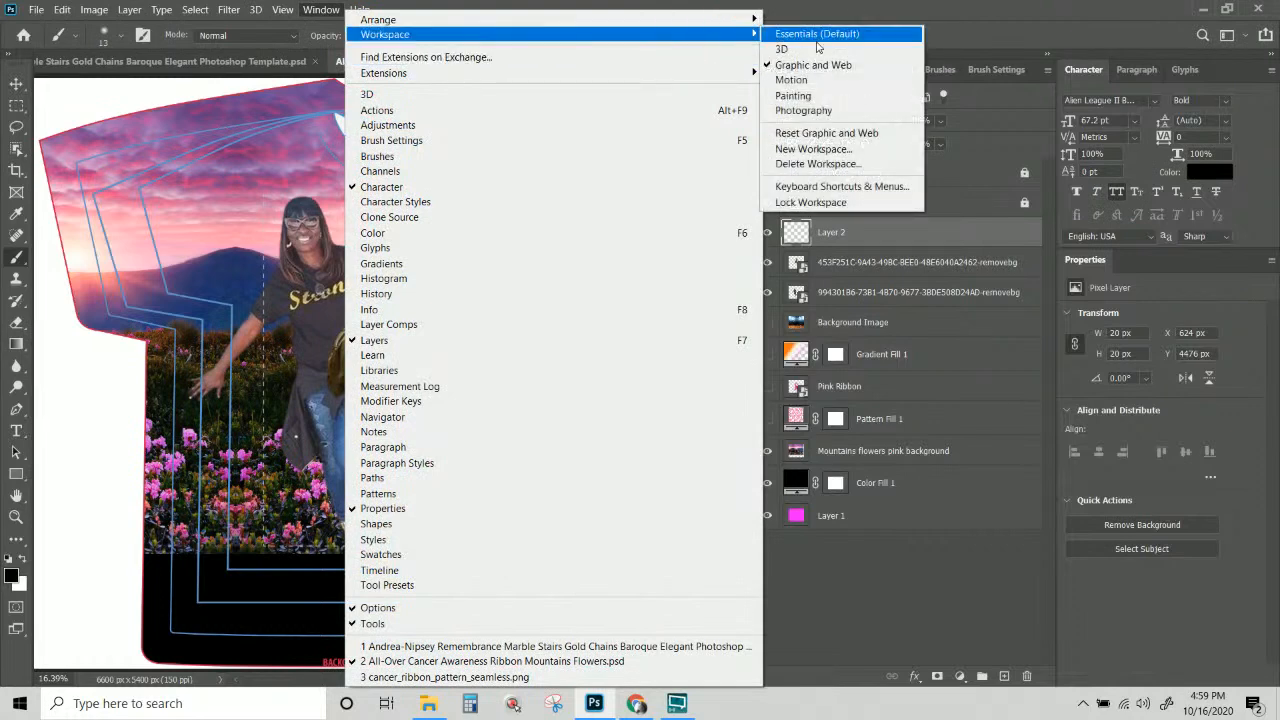
pyautogui.click(813, 148)
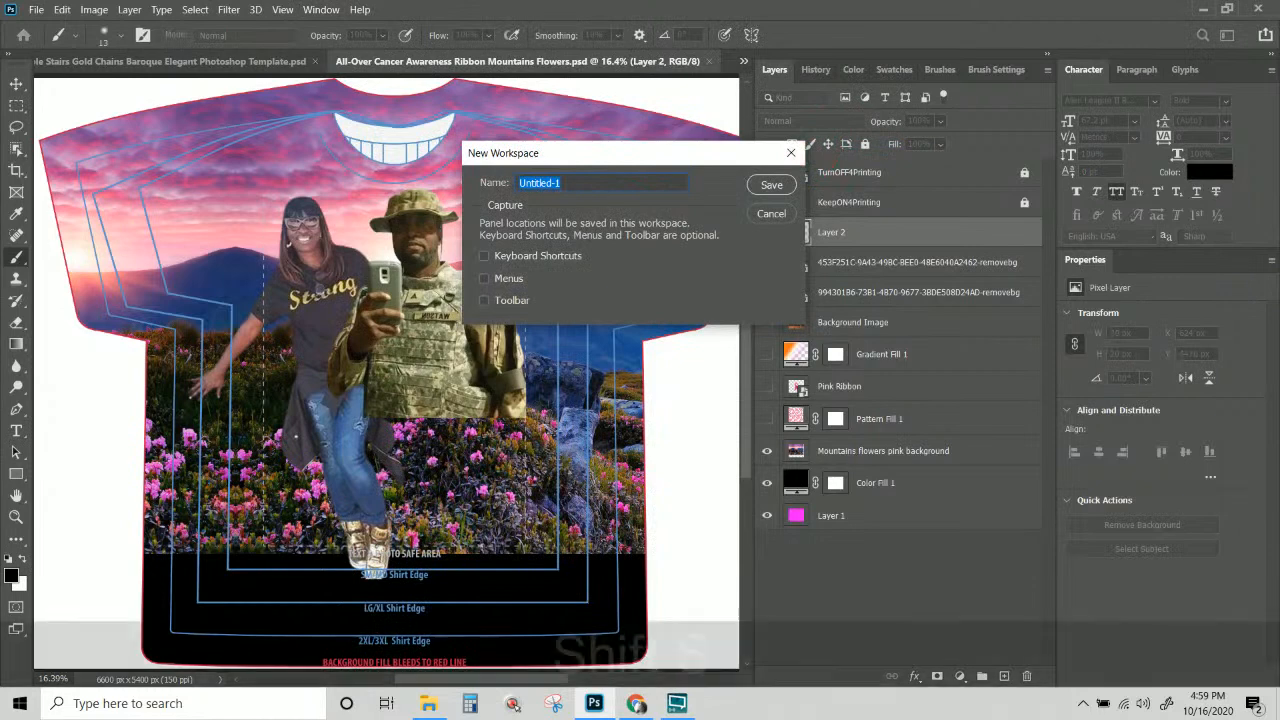
pyautogui.write('Sh')
pyautogui.press('BackSpace')
pyautogui.press('BackSpace')
pyautogui.write('Innat')
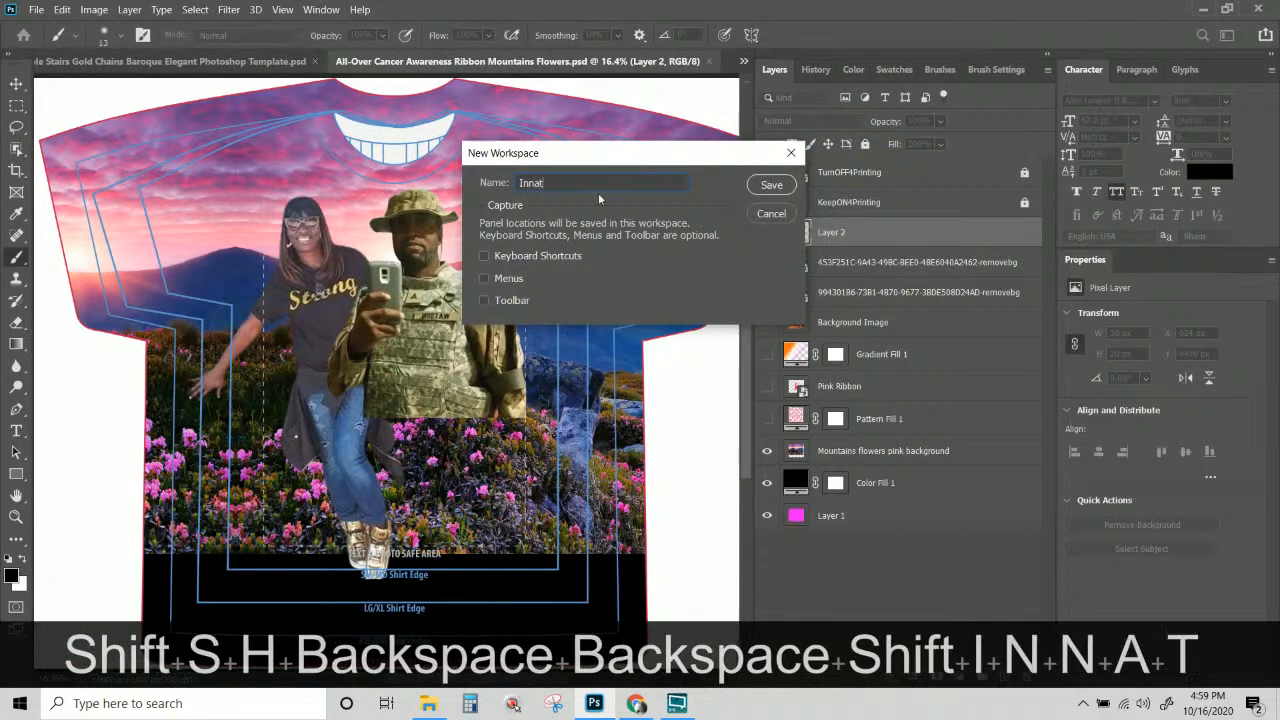
pyautogui.write('e Lab T')
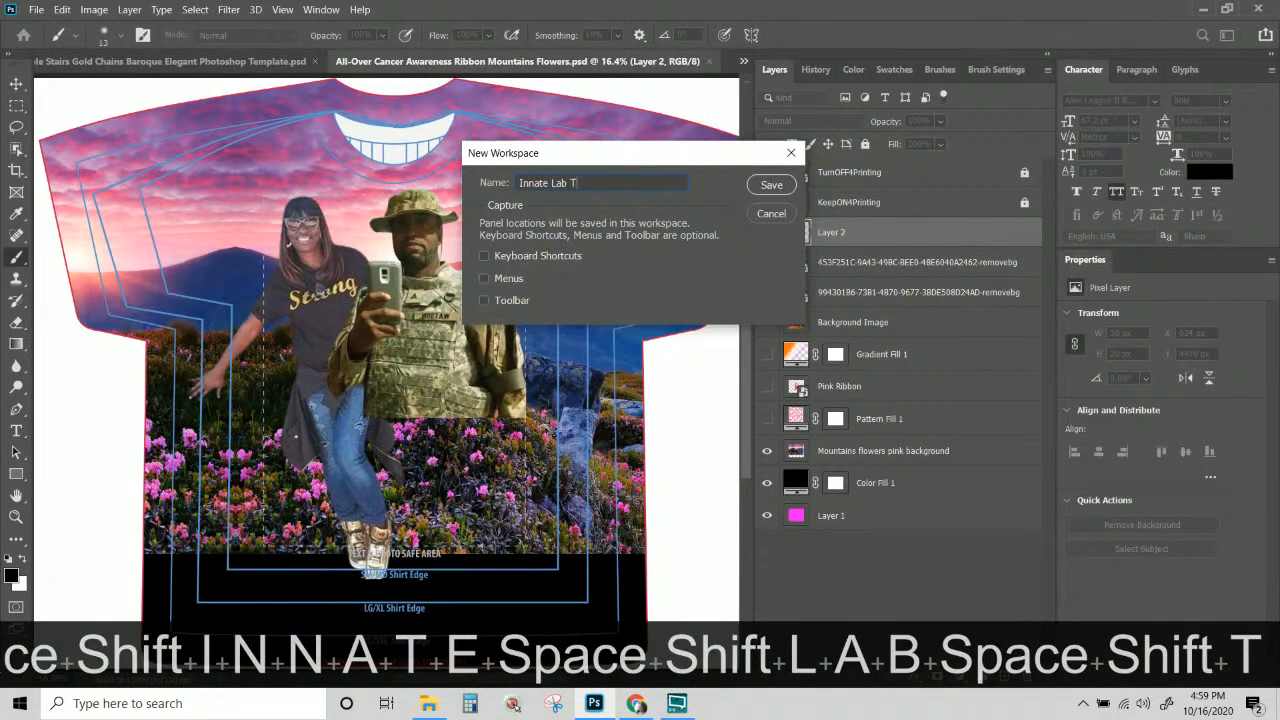
pyautogui.write('ru Colors')
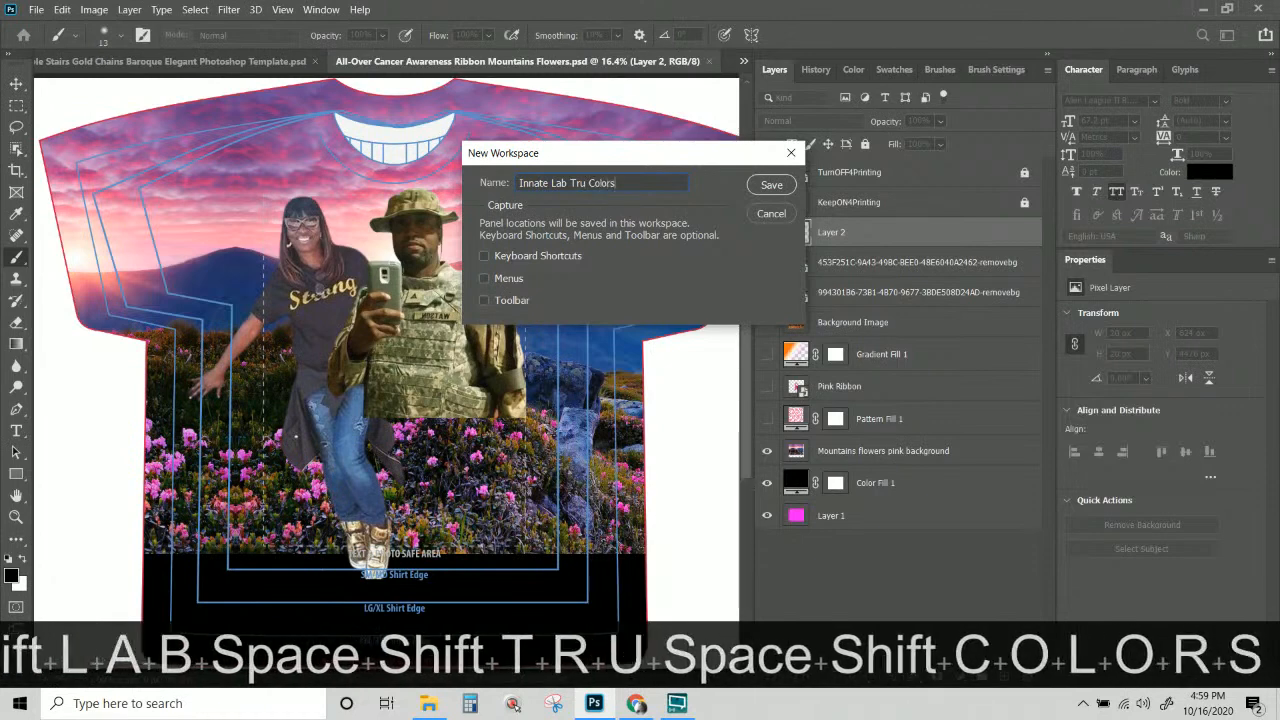
# Include Keyboard Shortcuts, Menus and Toolbar in the new workspace and save it.
pyautogui.click(541, 255)
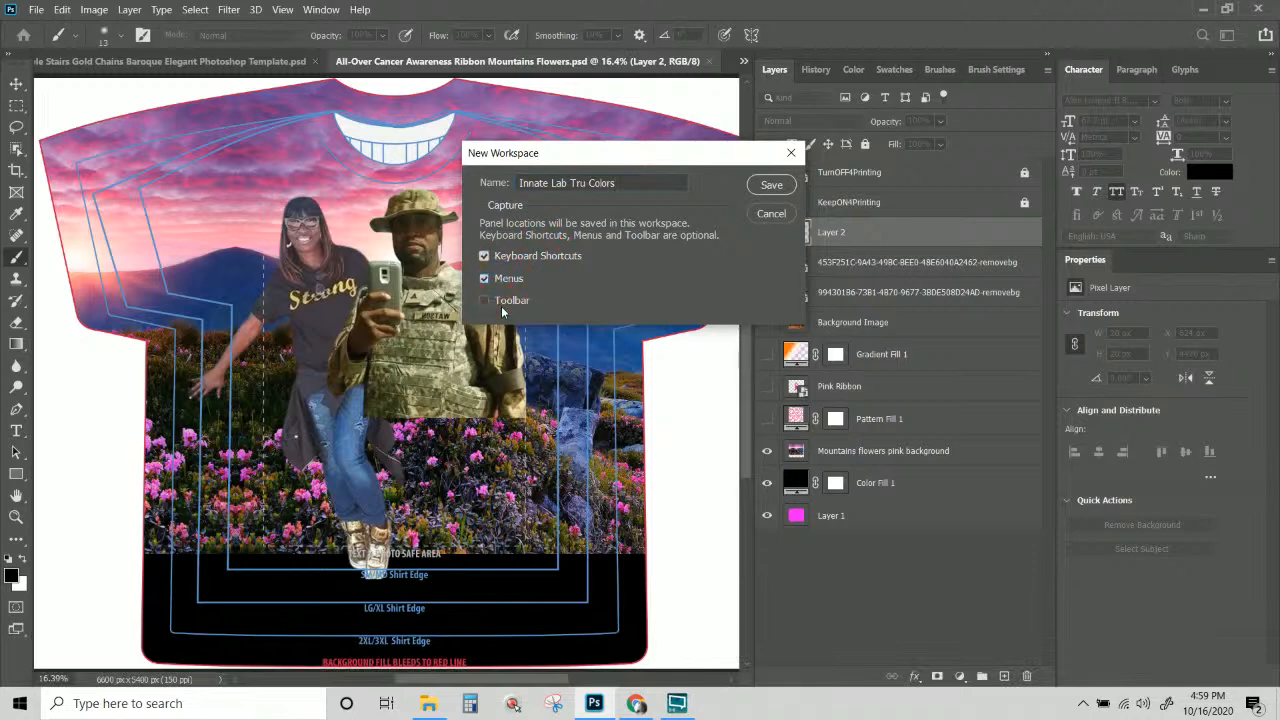
pyautogui.click(506, 301)
pyautogui.click(772, 186)
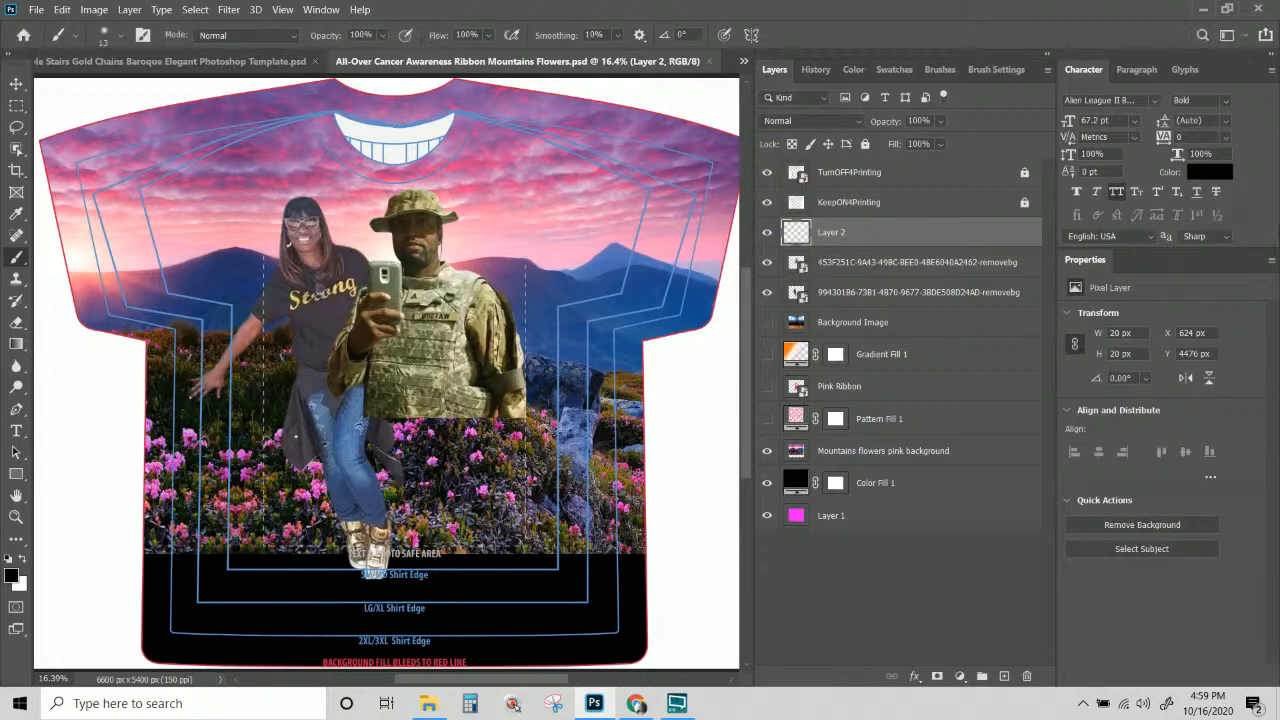
# Test the saved workspace by switching to the Motion workspace and back to Innate Lab Tru Colors.
pyautogui.click(321, 10)
pyautogui.moveTo(411, 75)
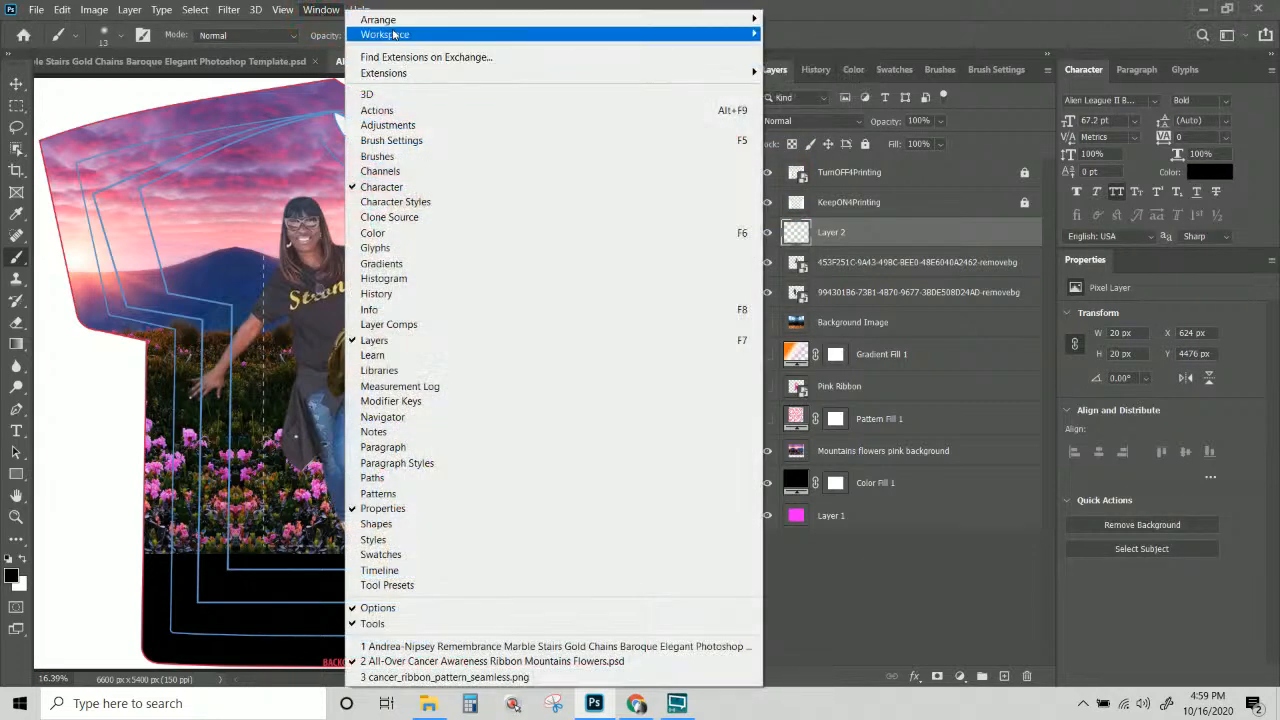
pyautogui.moveTo(400, 34)
pyautogui.click(838, 105)
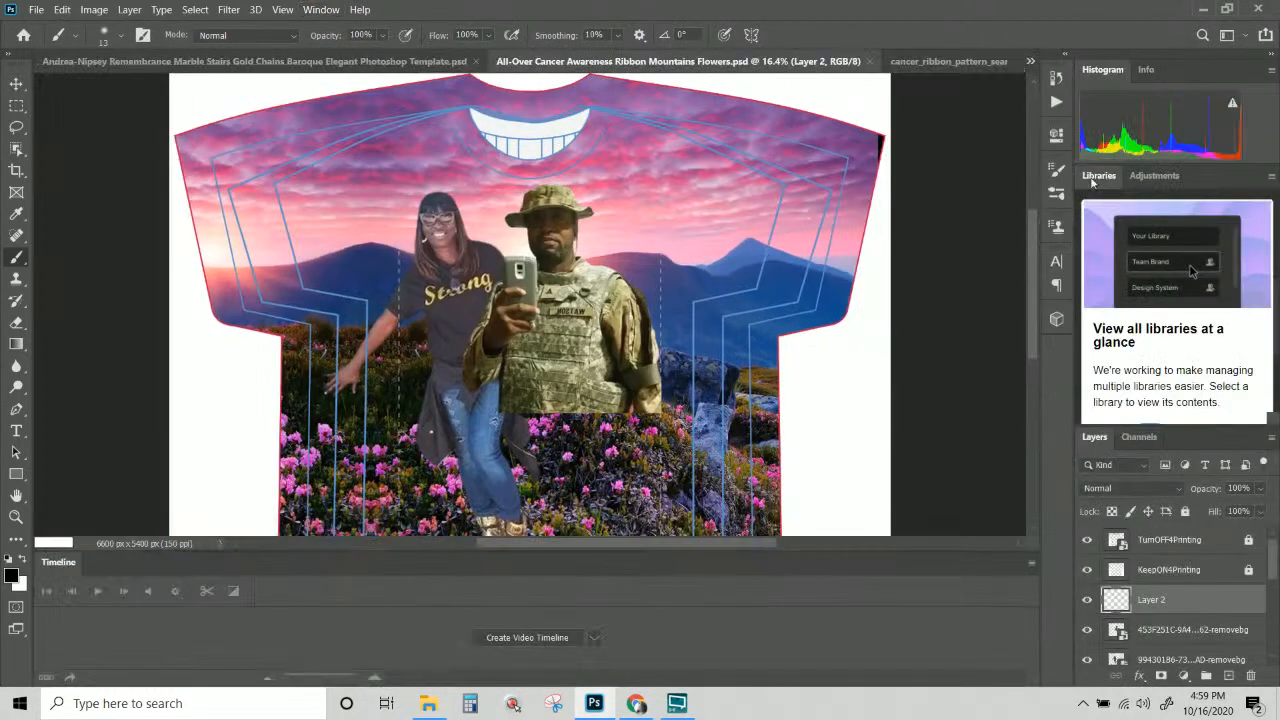
pyautogui.click(338, 10)
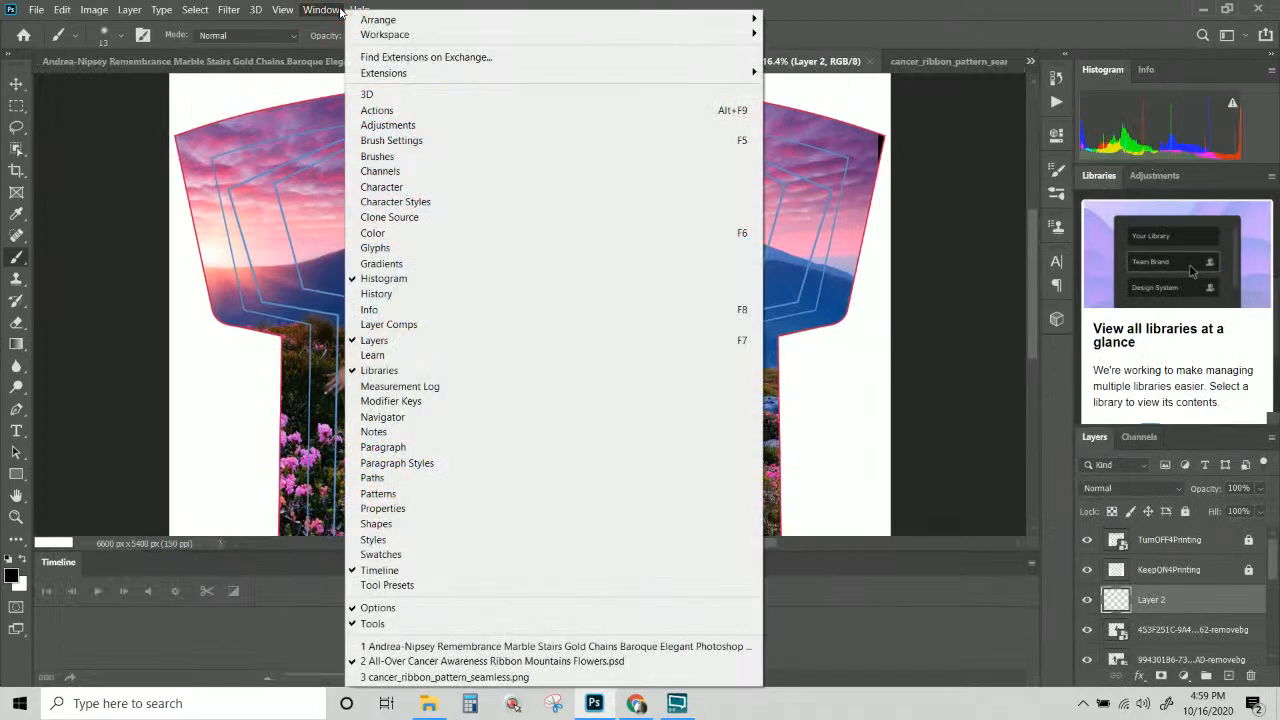
pyautogui.moveTo(369, 36)
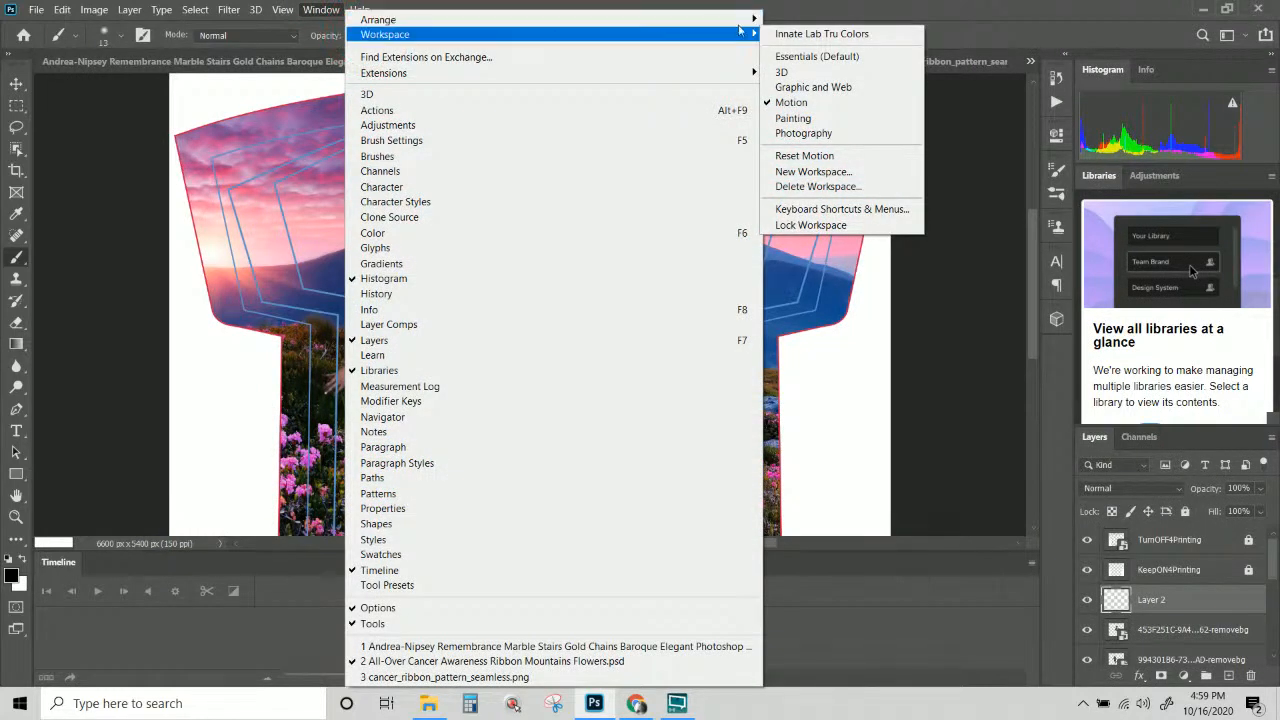
pyautogui.click(826, 36)
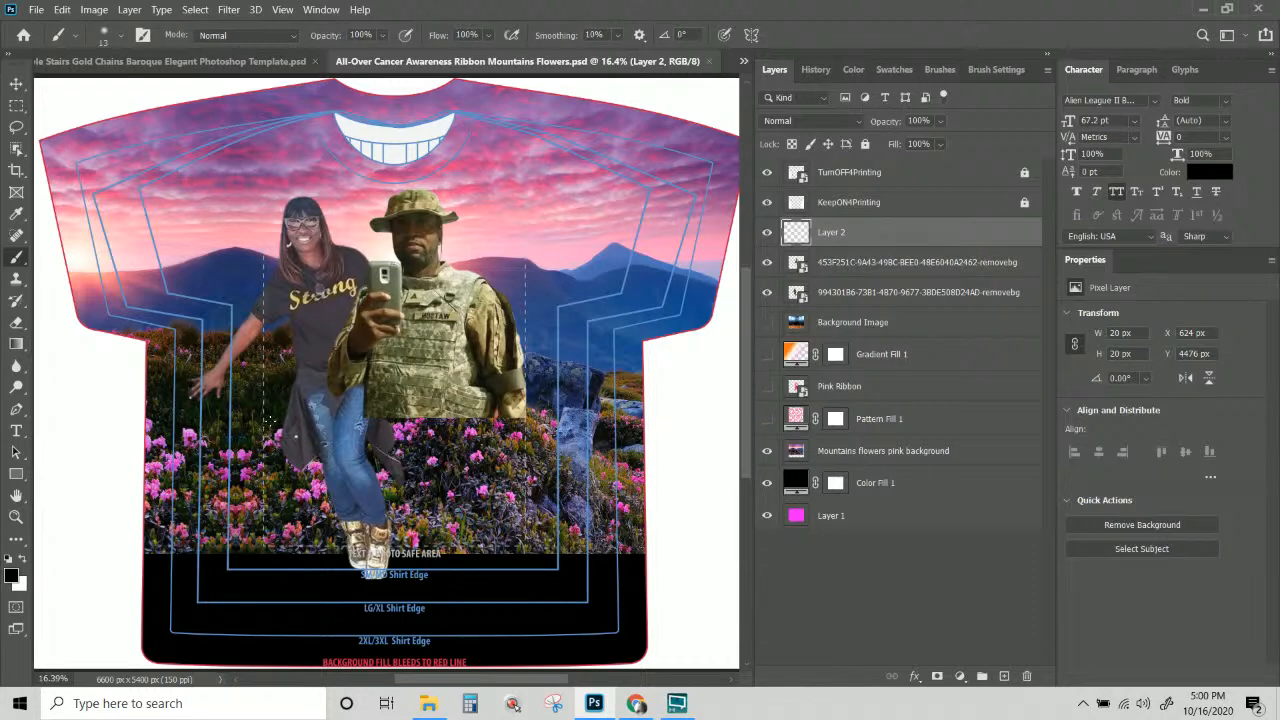
pyautogui.scroll(1, 266, 416)
pyautogui.scroll(-1, 269, 421)
pyautogui.scroll(-1, 269, 421)
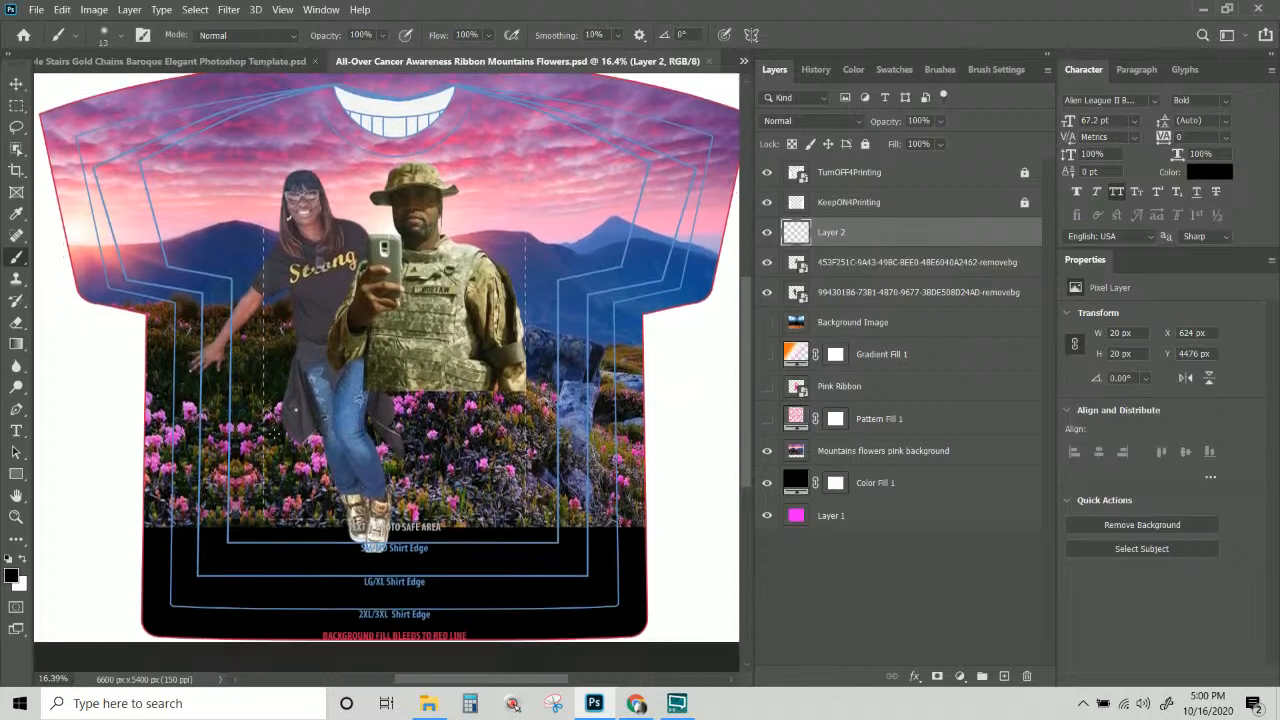
pyautogui.scroll(1, 269, 421)
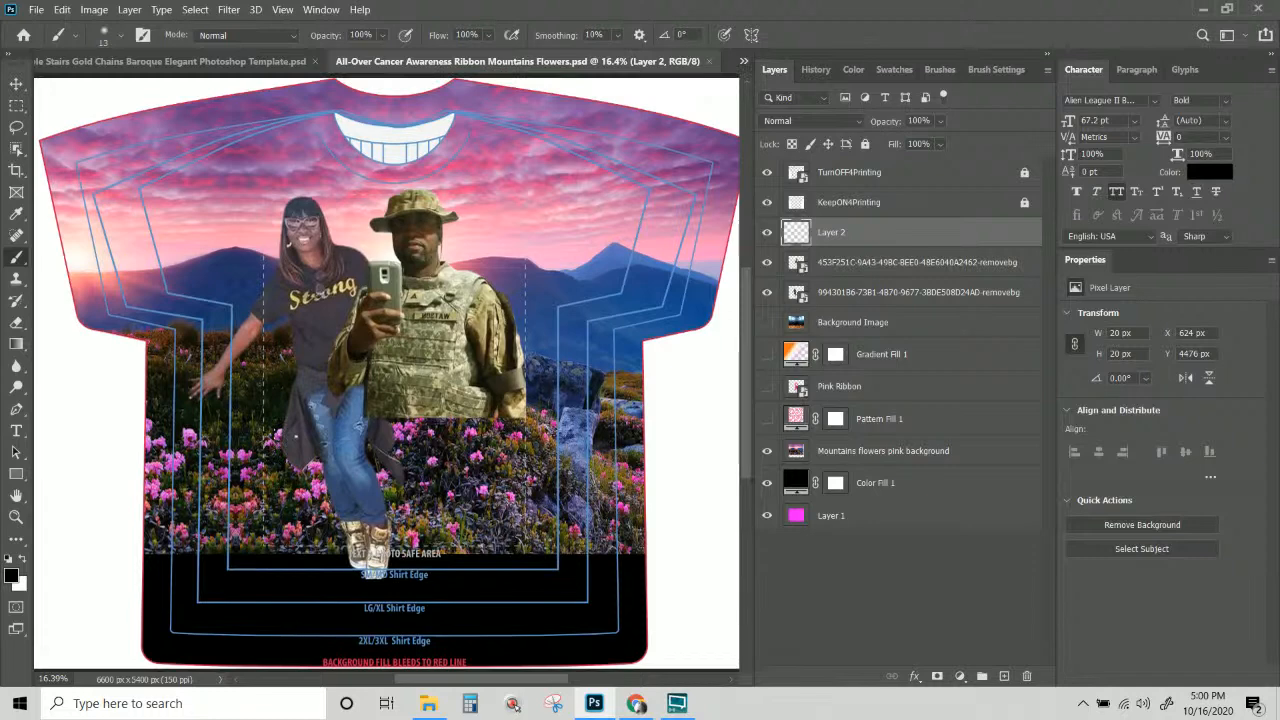
# Turn on the visibility of the pink ribbon Pattern Fill 1 layer.
pyautogui.click(888, 596)
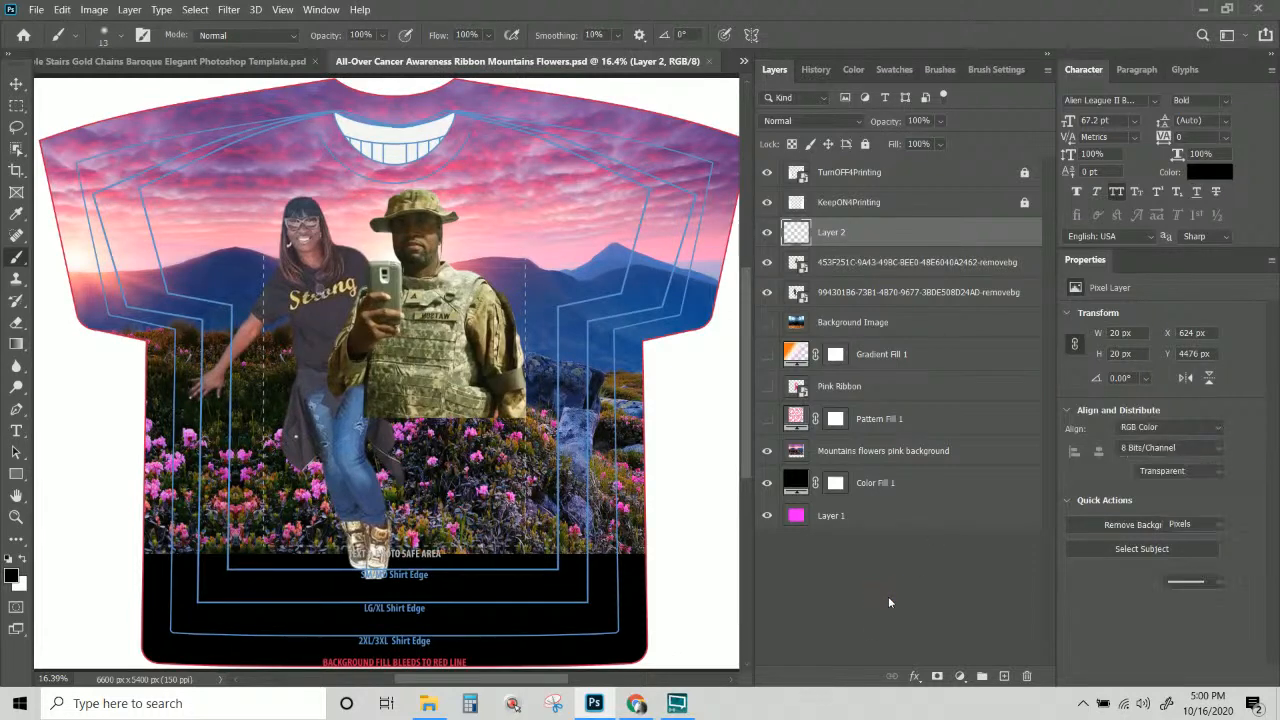
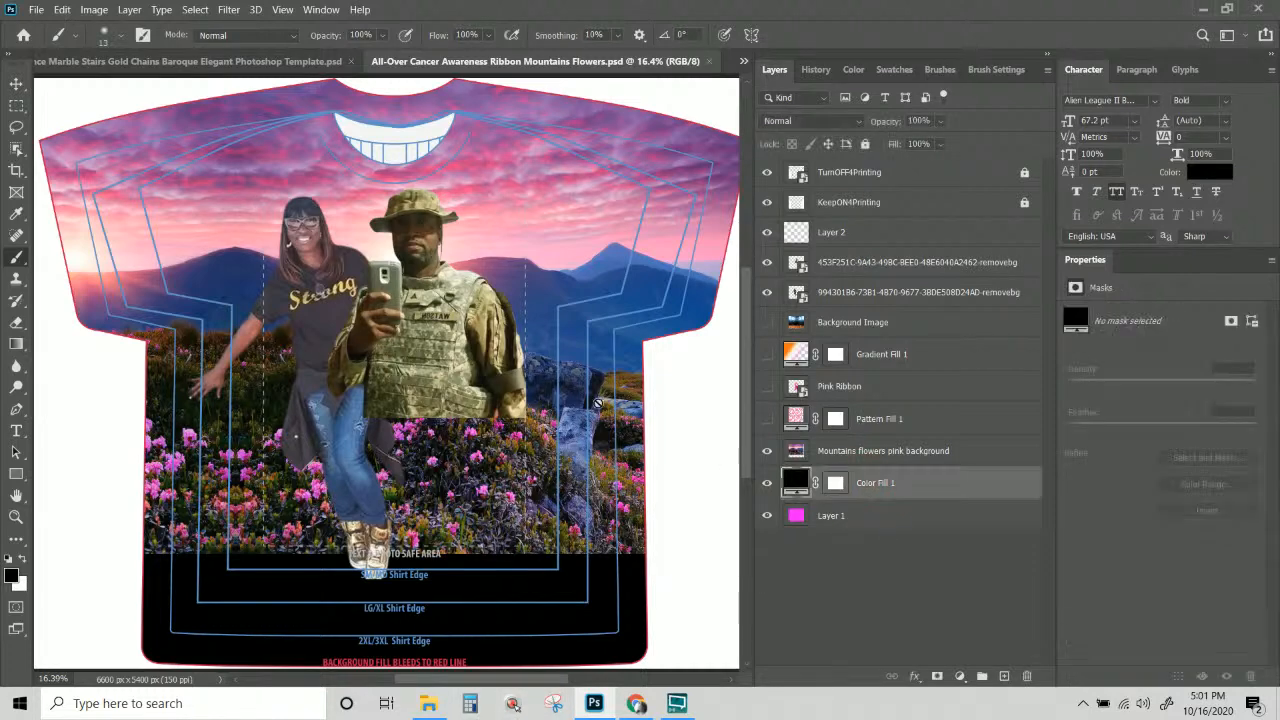
pyautogui.click(840, 484)
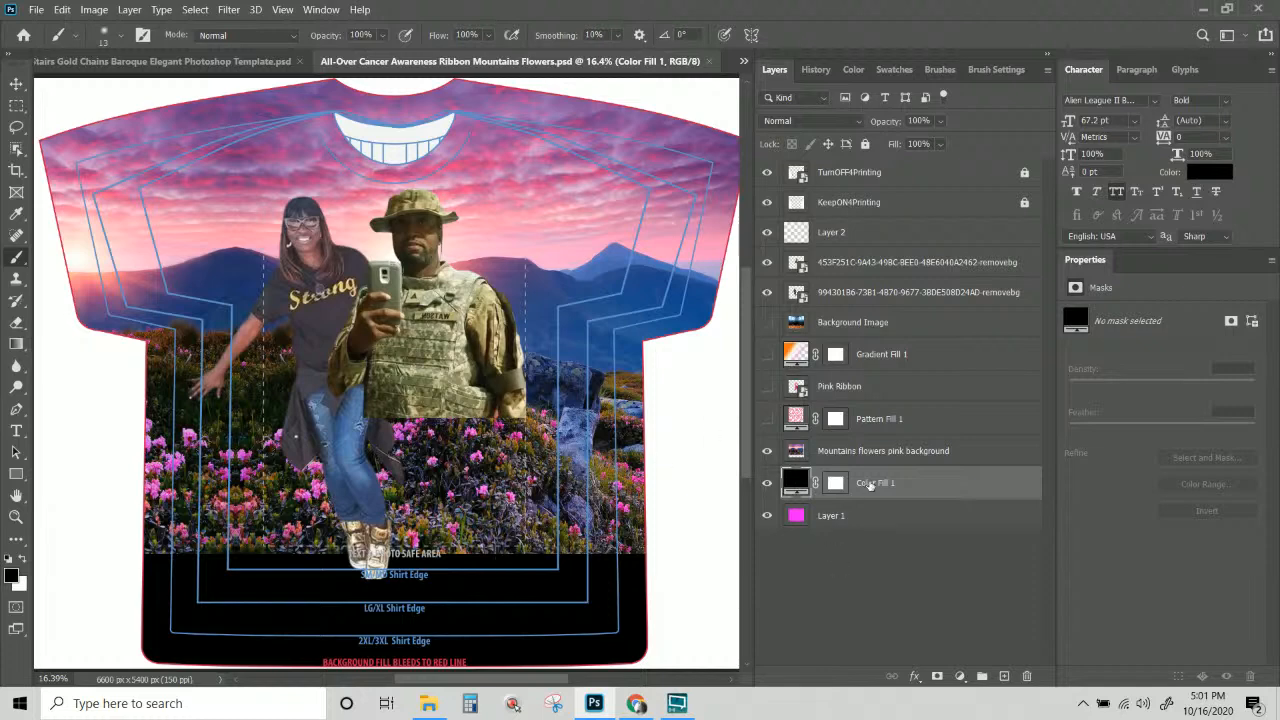
pyautogui.click(877, 488)
pyautogui.click(836, 421)
pyautogui.click(766, 421)
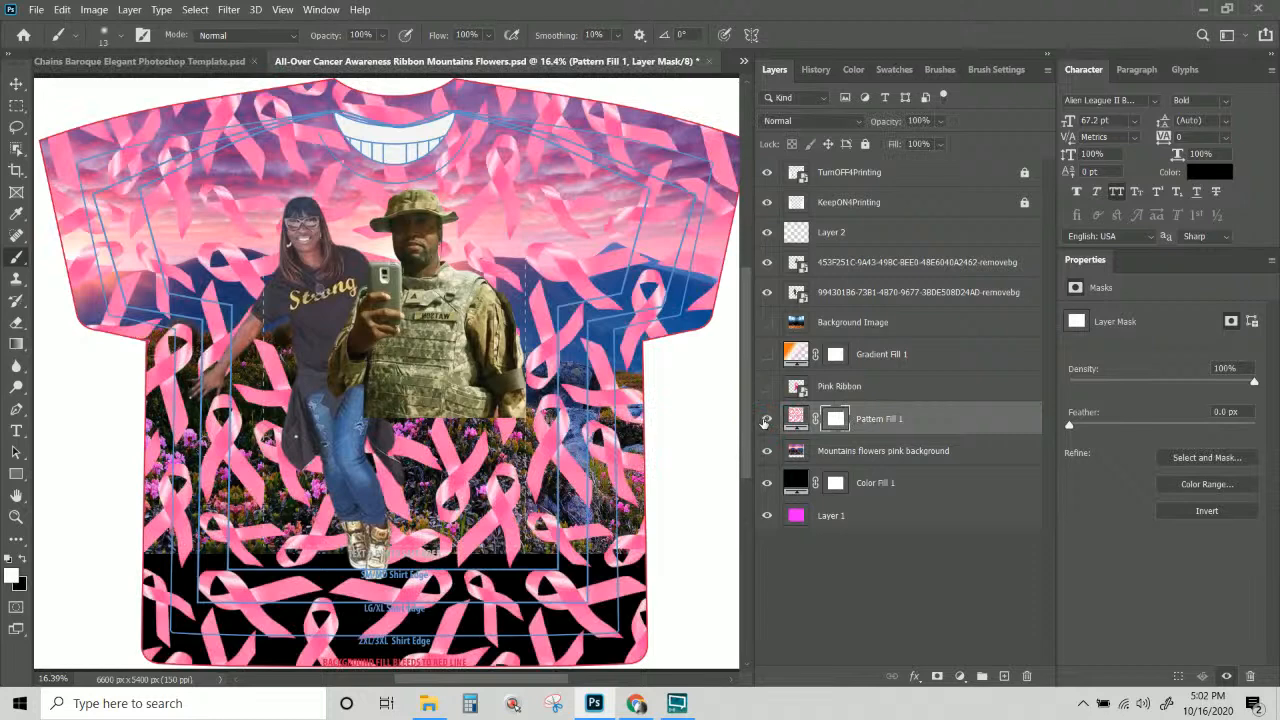
# Place Pattern Fill 1 in its own group and add a layer mask to that group.
pyautogui.click(878, 431)
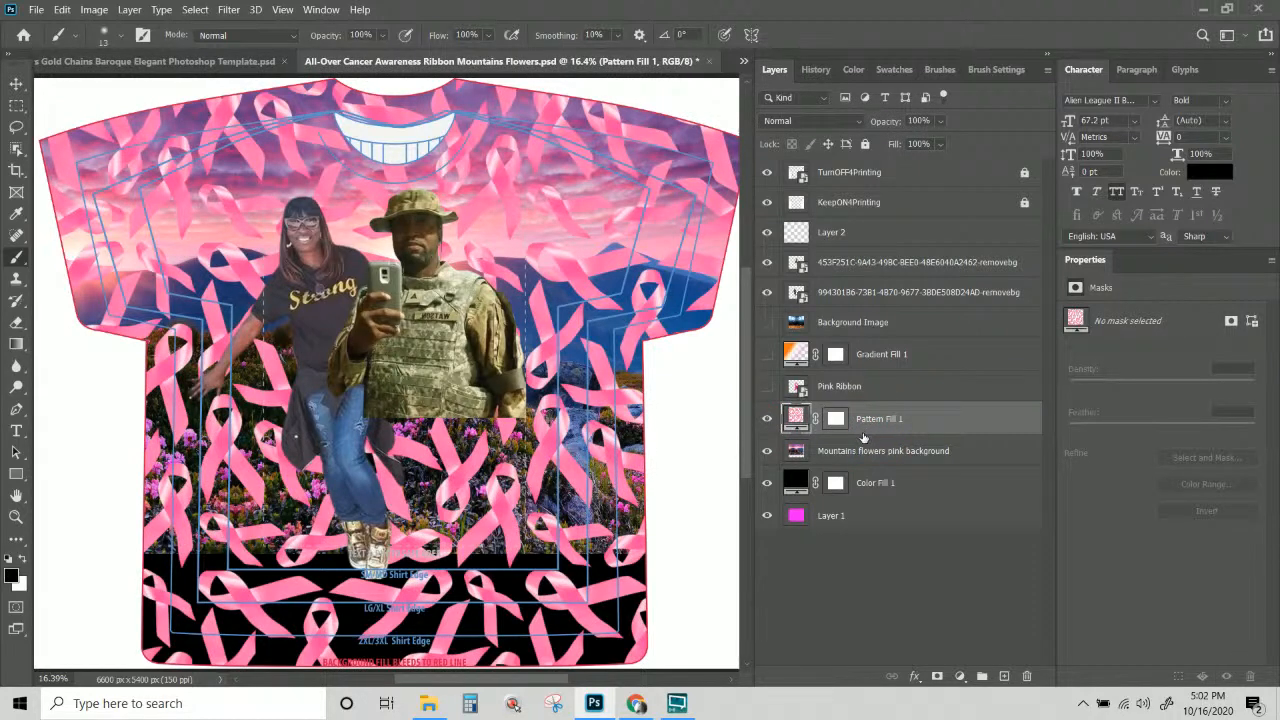
pyautogui.hotkey('ctrl', 'g')
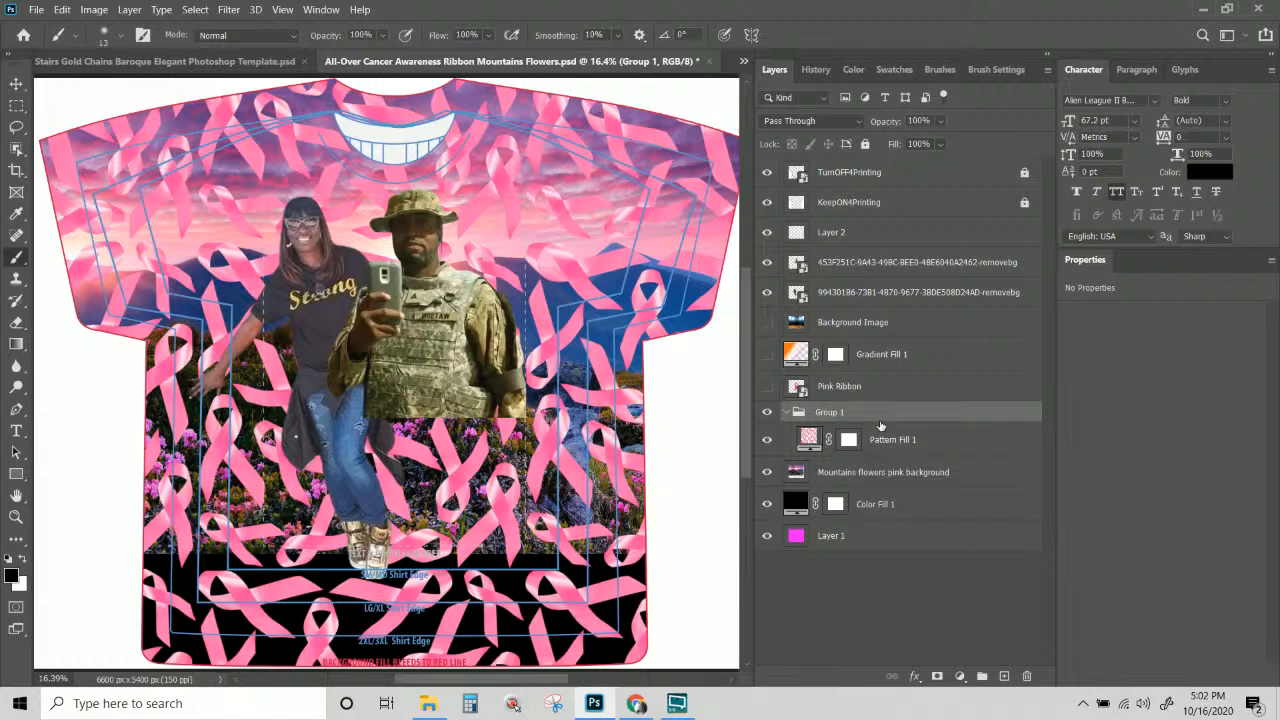
pyautogui.click(924, 443)
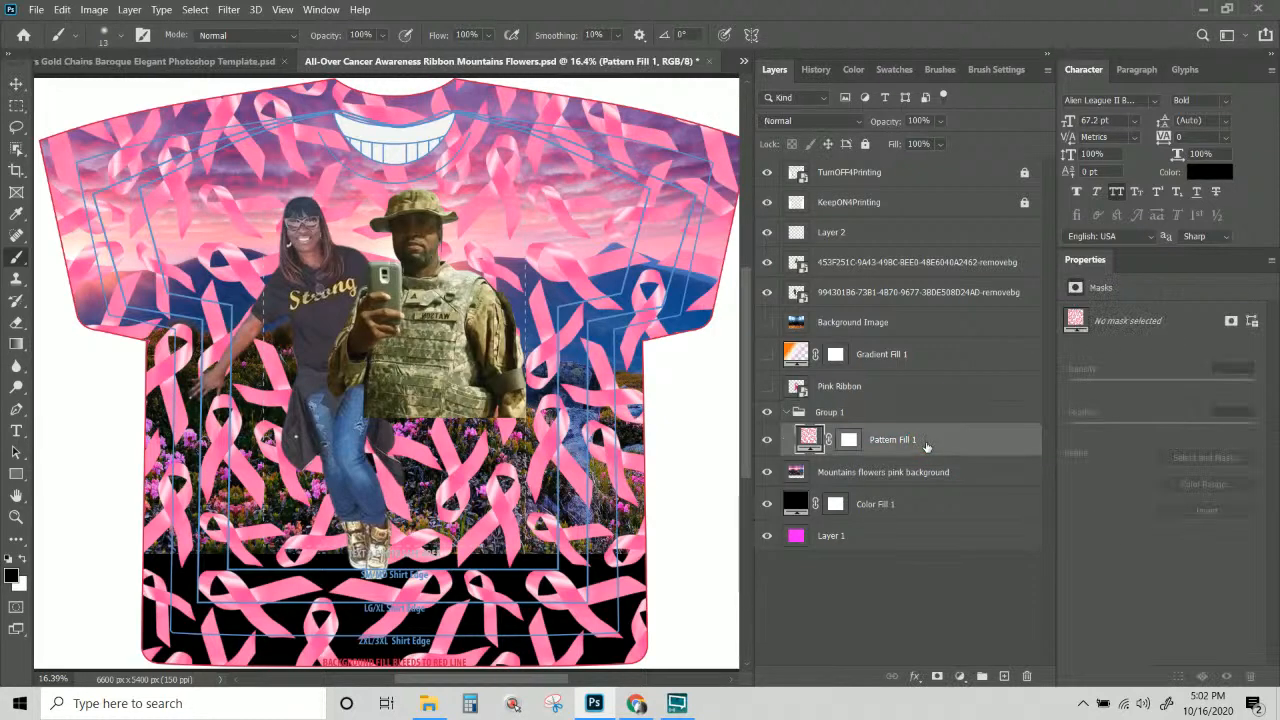
pyautogui.click(831, 413)
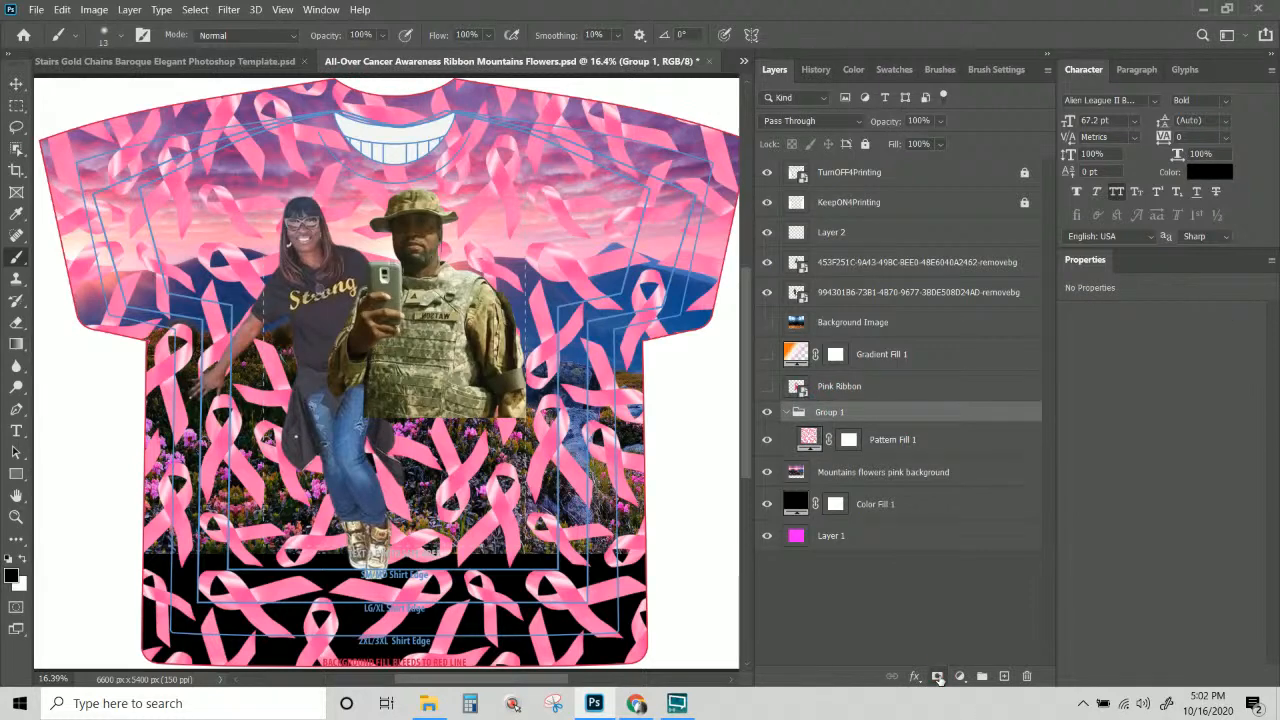
pyautogui.click(938, 678)
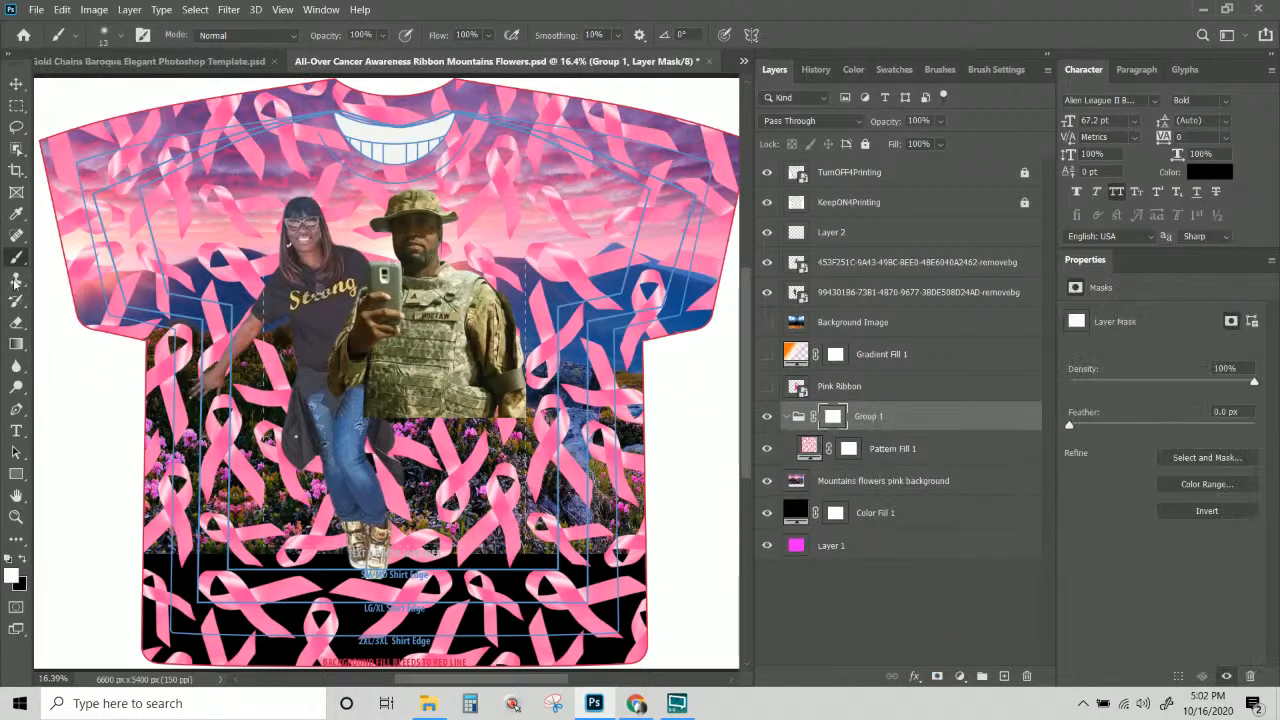
# Choose the first soft round brush from General Brushes and enlarge it to about 1719 px.
pyautogui.click(121, 36)
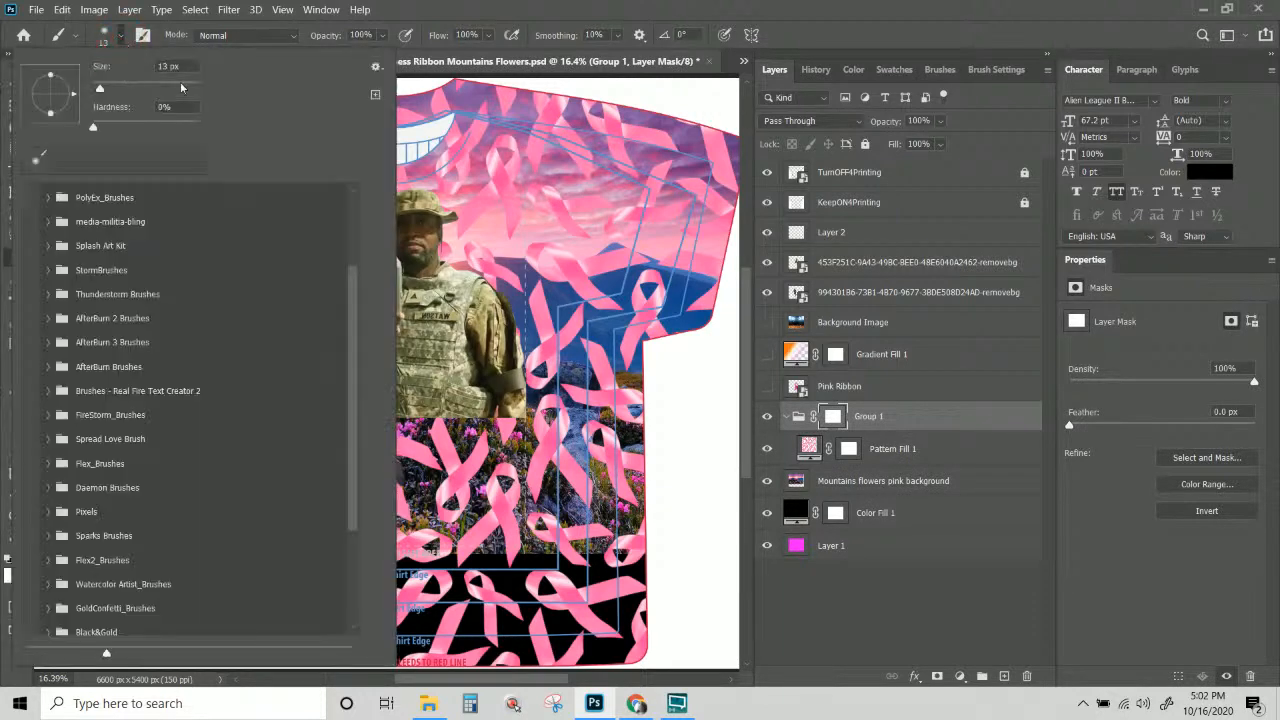
pyautogui.click(935, 79)
pyautogui.click(938, 70)
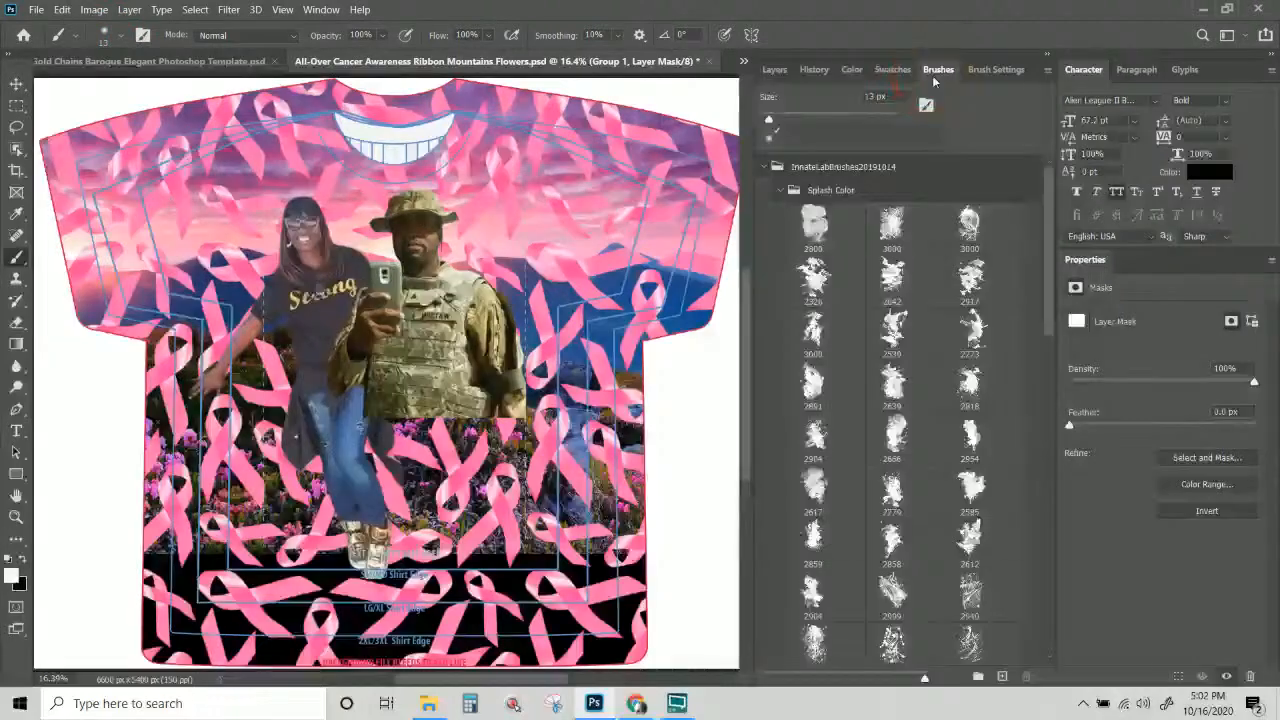
pyautogui.click(765, 166)
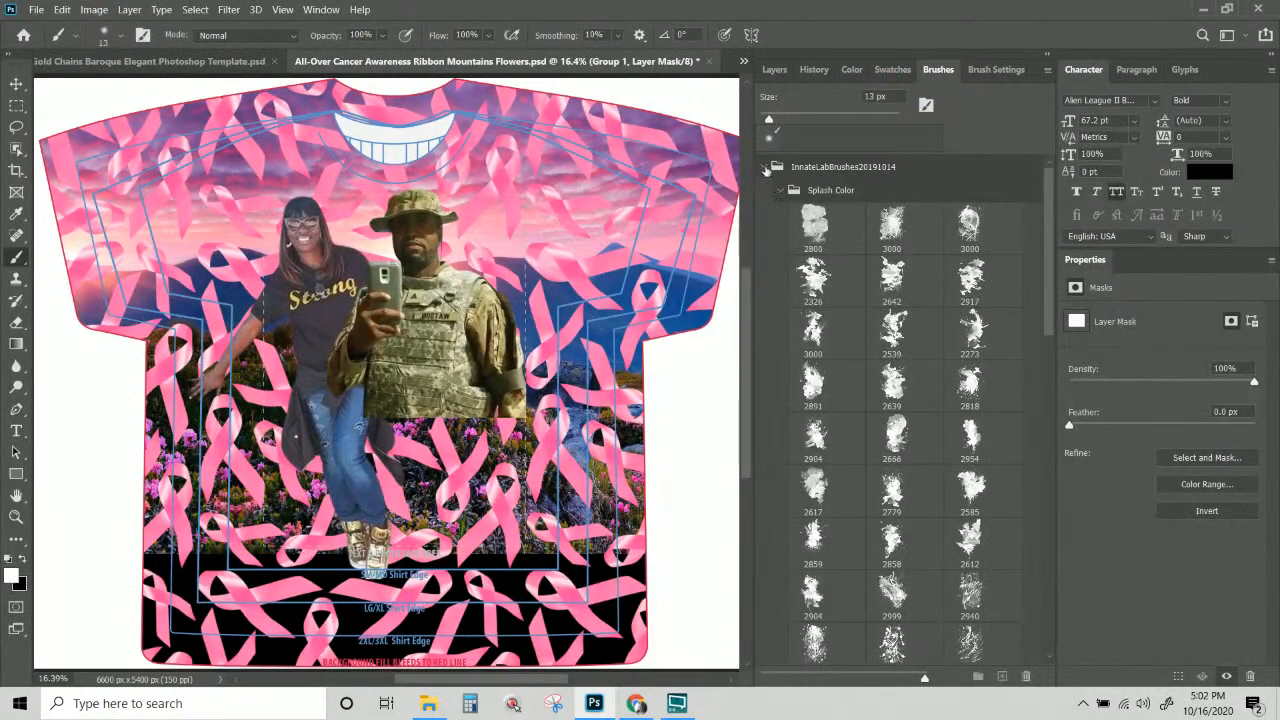
pyautogui.click(765, 190)
pyautogui.click(797, 215)
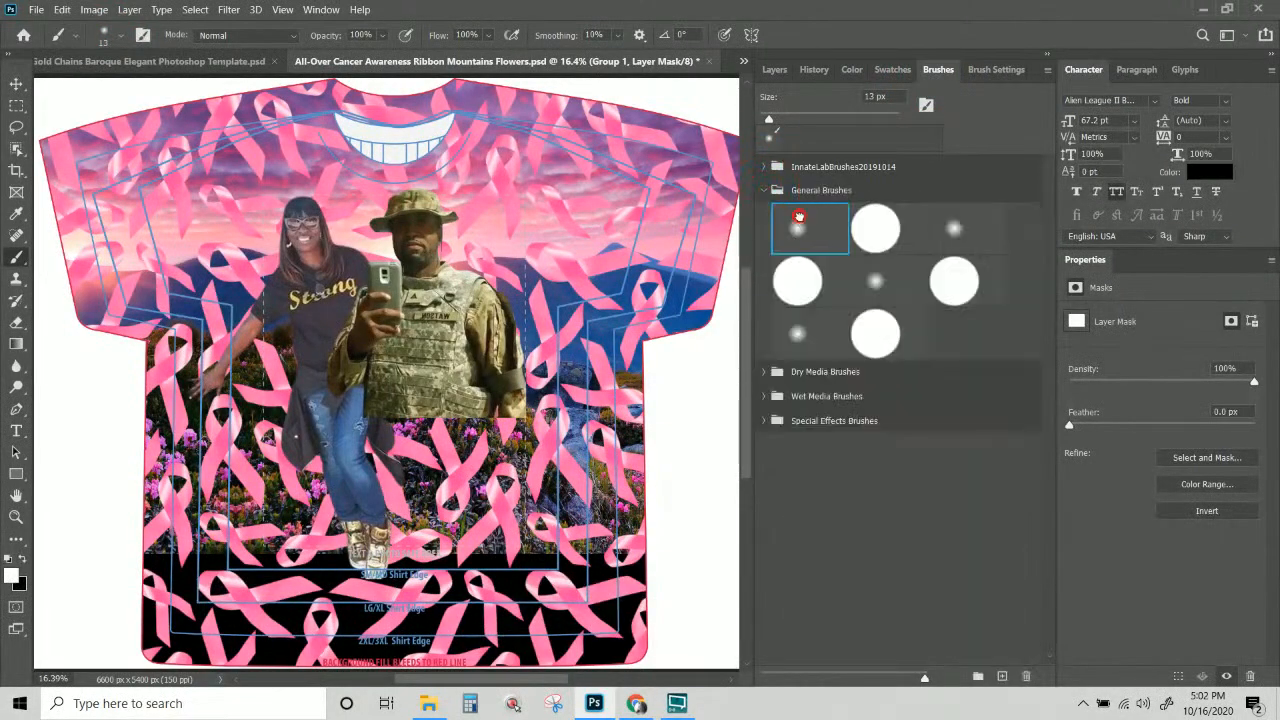
pyautogui.moveTo(769, 119); pyautogui.dragTo(823, 121)
pyautogui.keyDown('ctrl'); pyautogui.keyDown('alt'); pyautogui.rightClick(430, 226); pyautogui.keyUp('alt'); pyautogui.keyUp('ctrl')
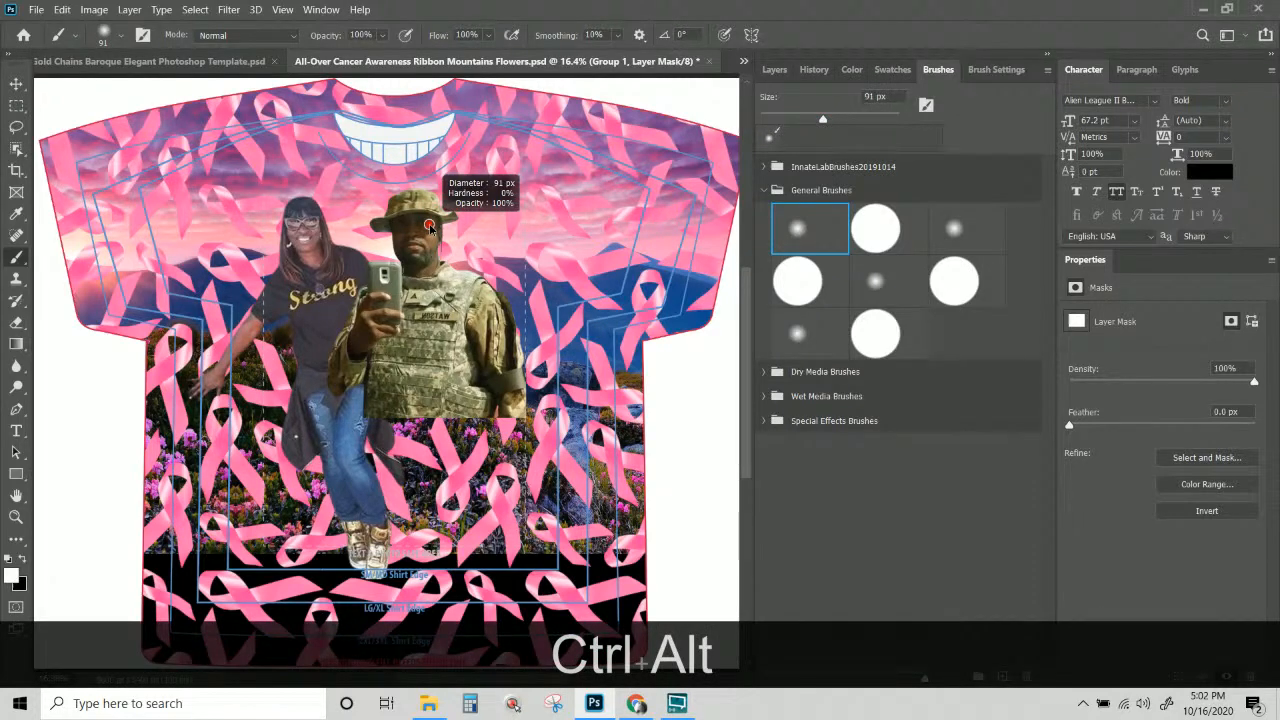
pyautogui.moveTo(430, 226)
pyautogui.mouseDown()
pyautogui.moveTo(530, 285)
pyautogui.moveTo(642, 314)
pyautogui.moveTo(397, 249)
pyautogui.mouseUp()
pyautogui.moveTo(495, 252)
pyautogui.mouseDown()
pyautogui.moveTo(507, 258)
pyautogui.moveTo(432, 78)
pyautogui.moveTo(425, 5)
pyautogui.moveTo(468, 545)
pyautogui.moveTo(417, 9)
pyautogui.mouseUp()
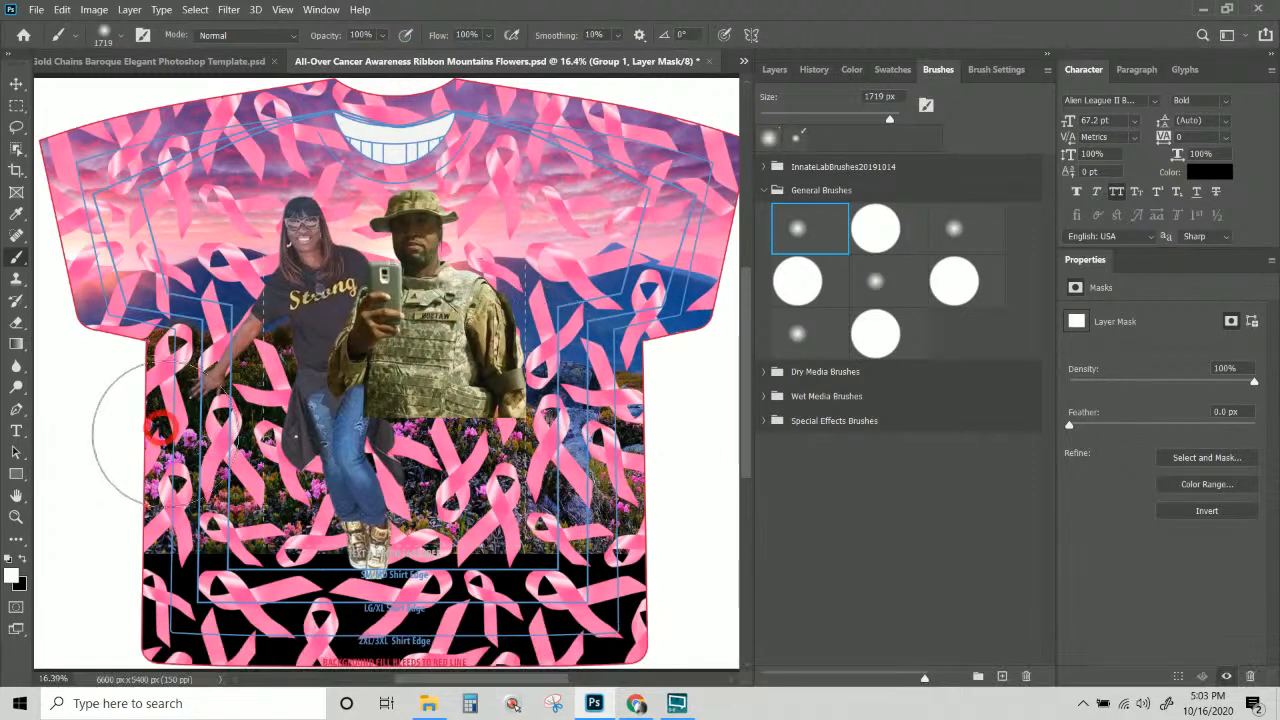
# Paint black on the Group 1 mask to hide the ribbon pattern over the mountains, flowers and lower part of the shirt.
pyautogui.click(776, 70)
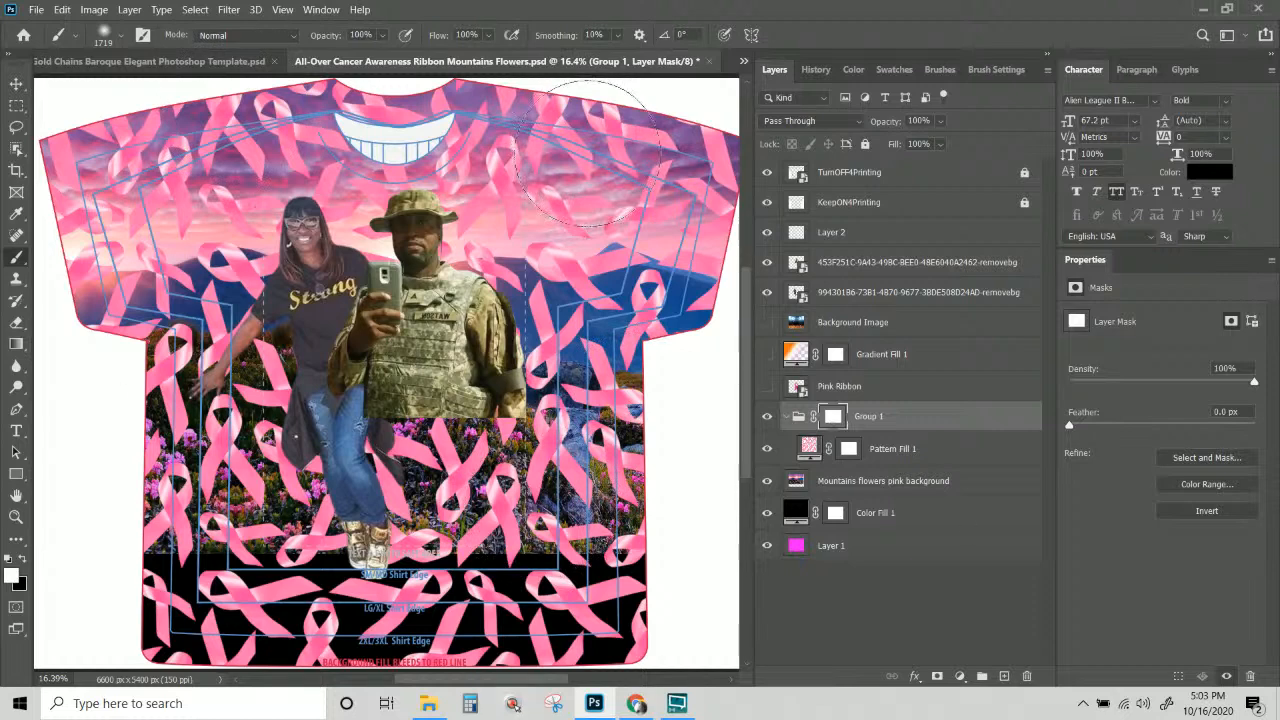
pyautogui.click(23, 563)
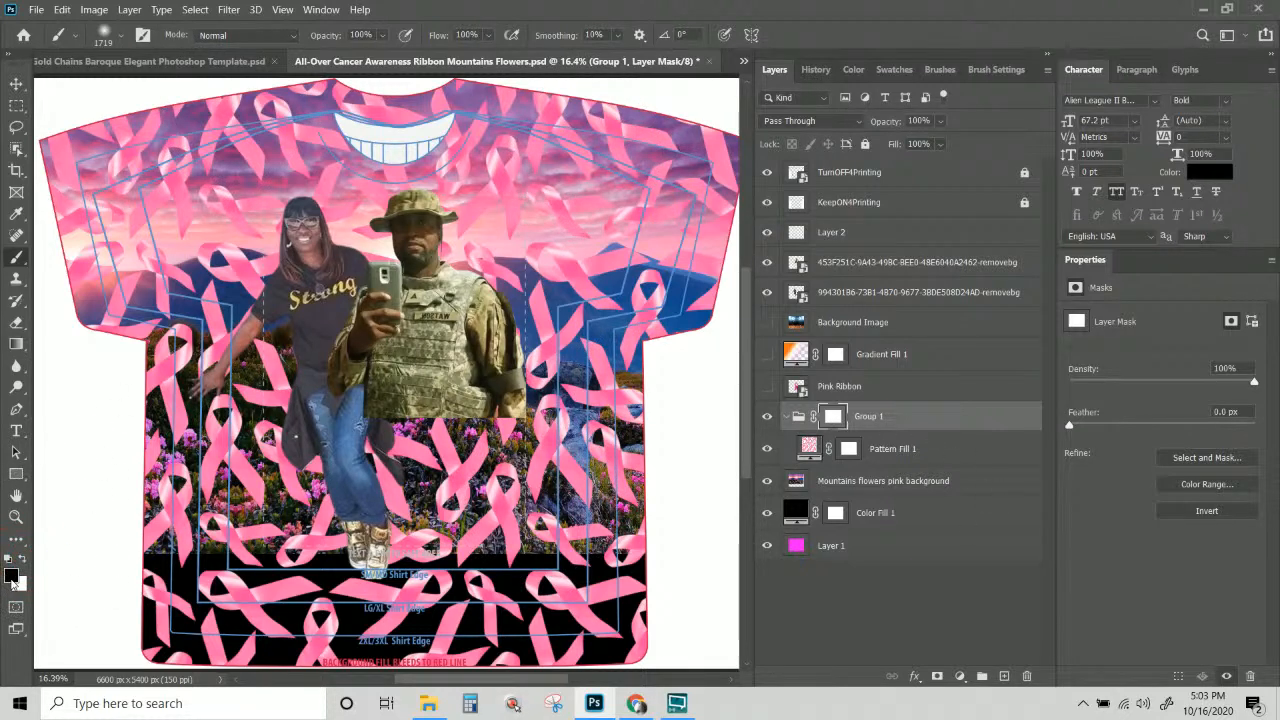
pyautogui.moveTo(70, 520)
pyautogui.mouseDown()
pyautogui.moveTo(90, 470)
pyautogui.moveTo(230, 450)
pyautogui.mouseUp()
pyautogui.moveTo(440, 480)
pyautogui.mouseDown()
pyautogui.moveTo(150, 575)
pyautogui.moveTo(240, 617)
pyautogui.moveTo(540, 647)
pyautogui.moveTo(478, 603)
pyautogui.moveTo(490, 545)
pyautogui.moveTo(480, 485)
pyautogui.moveTo(585, 470)
pyautogui.moveTo(590, 440)
pyautogui.moveTo(455, 412)
pyautogui.moveTo(375, 413)
pyautogui.moveTo(260, 373)
pyautogui.moveTo(165, 390)
pyautogui.moveTo(278, 351)
pyautogui.moveTo(683, 370)
pyautogui.moveTo(620, 328)
pyautogui.moveTo(603, 343)
pyautogui.moveTo(520, 323)
pyautogui.moveTo(512, 345)
pyautogui.moveTo(410, 355)
pyautogui.moveTo(272, 345)
pyautogui.moveTo(155, 357)
pyautogui.moveTo(117, 390)
pyautogui.moveTo(77, 377)
pyautogui.moveTo(157, 375)
pyautogui.moveTo(80, 347)
pyautogui.moveTo(190, 370)
pyautogui.moveTo(230, 342)
pyautogui.moveTo(362, 333)
pyautogui.moveTo(590, 390)
pyautogui.mouseUp()
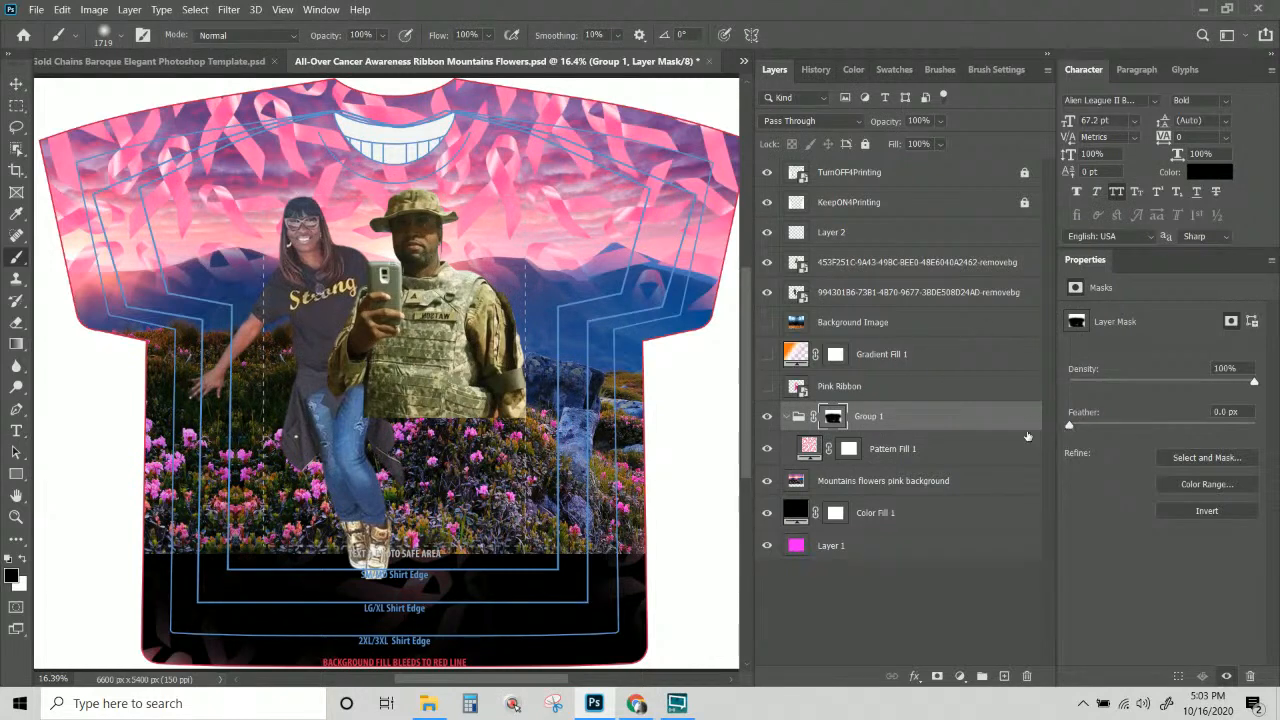
# Lower the fill of the Pattern Fill 1 layer to 58%.
pyautogui.click(902, 450)
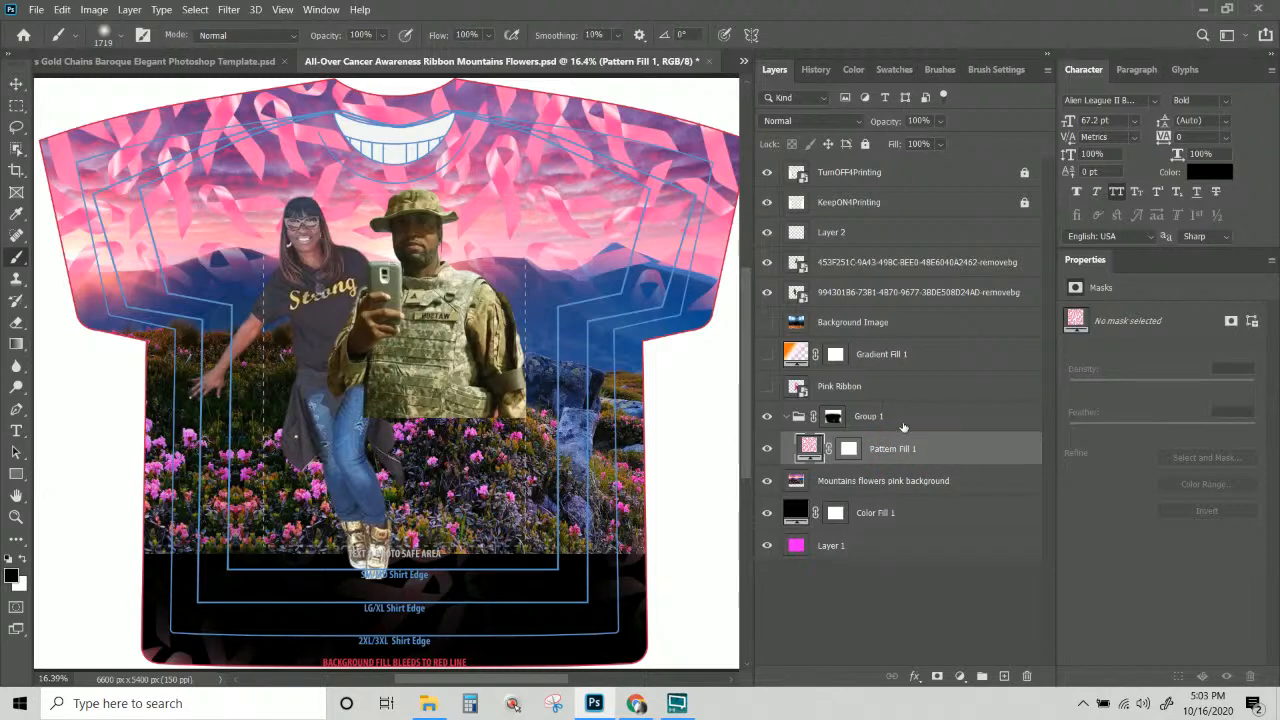
pyautogui.click(940, 144)
pyautogui.moveTo(947, 163); pyautogui.dragTo(926, 172)
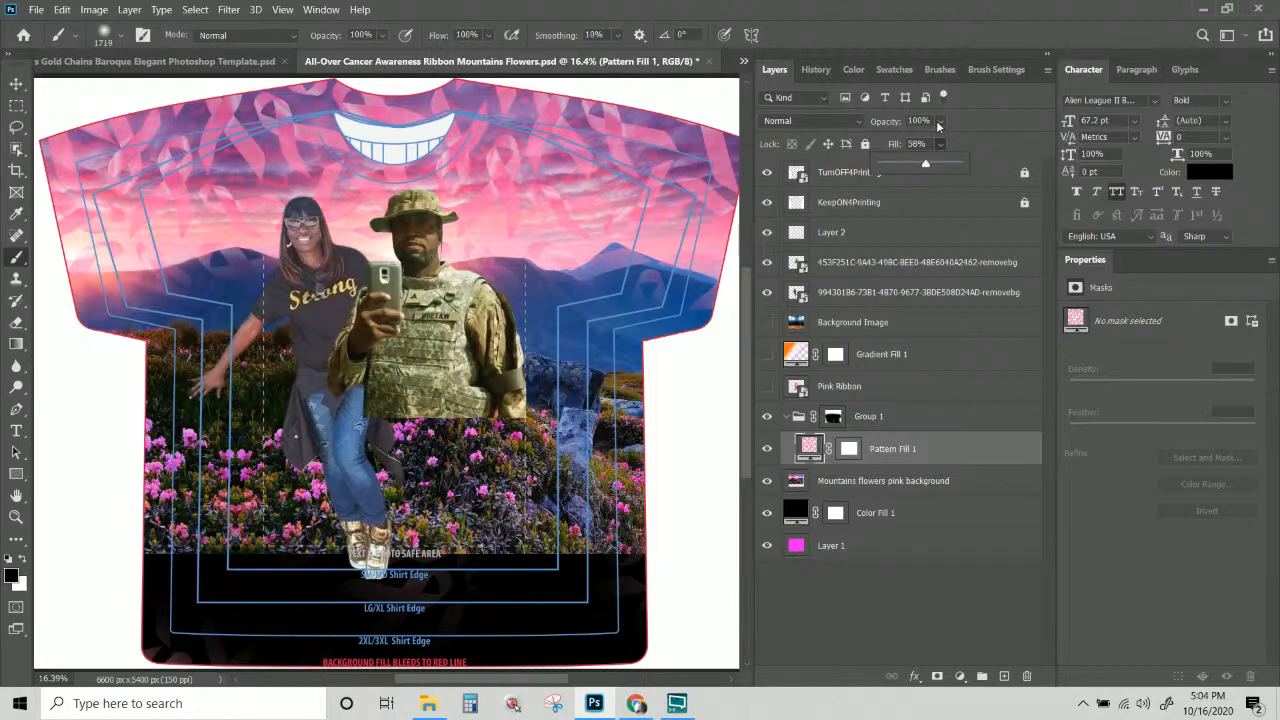
pyautogui.click(915, 677)
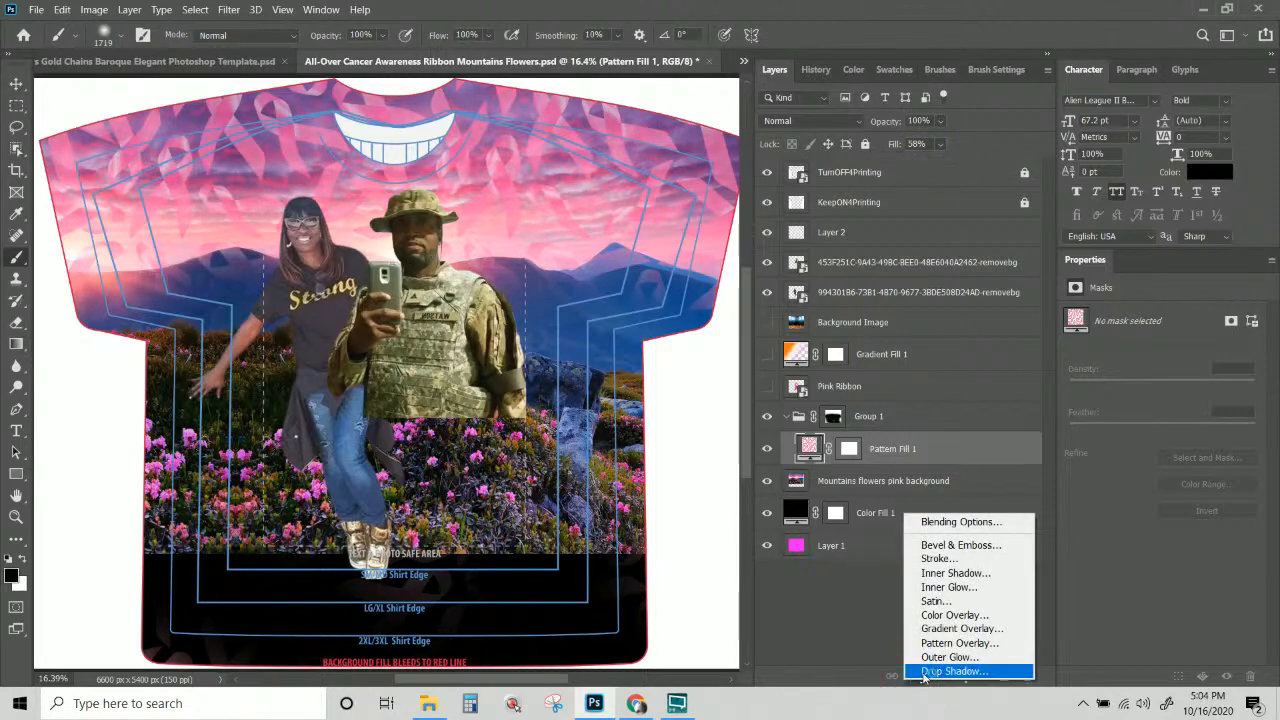
pyautogui.click(924, 673)
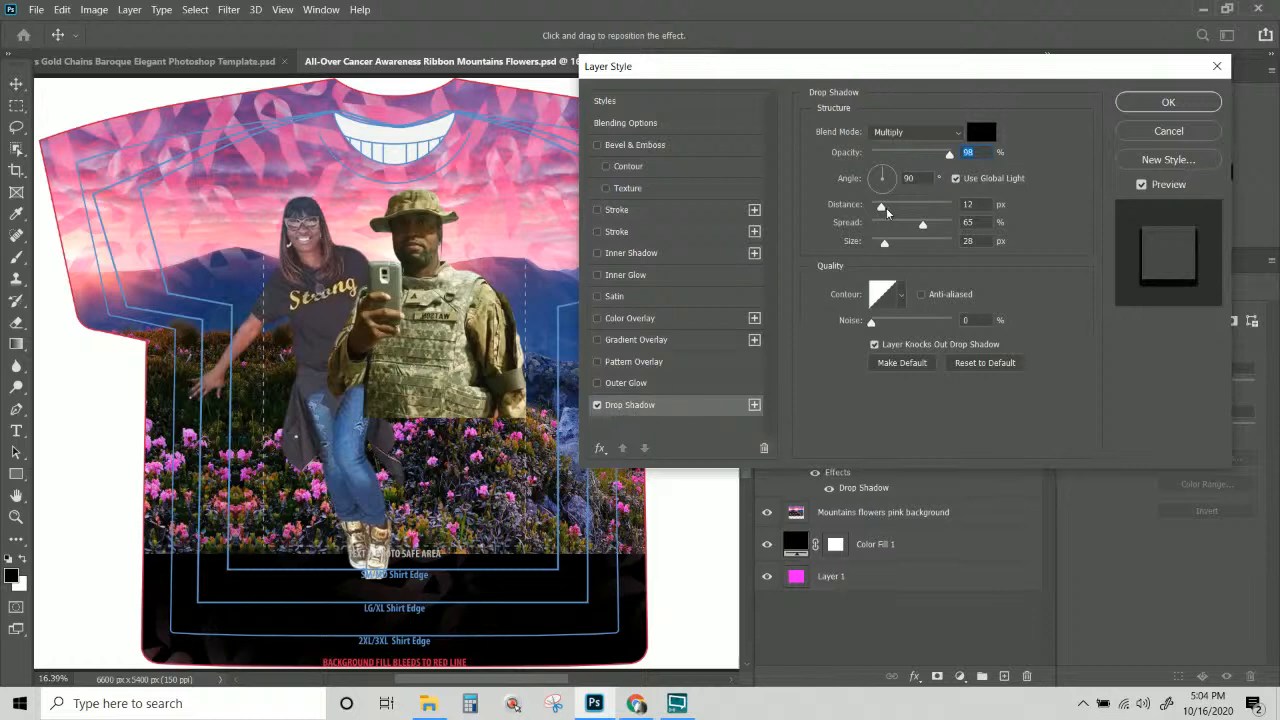
pyautogui.moveTo(884, 207)
pyautogui.mouseDown()
pyautogui.moveTo(907, 206)
pyautogui.moveTo(897, 228)
pyautogui.mouseUp()
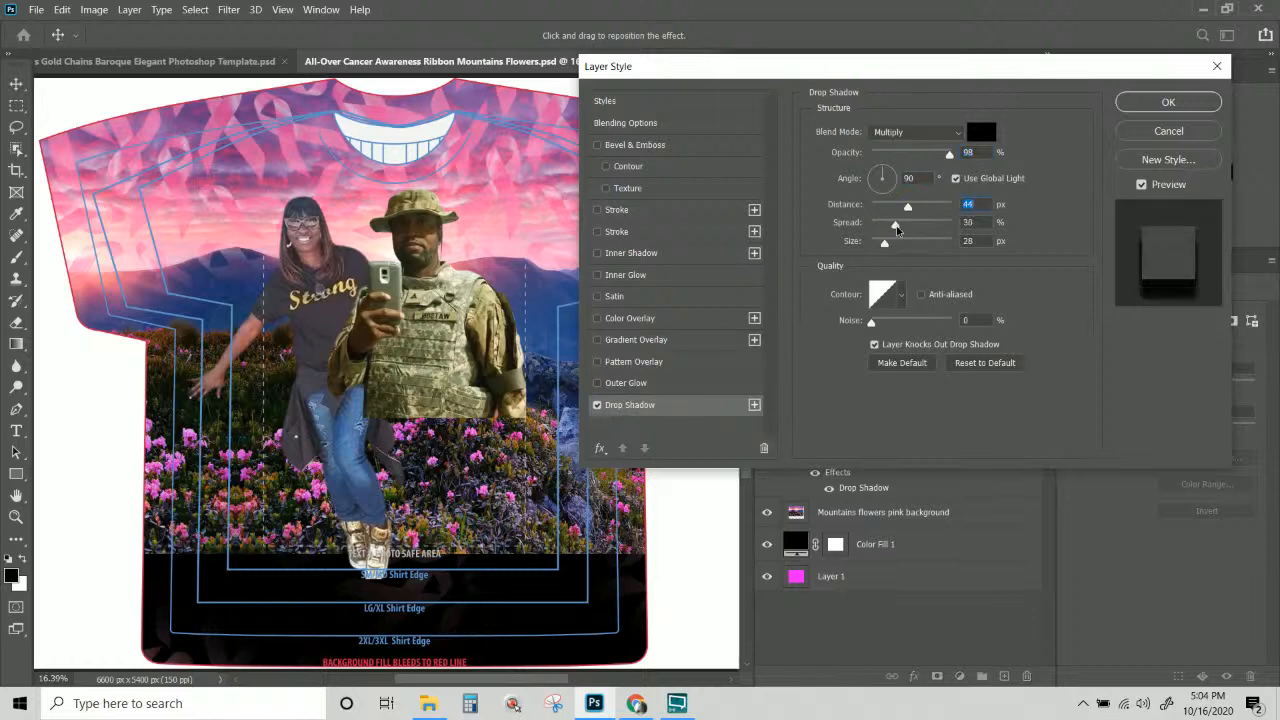
pyautogui.click(1150, 130)
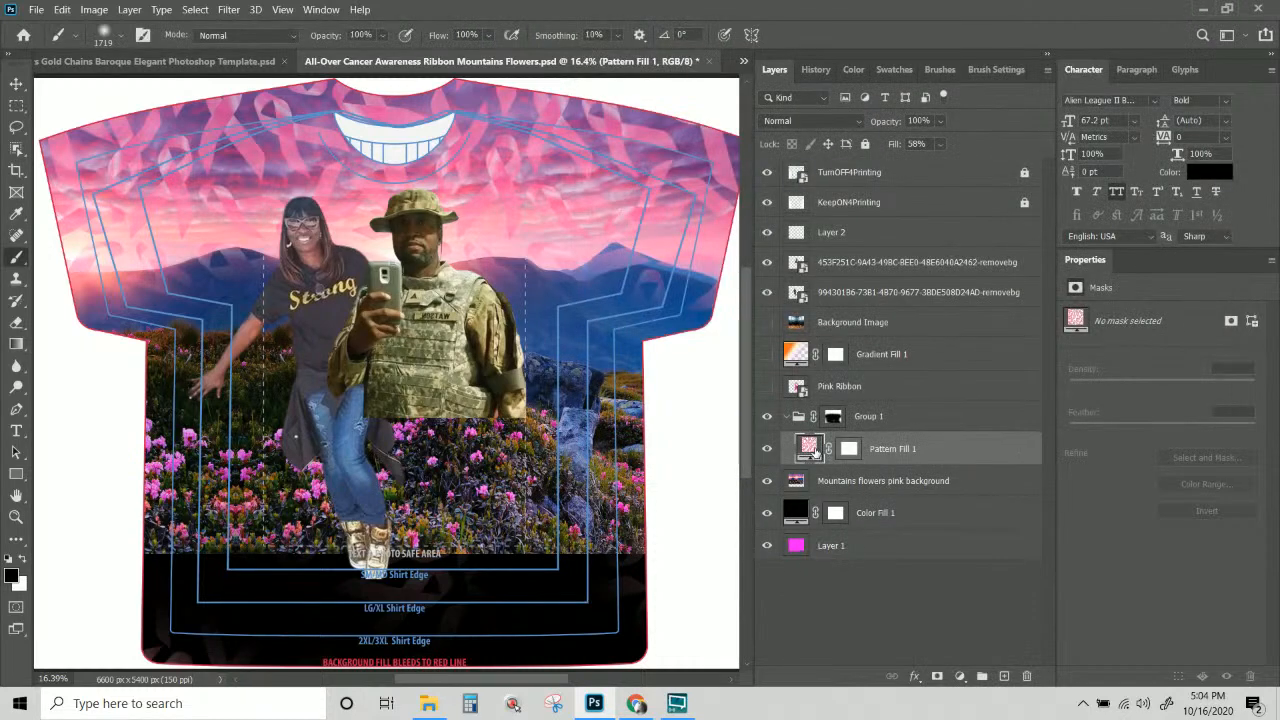
pyautogui.click(768, 449)
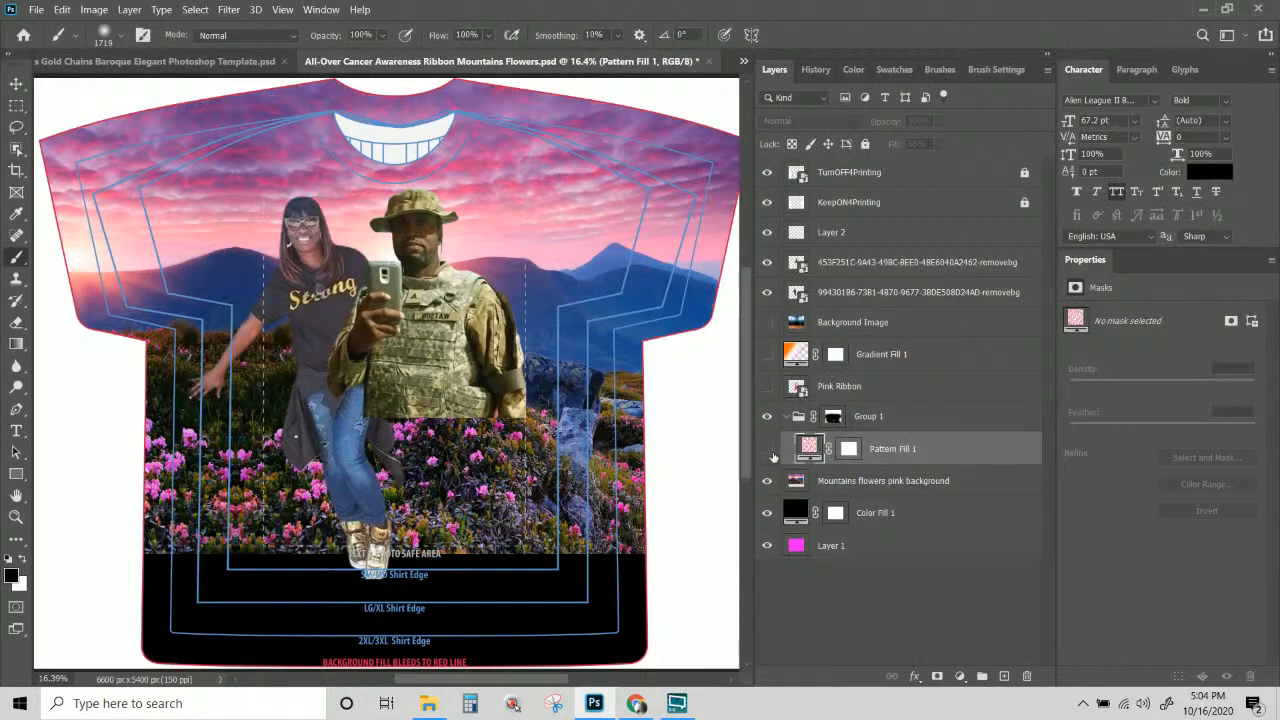
pyautogui.click(768, 449)
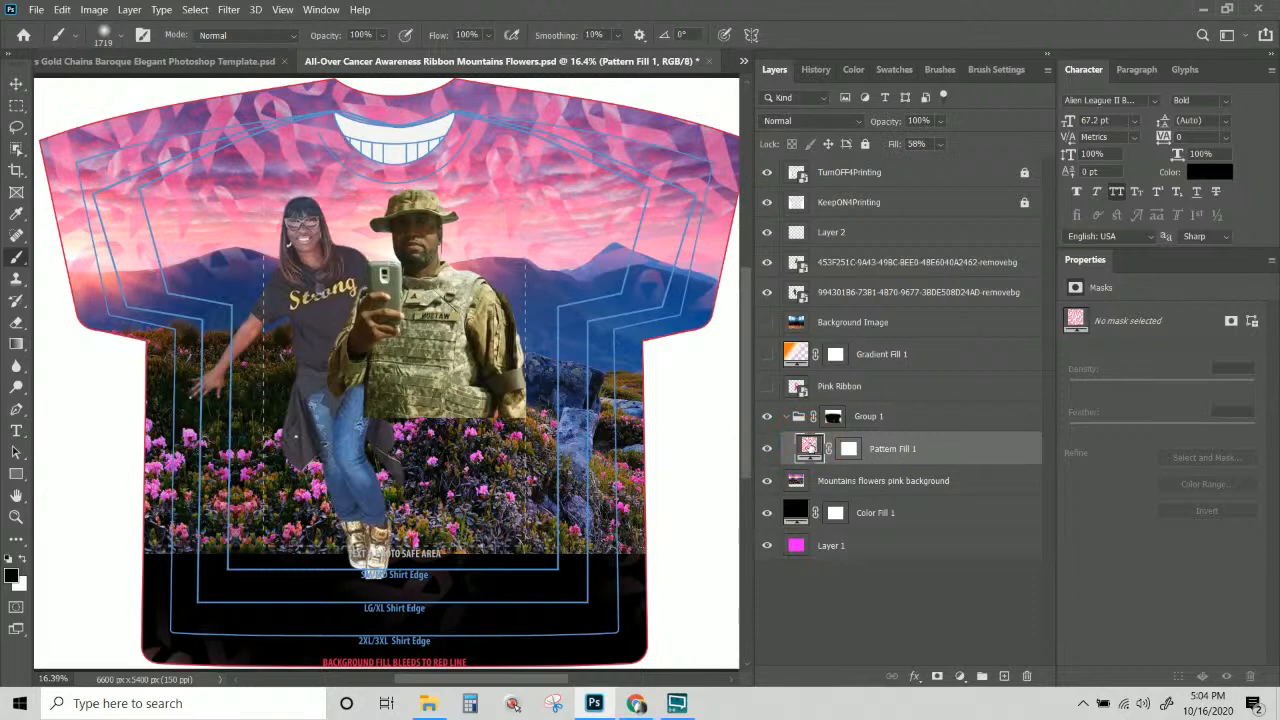
# Add a Color Overlay to Pattern Fill 1, enabling Blend Interior Effects as Group and both mask-hides-effects options, and disabling Blend Clipped Layers as Group.
pyautogui.click(914, 676)
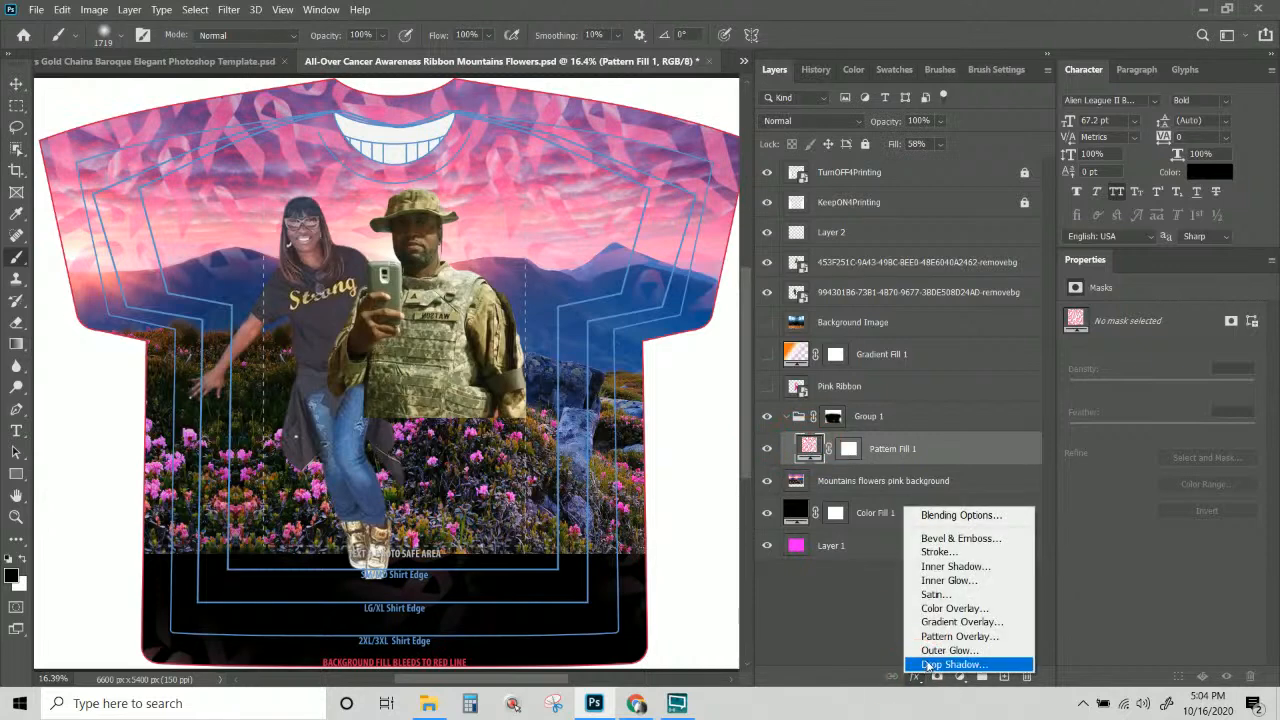
pyautogui.click(934, 609)
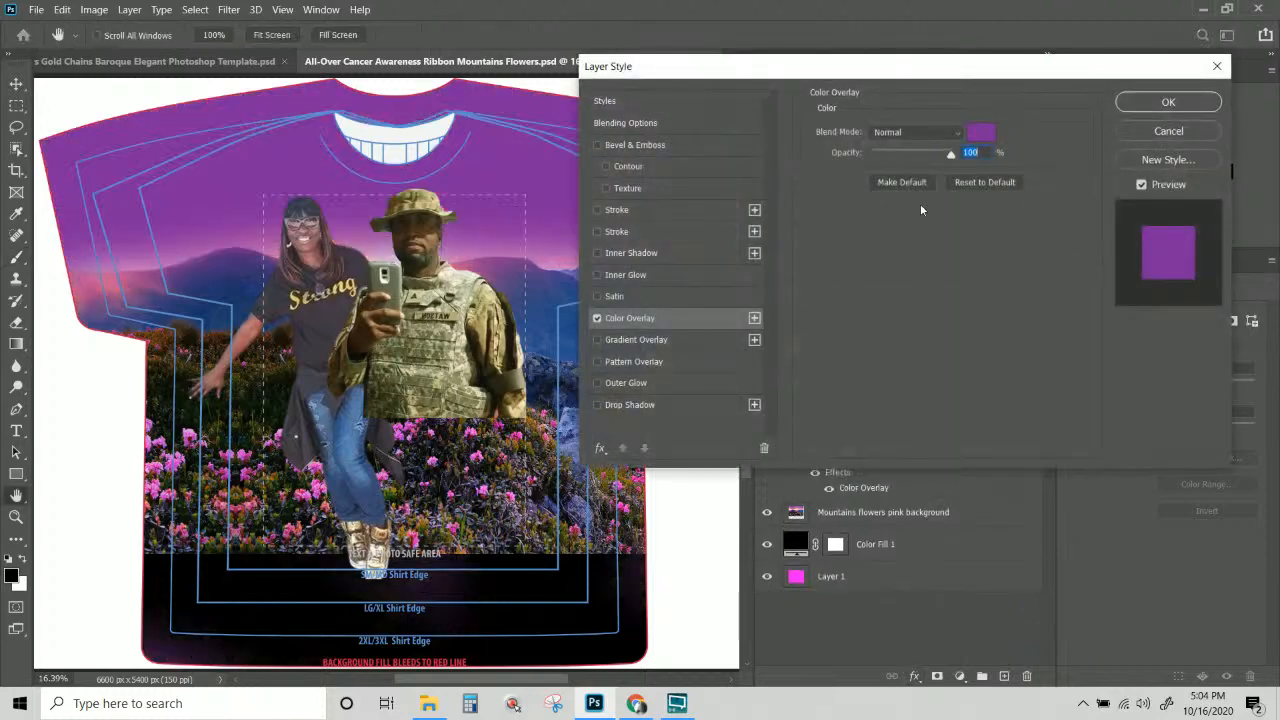
pyautogui.click(625, 122)
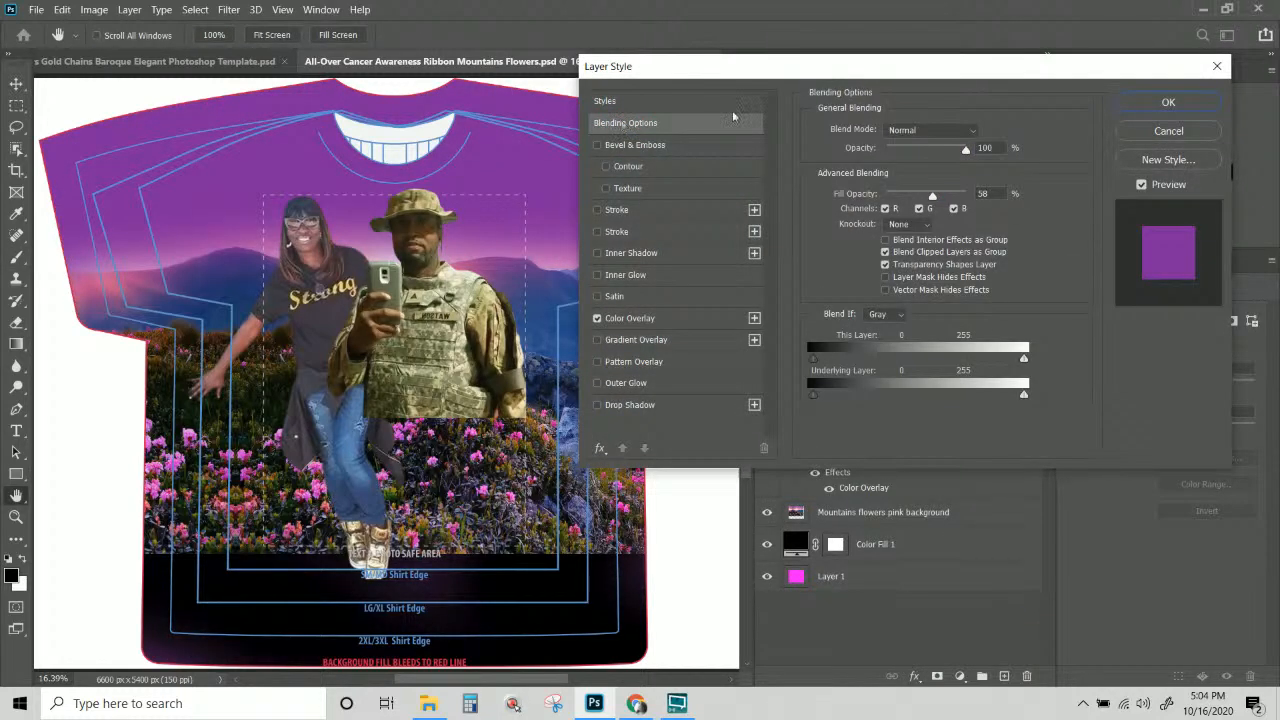
pyautogui.click(885, 240)
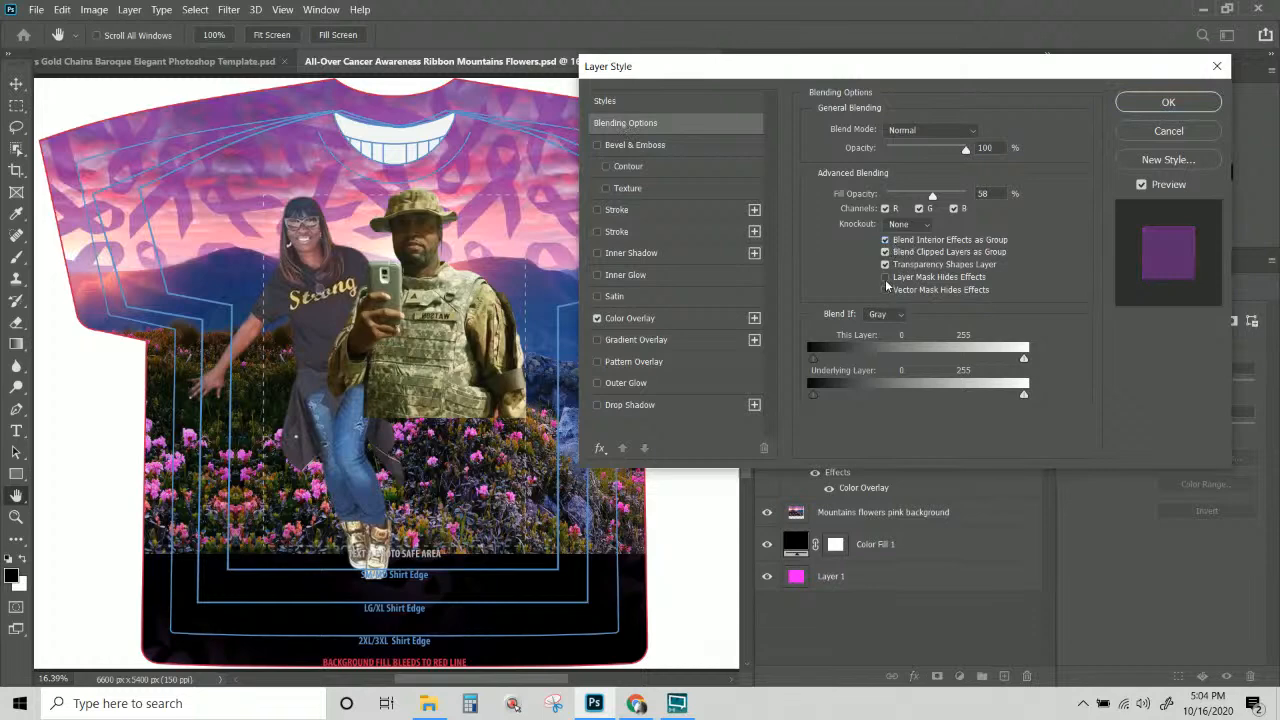
pyautogui.click(885, 289)
pyautogui.click(885, 277)
pyautogui.click(885, 252)
# Set Pattern Fill 1's blend mode to Color, apply the layer style and raise the layer's fill to 100%.
pyautogui.click(913, 131)
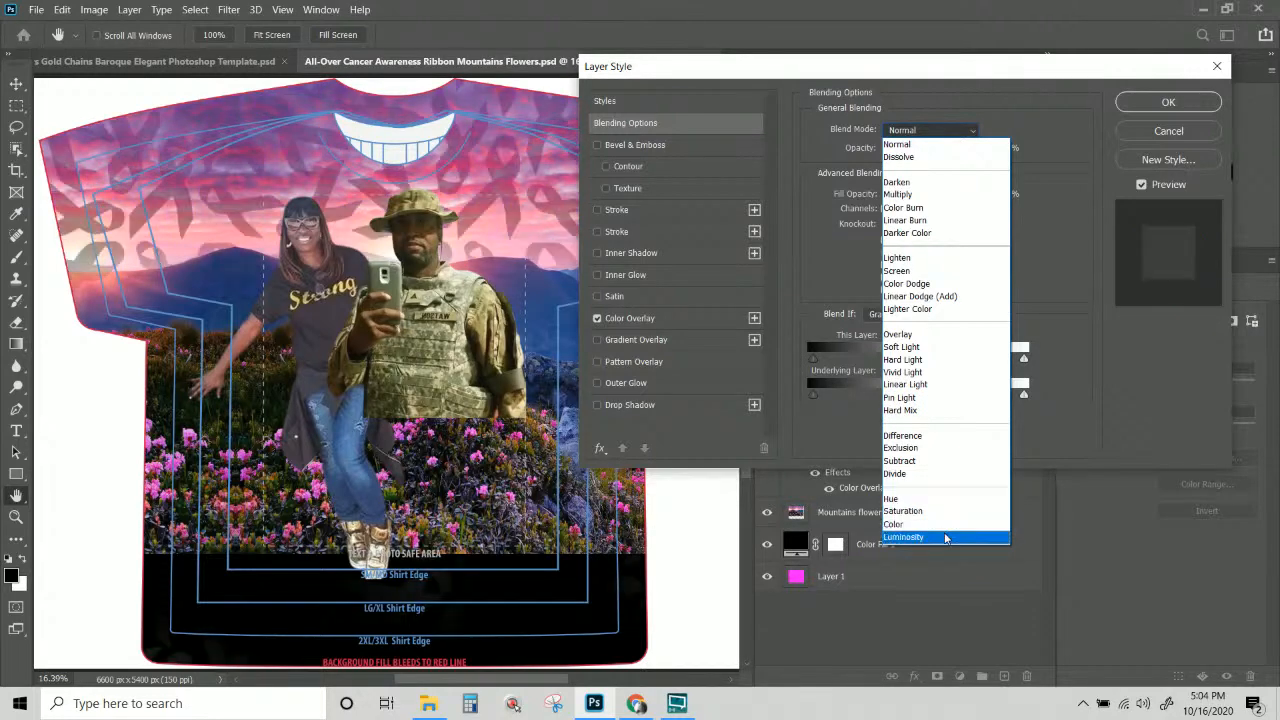
pyautogui.click(939, 525)
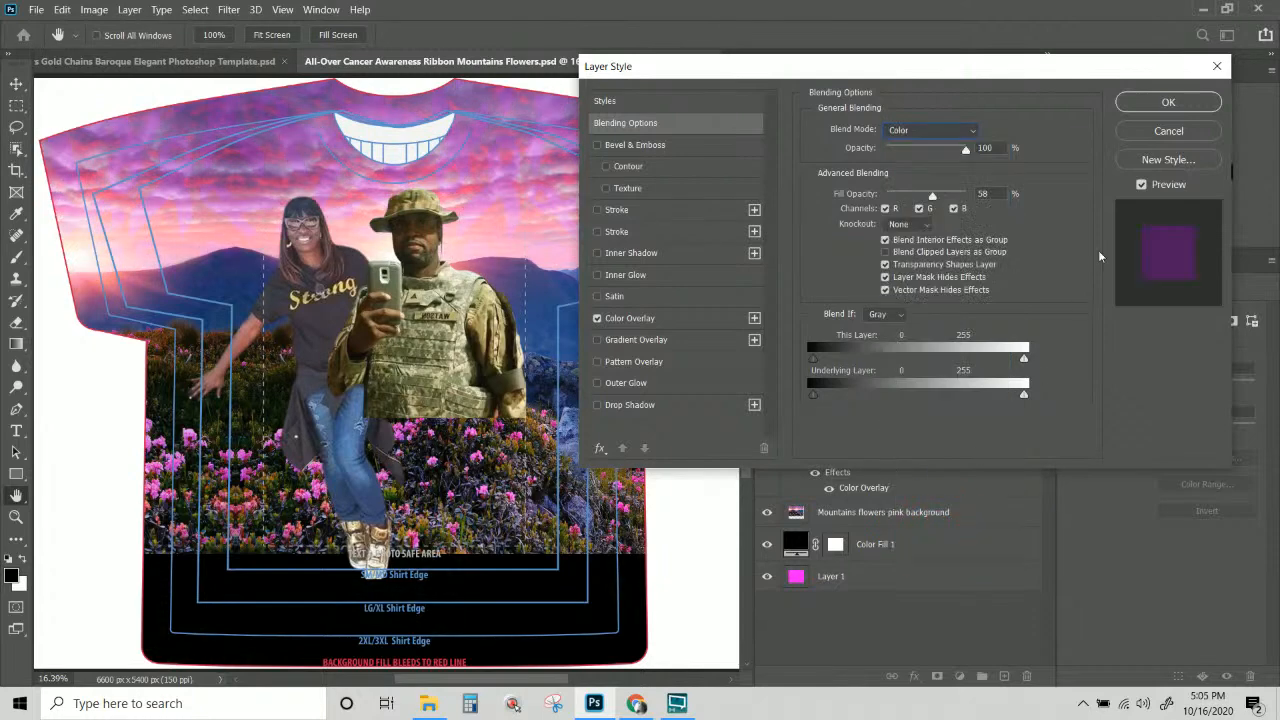
pyautogui.click(1150, 103)
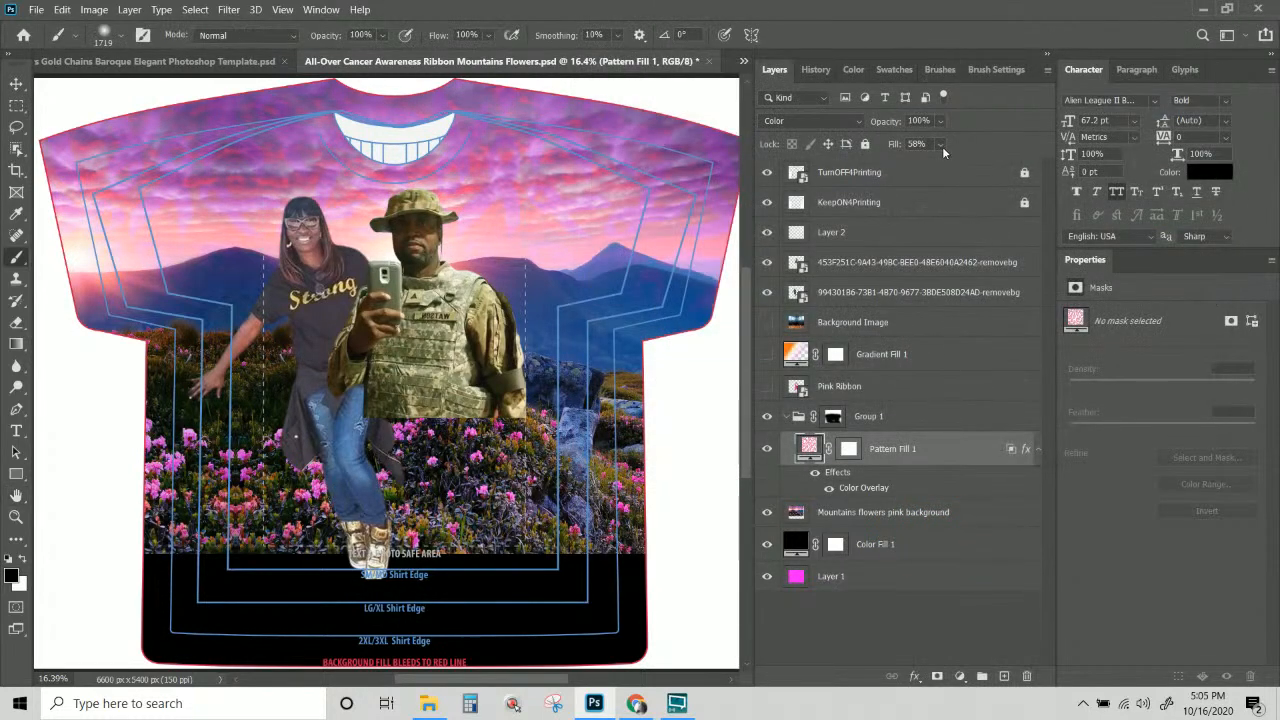
pyautogui.click(940, 144)
pyautogui.moveTo(952, 164); pyautogui.dragTo(1014, 173)
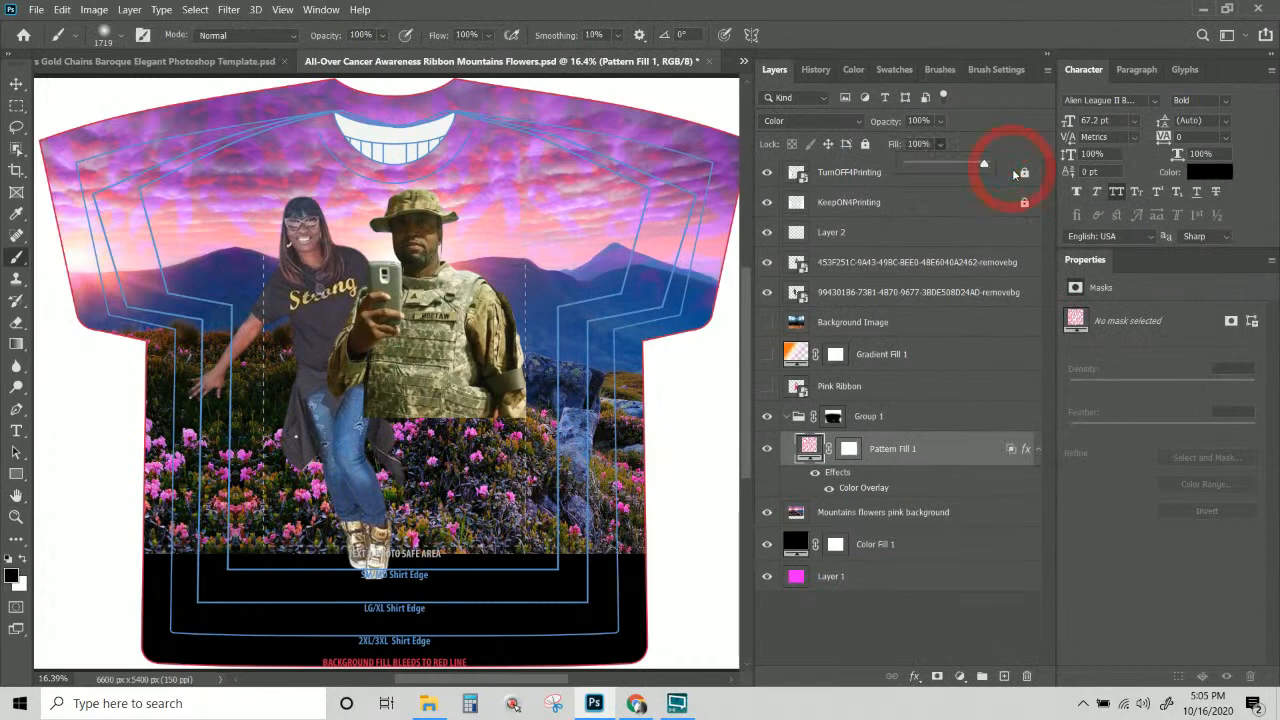
pyautogui.click(926, 455)
pyautogui.click(886, 486)
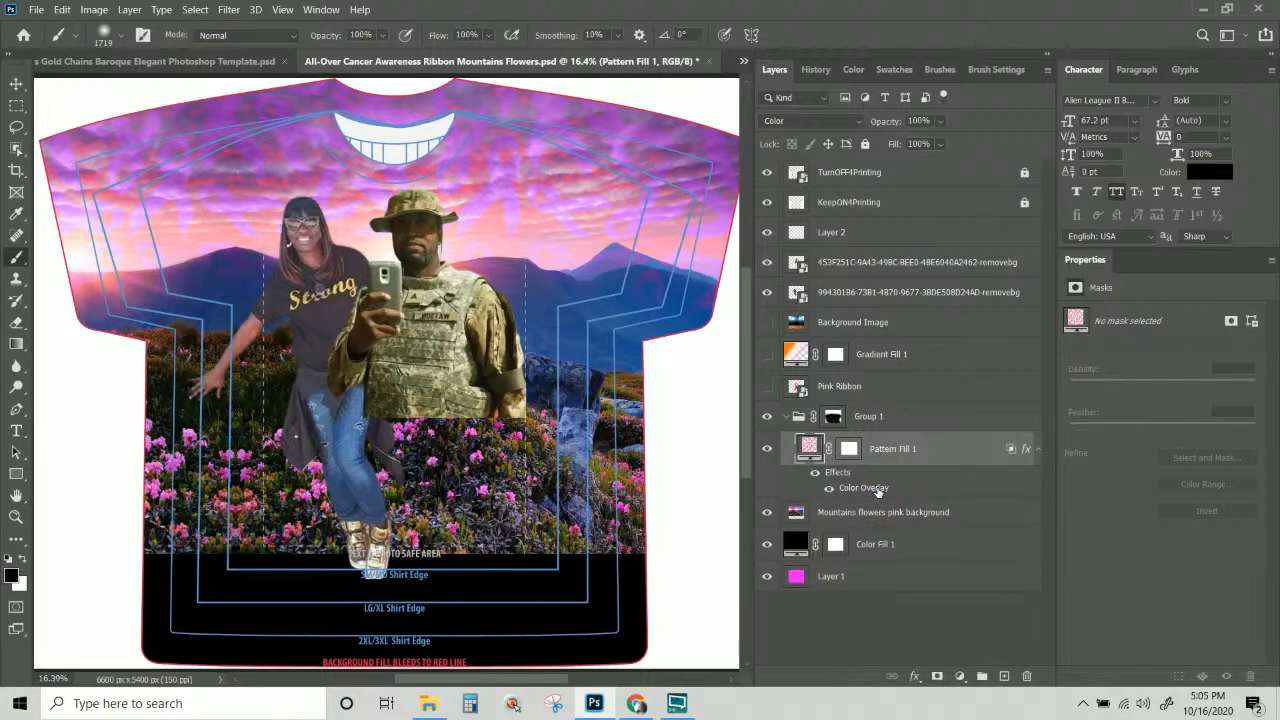
# Edit Pattern Fill 1's layer style, setting the Color Overlay's blend mode to Lighten and the layer's own blend mode to Normal.
pyautogui.doubleClick(878, 488)
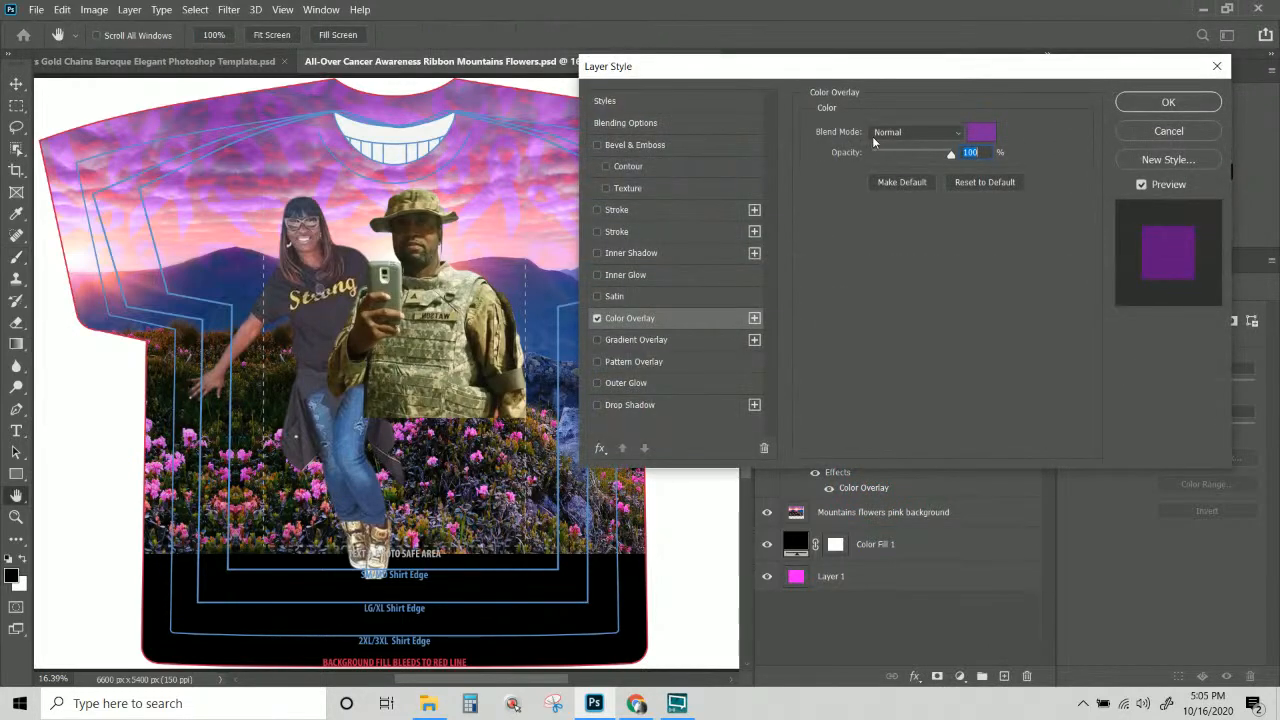
pyautogui.click(977, 135)
pyautogui.click(922, 201)
pyautogui.click(918, 134)
pyautogui.click(878, 262)
pyautogui.click(675, 127)
pyautogui.click(927, 131)
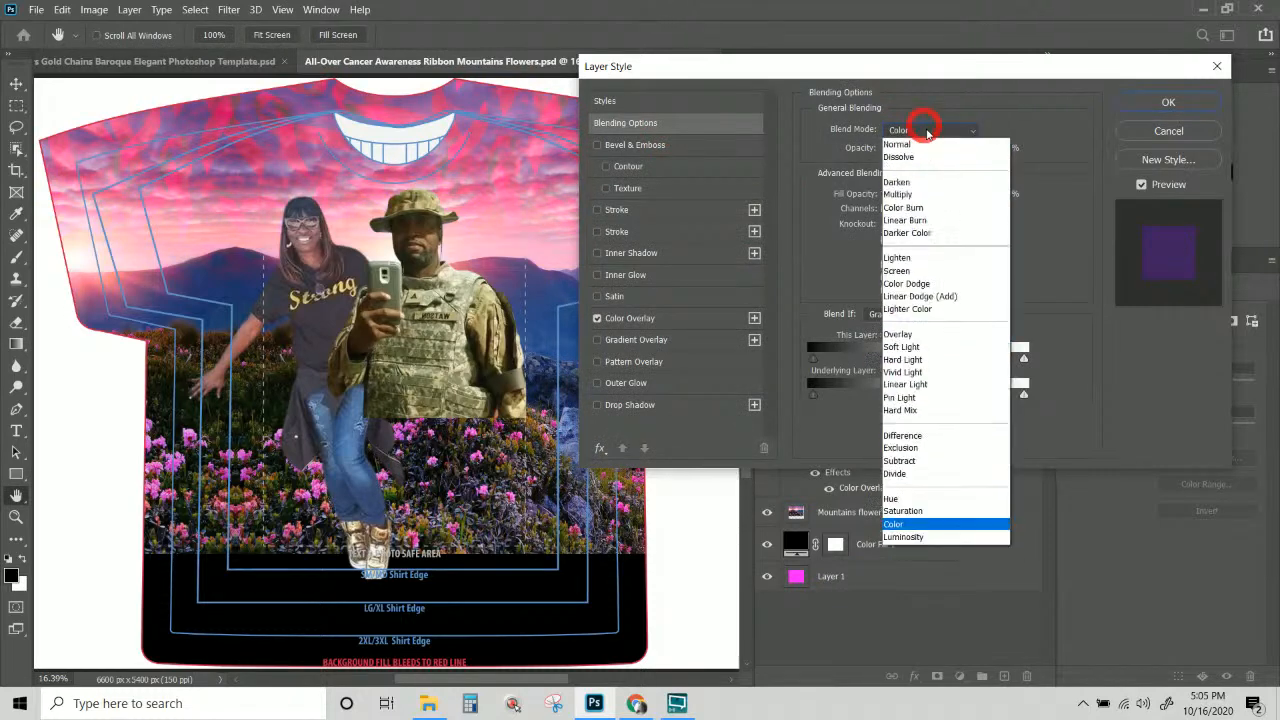
pyautogui.click(898, 144)
# Try Darken and Color Burn for the Color Overlay and settle on Hue as its blend mode.
pyautogui.click(652, 316)
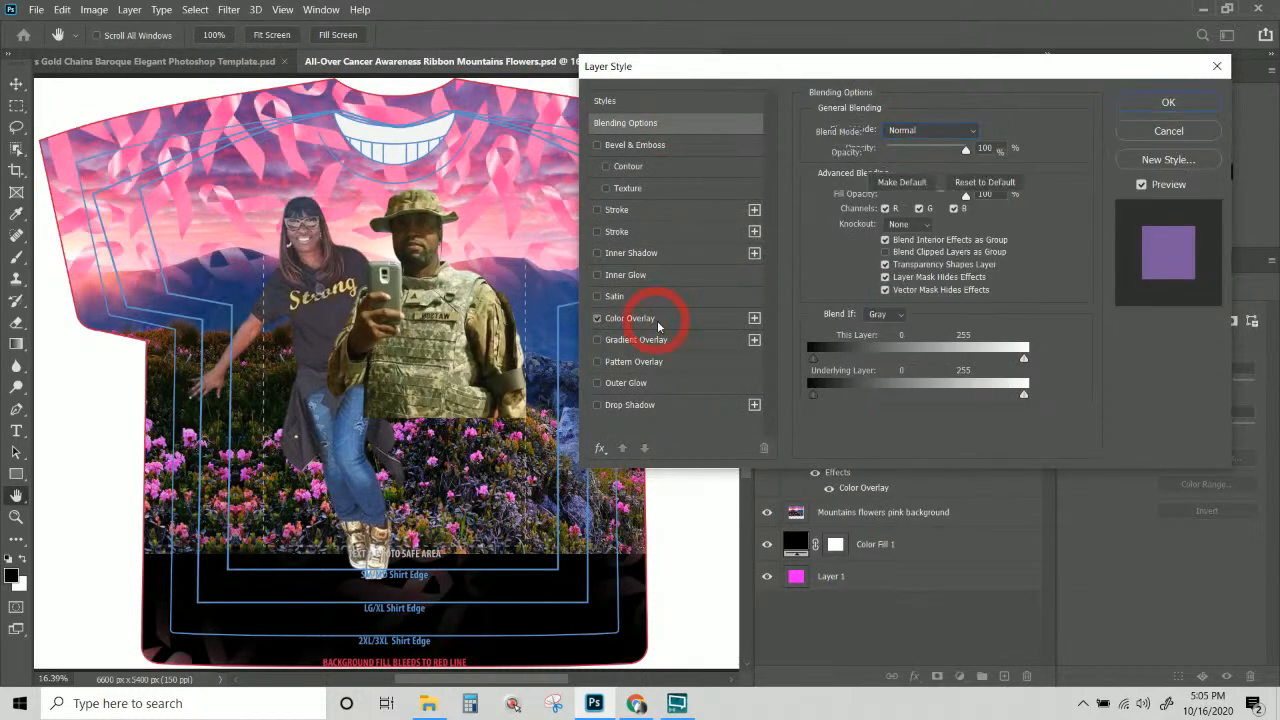
pyautogui.click(946, 139)
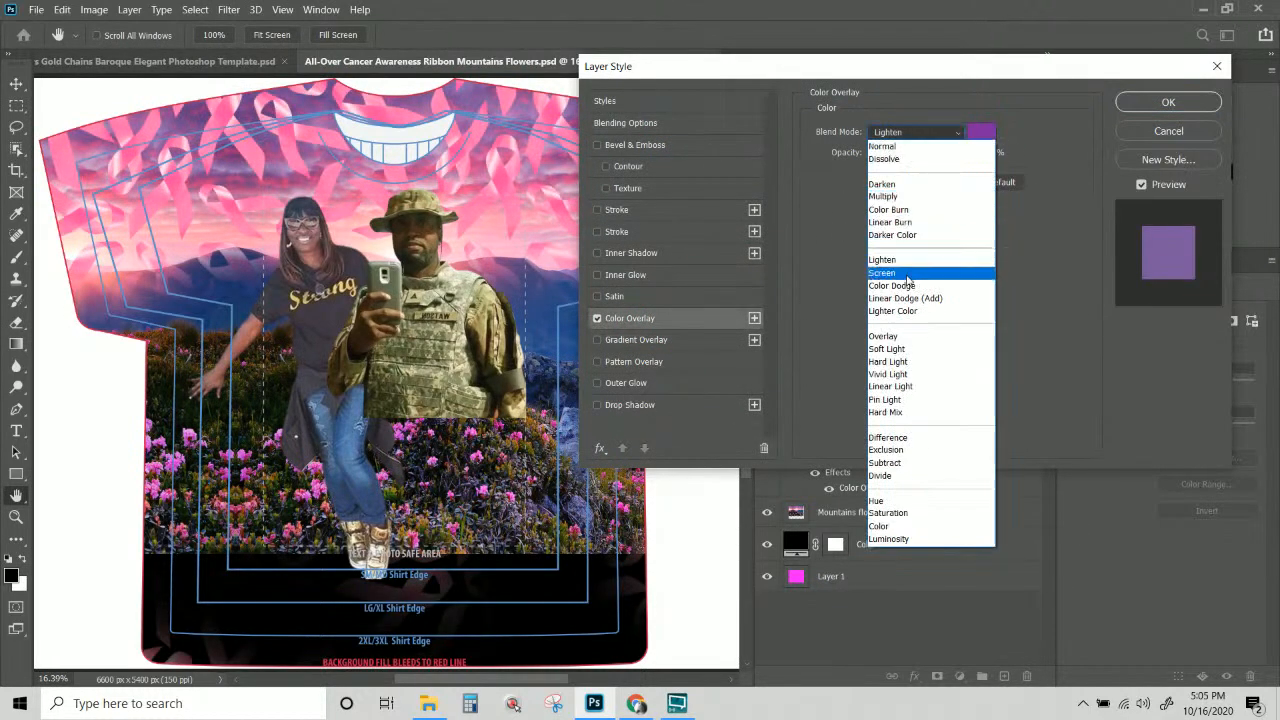
pyautogui.click(901, 260)
pyautogui.click(899, 146)
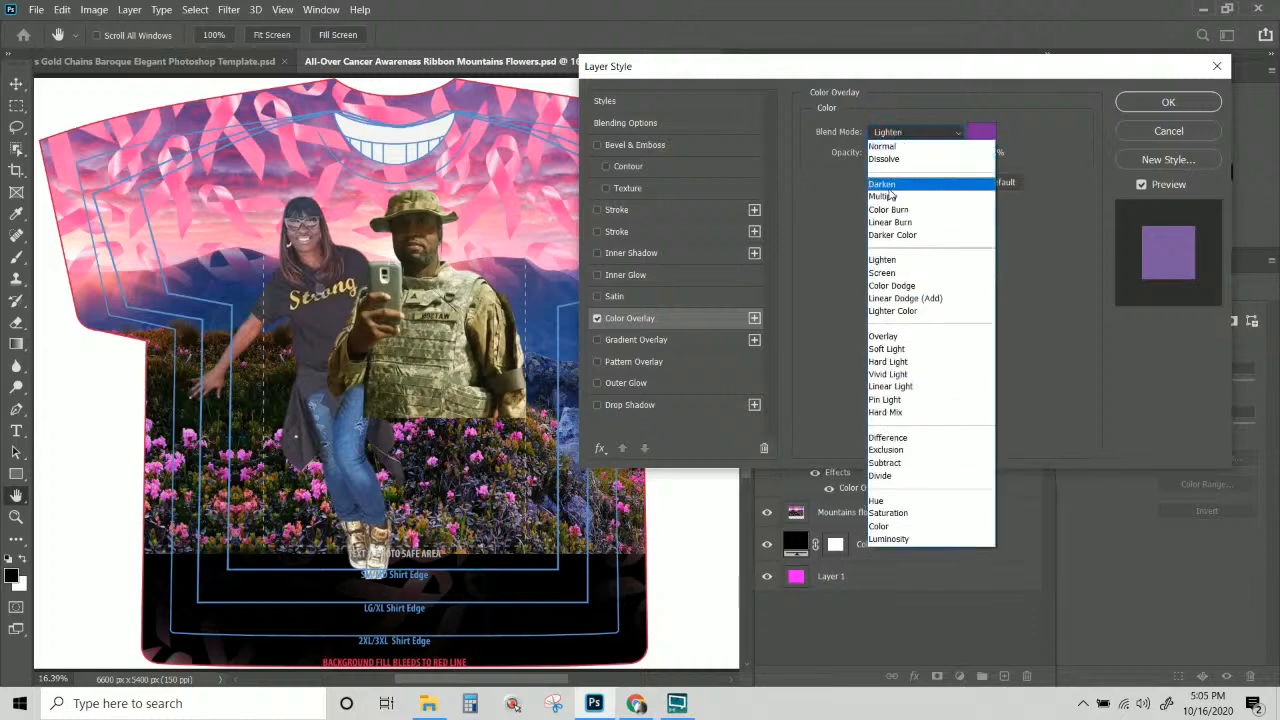
pyautogui.click(887, 187)
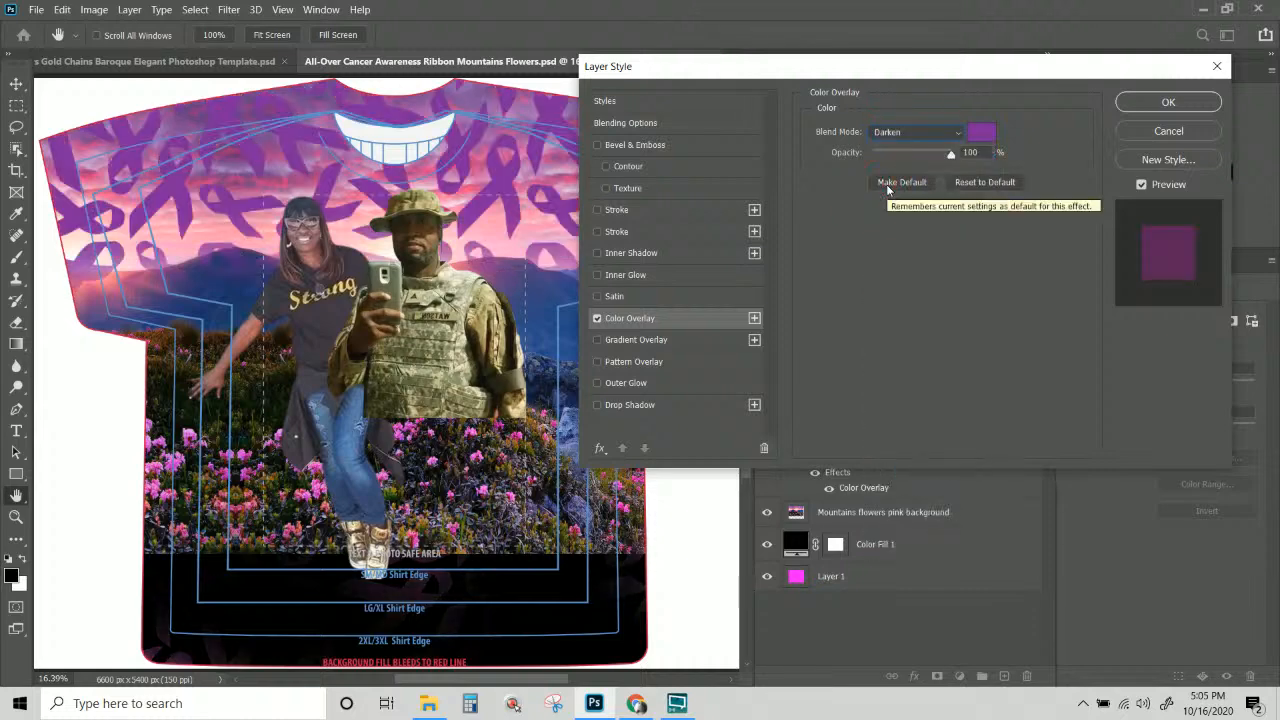
pyautogui.press('Down')
pyautogui.press('Down')
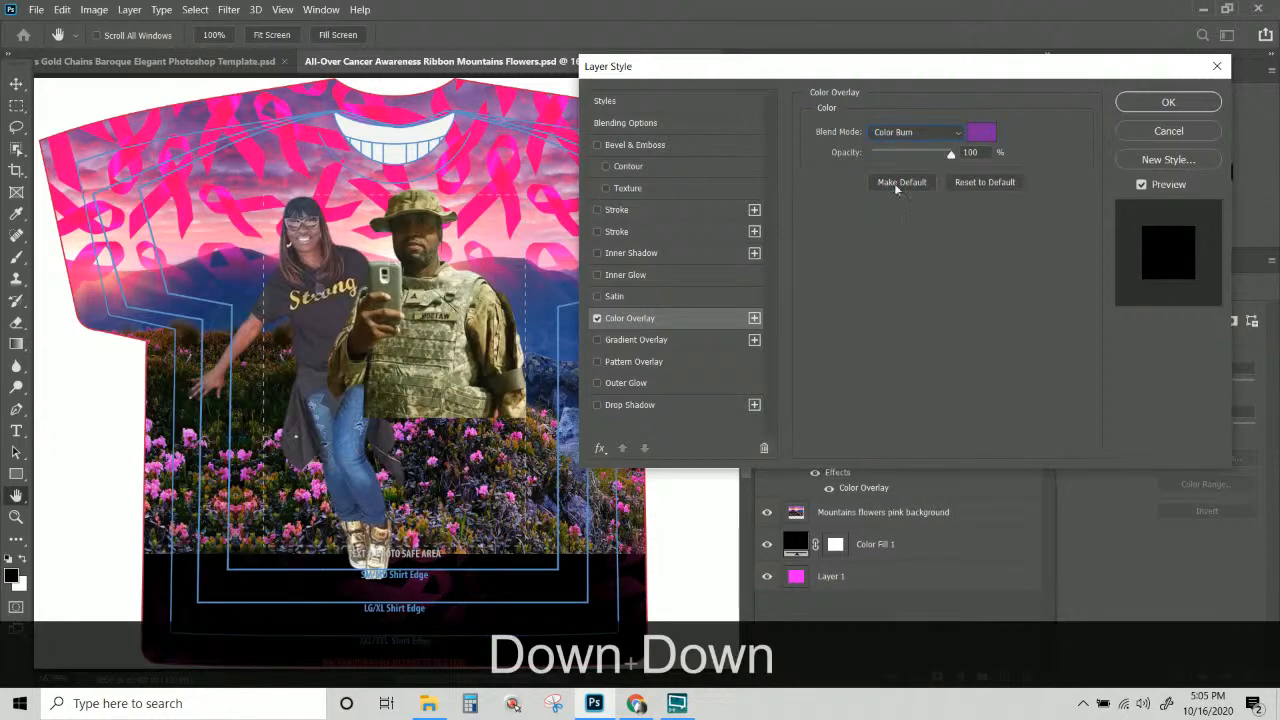
pyautogui.click(912, 139)
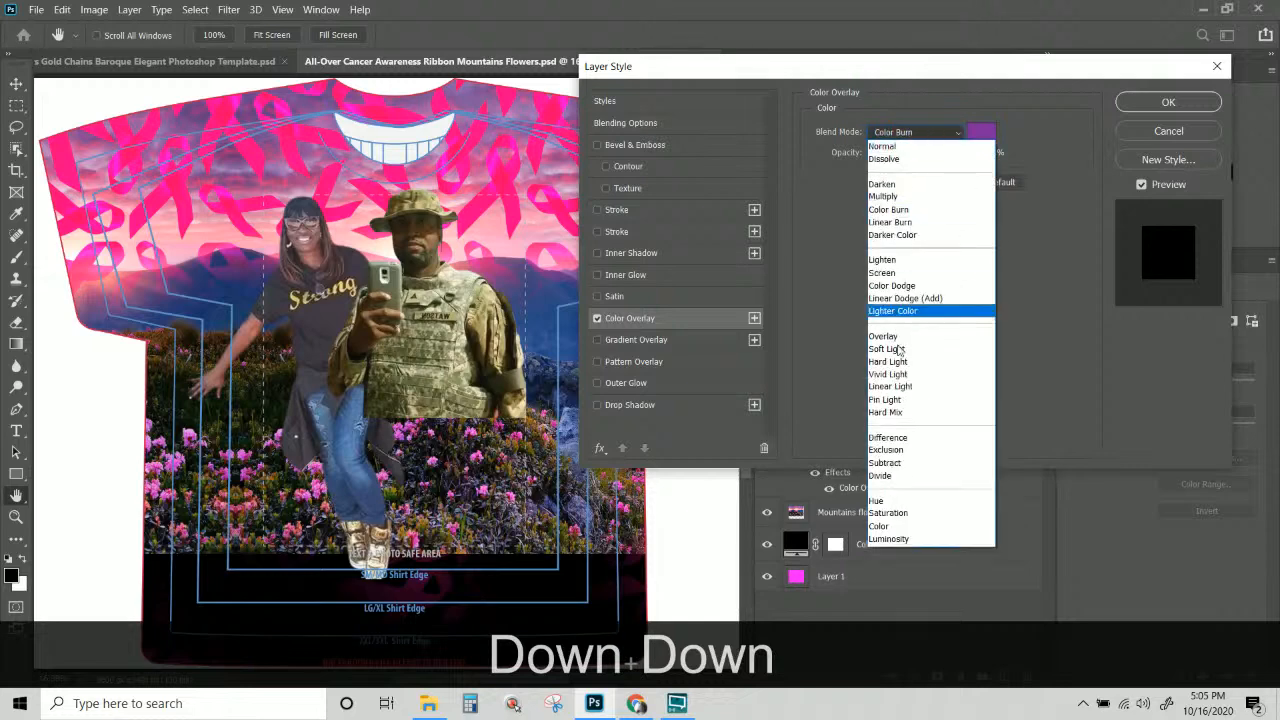
pyautogui.click(891, 505)
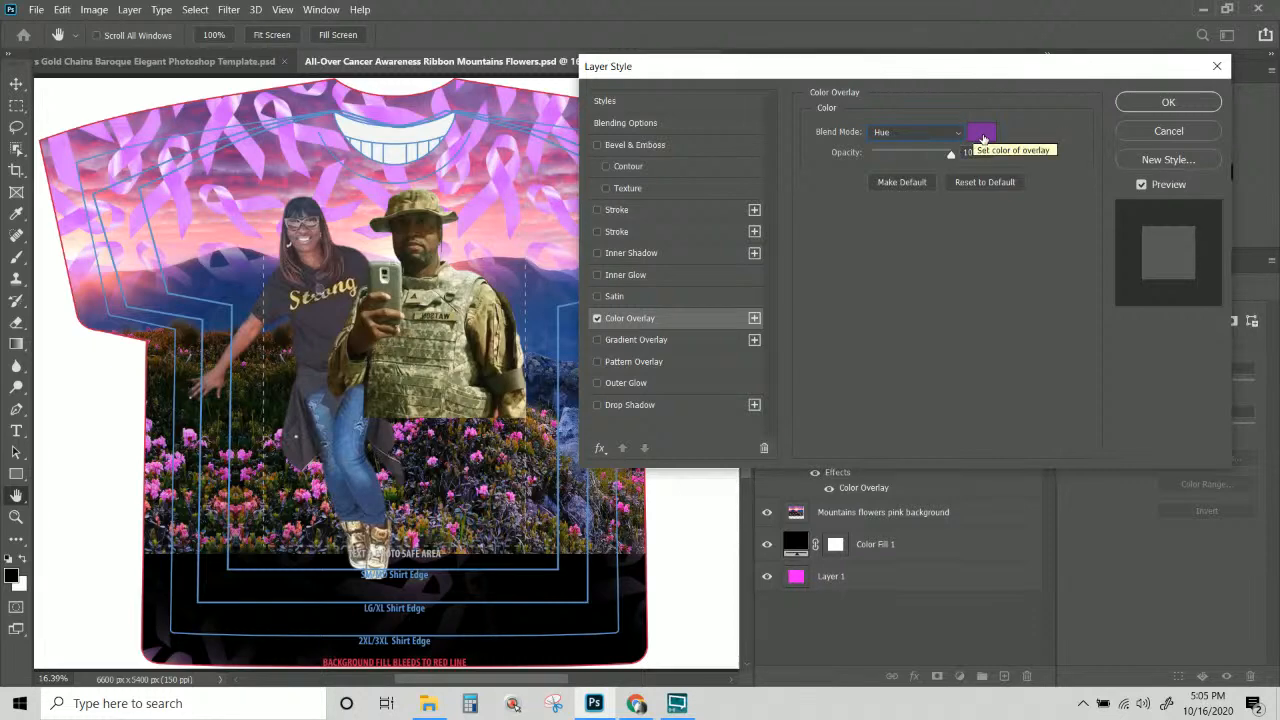
# Change the Color Overlay's color from purple to bright turquoise, 00fff0.
pyautogui.click(982, 139)
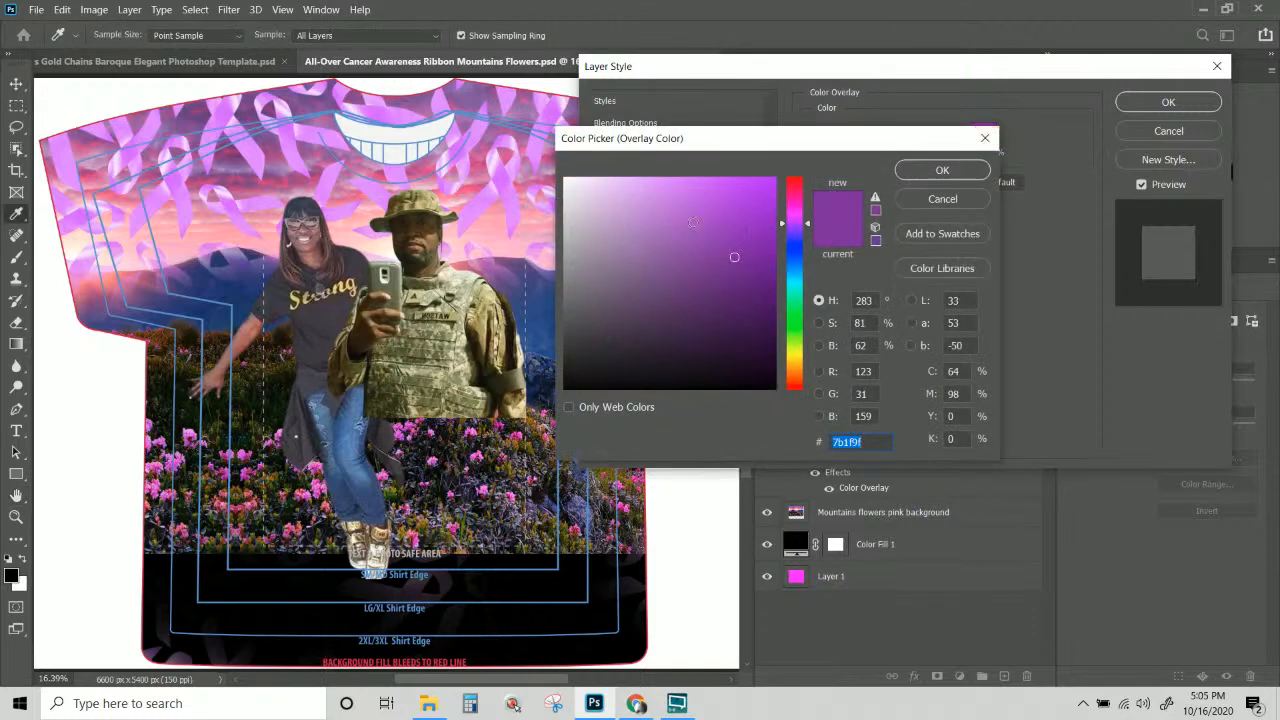
pyautogui.click(773, 179)
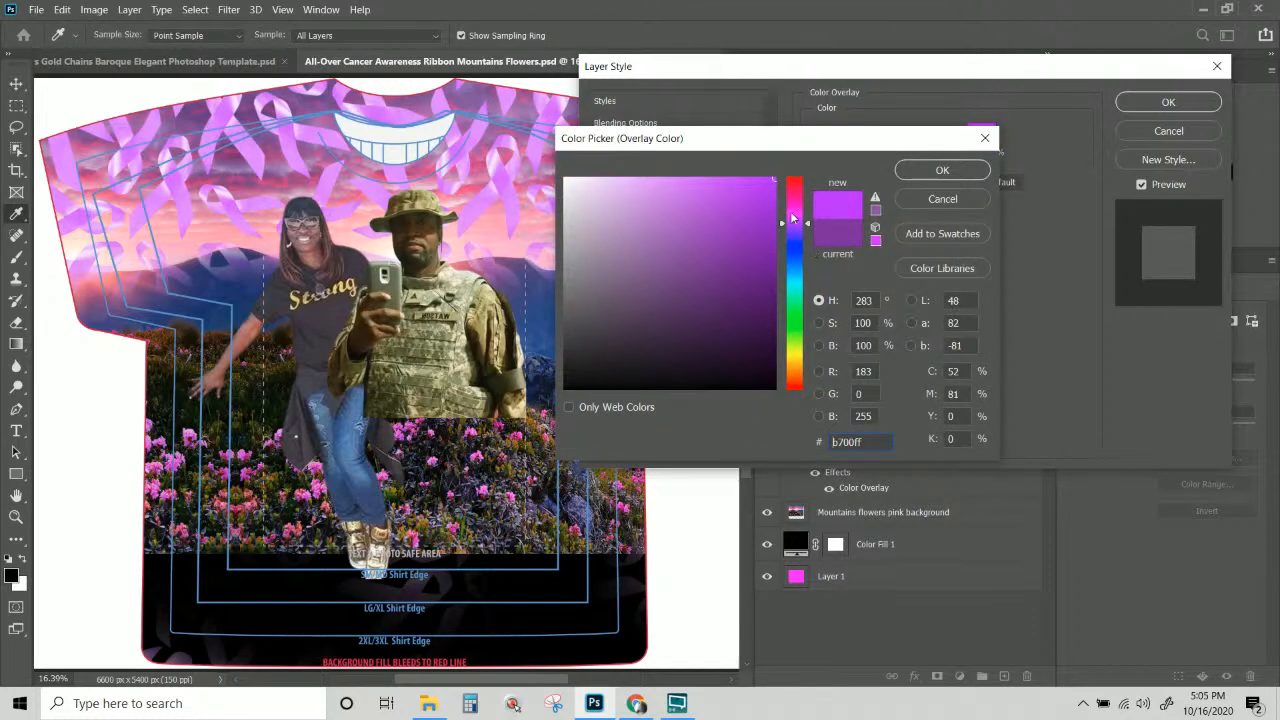
pyautogui.click(796, 333)
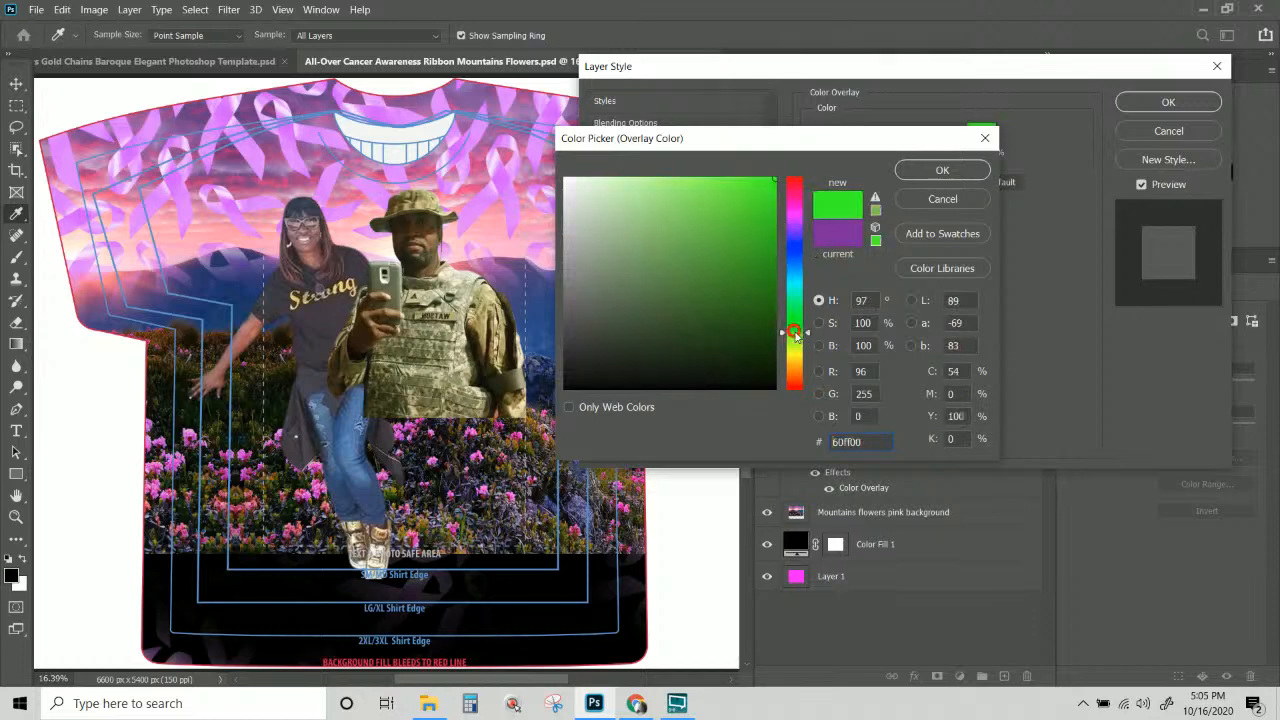
pyautogui.click(797, 287)
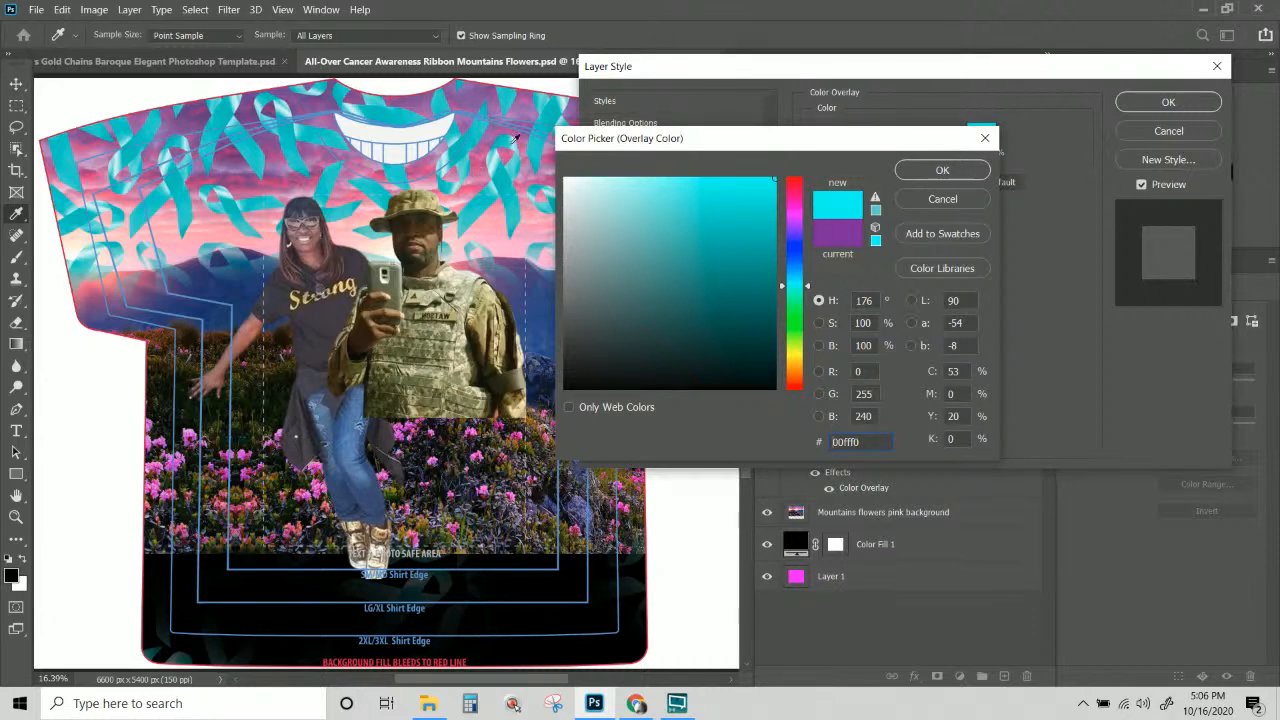
pyautogui.click(942, 172)
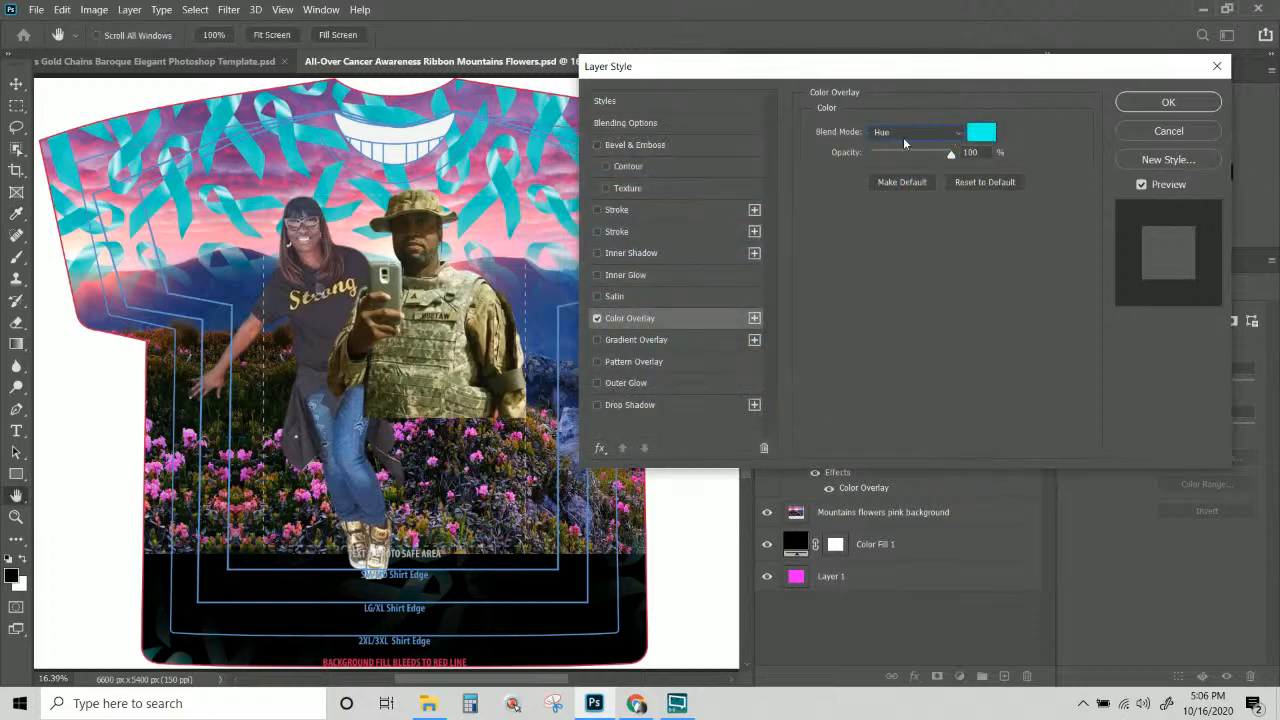
# Switch off the Color Overlay on Pattern Fill 1 and enable a Gradient Overlay in its place.
pyautogui.click(598, 340)
pyautogui.click(597, 318)
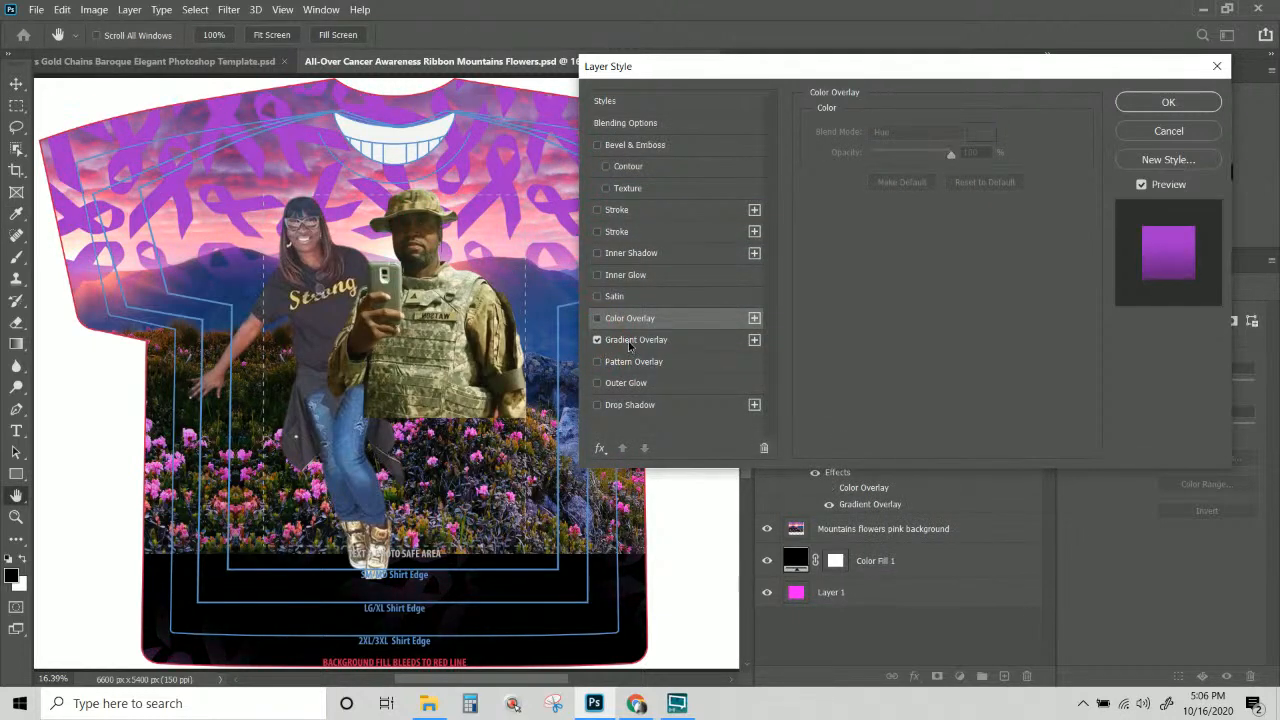
pyautogui.click(636, 340)
# Recolor the dark purple stop at the start of the overlay gradient to pink, about f261df.
pyautogui.click(888, 175)
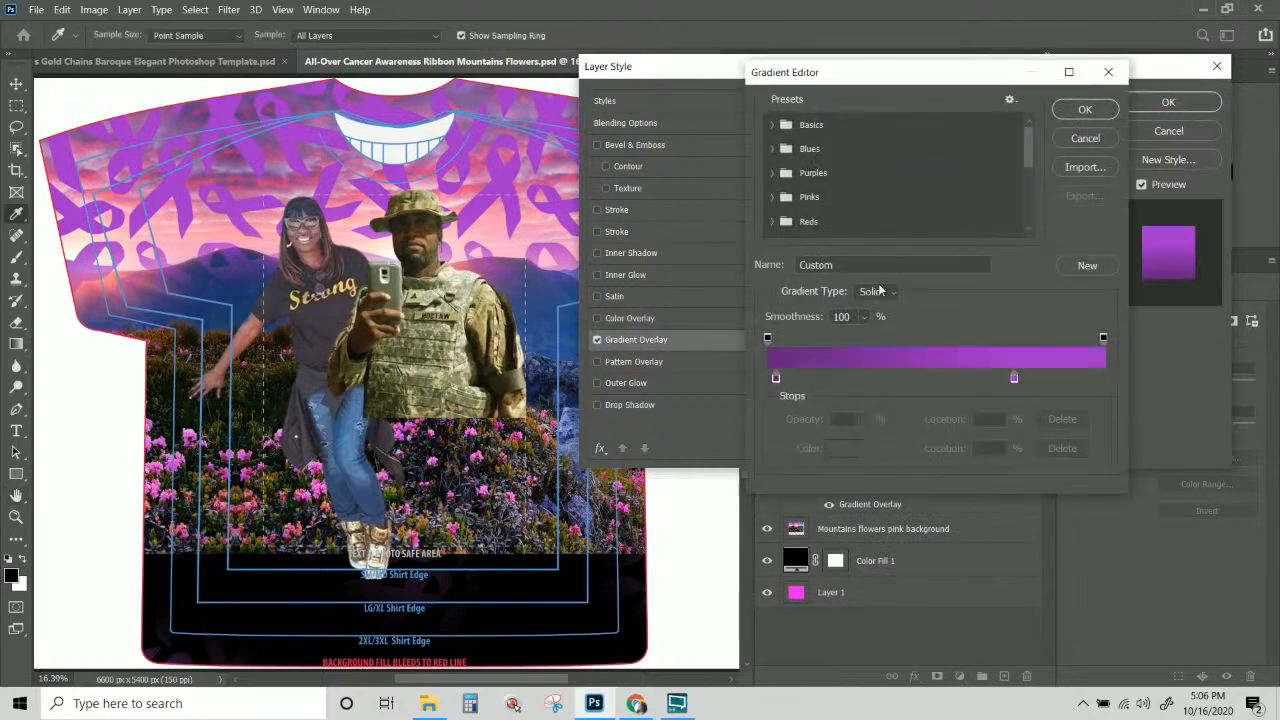
pyautogui.click(777, 377)
pyautogui.click(841, 449)
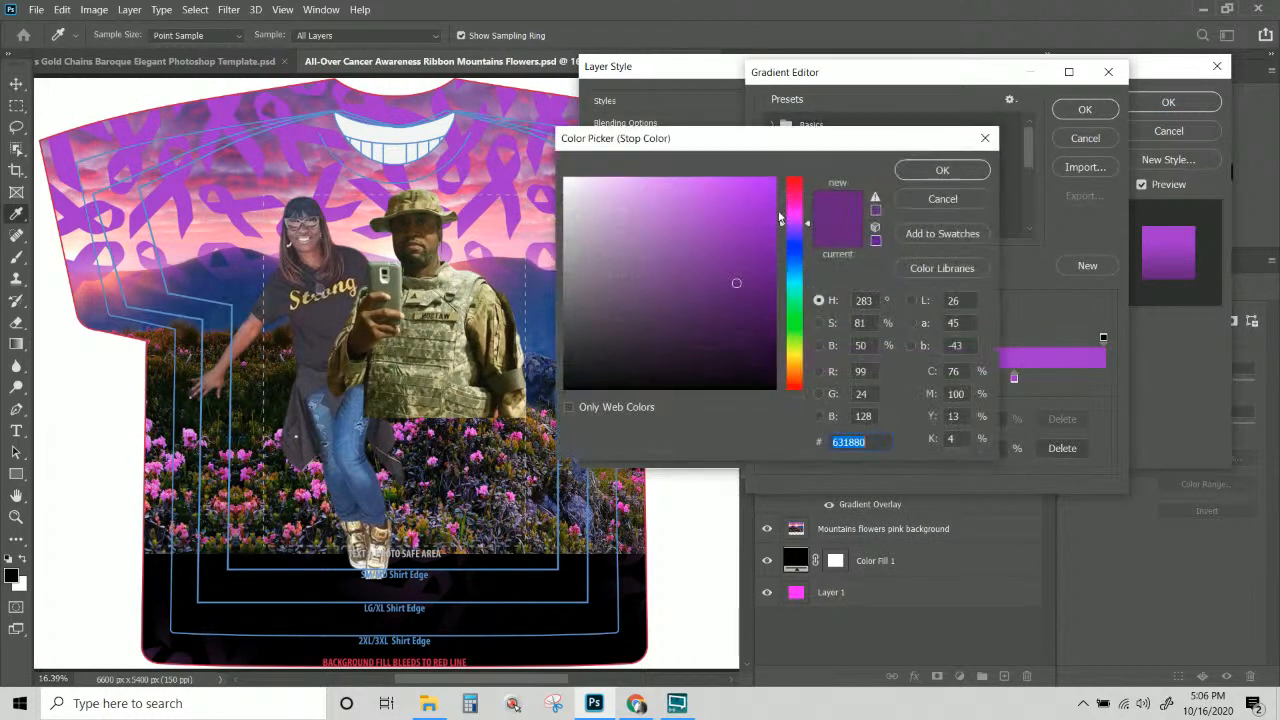
pyautogui.moveTo(802, 219); pyautogui.dragTo(796, 214)
pyautogui.click(737, 172)
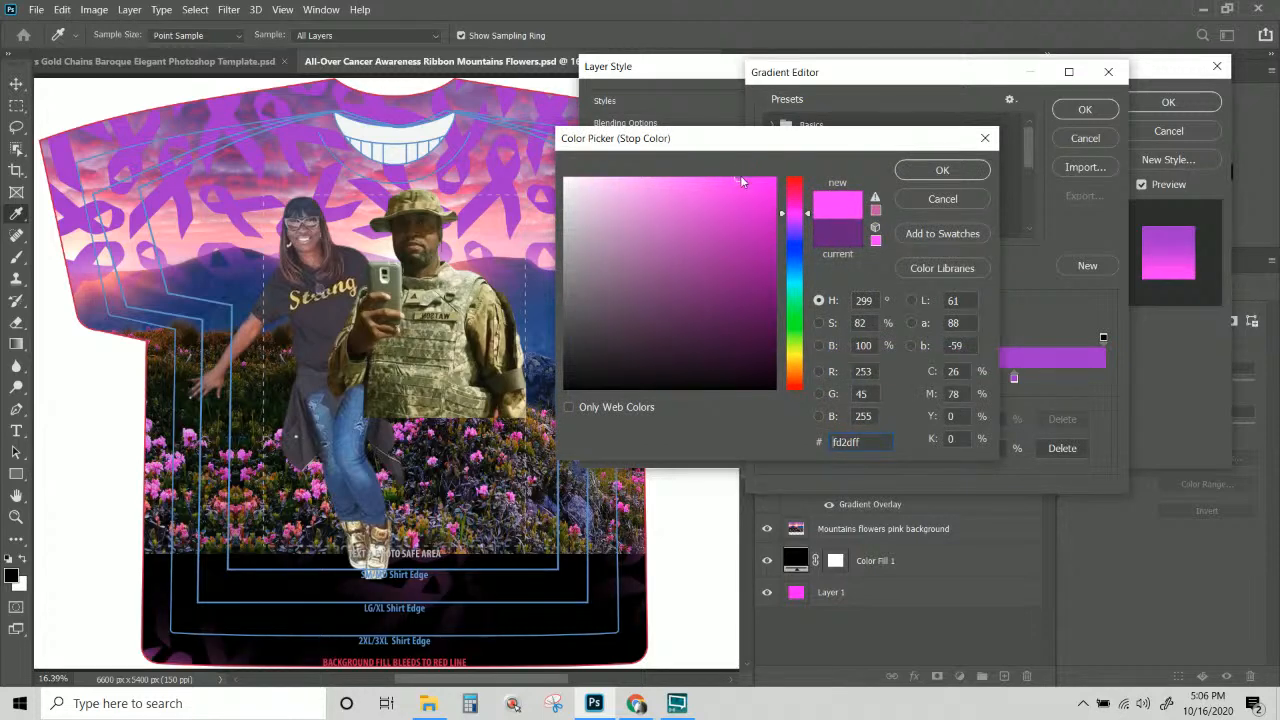
pyautogui.moveTo(740, 178); pyautogui.dragTo(690, 188)
pyautogui.moveTo(811, 215); pyautogui.dragTo(808, 212)
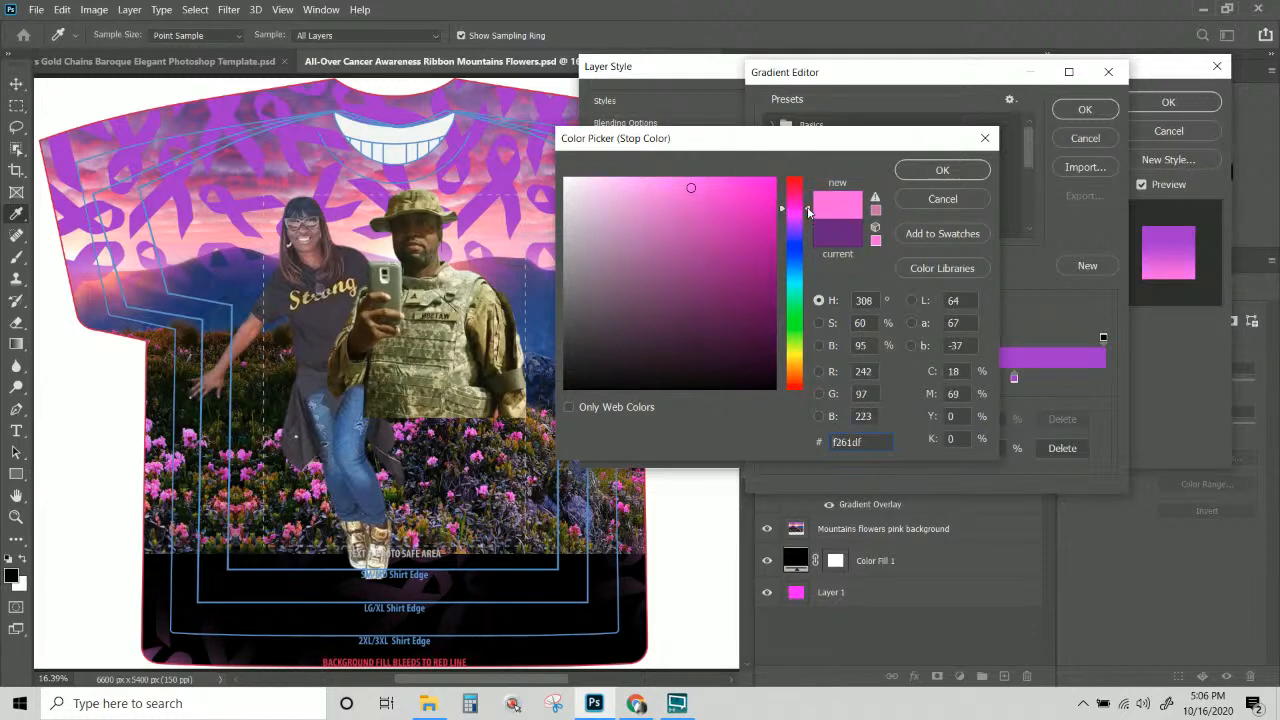
pyautogui.click(914, 172)
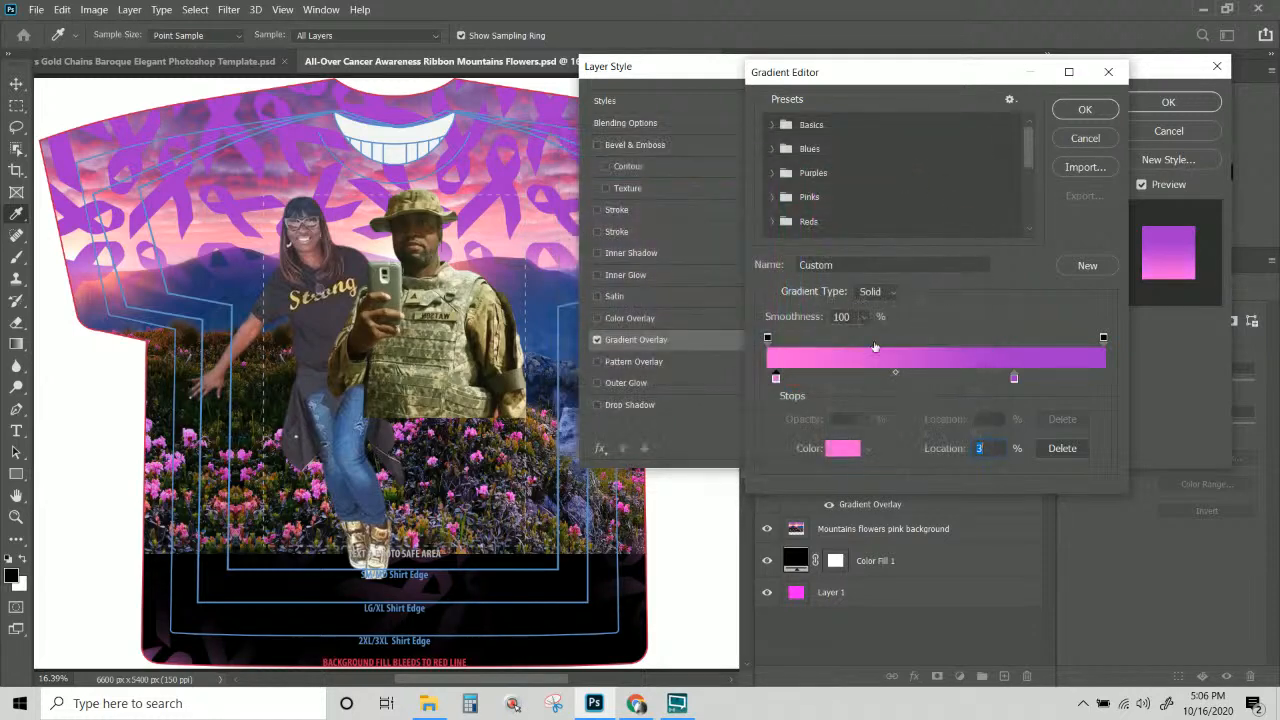
# Recolor the gradient's second stop, the lighter purple one, to turquoise 00dcdf.
pyautogui.click(1015, 380)
pyautogui.click(838, 448)
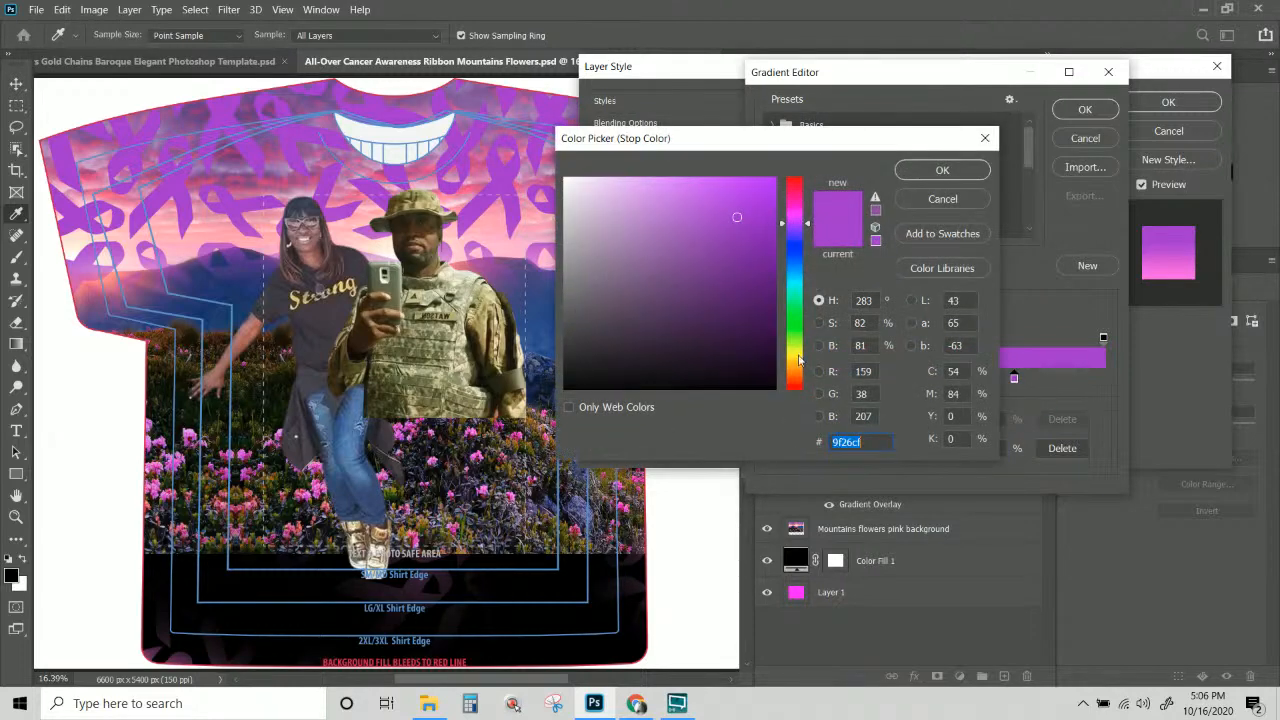
pyautogui.click(798, 285)
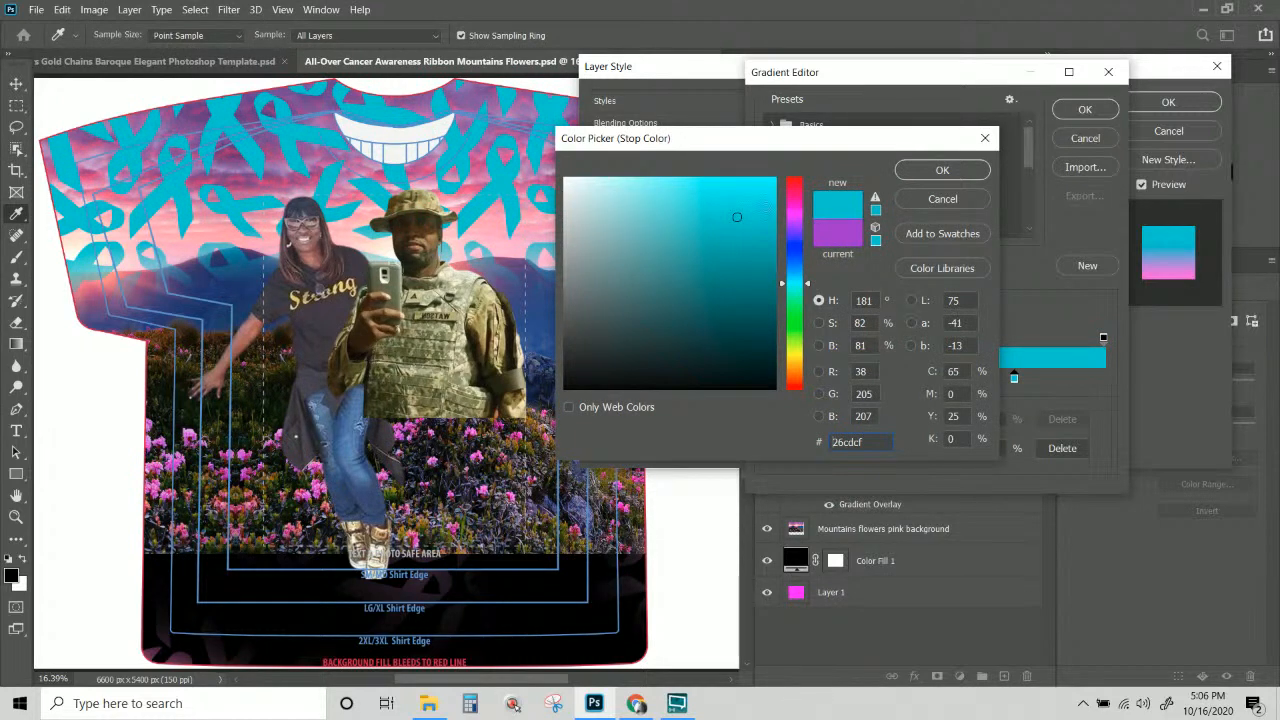
pyautogui.moveTo(737, 217); pyautogui.dragTo(777, 204)
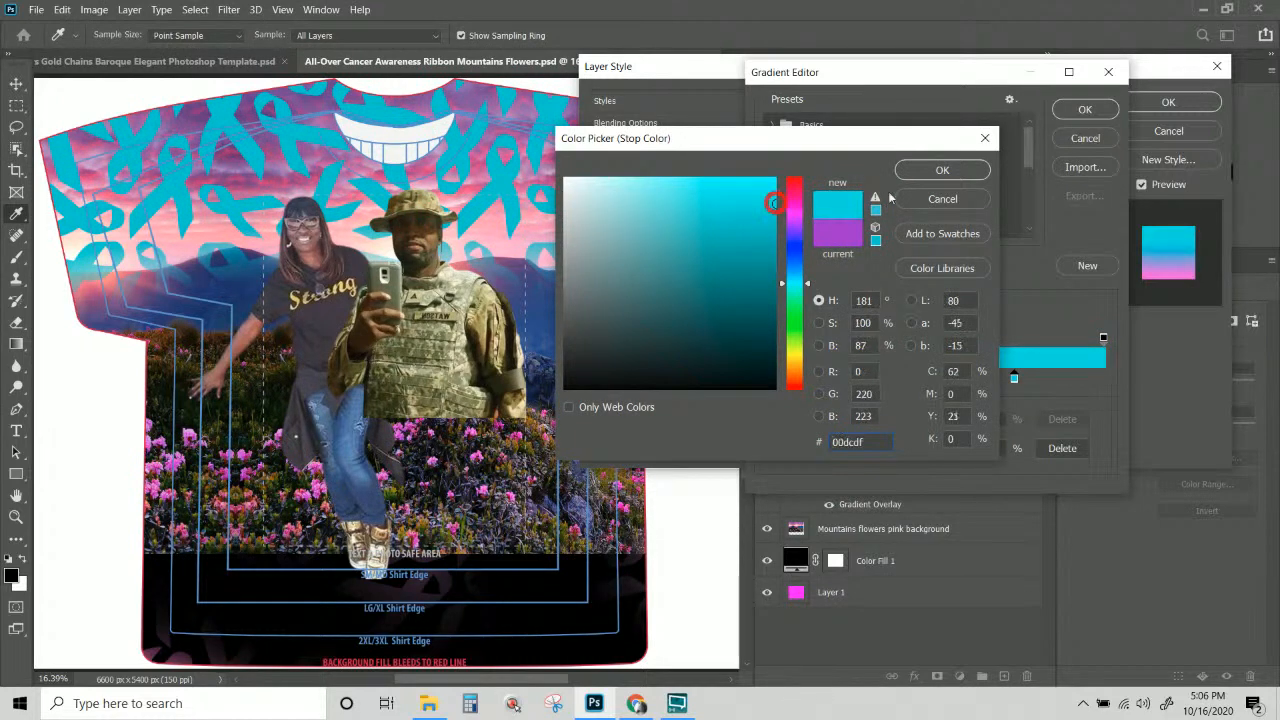
pyautogui.click(942, 170)
pyautogui.click(1016, 377)
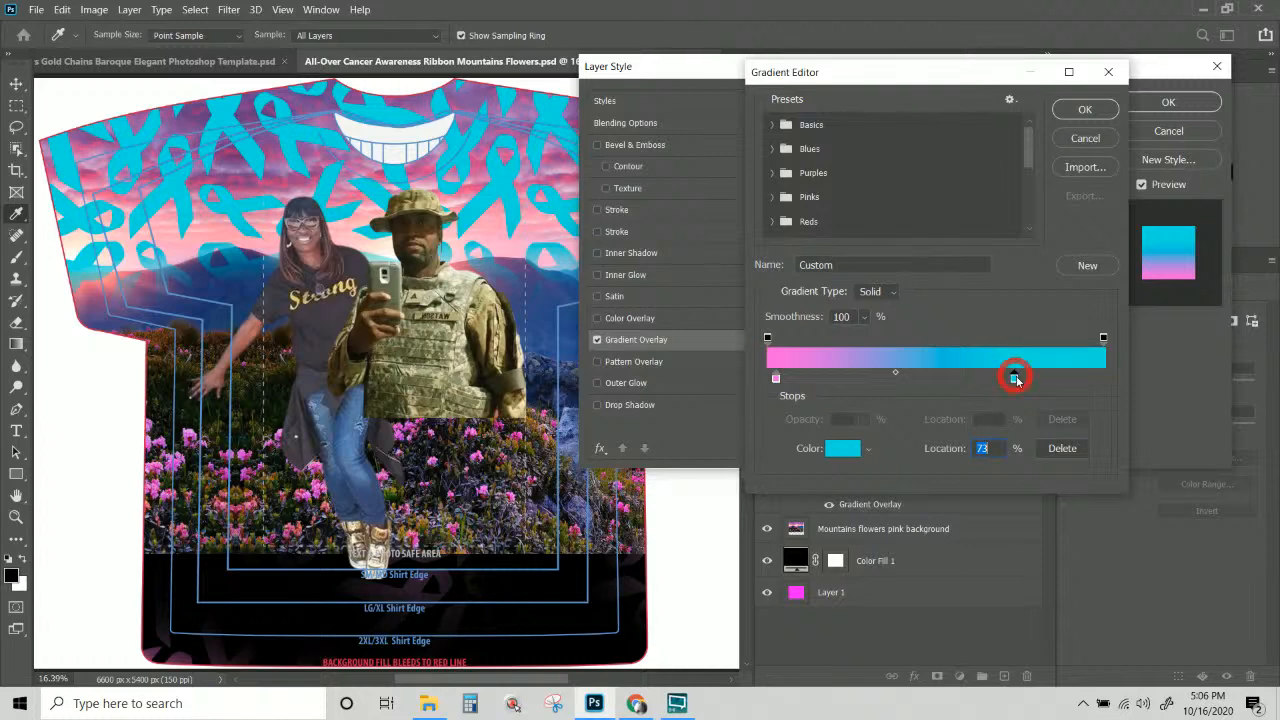
pyautogui.click(841, 450)
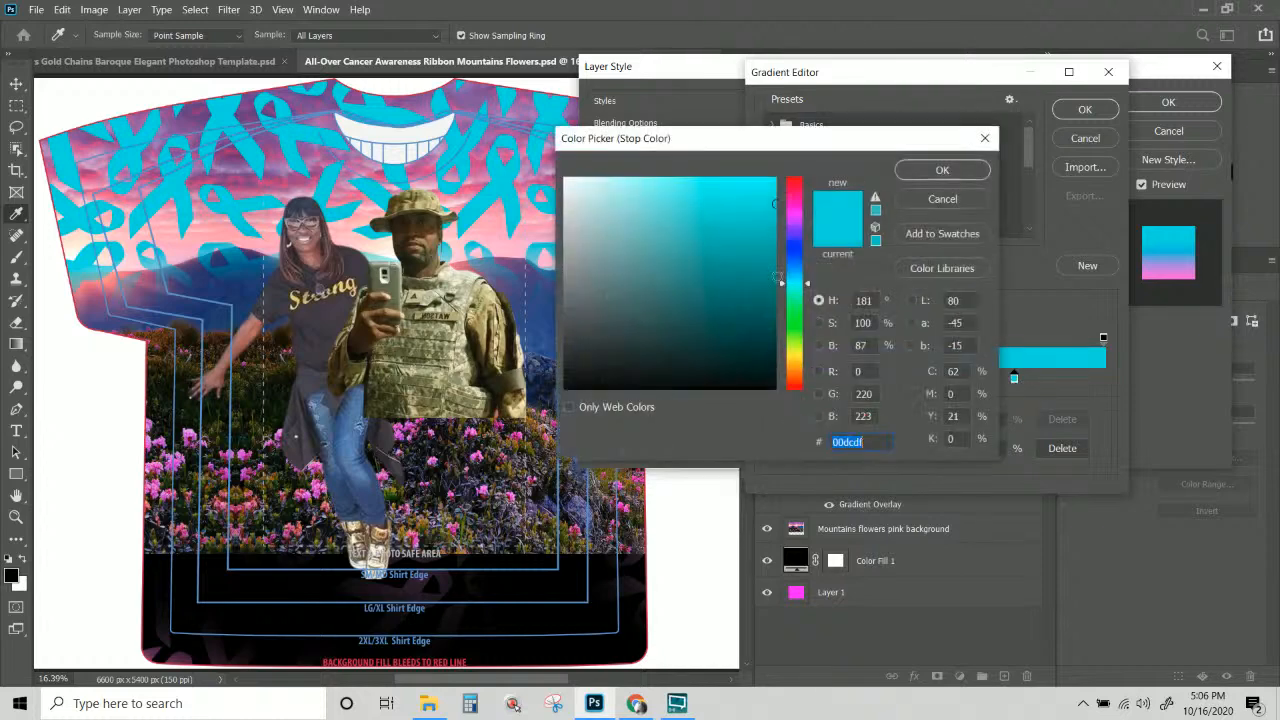
pyautogui.click(922, 172)
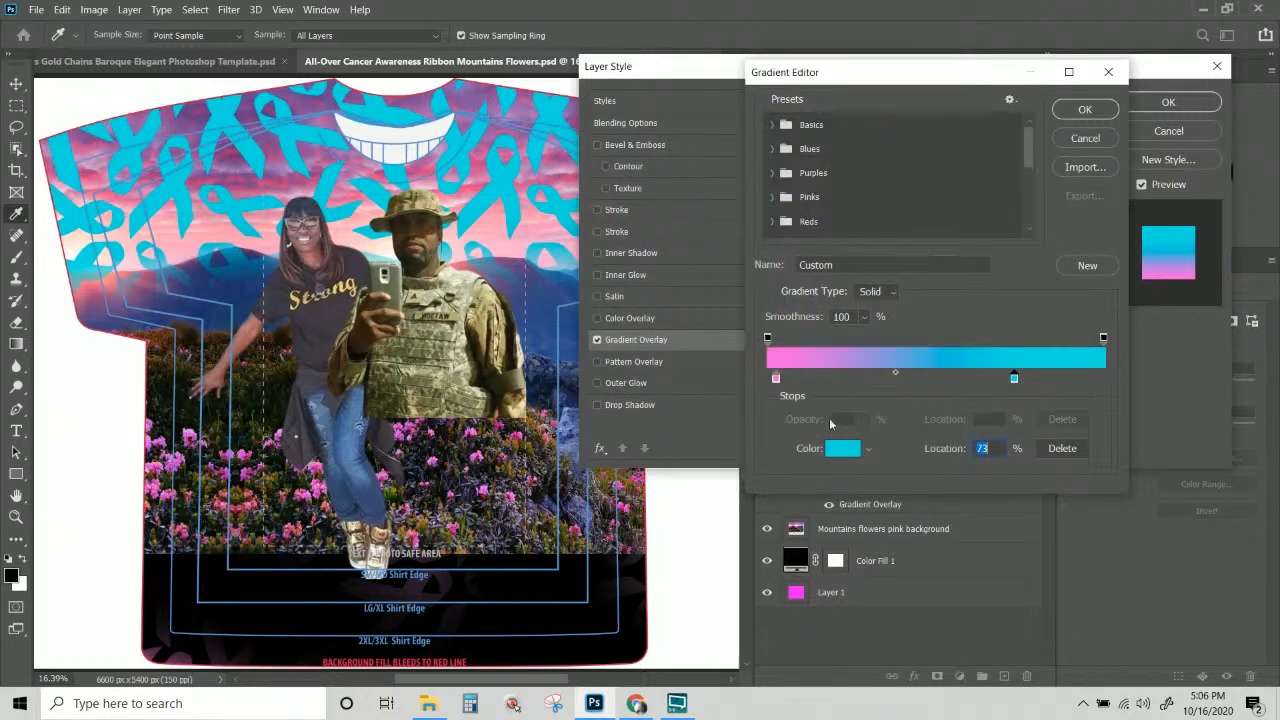
# Move the gradient's pink stop to 26% and adjust its color to a warmer pink.
pyautogui.moveTo(776, 380); pyautogui.dragTo(853, 378)
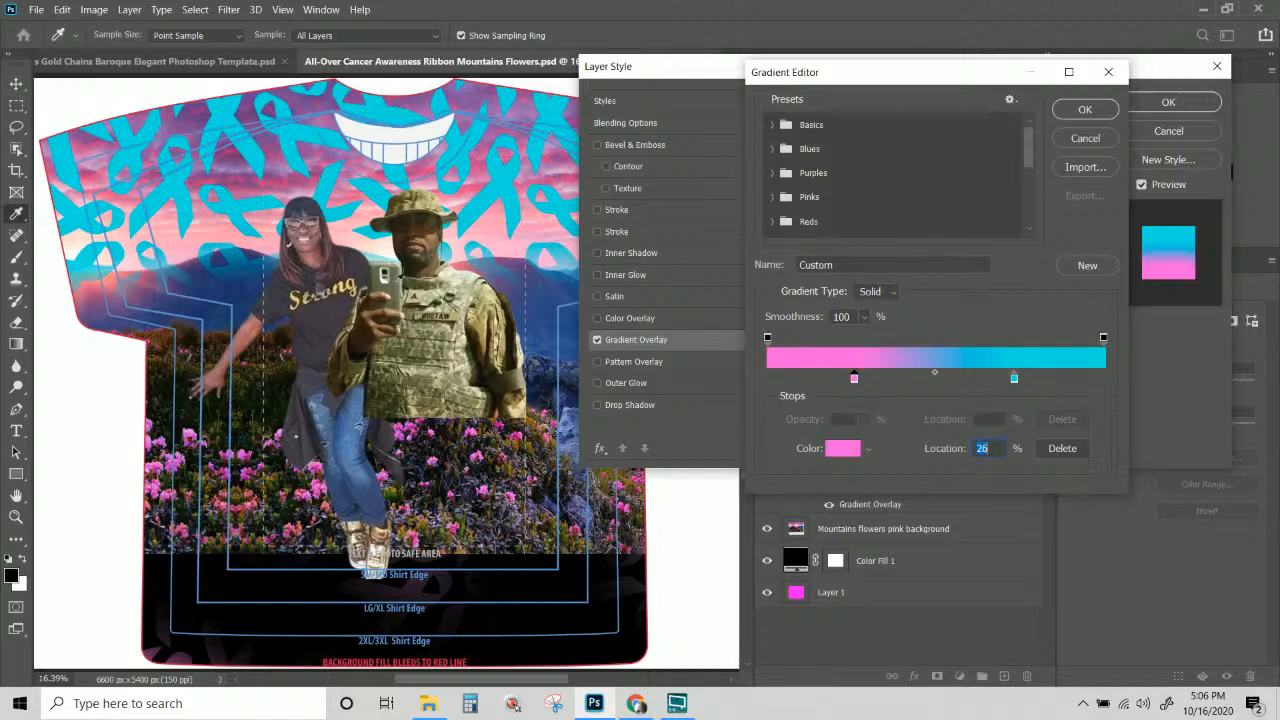
pyautogui.click(853, 443)
pyautogui.moveTo(662, 188); pyautogui.dragTo(659, 177)
pyautogui.moveTo(813, 220); pyautogui.dragTo(806, 203)
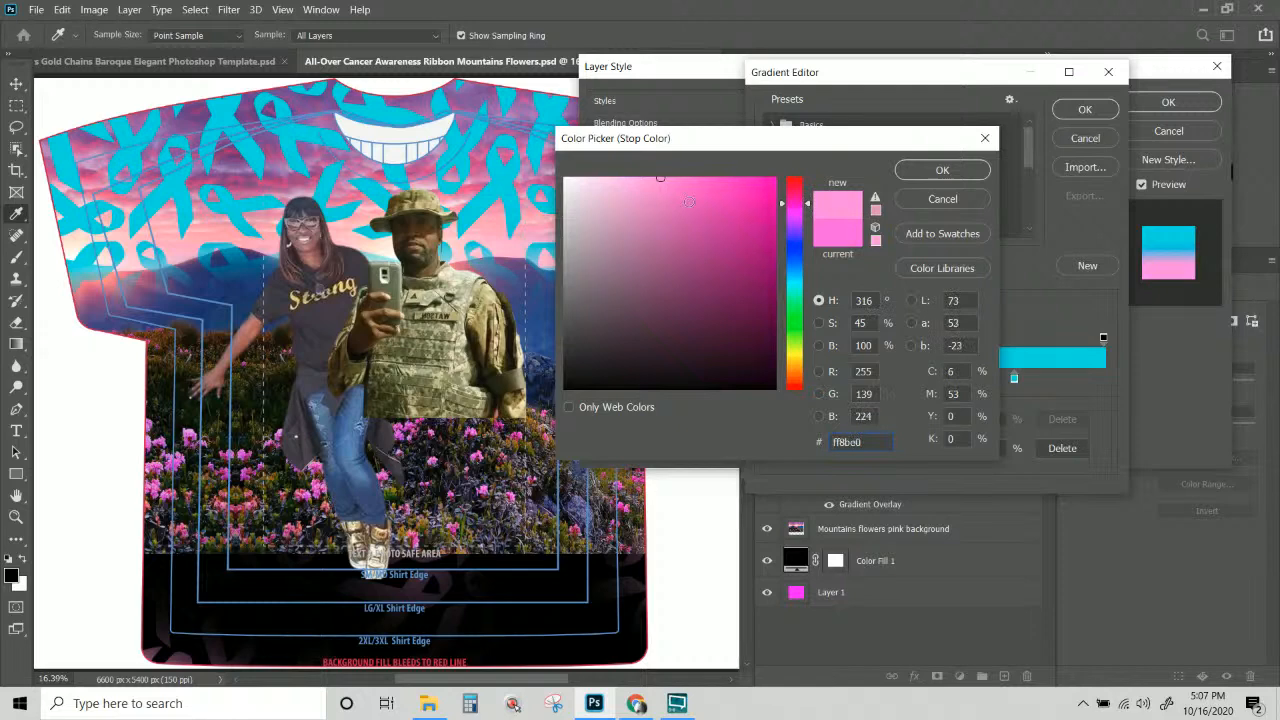
pyautogui.click(945, 170)
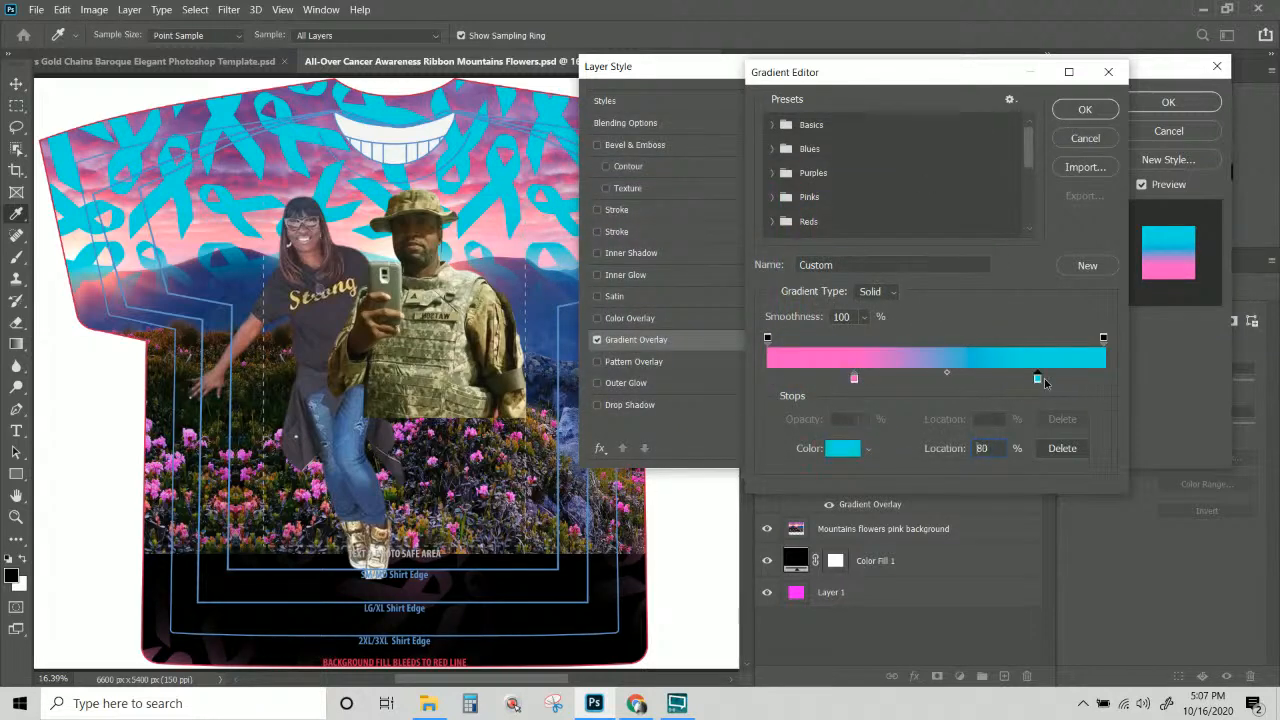
# Tighten the gradient's transition by moving the pink stop further inward and the turquoise stop to 75%, and accept the gradient.
pyautogui.moveTo(1044, 383); pyautogui.dragTo(1047, 384)
pyautogui.click(1045, 381)
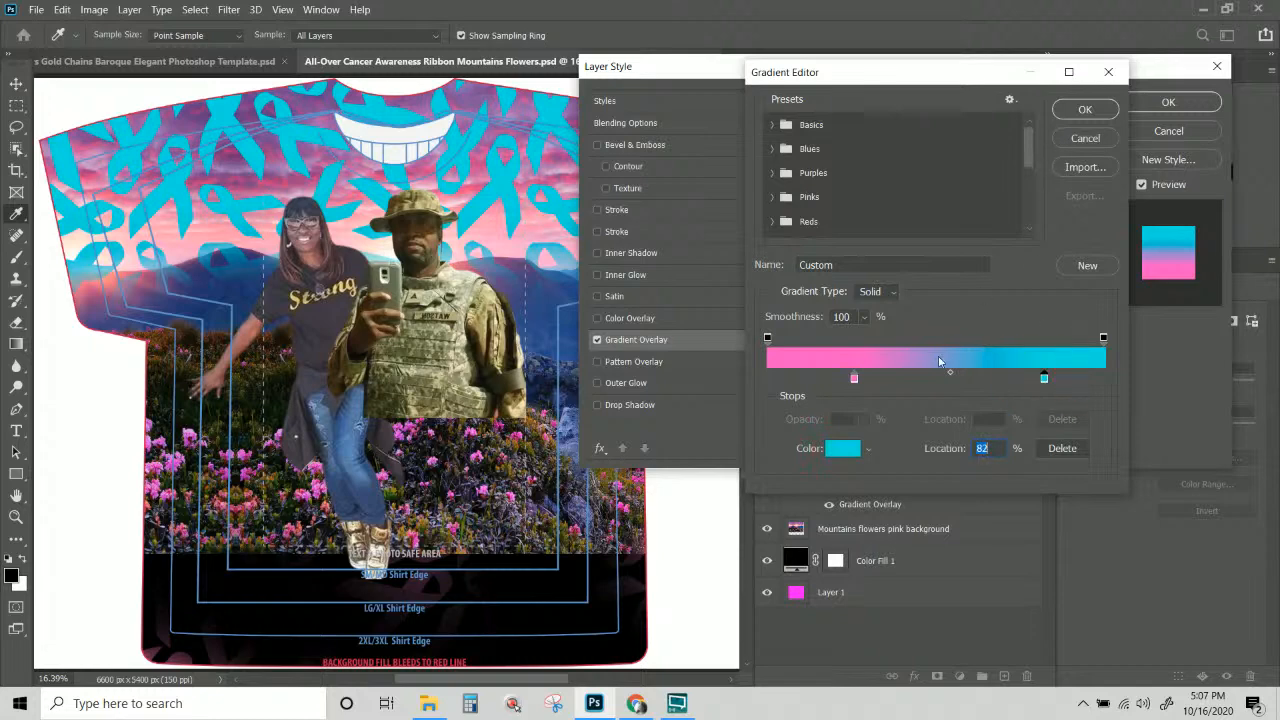
pyautogui.moveTo(855, 379); pyautogui.dragTo(875, 380)
pyautogui.moveTo(1044, 380); pyautogui.dragTo(1020, 380)
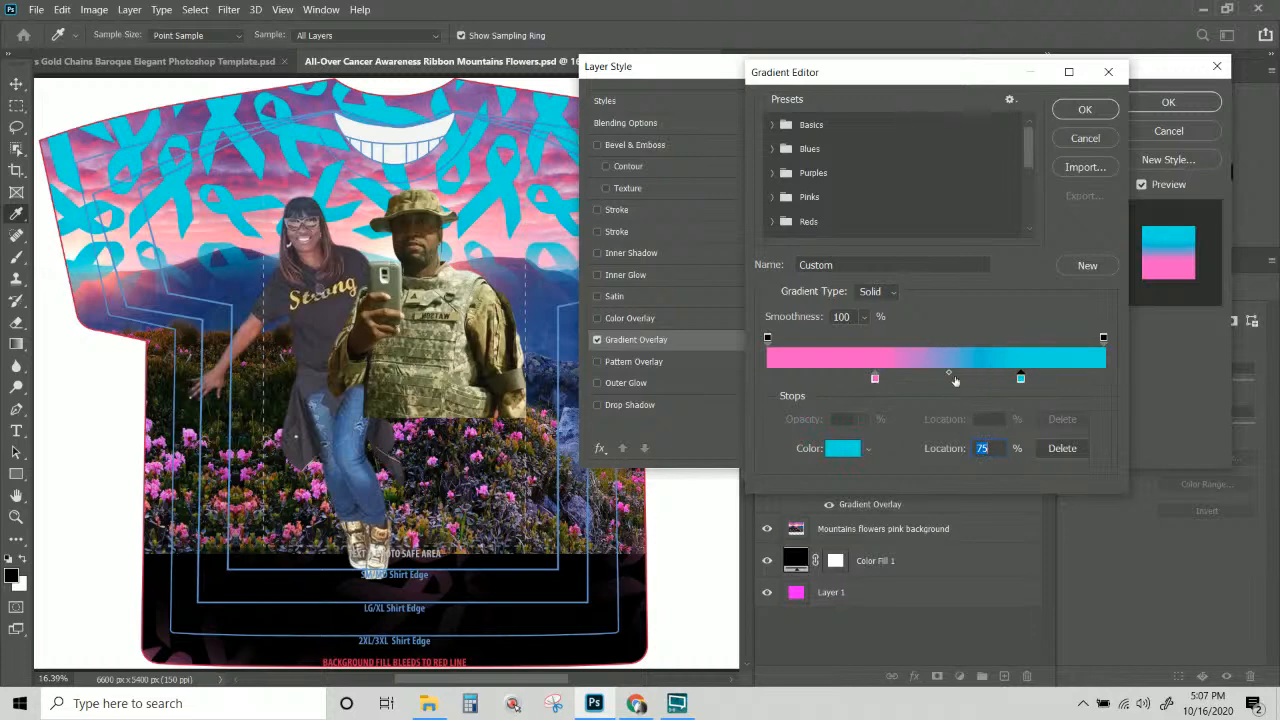
pyautogui.click(1085, 110)
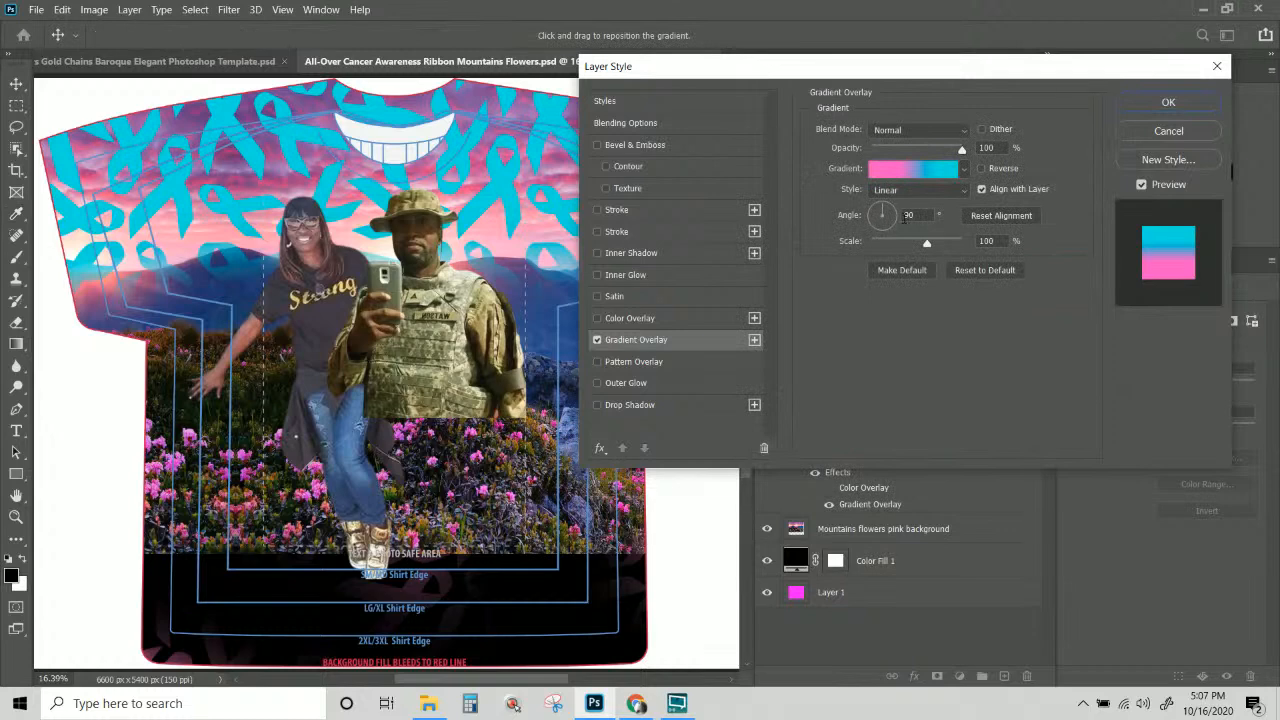
# Set the Gradient Overlay's angle to -9° and its blend mode to Hue.
pyautogui.moveTo(888, 215)
pyautogui.mouseDown()
pyautogui.moveTo(866, 212)
pyautogui.moveTo(889, 231)
pyautogui.moveTo(893, 216)
pyautogui.mouseUp()
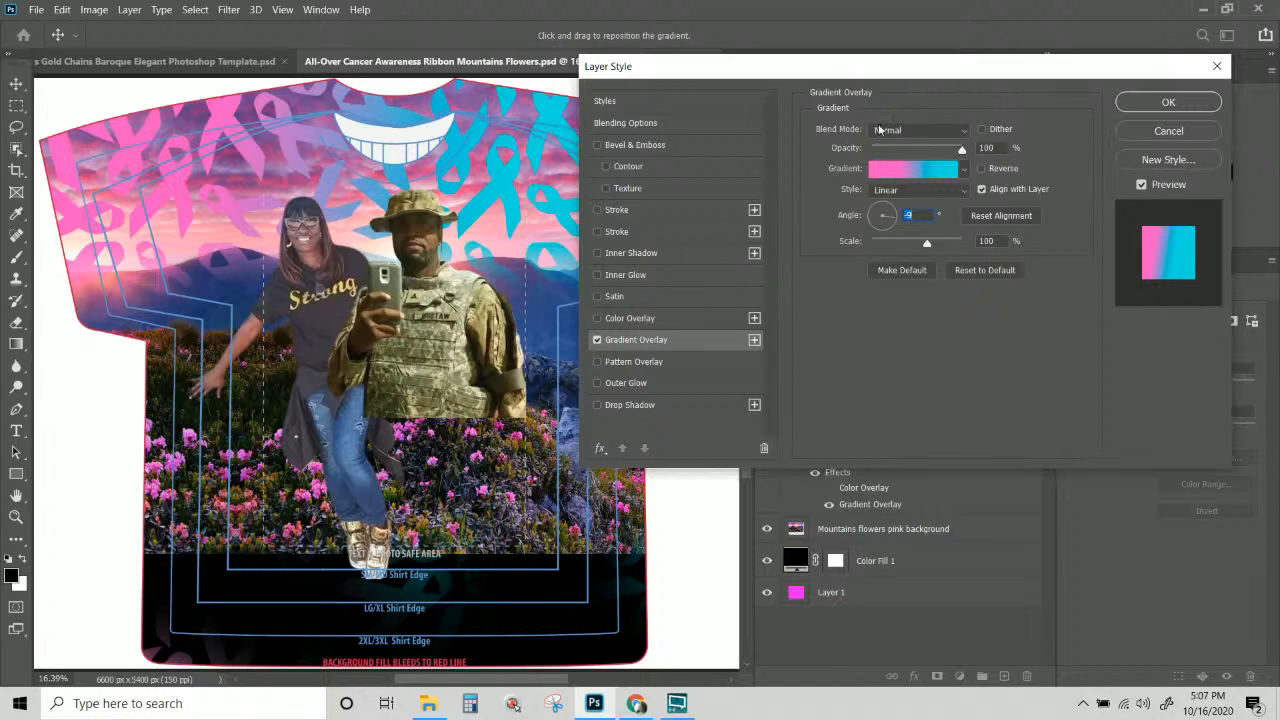
pyautogui.click(909, 129)
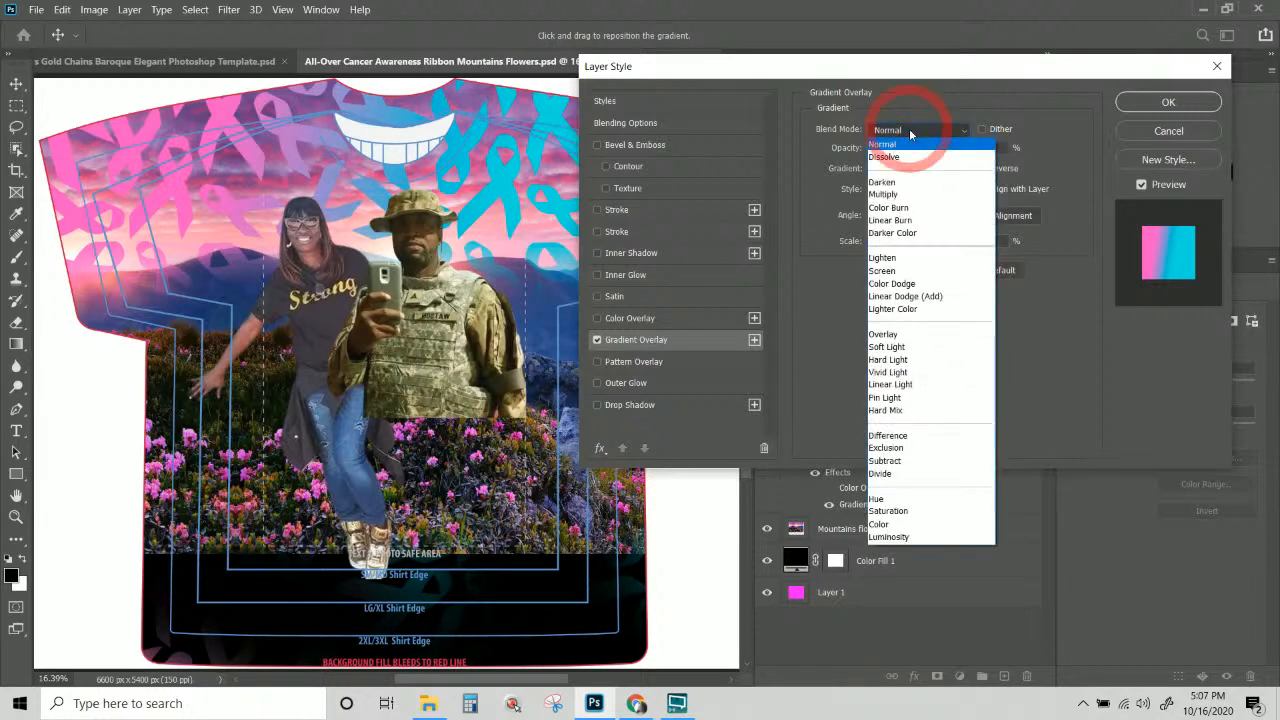
pyautogui.click(905, 499)
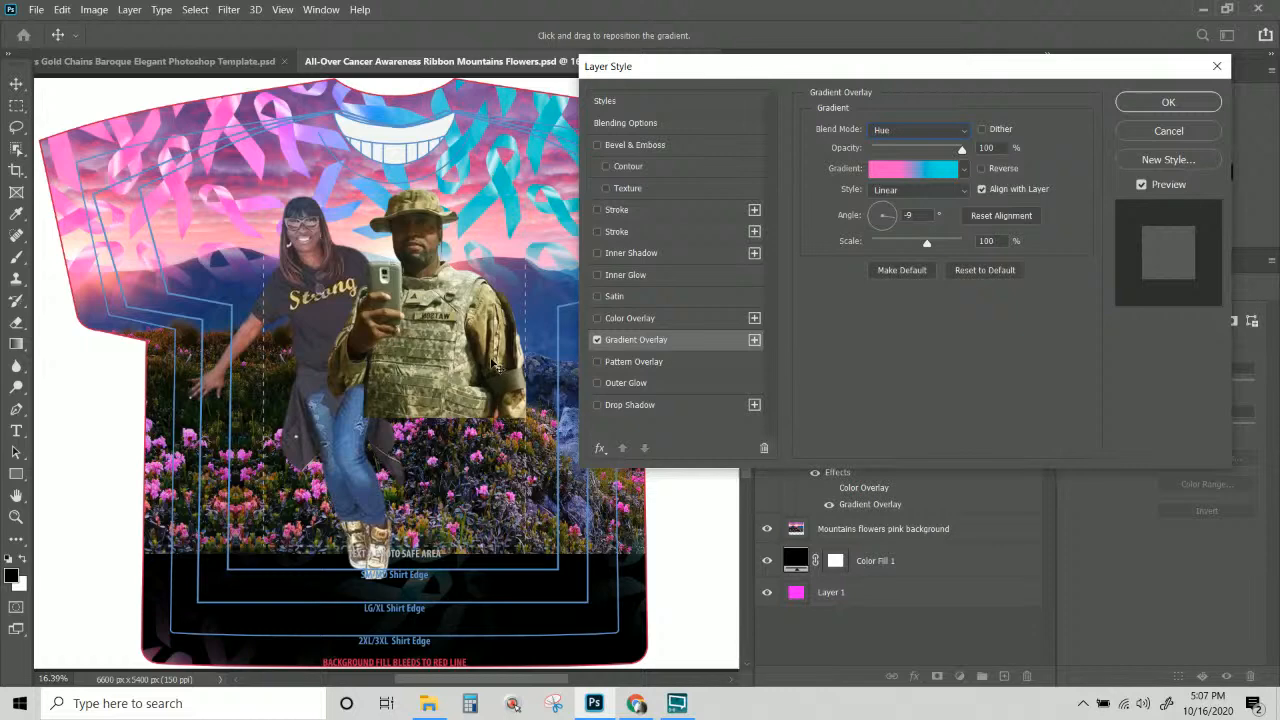
# Accept the layer style and compare the ribbon pattern with its Color Overlay and Gradient Overlay effects, leaving both hidden.
pyautogui.click(1146, 106)
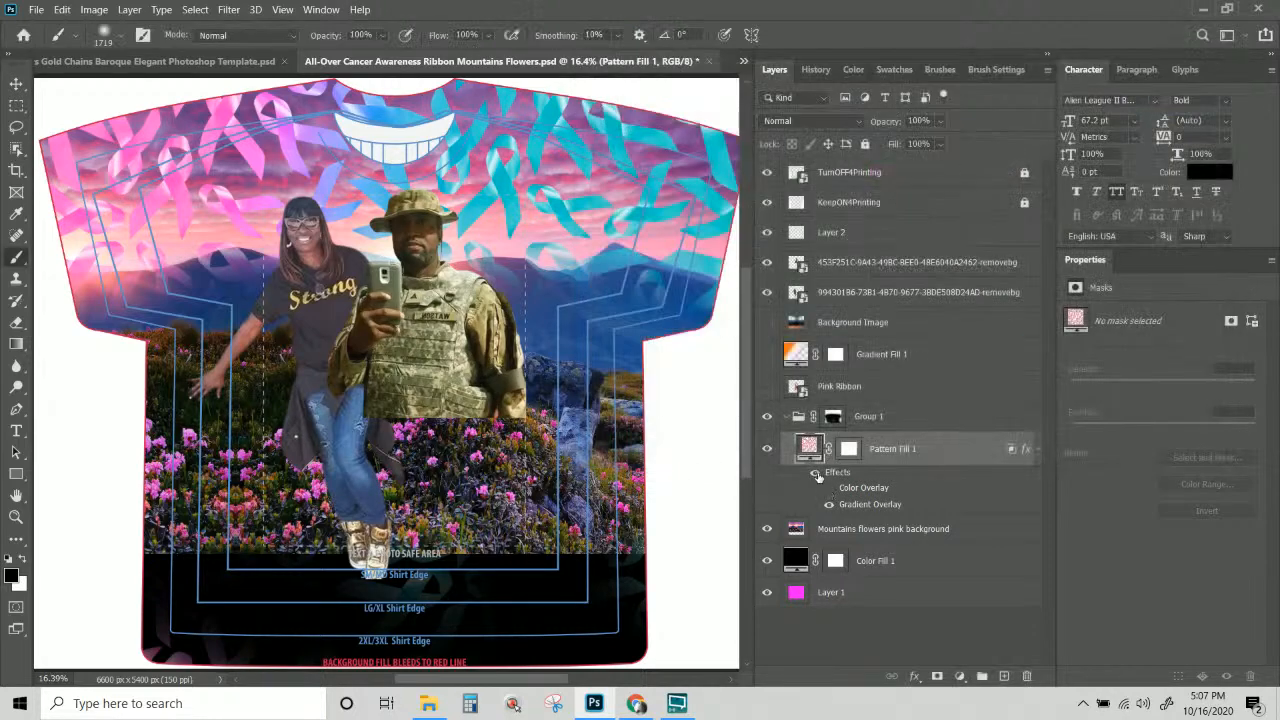
pyautogui.click(829, 504)
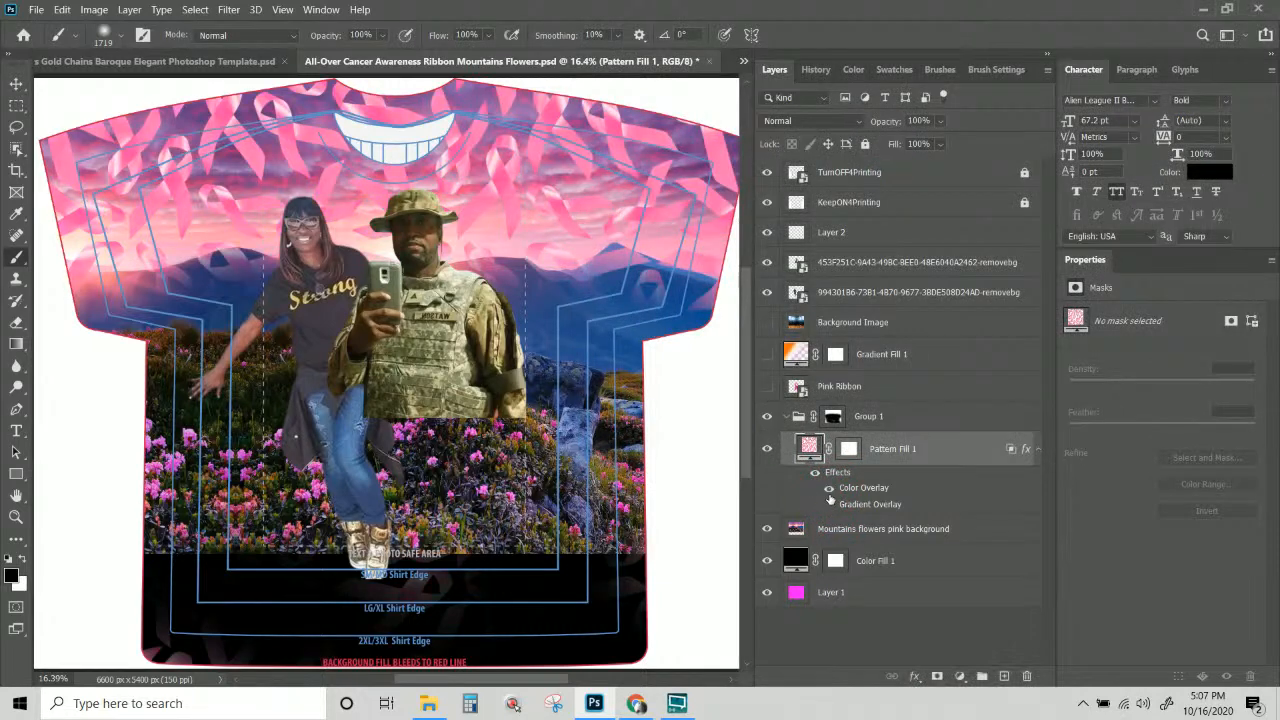
pyautogui.click(829, 487)
pyautogui.click(829, 487)
pyautogui.click(829, 504)
pyautogui.click(829, 504)
# Lower the fill of Group 1, which holds the ribbon pattern, to 59%.
pyautogui.click(835, 417)
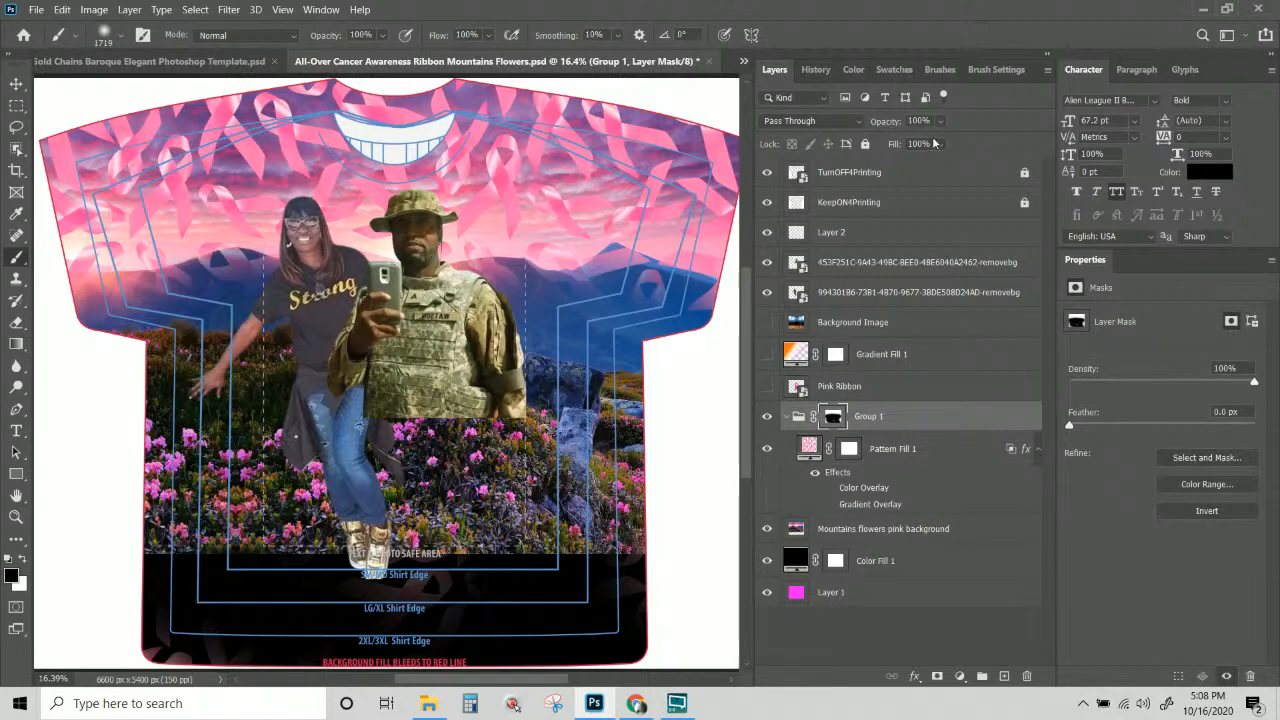
pyautogui.click(935, 144)
pyautogui.moveTo(940, 165); pyautogui.dragTo(927, 168)
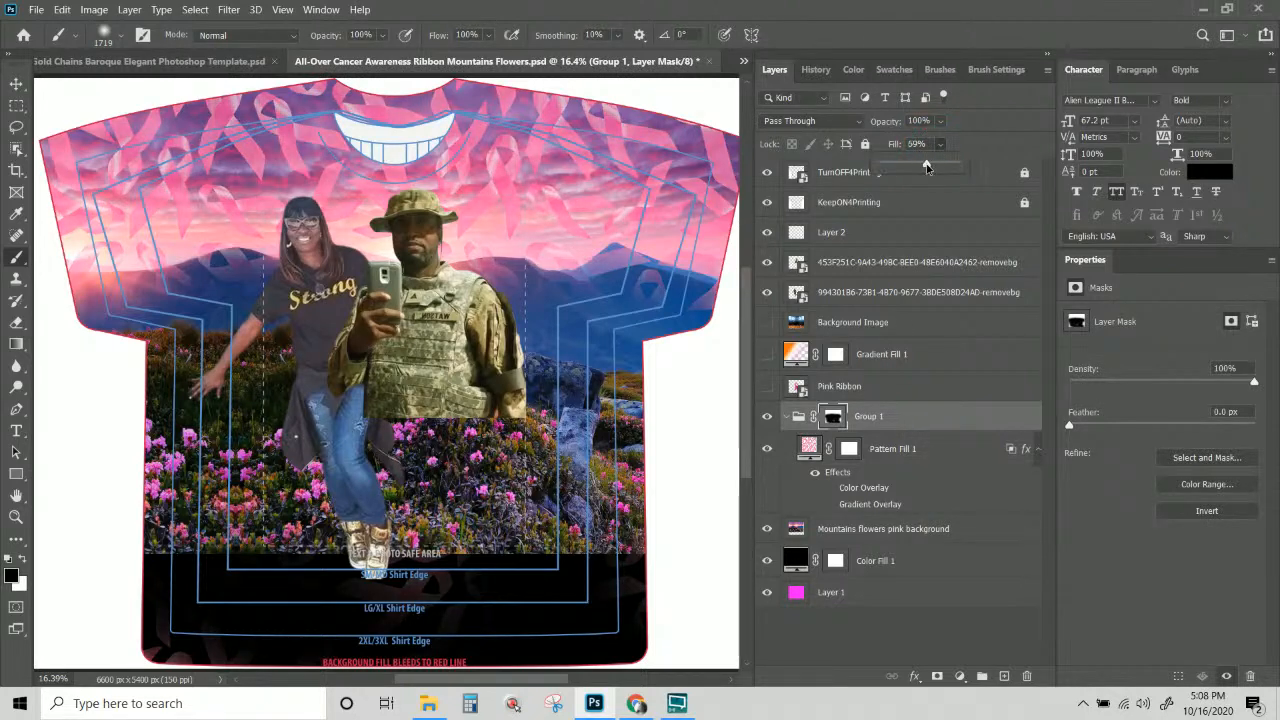
# Compare the Color Overlay and Gradient Overlay on the faded ribbon pattern, leaving only the Gradient Overlay on.
pyautogui.click(834, 509)
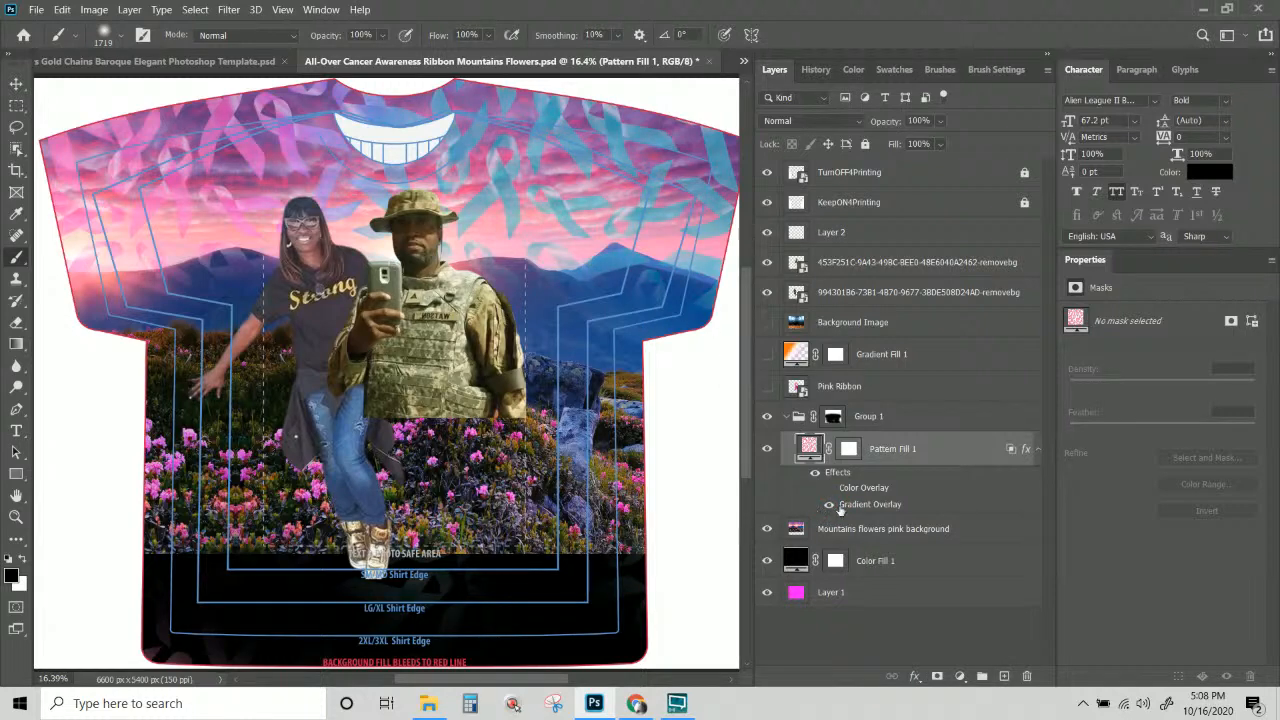
pyautogui.click(829, 488)
pyautogui.click(829, 505)
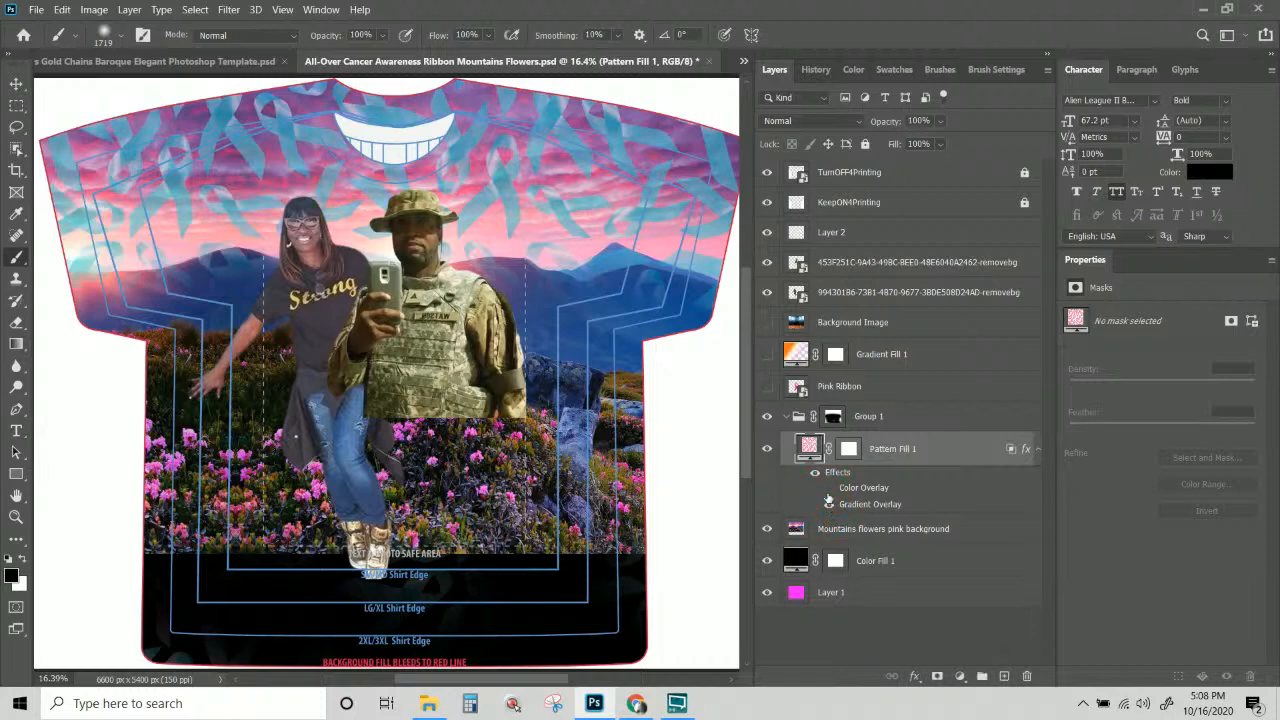
pyautogui.click(829, 504)
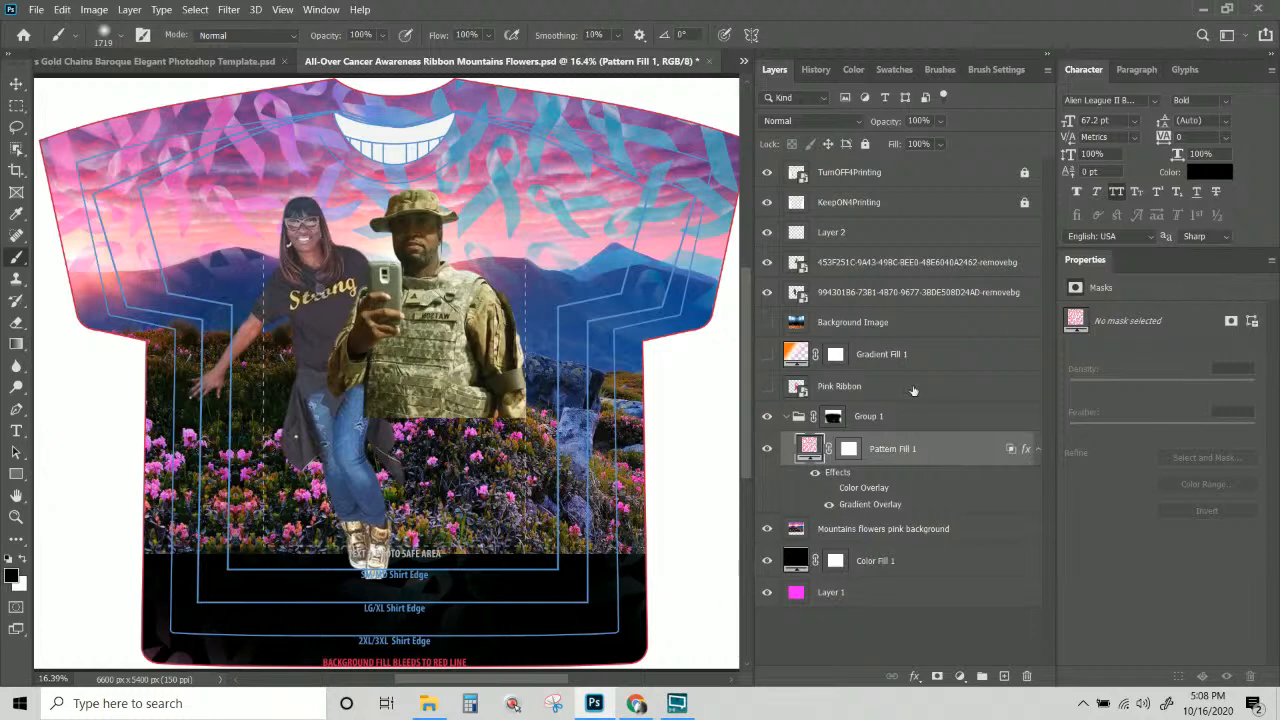
# Rename Layer 2 as Cloud 1.
pyautogui.click(832, 232)
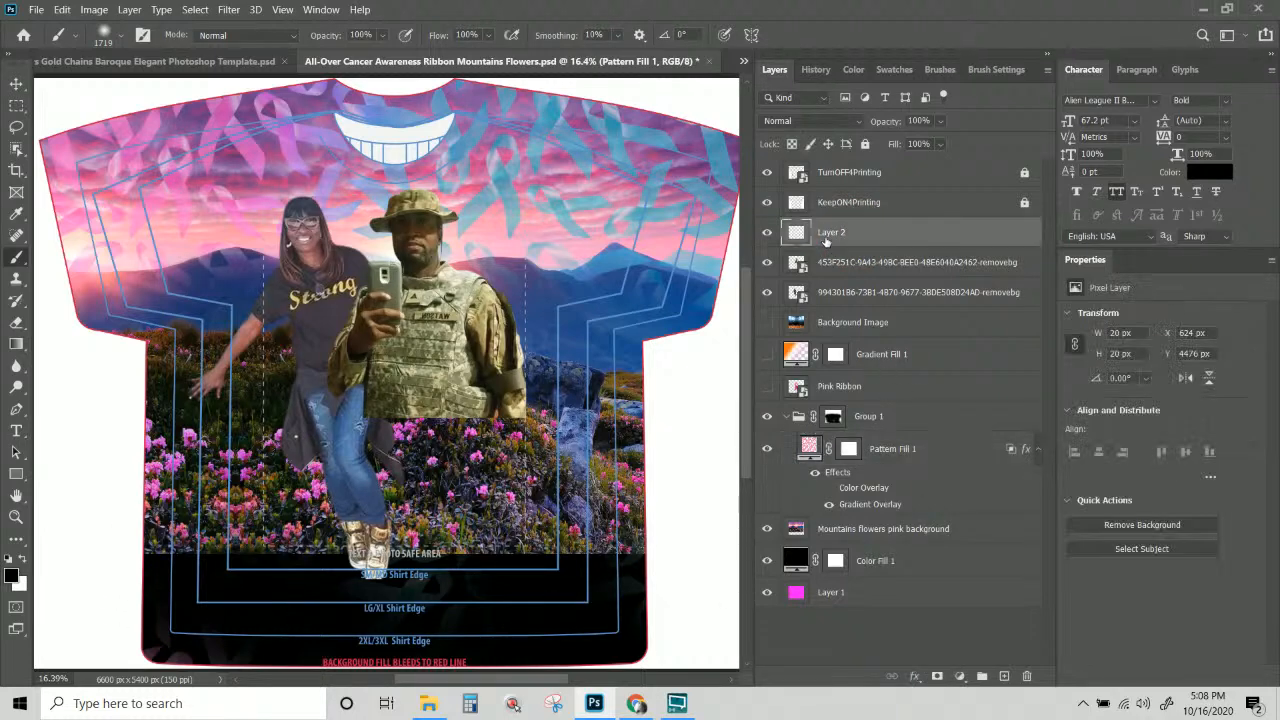
pyautogui.doubleClick(830, 232)
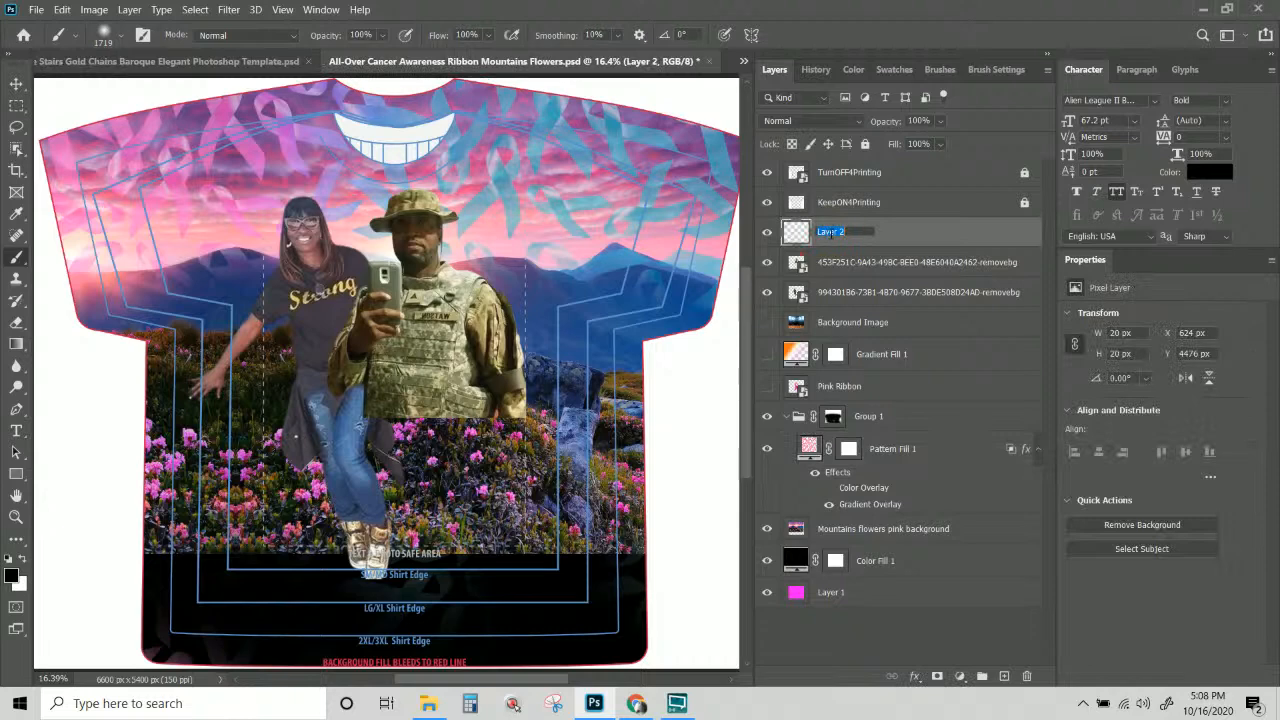
pyautogui.write('Cloud')
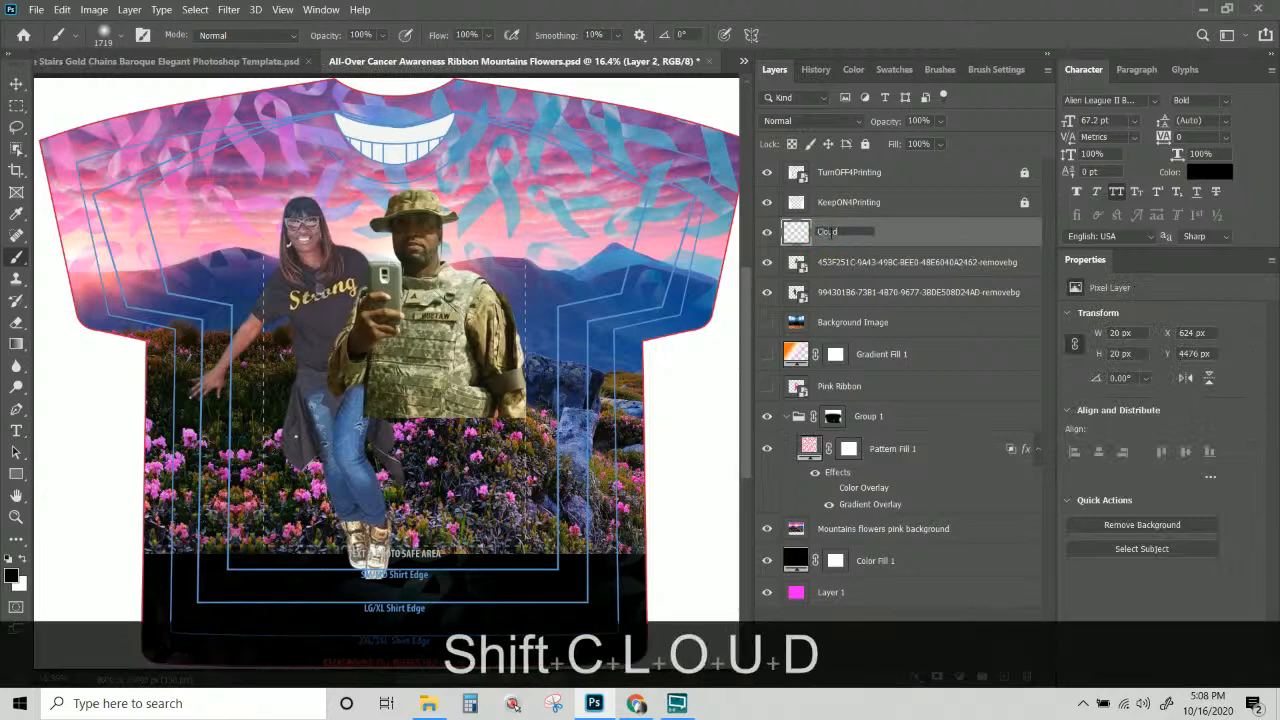
pyautogui.write(' 1')
pyautogui.press('Return')
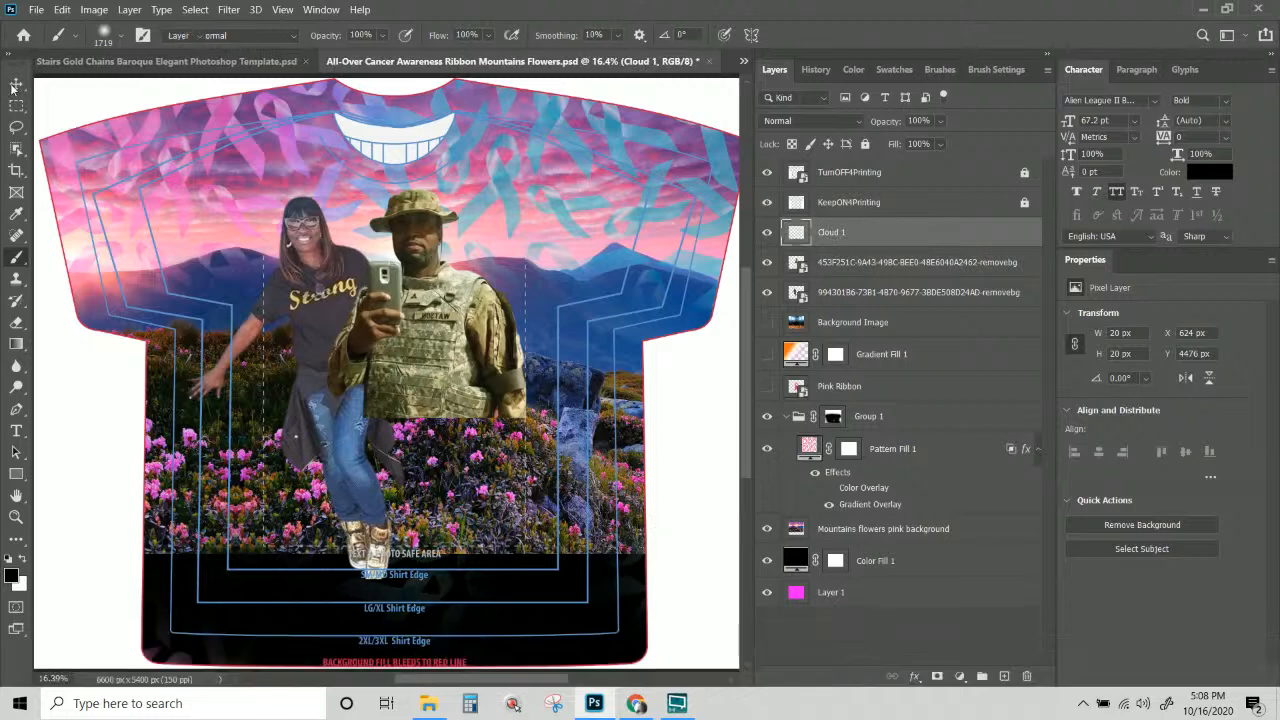
# Activate the Brush tool and expand the InnateLabBrushes20191014 collection of brush presets.
pyautogui.press('v')
pyautogui.click(14, 256)
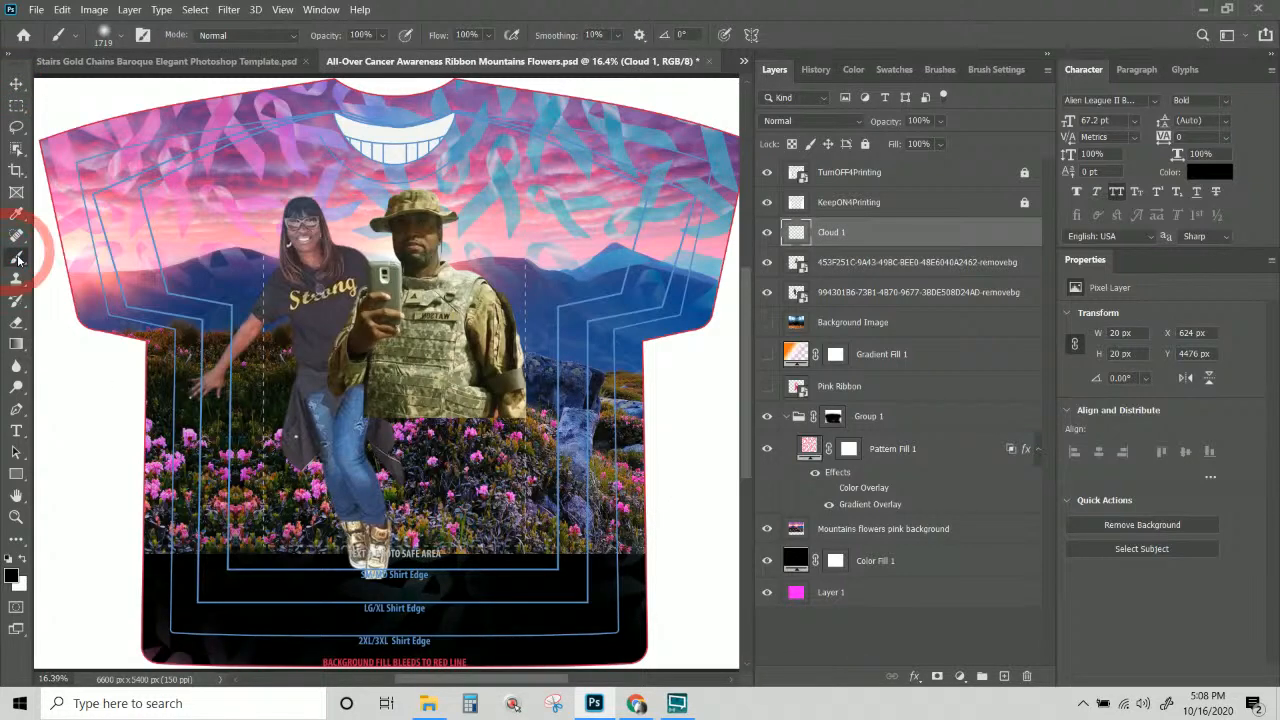
pyautogui.click(122, 36)
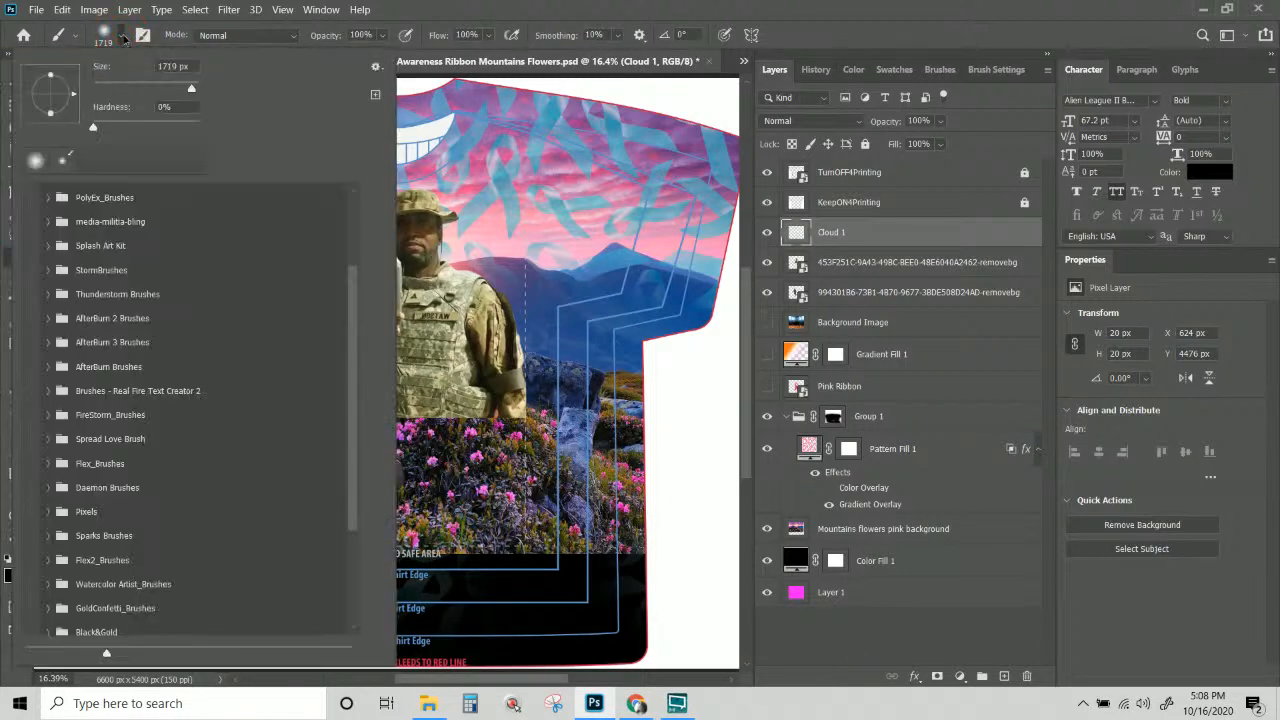
pyautogui.click(123, 38)
pyautogui.click(938, 69)
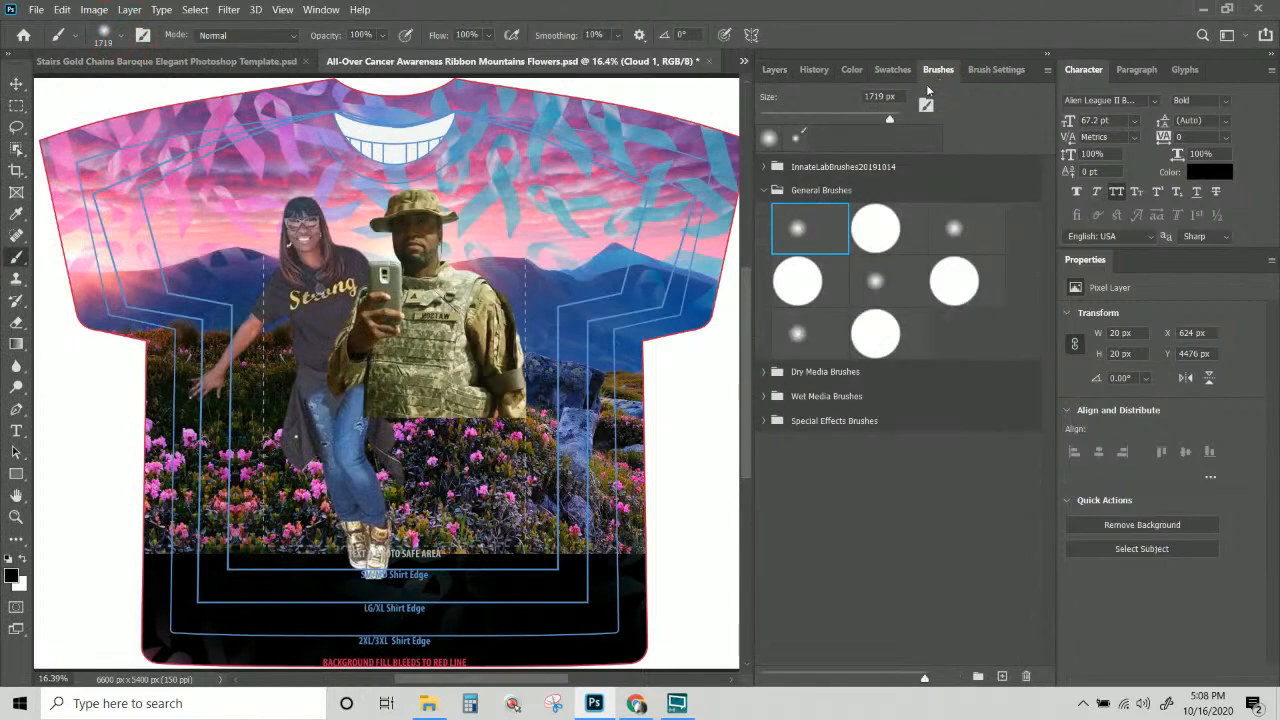
pyautogui.click(765, 167)
pyautogui.click(781, 191)
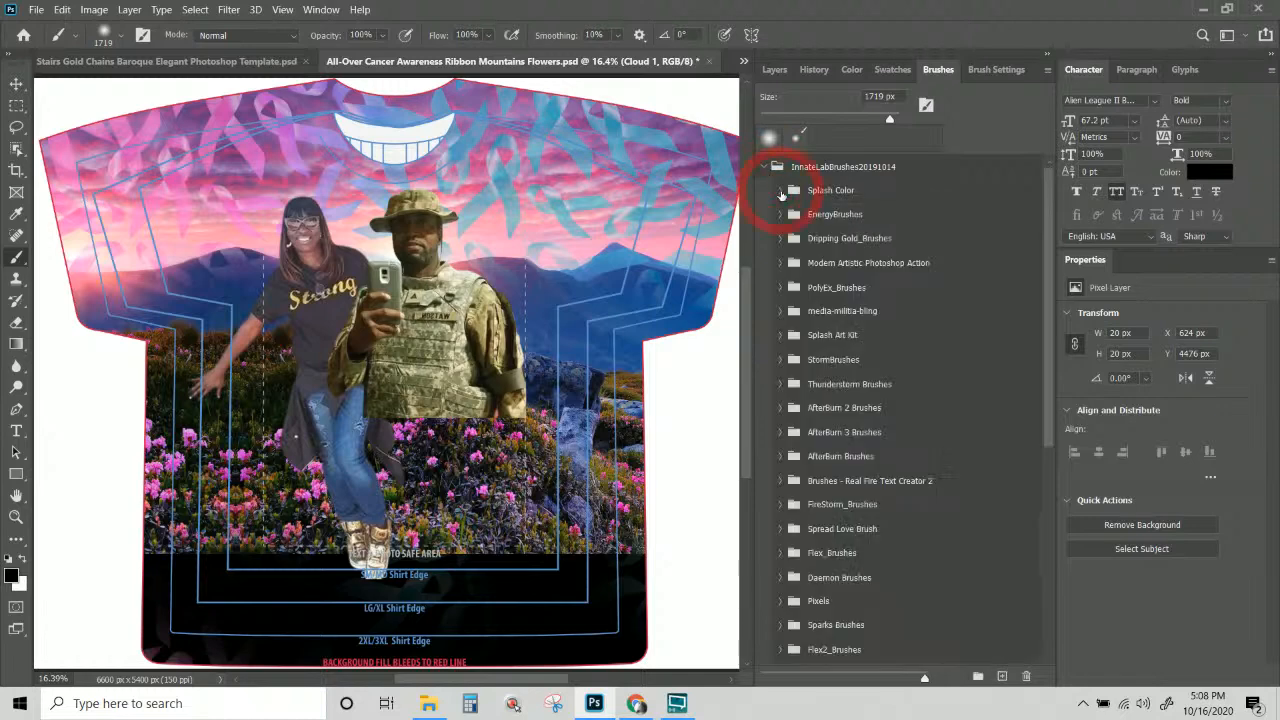
# Look through the brush sets for cloud brushes, expanding Thunderstorm Brushes and StormBrushes.
pyautogui.scroll(-6, 830, 353)
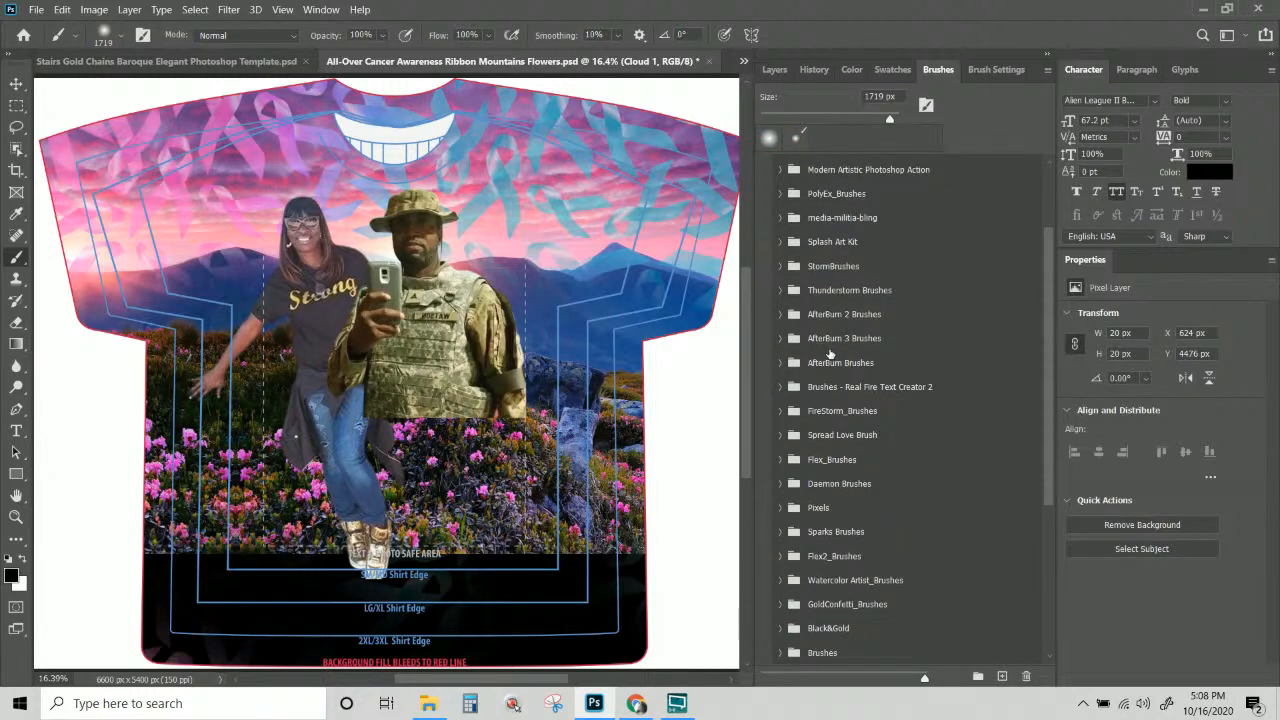
pyautogui.scroll(-4, 830, 353)
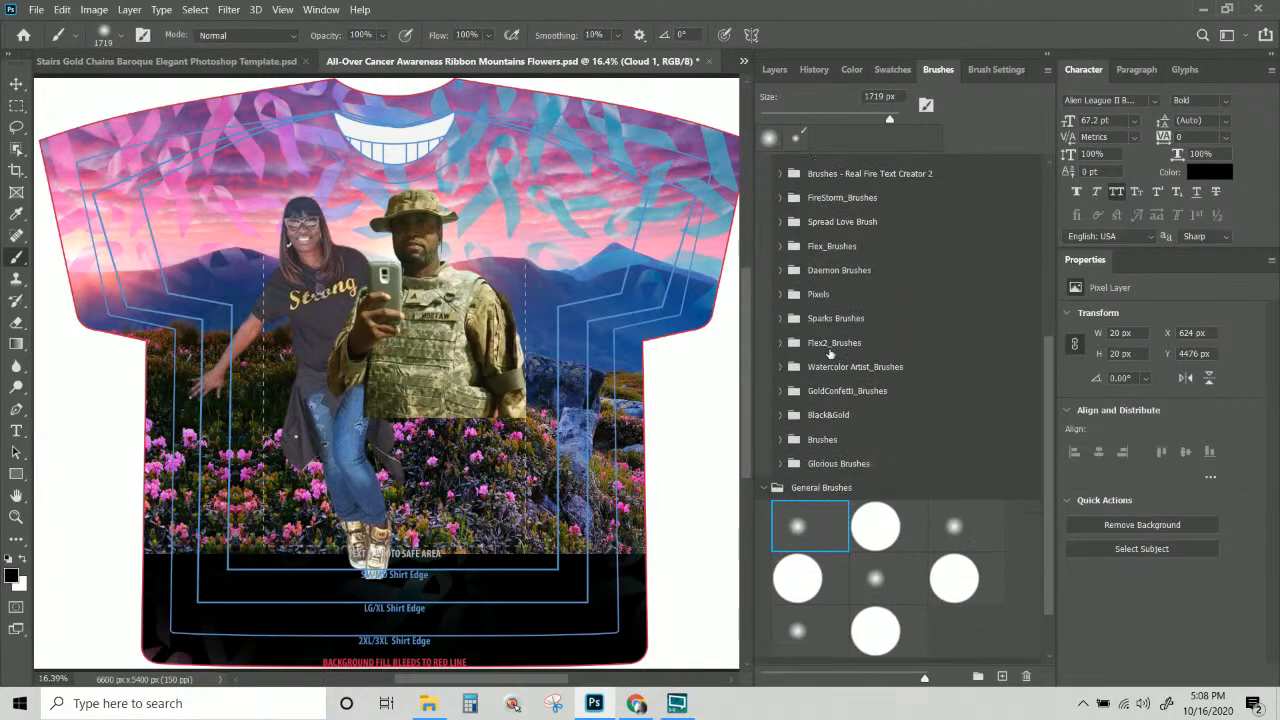
pyautogui.scroll(-1, 828, 345)
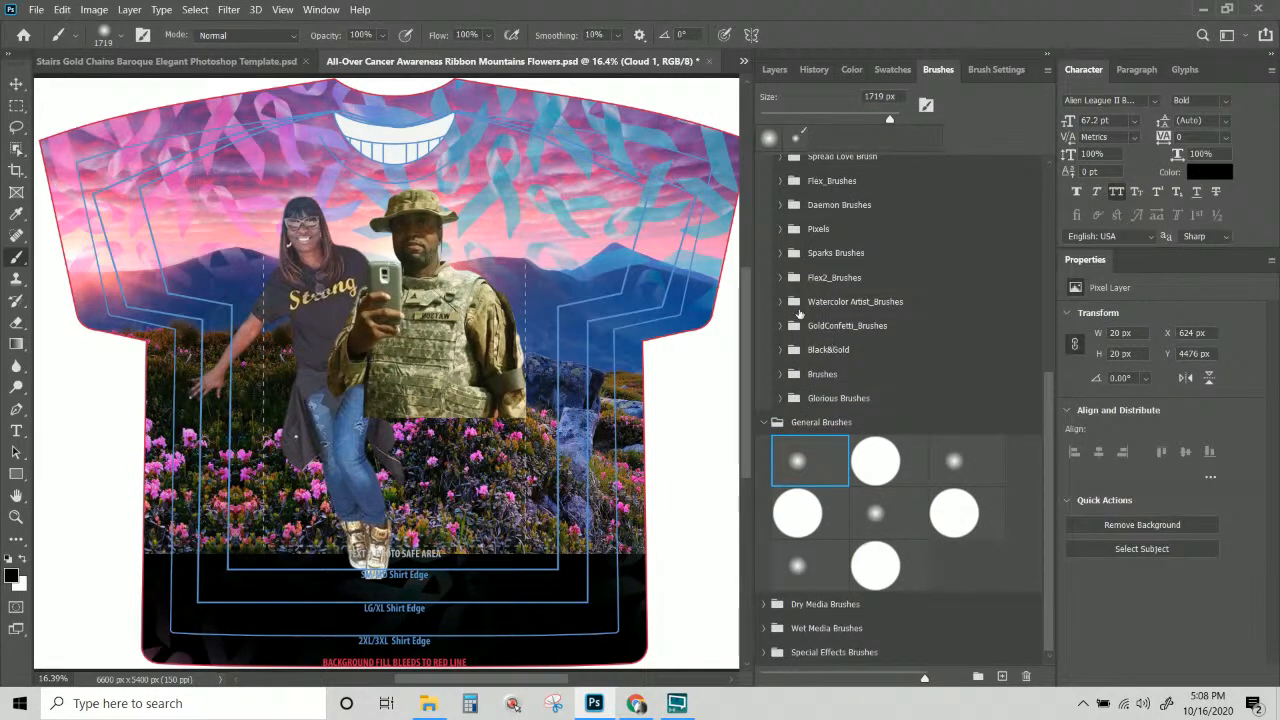
pyautogui.scroll(4, 783, 279)
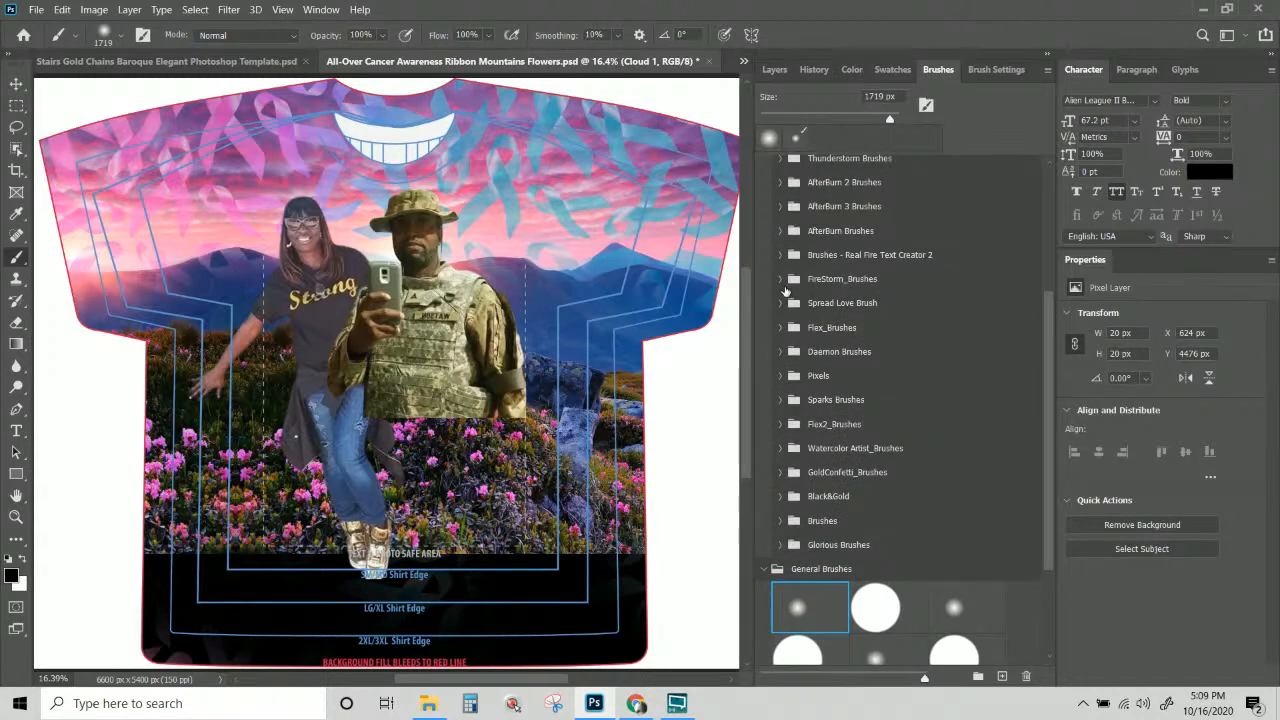
pyautogui.scroll(1, 793, 236)
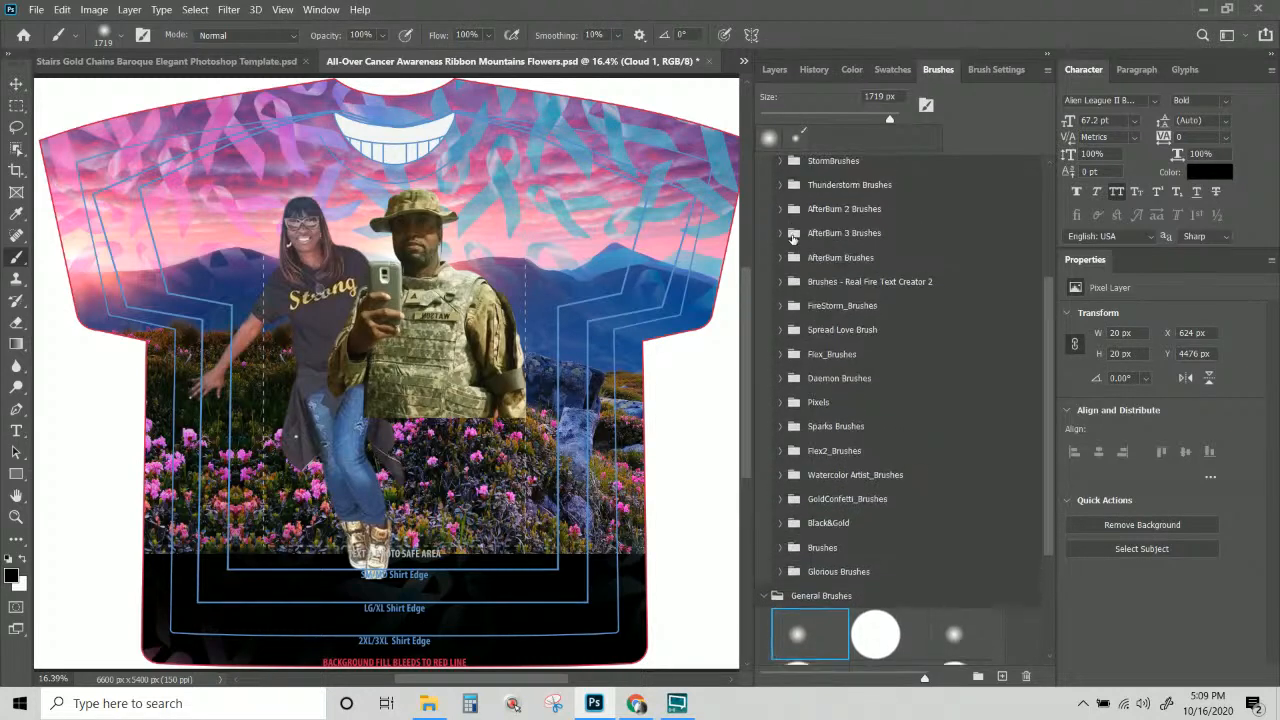
pyautogui.click(779, 186)
pyautogui.scroll(1, 793, 203)
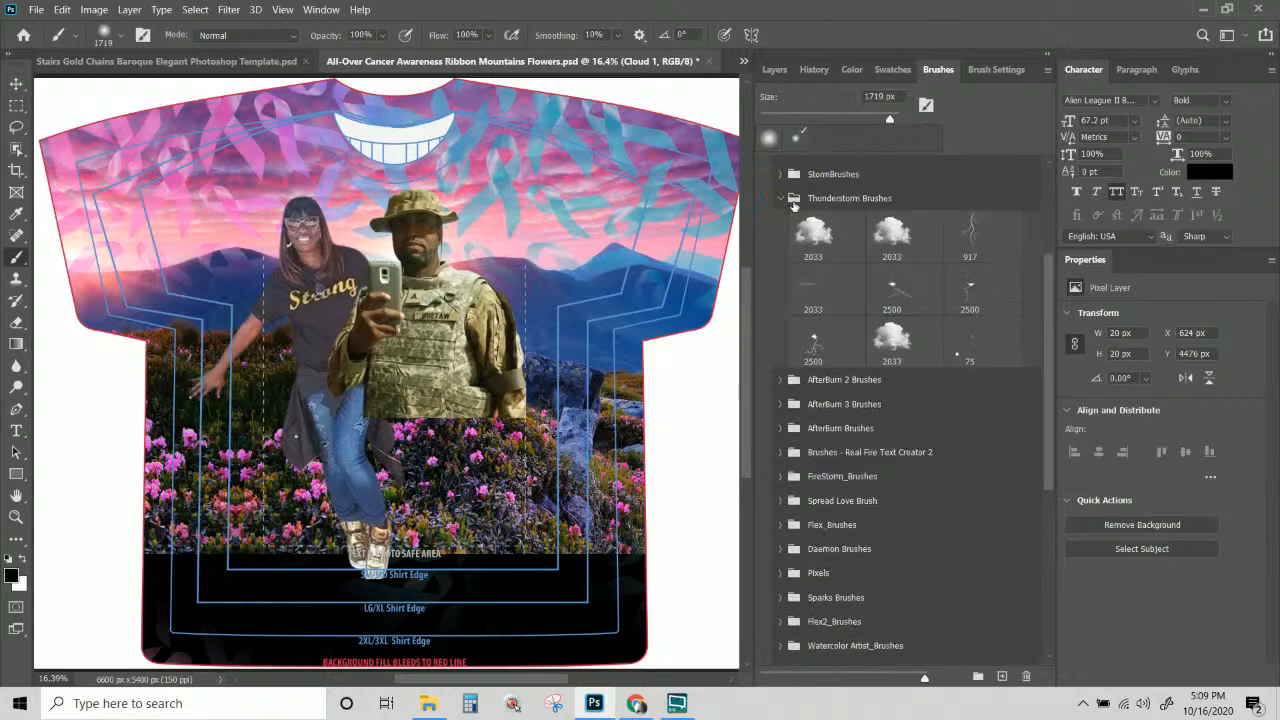
pyautogui.click(780, 175)
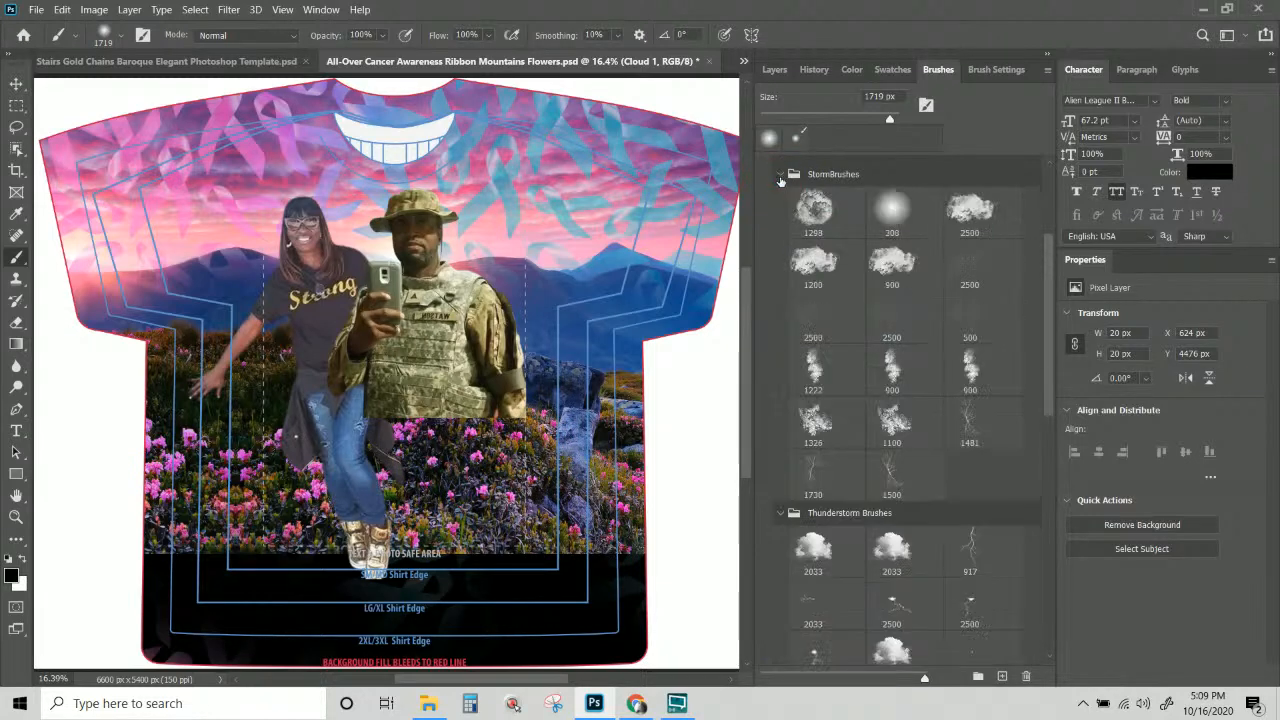
# Choose the first 2033 px cloud brush from the Thunderstorm Brushes group and bring the layer list back.
pyautogui.scroll(-7, 859, 307)
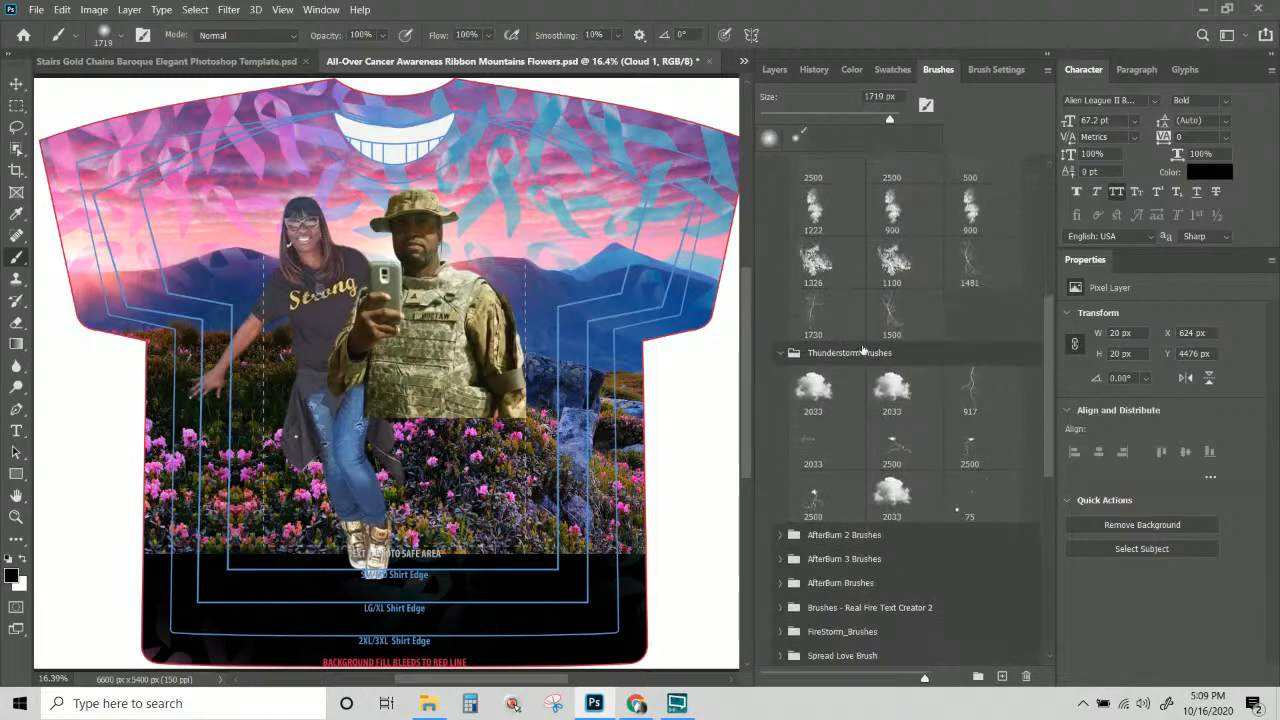
pyautogui.click(818, 357)
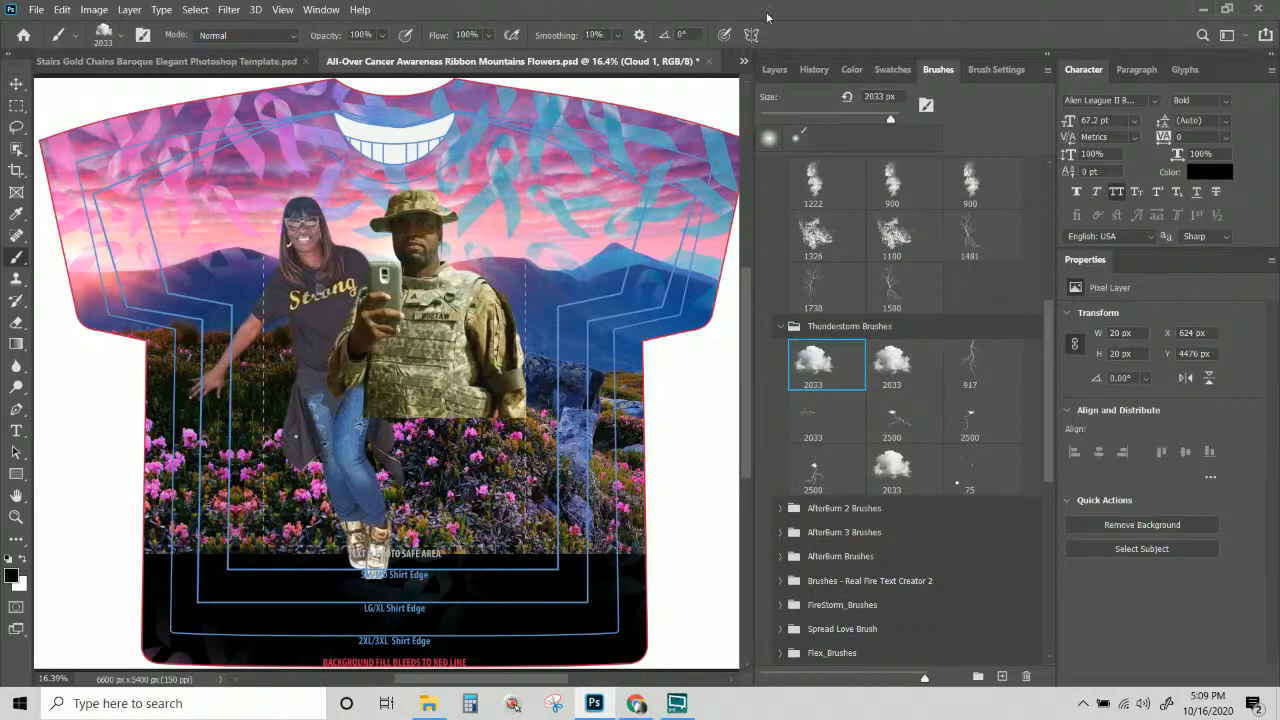
pyautogui.click(775, 70)
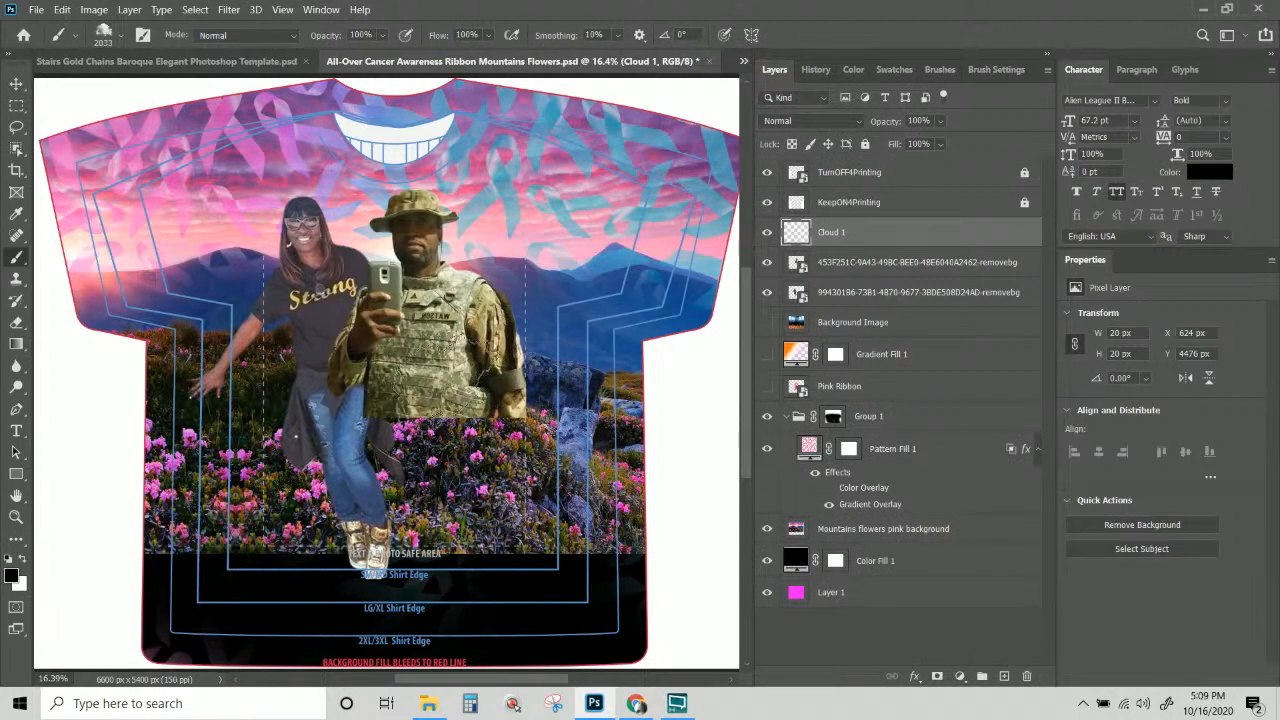
# Stamp a black cloud over the soldier's vest on the Cloud 1 layer and shift it toward his other arm.
pyautogui.click(430, 383)
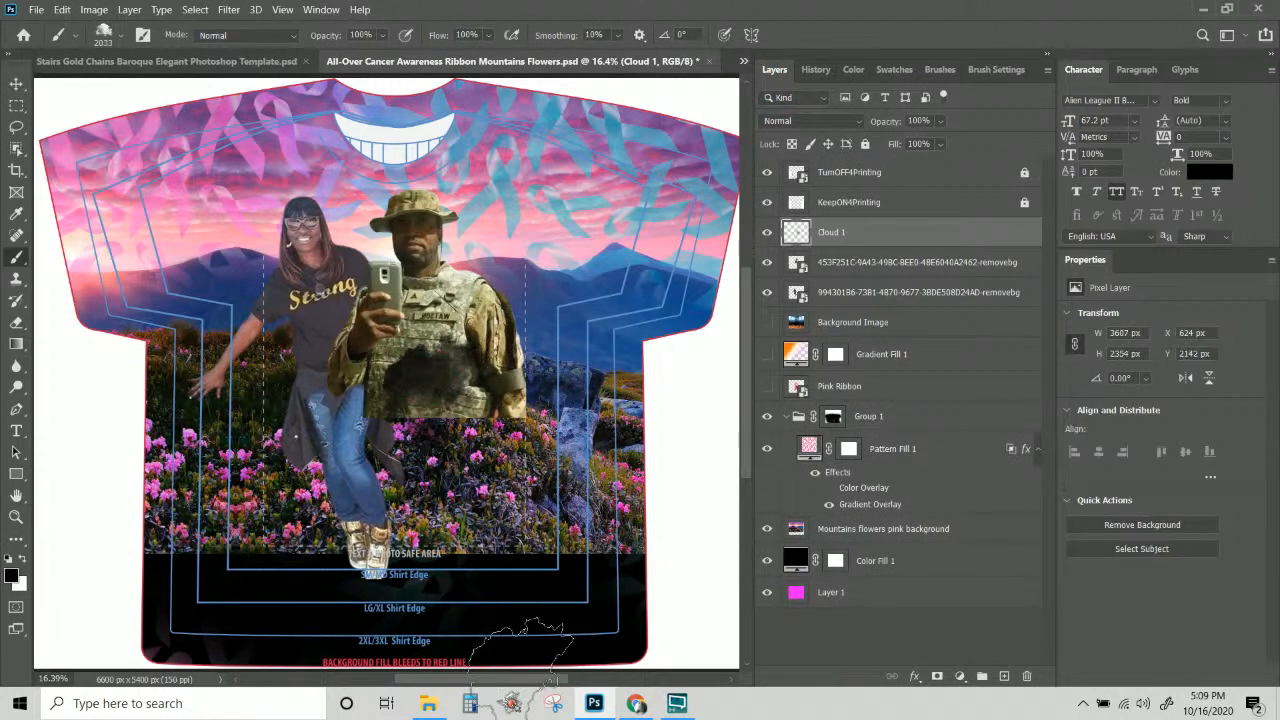
pyautogui.click(13, 85)
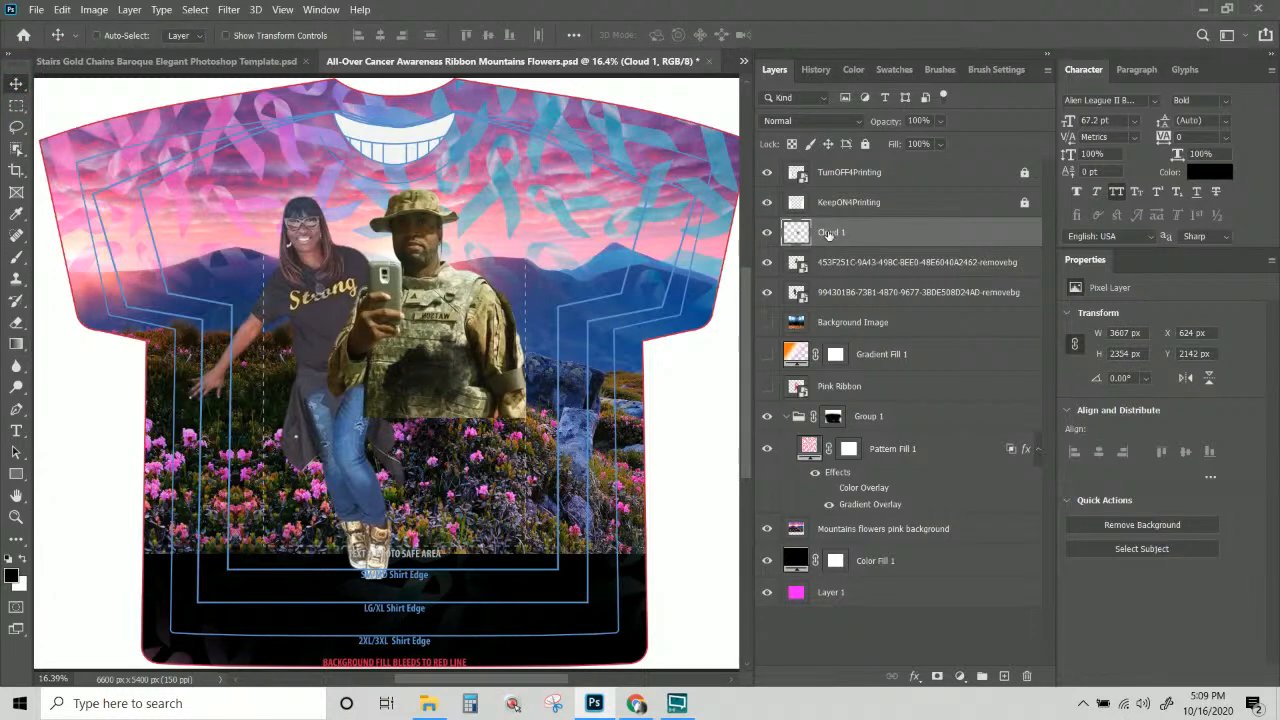
pyautogui.hotkey('ctrl', 't')
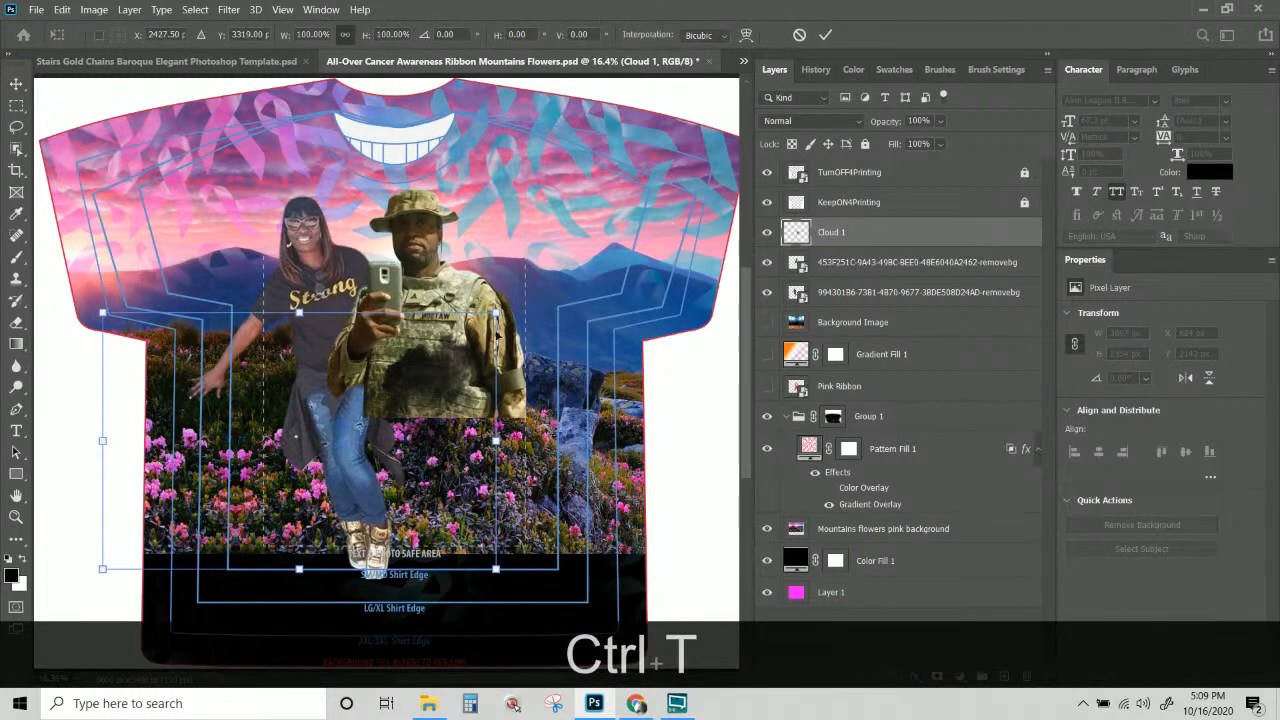
pyautogui.moveTo(411, 390); pyautogui.dragTo(477, 381)
pyautogui.click(840, 240)
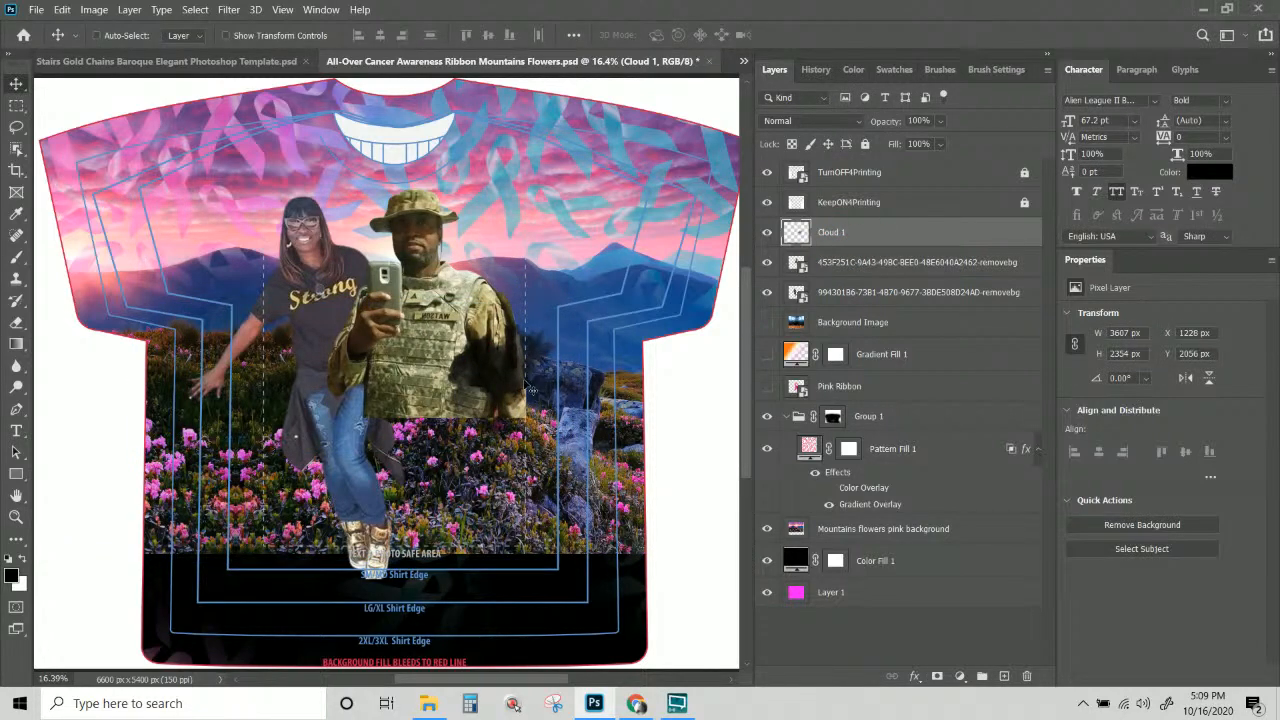
pyautogui.hotkey('ctrl', 't')
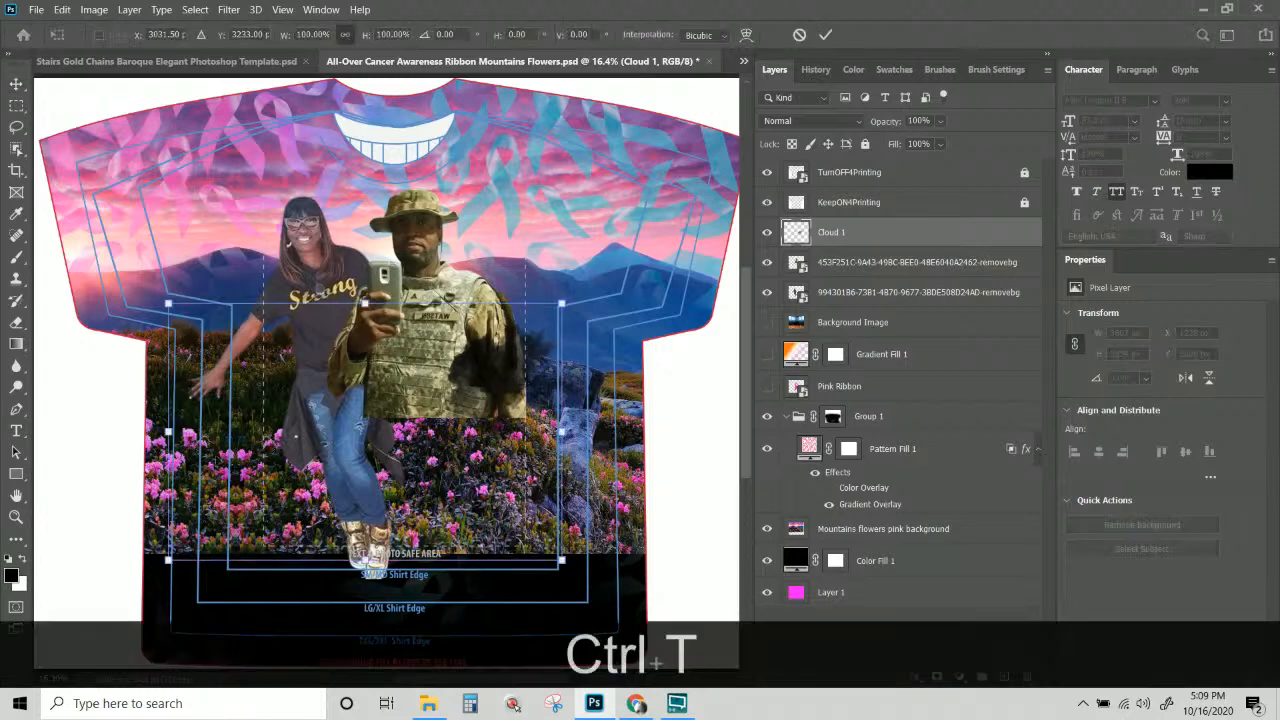
pyautogui.moveTo(470, 369); pyautogui.dragTo(585, 328)
pyautogui.moveTo(542, 165); pyautogui.dragTo(397, 245)
pyautogui.press('Escape')
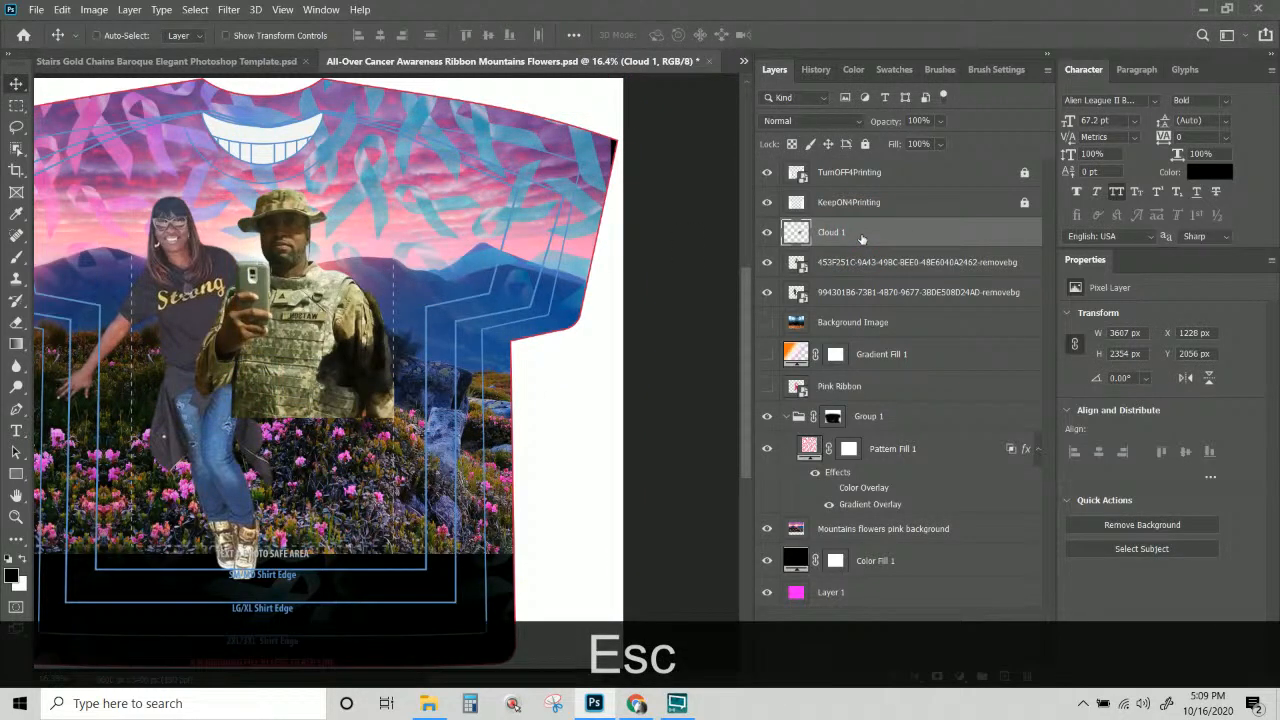
# Replace the Cloud 1 layer with a new empty layer and stamp the black cloud brush between the two figures.
pyautogui.press('Delete')
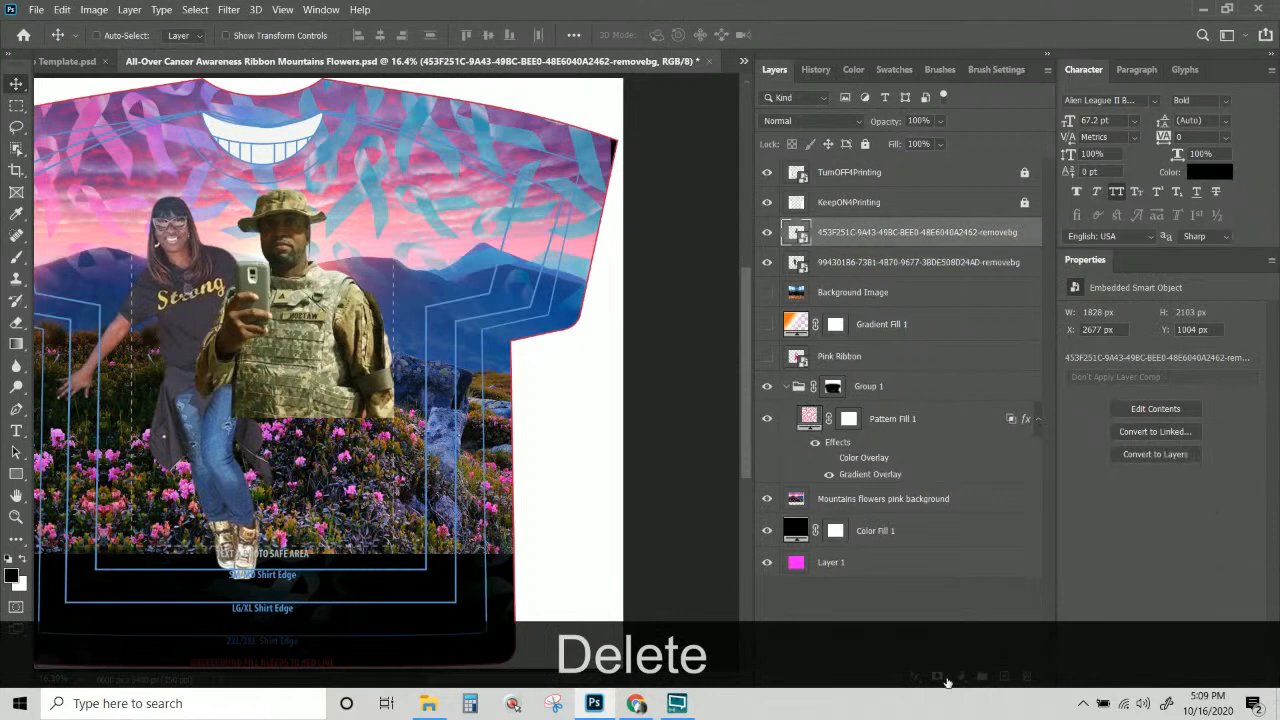
pyautogui.click(1004, 676)
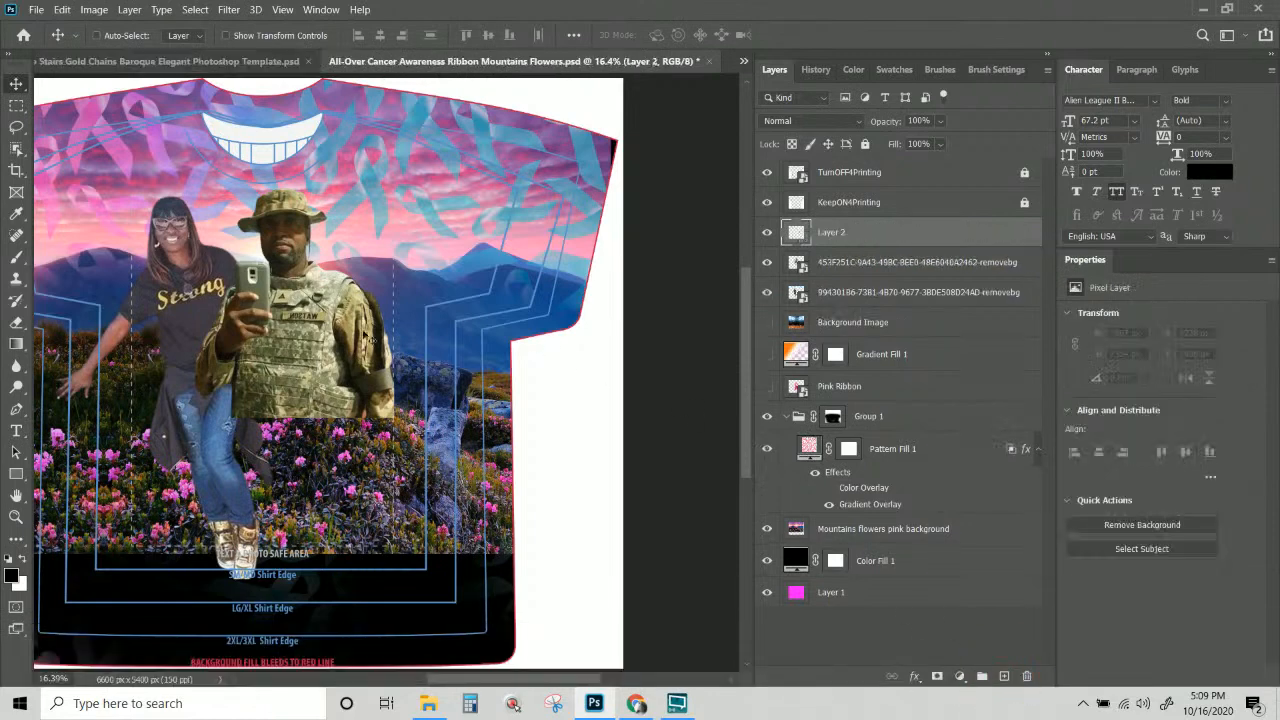
pyautogui.click(16, 256)
pyautogui.moveTo(205, 345)
pyautogui.mouseDown()
pyautogui.moveTo(240, 382)
pyautogui.moveTo(248, 349)
pyautogui.mouseUp()
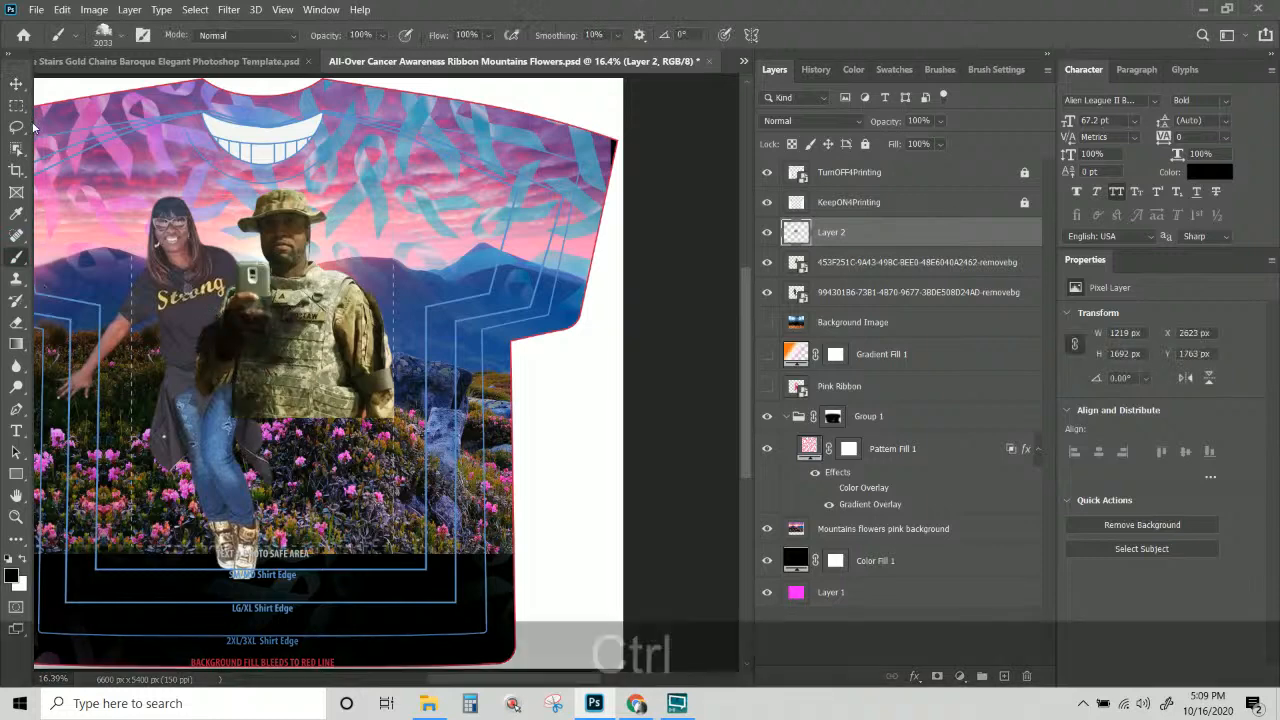
# Rotate the stamped cloud about 77.6°, enlarge it to about 195% and place it over the shirt's lower edge beside the woman's feet.
pyautogui.hotkey('ctrl', 't')
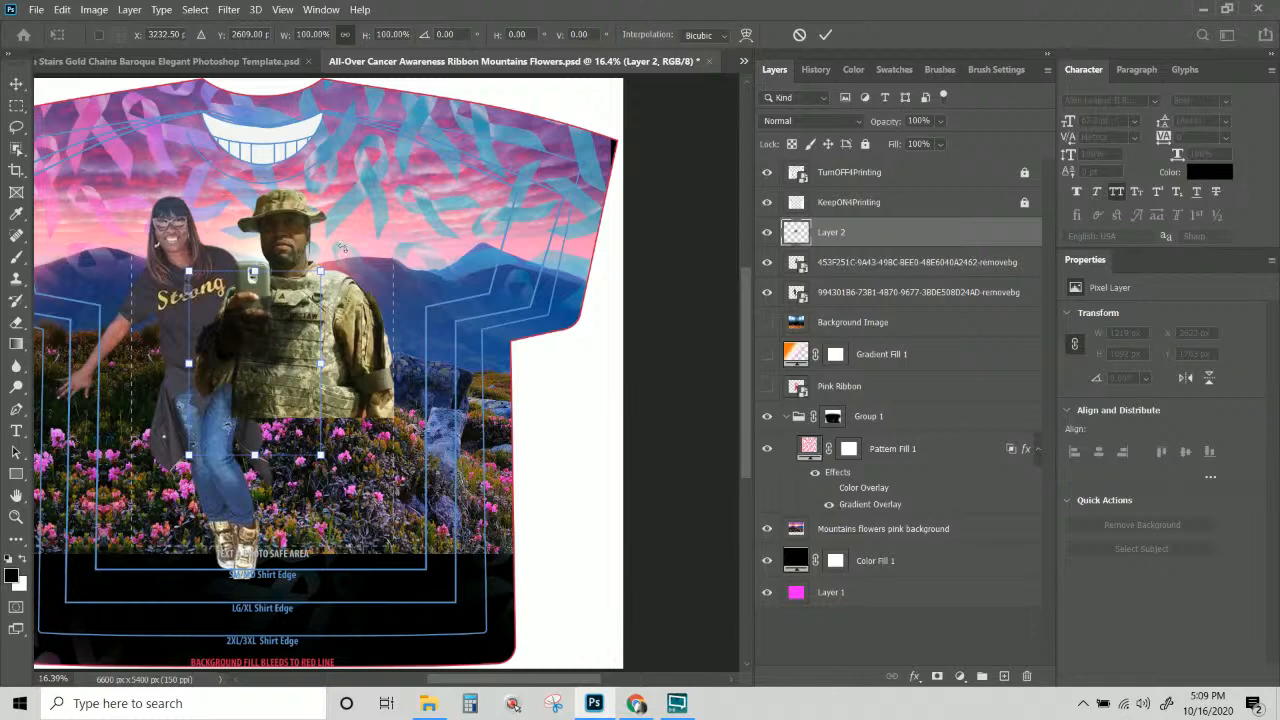
pyautogui.moveTo(340, 248); pyautogui.dragTo(520, 462)
pyautogui.moveTo(287, 374); pyautogui.dragTo(427, 552)
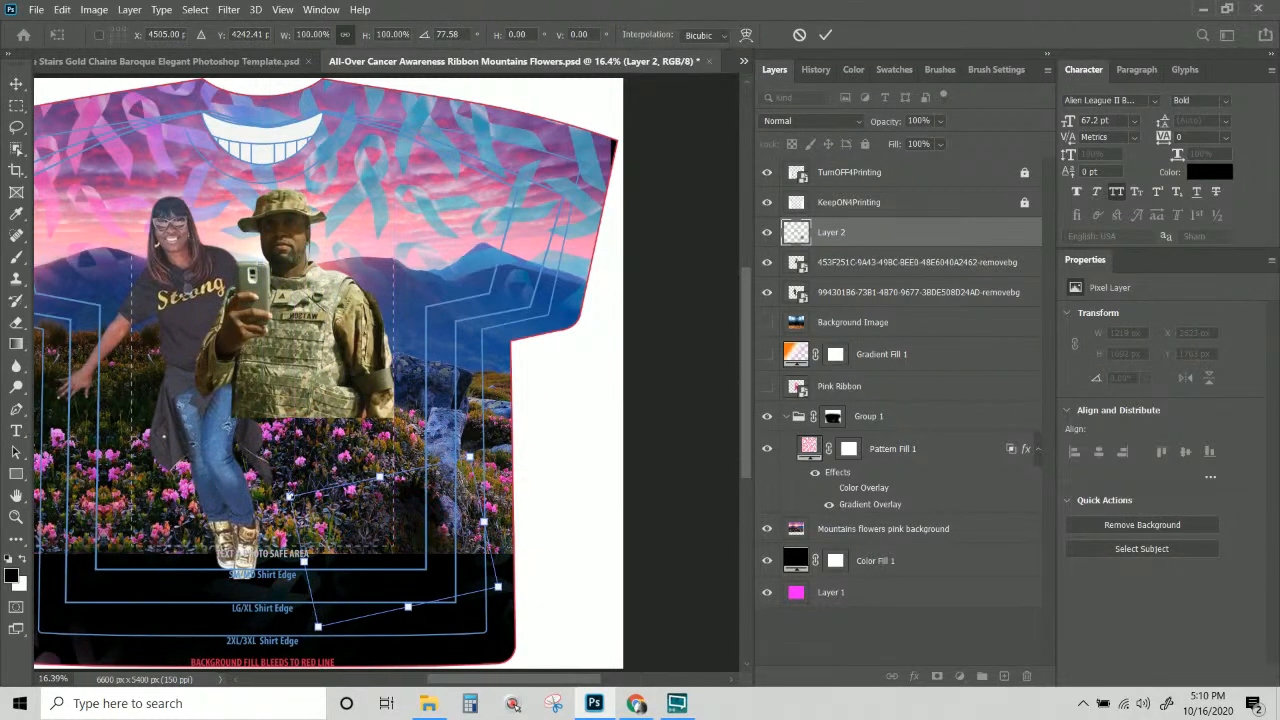
pyautogui.moveTo(290, 495); pyautogui.dragTo(95, 405)
pyautogui.moveTo(326, 508); pyautogui.dragTo(423, 585)
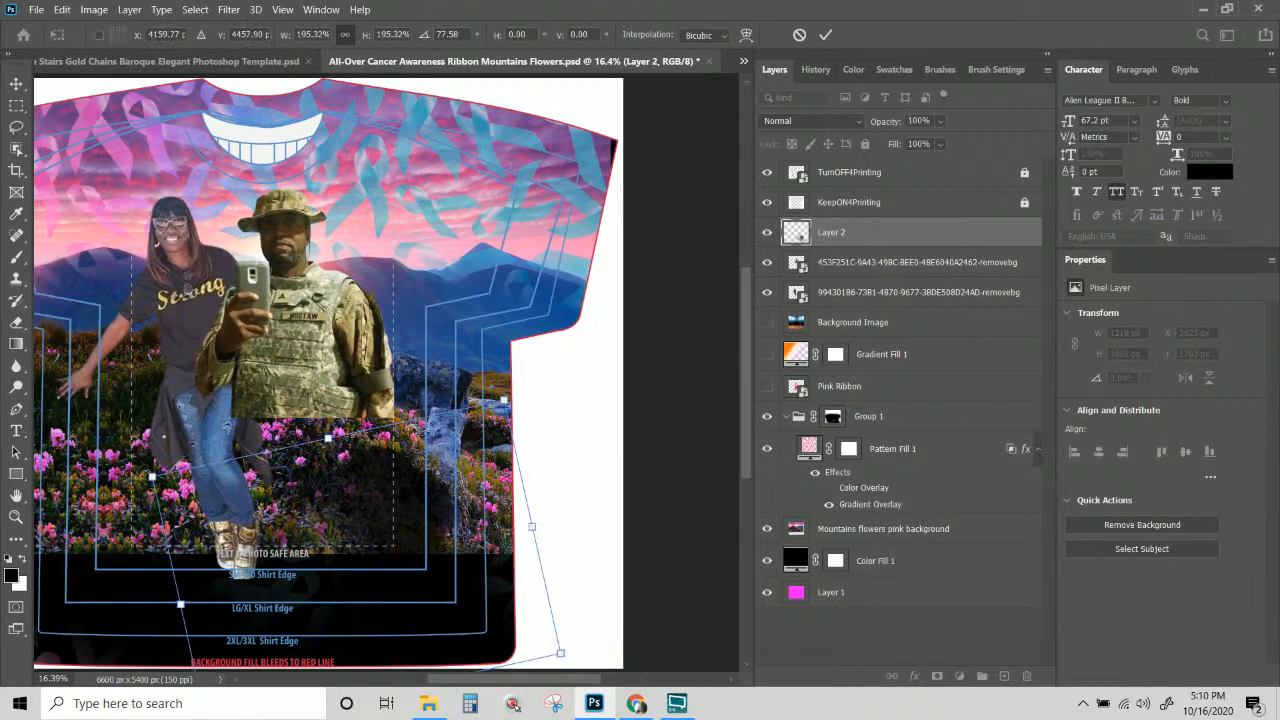
pyautogui.moveTo(150, 477); pyautogui.dragTo(152, 479)
pyautogui.press('Return')
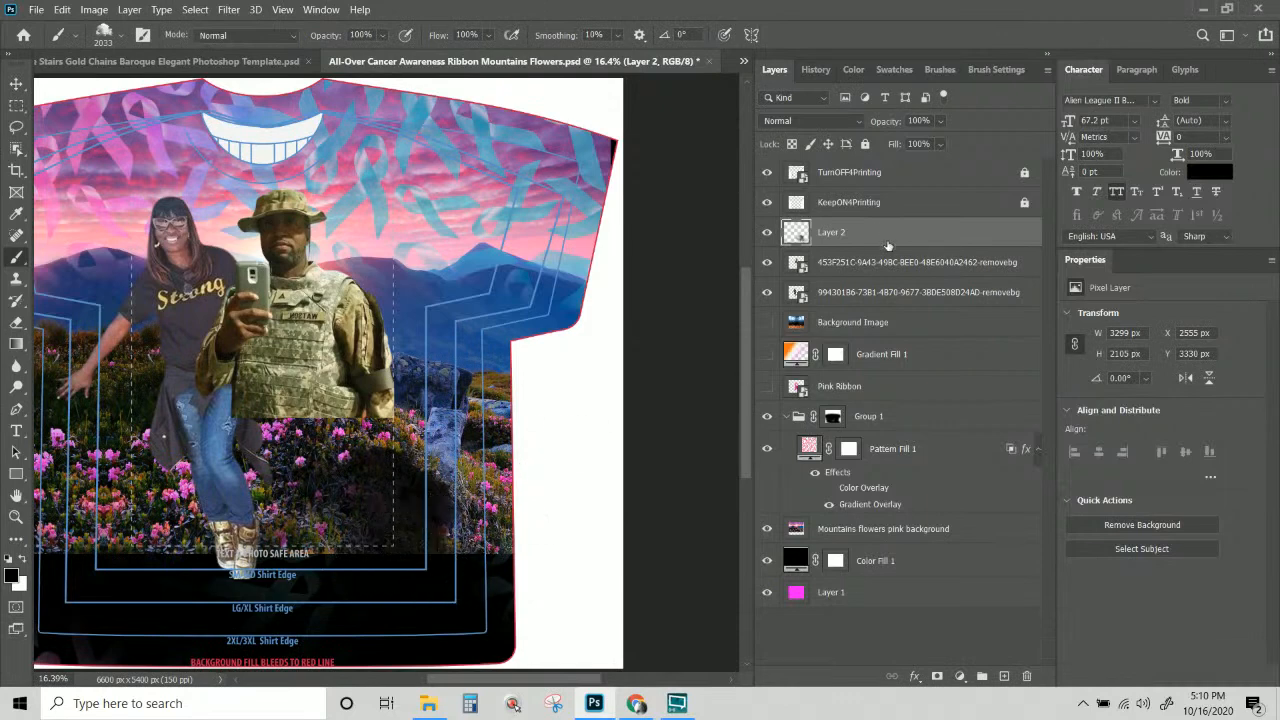
# Add a cyan Color Overlay in Normal blend mode at 100% opacity to the cloud layer.
pyautogui.click(915, 678)
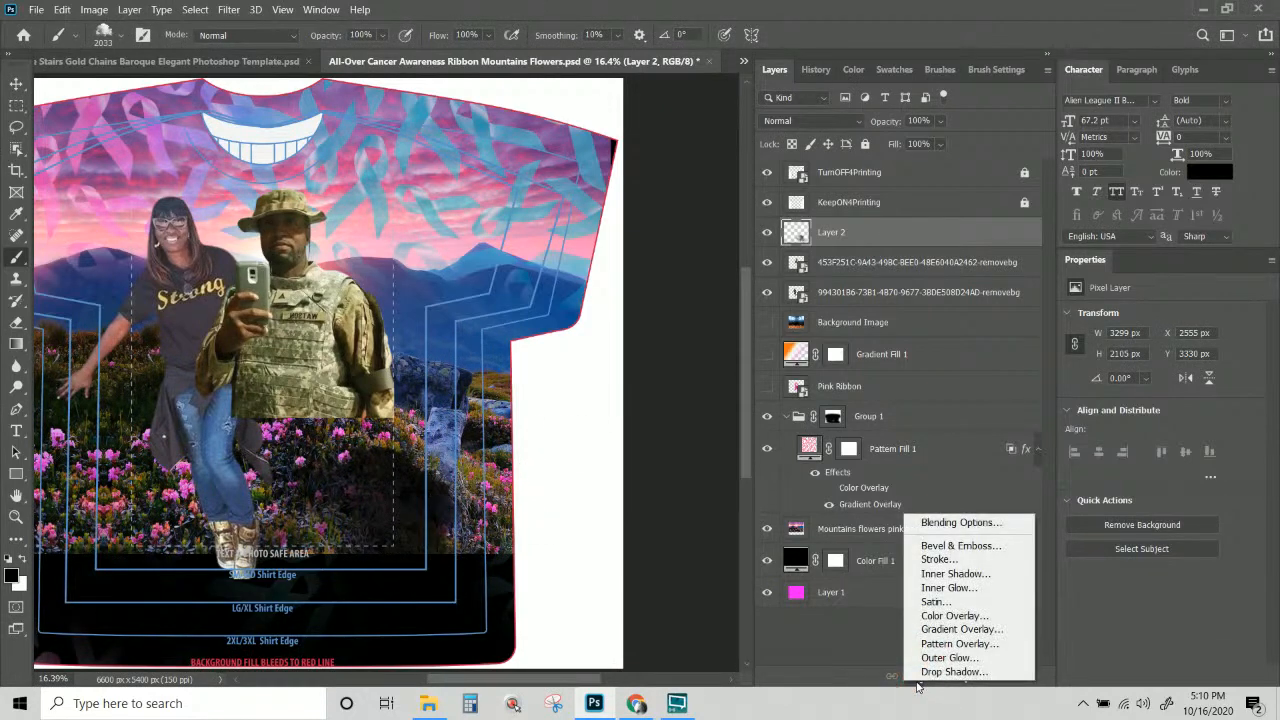
pyautogui.click(929, 616)
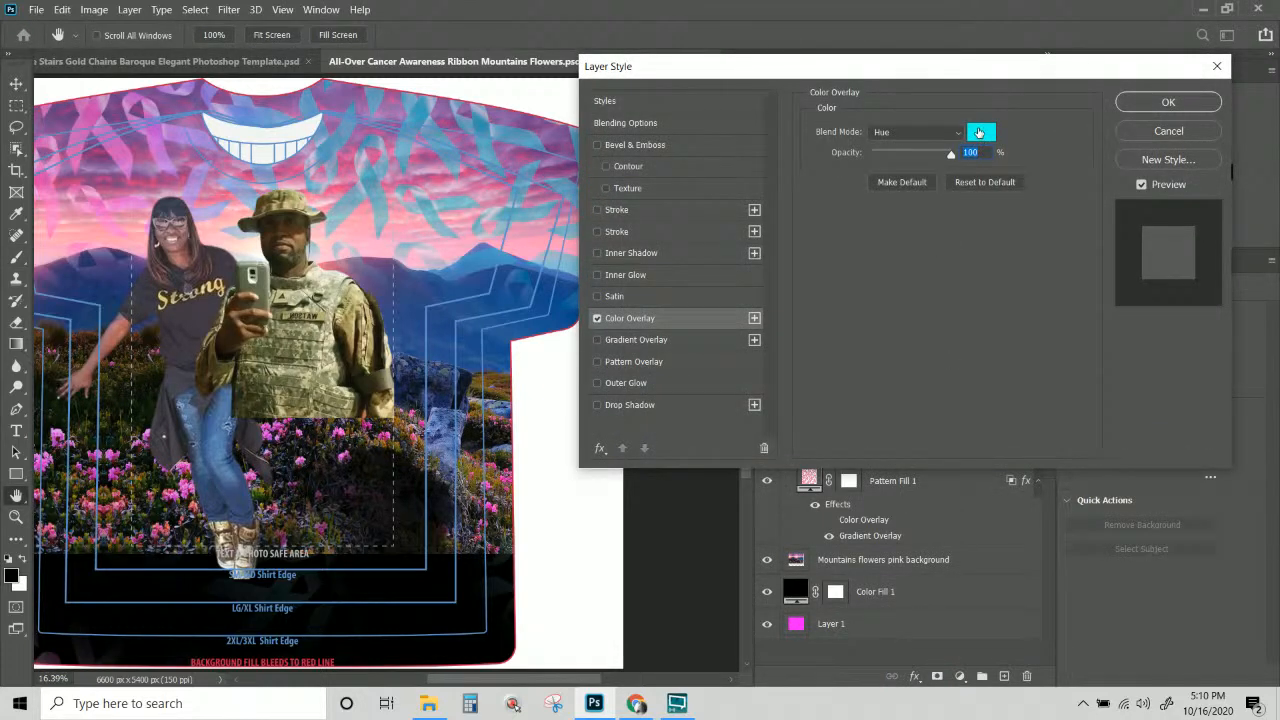
pyautogui.click(921, 133)
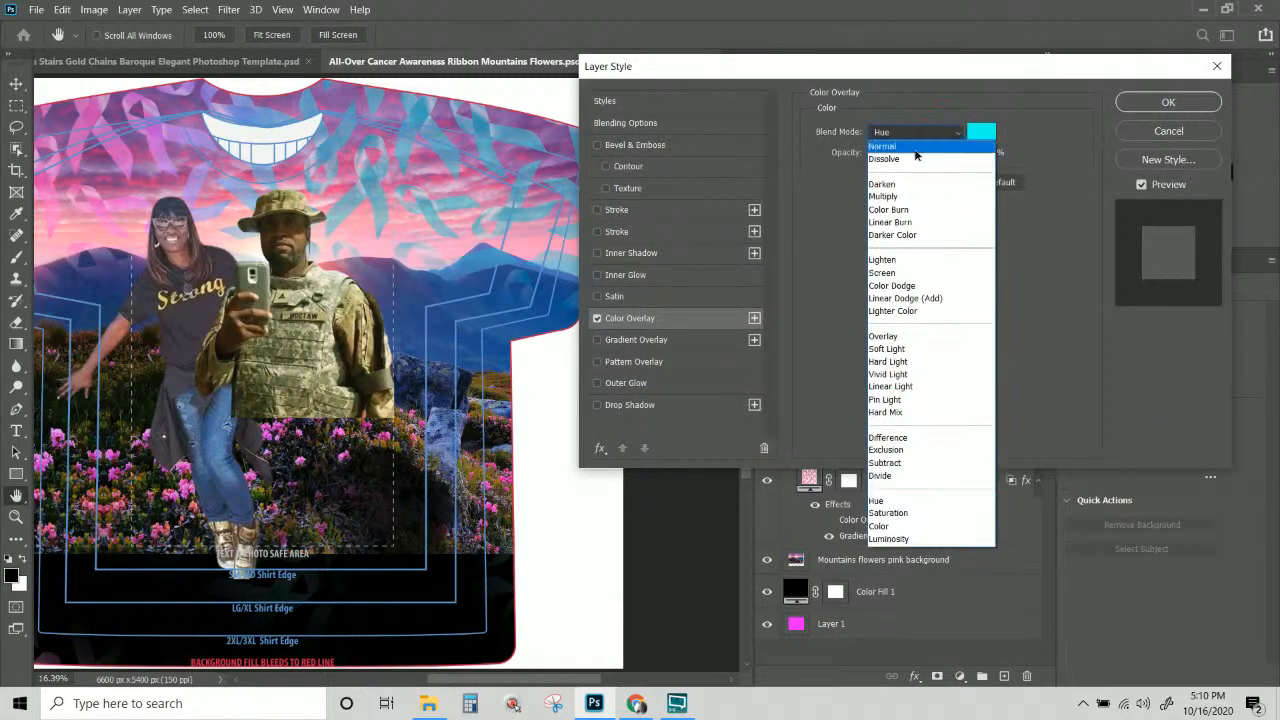
pyautogui.click(884, 146)
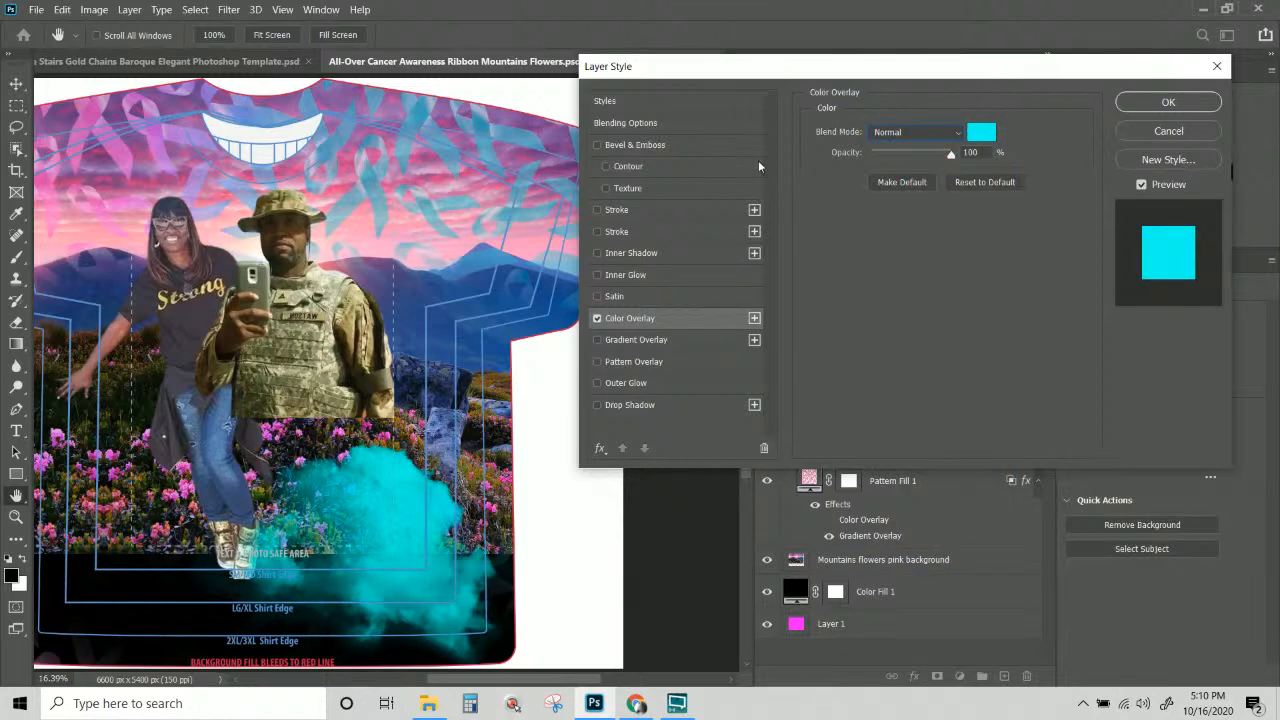
pyautogui.click(1166, 102)
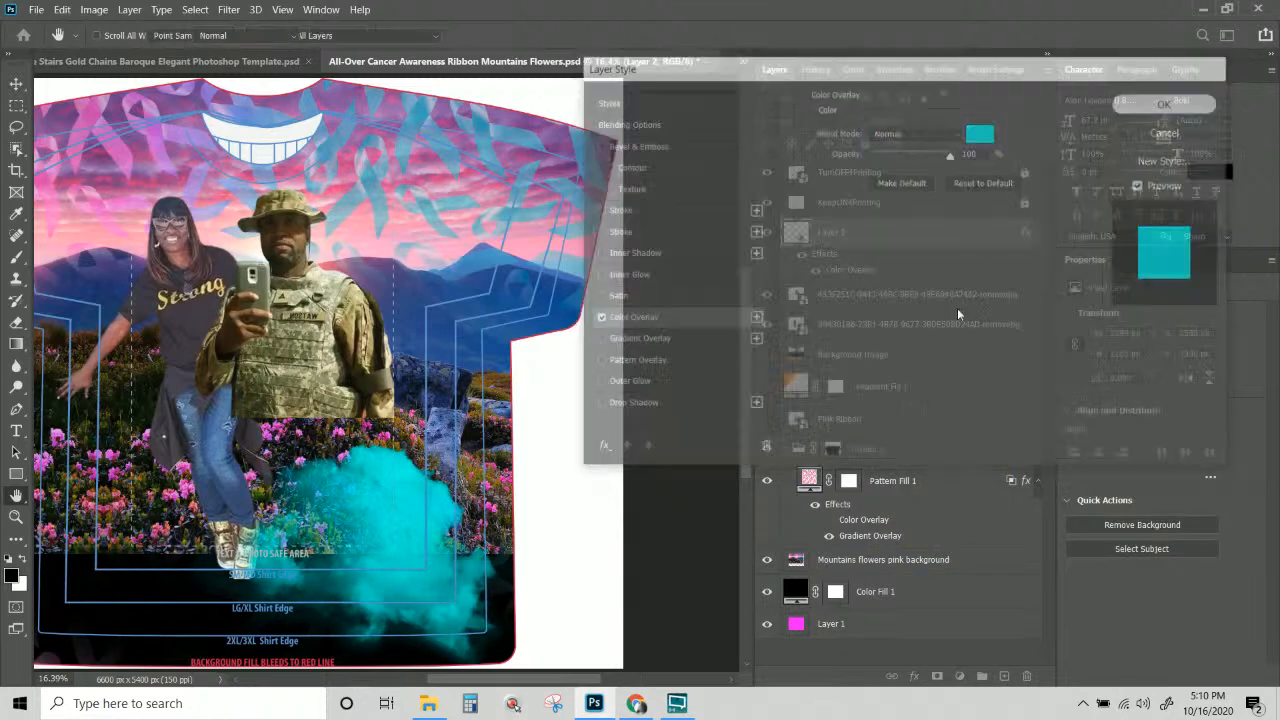
# Copy the layer style of the Pattern Fill 1 layer.
pyautogui.click(895, 485)
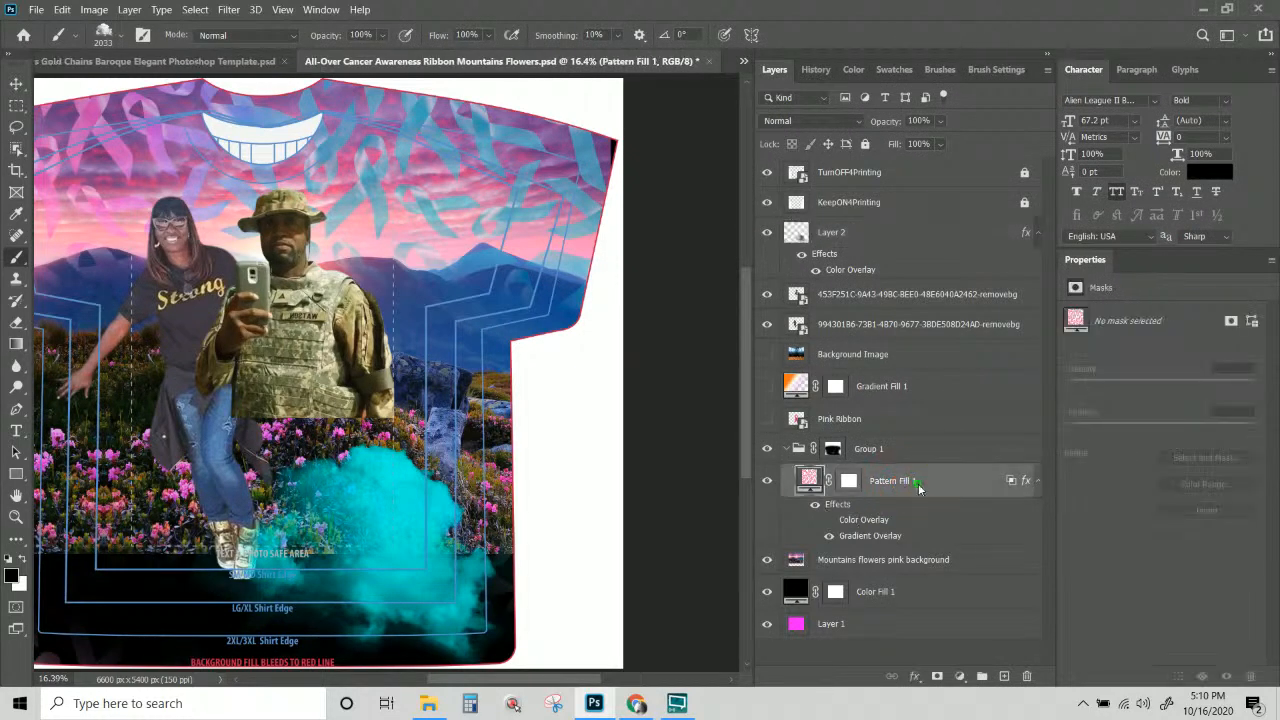
pyautogui.rightClick(918, 488)
pyautogui.click(967, 365)
# Rename Layer 2 as "Cloud 1".
pyautogui.click(841, 232)
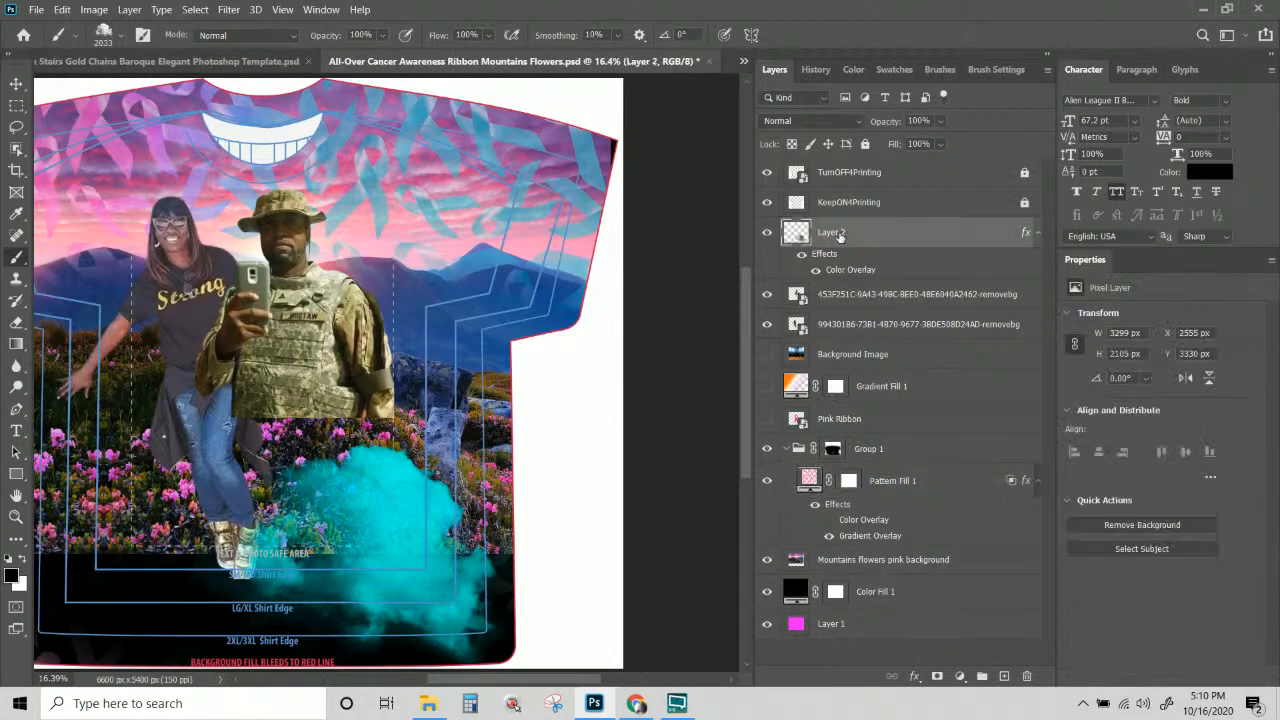
pyautogui.doubleClick(830, 232)
pyautogui.write('Clo')
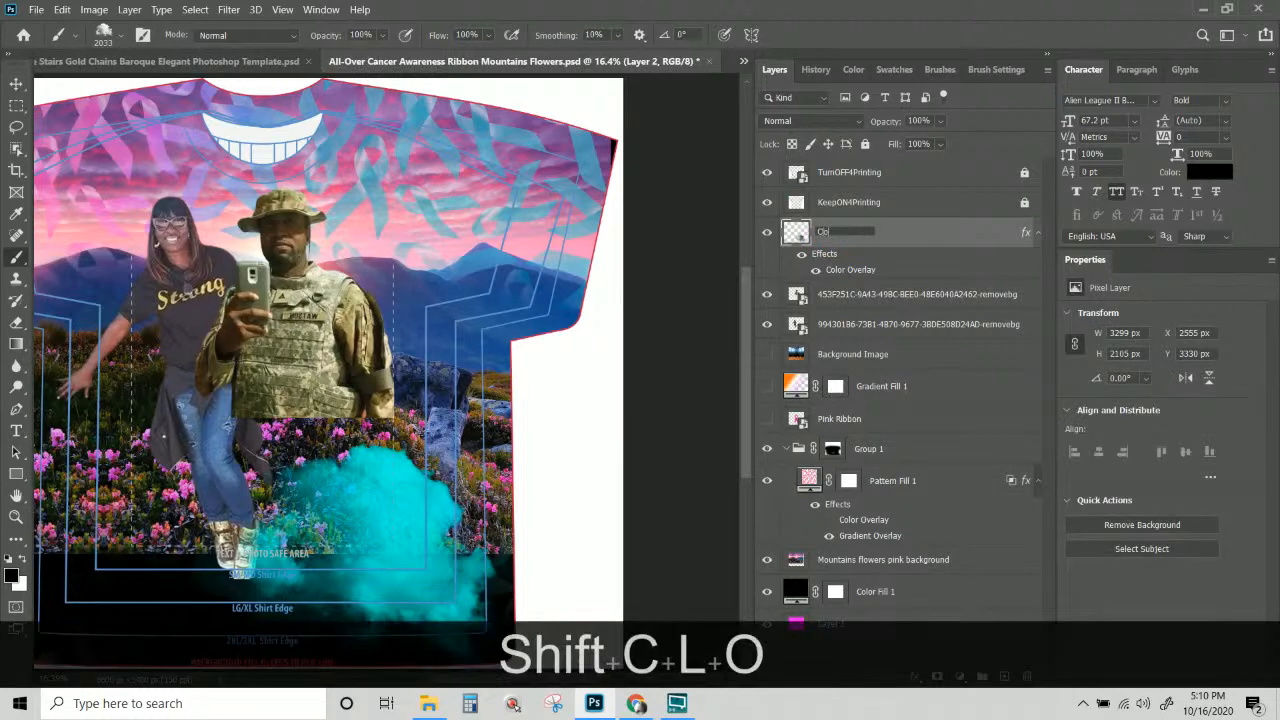
pyautogui.write('ud 1')
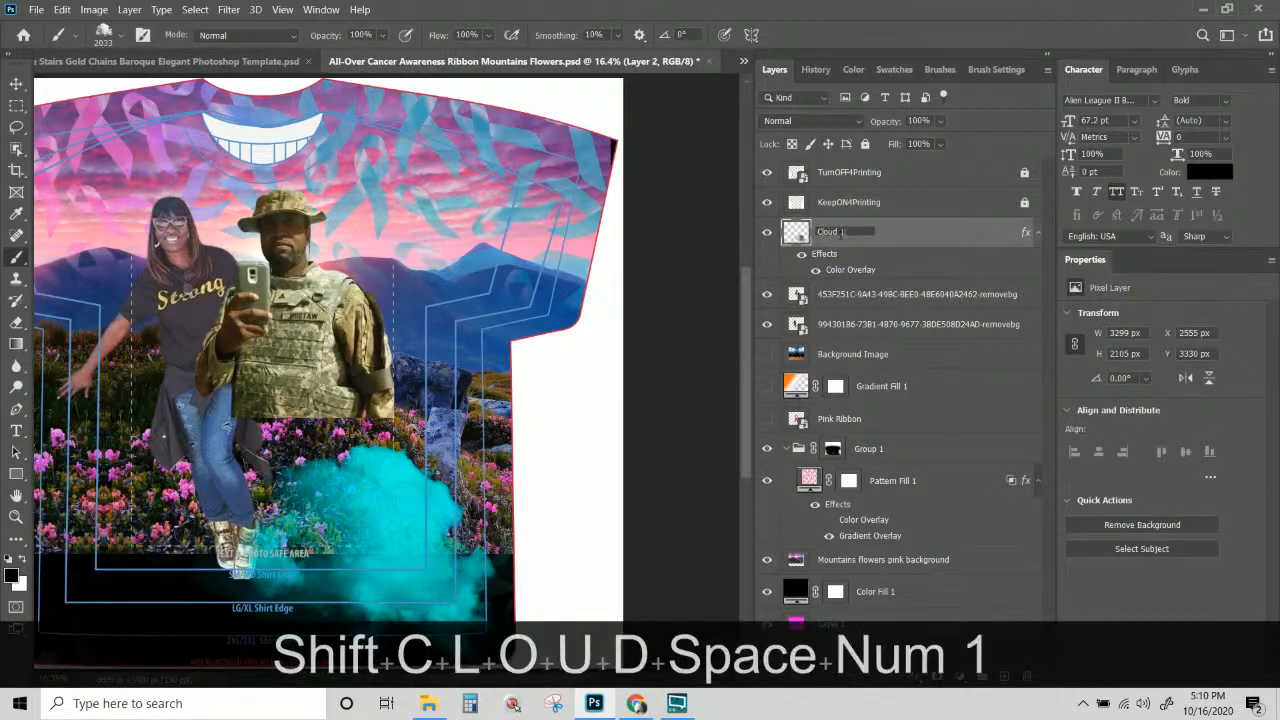
pyautogui.press('Return')
# Paste the copied layer style onto Cloud 1 and set its Color Overlay blend mode to Normal.
pyautogui.rightClick(840, 234)
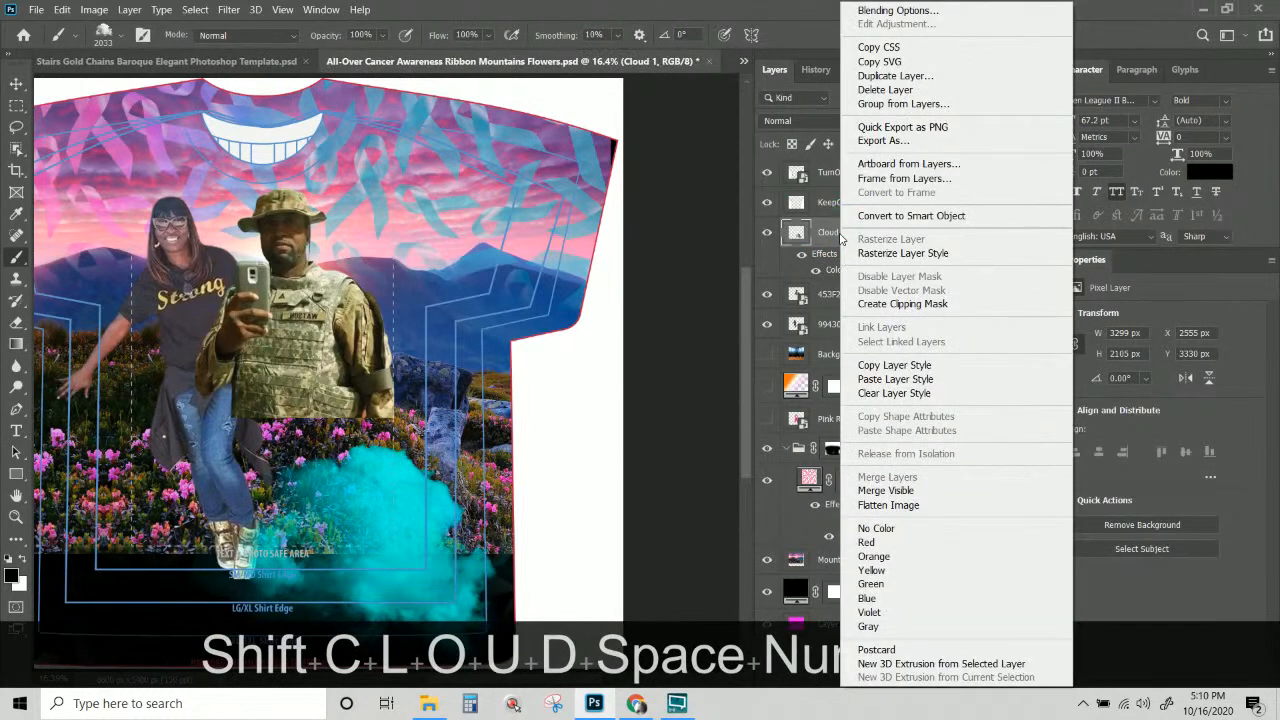
pyautogui.click(896, 380)
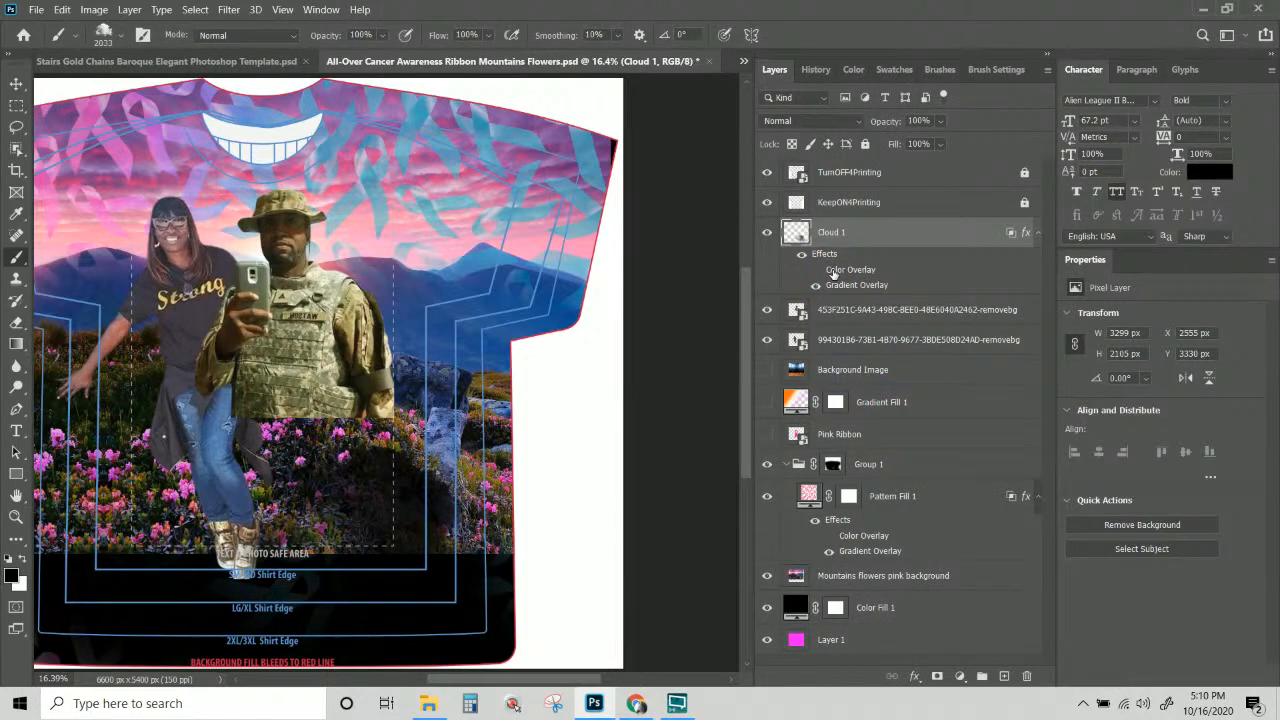
pyautogui.doubleClick(834, 273)
pyautogui.click(905, 131)
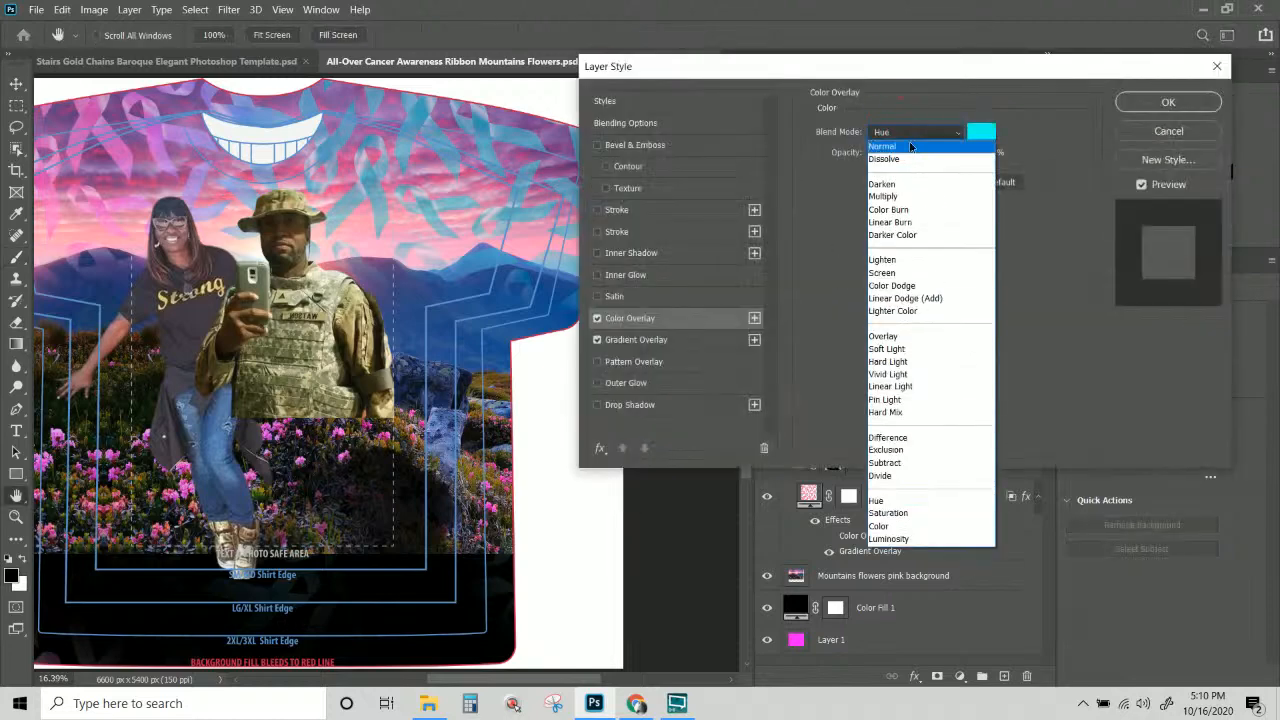
pyautogui.click(905, 146)
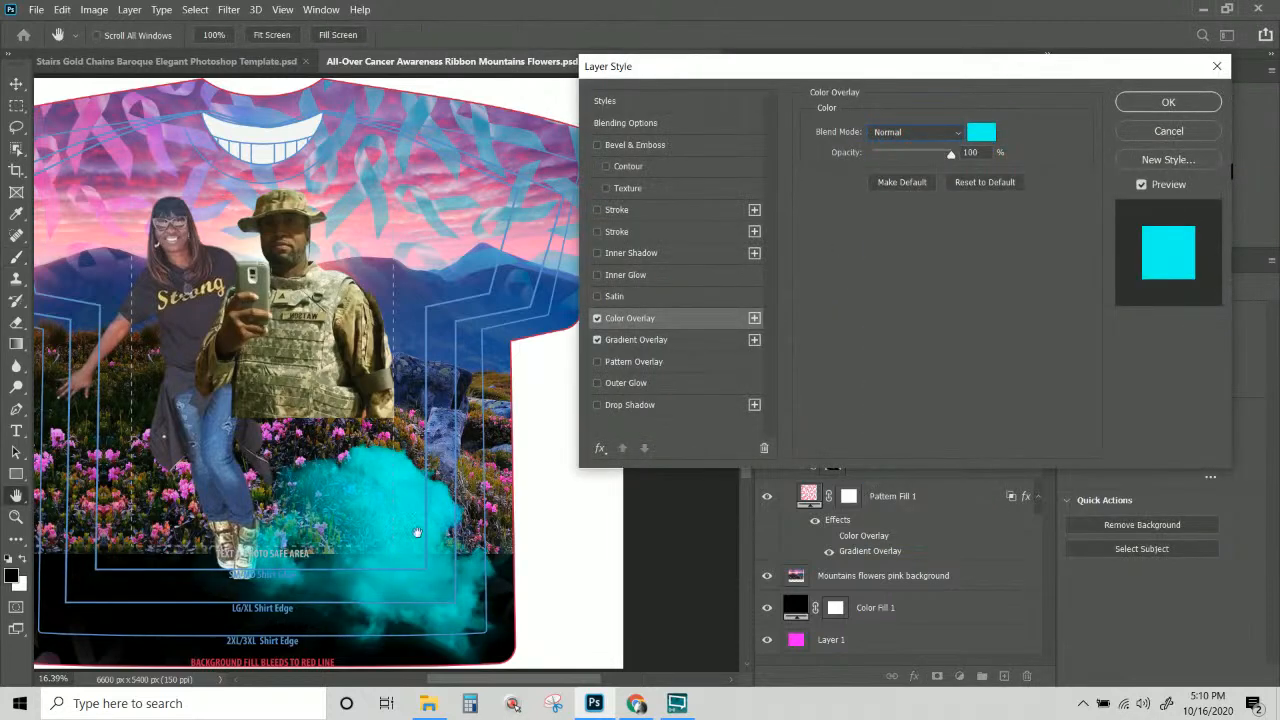
# Set Cloud 1's Gradient Overlay blend mode to Normal, preview it without the Color Overlay, and apply the style with both overlays enabled.
pyautogui.click(640, 341)
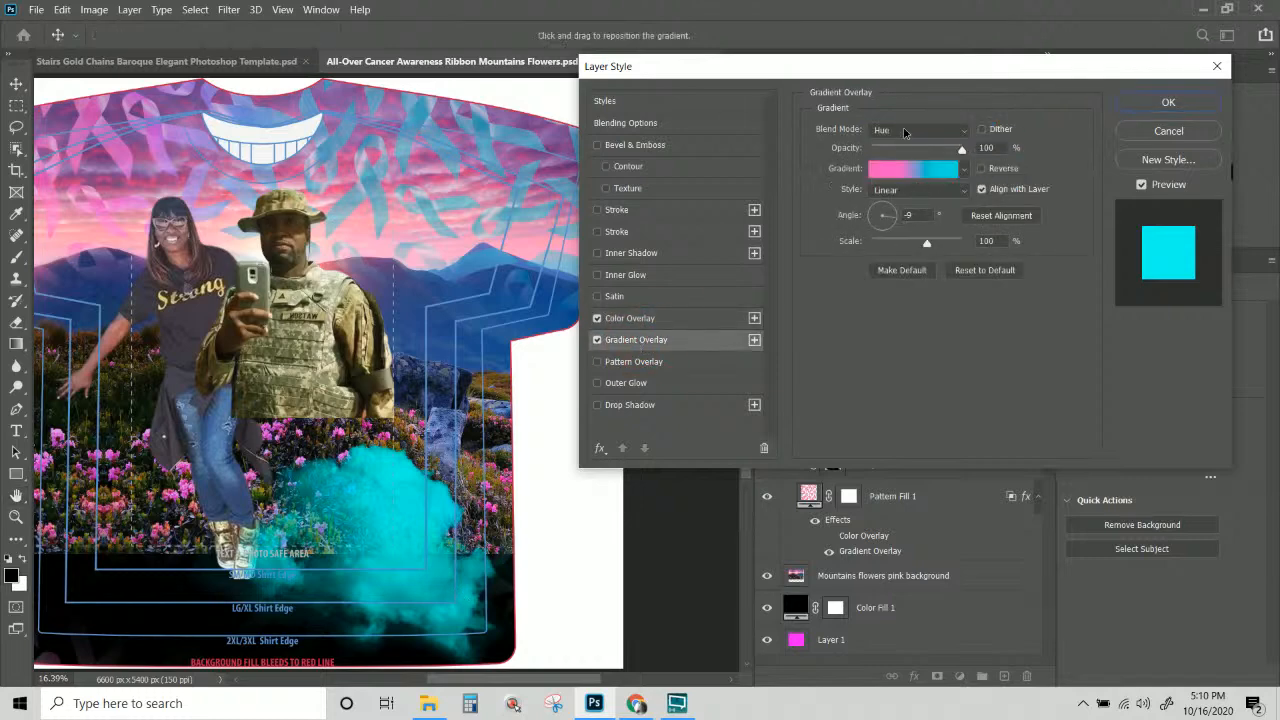
pyautogui.click(905, 131)
pyautogui.click(900, 147)
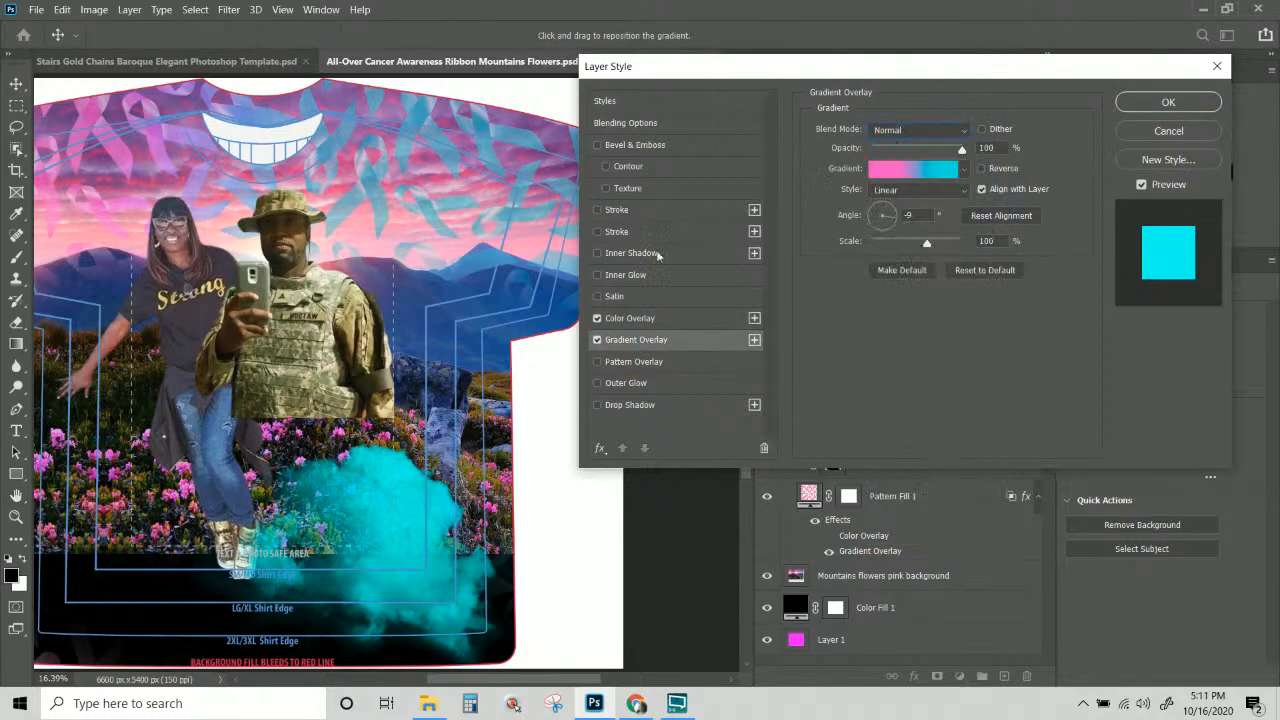
pyautogui.click(598, 318)
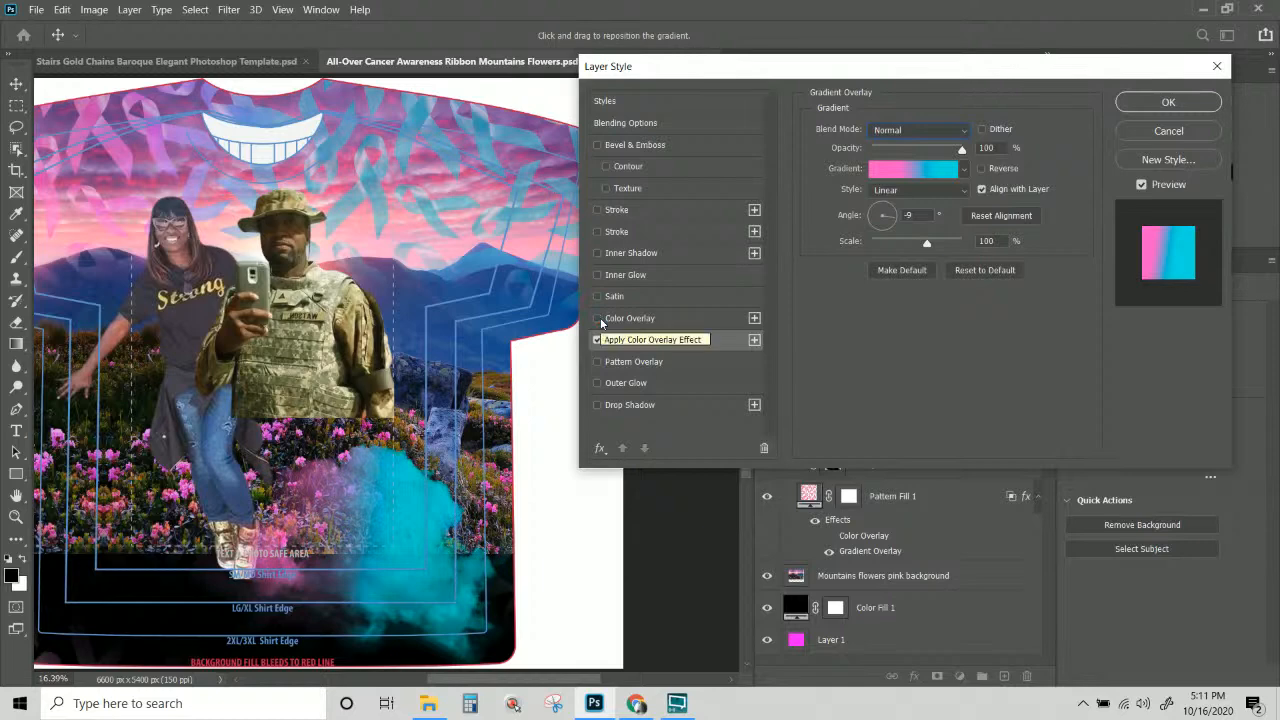
pyautogui.click(598, 318)
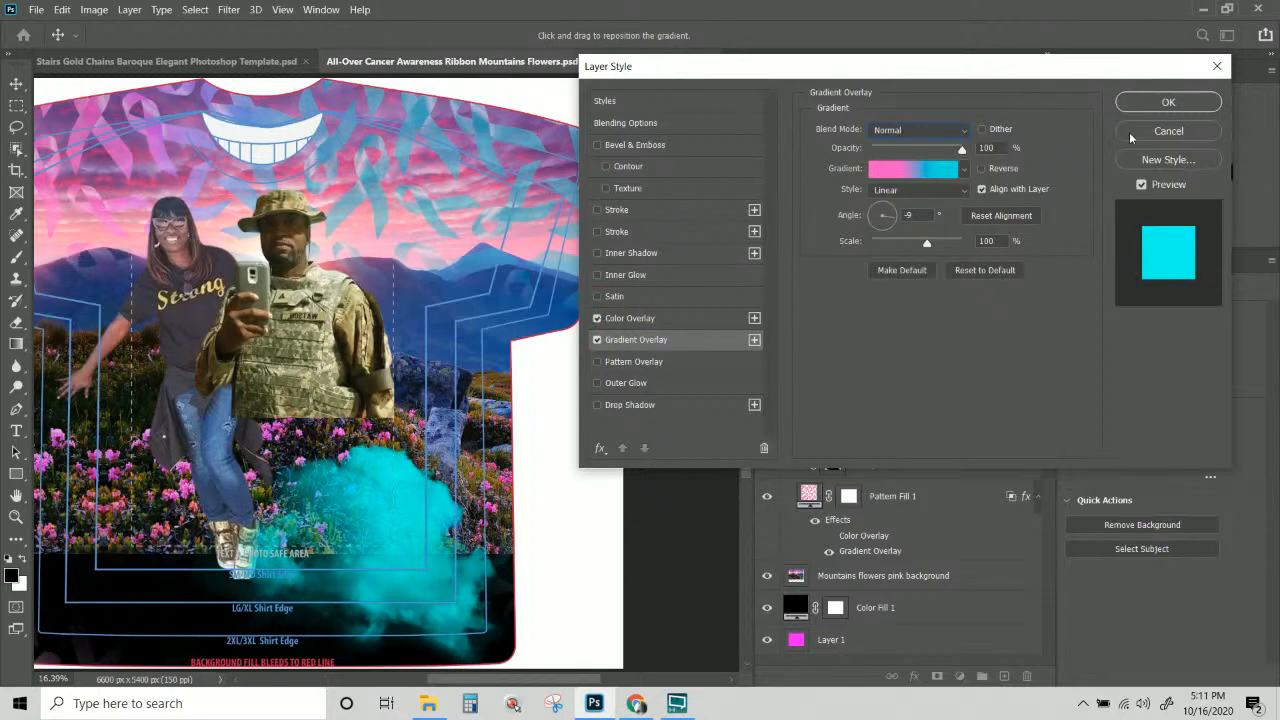
pyautogui.click(1168, 102)
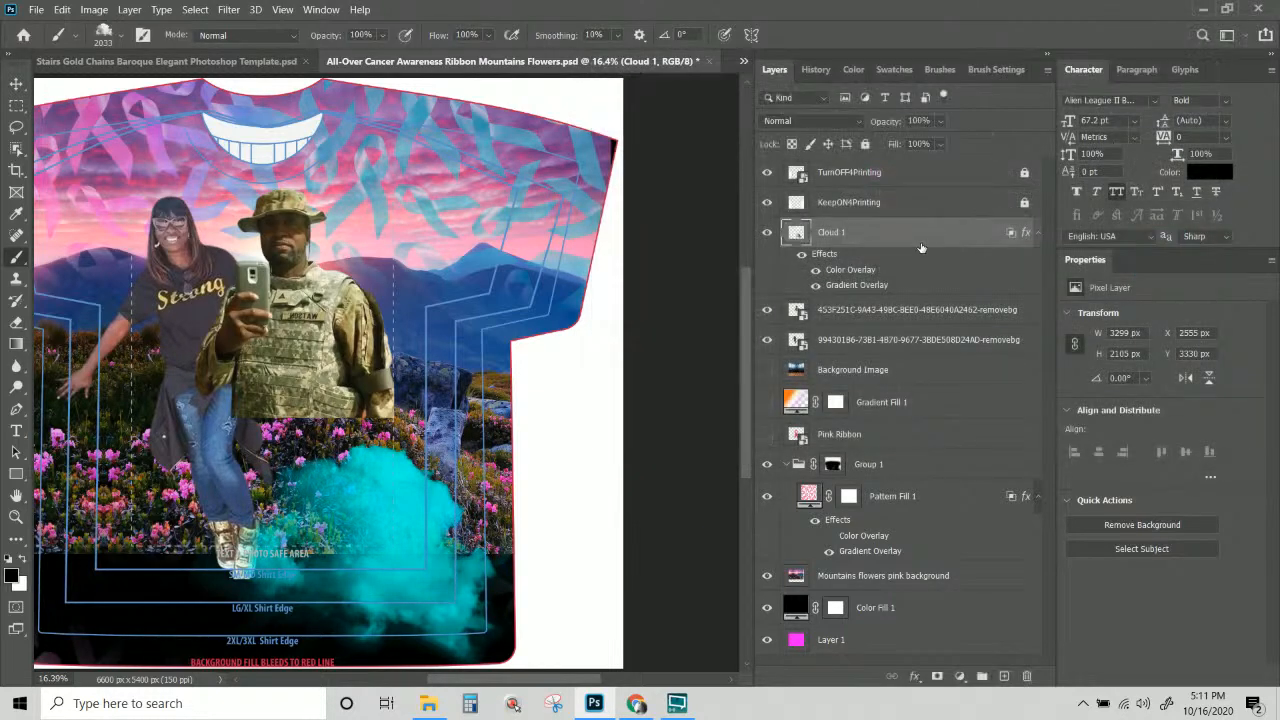
pyautogui.click(852, 240)
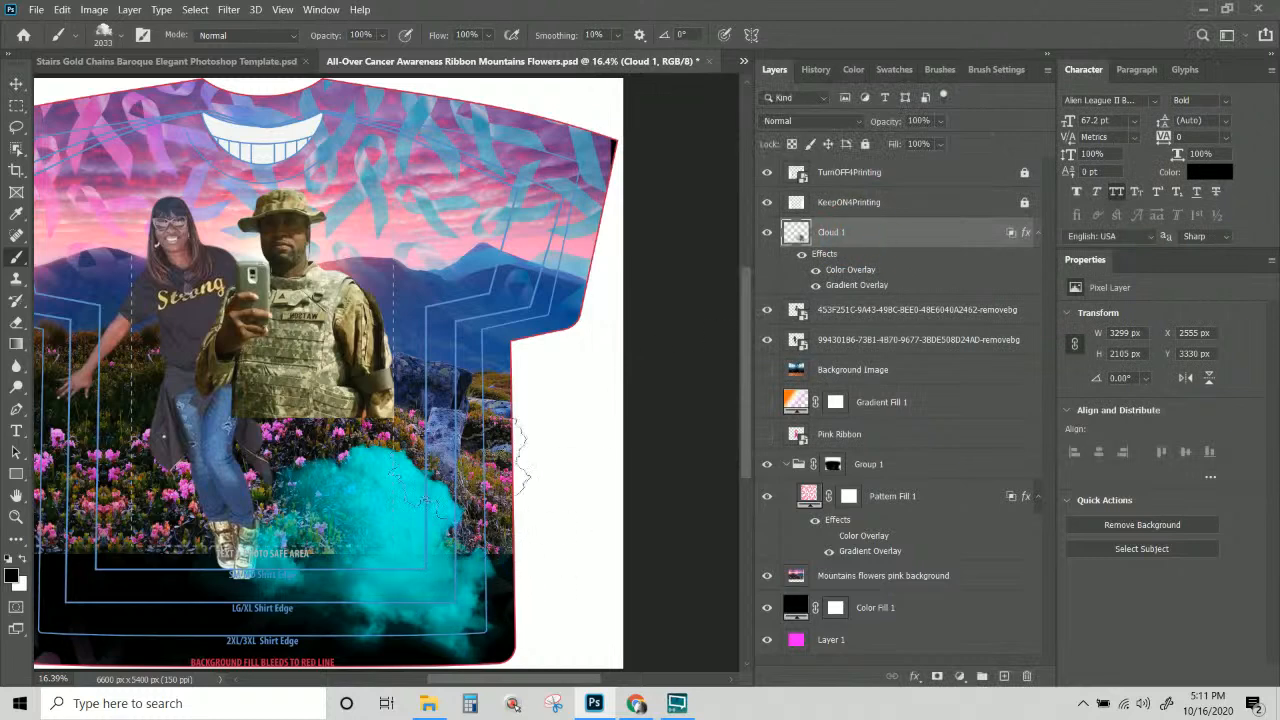
# Duplicate the Cloud 1 layer and place the copy level with it on the shirt's lower left, at about X 587 px.
pyautogui.click(1038, 233)
pyautogui.press('ctrl+KP_Subtract')
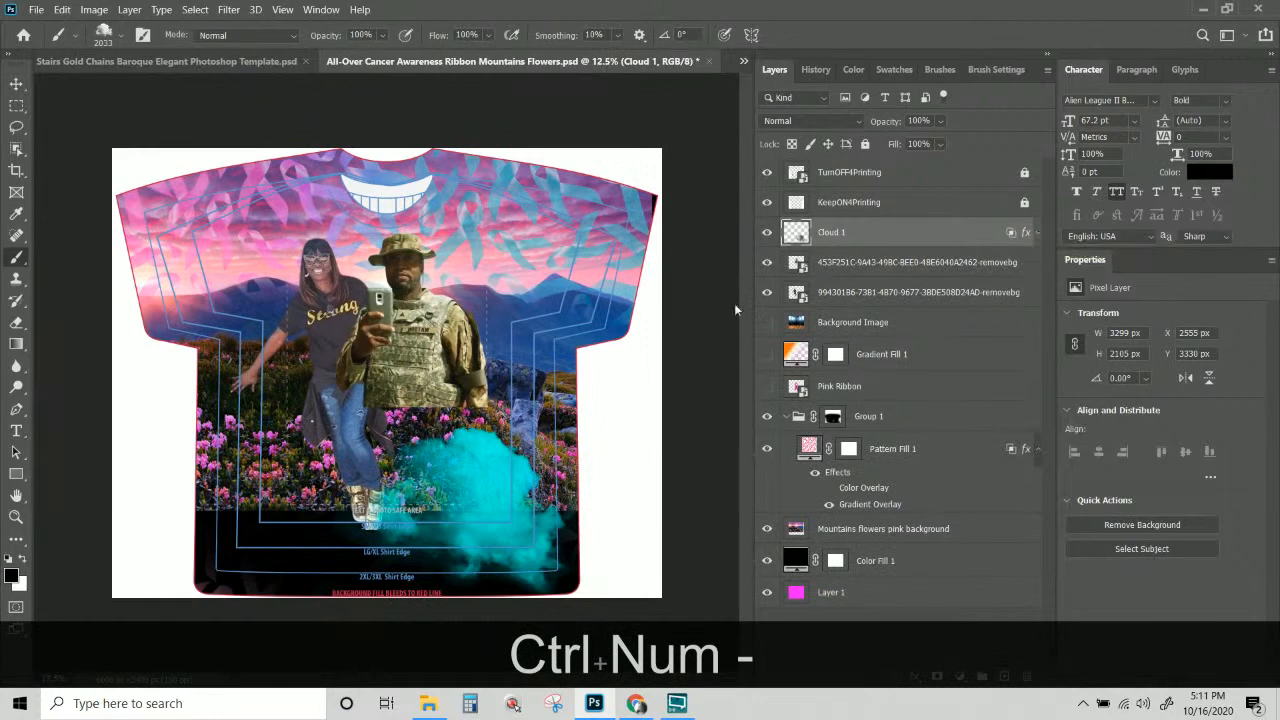
pyautogui.click(16, 84)
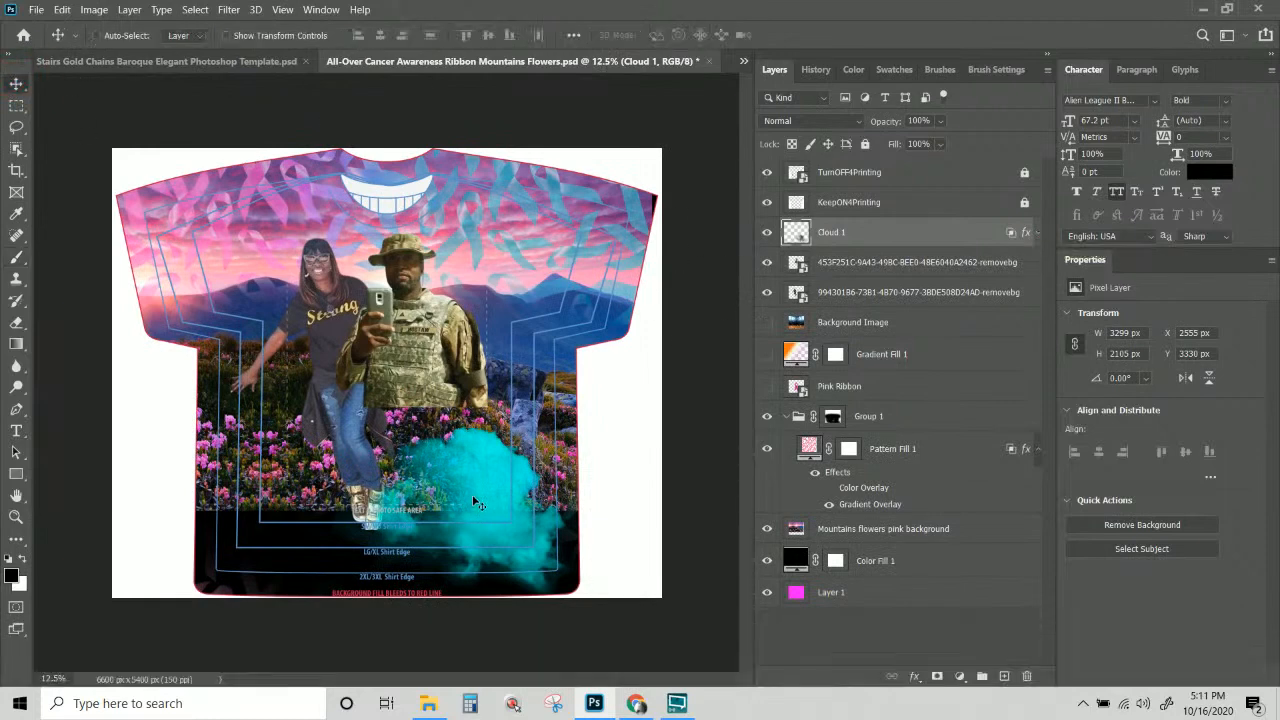
pyautogui.press('alt')
pyautogui.moveTo(479, 478); pyautogui.dragTo(313, 461)
pyautogui.press('shift')
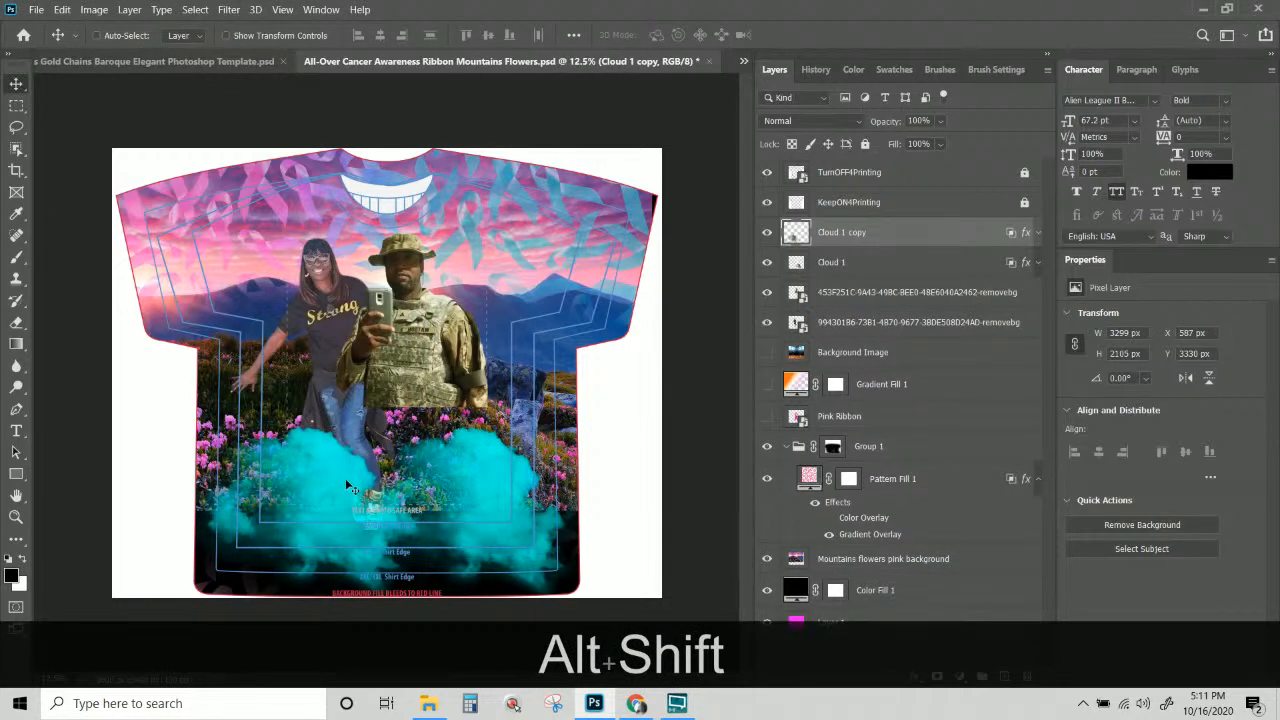
# Flip the cloud copy horizontally and move it above the original cloud on the shirt's right side, at about X 2979 px and Y 2478 px.
pyautogui.hotkey('ctrl', 't')
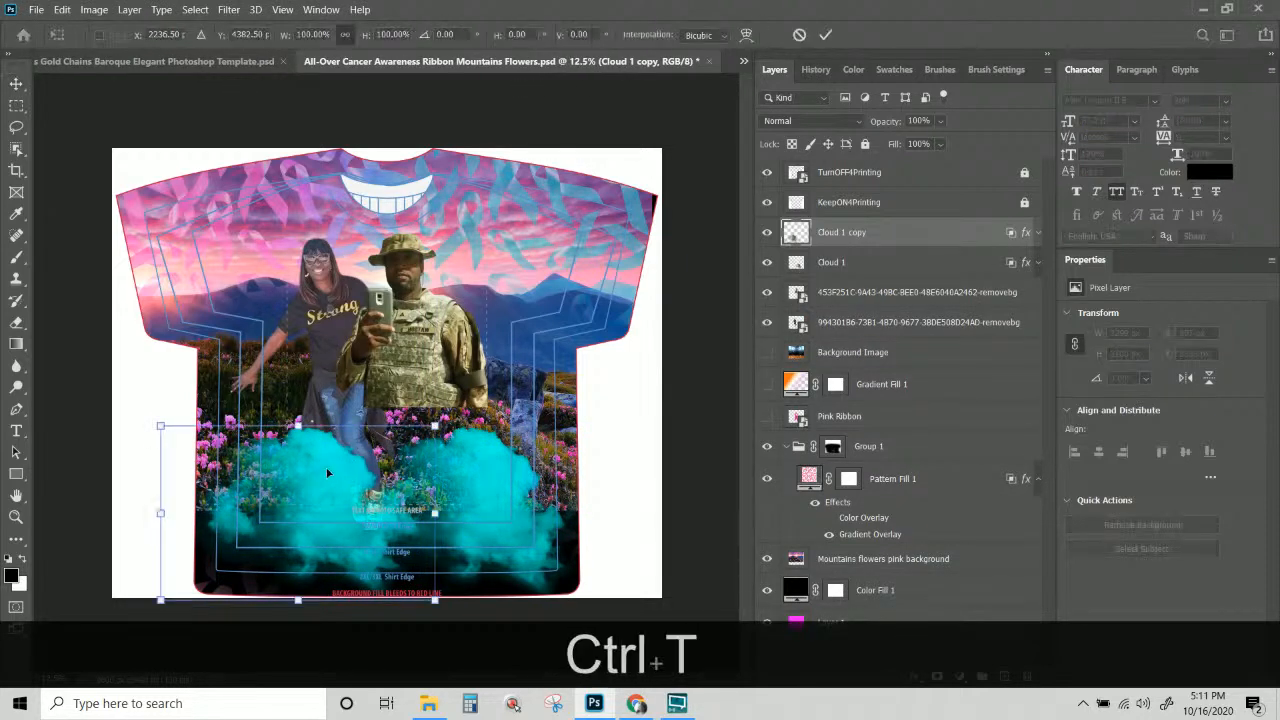
pyautogui.rightClick(318, 483)
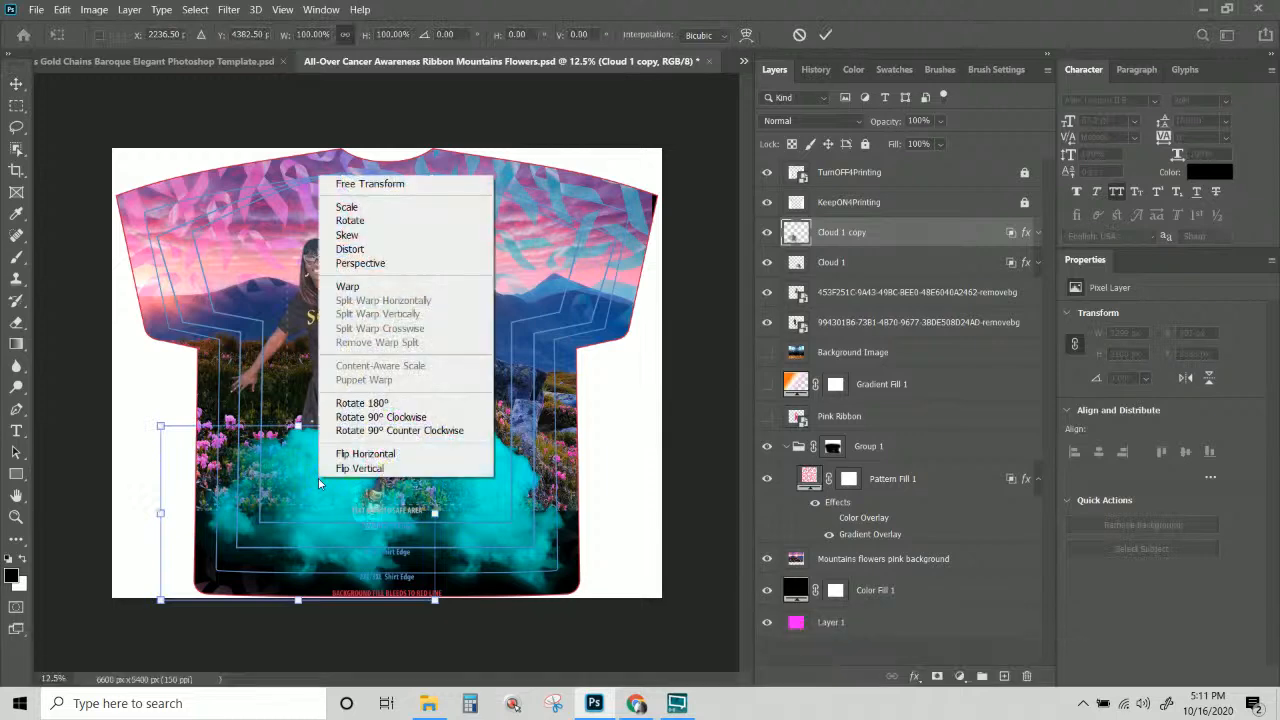
pyautogui.click(344, 455)
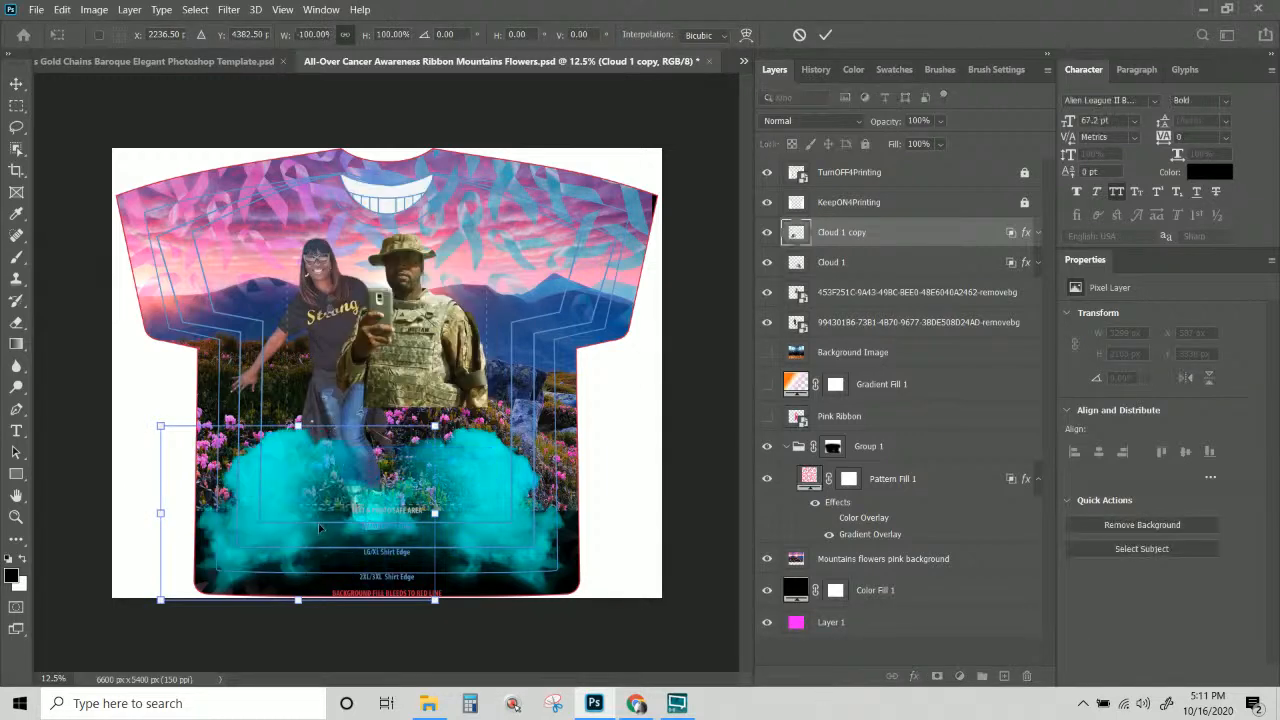
pyautogui.moveTo(315, 526); pyautogui.dragTo(513, 454)
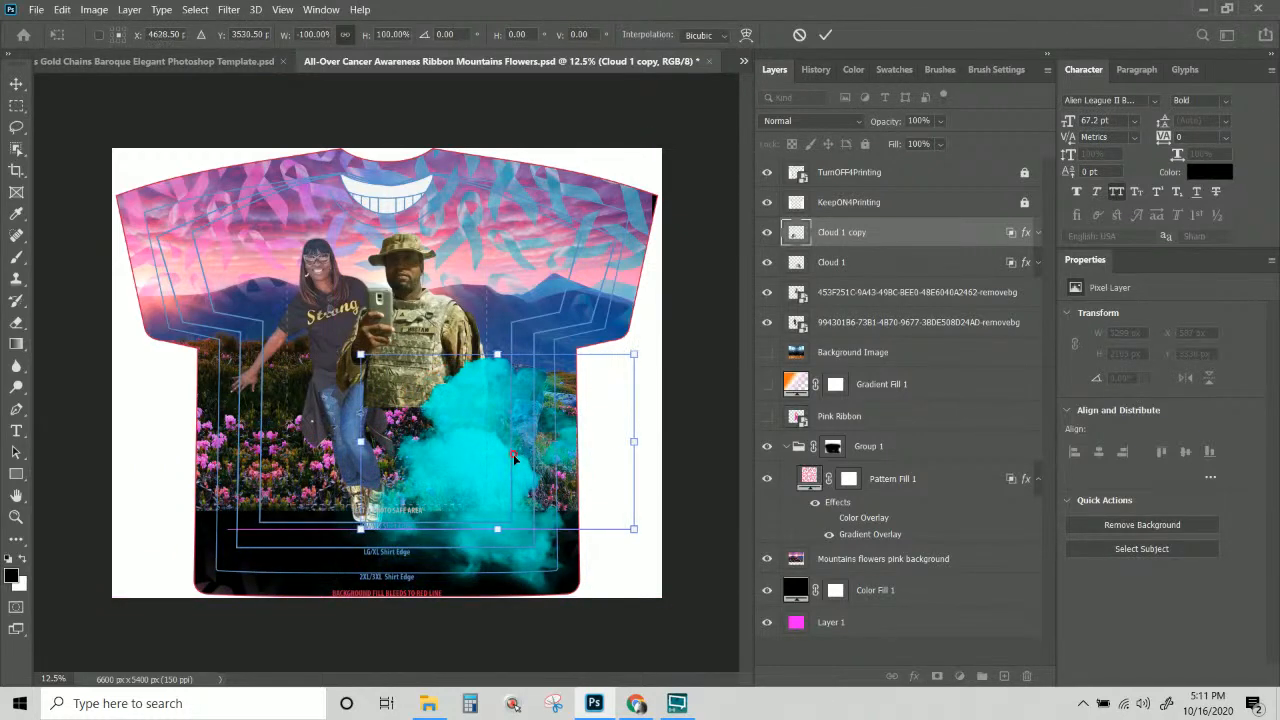
pyautogui.rightClick(528, 556)
pyautogui.click(508, 545)
pyautogui.press('Return')
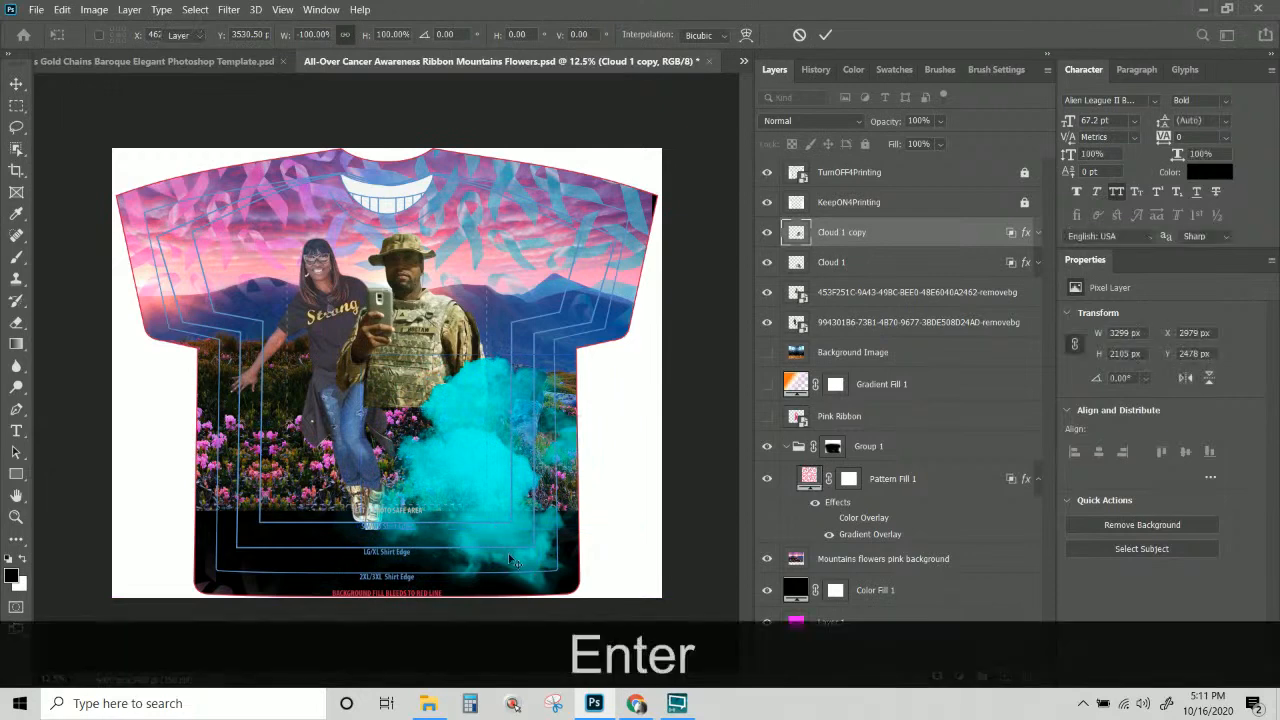
# Move the original Cloud 1 to the shirt's left side and place a duplicate of it at the shirt's bottom center.
pyautogui.rightClick(510, 560)
pyautogui.click(535, 563)
pyautogui.moveTo(525, 567); pyautogui.dragTo(425, 546)
# Rotate the bottom-center cloud about -20.6°, scale it to about 132% width and 92% height, and move it up between the side clouds.
pyautogui.hotkey('ctrl', 'alt', 't')
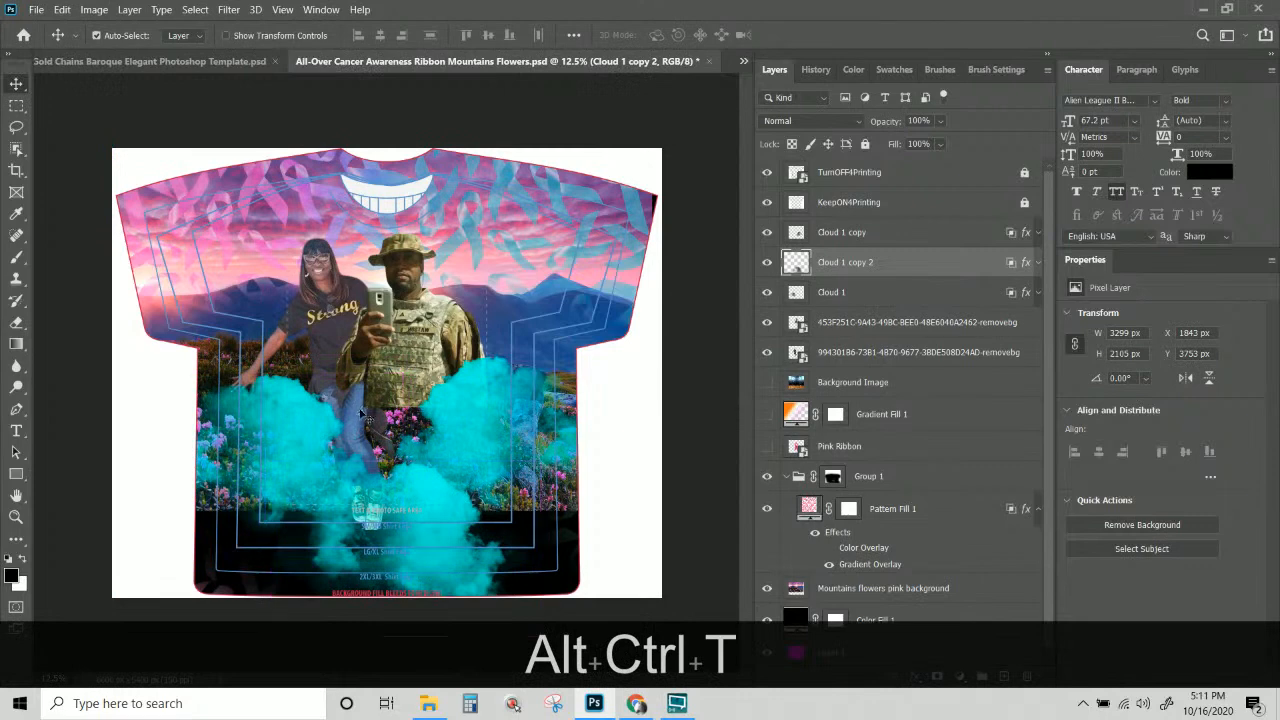
pyautogui.moveTo(300, 360); pyautogui.dragTo(268, 468)
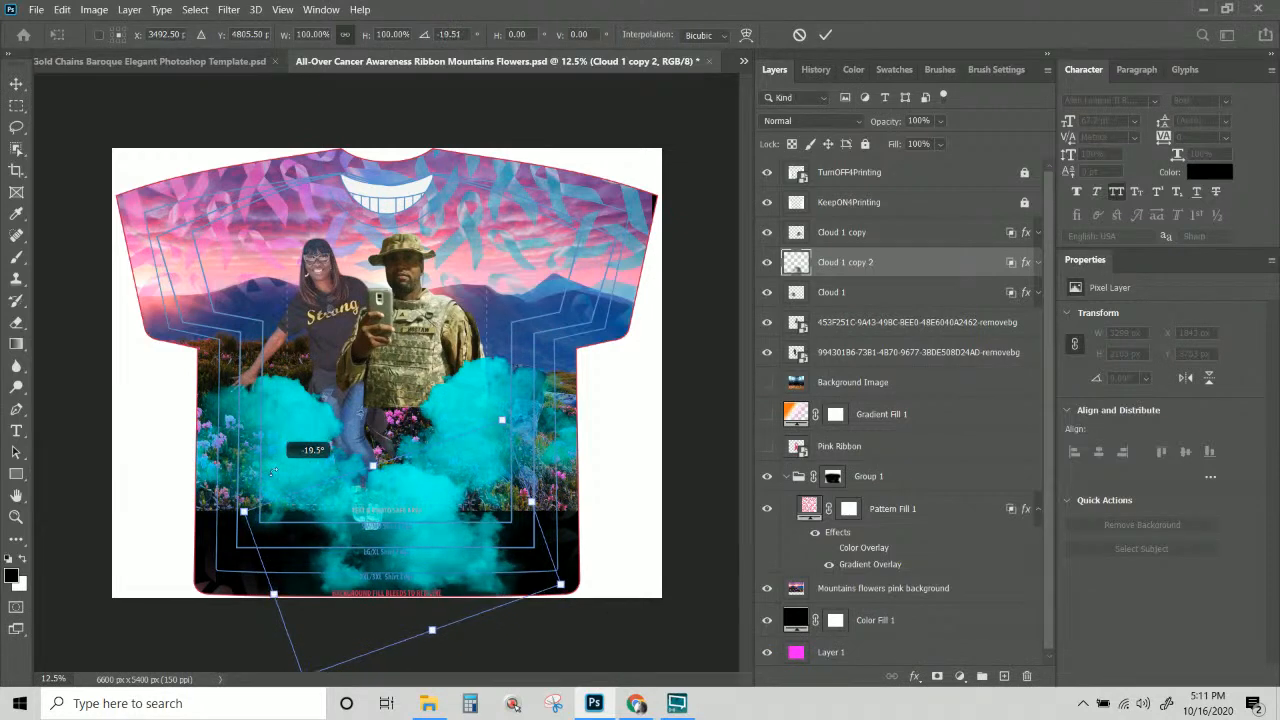
pyautogui.press('shift')
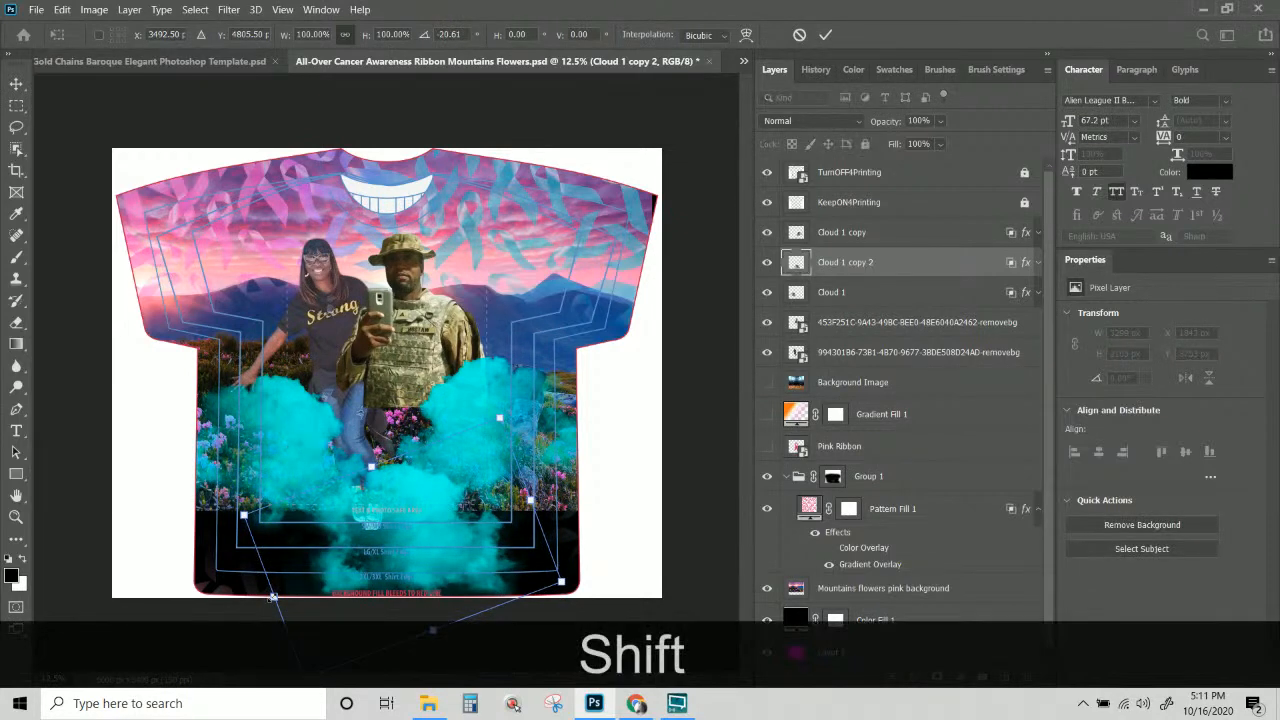
pyautogui.press('shift')
pyautogui.moveTo(272, 597); pyautogui.dragTo(180, 583)
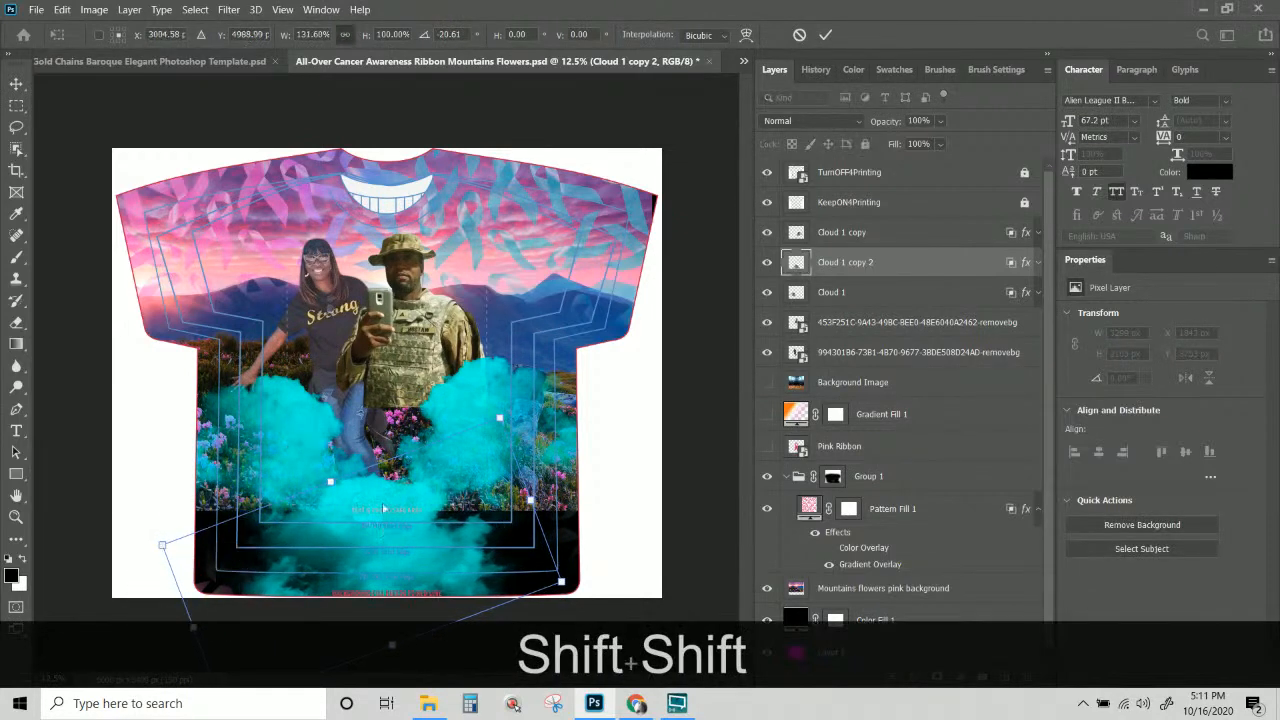
pyautogui.moveTo(383, 532); pyautogui.dragTo(377, 491)
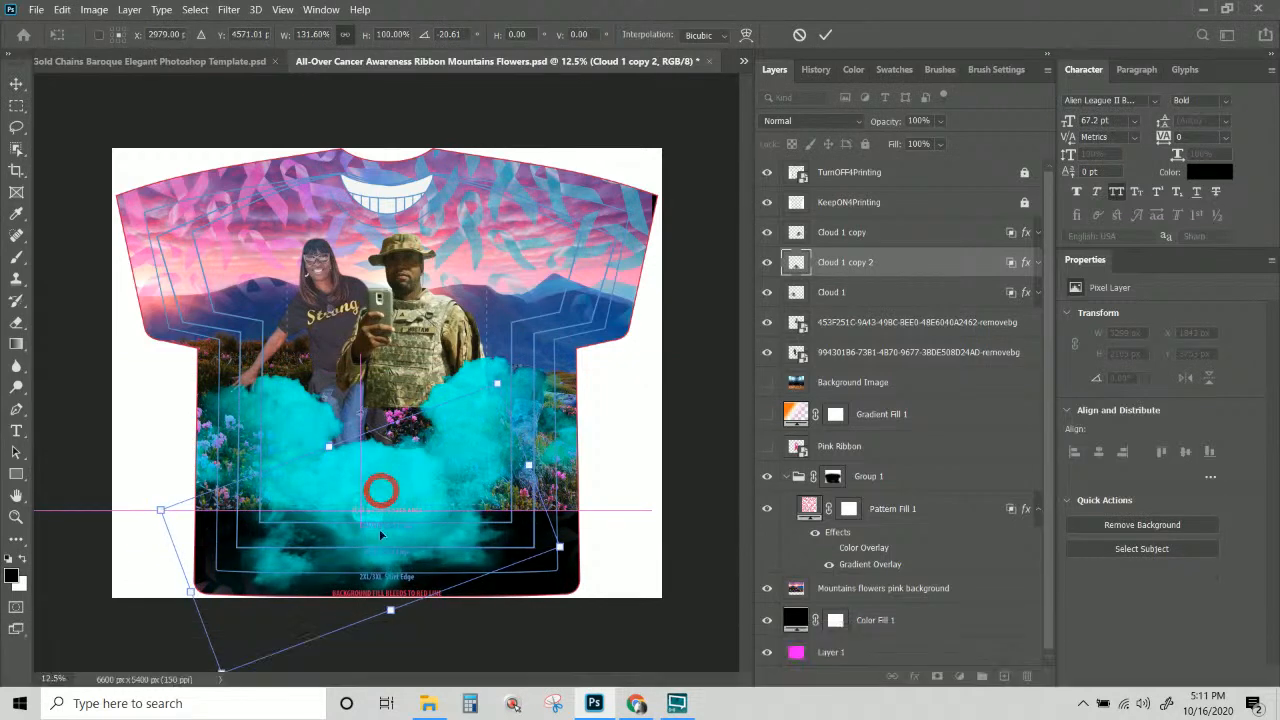
pyautogui.press('shift')
pyautogui.moveTo(390, 610); pyautogui.dragTo(388, 595)
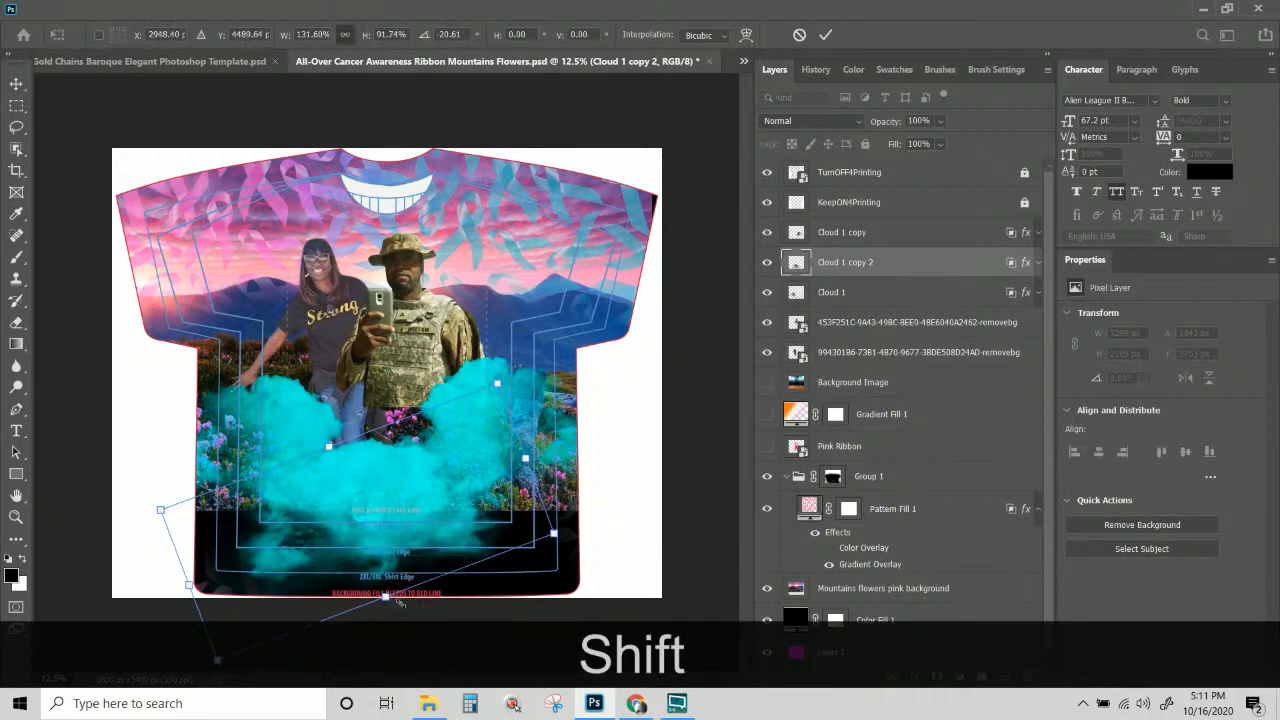
pyautogui.press('Return')
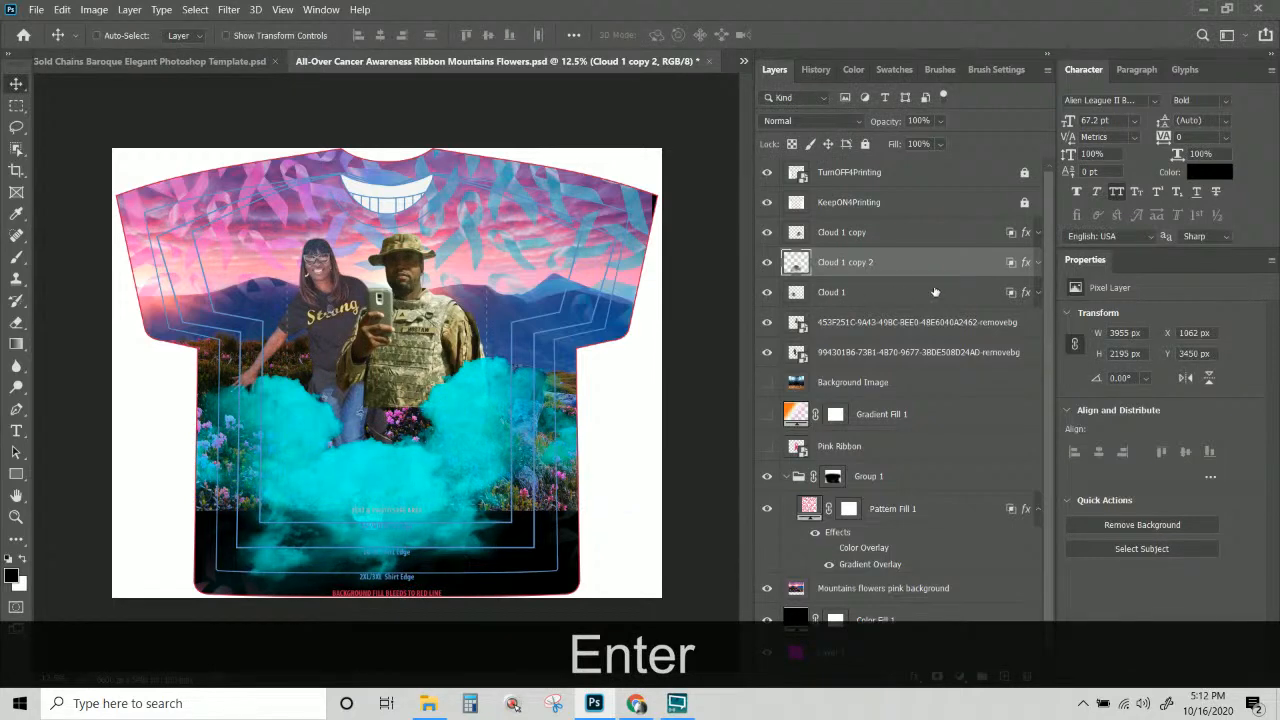
# Turn off the Color Overlay effect on the Cloud 1 copy 2 and Cloud 1 copy layers.
pyautogui.click(1037, 262)
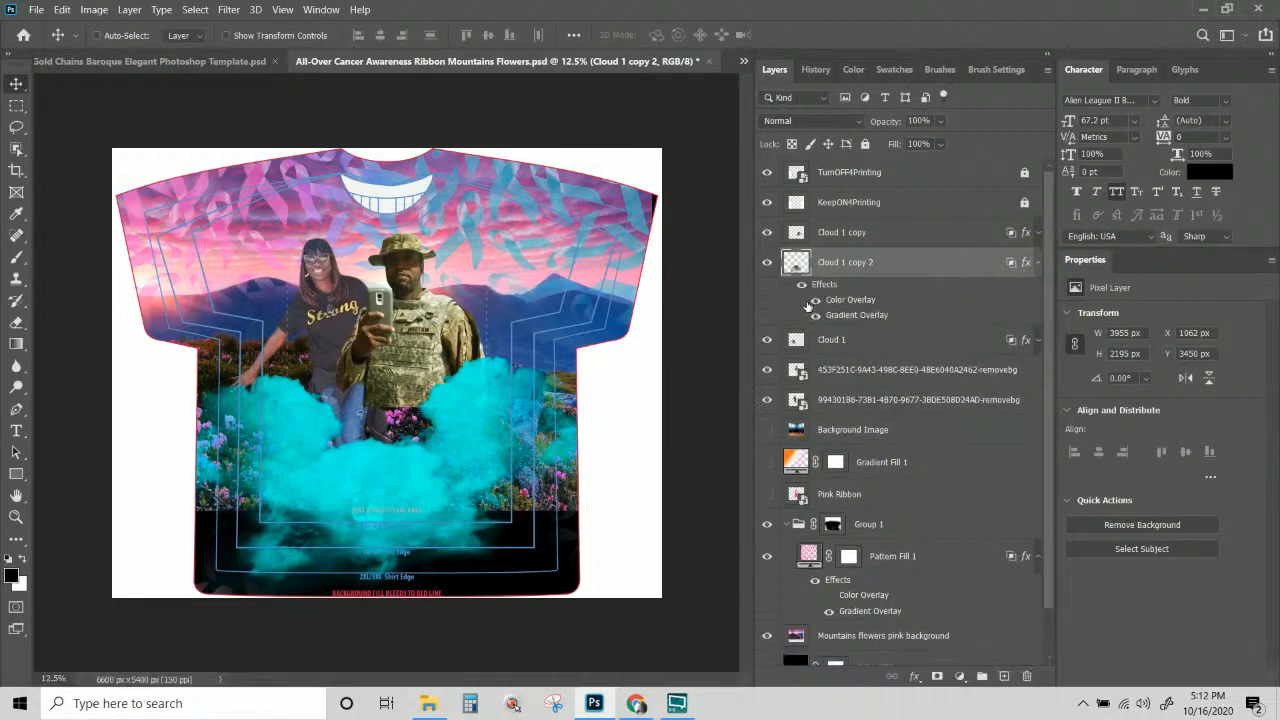
pyautogui.click(815, 300)
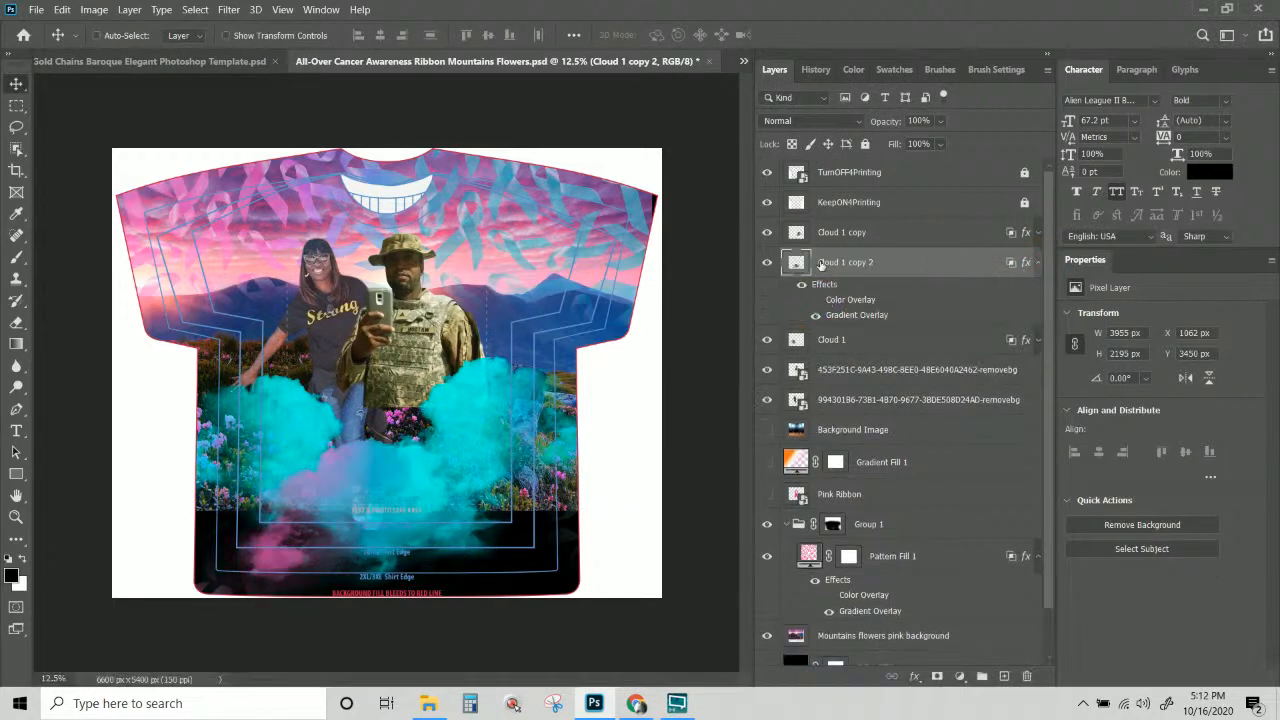
pyautogui.click(930, 238)
pyautogui.click(1037, 232)
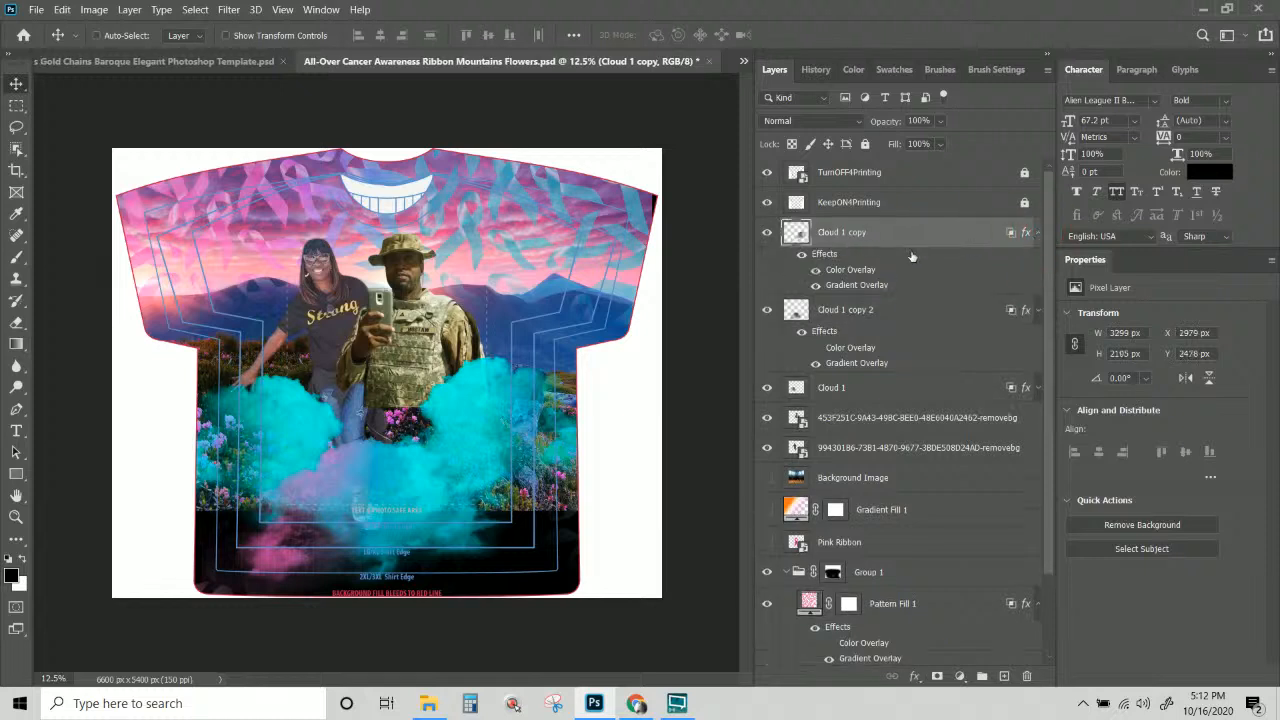
pyautogui.click(815, 271)
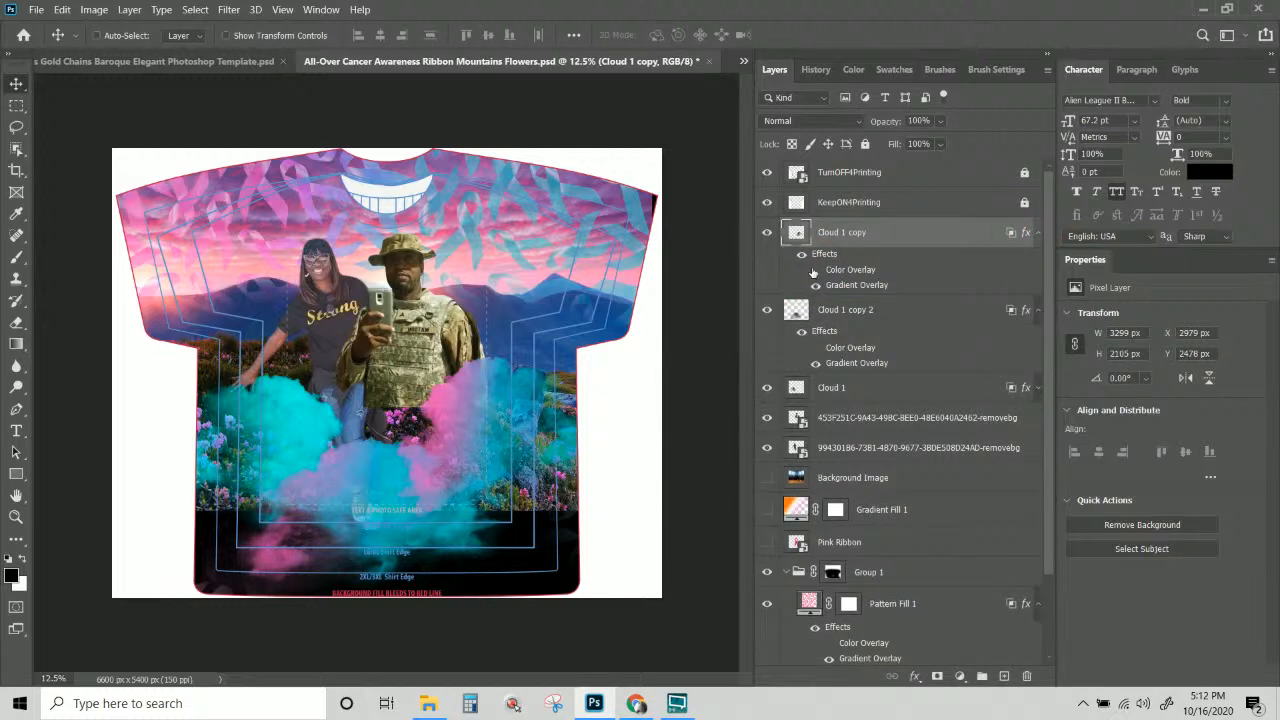
# Copy Cloud 1 copy's layer style, group the three cloud layers, and paste the style onto the group.
pyautogui.rightClick(936, 245)
pyautogui.click(1019, 372)
pyautogui.keyDown('shift'); pyautogui.click(901, 387); pyautogui.keyUp('shift')
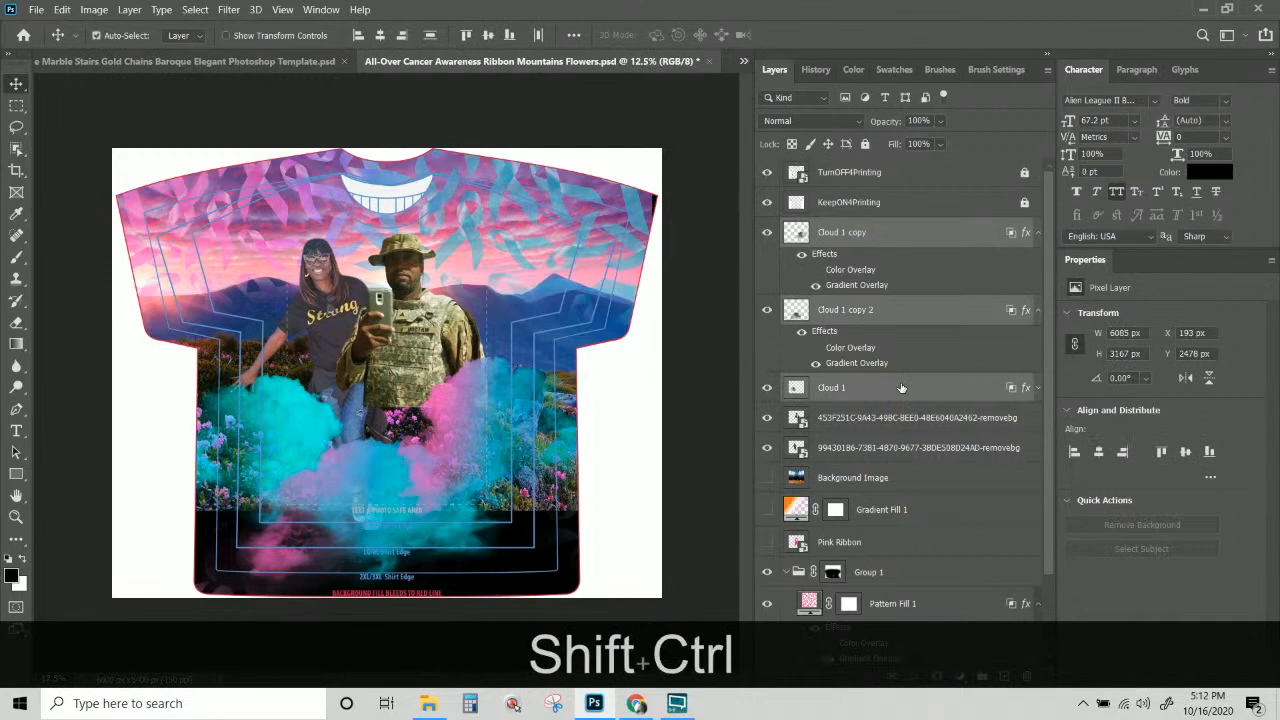
pyautogui.hotkey('ctrl', 'shift', 'g')
pyautogui.rightClick(834, 232)
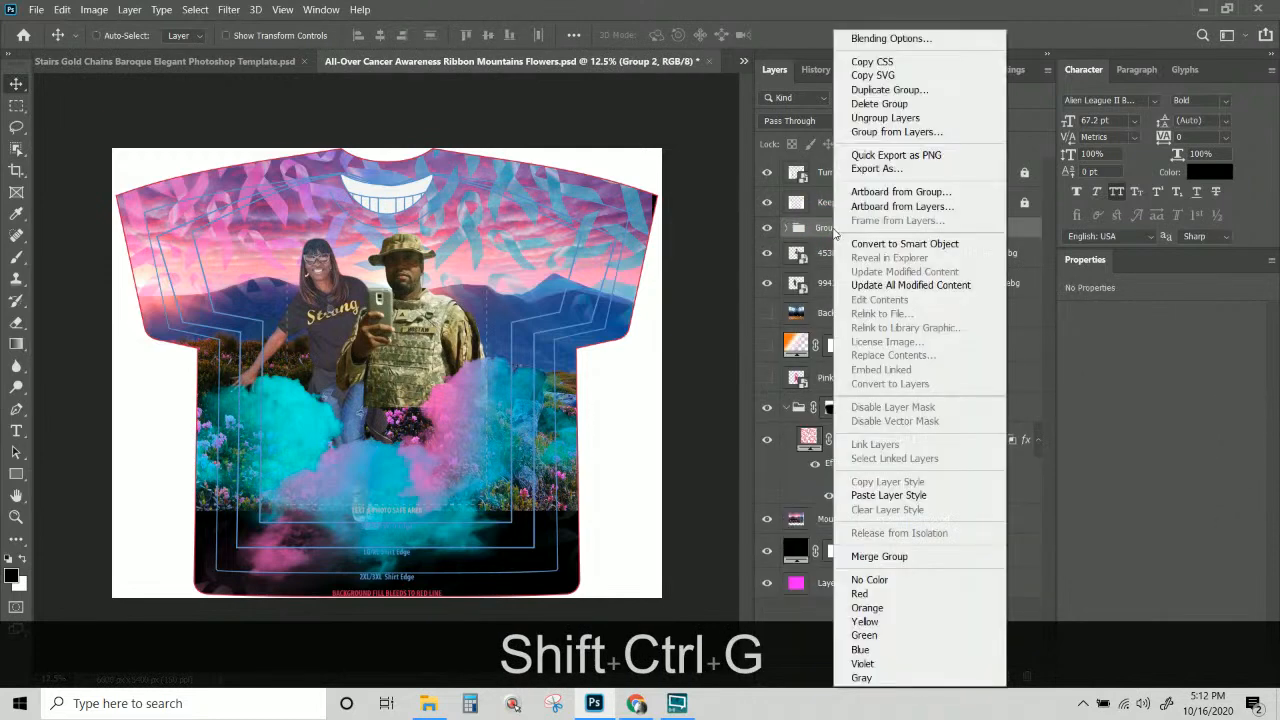
pyautogui.click(910, 495)
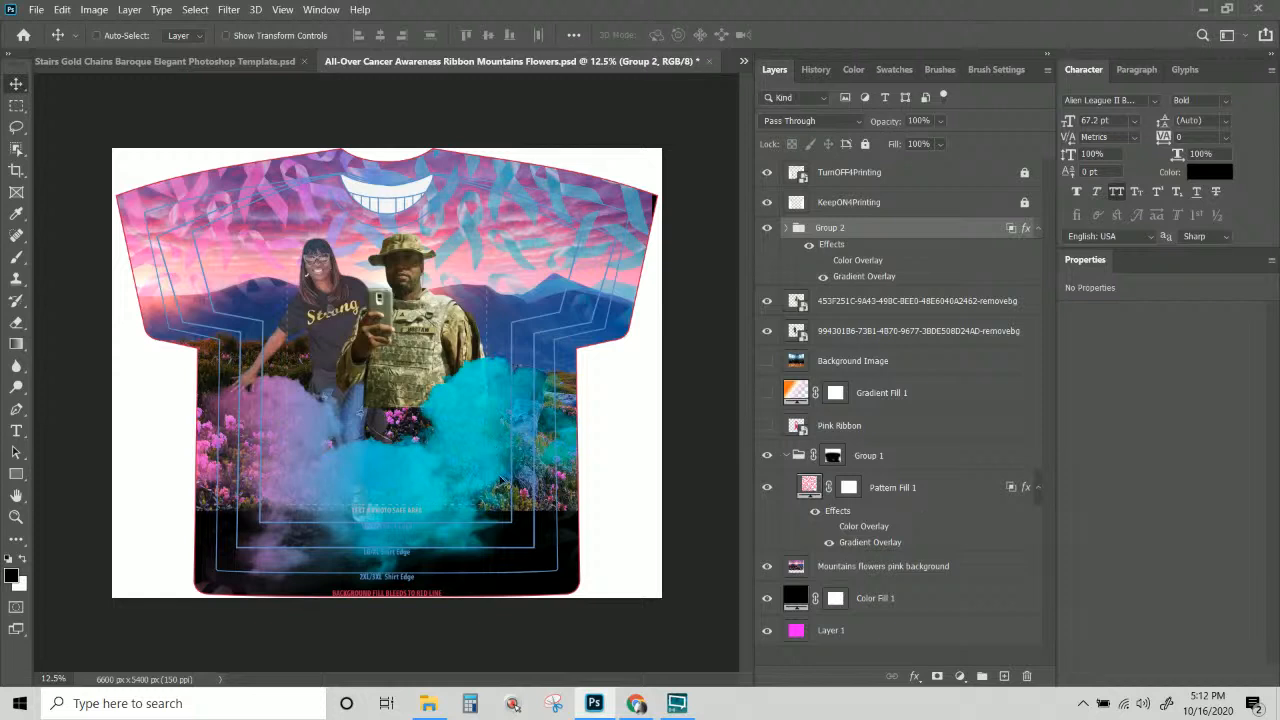
# Rename the new cloud group as "Front Clouds".
pyautogui.click(898, 228)
pyautogui.doubleClick(823, 228)
pyautogui.write('Cl')
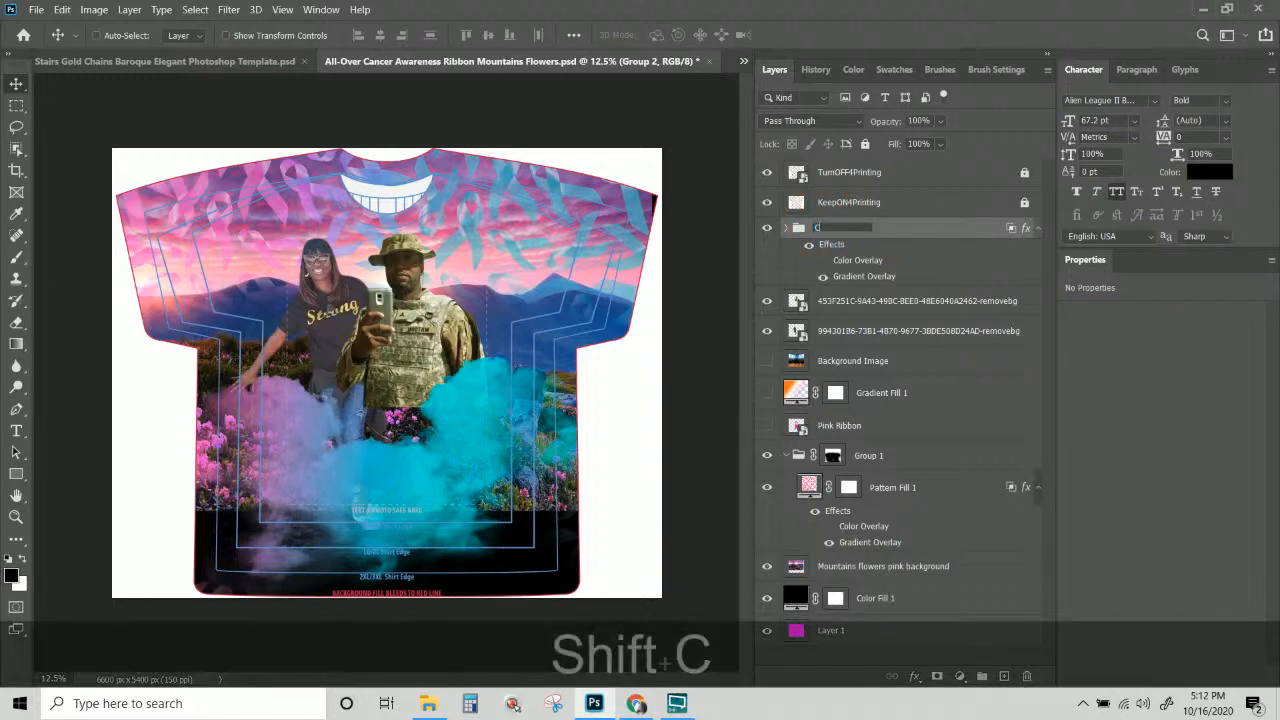
pyautogui.press('BackSpace')
pyautogui.press('BackSpace')
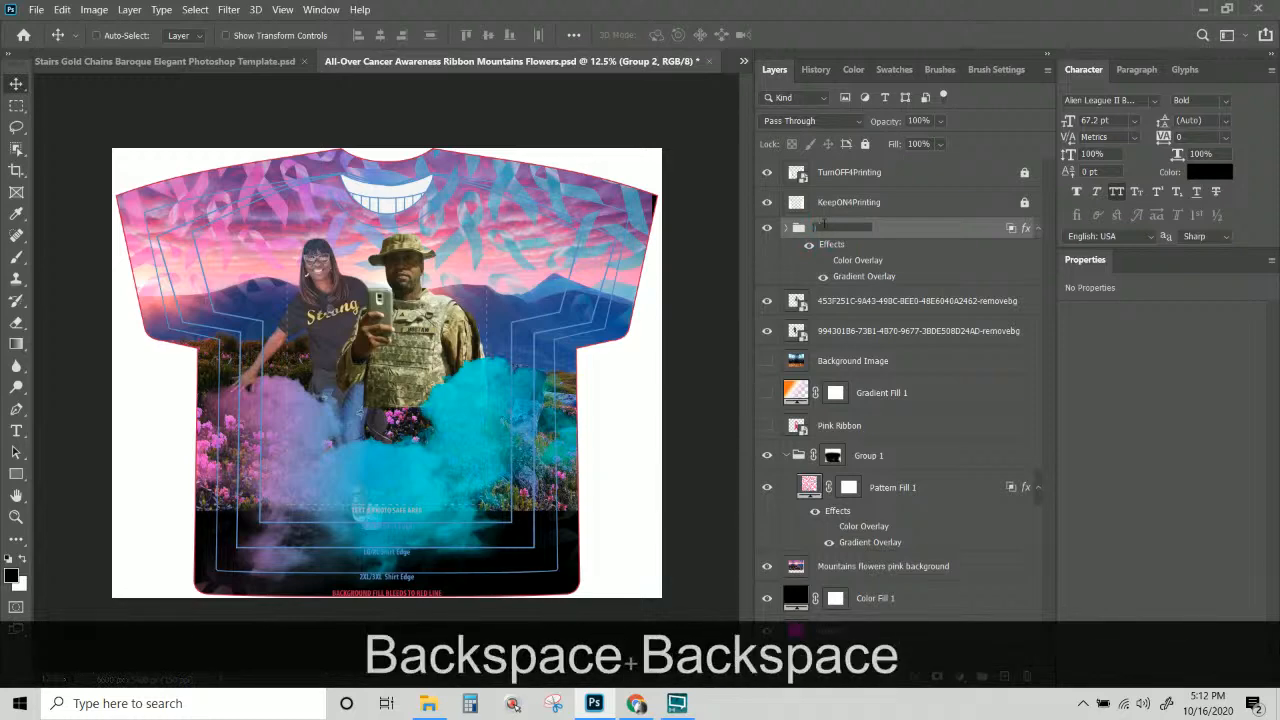
pyautogui.write('Front Clouds')
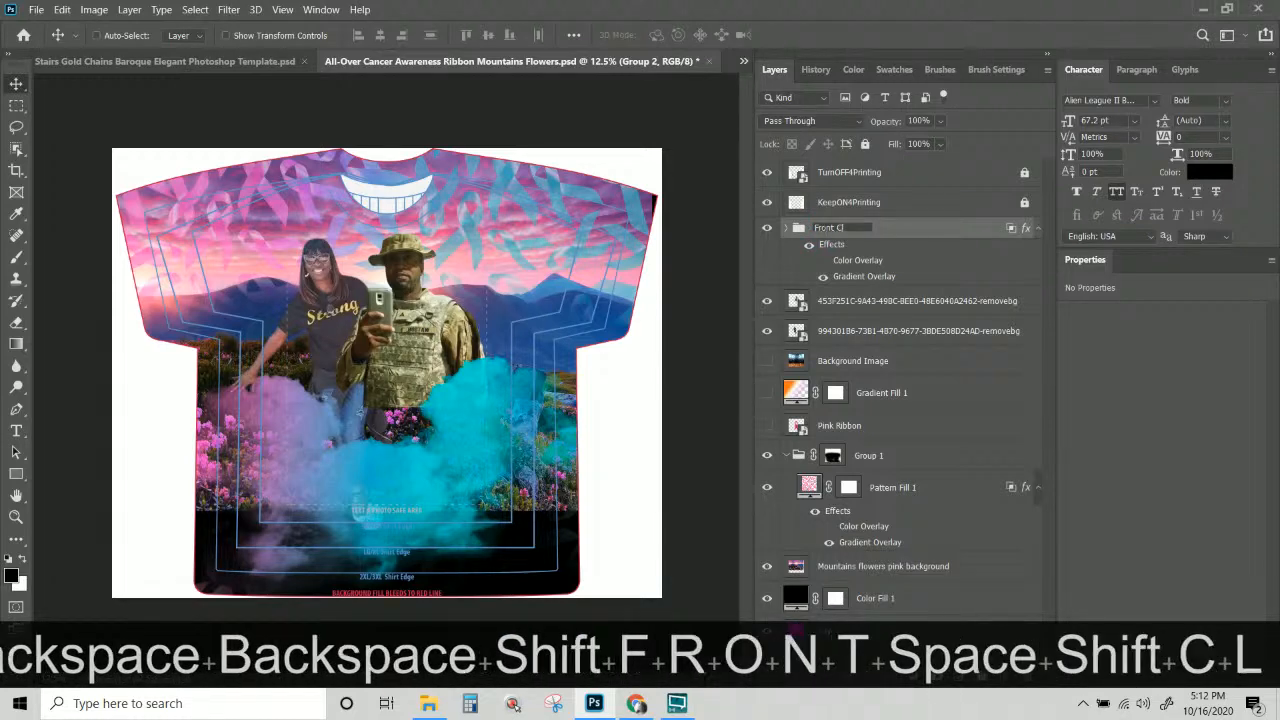
pyautogui.press('Return')
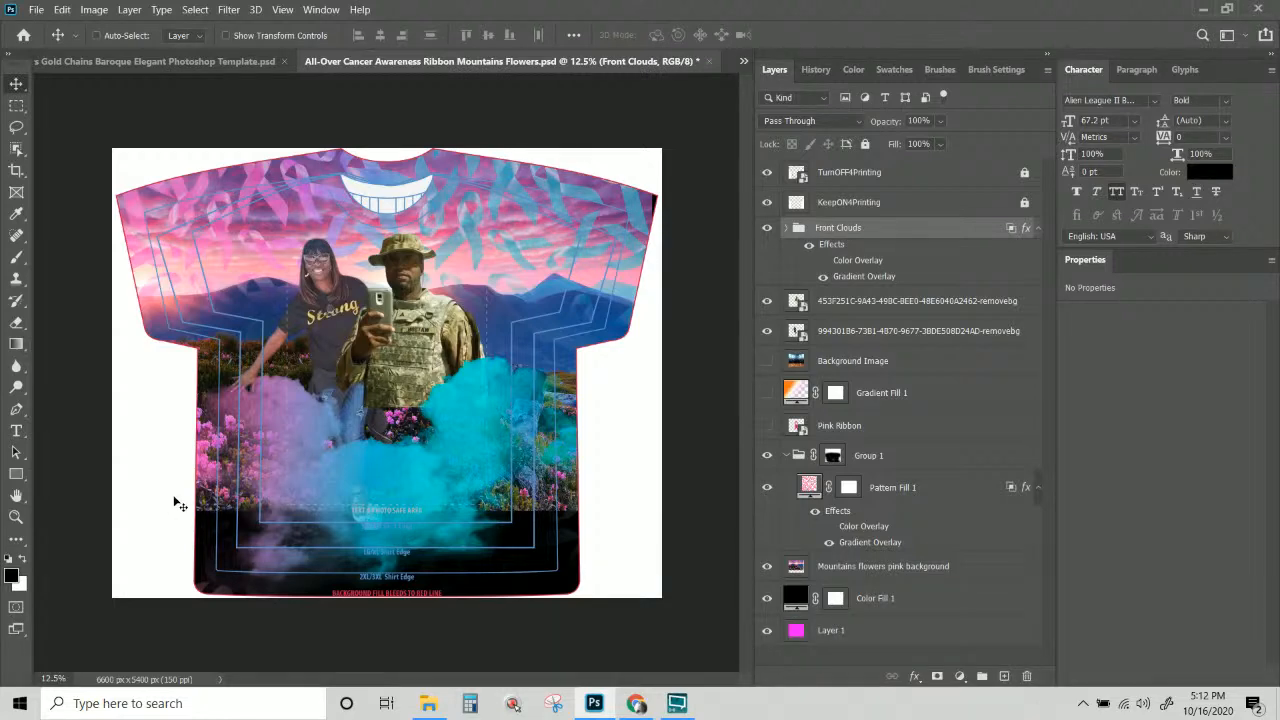
# Move the Front Clouds group straight down by about 289 px.
pyautogui.click(872, 234)
pyautogui.moveTo(402, 472); pyautogui.dragTo(402, 505)
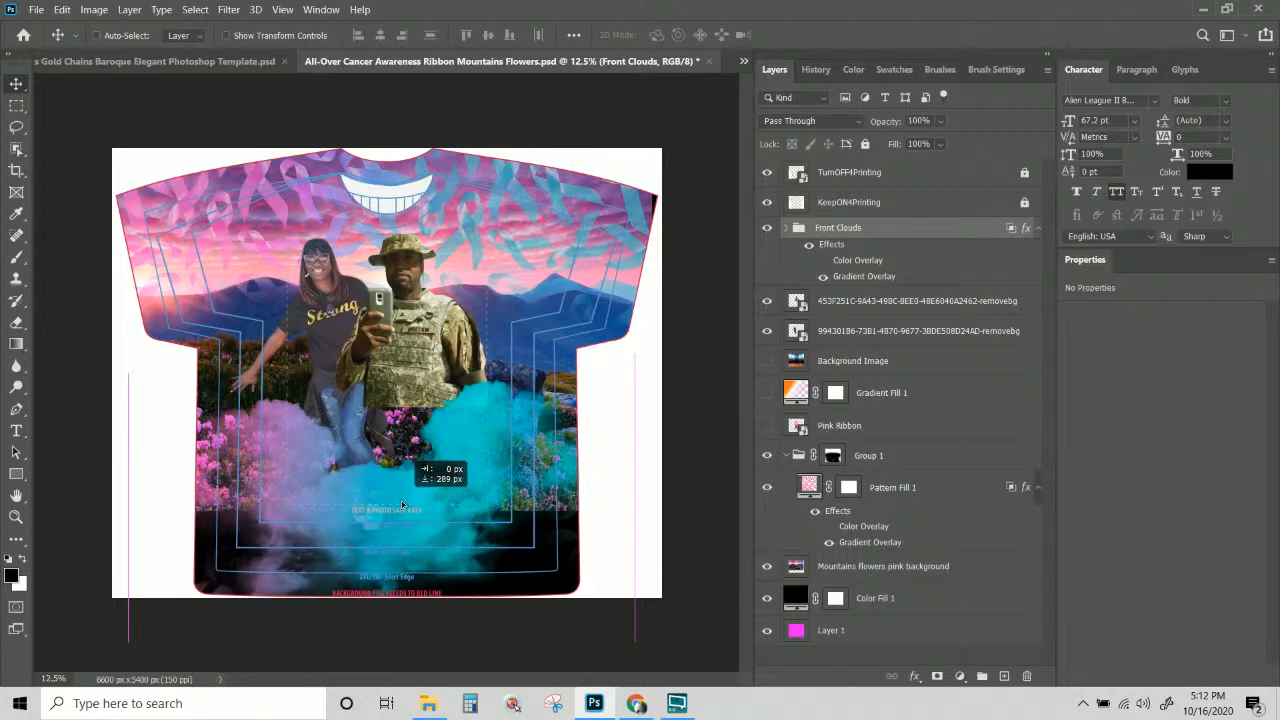
pyautogui.moveTo(402, 505); pyautogui.dragTo(402, 505)
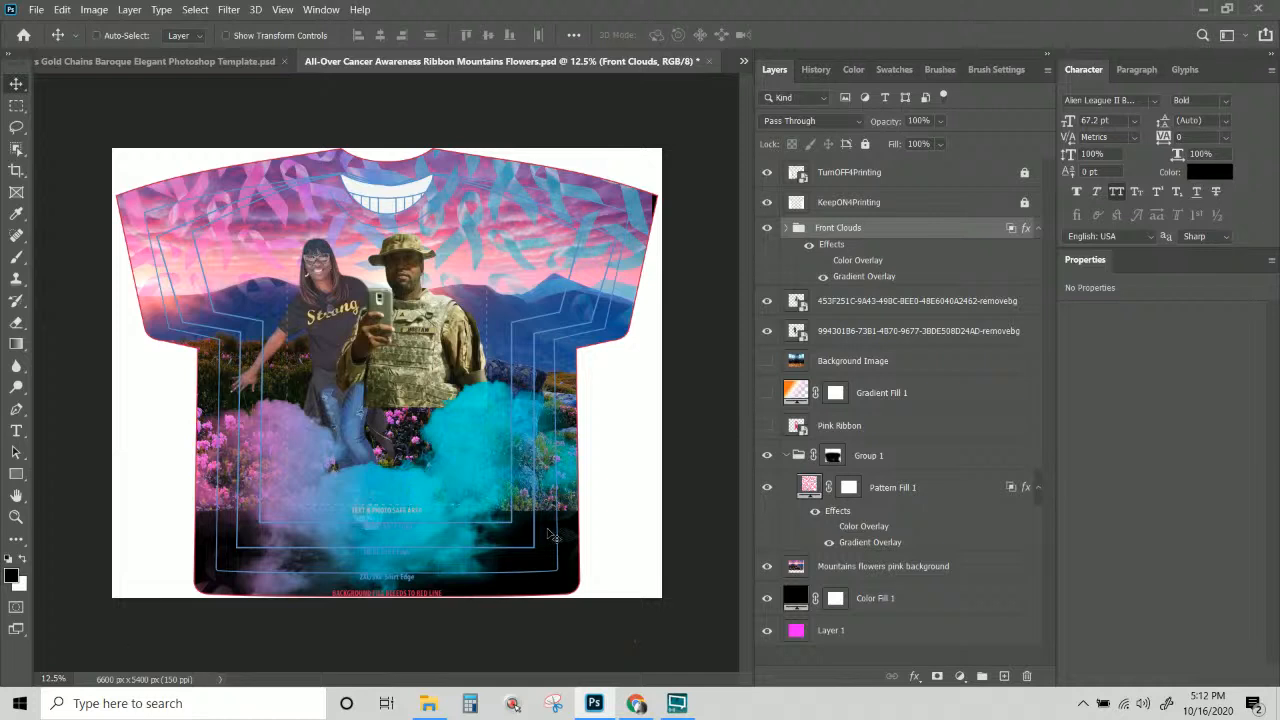
# Hide the woman's photo layer and place the soldier's photo centrally above the clouds, at about X 2285 px and Y 957 px.
pyautogui.click(767, 331)
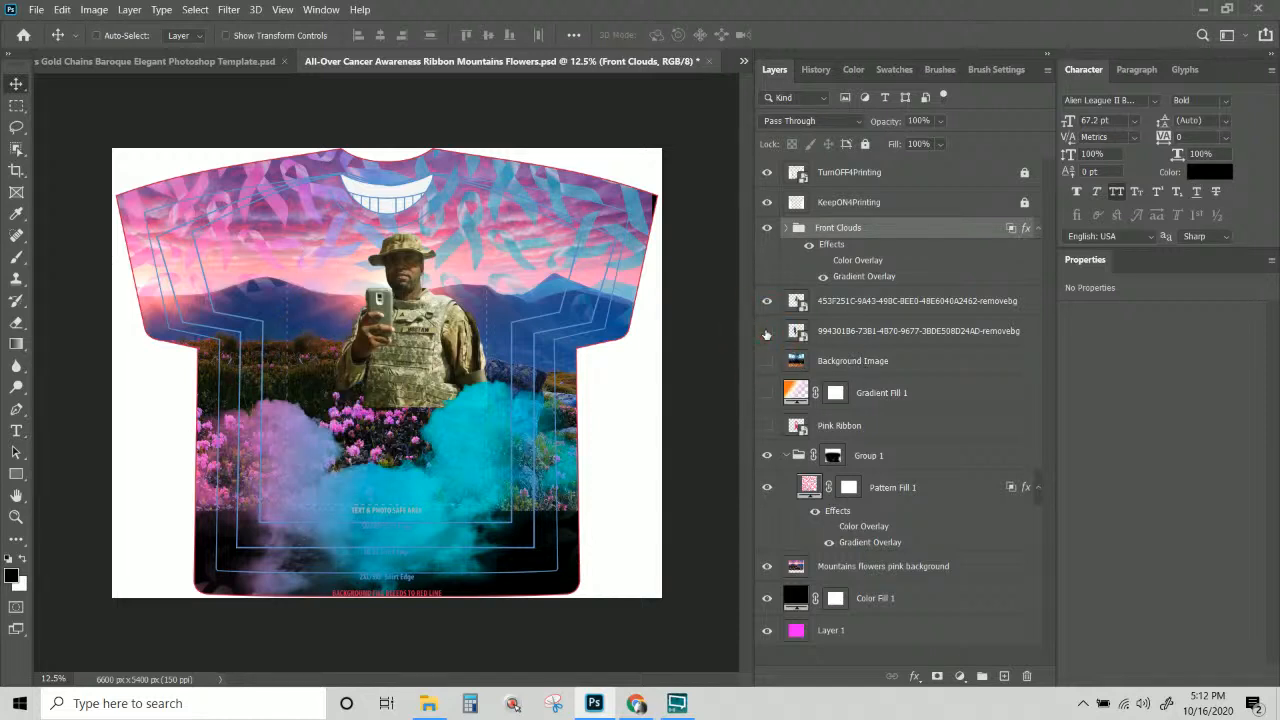
pyautogui.click(898, 312)
pyautogui.moveTo(428, 352); pyautogui.dragTo(388, 398)
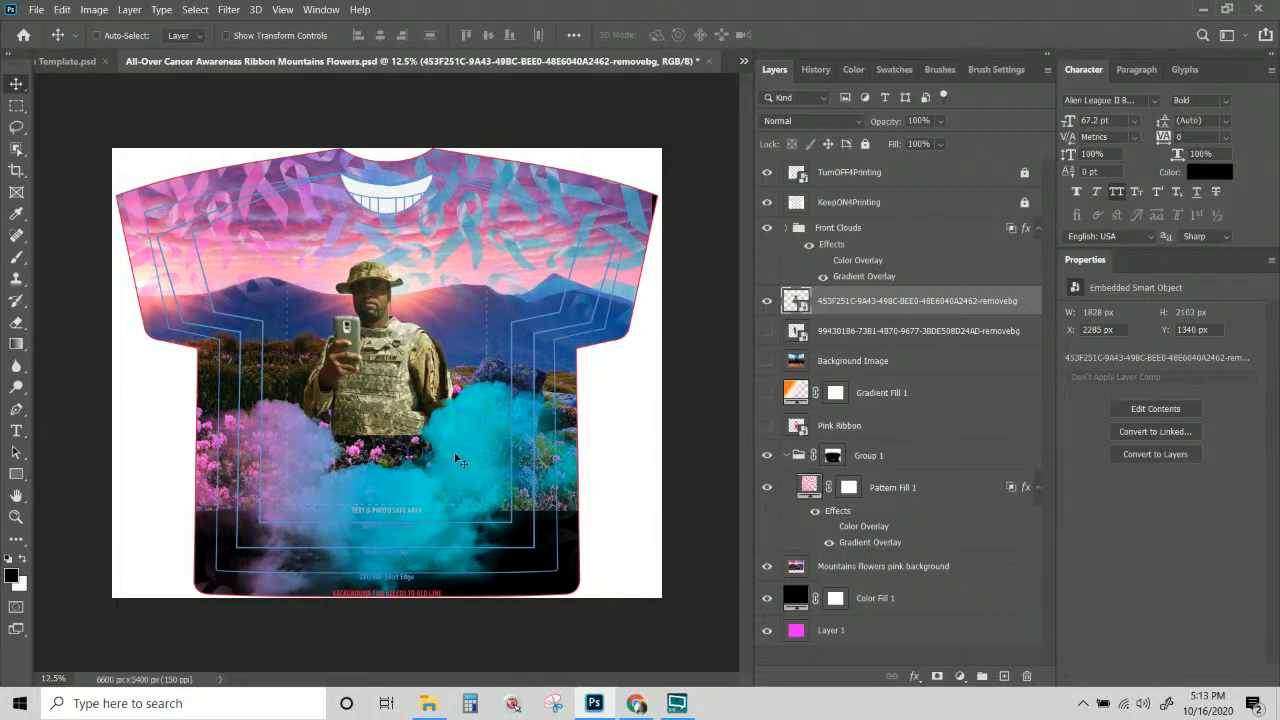
pyautogui.moveTo(398, 426); pyautogui.dragTo(396, 396)
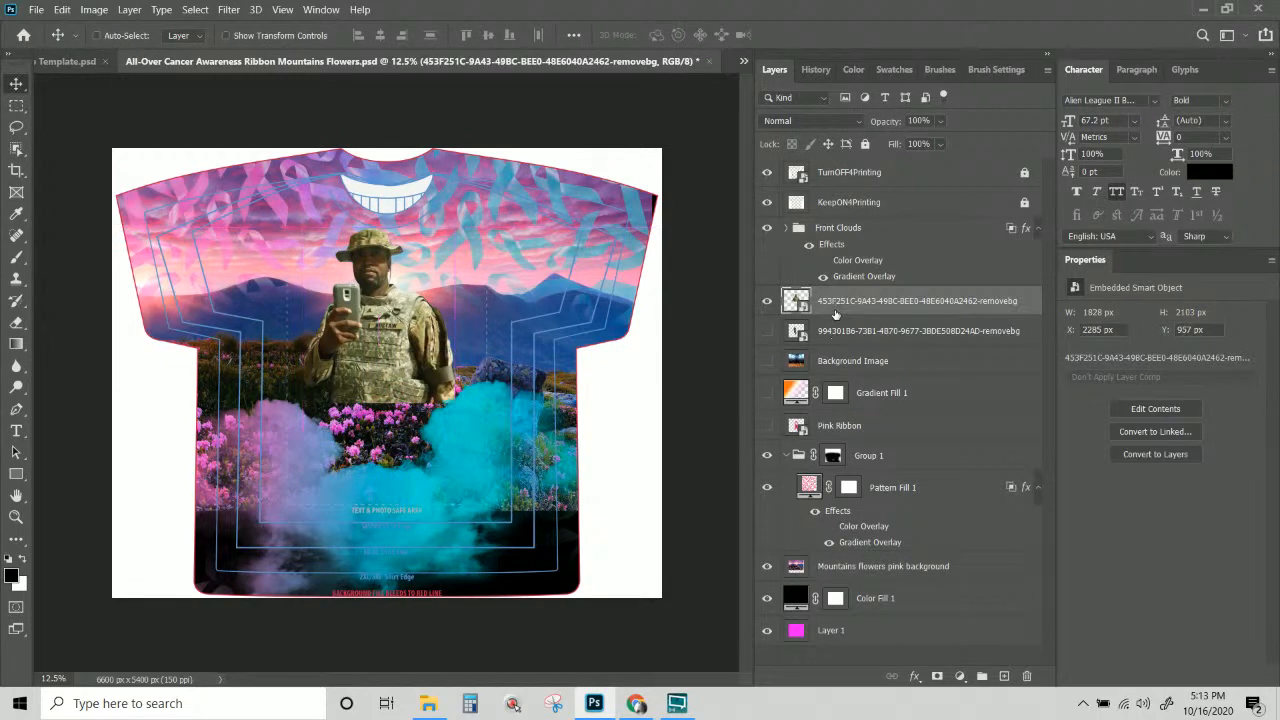
# Add a layer mask to the soldier's photo layer and choose a soft round brush with 0% hardness.
pyautogui.click(936, 678)
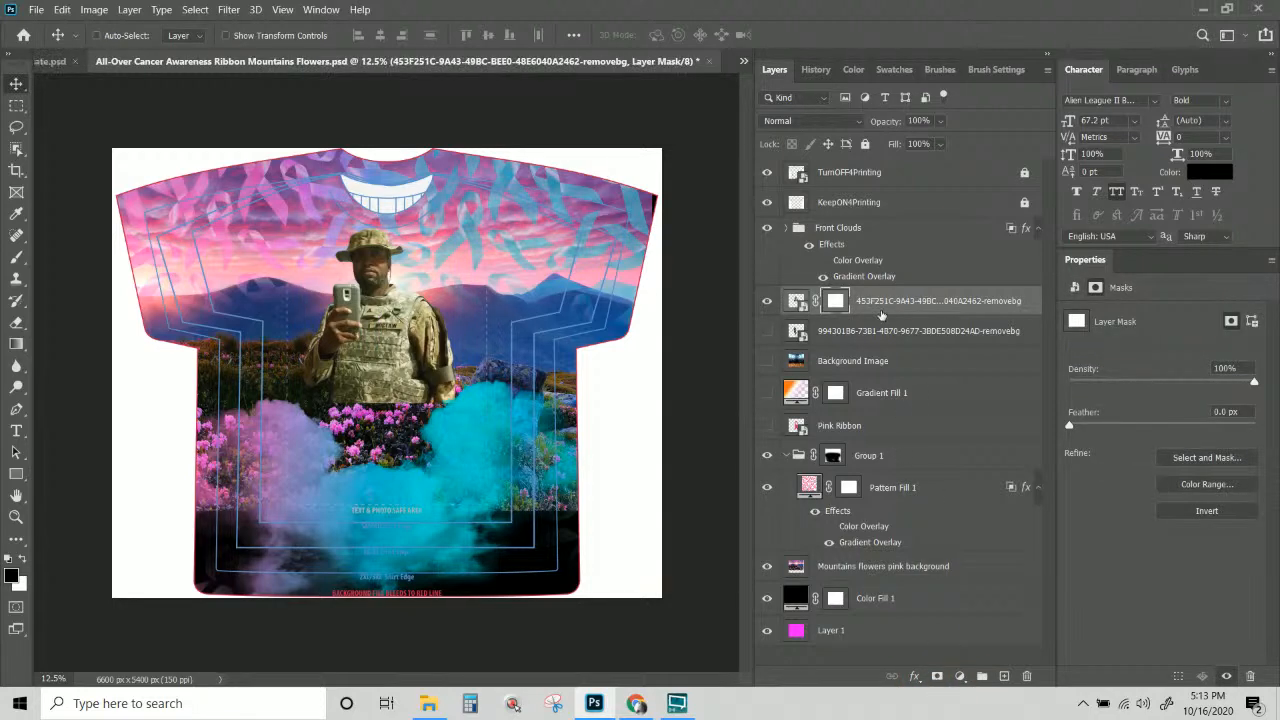
pyautogui.click(17, 257)
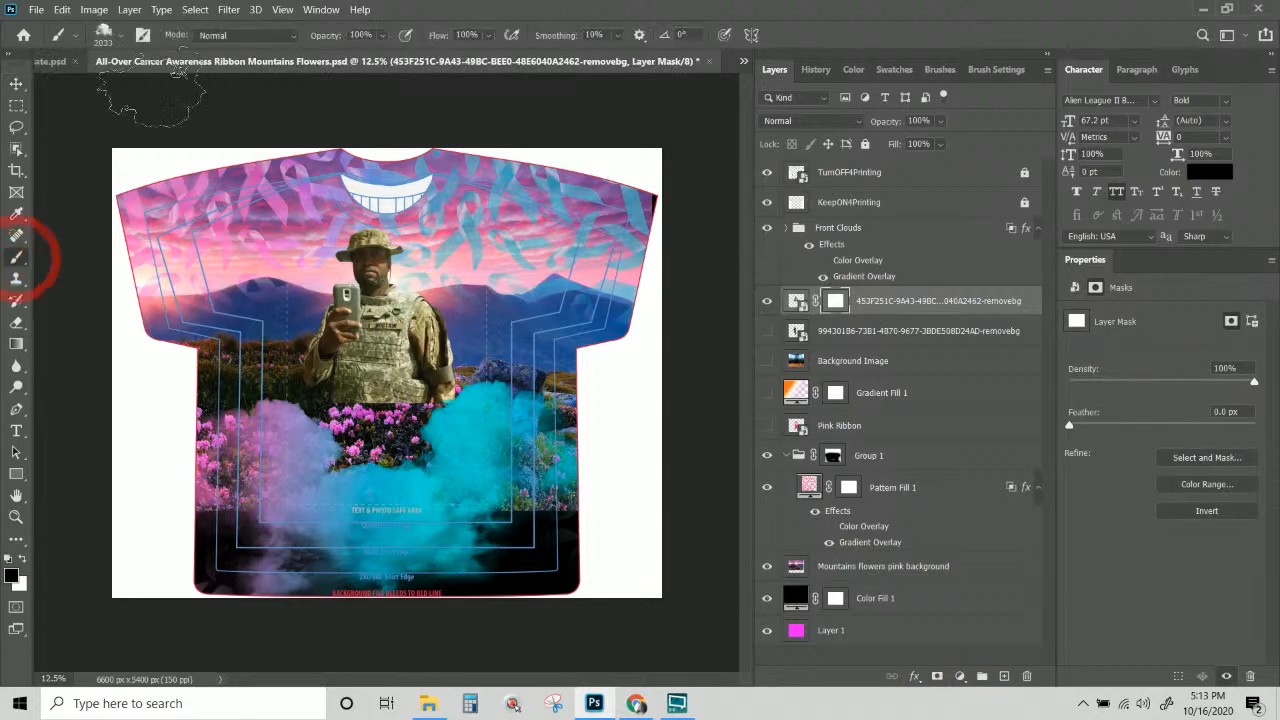
pyautogui.click(121, 35)
pyautogui.click(62, 160)
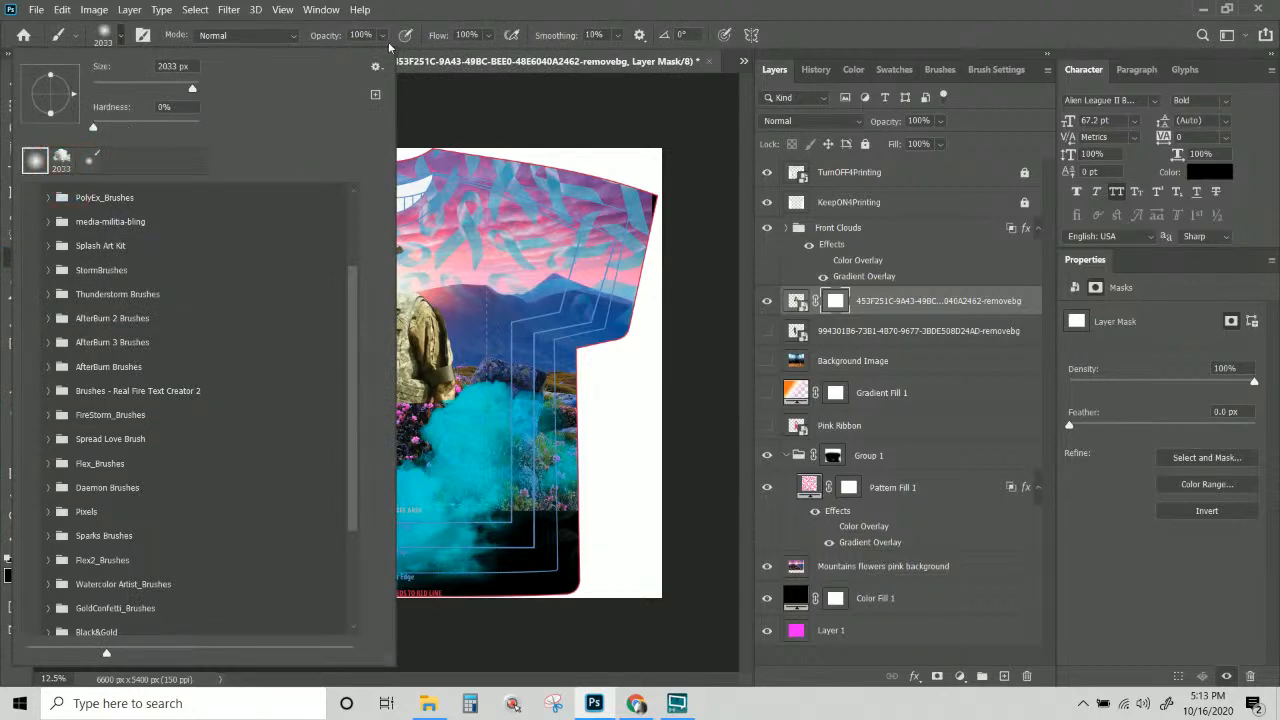
pyautogui.click(480, 9)
# Fade out the photo's lower edge on its mask with a 932 px brush, and move the soldier down into the clouds.
pyautogui.moveTo(505, 400); pyautogui.dragTo(457, 404)
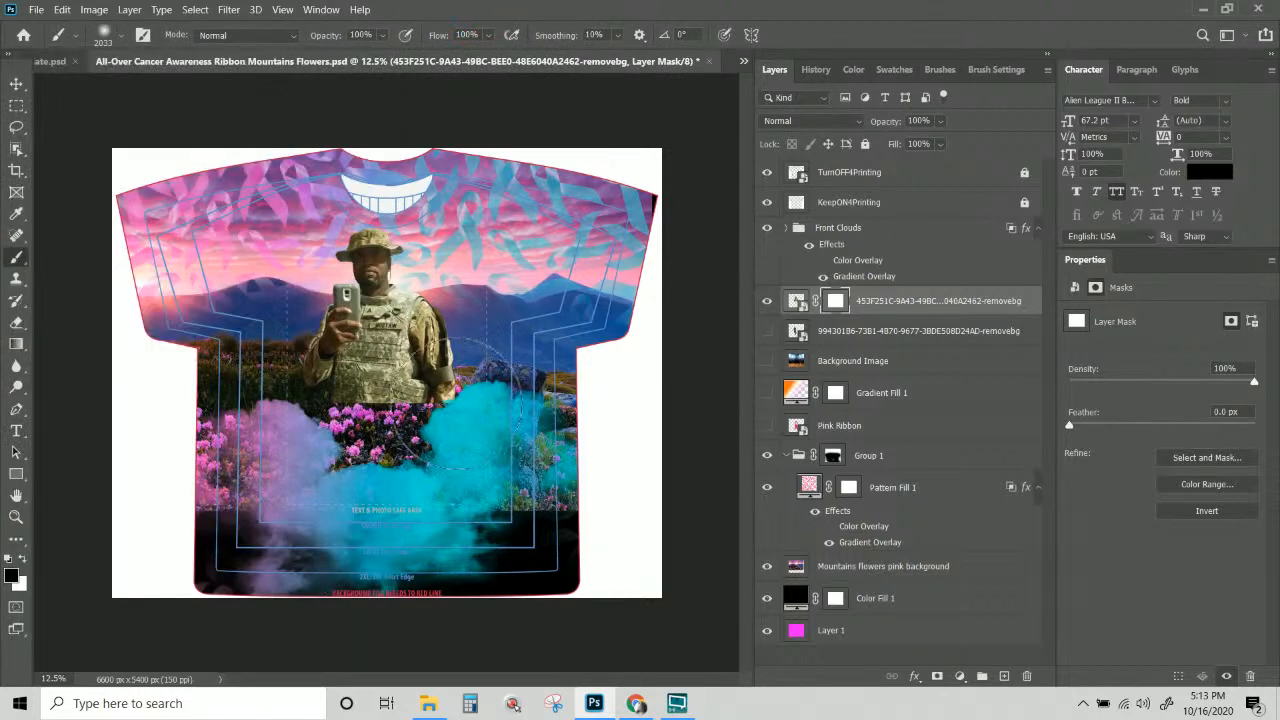
pyautogui.hotkey('ctrl', 'alt')
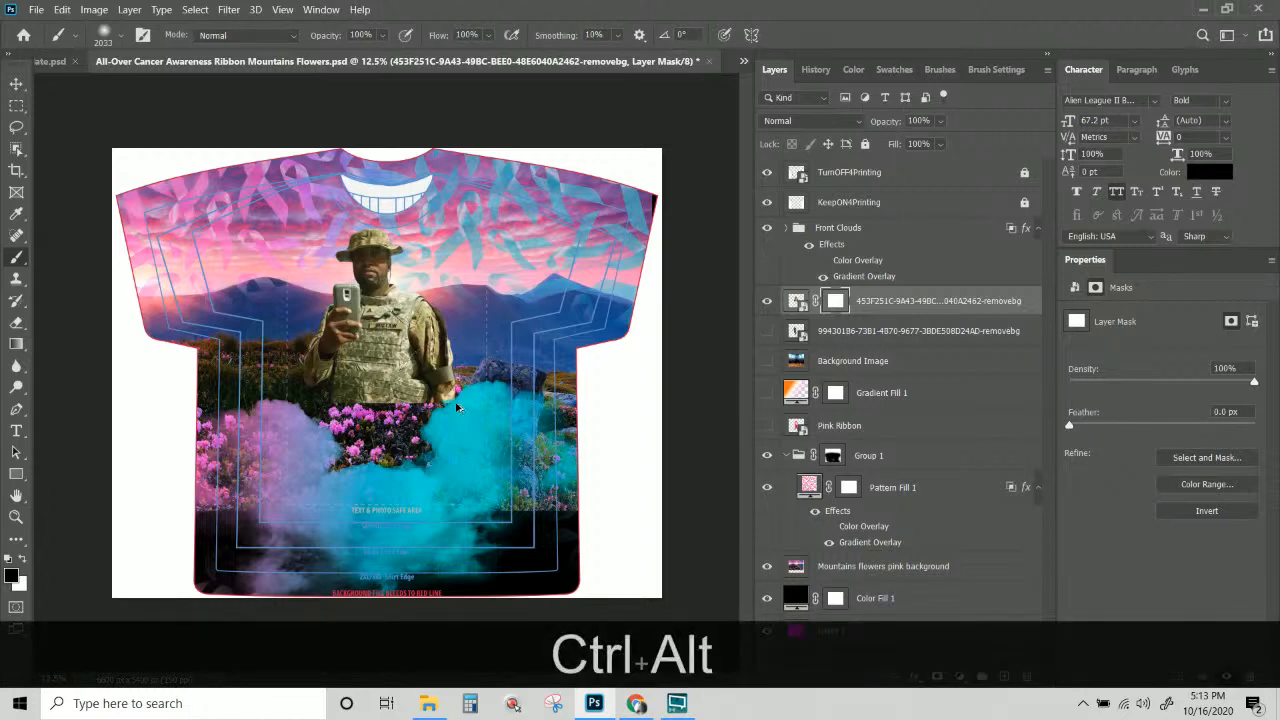
pyautogui.moveTo(457, 402); pyautogui.dragTo(378, 415)
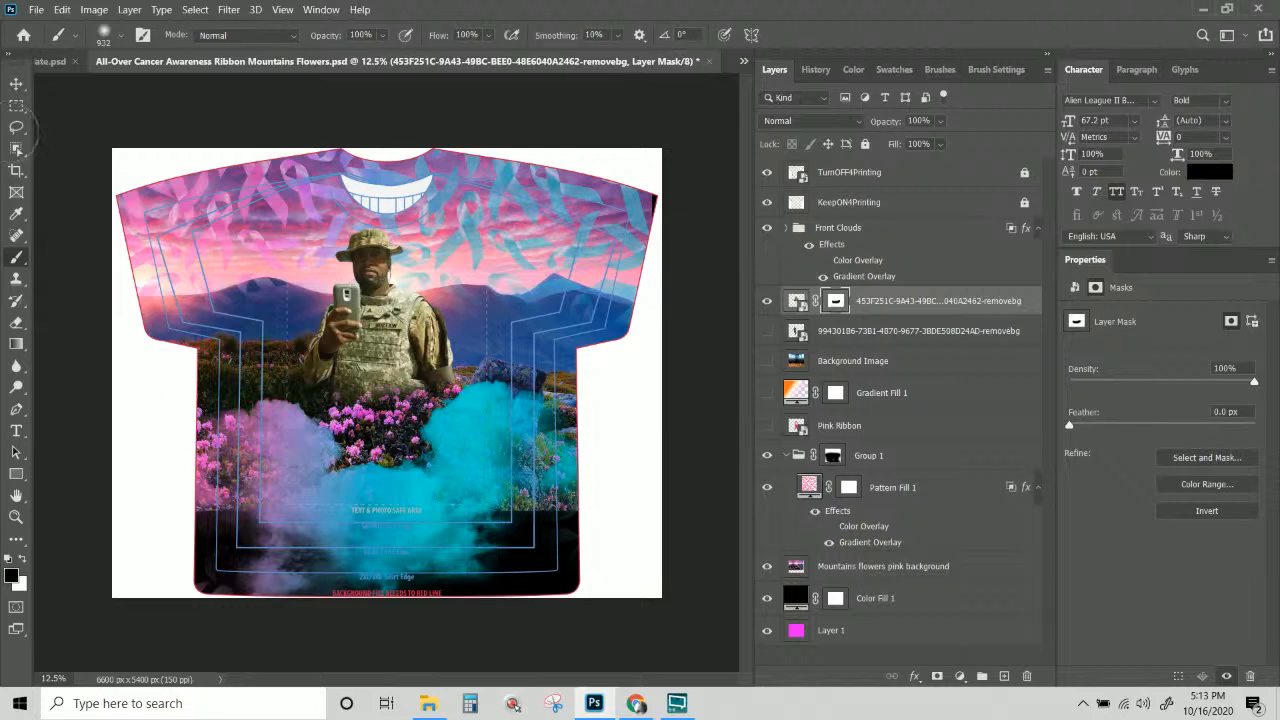
pyautogui.click(16, 84)
pyautogui.moveTo(381, 298); pyautogui.dragTo(390, 369)
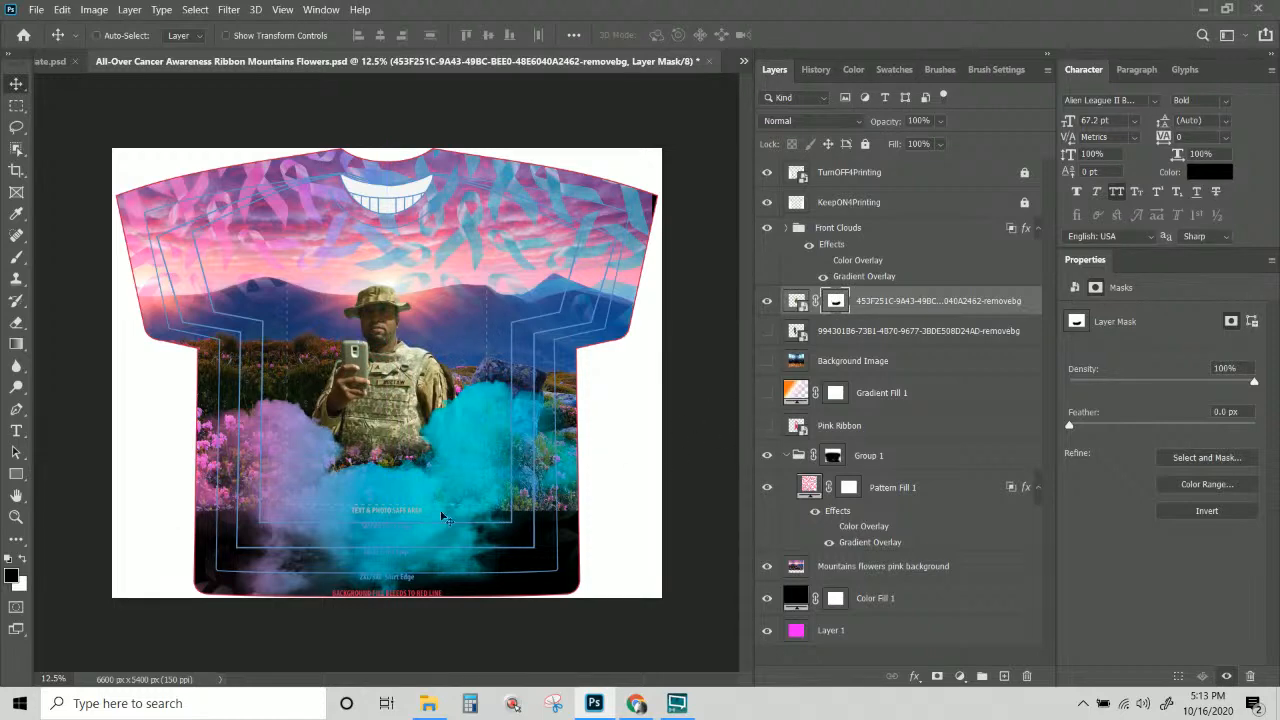
# Add a layer mask to Mountains flowers pink background and set the Gradient tool to the Foreground to Transparent preset.
pyautogui.click(869, 566)
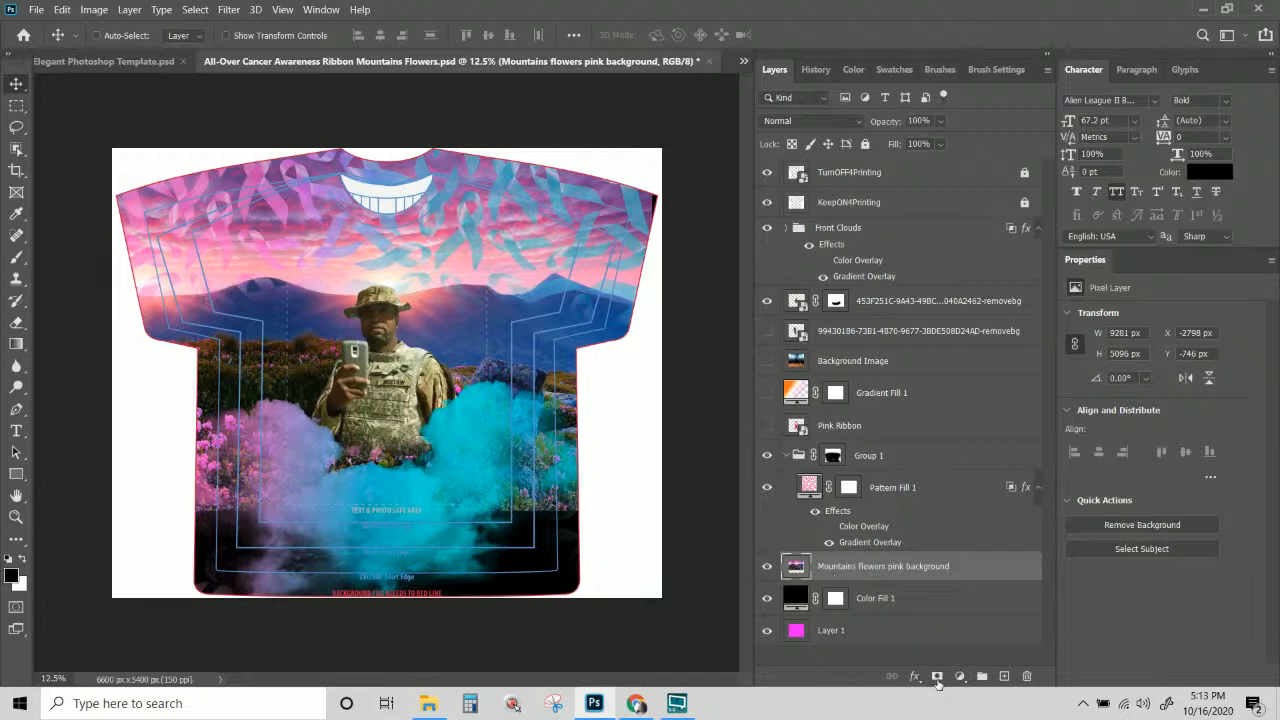
pyautogui.click(937, 678)
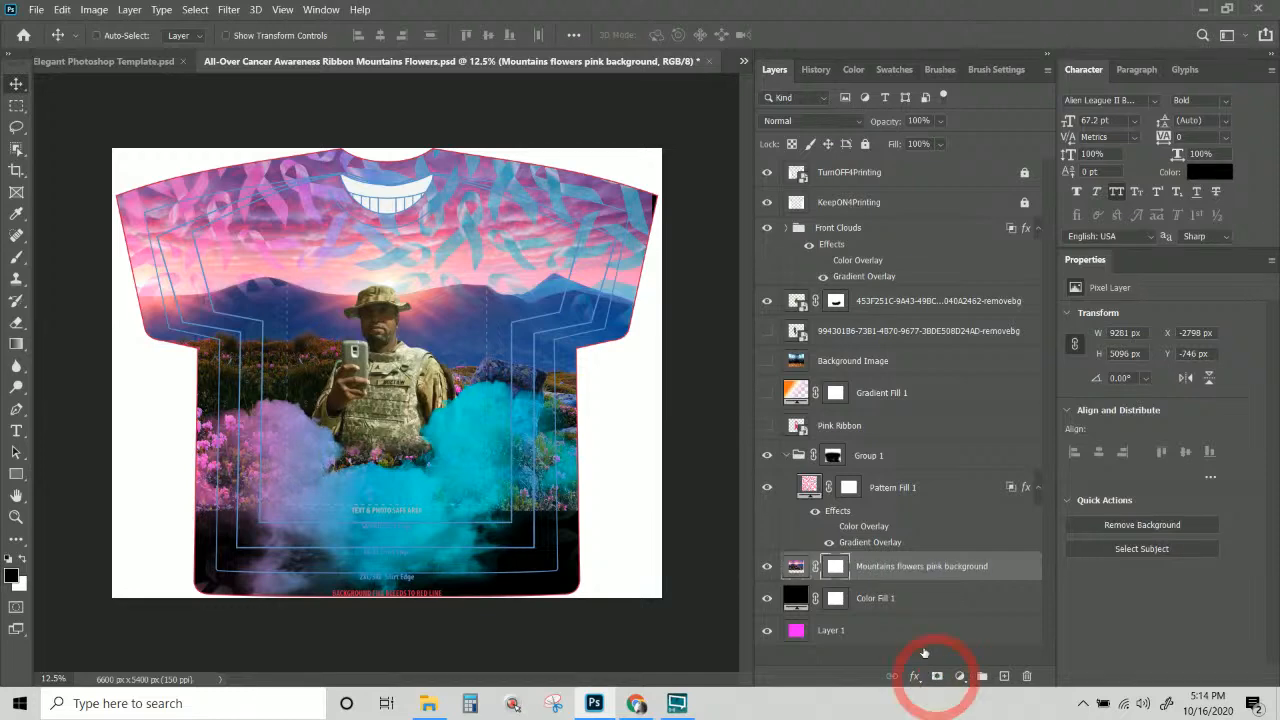
pyautogui.click(16, 343)
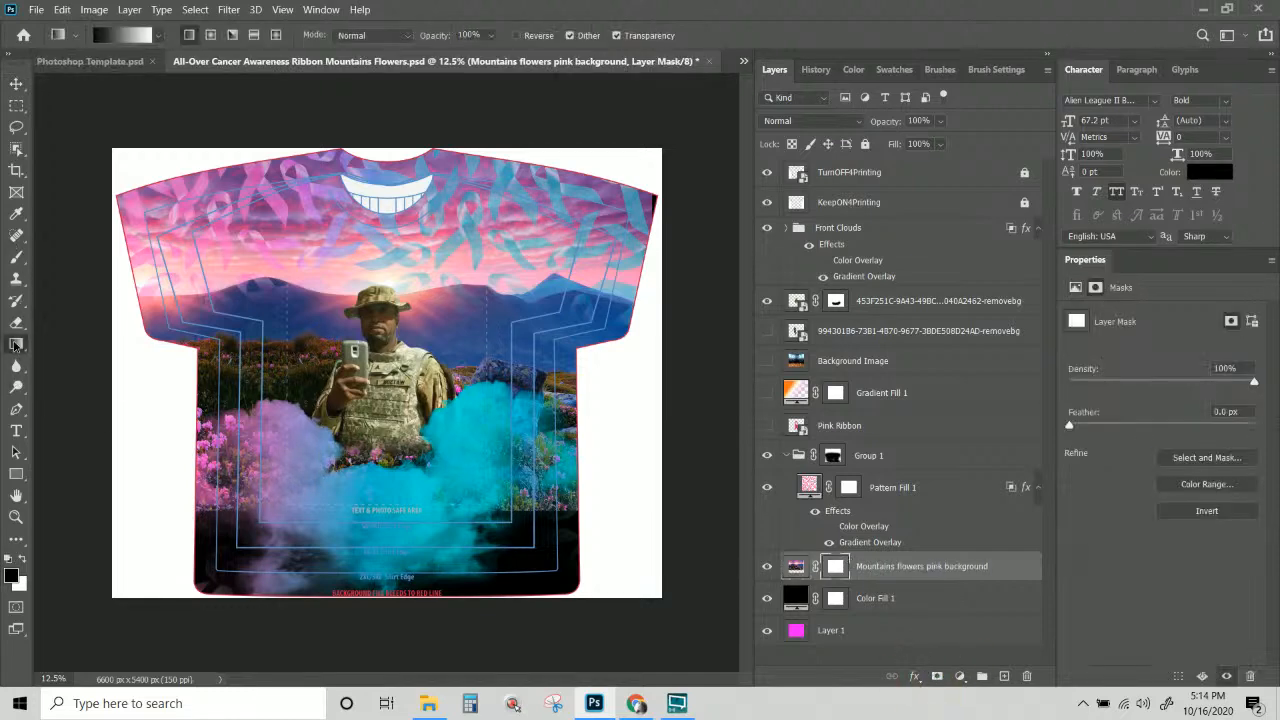
pyautogui.click(47, 344)
pyautogui.click(136, 40)
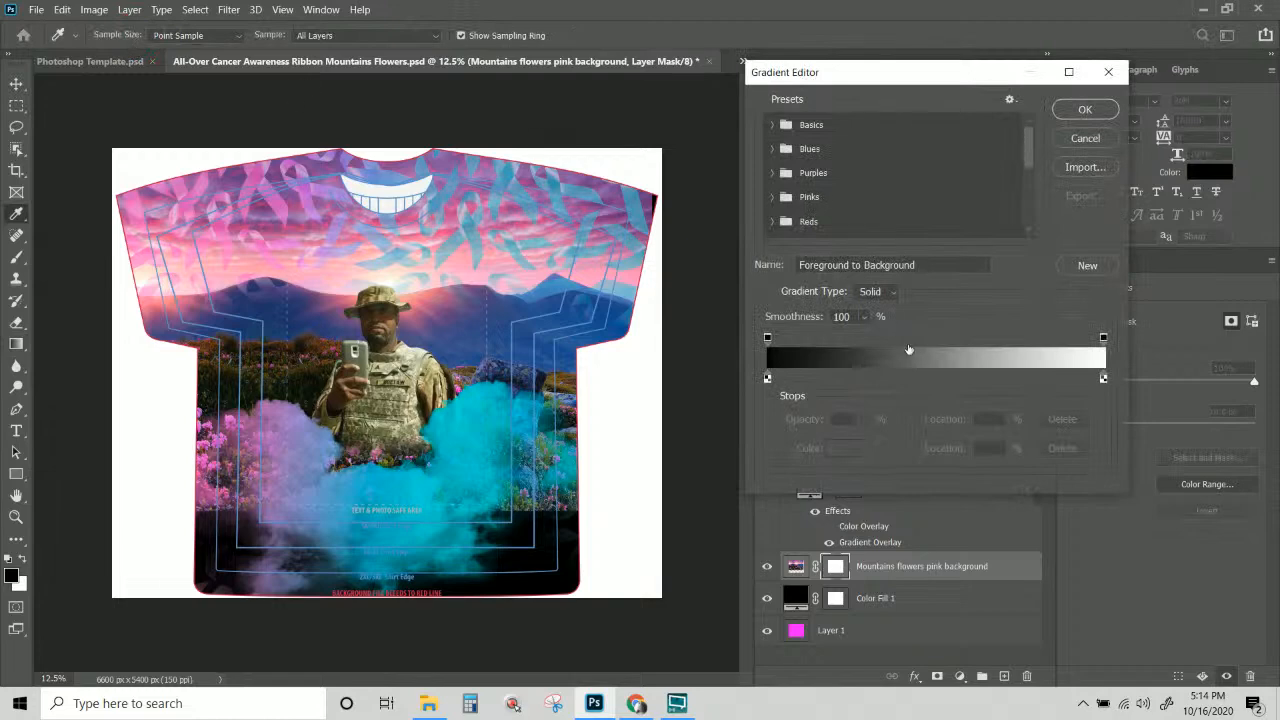
pyautogui.click(773, 125)
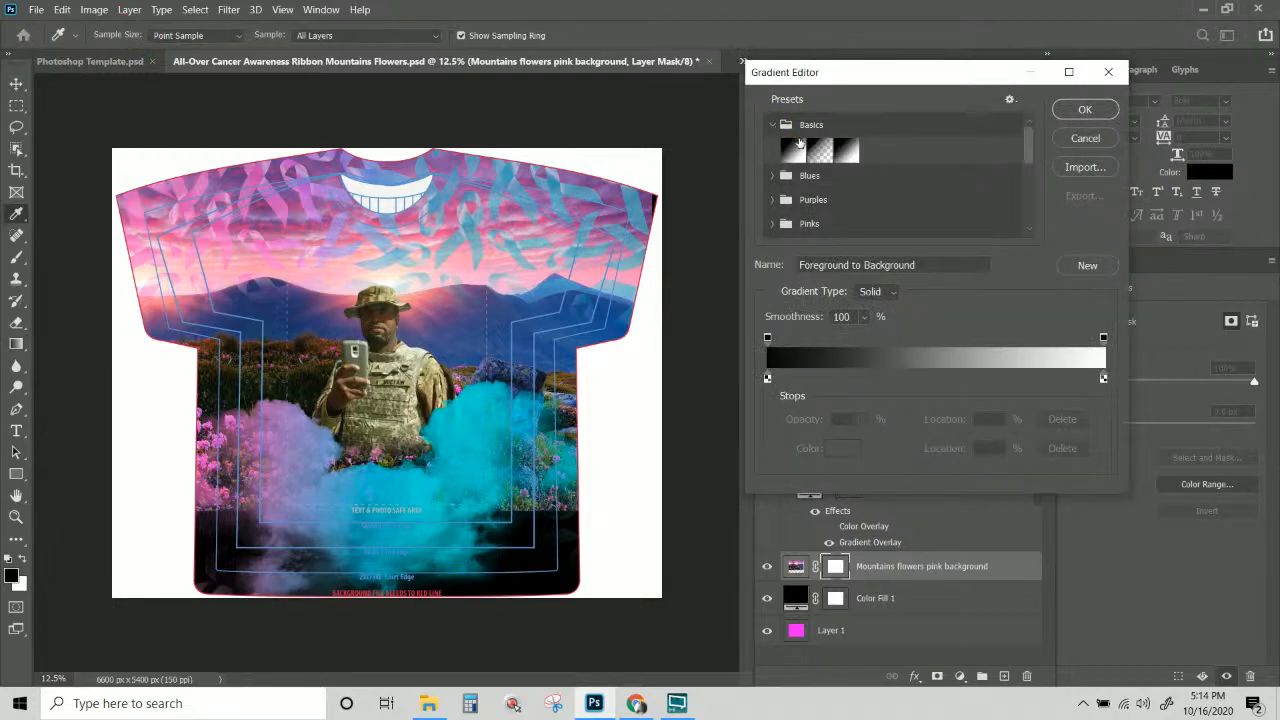
pyautogui.click(820, 152)
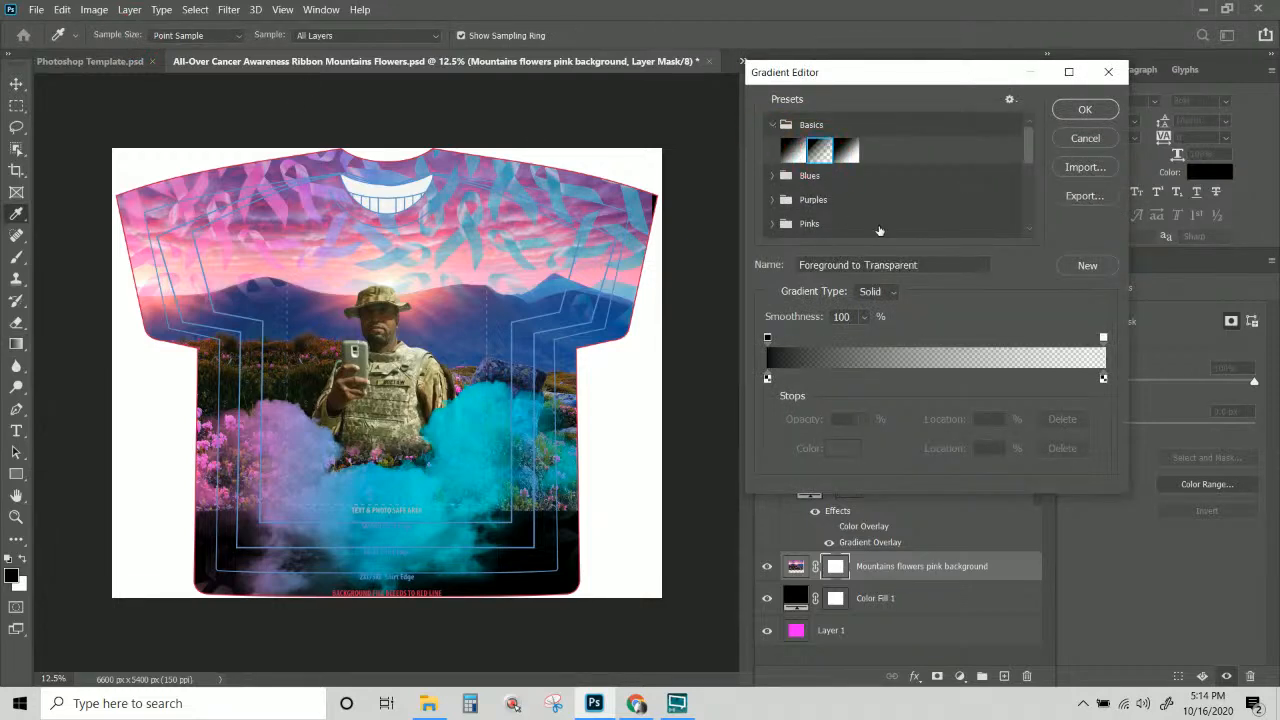
pyautogui.click(1087, 110)
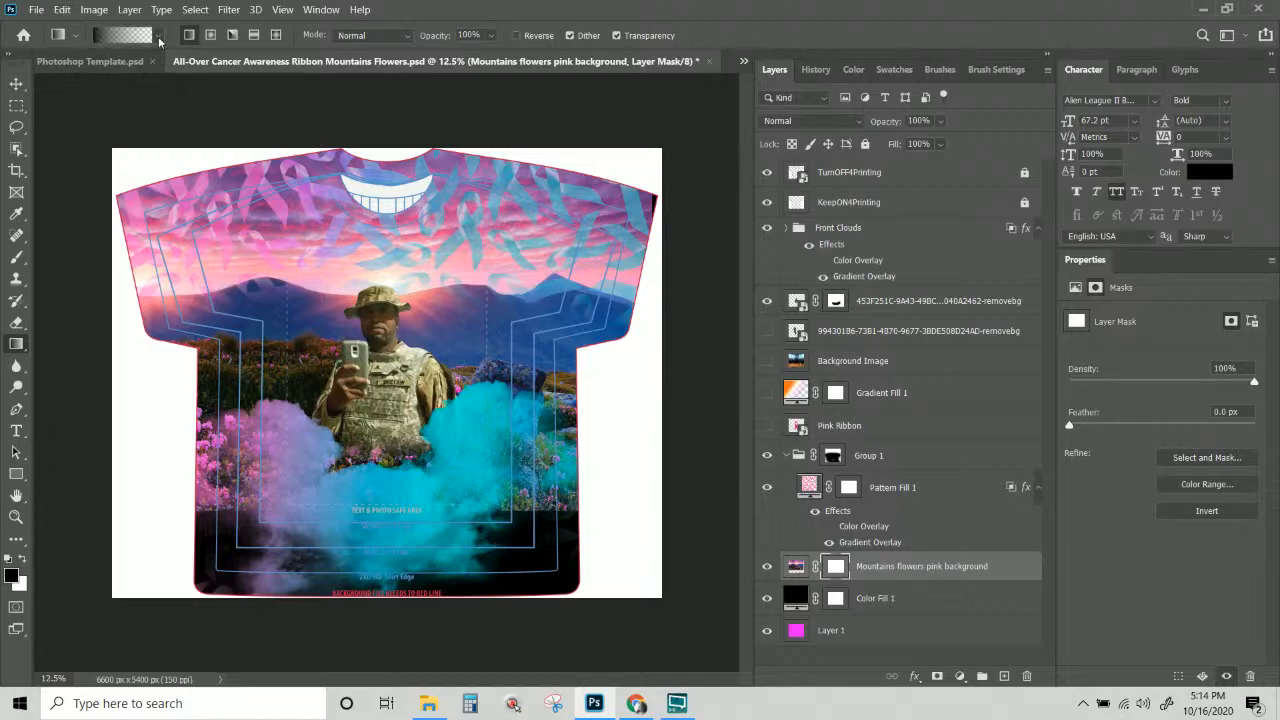
pyautogui.click(158, 37)
pyautogui.click(36, 67)
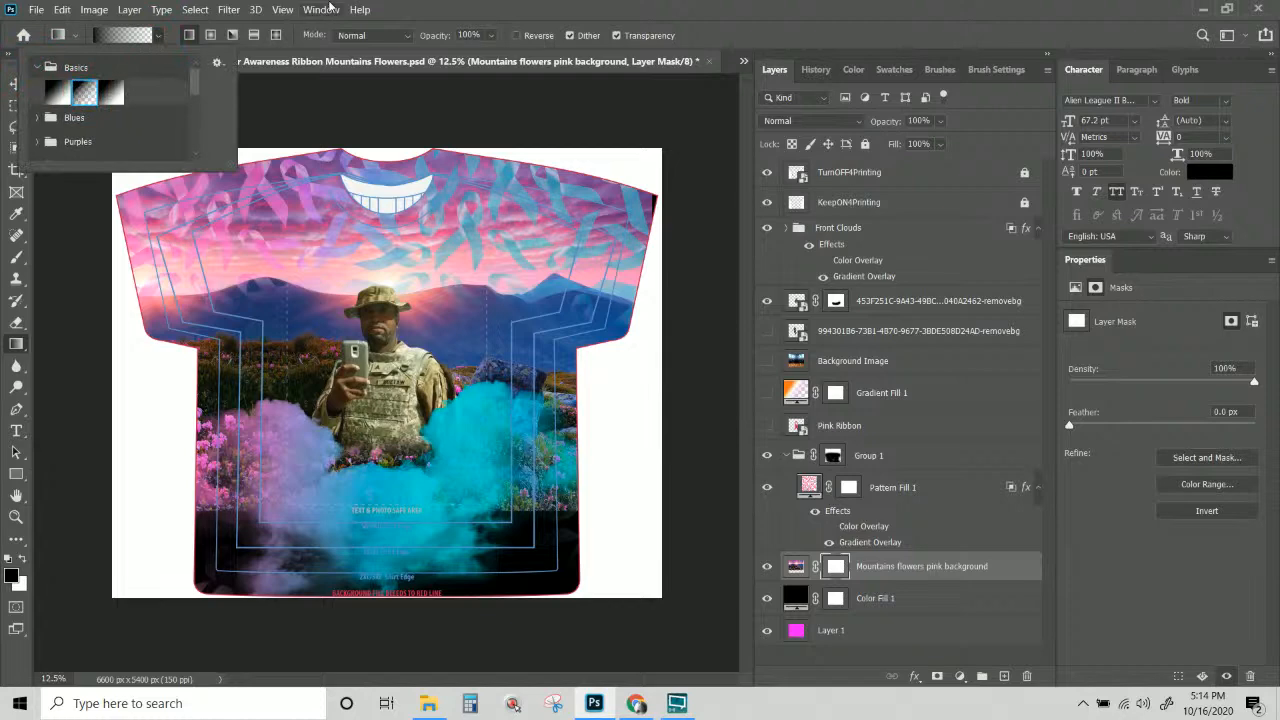
pyautogui.click(418, 14)
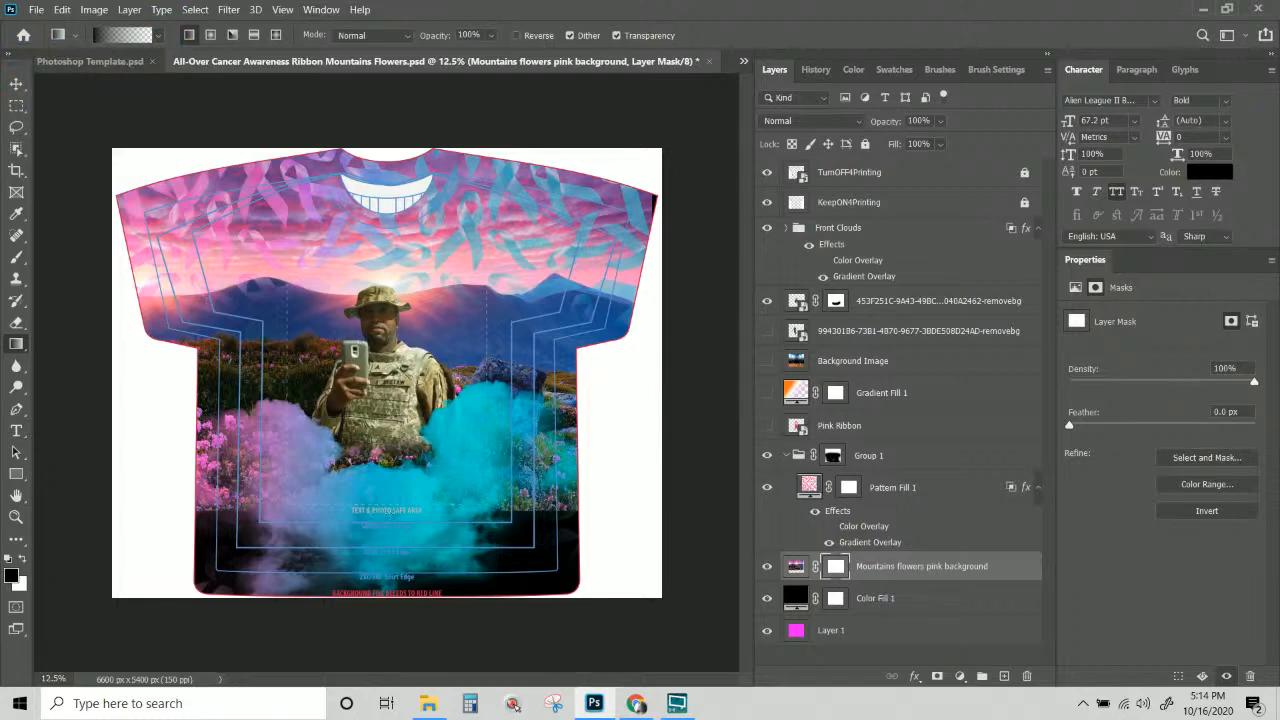
# Fade the background image's hard bottom edge into the black fill with a straight vertical gradient on its layer mask.
pyautogui.press('ctrl+KP_Add')
pyautogui.press('ctrl+KP_Add')
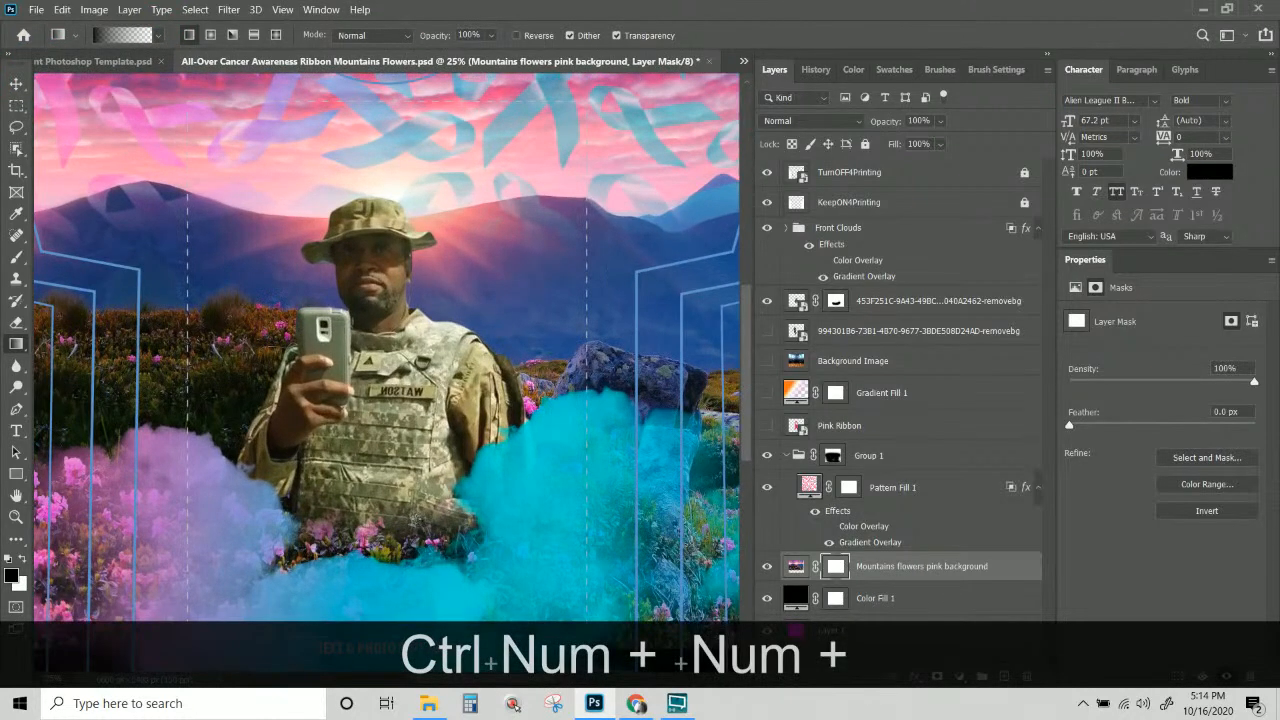
pyautogui.scroll(-3, 392, 372)
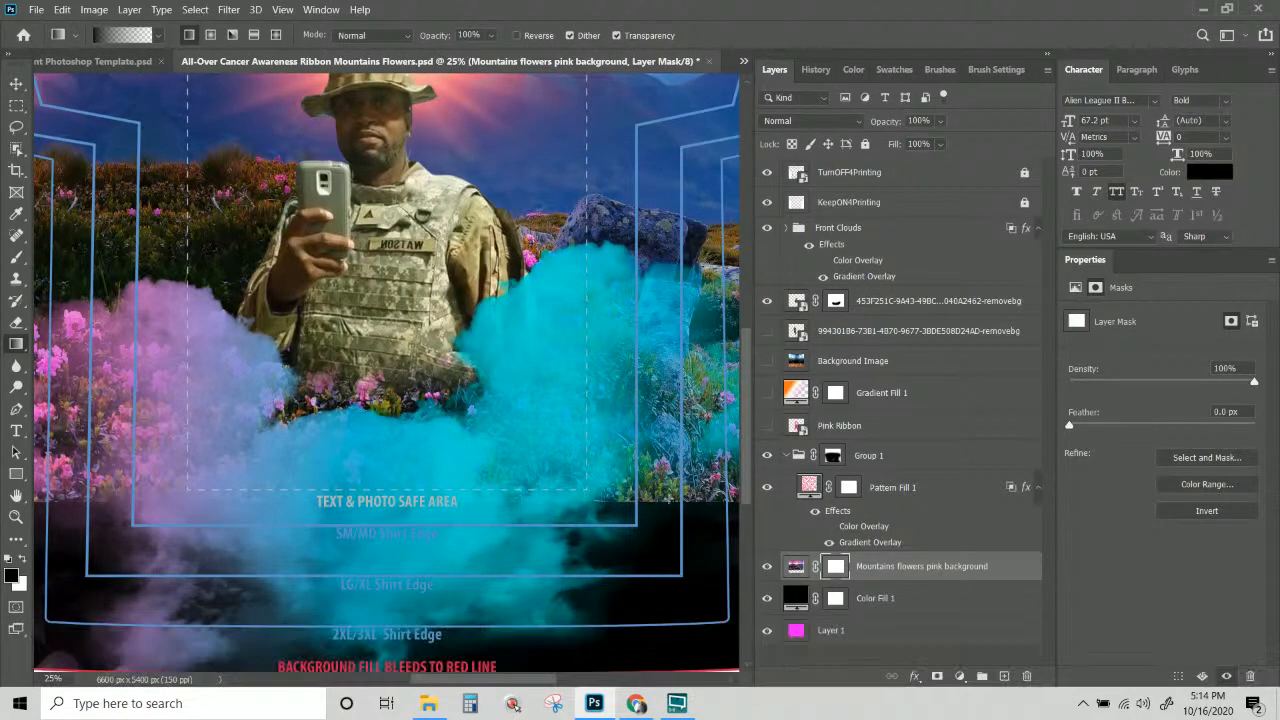
pyautogui.press('ctrl+KP_Add')
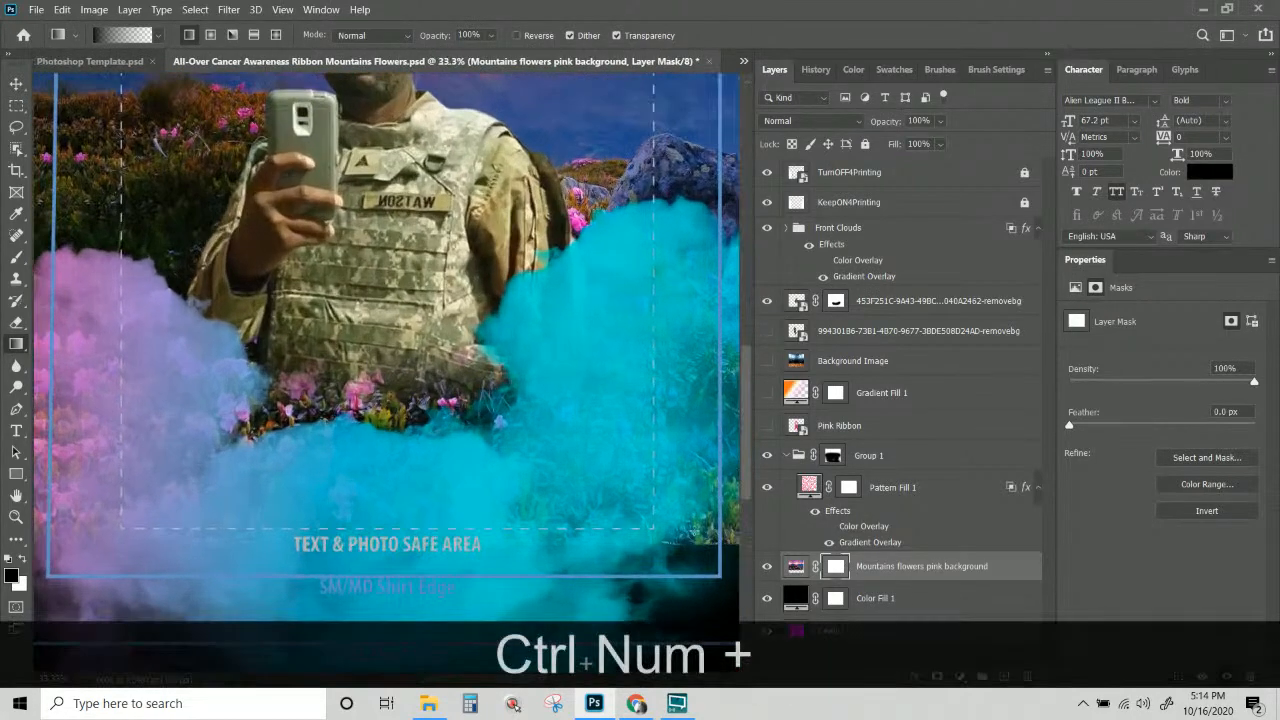
pyautogui.moveTo(675, 515); pyautogui.dragTo(521, 212)
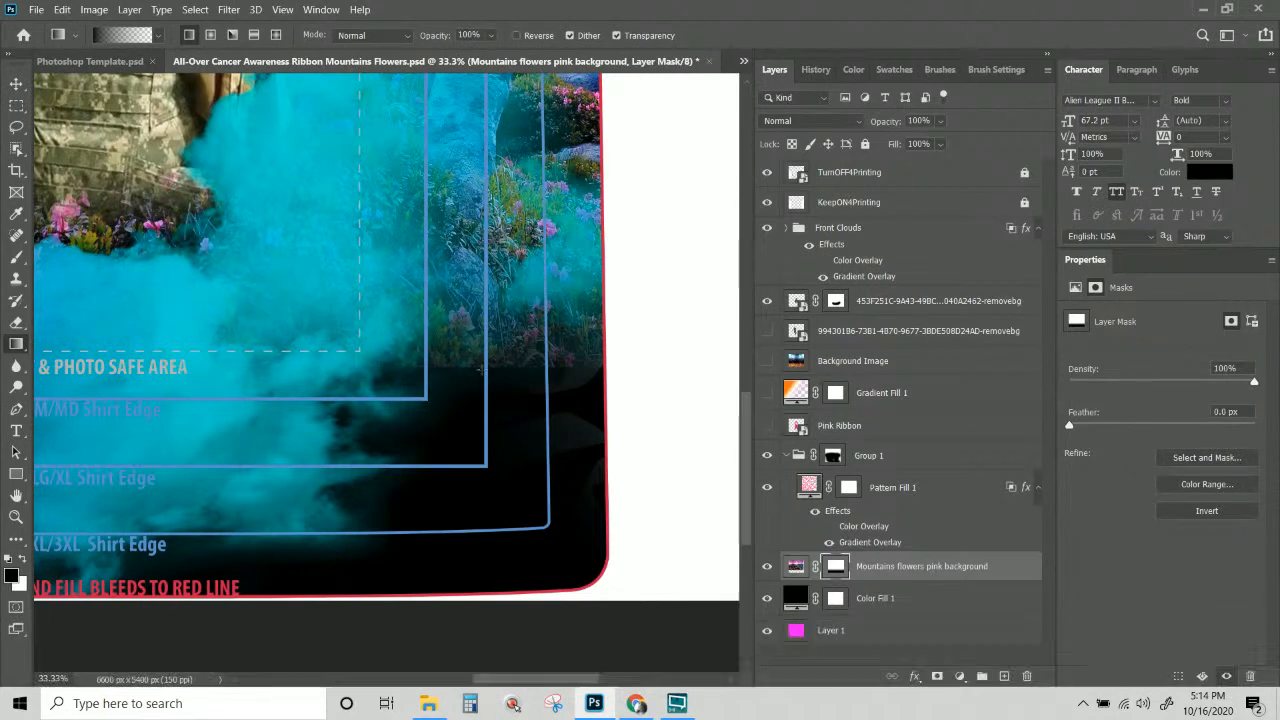
pyautogui.hotkey('ctrl', 'z')
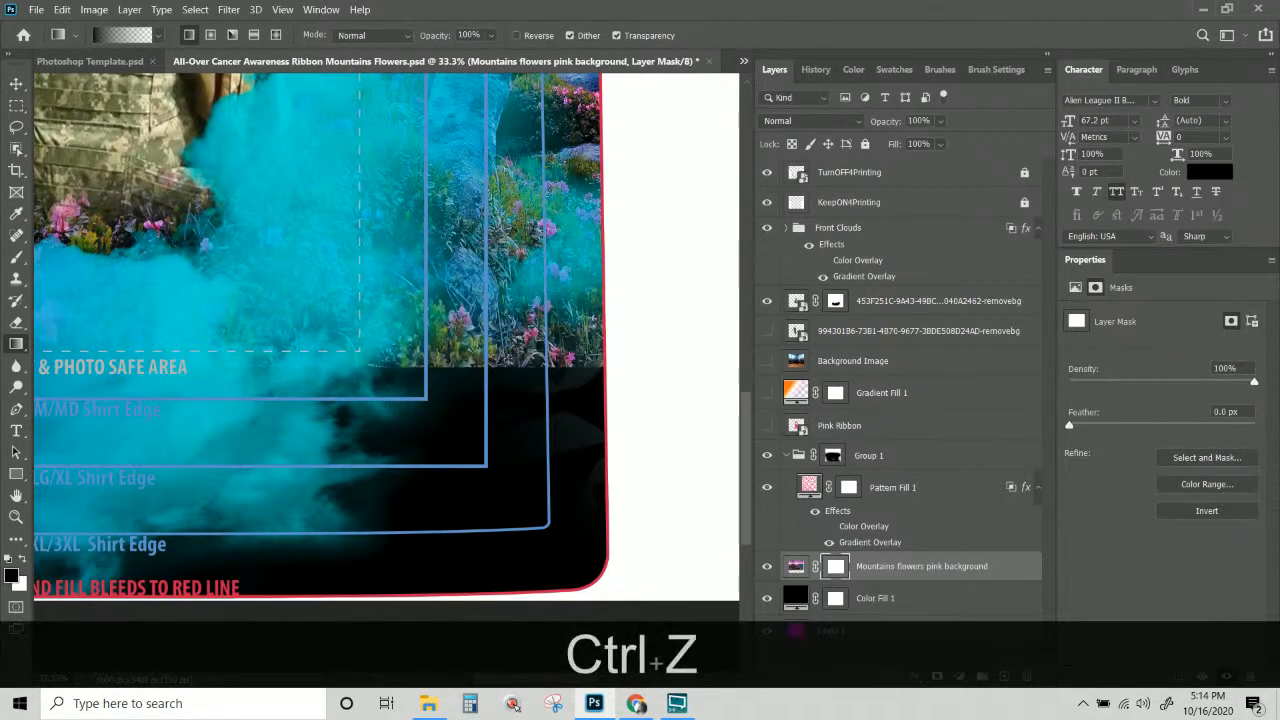
pyautogui.press('shift')
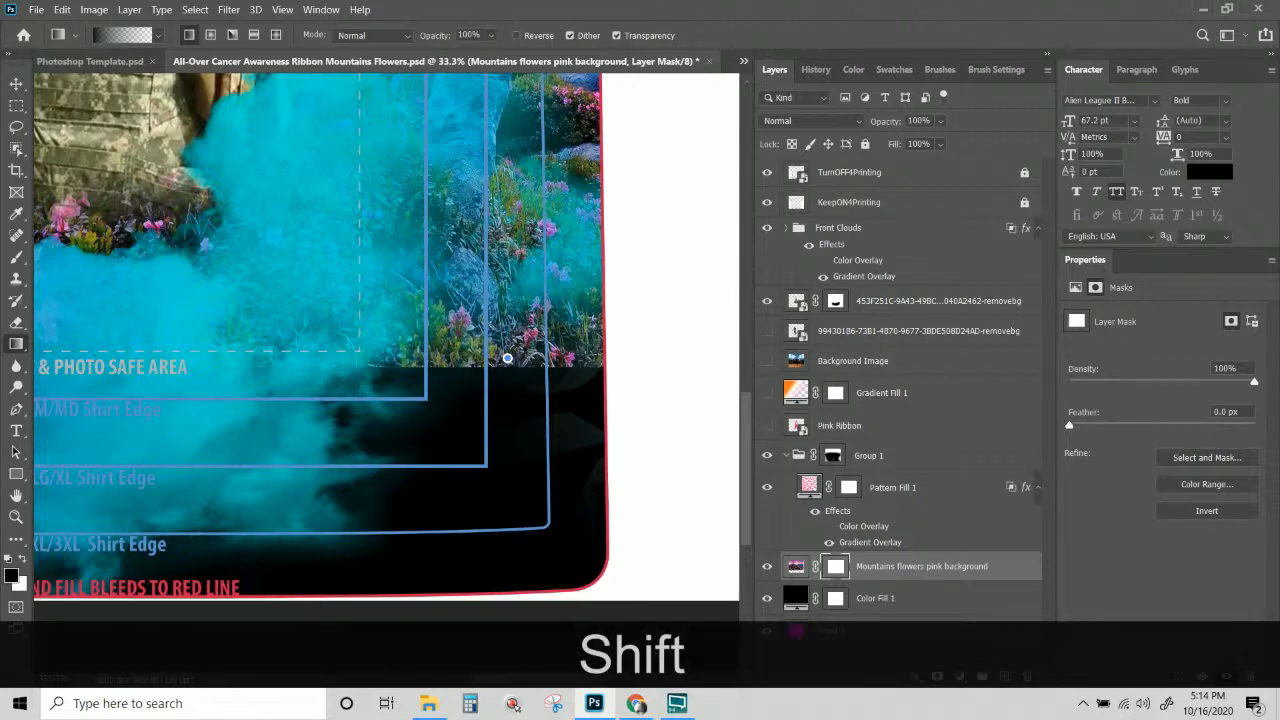
pyautogui.press('shift')
pyautogui.moveTo(507, 357); pyautogui.dragTo(510, 100)
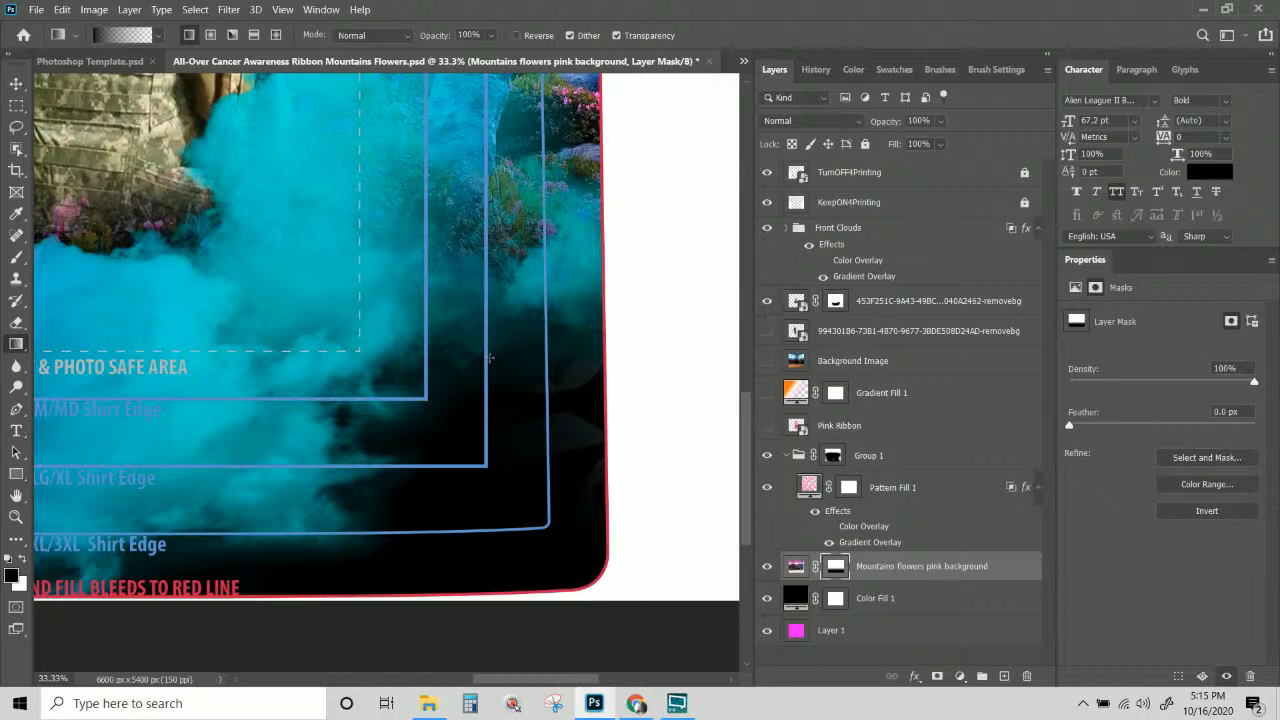
# Try recolouring Color Fill 1 with sampled sky pink efa8d6, mauve a55c85, mountain blue and dark grass tones.
pyautogui.press('ctrl+KP_Subtract')
pyautogui.press('ctrl+KP_Subtract')
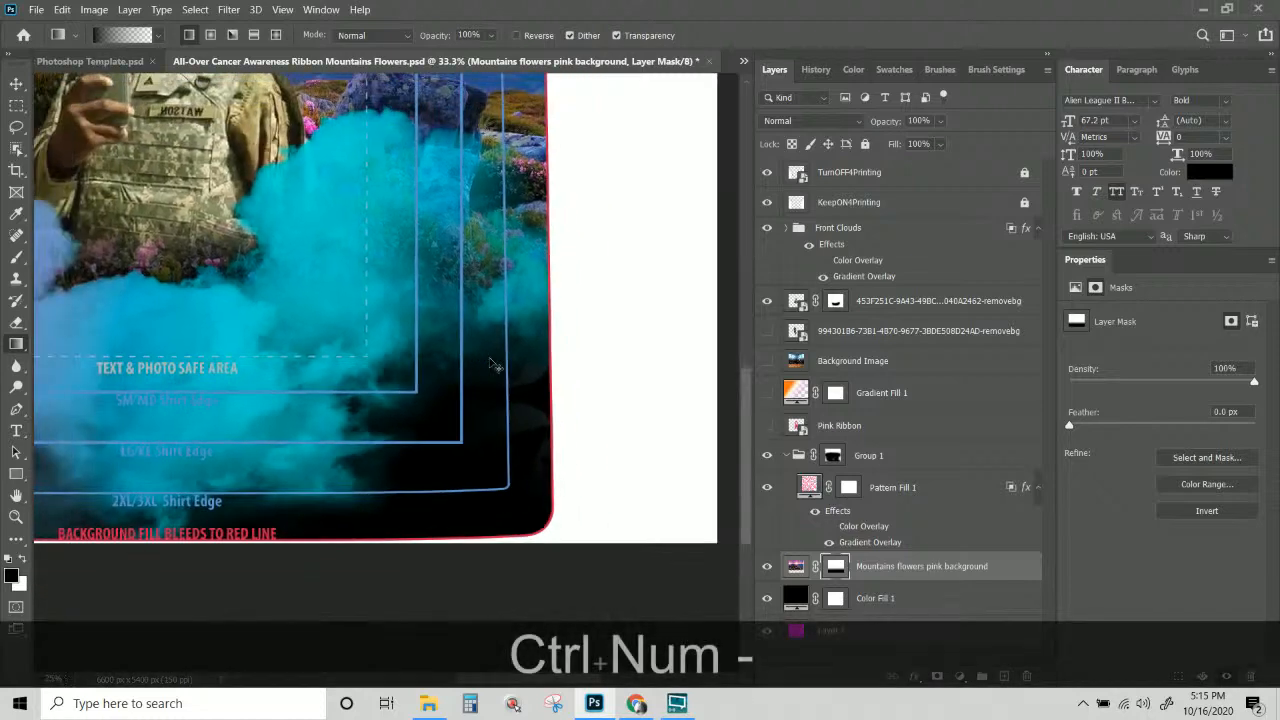
pyautogui.press('space')
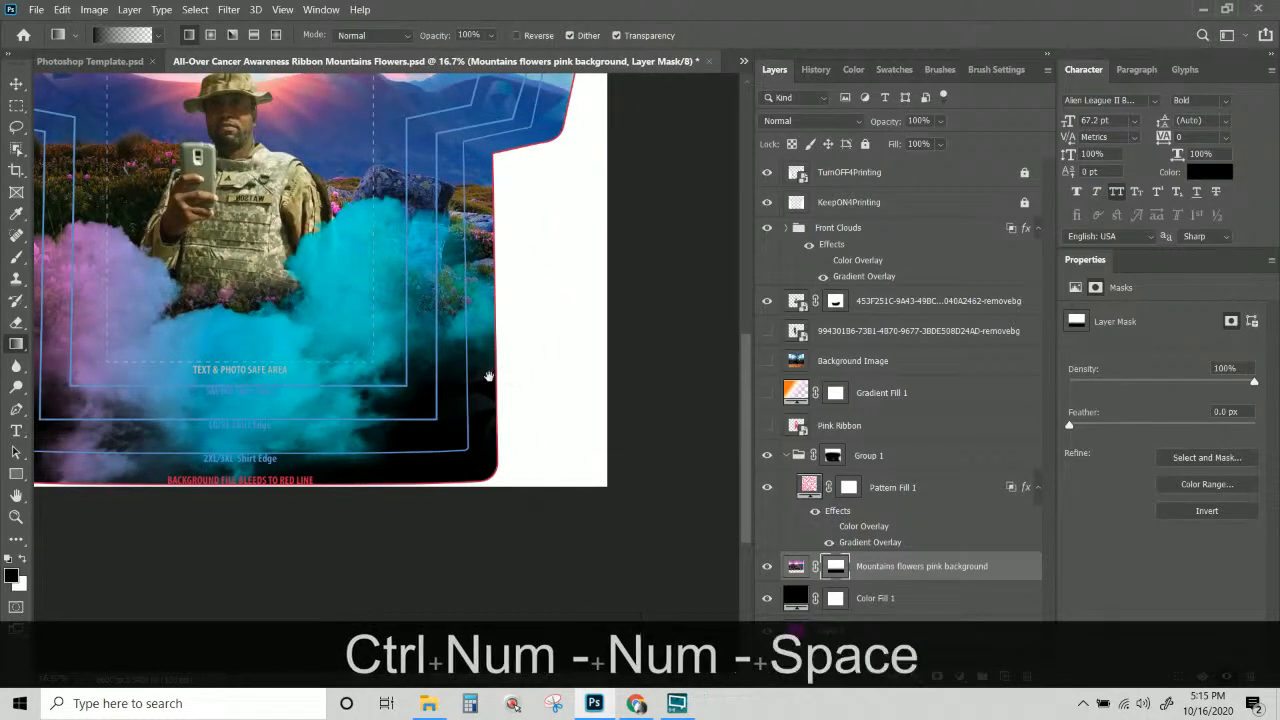
pyautogui.moveTo(421, 358); pyautogui.dragTo(551, 500)
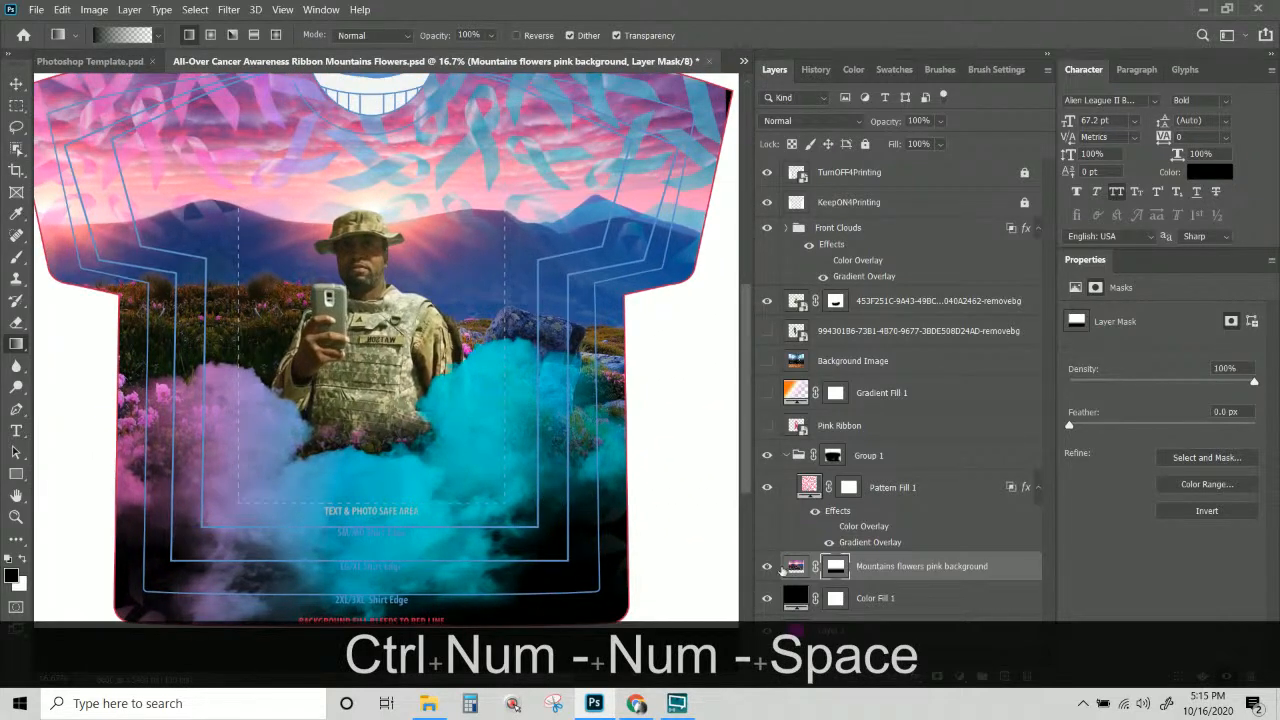
pyautogui.doubleClick(797, 599)
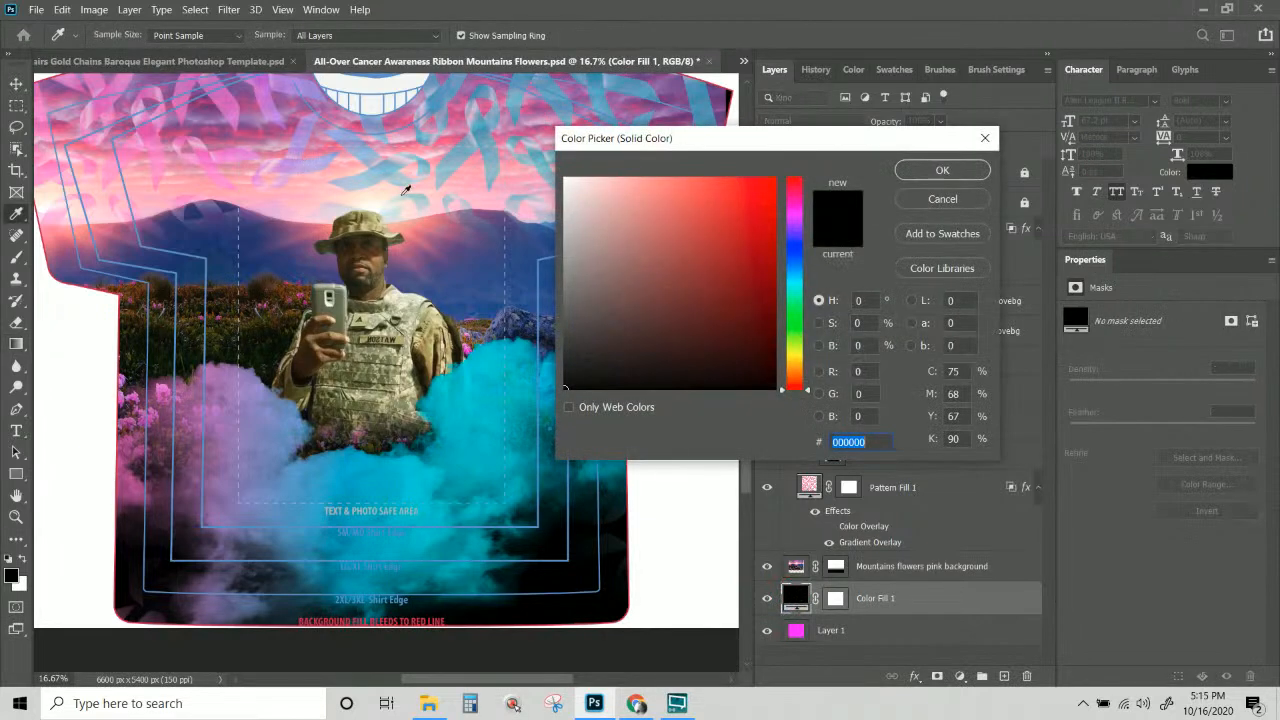
pyautogui.moveTo(443, 258); pyautogui.dragTo(268, 328)
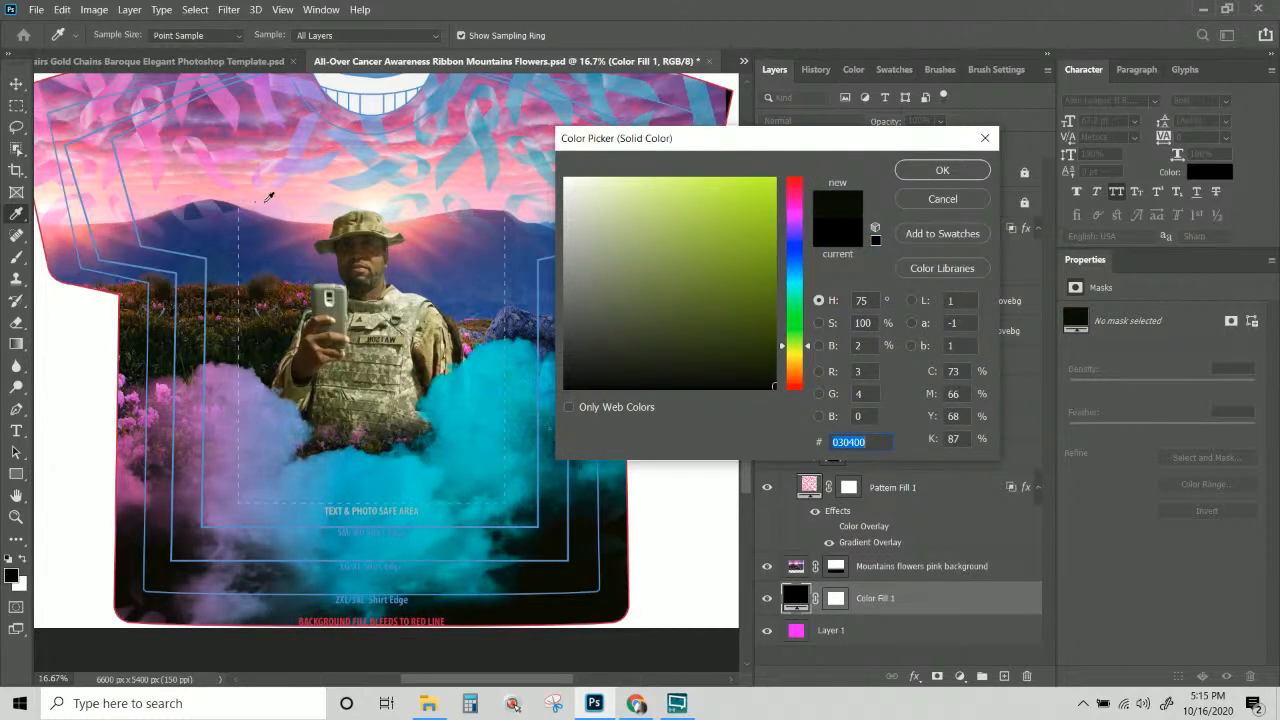
pyautogui.click(276, 197)
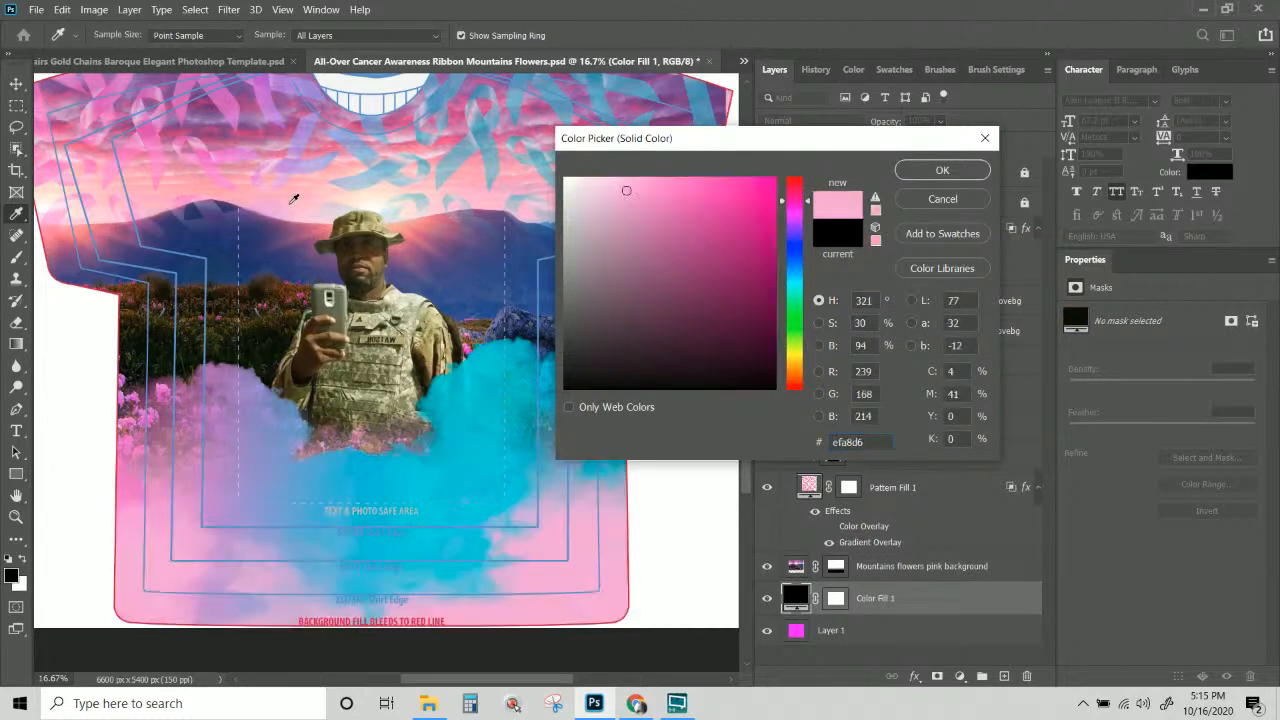
pyautogui.click(434, 241)
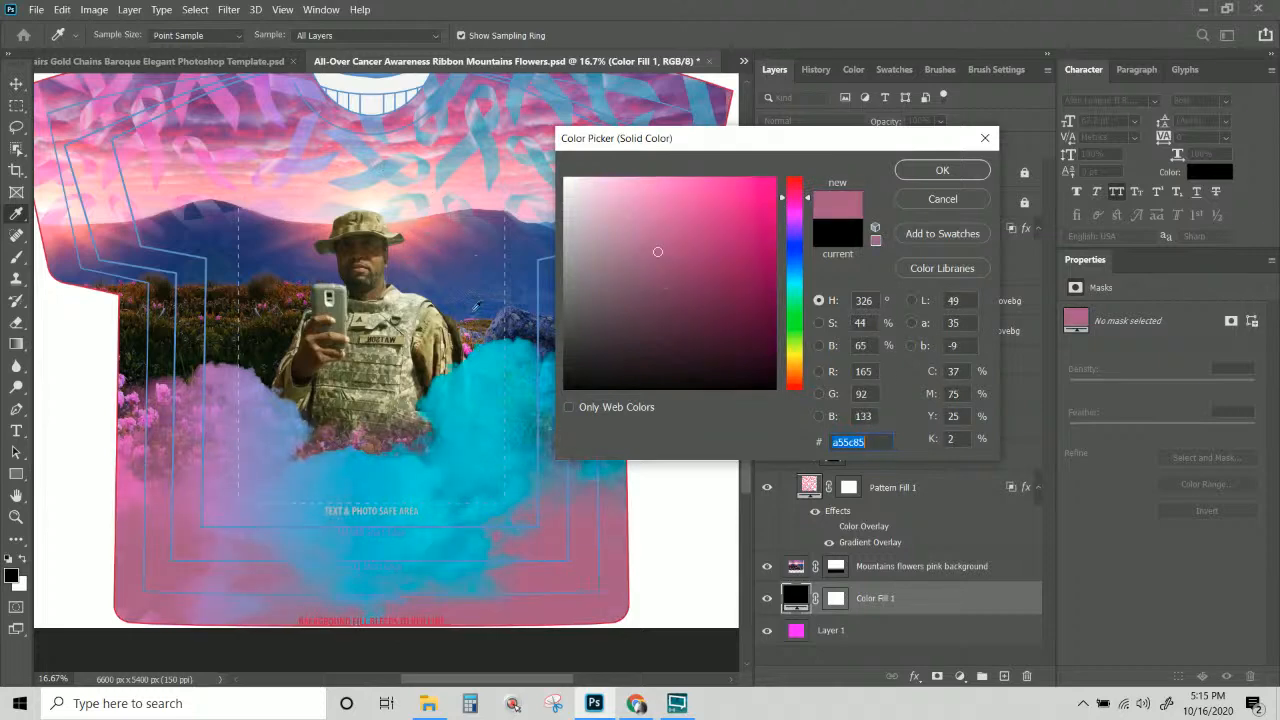
pyautogui.click(476, 306)
pyautogui.click(266, 325)
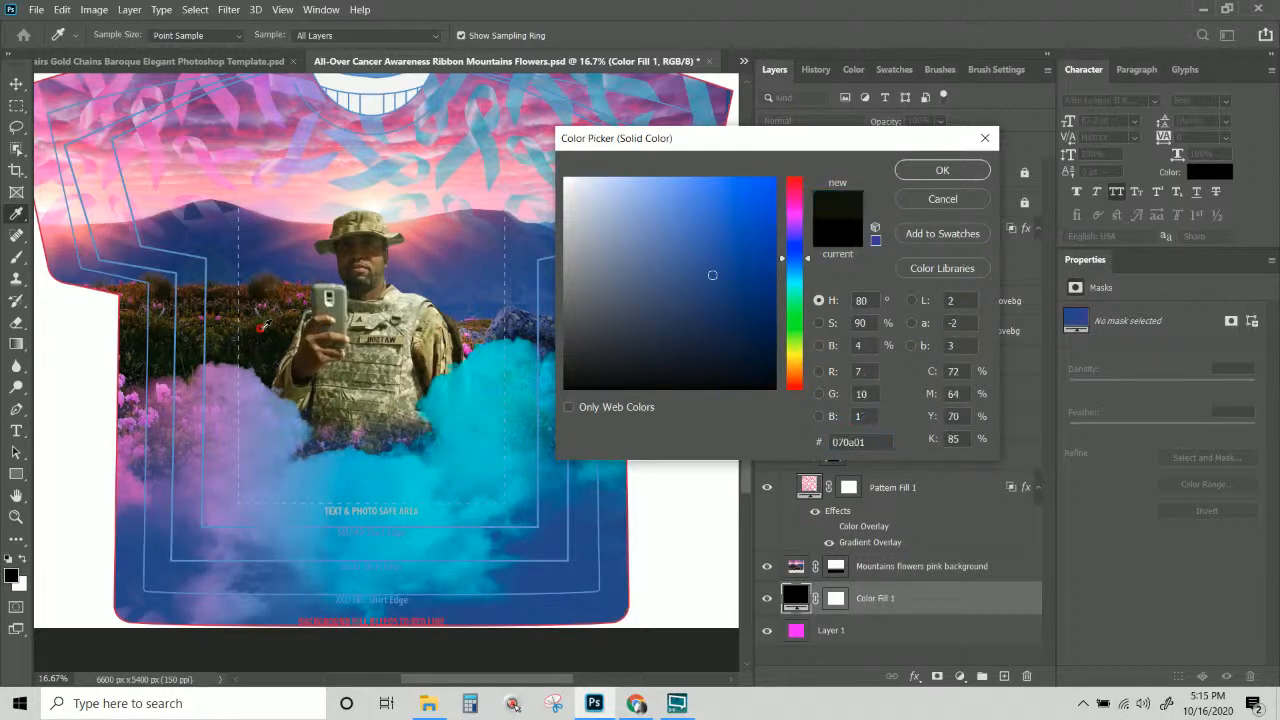
# Try recolouring Color Fill 1 with sampled olive 767c59, brown 473f1f, white ffffff and cloud blue 76acd8.
pyautogui.click(352, 359)
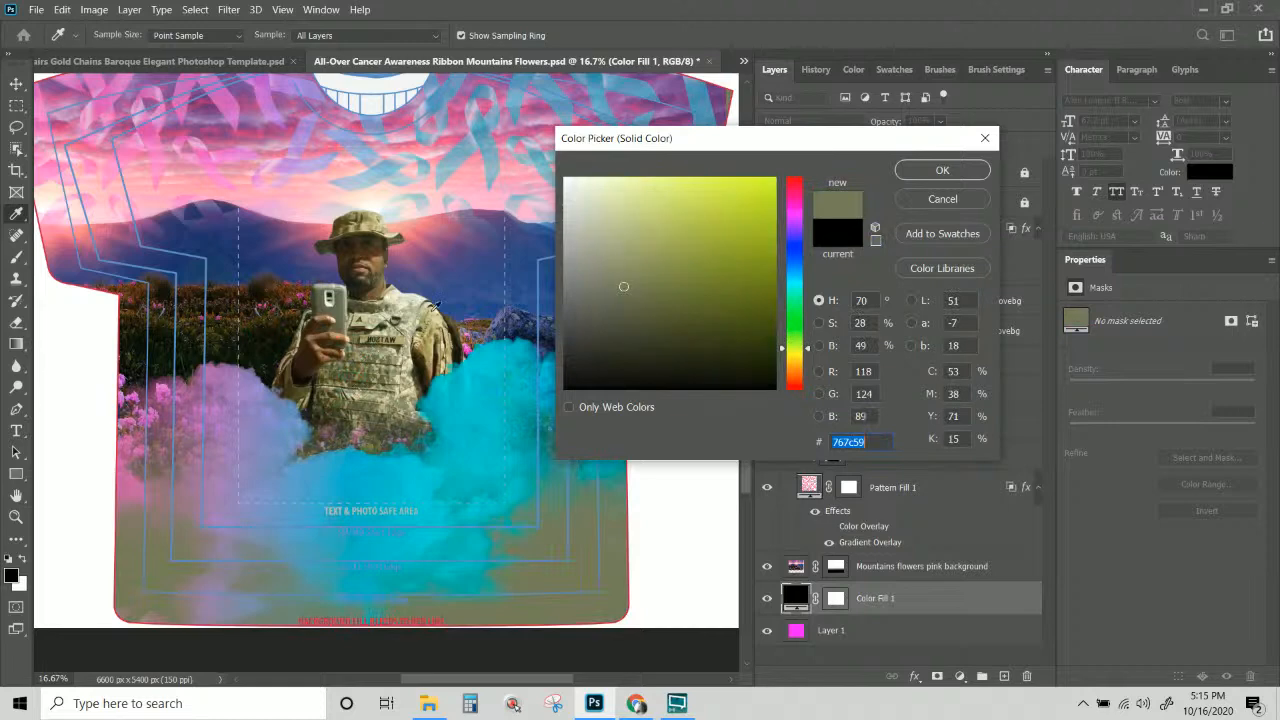
pyautogui.click(452, 334)
pyautogui.click(460, 341)
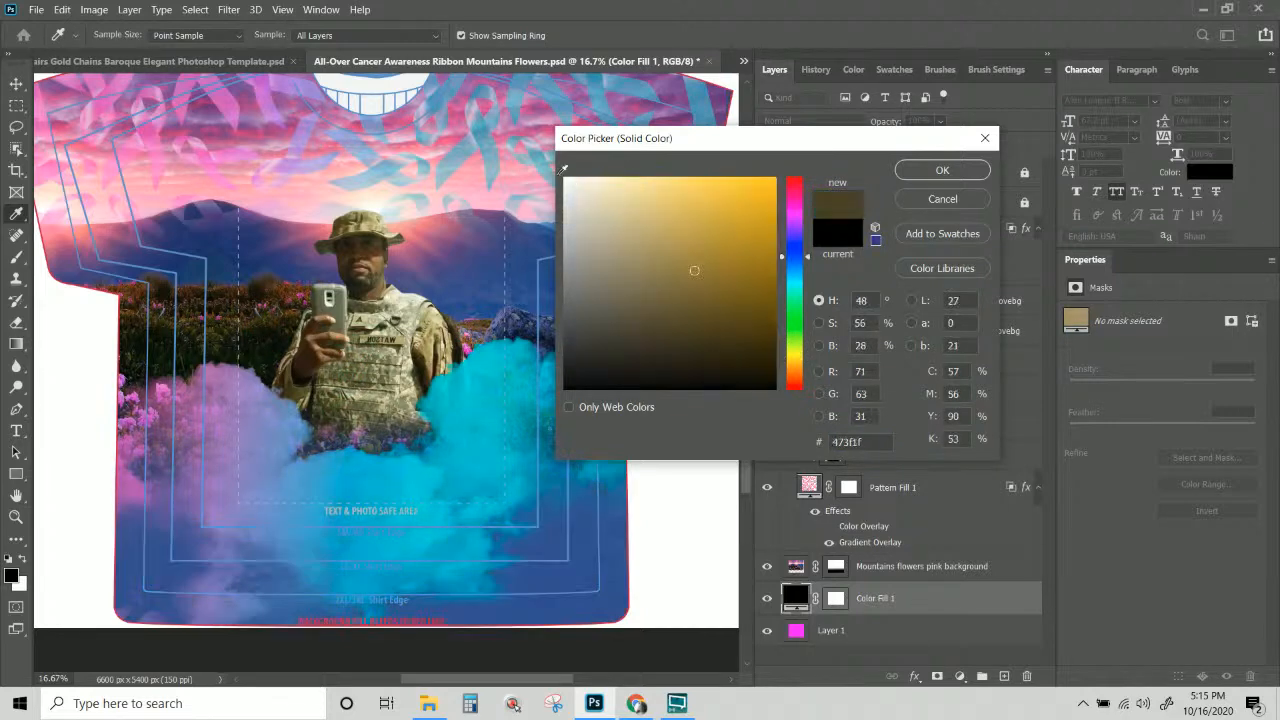
pyautogui.click(535, 144)
pyautogui.click(565, 177)
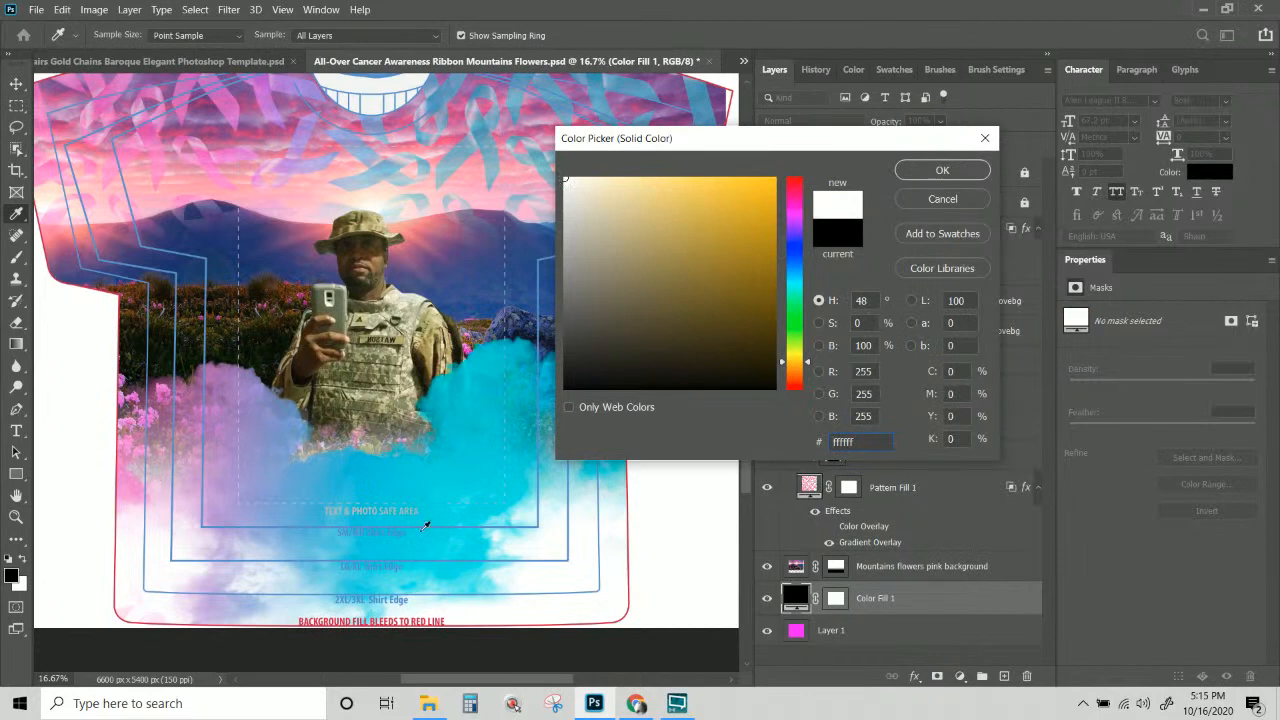
pyautogui.click(292, 500)
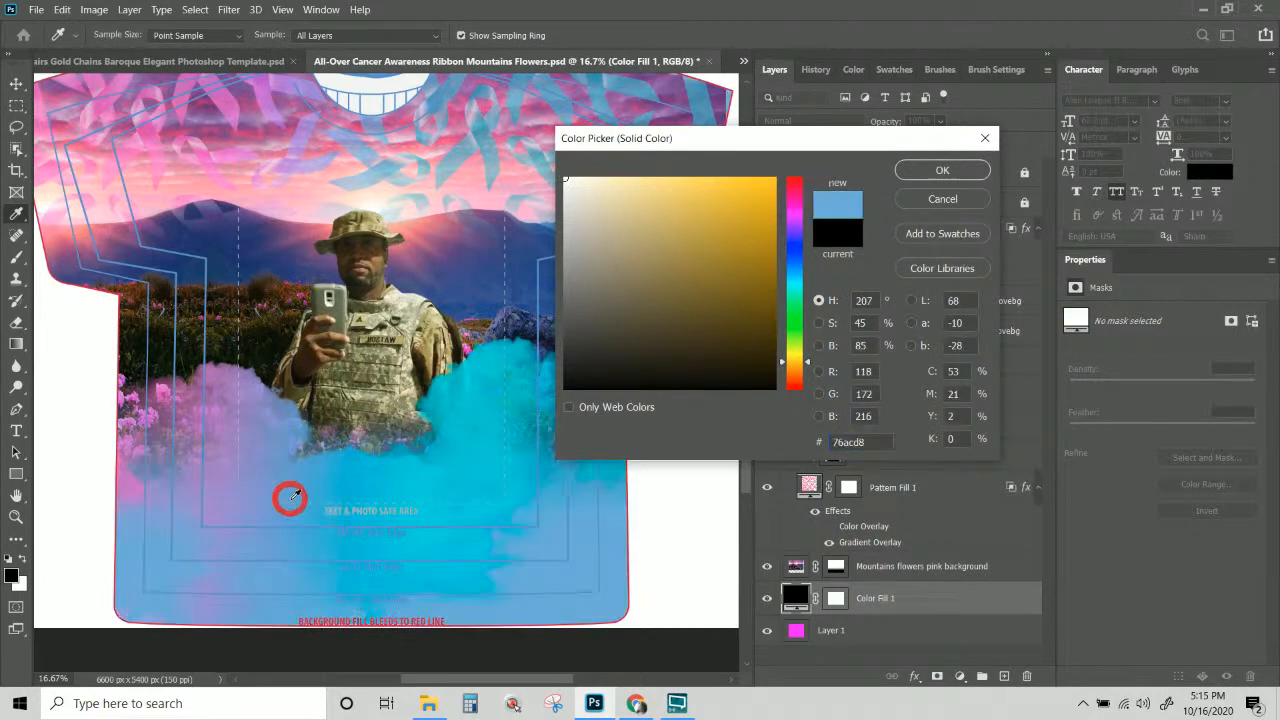
# Set Color Fill 1 to pink d149ae sampled from the ribbon area of the sky, and paste the copied layer style onto it.
pyautogui.click(153, 121)
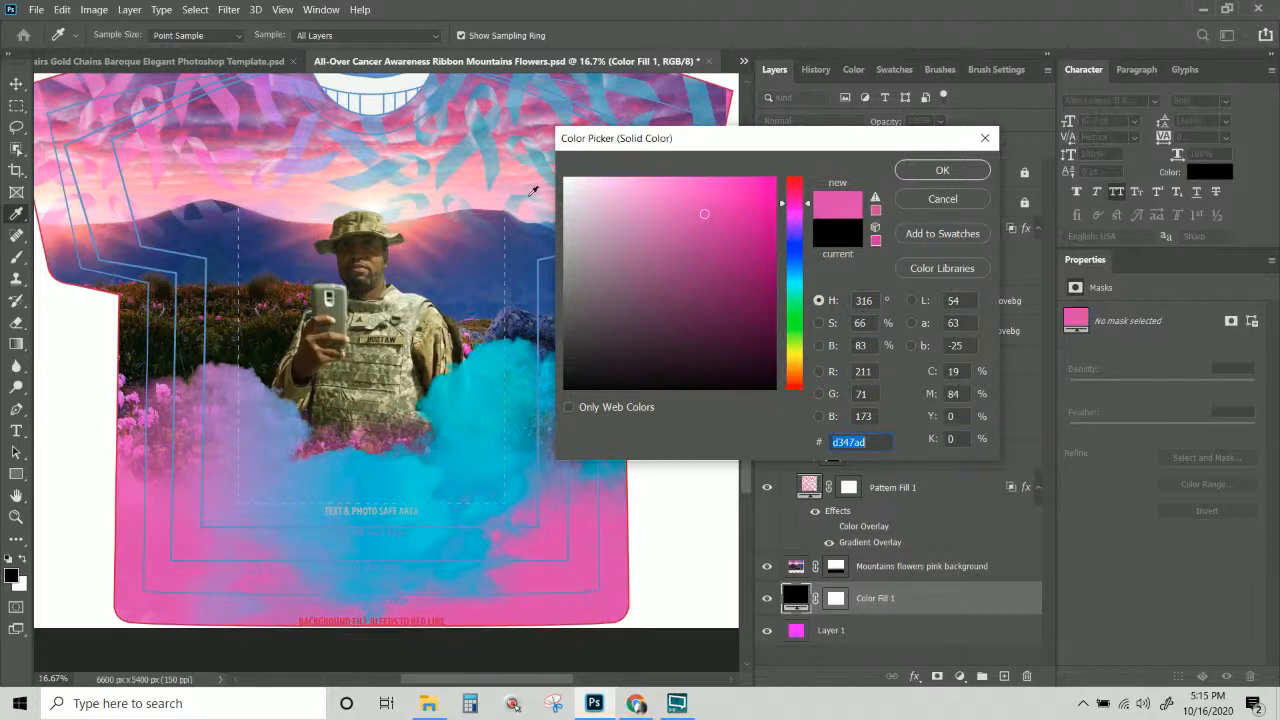
pyautogui.moveTo(645, 228)
pyautogui.mouseDown()
pyautogui.moveTo(649, 254)
pyautogui.moveTo(632, 230)
pyautogui.mouseUp()
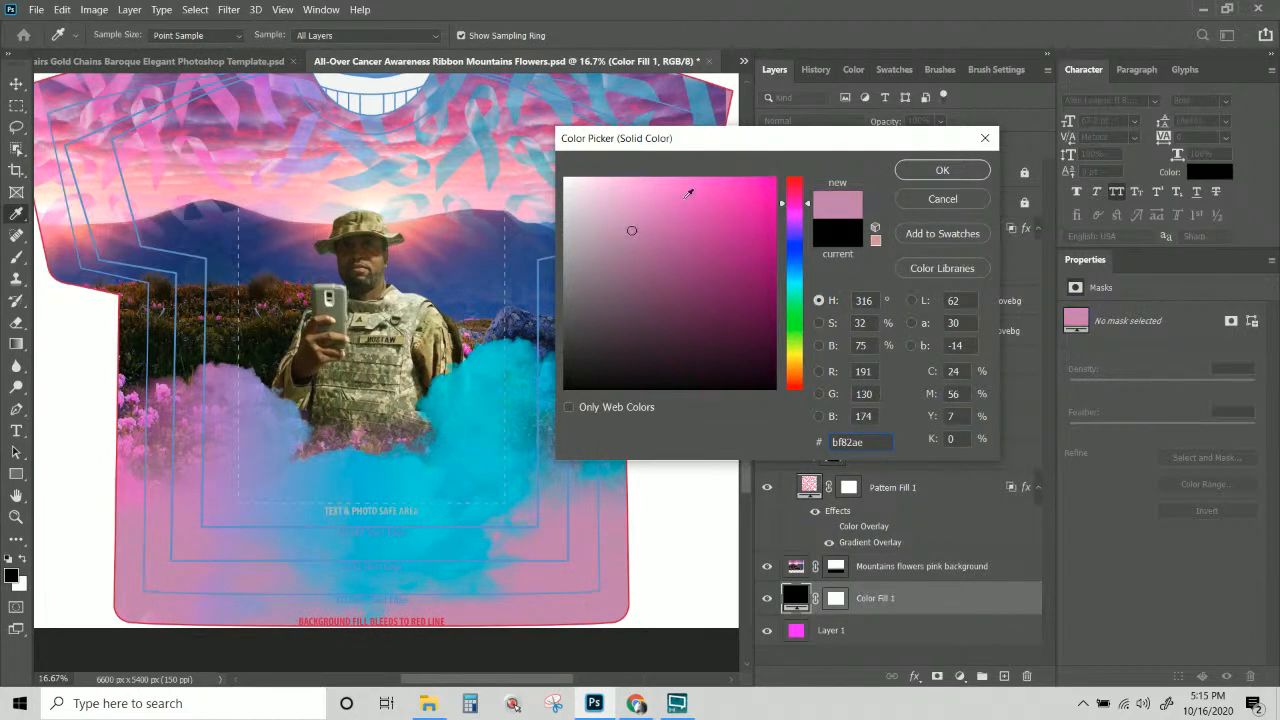
pyautogui.click(155, 125)
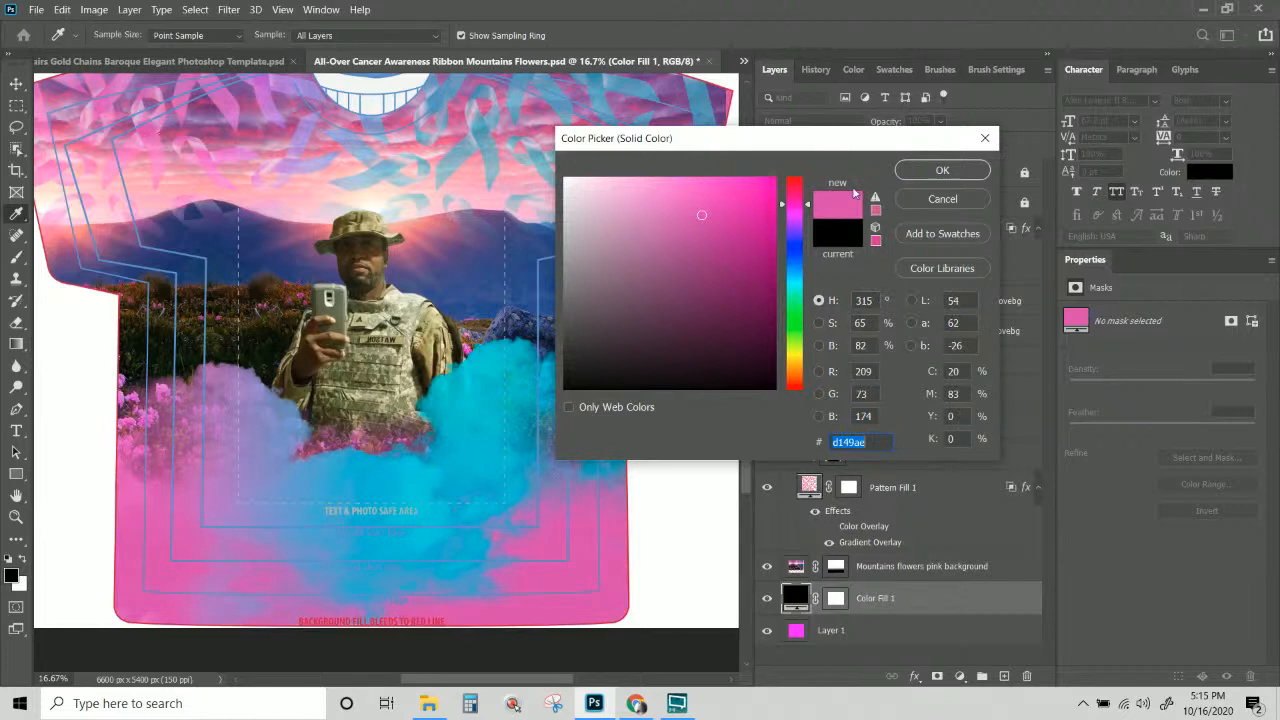
pyautogui.click(946, 176)
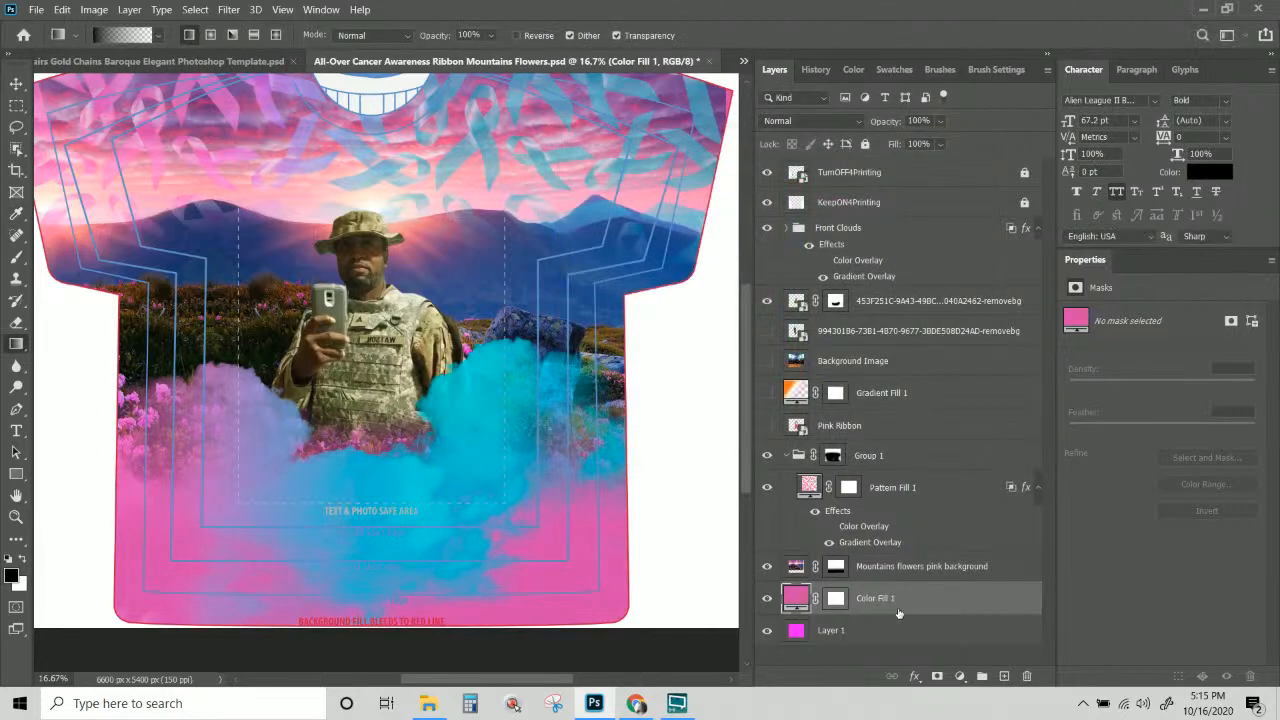
pyautogui.rightClick(898, 613)
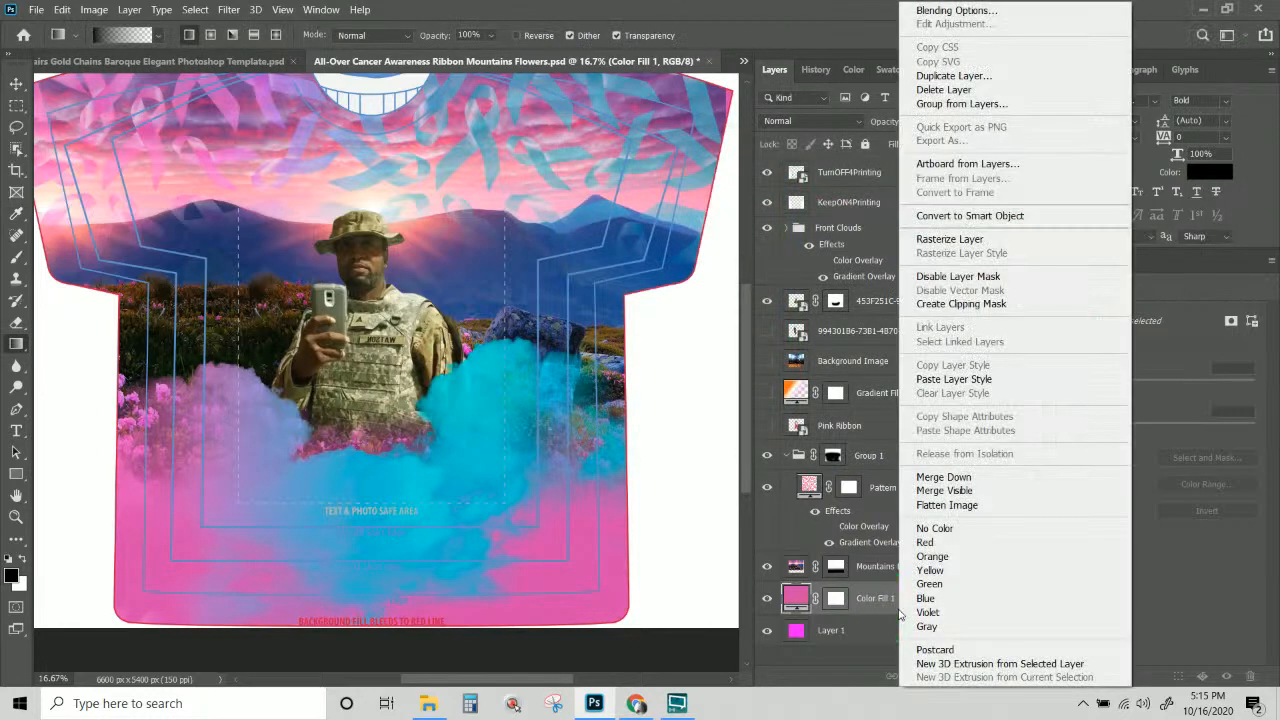
pyautogui.click(934, 380)
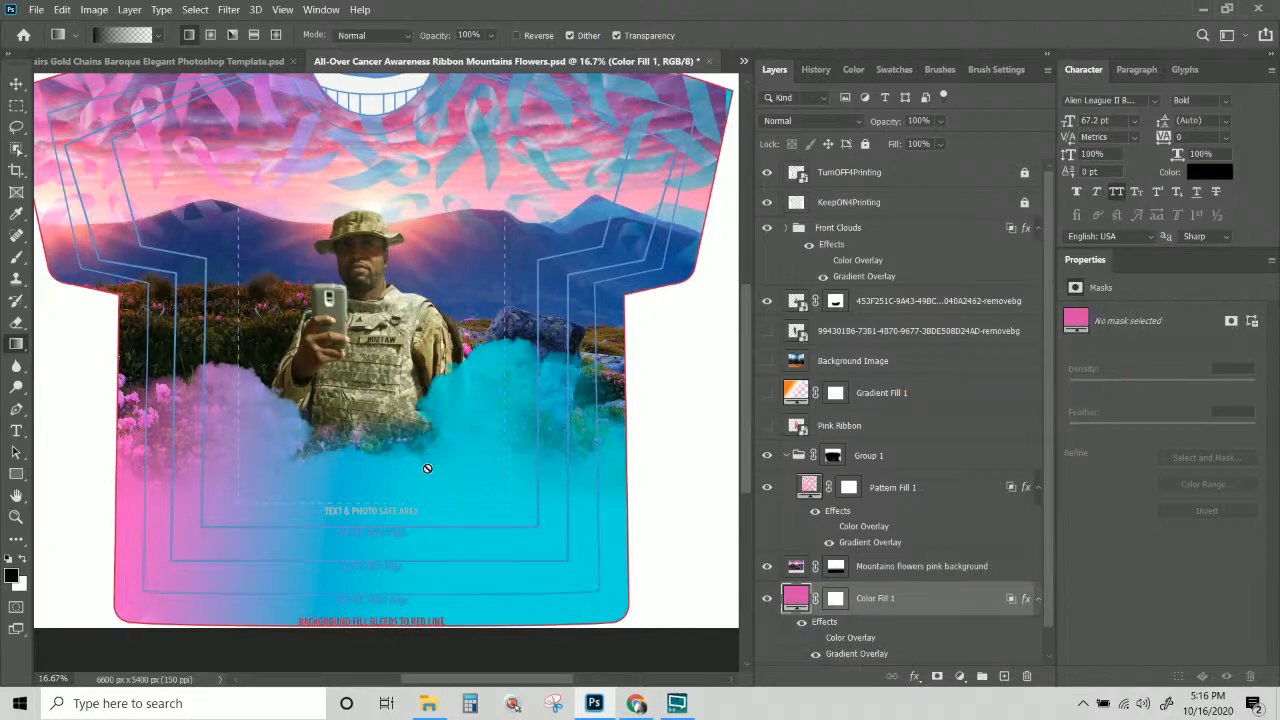
# Set the Gradient Overlay of Color Fill 1 to a 20° angle and 150% scale.
pyautogui.scroll(-1, 872, 630)
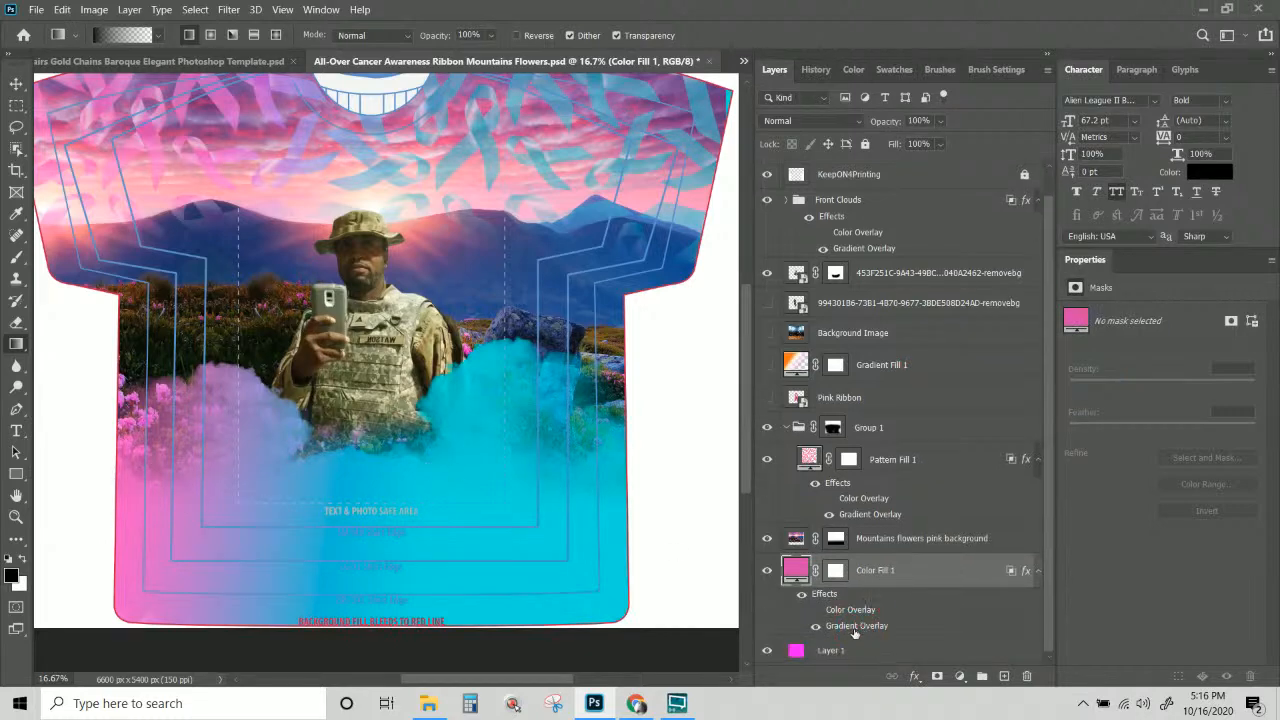
pyautogui.click(852, 630)
pyautogui.doubleClick(852, 627)
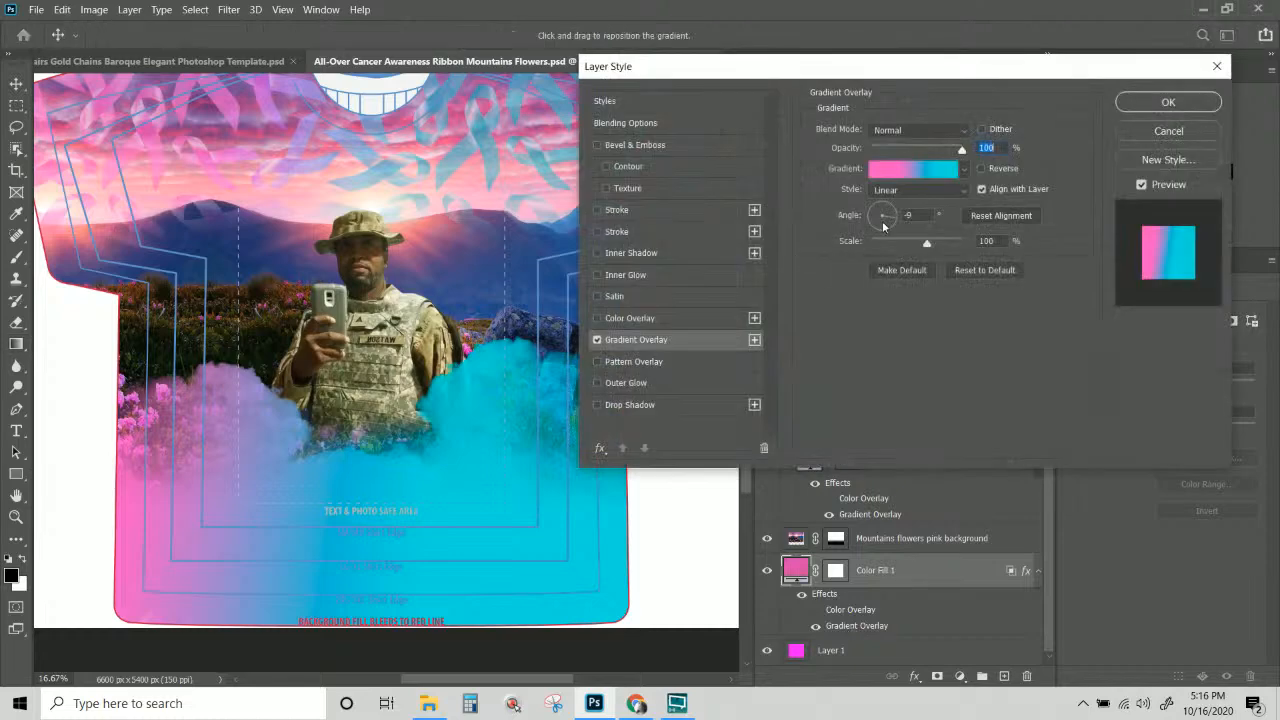
pyautogui.click(889, 209)
pyautogui.click(867, 212)
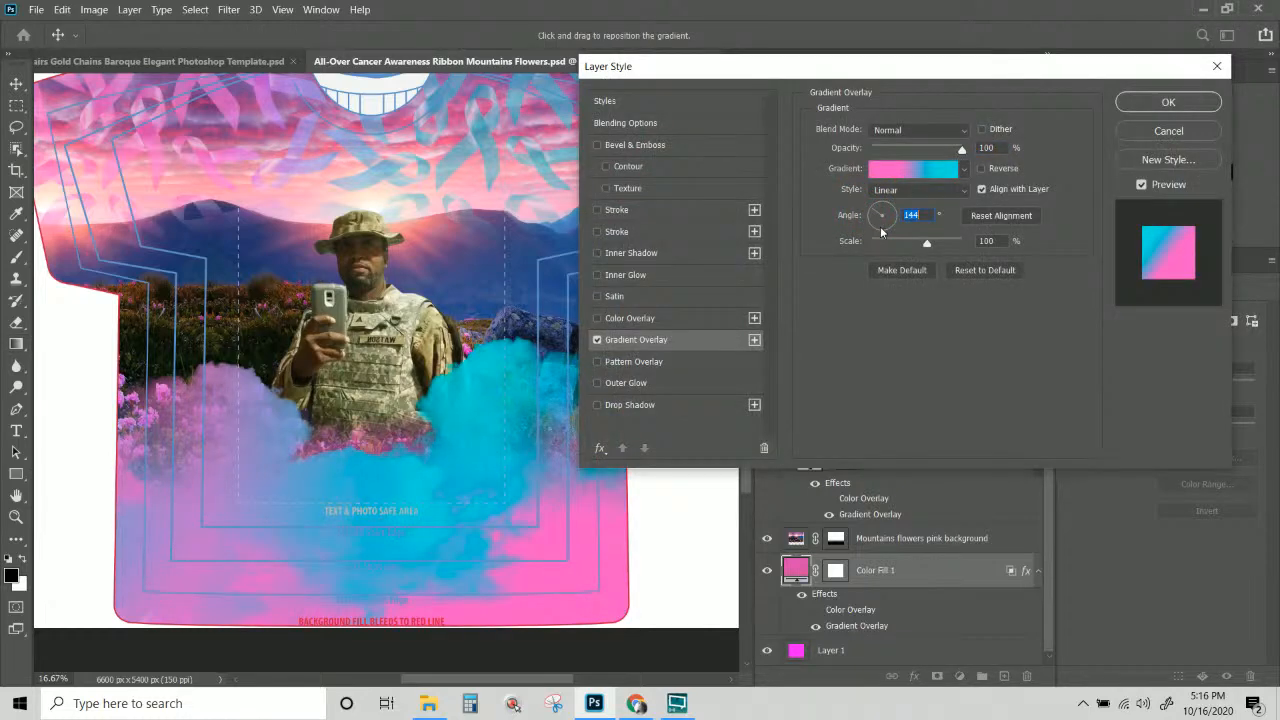
pyautogui.click(881, 240)
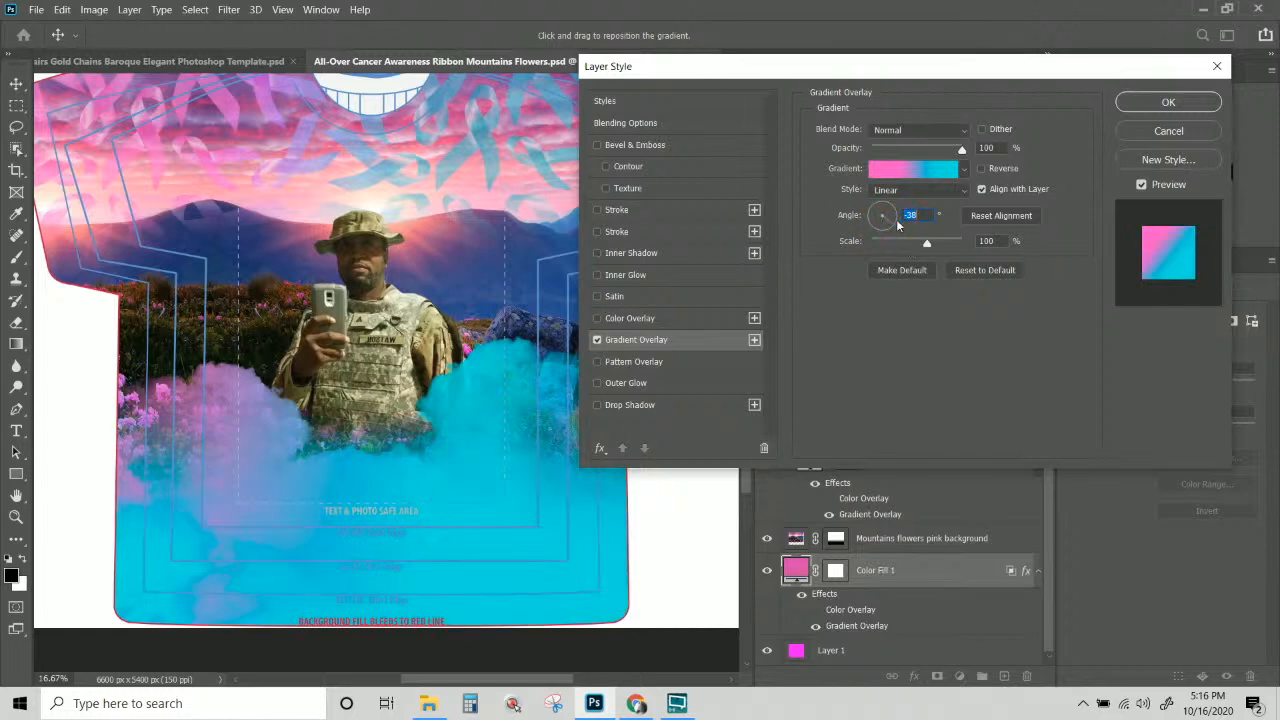
pyautogui.click(898, 228)
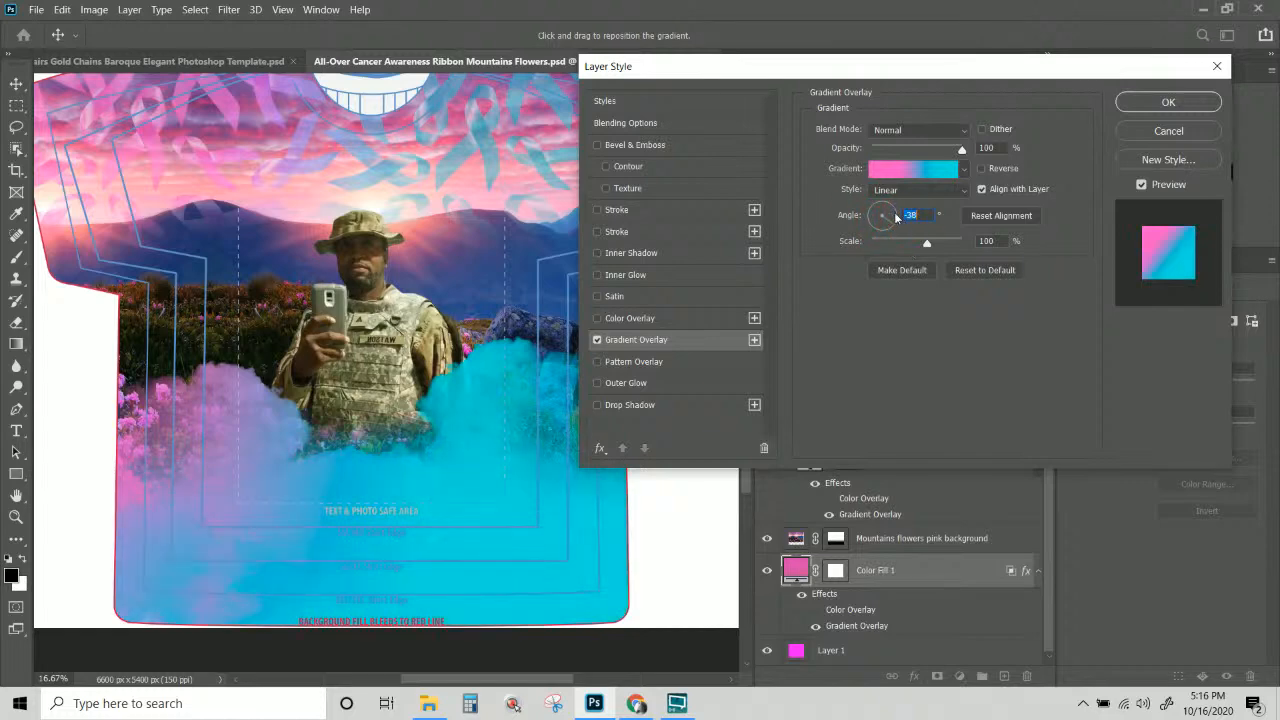
pyautogui.moveTo(892, 215); pyautogui.dragTo(895, 216)
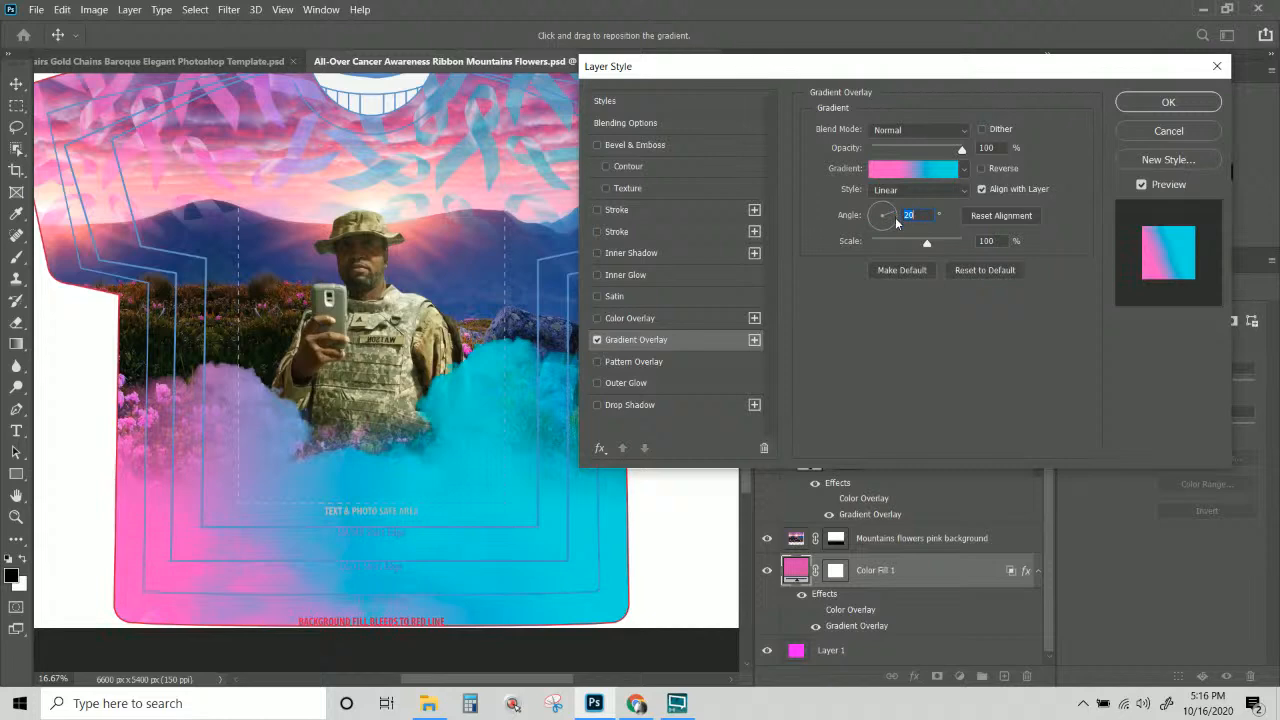
pyautogui.moveTo(914, 248); pyautogui.dragTo(899, 241)
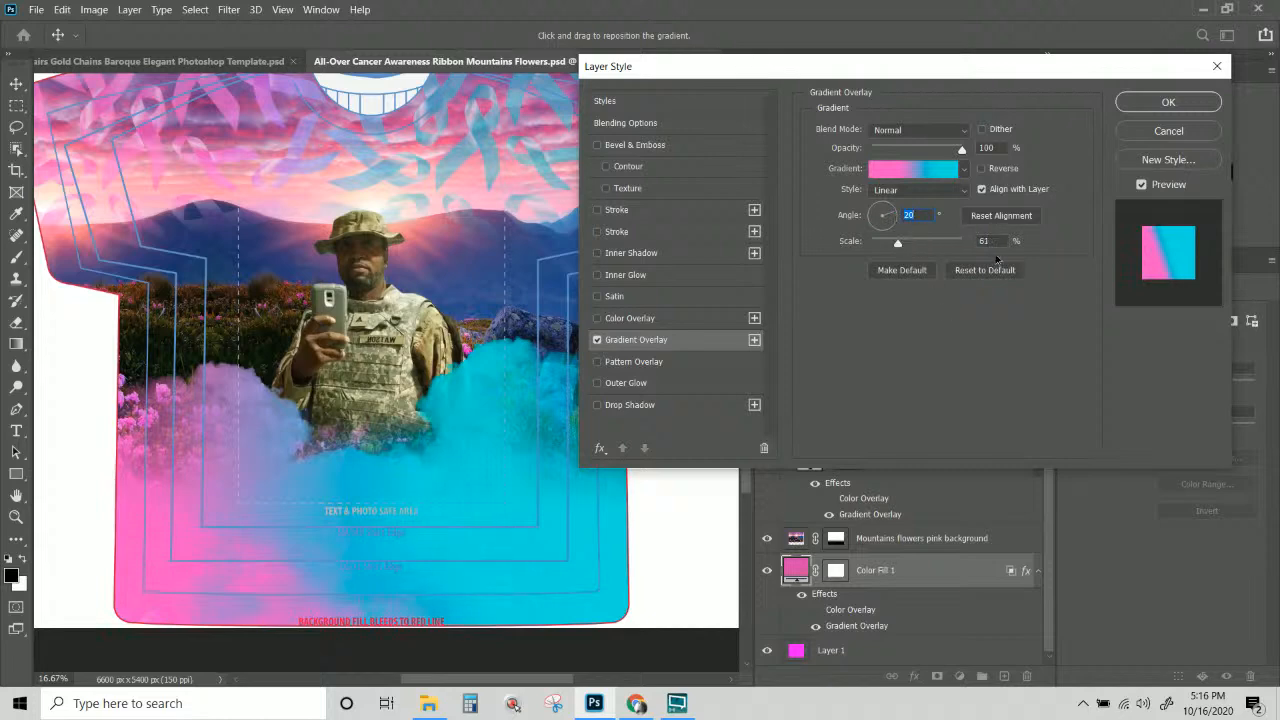
pyautogui.moveTo(996, 260); pyautogui.dragTo(962, 258)
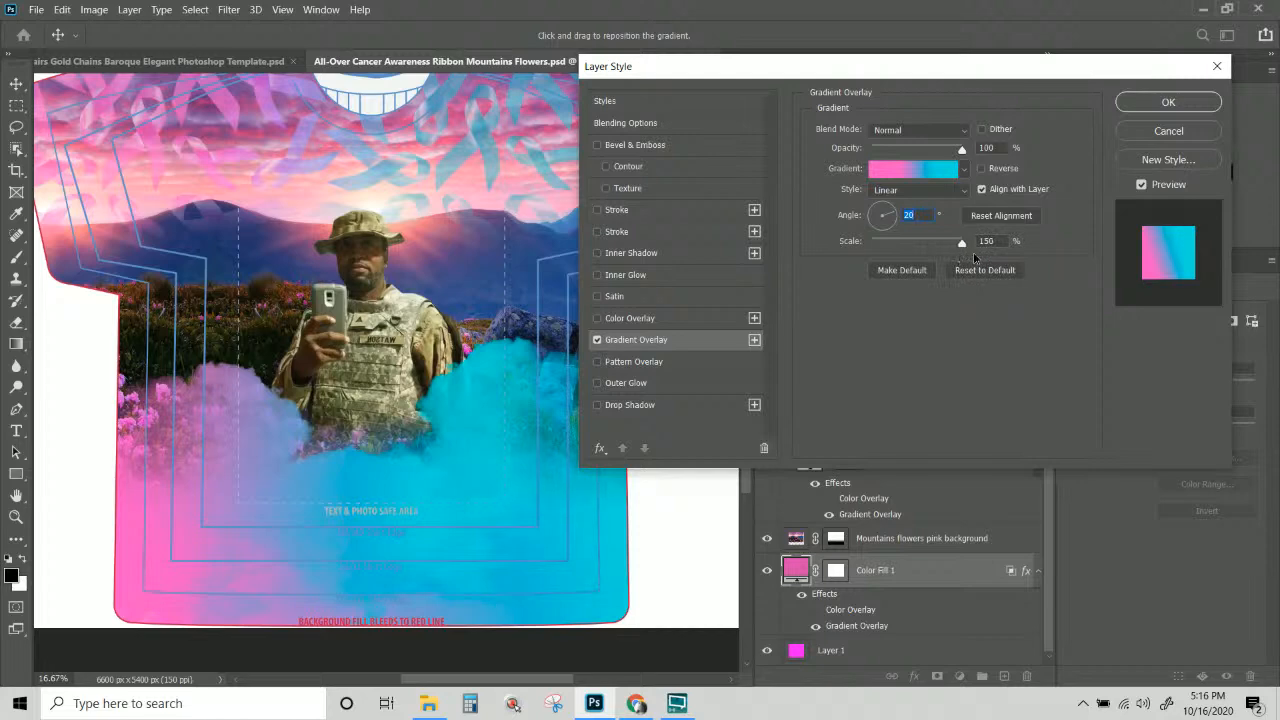
pyautogui.press('Tab')
pyautogui.click(1200, 102)
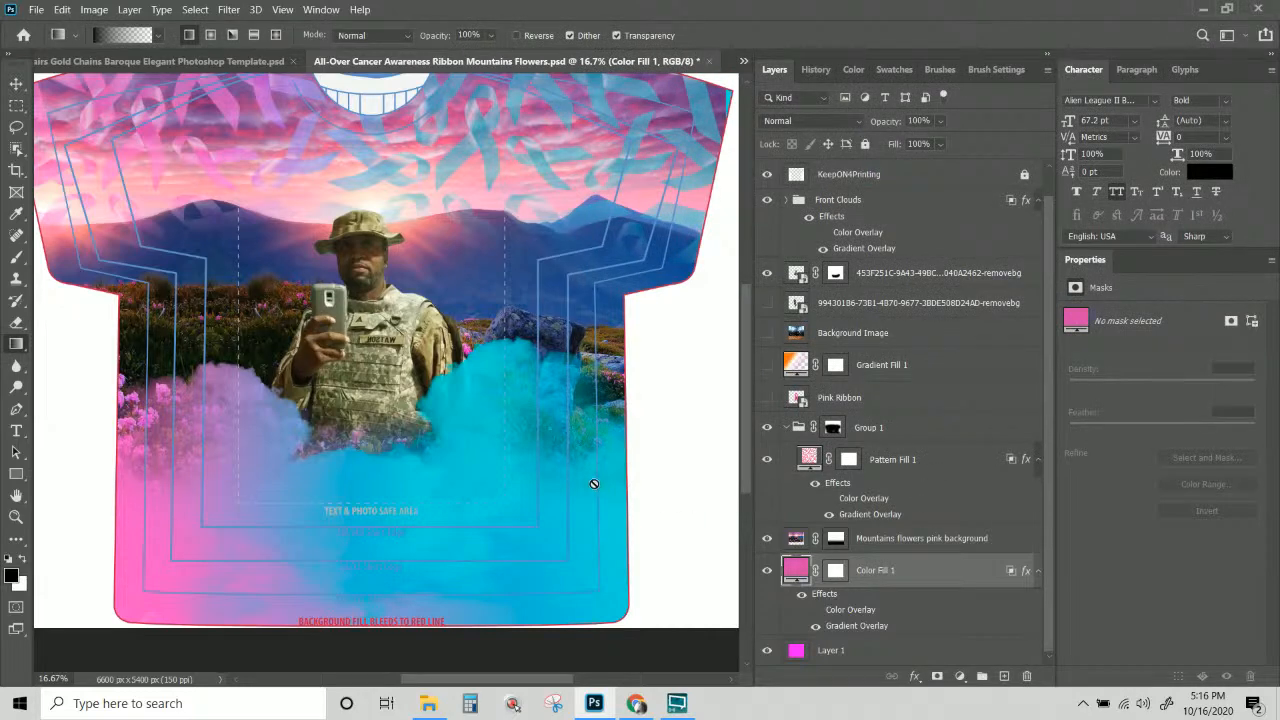
pyautogui.scroll(1, 594, 483)
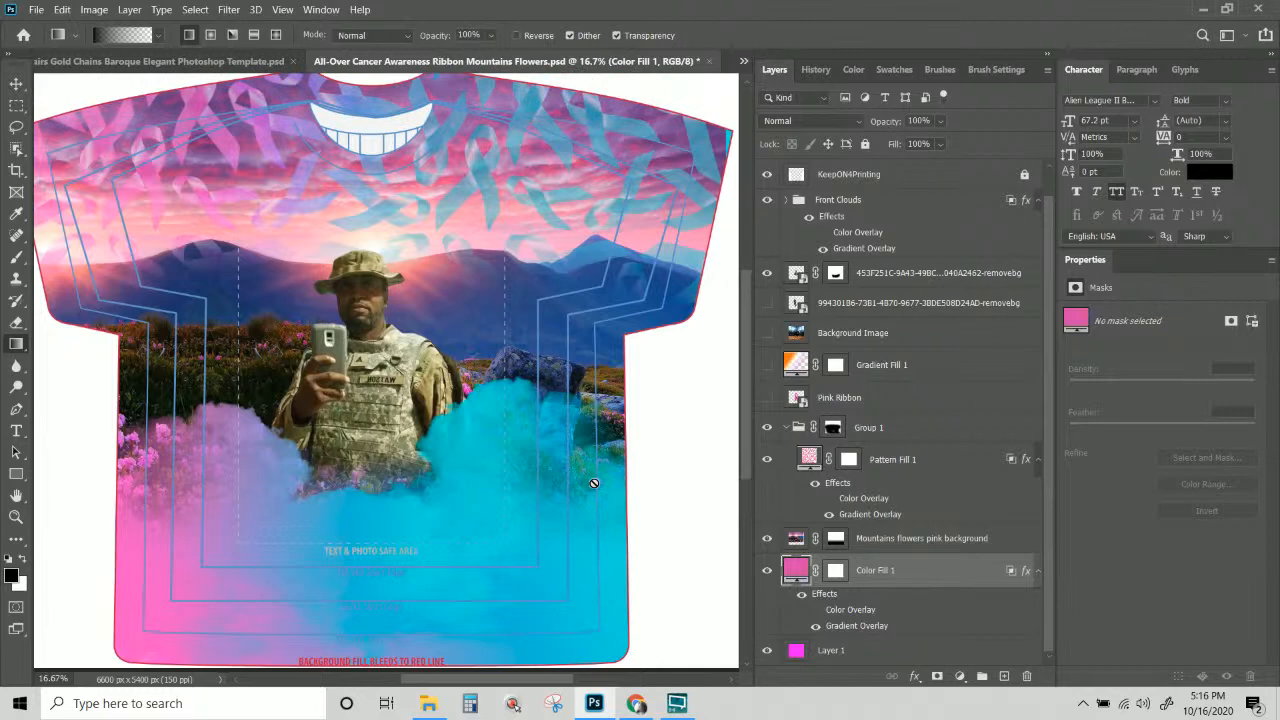
pyautogui.scroll(1, 806, 650)
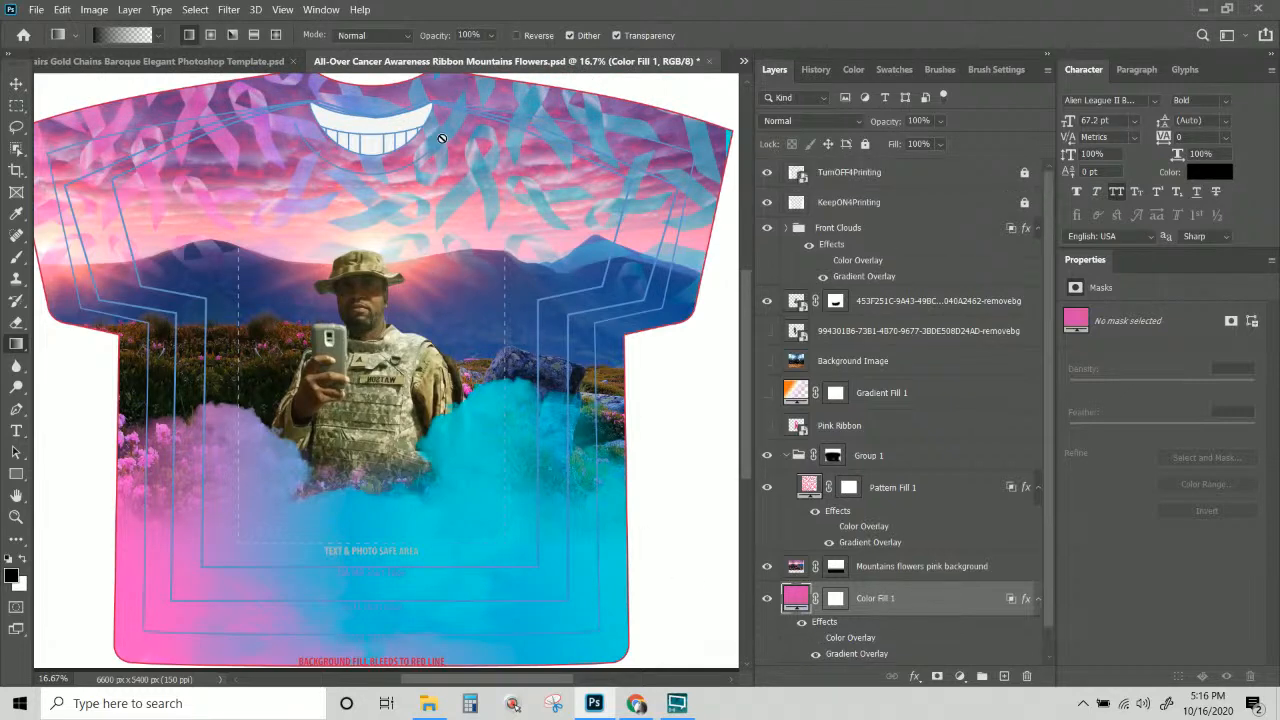
pyautogui.click(890, 486)
pyautogui.scroll(-1, 836, 387)
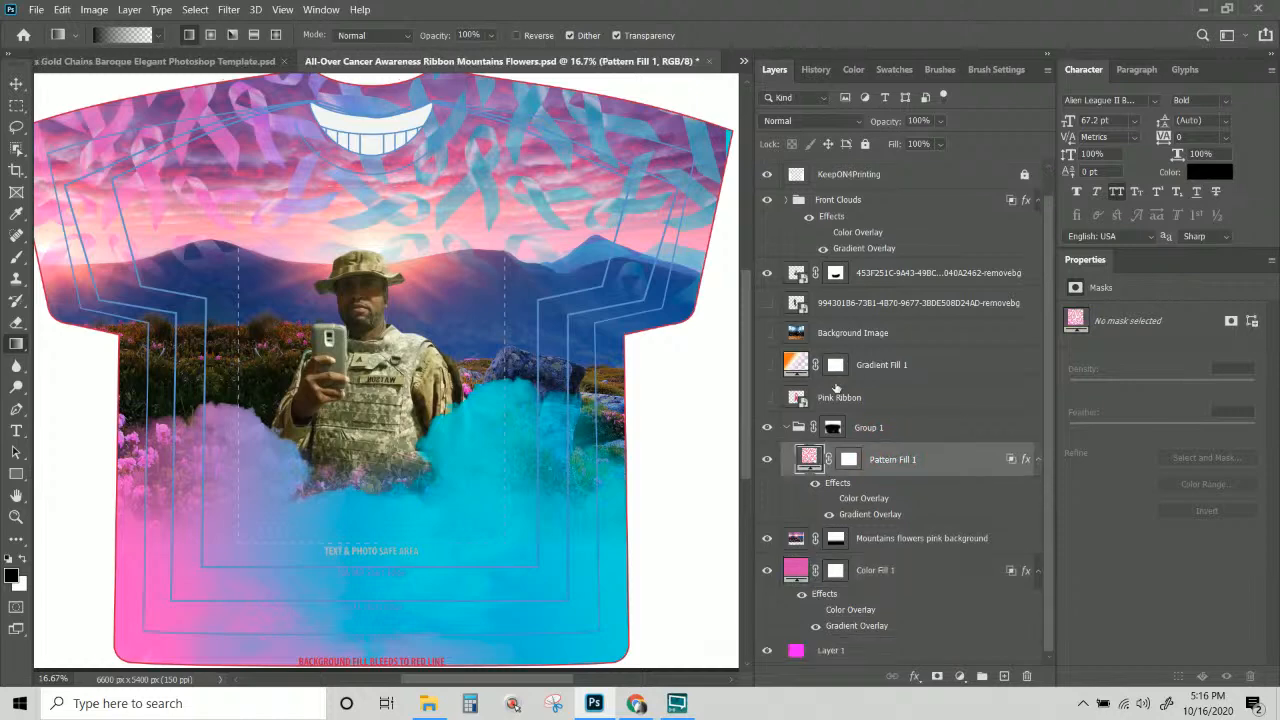
pyautogui.click(888, 543)
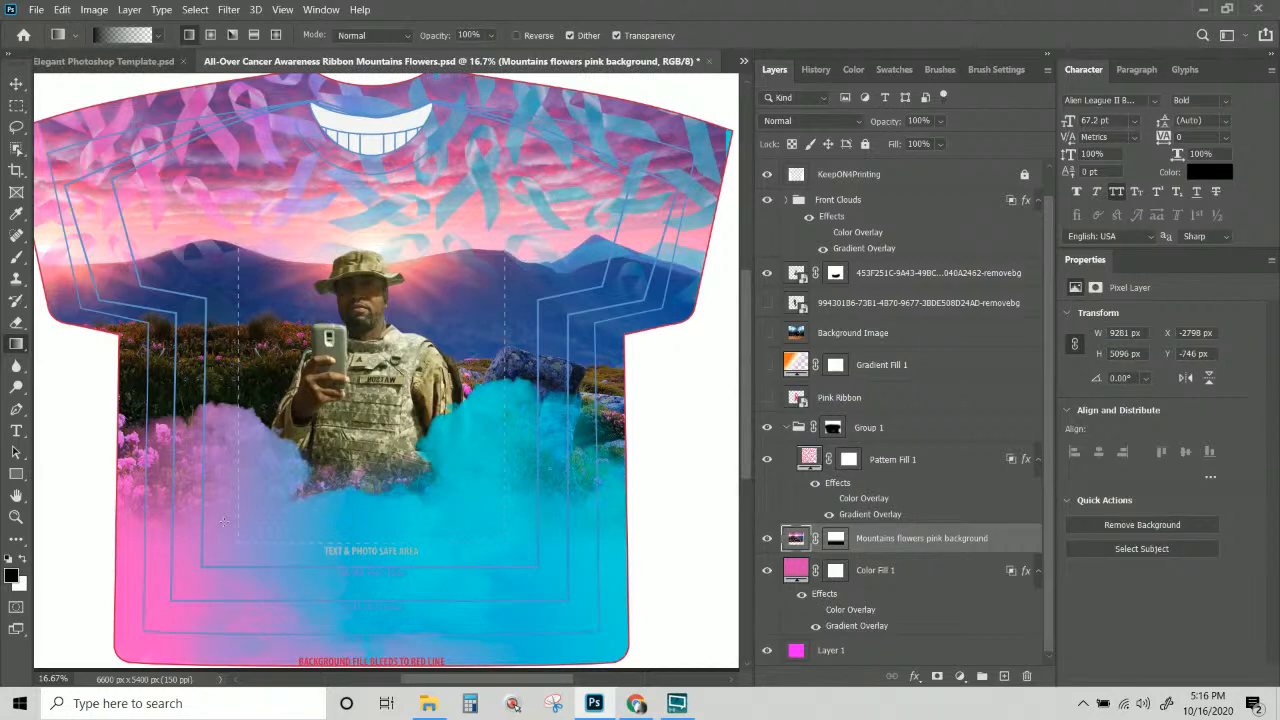
pyautogui.click(913, 465)
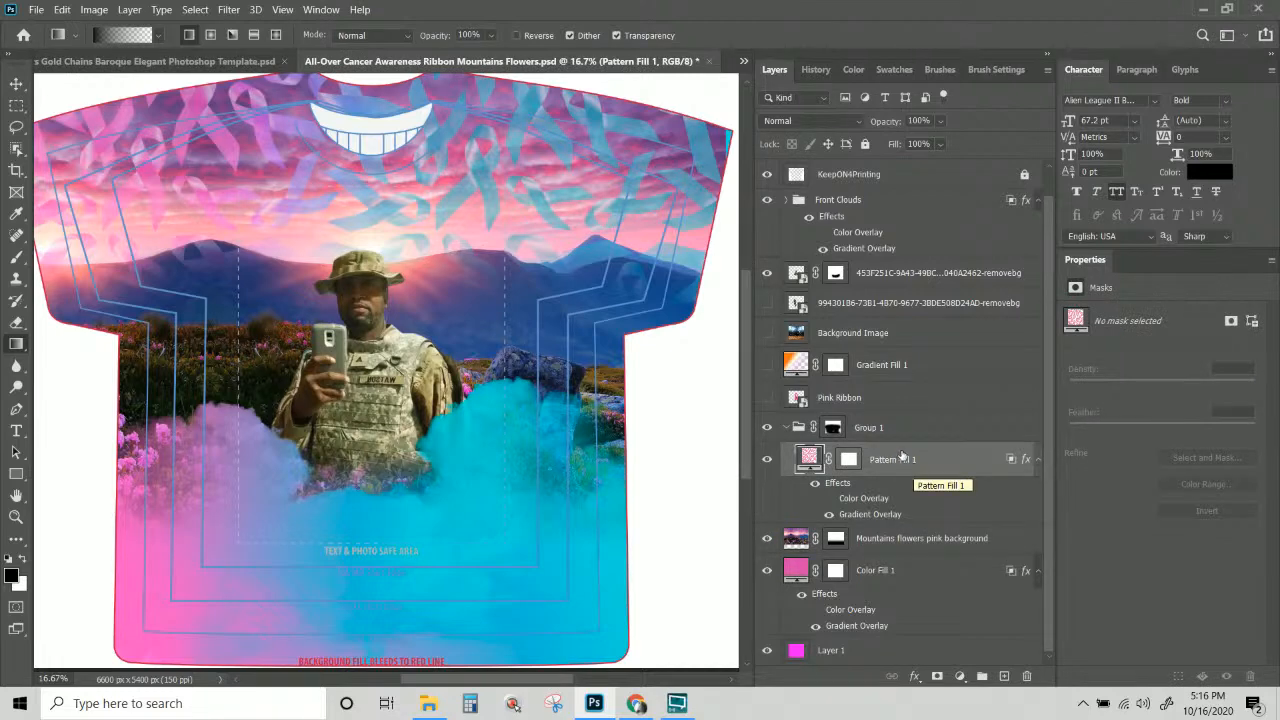
# Free-transform the Front Clouds group, lowering its top edge and scaling it to about 97% width and 85% height.
pyautogui.scroll(1, 902, 456)
pyautogui.click(842, 228)
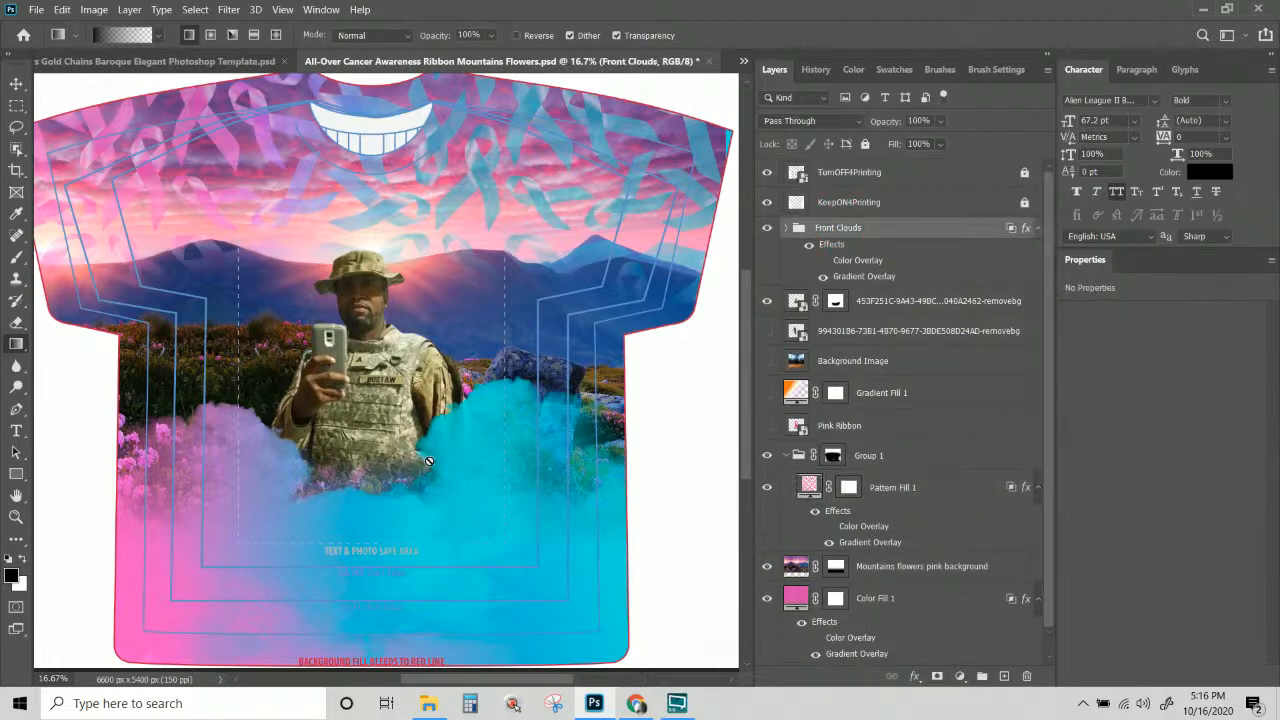
pyautogui.hotkey('ctrl', 't')
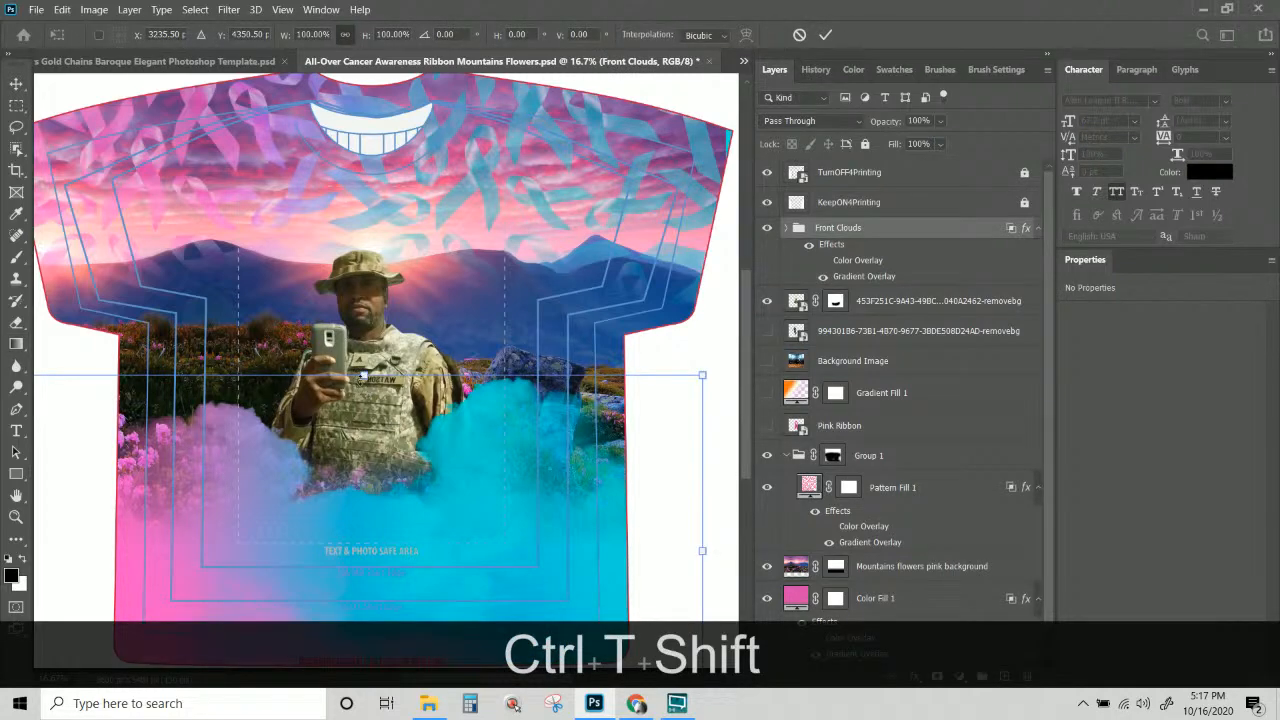
pyautogui.moveTo(364, 377); pyautogui.dragTo(366, 421)
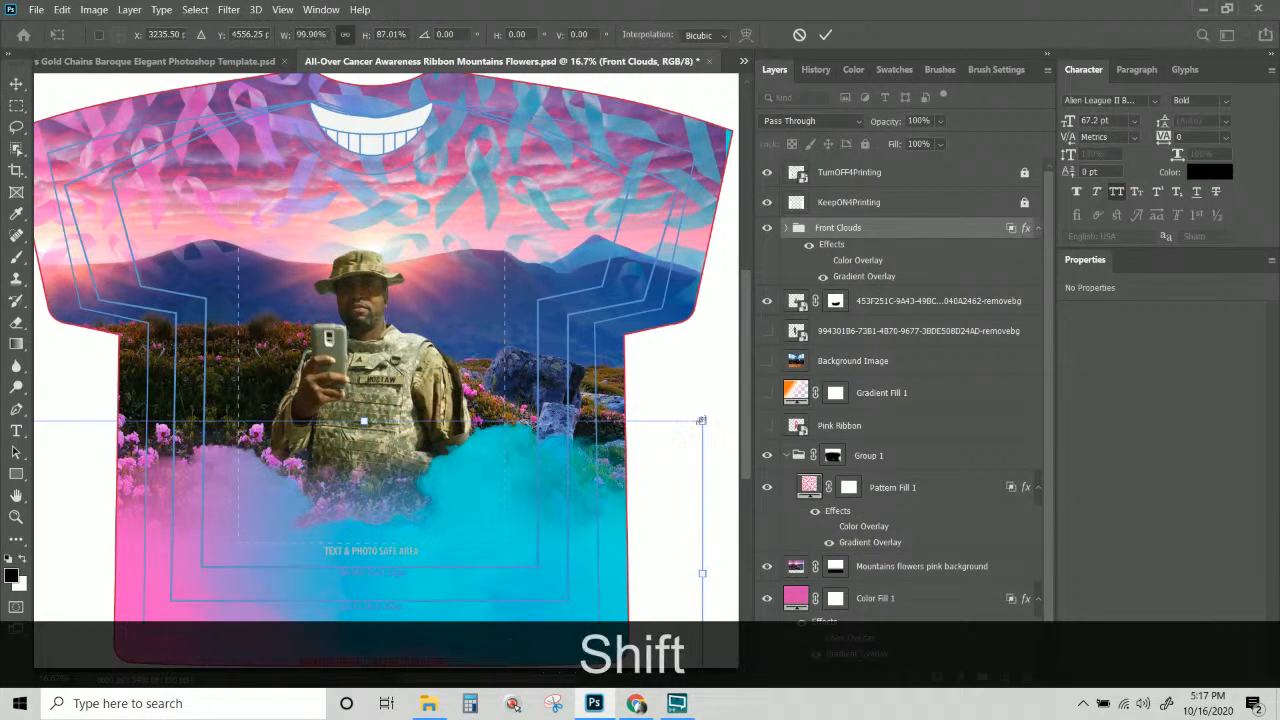
pyautogui.moveTo(702, 421)
pyautogui.mouseDown()
pyautogui.moveTo(692, 441)
pyautogui.moveTo(681, 424)
pyautogui.mouseUp()
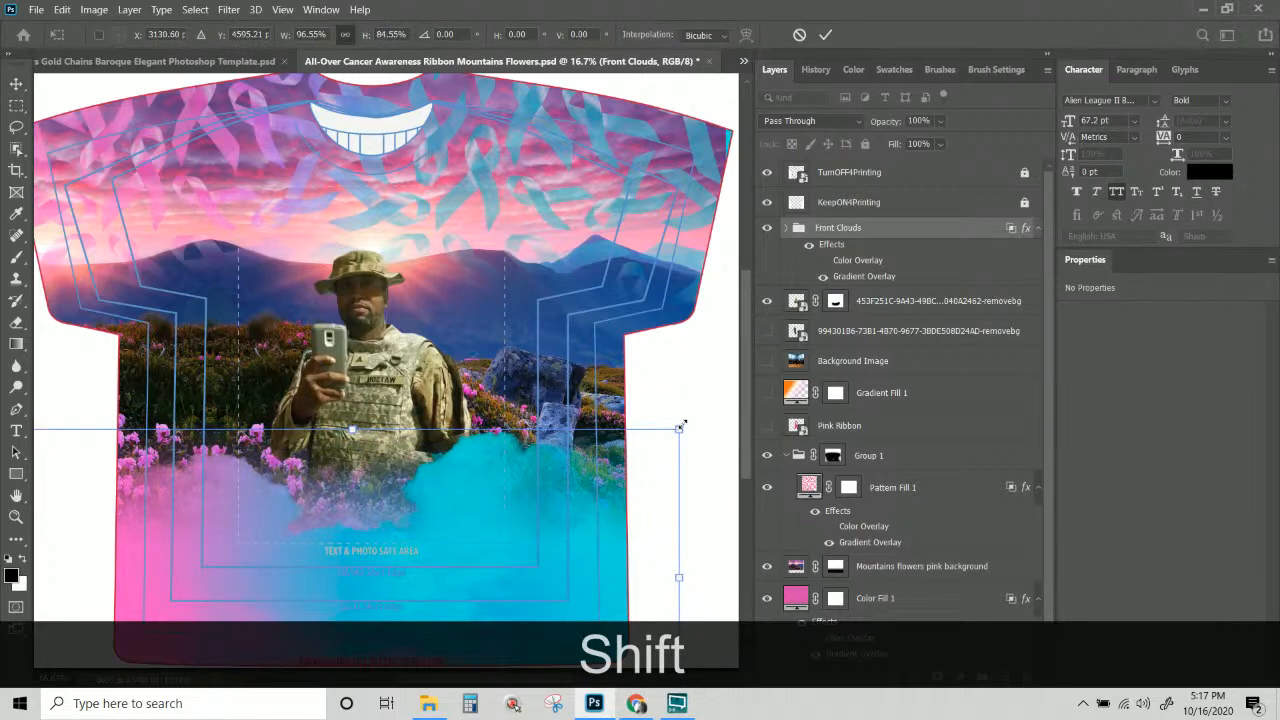
# Narrow the Front Clouds group to about 86% width and 79% height, move it up slightly to Y 4519 px, and commit the transform.
pyautogui.hotkey('ctrl', '-')
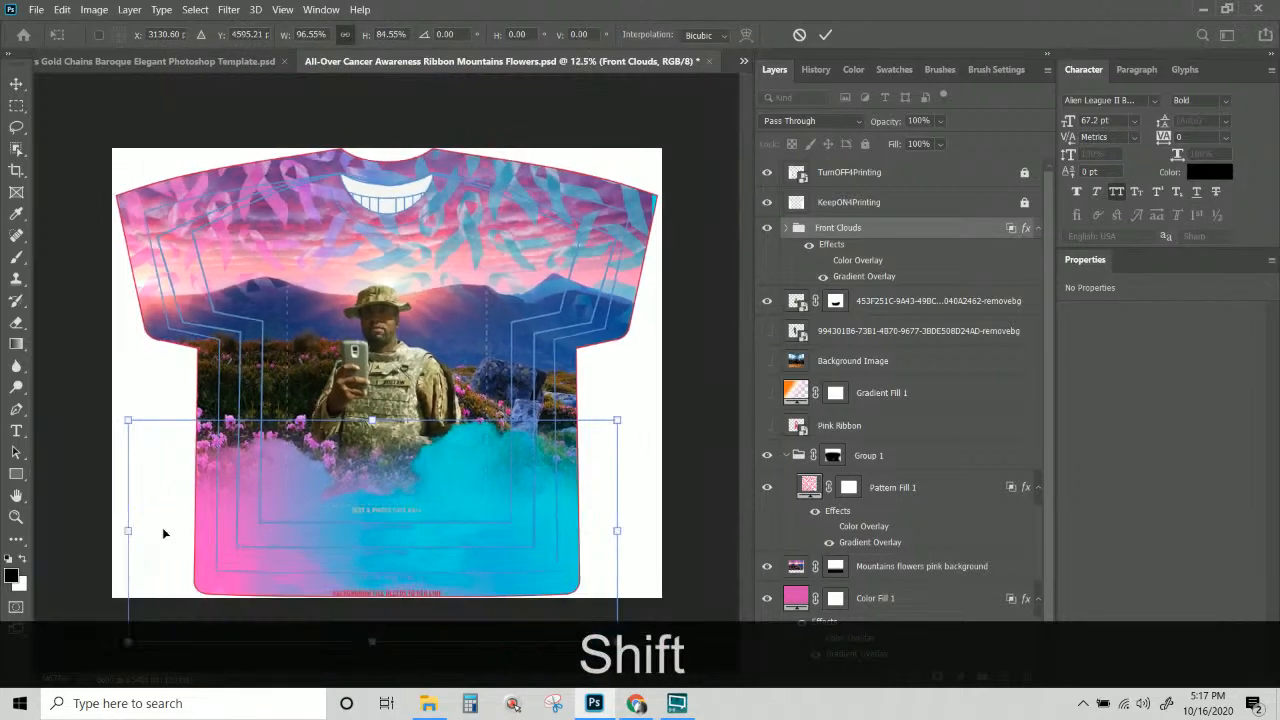
pyautogui.moveTo(128, 530); pyautogui.dragTo(159, 532)
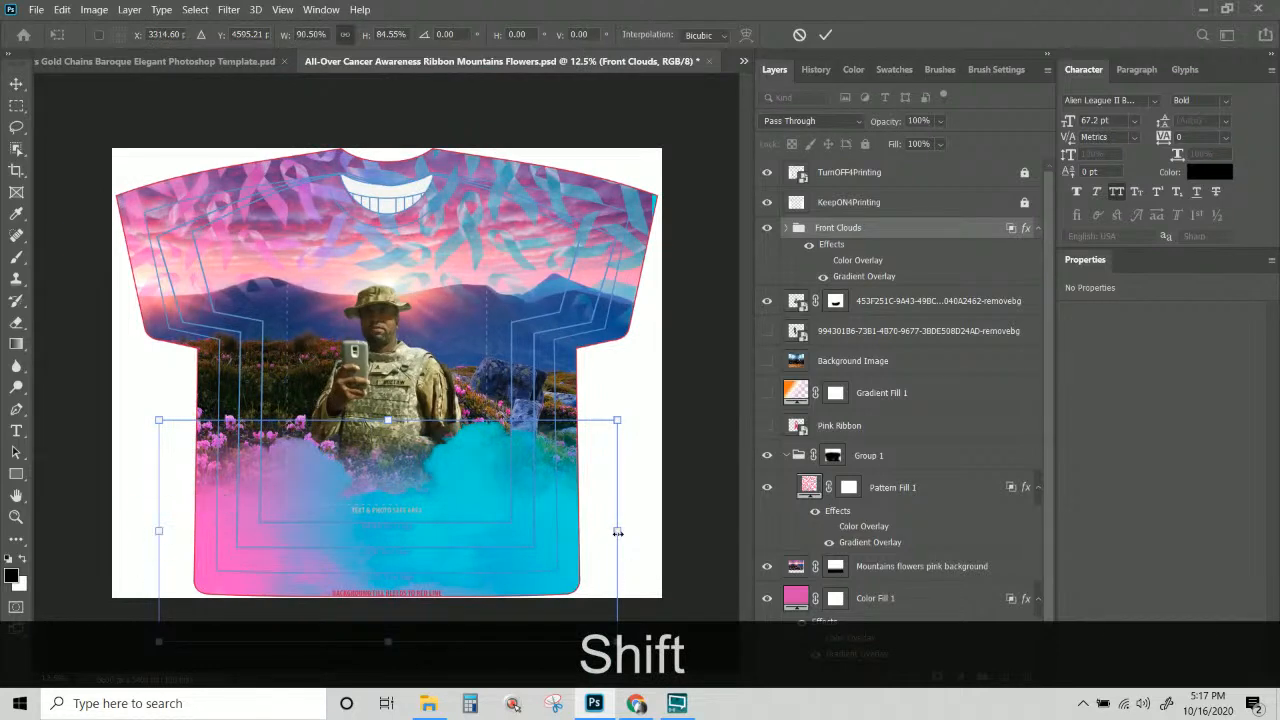
pyautogui.moveTo(617, 533); pyautogui.dragTo(605, 531)
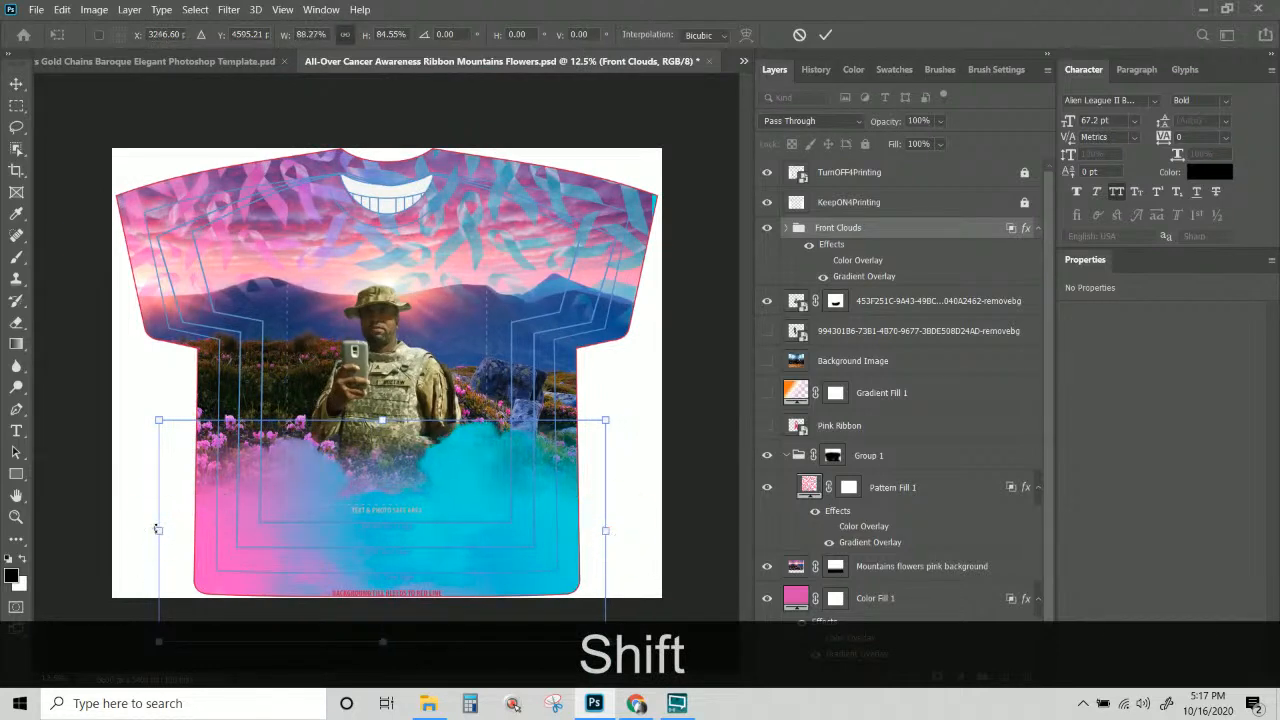
pyautogui.moveTo(157, 529); pyautogui.dragTo(171, 530)
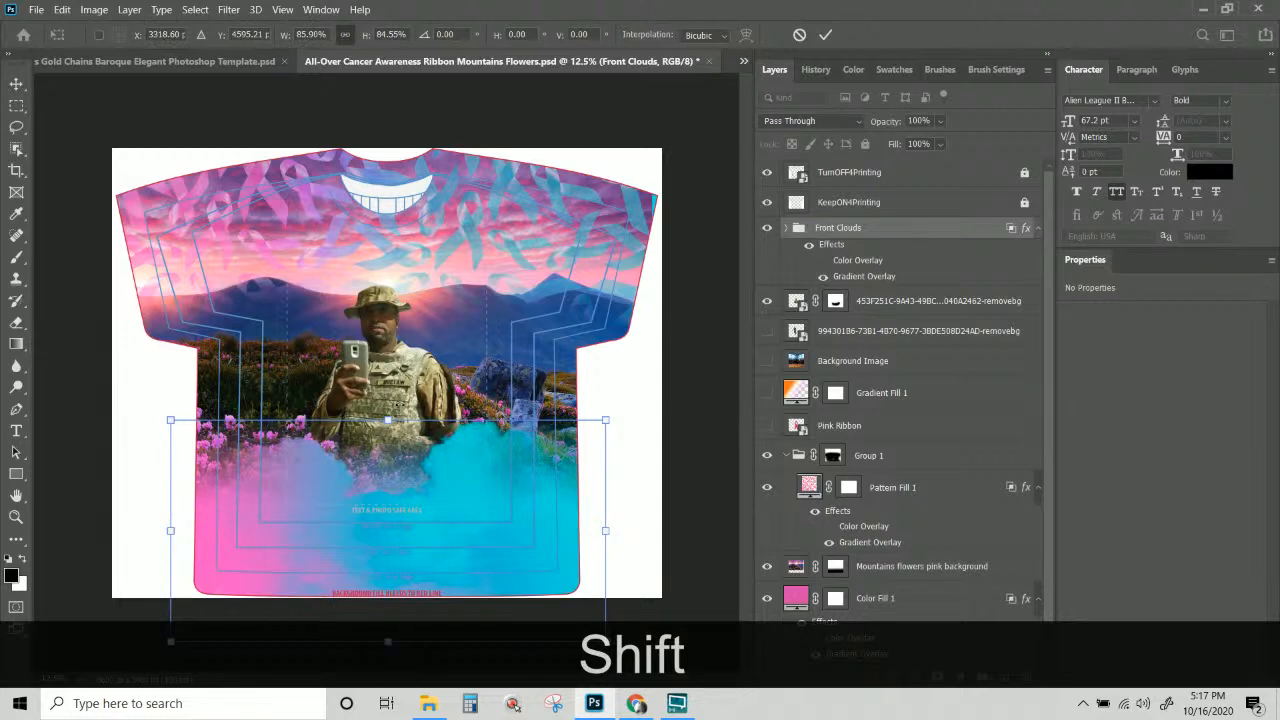
pyautogui.moveTo(389, 420); pyautogui.dragTo(392, 431)
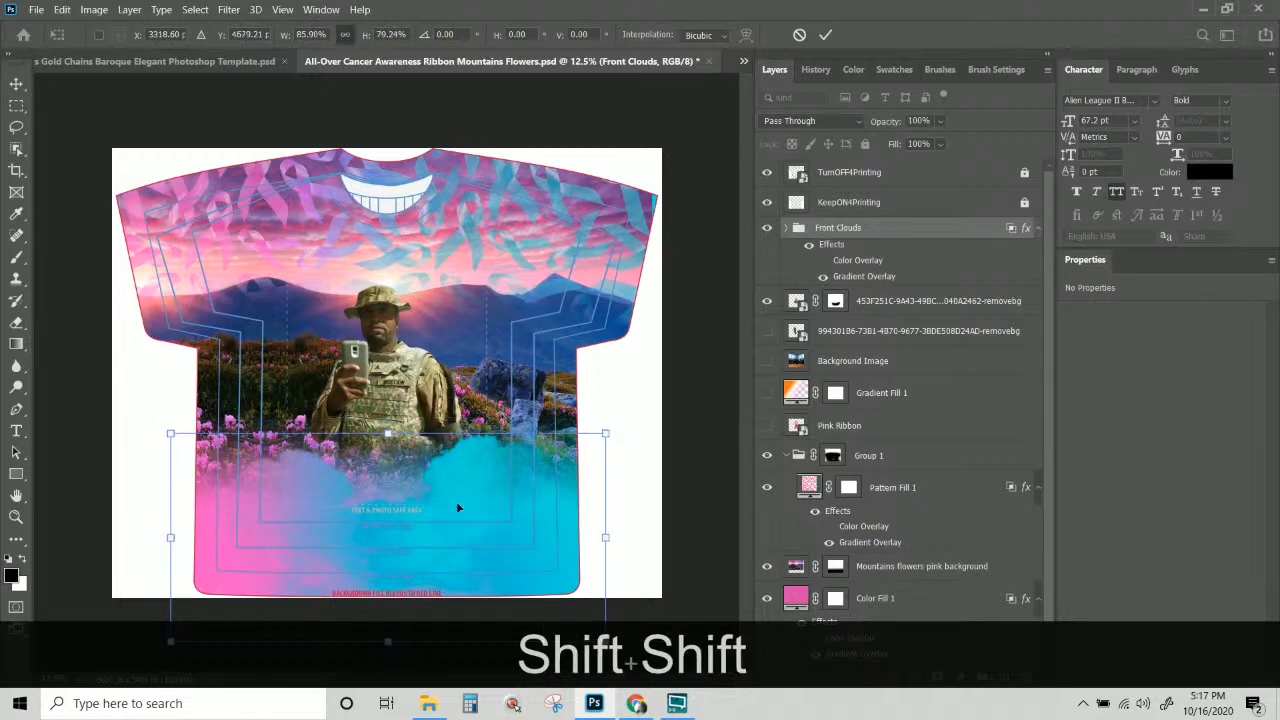
pyautogui.moveTo(456, 501)
pyautogui.mouseDown()
pyautogui.moveTo(454, 470)
pyautogui.moveTo(455, 487)
pyautogui.mouseUp()
pyautogui.press('ctrl+KP_Add')
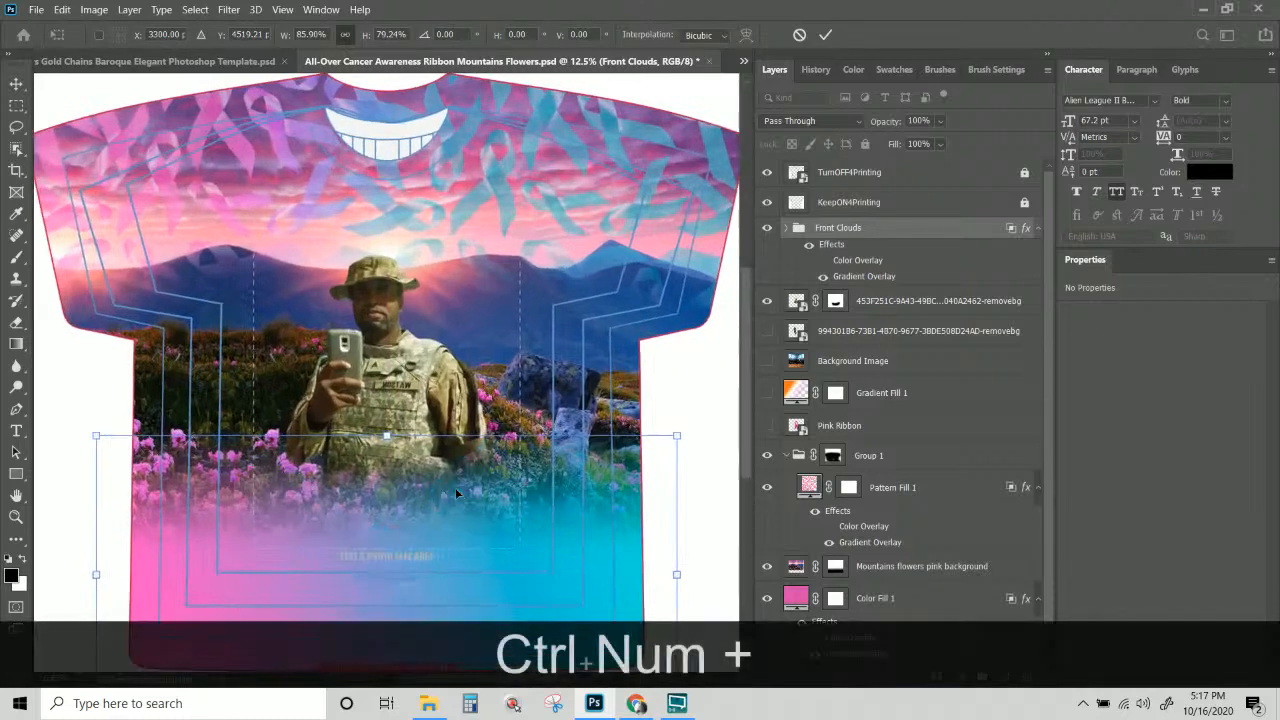
pyautogui.press('ctrl+KP_Add')
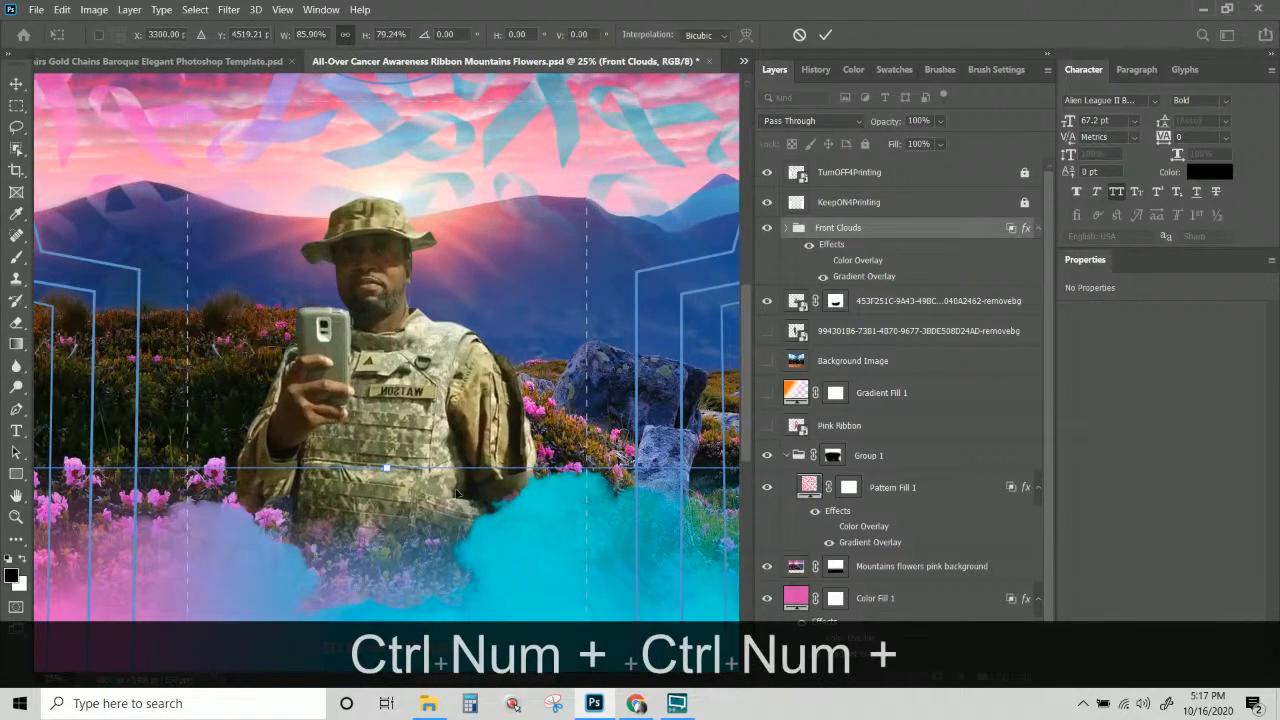
pyautogui.press('Return')
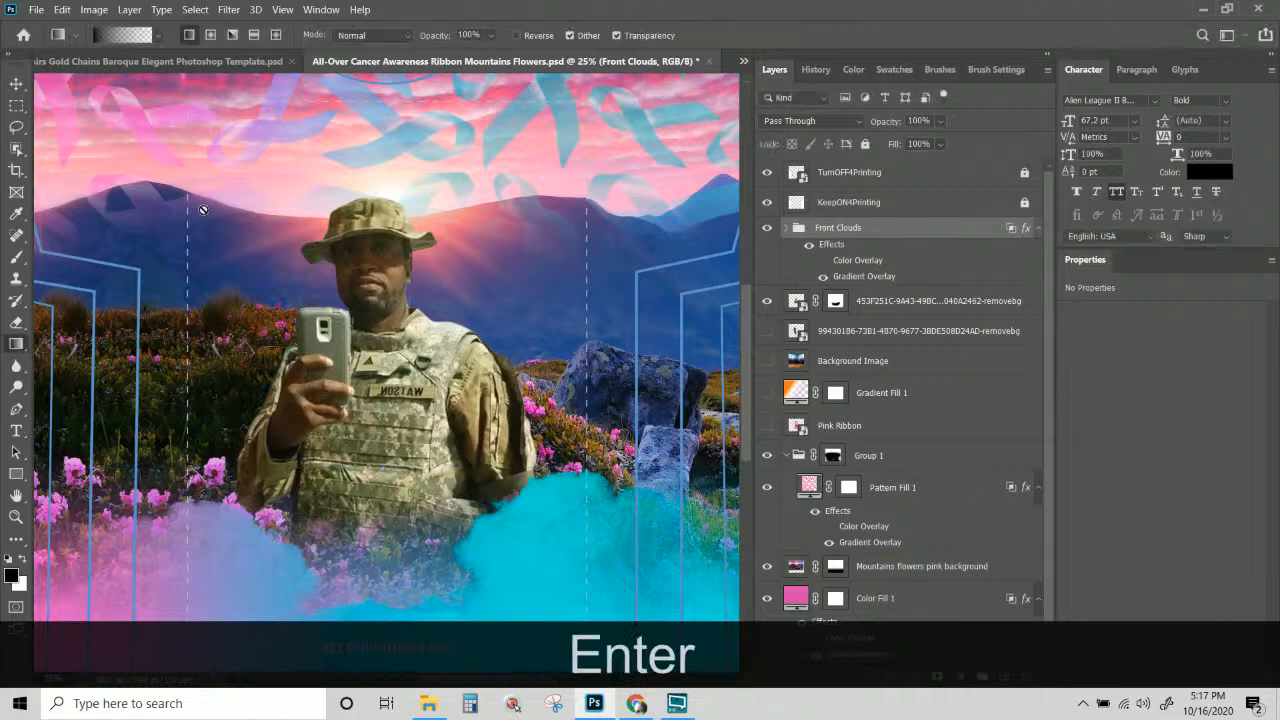
# Scale the Mountains flowers pink background layer down to about 8062 × 4427 px and shift it to X -3232 px, Y -392 px.
pyautogui.click(16, 84)
pyautogui.press('ctrl+KP_Subtract')
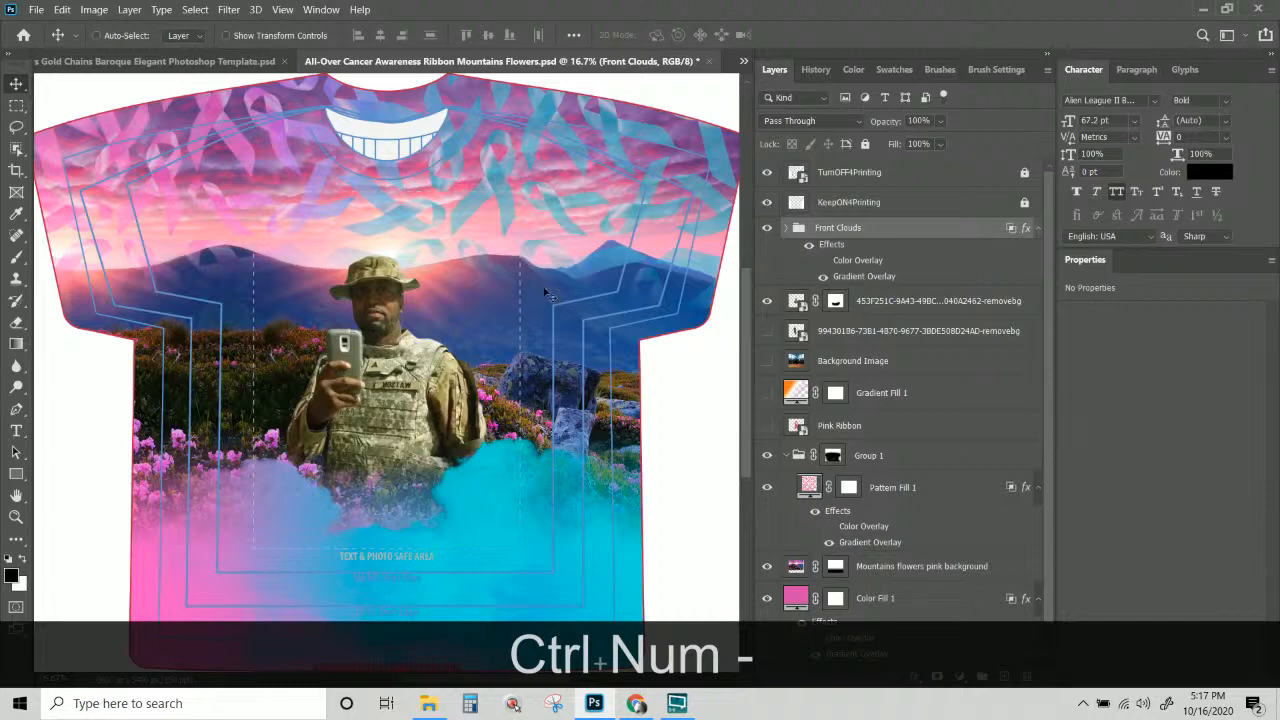
pyautogui.rightClick(540, 377)
pyautogui.click(600, 383)
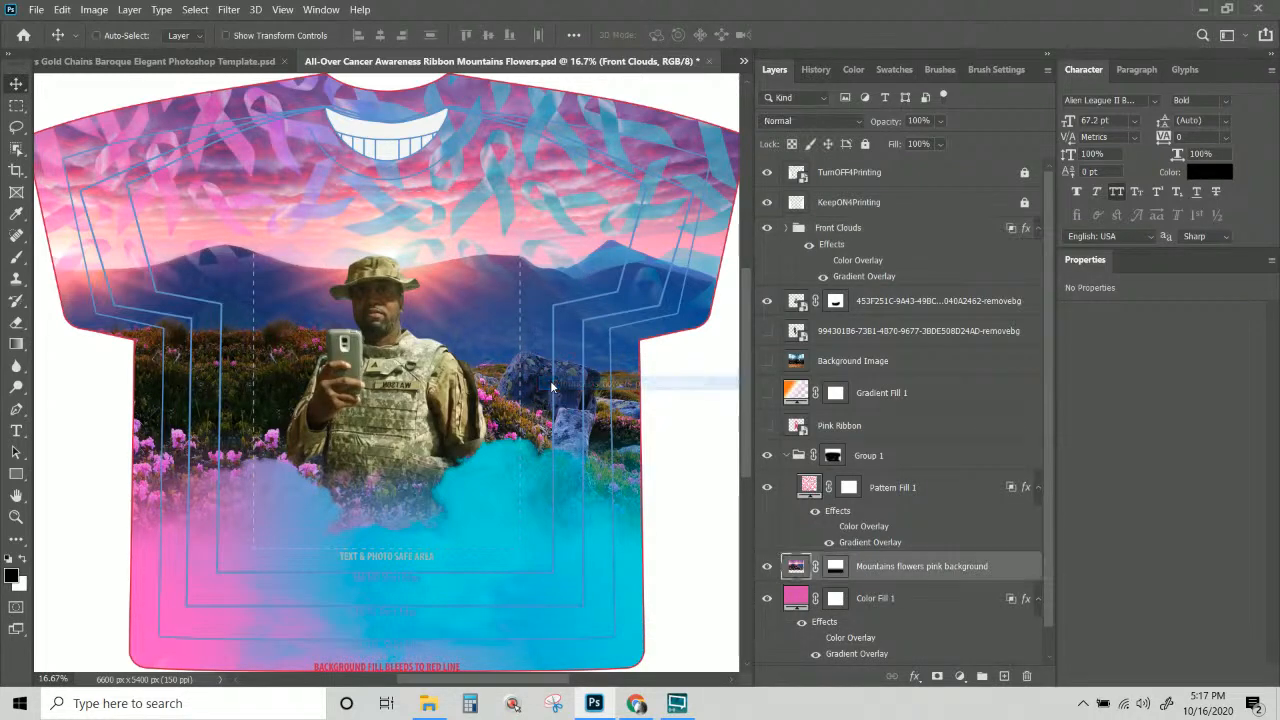
pyautogui.hotkey('ctrl', 't')
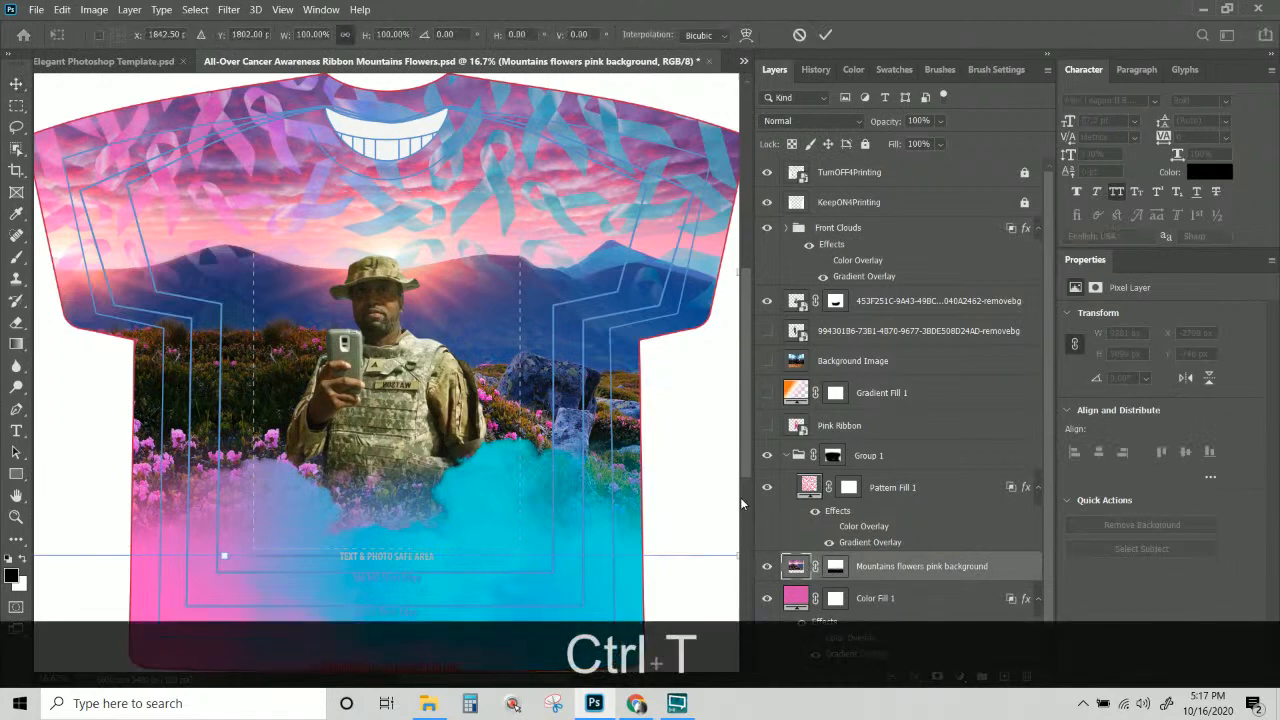
pyautogui.press('ctrl+KP_Subtract')
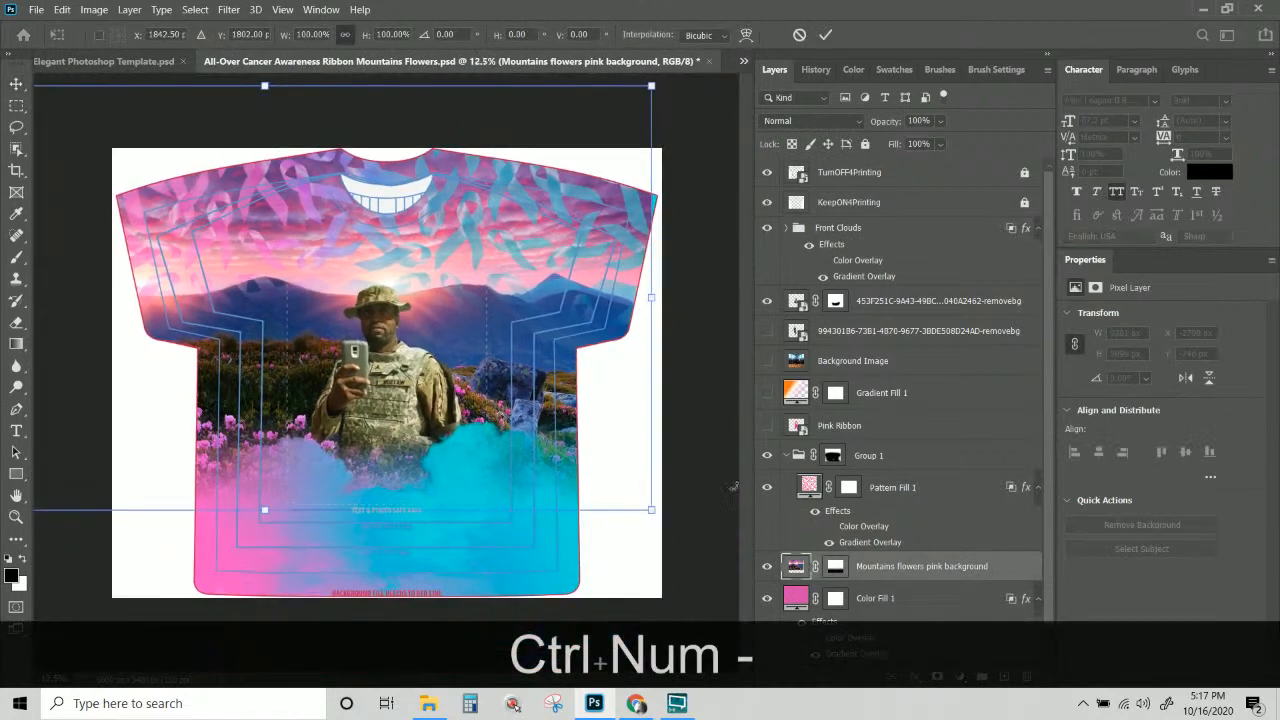
pyautogui.press('shift')
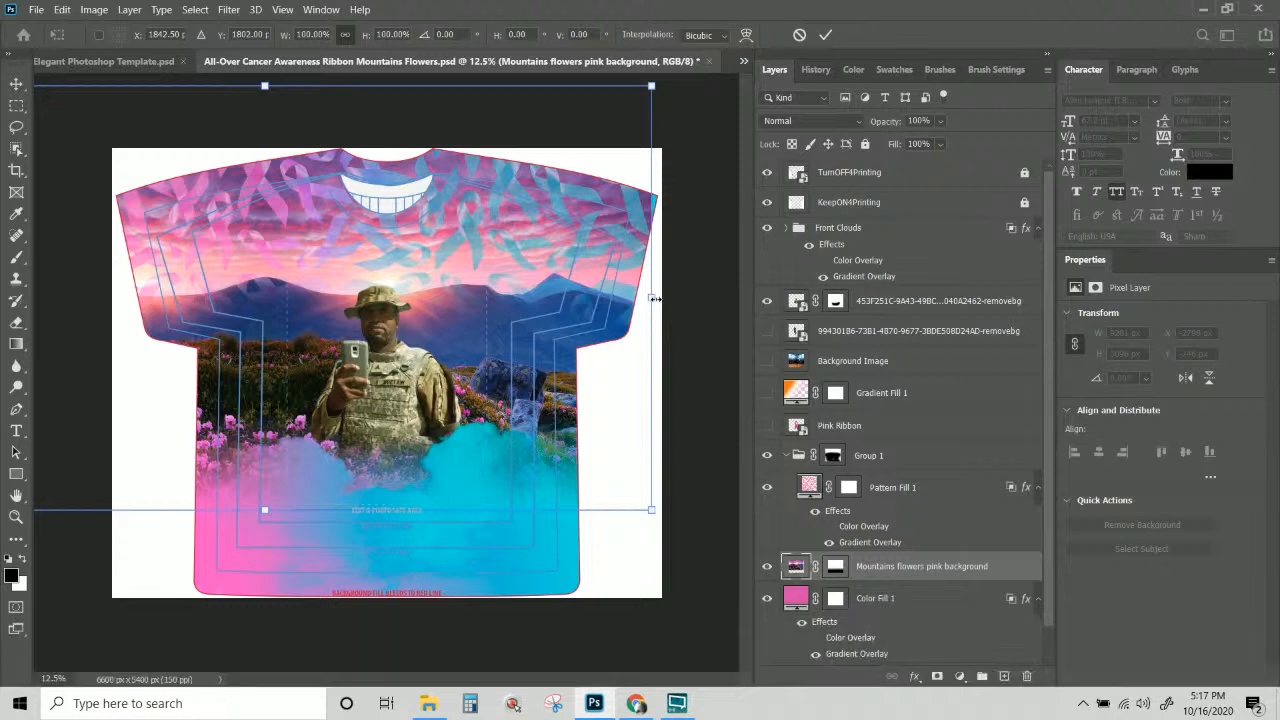
pyautogui.moveTo(652, 511); pyautogui.dragTo(644, 505)
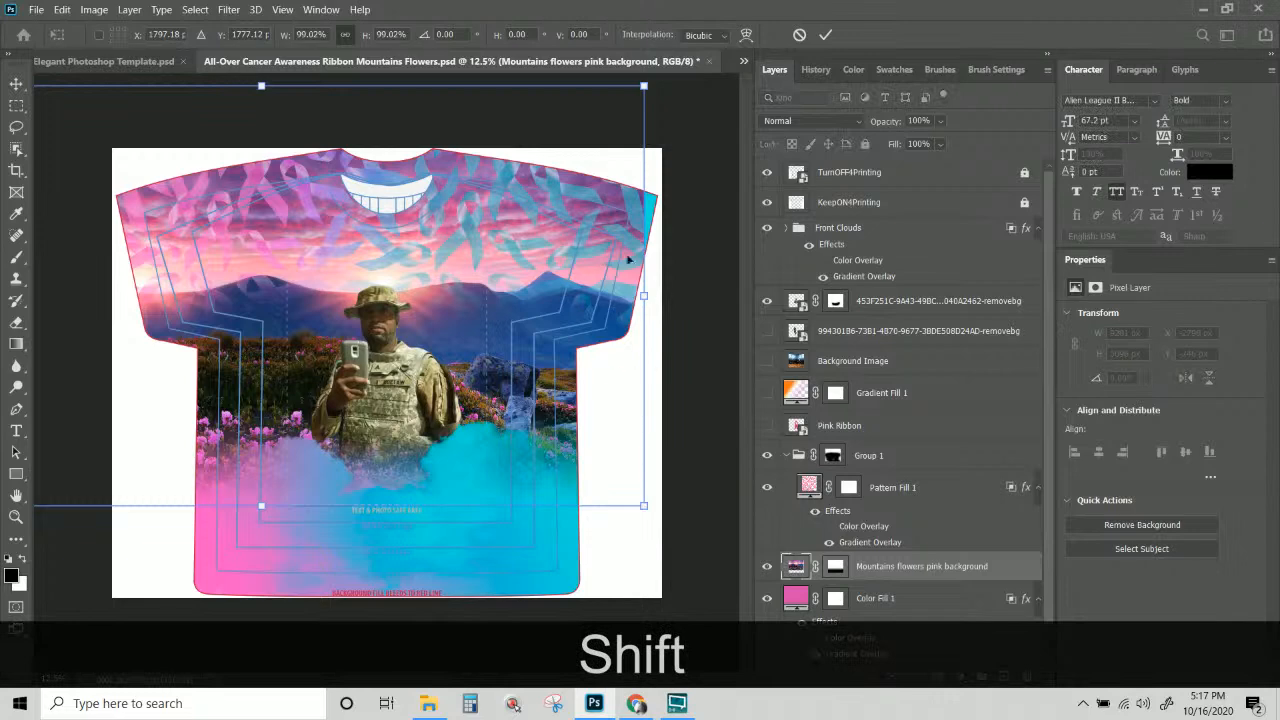
pyautogui.press('shift')
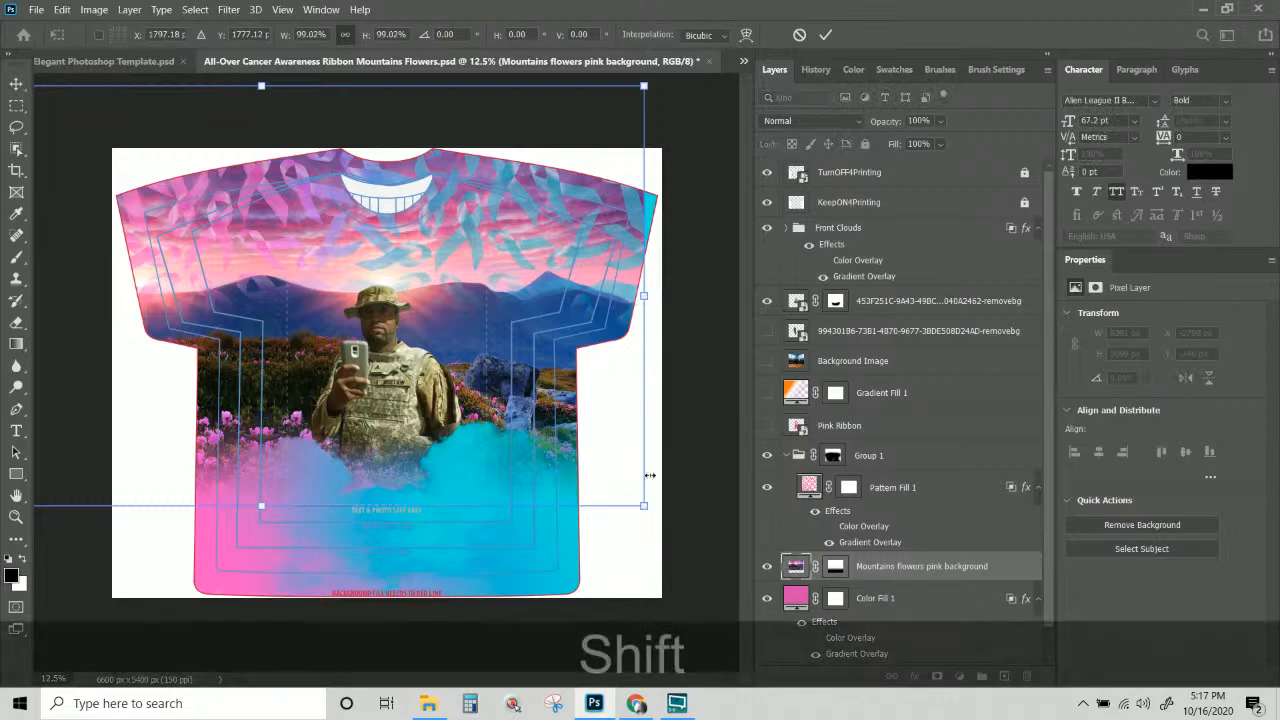
pyautogui.moveTo(645, 508); pyautogui.dragTo(528, 454)
pyautogui.moveTo(479, 379); pyautogui.dragTo(432, 408)
pyautogui.press('Return')
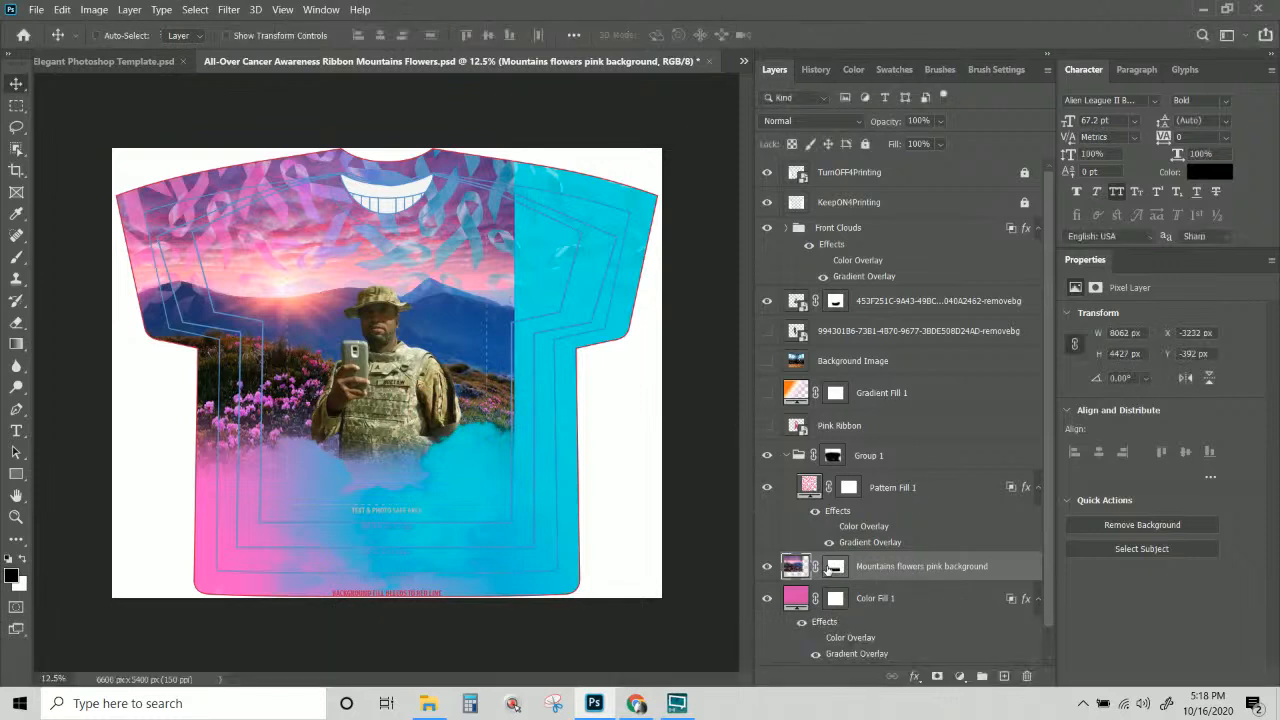
# Duplicate the Mountains flowers pink background layer together with its mask, keeping the default copy name.
pyautogui.click(833, 568)
pyautogui.rightClick(838, 572)
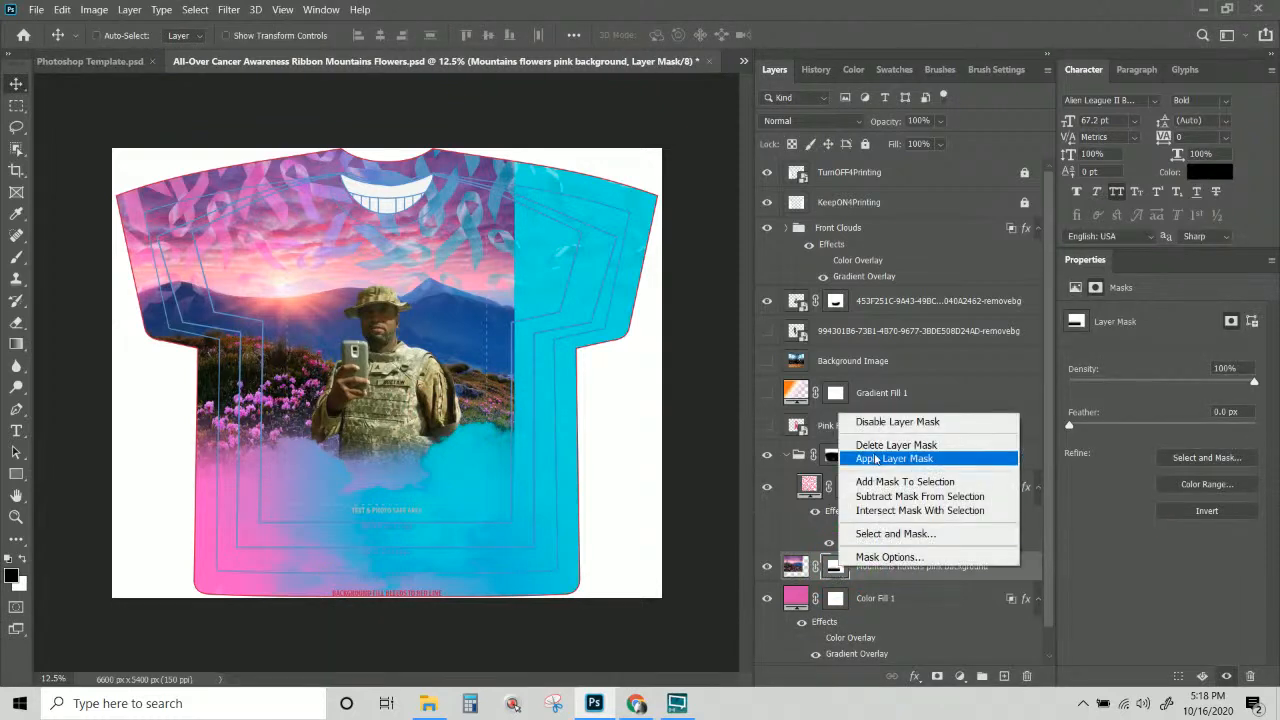
pyautogui.click(905, 568)
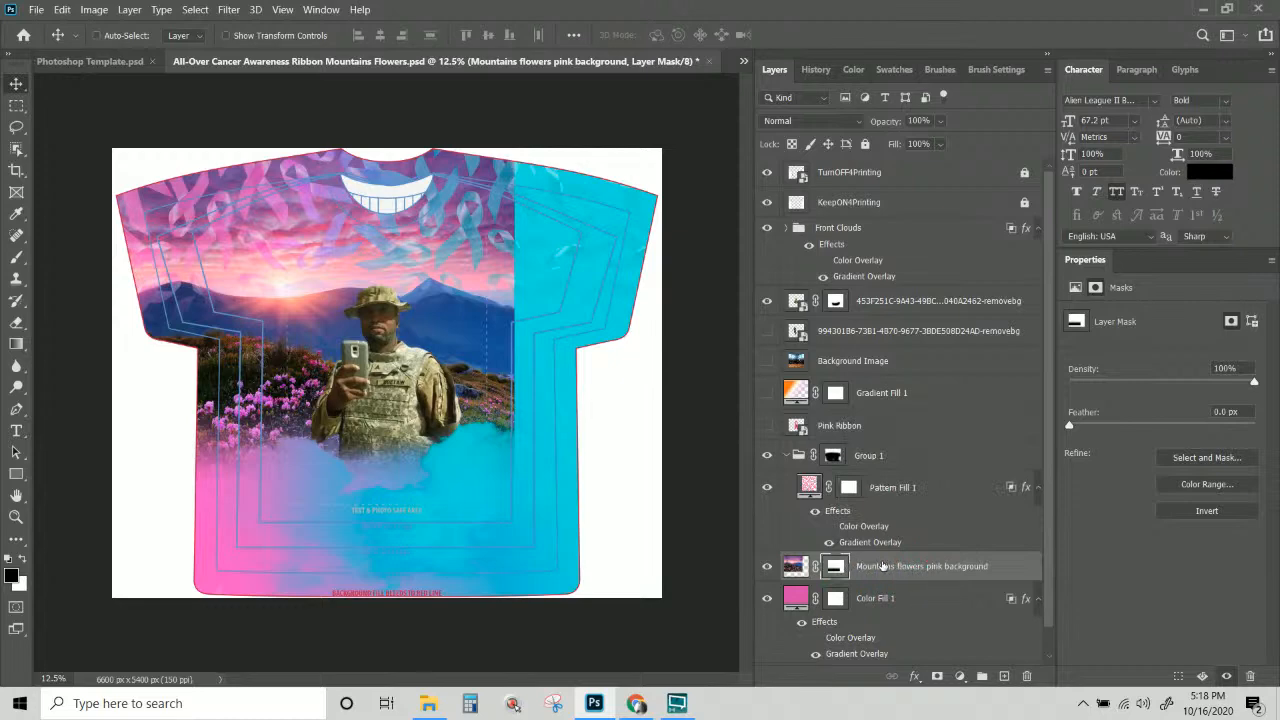
pyautogui.rightClick(882, 566)
pyautogui.click(948, 79)
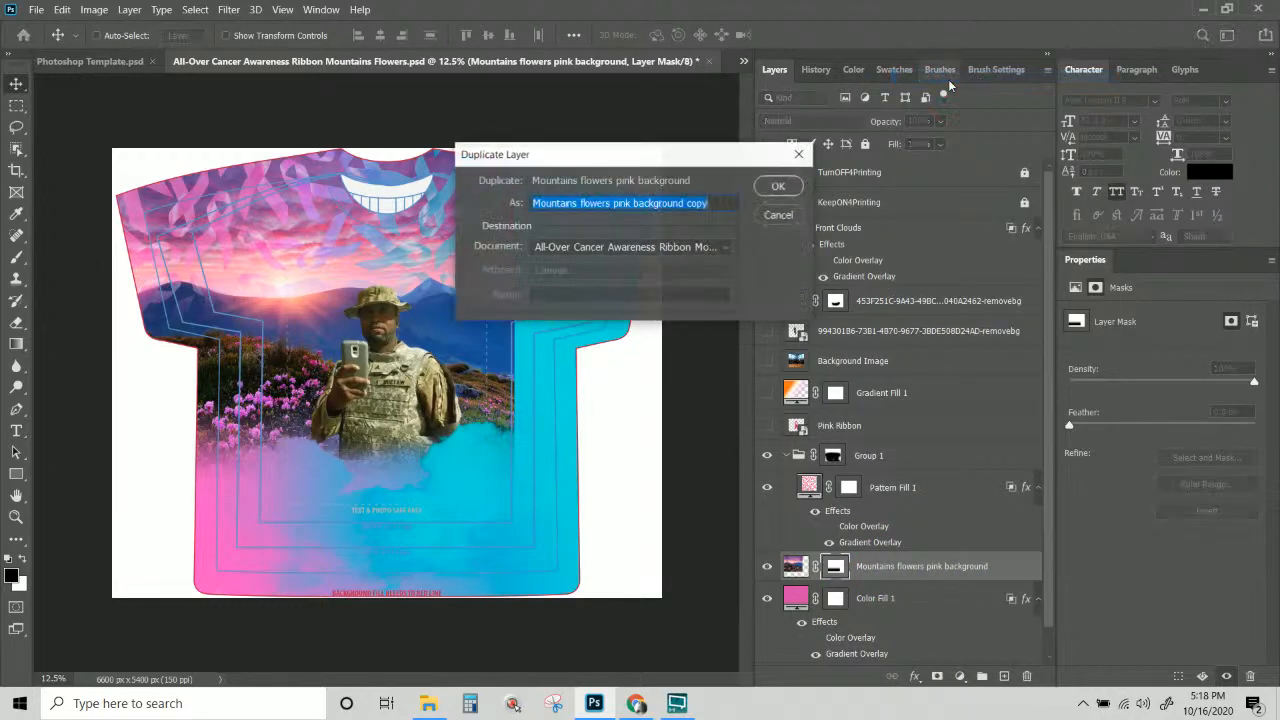
pyautogui.press('Return')
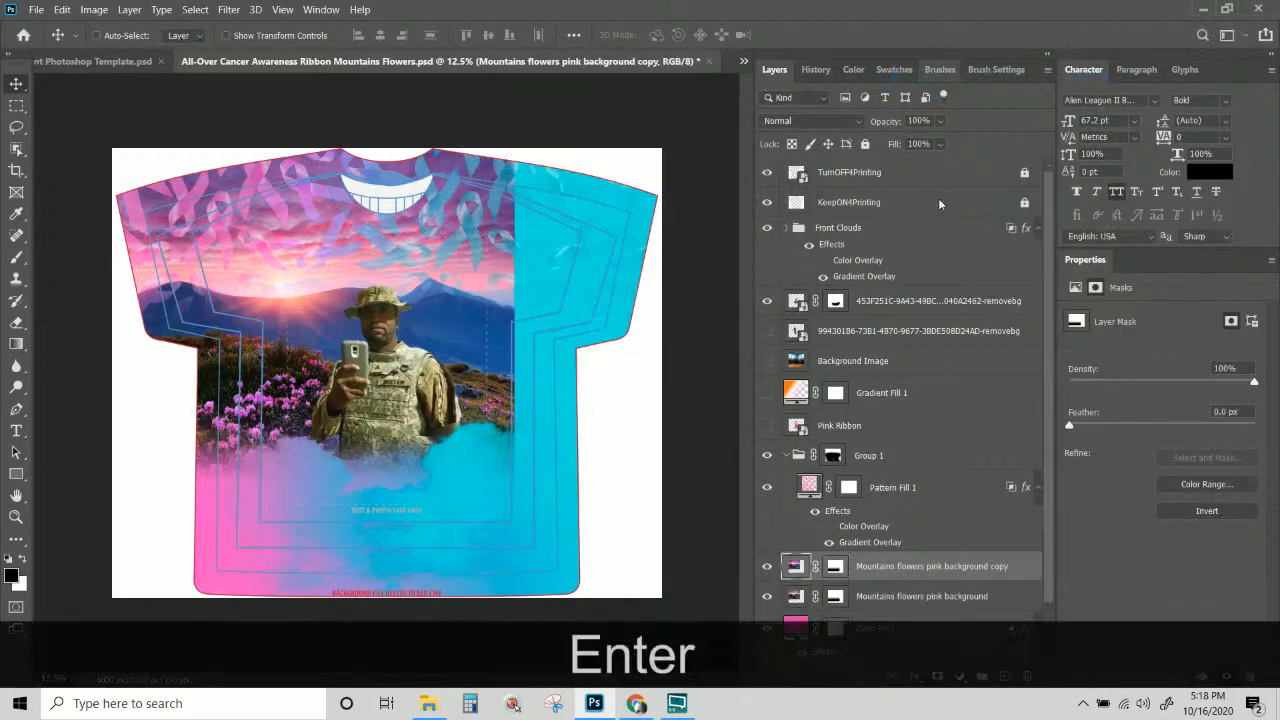
# Flip the background copy horizontally with its left edge at X 183 px, and stack its layer beneath the original.
pyautogui.hotkey('ctrl', 't')
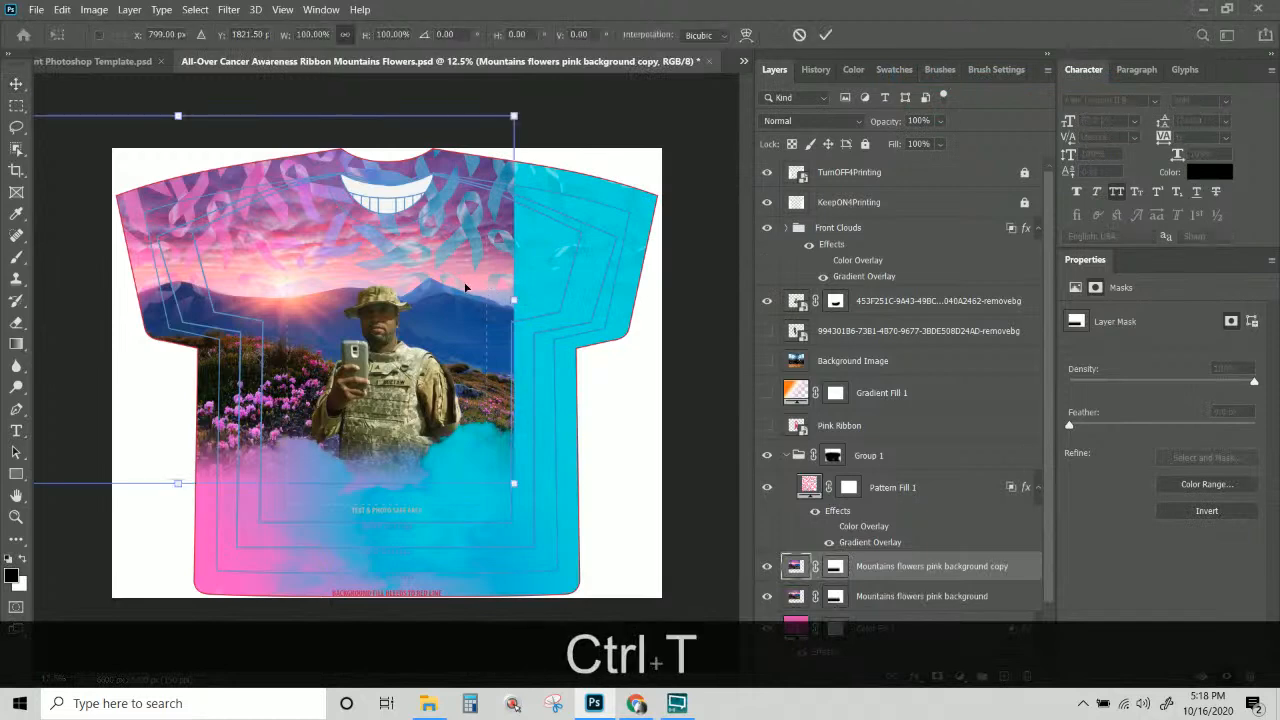
pyautogui.rightClick(465, 287)
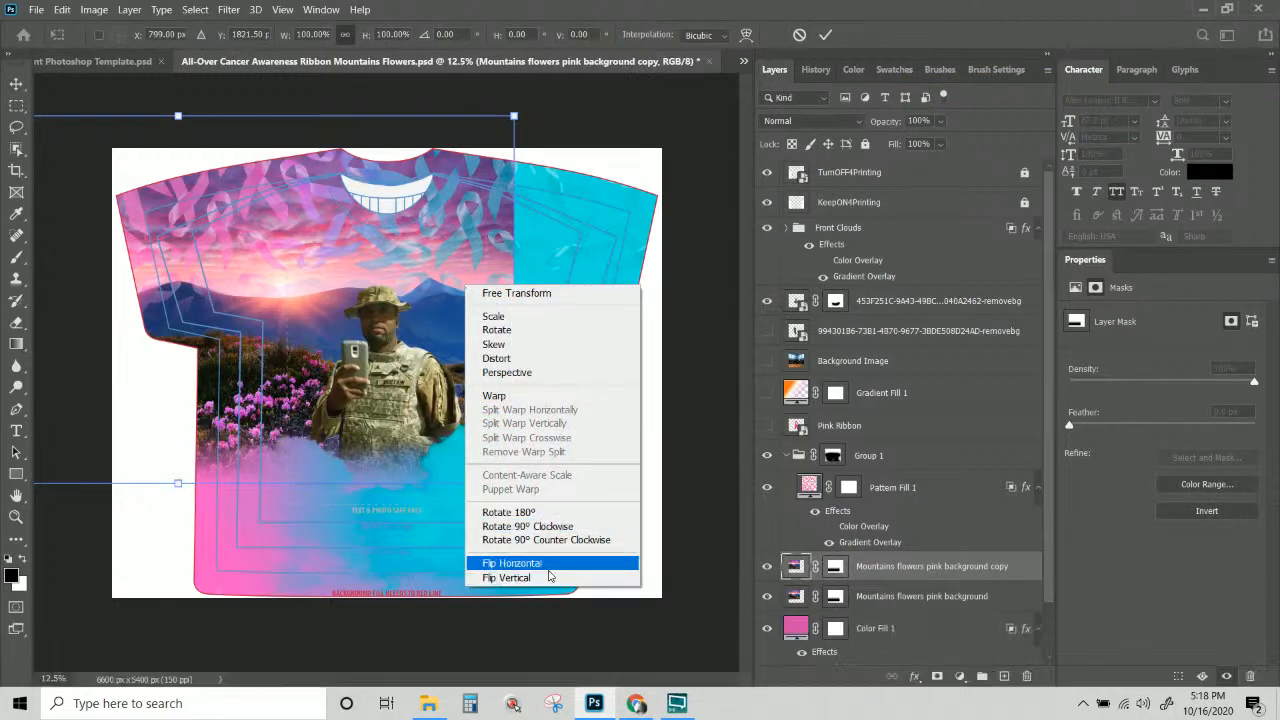
pyautogui.click(548, 567)
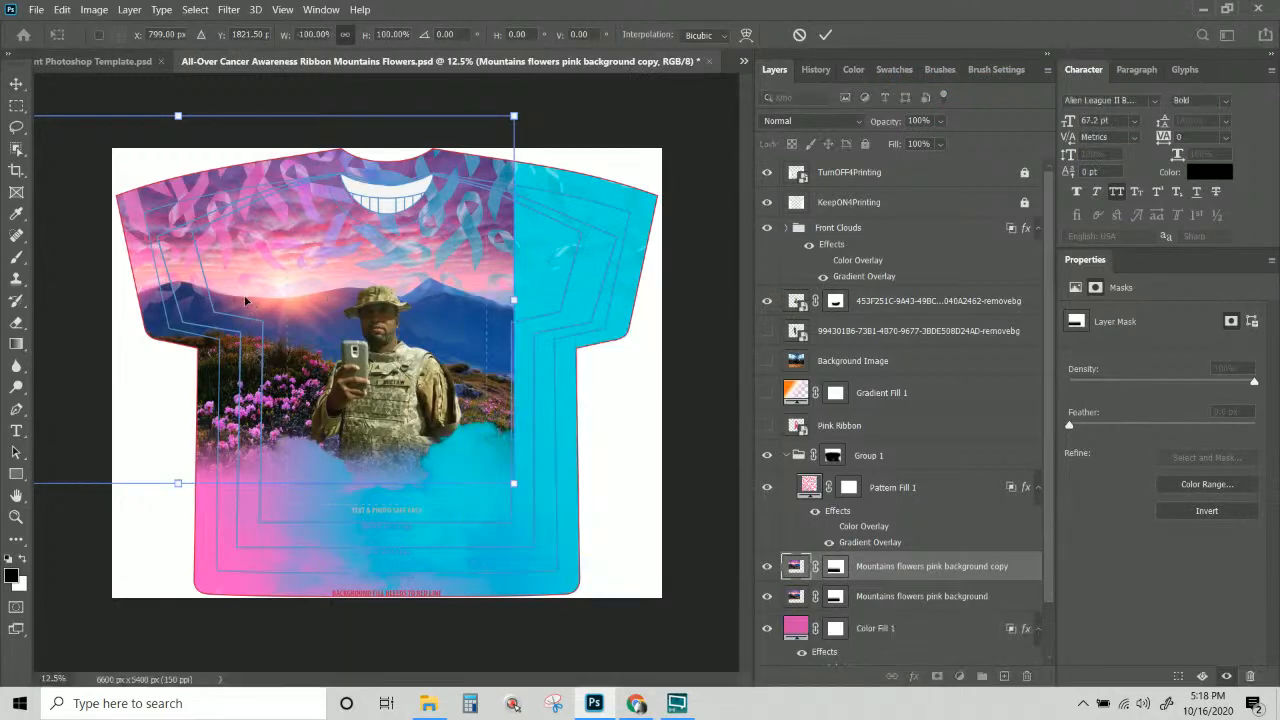
pyautogui.moveTo(246, 300); pyautogui.dragTo(535, 317)
pyautogui.scroll(-2, 900, 549)
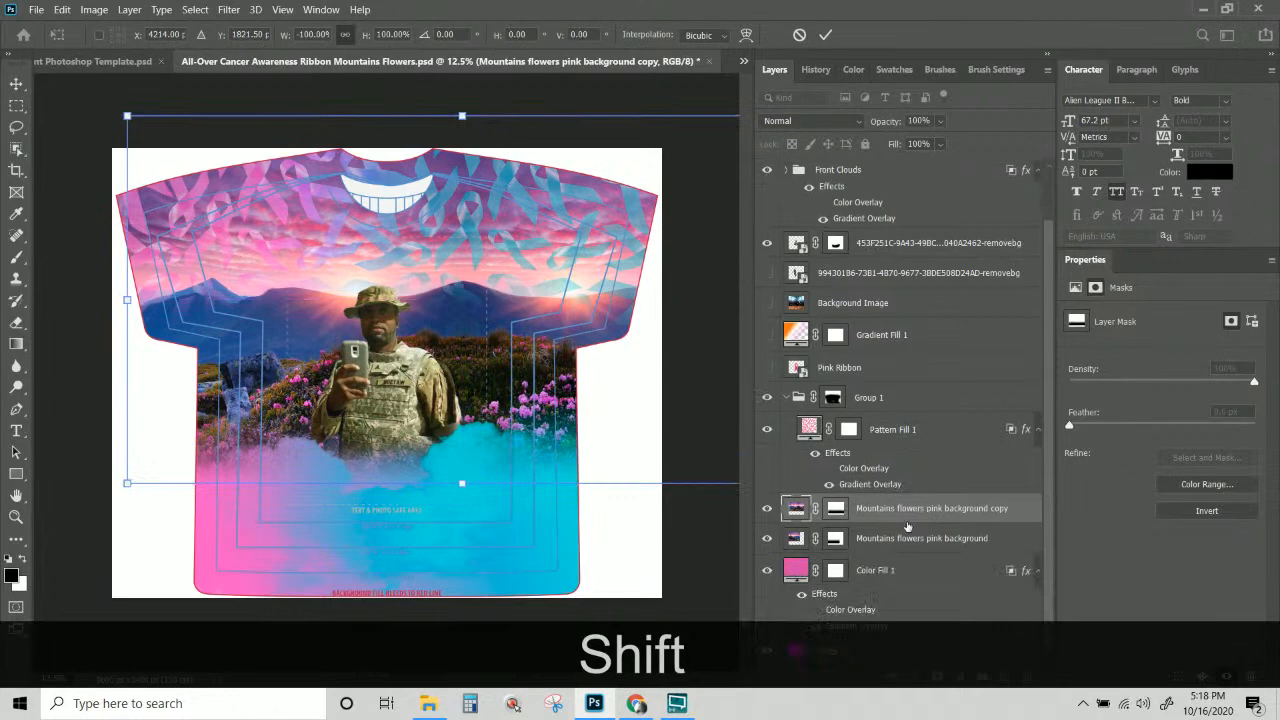
pyautogui.moveTo(909, 561); pyautogui.dragTo(909, 561)
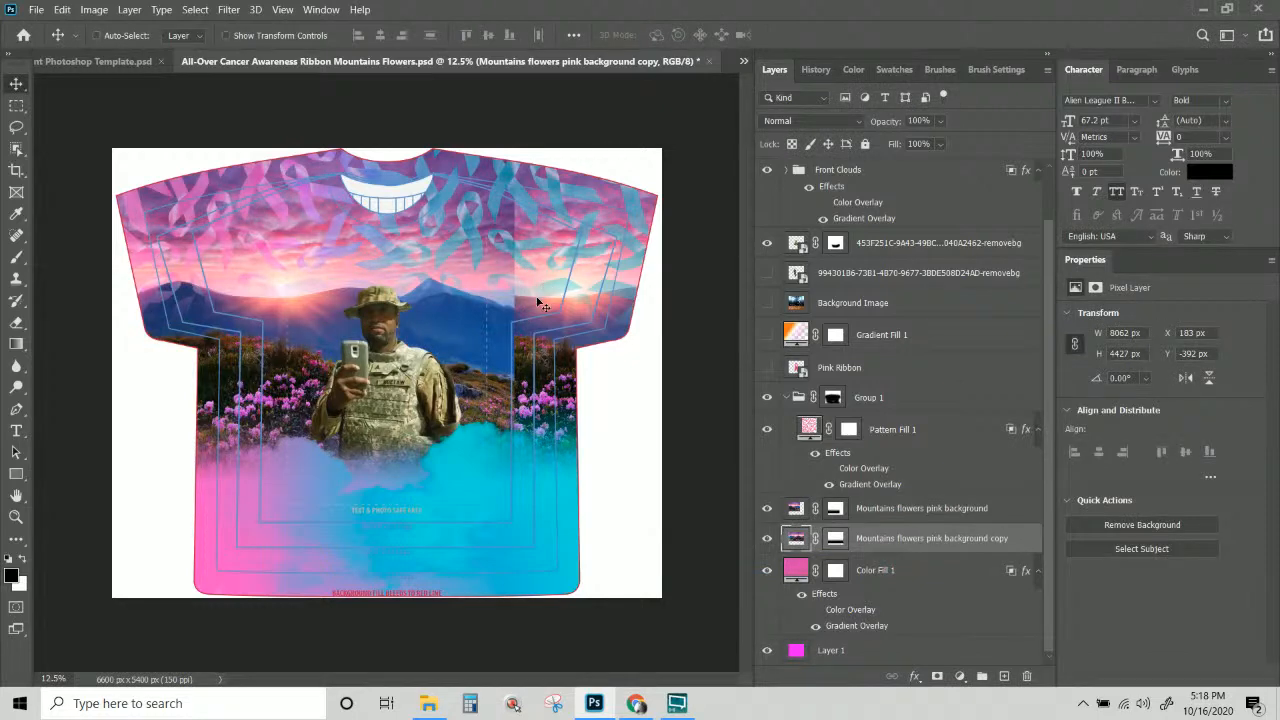
# Try shifting the background copy left and up to X -1553 px, Y -577 px, and undo the move.
pyautogui.moveTo(537, 302); pyautogui.dragTo(394, 290)
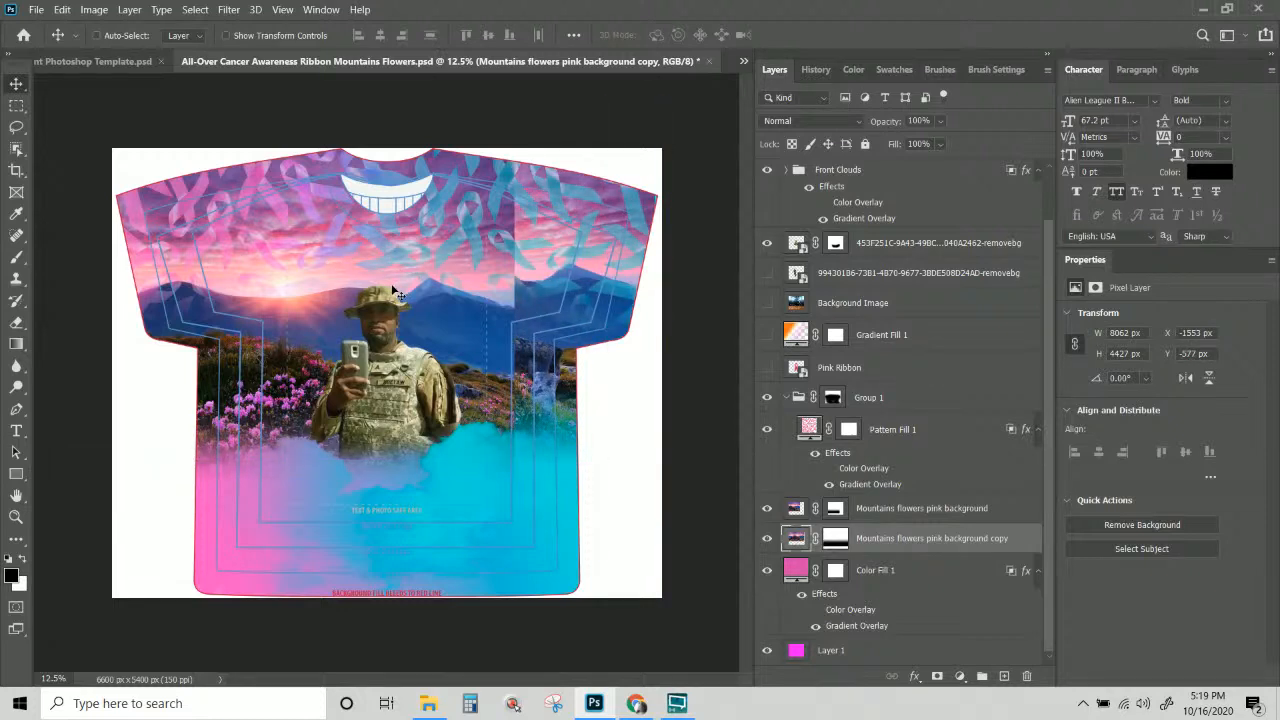
pyautogui.press('Escape')
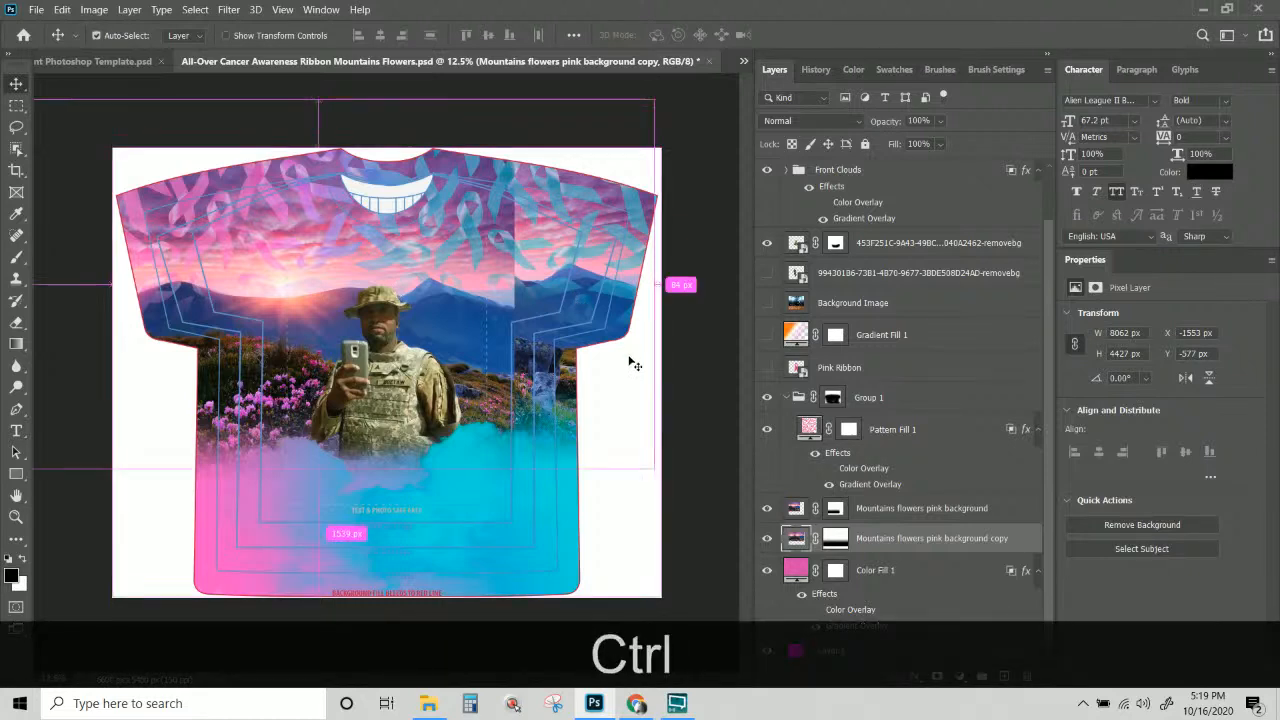
pyautogui.hotkey('ctrl', 'z')
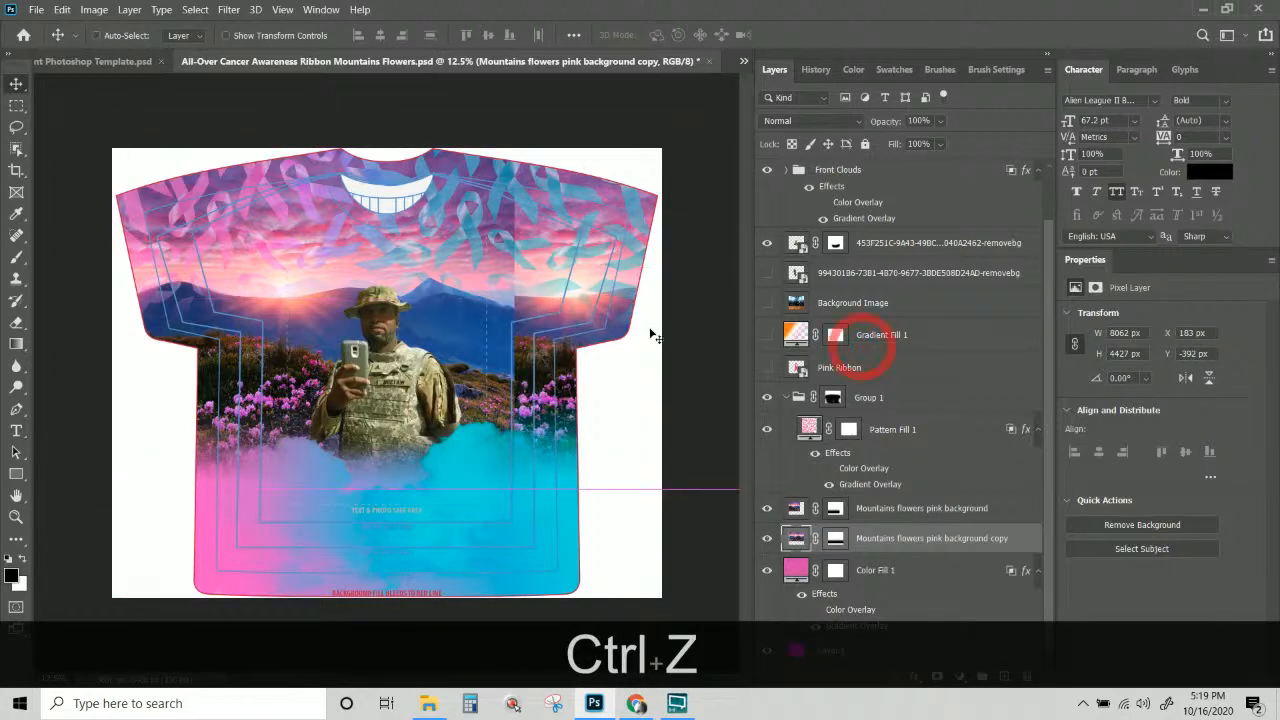
pyautogui.hotkey('ctrl', 'z')
# Move the mirrored background copy against the right edge of the original image and nudge it horizontally to X 4826 px to close the seam.
pyautogui.moveTo(578, 288); pyautogui.dragTo(665, 275)
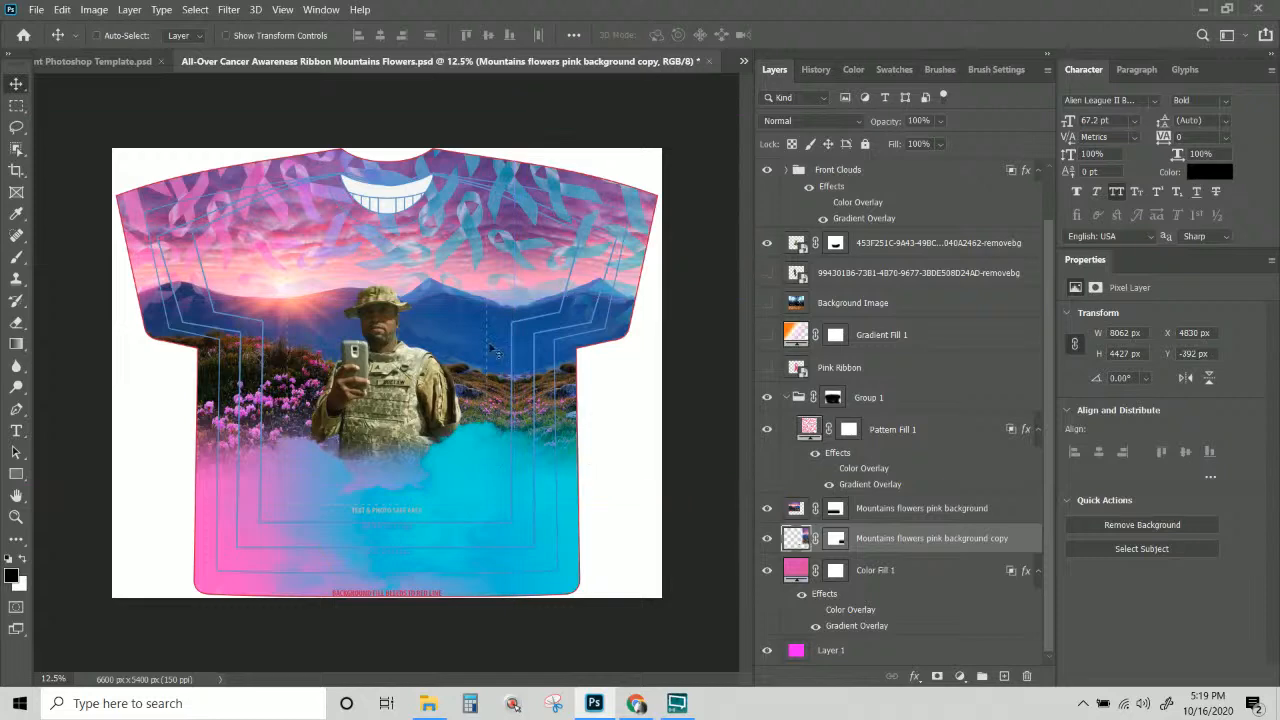
pyautogui.press('ctrl+KP_Add')
pyautogui.press('ctrl+KP_Add')
pyautogui.press('ctrl+KP_Add')
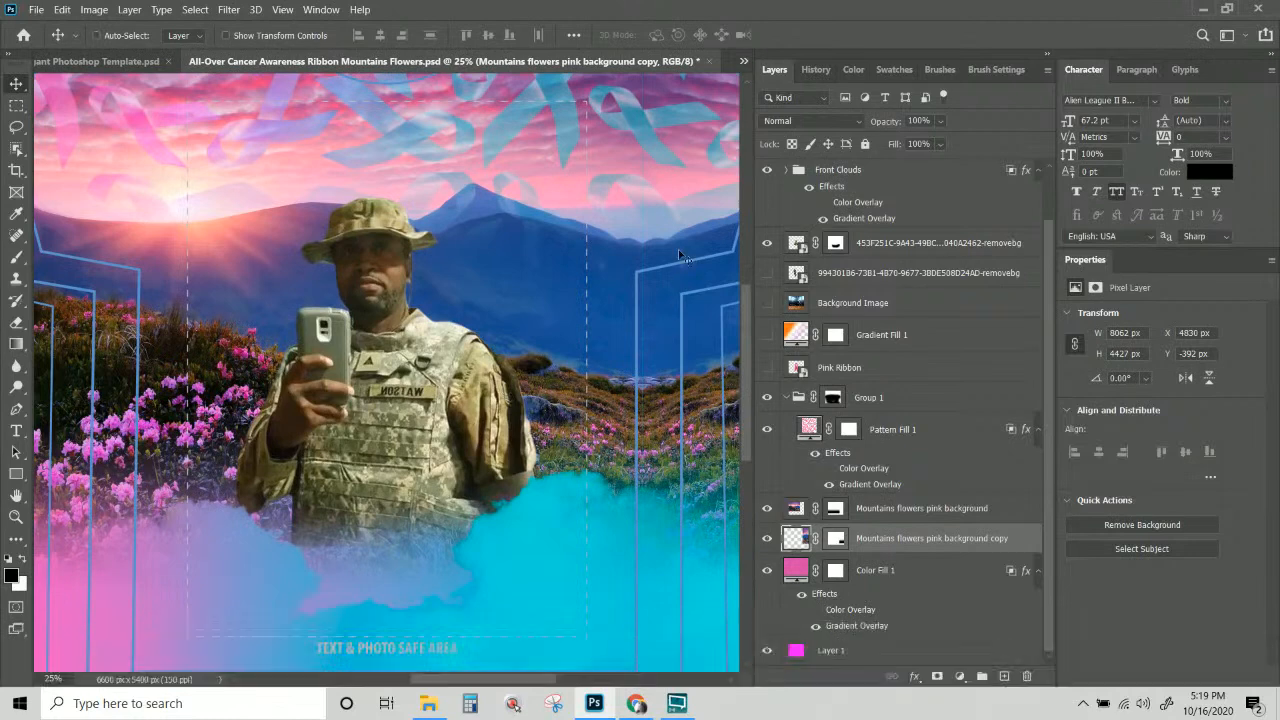
pyautogui.press('Left')
pyautogui.press('Left')
pyautogui.press('Left')
pyautogui.press('Right')
pyautogui.press('Right')
pyautogui.press('Left')
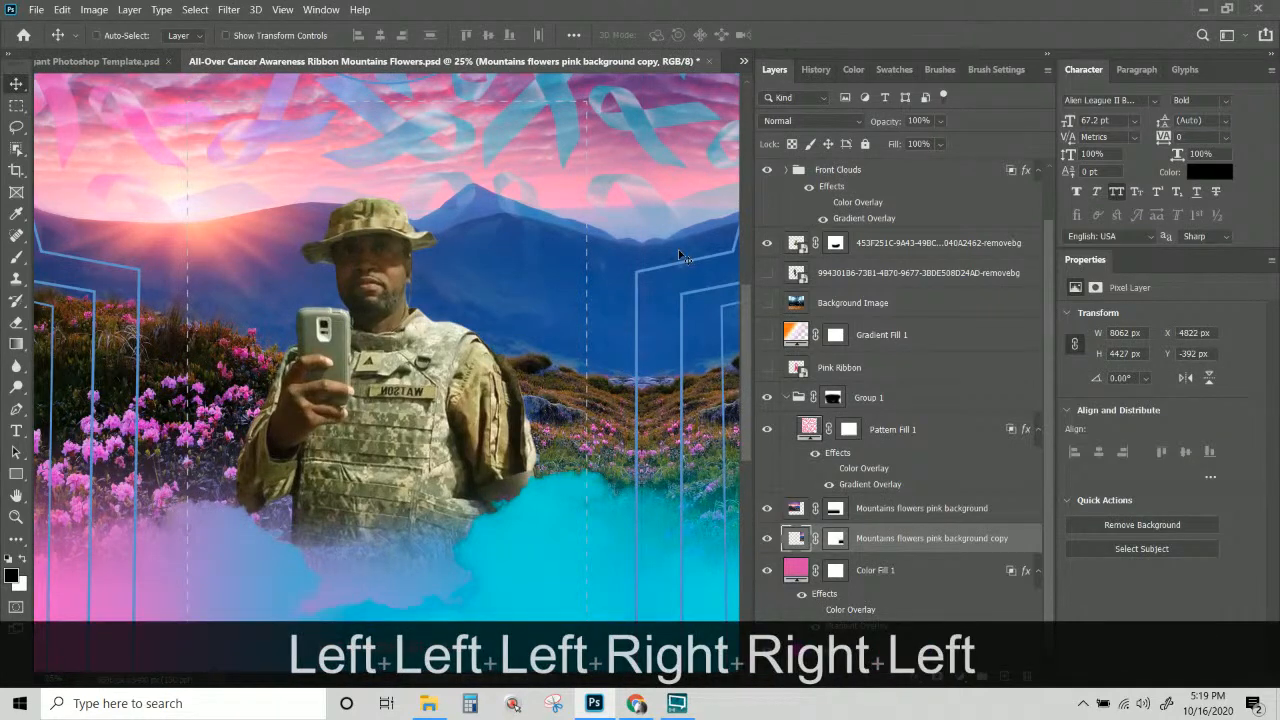
pyautogui.press('Left')
pyautogui.press('Left')
pyautogui.press('Left')
pyautogui.press('Left')
pyautogui.press('Left')
pyautogui.press('Right')
pyautogui.press('Right')
pyautogui.press('Right')
pyautogui.press('Right')
pyautogui.press('Right')
pyautogui.press('Right')
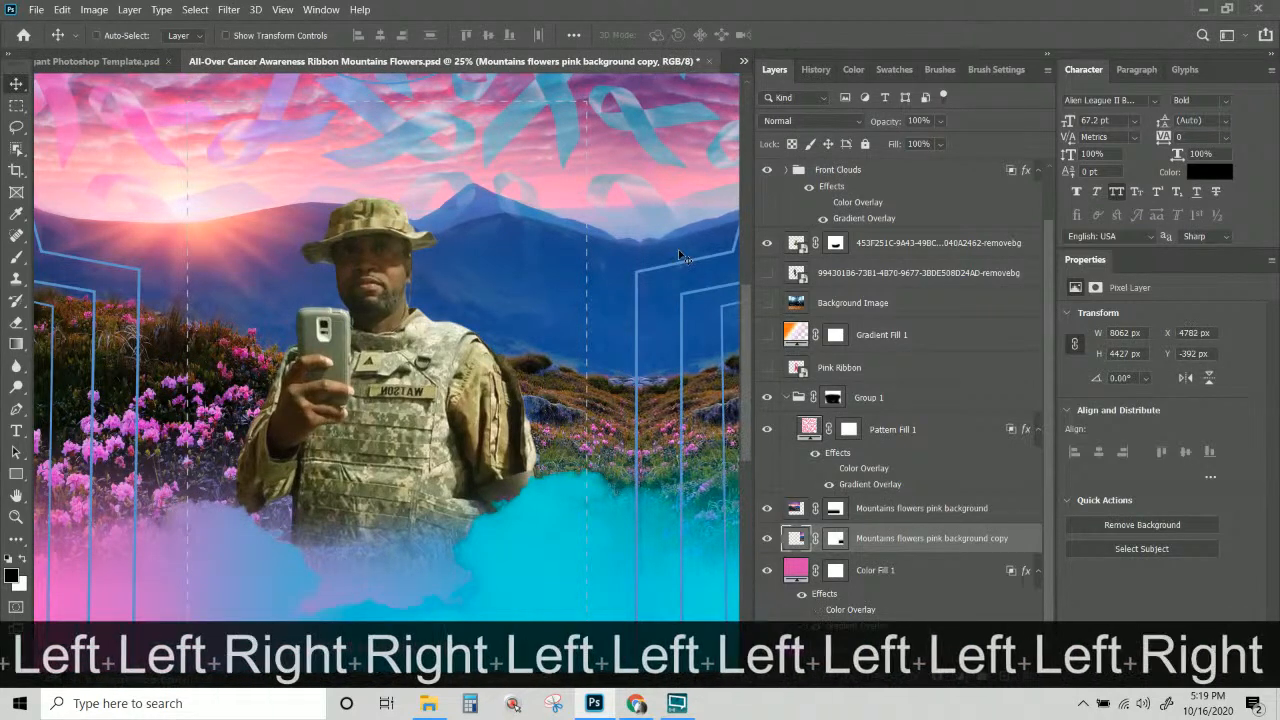
pyautogui.press('Right')
pyautogui.press('Right')
pyautogui.press('Right')
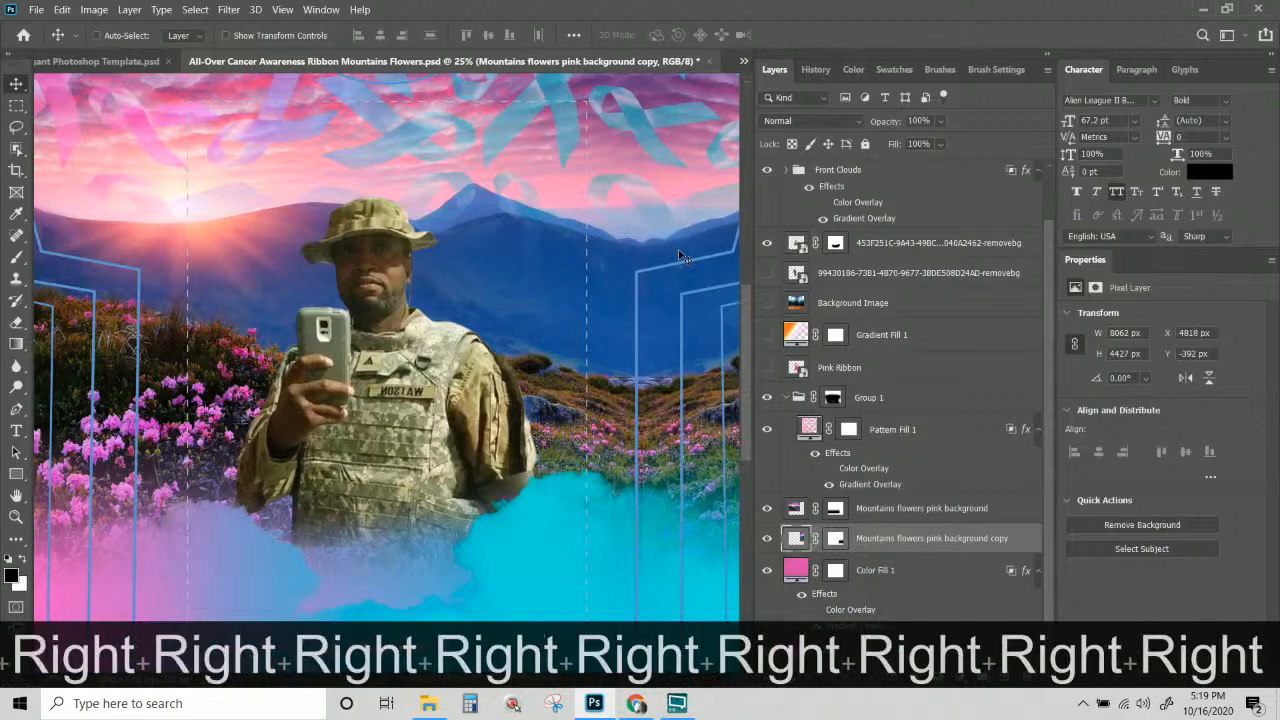
pyautogui.press('Left')
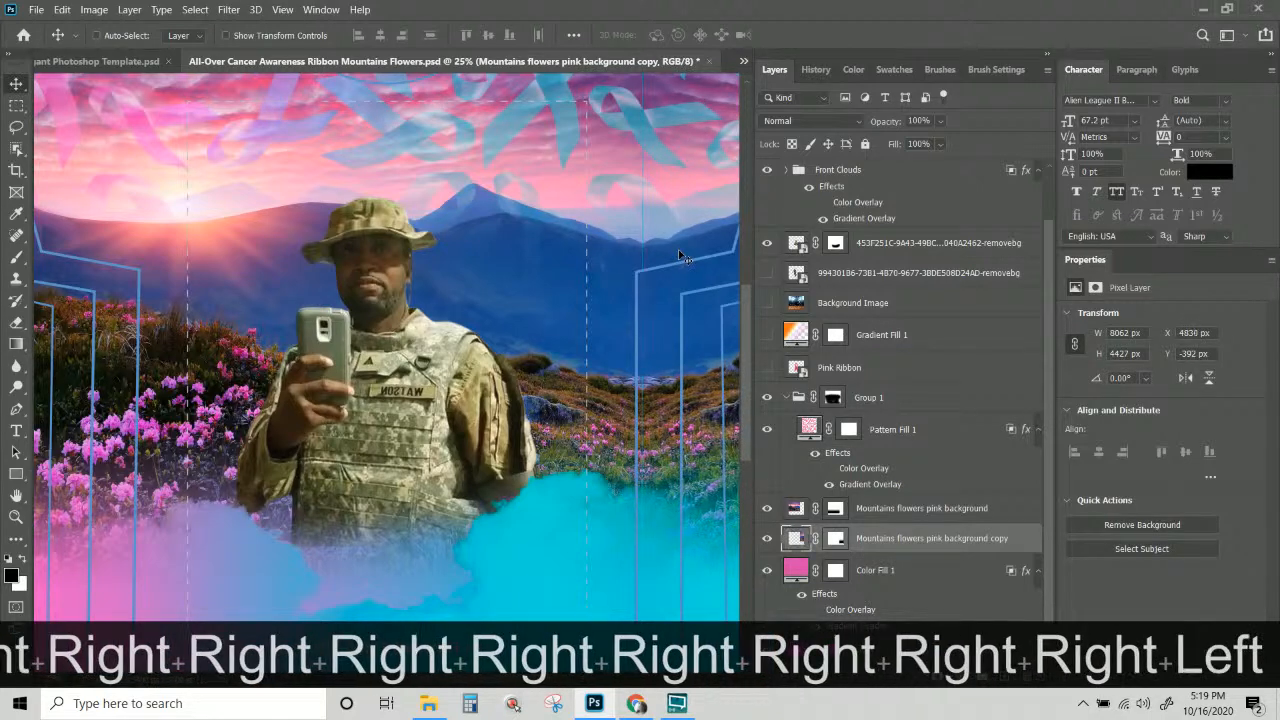
pyautogui.press('Left')
pyautogui.press('ctrl+KP_Subtract')
pyautogui.press('ctrl+KP_Subtract')
pyautogui.press('ctrl+KP_Subtract')
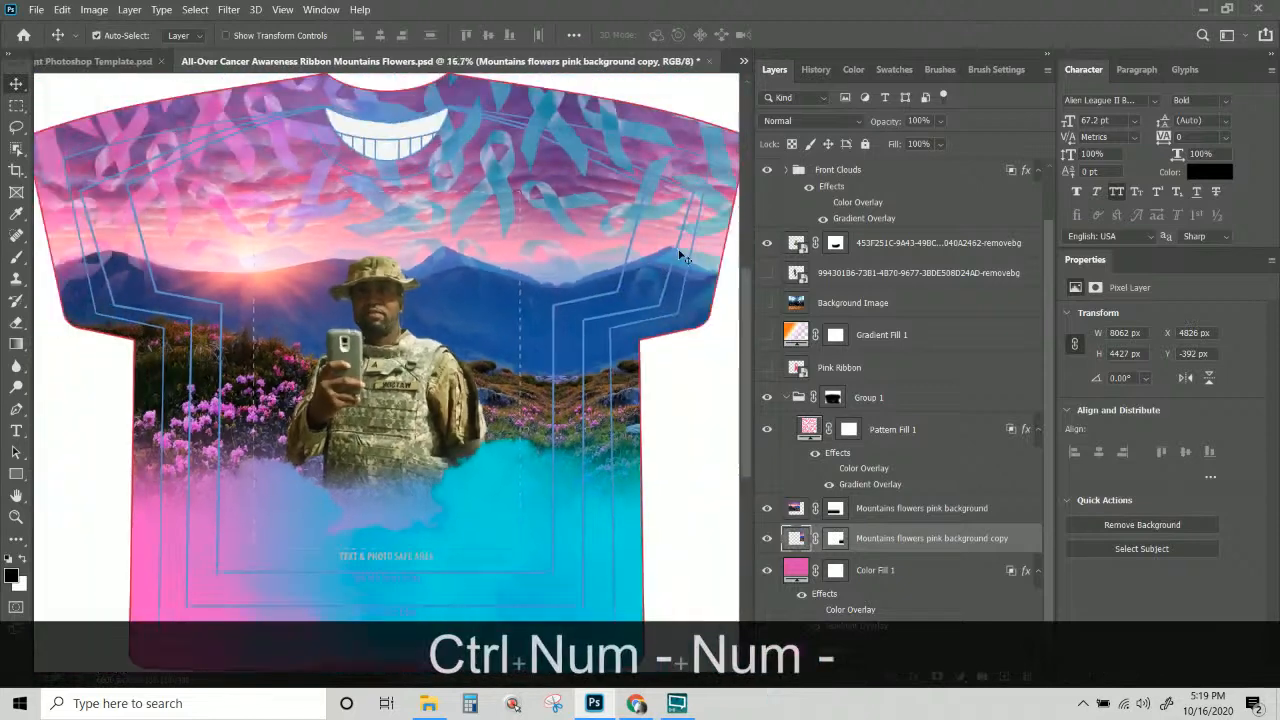
# Delete the layer masks from the Mountains flowers pink background layer and its mirrored copy.
pyautogui.keyDown('shift'); pyautogui.click(929, 508); pyautogui.keyUp('shift')
pyautogui.click(905, 508)
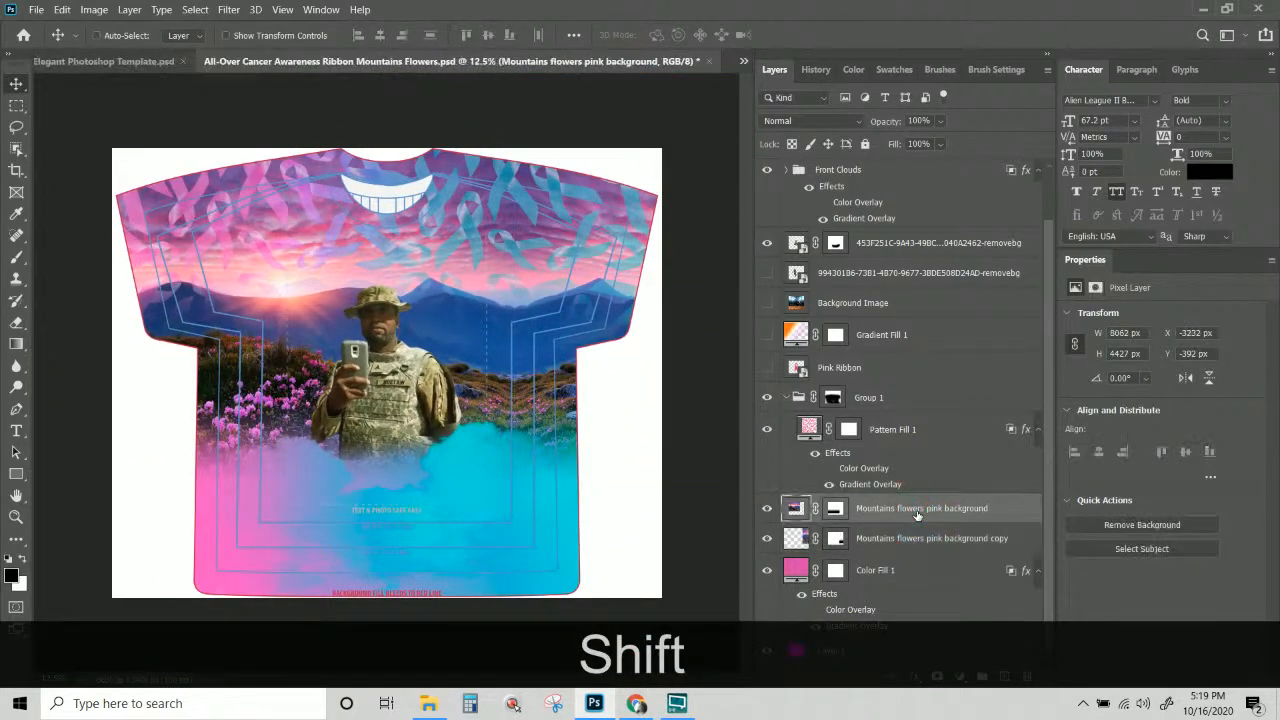
pyautogui.rightClick(905, 508)
pyautogui.click(905, 508)
pyautogui.rightClick(896, 508)
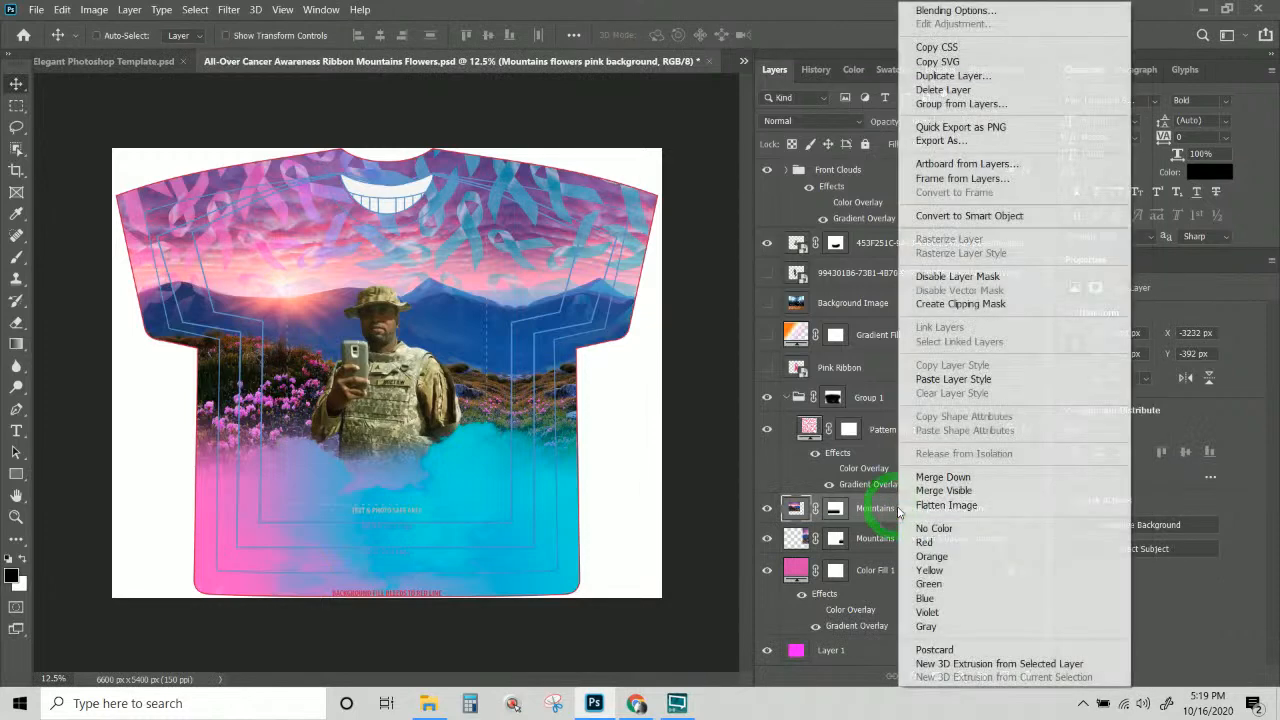
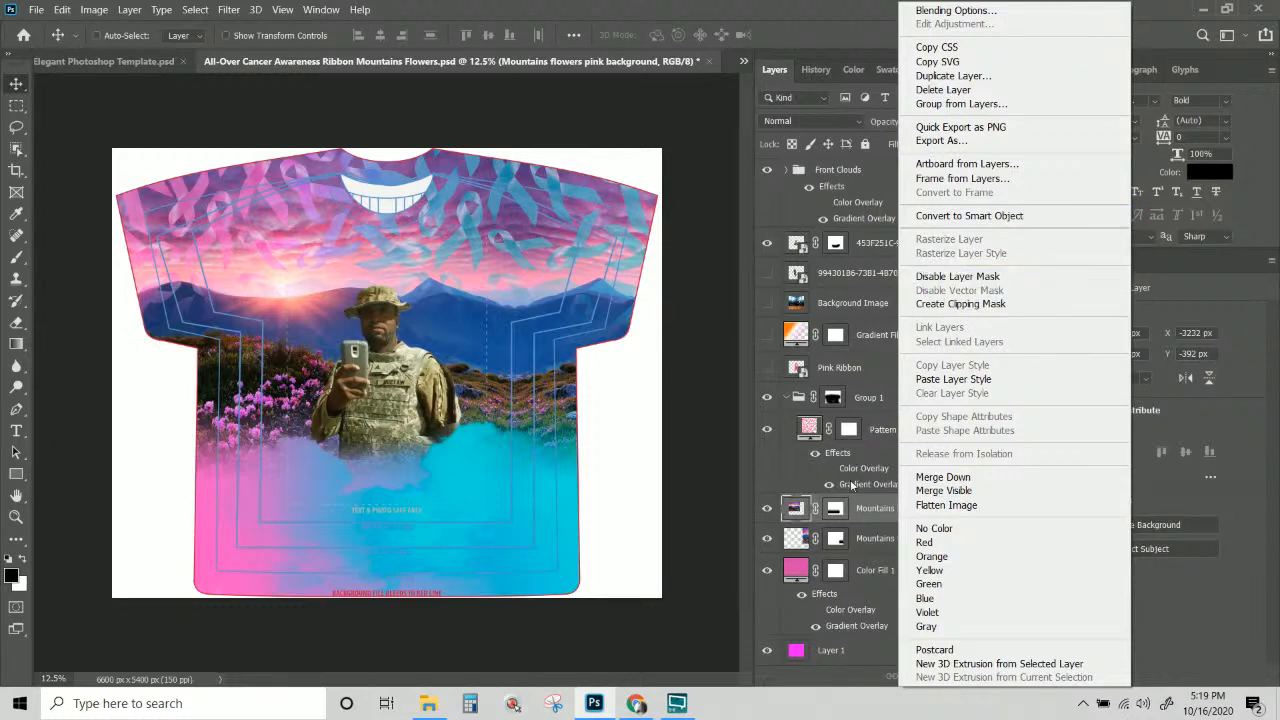
pyautogui.rightClick(840, 508)
pyautogui.click(875, 536)
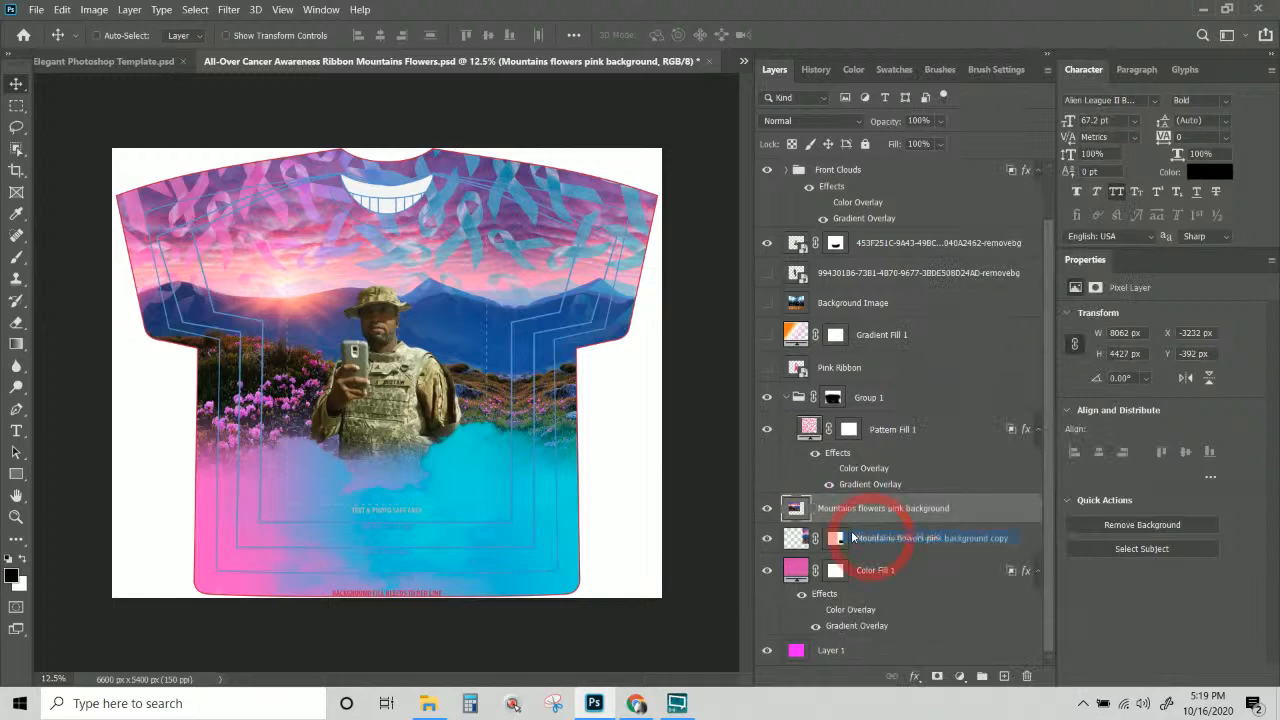
pyautogui.rightClick(837, 539)
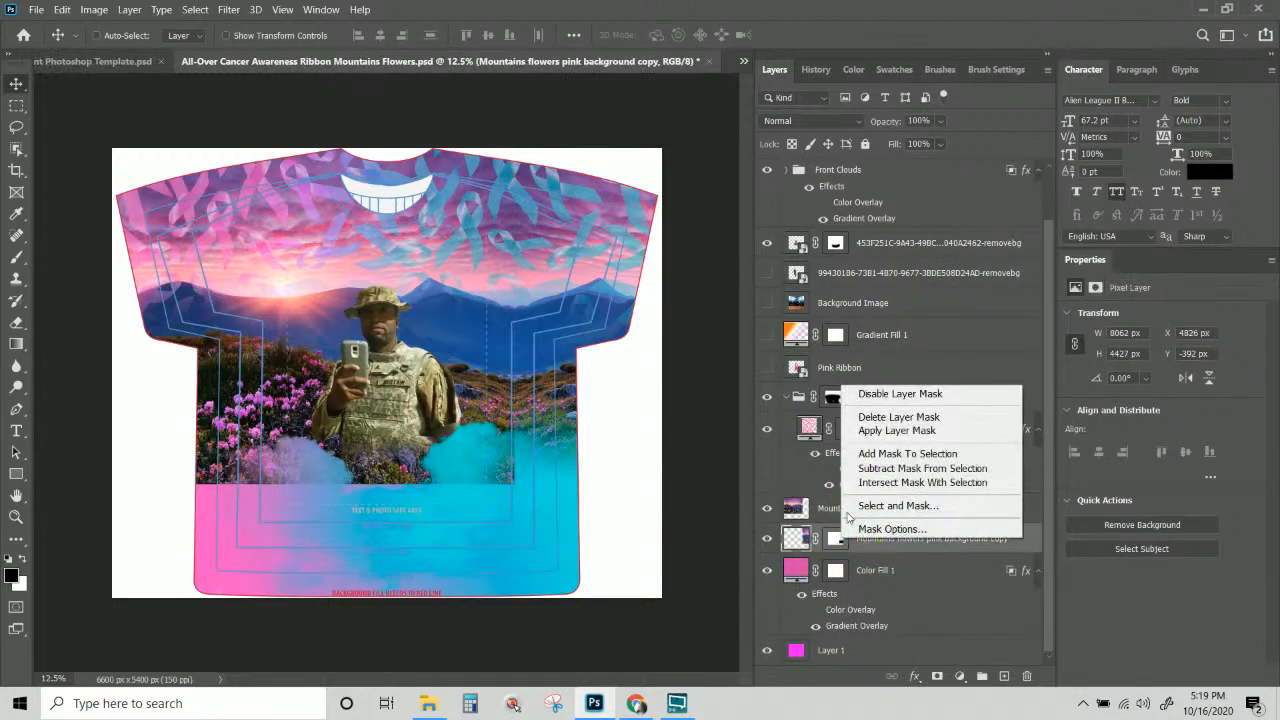
pyautogui.click(870, 418)
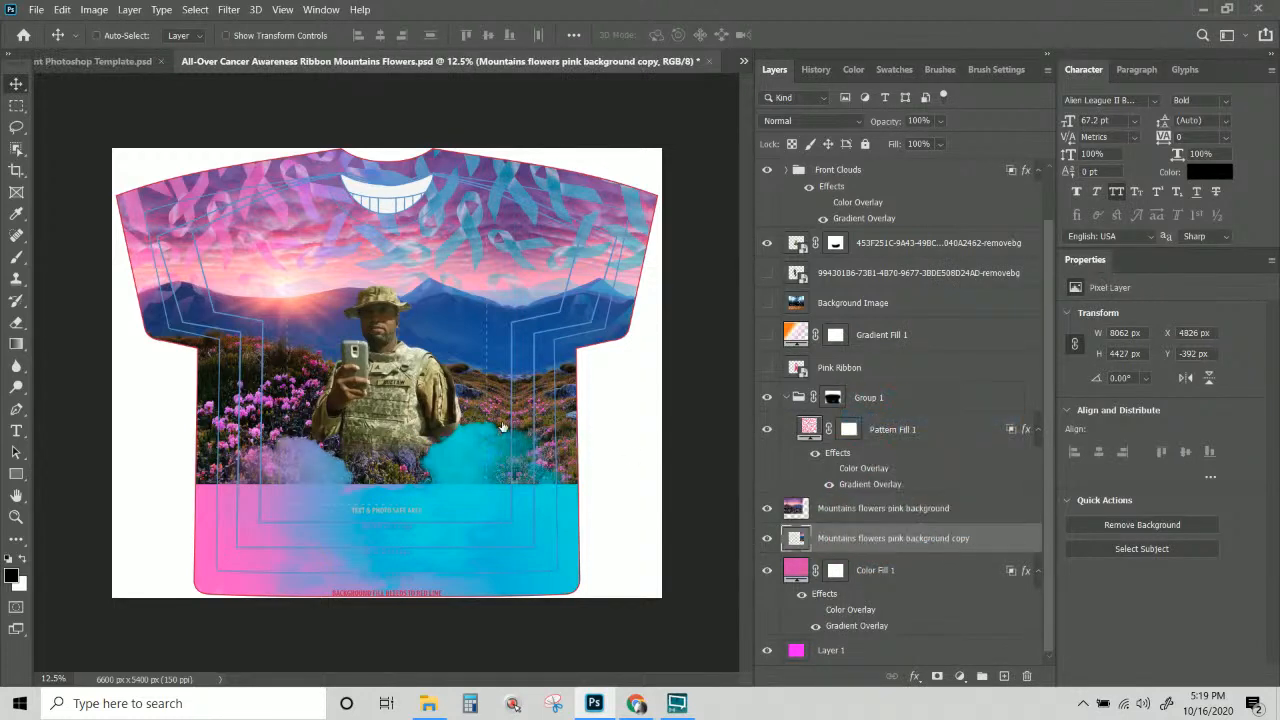
# Select both mountain background layers and move them together to X -2610 px, Y -577 px.
pyautogui.press('ctrl+KP_Add')
pyautogui.press('ctrl+KP_Add')
pyautogui.press('ctrl+KP_Add')
pyautogui.press('ctrl+KP_Add')
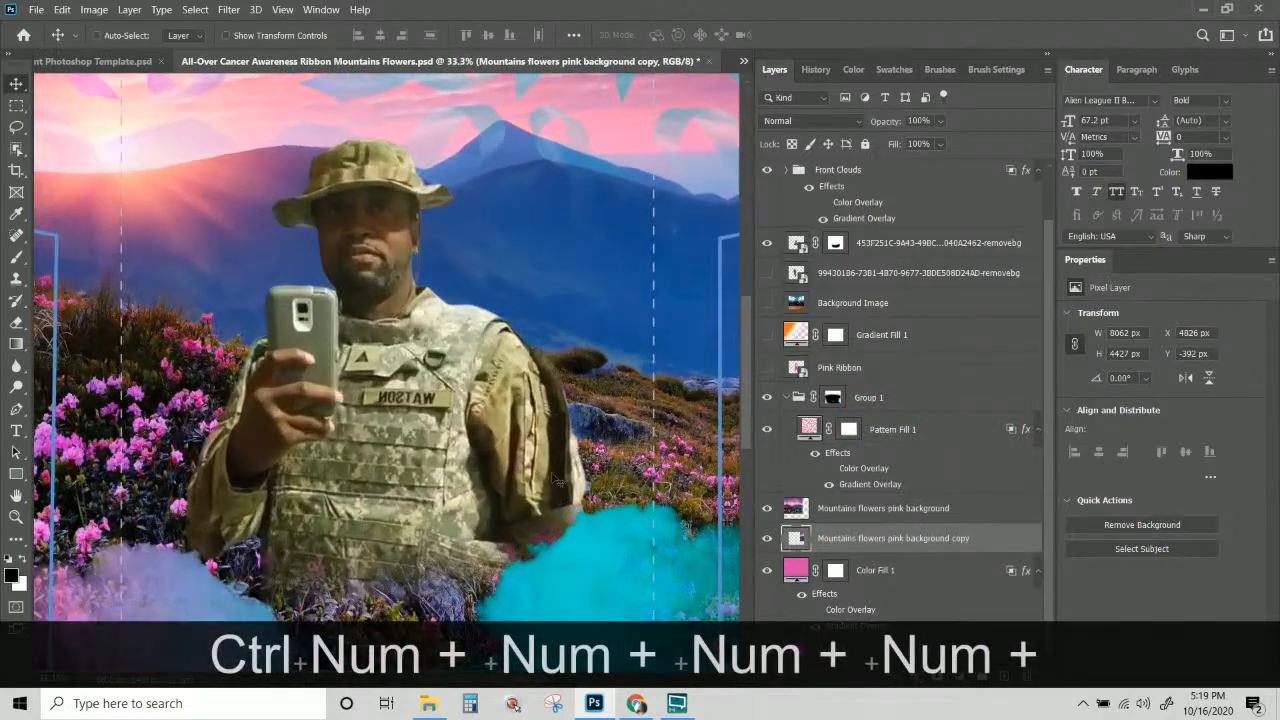
pyautogui.moveTo(549, 488); pyautogui.dragTo(381, 261)
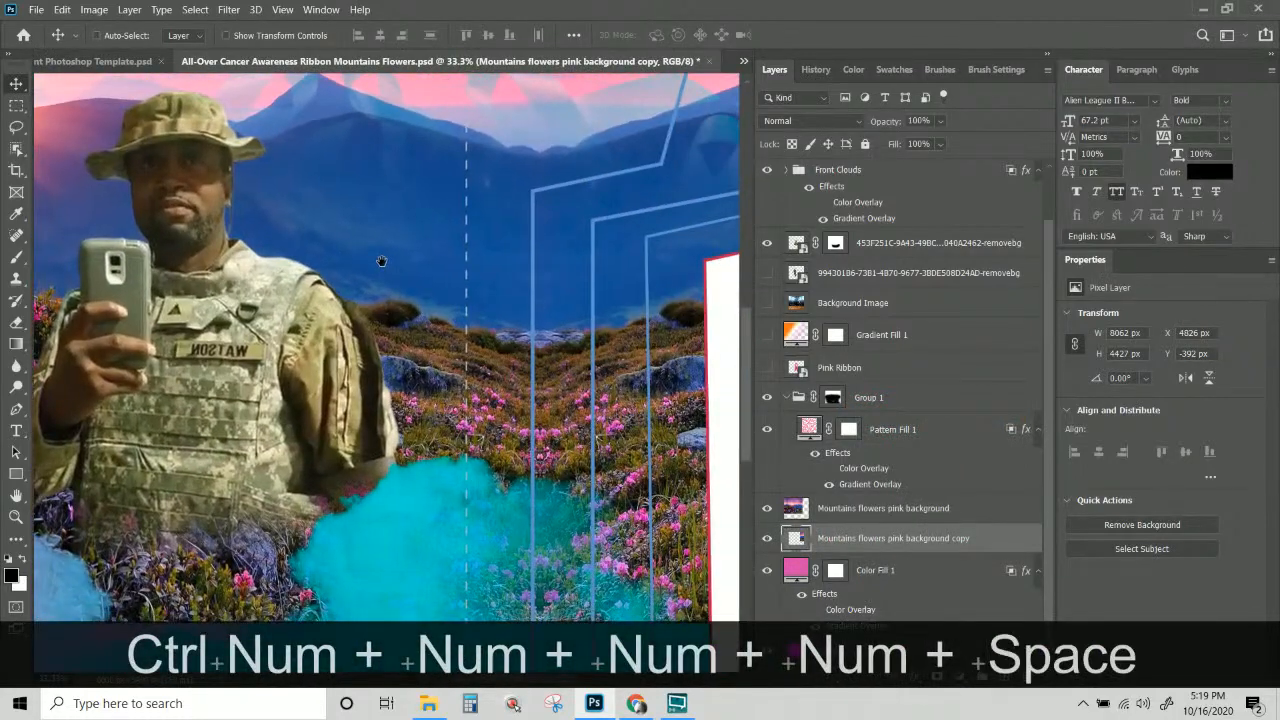
pyautogui.keyDown('shift'); pyautogui.click(902, 508); pyautogui.keyUp('shift')
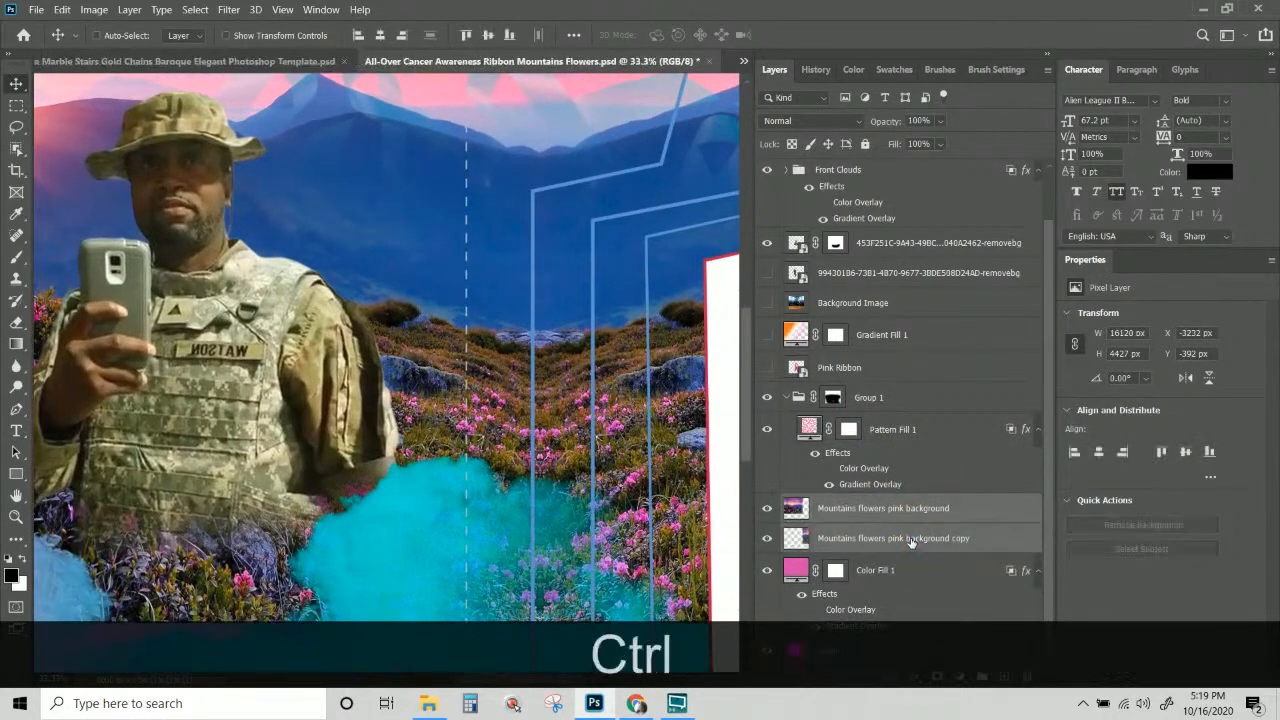
pyautogui.press('ctrl+KP_Subtract')
pyautogui.press('ctrl+KP_Subtract')
pyautogui.press('ctrl+KP_Subtract')
pyautogui.press('ctrl+KP_Subtract')
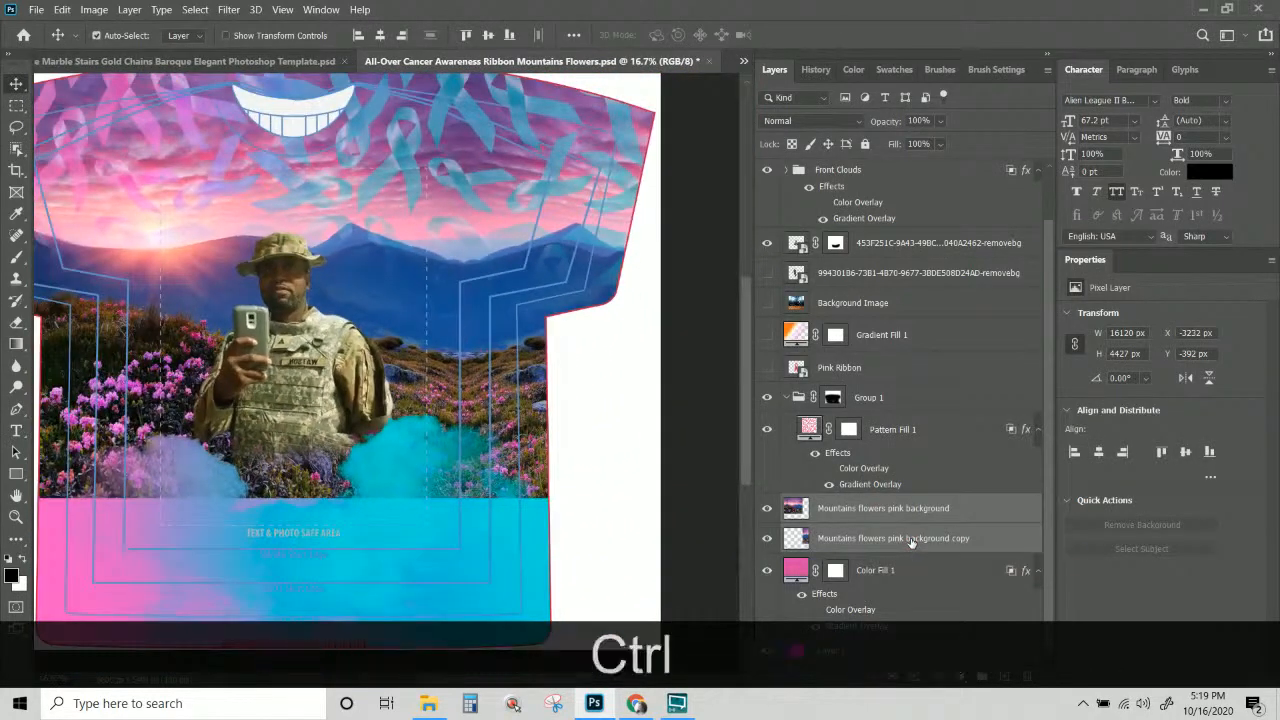
pyautogui.press('ctrl+KP_Subtract')
pyautogui.press('ctrl+KP_Subtract')
pyautogui.moveTo(453, 356)
pyautogui.mouseDown()
pyautogui.moveTo(510, 341)
pyautogui.moveTo(462, 388)
pyautogui.moveTo(430, 384)
pyautogui.moveTo(438, 350)
pyautogui.moveTo(438, 361)
pyautogui.mouseUp()
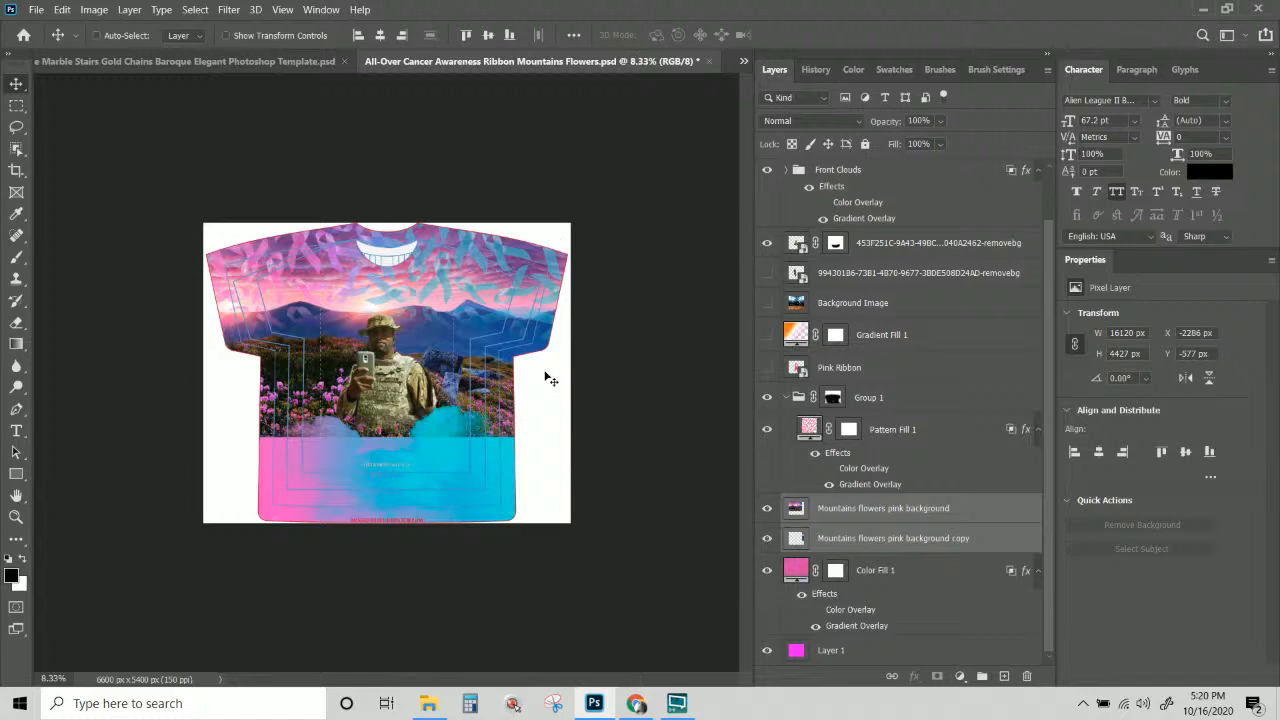
pyautogui.moveTo(449, 398); pyautogui.dragTo(437, 395)
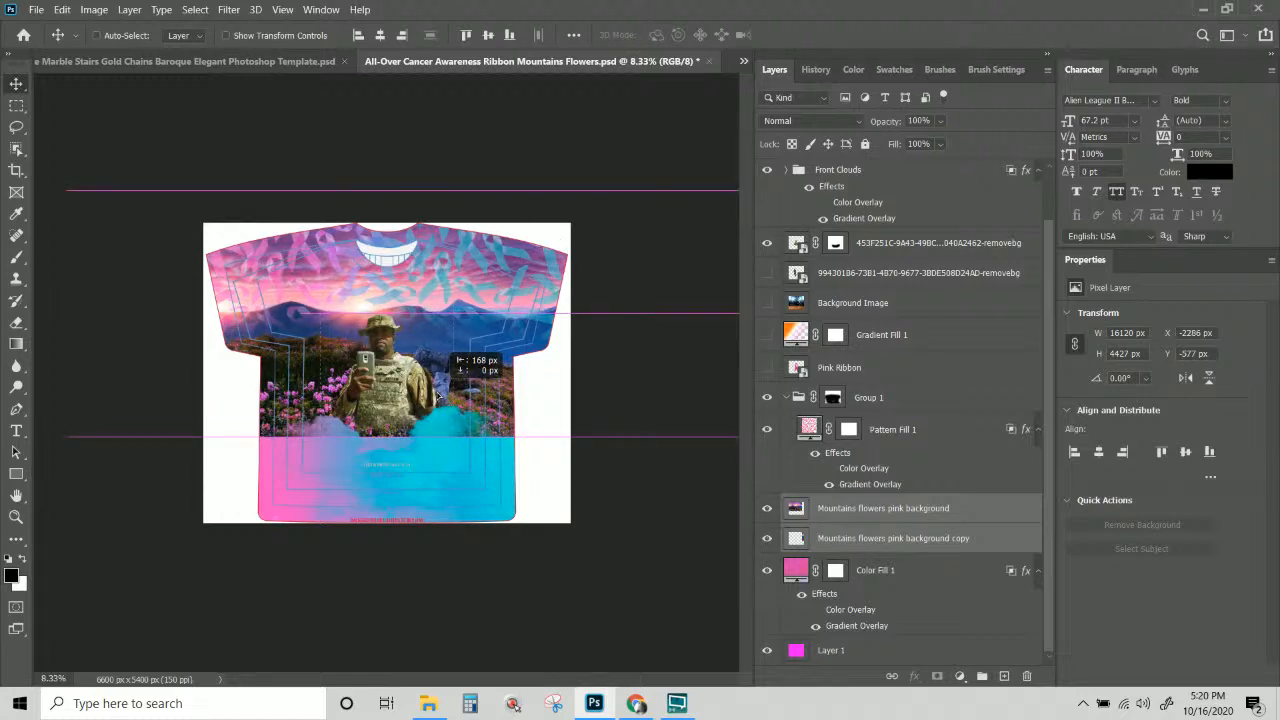
pyautogui.moveTo(437, 396); pyautogui.dragTo(436, 396)
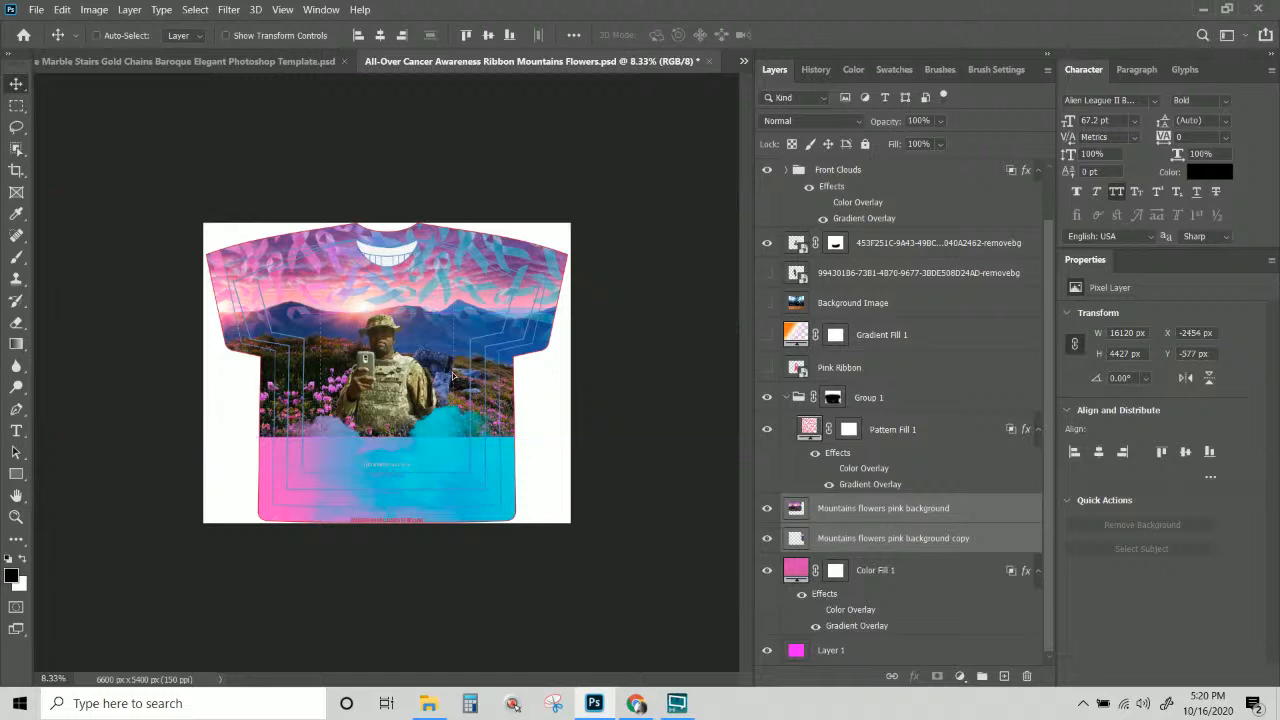
pyautogui.moveTo(453, 376); pyautogui.dragTo(447, 377)
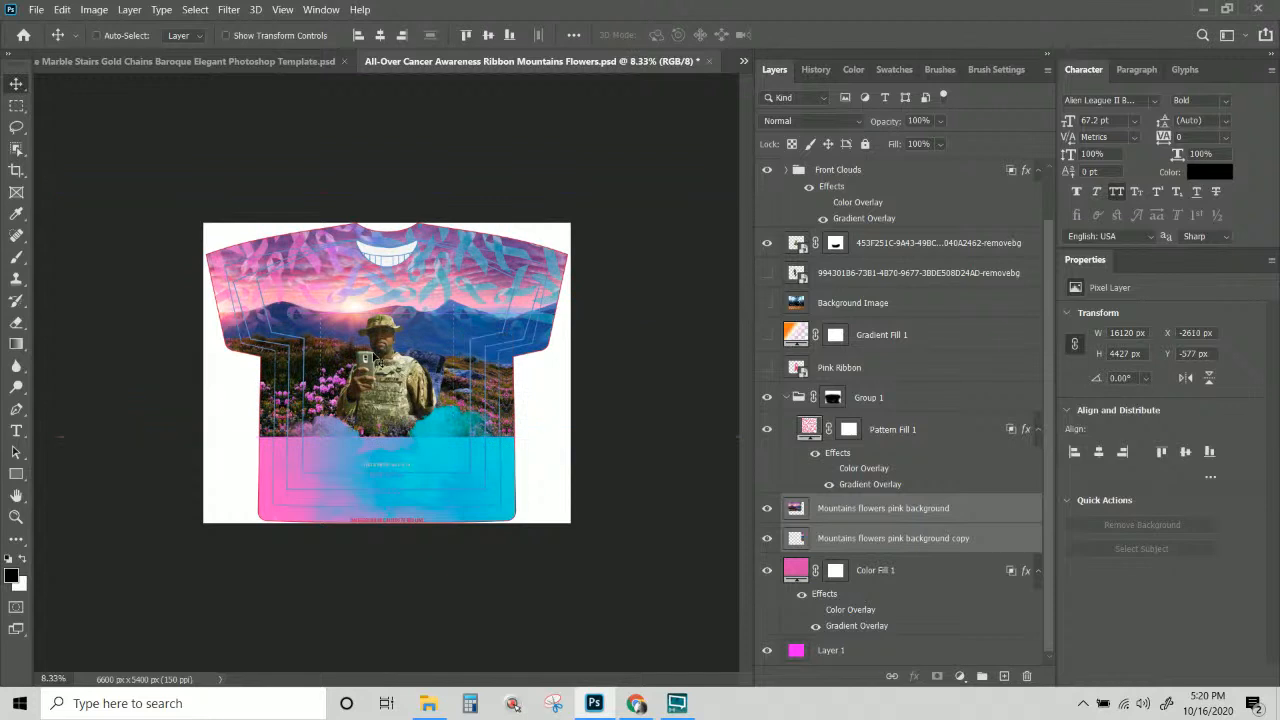
pyautogui.press('Return')
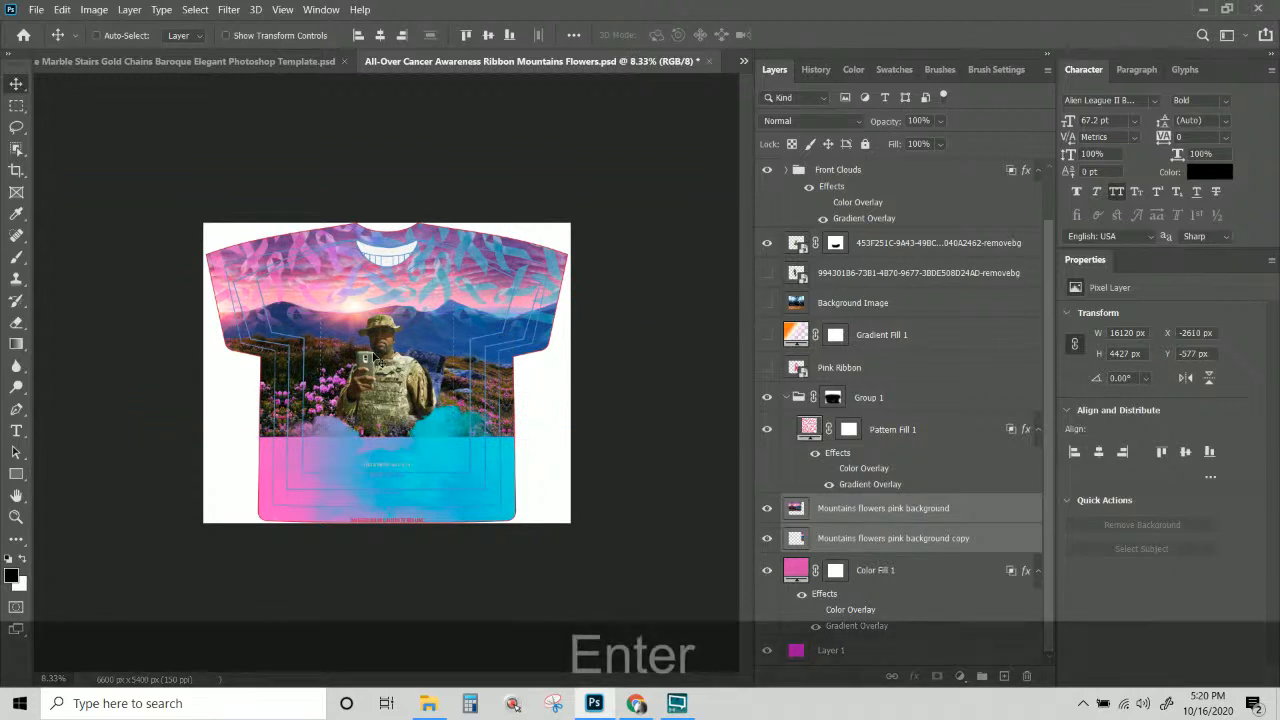
# Merge the Mountains flowers pink background layer and its mirrored copy into a single layer.
pyautogui.click(876, 509)
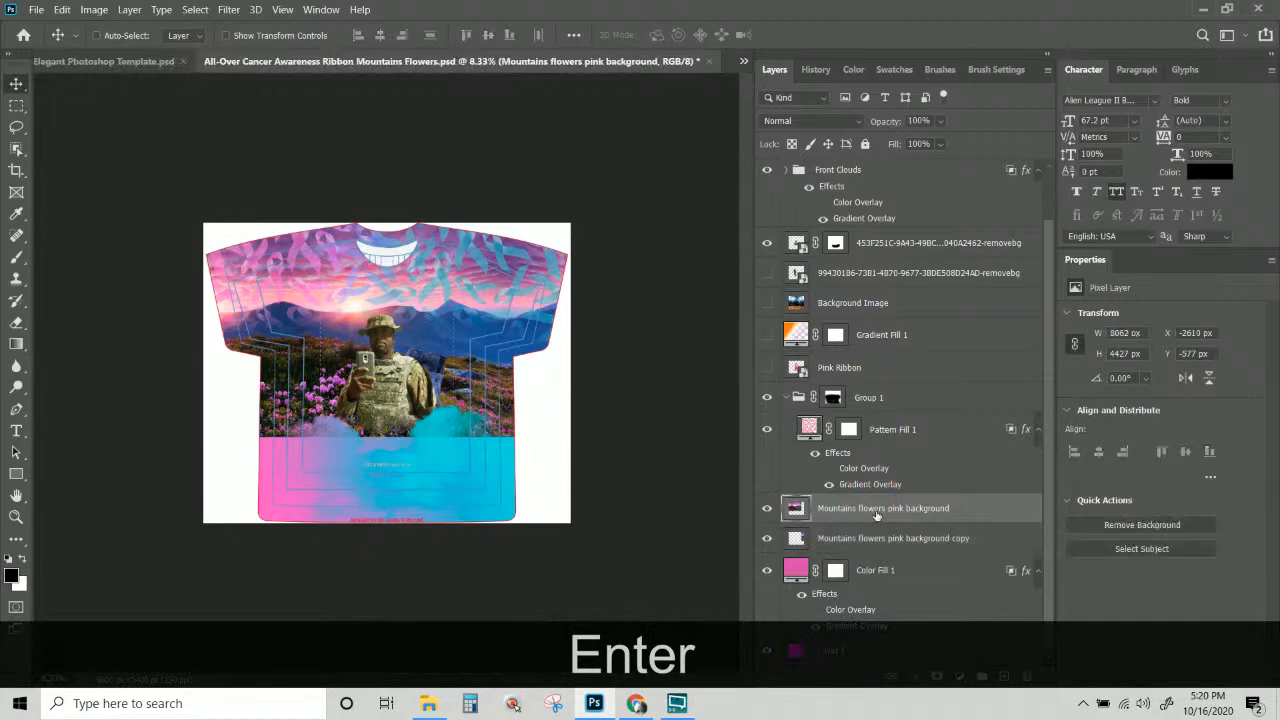
pyautogui.keyDown('shift'); pyautogui.click(877, 538); pyautogui.keyUp('shift')
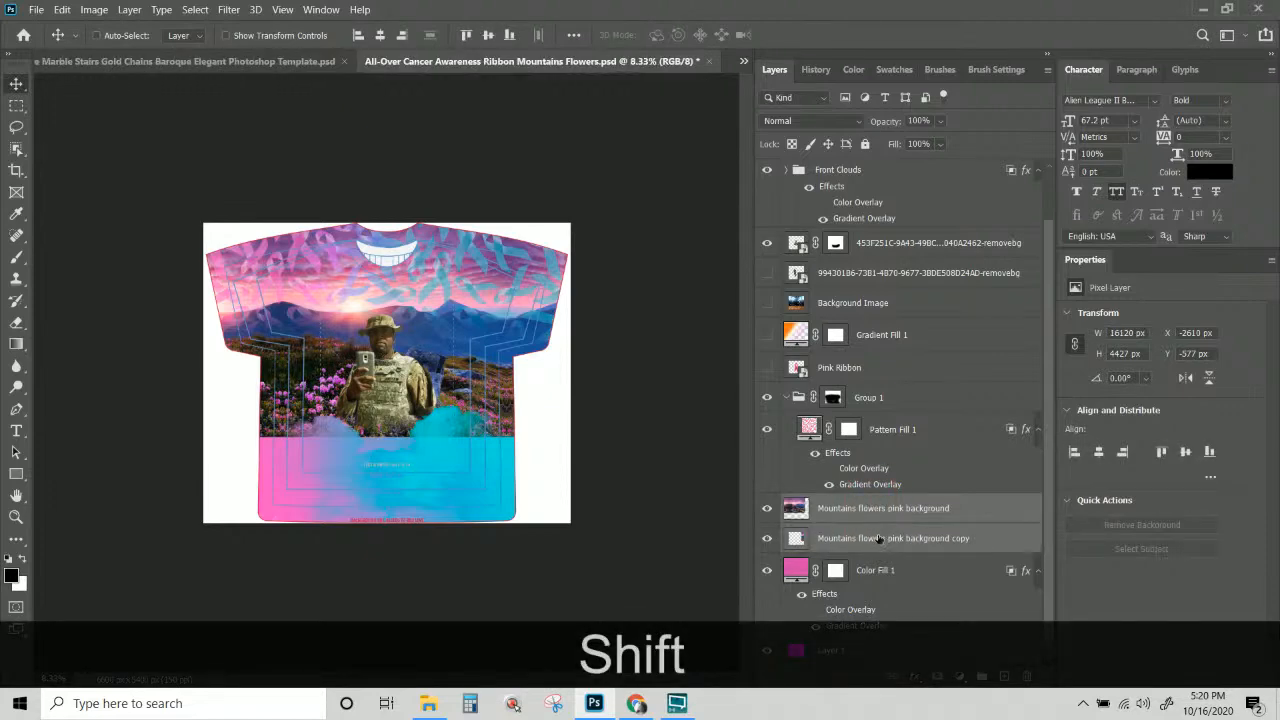
pyautogui.rightClick(877, 538)
pyautogui.click(920, 480)
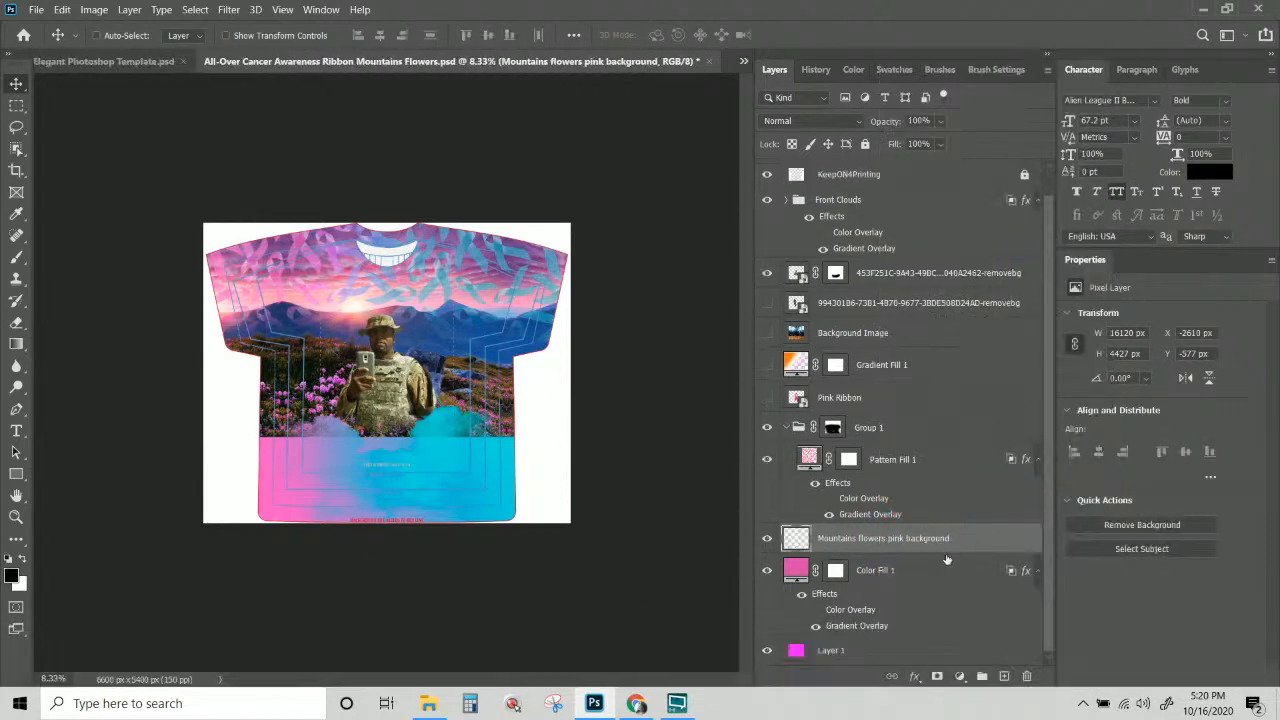
# Try shifting the merged background far to the left, through X -4980 px to X -9135 px, Y -392 px.
pyautogui.moveTo(487, 387); pyautogui.dragTo(316, 369)
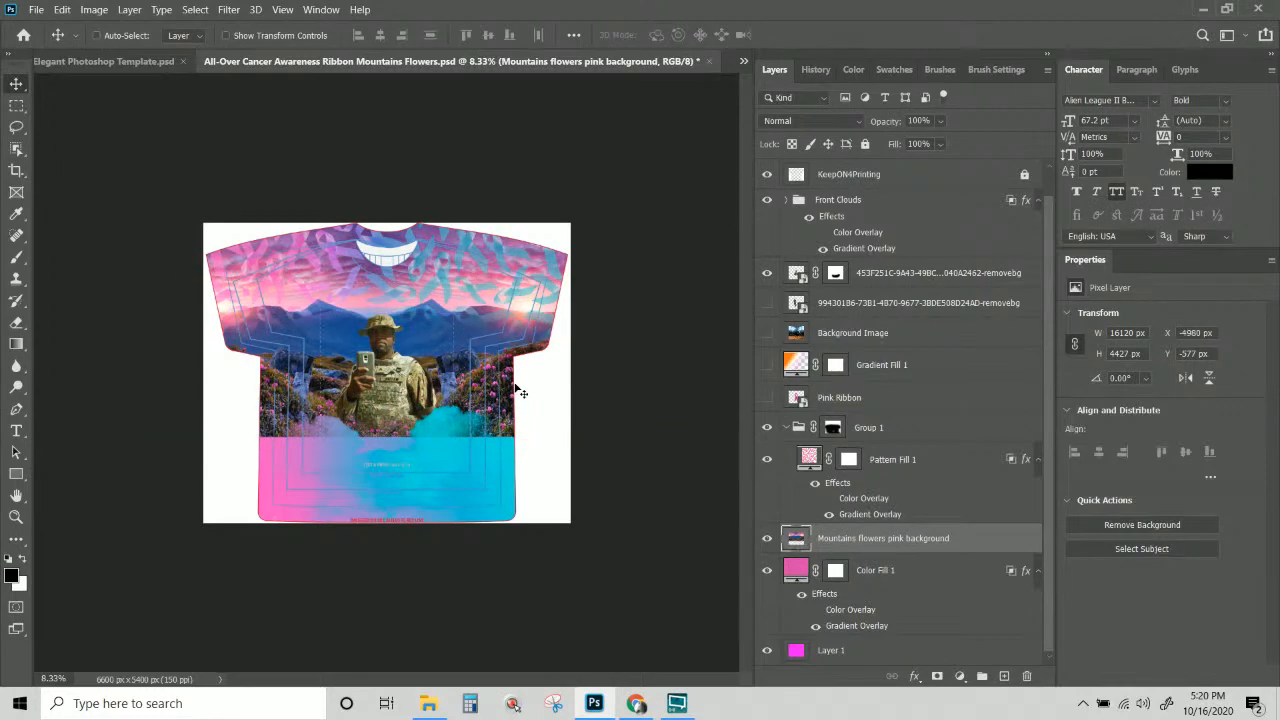
pyautogui.moveTo(502, 357); pyautogui.dragTo(166, 321)
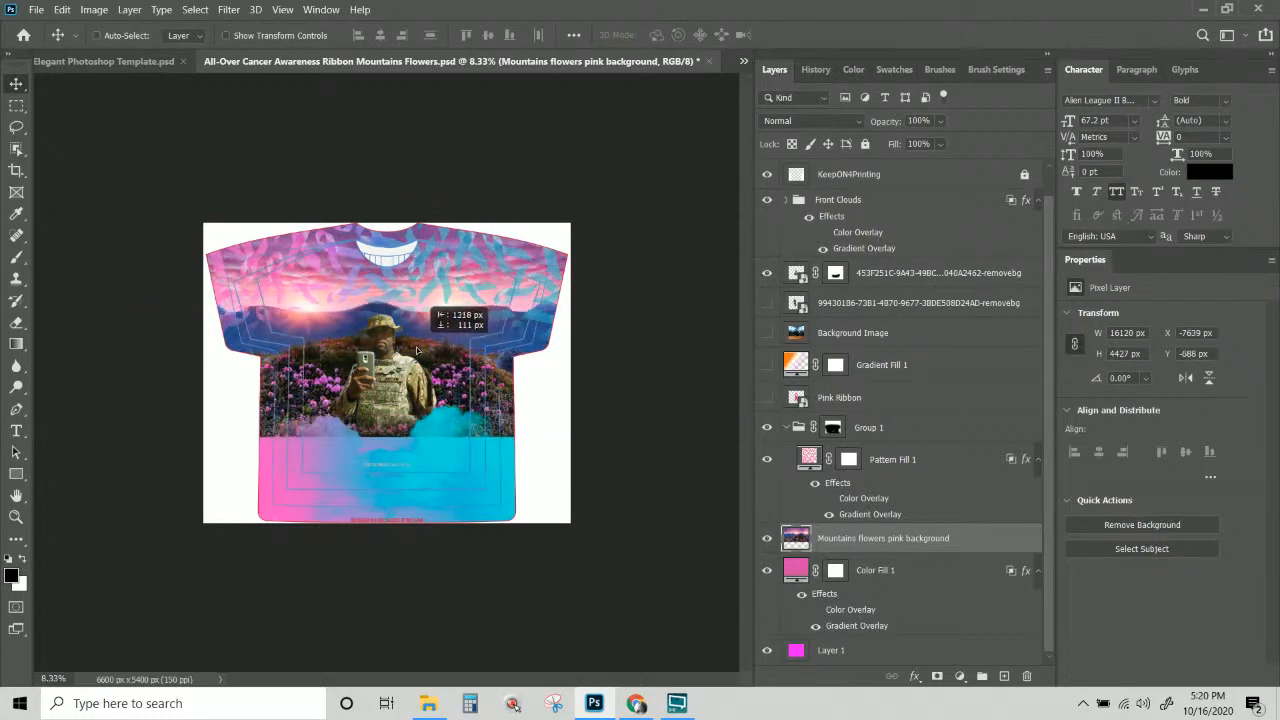
pyautogui.moveTo(420, 353); pyautogui.dragTo(562, 371)
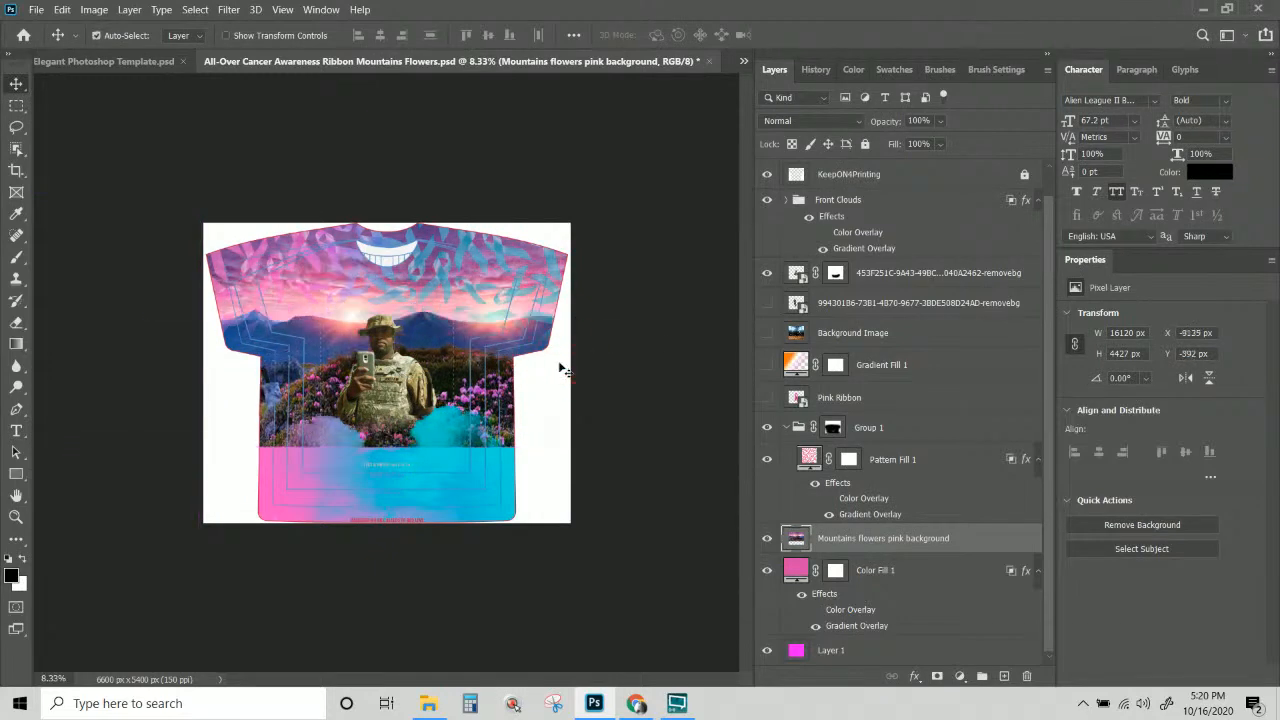
# Move the merged background to X -2319 px and lower it with Free Transform to Y -8 px.
pyautogui.press('ctrl')
pyautogui.moveTo(476, 356); pyautogui.dragTo(451, 373)
pyautogui.hotkey('ctrl', 't')
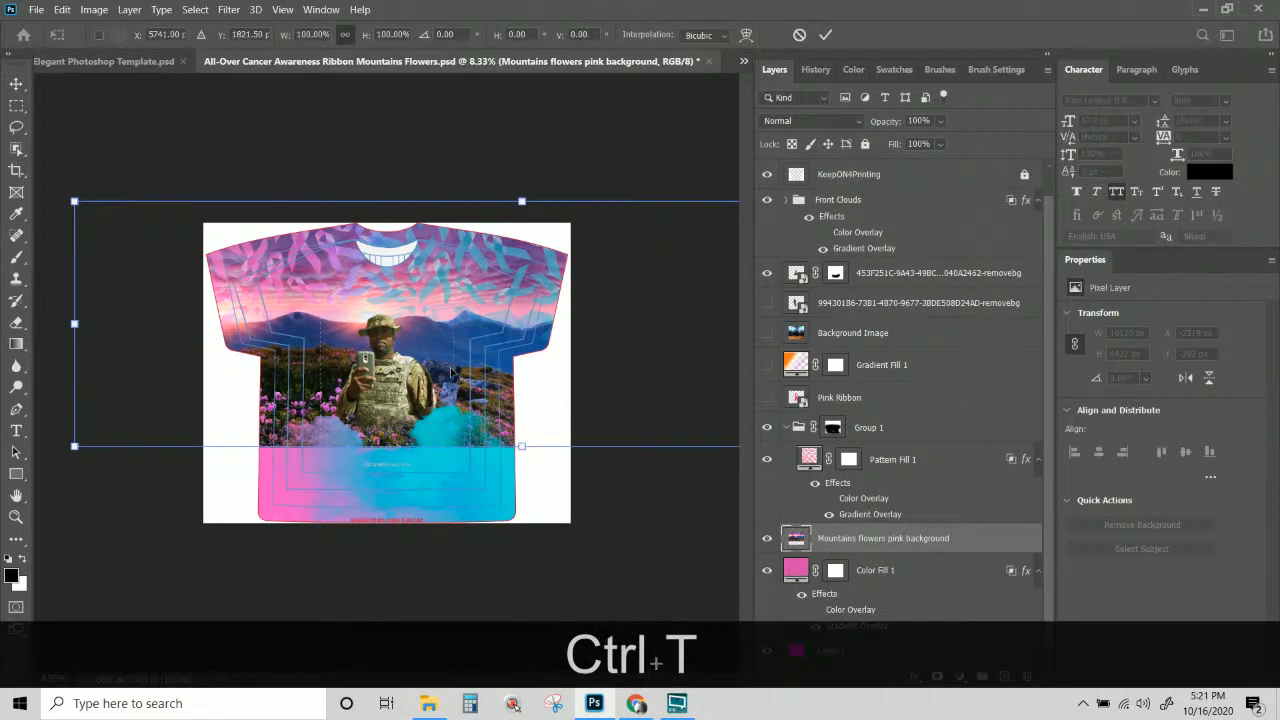
pyautogui.press('Down')
pyautogui.press('Down')
pyautogui.press('Down')
pyautogui.press('Down')
pyautogui.press('Down')
pyautogui.press('Down')
pyautogui.press('Down')
pyautogui.press('Down')
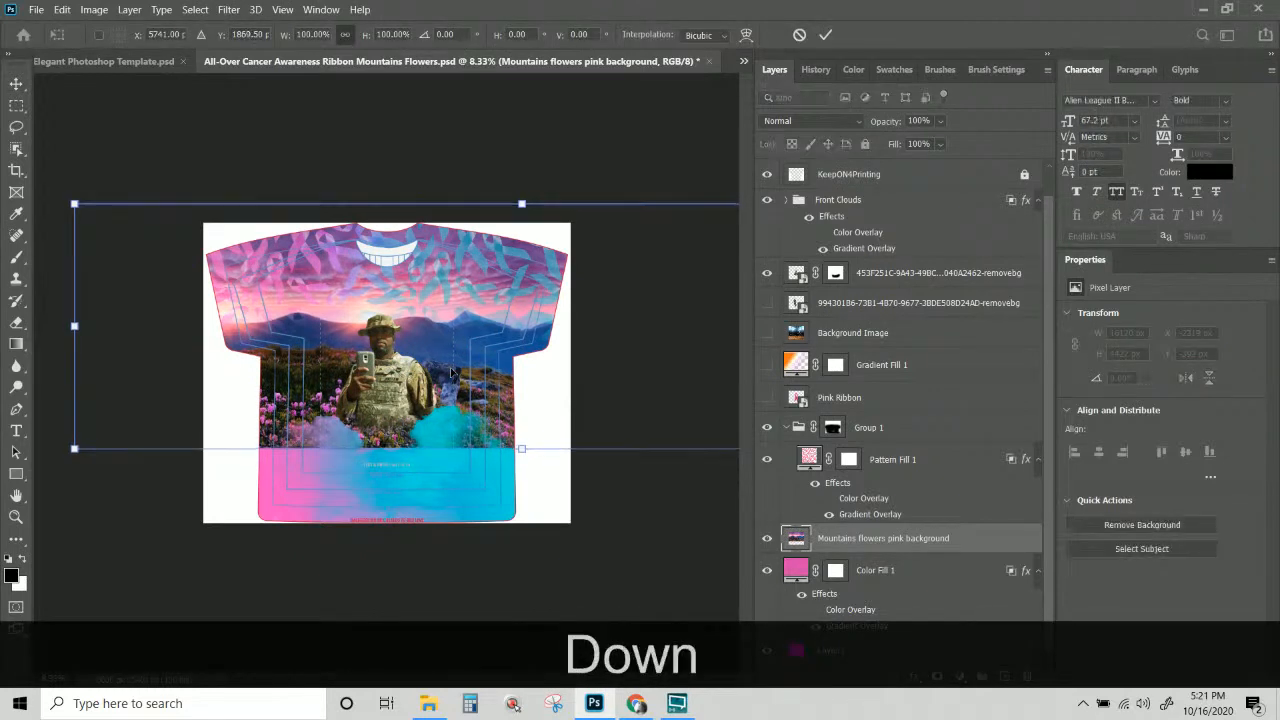
pyautogui.press('Down')
pyautogui.press('Down')
pyautogui.press('Down')
pyautogui.press('Down')
pyautogui.press('Down')
pyautogui.press('Down')
pyautogui.press('Down')
pyautogui.press('Down')
pyautogui.press('Down')
pyautogui.press('Down')
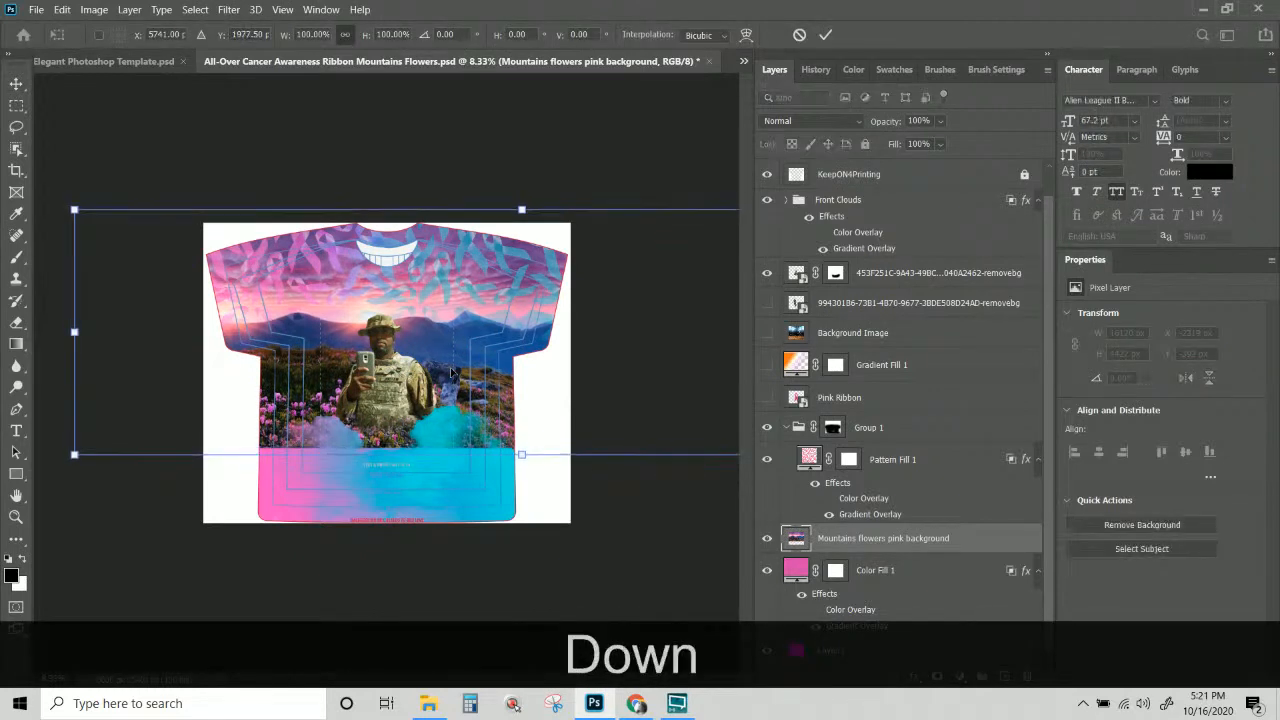
pyautogui.press('Down')
pyautogui.press('Down')
pyautogui.press('Down')
pyautogui.press('Down')
pyautogui.press('Down')
pyautogui.press('Down')
pyautogui.press('Down')
pyautogui.press('Down')
pyautogui.press('Down')
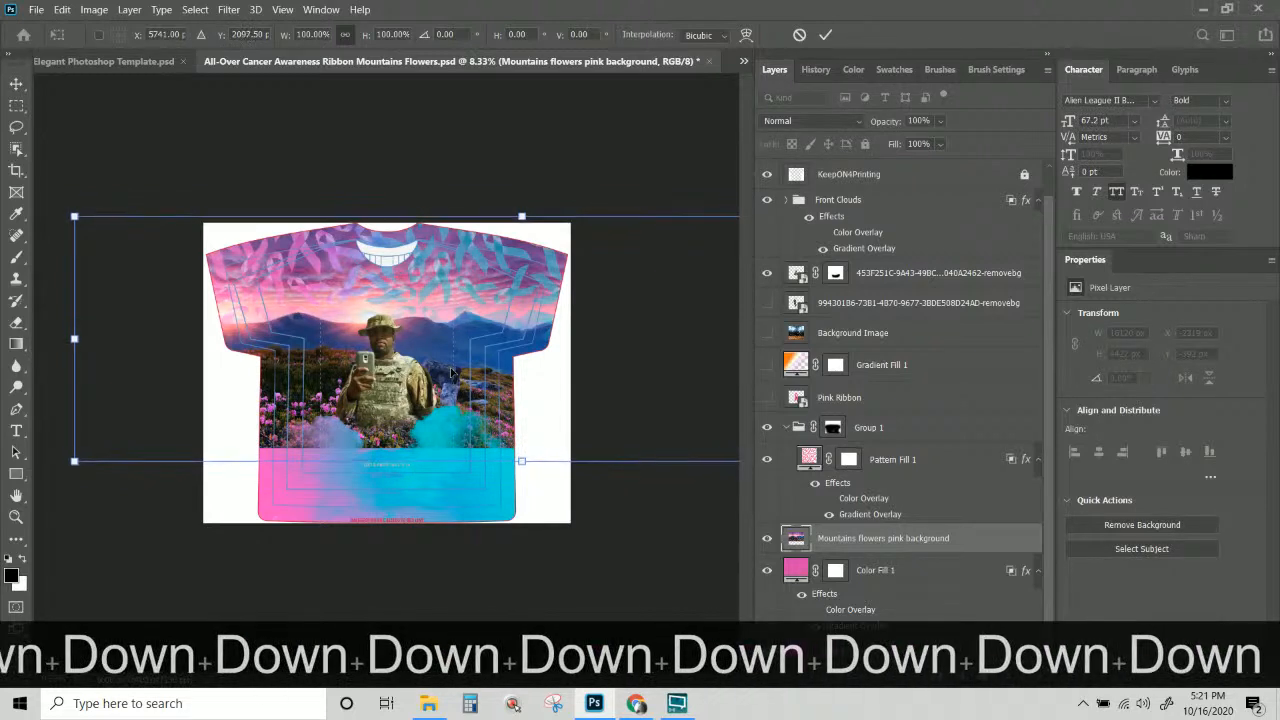
pyautogui.press('Down')
pyautogui.press('Down')
pyautogui.press('Down')
pyautogui.press('Down')
pyautogui.press('Down')
pyautogui.press('Down')
pyautogui.press('Down')
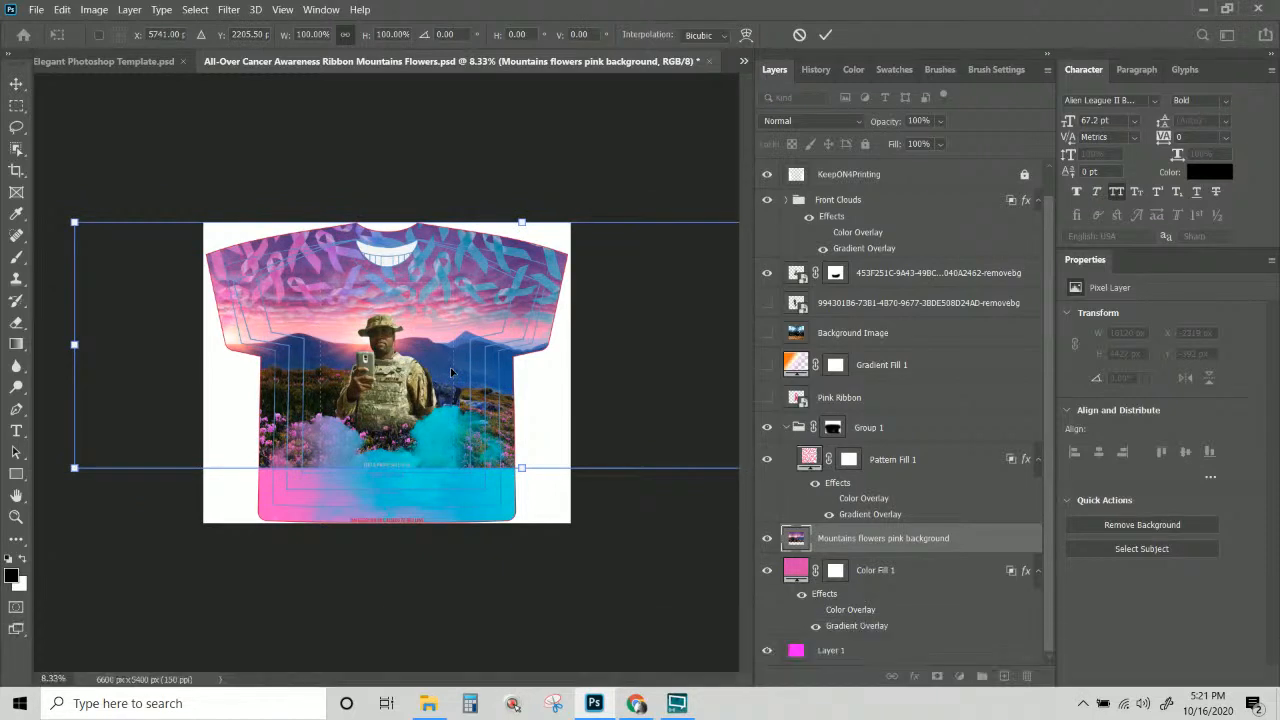
pyautogui.press('Return')
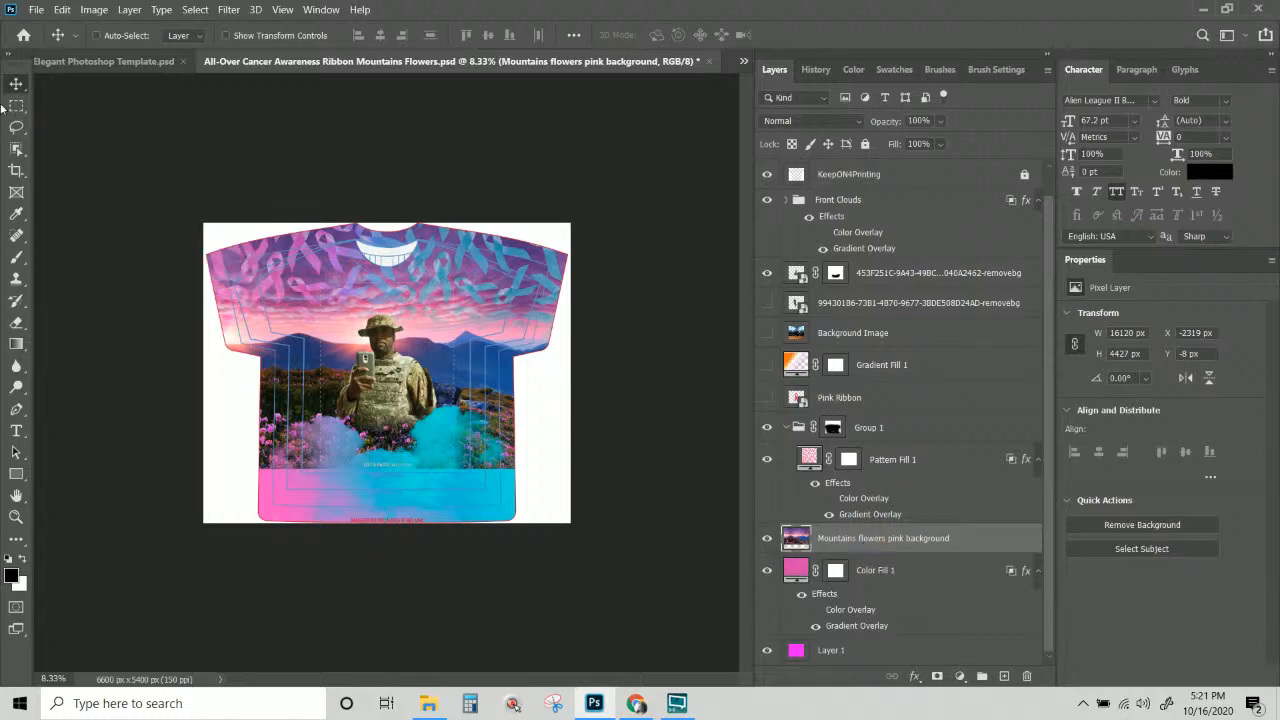
# Select the full 6600 x 5400 px canvas area, copy the merged background within it, and paste it as a new layer.
pyautogui.click(17, 105)
pyautogui.moveTo(203, 223); pyautogui.dragTo(590, 600)
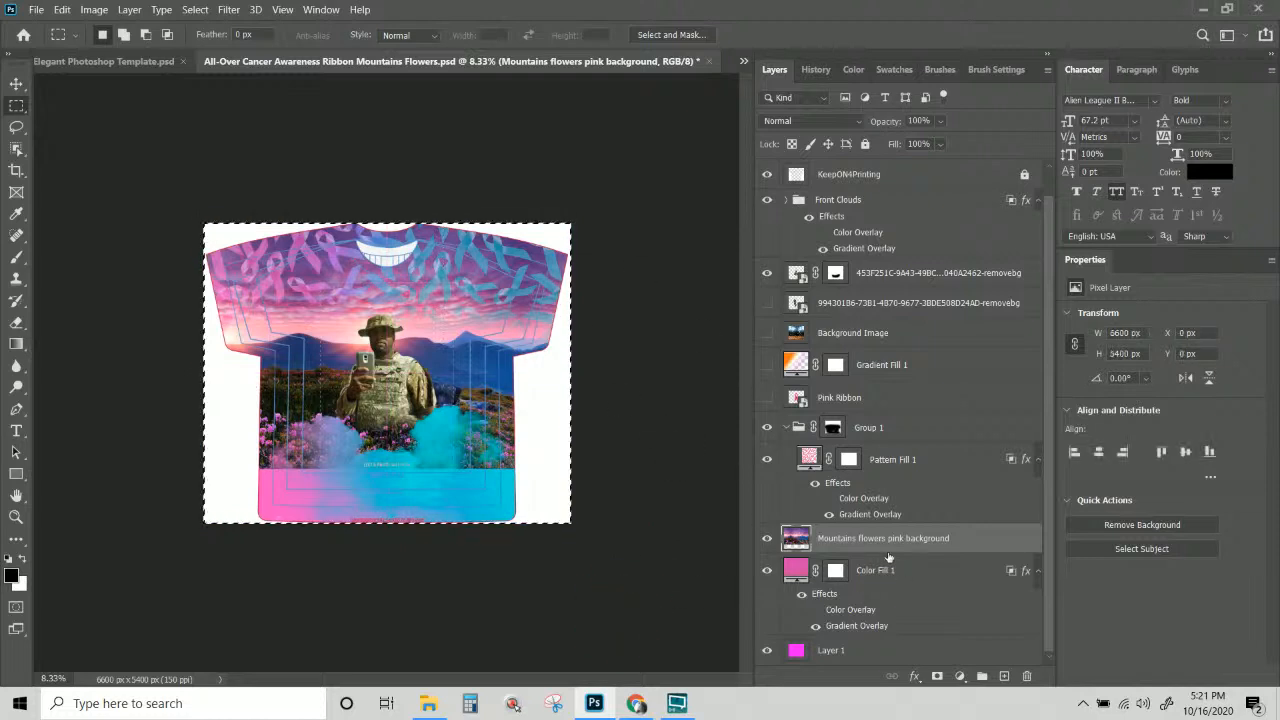
pyautogui.hotkey('ctrl', 'c')
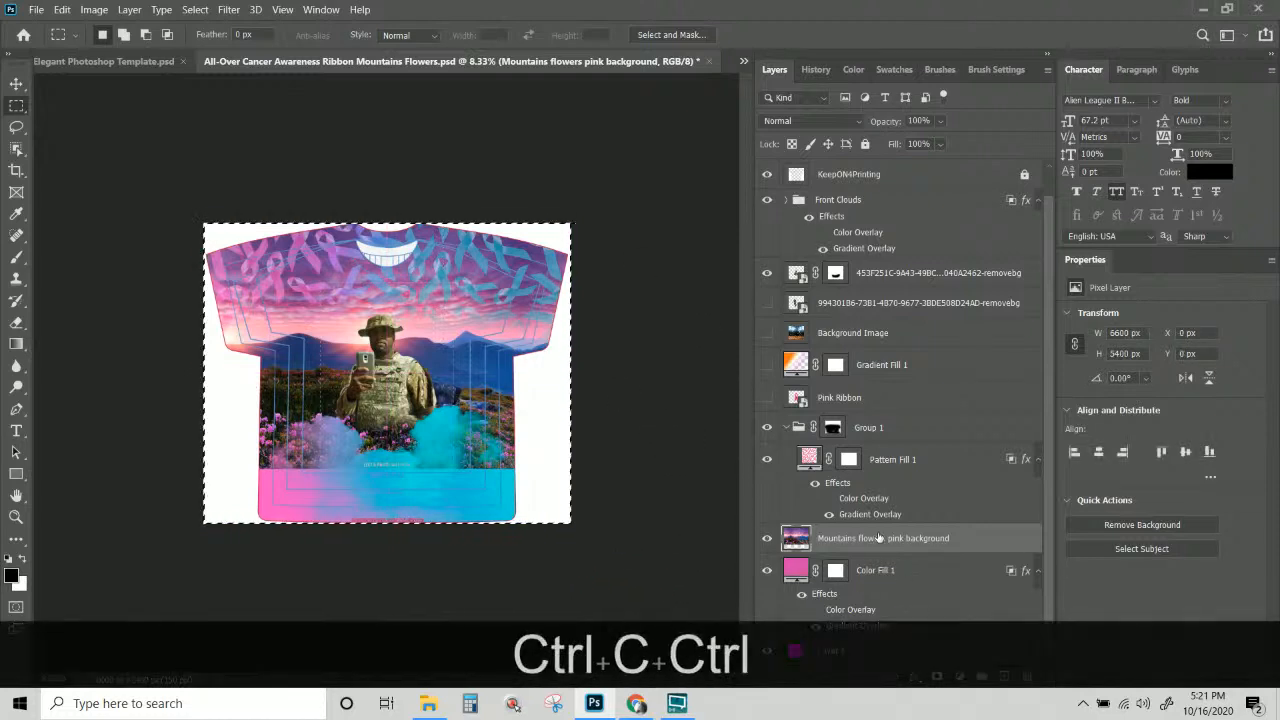
pyautogui.hotkey('ctrl', 'v')
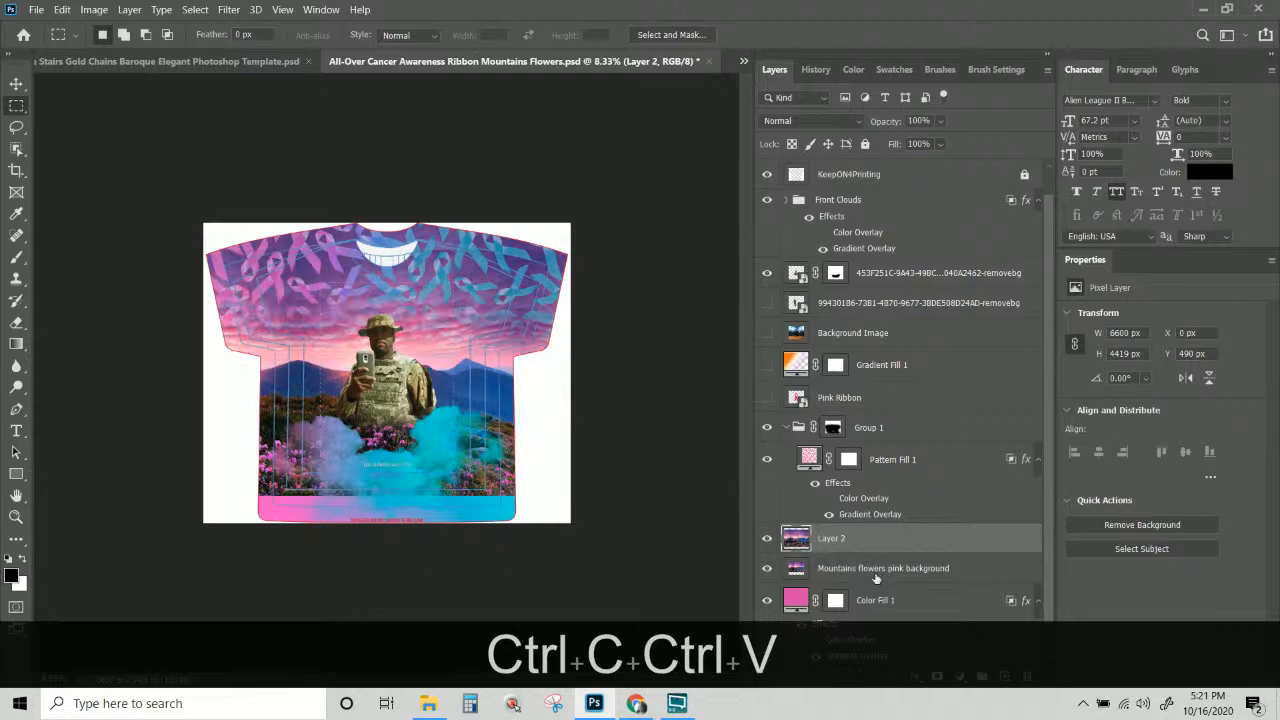
pyautogui.click(875, 570)
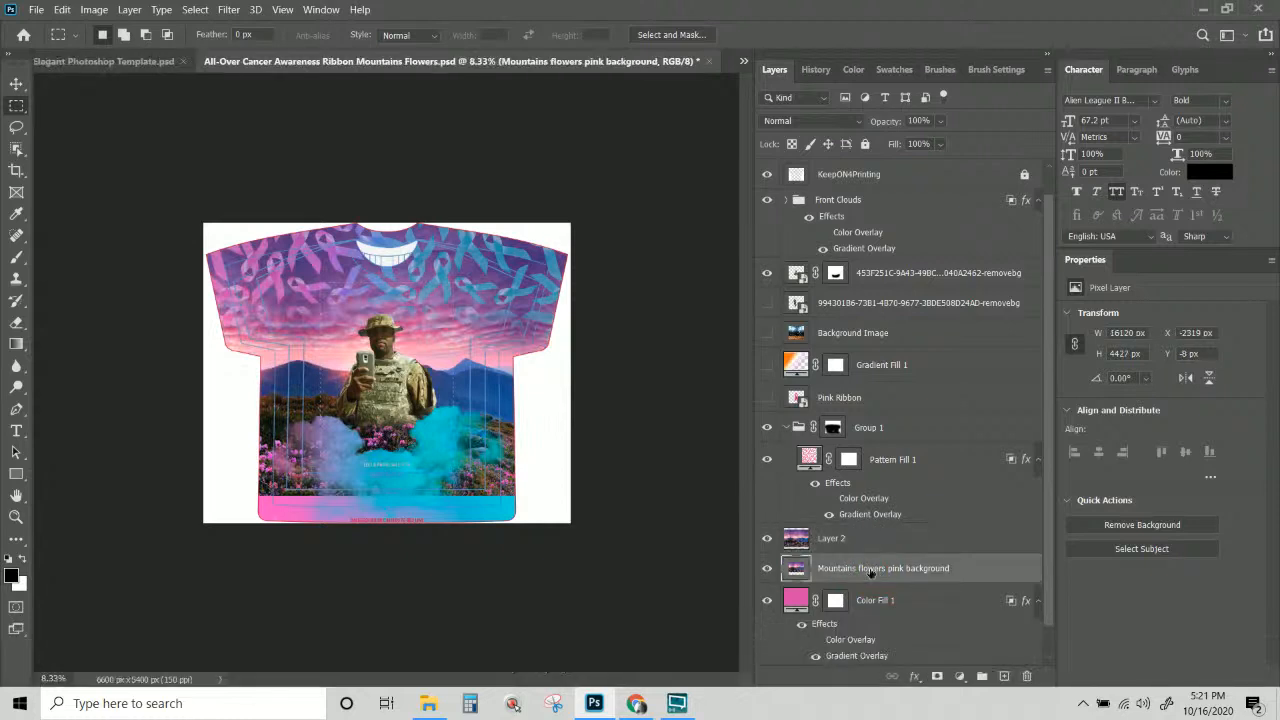
pyautogui.doubleClick(871, 570)
pyautogui.hotkey('ctrl', 'x')
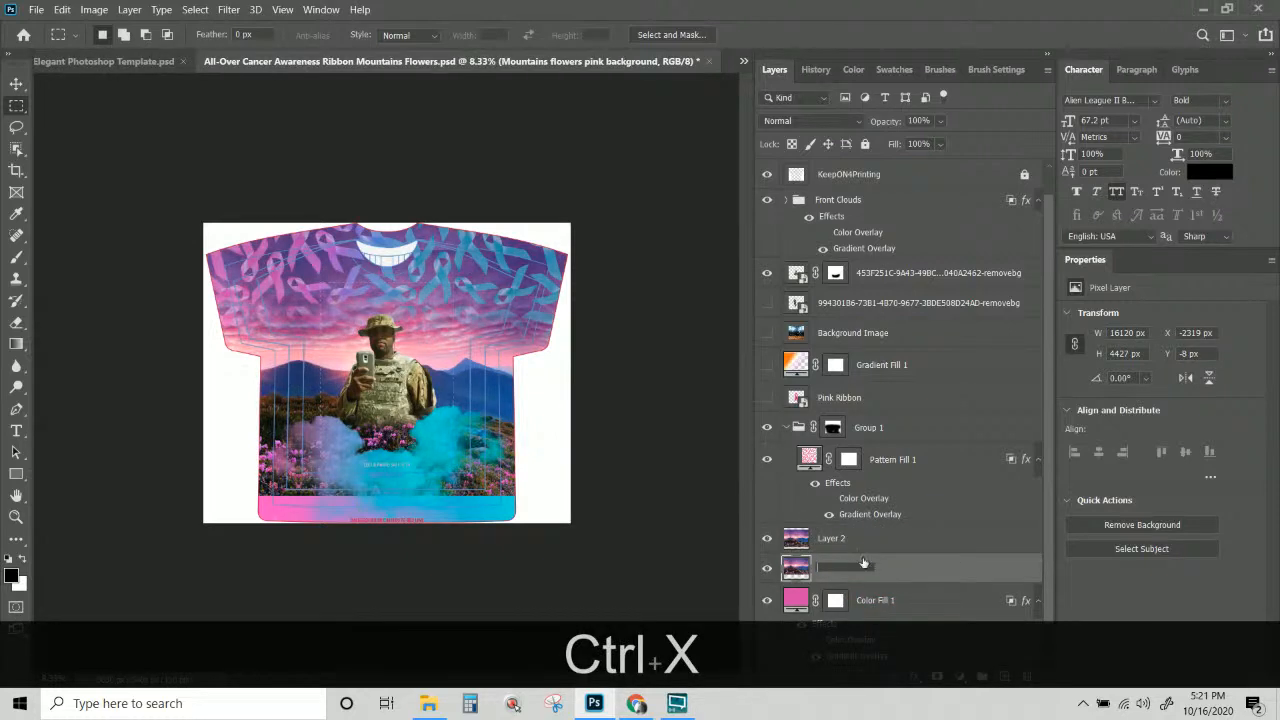
pyautogui.click(858, 546)
pyautogui.click(860, 570)
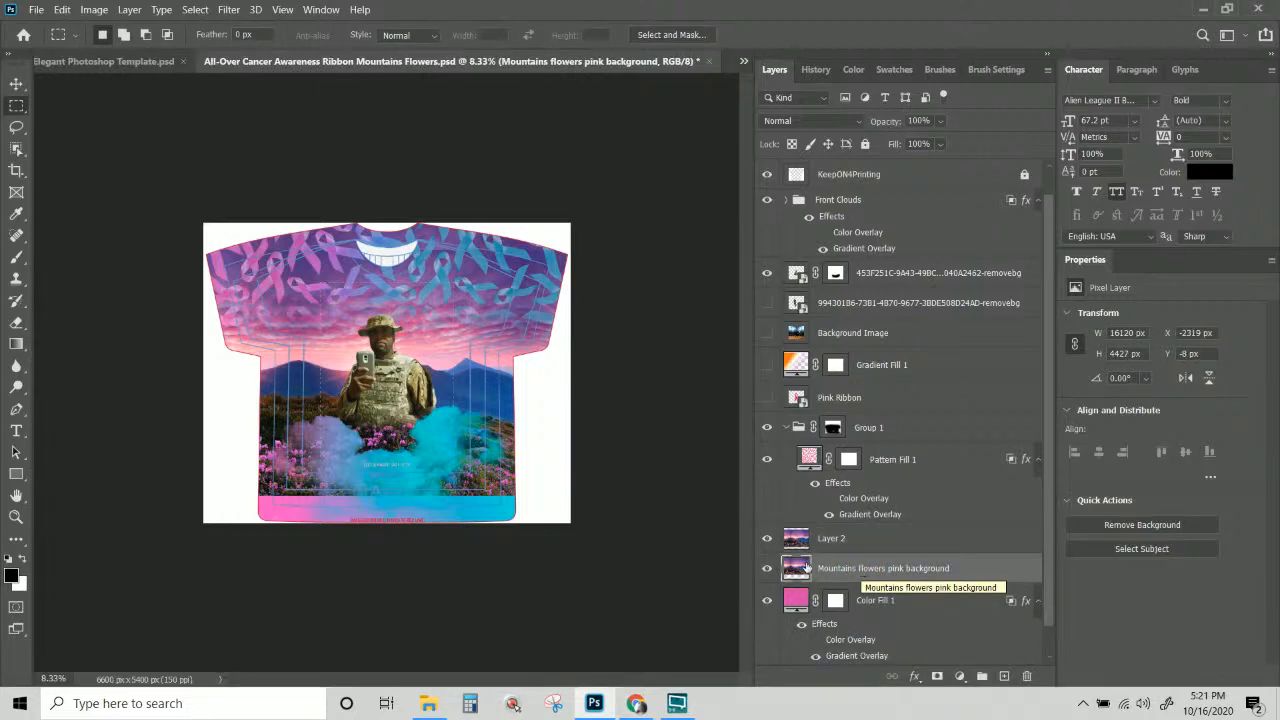
# Hide the oversized Mountains flowers pink background layer and select Layer 2 with the Move tool.
pyautogui.click(767, 569)
pyautogui.click(853, 545)
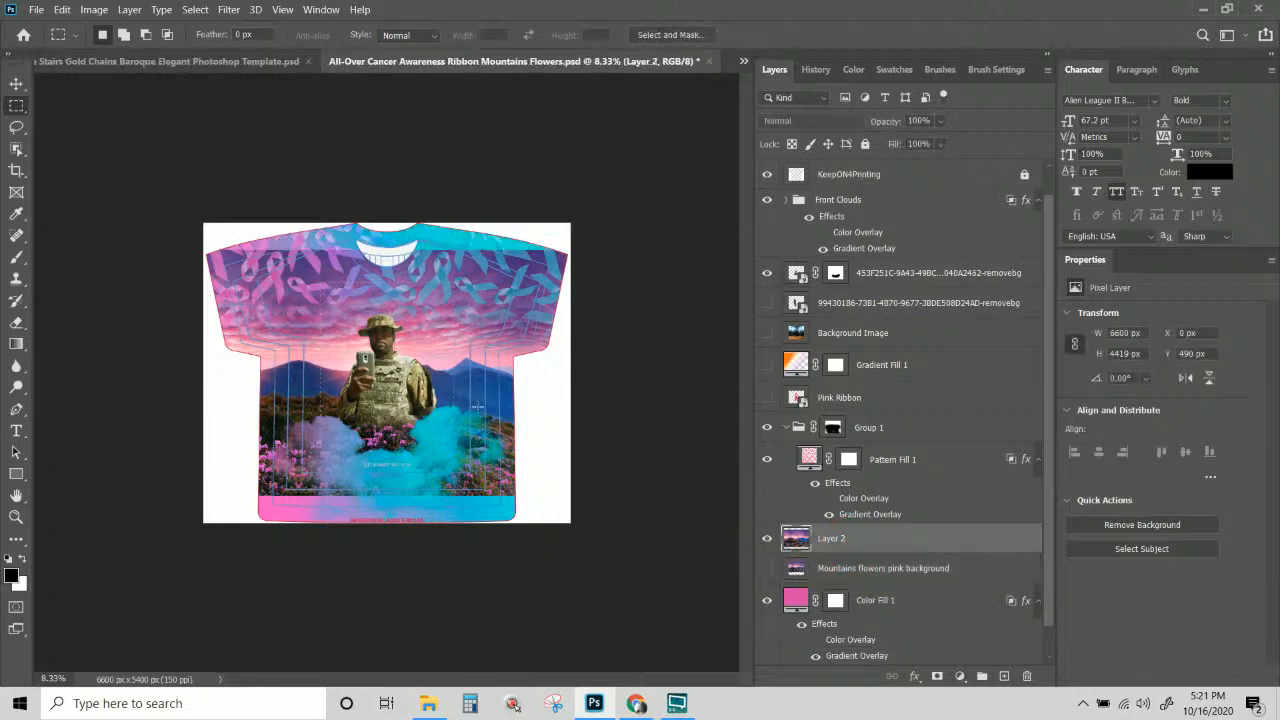
pyautogui.click(16, 84)
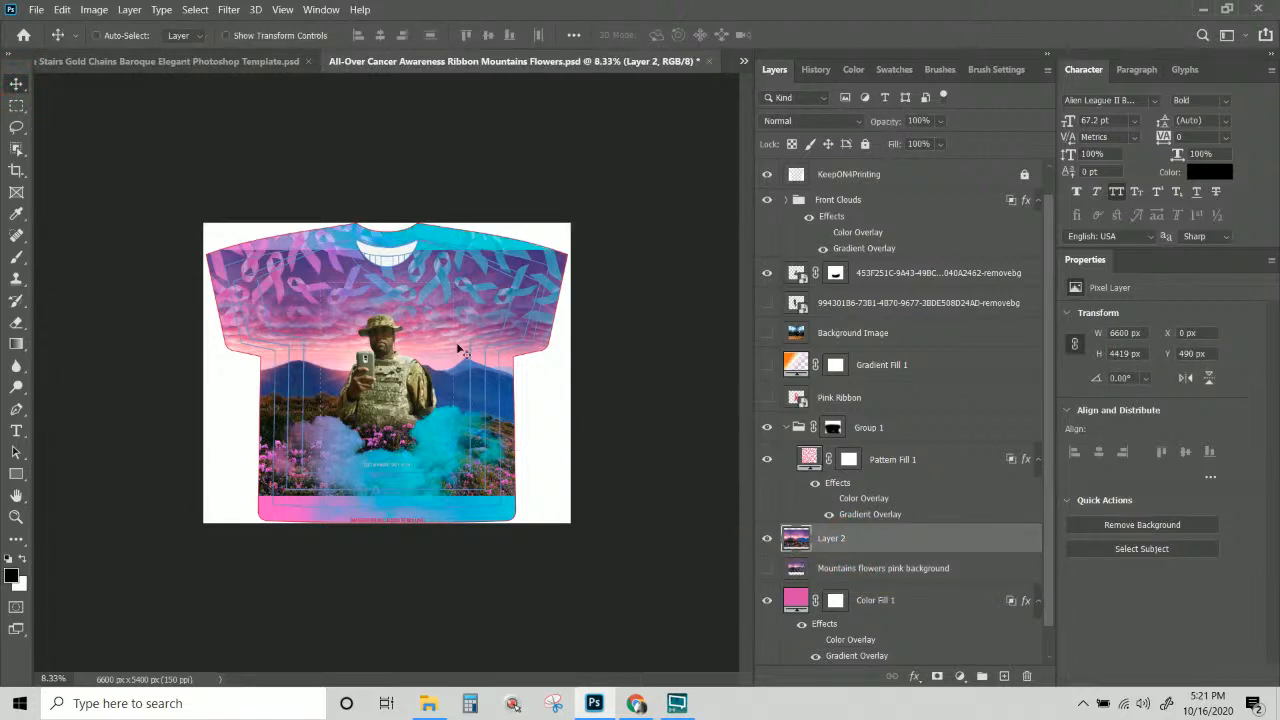
# Move Layer 2 upward on the shirt to about X -75 px, Y -680 px.
pyautogui.moveTo(442, 360); pyautogui.dragTo(437, 299)
pyautogui.press('ctrl')
pyautogui.press('ctrl+KP_0')
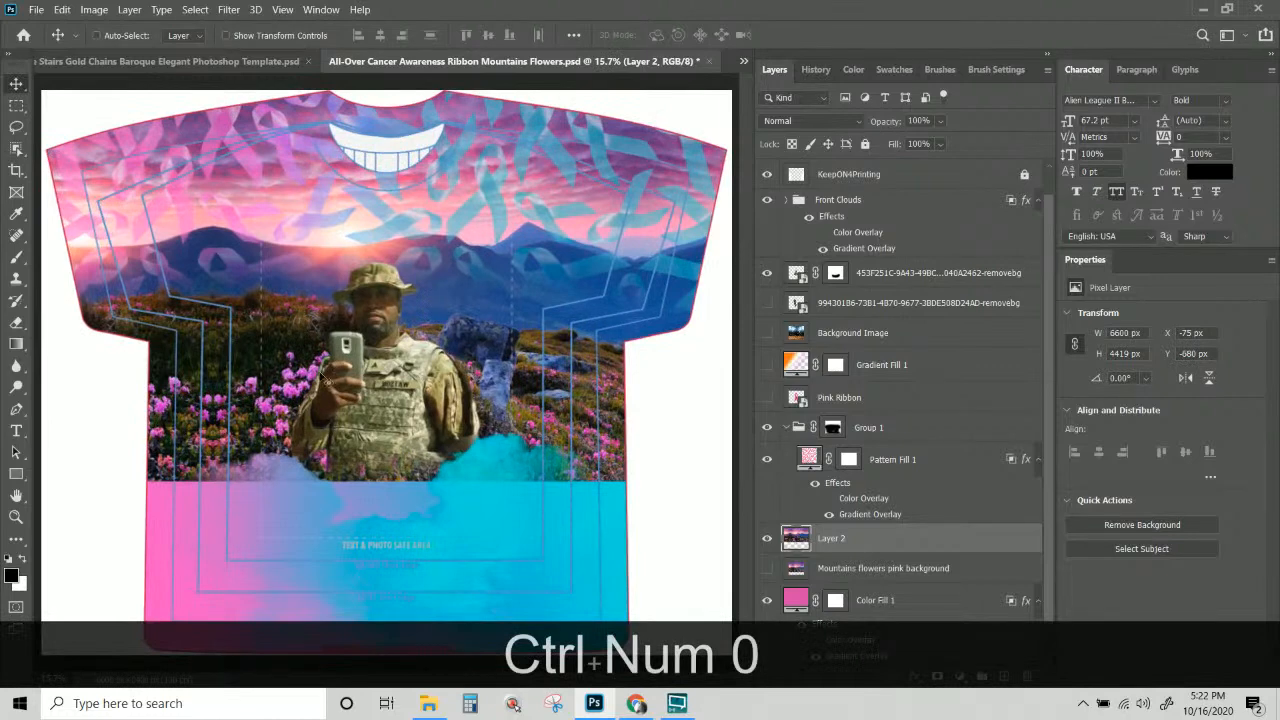
# Compare Layer 2 with the Mountains flowers pink background by toggling each layer's visibility, leaving only Layer 2 shown.
pyautogui.click(921, 566)
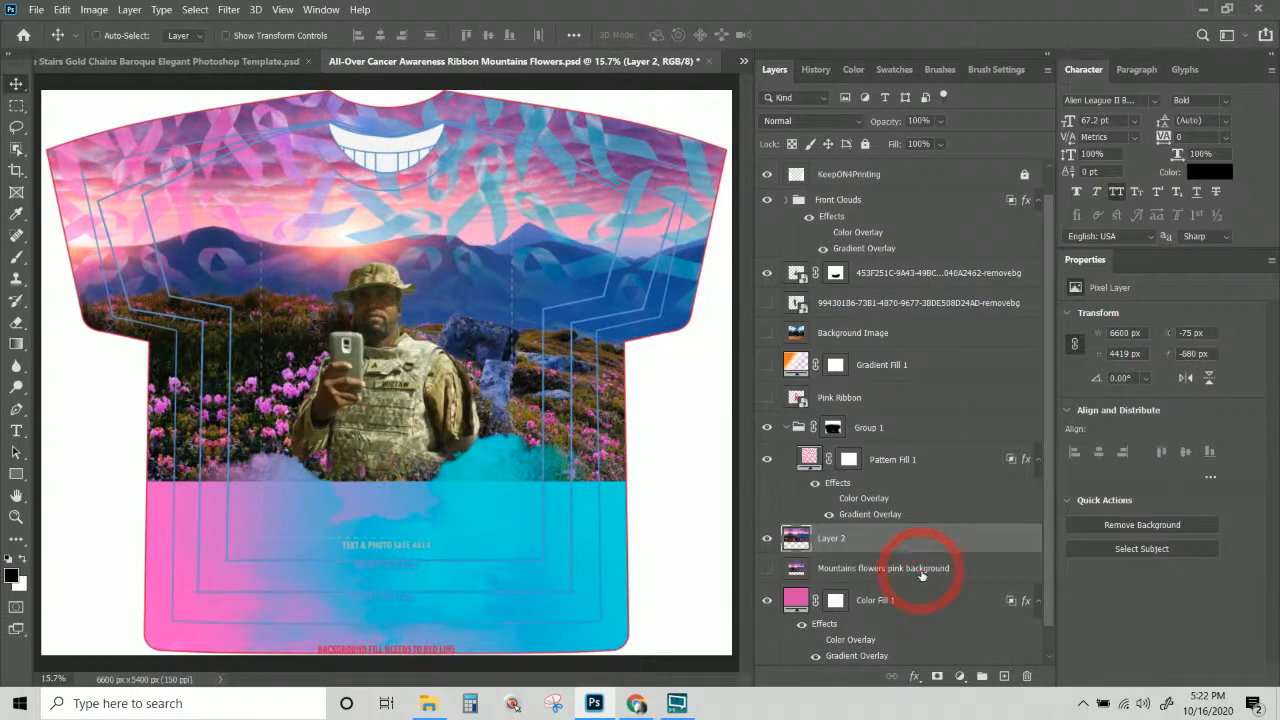
pyautogui.click(767, 568)
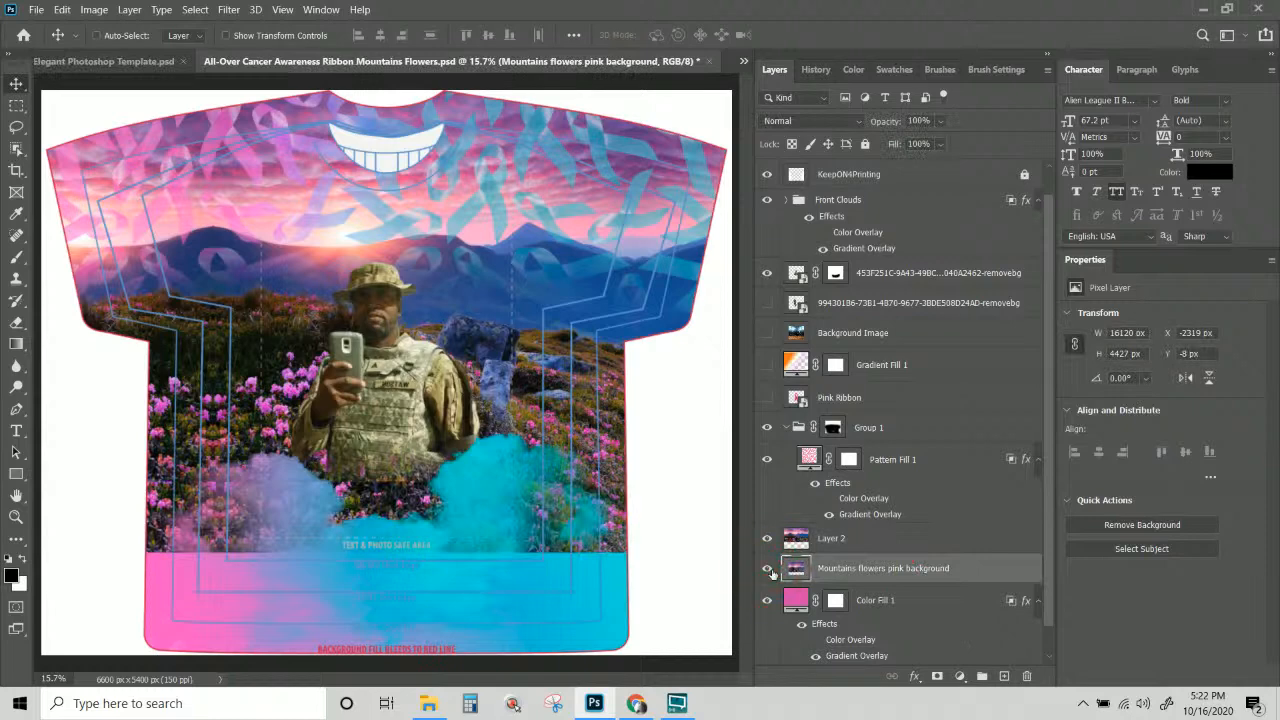
pyautogui.click(767, 568)
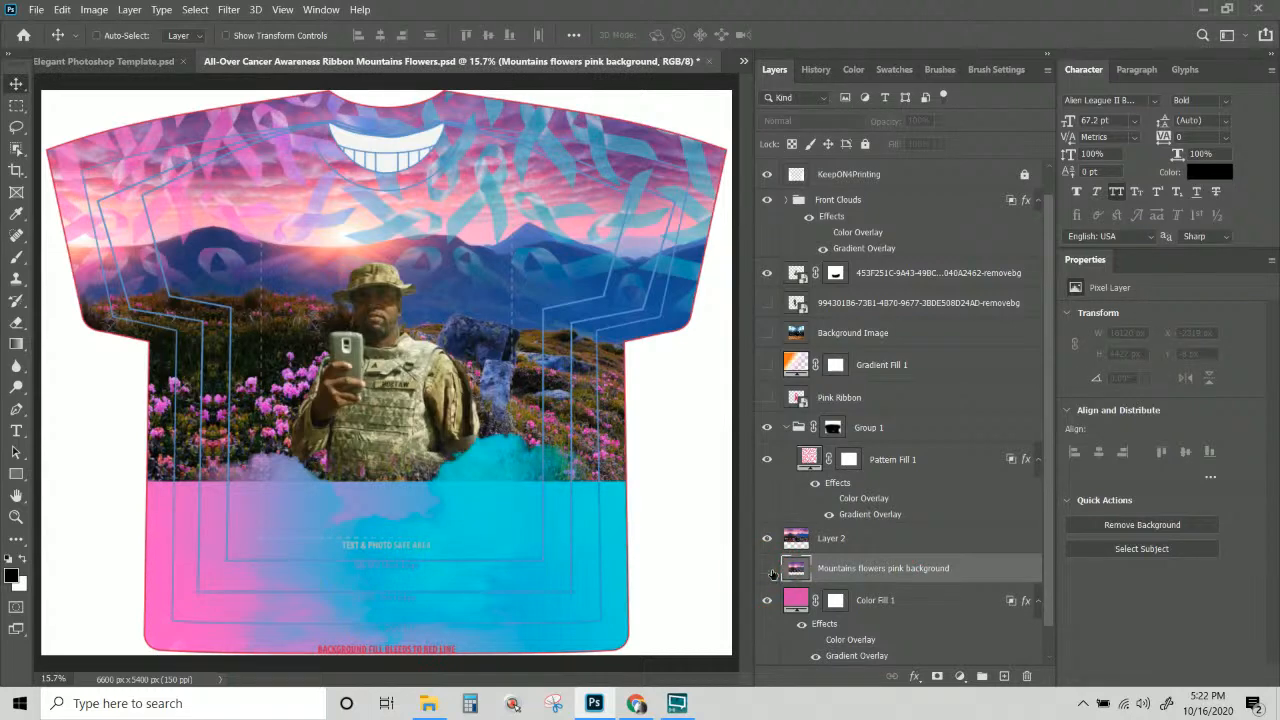
pyautogui.click(767, 568)
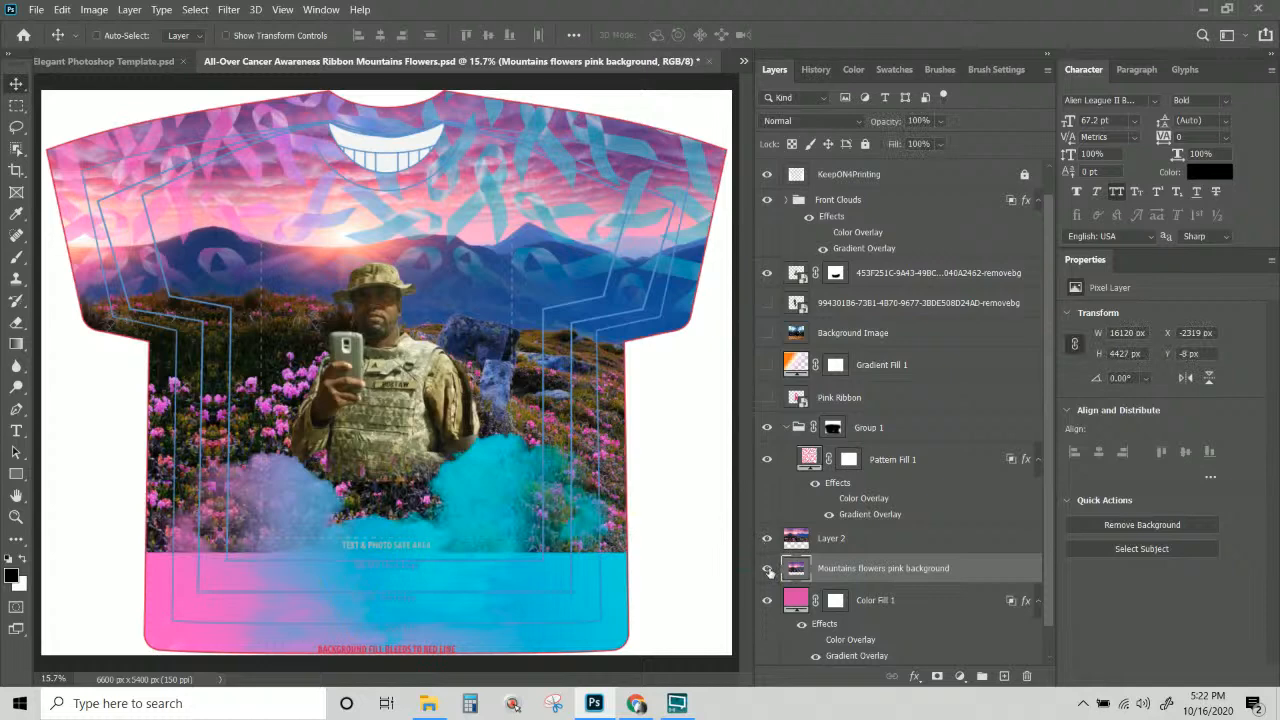
pyautogui.click(767, 540)
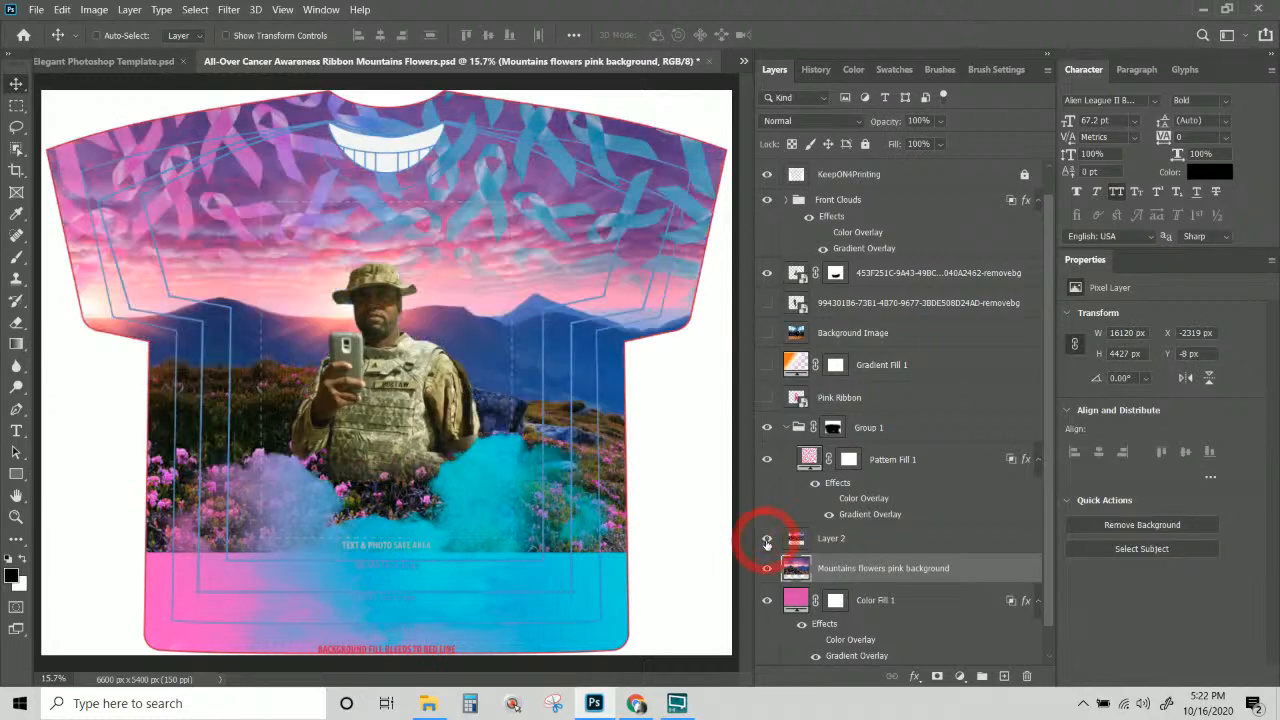
pyautogui.click(767, 540)
pyautogui.click(767, 568)
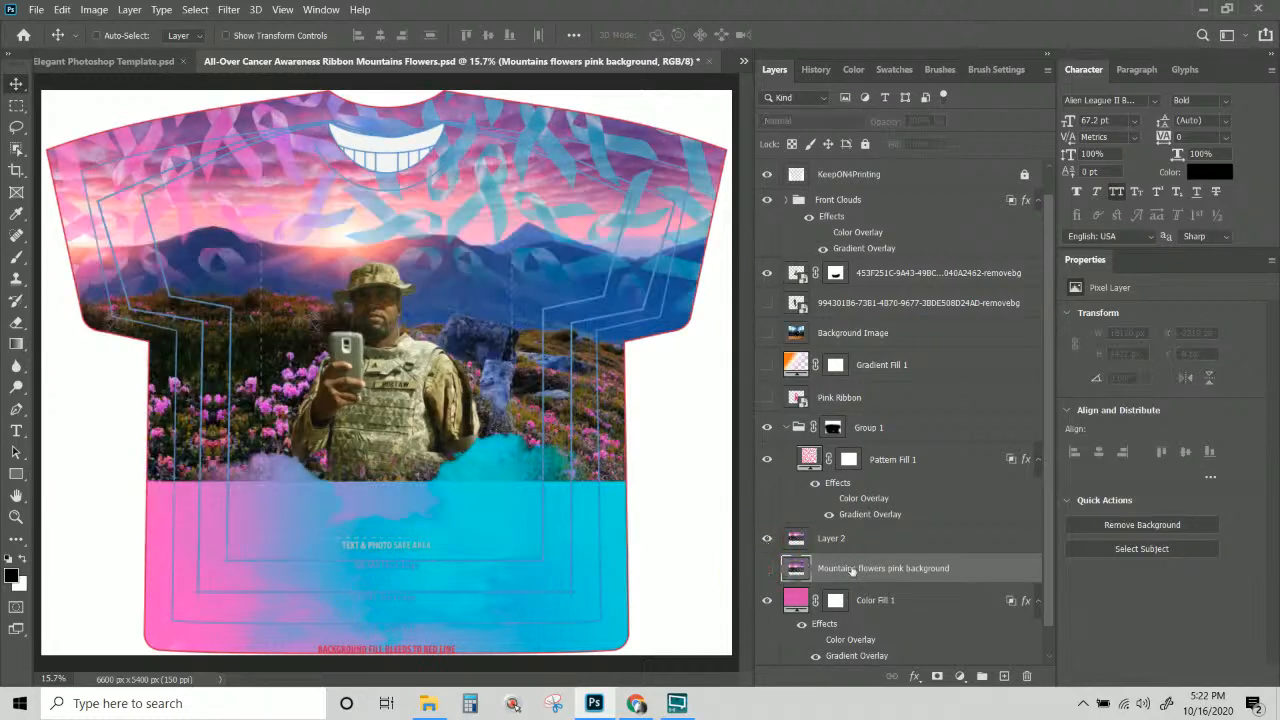
# Add a layer mask to Layer 2 and set the Gradient tool to the Foreground to Transparent preset from Basics.
pyautogui.click(849, 541)
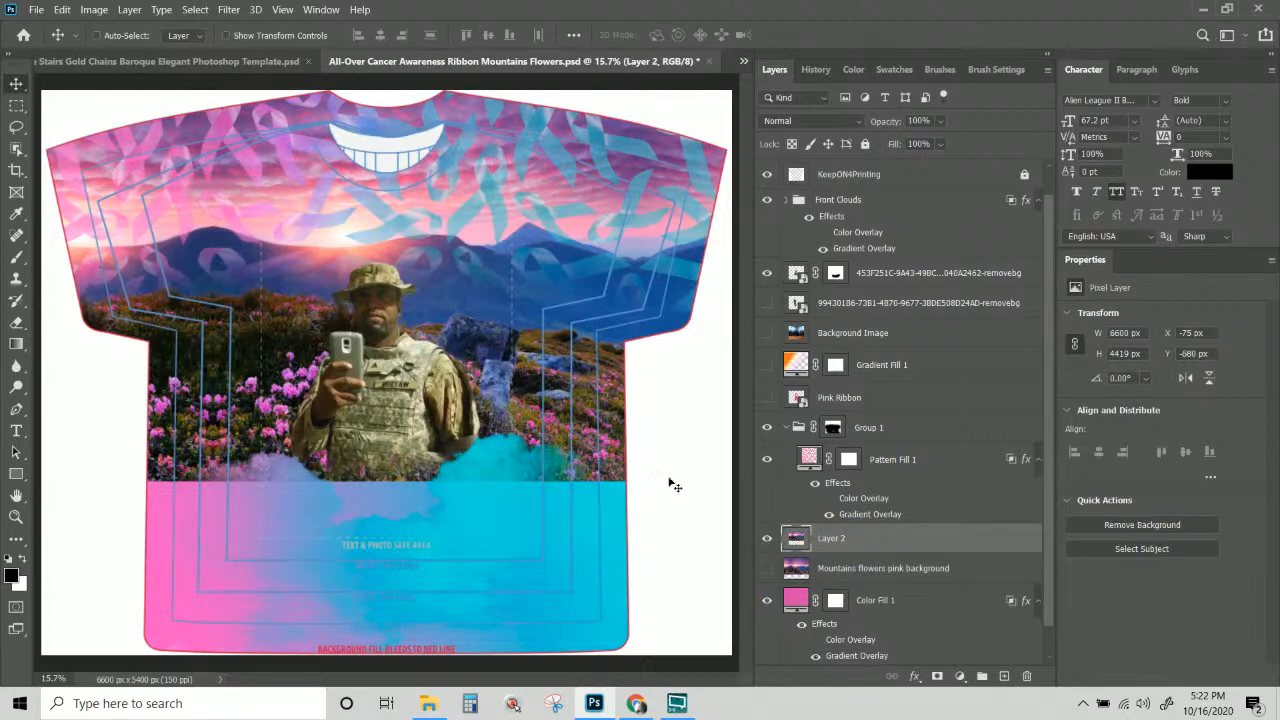
pyautogui.click(937, 677)
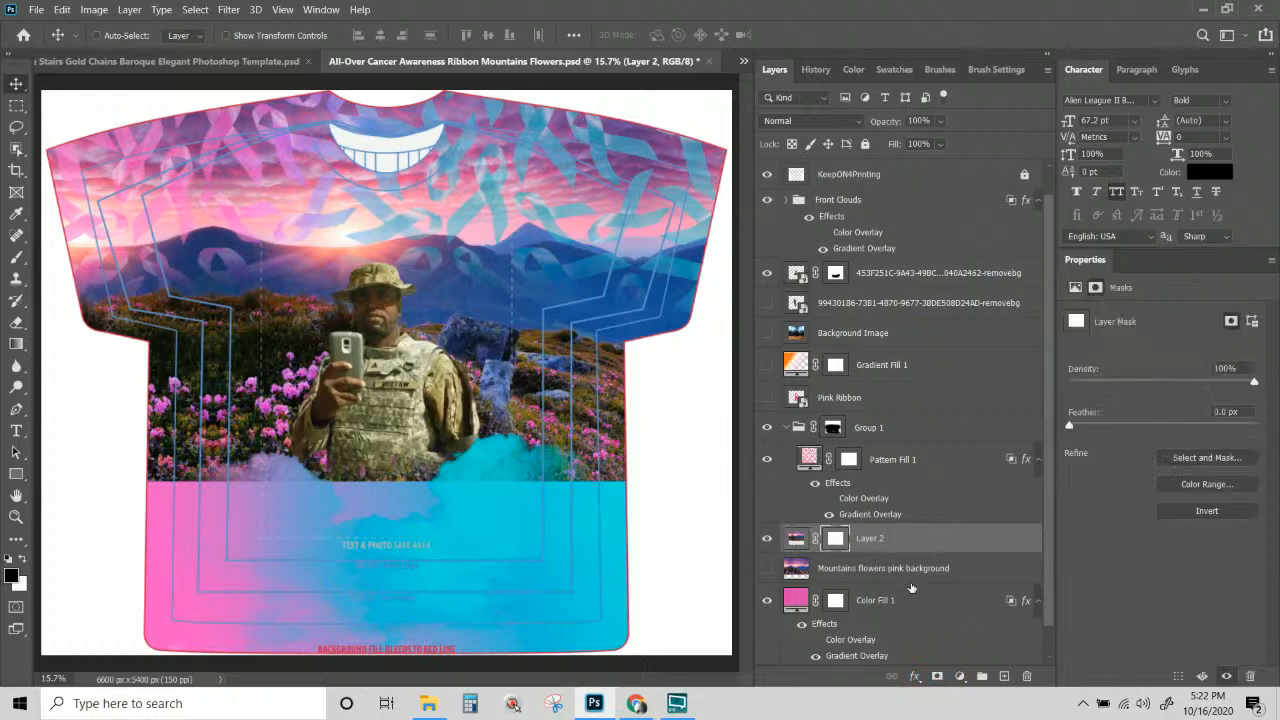
pyautogui.click(16, 344)
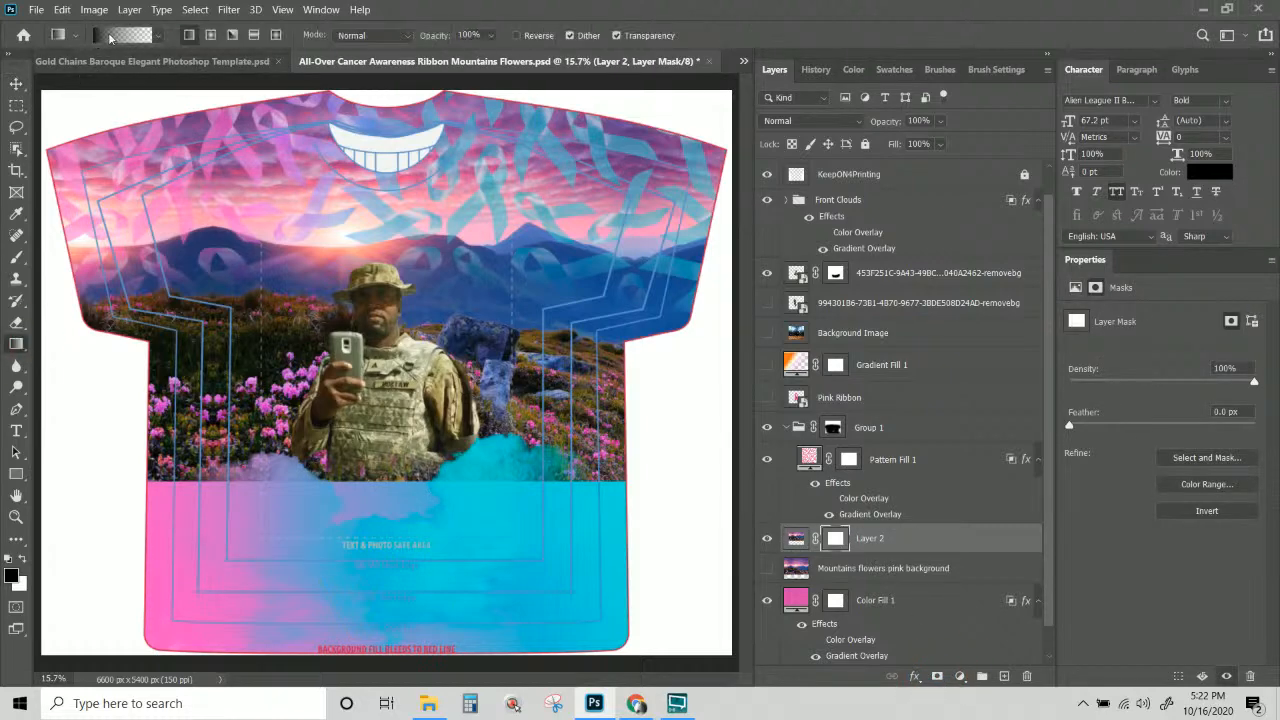
pyautogui.click(110, 37)
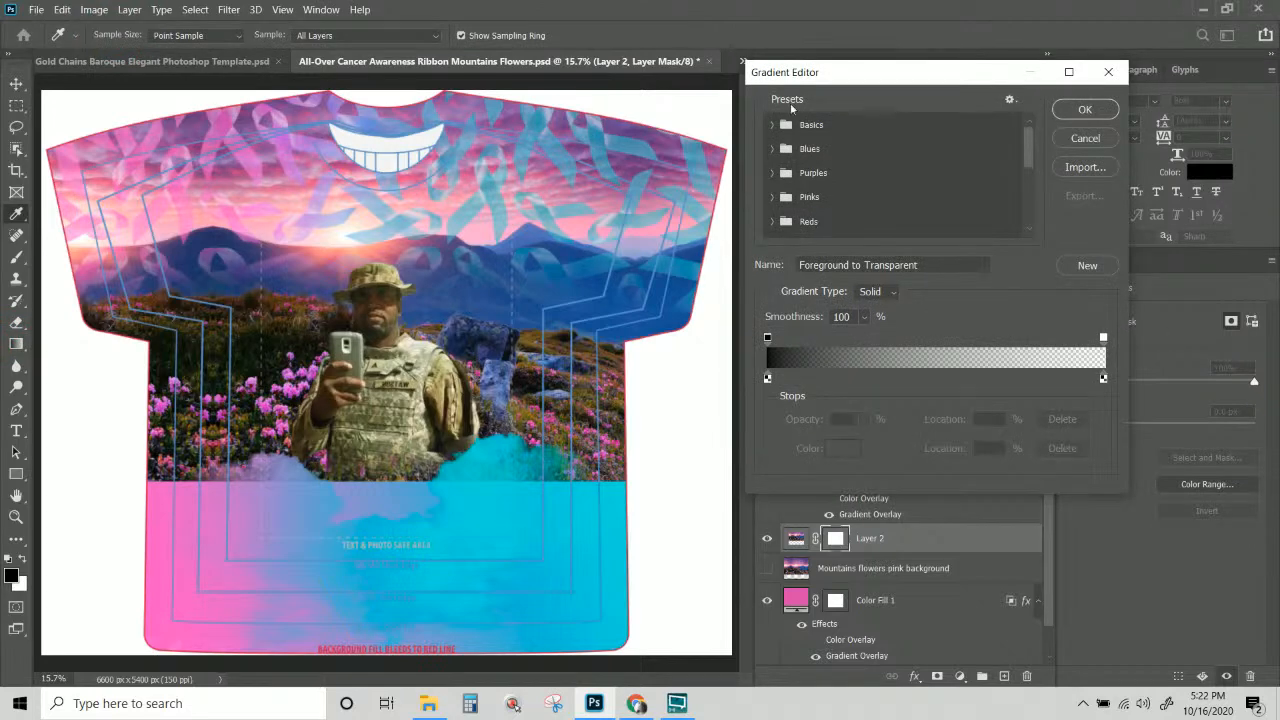
pyautogui.click(771, 125)
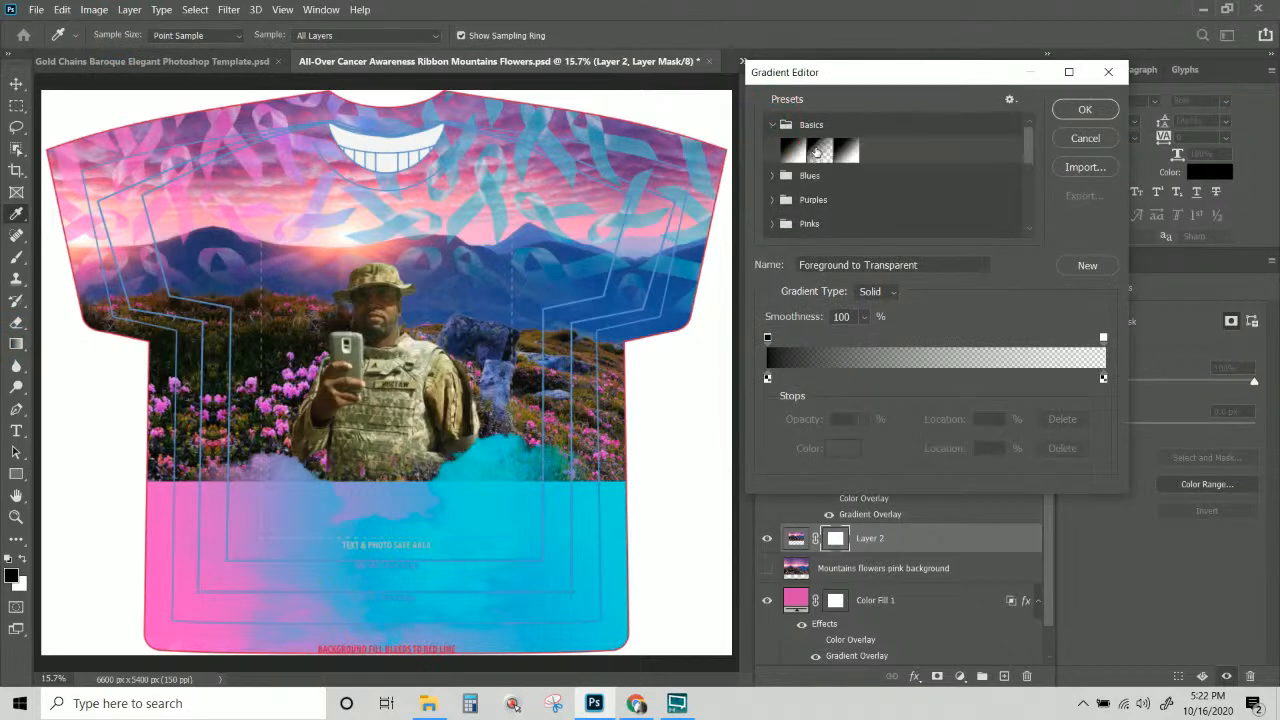
pyautogui.click(818, 150)
pyautogui.click(1100, 110)
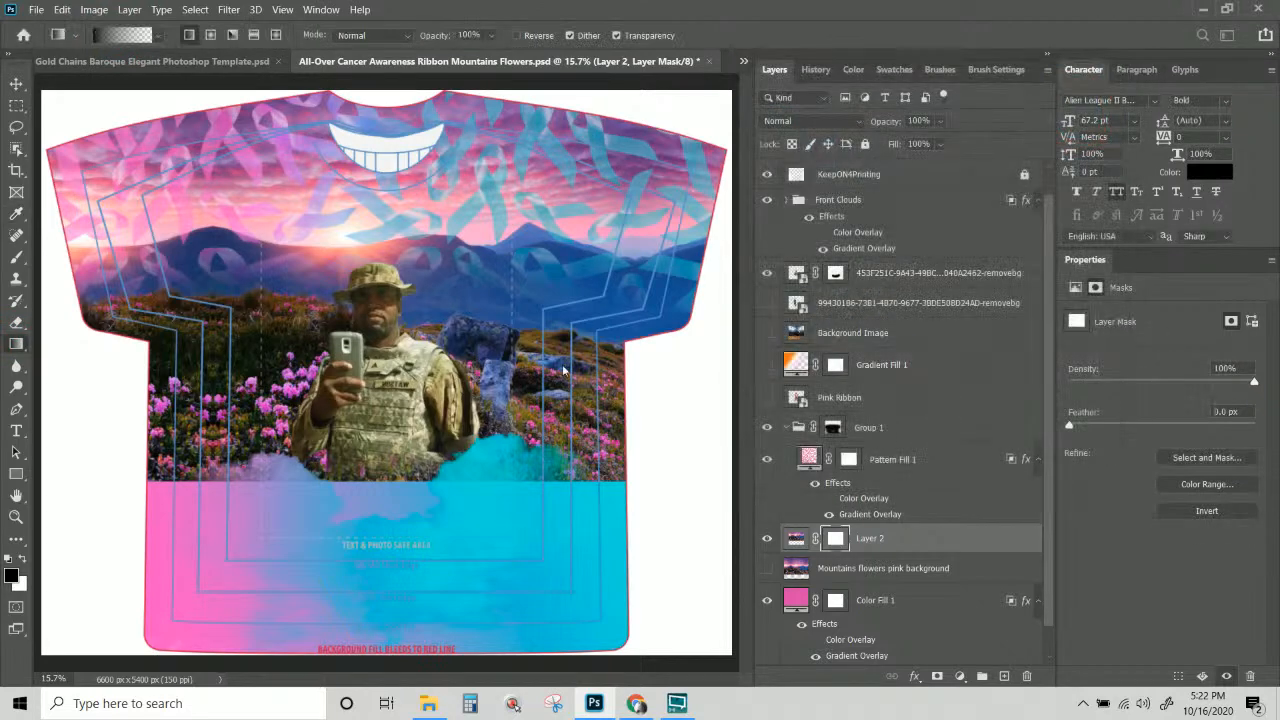
# Fade Layer 2's hard lower edge into the pink and blue fill with upward vertical gradients on its mask.
pyautogui.press('ctrl+KP_Add')
pyautogui.press('ctrl+KP_Add')
pyautogui.press('ctrl+KP_Add')
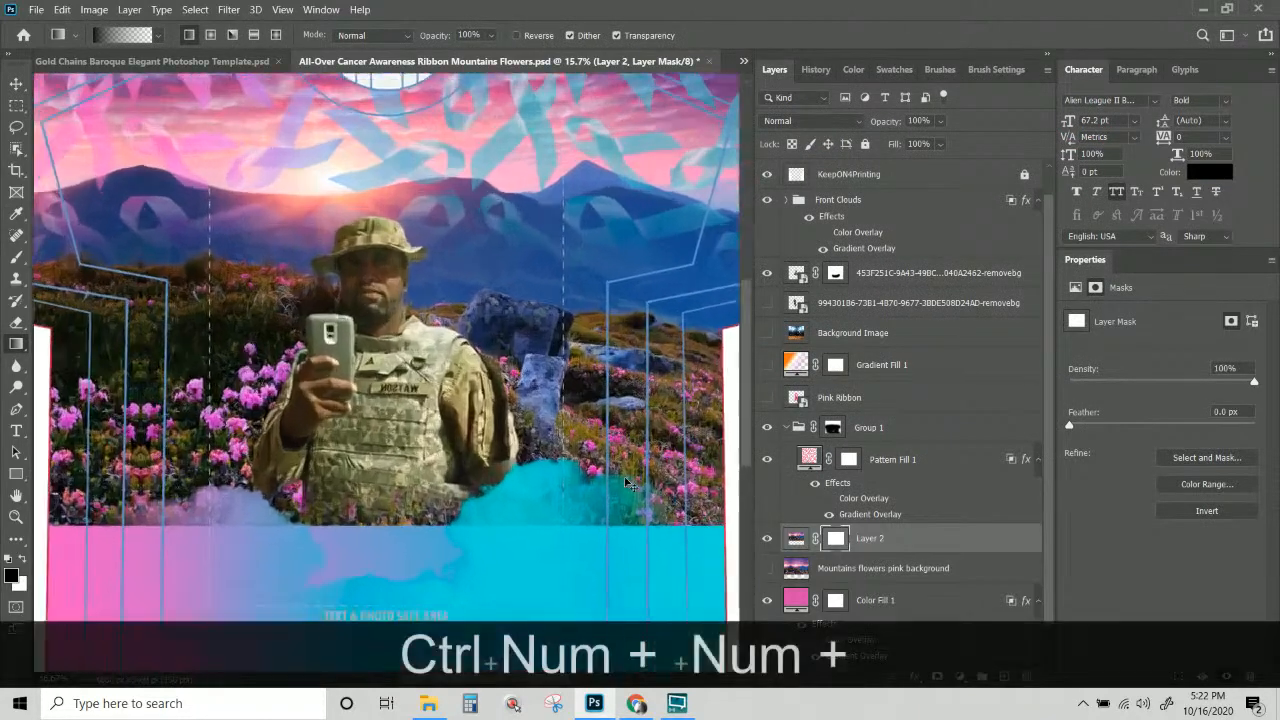
pyautogui.scroll(-2, 390, 345)
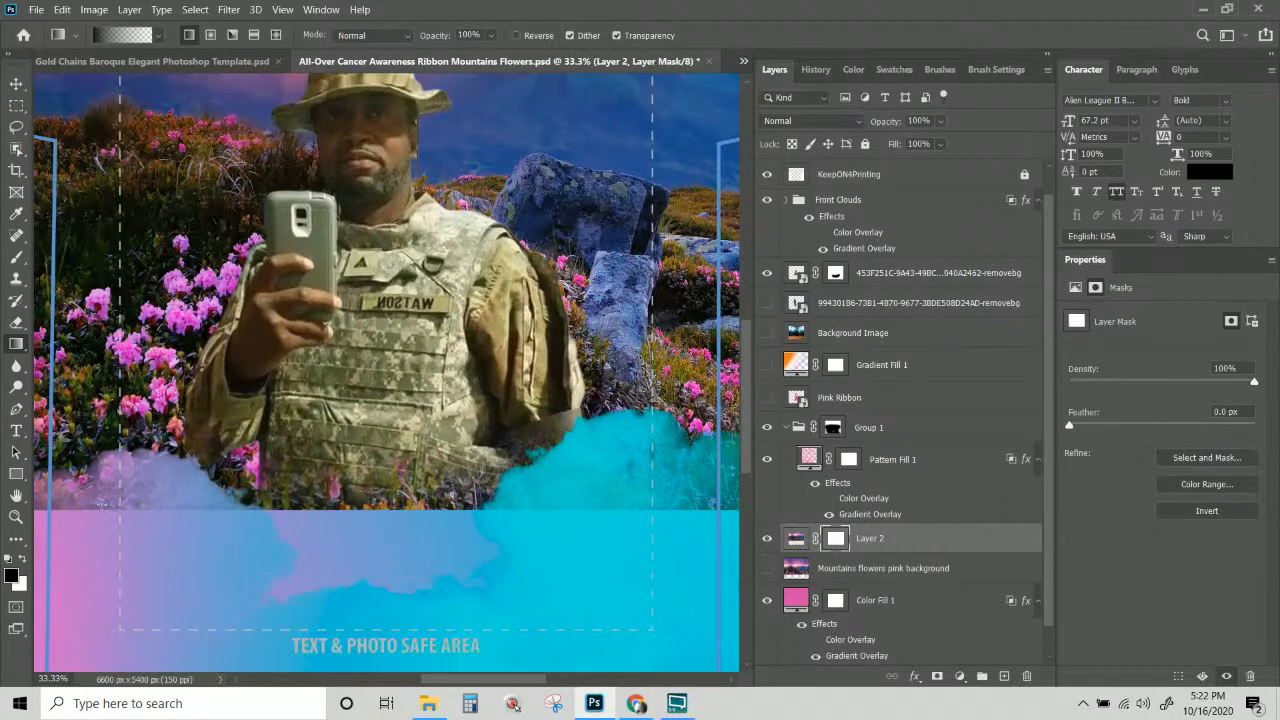
pyautogui.moveTo(99, 503); pyautogui.dragTo(99, 337)
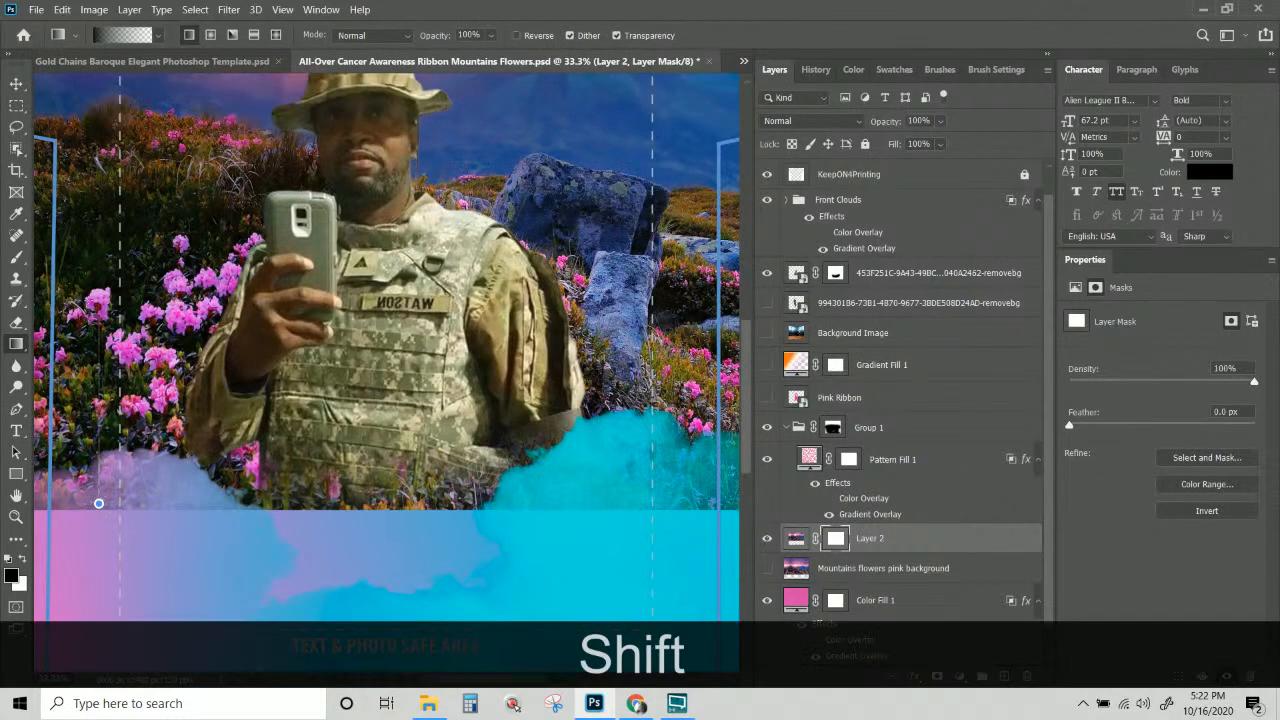
pyautogui.moveTo(90, 300); pyautogui.dragTo(90, 299)
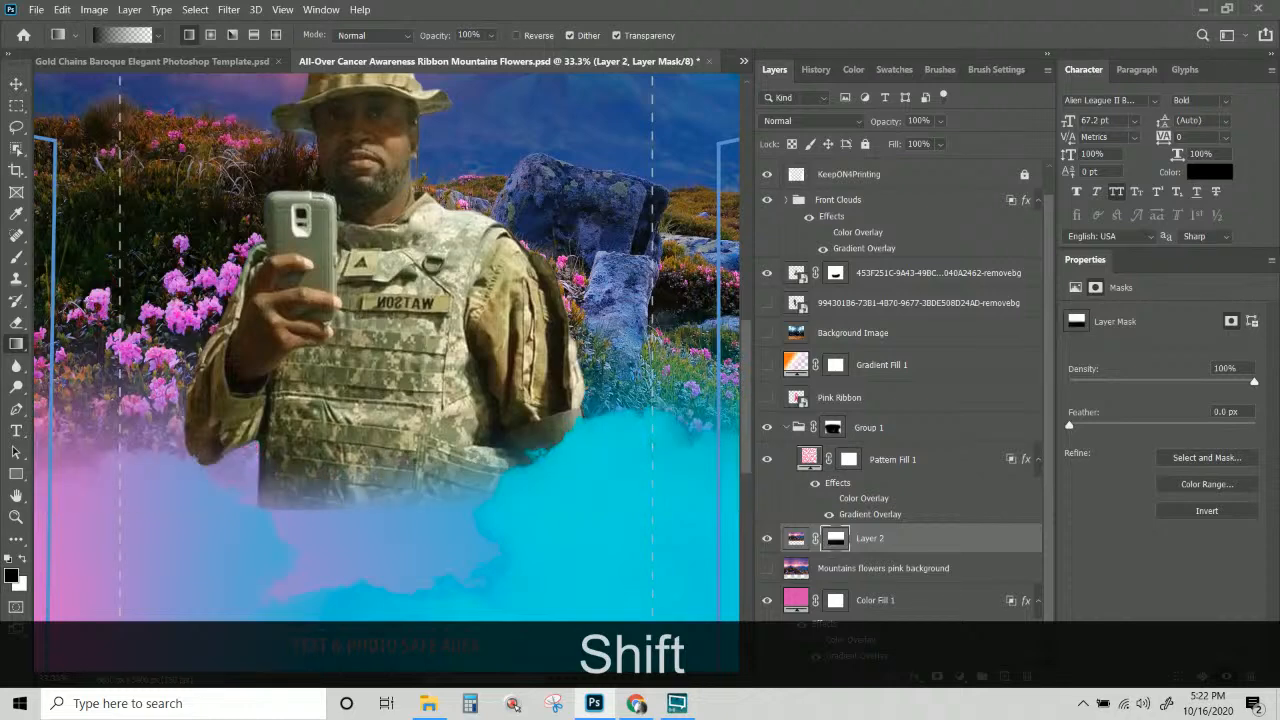
pyautogui.press('ctrl+KP_Subtract')
pyautogui.press('ctrl+KP_Subtract')
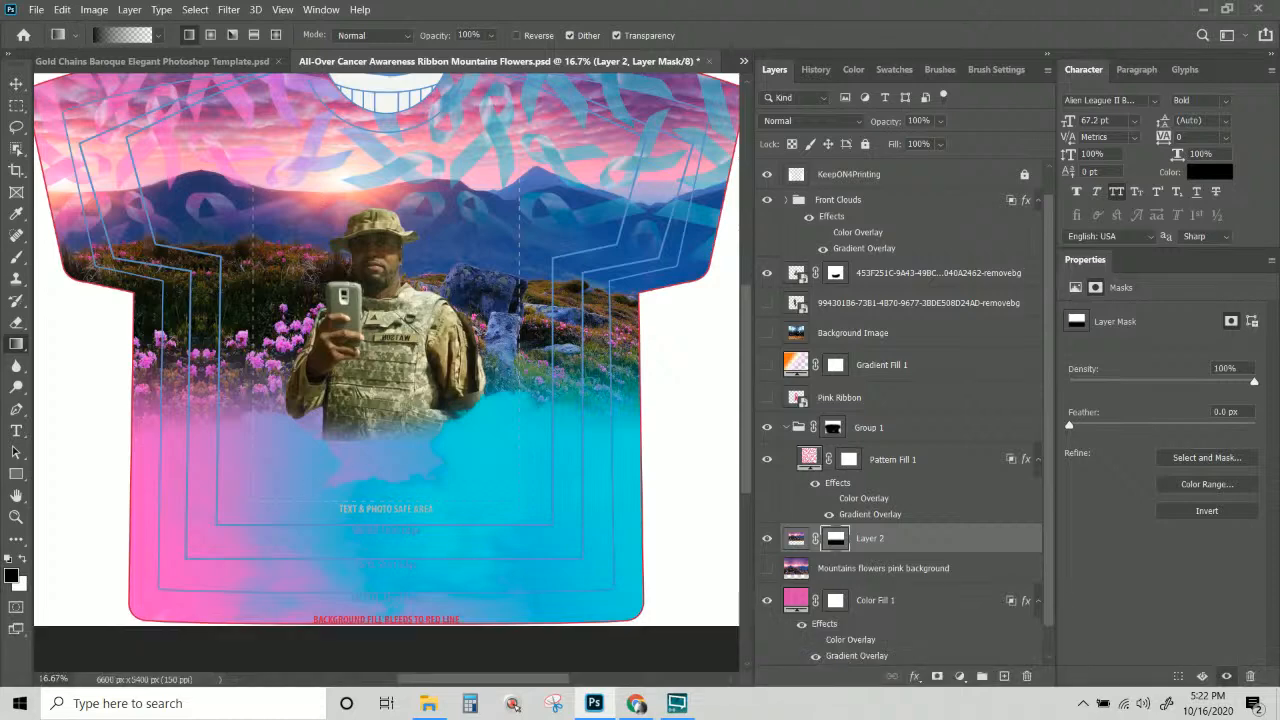
# Examine how the masked soldier photo blends into the faded background, toggling its visibility off and on.
pyautogui.scroll(1, 883, 565)
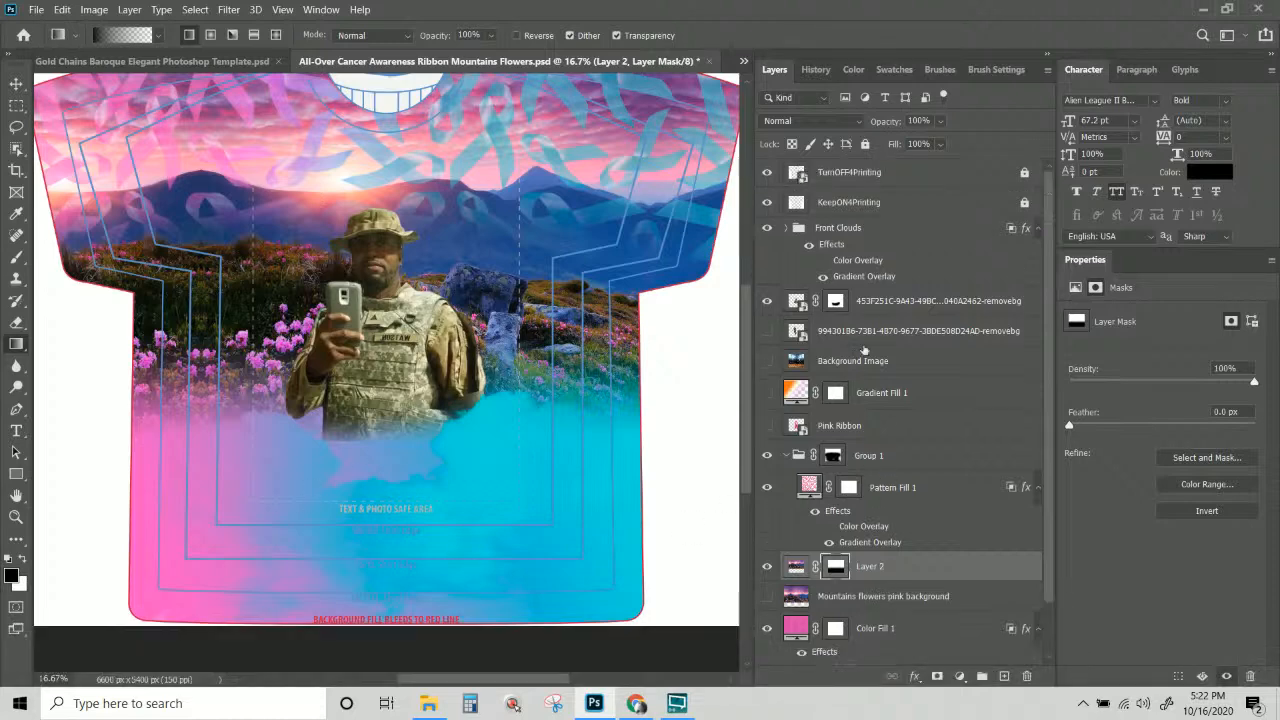
pyautogui.click(835, 299)
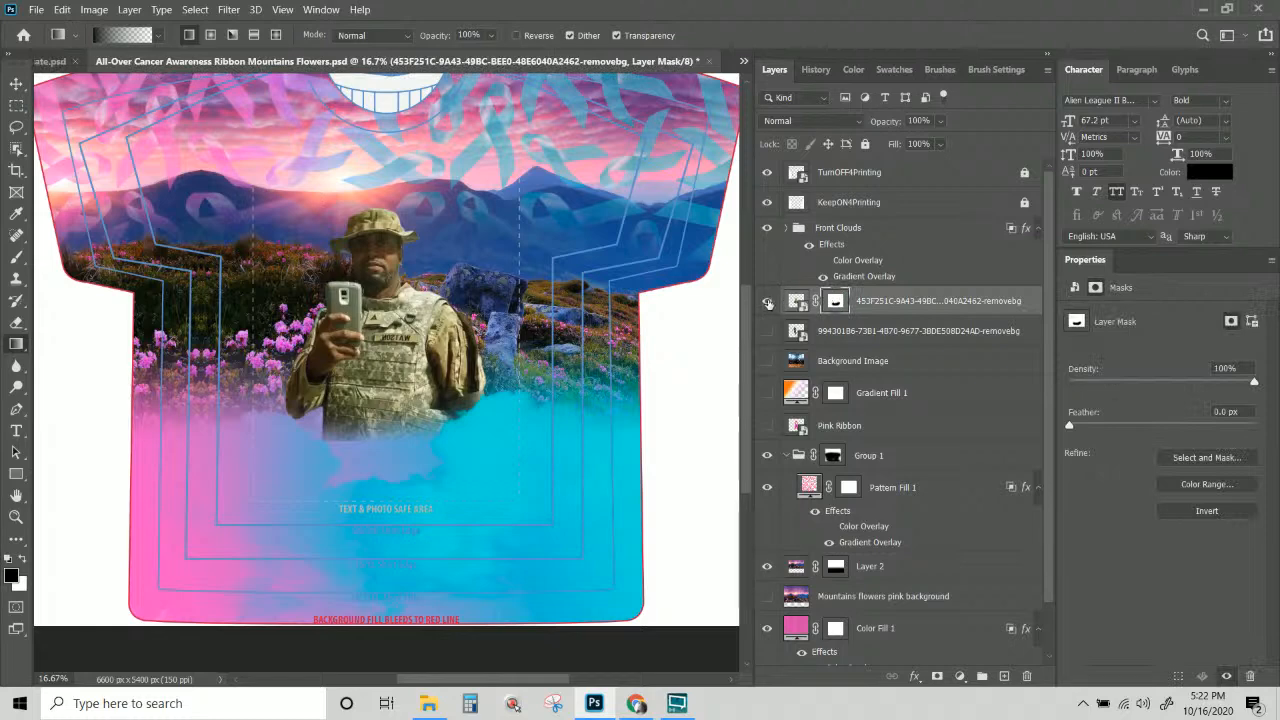
pyautogui.click(767, 302)
pyautogui.click(767, 302)
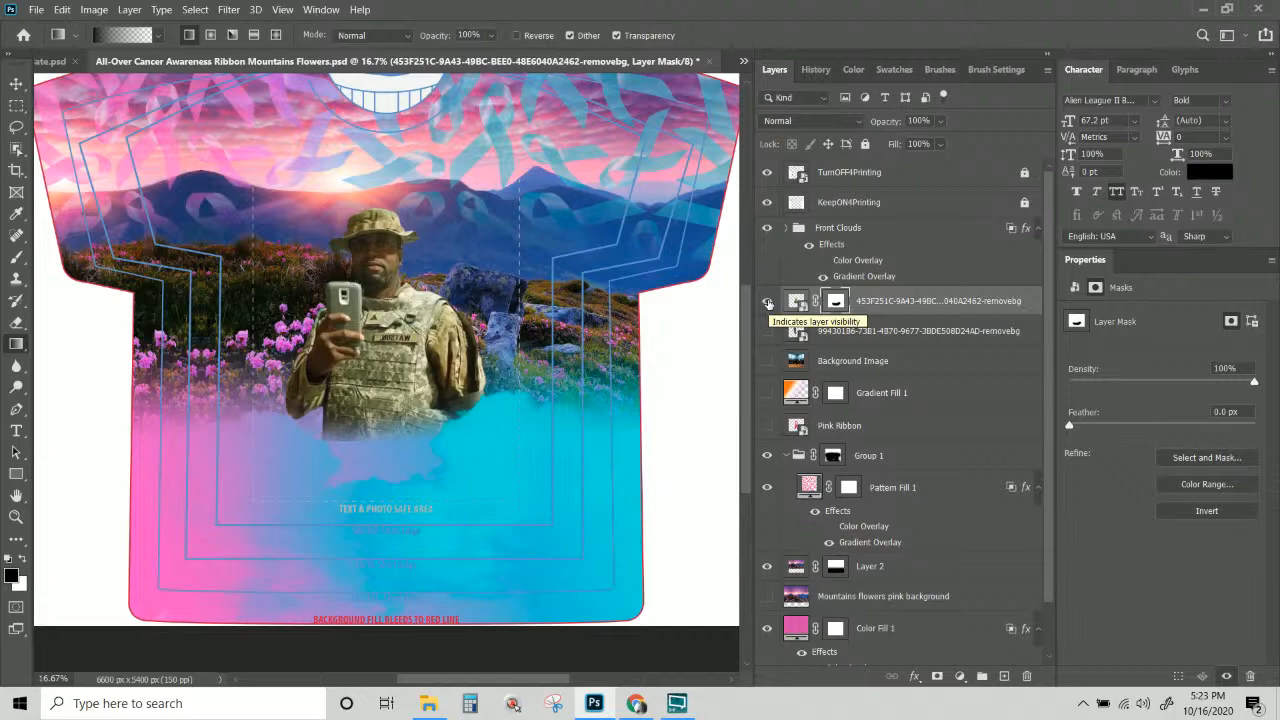
pyautogui.scroll(3, 708, 403)
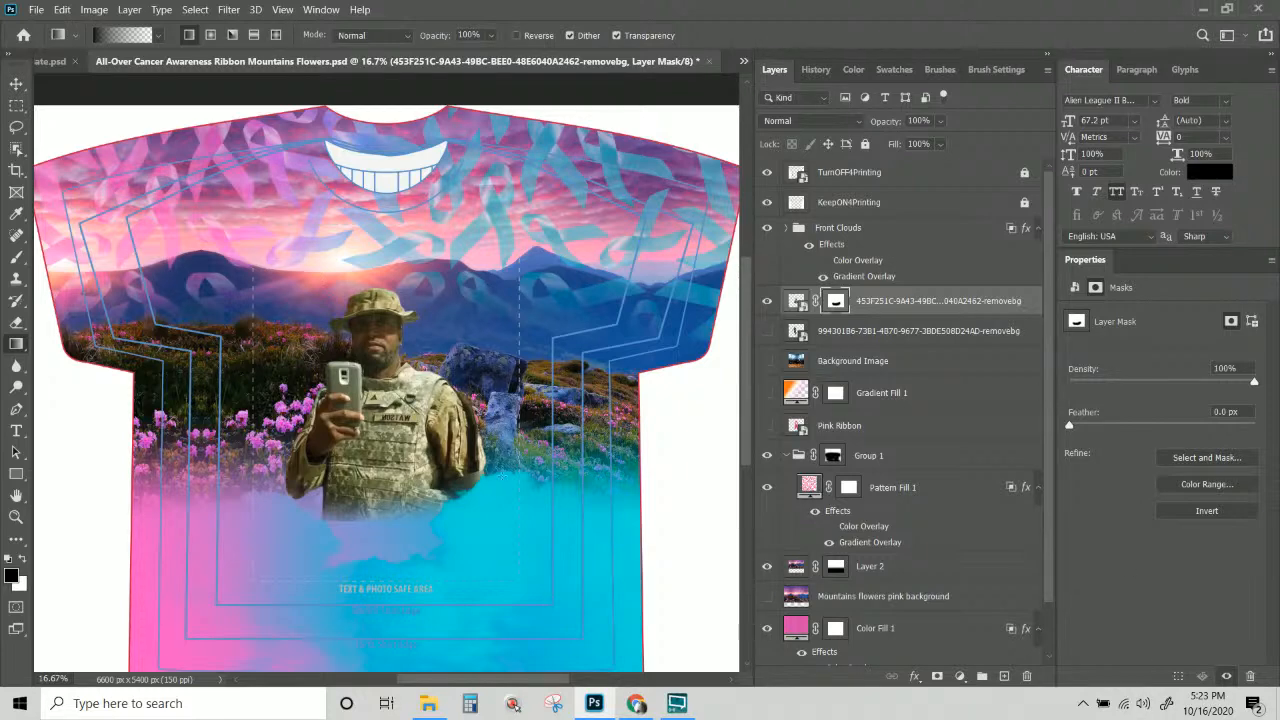
pyautogui.scroll(-3, 501, 476)
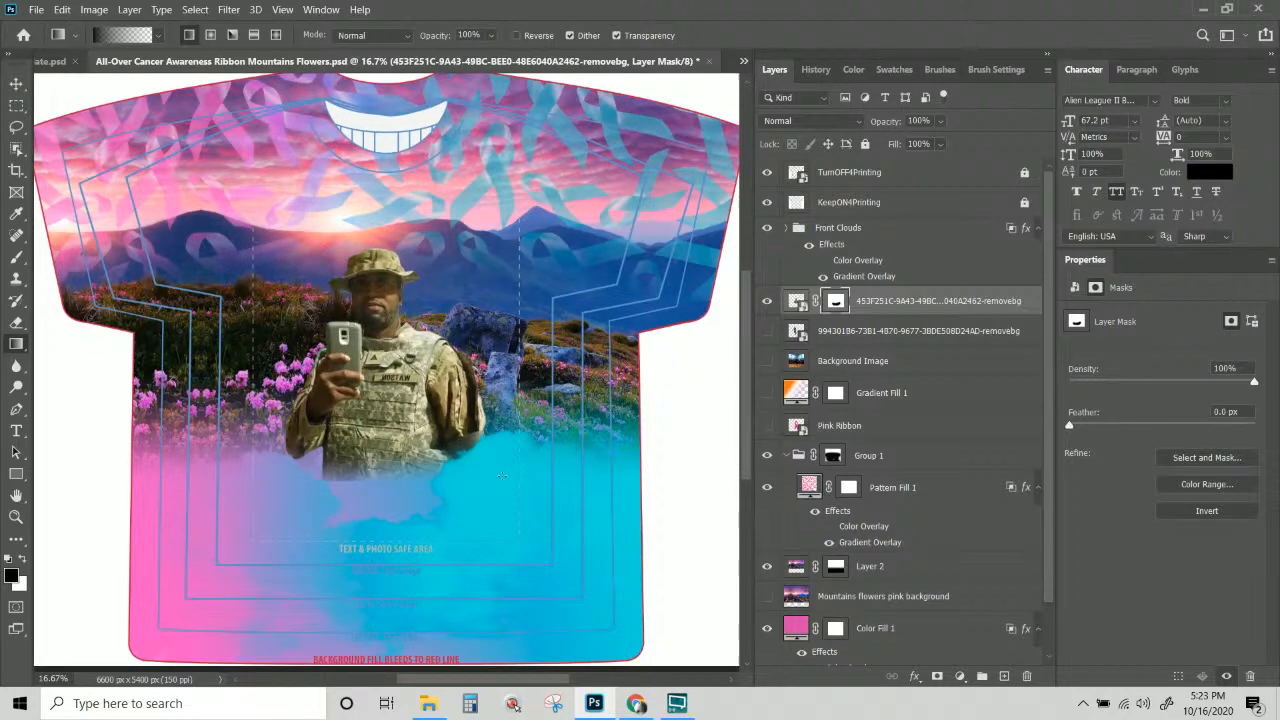
pyautogui.scroll(-1, 501, 476)
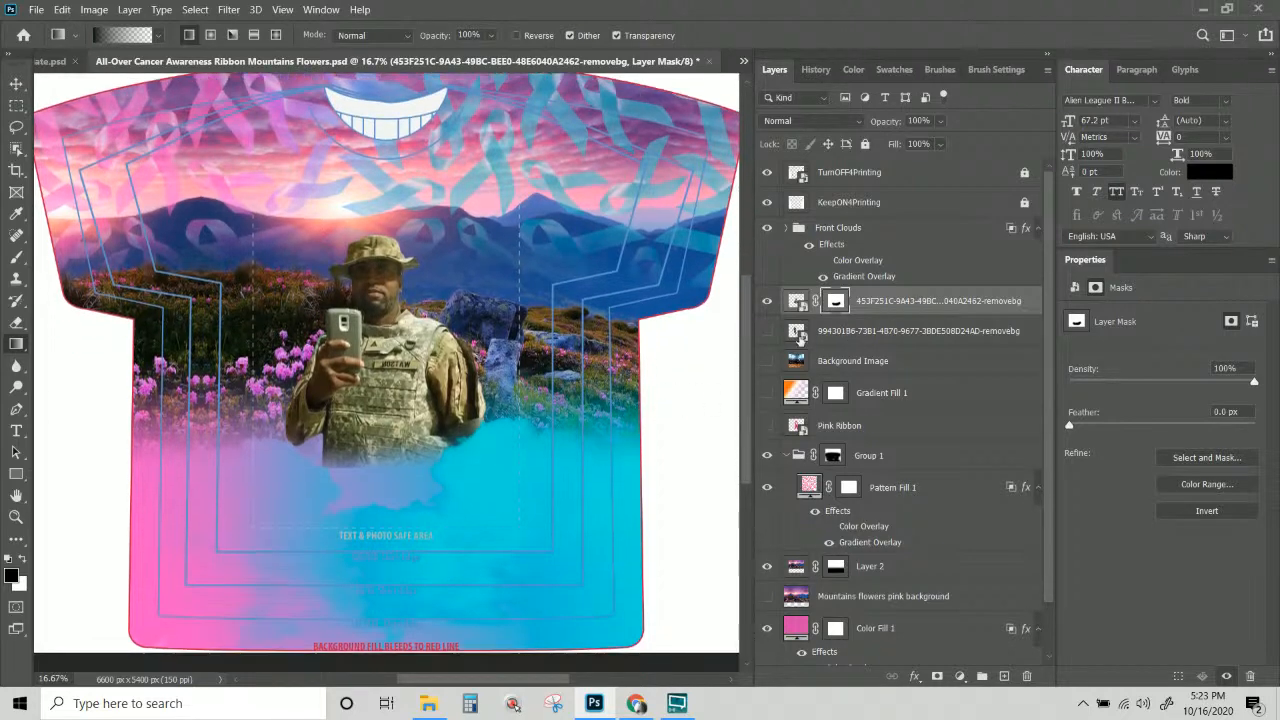
pyautogui.click(835, 345)
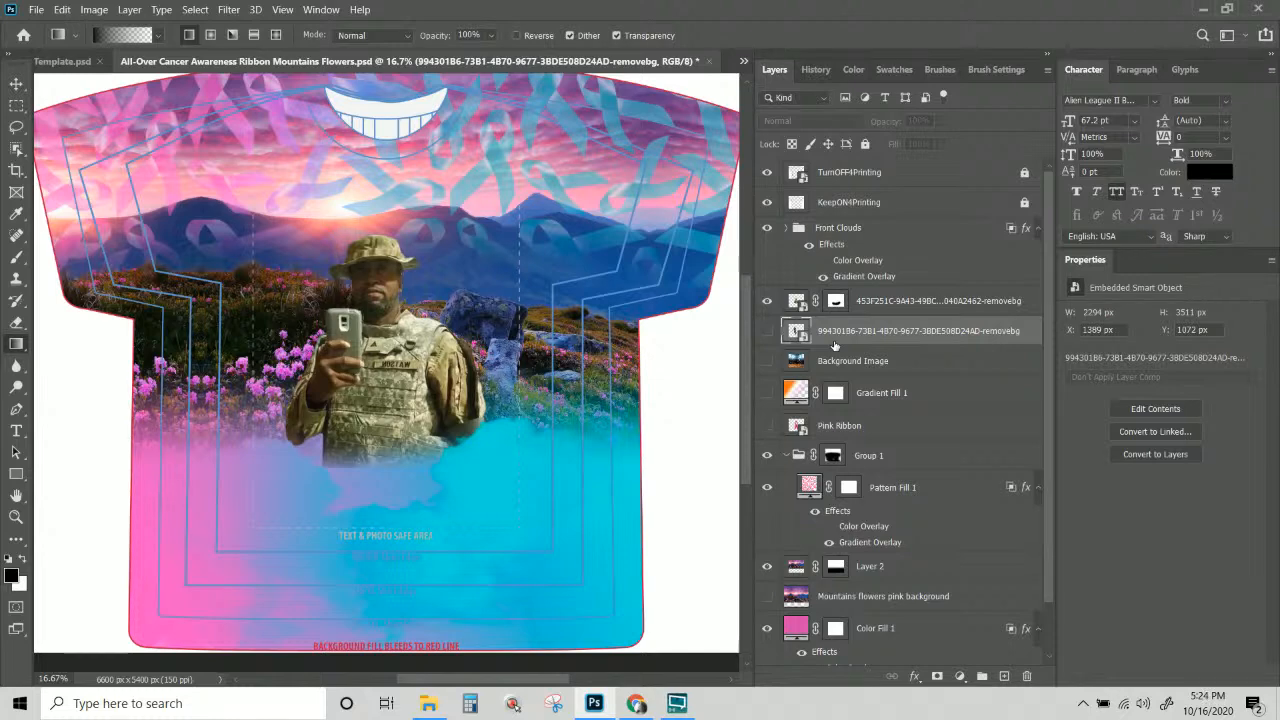
# Copy the Always In Our Hearts group from the Marble Stairs Gold Chains template into the shirt document and place it above Front Clouds.
pyautogui.click(40, 62)
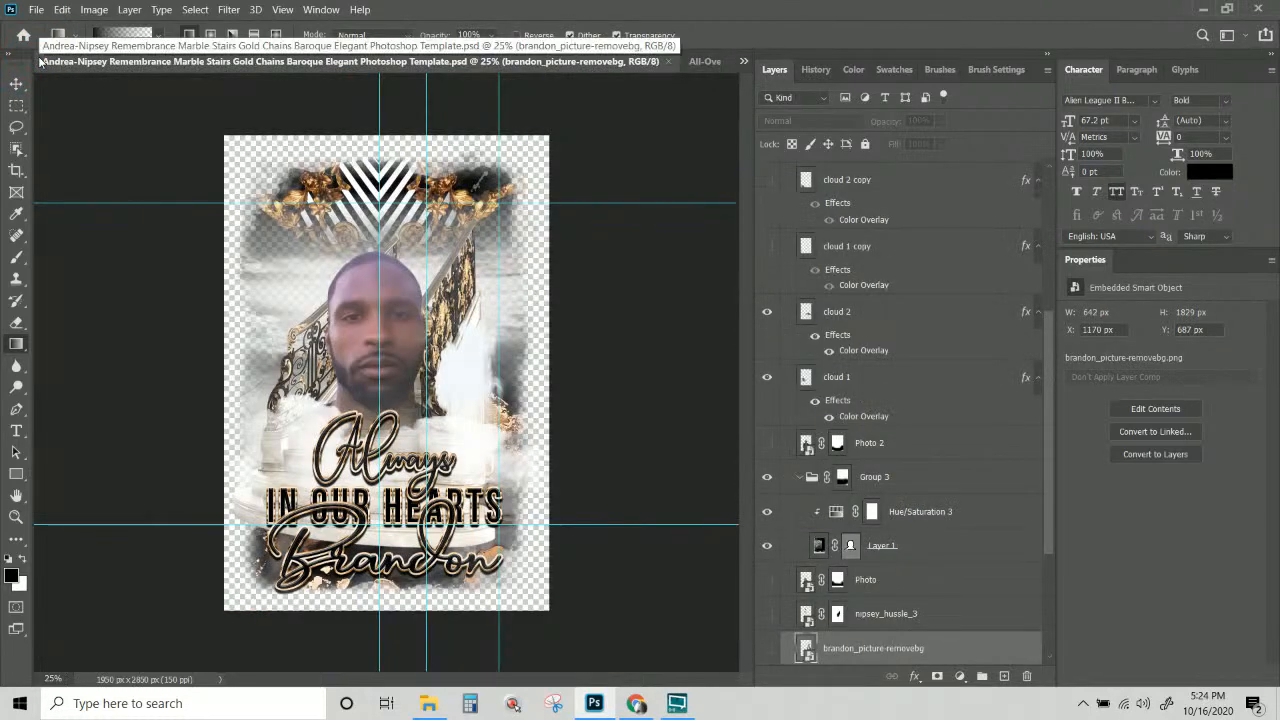
pyautogui.click(16, 85)
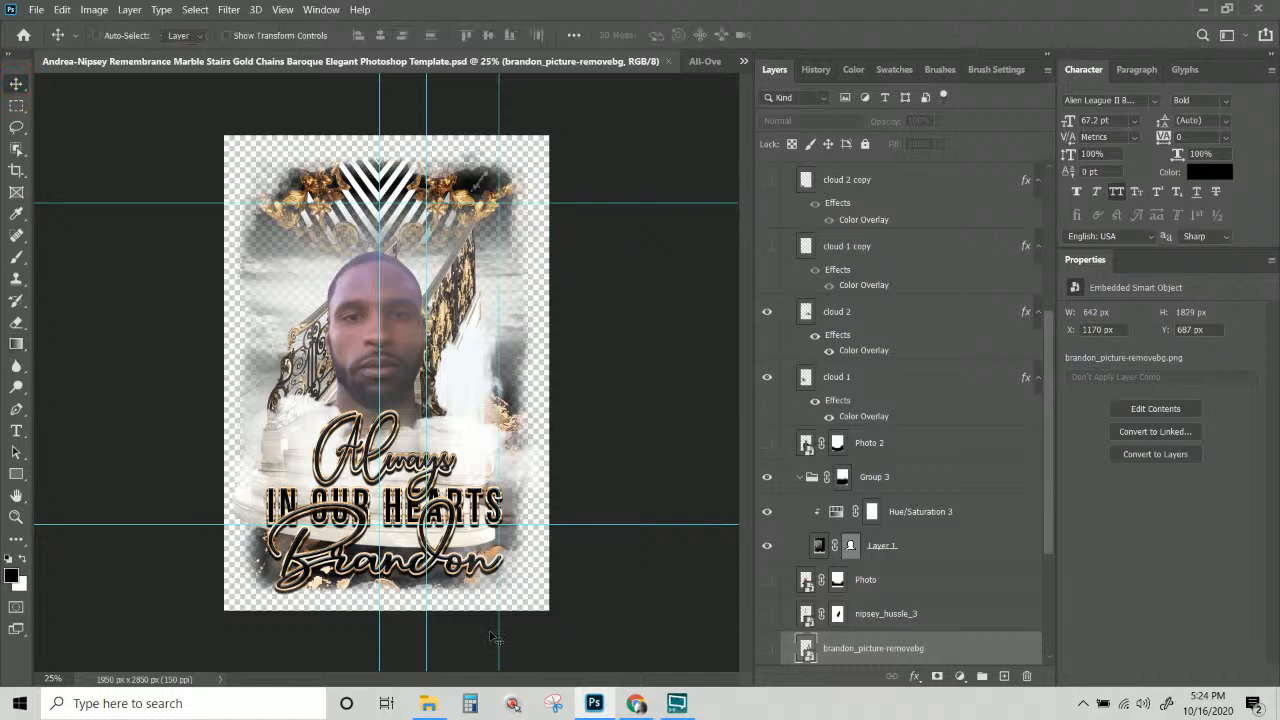
pyautogui.rightClick(411, 466)
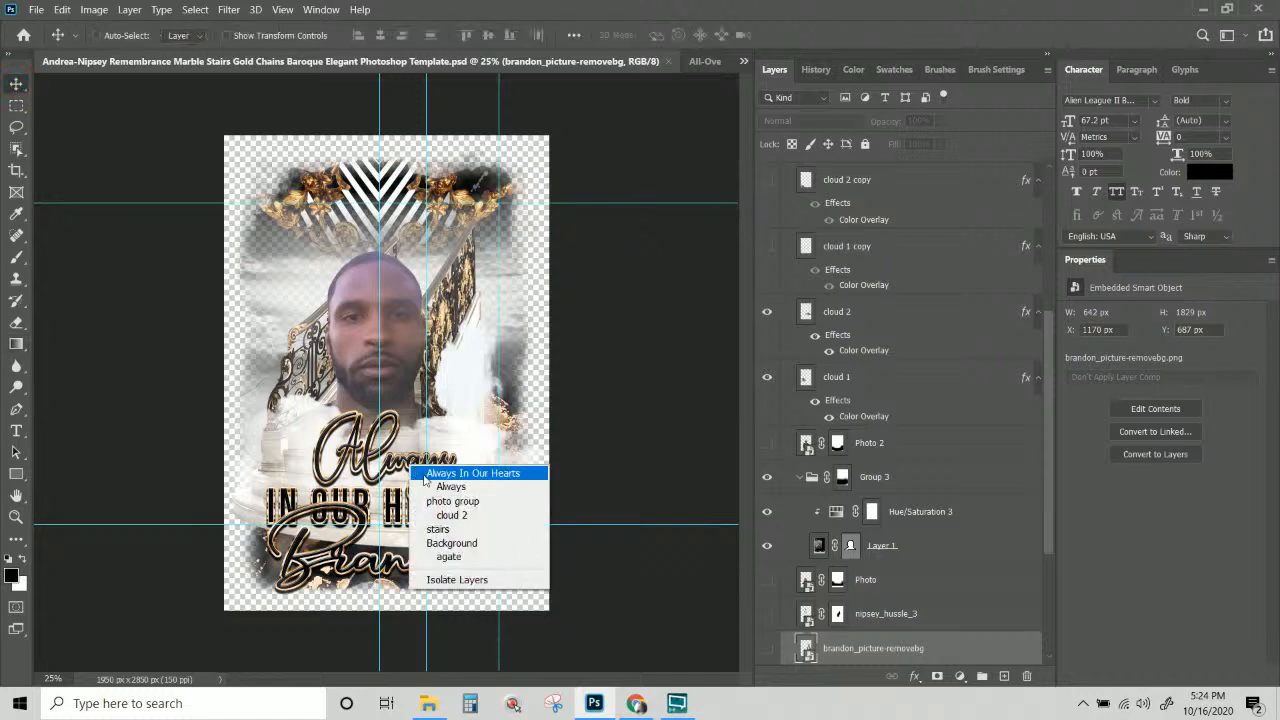
pyautogui.click(425, 475)
pyautogui.click(787, 168)
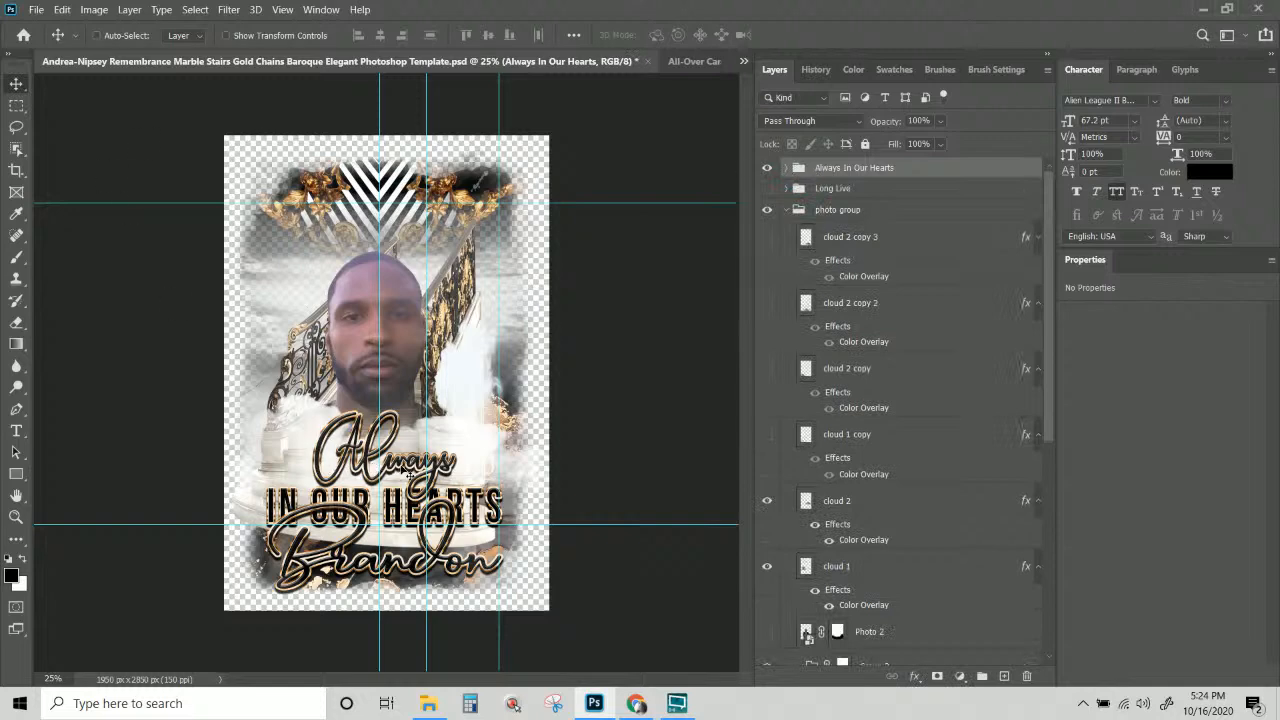
pyautogui.moveTo(403, 468); pyautogui.dragTo(367, 418)
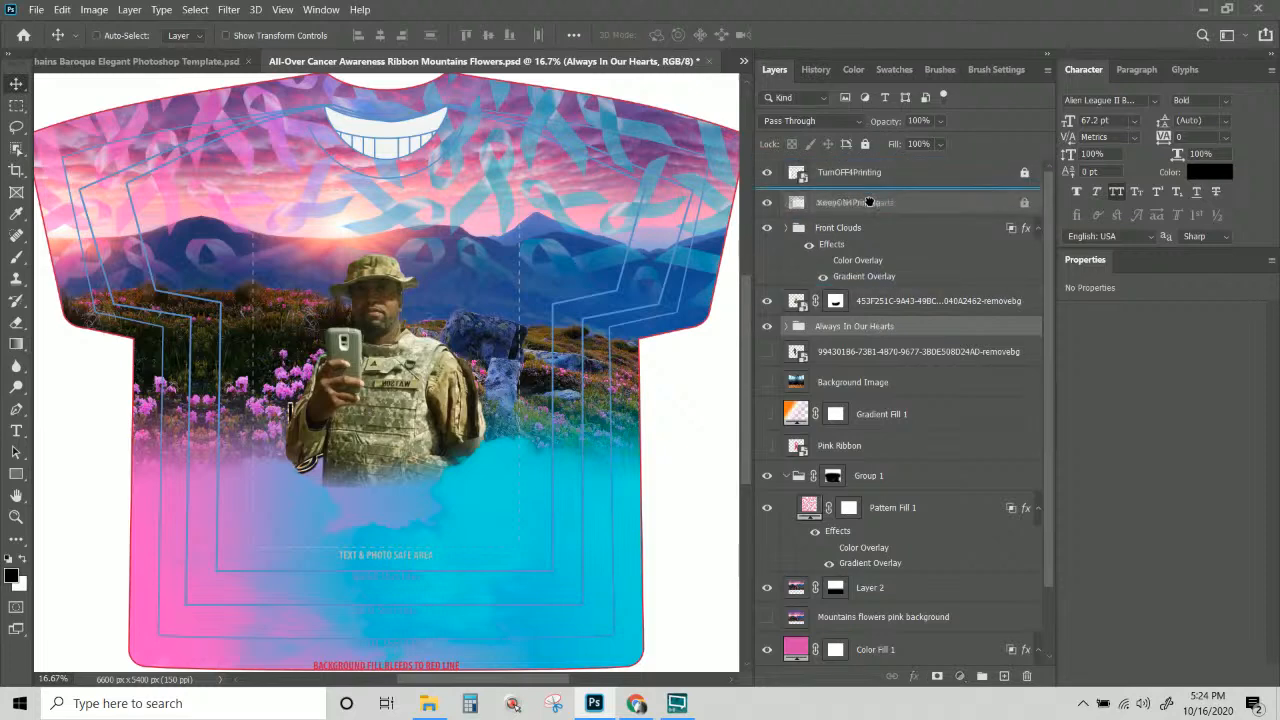
pyautogui.moveTo(870, 213); pyautogui.dragTo(870, 215)
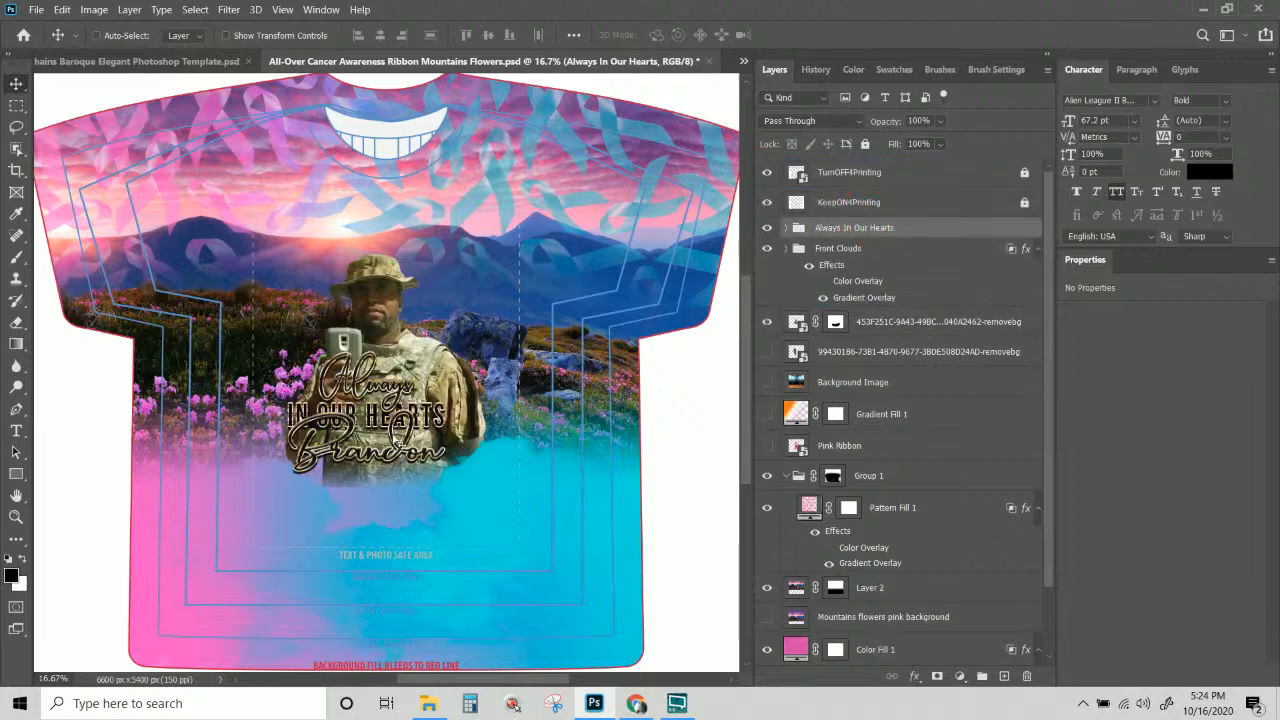
# Lower the Always In Our Hearts lettering and enlarge it with Free Transform to about the safe area's width, overlapping the soldier's lower torso.
pyautogui.moveTo(390, 440); pyautogui.dragTo(359, 465)
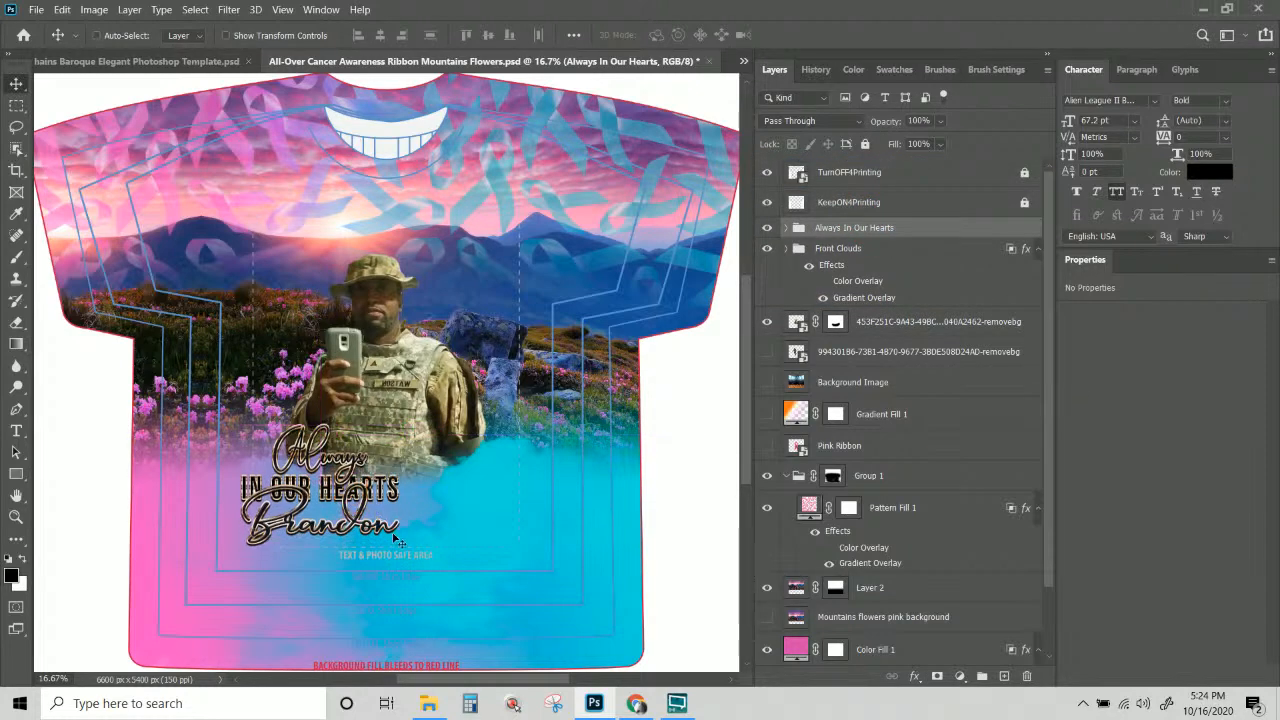
pyautogui.hotkey('ctrl', 't')
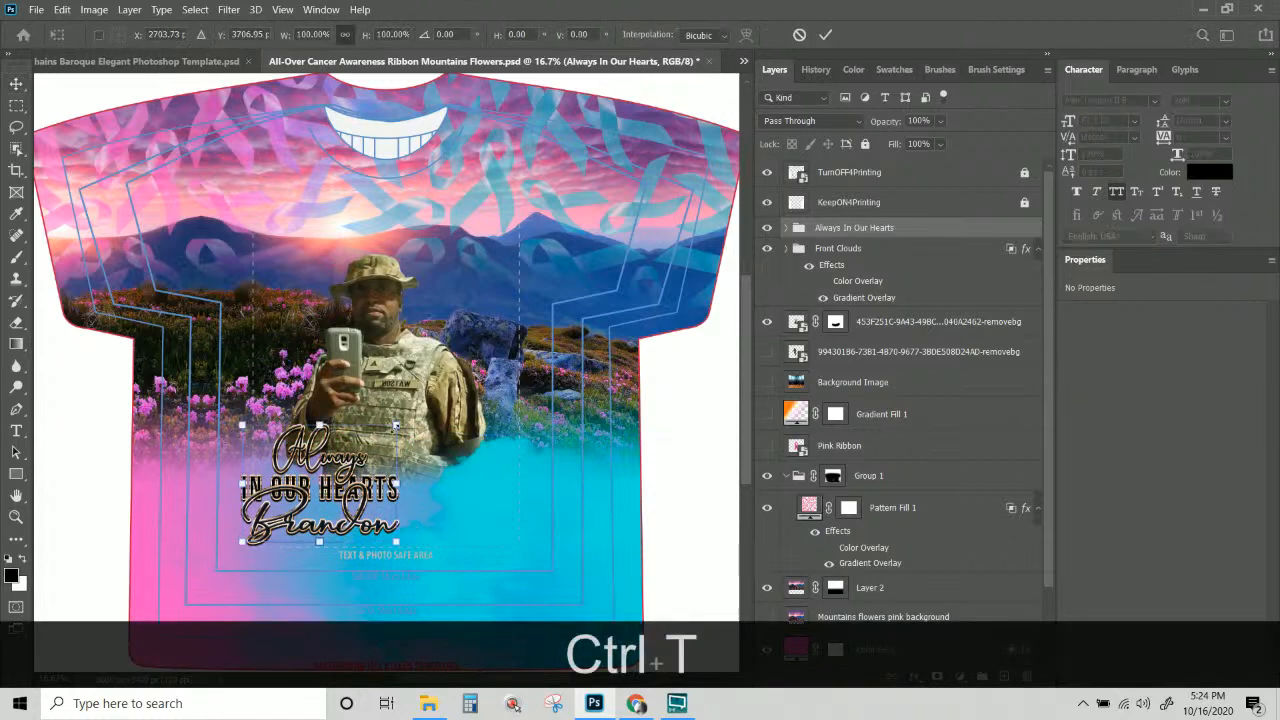
pyautogui.moveTo(398, 425); pyautogui.dragTo(512, 341)
pyautogui.moveTo(455, 440); pyautogui.dragTo(459, 474)
pyautogui.press('Return')
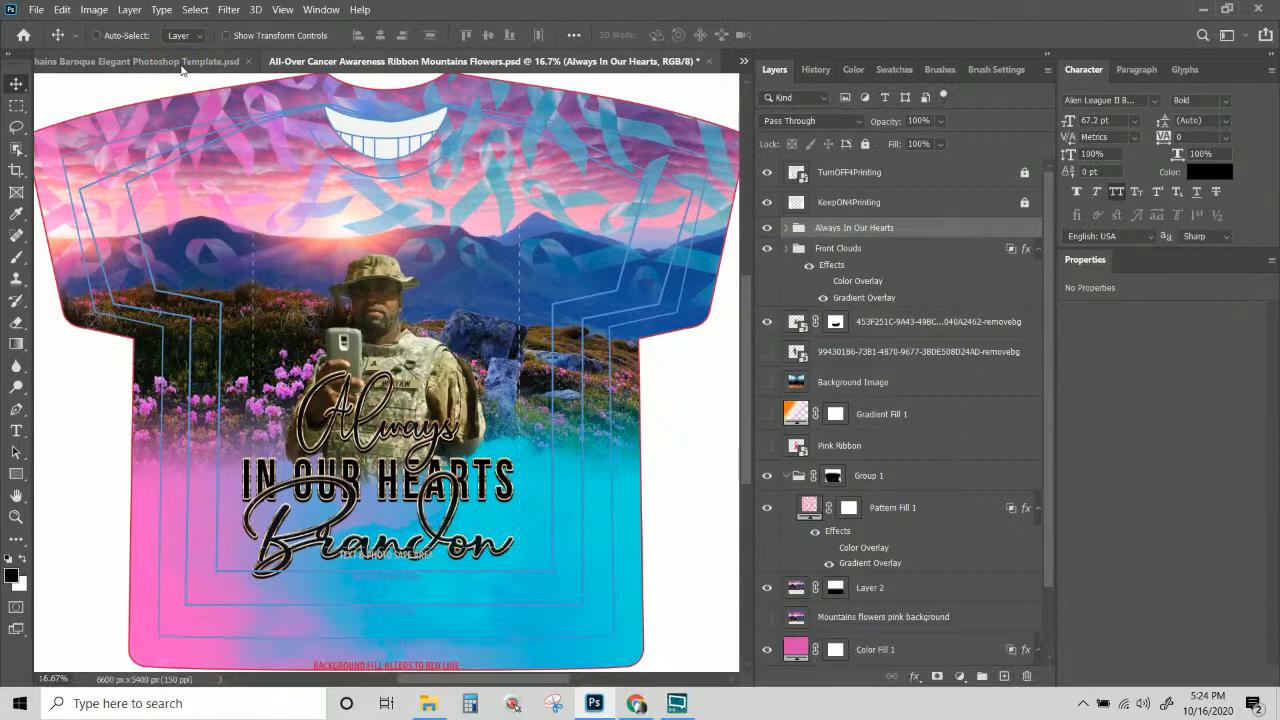
# Close the Marble Stairs Gold Chains template document without saving its changes.
pyautogui.click(180, 64)
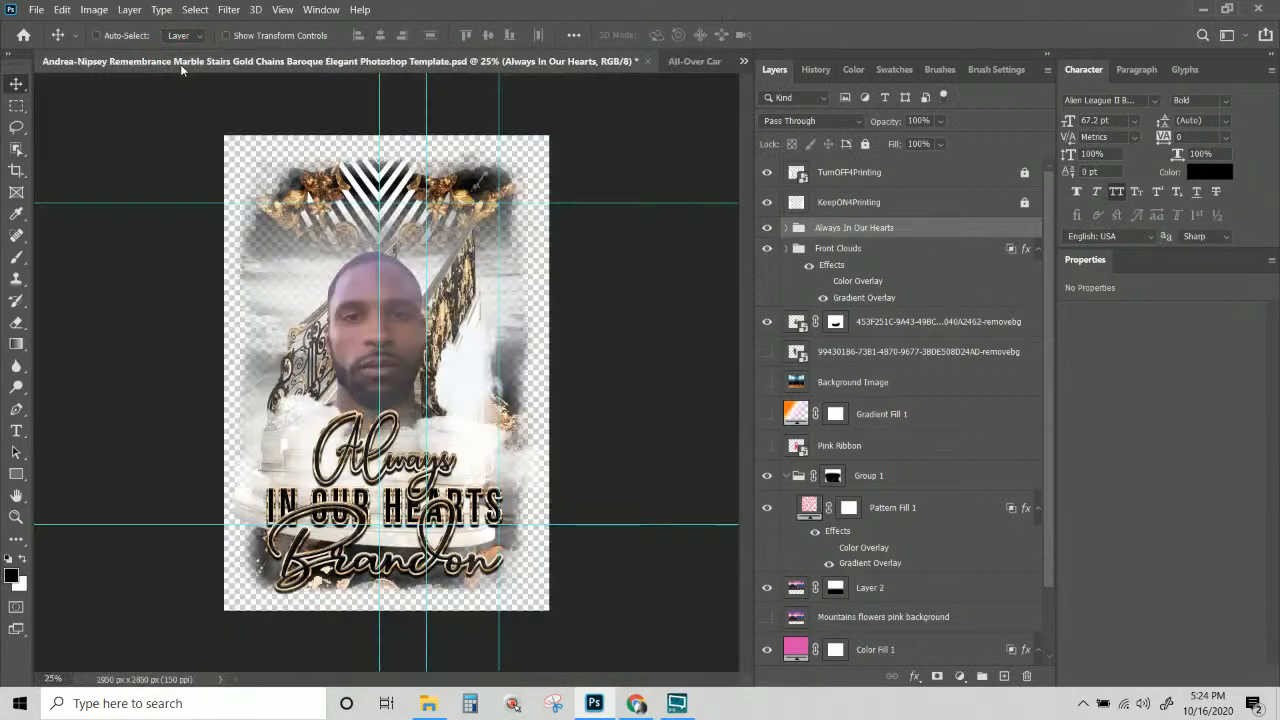
pyautogui.click(650, 62)
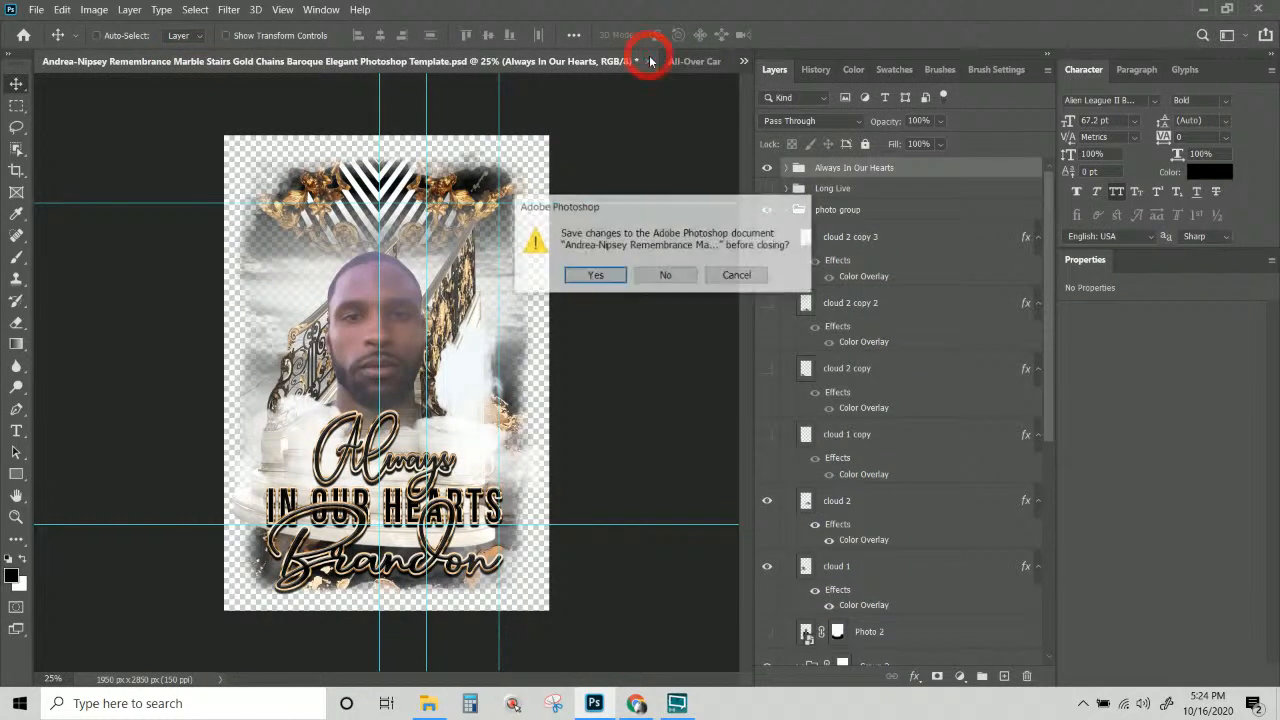
pyautogui.click(660, 281)
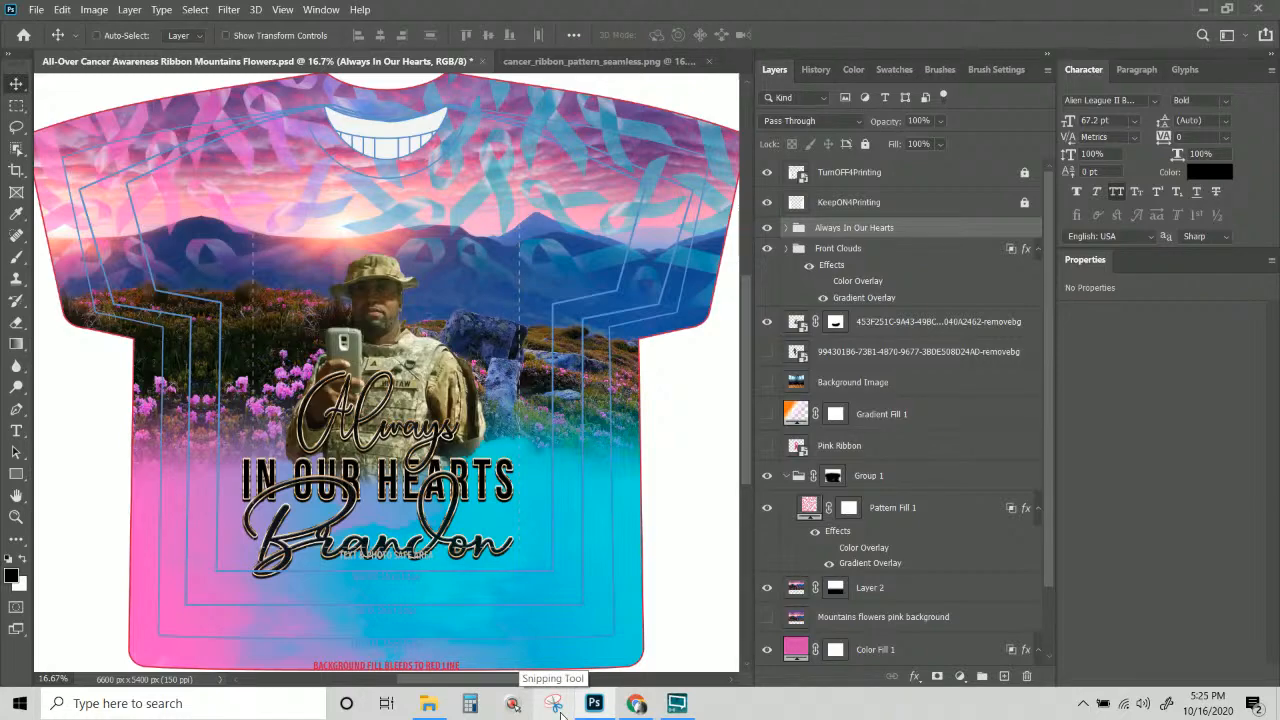
# Switch to Chrome and search Google for "cancer expressions" in a new browser tab.
pyautogui.click(638, 706)
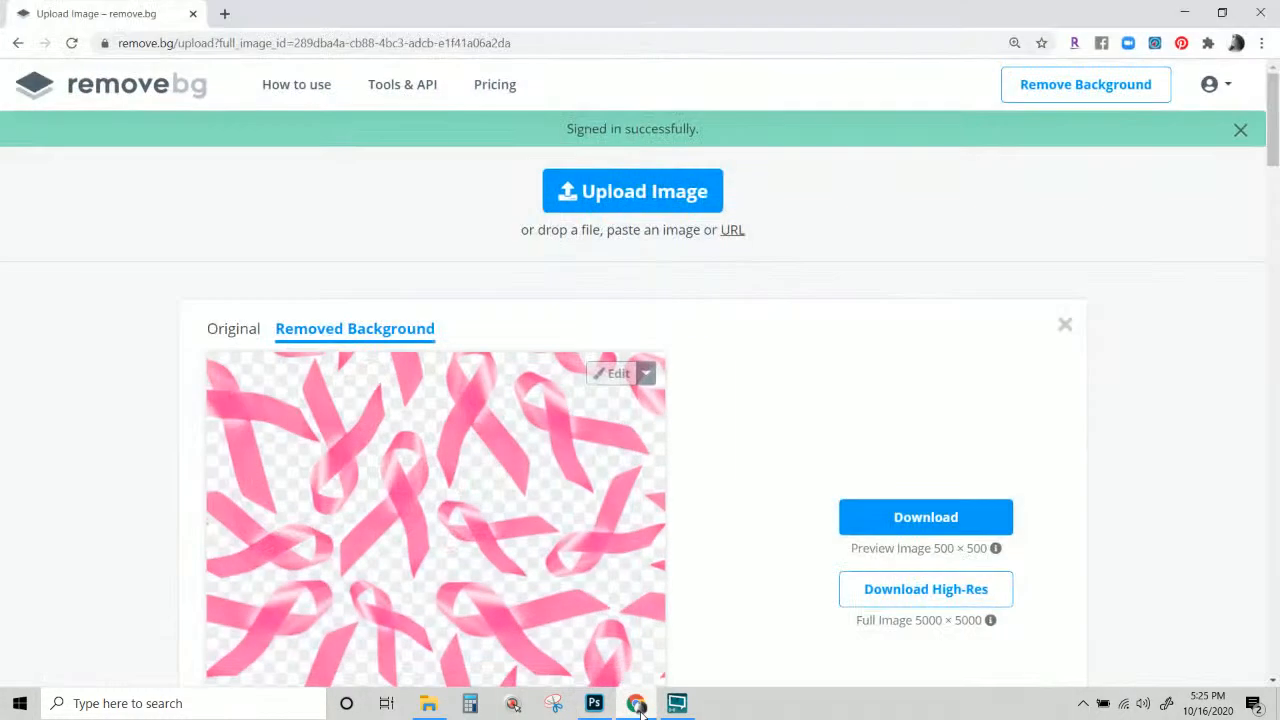
pyautogui.click(225, 14)
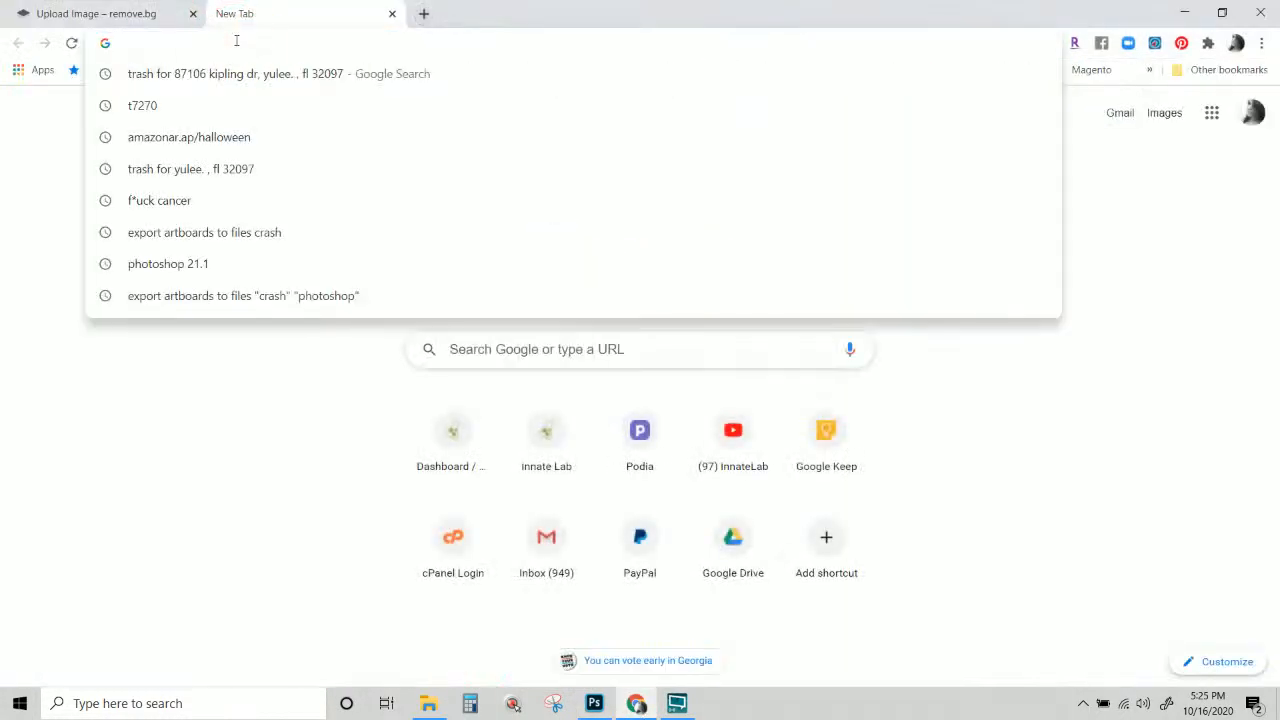
pyautogui.write('can')
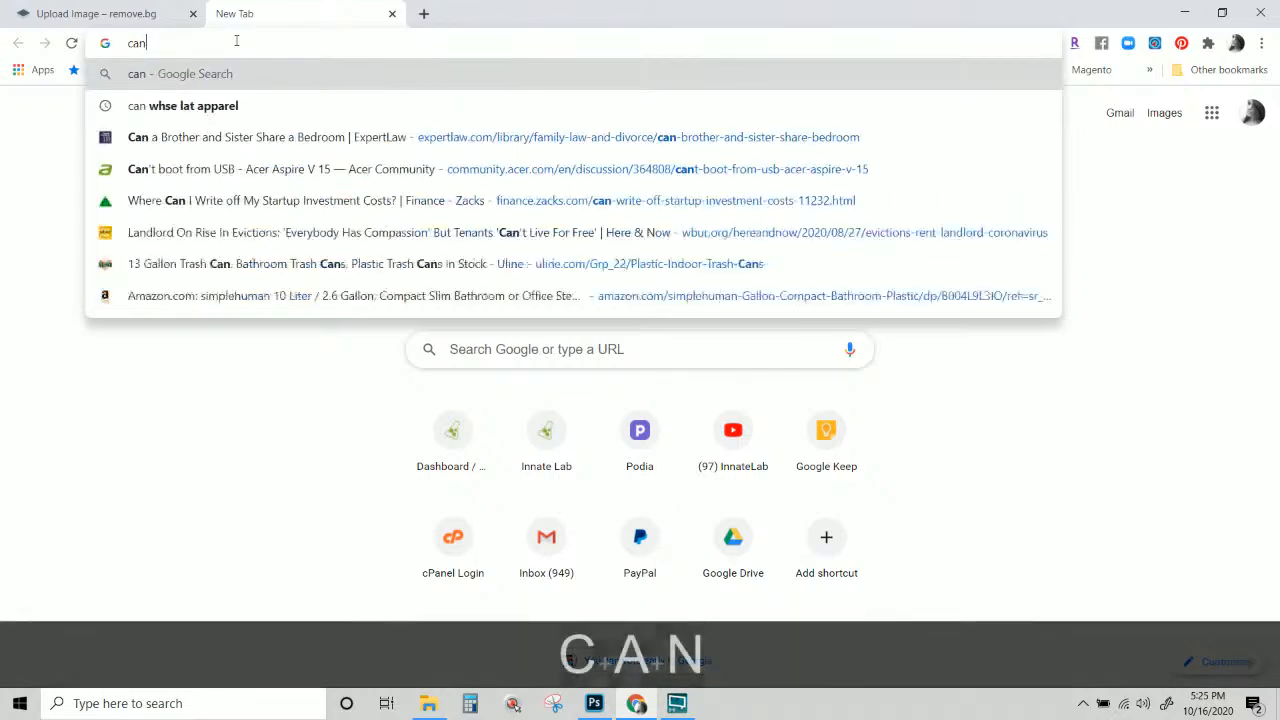
pyautogui.write('cer expressions')
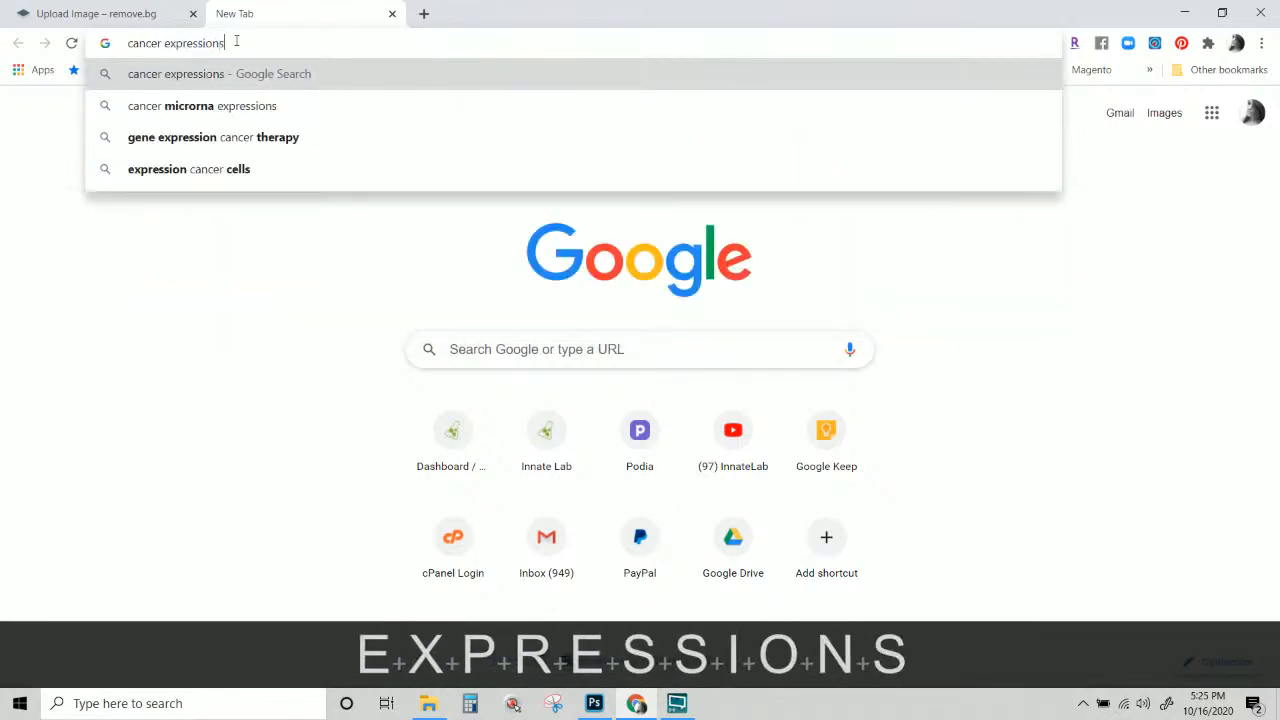
pyautogui.press('Return')
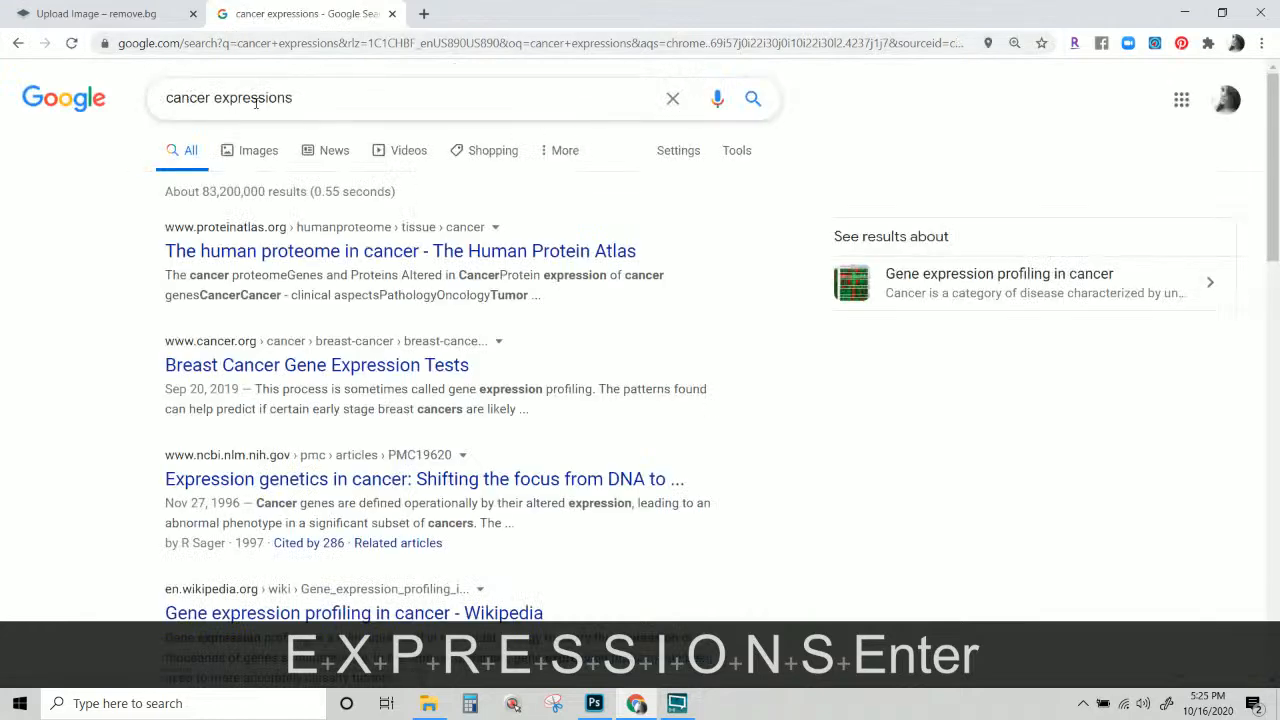
# Change the Google query to "cancer shirts" and show its Shopping results.
pyautogui.doubleClick(252, 97)
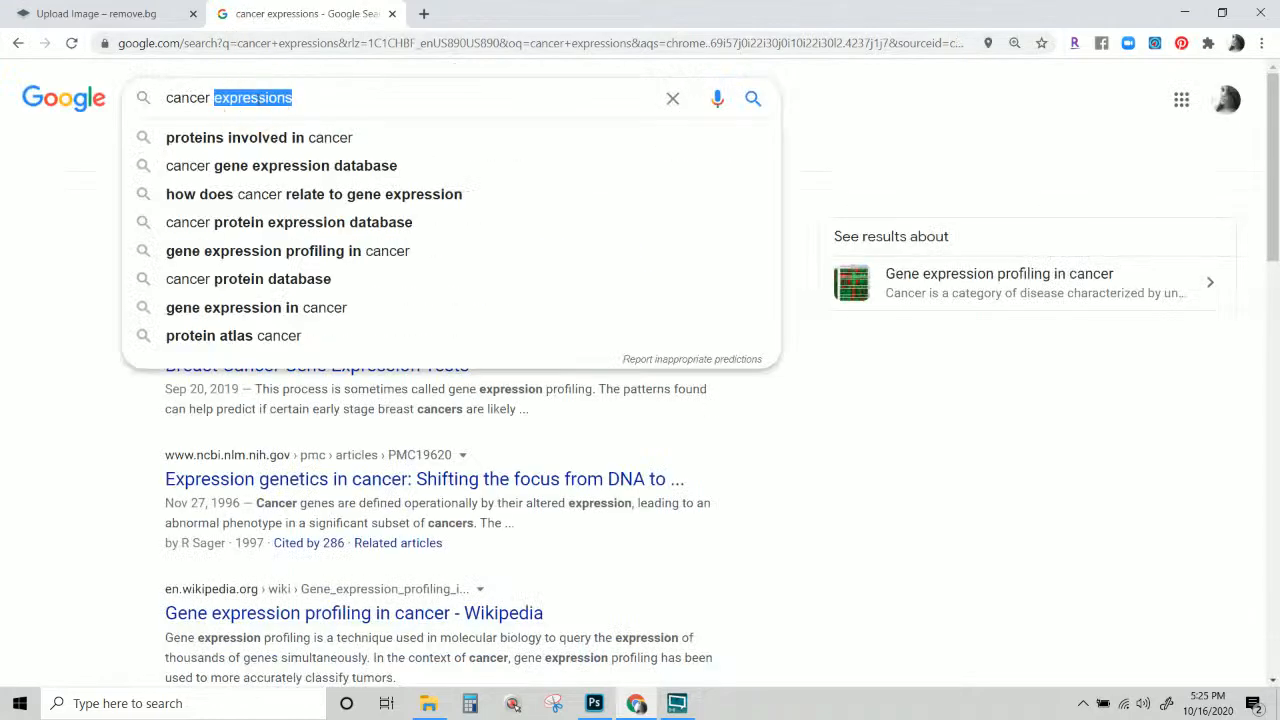
pyautogui.write('shirts')
pyautogui.press('Return')
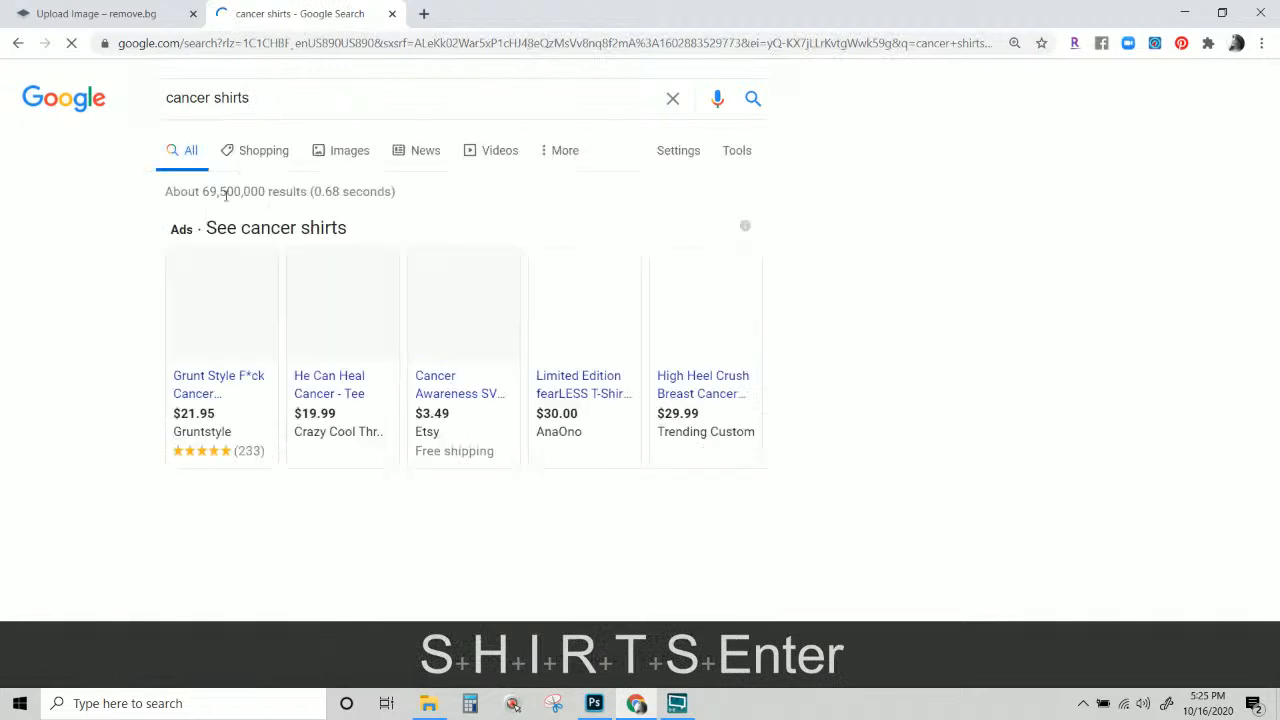
pyautogui.click(263, 157)
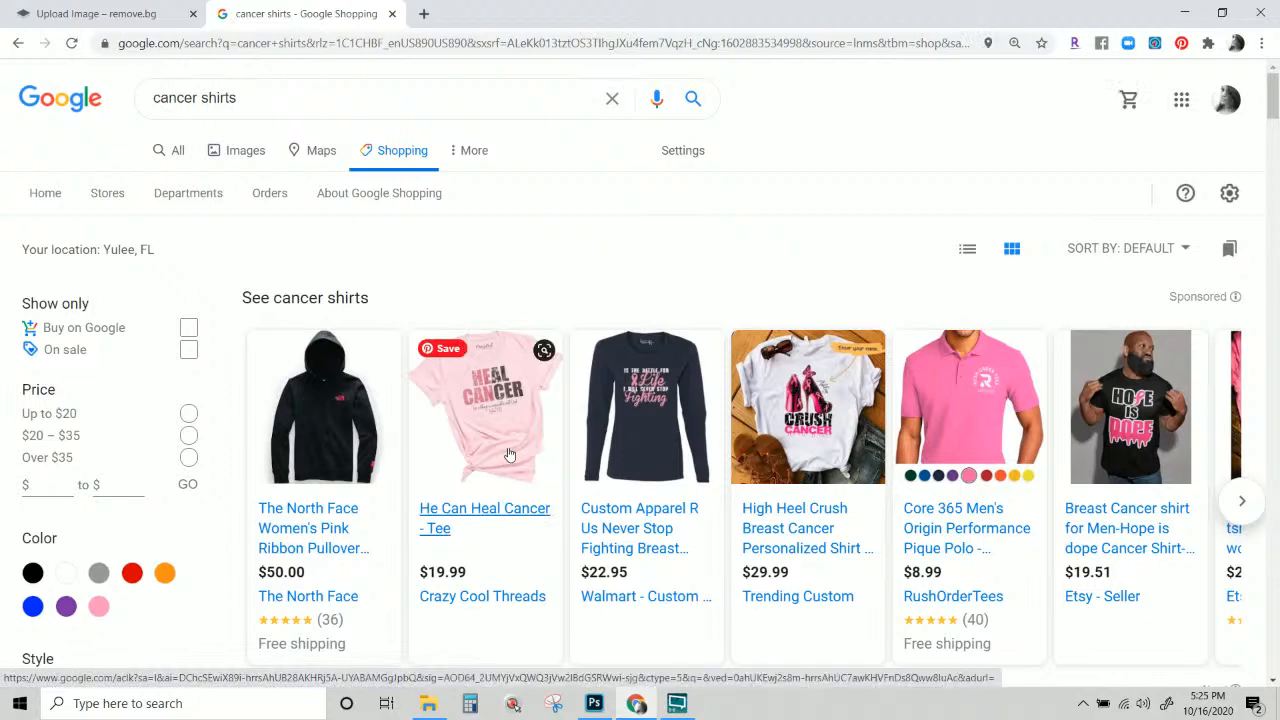
# Examine the cancer shirt listings in the Shopping results for slogans and lettering ideas suited to the awareness shirt.
pyautogui.scroll(-3, 530, 460)
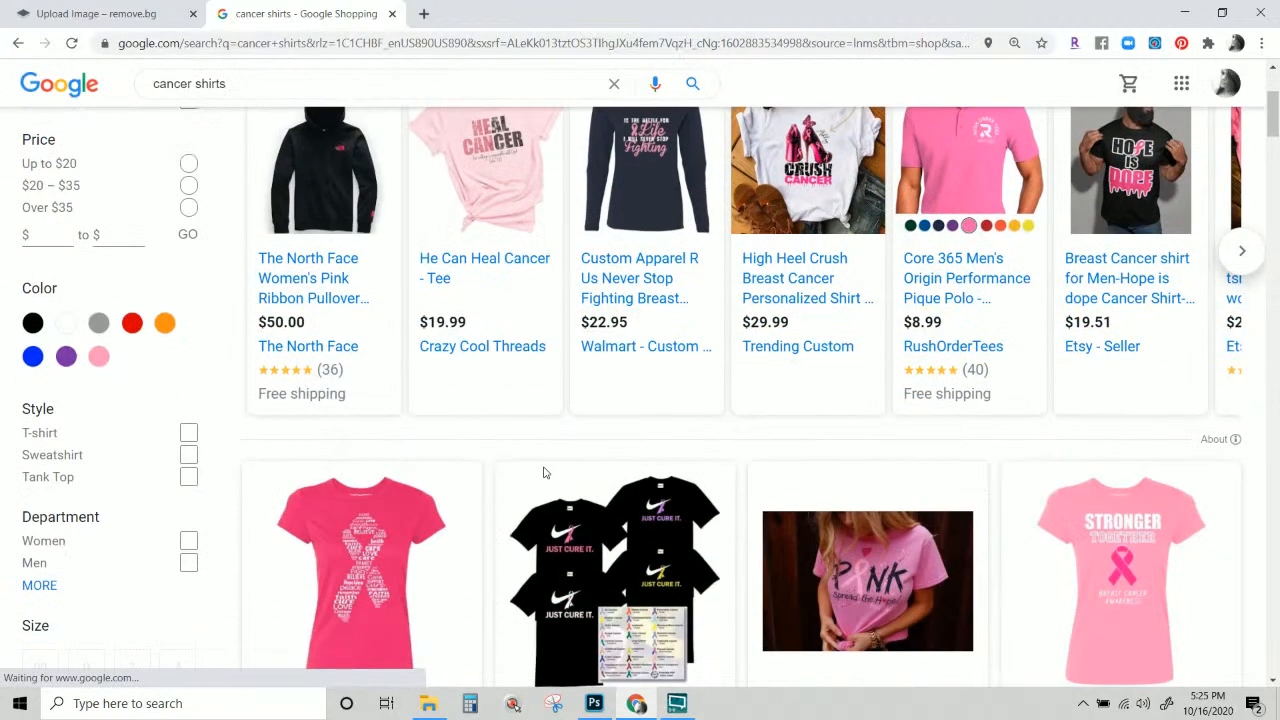
pyautogui.scroll(-5, 545, 472)
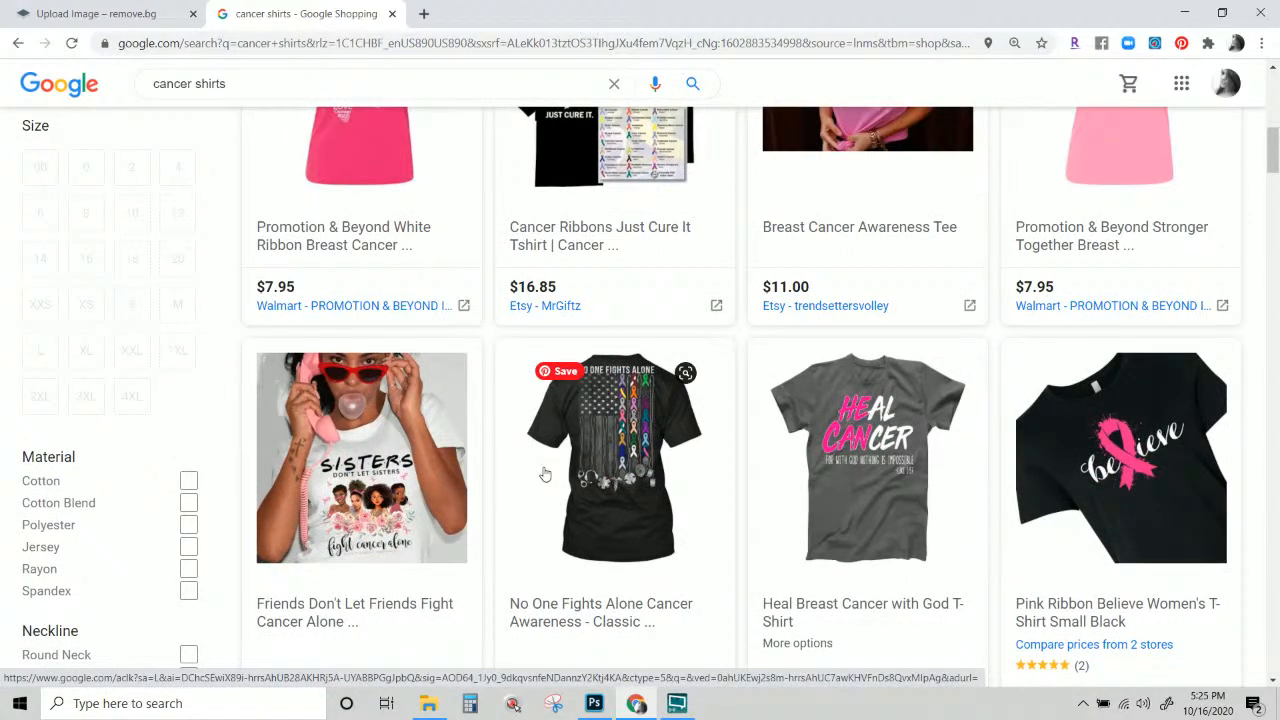
pyautogui.scroll(-5, 545, 472)
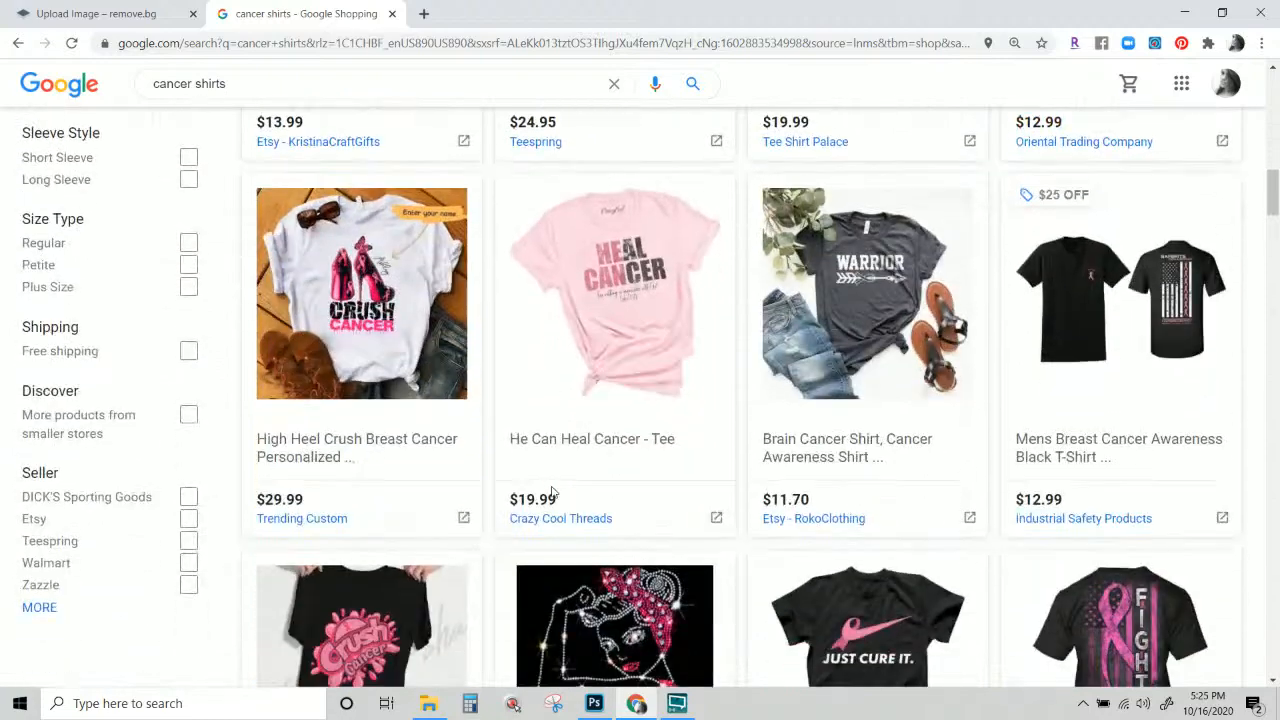
pyautogui.scroll(-3, 551, 492)
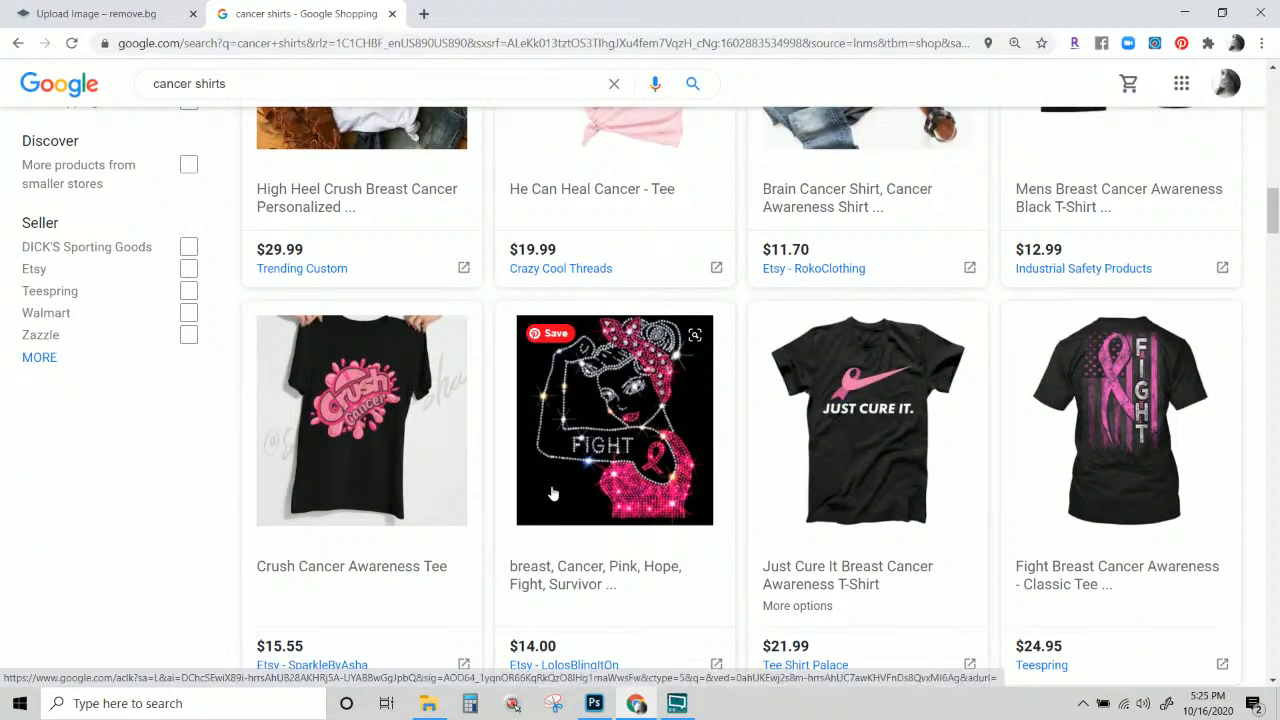
pyautogui.scroll(-4, 552, 493)
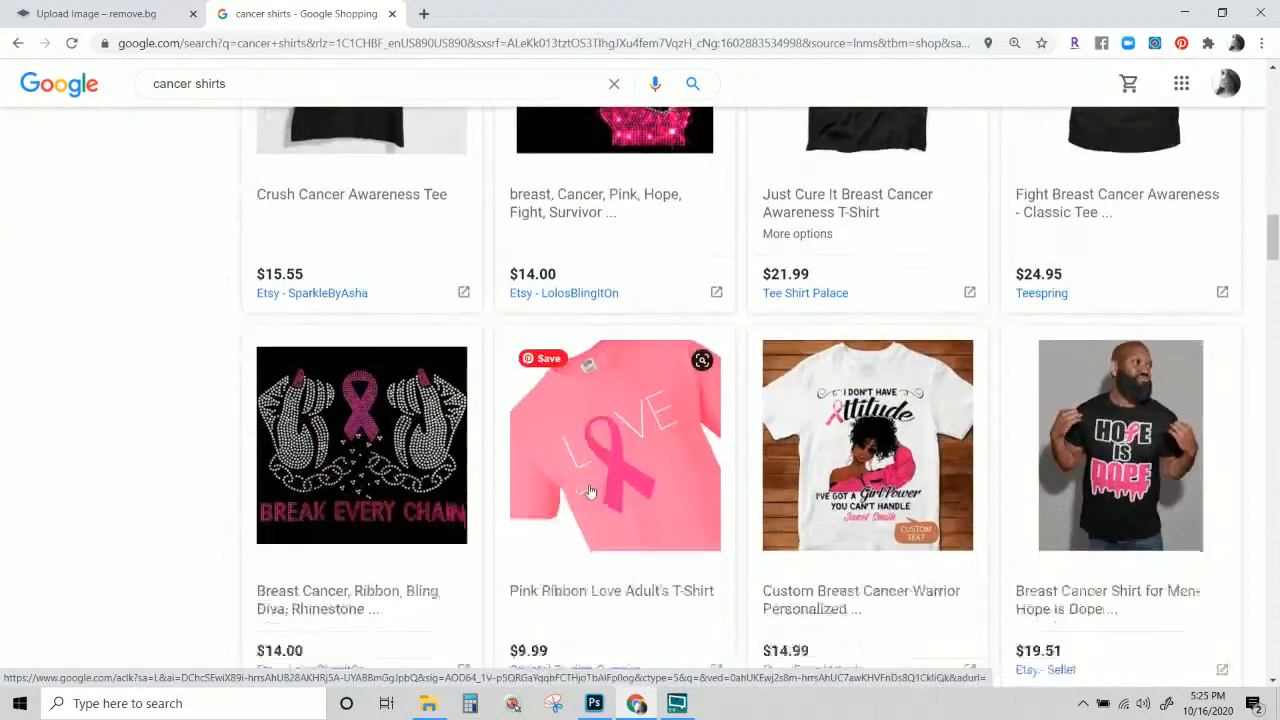
pyautogui.scroll(-3, 590, 492)
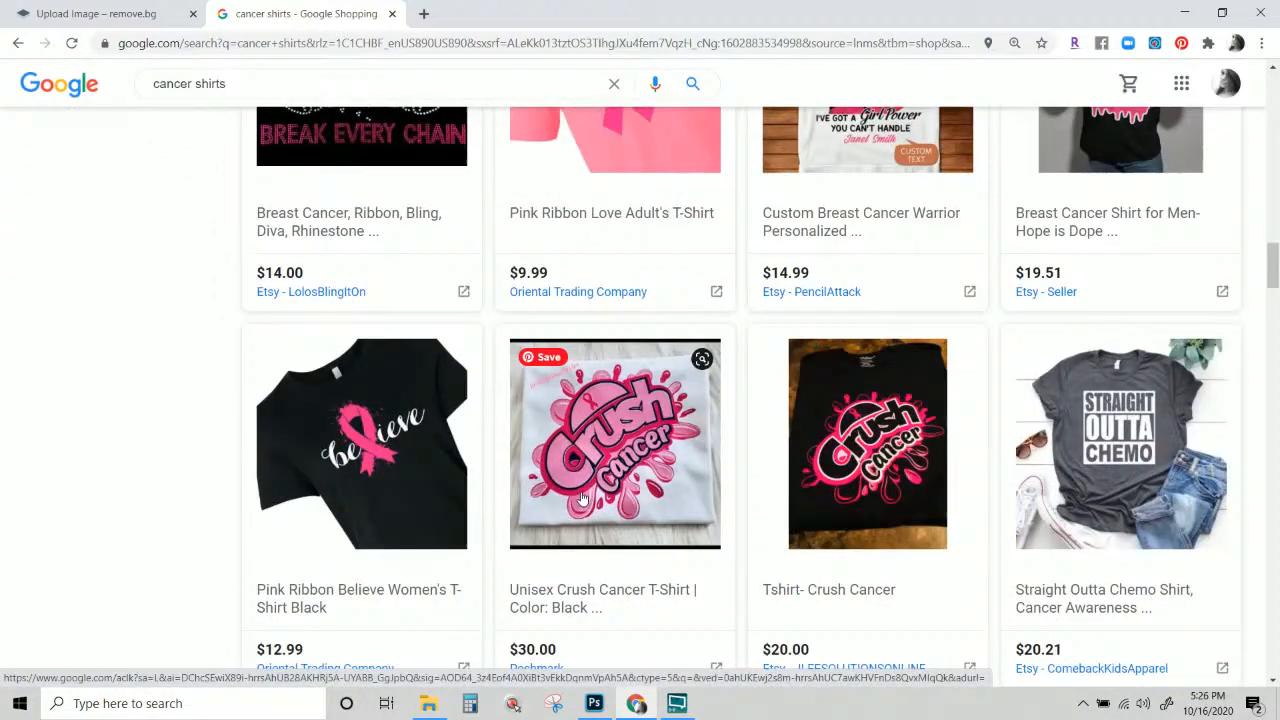
pyautogui.scroll(-4, 580, 497)
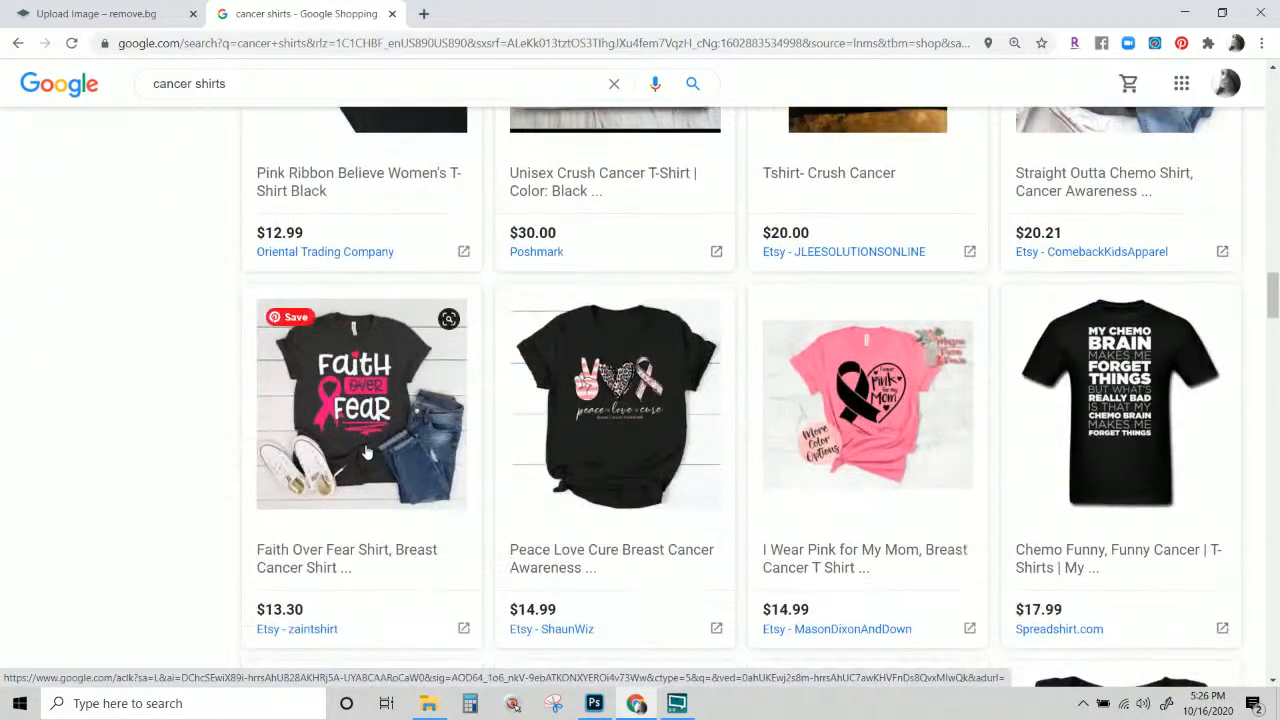
pyautogui.scroll(-2, 367, 452)
pyautogui.scroll(-4, 367, 452)
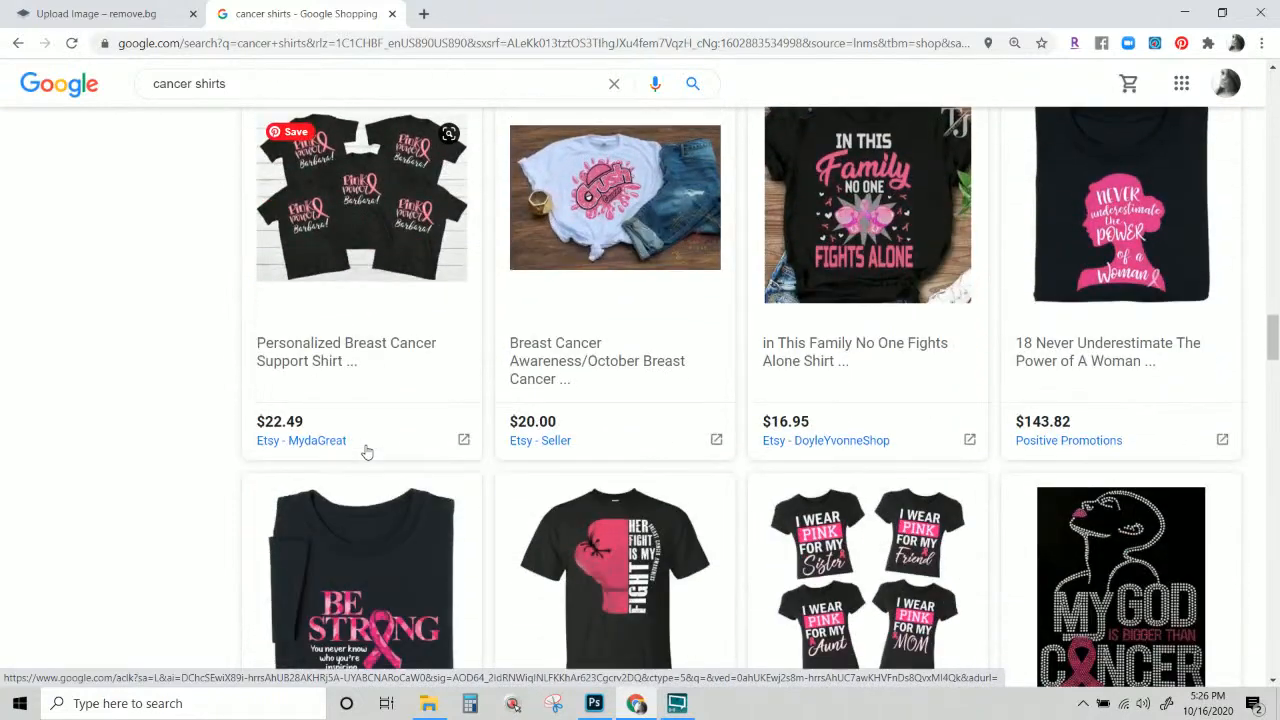
pyautogui.scroll(-2, 366, 451)
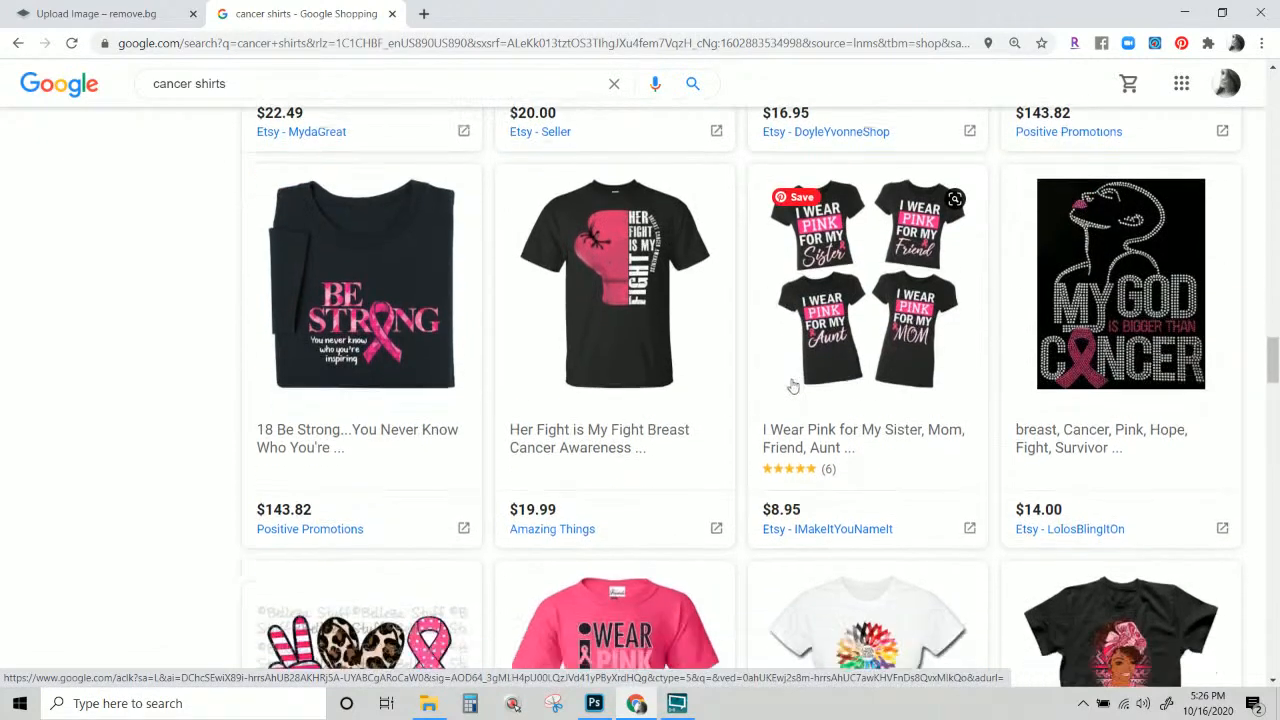
pyautogui.scroll(-3, 557, 463)
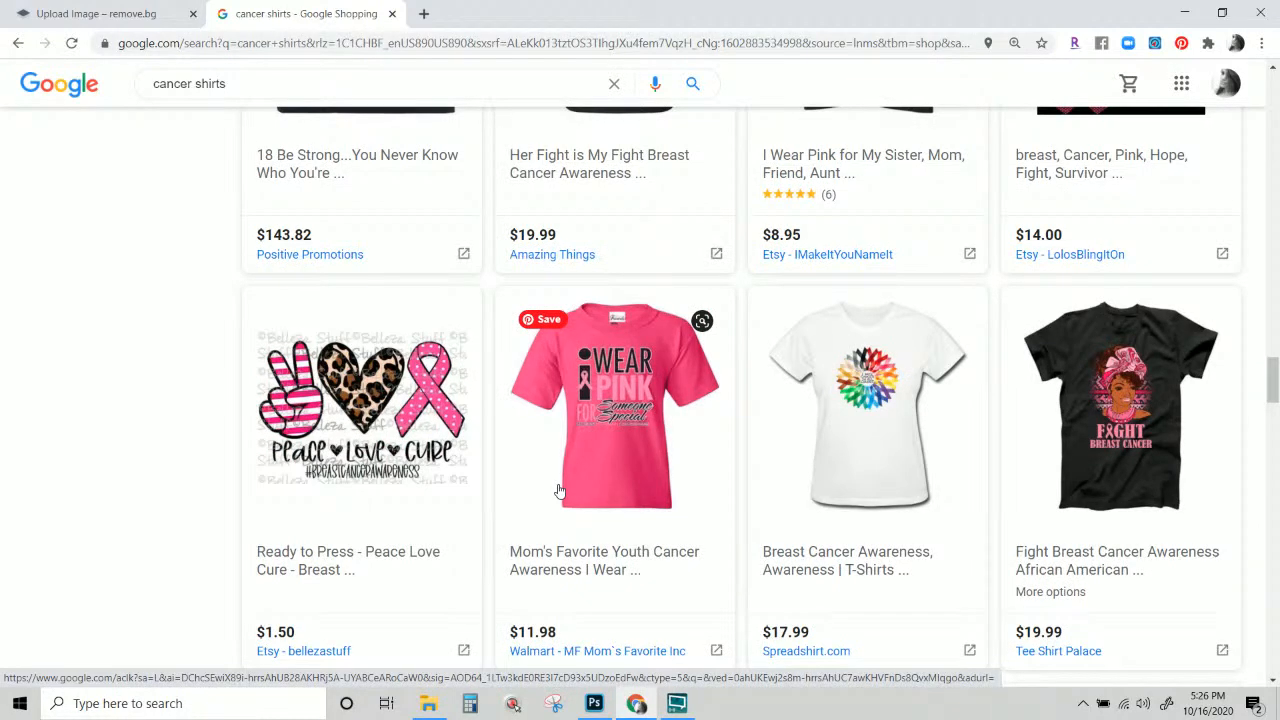
pyautogui.scroll(-7, 560, 490)
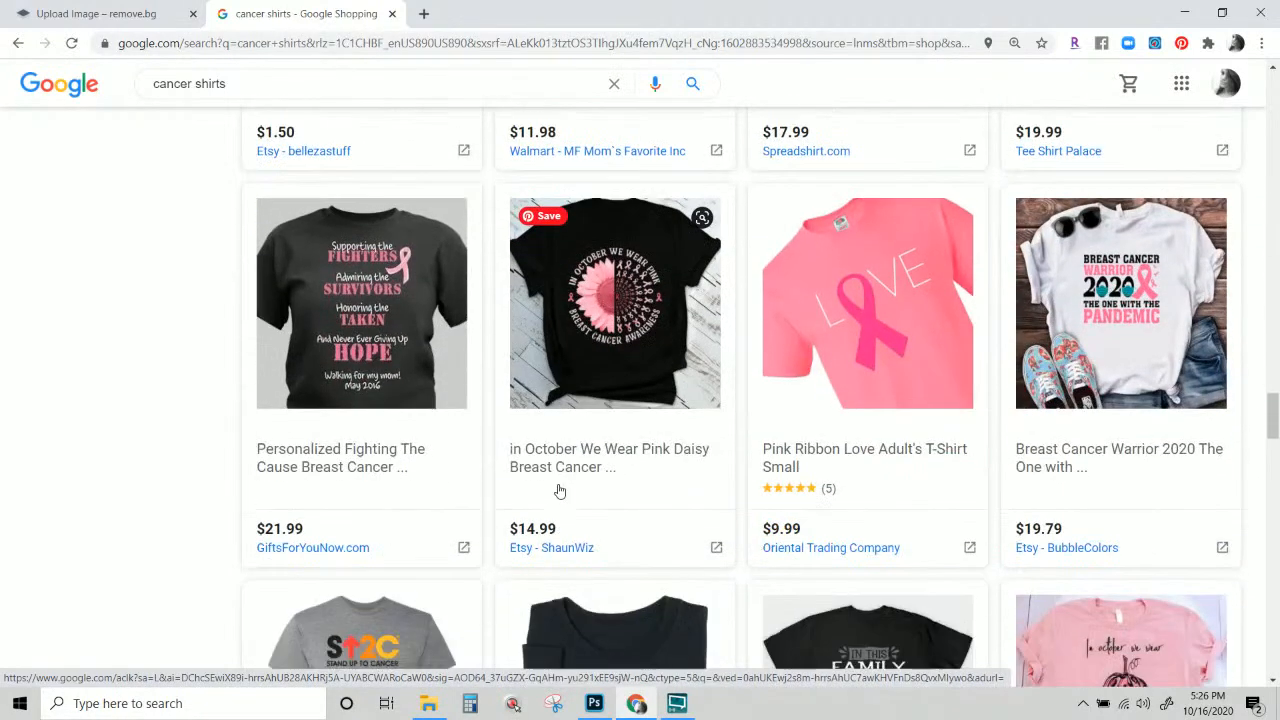
pyautogui.scroll(-3, 558, 490)
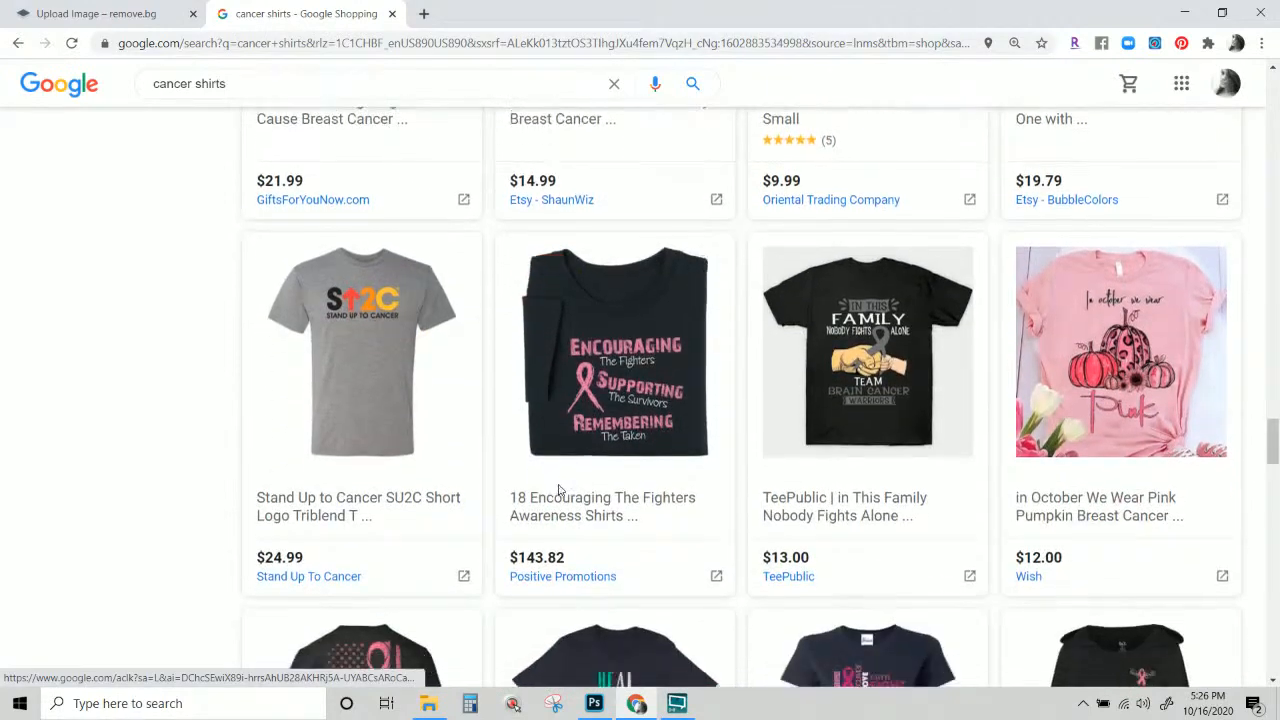
pyautogui.scroll(-3, 560, 490)
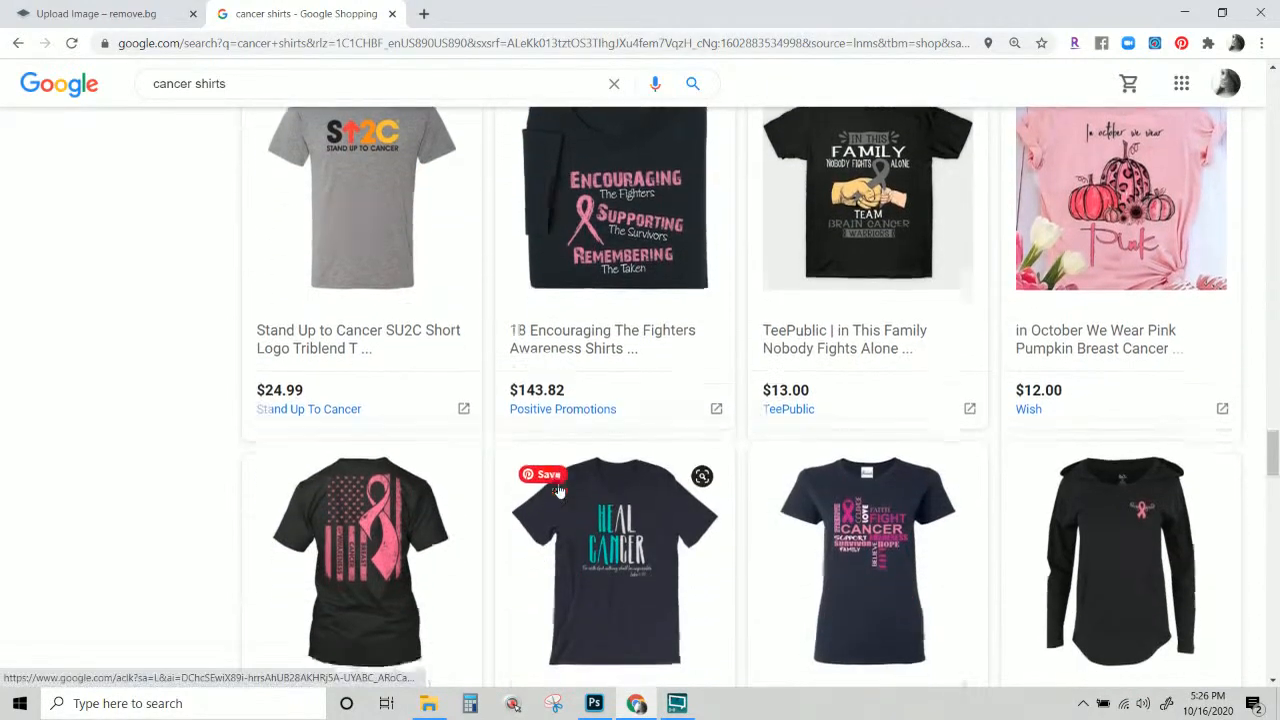
pyautogui.scroll(-4, 560, 490)
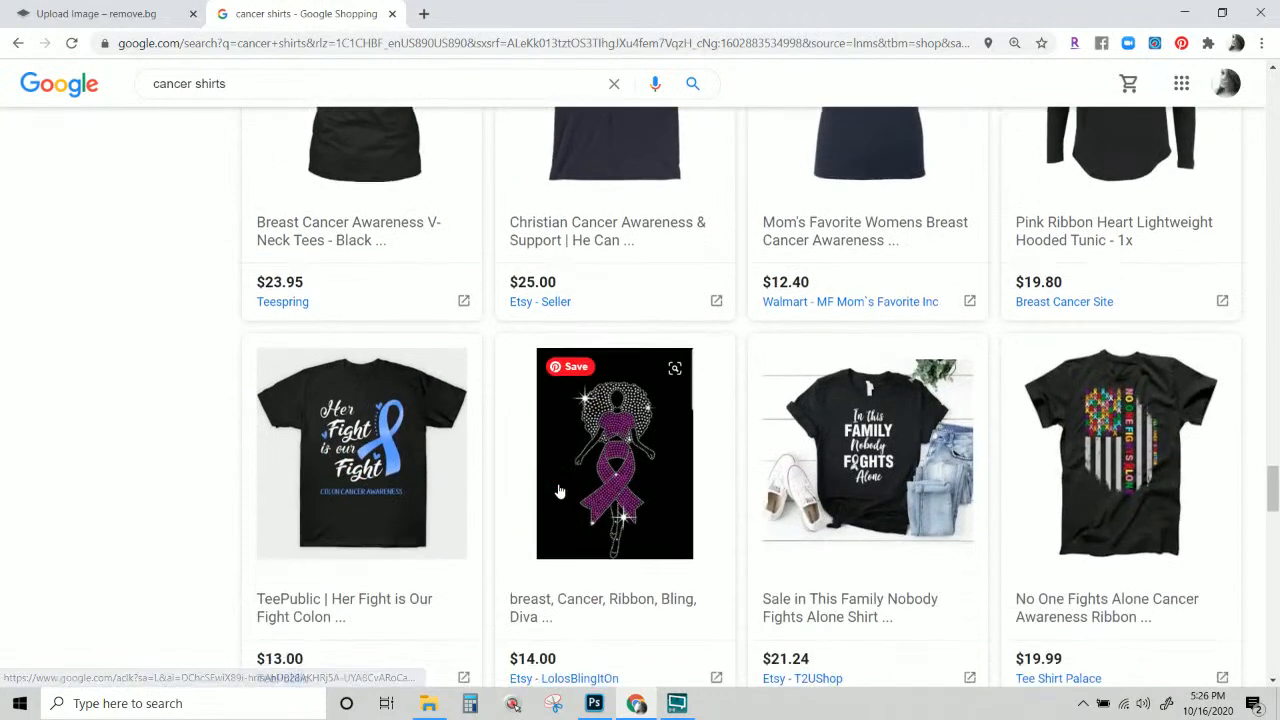
pyautogui.scroll(-2, 560, 491)
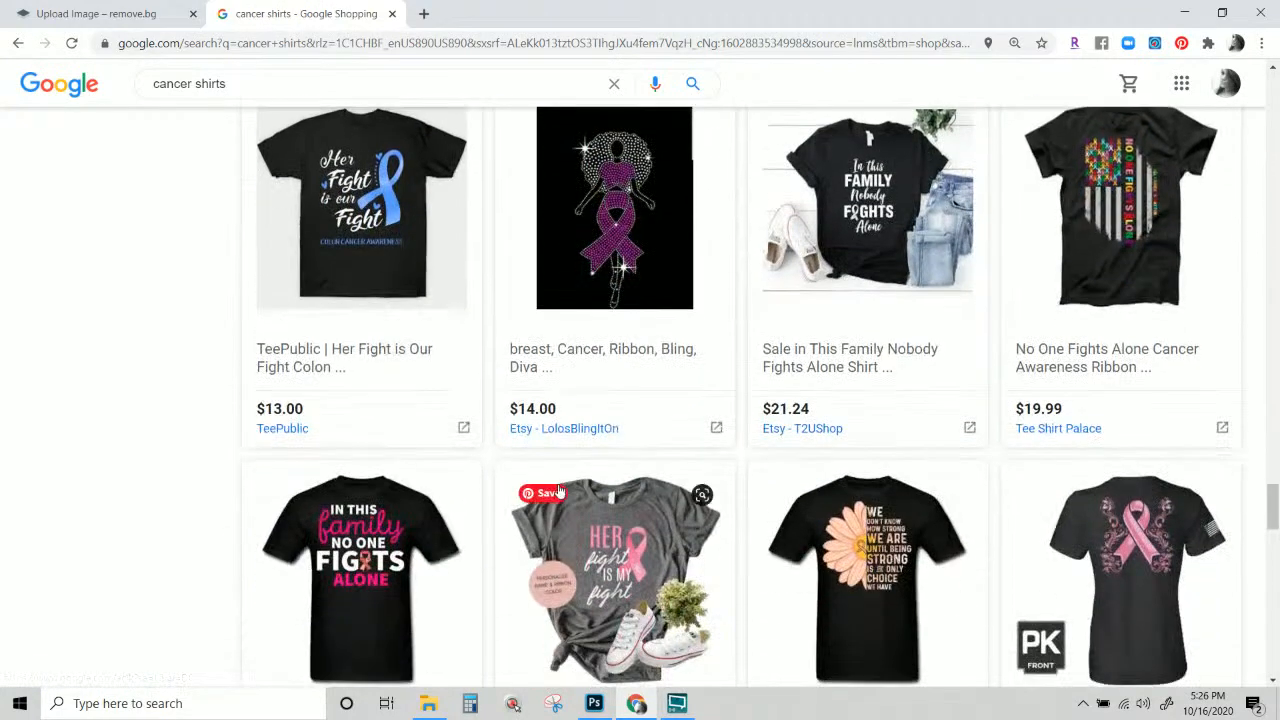
pyautogui.scroll(-3, 560, 491)
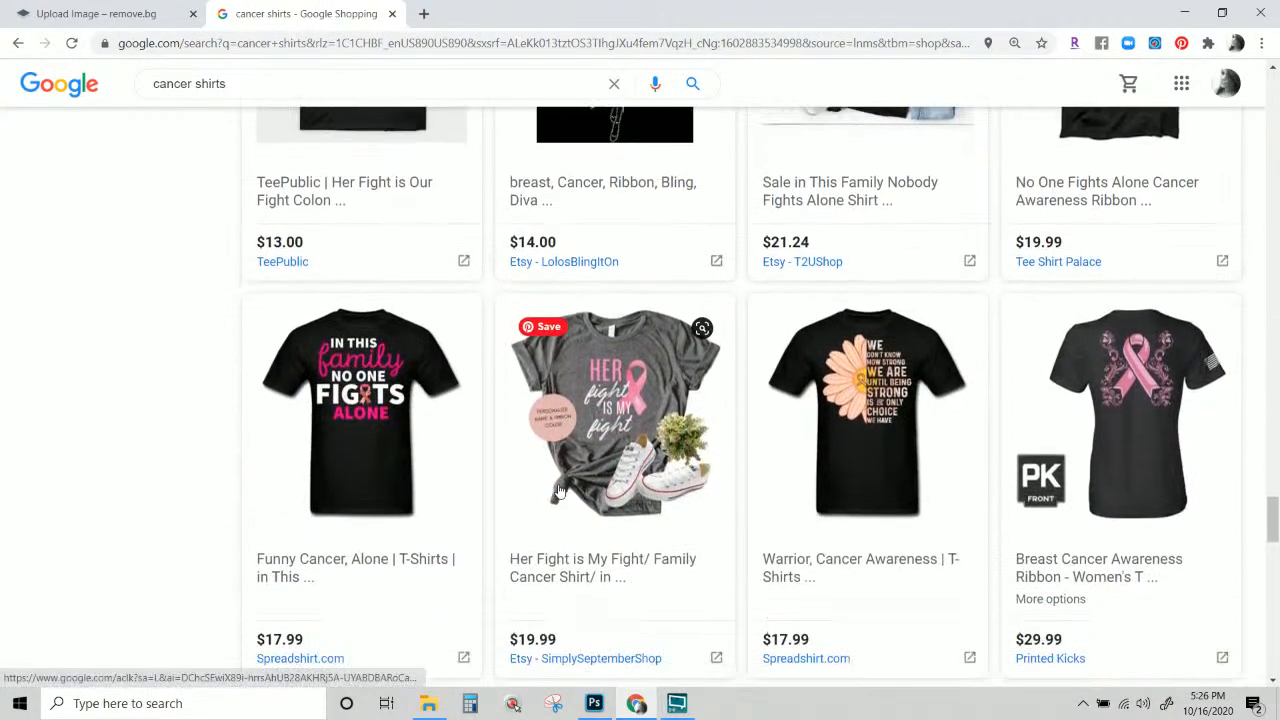
pyautogui.scroll(-1, 560, 491)
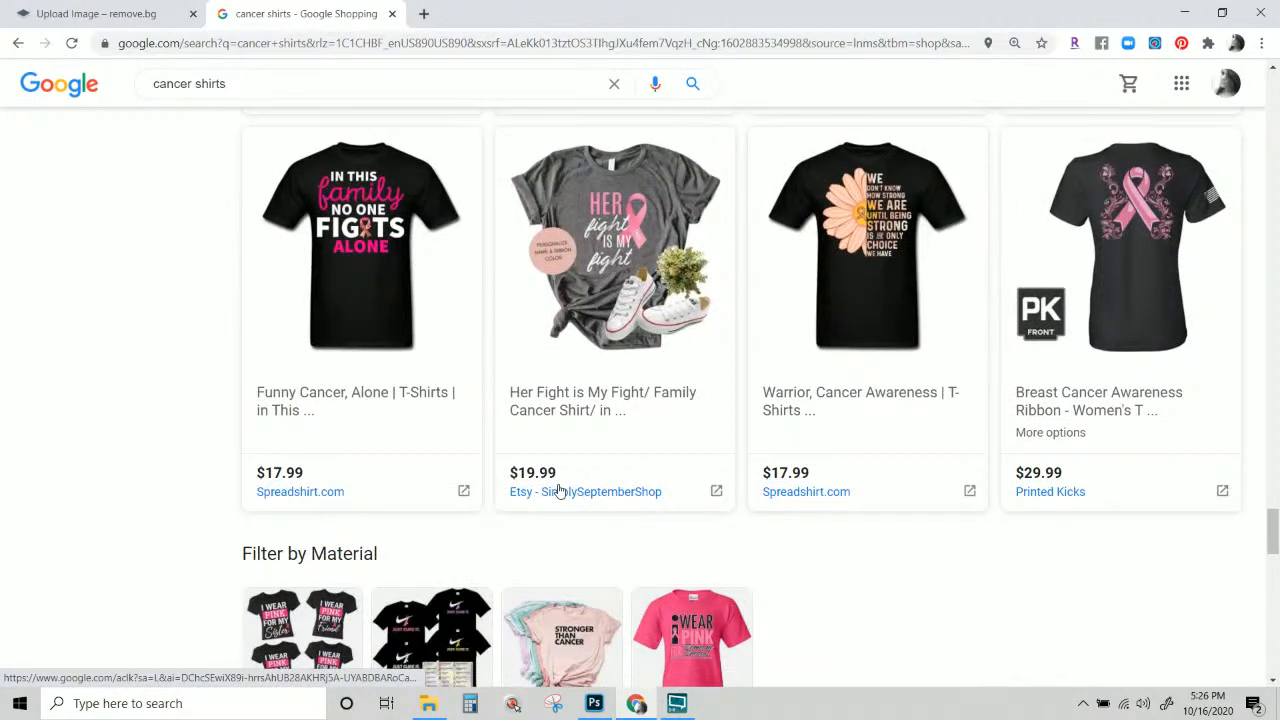
pyautogui.scroll(-1, 560, 491)
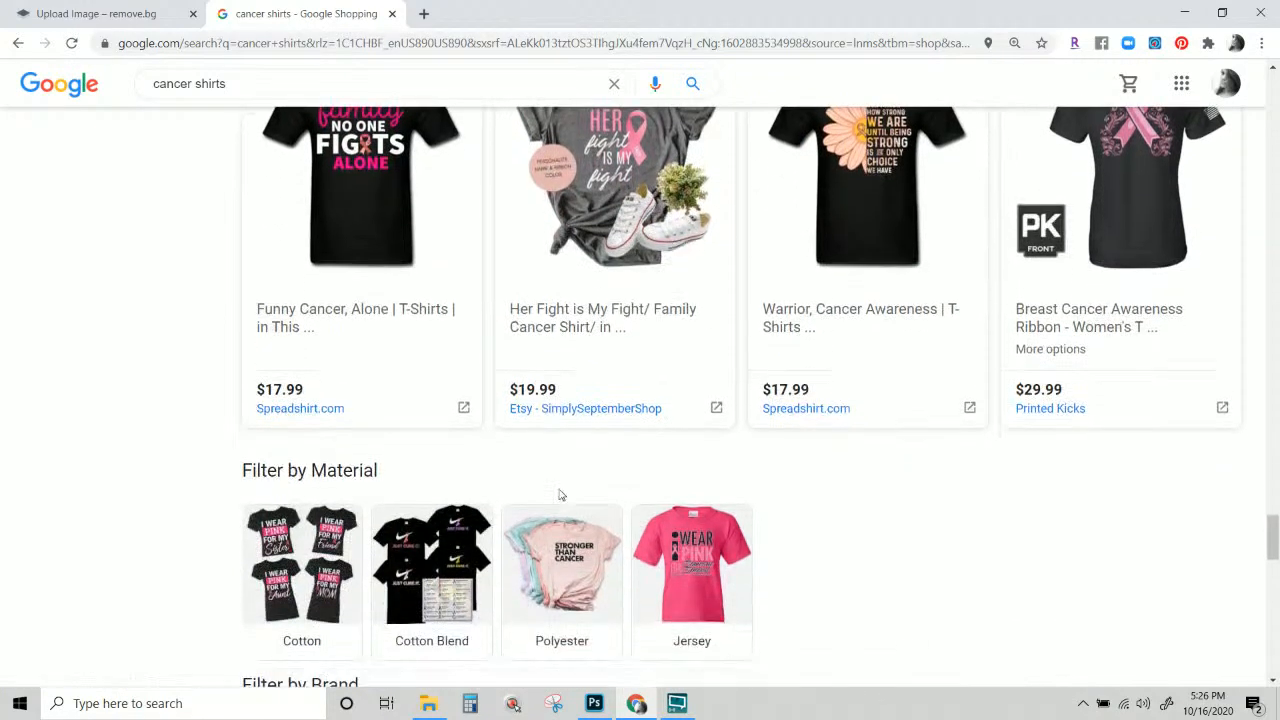
pyautogui.scroll(-6, 560, 495)
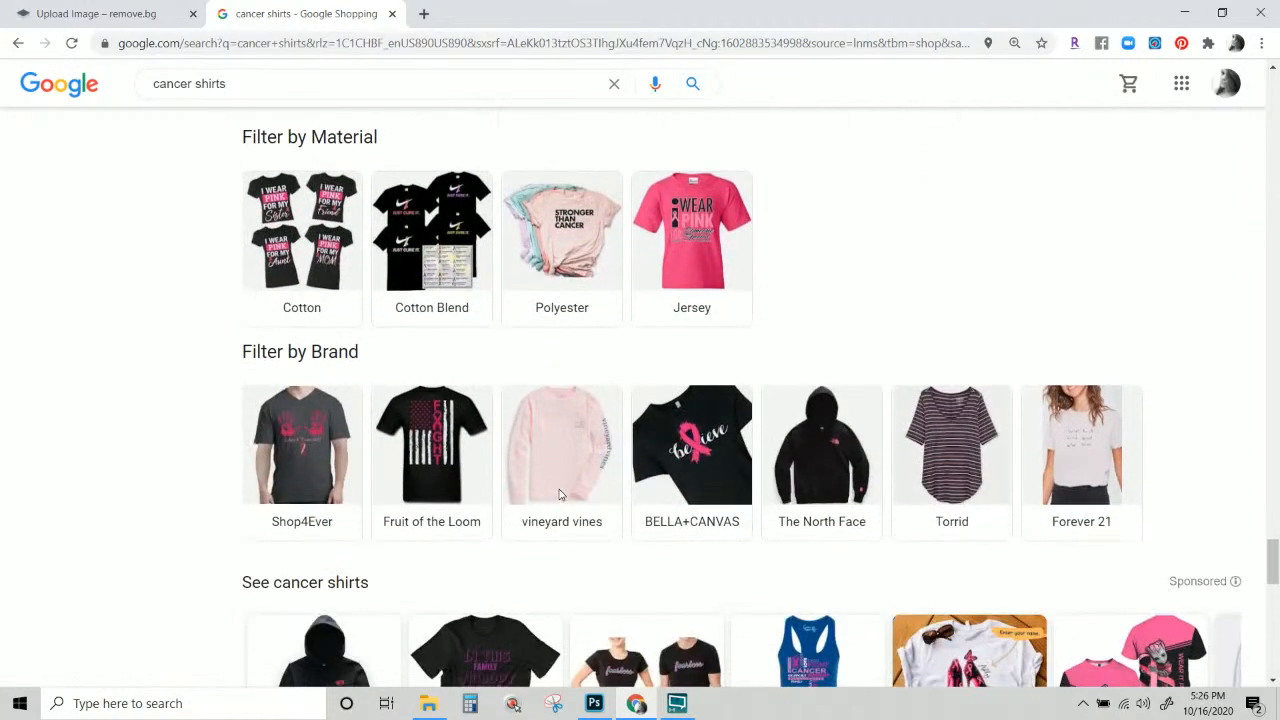
pyautogui.scroll(-2, 560, 495)
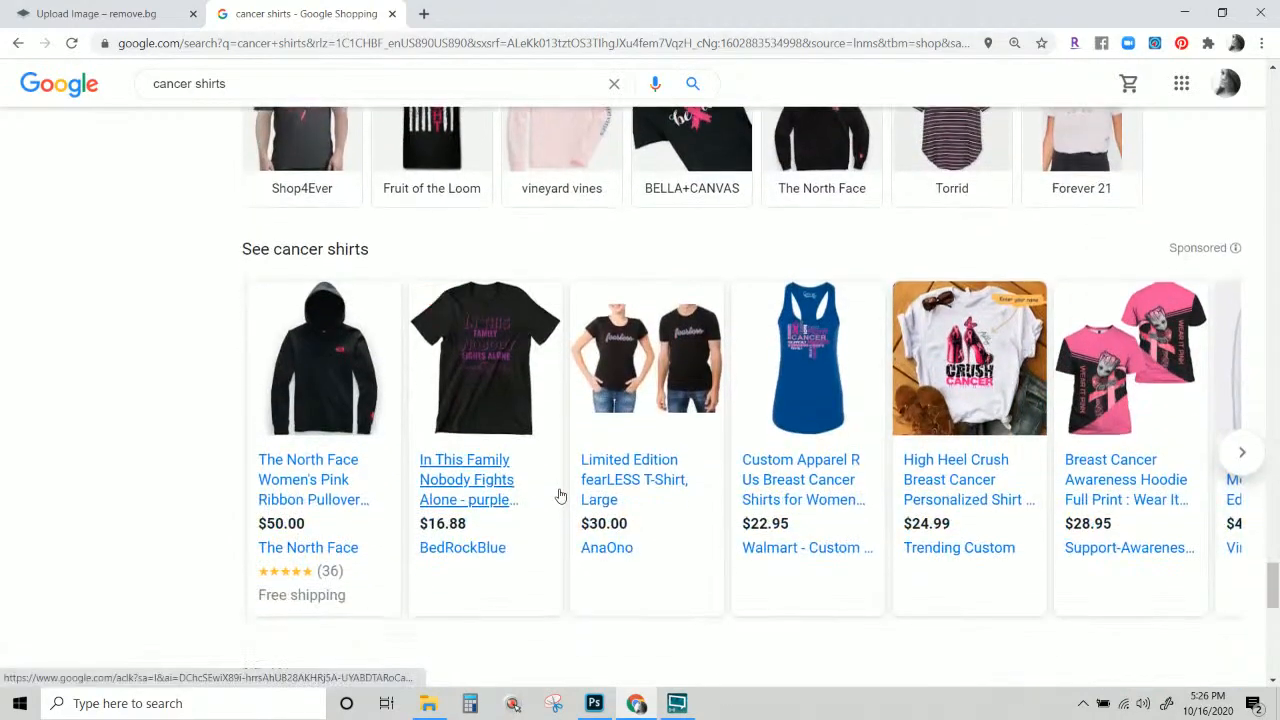
pyautogui.scroll(-1, 560, 495)
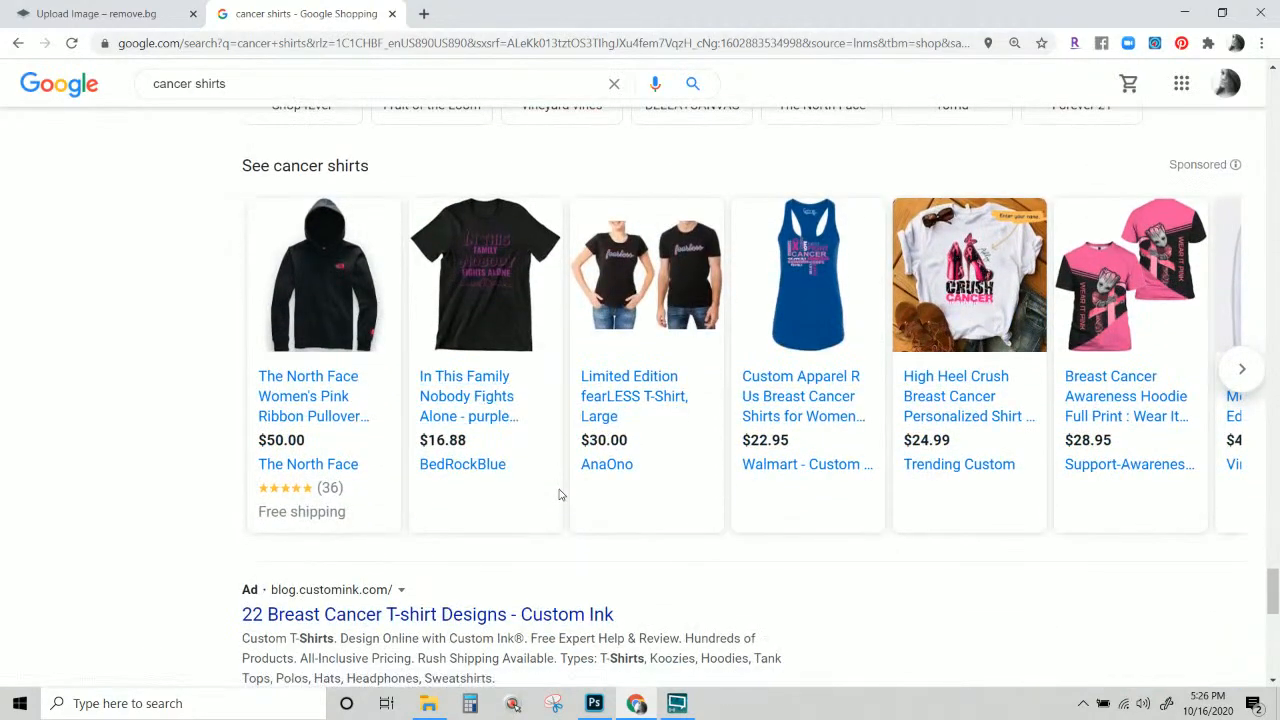
pyautogui.scroll(-4, 560, 495)
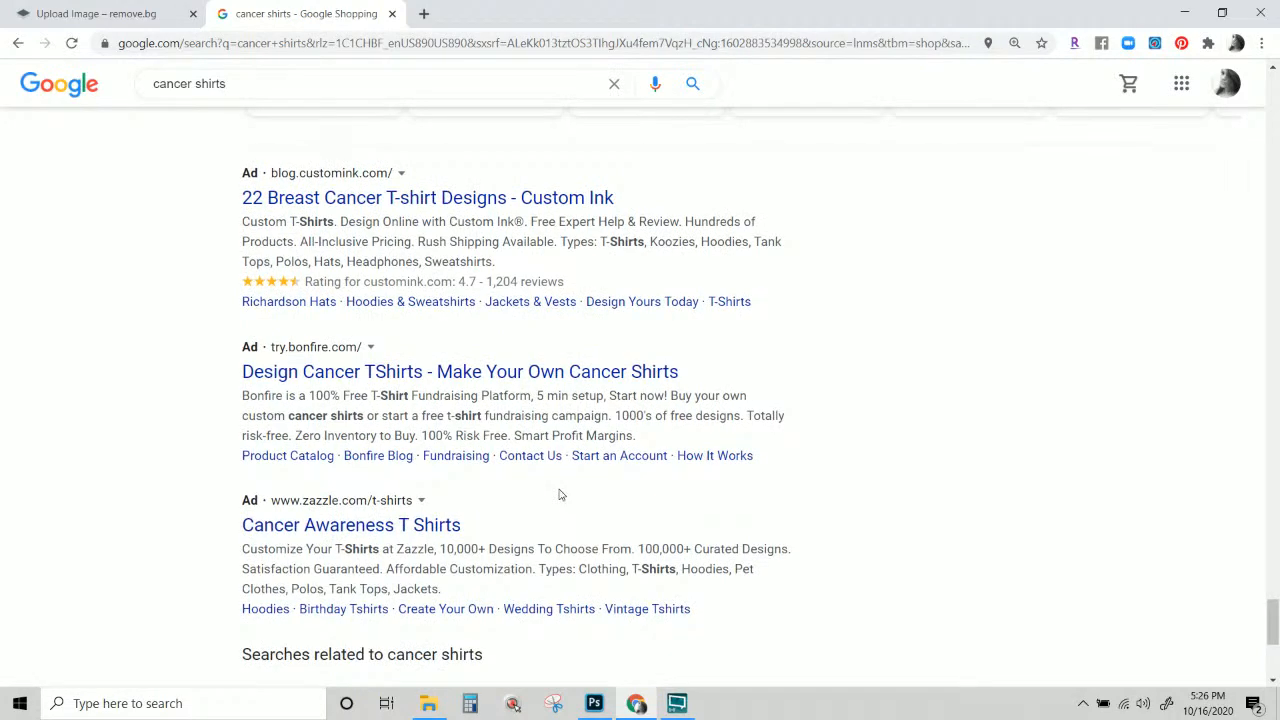
pyautogui.scroll(-3, 560, 495)
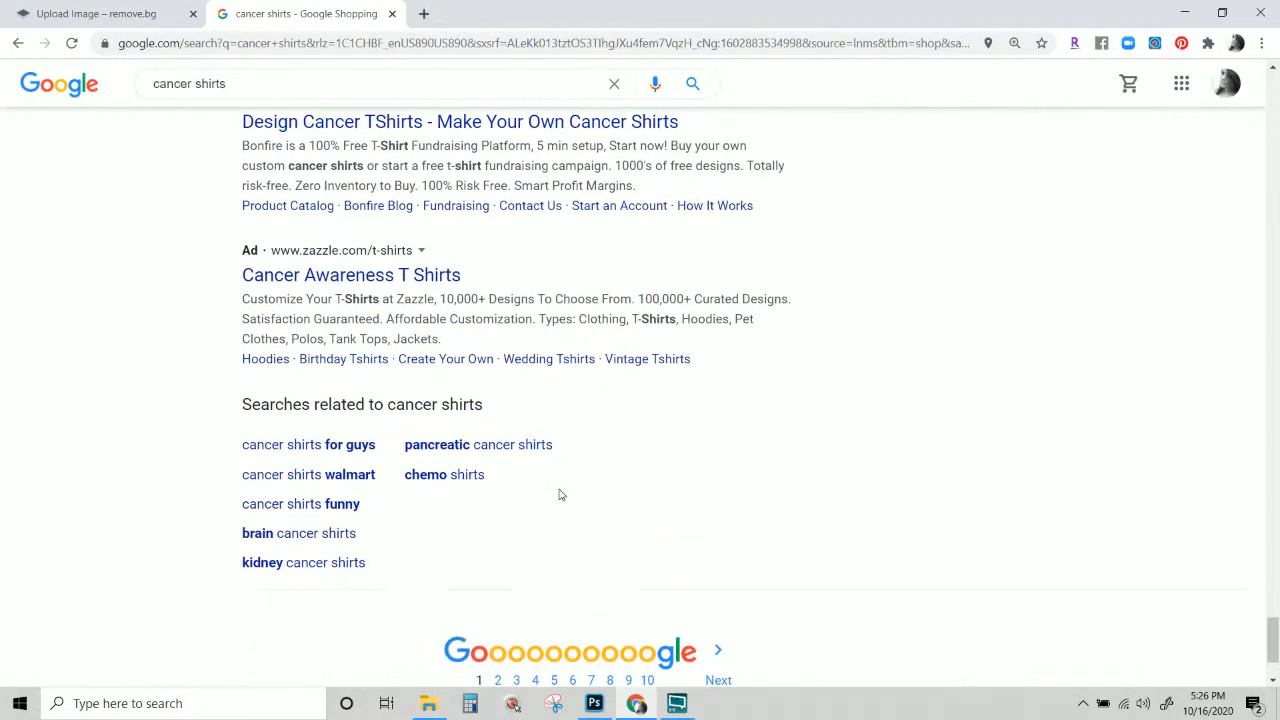
pyautogui.scroll(3, 560, 495)
pyautogui.scroll(4, 560, 495)
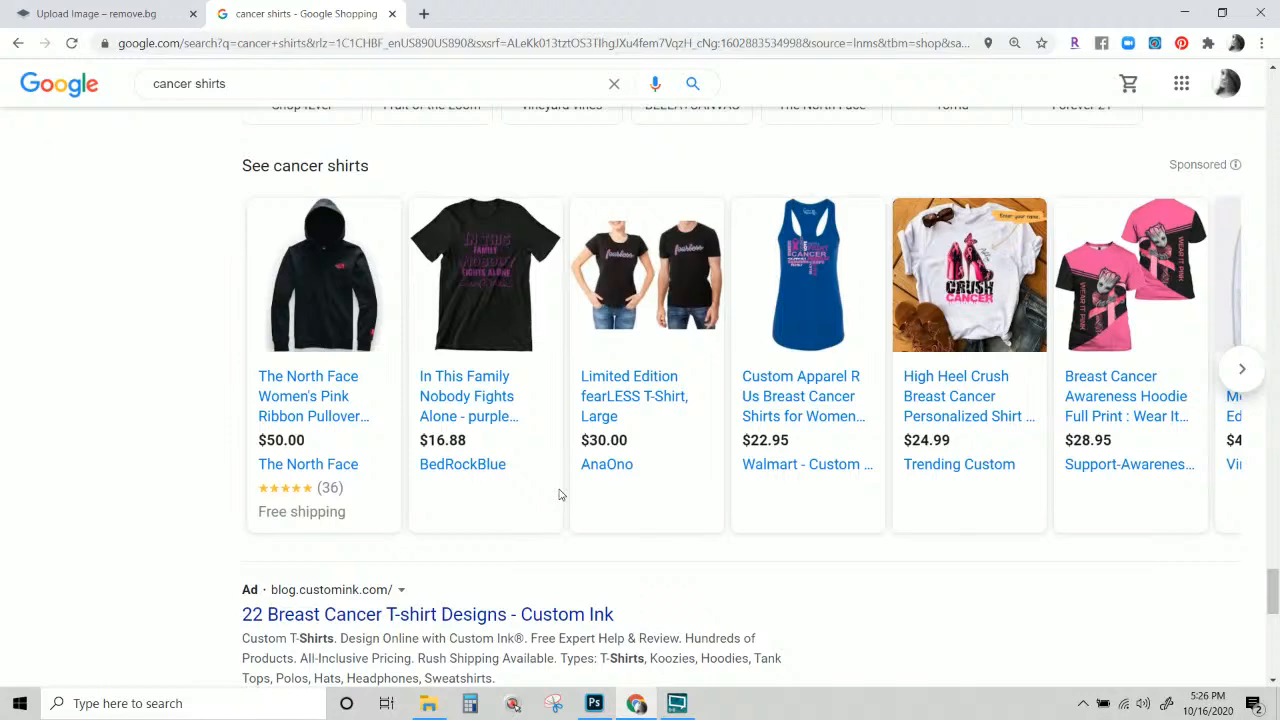
# Review the rest of the cancer shirt Shopping results down to the page end, including the related searches, and recheck the first listings.
pyautogui.scroll(-2, 560, 495)
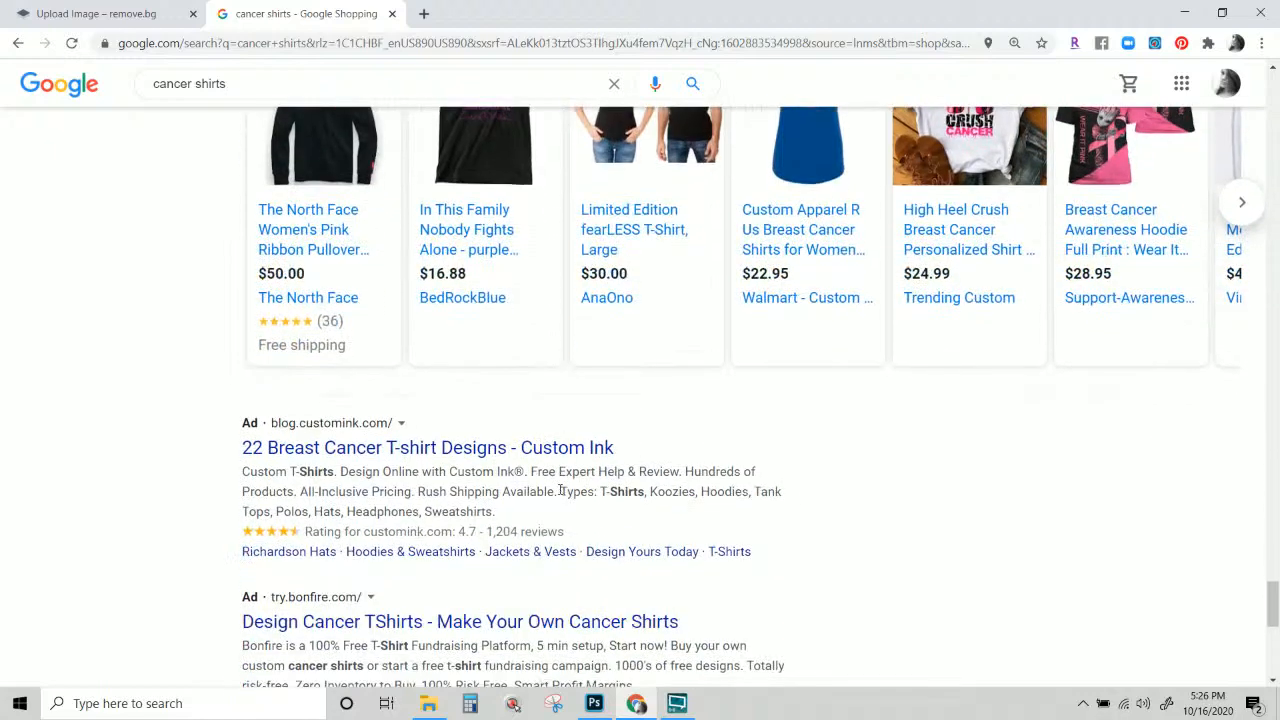
pyautogui.scroll(-1, 560, 491)
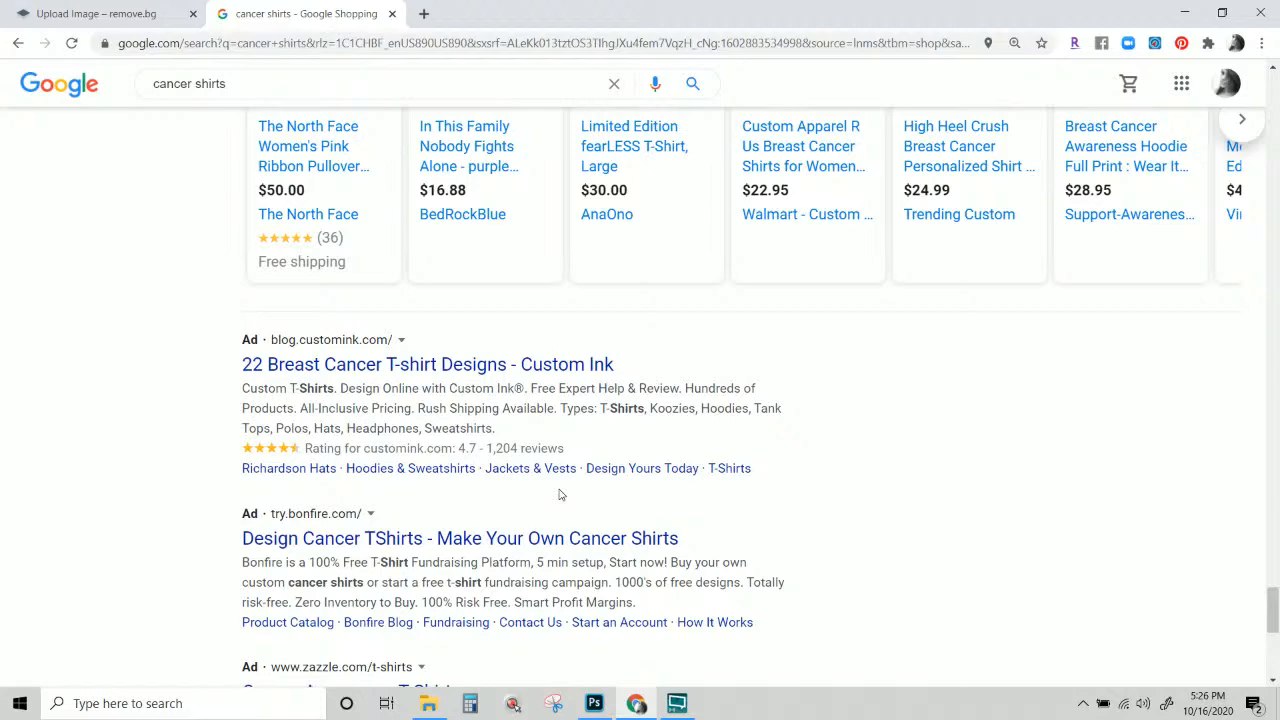
pyautogui.scroll(-8, 560, 495)
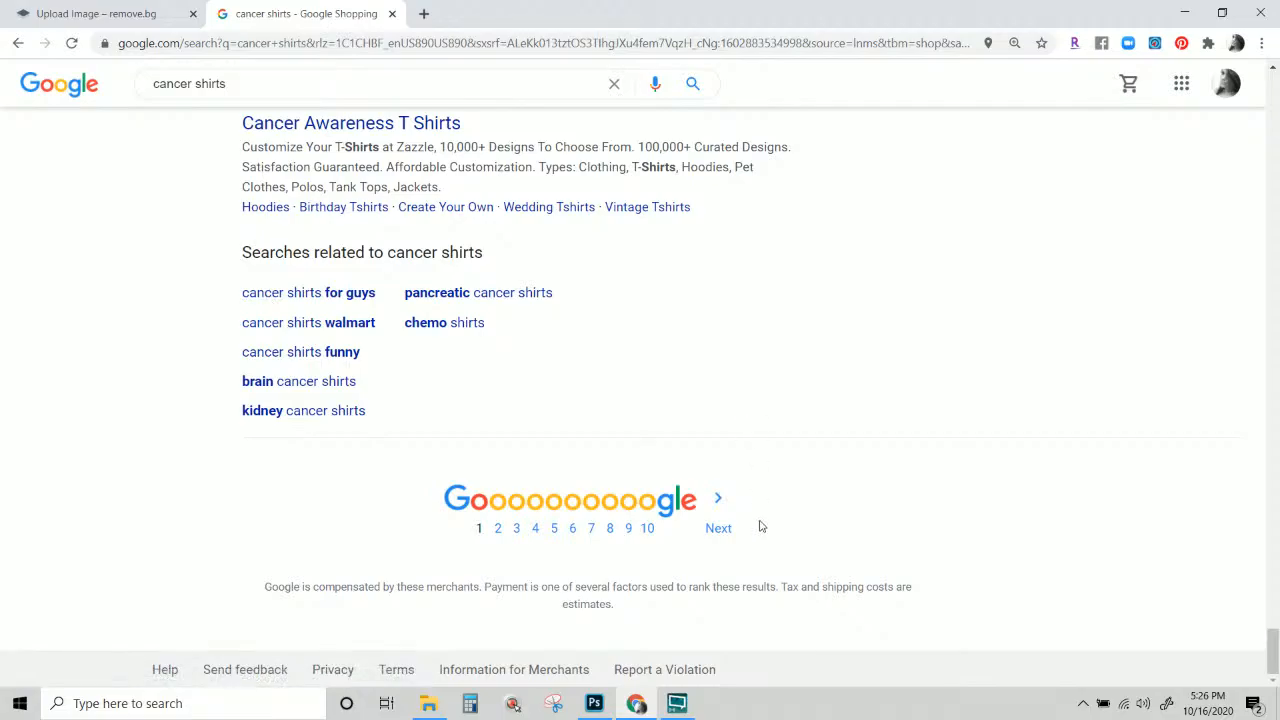
pyautogui.scroll(8, 723, 506)
pyautogui.scroll(10, 727, 486)
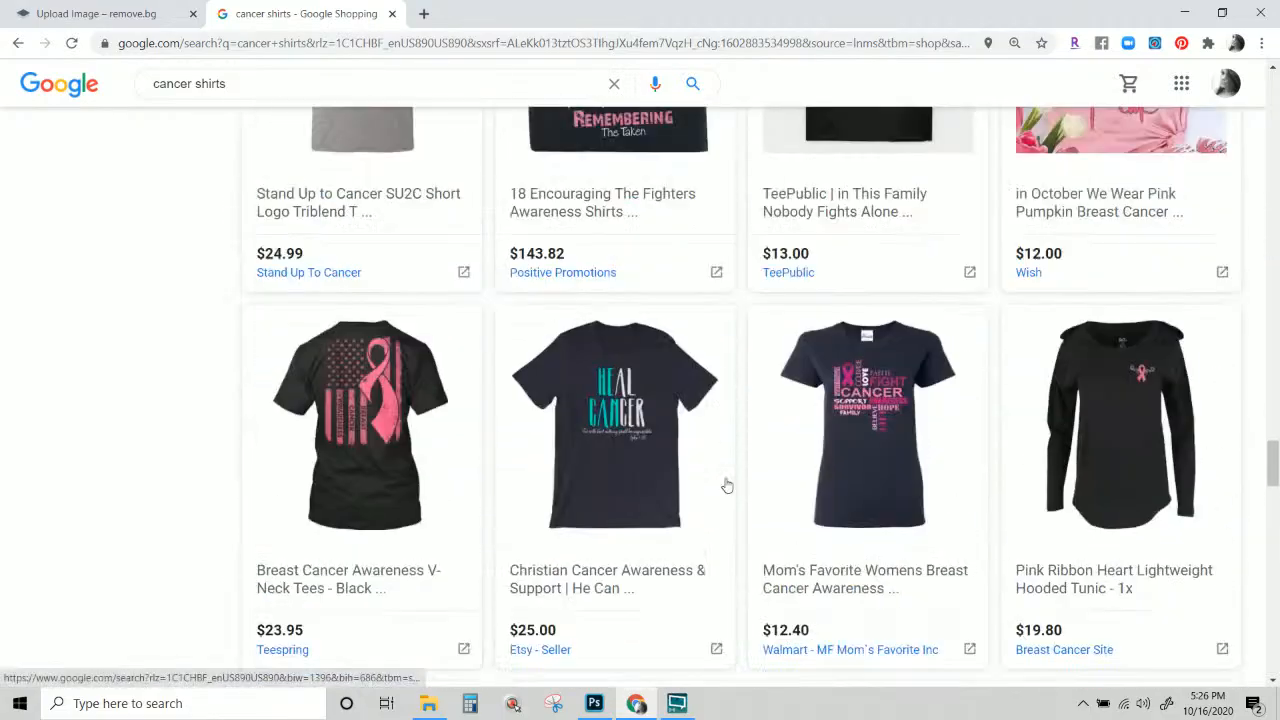
pyautogui.scroll(10, 727, 486)
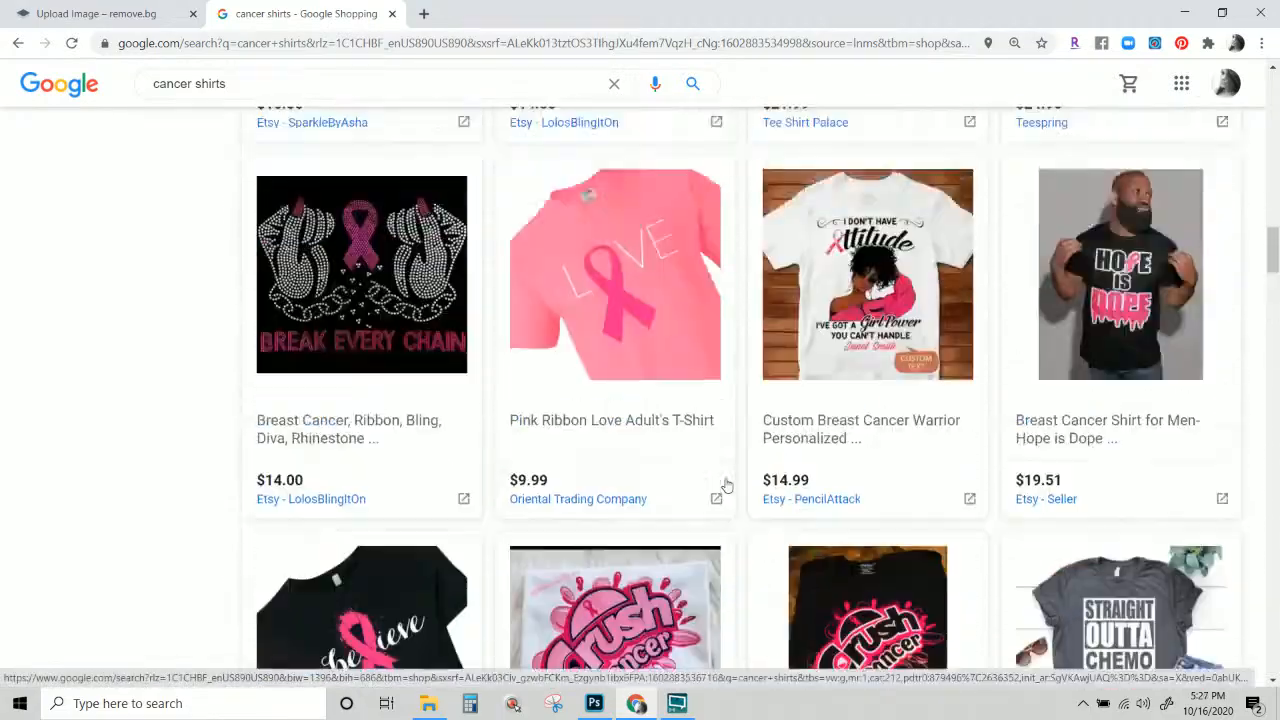
pyautogui.scroll(5, 727, 486)
pyautogui.scroll(-4, 727, 487)
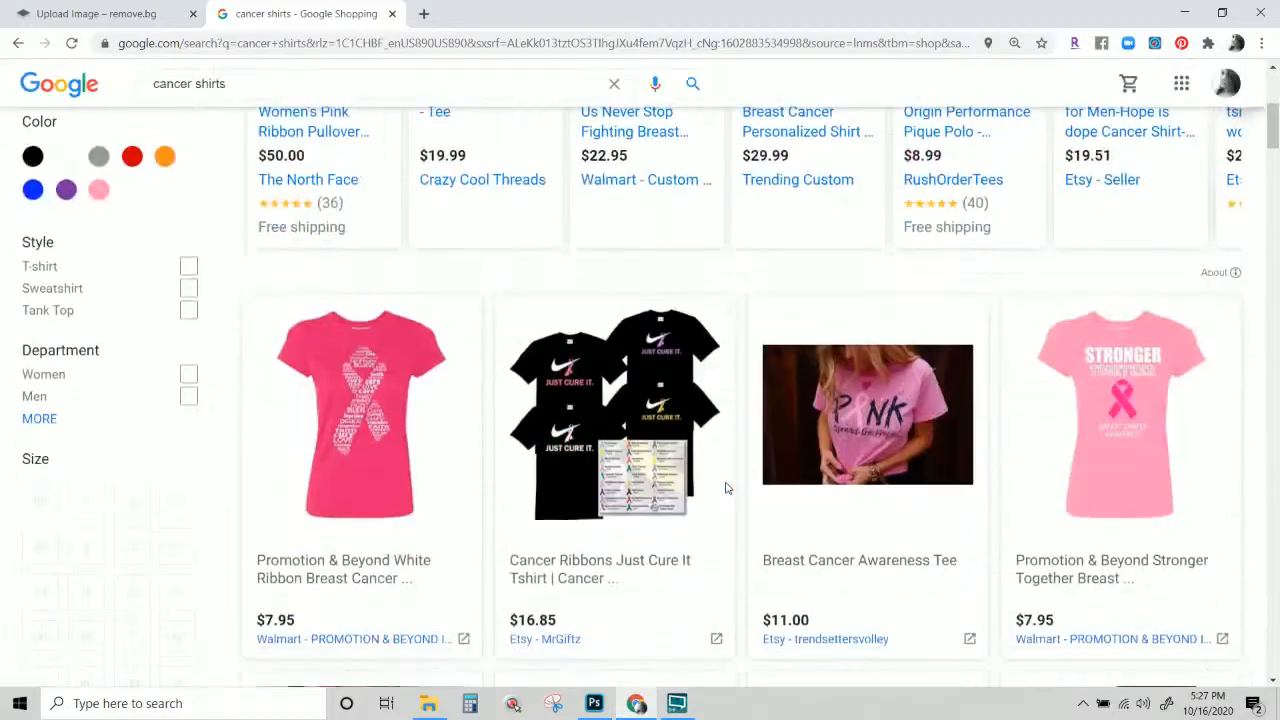
pyautogui.scroll(4, 727, 487)
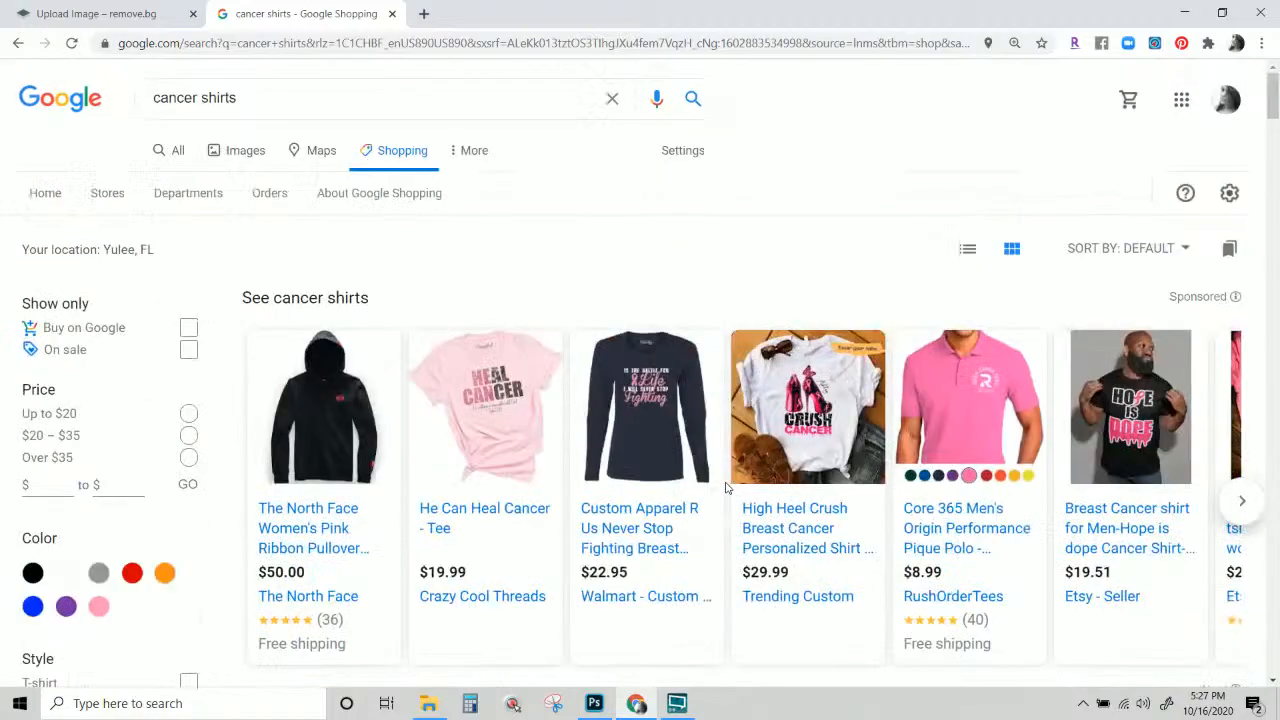
pyautogui.scroll(-4, 727, 487)
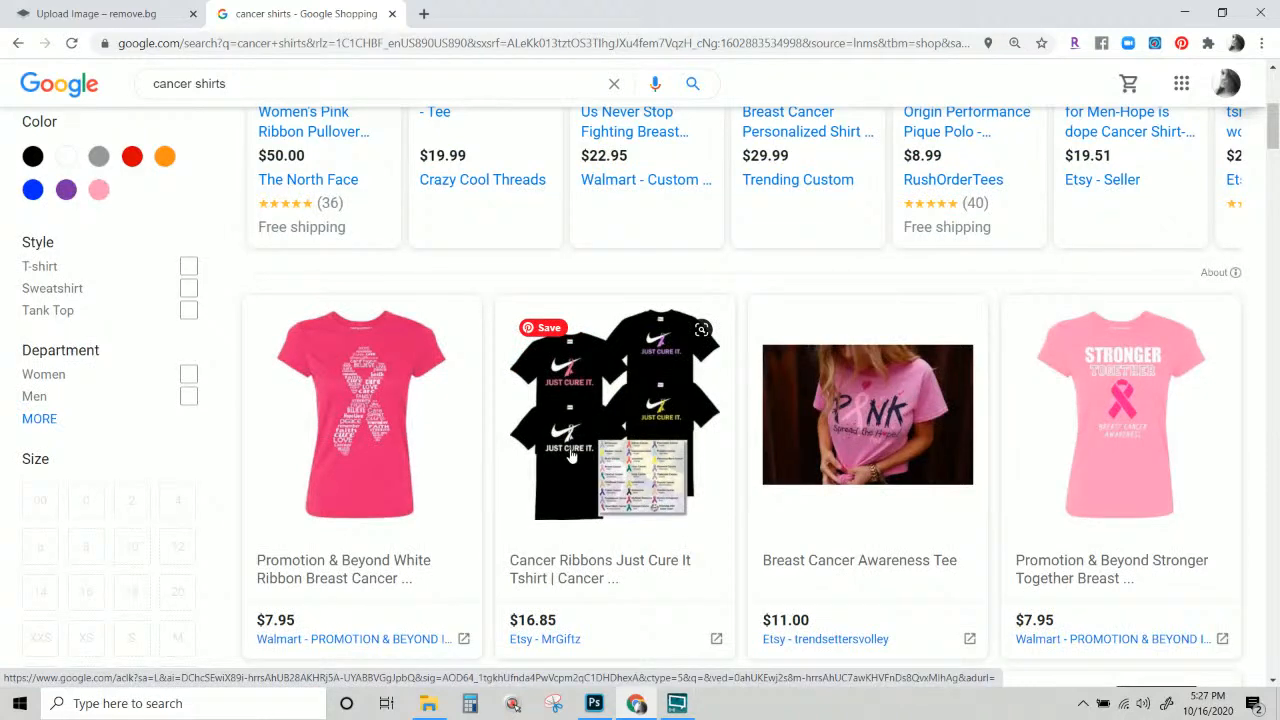
pyautogui.scroll(4, 571, 457)
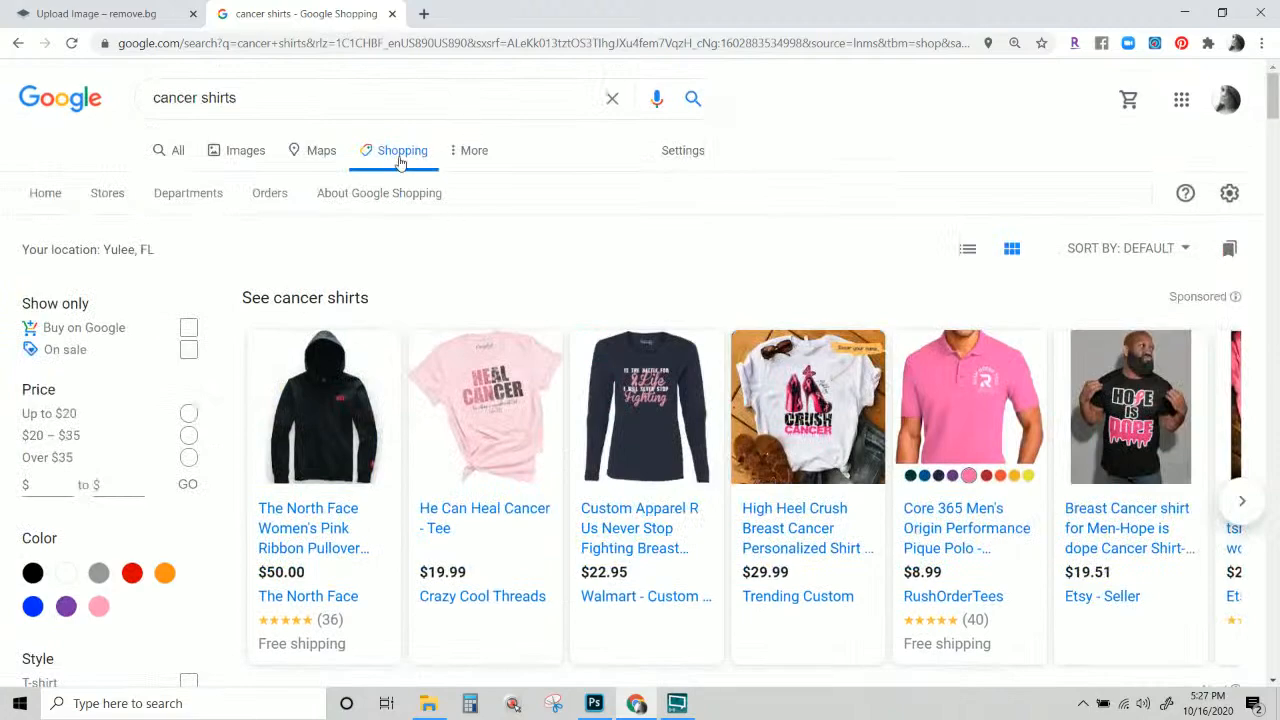
pyautogui.scroll(-6, 557, 282)
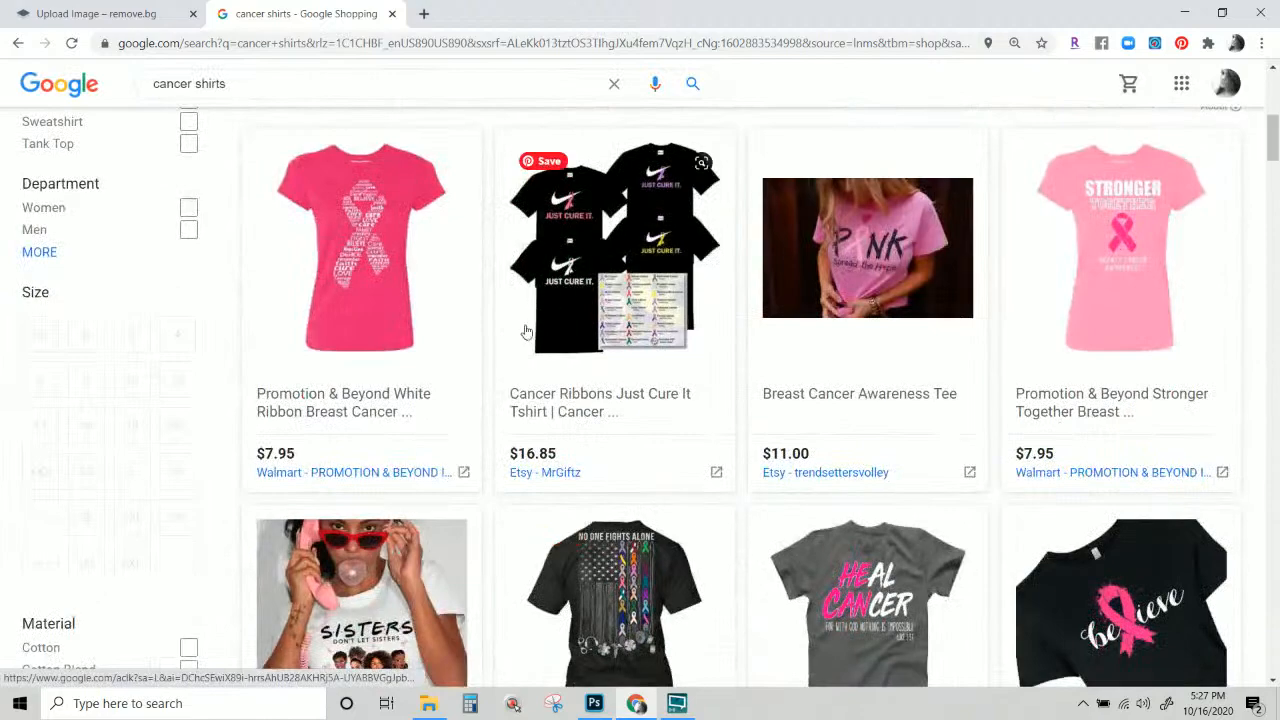
pyautogui.scroll(6, 557, 282)
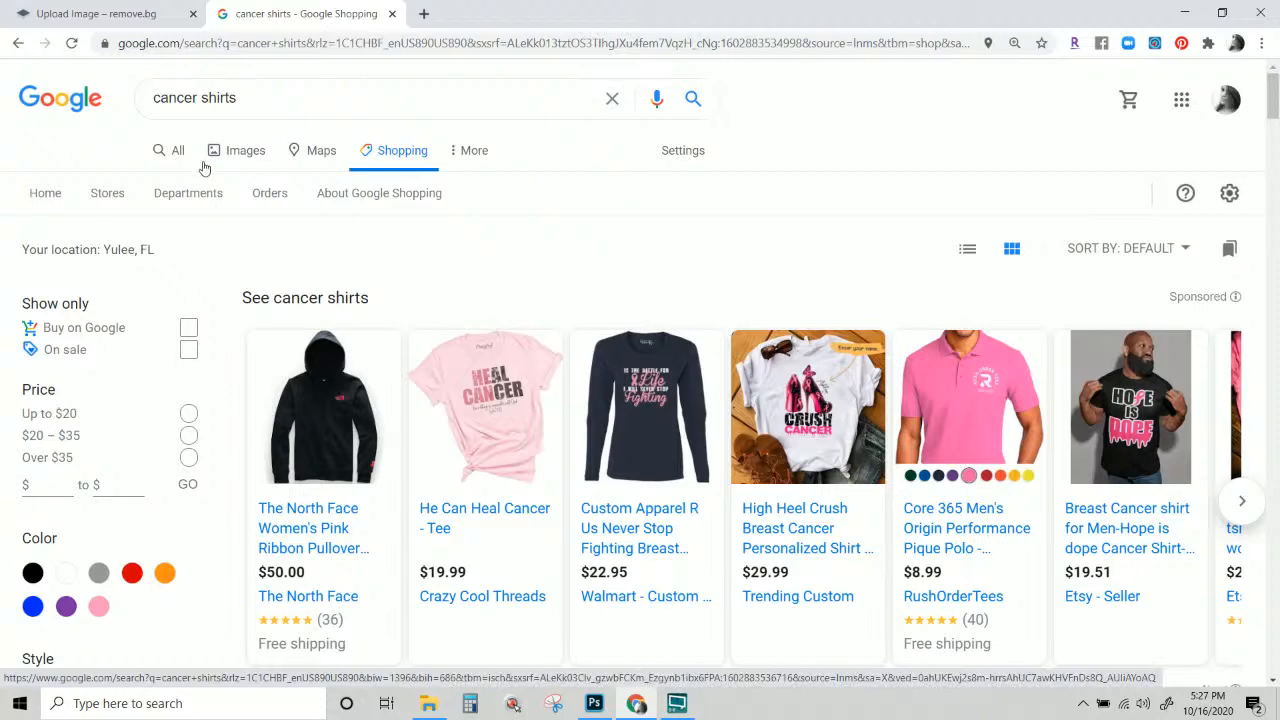
# Show the Google Images results for "cancer shirts" and examine the shirt designs for slogans and lettering ideas.
pyautogui.click(256, 157)
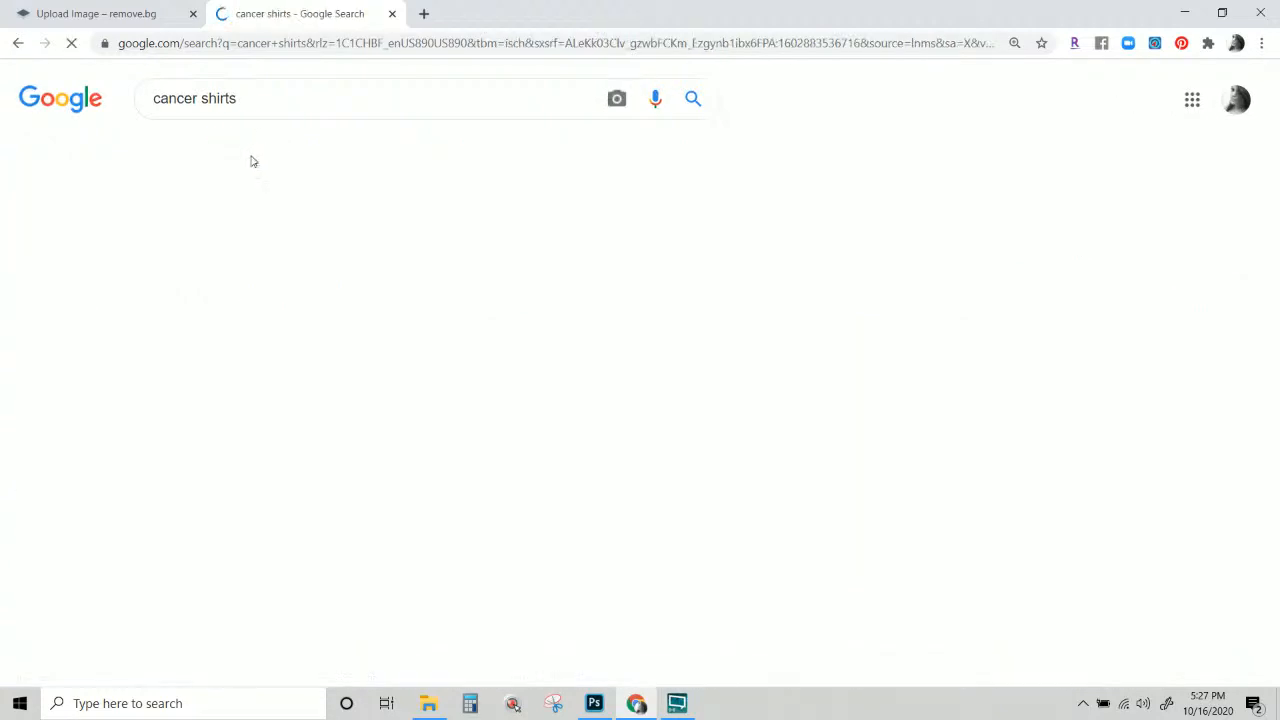
pyautogui.scroll(-2, 273, 327)
pyautogui.scroll(-2, 273, 327)
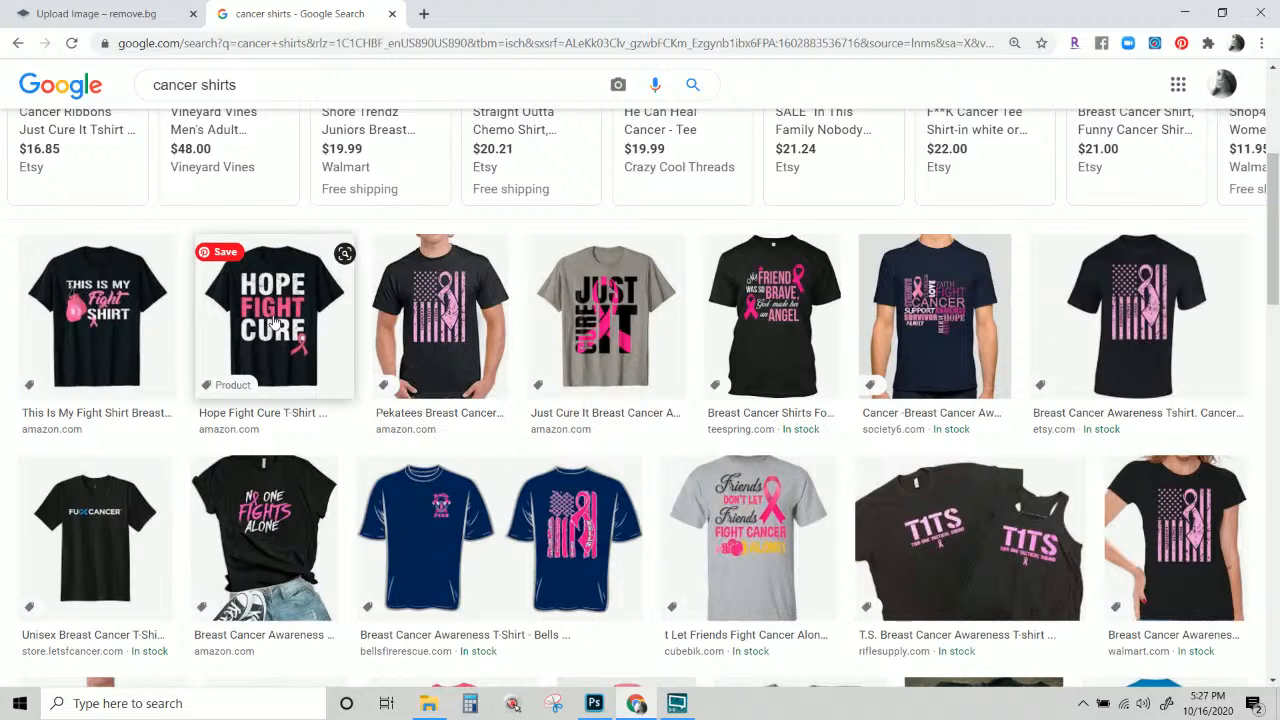
pyautogui.scroll(-2, 273, 322)
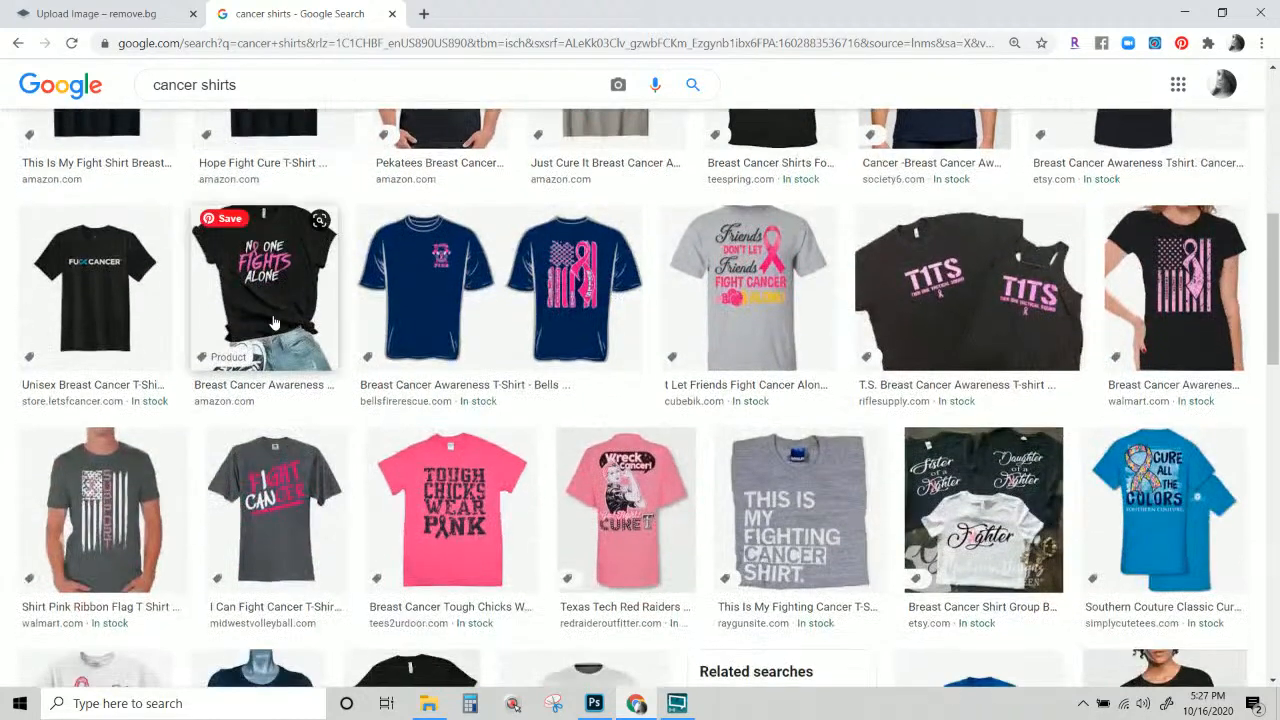
pyautogui.scroll(-2, 273, 322)
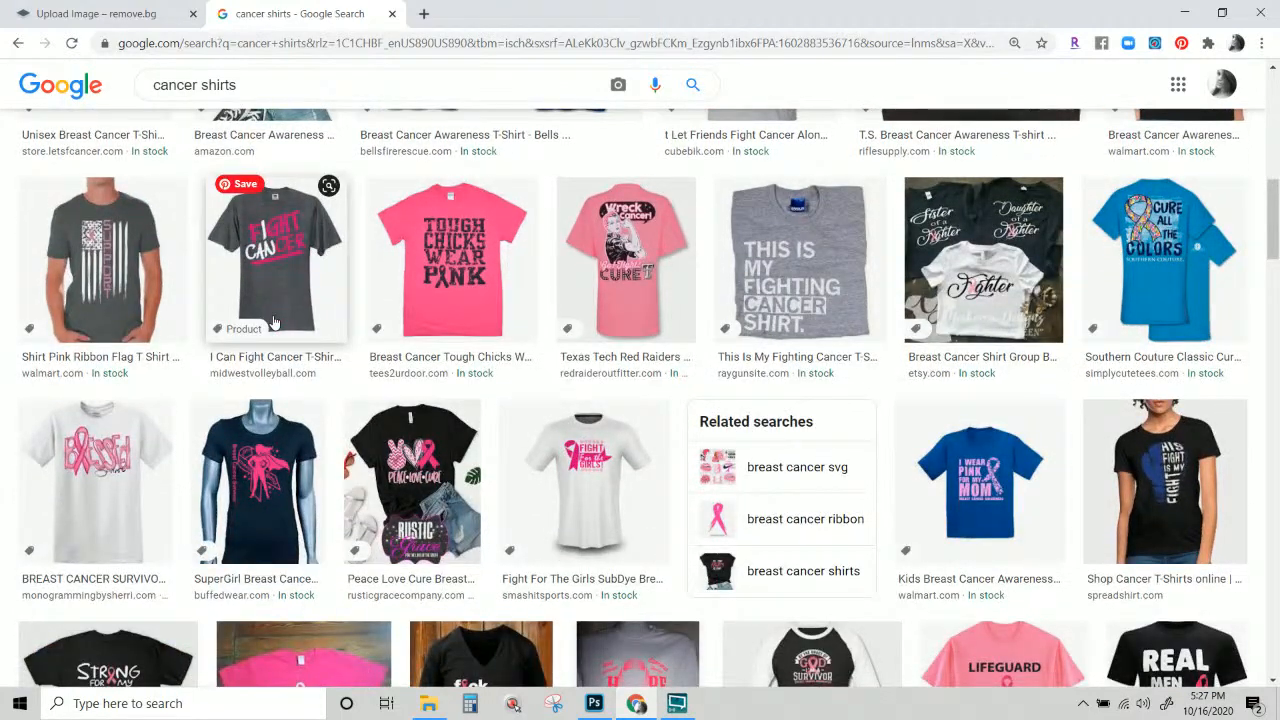
pyautogui.scroll(-2, 273, 322)
pyautogui.scroll(-1, 273, 322)
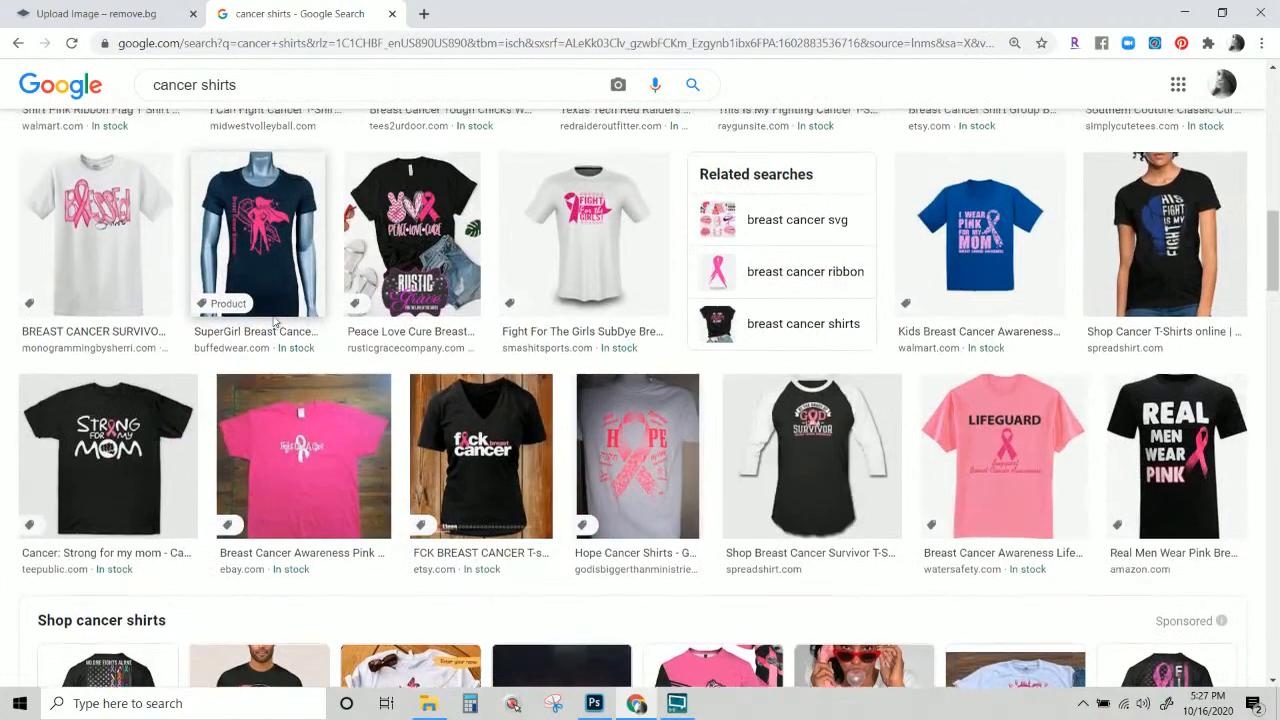
pyautogui.scroll(2, 273, 322)
pyautogui.scroll(-4, 273, 322)
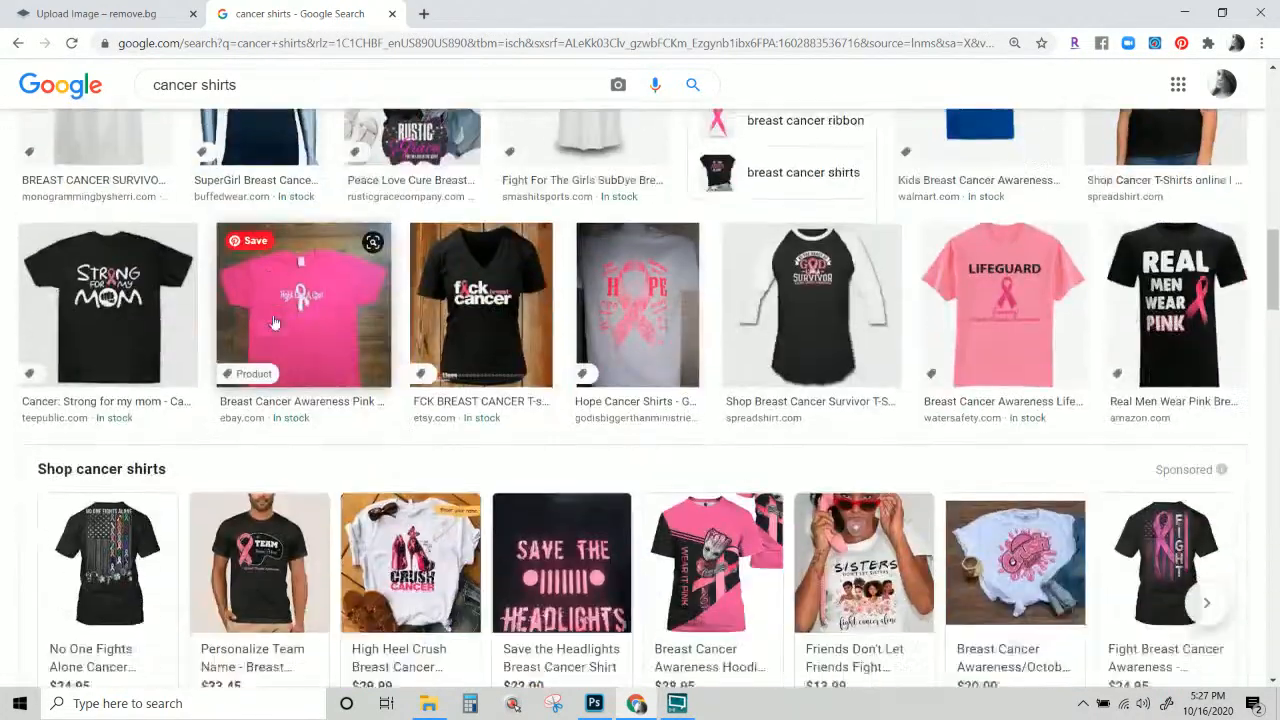
pyautogui.scroll(-2, 273, 322)
pyautogui.scroll(-5, 273, 322)
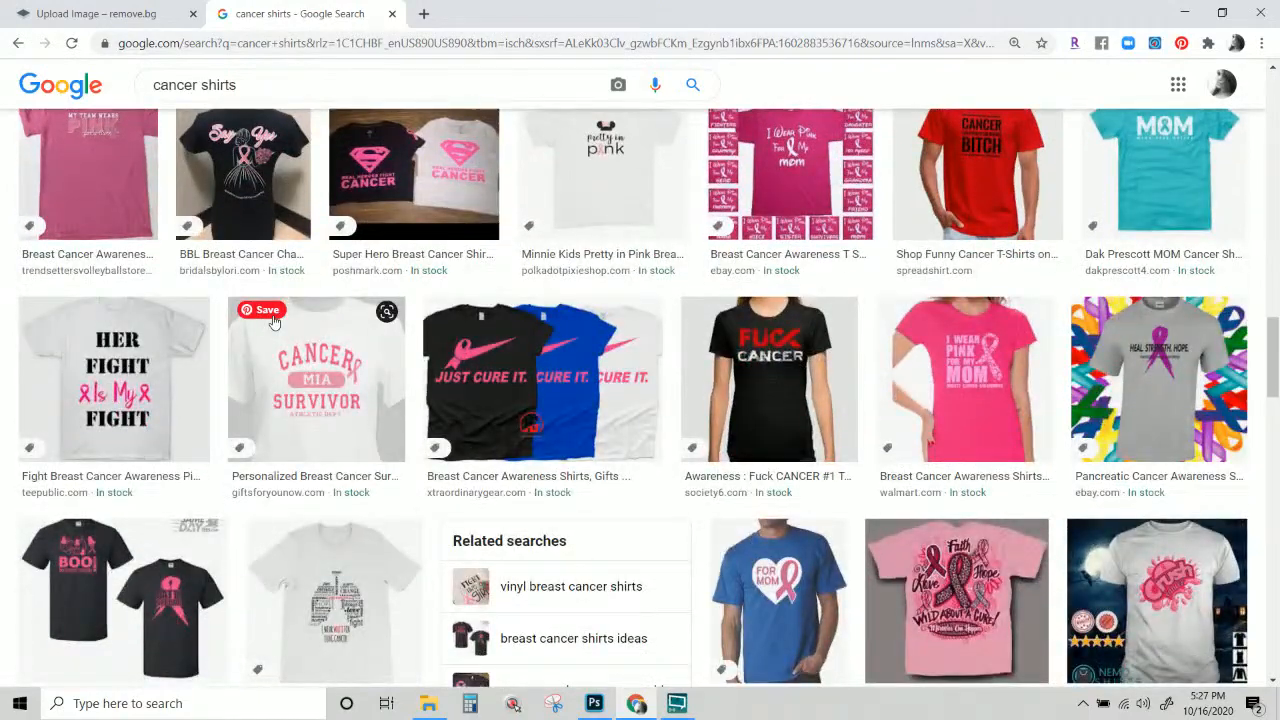
pyautogui.scroll(-3, 273, 322)
pyautogui.scroll(-2, 273, 322)
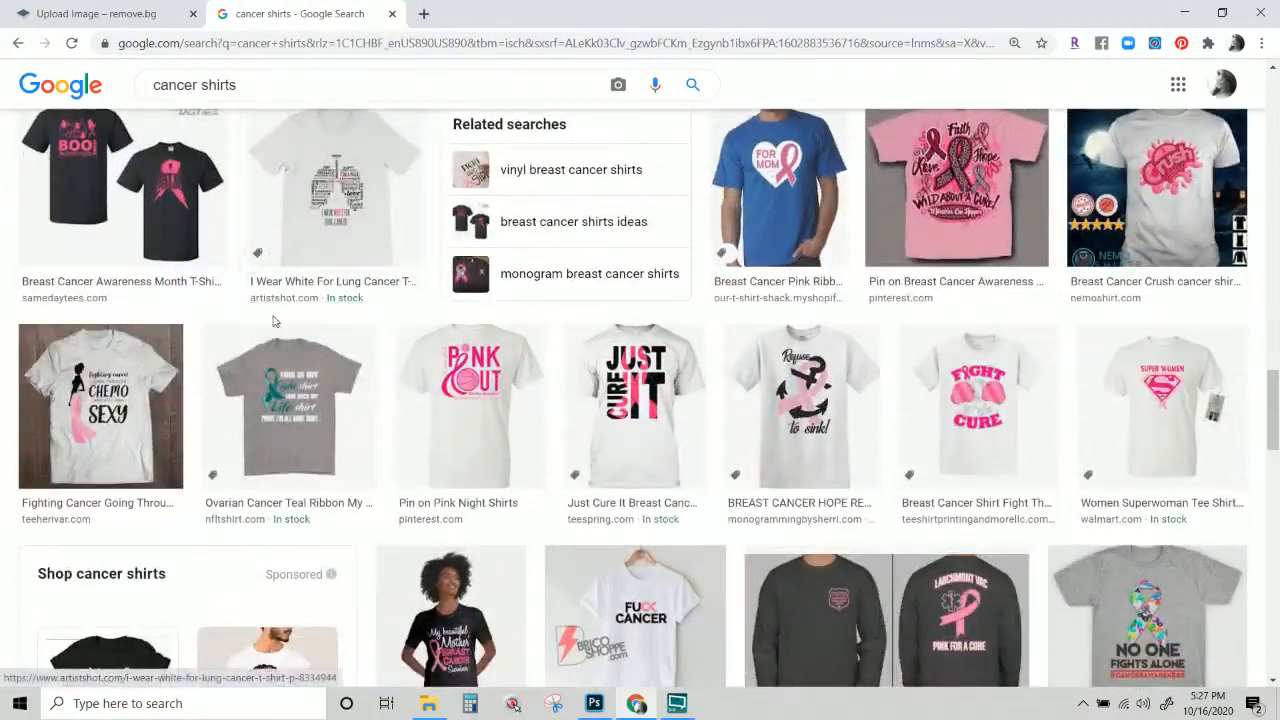
pyautogui.scroll(-1, 273, 322)
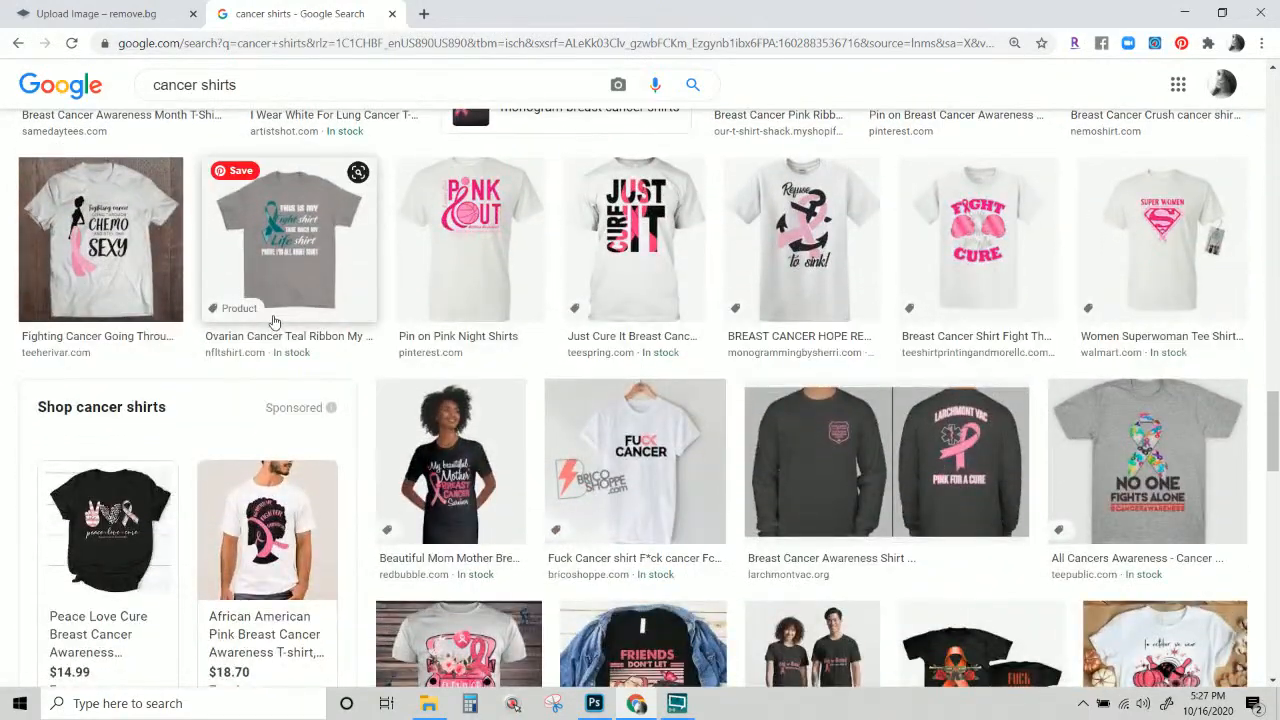
pyautogui.scroll(-1, 273, 322)
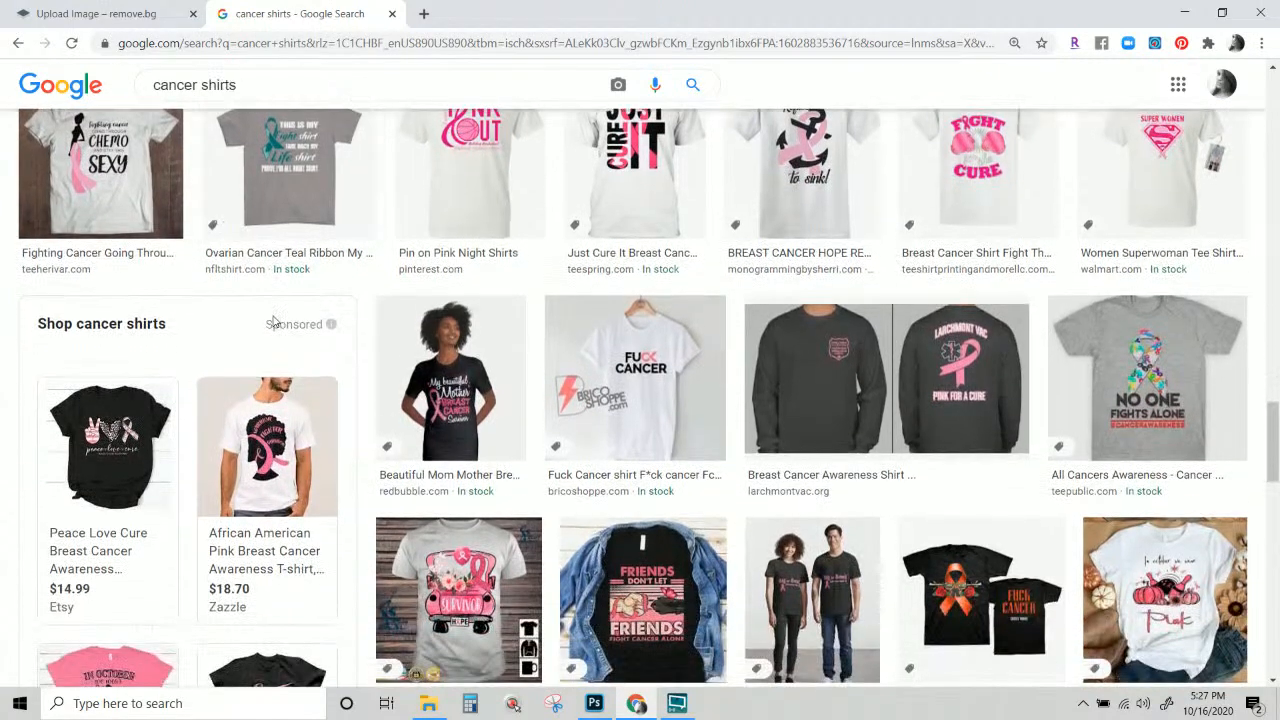
pyautogui.scroll(-3, 273, 322)
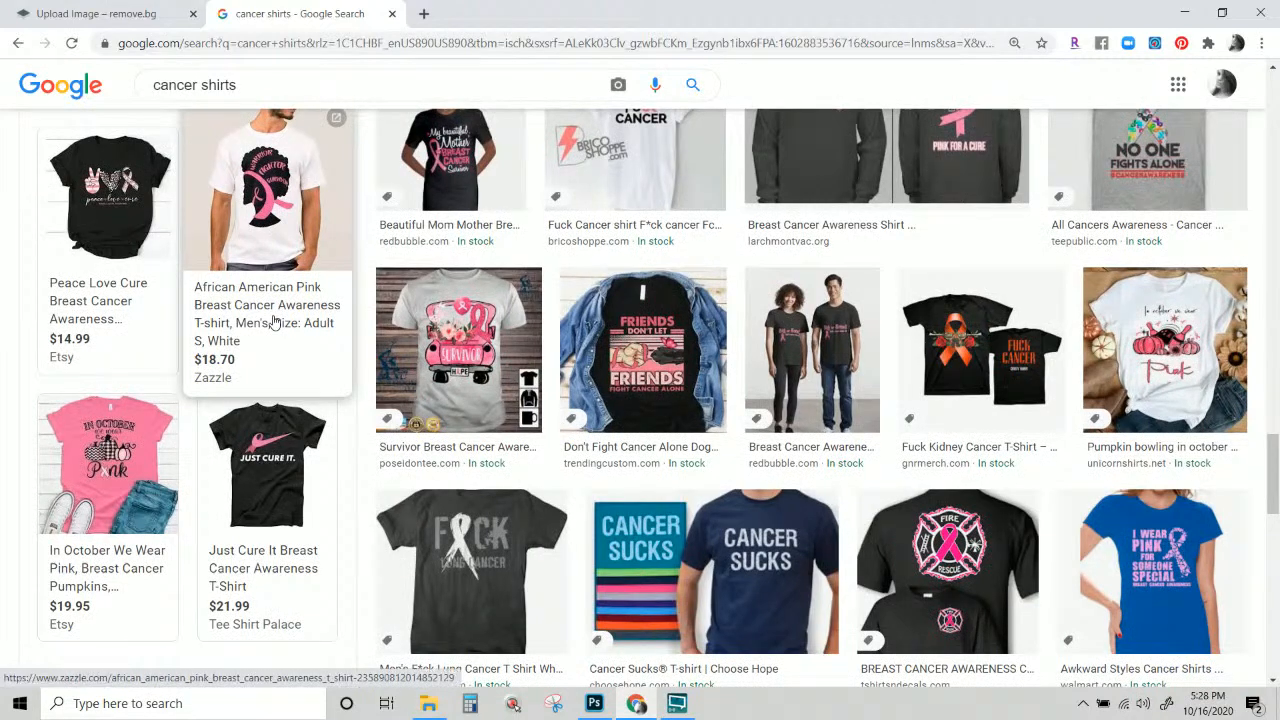
# Switch to Photoshop and expand the Always In Our Hearts layer group in the shirt document.
pyautogui.click(594, 703)
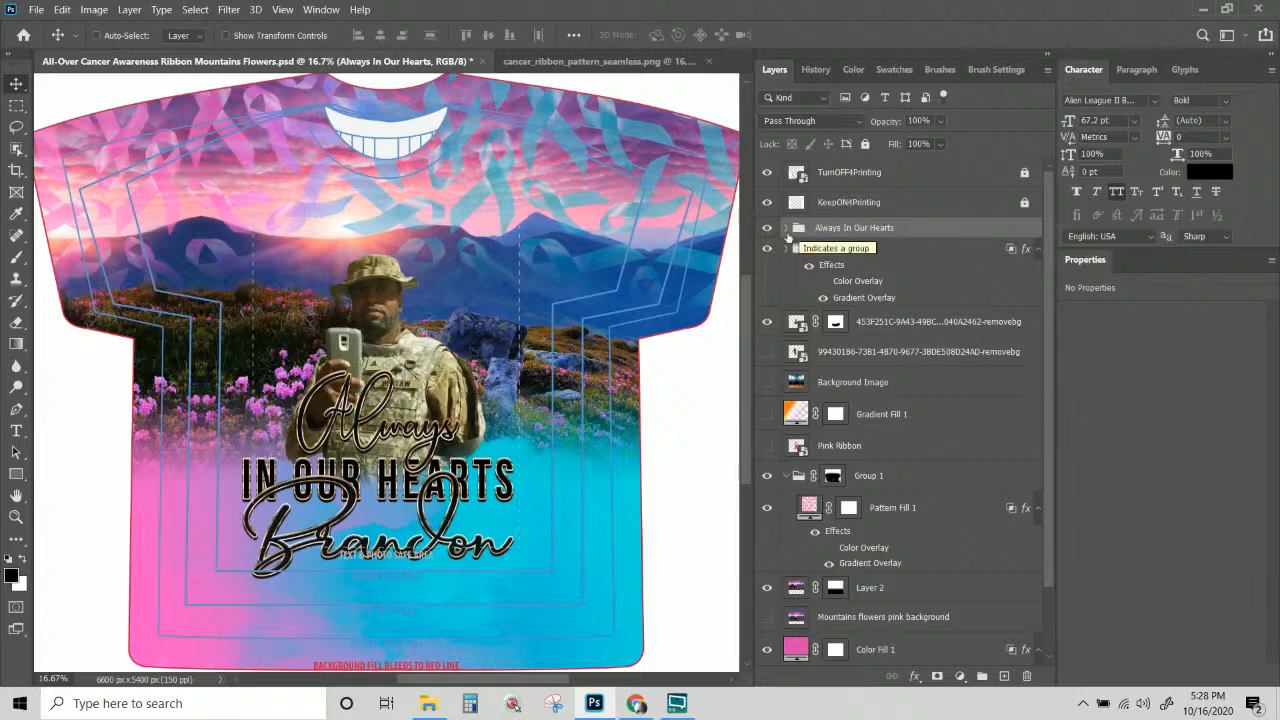
pyautogui.click(786, 229)
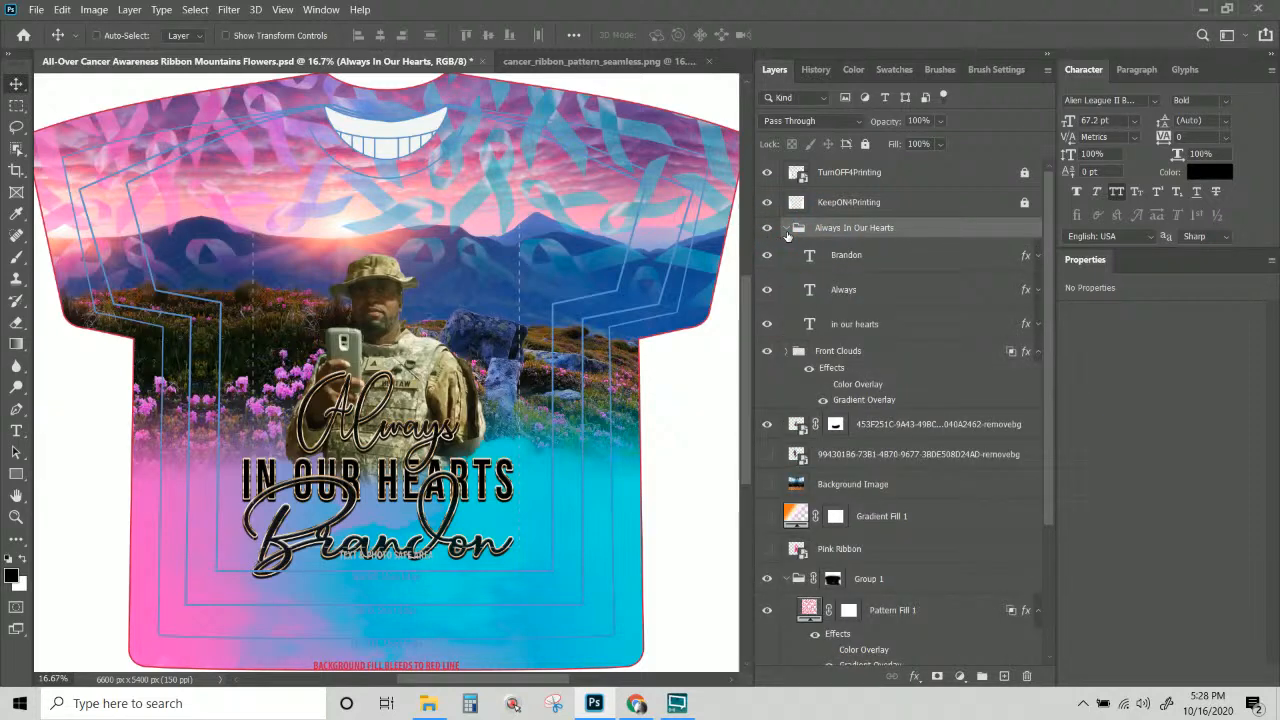
pyautogui.click(787, 229)
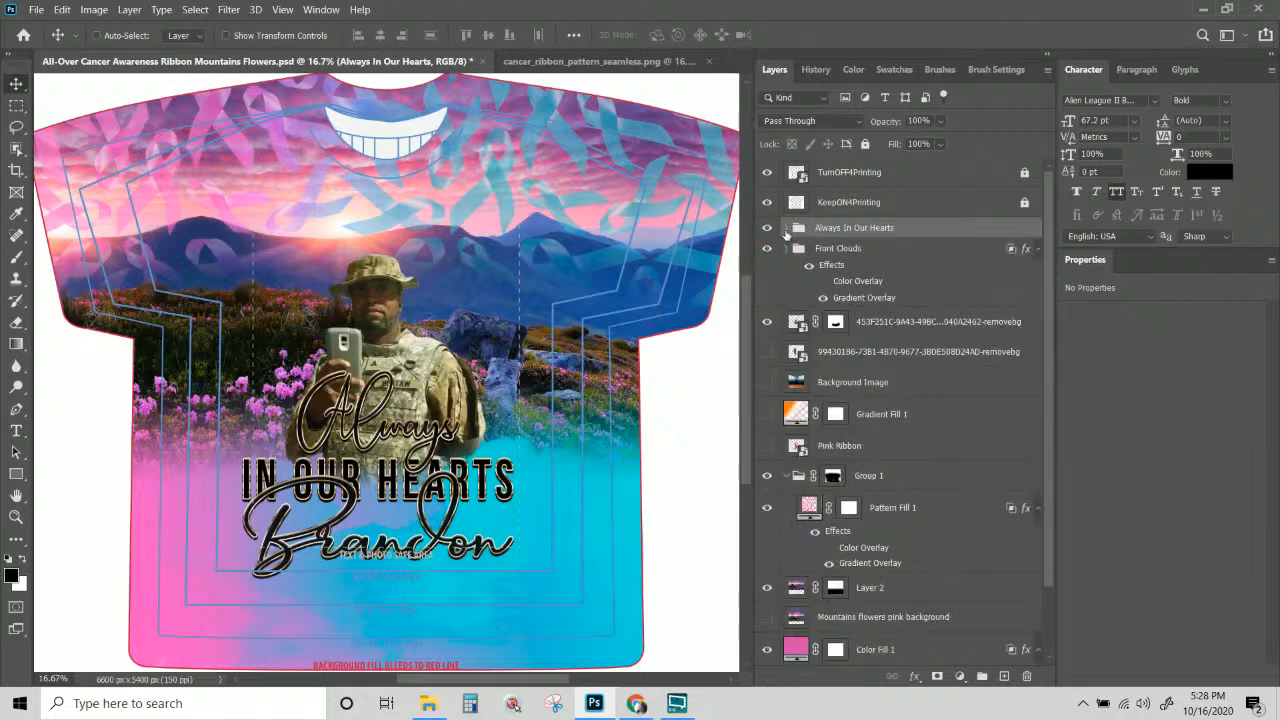
pyautogui.click(786, 229)
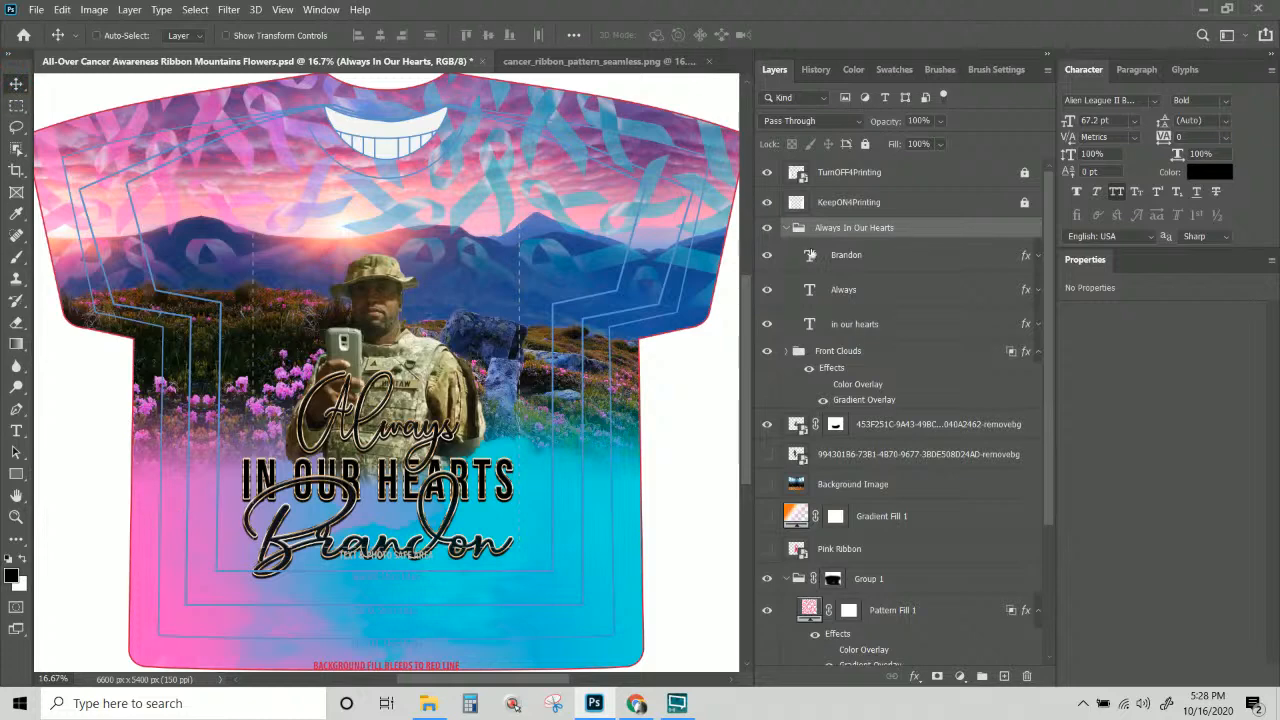
# Replace the "in our hearts" text with "F CK", leaving a wide letter gap after the F.
pyautogui.click(849, 262)
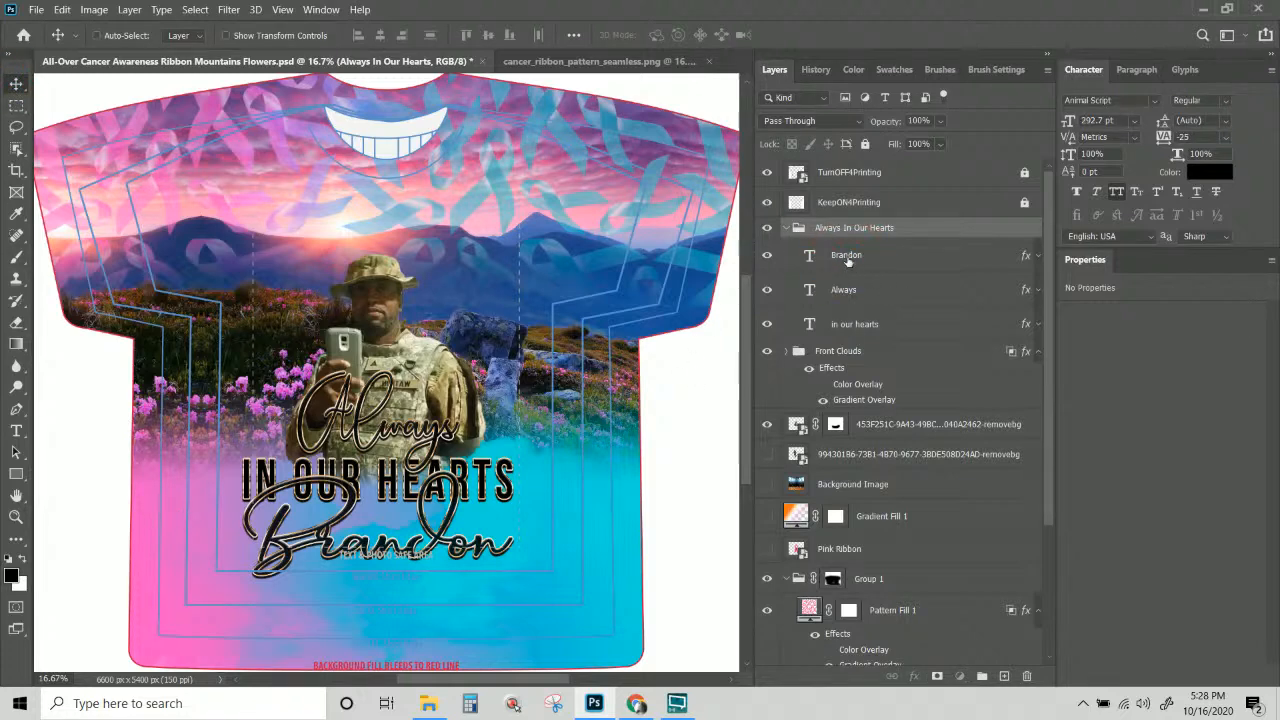
pyautogui.click(848, 262)
pyautogui.rightClick(482, 481)
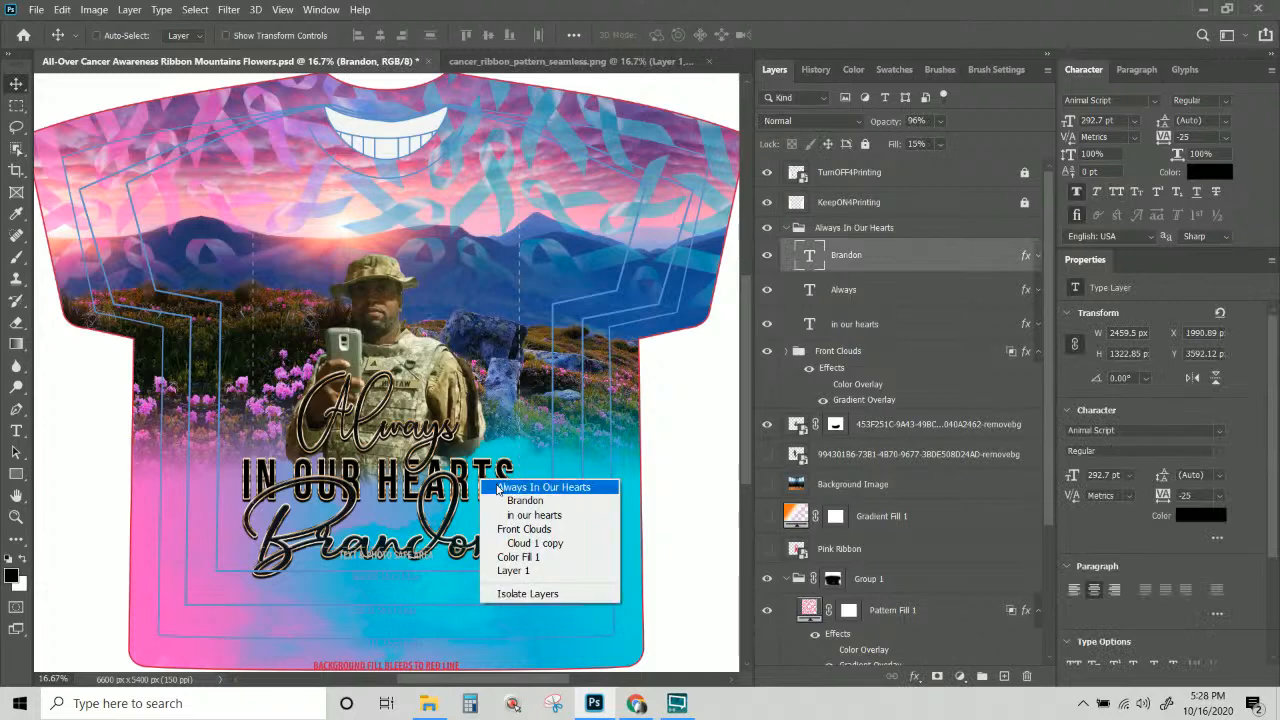
pyautogui.click(520, 516)
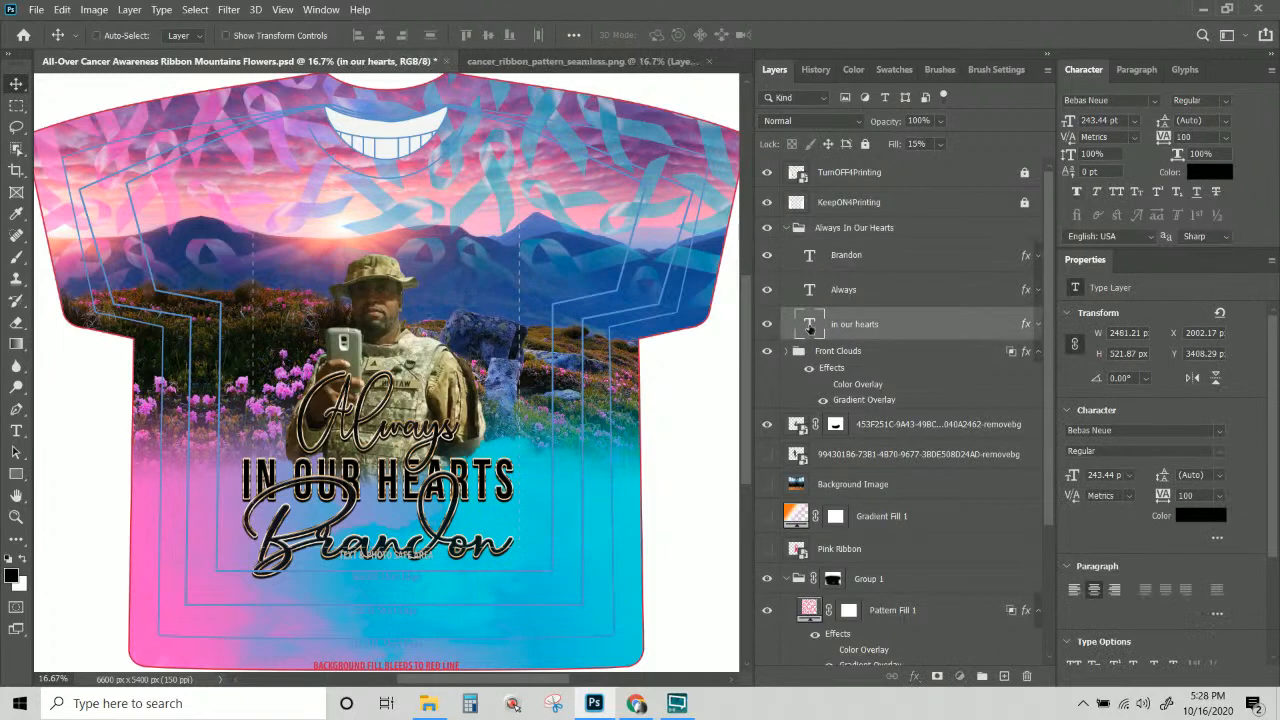
pyautogui.doubleClick(810, 326)
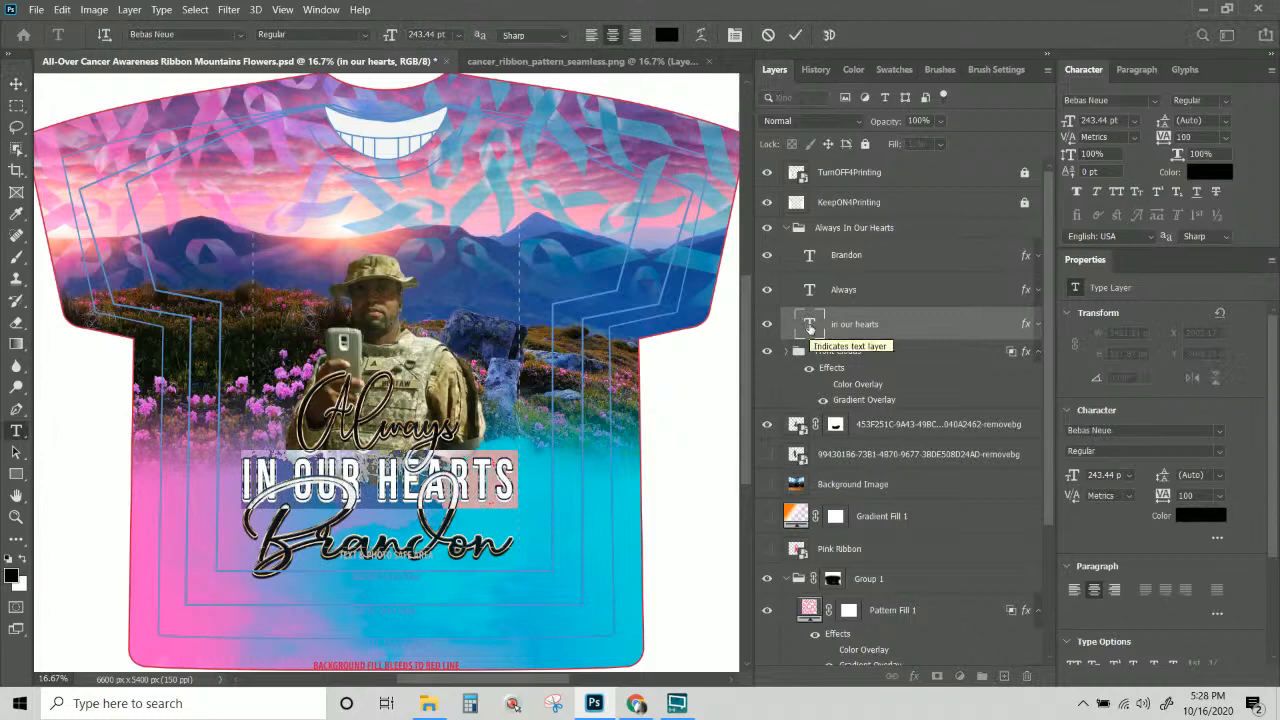
pyautogui.write('F ')
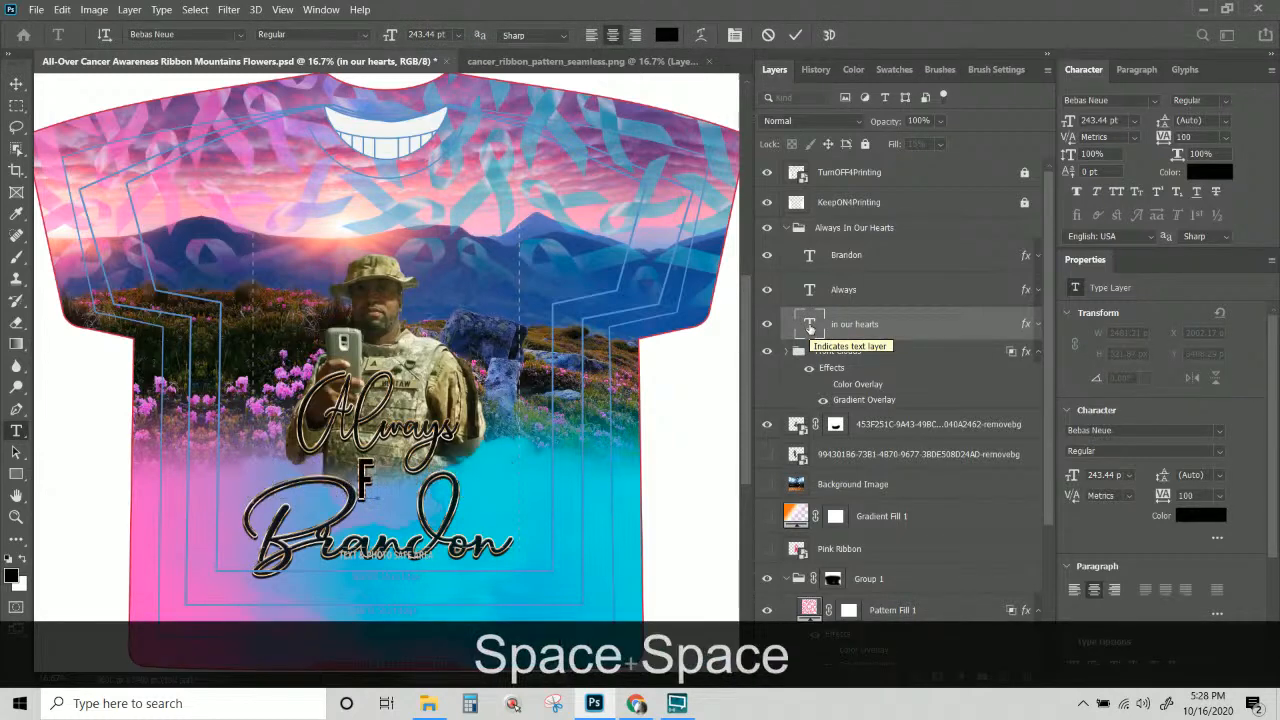
pyautogui.write(' CK')
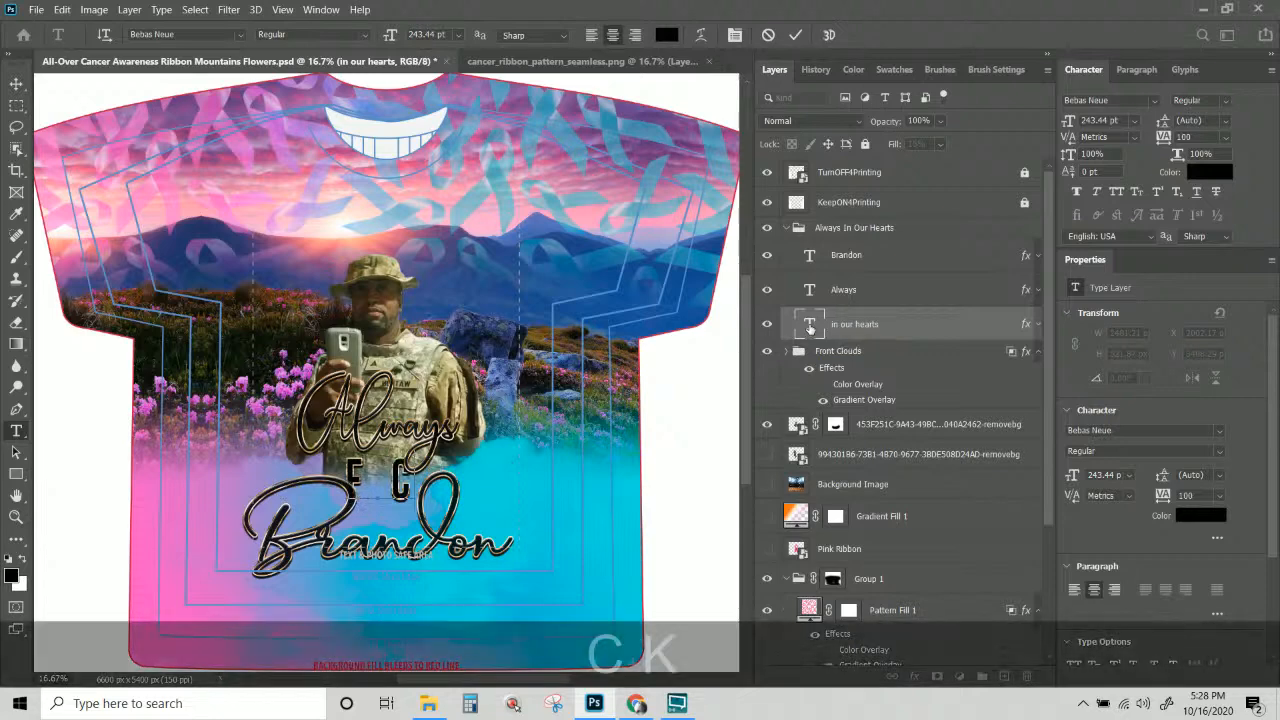
pyautogui.click(17, 88)
# Enlarge the "F CK" text to about 215% and place it across the lower part of the soldier photo.
pyautogui.hotkey('ctrl', 't')
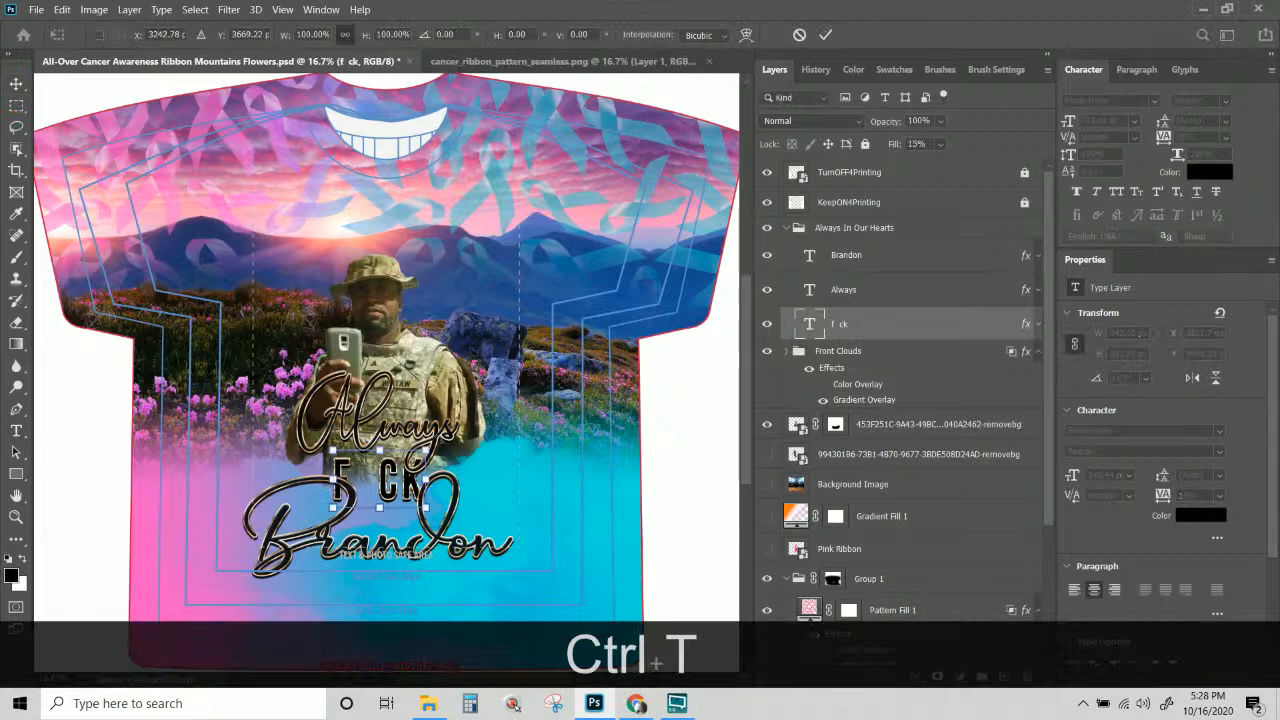
pyautogui.moveTo(427, 450); pyautogui.dragTo(512, 397)
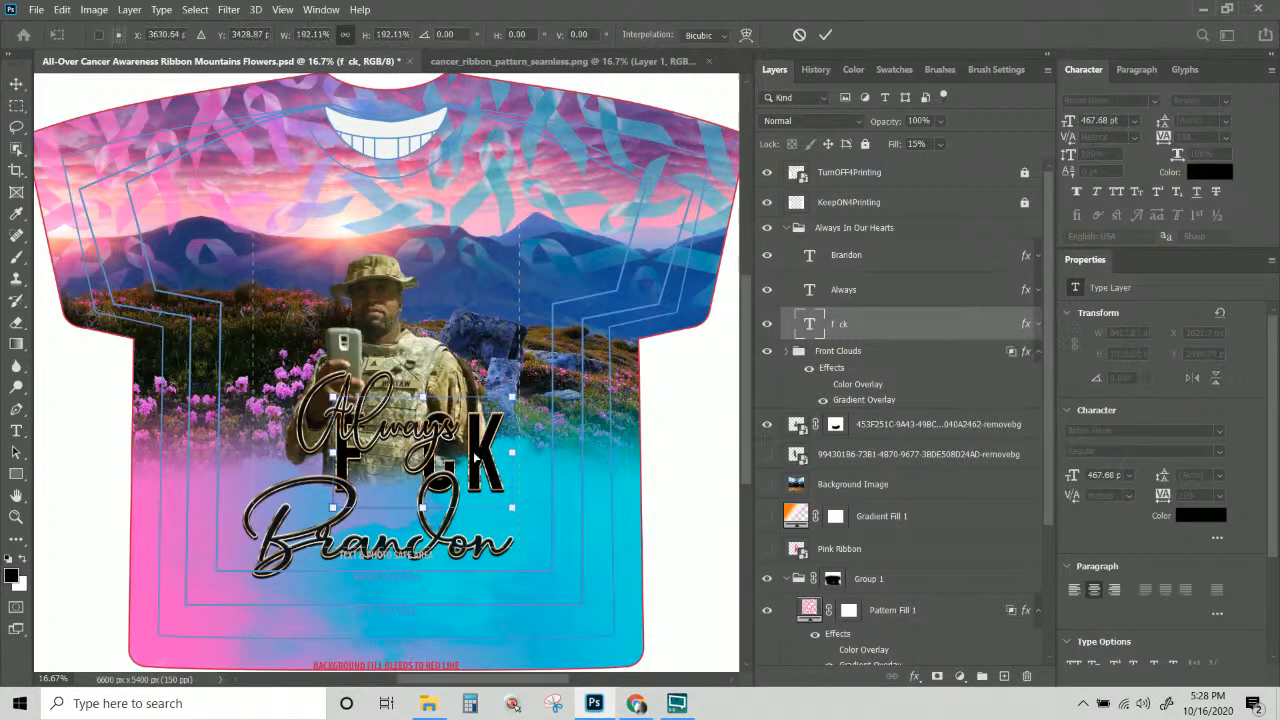
pyautogui.moveTo(451, 453); pyautogui.dragTo(463, 400)
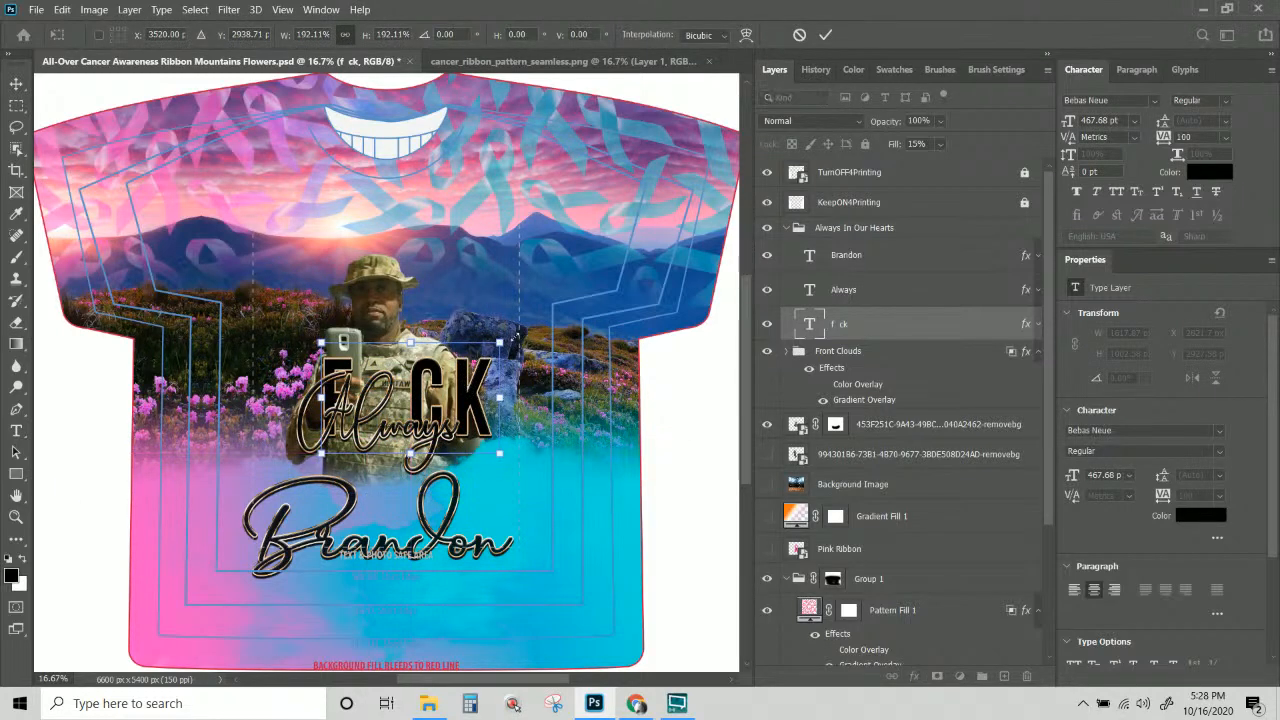
pyautogui.moveTo(501, 340); pyautogui.dragTo(521, 329)
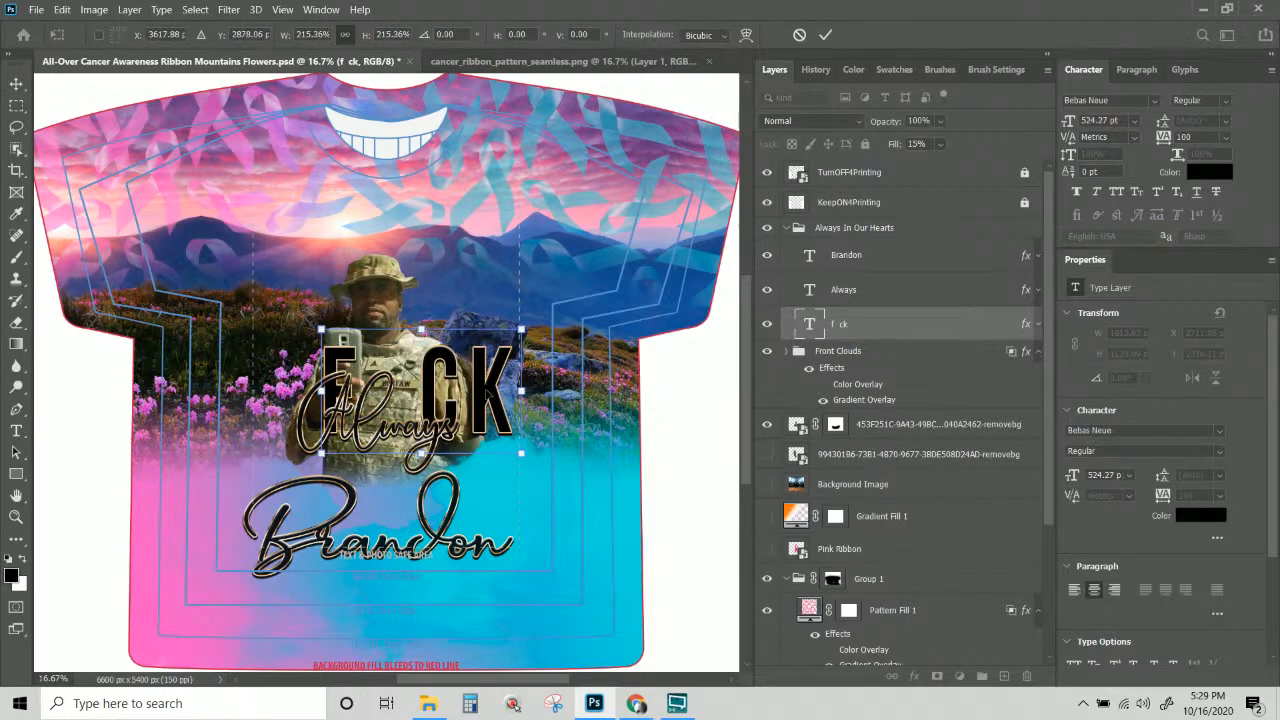
pyautogui.moveTo(486, 392); pyautogui.dragTo(457, 455)
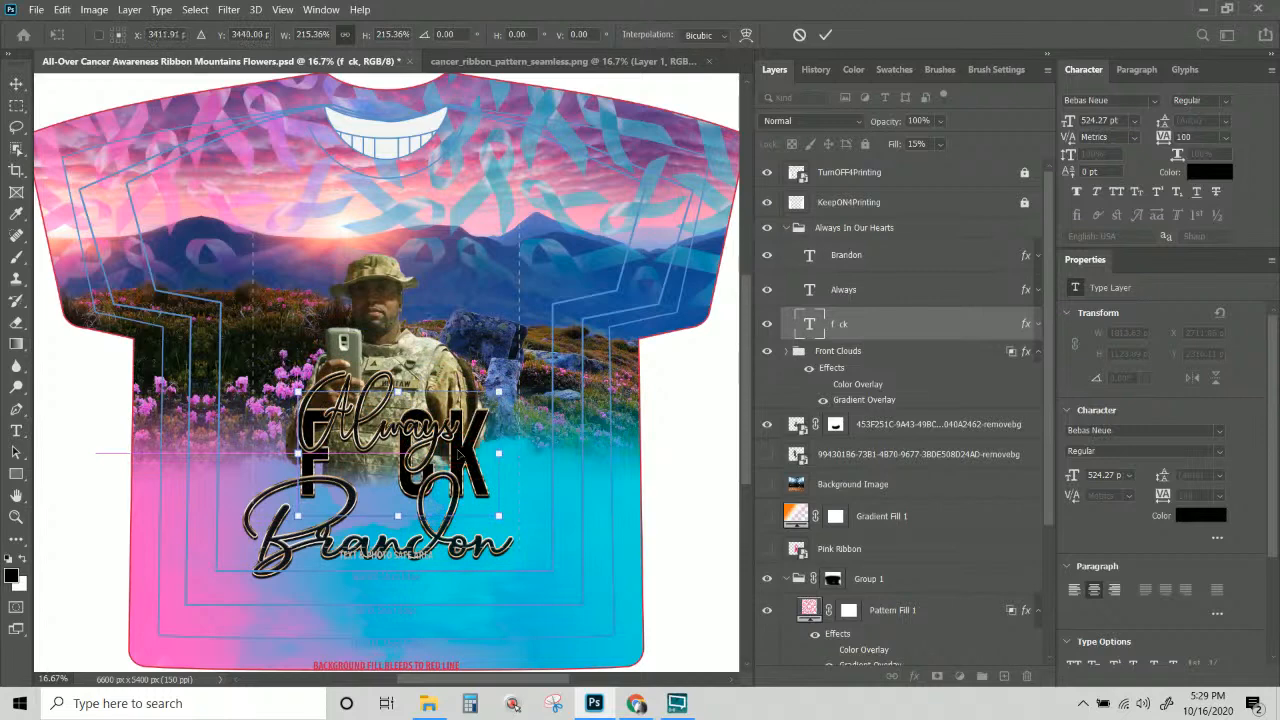
pyautogui.press('Return')
# Delete the script text layer holding the person's name beneath the "F CK" lettering.
pyautogui.rightClick(449, 533)
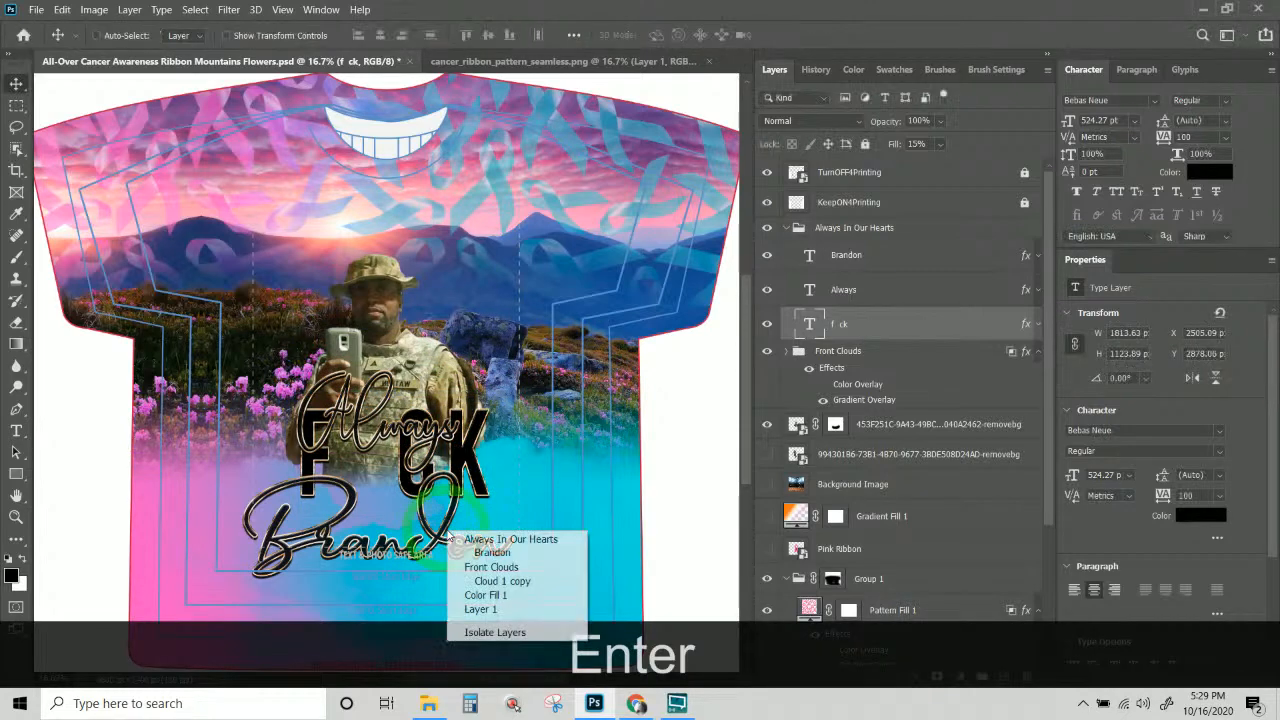
pyautogui.click(490, 553)
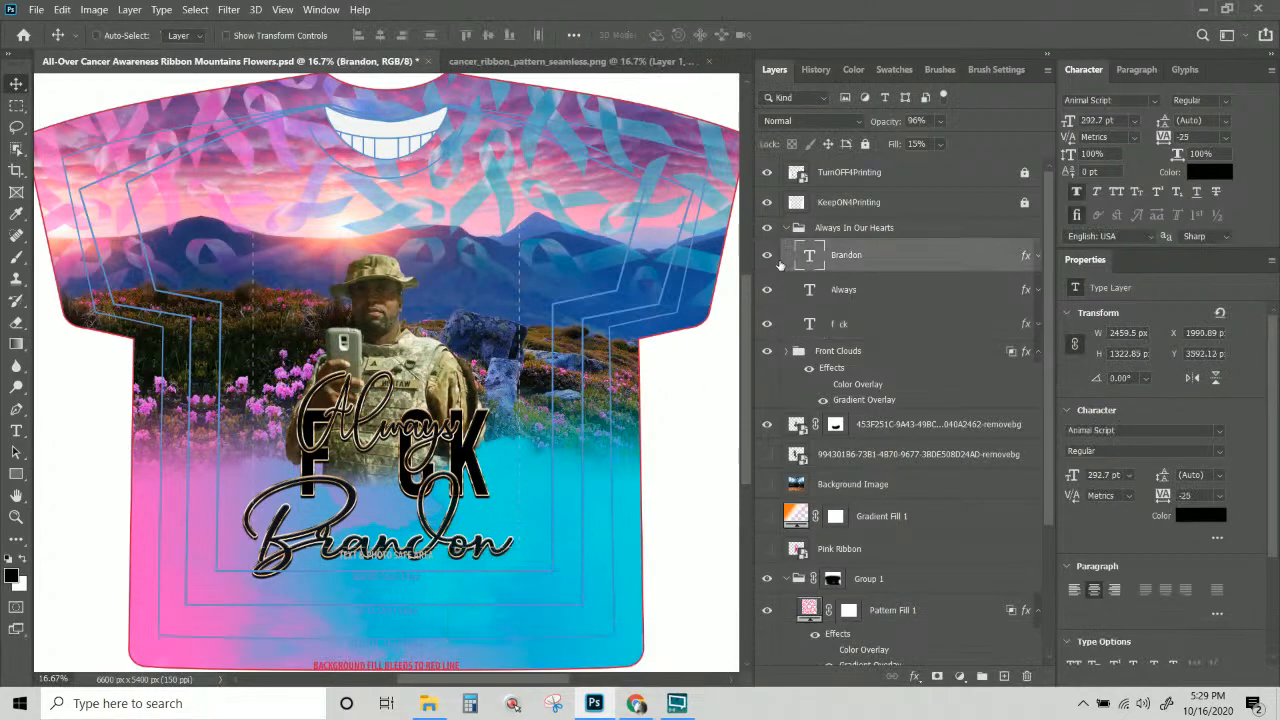
pyautogui.click(1026, 676)
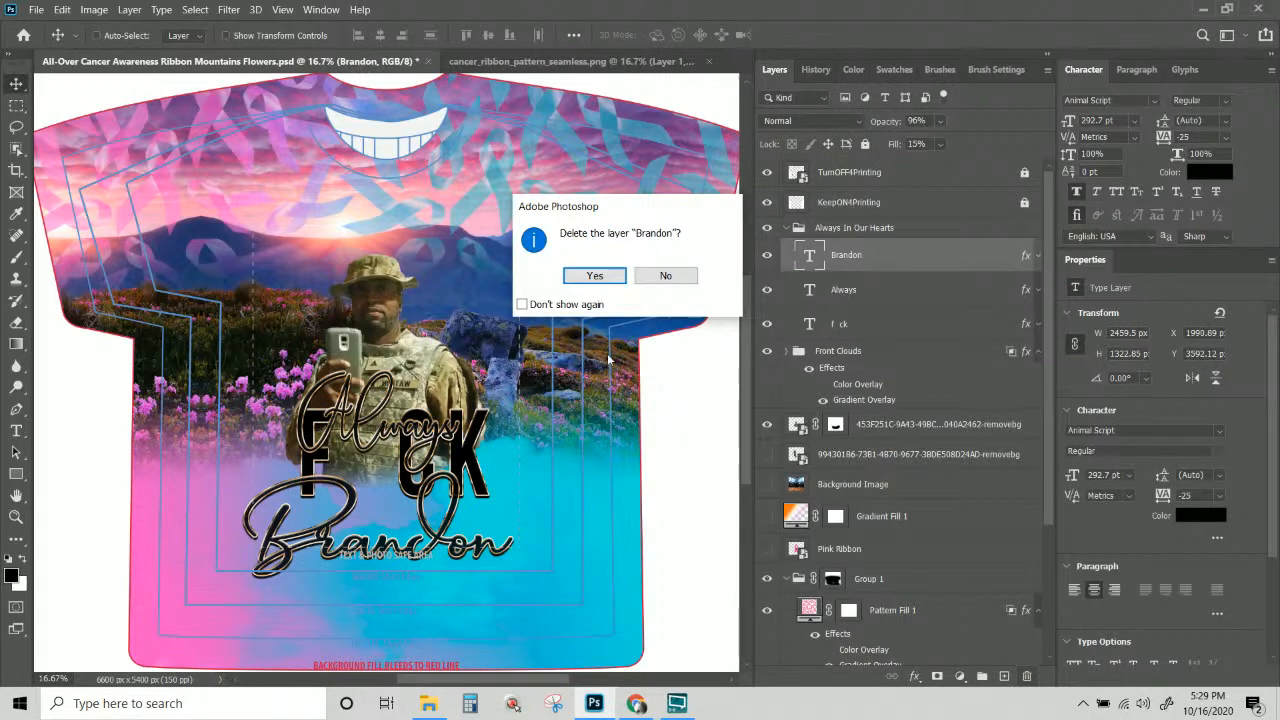
pyautogui.click(595, 278)
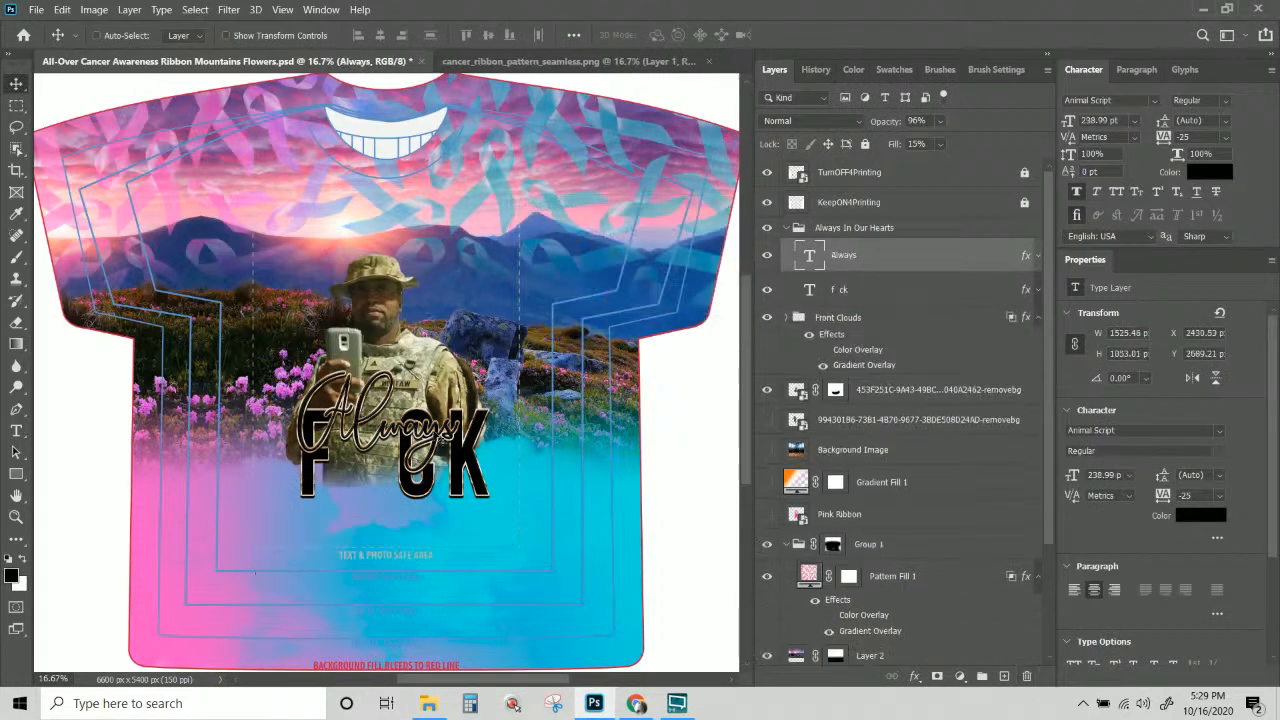
# Move the "Always" script text below "F CK" and replace its wording with "Cancer".
pyautogui.rightClick(450, 438)
pyautogui.click(480, 443)
pyautogui.moveTo(450, 440); pyautogui.dragTo(432, 538)
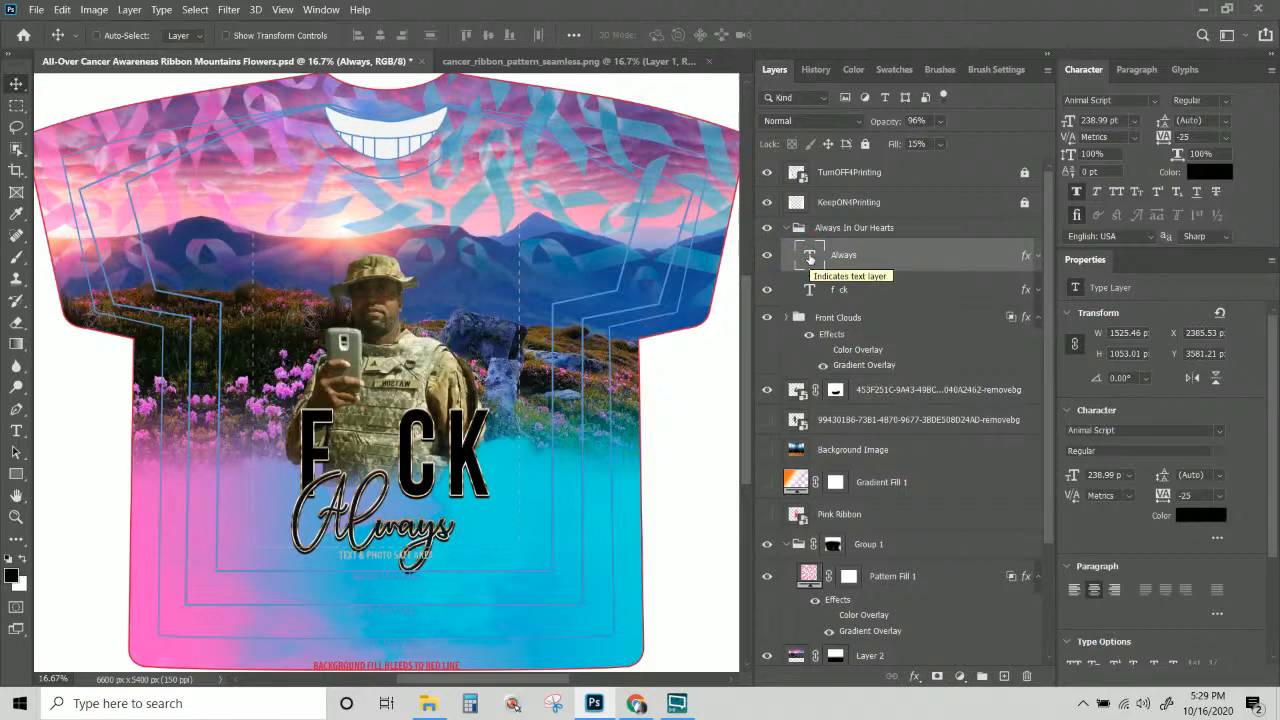
pyautogui.click(810, 257)
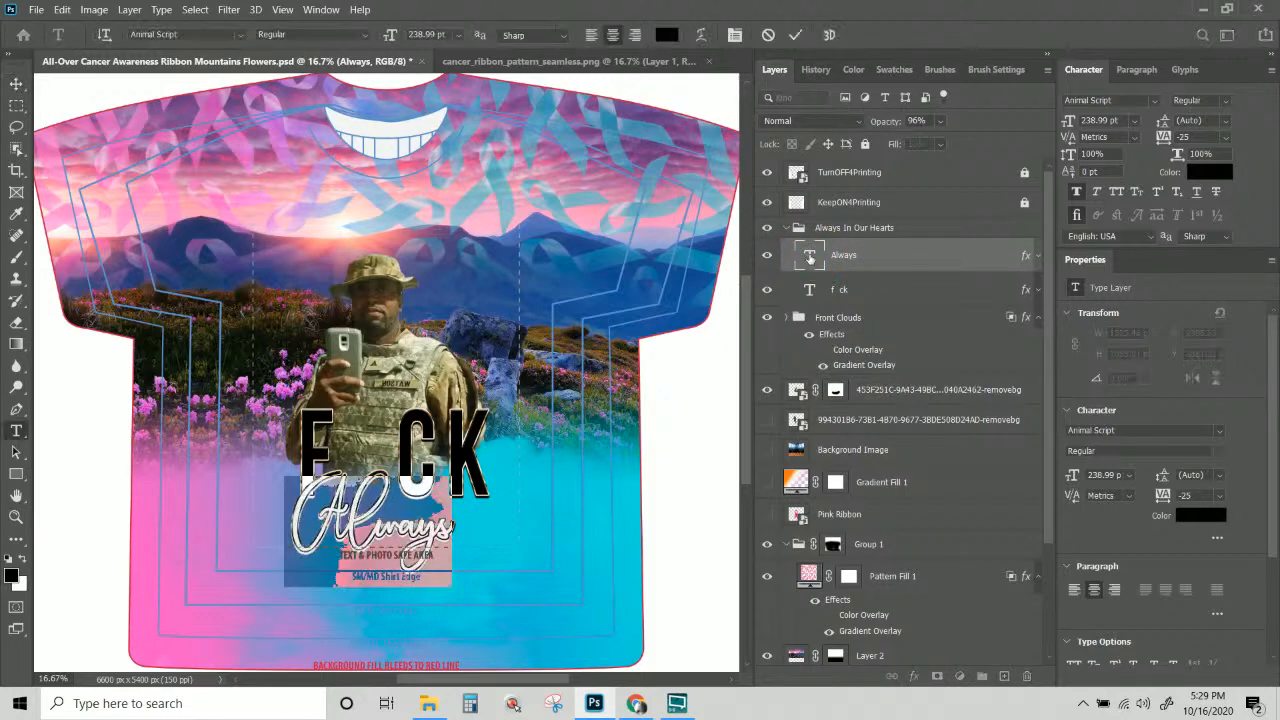
pyautogui.write('Cancer')
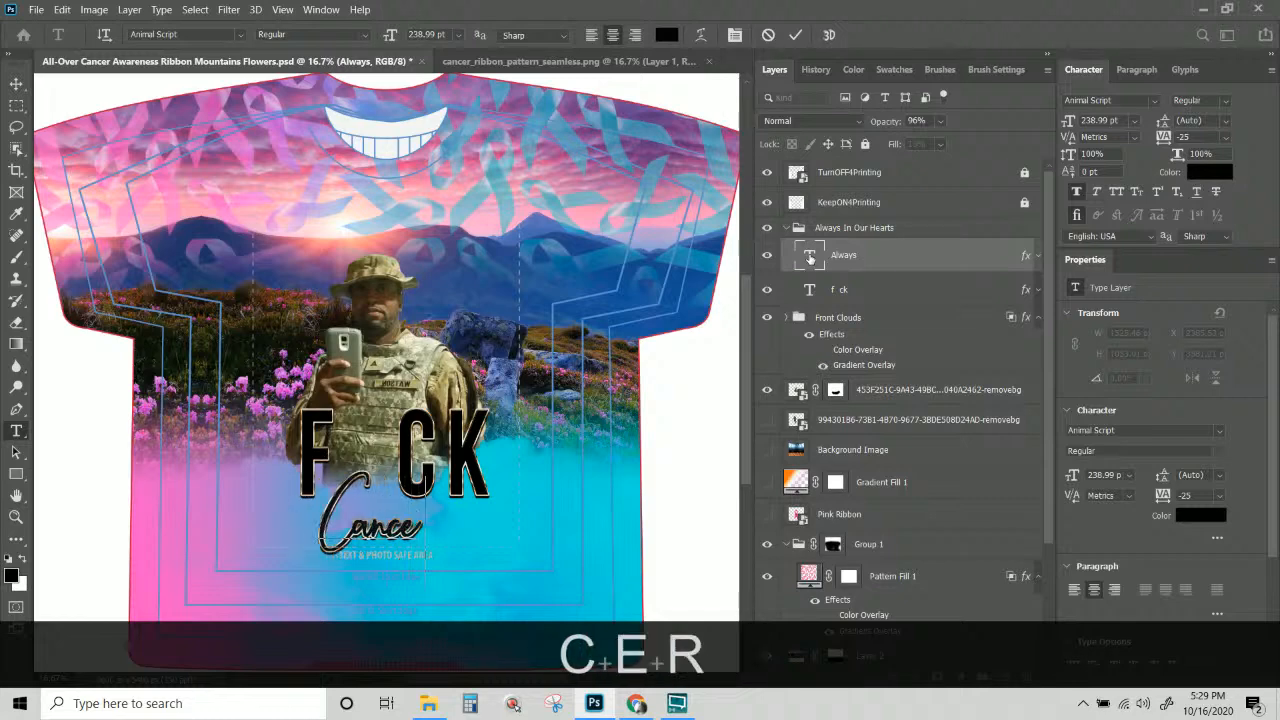
pyautogui.click(16, 84)
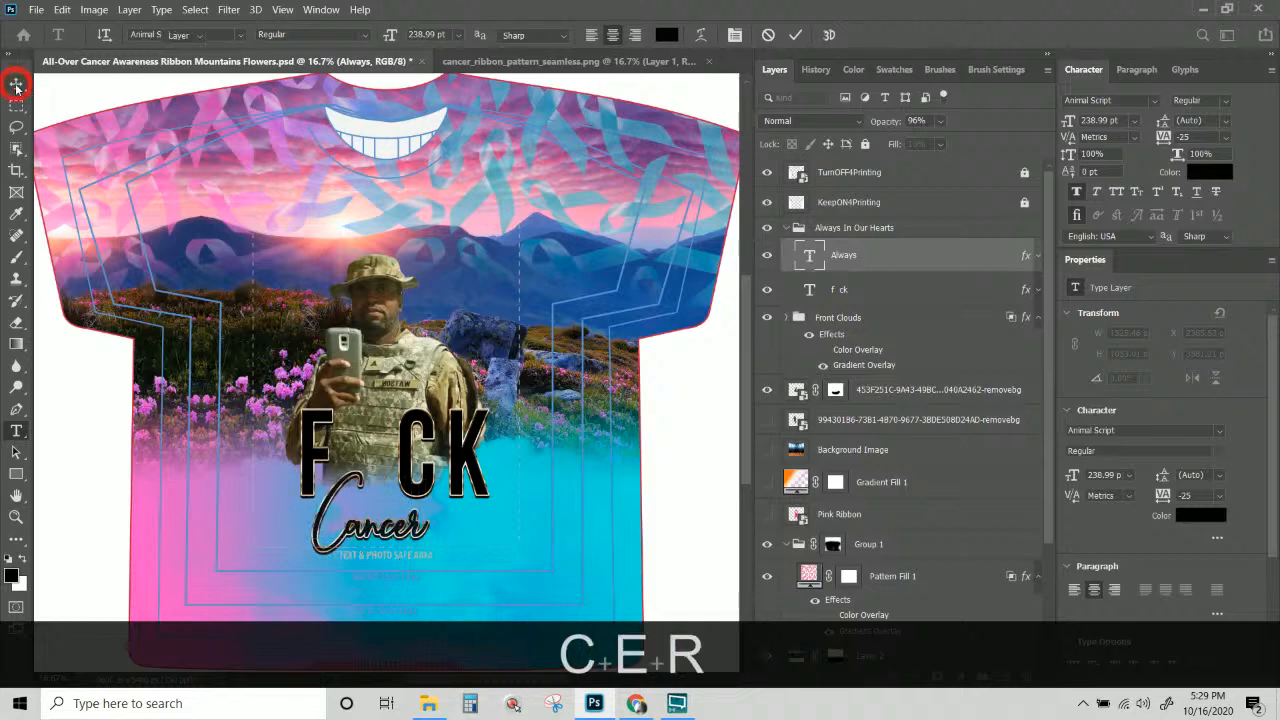
# Enlarge the "Cancer" script to about 147%, place it overlapping the bottom of "F CK", and stretch it wider to about 2261 px.
pyautogui.hotkey('ctrl', 't')
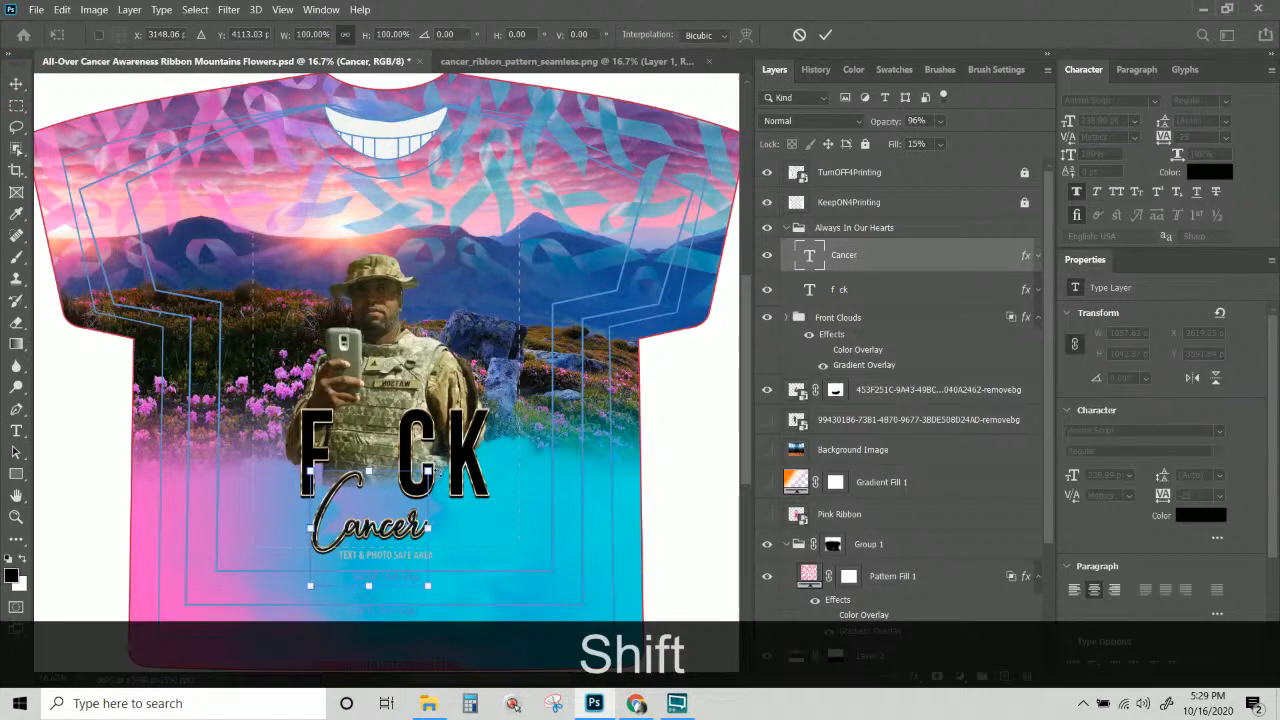
pyautogui.moveTo(433, 471); pyautogui.dragTo(516, 450)
pyautogui.moveTo(421, 516); pyautogui.dragTo(384, 528)
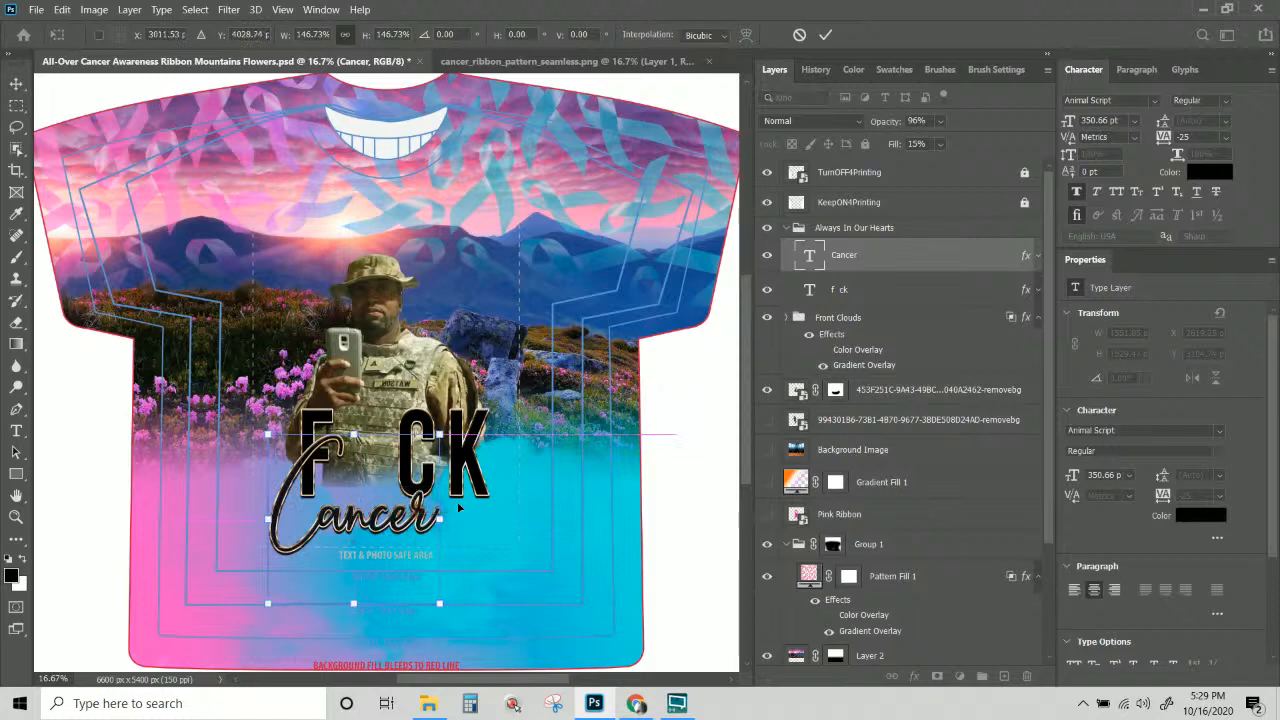
pyautogui.moveTo(440, 519); pyautogui.dragTo(516, 522)
pyautogui.press('Return')
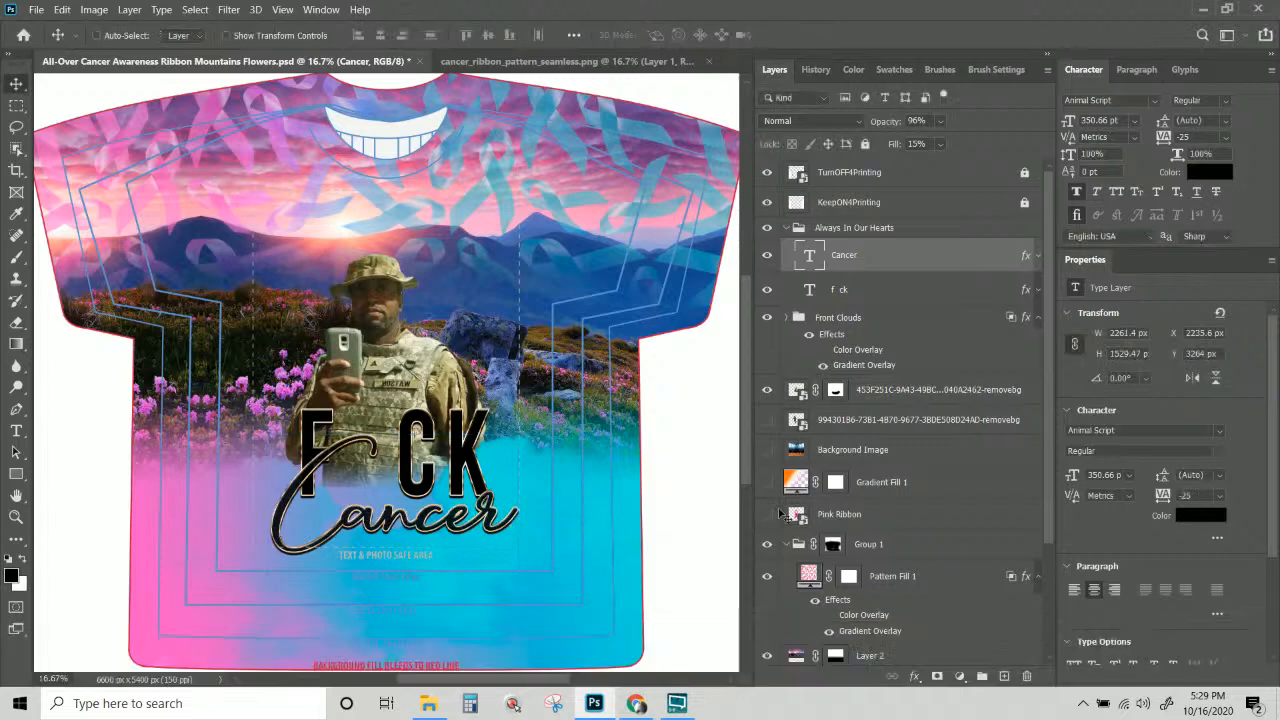
# Make the Pink Ribbon layer visible behind the soldier photo.
pyautogui.scroll(-1, 813, 497)
pyautogui.click(835, 486)
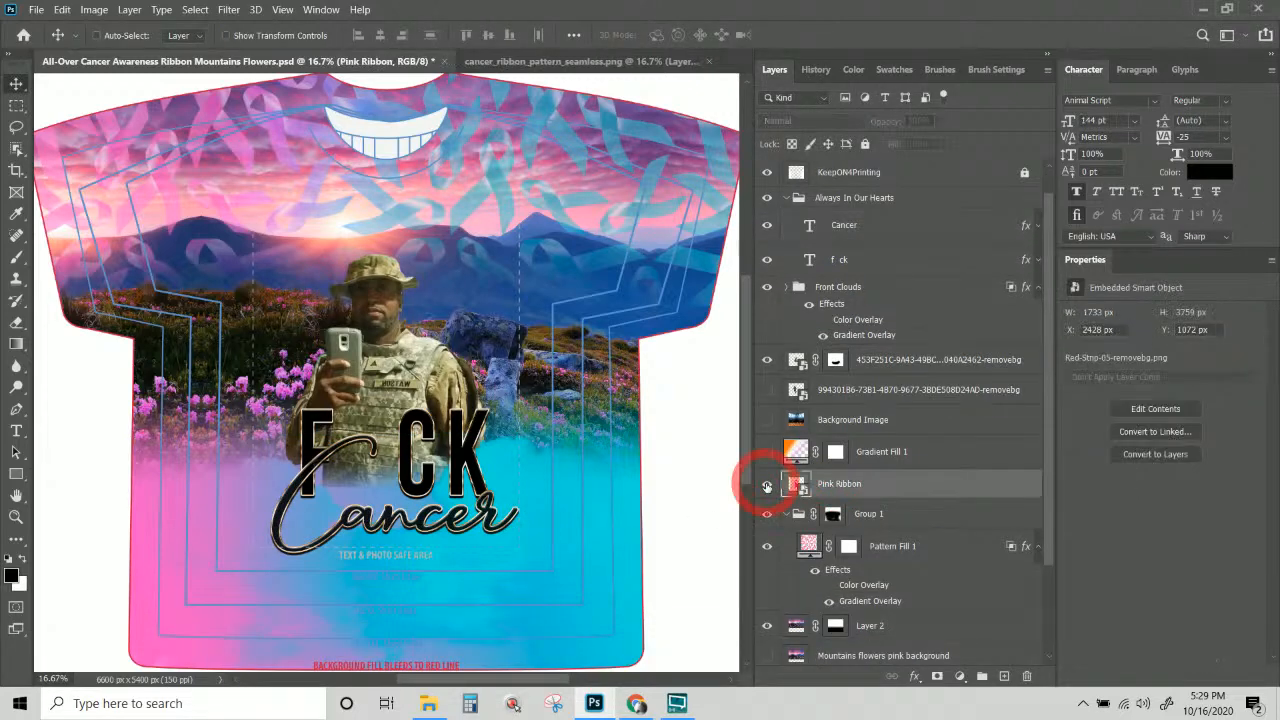
pyautogui.click(767, 486)
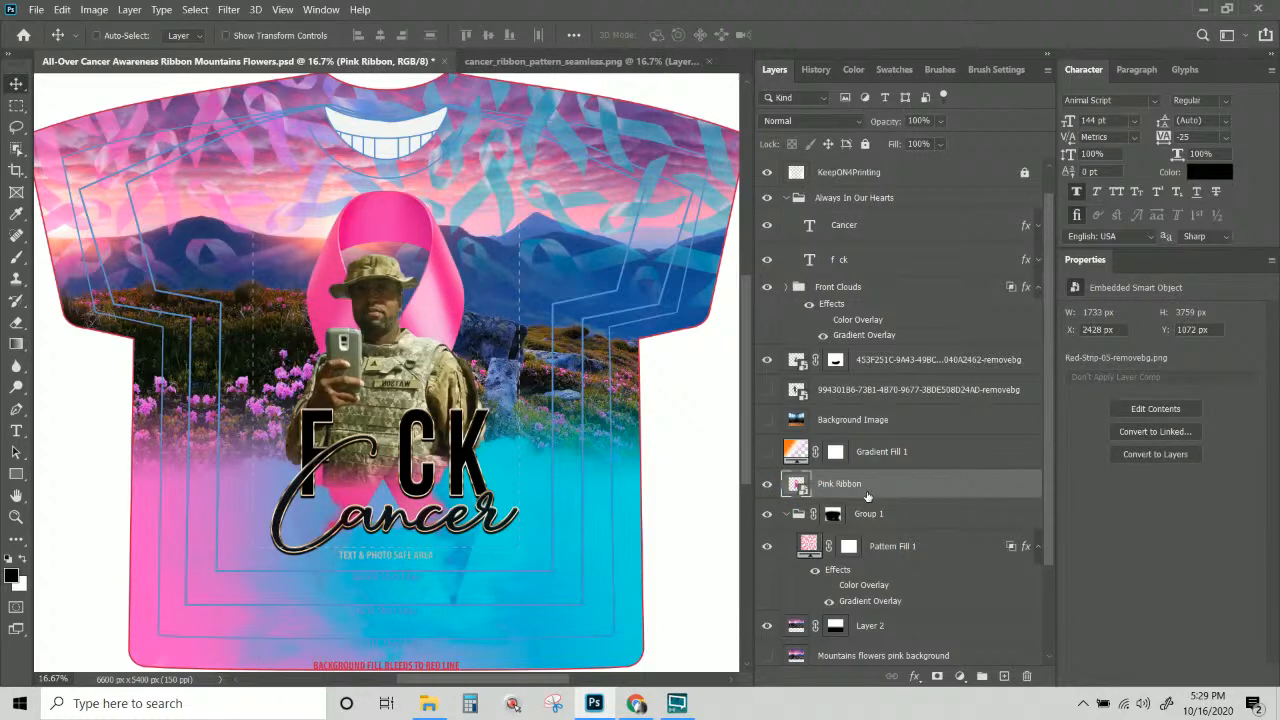
# Try to fit a copy of the pink ribbon, reduced to about 27%, into the gap after the F, then discard the copy.
pyautogui.moveTo(867, 492); pyautogui.dragTo(853, 273)
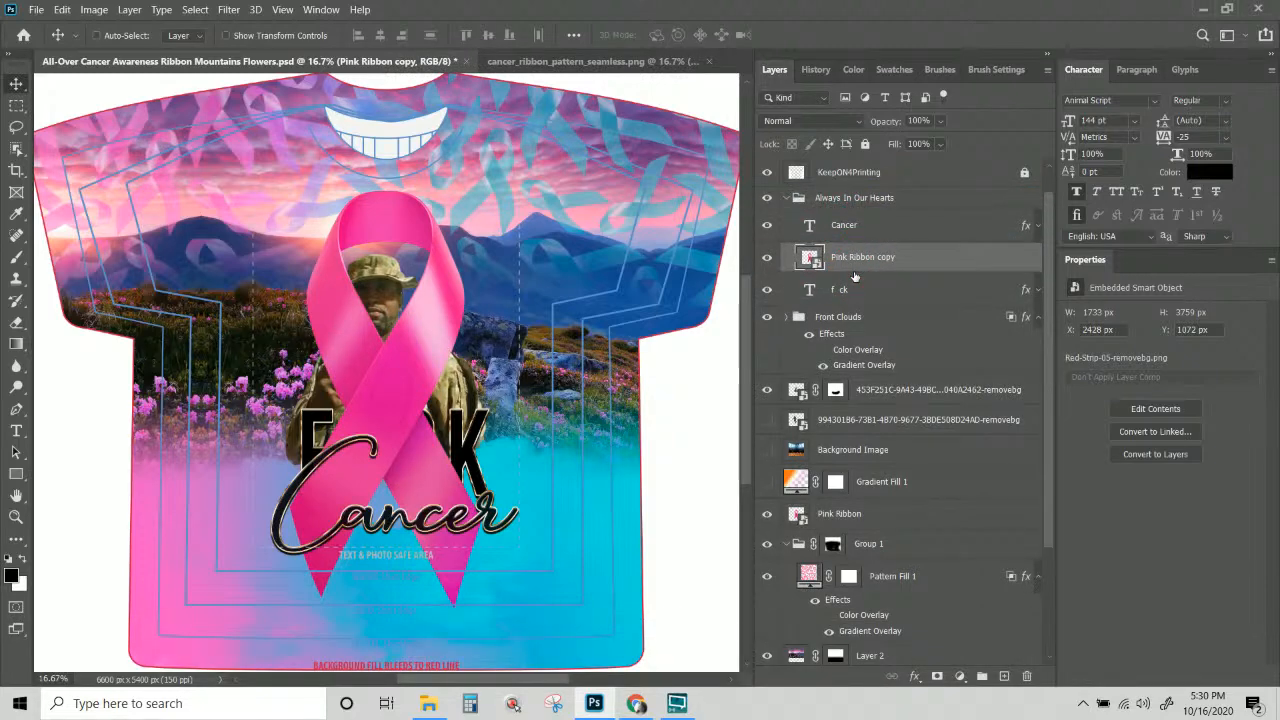
pyautogui.hotkey('ctrl', 't')
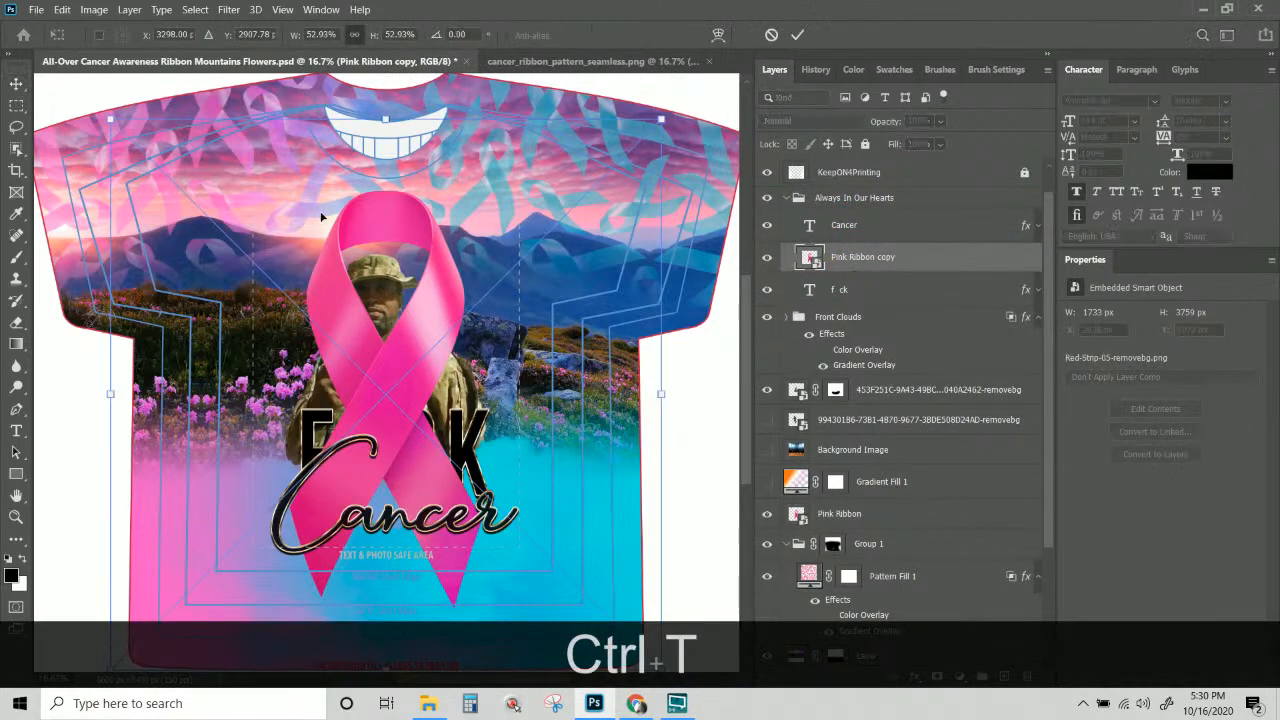
pyautogui.moveTo(621, 170); pyautogui.dragTo(395, 400)
pyautogui.moveTo(267, 470); pyautogui.dragTo(395, 406)
pyautogui.press('Escape')
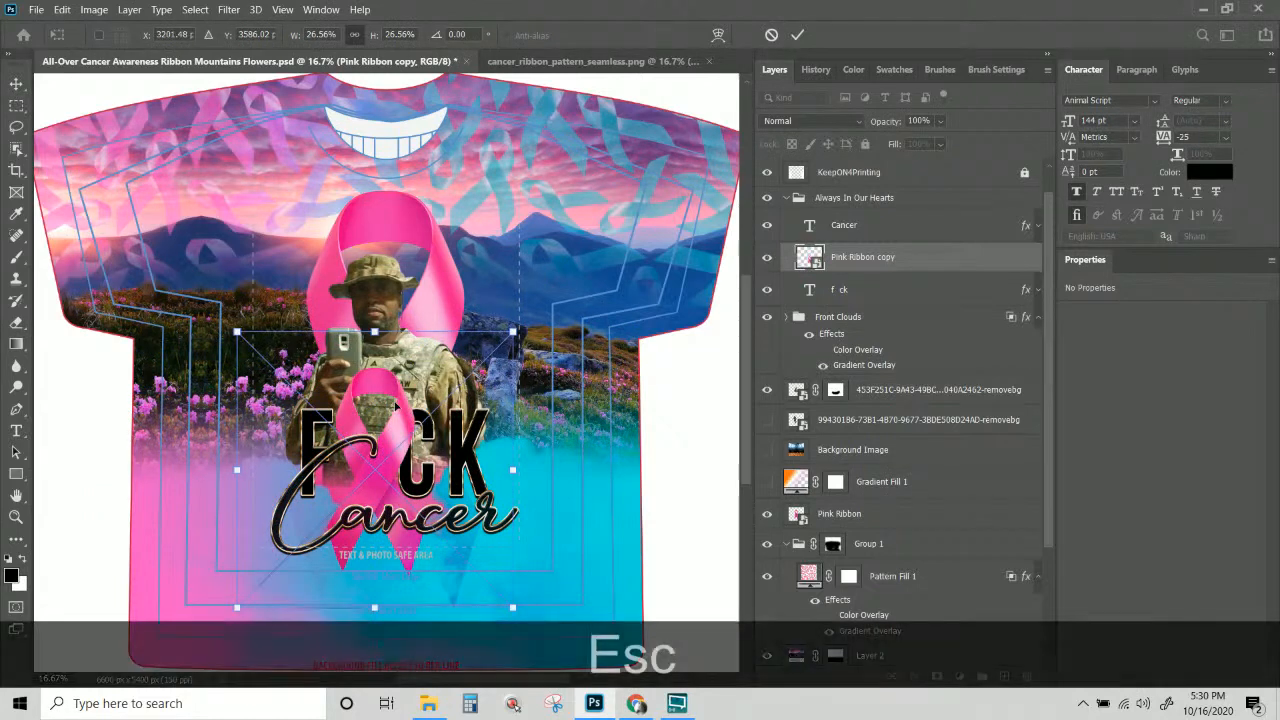
pyautogui.press('Delete')
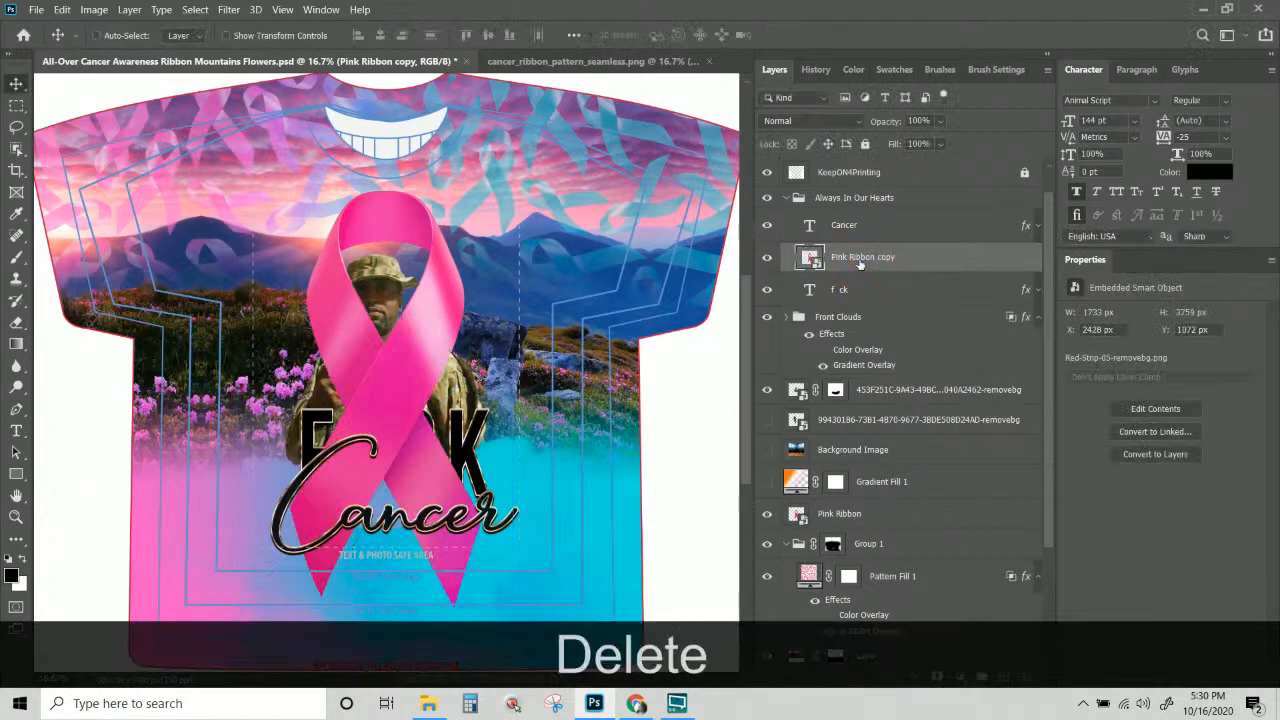
# Rasterize the Pink Ribbon smart object layer and check its transform bounds.
pyautogui.scroll(-2, 884, 503)
pyautogui.scroll(-1, 884, 503)
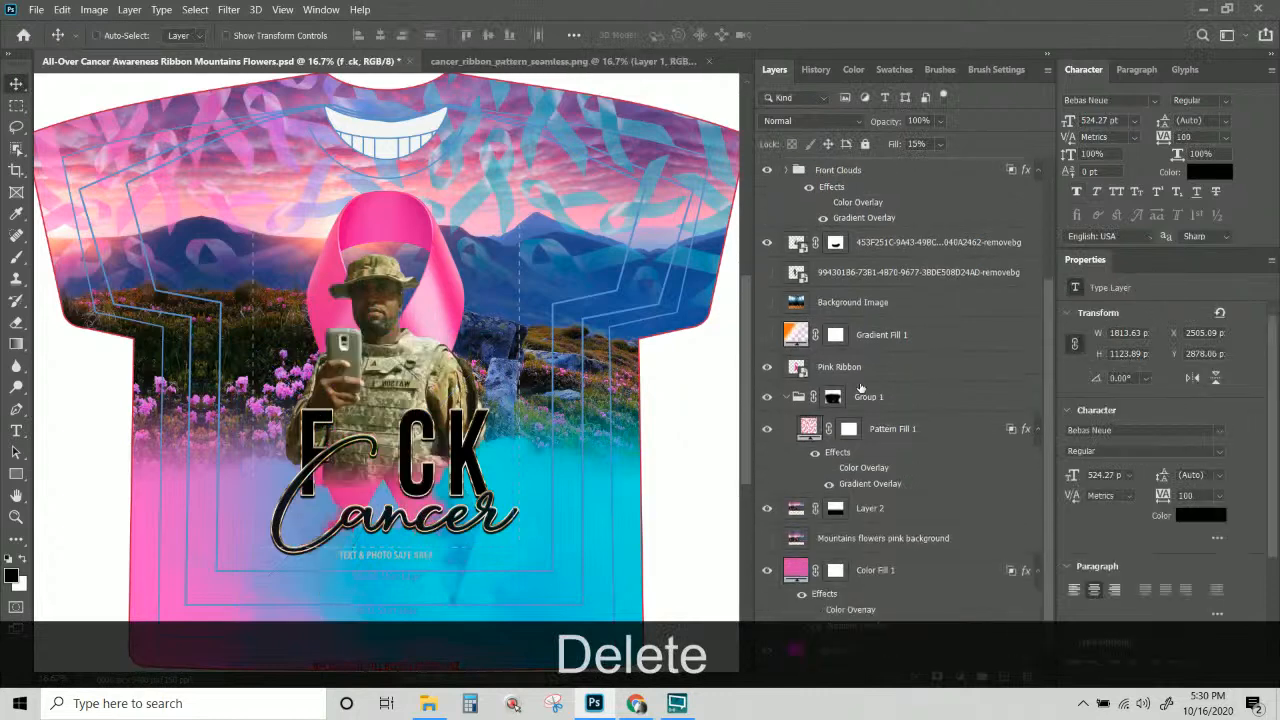
pyautogui.click(828, 368)
pyautogui.rightClick(828, 369)
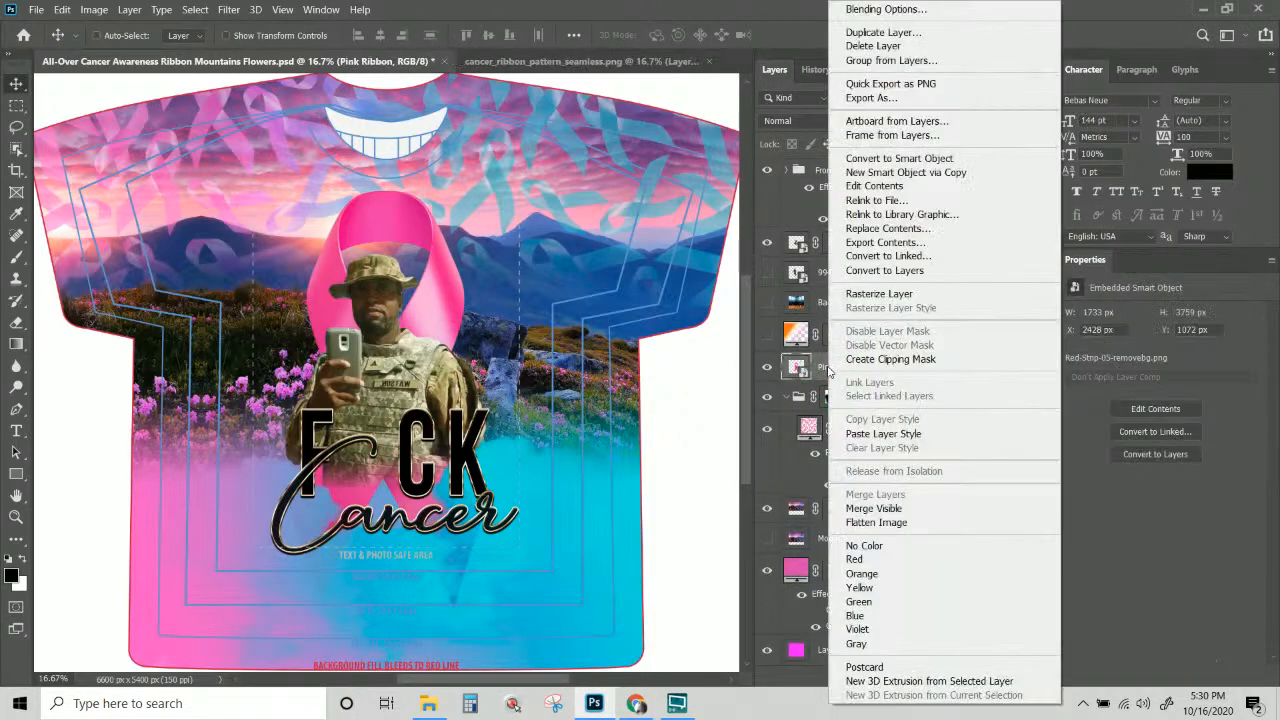
pyautogui.click(880, 294)
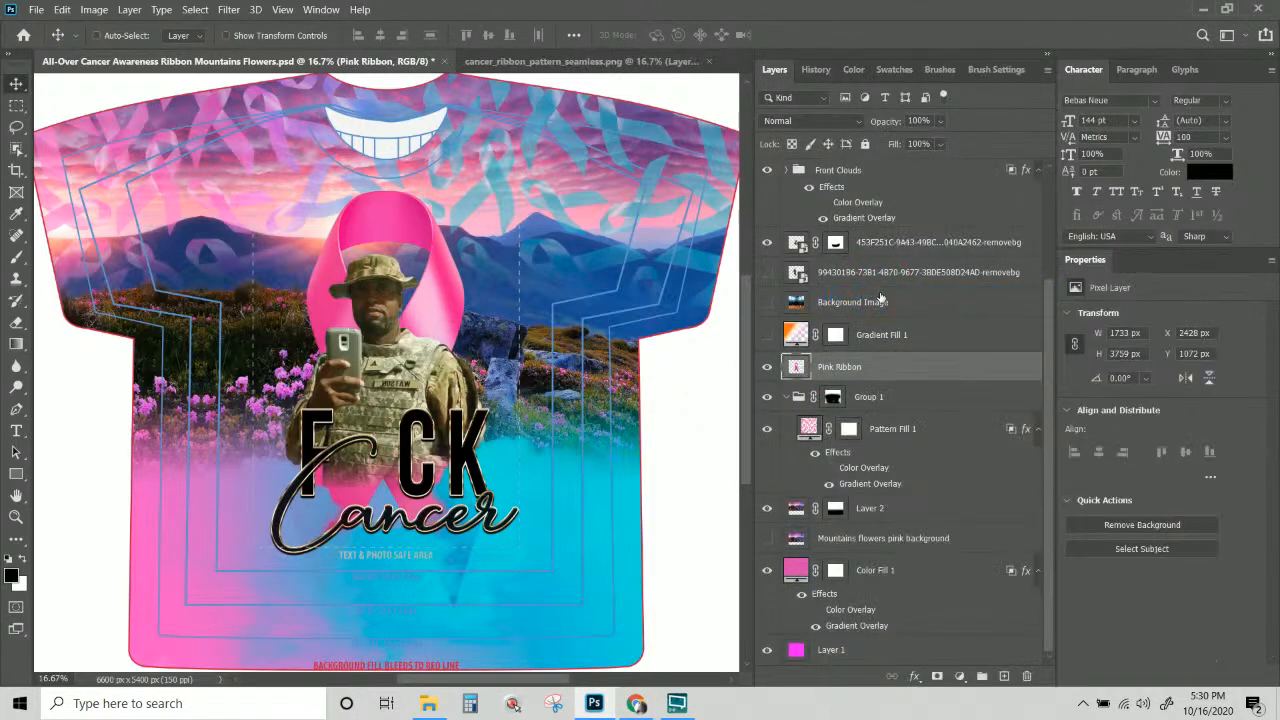
pyautogui.hotkey('ctrl', 't')
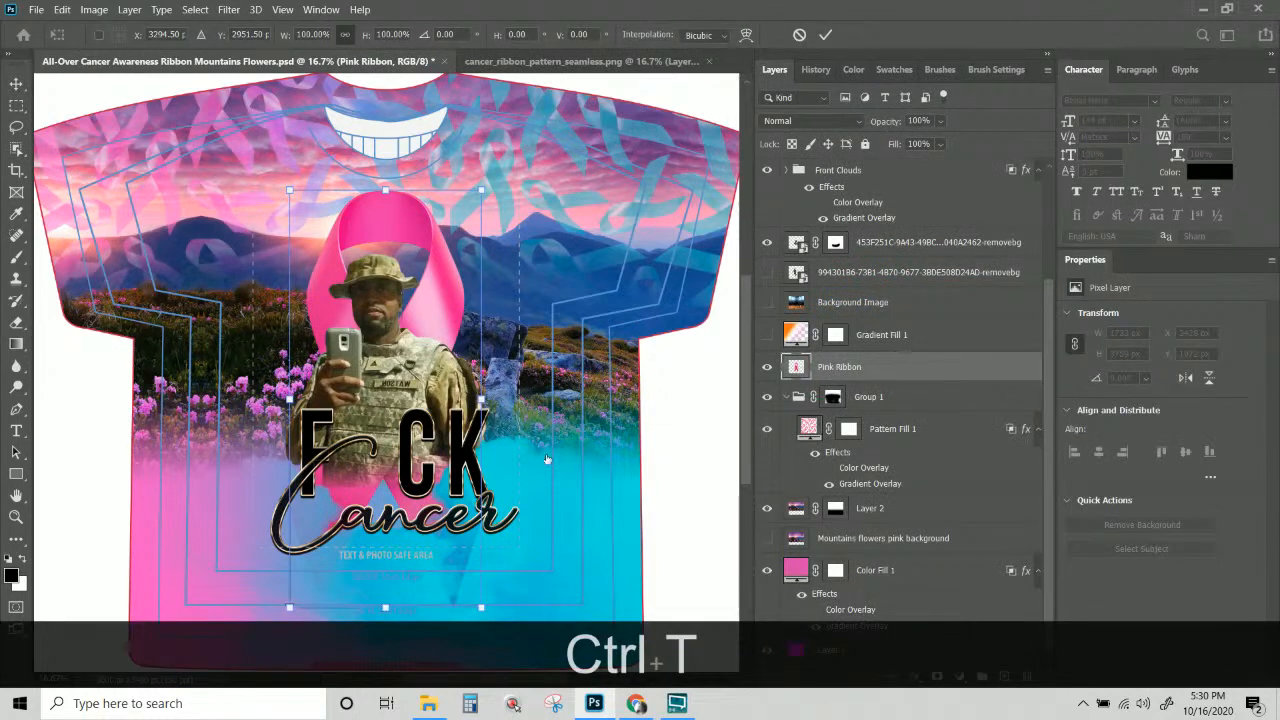
pyautogui.press('Return')
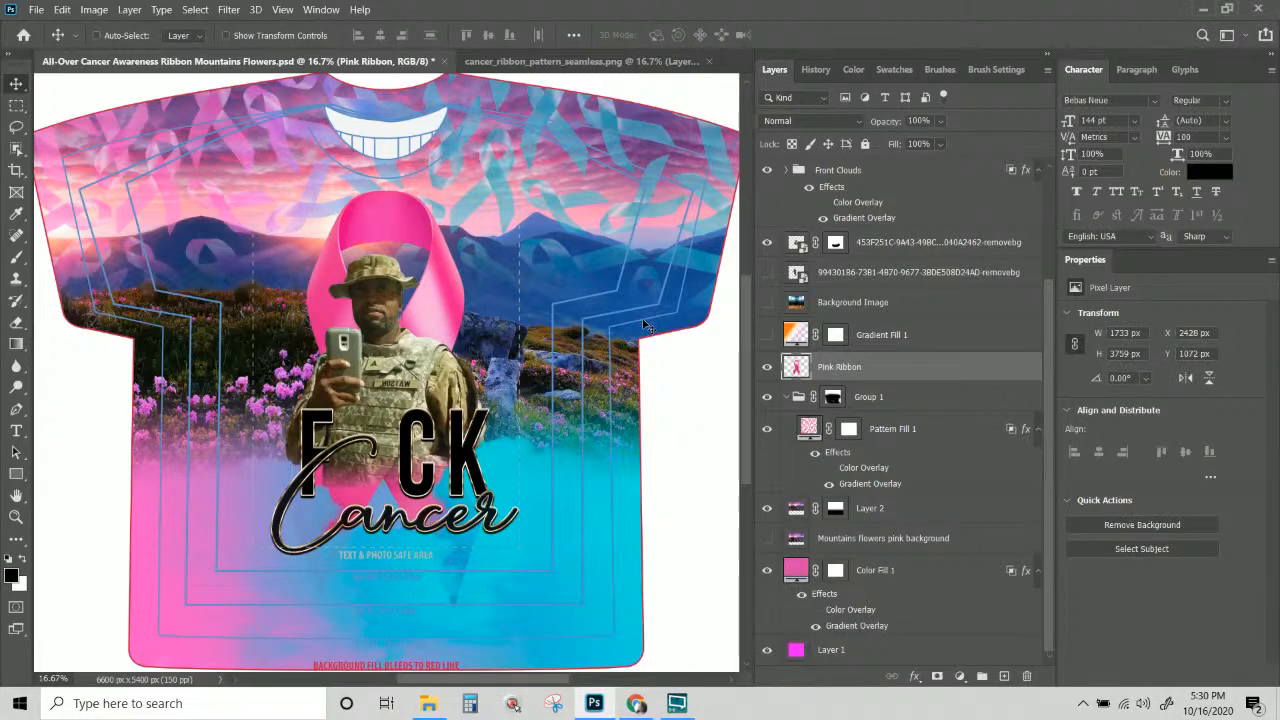
# Copy the layer style of the Front Clouds group onto the Pink Ribbon layer.
pyautogui.rightClick(490, 177)
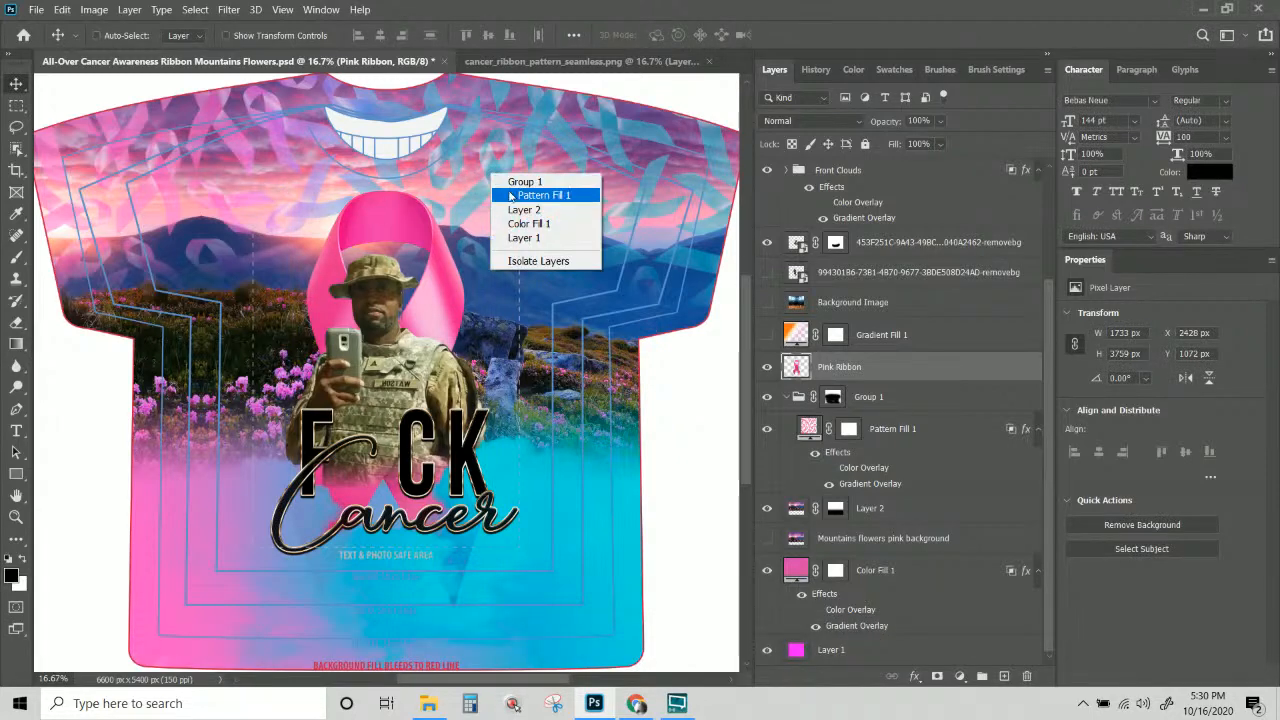
pyautogui.click(541, 448)
pyautogui.rightClick(522, 479)
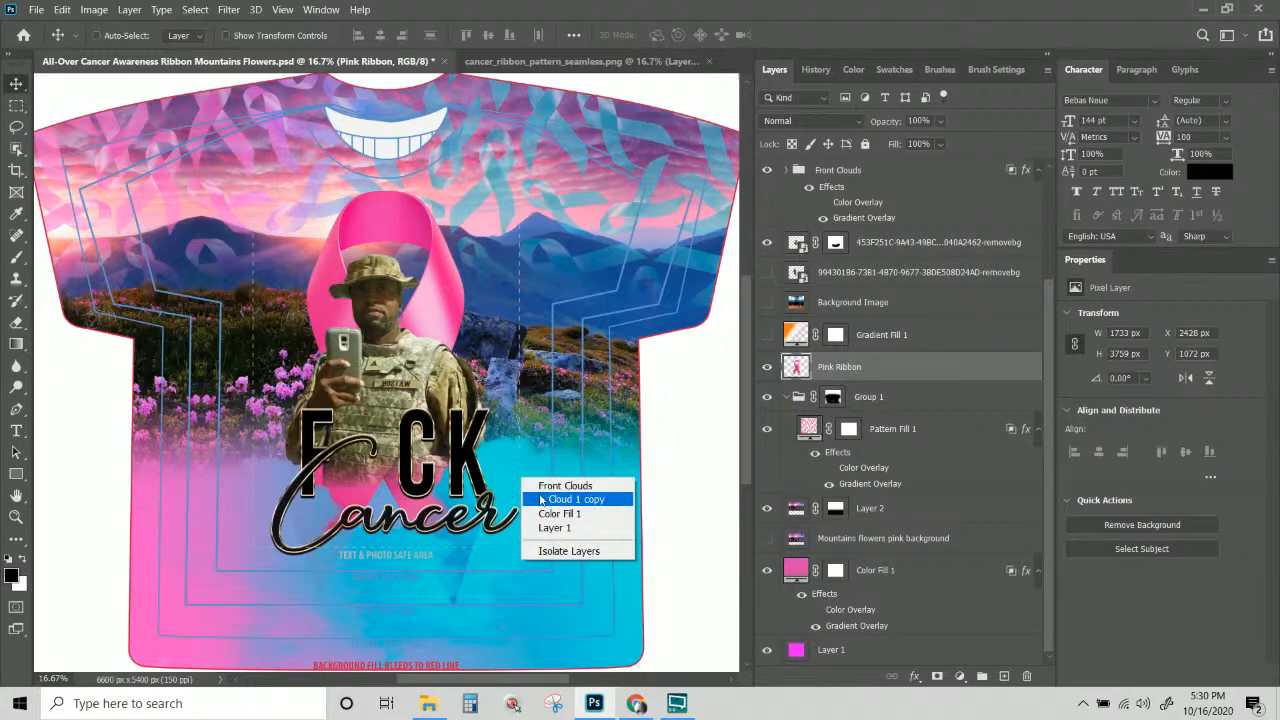
pyautogui.click(540, 489)
pyautogui.rightClick(868, 170)
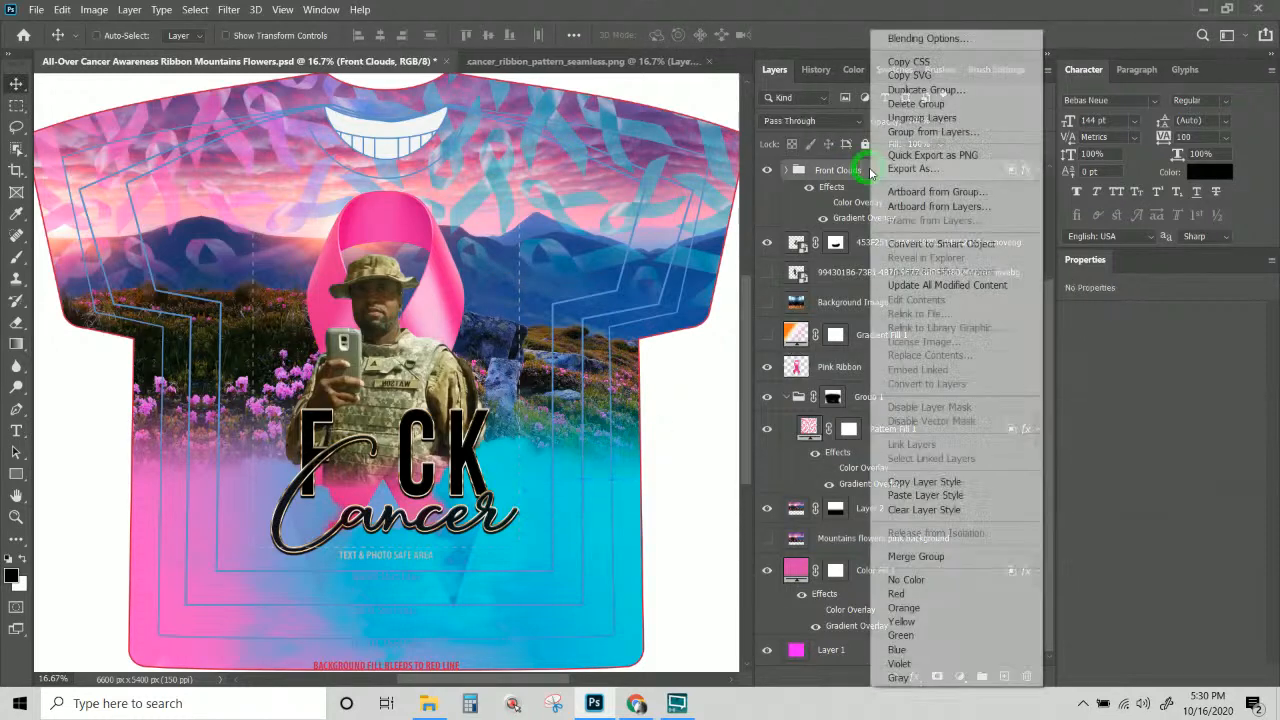
pyautogui.click(924, 481)
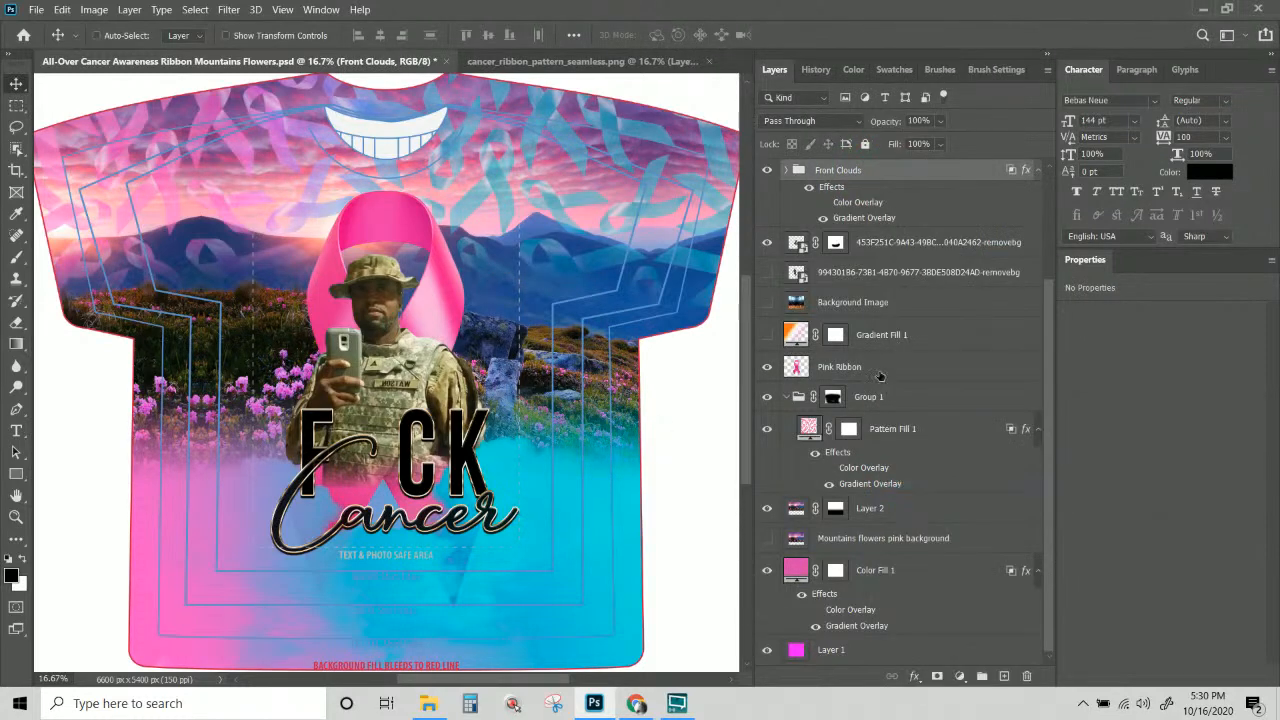
pyautogui.click(866, 368)
pyautogui.rightClick(866, 368)
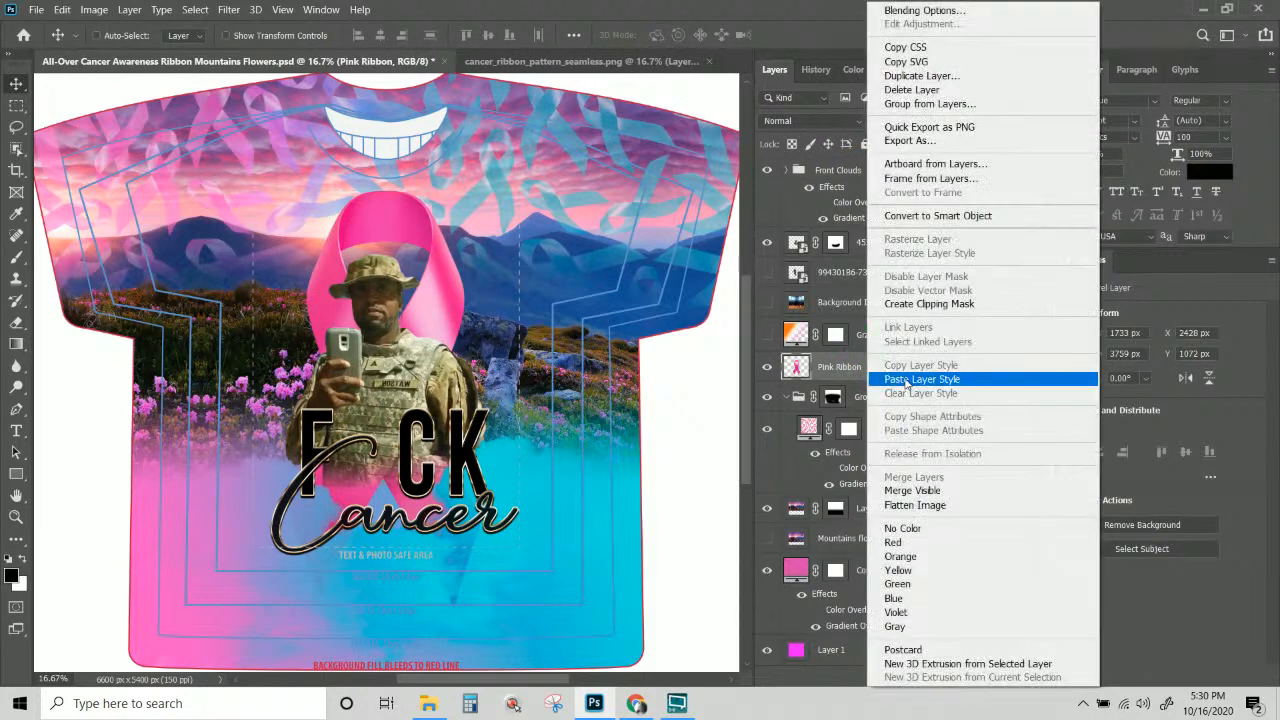
pyautogui.click(905, 383)
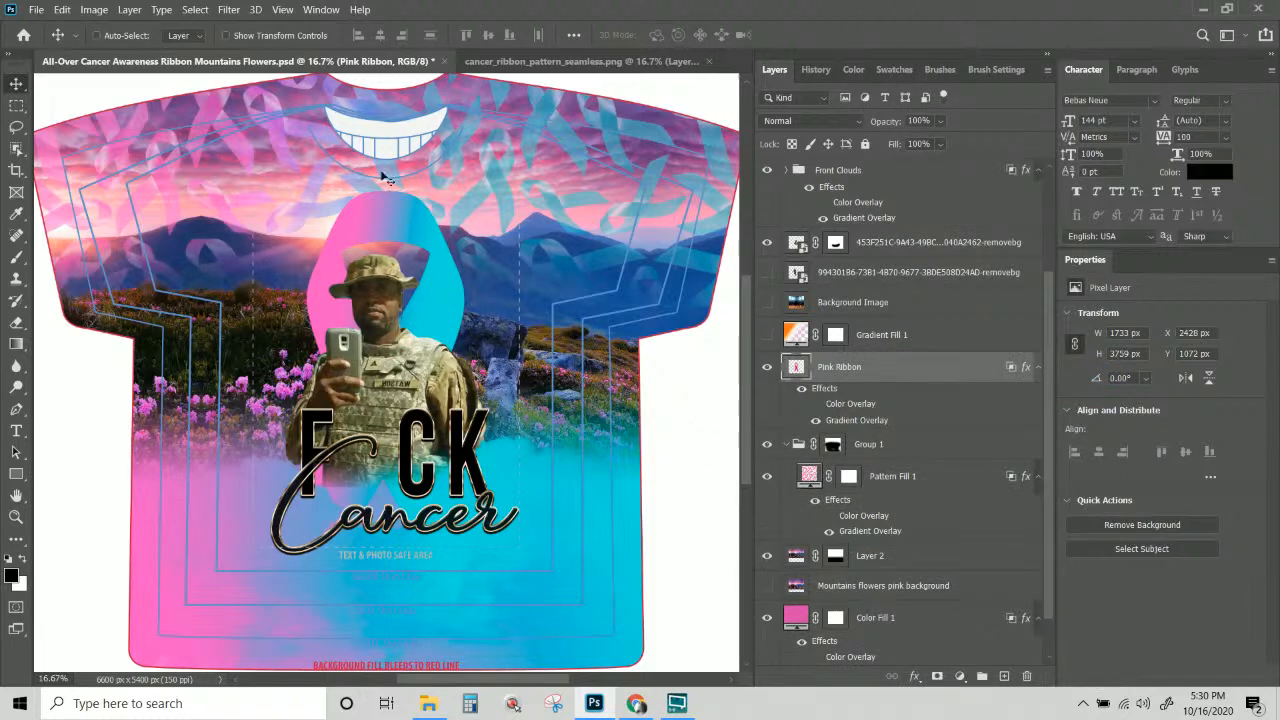
# Set the blend mode of the Pink Ribbon layer's Gradient Overlay to Hue.
pyautogui.click(1027, 369)
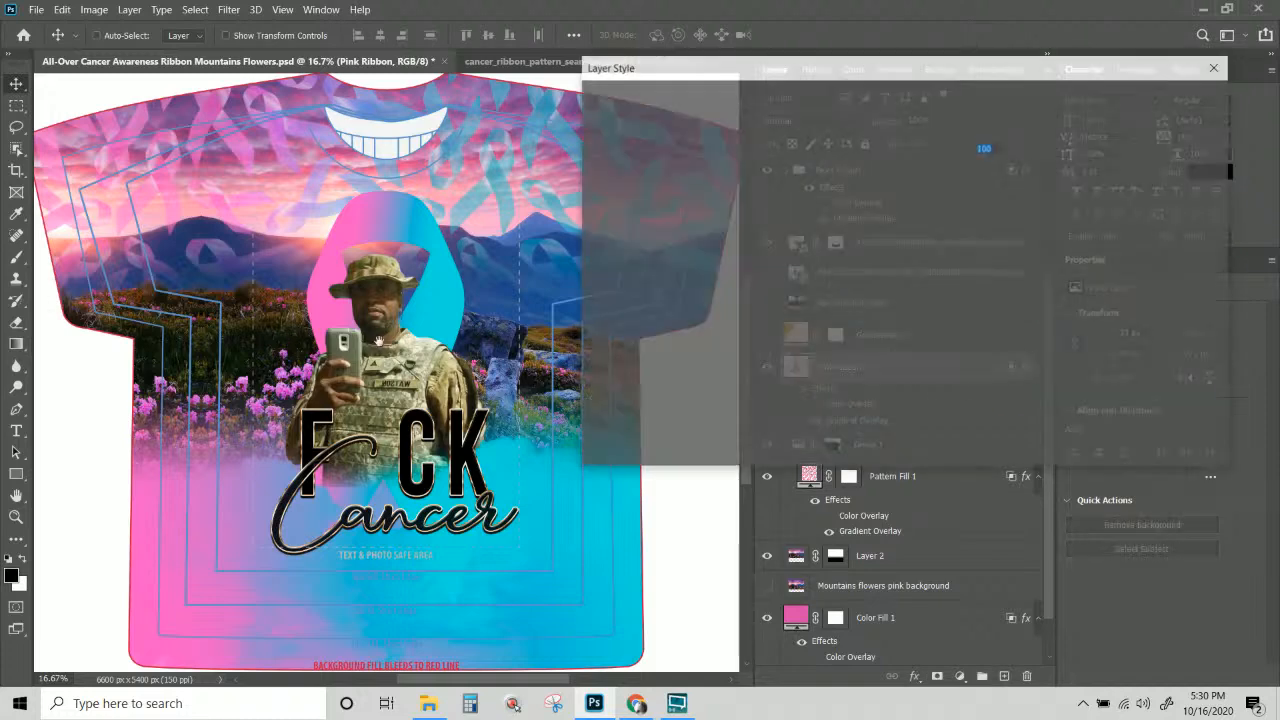
pyautogui.click(640, 340)
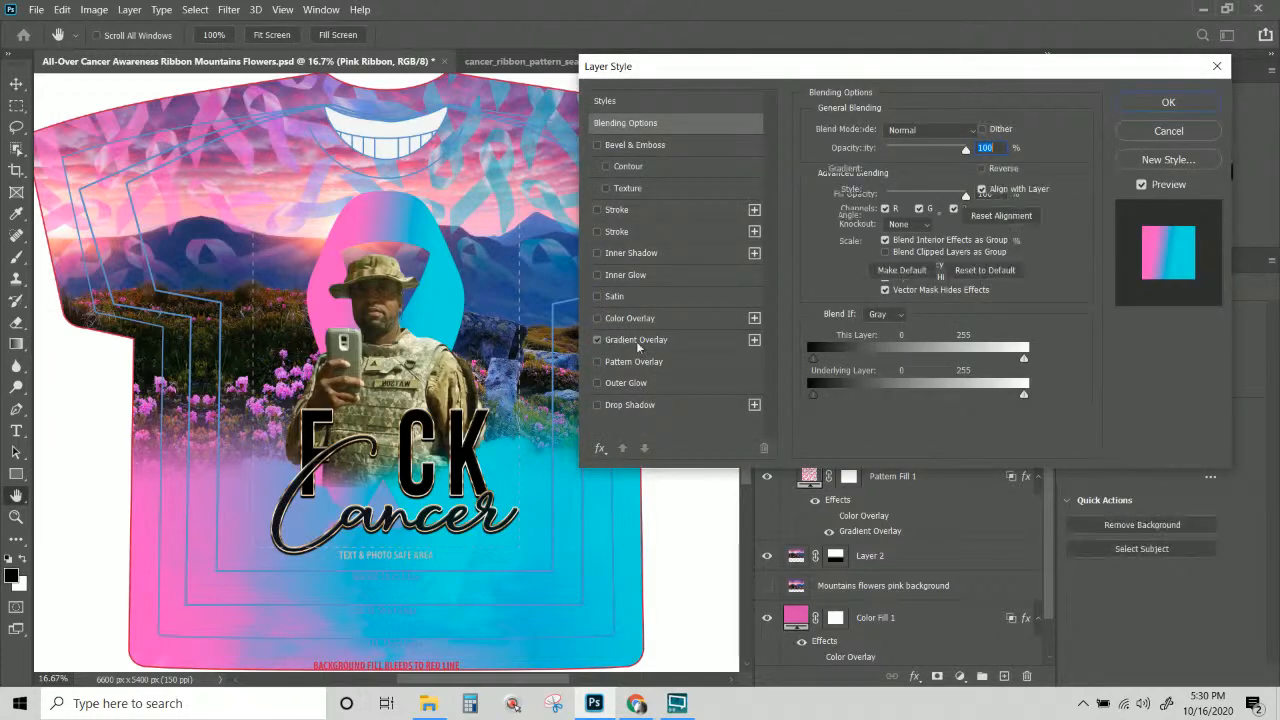
pyautogui.click(902, 132)
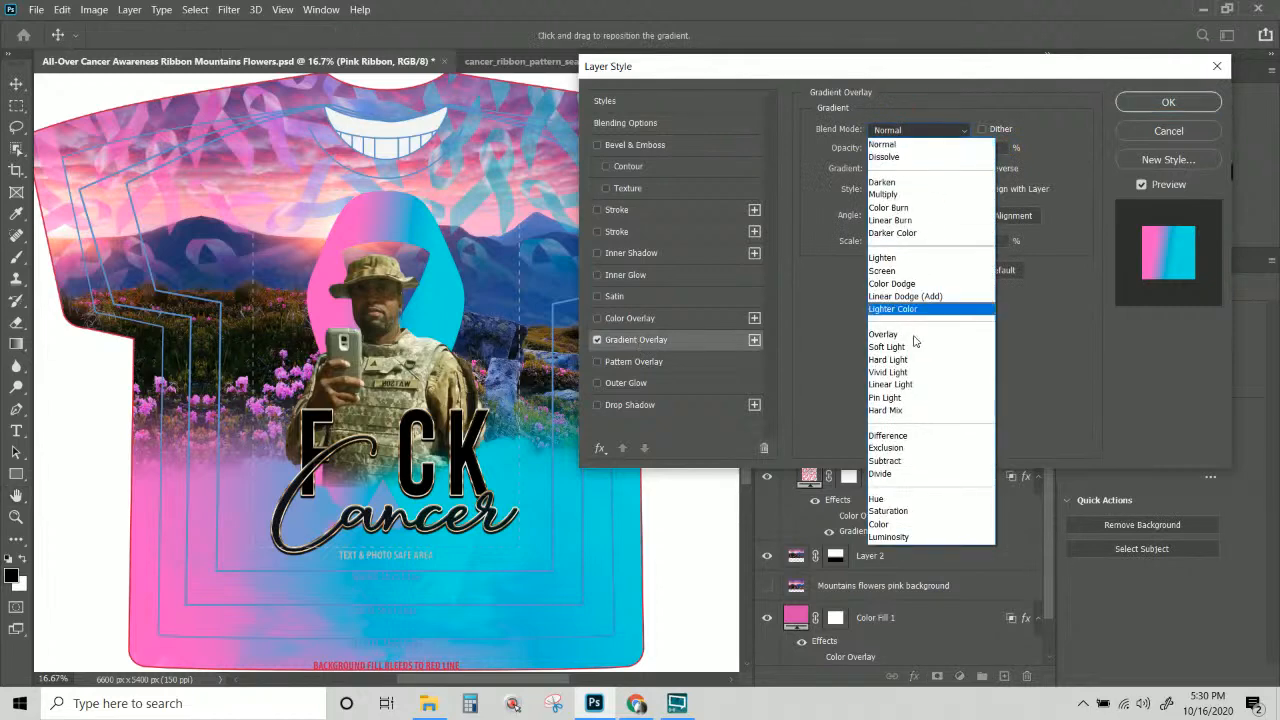
pyautogui.click(898, 500)
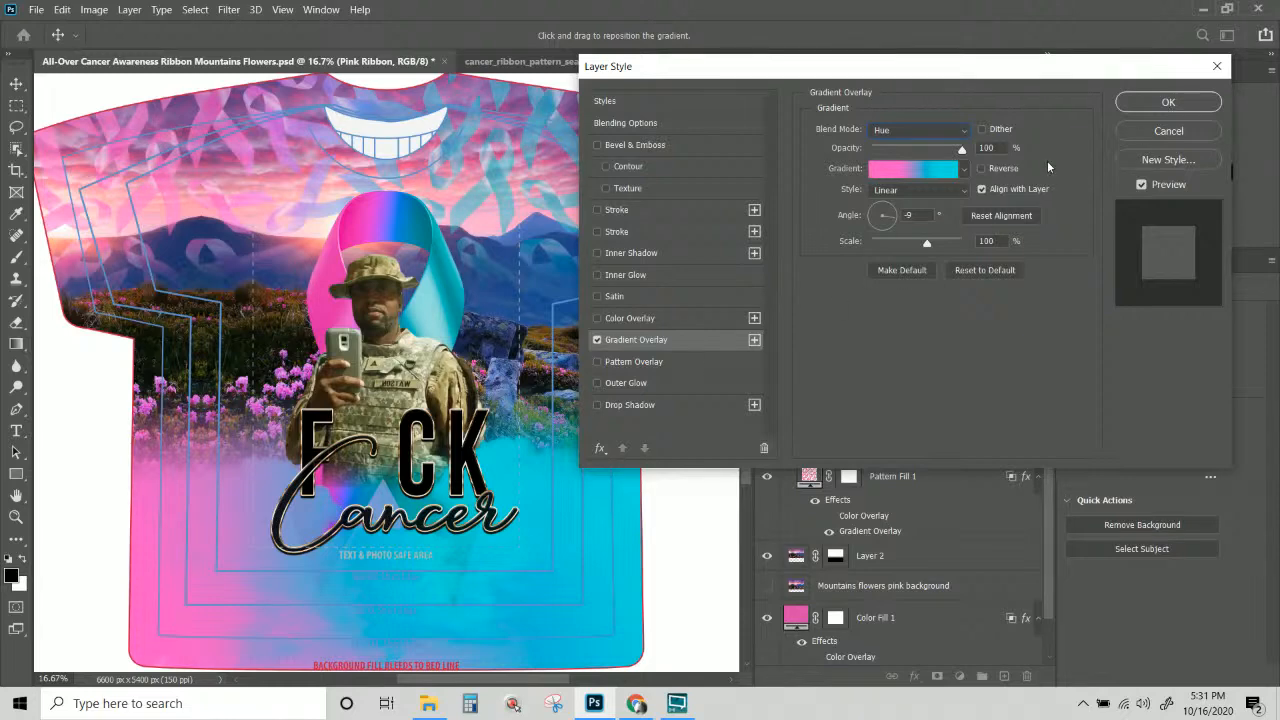
pyautogui.click(1156, 102)
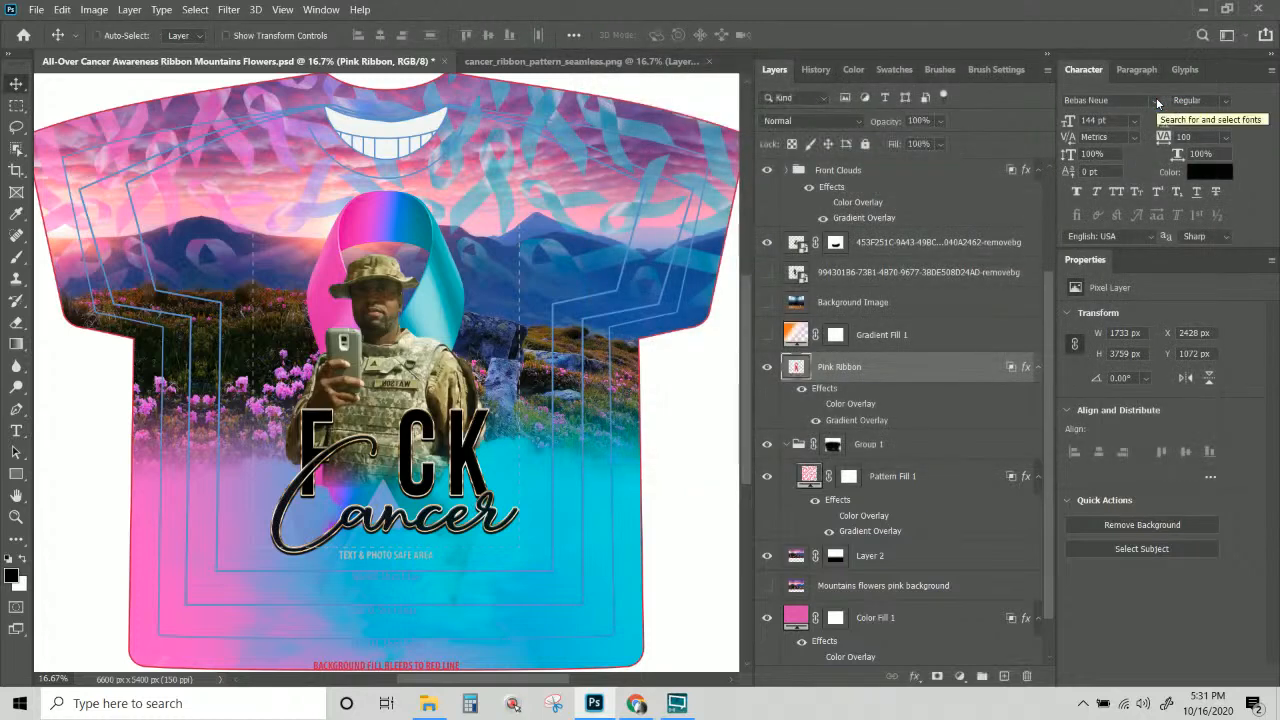
# Duplicate the Pink Ribbon between the Cancer and f ck text layers, scale the copy to about 37% and fit it into the gap after the F.
pyautogui.click(852, 377)
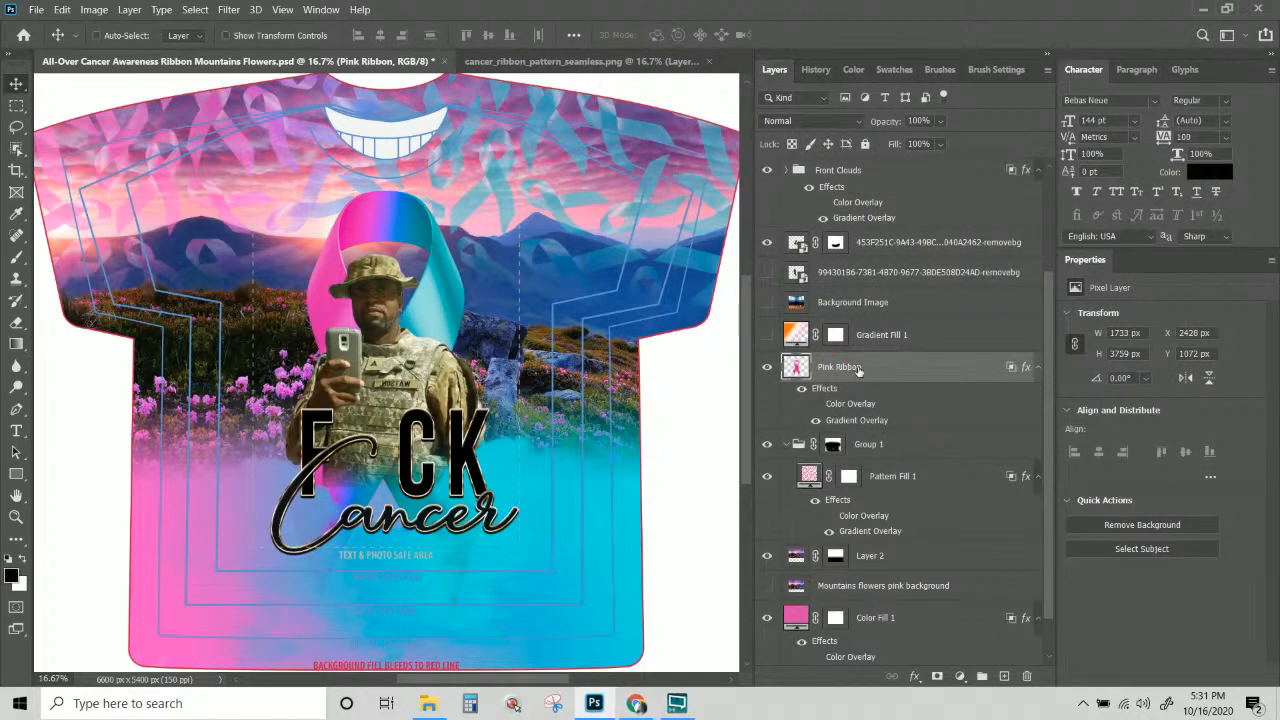
pyautogui.moveTo(857, 369); pyautogui.dragTo(845, 283)
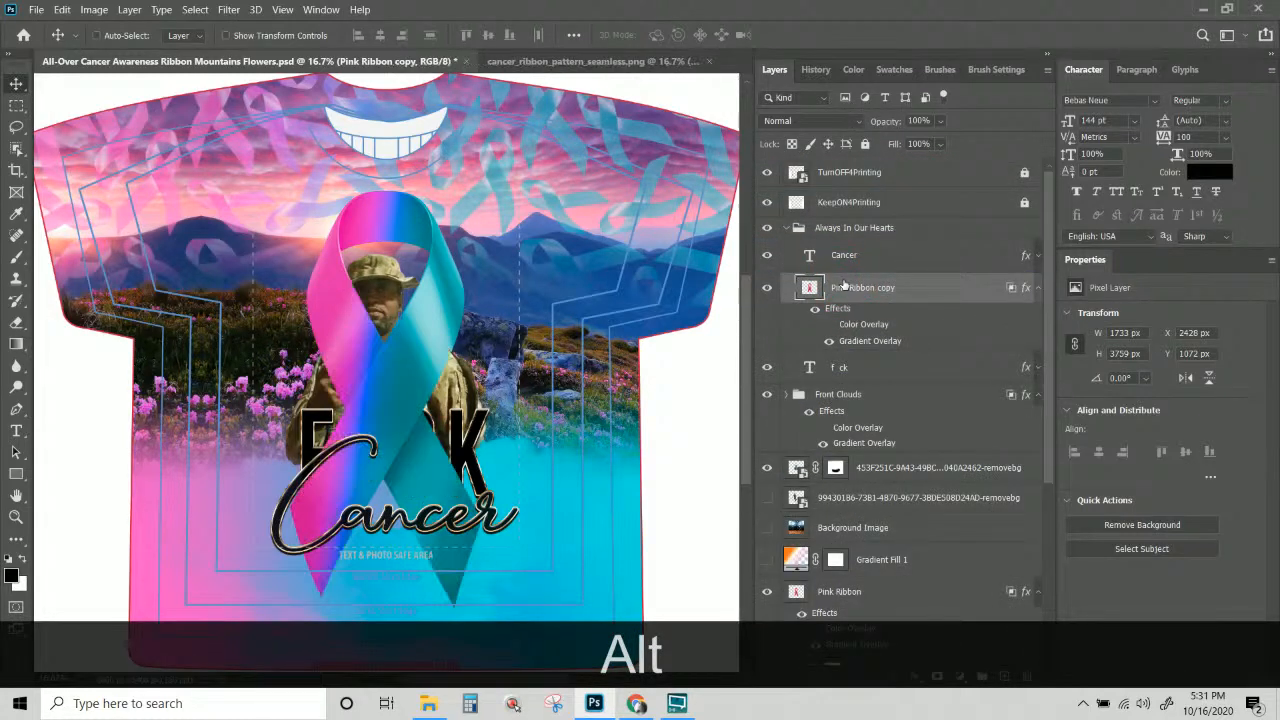
pyautogui.hotkey('ctrl', 't')
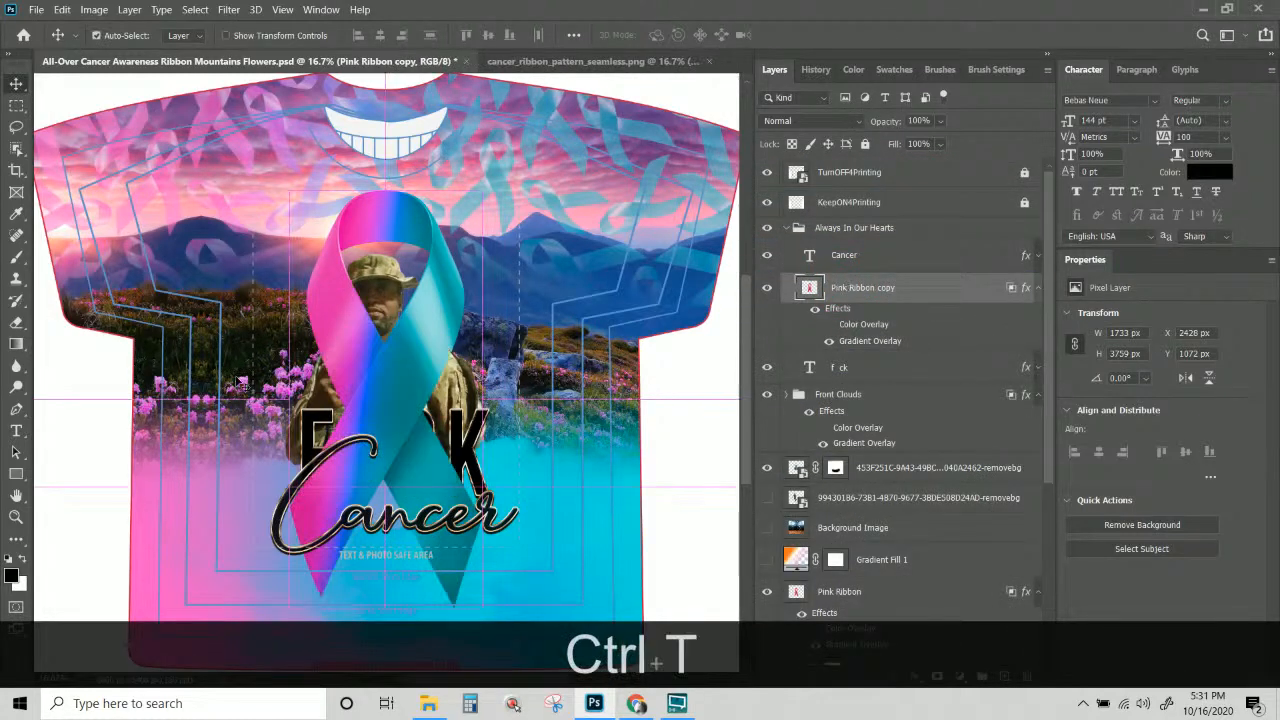
pyautogui.moveTo(484, 190); pyautogui.dragTo(349, 476)
pyautogui.moveTo(333, 522); pyautogui.dragTo(384, 440)
pyautogui.moveTo(411, 537); pyautogui.dragTo(416, 541)
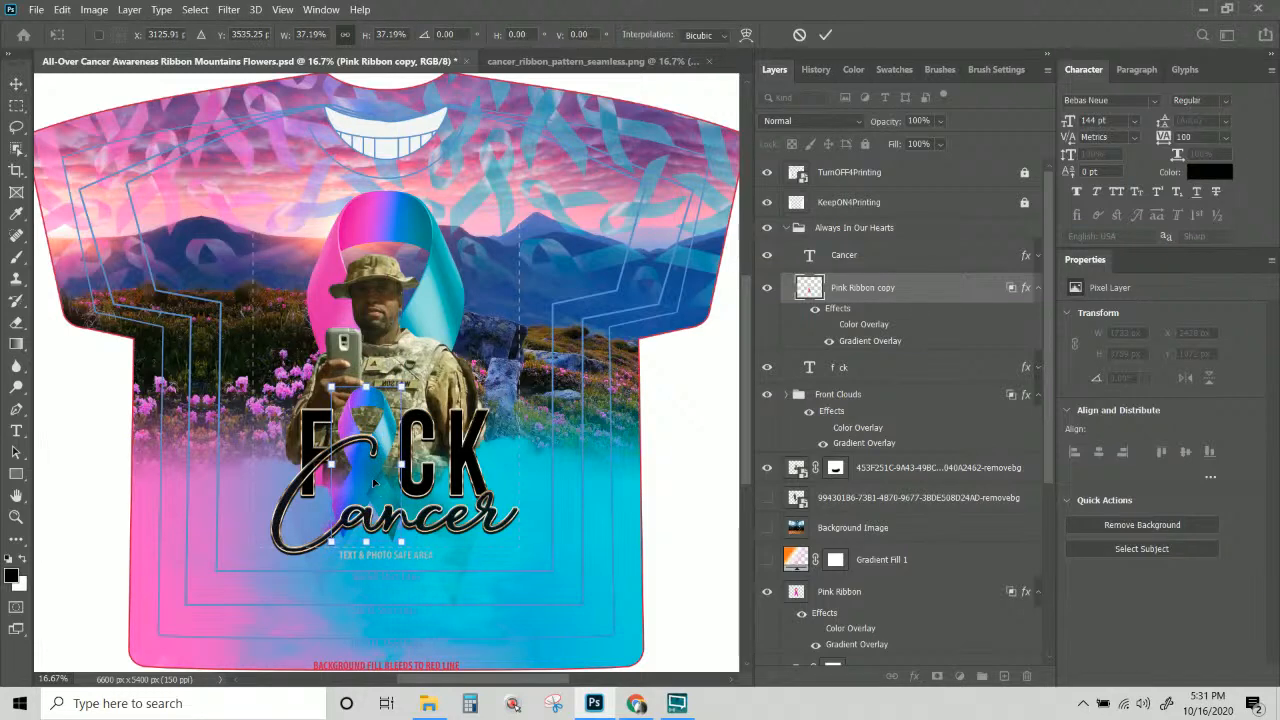
pyautogui.press('Return')
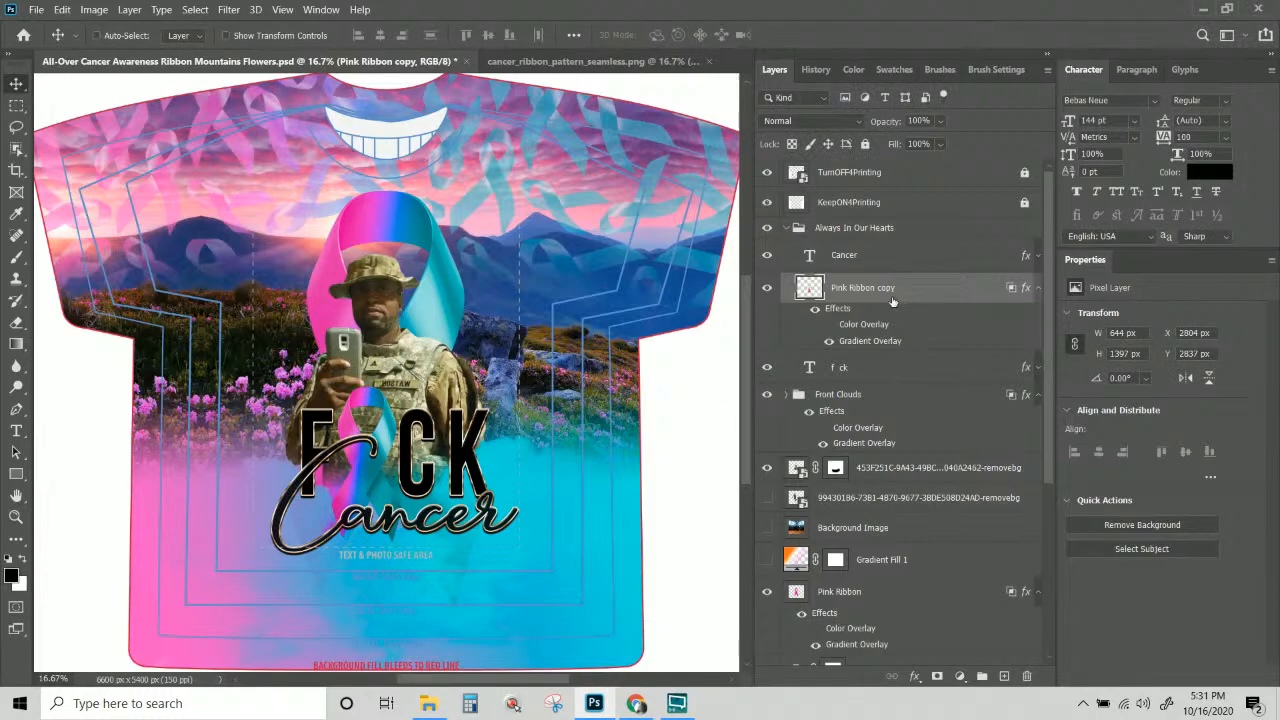
# Replace the small ribbon copy's Gradient Overlay with its cyan Color Overlay, using the Hue blend mode.
pyautogui.click(829, 341)
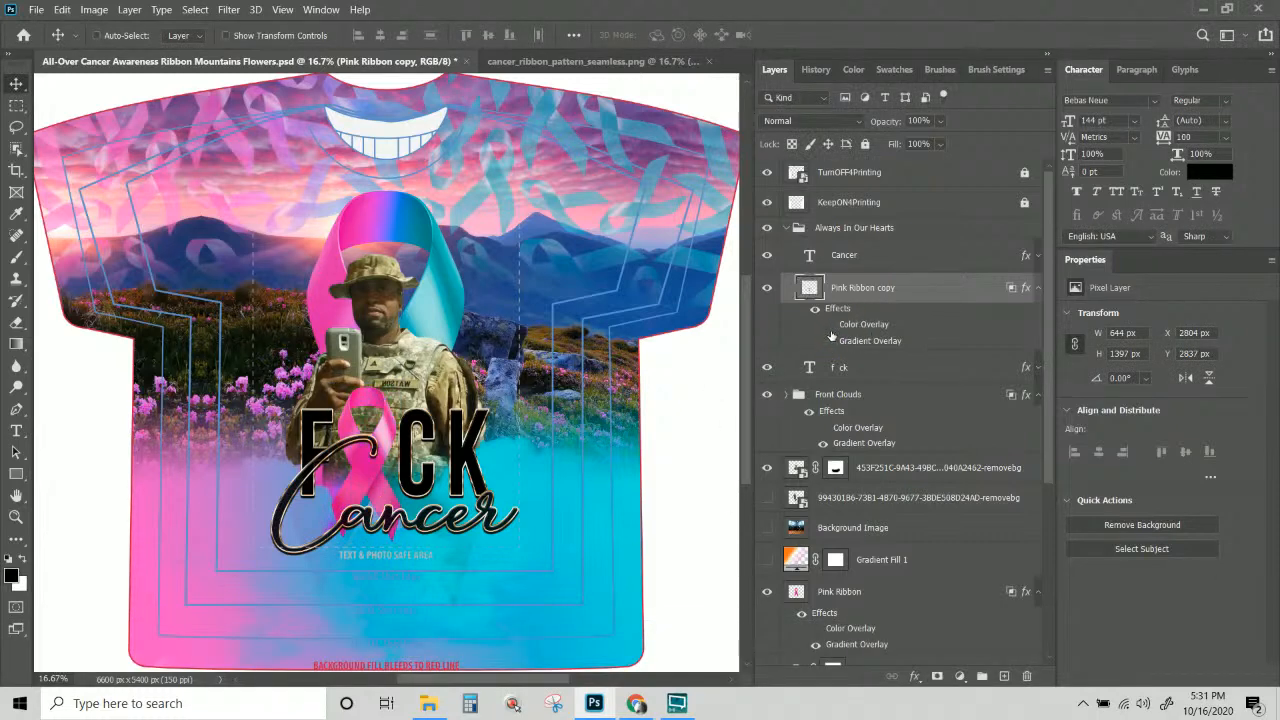
pyautogui.click(829, 325)
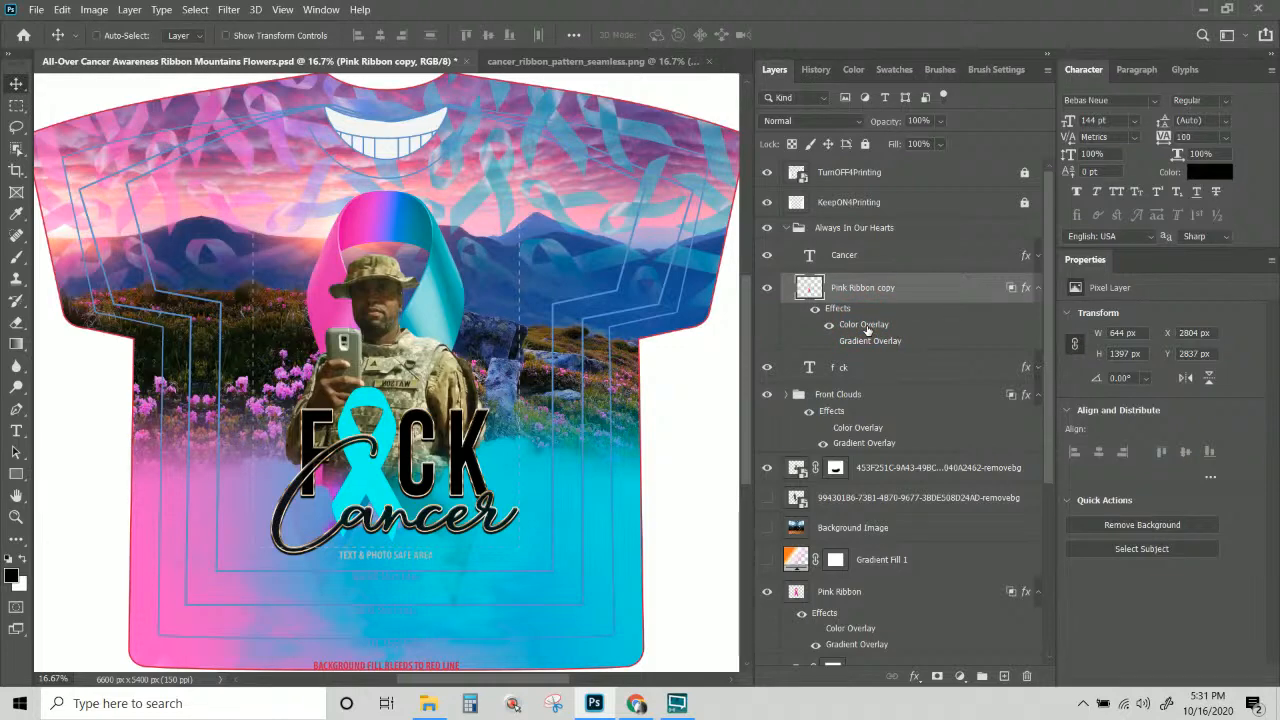
pyautogui.doubleClick(866, 327)
pyautogui.click(929, 134)
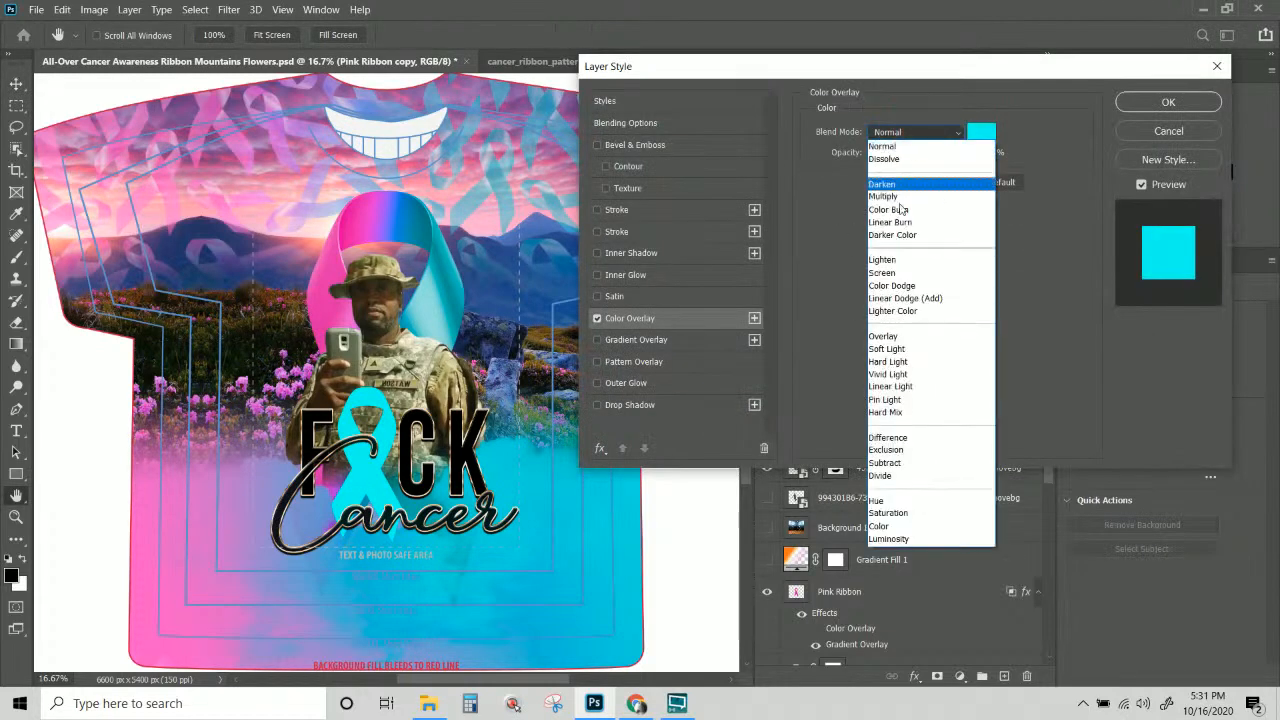
pyautogui.click(898, 503)
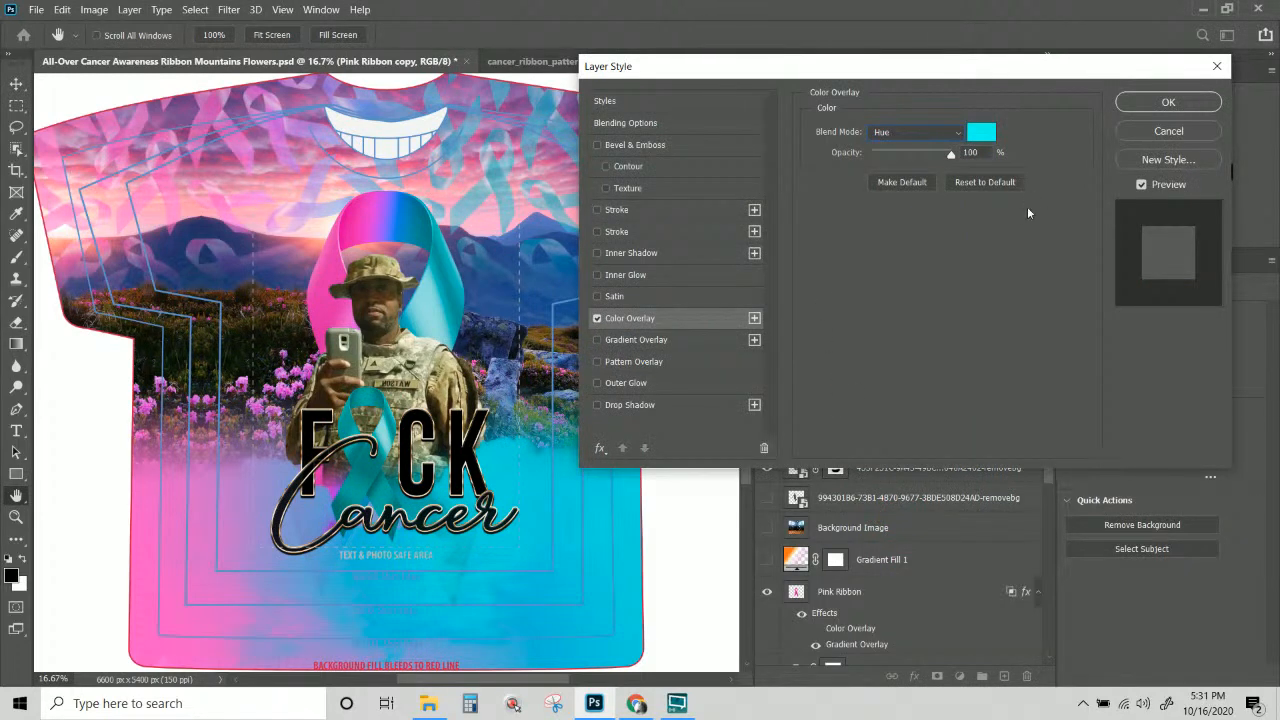
pyautogui.click(1143, 105)
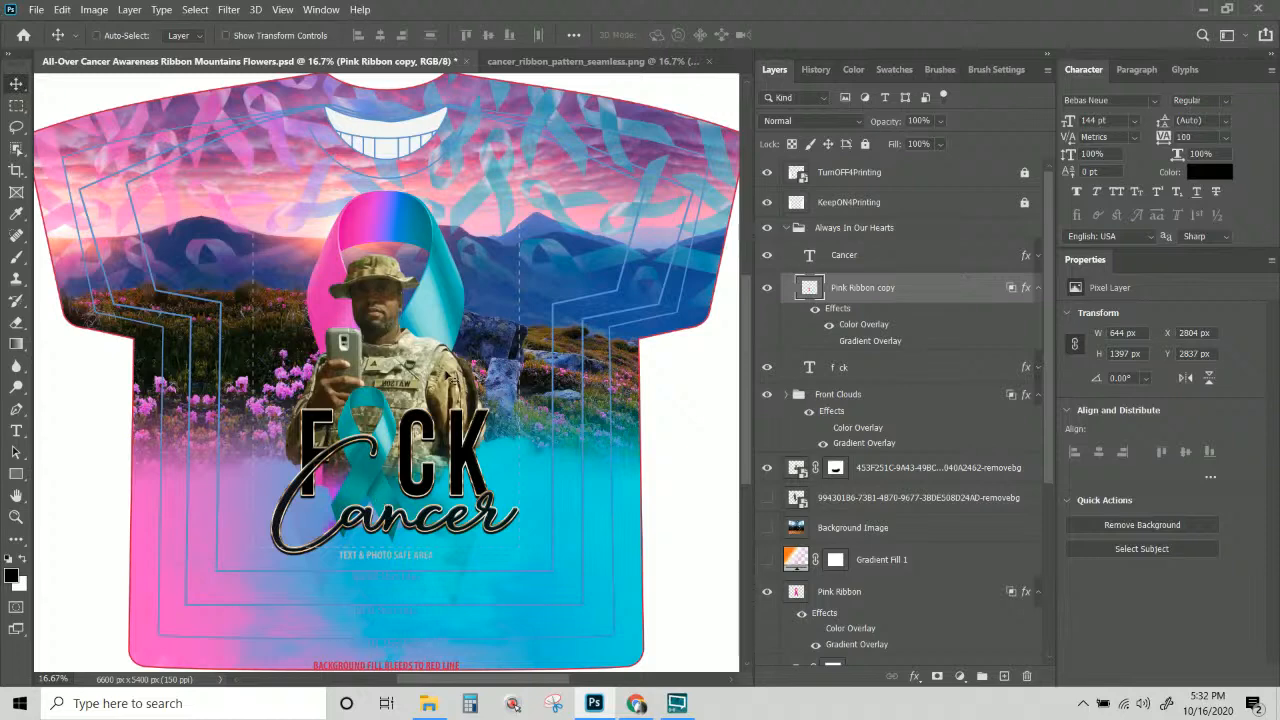
# Rename the soldier photo layer as Photo 1.
pyautogui.rightClick(432, 360)
pyautogui.click(500, 366)
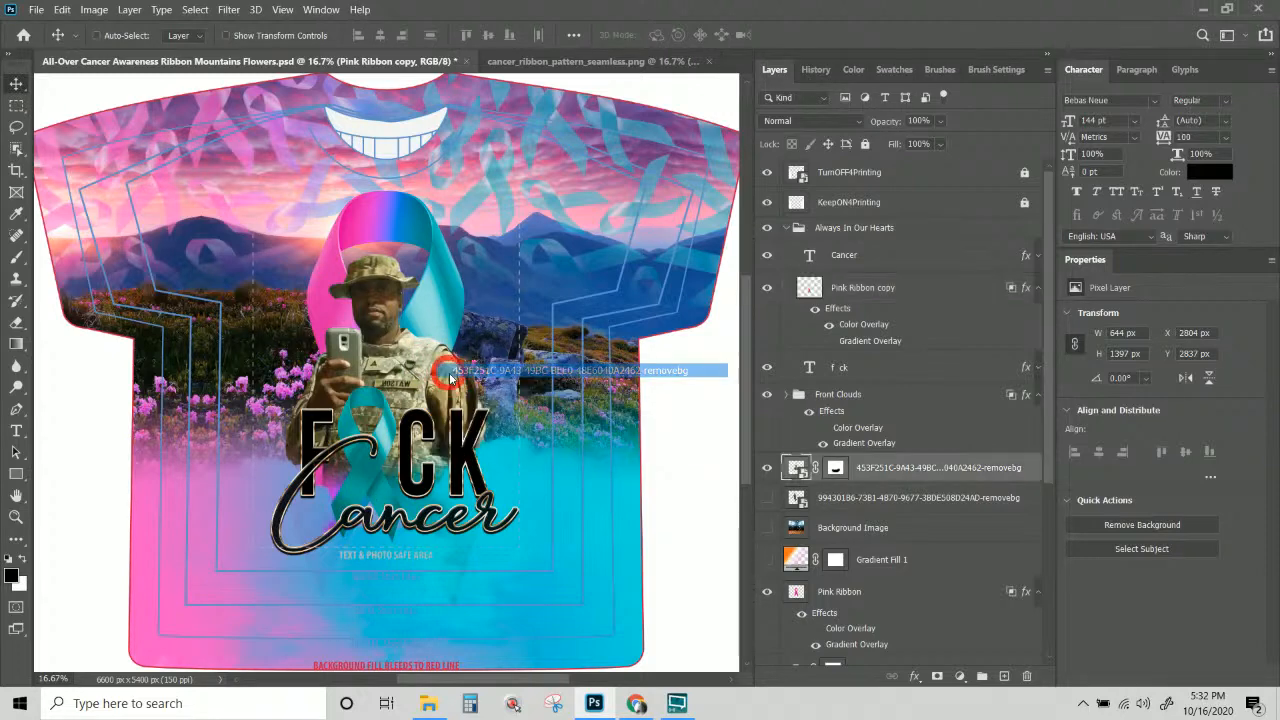
pyautogui.doubleClick(876, 467)
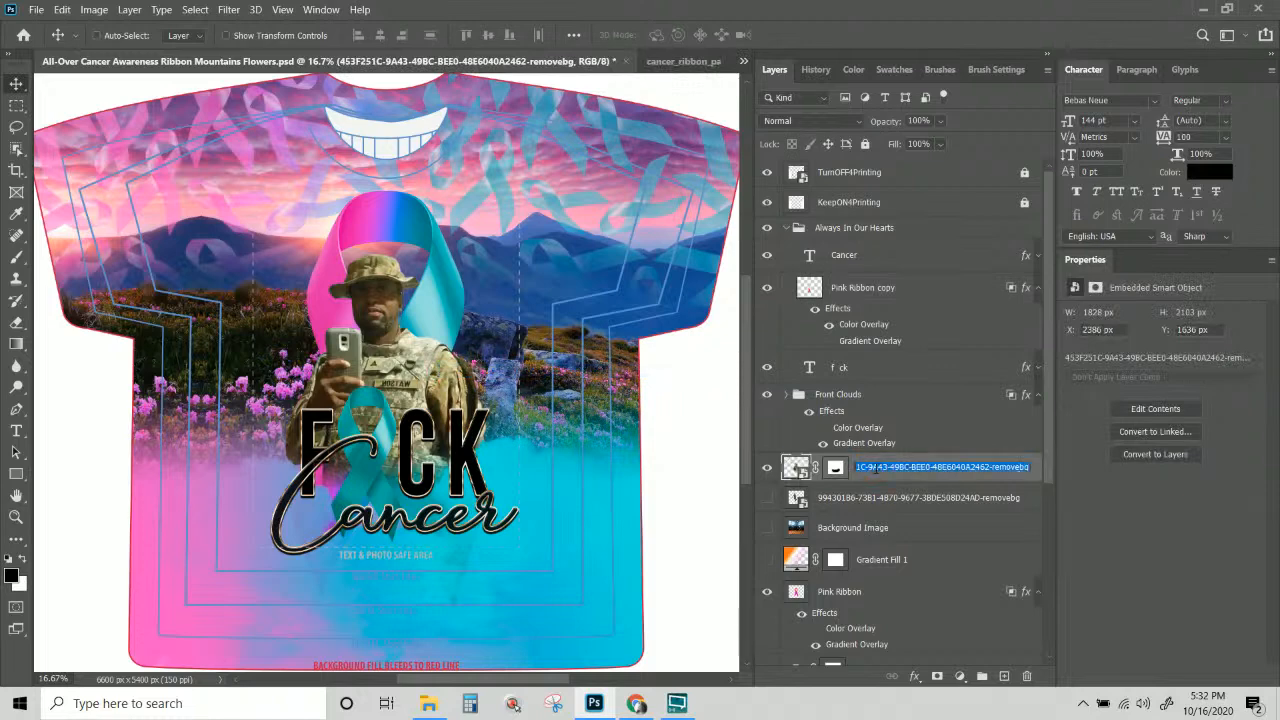
pyautogui.write('Pho')
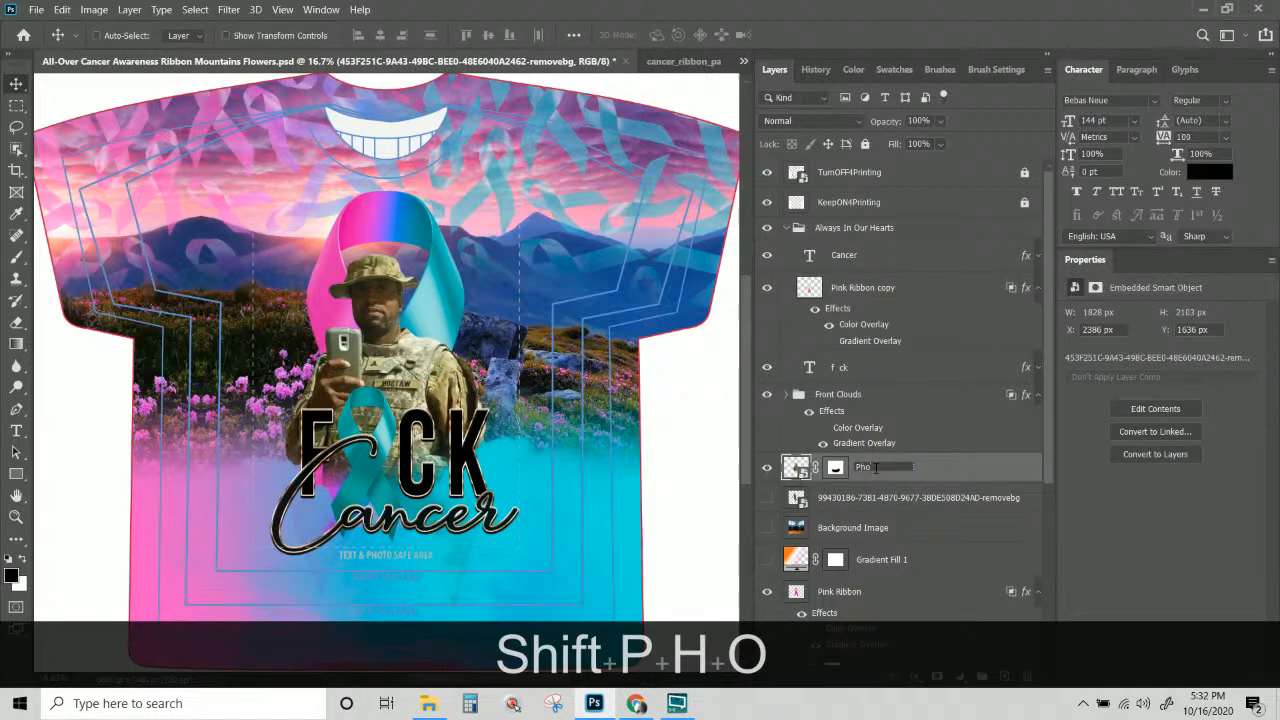
pyautogui.write('to 1')
pyautogui.press('Return')
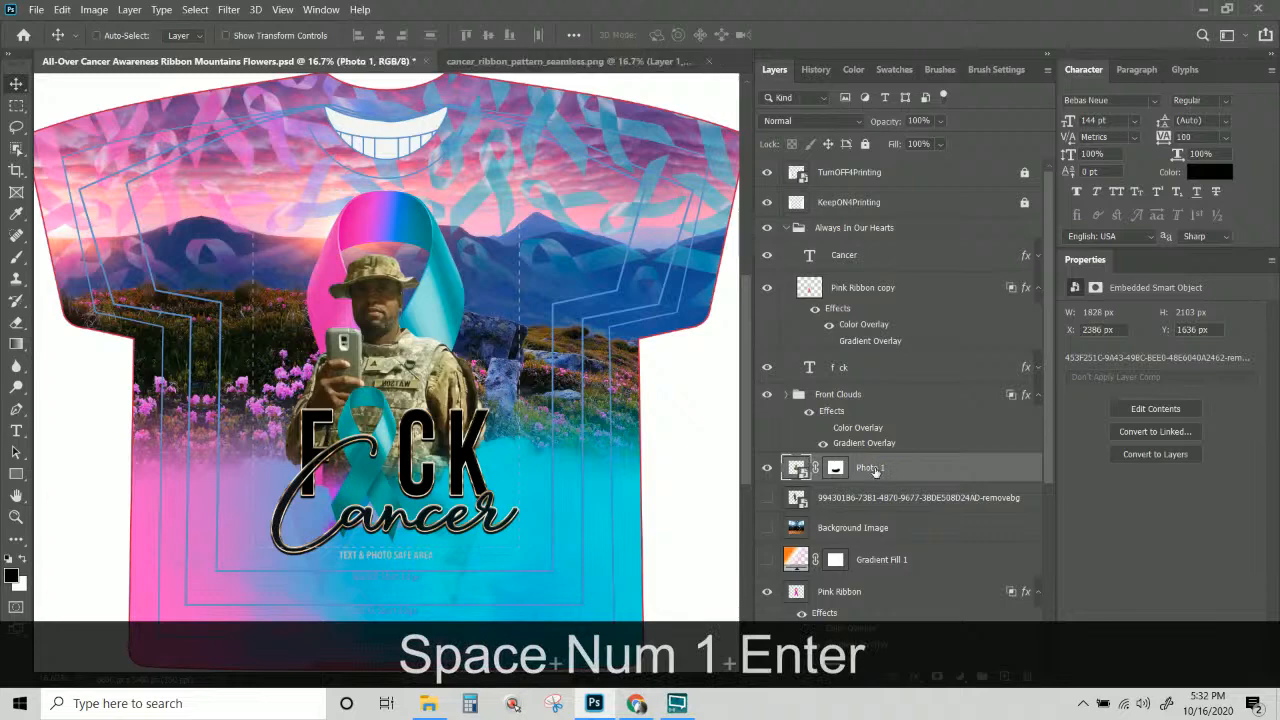
# Make the hidden photo layer of the woman visible and rename it as Photo 2.
pyautogui.scroll(-1, 868, 455)
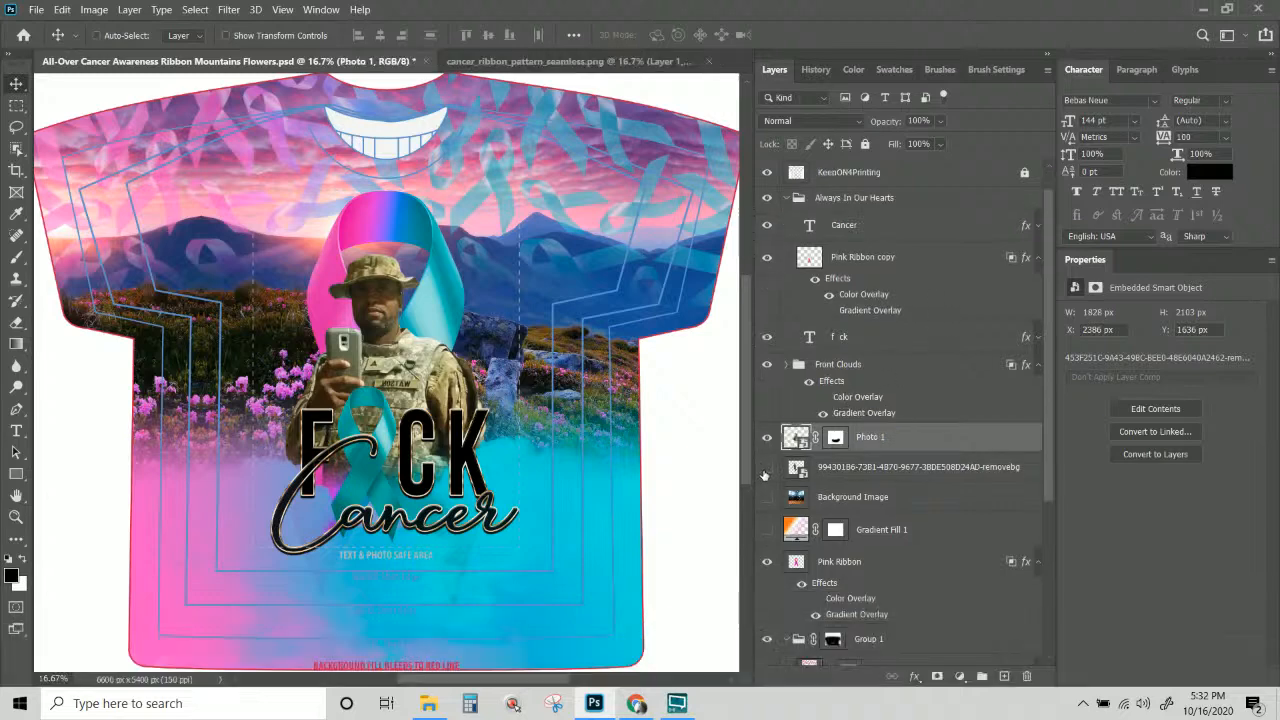
pyautogui.click(767, 467)
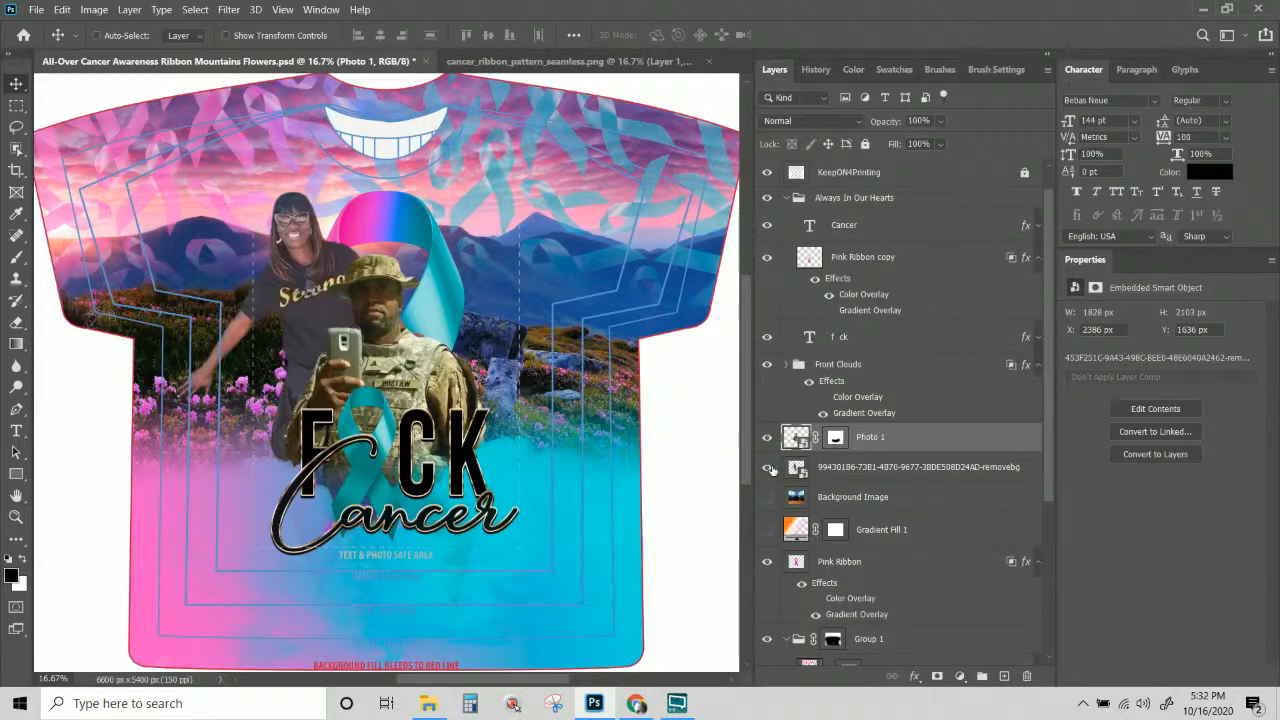
pyautogui.doubleClick(853, 467)
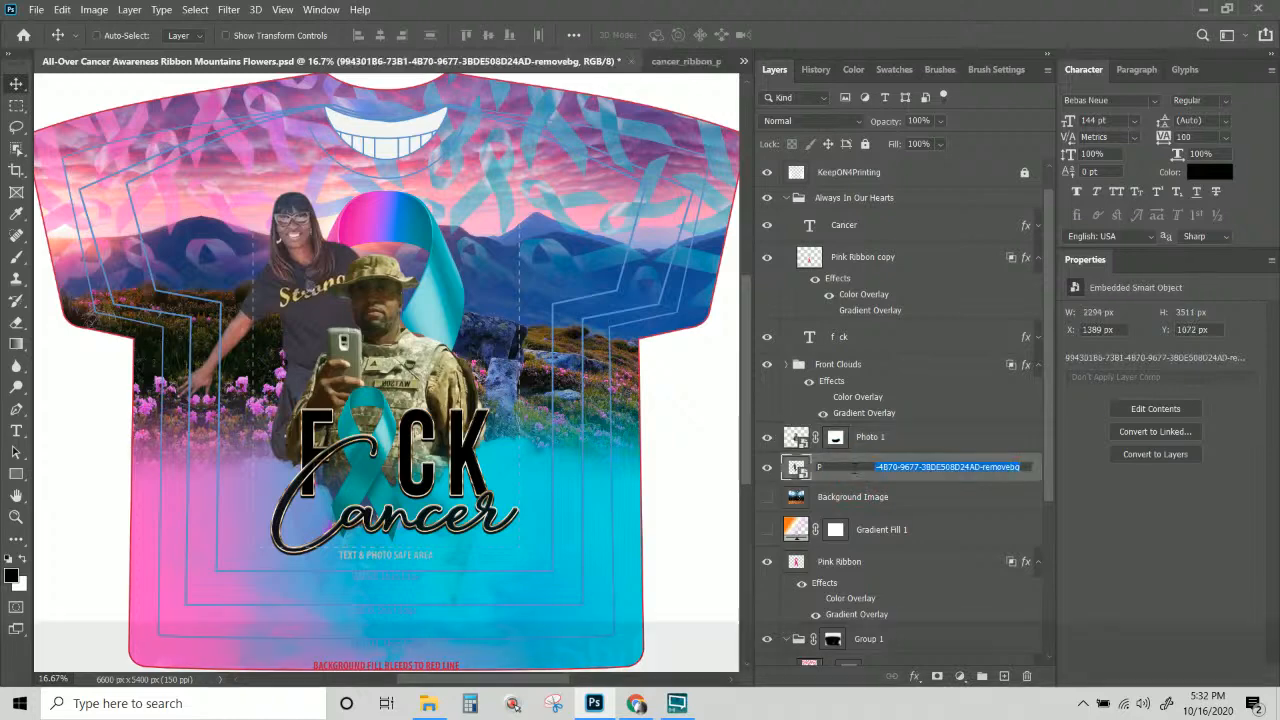
pyautogui.write('Photo 1')
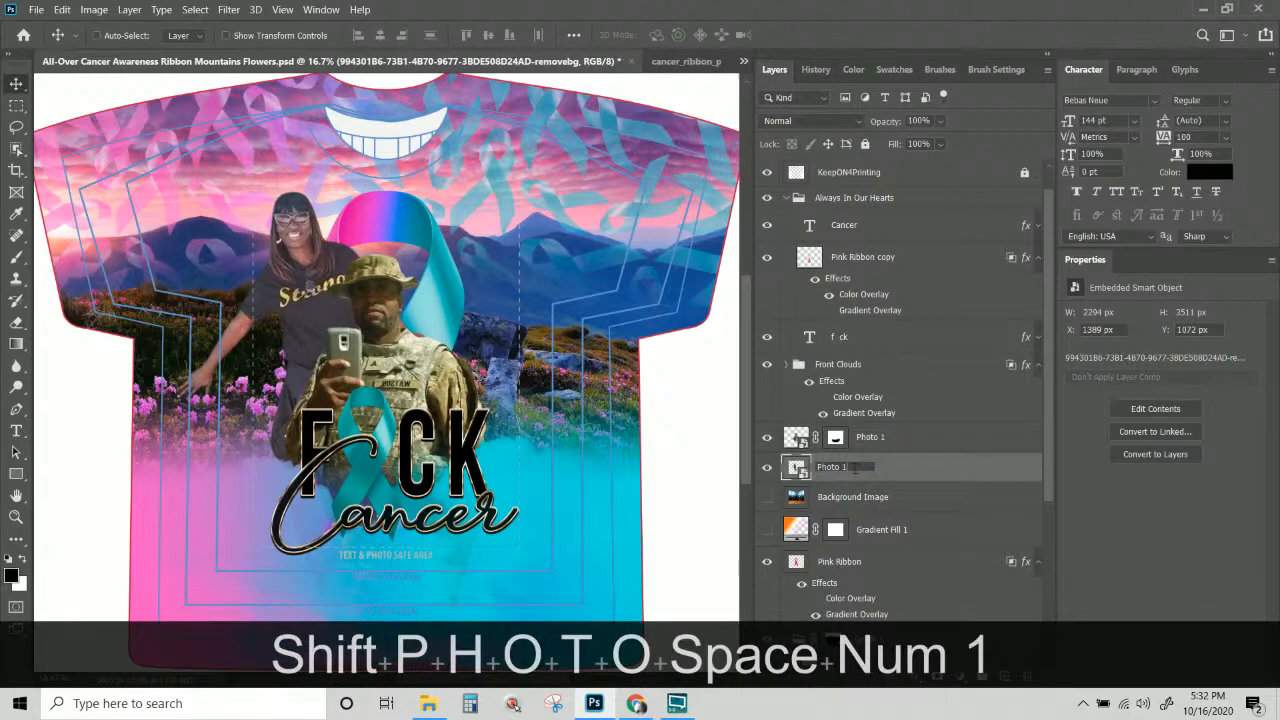
pyautogui.press('BackSpace')
pyautogui.write('2')
pyautogui.press('Return')
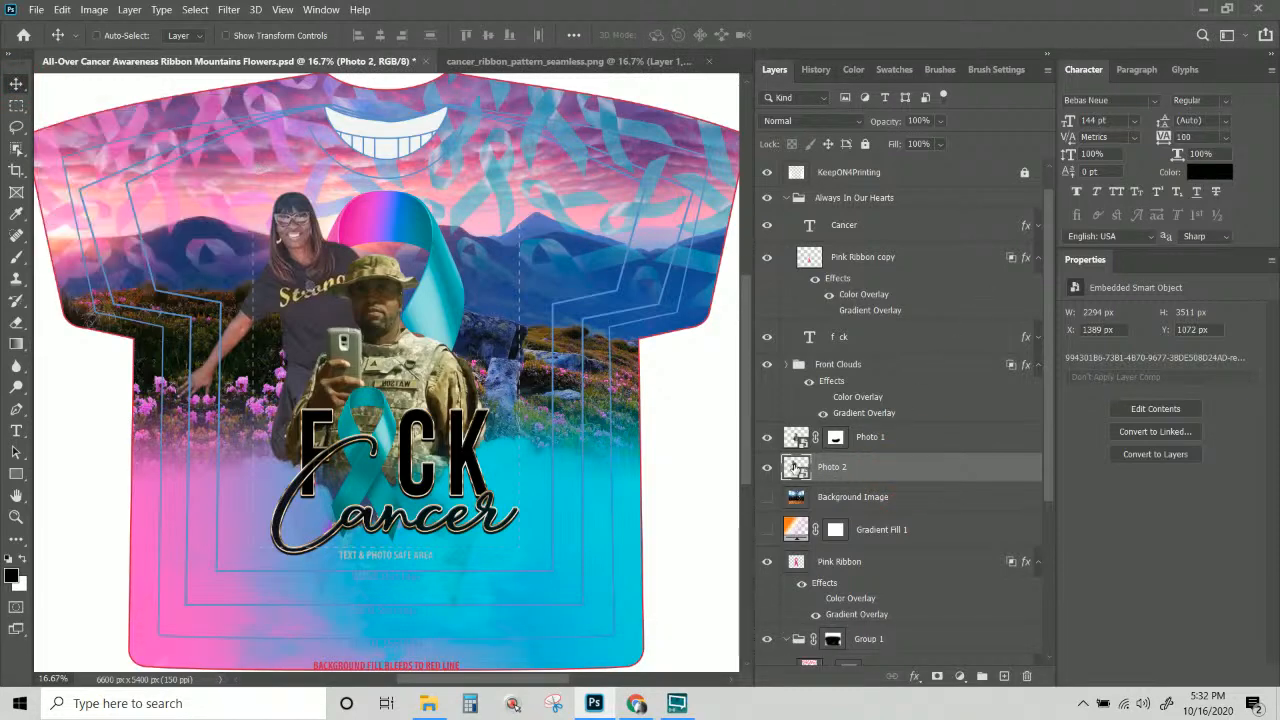
# Scale Photo 1 to about 86% and move the soldier to the right, beside the woman and above the lettering.
pyautogui.click(767, 437)
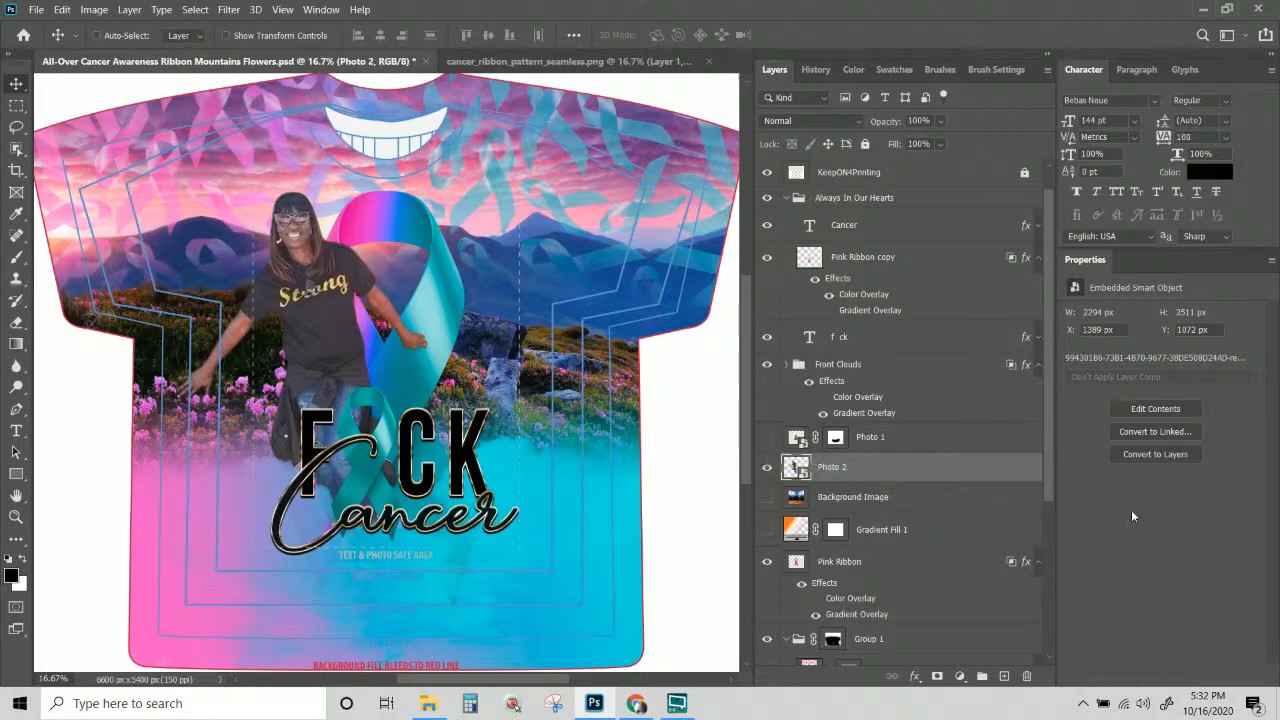
pyautogui.click(769, 437)
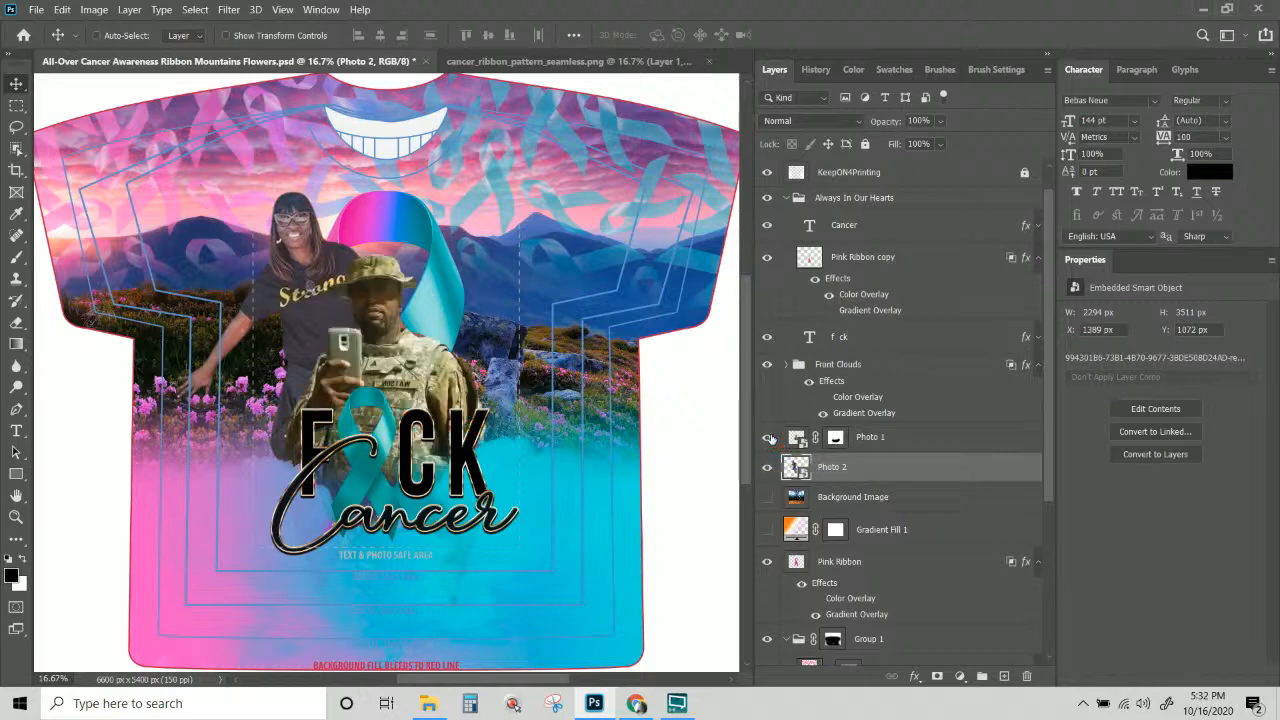
pyautogui.click(897, 450)
pyautogui.moveTo(438, 378)
pyautogui.mouseDown()
pyautogui.moveTo(404, 370)
pyautogui.moveTo(447, 352)
pyautogui.moveTo(425, 362)
pyautogui.mouseUp()
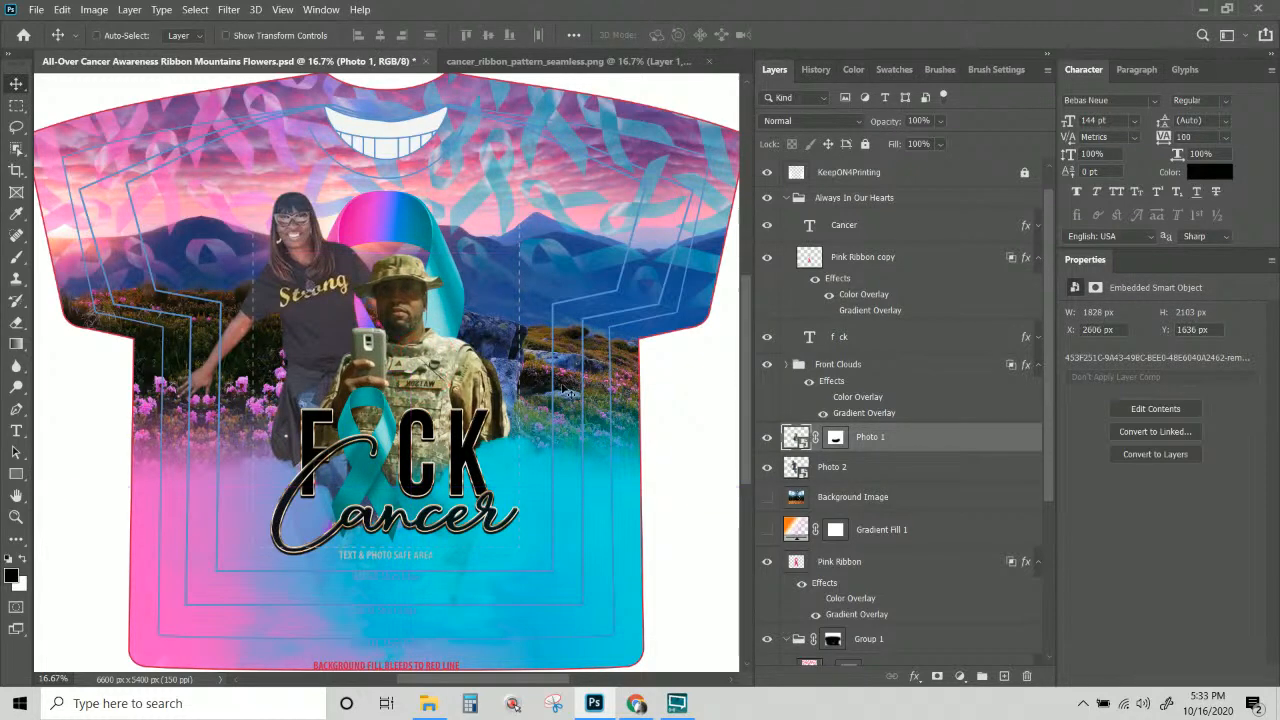
pyautogui.hotkey('ctrl', 't')
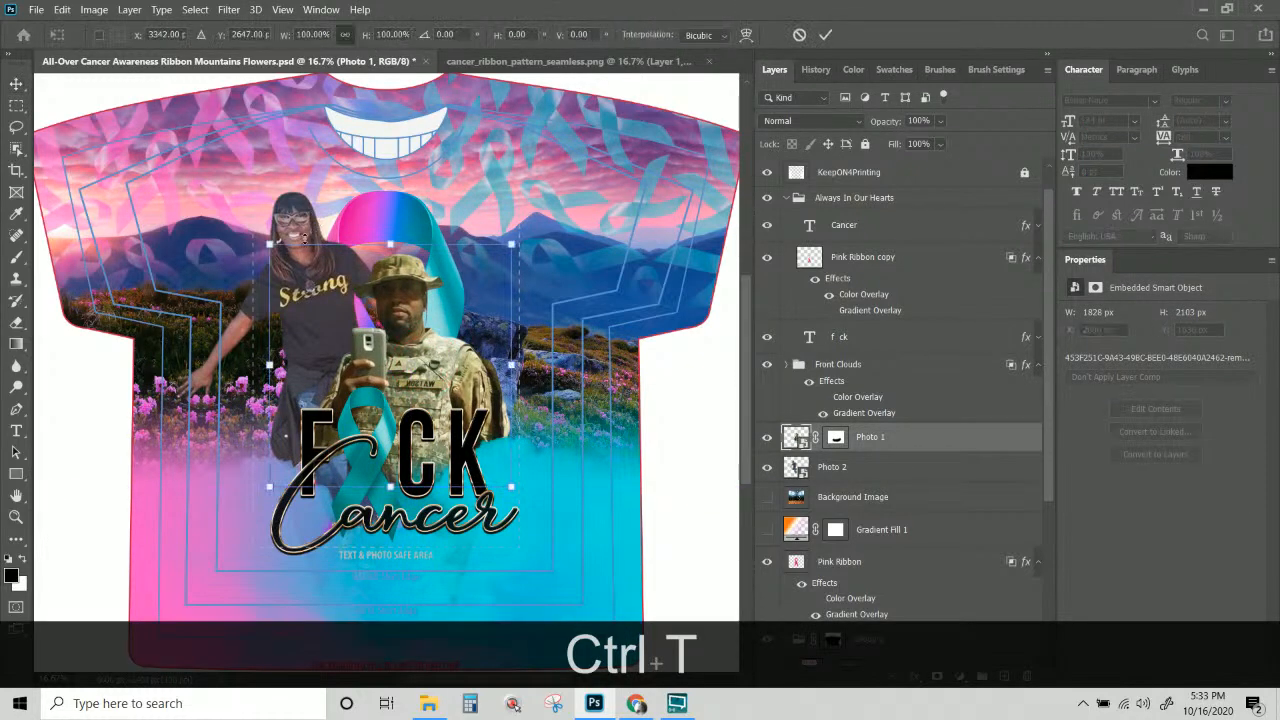
pyautogui.moveTo(270, 243); pyautogui.dragTo(306, 277)
pyautogui.moveTo(431, 388); pyautogui.dragTo(442, 371)
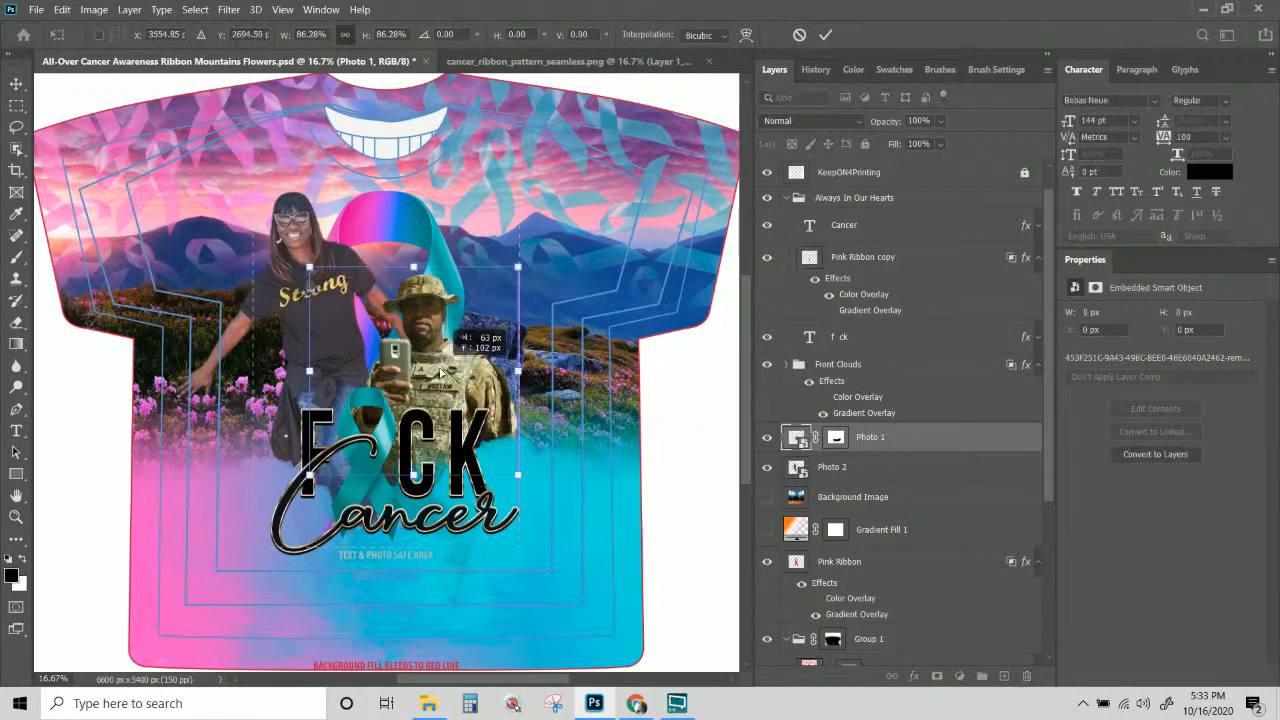
pyautogui.press('Return')
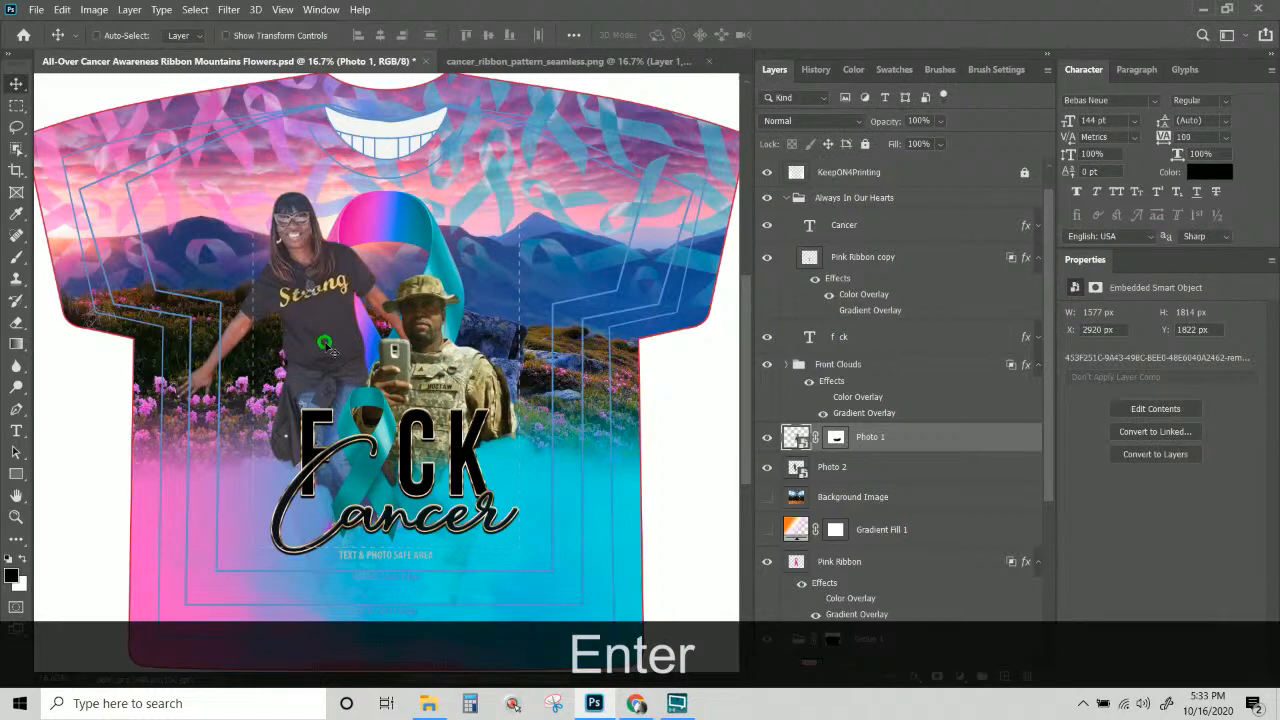
# Move Photo 2 down so the woman stands beside the soldier, just above the lettering.
pyautogui.rightClick(323, 340)
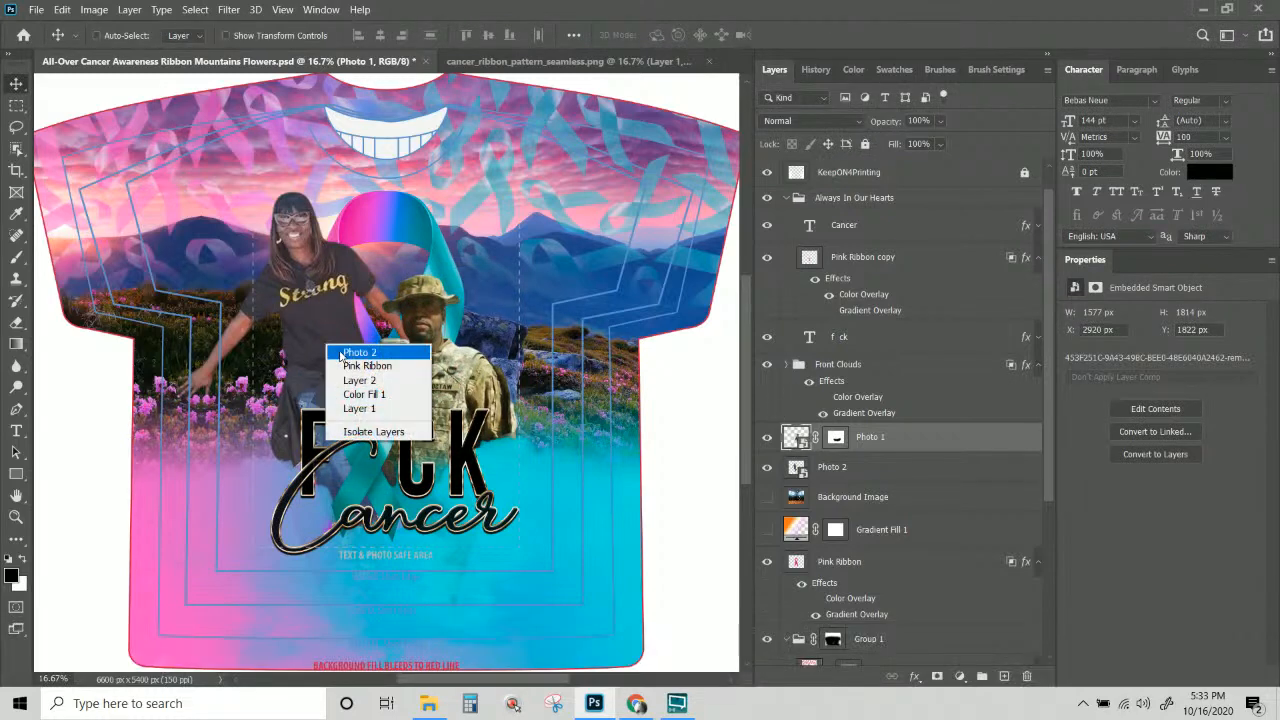
pyautogui.click(355, 352)
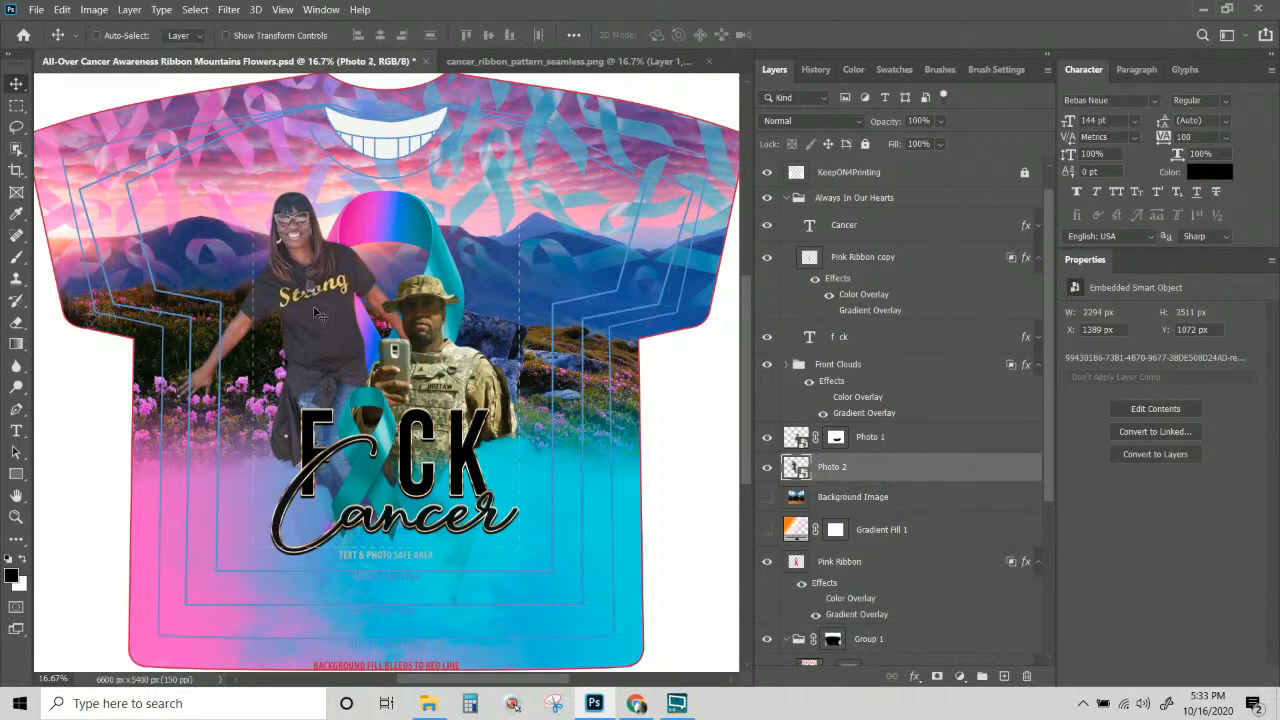
pyautogui.moveTo(316, 313); pyautogui.dragTo(330, 380)
pyautogui.moveTo(330, 358); pyautogui.dragTo(319, 375)
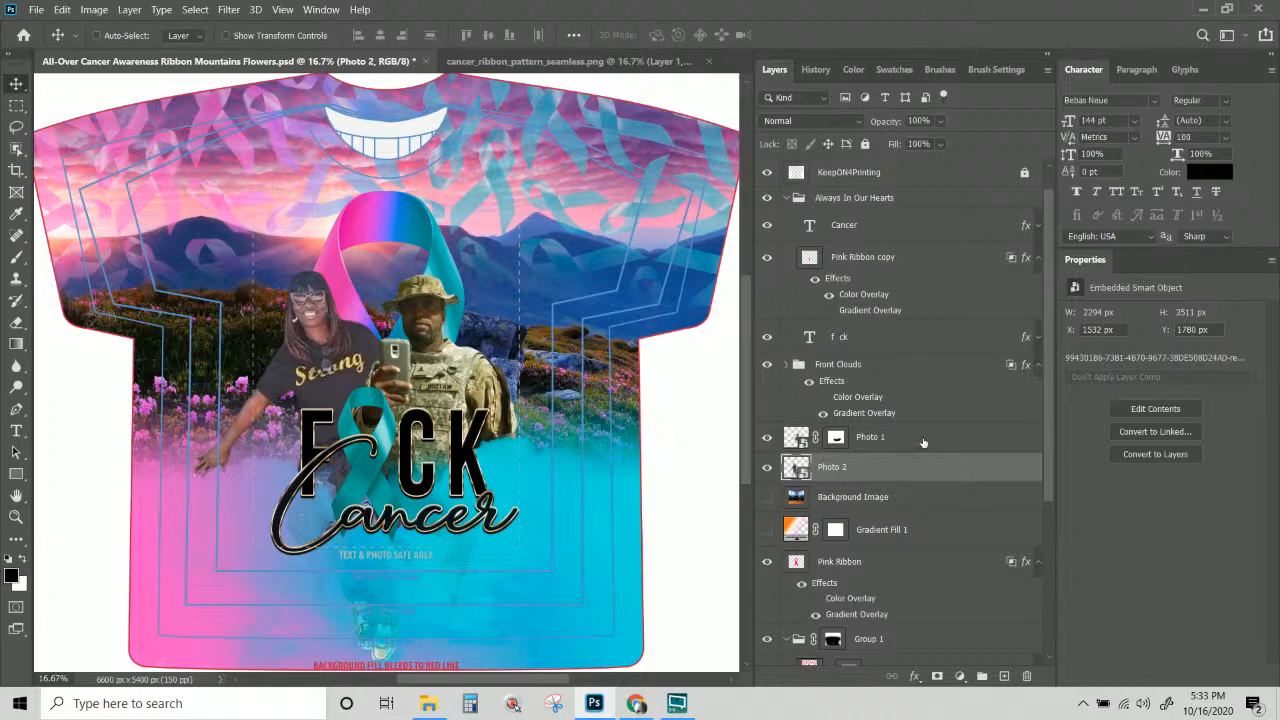
pyautogui.press('Return')
# Add a layer mask to Photo 2 and paint out the woman's legs and feet behind and below the lettering with a soft black brush.
pyautogui.click(937, 676)
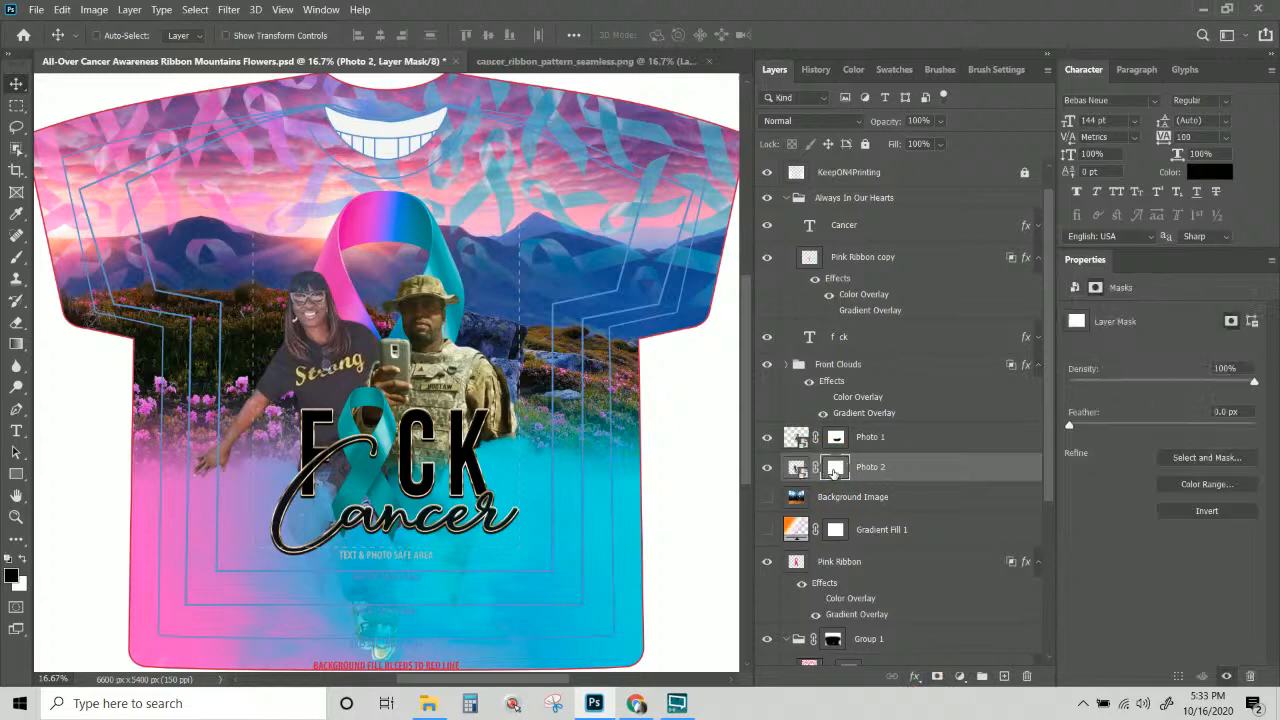
pyautogui.click(16, 257)
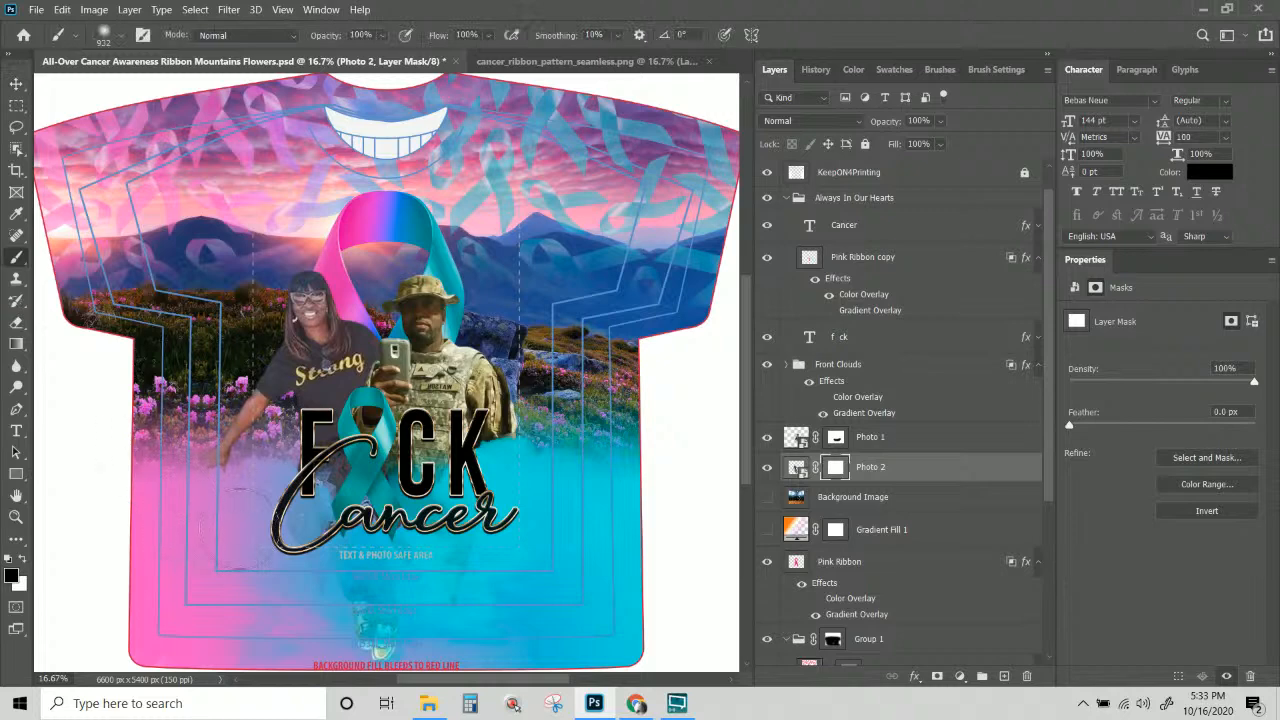
pyautogui.moveTo(285, 518); pyautogui.dragTo(375, 578)
pyautogui.moveTo(365, 625); pyautogui.dragTo(363, 636)
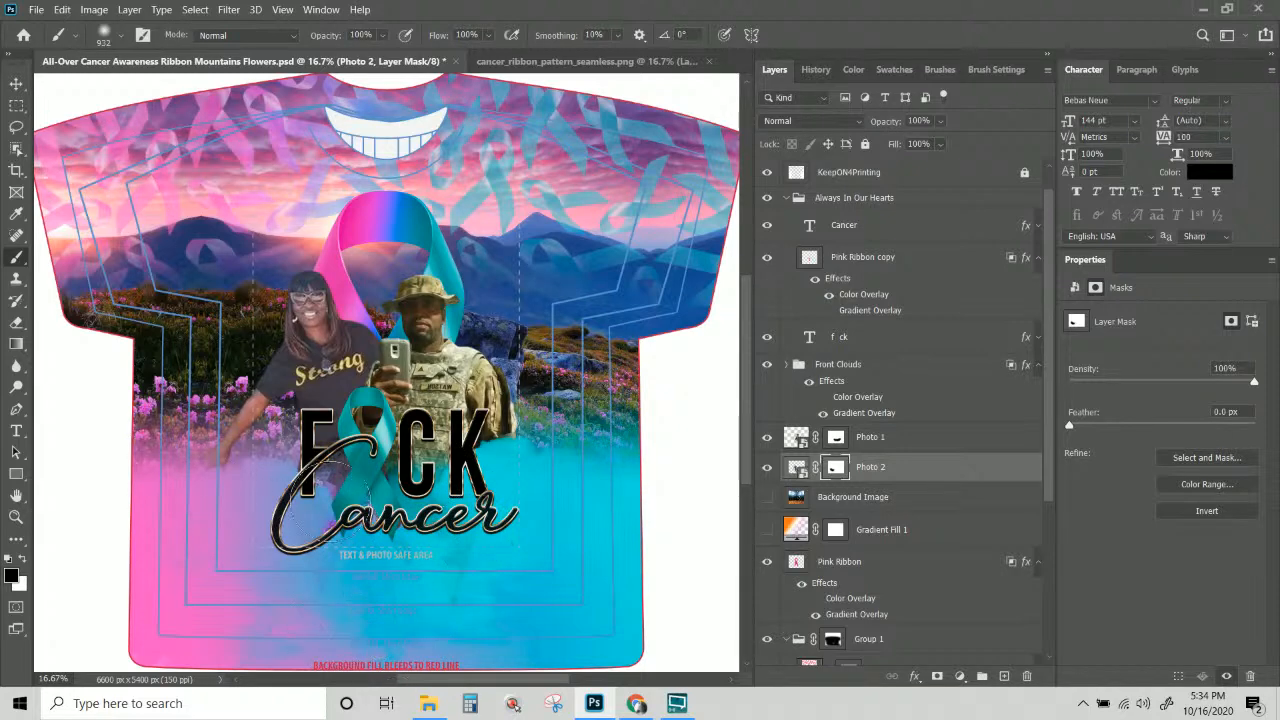
pyautogui.moveTo(303, 484); pyautogui.dragTo(295, 546)
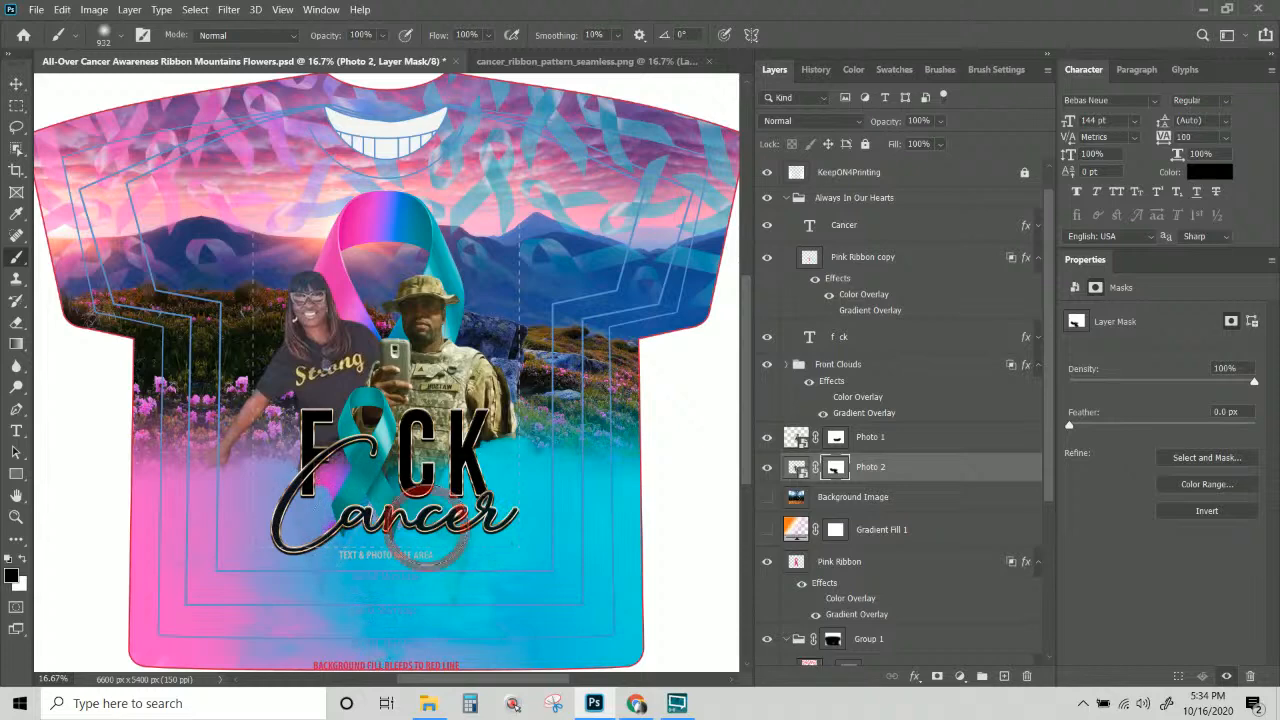
# Undo the last brush stroke on the Photo 2 layer mask and switch to the Move tool.
pyautogui.hotkey('ctrl', 'z')
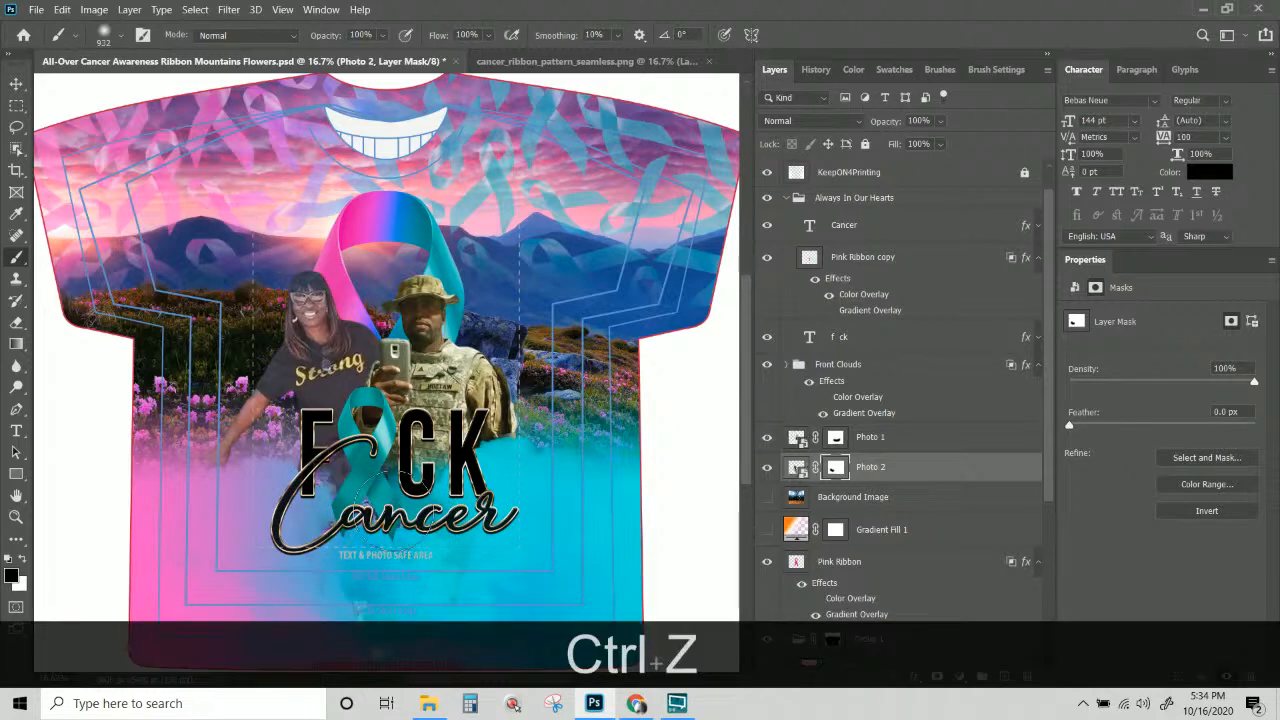
pyautogui.scroll(-1, 388, 570)
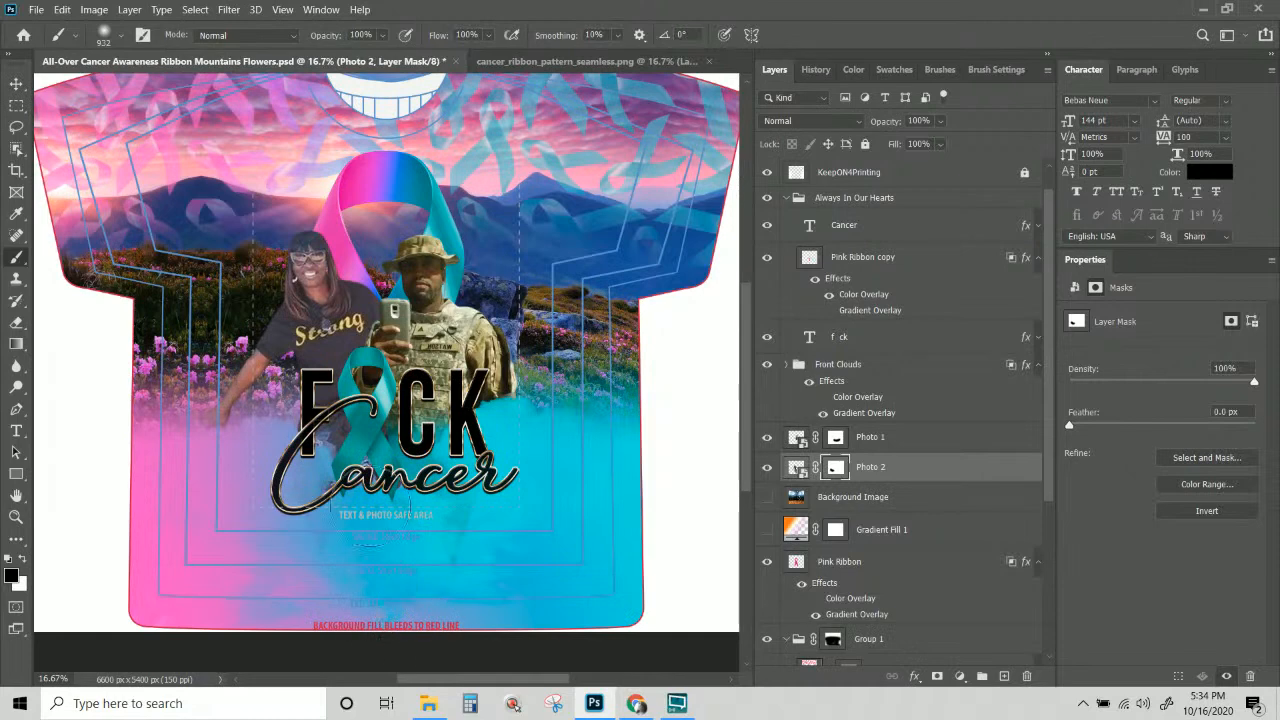
pyautogui.click(492, 522)
pyautogui.click(16, 83)
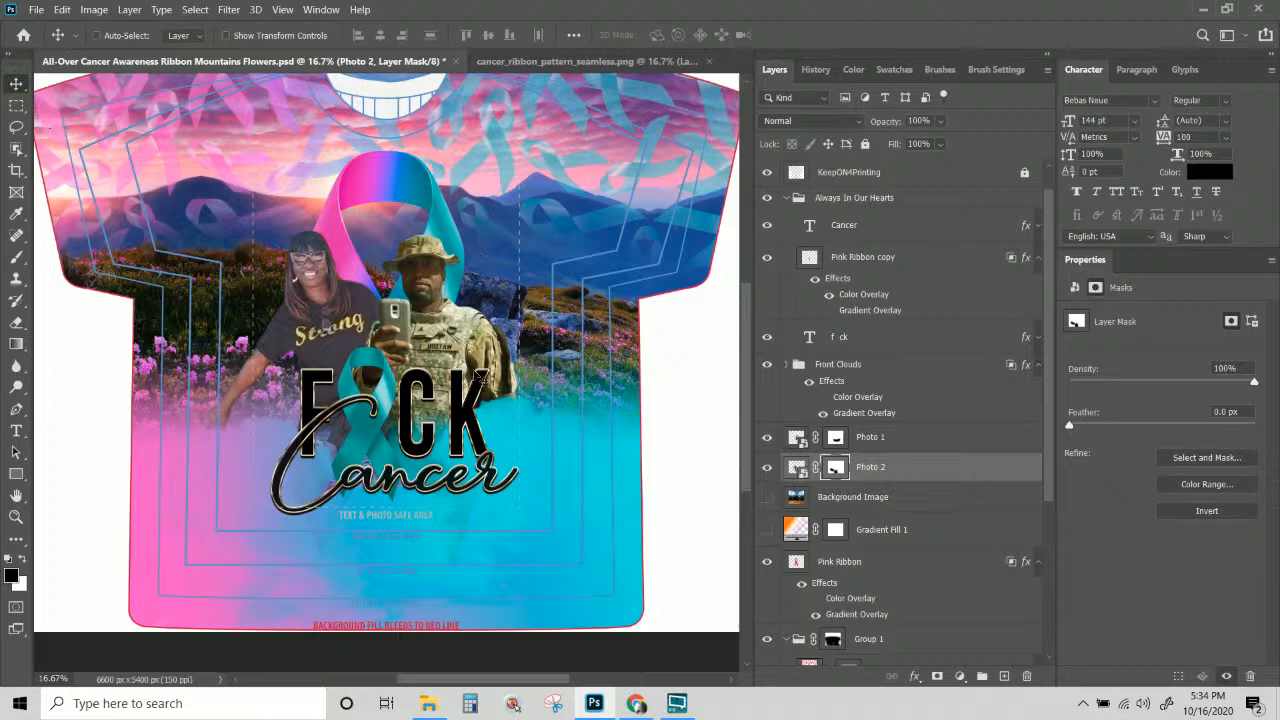
pyautogui.scroll(3, 483, 376)
pyautogui.scroll(-2, 483, 376)
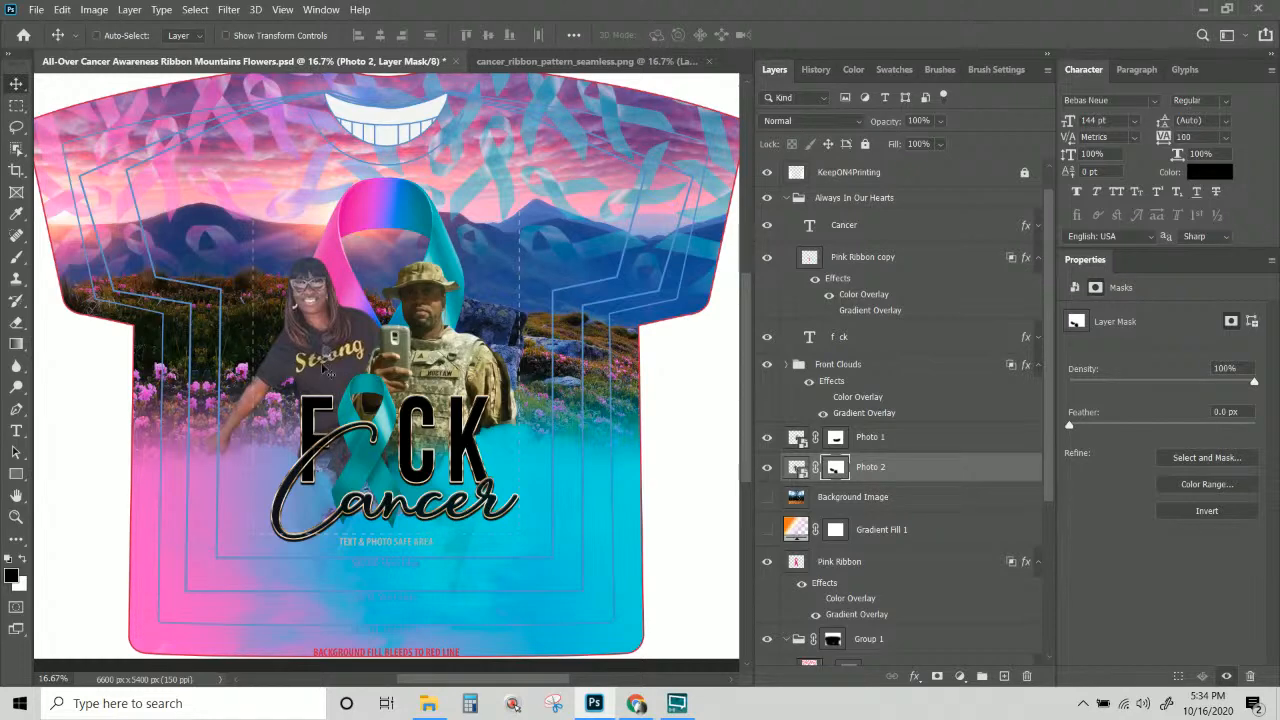
# Rename the Always In Our Hearts group to F Cancer and collapse it.
pyautogui.rightClick(458, 441)
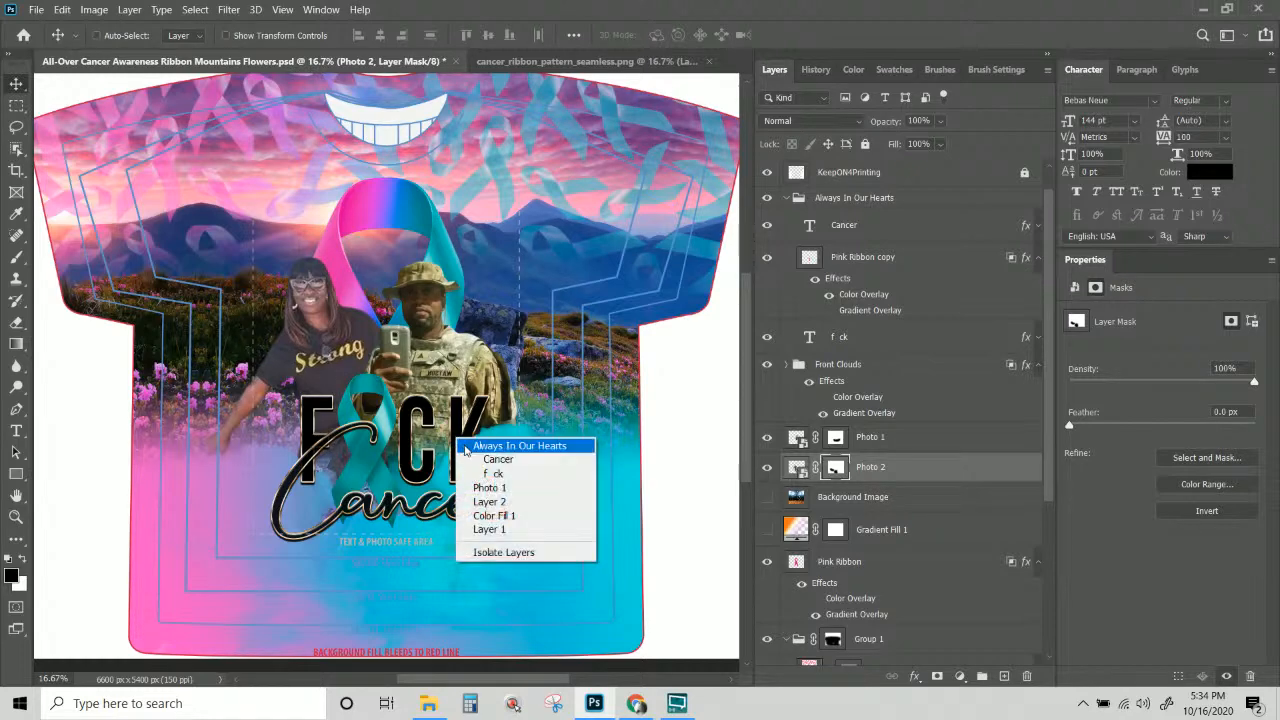
pyautogui.click(510, 446)
pyautogui.doubleClick(850, 198)
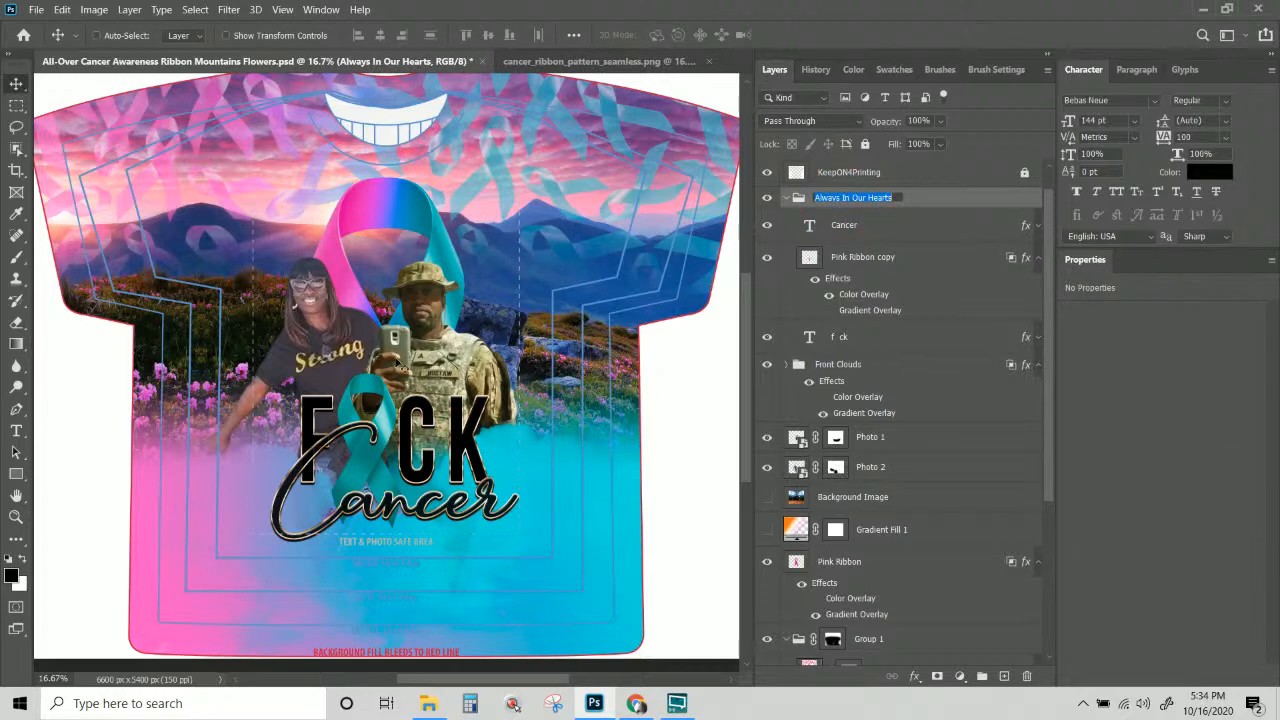
pyautogui.write('F Cancer')
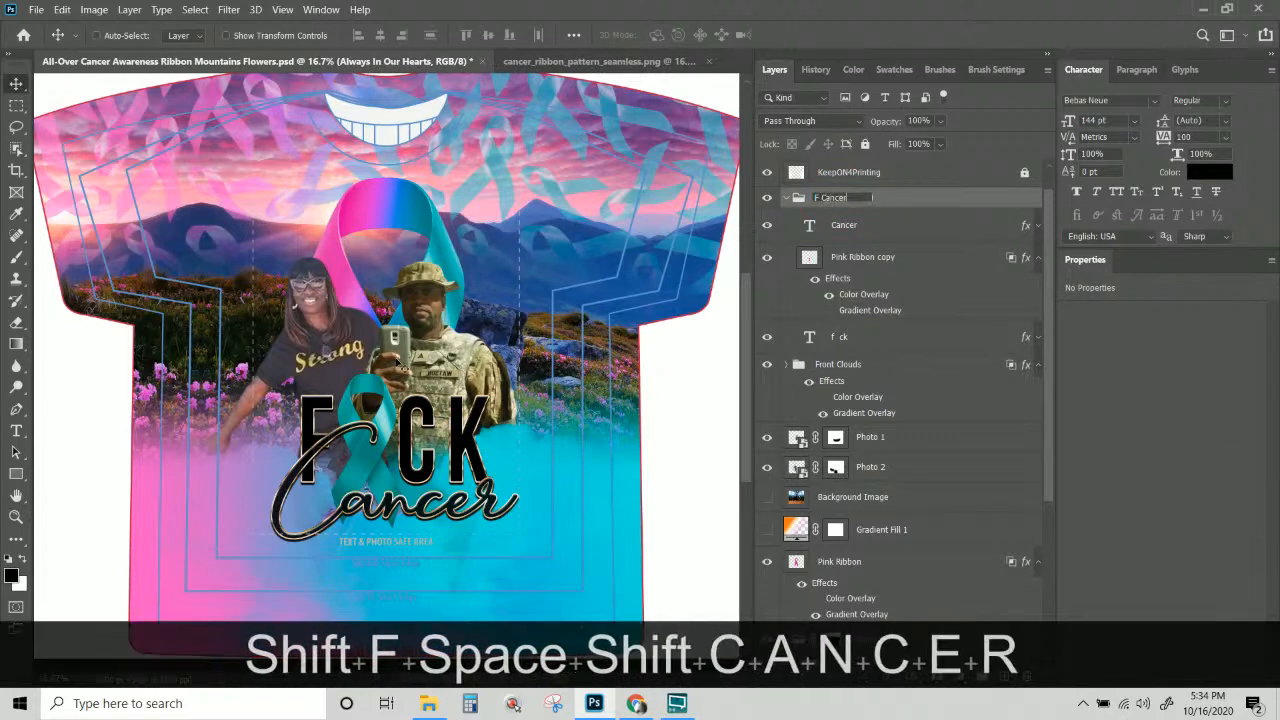
pyautogui.press('Return')
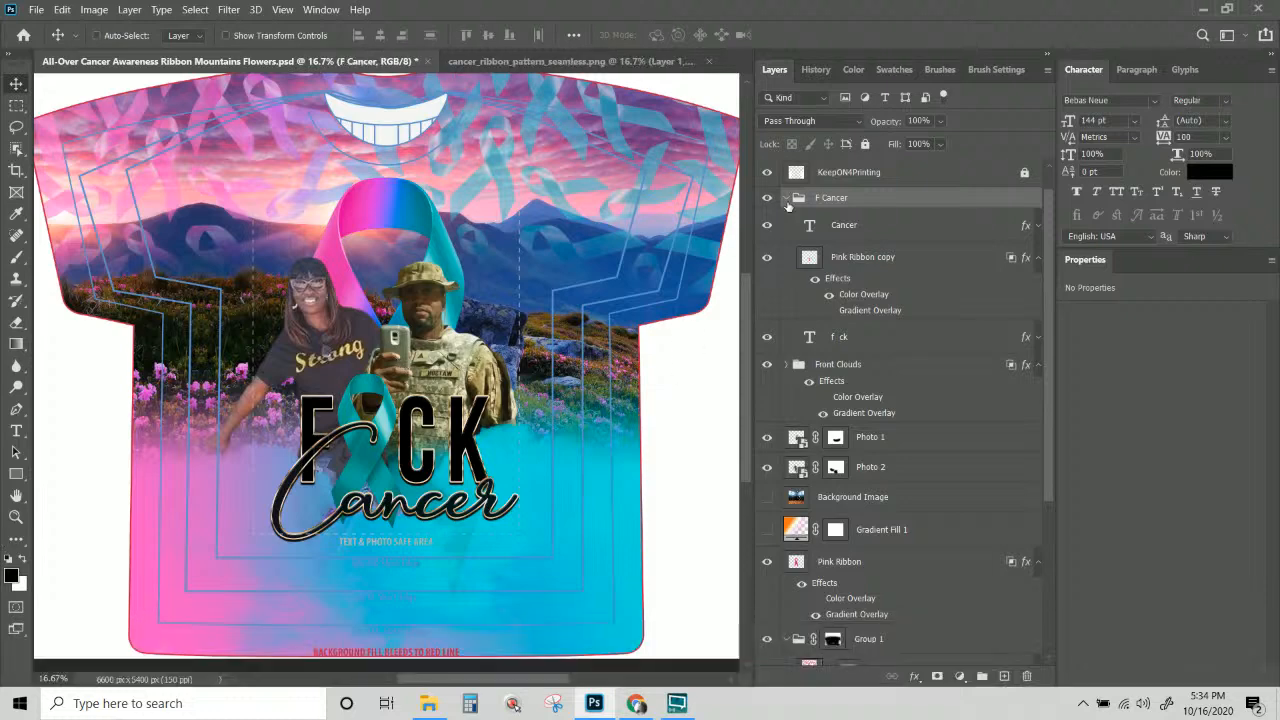
pyautogui.click(786, 198)
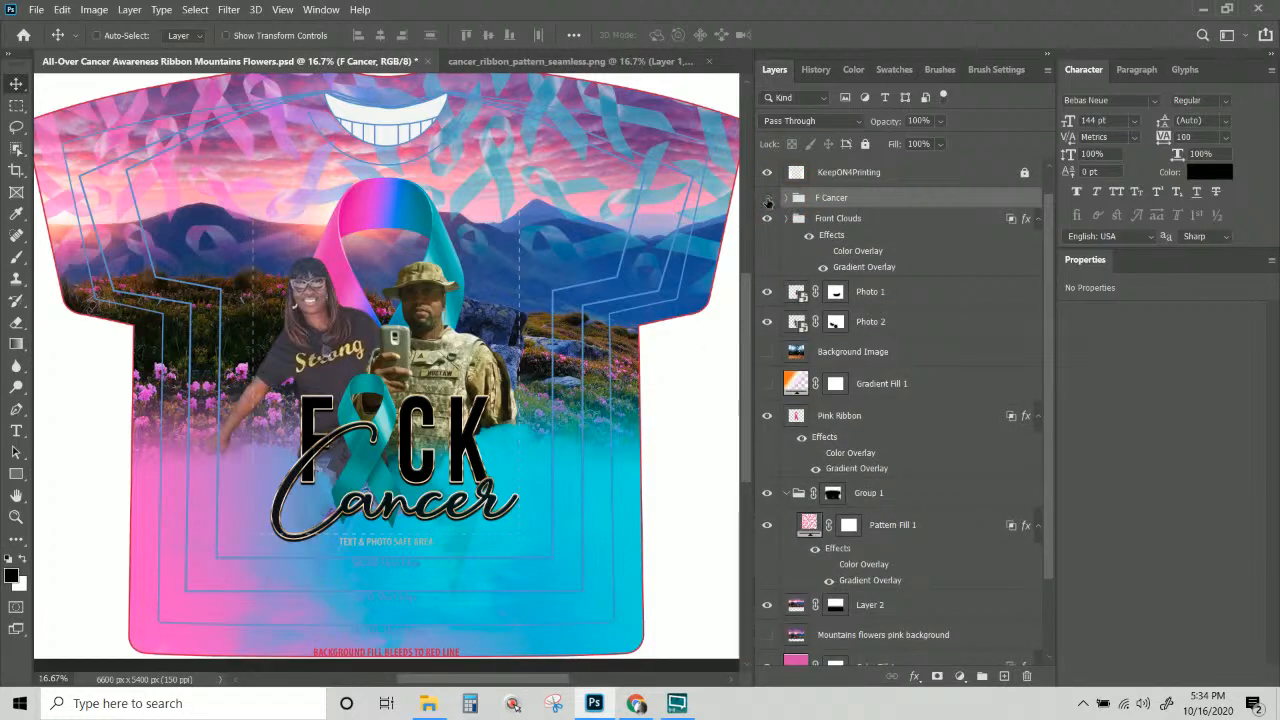
# Hide the F Cancer and Front Clouds groups.
pyautogui.click(767, 199)
pyautogui.click(767, 199)
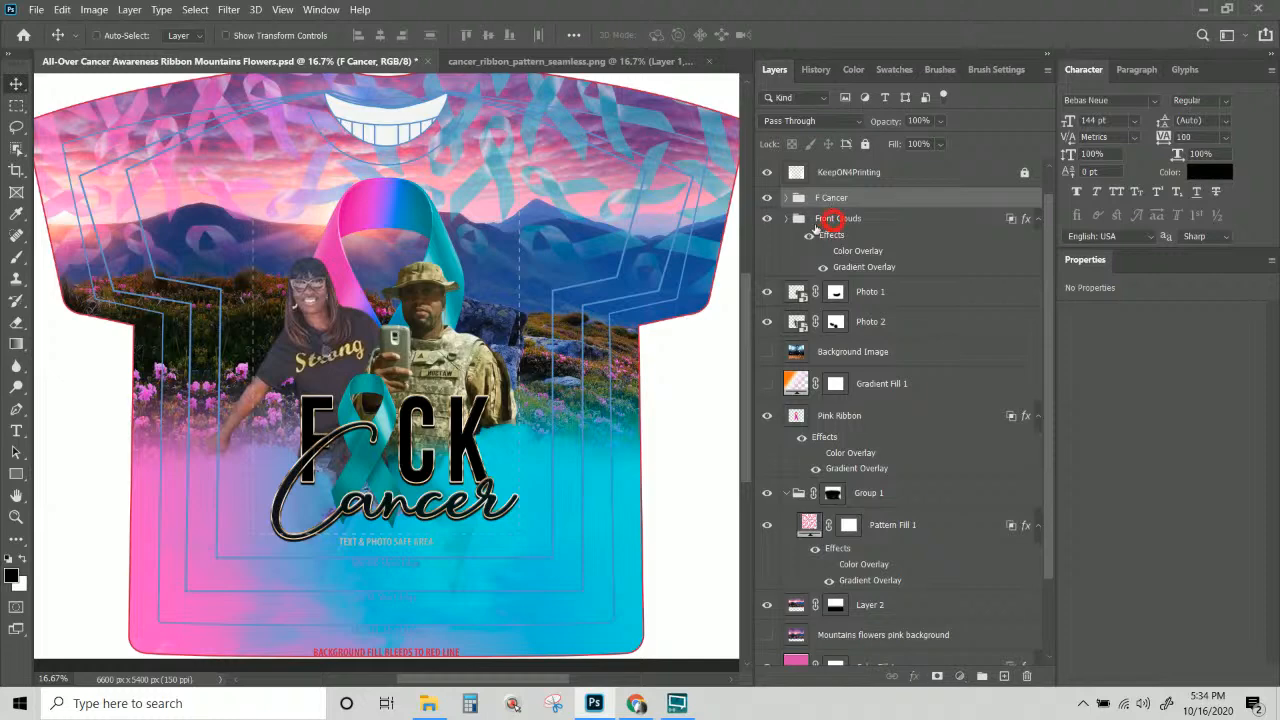
pyautogui.click(800, 222)
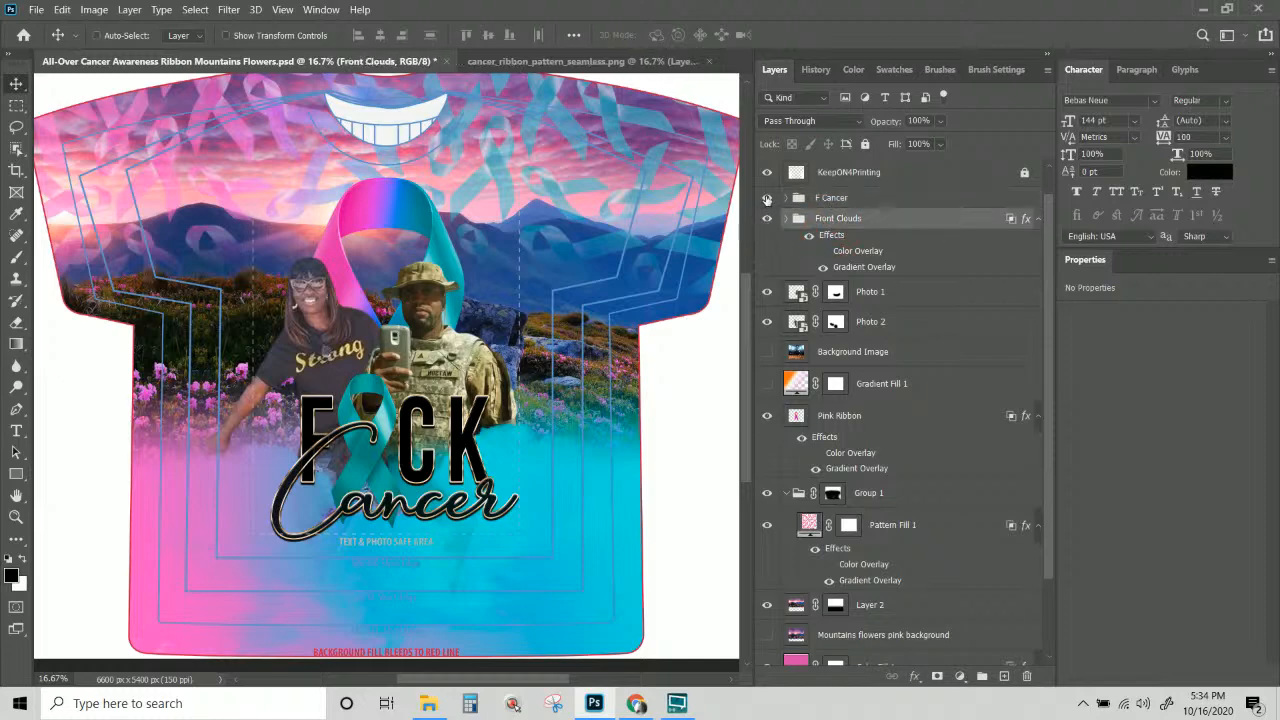
pyautogui.click(767, 218)
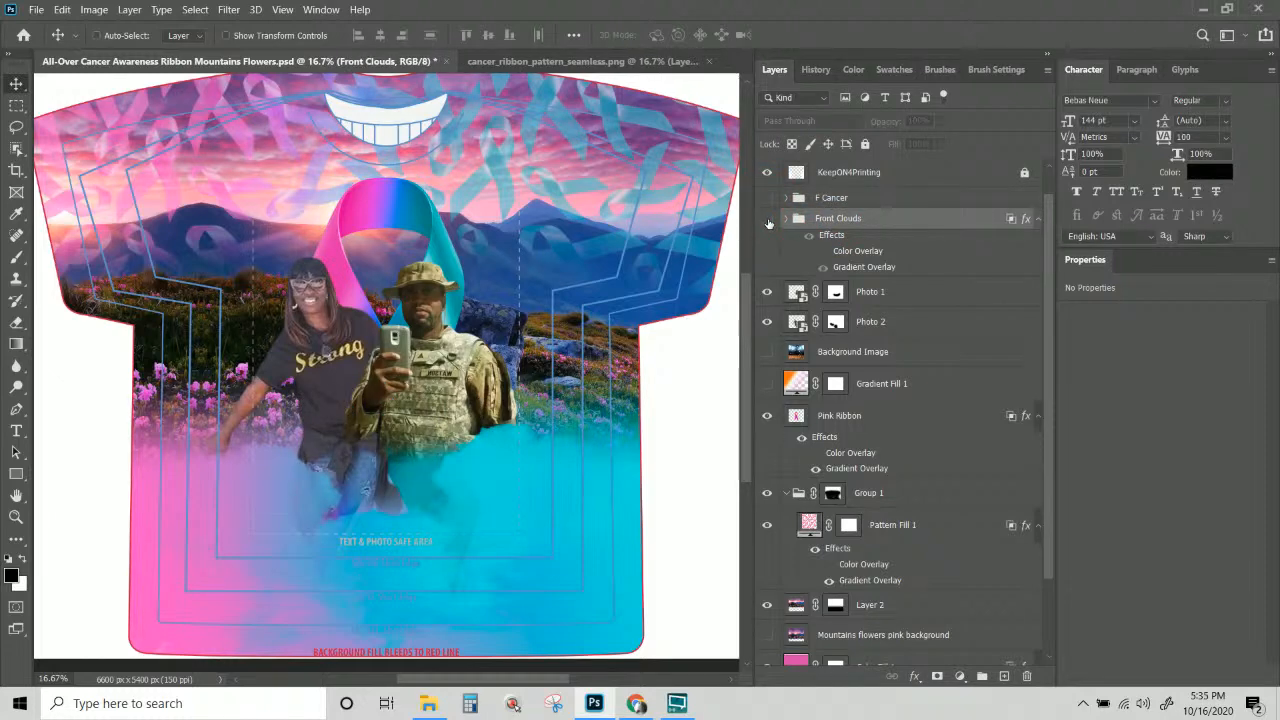
# Group the Photo 1 and Photo 2 layers and name the group Photos.
pyautogui.click(878, 294)
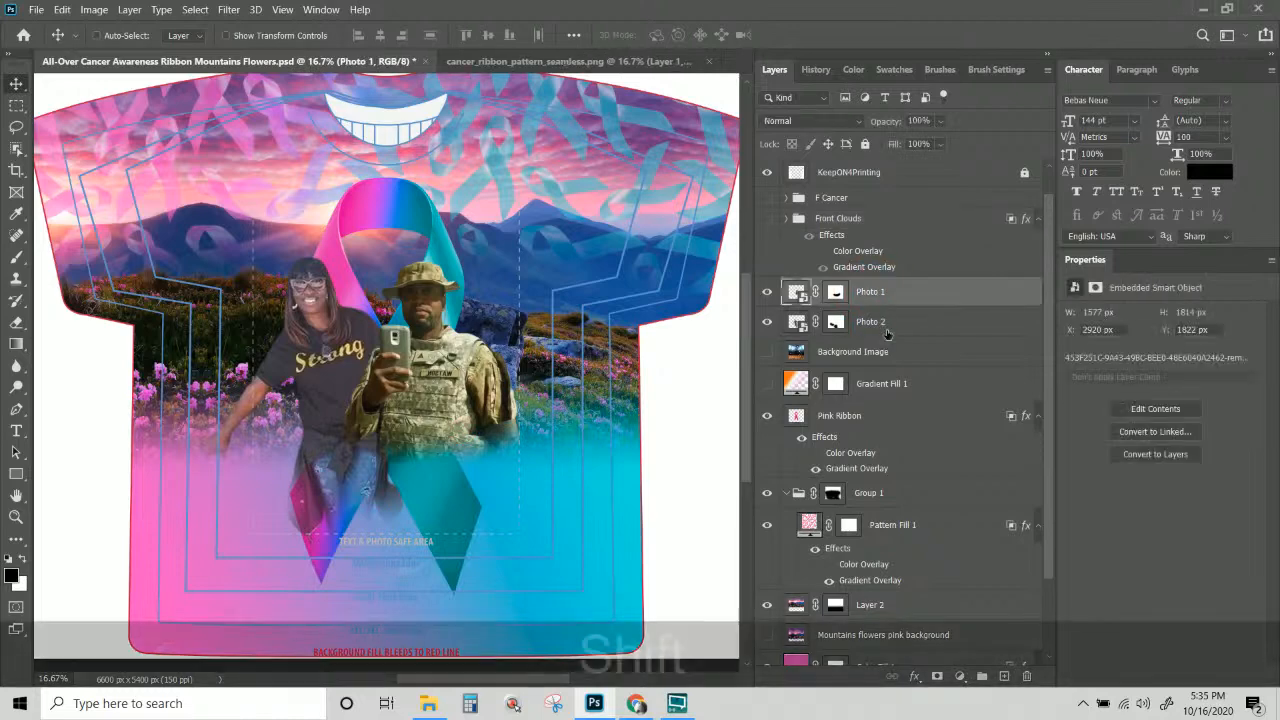
pyautogui.keyDown('shift'); pyautogui.click(885, 327); pyautogui.keyUp('shift')
pyautogui.press('ctrl')
pyautogui.hotkey('ctrl', 'g')
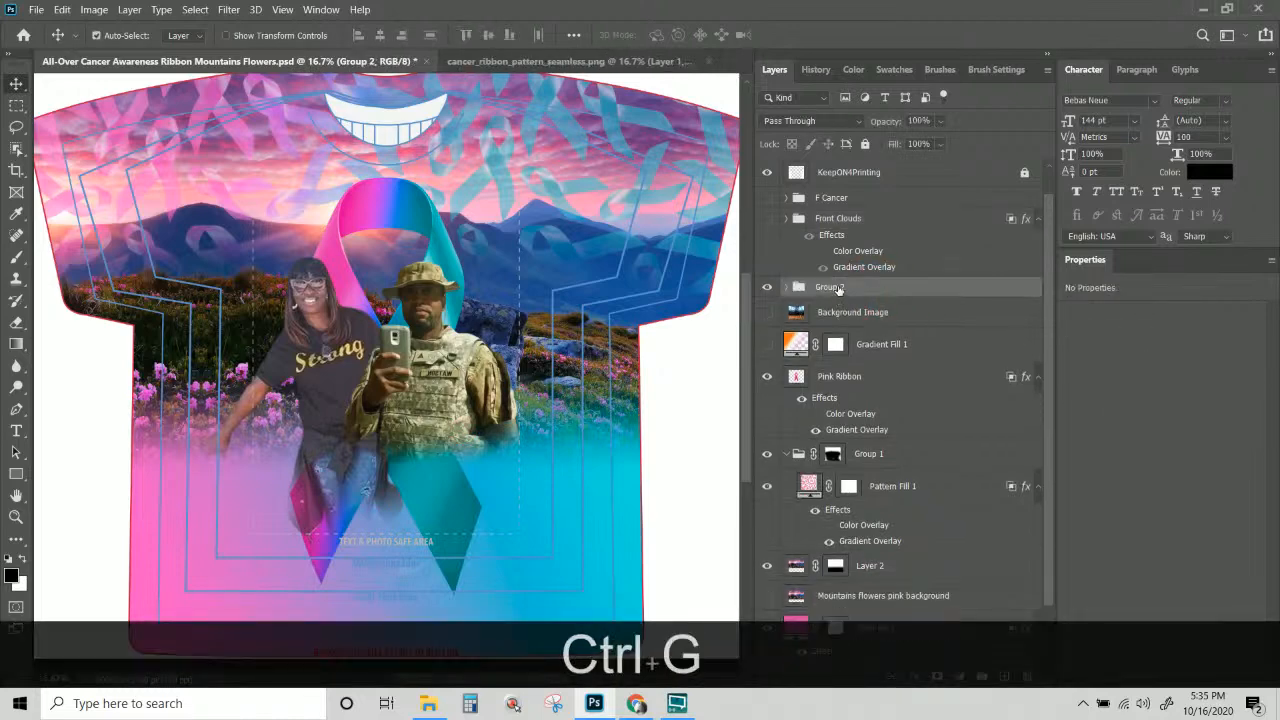
pyautogui.doubleClick(838, 287)
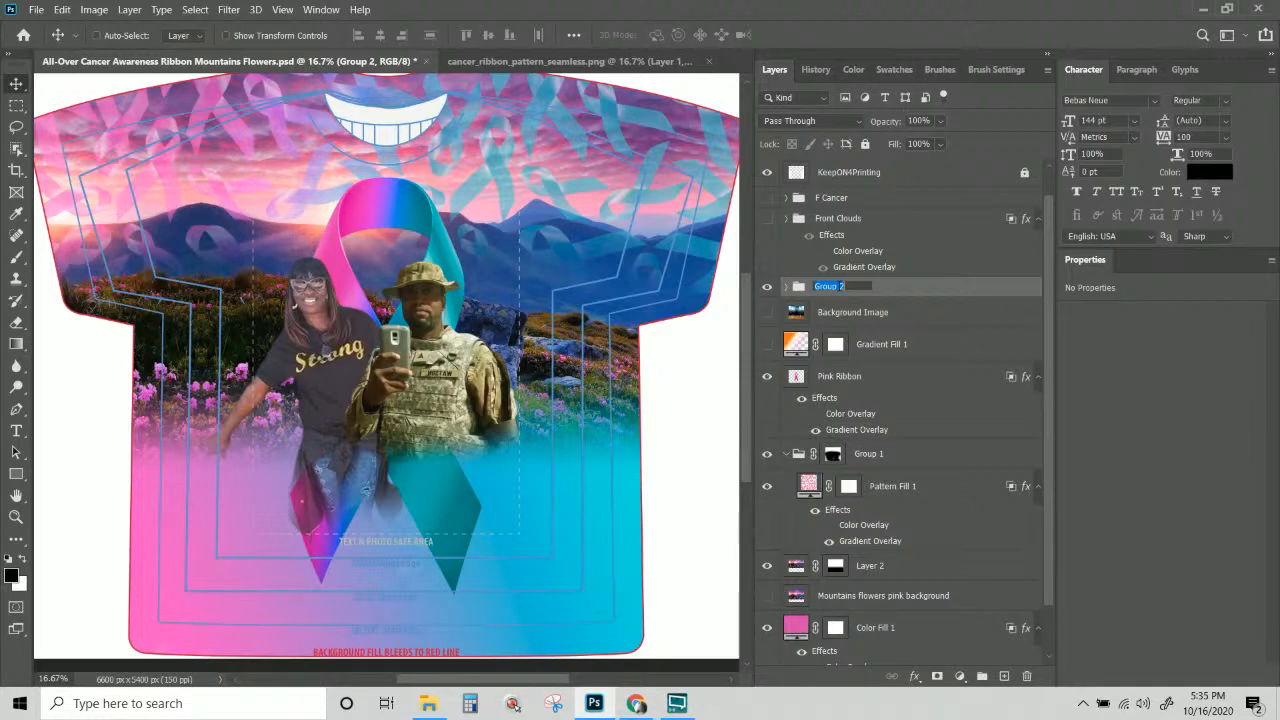
pyautogui.write('Photos')
pyautogui.press('Return')
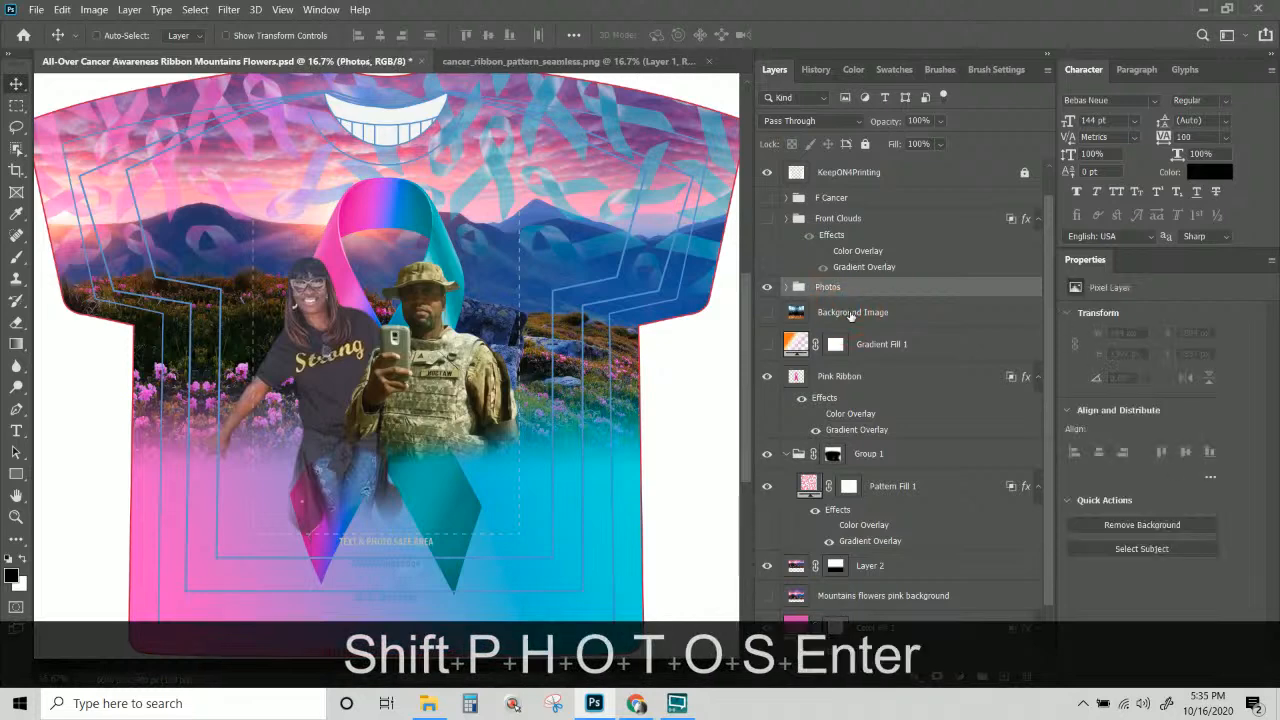
# Delete the hidden Background Image and Gradient Fill 1 layers.
pyautogui.click(850, 313)
pyautogui.press('Delete')
pyautogui.press('Delete')
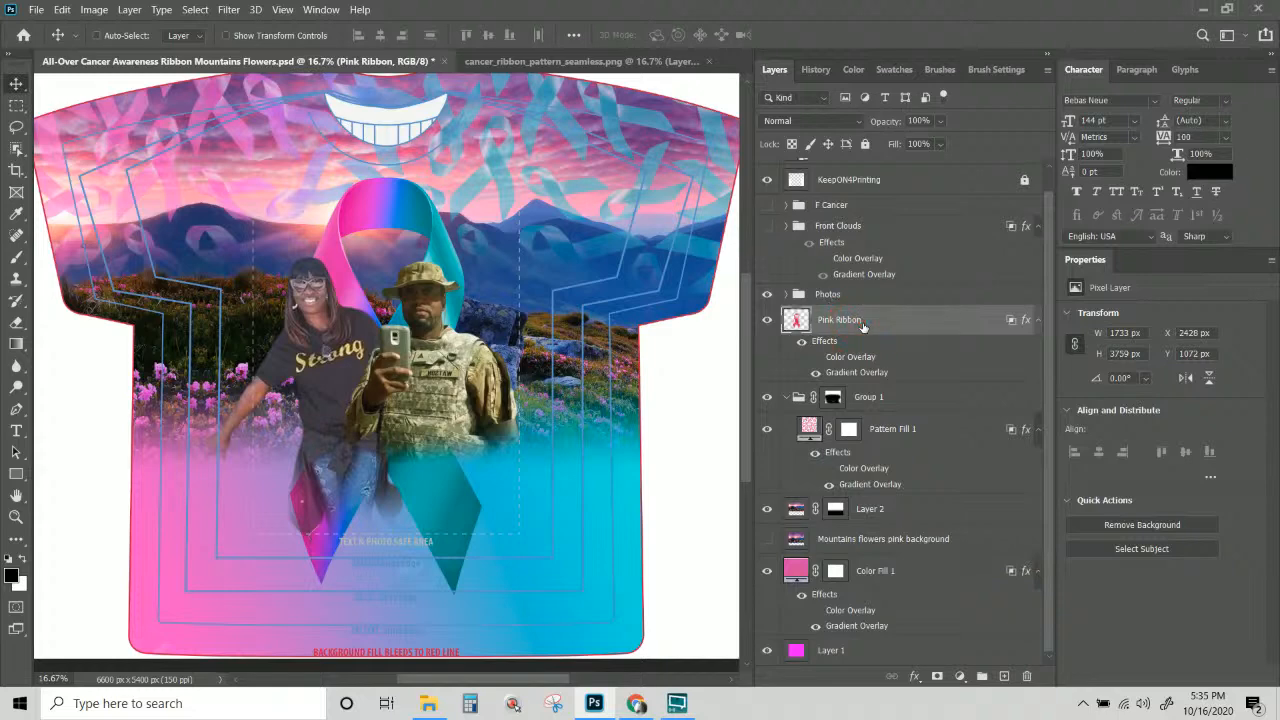
# Scale the Pink Ribbon layer down to about 80% with Free Transform, keeping its top near the same height.
pyautogui.click(842, 297)
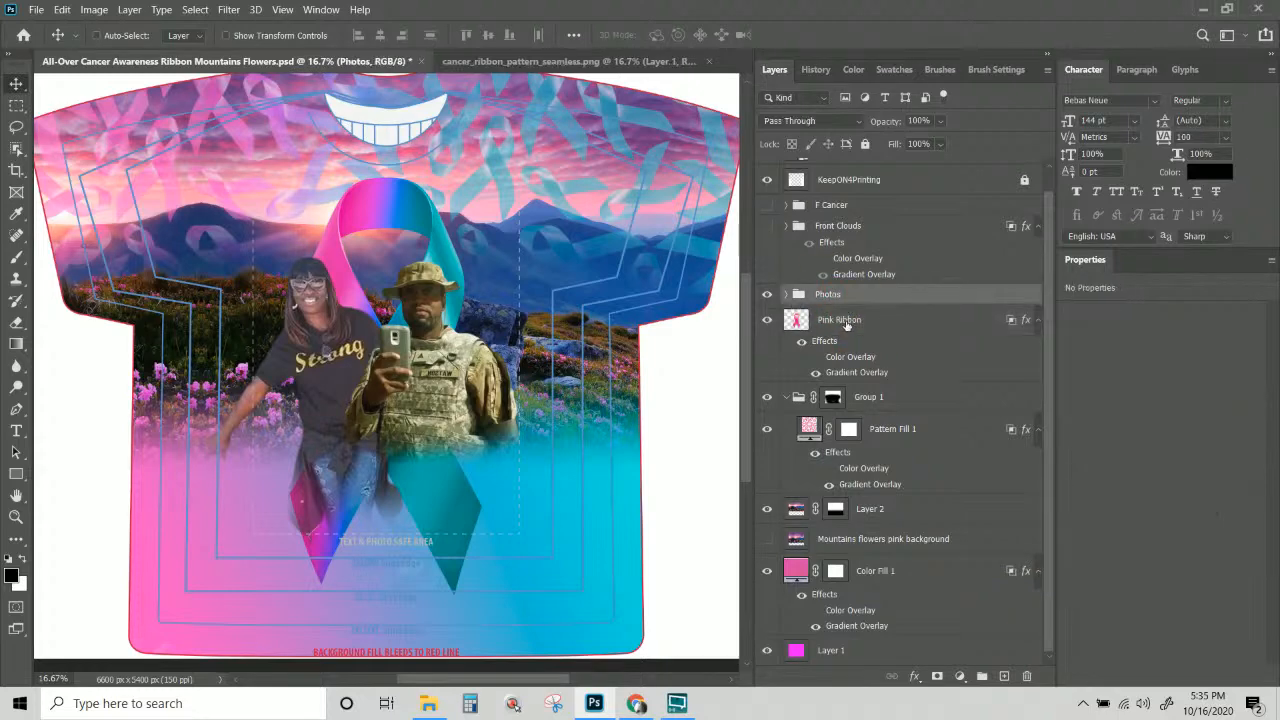
pyautogui.click(845, 321)
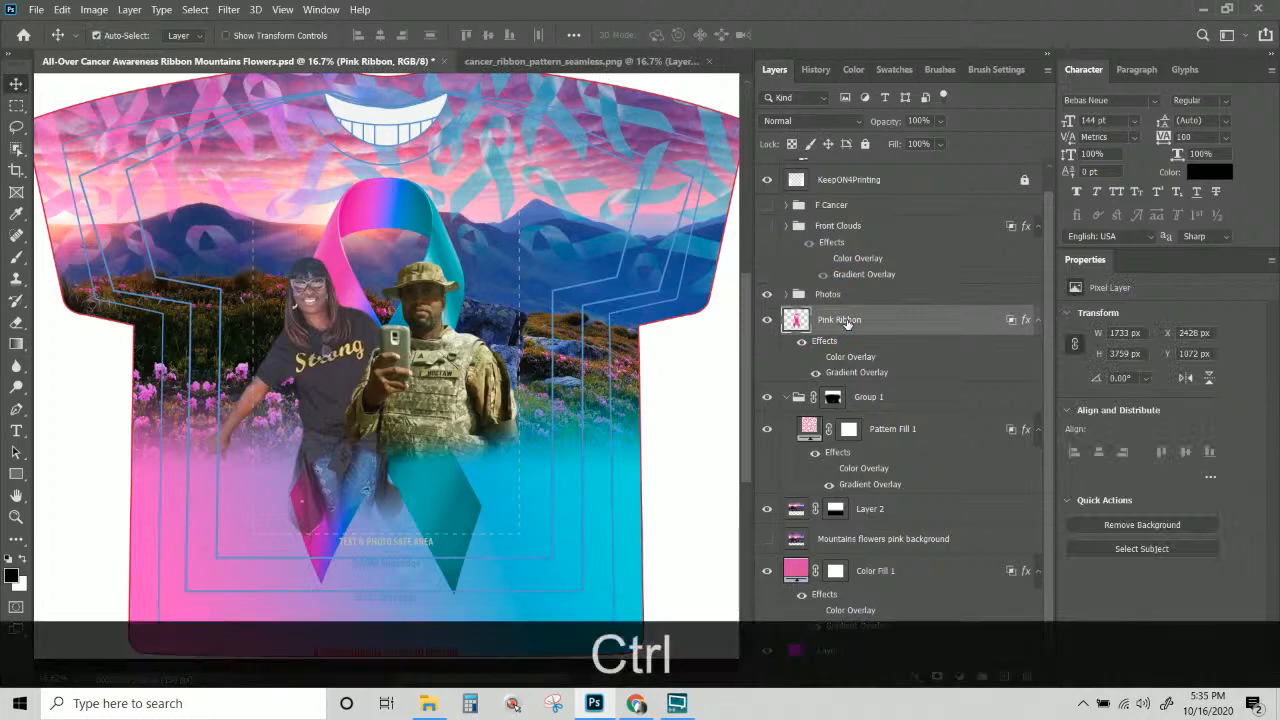
pyautogui.hotkey('ctrl', 't')
pyautogui.moveTo(482, 594); pyautogui.dragTo(442, 510)
pyautogui.moveTo(372, 322)
pyautogui.mouseDown()
pyautogui.moveTo(395, 340)
pyautogui.moveTo(395, 318)
pyautogui.mouseUp()
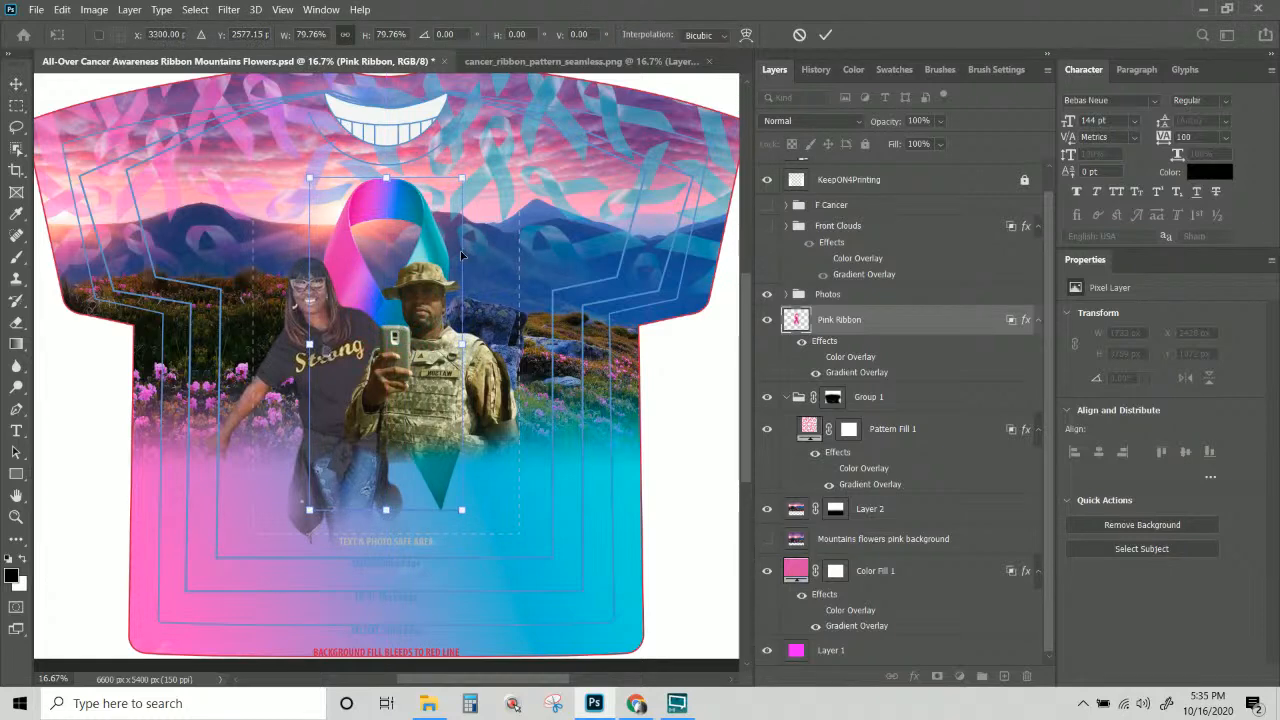
pyautogui.press('Return')
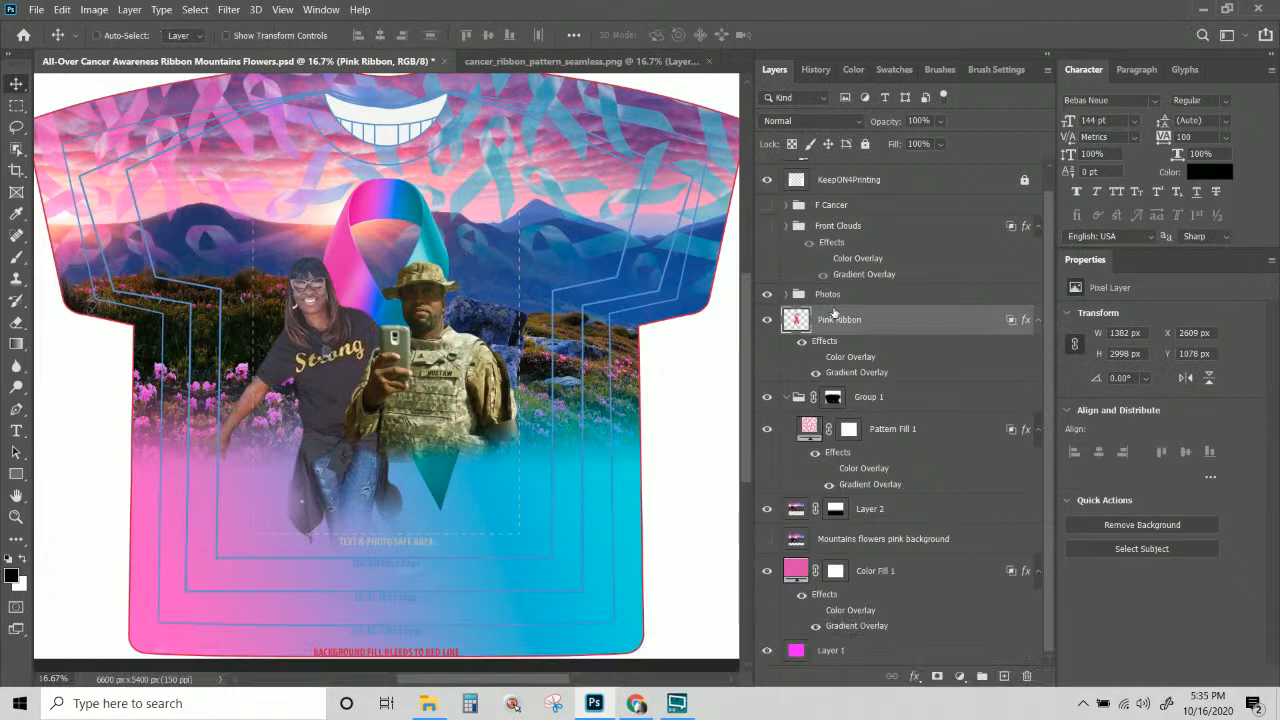
# Check the resized ribbon with the Front Clouds and F Cancer groups shown, and hide both groups again.
pyautogui.scroll(1, 791, 308)
pyautogui.click(767, 248)
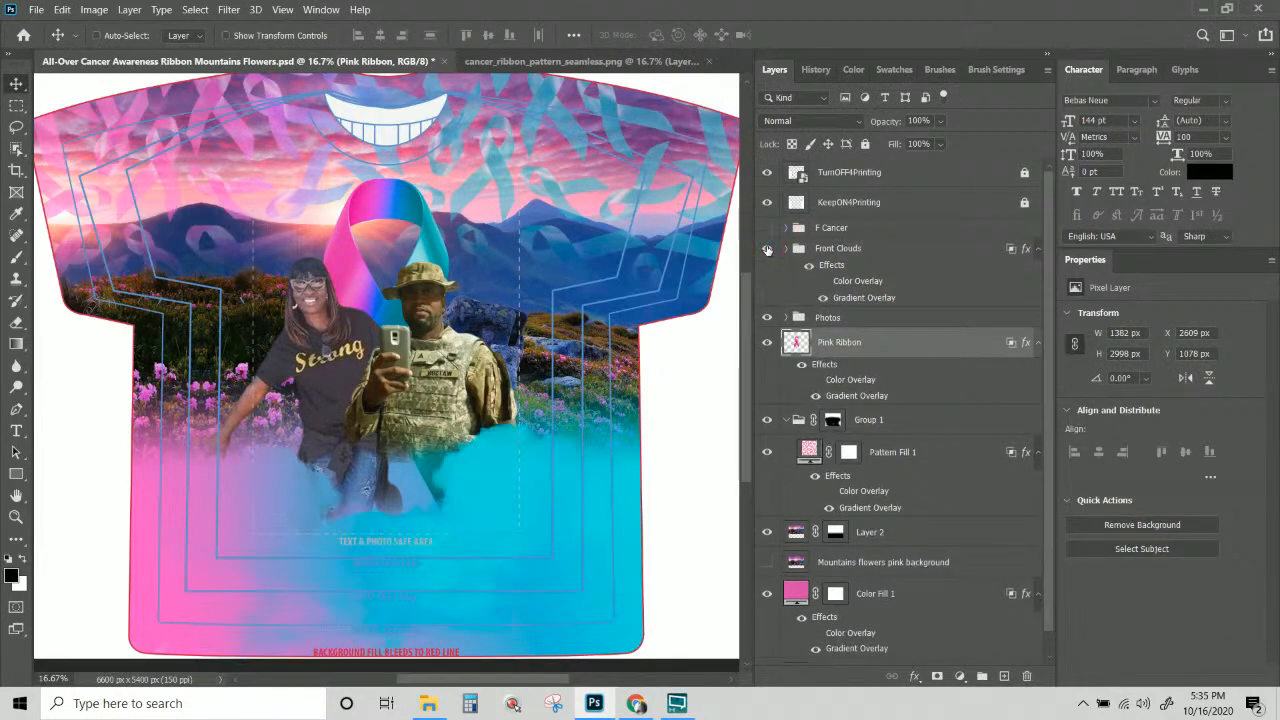
pyautogui.click(767, 248)
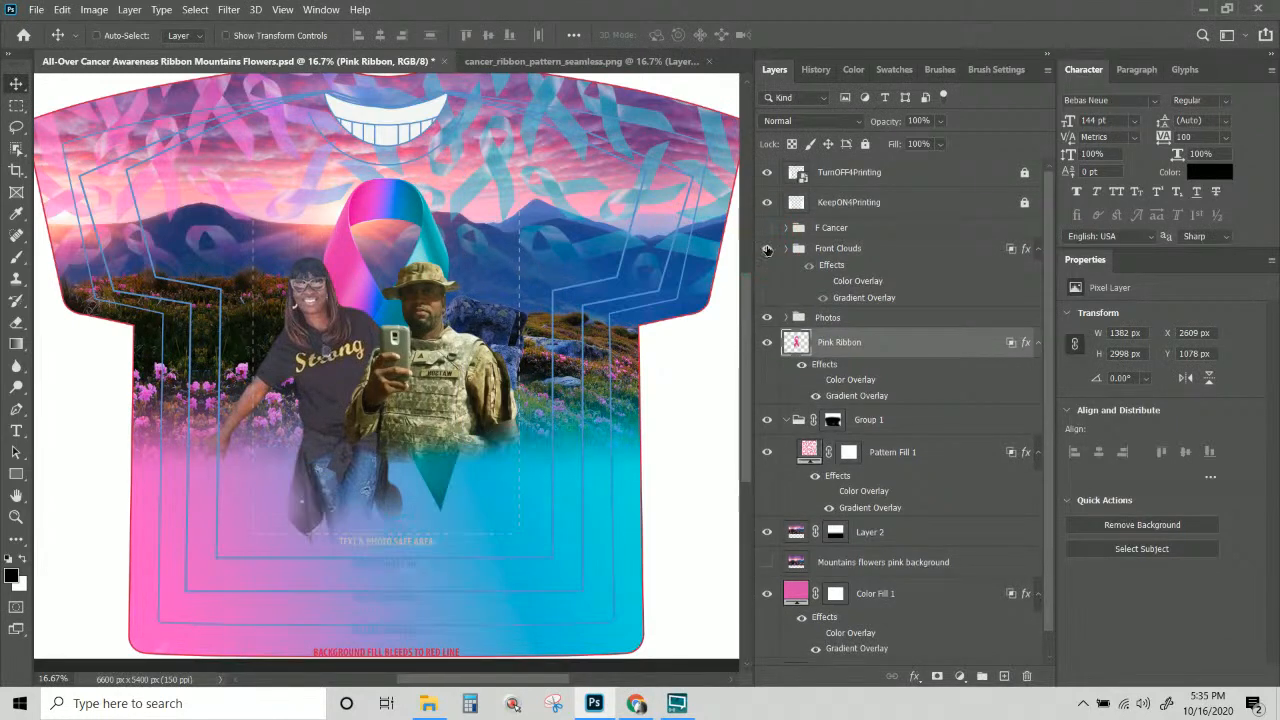
pyautogui.click(767, 248)
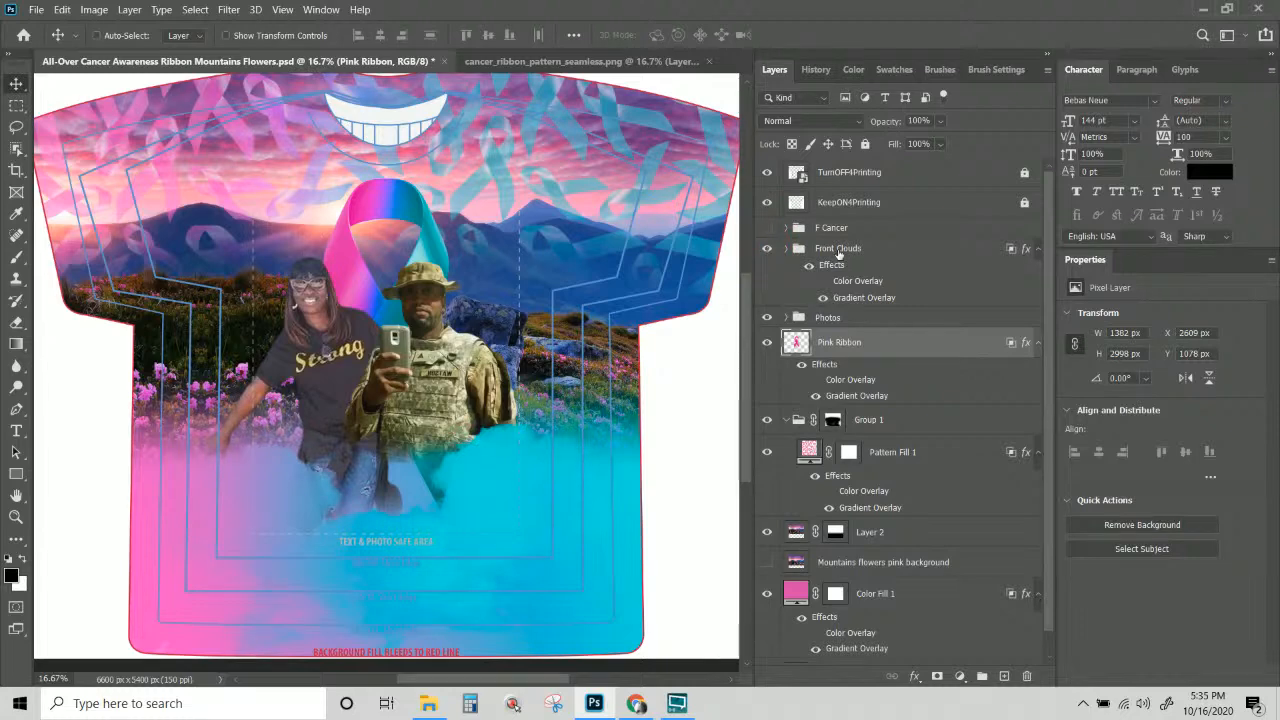
pyautogui.click(767, 228)
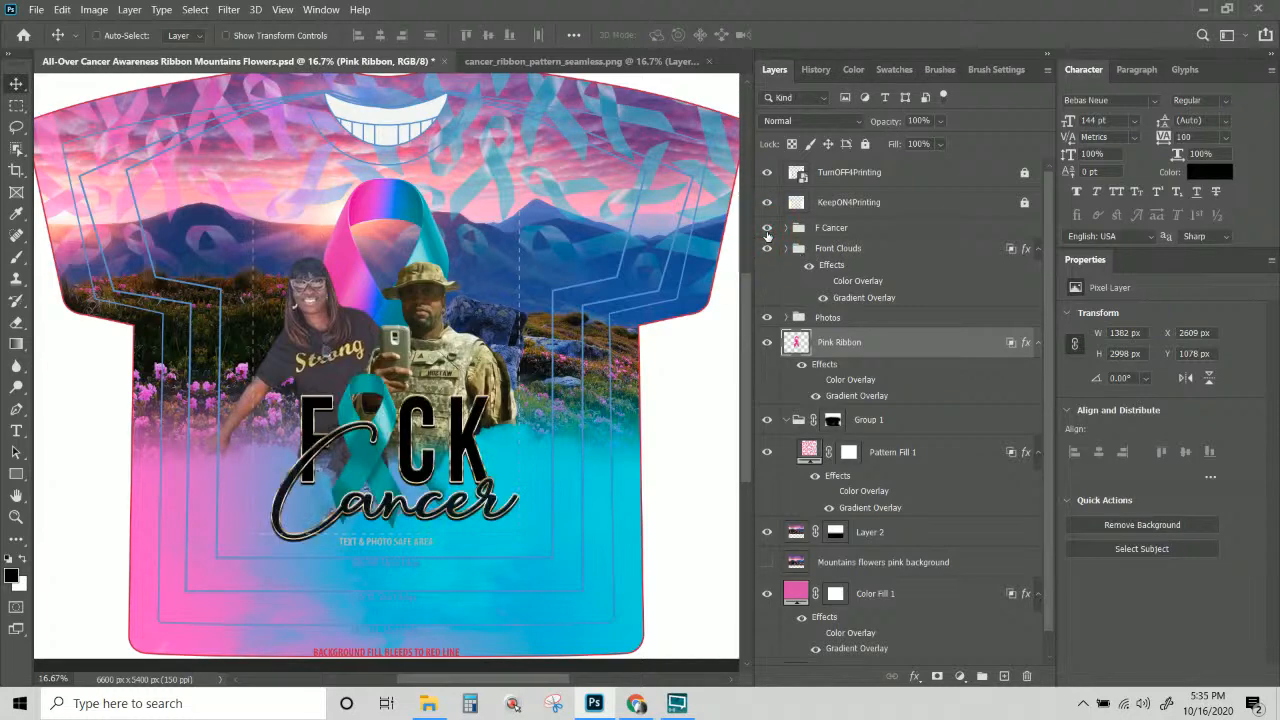
pyautogui.click(767, 229)
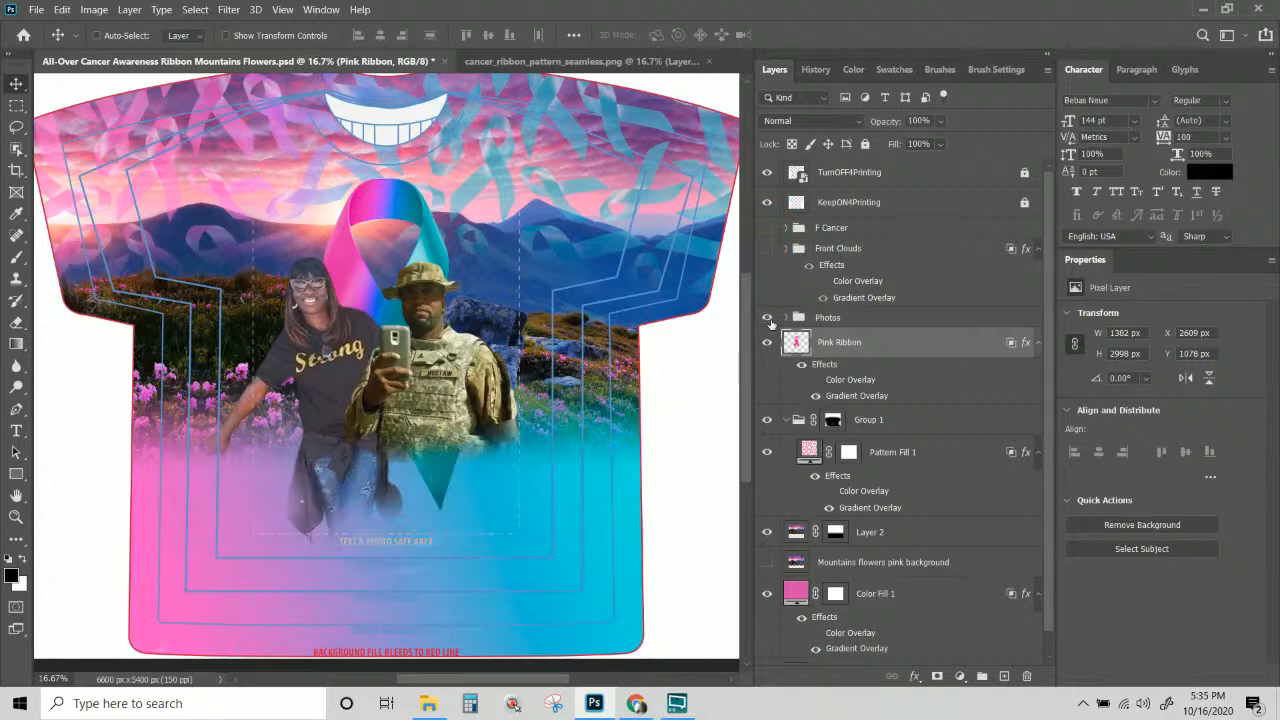
# Hide the Photos group and rename the Pink Ribbon layer to Big Ribbon.
pyautogui.click(767, 318)
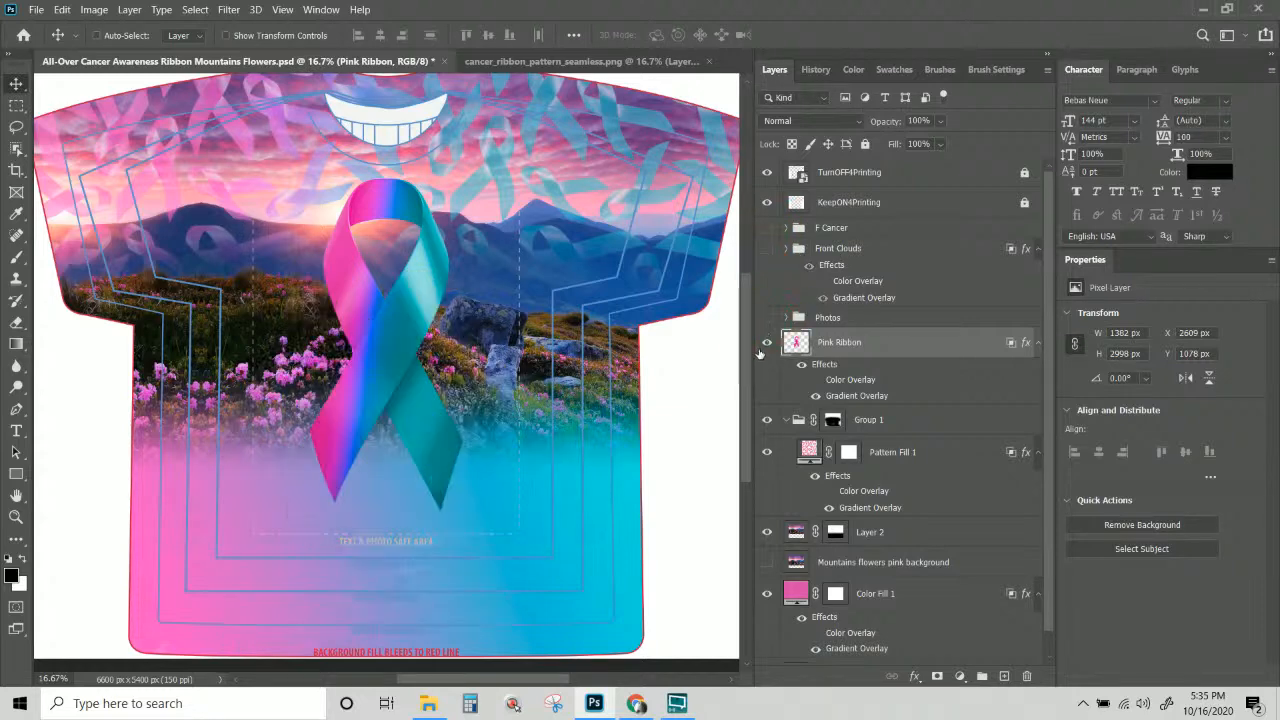
pyautogui.doubleClick(862, 350)
pyautogui.write('Big')
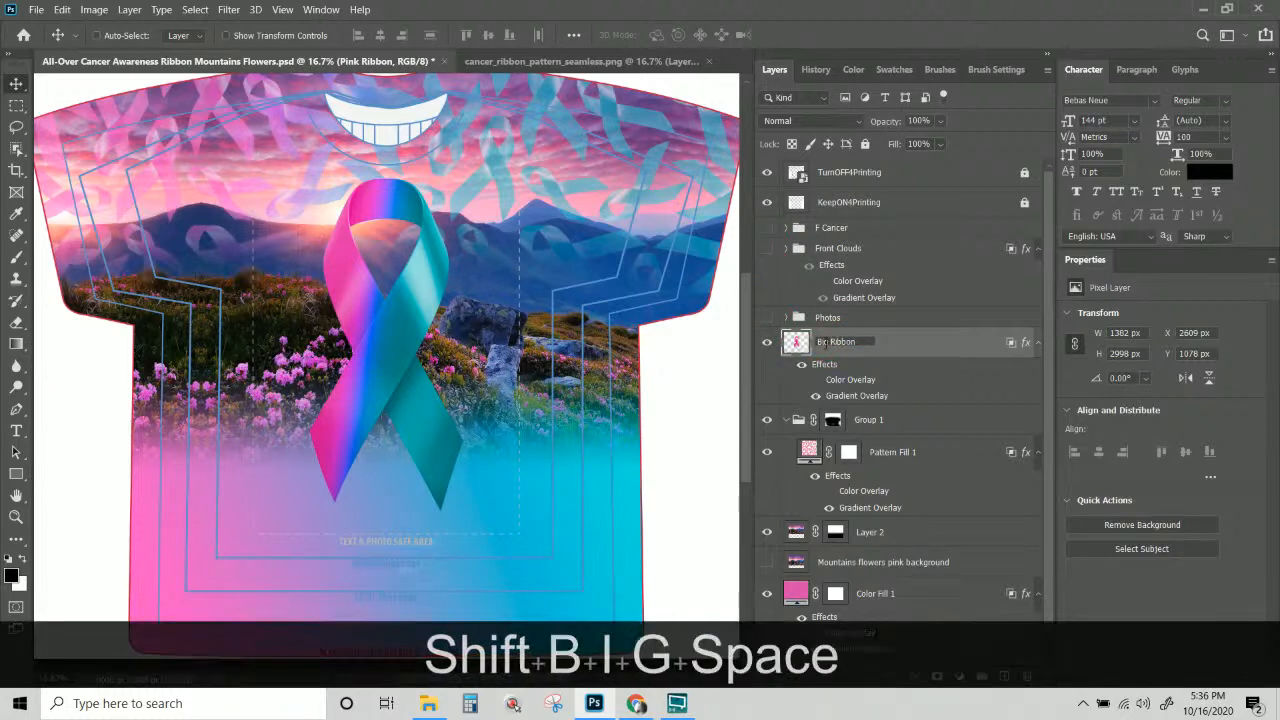
pyautogui.click(850, 252)
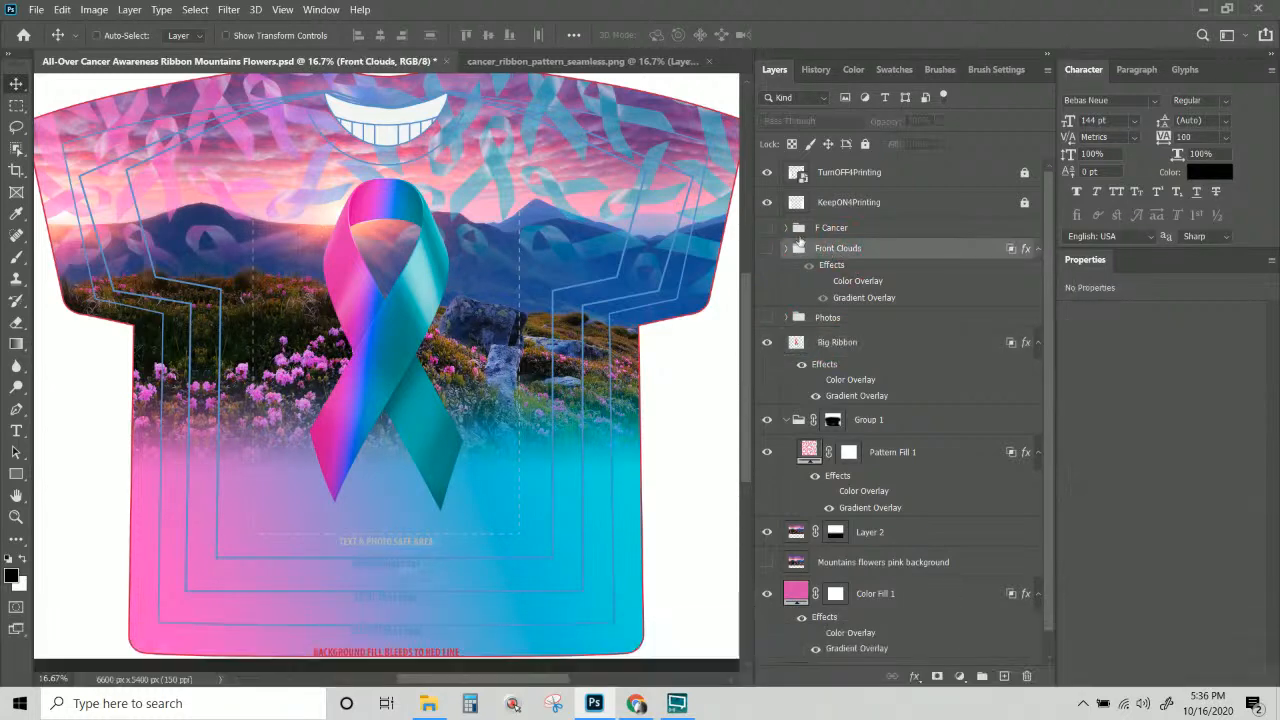
# Expand the F Cancer group and rename its Pink Ribbon copy layer to Small ribbon.
pyautogui.click(788, 229)
pyautogui.click(786, 229)
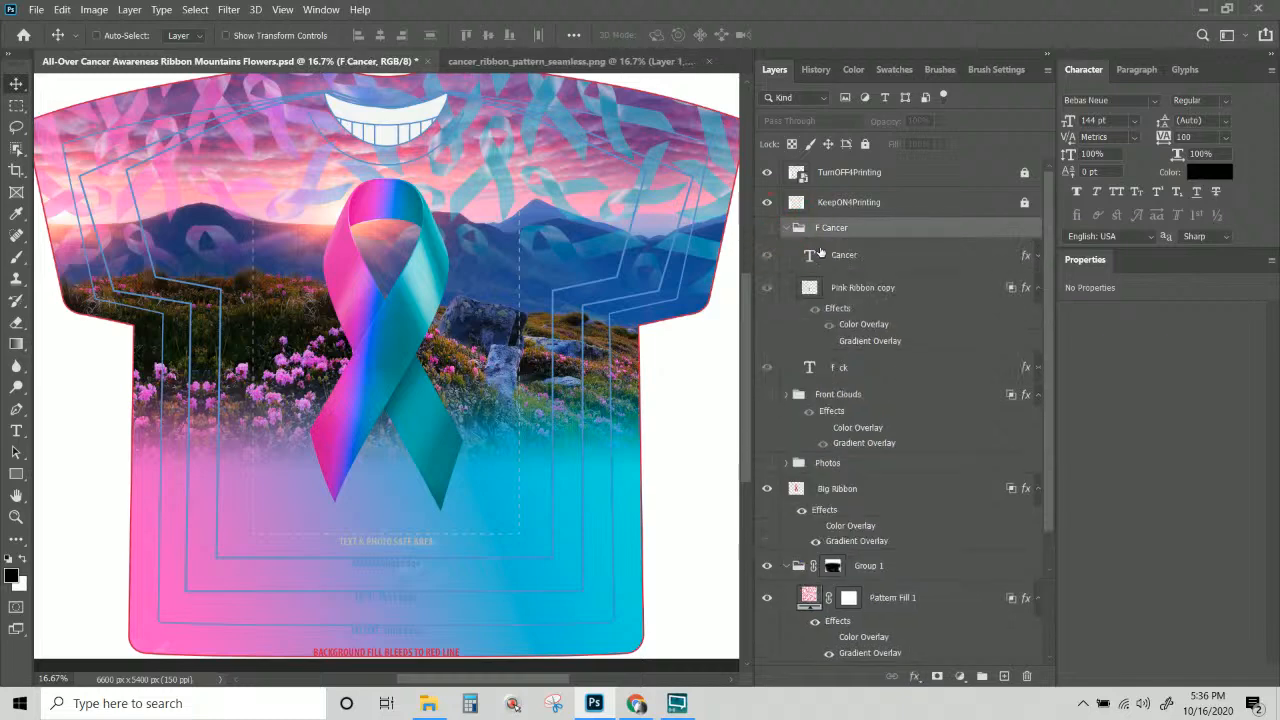
pyautogui.doubleClick(852, 288)
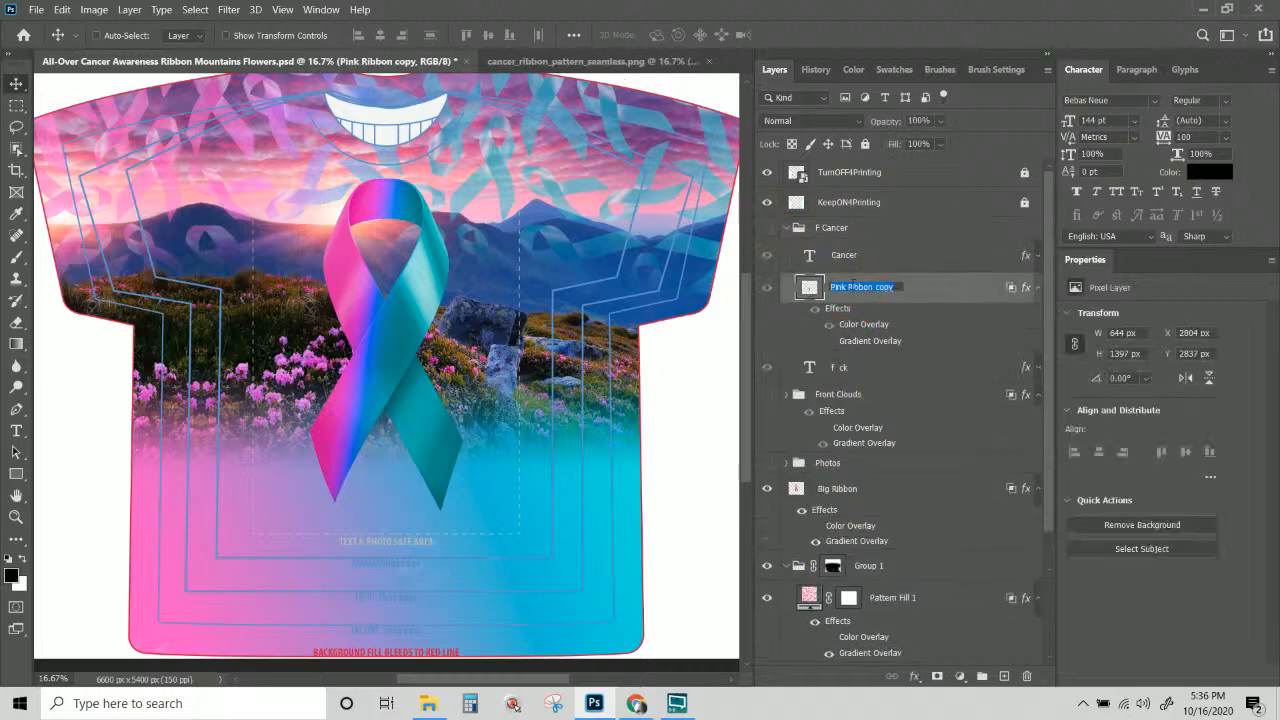
pyautogui.write('Small ')
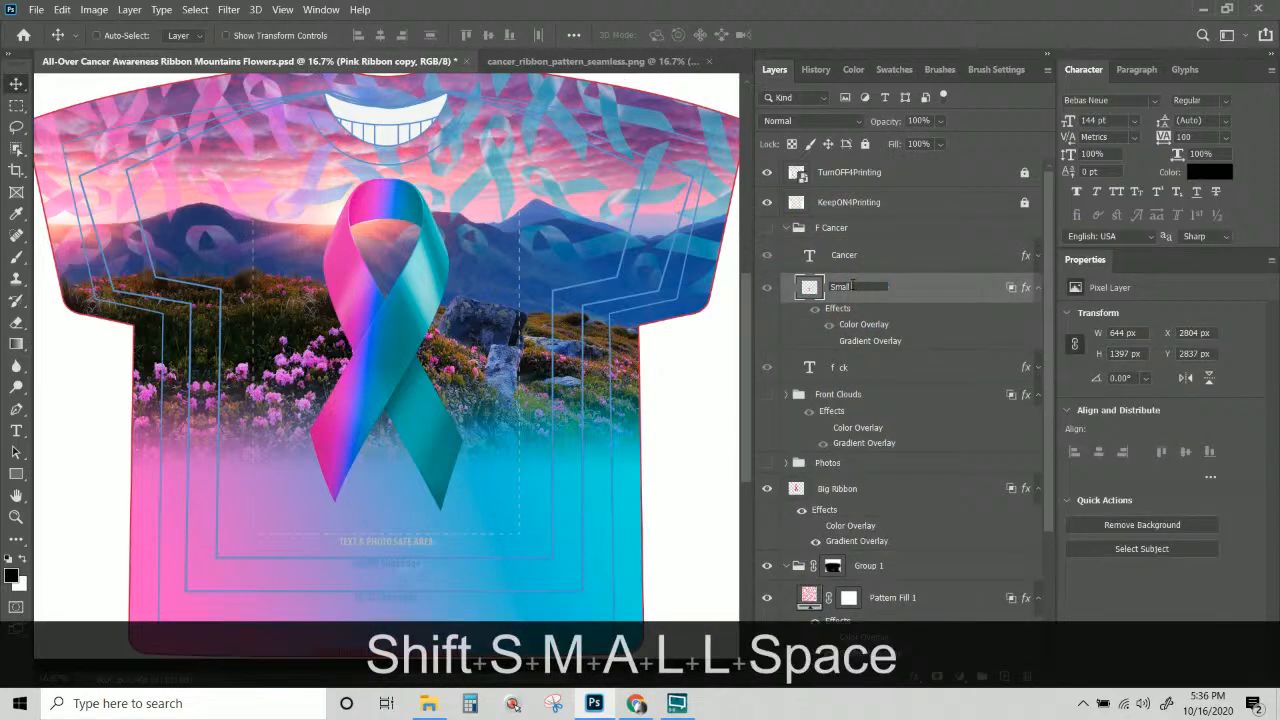
pyautogui.write('ribbon')
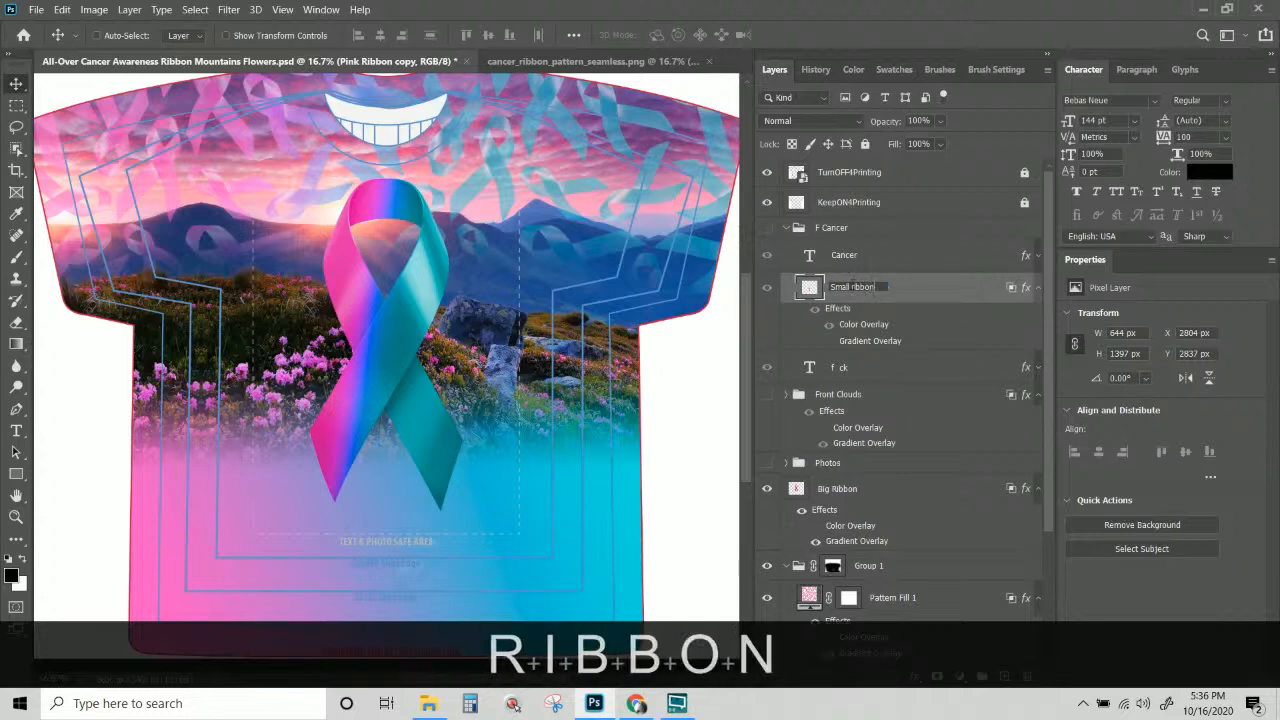
pyautogui.press('Return')
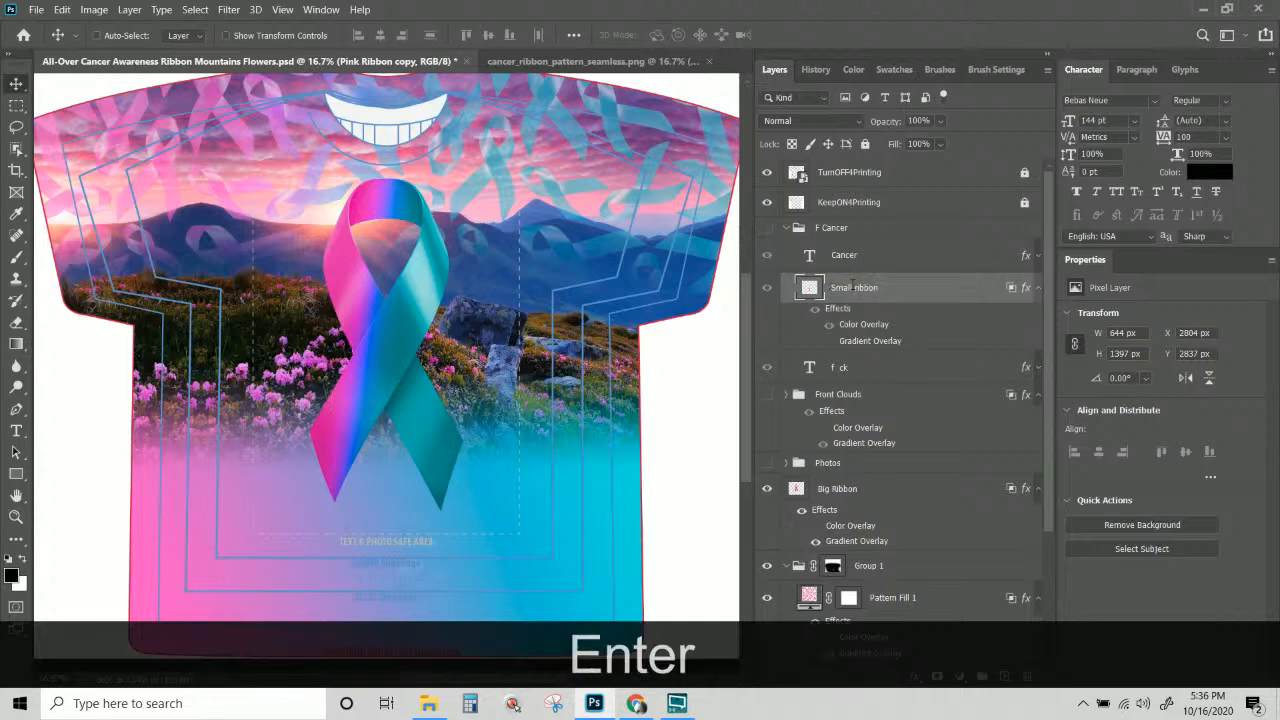
pyautogui.rightClick(408, 299)
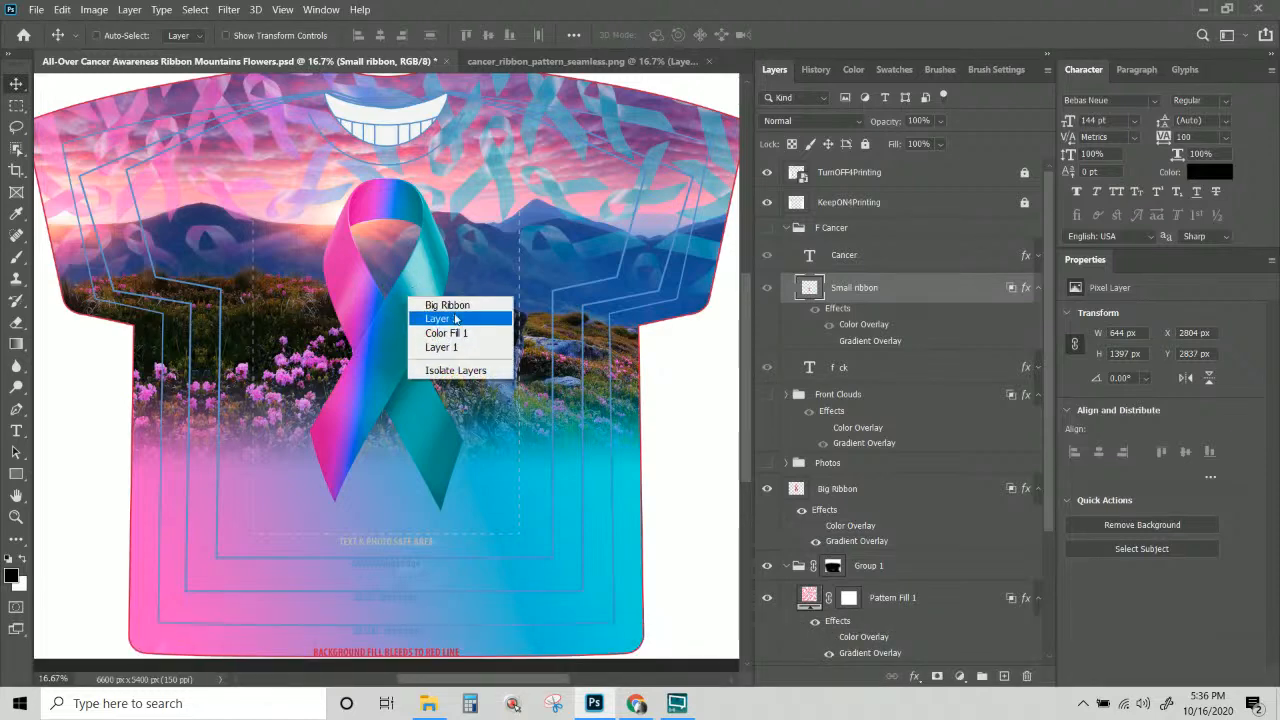
pyautogui.click(450, 320)
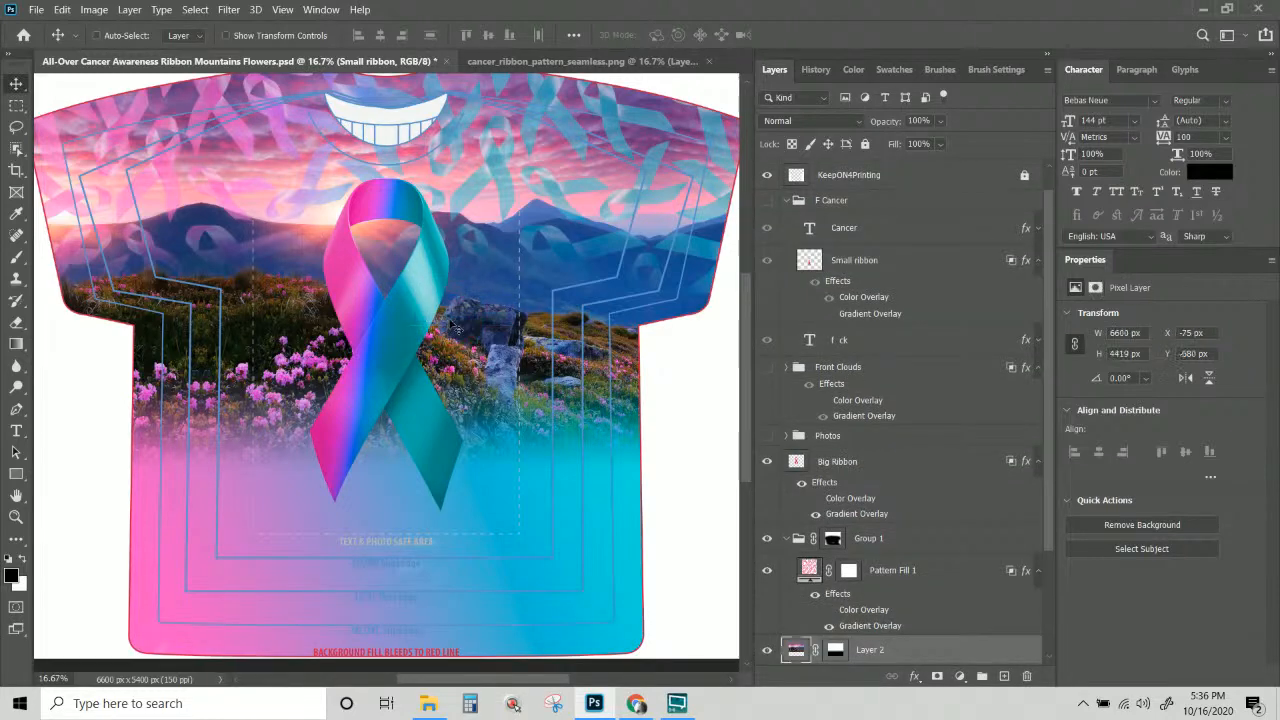
pyautogui.scroll(-2, 972, 612)
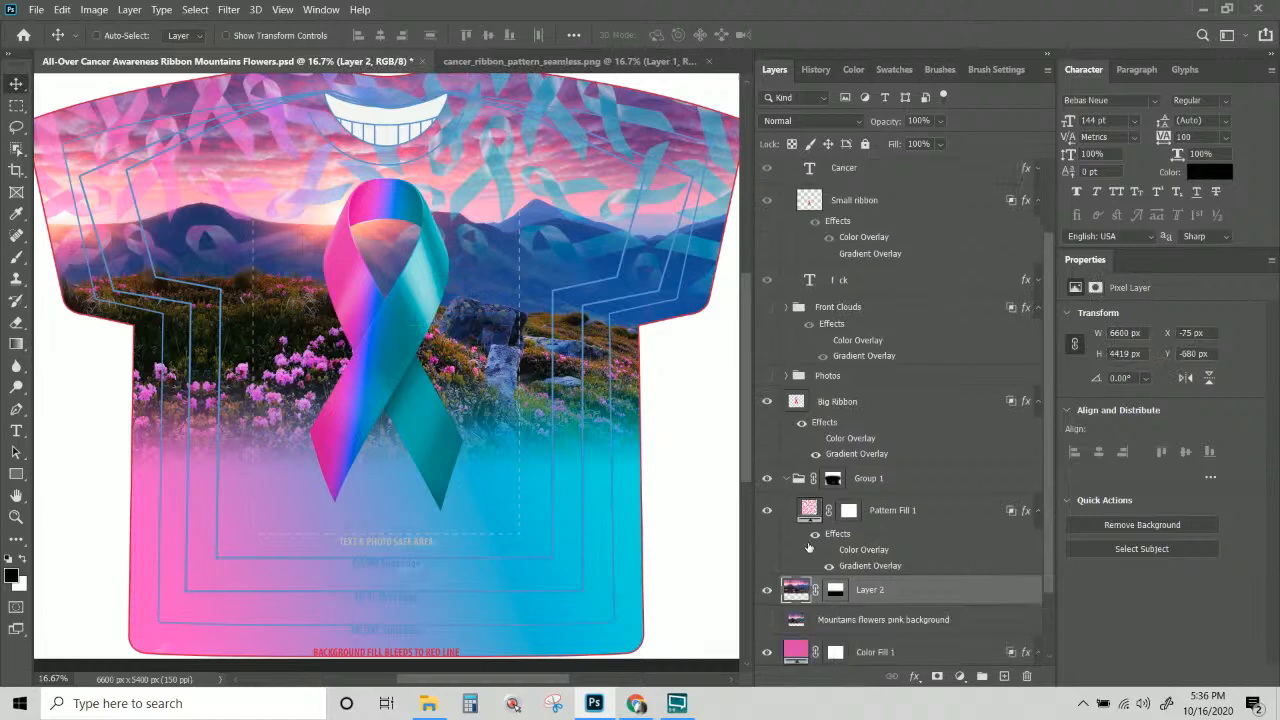
pyautogui.doubleClick(876, 592)
pyautogui.write('Back')
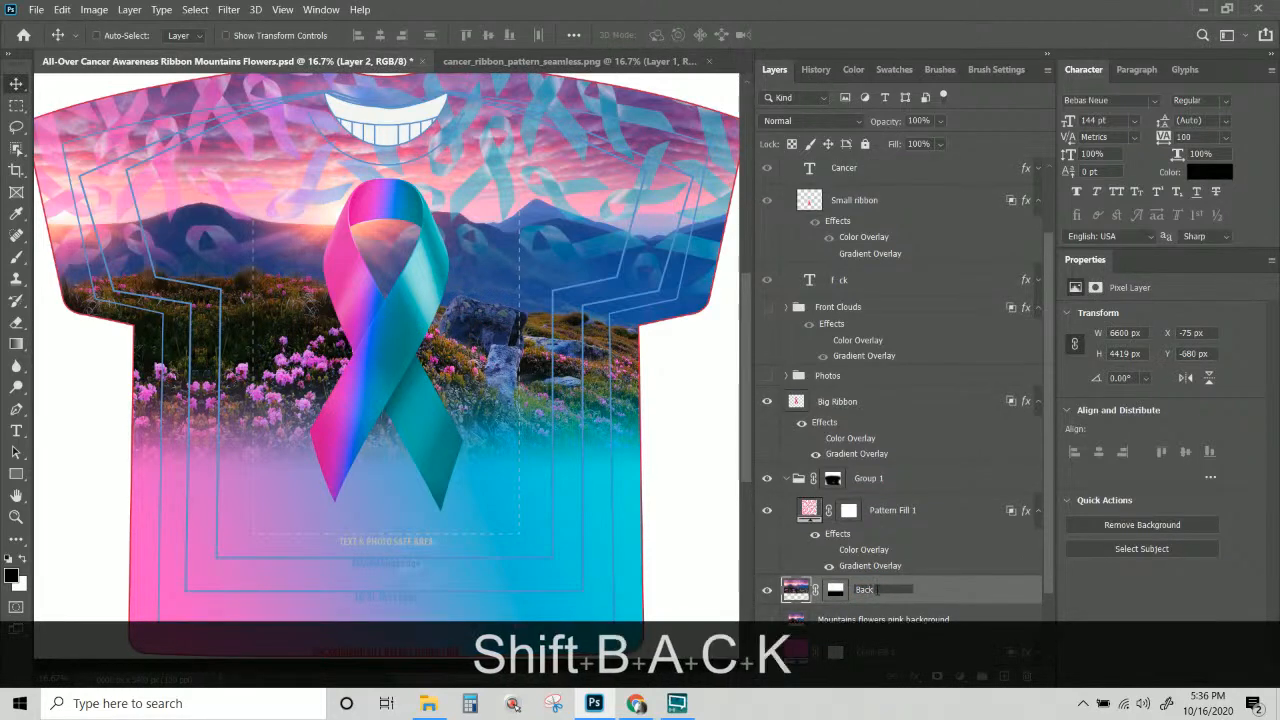
pyautogui.write('ground')
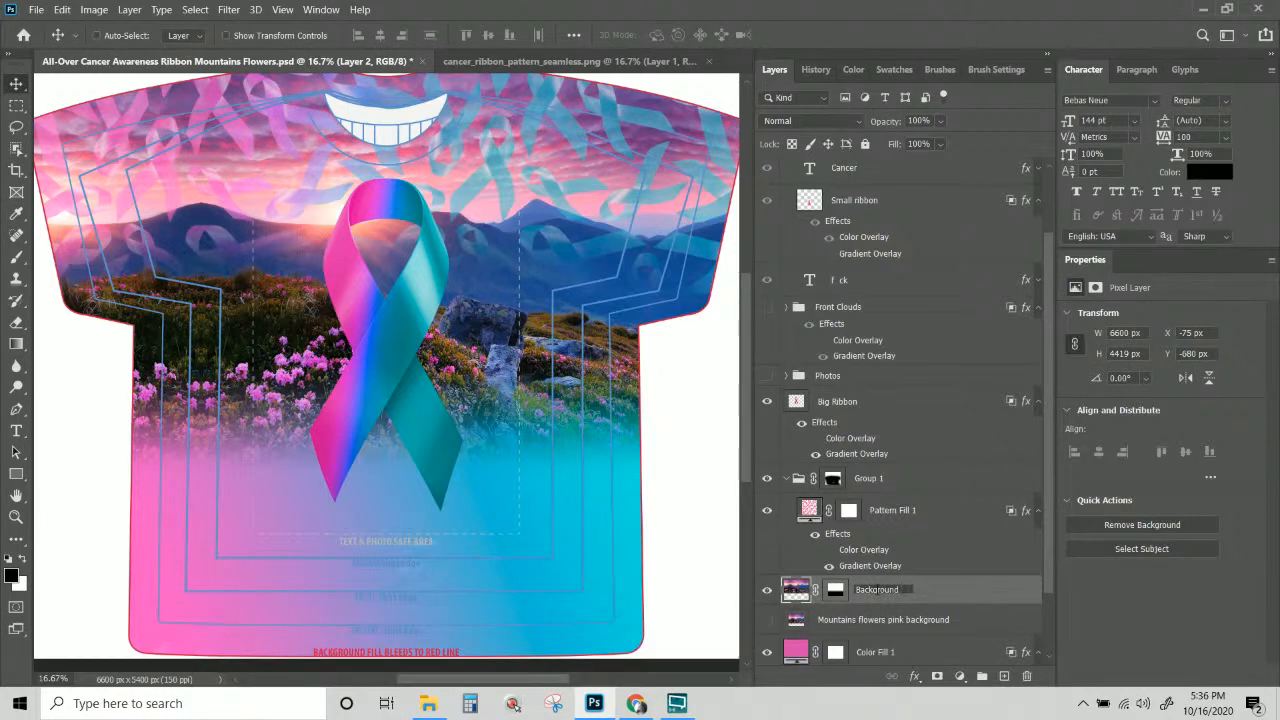
pyautogui.press('BackSpace')
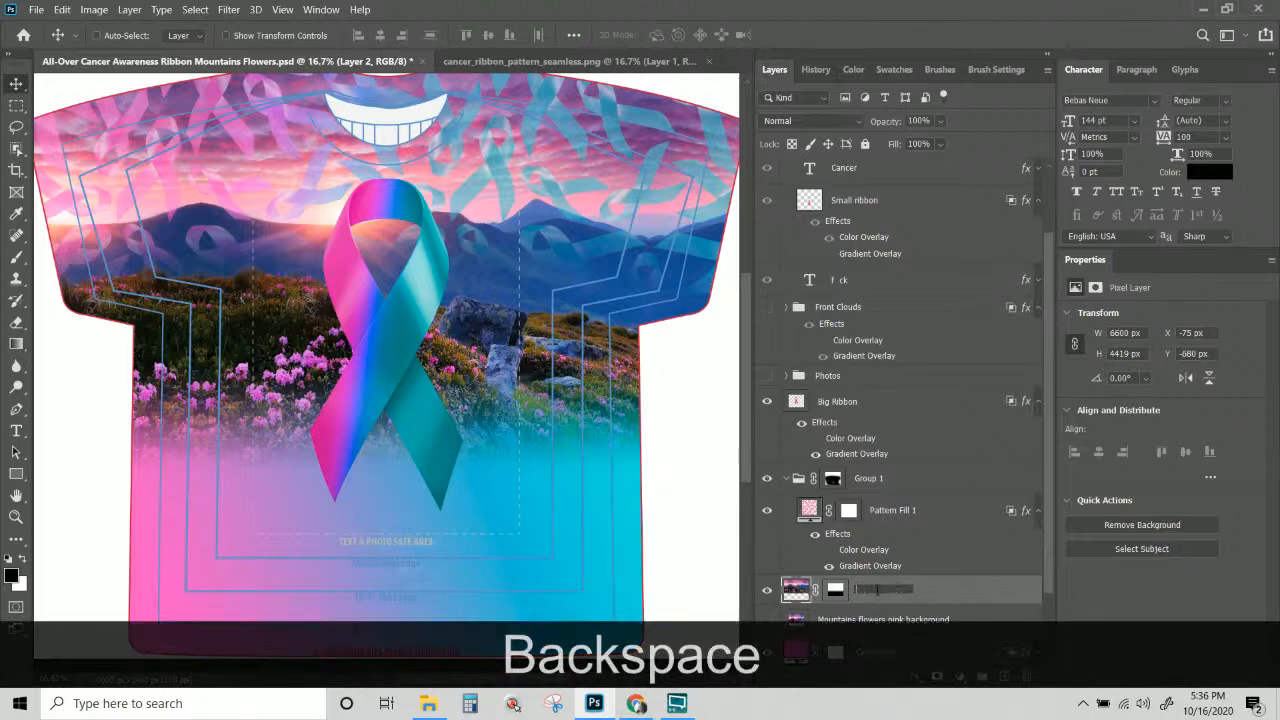
# Rename the masked Layer 2 to Mountains flowers pink background, reusing the name of the unmasked photo layer below it.
pyautogui.click(866, 621)
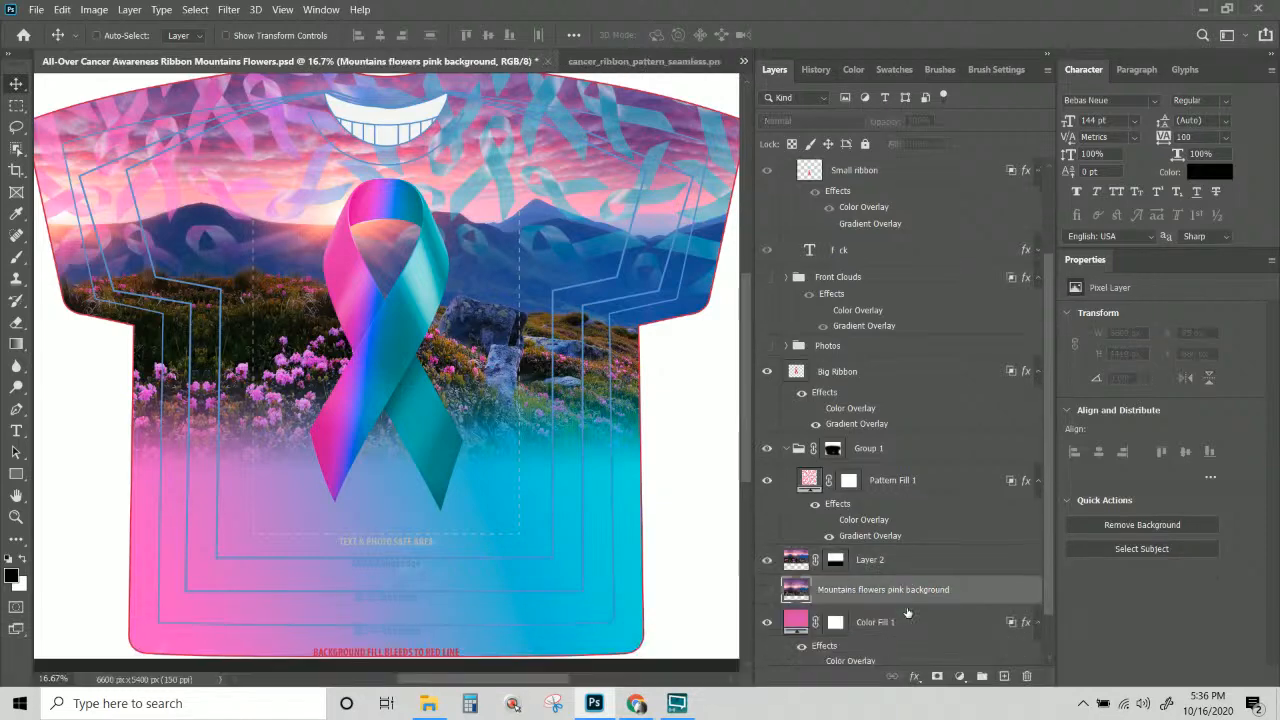
pyautogui.doubleClick(866, 563)
pyautogui.hotkey('ctrl', 'c')
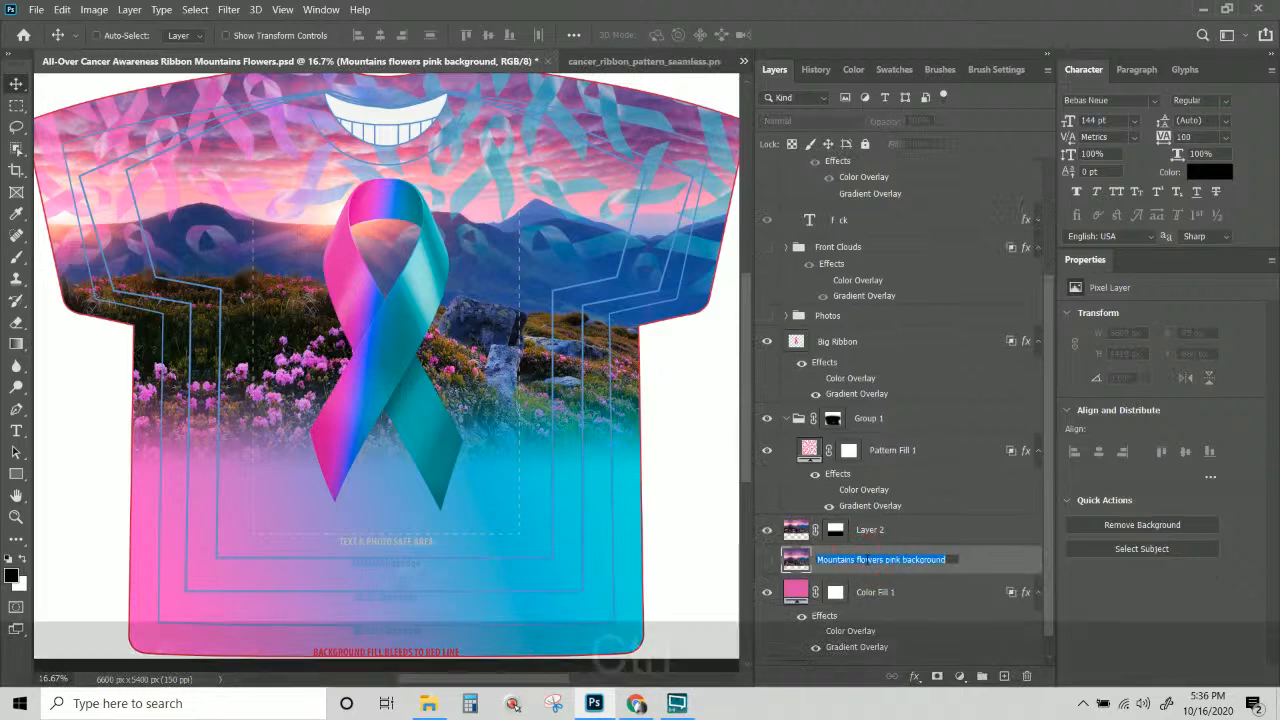
pyautogui.doubleClick(870, 530)
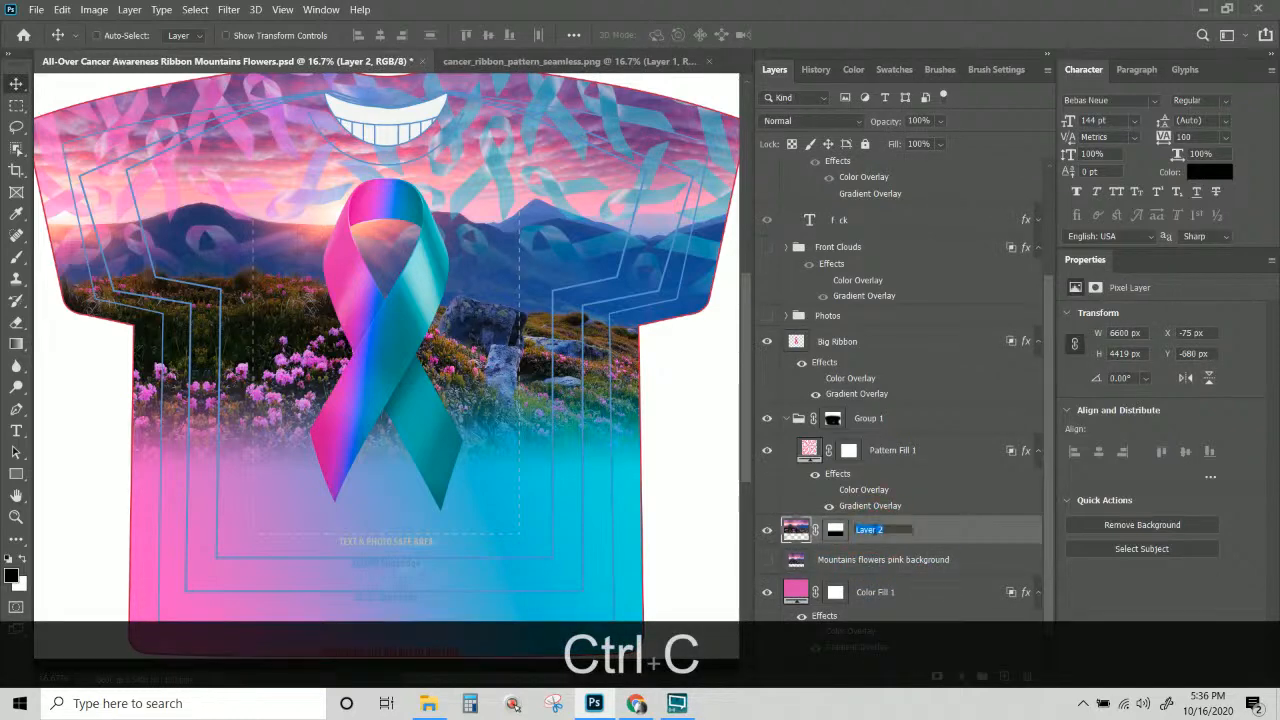
pyautogui.hotkey('ctrl', 'v')
pyautogui.click(895, 566)
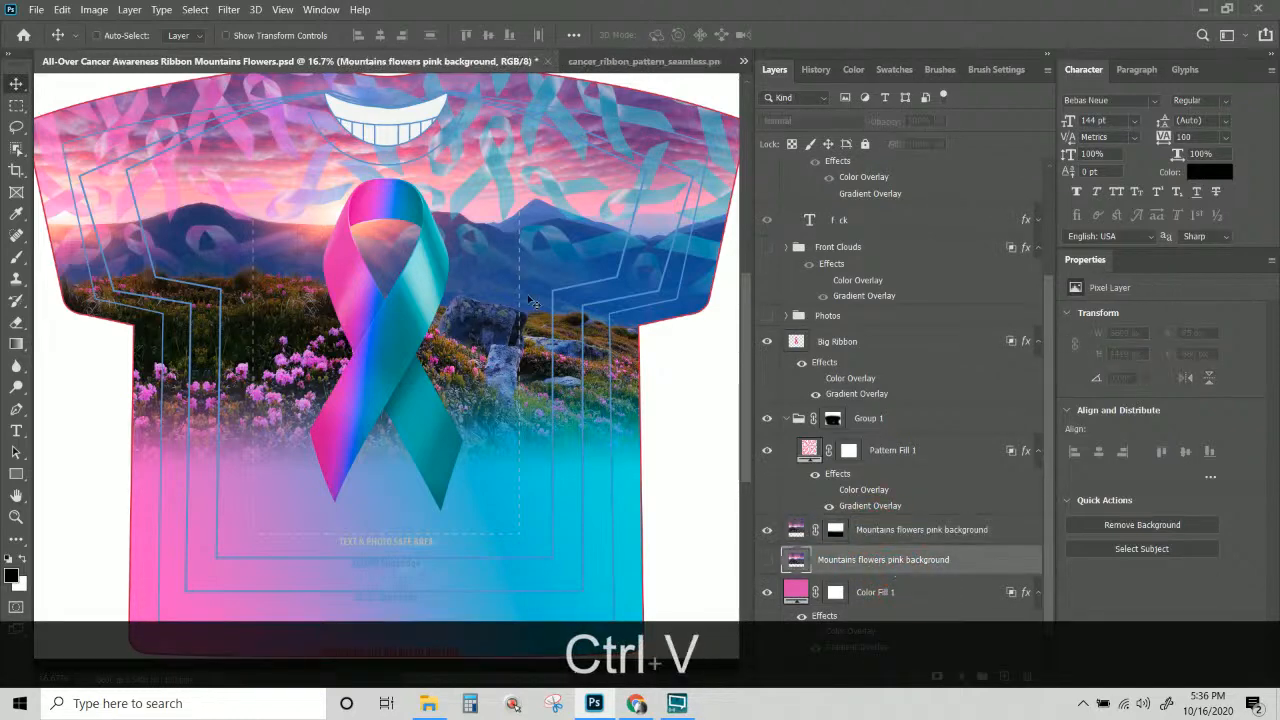
# Select the solid magenta Layer 1 at the base of the layer stack and rename it Magenta bg.
pyautogui.rightClick(393, 262)
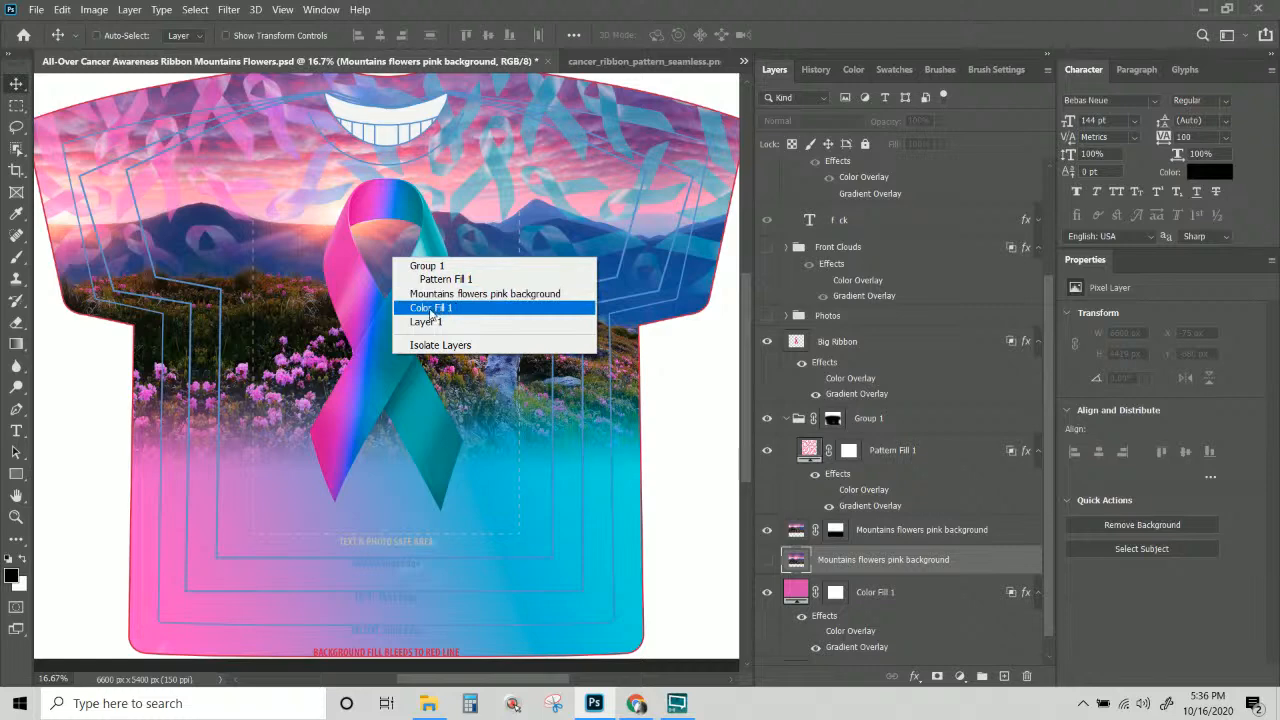
pyautogui.click(432, 313)
pyautogui.rightClick(390, 270)
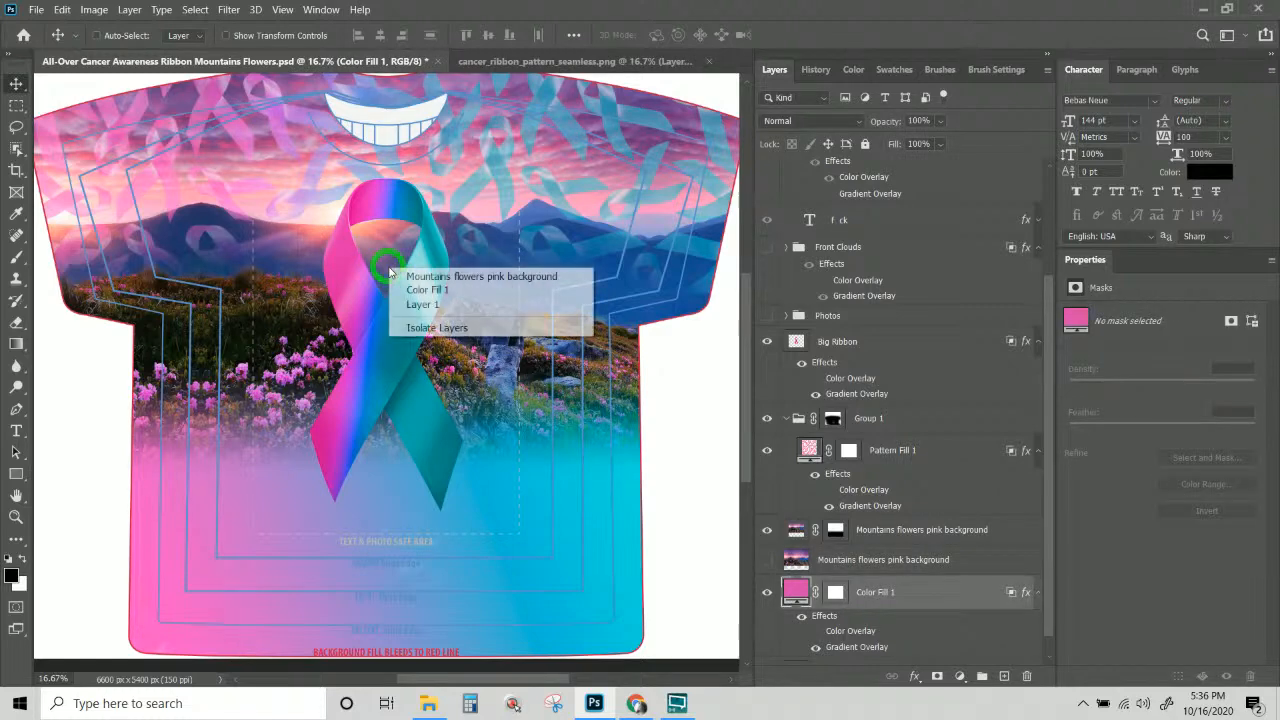
pyautogui.click(423, 304)
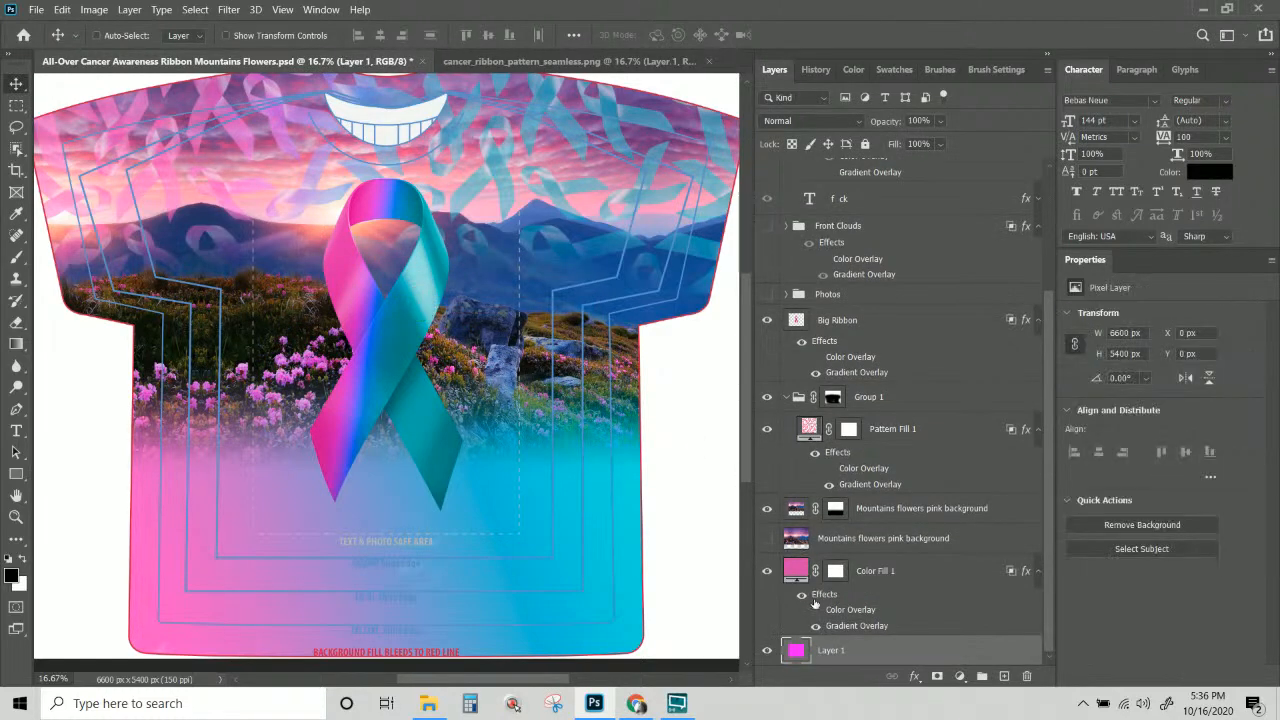
pyautogui.doubleClick(834, 651)
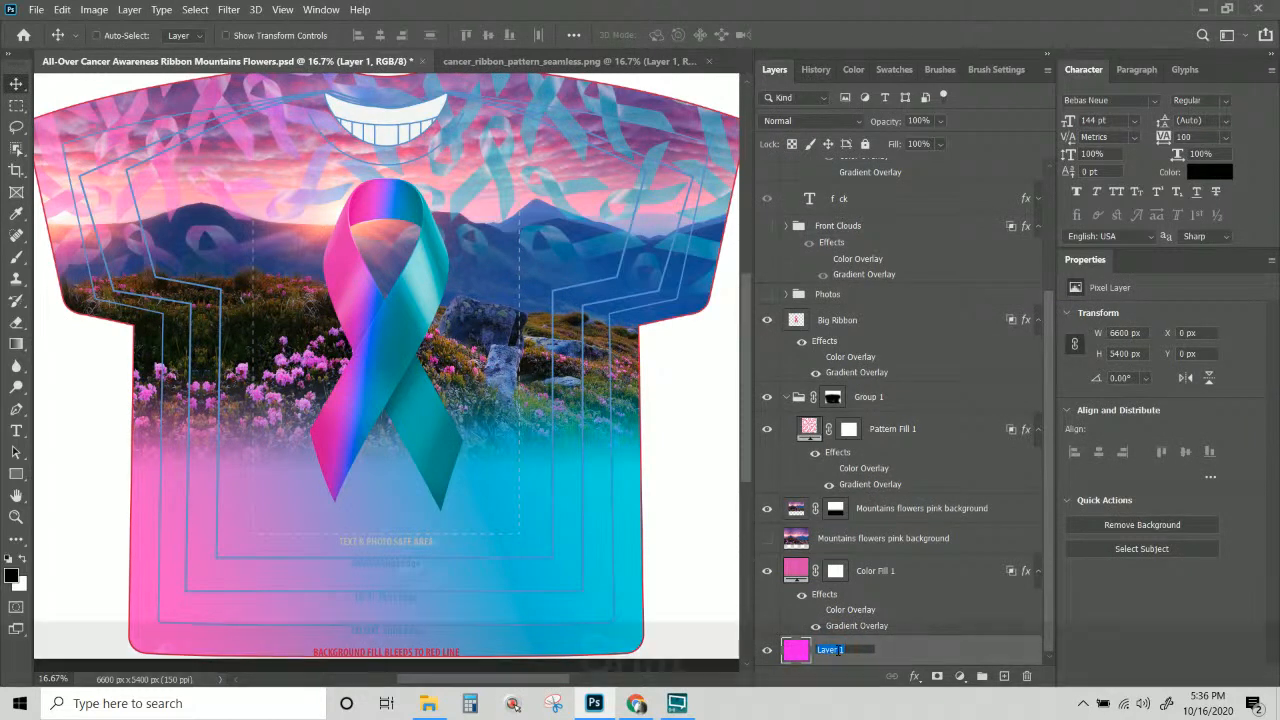
pyautogui.write('Magenta')
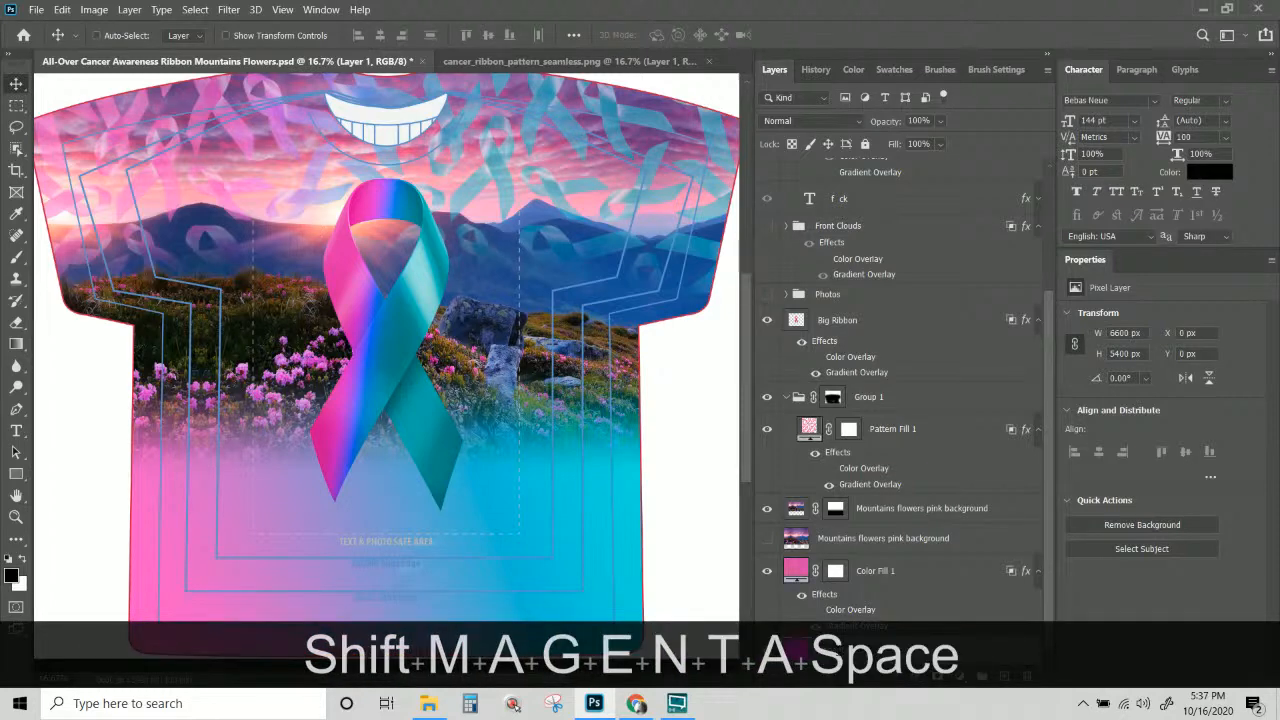
pyautogui.write(' bg')
pyautogui.press('Return')
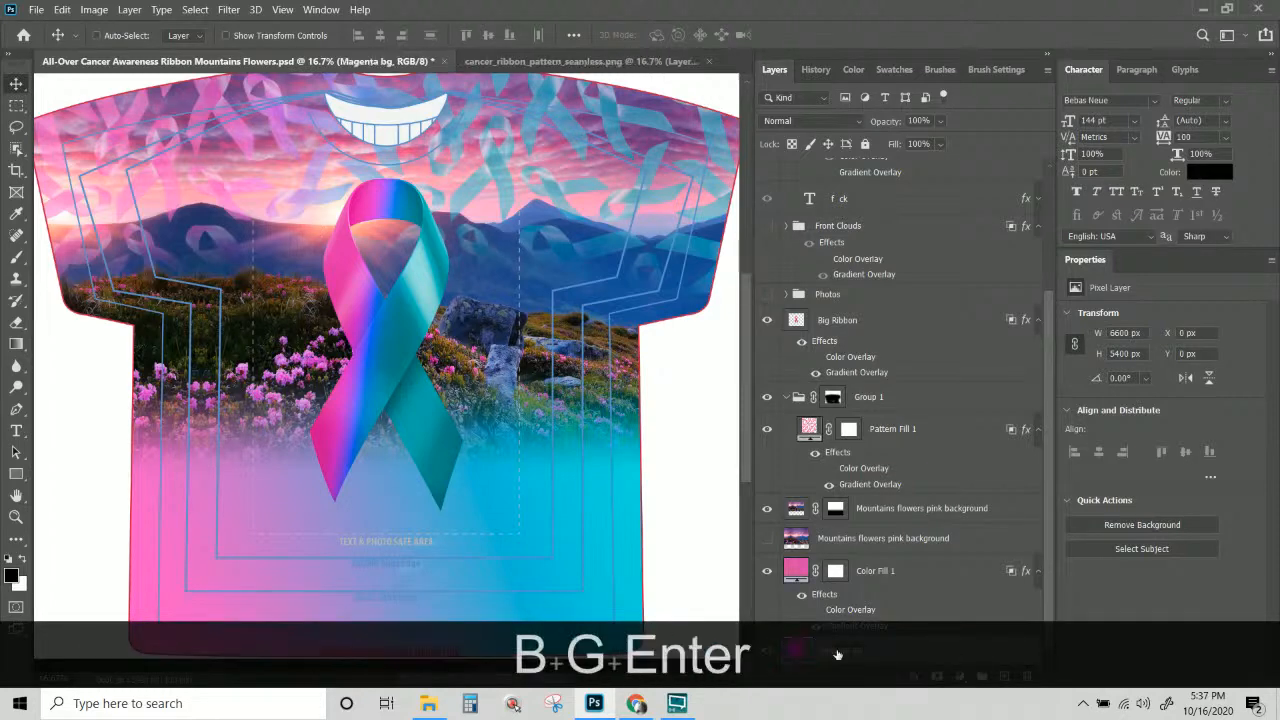
# Compare the design with and without the Magenta bg layer, and leave that layer hidden.
pyautogui.click(902, 580)
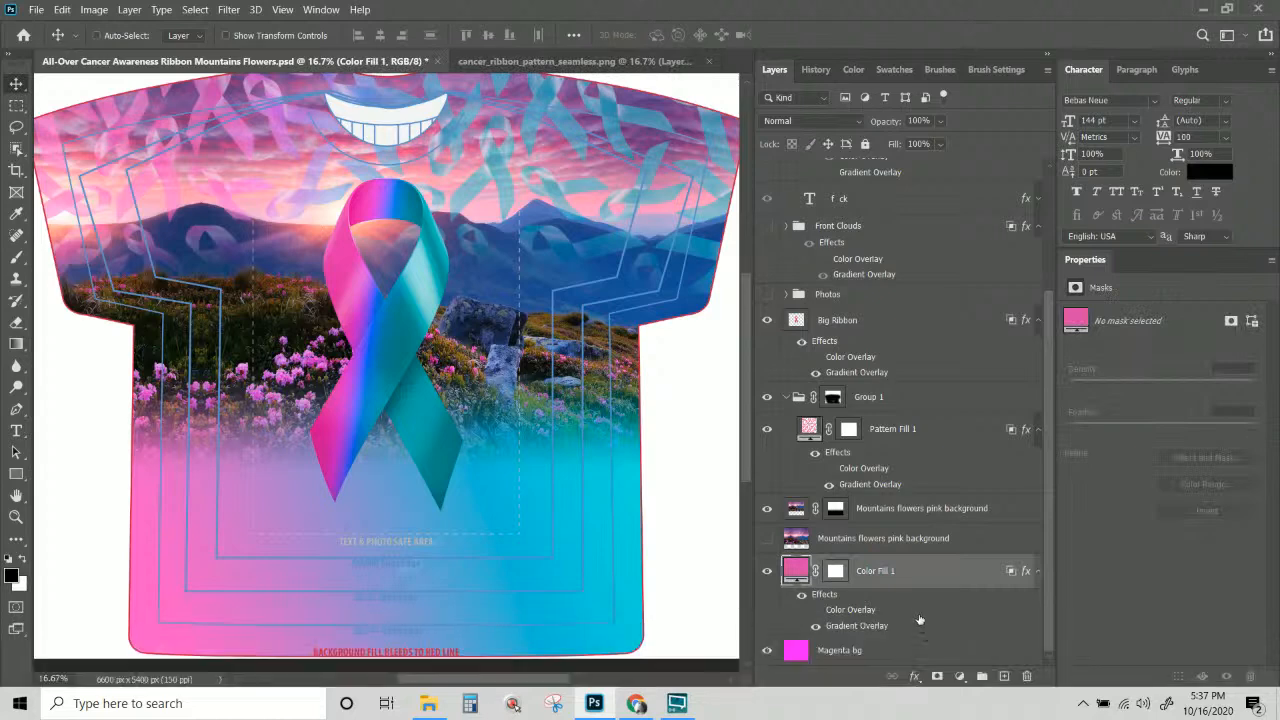
pyautogui.click(920, 652)
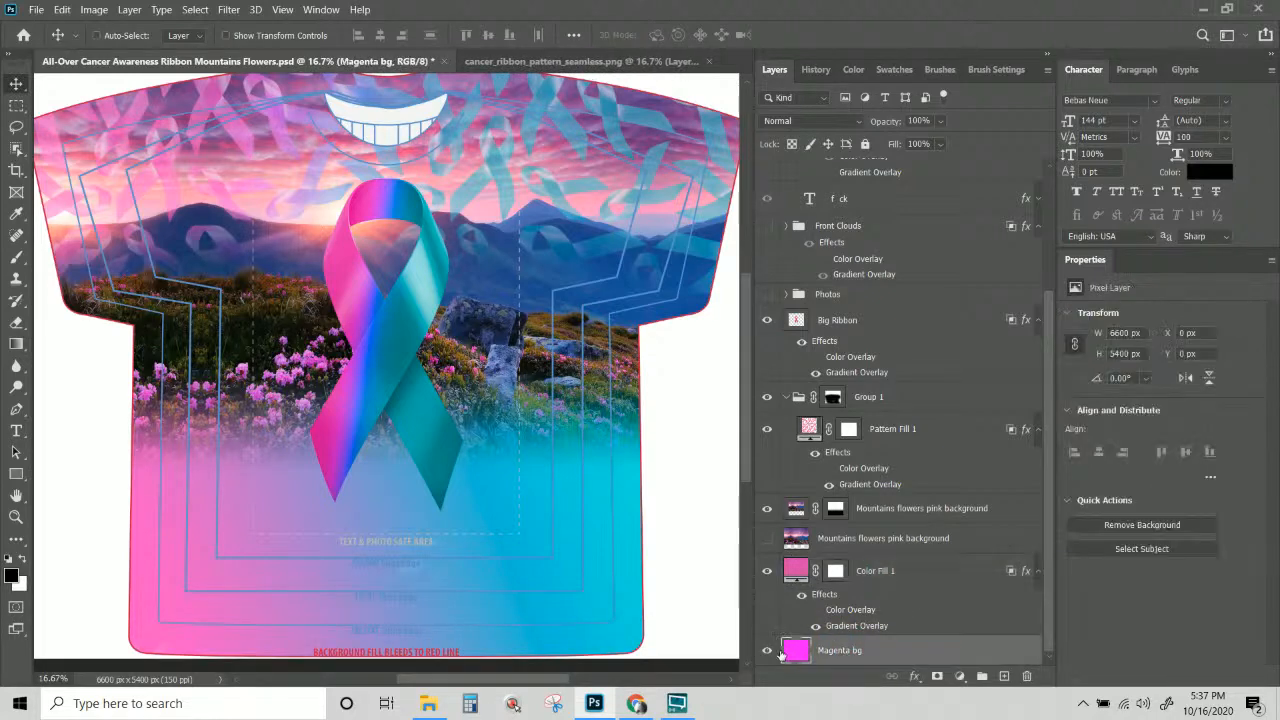
pyautogui.click(767, 650)
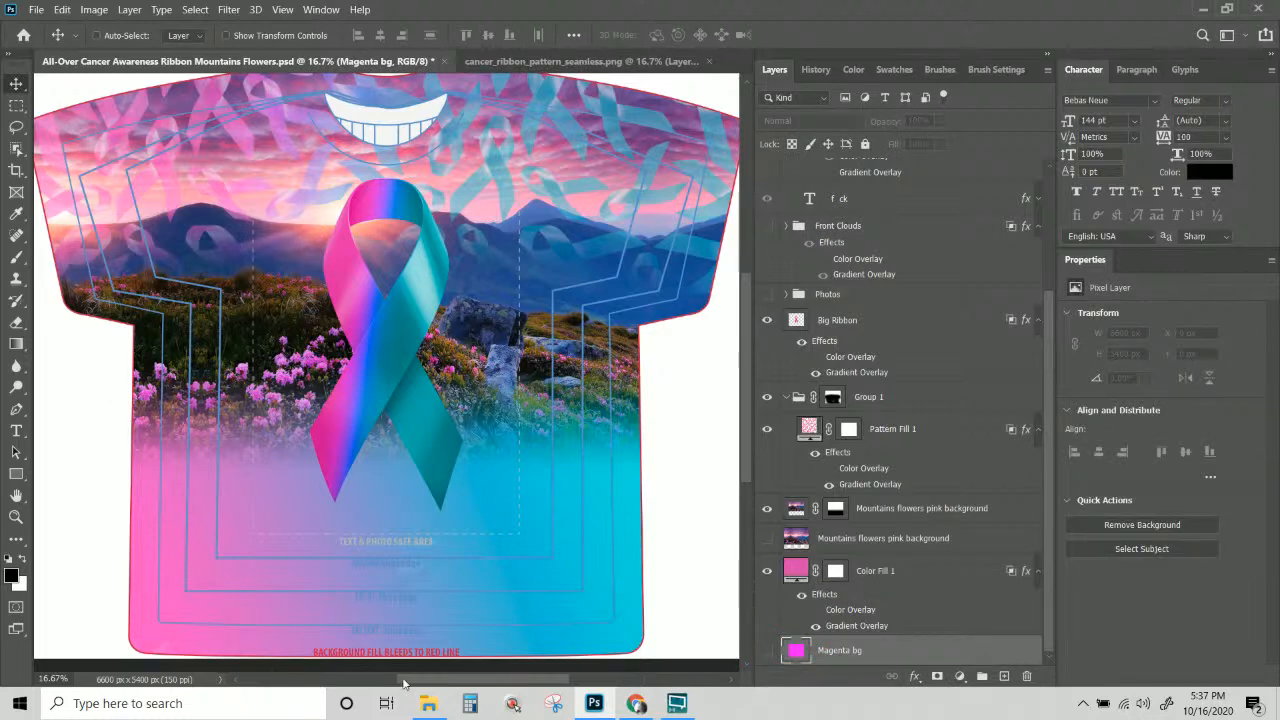
pyautogui.click(767, 650)
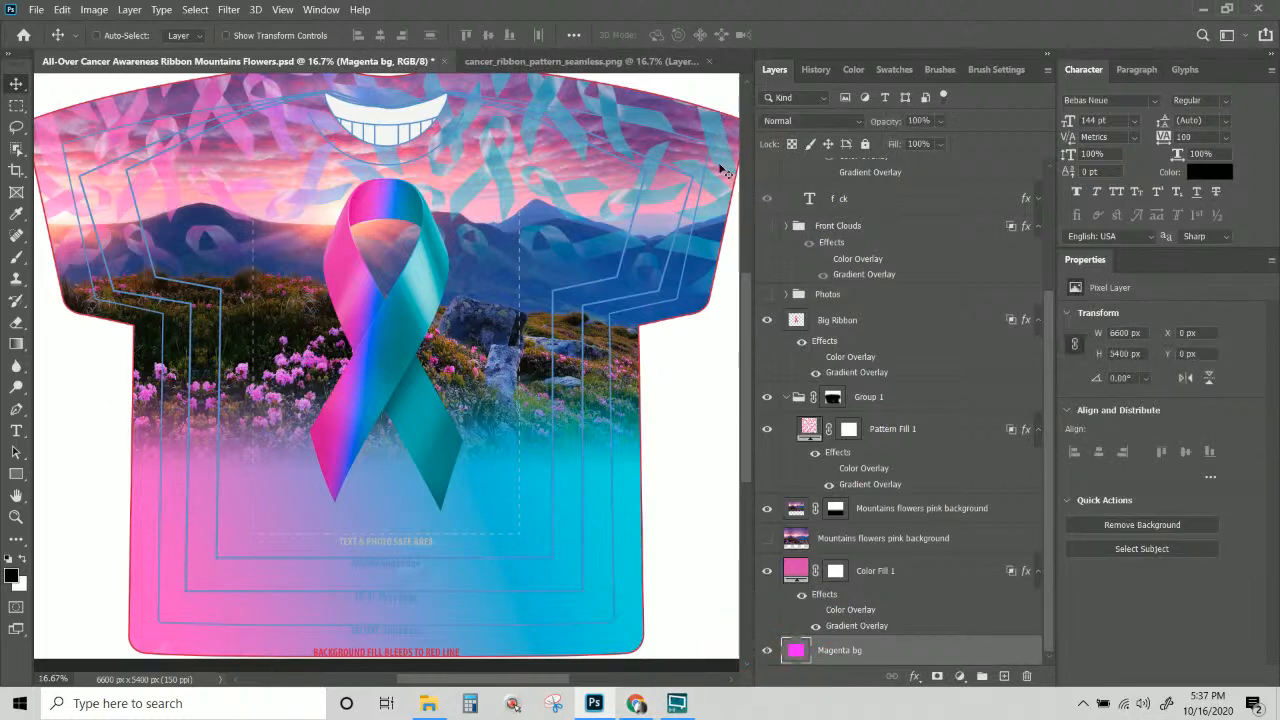
pyautogui.click(767, 651)
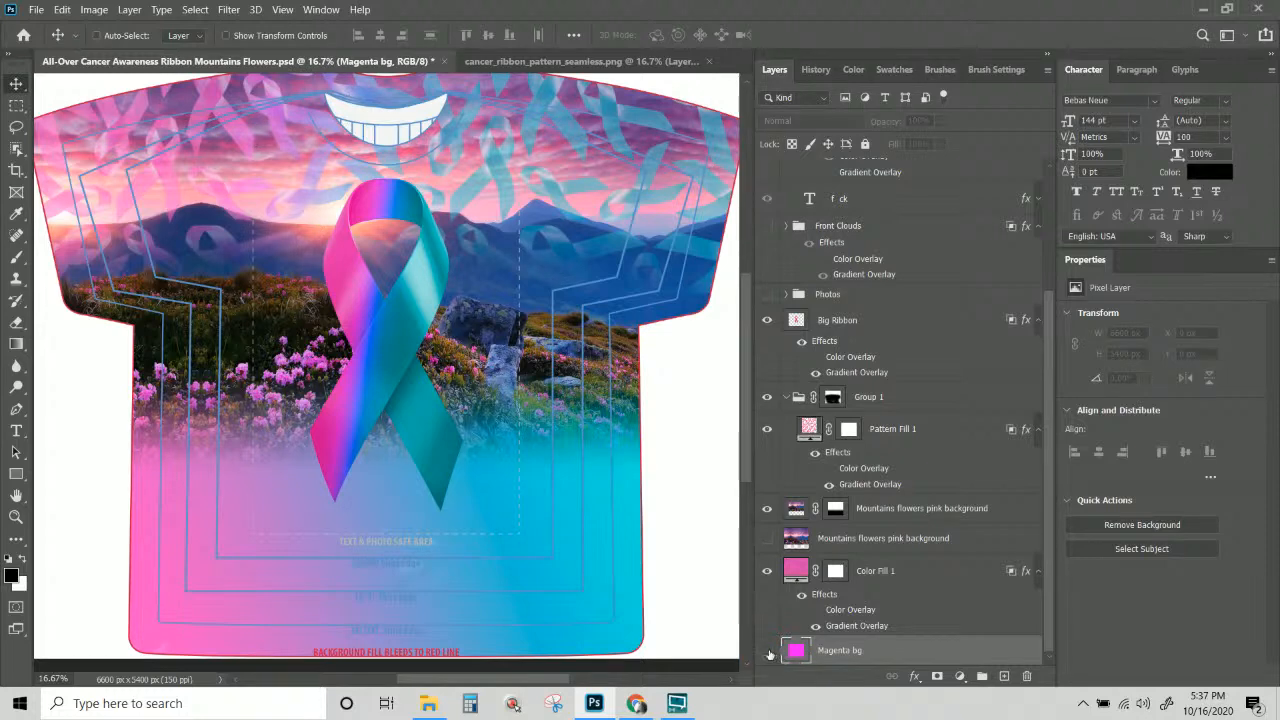
# Check what the Color Fill 1 layer and its Color Overlay effect contribute, restoring the original visibility of both.
pyautogui.click(767, 574)
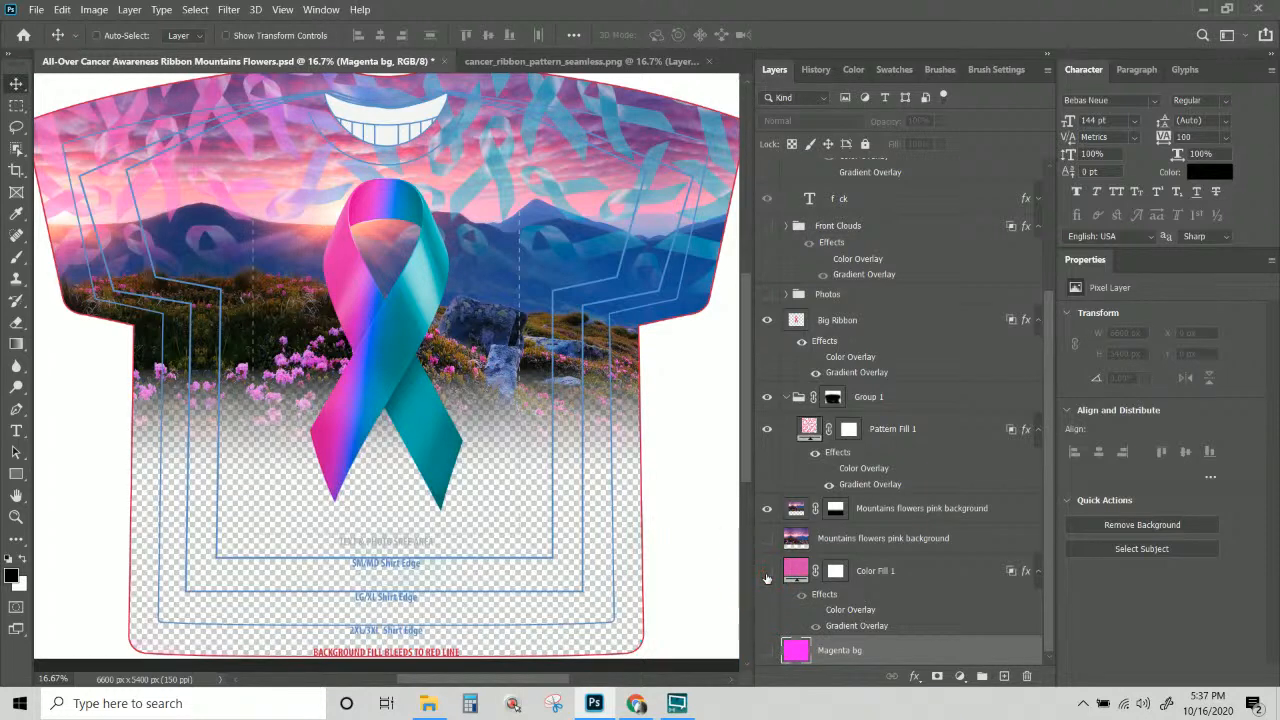
pyautogui.click(767, 574)
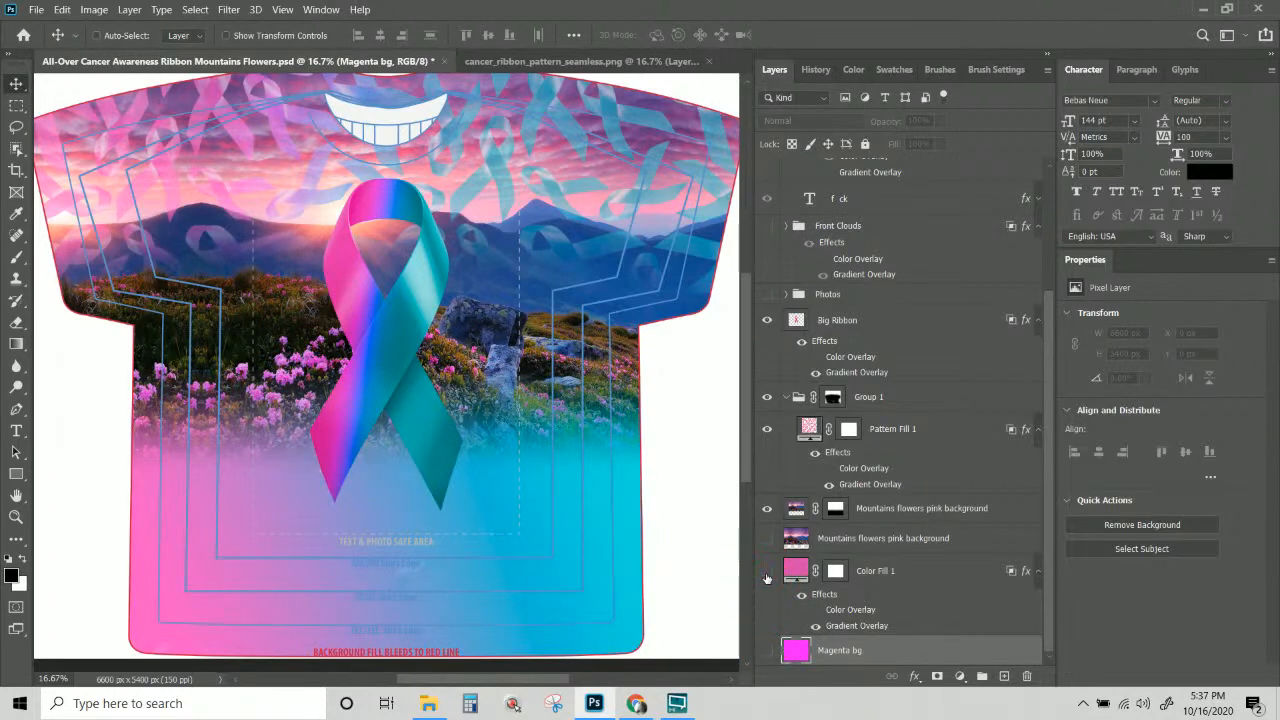
pyautogui.click(767, 578)
pyautogui.click(767, 574)
pyautogui.click(816, 609)
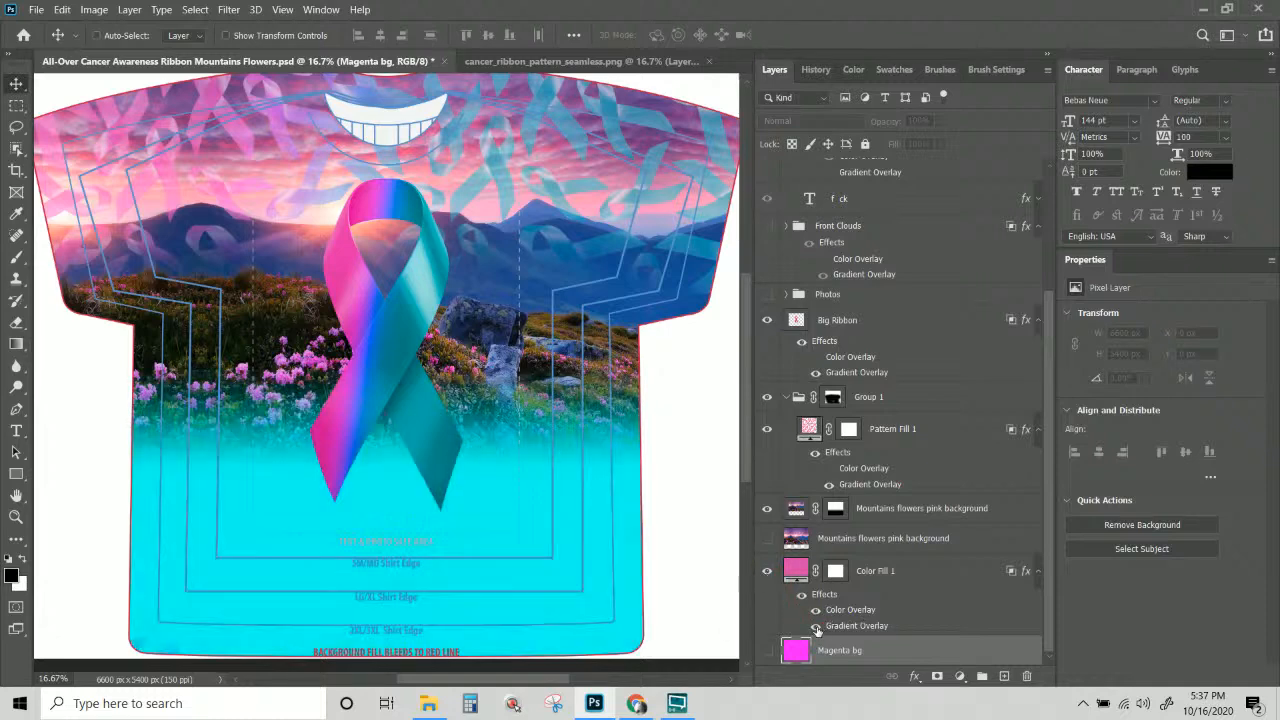
pyautogui.click(816, 609)
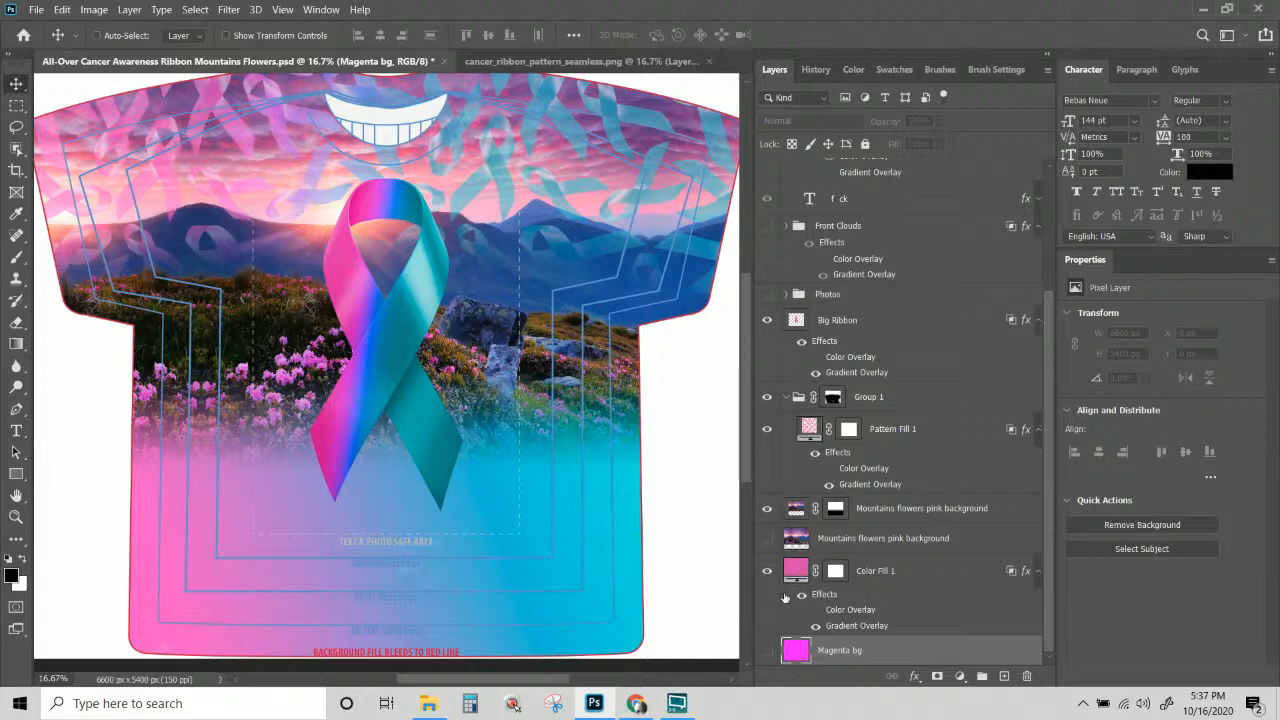
# Preview the hidden, unmasked Mountains flowers pink background layer and delete it.
pyautogui.click(767, 542)
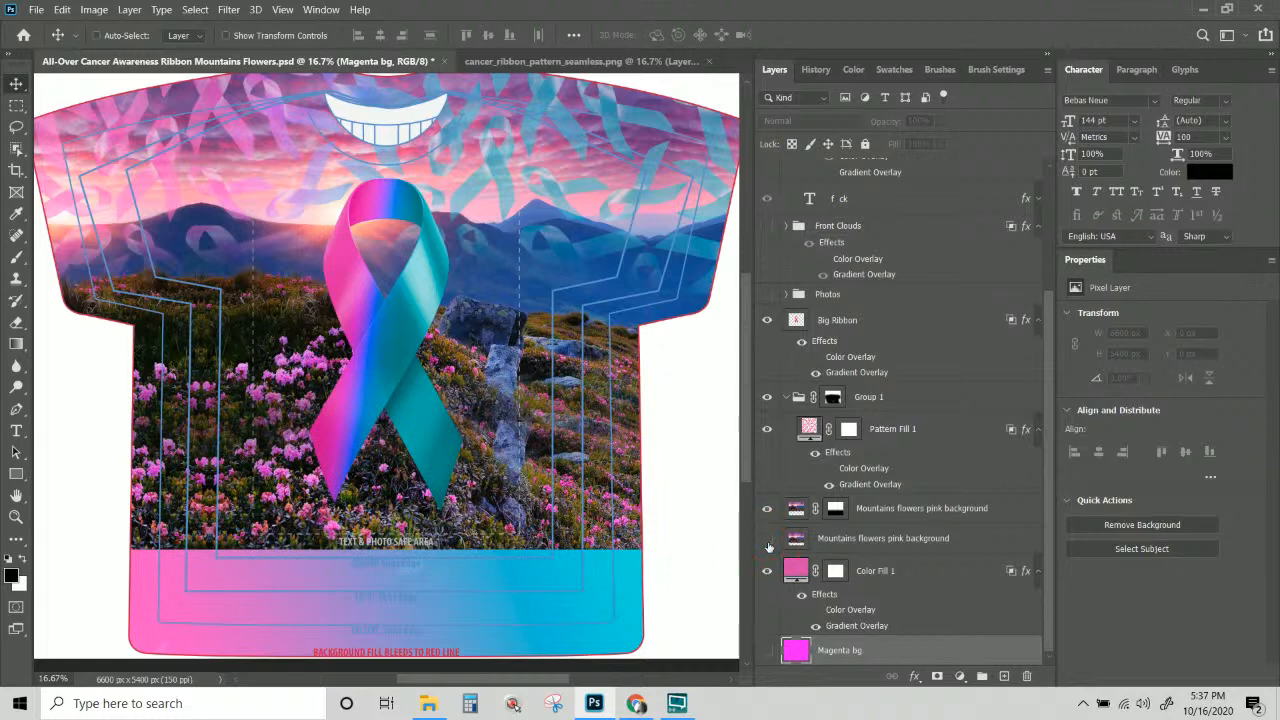
pyautogui.click(880, 548)
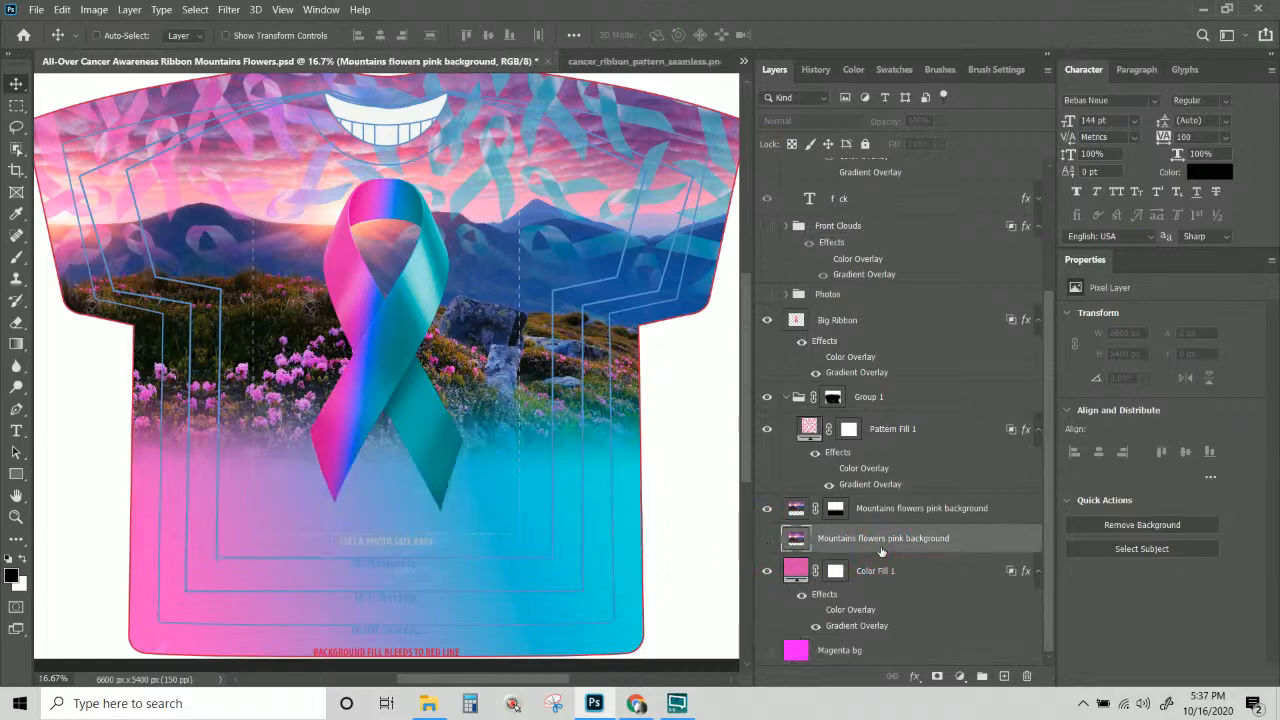
pyautogui.press('Delete')
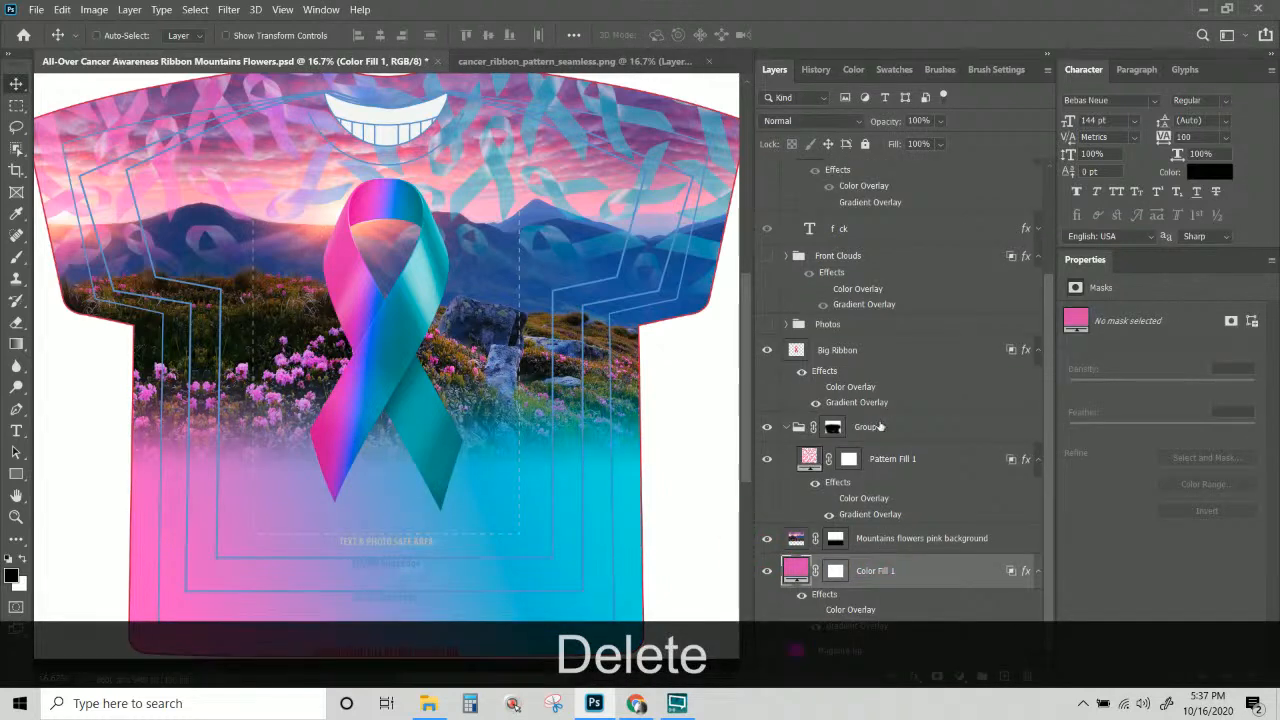
# Hide the Big Ribbon layer and check what Group 1 contains by switching its visibility off and on.
pyautogui.scroll(3, 868, 368)
pyautogui.scroll(2, 868, 368)
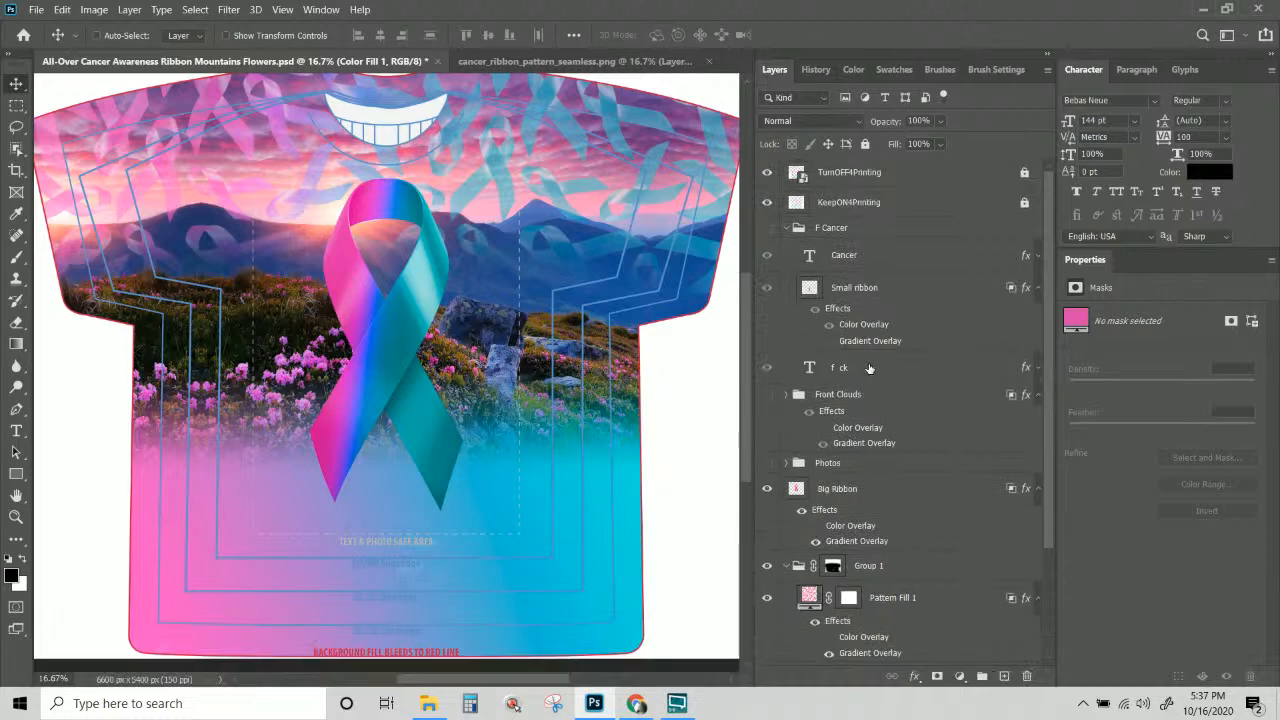
pyautogui.scroll(-5, 868, 368)
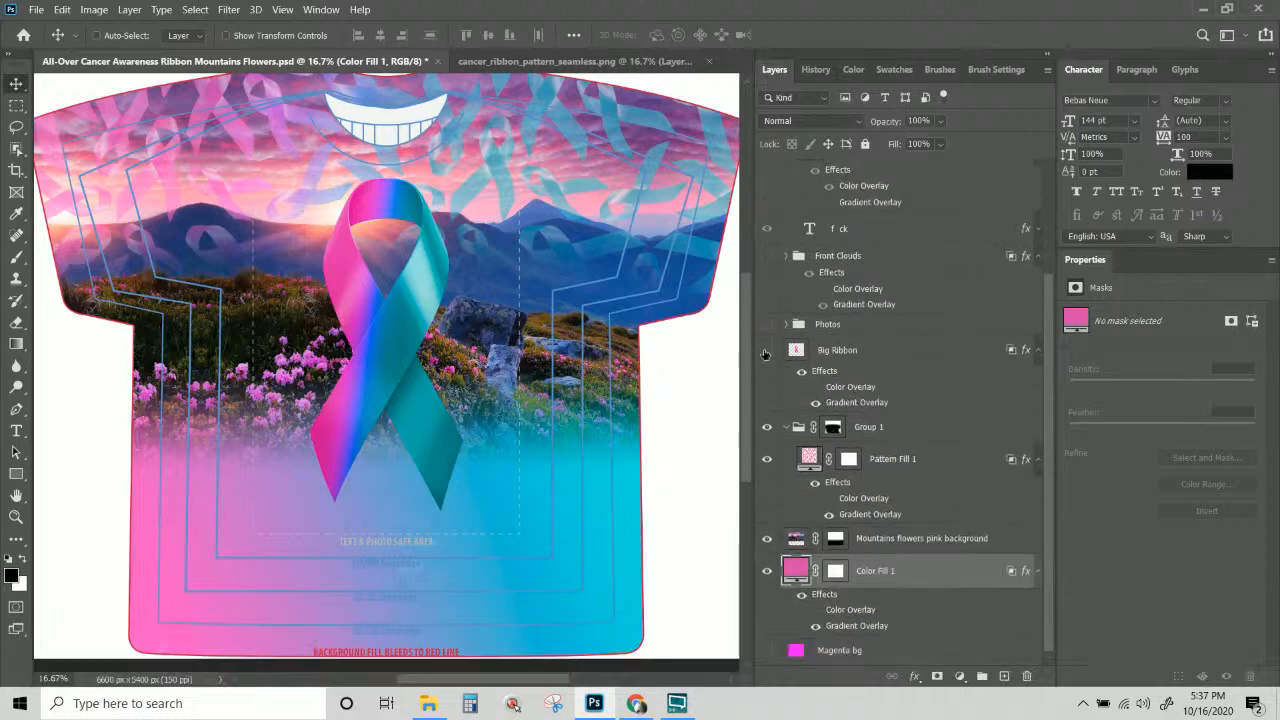
pyautogui.click(767, 349)
pyautogui.click(767, 428)
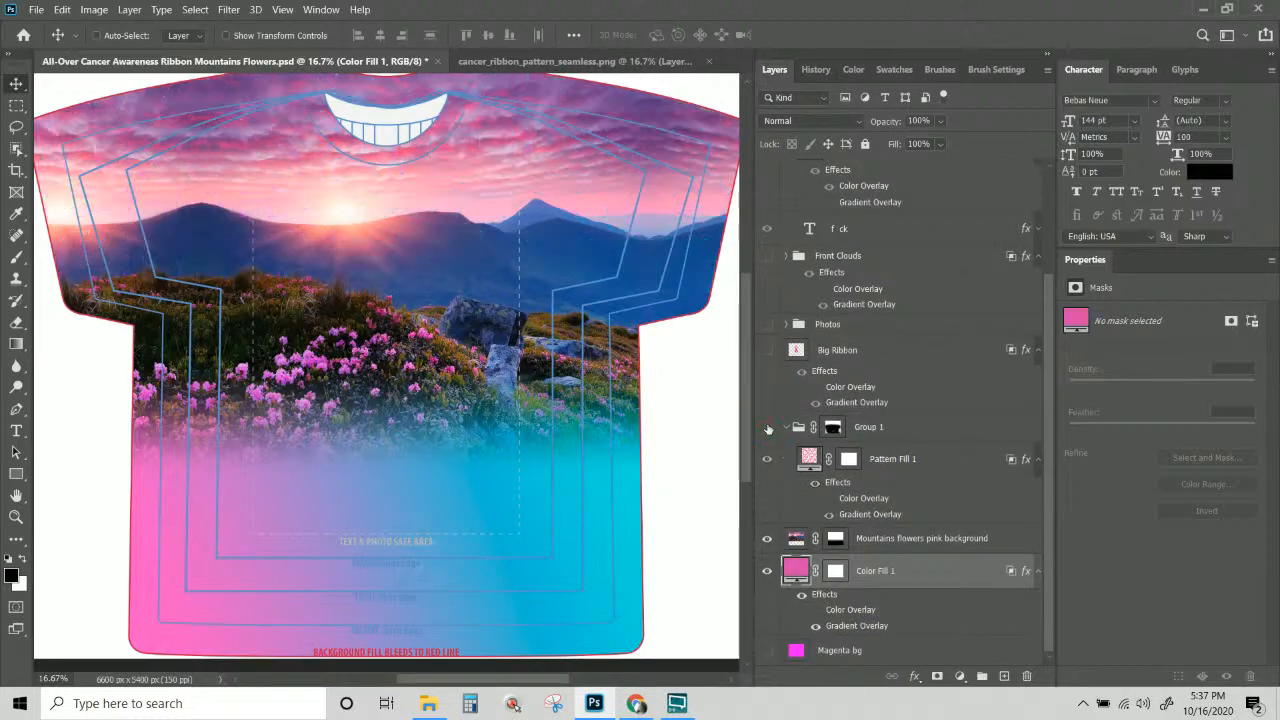
pyautogui.click(767, 428)
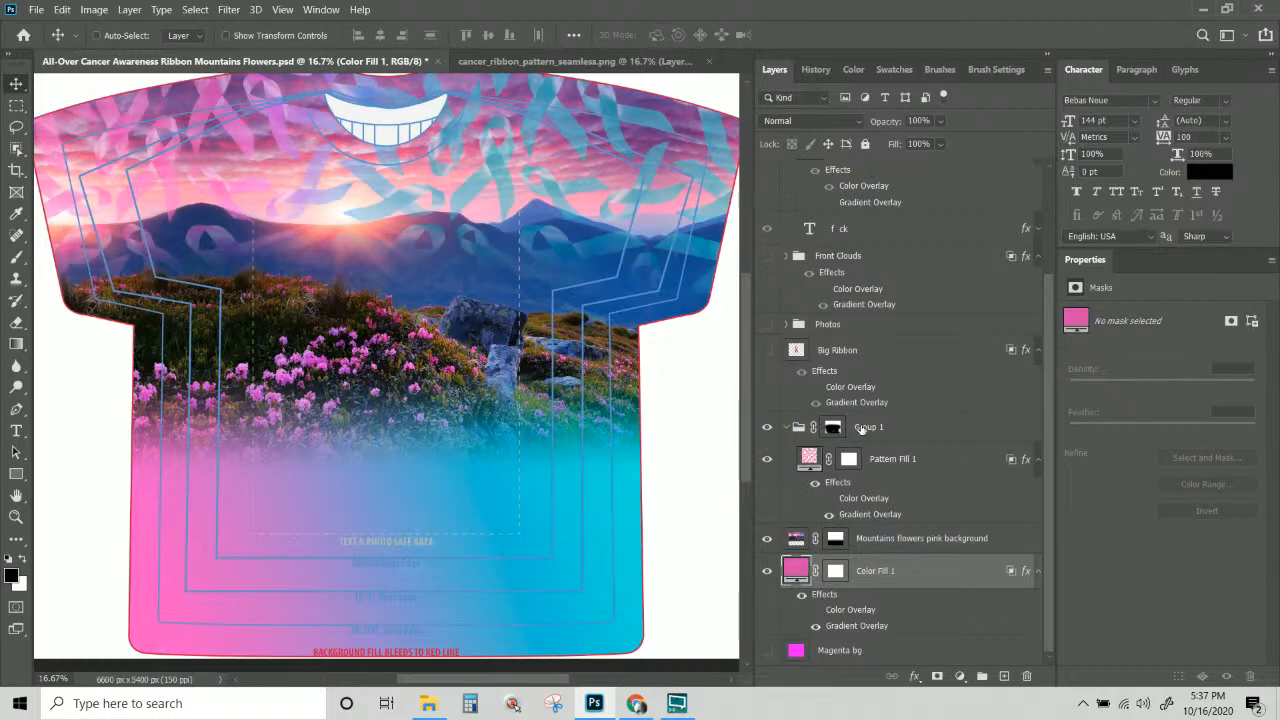
# Rename Group 1 as Pattern Ribbon Group.
pyautogui.doubleClick(865, 427)
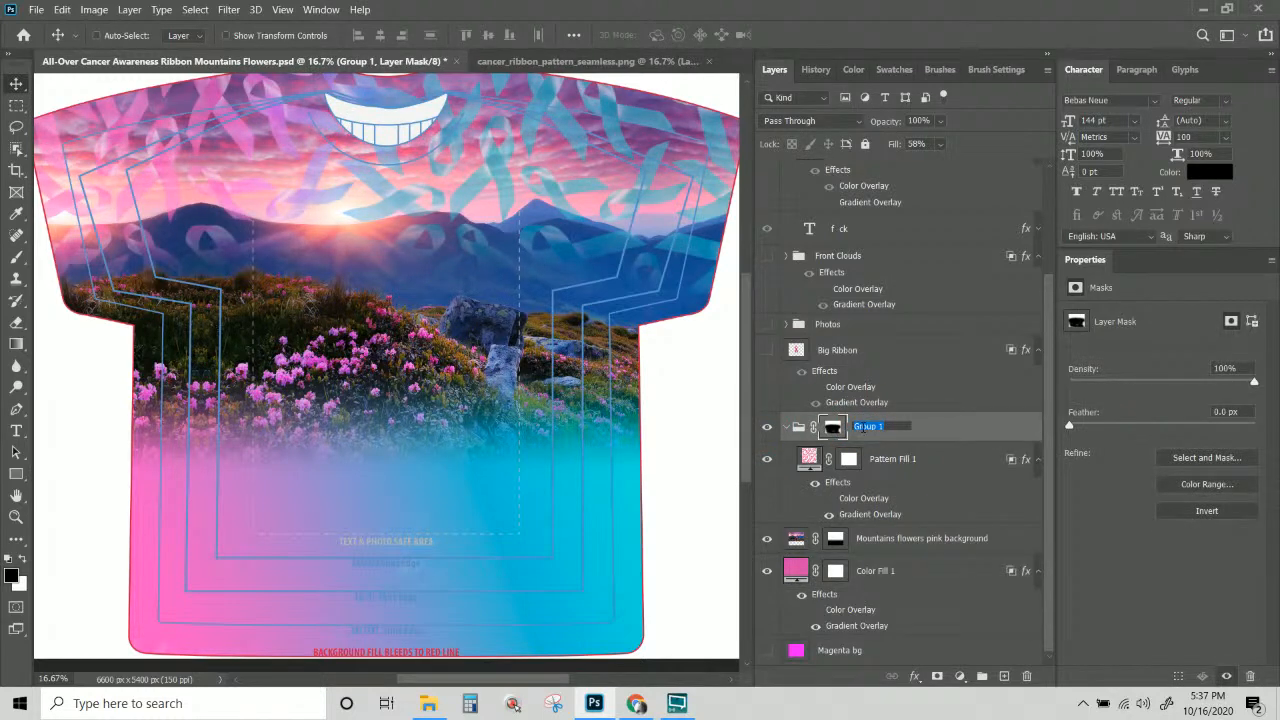
pyautogui.write('Pater')
pyautogui.press('BackSpace')
pyautogui.press('BackSpace')
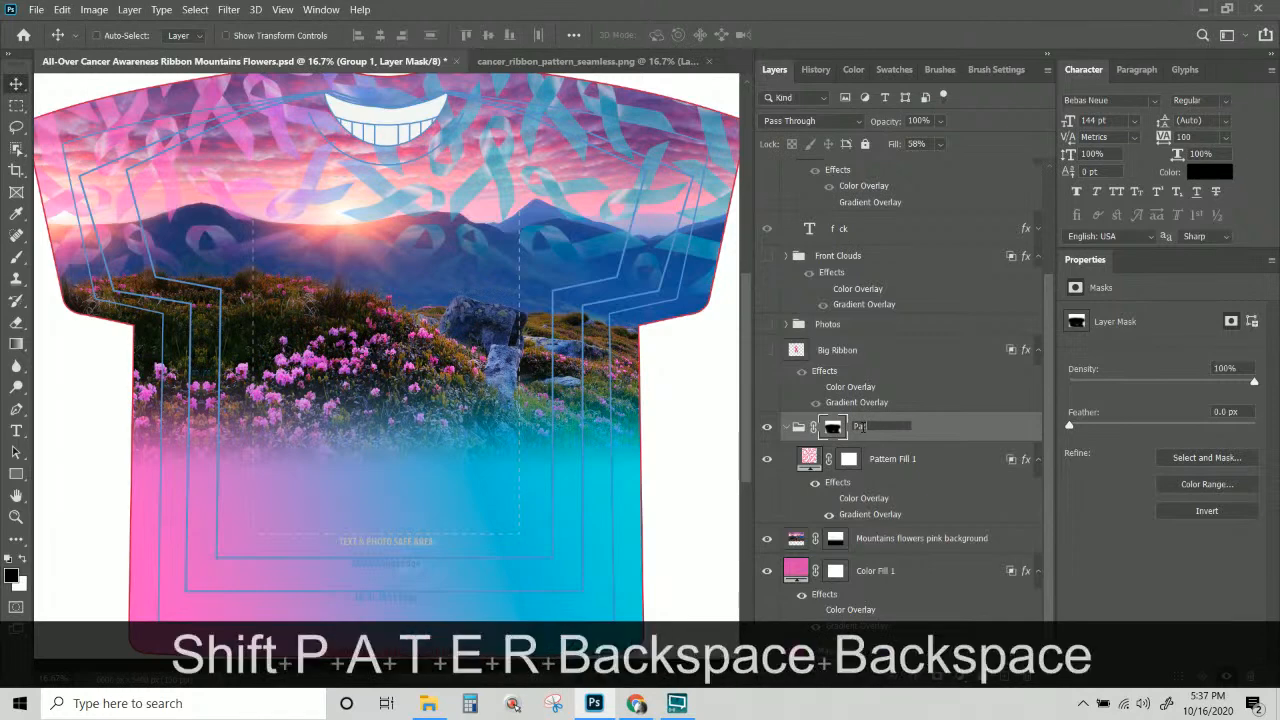
pyautogui.write('re')
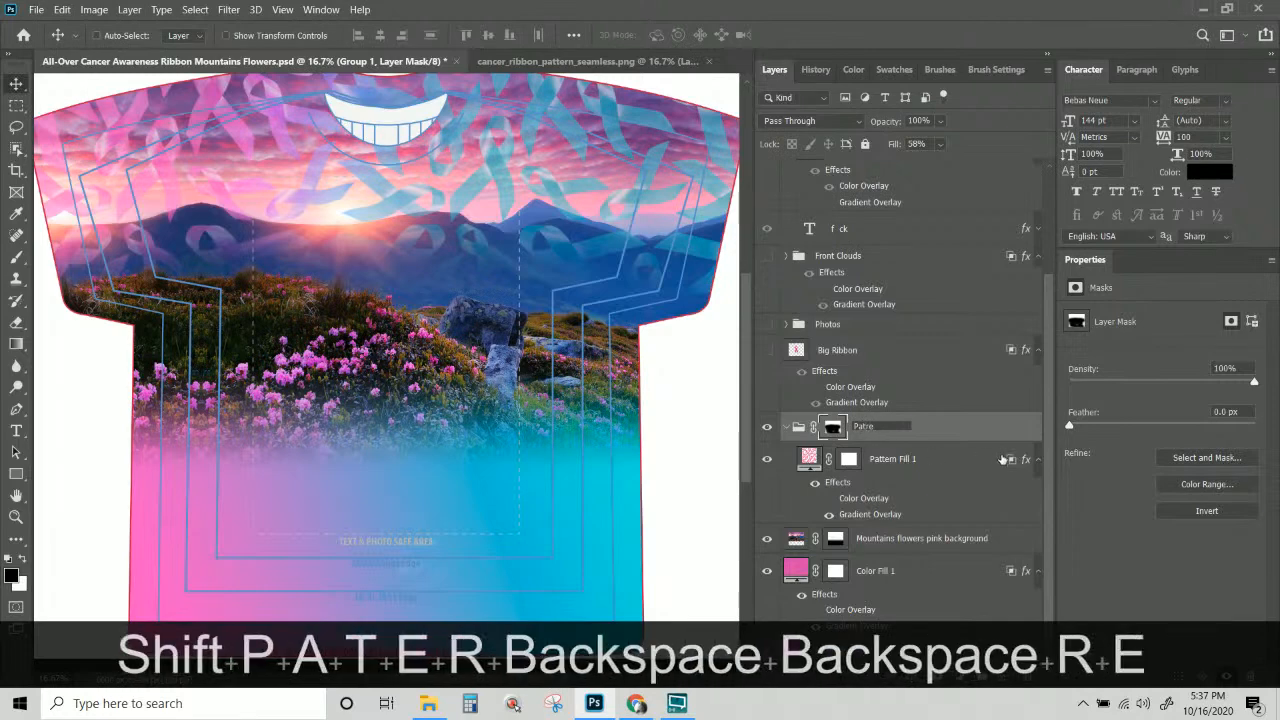
pyautogui.press('BackSpace')
pyautogui.press('BackSpace')
pyautogui.press('BackSpace')
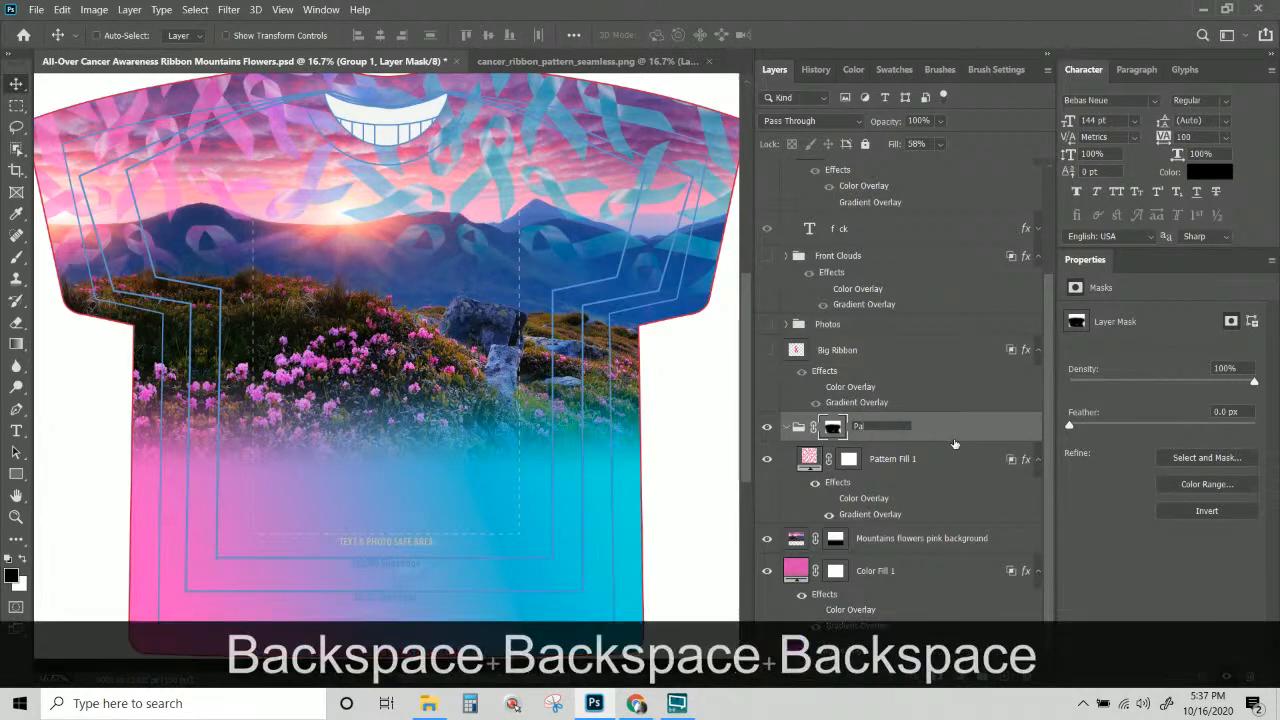
pyautogui.write('tter')
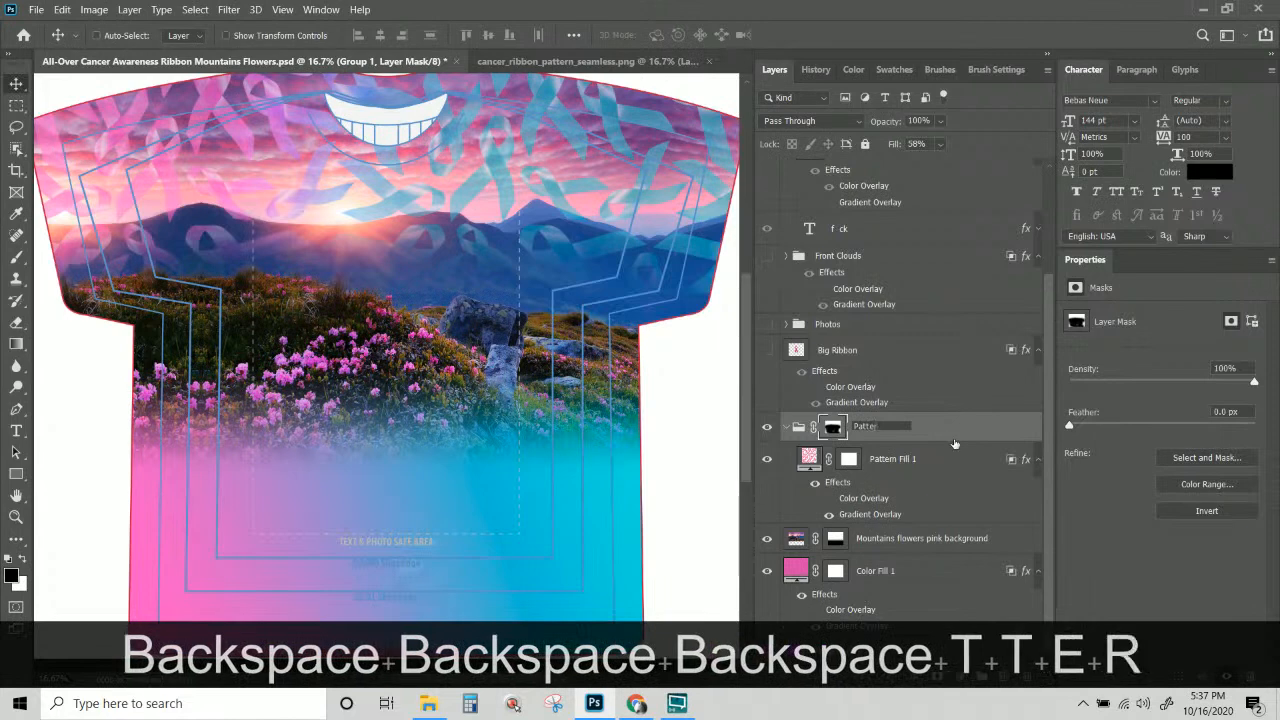
pyautogui.write('n R')
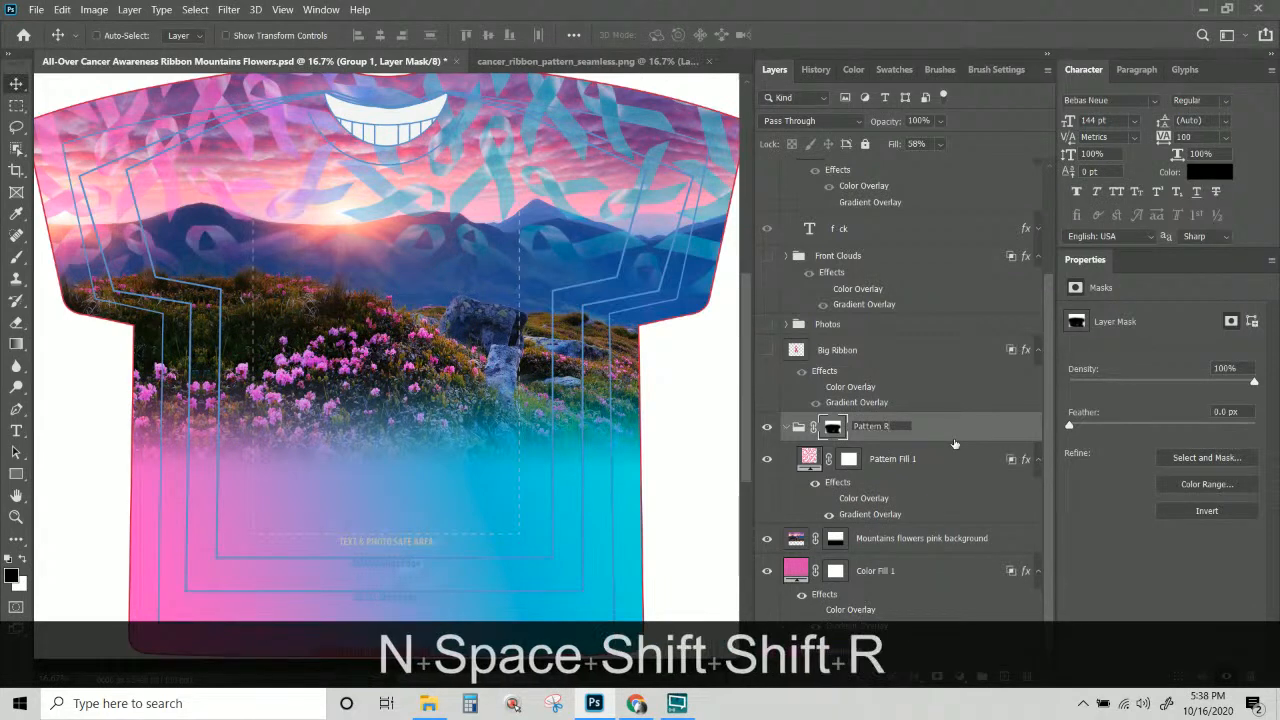
pyautogui.write('ibbon Group')
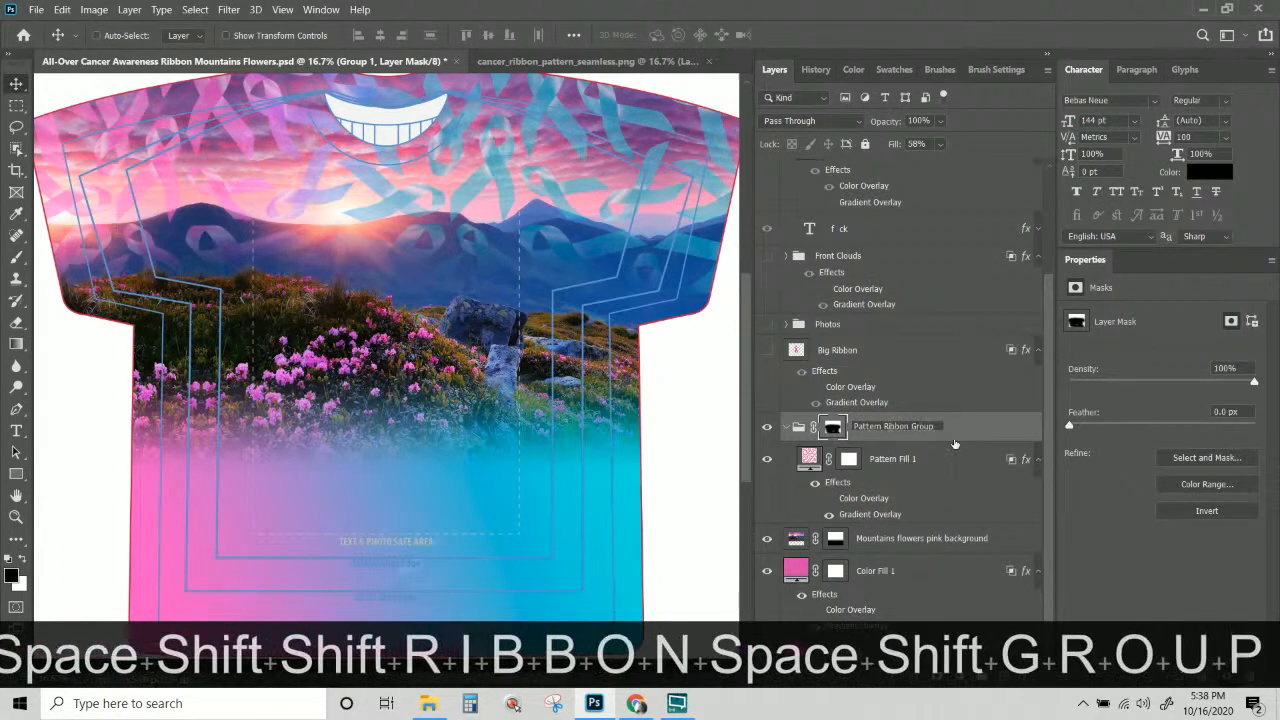
pyautogui.press('Return')
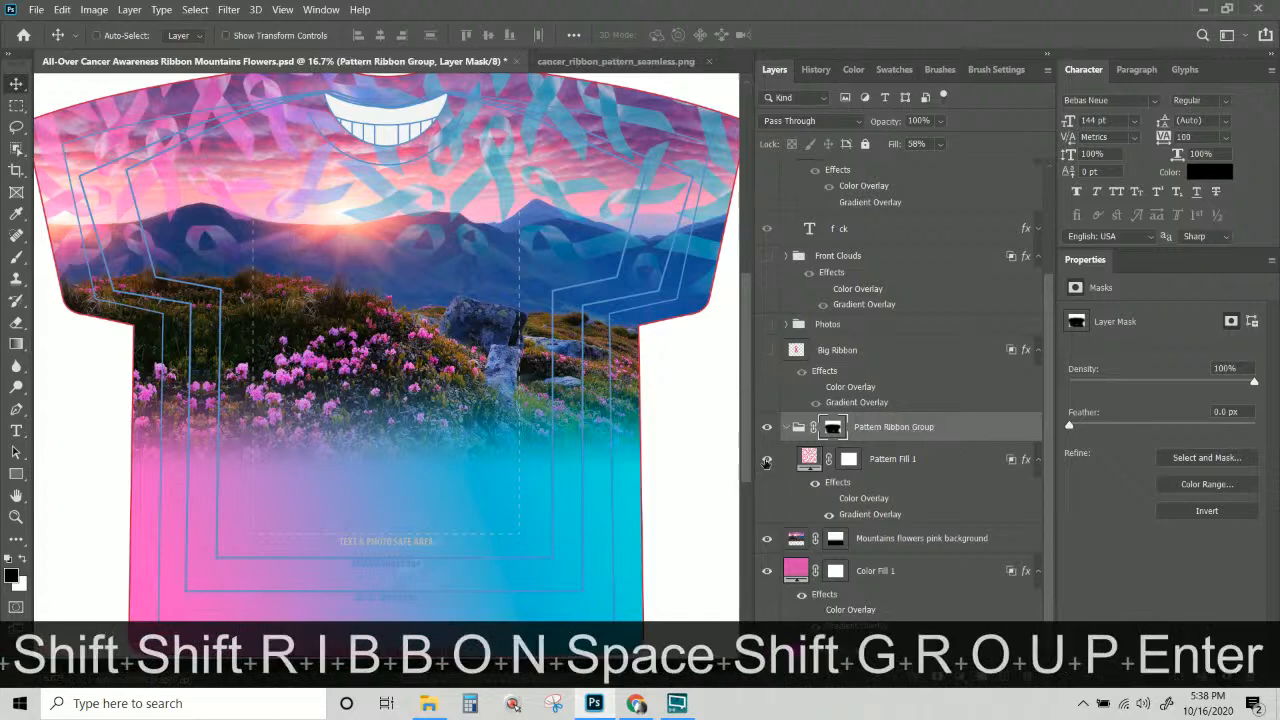
# Check the Pattern Fill 1 layer by switching its visibility off and on, and collapse the Pattern Ribbon Group.
pyautogui.click(767, 460)
pyautogui.click(767, 460)
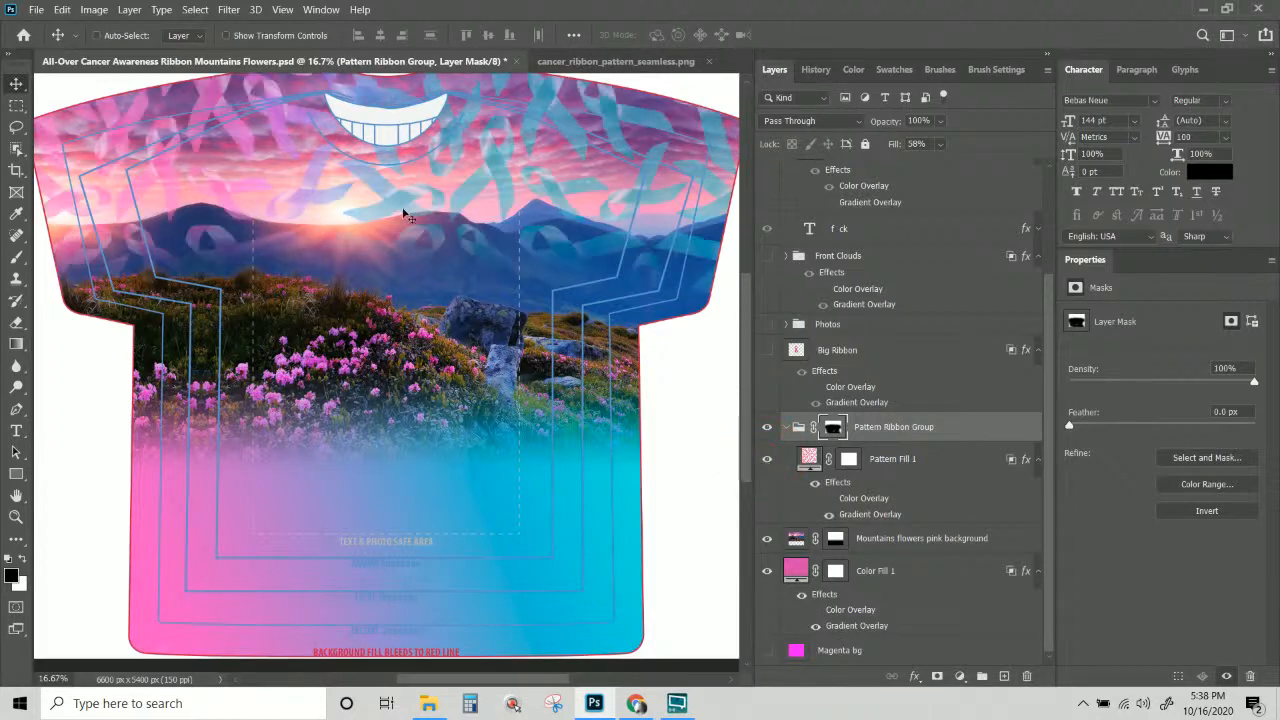
pyautogui.click(788, 428)
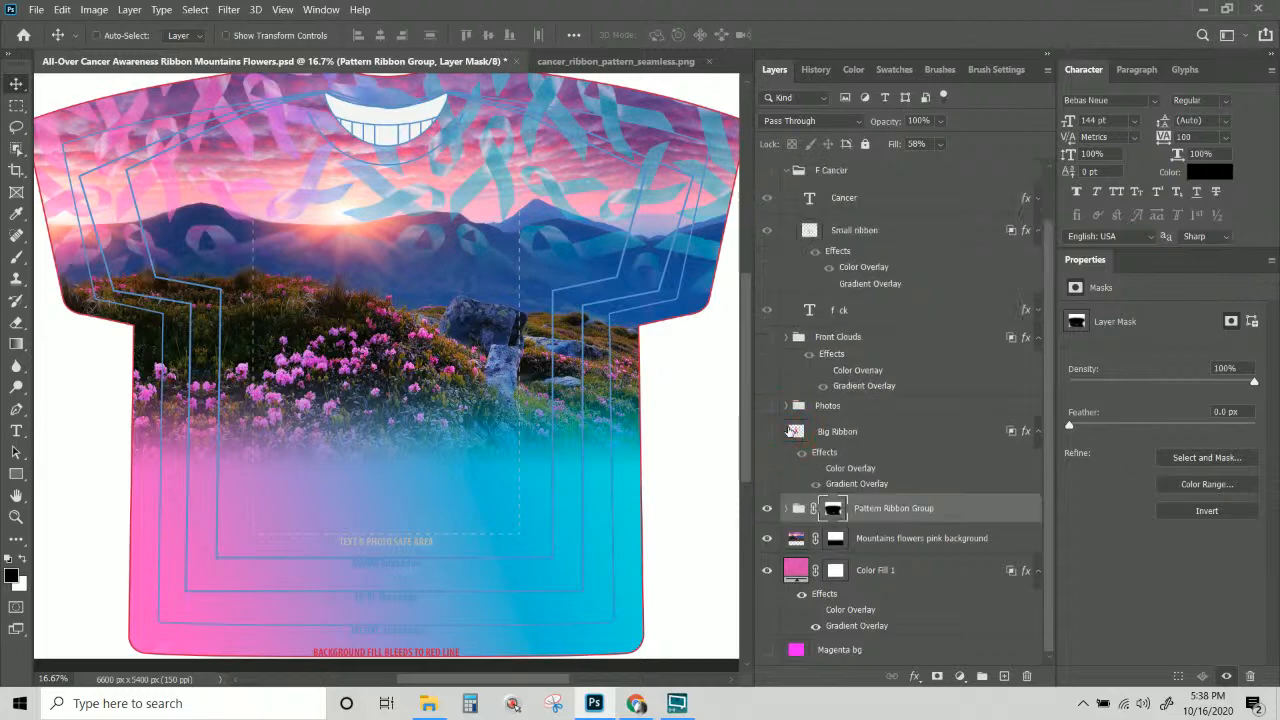
# Hide the Pattern Ribbon Group and the Mountains flowers pink background layer, and check what Color Fill 1 contributes by toggling it off and on.
pyautogui.click(930, 540)
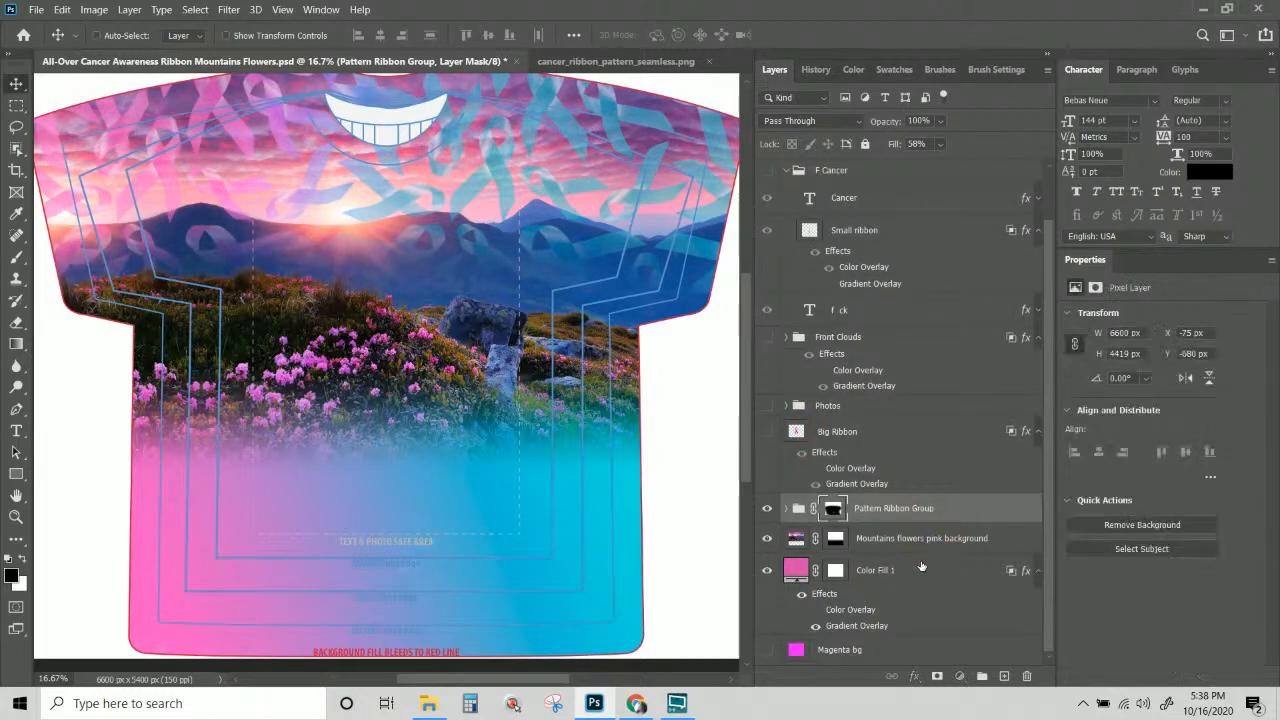
pyautogui.click(767, 509)
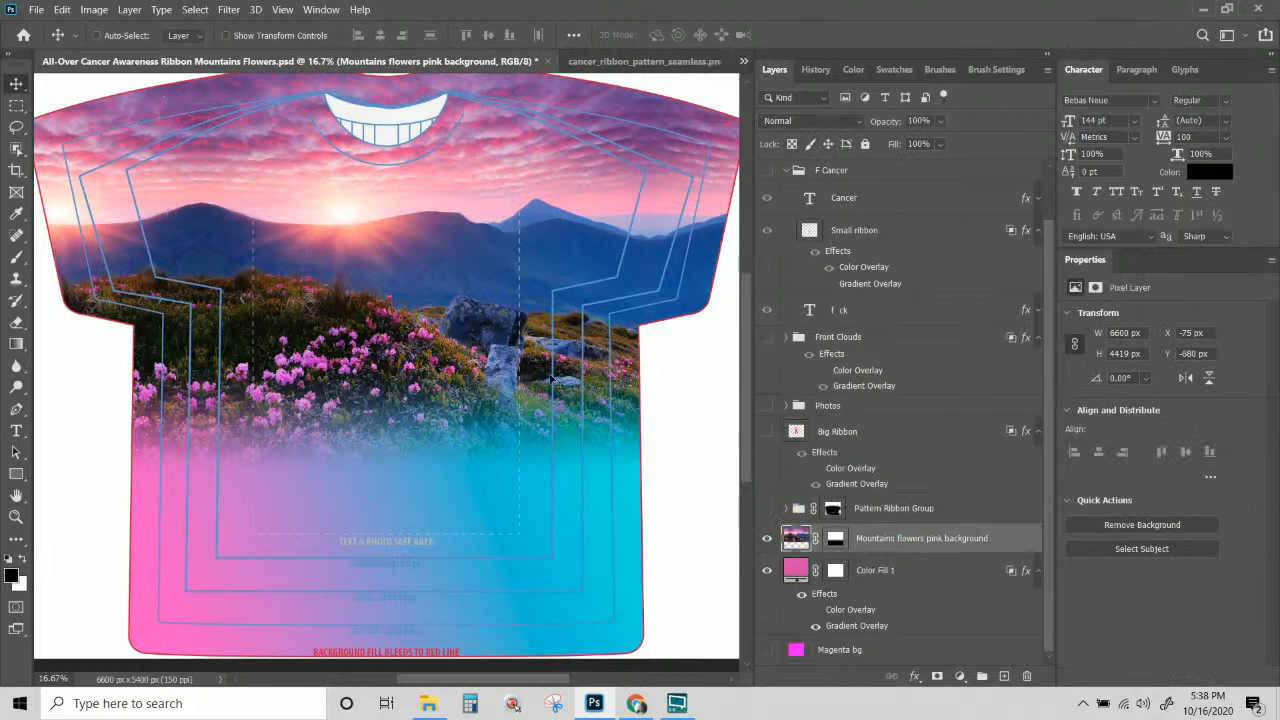
pyautogui.click(766, 540)
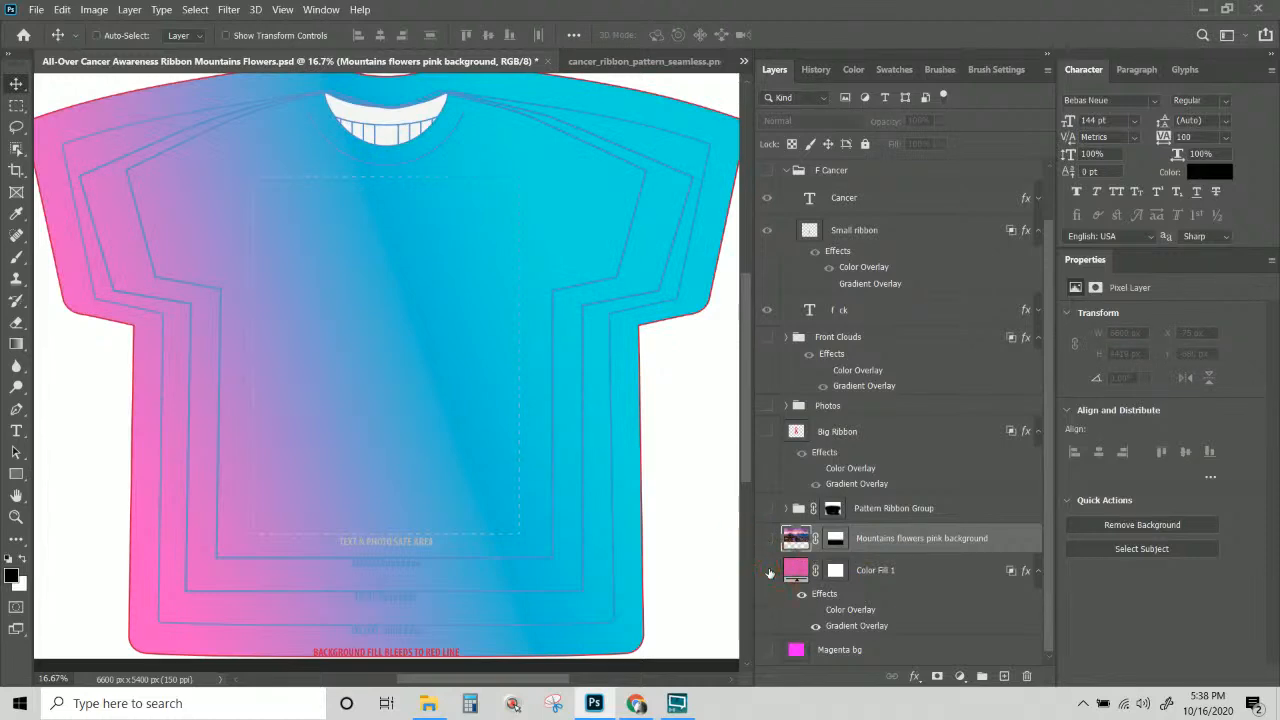
pyautogui.click(768, 571)
pyautogui.click(768, 571)
pyautogui.scroll(2, 768, 571)
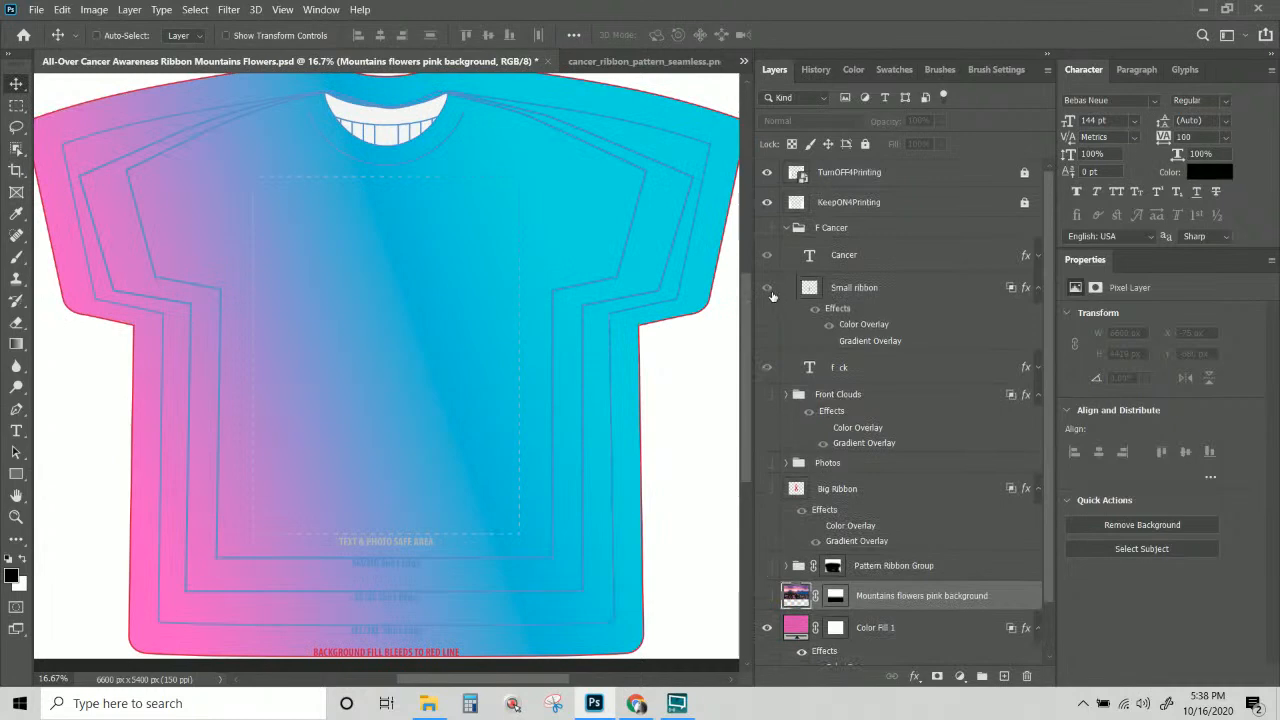
pyautogui.scroll(-2, 771, 296)
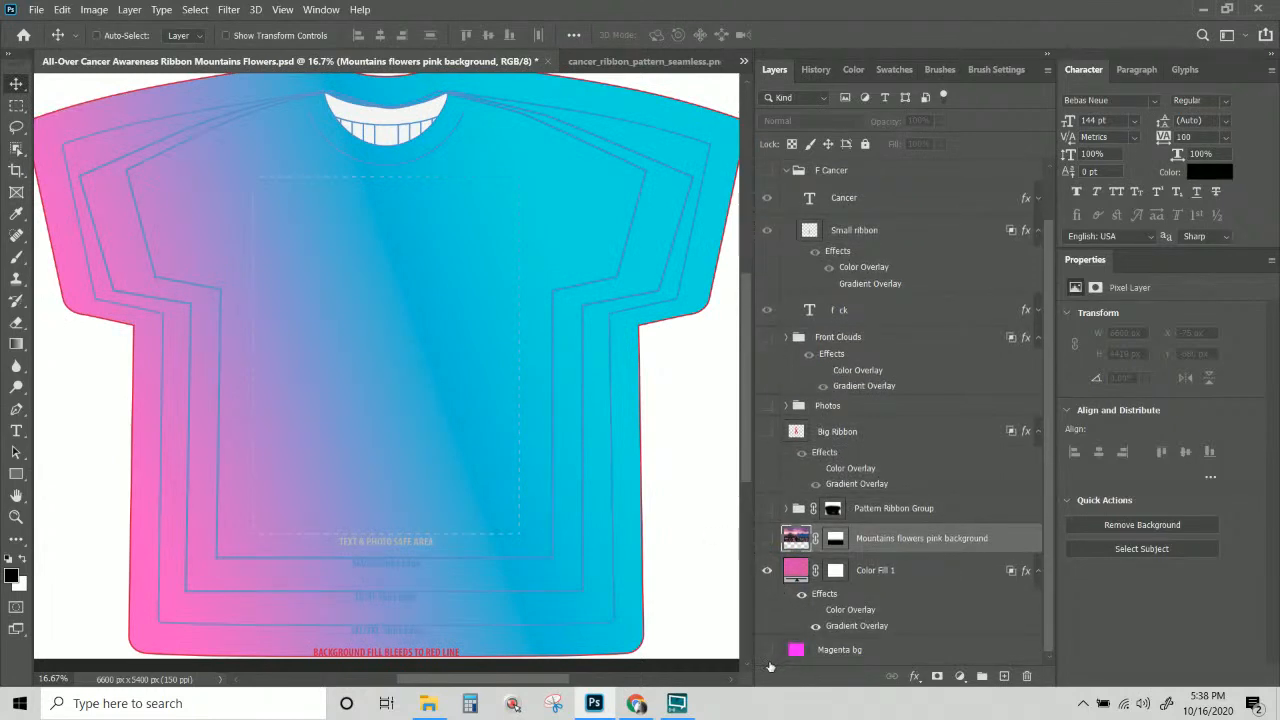
# Show the Mountains flowers pink background, Pattern Ribbon Group, Big Ribbon, Photos, Front Clouds and F Cancer layers again, working from the background upwards.
pyautogui.click(768, 540)
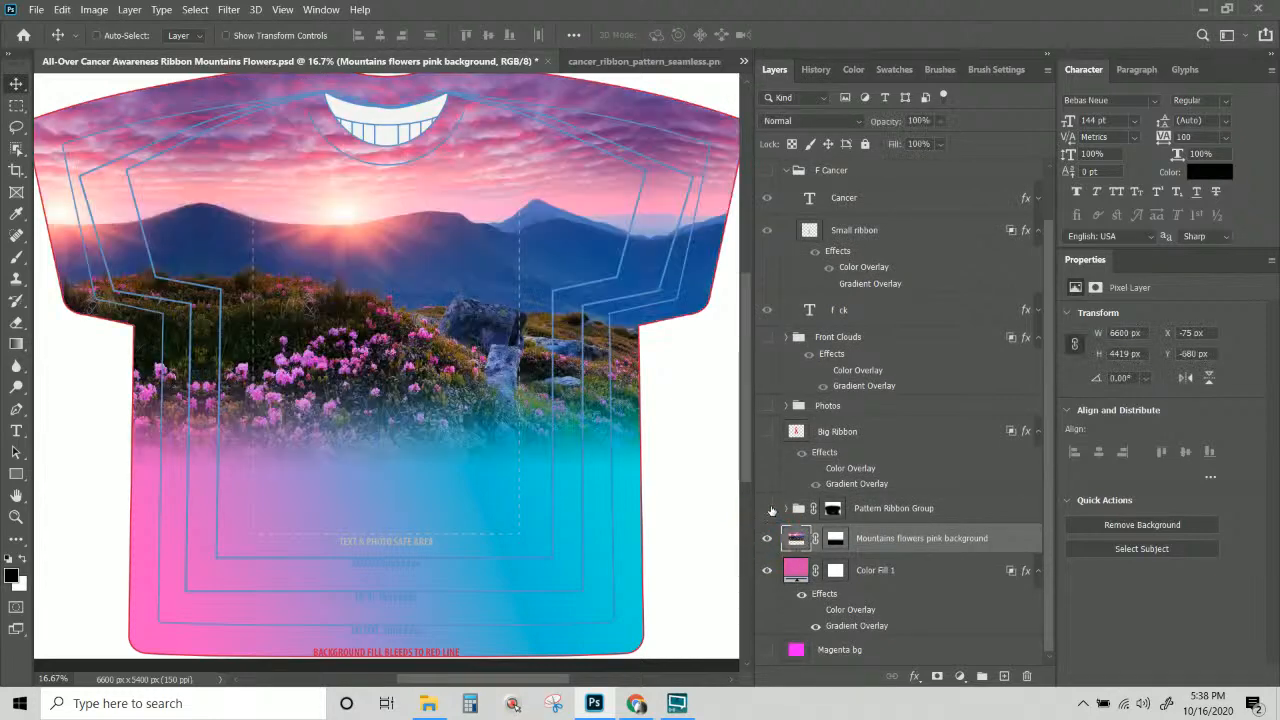
pyautogui.click(768, 509)
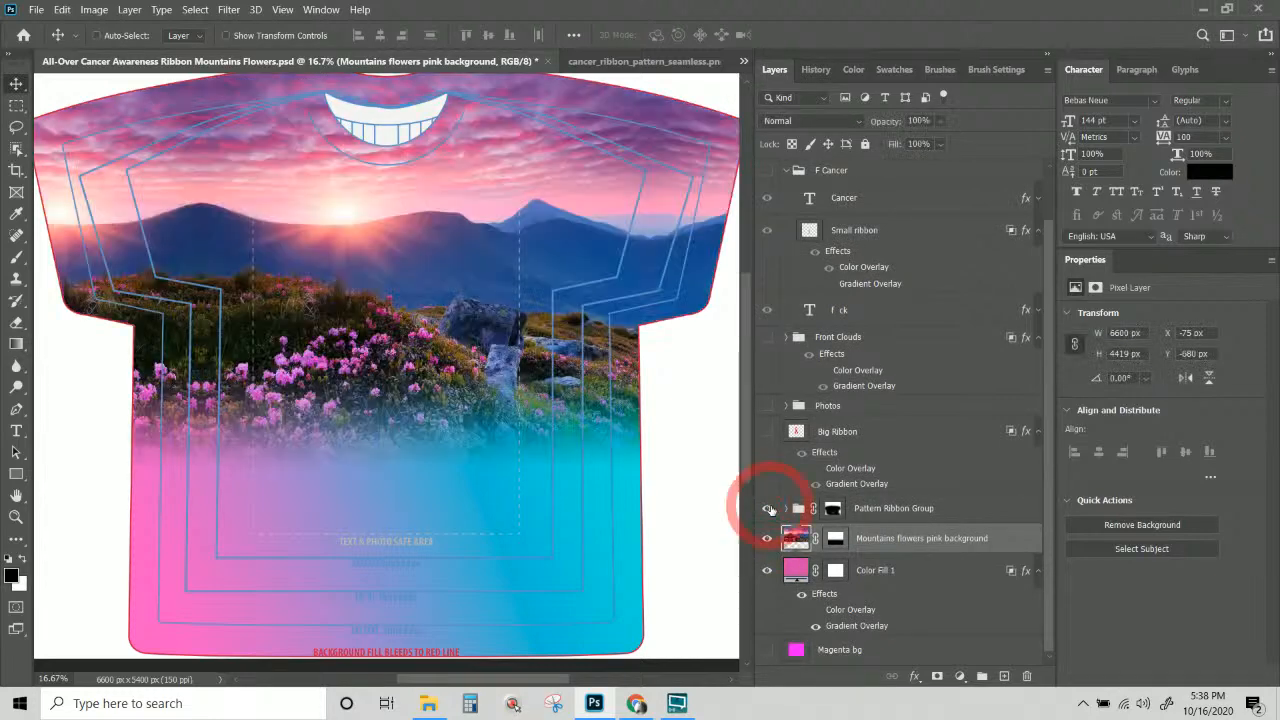
pyautogui.click(767, 433)
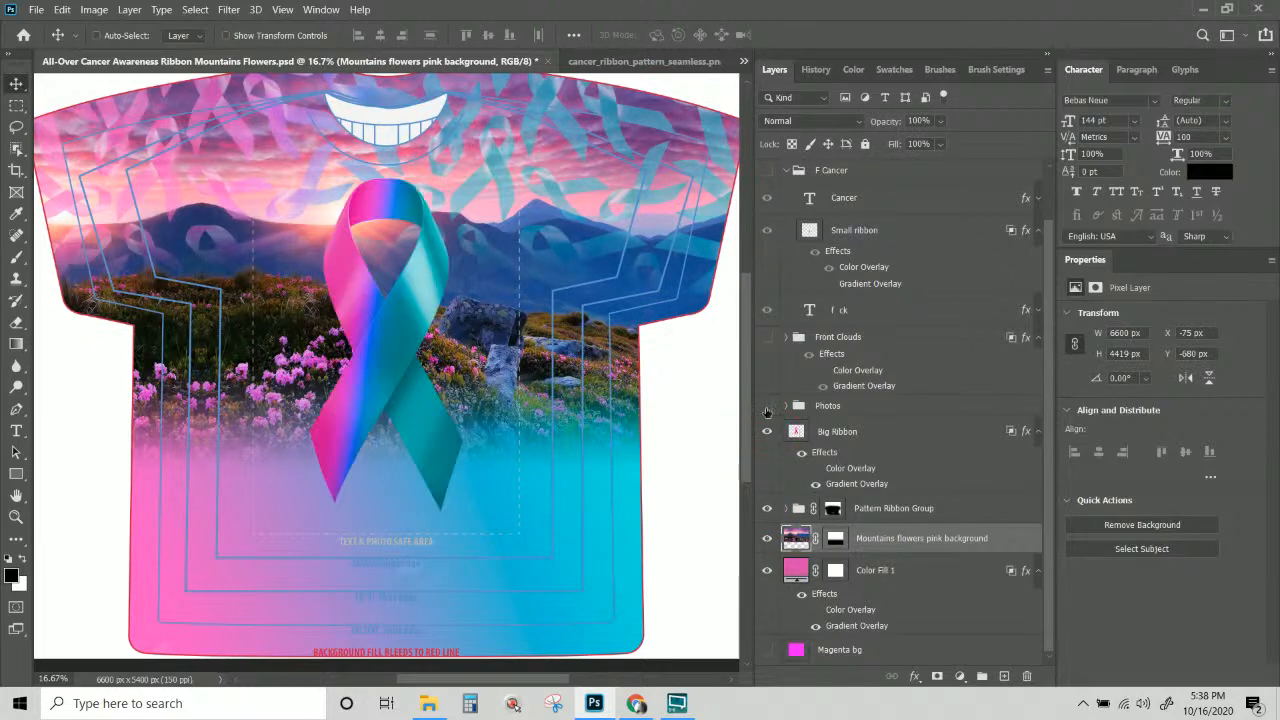
pyautogui.click(767, 407)
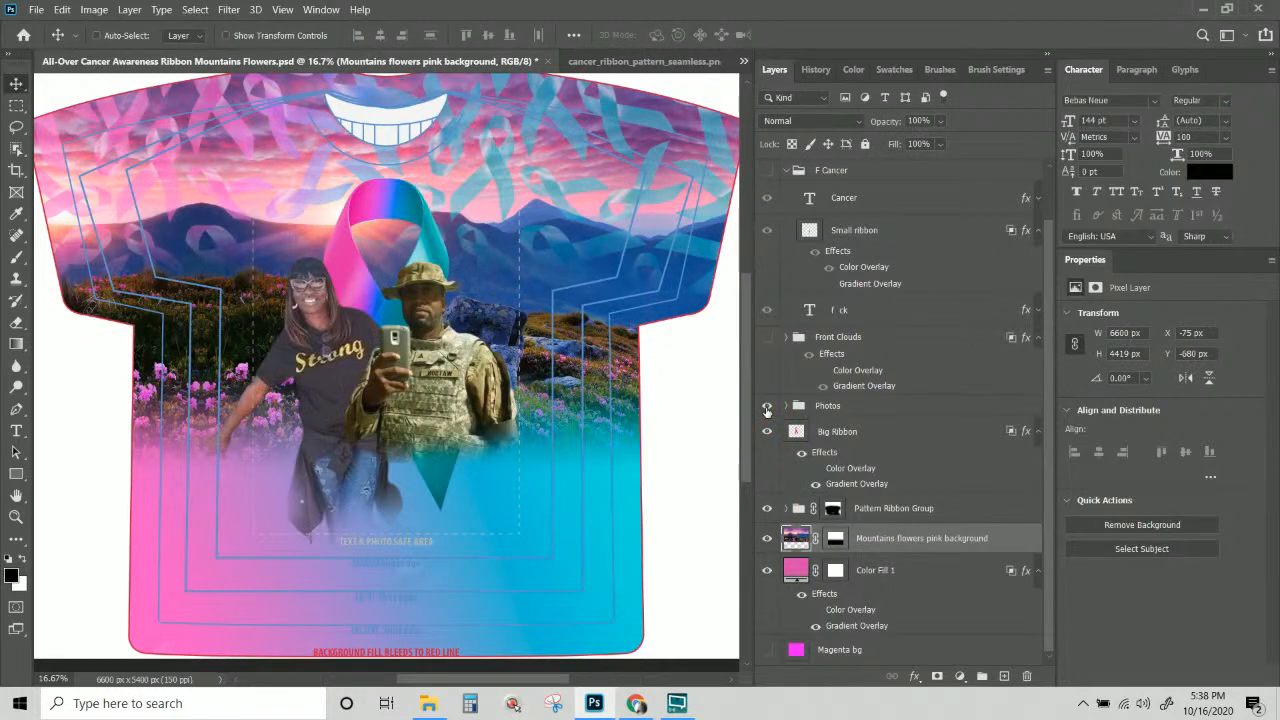
pyautogui.click(768, 338)
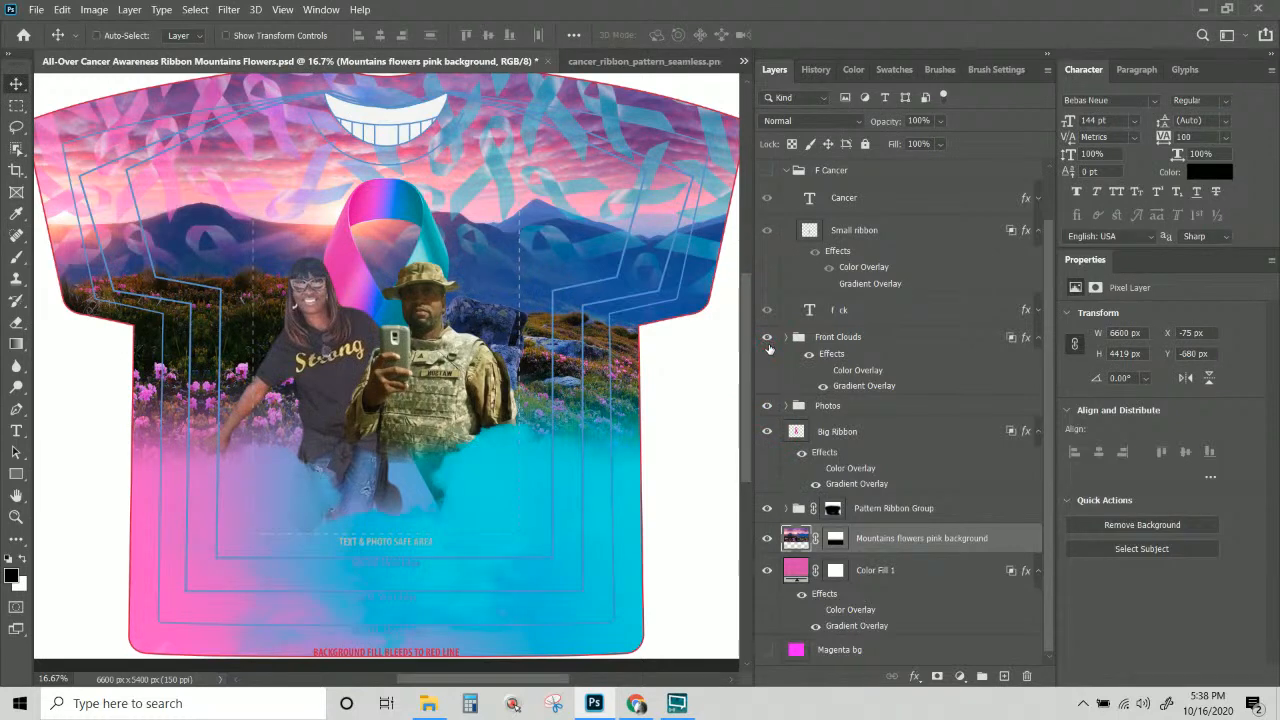
pyautogui.scroll(2, 769, 347)
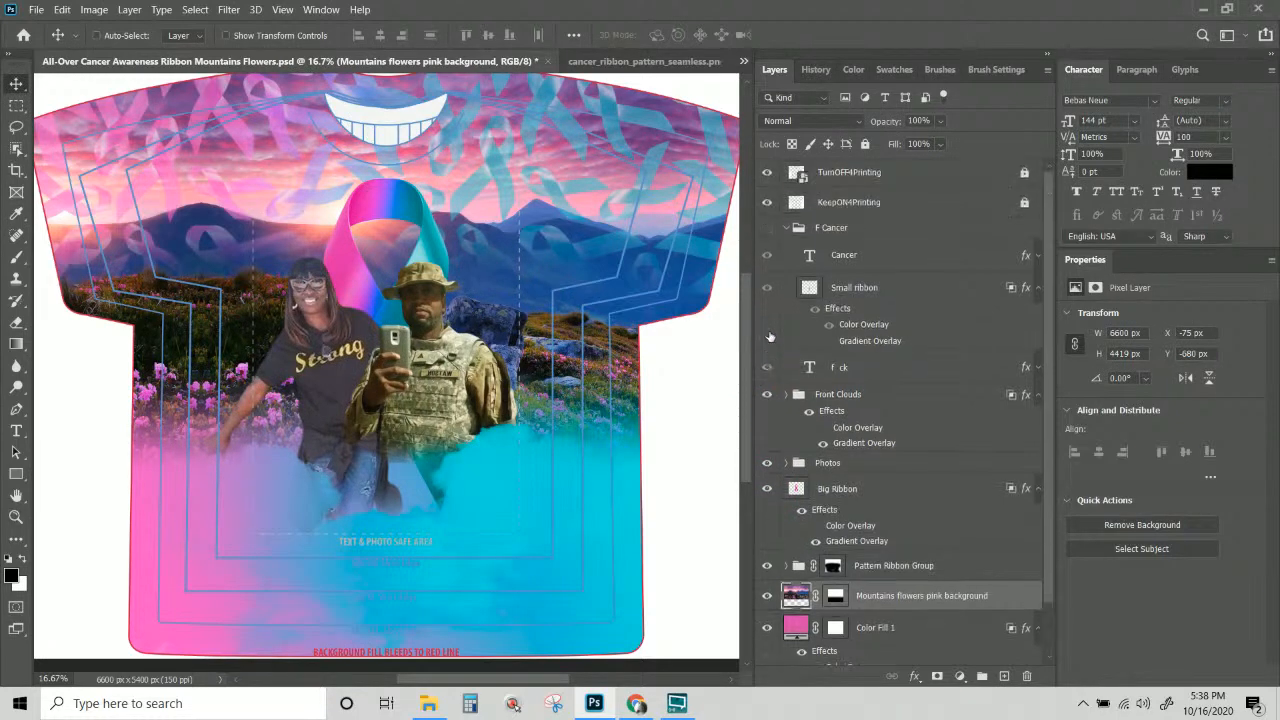
pyautogui.click(768, 229)
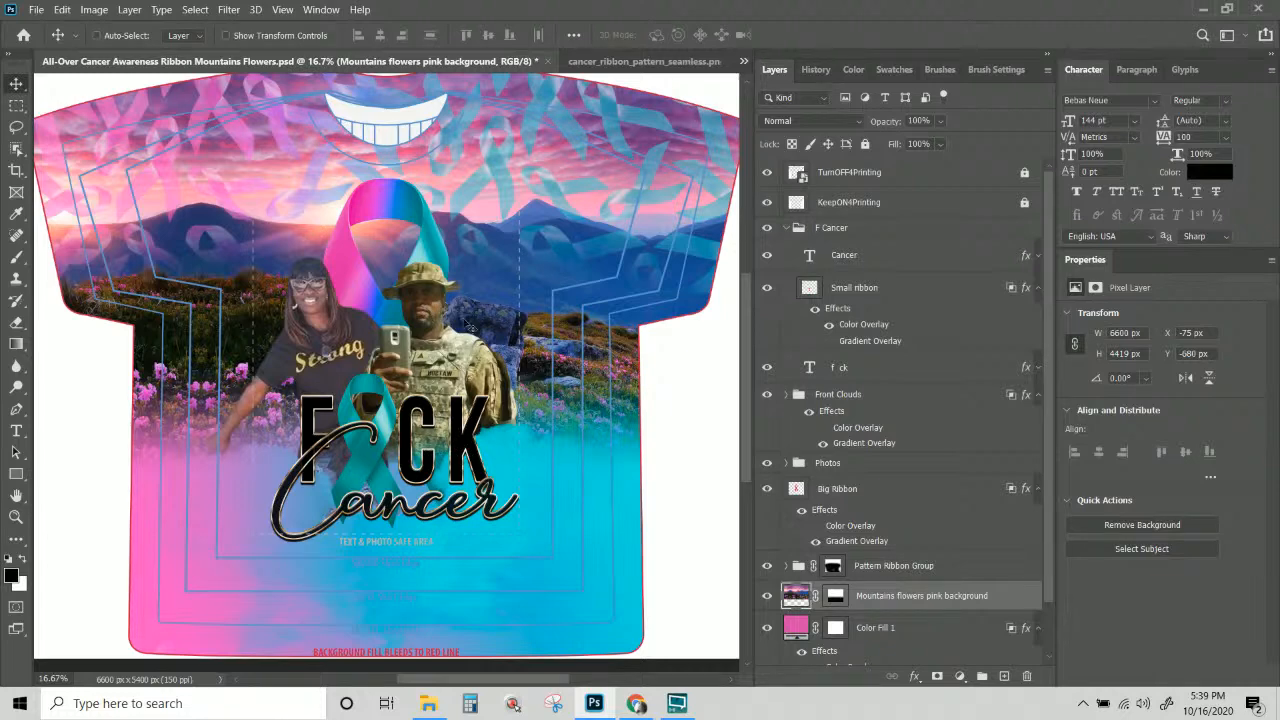
# Select the F Cancer group and the Front Clouds group from the lists of layers under the artwork, ending on the F Cancer group.
pyautogui.rightClick(500, 459)
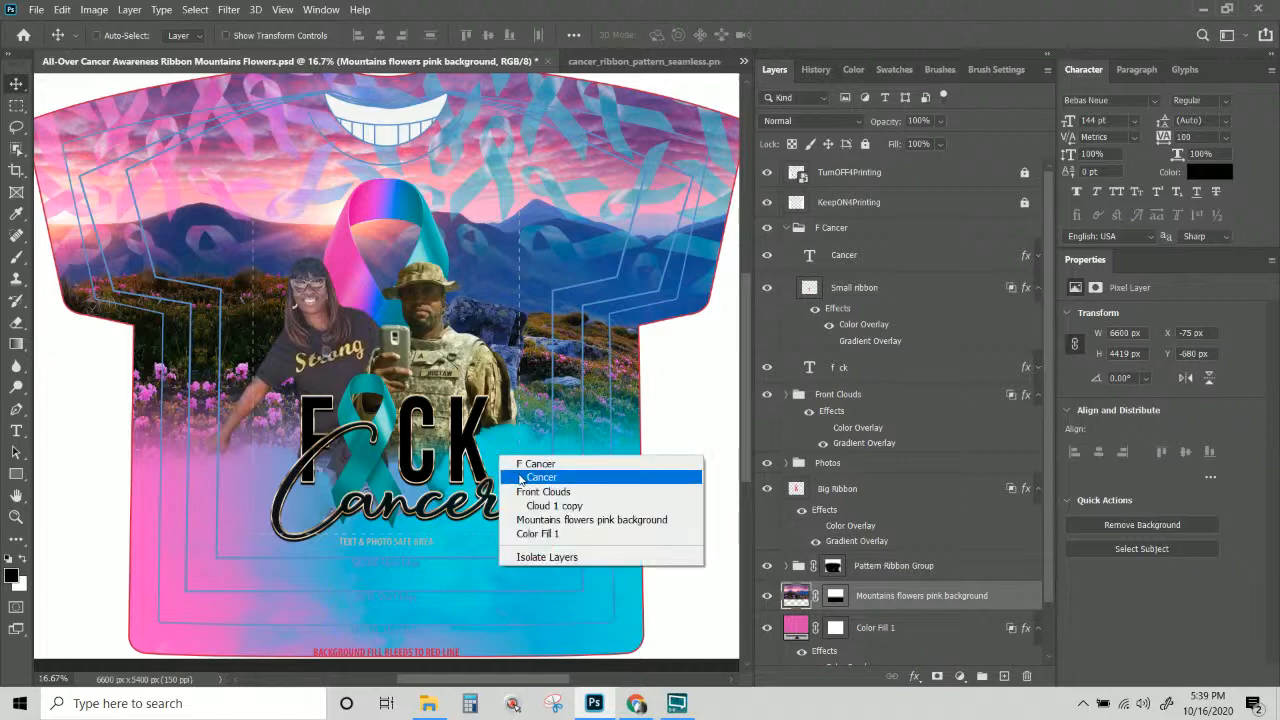
pyautogui.click(512, 463)
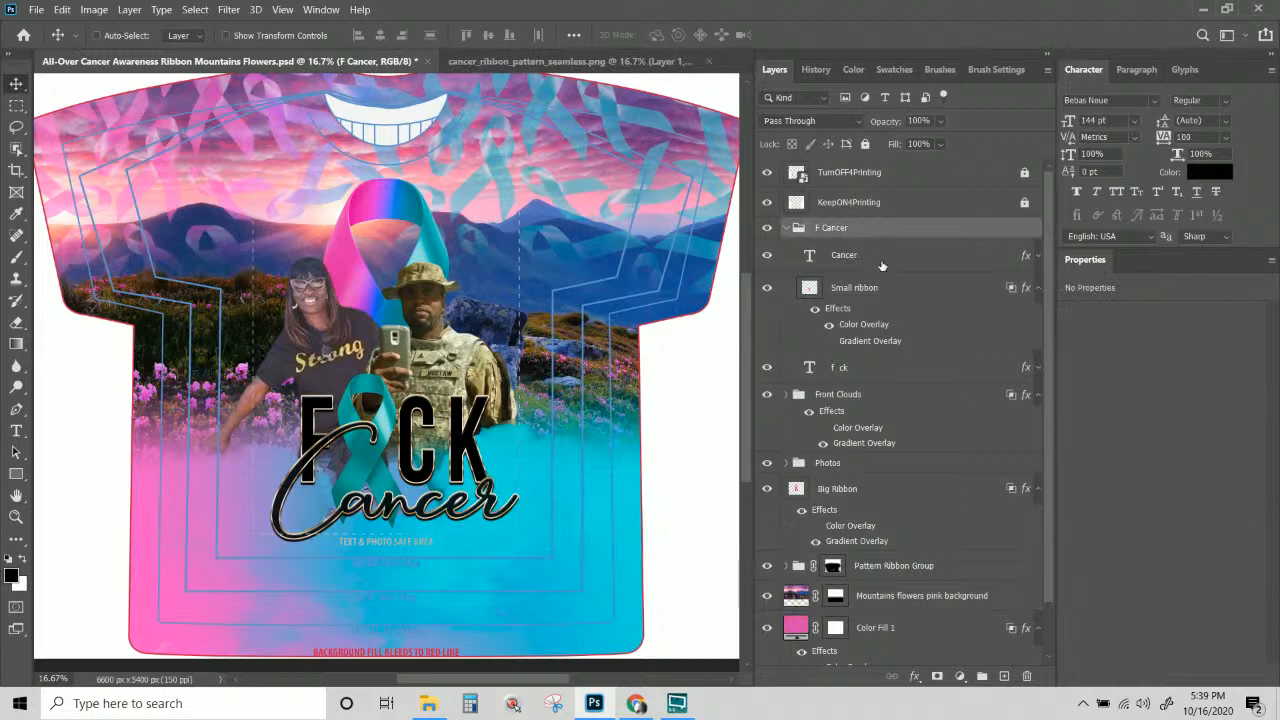
pyautogui.rightClick(523, 461)
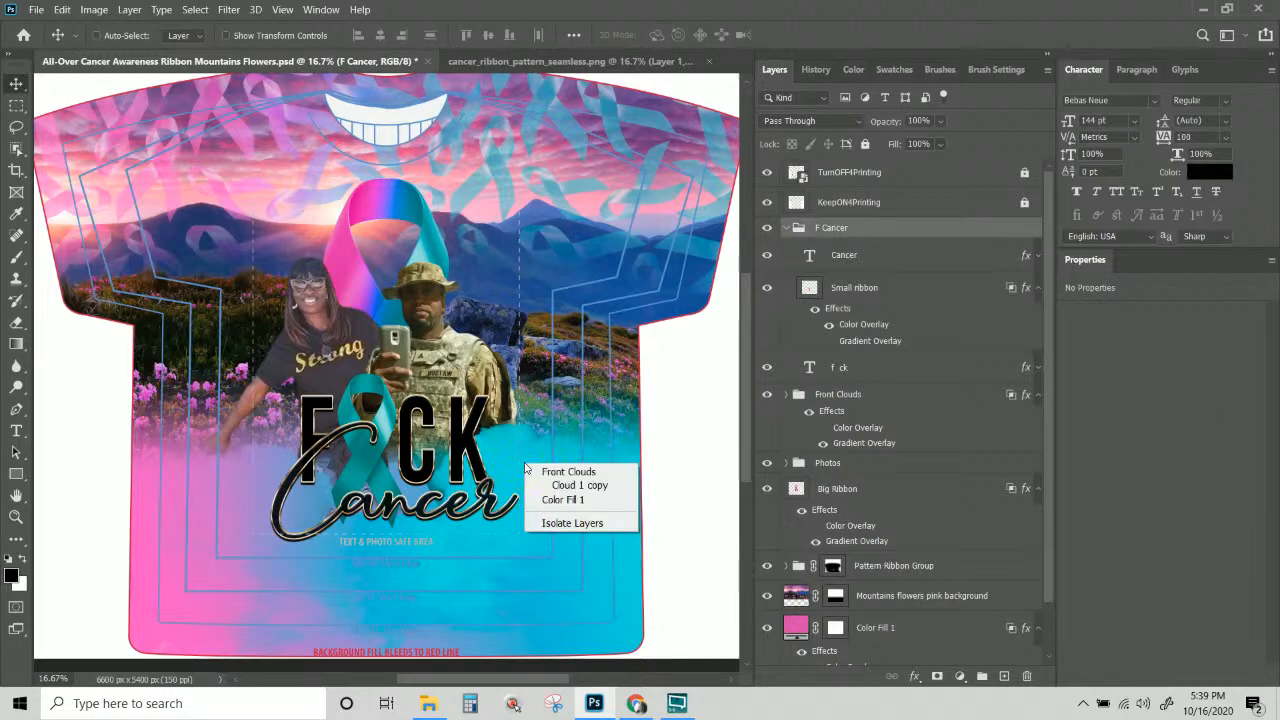
pyautogui.click(568, 471)
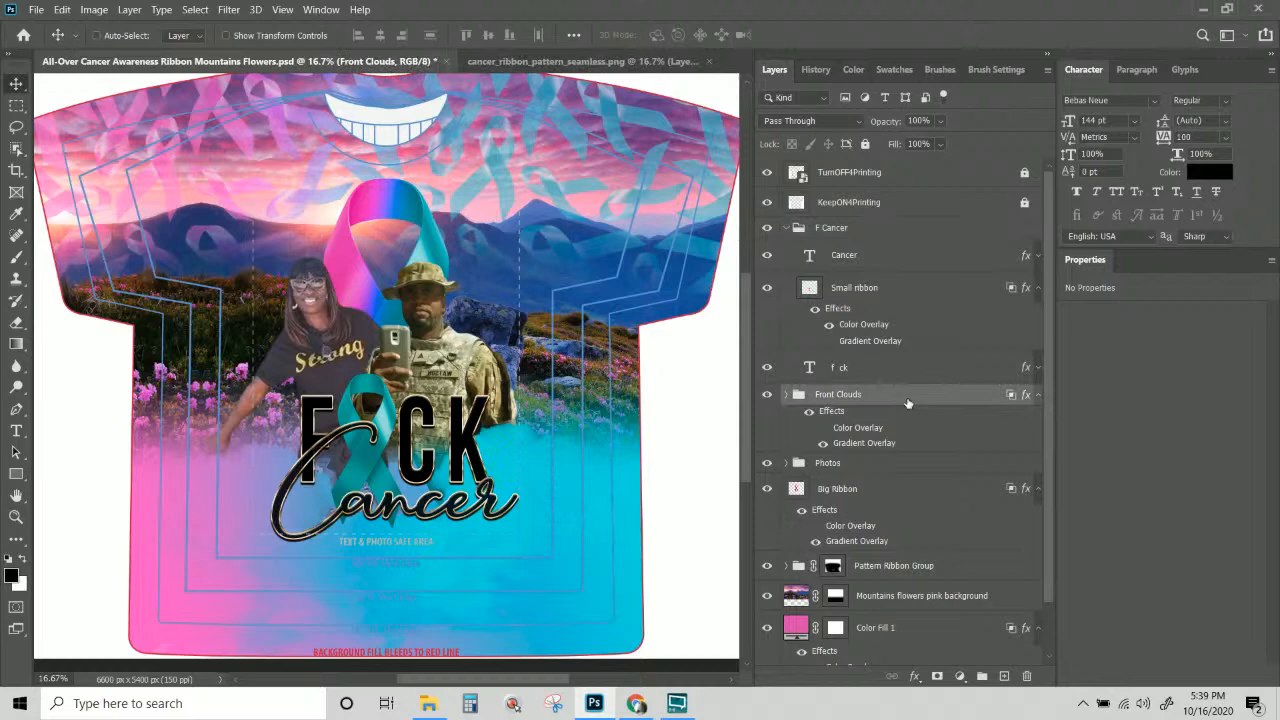
pyautogui.rightClick(908, 403)
pyautogui.click(960, 478)
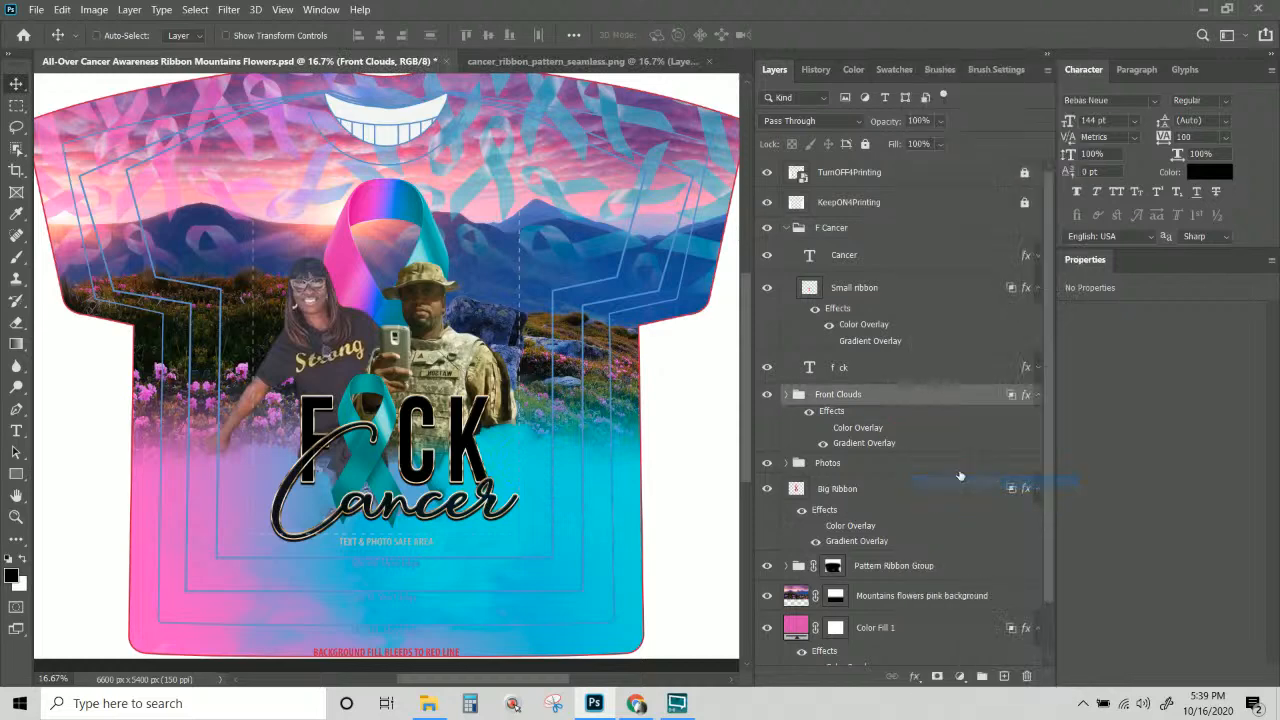
pyautogui.click(845, 233)
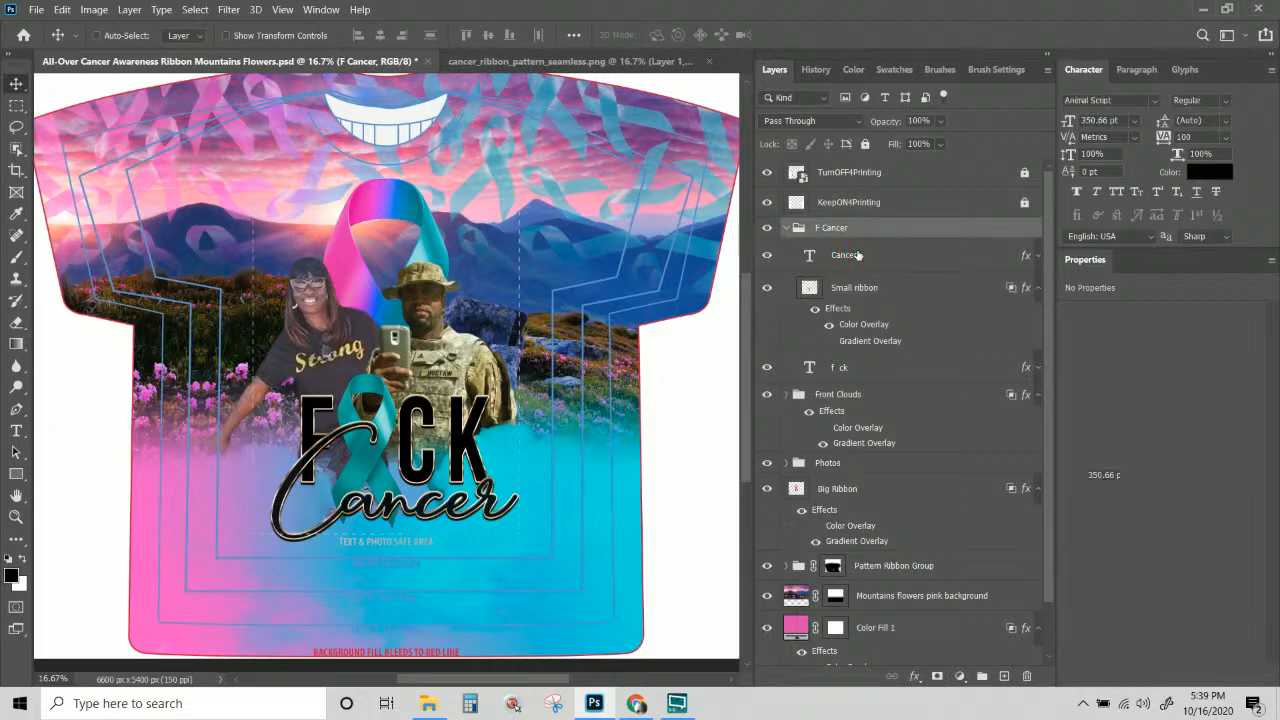
# Save the pink-to-blue gradient of the Front Clouds group's Gradient Overlay as a new gradient preset named Custom, and apply the layer style.
pyautogui.click(864, 444)
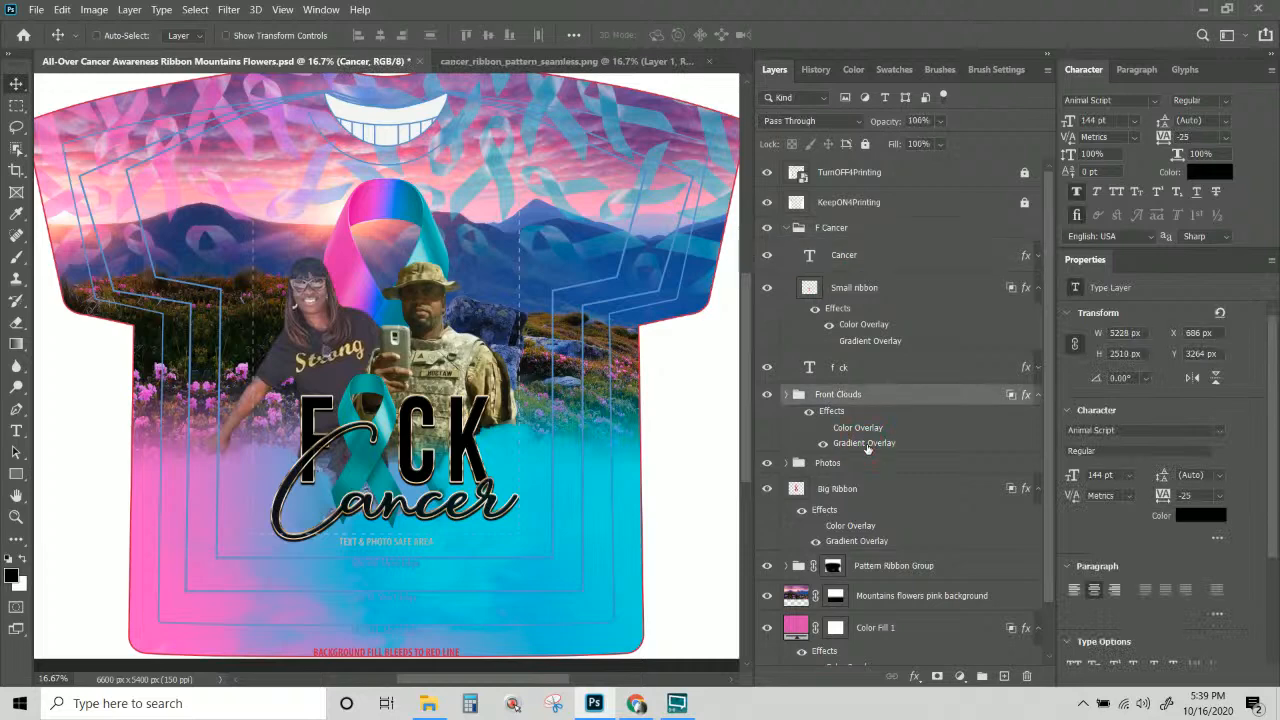
pyautogui.doubleClick(866, 445)
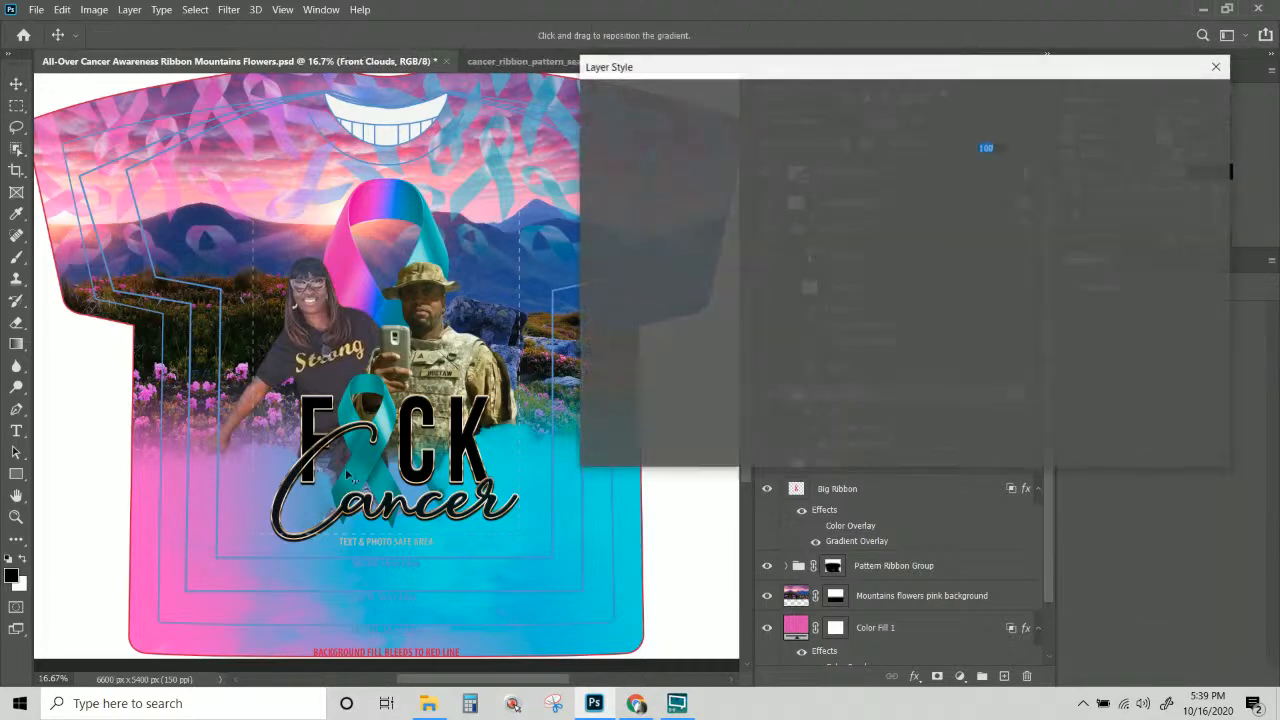
pyautogui.click(926, 171)
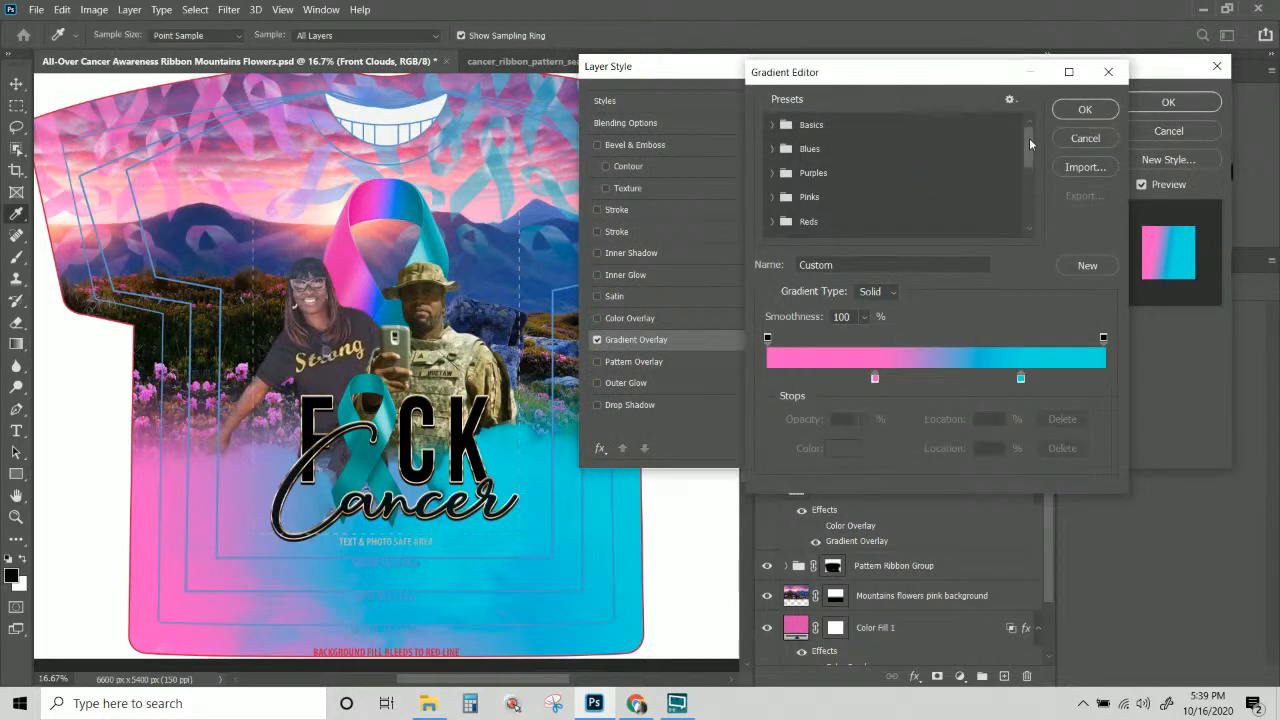
pyautogui.moveTo(1029, 138); pyautogui.dragTo(1032, 238)
pyautogui.click(1102, 268)
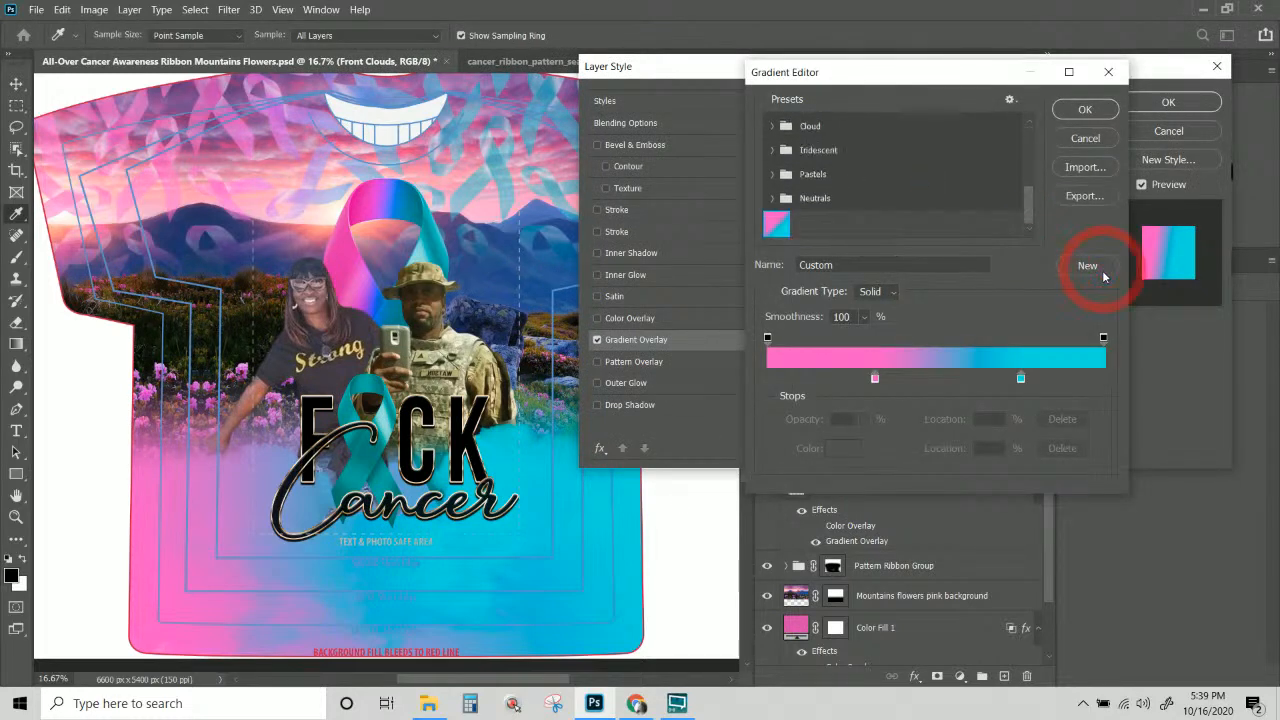
pyautogui.click(1085, 109)
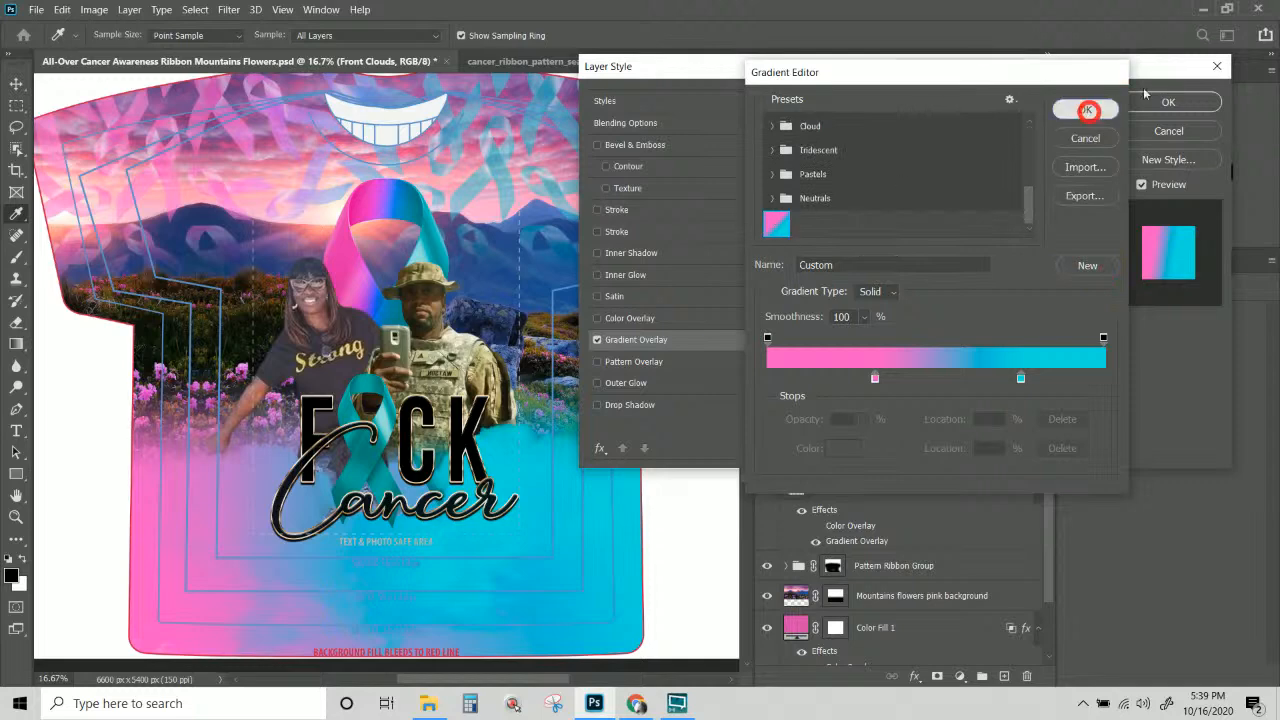
pyautogui.click(1168, 102)
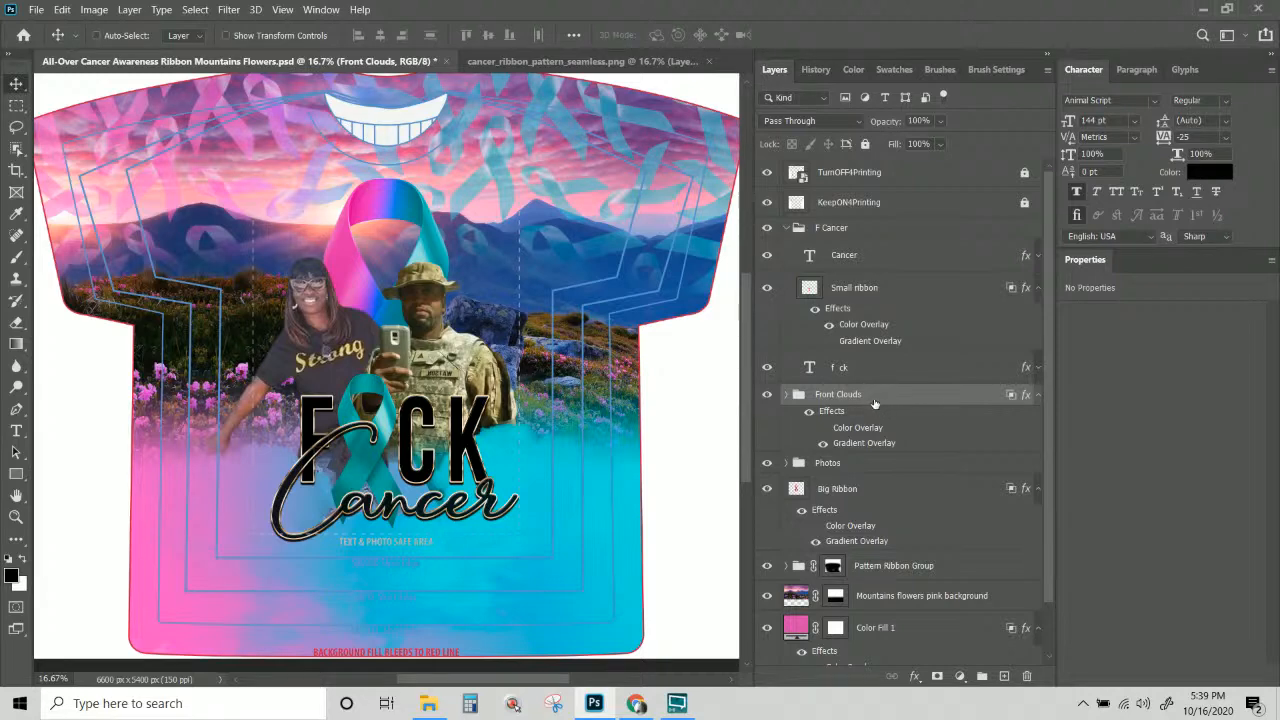
# Select the f ck text layer and turn off the Color Overlay in its layer style, leaving the Gradient Overlay on.
pyautogui.rightClick(470, 443)
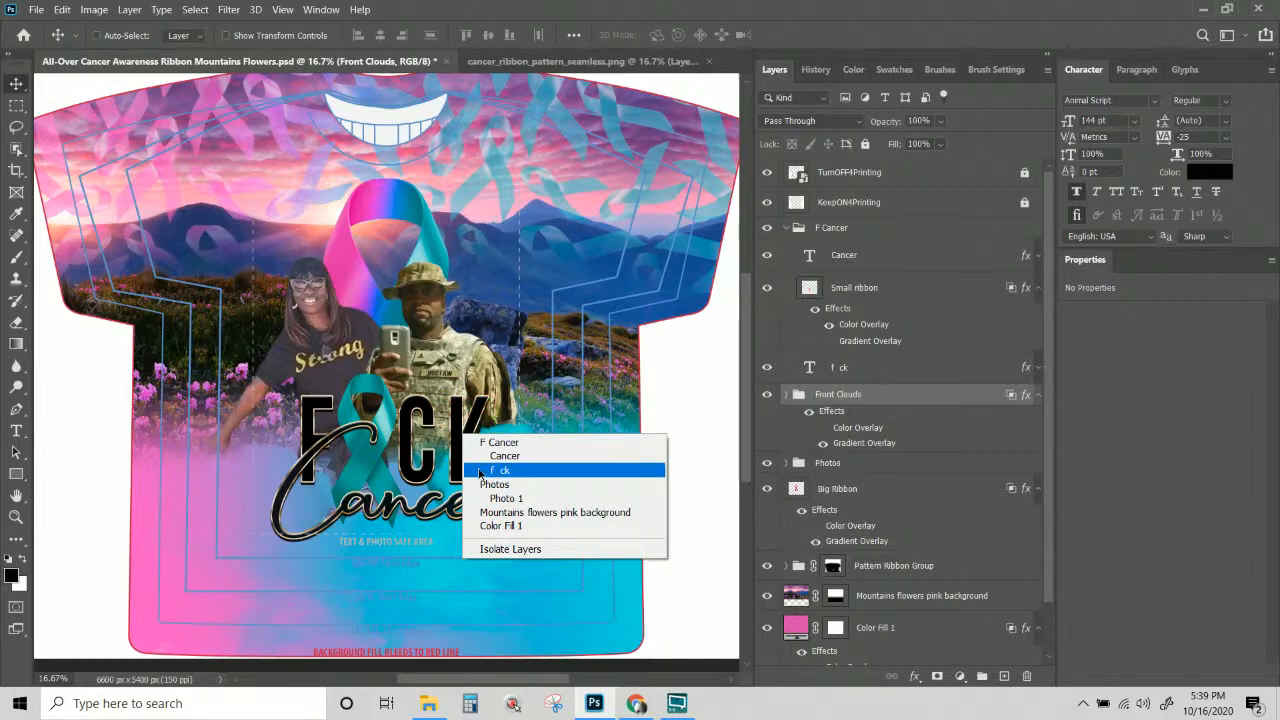
pyautogui.click(500, 472)
pyautogui.click(1025, 367)
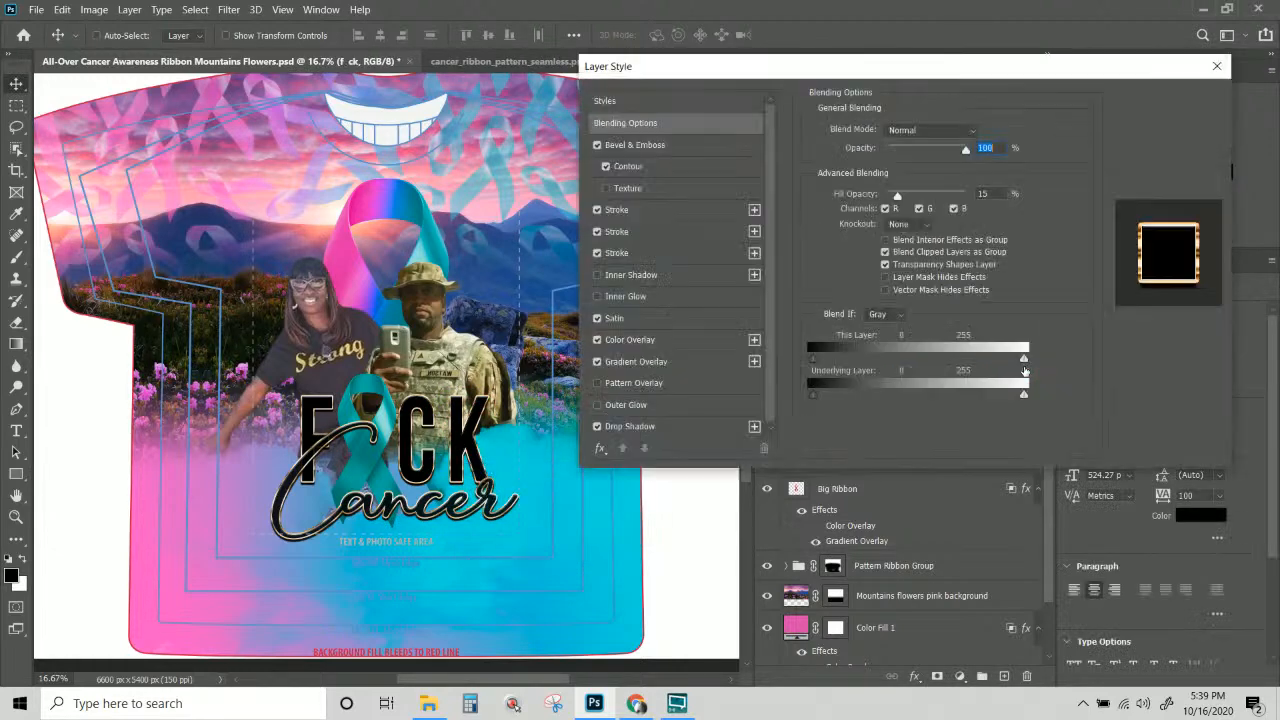
pyautogui.click(645, 361)
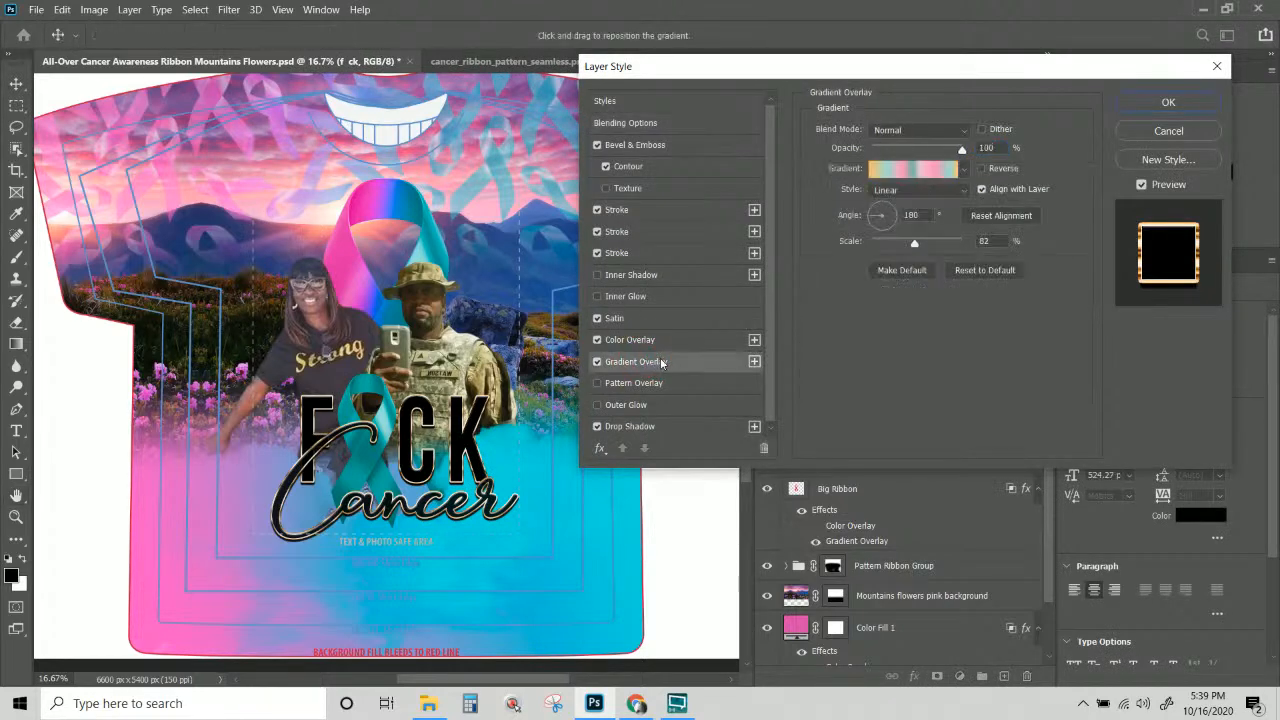
pyautogui.click(597, 341)
pyautogui.click(597, 341)
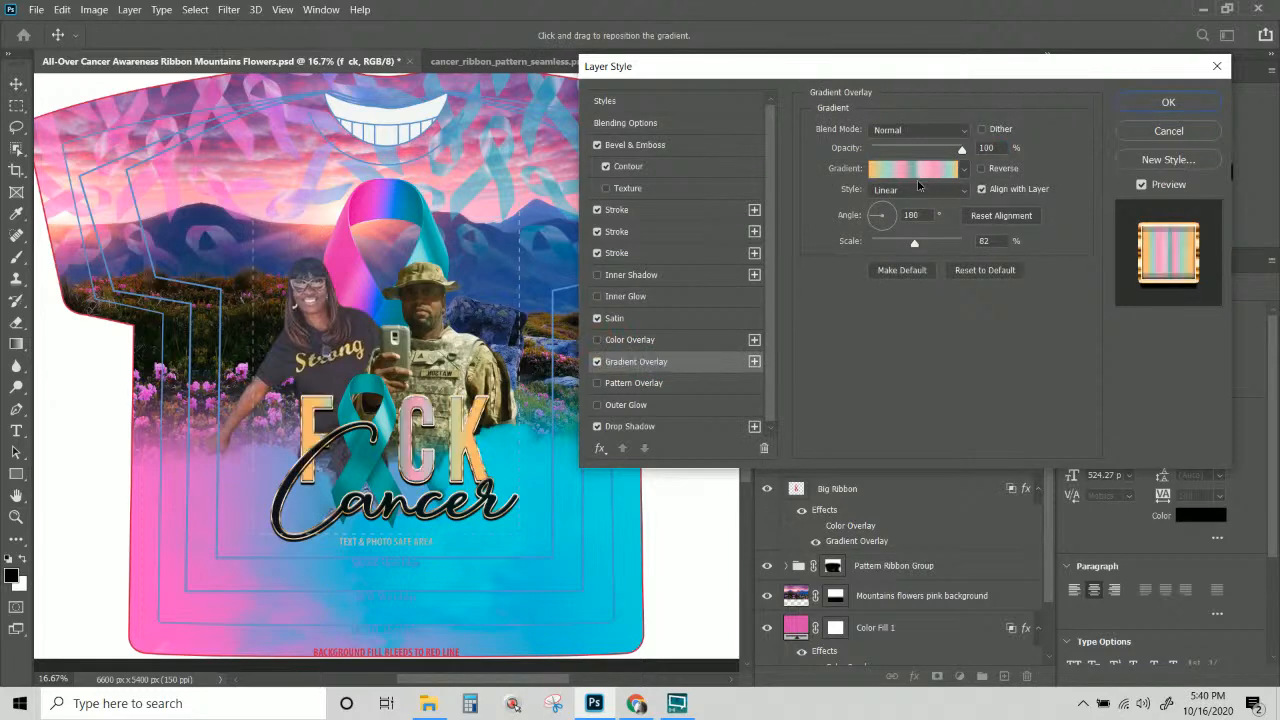
# Apply the saved pink-to-blue Custom preset to the Gradient Overlay of the f ck text layer.
pyautogui.click(919, 172)
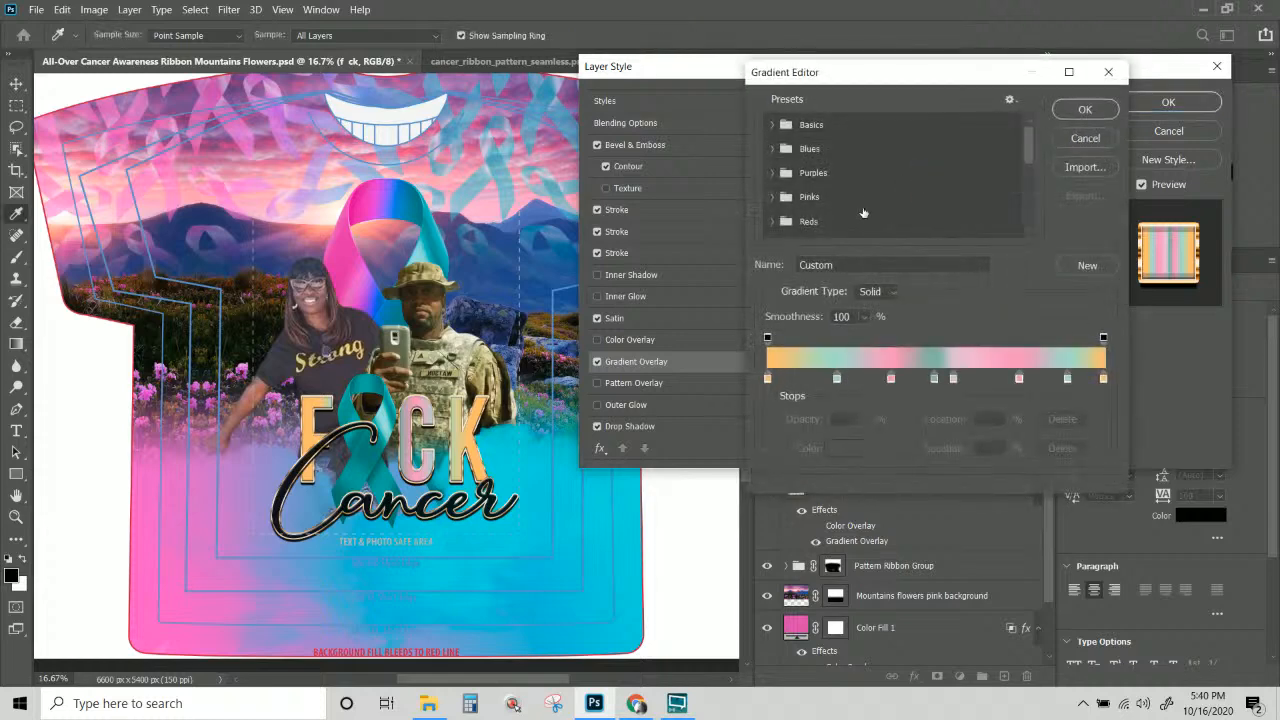
pyautogui.scroll(-5, 1034, 135)
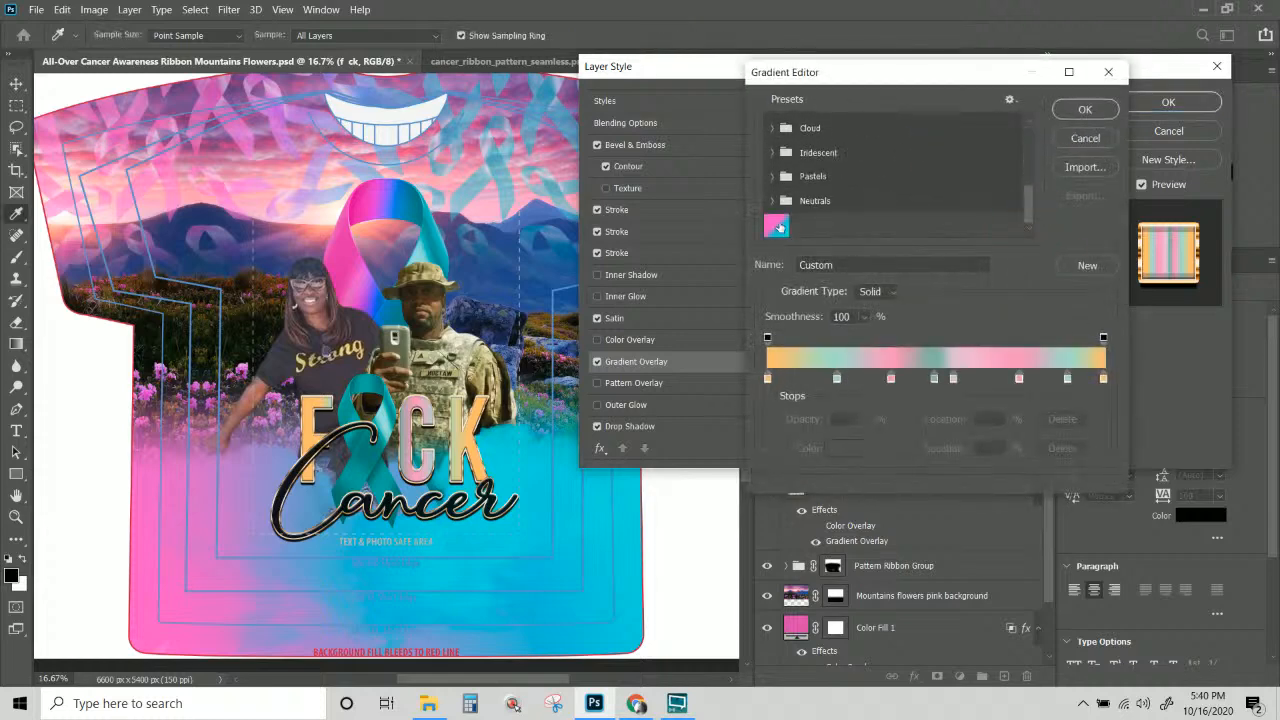
pyautogui.click(778, 227)
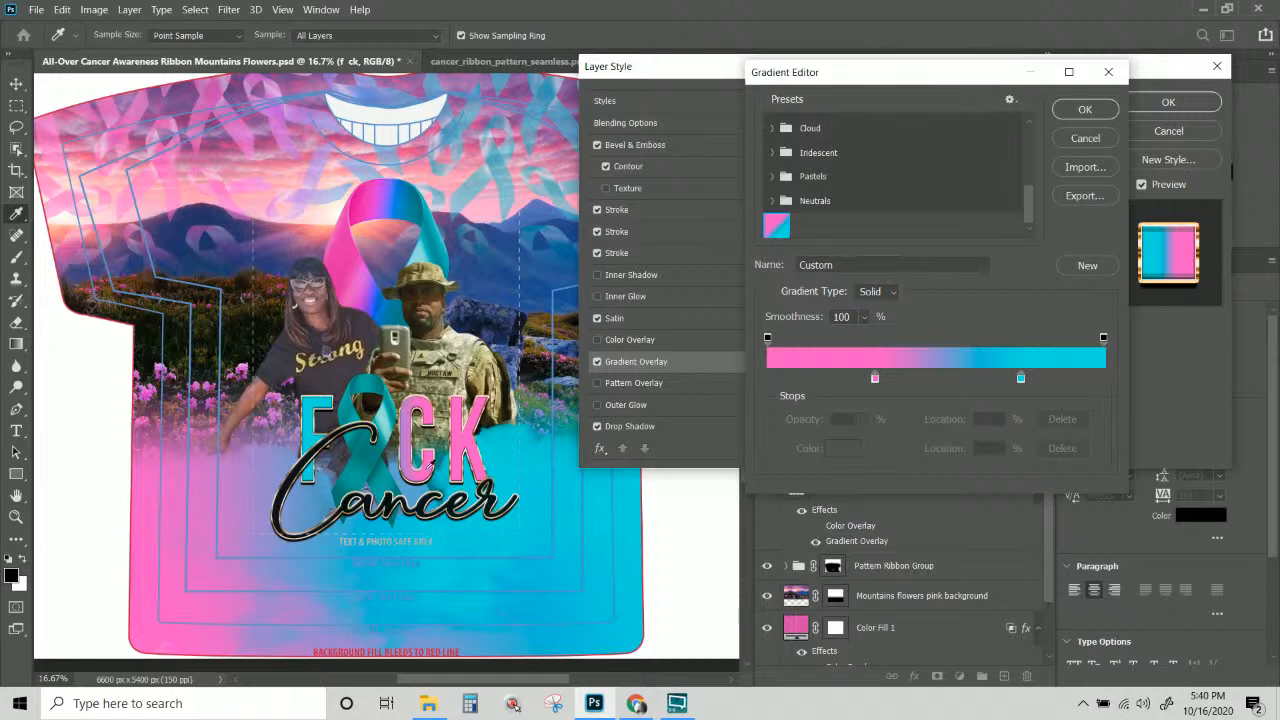
pyautogui.click(1088, 112)
# Set the f ck text's Gradient Overlay to a 90° angle and 119% scale, and apply the layer style.
pyautogui.click(882, 212)
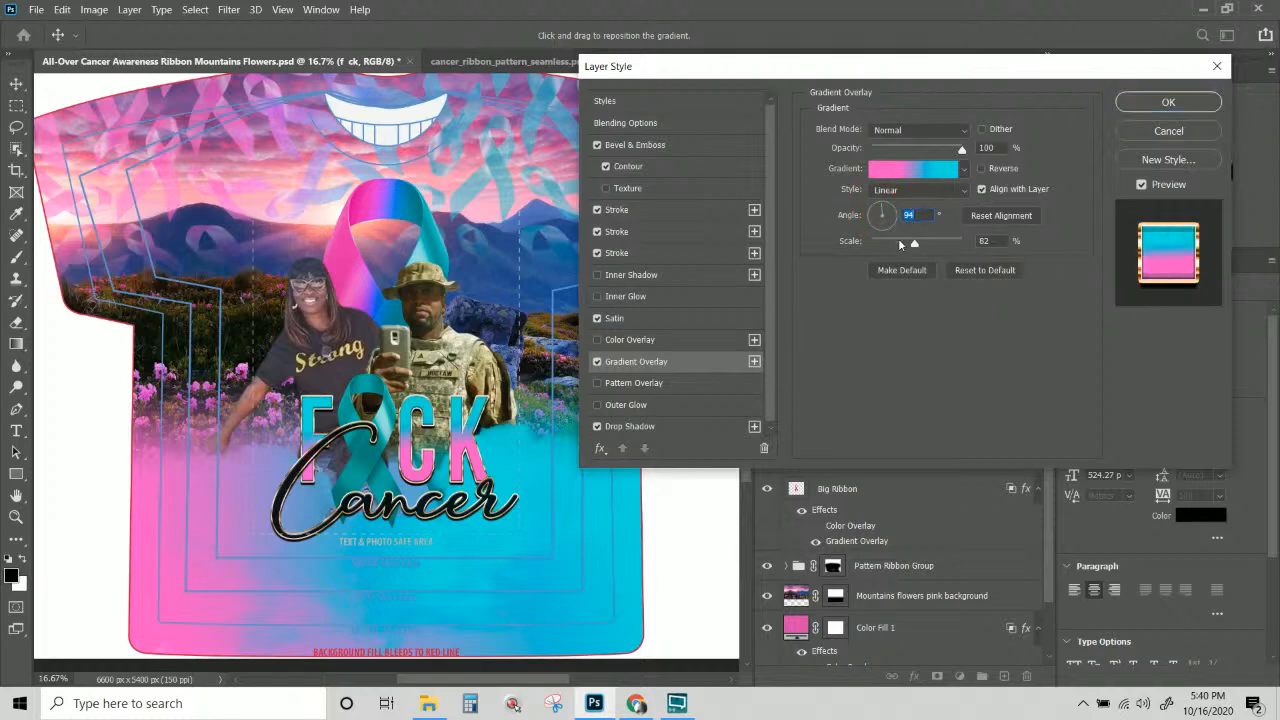
pyautogui.moveTo(898, 240); pyautogui.dragTo(941, 245)
pyautogui.click(940, 244)
pyautogui.click(917, 212)
pyautogui.write('90')
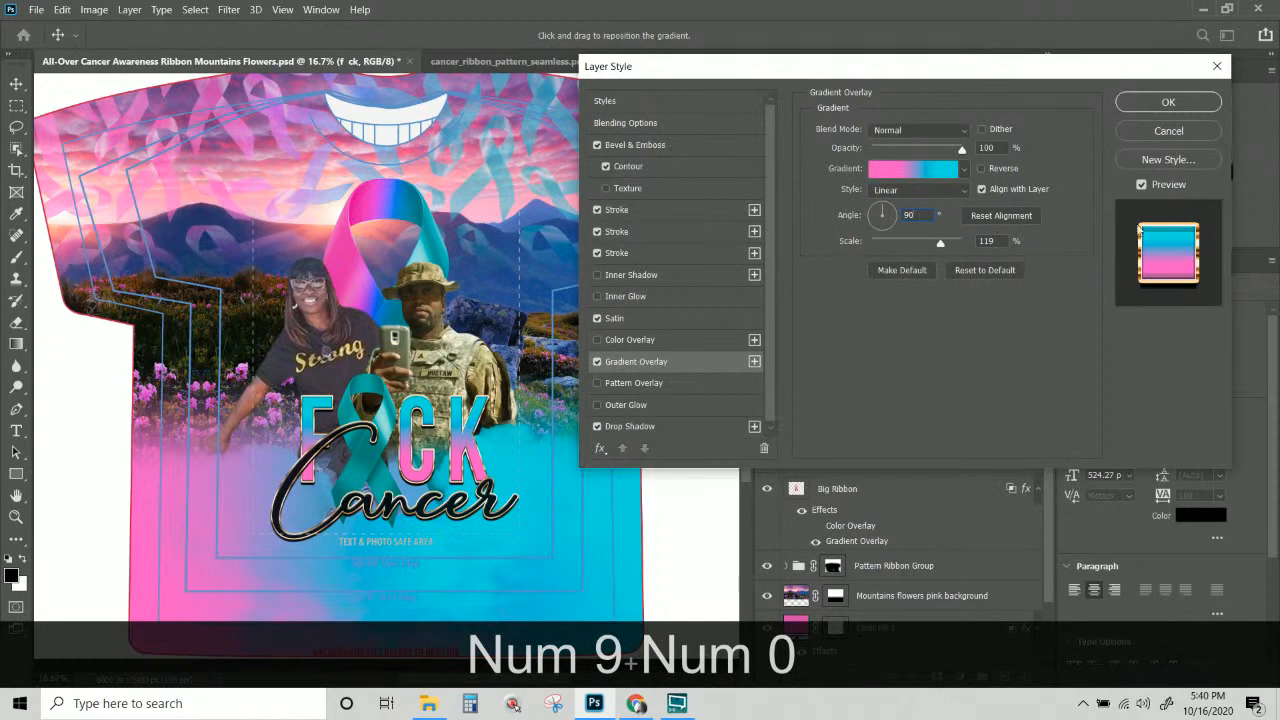
pyautogui.click(1180, 105)
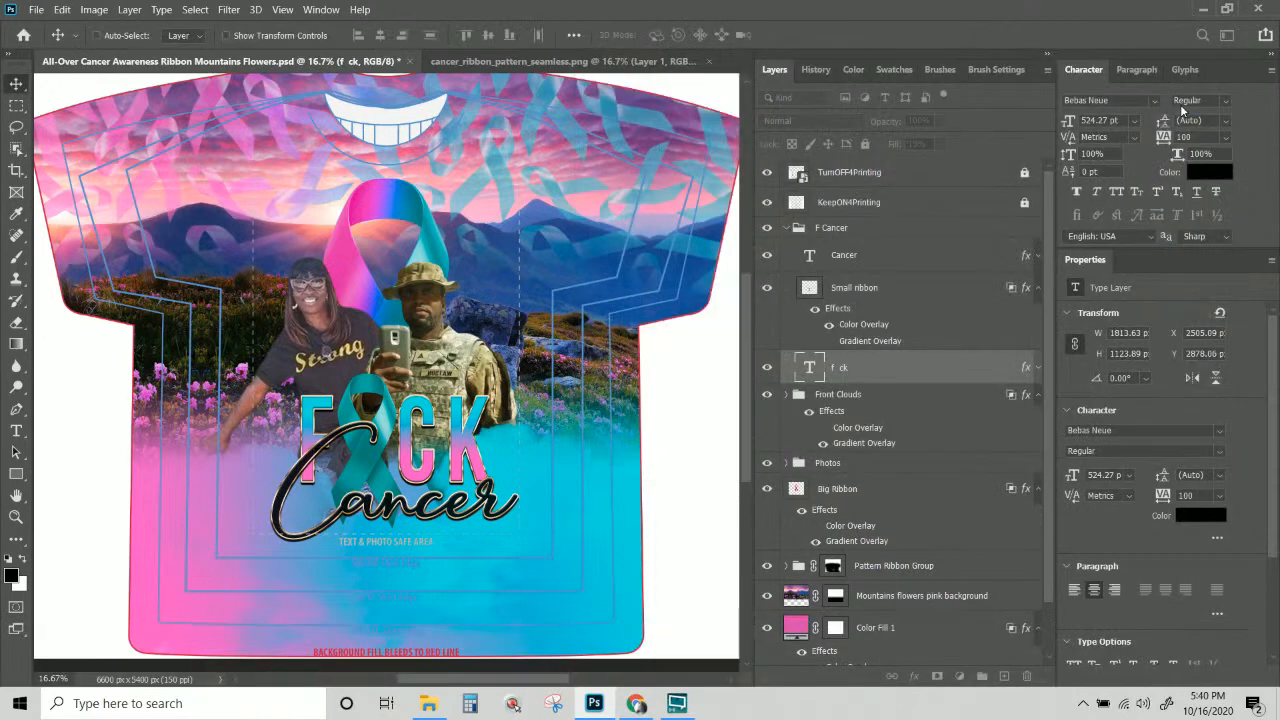
# Select the Cancer text layer and turn off the Color Overlay in its layer style, leaving the Gradient Overlay on.
pyautogui.rightClick(445, 490)
pyautogui.click(476, 533)
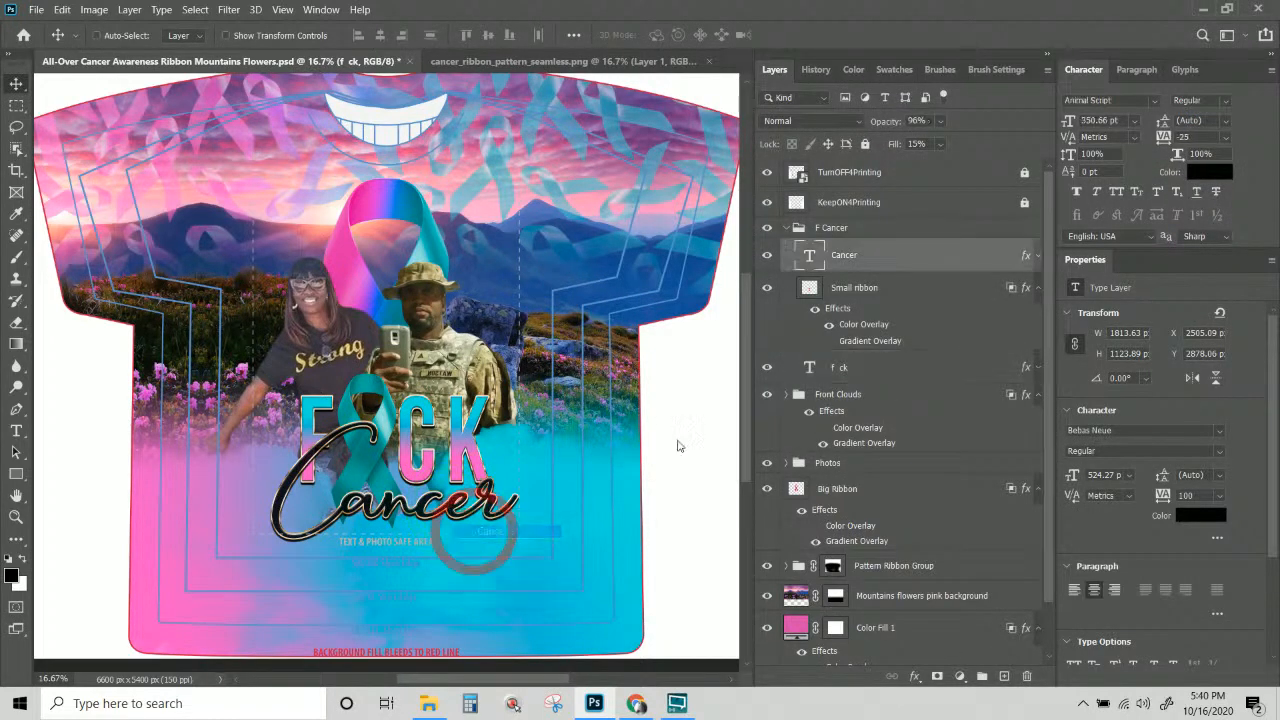
pyautogui.doubleClick(1028, 255)
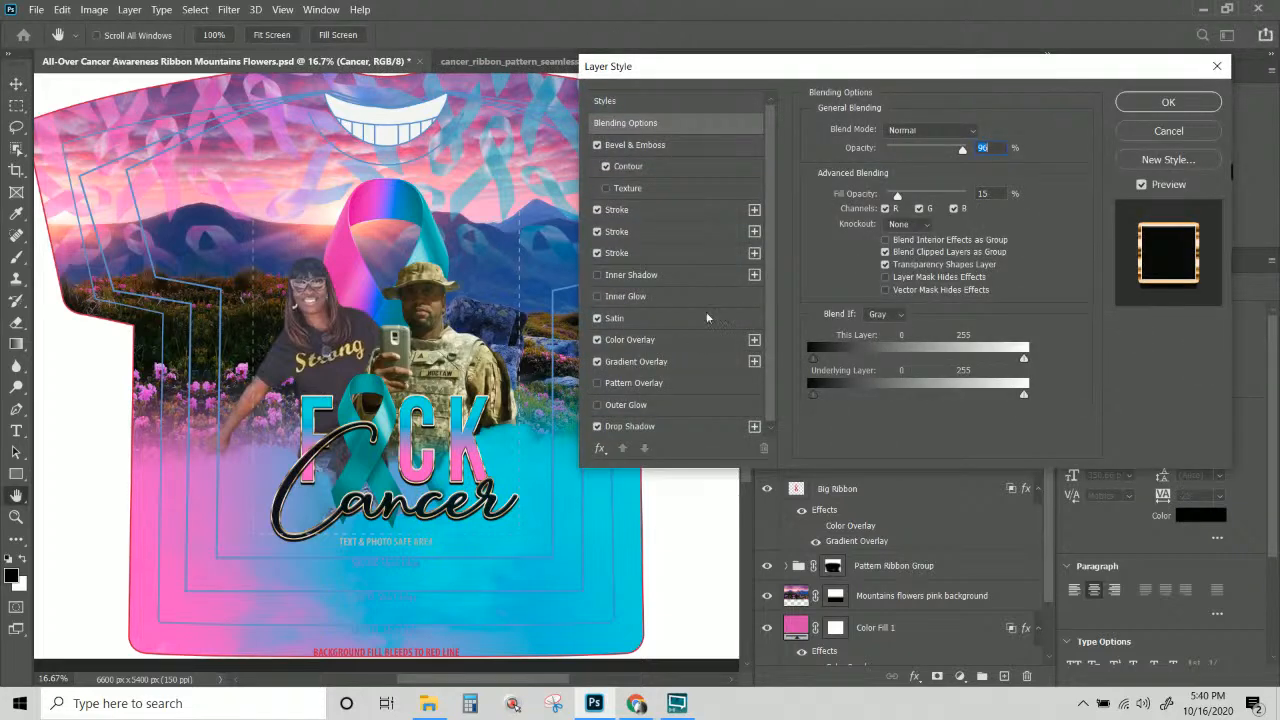
pyautogui.click(672, 345)
pyautogui.click(684, 363)
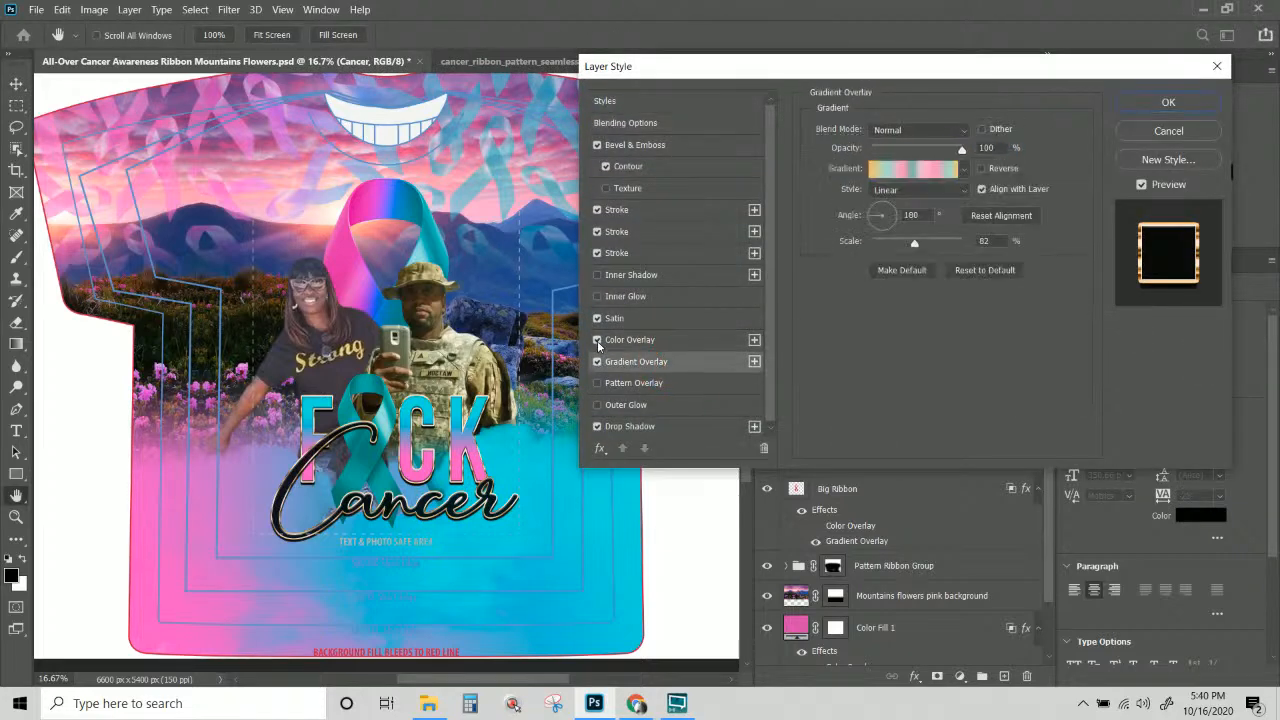
pyautogui.click(597, 340)
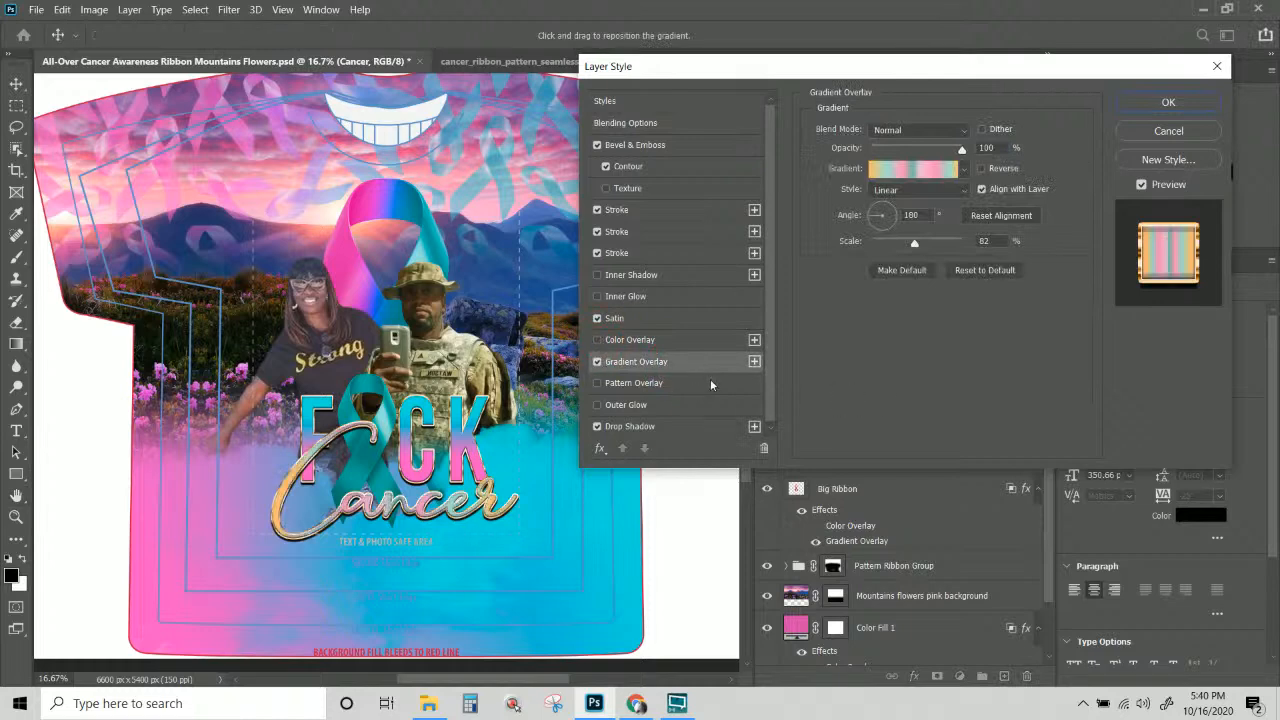
# Apply the saved pink-to-blue Custom preset to the Gradient Overlay of the Cancer text layer.
pyautogui.click(945, 172)
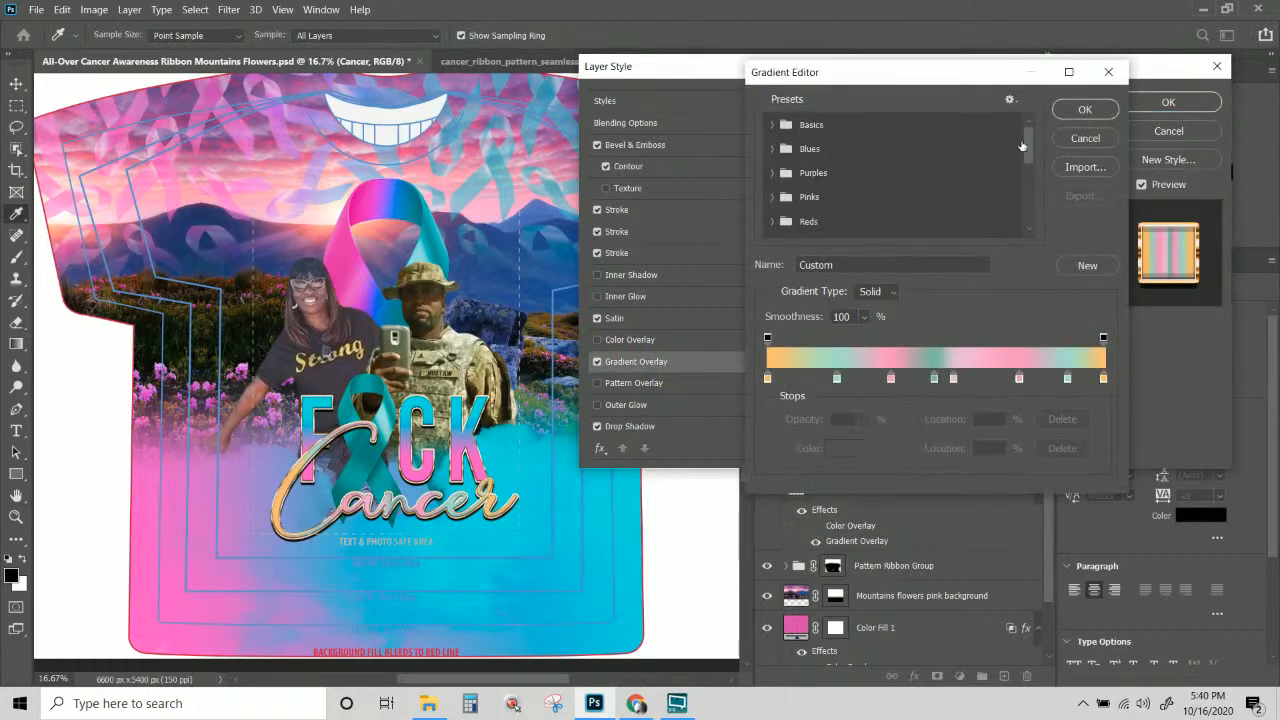
pyautogui.click(1031, 222)
pyautogui.click(775, 228)
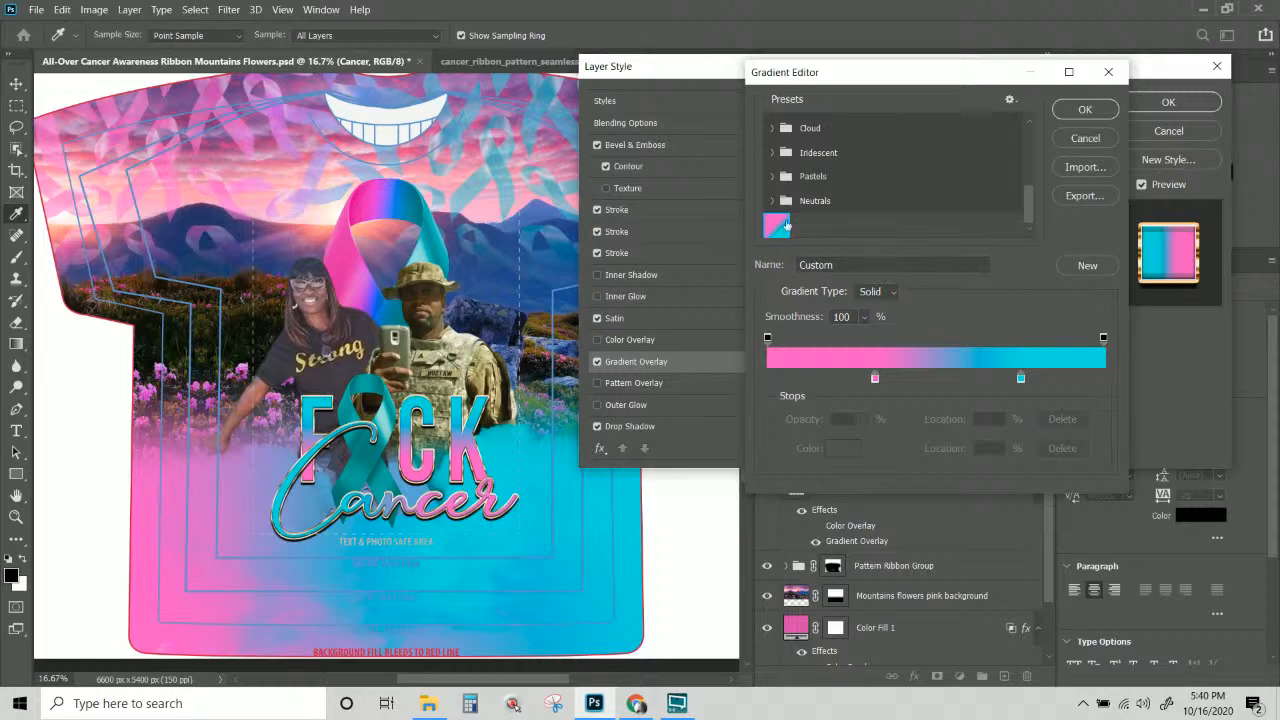
pyautogui.click(1090, 112)
# Try gradient angles of 90° and -90° on the Cancer text, settle on 26°, and apply the layer style.
pyautogui.doubleClick(910, 215)
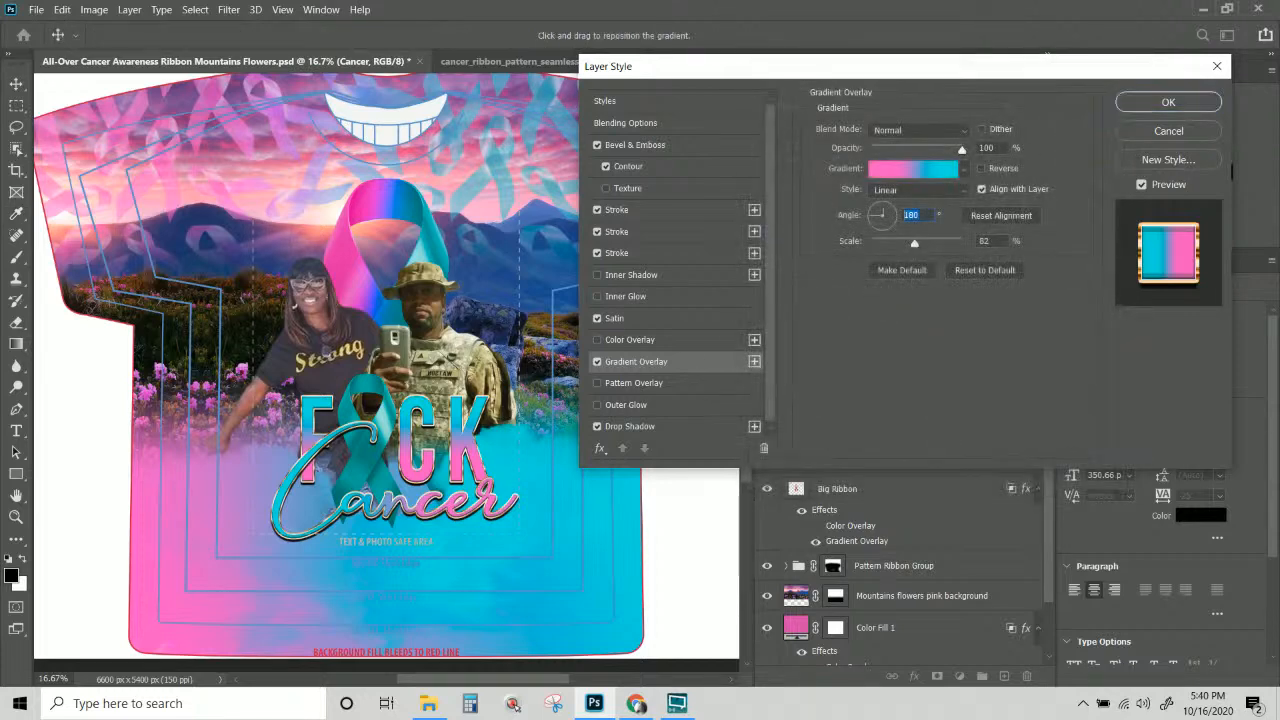
pyautogui.write('90')
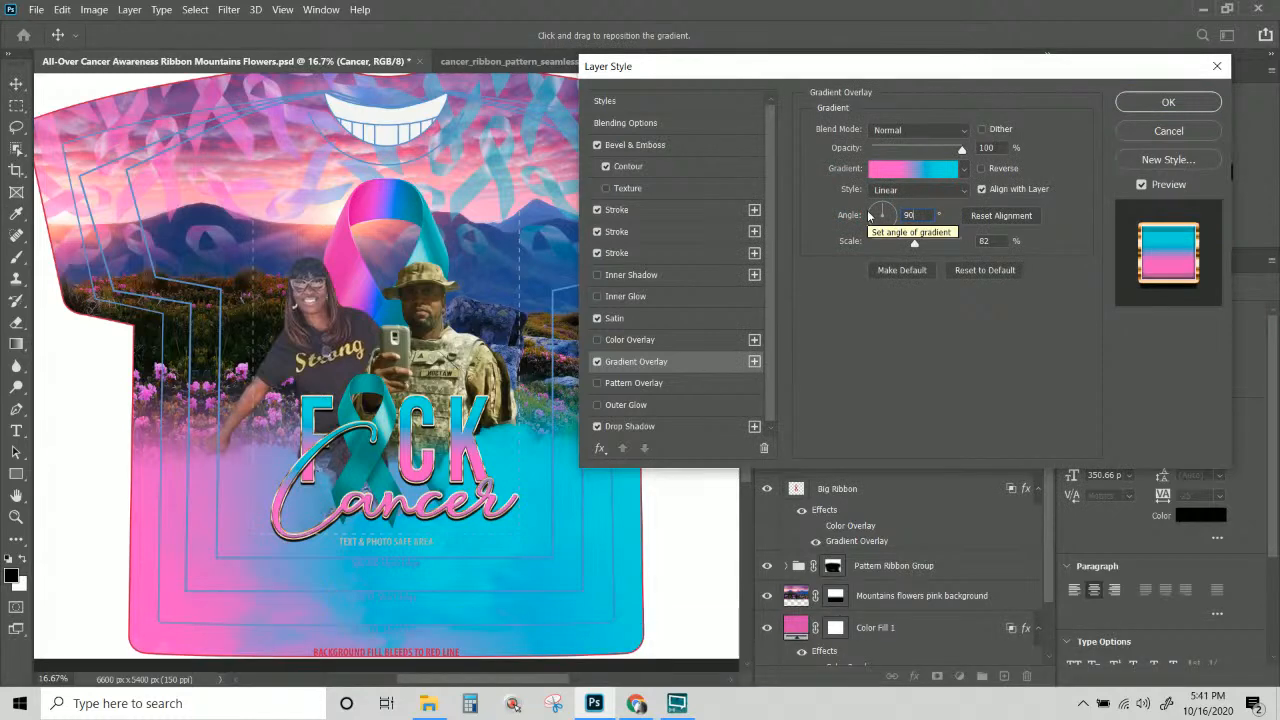
pyautogui.doubleClick(912, 215)
pyautogui.write('-90')
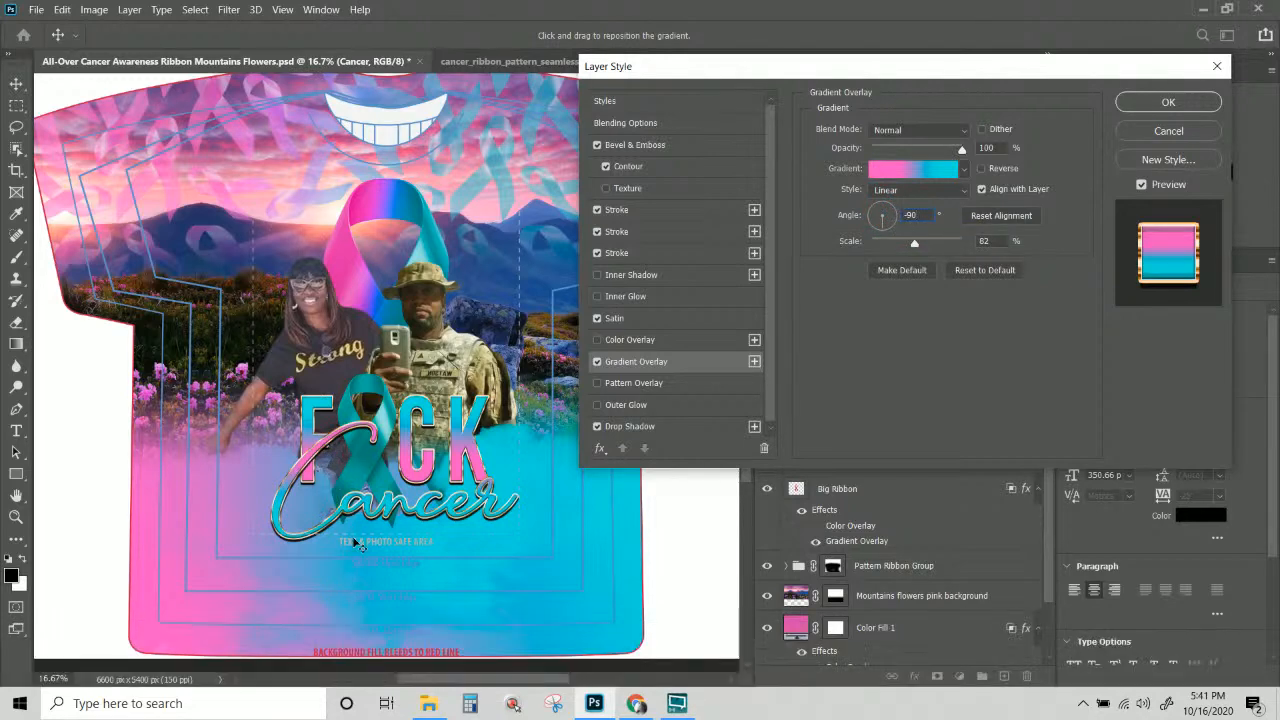
pyautogui.click(895, 213)
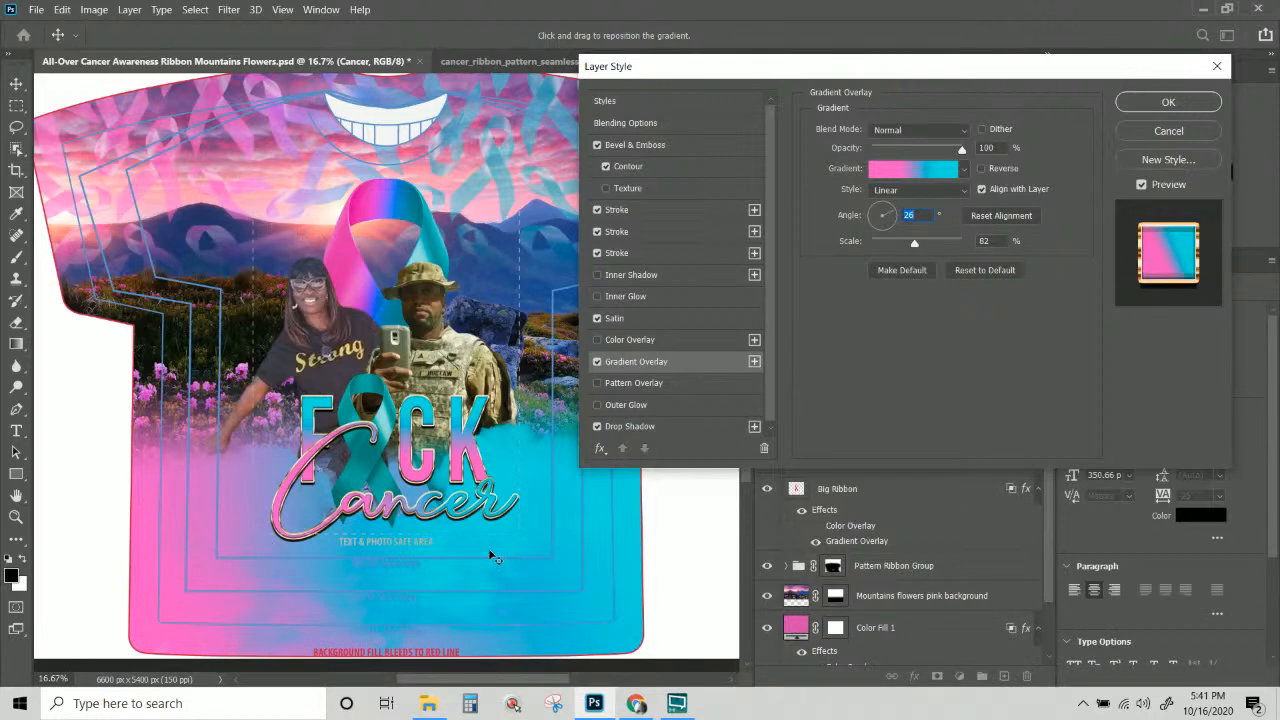
pyautogui.click(1168, 102)
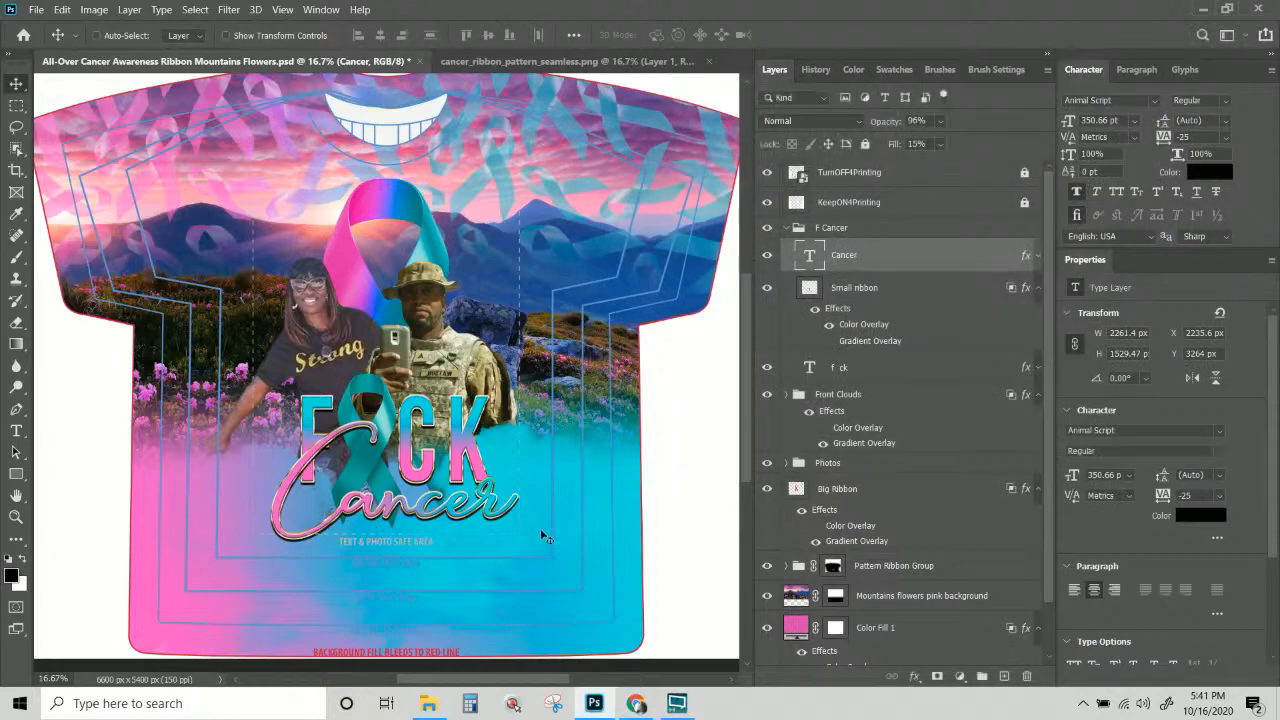
# Examine the three strokes in the Cancer text's layer style, toggling the second one off and on to see what it contributes.
pyautogui.doubleClick(1025, 256)
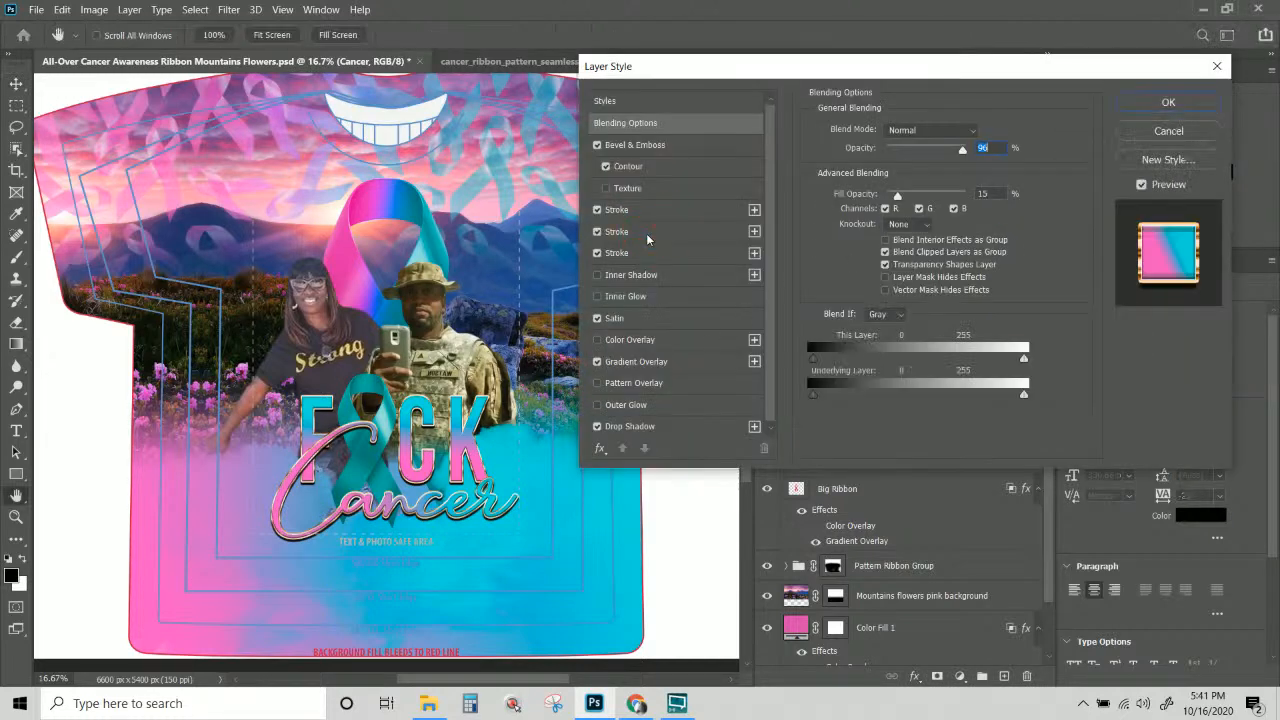
pyautogui.click(646, 233)
pyautogui.click(656, 213)
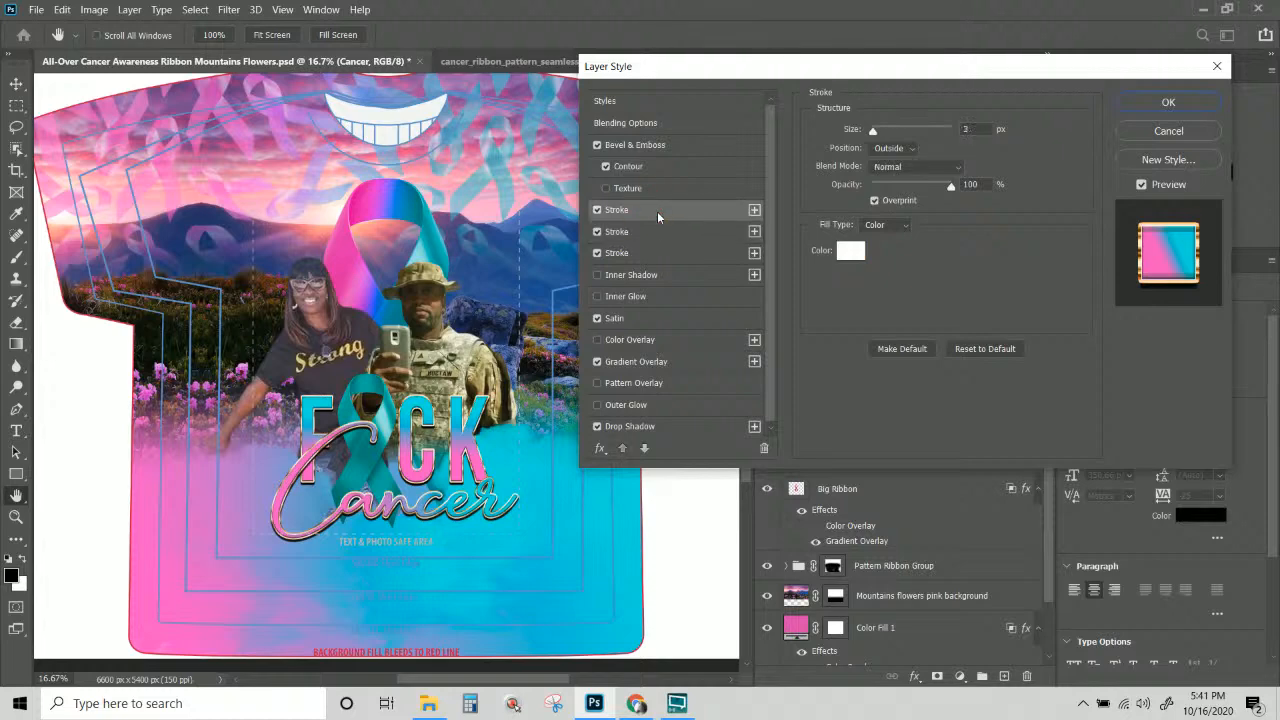
pyautogui.click(668, 236)
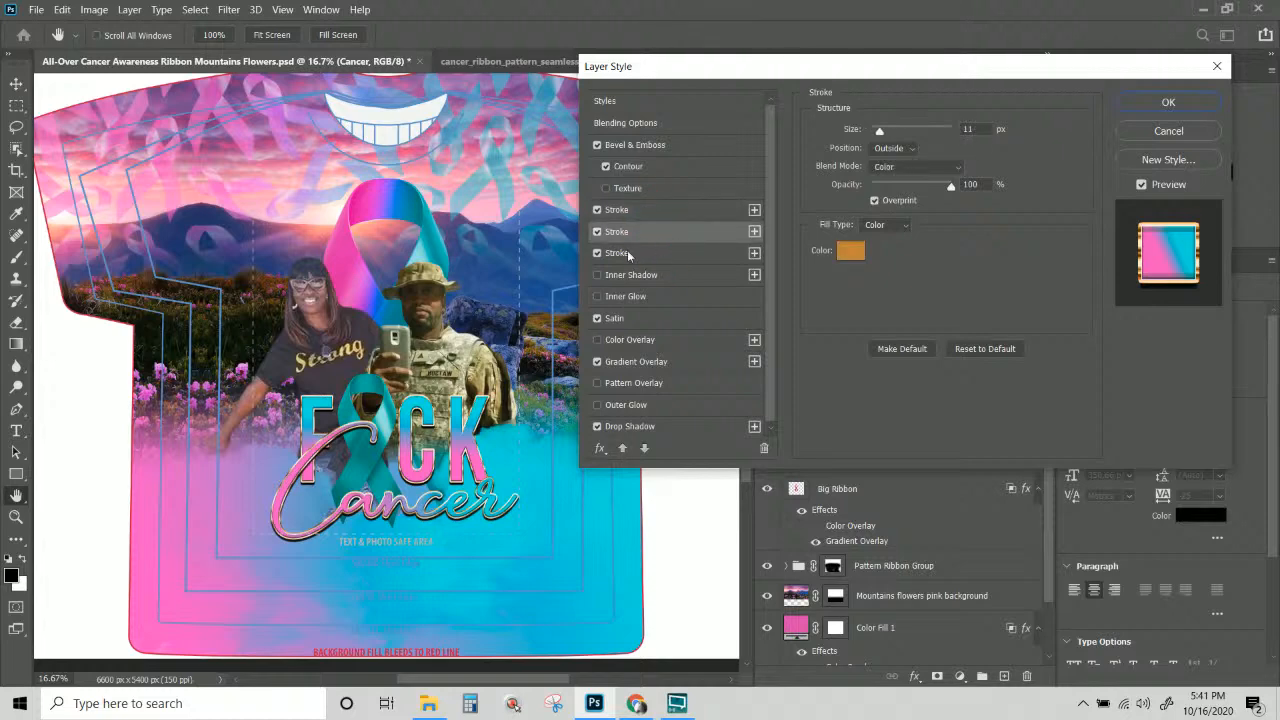
pyautogui.click(597, 232)
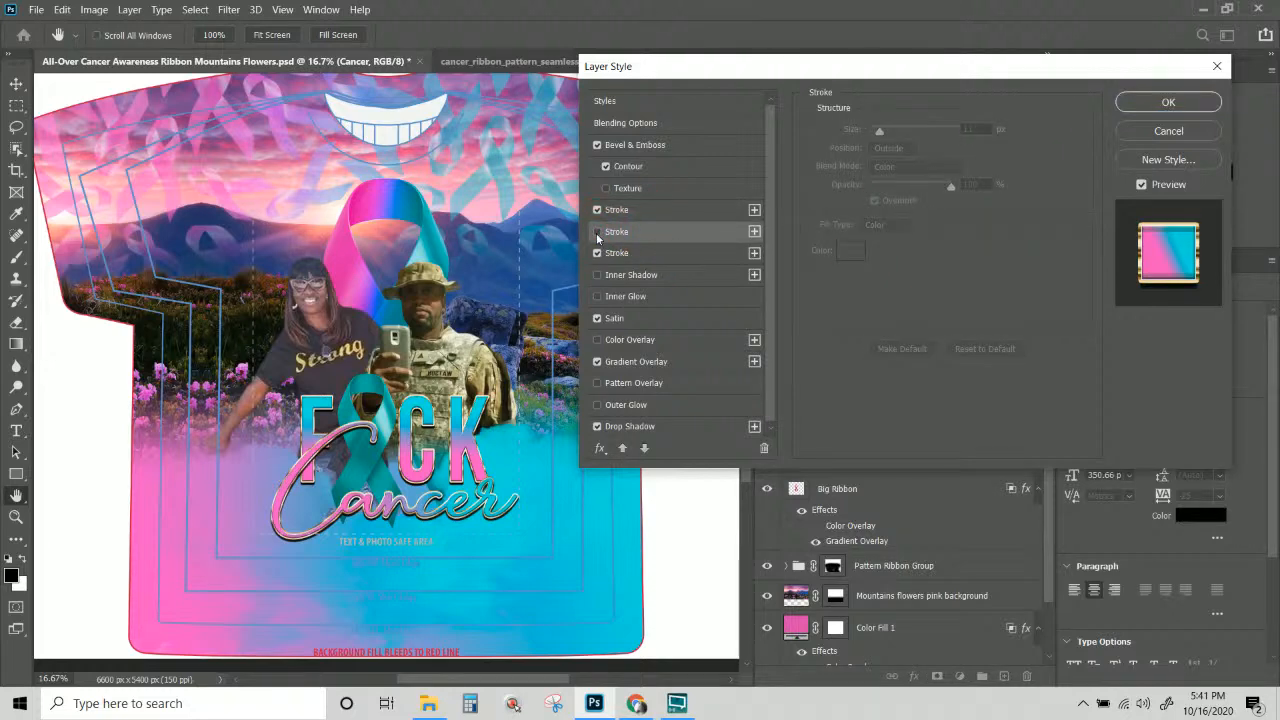
pyautogui.click(597, 232)
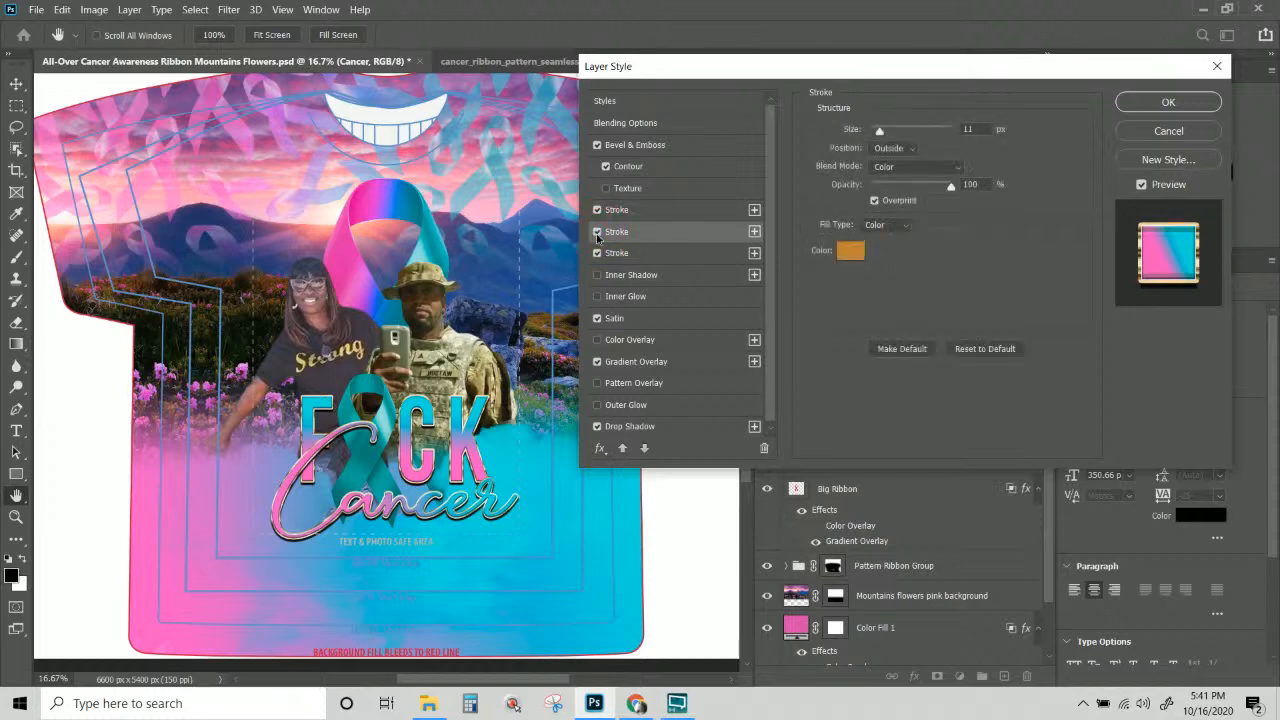
pyautogui.click(597, 232)
pyautogui.click(646, 251)
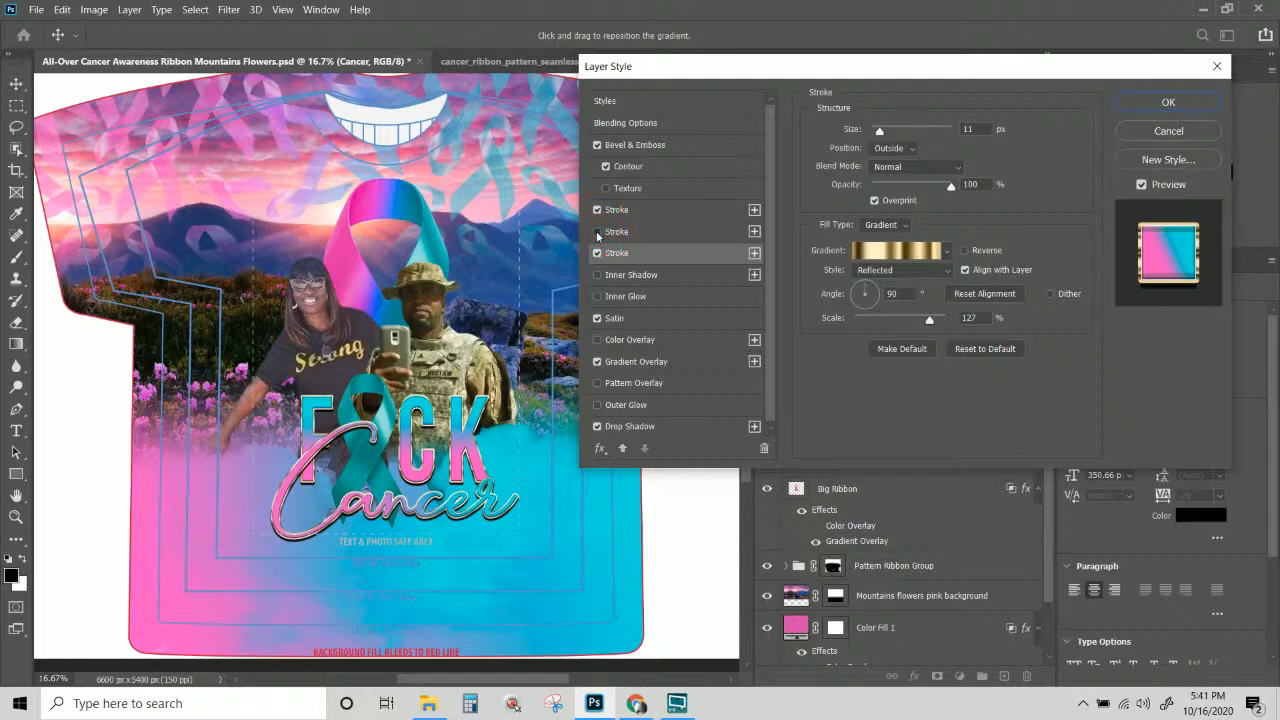
pyautogui.click(621, 235)
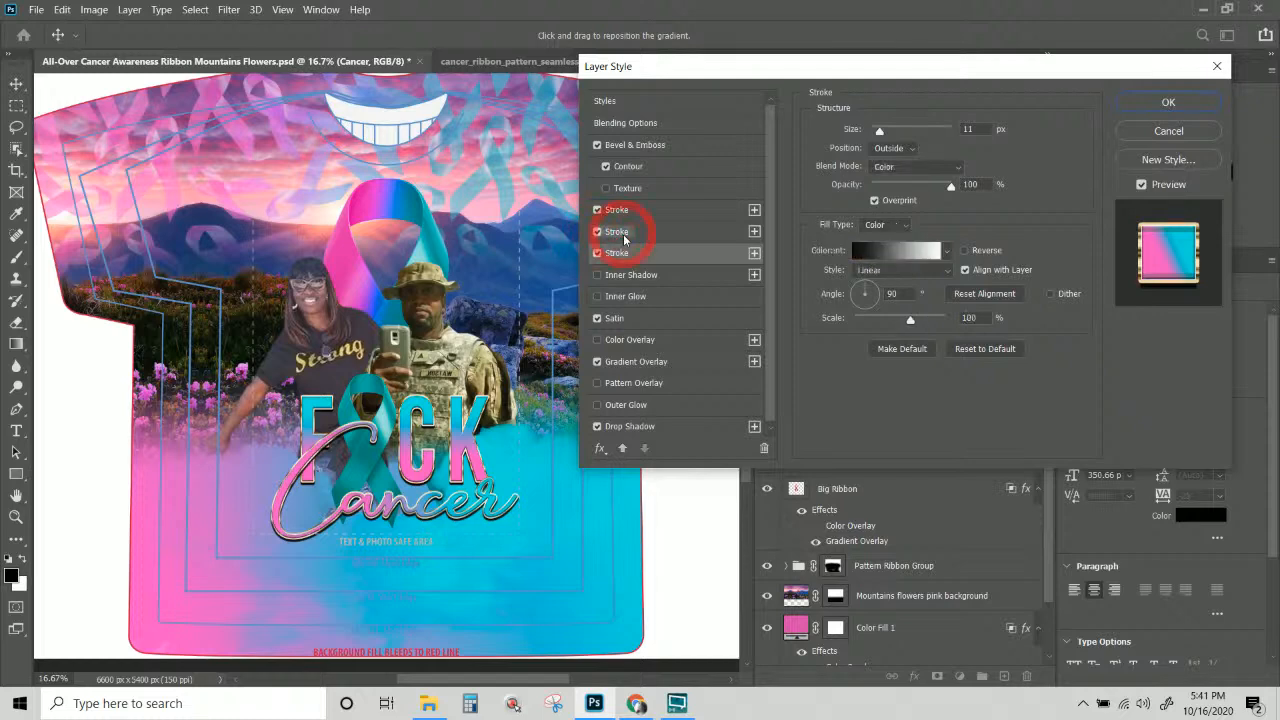
# Try white, grey 7b7a79 and pink ff0072 as the color of the Cancer text's second stroke.
pyautogui.click(850, 250)
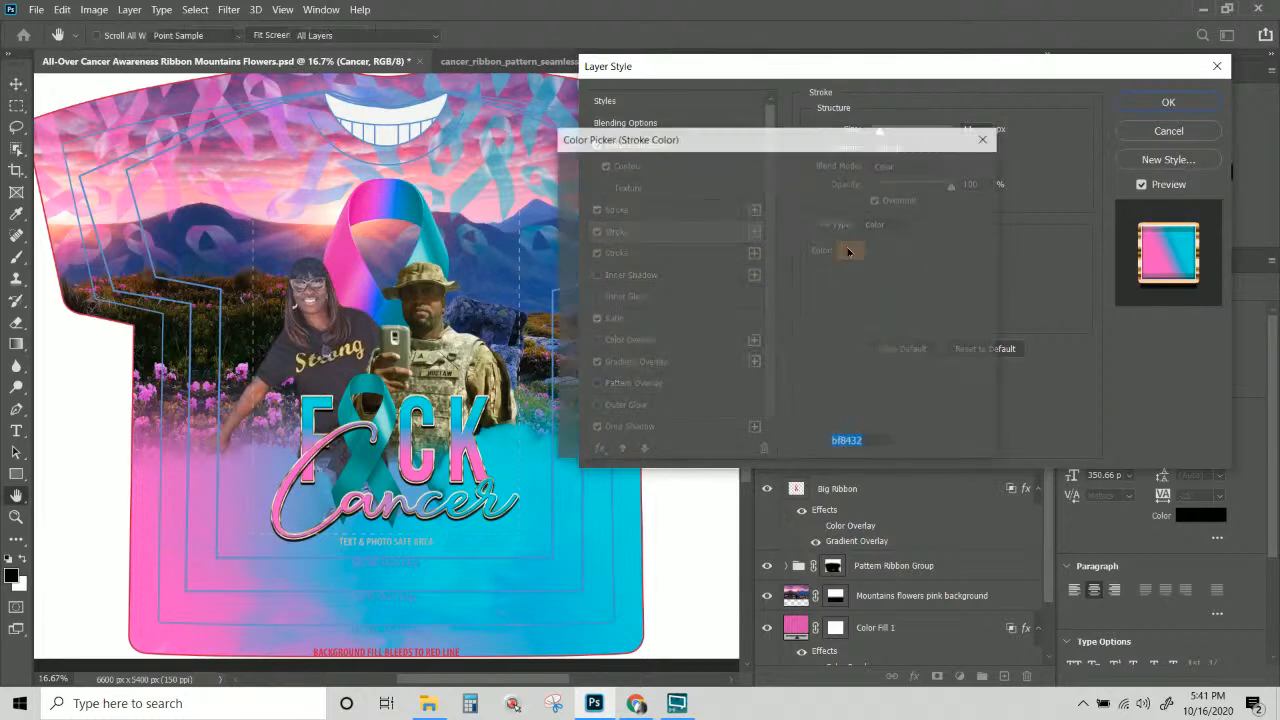
pyautogui.moveTo(640, 261); pyautogui.dragTo(535, 166)
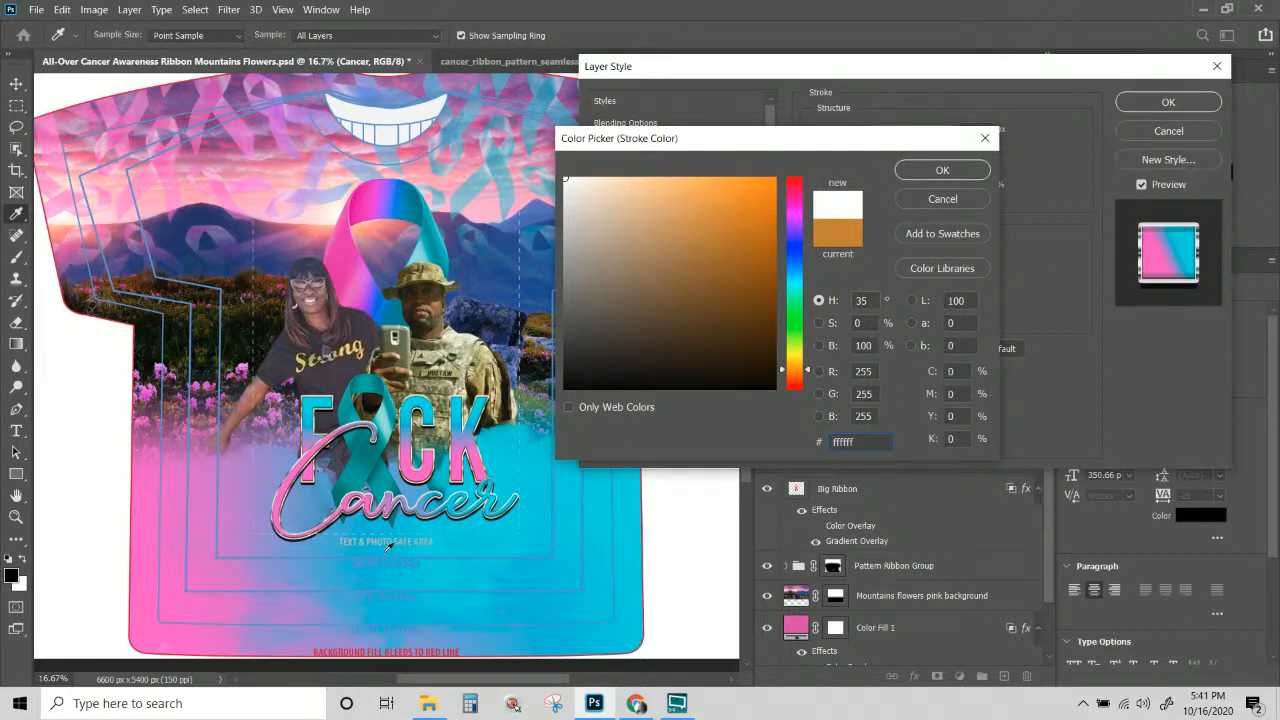
pyautogui.click(567, 287)
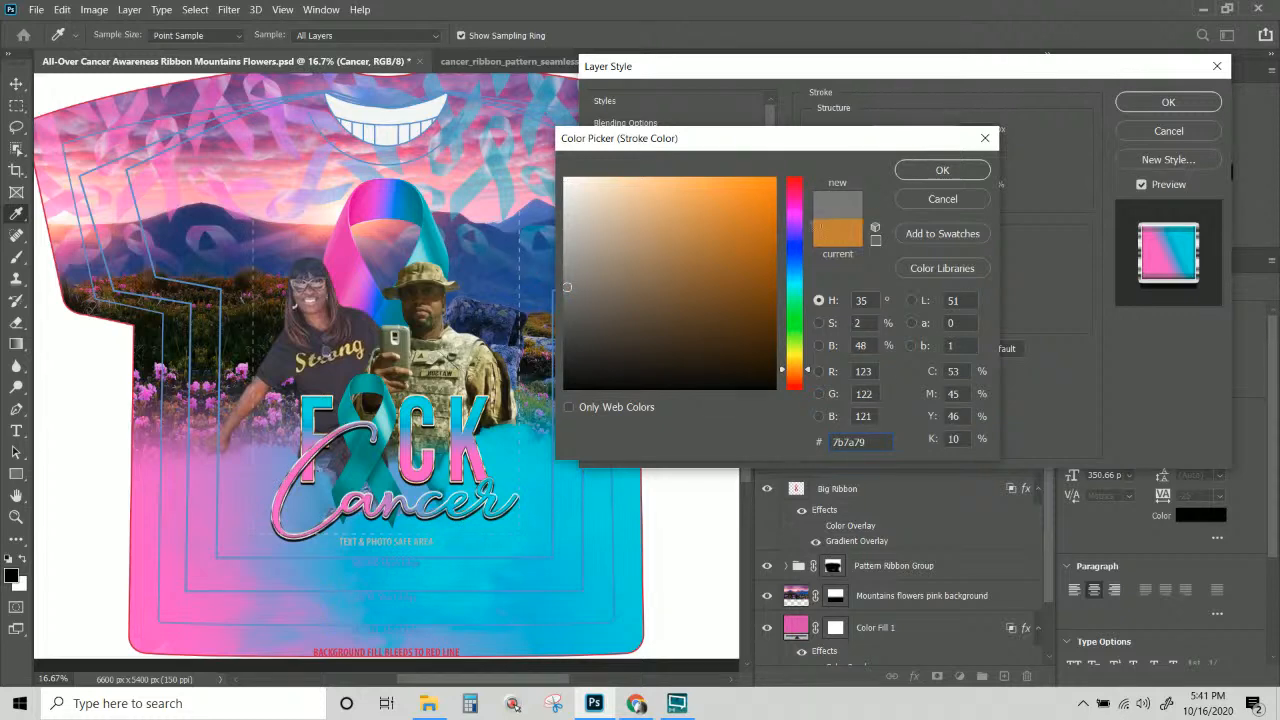
pyautogui.moveTo(789, 205); pyautogui.dragTo(792, 170)
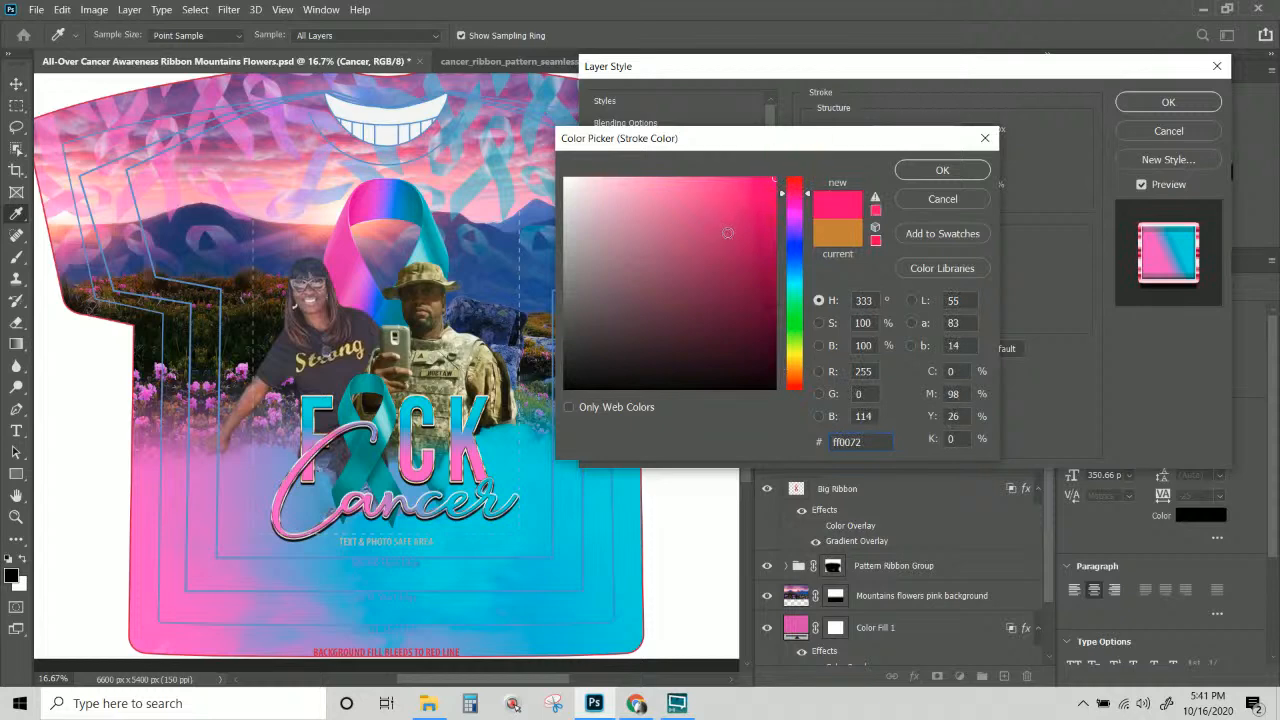
pyautogui.moveTo(918, 141)
pyautogui.mouseDown()
pyautogui.moveTo(939, 321)
pyautogui.moveTo(921, 219)
pyautogui.mouseUp()
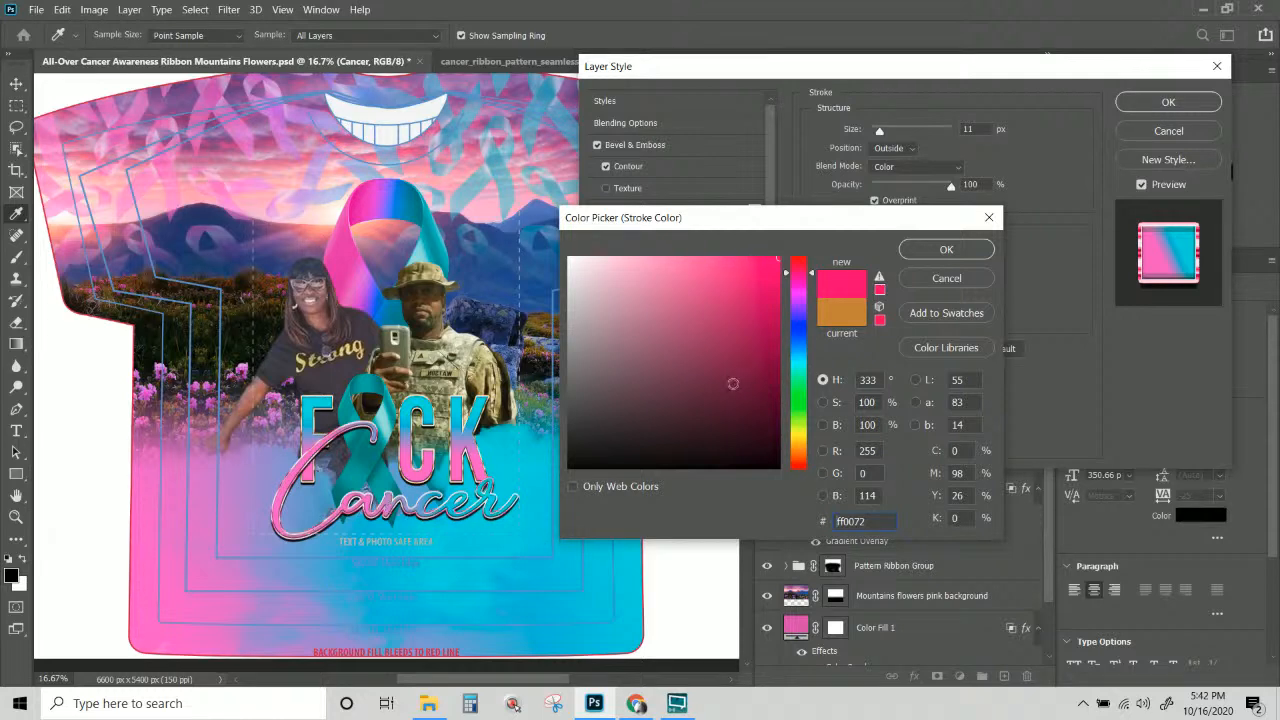
pyautogui.click(945, 277)
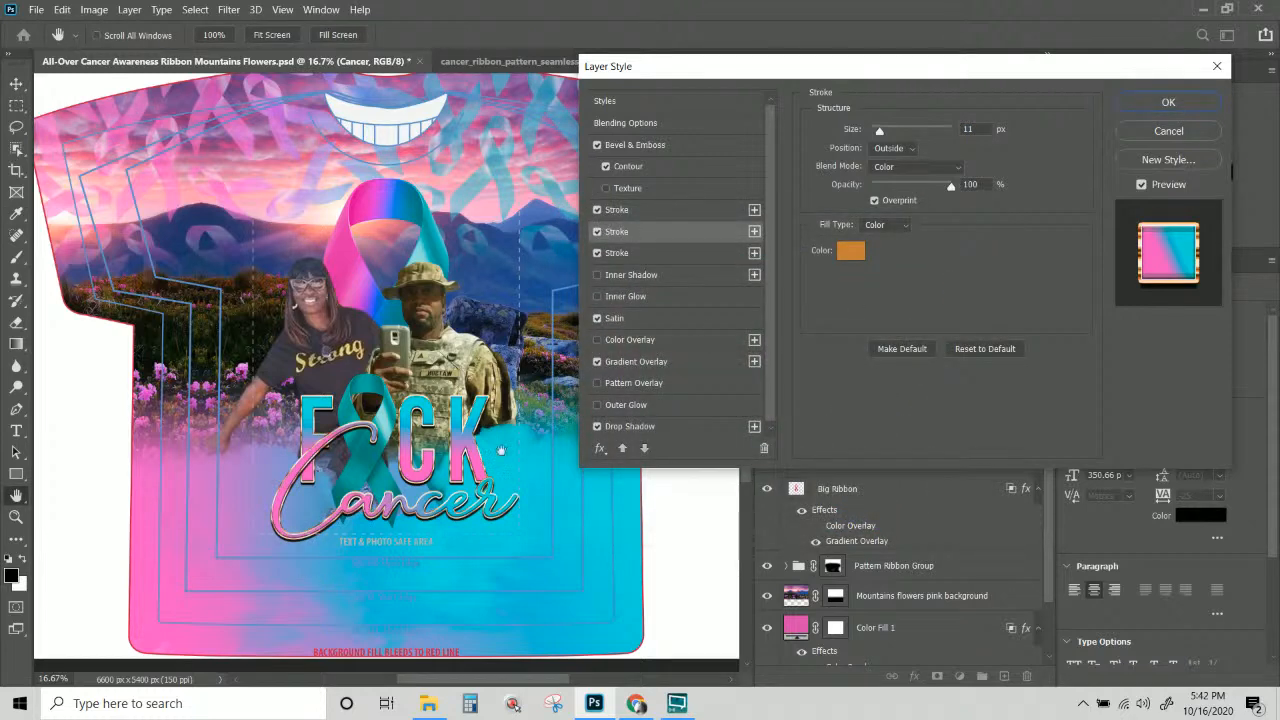
# Set the color of the Cancer text's second stroke to grey b5b5b5.
pyautogui.click(850, 250)
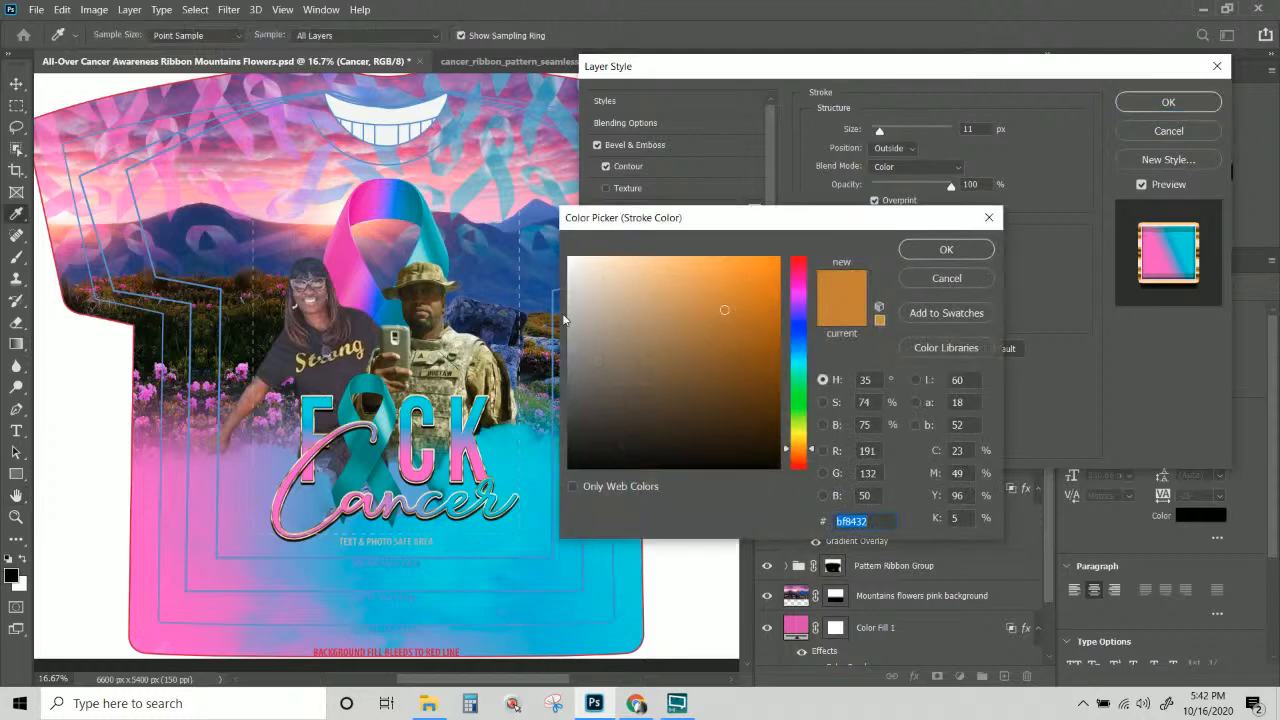
pyautogui.moveTo(580, 306); pyautogui.dragTo(550, 265)
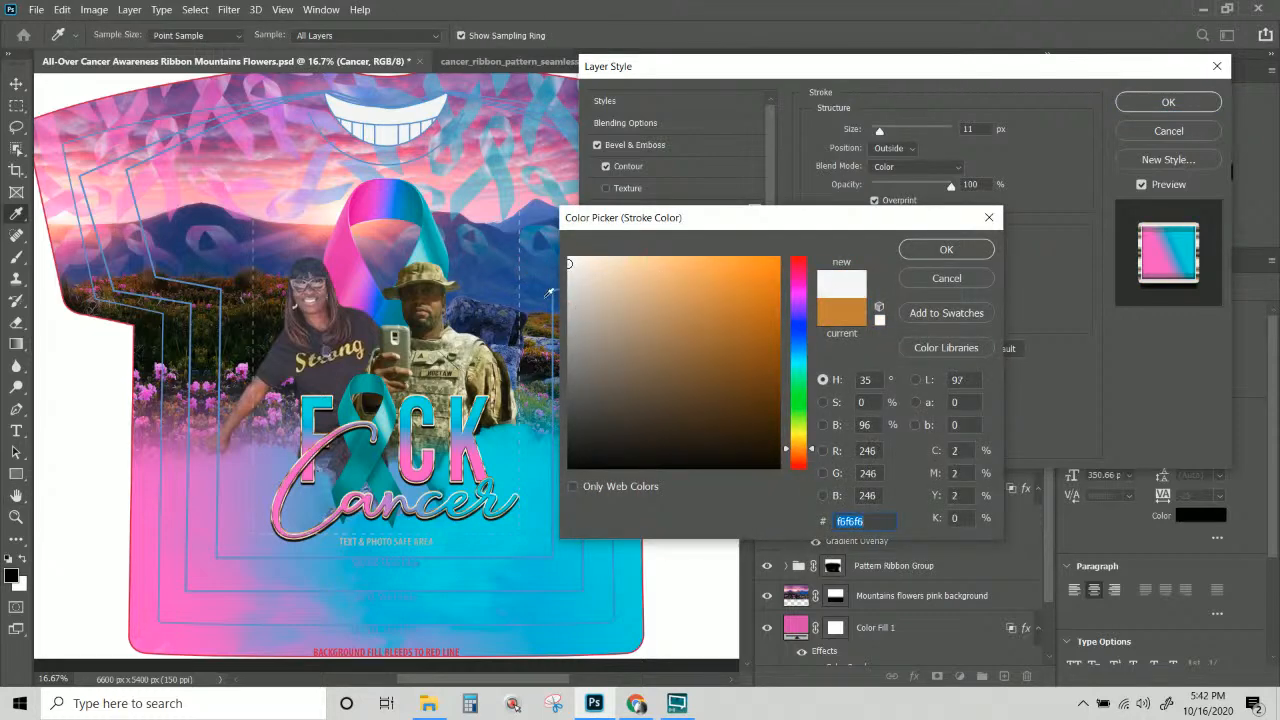
pyautogui.moveTo(570, 309); pyautogui.dragTo(568, 318)
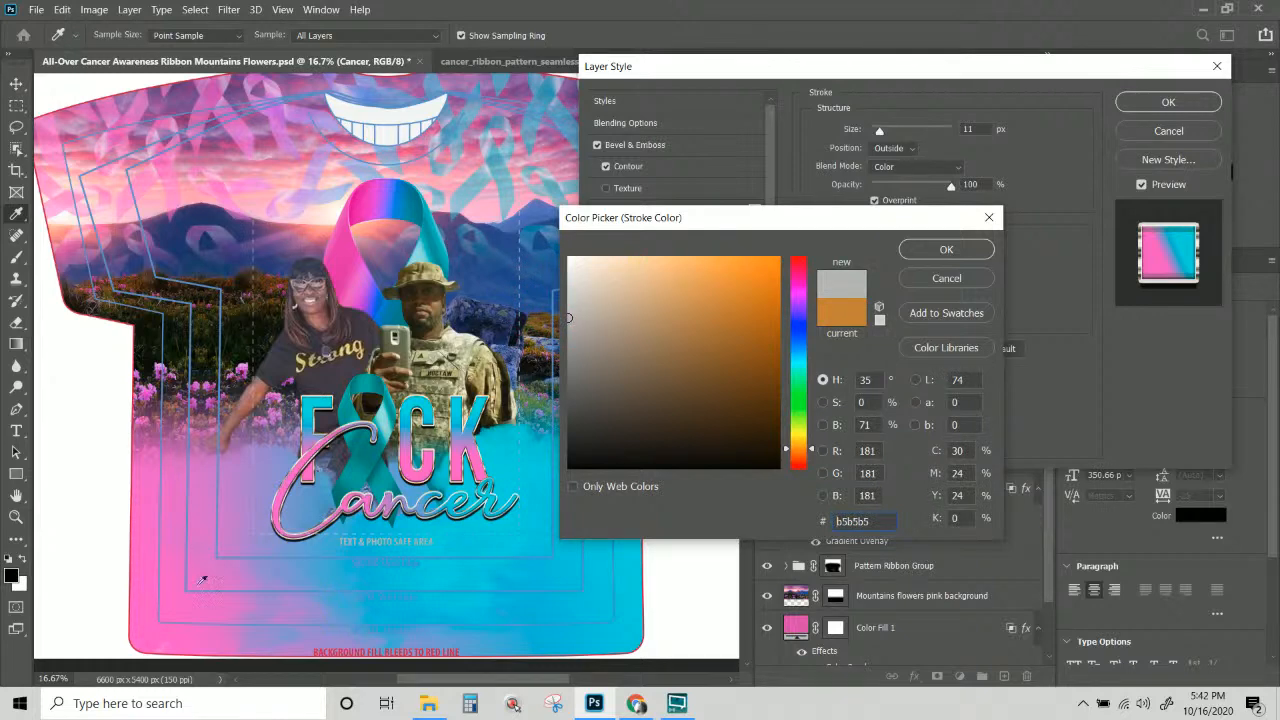
pyautogui.click(940, 249)
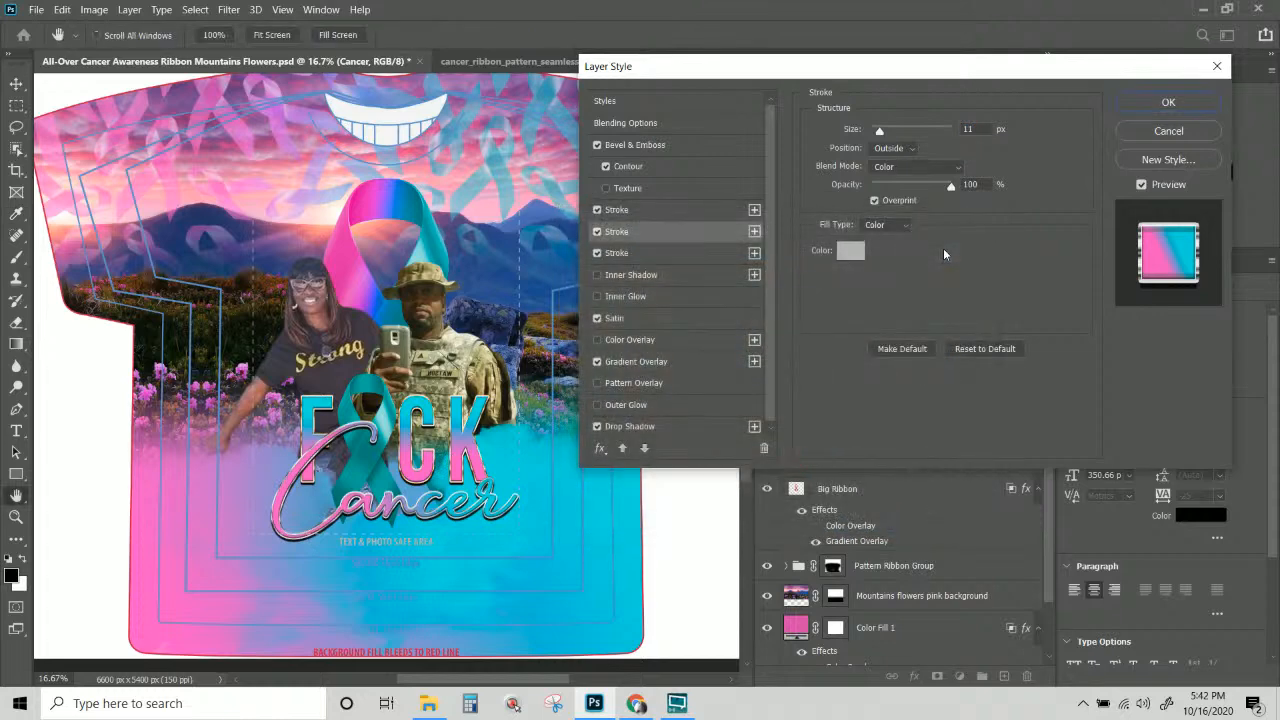
# Set the Cancer text to 100% fill opacity, blending interior effects but not clipped layers, with layer and vector masks hiding effects, and apply the style.
pyautogui.click(632, 123)
pyautogui.click(884, 240)
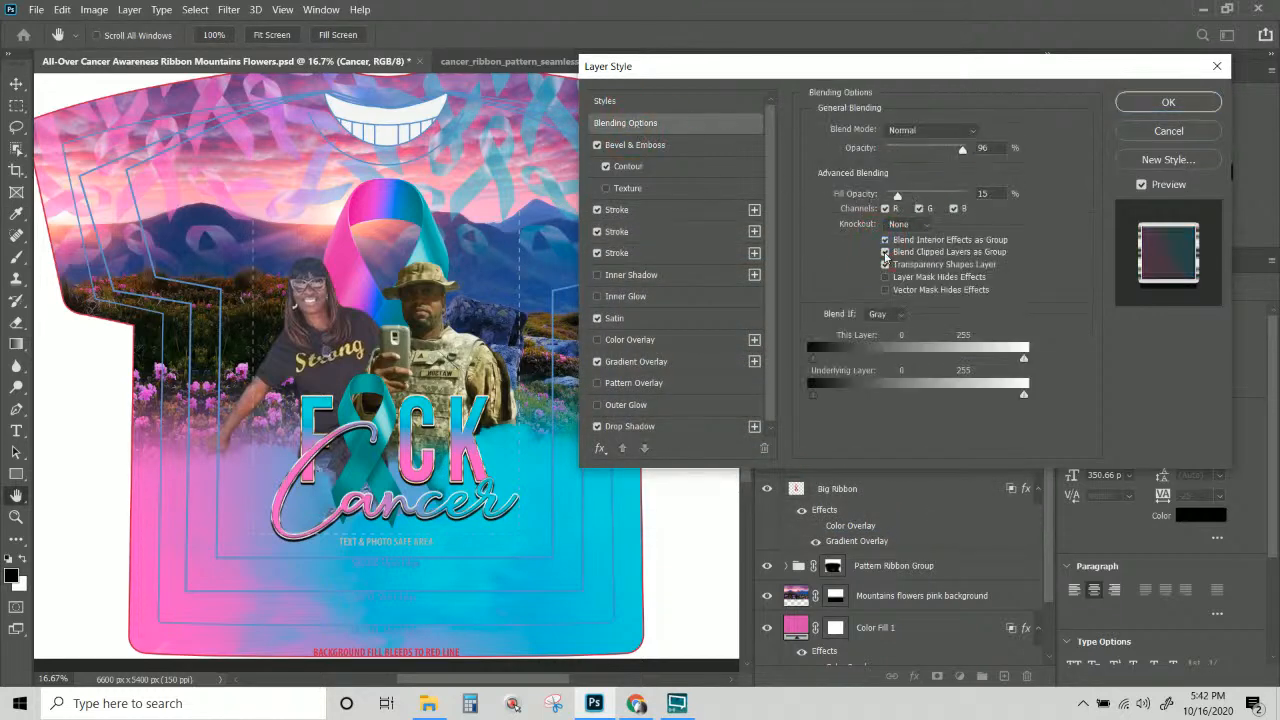
pyautogui.click(884, 252)
pyautogui.click(885, 278)
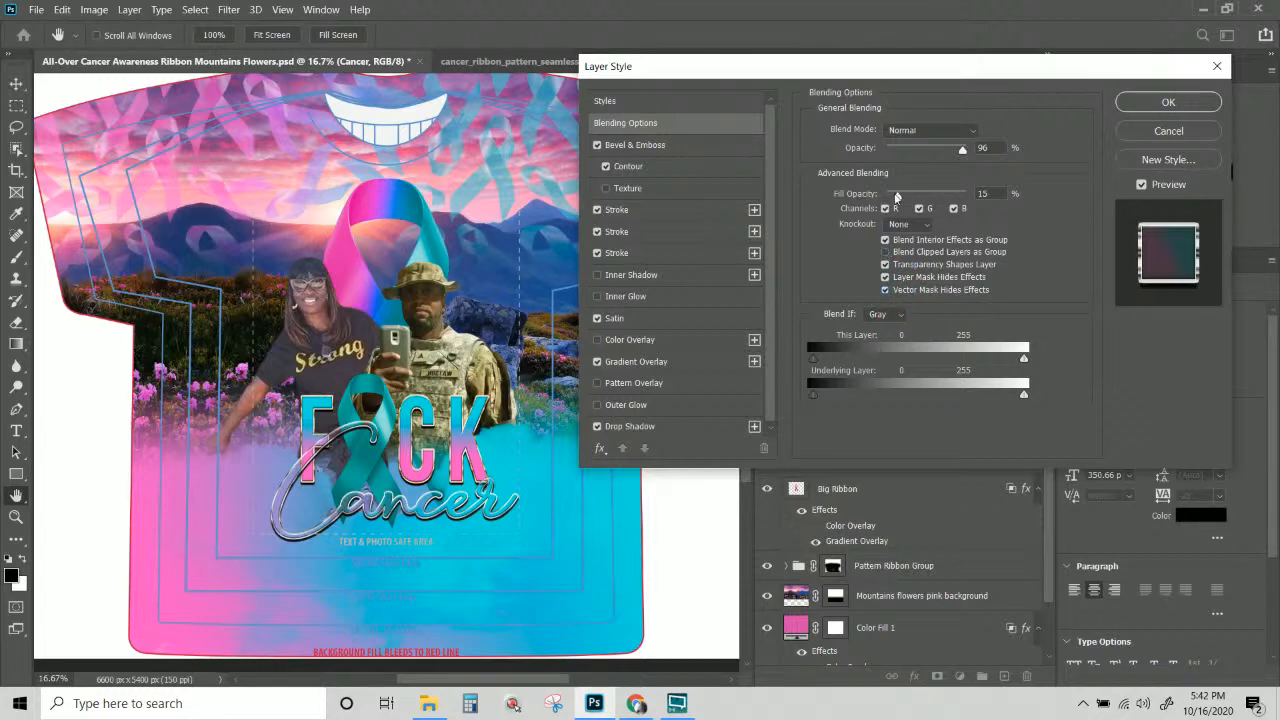
pyautogui.moveTo(914, 197); pyautogui.dragTo(1040, 205)
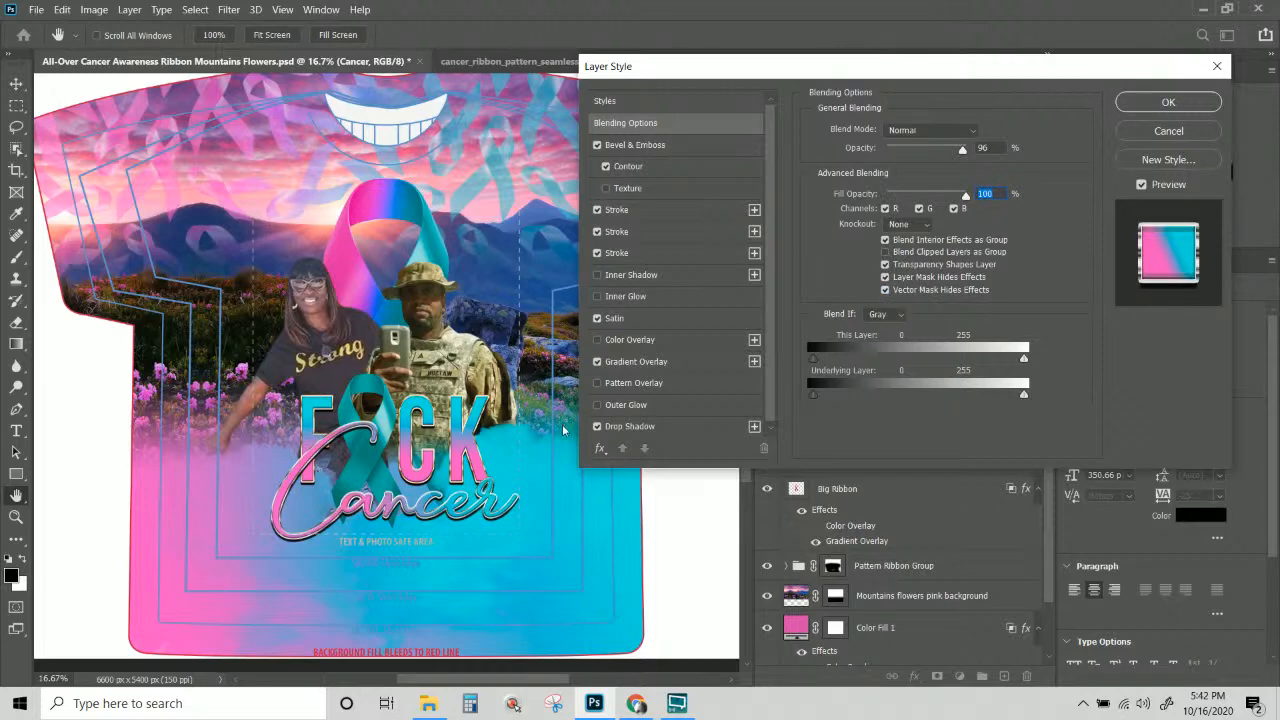
pyautogui.click(1160, 103)
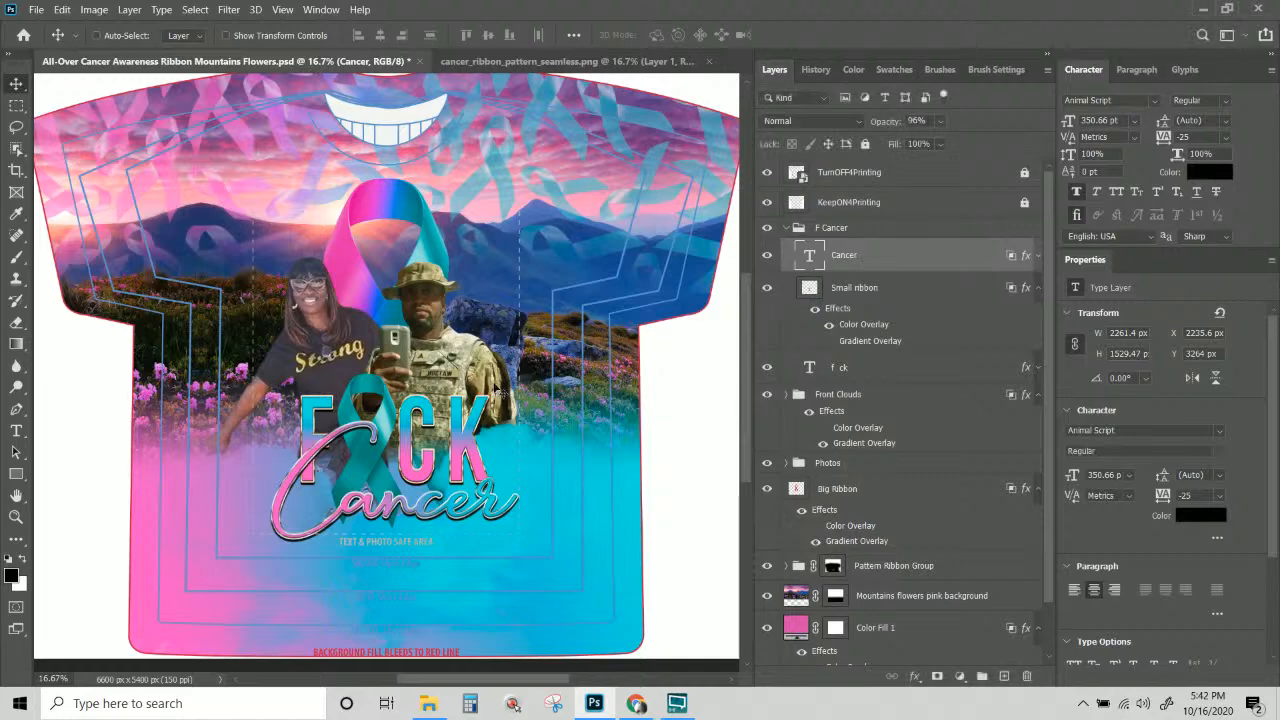
# Try a black Color Overlay on the Cancer text and turn it off again.
pyautogui.press('ctrl+KP_Add')
pyautogui.press('ctrl+KP_Add')
pyautogui.press('ctrl+KP_Add')
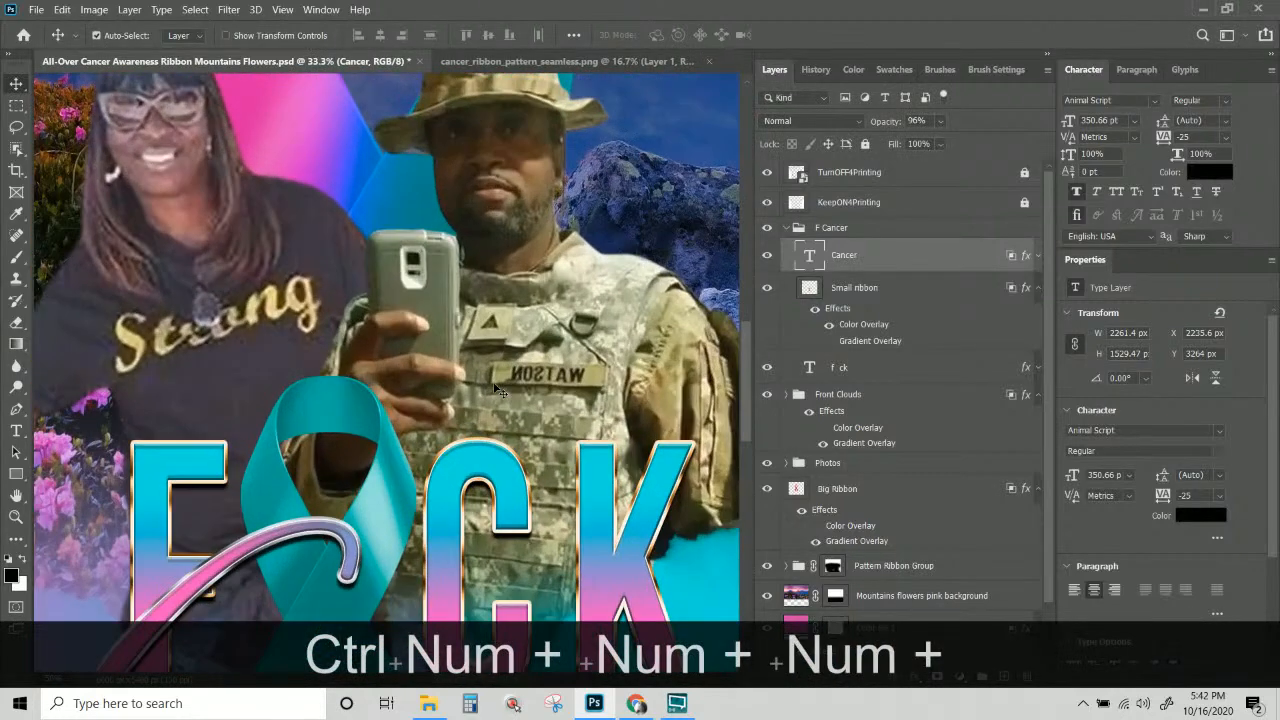
pyautogui.scroll(-5, 356, 422)
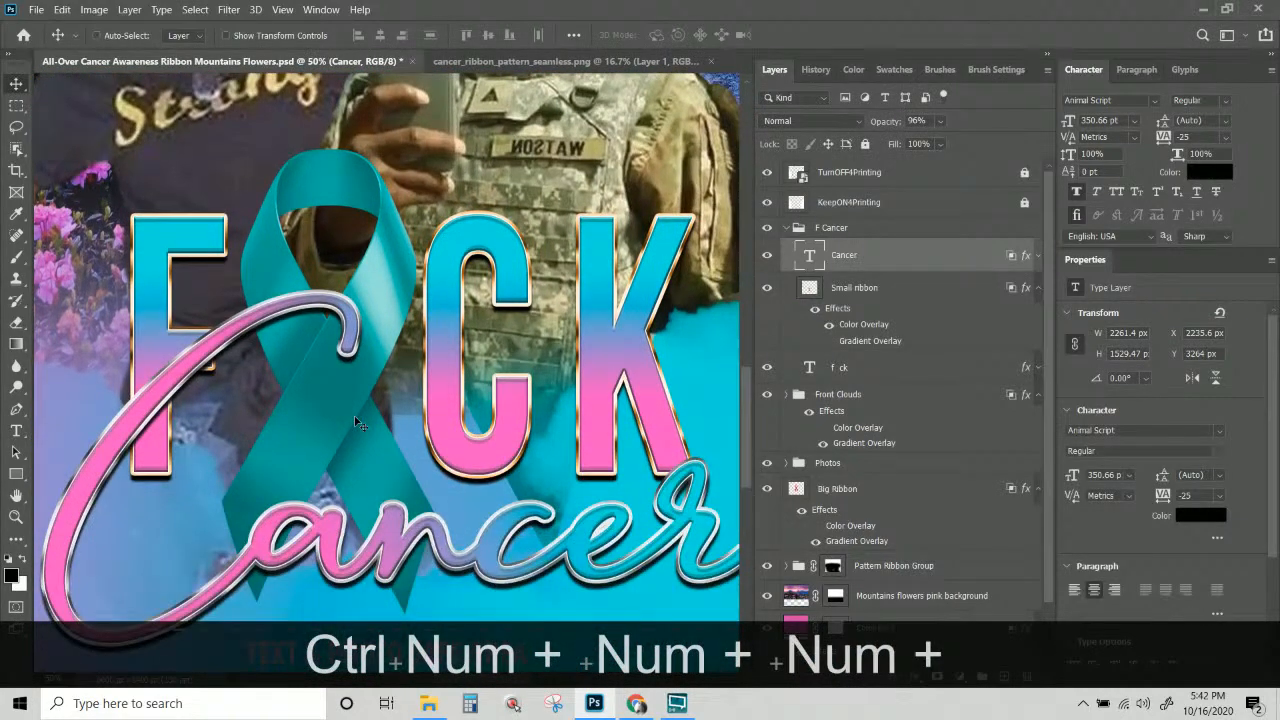
pyautogui.scroll(-1, 356, 422)
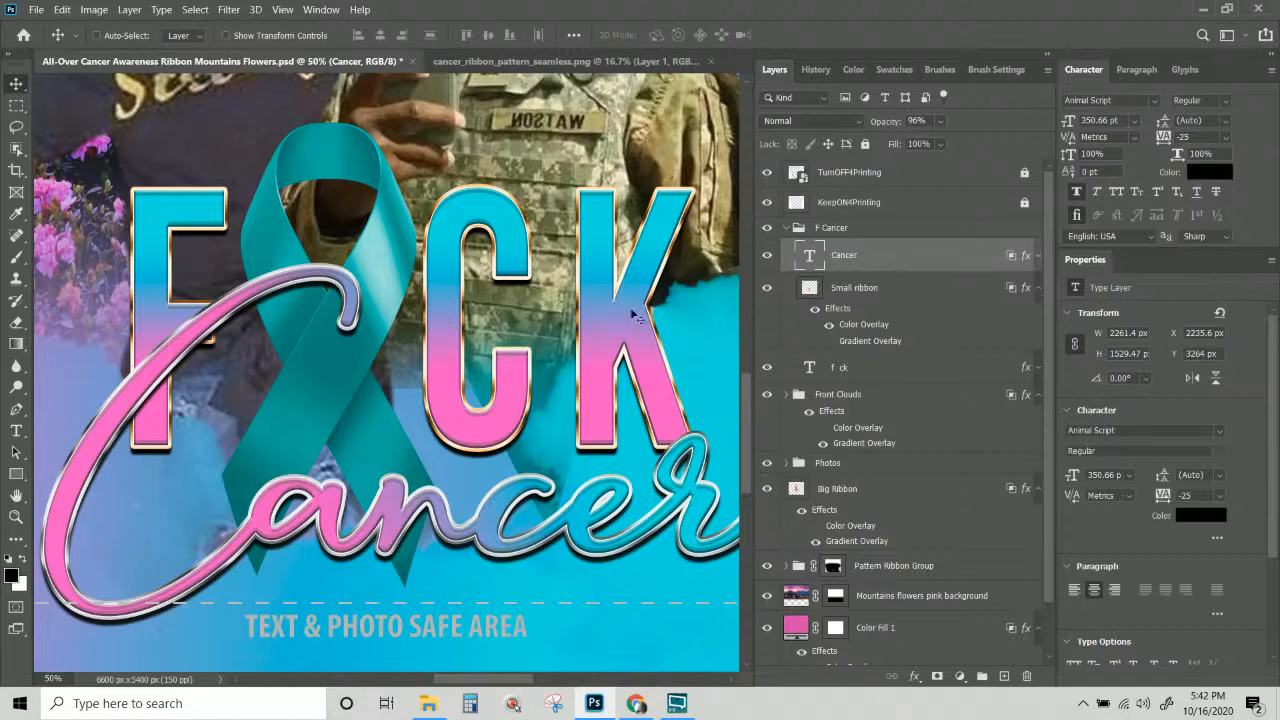
pyautogui.doubleClick(1026, 259)
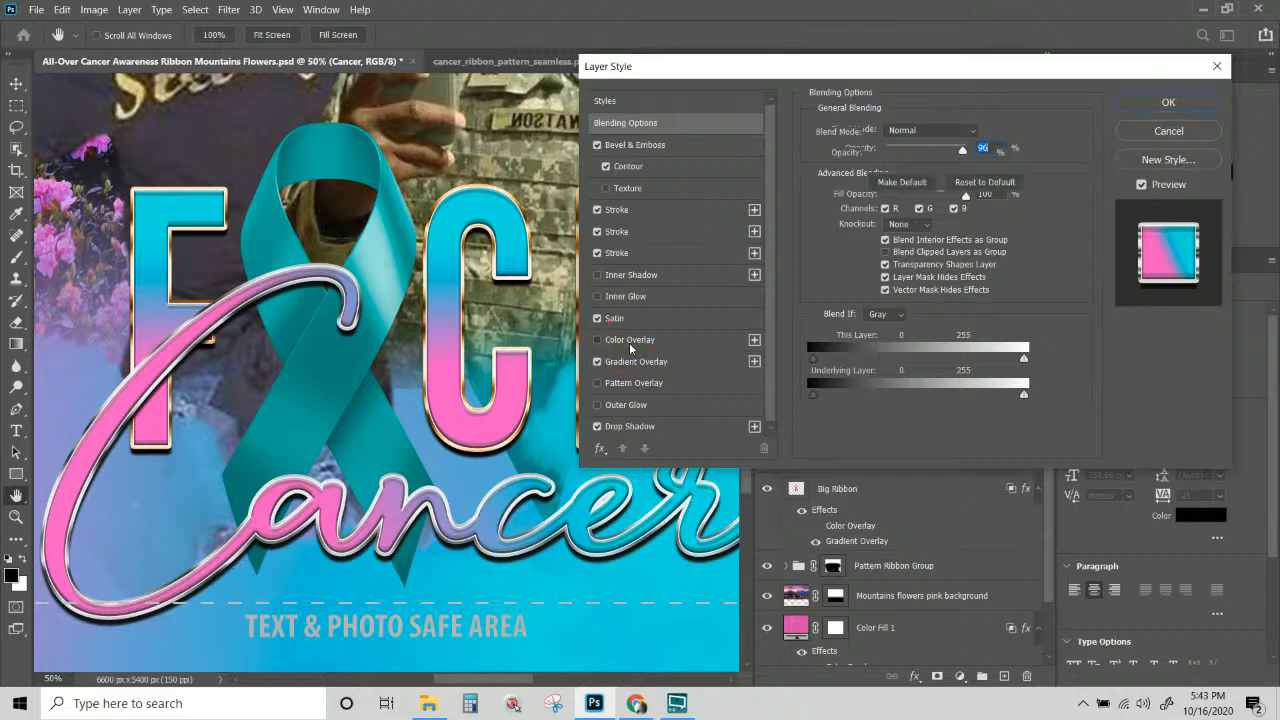
pyautogui.click(602, 344)
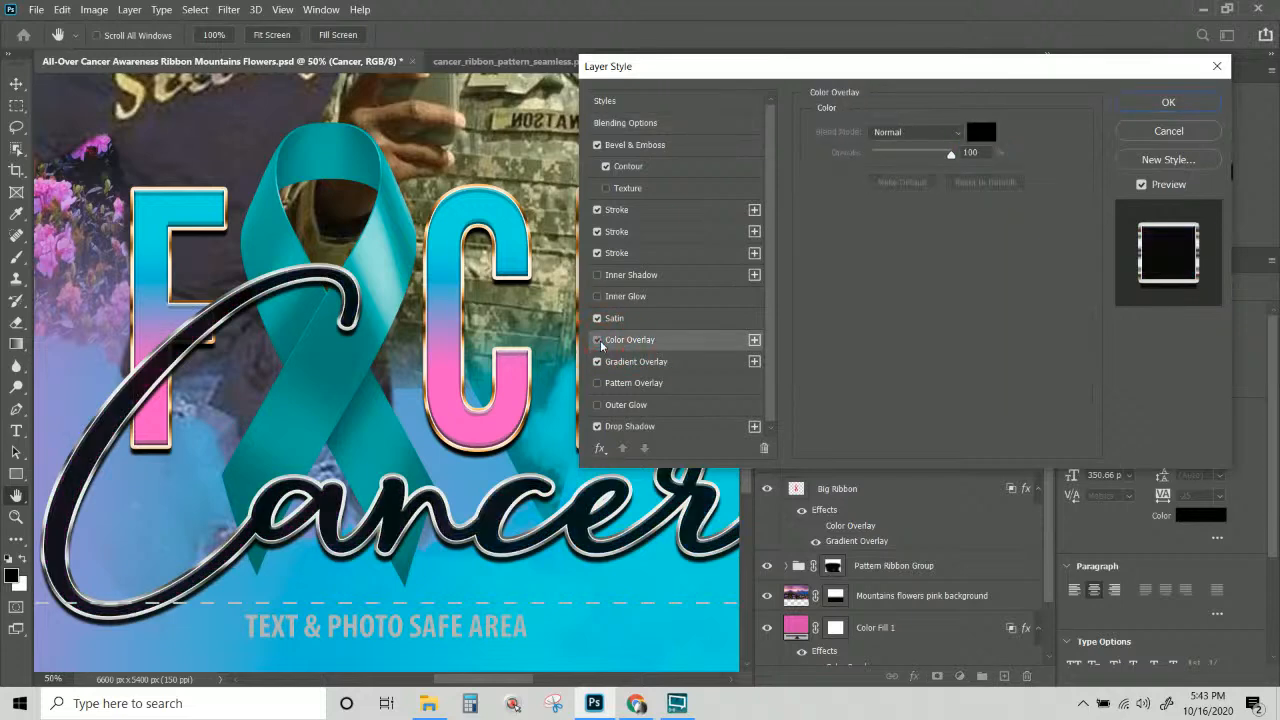
pyautogui.click(598, 341)
# Duplicate the Cancer text's second stroke and color the new one gold d8a404 after trying ba9f0c, b8ac67 and e0b83d.
pyautogui.click(618, 233)
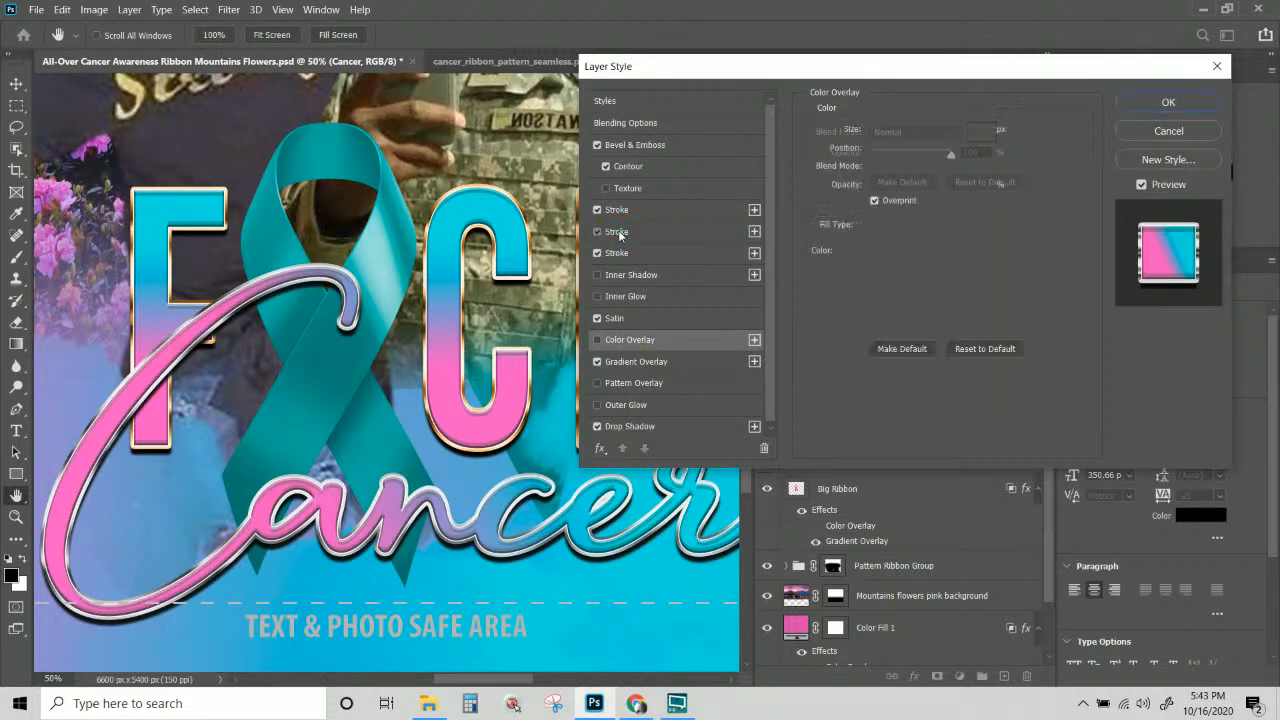
pyautogui.click(754, 232)
pyautogui.click(850, 250)
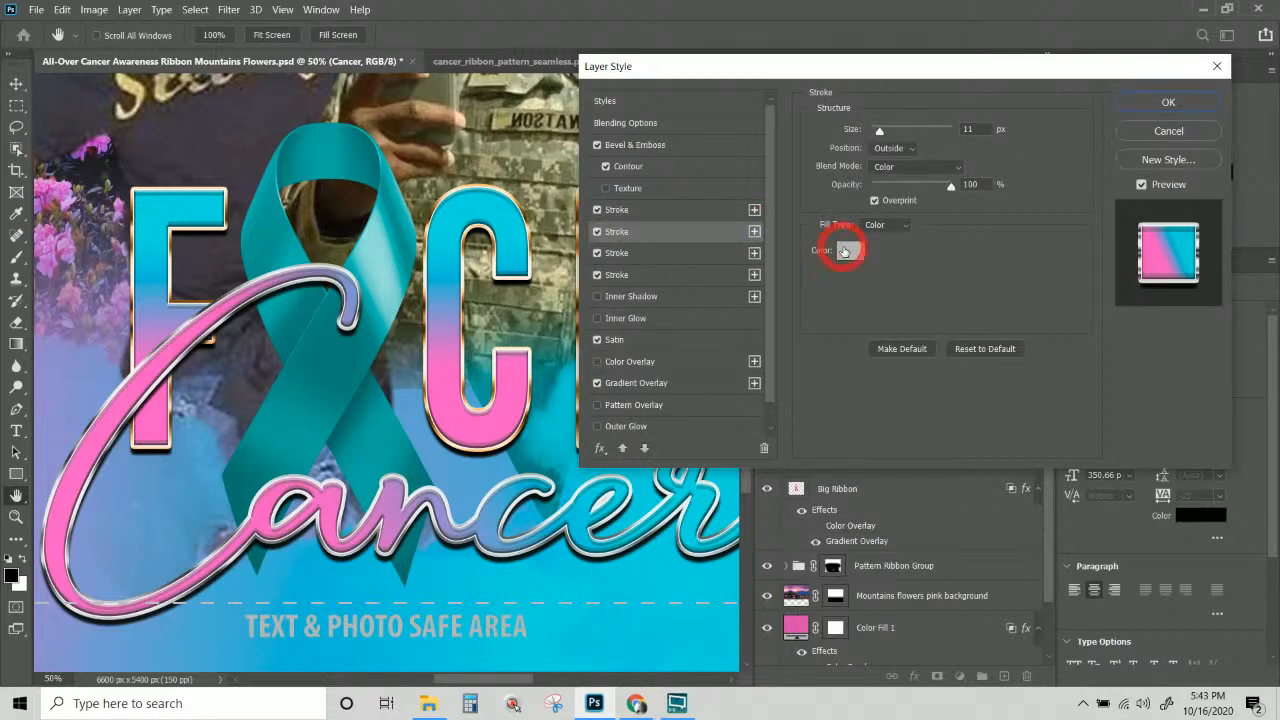
pyautogui.click(798, 438)
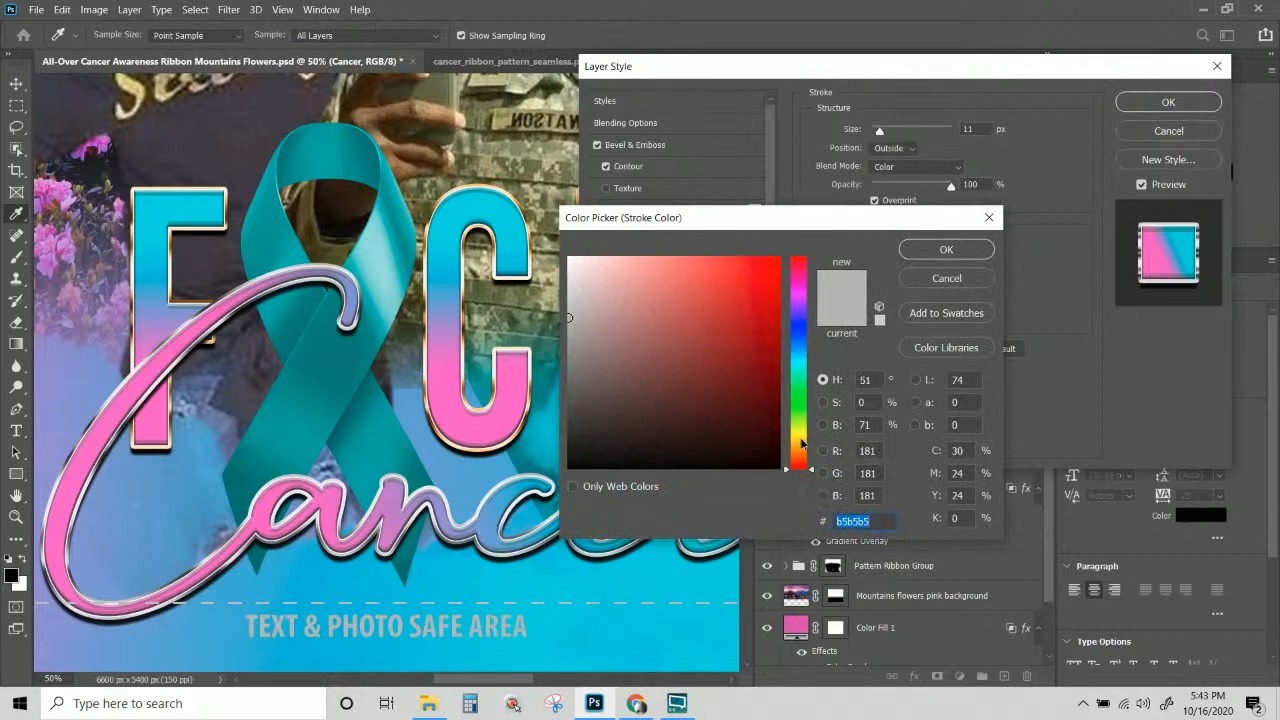
pyautogui.click(765, 313)
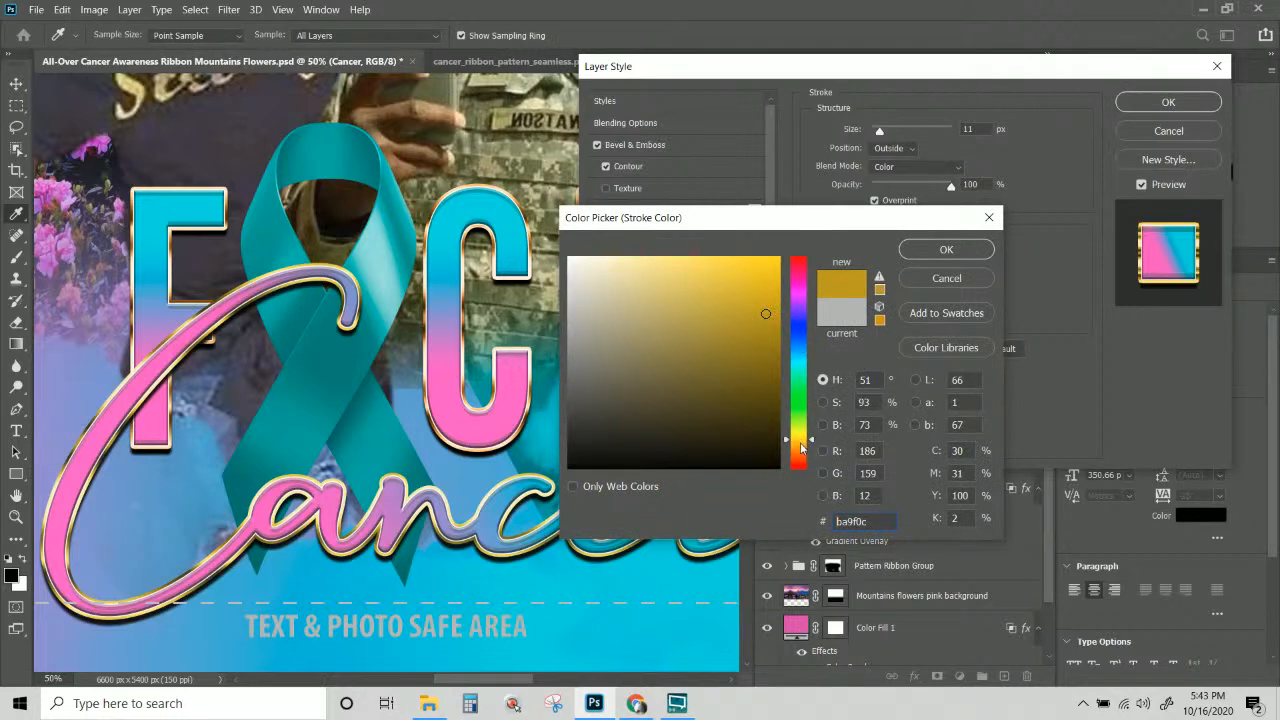
pyautogui.moveTo(765, 313); pyautogui.dragTo(661, 315)
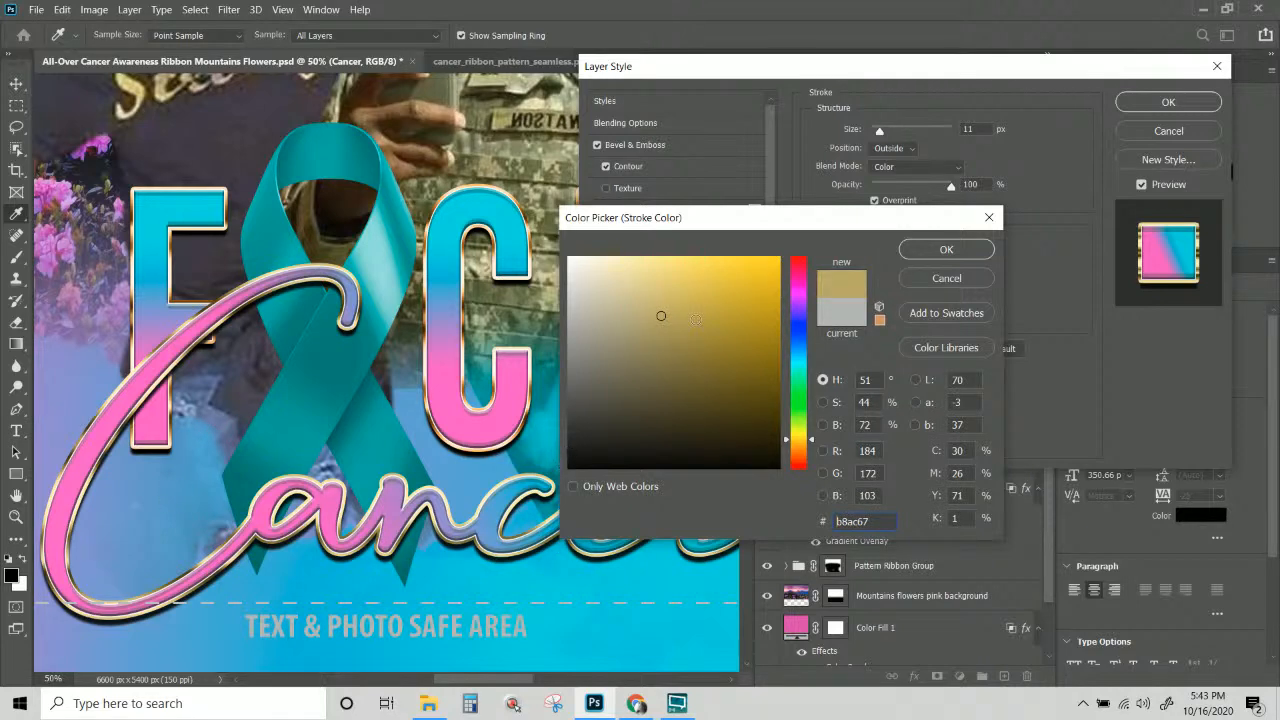
pyautogui.moveTo(700, 320); pyautogui.dragTo(722, 283)
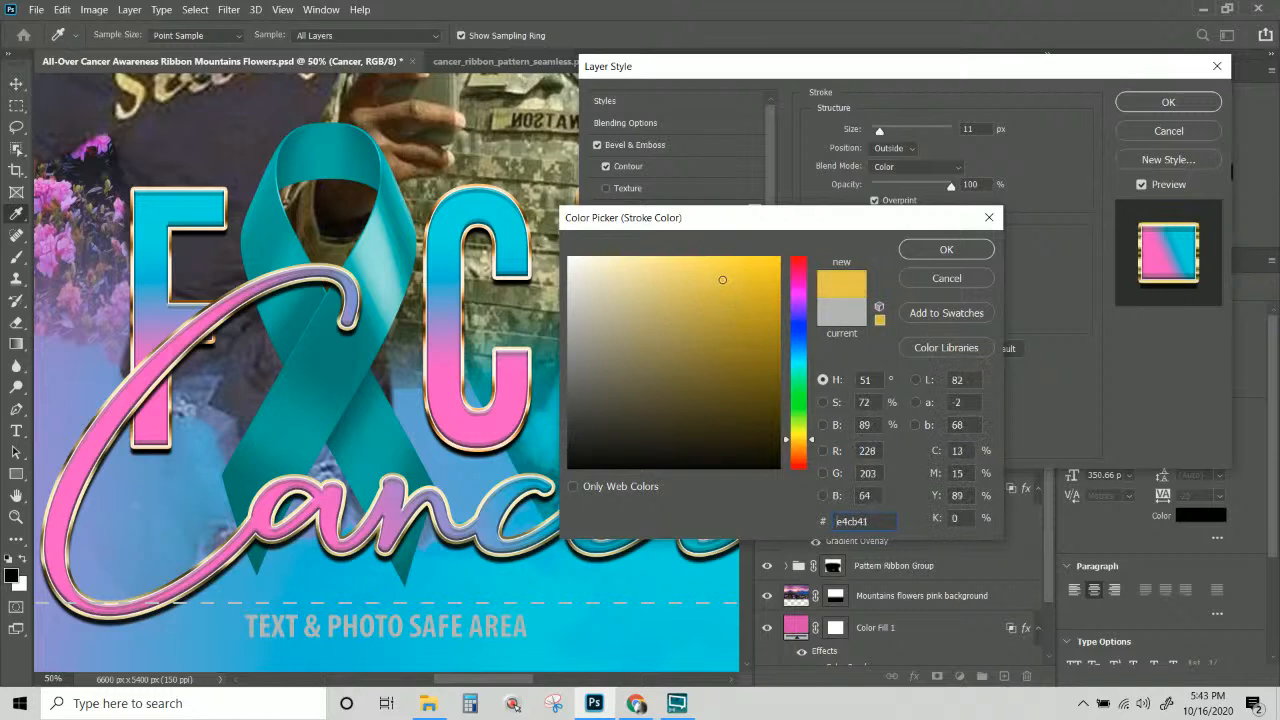
pyautogui.moveTo(812, 441); pyautogui.dragTo(808, 447)
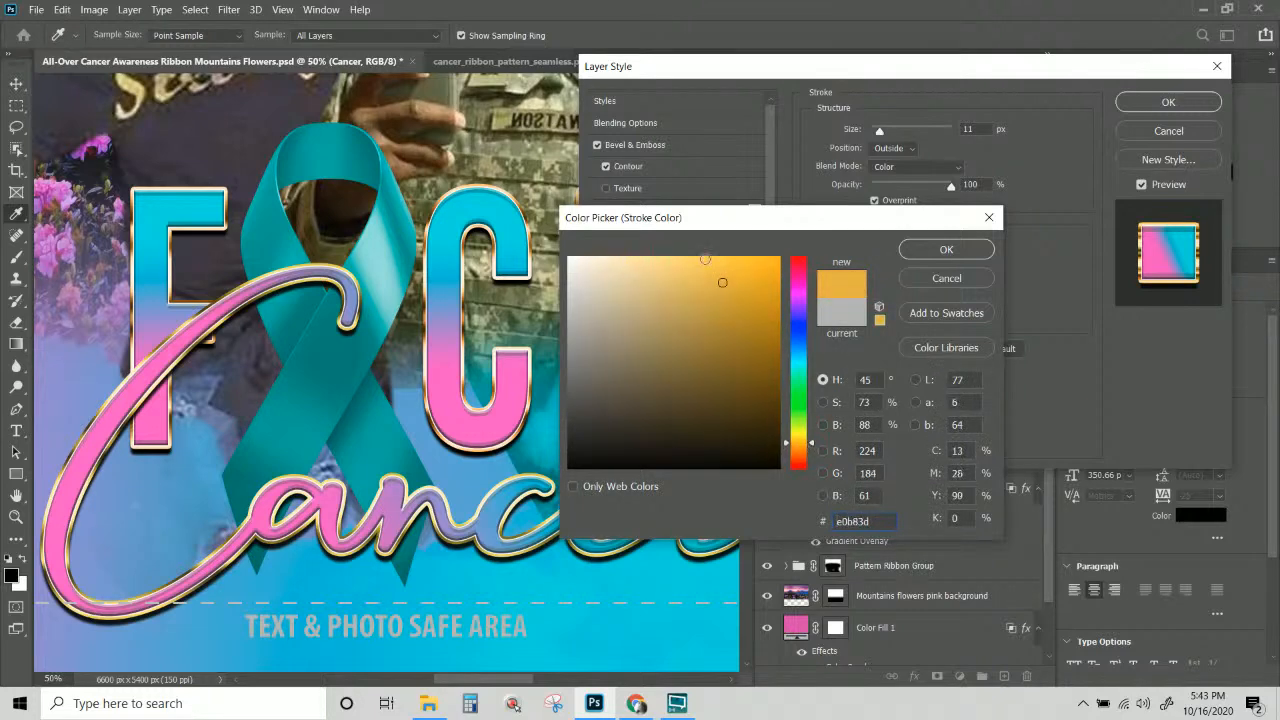
pyautogui.moveTo(754, 285); pyautogui.dragTo(776, 288)
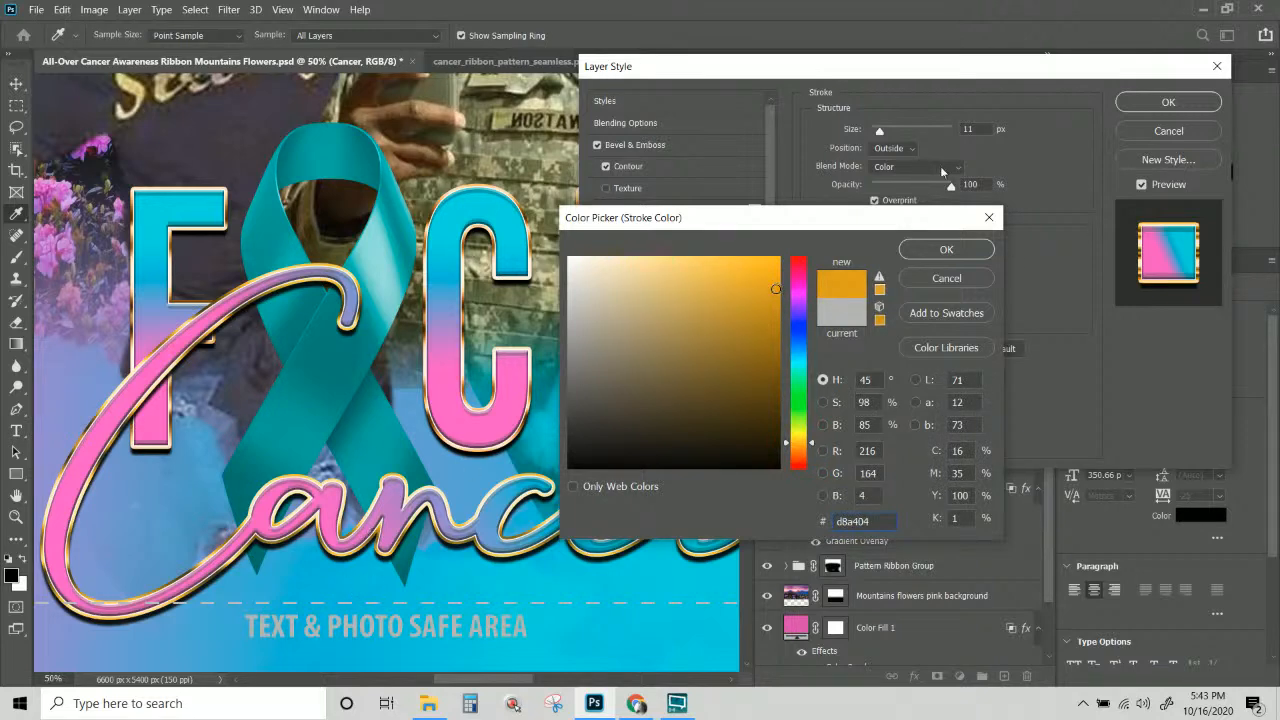
pyautogui.click(960, 250)
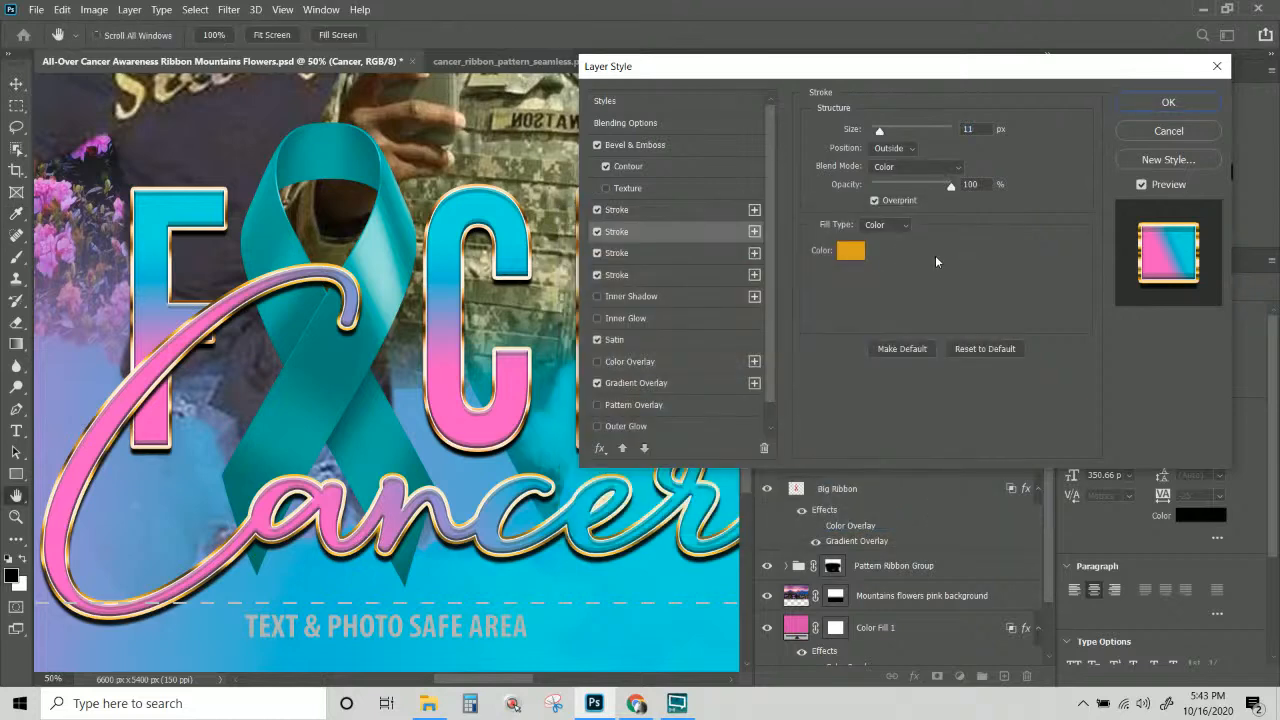
# Duplicate the gold stroke, turn off the two strokes directly below the new one, and color the new stroke muted gold b9a159.
pyautogui.click(754, 231)
pyautogui.click(598, 275)
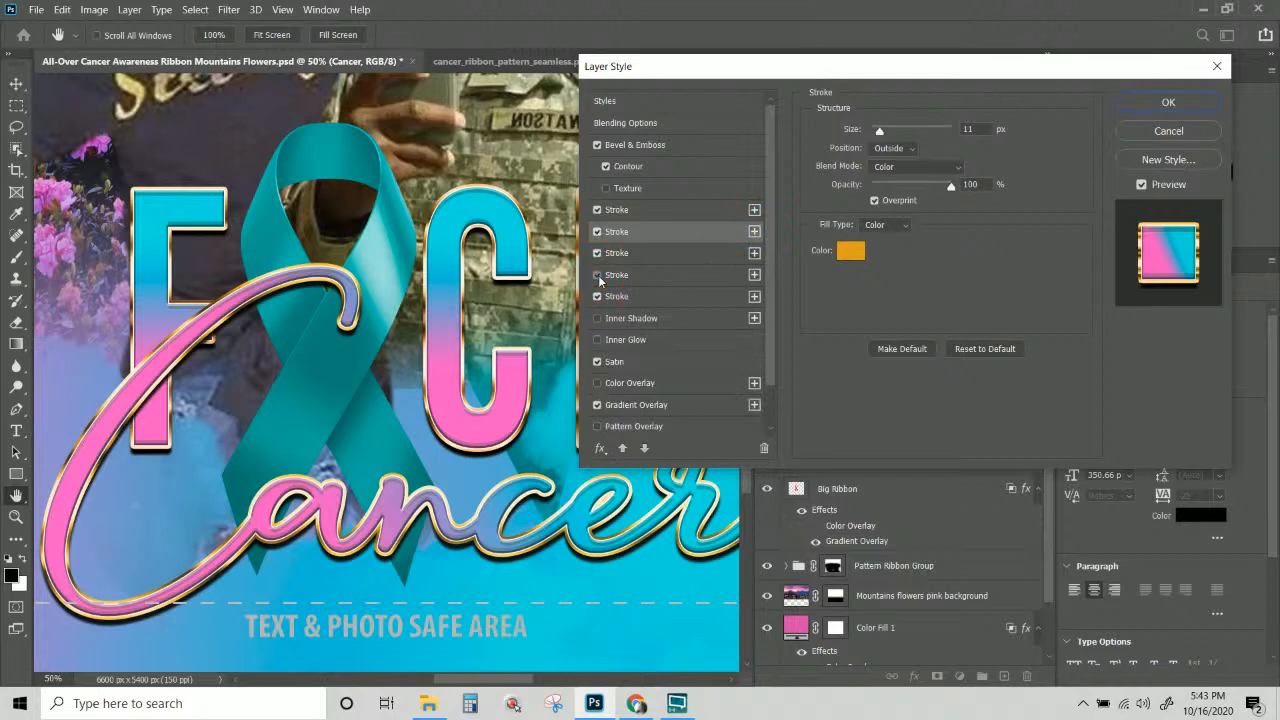
pyautogui.click(597, 253)
pyautogui.click(851, 250)
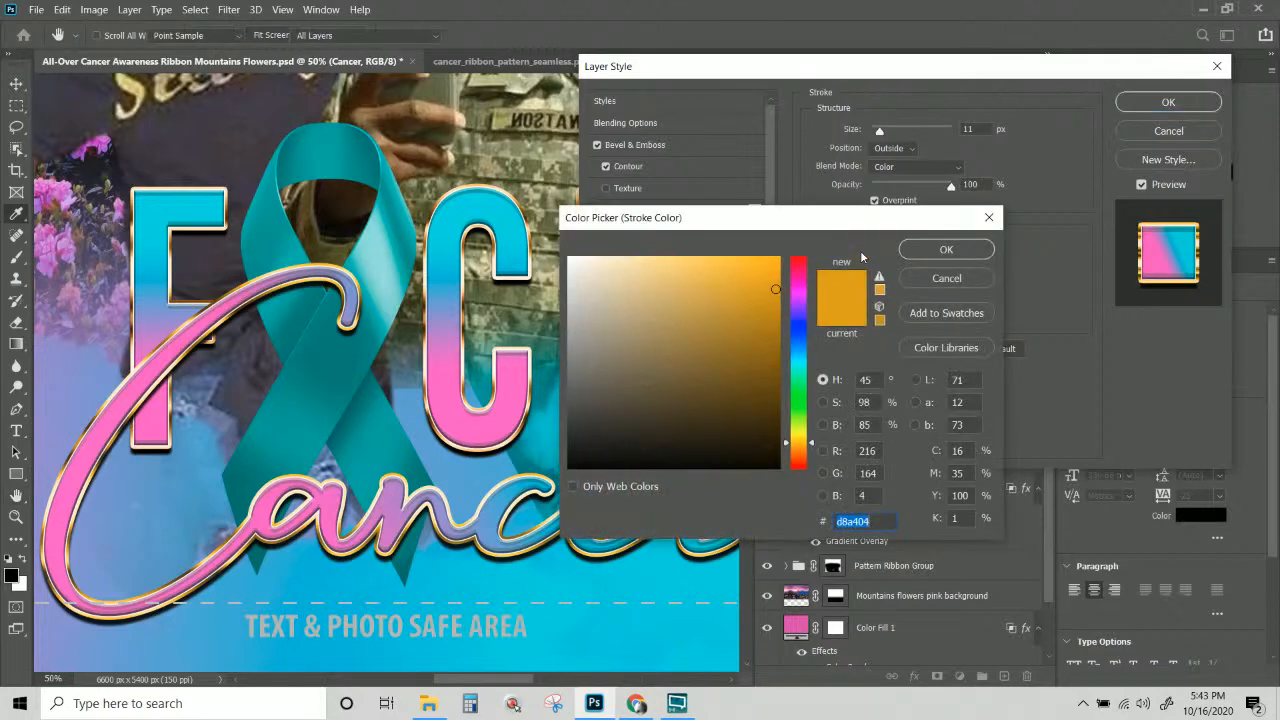
pyautogui.click(651, 337)
pyautogui.moveTo(651, 337); pyautogui.dragTo(670, 326)
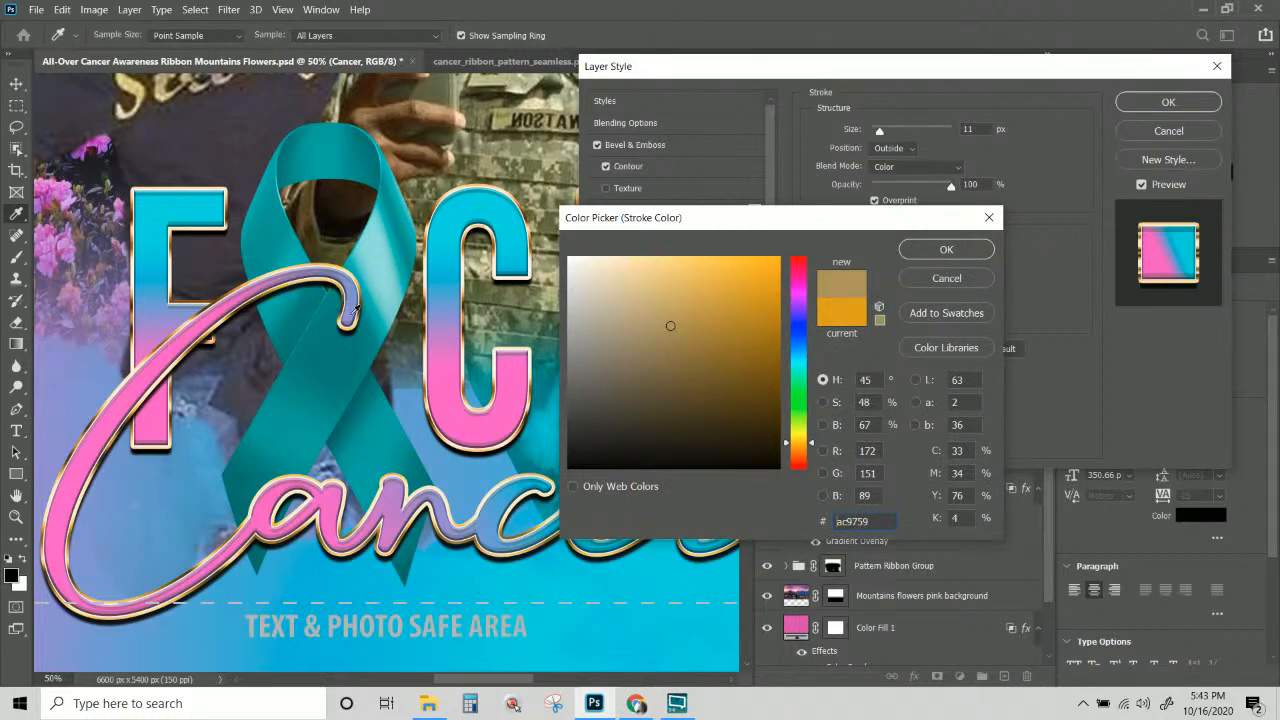
pyautogui.moveTo(670, 326); pyautogui.dragTo(678, 314)
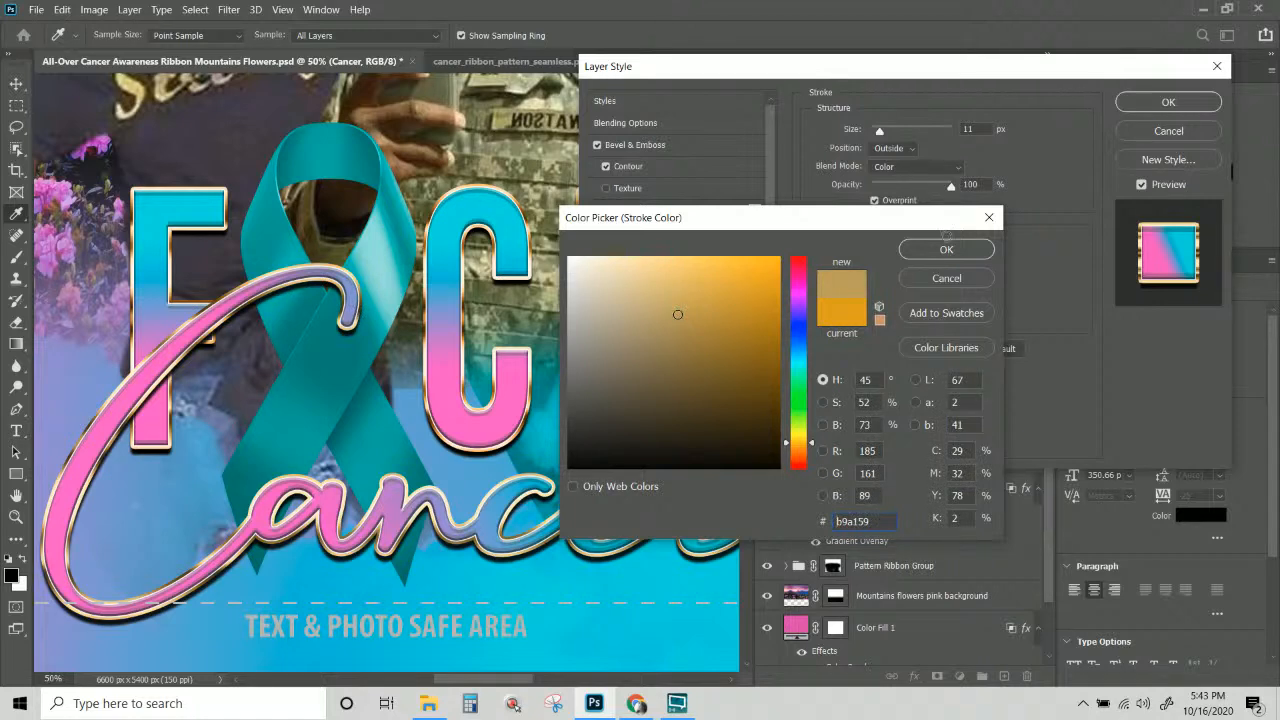
pyautogui.click(946, 249)
# Compare the alternative stroke colors on the Cancer text, keep only the grey variant enabled with both gold ones off, and apply the style.
pyautogui.click(597, 231)
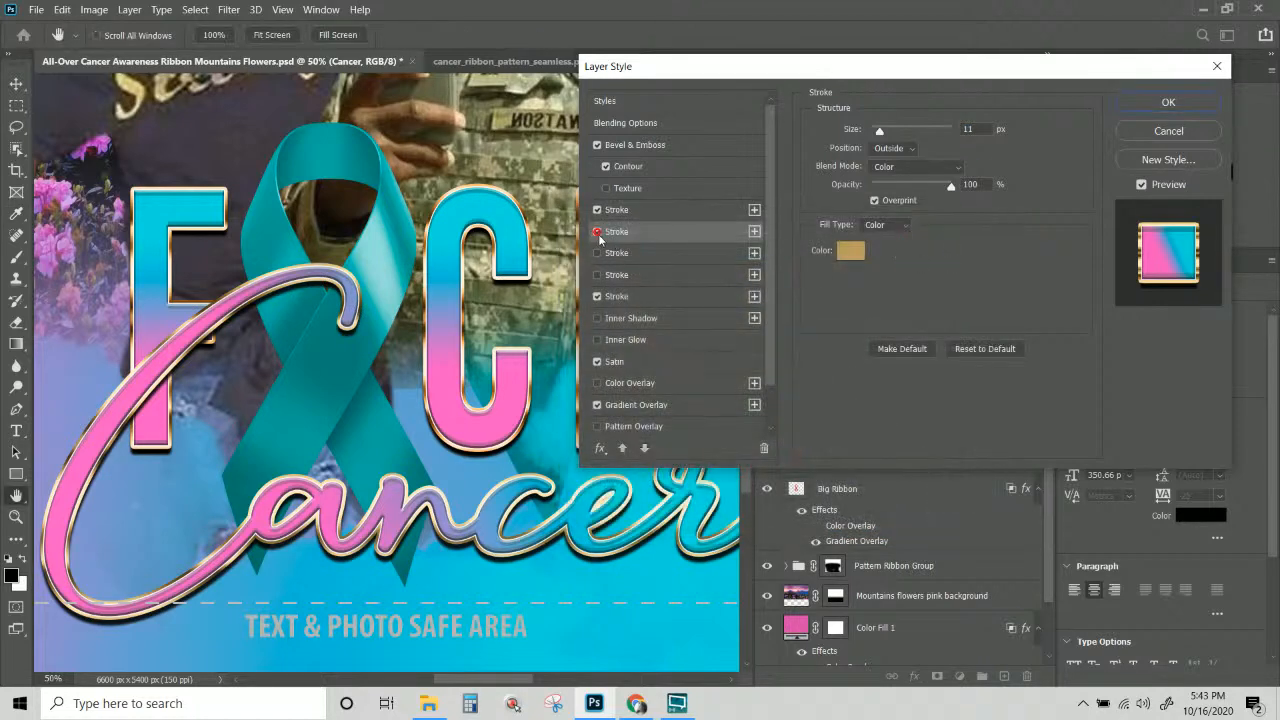
pyautogui.click(598, 253)
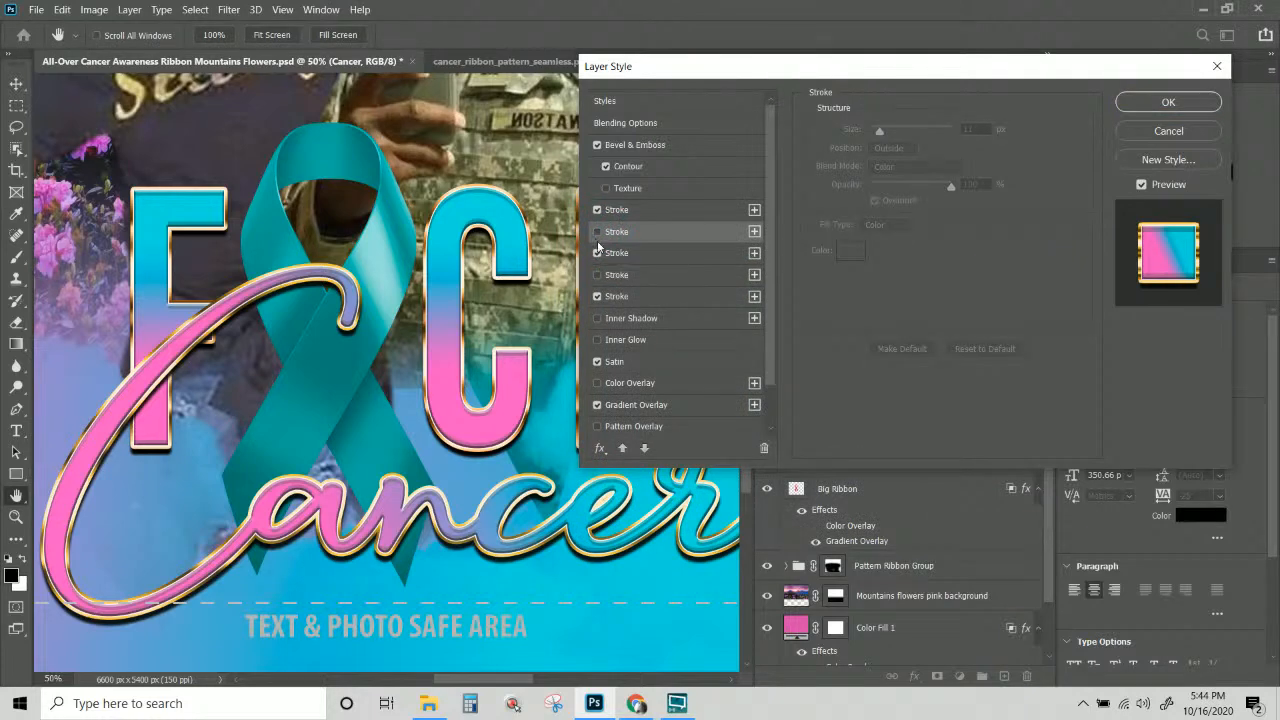
pyautogui.click(598, 275)
pyautogui.click(597, 254)
pyautogui.click(597, 231)
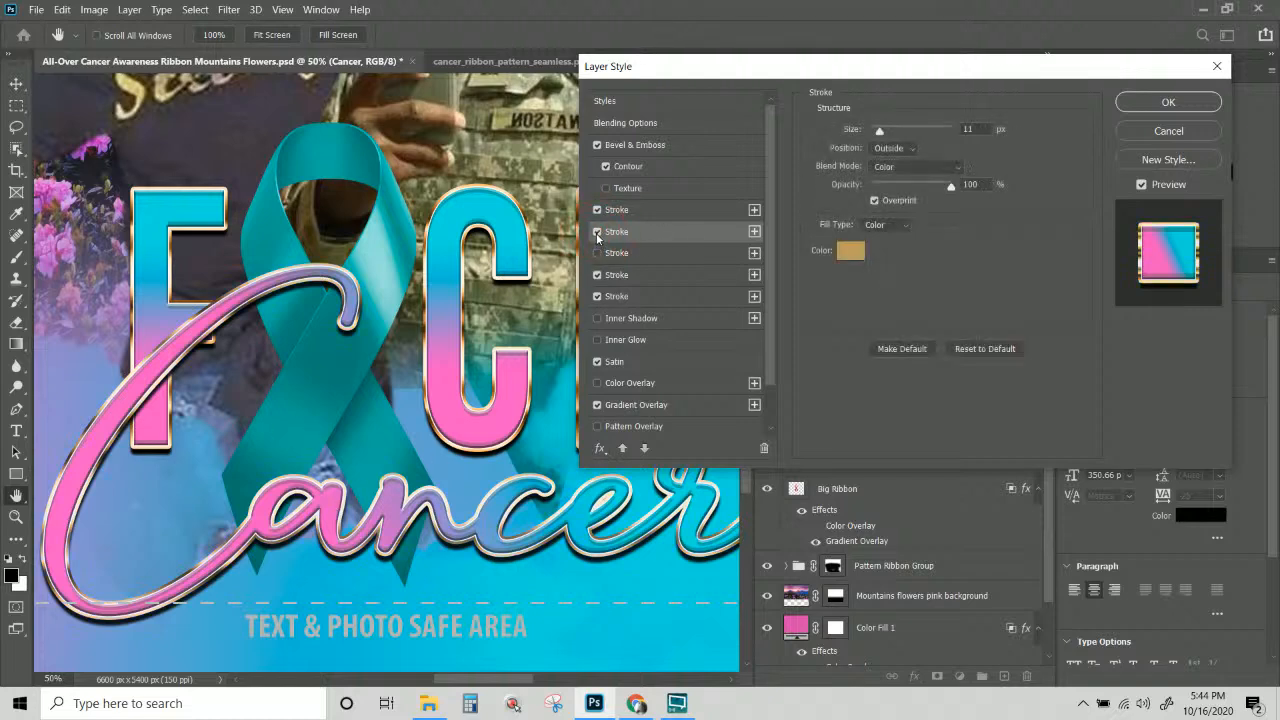
pyautogui.click(597, 232)
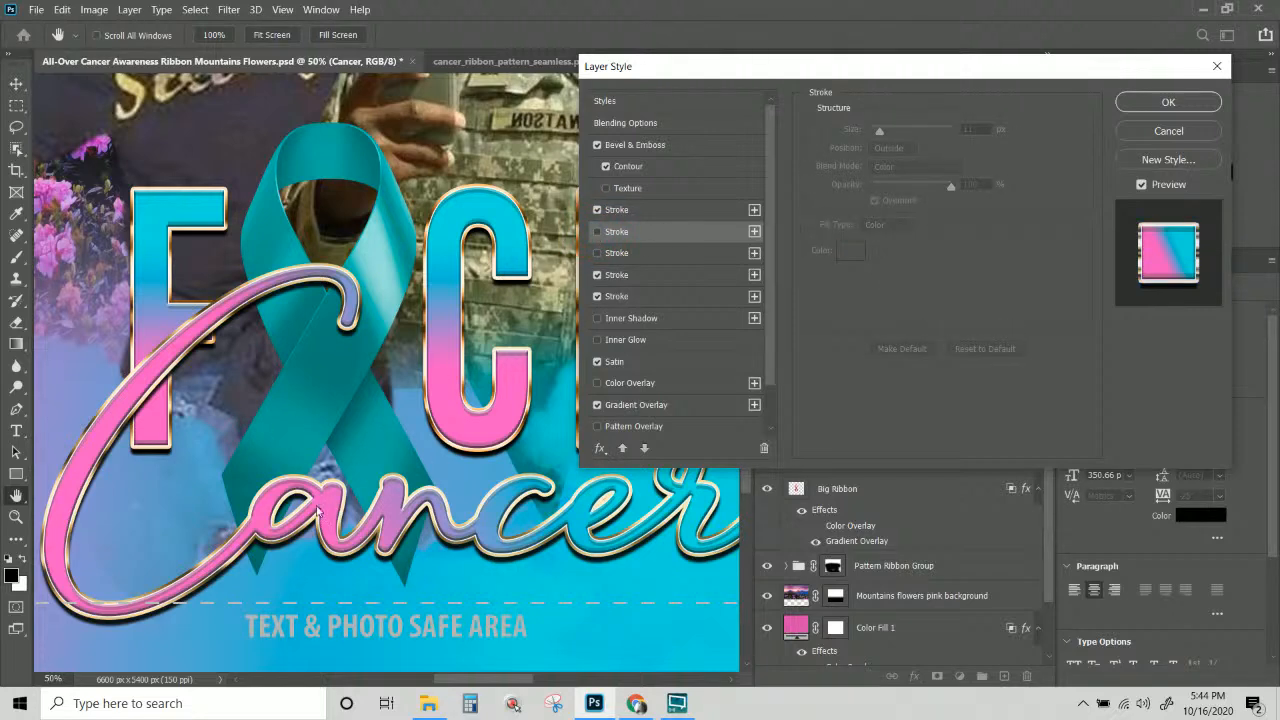
pyautogui.click(1168, 102)
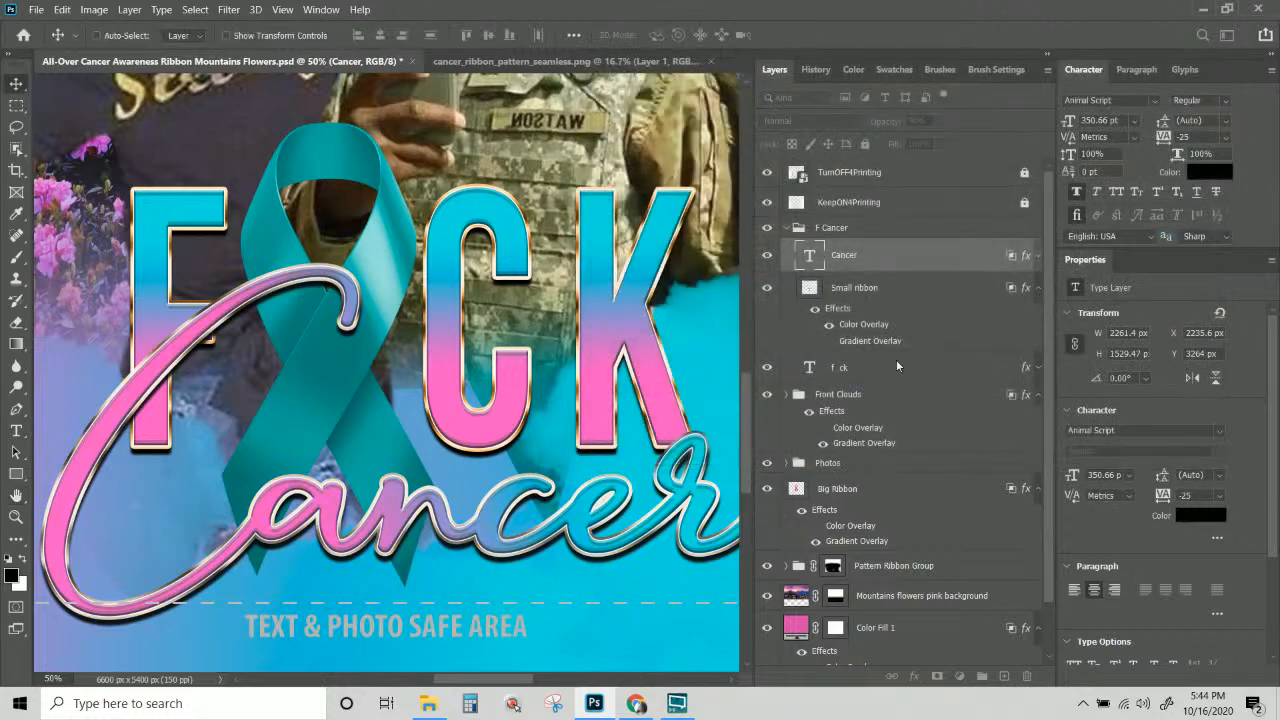
# Copy the Cancer text's layer style and paste it onto the f ck text layer.
pyautogui.rightClick(877, 259)
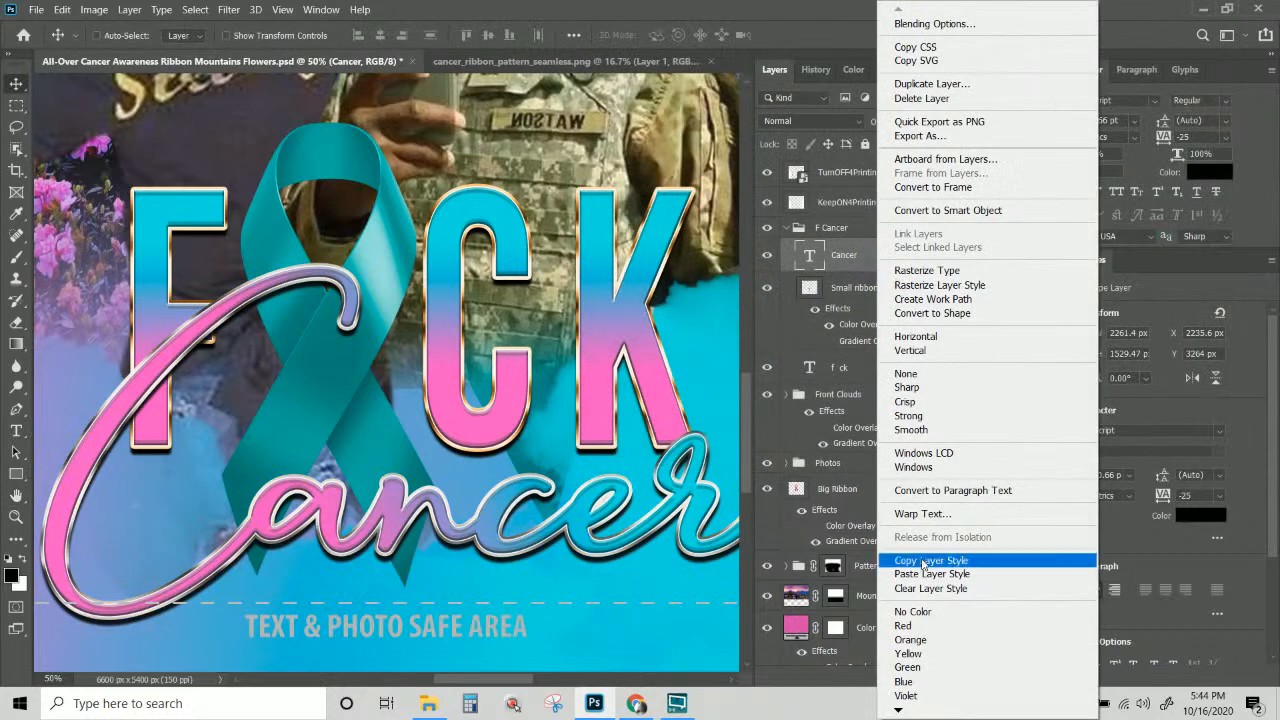
pyautogui.click(922, 565)
pyautogui.click(862, 237)
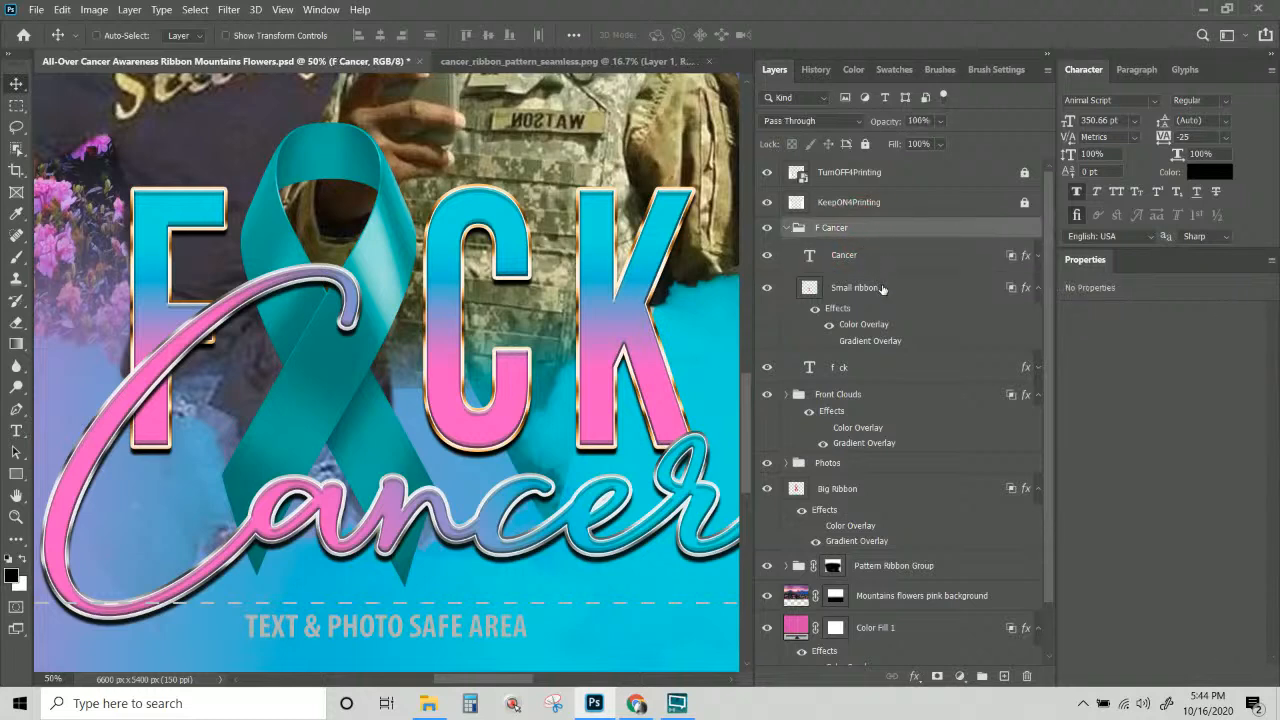
pyautogui.click(885, 367)
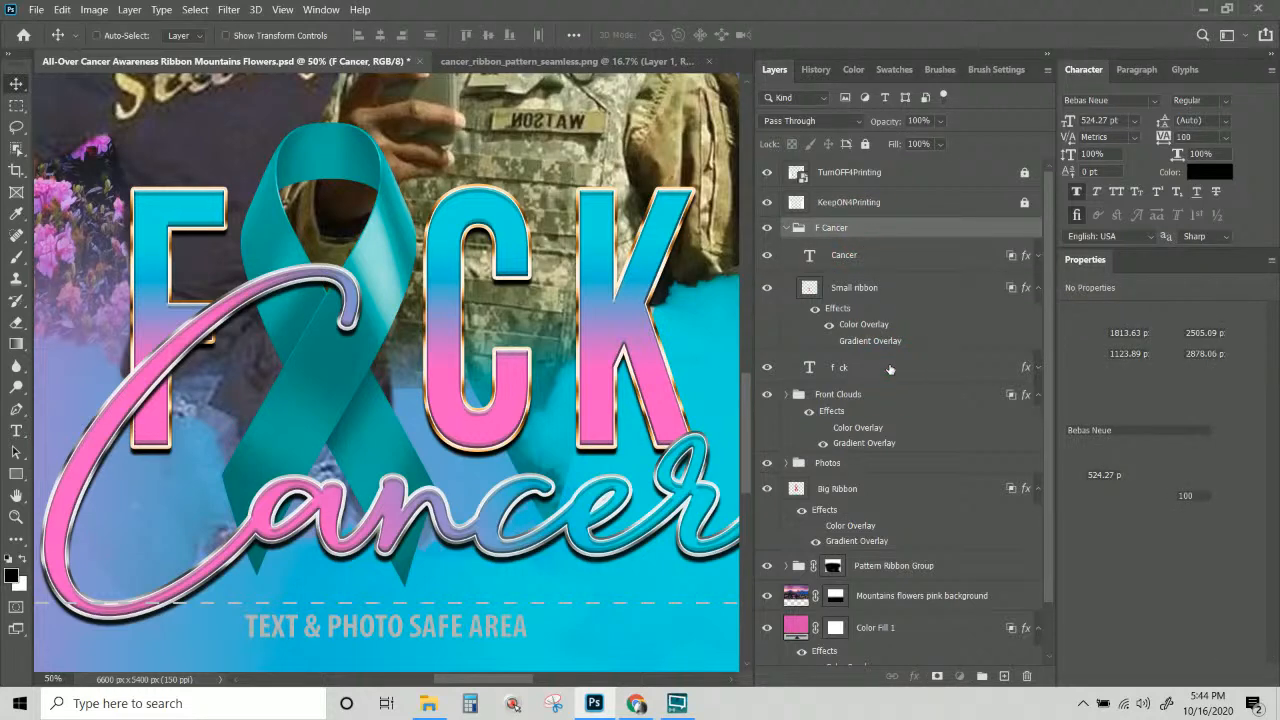
pyautogui.rightClick(889, 368)
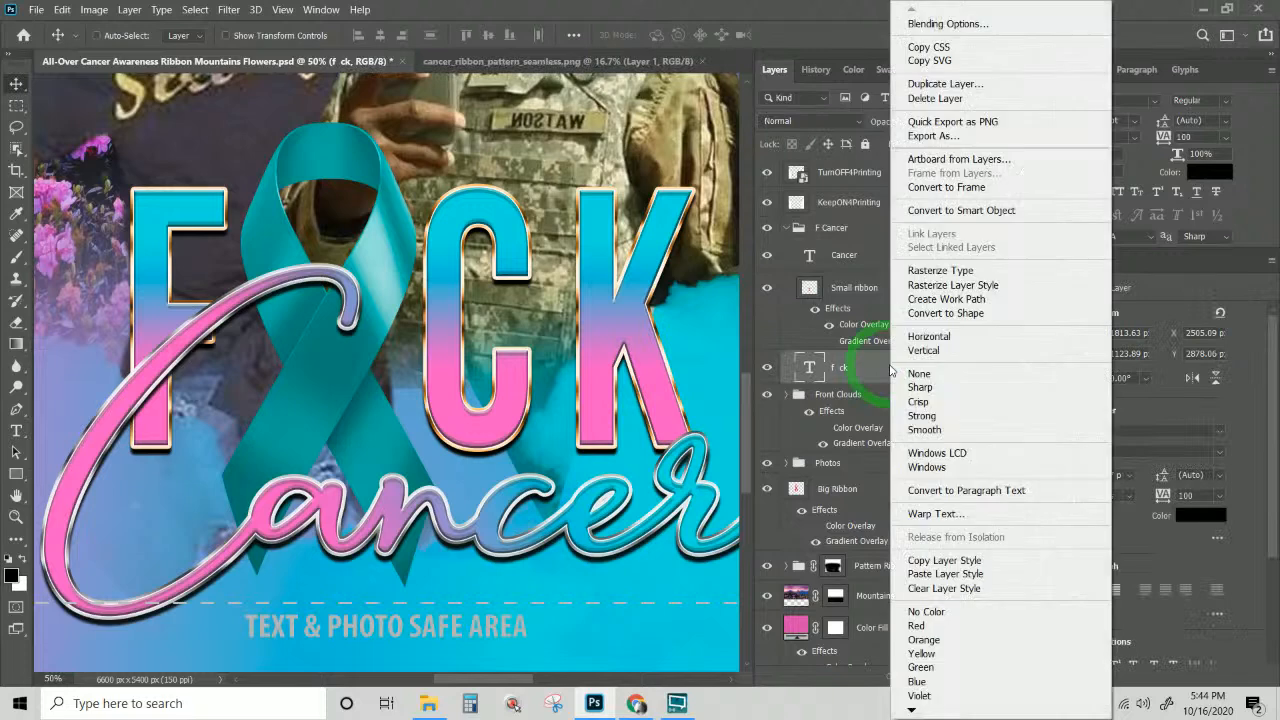
pyautogui.click(945, 574)
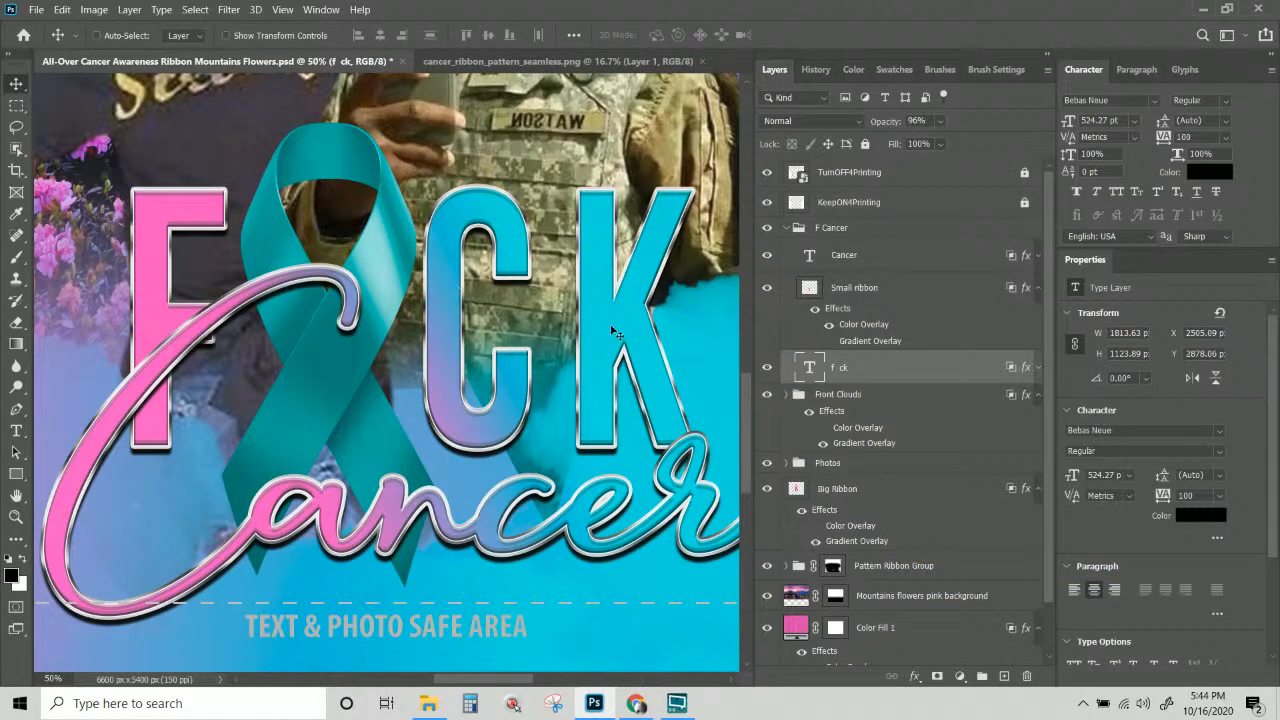
# Set the f ck text's Gradient Overlay angle to 90° after trying 180°, and apply the style.
pyautogui.click(1027, 367)
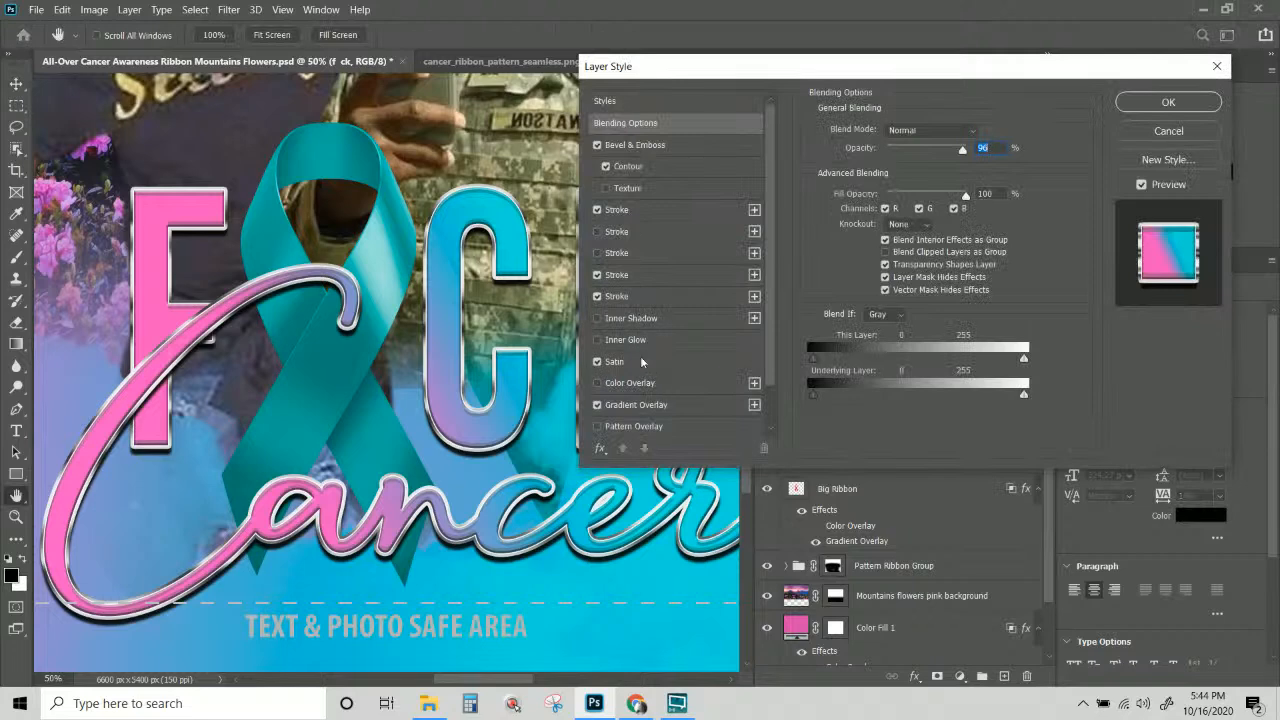
pyautogui.click(646, 403)
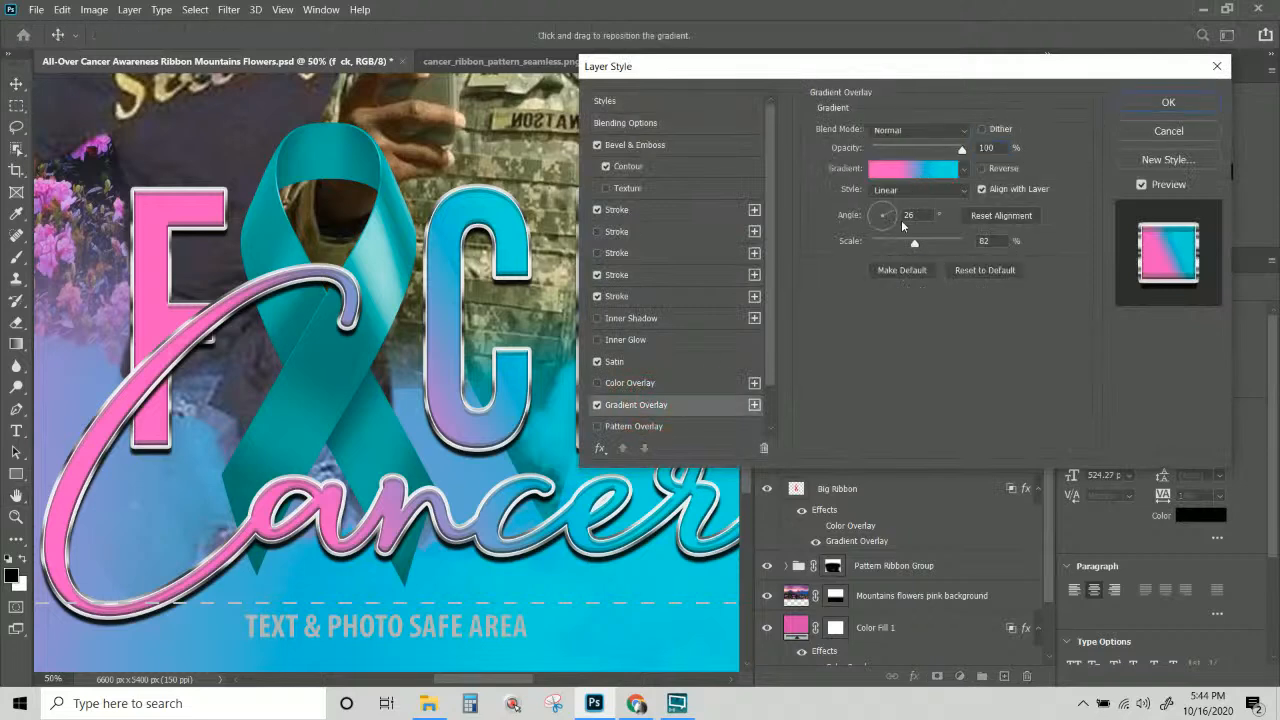
pyautogui.click(871, 219)
pyautogui.write('180')
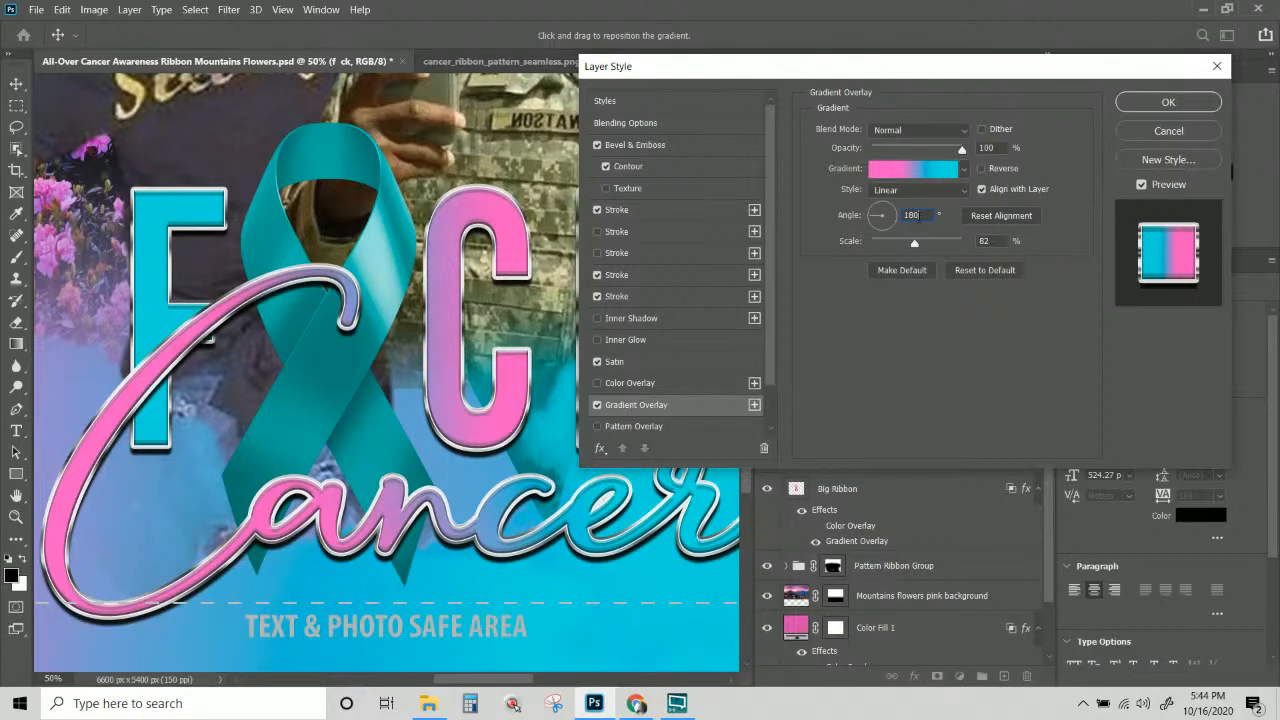
pyautogui.write('90')
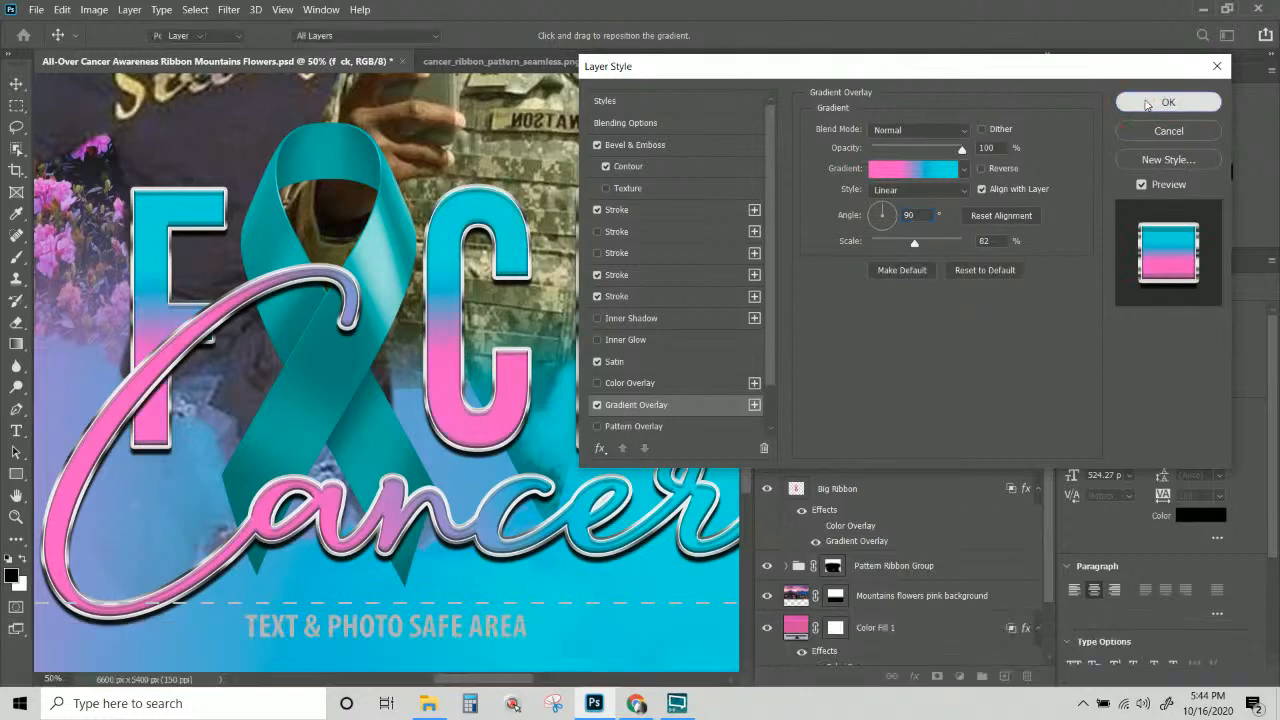
pyautogui.click(1136, 110)
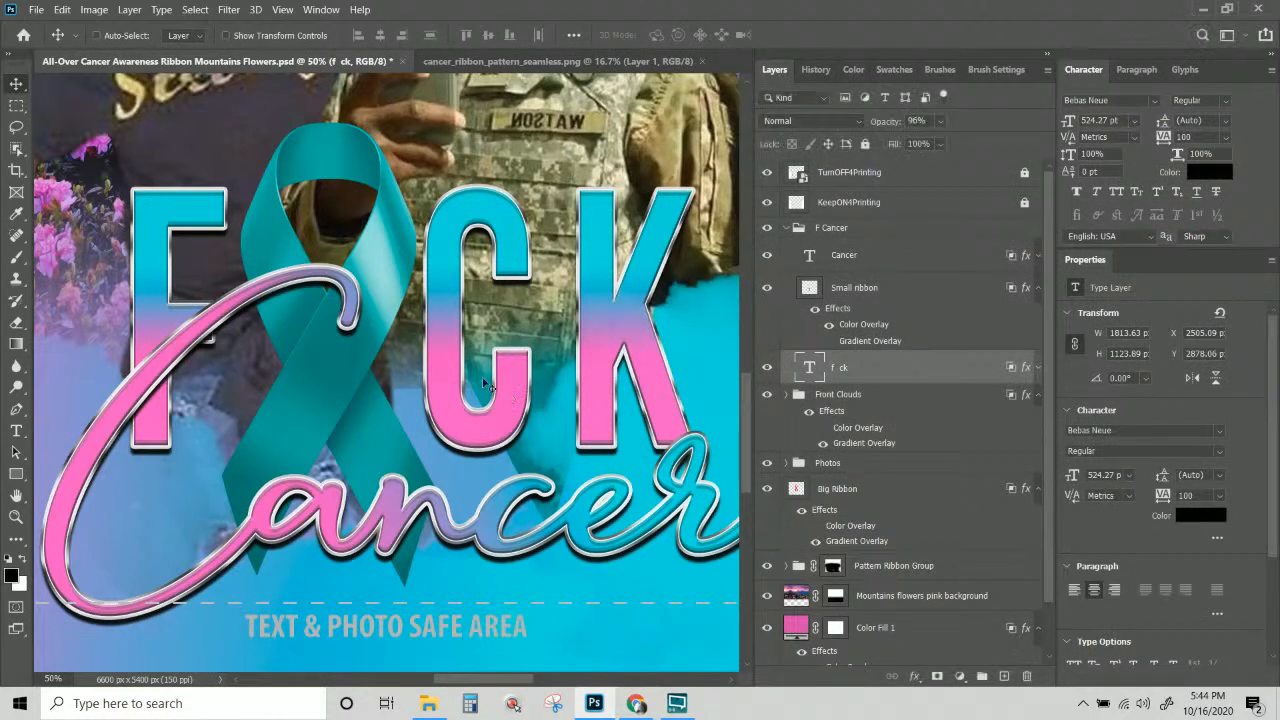
# Duplicate the Pattern Ribbon Group and place the copy directly above the Front Clouds group.
pyautogui.press('ctrl+KP_Subtract')
pyautogui.press('ctrl+KP_Subtract')
pyautogui.press('ctrl+KP_Subtract')
pyautogui.press('ctrl+KP_Subtract')
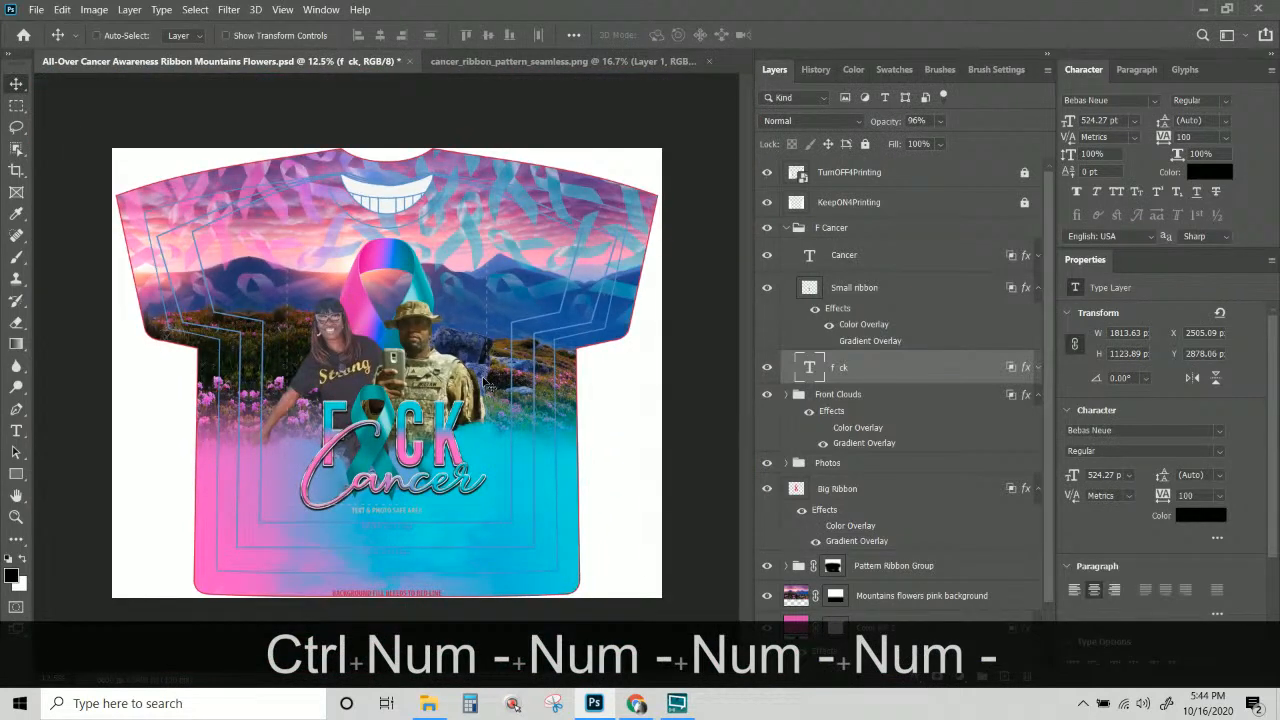
pyautogui.rightClick(502, 182)
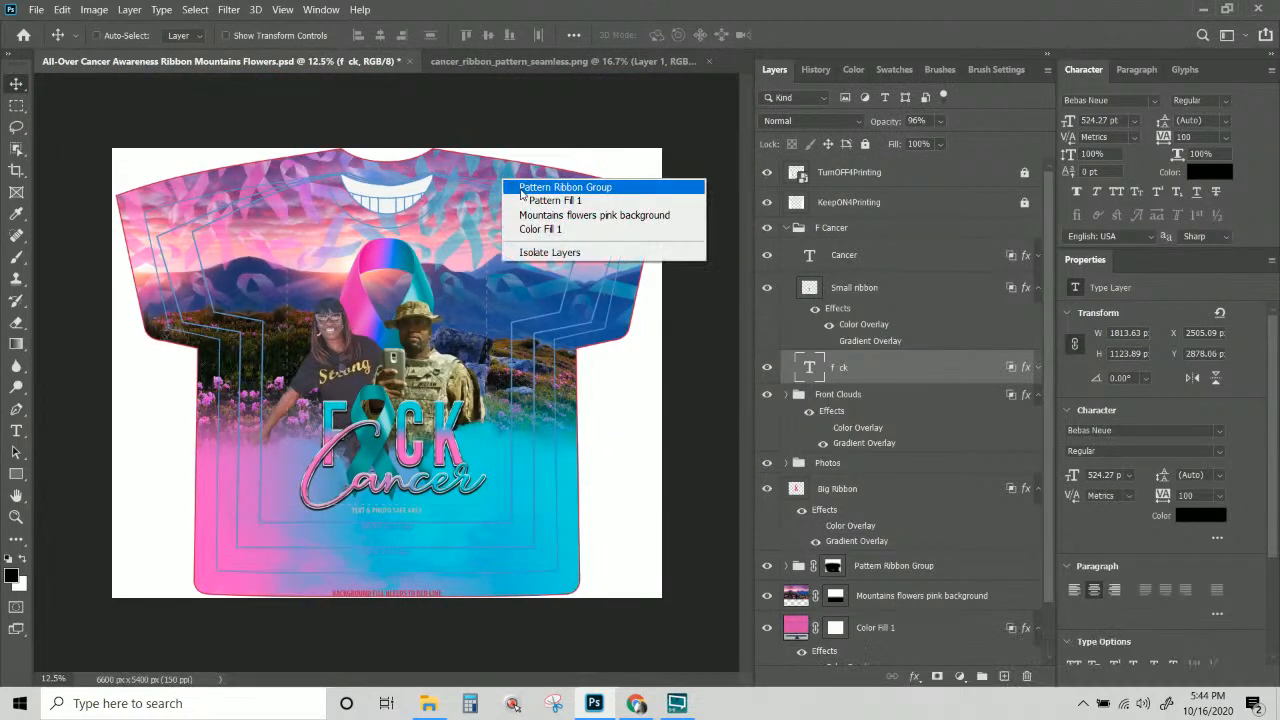
pyautogui.click(560, 187)
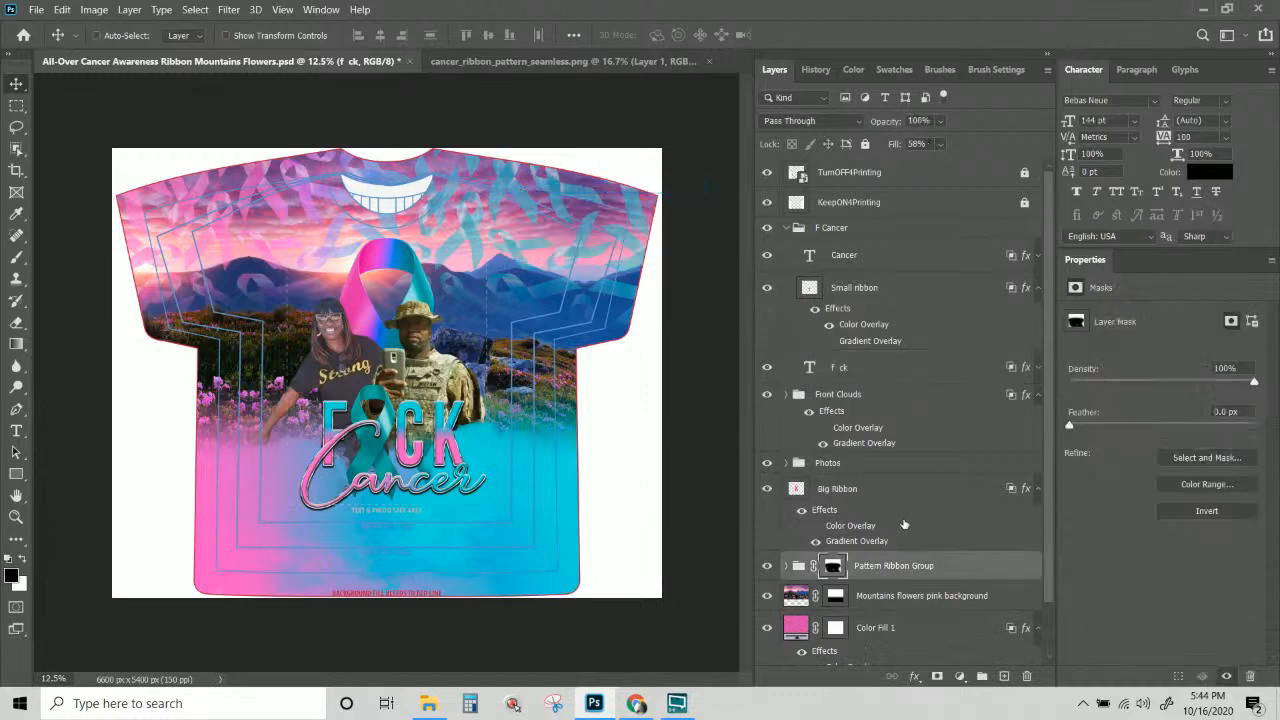
pyautogui.press('alt')
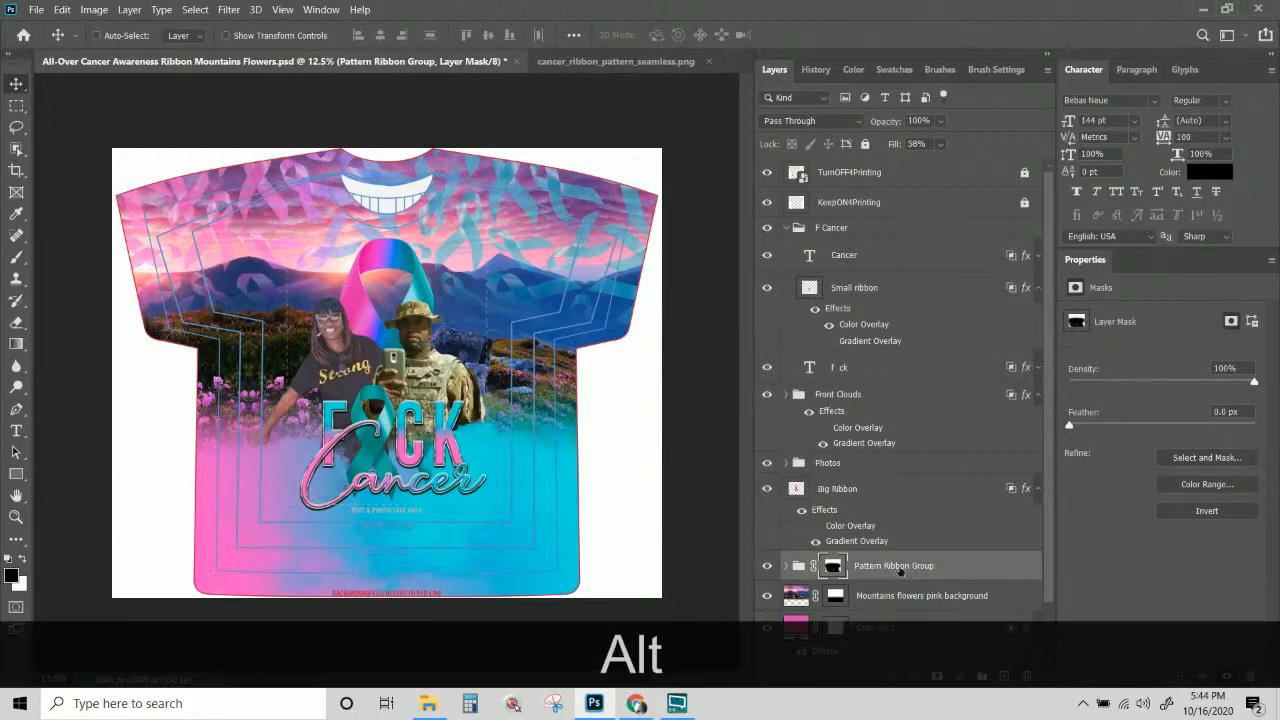
pyautogui.moveTo(900, 570); pyautogui.dragTo(791, 390)
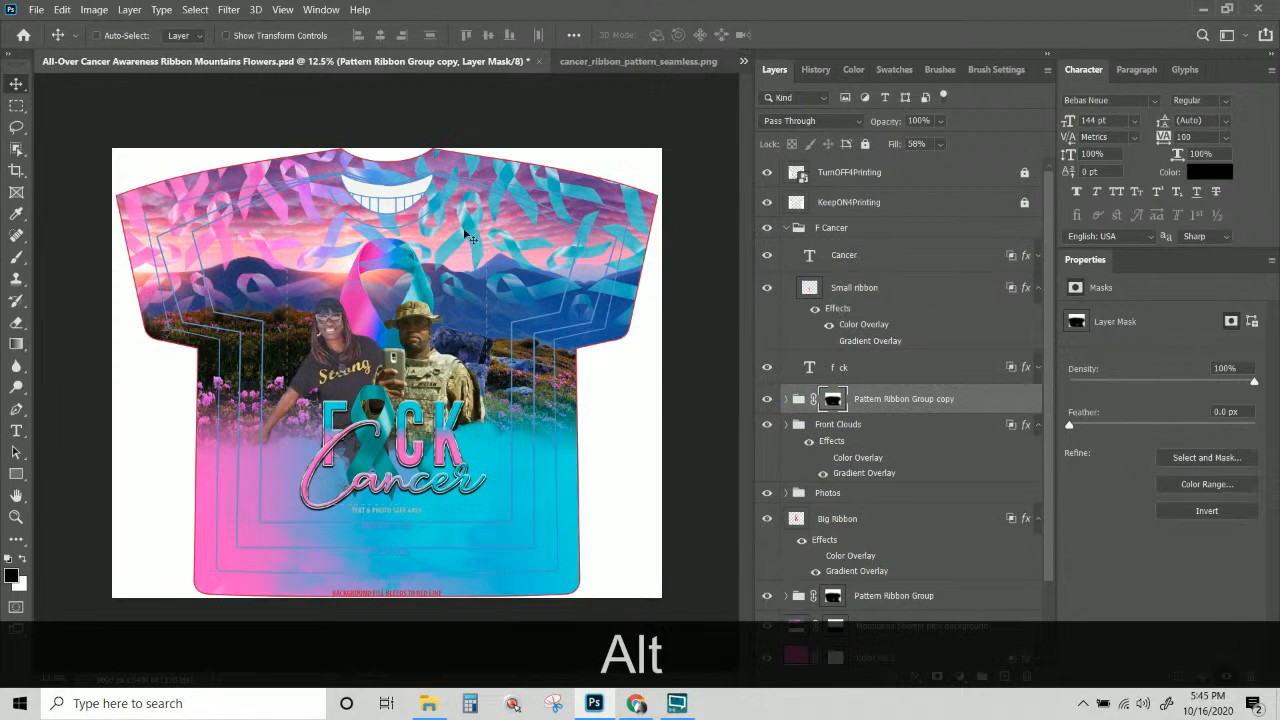
# Shift the Pattern Ribbon Group copy down over the shirt's lower part and delete its layer mask.
pyautogui.moveTo(467, 236); pyautogui.dragTo(466, 533)
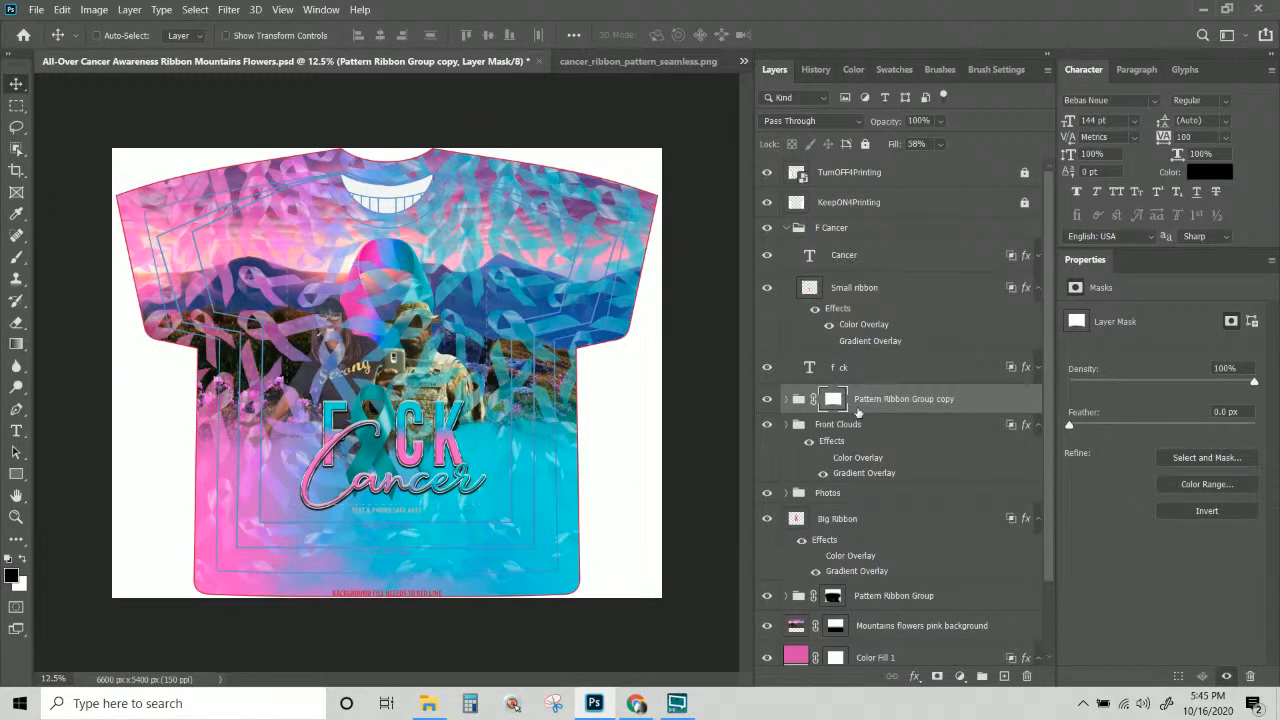
pyautogui.rightClick(835, 403)
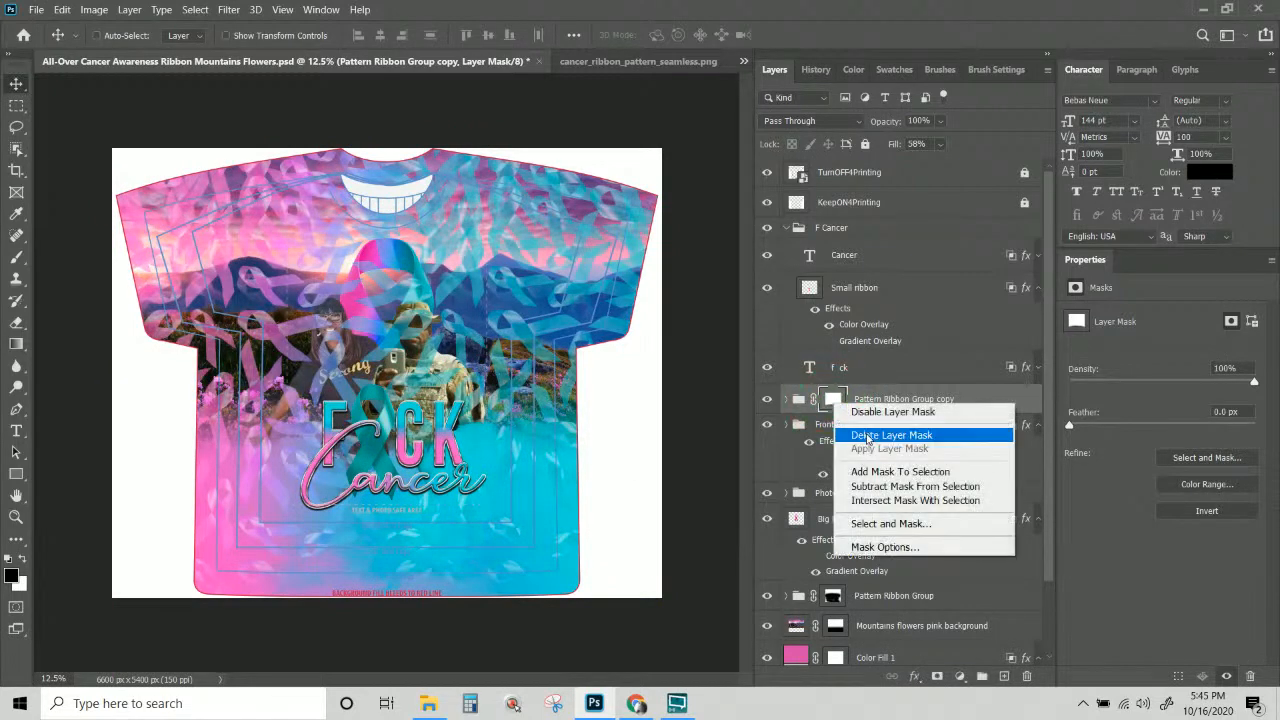
pyautogui.click(877, 437)
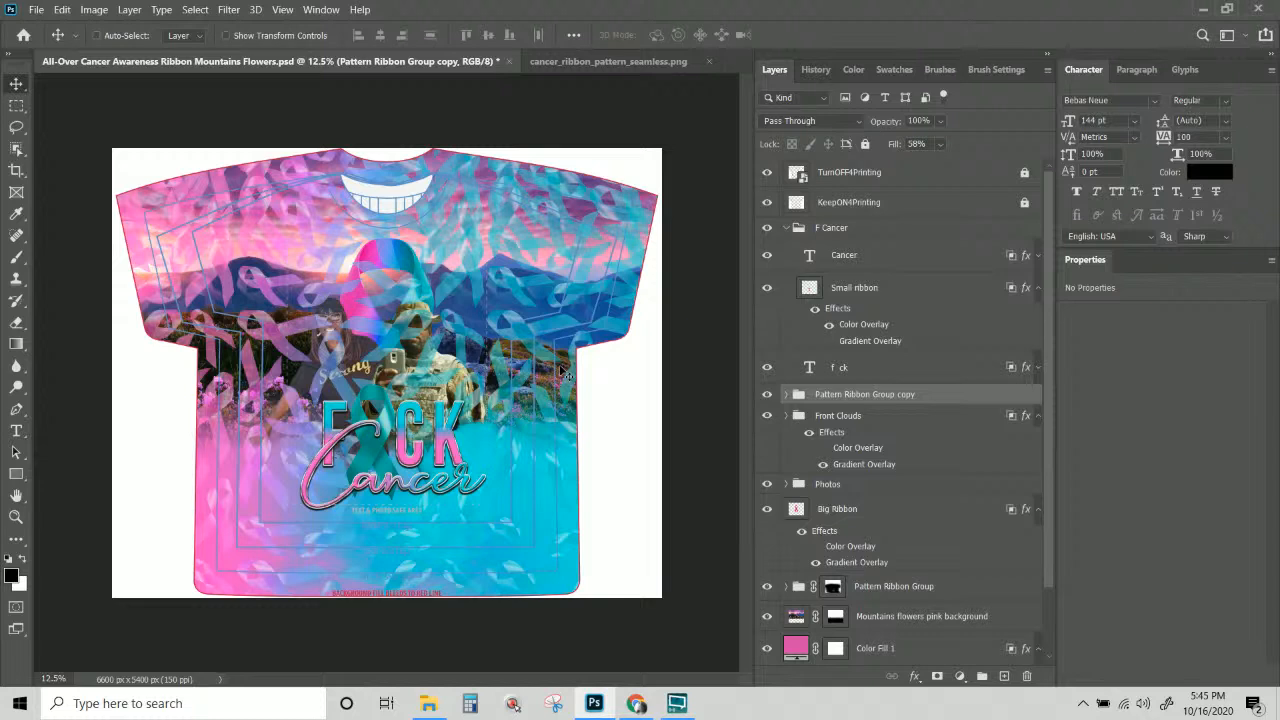
# Try to free-transform the Pattern Ribbon Group copy and the Pattern Fill 1 layer inside it.
pyautogui.hotkey('ctrl', 't')
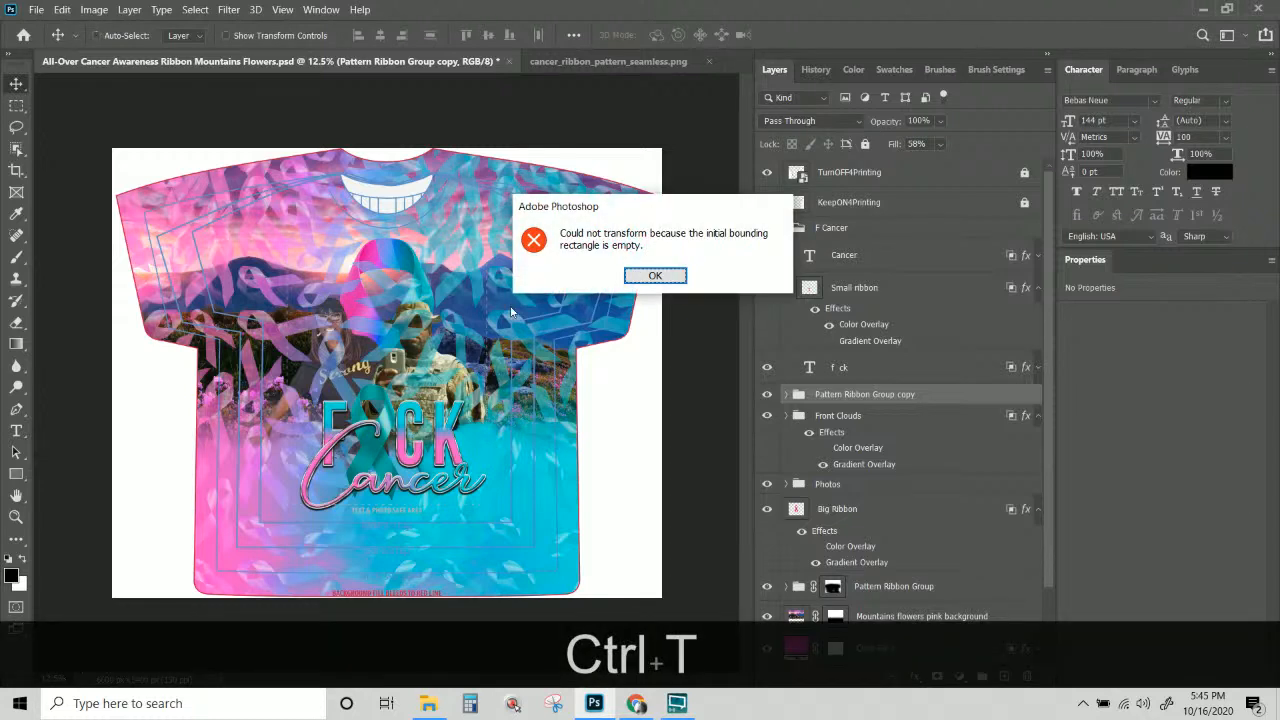
pyautogui.click(651, 275)
pyautogui.hotkey('ctrl', 't')
pyautogui.click(658, 281)
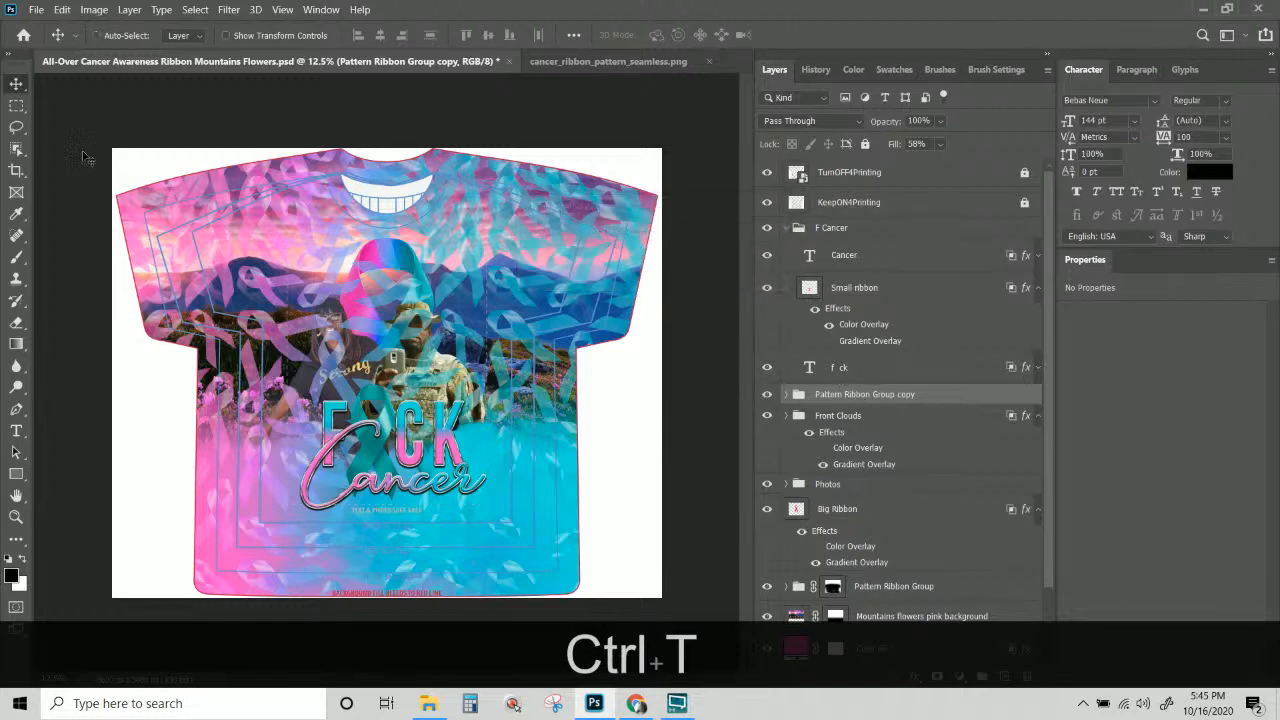
pyautogui.click(786, 394)
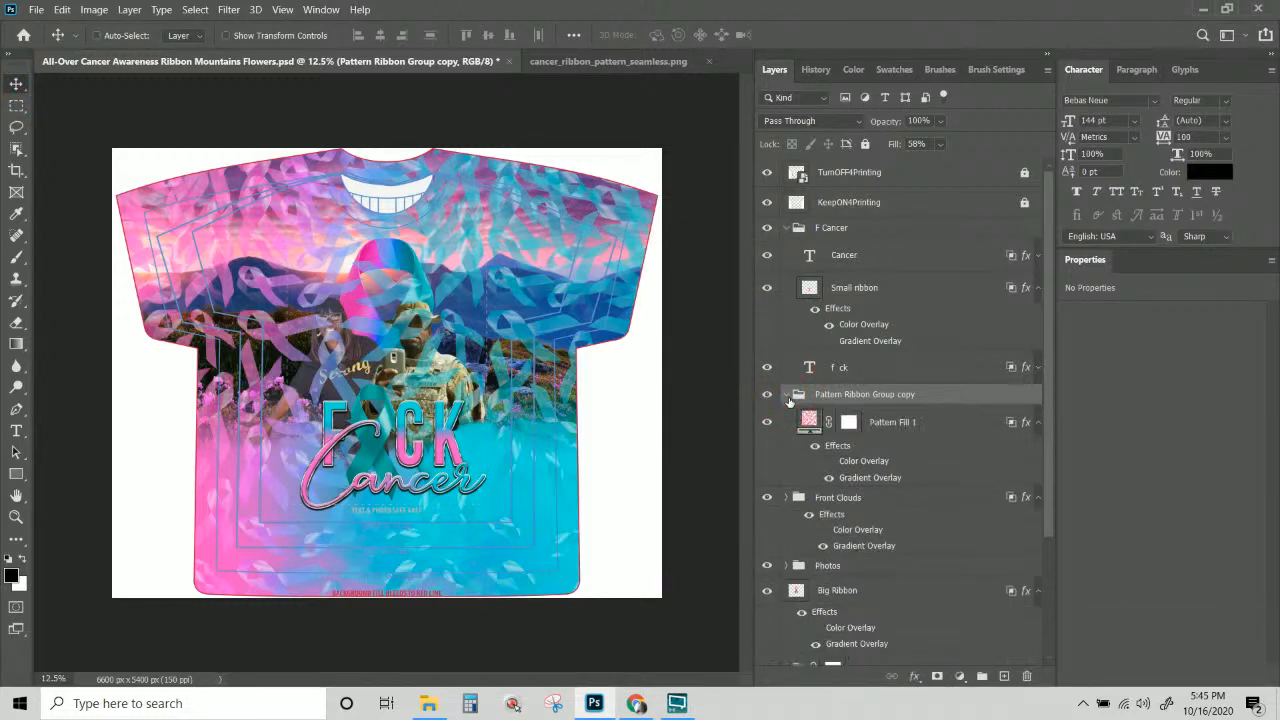
pyautogui.click(898, 422)
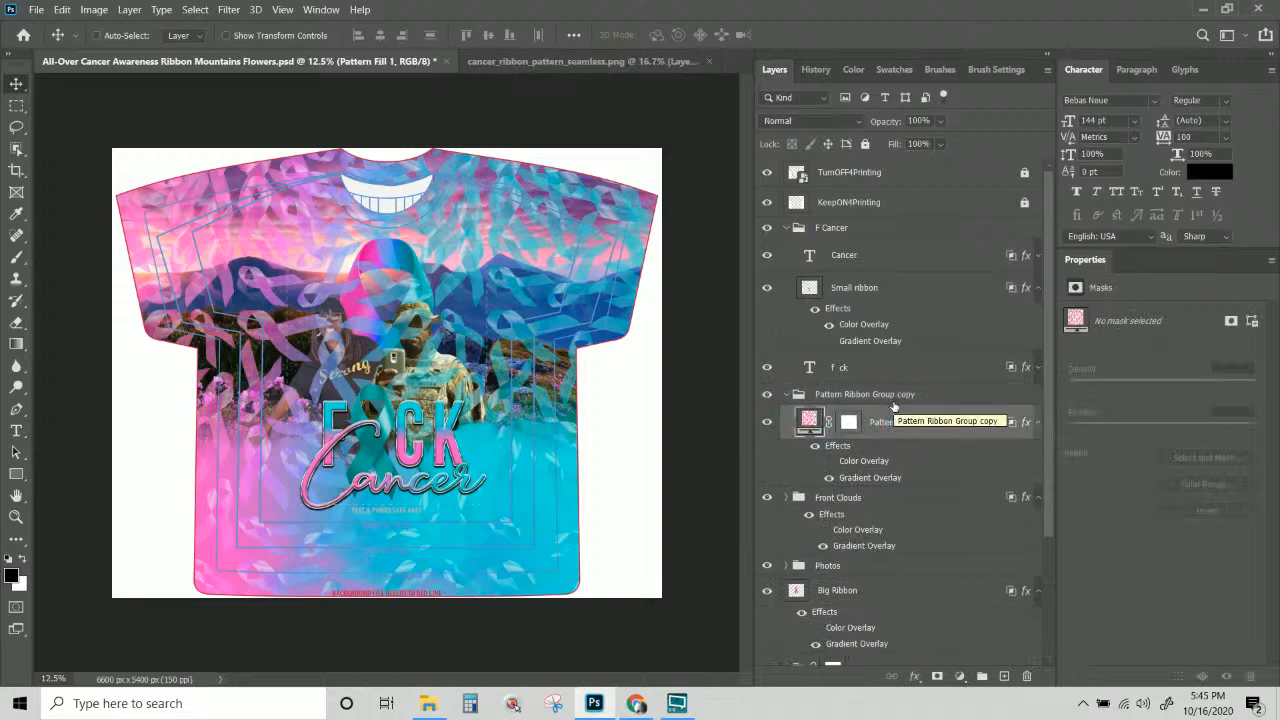
pyautogui.hotkey('ctrl', 't')
pyautogui.click(656, 277)
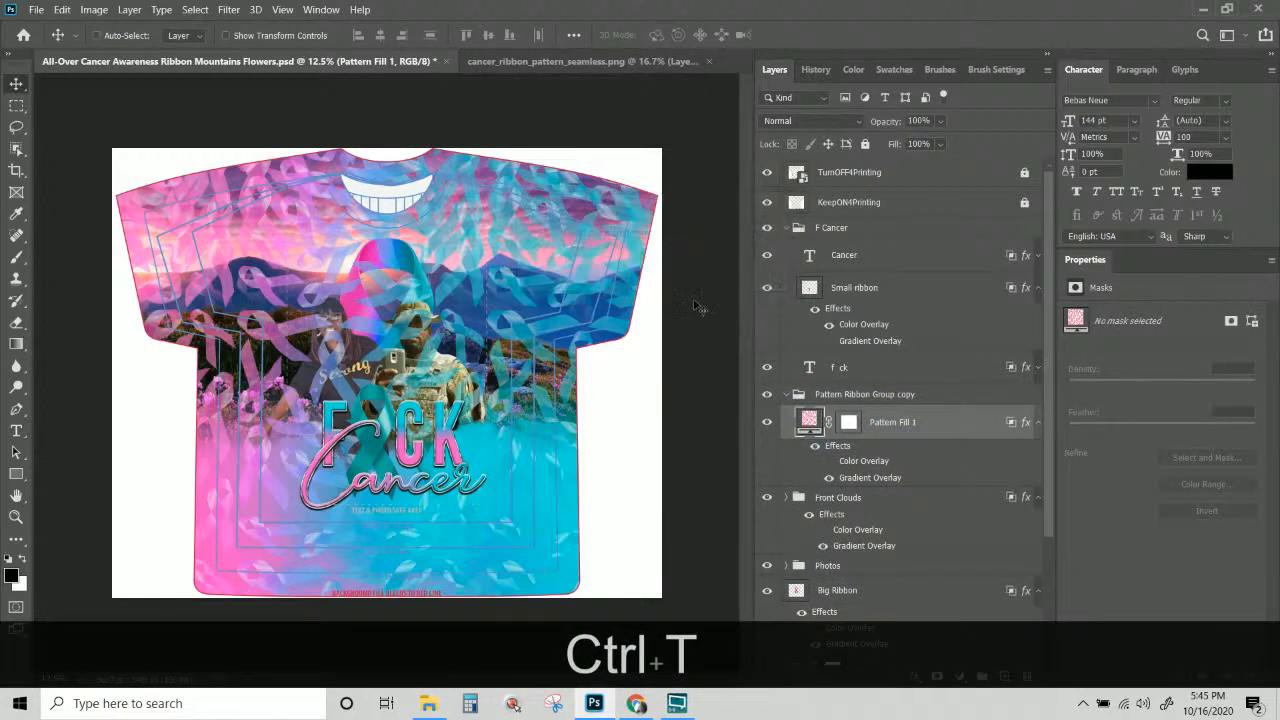
# Undo a small move of the pattern fill and retry Free Transform on the whole Pattern Ribbon Group copy.
pyautogui.scroll(-2, 810, 420)
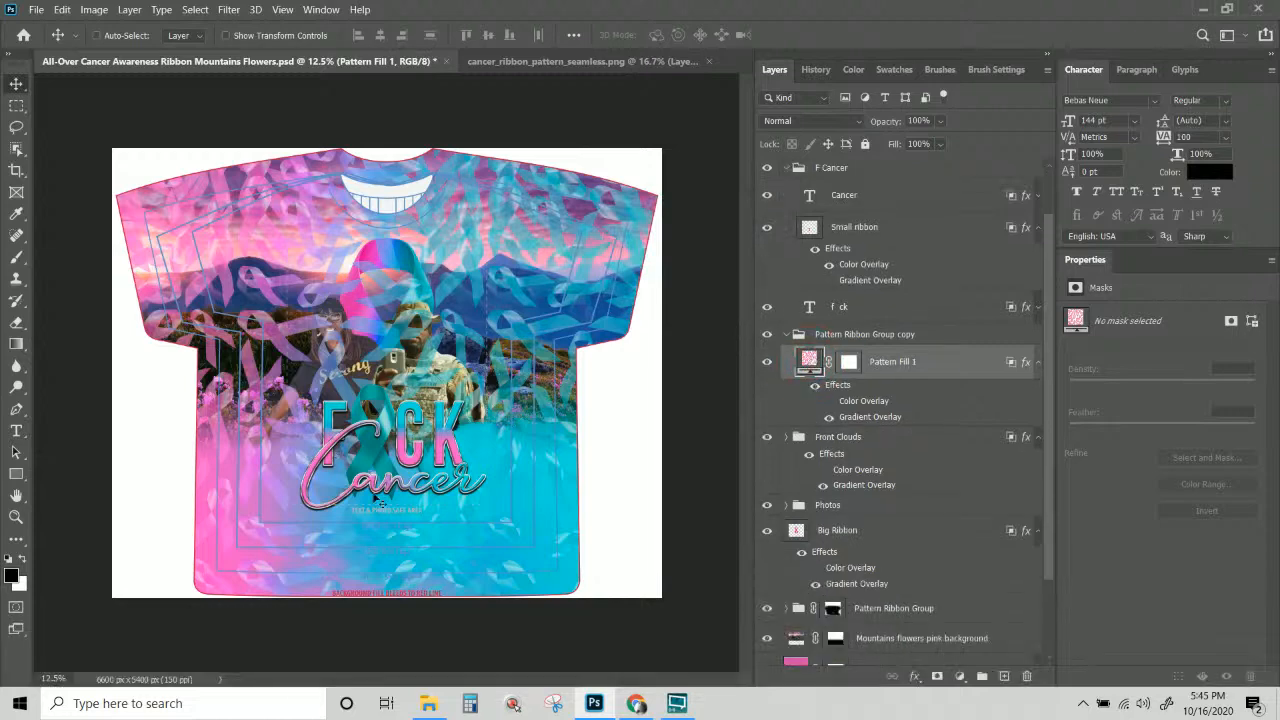
pyautogui.moveTo(400, 514); pyautogui.dragTo(410, 510)
pyautogui.hotkey('ctrl', 'z')
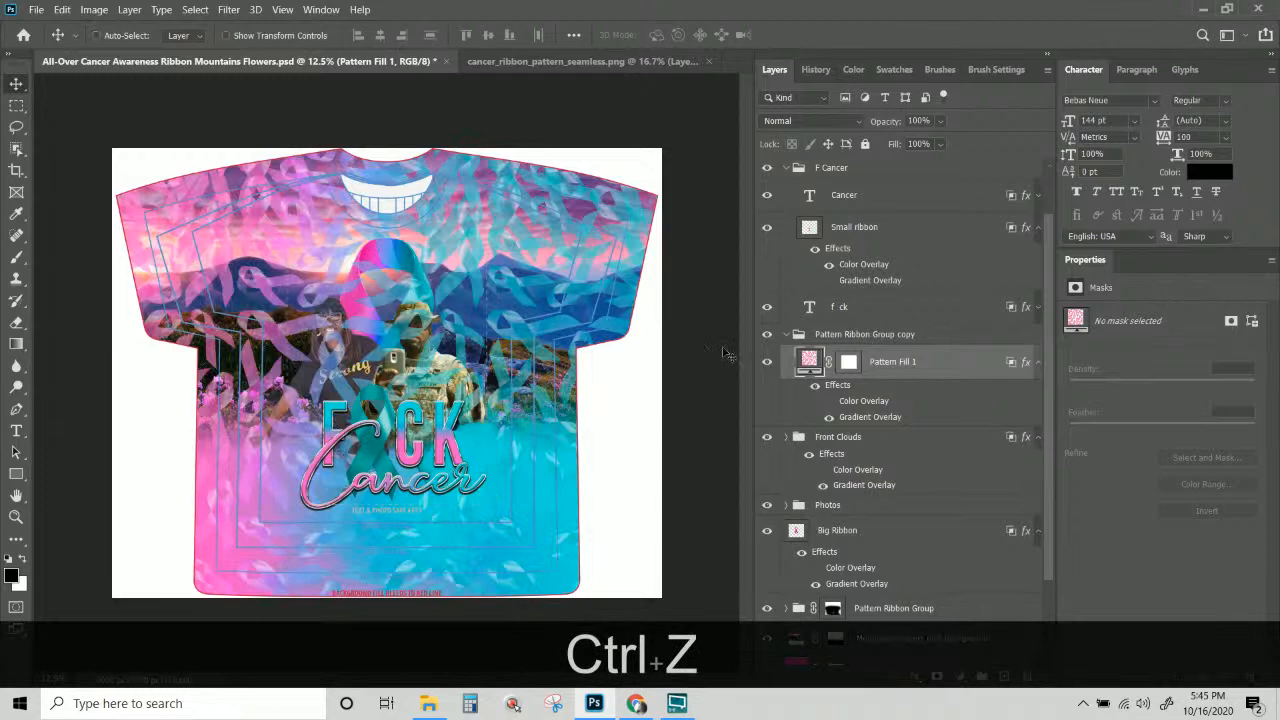
pyautogui.click(928, 338)
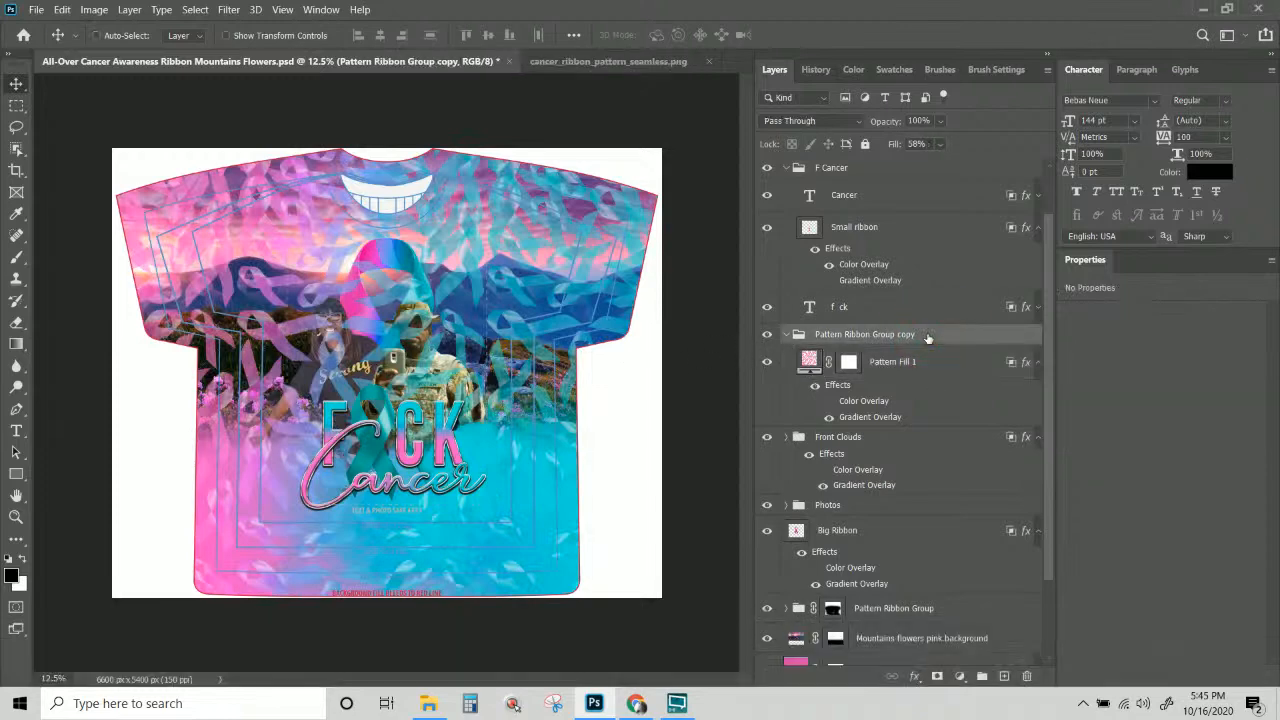
pyautogui.click(61, 12)
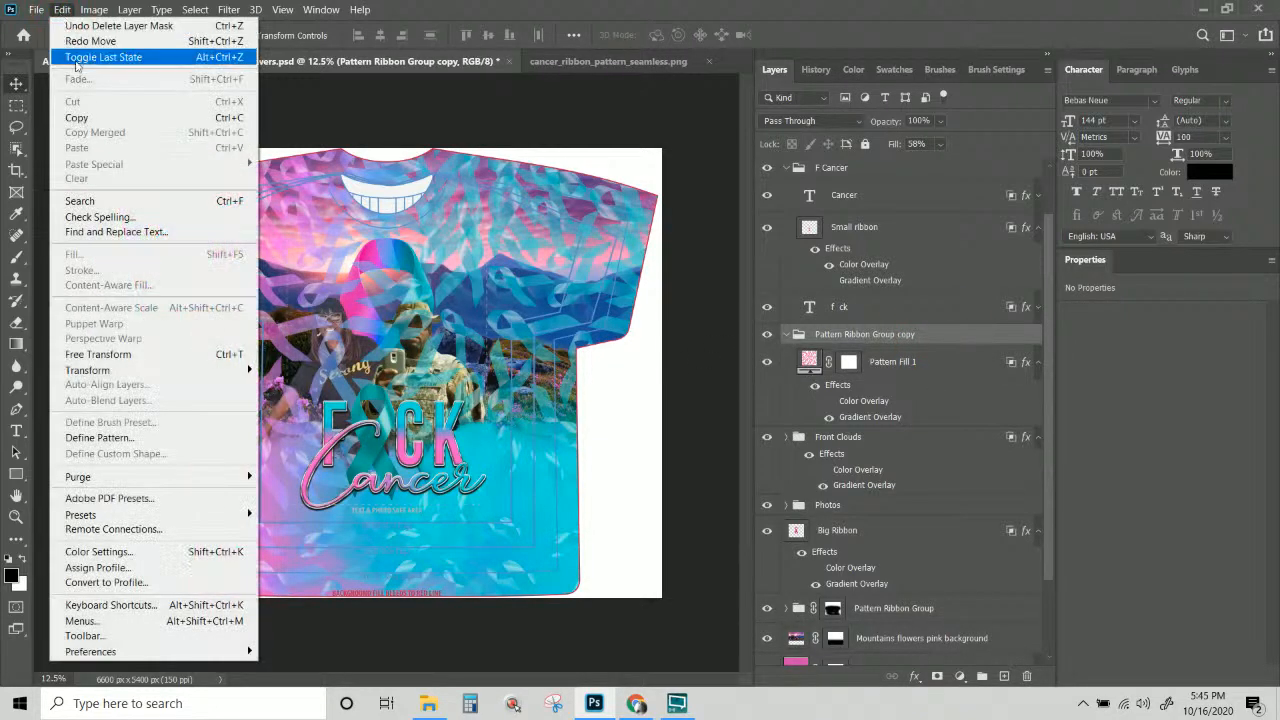
pyautogui.click(98, 354)
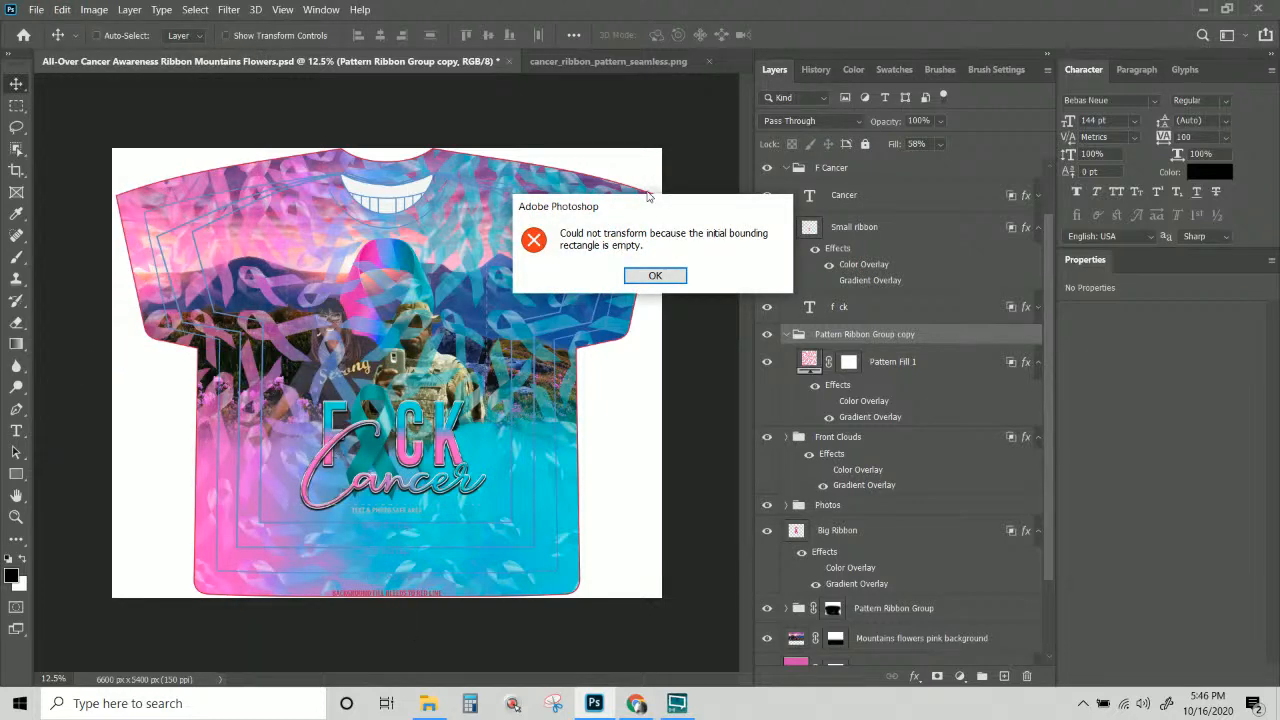
pyautogui.click(645, 276)
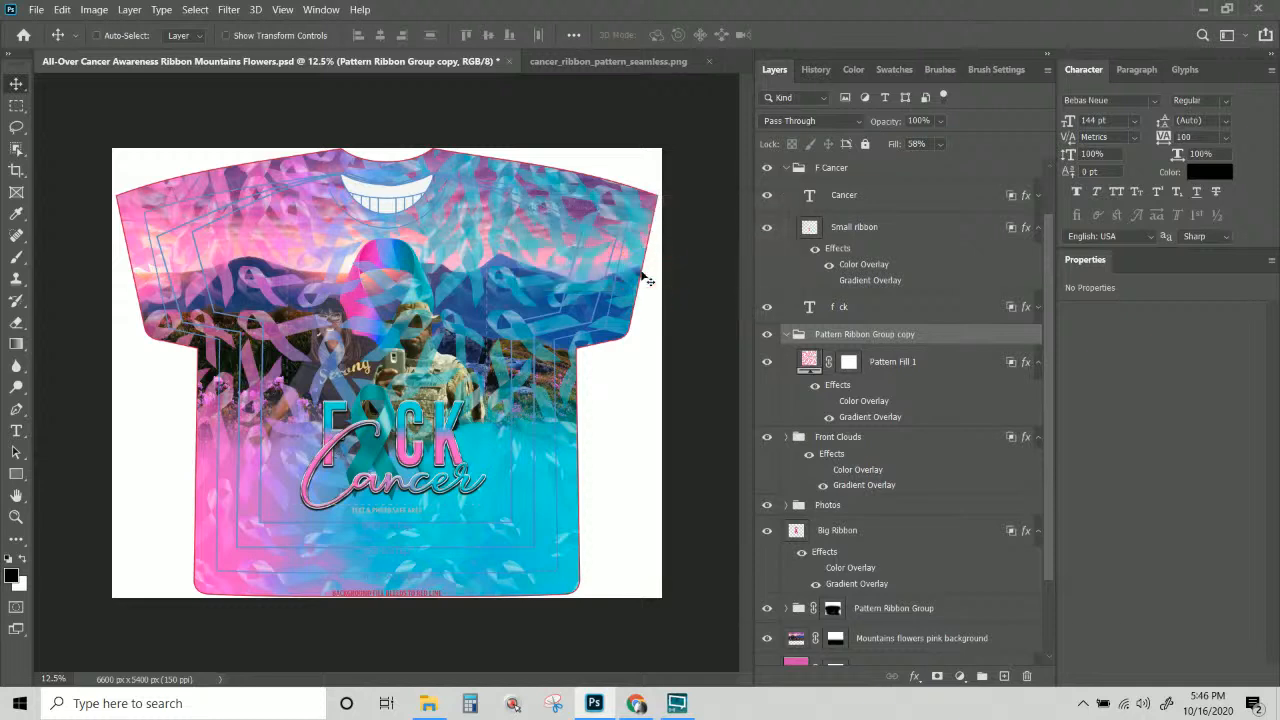
# Delete the Pattern Ribbon Group copy above the Front Clouds group.
pyautogui.hotkey('ctrl', 'BackSpace')
pyautogui.press('ctrl+KP_Subtract')
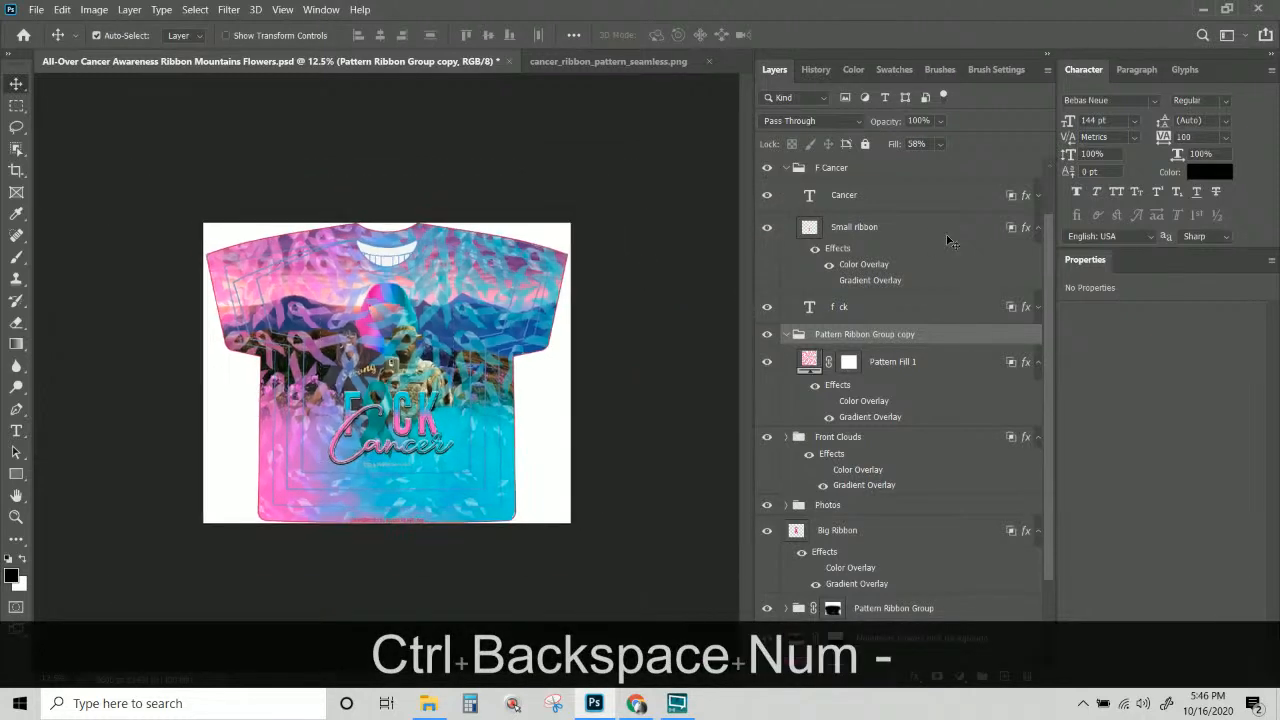
pyautogui.press('Delete')
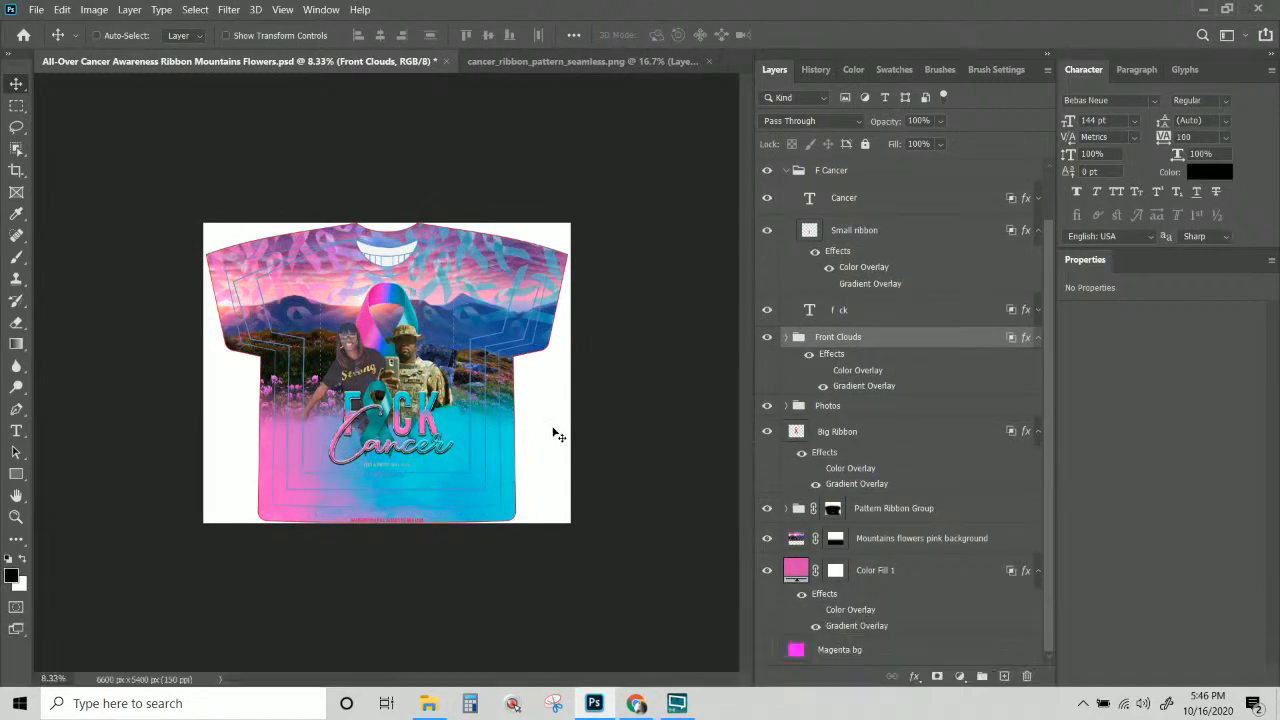
# Duplicate the original Pattern Ribbon Group with its mask in place, keeping the name Pattern Ribbon Group copy.
pyautogui.rightClick(484, 266)
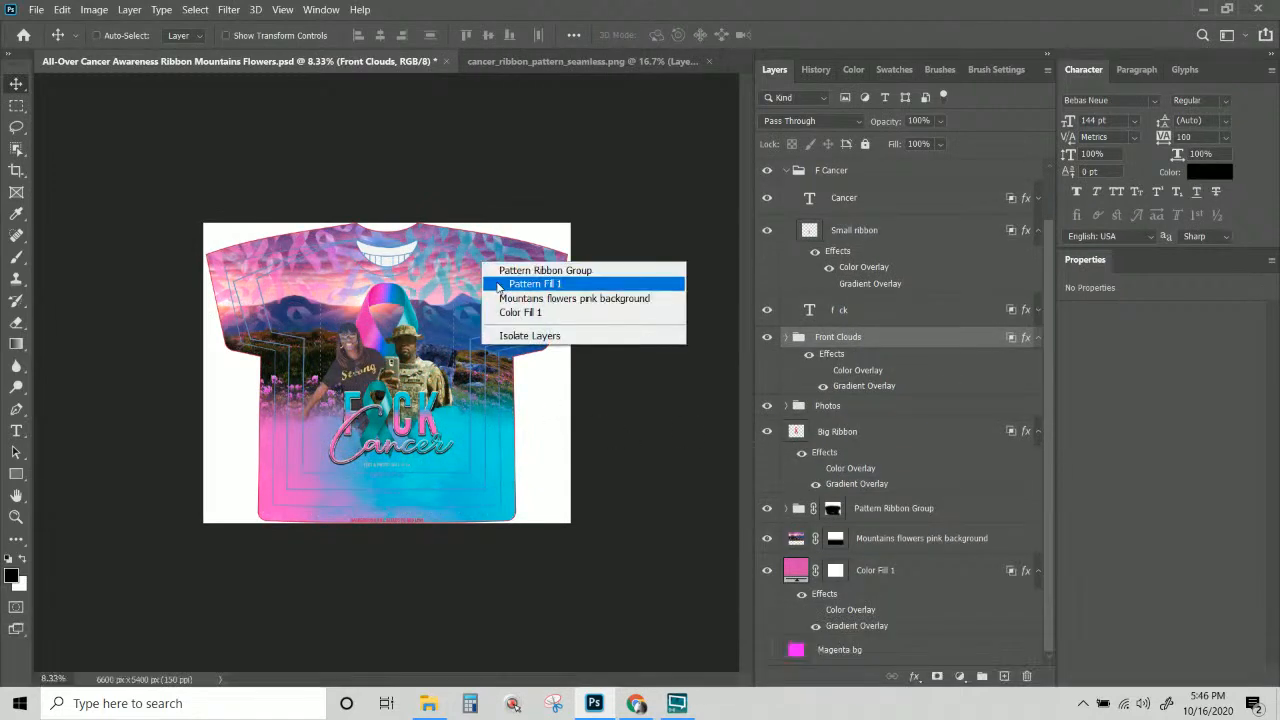
pyautogui.click(516, 270)
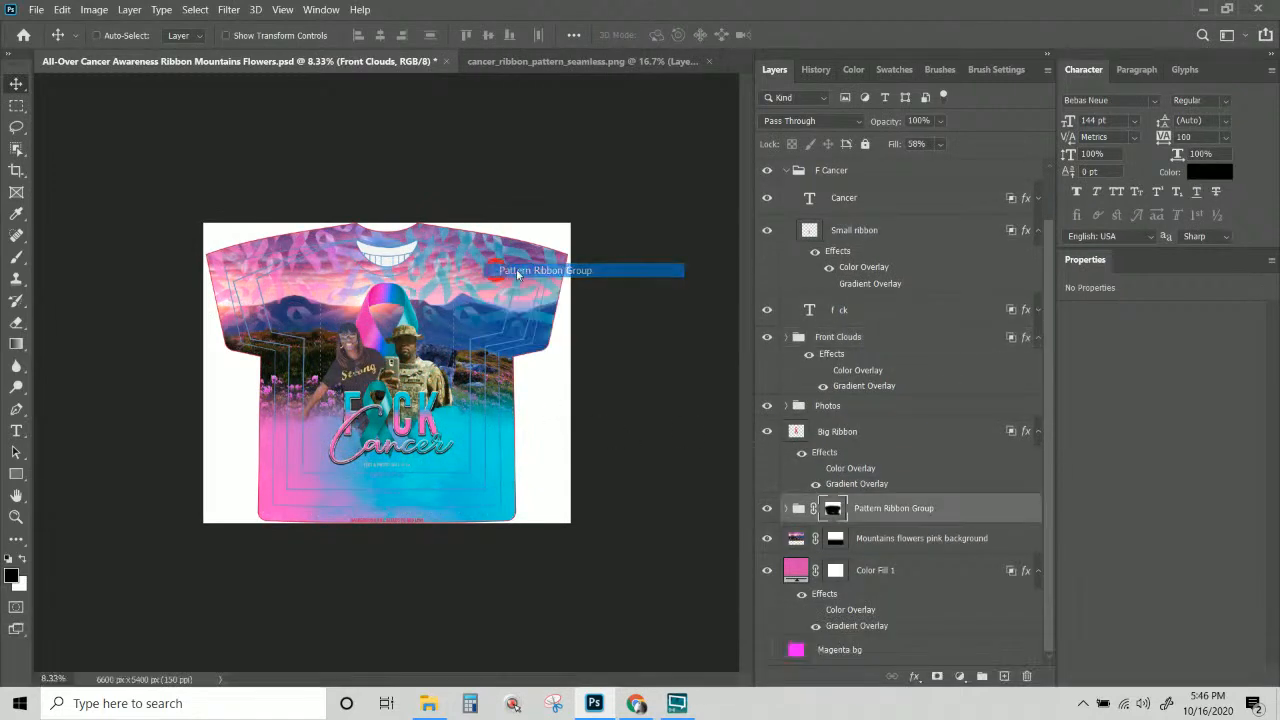
pyautogui.rightClick(873, 512)
pyautogui.click(952, 88)
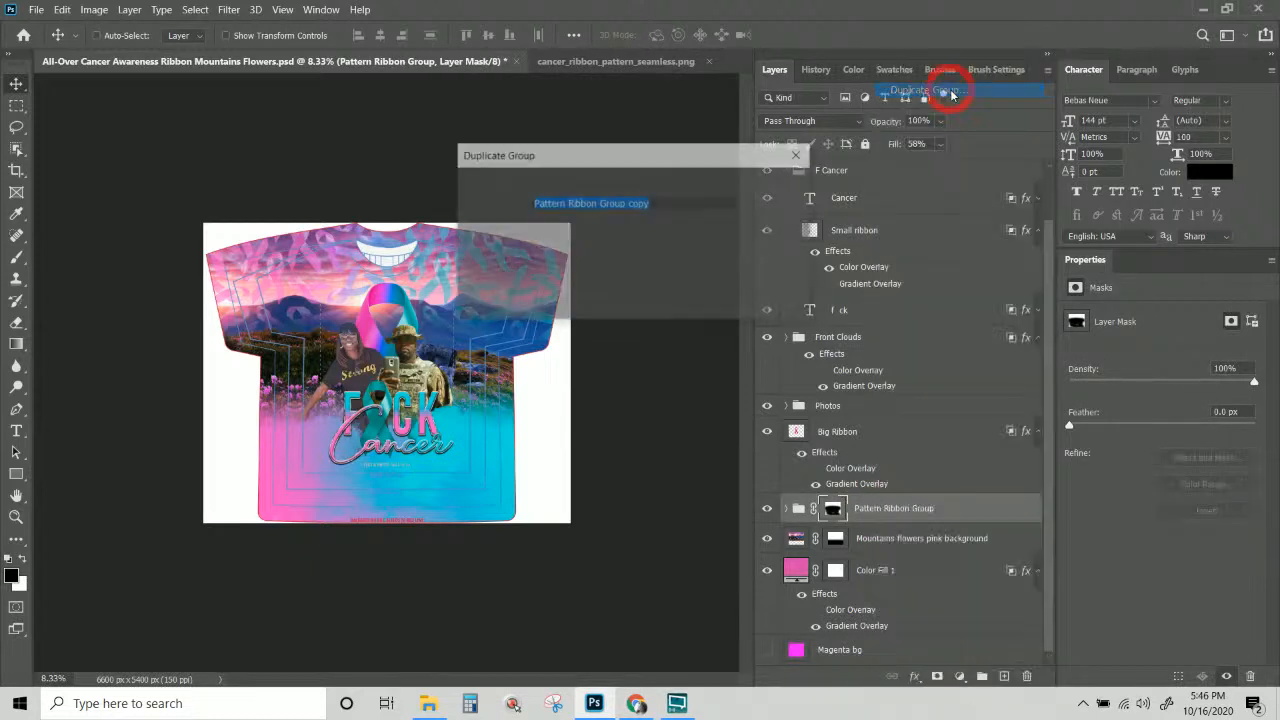
pyautogui.press('Return')
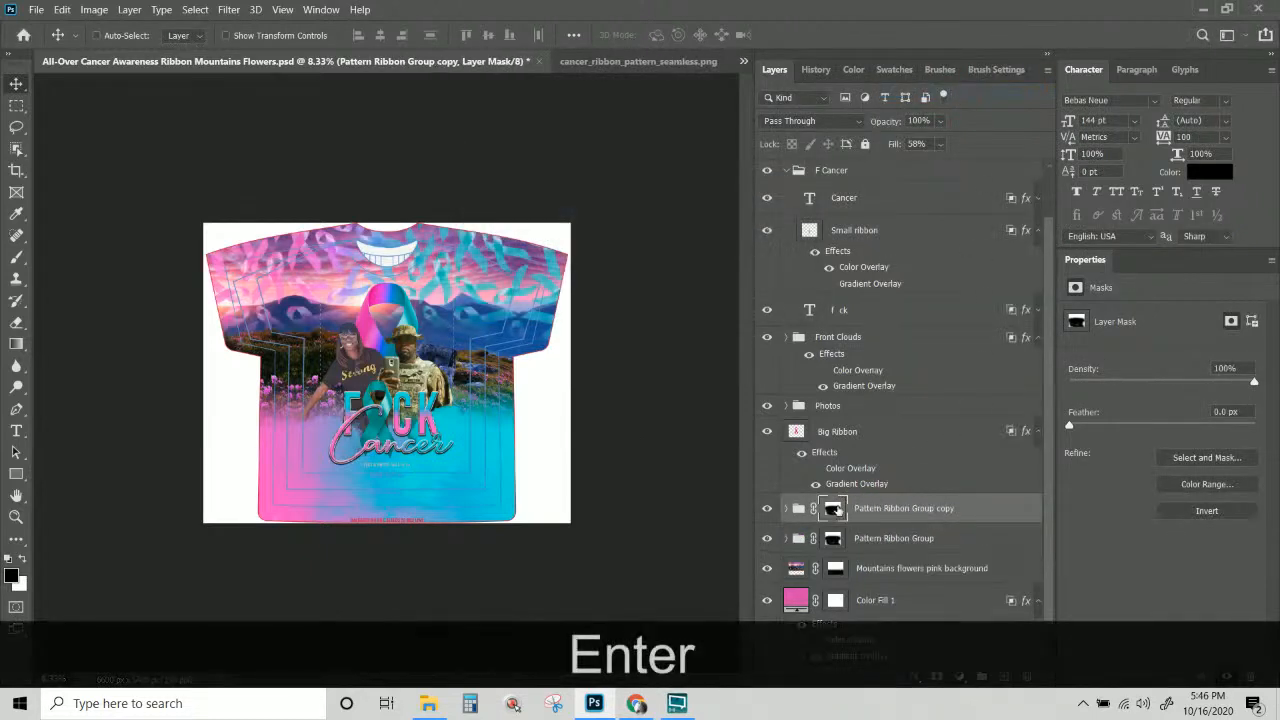
# Delete the layer mask from Pattern Ribbon Group copy and try to free-transform the group.
pyautogui.rightClick(845, 508)
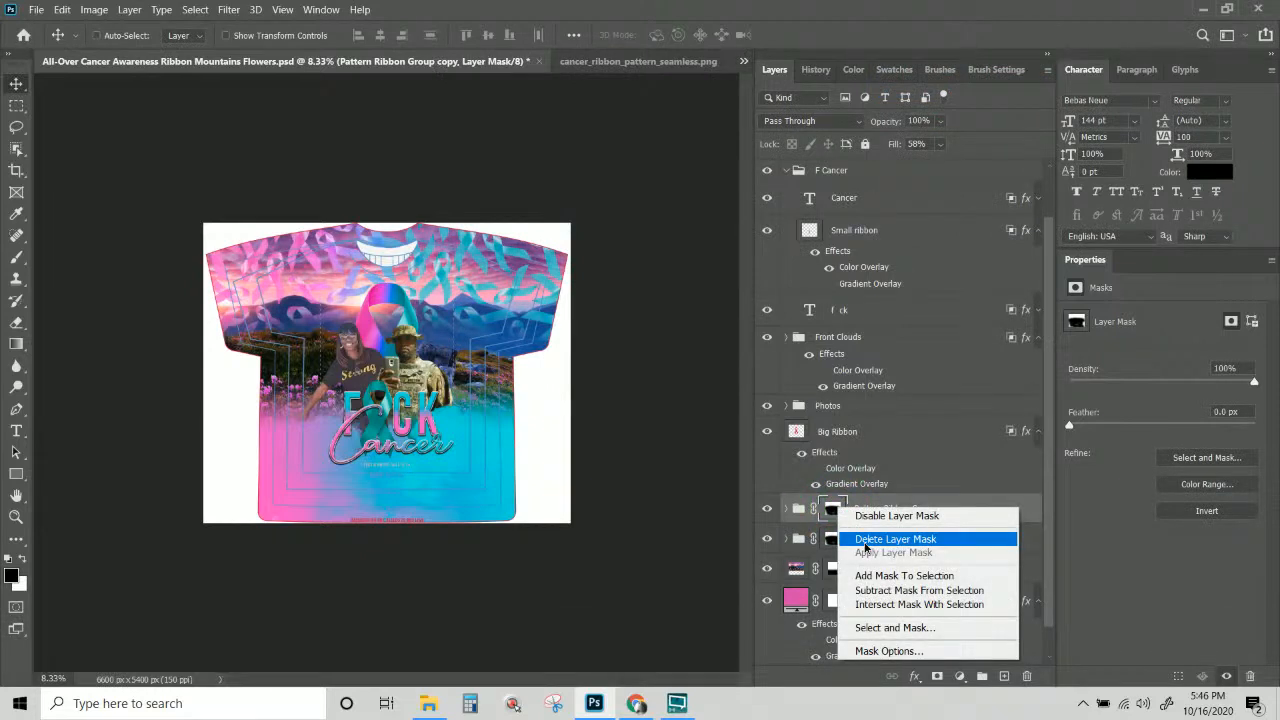
pyautogui.click(866, 541)
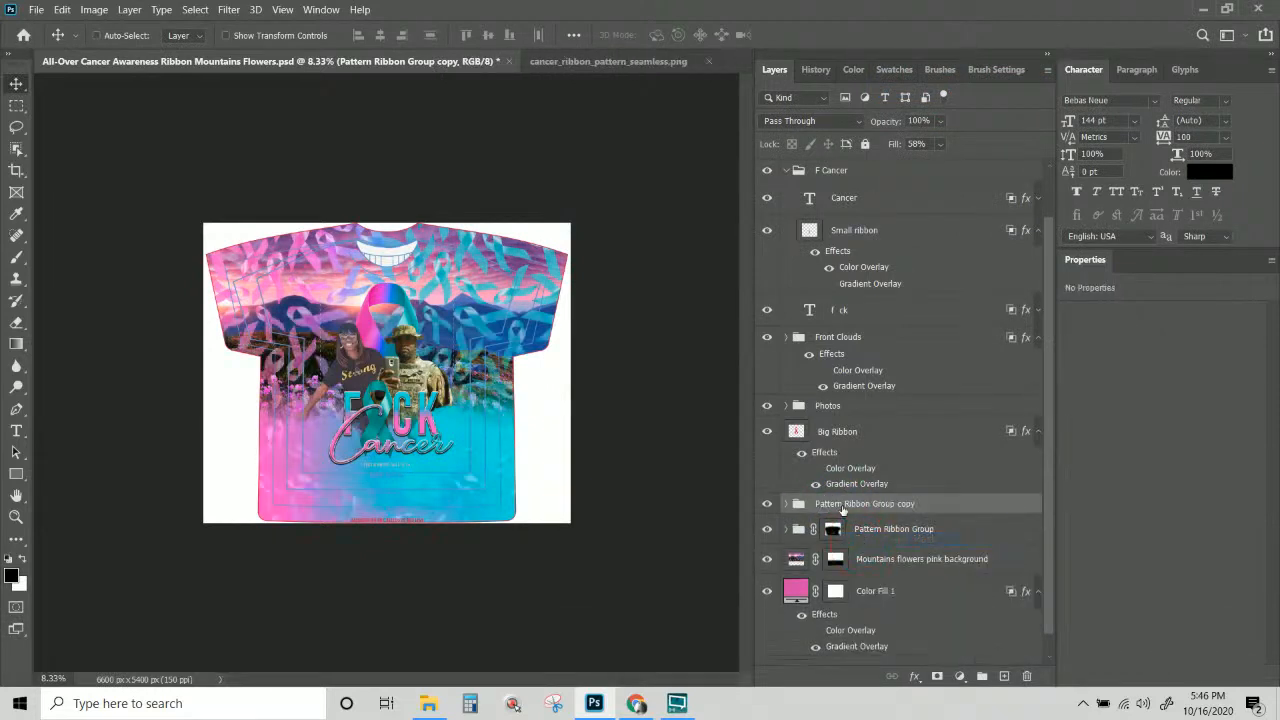
pyautogui.hotkey('ctrl', 't')
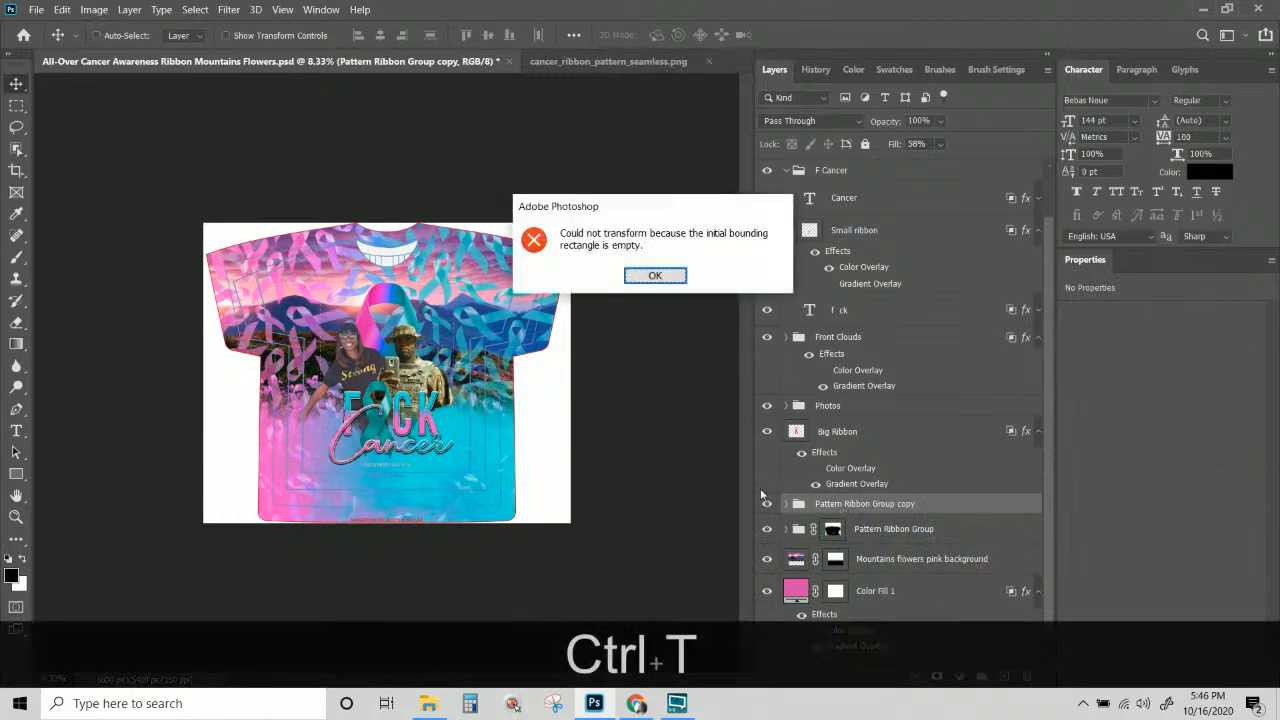
pyautogui.click(662, 284)
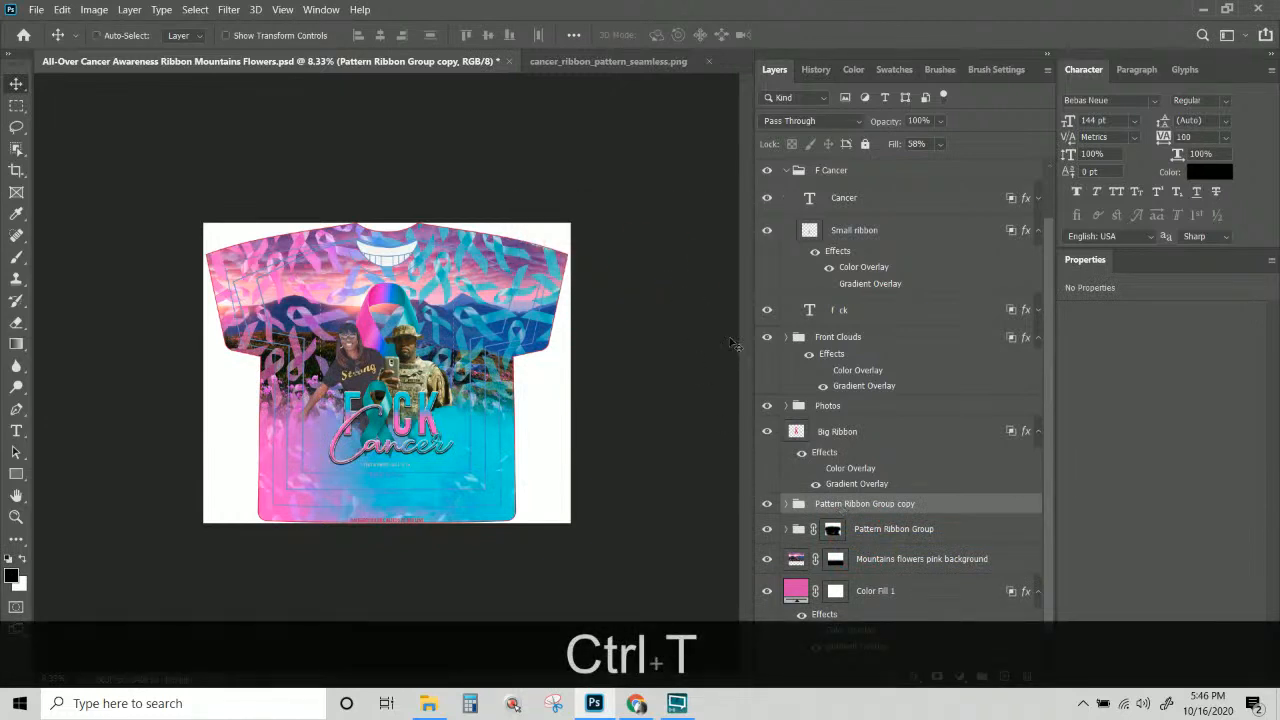
# Set the pattern scale of Pattern Fill 1 inside Pattern Ribbon Group copy to 40%.
pyautogui.click(786, 504)
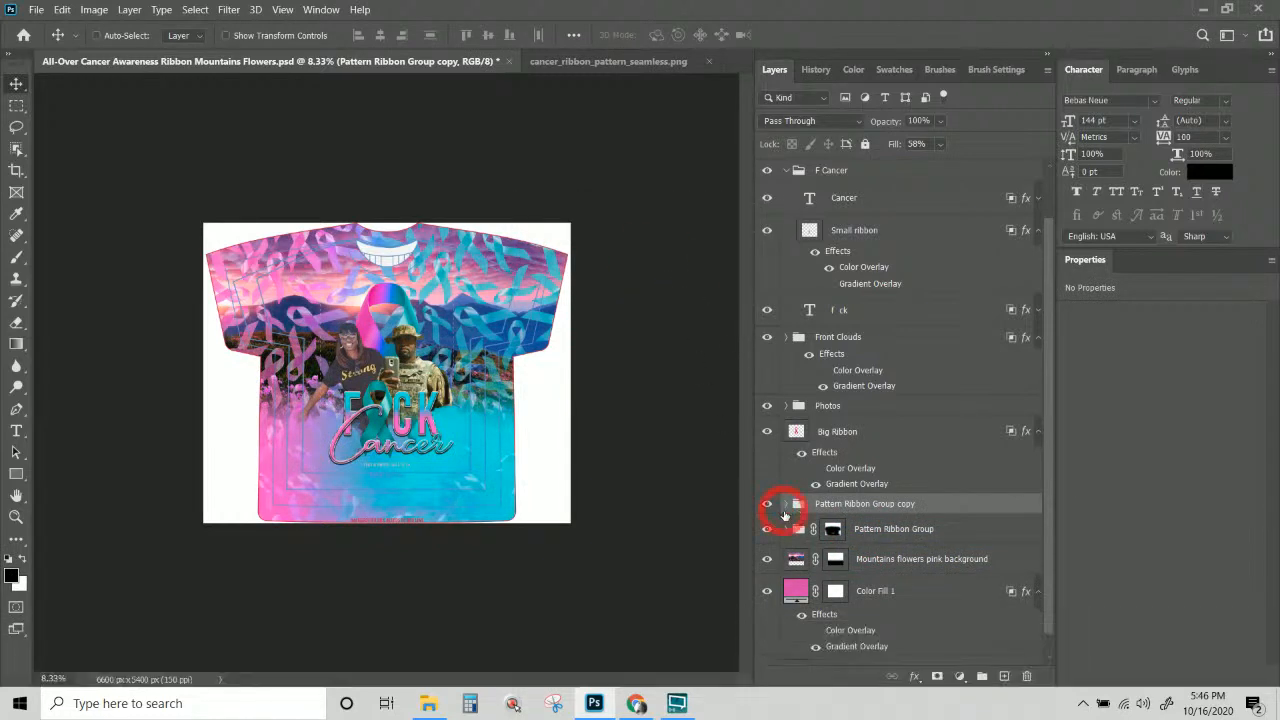
pyautogui.click(808, 530)
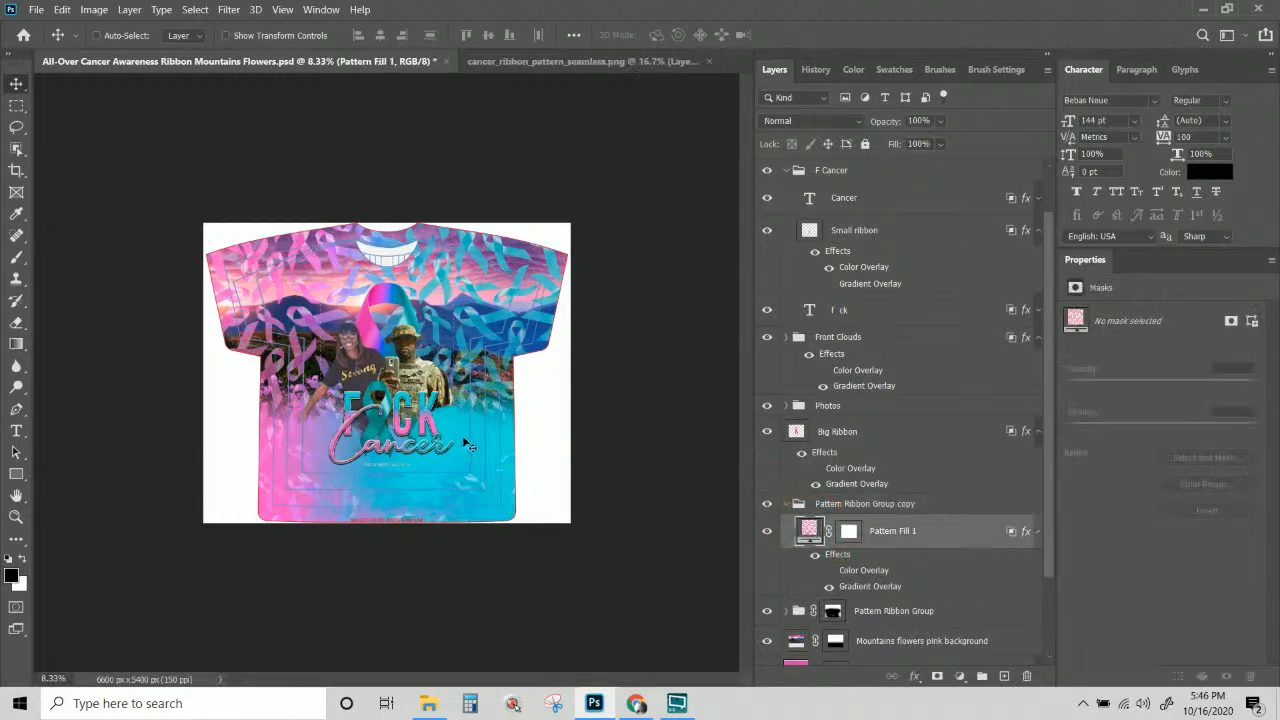
pyautogui.press('ctrl+KP_0')
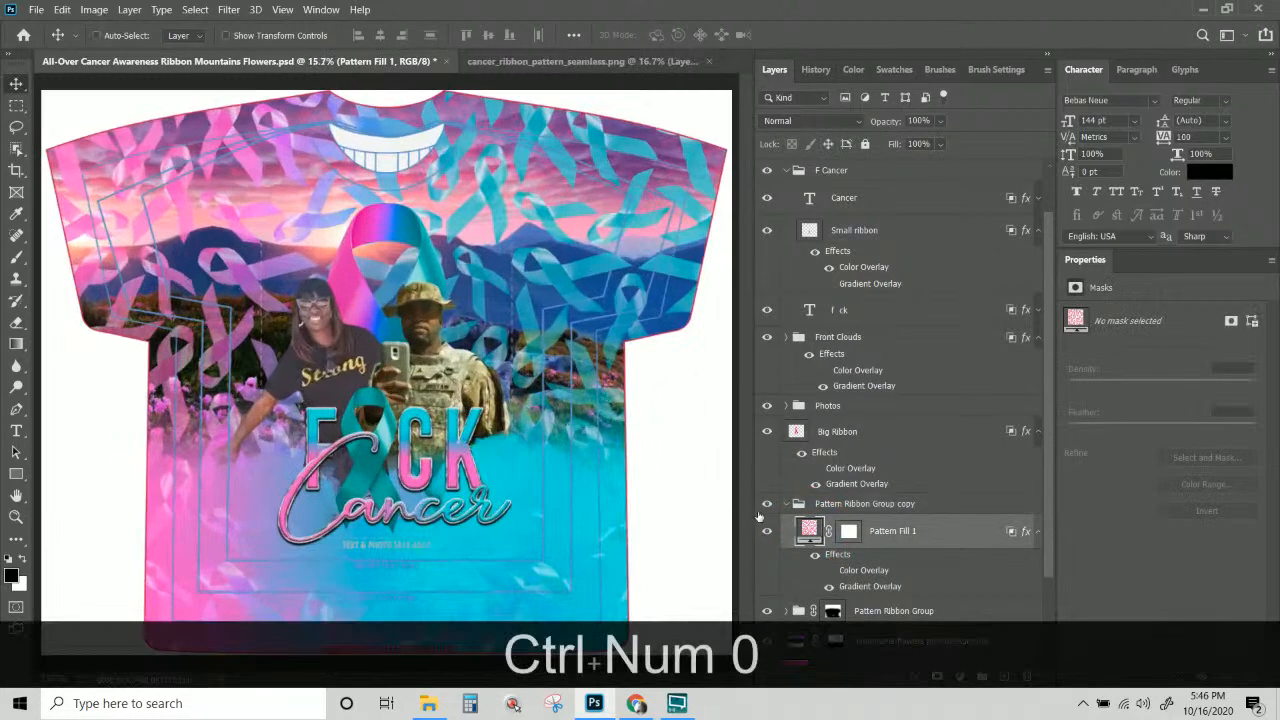
pyautogui.moveTo(808, 530); pyautogui.dragTo(808, 529)
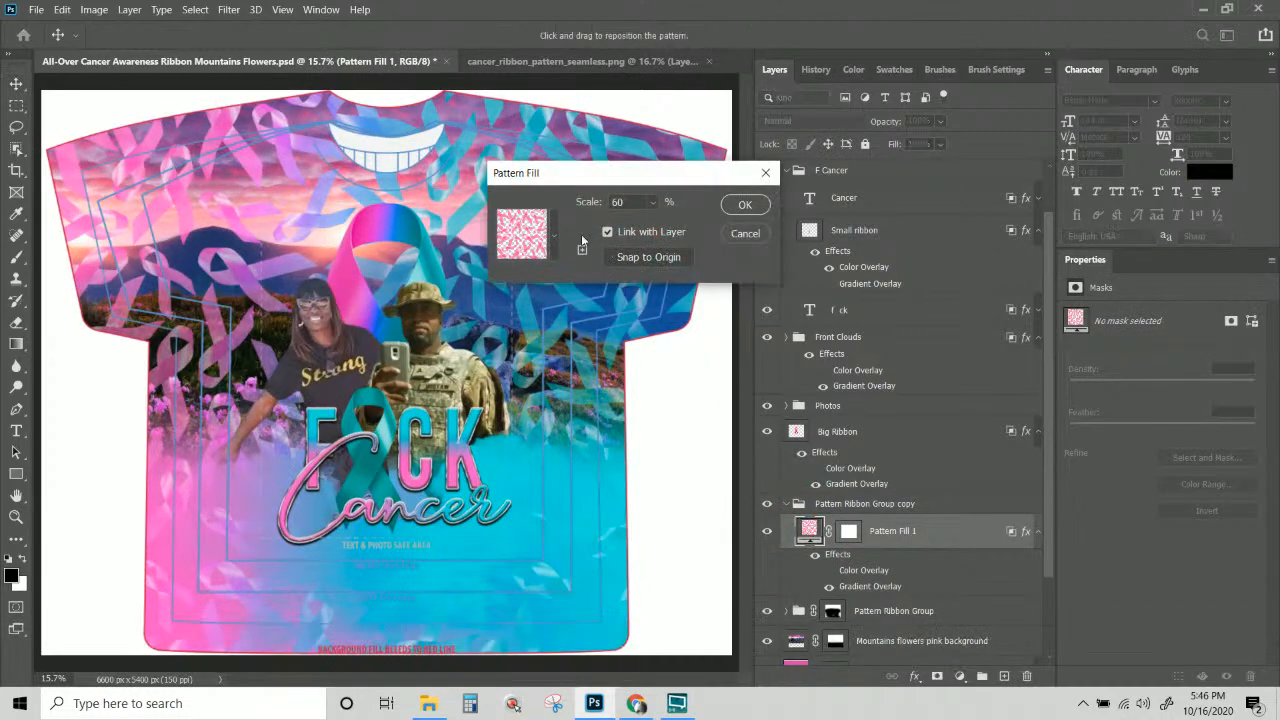
pyautogui.click(652, 202)
pyautogui.click(577, 208)
pyautogui.write('40')
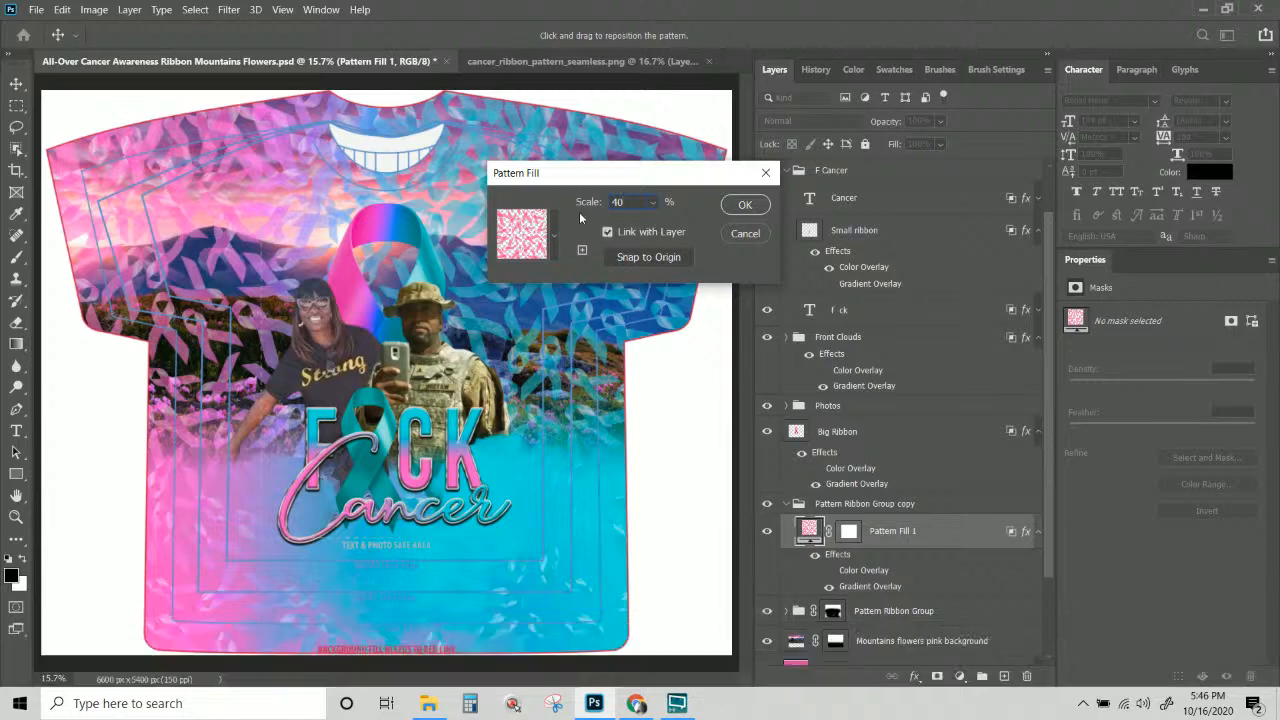
pyautogui.click(742, 205)
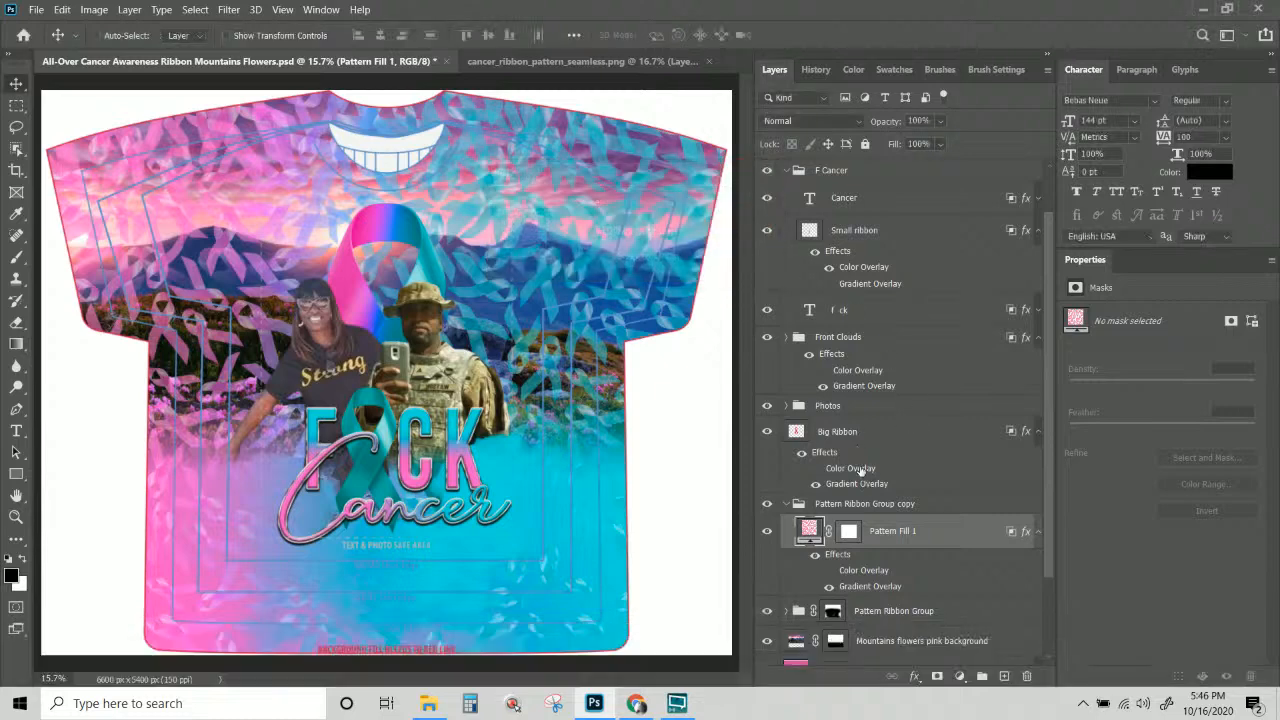
# Delete only the Pattern Ribbon Group copy group, keeping the Pattern Fill 1 layer inside it.
pyautogui.click(880, 508)
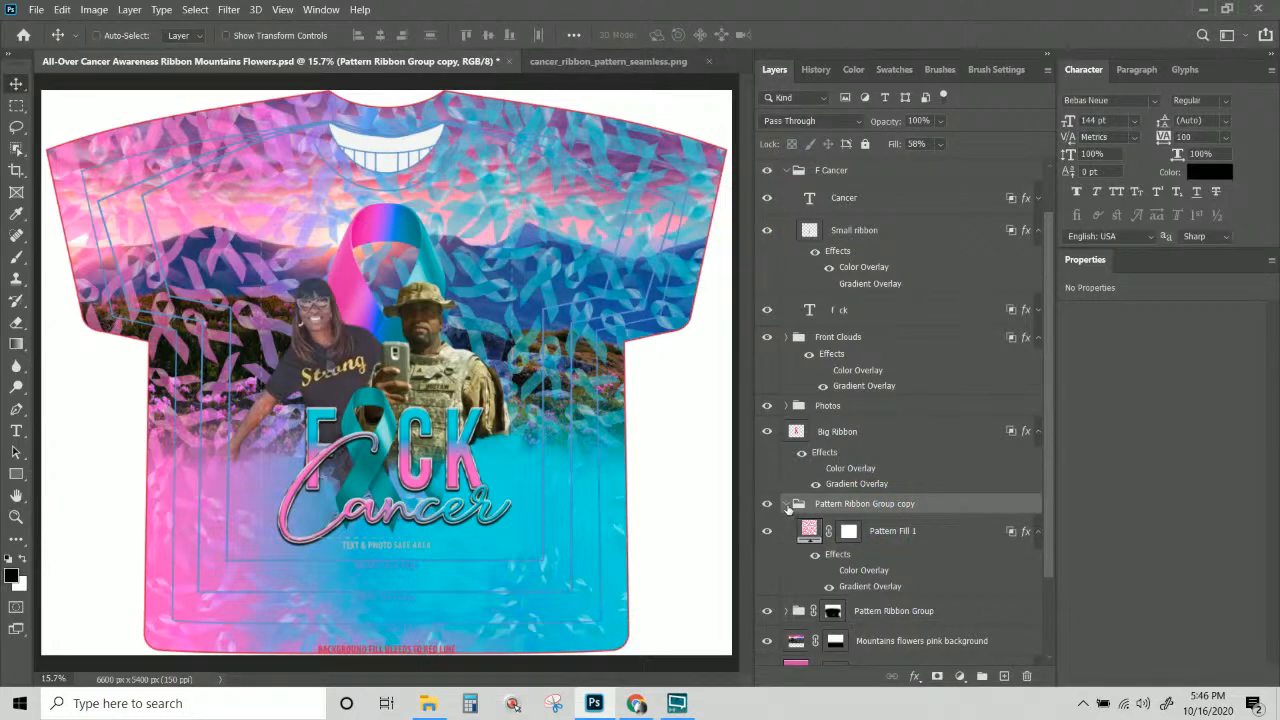
pyautogui.click(787, 504)
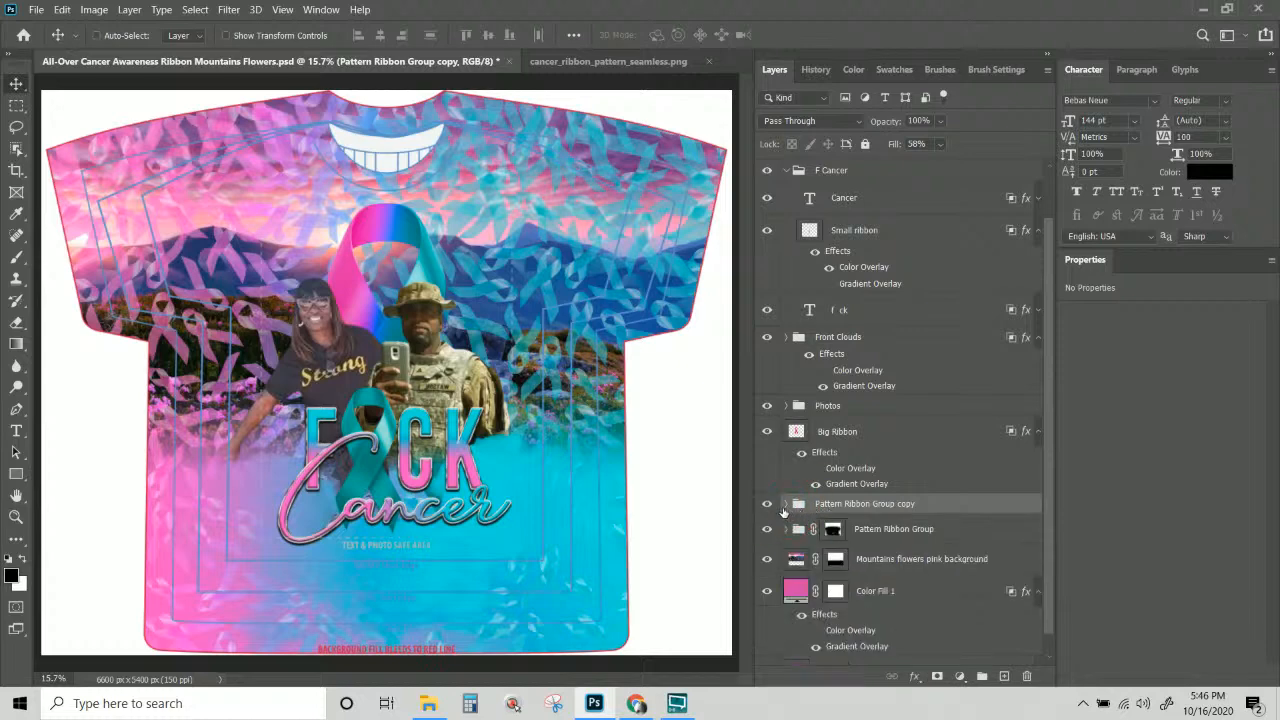
pyautogui.click(782, 508)
pyautogui.click(789, 505)
pyautogui.click(886, 530)
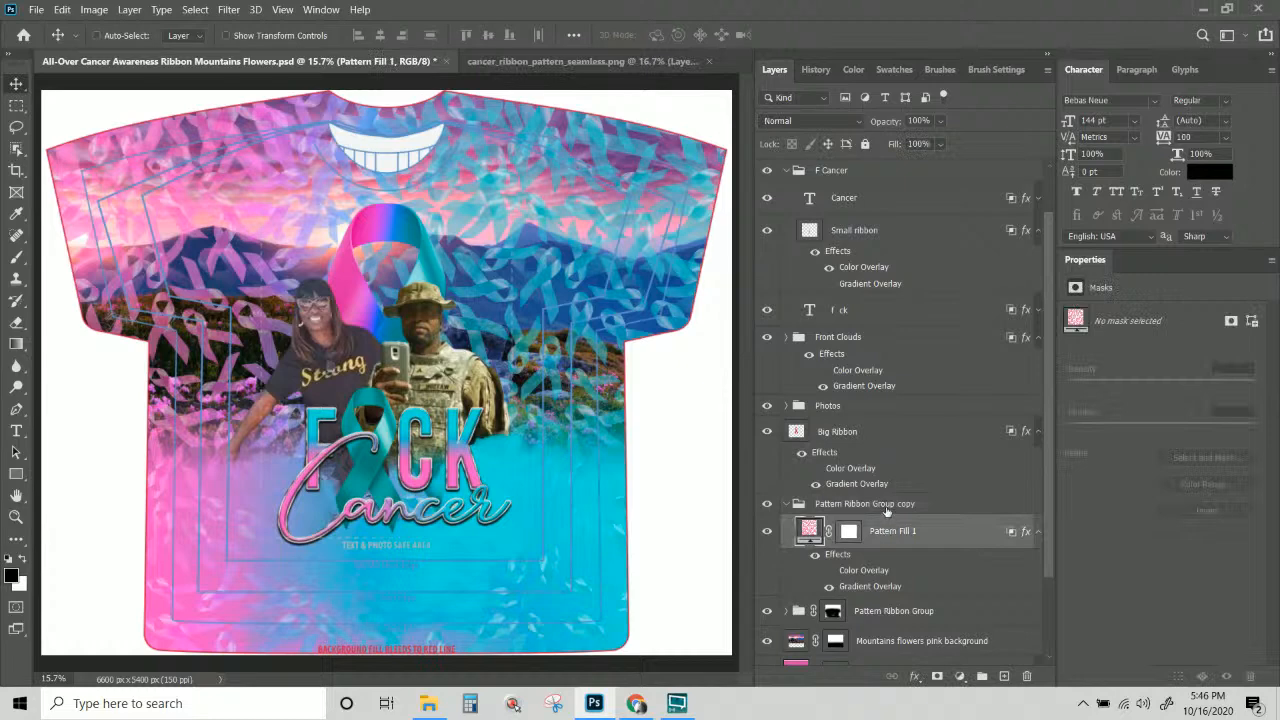
pyautogui.rightClick(886, 507)
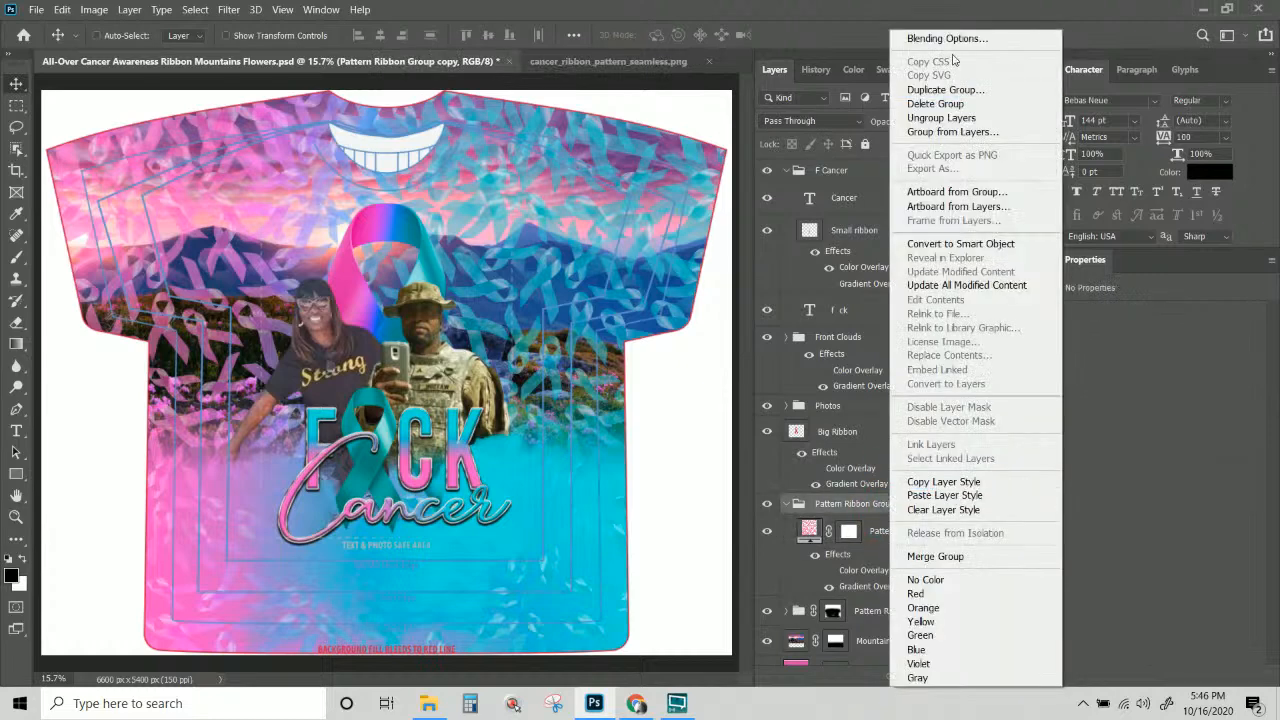
pyautogui.click(955, 104)
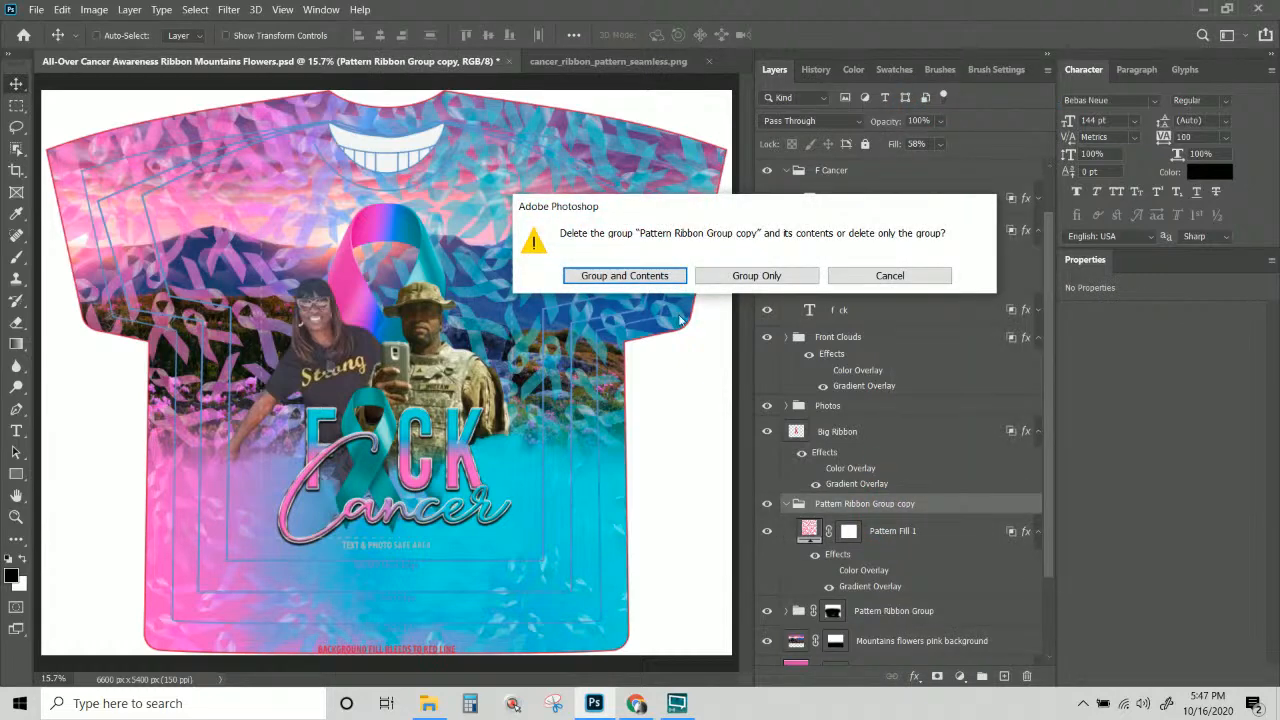
pyautogui.click(765, 278)
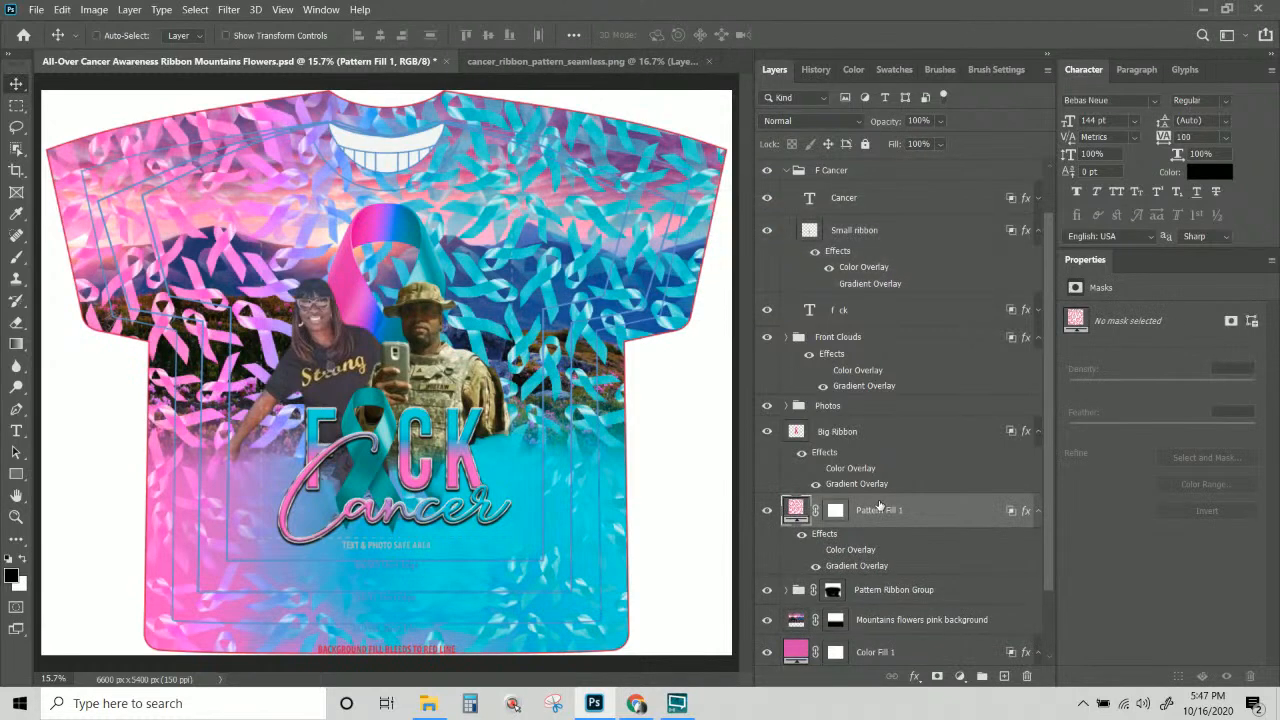
# Move the Pattern Fill 1 layer directly above the Front Clouds group and collapse its effects list.
pyautogui.scroll(-2, 884, 495)
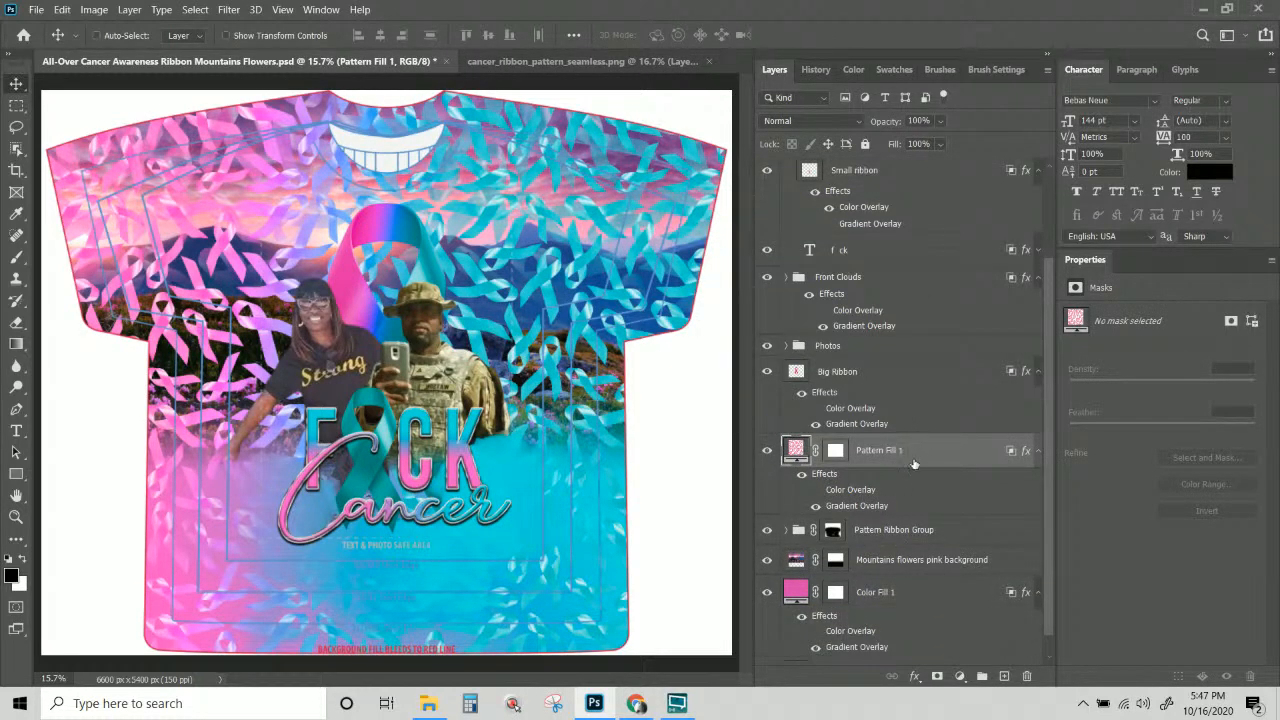
pyautogui.moveTo(914, 459); pyautogui.dragTo(820, 268)
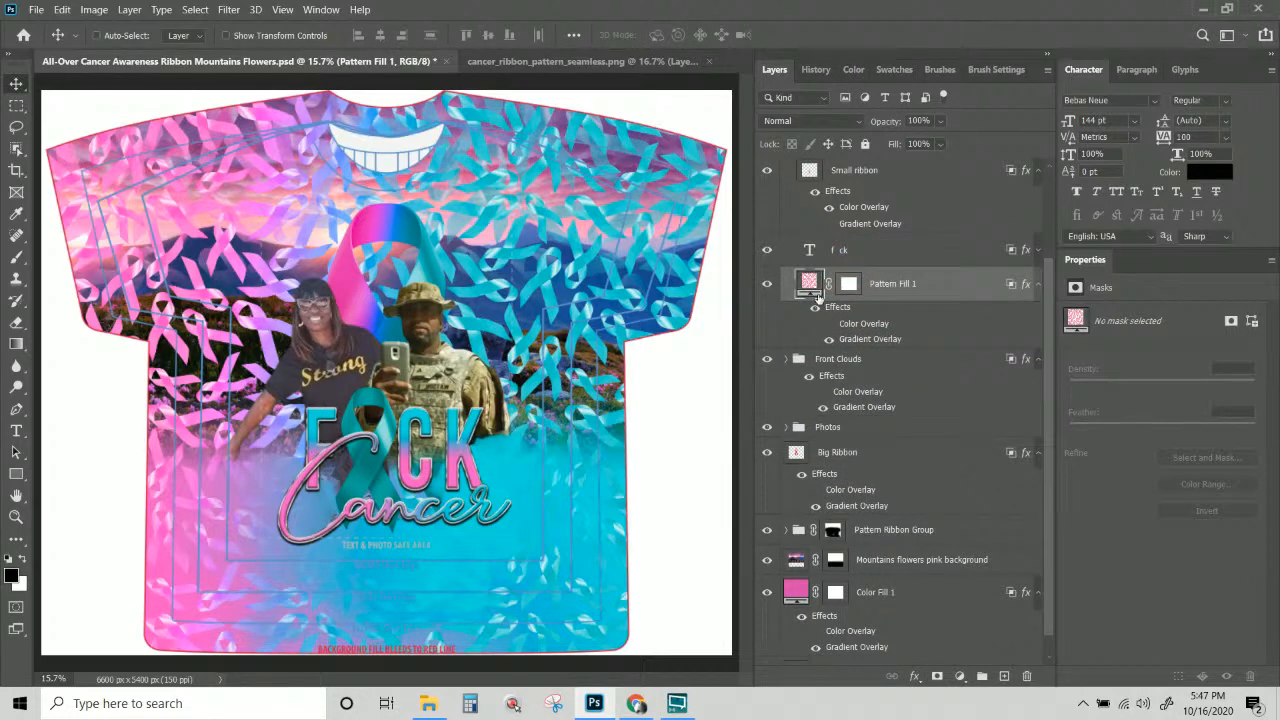
pyautogui.rightClick(917, 281)
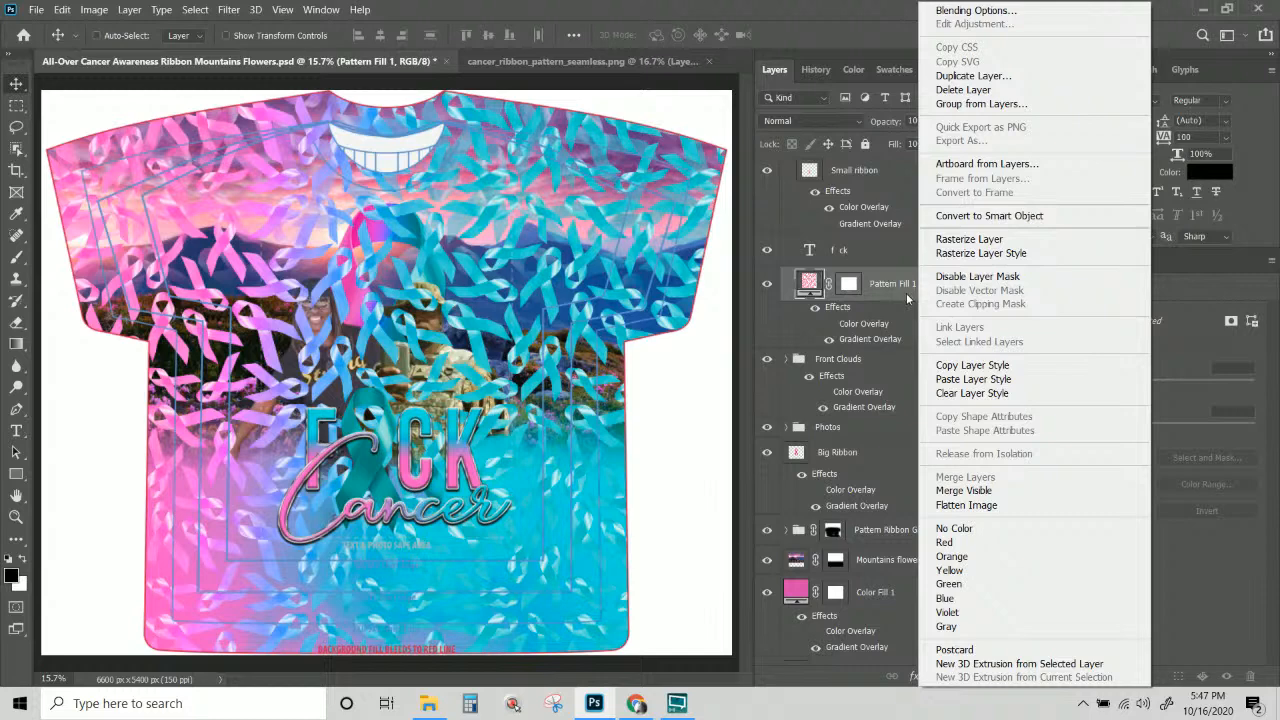
pyautogui.click(906, 293)
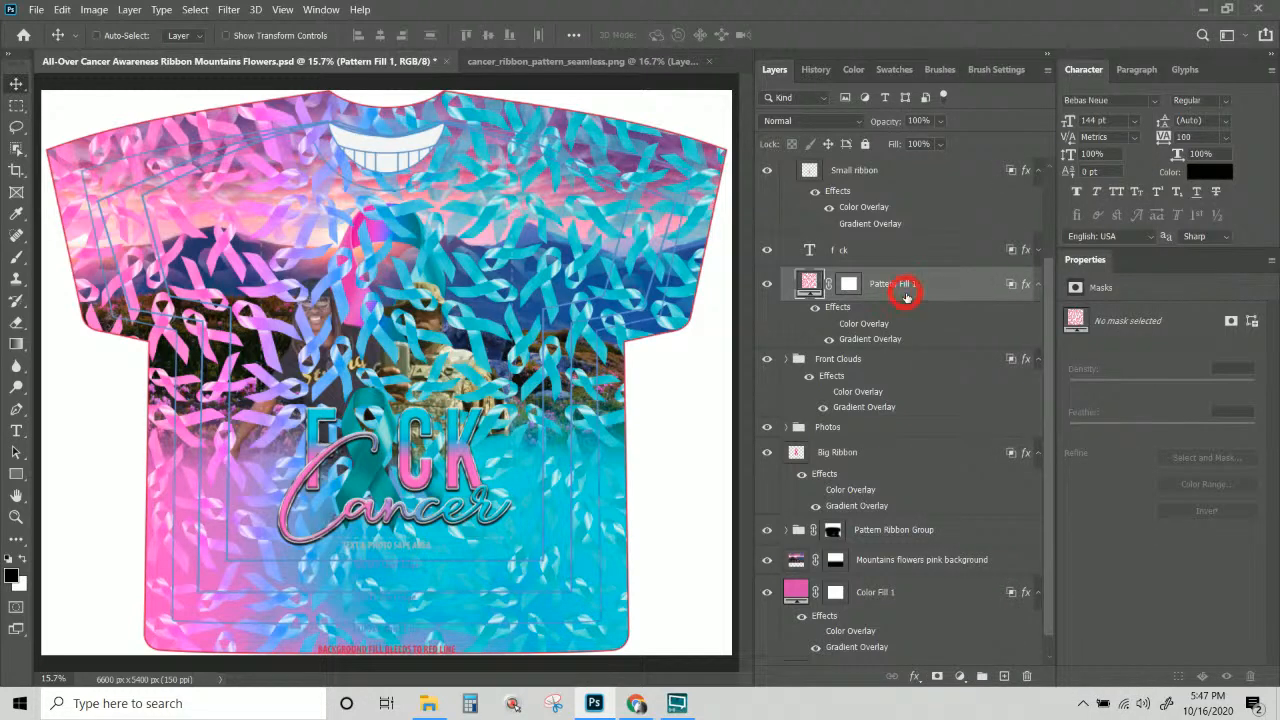
pyautogui.click(1037, 284)
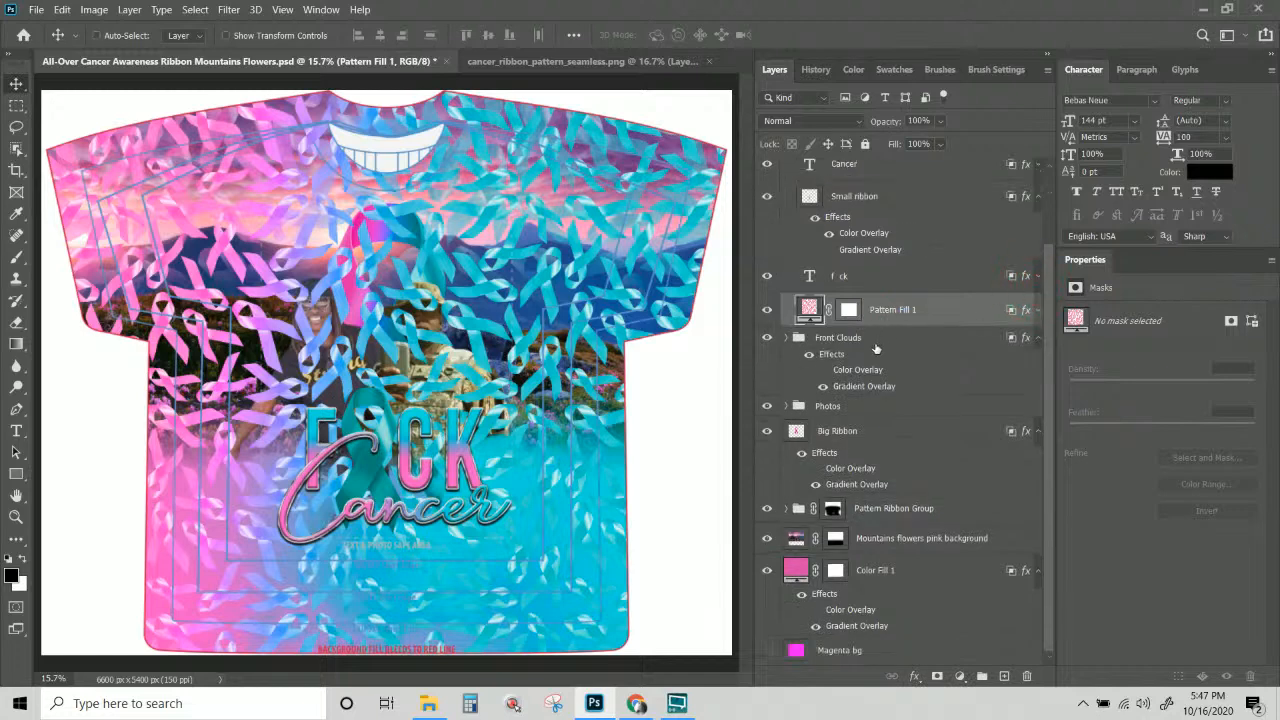
pyautogui.click(786, 338)
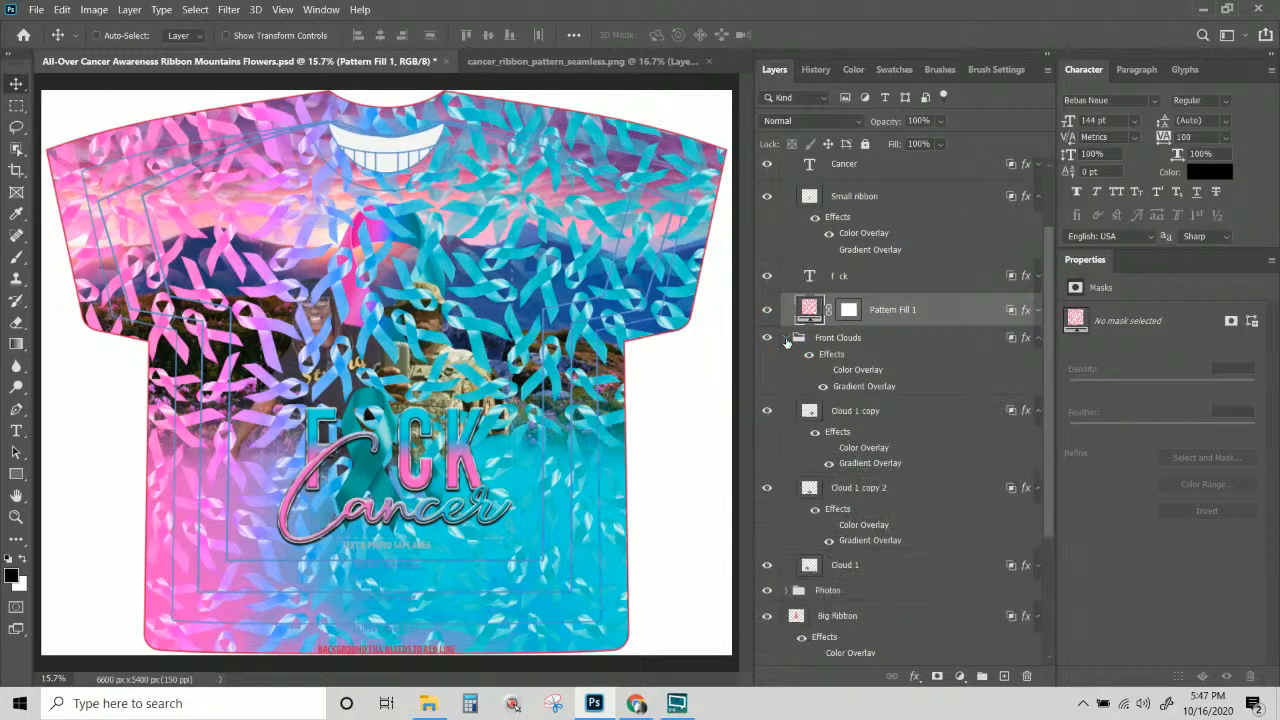
pyautogui.click(786, 338)
pyautogui.click(832, 340)
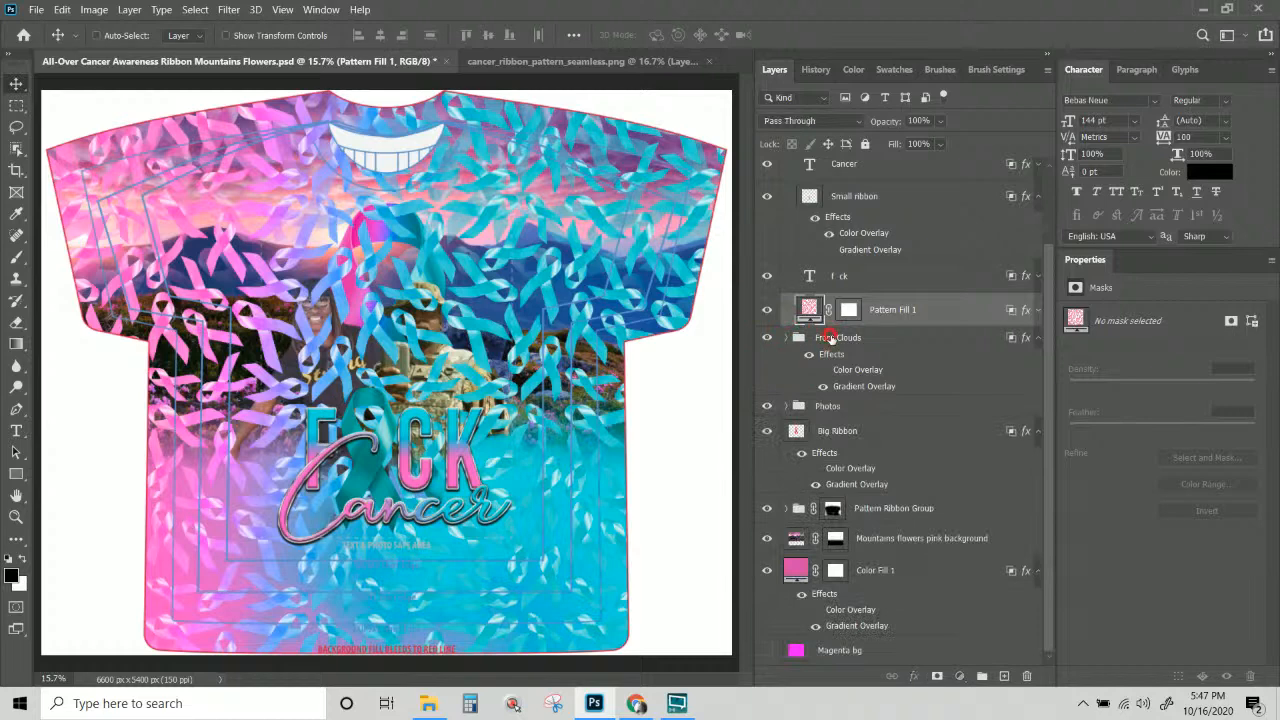
# Copy the layer style of Pattern Fill 1 and clear that style from the layer.
pyautogui.click(888, 311)
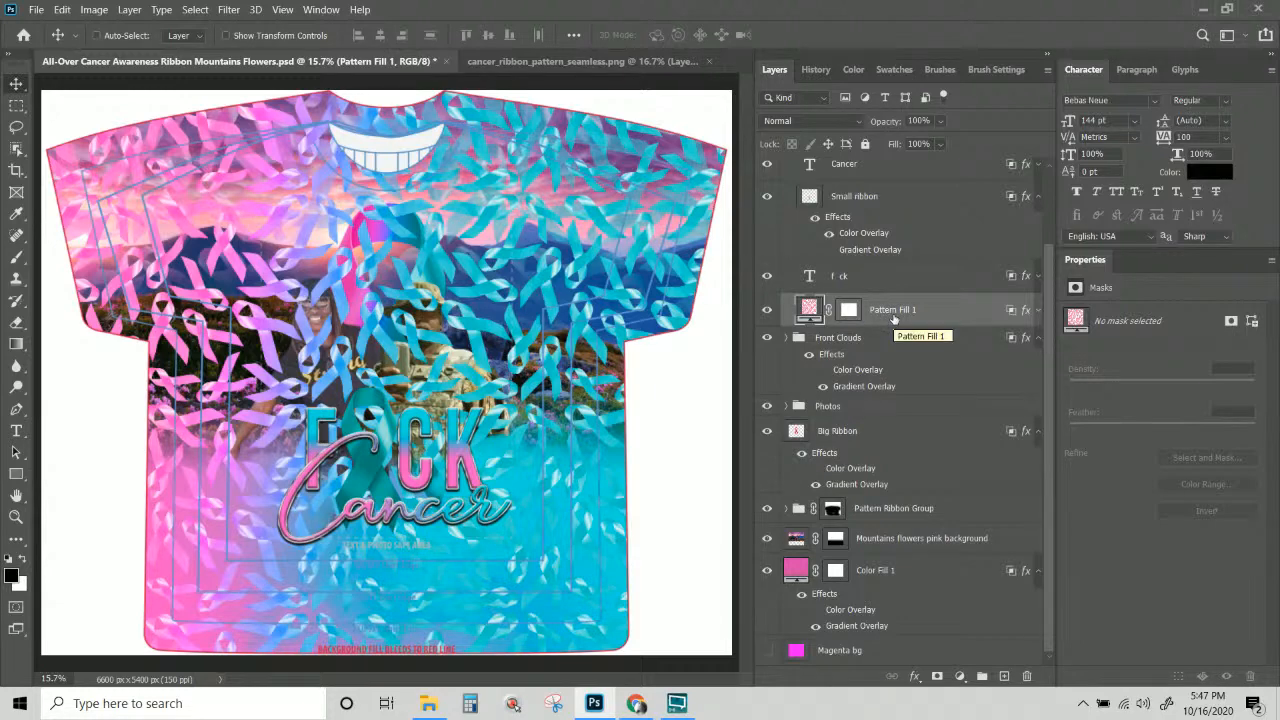
pyautogui.click(848, 311)
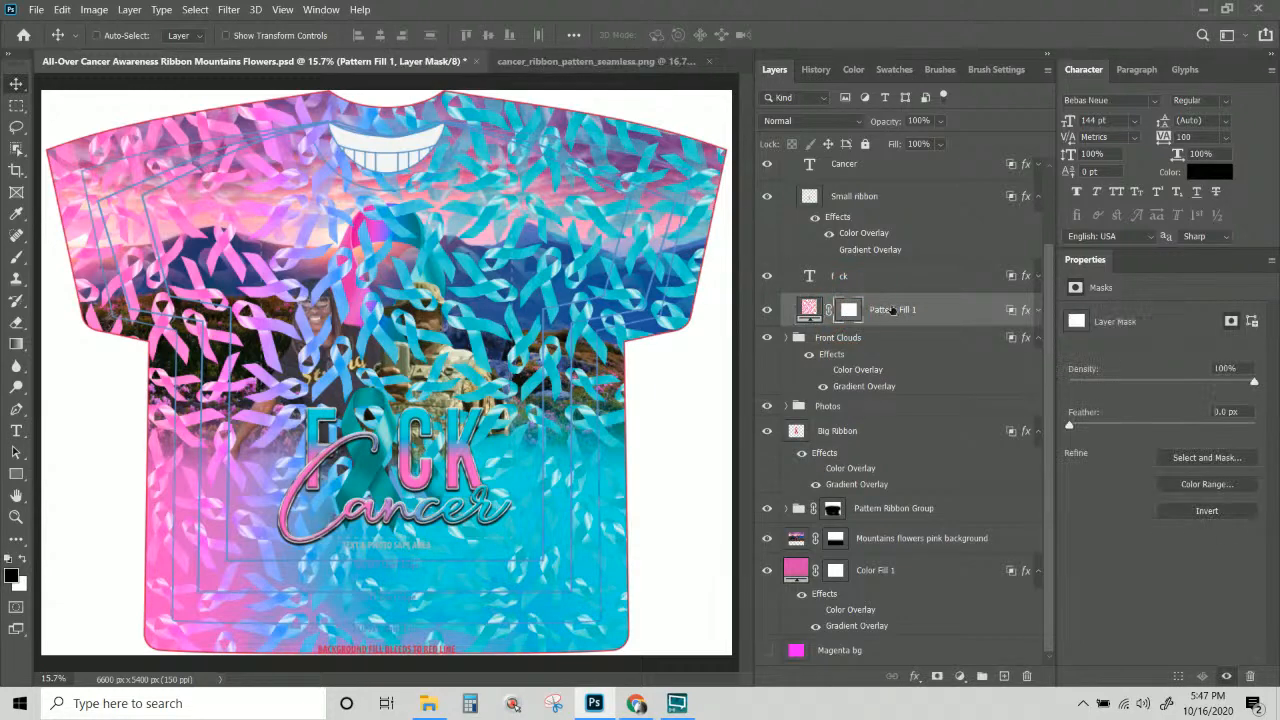
pyautogui.rightClick(893, 310)
pyautogui.press('Escape')
pyautogui.rightClick(895, 313)
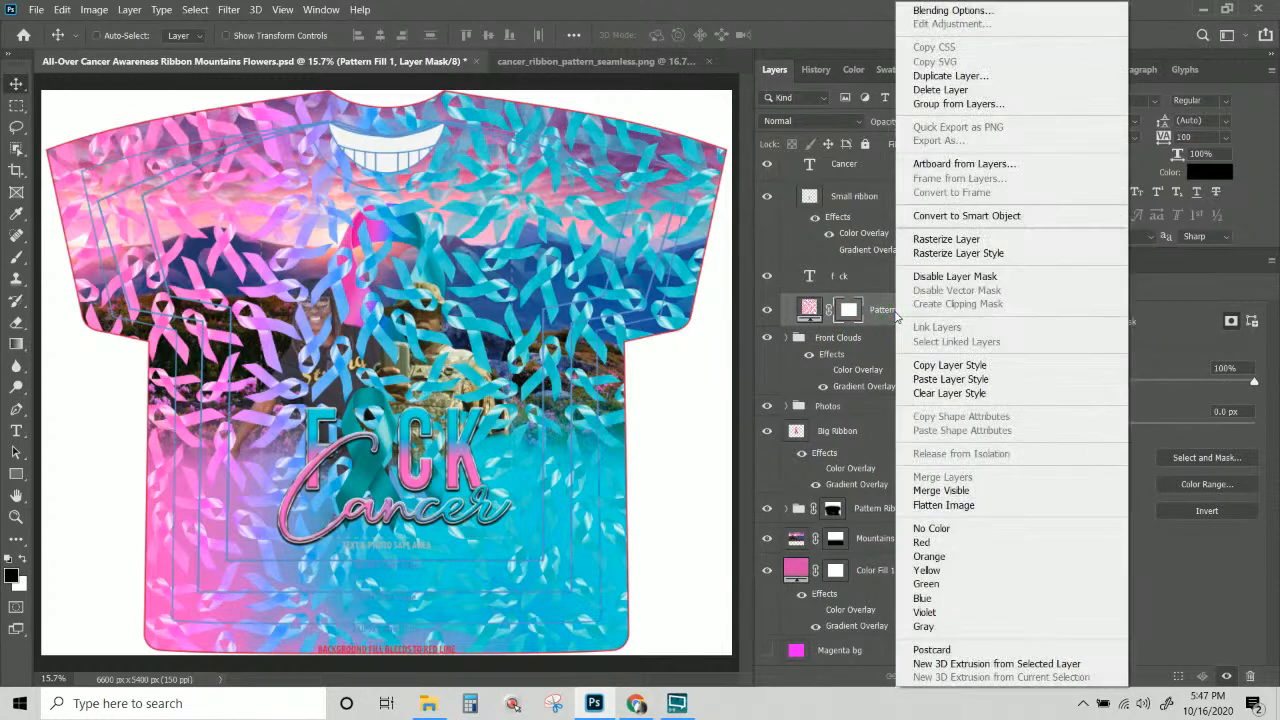
pyautogui.click(938, 365)
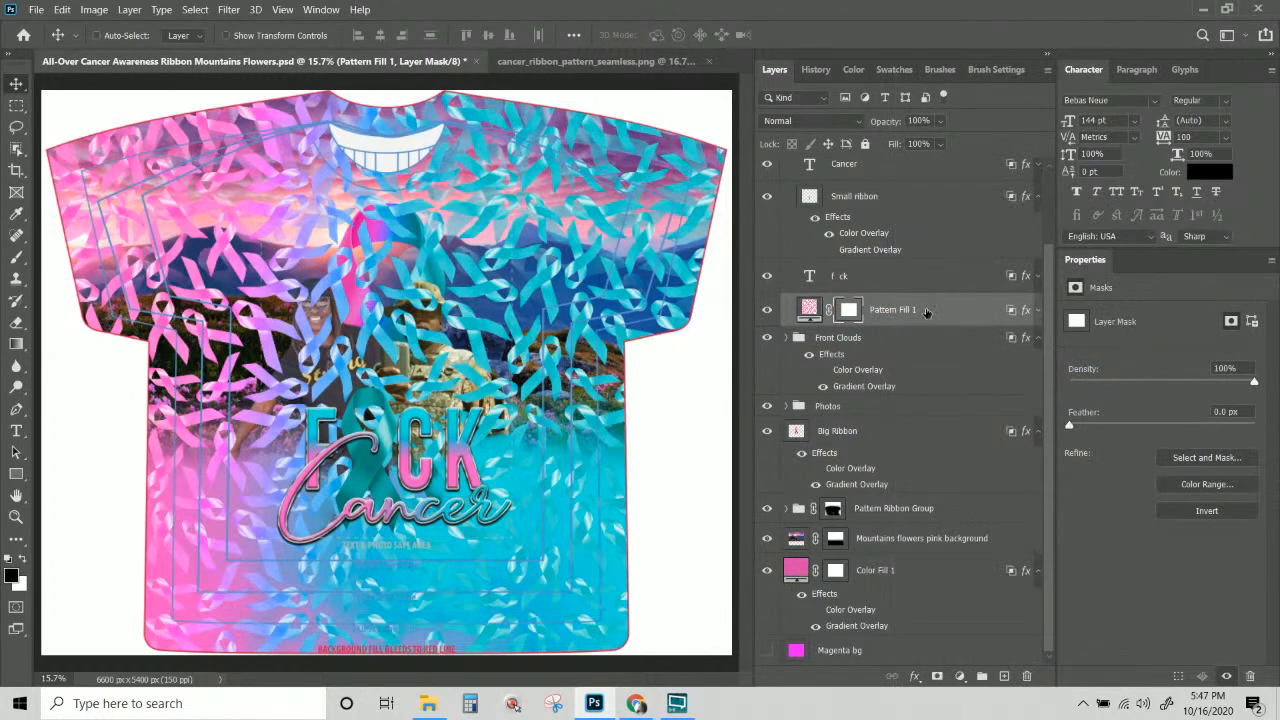
pyautogui.rightClick(926, 313)
pyautogui.click(955, 392)
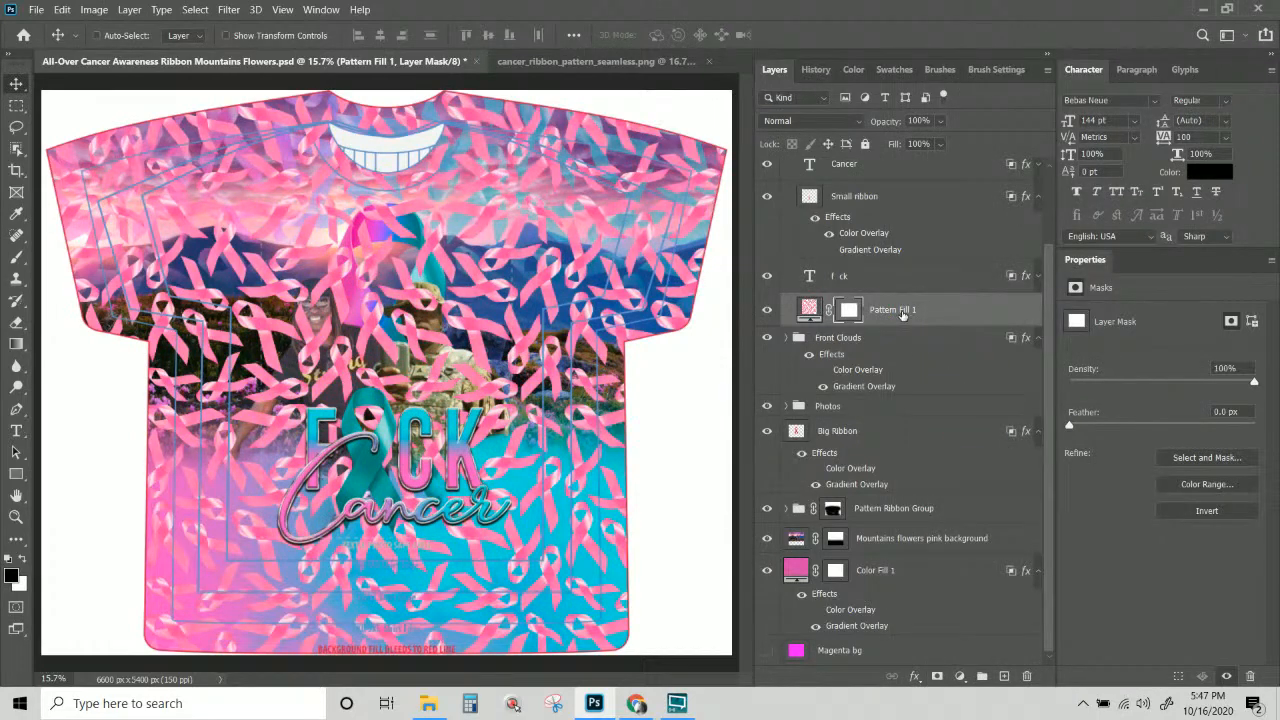
# Rasterize the Pattern Fill 1 layer and delete its layer mask.
pyautogui.rightClick(903, 313)
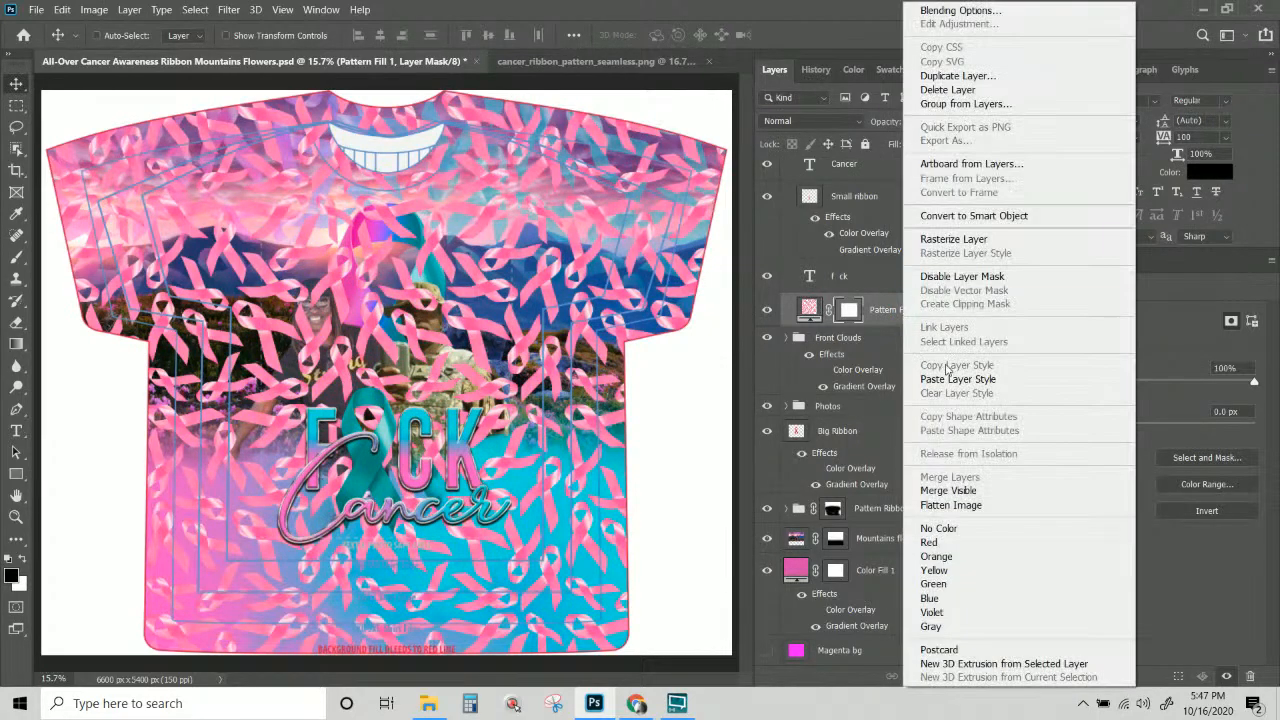
pyautogui.click(953, 239)
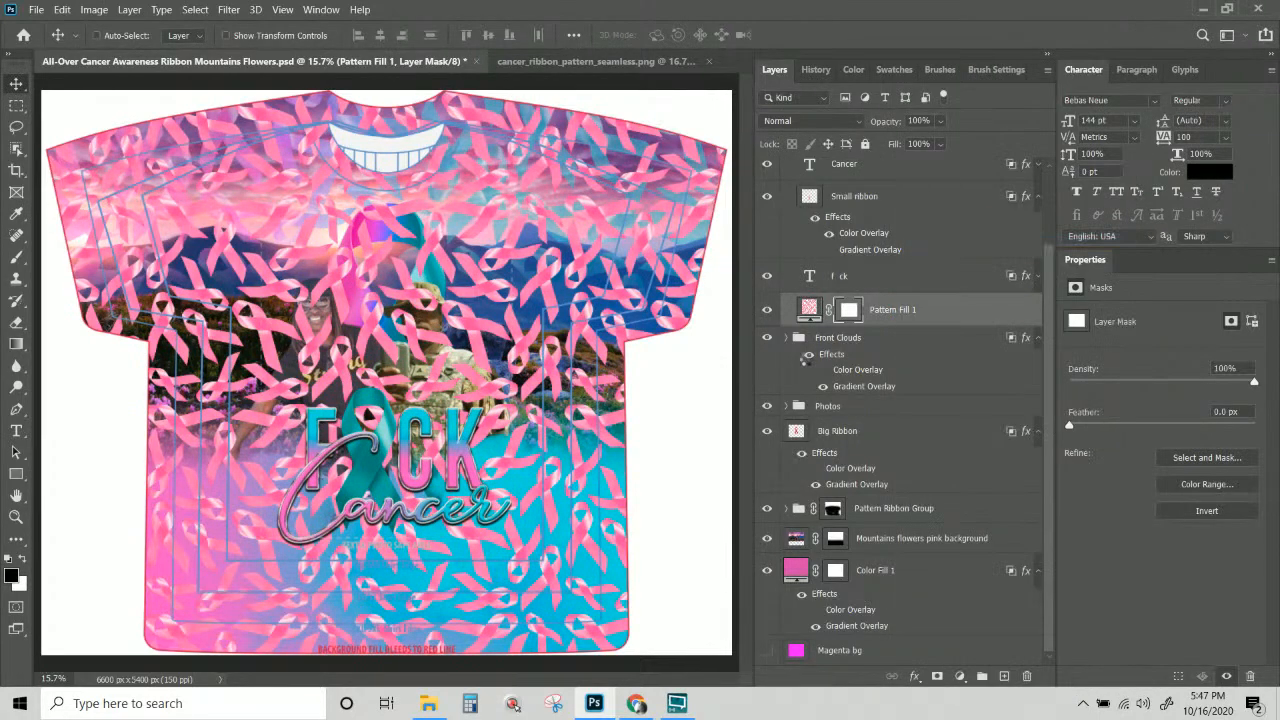
pyautogui.rightClick(852, 314)
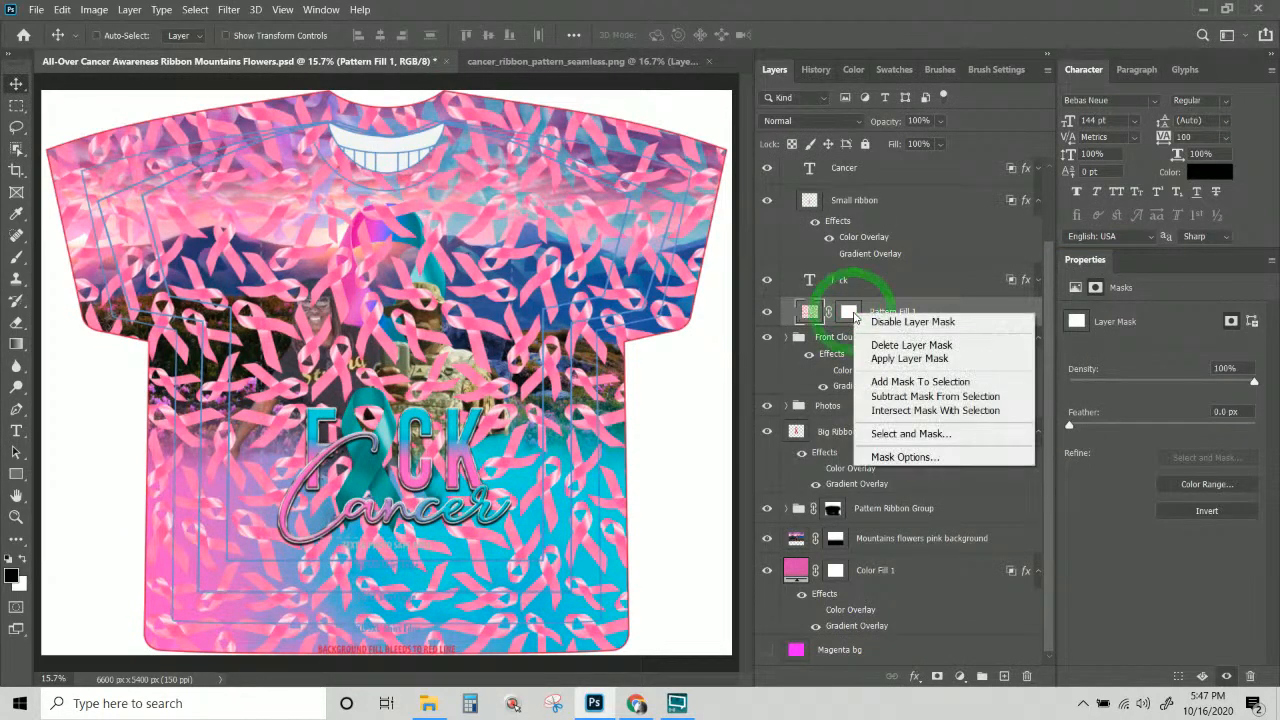
pyautogui.click(905, 345)
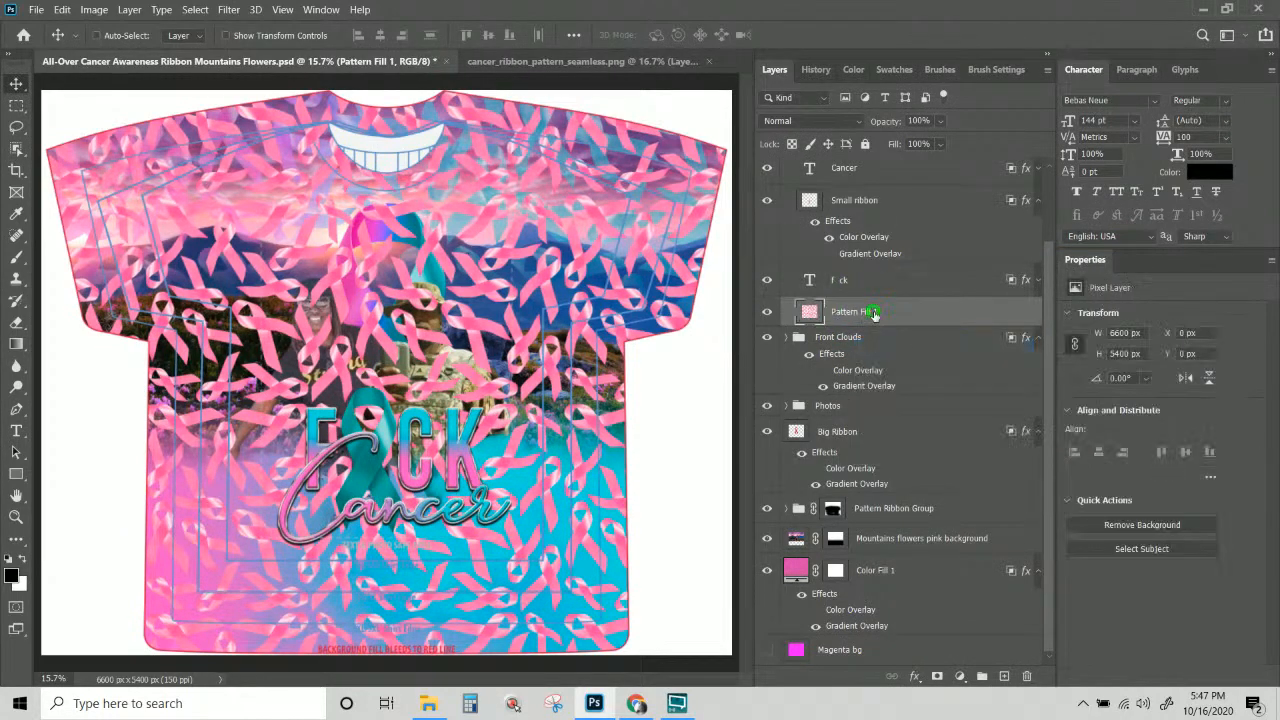
# Convert the rasterized Pattern Fill 1 layer to a smart object.
pyautogui.rightClick(874, 314)
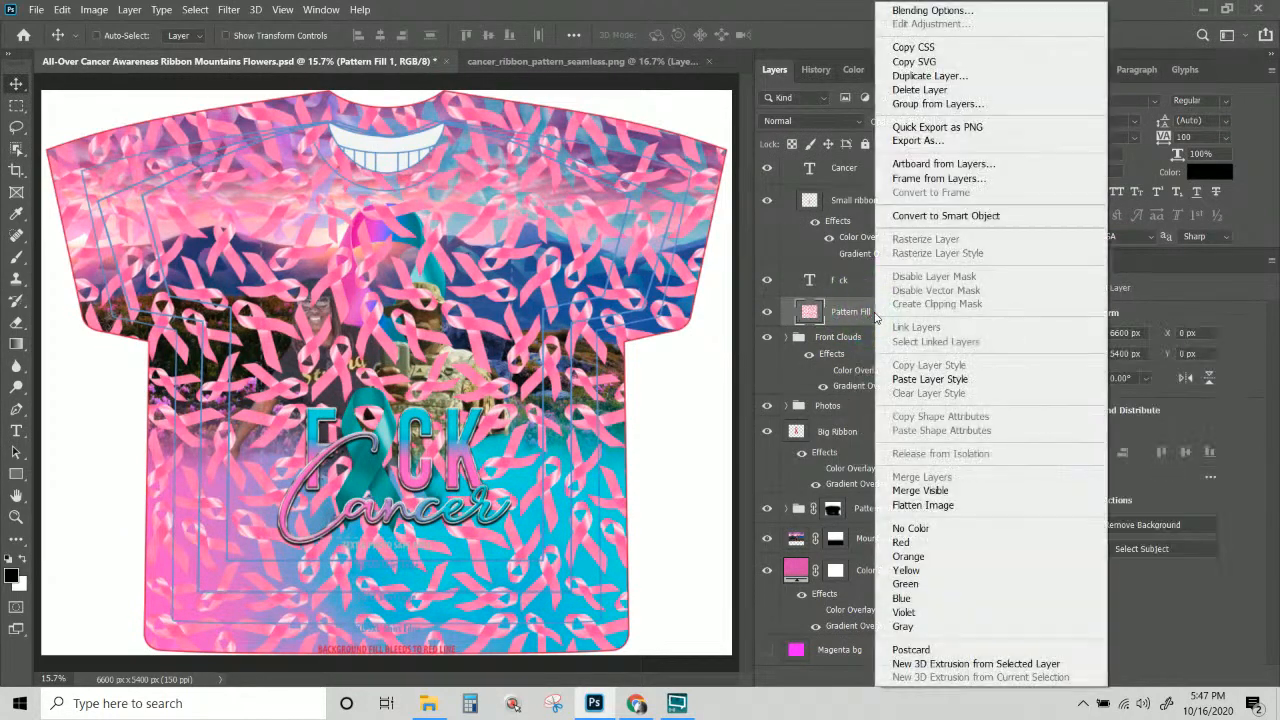
pyautogui.click(940, 378)
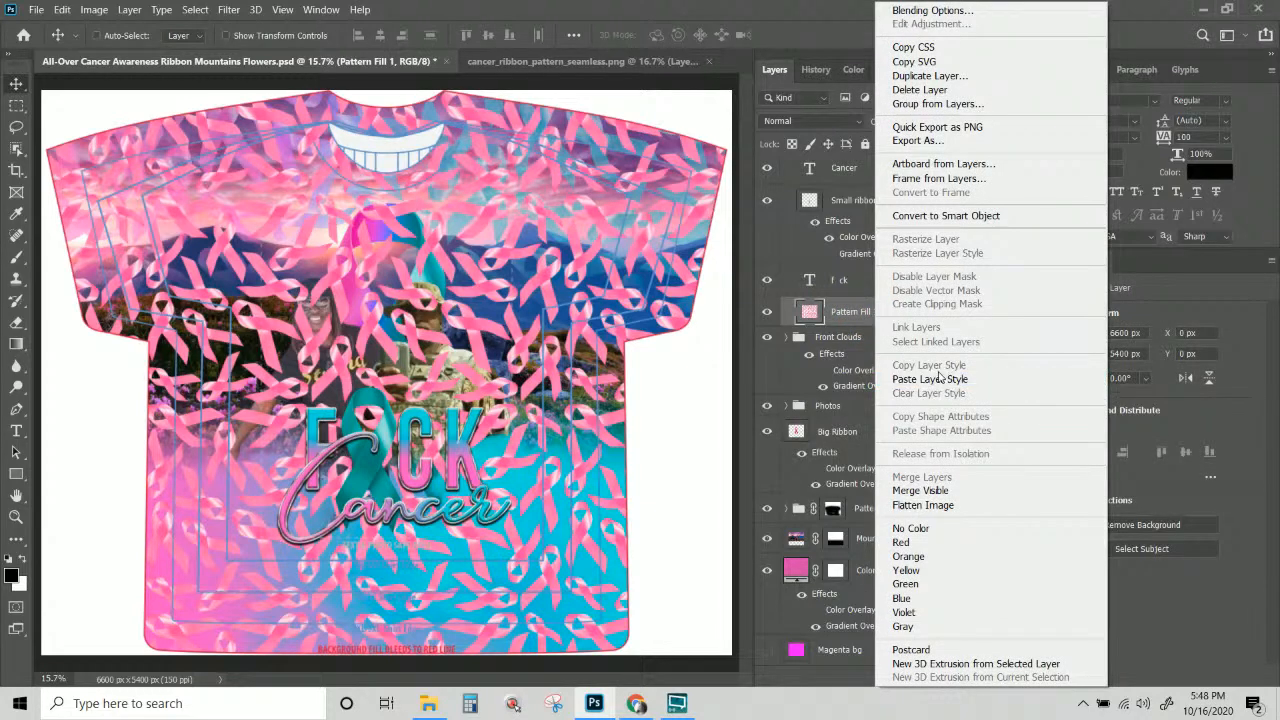
pyautogui.click(950, 217)
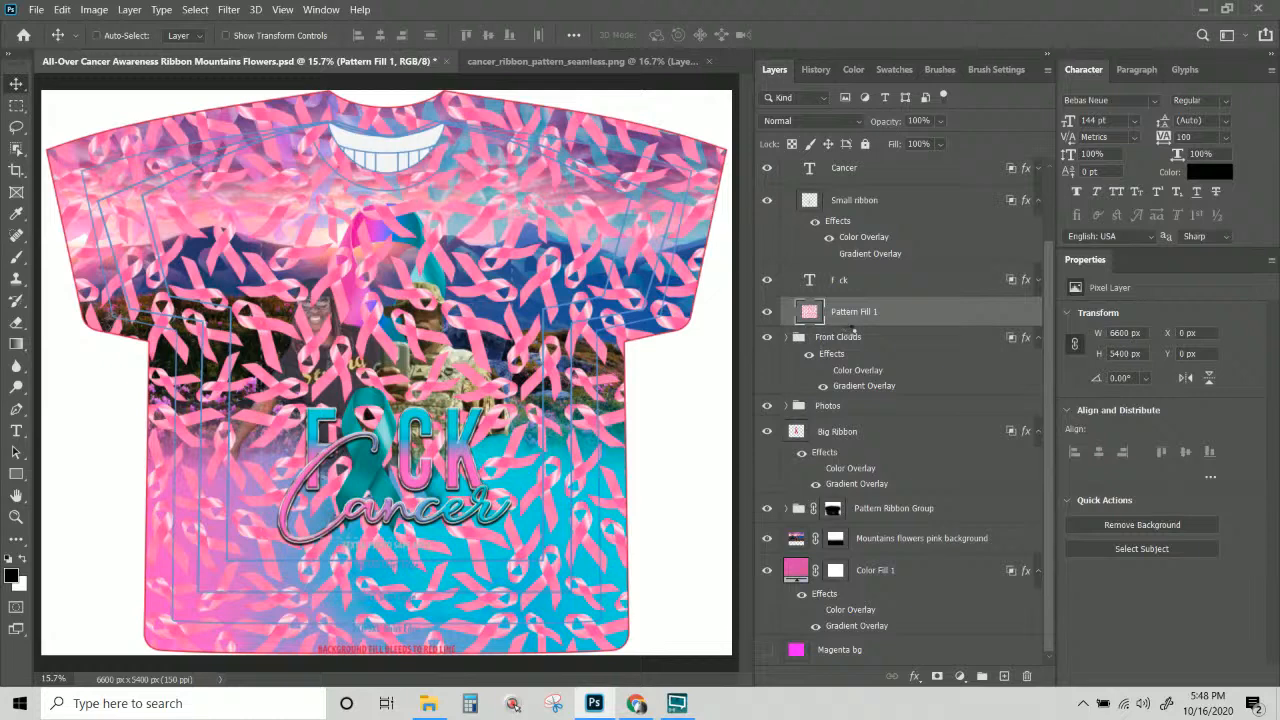
pyautogui.rightClick(884, 318)
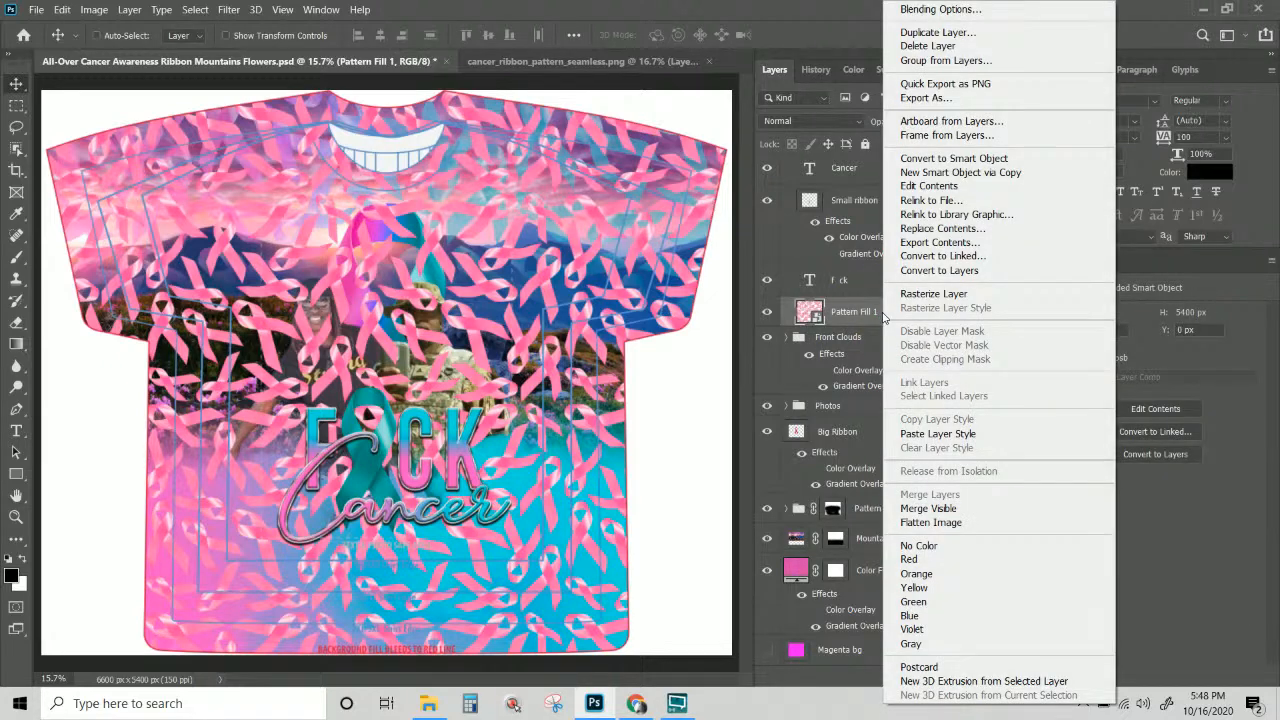
pyautogui.click(863, 314)
pyautogui.click(847, 335)
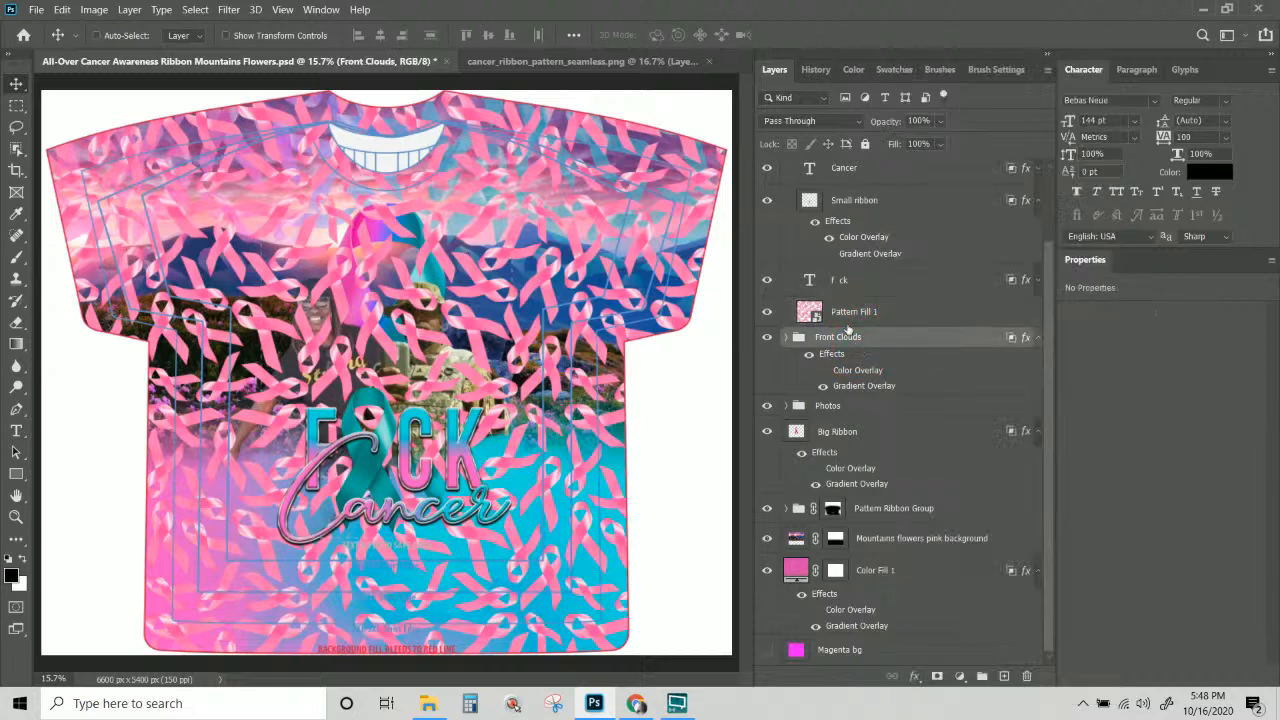
pyautogui.click(847, 316)
pyautogui.click(767, 314)
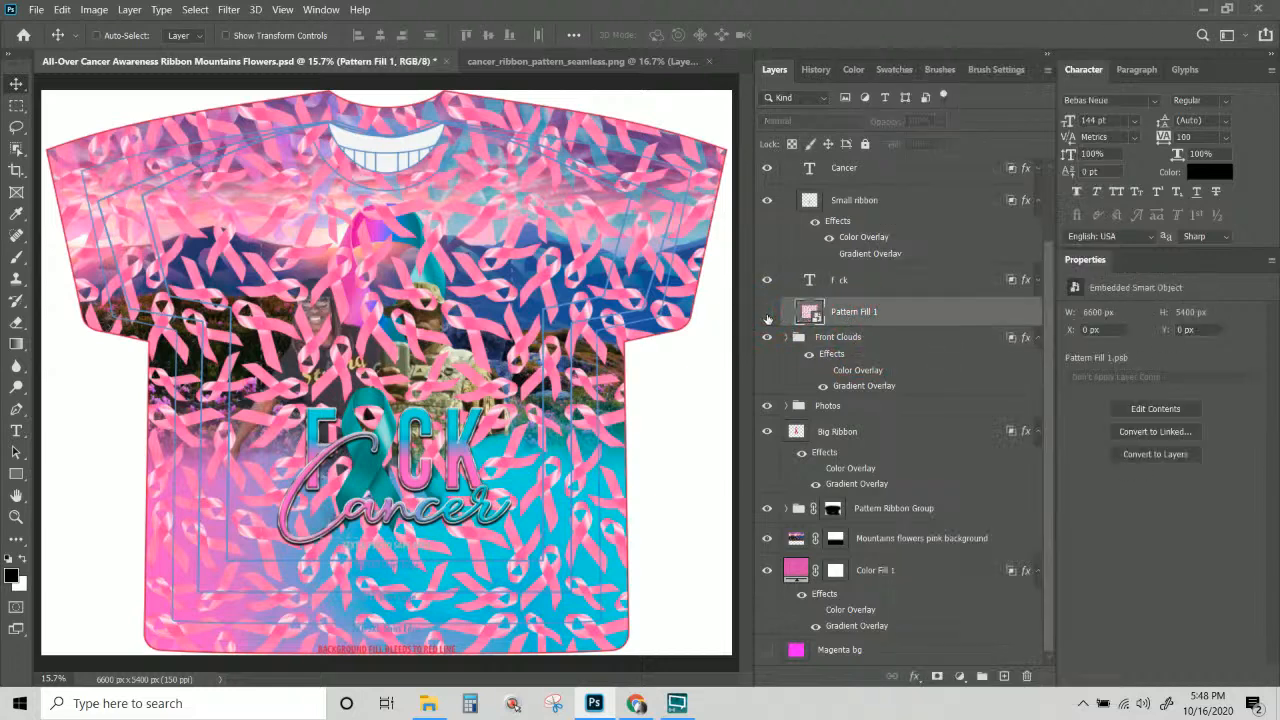
pyautogui.click(767, 314)
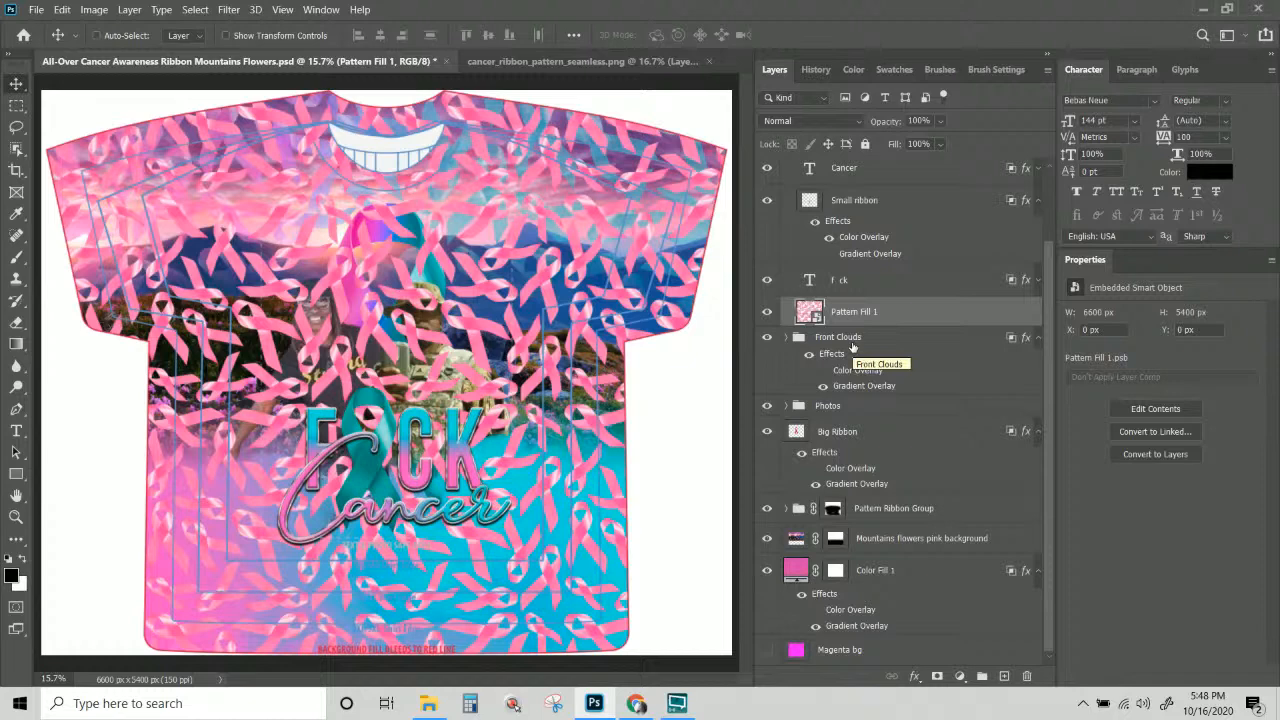
# Try merging the Front Clouds group into a single layer, and undo the merge.
pyautogui.click(845, 338)
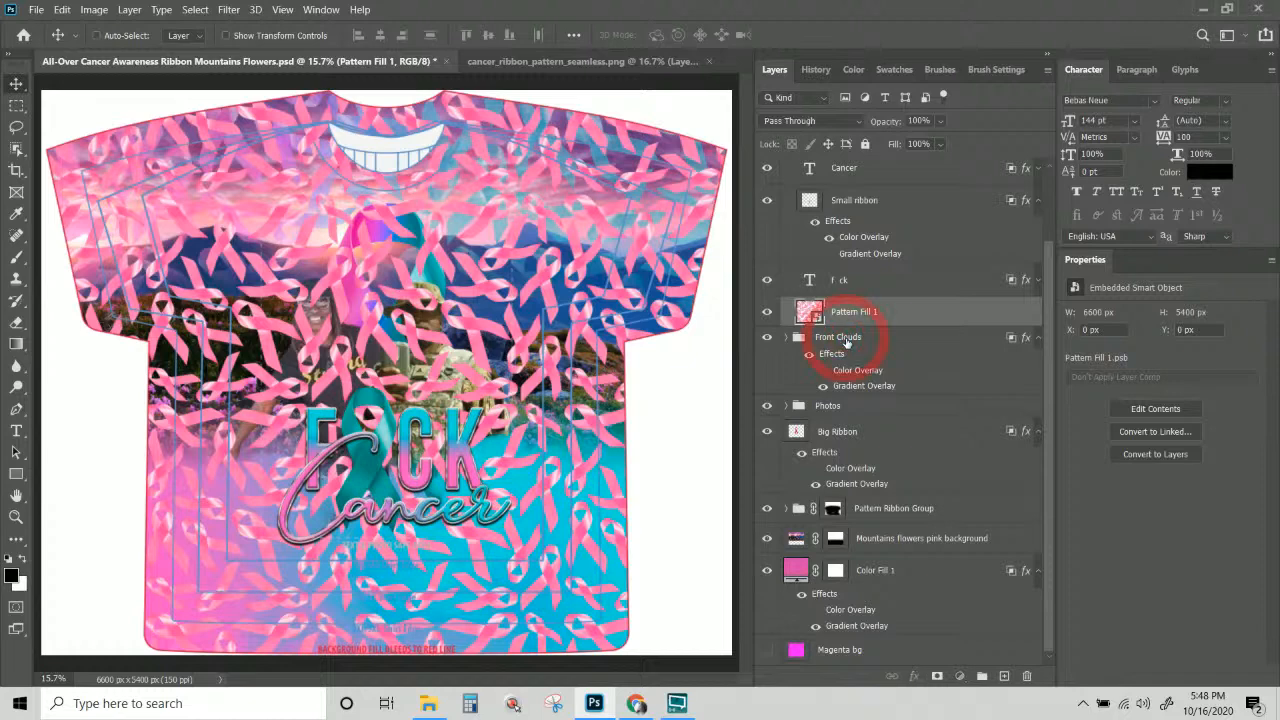
pyautogui.click(786, 339)
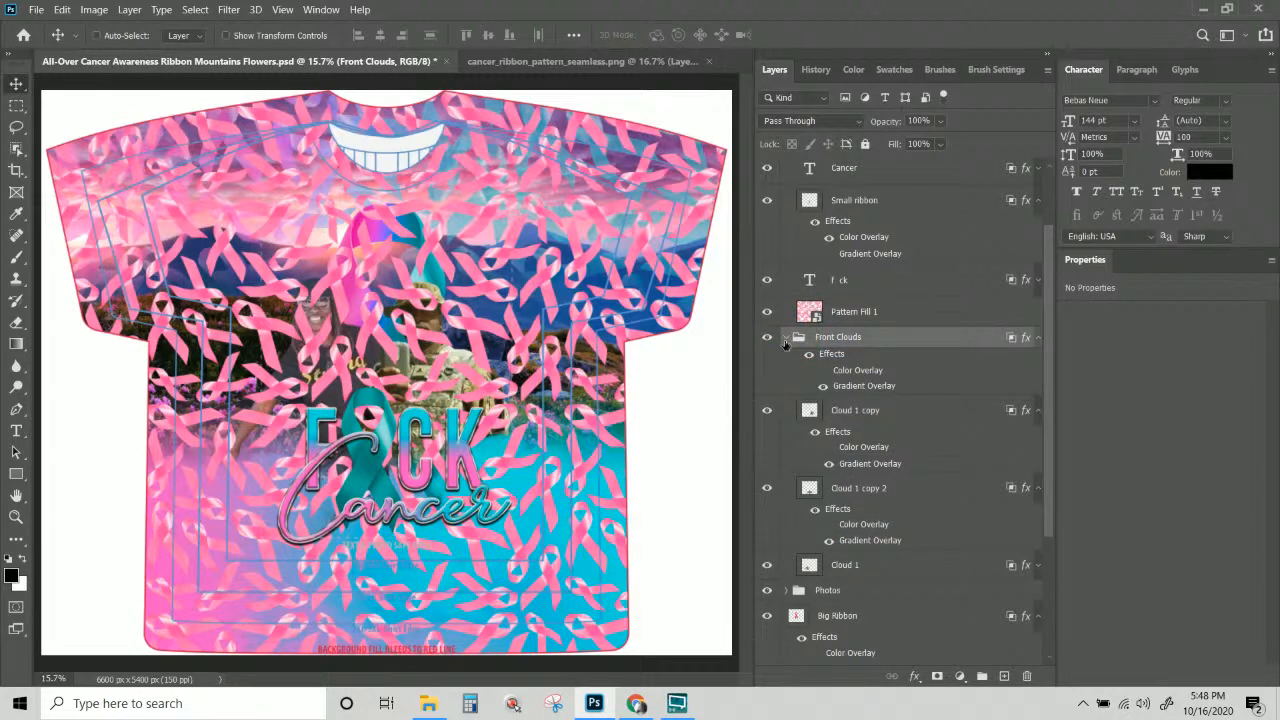
pyautogui.click(786, 339)
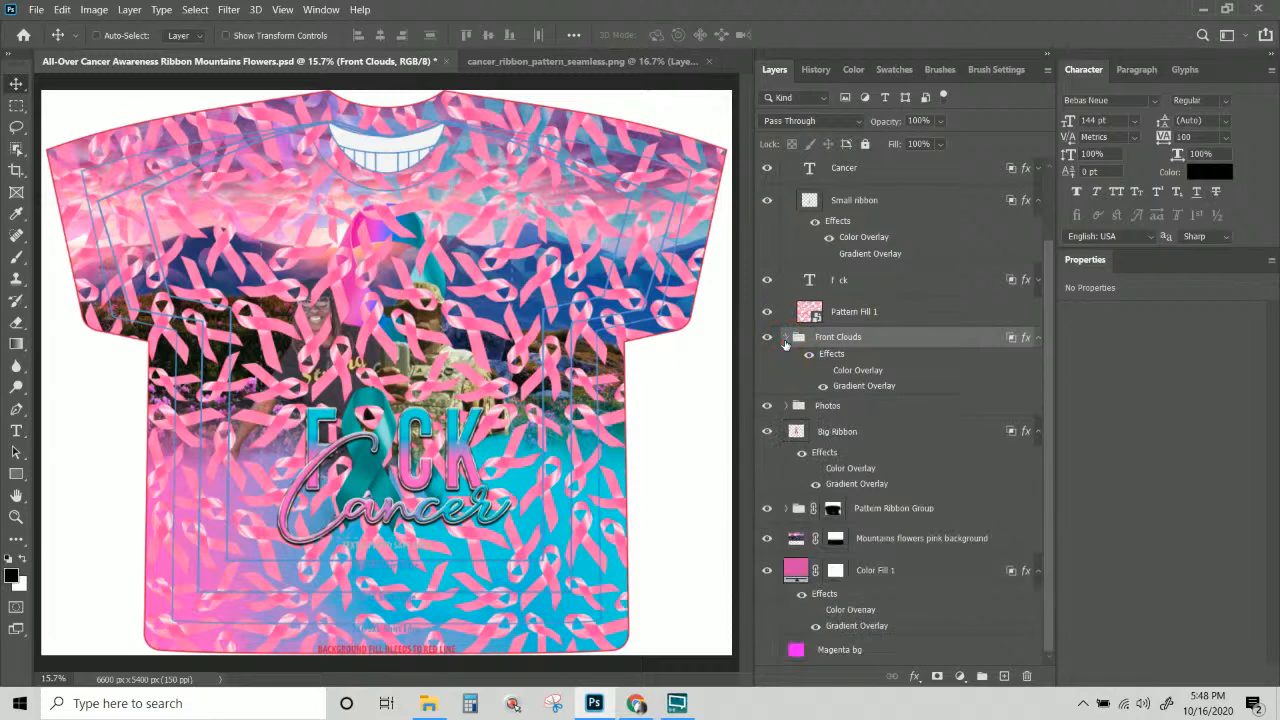
pyautogui.rightClick(885, 340)
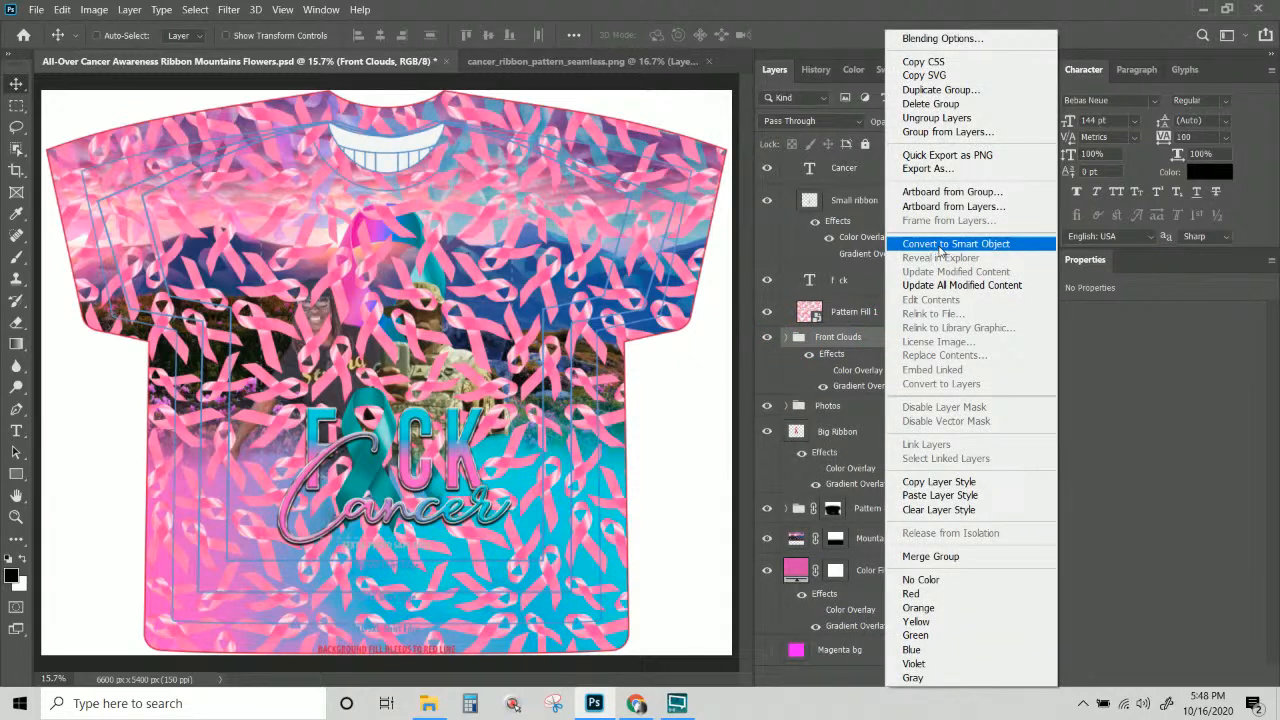
pyautogui.click(935, 561)
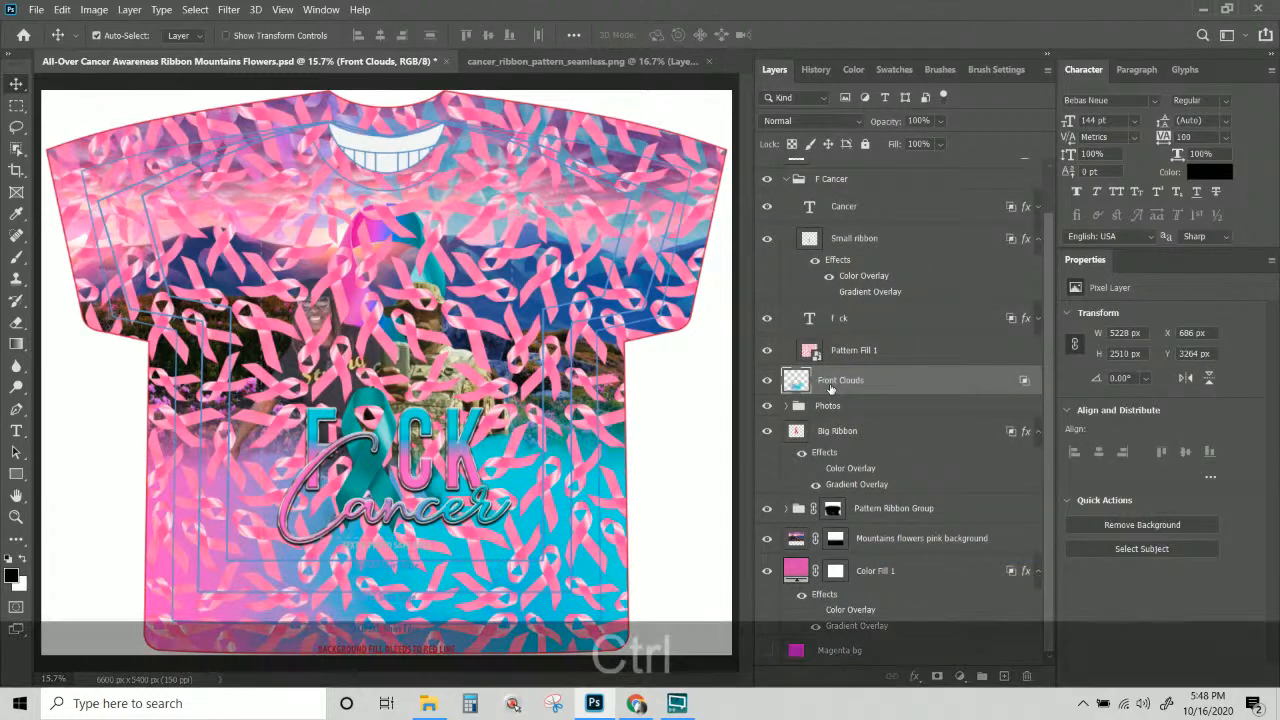
pyautogui.hotkey('ctrl', 'z')
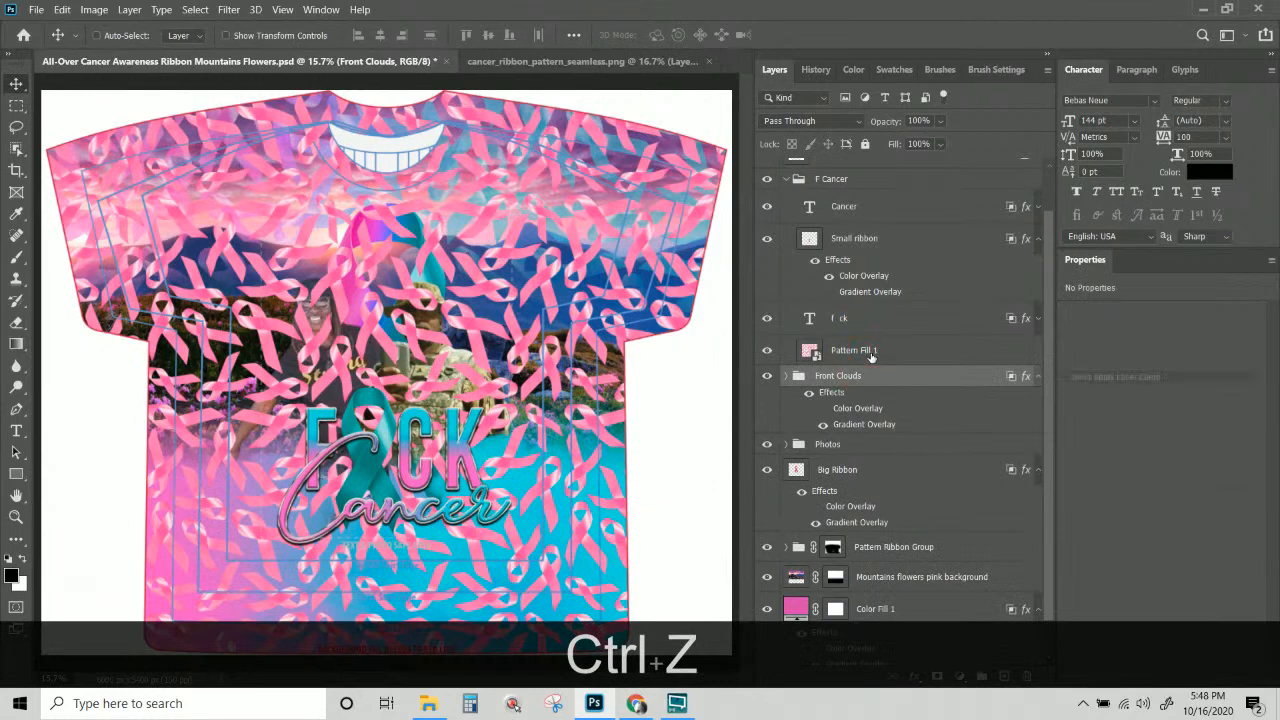
# Paste the copied layer style onto the Pattern Fill 1 smart object.
pyautogui.click(868, 352)
pyautogui.rightClick(868, 352)
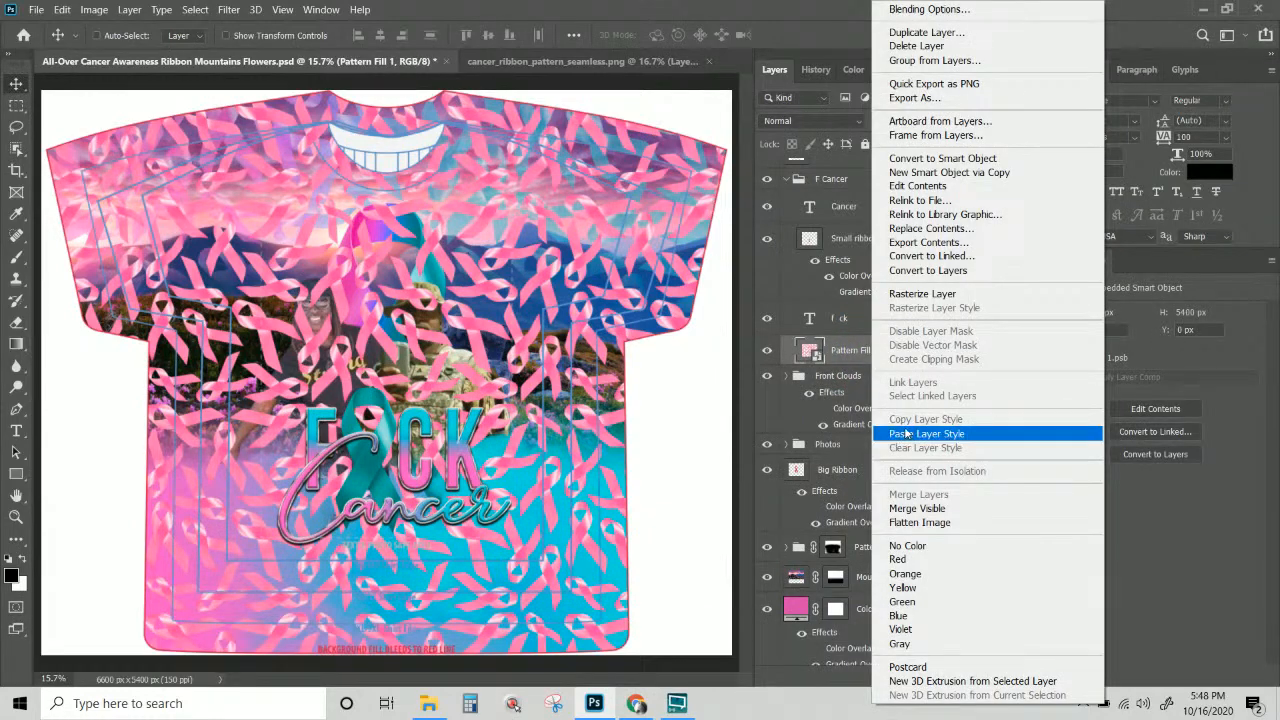
pyautogui.click(907, 434)
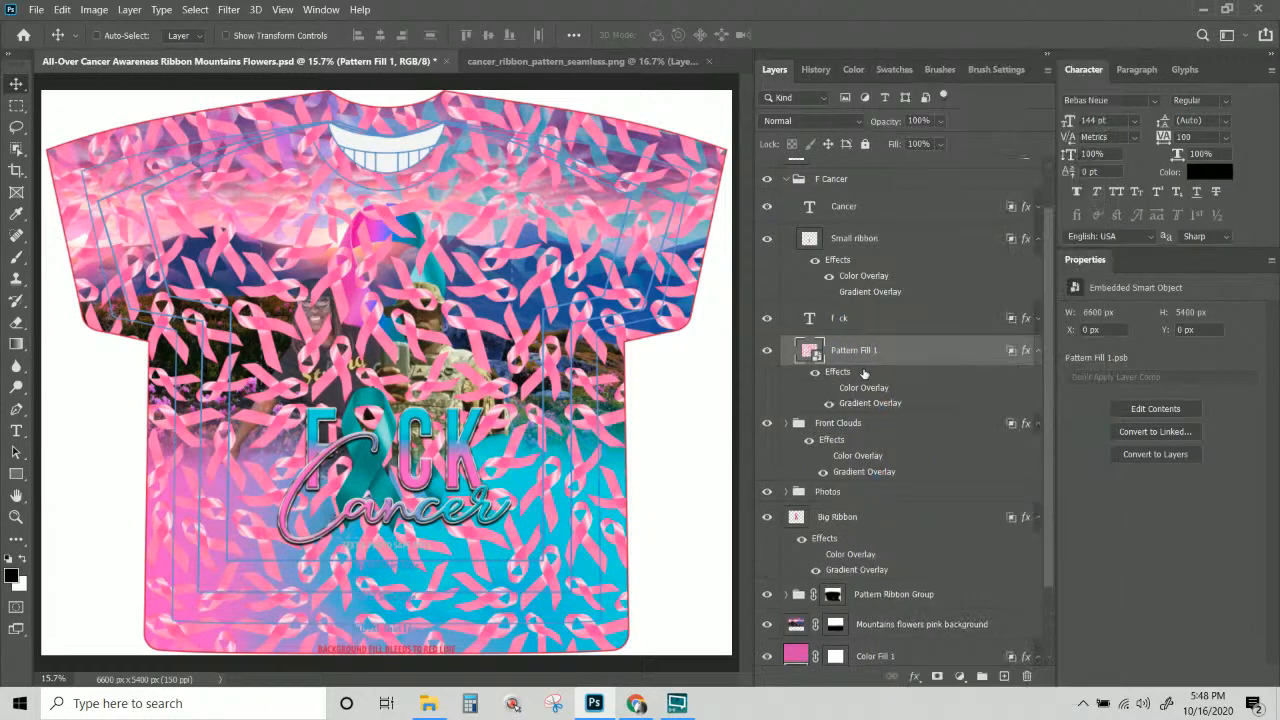
# Copy the layer style of the Front Clouds group and clear that style from the group.
pyautogui.click(860, 433)
pyautogui.rightClick(862, 430)
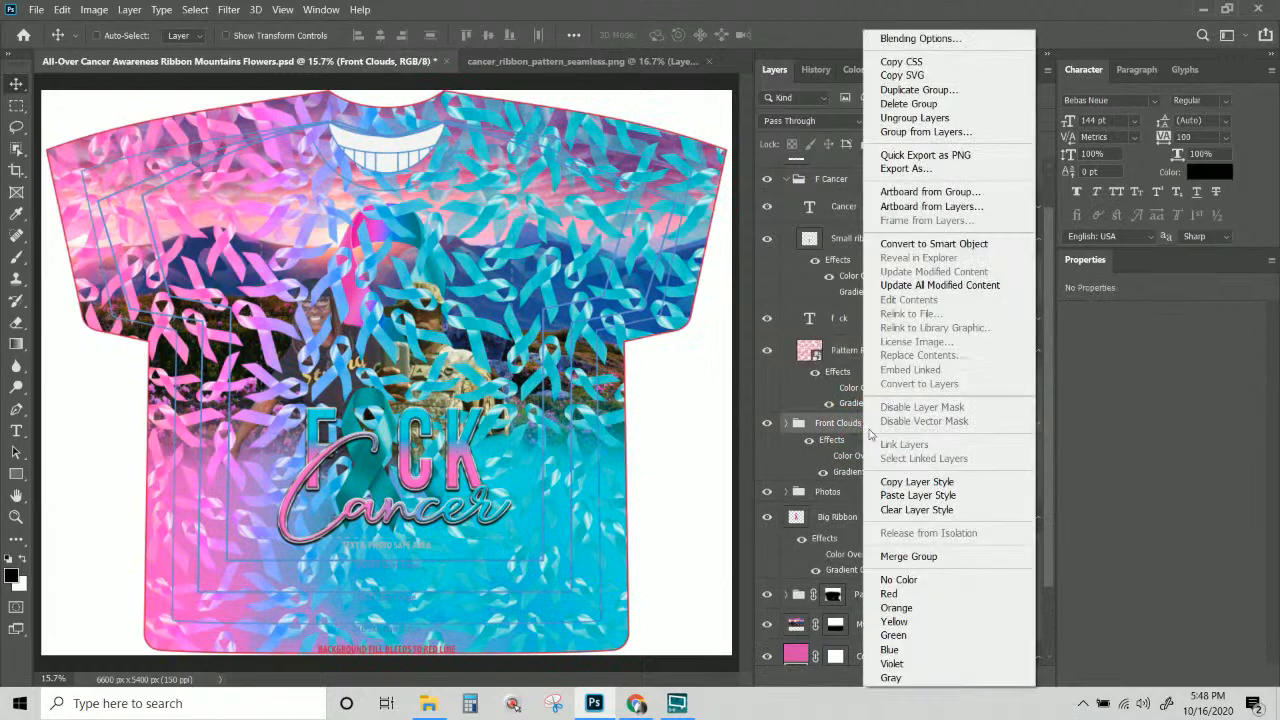
pyautogui.click(907, 483)
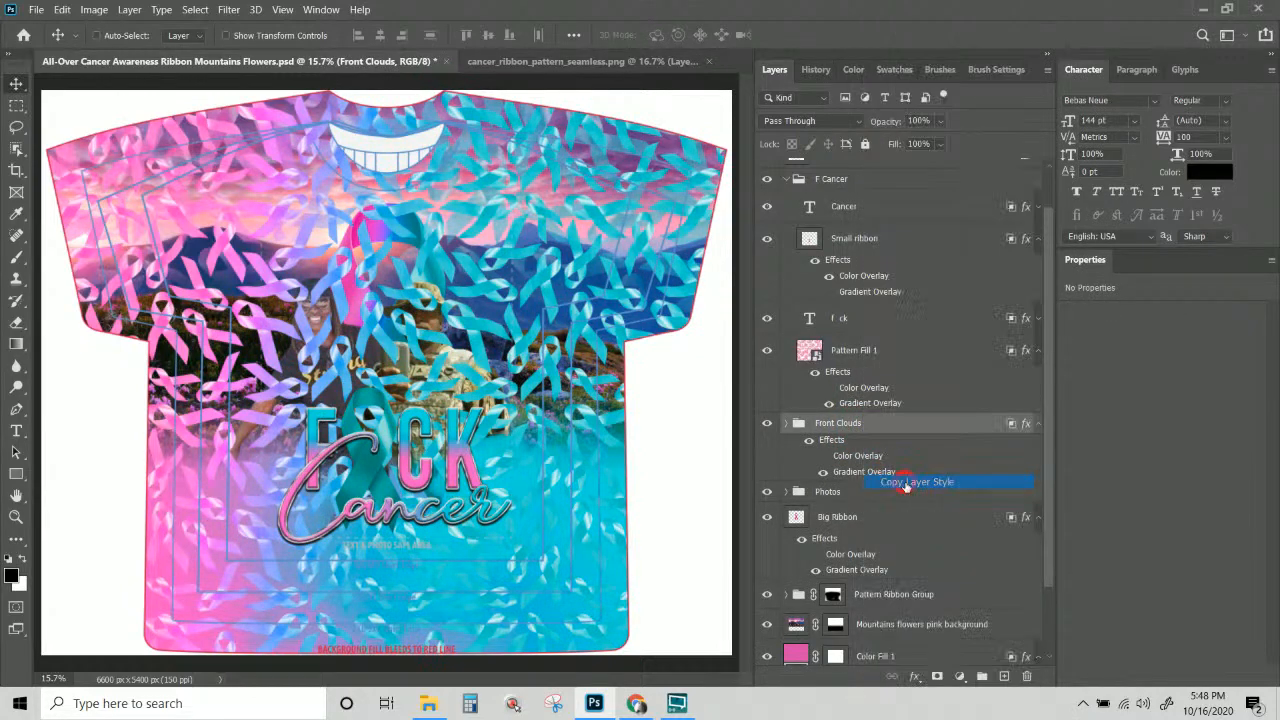
pyautogui.rightClick(868, 424)
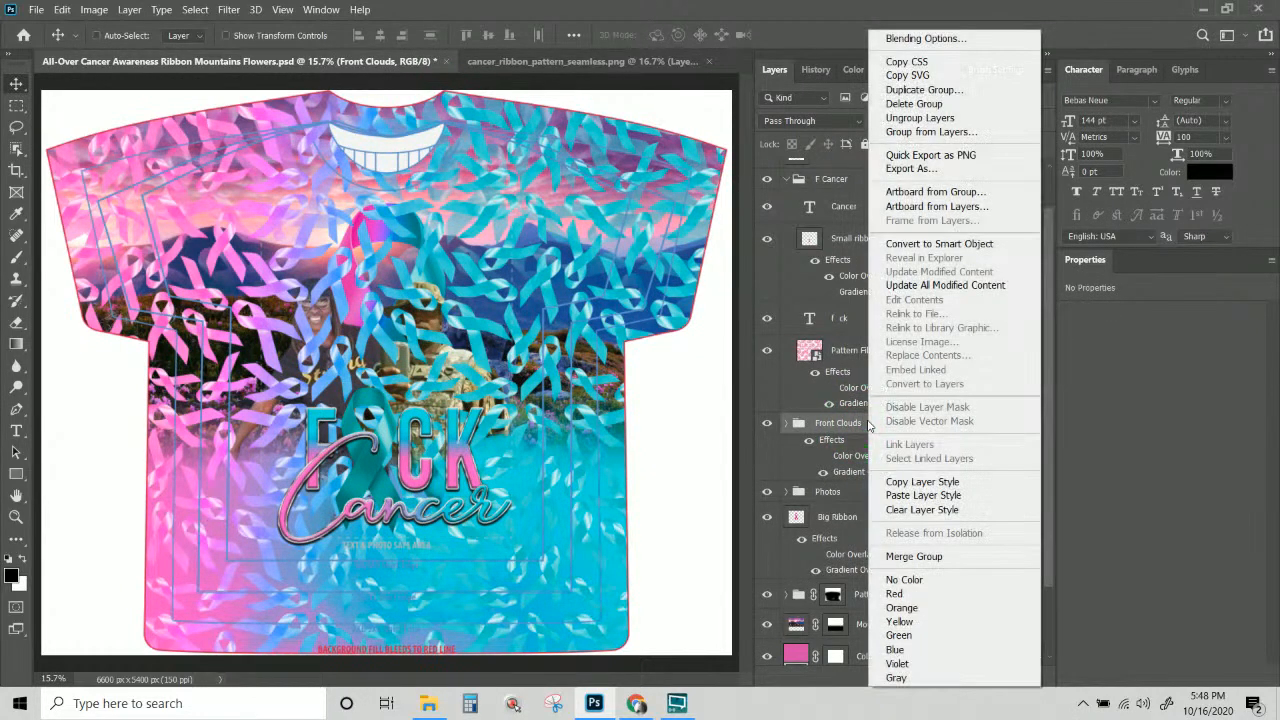
pyautogui.click(905, 506)
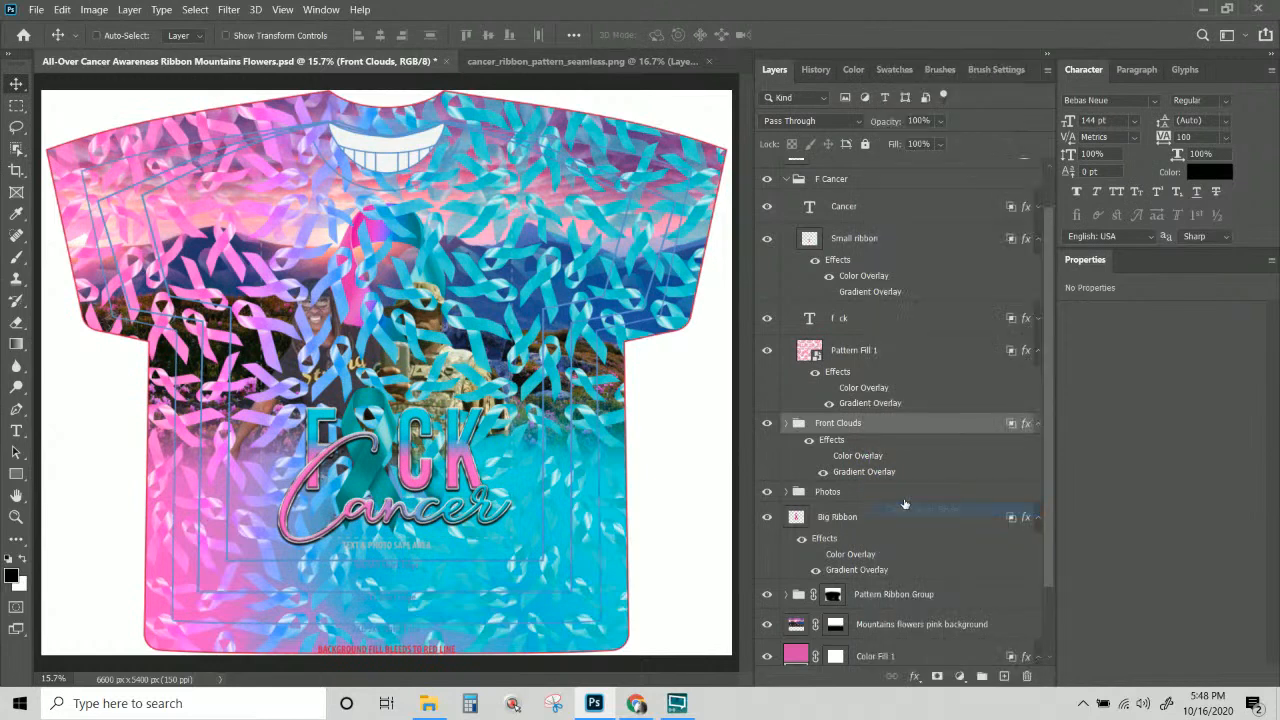
# Clear the layer styles from Cloud 1 copy, Cloud 1 copy 2 and Cloud 1 inside the Front Clouds group.
pyautogui.click(786, 424)
pyautogui.click(870, 449)
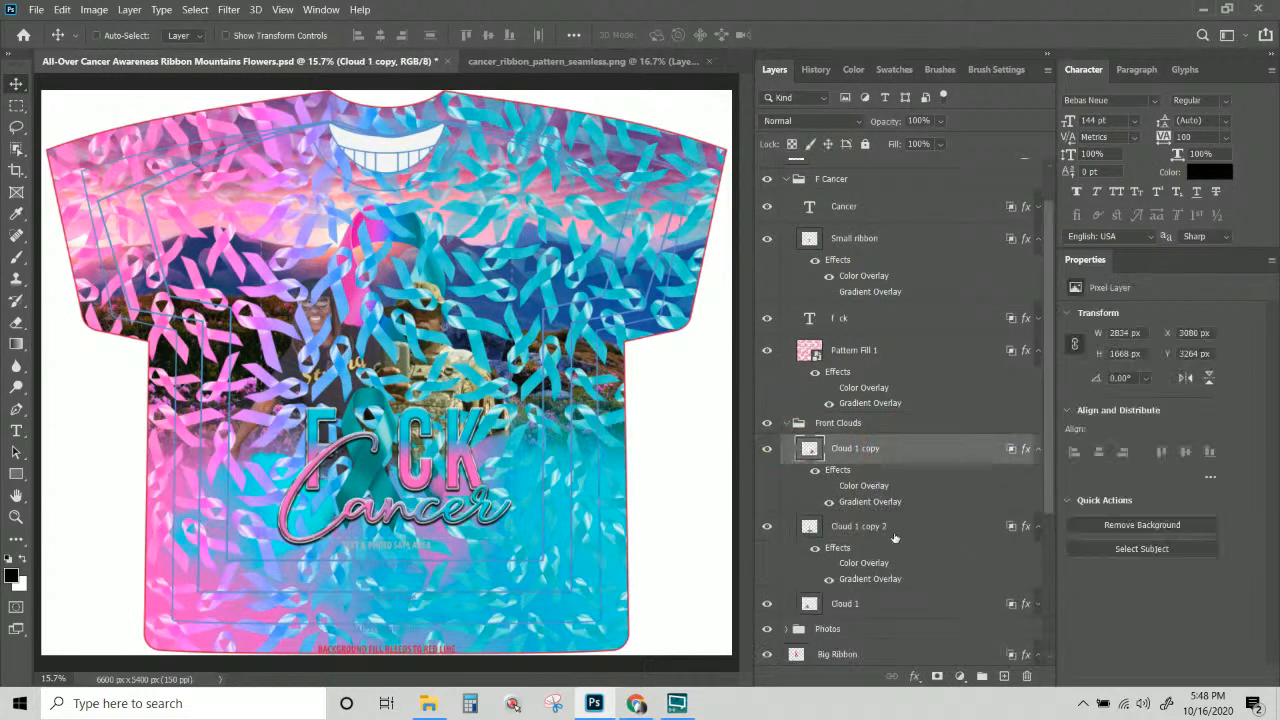
pyautogui.keyDown('shift'); pyautogui.click(903, 604); pyautogui.keyUp('shift')
pyautogui.rightClick(903, 604)
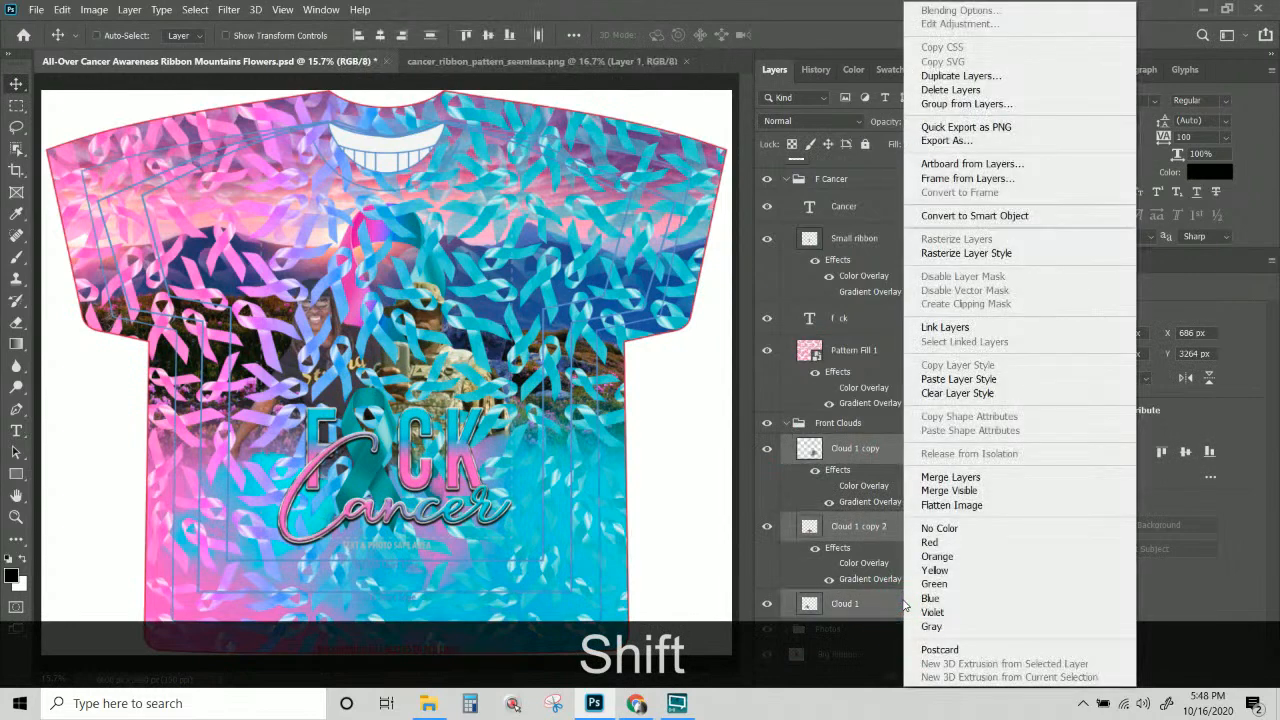
pyautogui.click(957, 393)
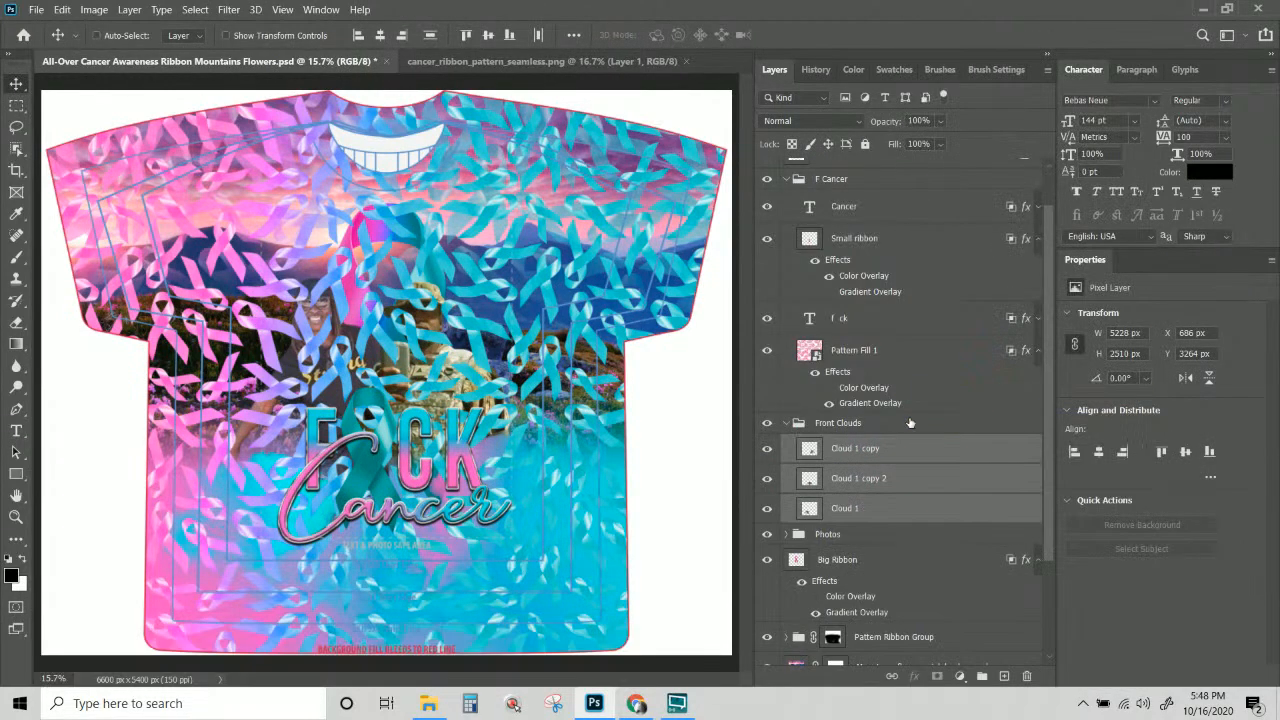
# Merge the Front Clouds group into a single layer and paste the copied layer style onto it.
pyautogui.click(818, 432)
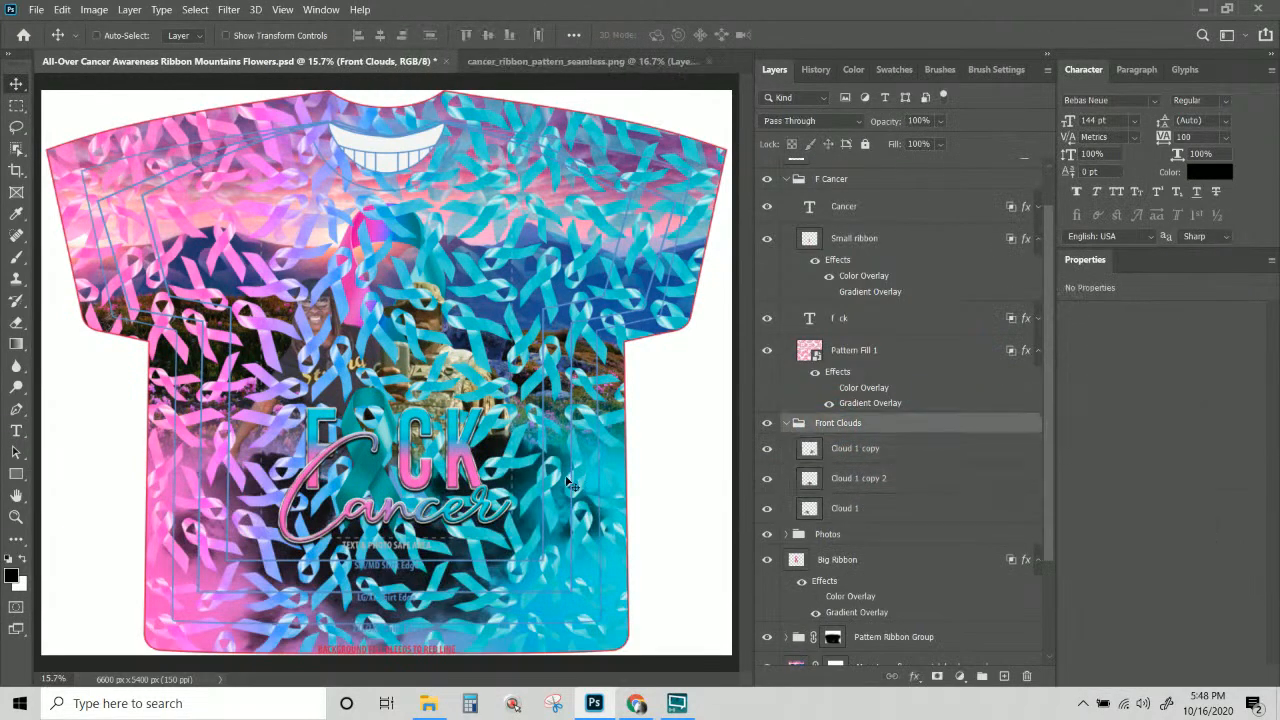
pyautogui.click(786, 423)
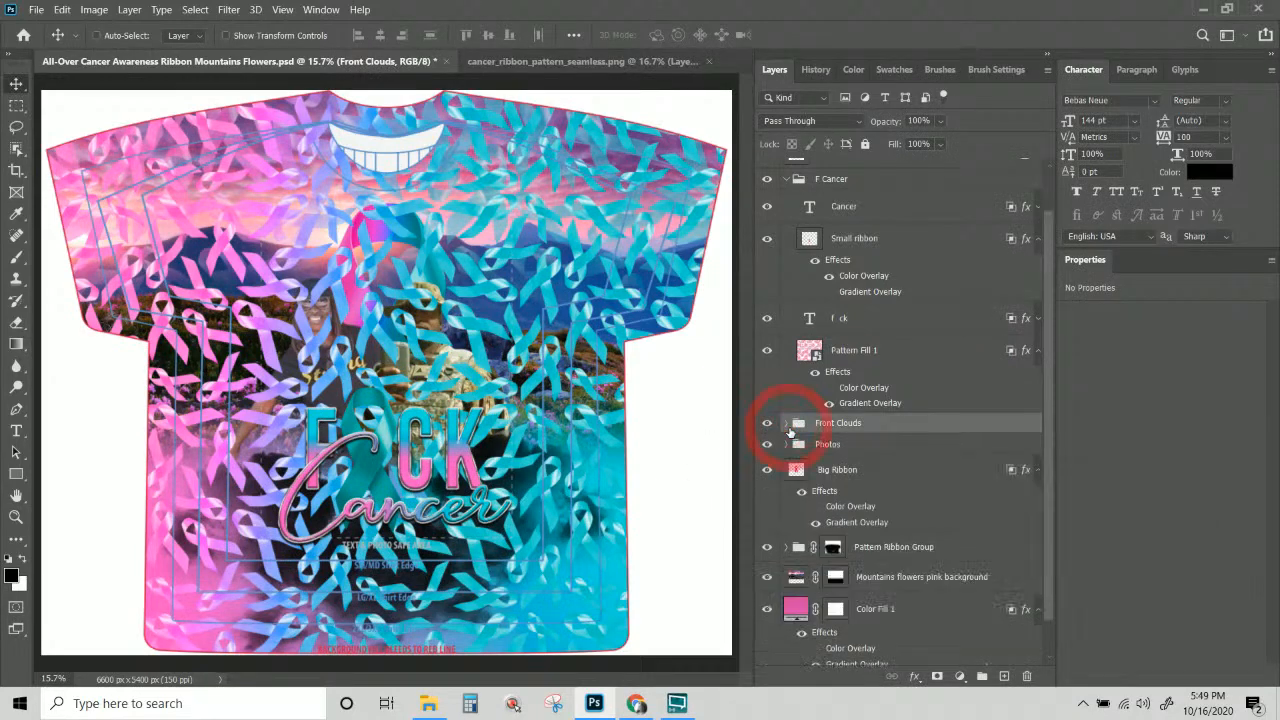
pyautogui.rightClick(865, 428)
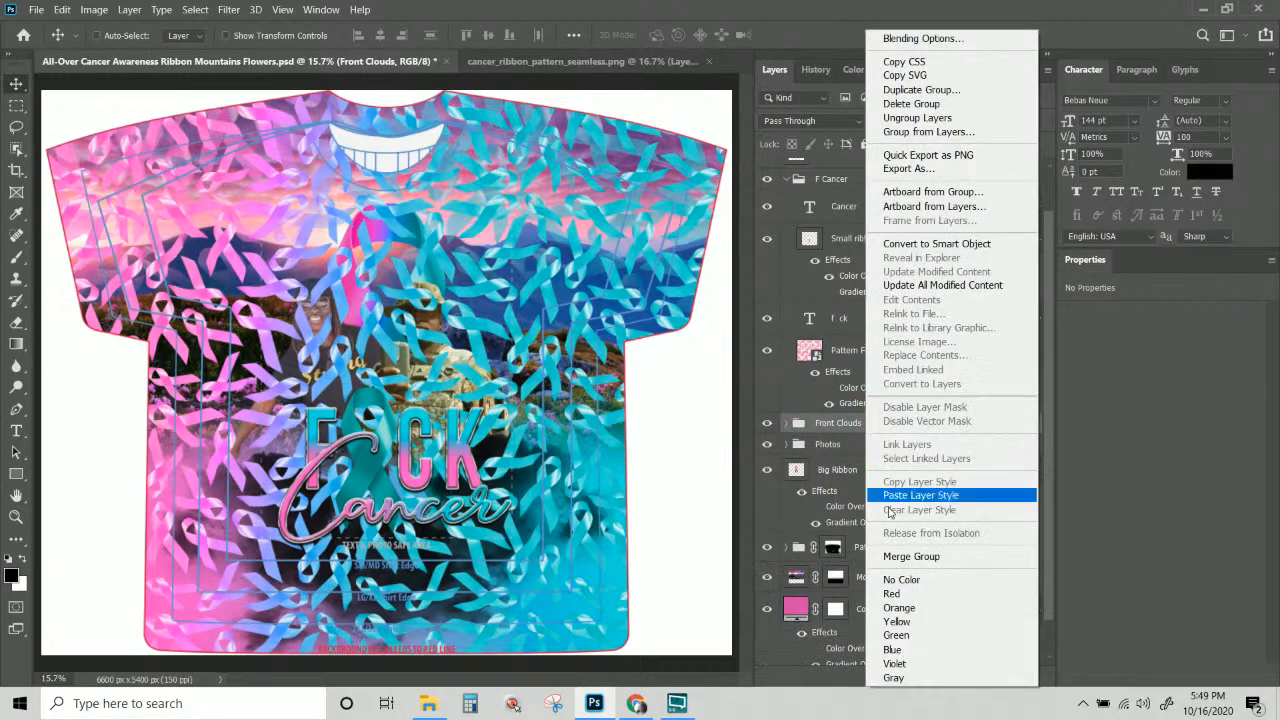
pyautogui.click(940, 557)
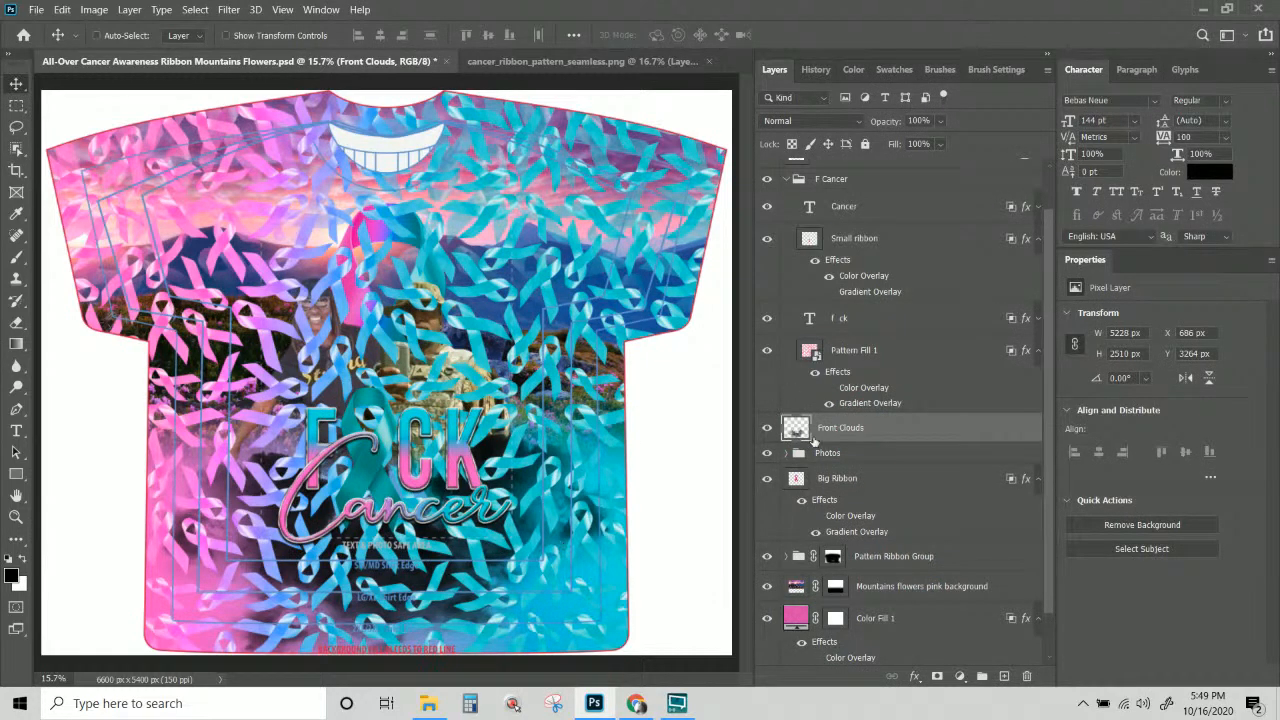
pyautogui.rightClick(844, 430)
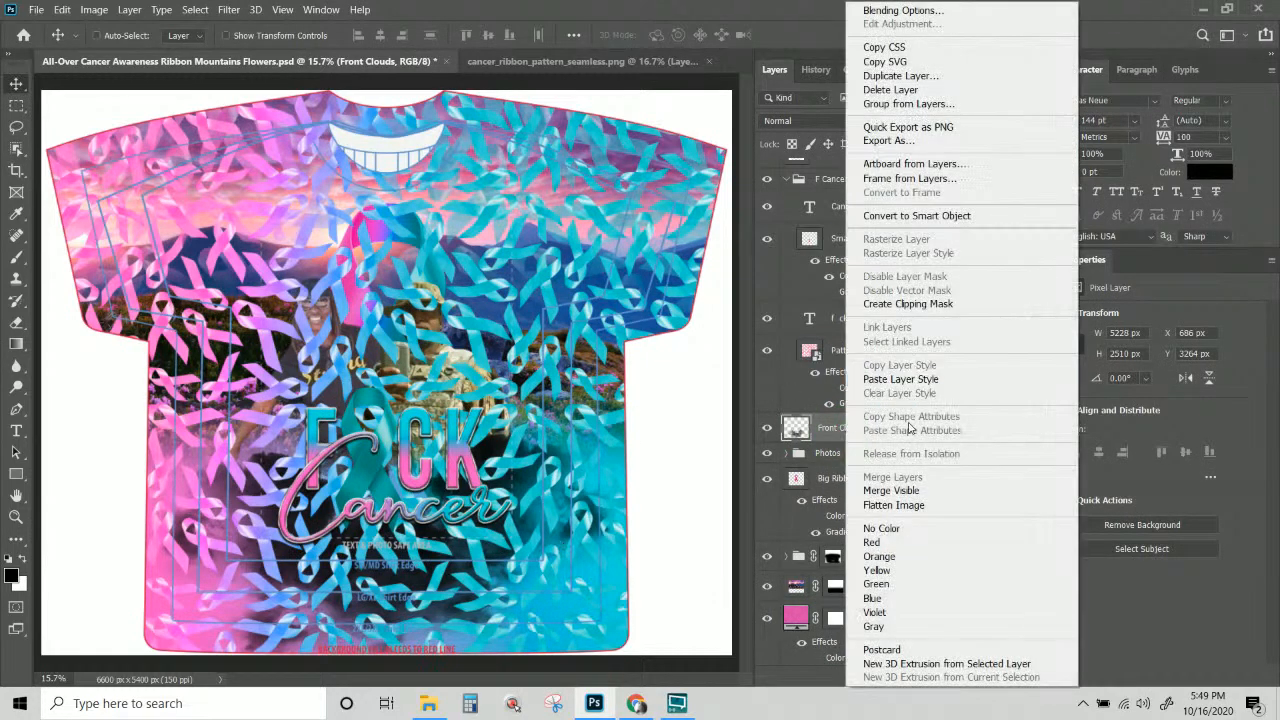
pyautogui.click(905, 379)
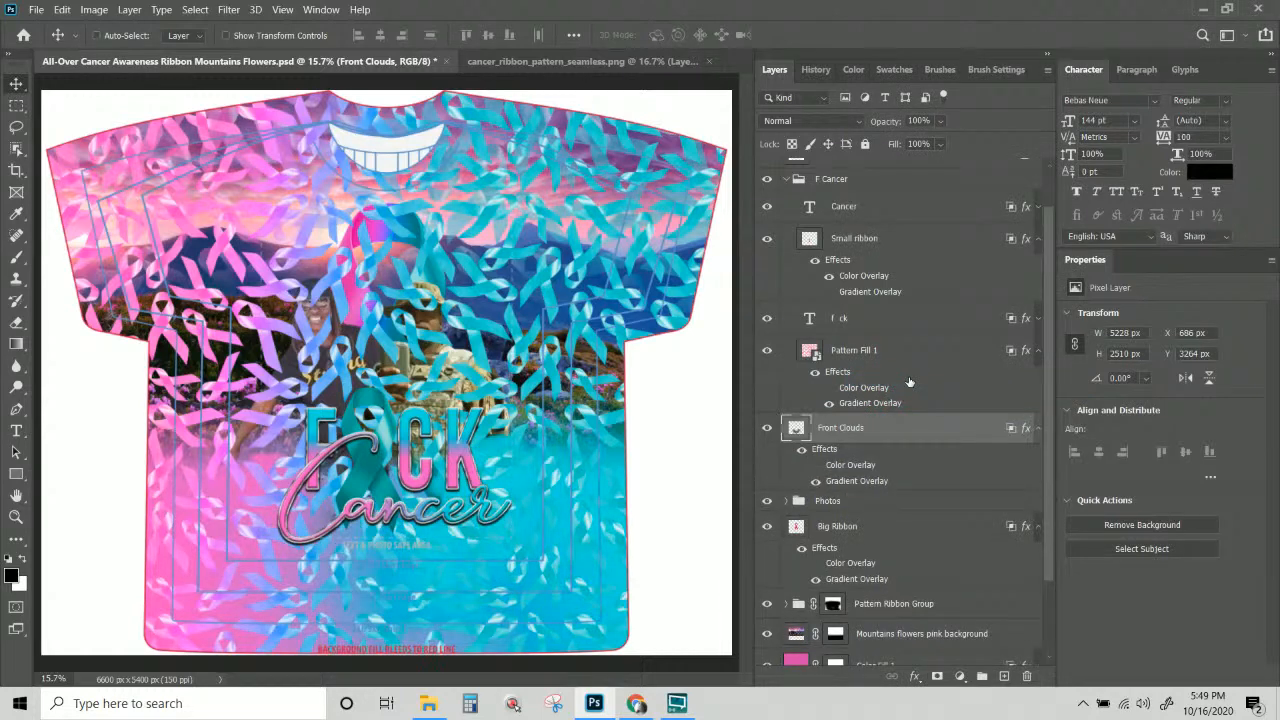
pyautogui.click(900, 354)
pyautogui.rightClick(900, 354)
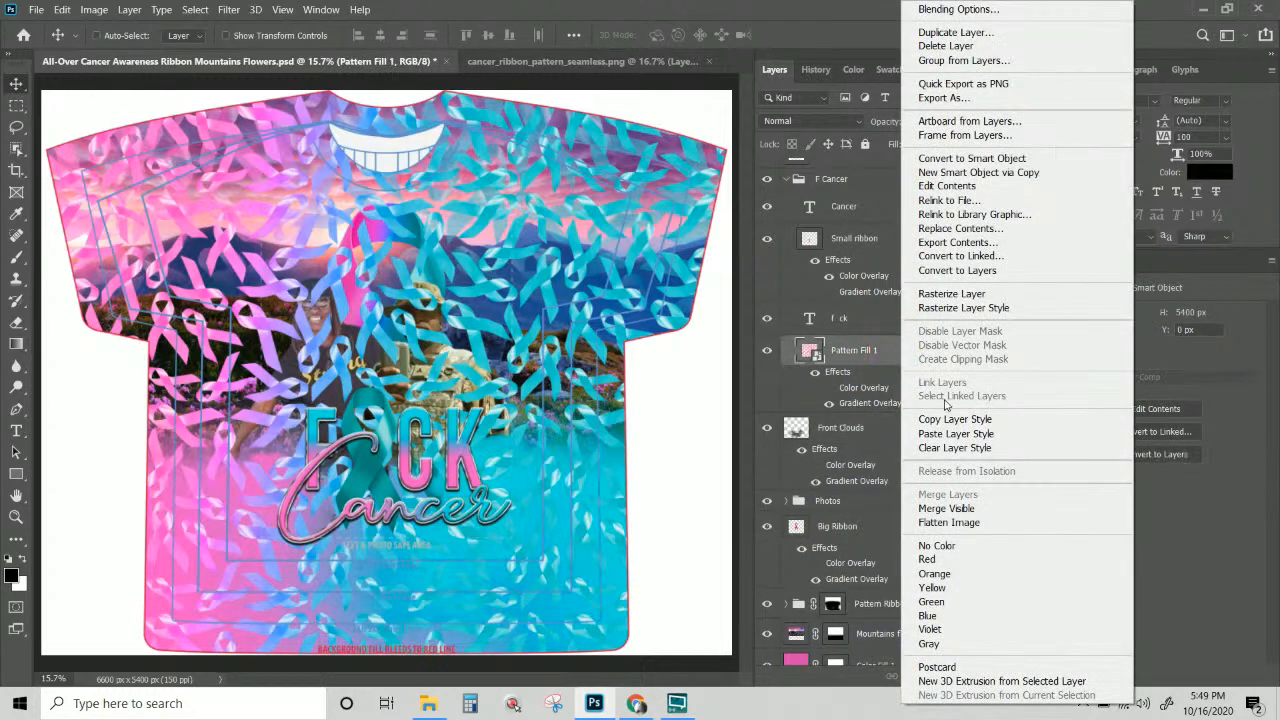
pyautogui.click(855, 359)
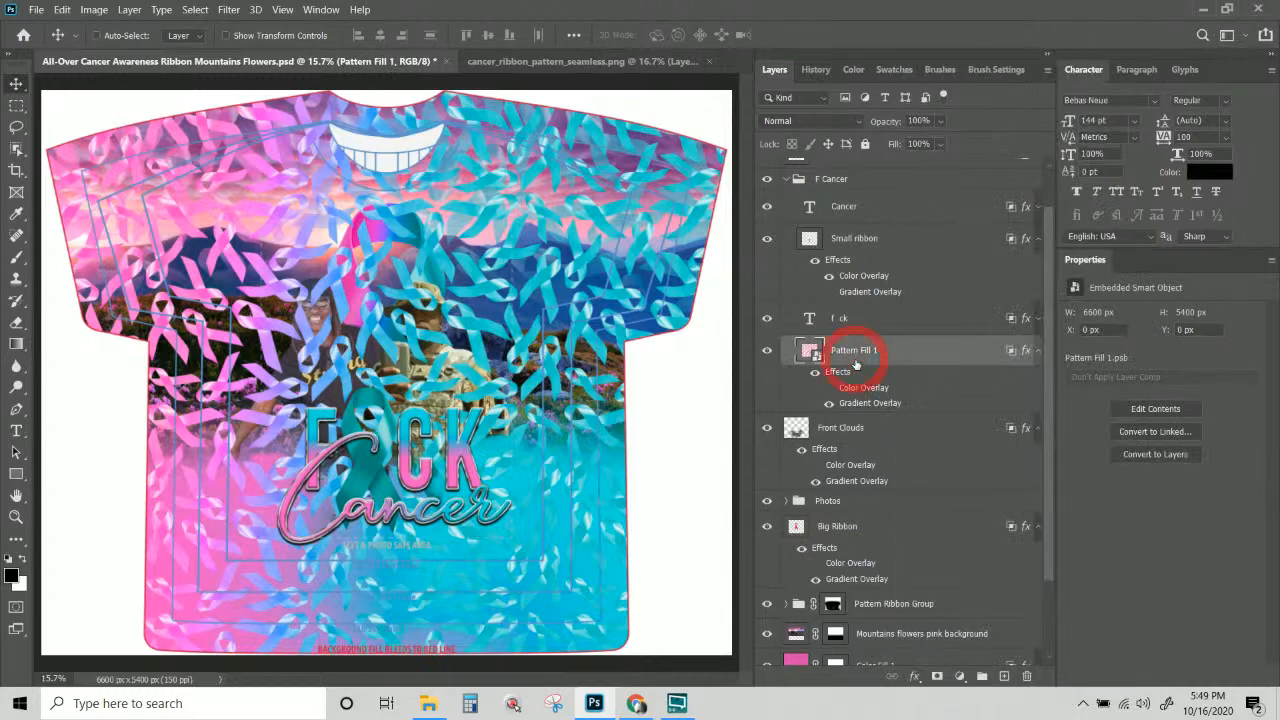
pyautogui.click(860, 432)
pyautogui.click(850, 503)
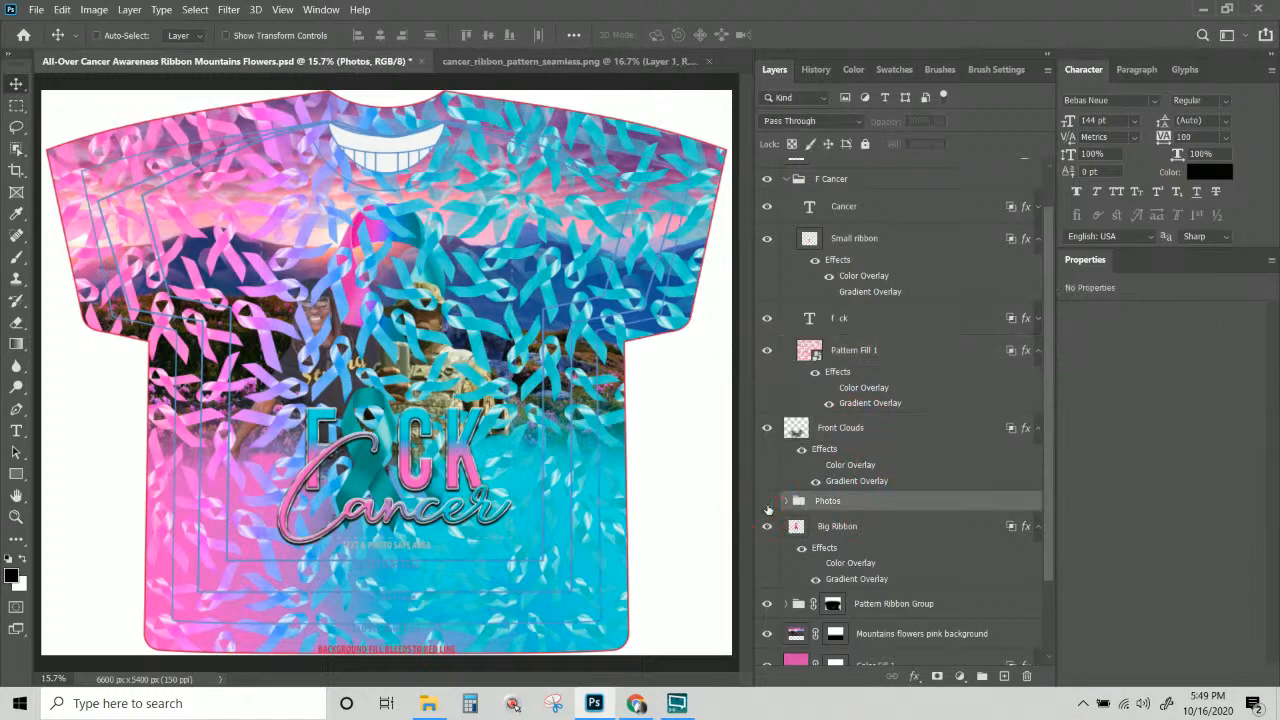
pyautogui.click(768, 505)
pyautogui.click(767, 504)
pyautogui.click(876, 350)
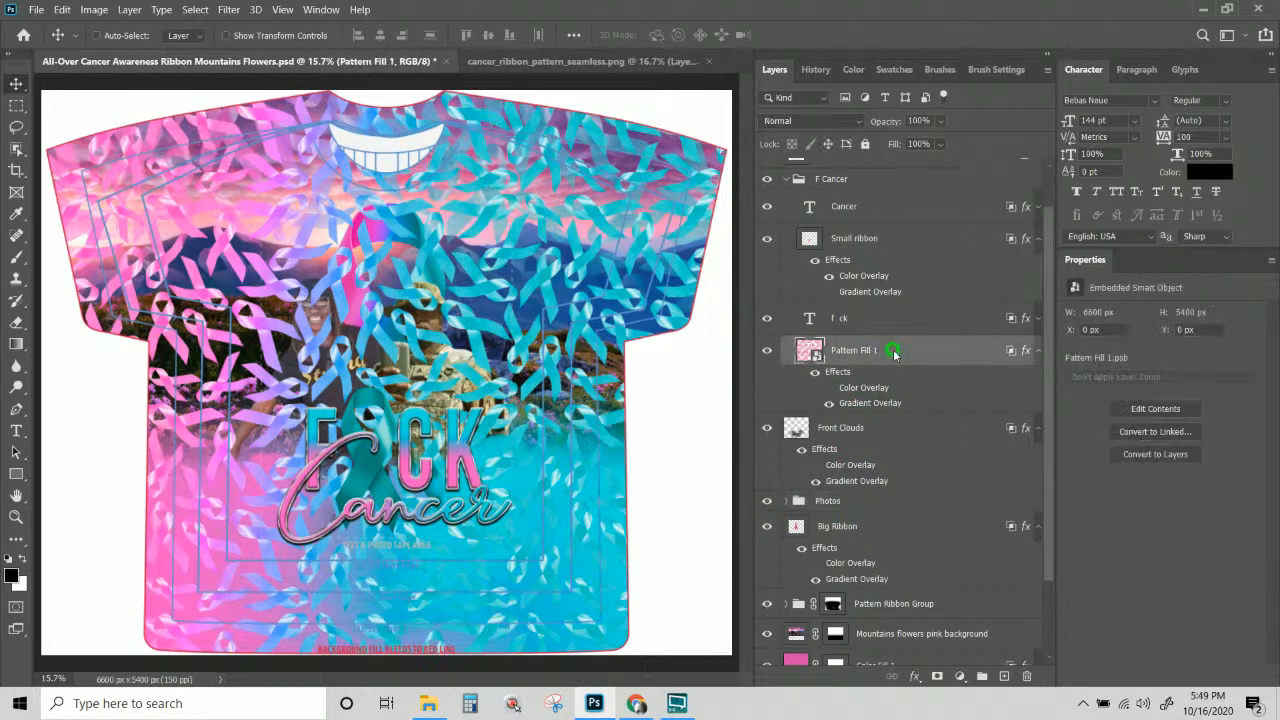
pyautogui.rightClick(893, 355)
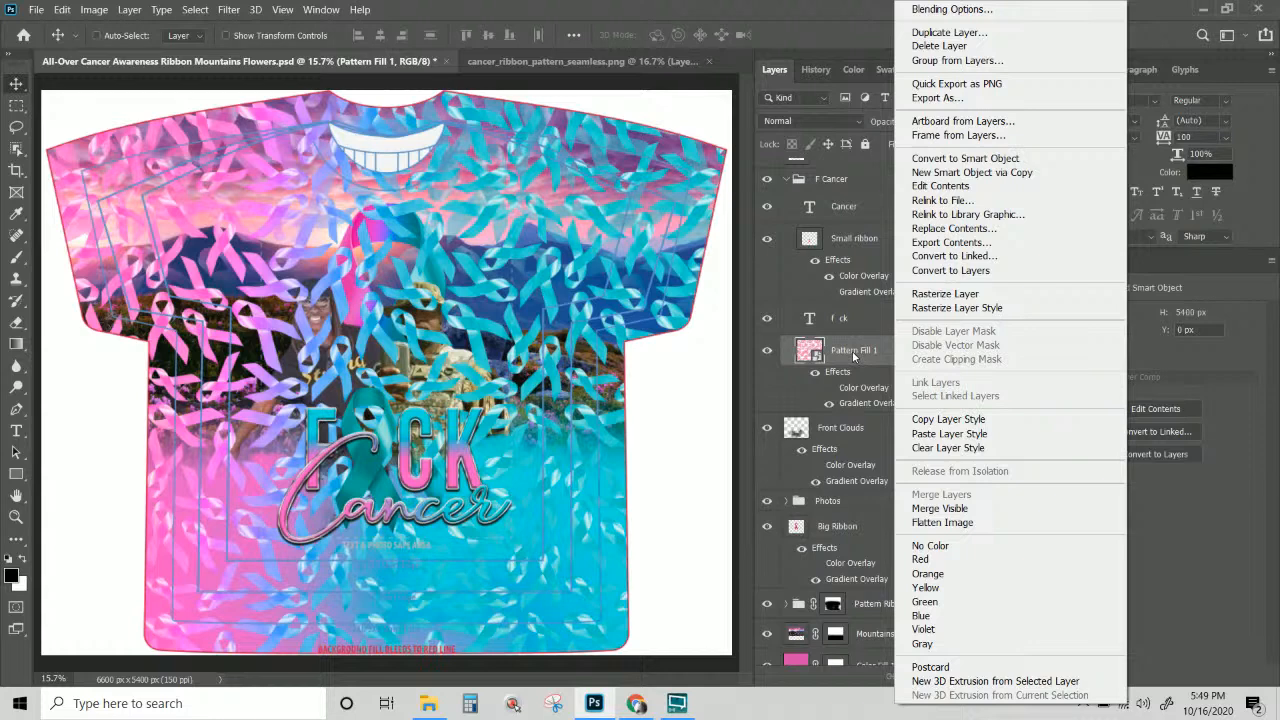
pyautogui.click(853, 355)
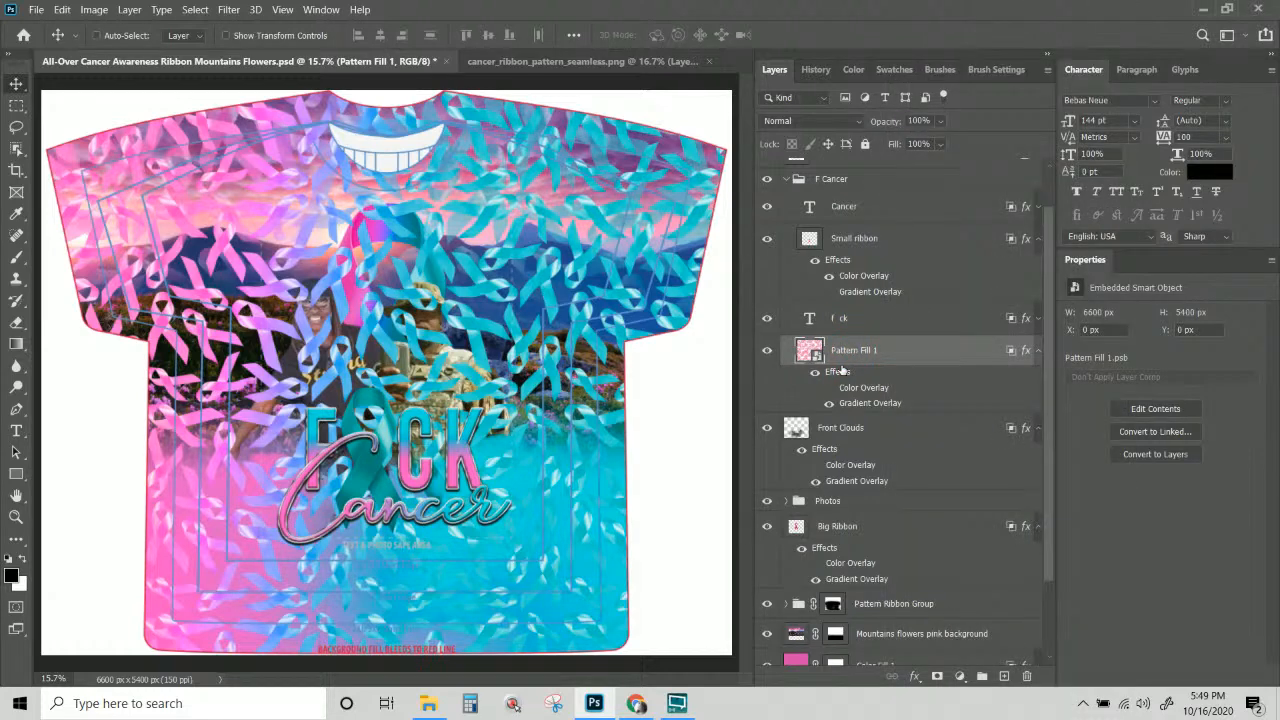
# Save the shirt document and rasterize the Pattern Fill 1 smart object.
pyautogui.hotkey('ctrl', 's')
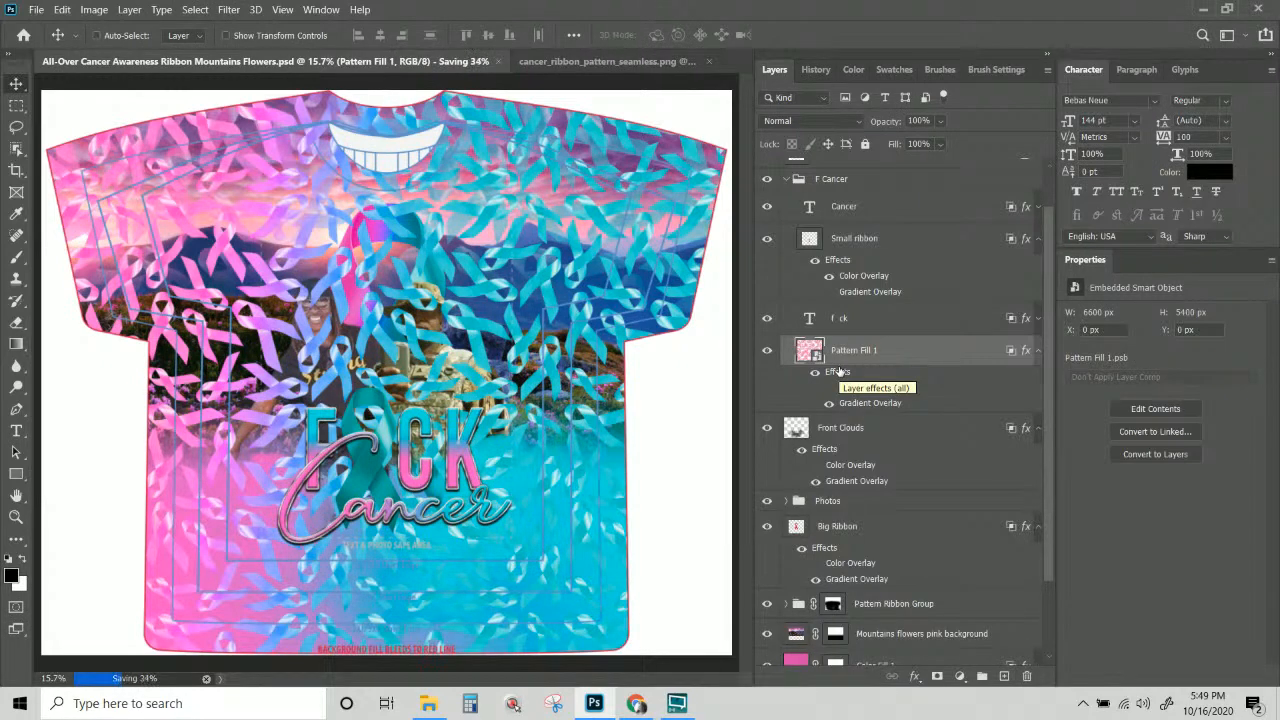
pyautogui.rightClick(848, 356)
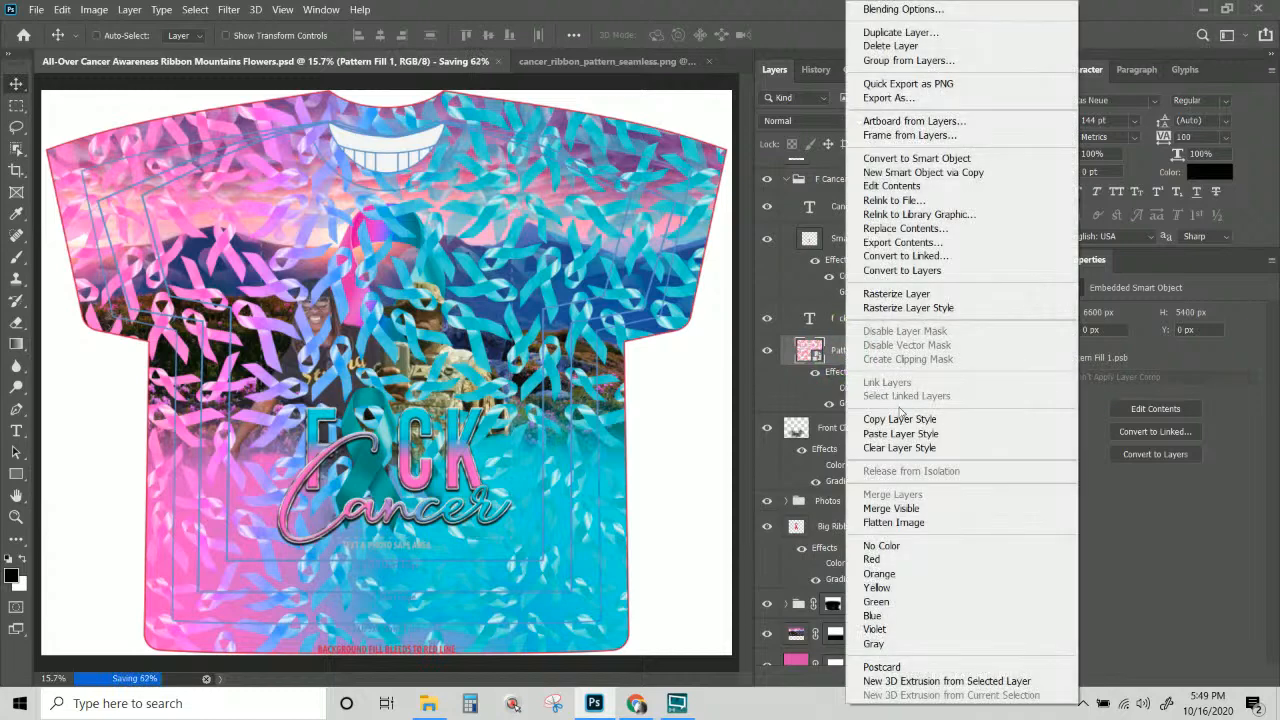
pyautogui.click(893, 293)
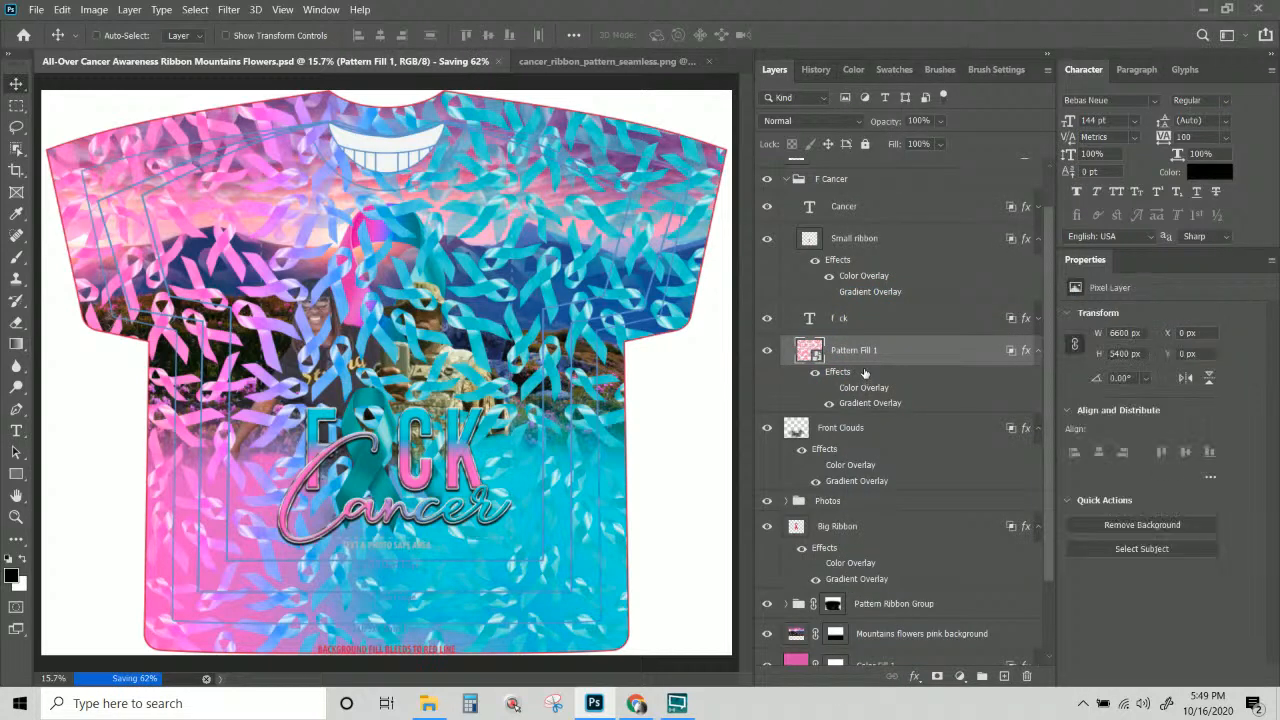
pyautogui.rightClick(868, 354)
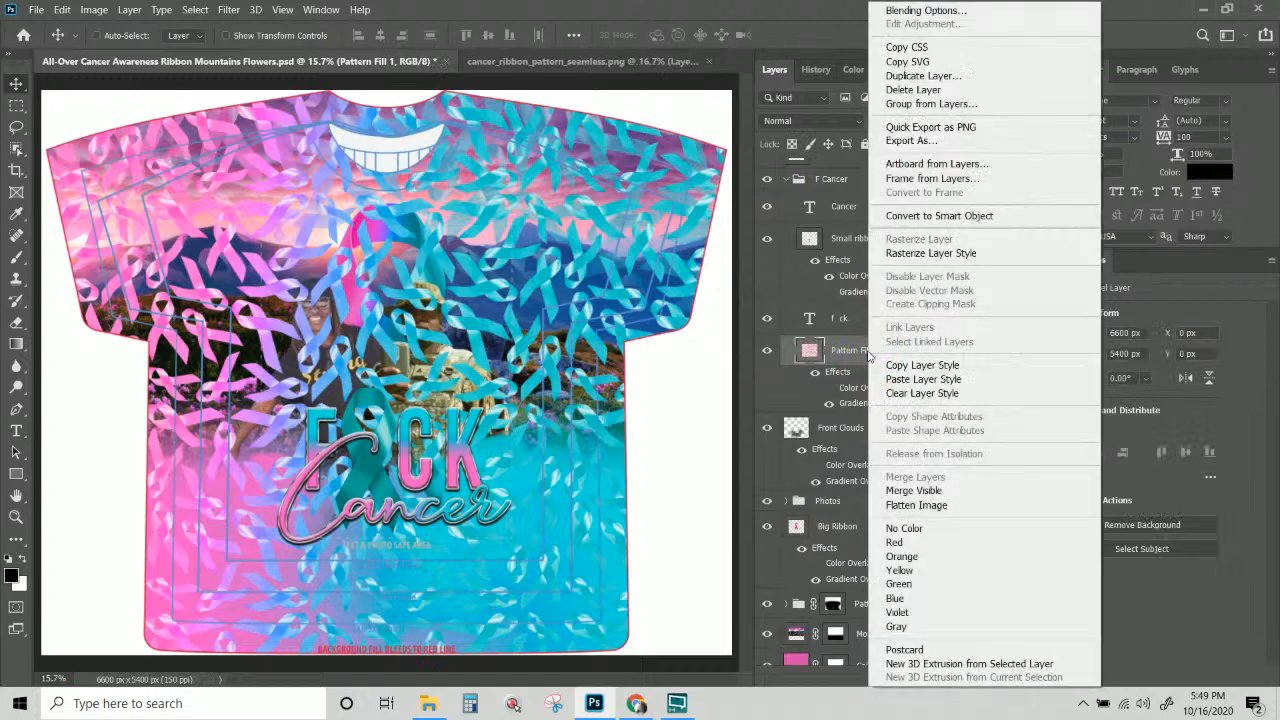
pyautogui.rightClick(846, 362)
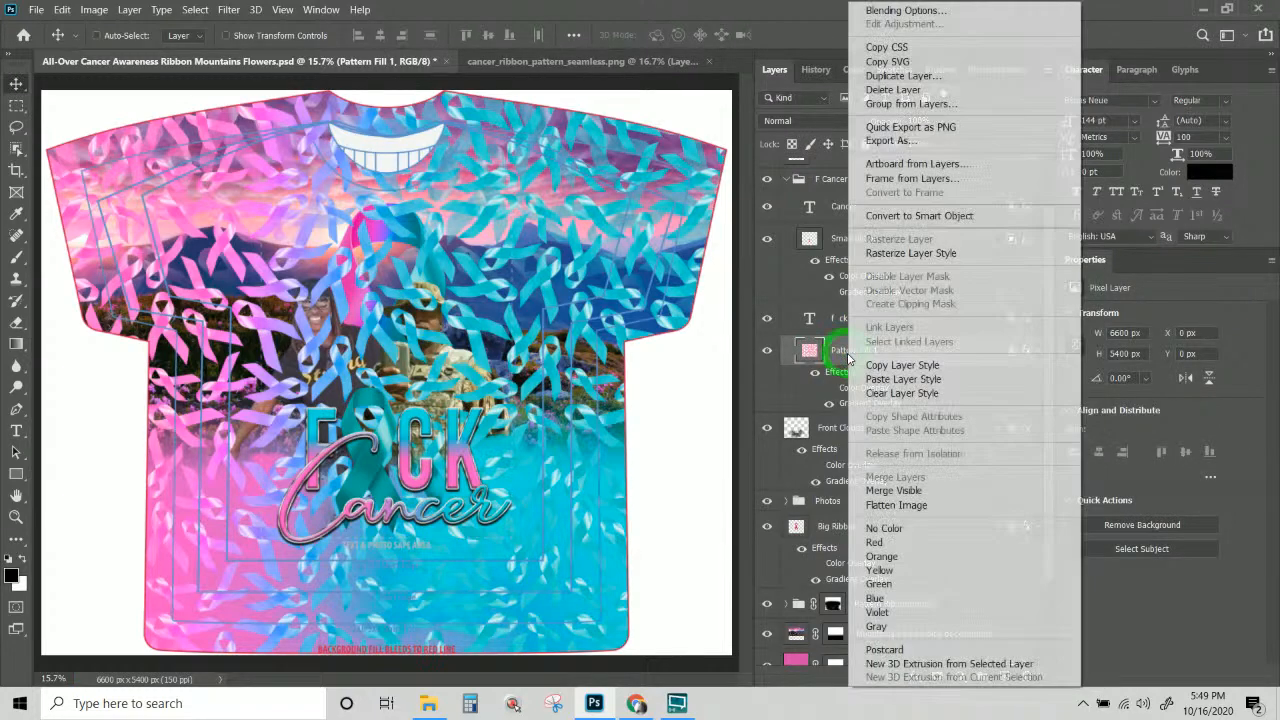
pyautogui.click(800, 349)
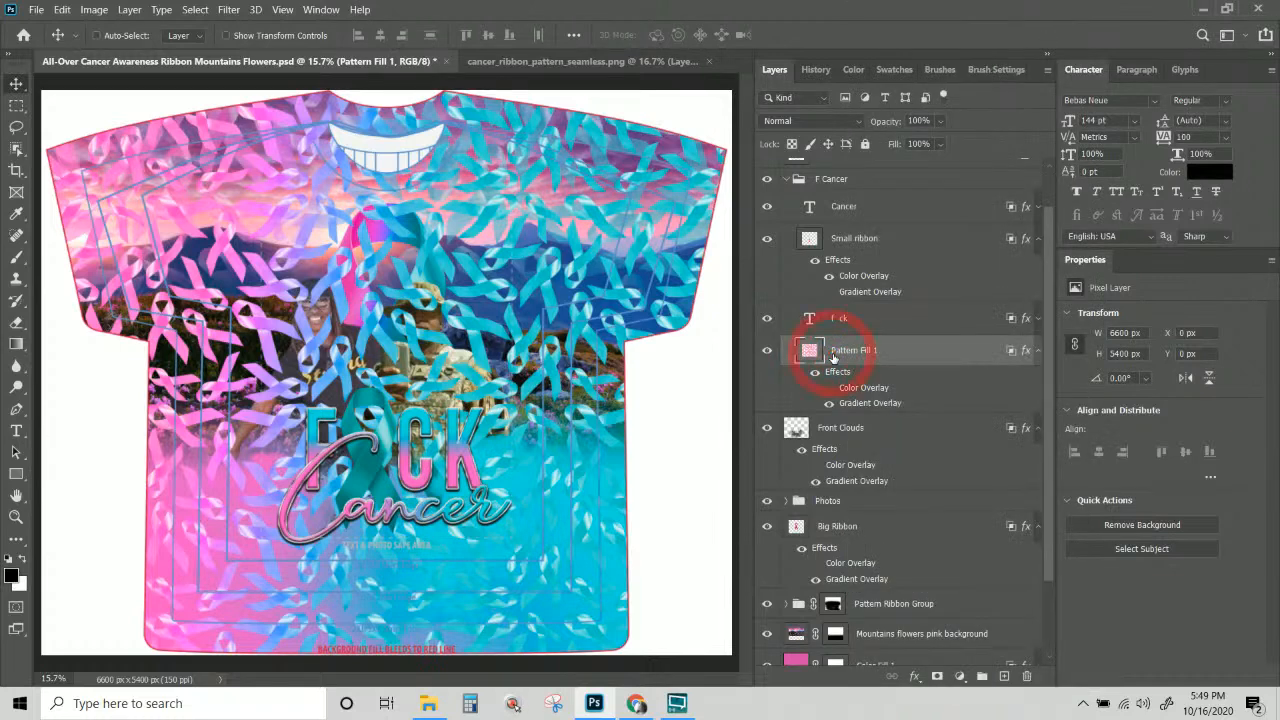
pyautogui.moveTo(812, 352); pyautogui.dragTo(860, 422)
pyautogui.click(880, 442)
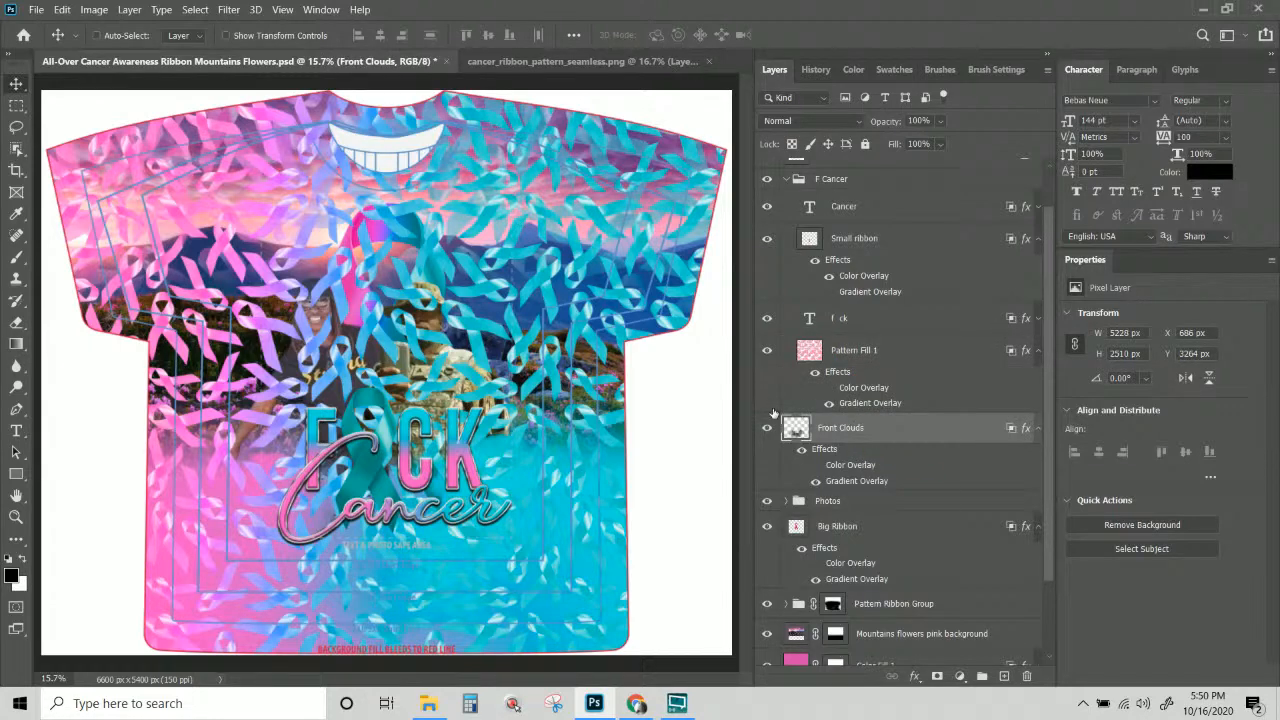
# Hide and show Pattern Fill 1 to compare the shirt with and without the ribbon pattern.
pyautogui.click(767, 350)
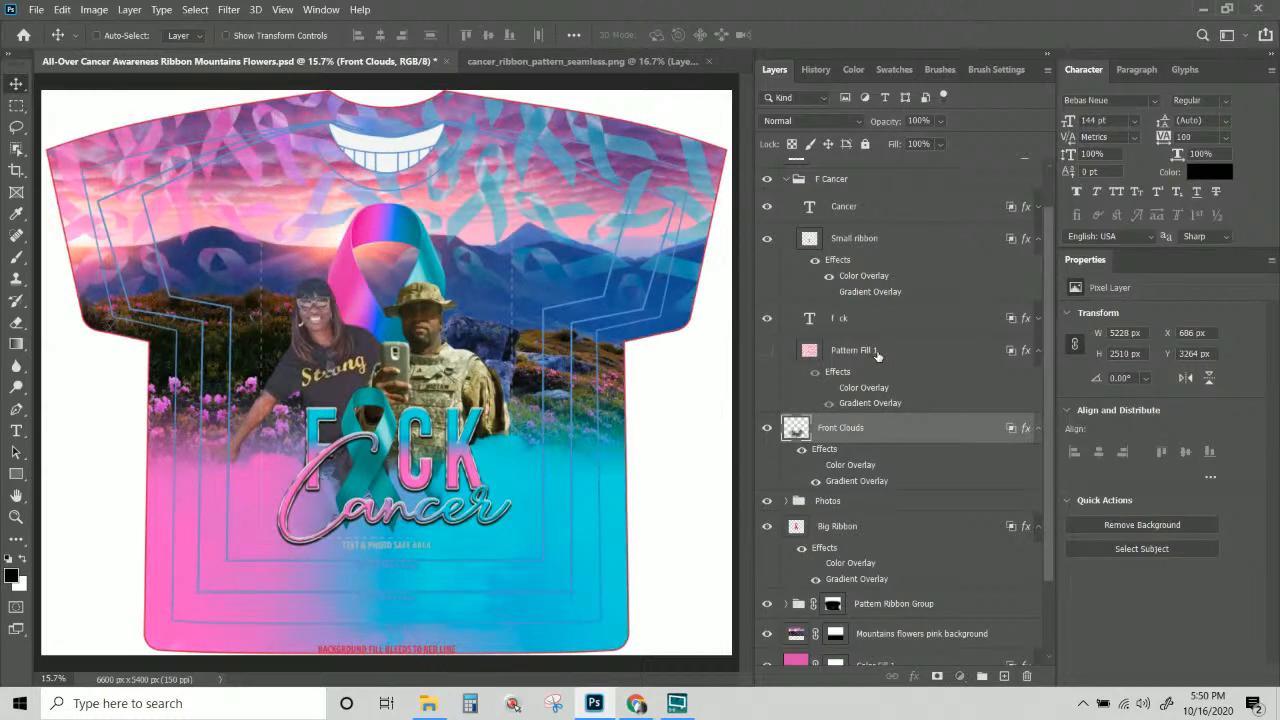
pyautogui.click(875, 352)
pyautogui.click(767, 350)
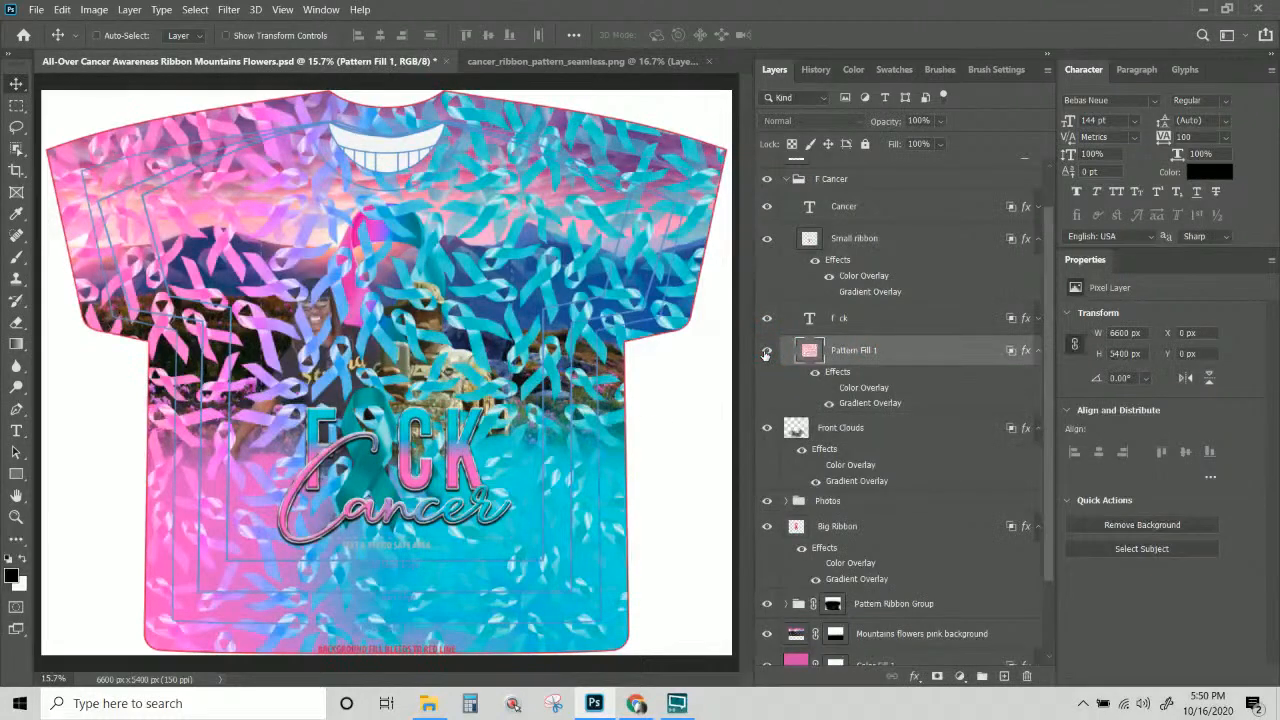
# Add a layer mask to Pattern Fill 1 and brush black over the sky, mountains and photos, keeping the pattern only on the lower clouds.
pyautogui.click(871, 345)
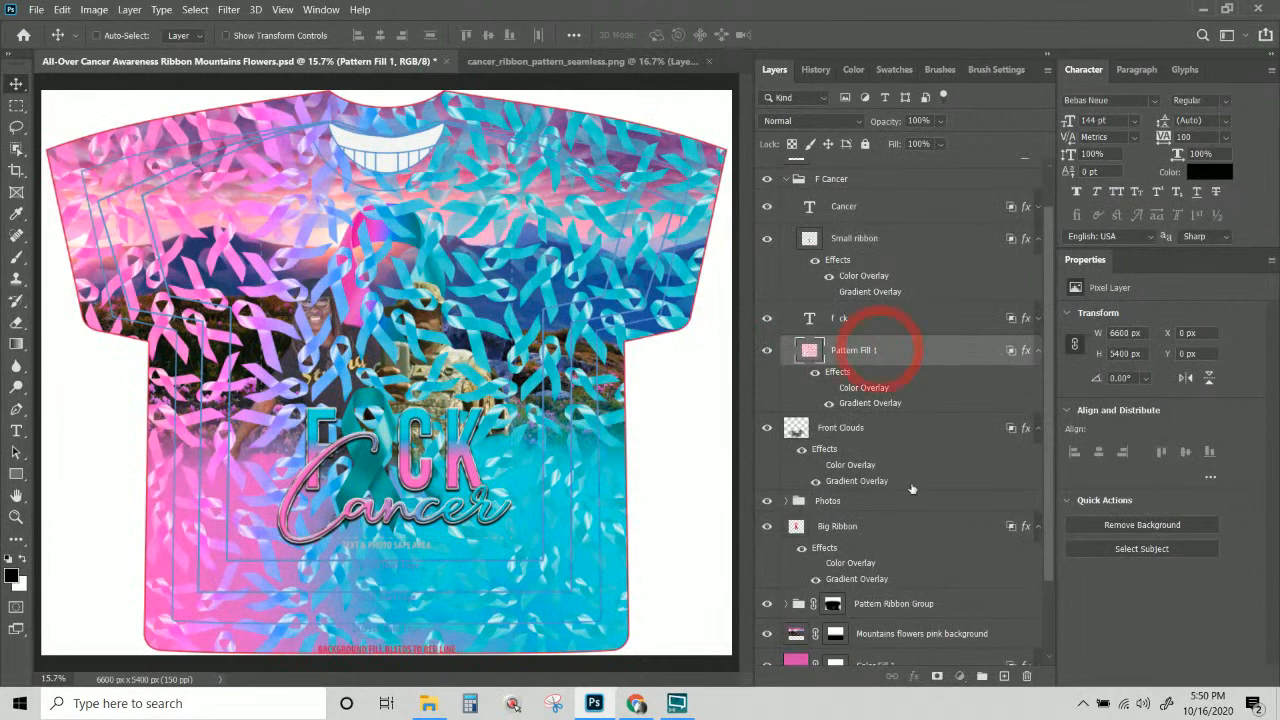
pyautogui.click(937, 677)
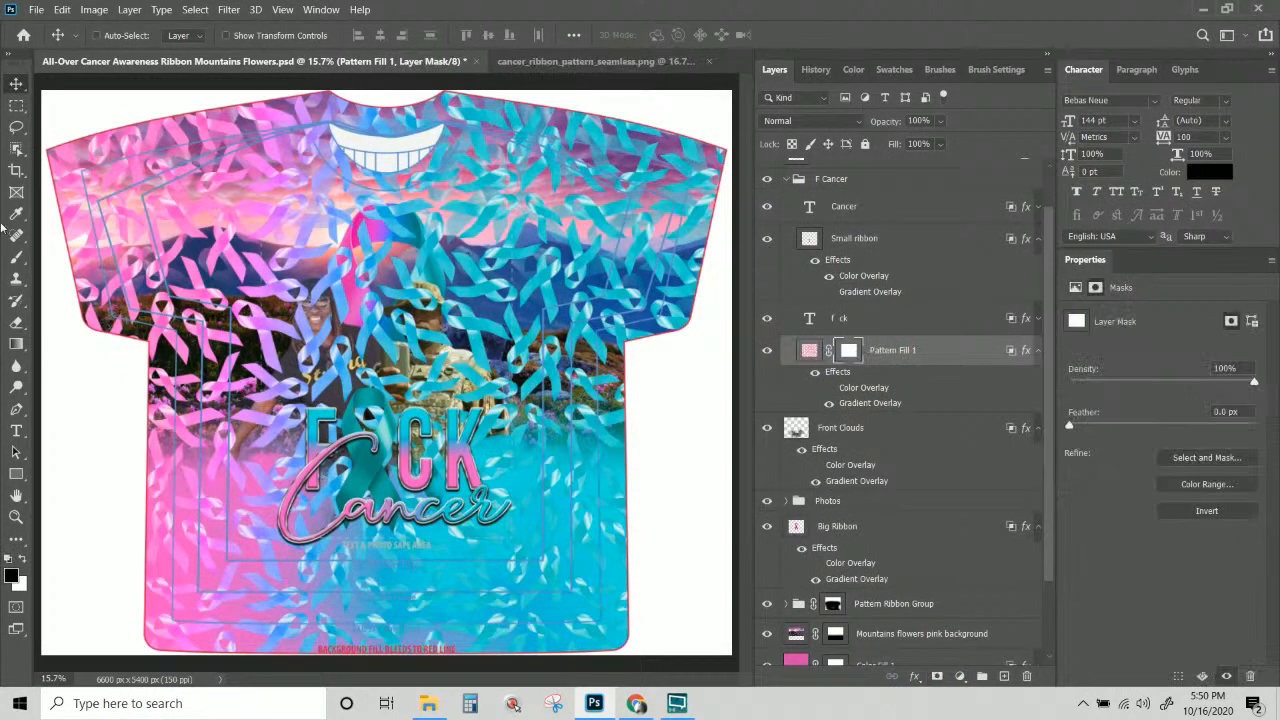
pyautogui.click(15, 256)
pyautogui.moveTo(51, 275)
pyautogui.mouseDown()
pyautogui.moveTo(133, 340)
pyautogui.moveTo(112, 372)
pyautogui.moveTo(172, 375)
pyautogui.moveTo(160, 405)
pyautogui.moveTo(200, 425)
pyautogui.moveTo(210, 400)
pyautogui.moveTo(113, 466)
pyautogui.moveTo(300, 375)
pyautogui.moveTo(430, 400)
pyautogui.moveTo(385, 375)
pyautogui.moveTo(400, 365)
pyautogui.moveTo(505, 440)
pyautogui.moveTo(530, 370)
pyautogui.moveTo(600, 400)
pyautogui.moveTo(510, 365)
pyautogui.moveTo(405, 385)
pyautogui.moveTo(350, 355)
pyautogui.moveTo(700, 240)
pyautogui.moveTo(600, 250)
pyautogui.moveTo(680, 210)
pyautogui.moveTo(645, 180)
pyautogui.moveTo(730, 127)
pyautogui.moveTo(617, 110)
pyautogui.moveTo(497, 120)
pyautogui.moveTo(490, 98)
pyautogui.moveTo(365, 95)
pyautogui.moveTo(337, 80)
pyautogui.moveTo(180, 100)
pyautogui.moveTo(192, 210)
pyautogui.moveTo(455, 300)
pyautogui.moveTo(435, 335)
pyautogui.moveTo(172, 358)
pyautogui.mouseUp()
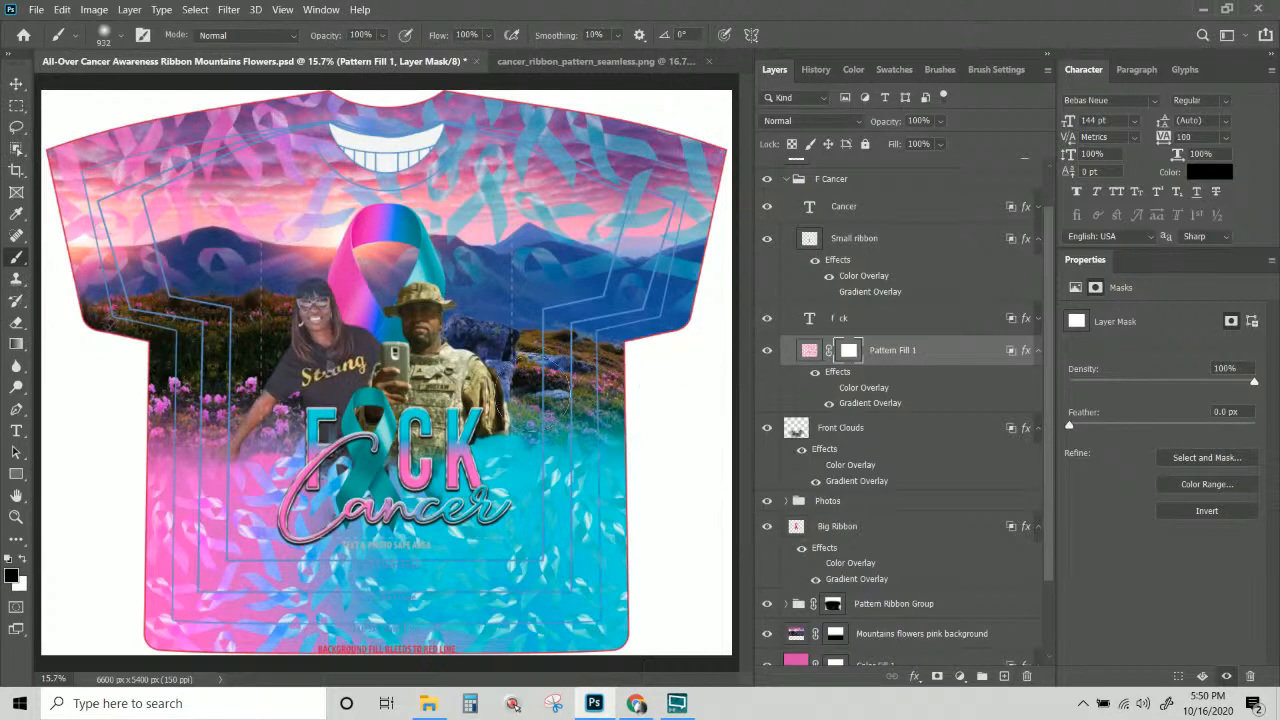
pyautogui.hotkey('ctrl', 'i')
# Target the Pattern Fill 1 layer itself instead of its mask and set its fill to 29%.
pyautogui.hotkey('ctrl', '2')
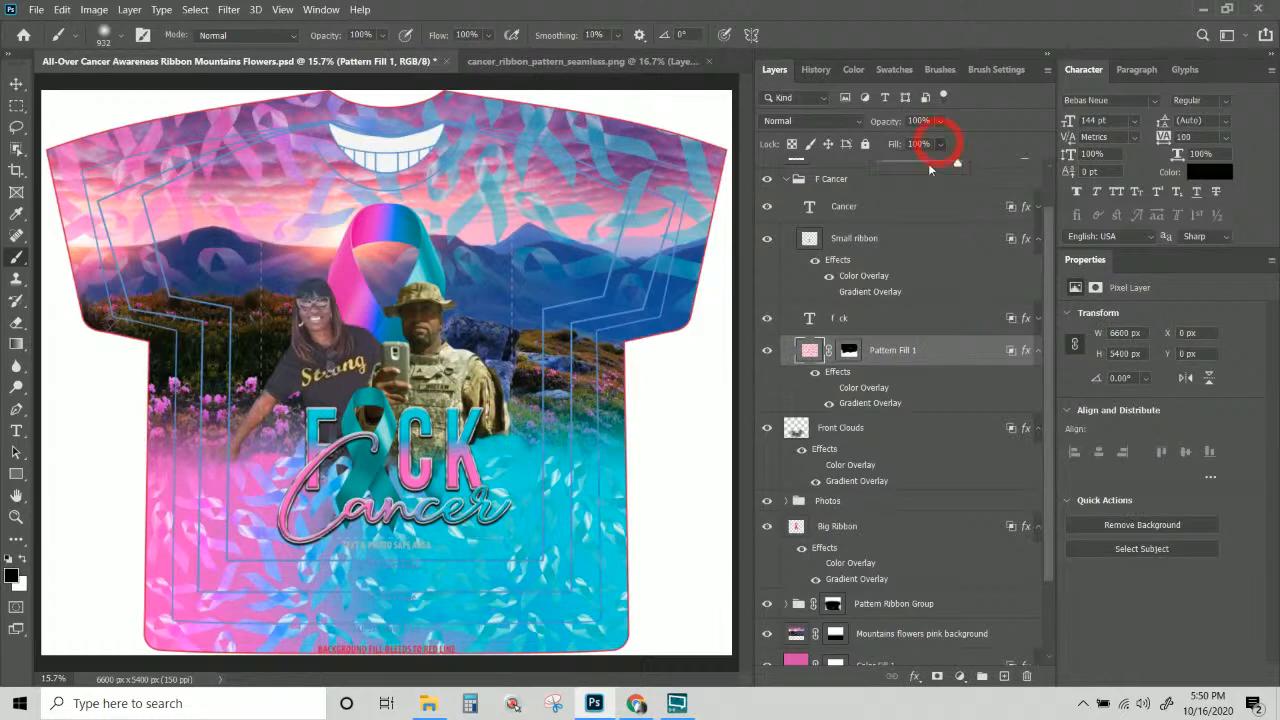
pyautogui.moveTo(929, 164); pyautogui.dragTo(903, 168)
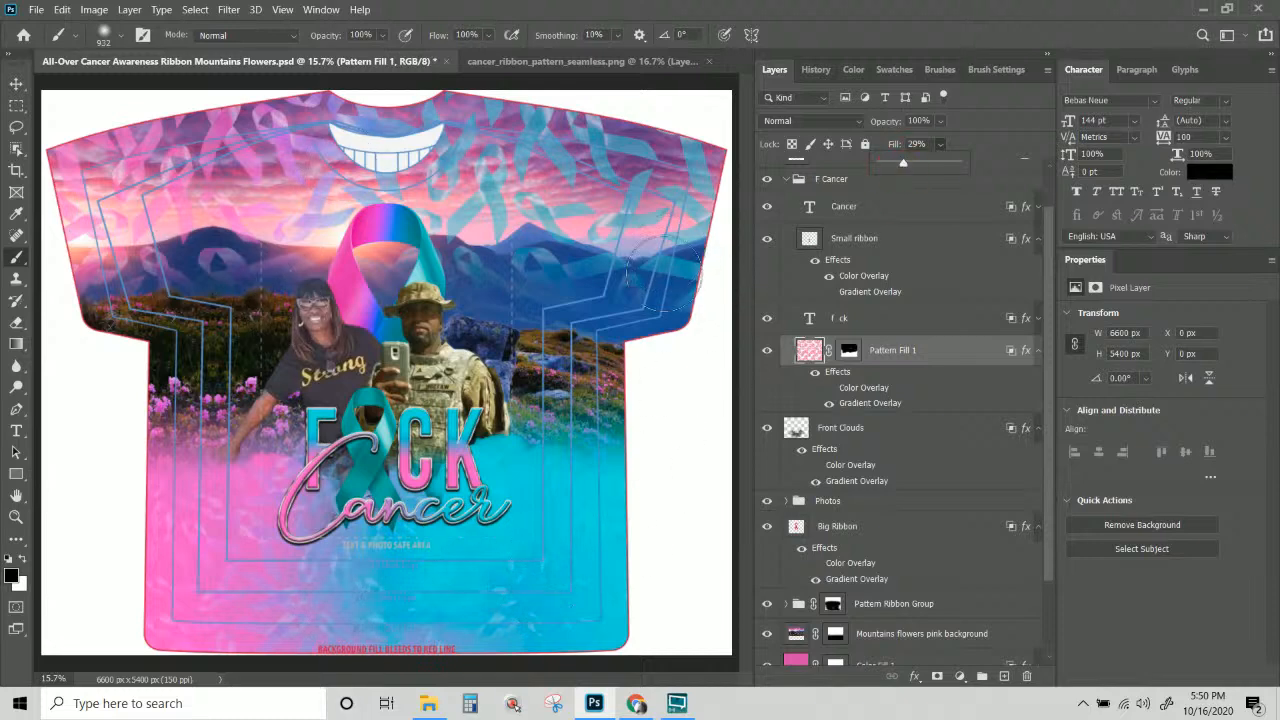
pyautogui.click(917, 355)
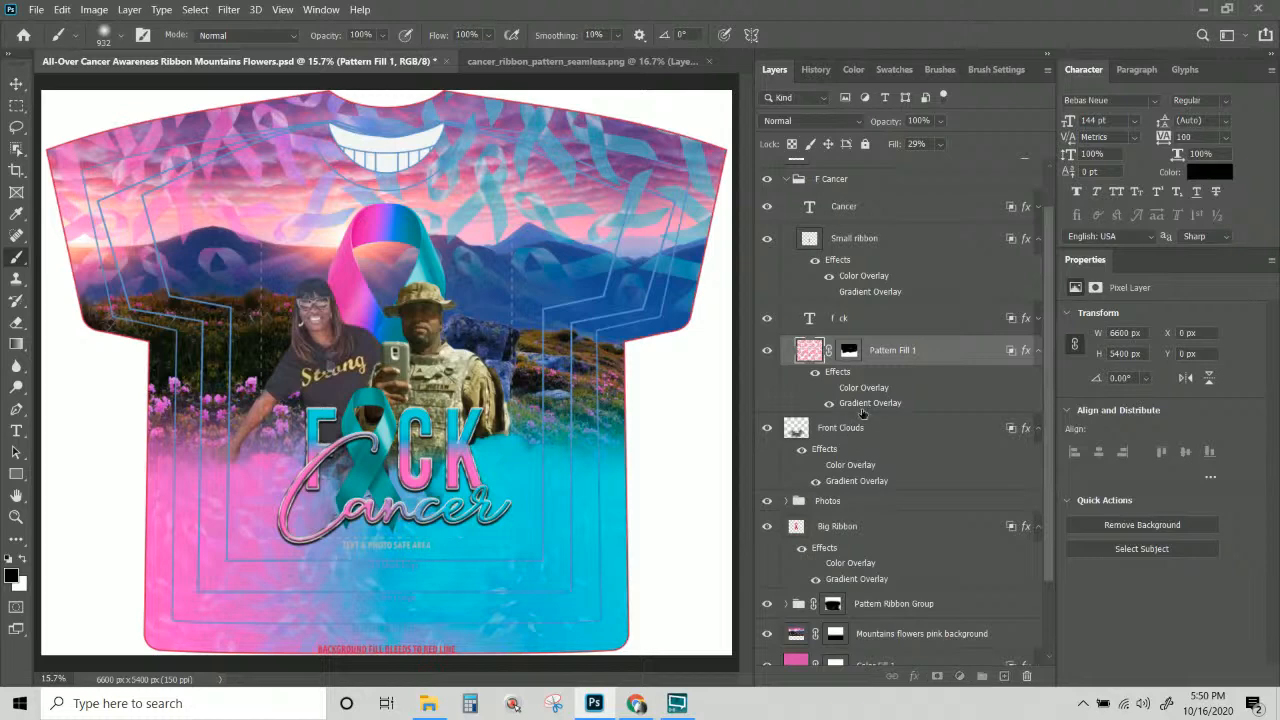
# Set the Gradient Overlay angle of Pattern Fill 1 to -161°.
pyautogui.doubleClick(861, 406)
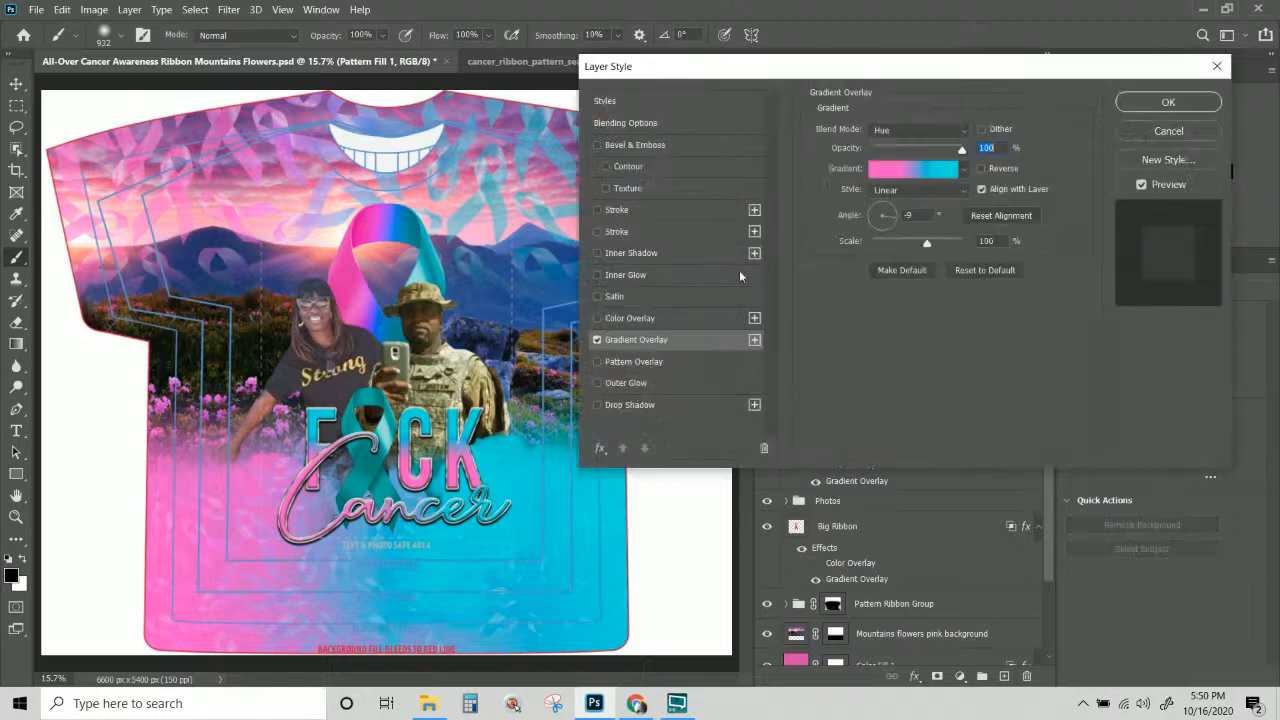
pyautogui.click(912, 214)
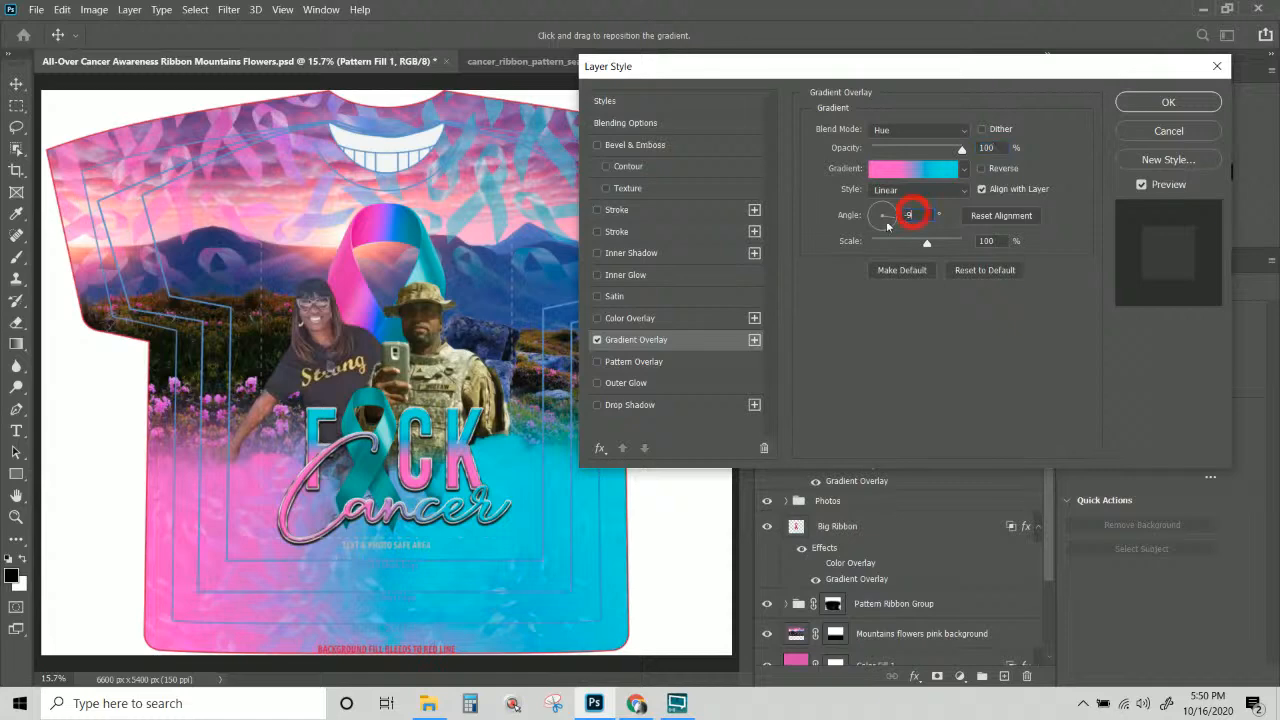
pyautogui.click(869, 219)
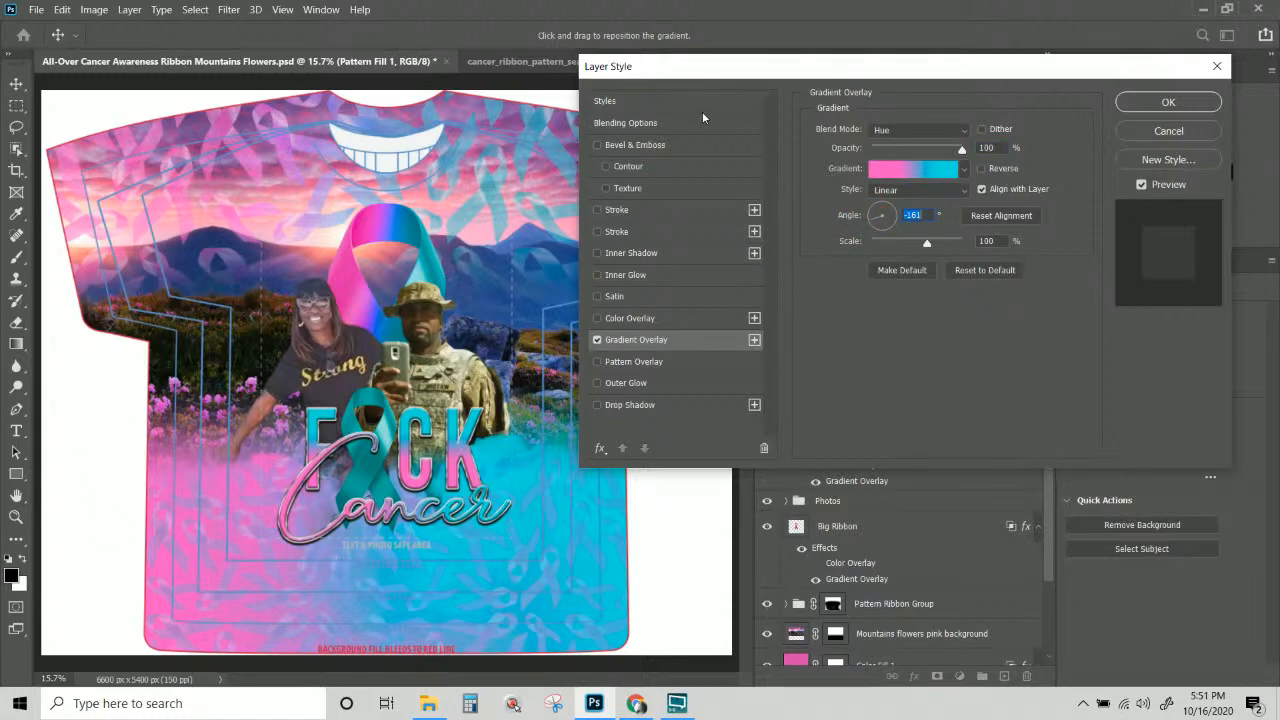
pyautogui.click(1165, 104)
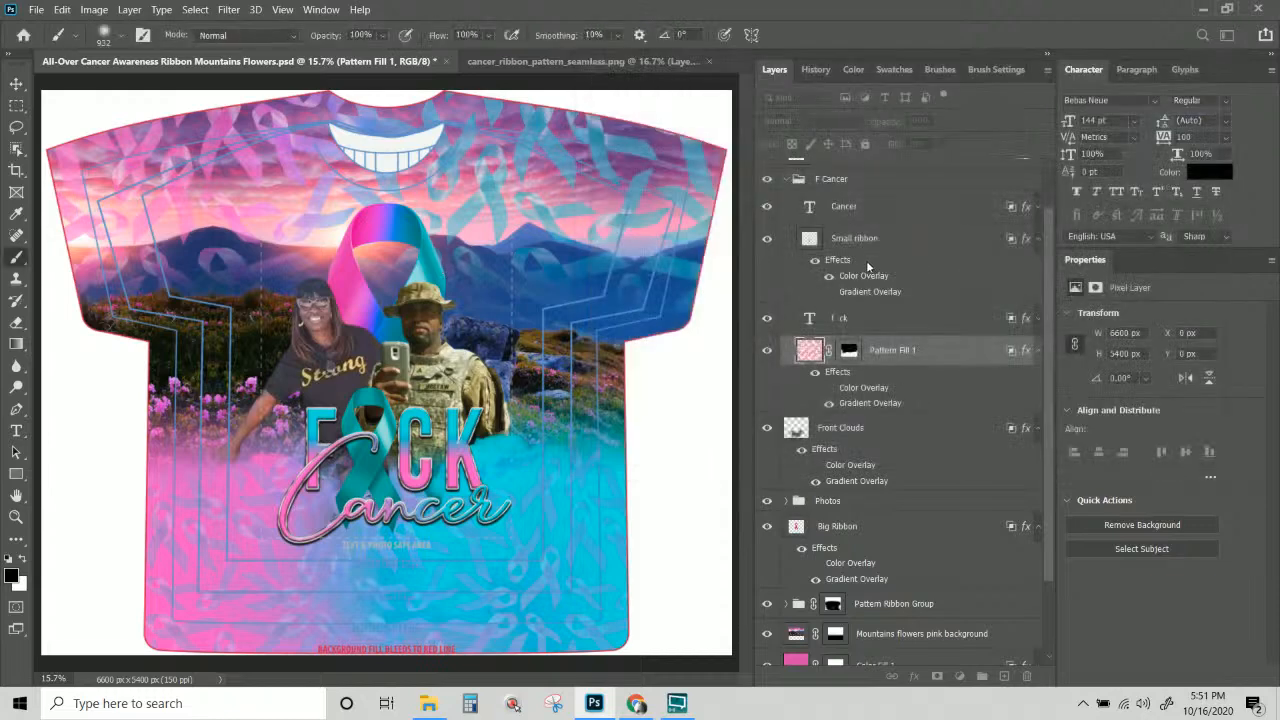
pyautogui.click(872, 355)
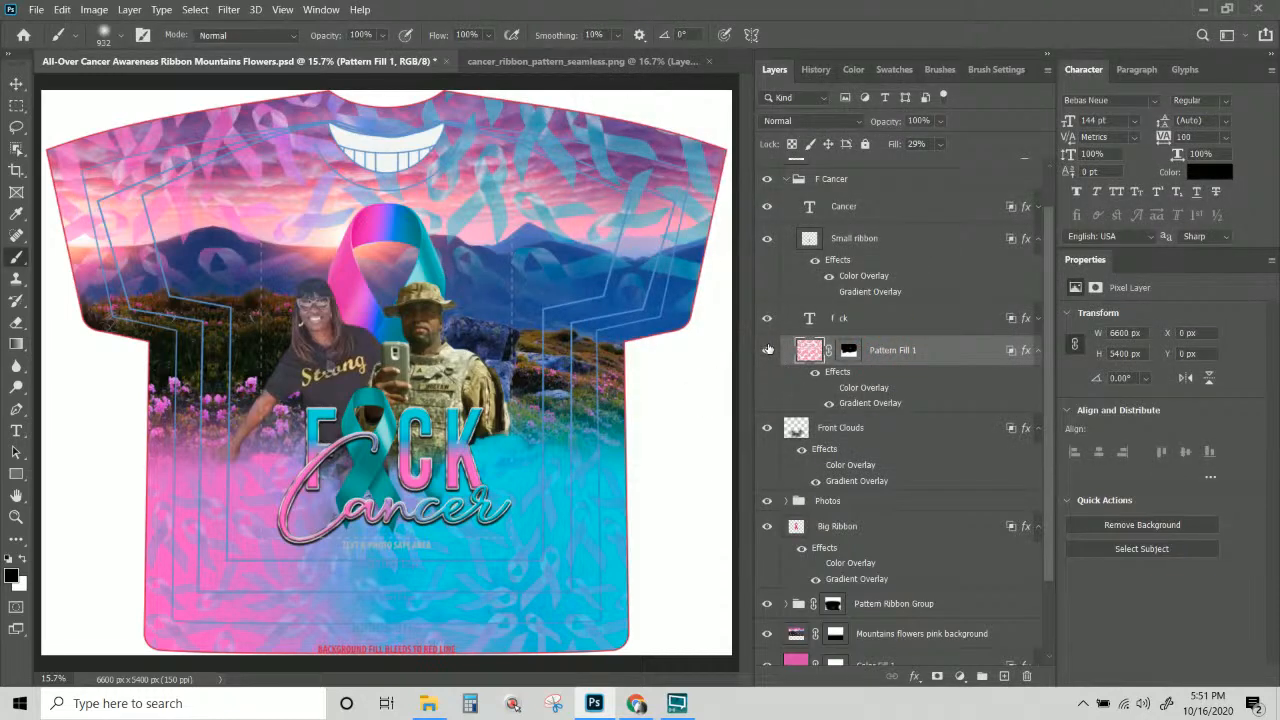
# Check the Small ribbon layer's Color Overlay settings and turn that effect off.
pyautogui.click(837, 310)
pyautogui.click(864, 280)
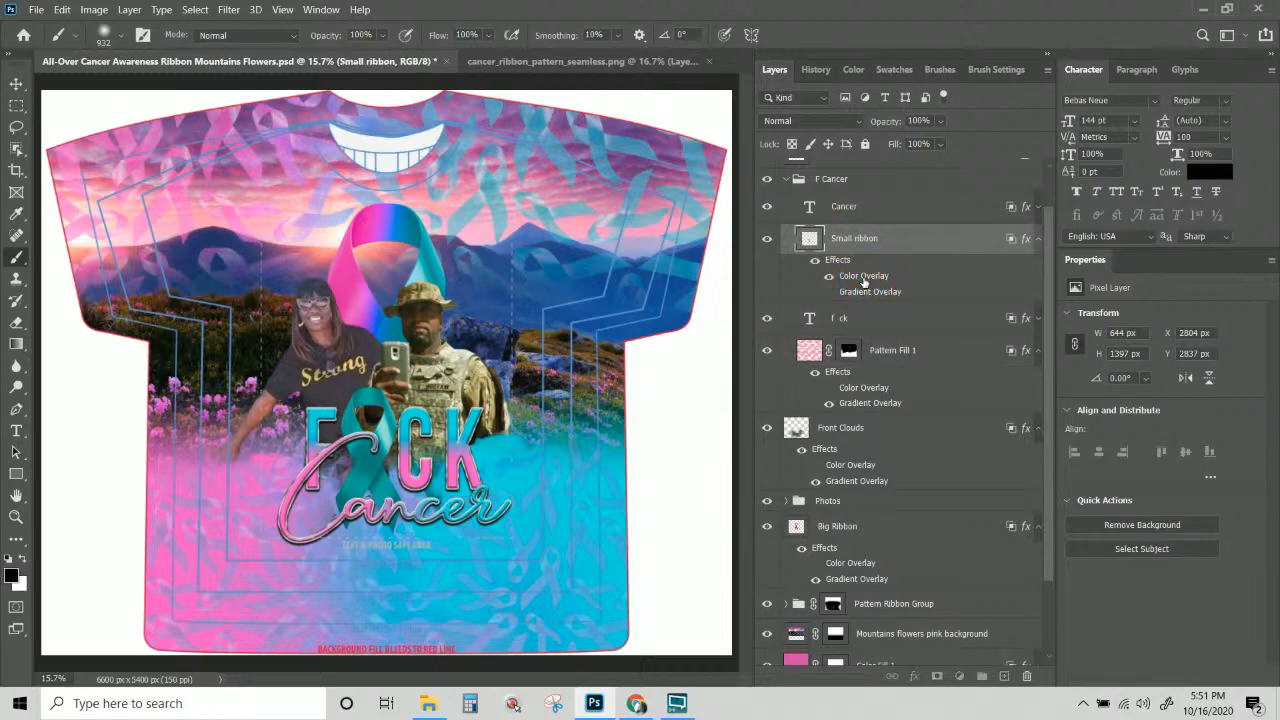
pyautogui.doubleClick(862, 278)
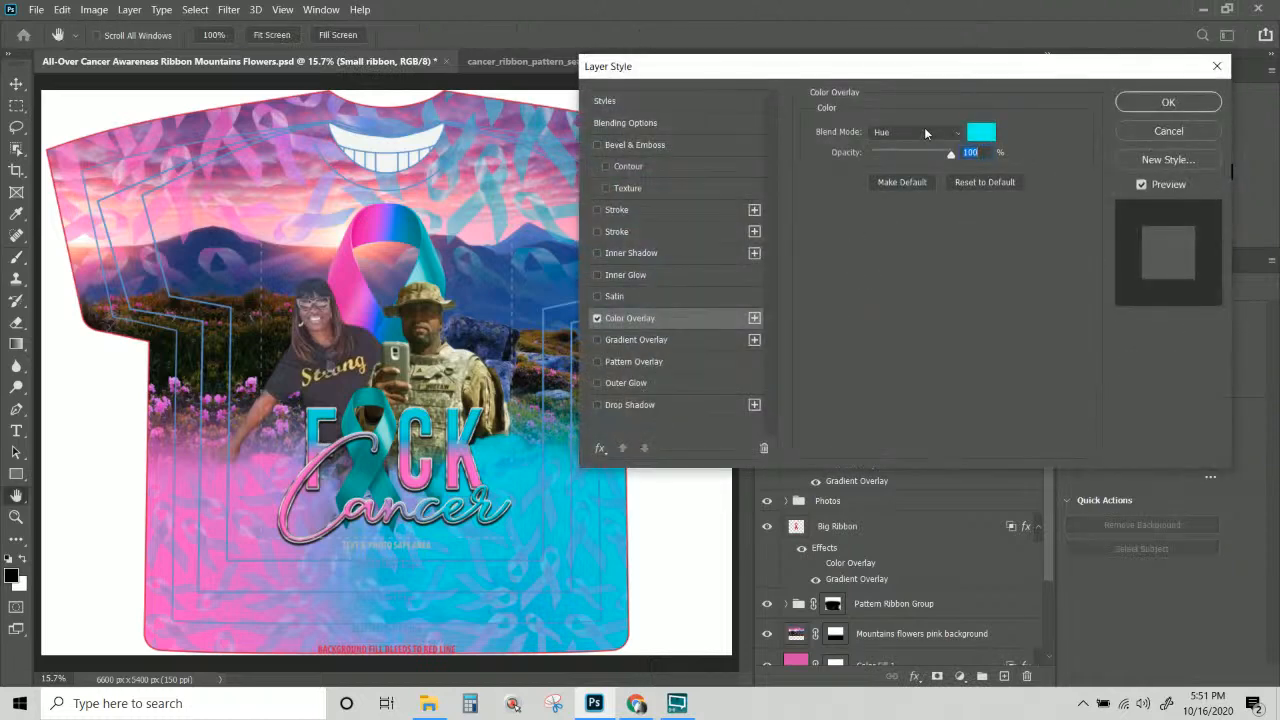
pyautogui.click(1178, 104)
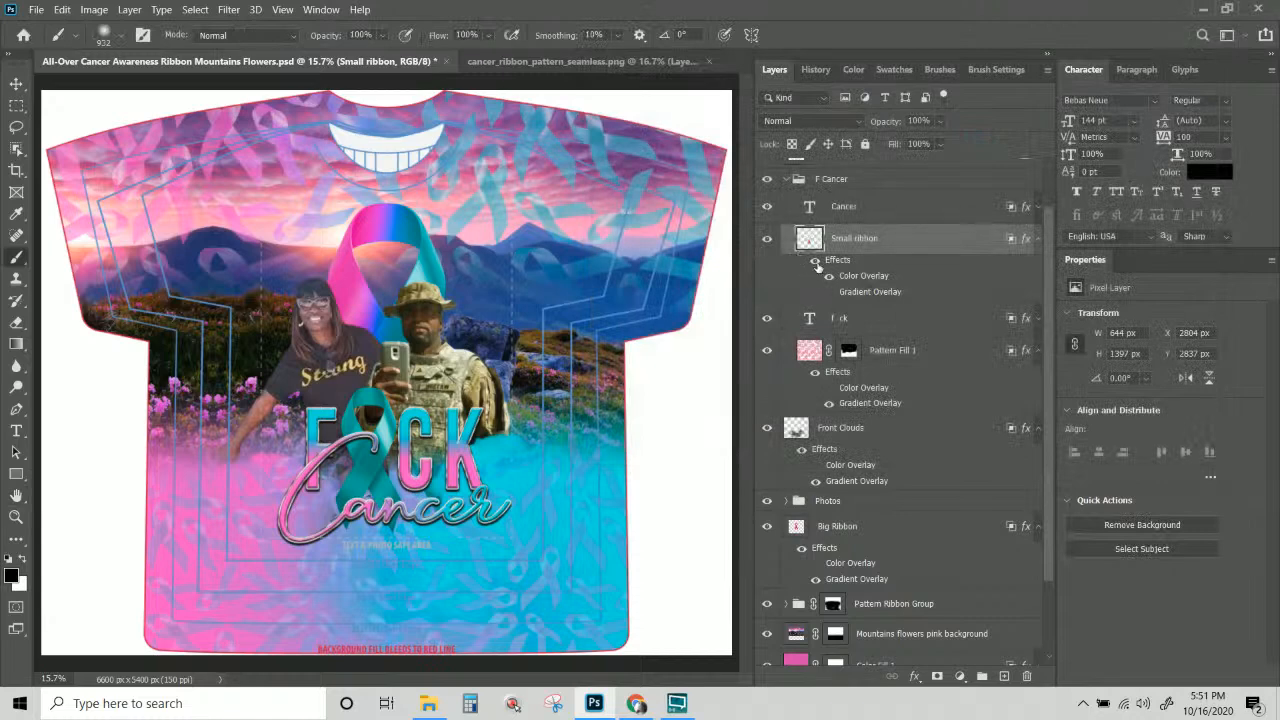
pyautogui.click(829, 276)
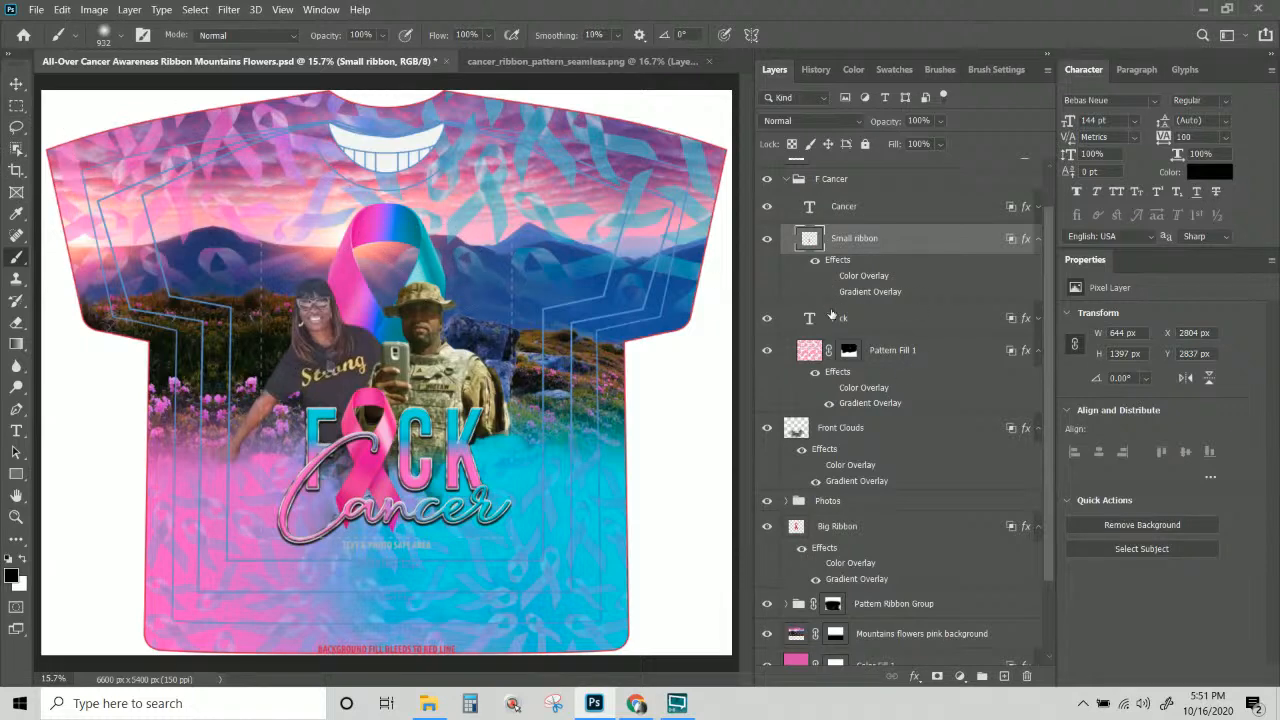
# Set the fill of the Pattern Fill 1 layer to 34%.
pyautogui.scroll(-1, 835, 316)
pyautogui.scroll(-1, 836, 318)
pyautogui.scroll(4, 862, 358)
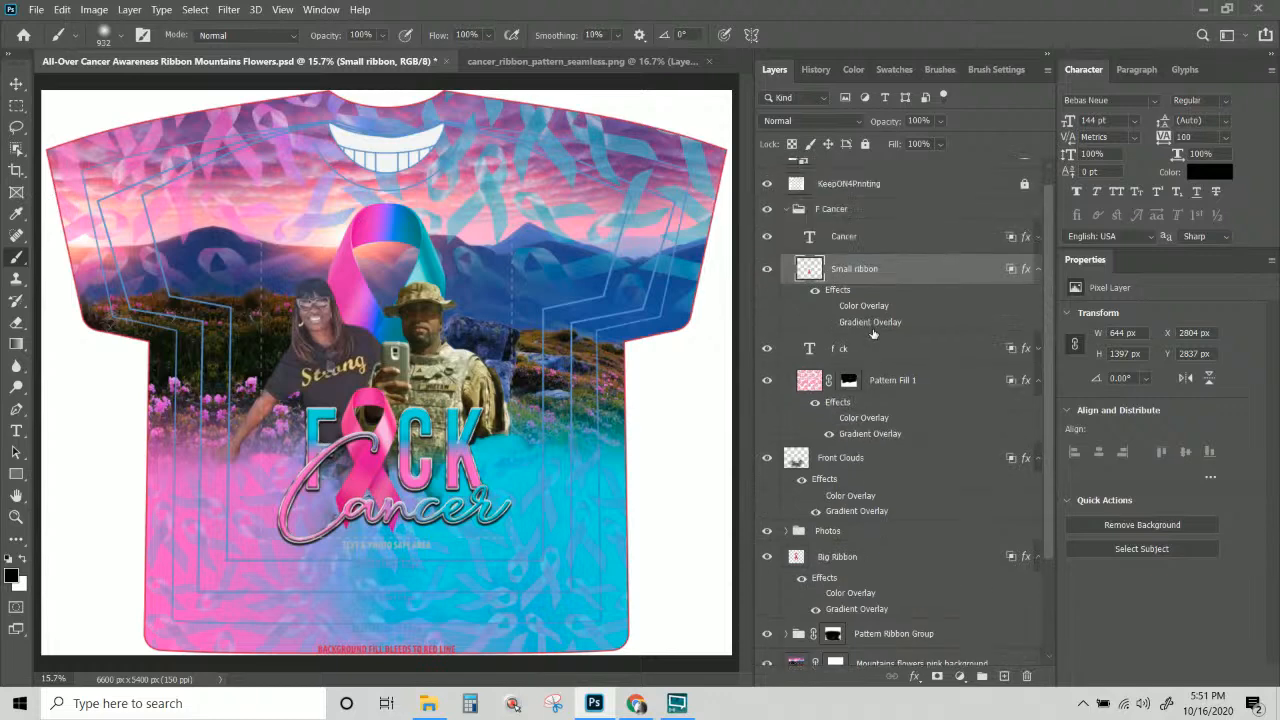
pyautogui.click(900, 403)
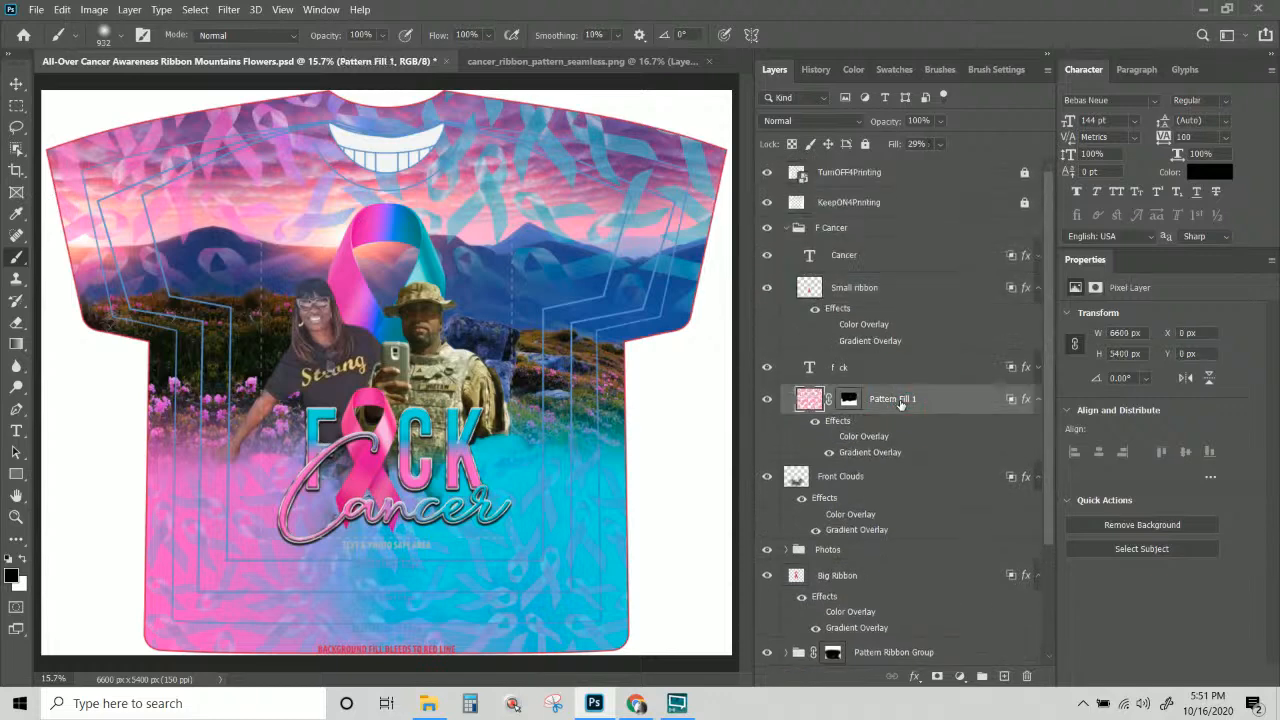
pyautogui.click(940, 144)
pyautogui.moveTo(942, 160)
pyautogui.mouseDown()
pyautogui.moveTo(931, 160)
pyautogui.moveTo(950, 165)
pyautogui.mouseUp()
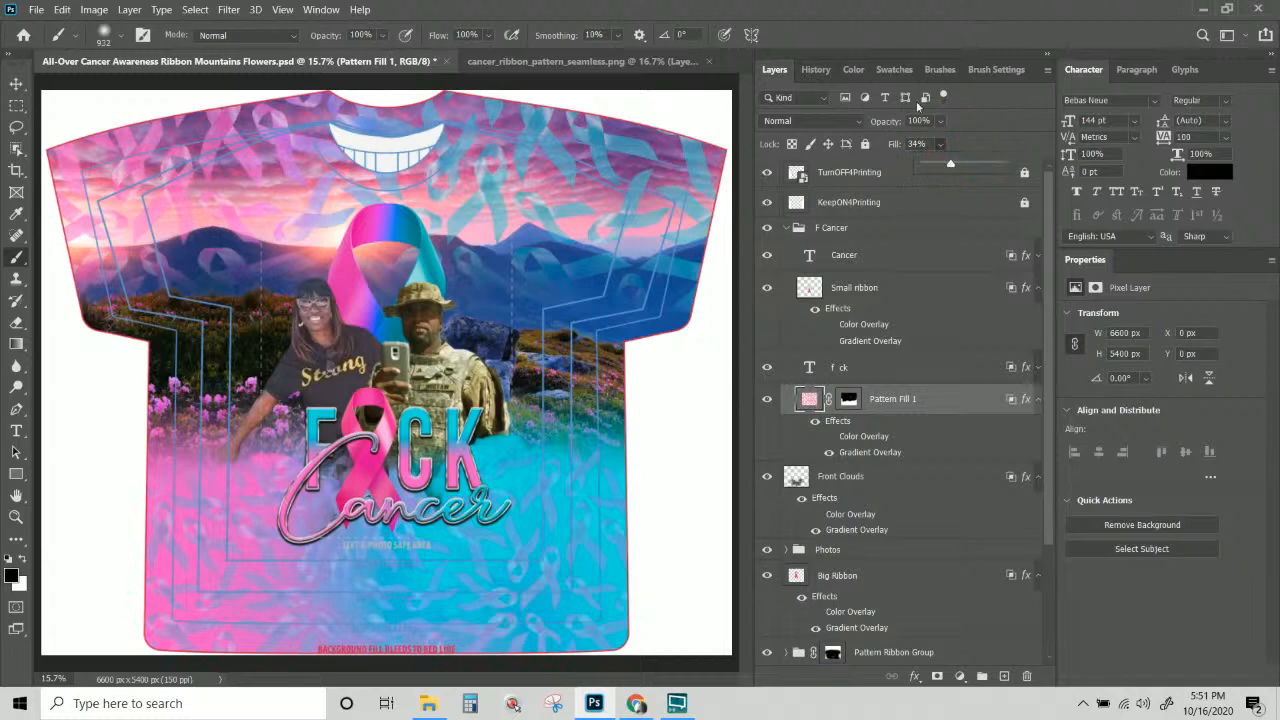
# Add a Multiply drop shadow to Pattern Fill 1 with 18% opacity, 32 px distance, 1% spread and 59 px size.
pyautogui.click(1030, 399)
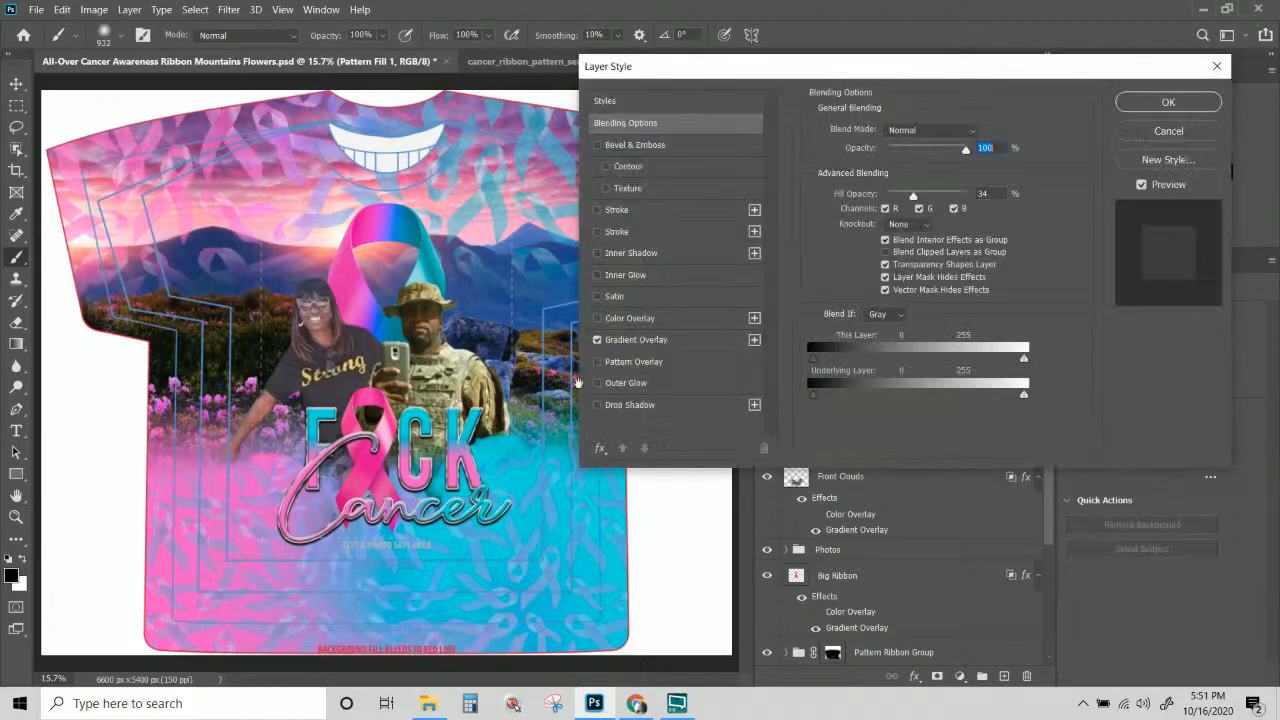
pyautogui.click(627, 405)
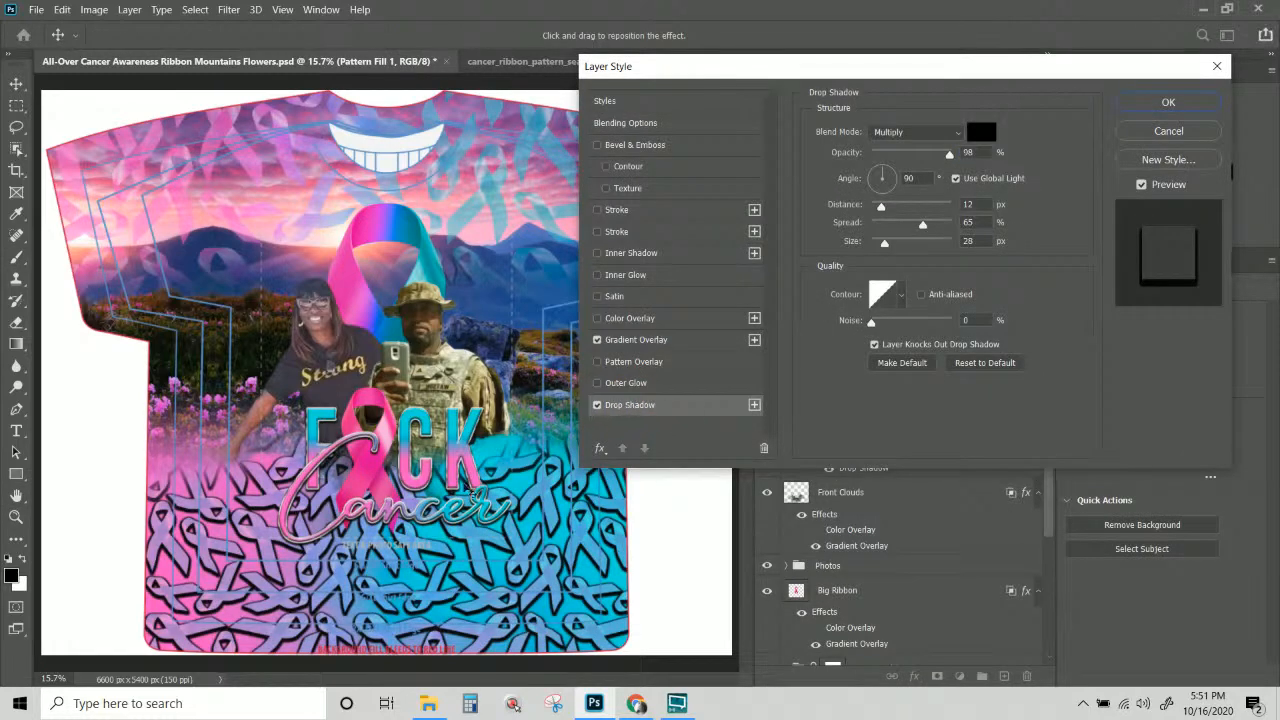
pyautogui.click(910, 153)
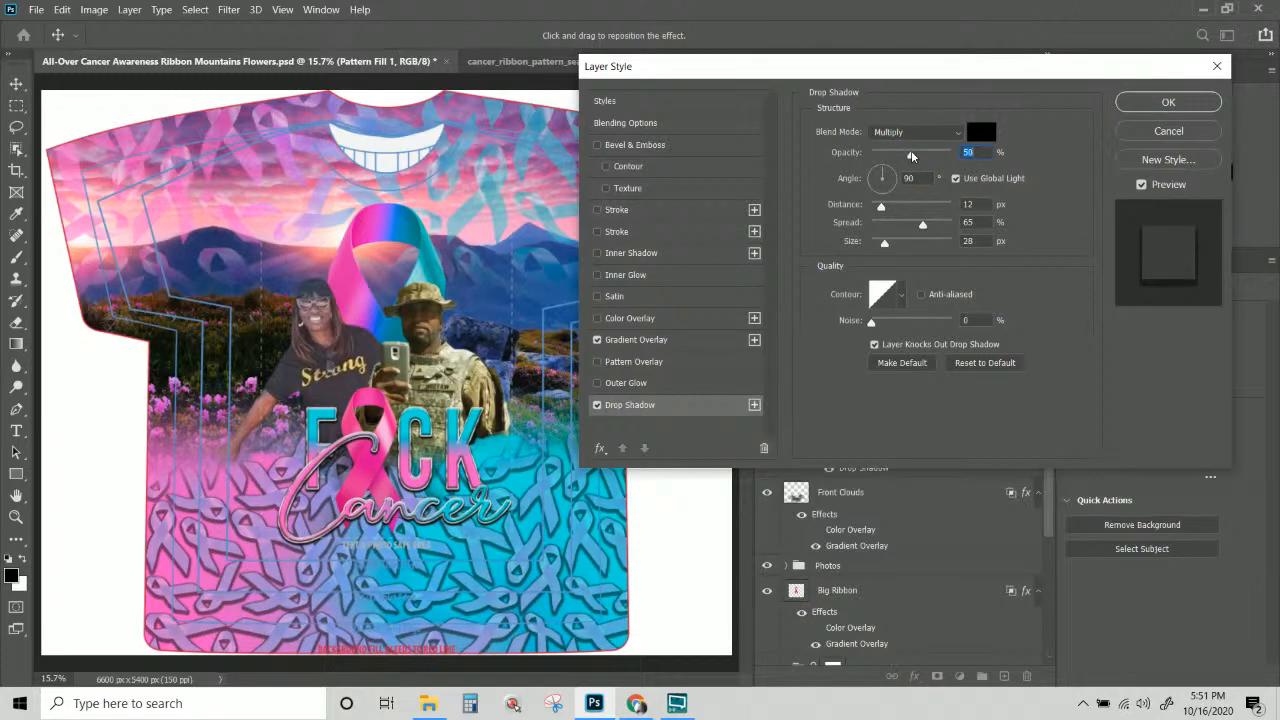
pyautogui.moveTo(912, 155); pyautogui.dragTo(878, 156)
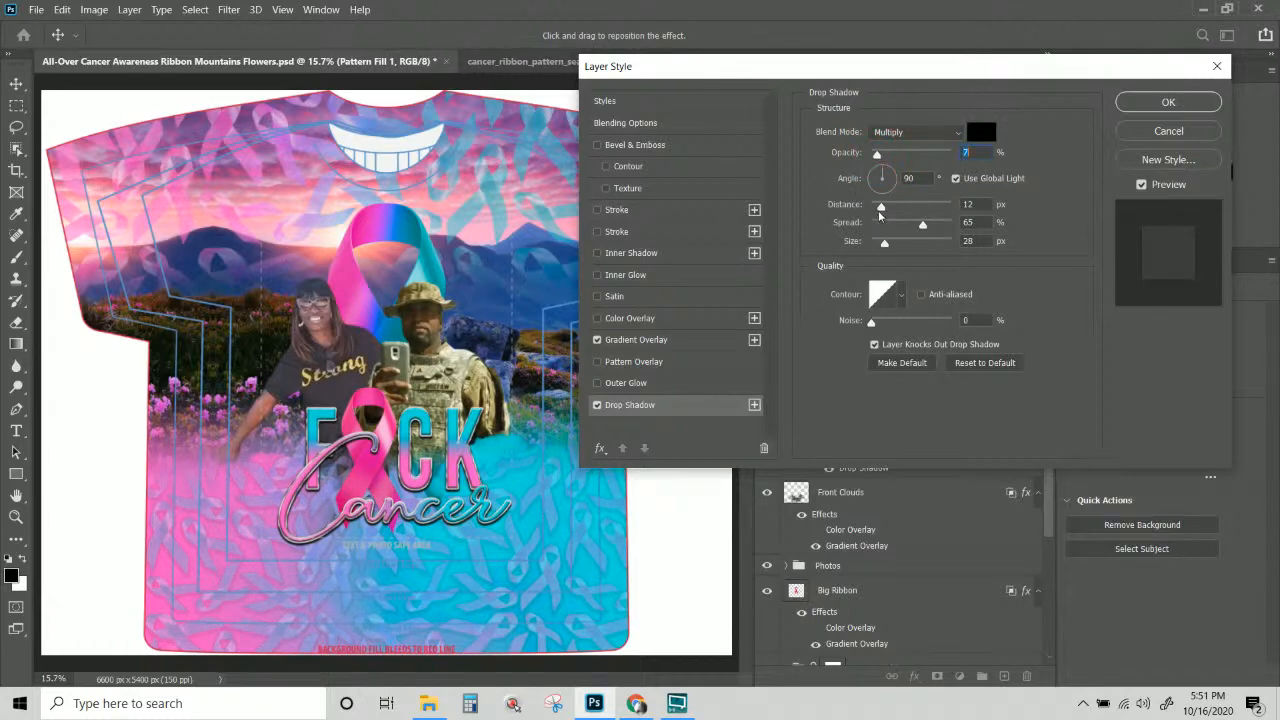
pyautogui.moveTo(908, 228); pyautogui.dragTo(895, 243)
pyautogui.click(889, 230)
pyautogui.moveTo(886, 227); pyautogui.dragTo(928, 206)
pyautogui.moveTo(918, 207); pyautogui.dragTo(899, 210)
pyautogui.moveTo(880, 155); pyautogui.dragTo(886, 157)
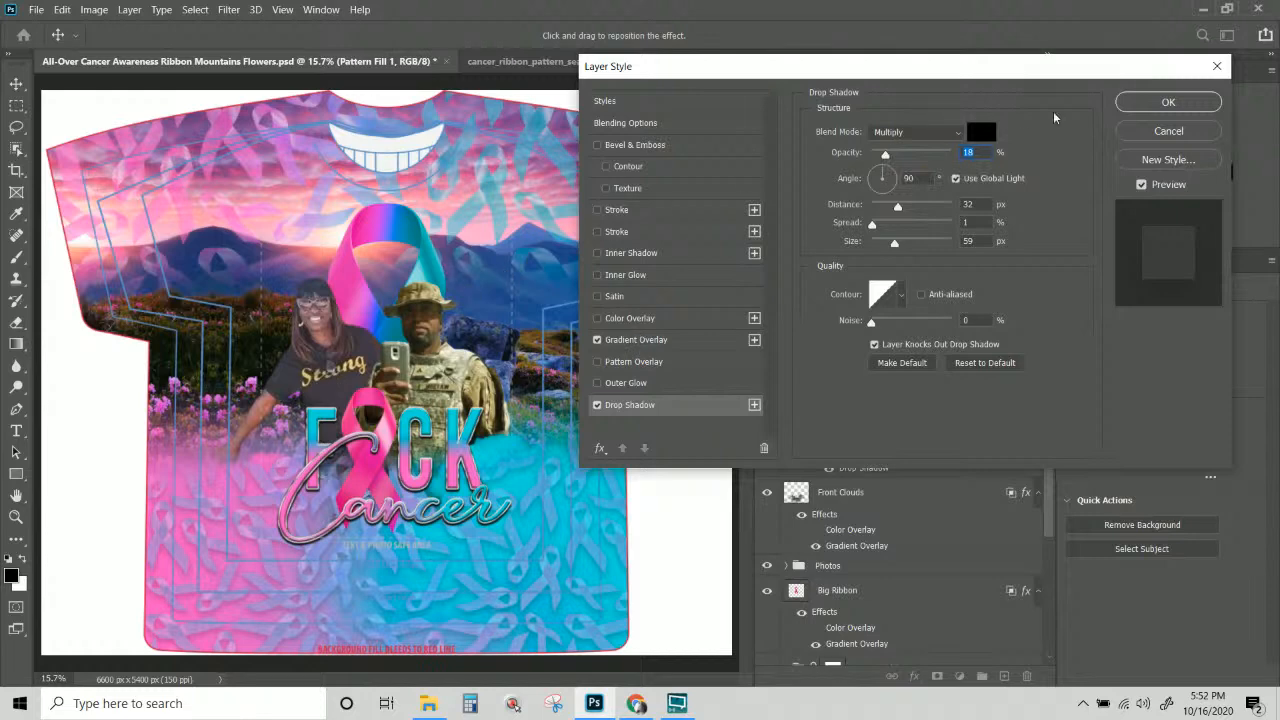
pyautogui.click(1150, 104)
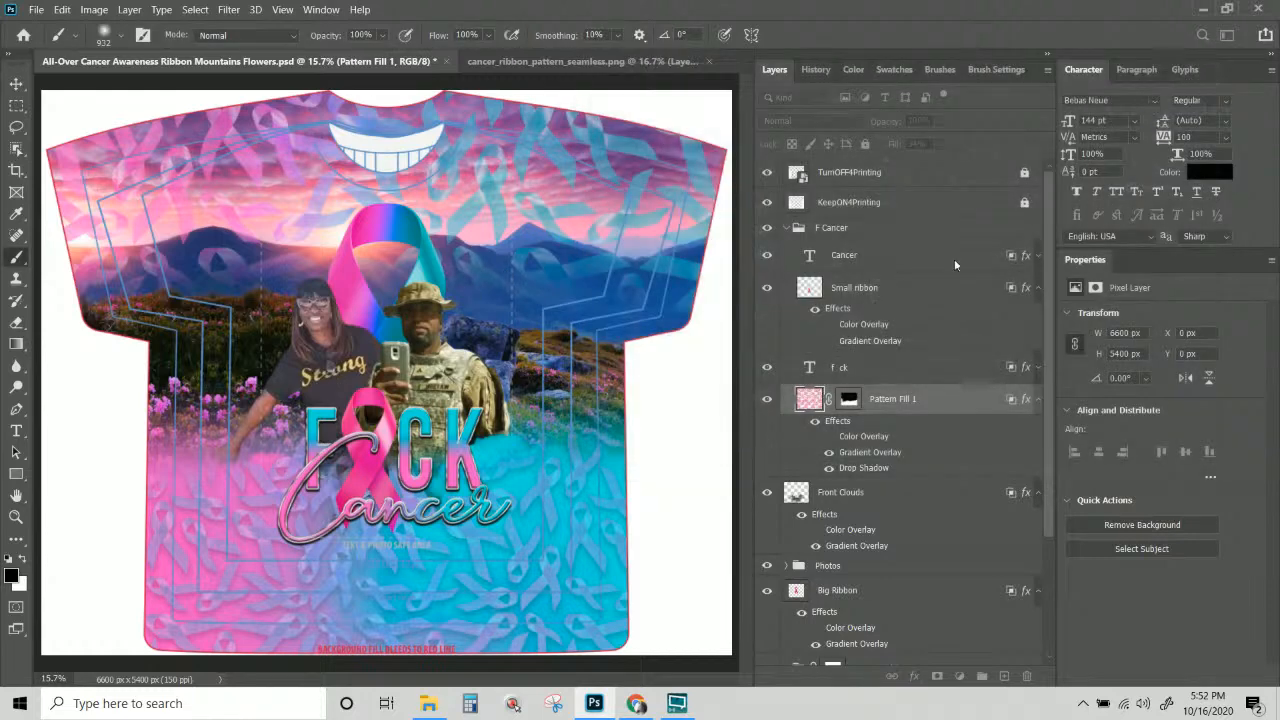
# Hide and show Pattern Fill 1 and the Pattern Ribbon Group to compare what each contributes to the design.
pyautogui.click(767, 403)
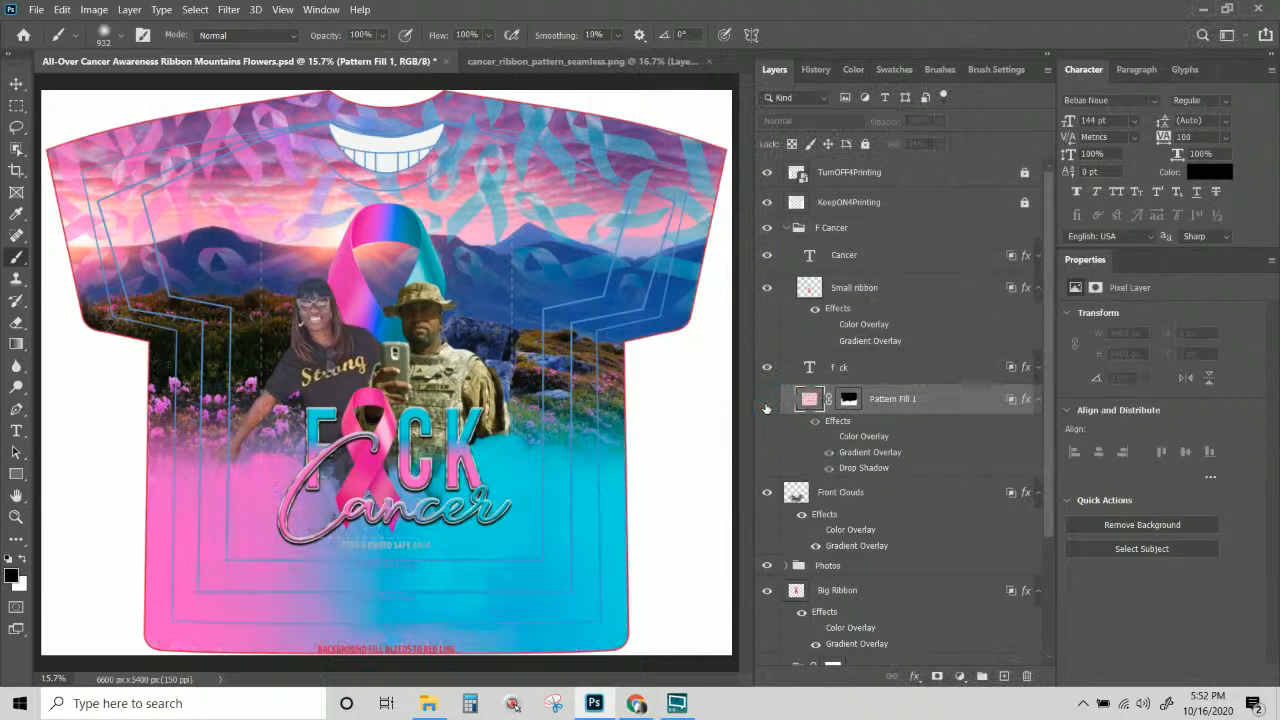
pyautogui.click(767, 400)
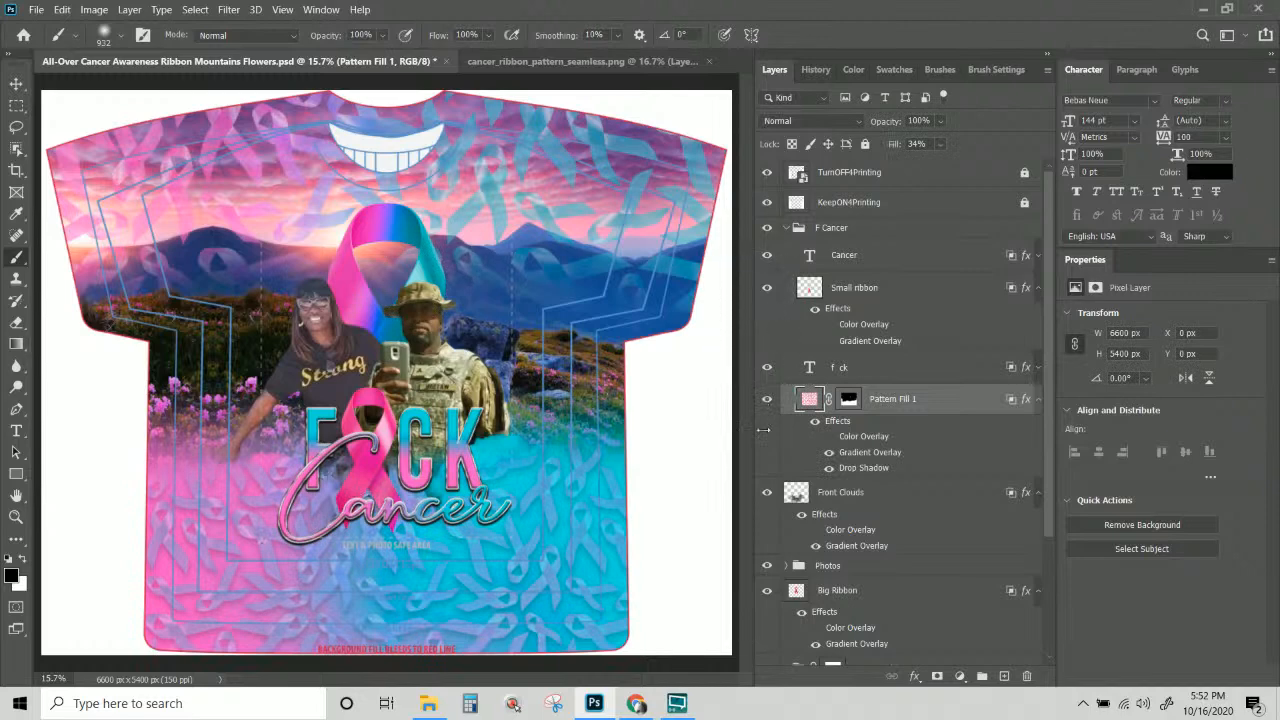
pyautogui.scroll(-5, 830, 380)
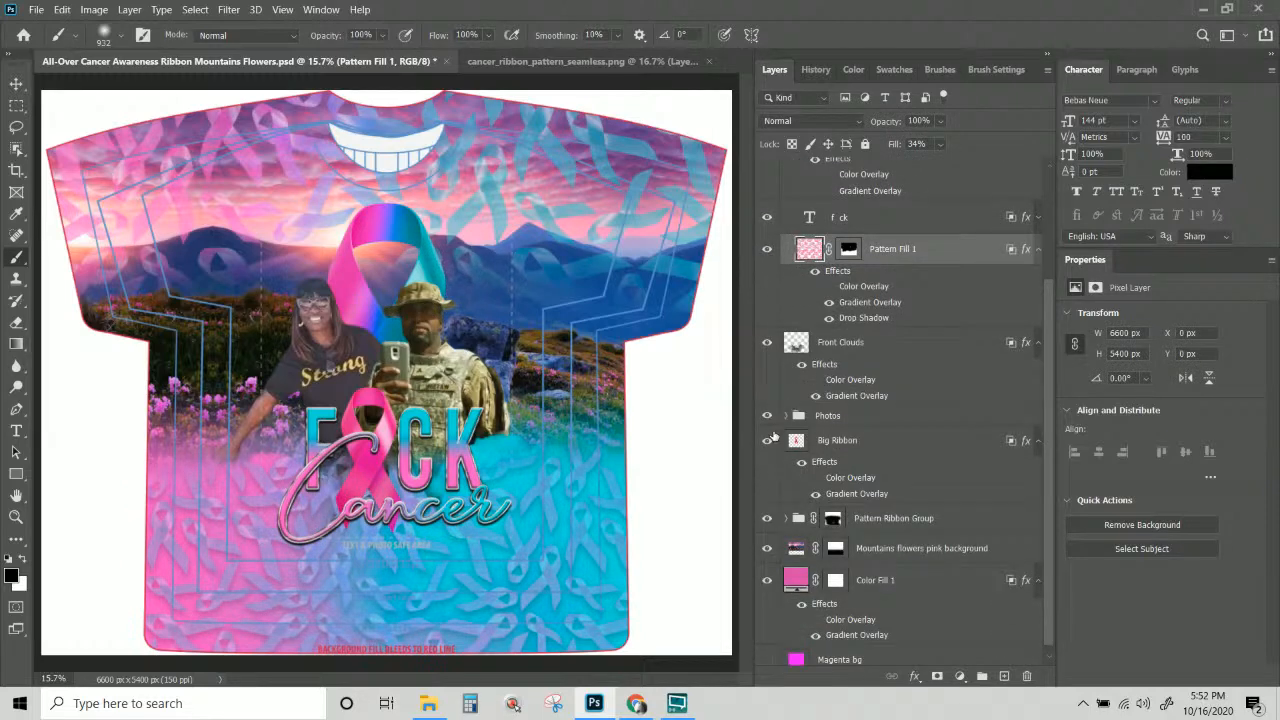
pyautogui.click(766, 521)
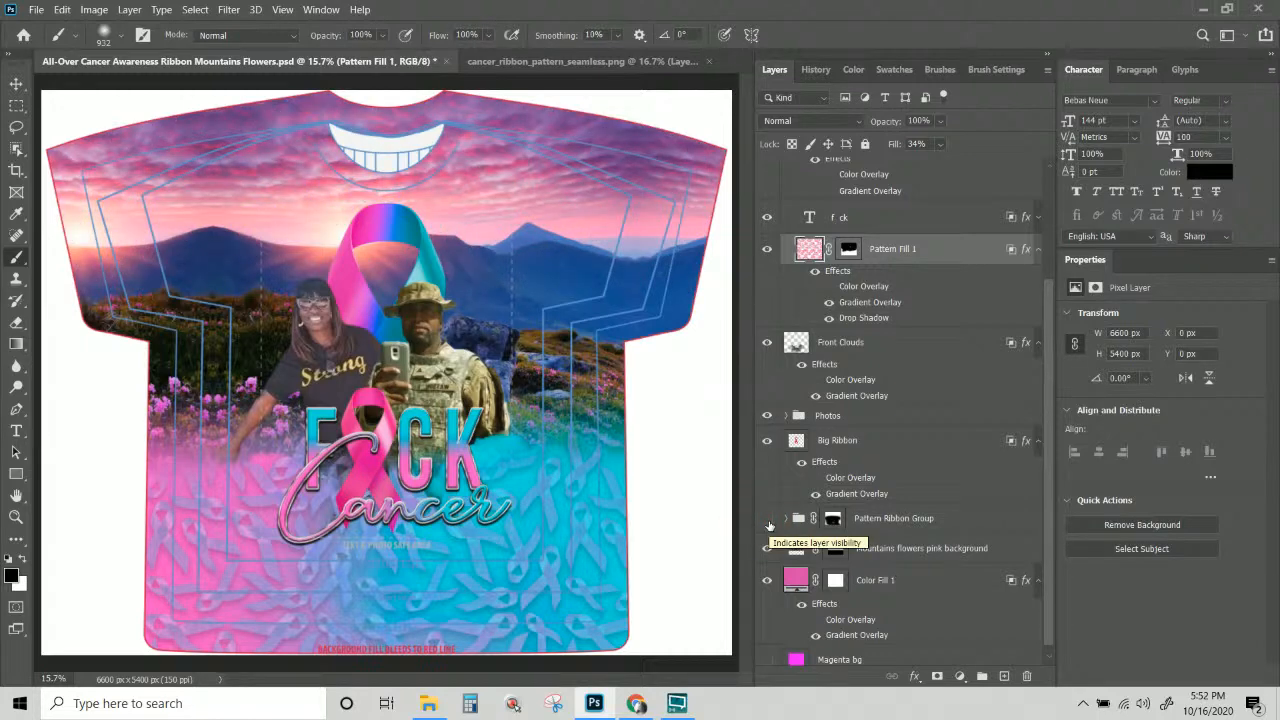
pyautogui.click(763, 519)
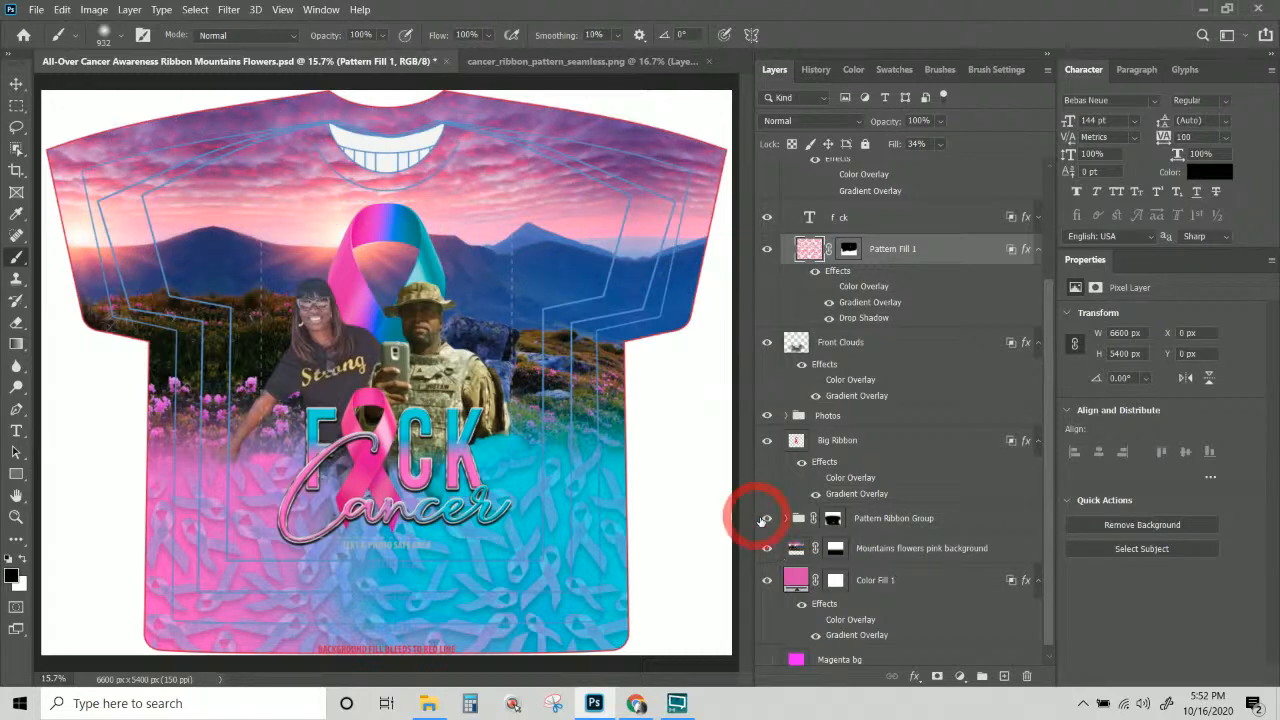
# Hide the Pattern Fill 1 layer above Front Clouds, and select and expand the Pattern Ribbon Group that covers the sky.
pyautogui.click(768, 250)
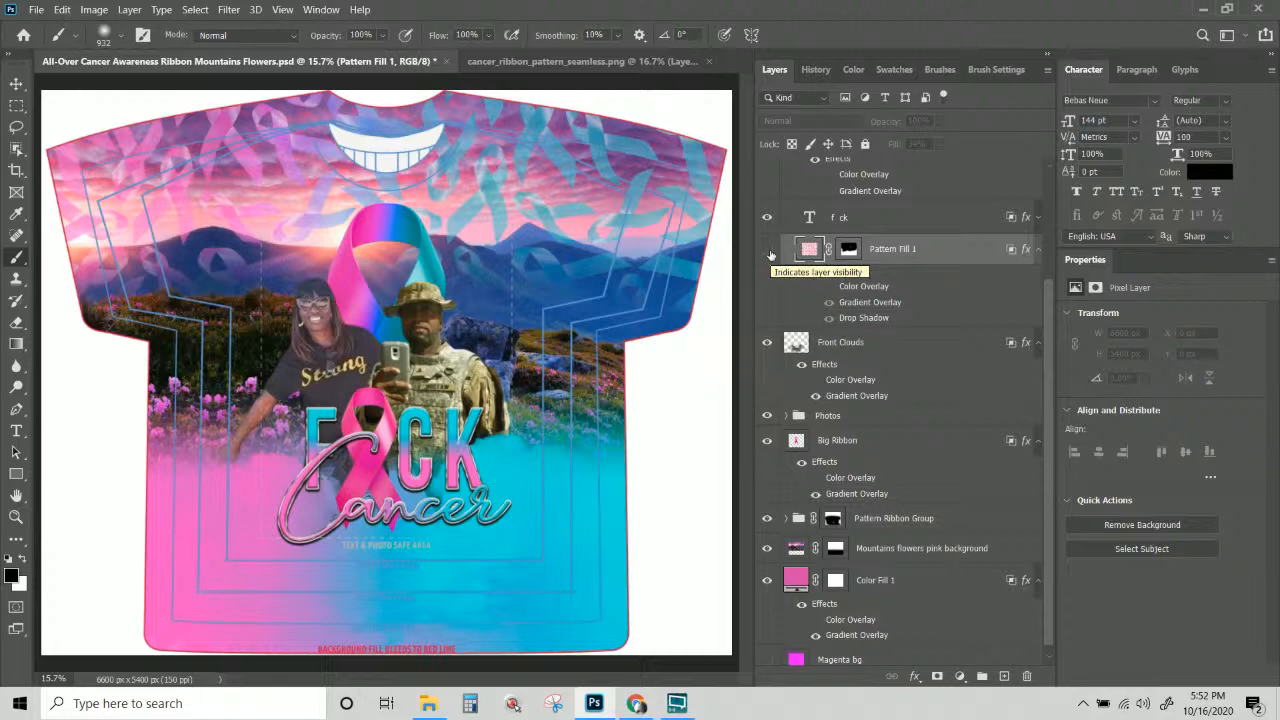
pyautogui.scroll(3, 960, 385)
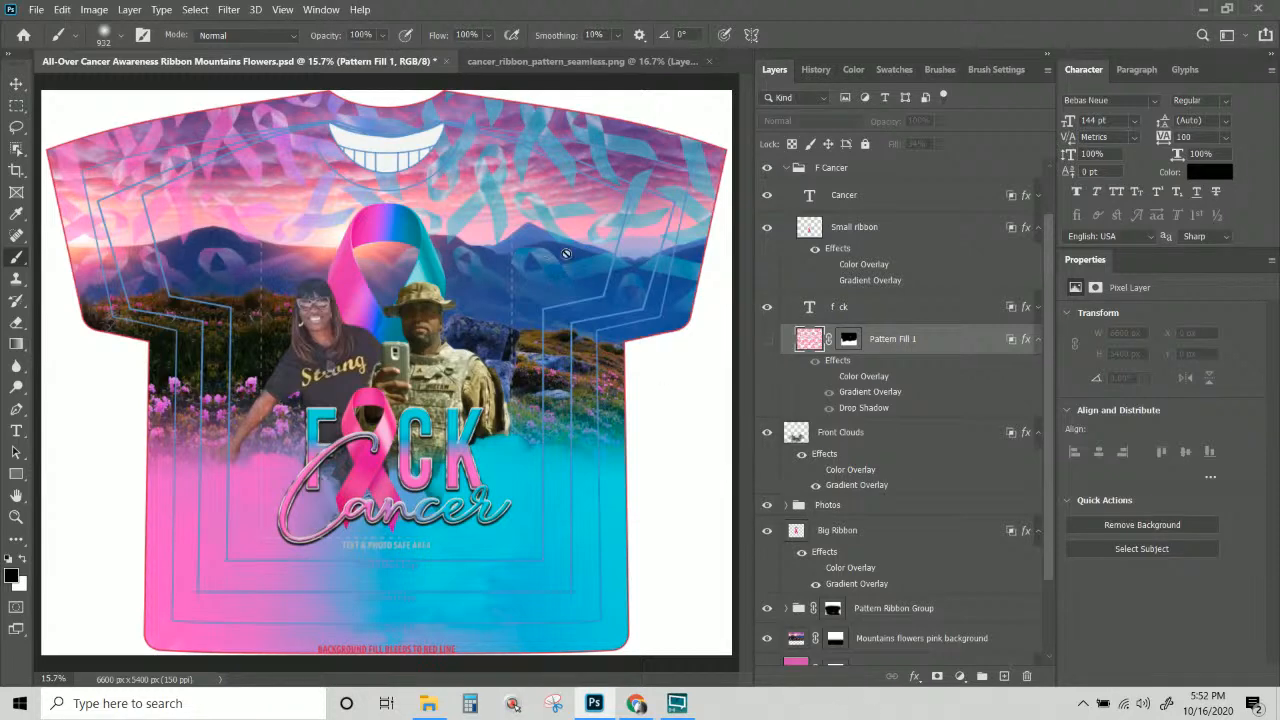
pyautogui.click(16, 83)
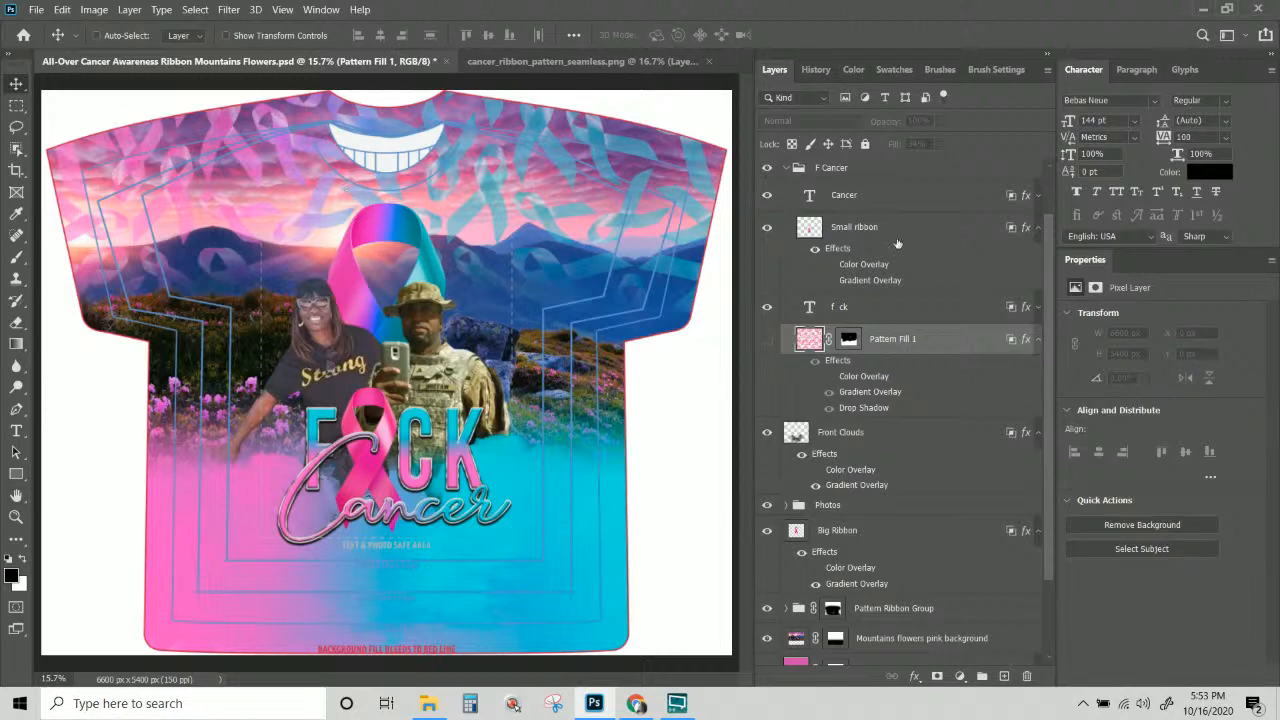
pyautogui.rightClick(404, 226)
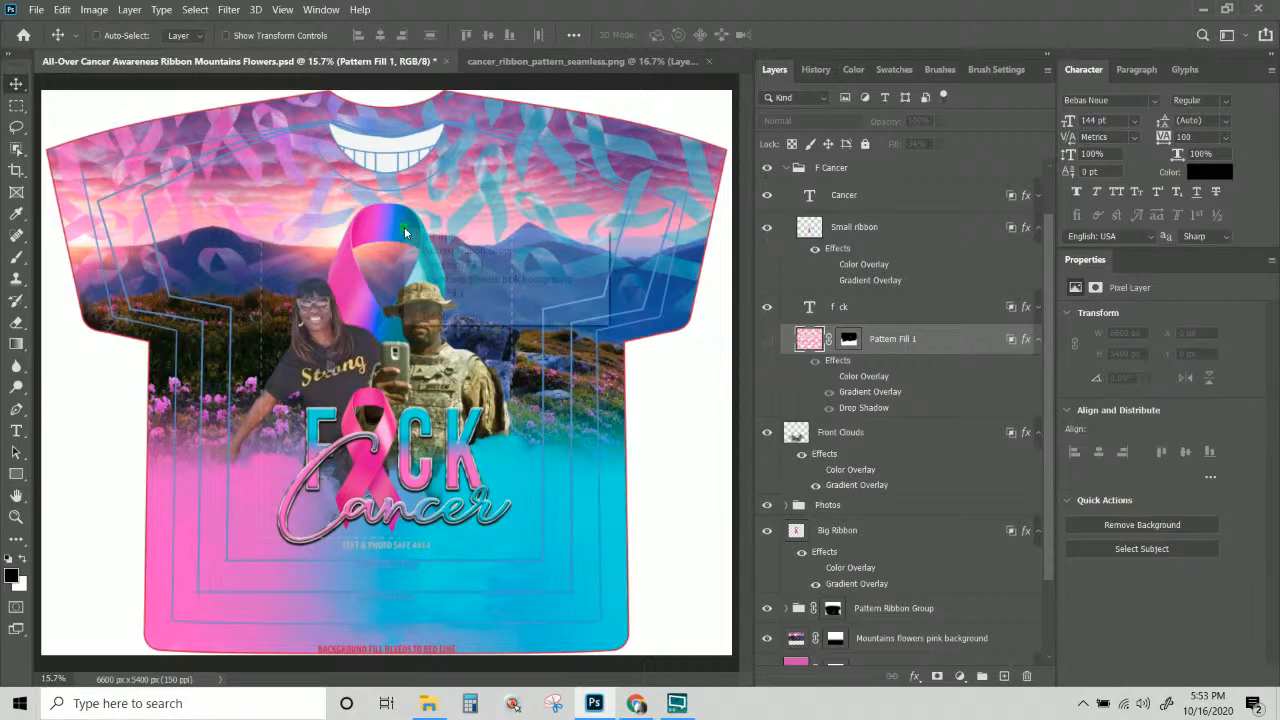
pyautogui.click(445, 251)
pyautogui.scroll(-1, 783, 511)
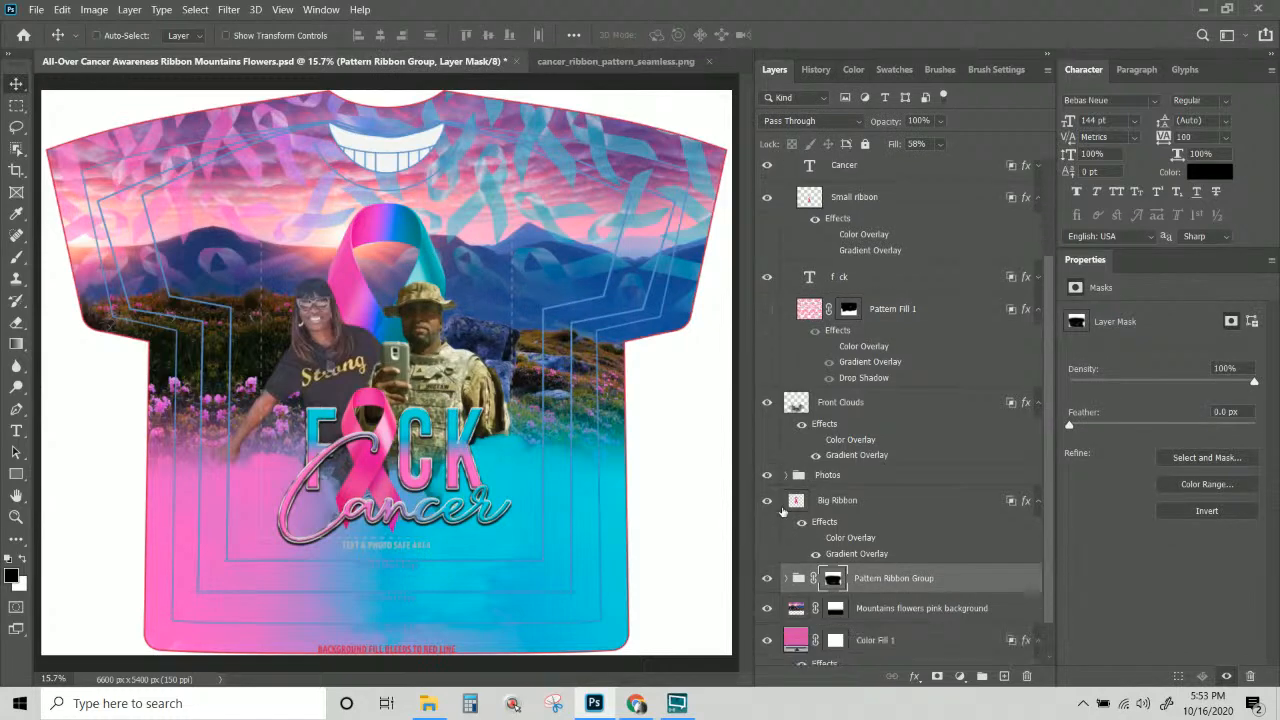
pyautogui.scroll(-1, 783, 513)
pyautogui.click(788, 549)
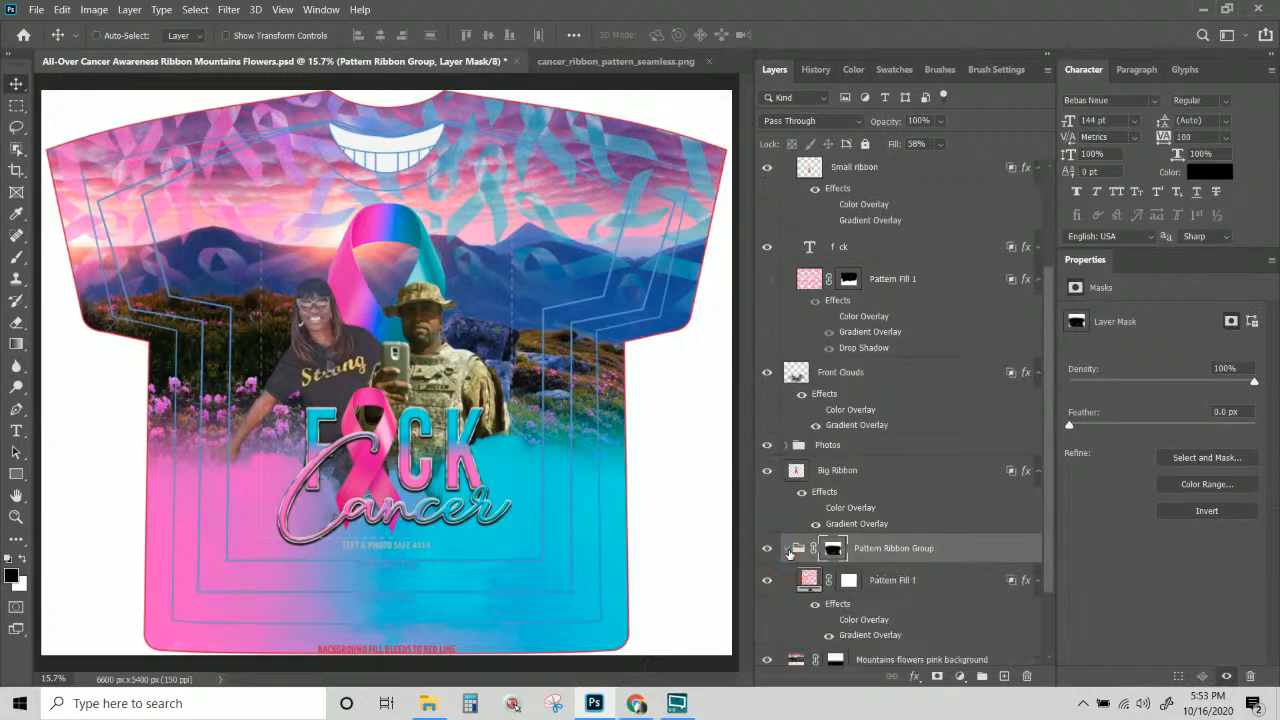
pyautogui.scroll(-2, 790, 551)
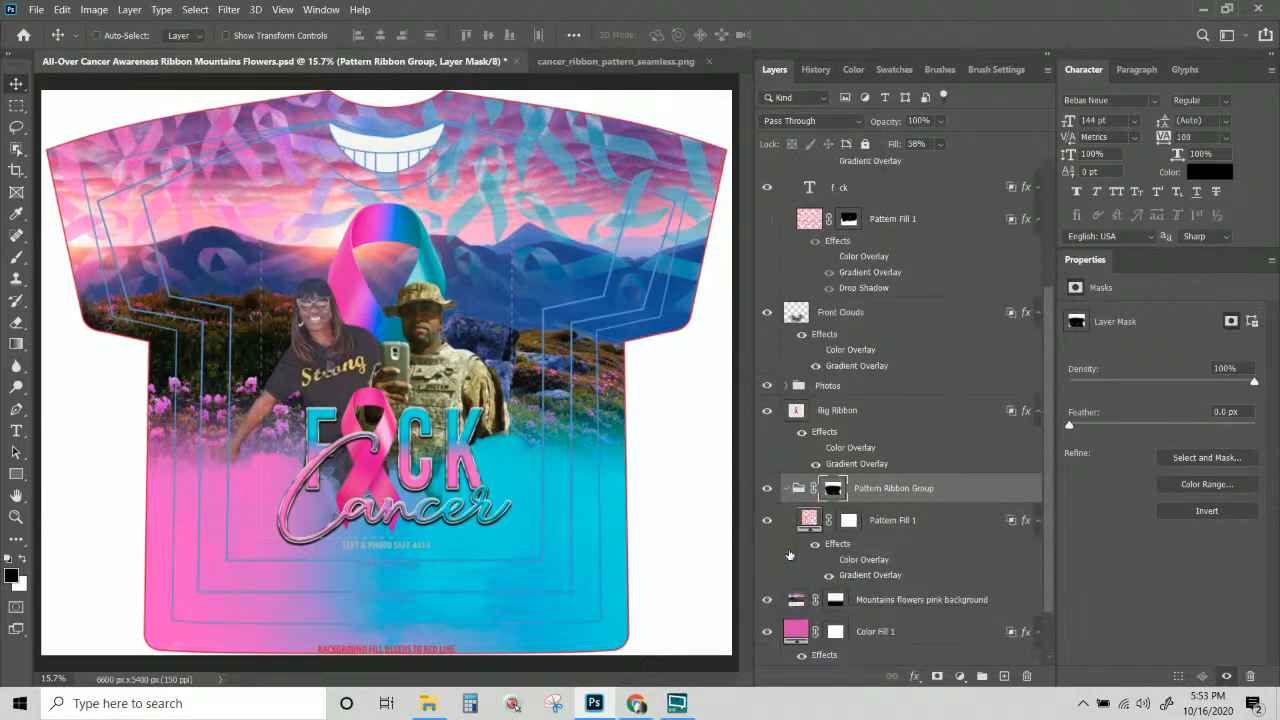
# Check the Pattern Ribbon Group's contribution and brush black on its layer mask to hide the ribbons over the mountains.
pyautogui.click(767, 488)
pyautogui.click(767, 488)
pyautogui.click(862, 488)
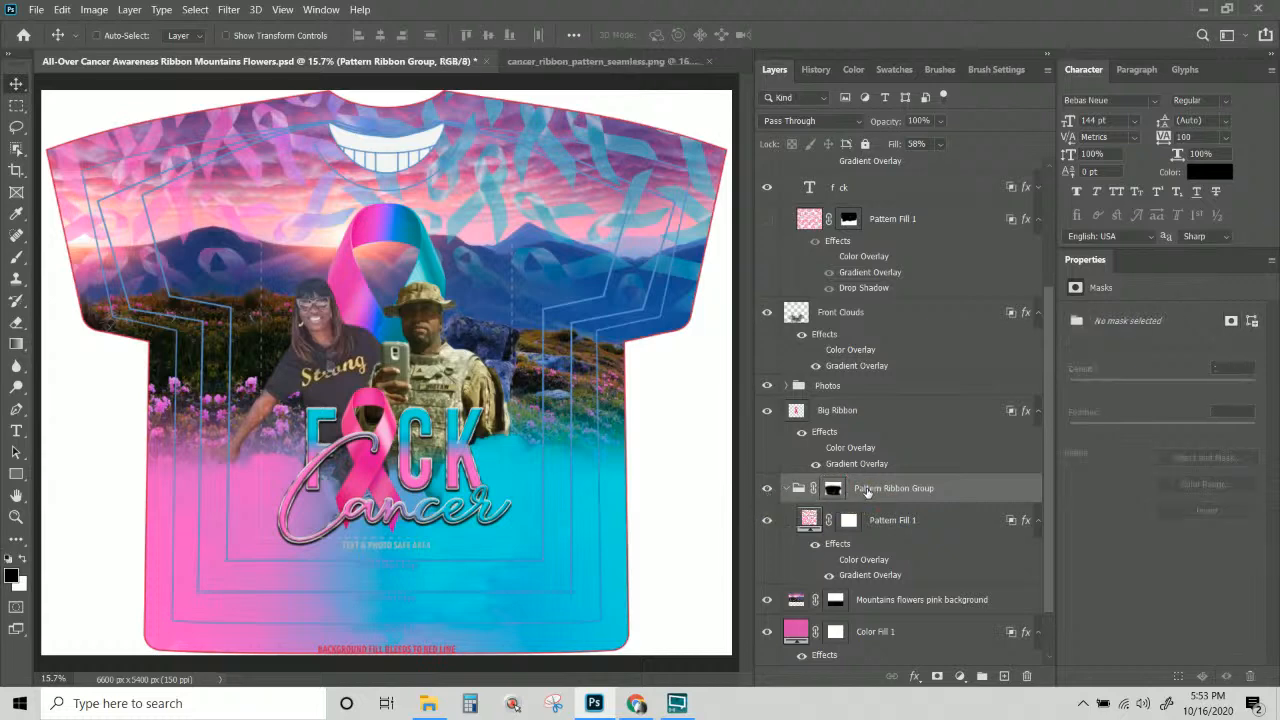
pyautogui.click(17, 257)
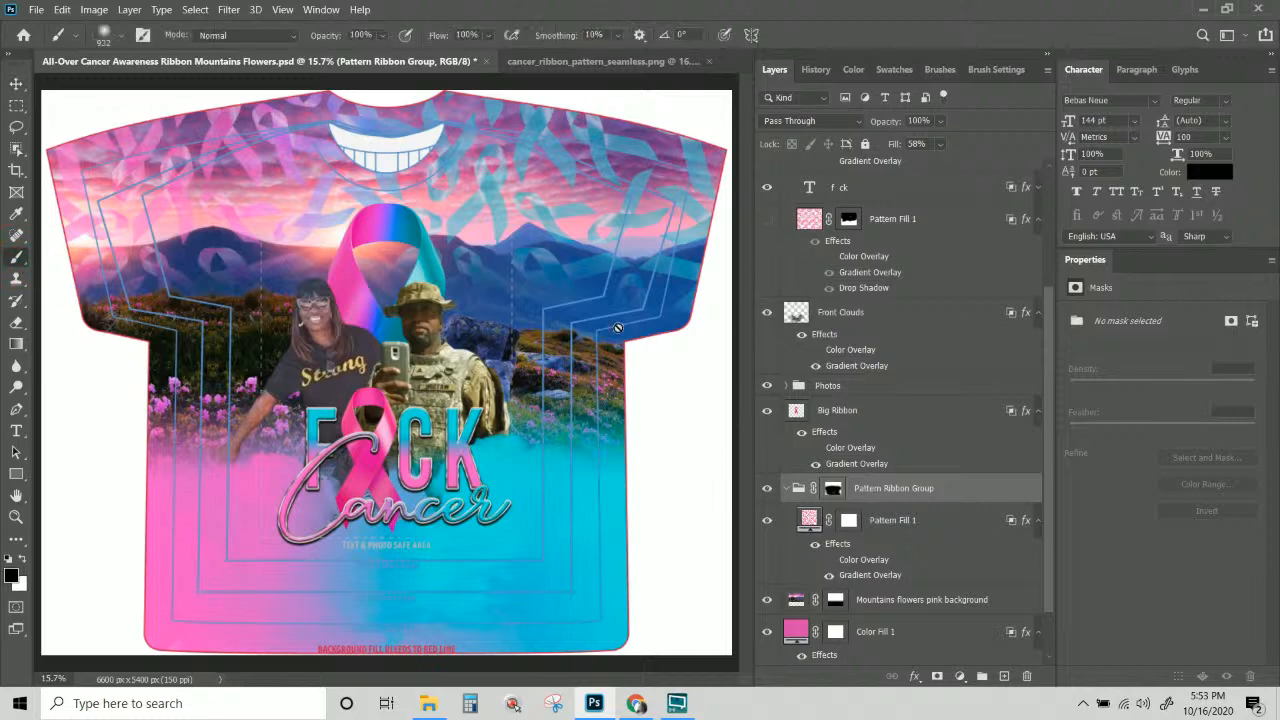
pyautogui.click(833, 488)
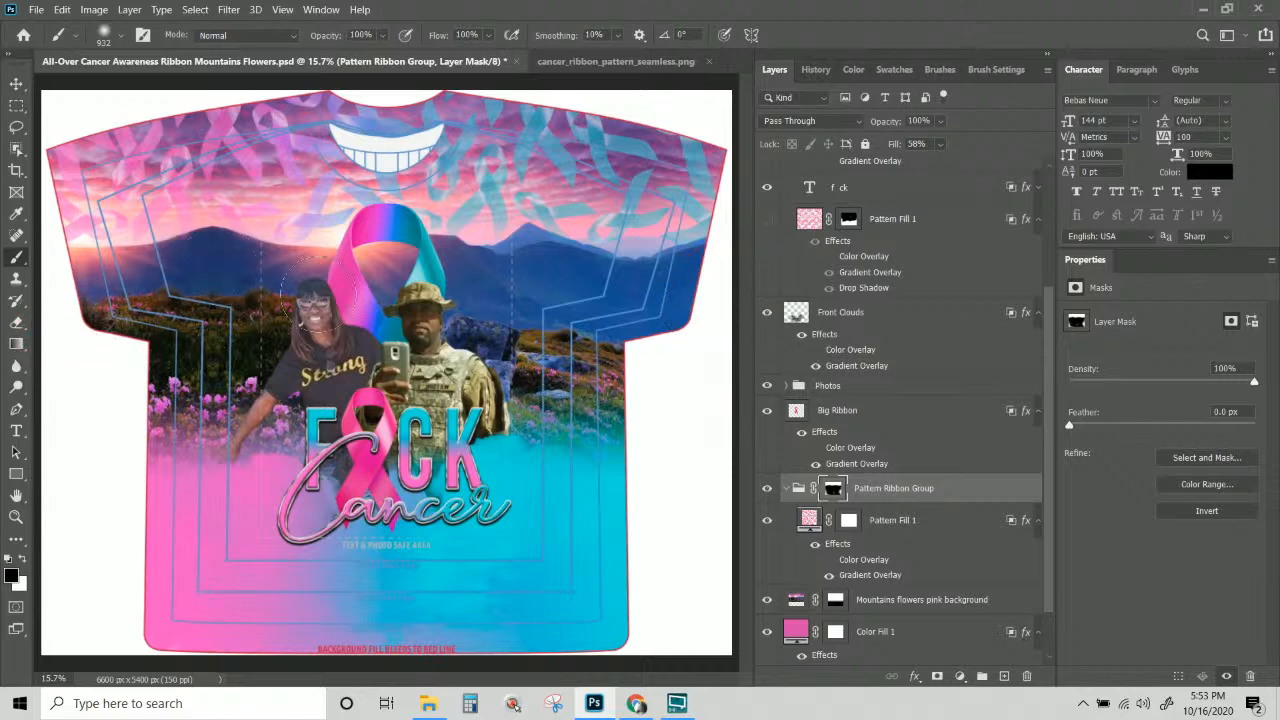
# Try brushing white across the mountains on the Pattern Ribbon Group mask to bring the ribbons back, and undo the stroke.
pyautogui.click(23, 559)
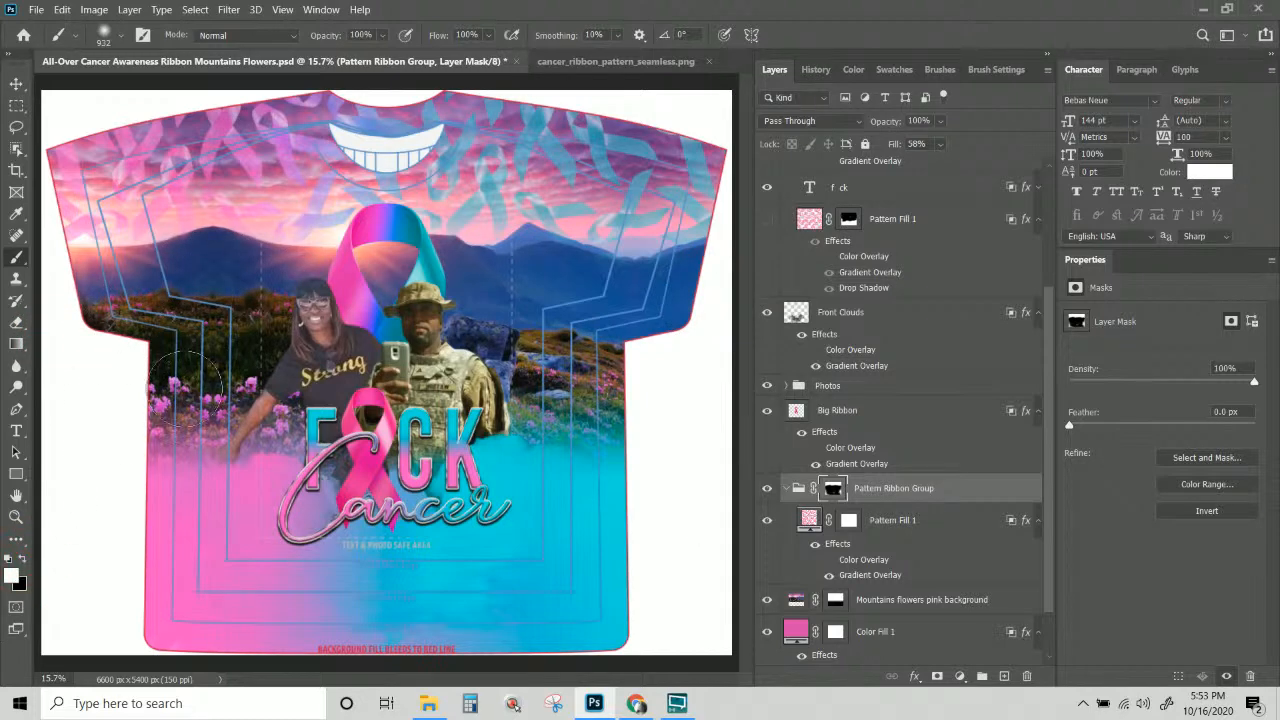
pyautogui.moveTo(105, 274)
pyautogui.mouseDown()
pyautogui.moveTo(590, 275)
pyautogui.moveTo(630, 300)
pyautogui.moveTo(697, 275)
pyautogui.mouseUp()
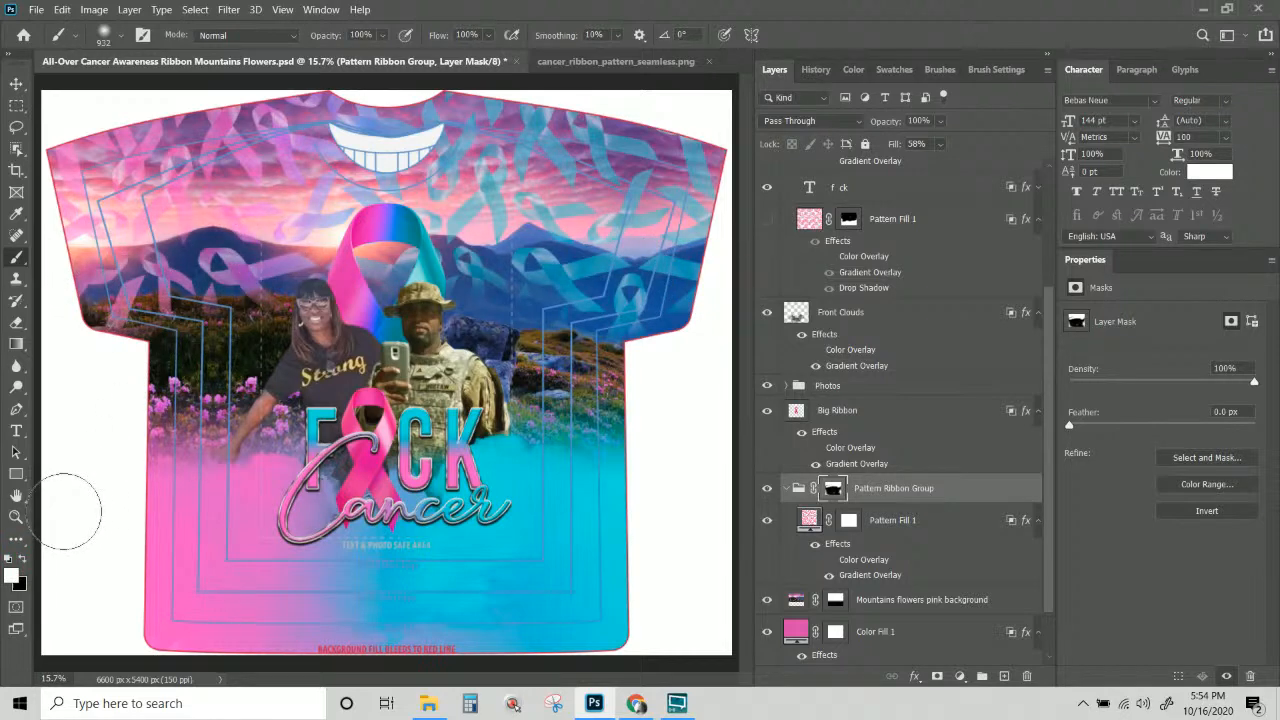
pyautogui.hotkey('ctrl', 'z')
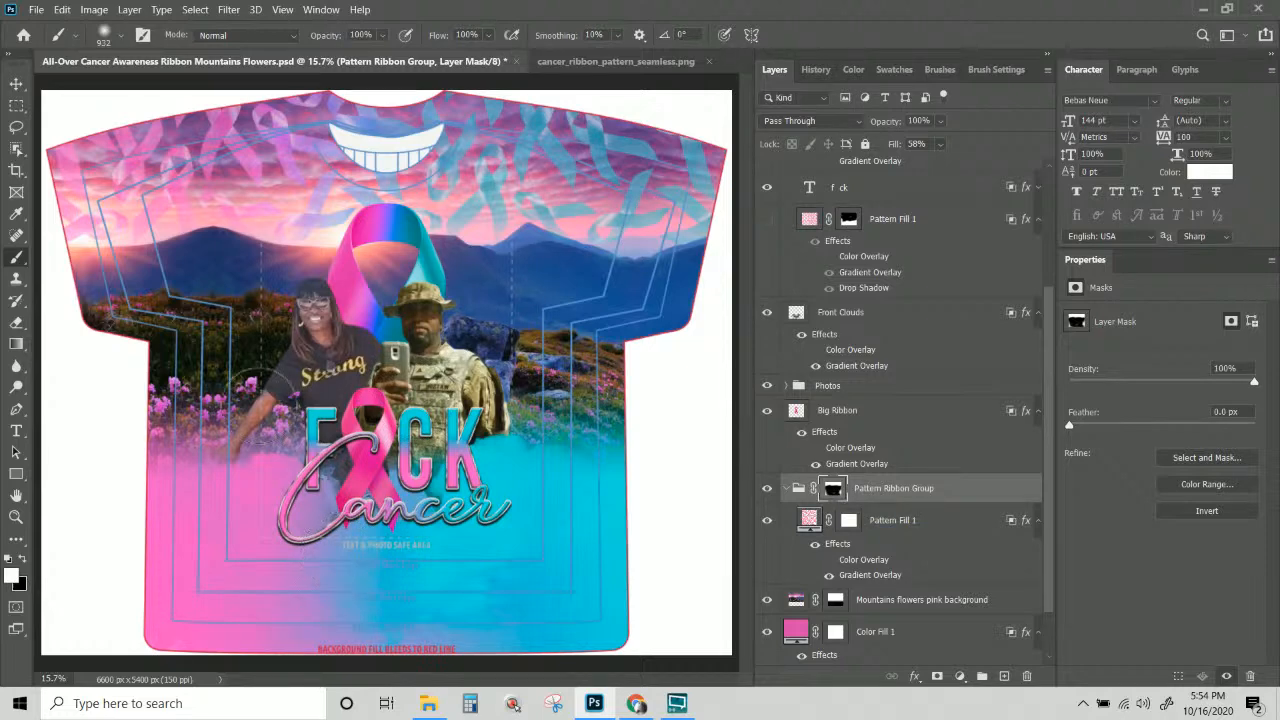
# Pick the Mountains flowers pink background layer from the layers stacked under the mountain area of the design.
pyautogui.click(17, 83)
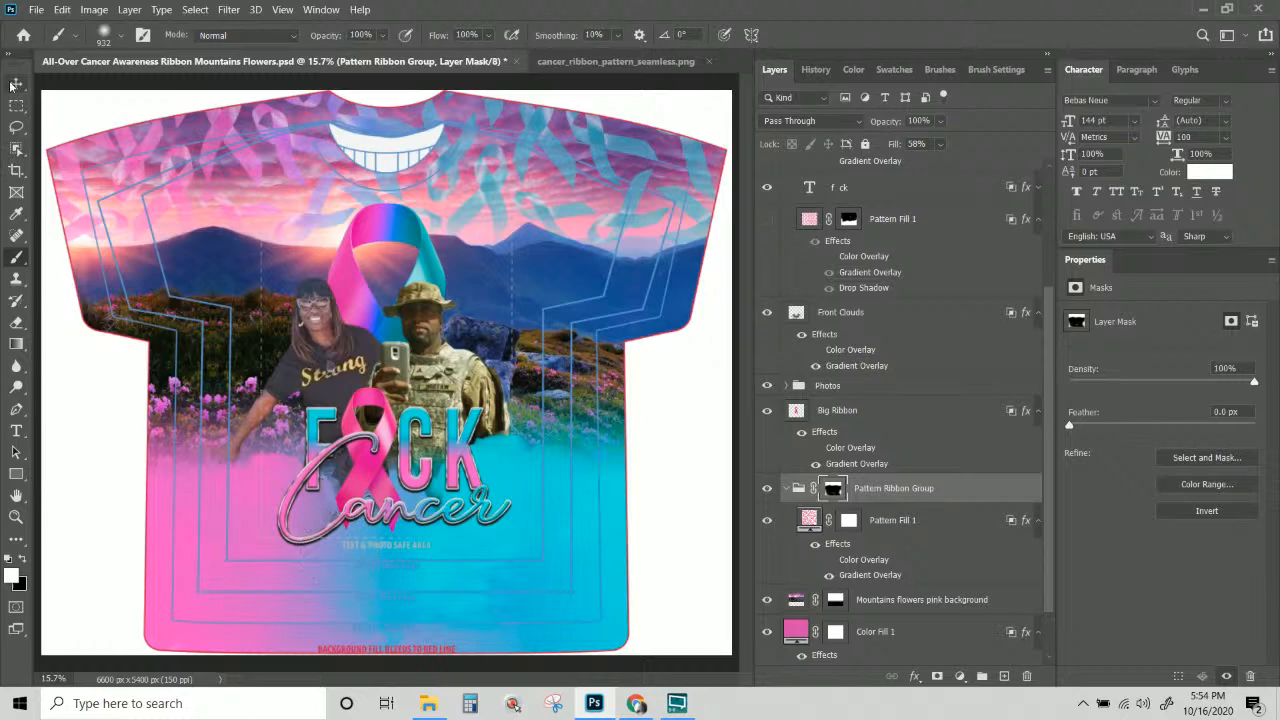
pyautogui.rightClick(428, 238)
pyautogui.click(444, 270)
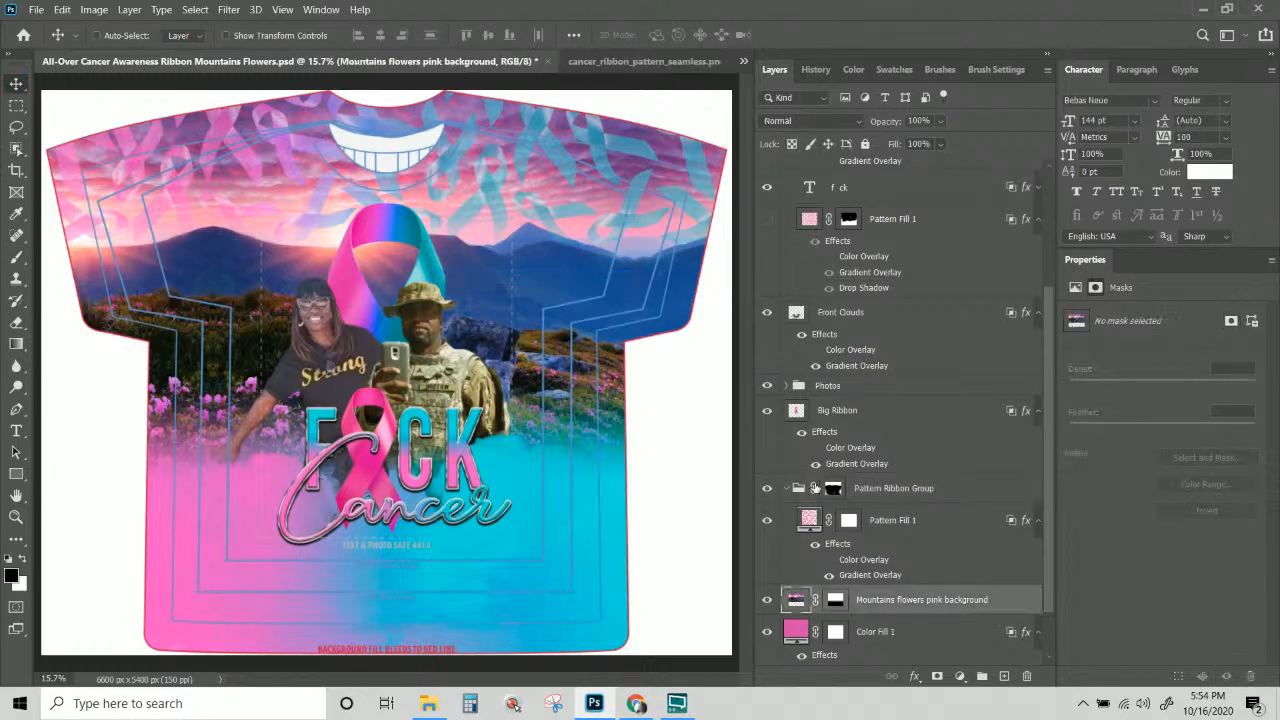
pyautogui.scroll(-2, 816, 490)
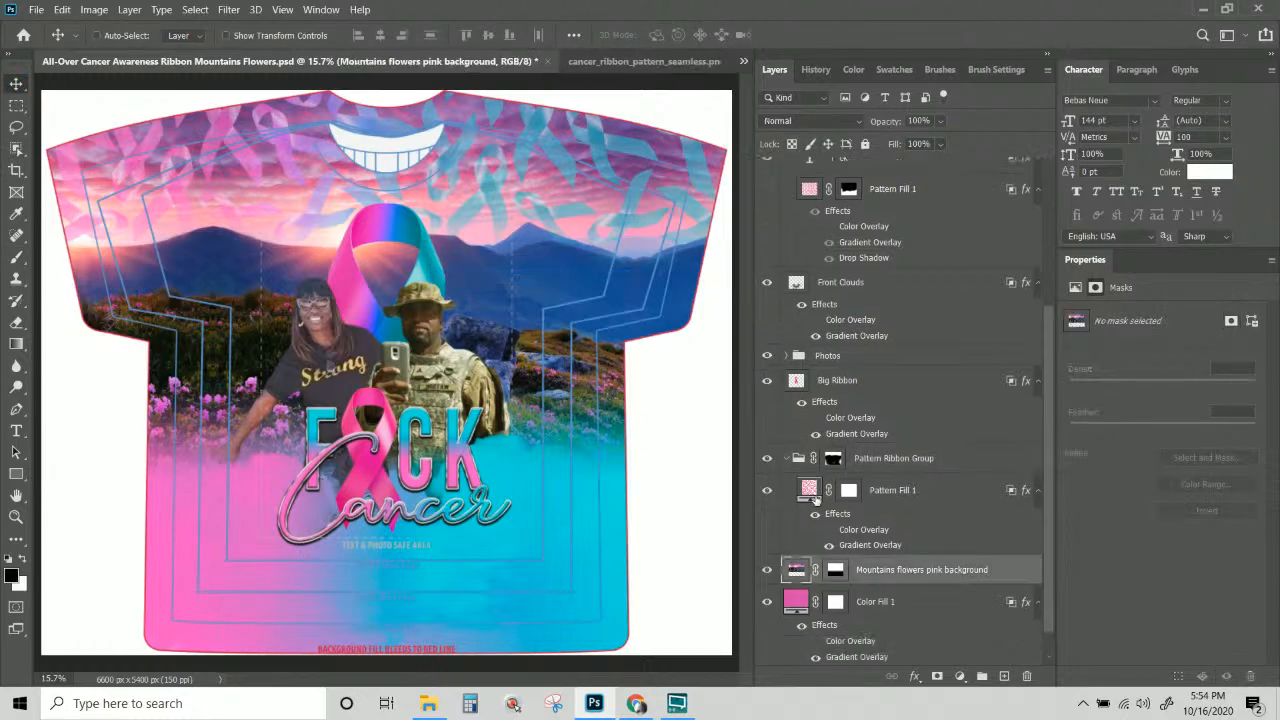
pyautogui.rightClick(425, 266)
pyautogui.click(450, 286)
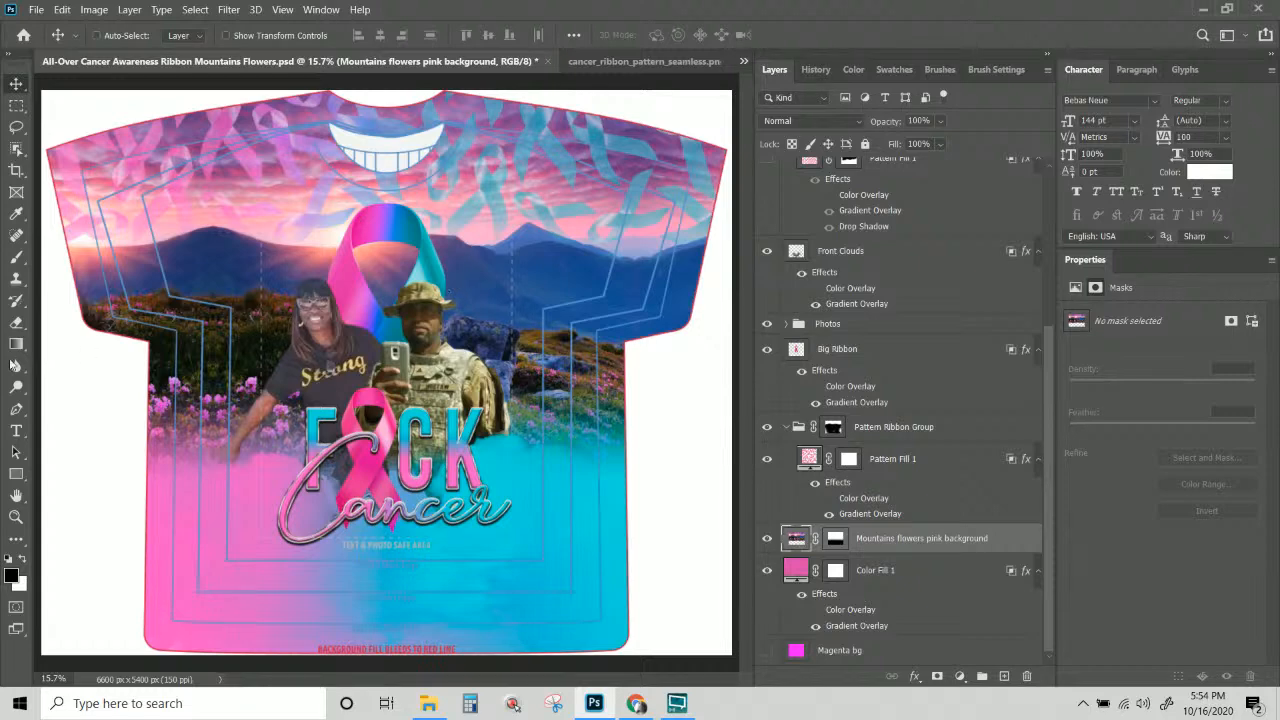
# Switch to File Explorer, dismiss the extraction error and open grunge clipping masks photoshop Innate Lab.psd from the Innate Academy 110 folder.
pyautogui.click(428, 703)
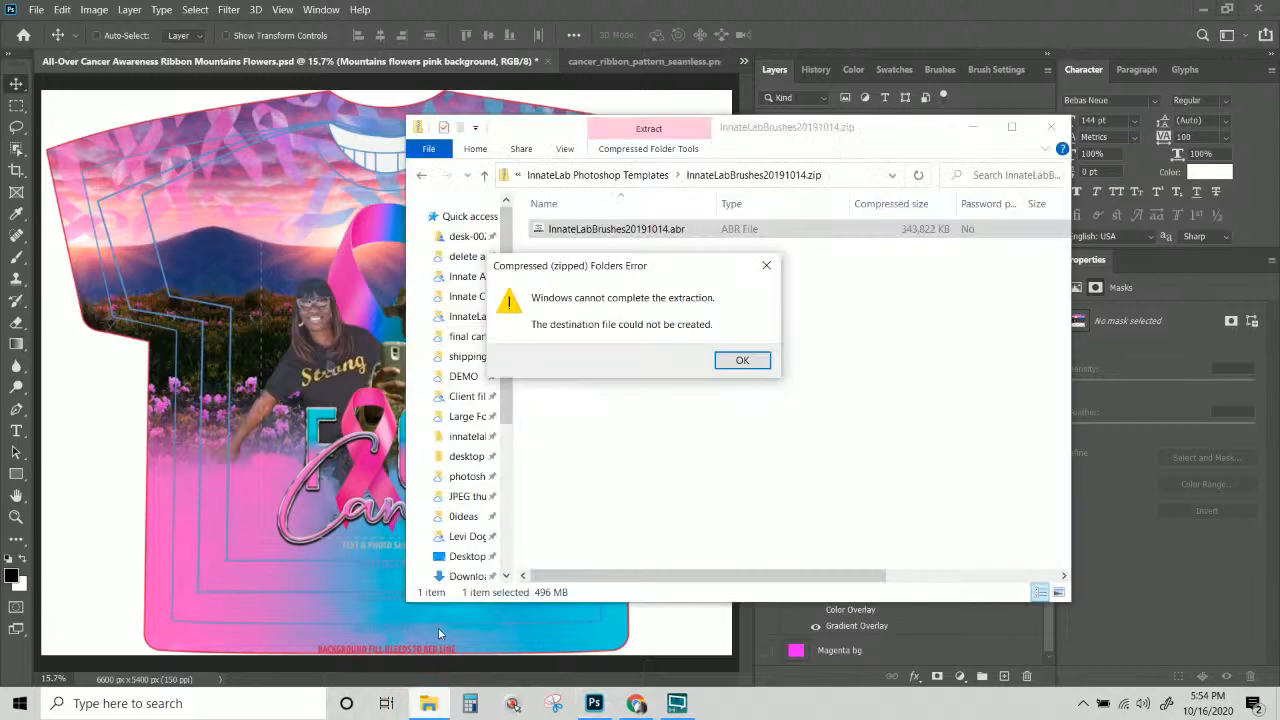
pyautogui.click(740, 361)
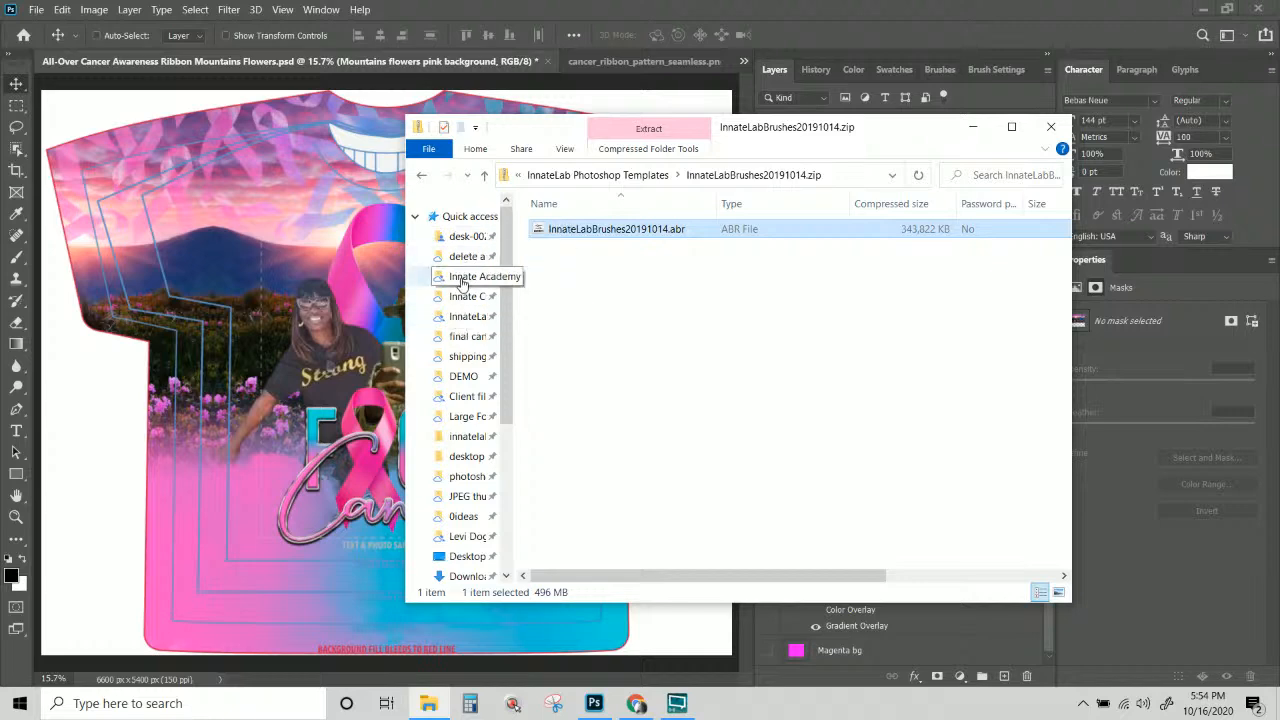
pyautogui.click(464, 278)
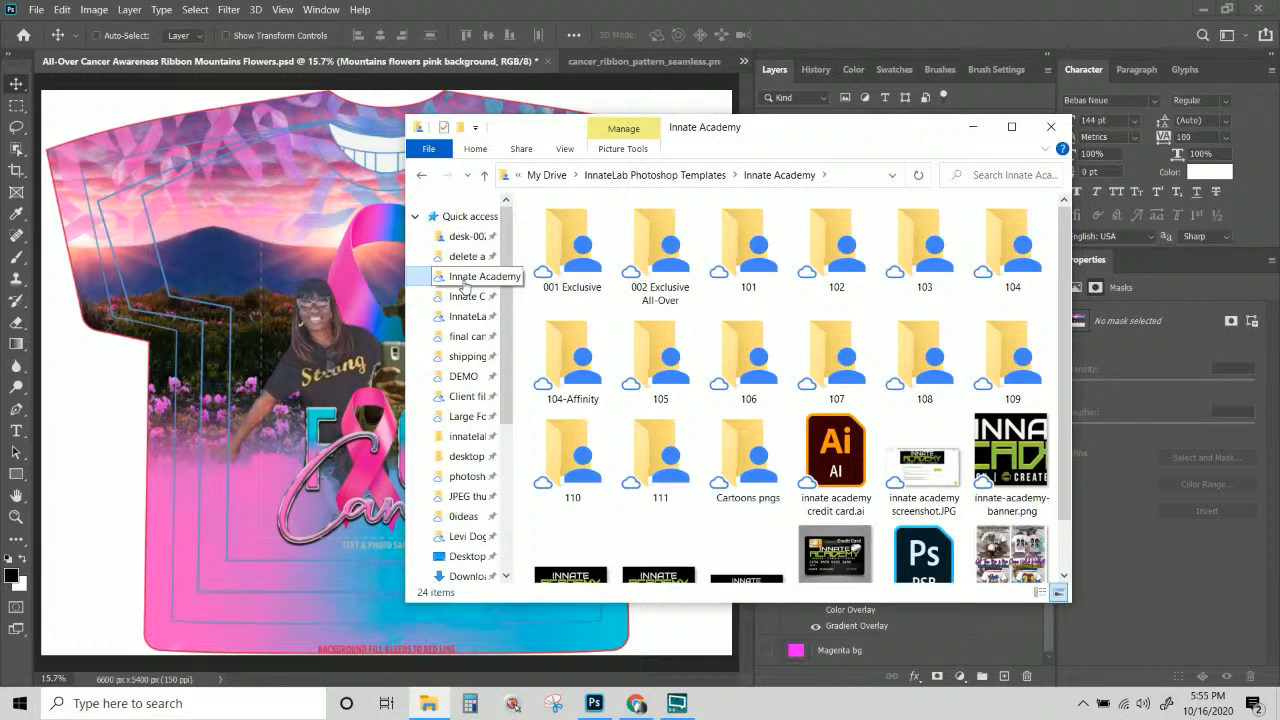
pyautogui.doubleClick(573, 472)
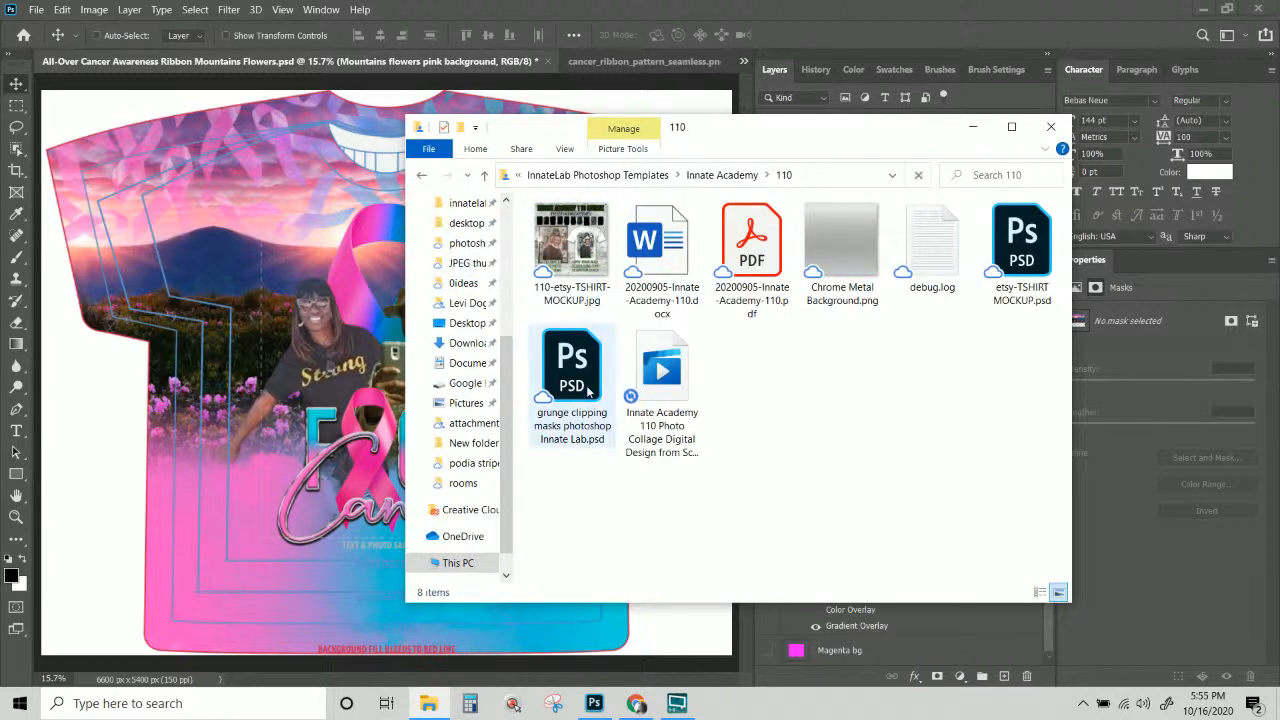
pyautogui.click(571, 256)
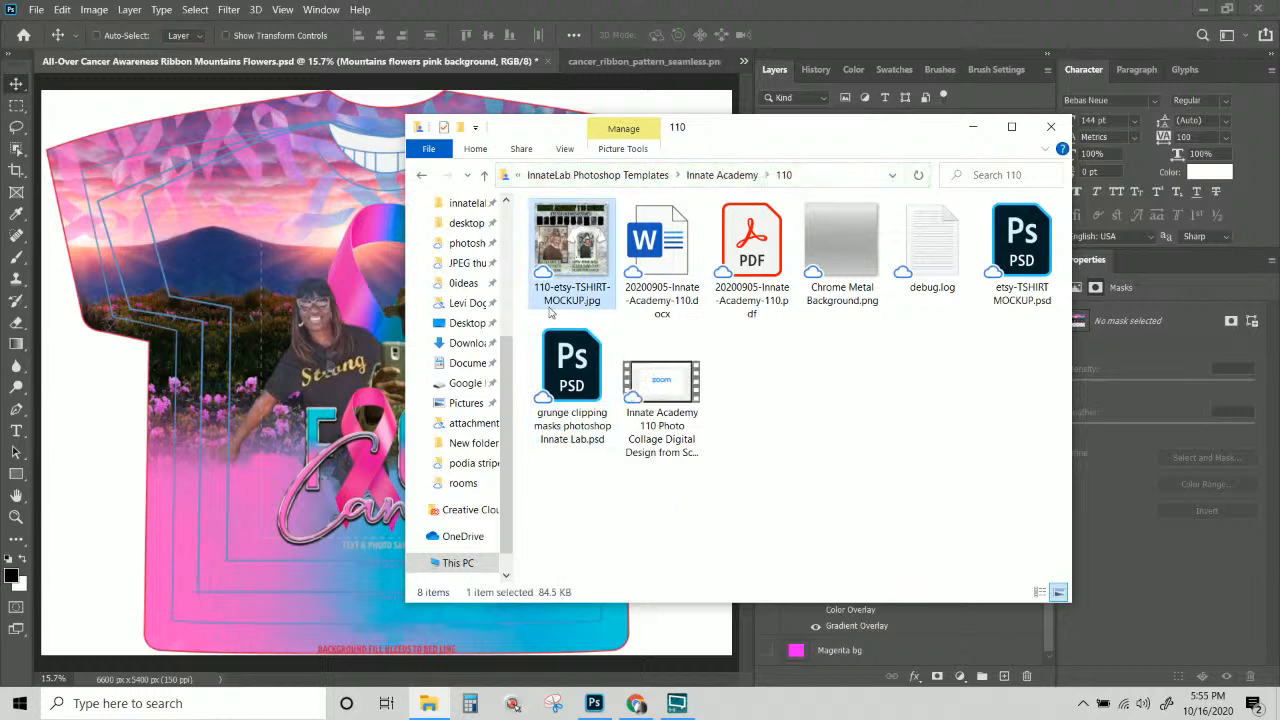
pyautogui.doubleClick(550, 382)
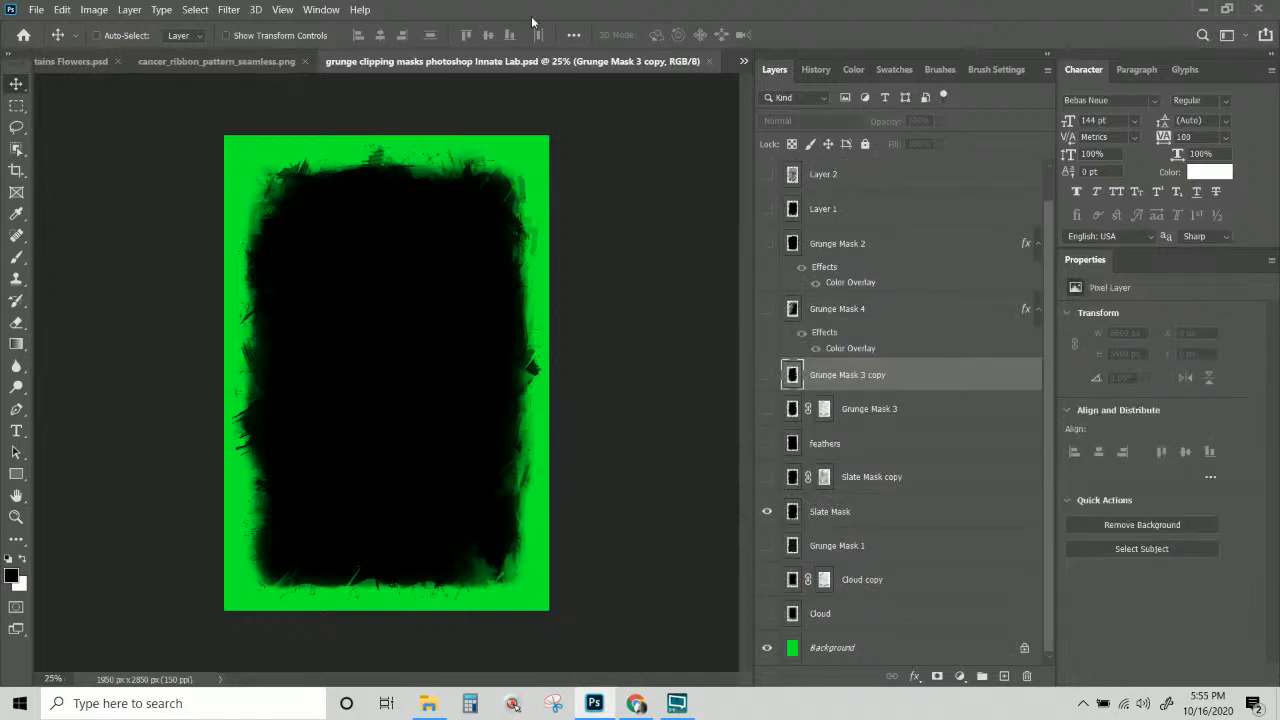
# Hide the Slate Mask and Layer 2 copy 2 layers, and preview the Layer 2 grunge texture by itself.
pyautogui.click(835, 512)
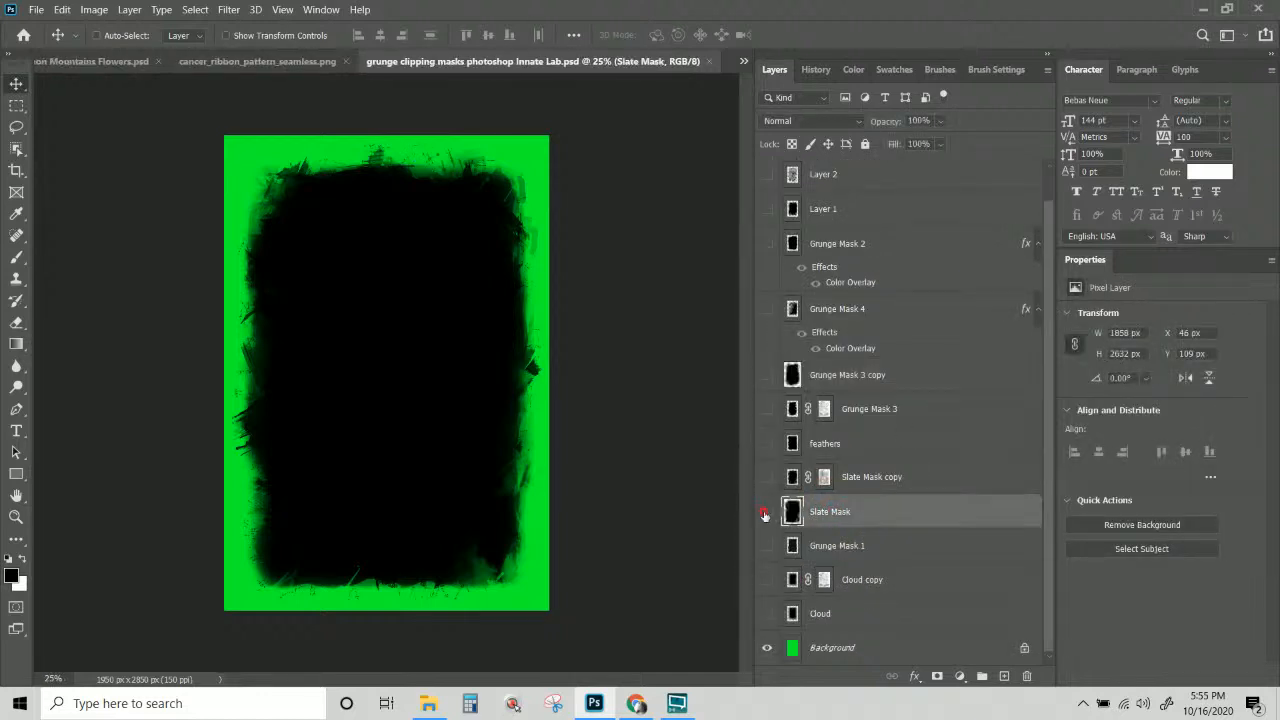
pyautogui.click(766, 512)
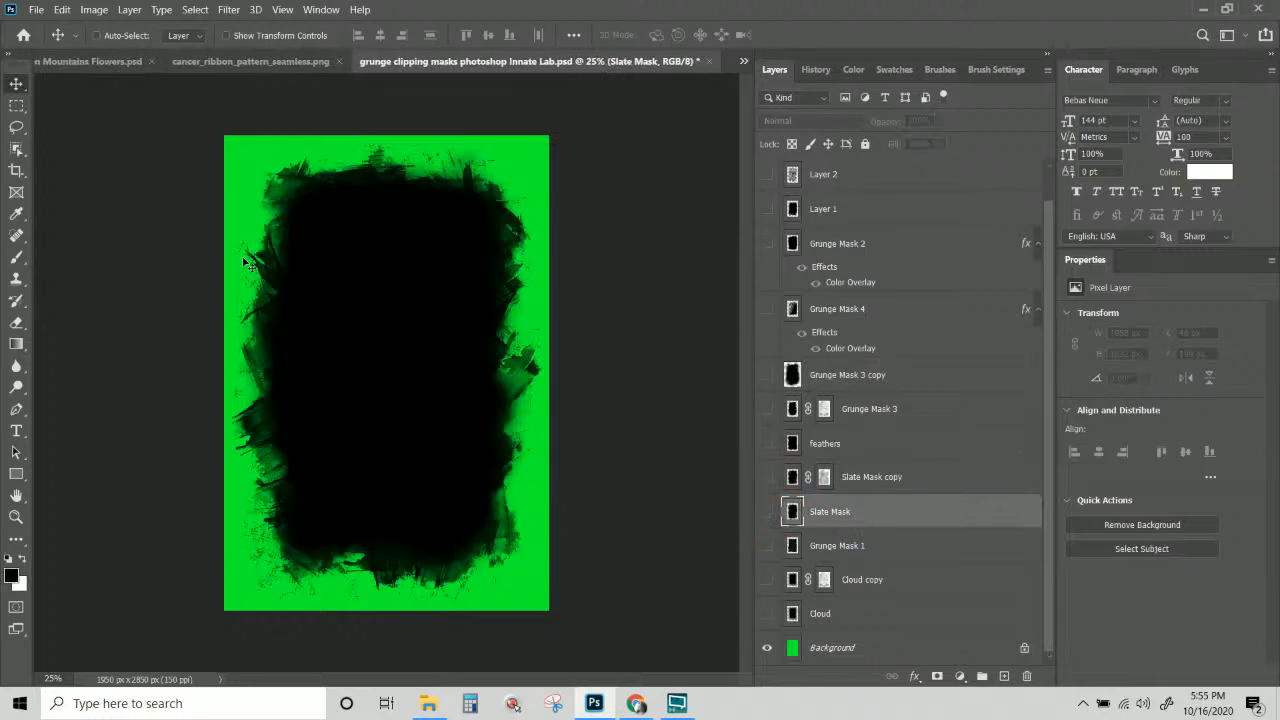
pyautogui.scroll(1, 823, 309)
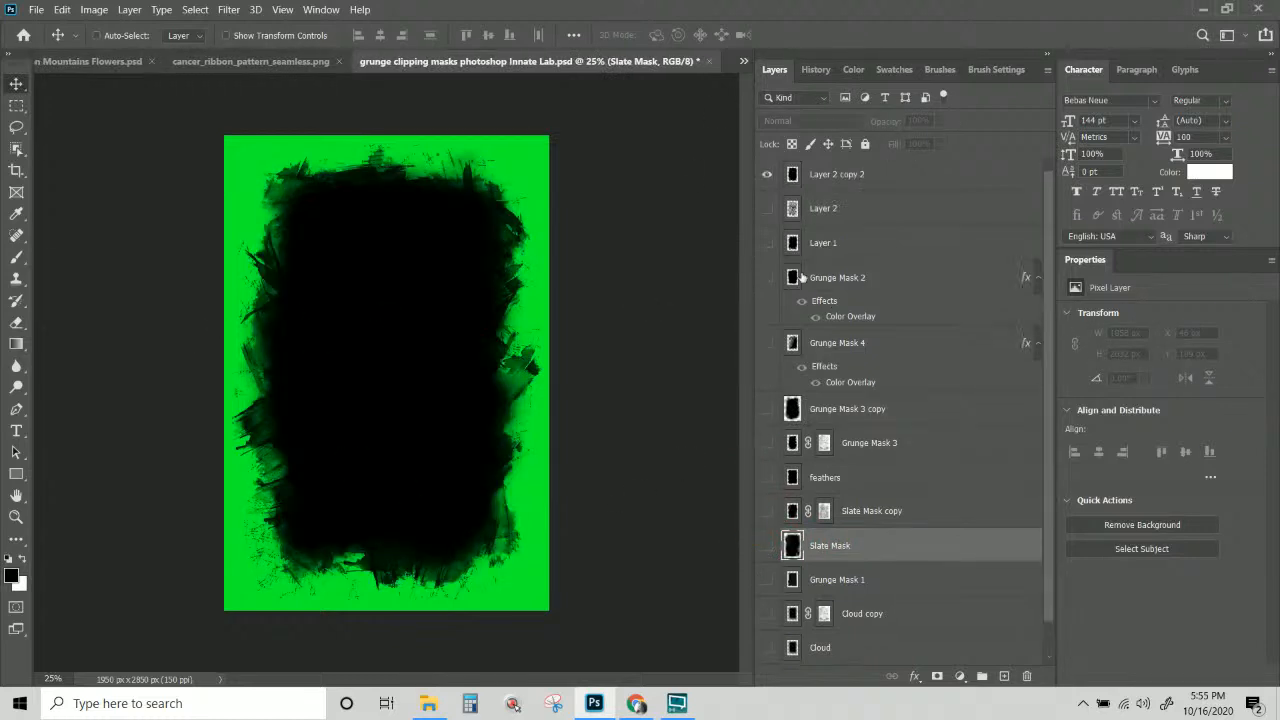
pyautogui.click(767, 174)
pyautogui.click(767, 209)
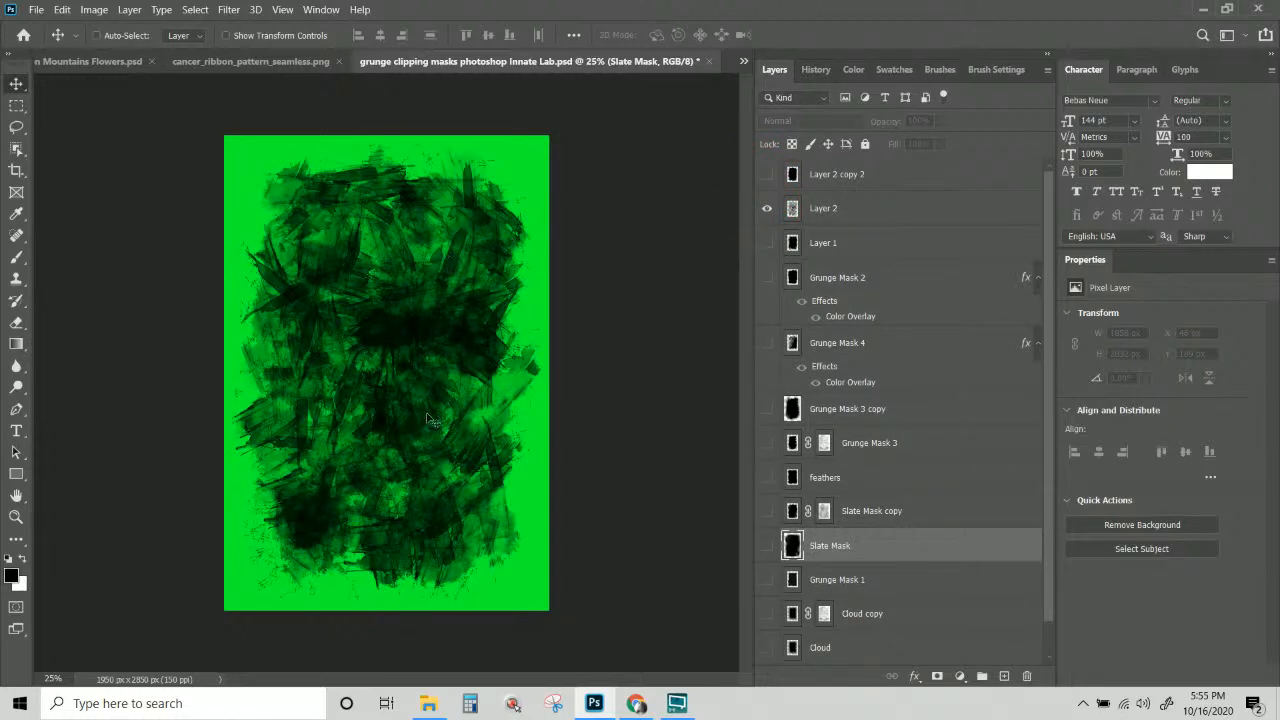
pyautogui.click(767, 211)
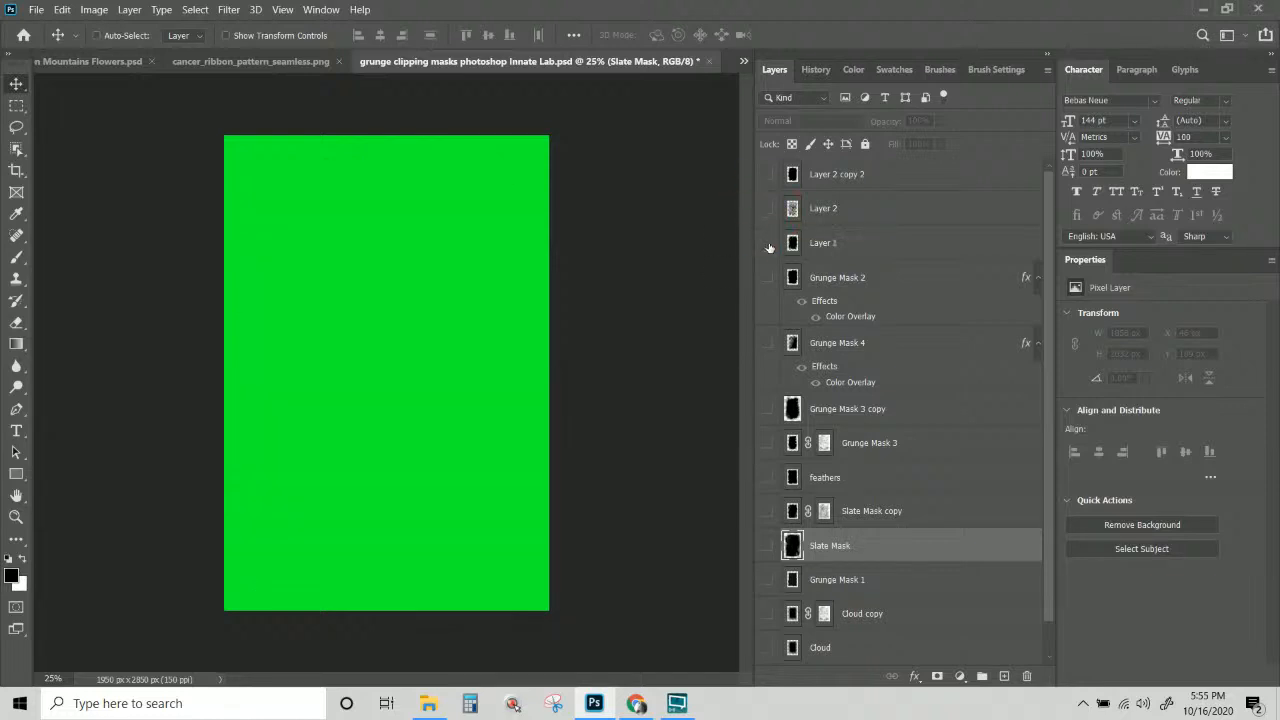
# Preview Layer 1, Grunge Mask 2 and Grunge Mask 4 one at a time against the green background.
pyautogui.click(767, 245)
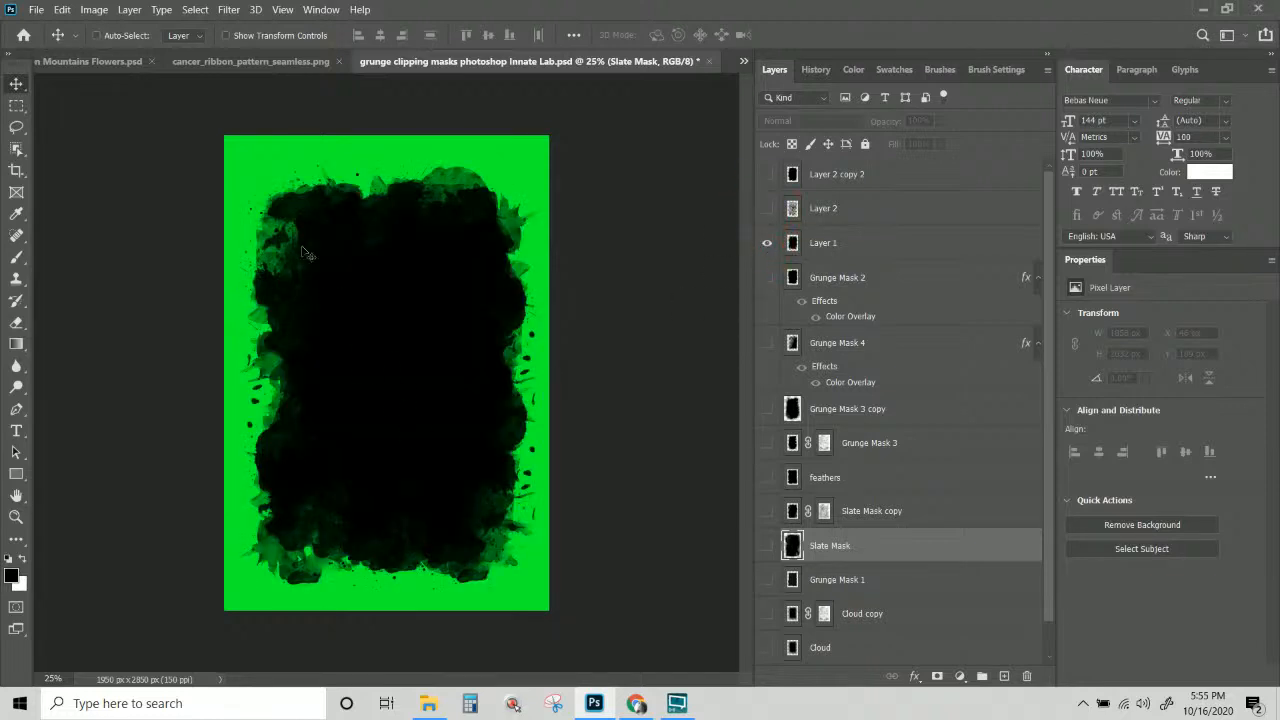
pyautogui.click(767, 243)
pyautogui.click(767, 278)
pyautogui.click(767, 278)
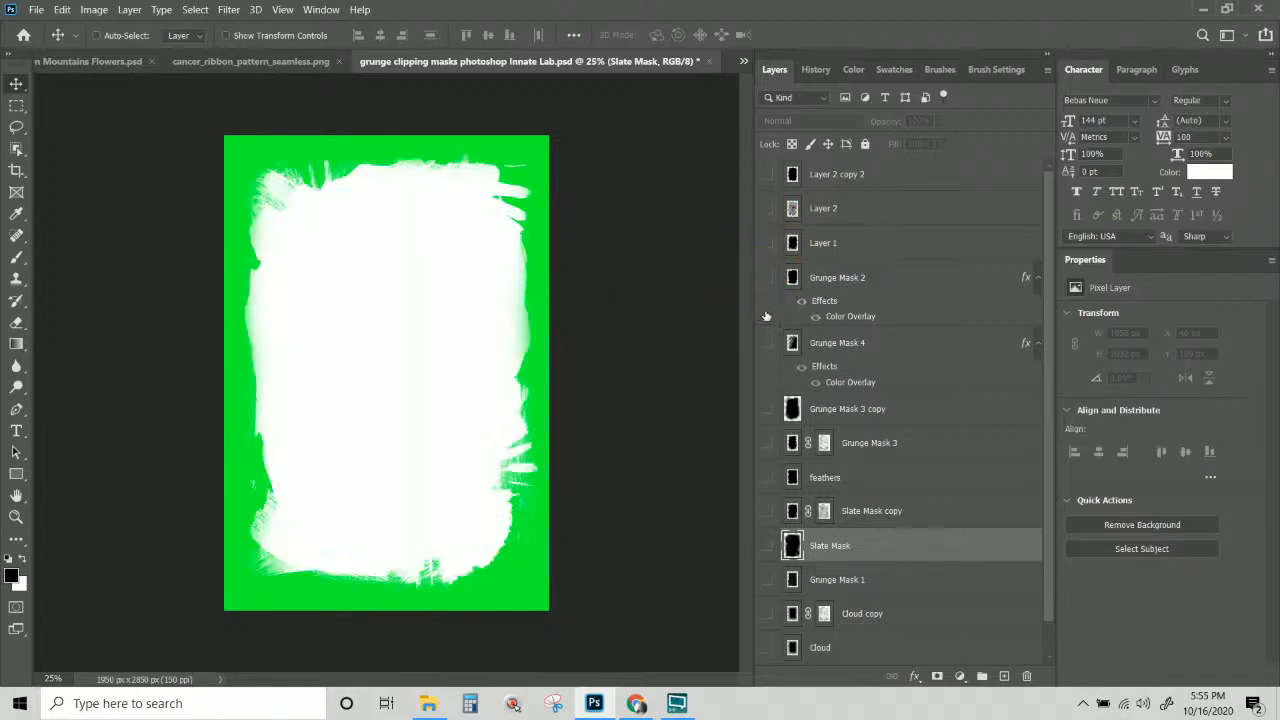
pyautogui.click(767, 344)
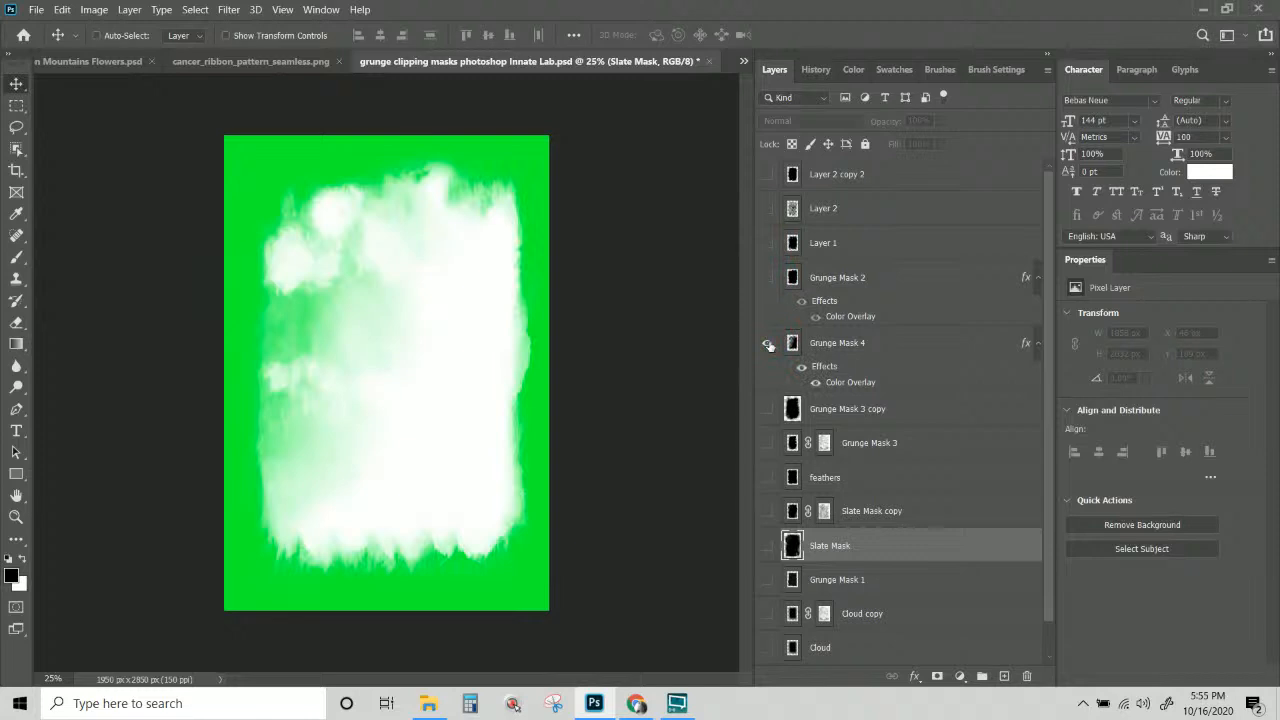
pyautogui.click(767, 344)
# Preview the Grunge Mask 3 copy, Grunge Mask 3, feathers and Slate Mask copy layers one at a time.
pyautogui.click(767, 409)
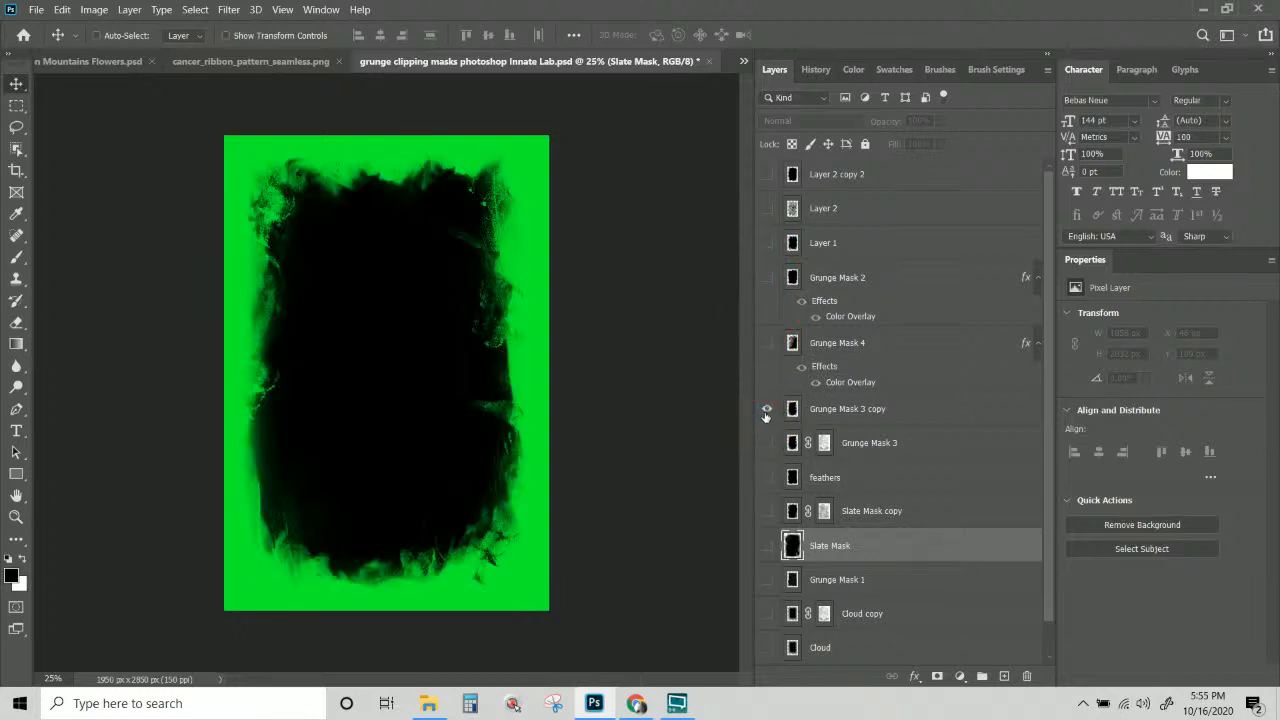
pyautogui.click(767, 409)
pyautogui.click(767, 443)
pyautogui.click(767, 445)
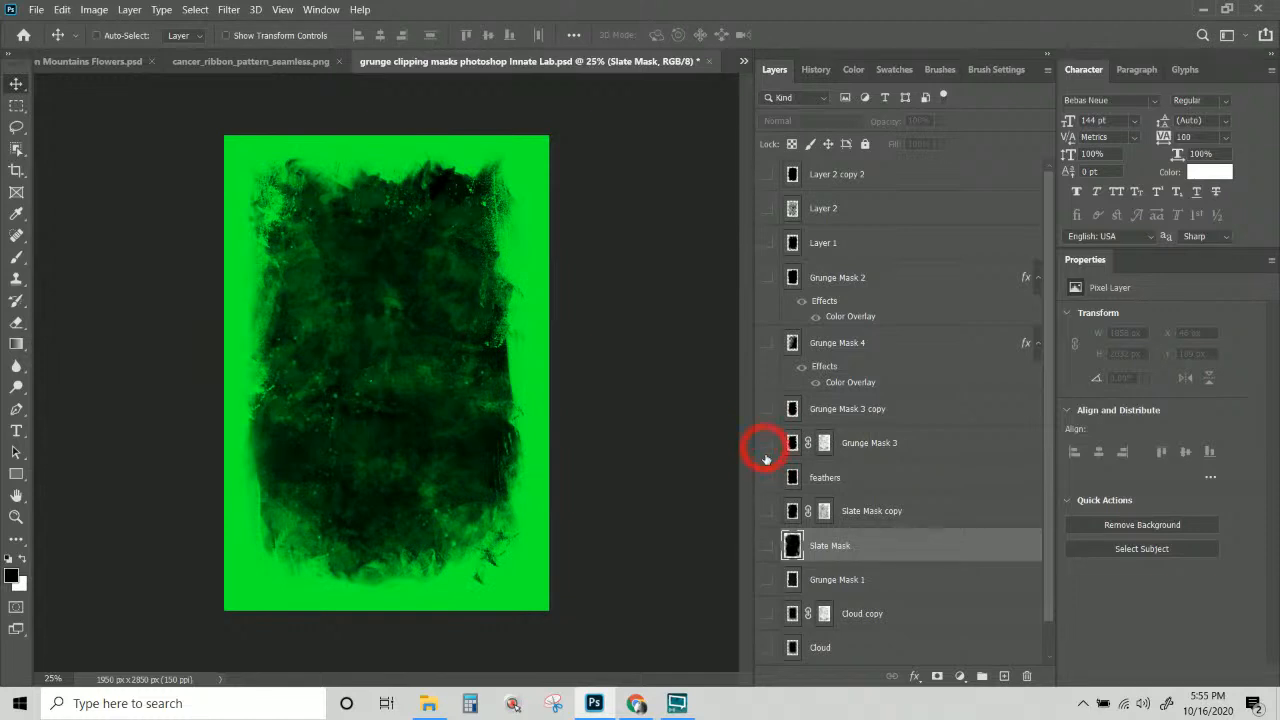
pyautogui.click(767, 478)
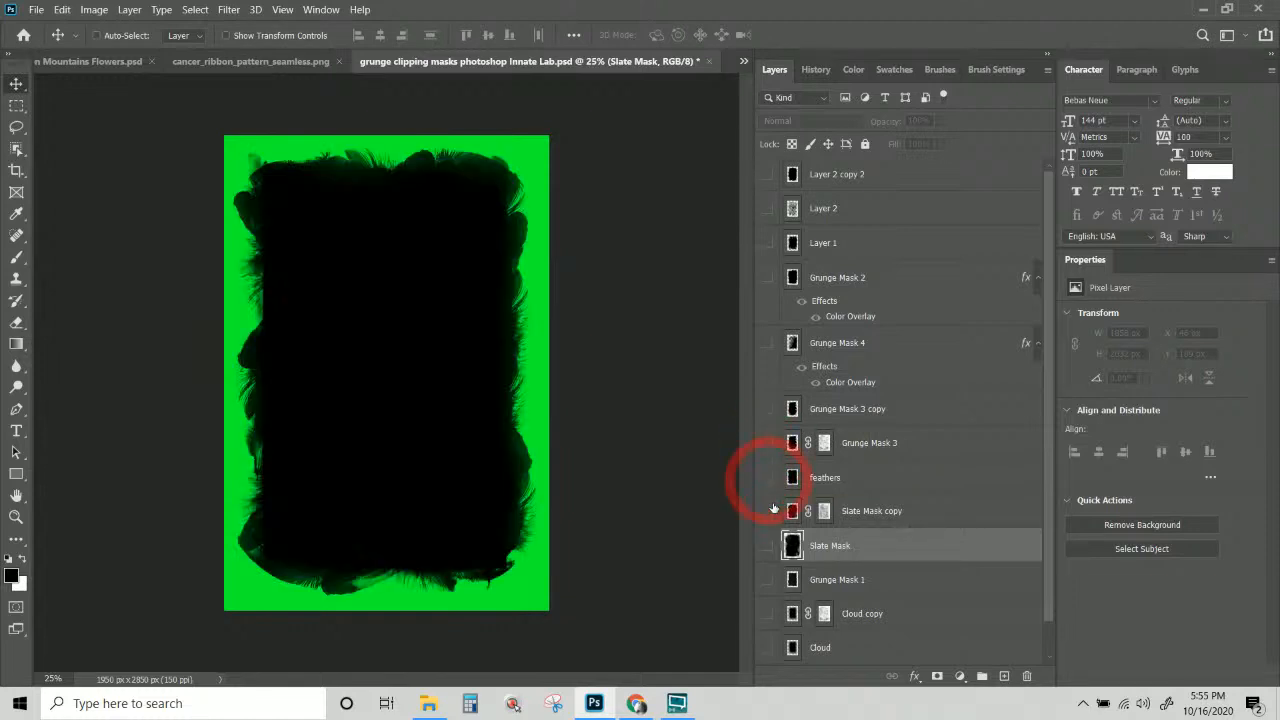
pyautogui.click(767, 478)
pyautogui.click(768, 512)
pyautogui.click(768, 512)
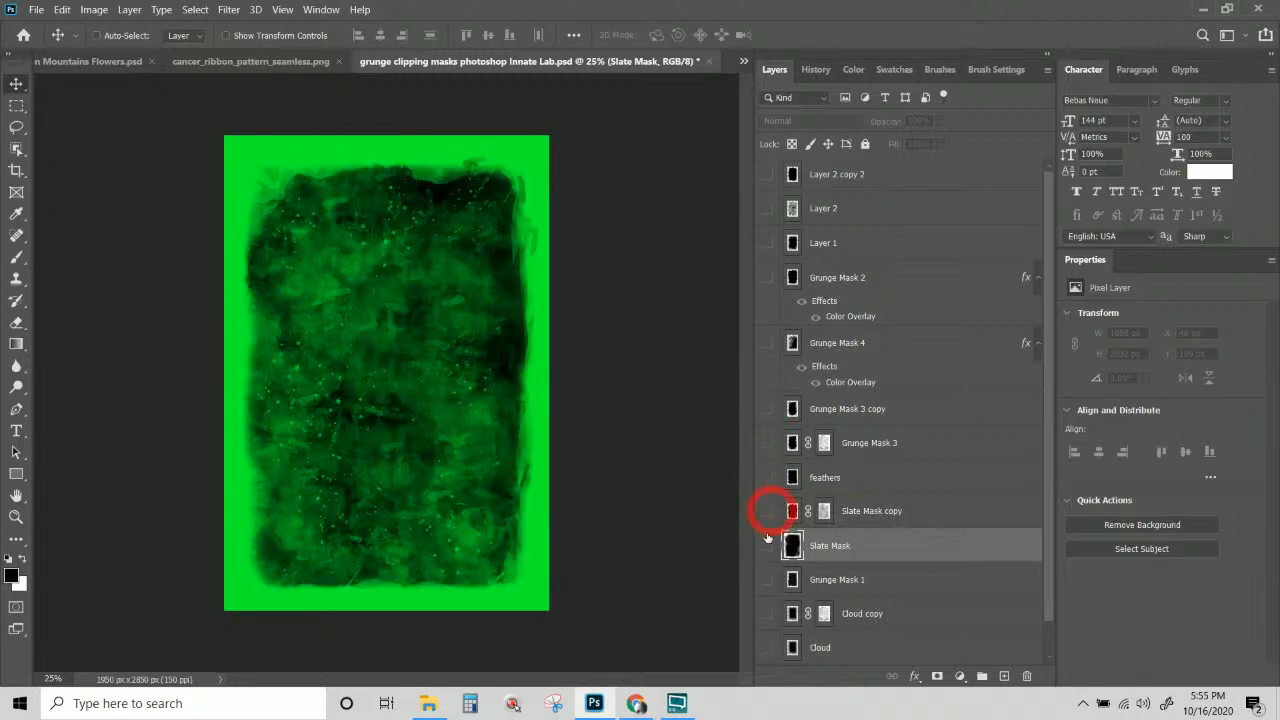
# Preview the Slate Mask, Grunge Mask 1 and Cloud copy layers one at a time against the green background.
pyautogui.click(764, 548)
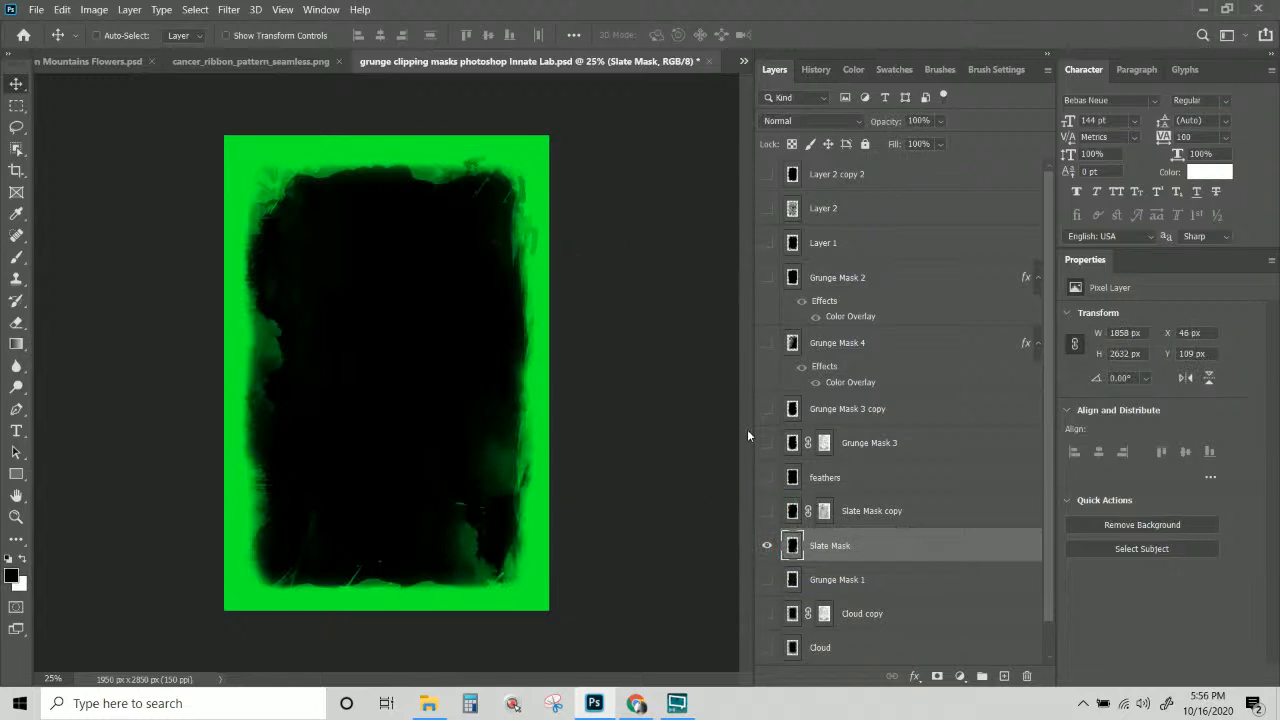
pyautogui.click(766, 549)
pyautogui.click(767, 581)
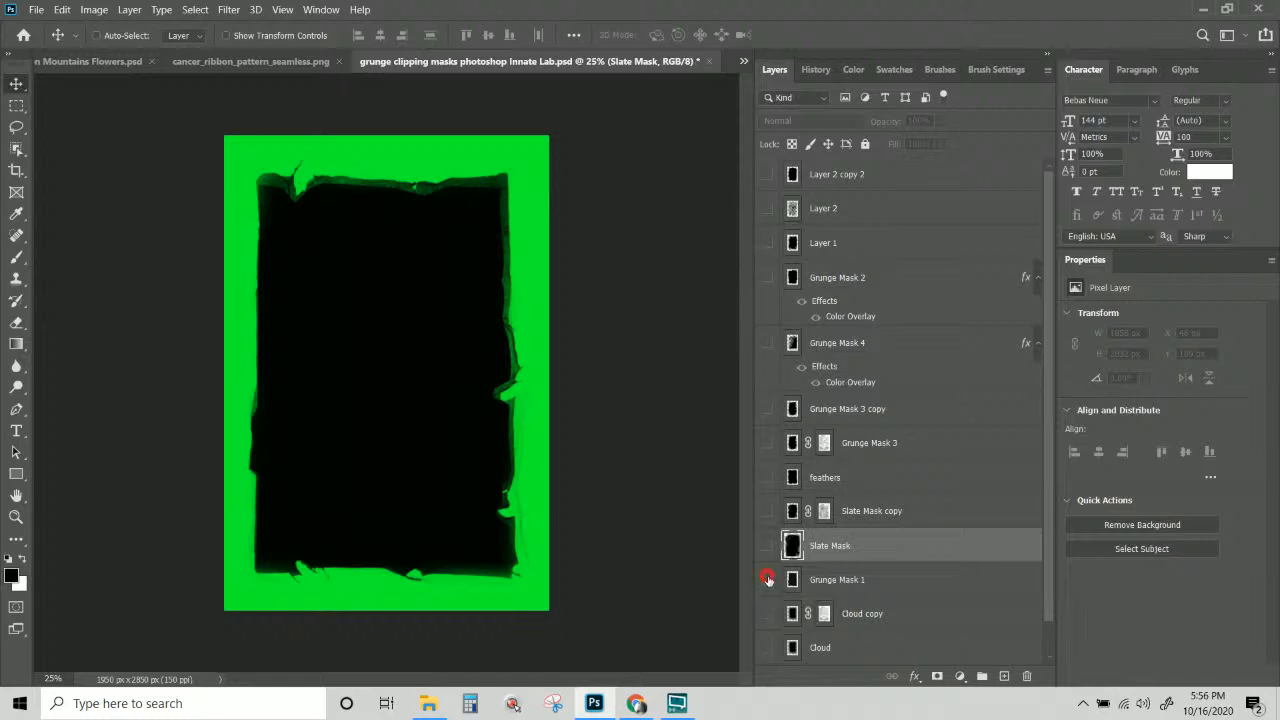
pyautogui.click(767, 580)
pyautogui.click(767, 614)
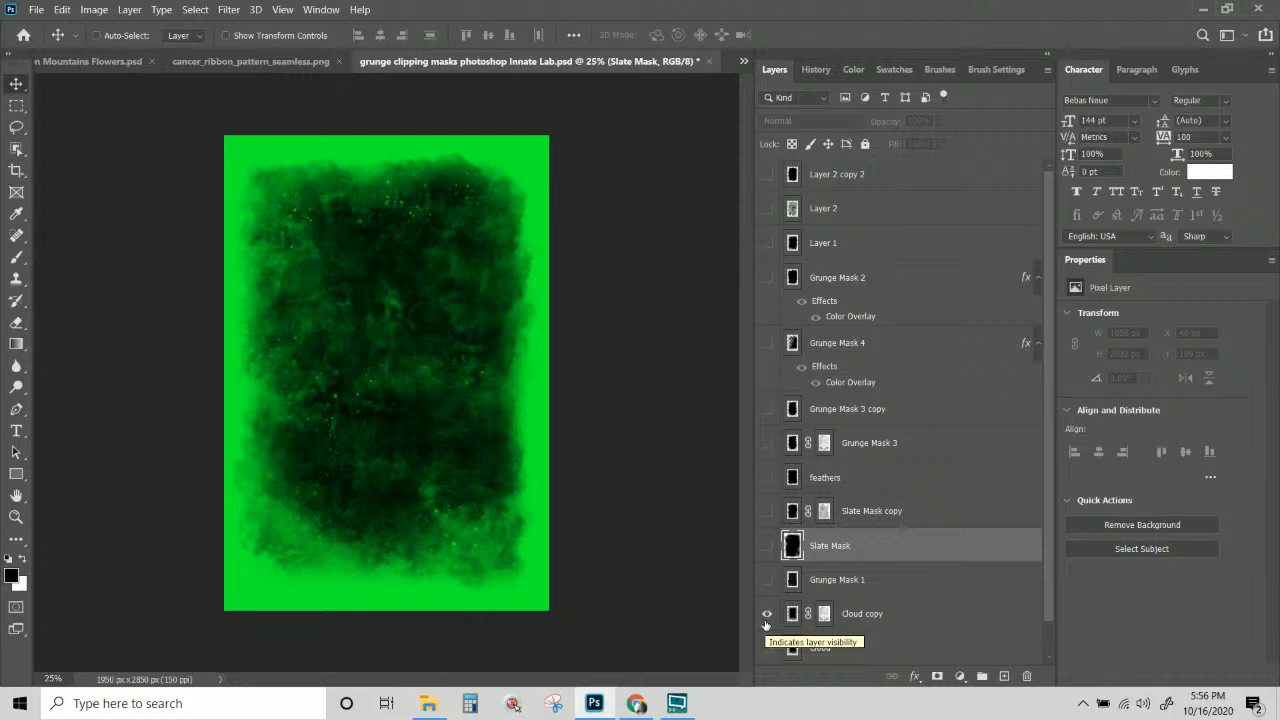
# Disable the layer mask on the Cloud copy layer to view its cloud shape without the grunge texture.
pyautogui.click(825, 617)
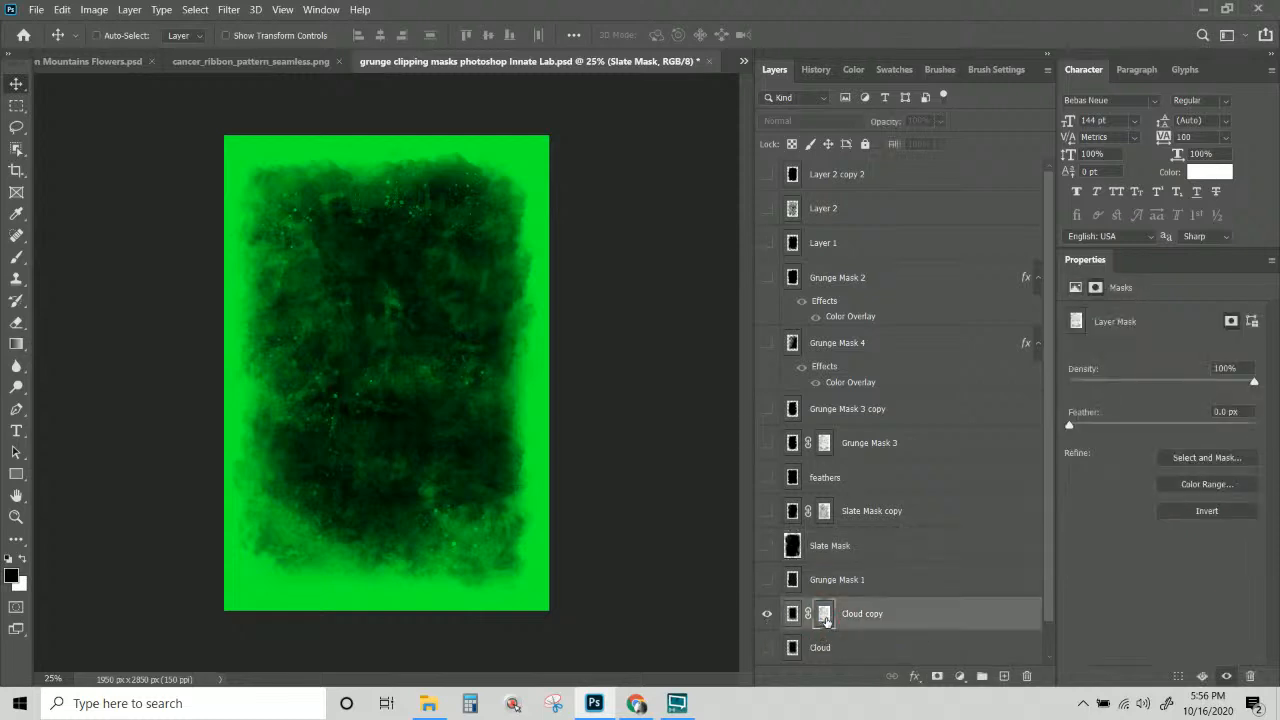
pyautogui.rightClick(826, 619)
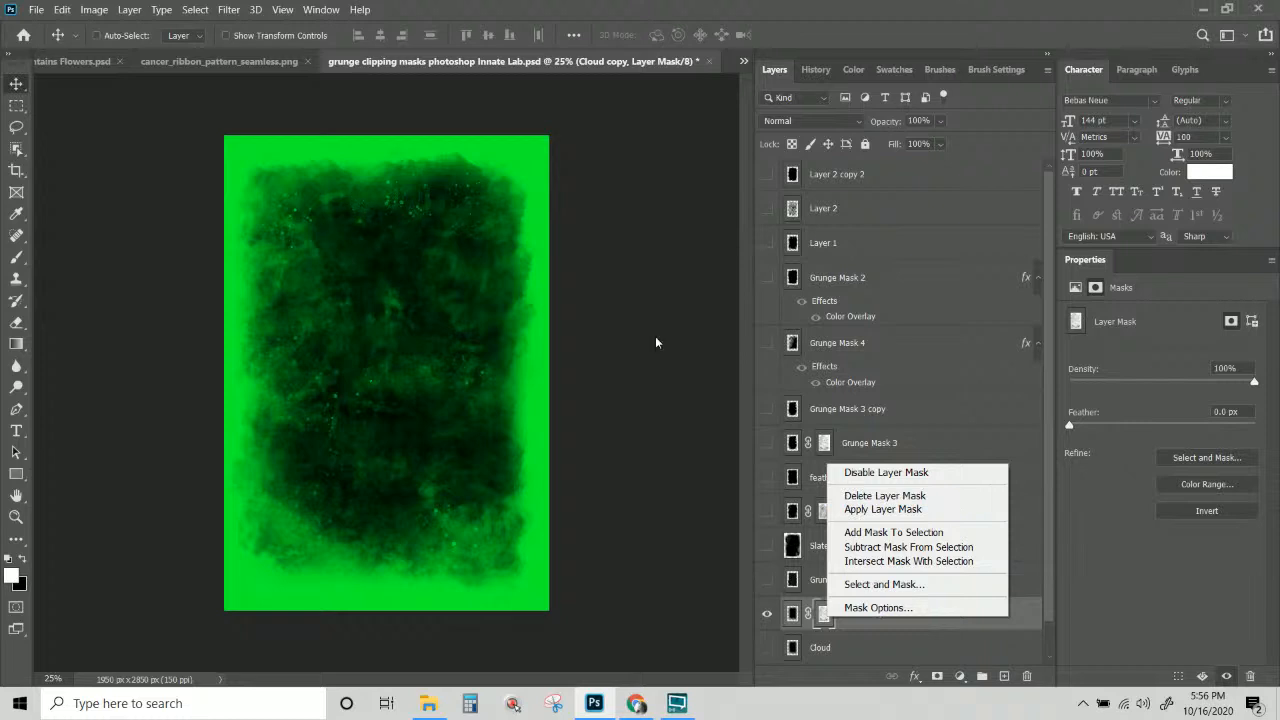
pyautogui.click(868, 473)
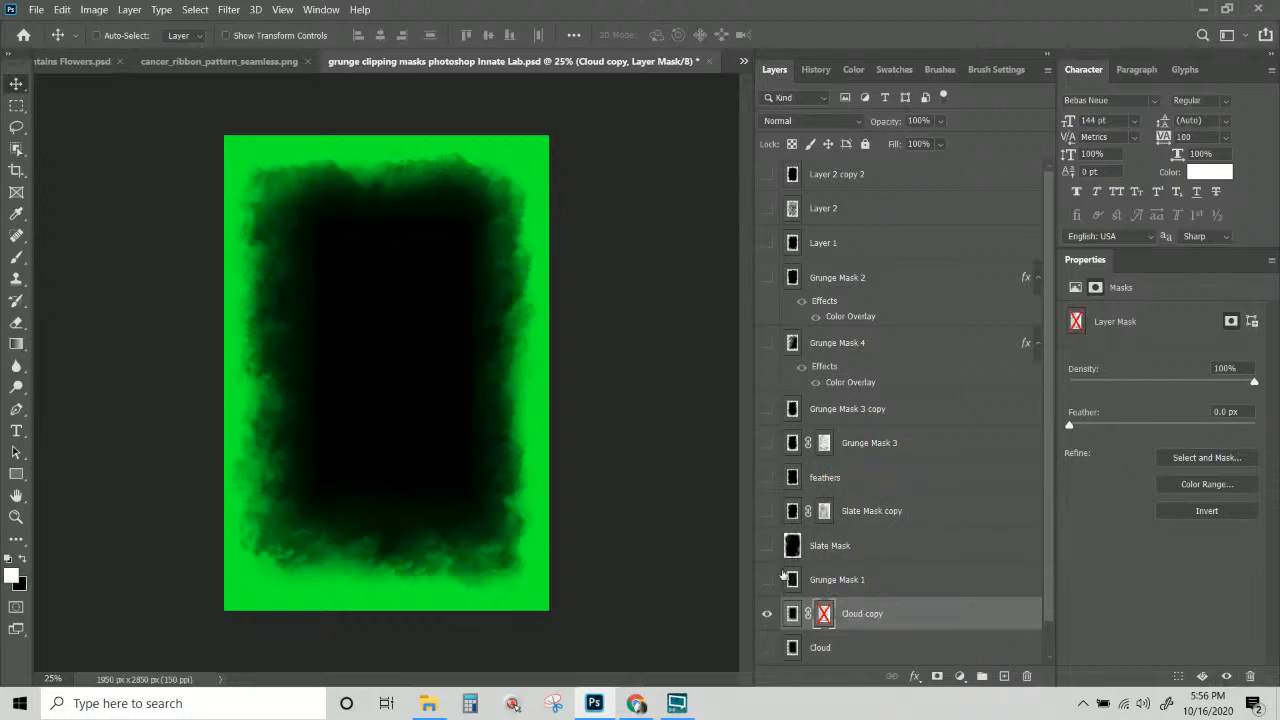
# Re-enable the Cloud copy layer mask, enter Select and Mask for it, and cancel out.
pyautogui.doubleClick(824, 614)
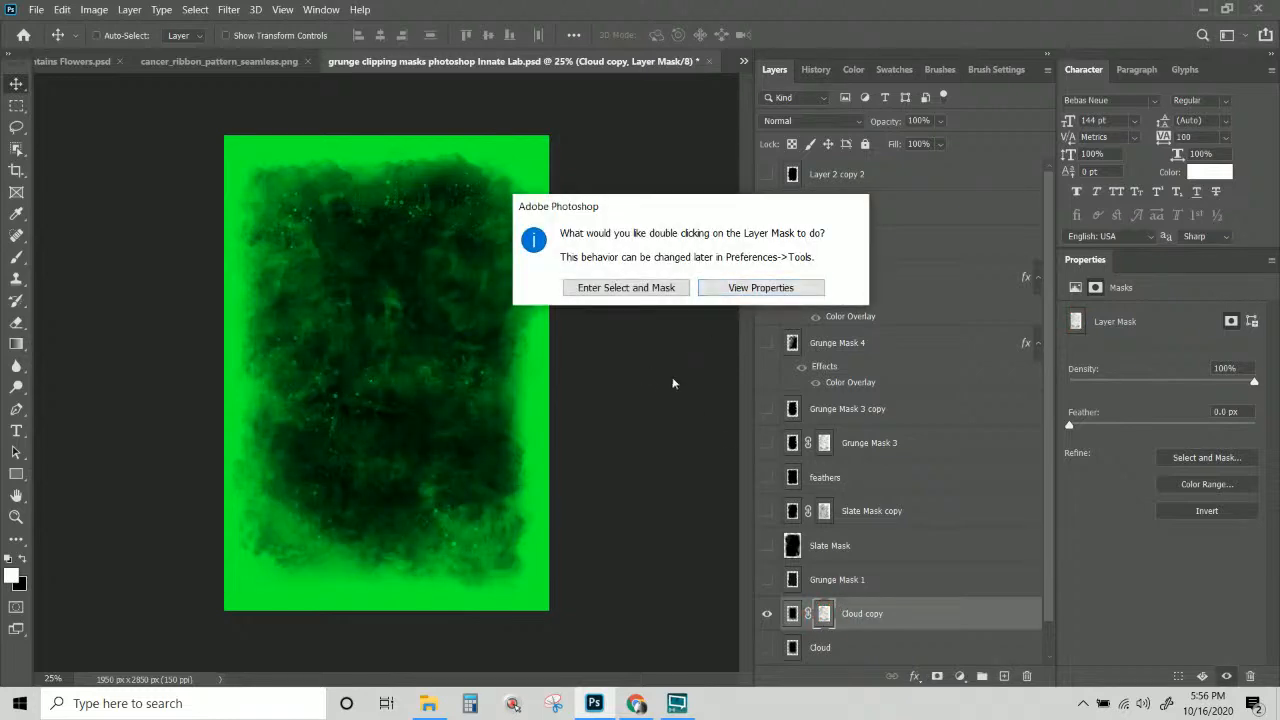
pyautogui.click(626, 288)
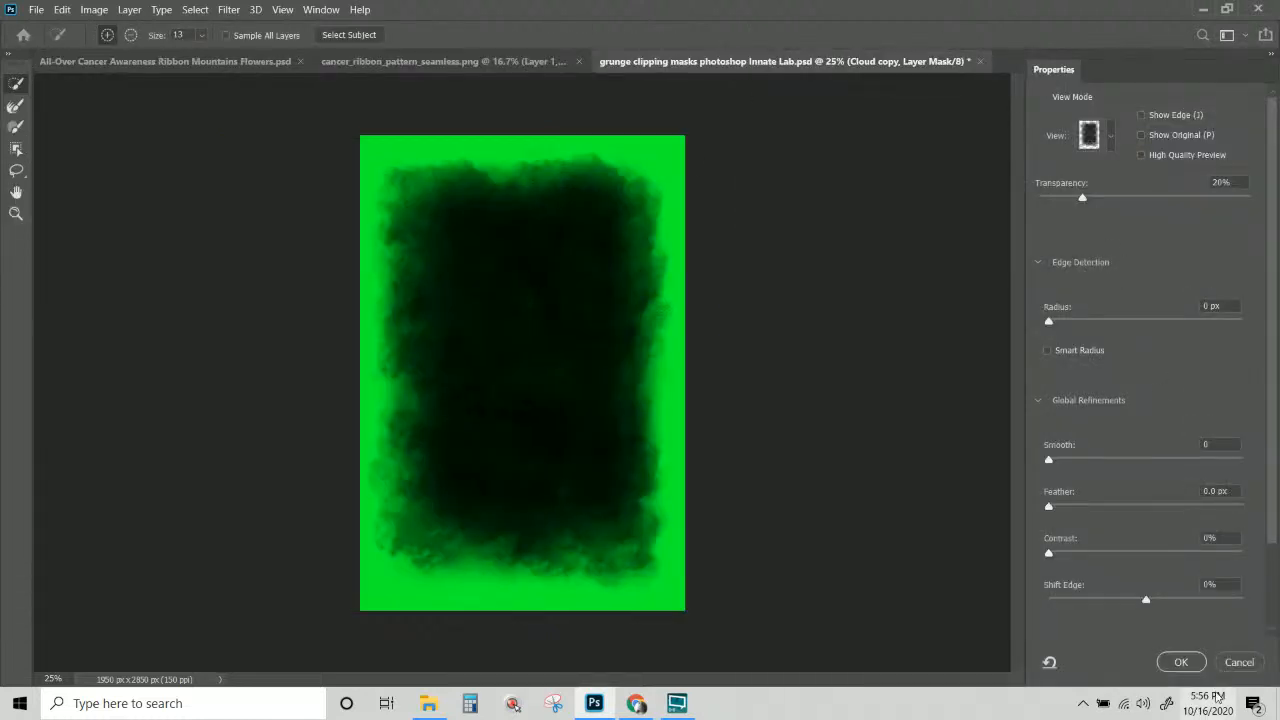
pyautogui.click(1239, 666)
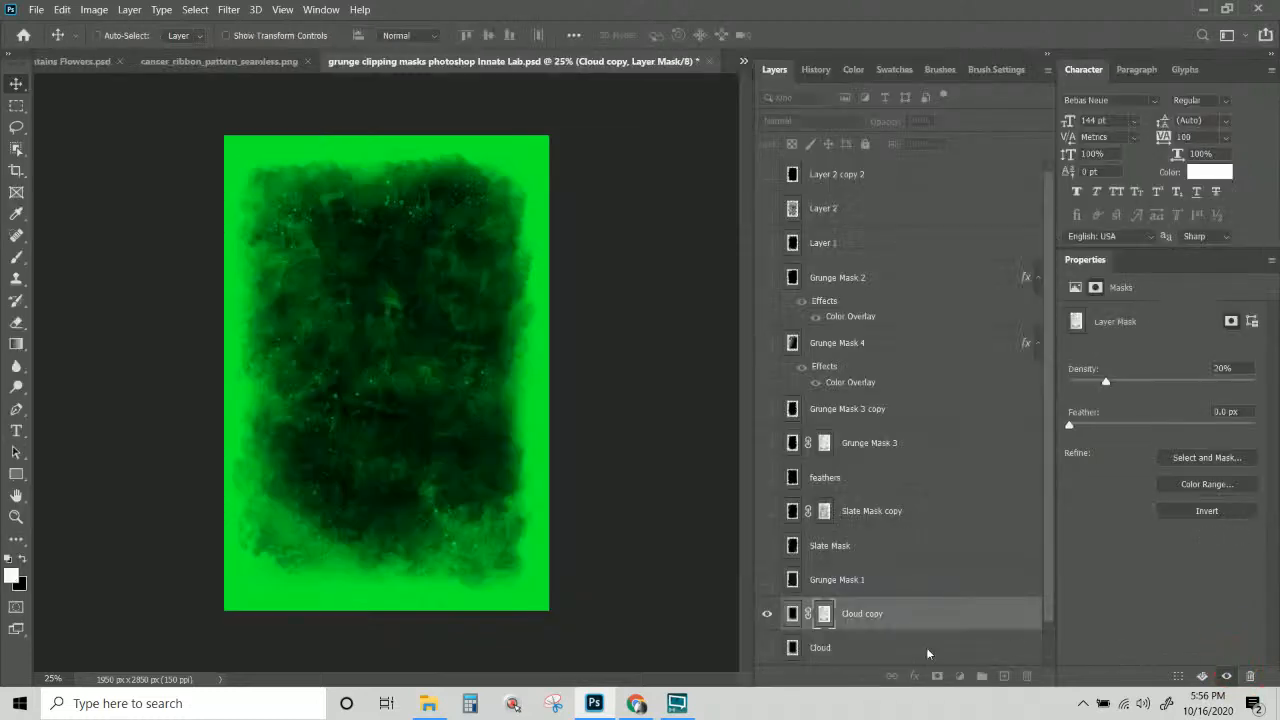
# Compare the unmasked Cloud layer with the masked Cloud copy layer by switching their visibility.
pyautogui.rightClick(901, 620)
pyautogui.click(792, 613)
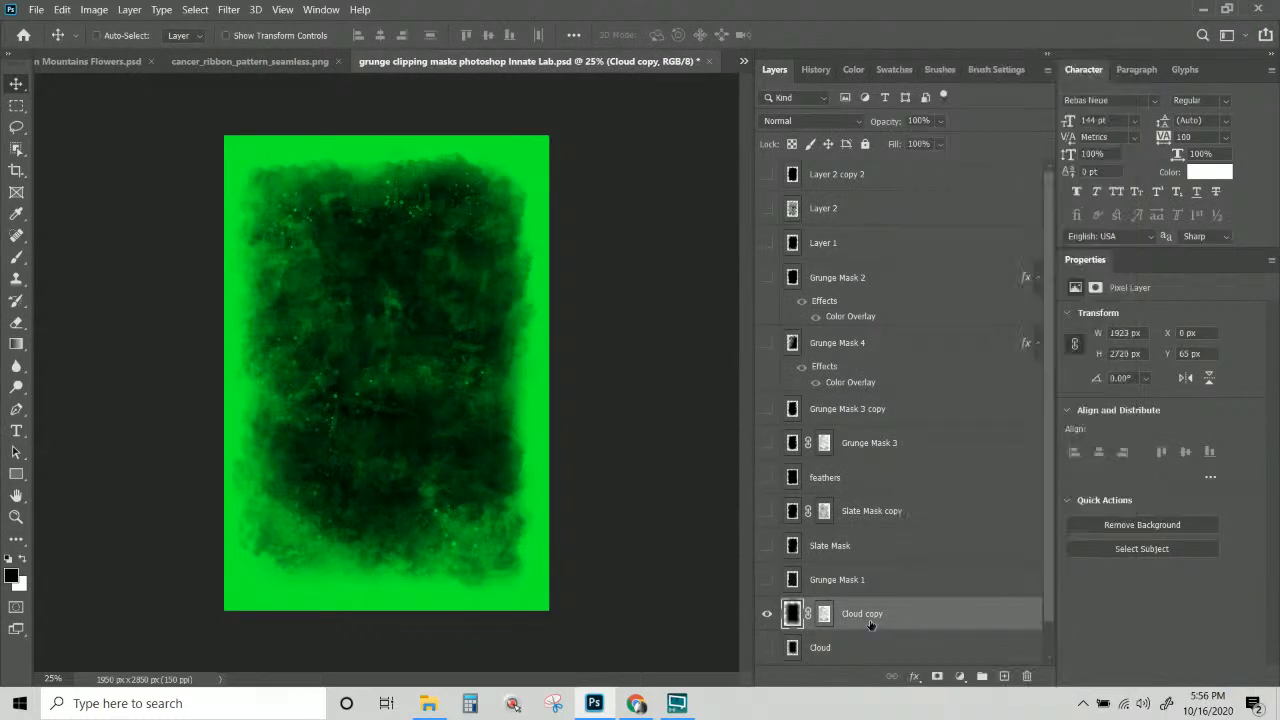
pyautogui.click(766, 614)
pyautogui.click(766, 648)
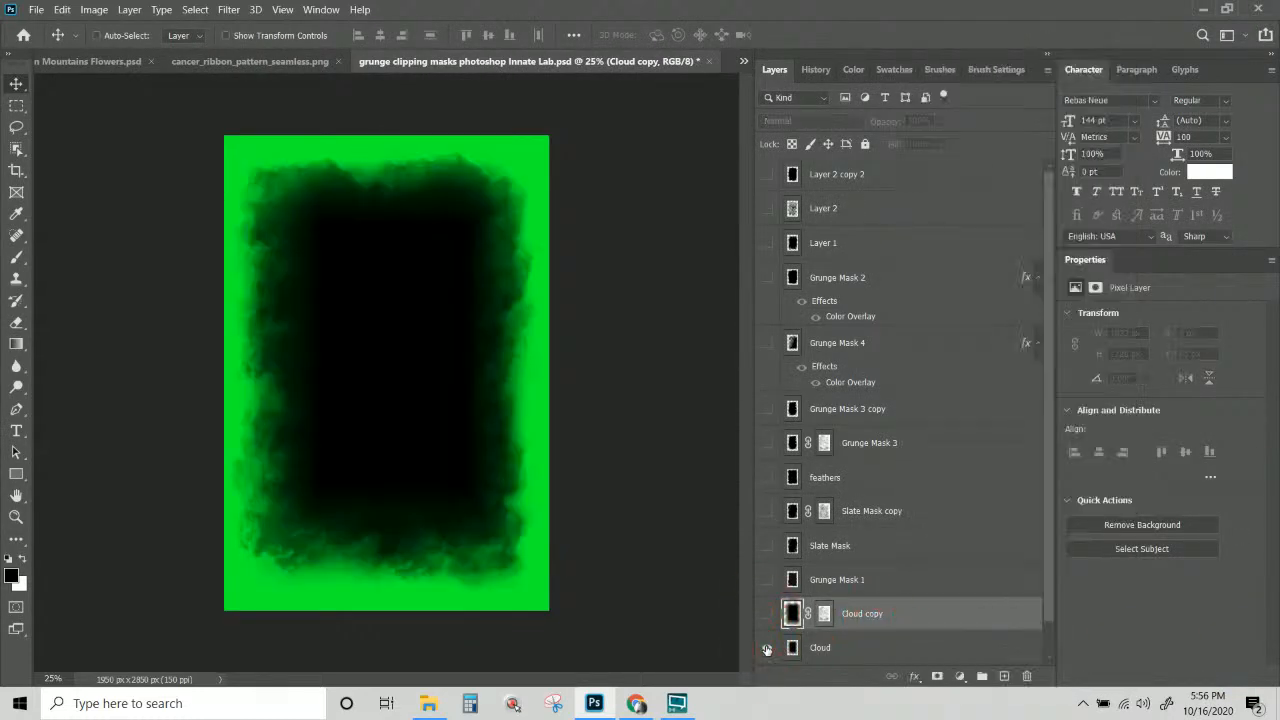
pyautogui.click(767, 614)
# Hide the Cloud layer and apply the layer mask on the Cloud copy layer permanently.
pyautogui.click(824, 613)
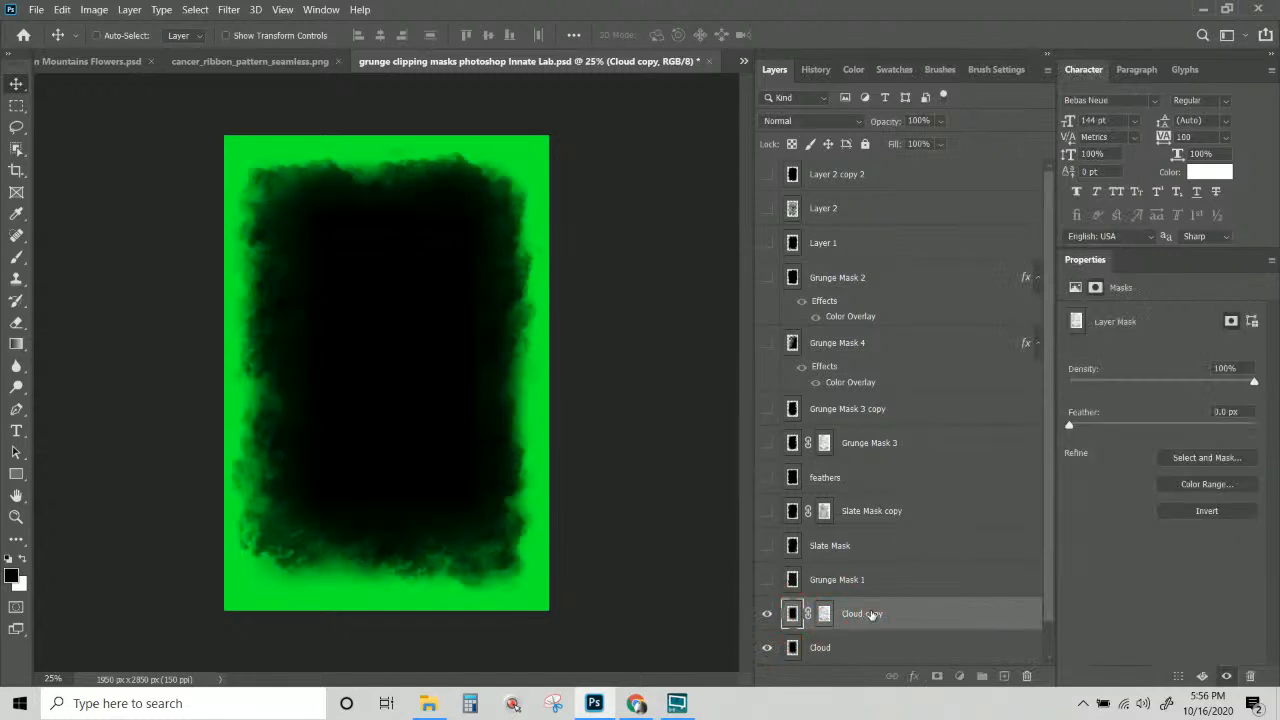
pyautogui.rightClick(871, 613)
pyautogui.rightClick(824, 613)
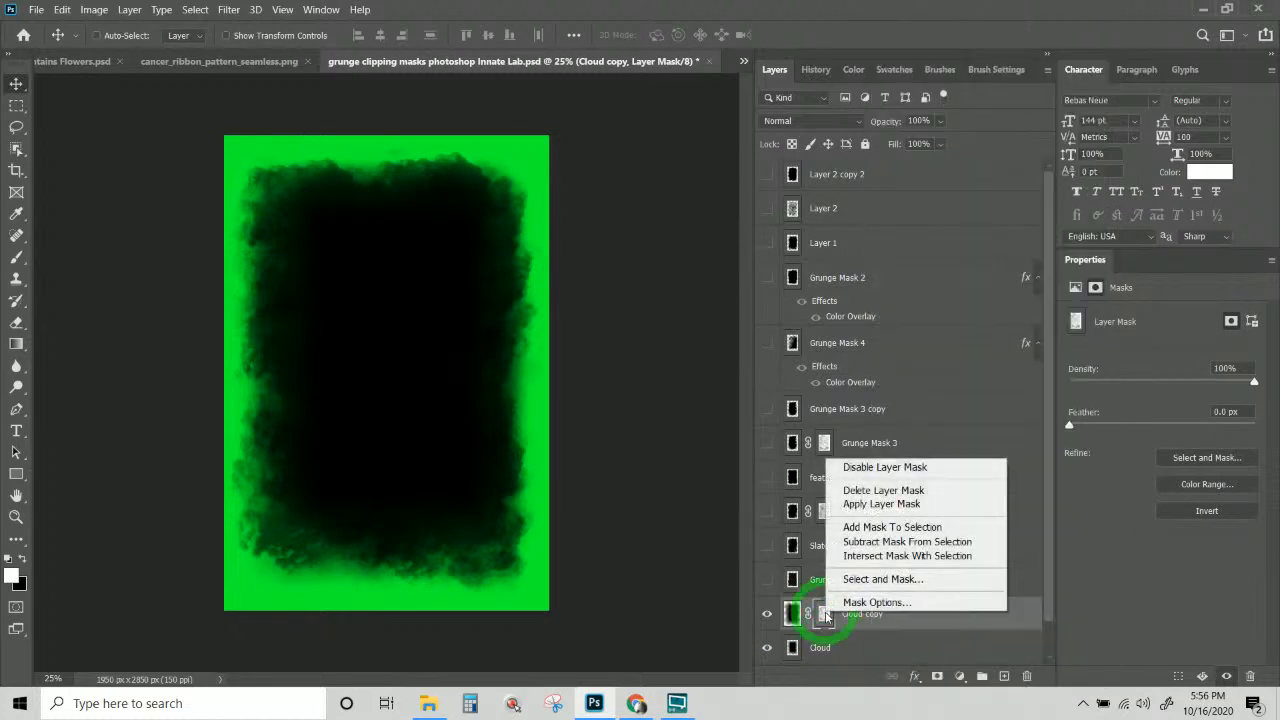
pyautogui.press('Escape')
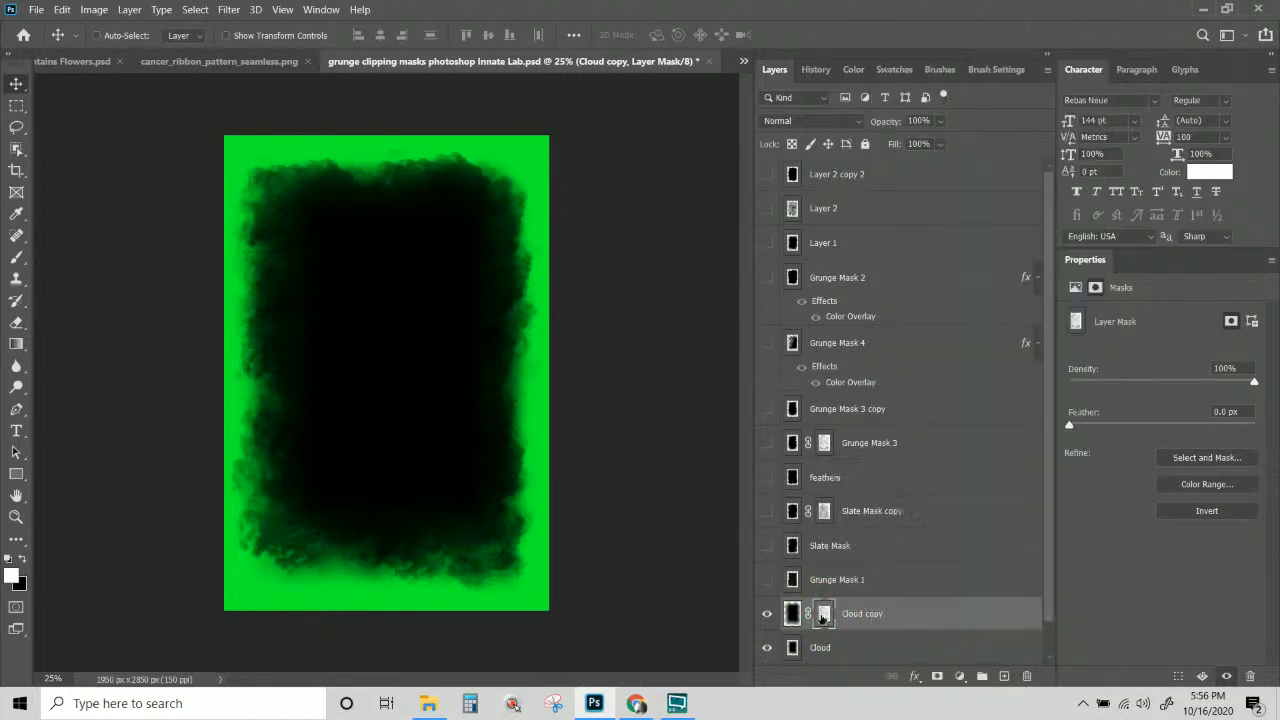
pyautogui.click(767, 648)
pyautogui.rightClick(829, 619)
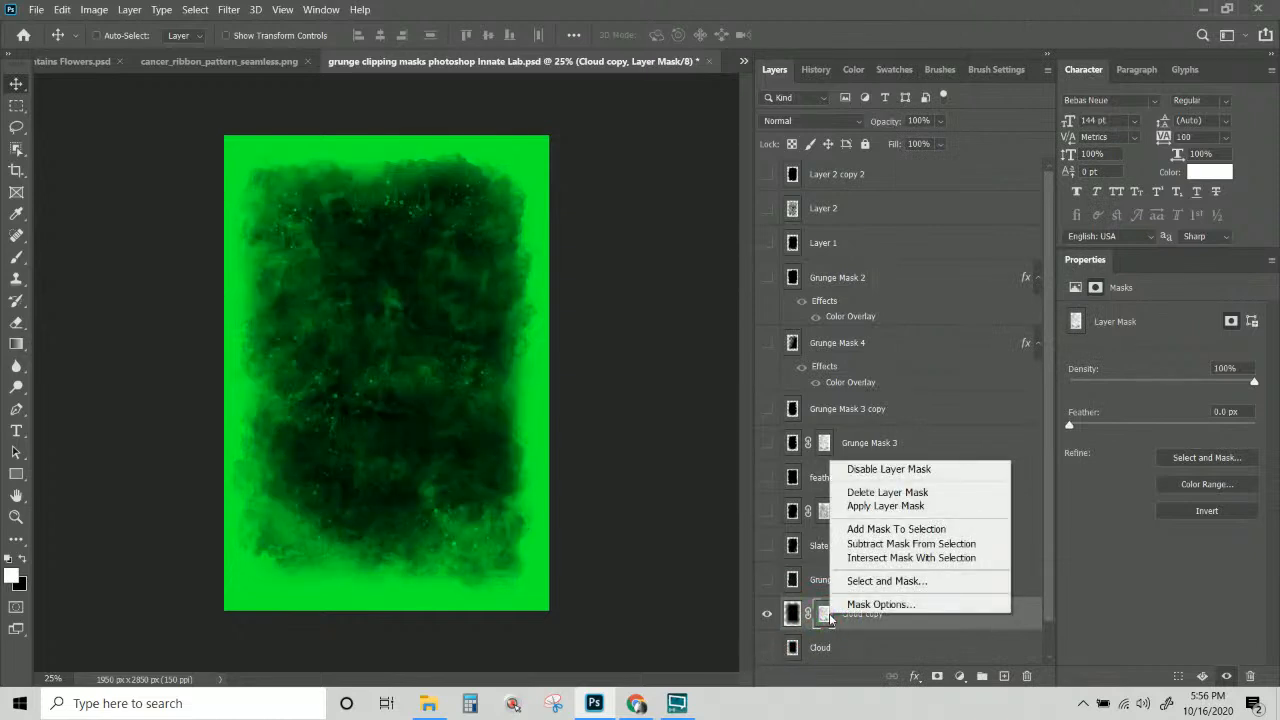
pyautogui.click(900, 505)
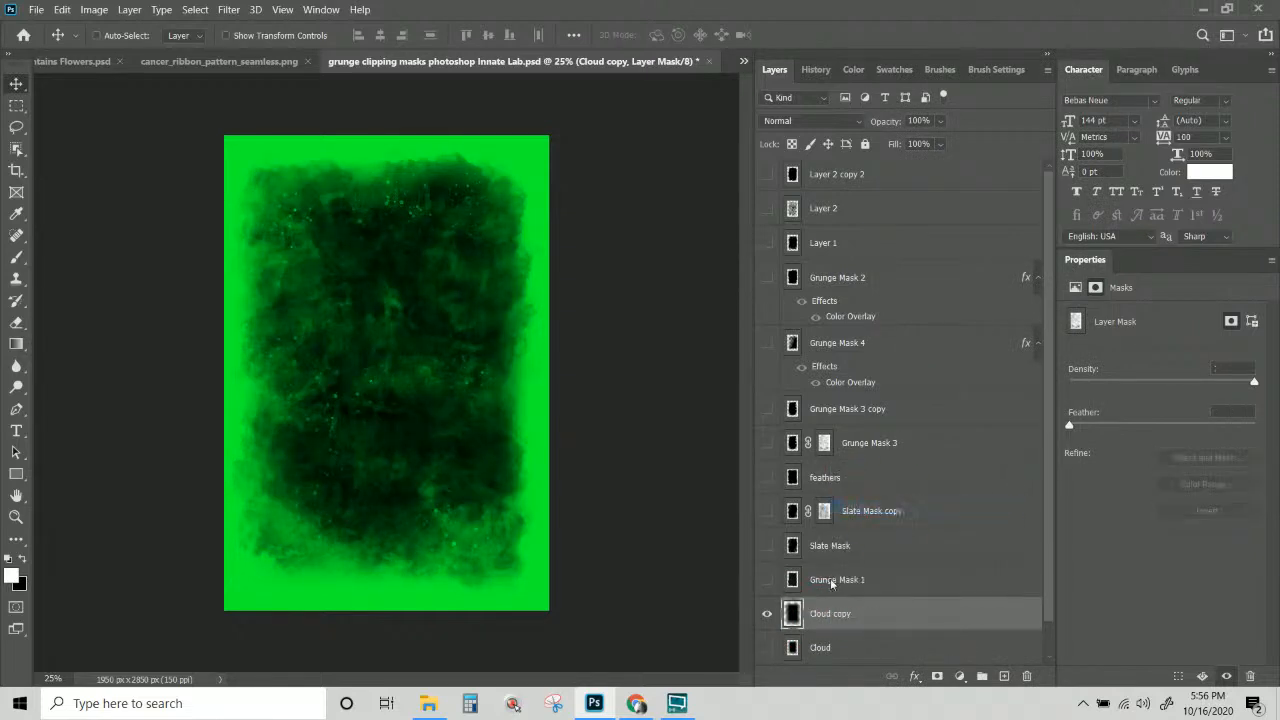
# Isolate the Slate Mask copy layer, apply its layer mask, and hide the layer.
pyautogui.click(851, 511)
pyautogui.click(767, 511)
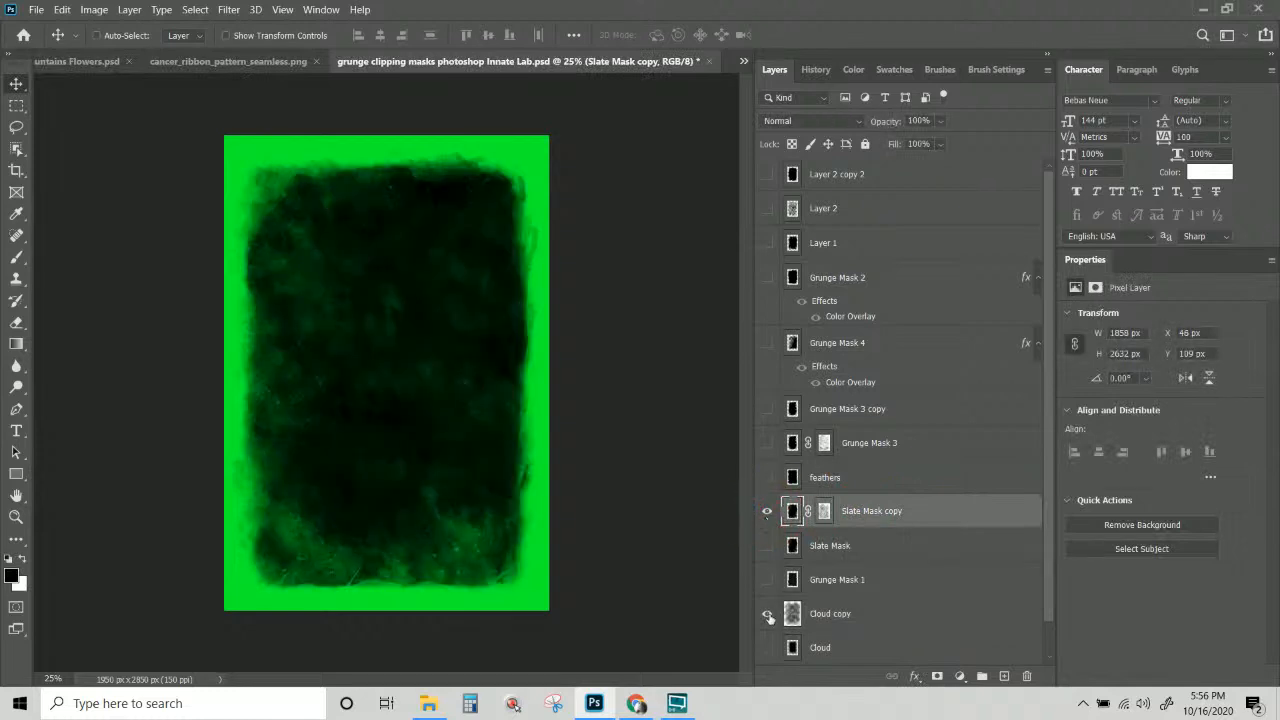
pyautogui.click(768, 615)
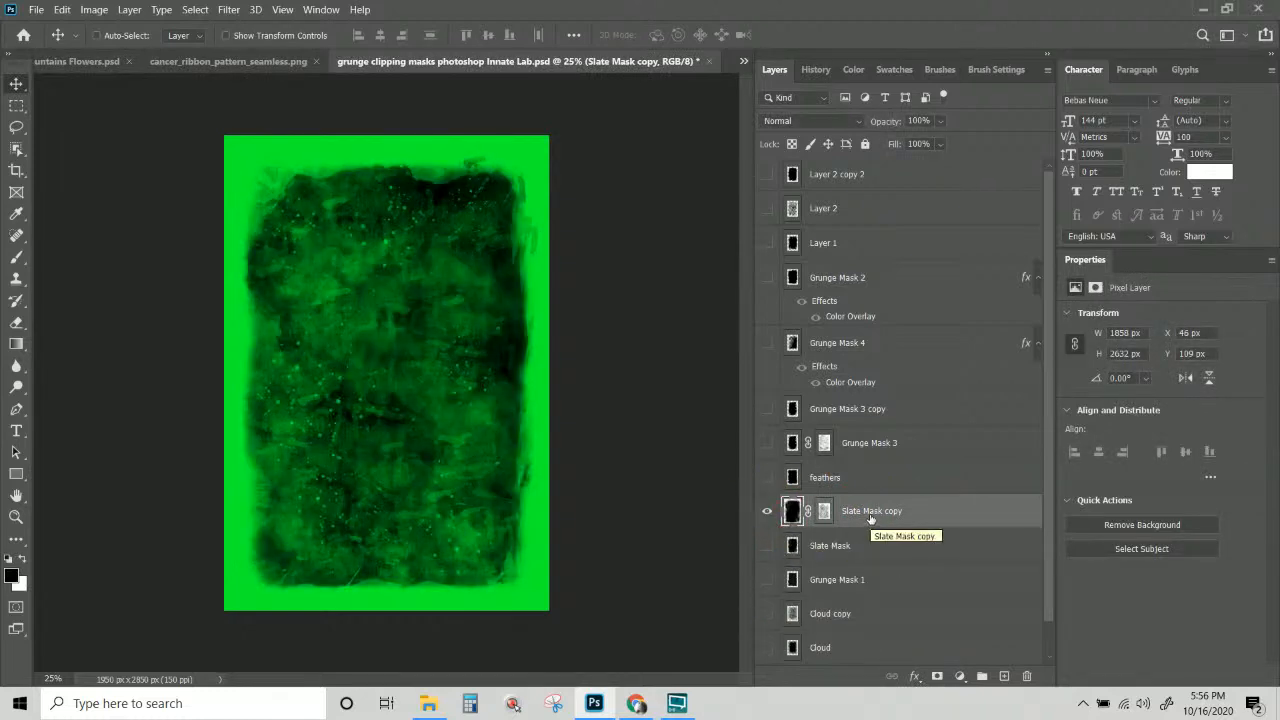
pyautogui.rightClick(825, 512)
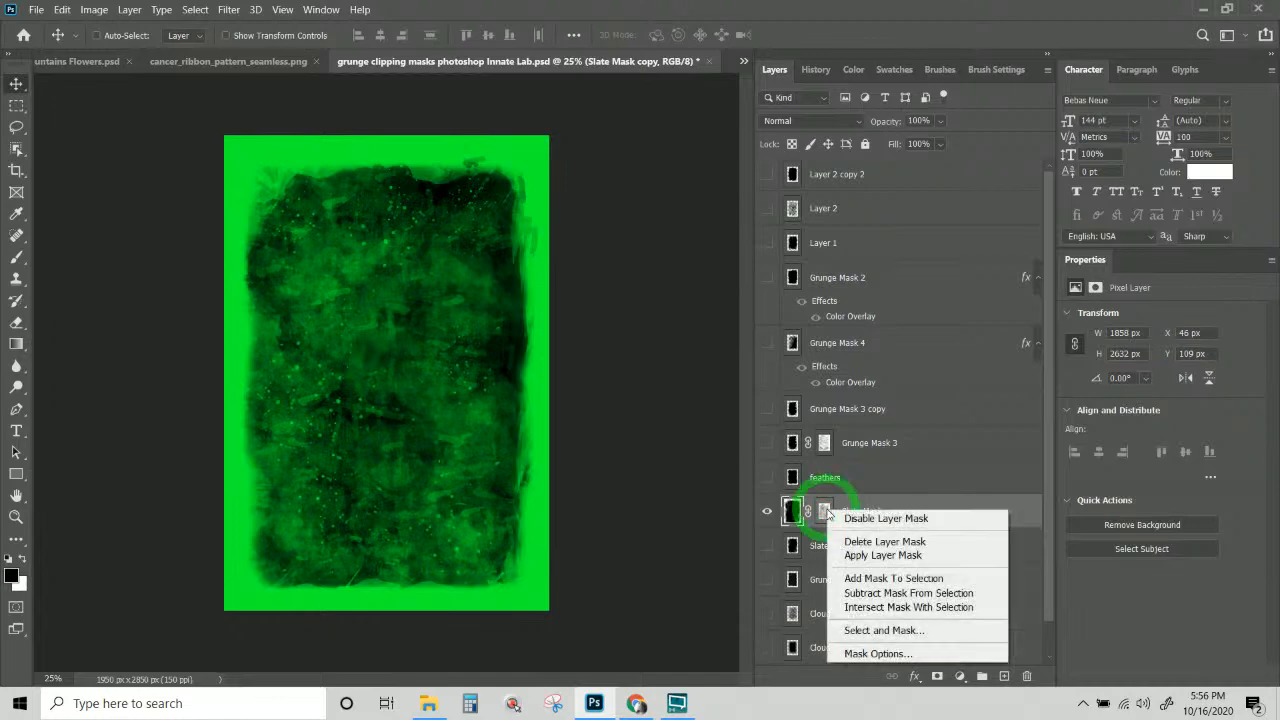
pyautogui.click(877, 555)
pyautogui.click(768, 513)
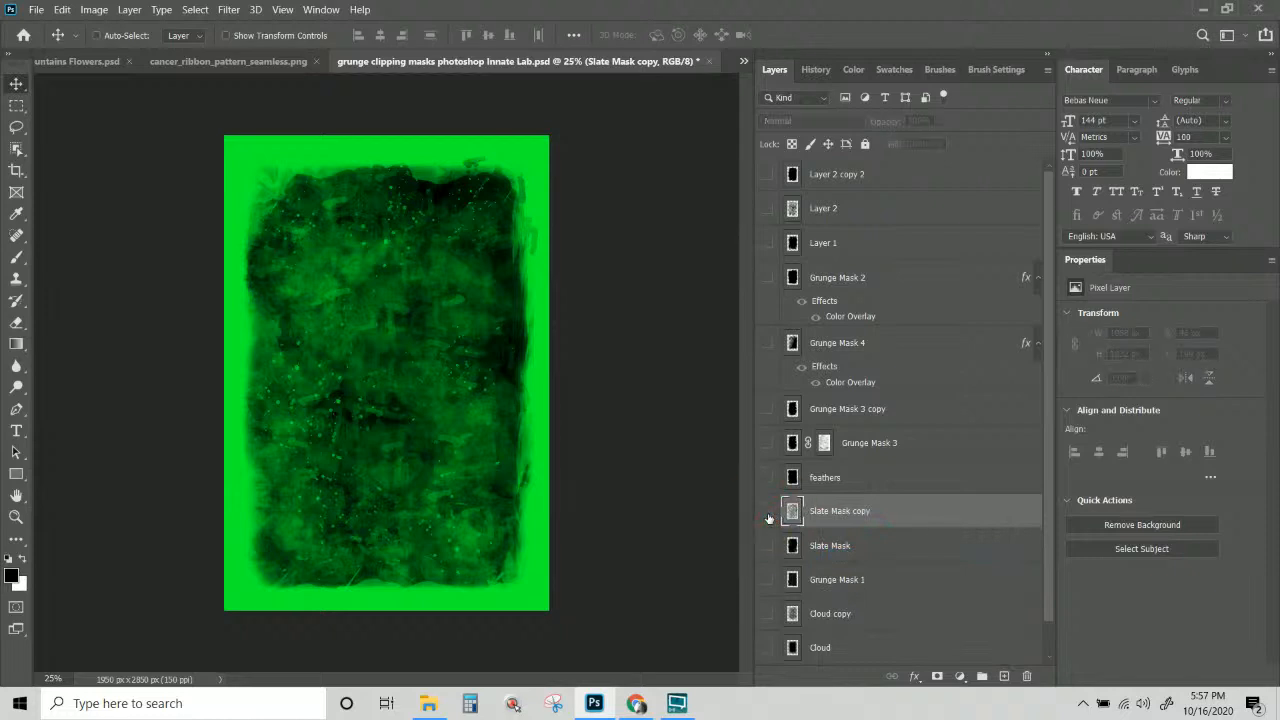
# Show the Grunge Mask 3 layer, select its layer mask, and toggle the layer's visibility to examine the texture.
pyautogui.click(786, 446)
pyautogui.click(770, 444)
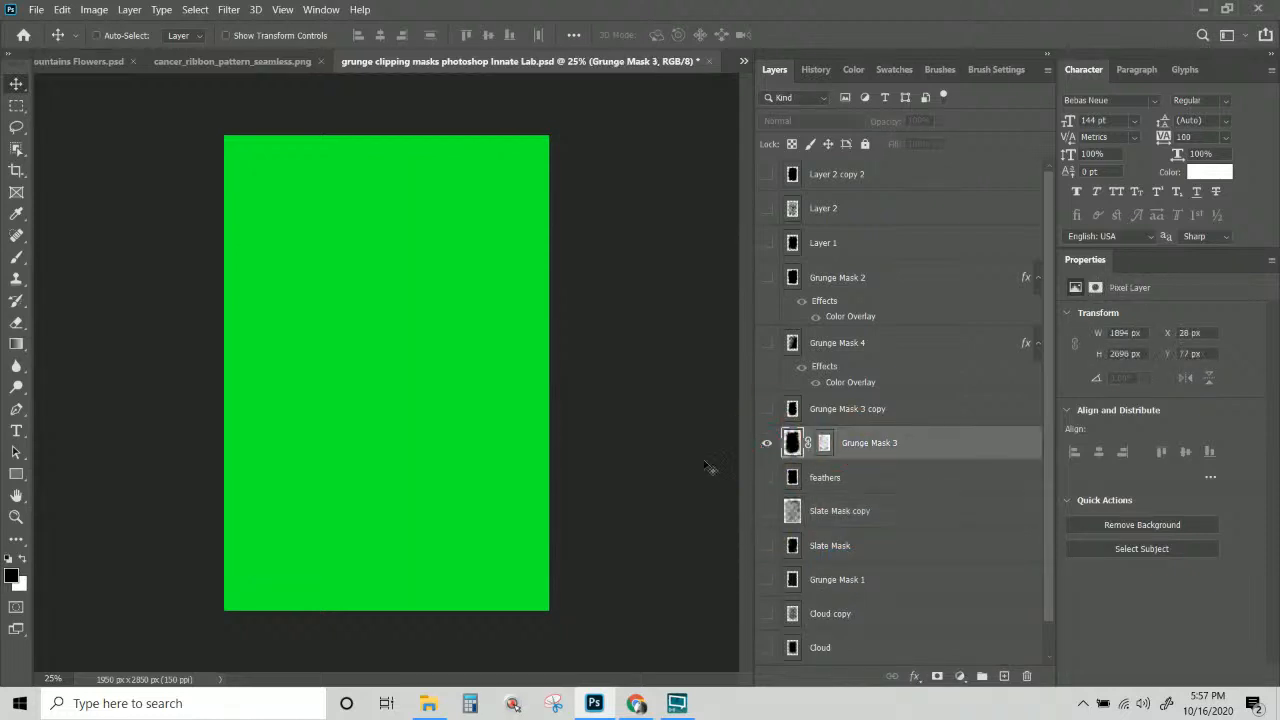
pyautogui.click(824, 442)
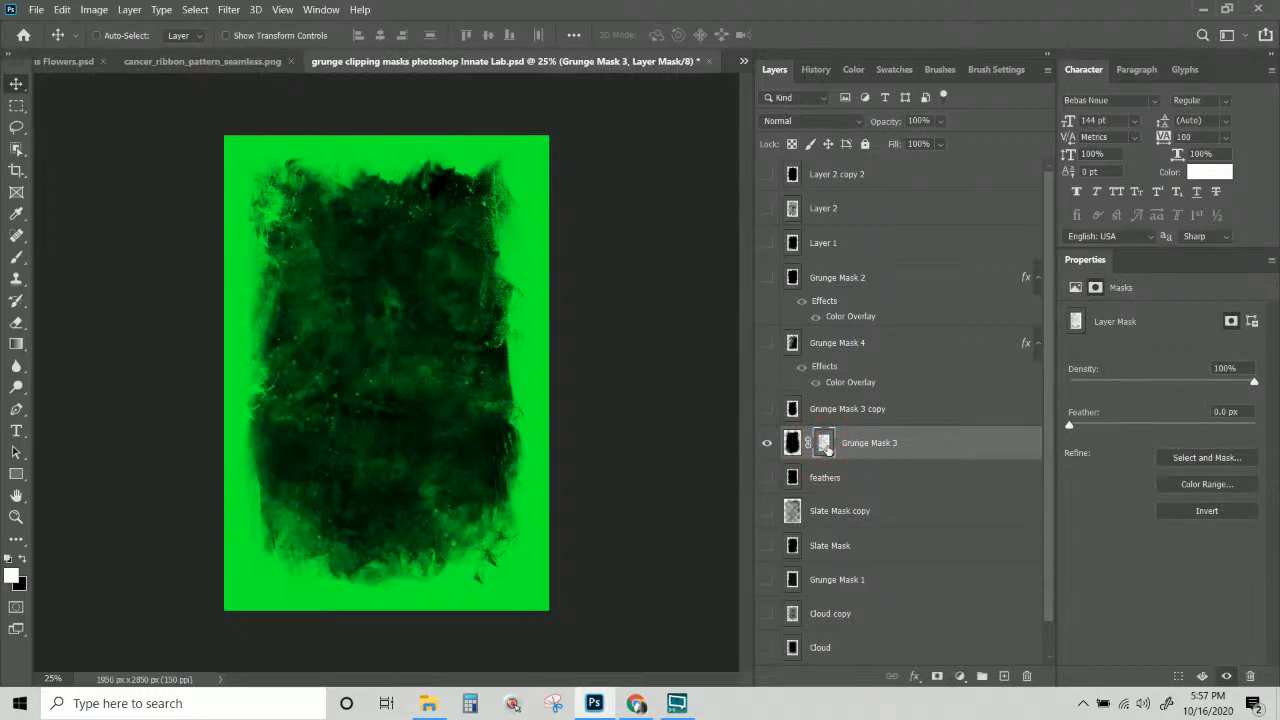
pyautogui.click(766, 444)
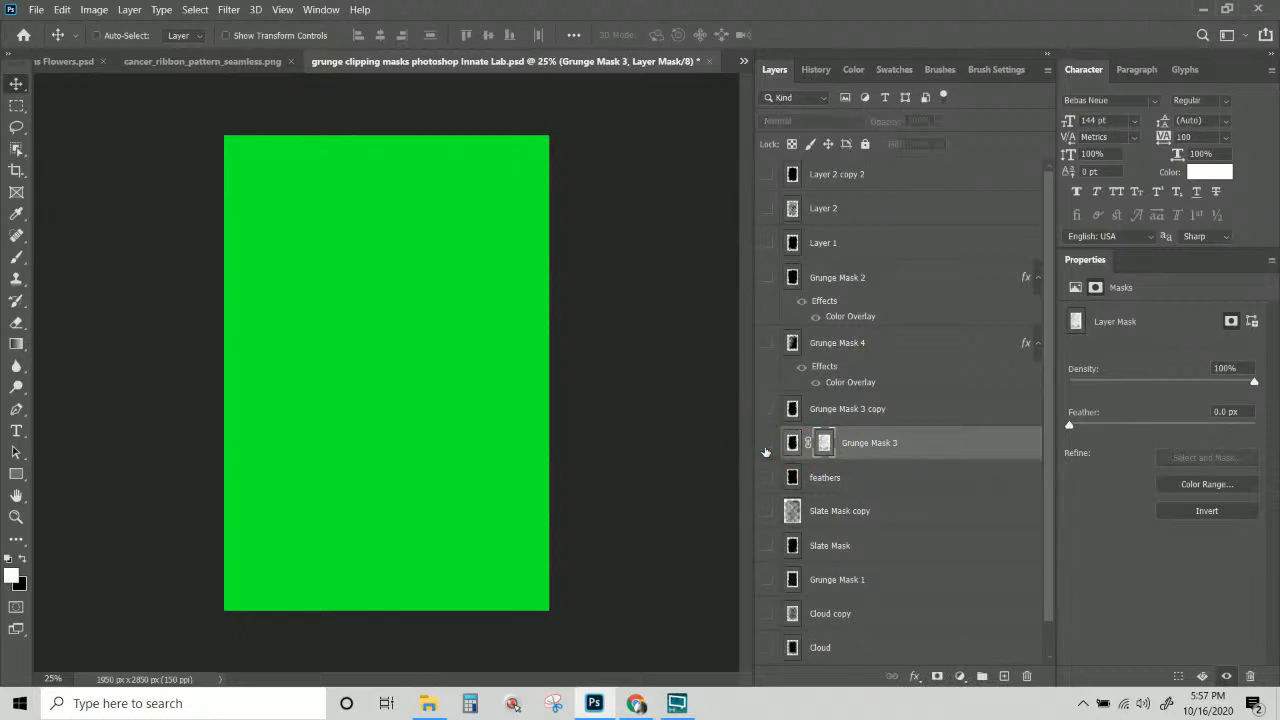
pyautogui.click(766, 444)
# Duplicate the Grunge Mask 3 layer within the same document and hide the original.
pyautogui.rightClick(886, 444)
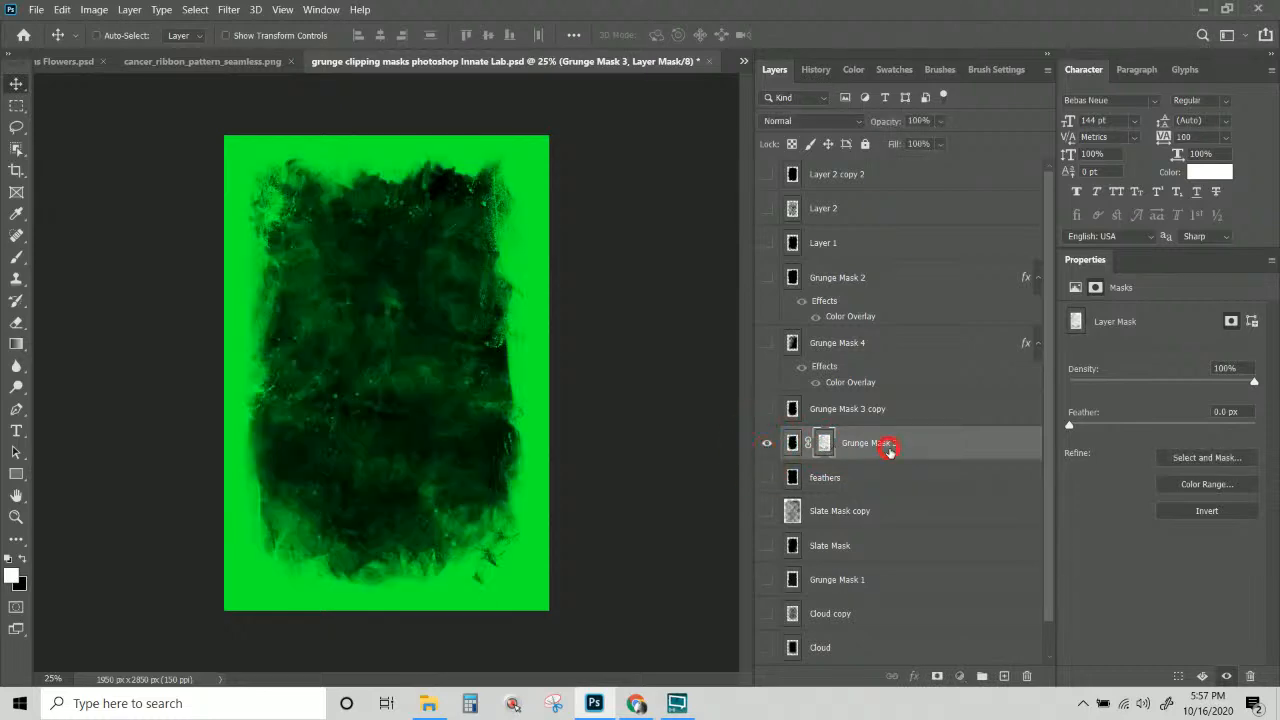
pyautogui.click(957, 78)
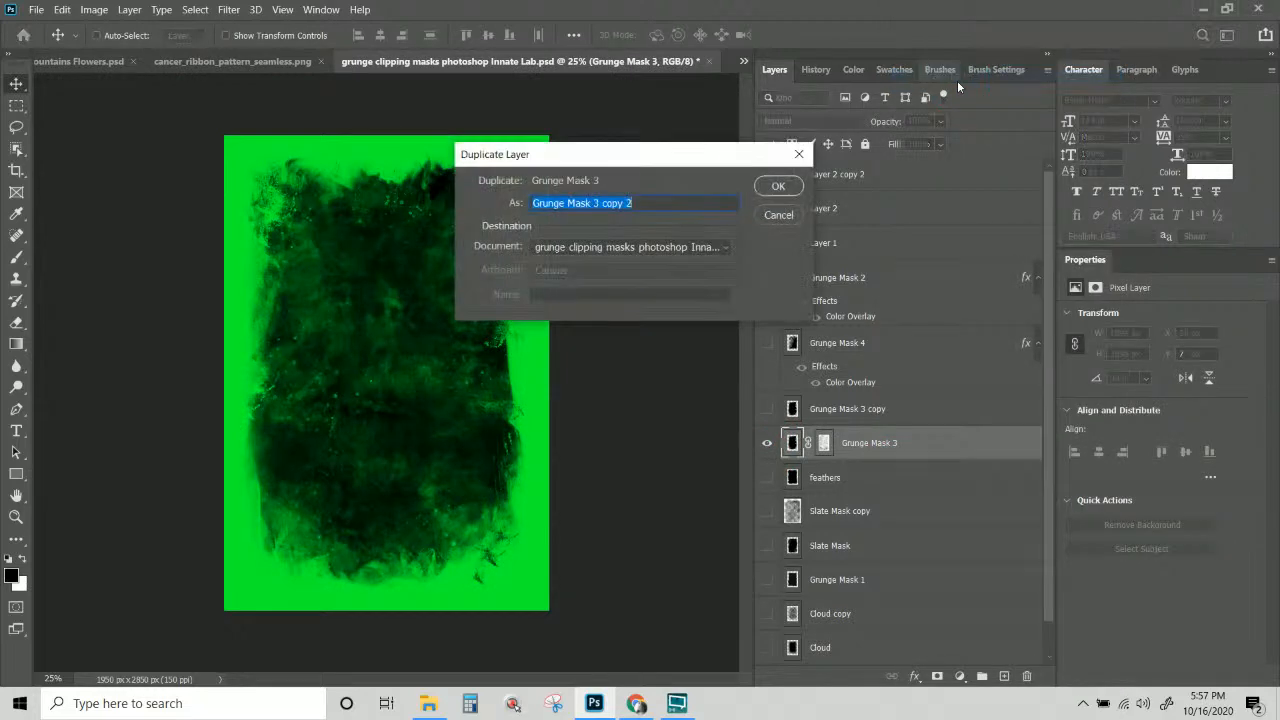
pyautogui.press('Return')
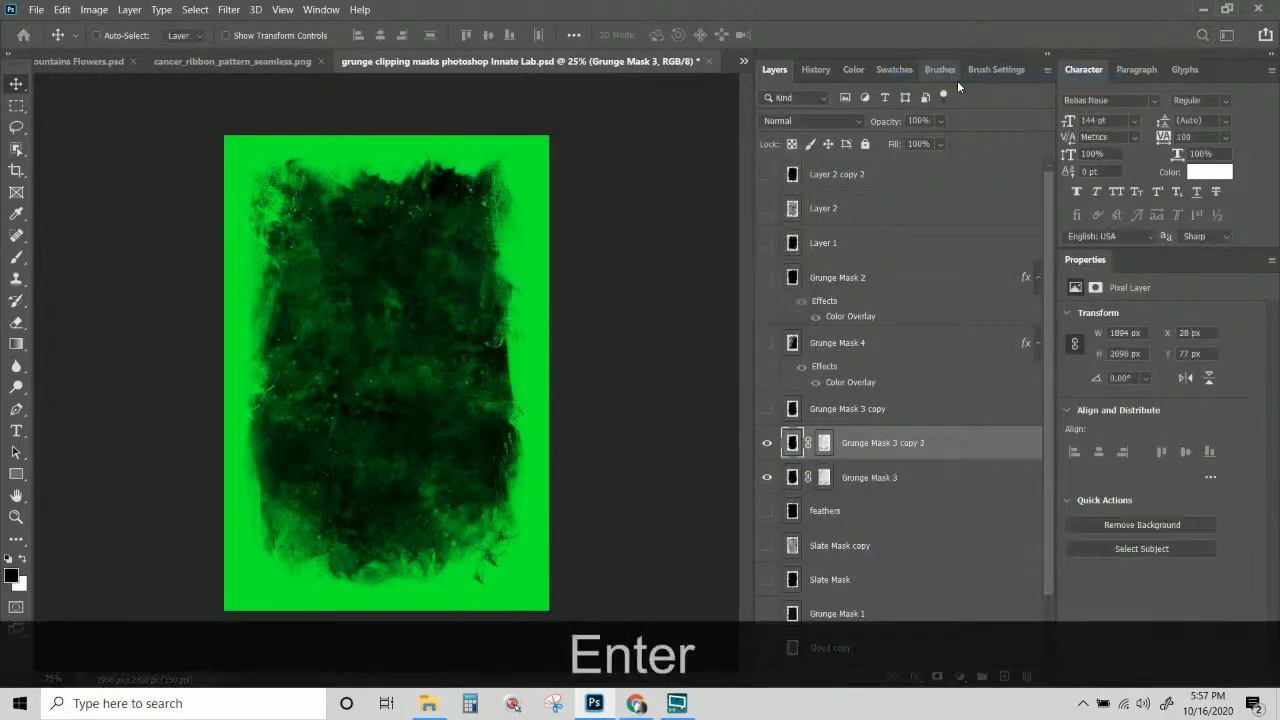
pyautogui.click(767, 477)
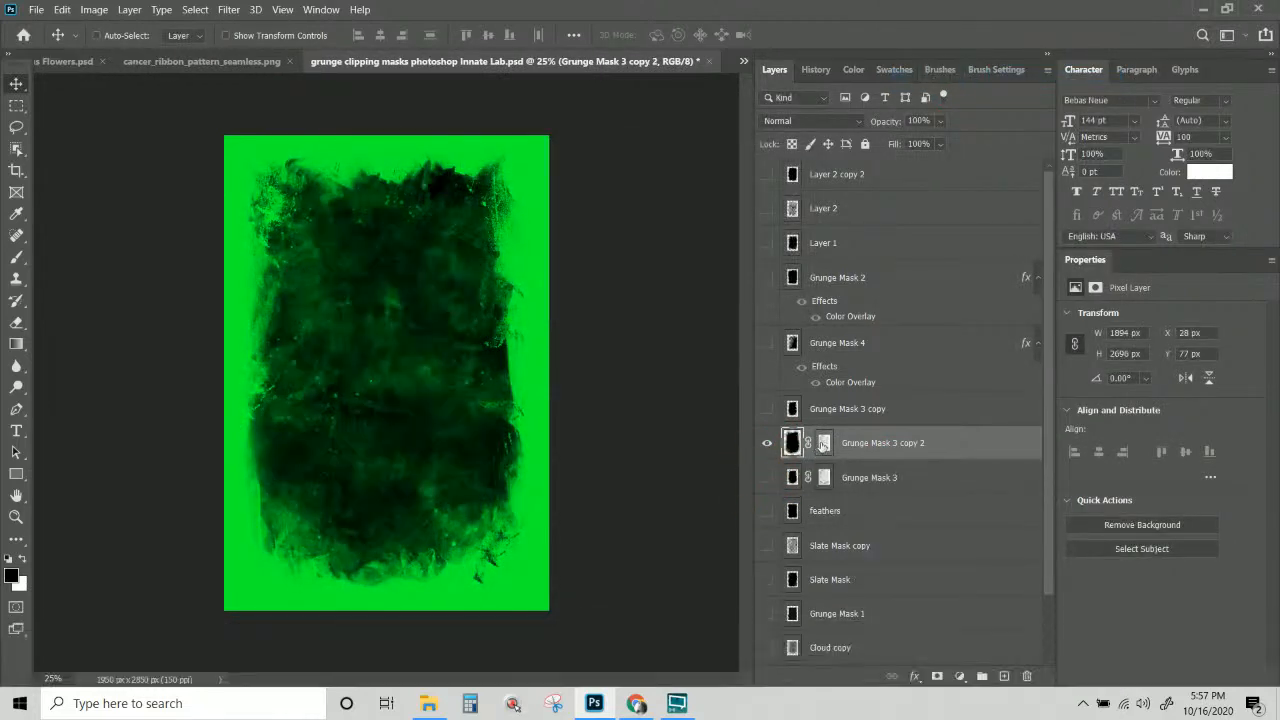
# Apply the layer mask of Grunge Mask 3 copy 2 permanently, hide that layer and show Grunge Mask 3 instead.
pyautogui.rightClick(824, 443)
pyautogui.click(885, 491)
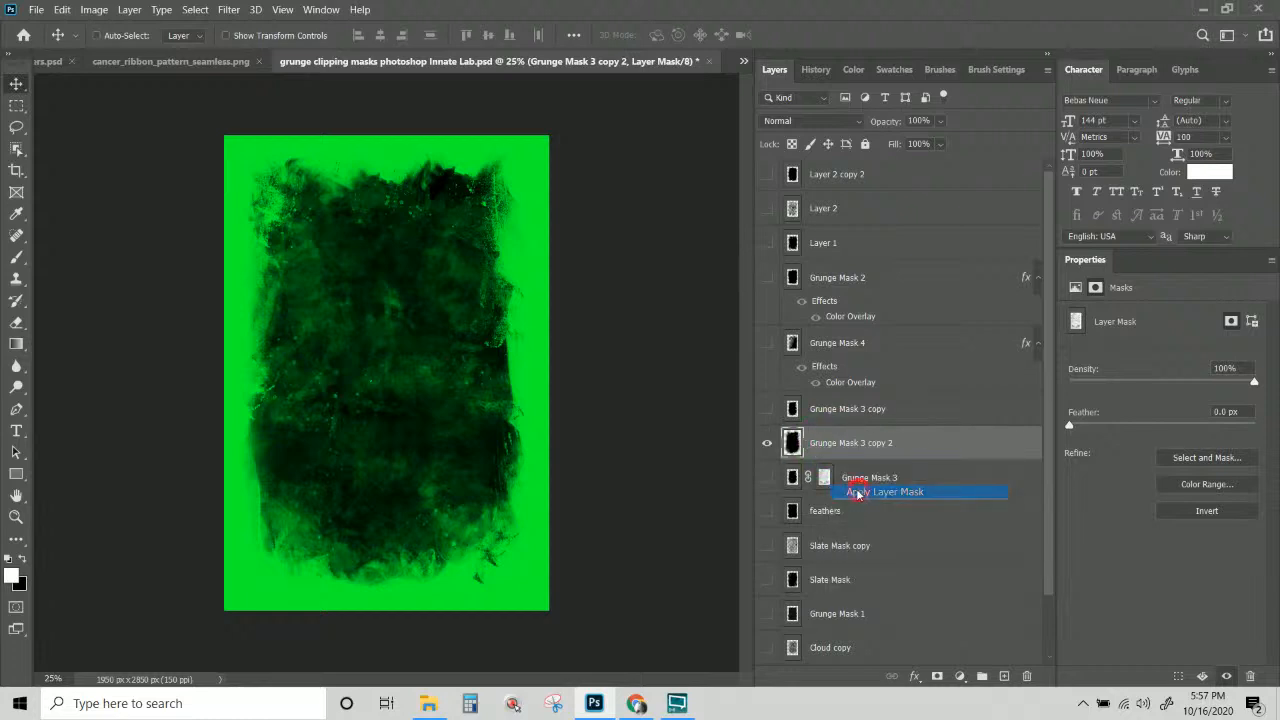
pyautogui.click(790, 477)
pyautogui.click(767, 477)
pyautogui.click(767, 443)
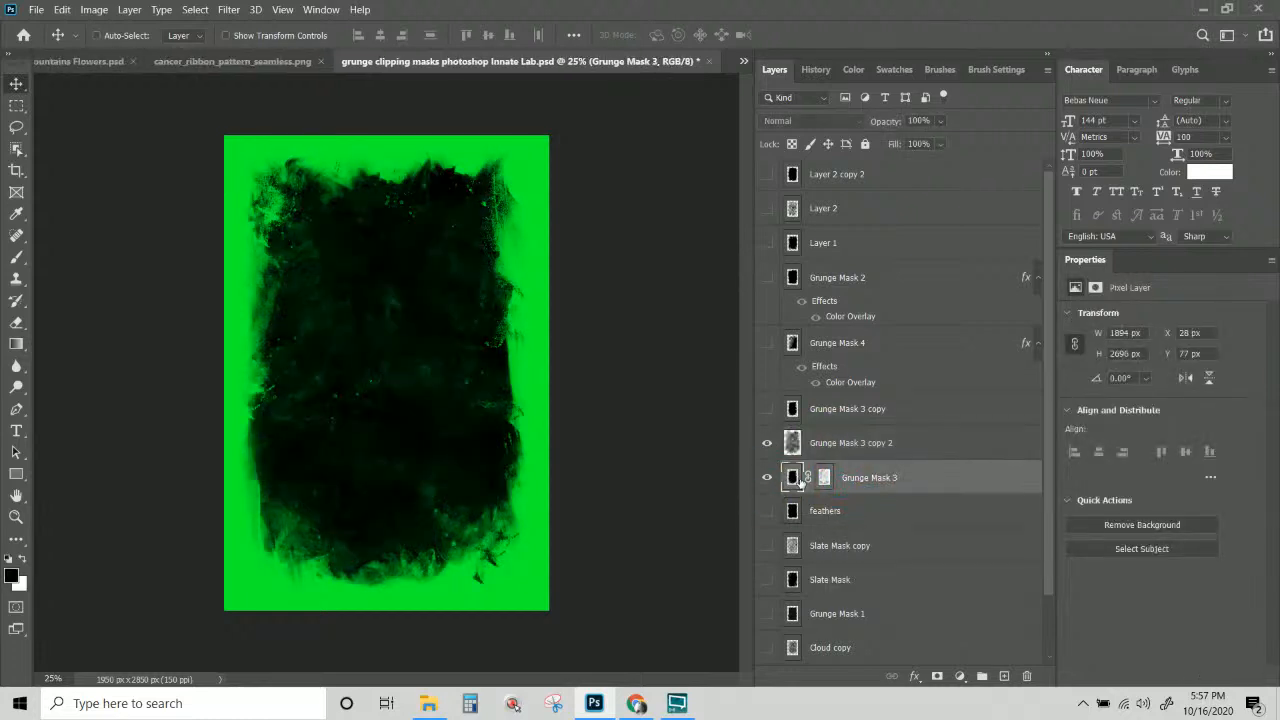
pyautogui.click(823, 478)
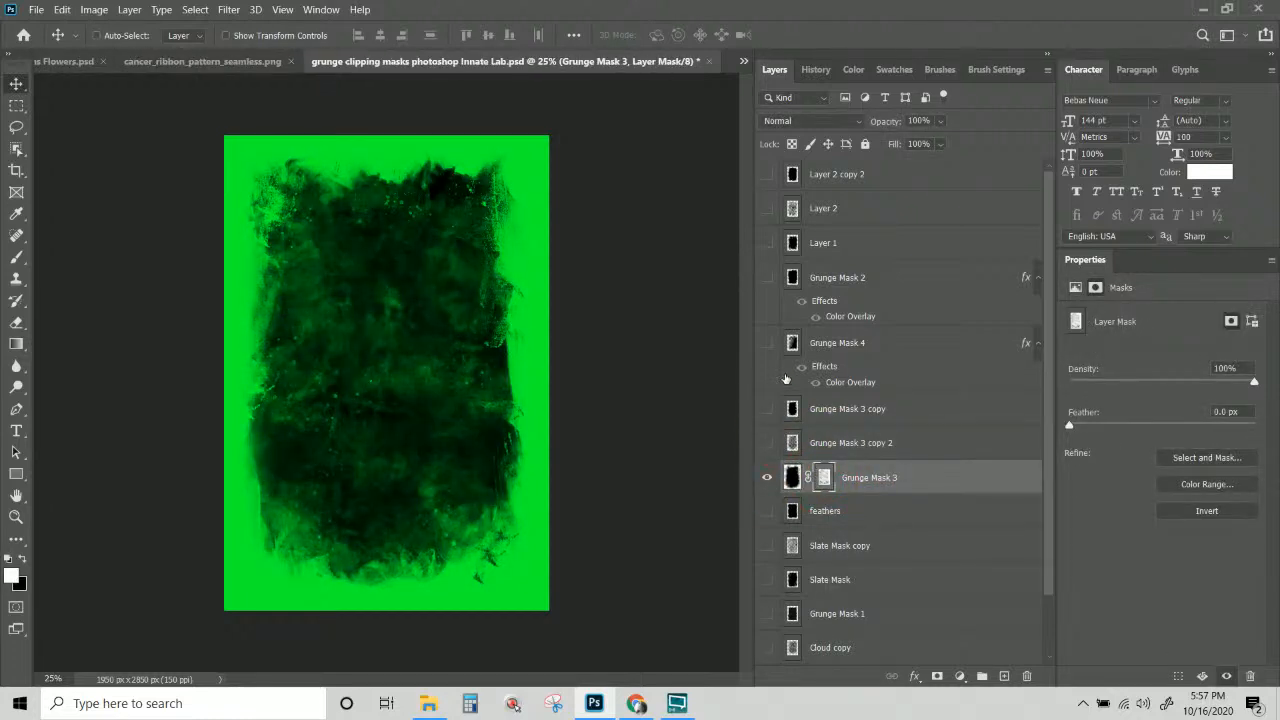
# Show Grunge Mask 2, hide Grunge Mask 3, and copy the latter's layer mask onto Grunge Mask 2.
pyautogui.click(767, 279)
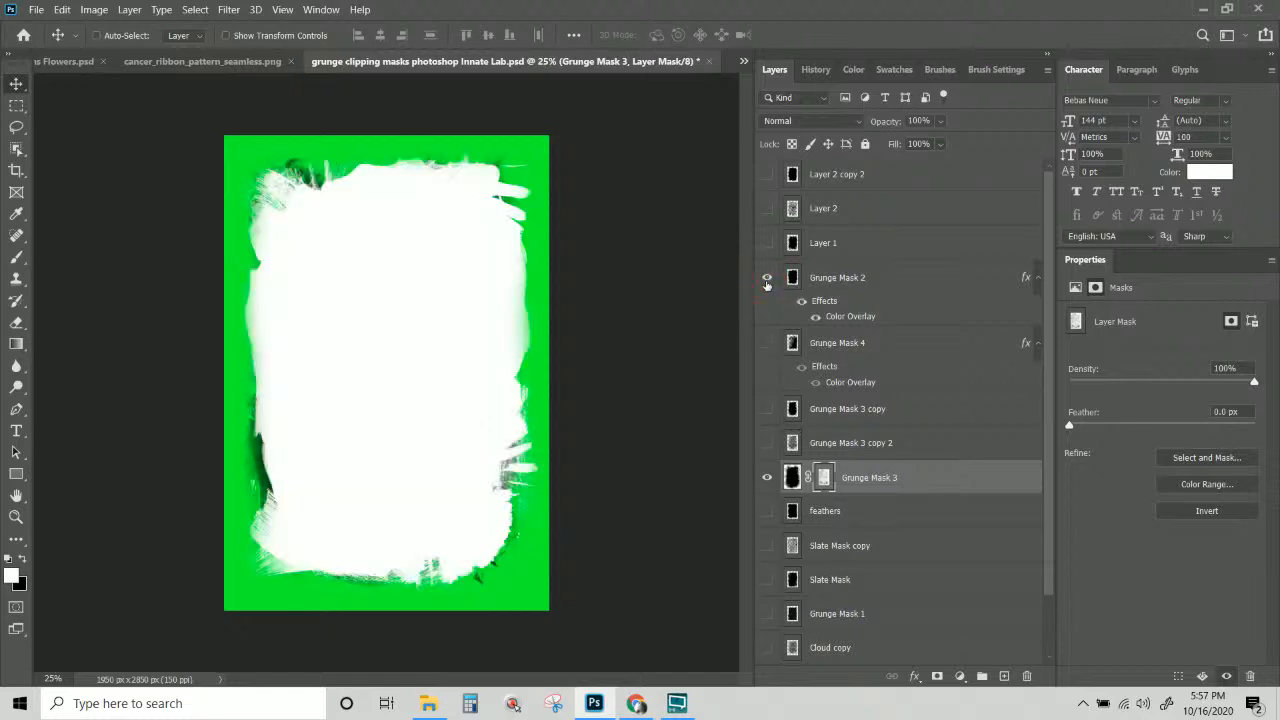
pyautogui.click(767, 477)
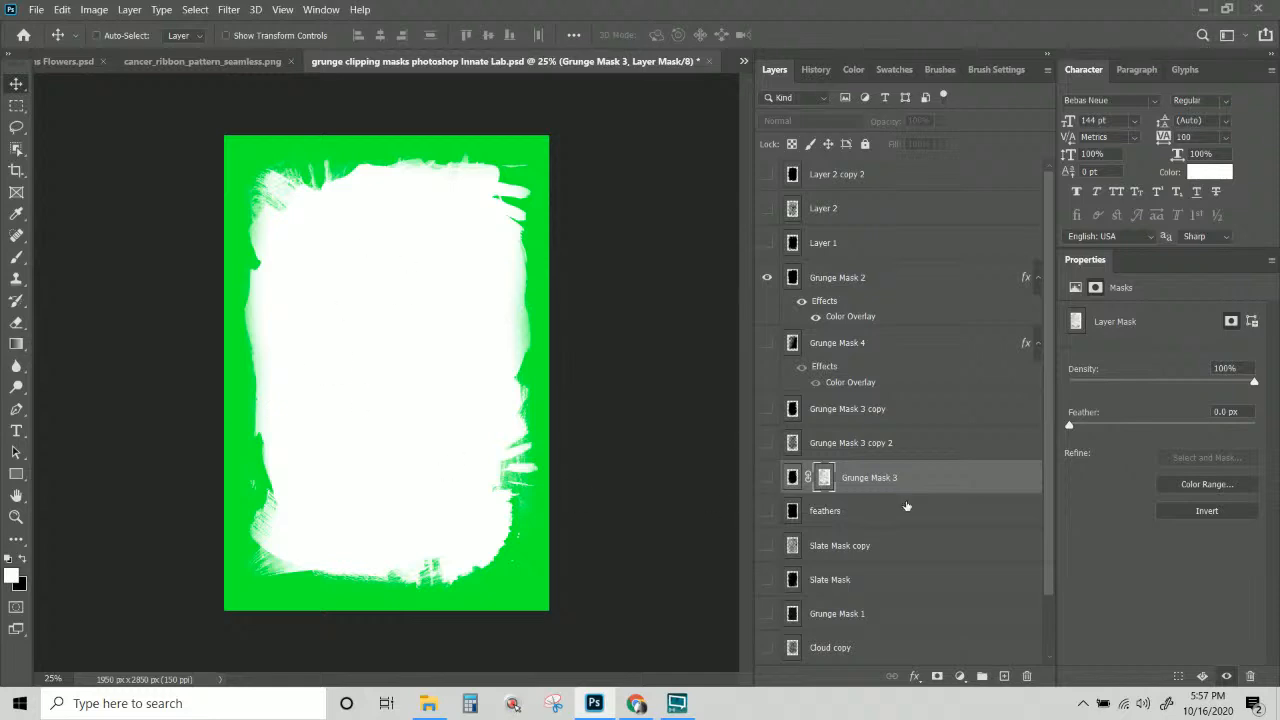
pyautogui.click(826, 481)
pyautogui.moveTo(824, 481); pyautogui.dragTo(826, 279)
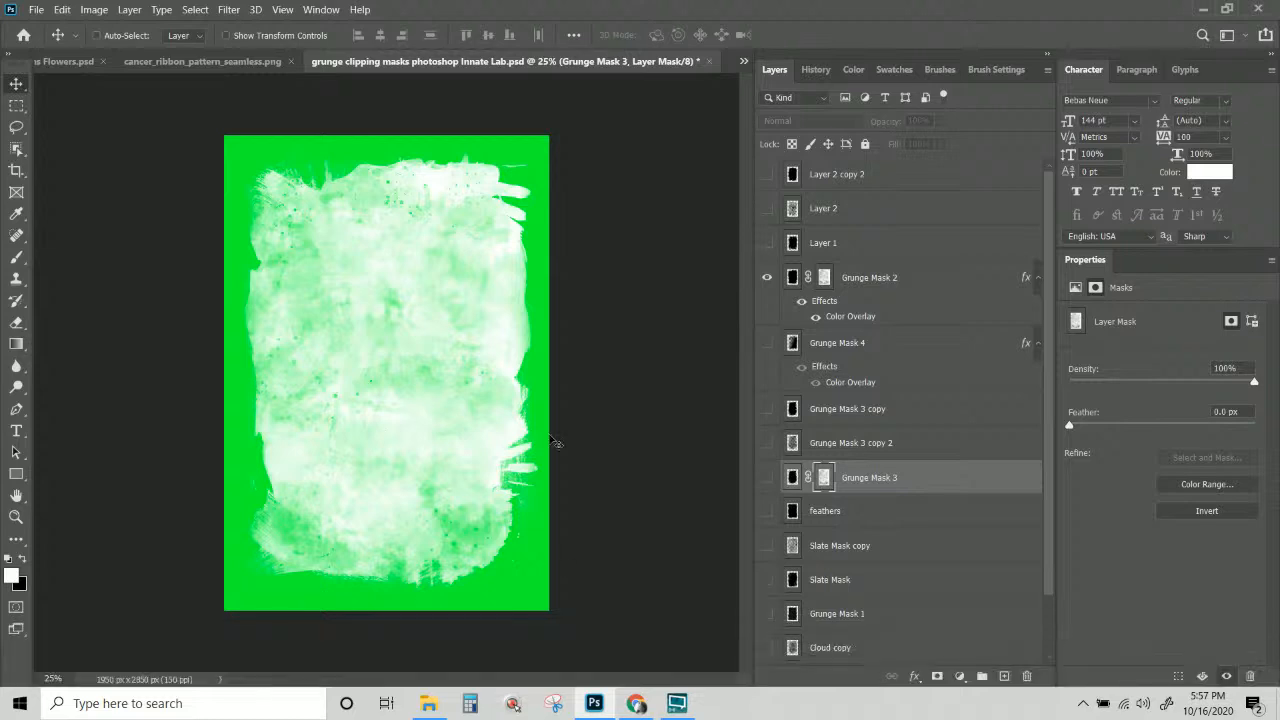
pyautogui.click(824, 280)
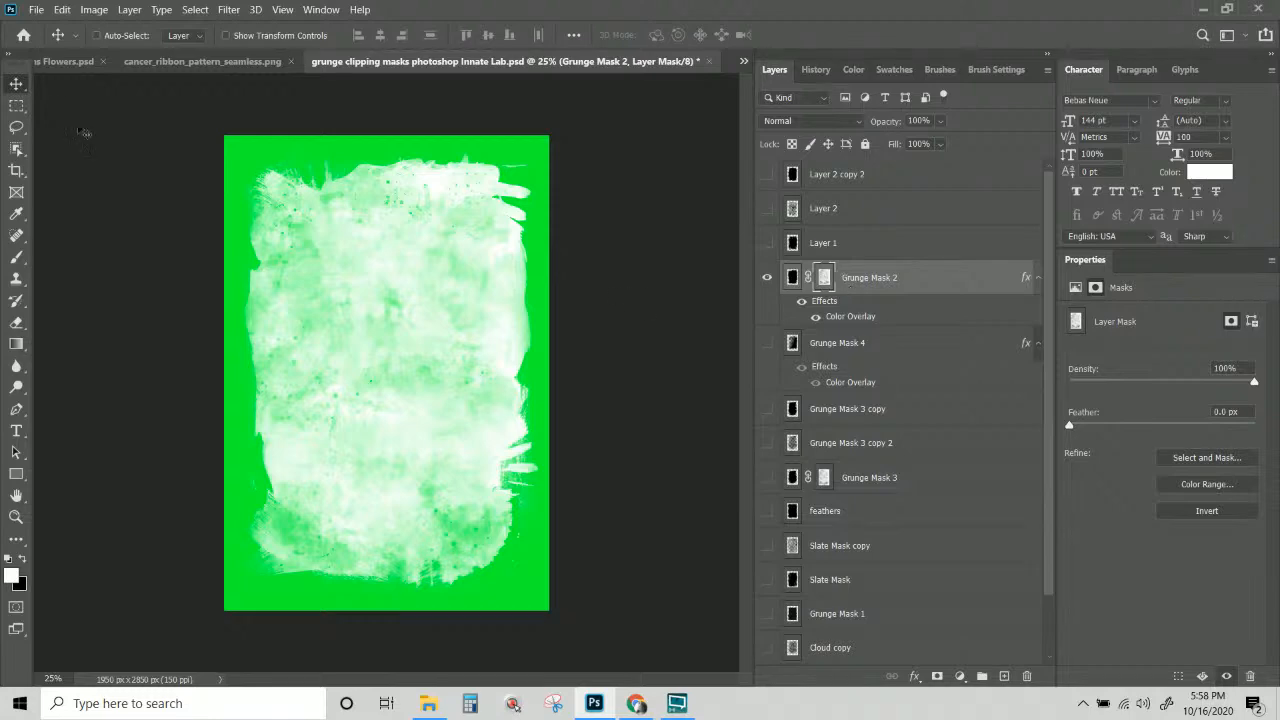
# Close cancer_ribbon_pattern_seamless.png and save the grunge clipping masks document.
pyautogui.click(176, 63)
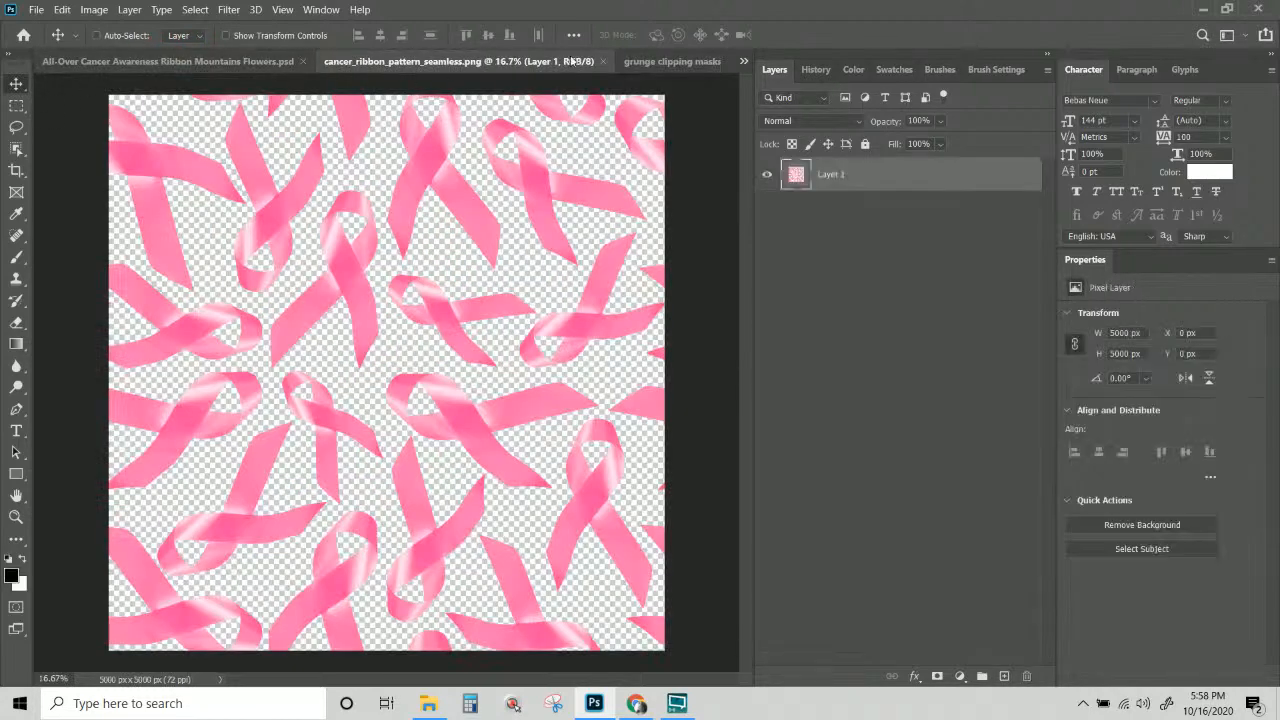
pyautogui.click(603, 62)
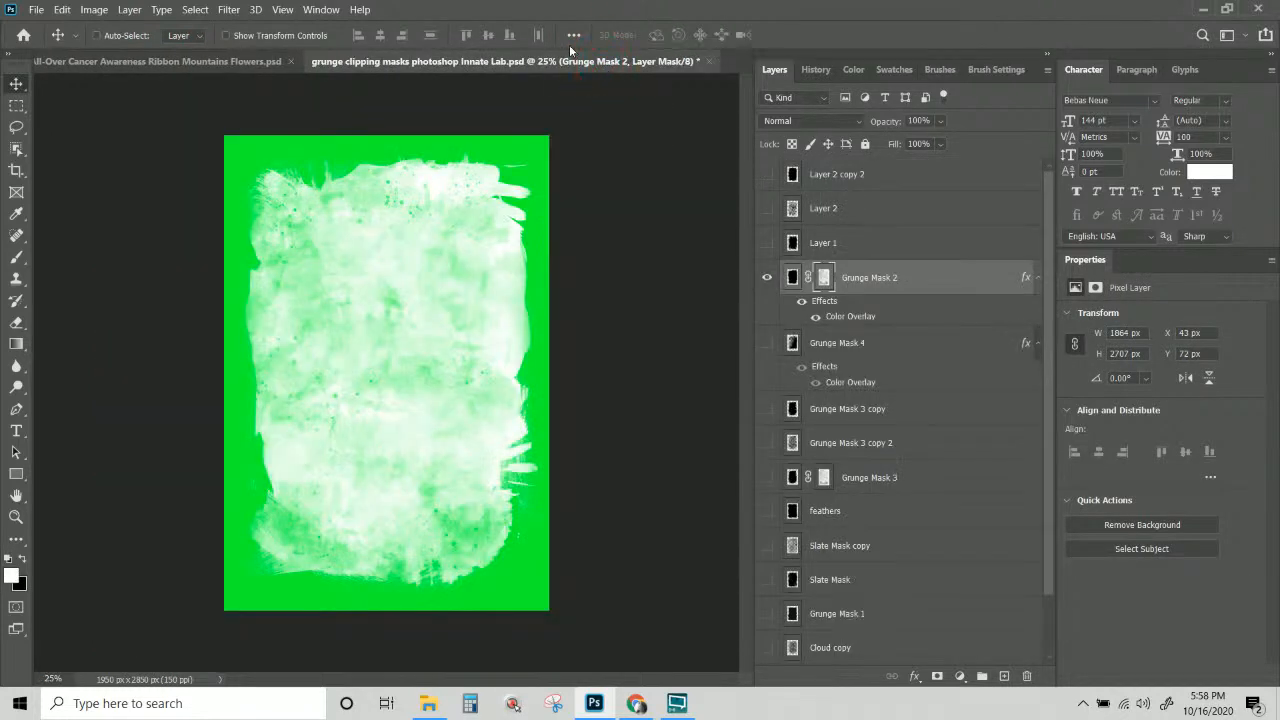
pyautogui.hotkey('ctrl', 's')
# Duplicate the masked Grunge Mask 2 layer as Grunge Mask 2 copy.
pyautogui.click(823, 284)
pyautogui.click(823, 280)
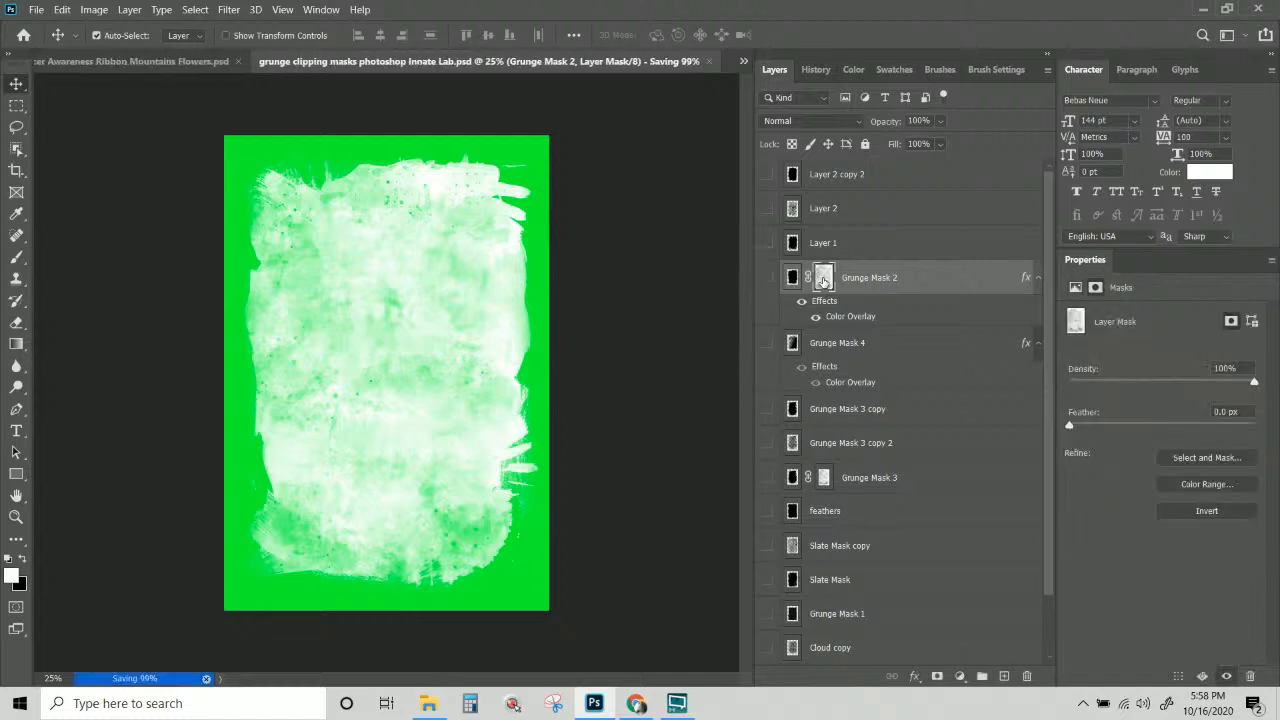
pyautogui.rightClick(894, 280)
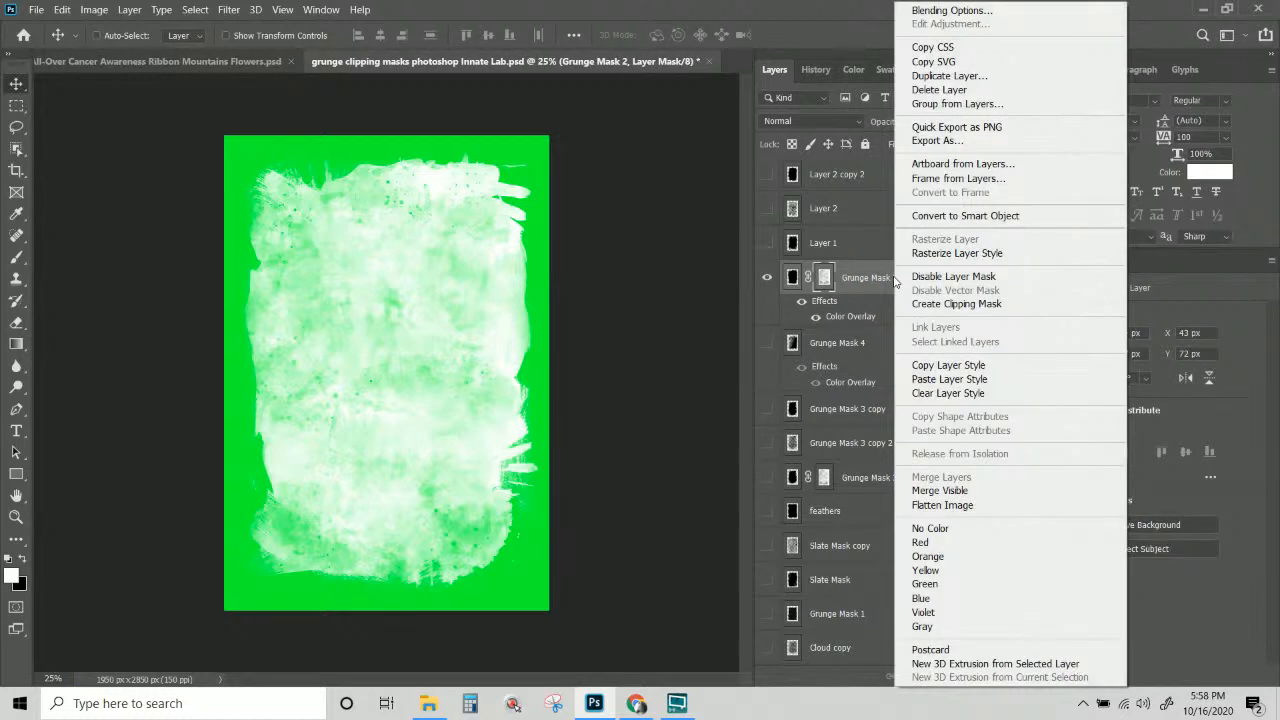
pyautogui.click(949, 76)
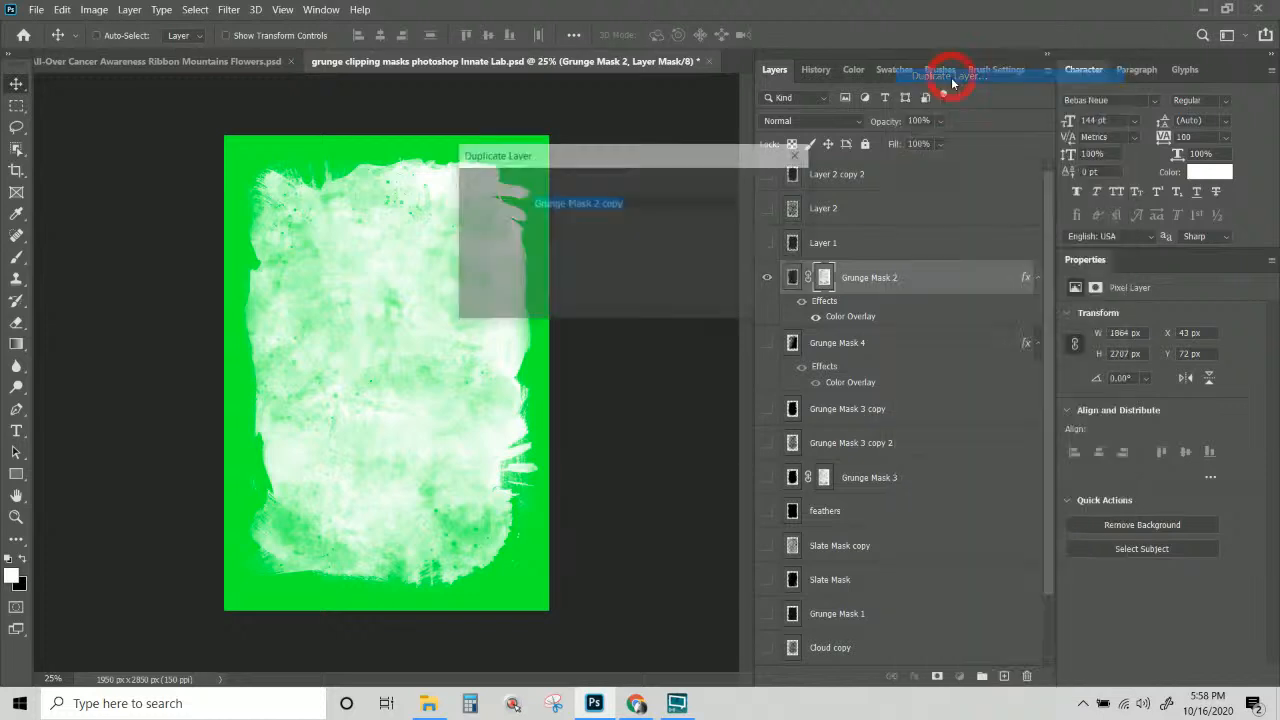
pyautogui.click(778, 186)
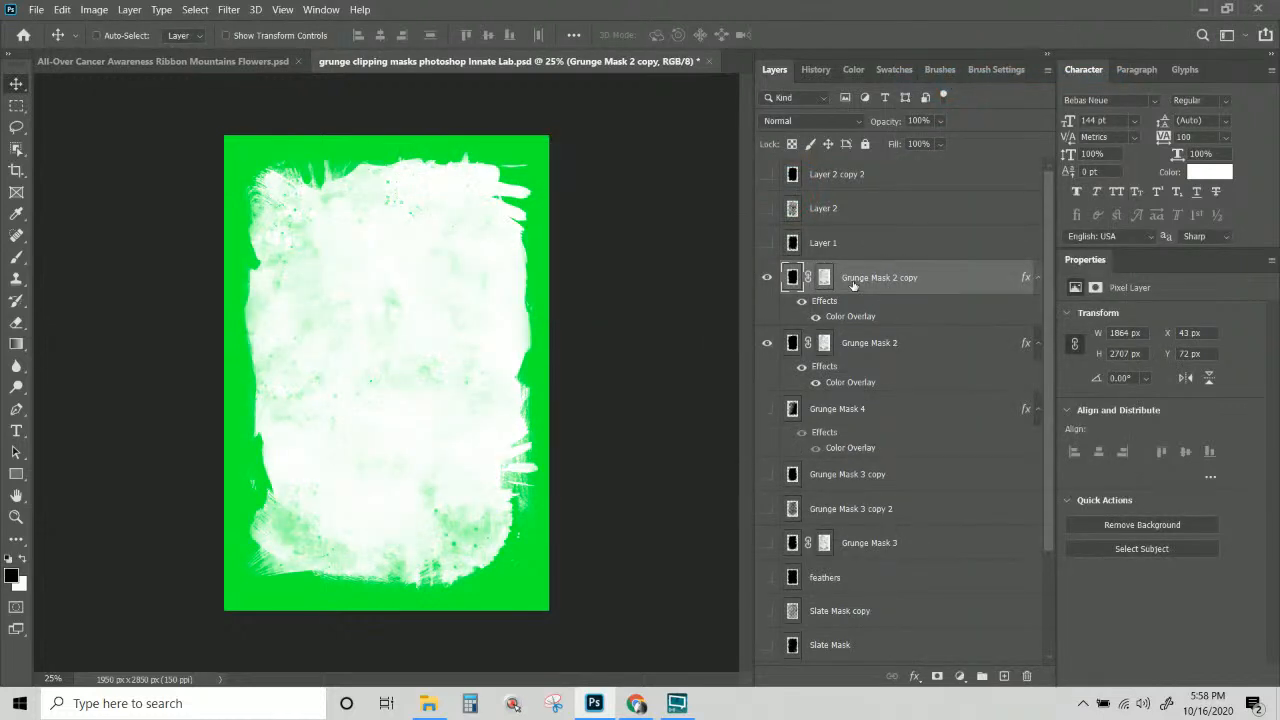
# Delete the layer mask from the original Grunge Mask 2 layer and hide that layer.
pyautogui.click(826, 280)
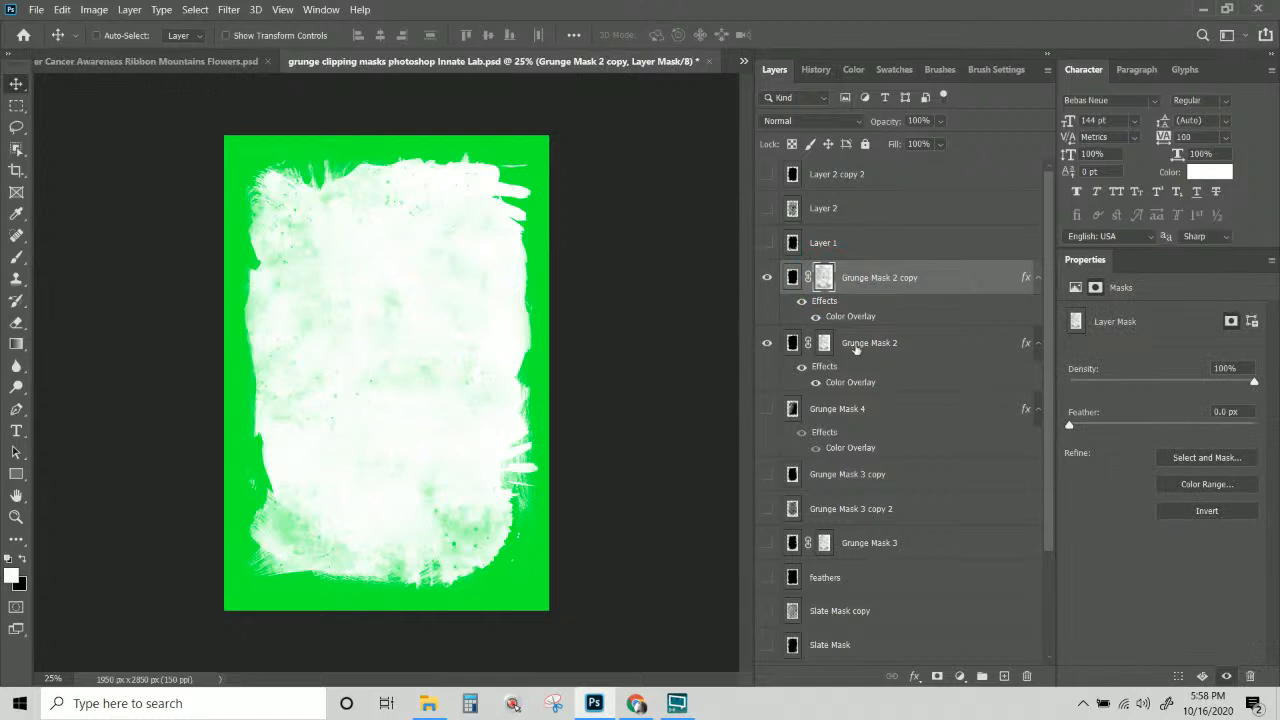
pyautogui.click(824, 344)
pyautogui.rightClick(824, 344)
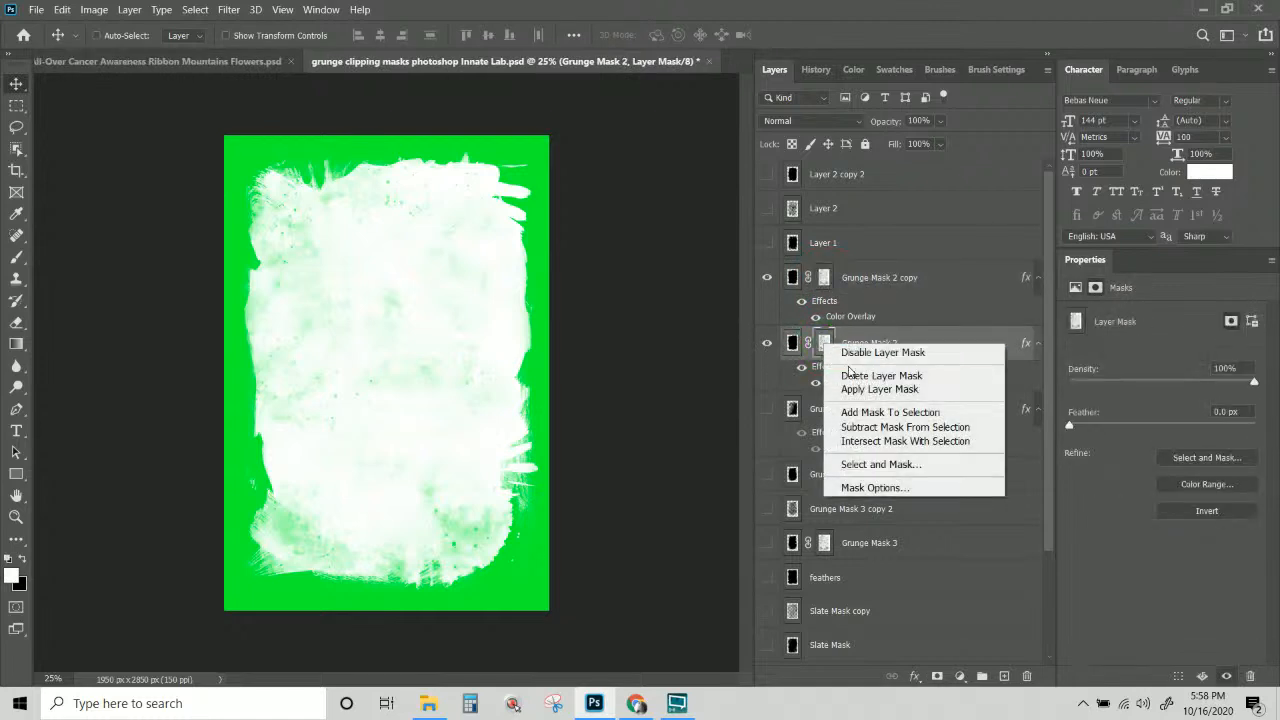
pyautogui.click(854, 376)
pyautogui.click(824, 277)
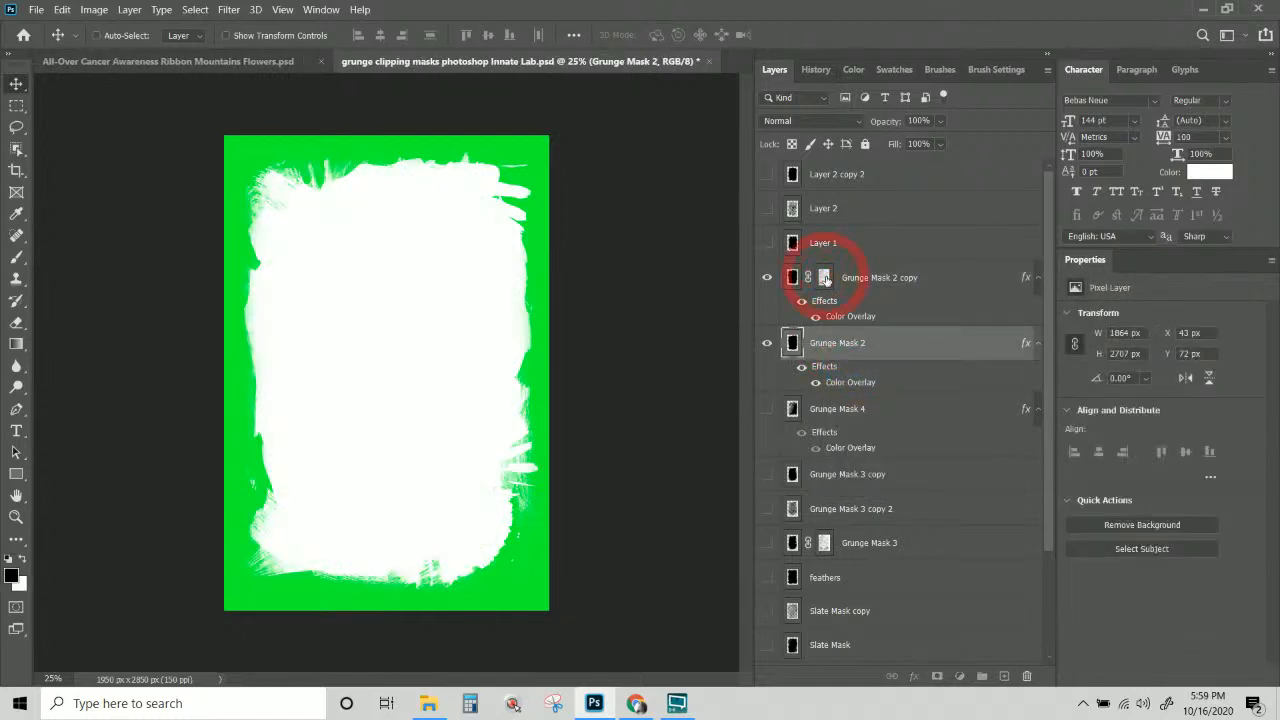
pyautogui.click(767, 343)
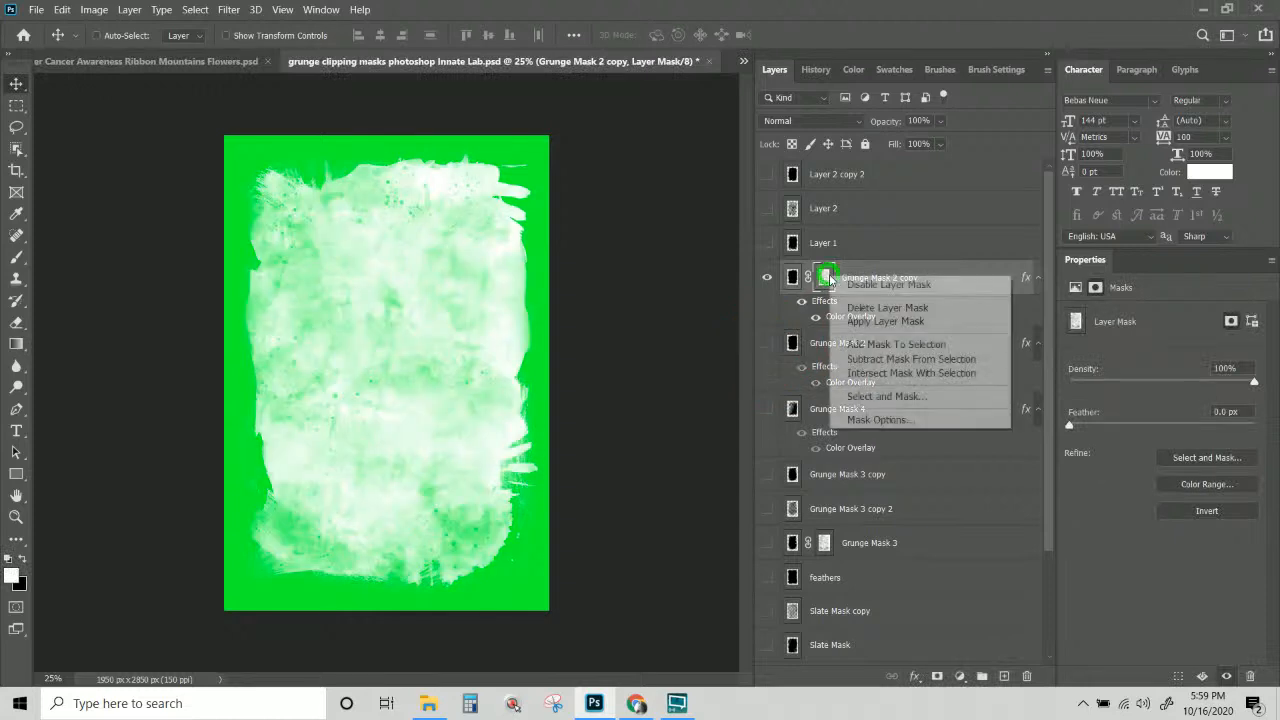
# Apply the layer mask of Grunge Mask 2 copy permanently to its pixels.
pyautogui.rightClick(830, 278)
pyautogui.click(856, 307)
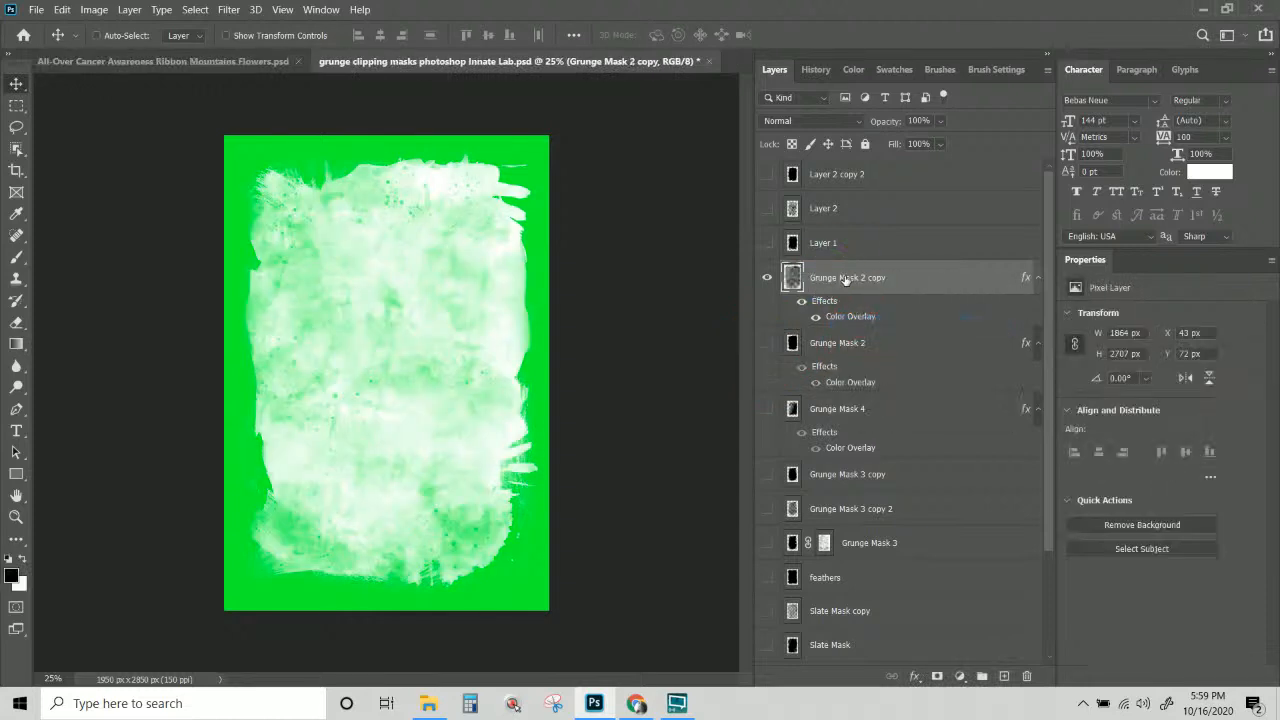
pyautogui.click(838, 280)
pyautogui.scroll(-3, 823, 545)
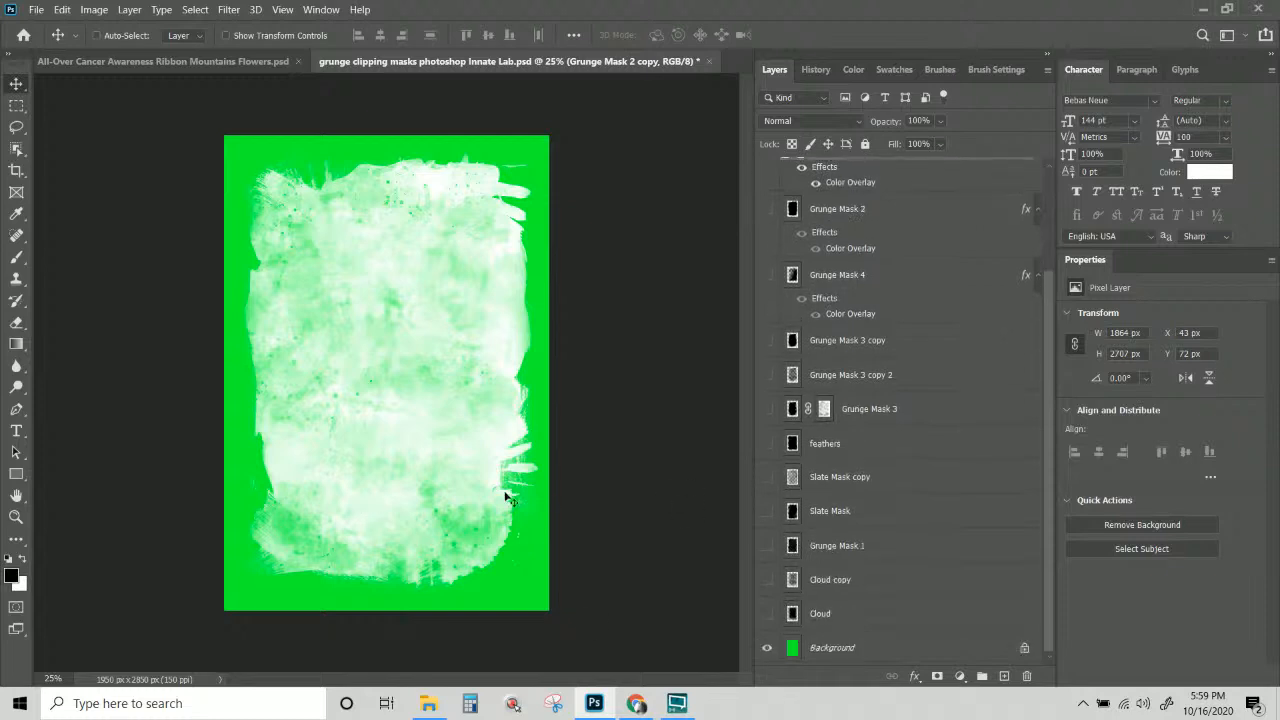
pyautogui.scroll(4, 829, 290)
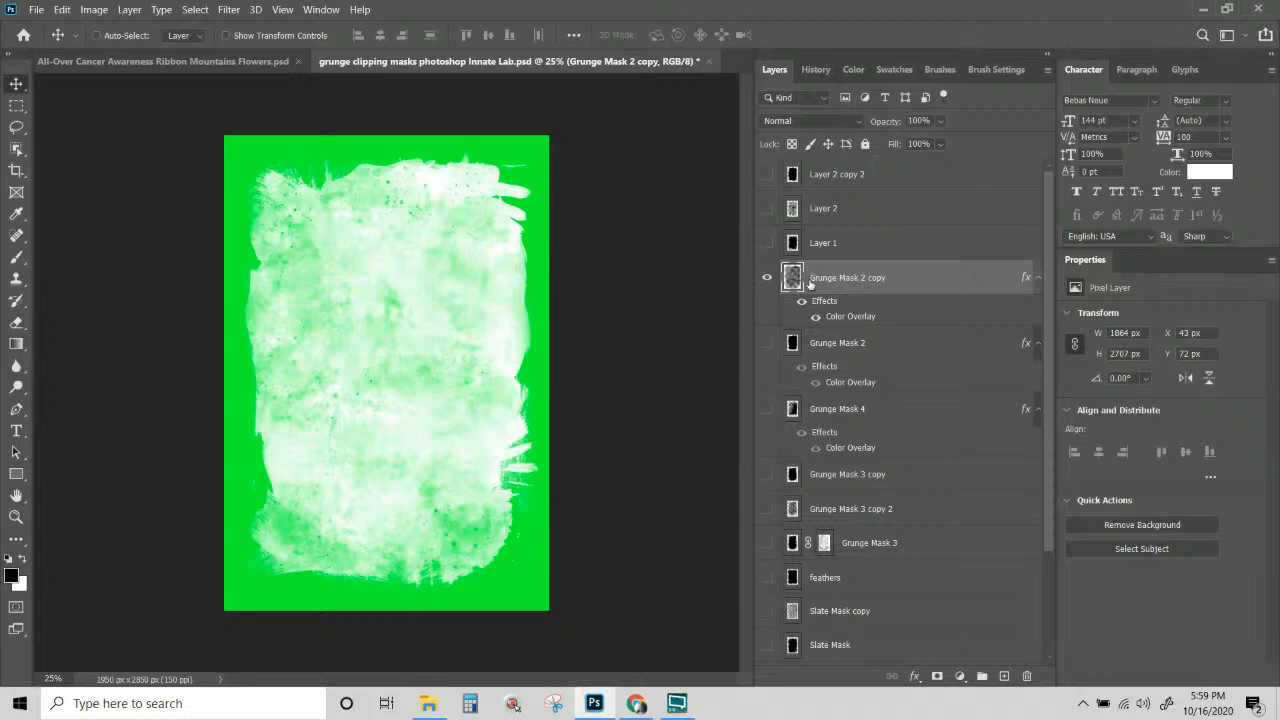
# Hide Grunge Mask 2 copy, show Grunge Mask 2, and copy it into the All-Over Cancer Awareness Ribbon Mountains Flowers document.
pyautogui.click(767, 279)
pyautogui.click(767, 343)
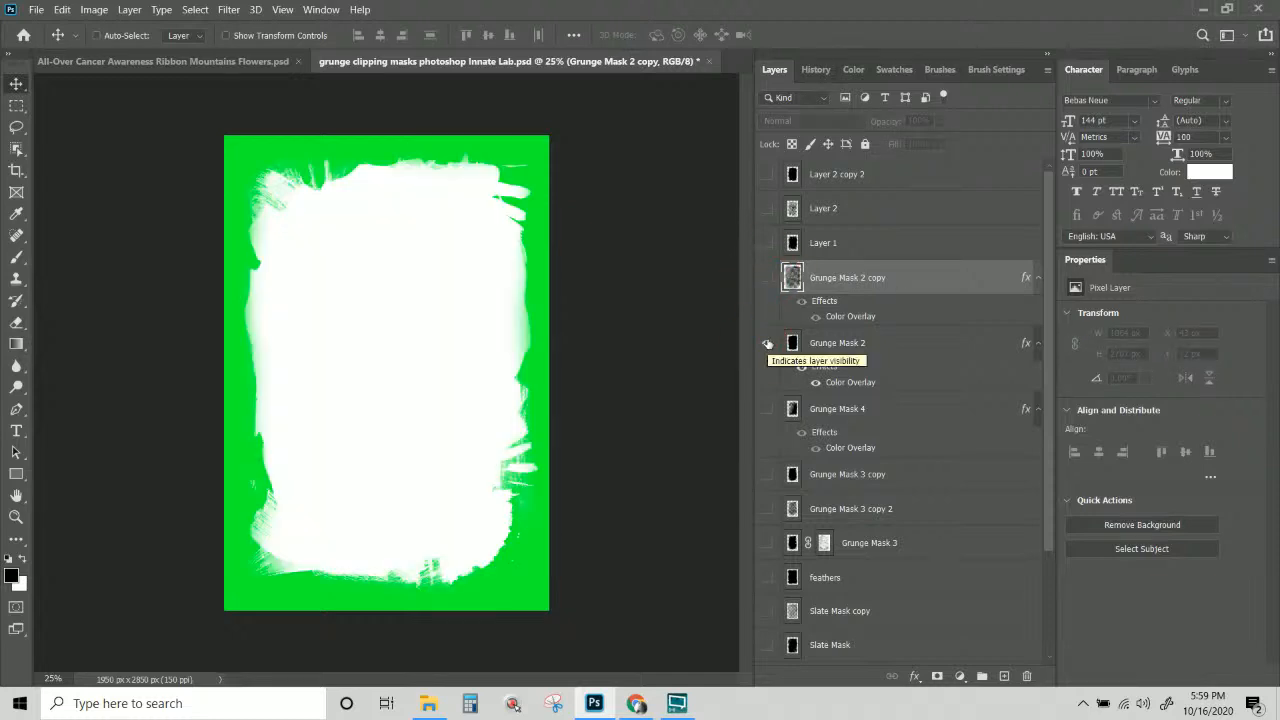
pyautogui.click(767, 343)
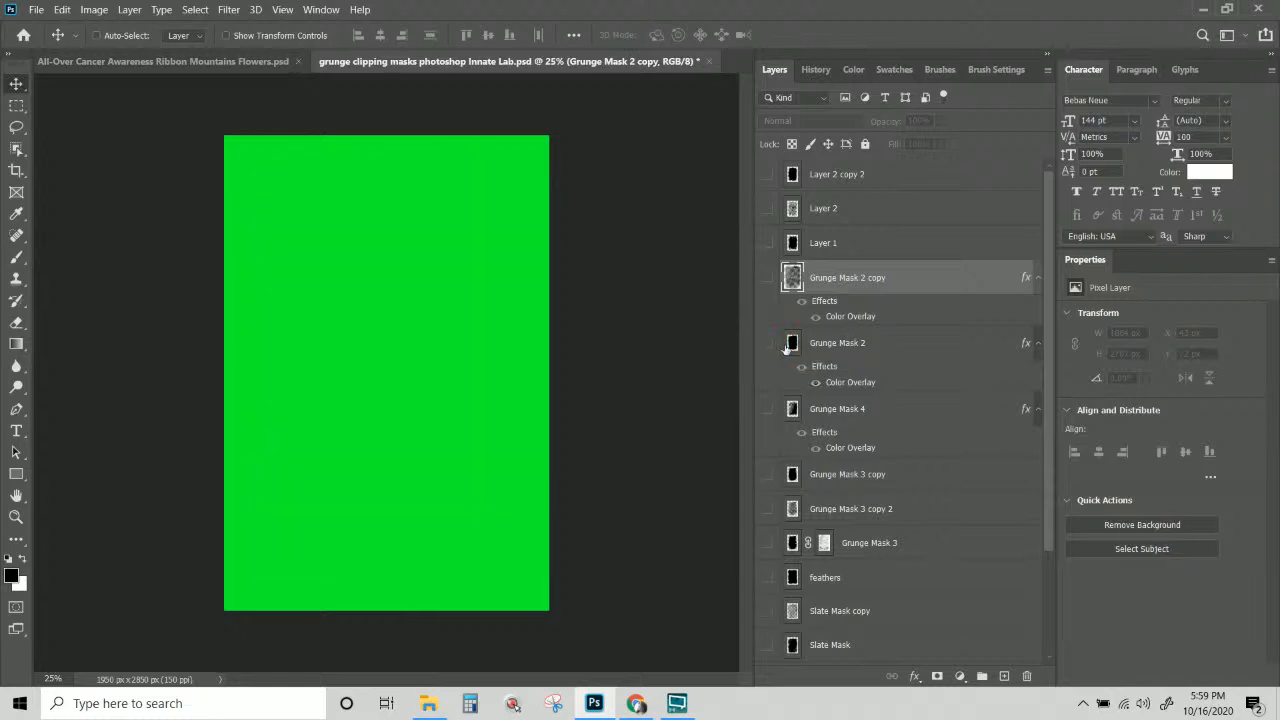
pyautogui.click(767, 343)
pyautogui.click(795, 343)
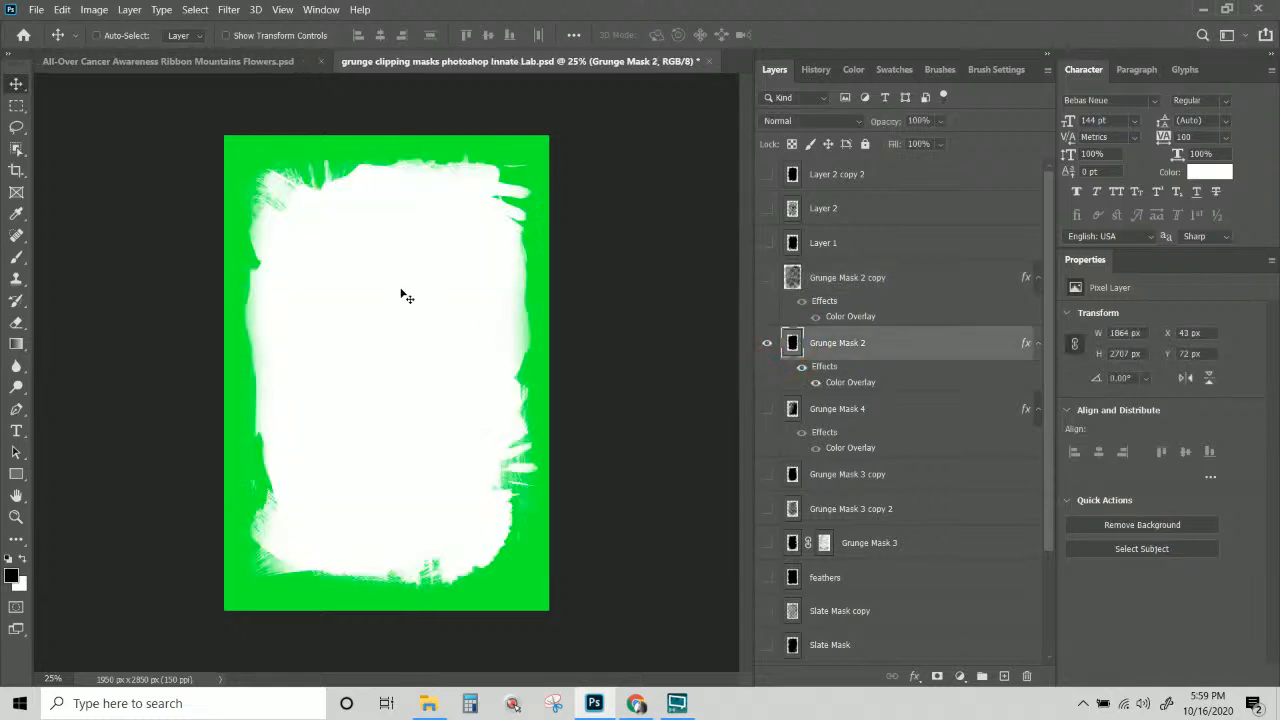
pyautogui.moveTo(421, 311); pyautogui.dragTo(331, 284)
# Scale Grunge Mask 2 to about 194% and position it over the centre of the shirt, behind the photos.
pyautogui.hotkey('ctrl', 't')
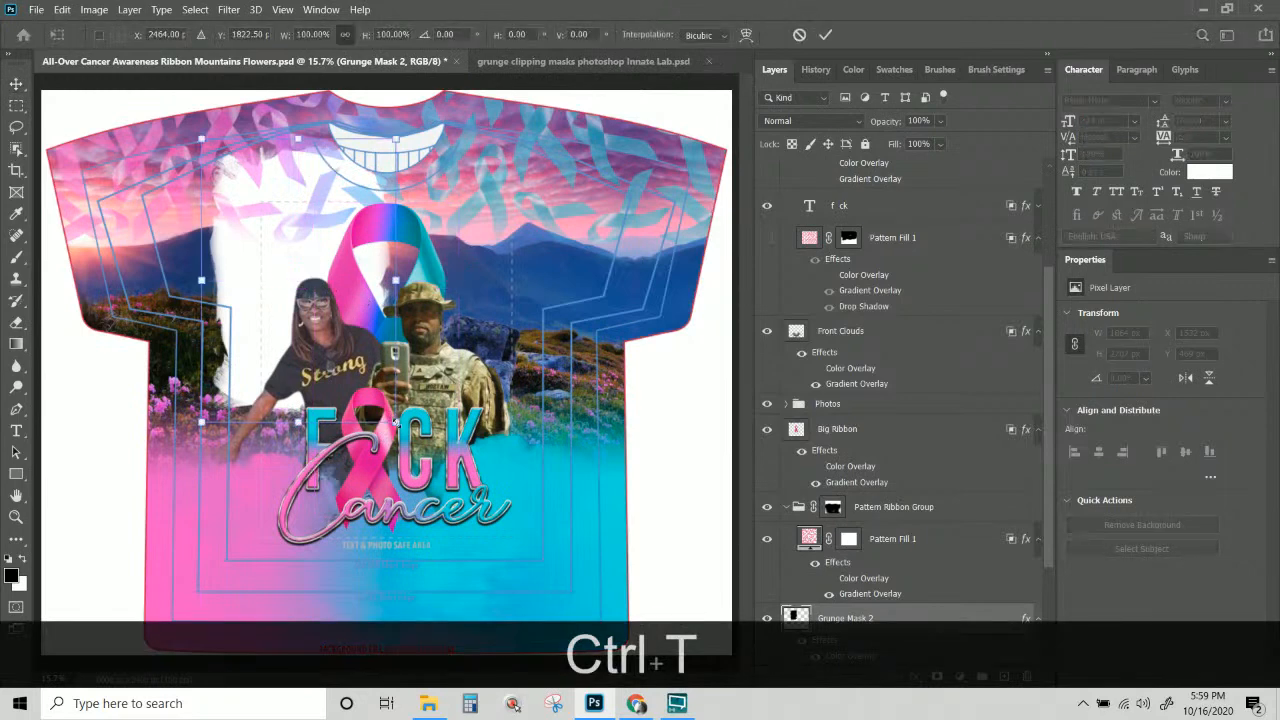
pyautogui.moveTo(394, 424); pyautogui.dragTo(548, 545)
pyautogui.moveTo(586, 575); pyautogui.dragTo(562, 566)
pyautogui.moveTo(490, 498)
pyautogui.mouseDown()
pyautogui.moveTo(524, 513)
pyautogui.moveTo(488, 490)
pyautogui.mouseUp()
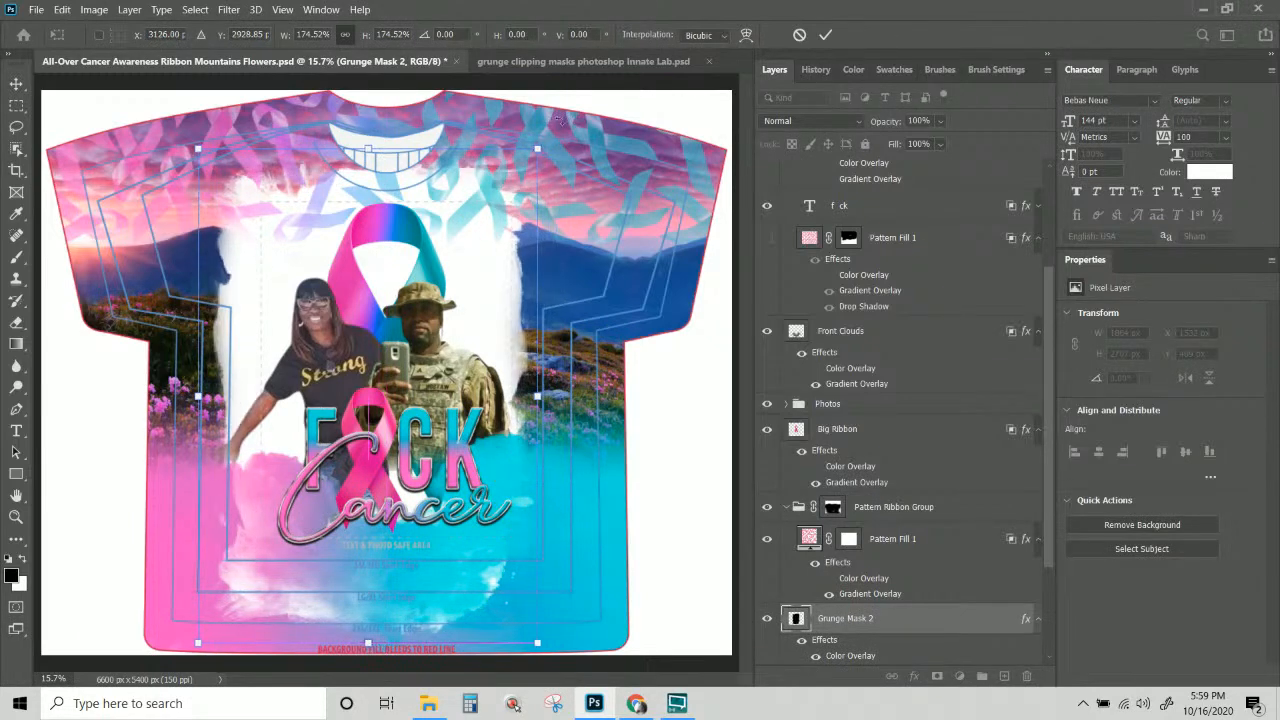
pyautogui.moveTo(535, 148); pyautogui.dragTo(576, 97)
pyautogui.moveTo(476, 336); pyautogui.dragTo(467, 343)
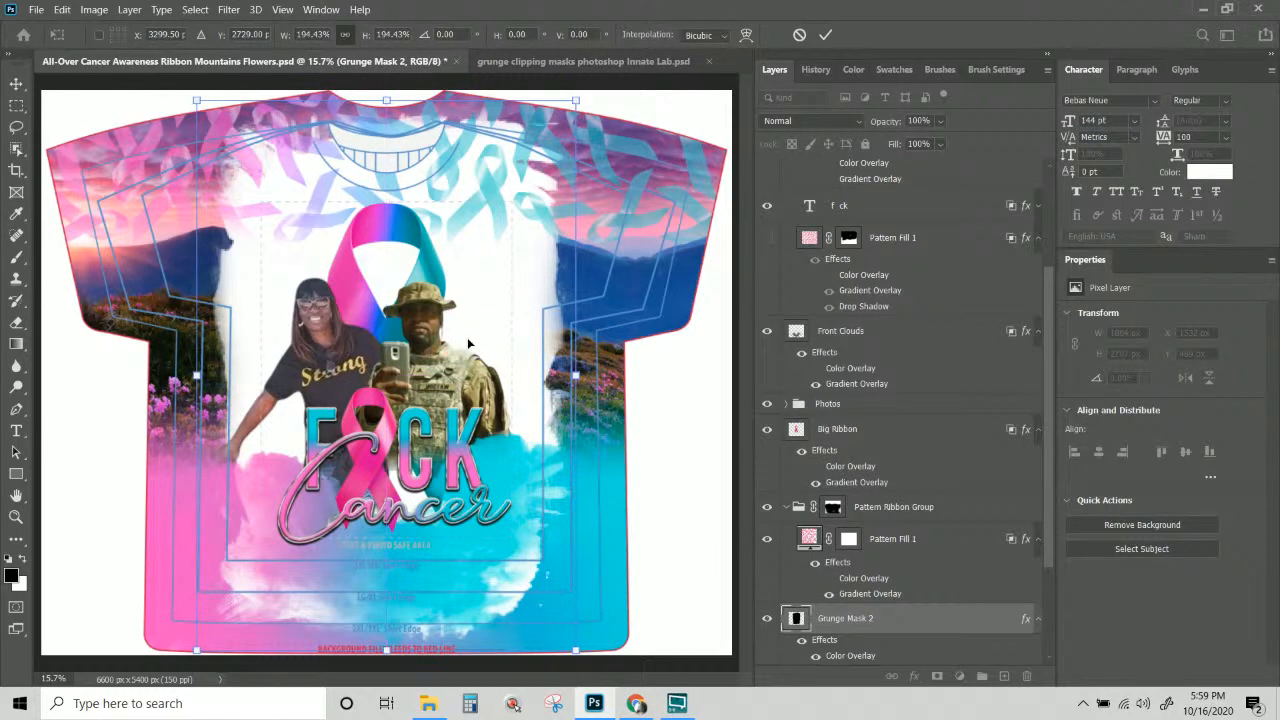
pyautogui.press('Return')
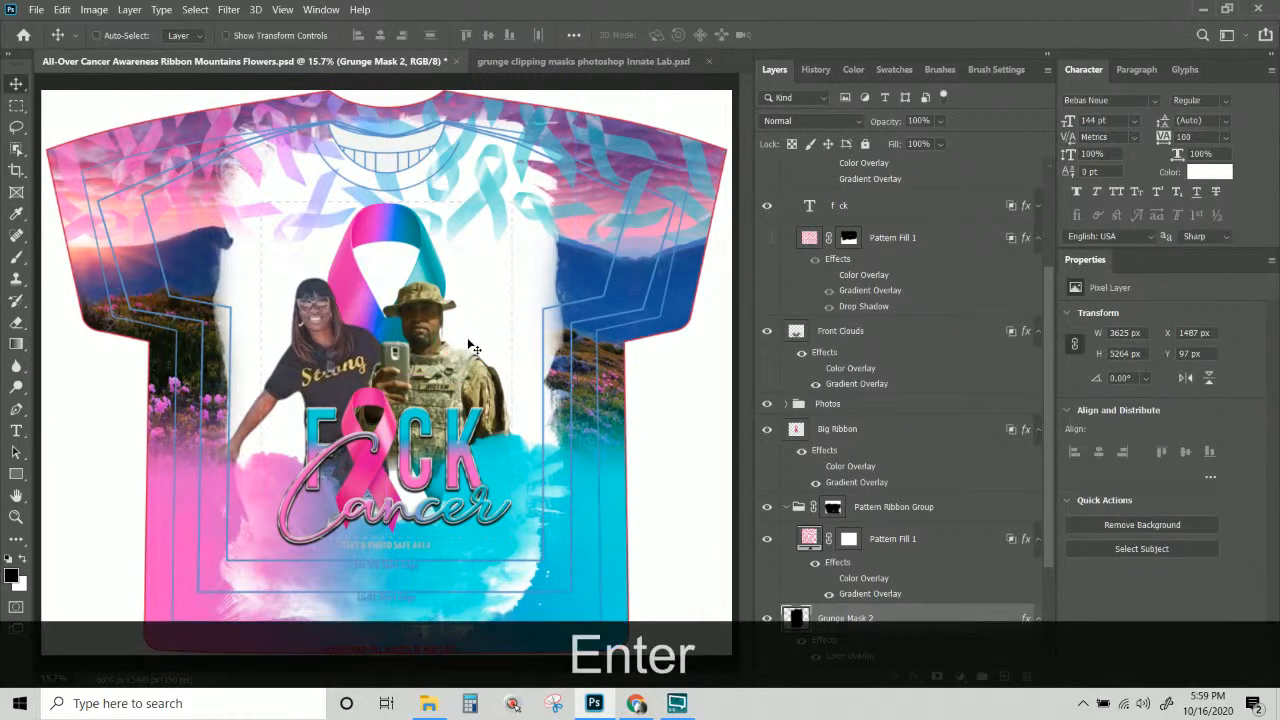
# Move the Grunge Mask 2 layer directly above the Pattern Ribbon Group in the shirt document.
pyautogui.click(539, 63)
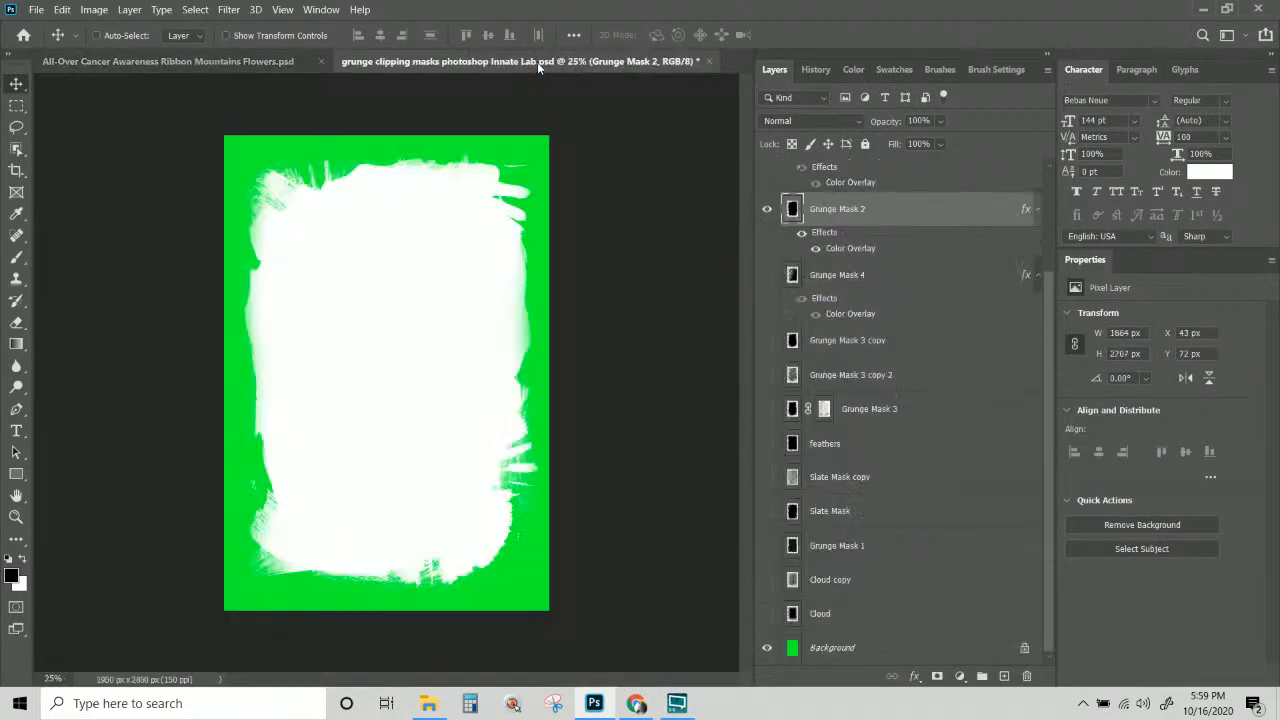
pyautogui.click(220, 66)
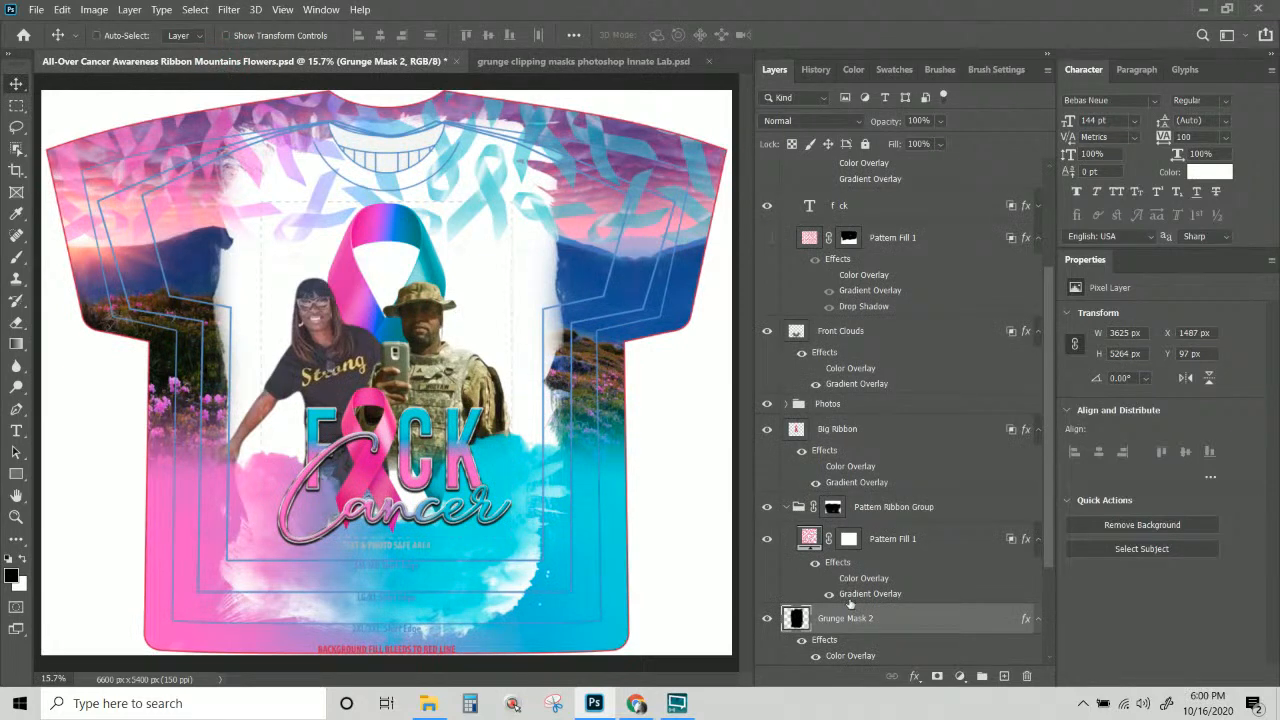
pyautogui.scroll(-5, 850, 600)
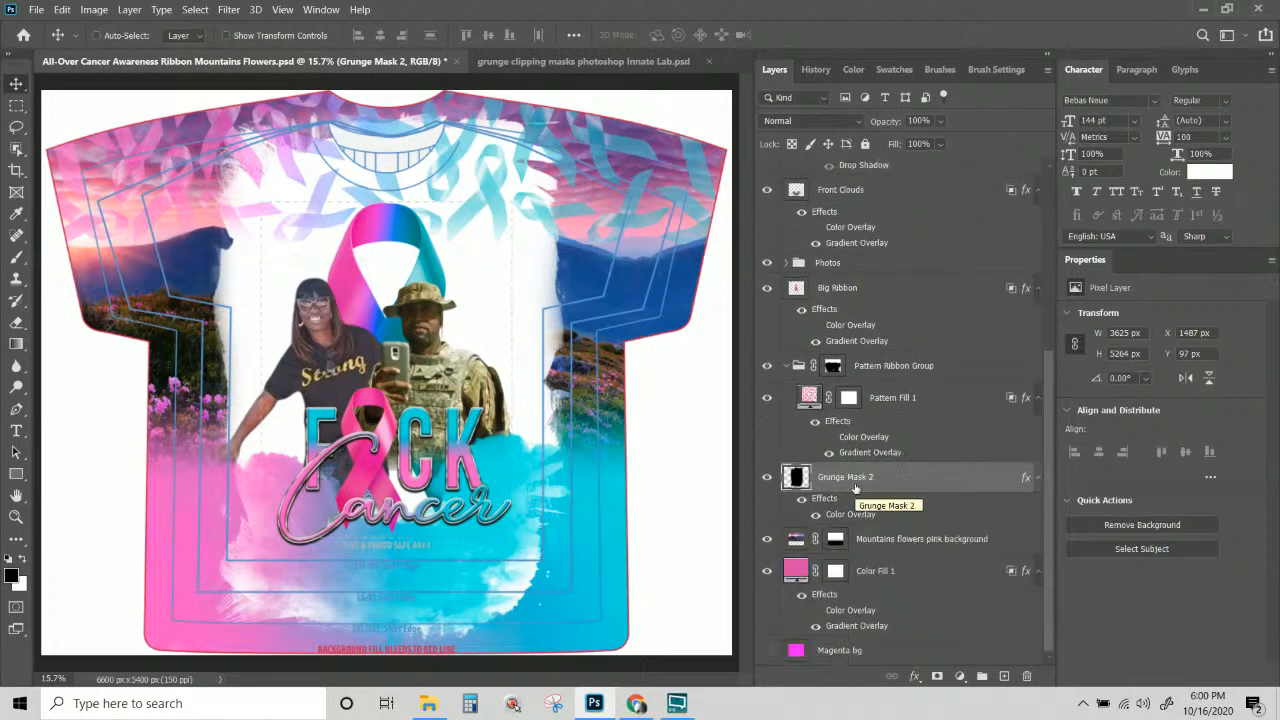
pyautogui.moveTo(855, 484); pyautogui.dragTo(795, 372)
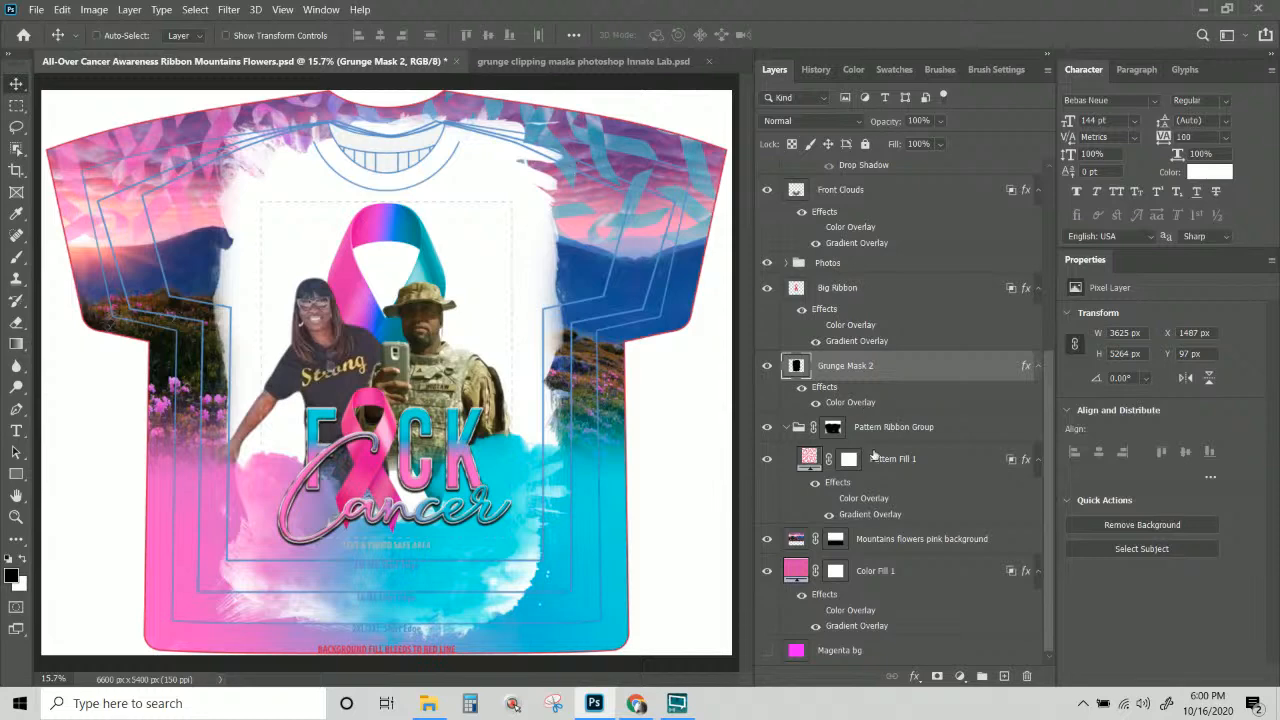
# Group the Pattern Ribbon Group, Mountains flowers pink background and Color Fill 1 layers into one new group.
pyautogui.click(835, 427)
pyautogui.click(787, 428)
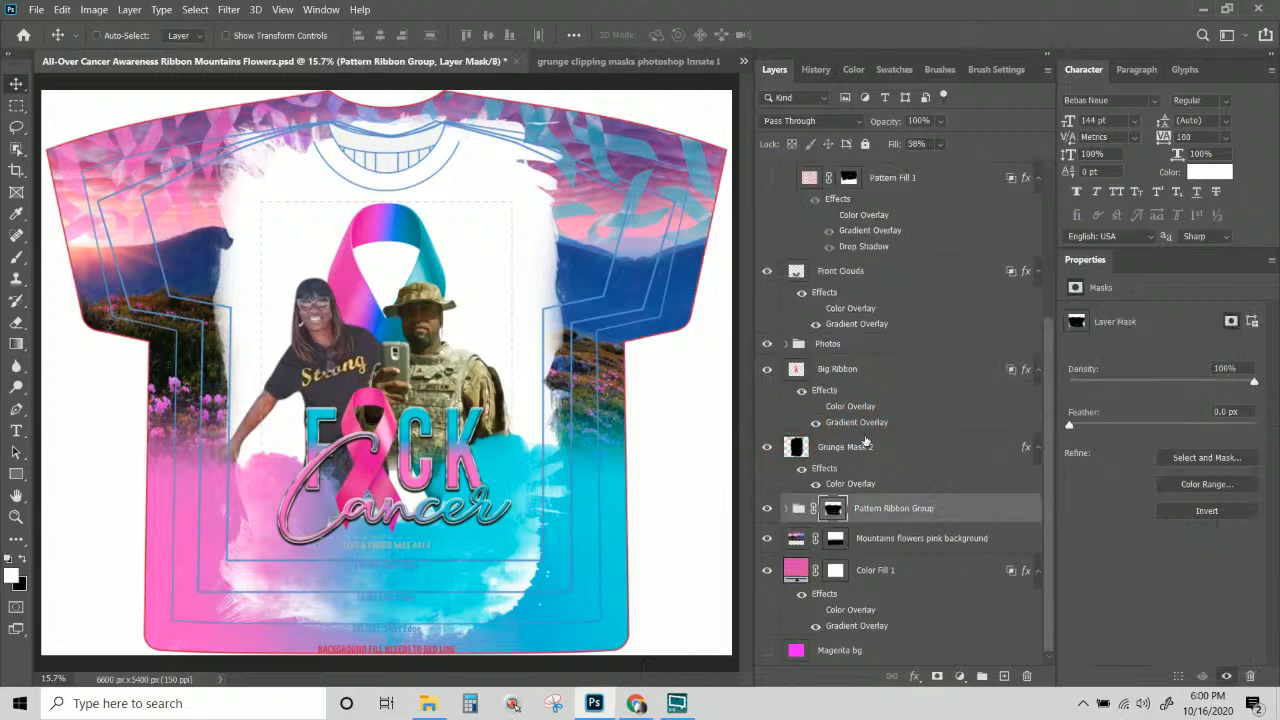
pyautogui.click(876, 510)
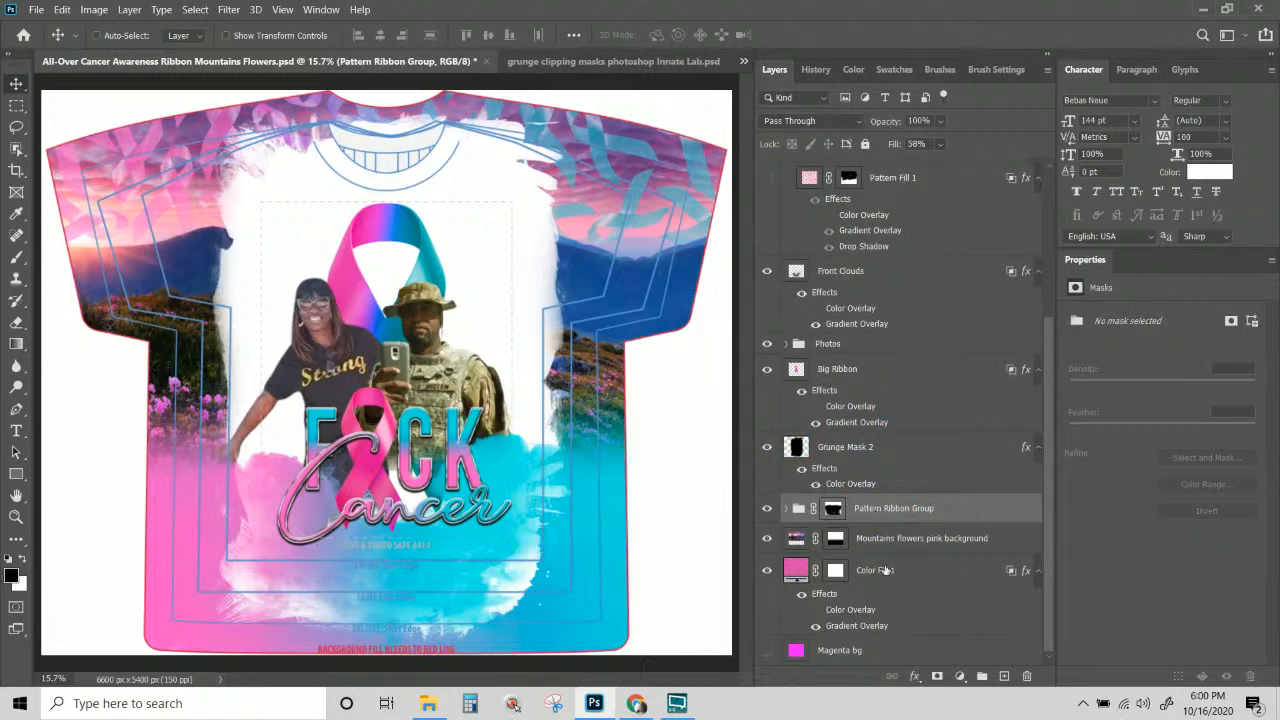
pyautogui.press('capslock')
pyautogui.press('capslock')
pyautogui.press('shift')
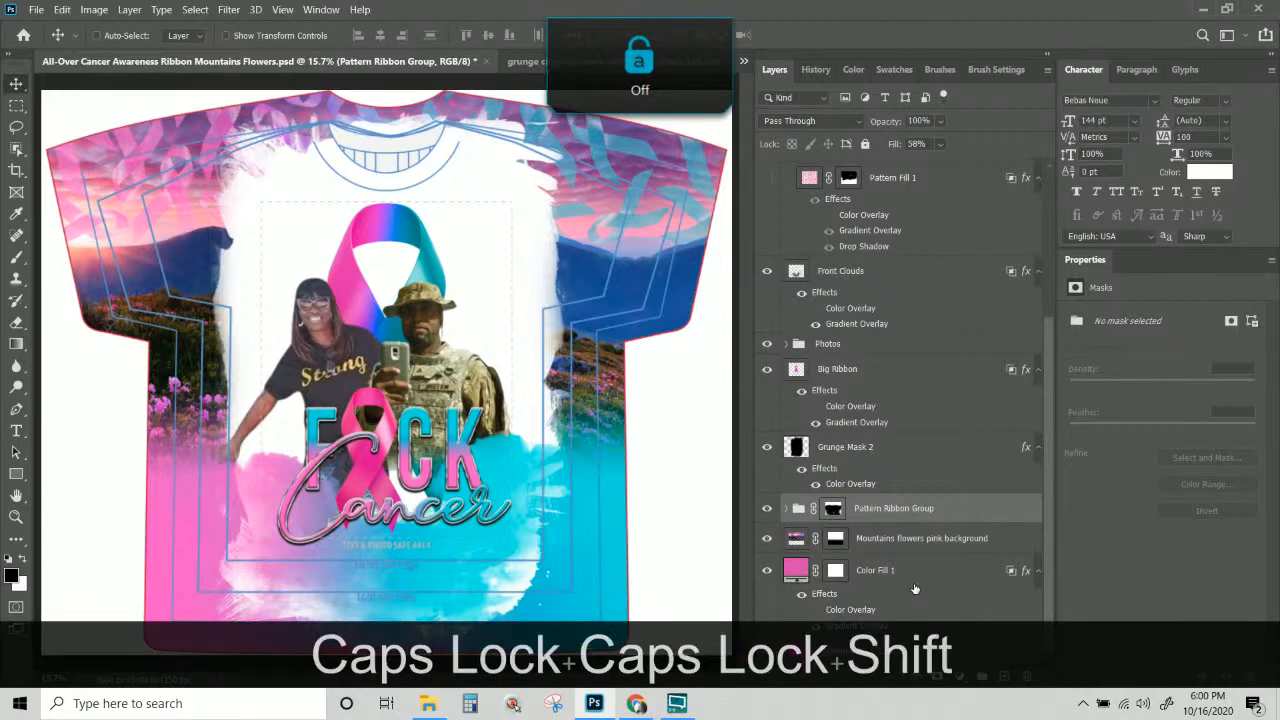
pyautogui.keyDown('shift'); pyautogui.click(914, 588); pyautogui.keyUp('shift')
pyautogui.press('ctrl')
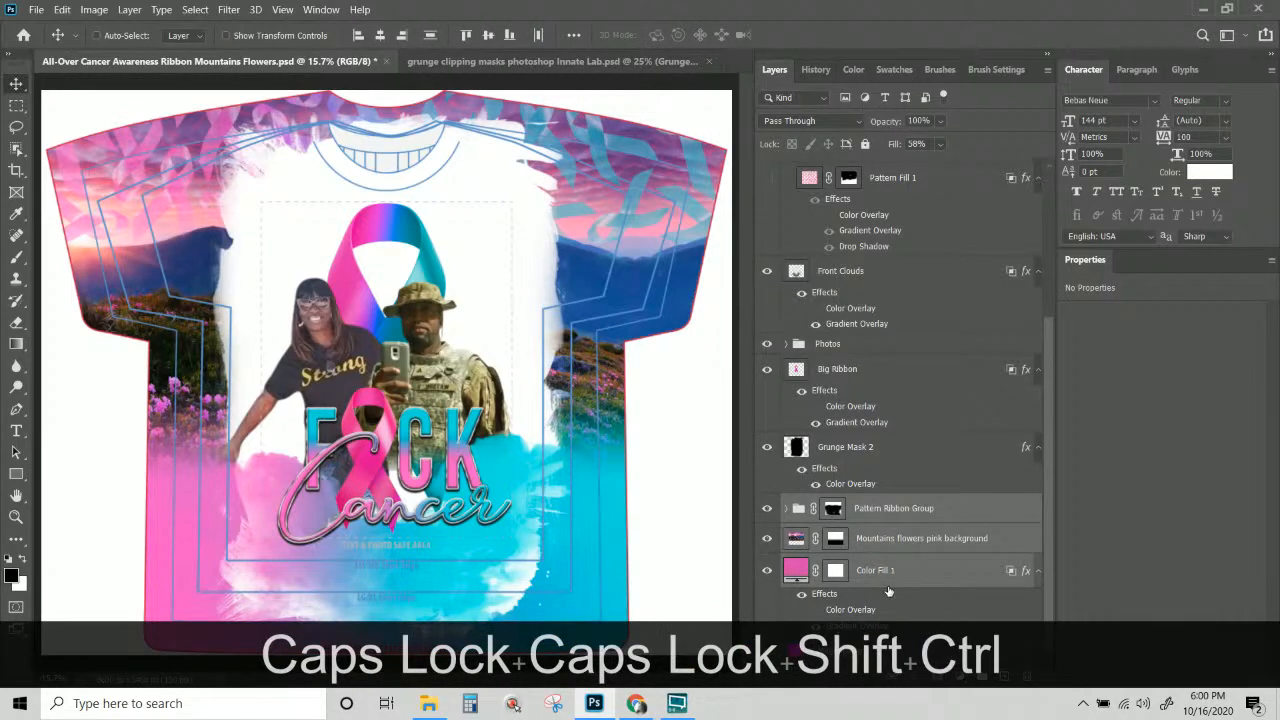
pyautogui.press('ctrl')
pyautogui.hotkey('ctrl', 'g')
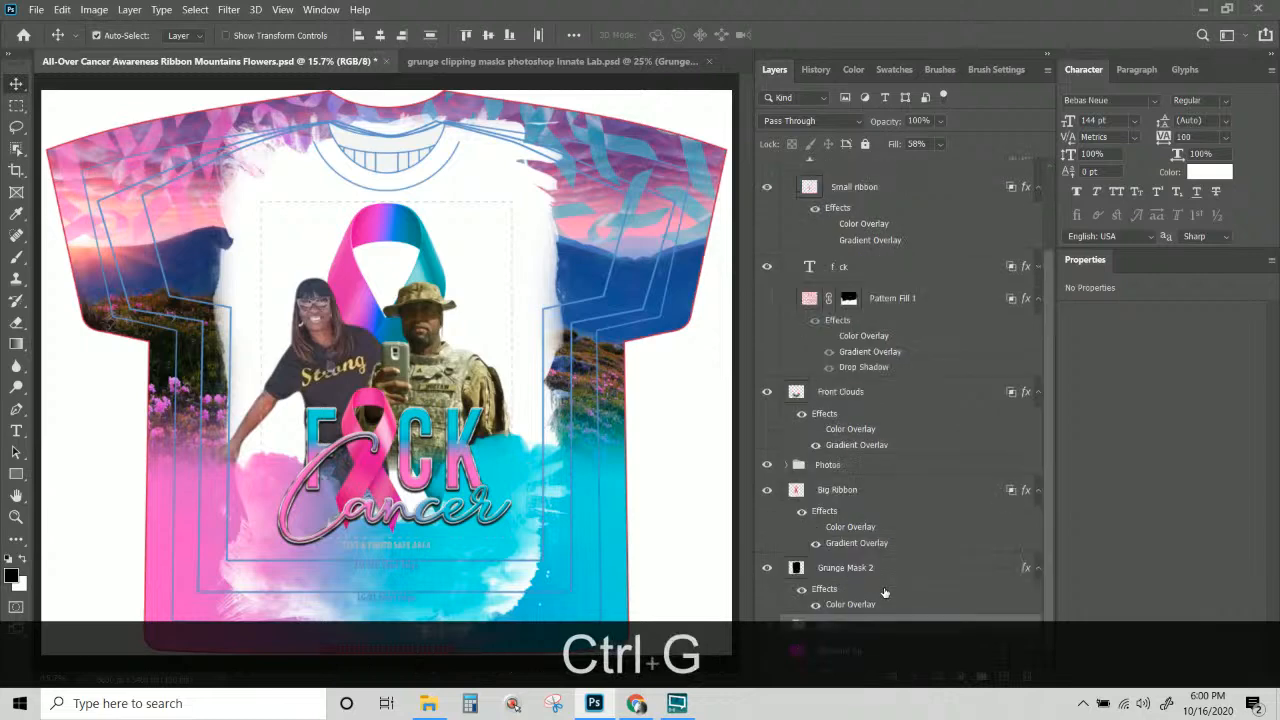
# Rename the new background layers group as Brackground.
pyautogui.doubleClick(829, 624)
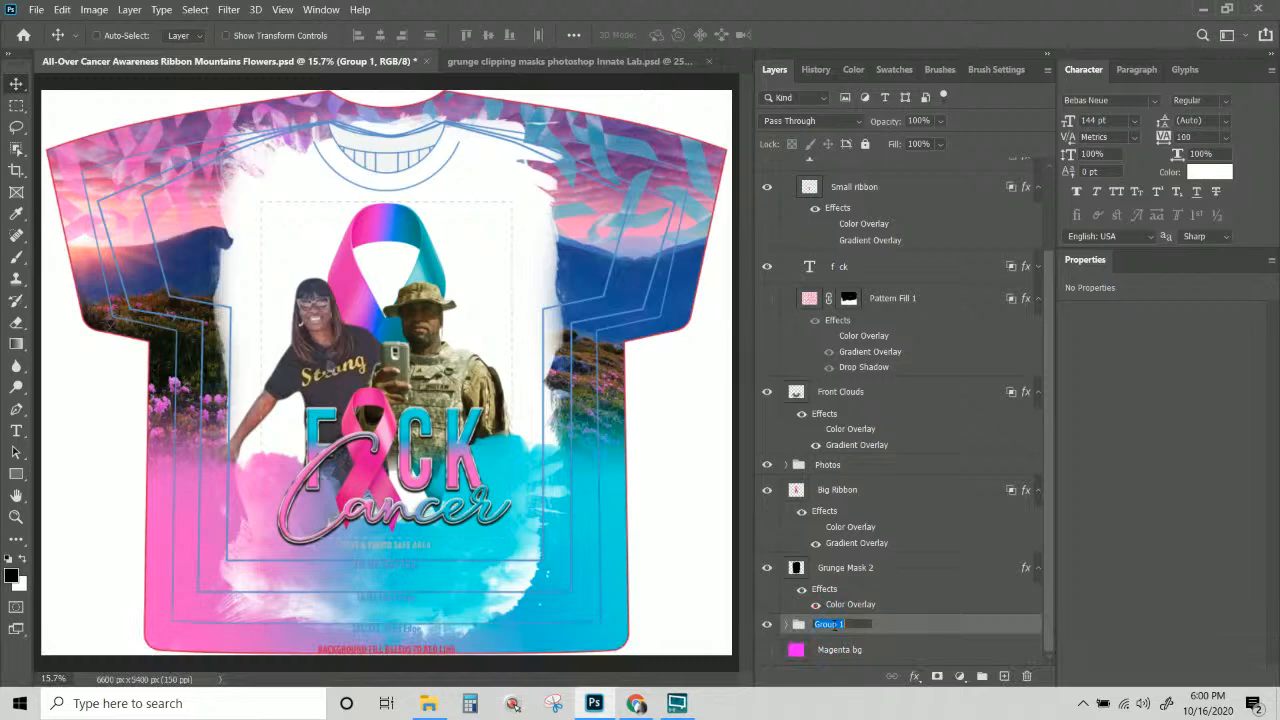
pyautogui.write('Brack')
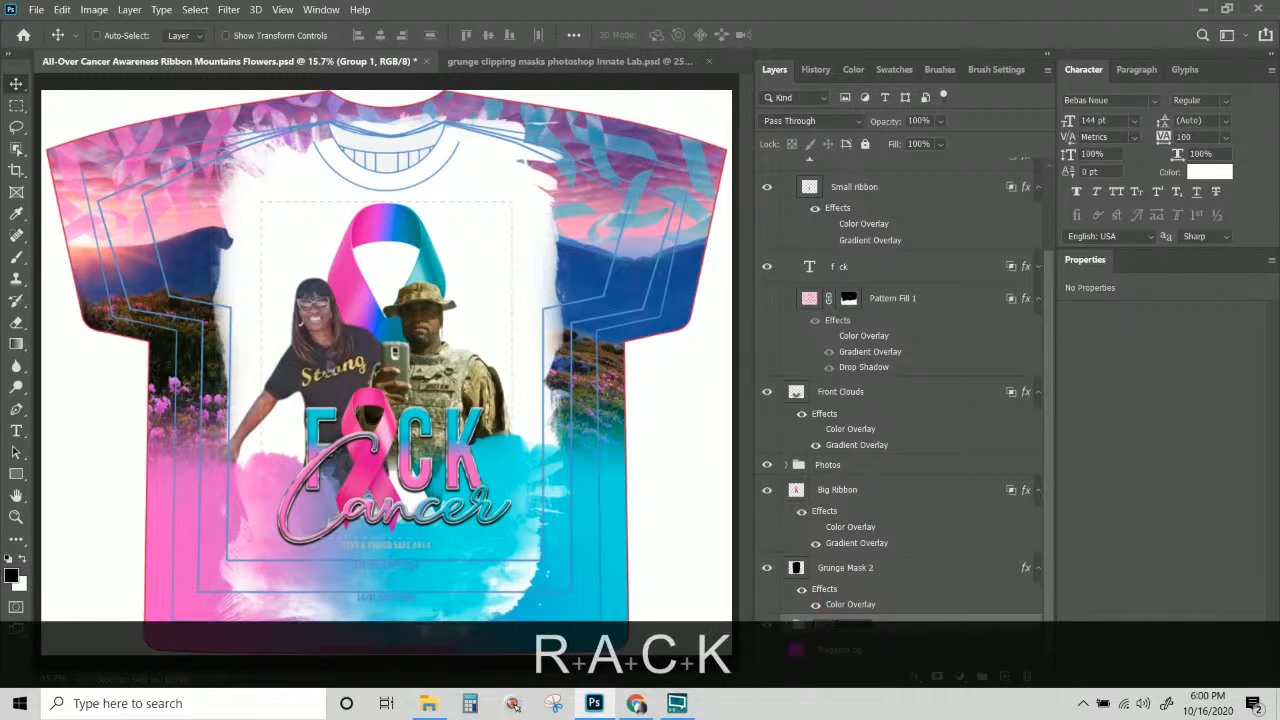
pyautogui.write('ground')
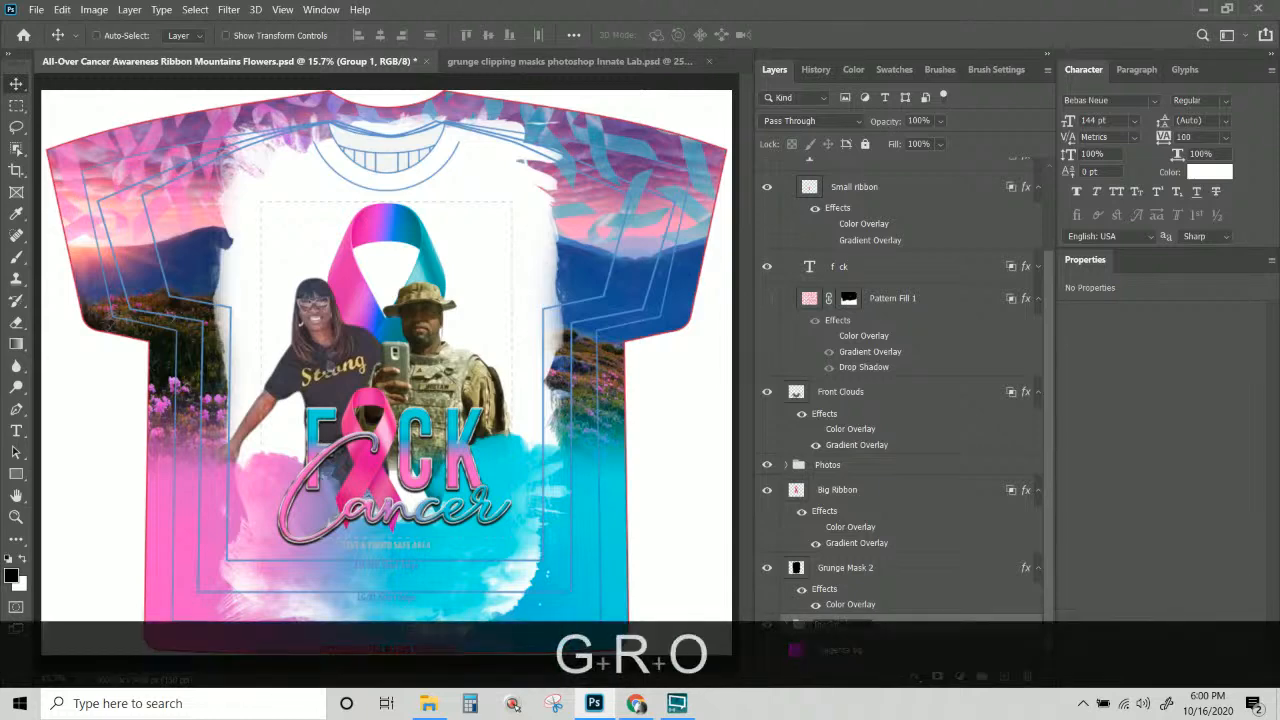
pyautogui.press('Return')
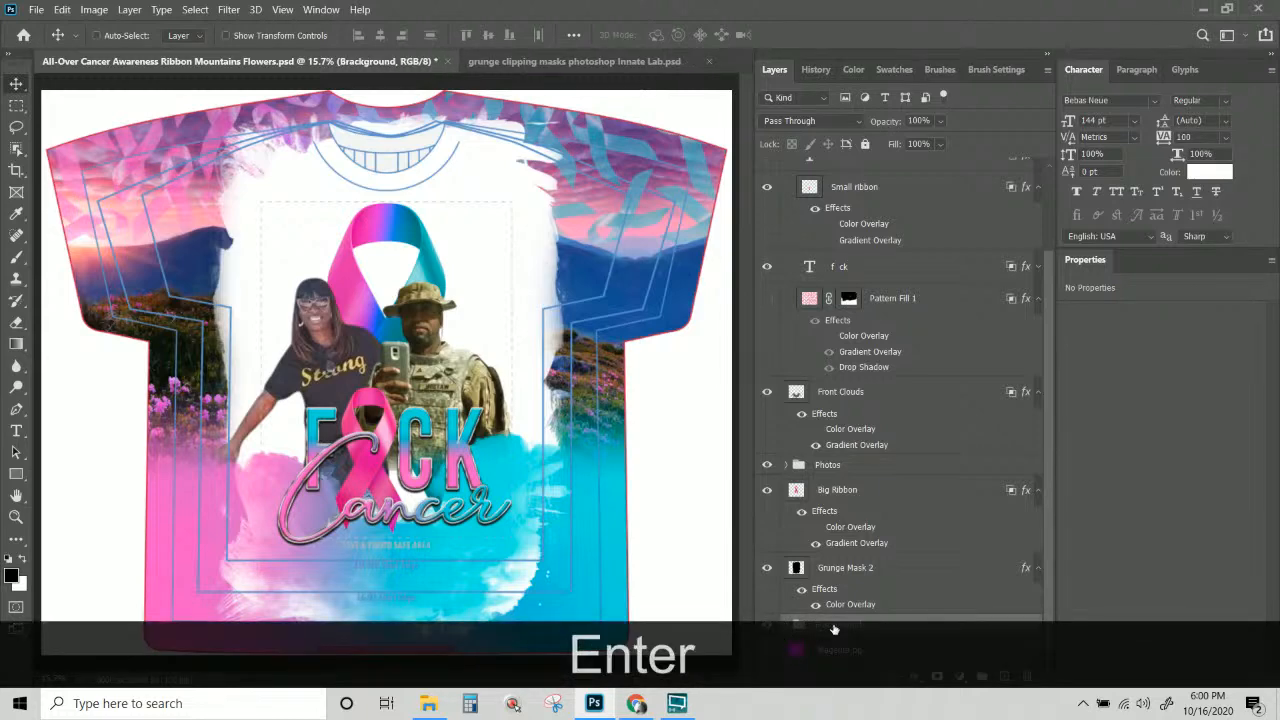
# Load the shape of Grunge Mask 2 as a selection, hide that layer, and mask the Brackground group with the selection.
pyautogui.click(875, 575)
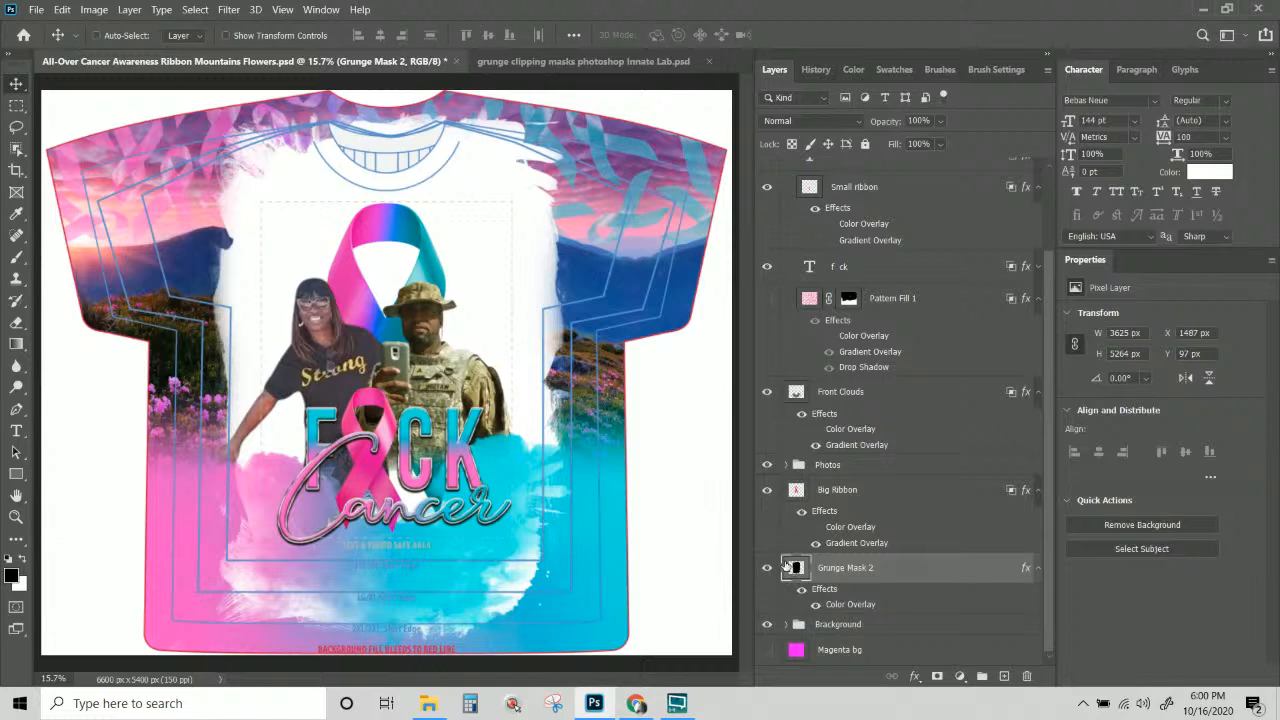
pyautogui.press('ctrl')
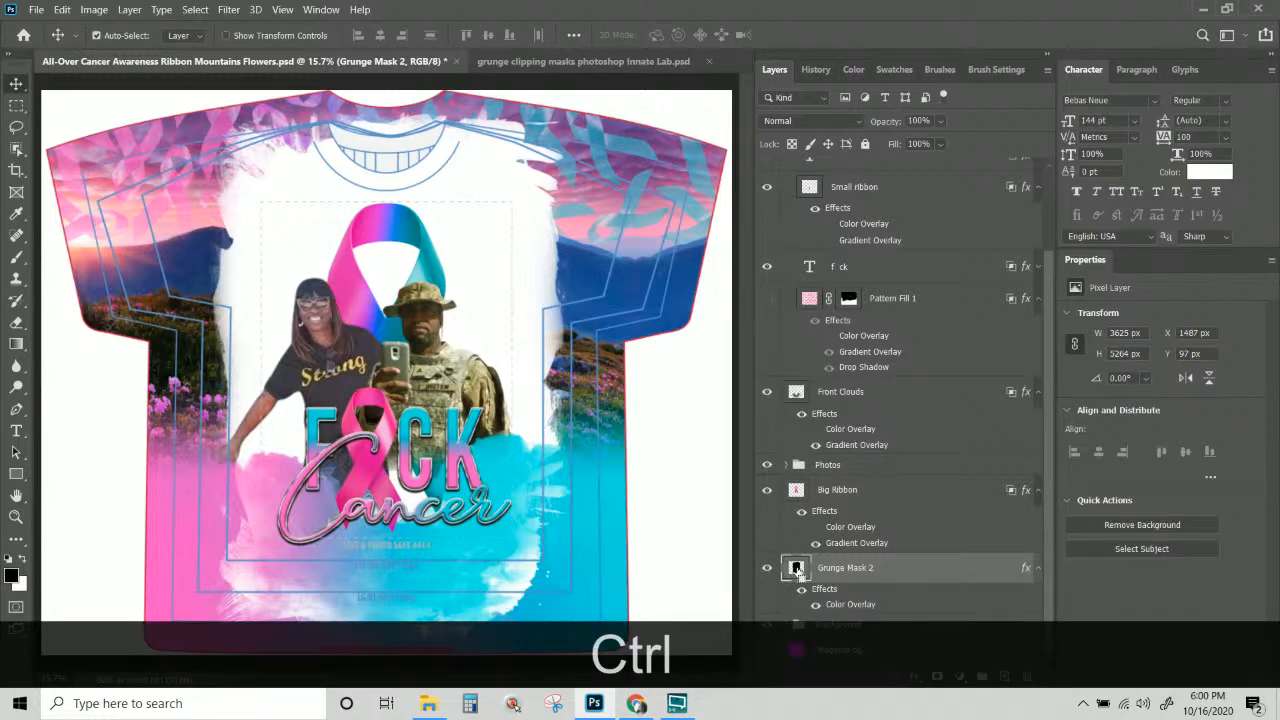
pyautogui.keyDown('ctrl'); pyautogui.click(797, 569); pyautogui.keyUp('ctrl')
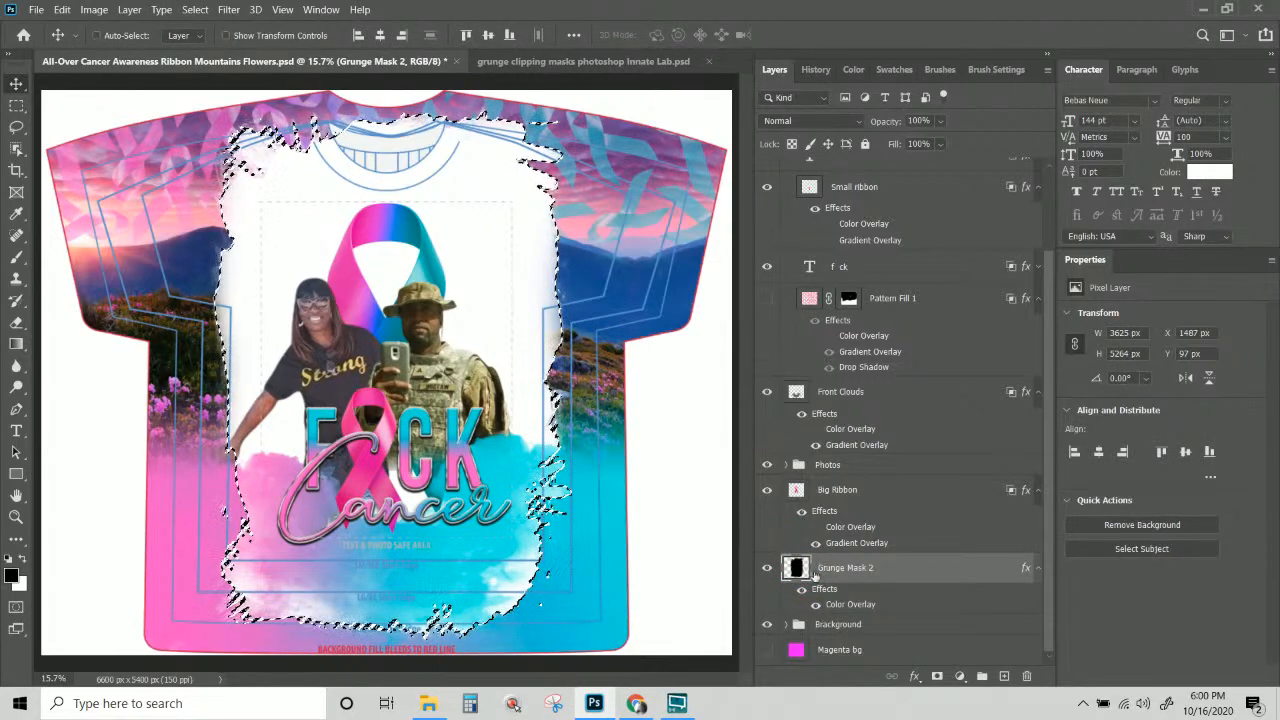
pyautogui.click(834, 626)
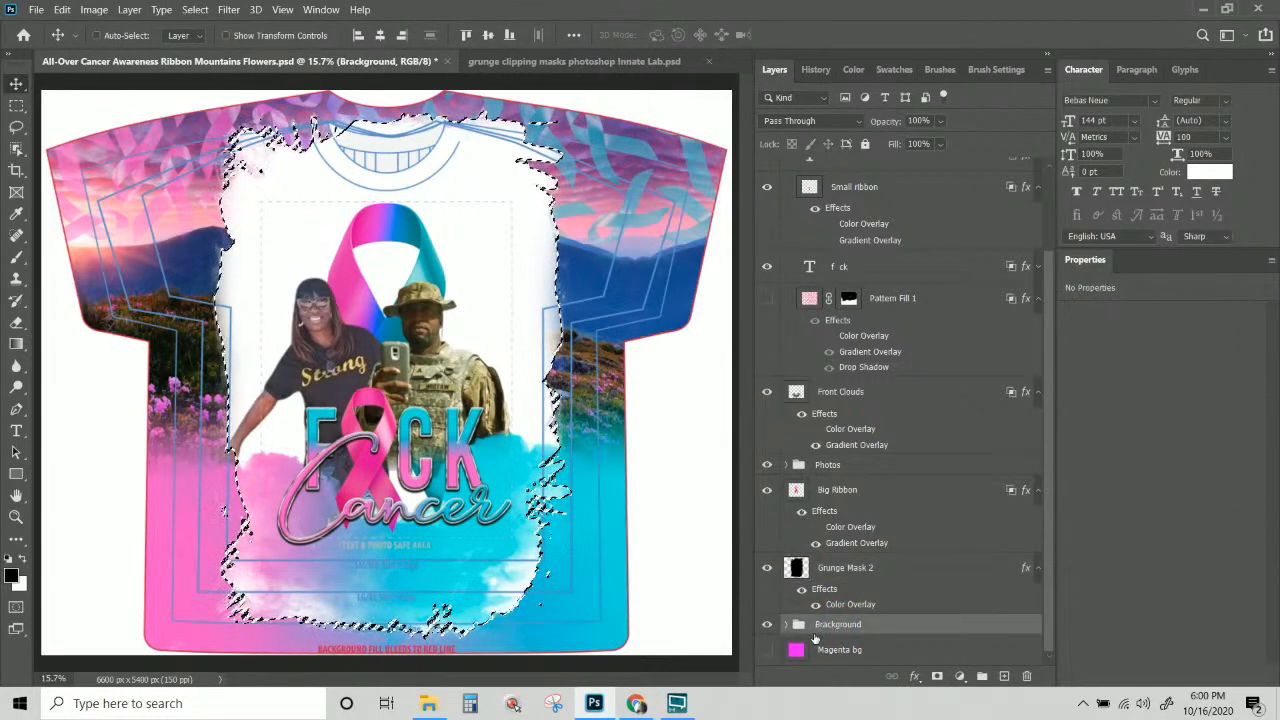
pyautogui.click(767, 567)
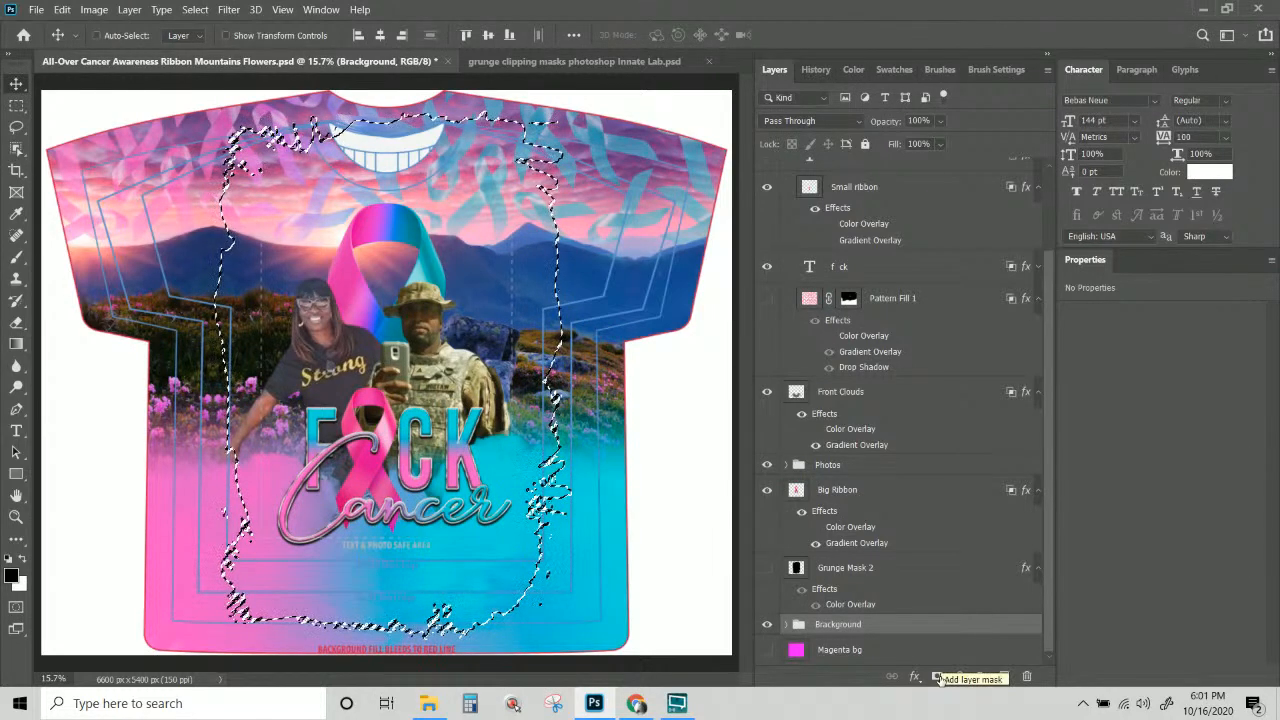
pyautogui.click(938, 677)
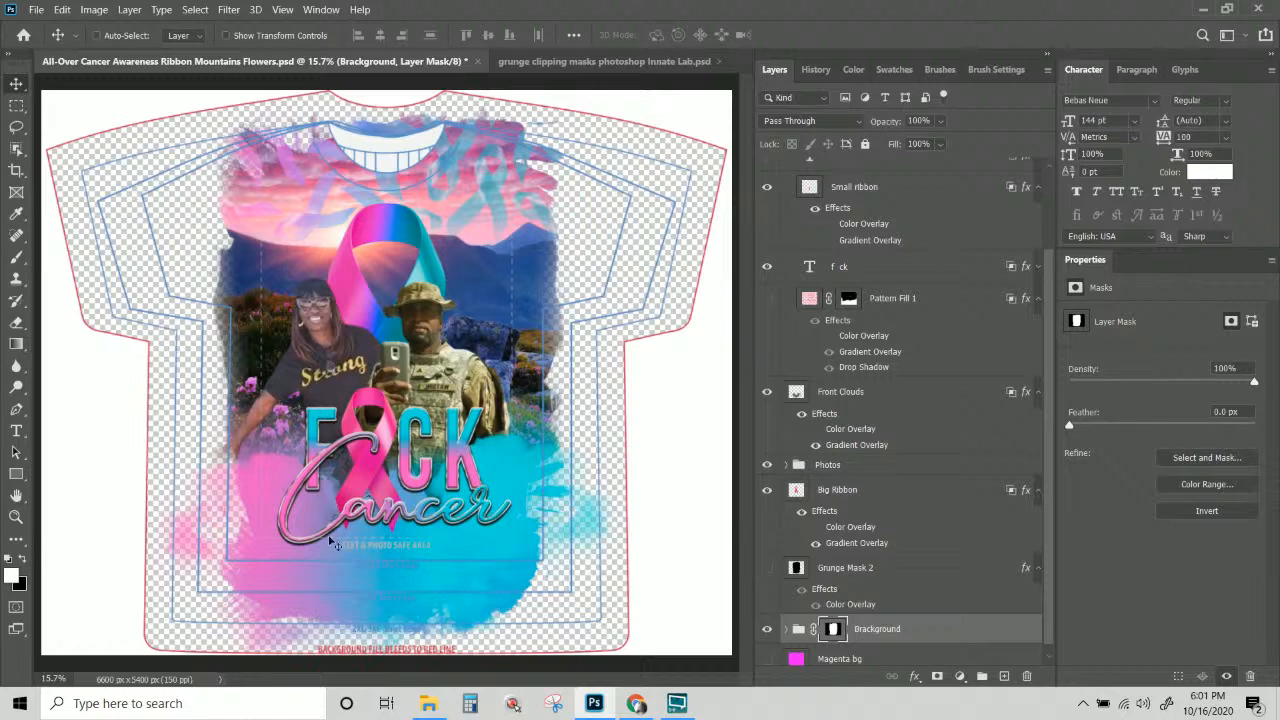
# Copy the Brackground group's layer mask onto the Front Clouds layer.
pyautogui.click(840, 393)
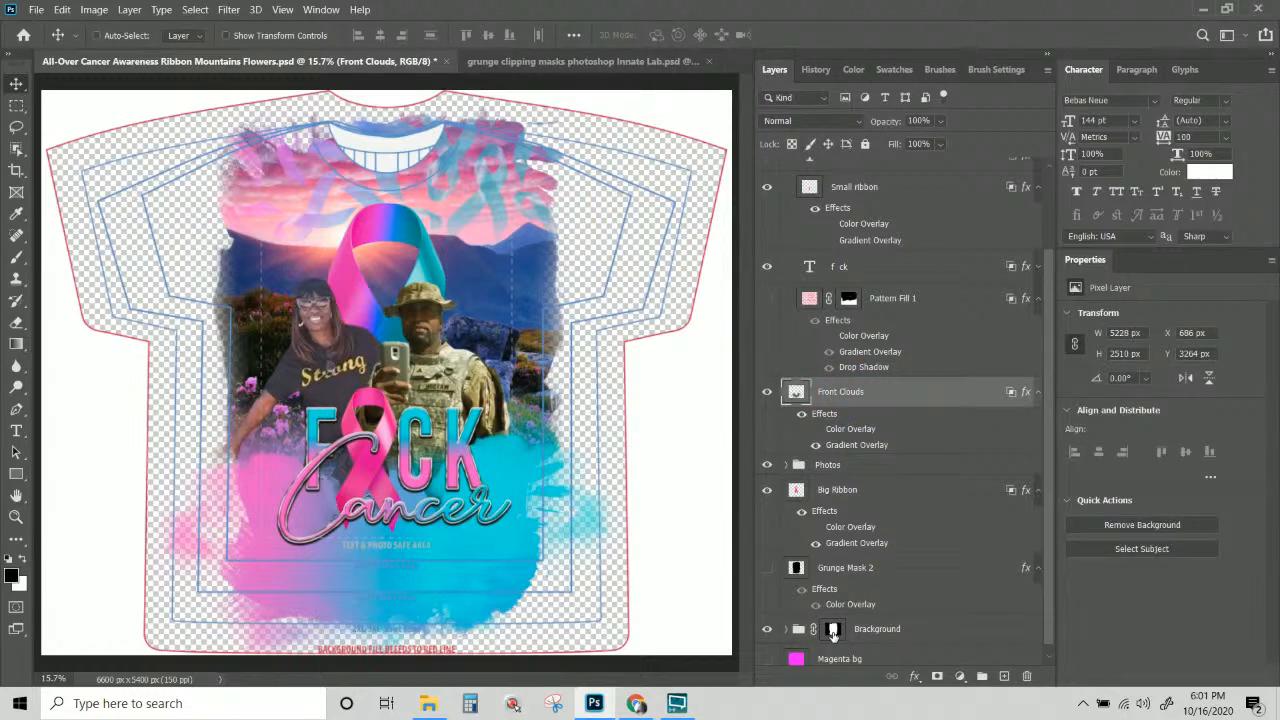
pyautogui.click(833, 630)
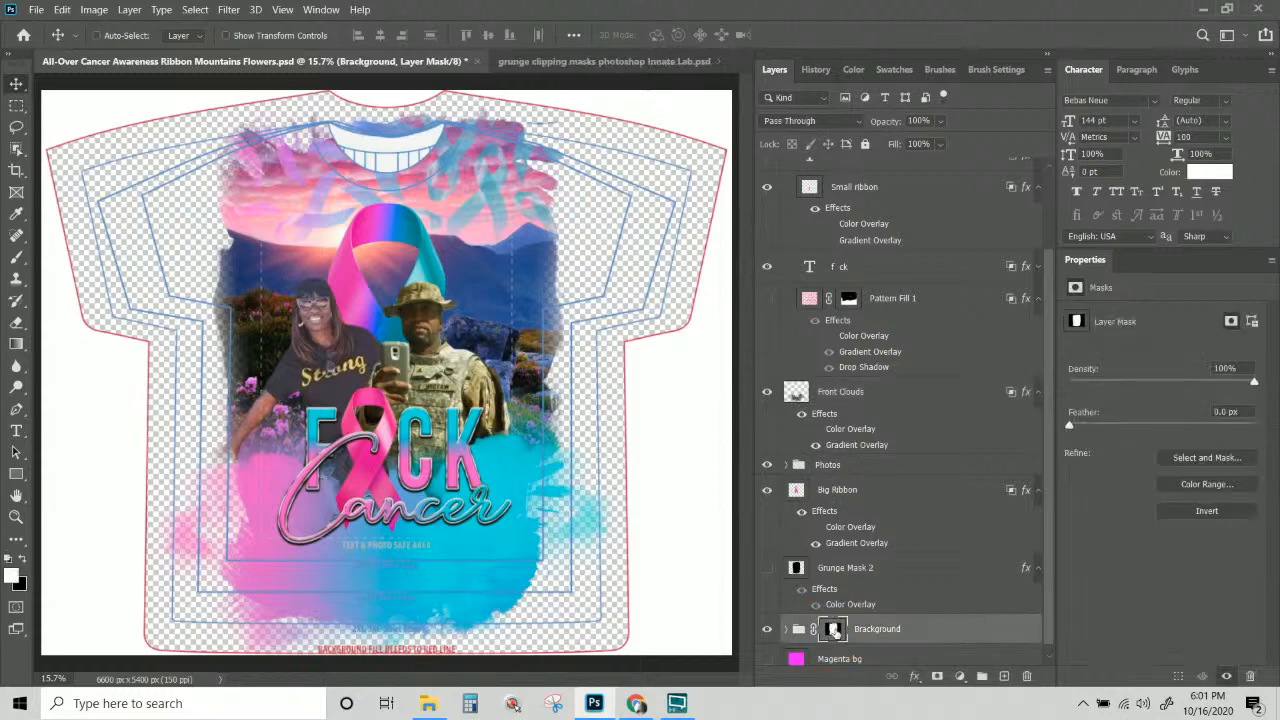
pyautogui.moveTo(836, 630); pyautogui.dragTo(843, 395)
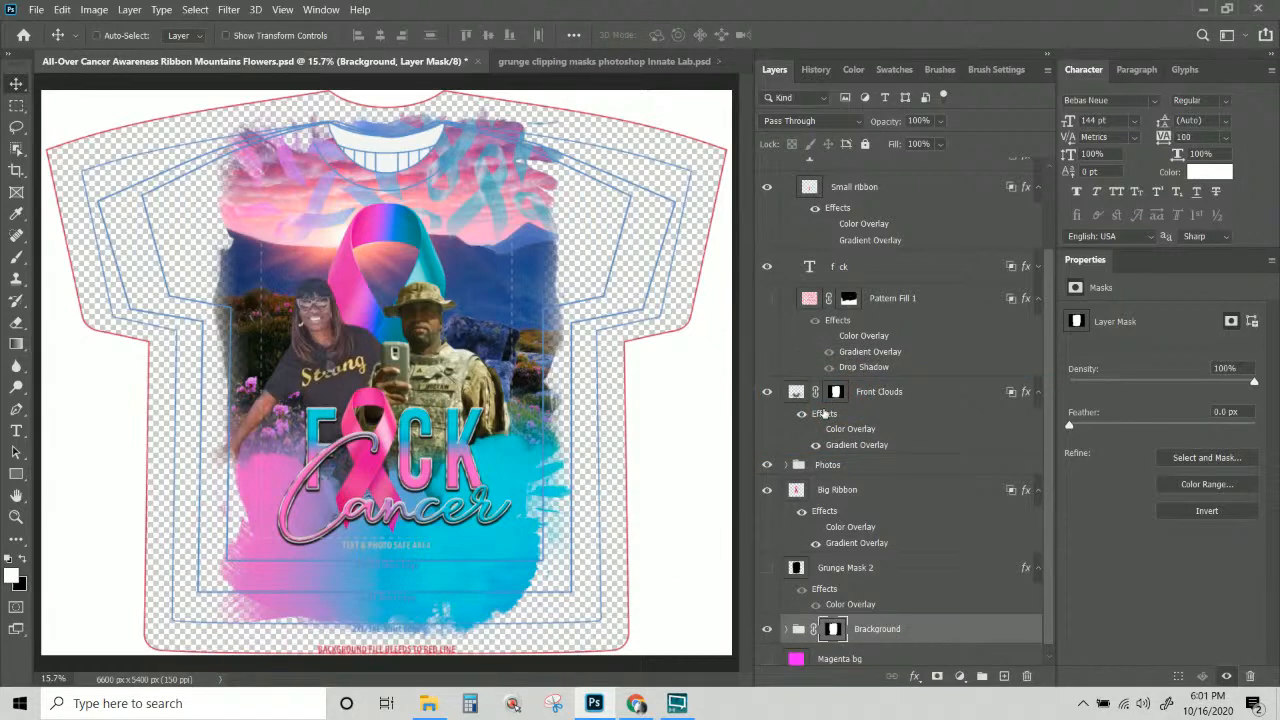
# Show the Magenta bg layer behind the masked shirt artwork.
pyautogui.scroll(1, 823, 411)
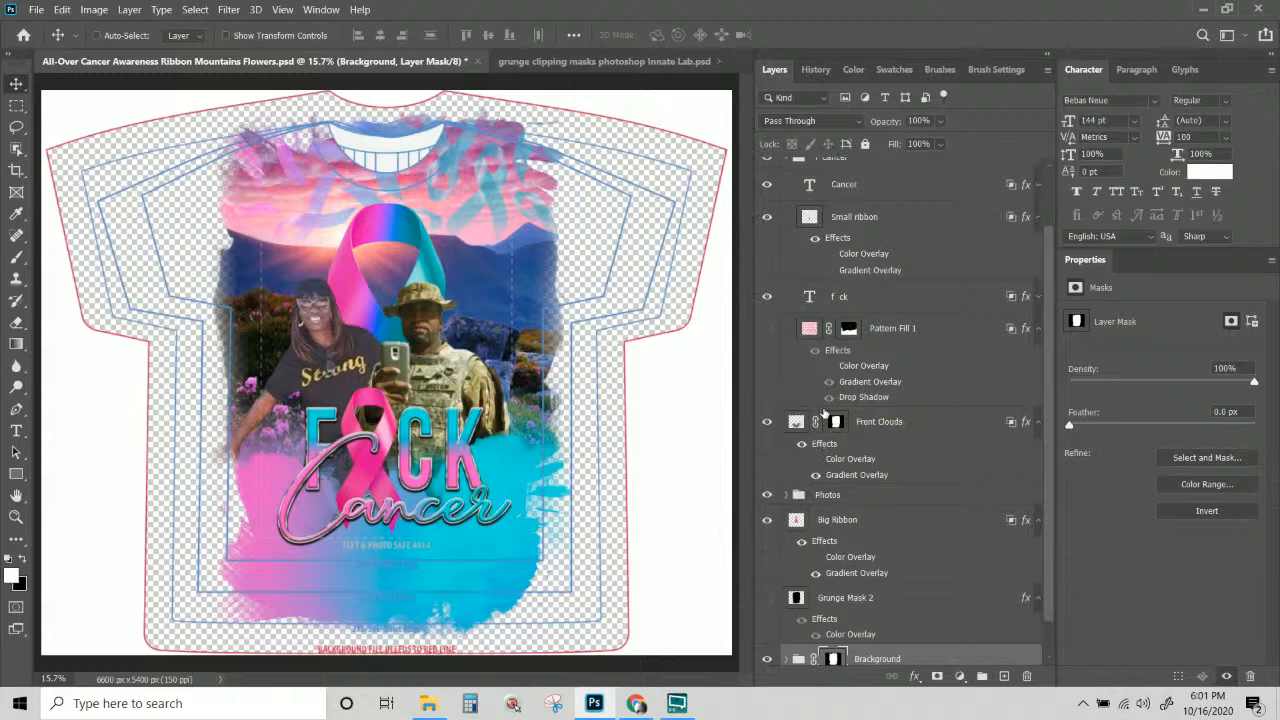
pyautogui.scroll(1, 823, 411)
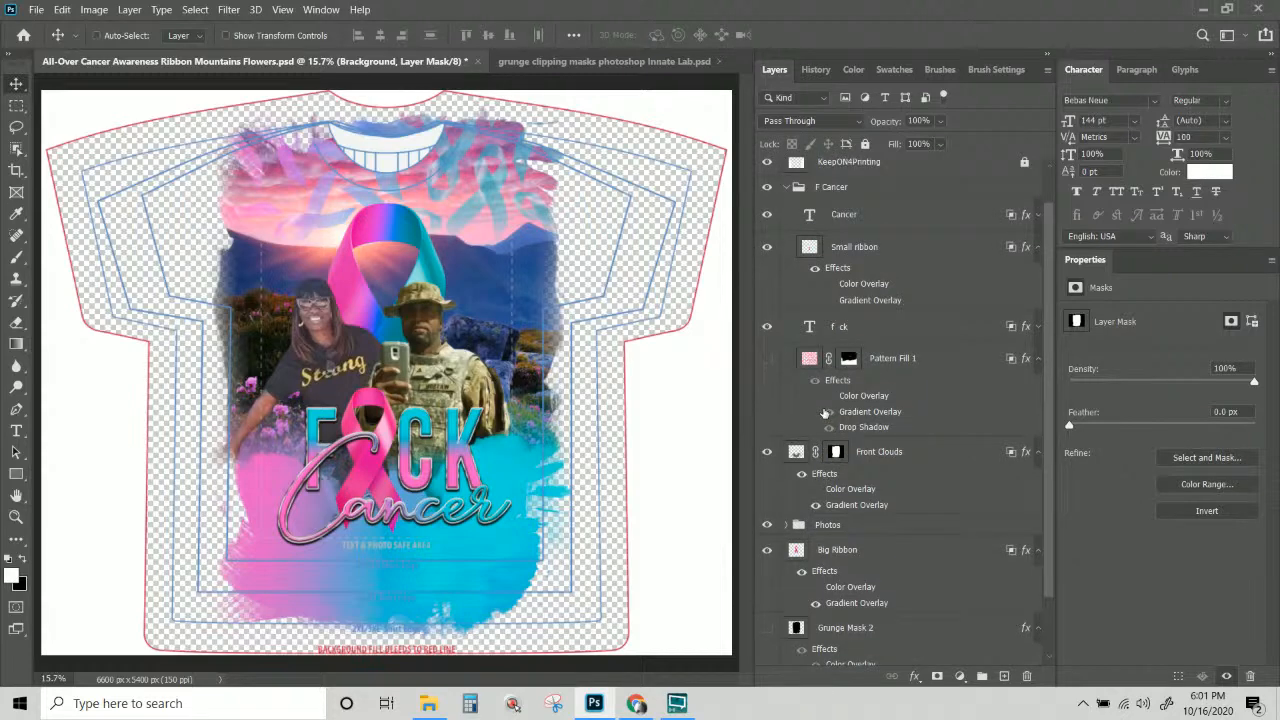
pyautogui.scroll(-2, 824, 412)
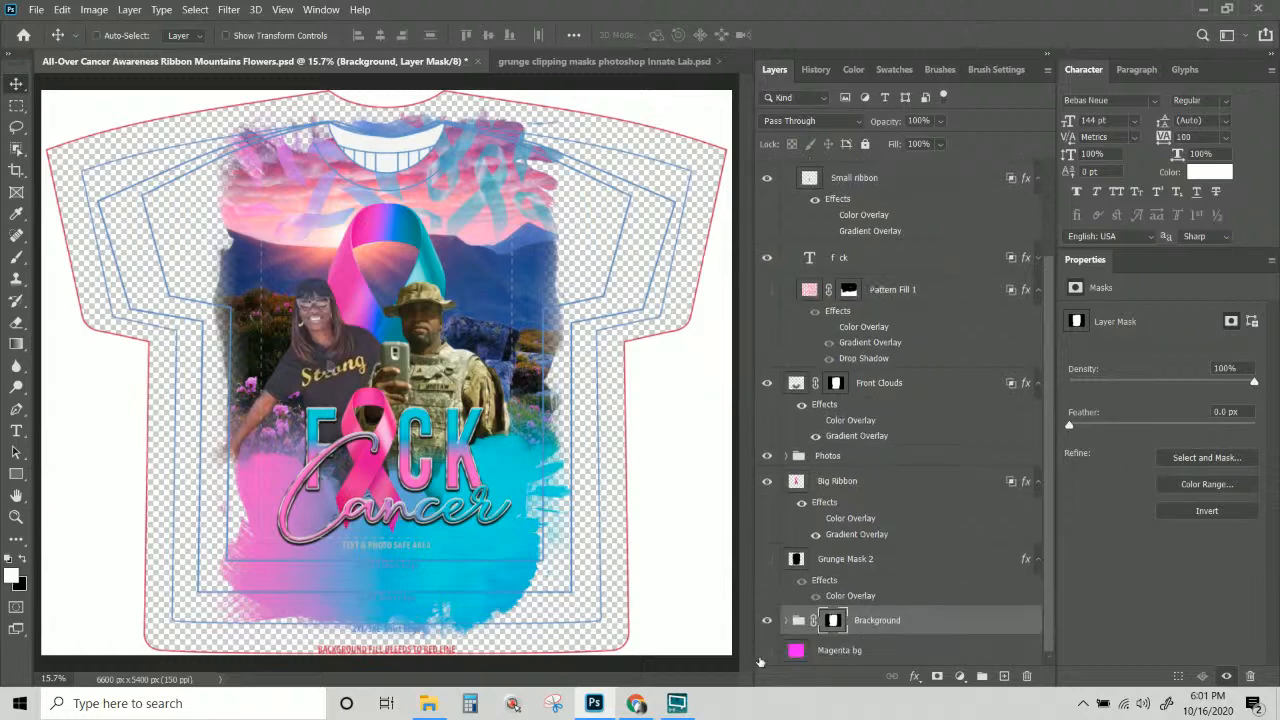
pyautogui.click(767, 651)
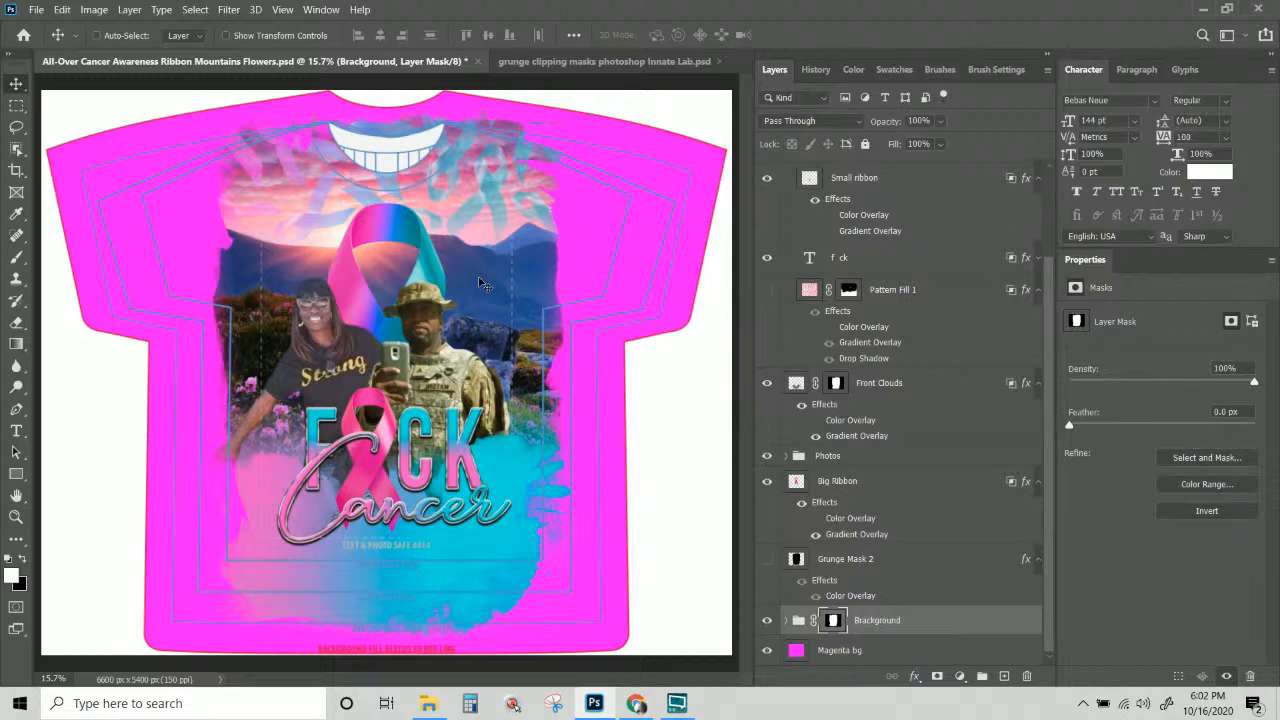
# Close the grunge clipping masks photoshop Innate Lab document, saving its changes.
pyautogui.click(595, 62)
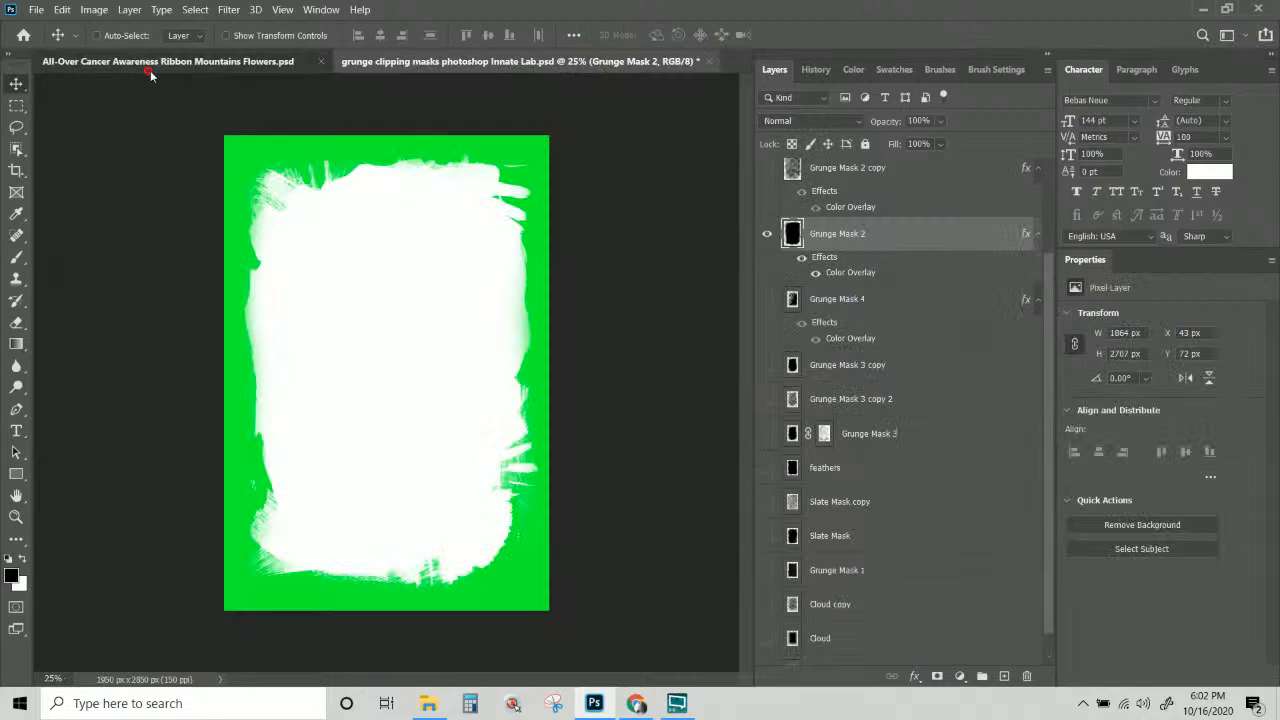
pyautogui.click(151, 66)
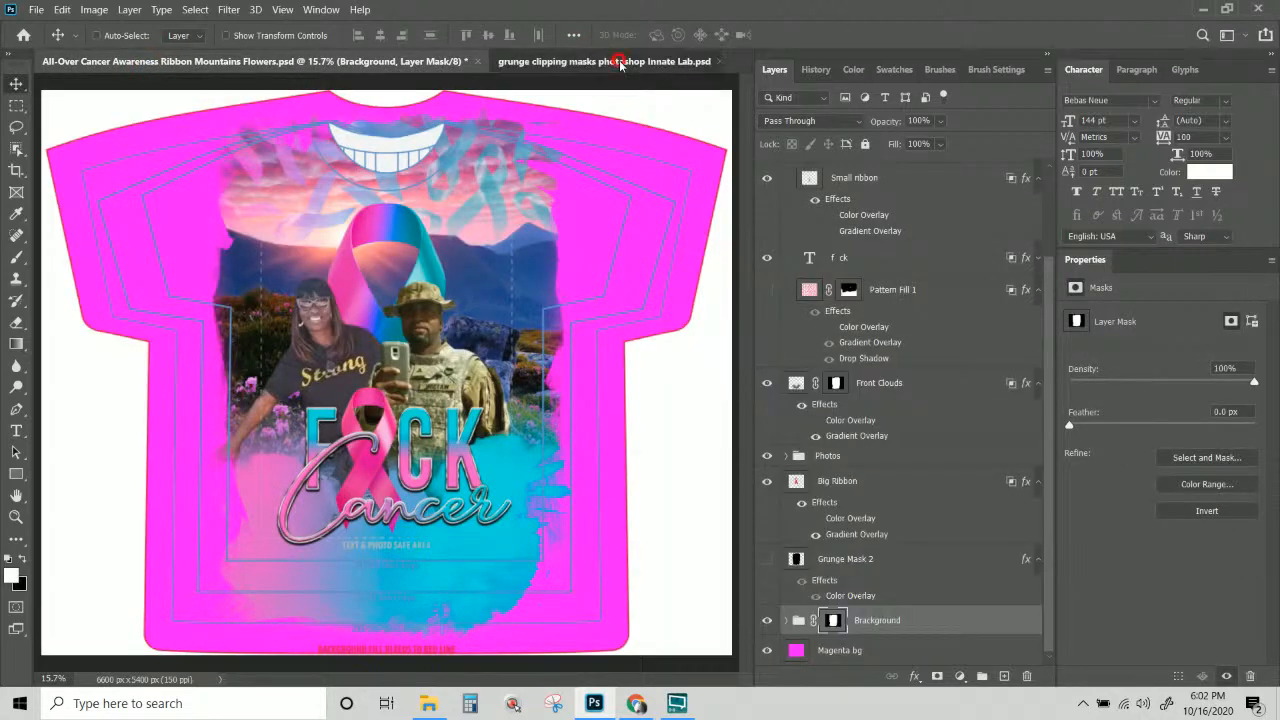
pyautogui.click(699, 62)
pyautogui.click(710, 60)
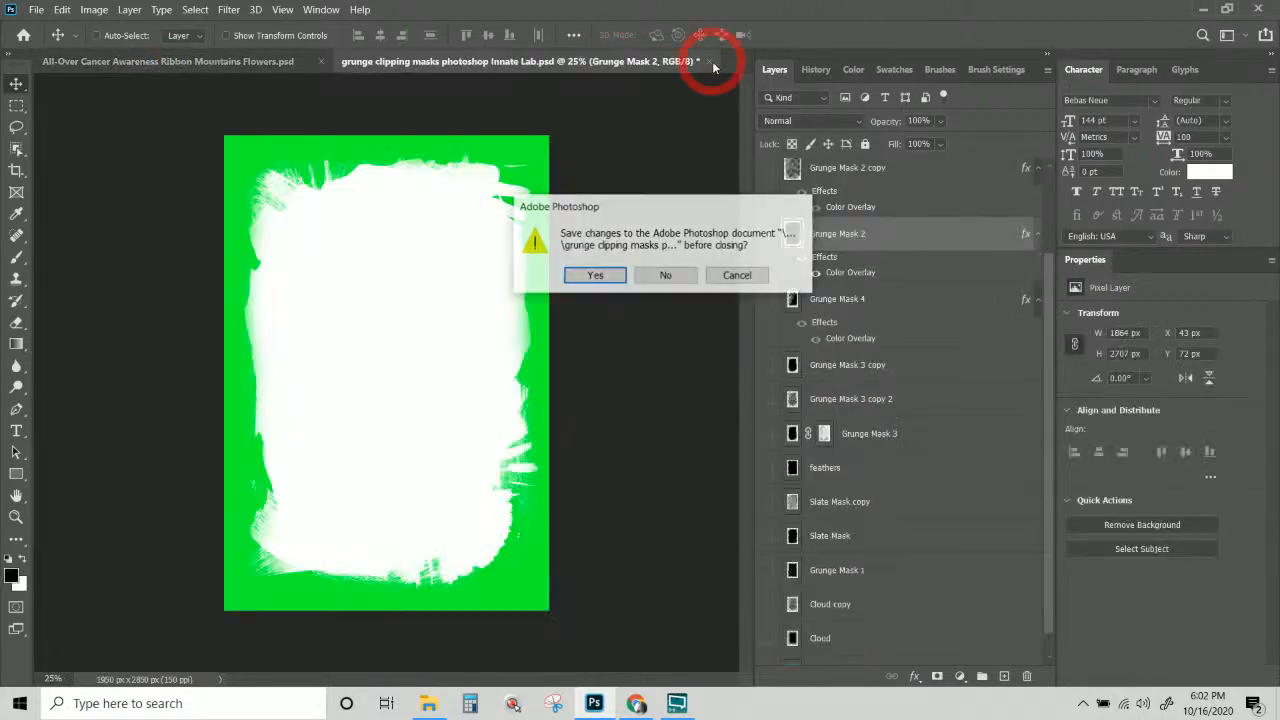
pyautogui.click(607, 281)
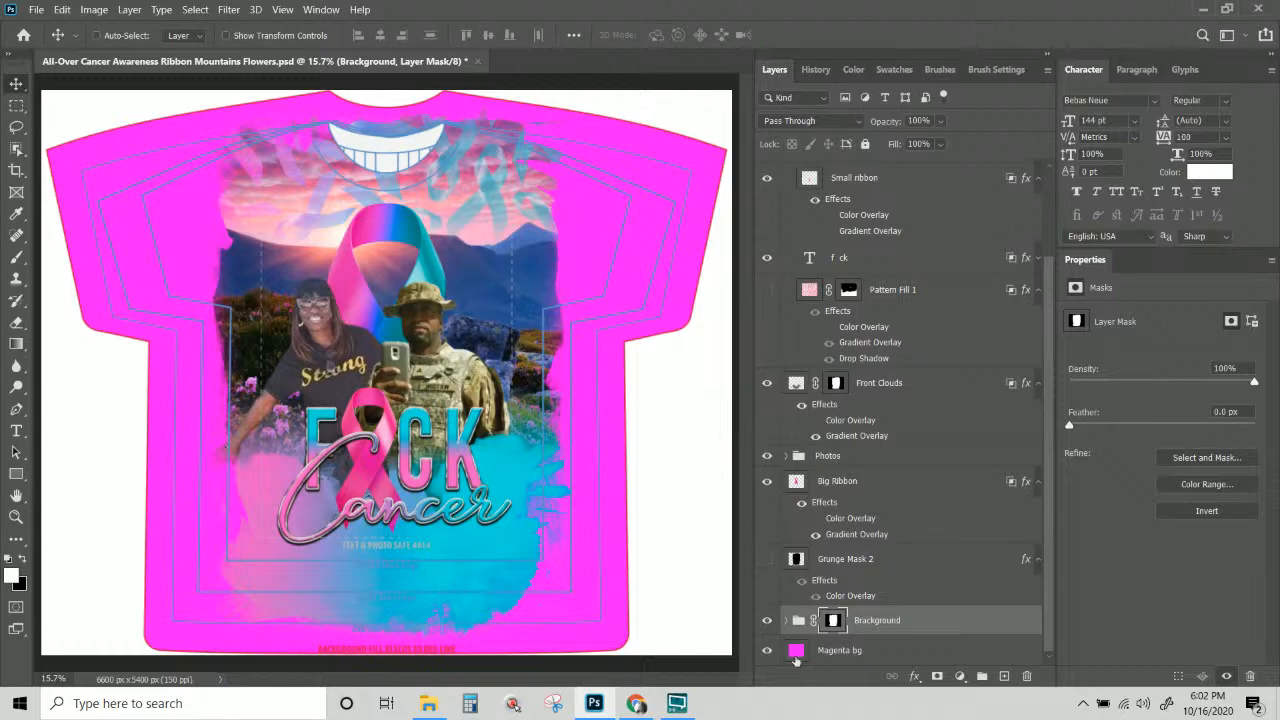
# Switch to Chrome, search Google in a new tab for "ear cancer ribbon color", and look through the results for the ribbon color.
pyautogui.click(636, 703)
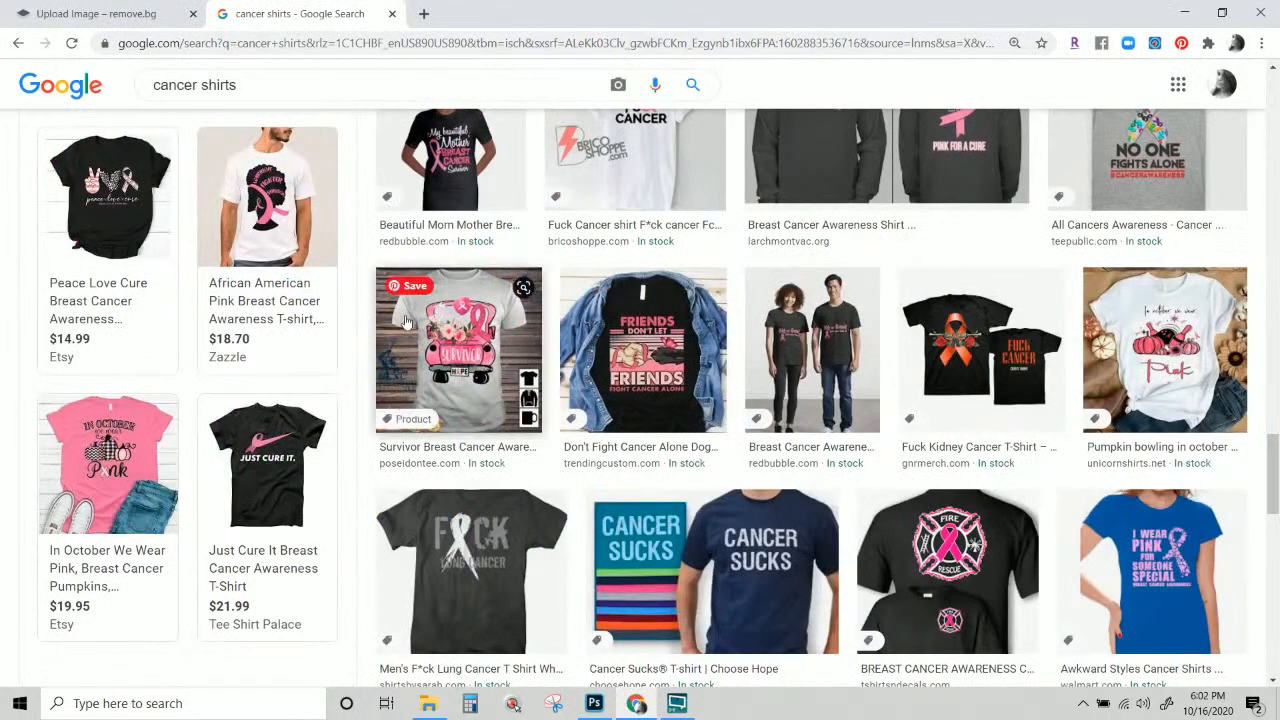
pyautogui.click(424, 14)
pyautogui.click(424, 38)
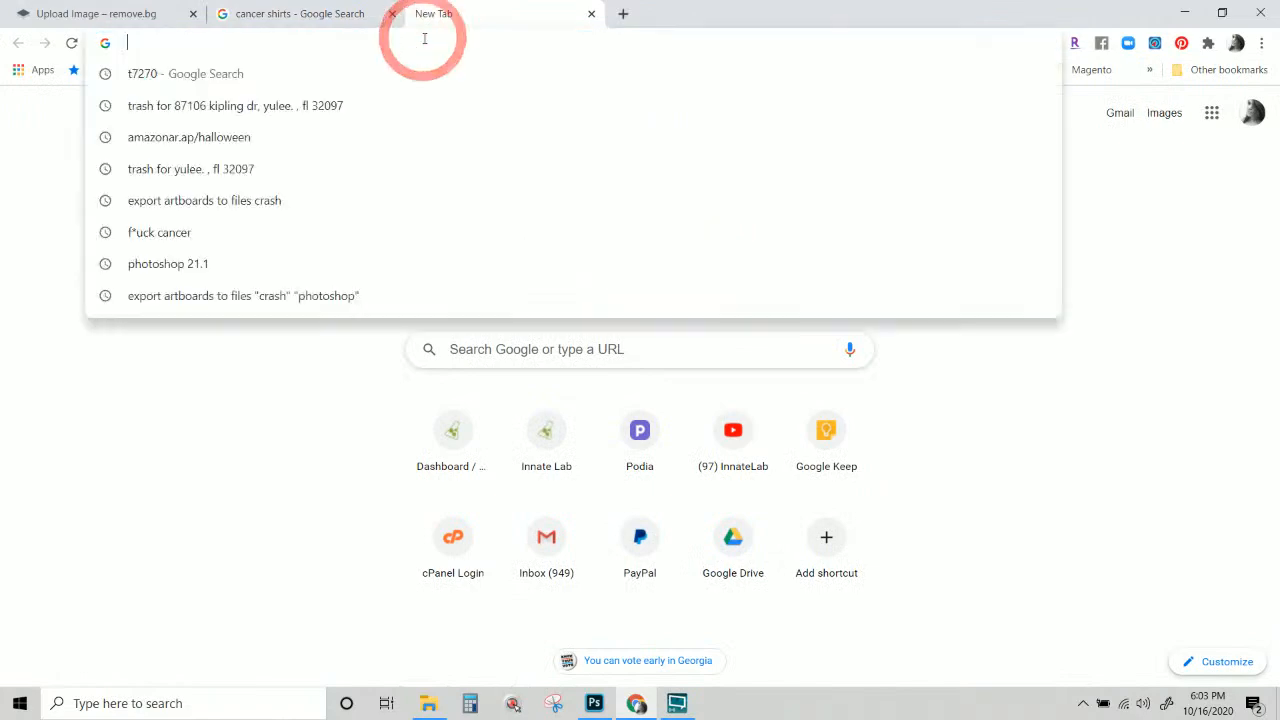
pyautogui.write('ear ')
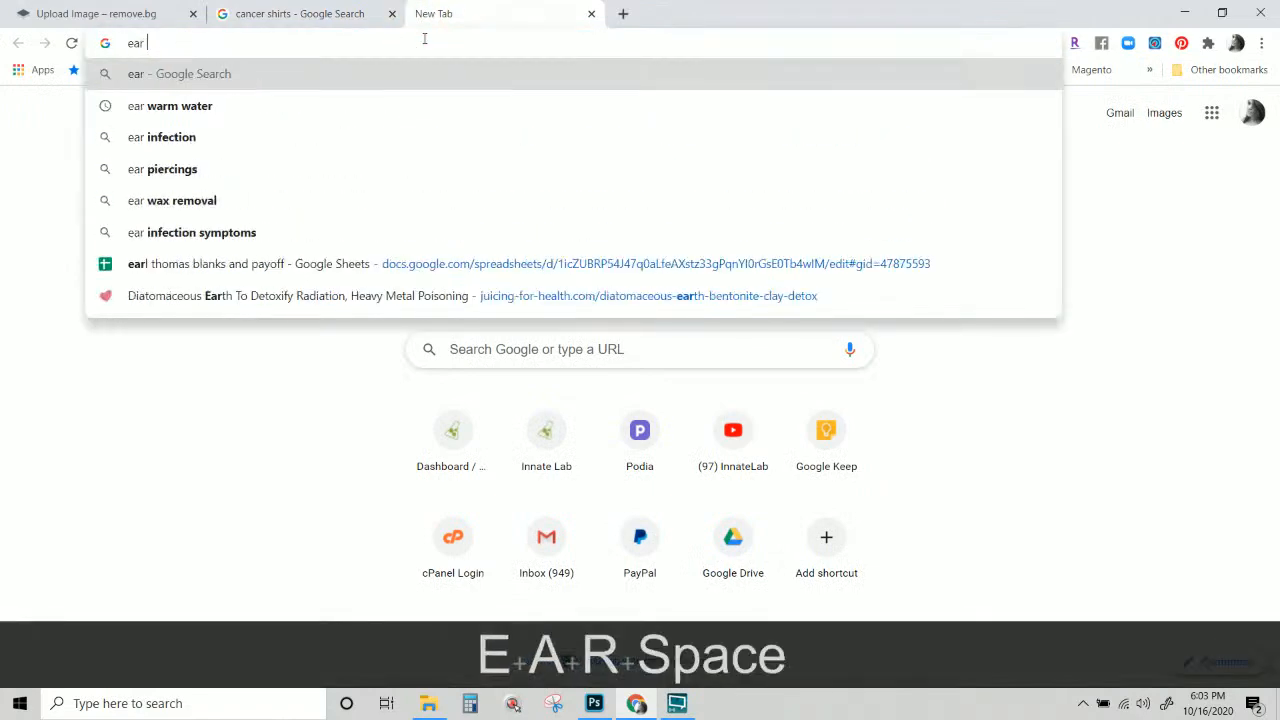
pyautogui.write('cancer rib')
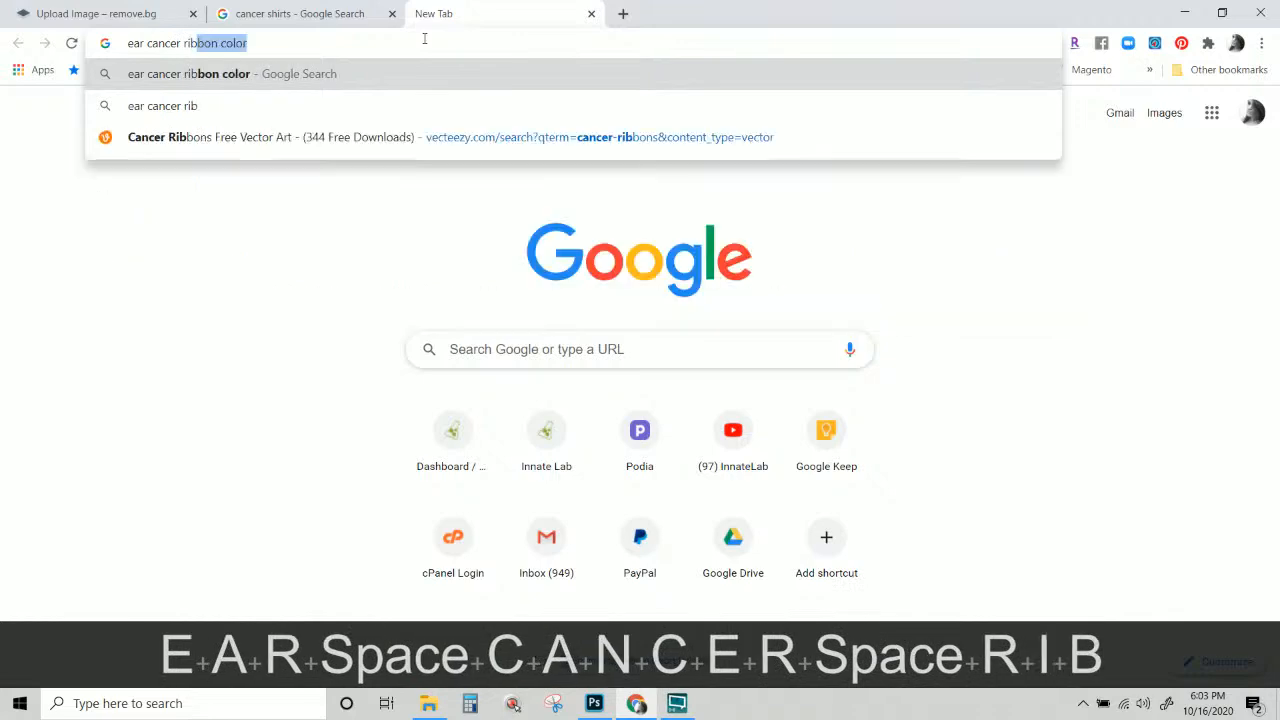
pyautogui.click(183, 73)
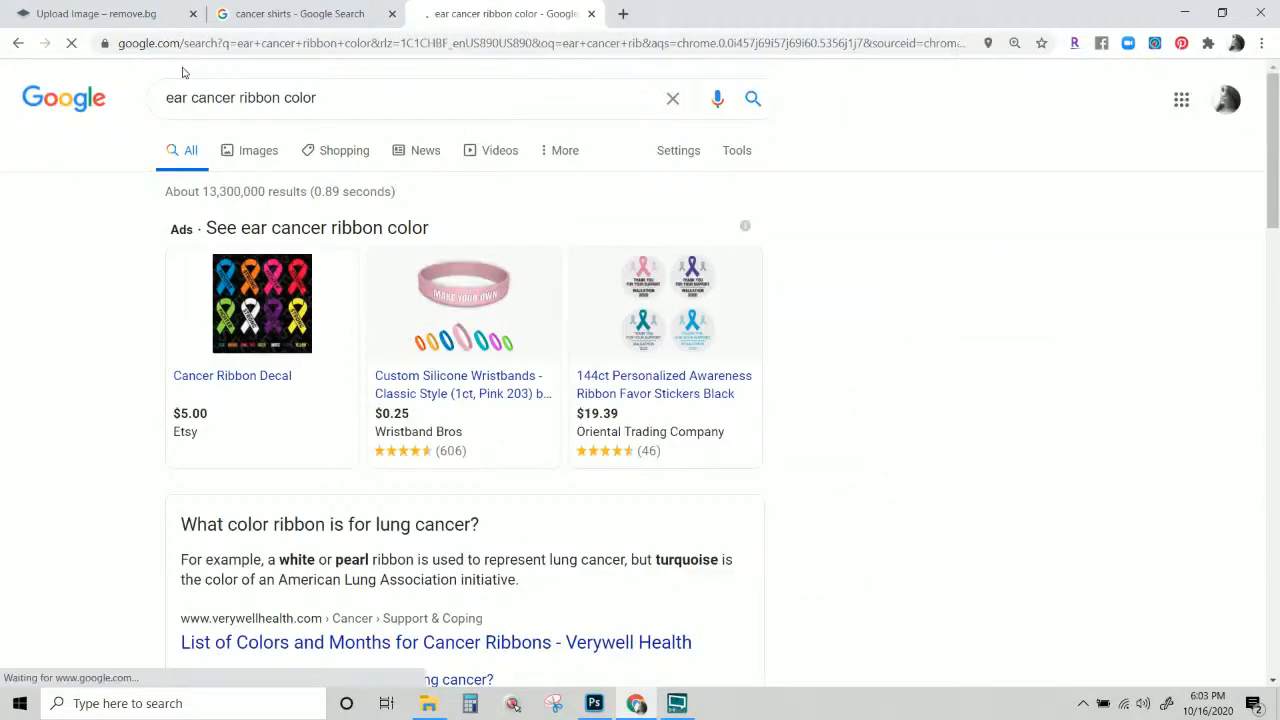
pyautogui.scroll(-2, 300, 360)
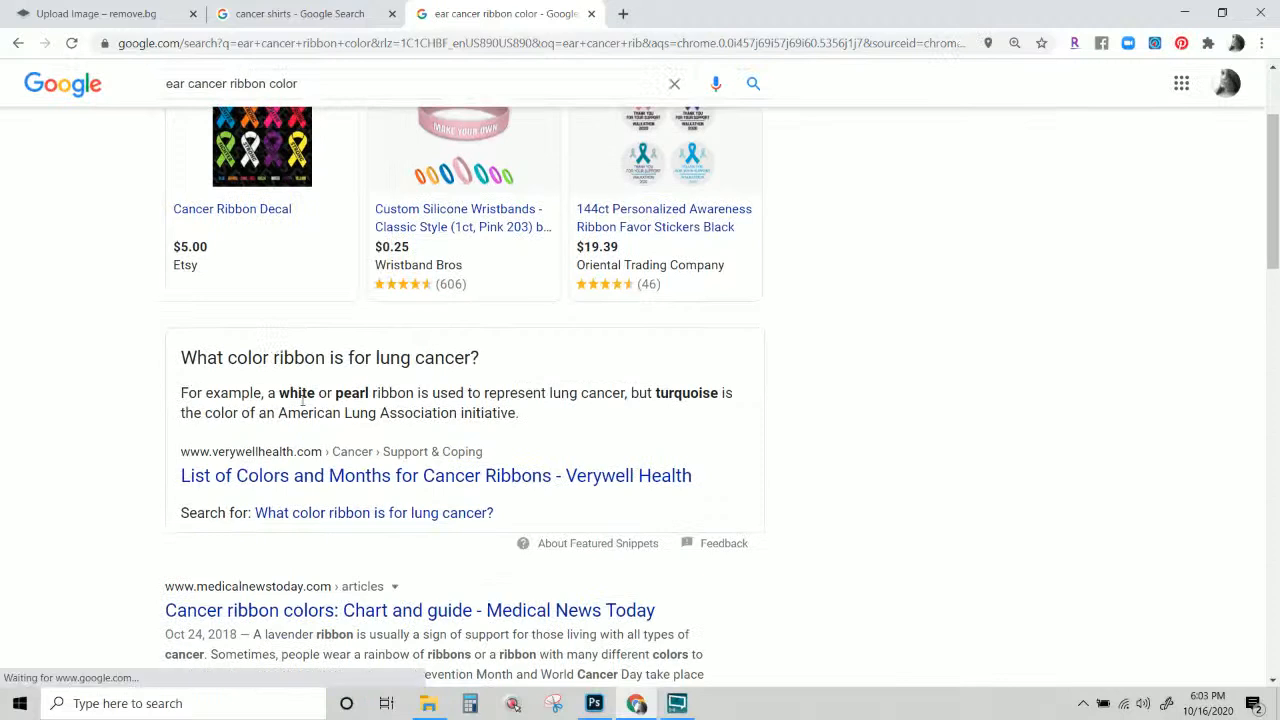
pyautogui.scroll(-2, 303, 401)
pyautogui.scroll(-1, 303, 403)
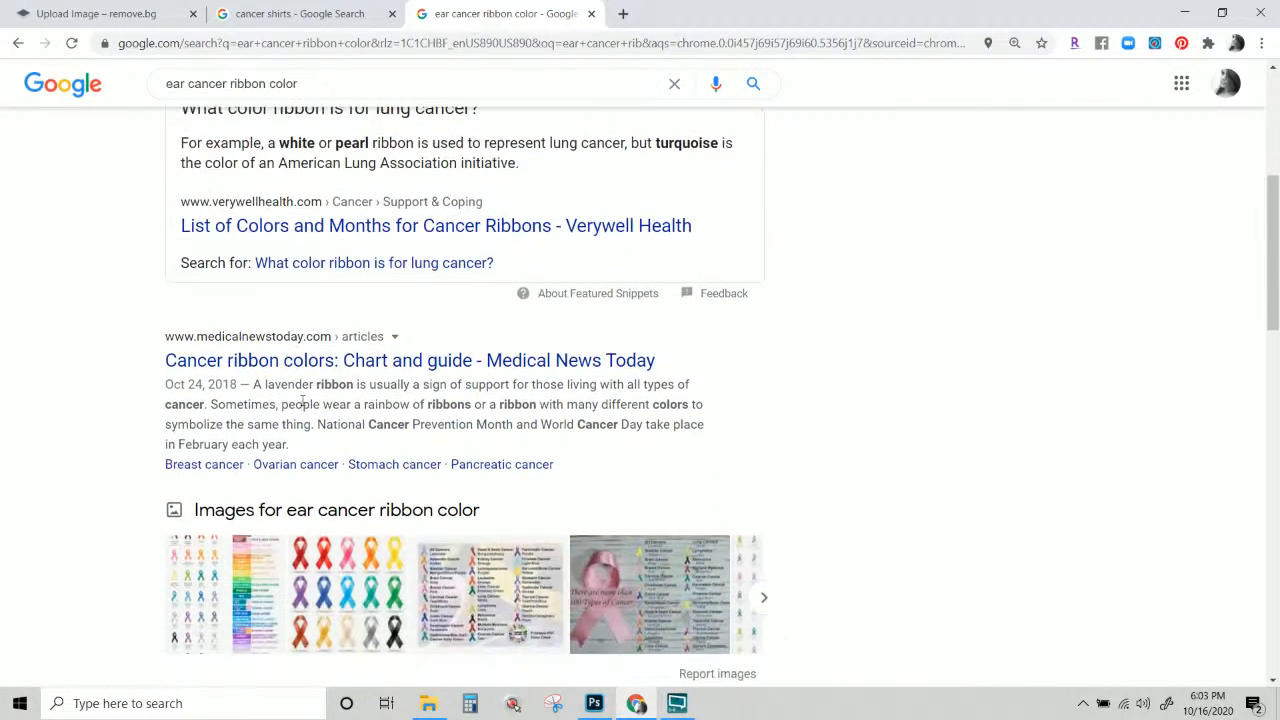
pyautogui.scroll(5, 303, 401)
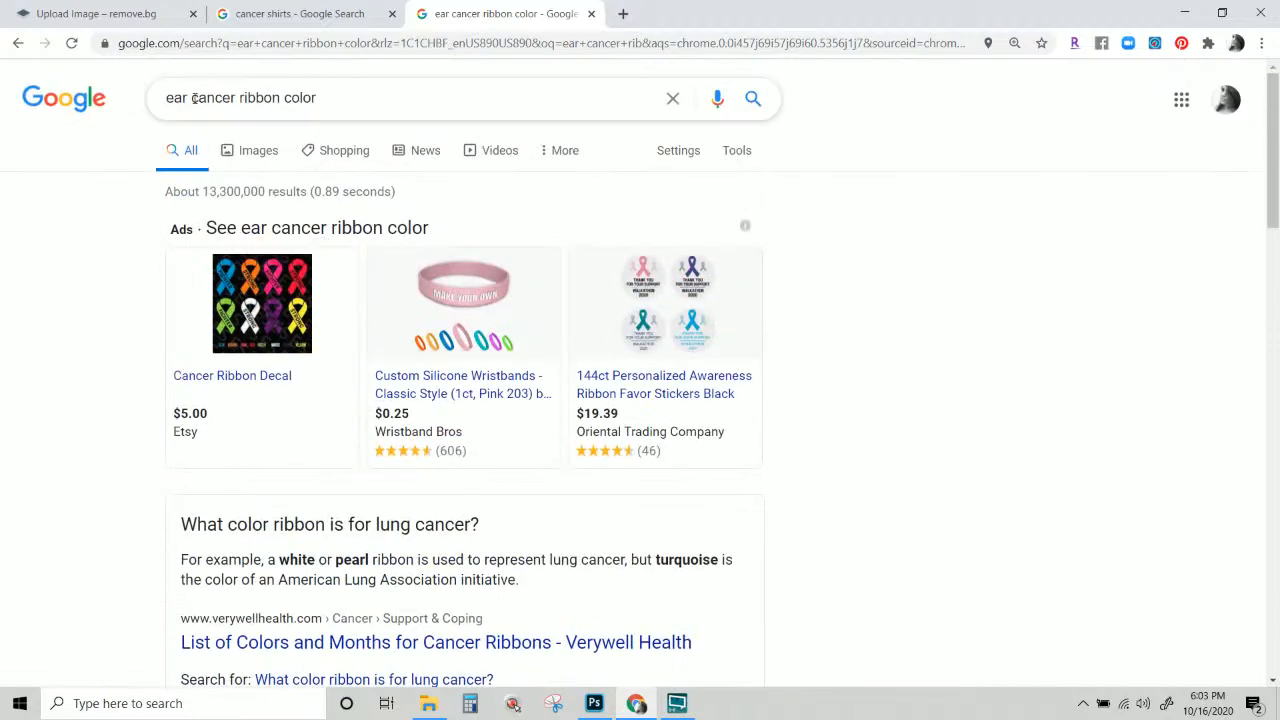
# Refine the Google search to ""ear" cancer ribbon color" and look through the results for the ribbon color.
pyautogui.click(189, 97)
pyautogui.click(189, 97)
pyautogui.write("'")
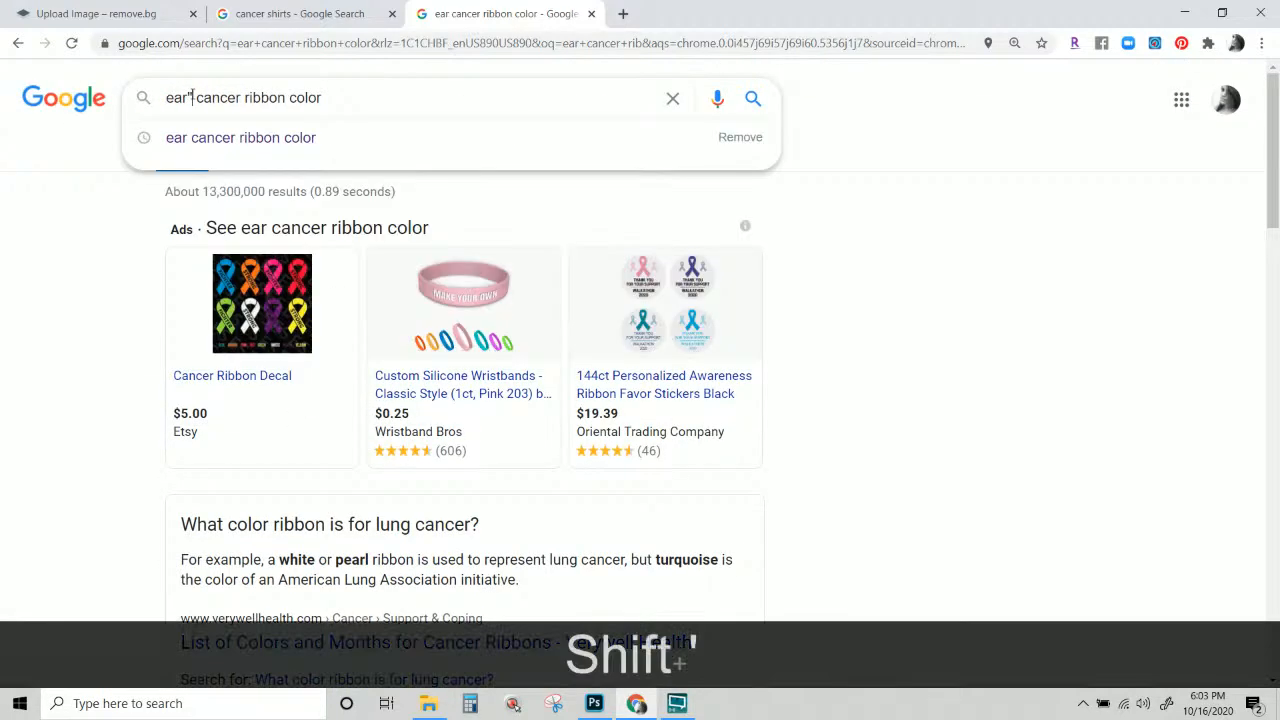
pyautogui.click(166, 97)
pyautogui.write('"')
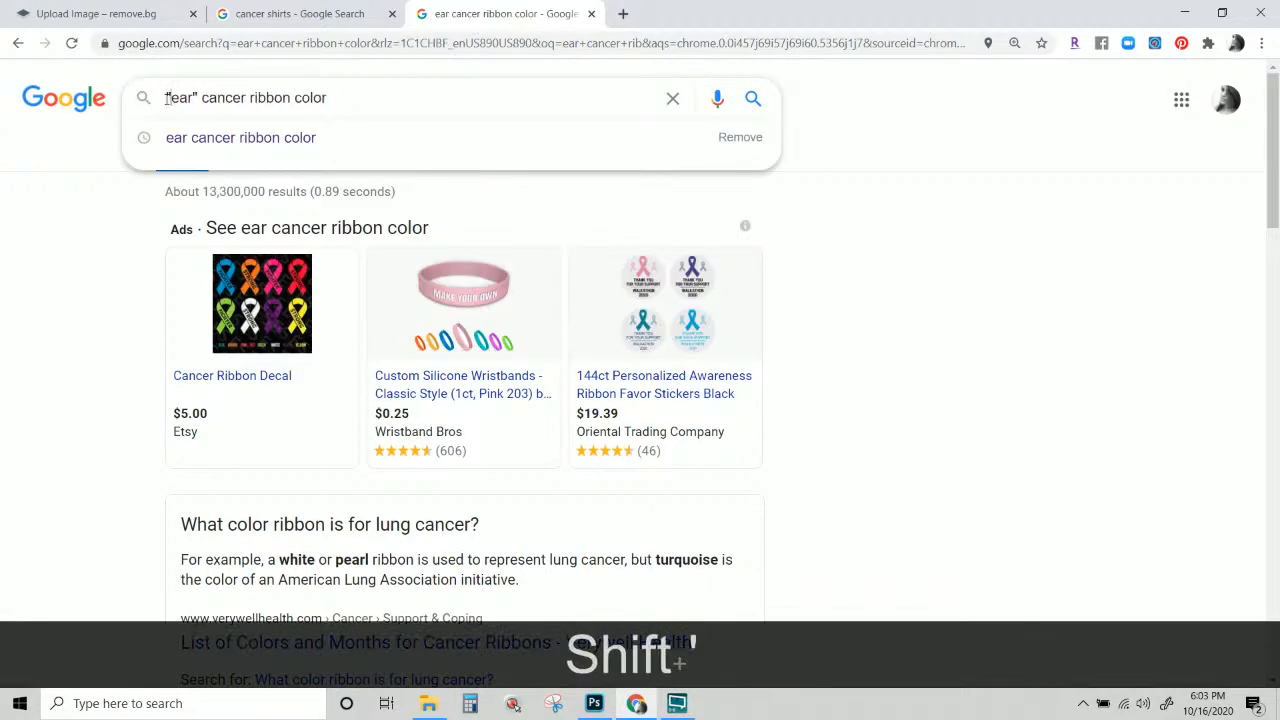
pyautogui.press('Return')
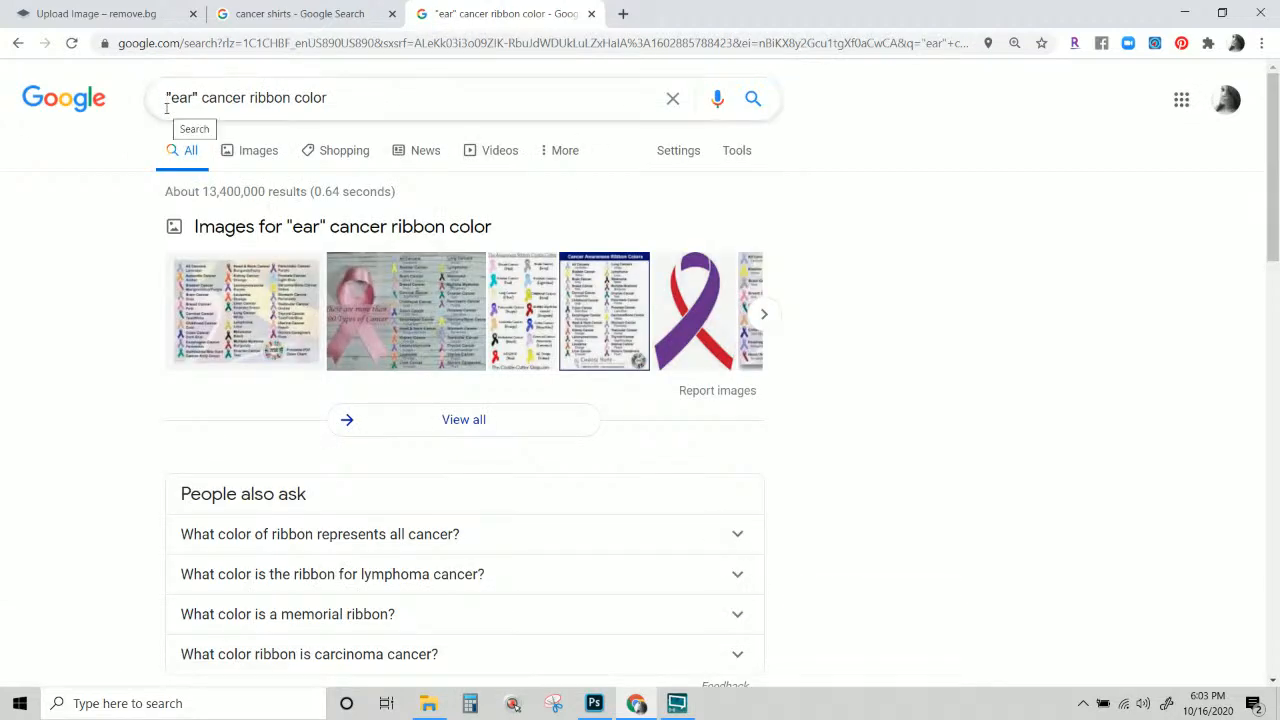
pyautogui.scroll(-3, 167, 110)
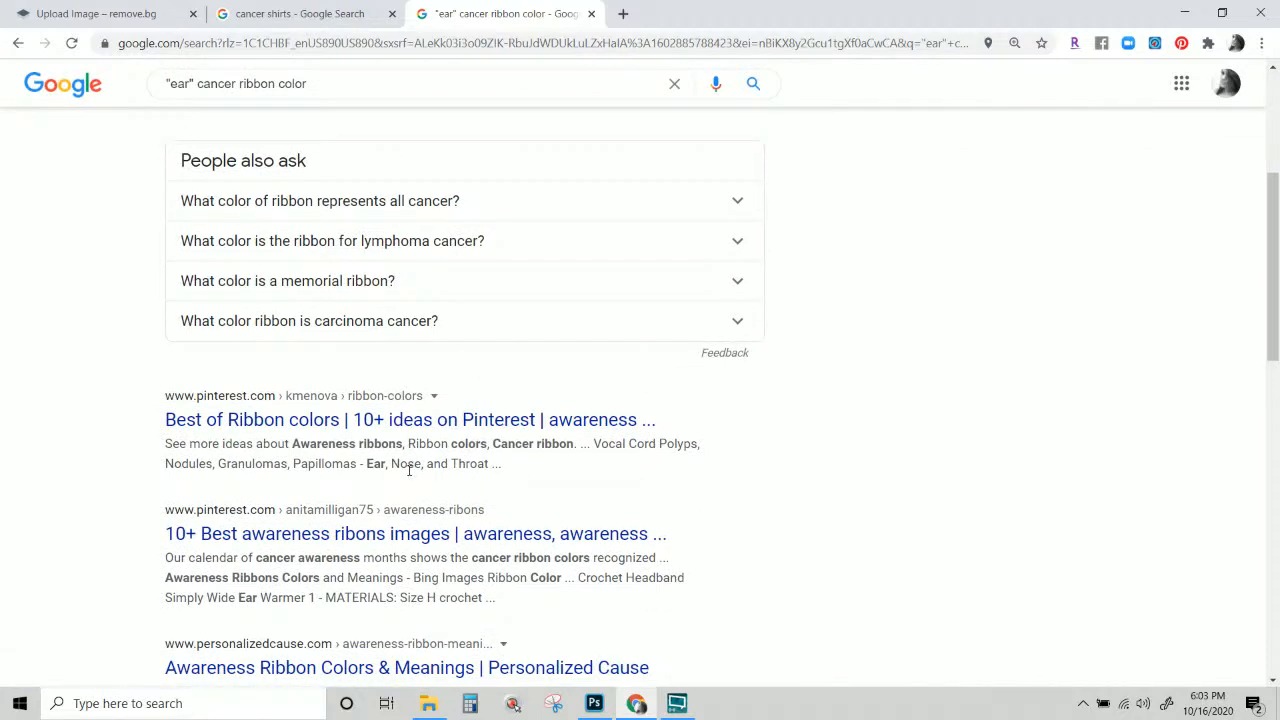
pyautogui.scroll(2, 277, 130)
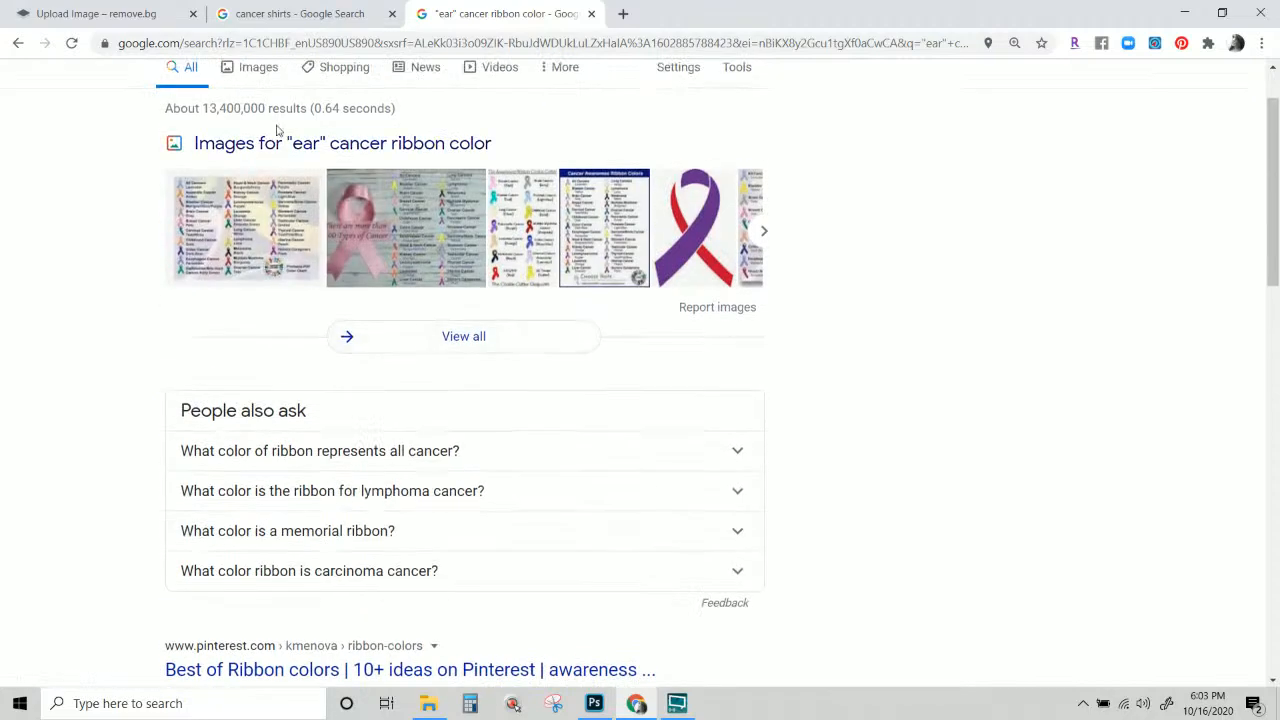
# Search Google for ""throat" cancer ribbon color" instead.
pyautogui.scroll(1, 250, 125)
pyautogui.doubleClick(182, 97)
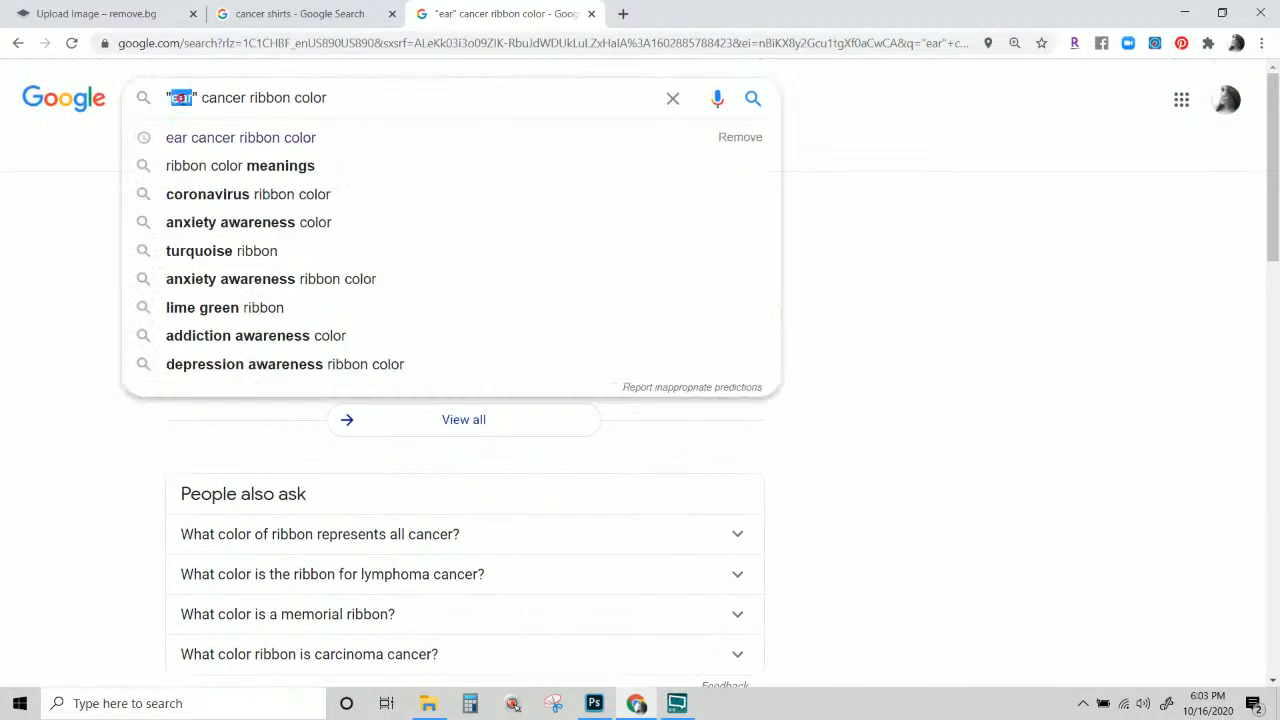
pyautogui.write('throat')
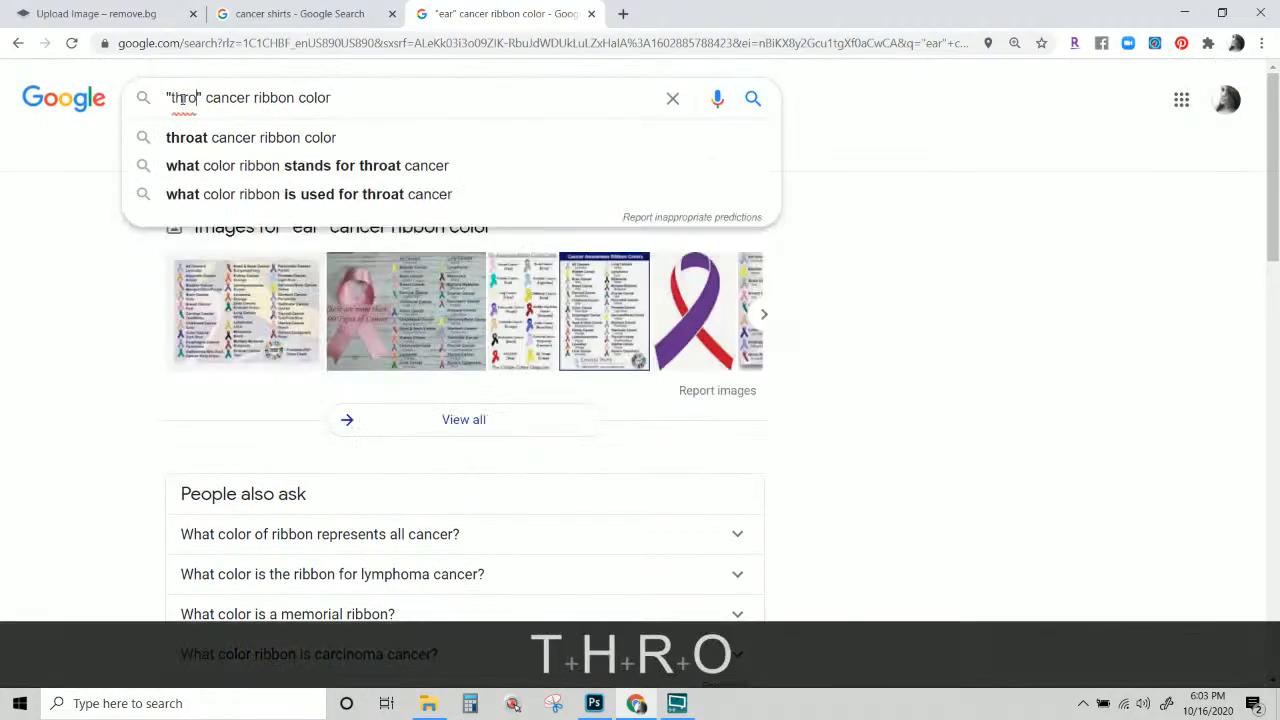
pyautogui.press('Return')
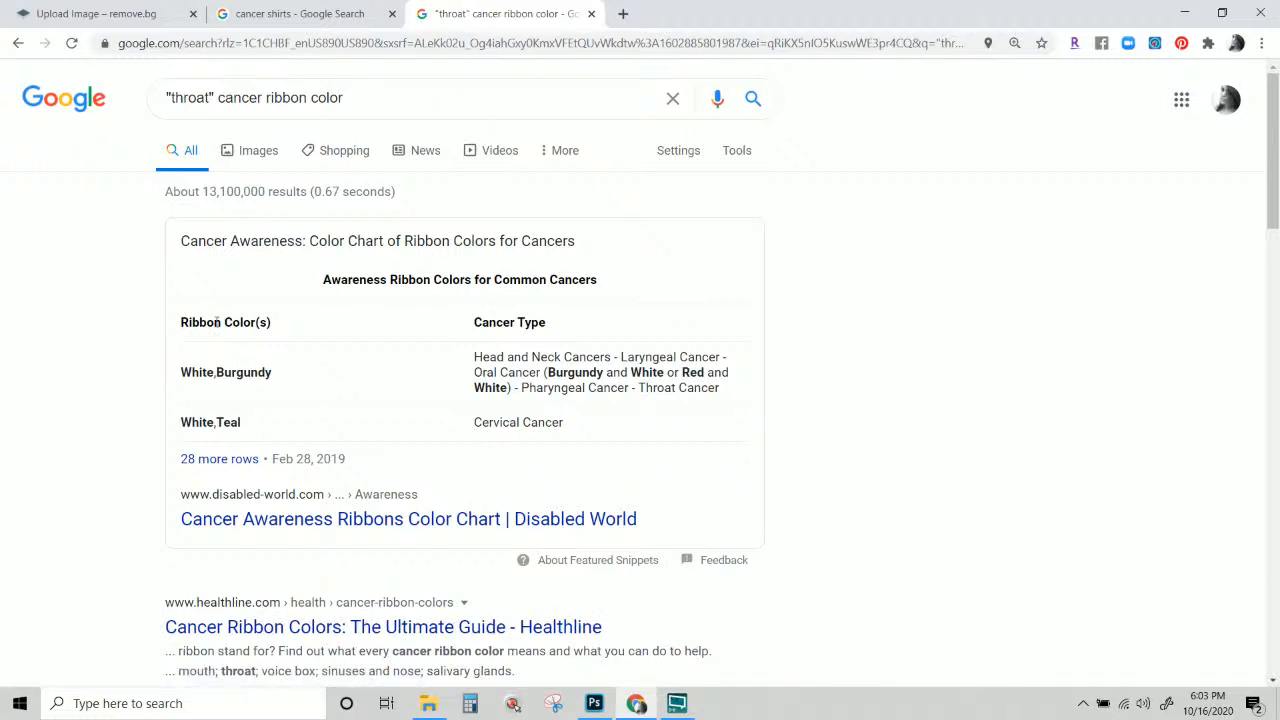
# Open Healthline's "Cancer Ribbon Colors: The Ultimate Guide" result in a new tab and bring that tab forward.
pyautogui.scroll(-3, 239, 370)
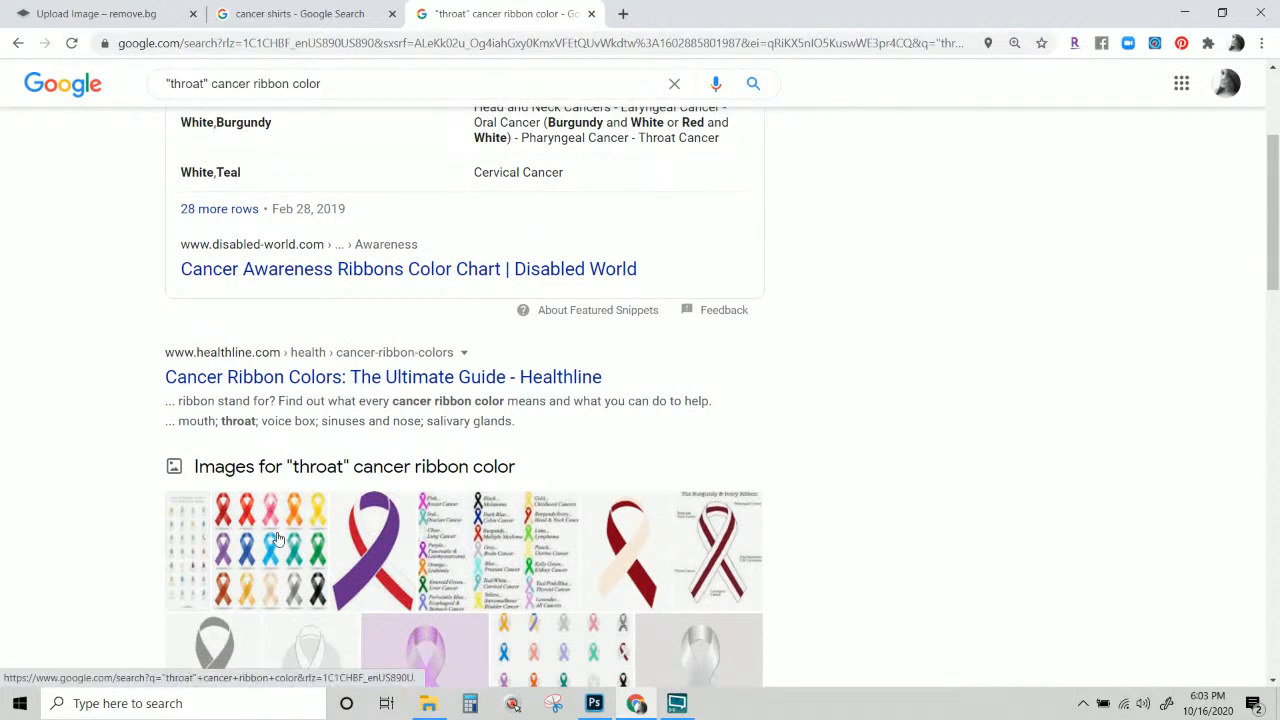
pyautogui.rightClick(292, 390)
pyautogui.click(314, 395)
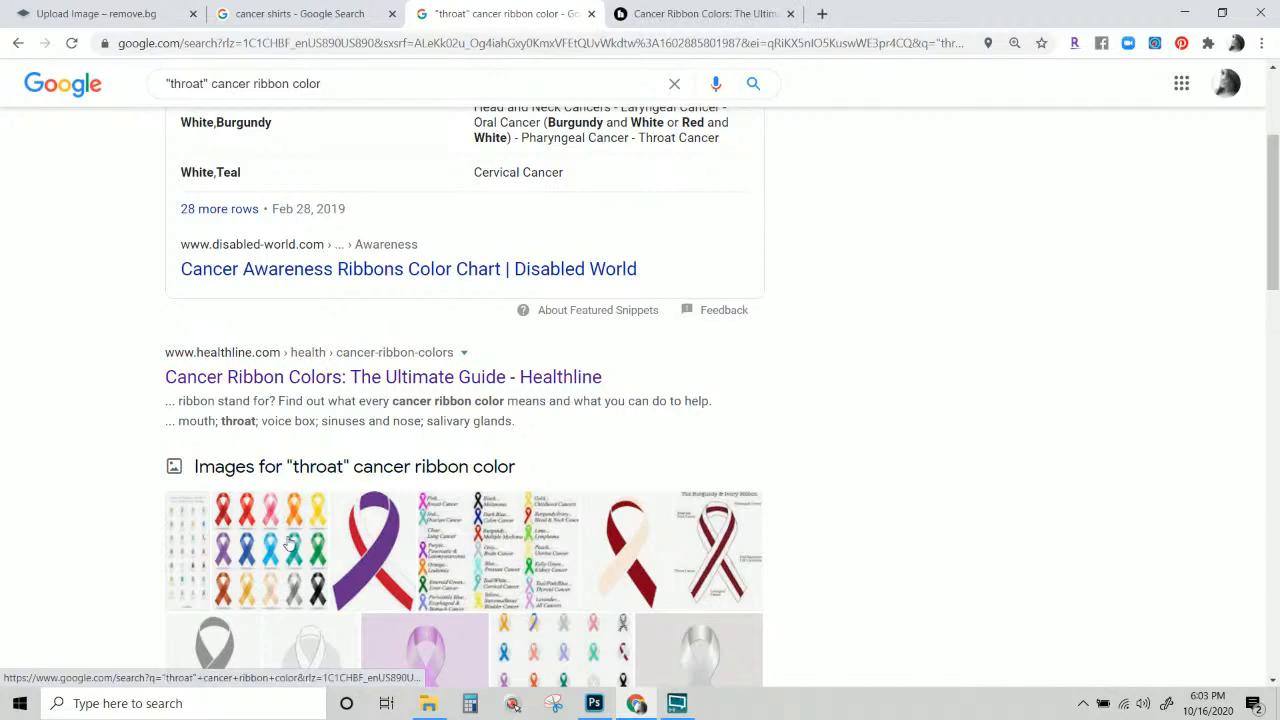
pyautogui.click(632, 22)
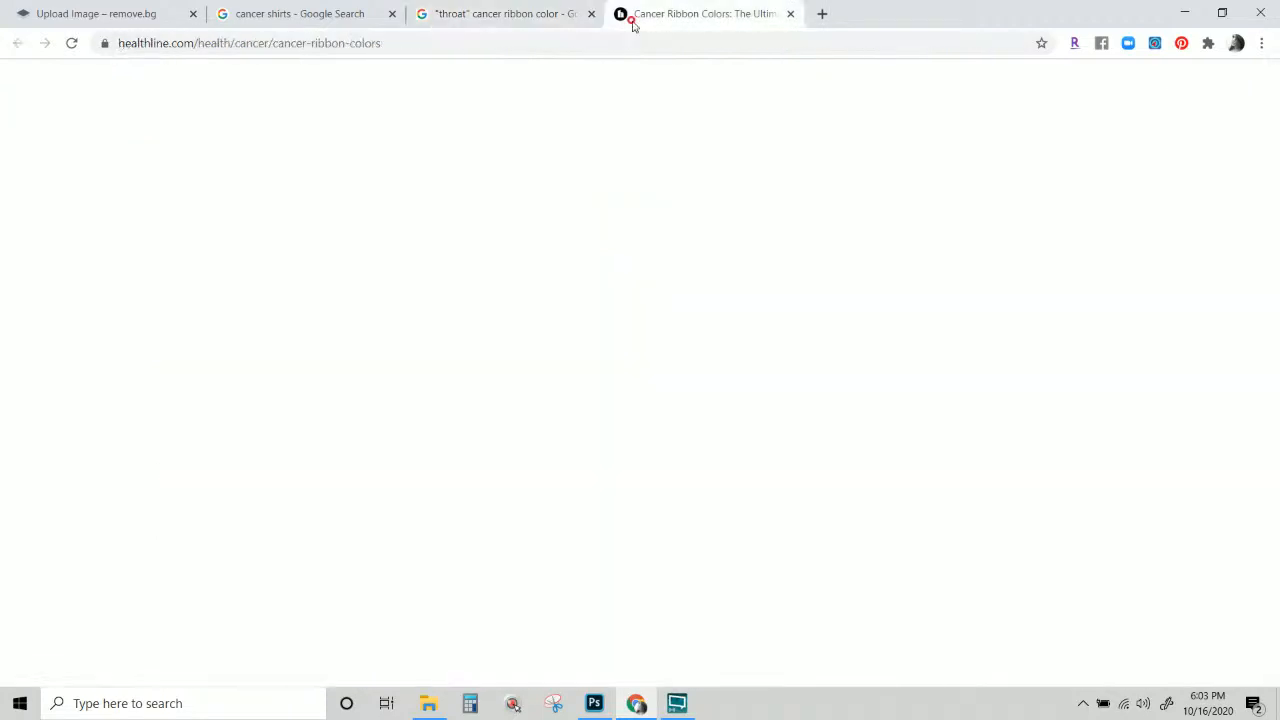
# Search within the Healthline article for the word "ear".
pyautogui.scroll(-2, 494, 223)
pyautogui.hotkey('ctrl', 'f')
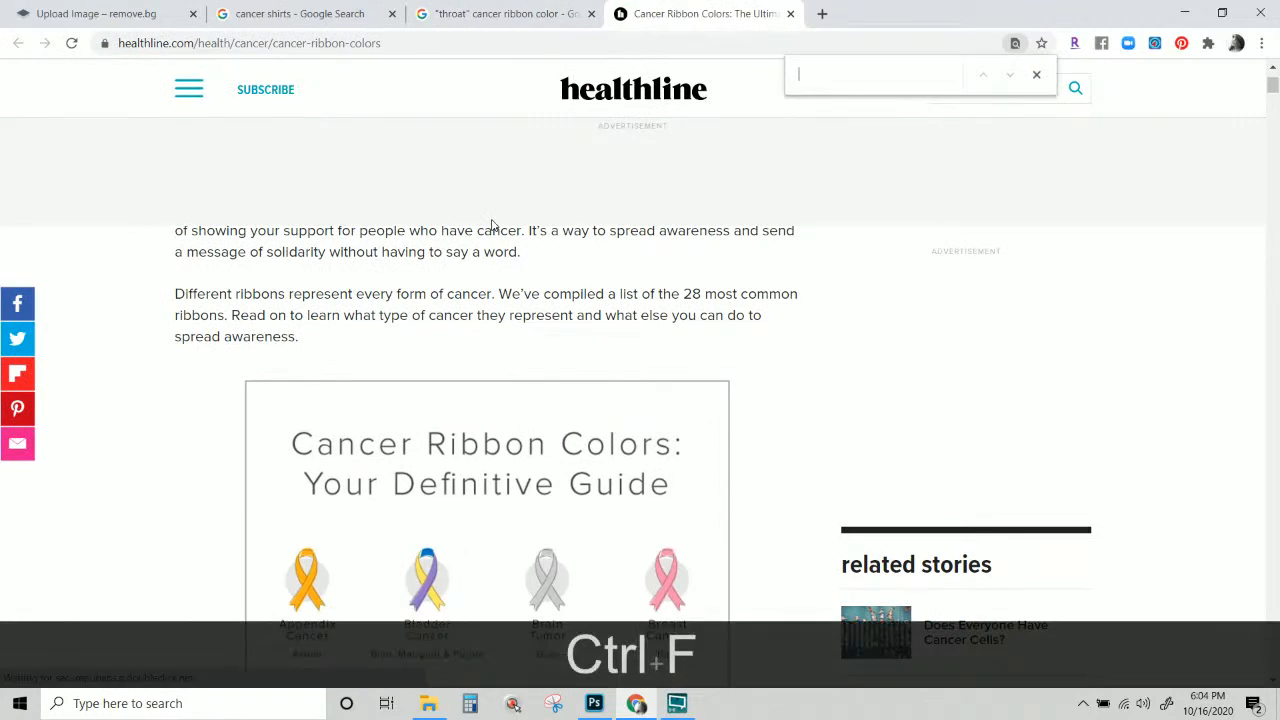
pyautogui.write('ear')
pyautogui.press('Return')
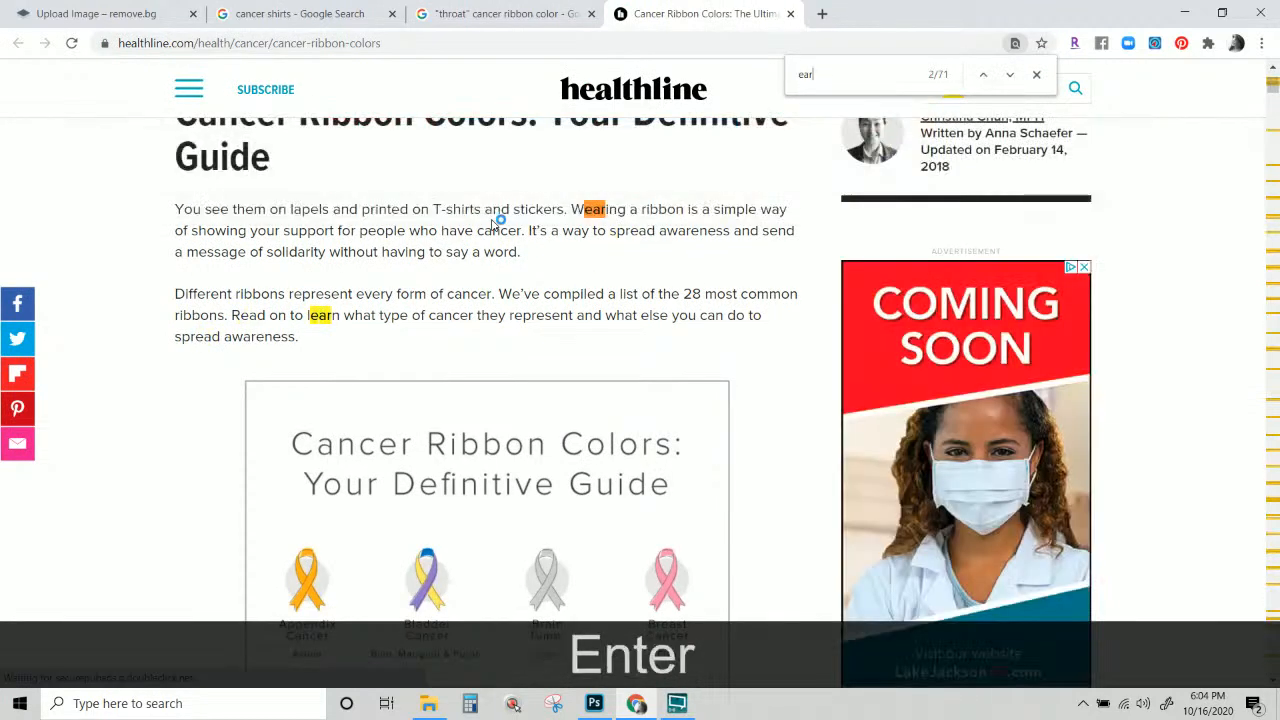
# Replace the in-page search term with "thro" to look for throat cancer, and close the page search.
pyautogui.press('BackSpace')
pyautogui.press('BackSpace')
pyautogui.press('BackSpace')
pyautogui.write('t')
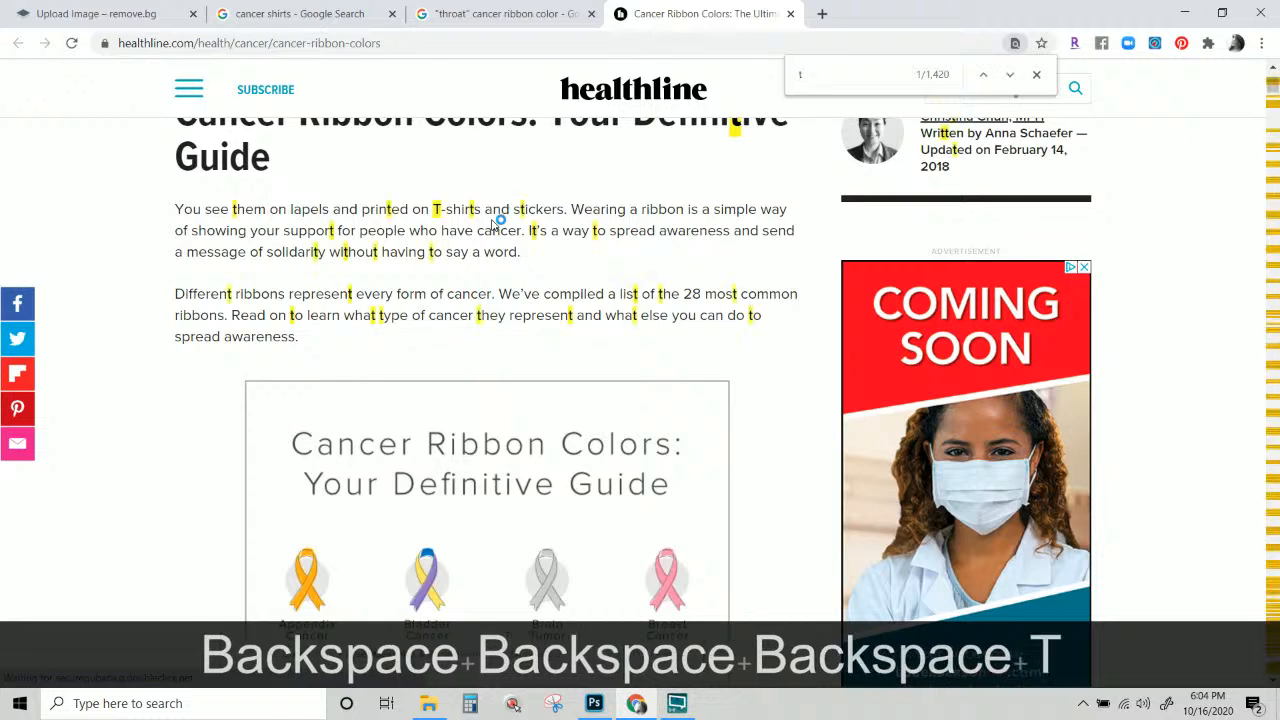
pyautogui.write('j')
pyautogui.press('BackSpace')
pyautogui.write('hro')
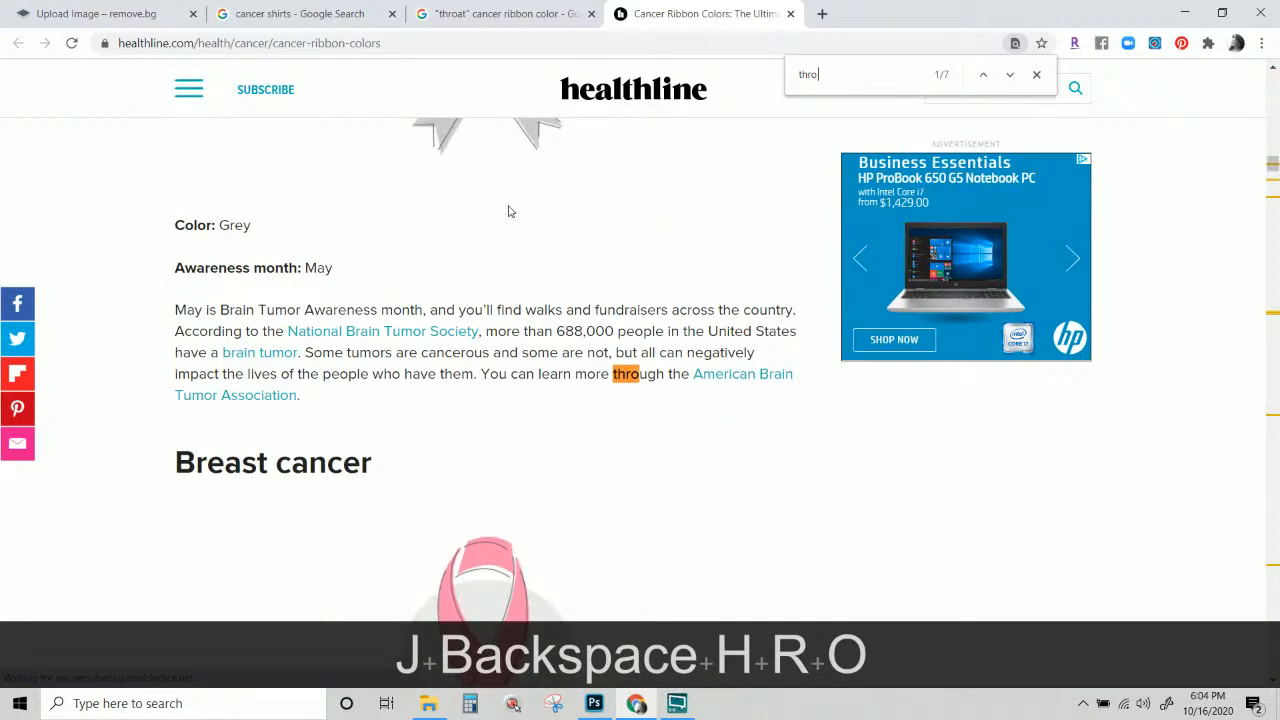
pyautogui.click(1036, 74)
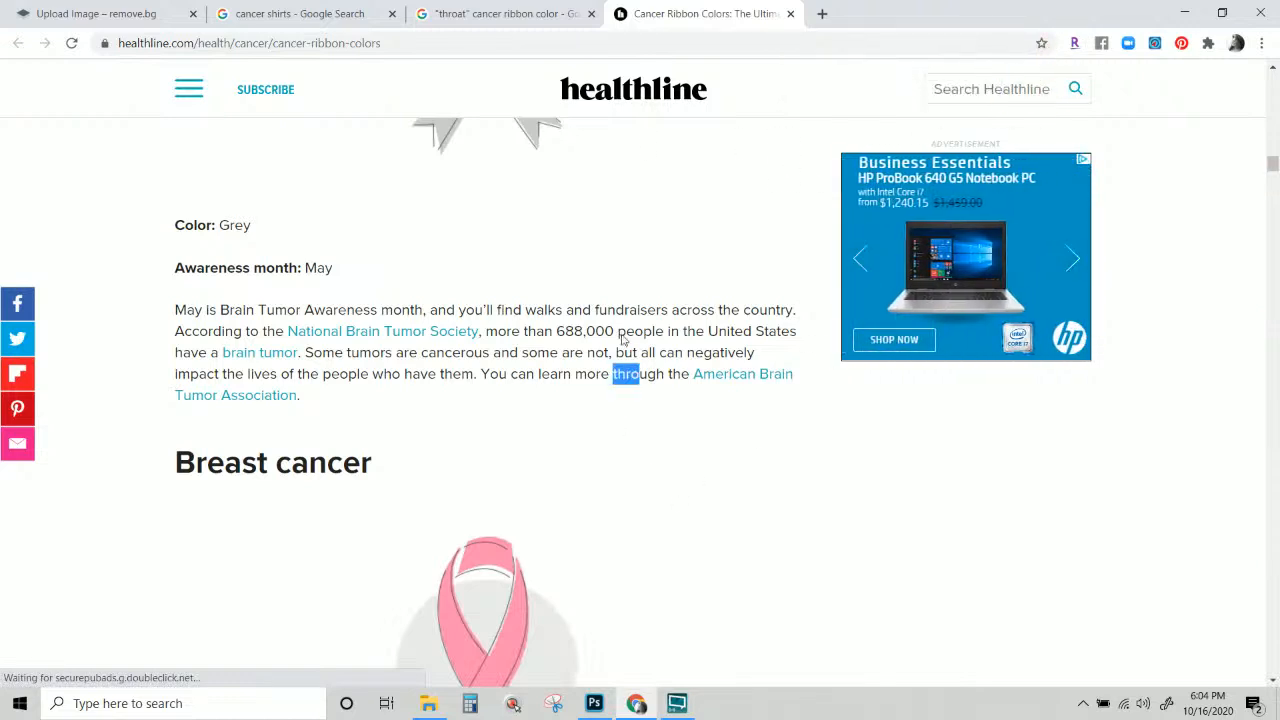
# Search the article for "throat" and examine the ribbon and colors of the section containing the match.
pyautogui.hotkey('ctrl', 'f')
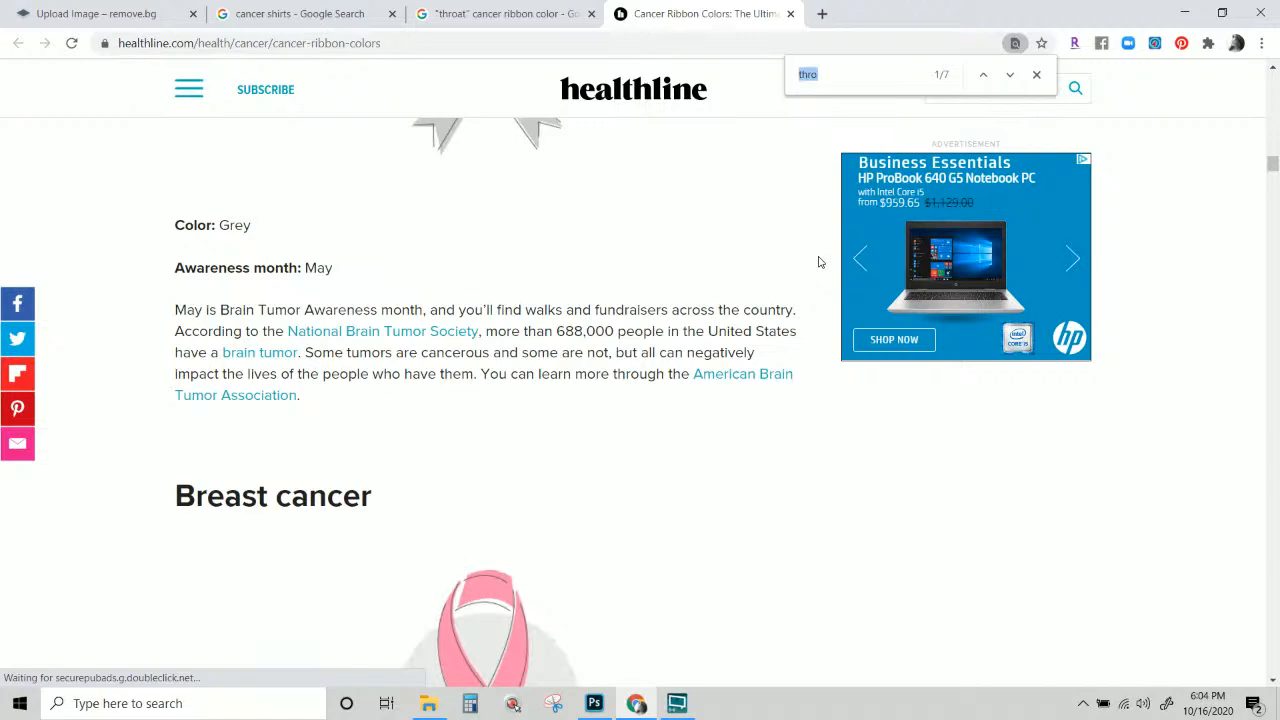
pyautogui.write('throat')
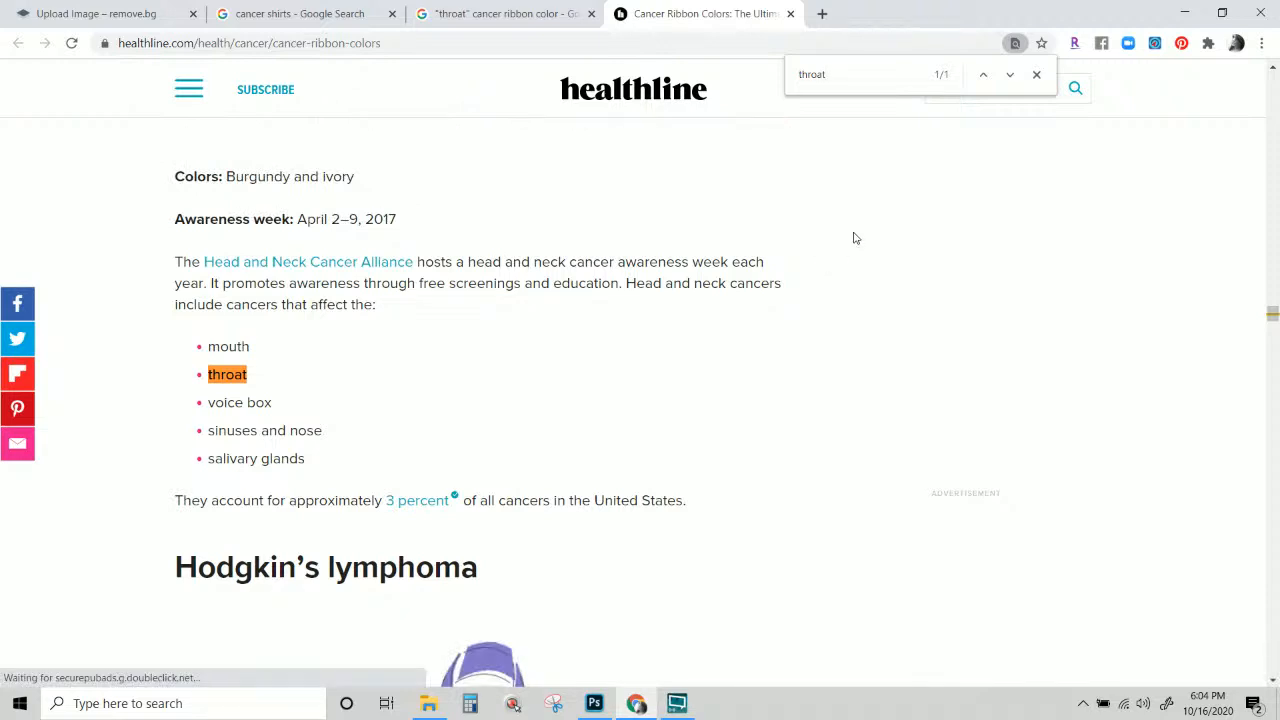
pyautogui.click(1010, 75)
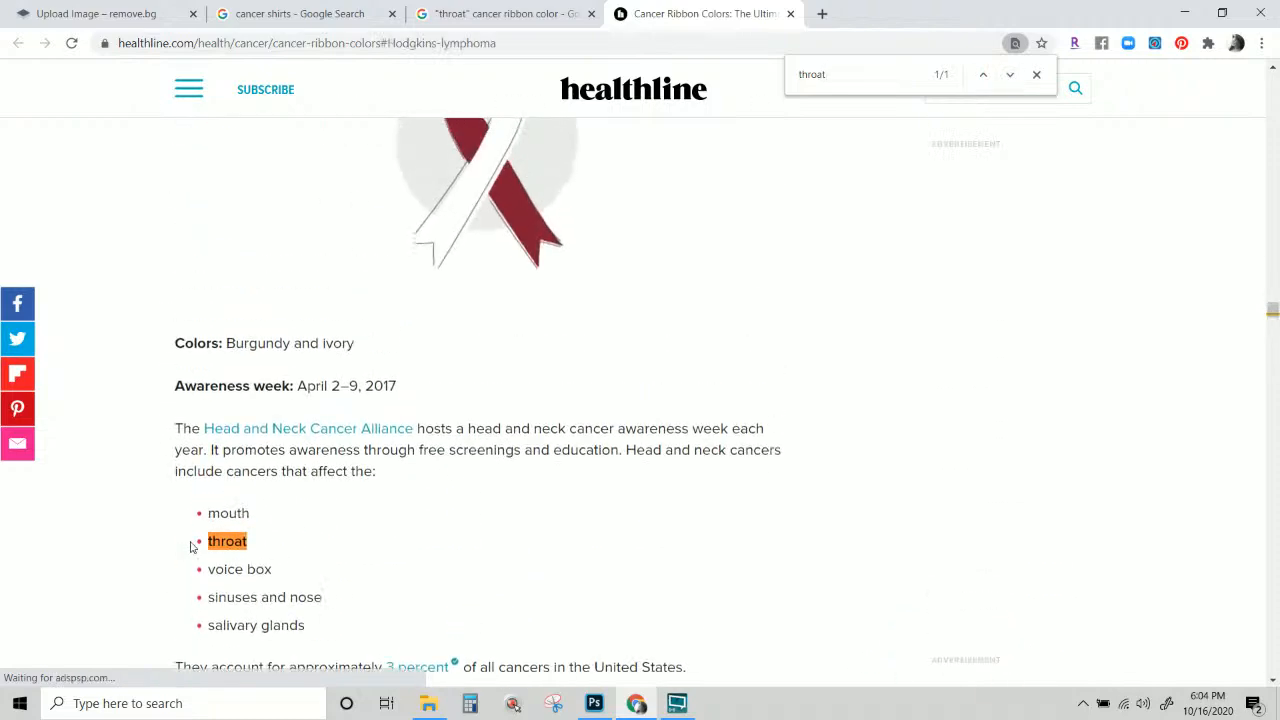
pyautogui.scroll(3, 190, 547)
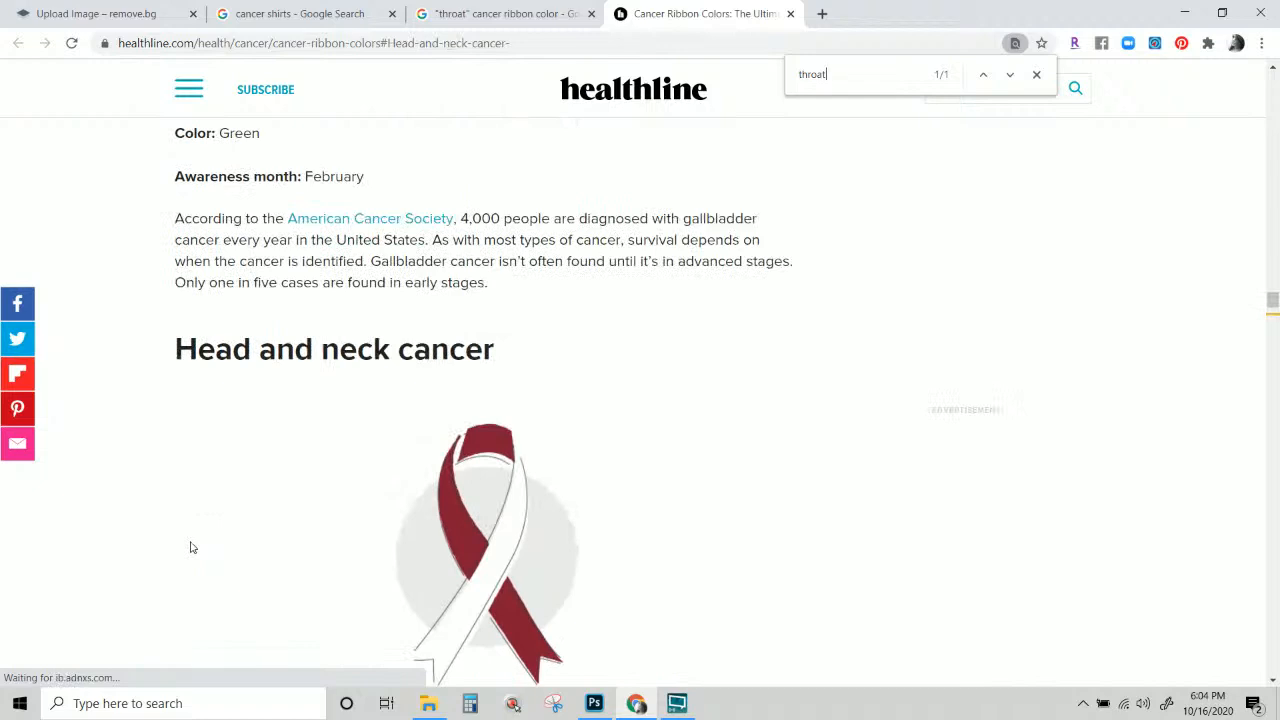
pyautogui.scroll(-3, 195, 550)
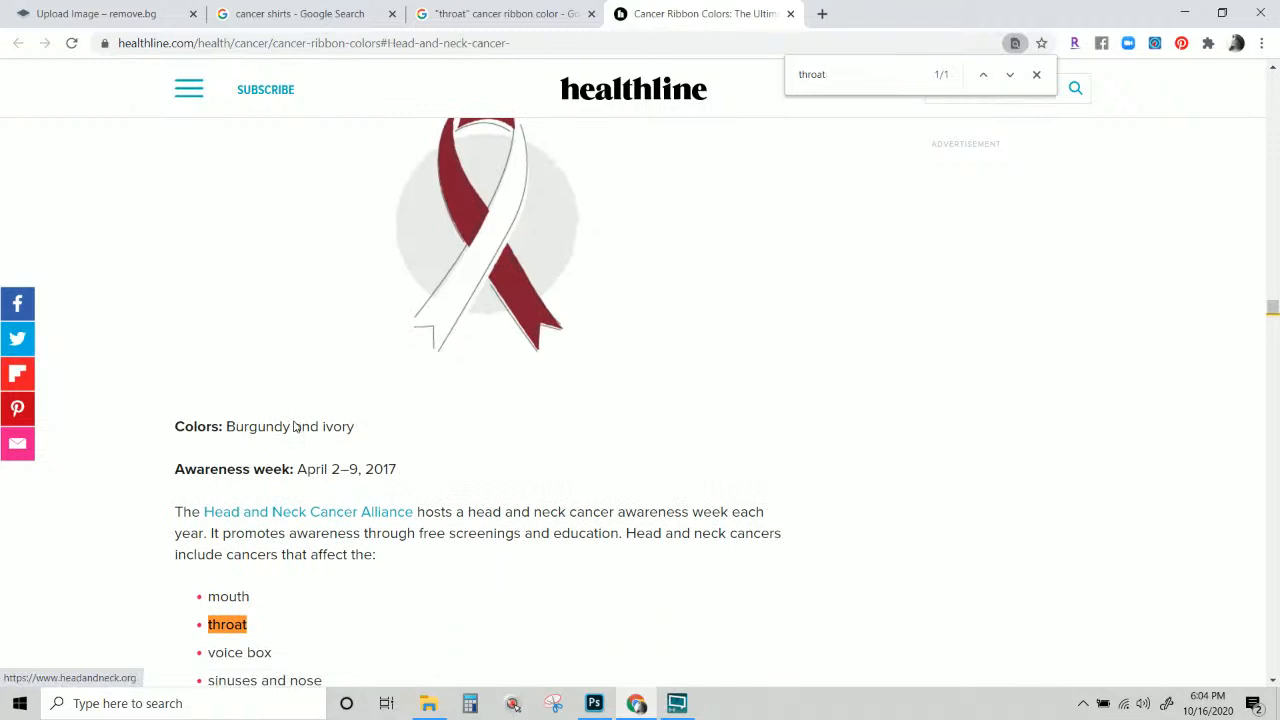
pyautogui.scroll(-1, 293, 426)
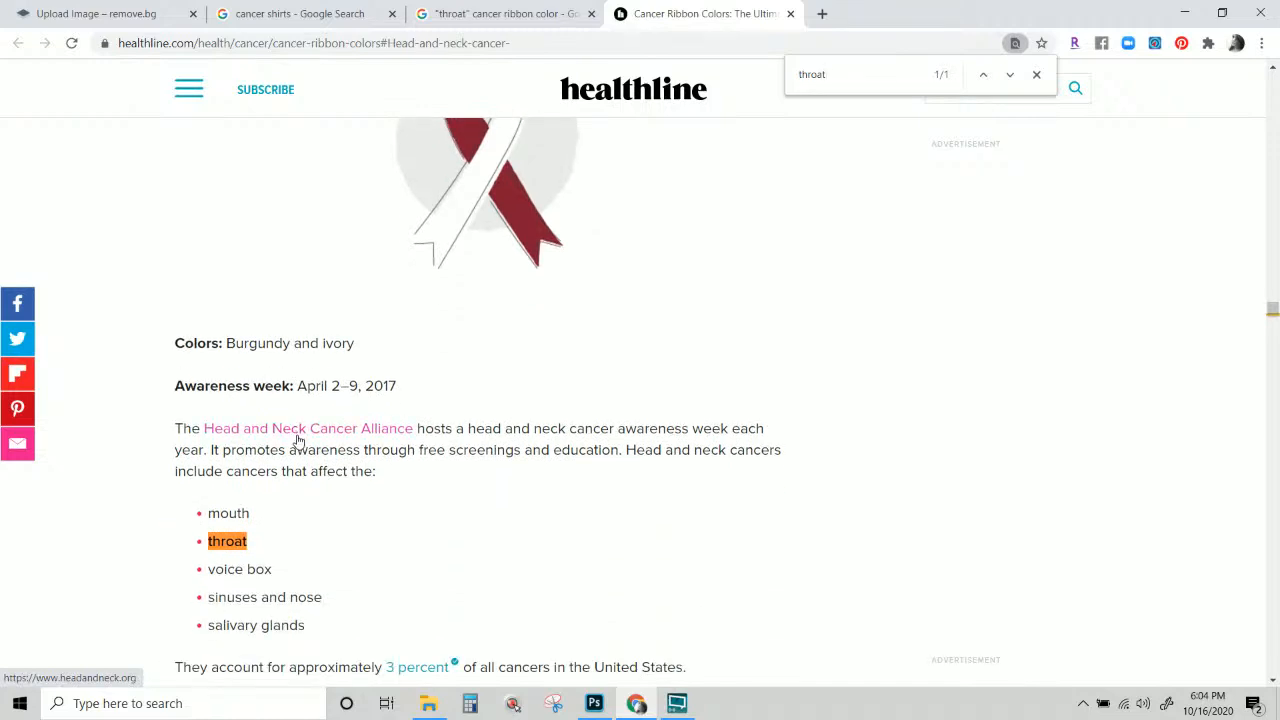
pyautogui.scroll(2, 838, 114)
# Search the article for "colon", go through the matches to the Colon cancer section, and examine its ribbon color.
pyautogui.hotkey('ctrl', 'a')
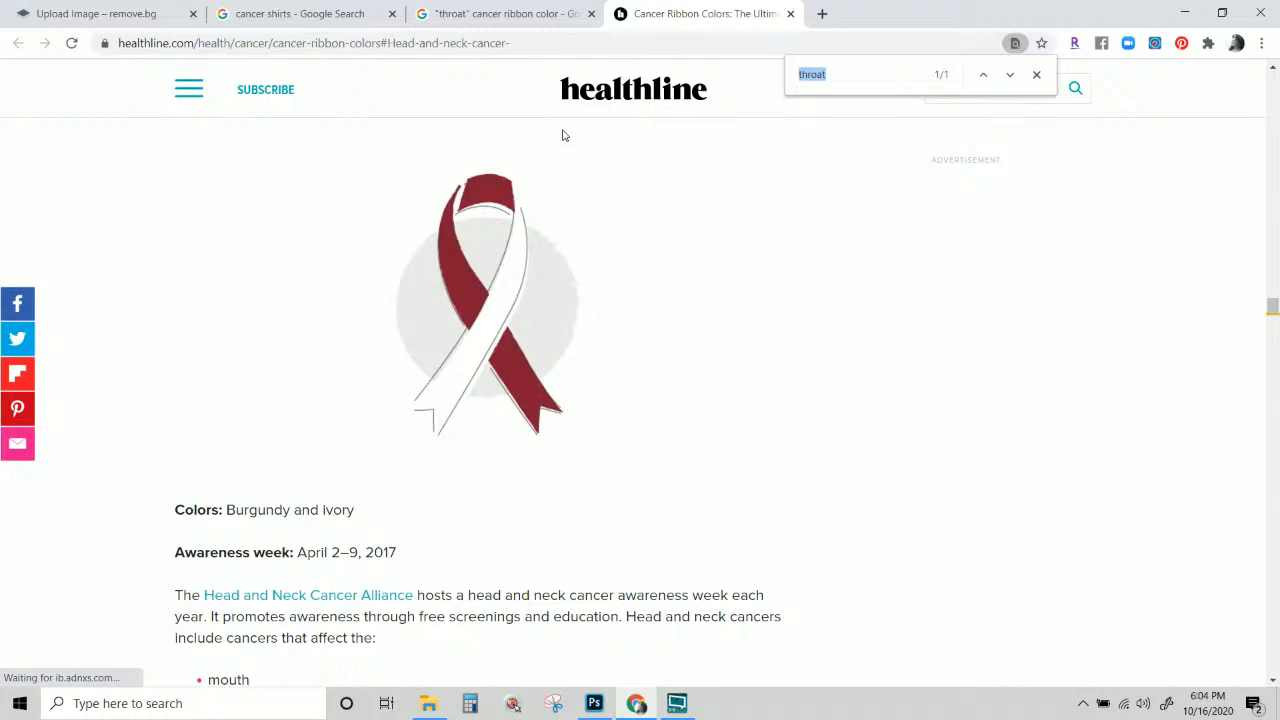
pyautogui.write('color')
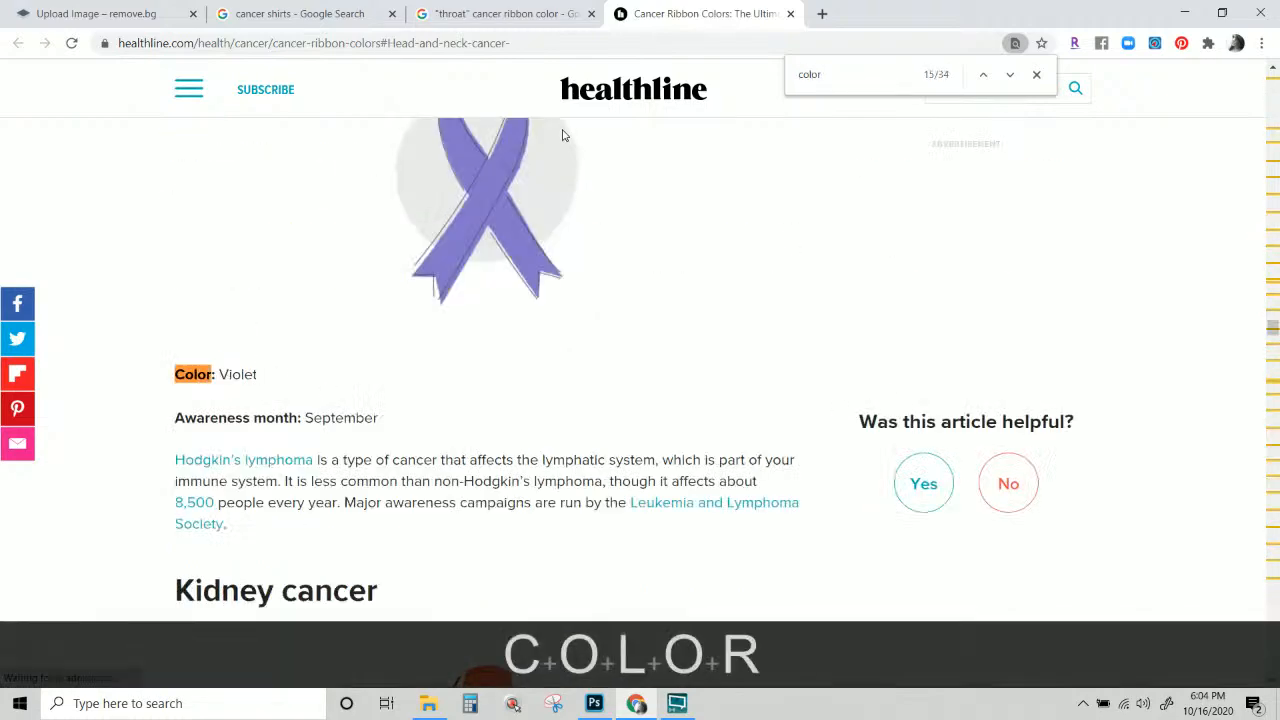
pyautogui.press('BackSpace')
pyautogui.write('n')
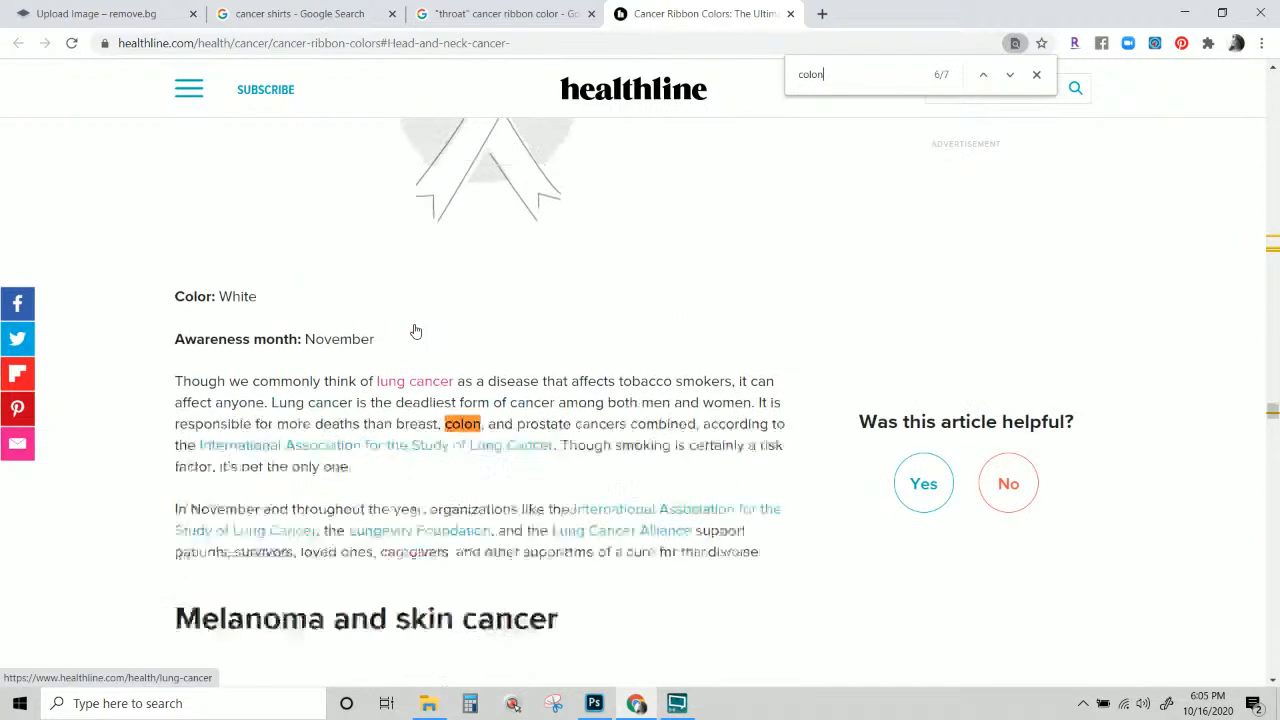
pyautogui.scroll(5, 416, 330)
pyautogui.scroll(-6, 416, 330)
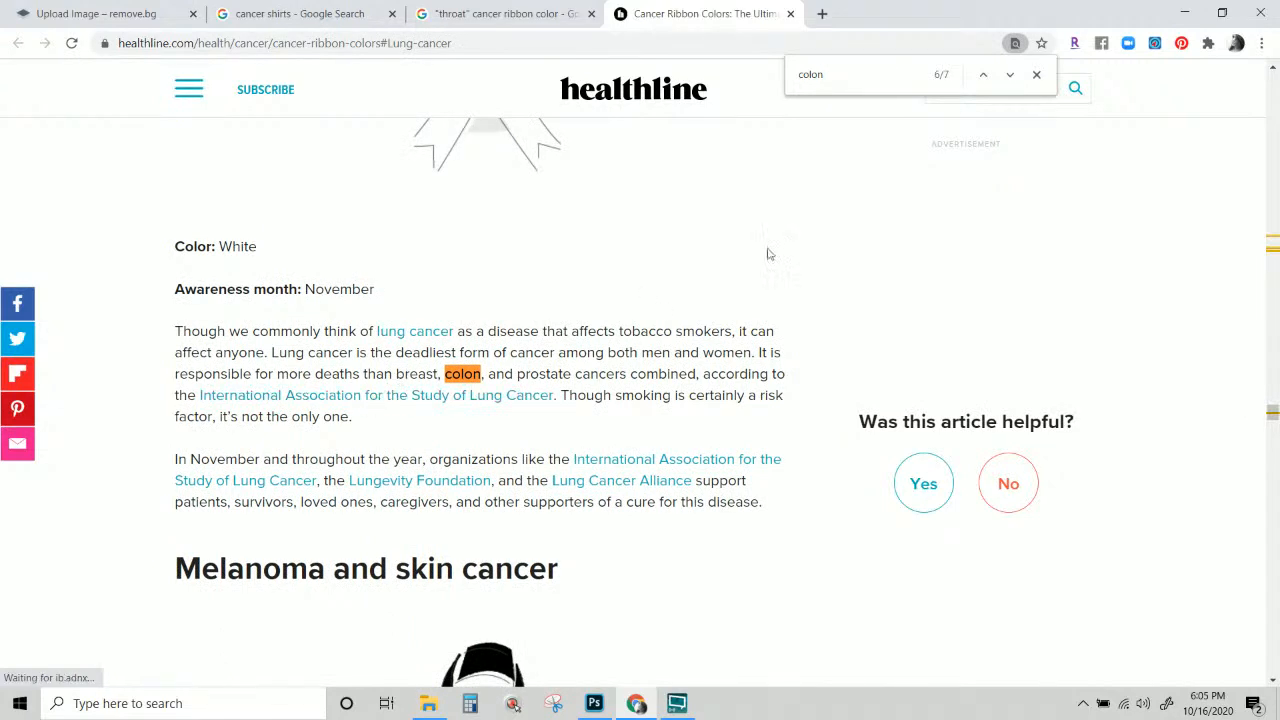
pyautogui.click(1010, 75)
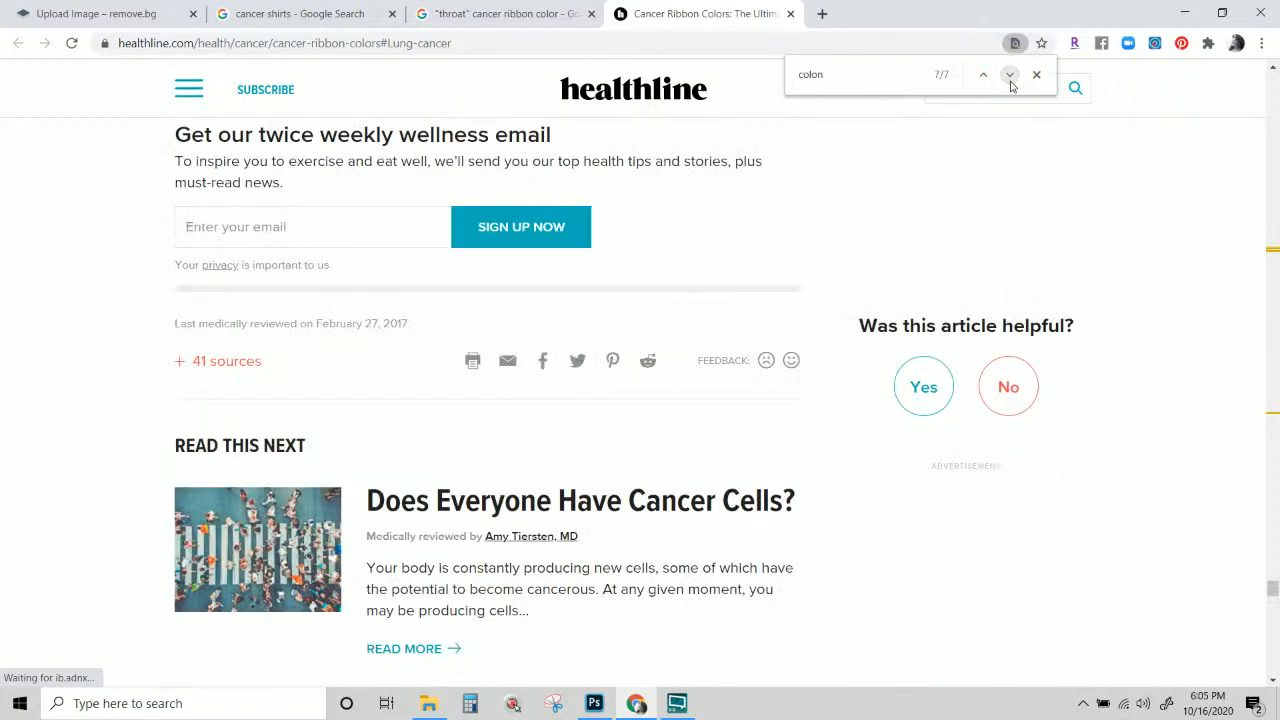
pyautogui.click(1010, 77)
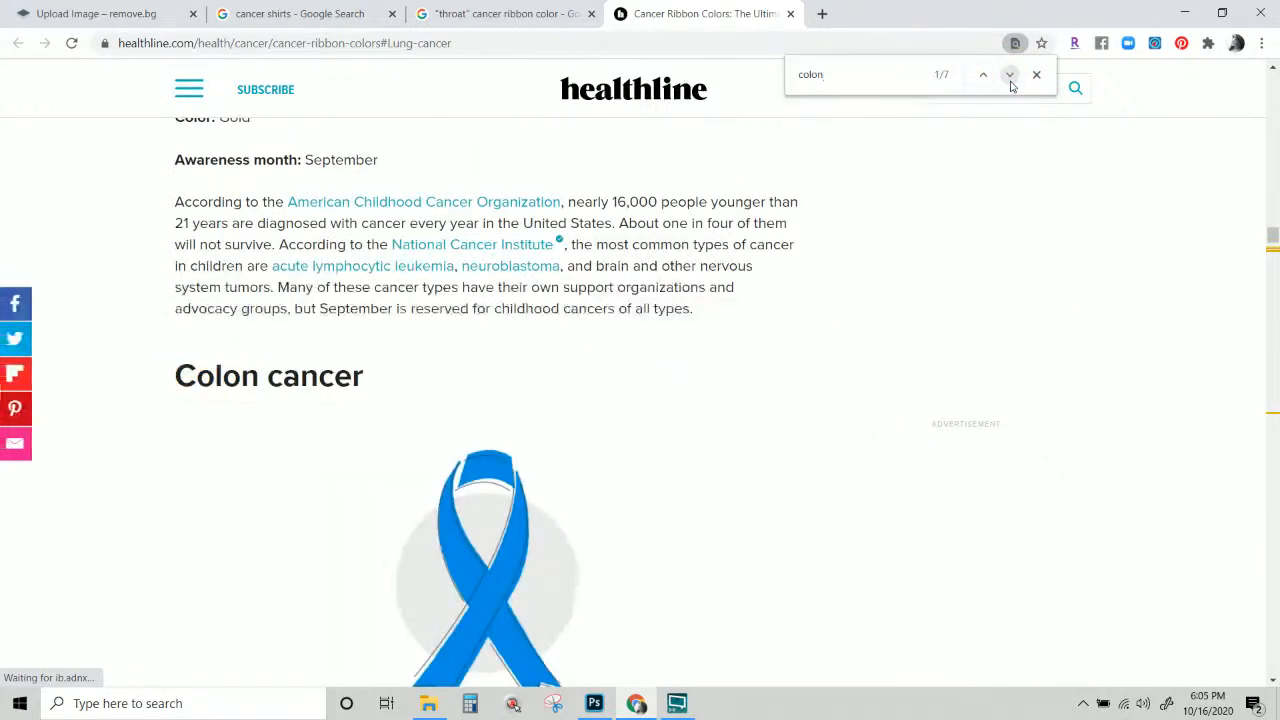
pyautogui.scroll(-3, 437, 568)
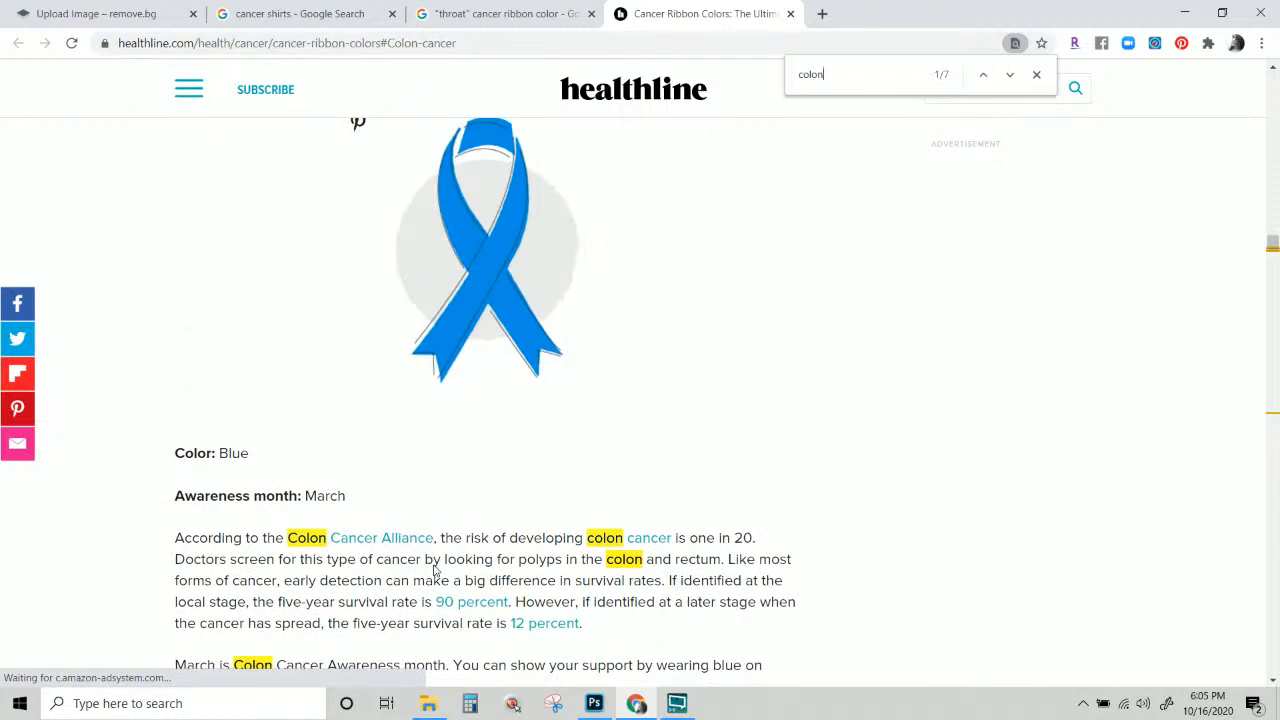
# Switch to Photoshop and disable the layer masks on the Brackground group and the Front Clouds layer.
pyautogui.click(594, 703)
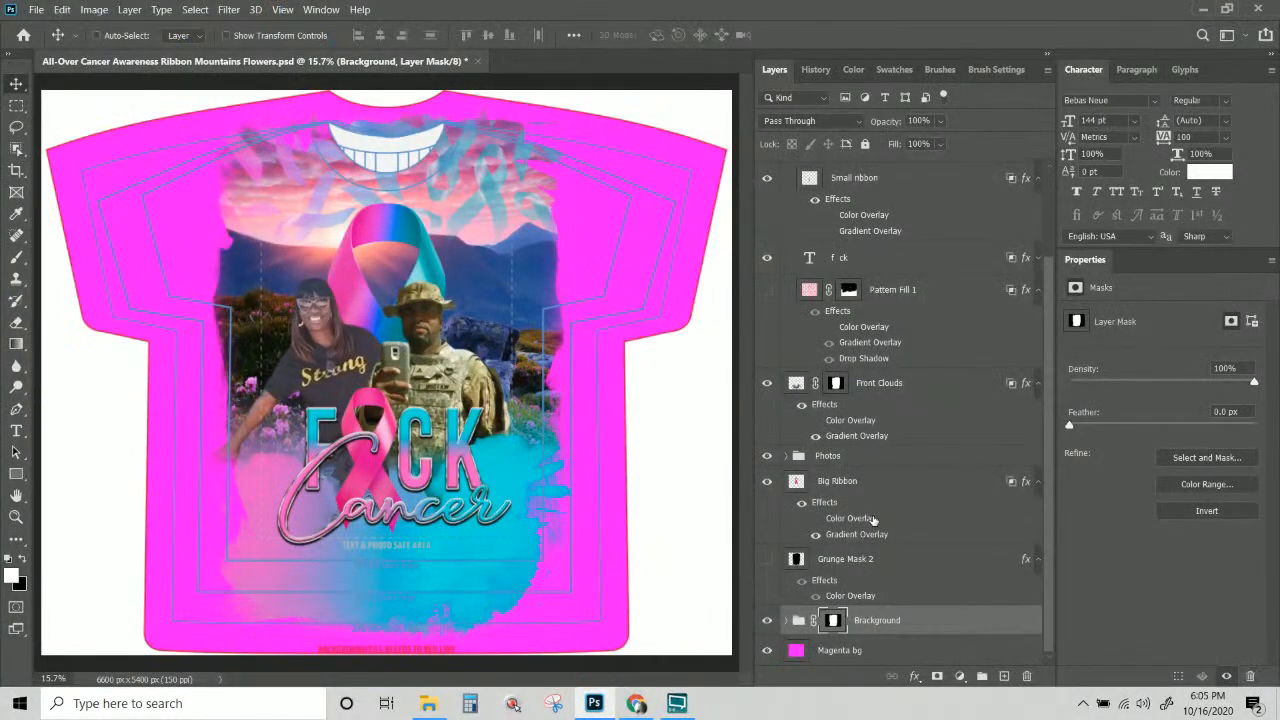
pyautogui.rightClick(836, 621)
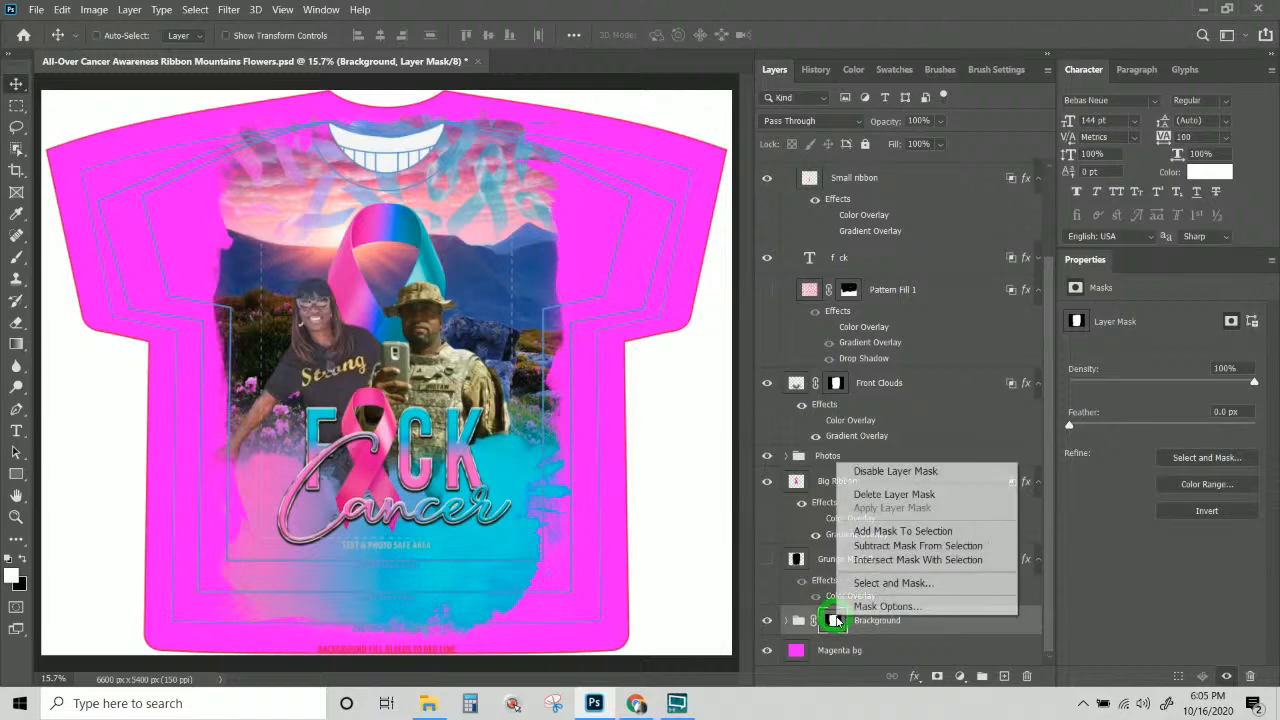
pyautogui.click(893, 473)
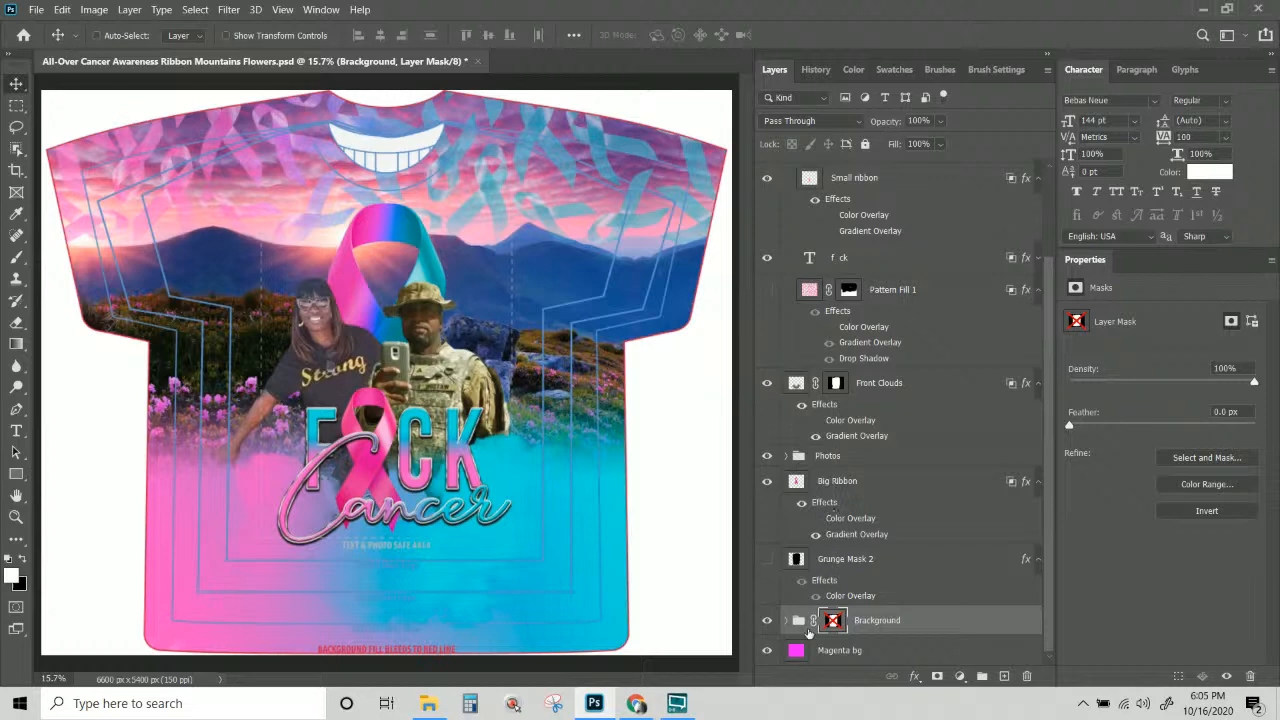
pyautogui.rightClick(873, 390)
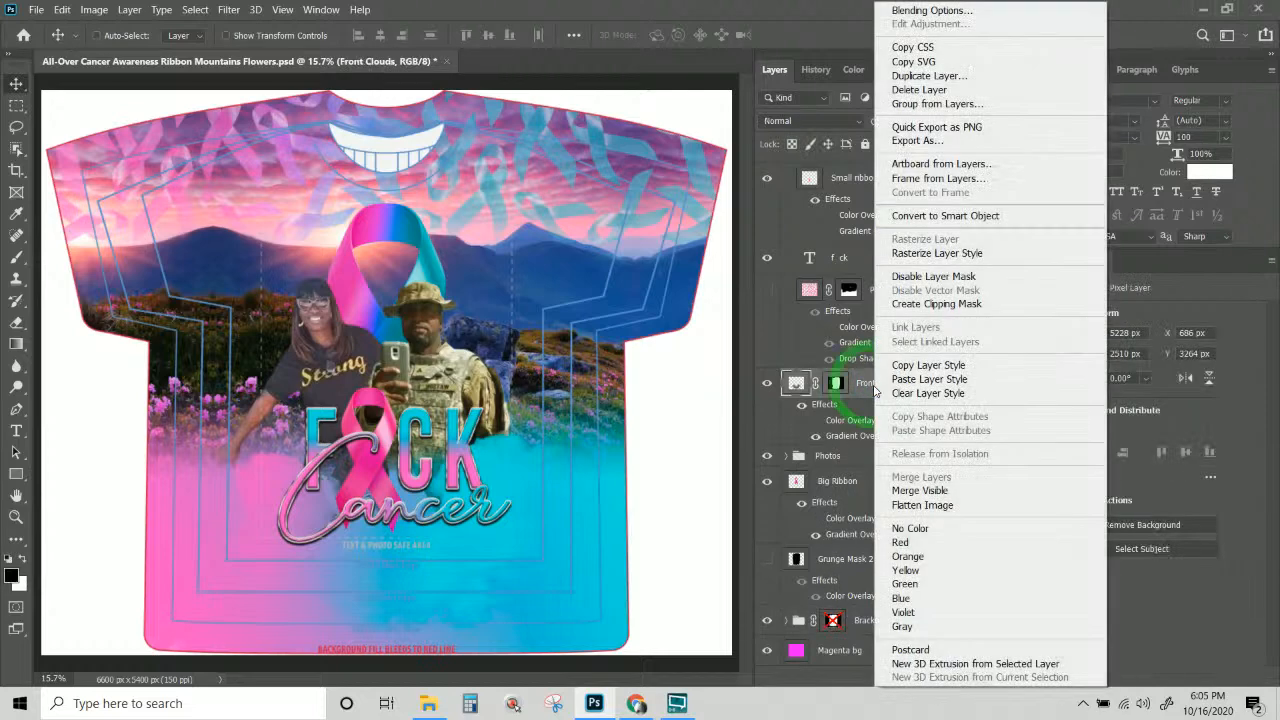
pyautogui.rightClick(864, 393)
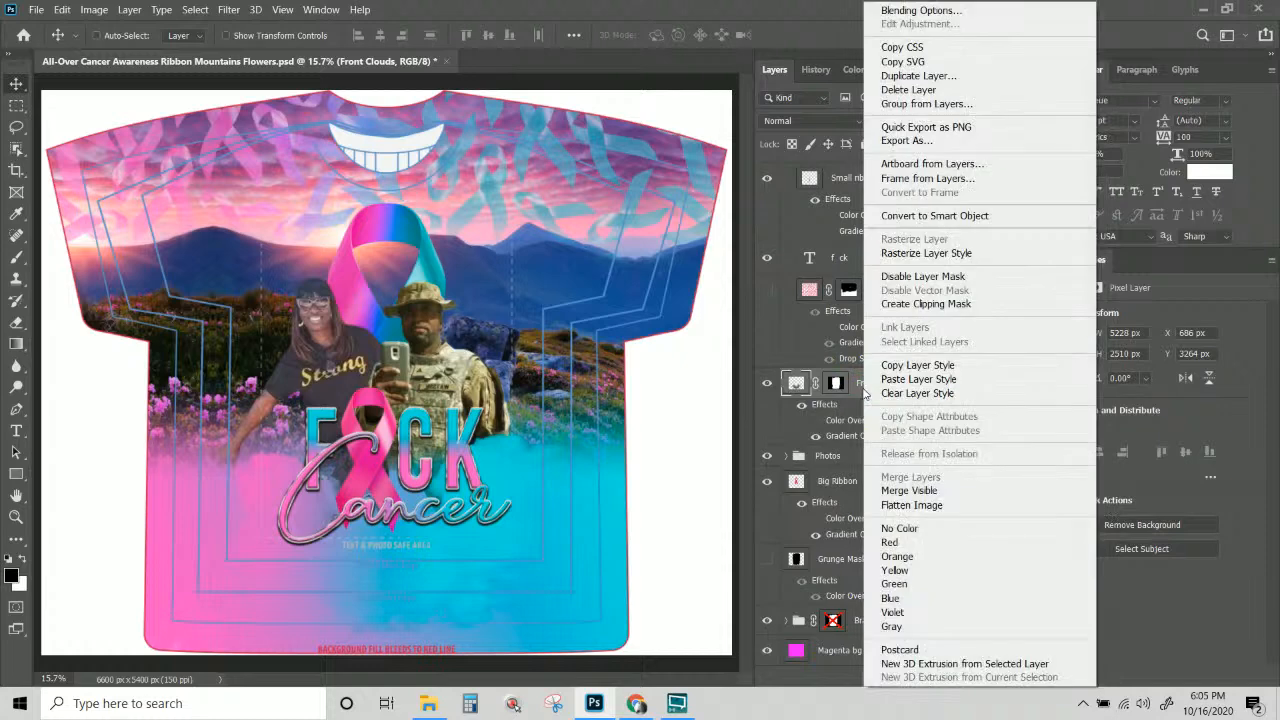
pyautogui.click(907, 283)
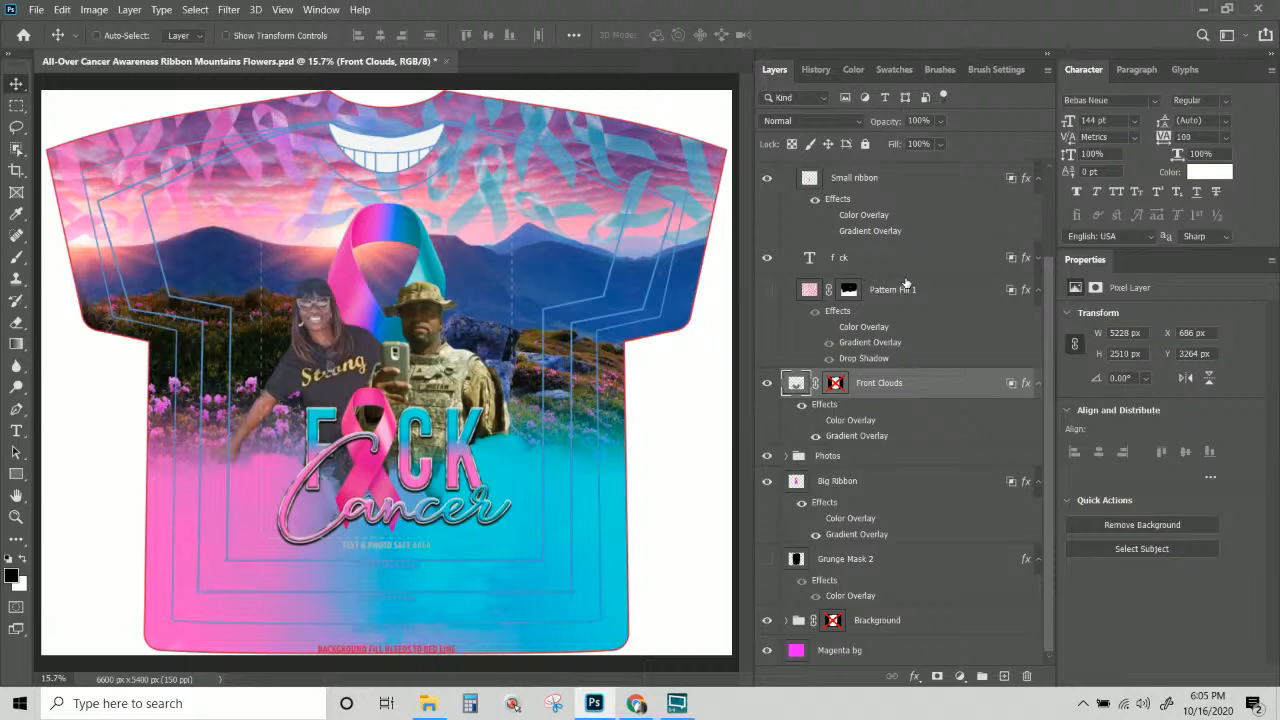
# Open the Gradient Overlay settings of Pattern Fill 1 in the Pattern Ribbon Group, add a second gradient overlay, and disable the lower one.
pyautogui.rightClick(484, 203)
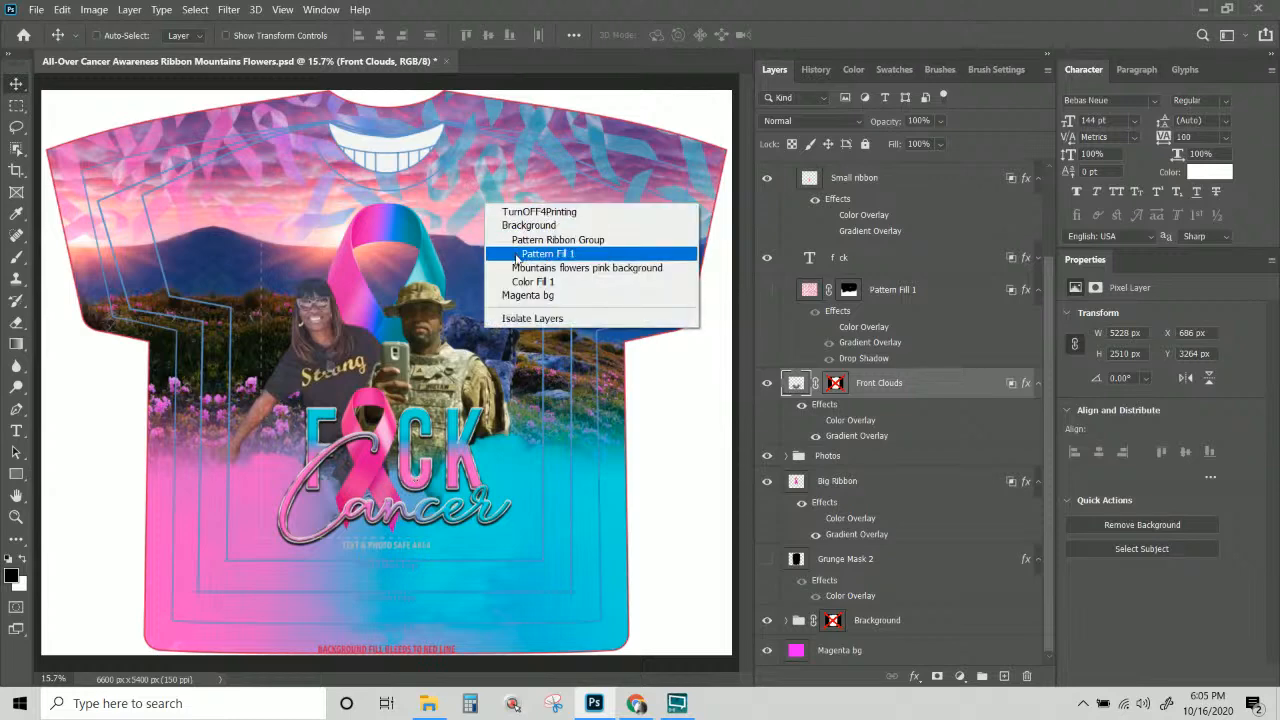
pyautogui.click(548, 253)
pyautogui.scroll(-2, 951, 553)
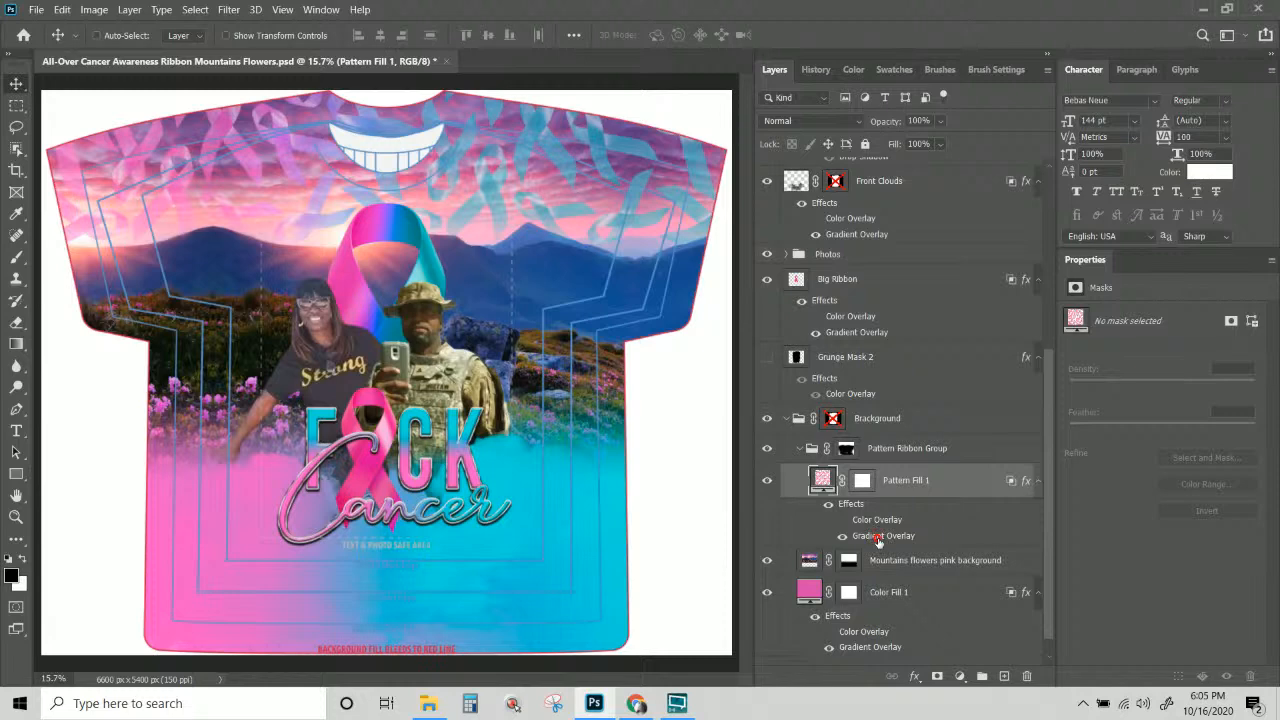
pyautogui.doubleClick(879, 538)
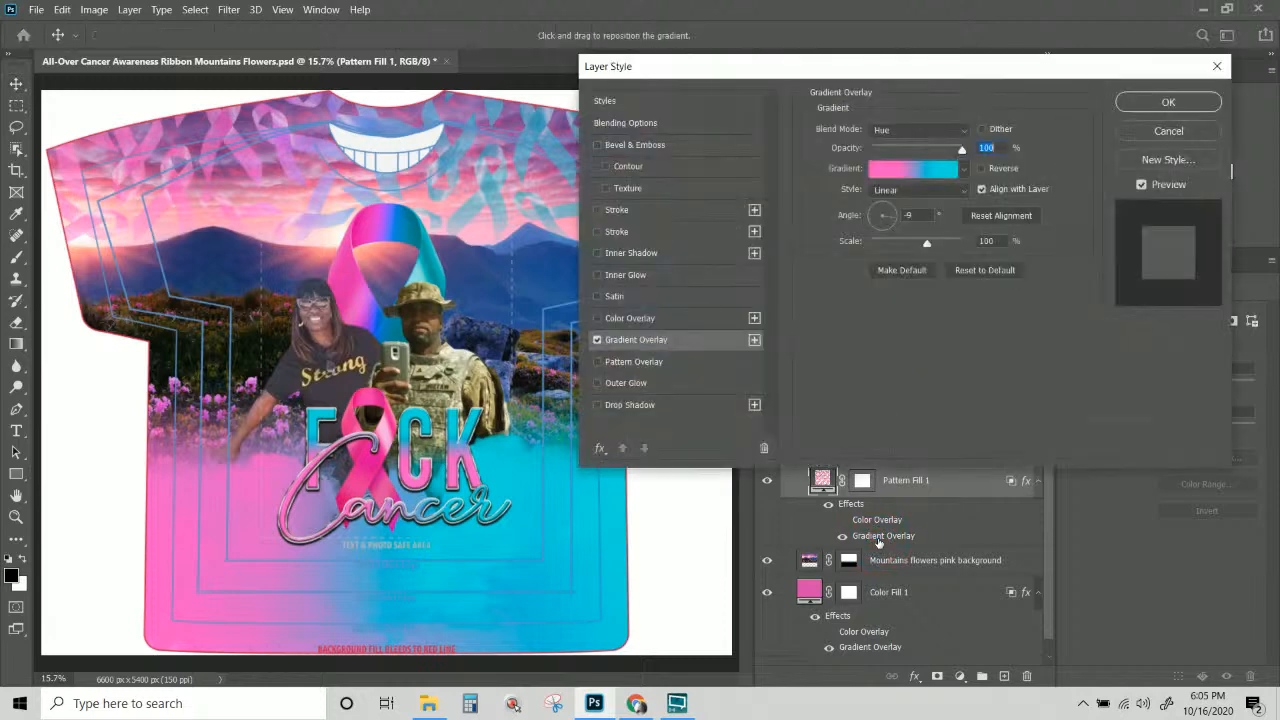
pyautogui.click(754, 339)
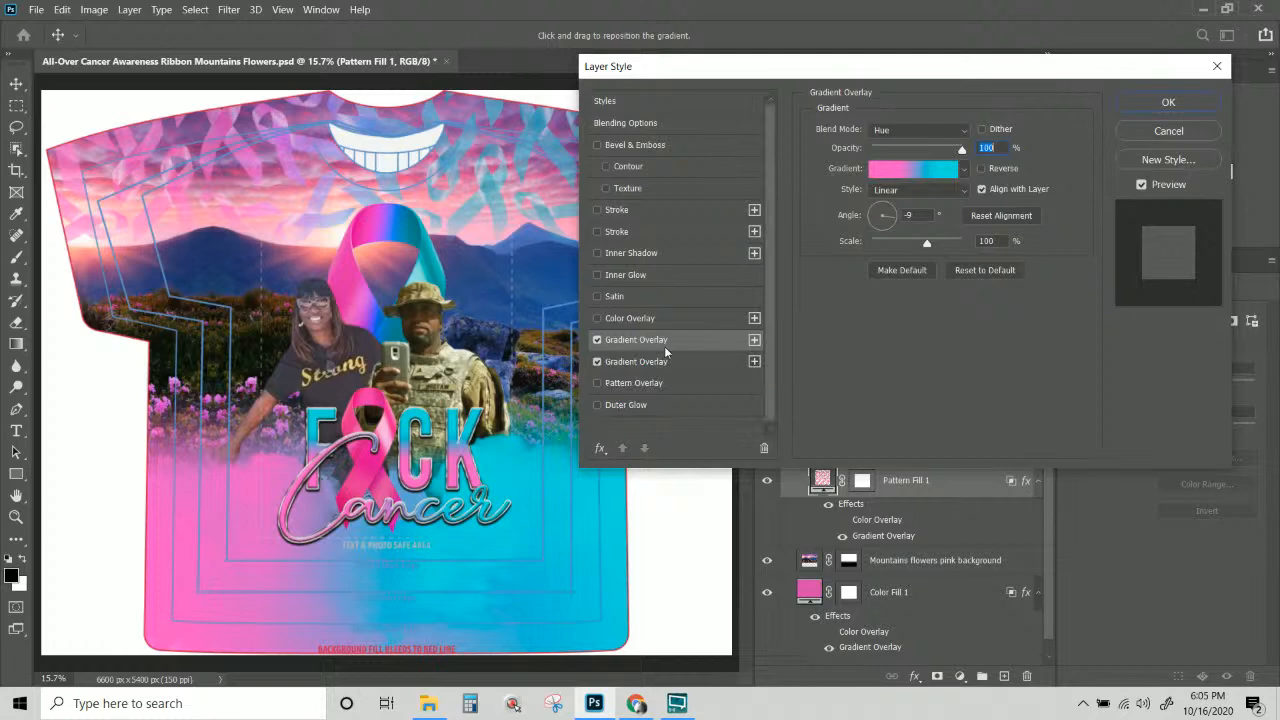
pyautogui.click(596, 362)
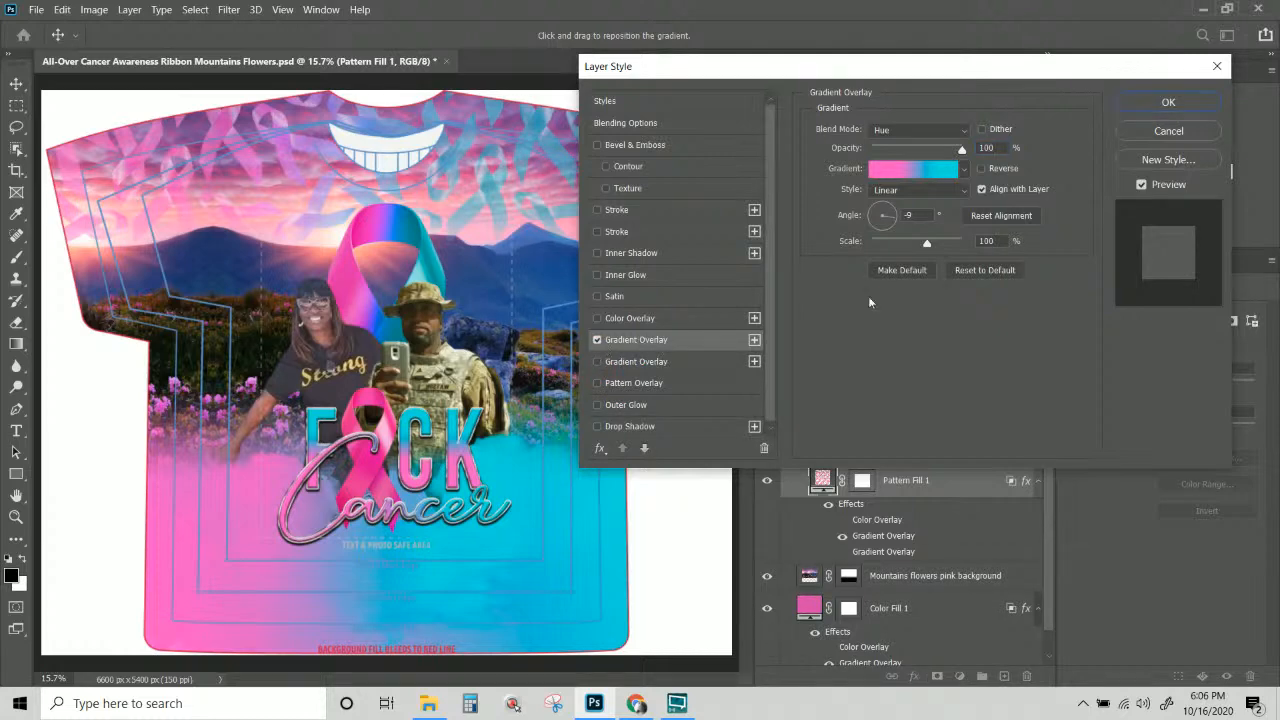
# Change the pink color stop of the active gradient overlay to a vivid blue.
pyautogui.click(917, 172)
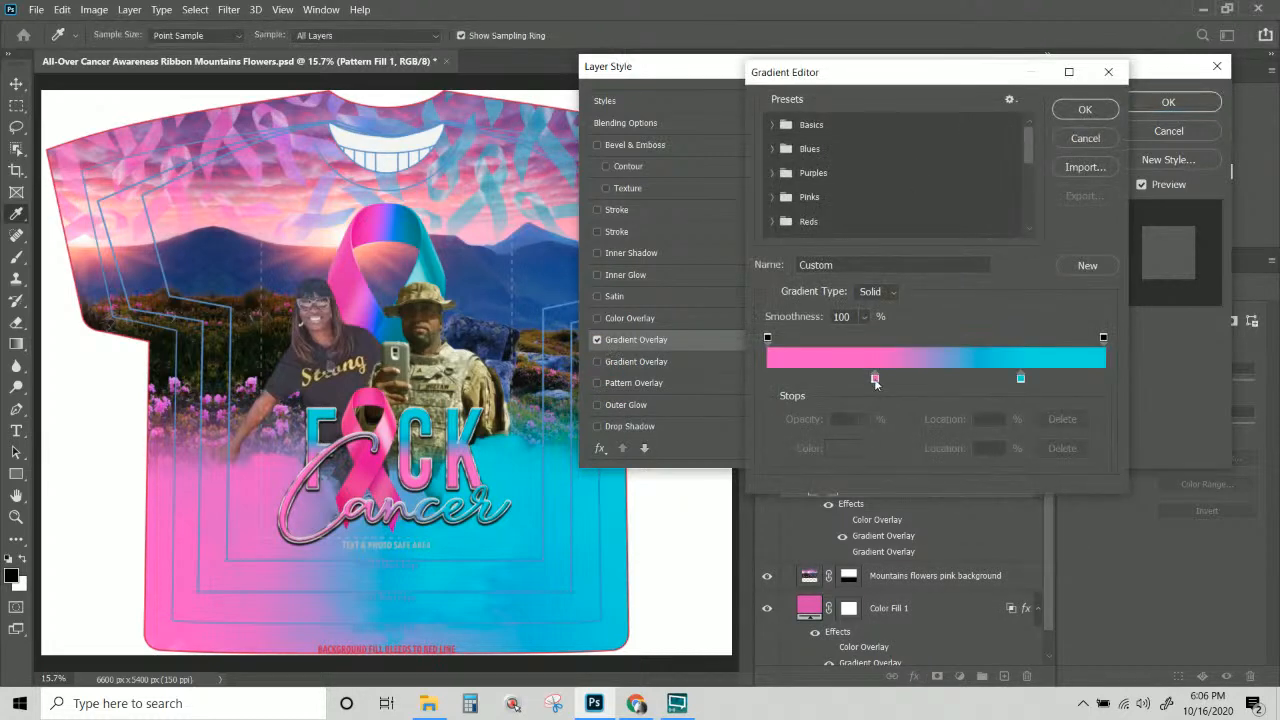
pyautogui.click(876, 379)
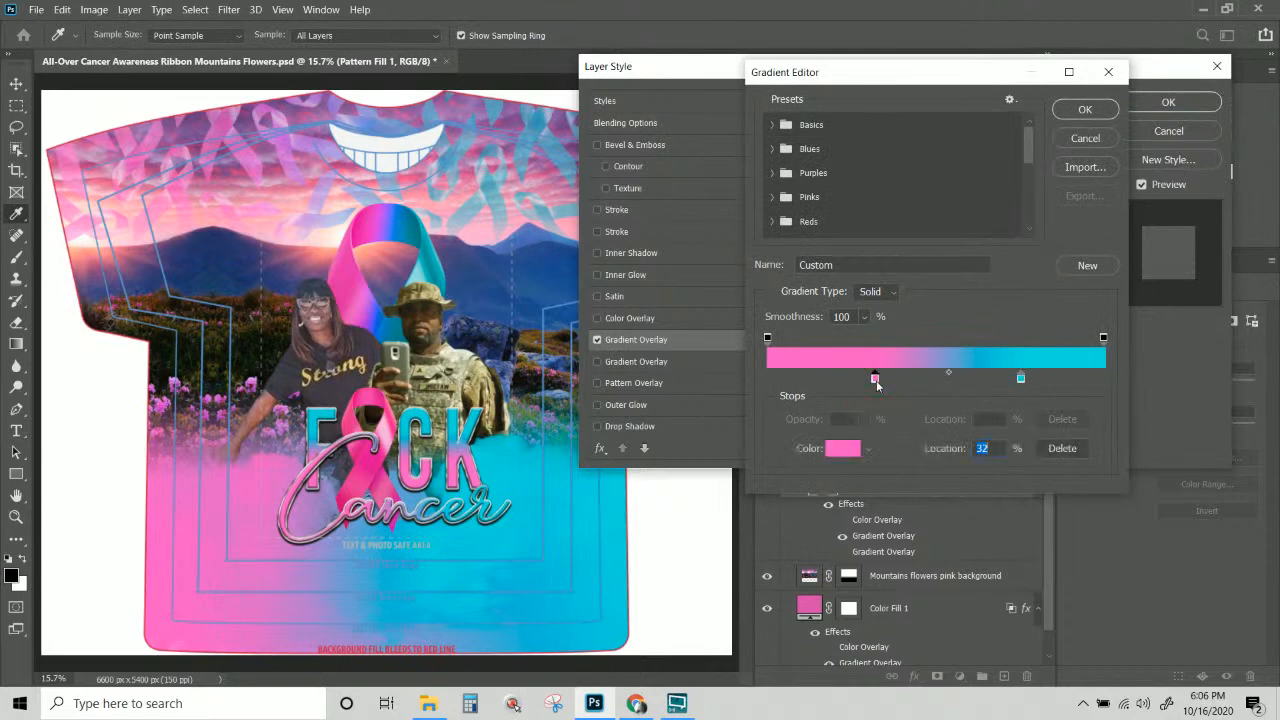
pyautogui.click(843, 448)
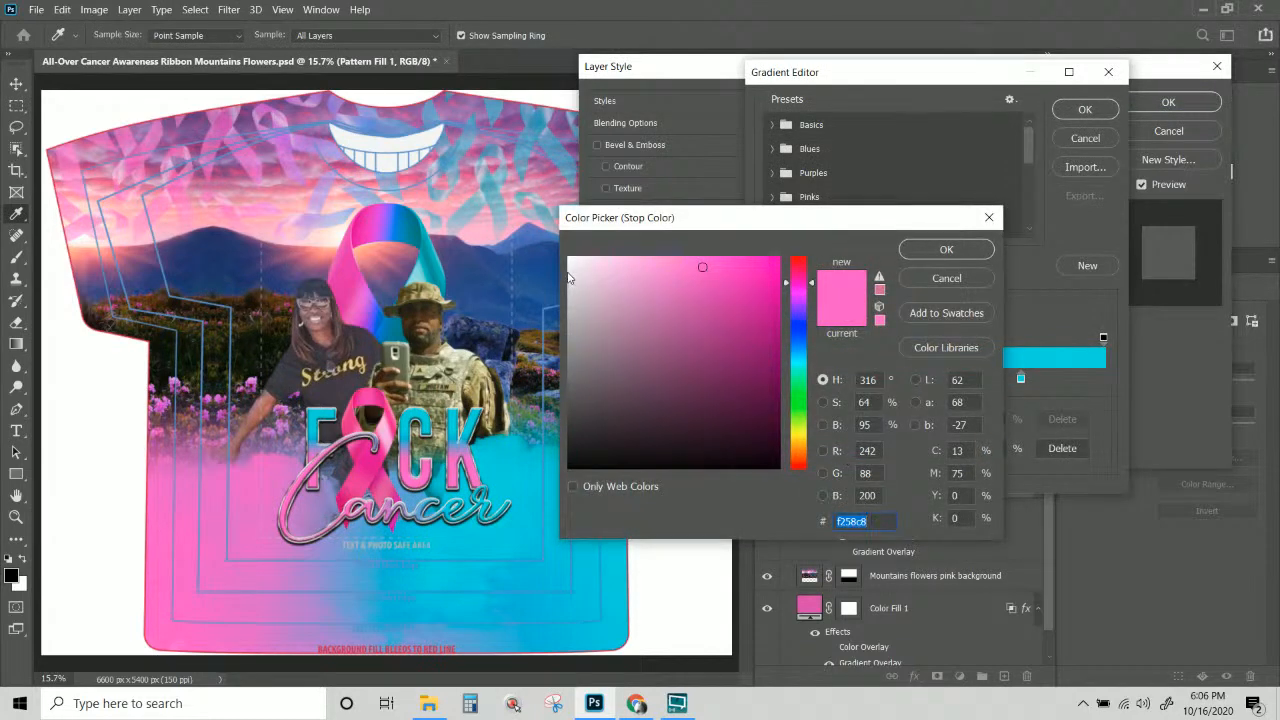
pyautogui.click(800, 328)
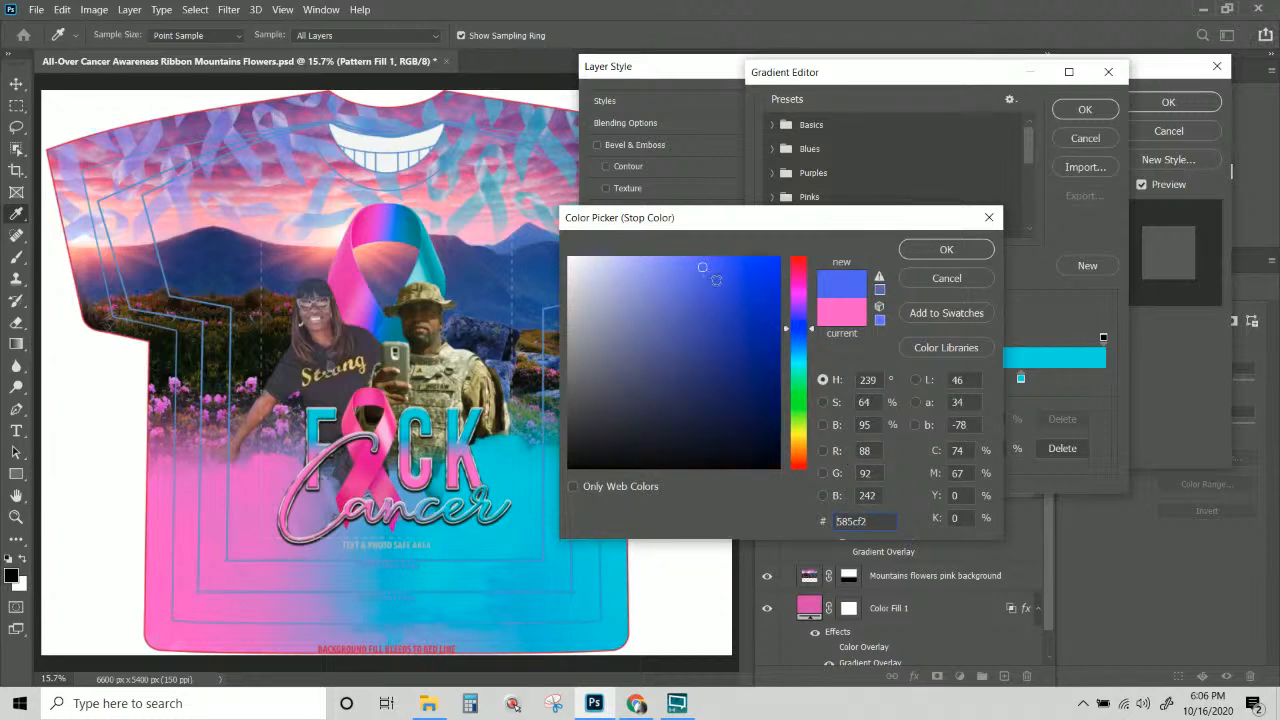
pyautogui.click(805, 340)
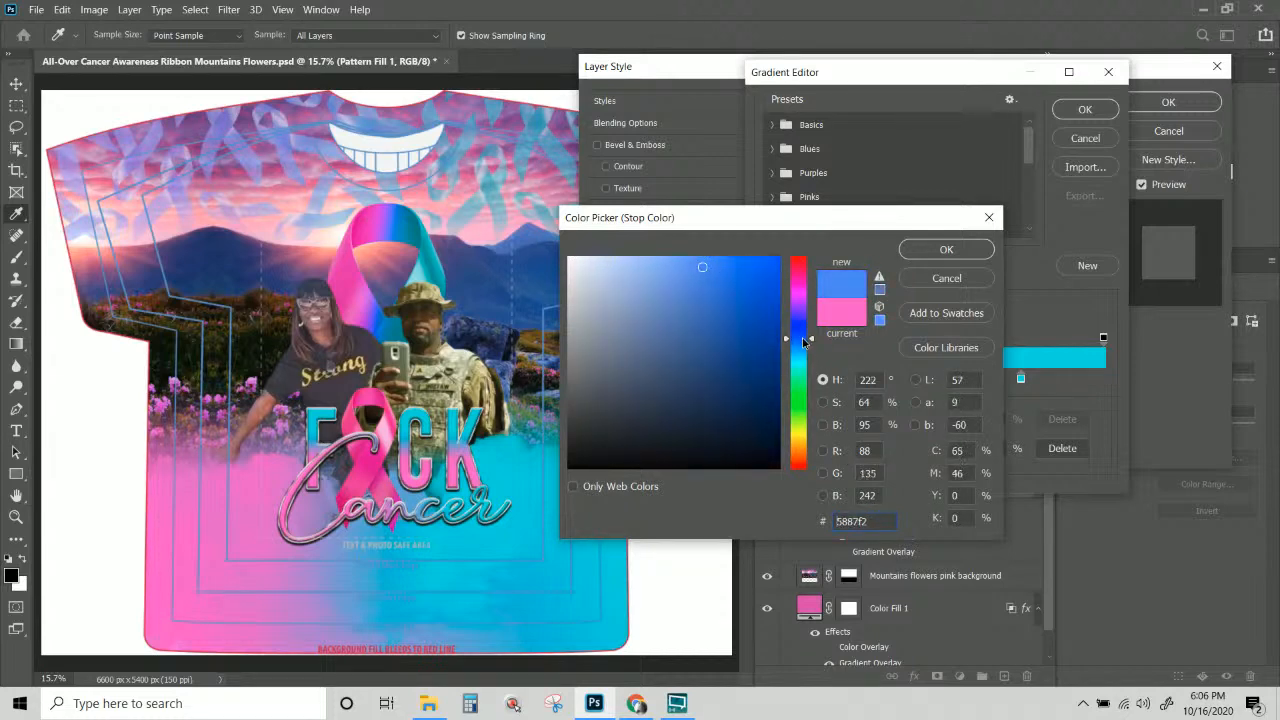
pyautogui.moveTo(805, 340); pyautogui.dragTo(800, 334)
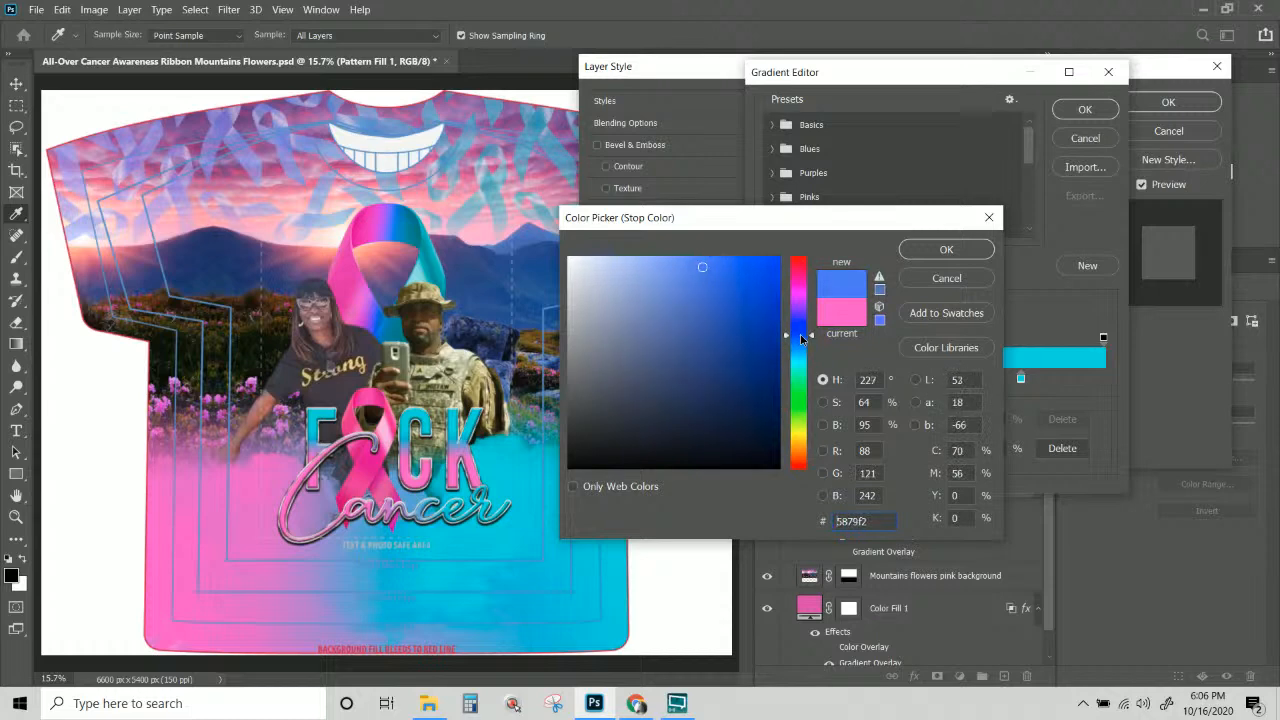
pyautogui.click(732, 256)
pyautogui.moveTo(727, 261); pyautogui.dragTo(735, 266)
pyautogui.click(926, 249)
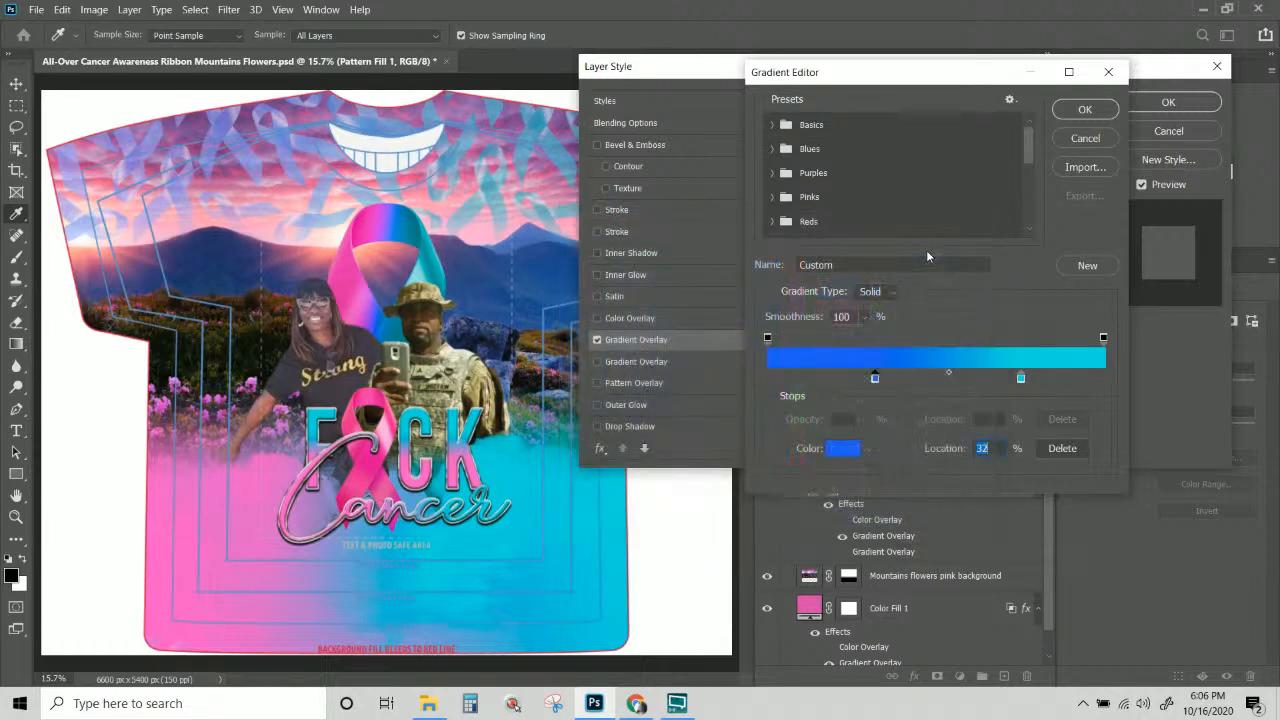
# Add a color stop between the blue and cyan stops and set its color to white, ffffff.
pyautogui.click(924, 378)
pyautogui.click(848, 453)
pyautogui.write('ffffff')
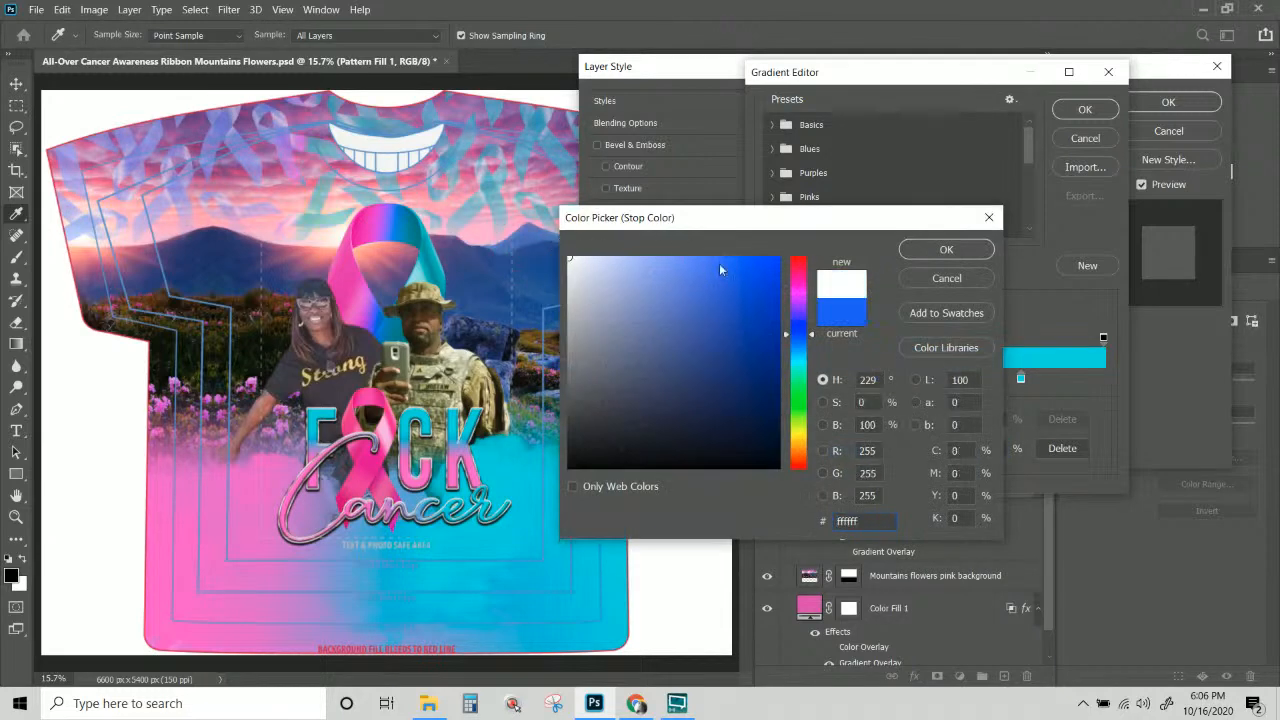
pyautogui.click(911, 250)
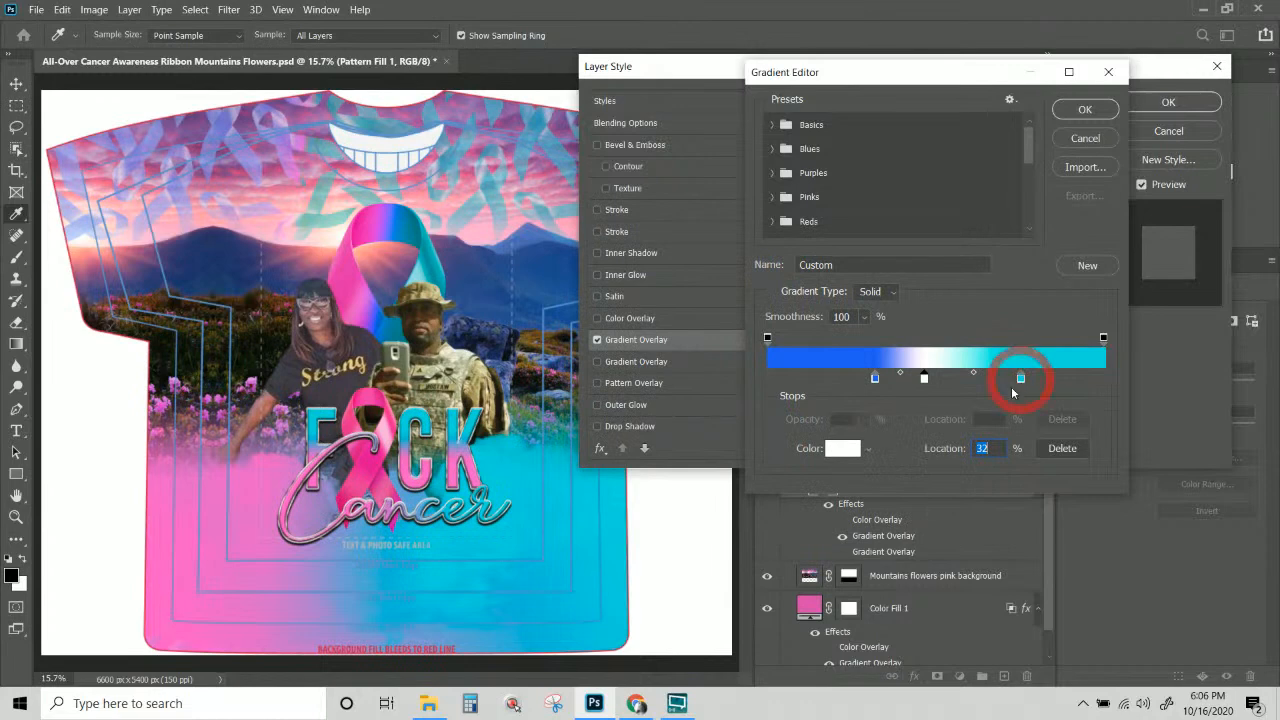
# Change the gradient's cyan color stop to dark red, 730303, and accept the edited gradient.
pyautogui.click(1019, 379)
pyautogui.click(843, 448)
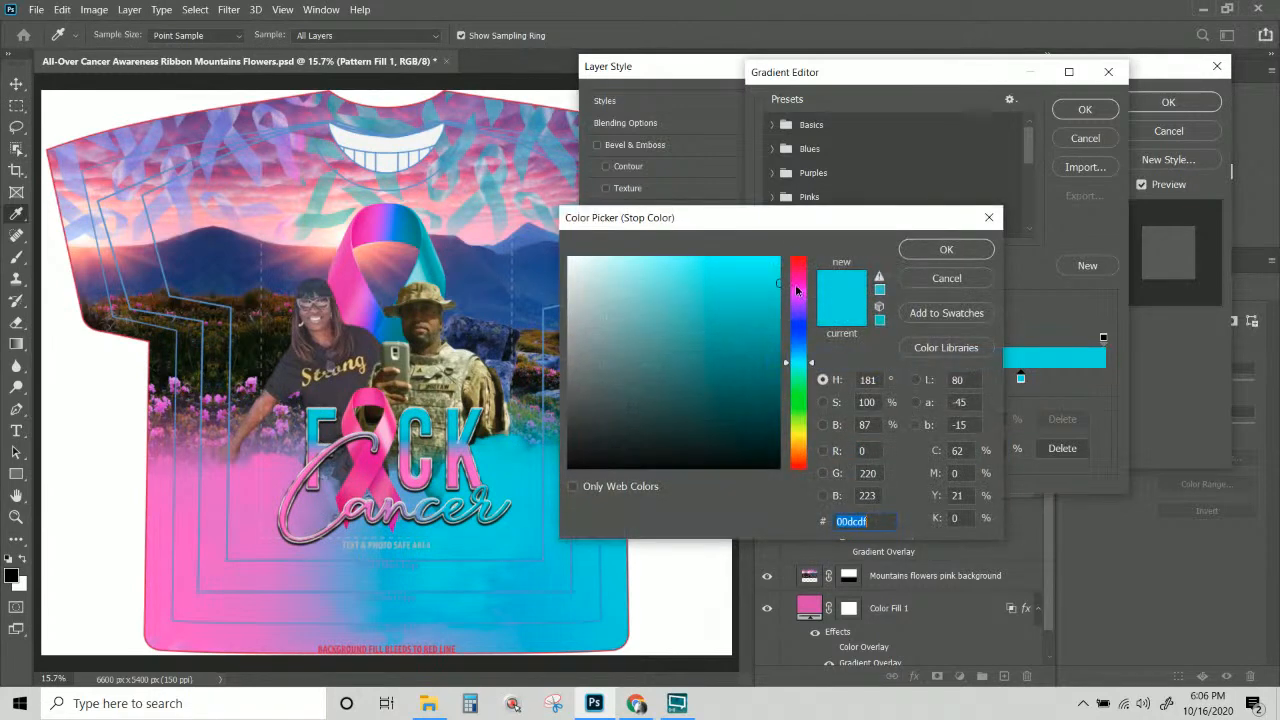
pyautogui.moveTo(797, 290); pyautogui.dragTo(799, 257)
pyautogui.moveTo(761, 302); pyautogui.dragTo(775, 373)
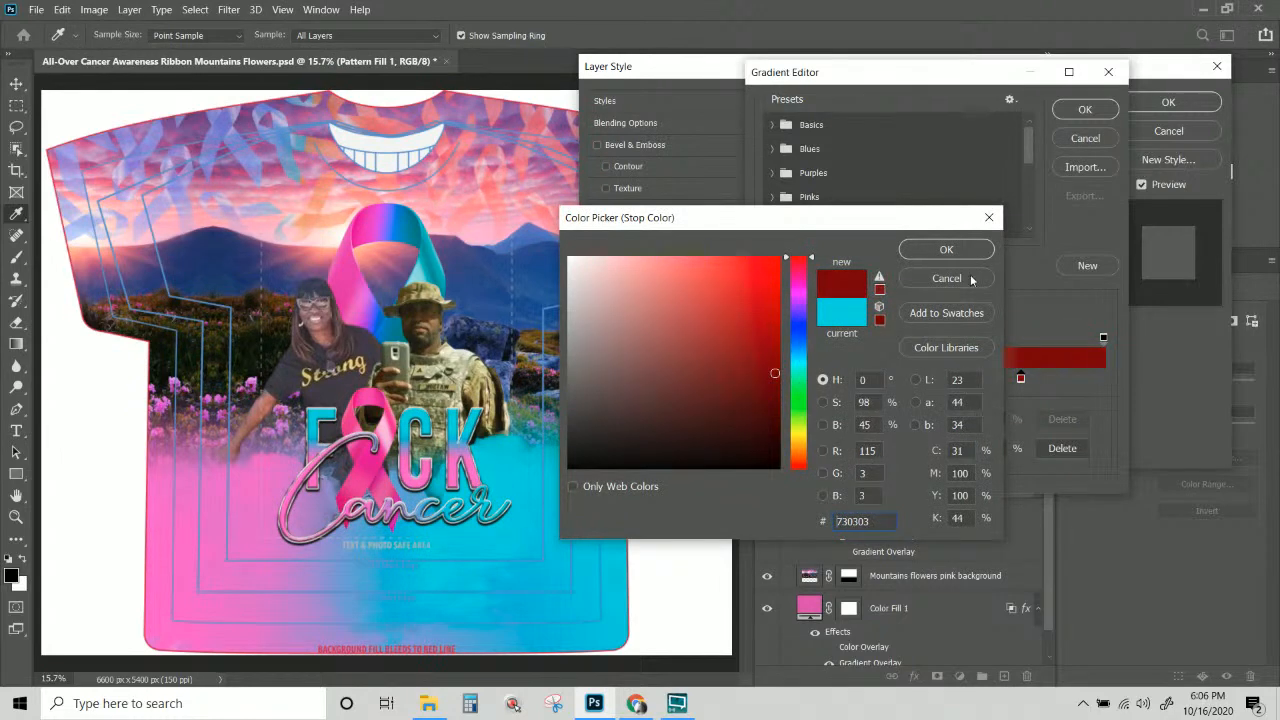
pyautogui.click(947, 250)
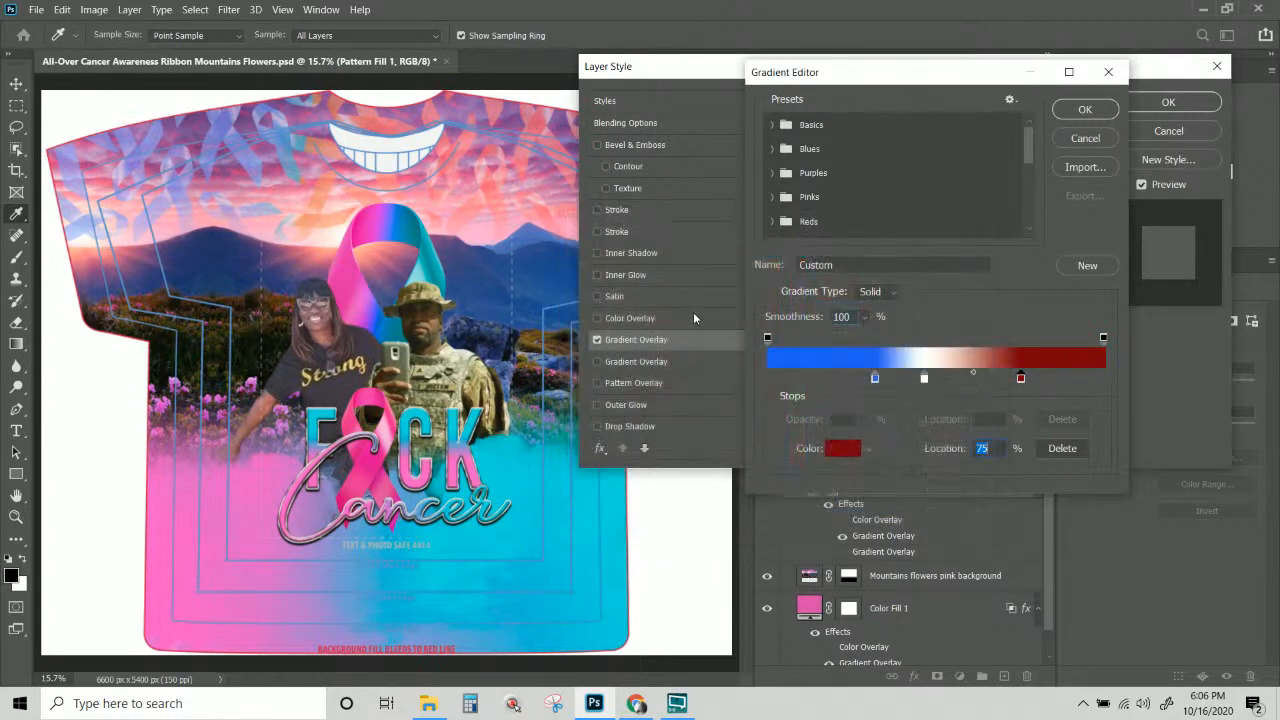
pyautogui.click(1086, 111)
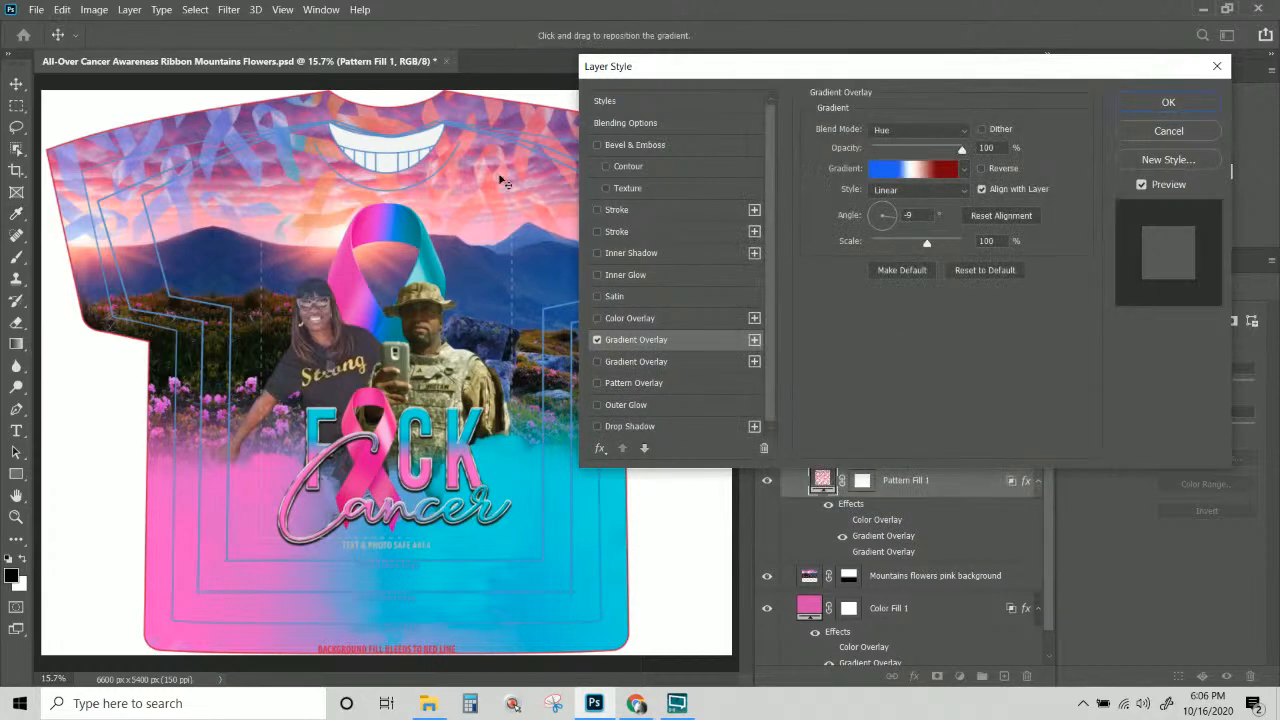
# Try the Darken blend mode on the gradient overlay, and set it to Multiply.
pyautogui.click(880, 131)
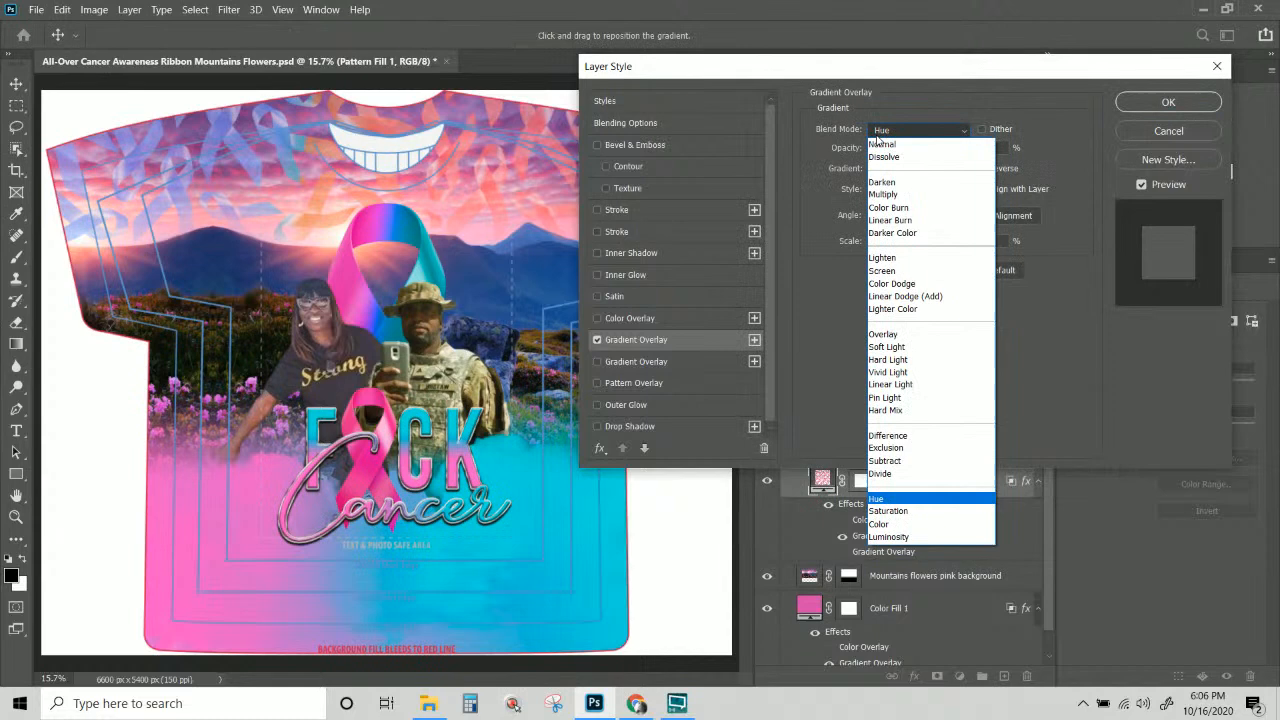
pyautogui.click(897, 185)
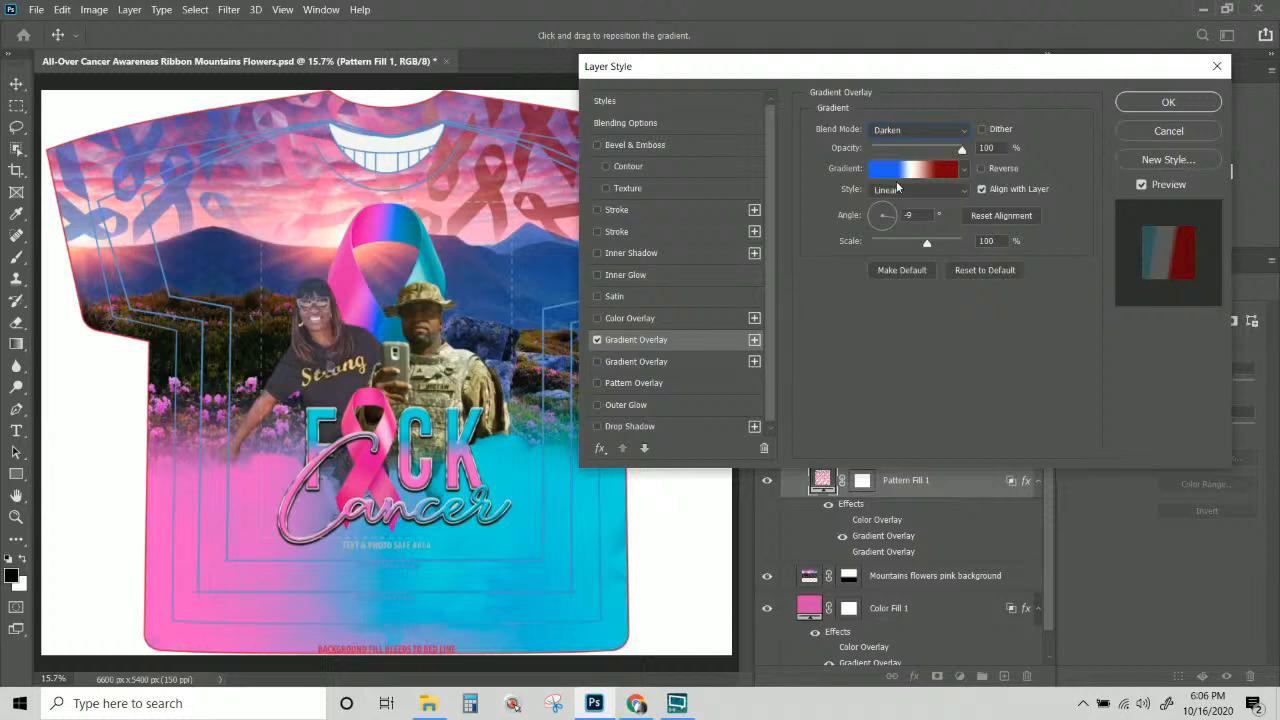
pyautogui.press('Down')
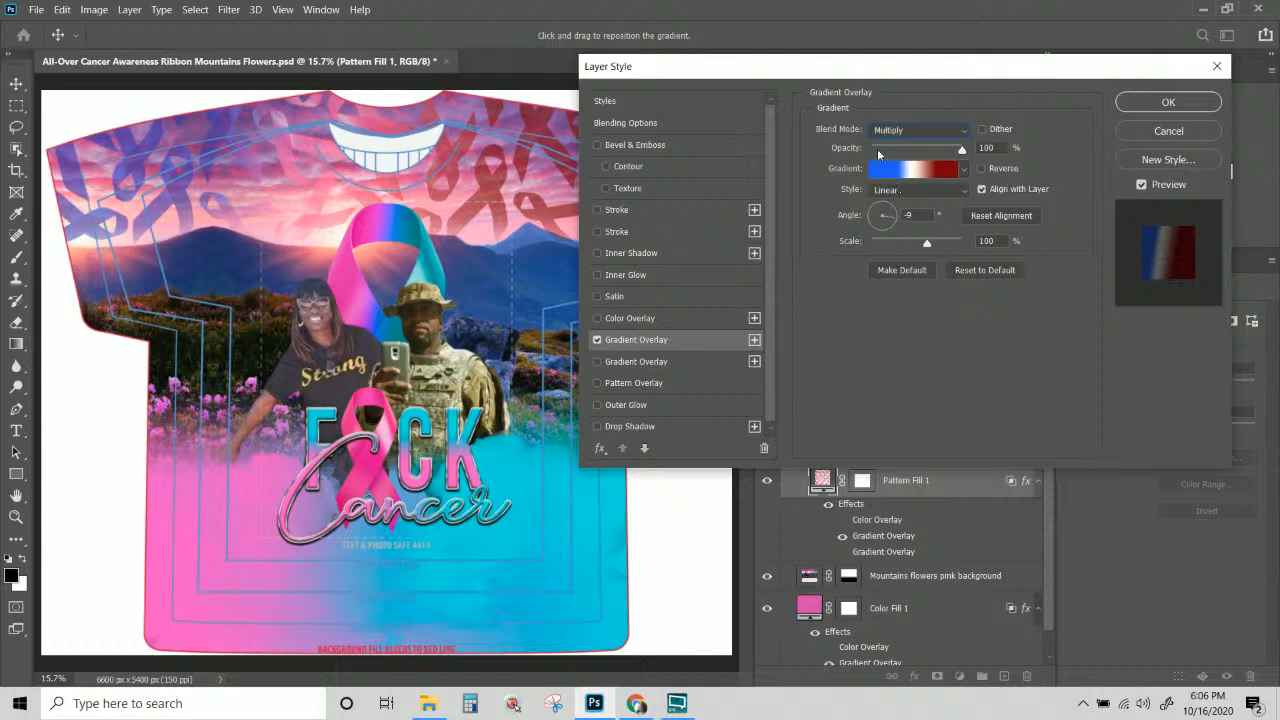
# Save the blue, white and red gradient as a new preset, and apply the layer style to Pattern Fill 1.
pyautogui.click(890, 168)
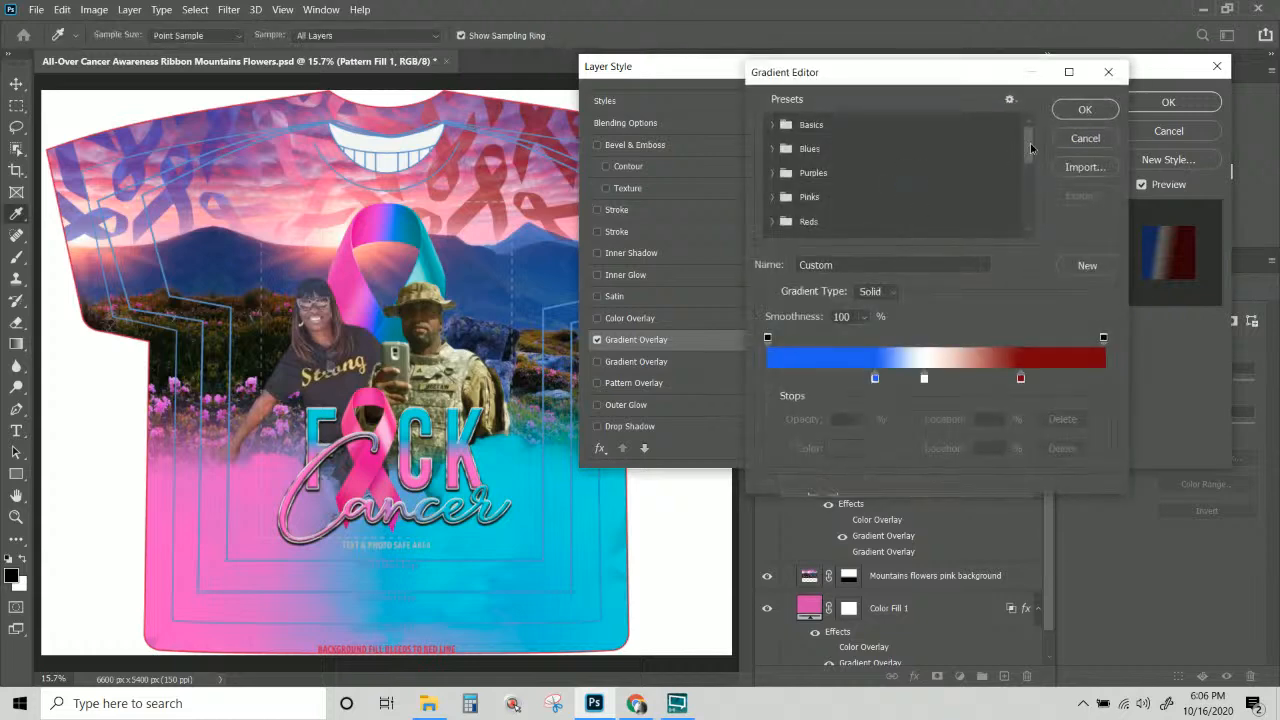
pyautogui.moveTo(1031, 148); pyautogui.dragTo(1031, 205)
pyautogui.click(1075, 265)
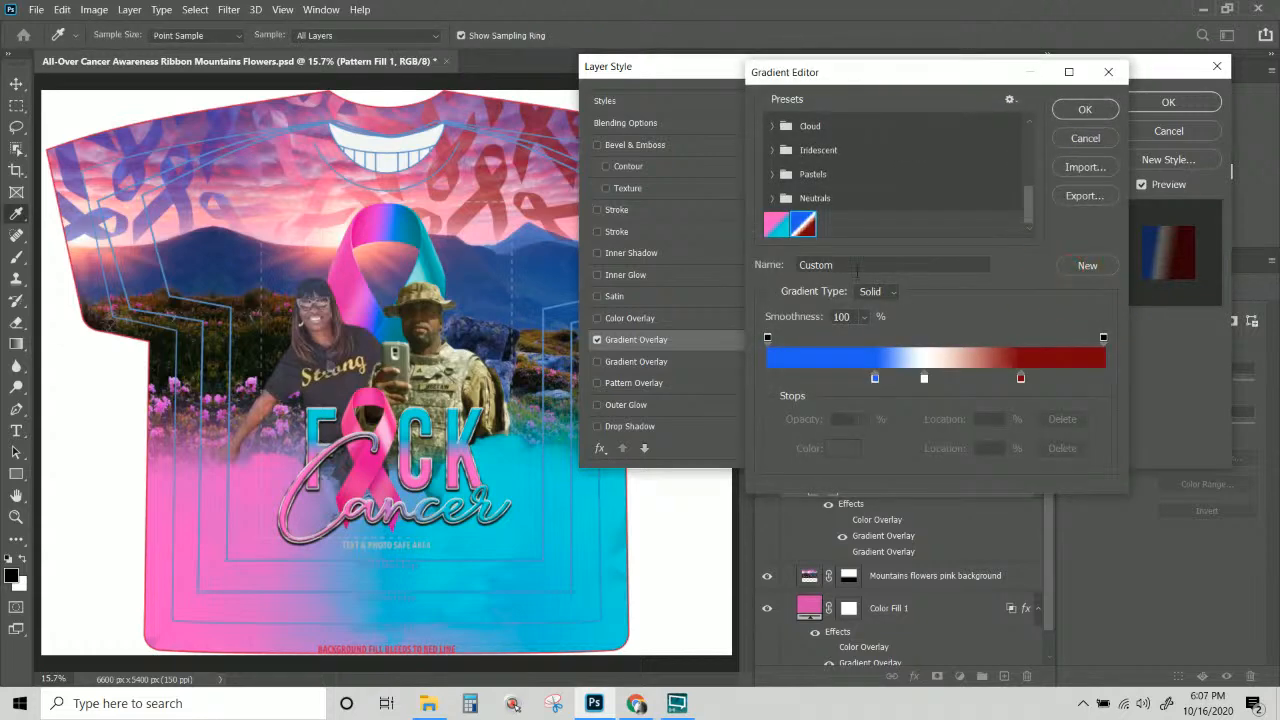
pyautogui.click(1085, 109)
pyautogui.click(1168, 102)
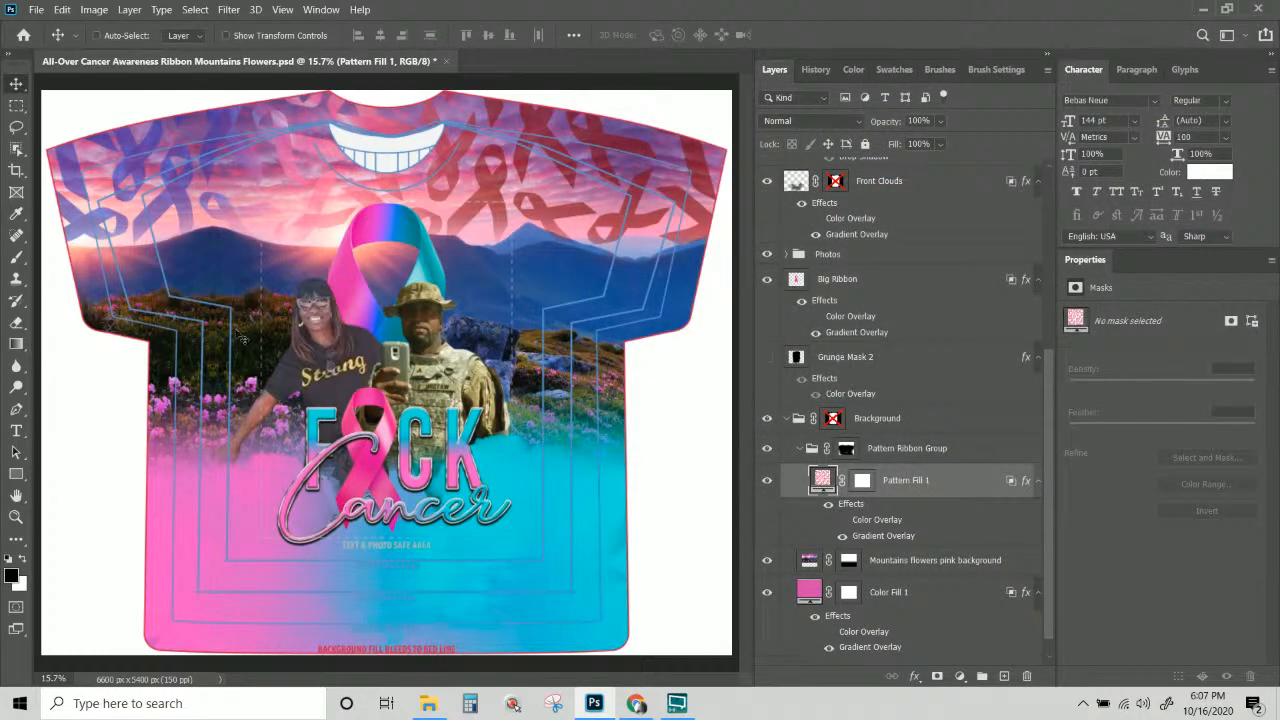
# Add a Hue/Saturation adjustment layer clipped to the Mountains flowers pink background layer.
pyautogui.scroll(-1, 887, 545)
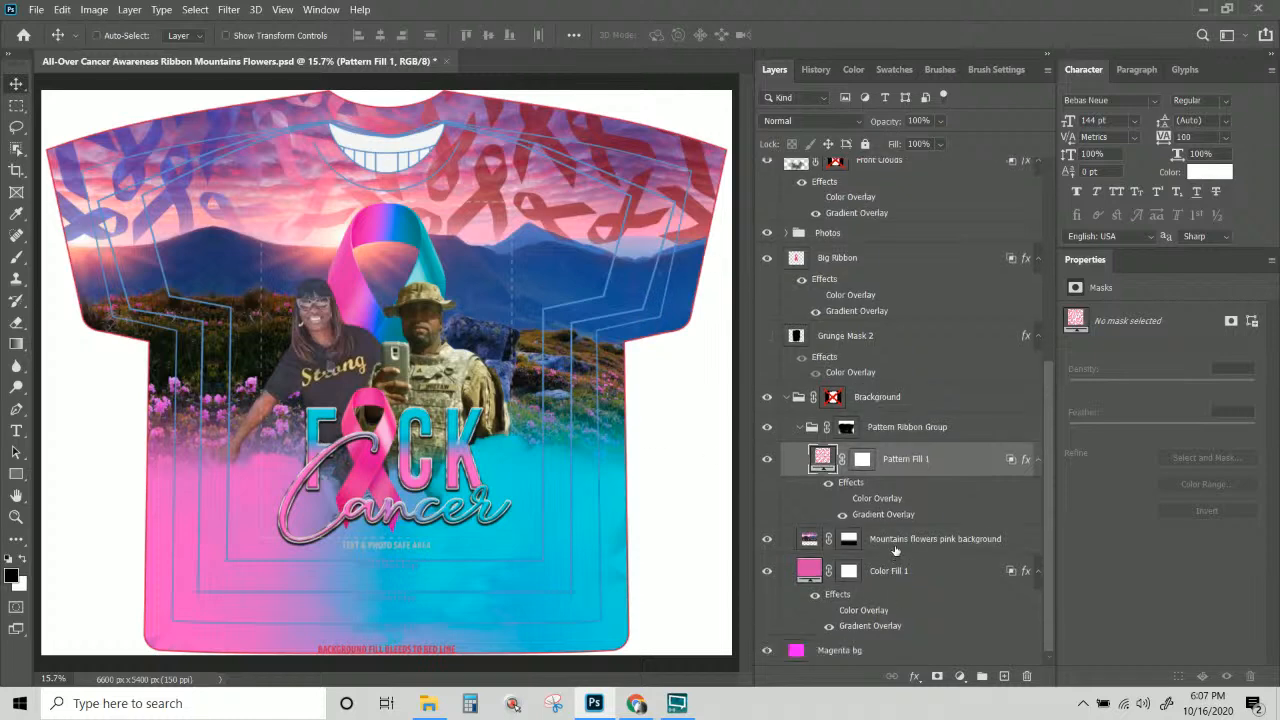
pyautogui.click(895, 546)
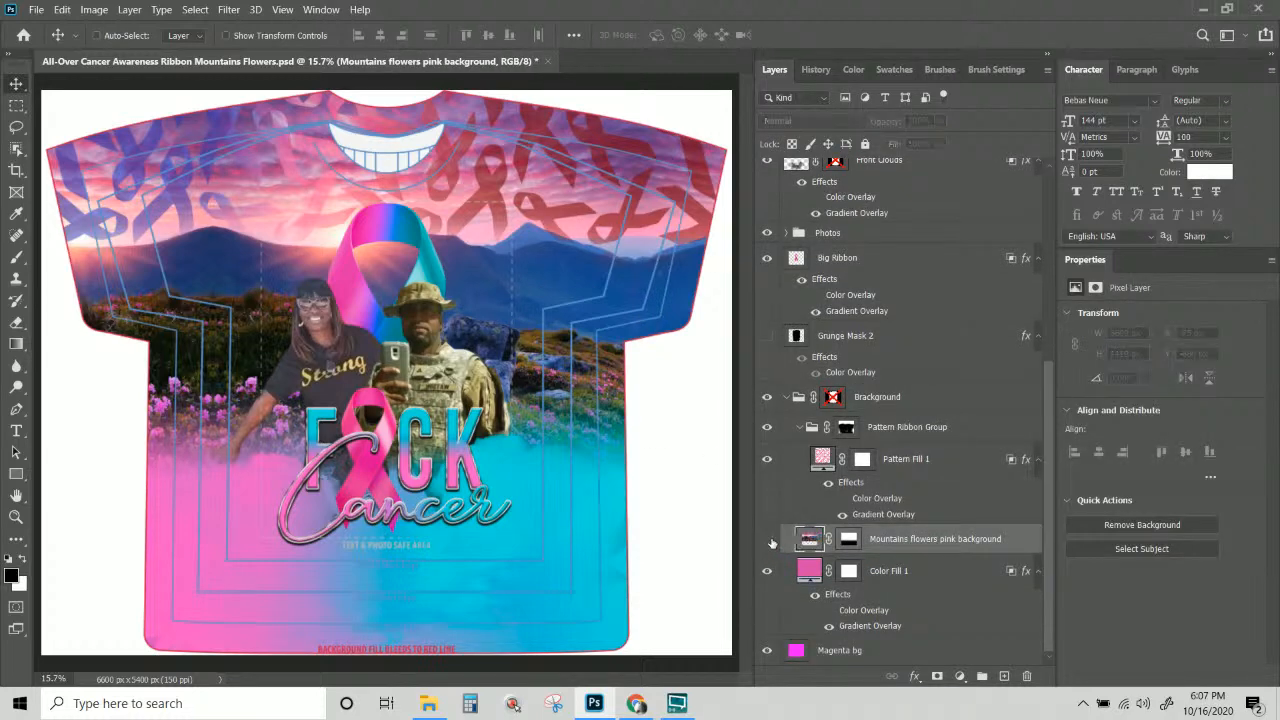
pyautogui.click(768, 540)
pyautogui.click(768, 540)
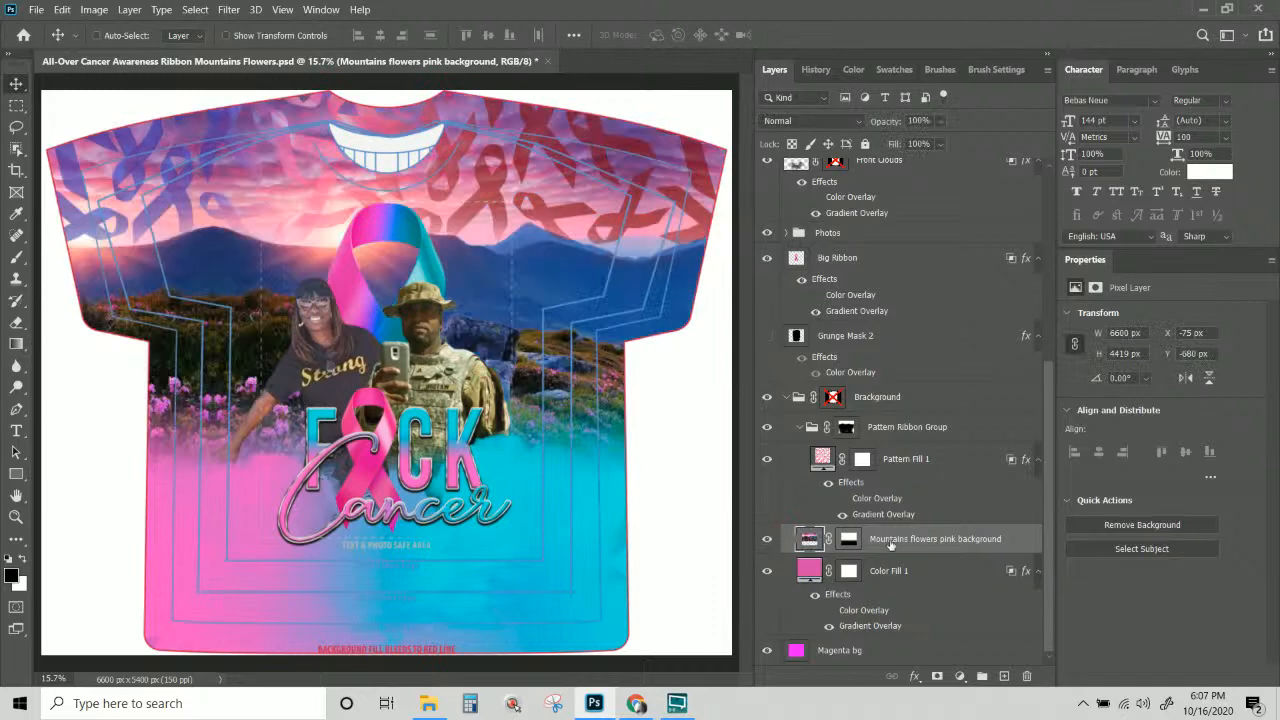
pyautogui.click(129, 10)
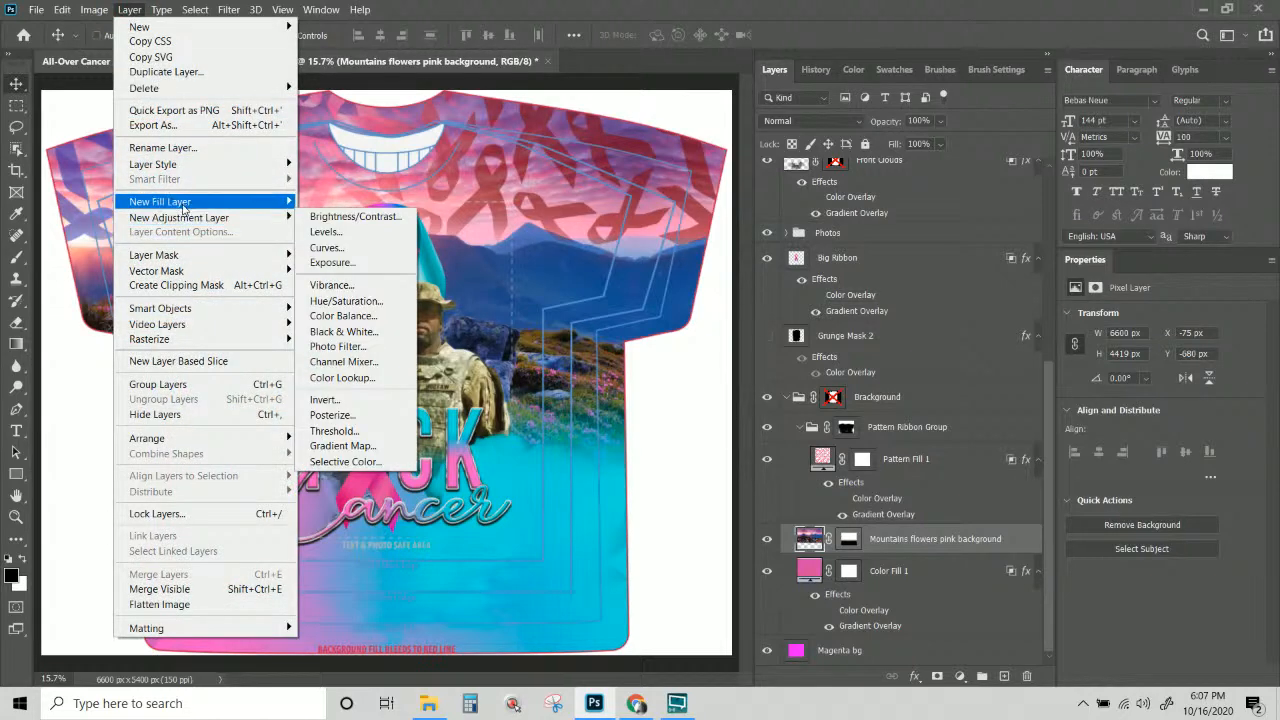
pyautogui.moveTo(183, 208)
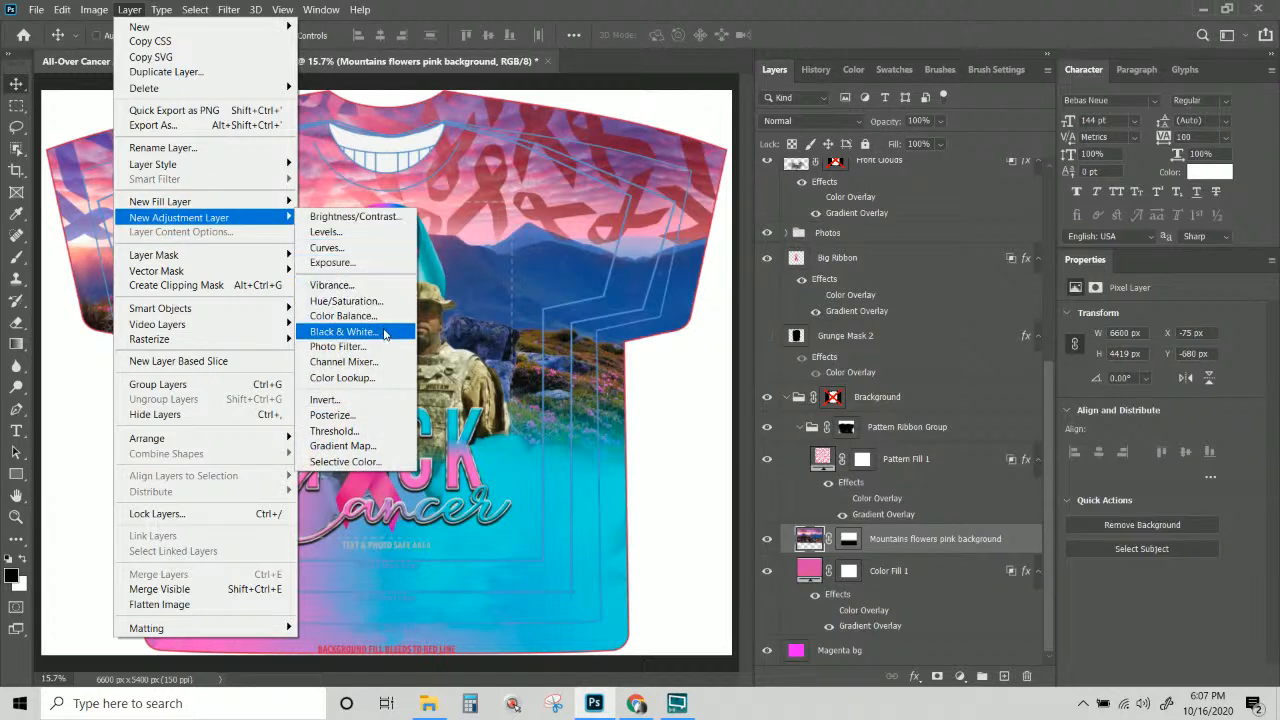
pyautogui.click(350, 300)
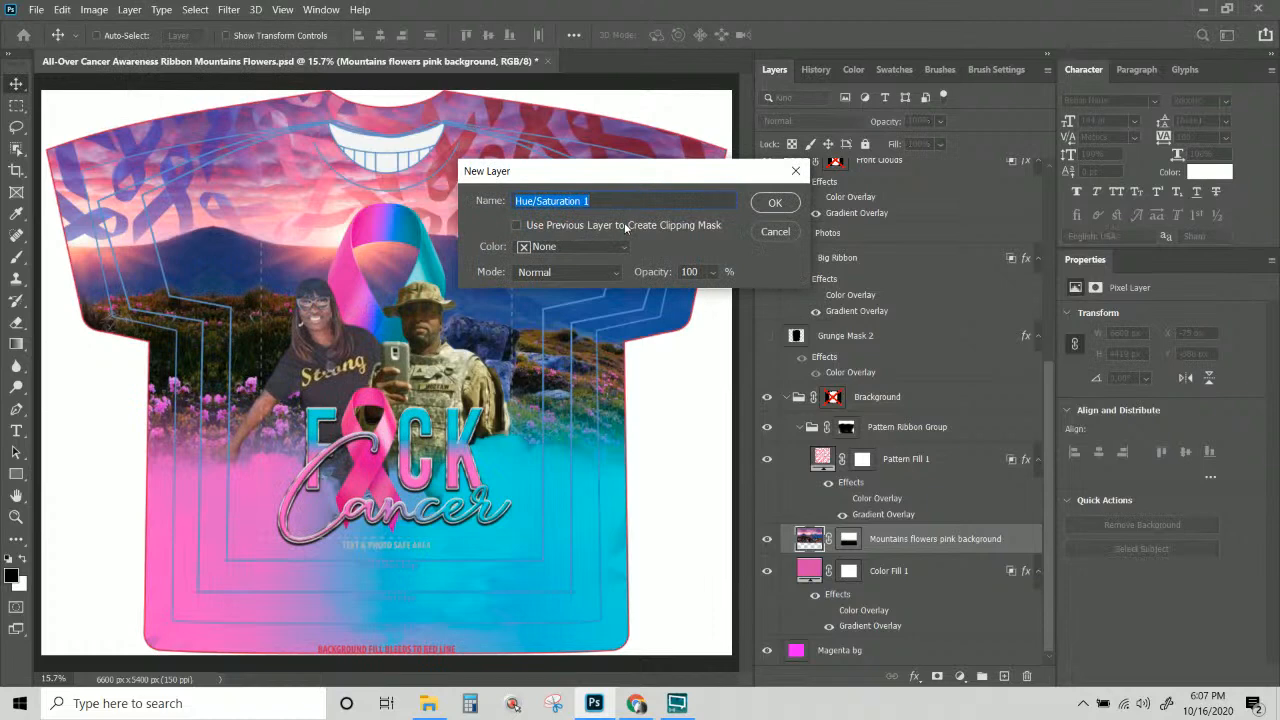
pyautogui.click(560, 229)
pyautogui.click(760, 206)
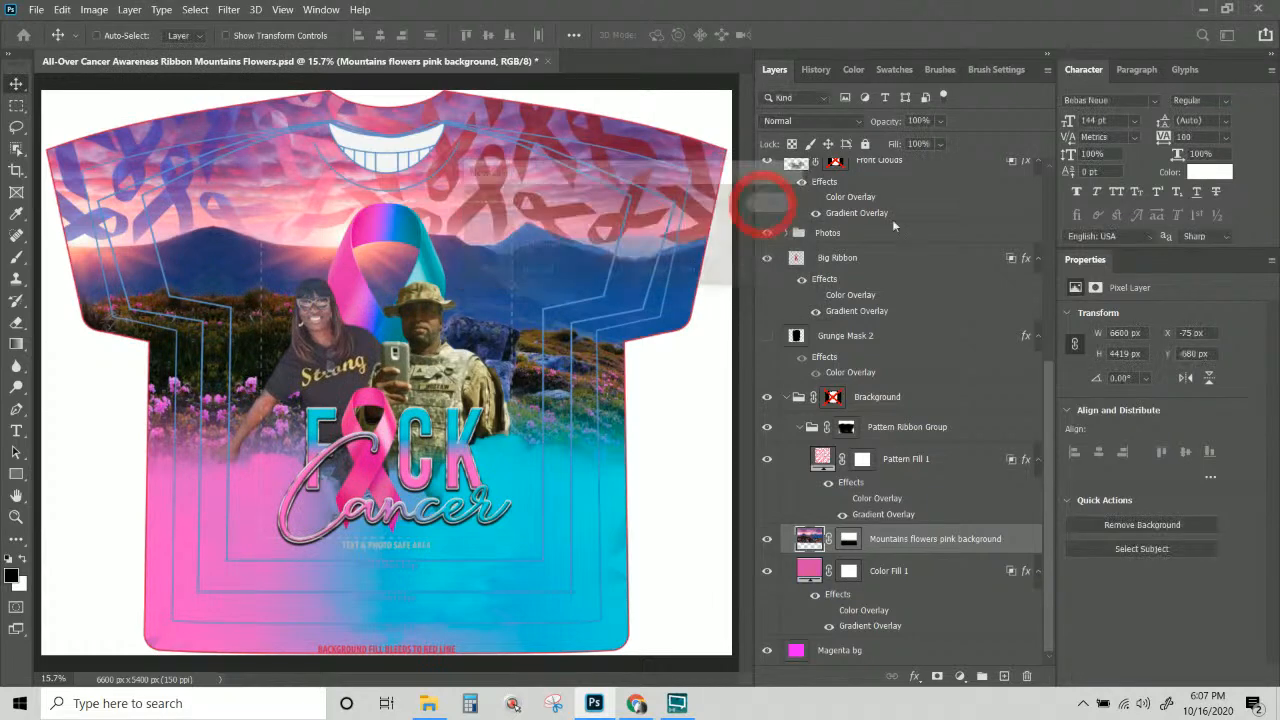
# Reset the trial overall hue shift on the Hue/Saturation adjustment, and set the hue of its Magentas range to +61.
pyautogui.moveTo(1160, 378)
pyautogui.mouseDown()
pyautogui.moveTo(1080, 384)
pyautogui.moveTo(1014, 428)
pyautogui.moveTo(1208, 395)
pyautogui.moveTo(1178, 393)
pyautogui.mouseUp()
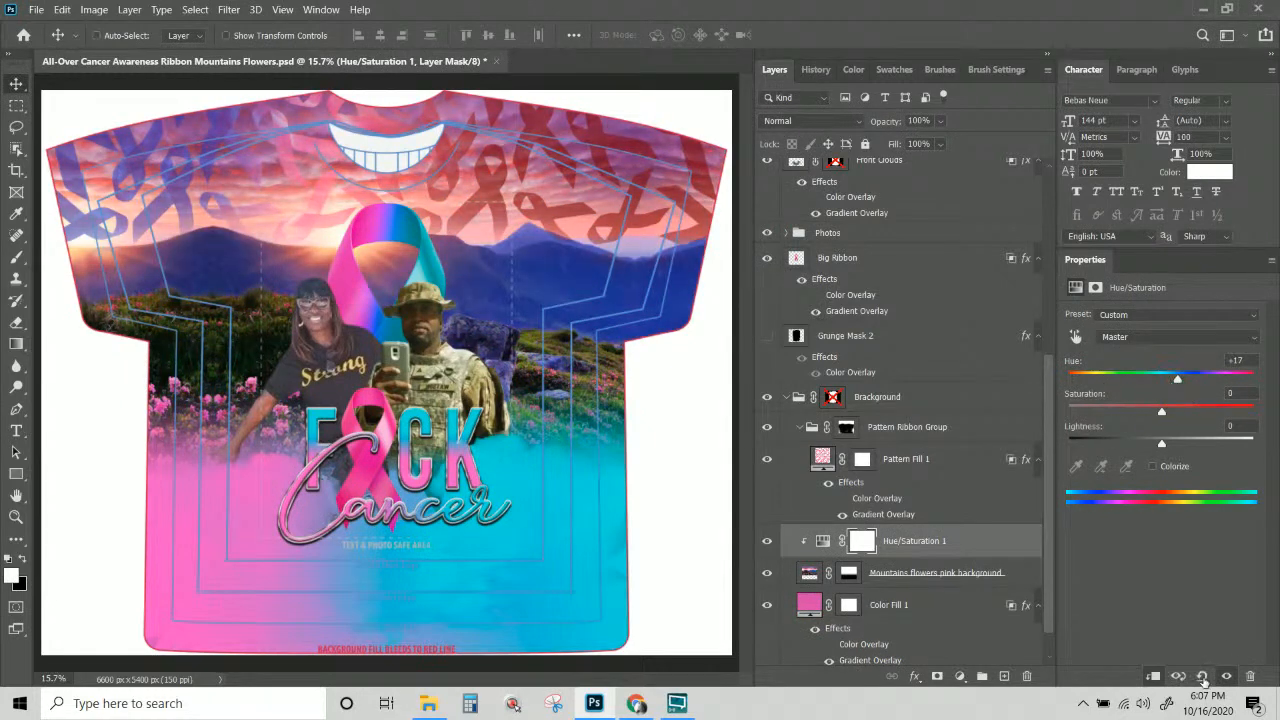
pyautogui.click(1202, 677)
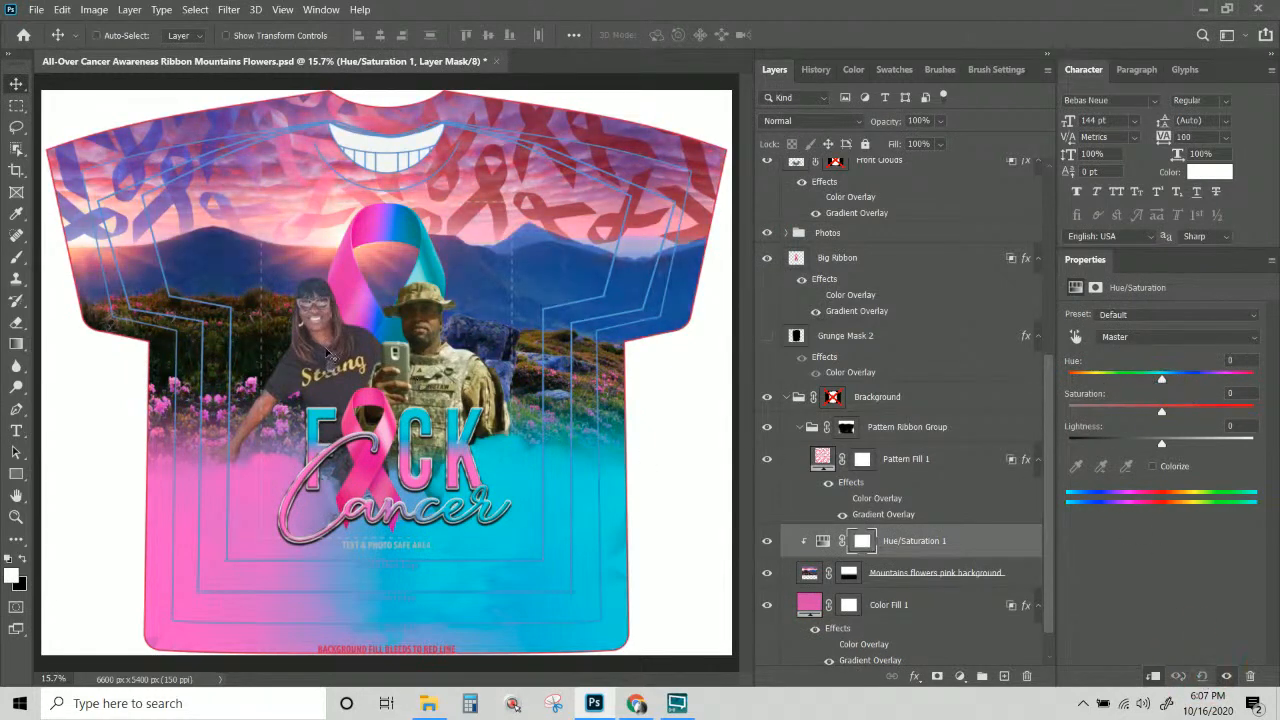
pyautogui.click(1129, 340)
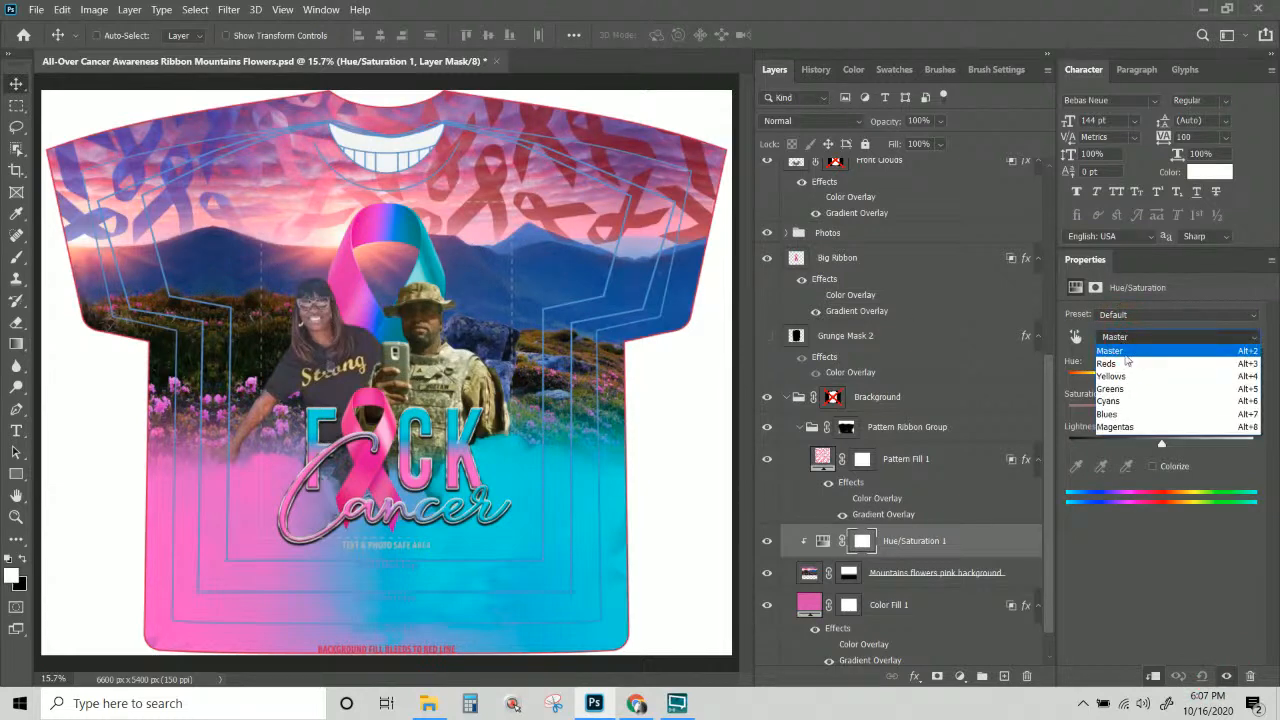
pyautogui.click(1128, 426)
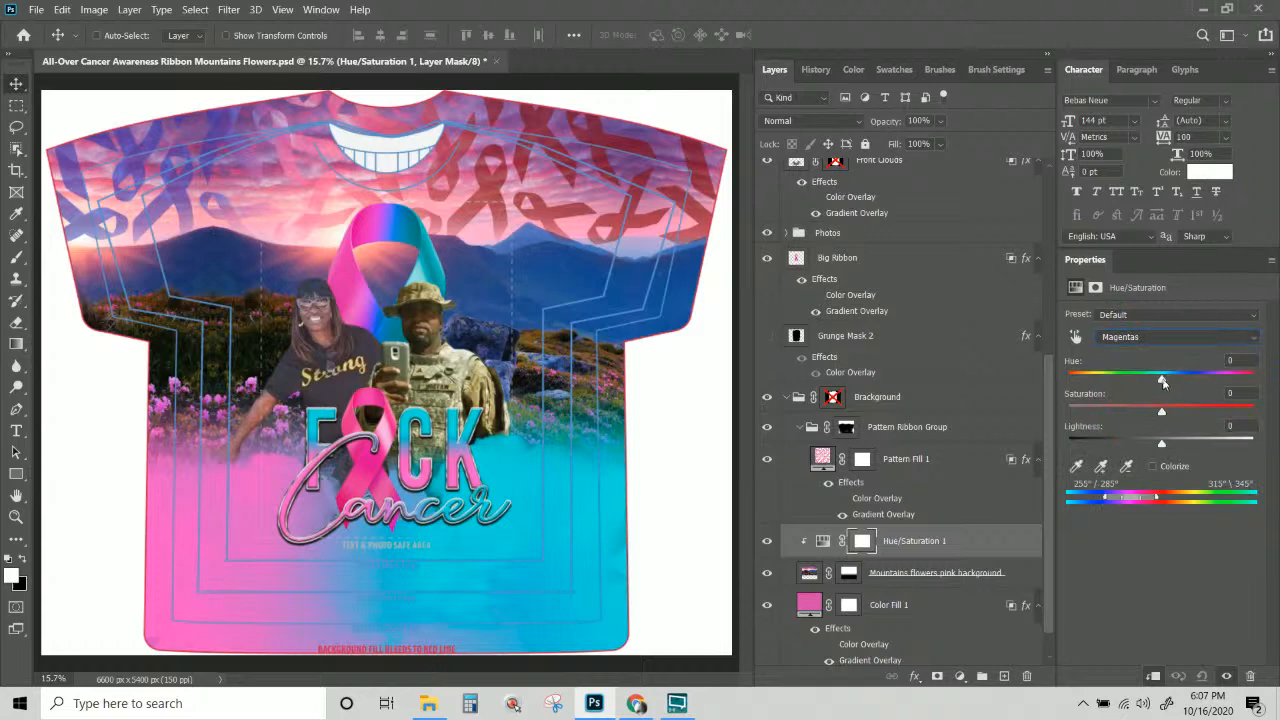
pyautogui.moveTo(1163, 382); pyautogui.dragTo(1210, 383)
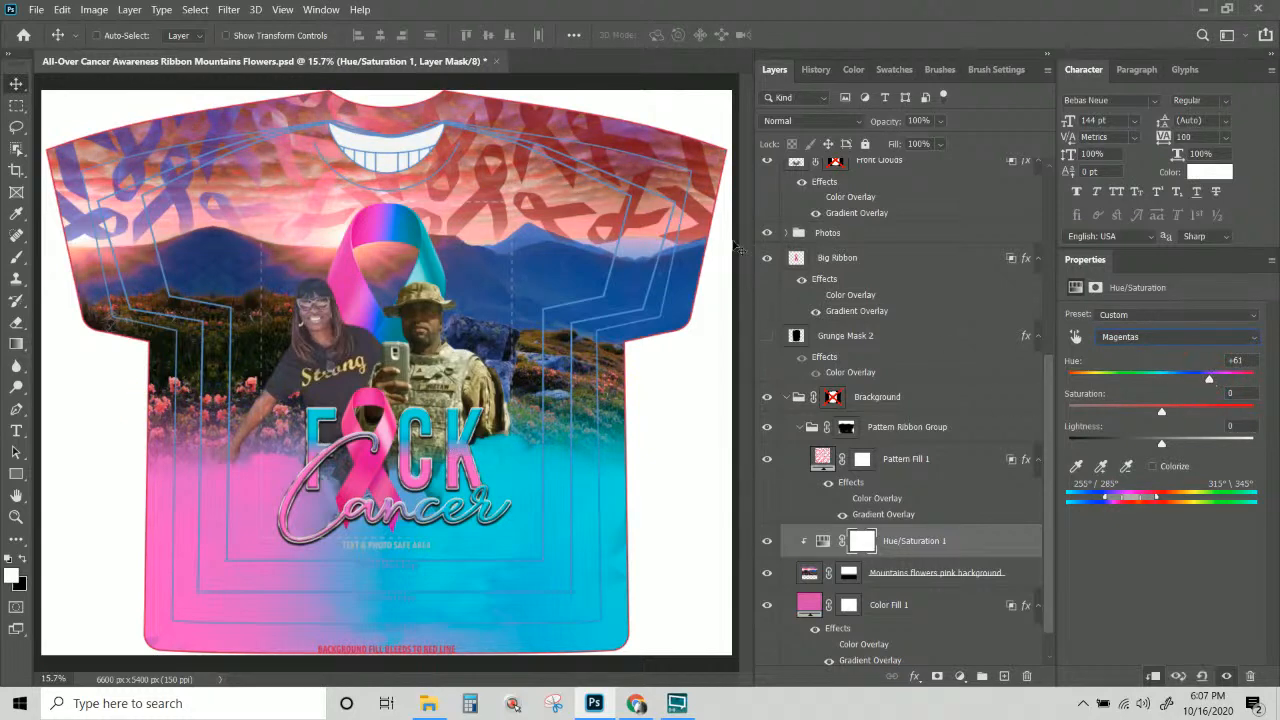
# Adjust the Blues range of the mountain background to hue +20 and saturation +14, and darken its lightness.
pyautogui.click(1134, 340)
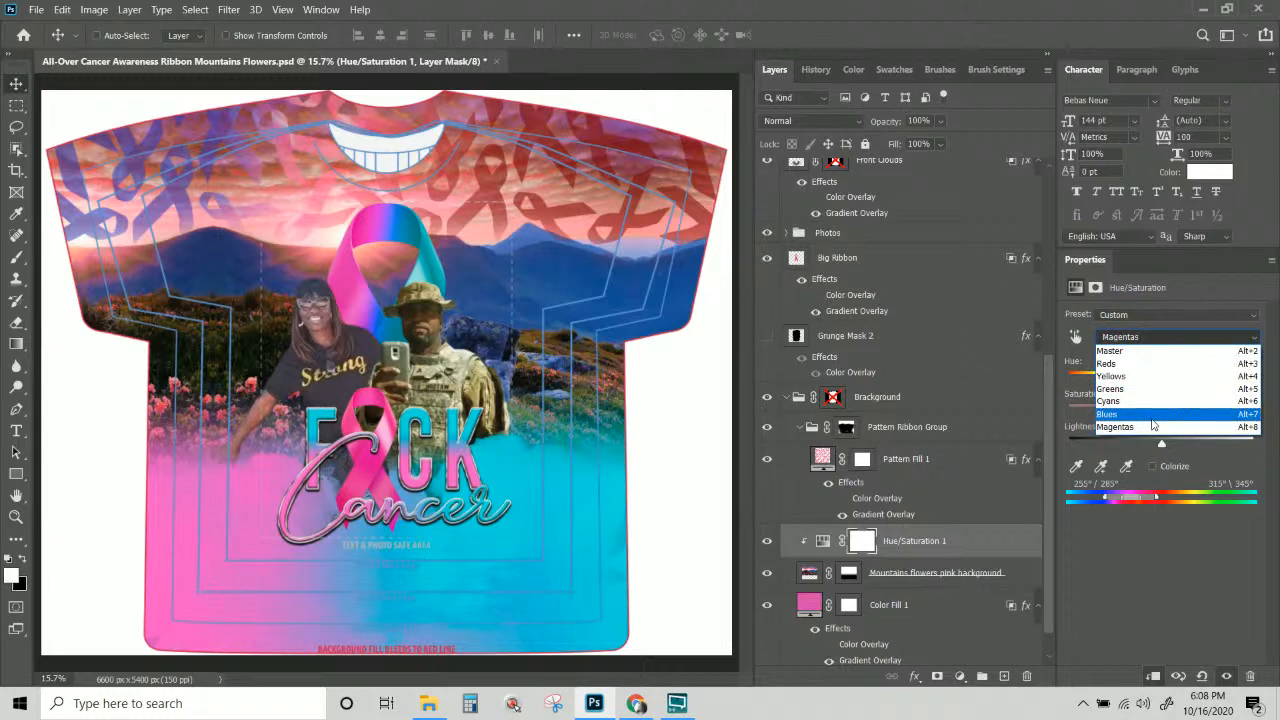
pyautogui.click(1148, 422)
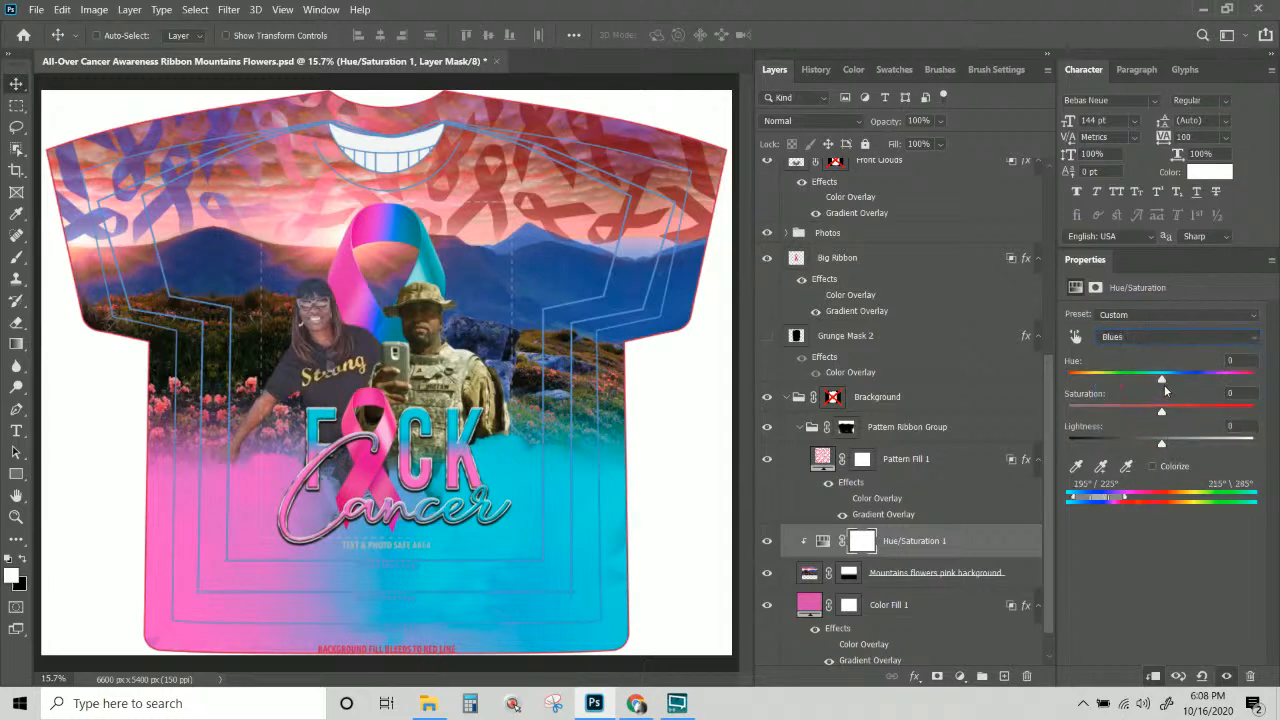
pyautogui.moveTo(1161, 411)
pyautogui.mouseDown()
pyautogui.moveTo(1201, 411)
pyautogui.moveTo(1096, 411)
pyautogui.moveTo(1226, 411)
pyautogui.moveTo(1146, 424)
pyautogui.moveTo(1174, 422)
pyautogui.mouseUp()
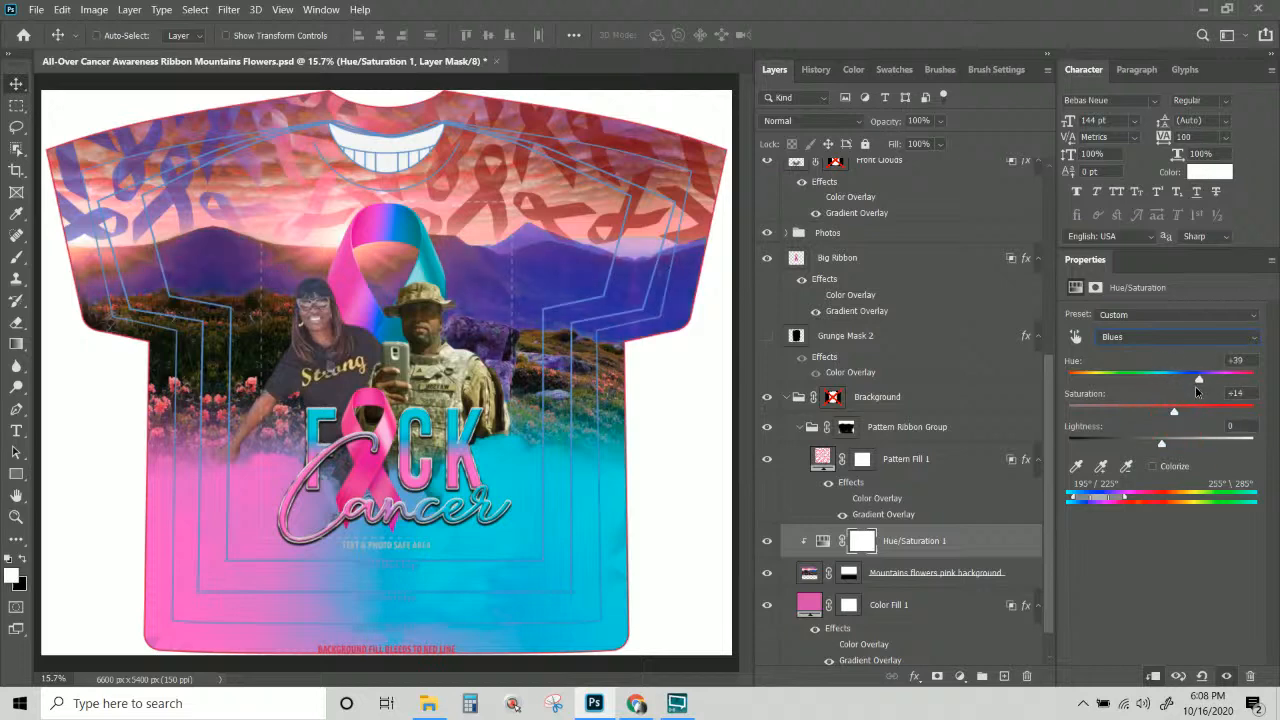
pyautogui.moveTo(1195, 389)
pyautogui.mouseDown()
pyautogui.moveTo(1155, 393)
pyautogui.moveTo(1181, 393)
pyautogui.mouseUp()
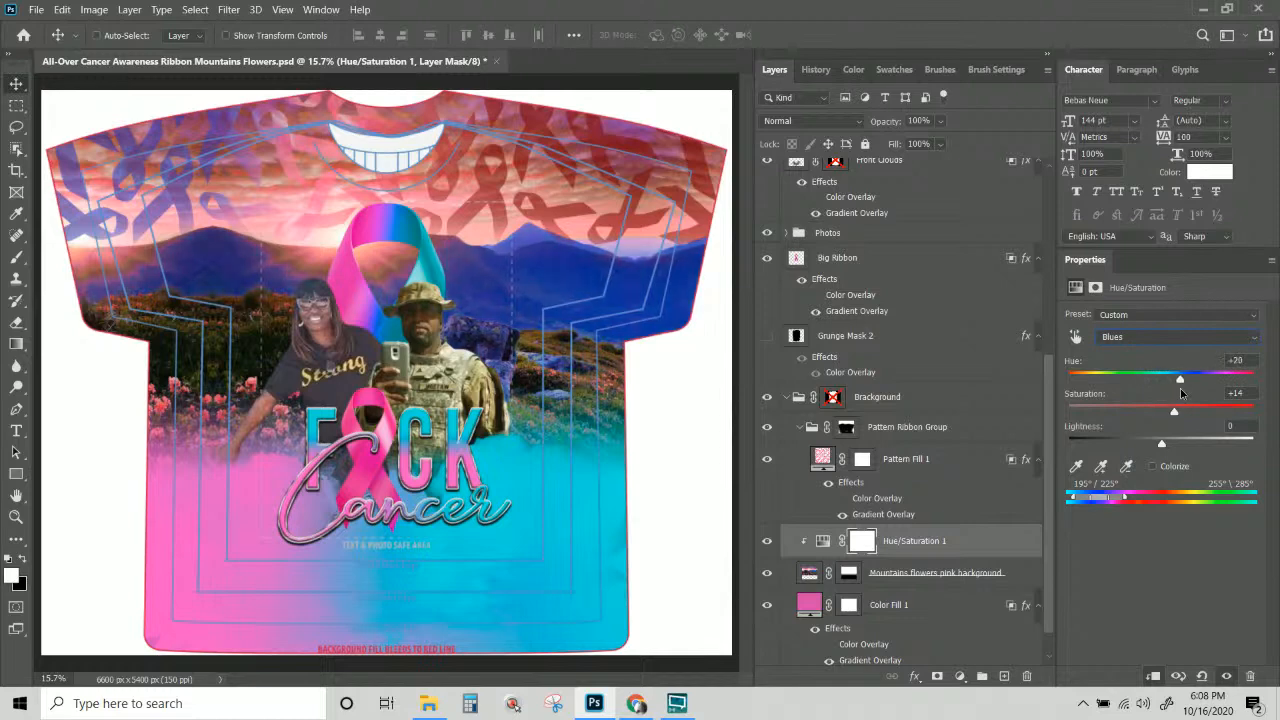
pyautogui.moveTo(1162, 447); pyautogui.dragTo(1103, 456)
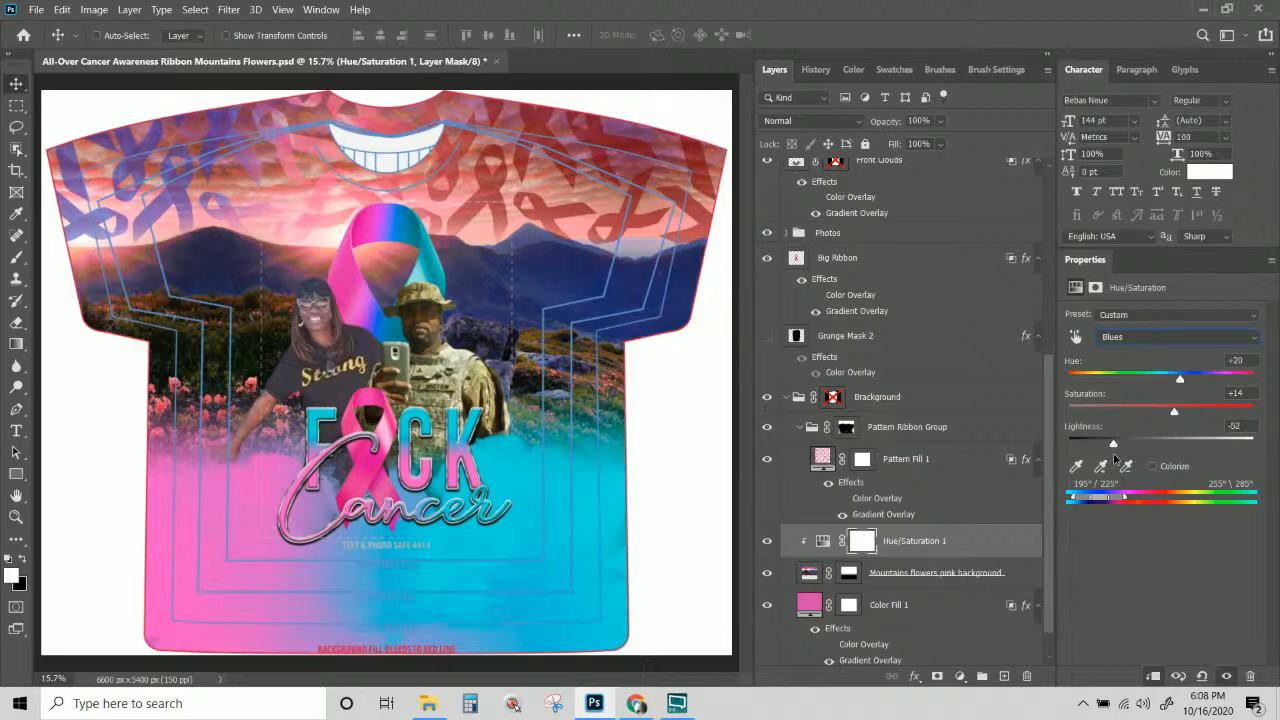
pyautogui.moveTo(1115, 457); pyautogui.dragTo(1122, 459)
# Copy the layer style of Pattern Fill 1 and duplicate the layer under its default copy name.
pyautogui.click(892, 463)
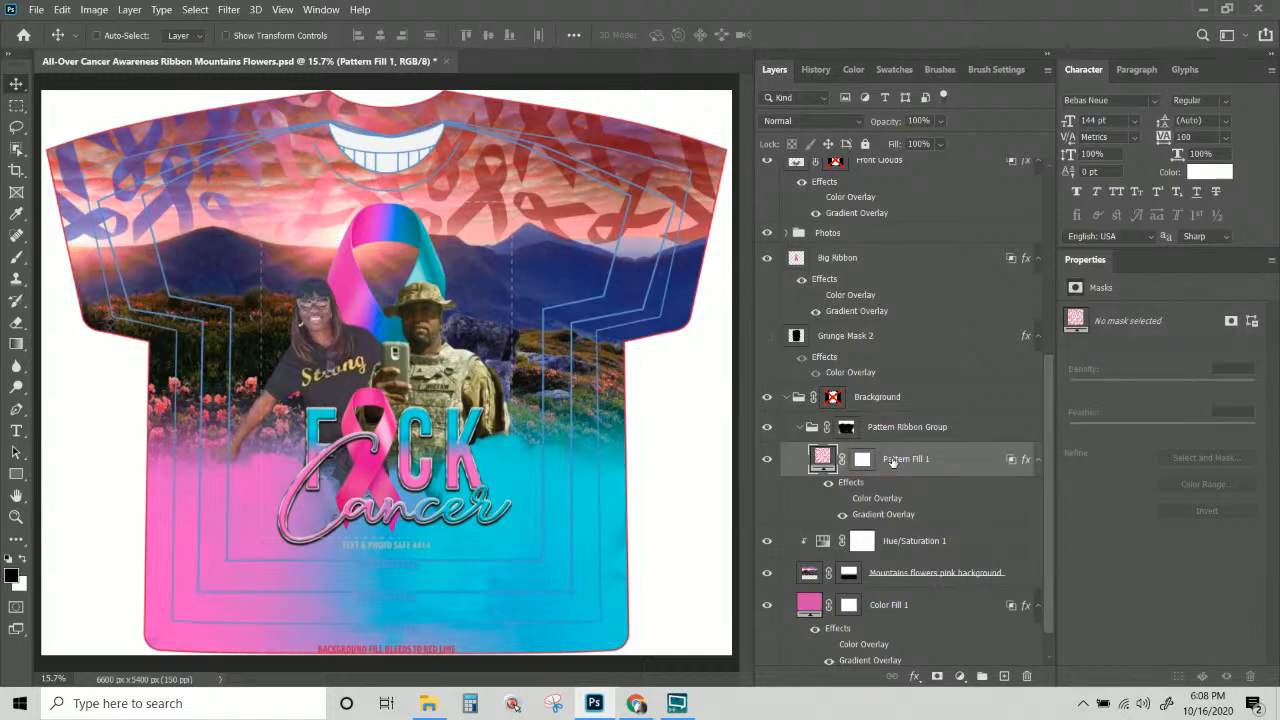
pyautogui.rightClick(892, 460)
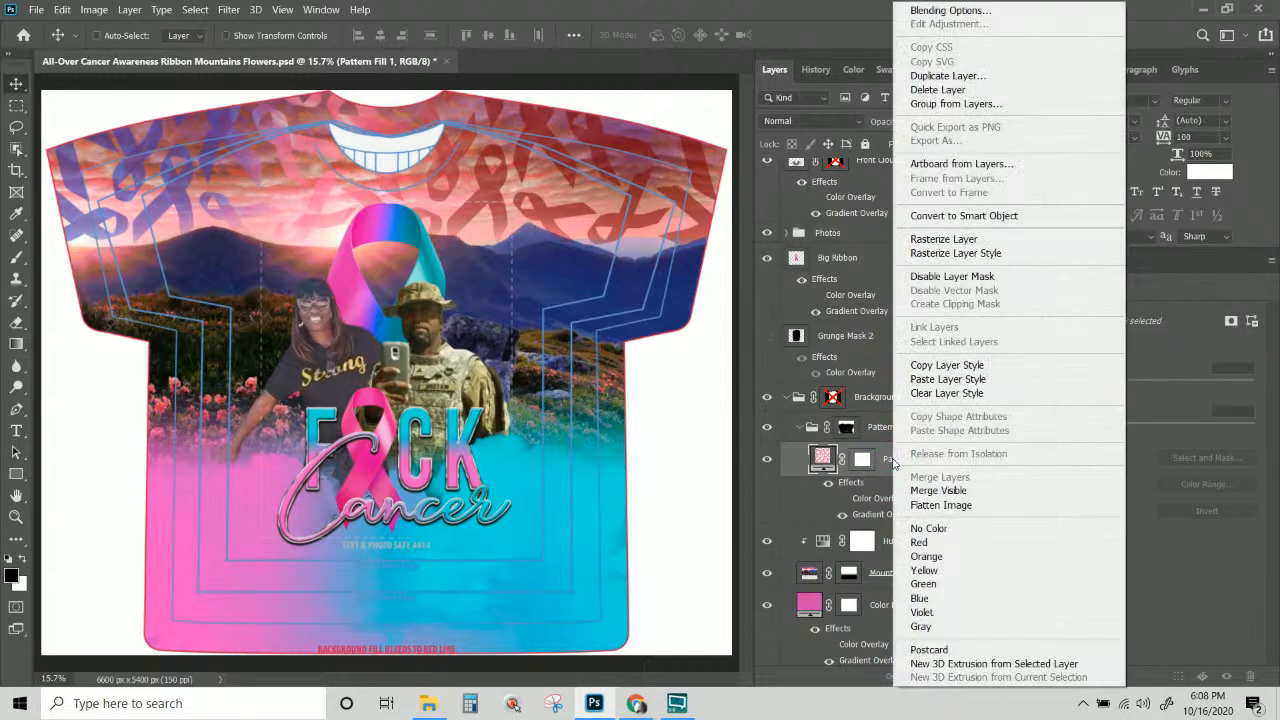
pyautogui.click(952, 366)
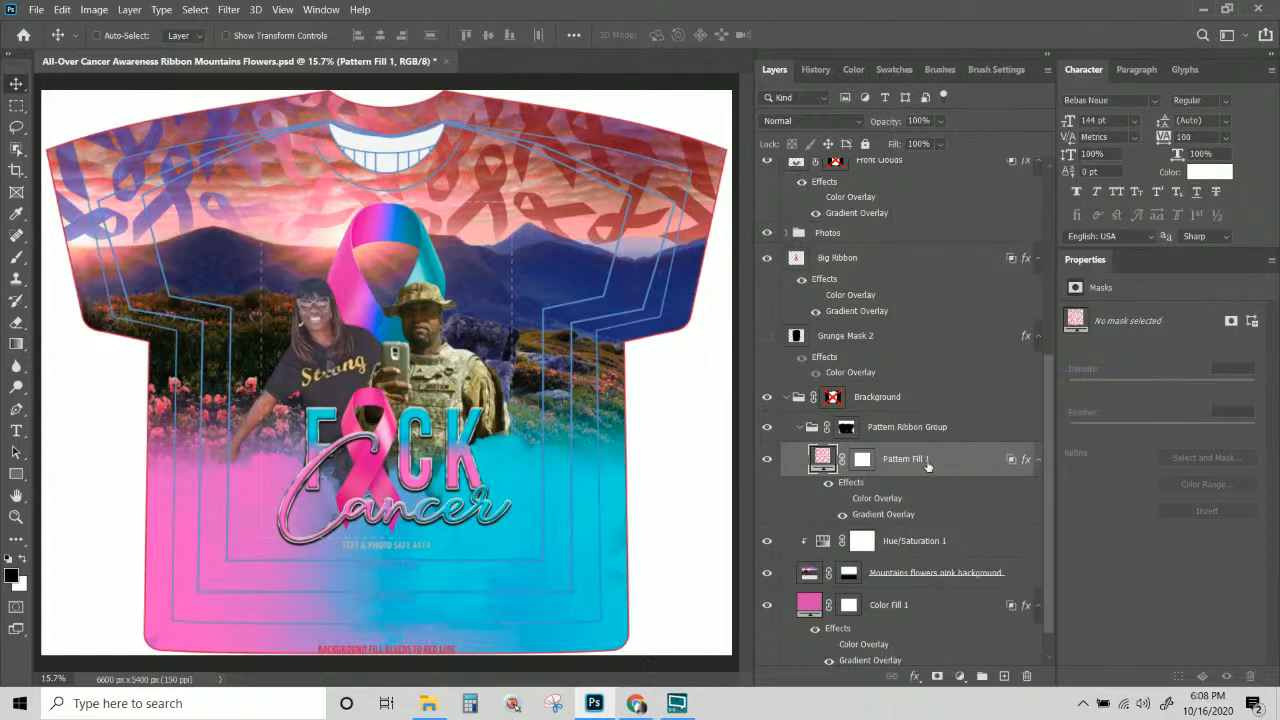
pyautogui.rightClick(950, 465)
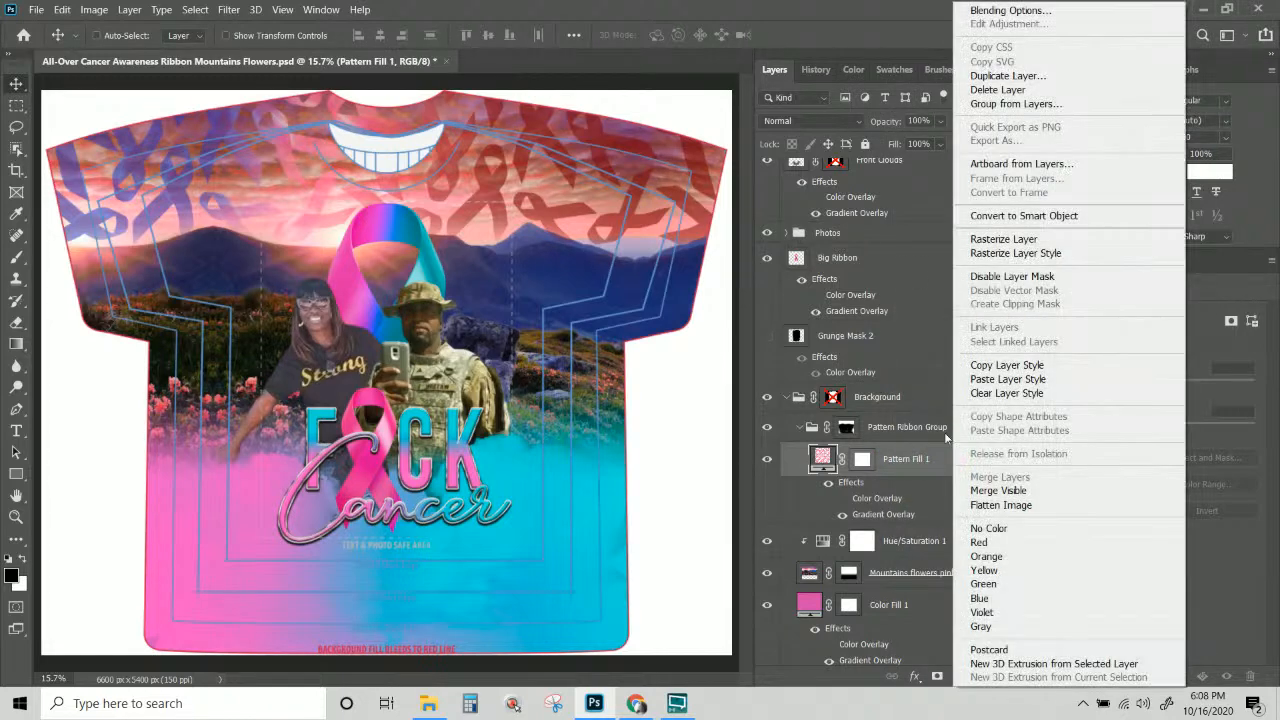
pyautogui.click(995, 76)
pyautogui.press('Return')
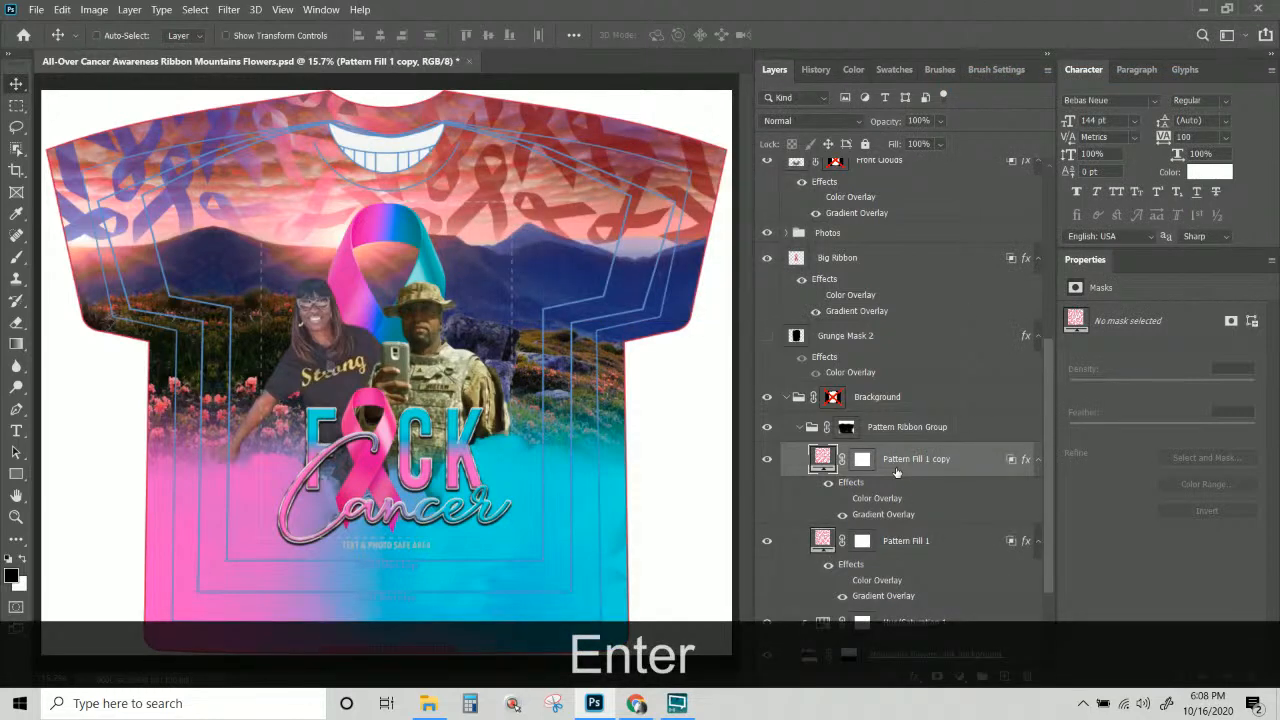
# Clear the layer style from Pattern Fill 1 copy and move it out of the Pattern Ribbon Group, directly above the group.
pyautogui.rightClick(897, 472)
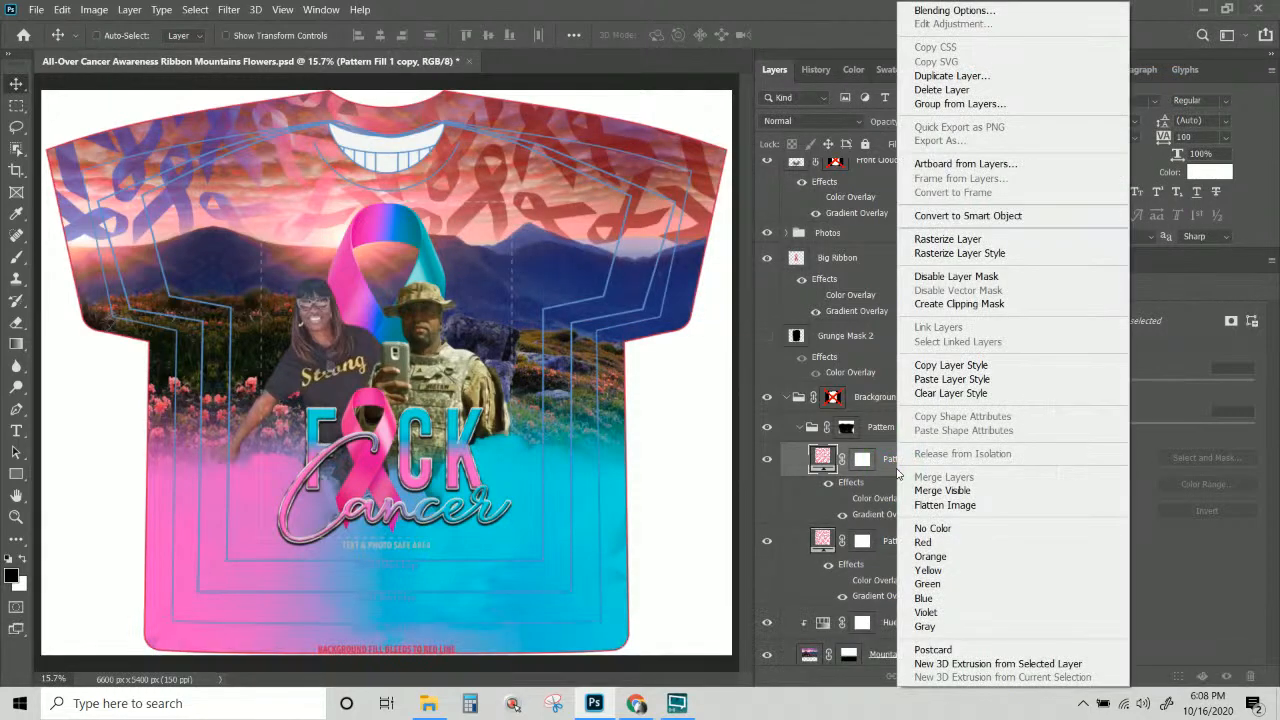
pyautogui.rightClick(887, 470)
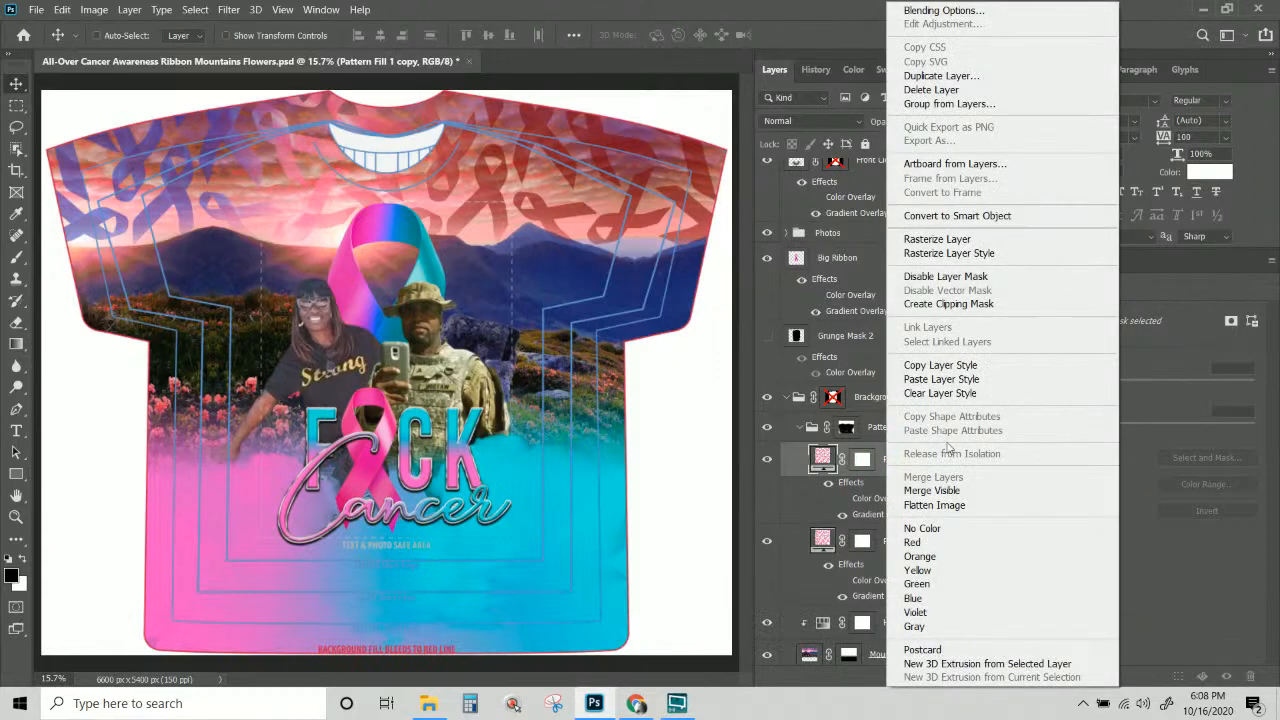
pyautogui.click(957, 394)
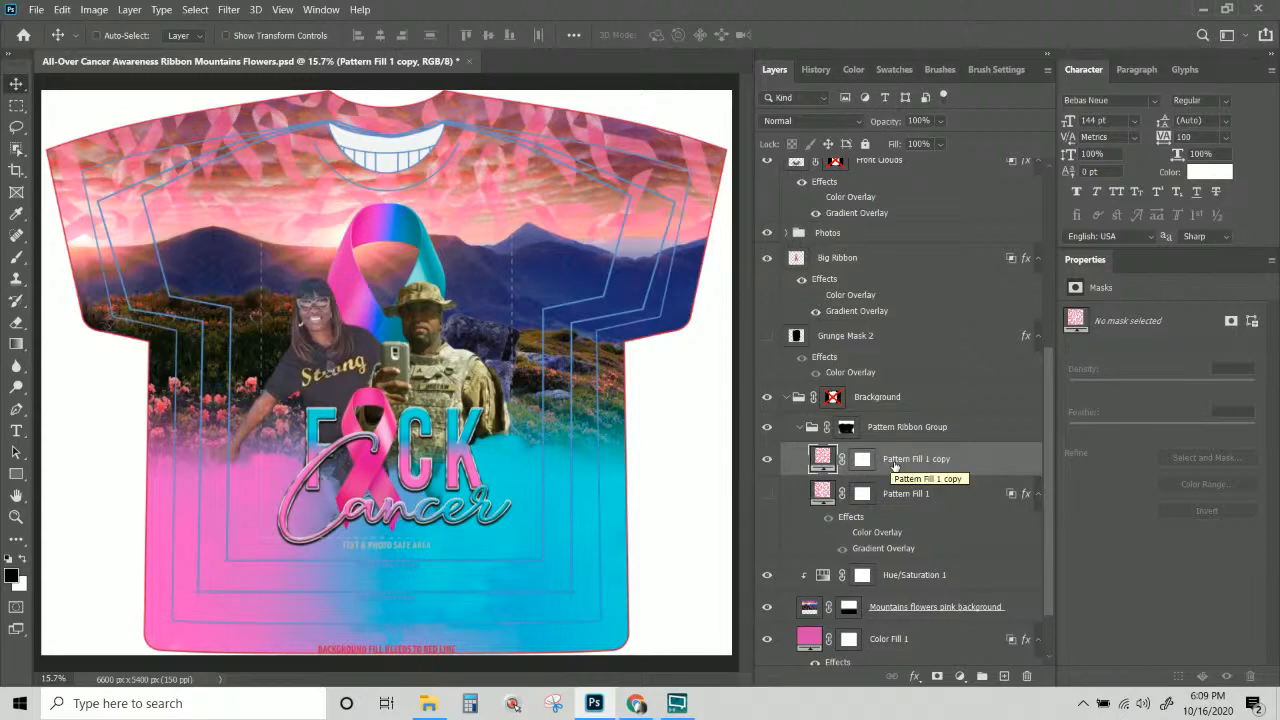
pyautogui.click(902, 432)
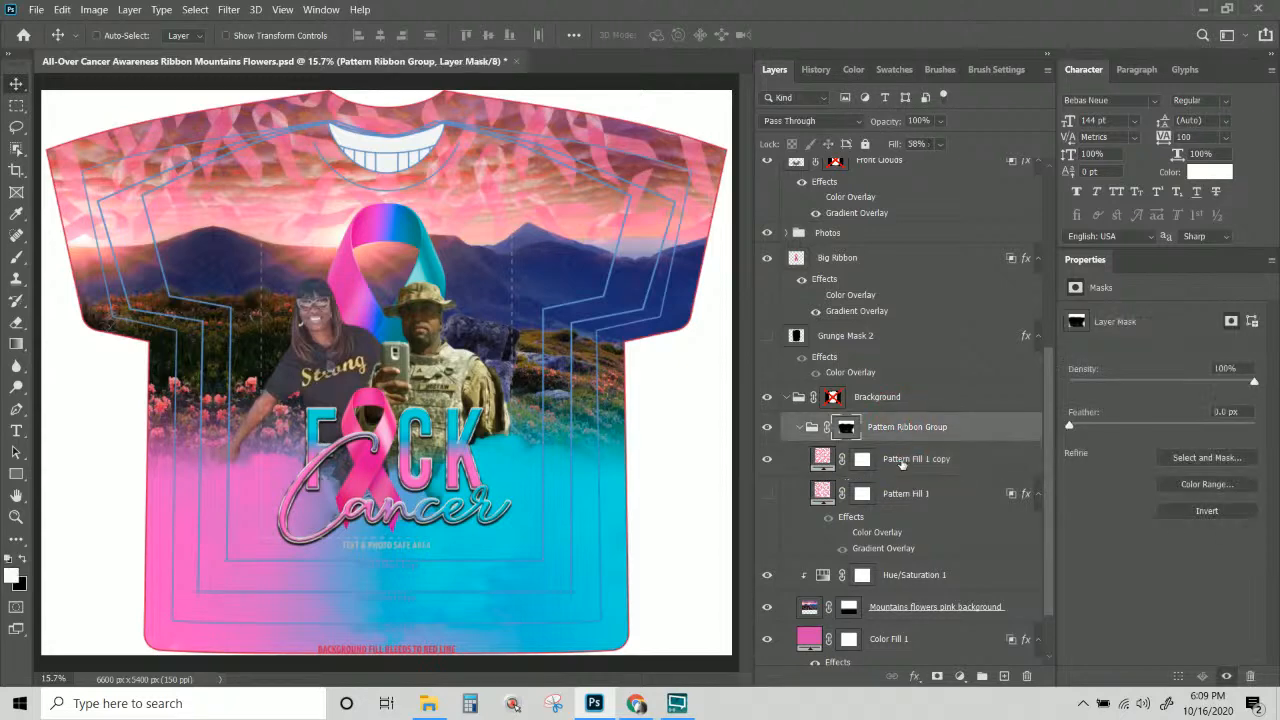
pyautogui.moveTo(902, 463); pyautogui.dragTo(874, 414)
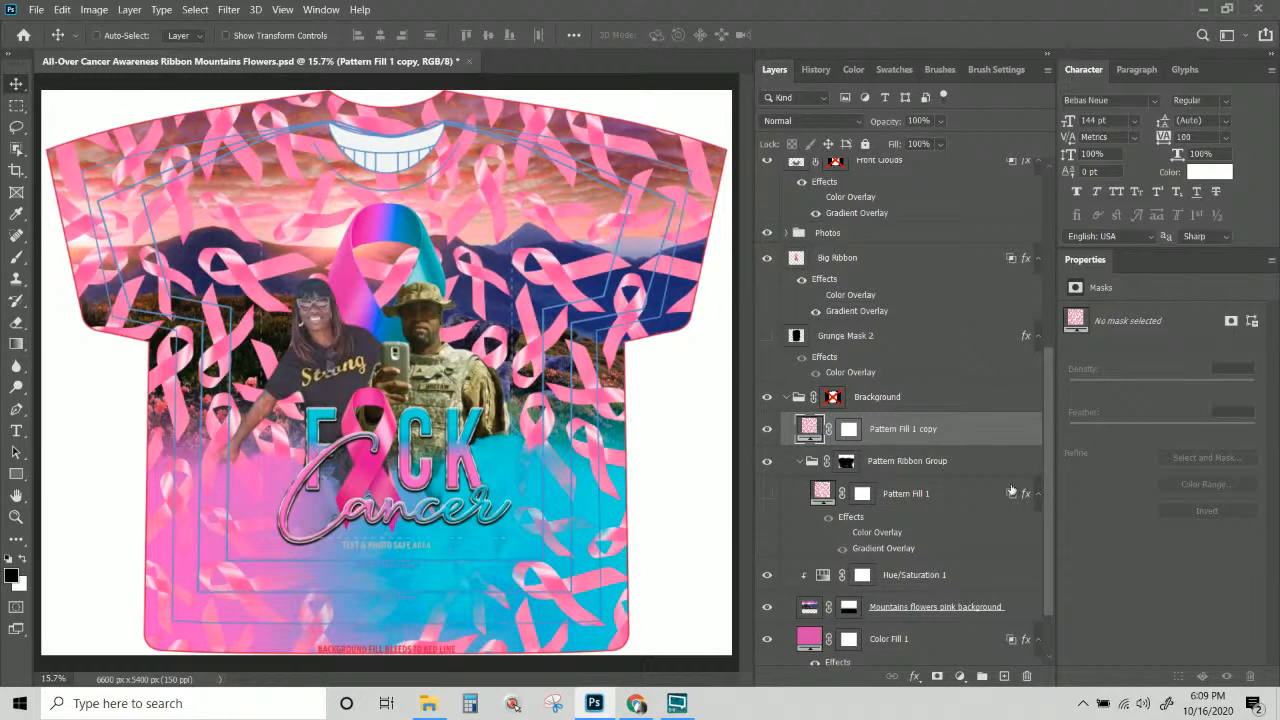
# Add a Black & White adjustment layer clipped to Pattern Fill 1 copy.
pyautogui.click(127, 18)
pyautogui.moveTo(92, 14)
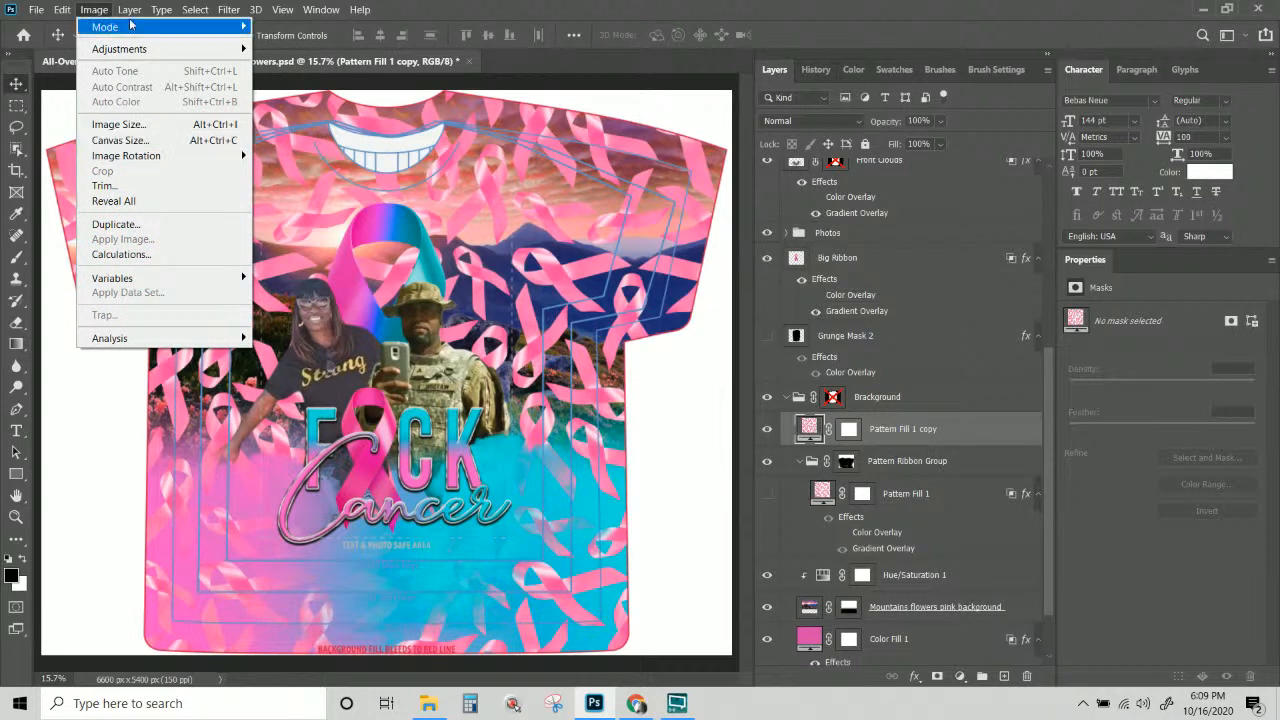
pyautogui.moveTo(200, 217)
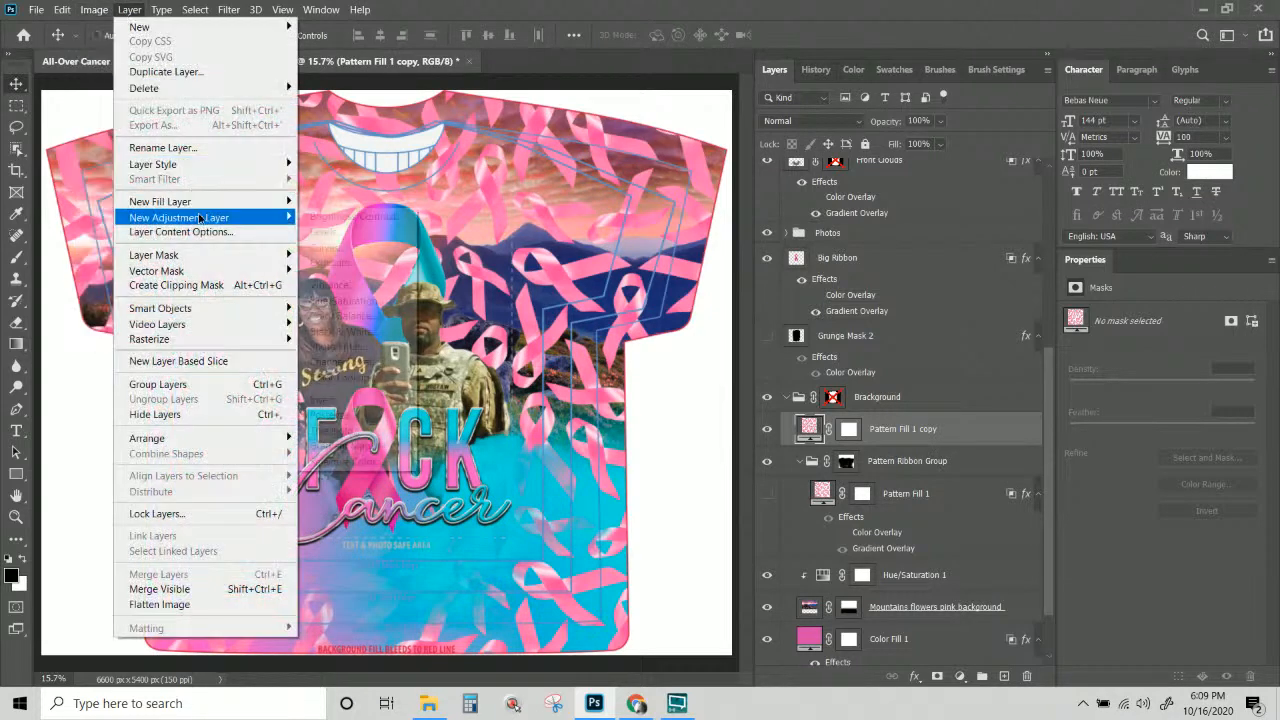
pyautogui.click(360, 331)
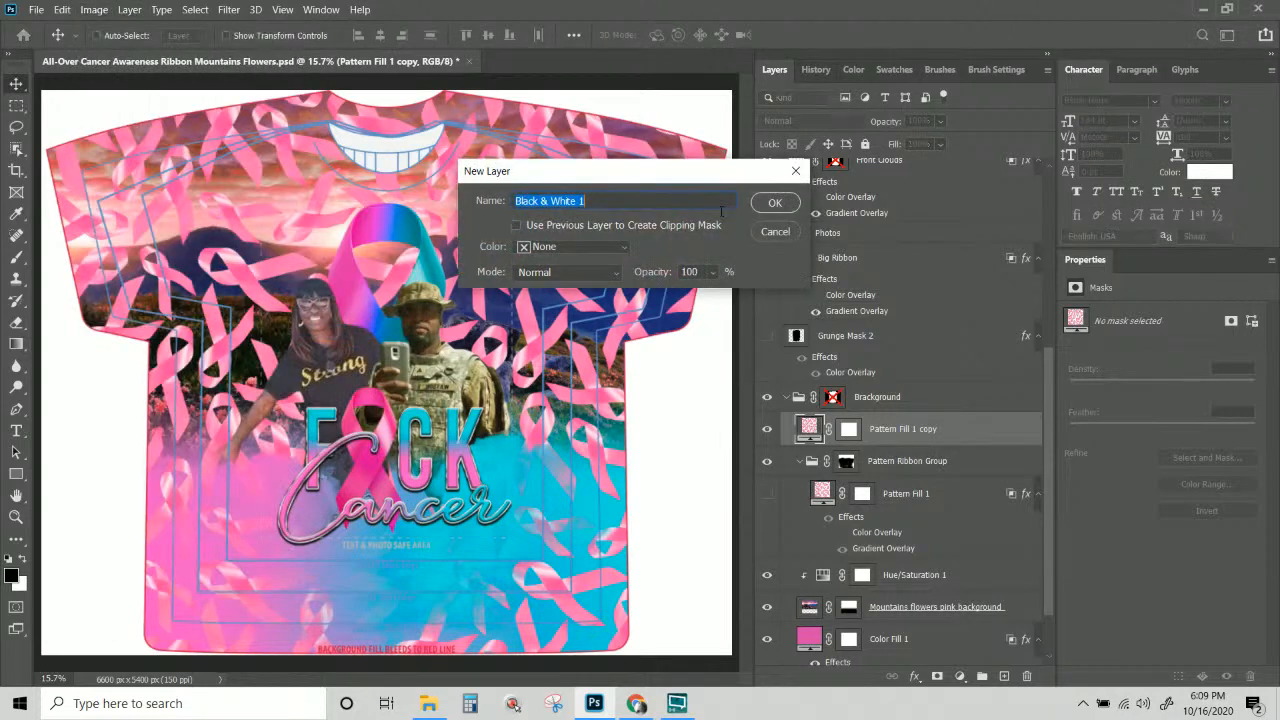
pyautogui.click(700, 228)
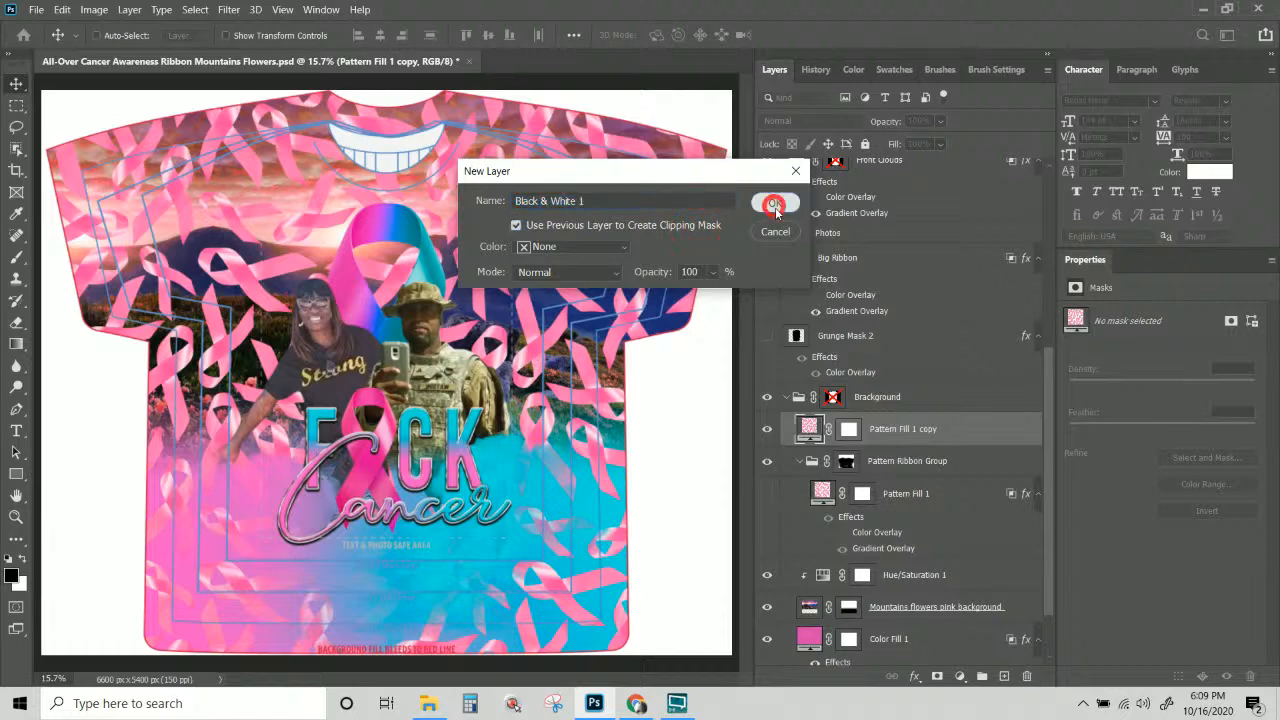
pyautogui.click(775, 205)
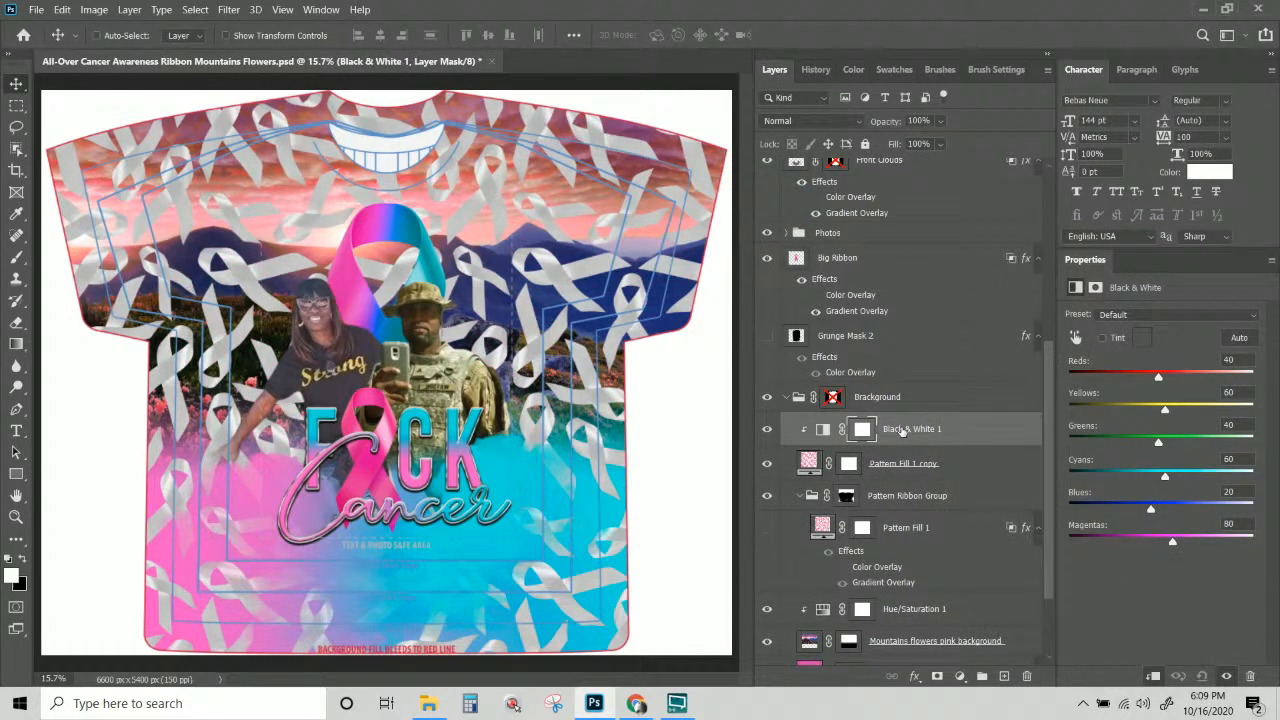
# Group the Black & White 1 and Pattern Fill 1 copy layers, and paste the copied layer style onto the group.
pyautogui.press('capslock')
pyautogui.click(920, 465)
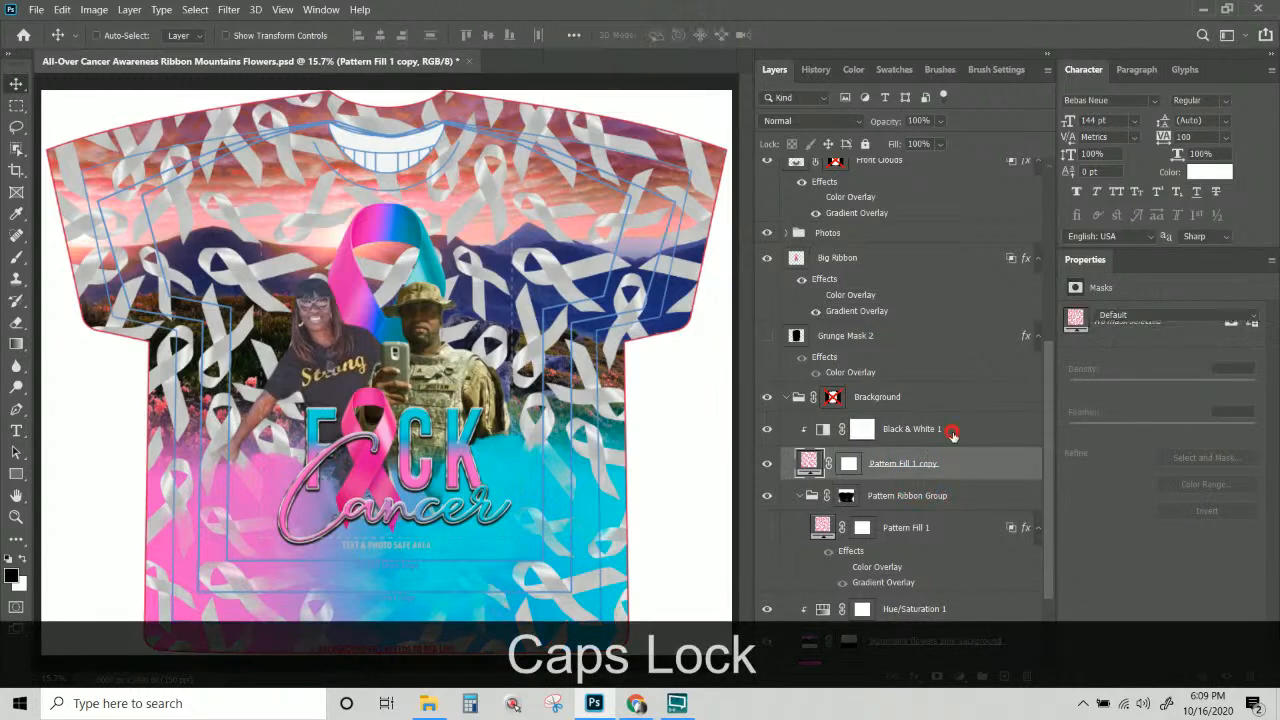
pyautogui.click(952, 433)
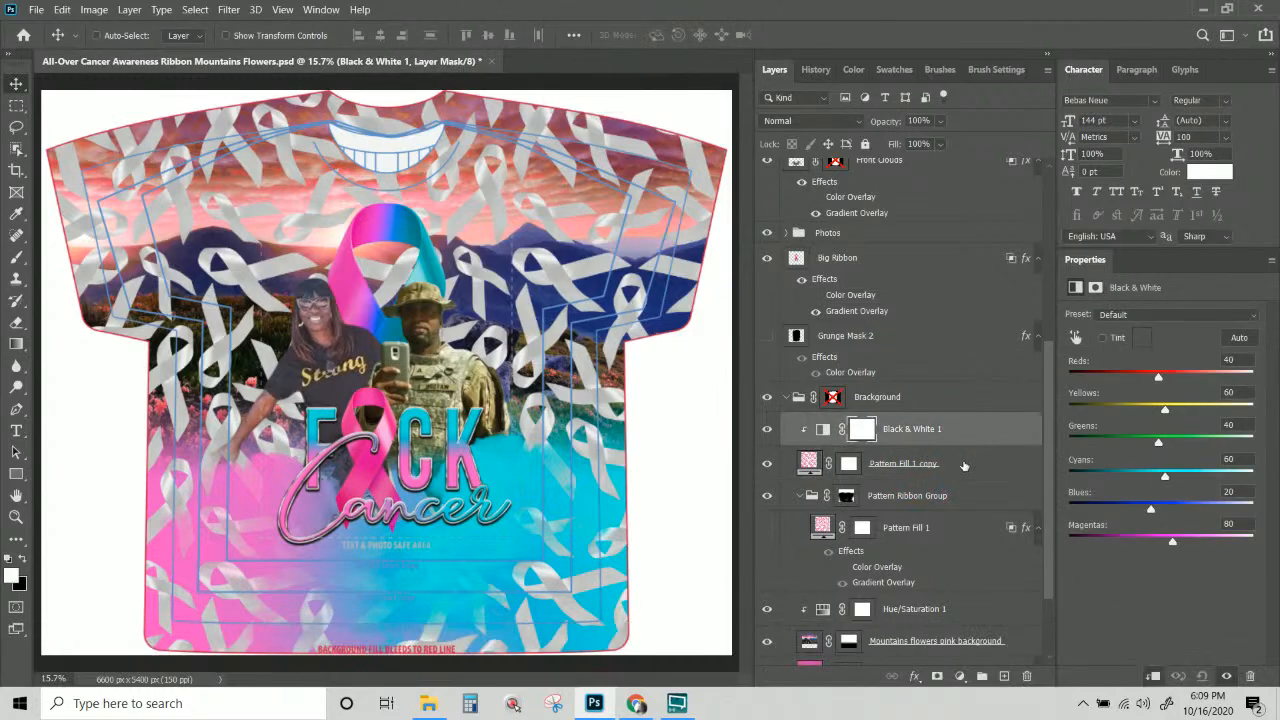
pyautogui.keyDown('shift'); pyautogui.click(964, 465); pyautogui.keyUp('shift')
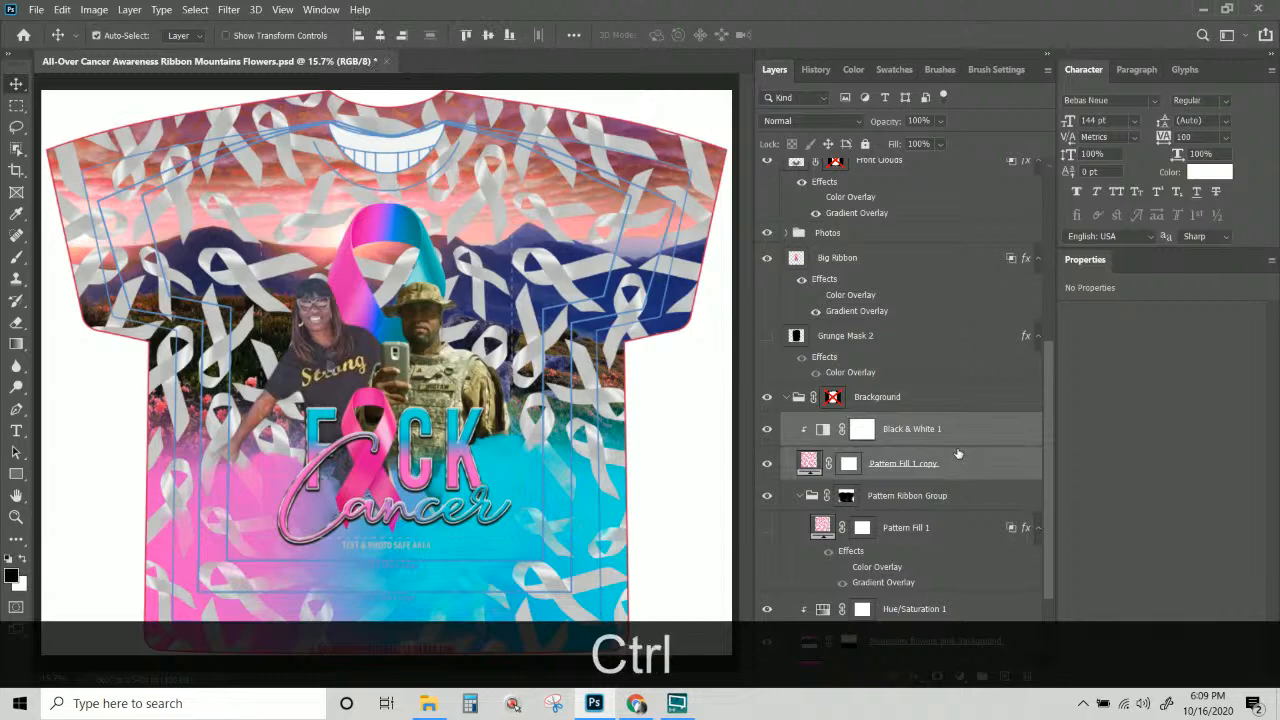
pyautogui.hotkey('ctrl', 'g')
pyautogui.rightClick(899, 431)
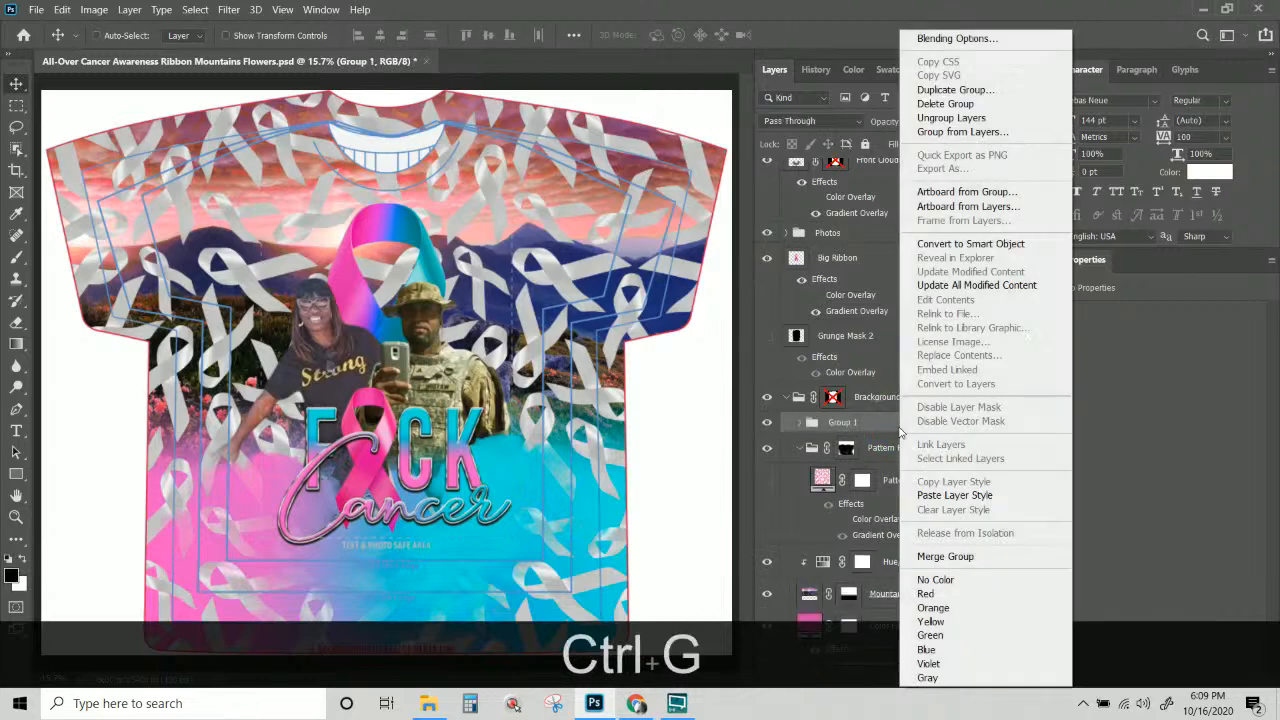
pyautogui.click(955, 494)
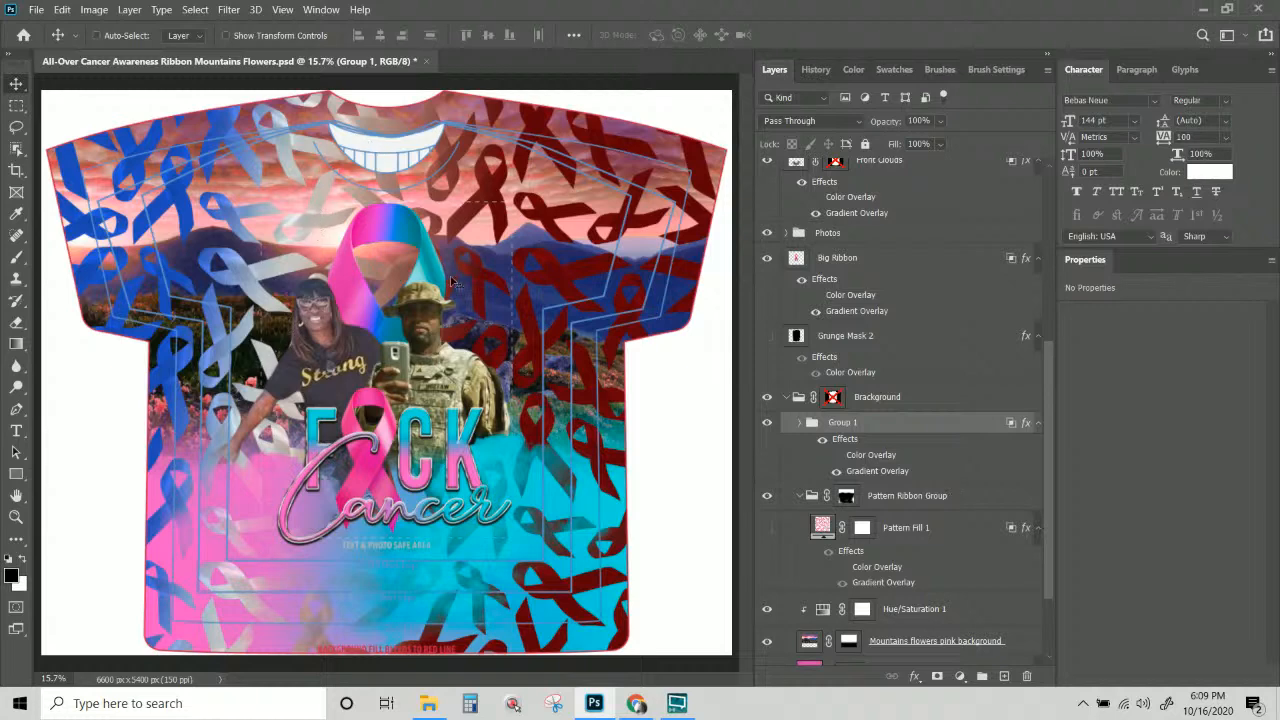
# Open the gradient of Group 1's Gradient Overlay and nudge its dark red stop slightly further outward.
pyautogui.doubleClick(879, 472)
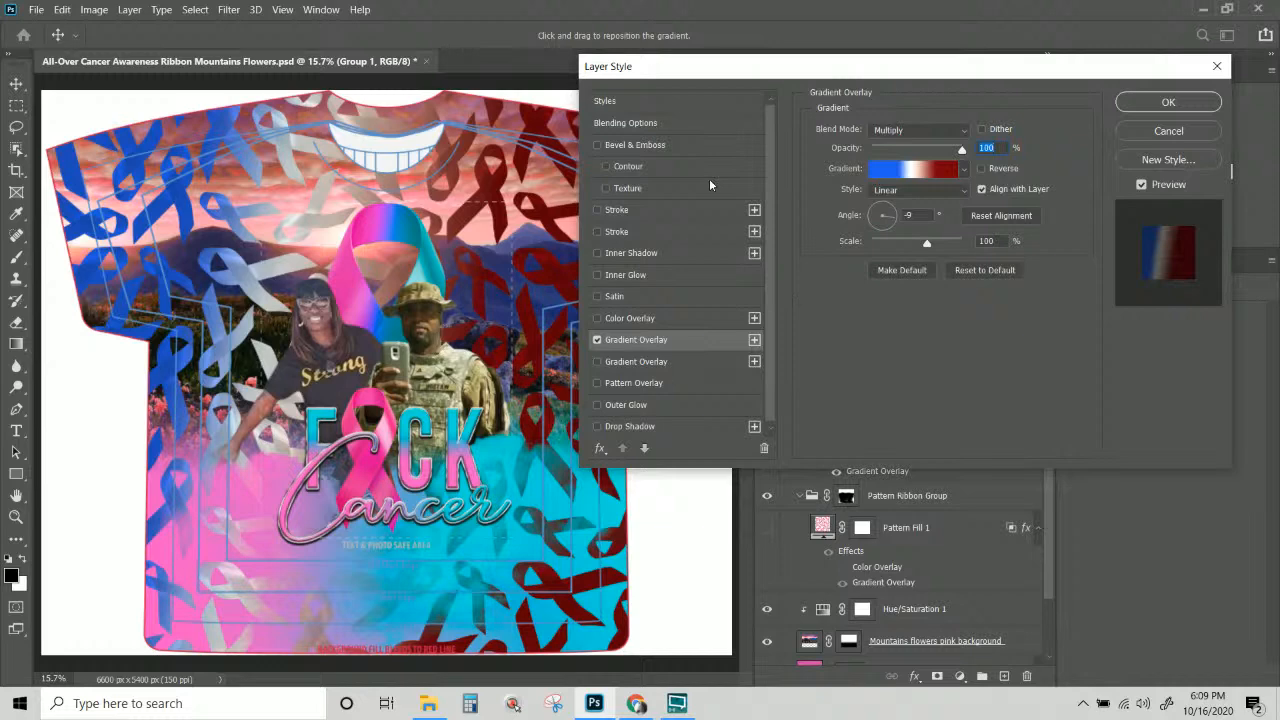
pyautogui.click(912, 170)
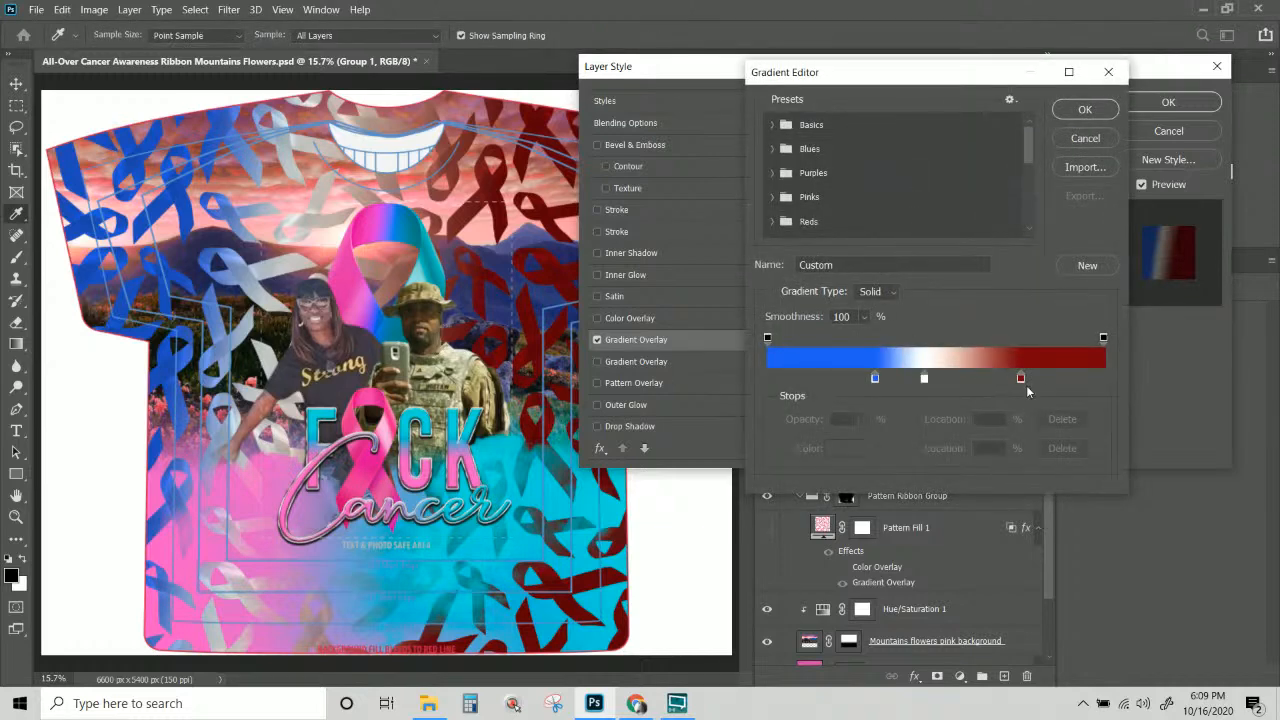
pyautogui.click(1023, 377)
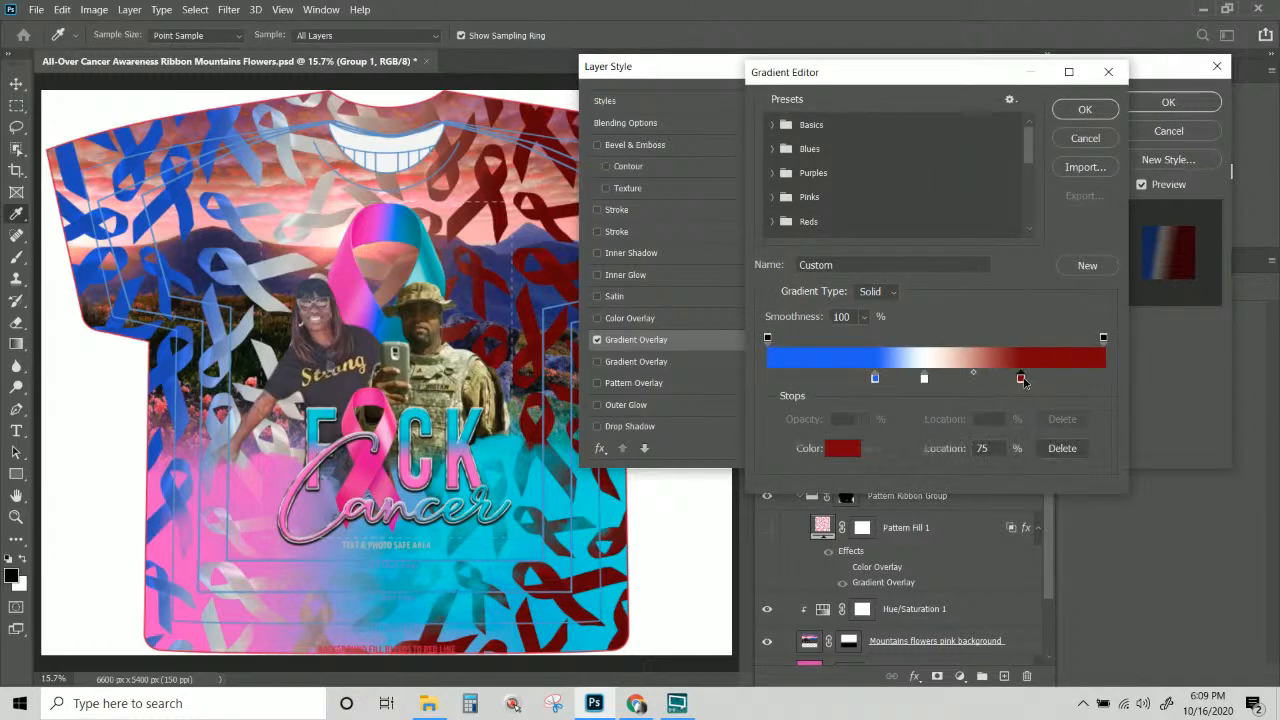
pyautogui.click(1085, 110)
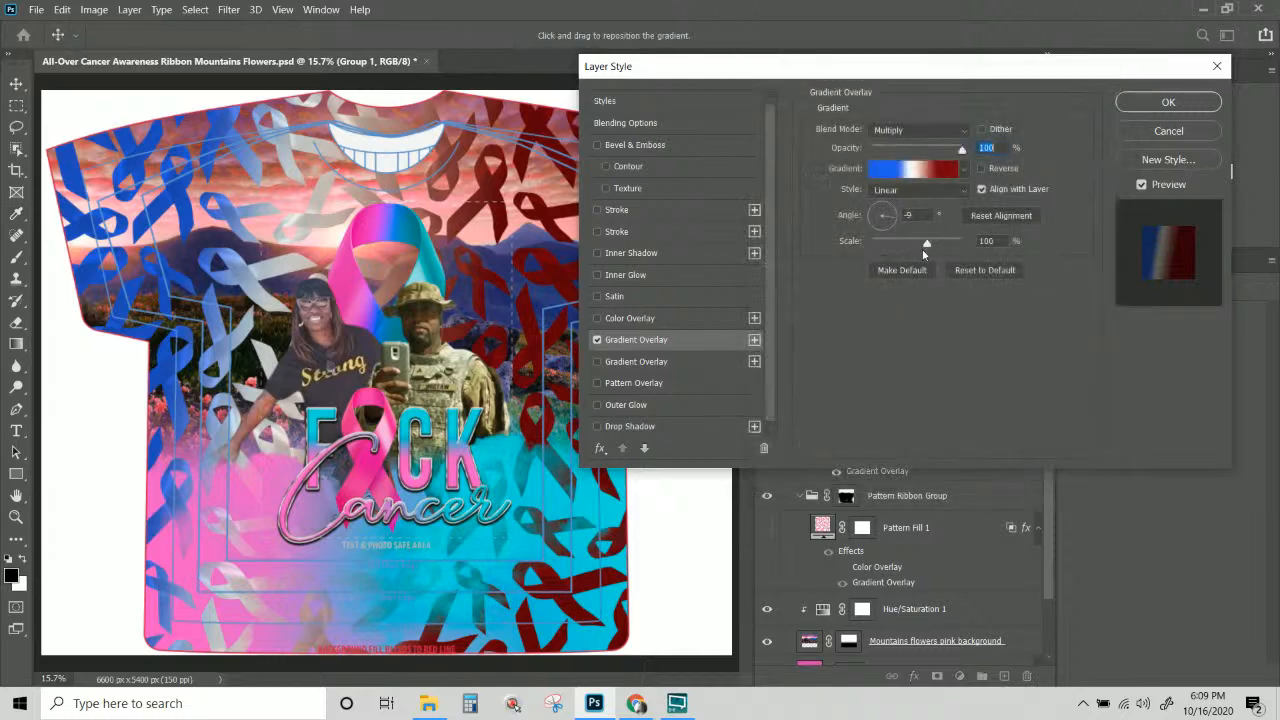
# Set the angle of Group 1's Gradient Overlay to 20 degrees.
pyautogui.moveTo(928, 244)
pyautogui.mouseDown()
pyautogui.moveTo(914, 250)
pyautogui.moveTo(928, 250)
pyautogui.mouseUp()
pyautogui.press('Tab')
pyautogui.press('Tab')
pyautogui.click(895, 216)
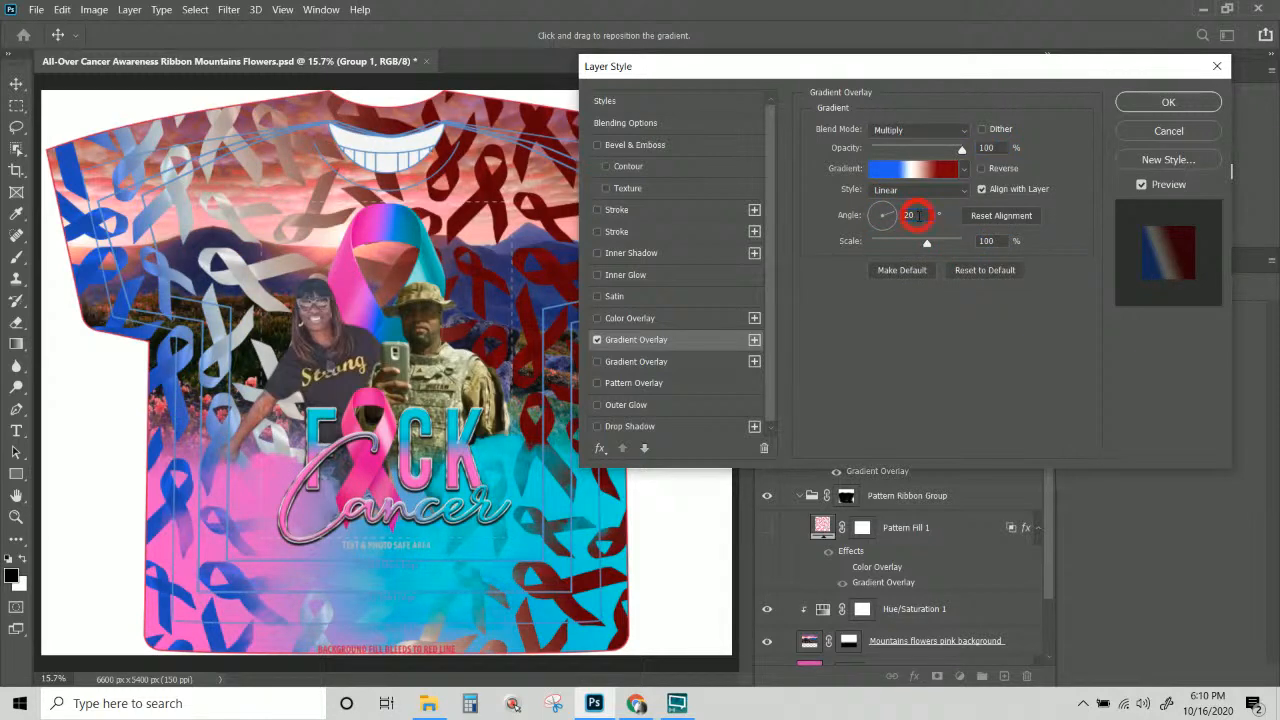
pyautogui.click(918, 216)
# Move the gradient's white stop to 55% and set the overlay angle to 0 degrees.
pyautogui.click(904, 172)
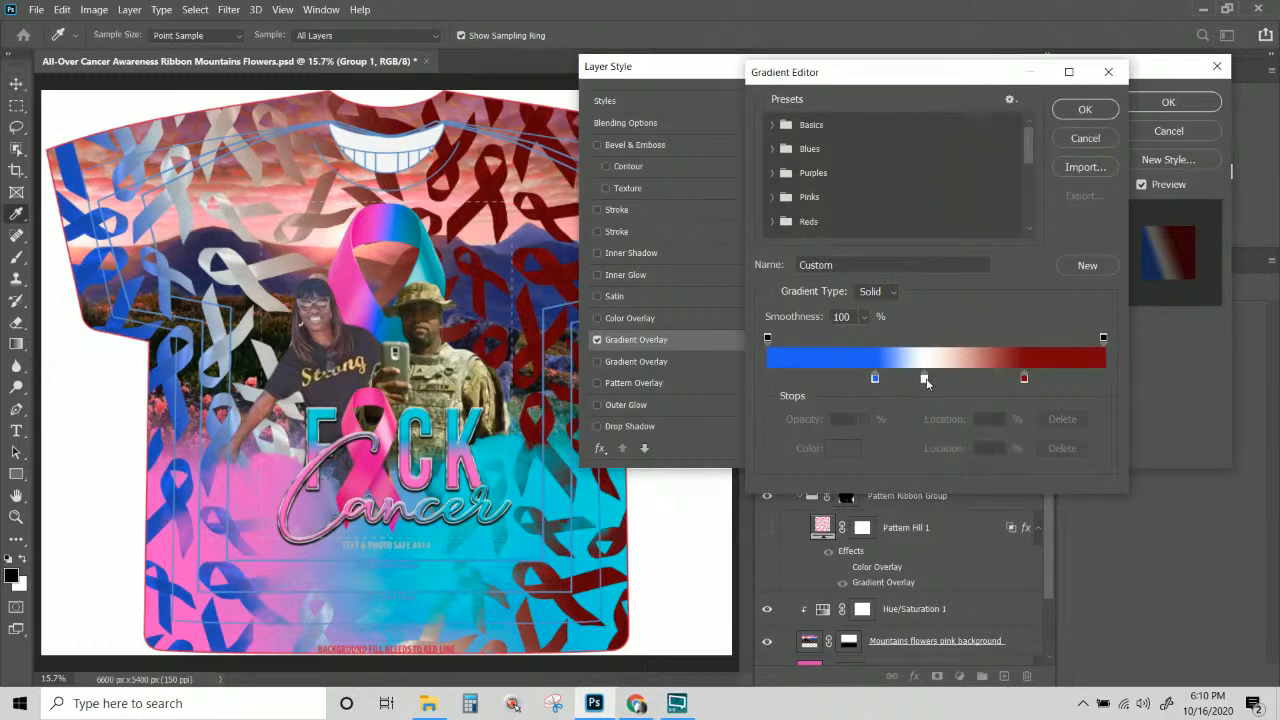
pyautogui.moveTo(930, 380); pyautogui.dragTo(953, 380)
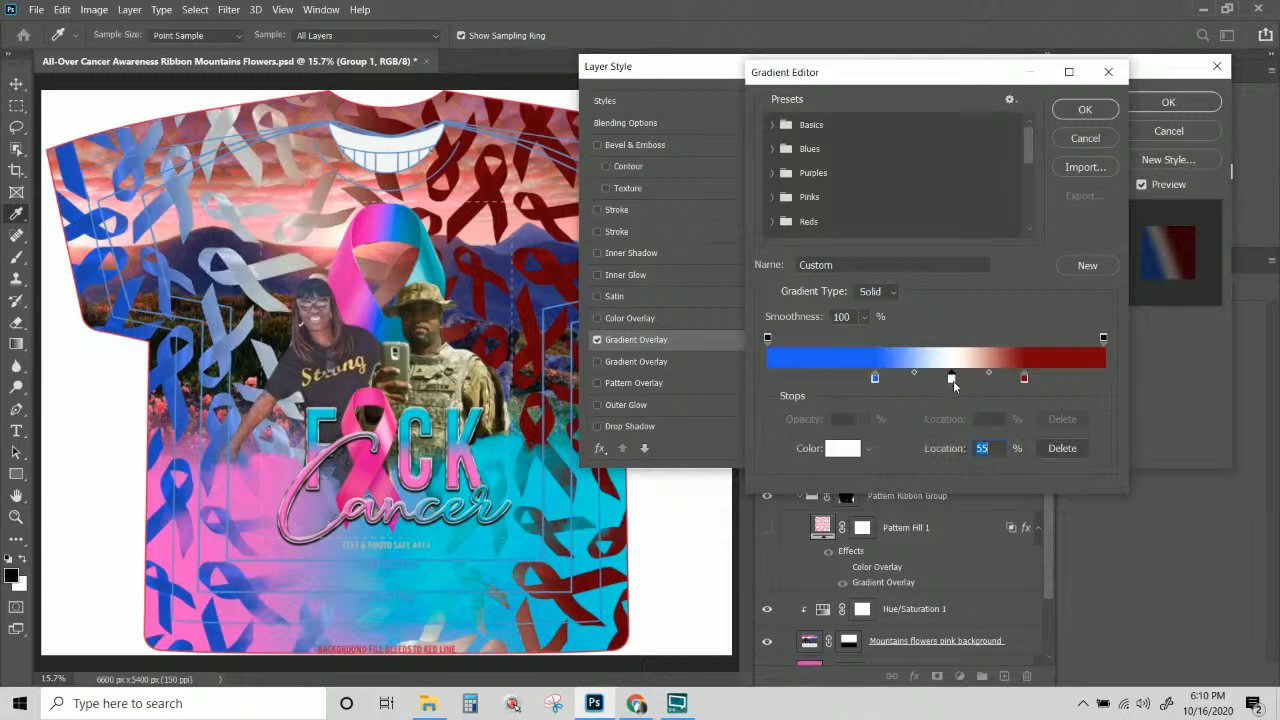
pyautogui.click(1084, 111)
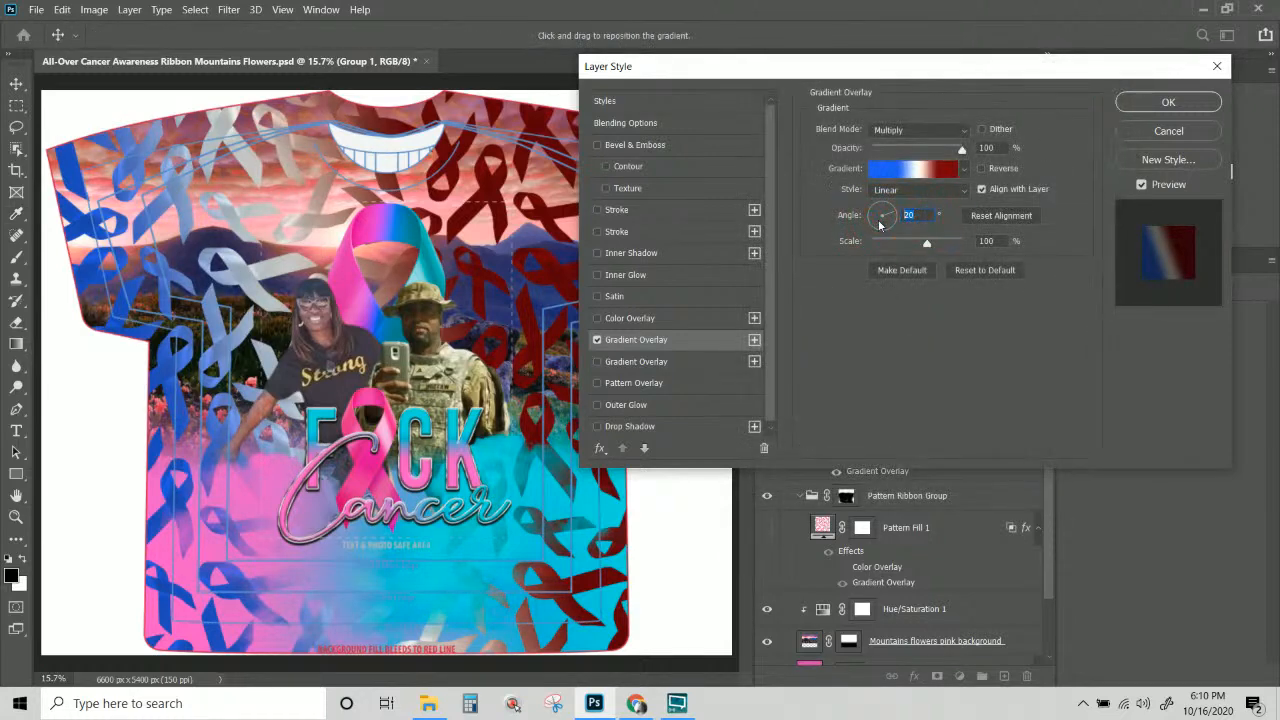
pyautogui.write('0')
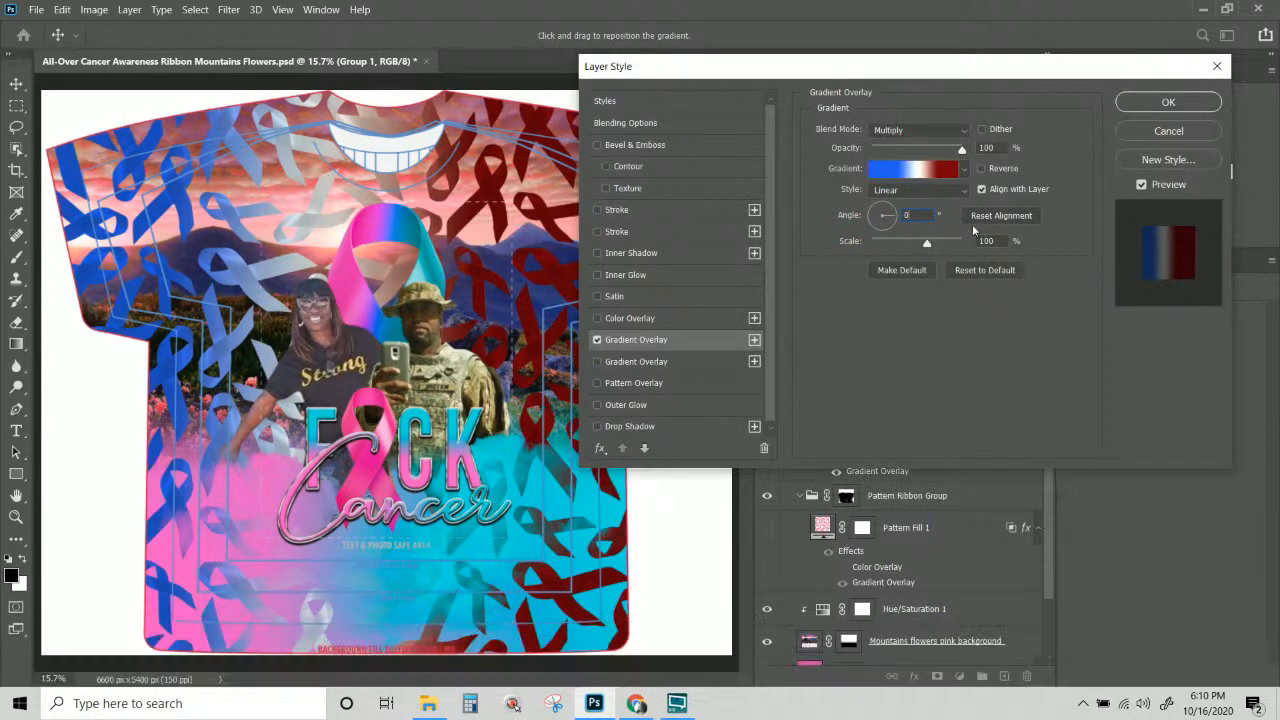
# Move the gradient's blue stop to 40% and add a dark blue stop (RGB 2, 21, 104) near its blue end.
pyautogui.click(913, 170)
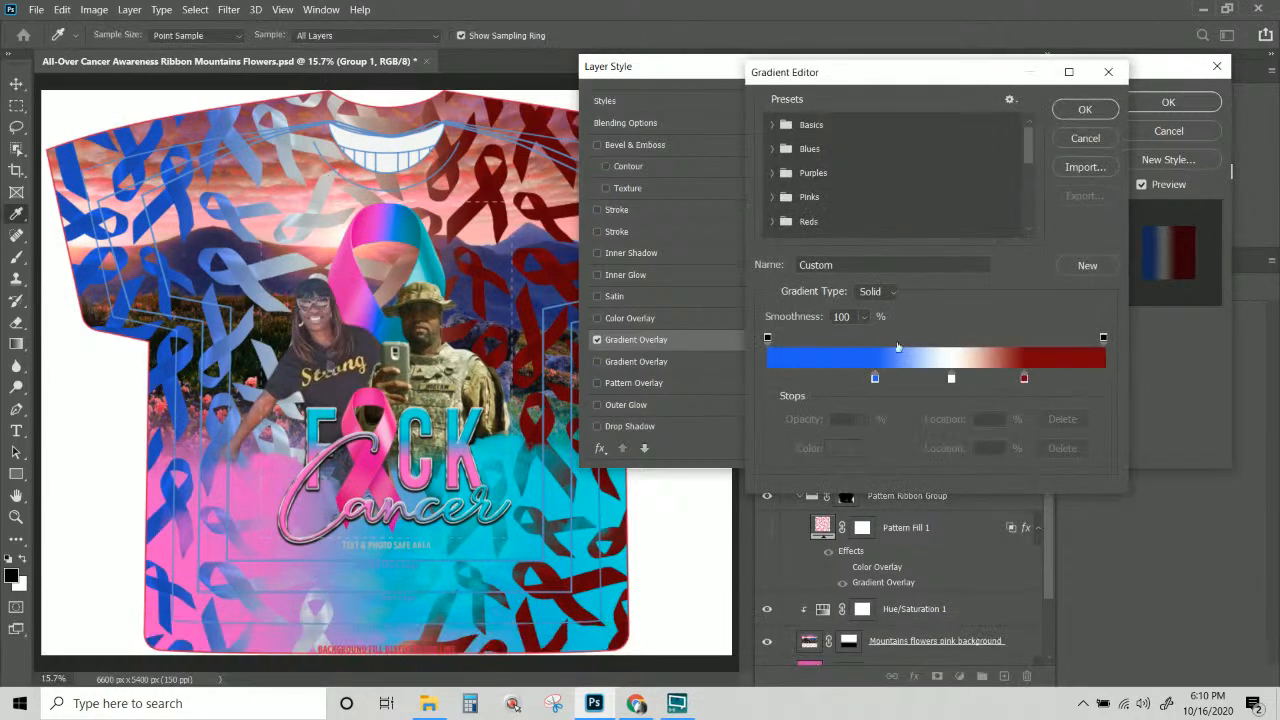
pyautogui.moveTo(876, 381); pyautogui.dragTo(901, 381)
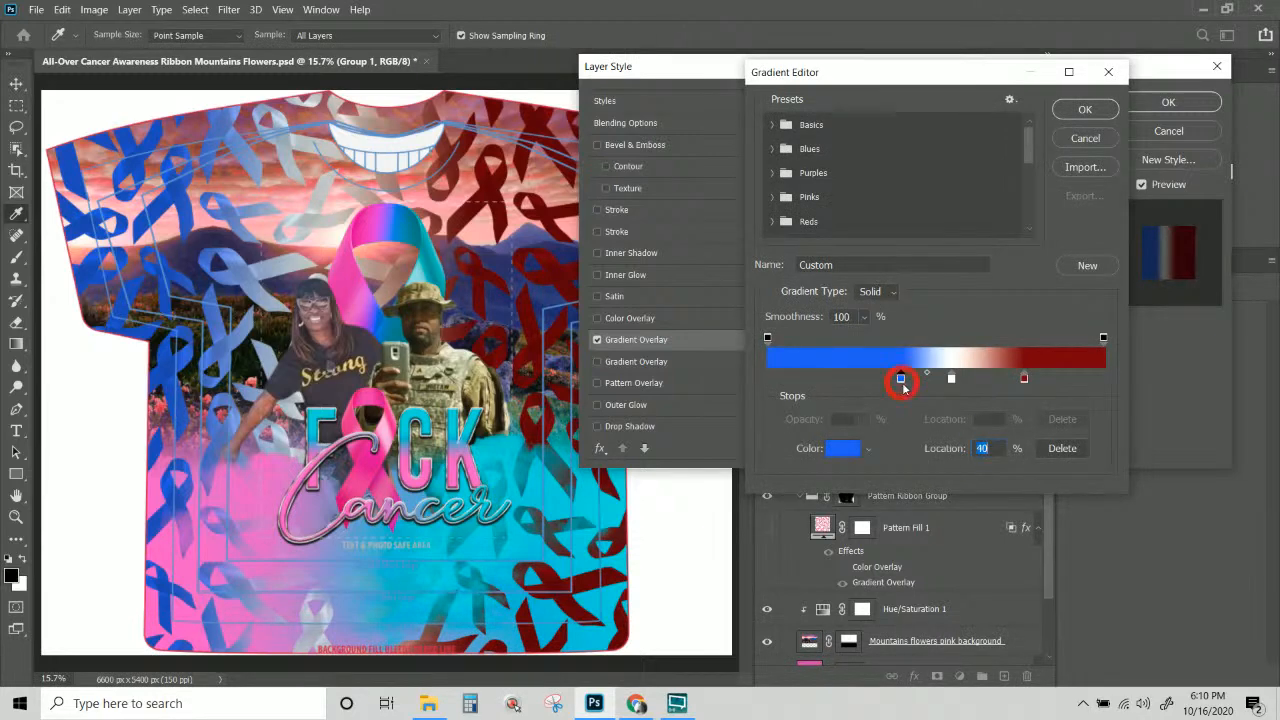
pyautogui.click(845, 451)
pyautogui.moveTo(695, 345); pyautogui.dragTo(776, 383)
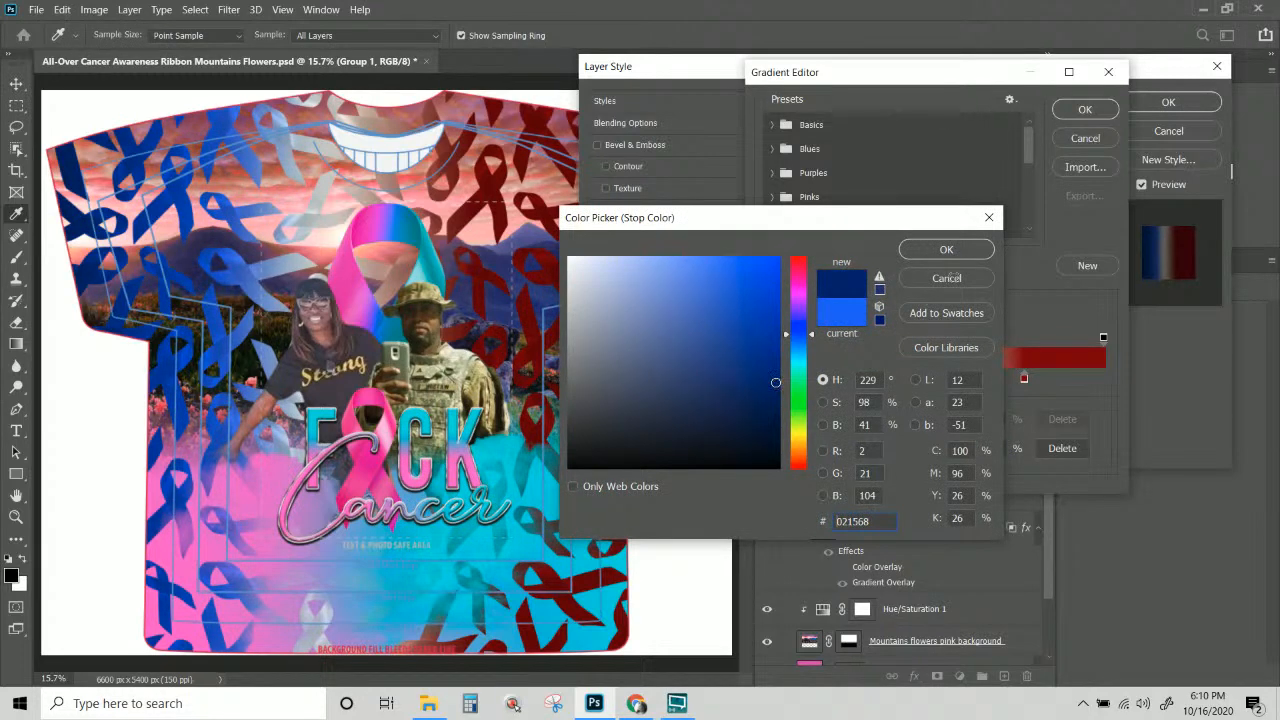
pyautogui.click(946, 249)
pyautogui.click(1085, 109)
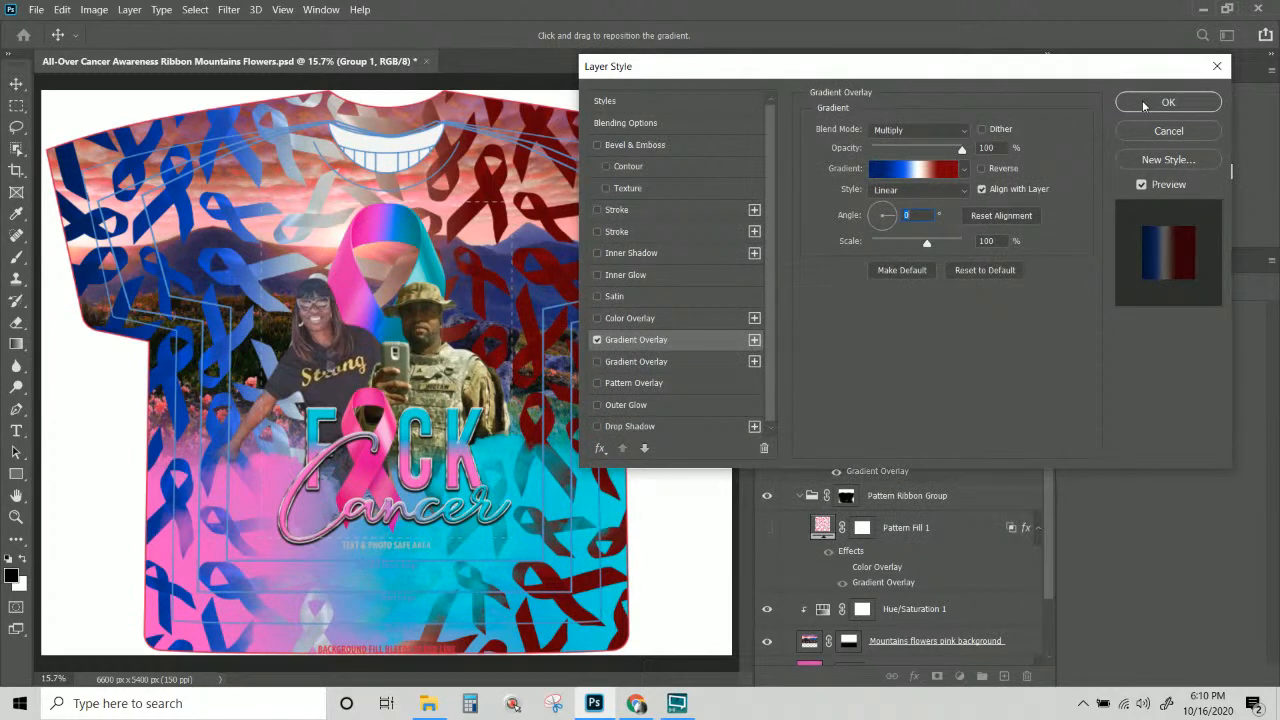
# Save the edited blue, white and red gradient as a new preset and apply the Gradient Overlay to Group 1.
pyautogui.click(928, 190)
pyautogui.click(925, 173)
pyautogui.click(925, 173)
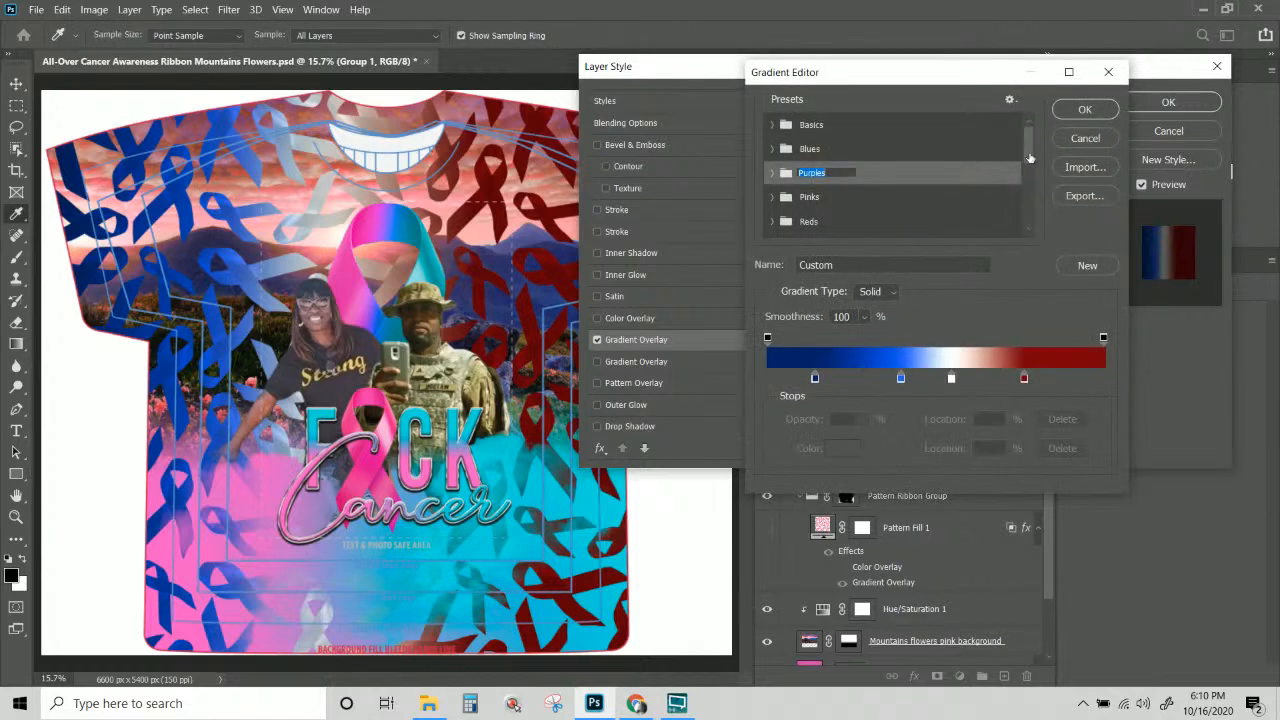
pyautogui.moveTo(1031, 140); pyautogui.dragTo(1033, 205)
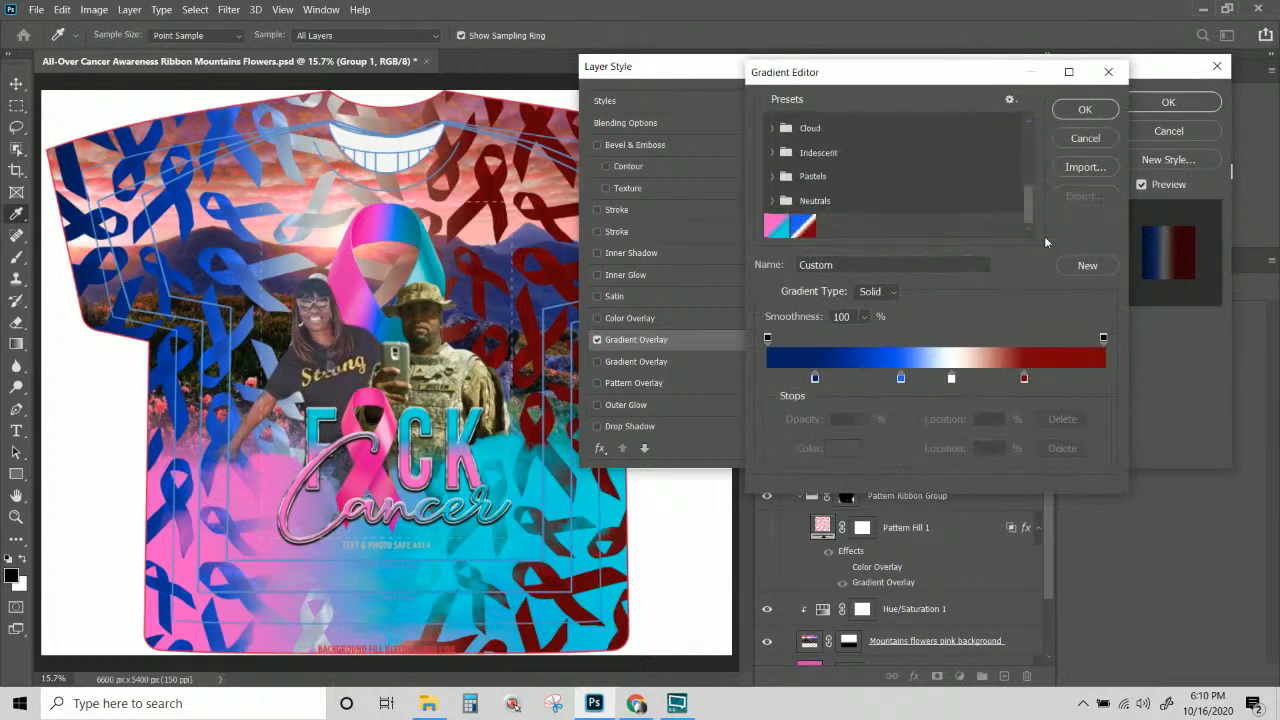
pyautogui.click(1089, 265)
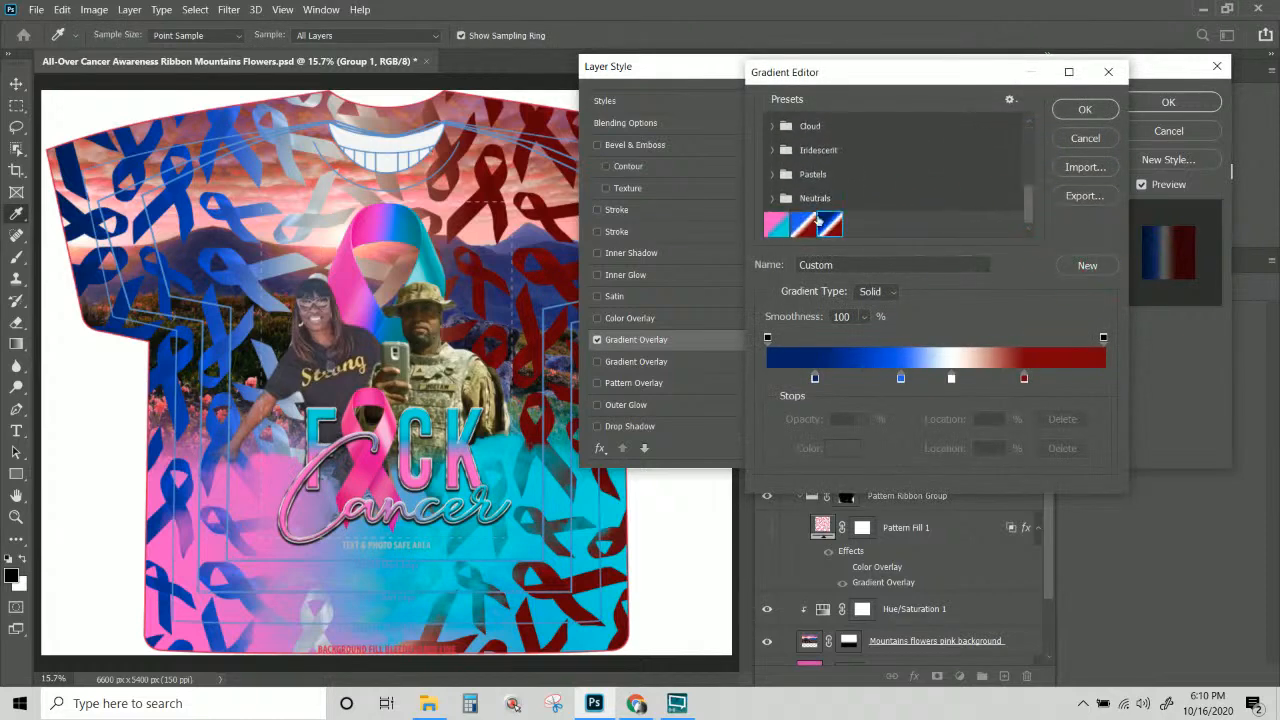
pyautogui.click(1110, 78)
pyautogui.click(1157, 104)
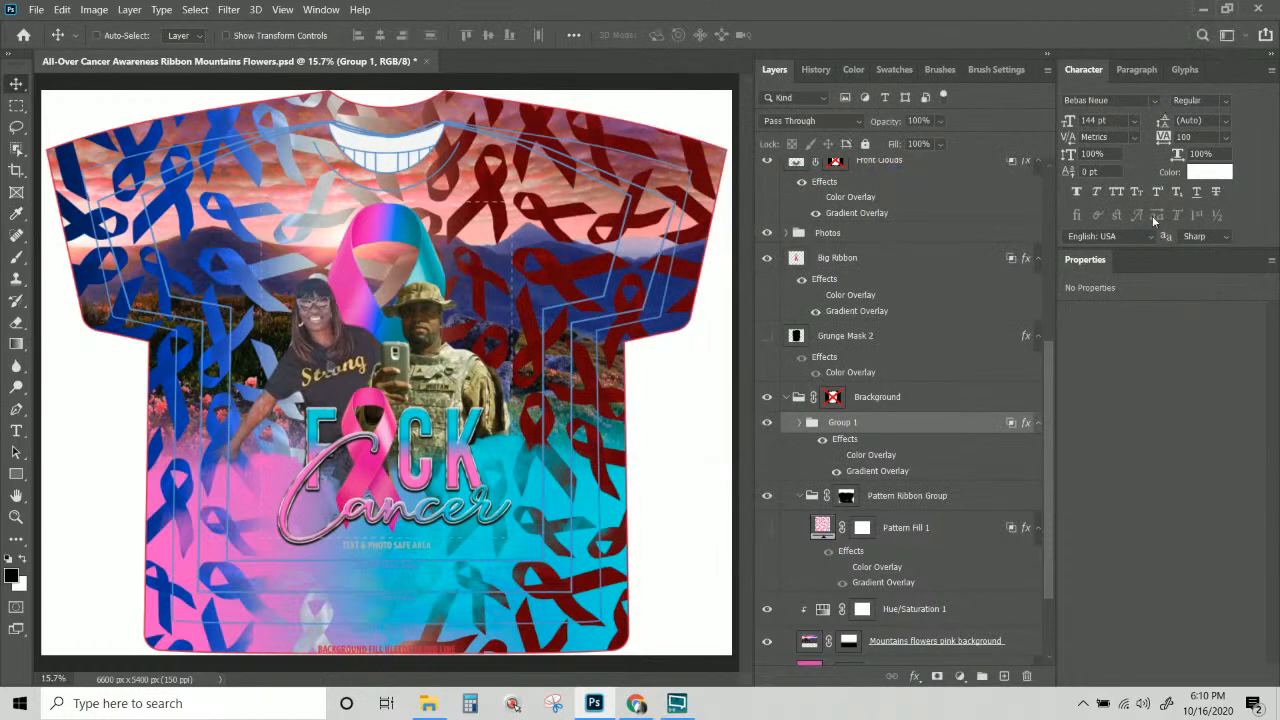
# Select Group 1 and briefly hide and show it to compare the shirt with and without the ribbon pattern.
pyautogui.rightClick(412, 224)
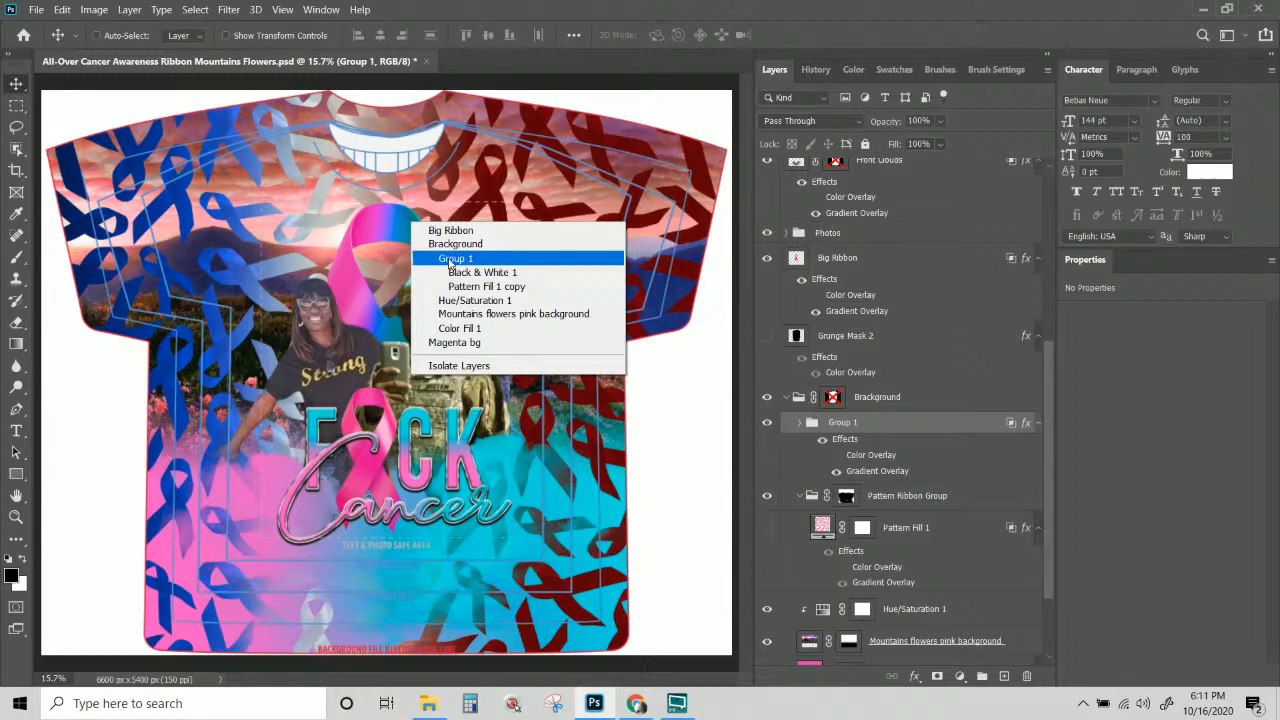
pyautogui.click(450, 260)
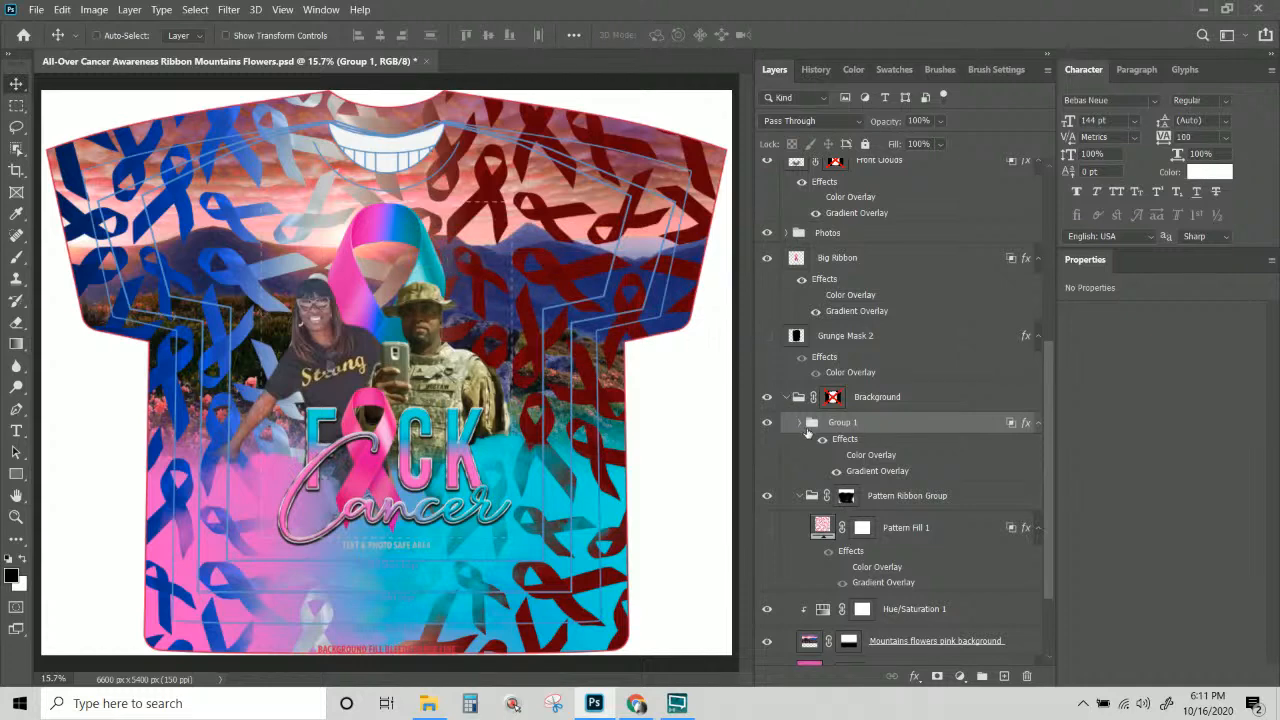
pyautogui.click(770, 425)
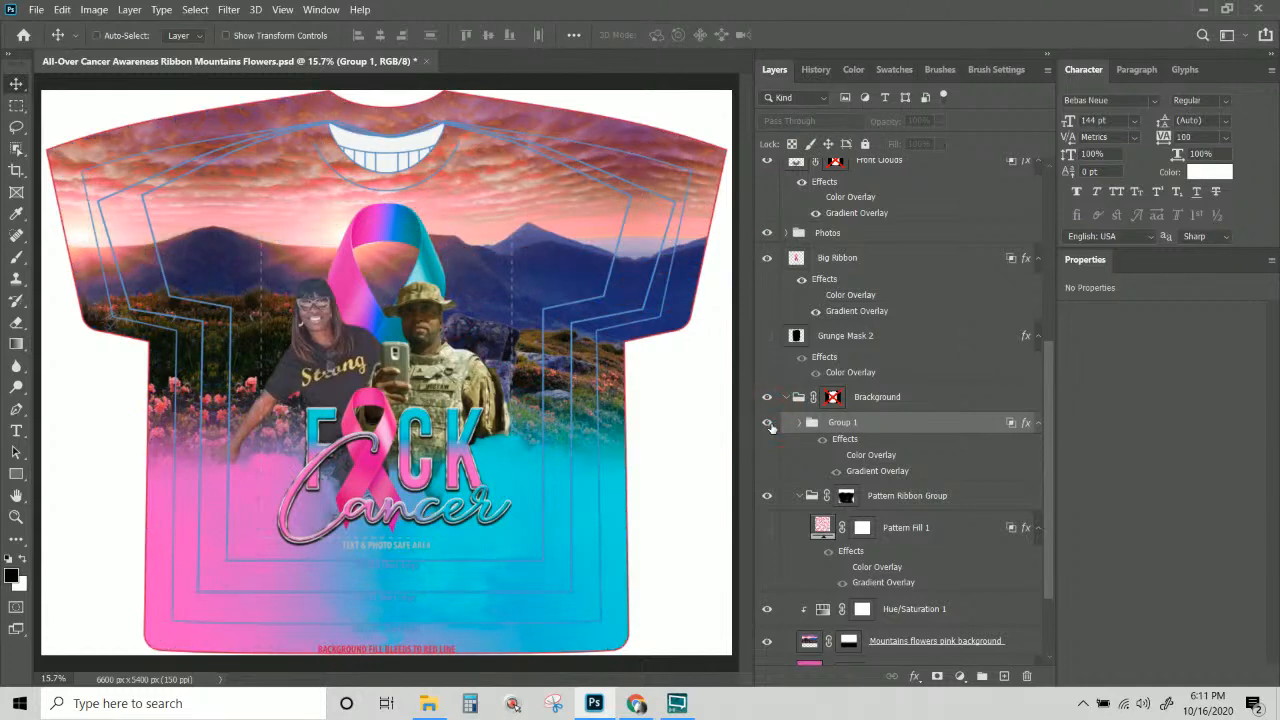
pyautogui.click(770, 425)
# Try pasting the copied layer style onto the Big Ribbon layer, and undo the paste.
pyautogui.rightClick(436, 270)
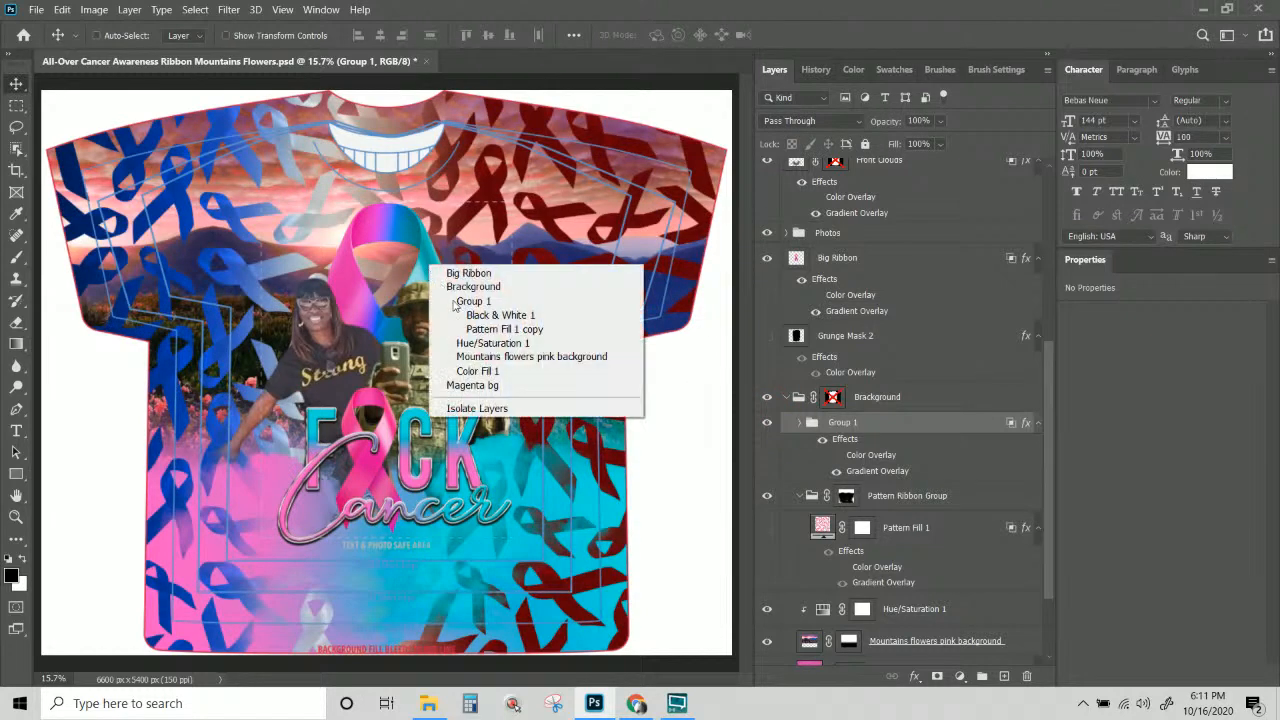
pyautogui.click(453, 276)
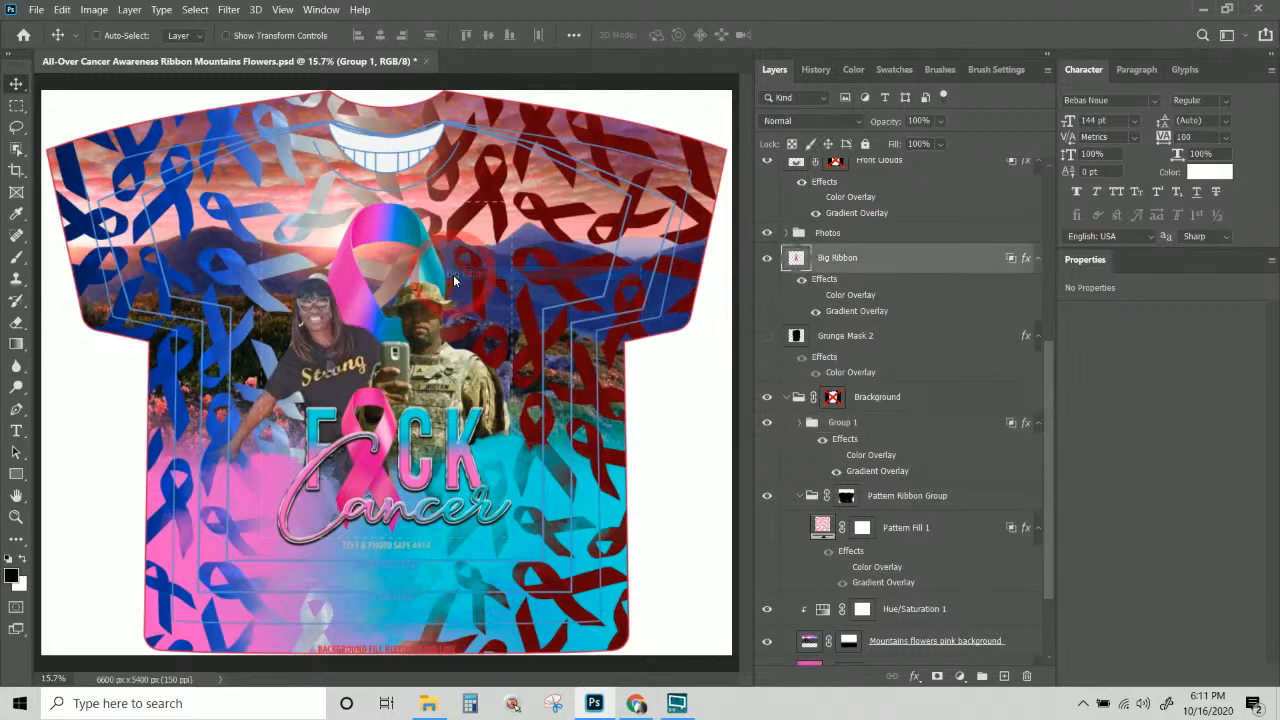
pyautogui.rightClick(859, 266)
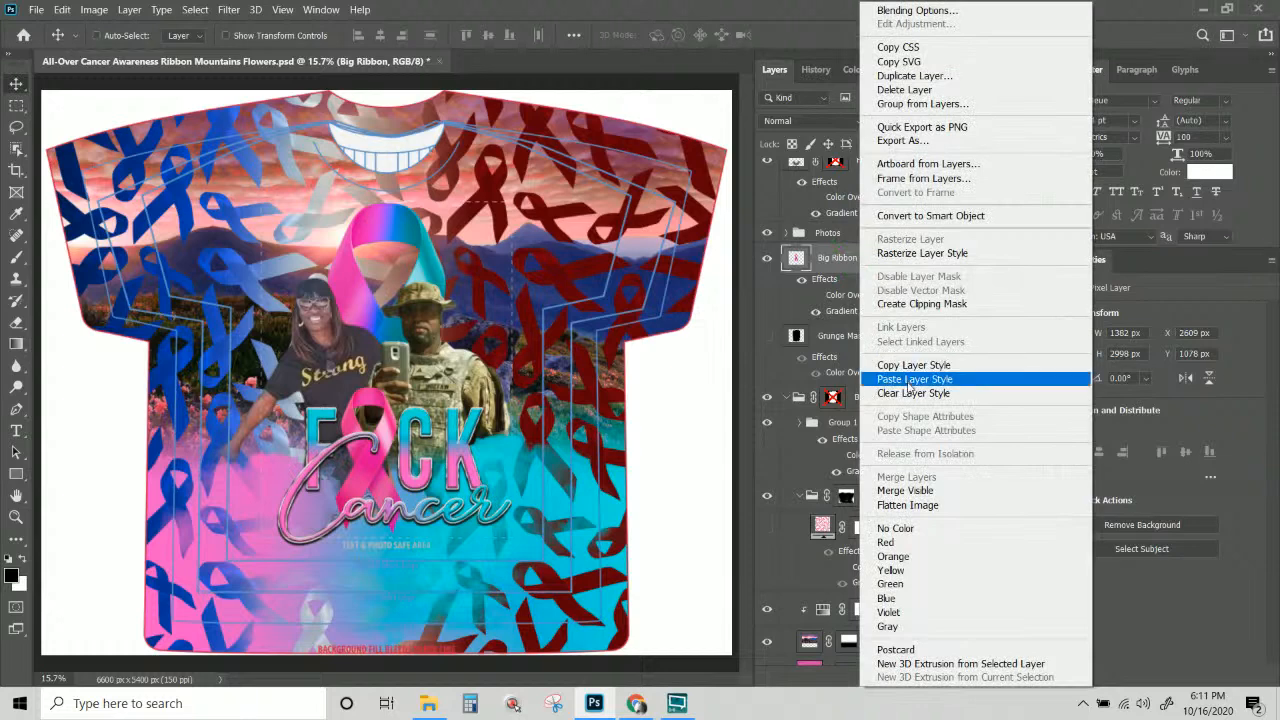
pyautogui.click(907, 380)
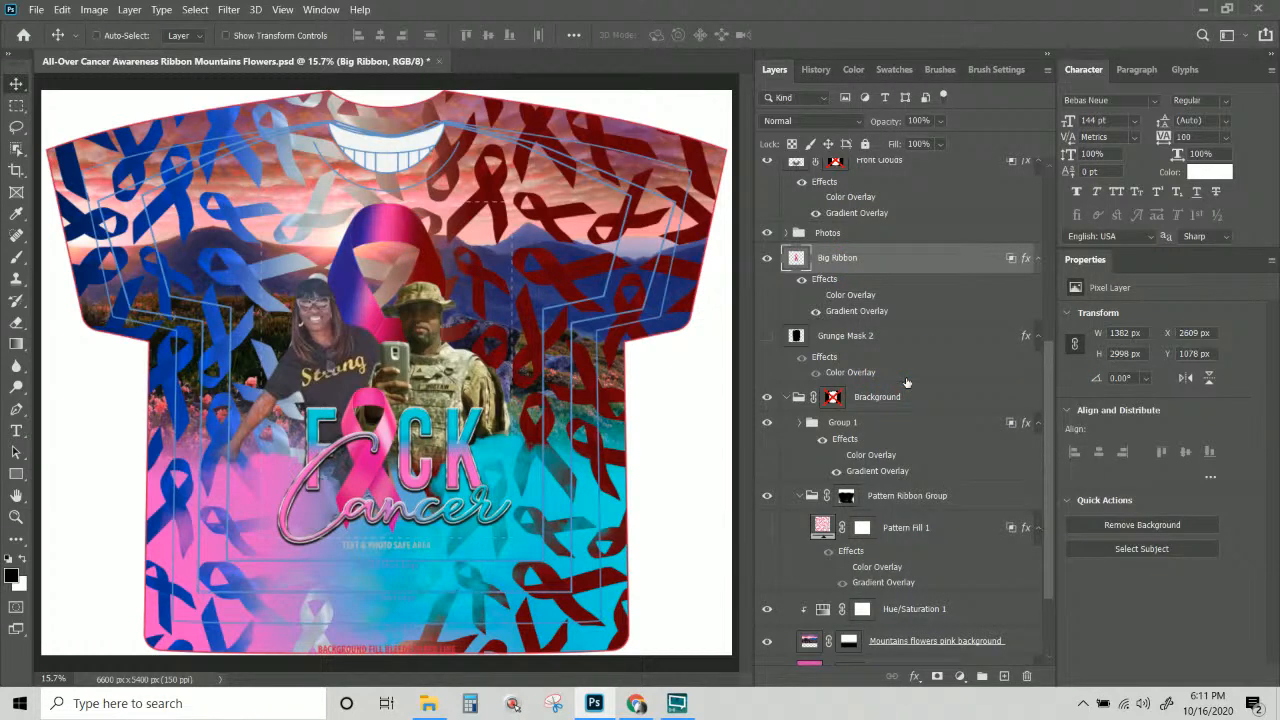
pyautogui.hotkey('ctrl', 'z')
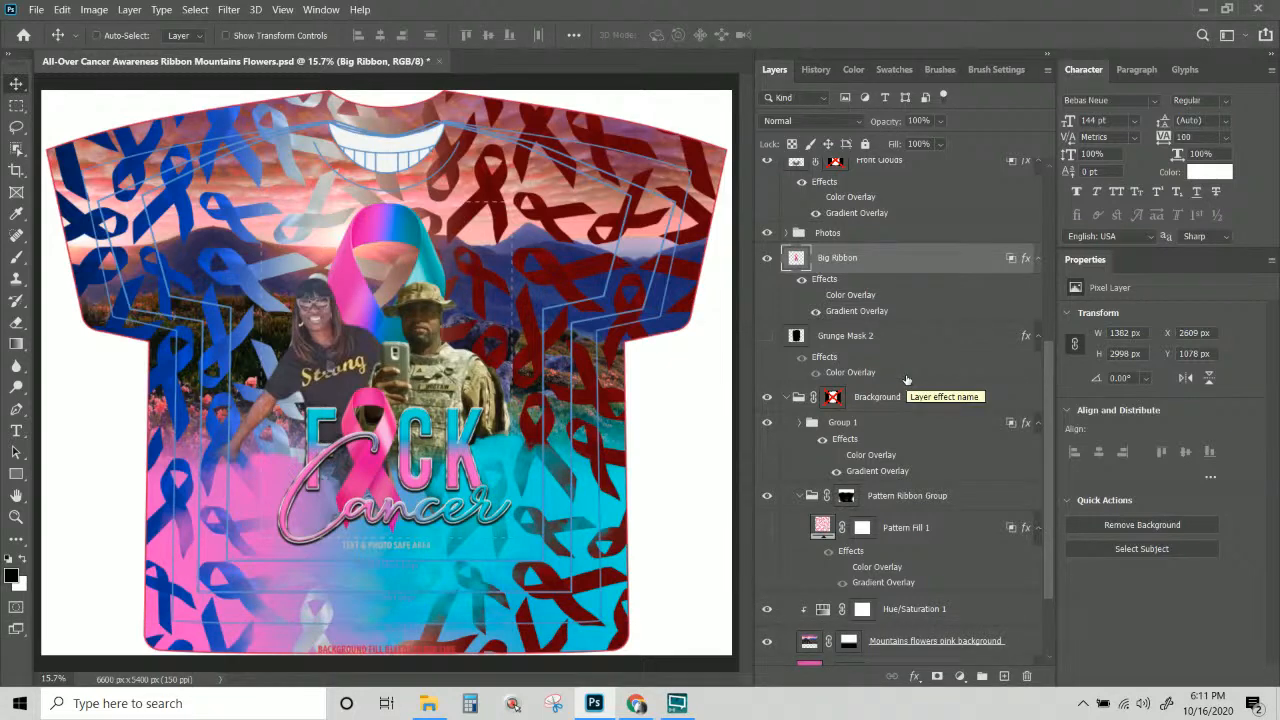
# Clear the layer style from the Big Ribbon layer.
pyautogui.rightClick(887, 271)
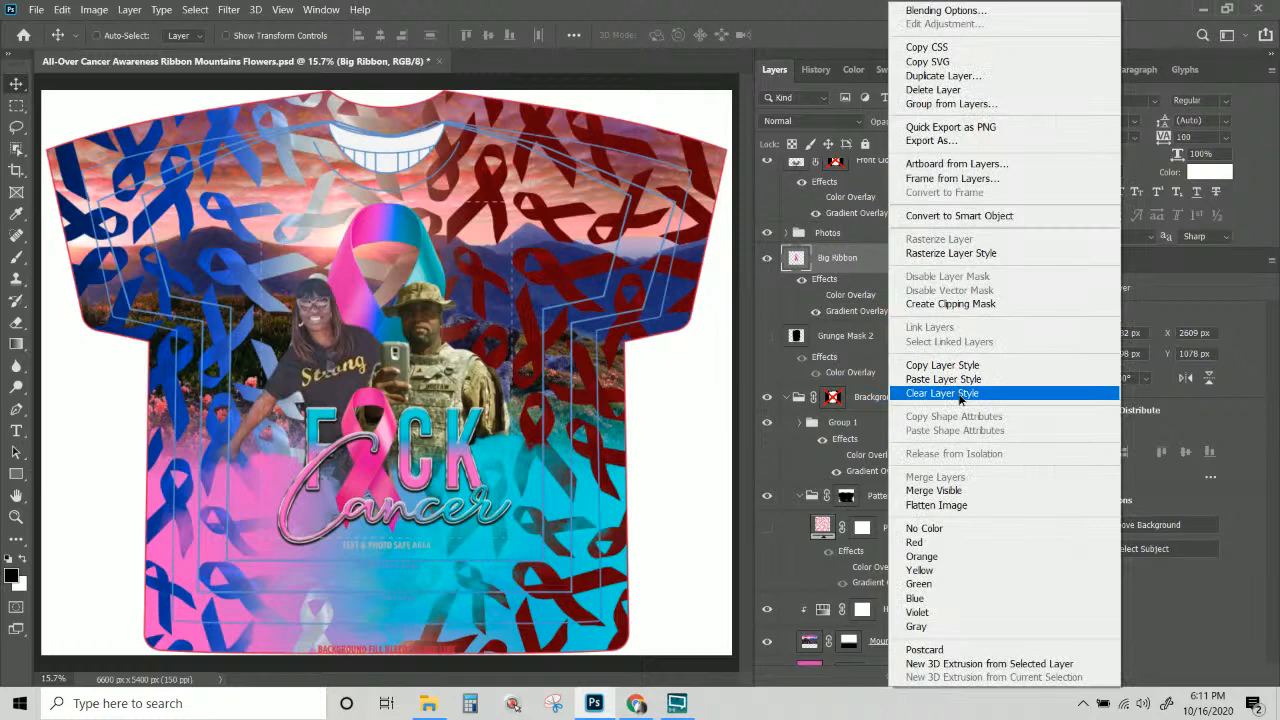
pyautogui.click(838, 264)
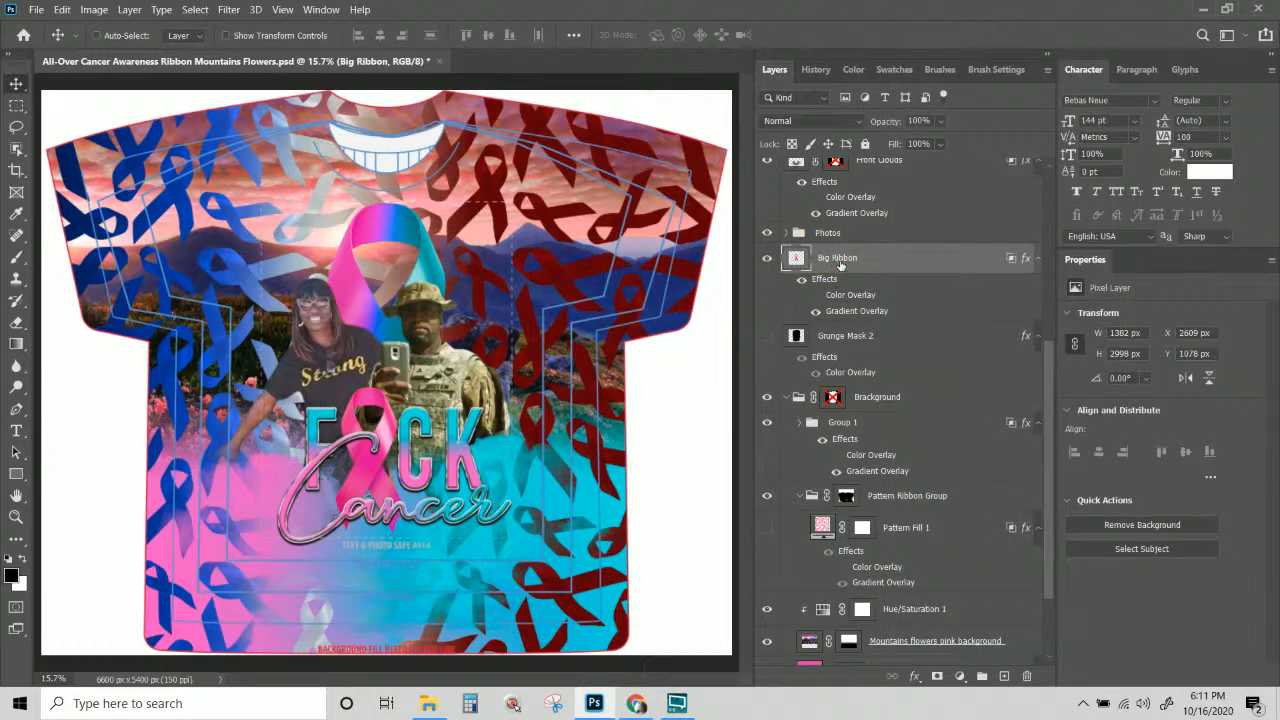
pyautogui.rightClick(840, 264)
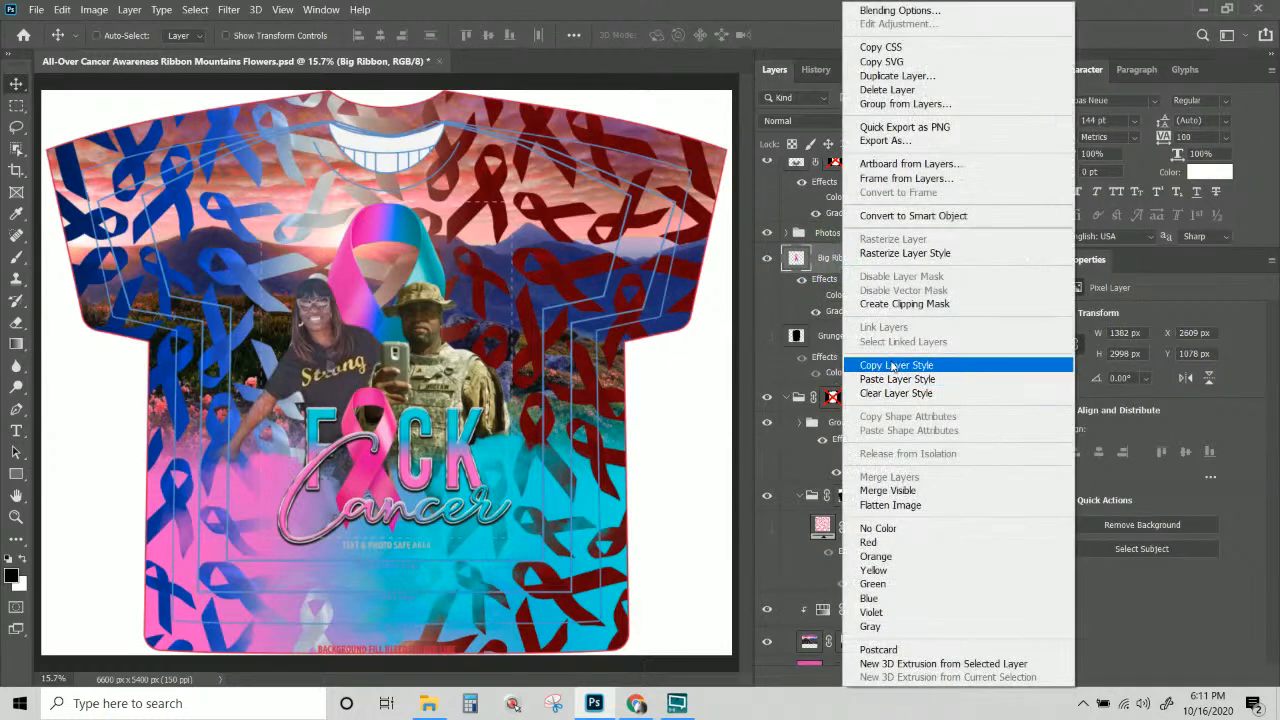
pyautogui.click(903, 393)
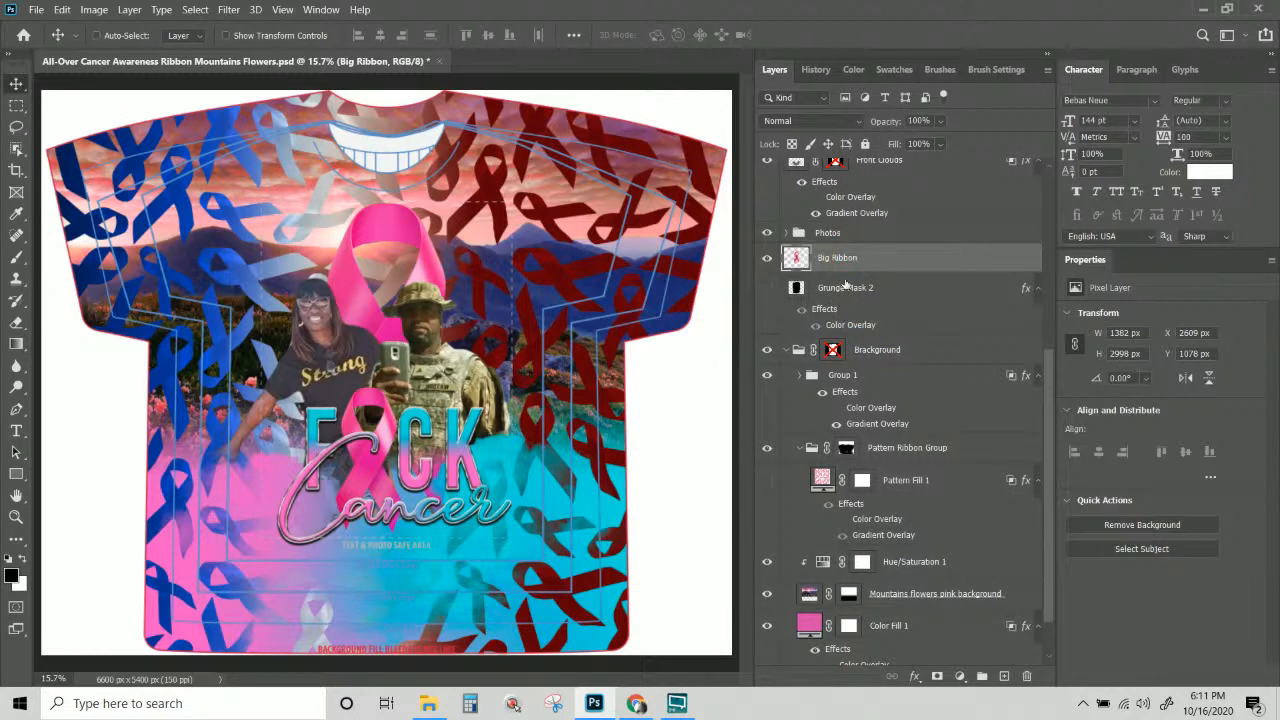
# Add a Black & White adjustment layer with default settings, clipped to the Big Ribbon layer.
pyautogui.click(122, 10)
pyautogui.click(90, 11)
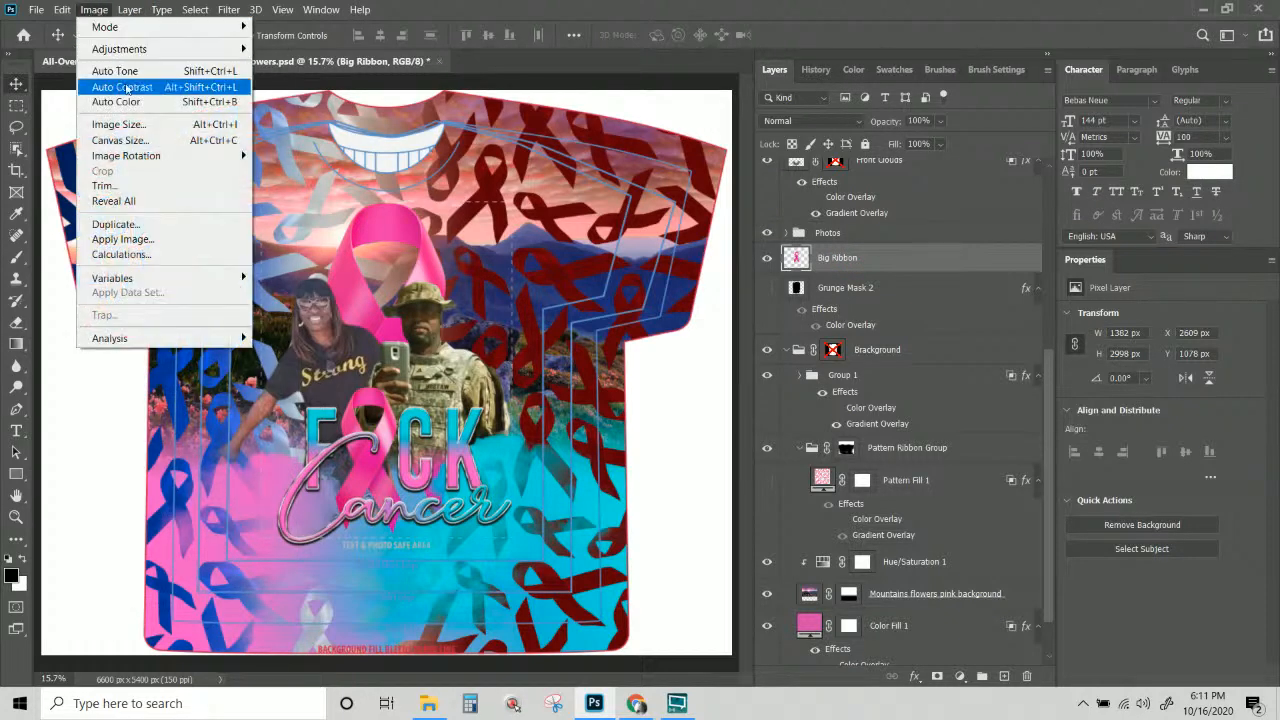
pyautogui.click(133, 20)
pyautogui.click(133, 14)
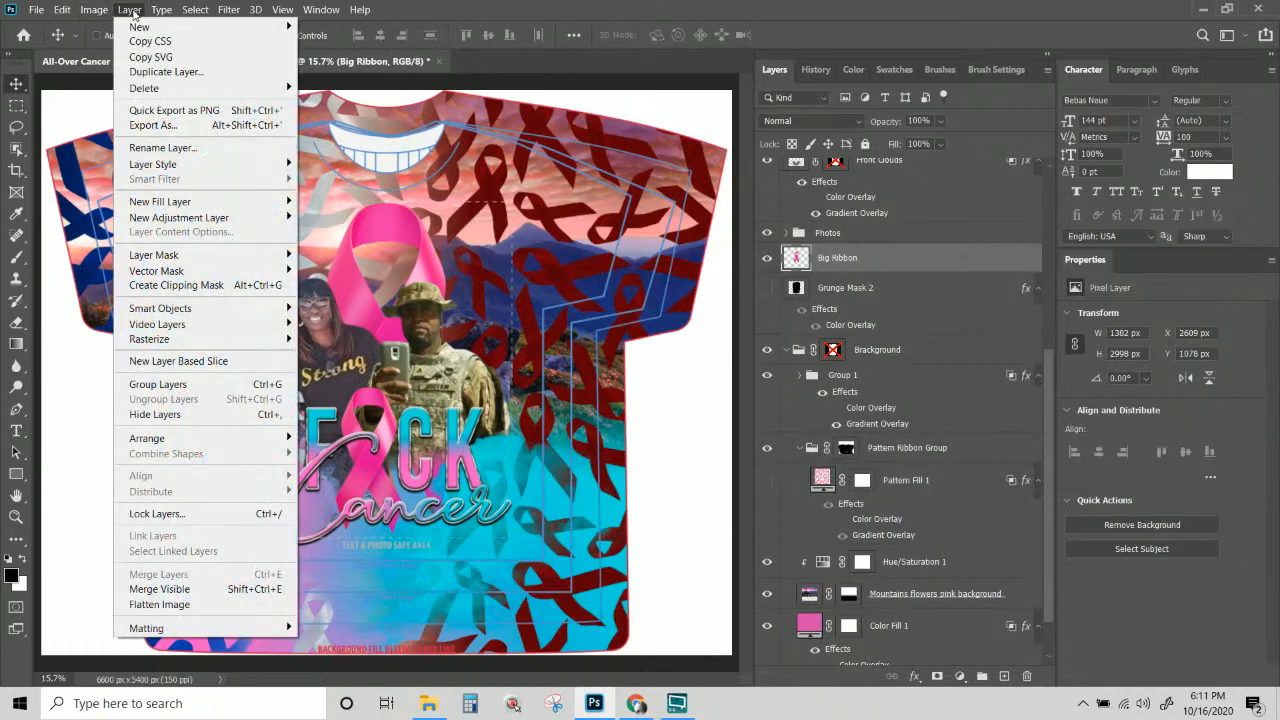
pyautogui.moveTo(213, 217)
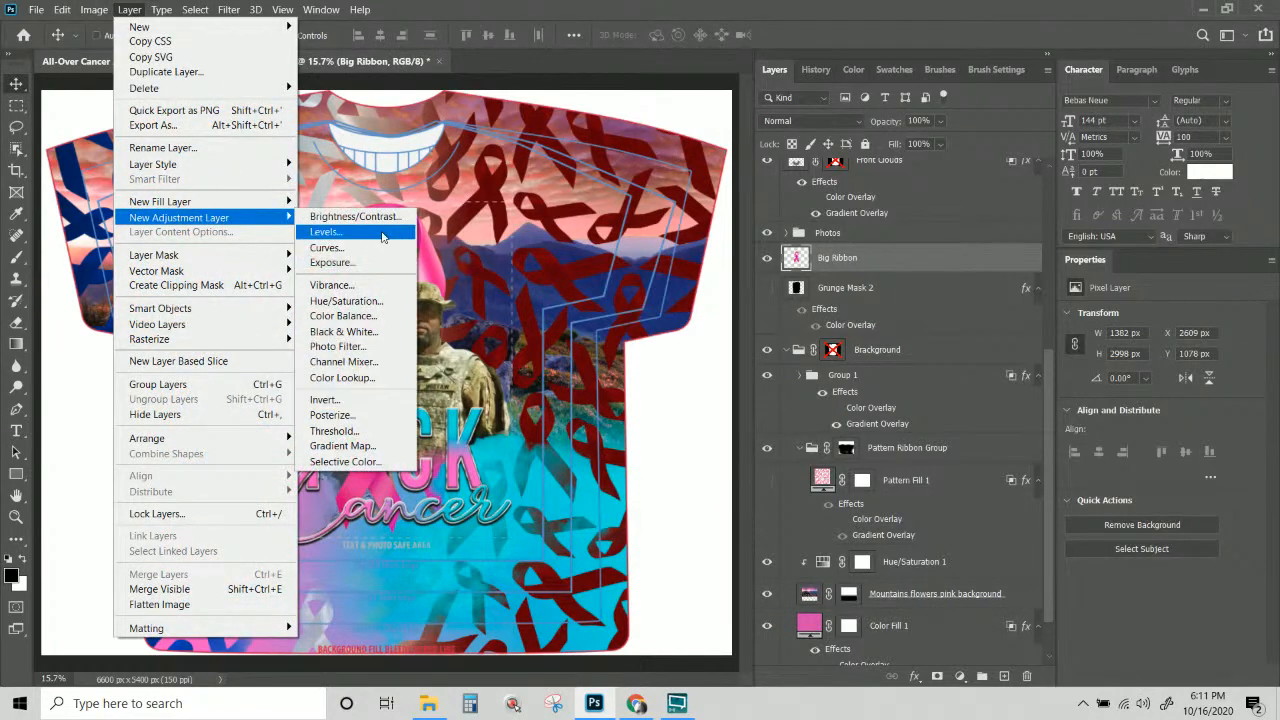
pyautogui.click(376, 334)
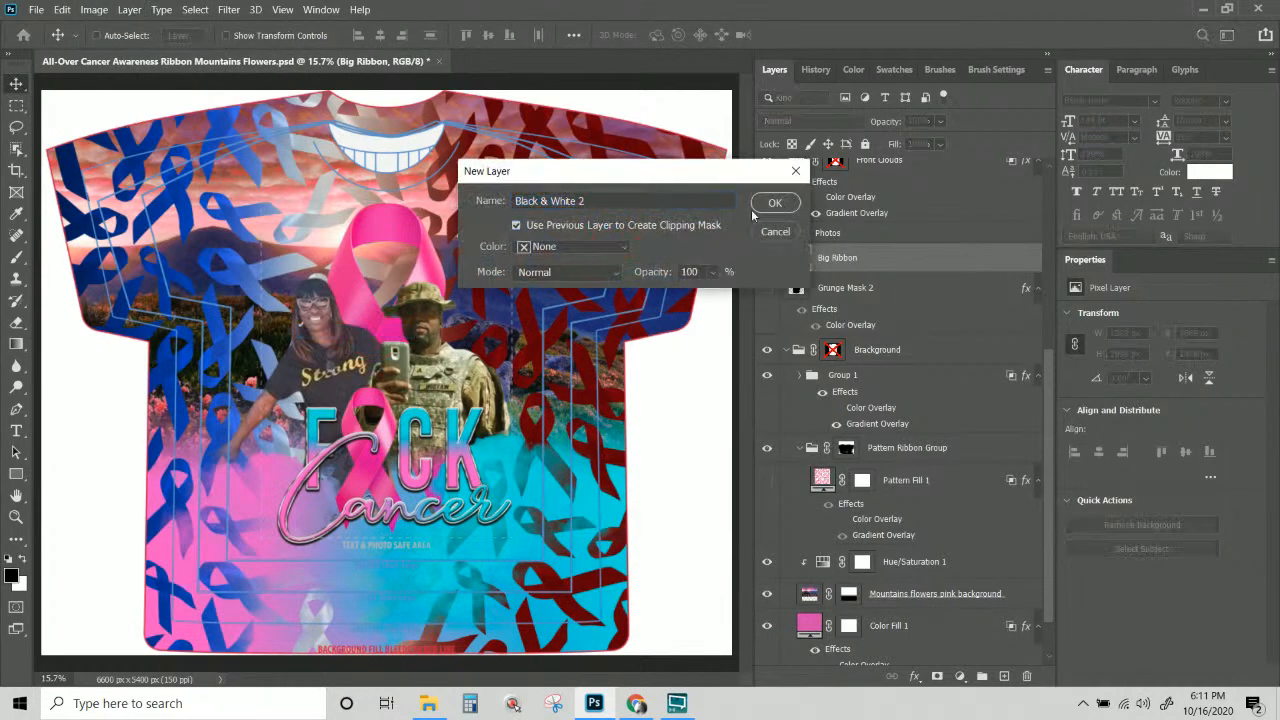
pyautogui.click(771, 203)
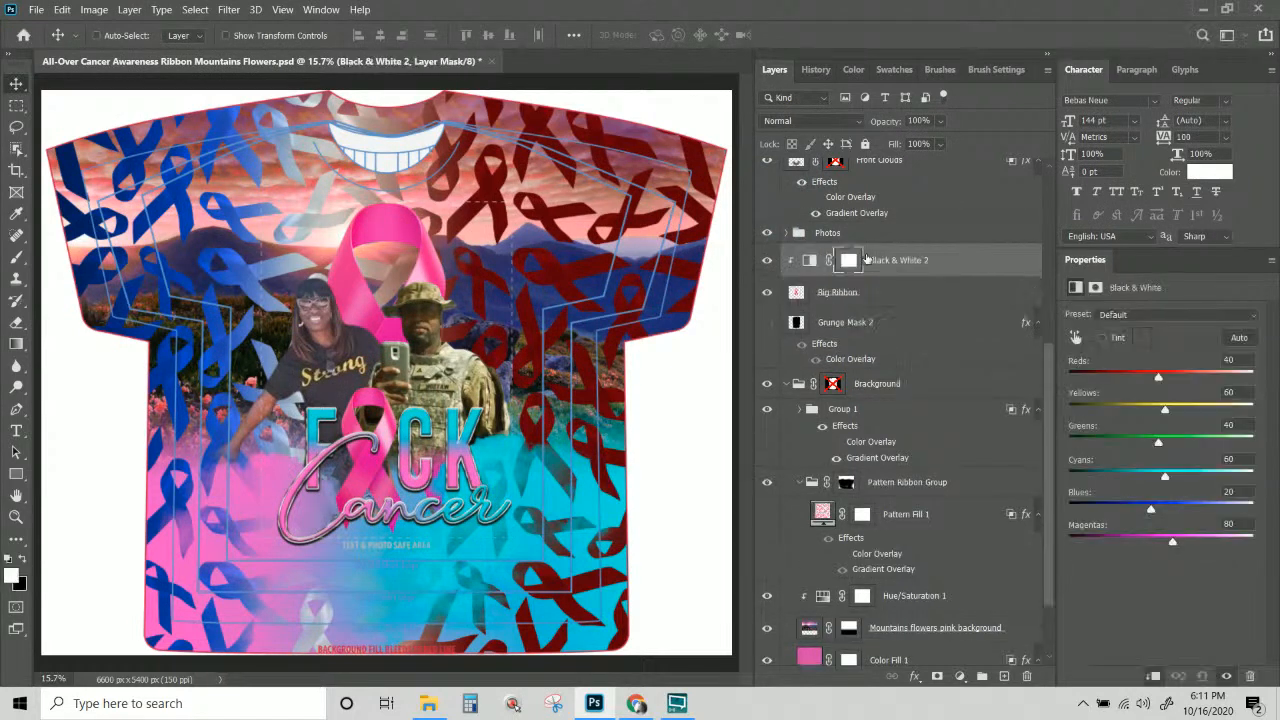
# Merge the Black & White 2 adjustment down into the Big Ribbon layer.
pyautogui.rightClick(921, 268)
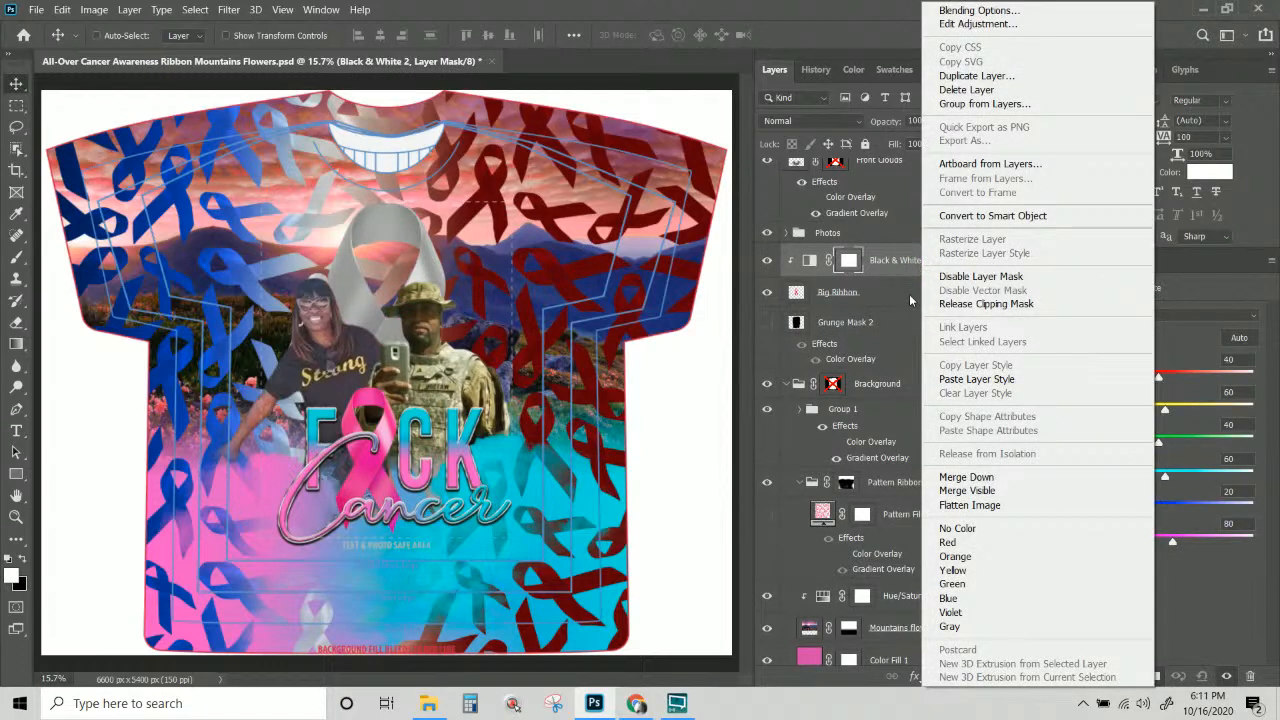
pyautogui.click(909, 296)
pyautogui.rightClick(932, 266)
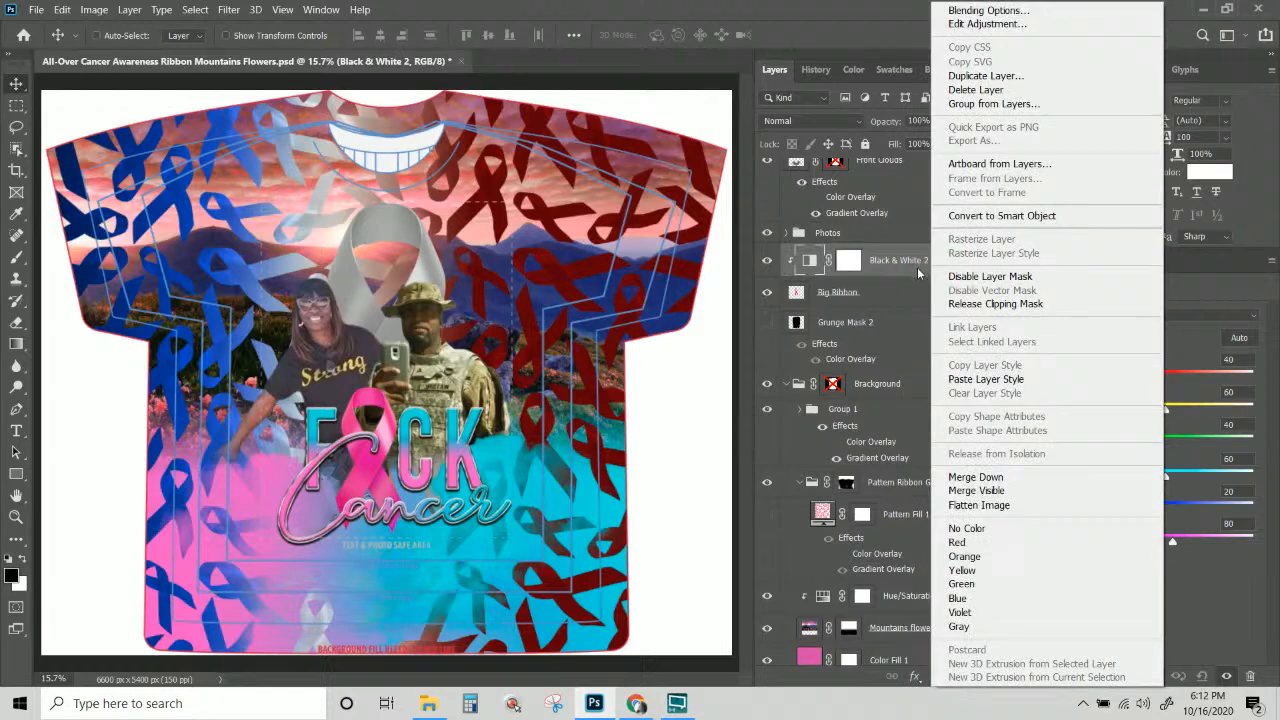
pyautogui.click(975, 477)
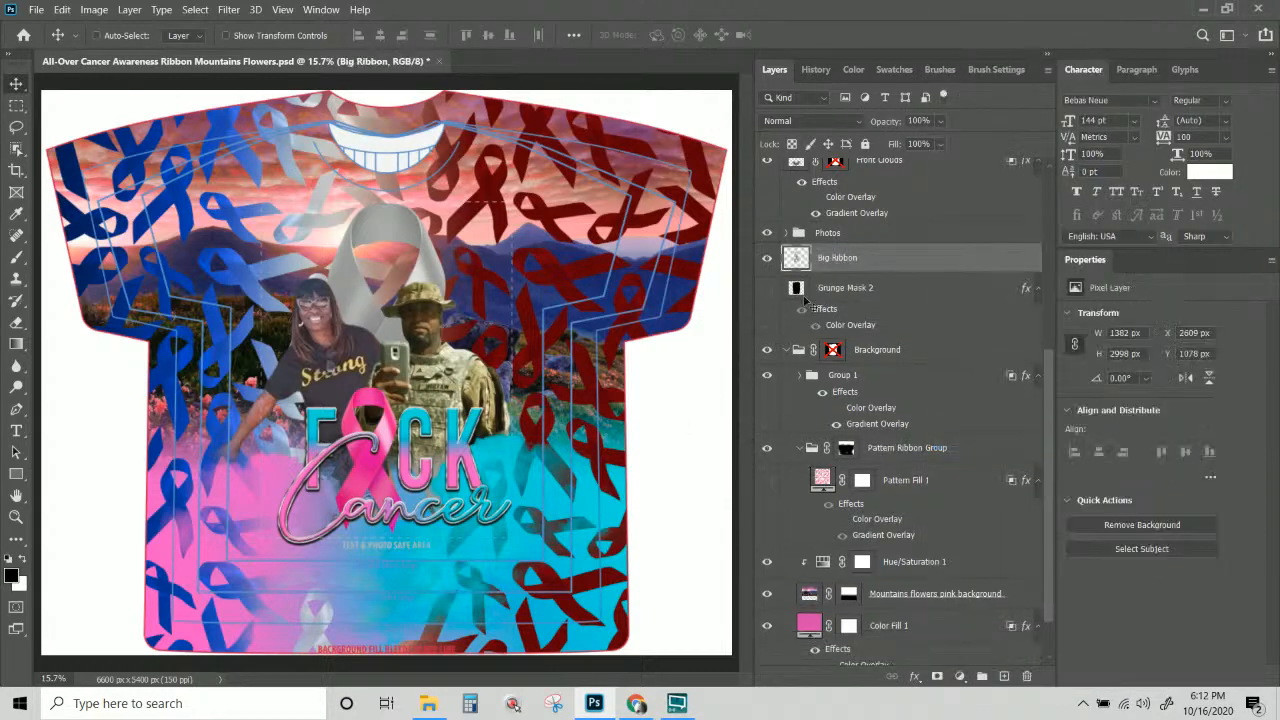
pyautogui.rightClick(884, 265)
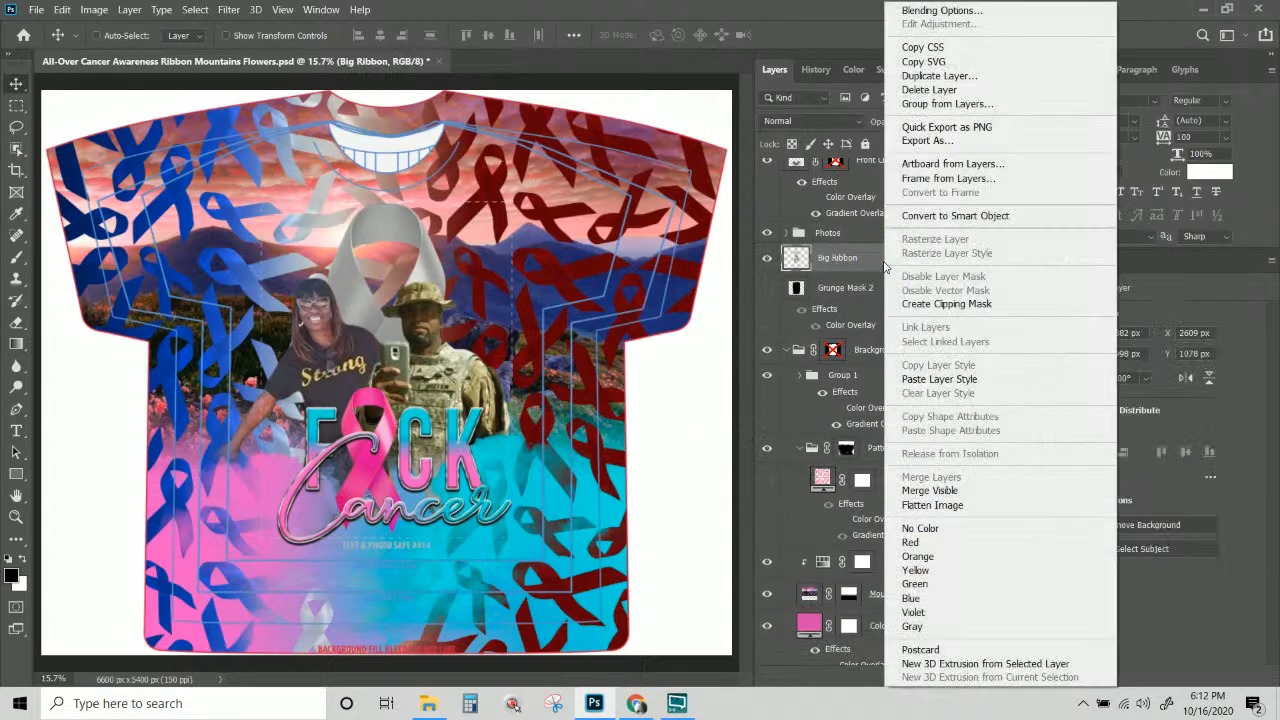
pyautogui.click(864, 267)
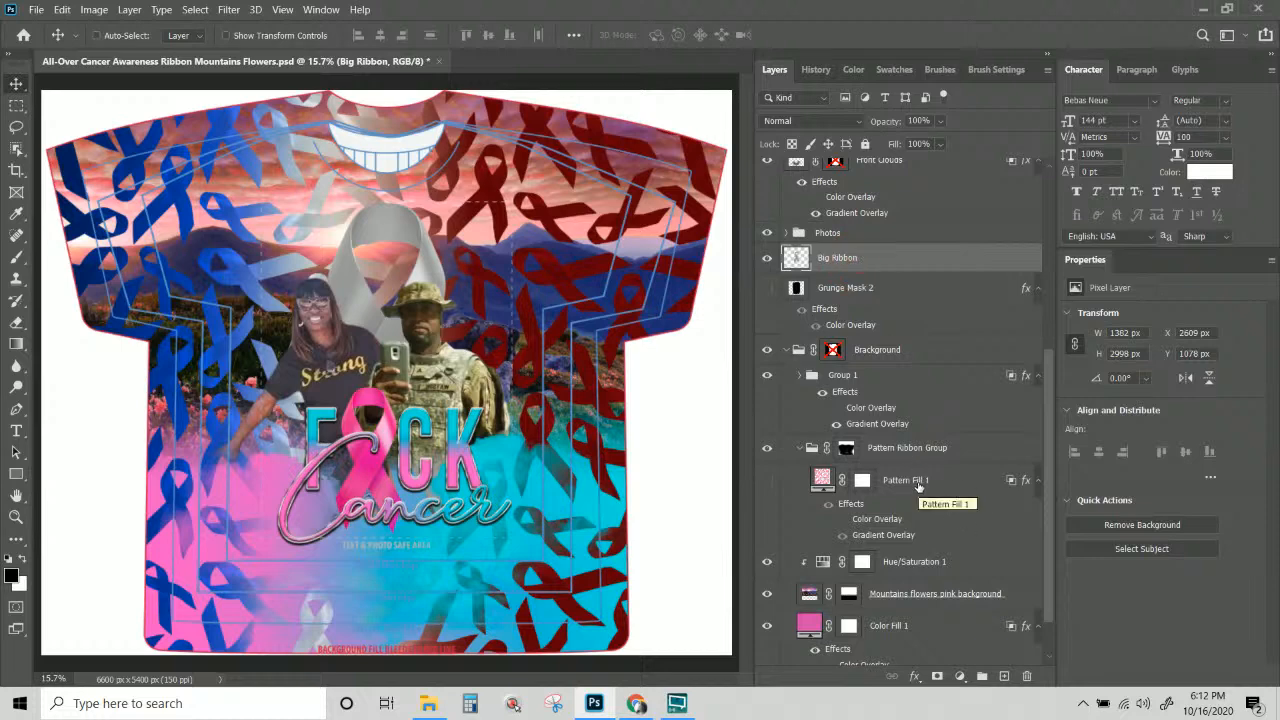
# Find the Black & White 1 layer through the ribbon pattern on the canvas, and copy the layer style of its parent Group 1.
pyautogui.rightClick(568, 216)
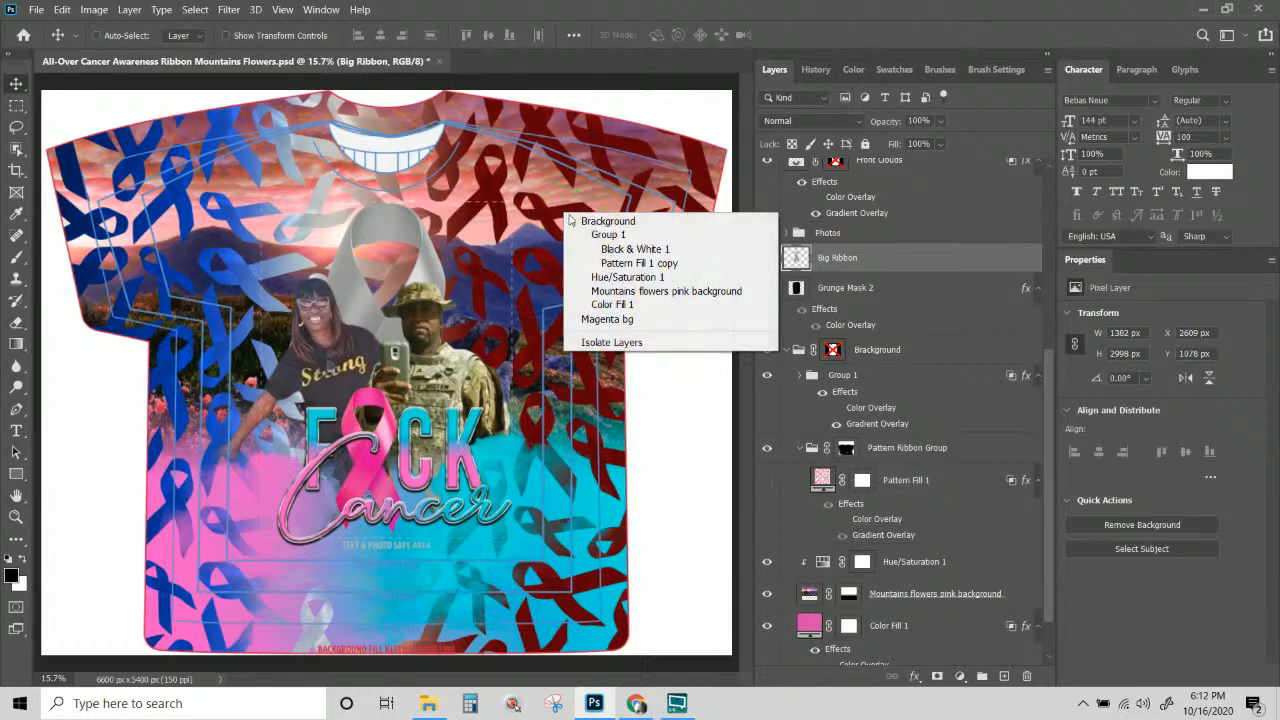
pyautogui.click(606, 249)
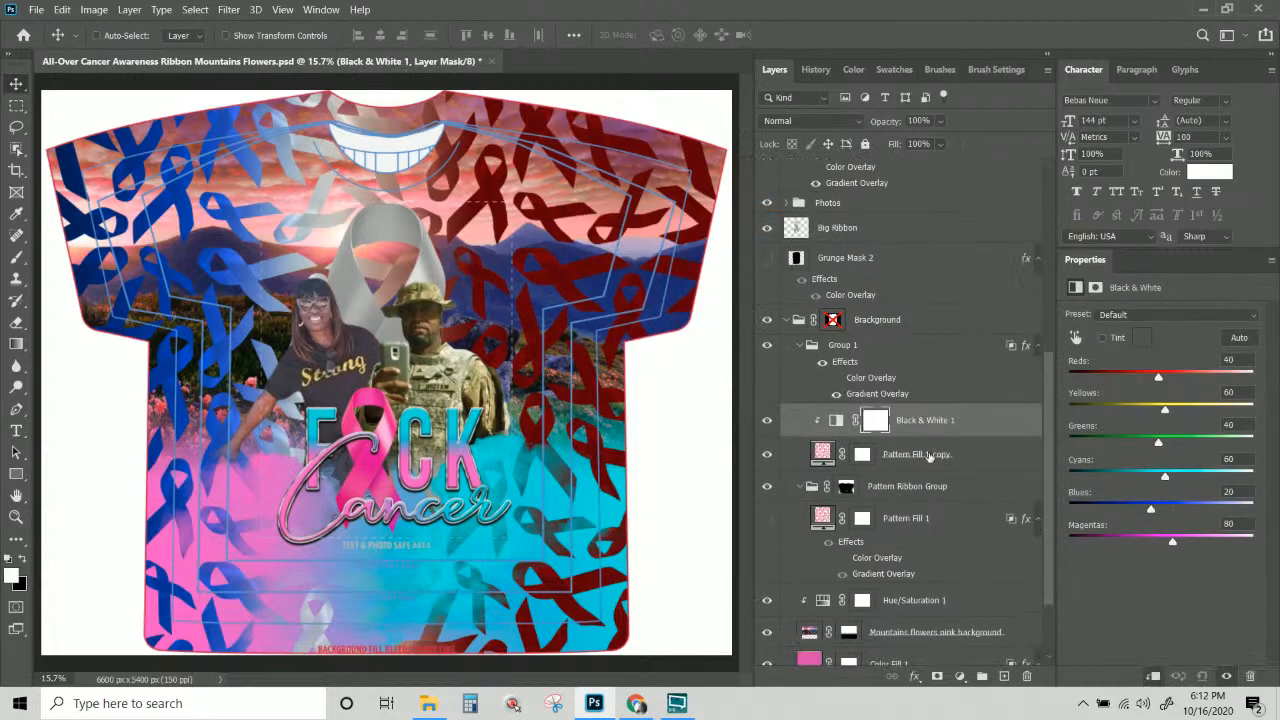
pyautogui.click(908, 350)
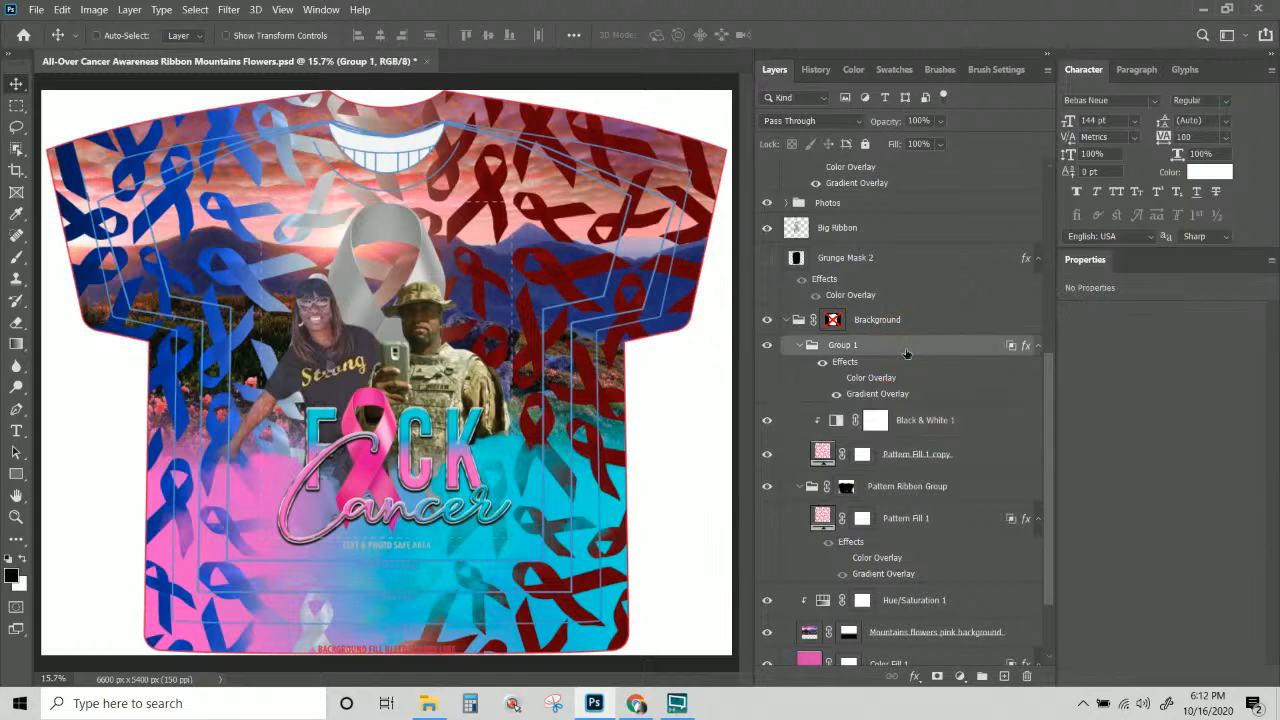
pyautogui.rightClick(908, 352)
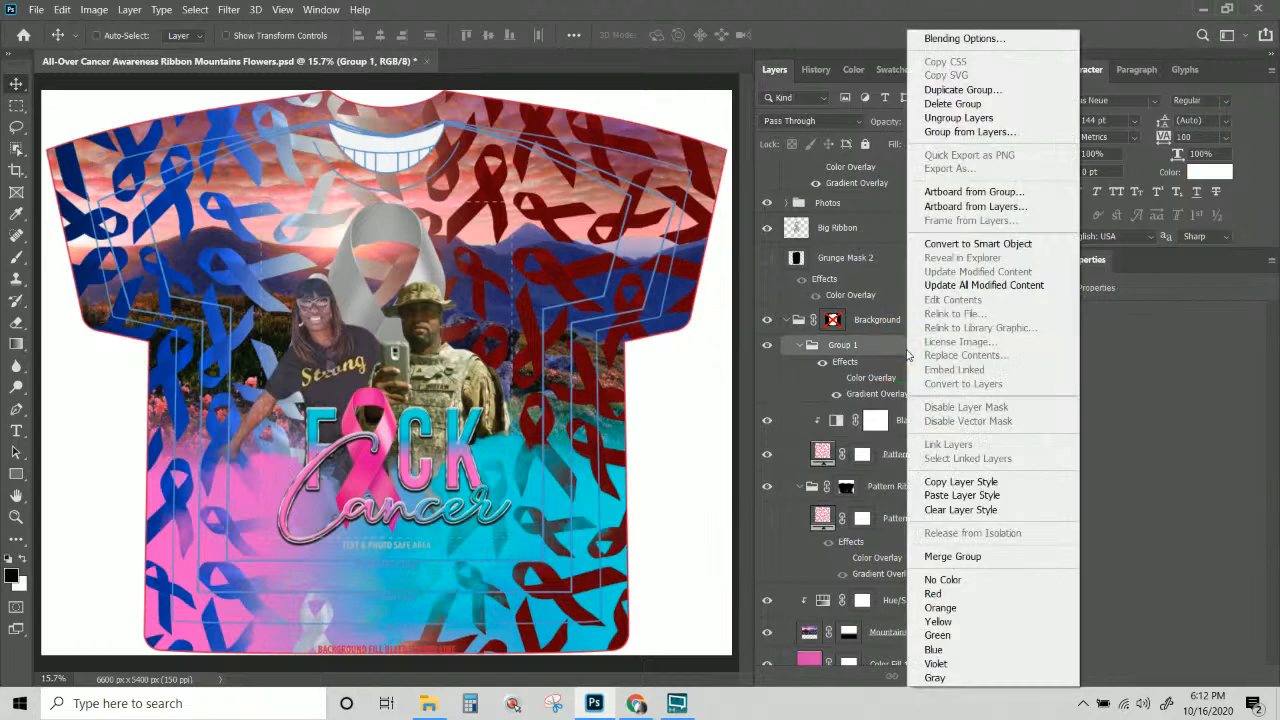
pyautogui.click(953, 482)
# Rasterize the Pattern Fill 1 copy layer and merge the Black & White 1 adjustment down into it.
pyautogui.click(928, 420)
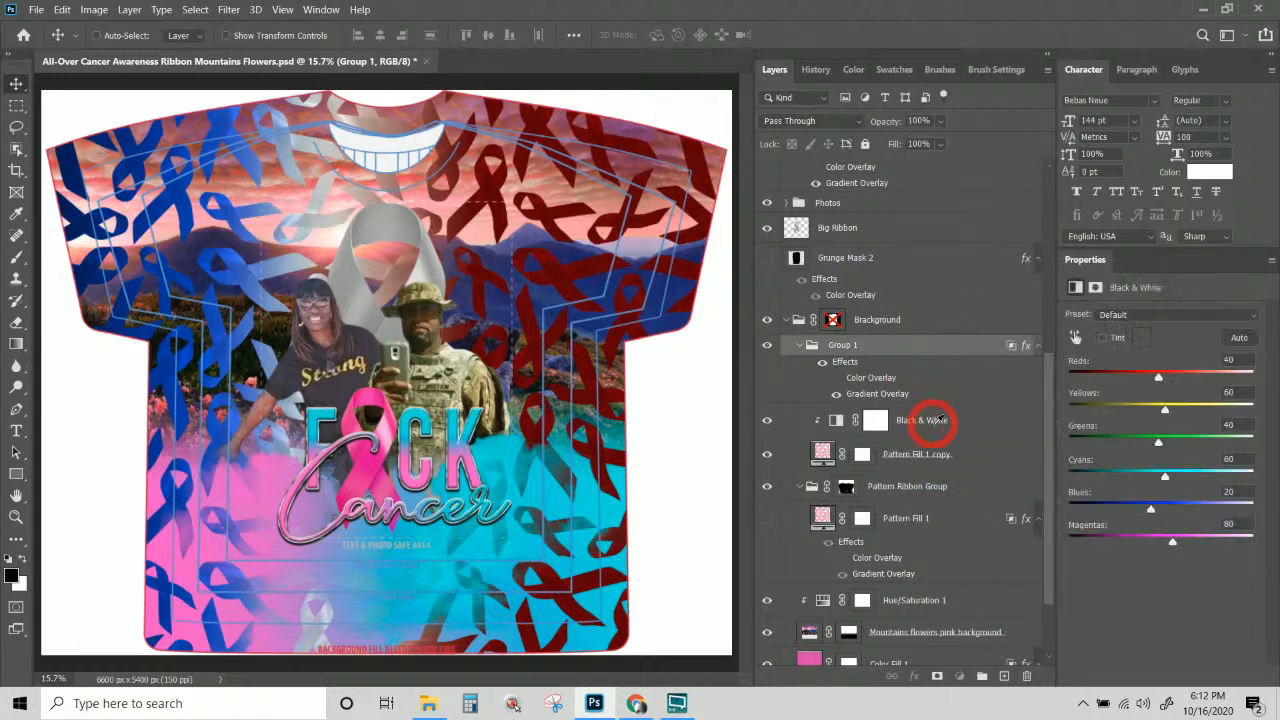
pyautogui.rightClick(940, 427)
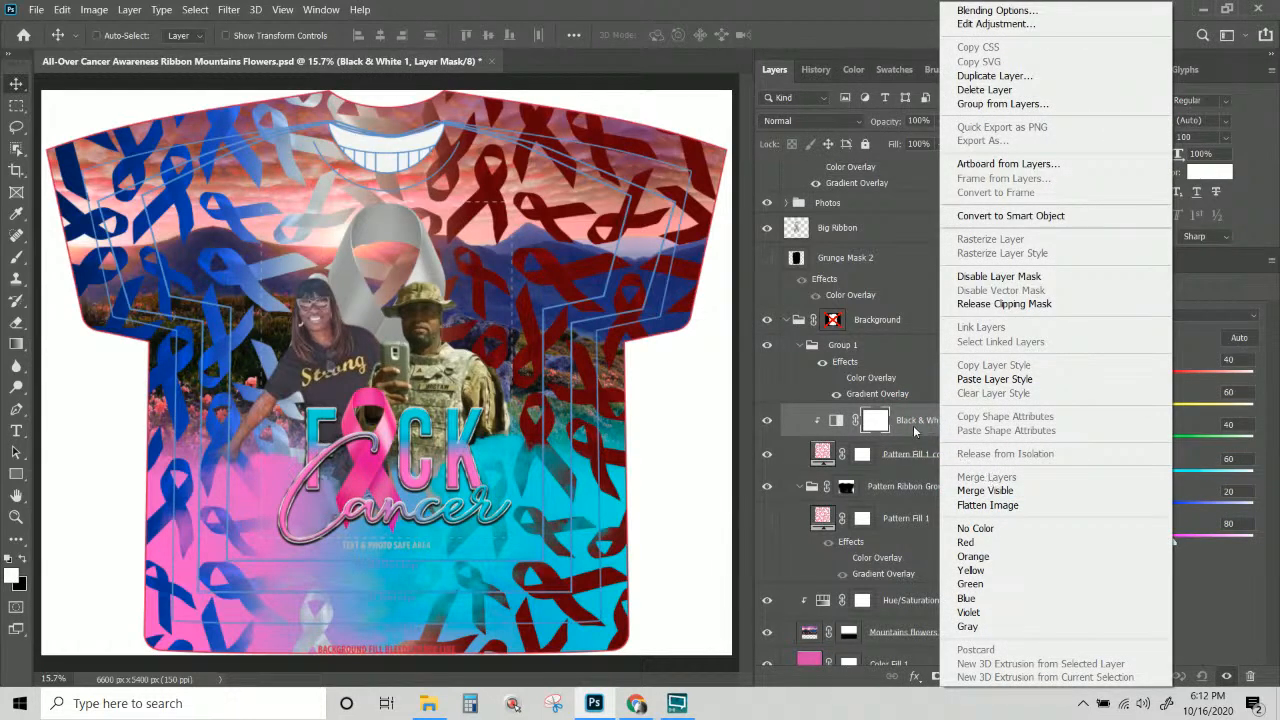
pyautogui.click(911, 427)
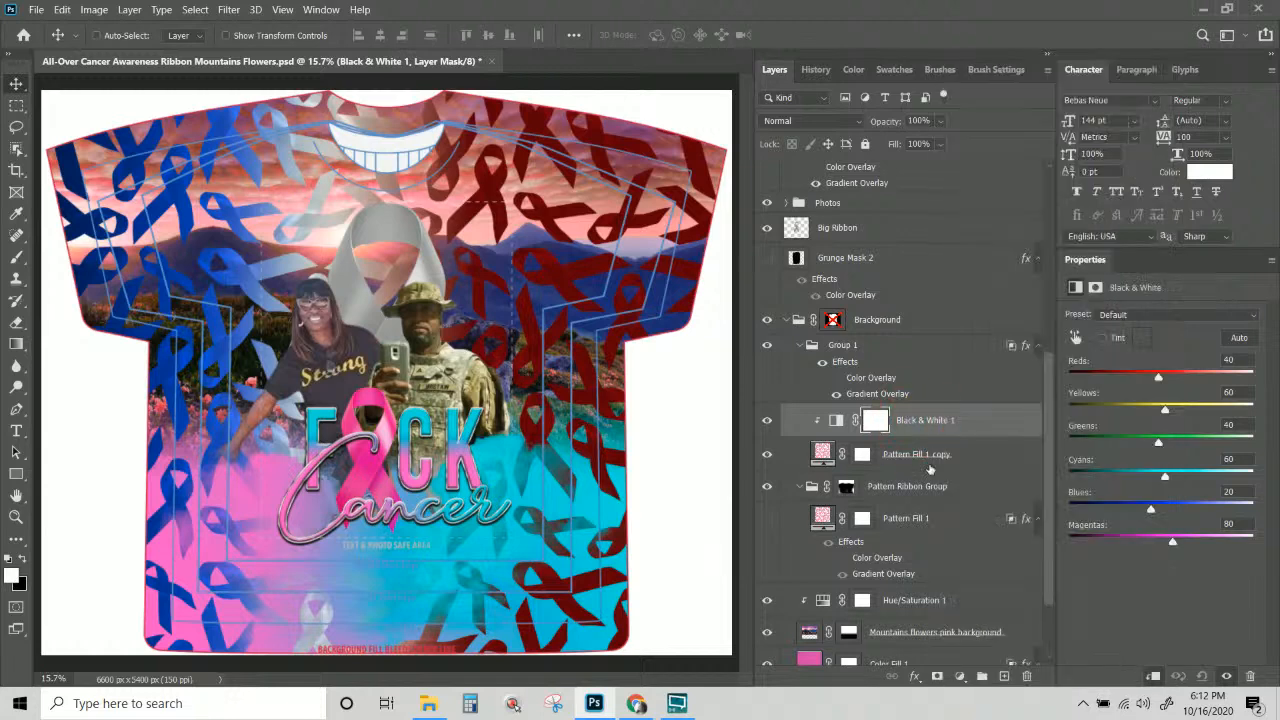
pyautogui.rightClick(925, 459)
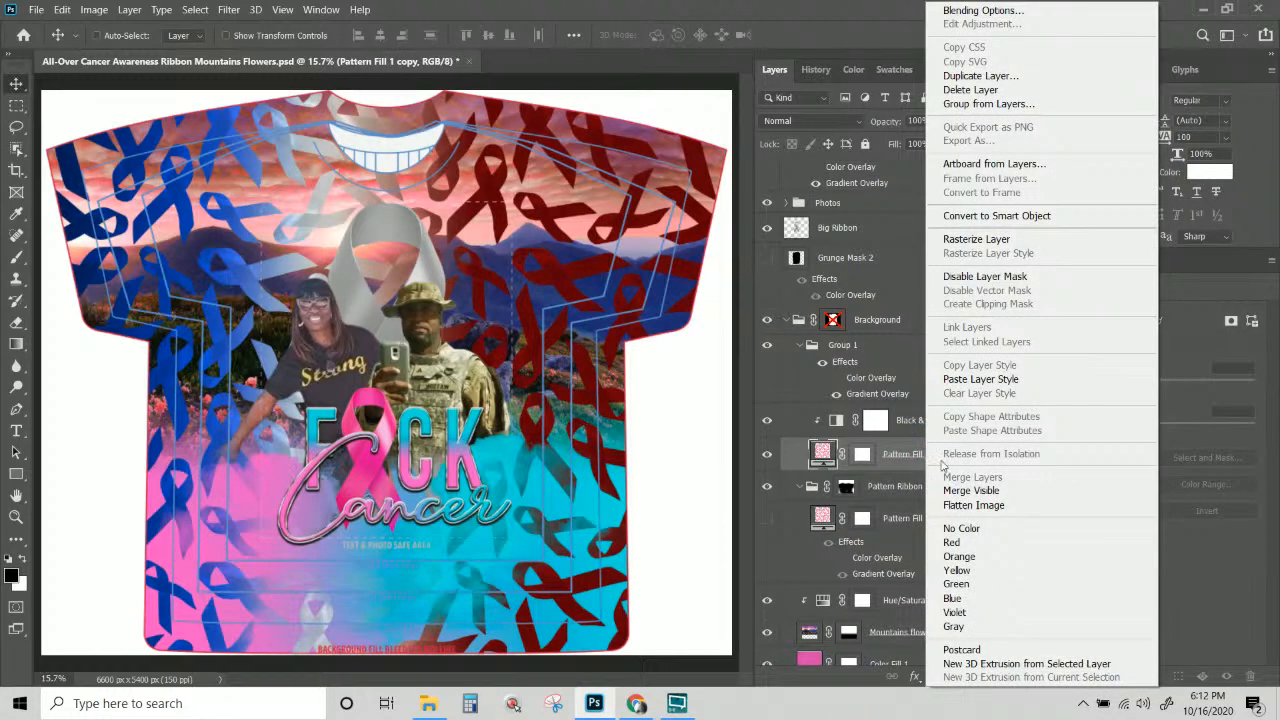
pyautogui.click(955, 240)
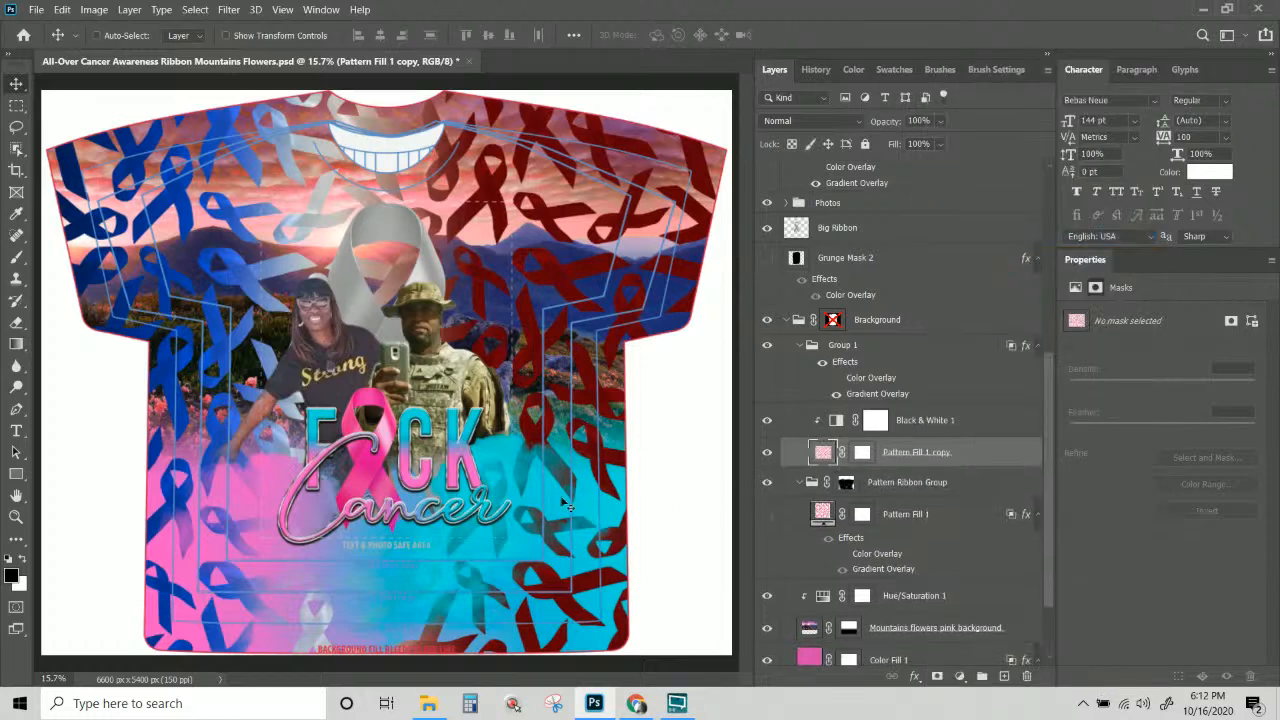
pyautogui.rightClick(945, 427)
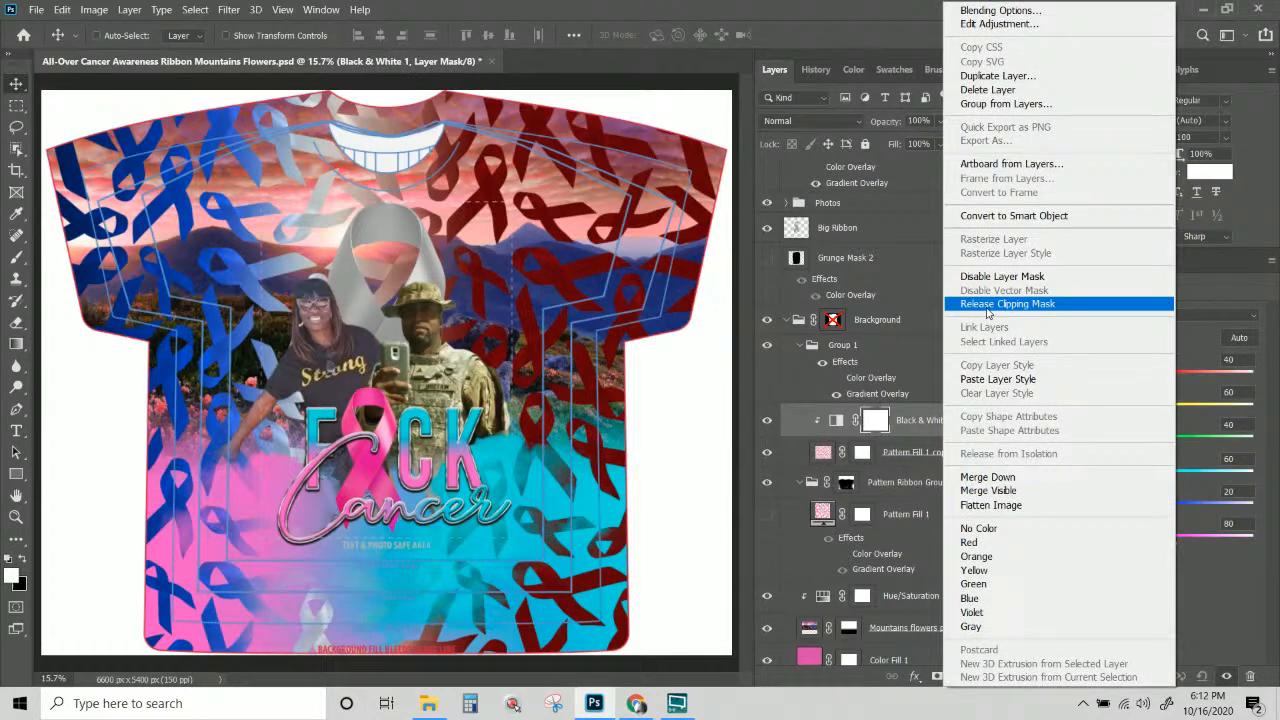
pyautogui.click(1002, 479)
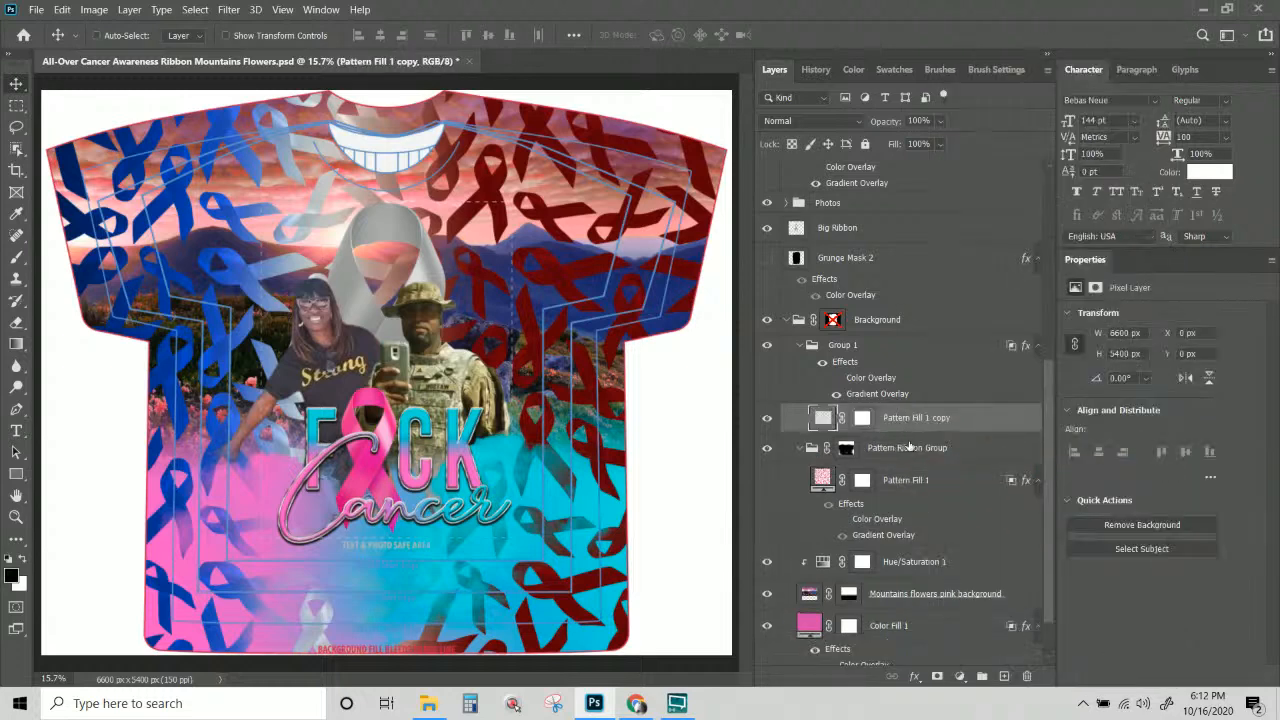
# Hide and show the merged Pattern Fill 1 copy to check the ribbon pattern, and compare it with the original Pattern Fill 1.
pyautogui.click(768, 419)
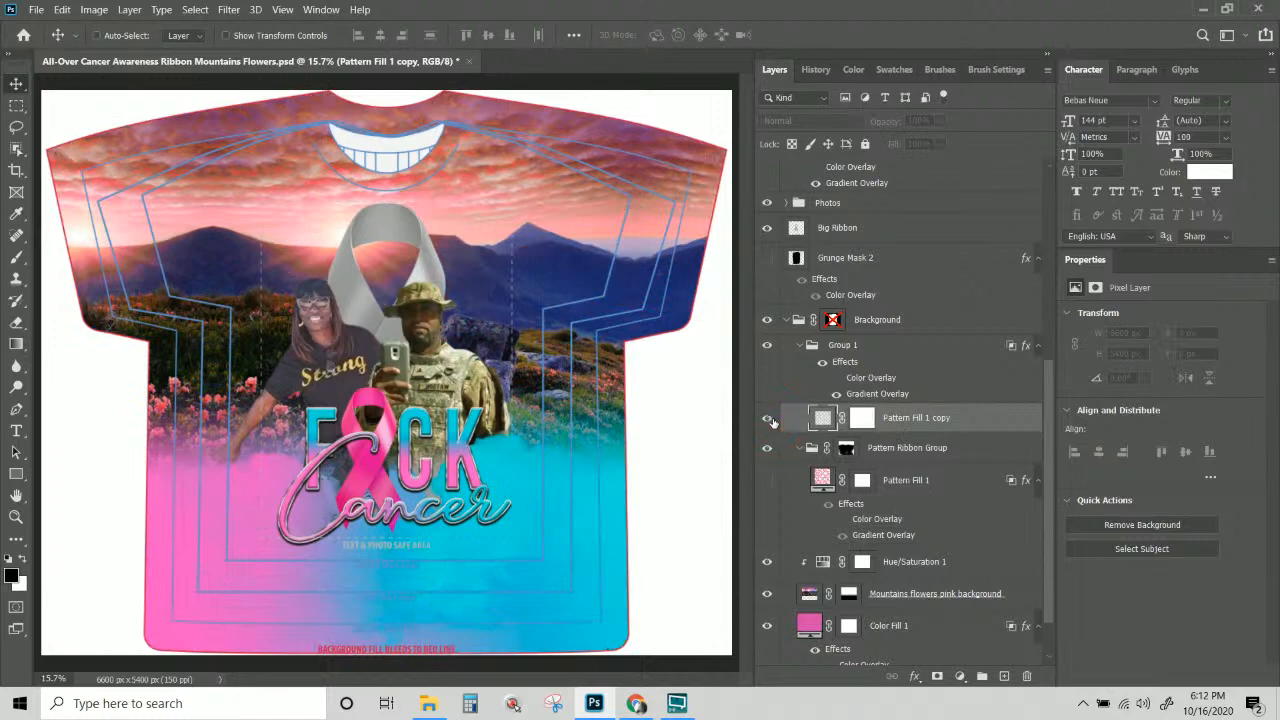
pyautogui.click(768, 419)
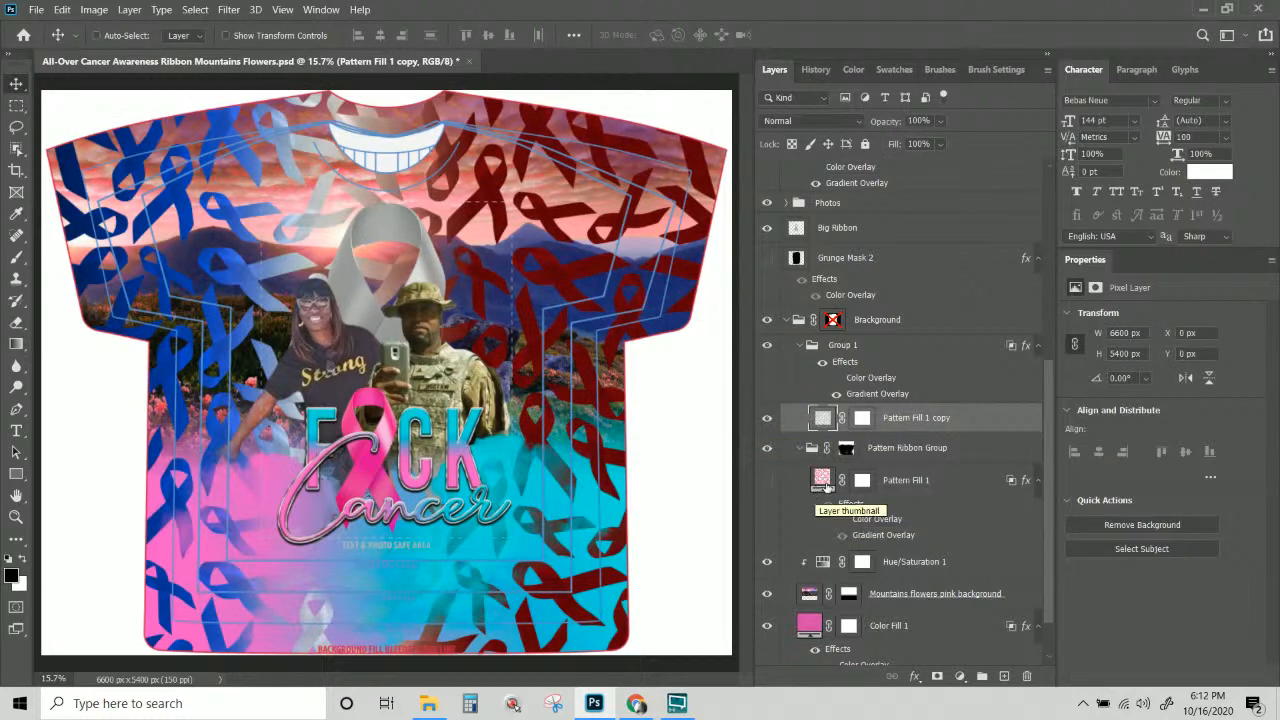
pyautogui.click(918, 420)
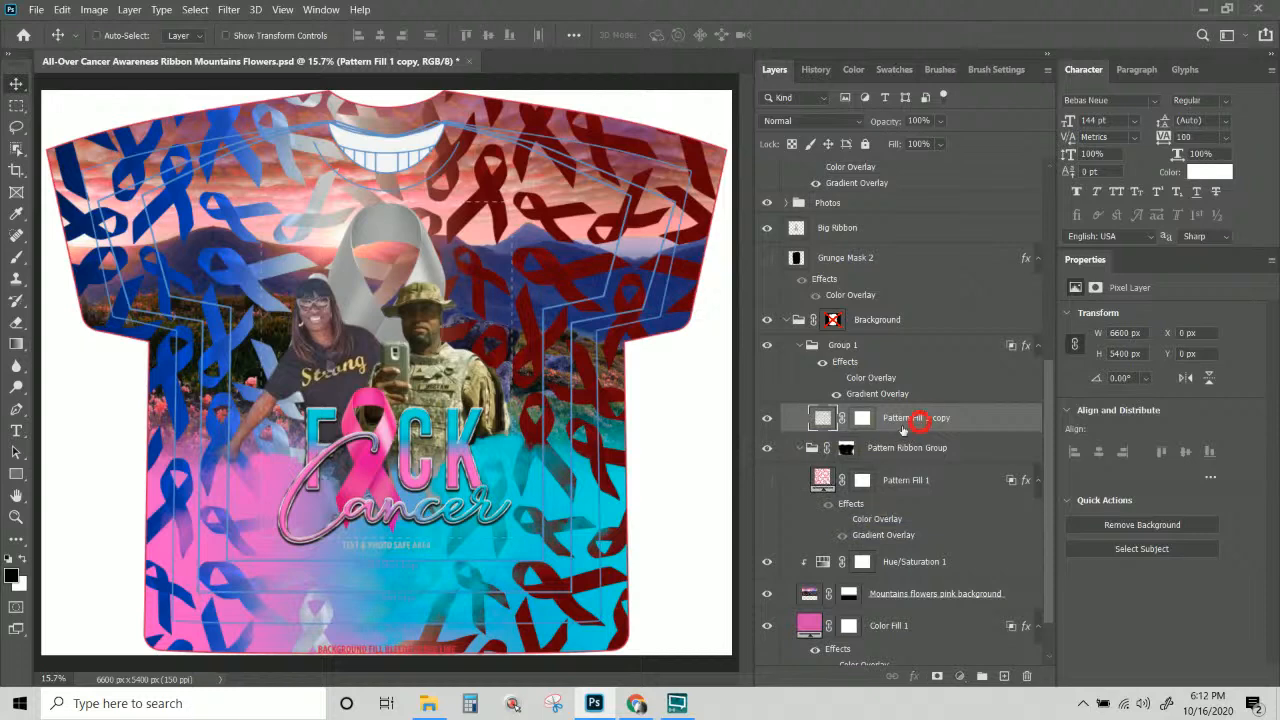
pyautogui.click(767, 481)
pyautogui.click(822, 481)
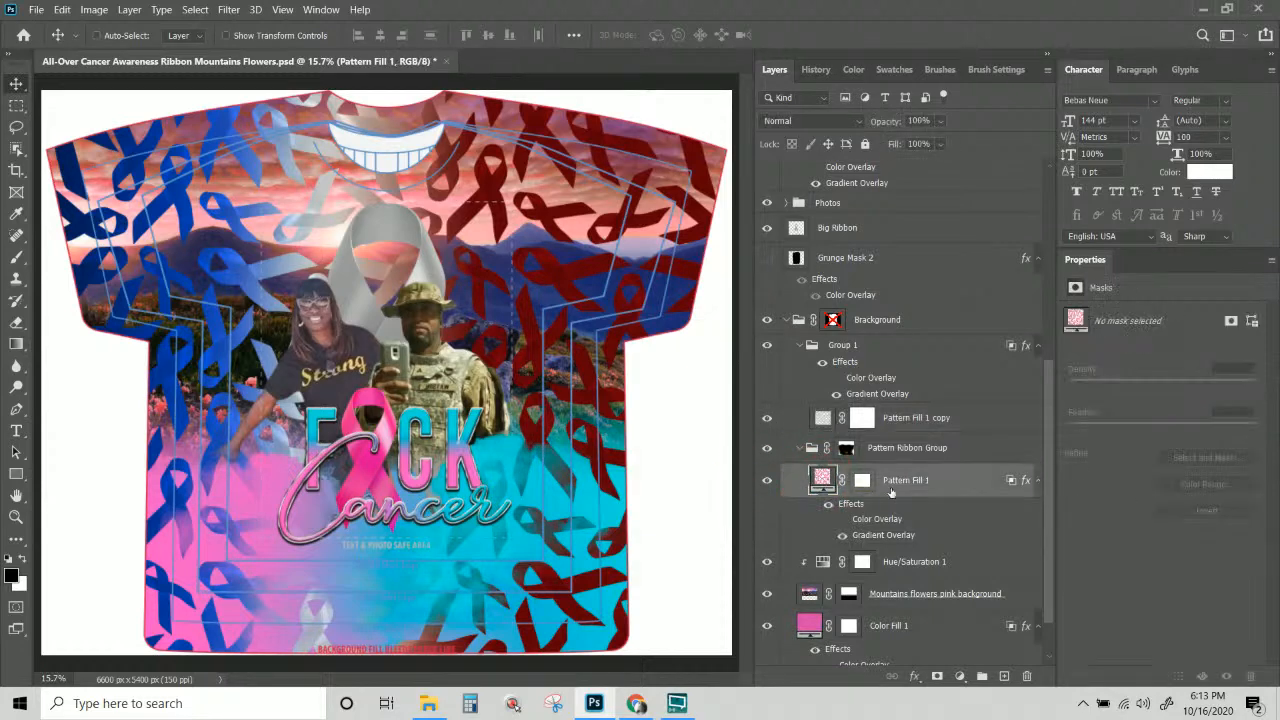
pyautogui.click(893, 489)
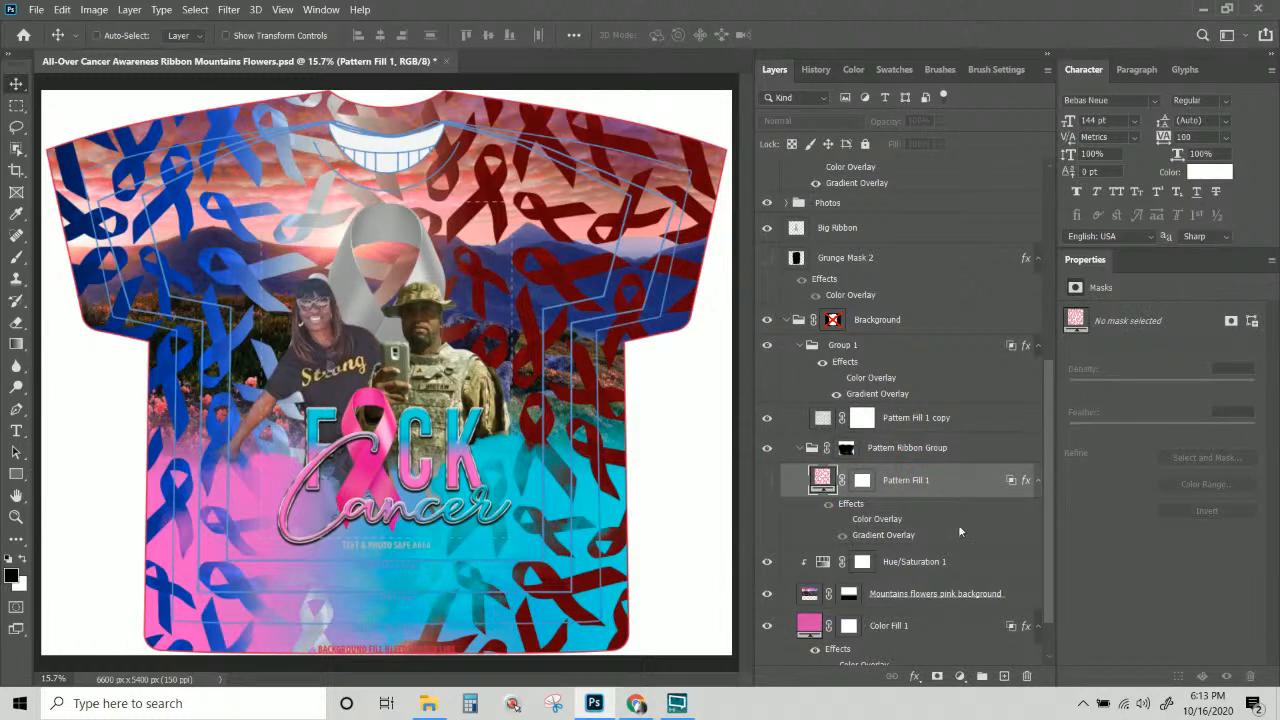
# Paste the copied layer style onto the Pattern Fill 1 copy layer.
pyautogui.rightClick(897, 418)
pyautogui.click(940, 380)
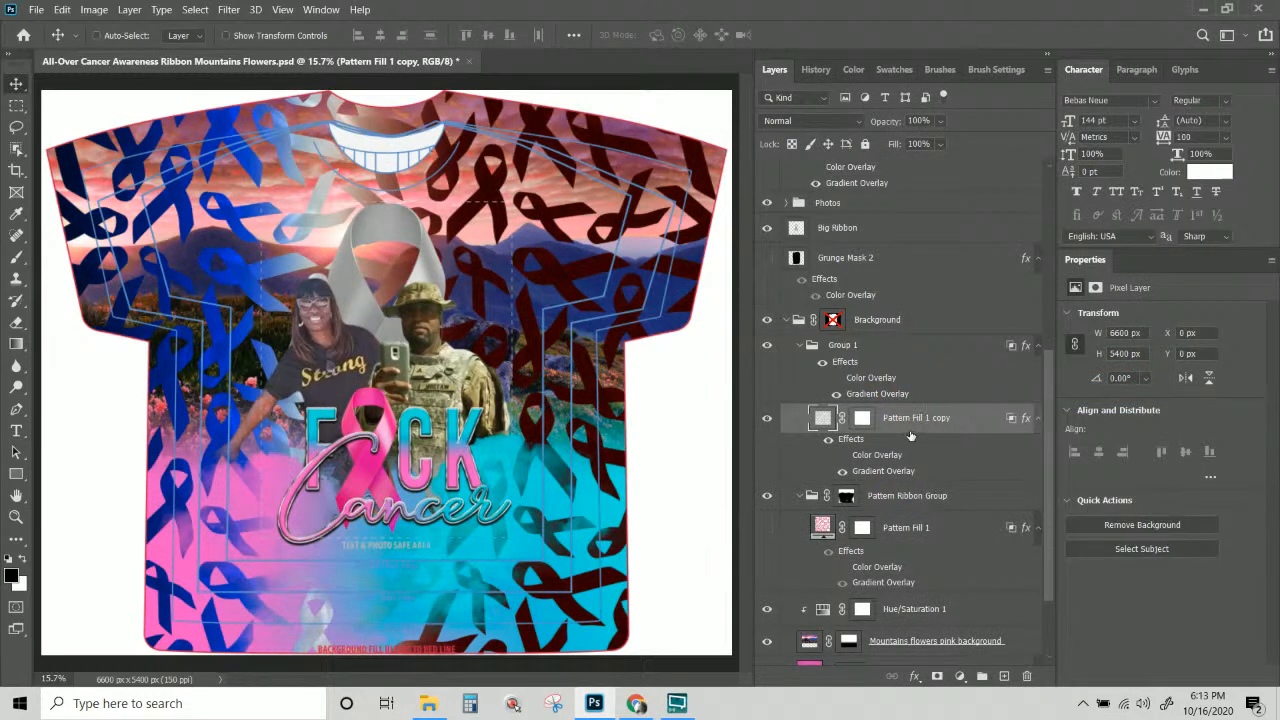
# Move Pattern Fill 1 copy out of Group 1 to just above it, and delete the emptied Group 1.
pyautogui.moveTo(895, 413); pyautogui.dragTo(858, 340)
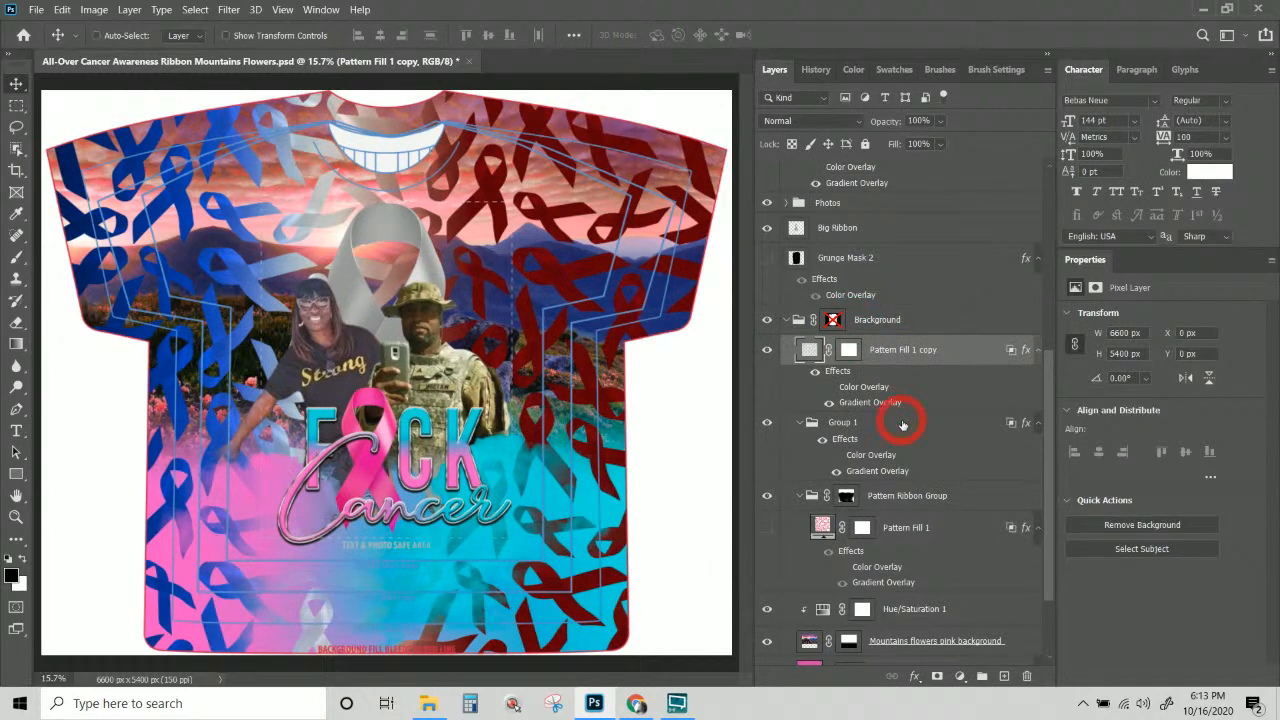
pyautogui.click(902, 424)
pyautogui.press('Delete')
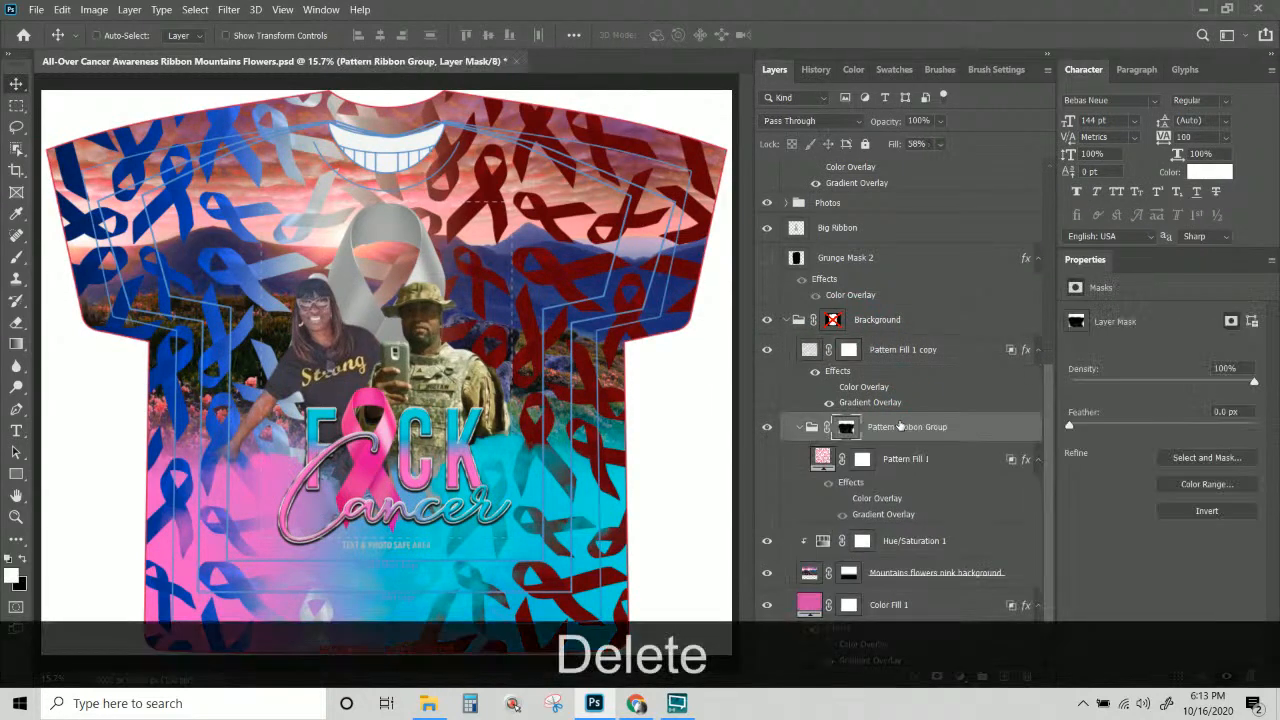
# Move Pattern Fill 1 copy into the Pattern Ribbon Group and delete the original Pattern Fill 1 layer from that group.
pyautogui.click(902, 350)
pyautogui.moveTo(902, 350); pyautogui.dragTo(888, 458)
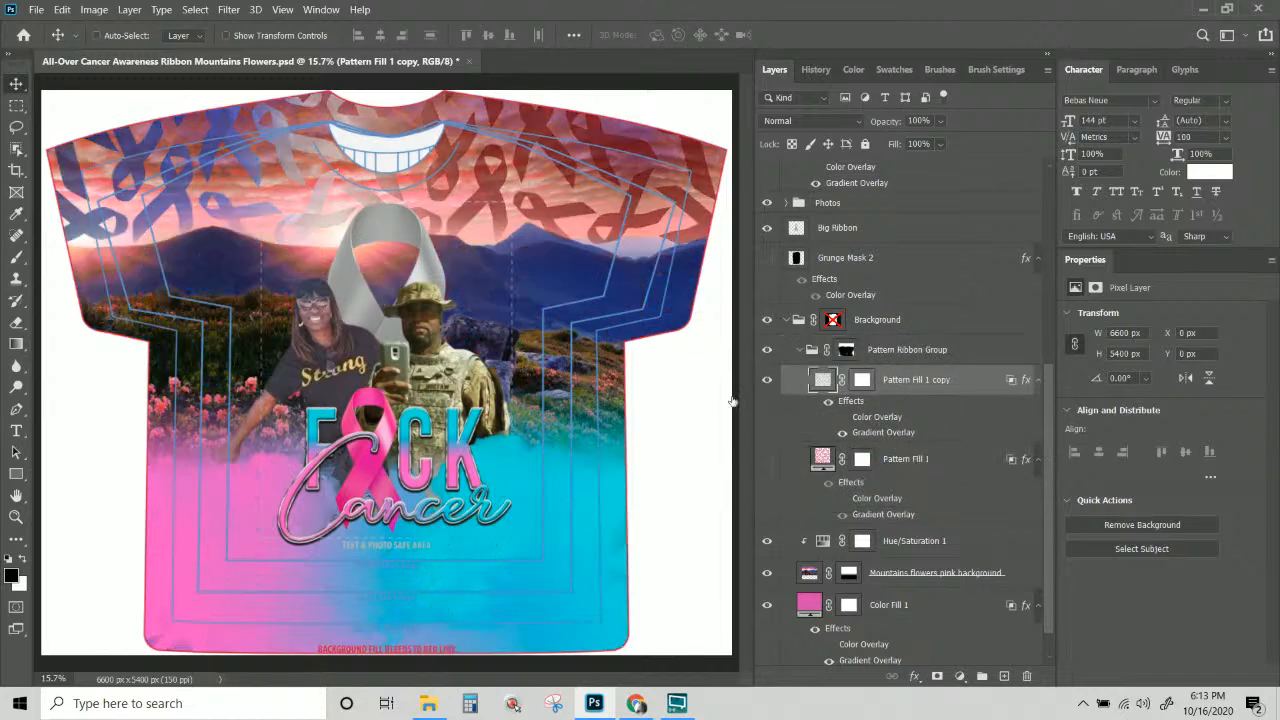
pyautogui.click(929, 461)
pyautogui.press('Delete')
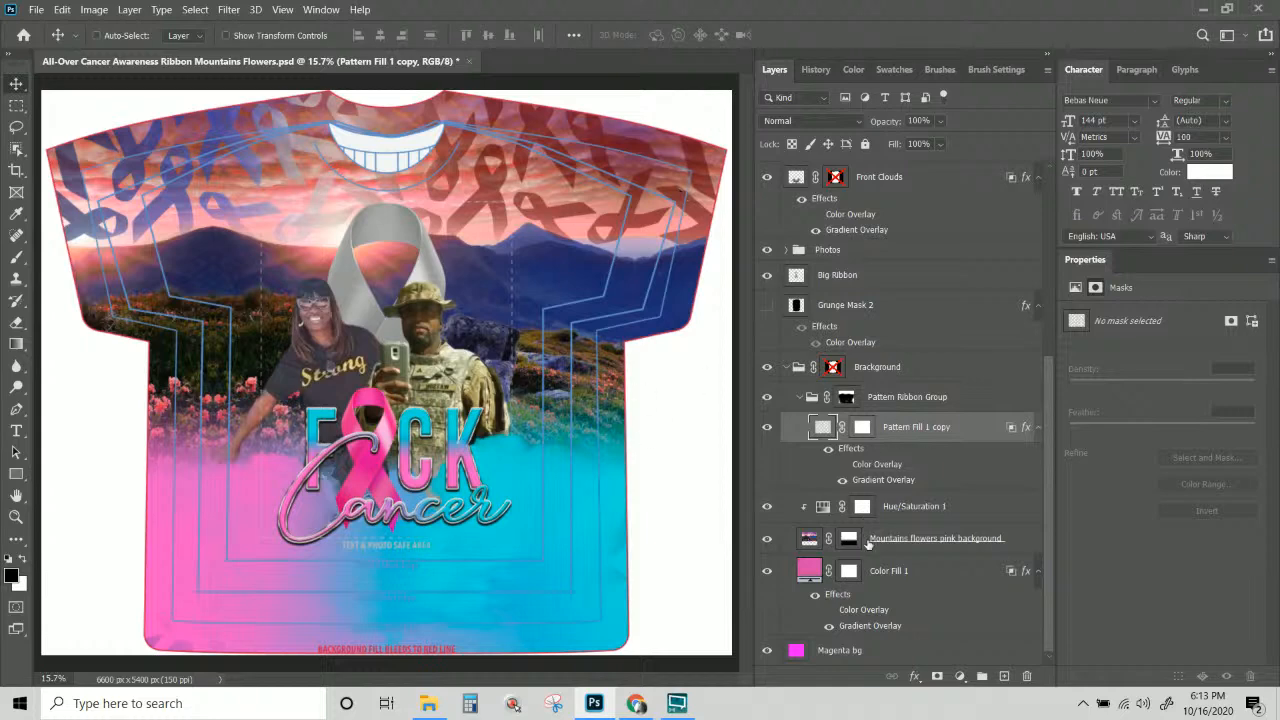
# Review the recolorable layers: the mountains flowers background with its Hue/Saturation 1 adjustment, Color Fill 1 and Small ribbon.
pyautogui.click(833, 528)
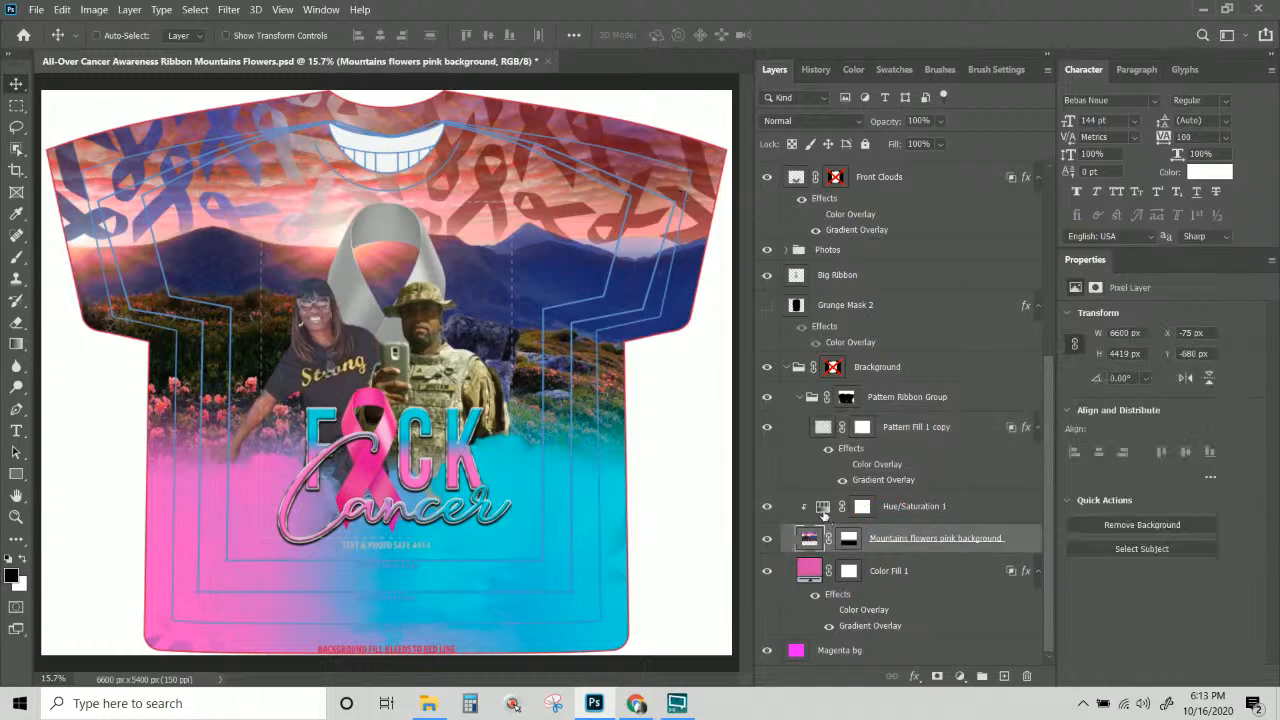
pyautogui.click(768, 507)
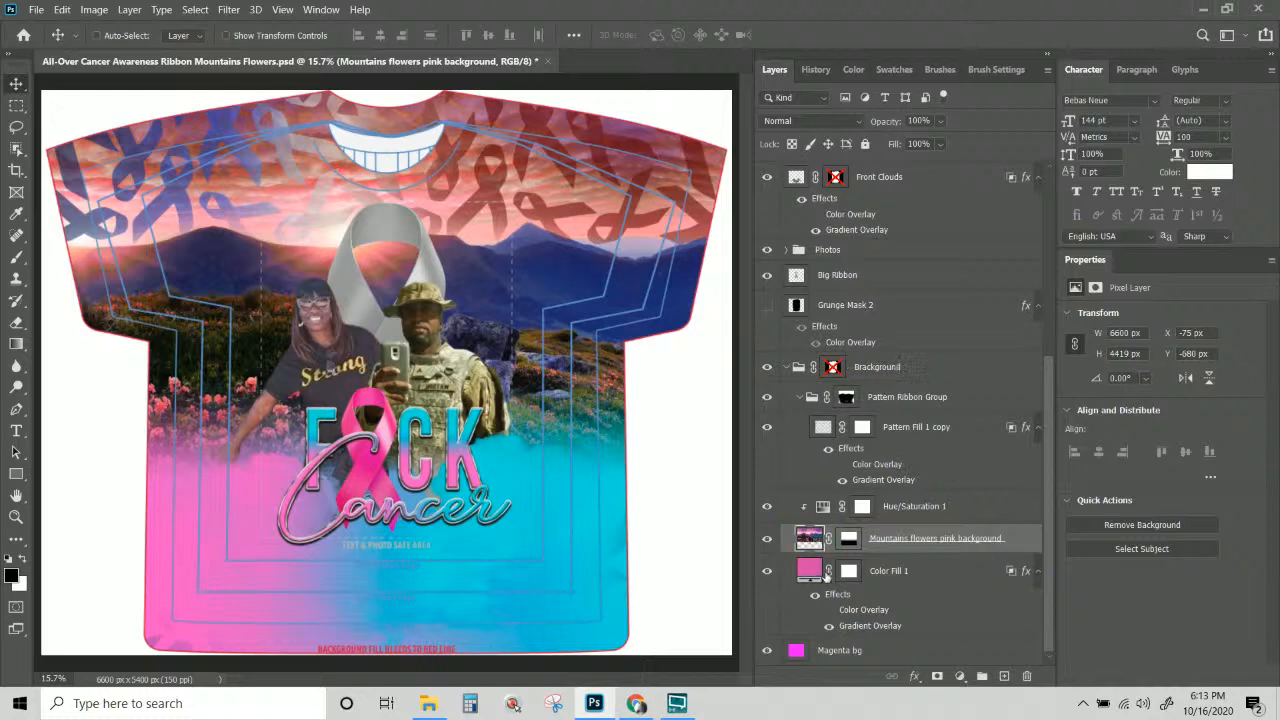
pyautogui.click(812, 572)
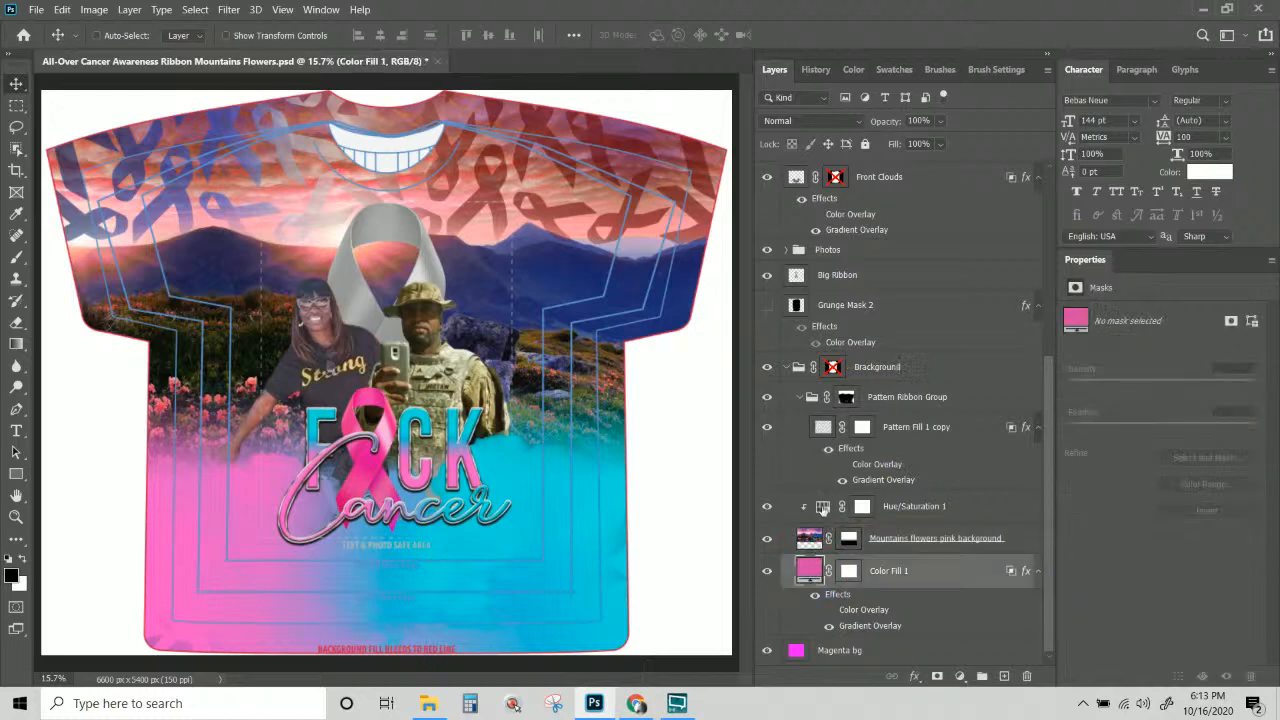
pyautogui.scroll(5, 815, 449)
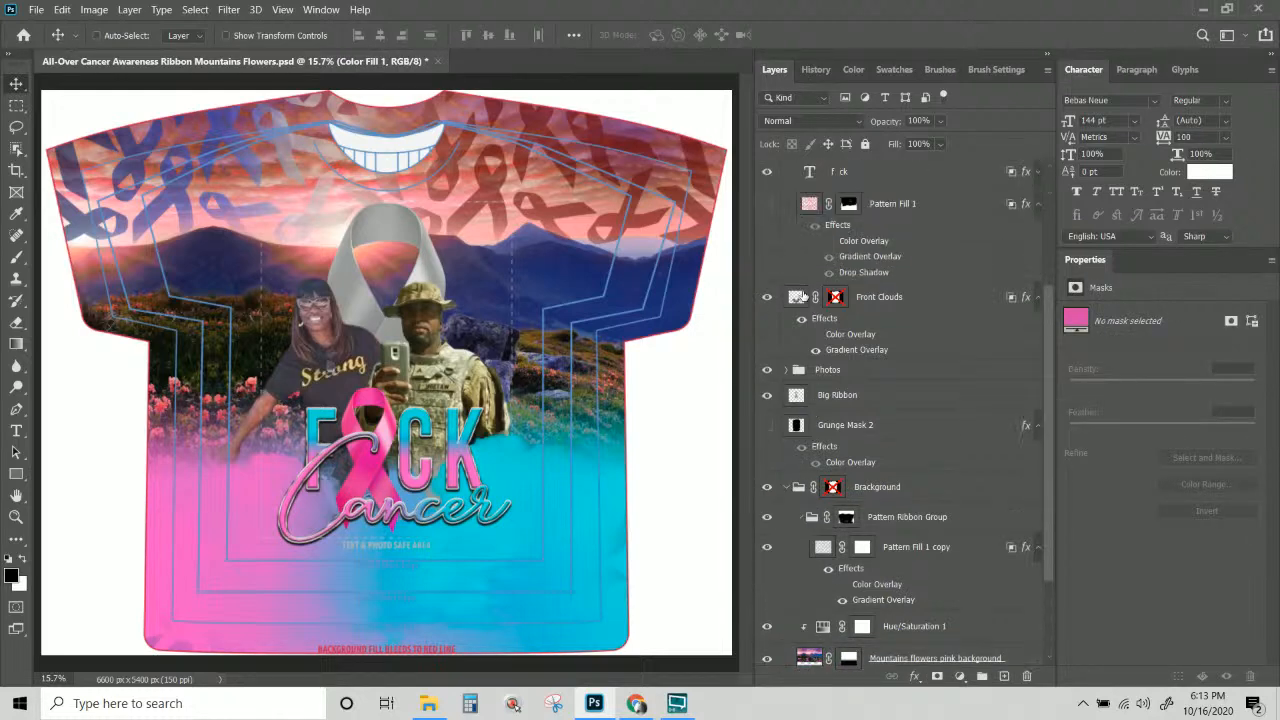
pyautogui.scroll(1, 805, 305)
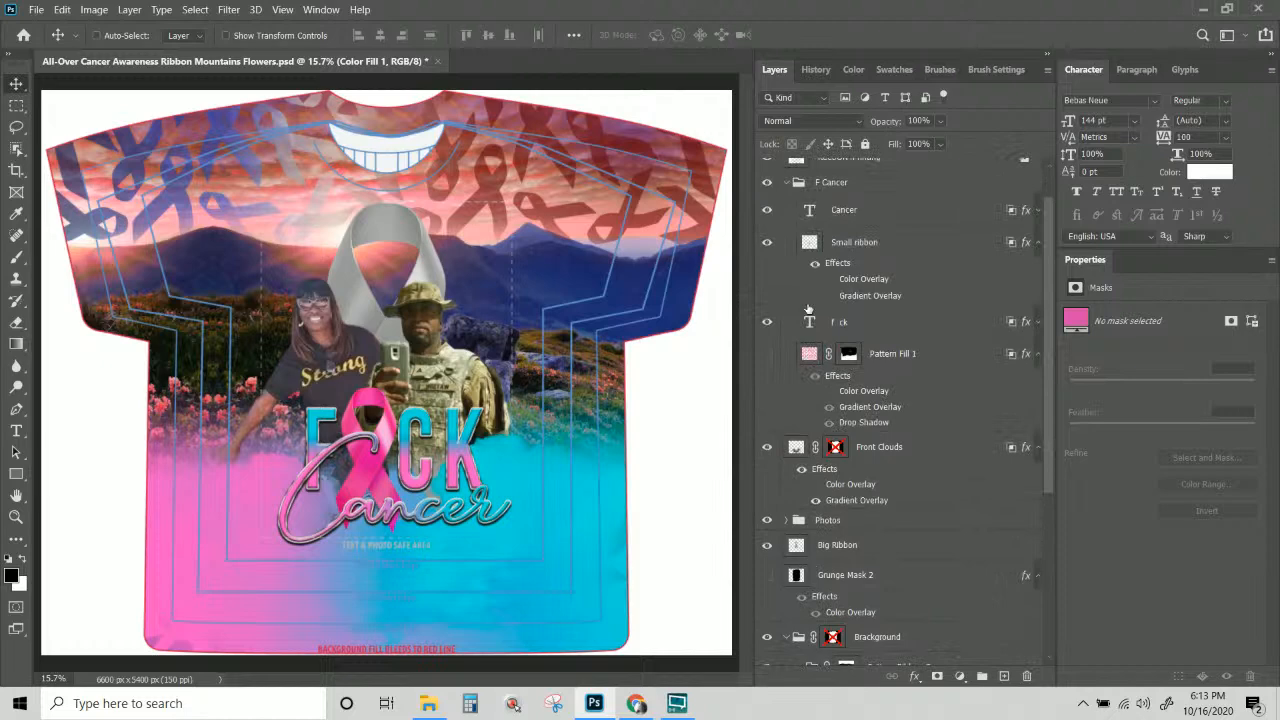
pyautogui.click(812, 245)
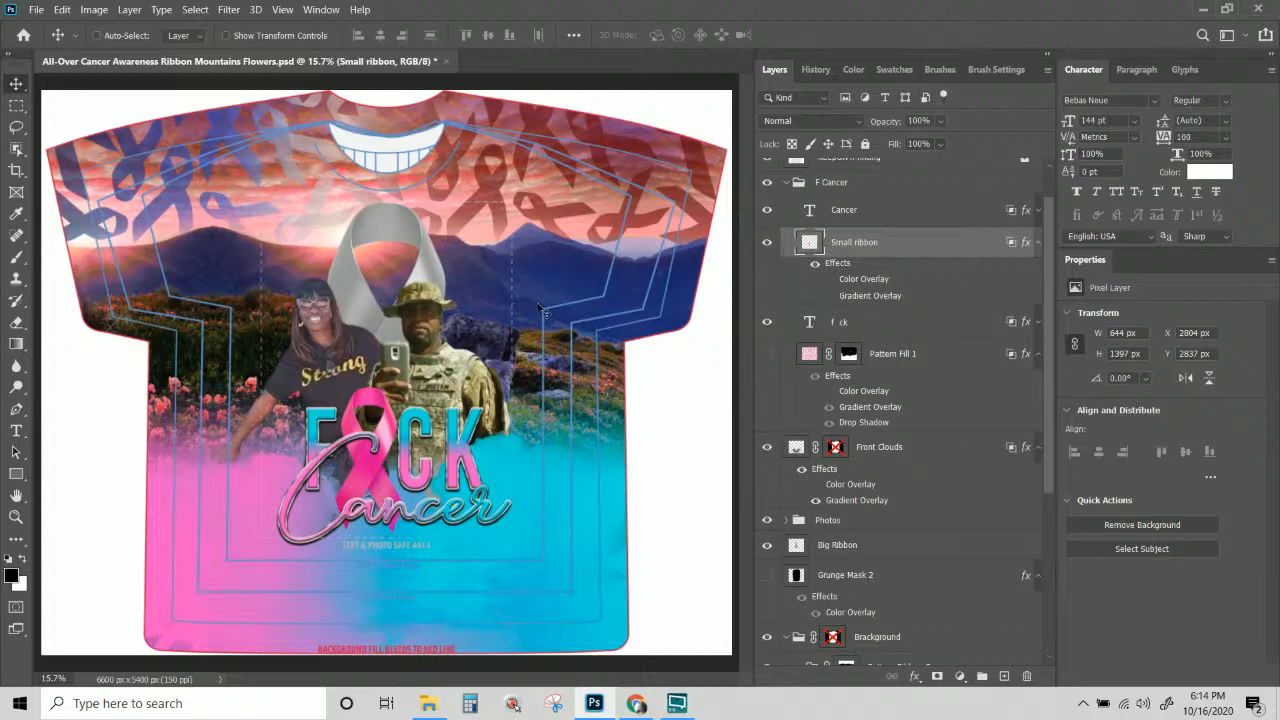
# Paste the copied gradient layer style onto the Big Ribbon layer.
pyautogui.rightClick(425, 278)
pyautogui.rightClick(426, 271)
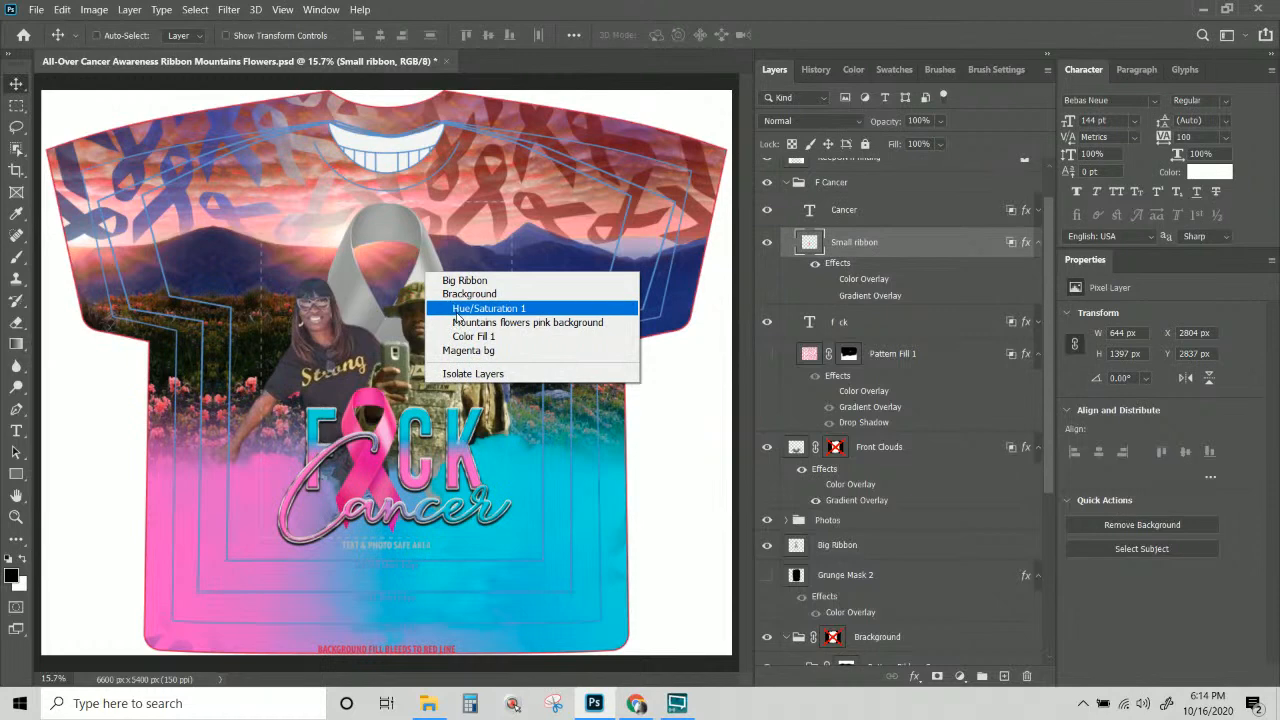
pyautogui.click(455, 310)
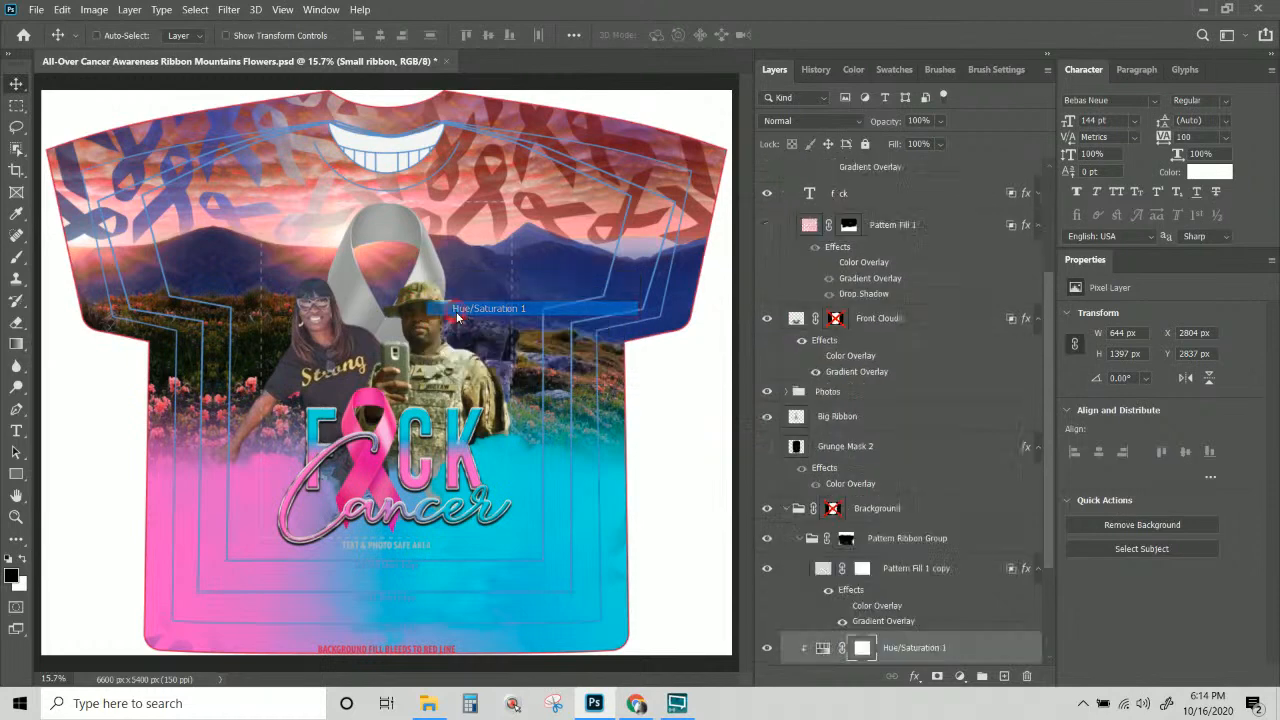
pyautogui.rightClick(427, 269)
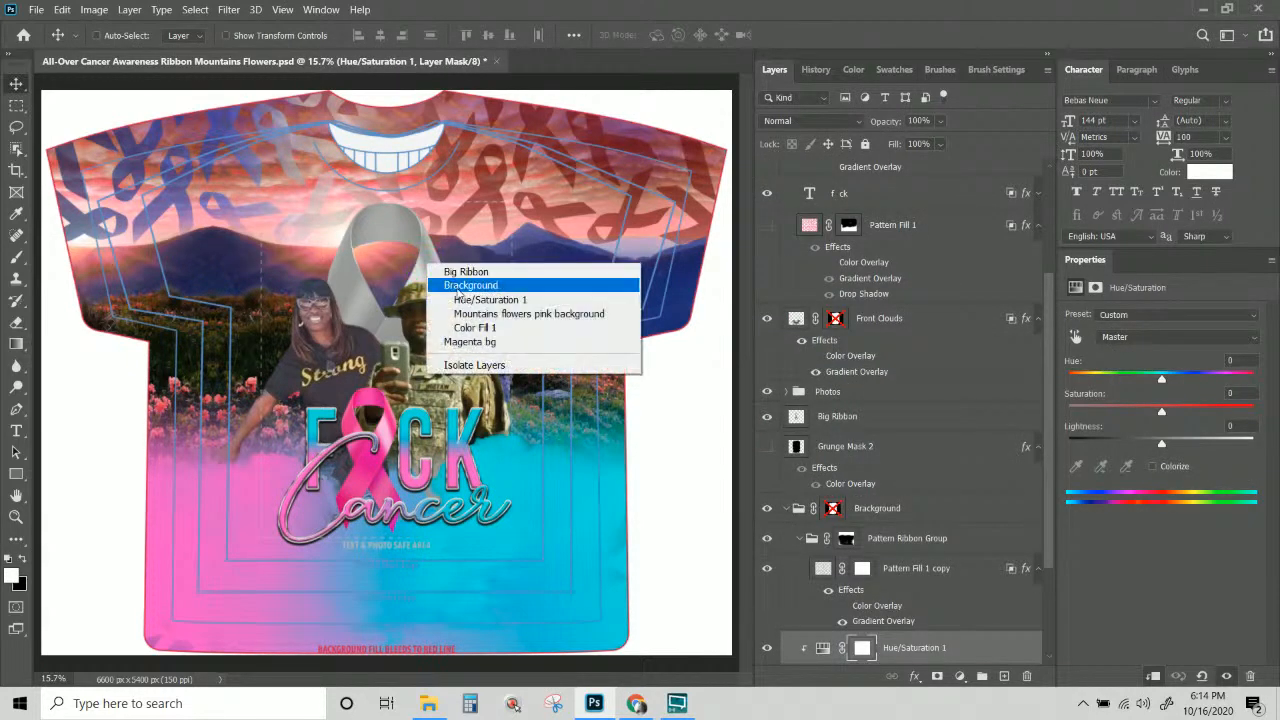
pyautogui.click(453, 272)
pyautogui.rightClick(889, 416)
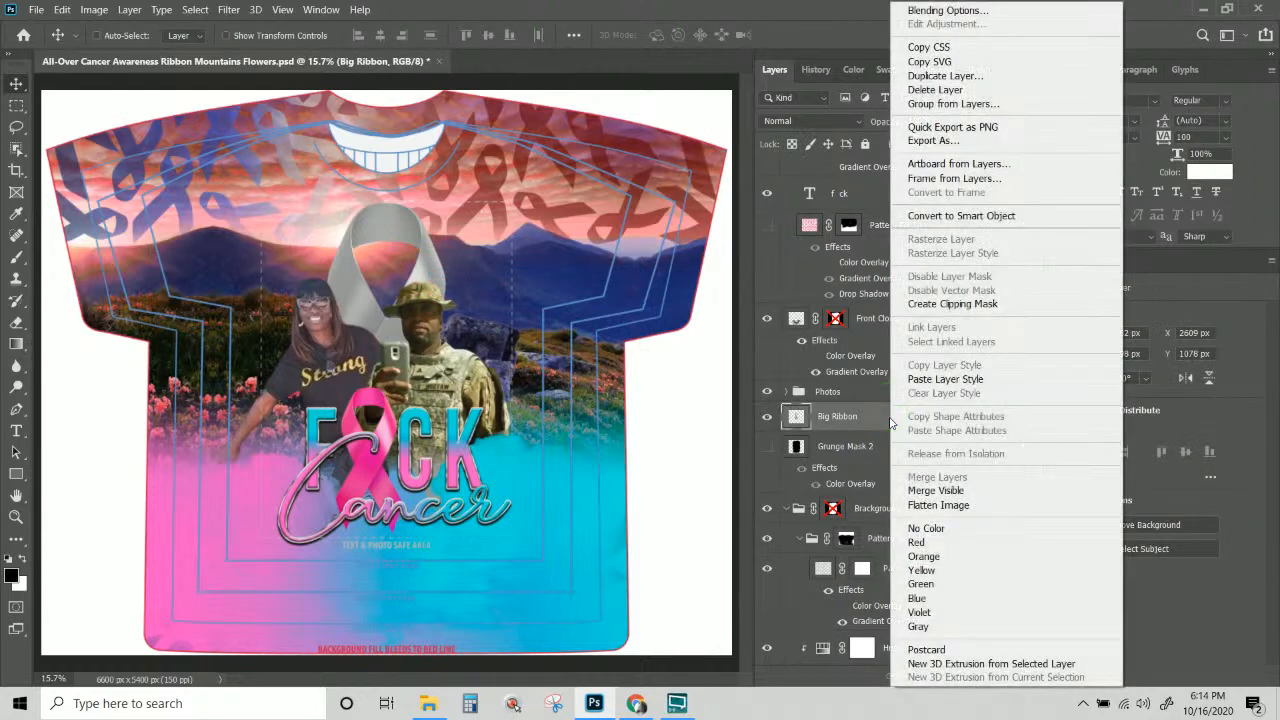
pyautogui.click(928, 379)
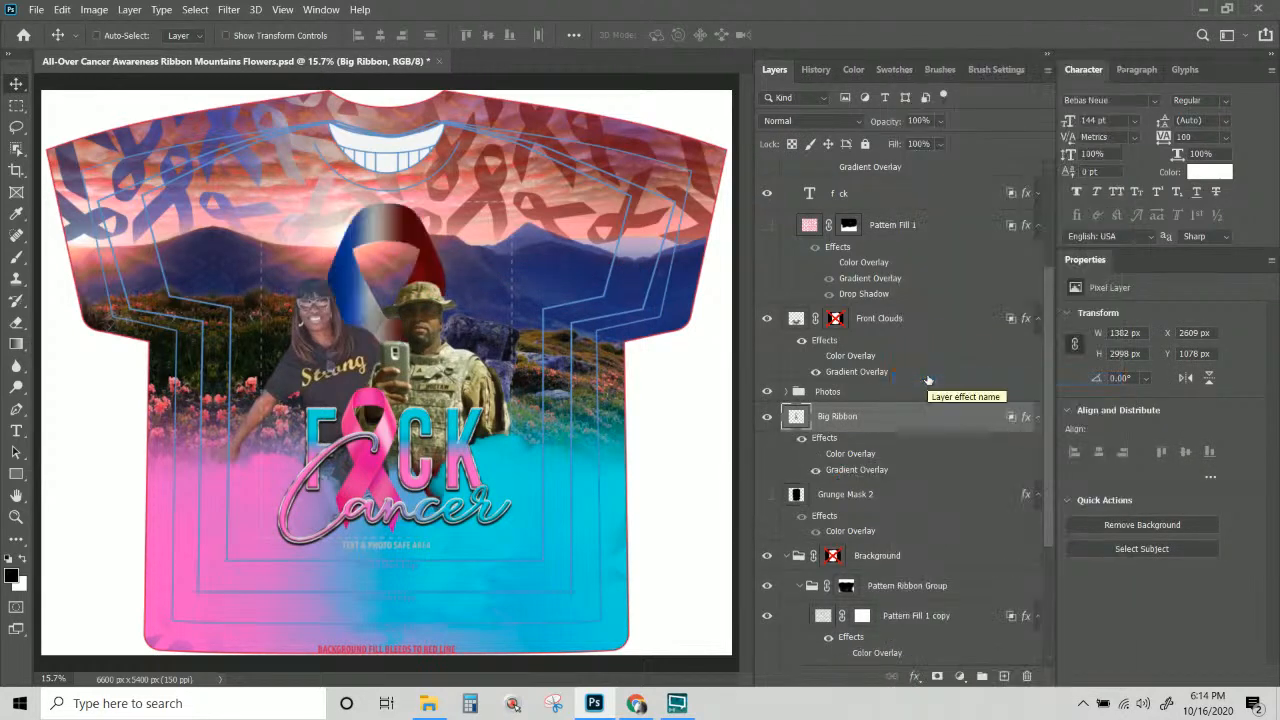
# Scale Big Ribbon's blue, white and red gradient overlay to 150%.
pyautogui.doubleClick(858, 470)
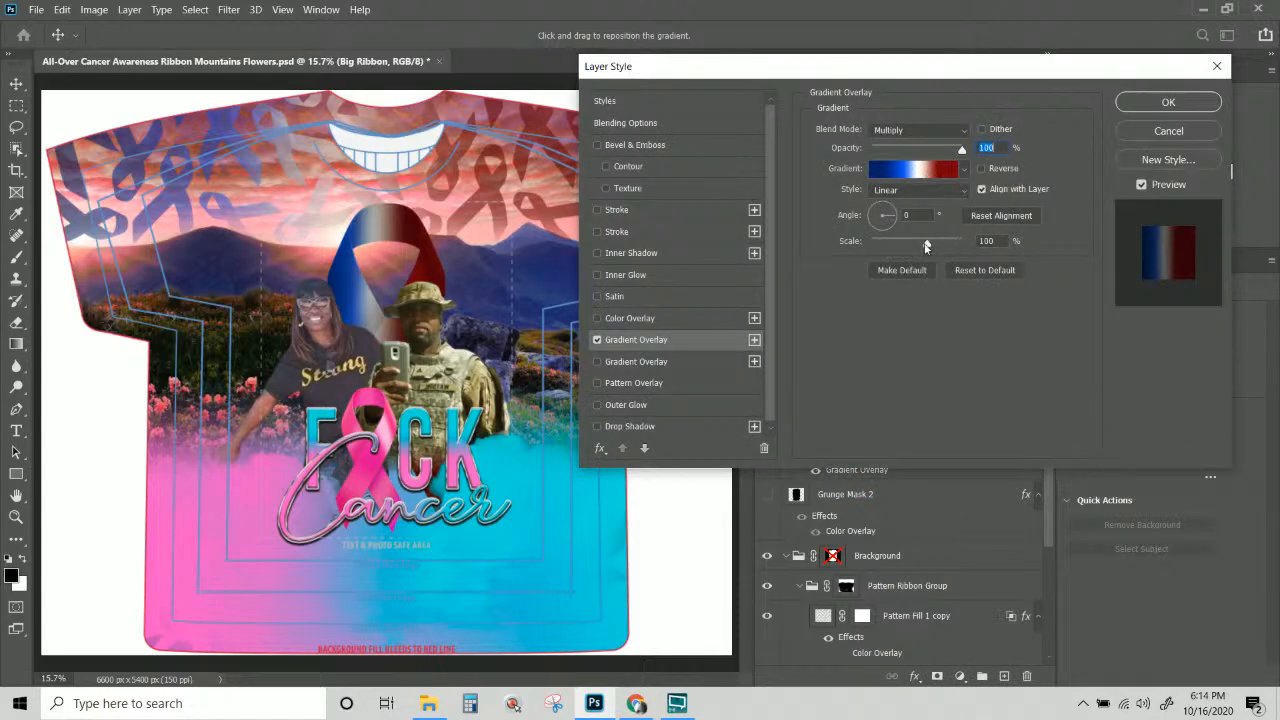
pyautogui.moveTo(926, 246); pyautogui.dragTo(968, 246)
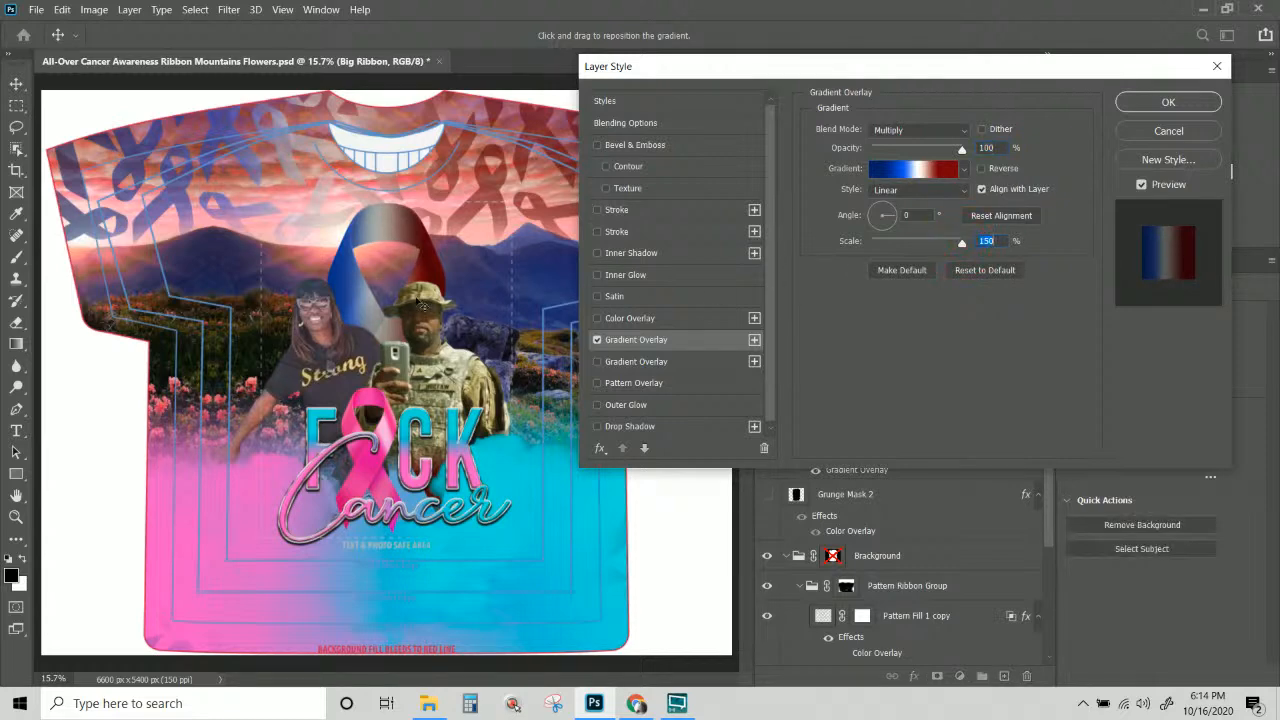
pyautogui.click(1168, 102)
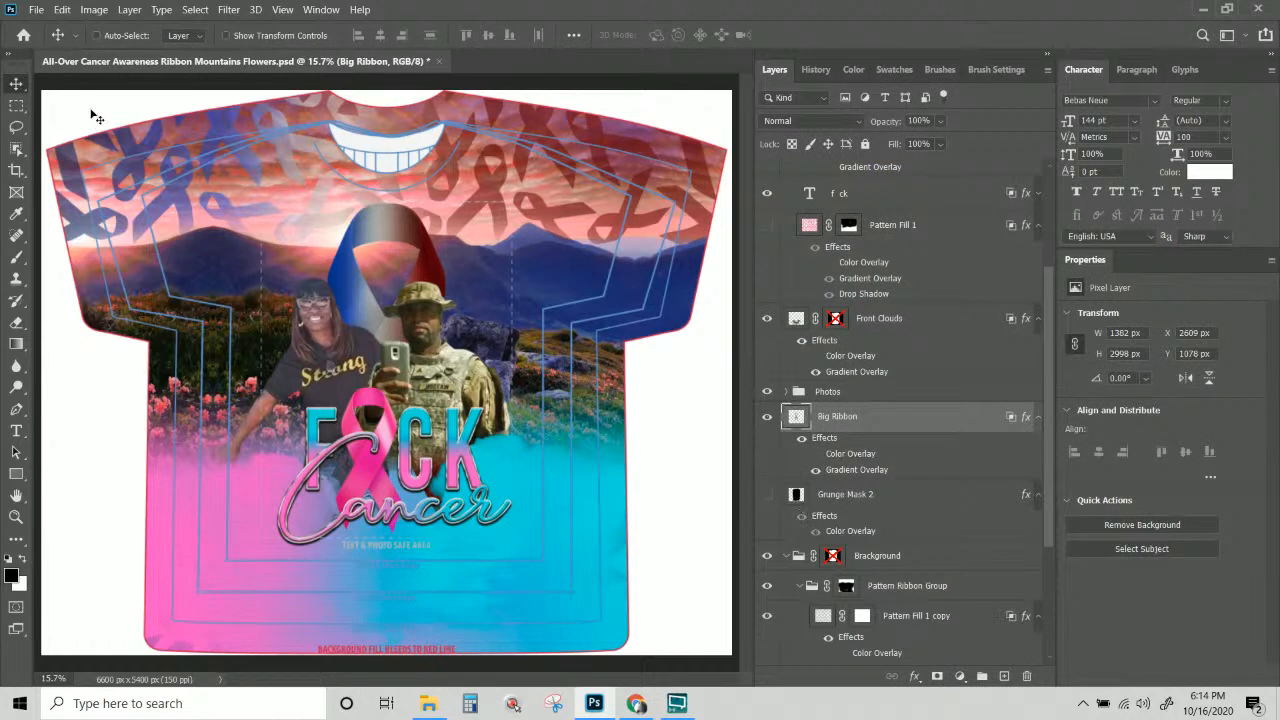
# Add a Levels adjustment layer above Big Ribbon, clipped to that layer.
pyautogui.click(131, 10)
pyautogui.moveTo(185, 217)
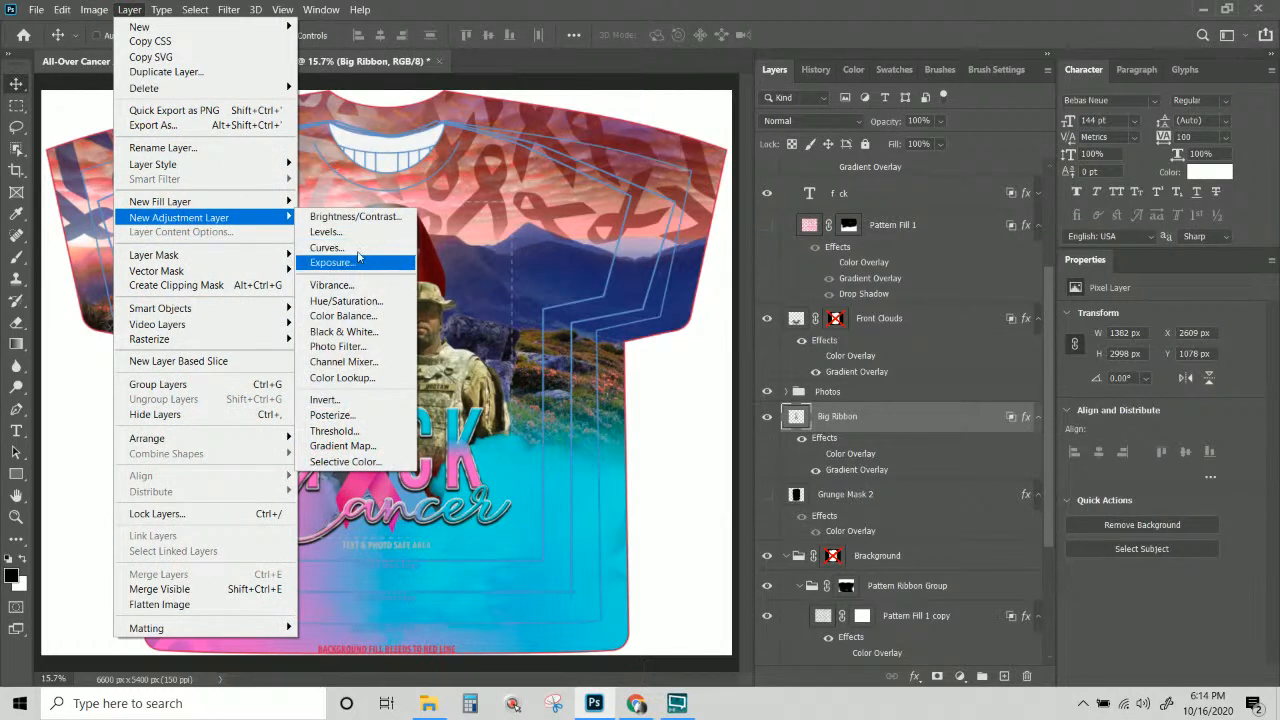
pyautogui.click(335, 232)
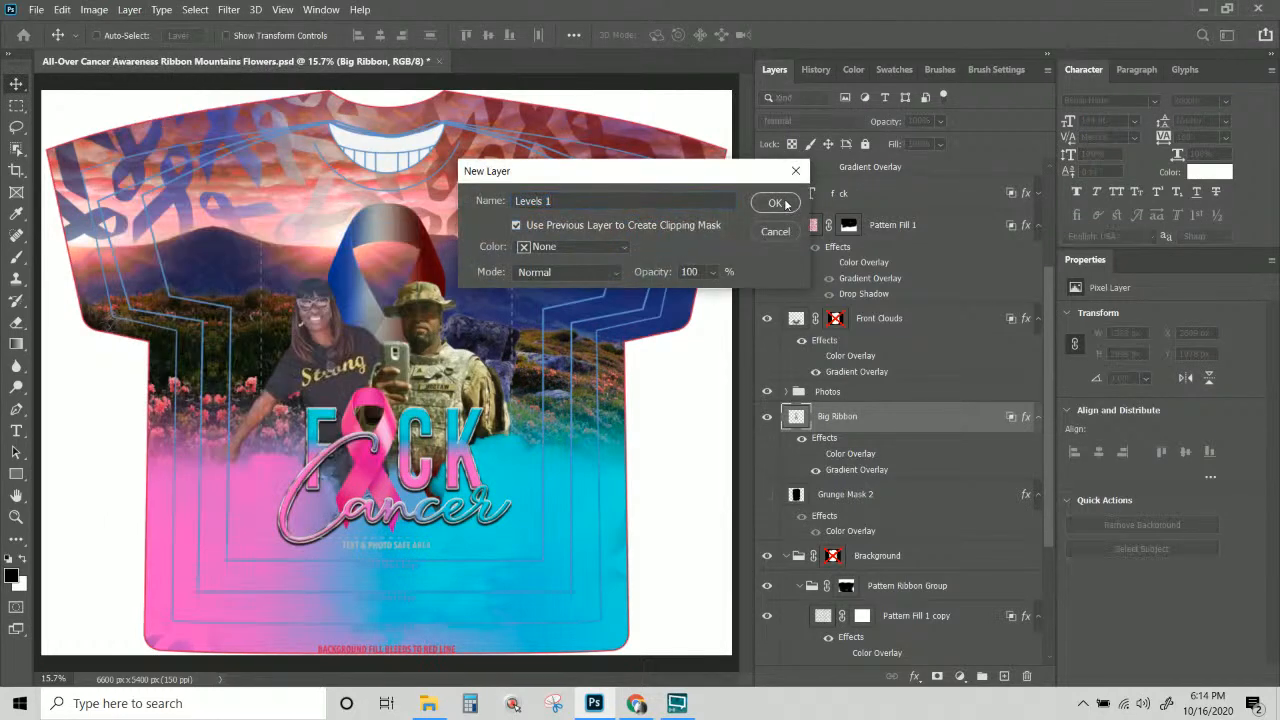
pyautogui.click(771, 203)
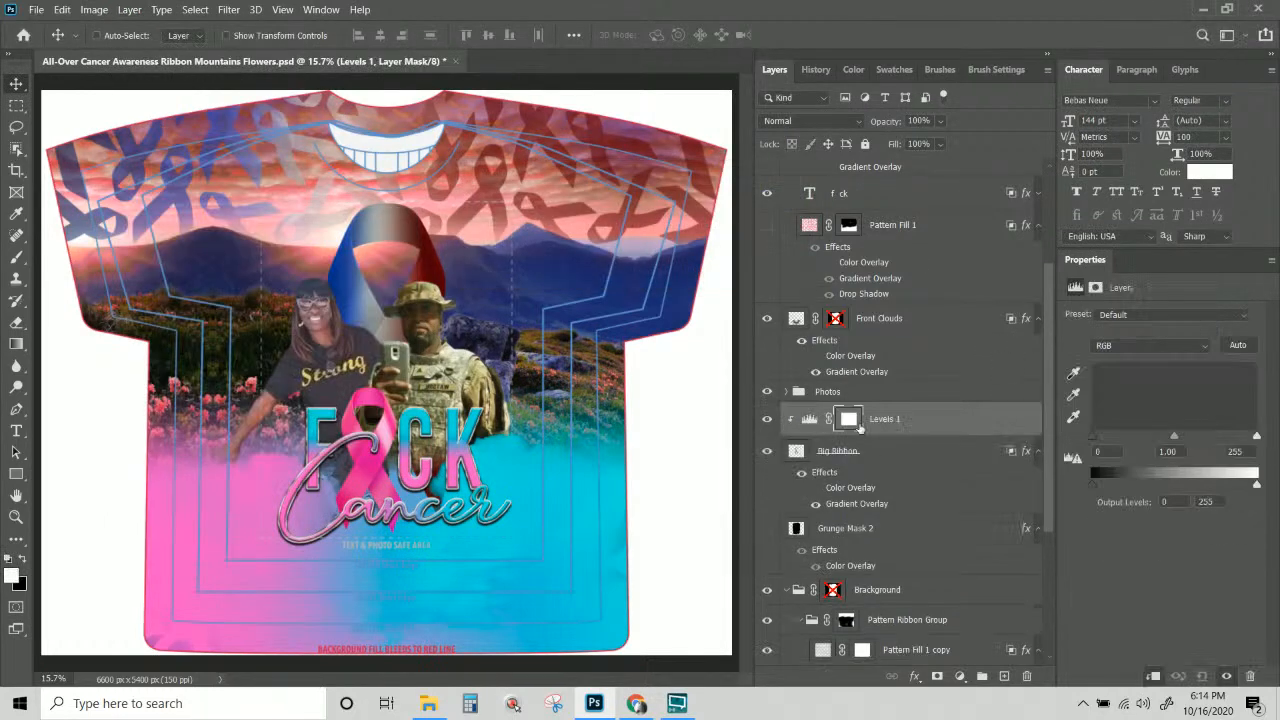
# Brighten the big ribbon with Levels input values of 50 for shadows, 1.51 for midtones and 166 for highlights.
pyautogui.click(1186, 435)
pyautogui.moveTo(1175, 441); pyautogui.dragTo(1135, 443)
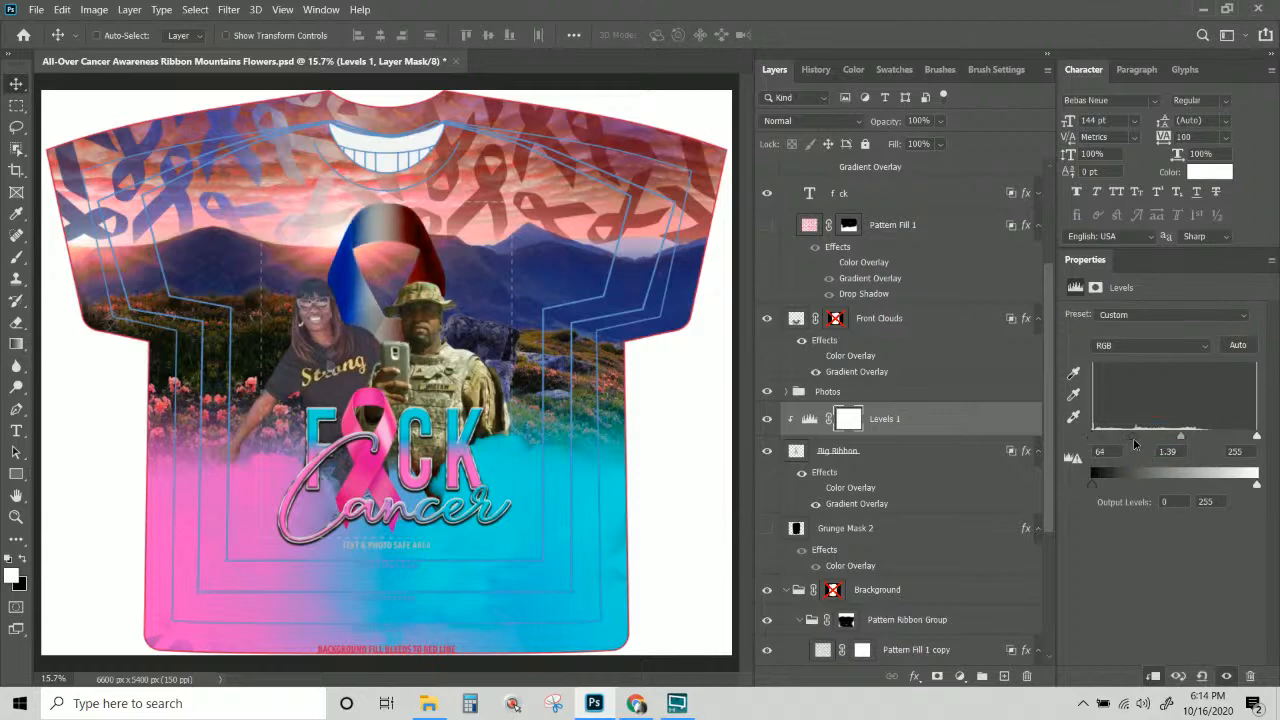
pyautogui.moveTo(1257, 440); pyautogui.dragTo(1201, 440)
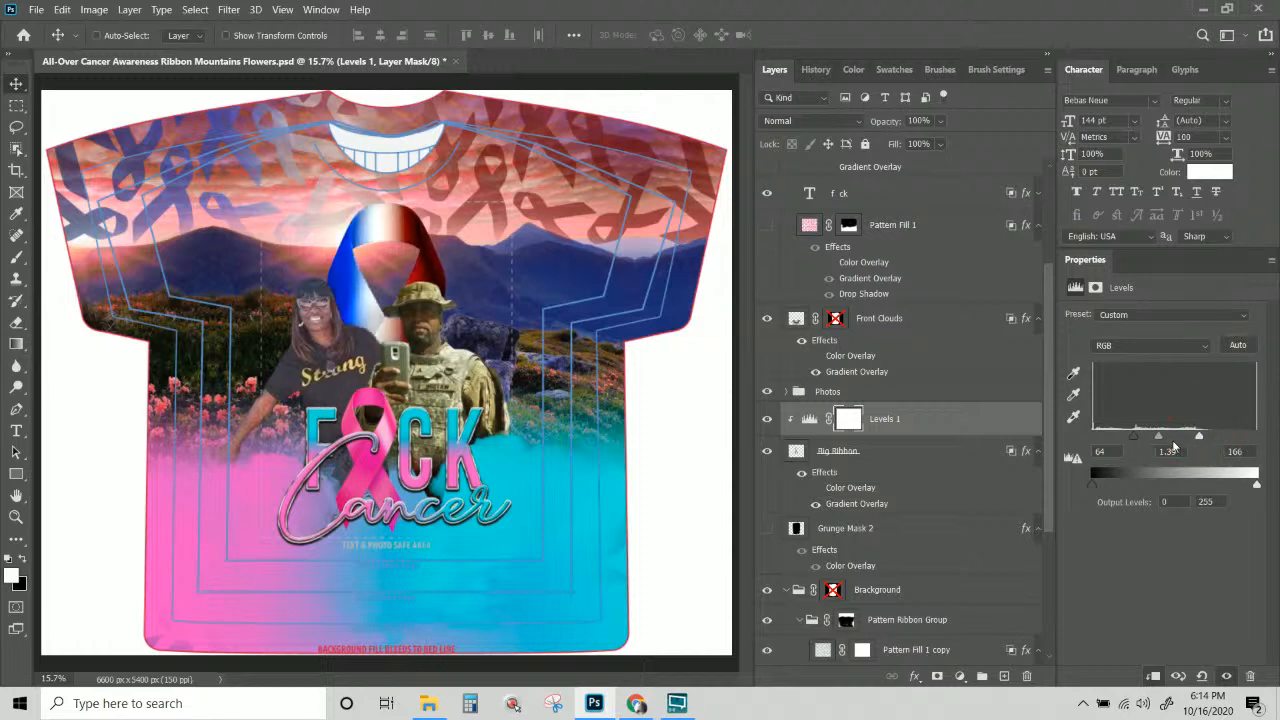
pyautogui.moveTo(1167, 440); pyautogui.dragTo(1126, 443)
pyautogui.click(1152, 441)
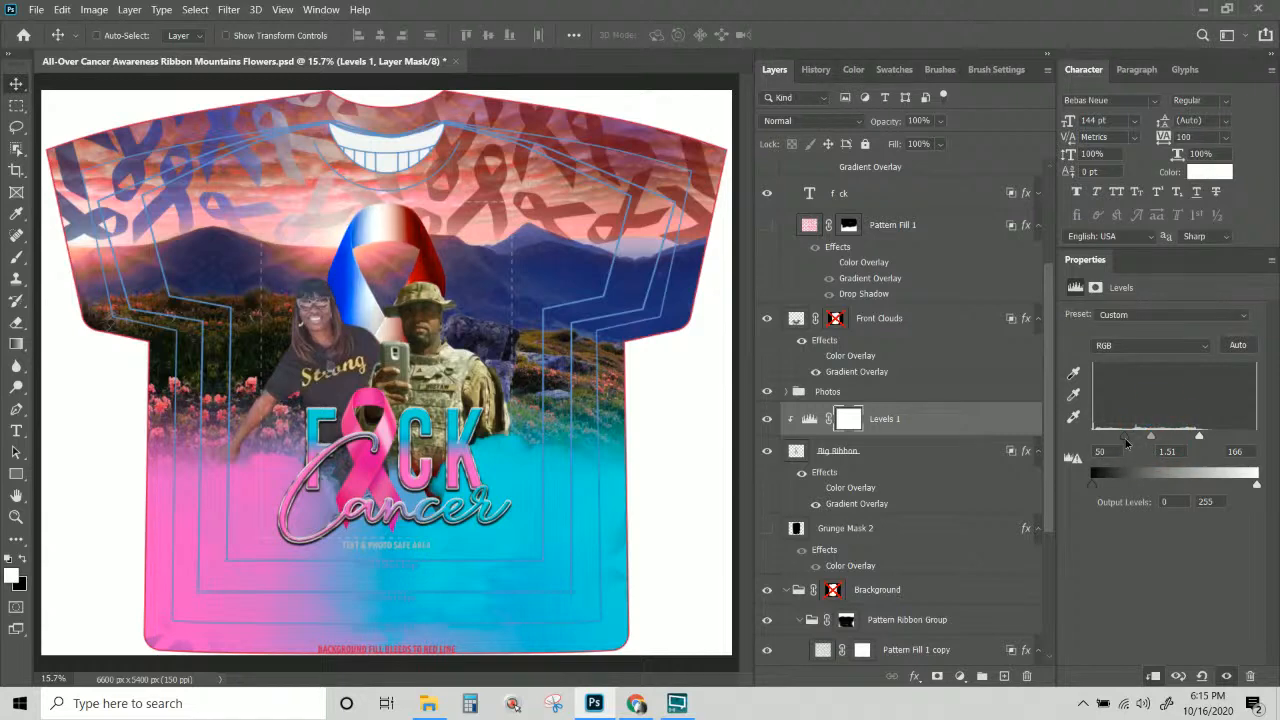
pyautogui.click(1126, 443)
# Shift the red and medium blue stops of Big Ribbon's gradient toward the dark blue end, keep white at 55%, and set the overlay scale to 100%.
pyautogui.click(859, 505)
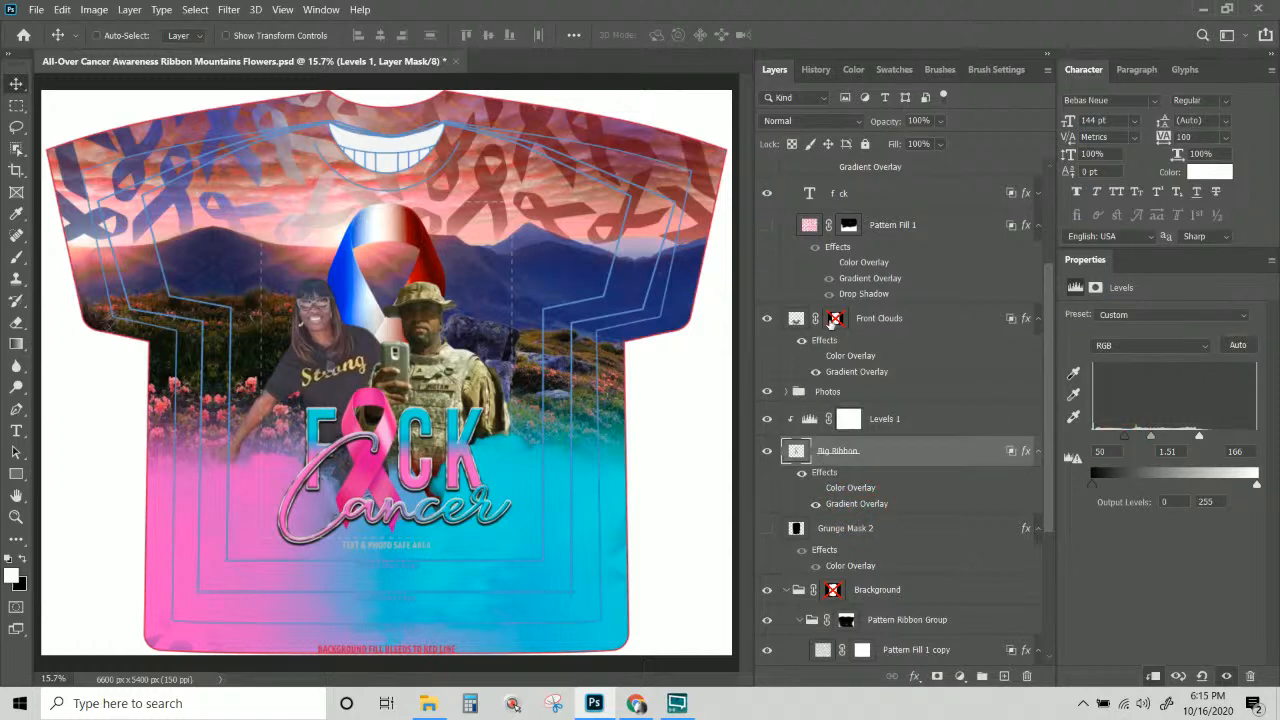
pyautogui.doubleClick(859, 505)
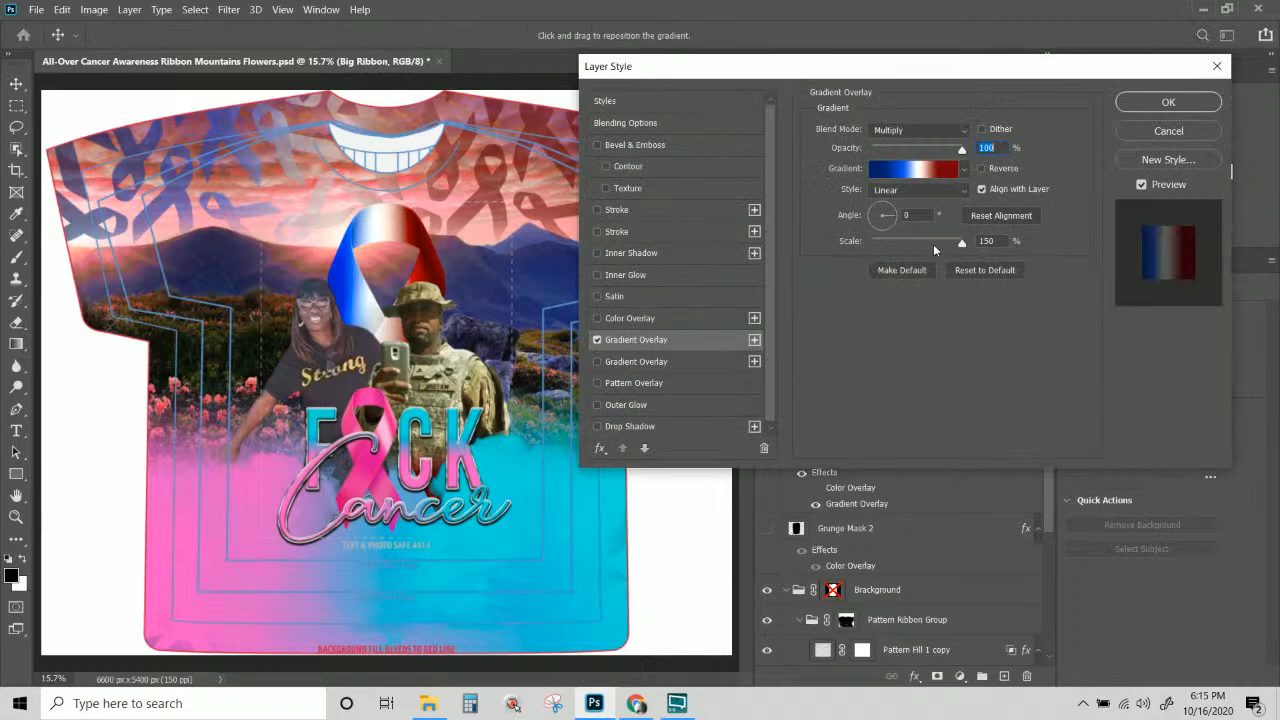
pyautogui.moveTo(933, 244); pyautogui.dragTo(926, 244)
pyautogui.click(937, 172)
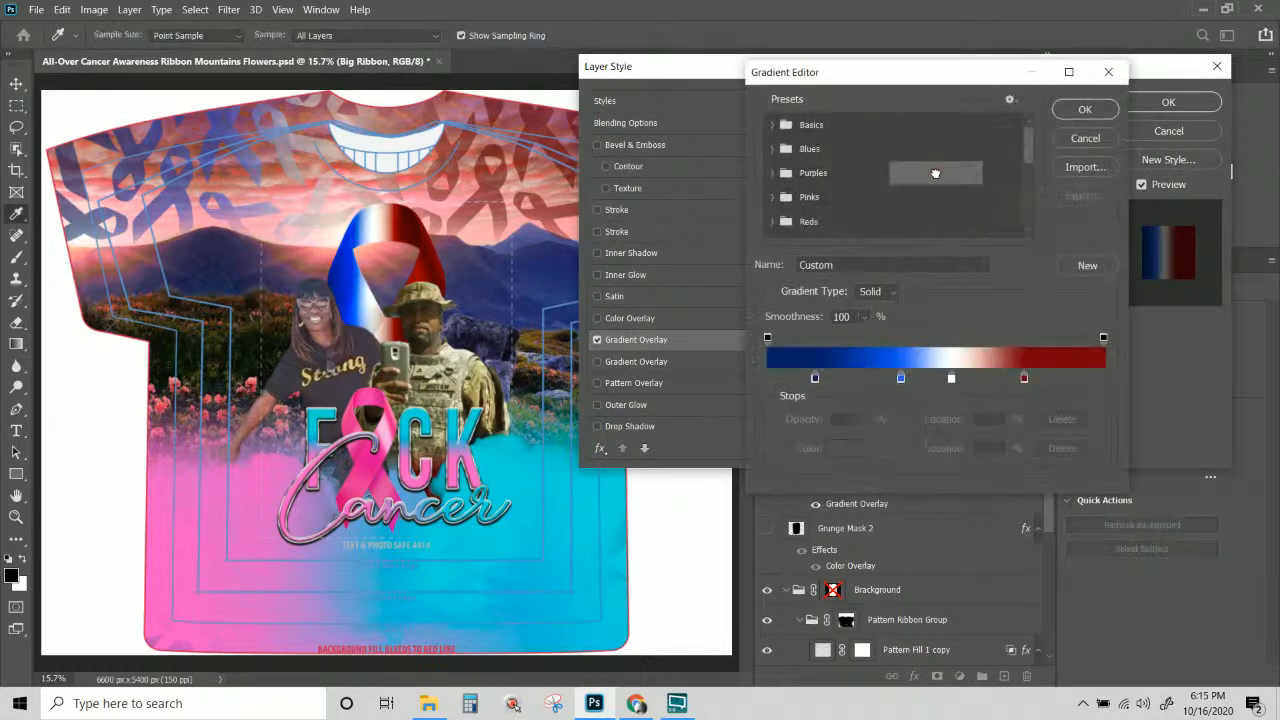
pyautogui.moveTo(1024, 379); pyautogui.dragTo(1004, 379)
pyautogui.moveTo(900, 378); pyautogui.dragTo(947, 372)
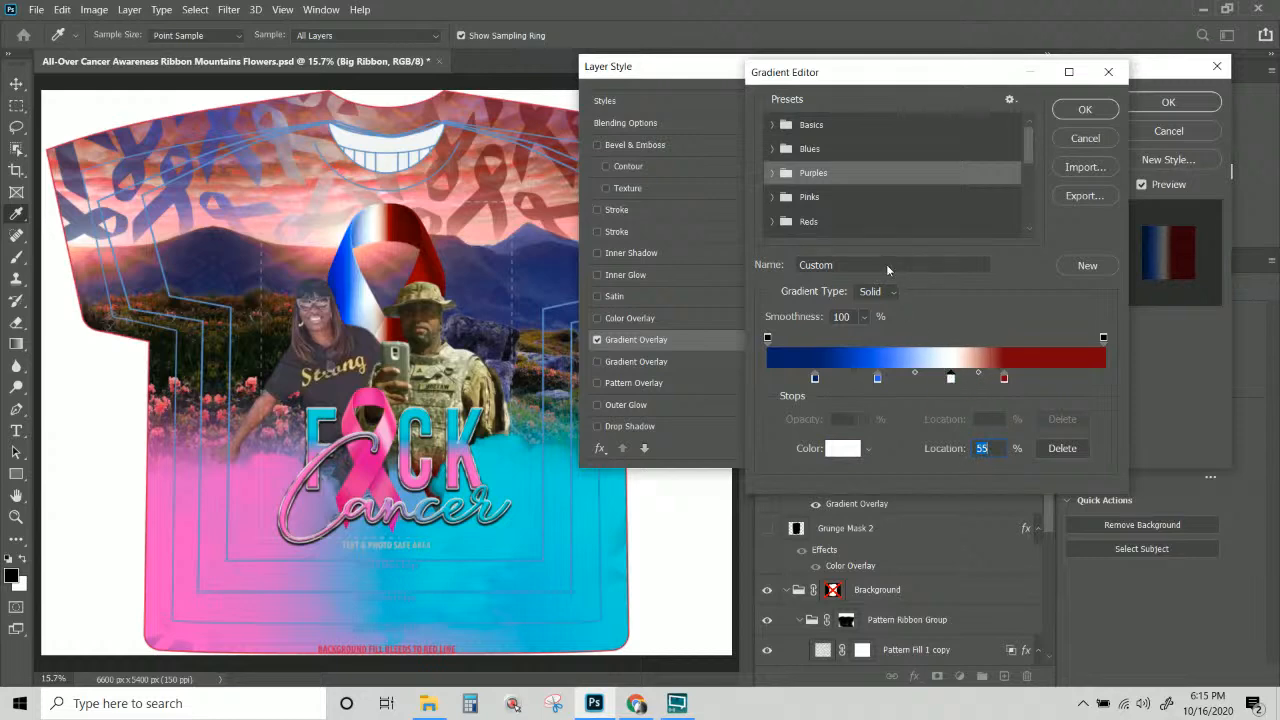
pyautogui.click(1106, 112)
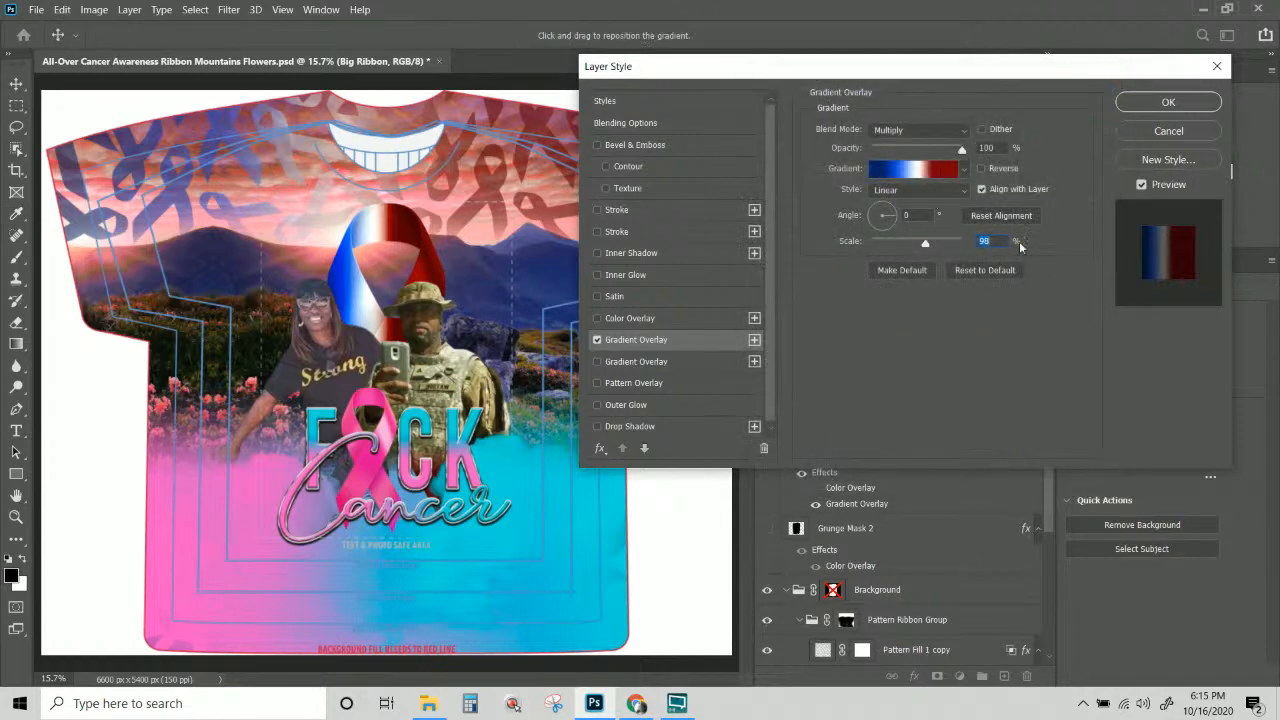
pyautogui.write('100')
# Reposition the stops of Big Ribbon's gradient, with dark blue at 20%, white at 60%, and medium blue and red on either side of white.
pyautogui.click(913, 169)
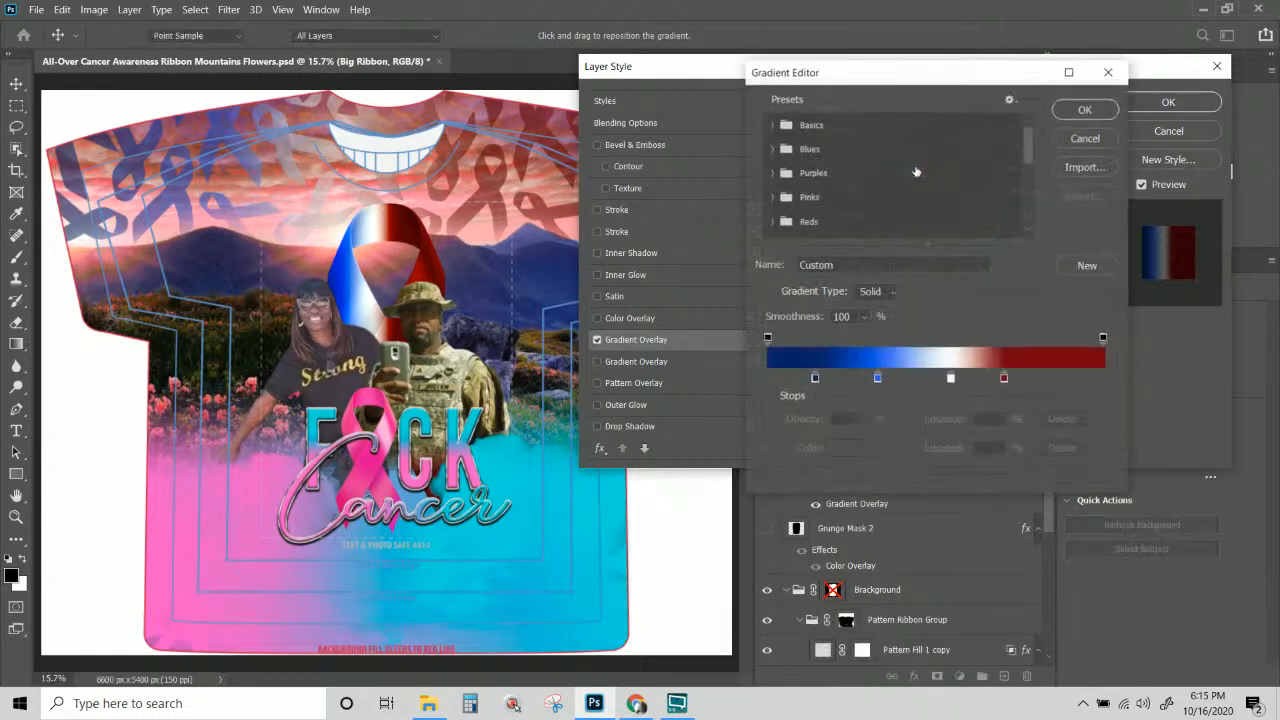
pyautogui.moveTo(1003, 379); pyautogui.dragTo(1038, 380)
pyautogui.moveTo(950, 379); pyautogui.dragTo(891, 378)
pyautogui.click(879, 379)
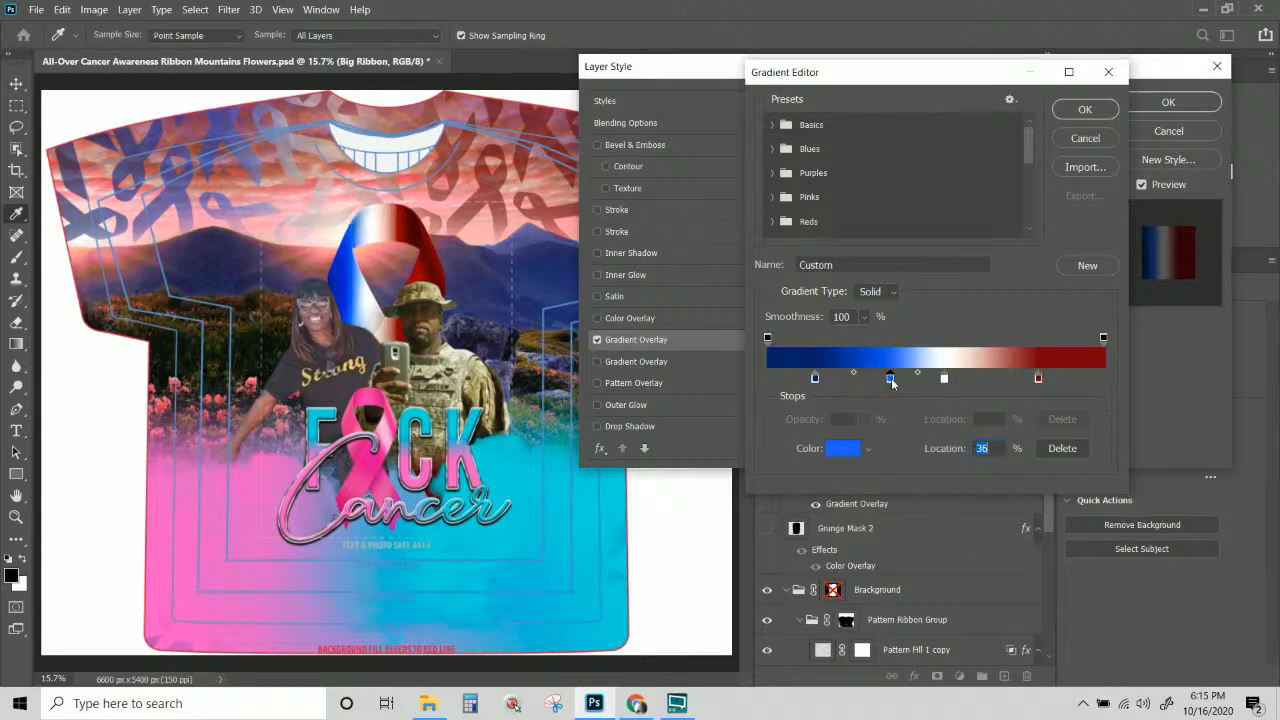
pyautogui.moveTo(1038, 380)
pyautogui.mouseDown()
pyautogui.moveTo(1027, 378)
pyautogui.moveTo(1069, 381)
pyautogui.moveTo(1025, 378)
pyautogui.moveTo(1048, 378)
pyautogui.mouseUp()
pyautogui.click(1074, 452)
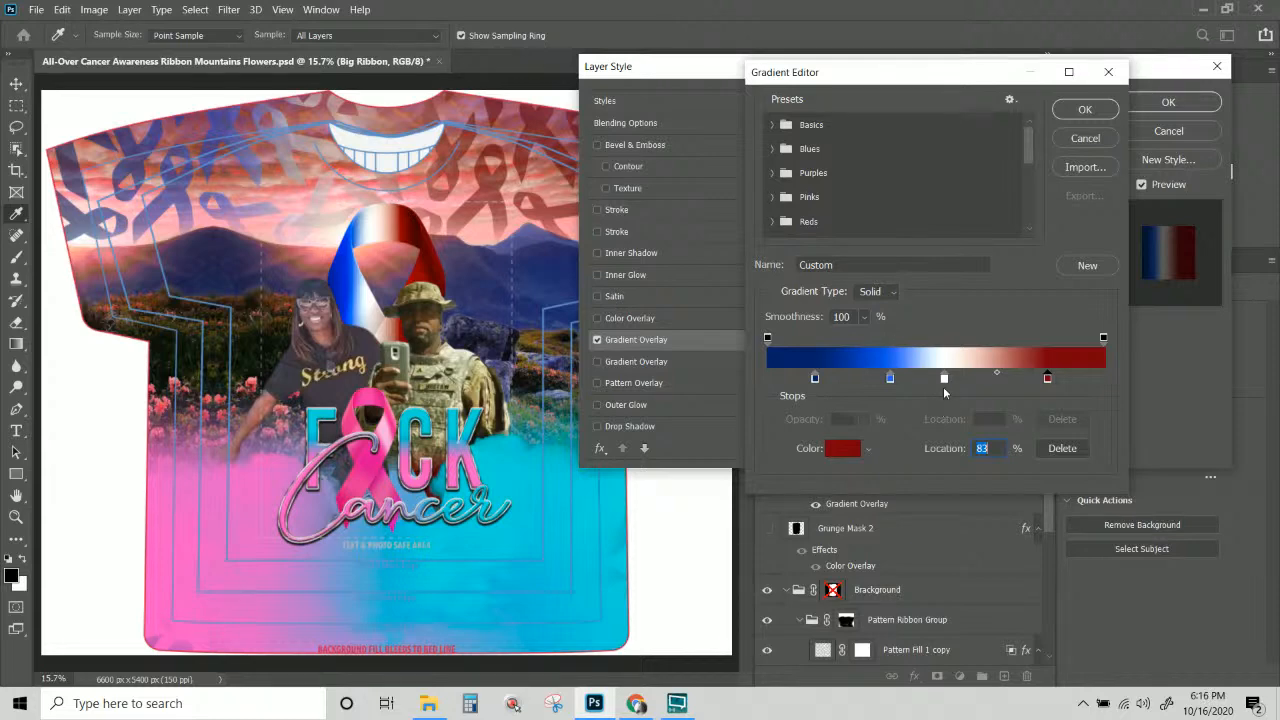
pyautogui.moveTo(944, 378); pyautogui.dragTo(972, 378)
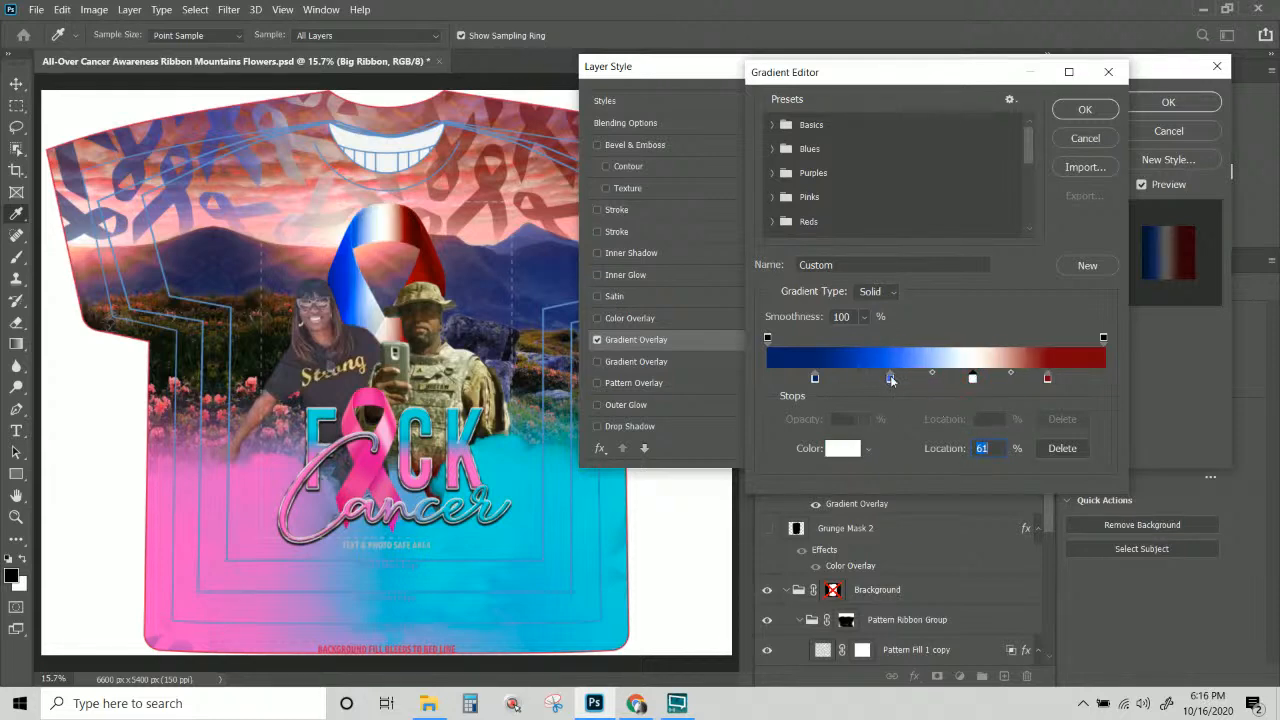
pyautogui.moveTo(892, 379); pyautogui.dragTo(880, 381)
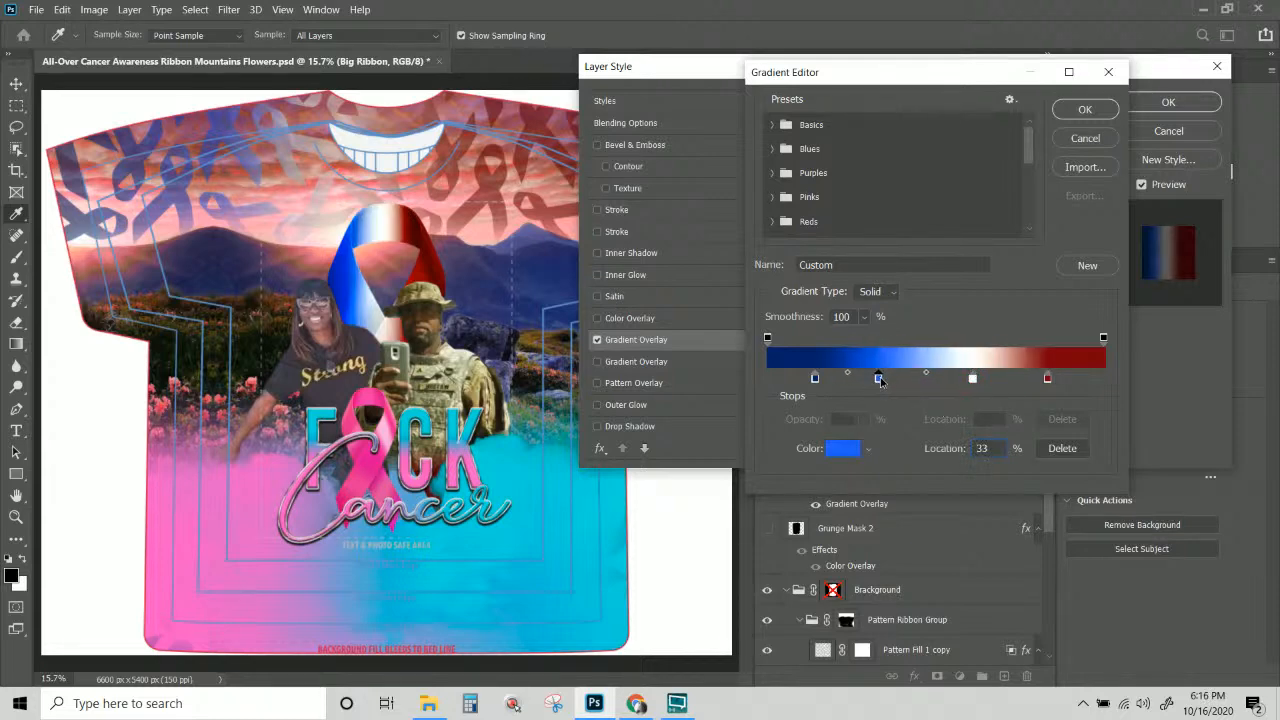
pyautogui.moveTo(1047, 379); pyautogui.dragTo(947, 388)
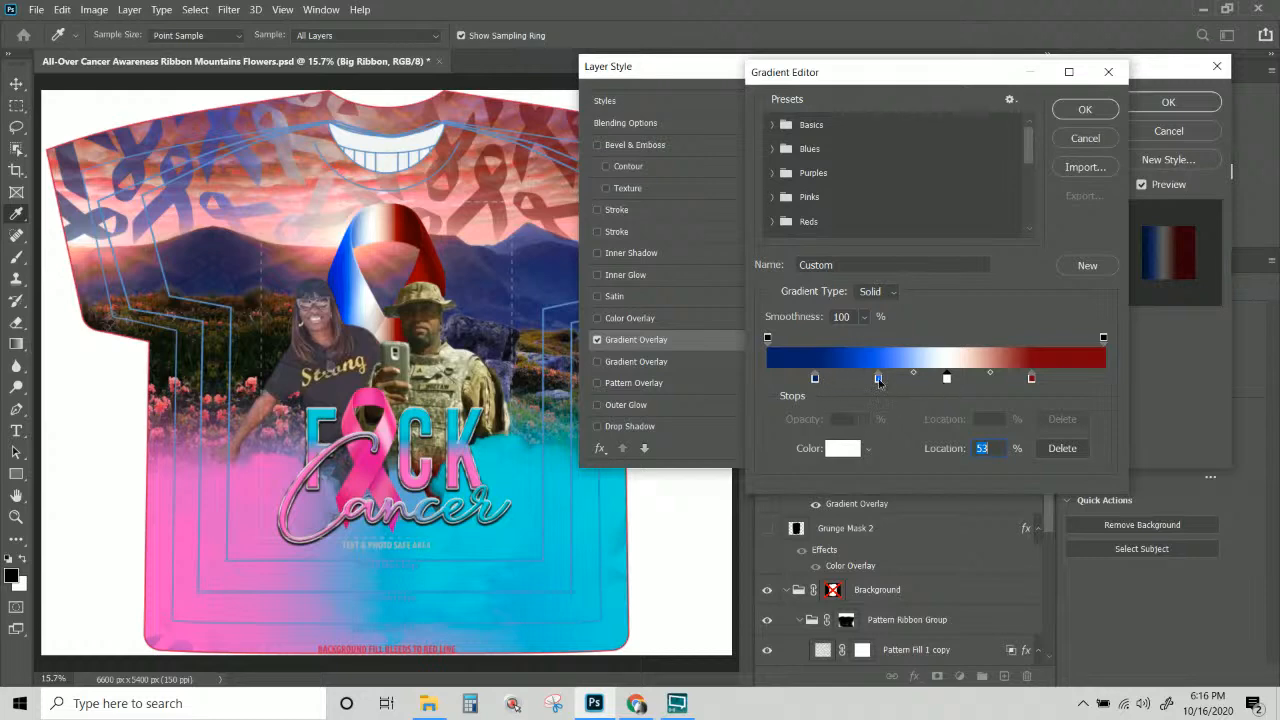
pyautogui.moveTo(879, 380); pyautogui.dragTo(897, 381)
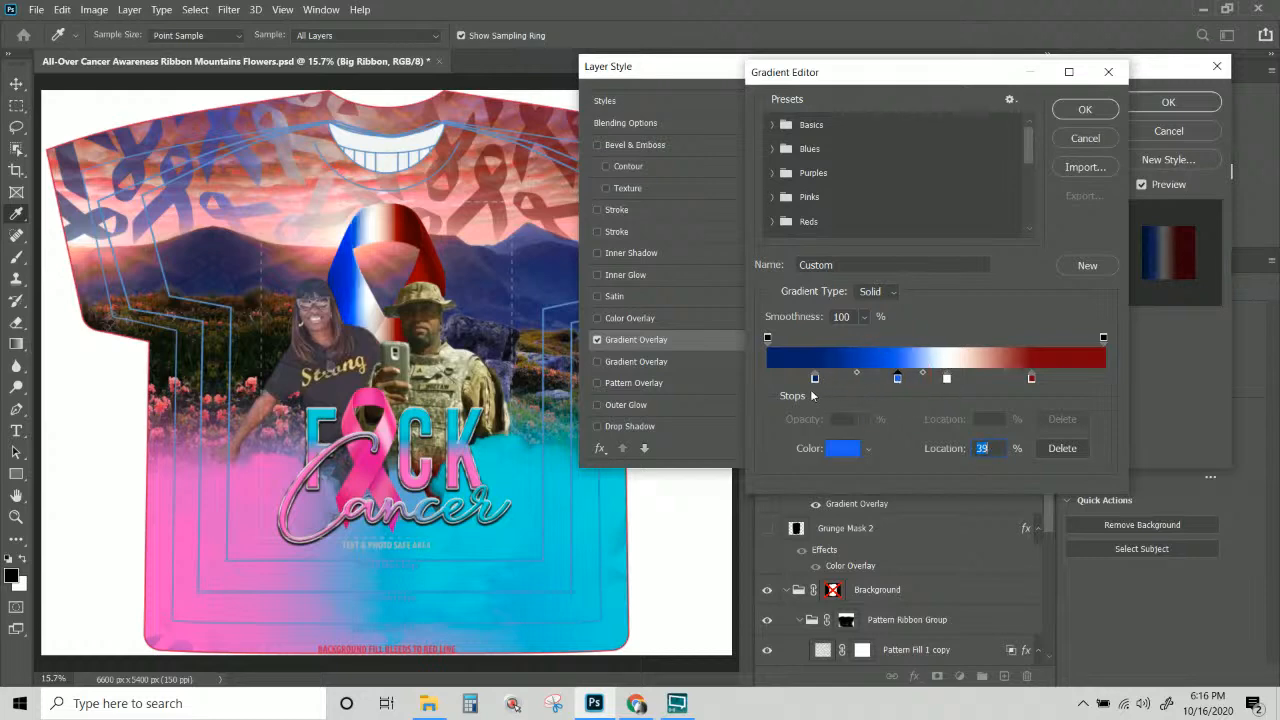
pyautogui.moveTo(815, 382); pyautogui.dragTo(835, 385)
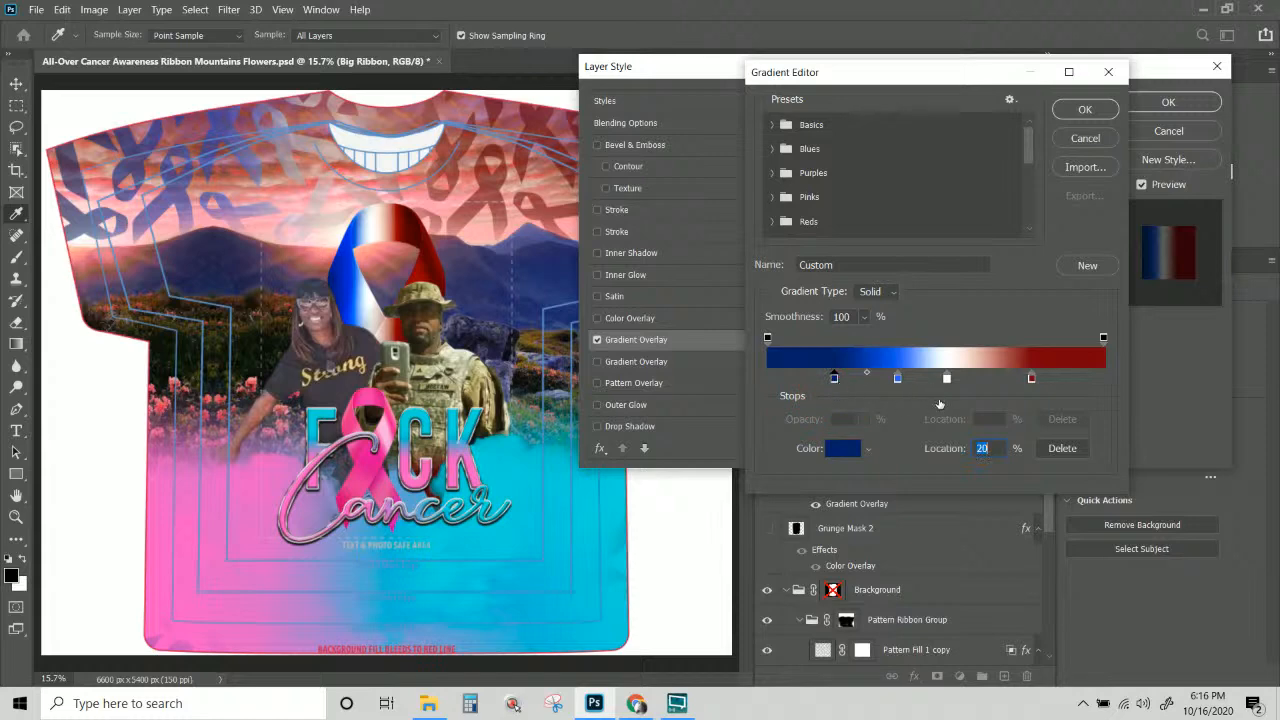
pyautogui.moveTo(899, 379); pyautogui.dragTo(971, 385)
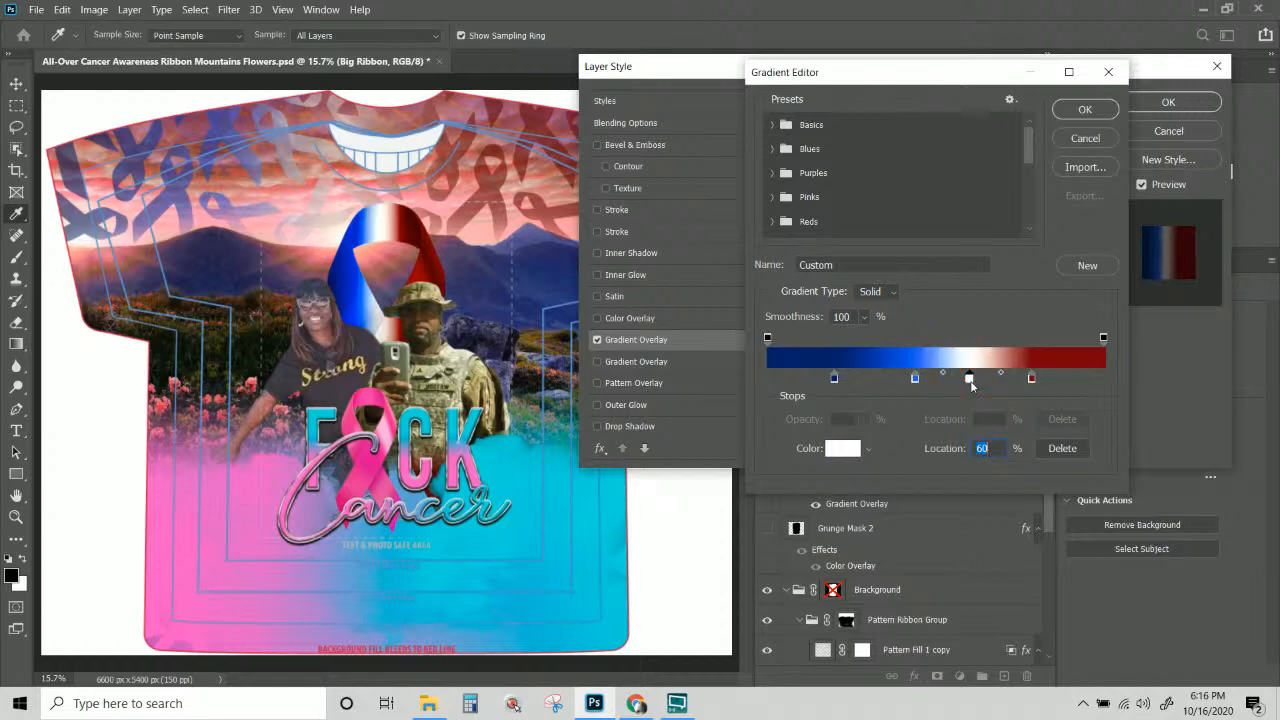
pyautogui.click(1083, 110)
# Try a 141° angle on Big Ribbon's gradient overlay, return it to 0° and apply the layer style.
pyautogui.click(890, 217)
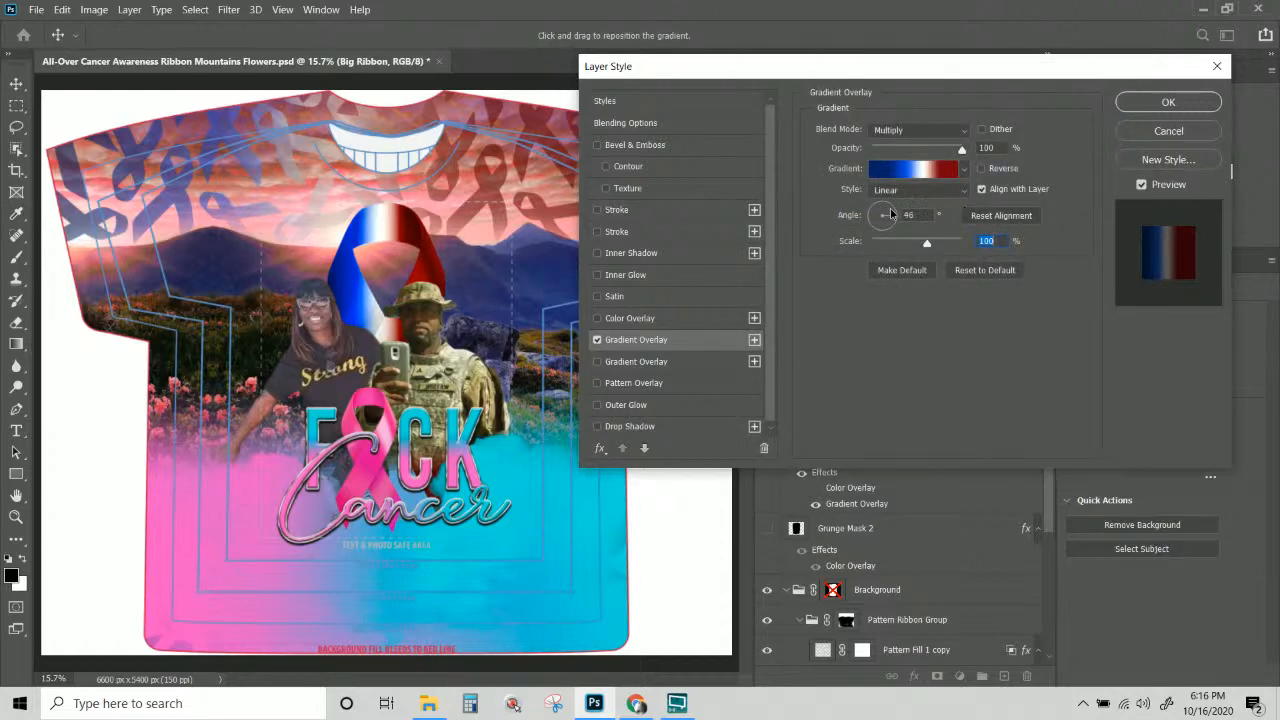
pyautogui.moveTo(893, 222)
pyautogui.mouseDown()
pyautogui.moveTo(872, 230)
pyautogui.moveTo(893, 235)
pyautogui.moveTo(897, 213)
pyautogui.moveTo(897, 228)
pyautogui.moveTo(875, 212)
pyautogui.mouseUp()
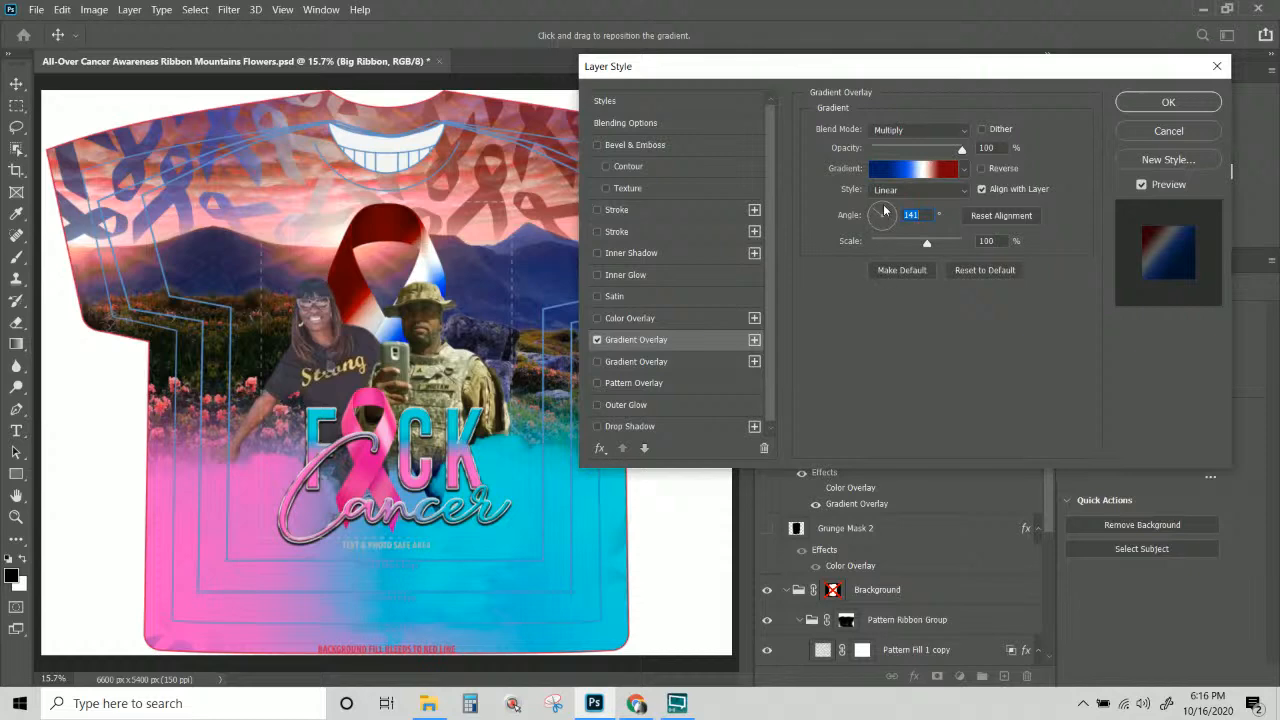
pyautogui.write('0')
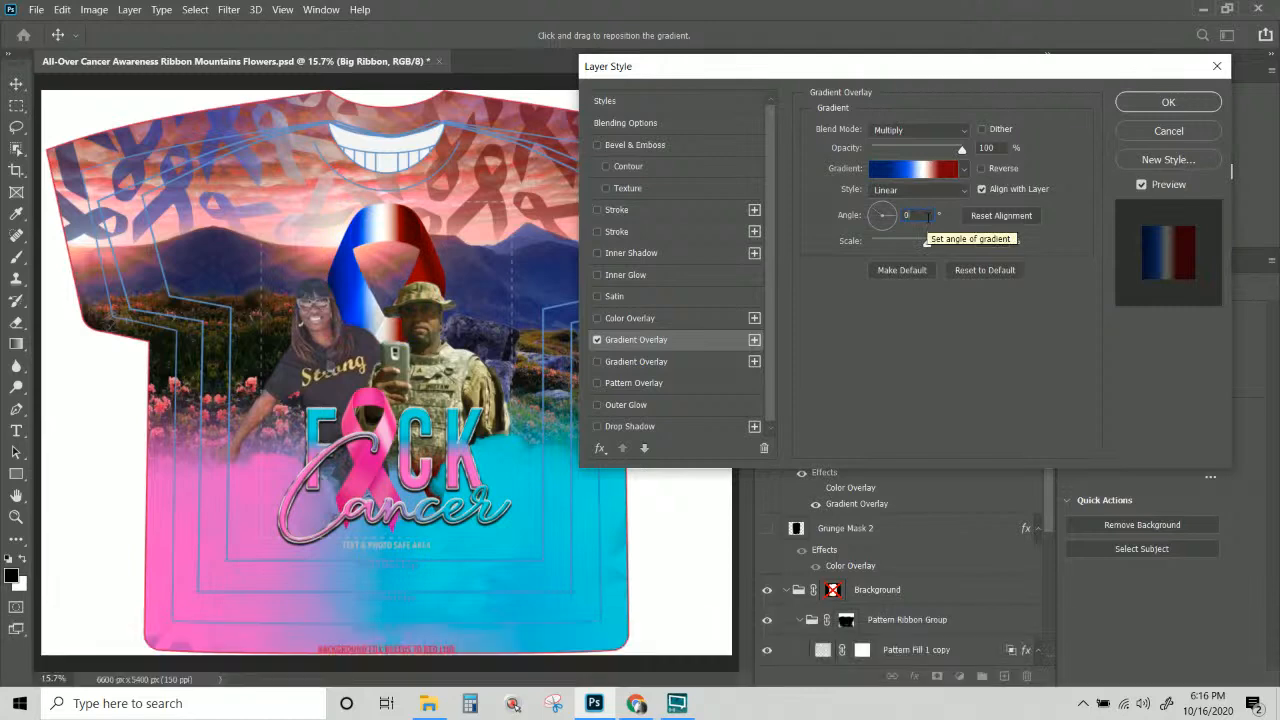
pyautogui.click(1150, 102)
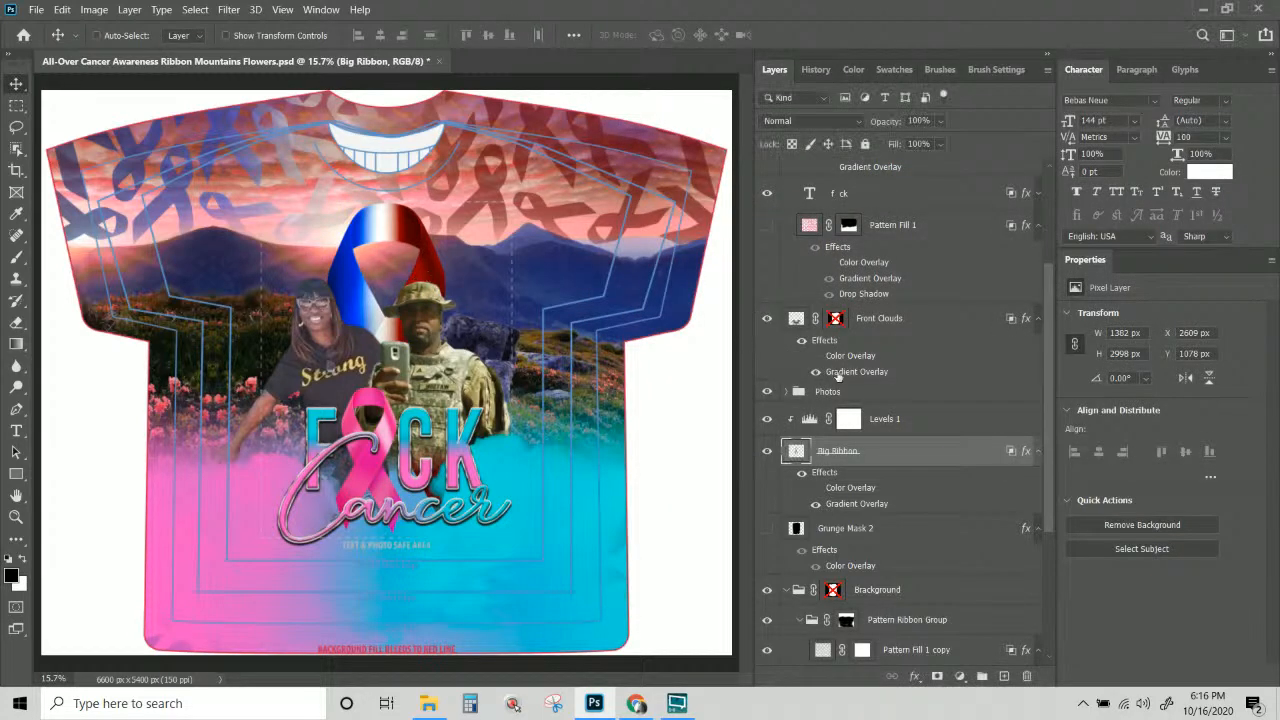
# Select the Small ribbon layer and clear its layer style.
pyautogui.rightClick(385, 434)
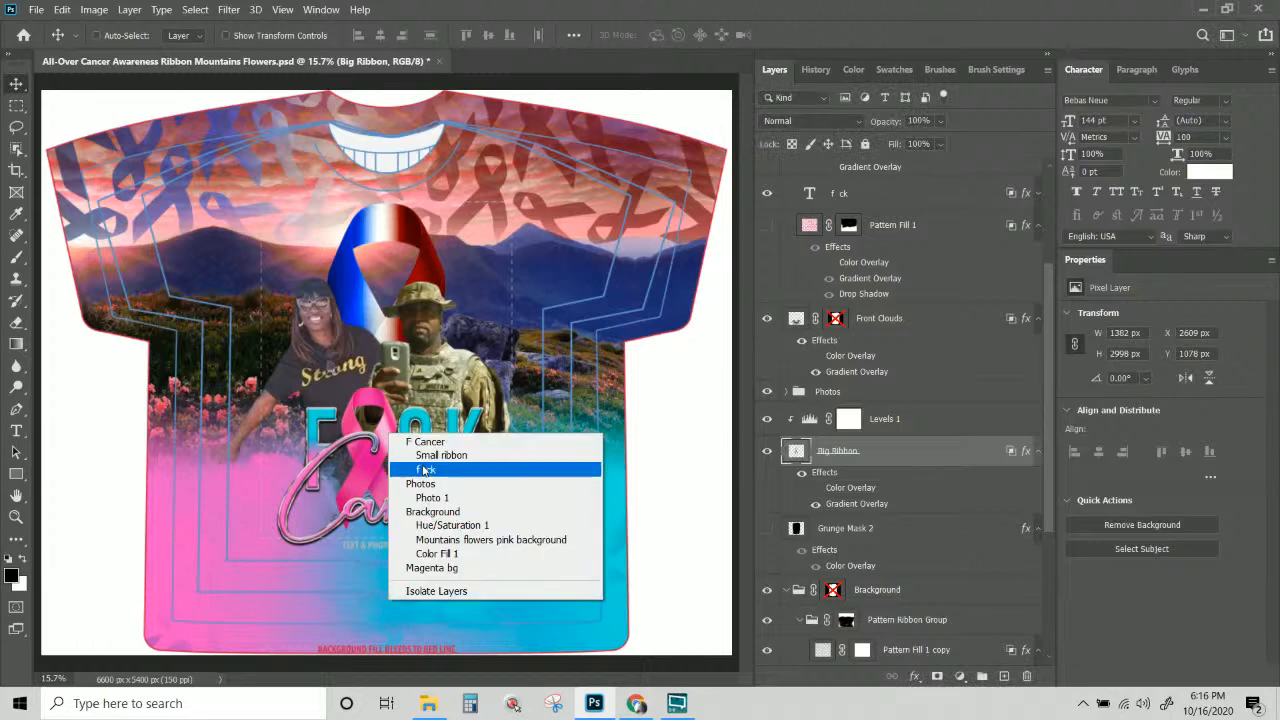
pyautogui.click(432, 455)
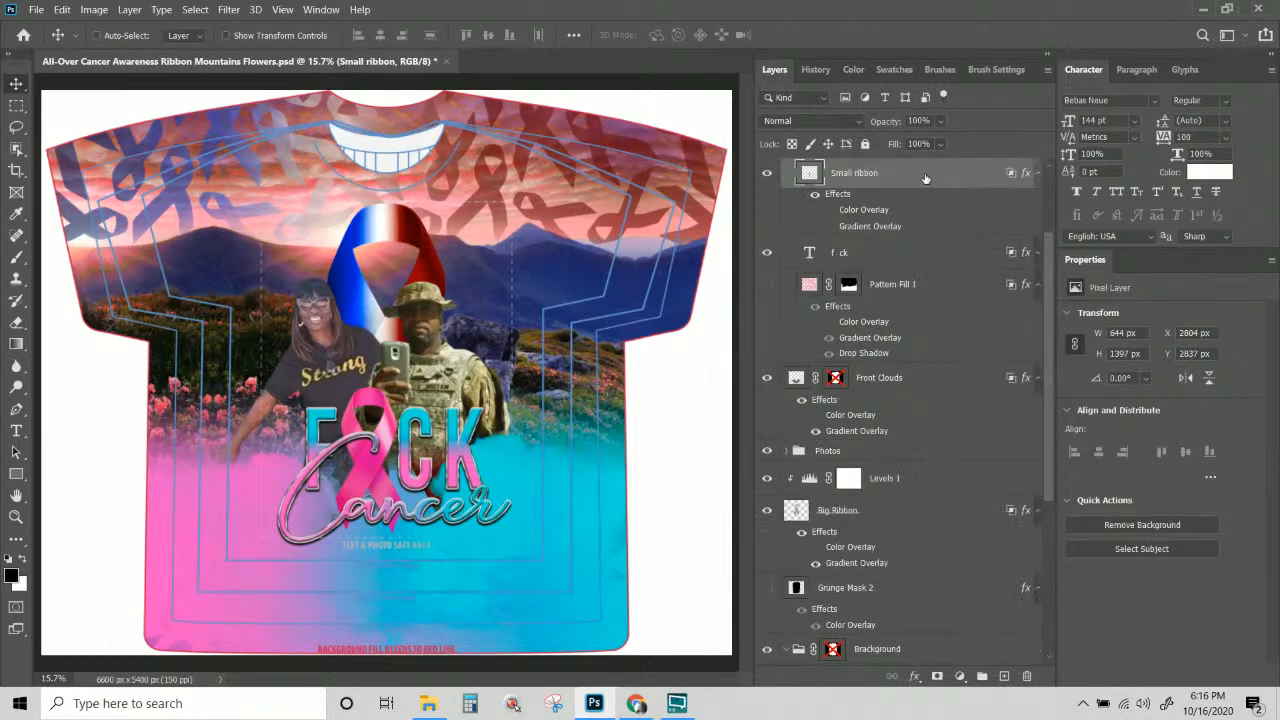
pyautogui.scroll(1, 925, 183)
pyautogui.scroll(2, 926, 185)
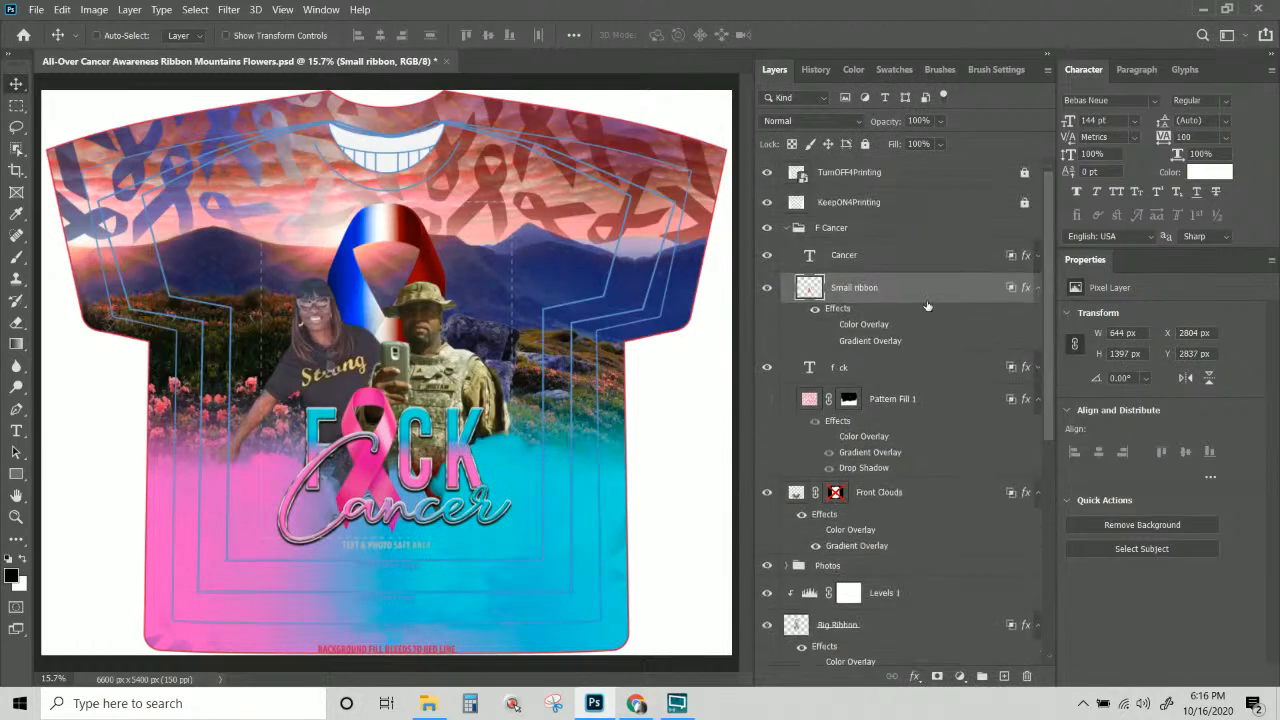
pyautogui.rightClick(900, 291)
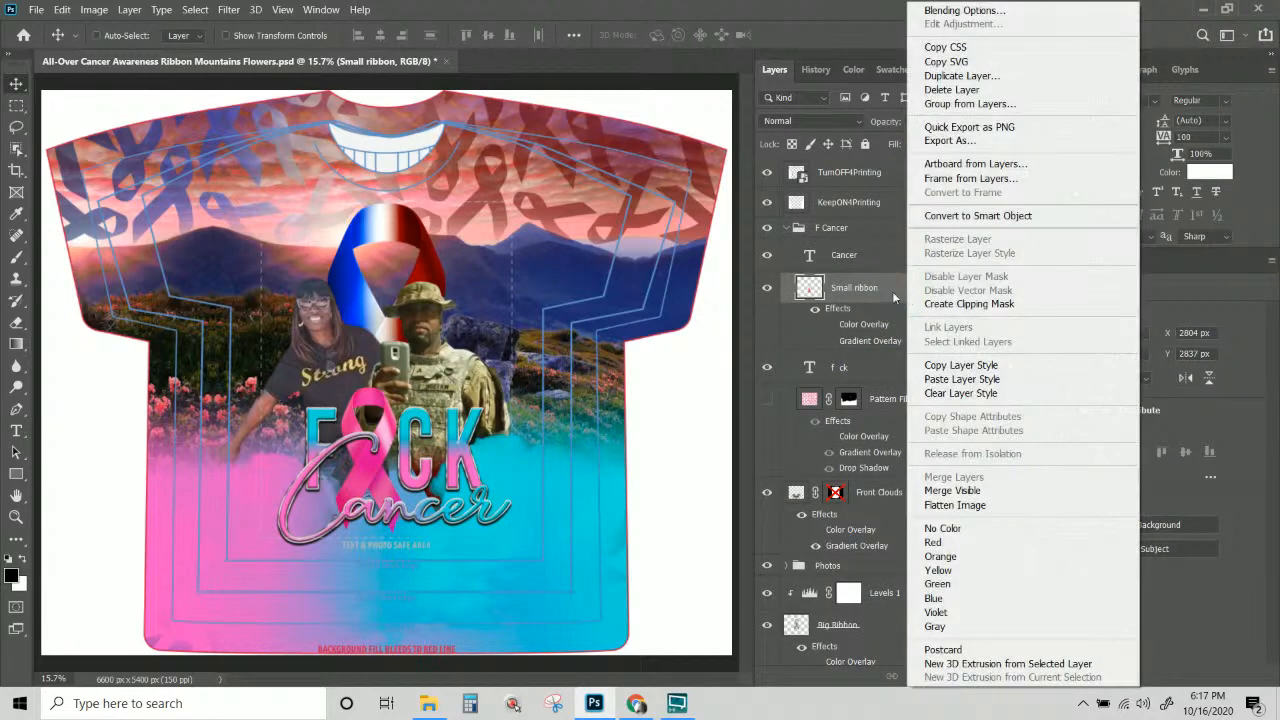
pyautogui.click(876, 295)
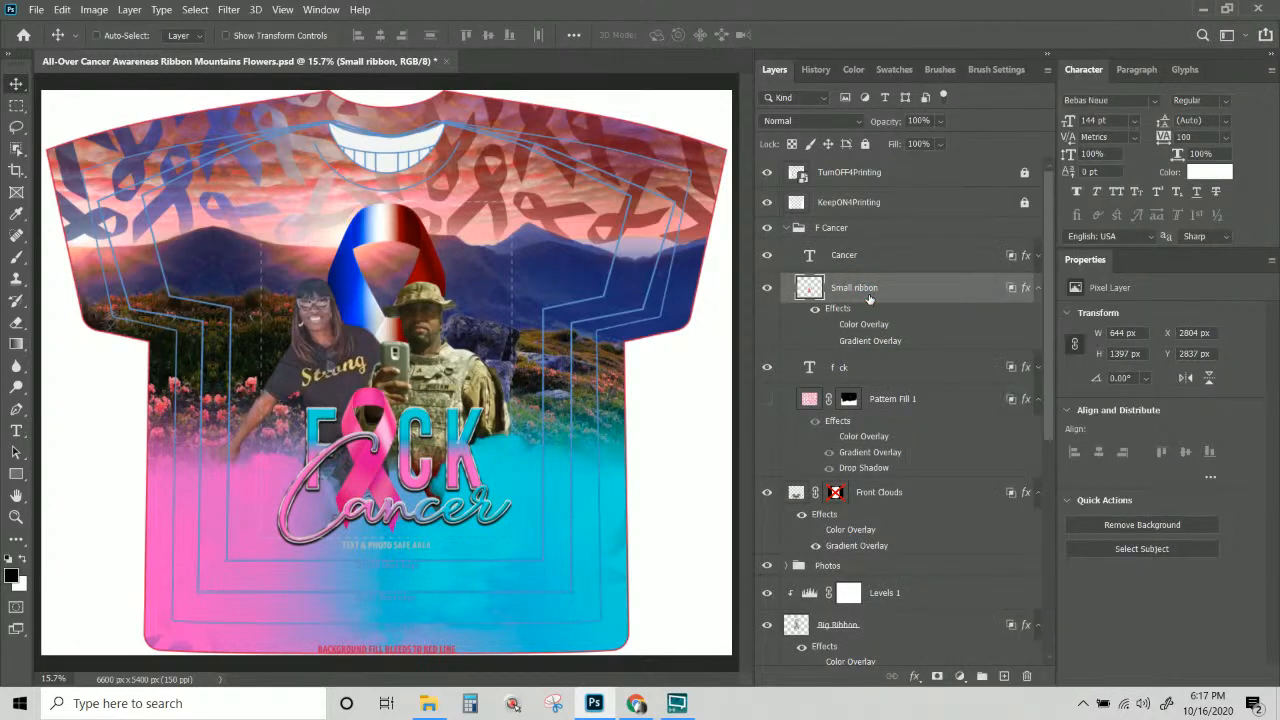
pyautogui.rightClick(977, 299)
pyautogui.click(1038, 390)
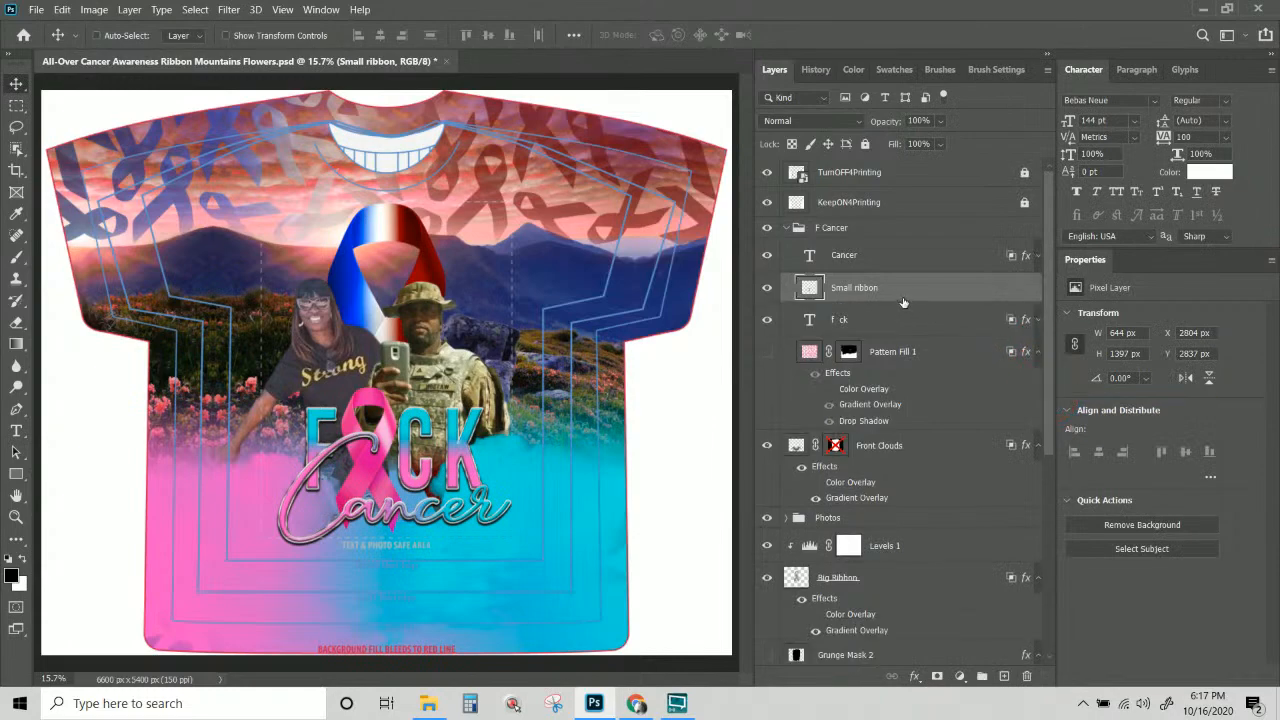
# Desaturate the small ribbon with a Black & White adjustment clipped to its layer, and merge the adjustment down.
pyautogui.click(128, 10)
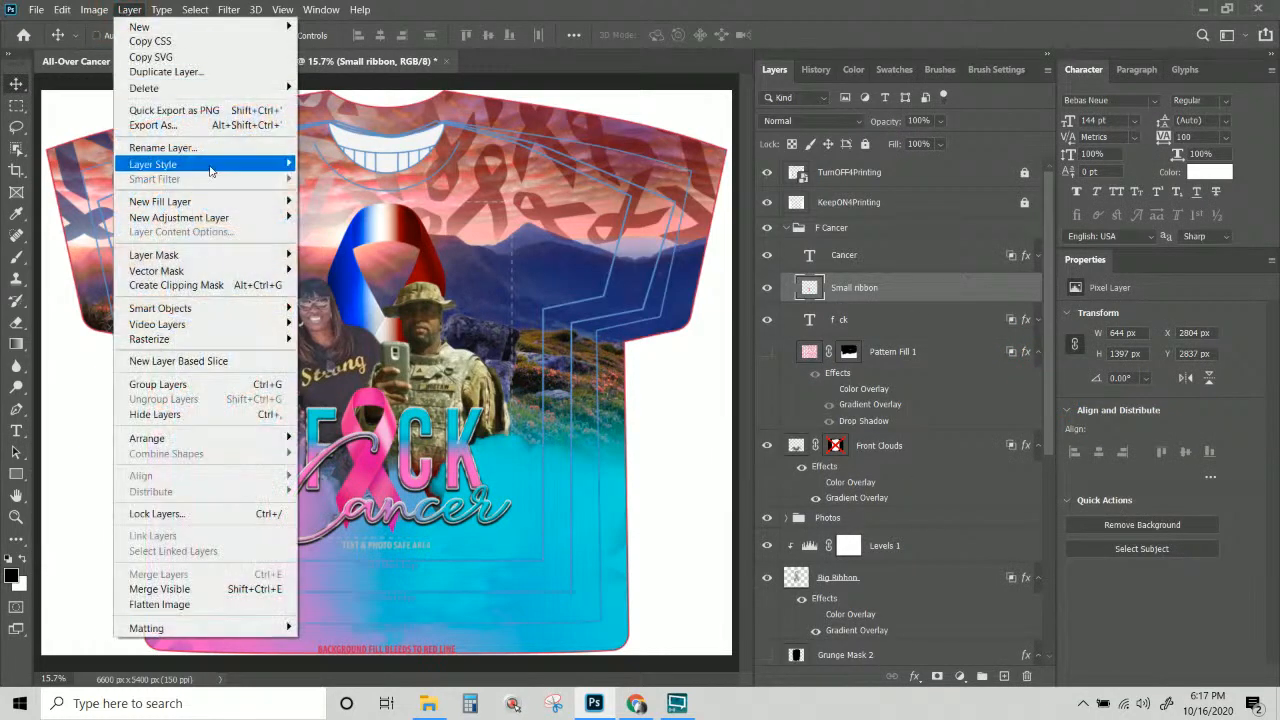
pyautogui.moveTo(238, 224)
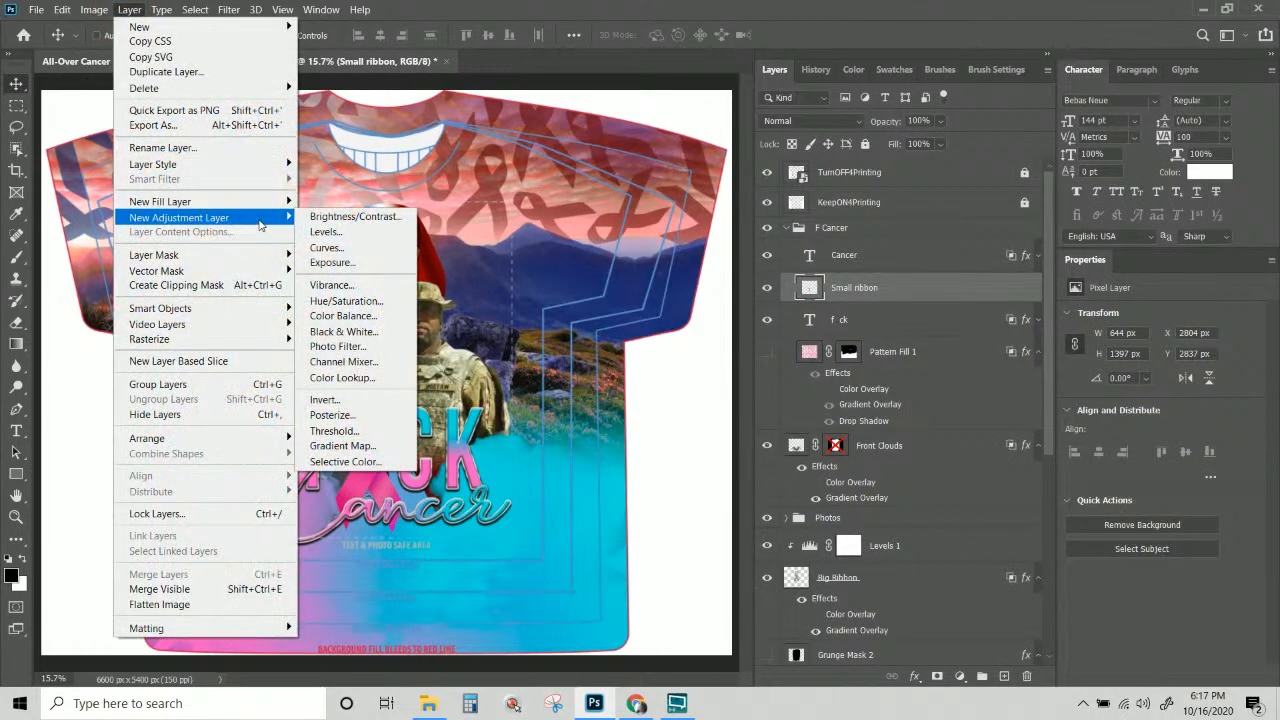
pyautogui.click(345, 331)
pyautogui.click(775, 202)
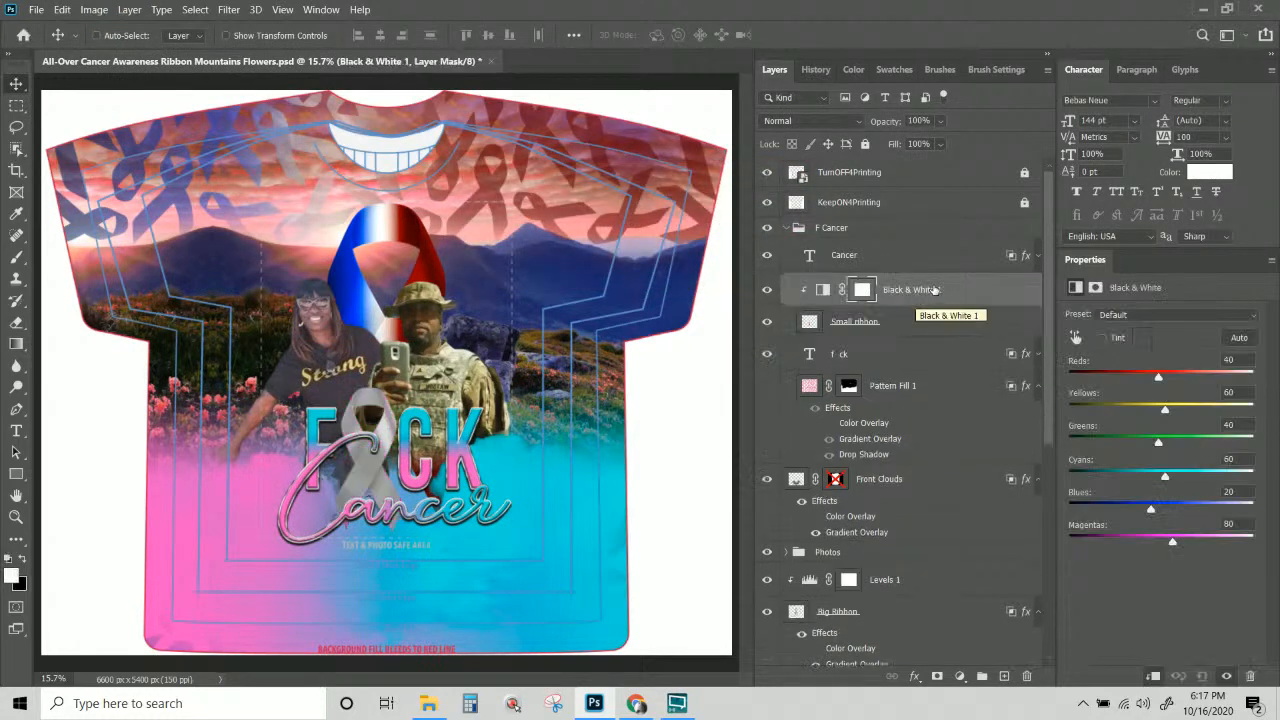
pyautogui.rightClick(935, 291)
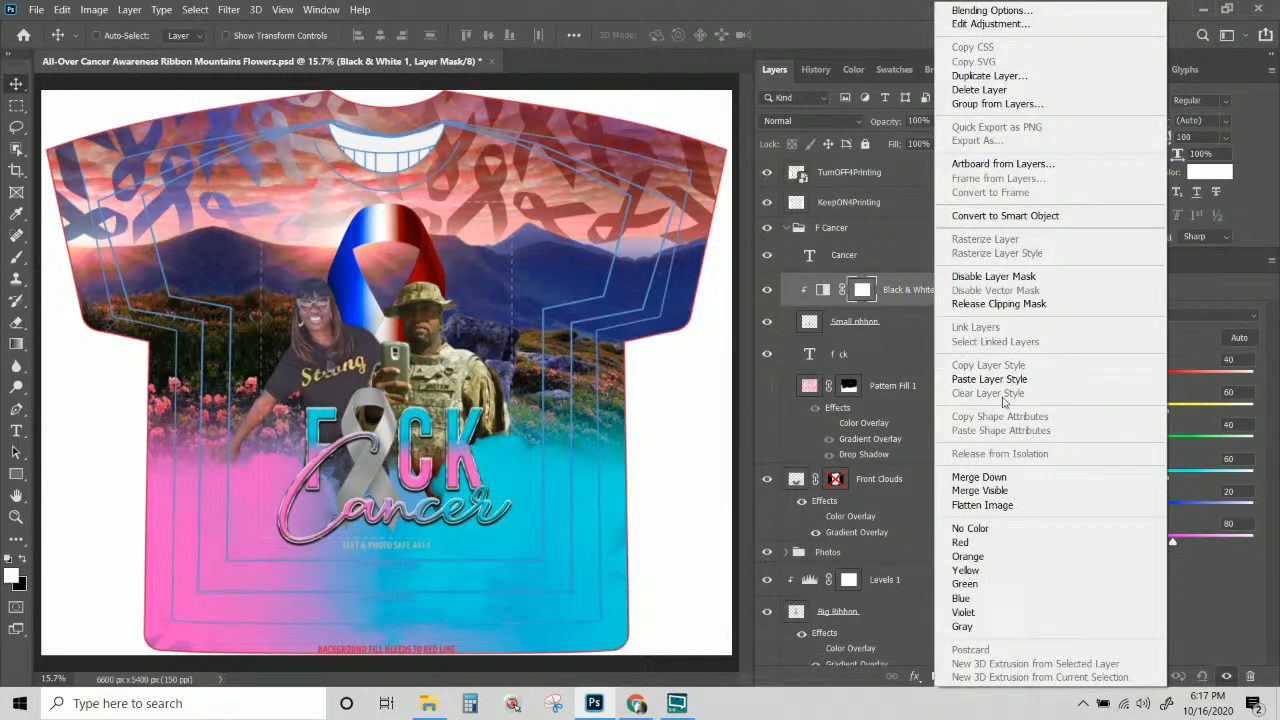
pyautogui.click(1006, 477)
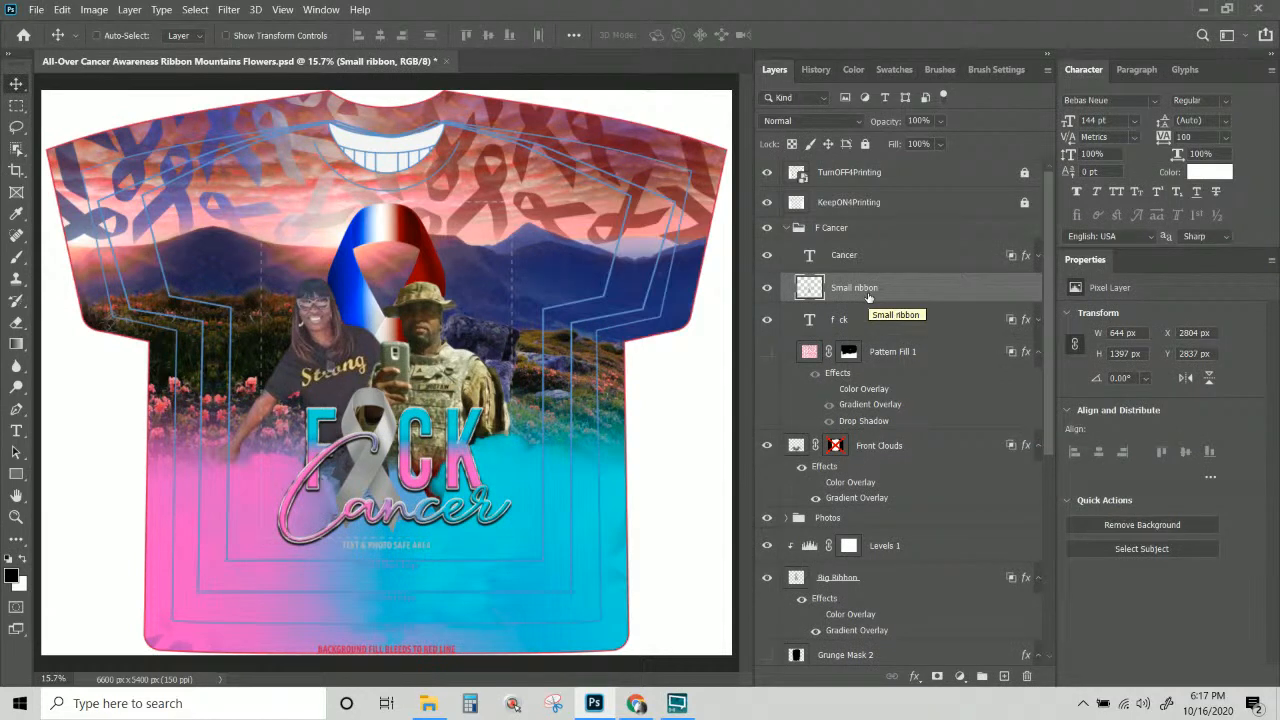
# Select the Levels 1 adjustment above Big Ribbon and hide Big Ribbon's layer effects.
pyautogui.scroll(-3, 875, 294)
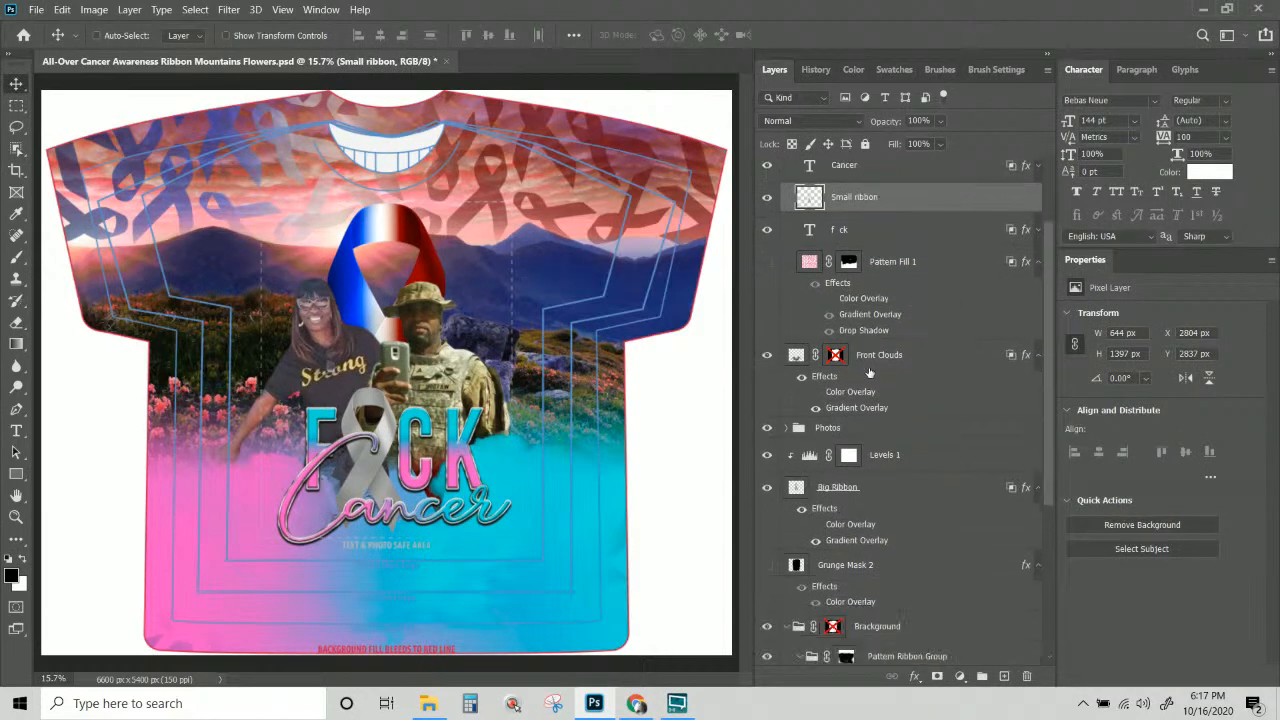
pyautogui.scroll(3, 868, 362)
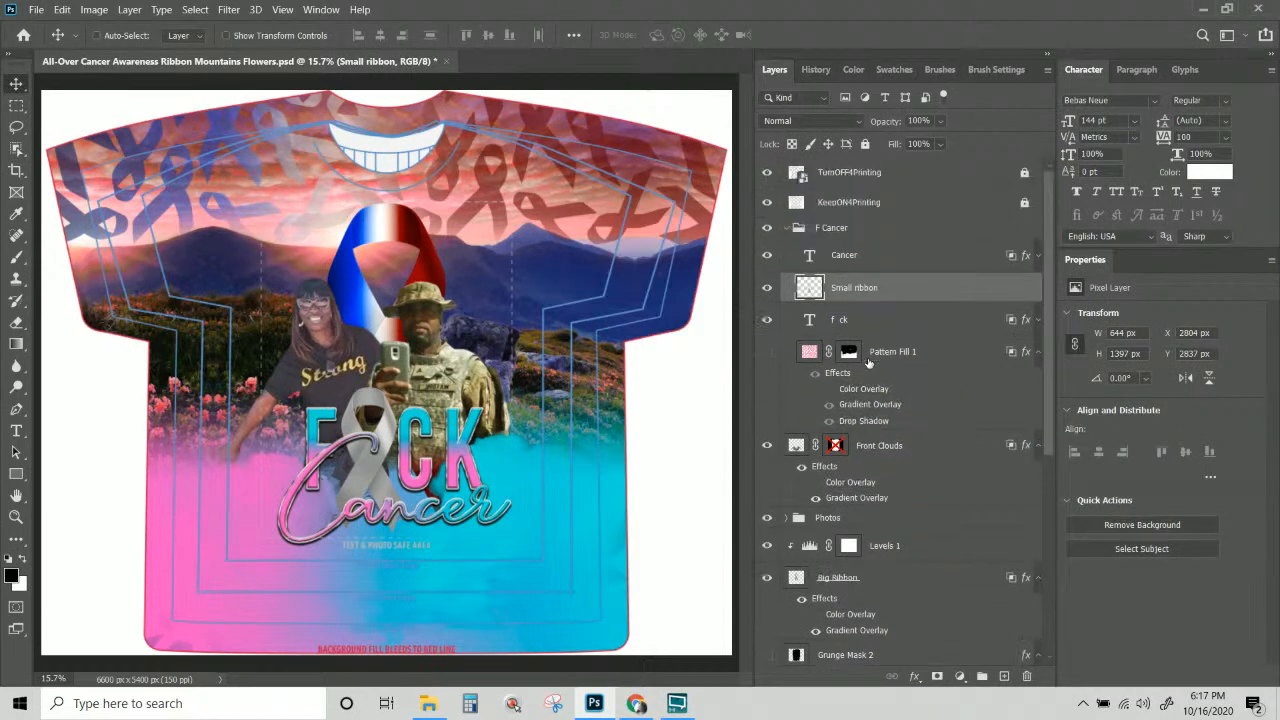
pyautogui.rightClick(421, 267)
pyautogui.click(441, 287)
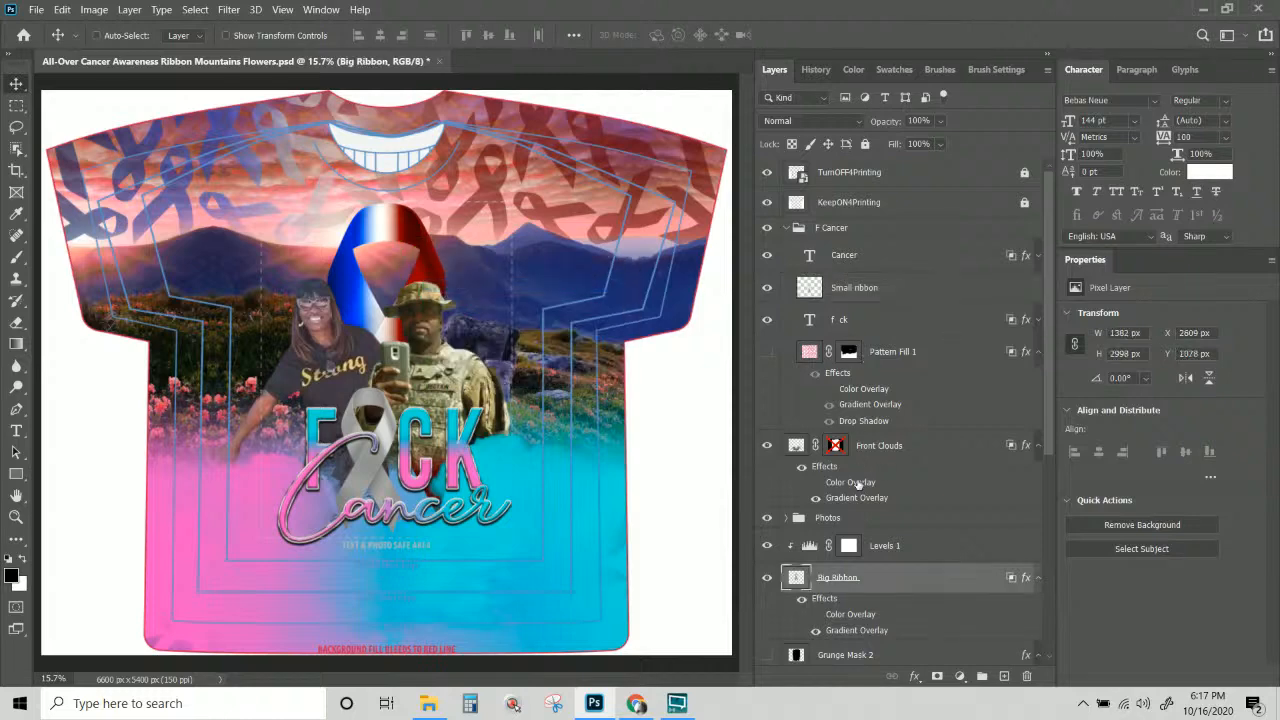
pyautogui.scroll(-3, 880, 445)
pyautogui.click(884, 452)
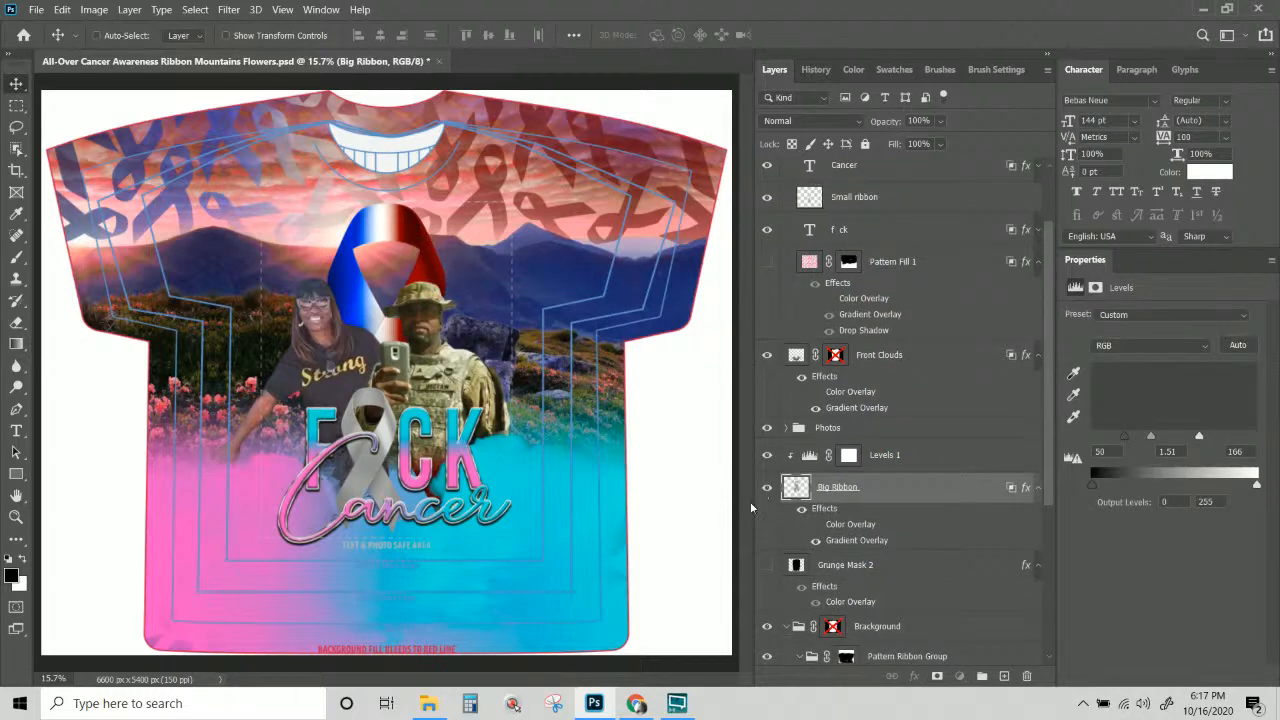
pyautogui.click(801, 509)
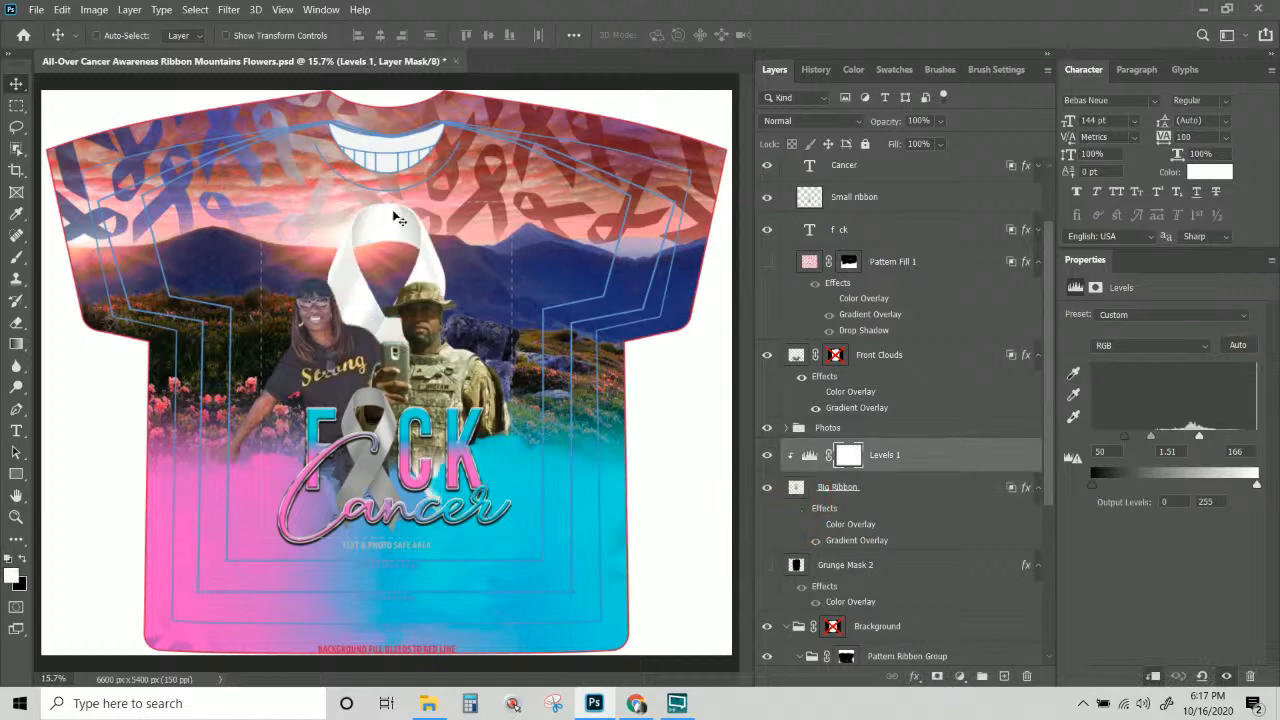
# Set the Levels 1 input values to 68, 1.00 and 189, and show Big Ribbon's layer effects again.
pyautogui.click(810, 456)
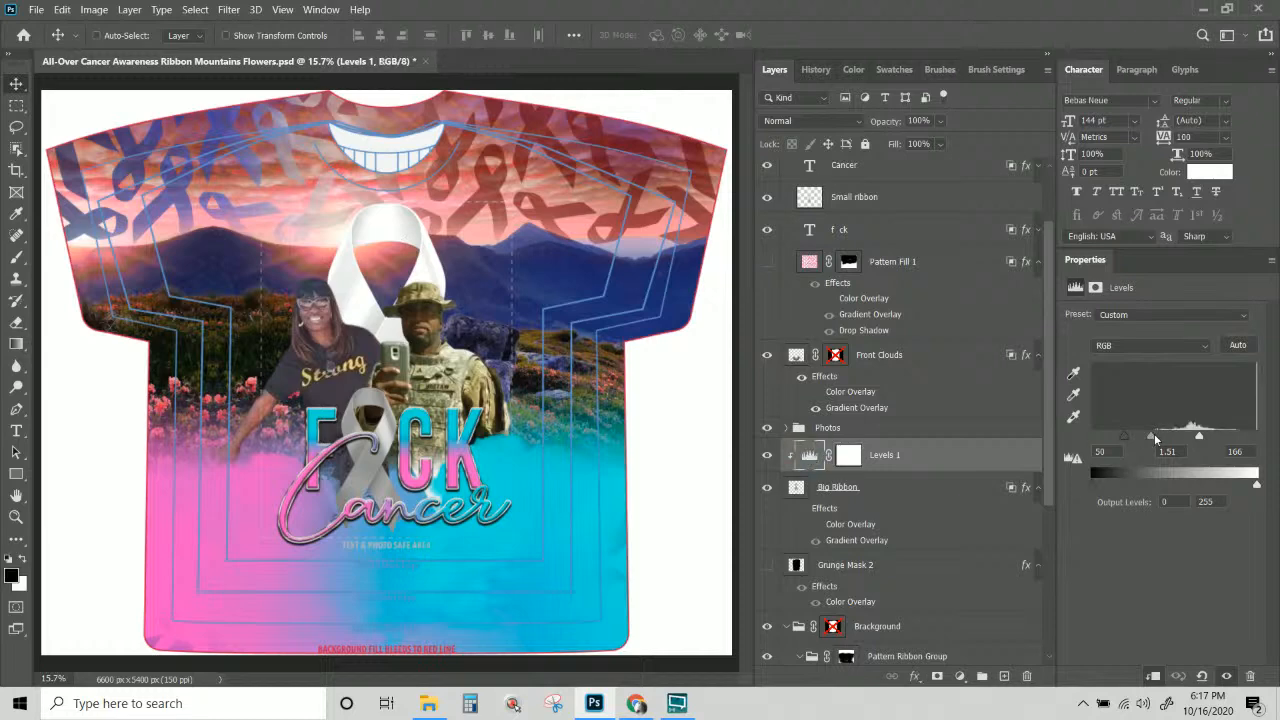
pyautogui.moveTo(1155, 438); pyautogui.dragTo(1162, 440)
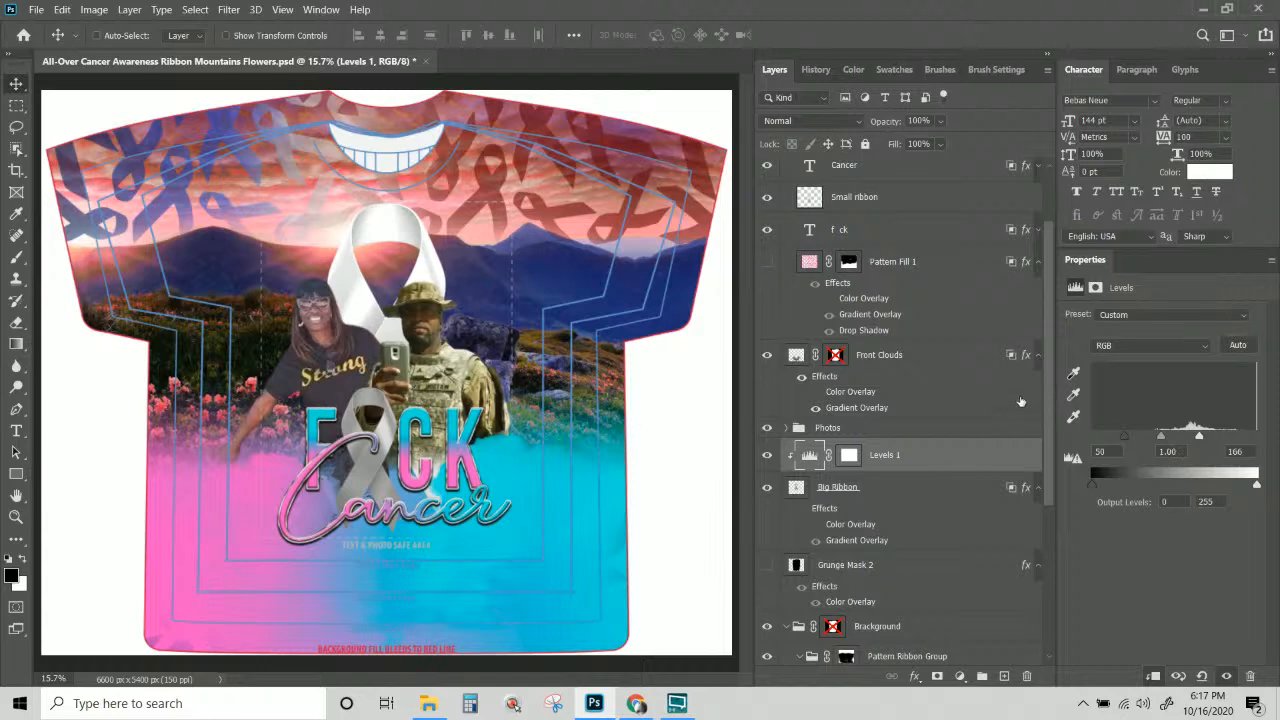
pyautogui.moveTo(1125, 442); pyautogui.dragTo(1215, 437)
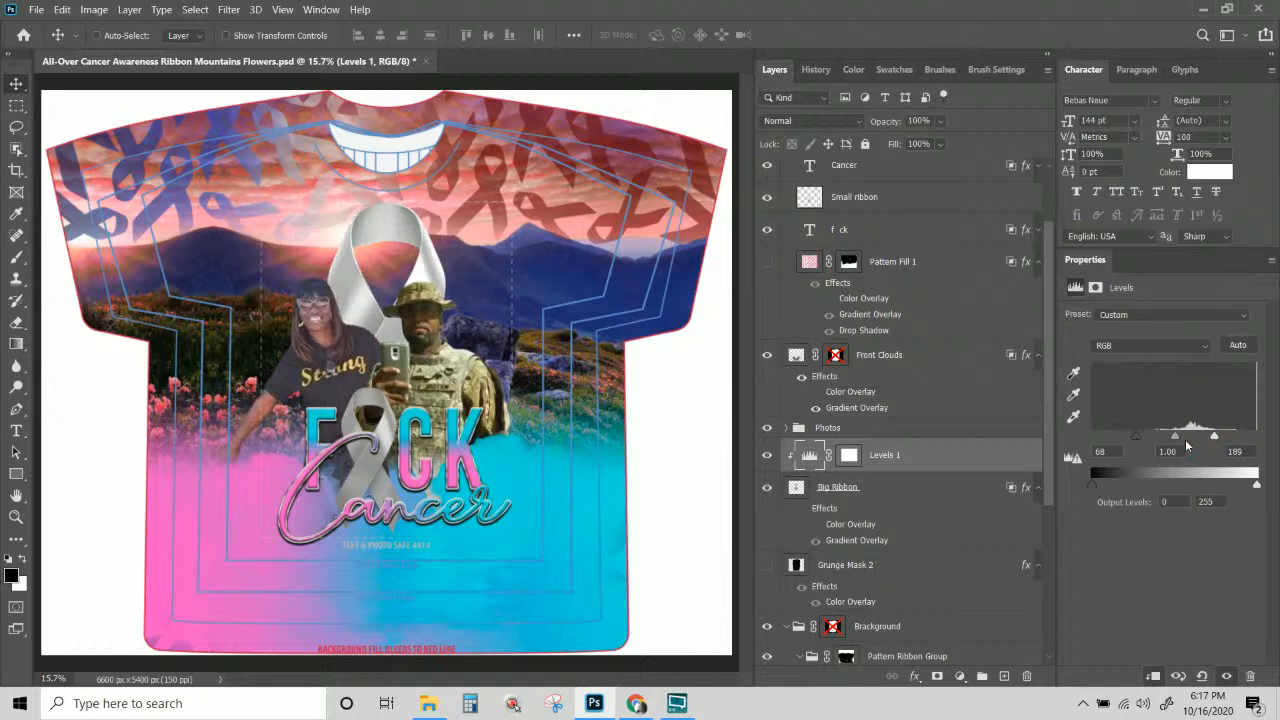
pyautogui.moveTo(1166, 440); pyautogui.dragTo(1175, 441)
pyautogui.click(802, 509)
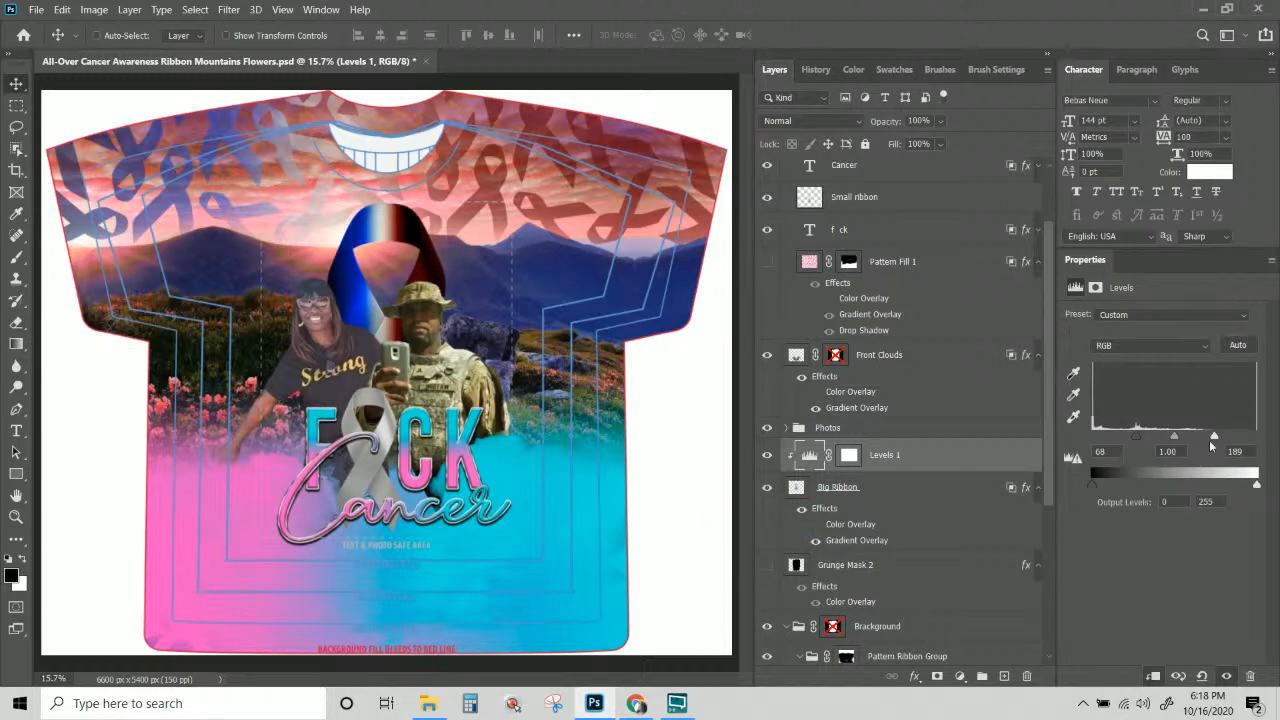
# Adjust the Levels 1 input values to 27, 1.54 and 198, and compare the ribbon without and with its effects.
pyautogui.moveTo(1215, 436); pyautogui.dragTo(1157, 440)
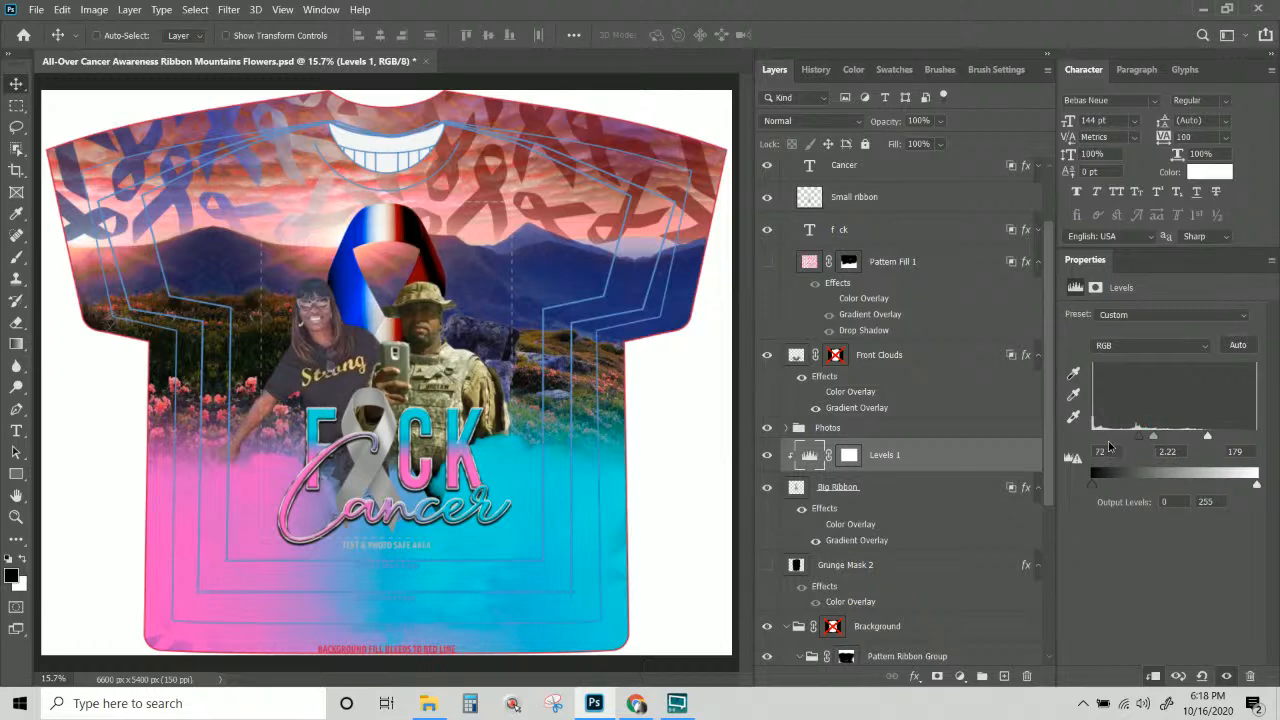
pyautogui.moveTo(1138, 437); pyautogui.dragTo(1068, 458)
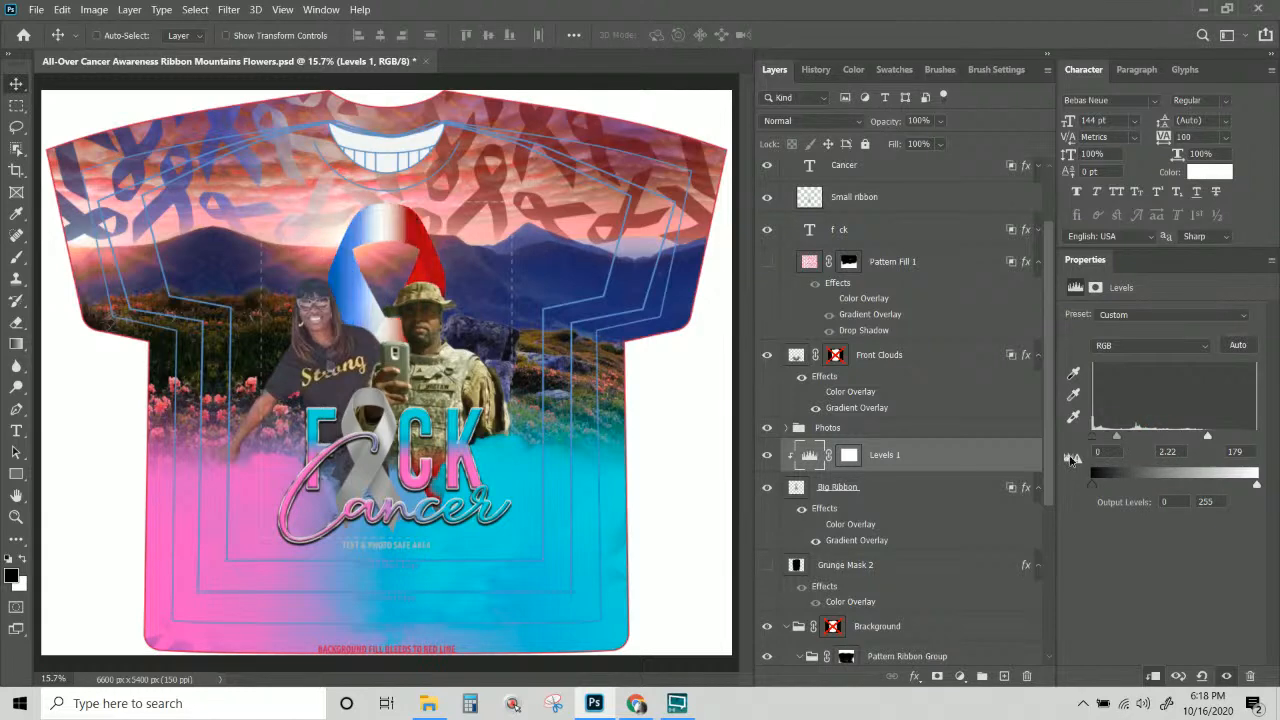
pyautogui.moveTo(1099, 440); pyautogui.dragTo(1221, 442)
pyautogui.moveTo(1141, 438); pyautogui.dragTo(1148, 441)
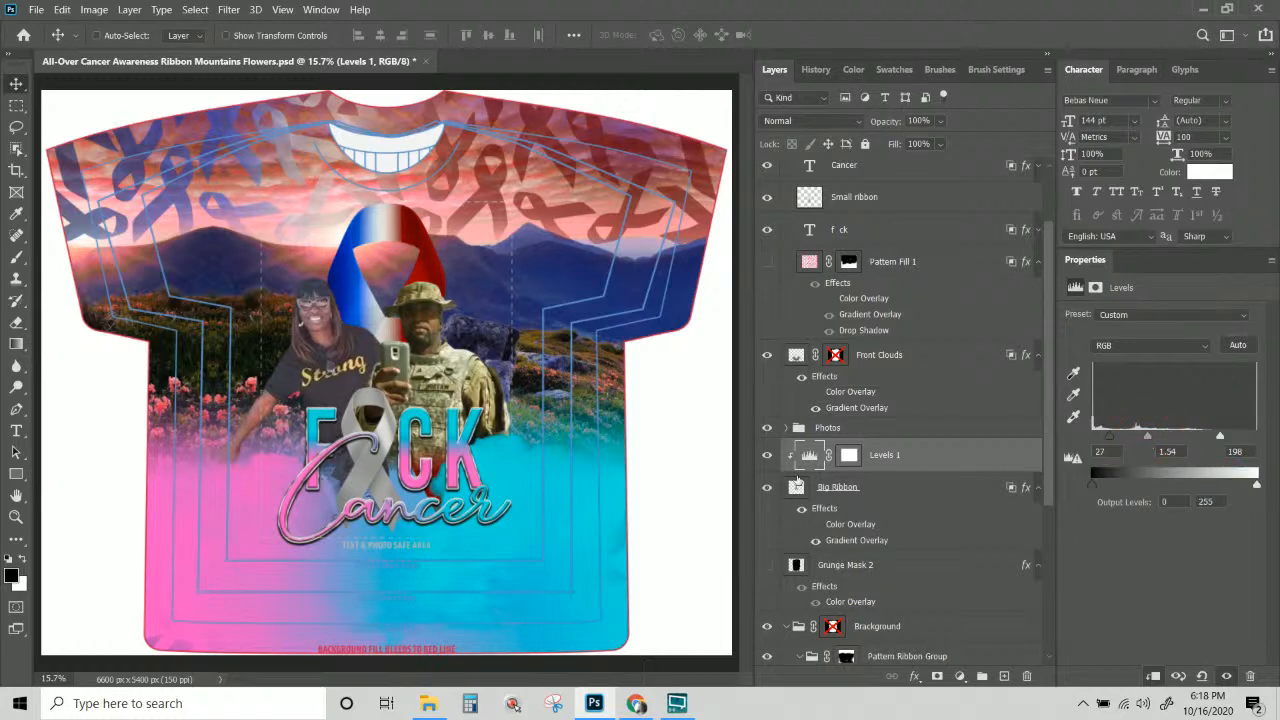
pyautogui.click(802, 510)
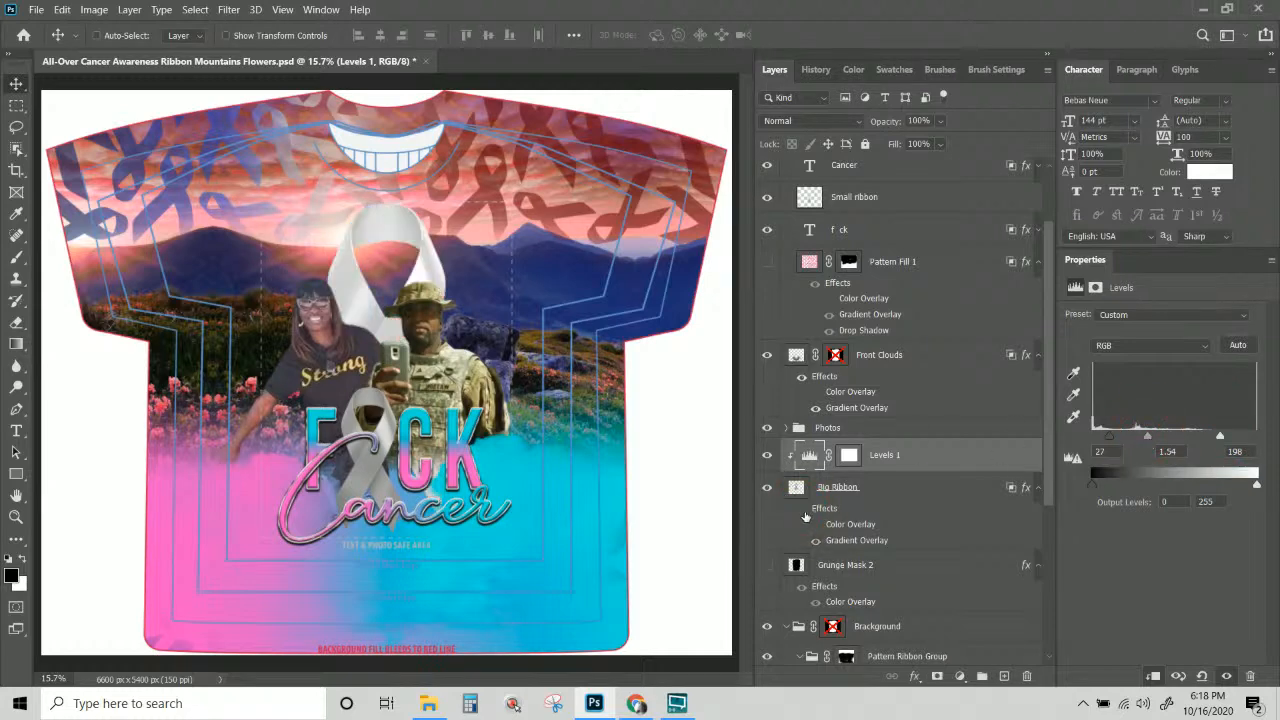
pyautogui.click(803, 510)
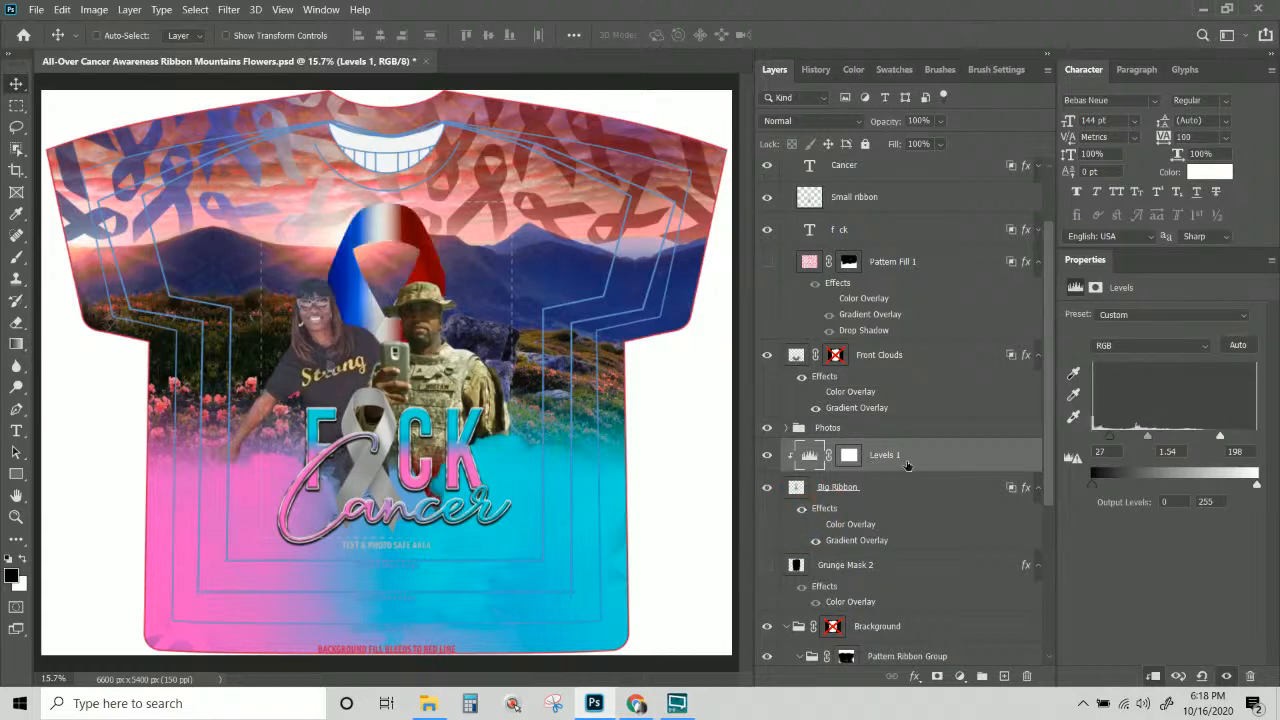
# Copy Big Ribbon's layer style and clear it from the layer.
pyautogui.click(913, 490)
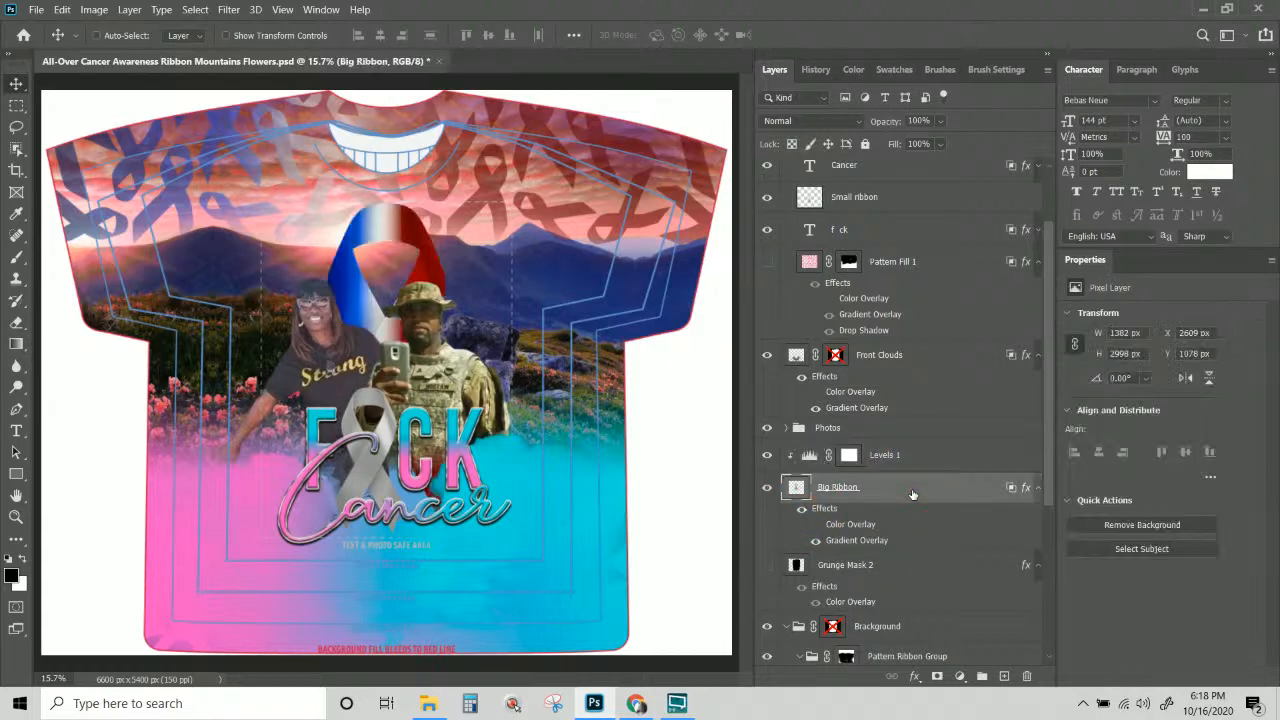
pyautogui.rightClick(913, 493)
pyautogui.click(955, 366)
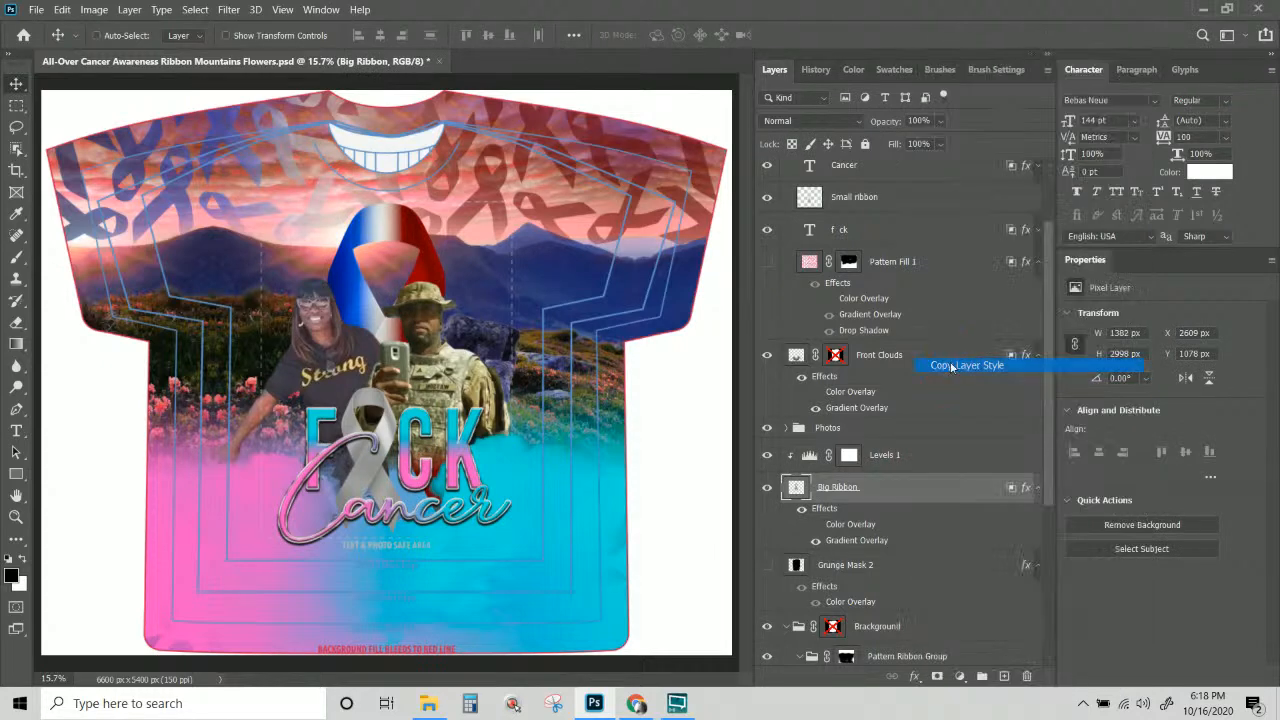
pyautogui.rightClick(936, 491)
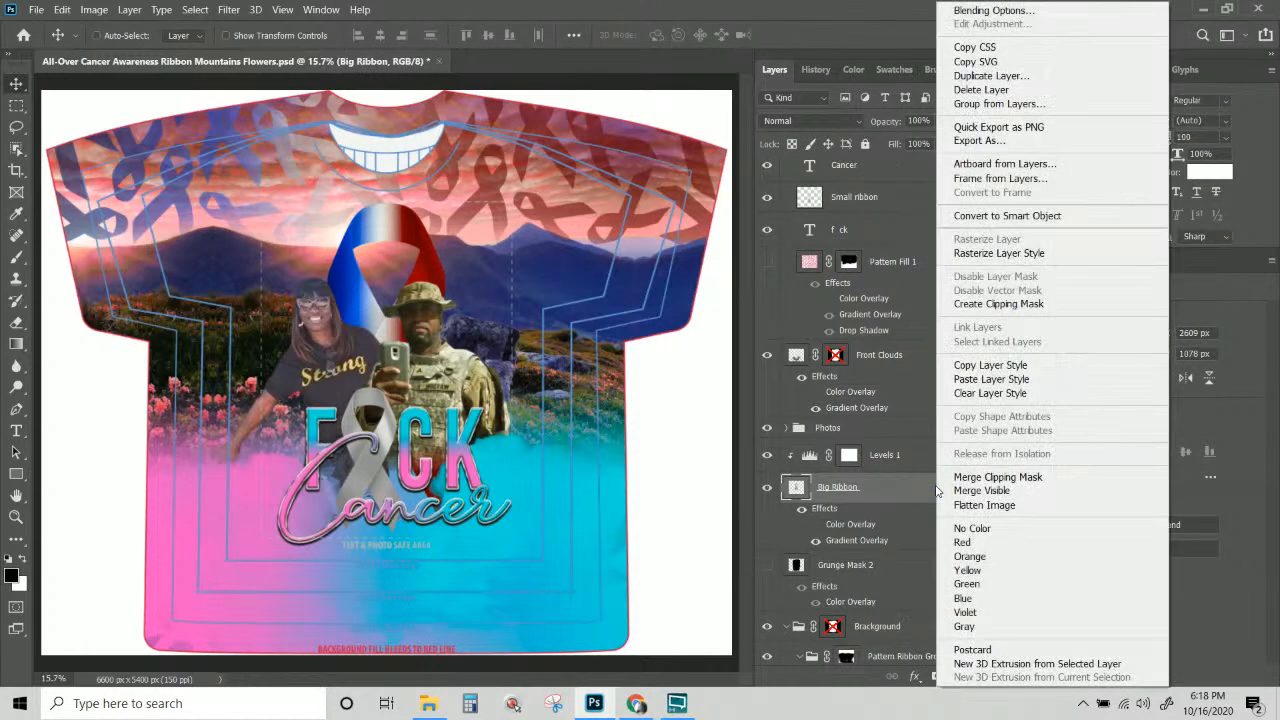
pyautogui.click(980, 393)
# Duplicate the Levels 1 adjustment above Small ribbon, clip it to that layer and merge it down.
pyautogui.click(888, 452)
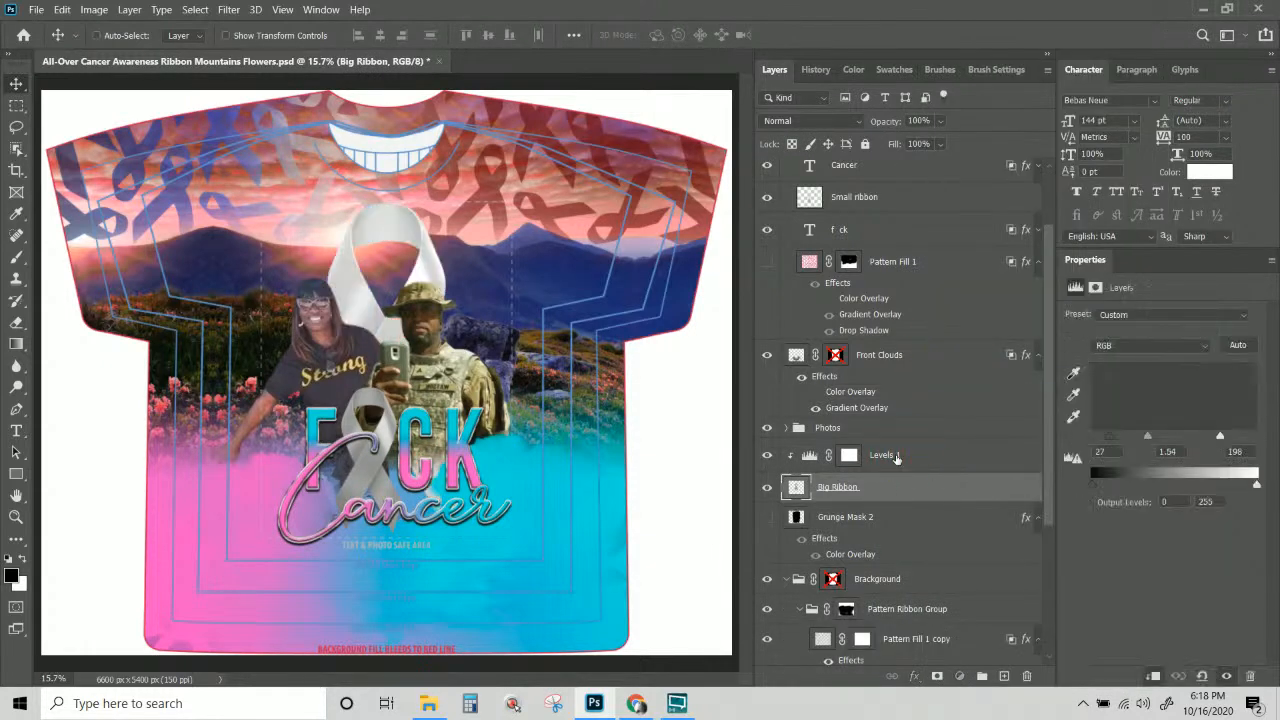
pyautogui.scroll(-1, 896, 437)
pyautogui.scroll(-2, 896, 437)
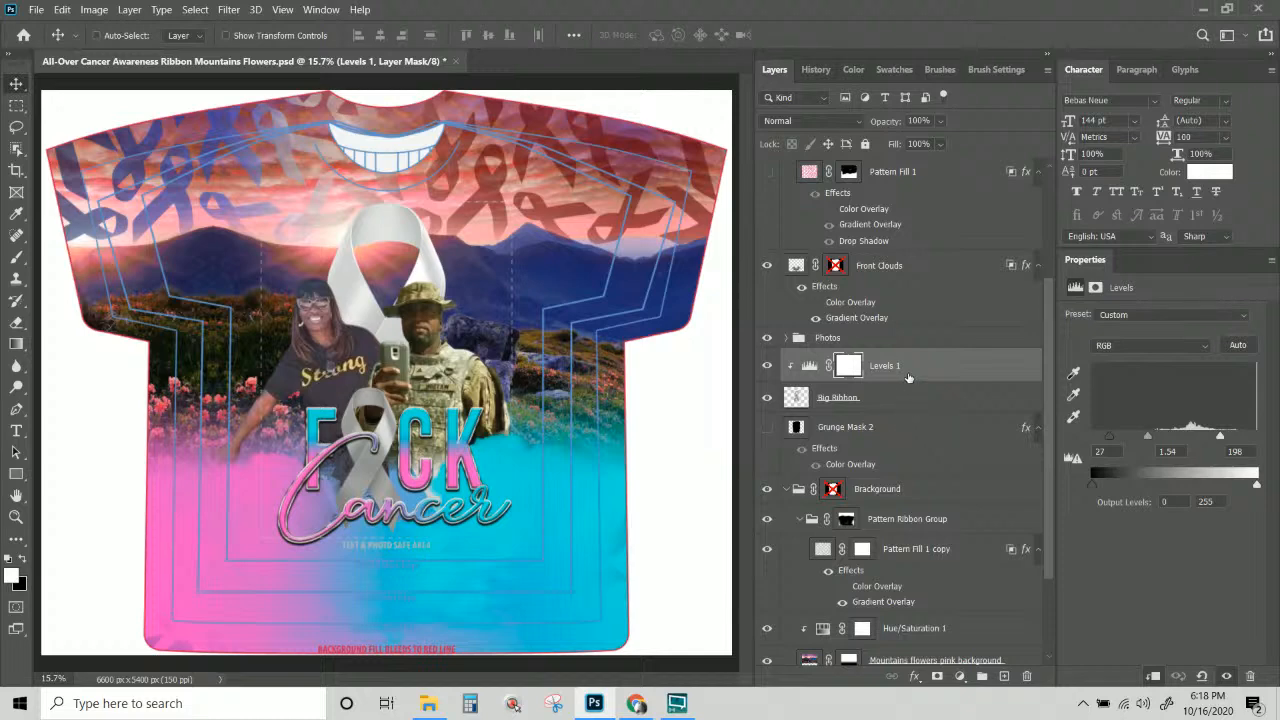
pyautogui.keyDown('alt'); pyautogui.moveTo(909, 378); pyautogui.dragTo(850, 257); pyautogui.keyUp('alt')
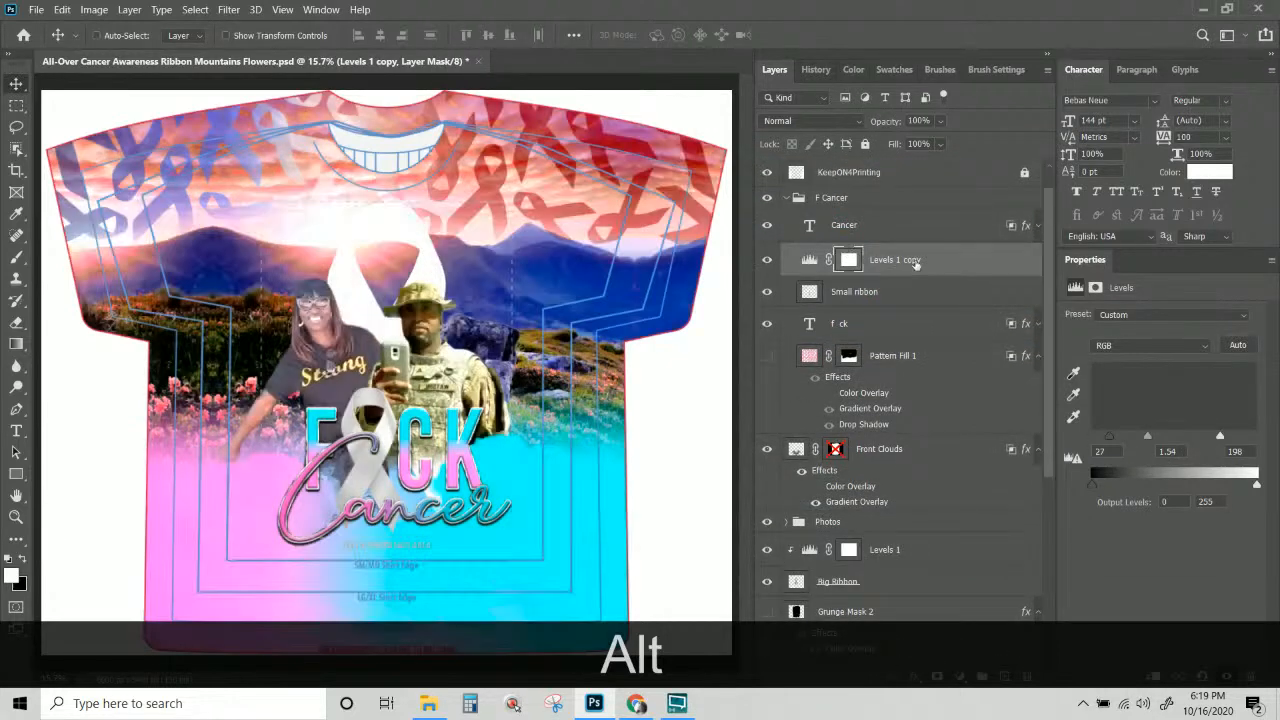
pyautogui.rightClick(915, 262)
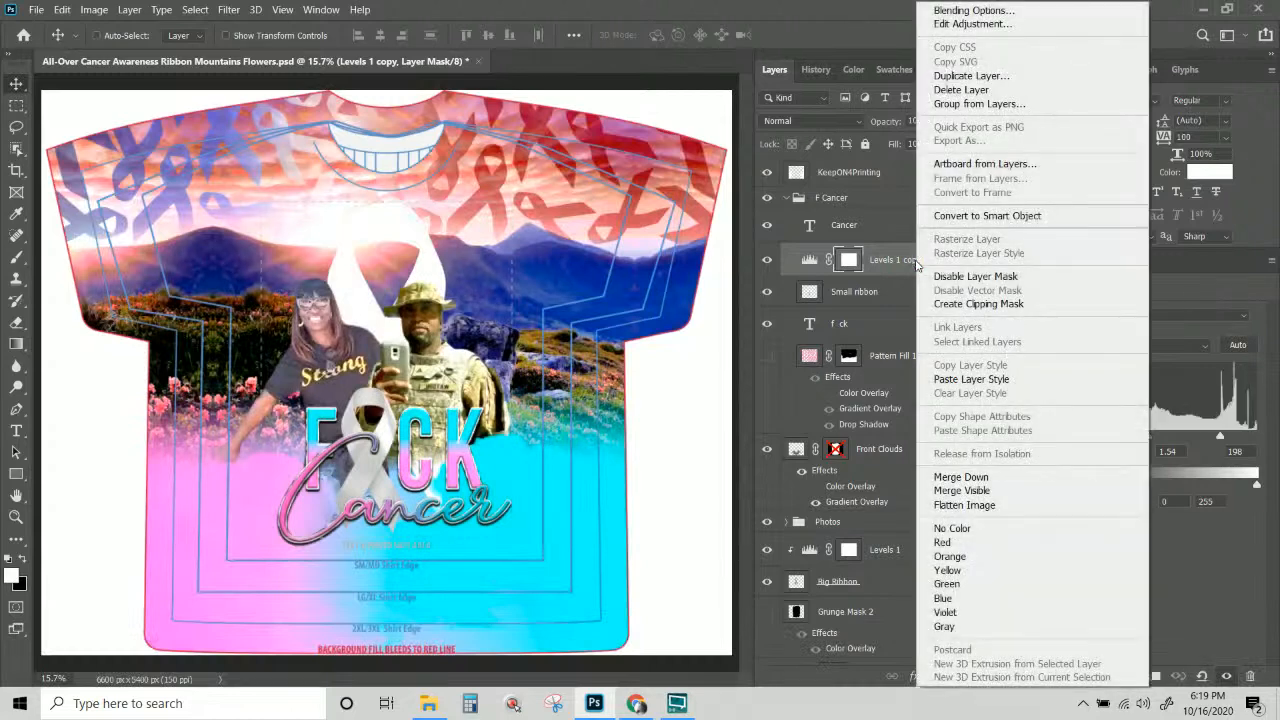
pyautogui.click(962, 304)
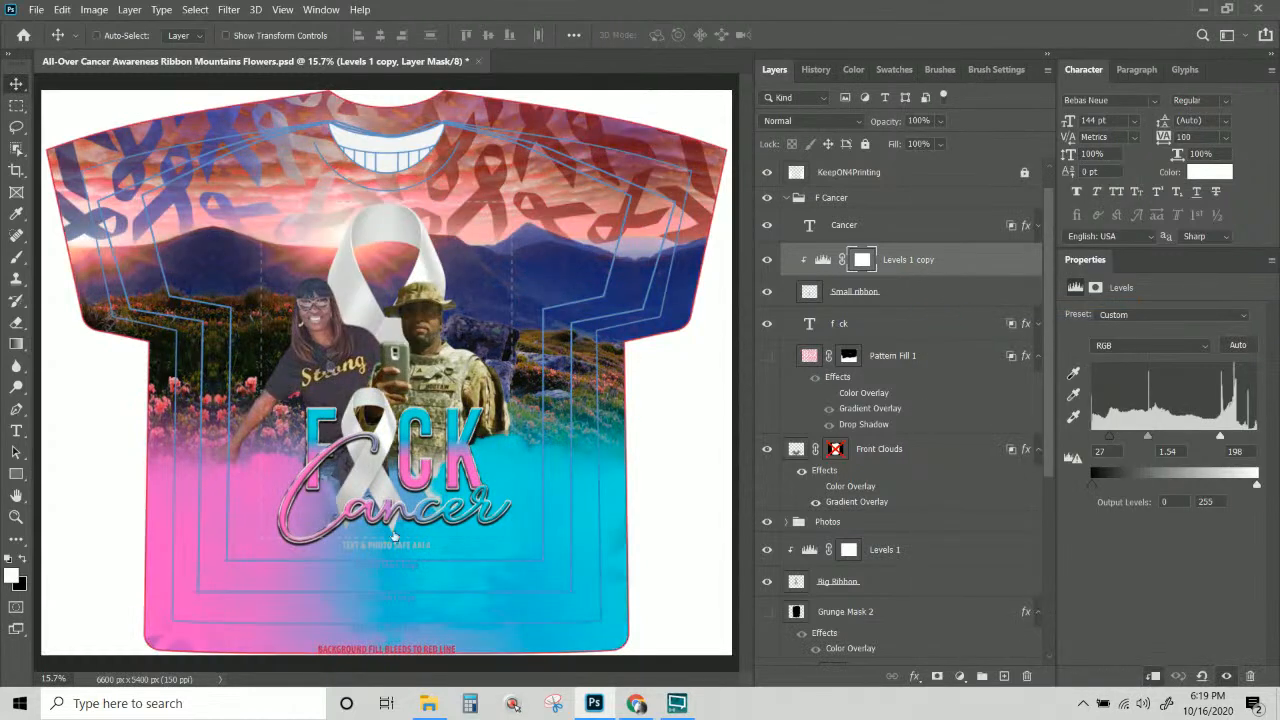
pyautogui.rightClick(968, 264)
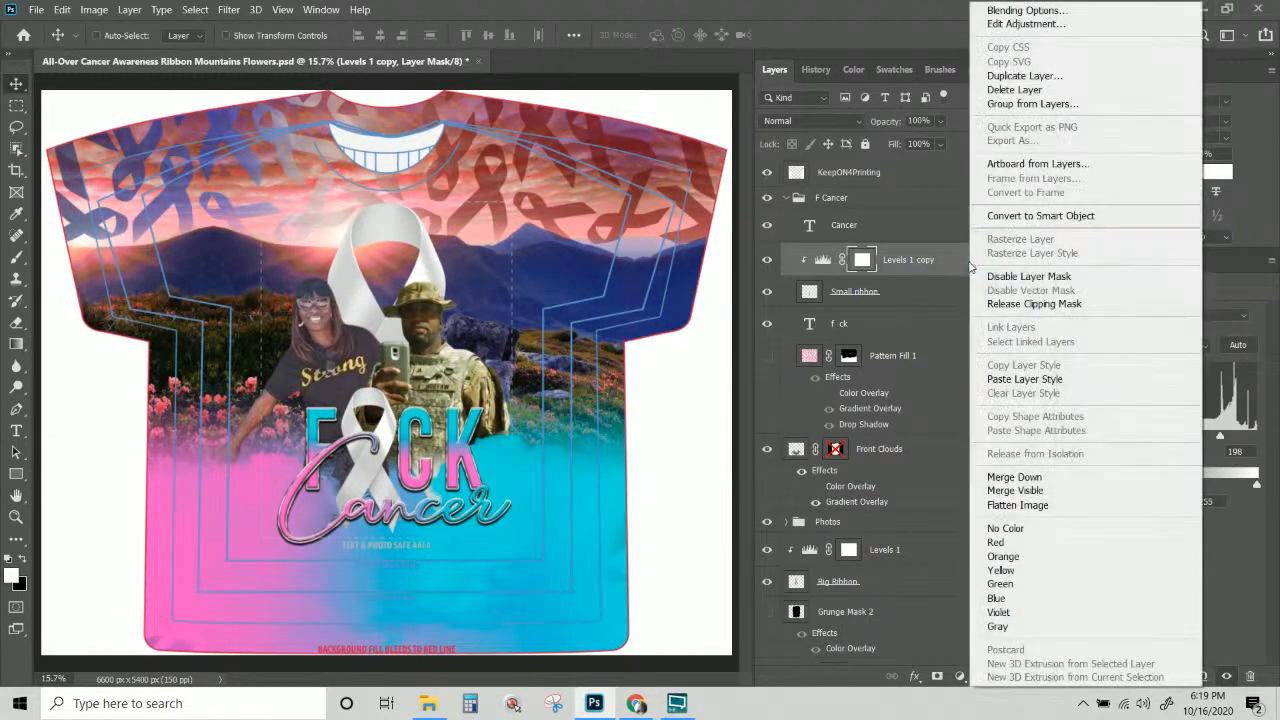
pyautogui.click(1039, 476)
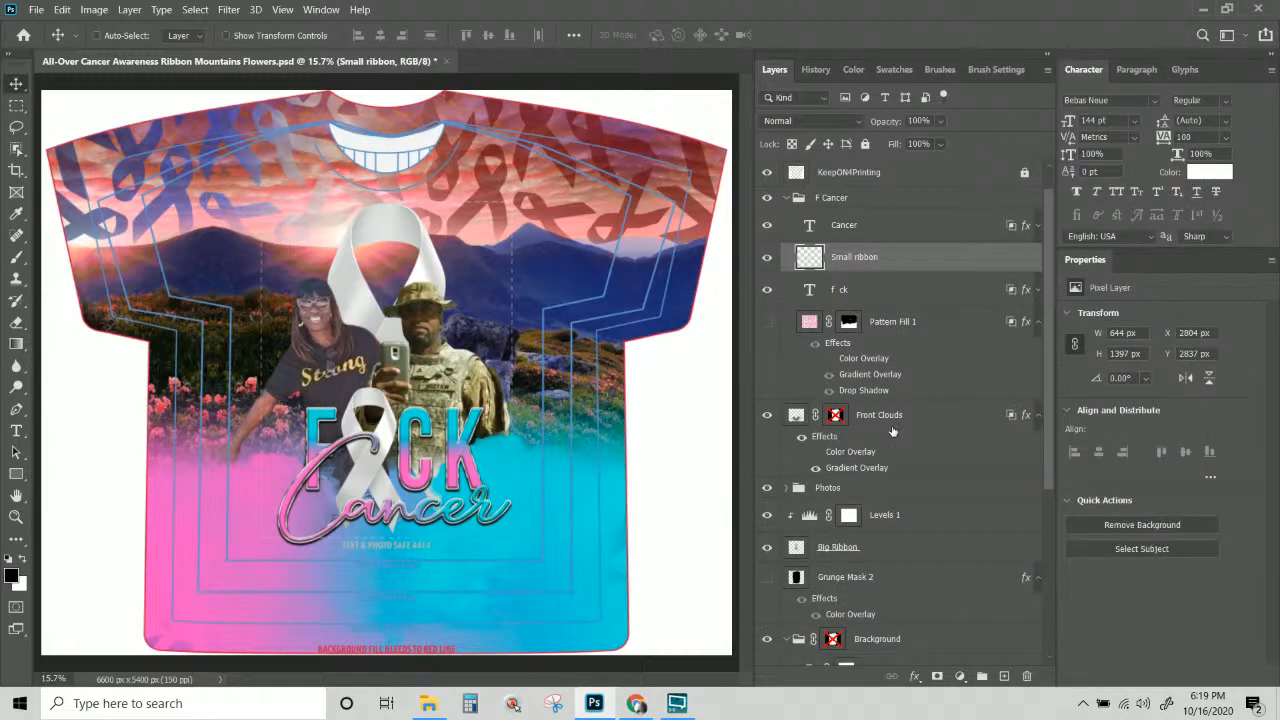
# Merge the Levels 1 adjustment down into Big Ribbon and paste the copied gradient layer style onto the ribbon.
pyautogui.scroll(-2, 893, 431)
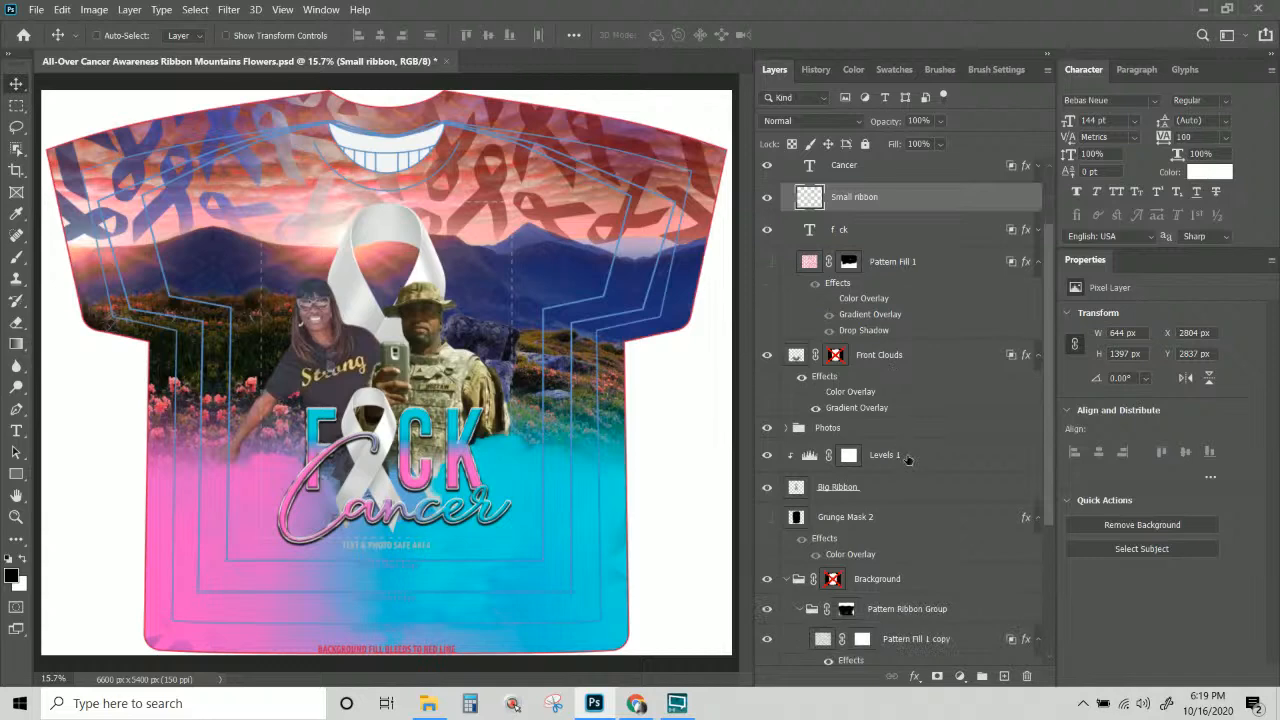
pyautogui.click(908, 459)
pyautogui.rightClick(910, 460)
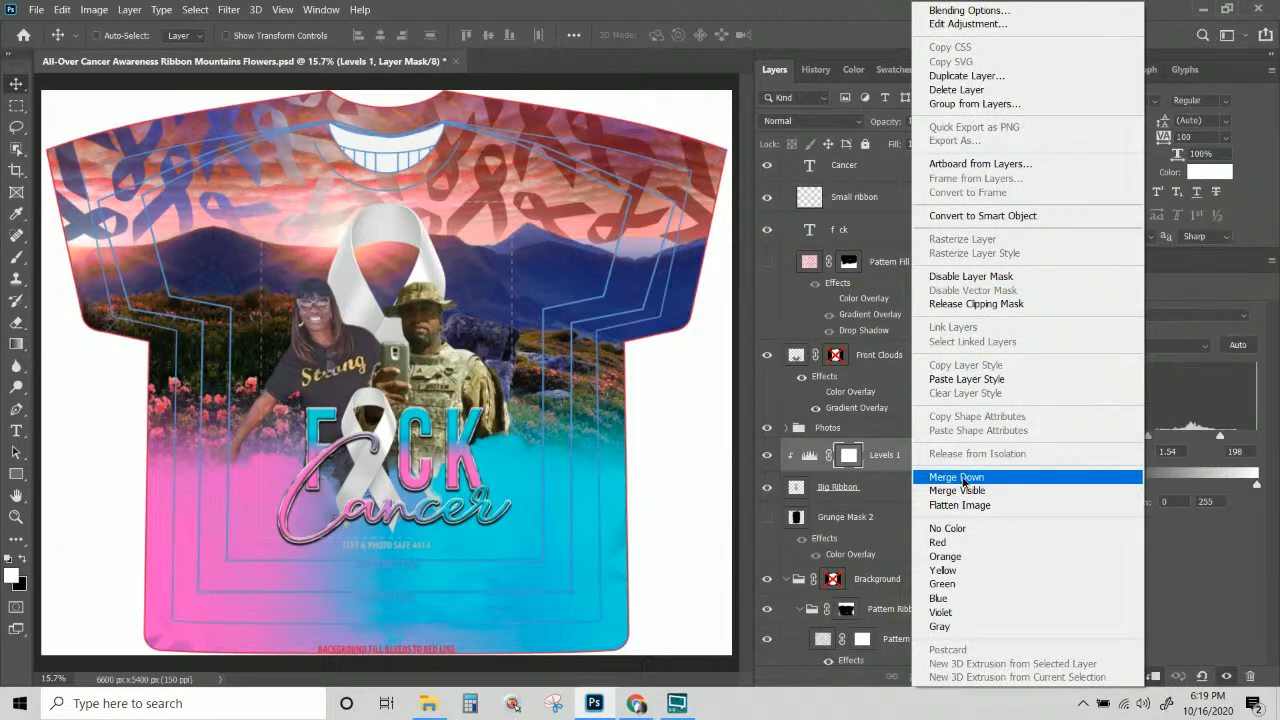
pyautogui.click(956, 477)
pyautogui.rightClick(894, 457)
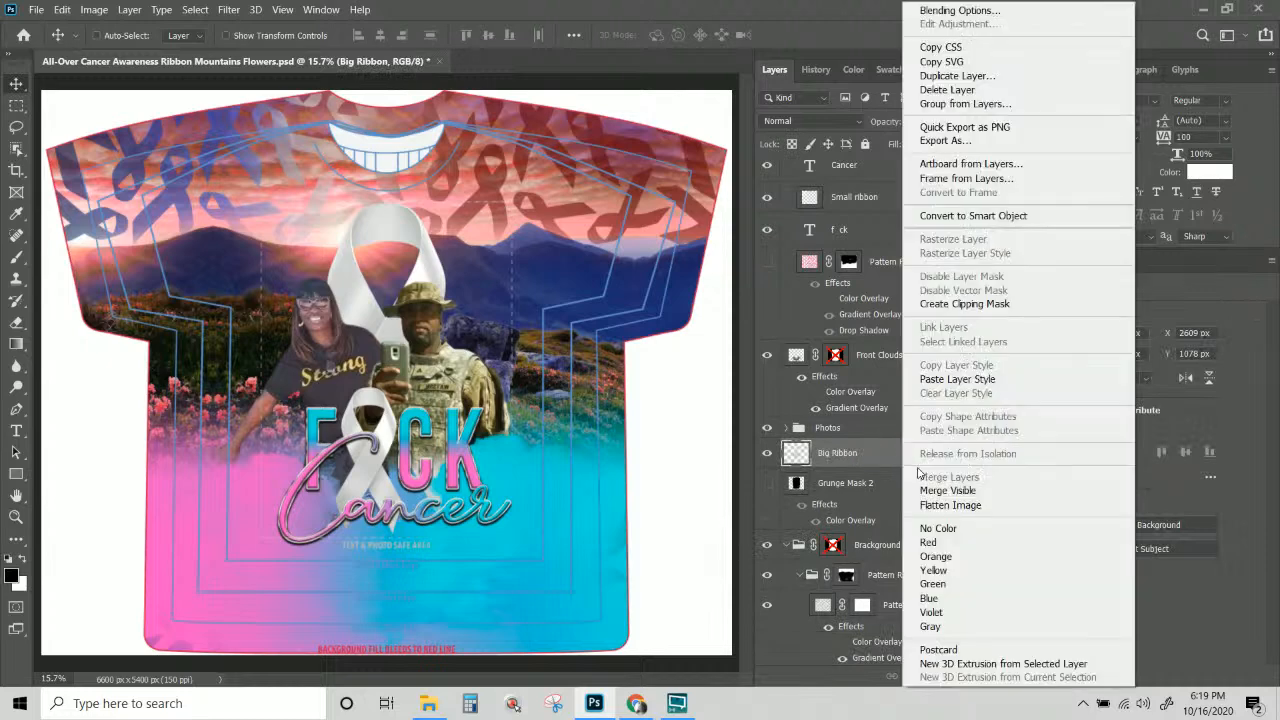
pyautogui.click(954, 383)
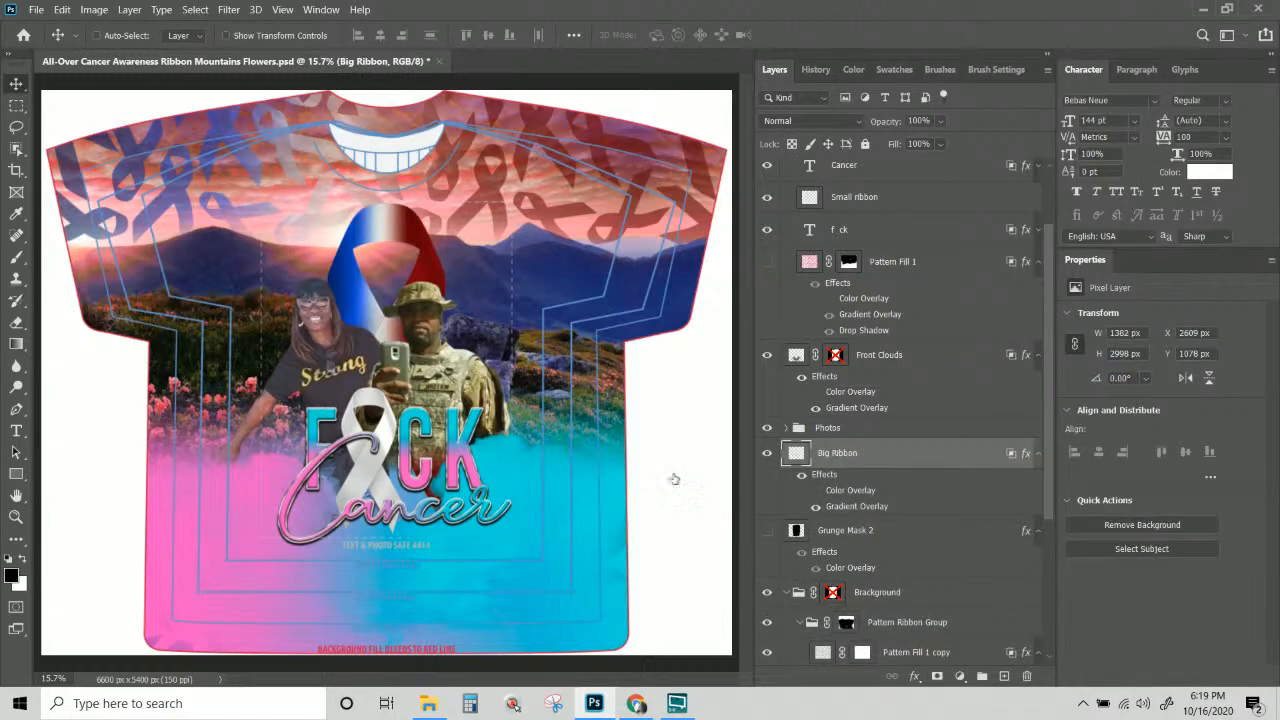
# Paste the copied gradient layer style onto the Small ribbon layer.
pyautogui.scroll(1, 864, 300)
pyautogui.click(875, 260)
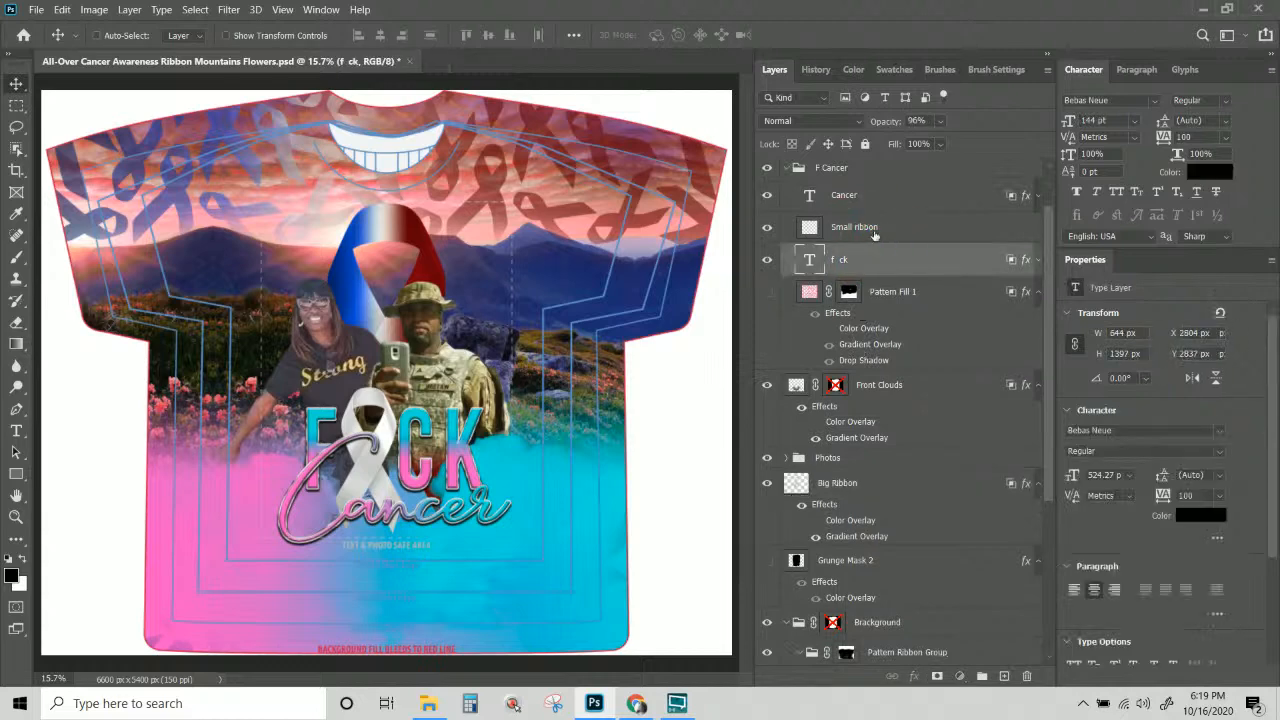
pyautogui.click(875, 228)
pyautogui.rightClick(875, 228)
pyautogui.click(966, 384)
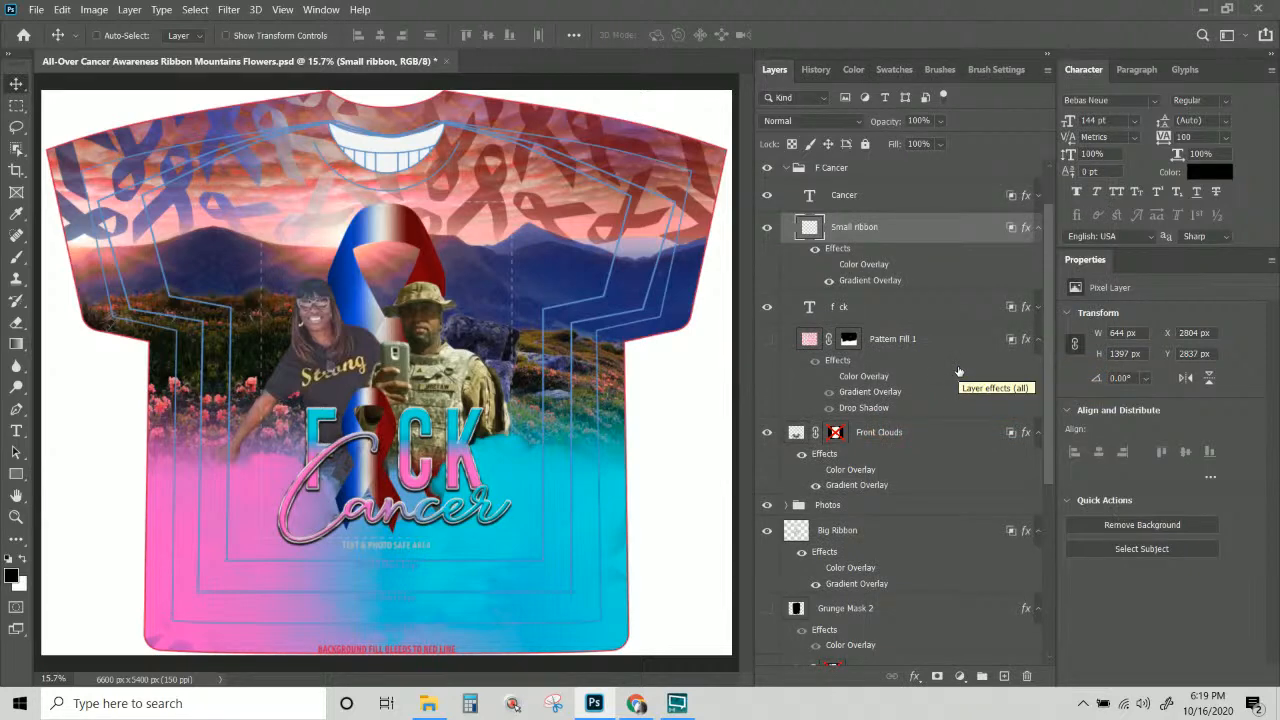
# Show Small ribbon's Color Overlay instead of its Gradient Overlay and set the overlay's blend mode to Multiply.
pyautogui.click(830, 265)
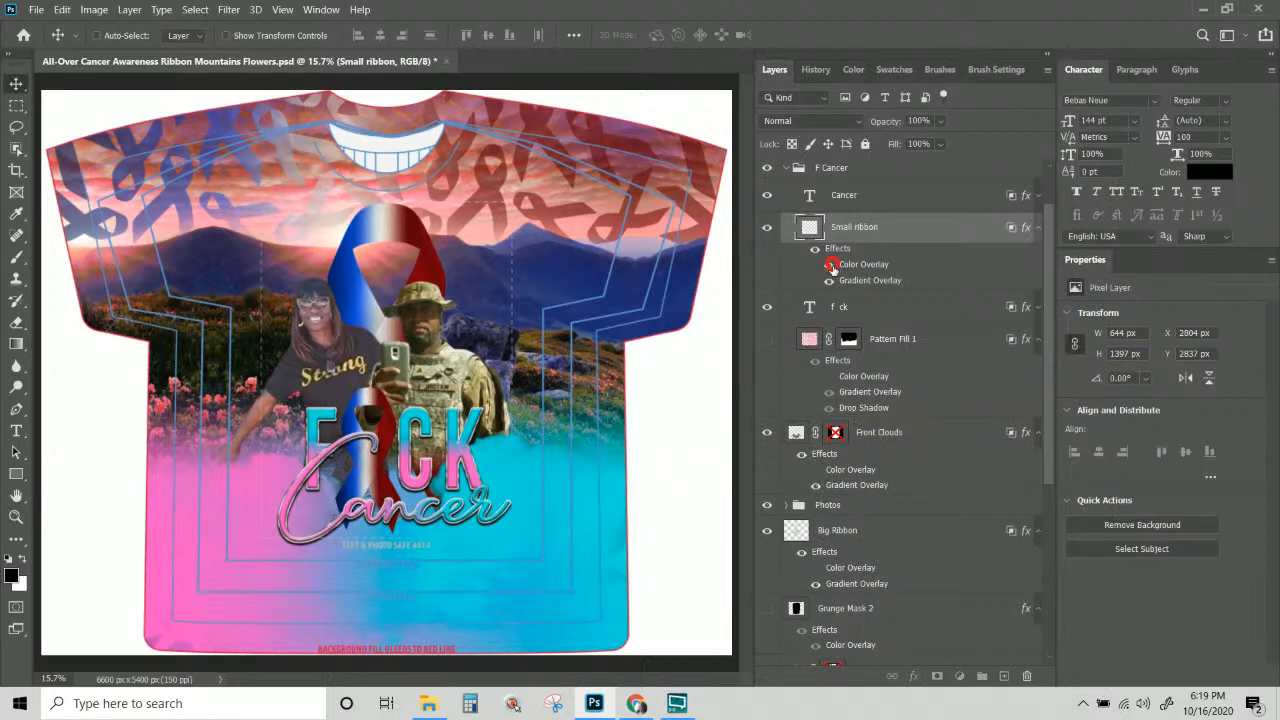
pyautogui.click(829, 282)
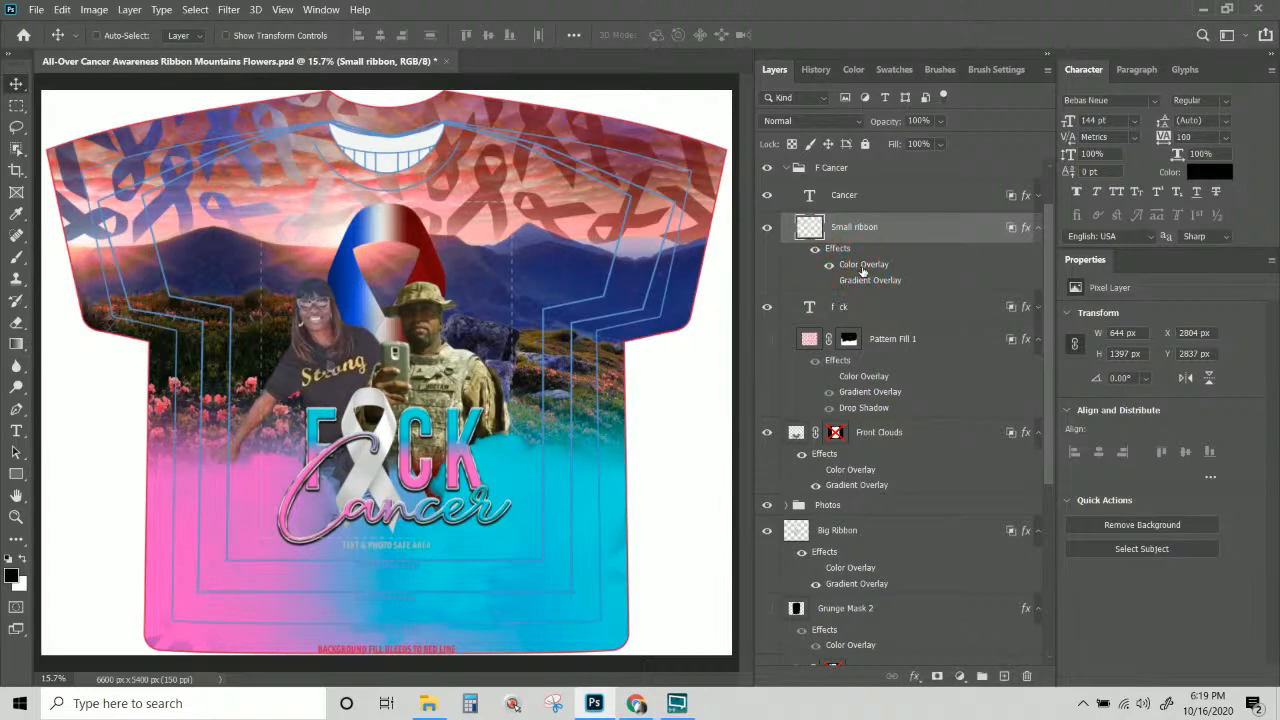
pyautogui.doubleClick(857, 266)
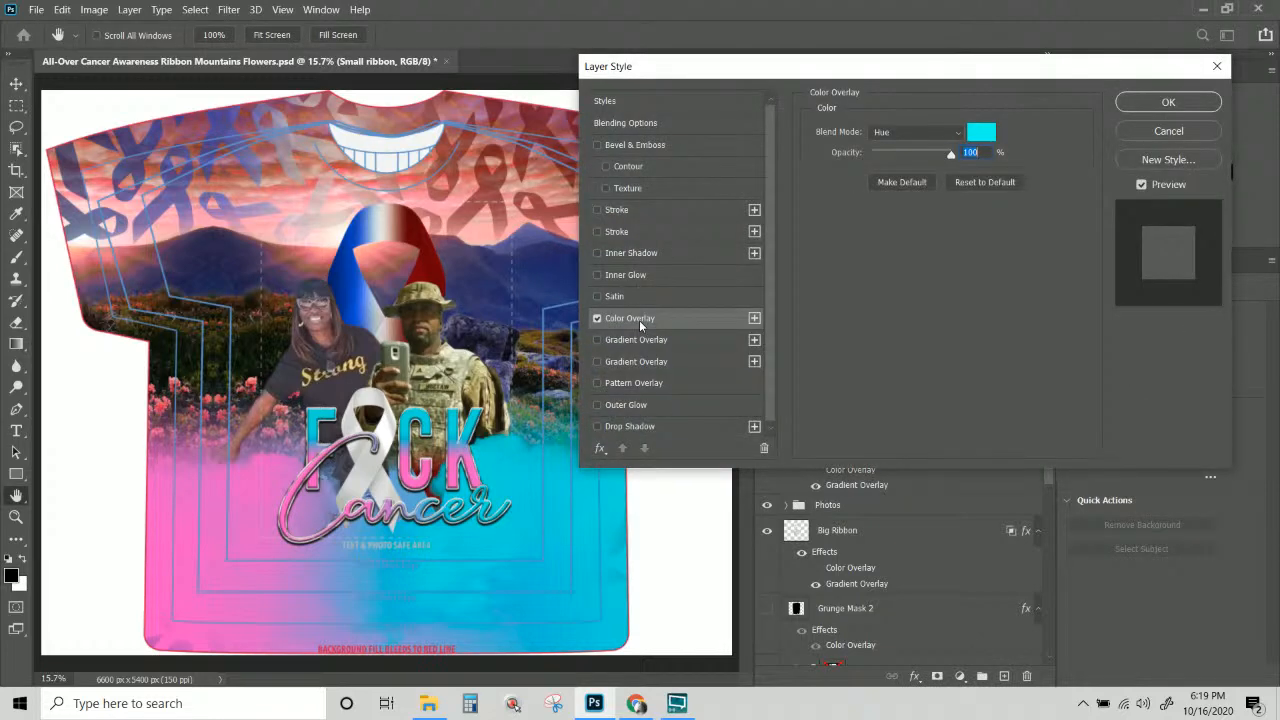
pyautogui.click(929, 132)
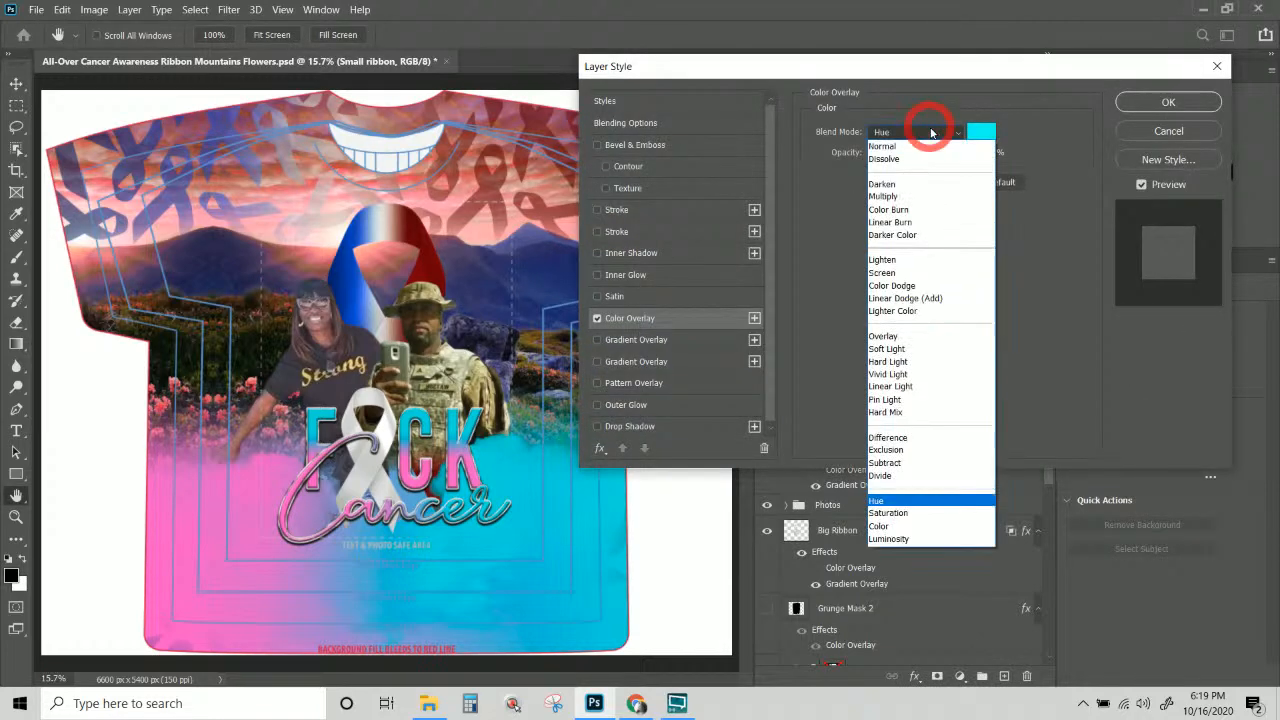
pyautogui.click(913, 197)
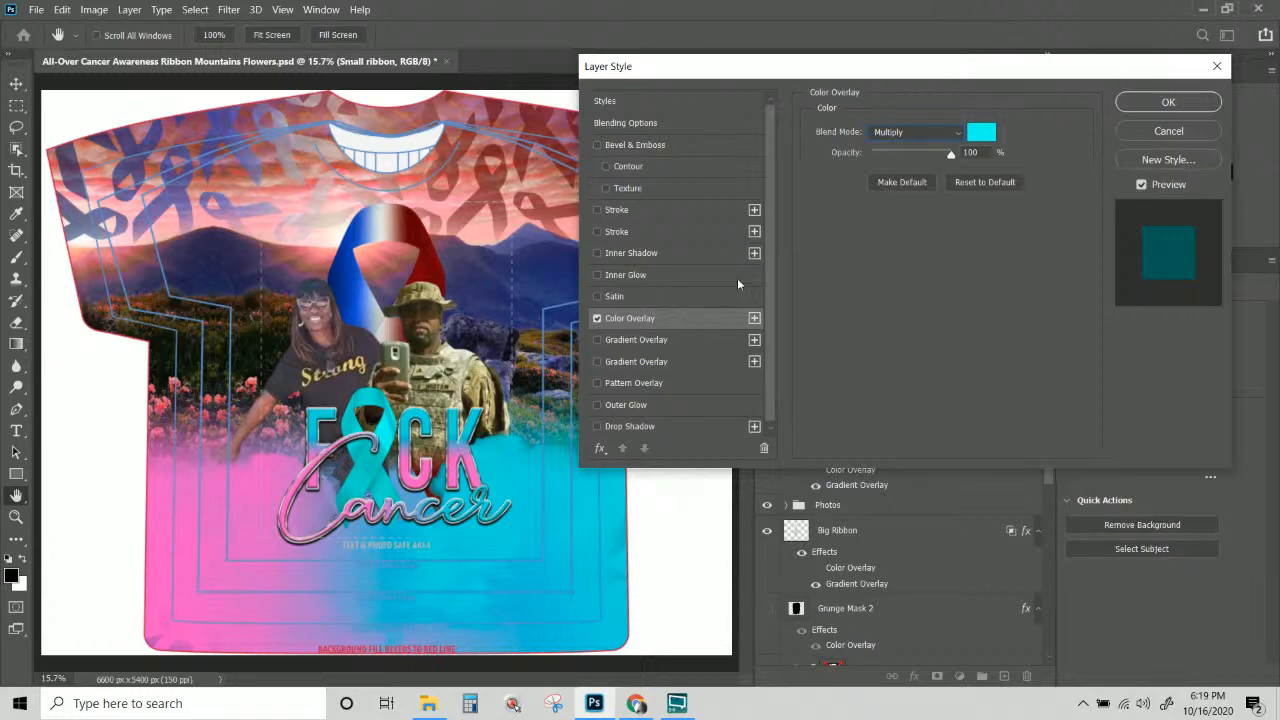
pyautogui.click(1131, 106)
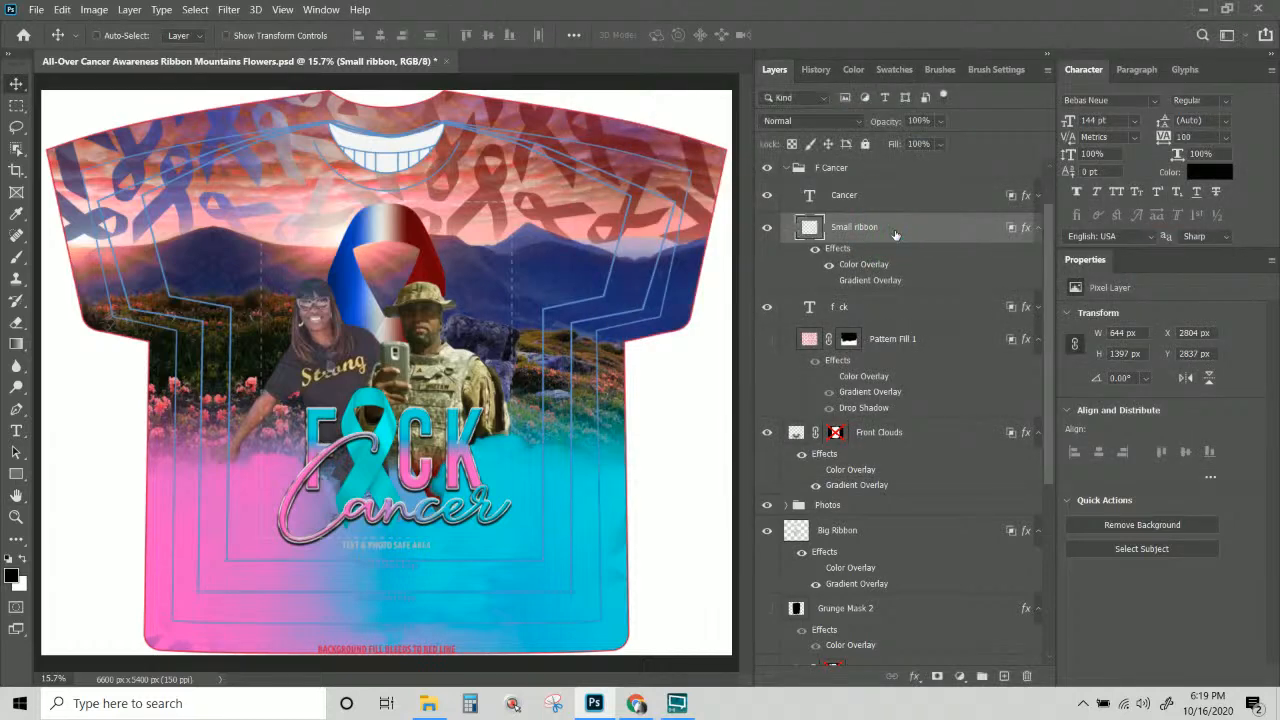
# Copy Small ribbon's color overlay layer style and paste it onto Big Ribbon.
pyautogui.rightClick(896, 232)
pyautogui.click(944, 369)
pyautogui.click(889, 534)
pyautogui.rightClick(889, 534)
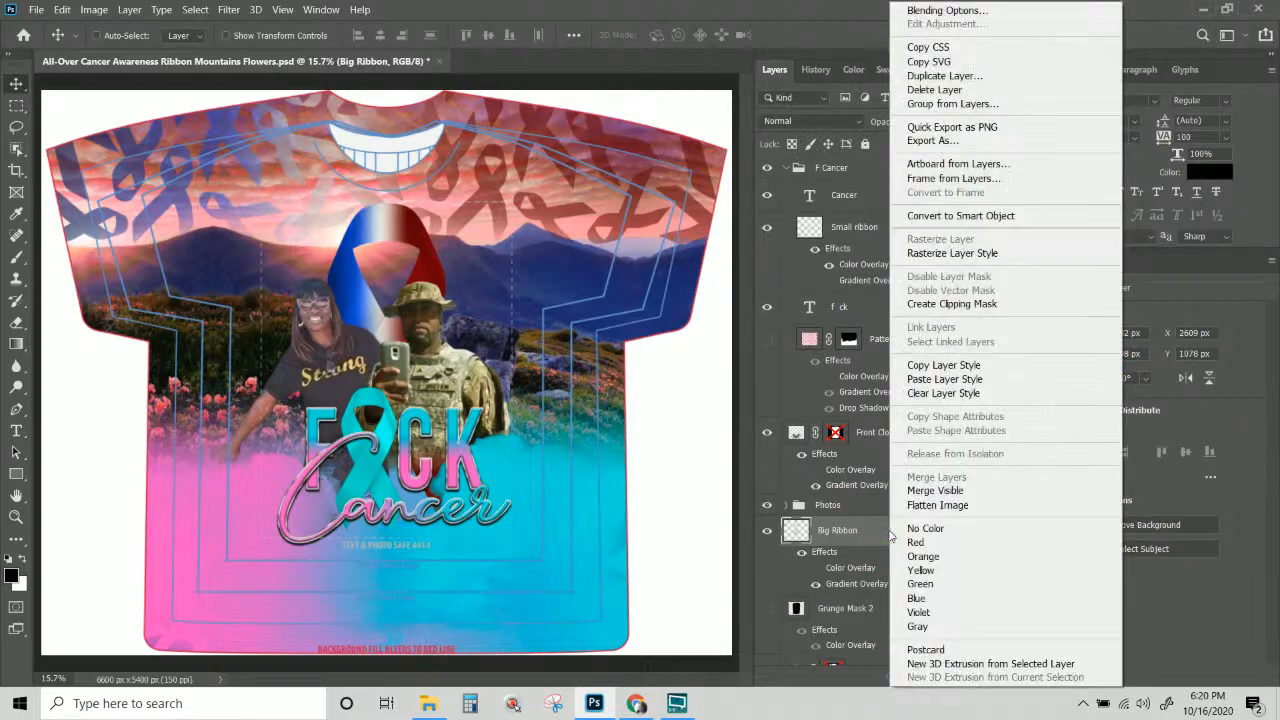
pyautogui.click(941, 379)
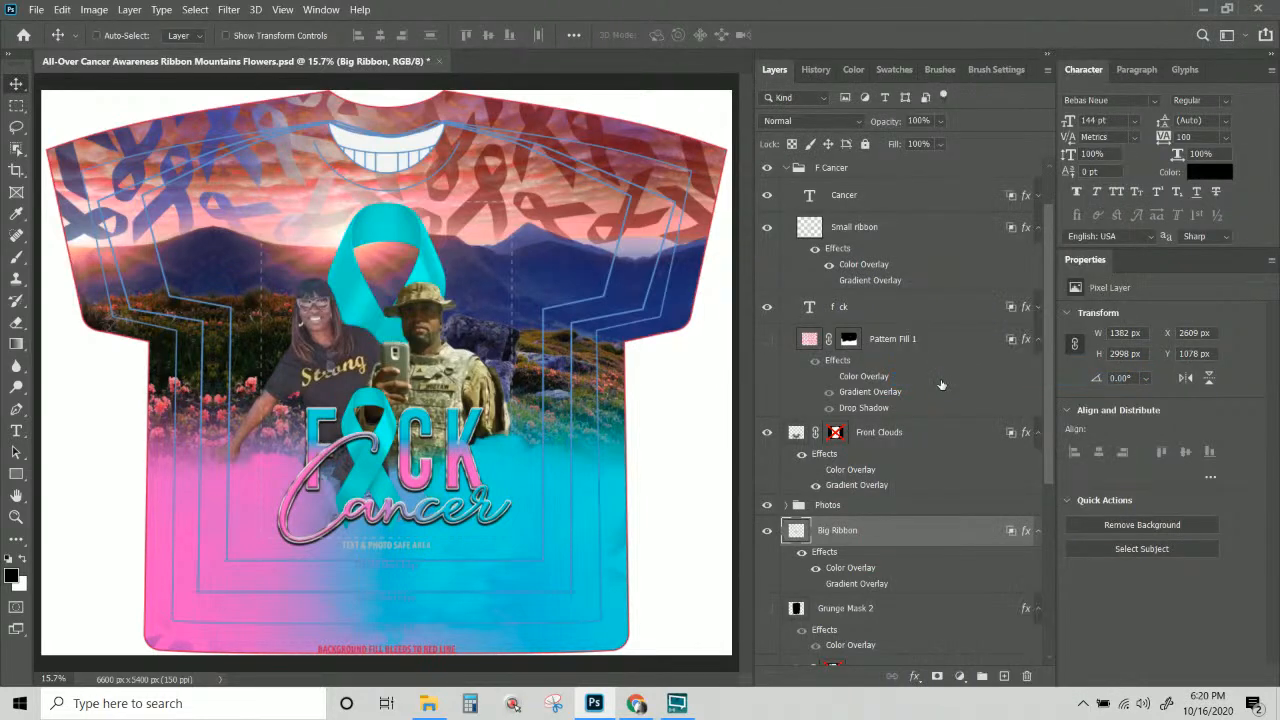
# Paste the copied color overlay style onto the Pattern Fill 1 copy layer in the Pattern Ribbon Group.
pyautogui.rightClick(545, 219)
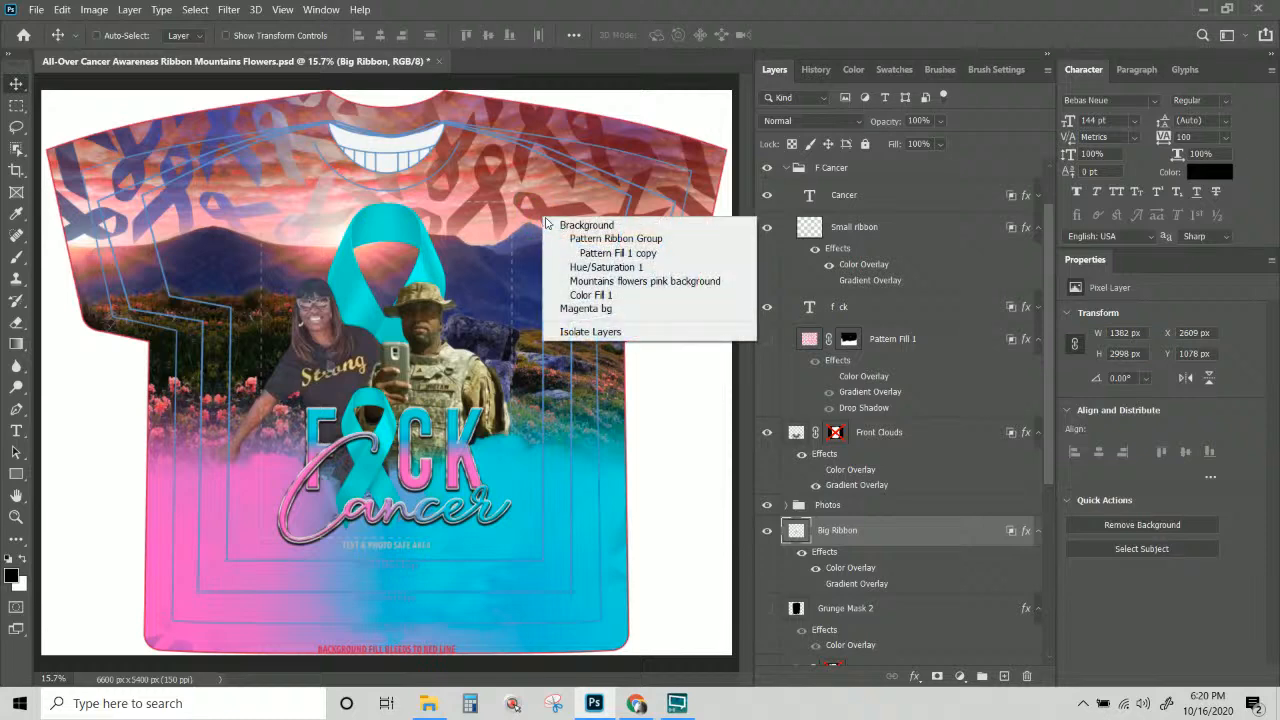
pyautogui.click(588, 256)
pyautogui.scroll(-3, 898, 518)
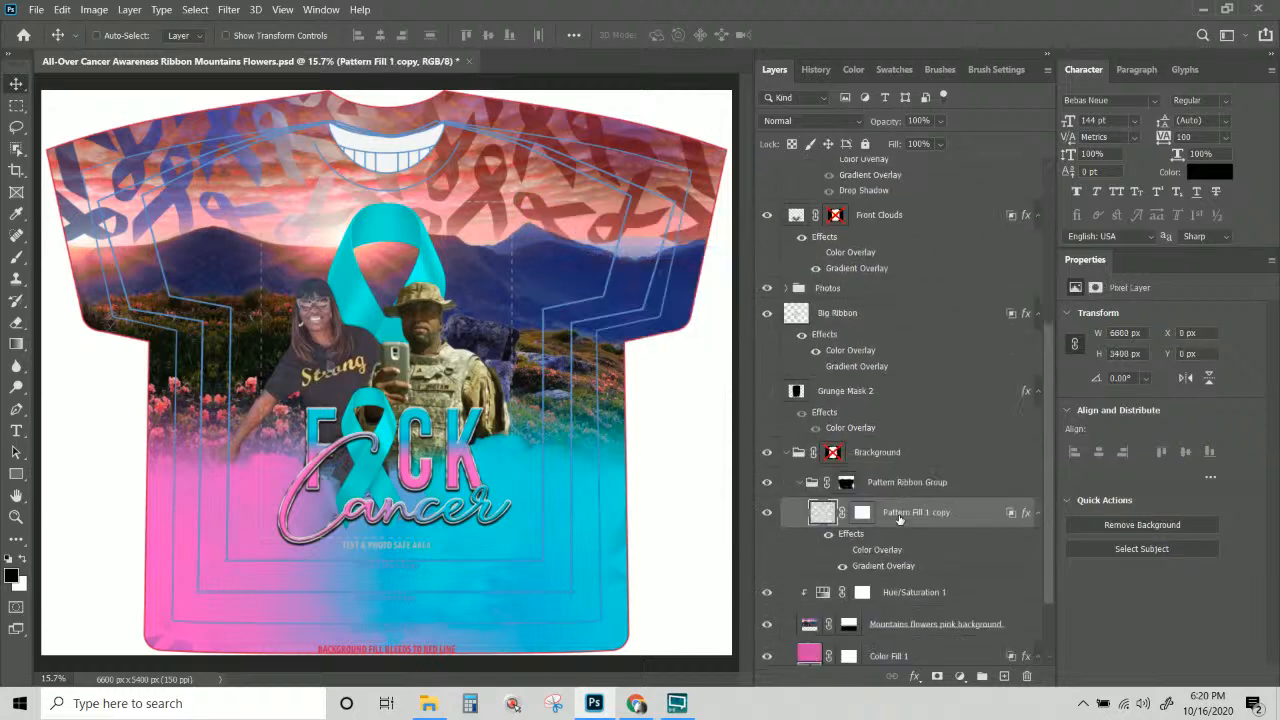
pyautogui.scroll(-2, 899, 518)
pyautogui.rightClick(915, 430)
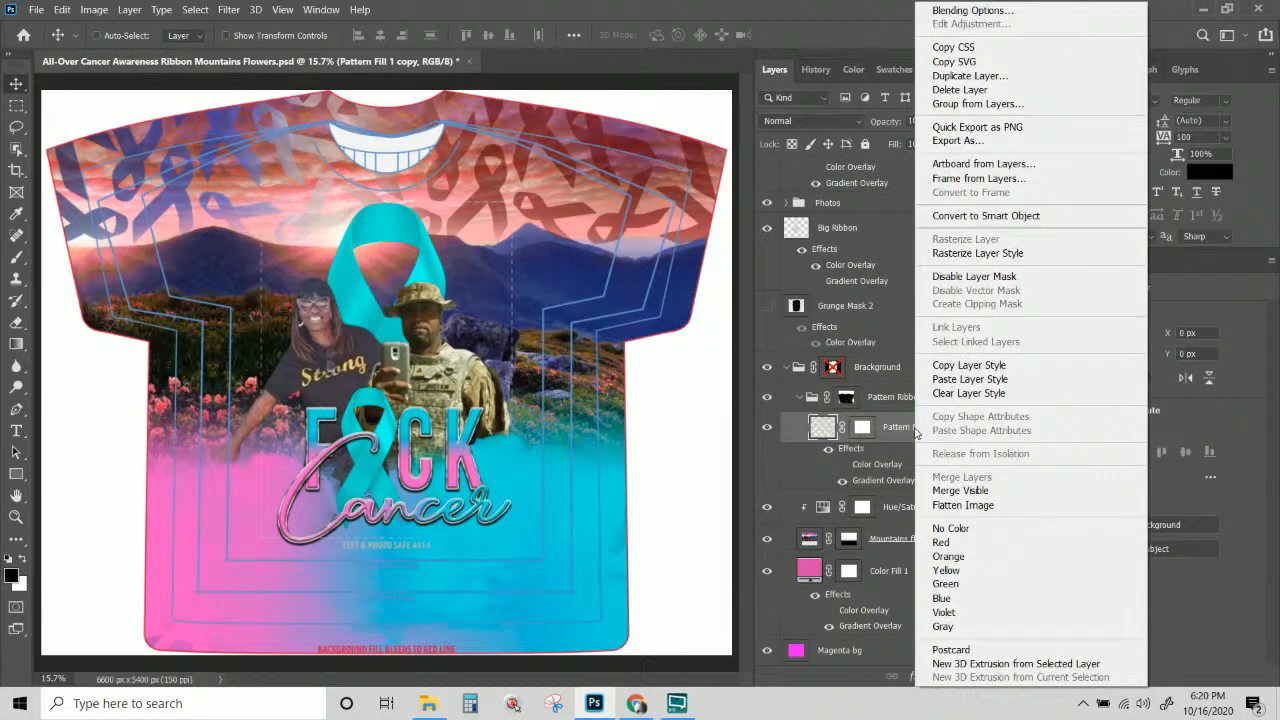
pyautogui.click(953, 382)
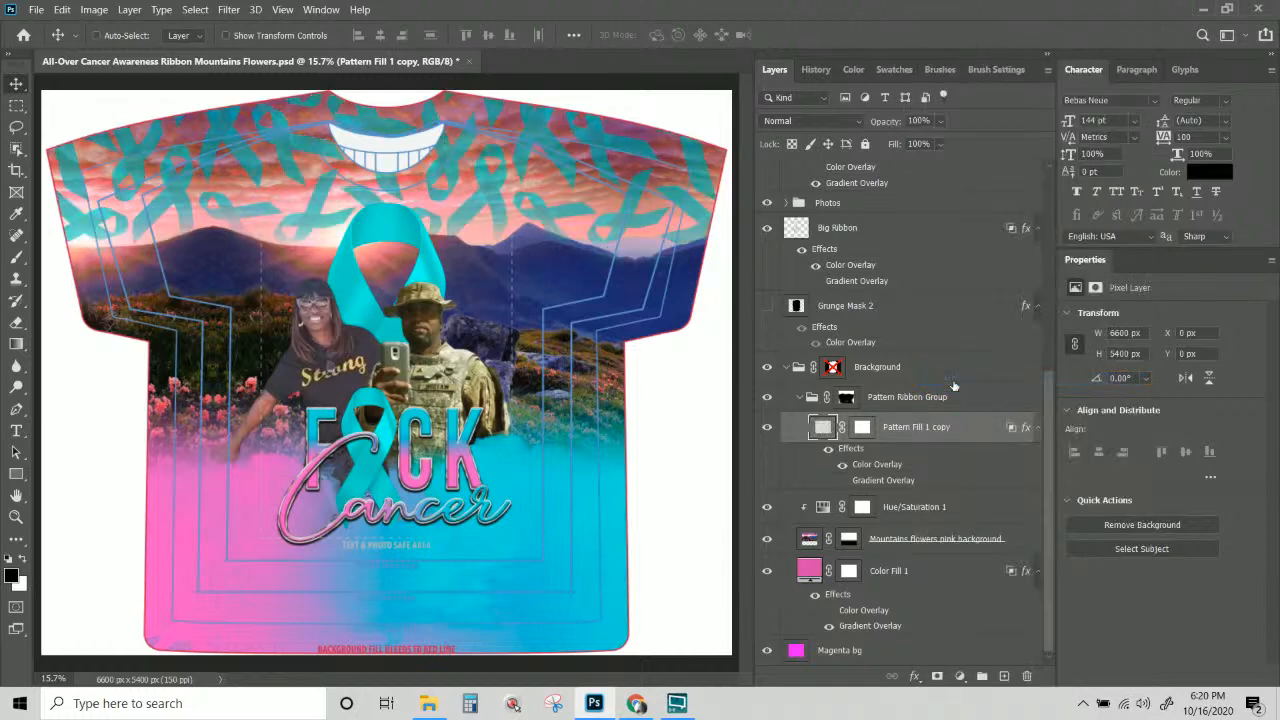
# Show the Gradient Overlay instead of the Color Overlay on both Pattern Fill 1 copy and Big Ribbon.
pyautogui.click(841, 466)
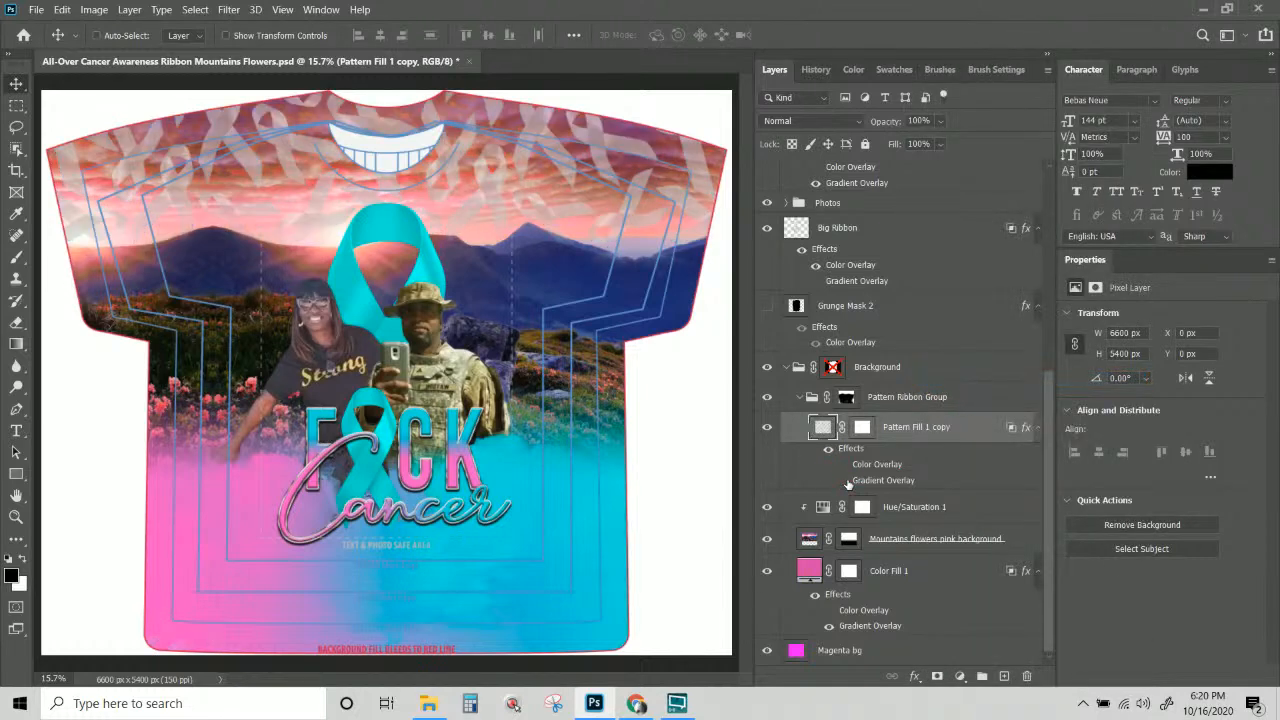
pyautogui.click(842, 480)
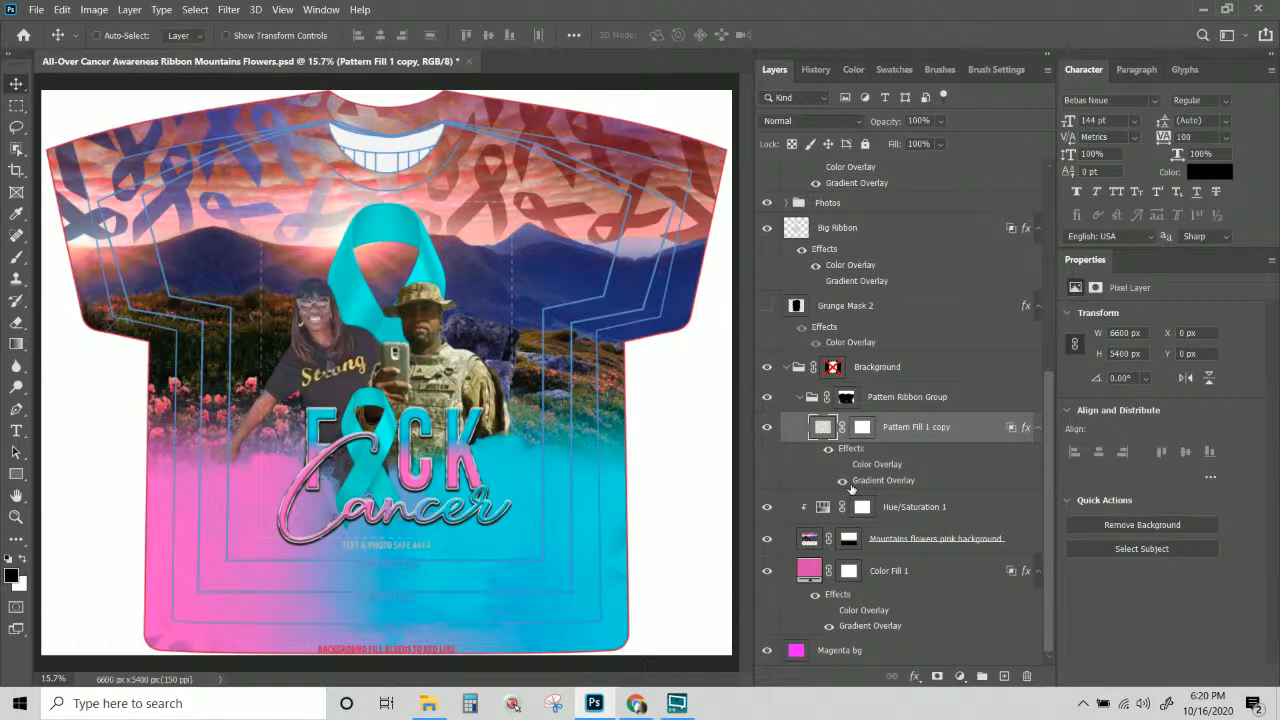
pyautogui.rightClick(376, 228)
pyautogui.click(432, 277)
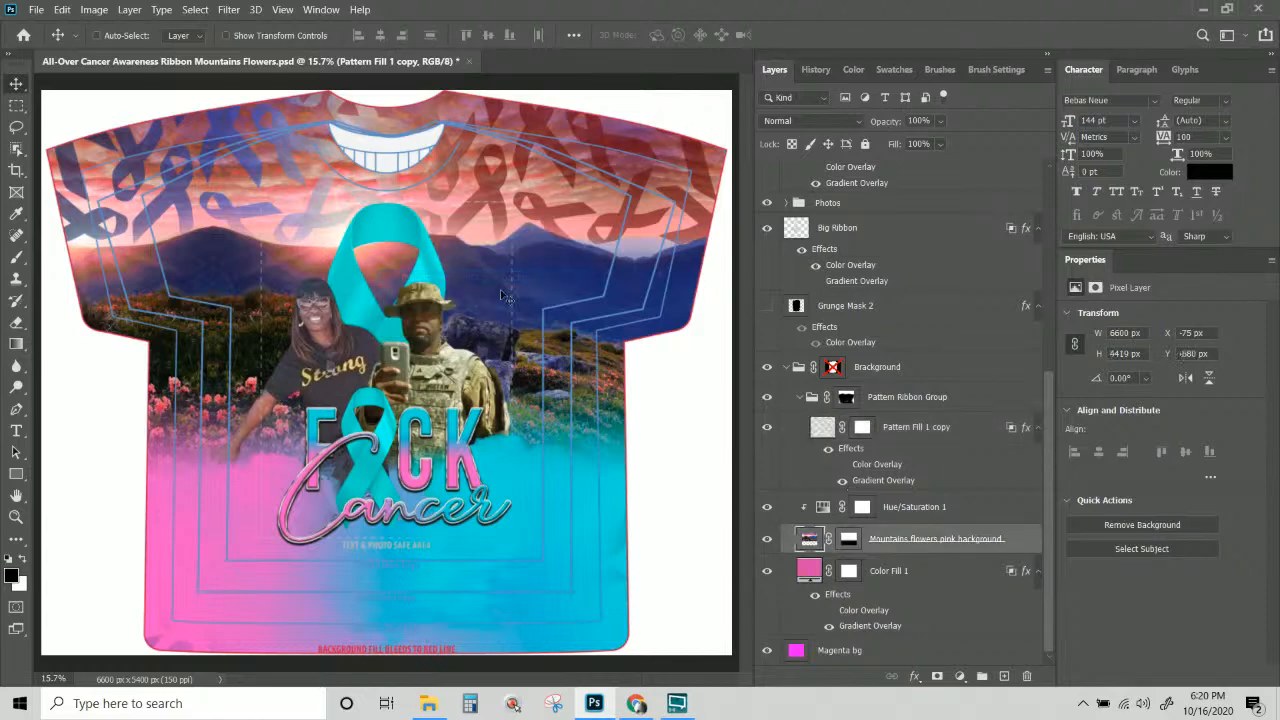
pyautogui.rightClick(436, 268)
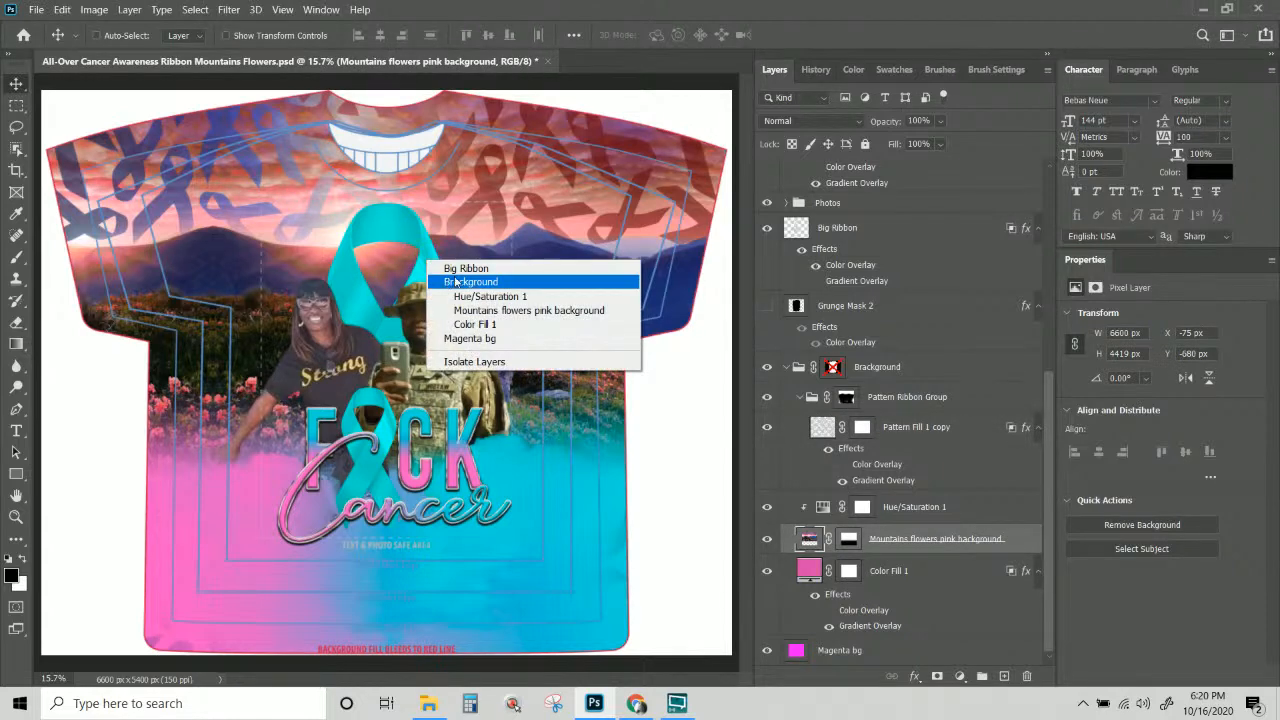
pyautogui.click(455, 268)
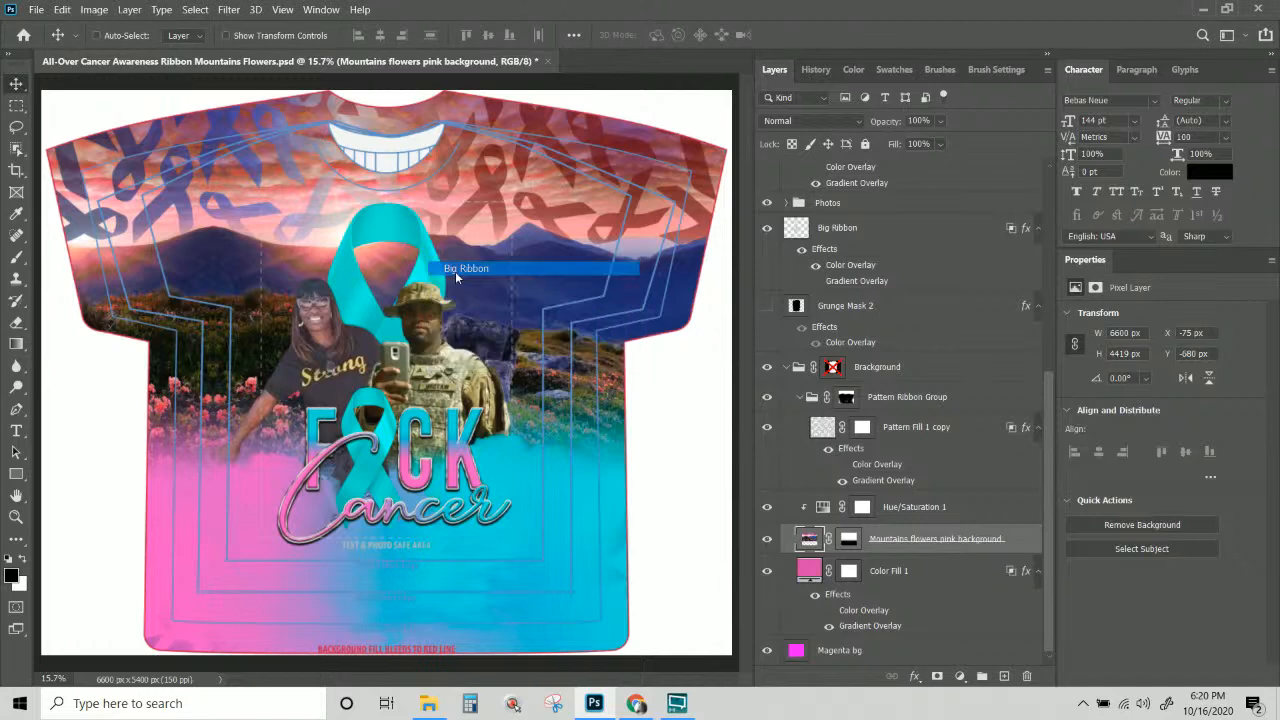
pyautogui.click(816, 280)
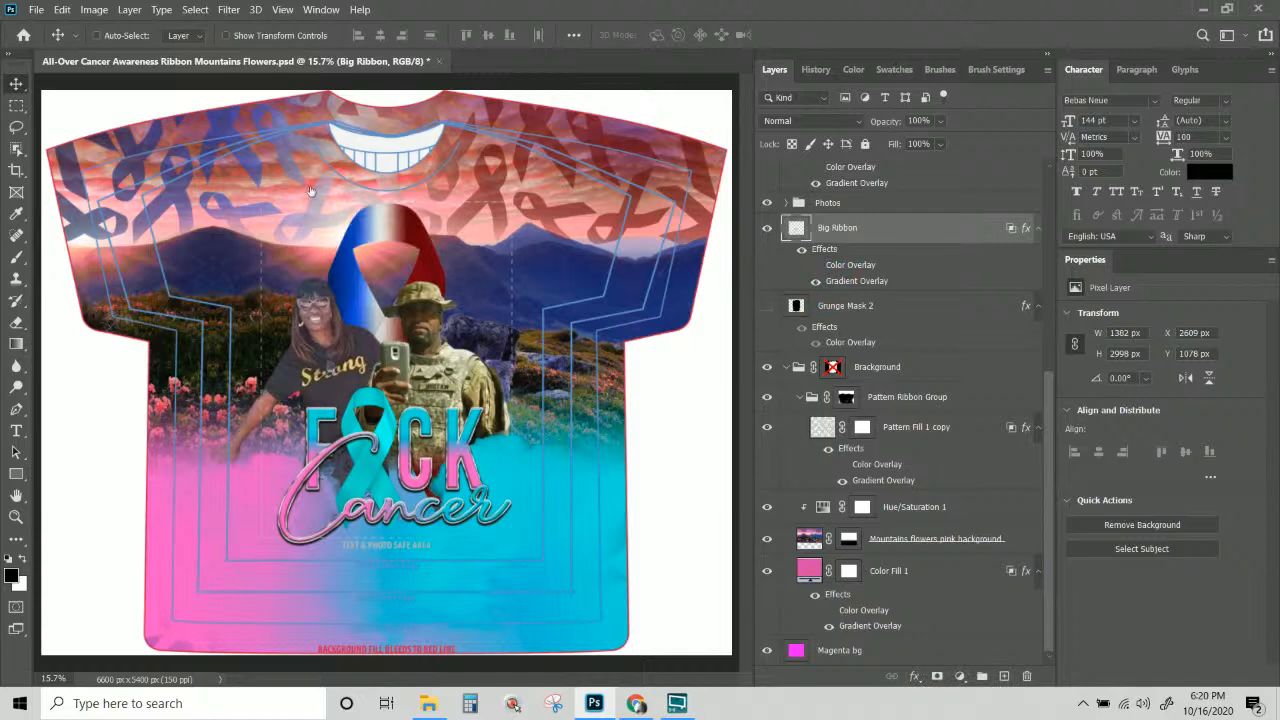
# Add a second Gradient Overlay to the layer style of the "f ck" text layer.
pyautogui.rightClick(393, 423)
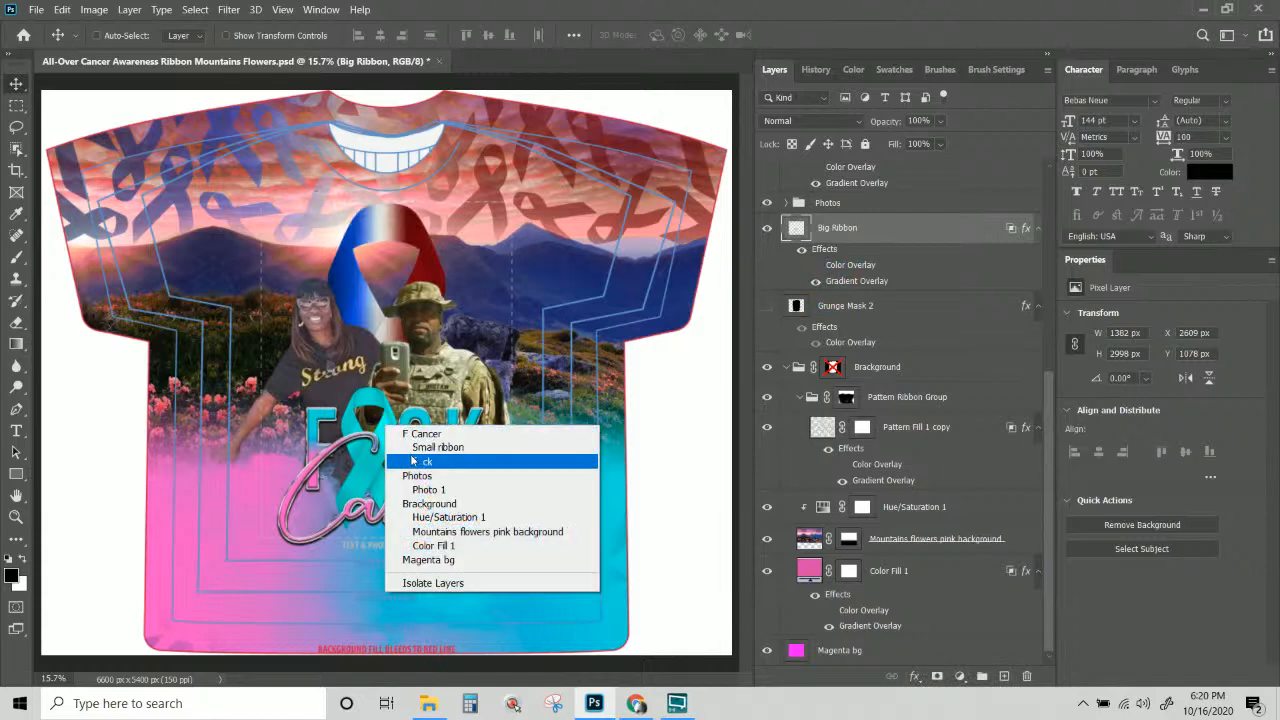
pyautogui.click(420, 452)
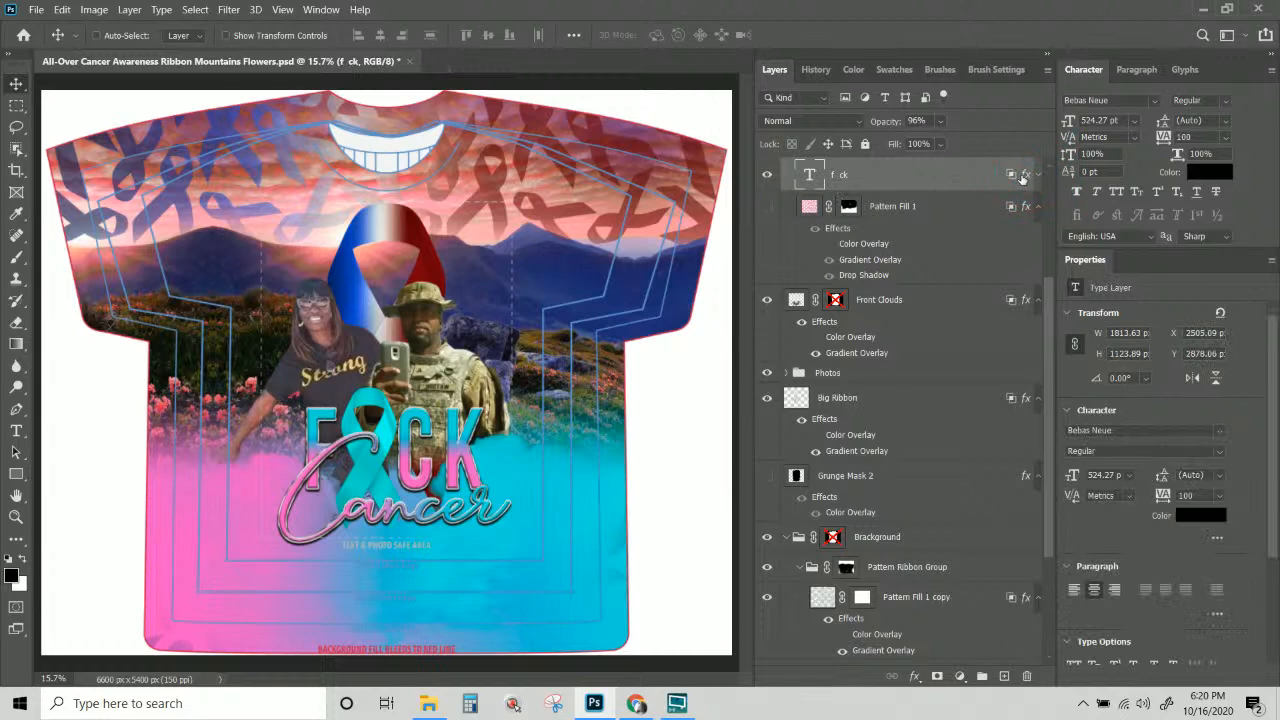
pyautogui.doubleClick(1022, 176)
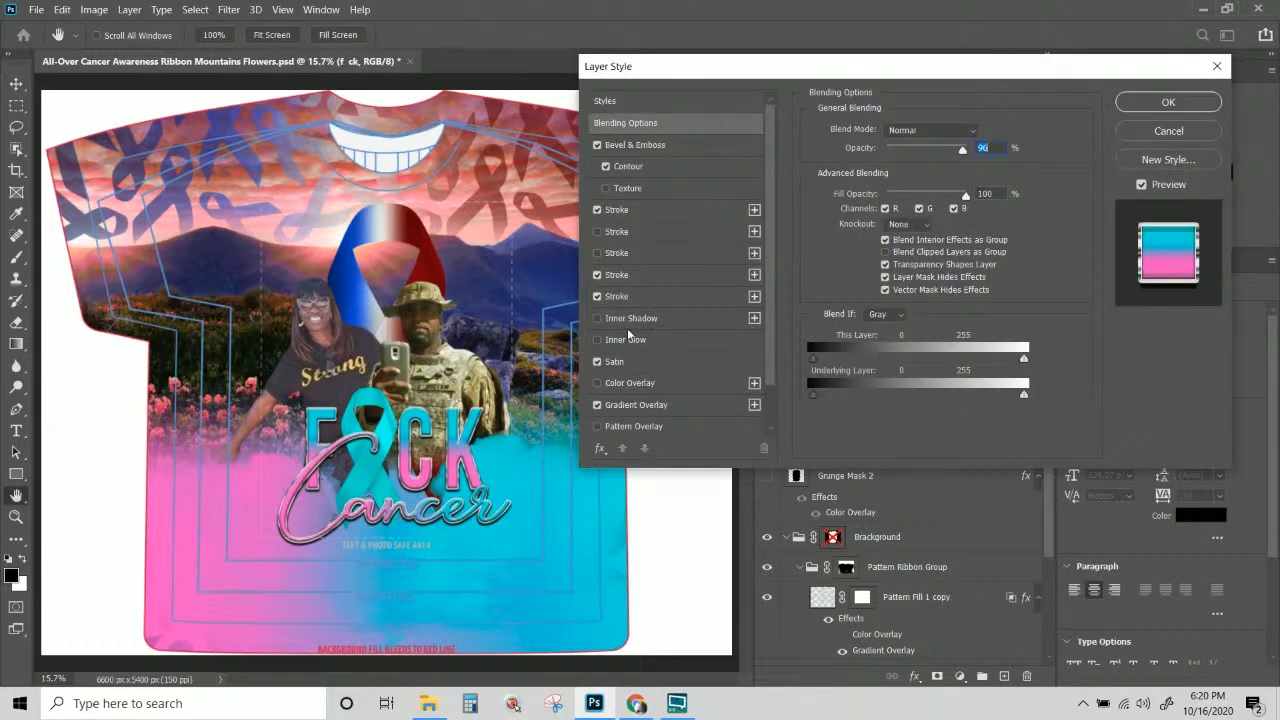
pyautogui.scroll(-2, 656, 375)
pyautogui.click(662, 363)
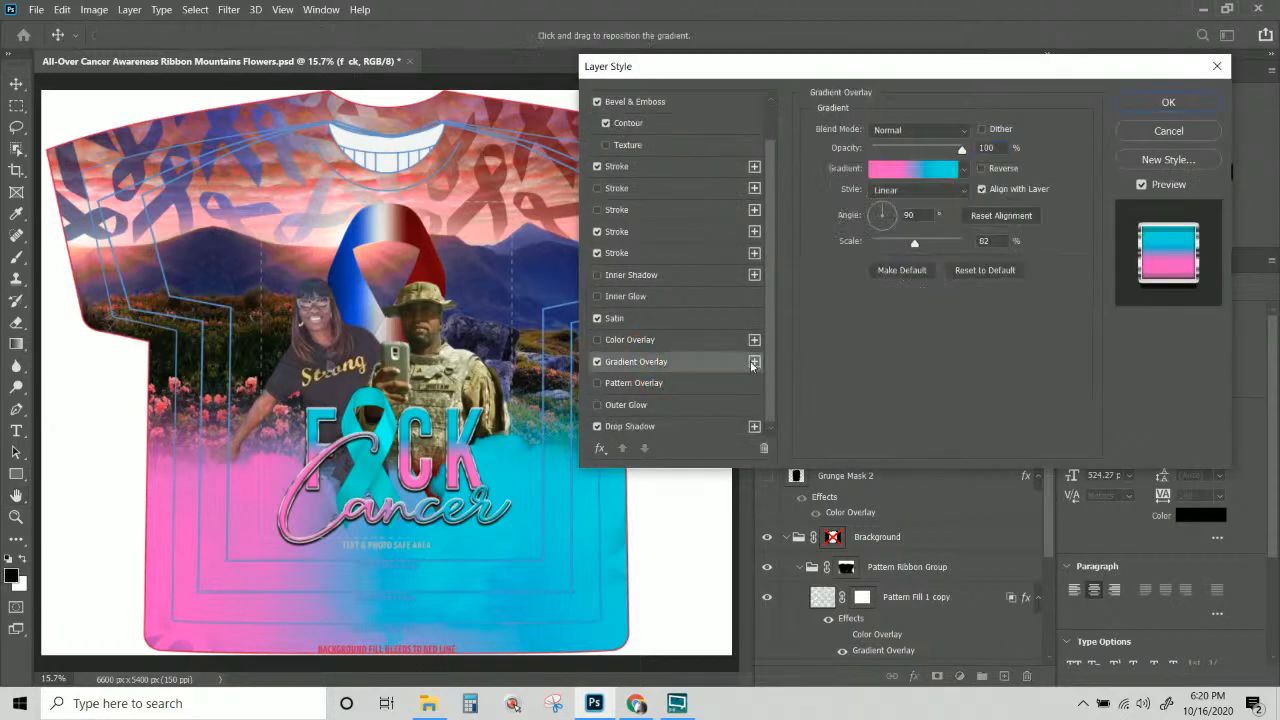
pyautogui.click(754, 361)
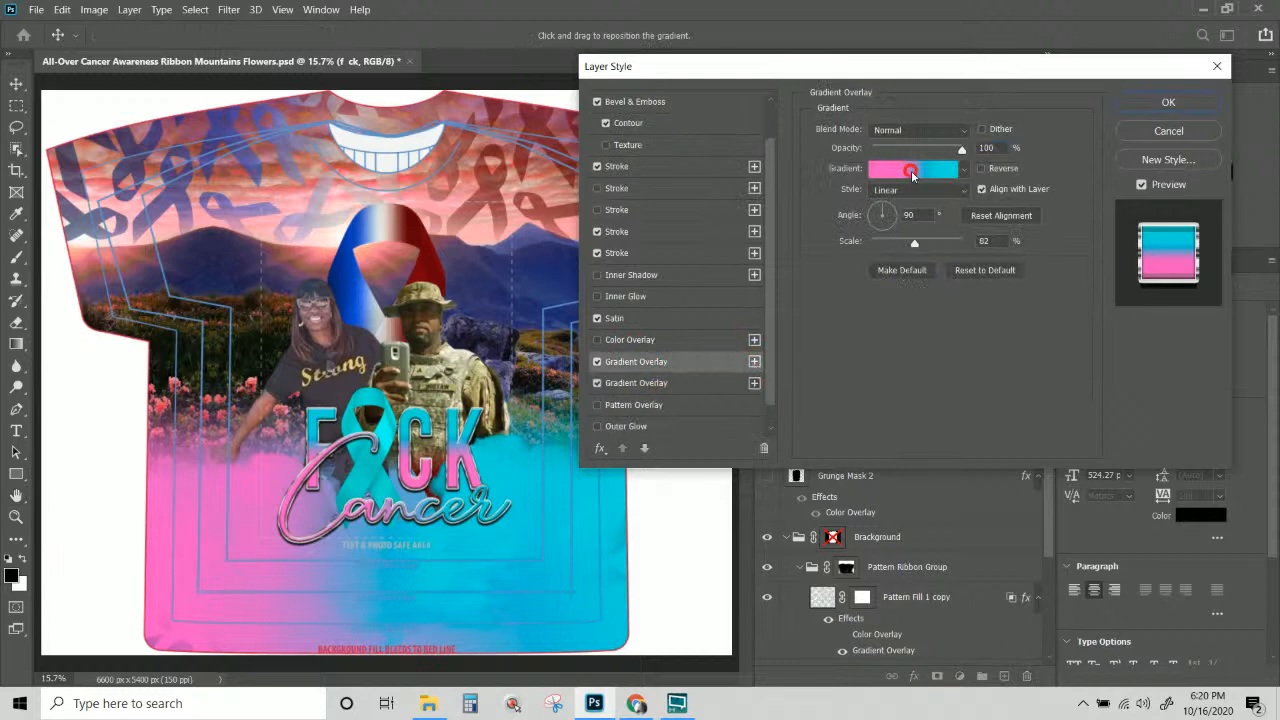
# Set the "f ck" text's upper Gradient Overlay to the saved dark blue, blue, white and dark red preset.
pyautogui.click(912, 171)
pyautogui.moveTo(1033, 134); pyautogui.dragTo(1041, 220)
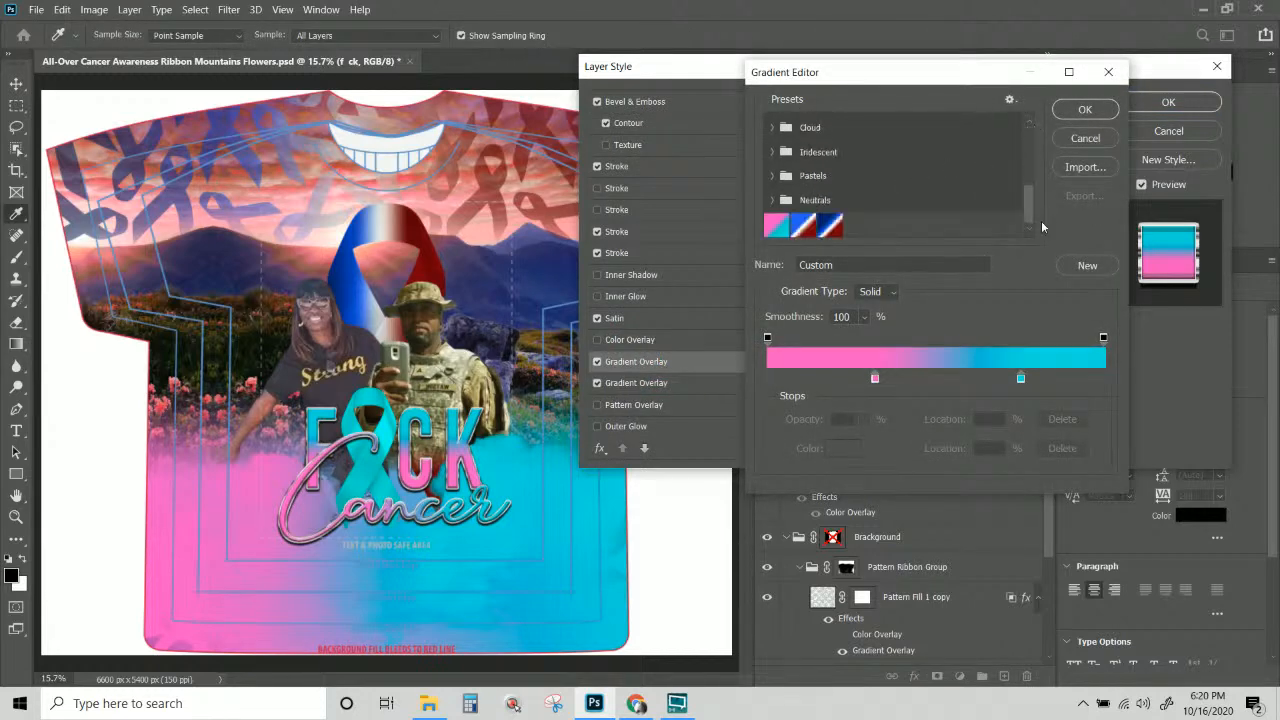
pyautogui.click(832, 228)
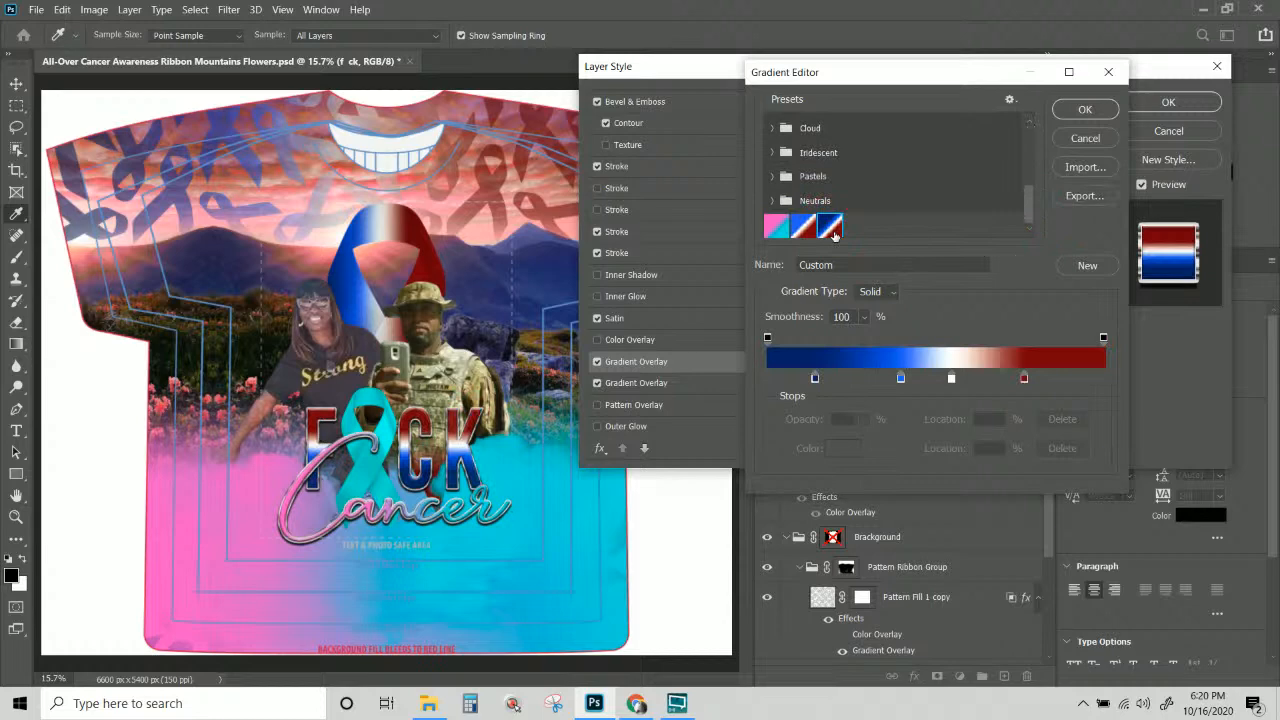
pyautogui.click(1088, 110)
pyautogui.click(1160, 104)
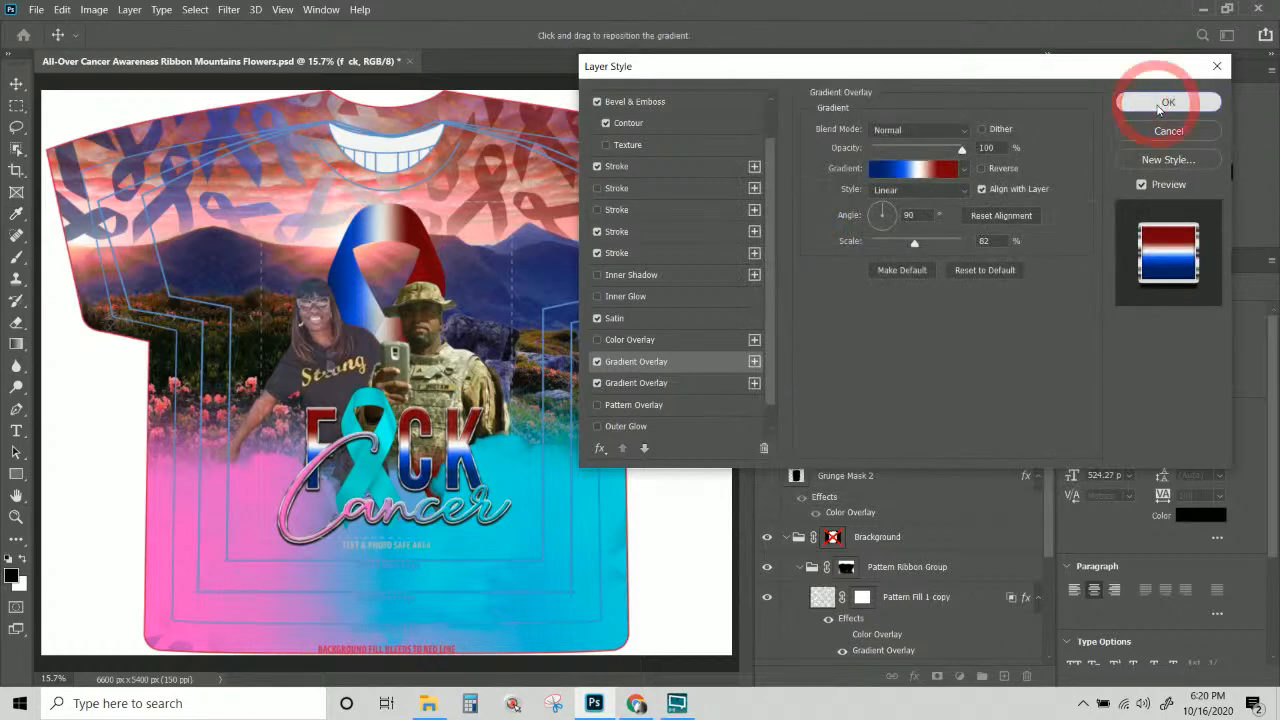
# Copy the "f ck" text's layer style and paste it onto the Cancer text layer.
pyautogui.rightClick(874, 173)
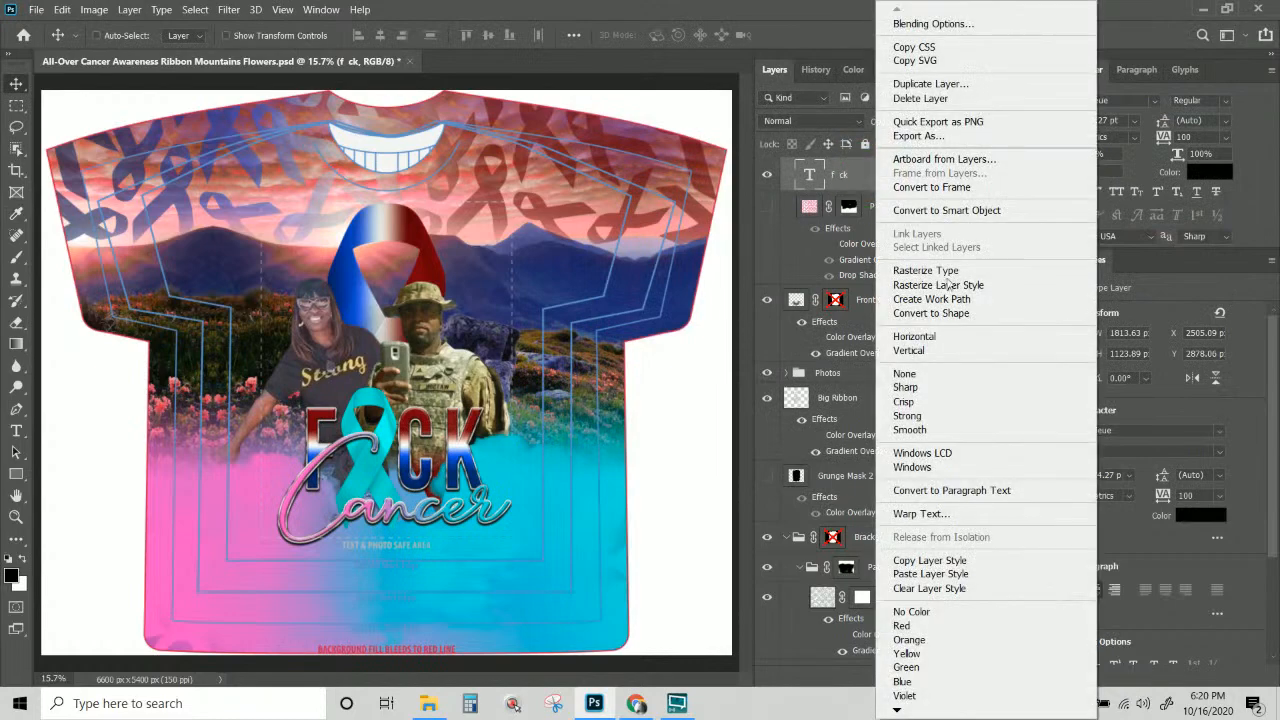
pyautogui.click(958, 562)
pyautogui.rightClick(456, 521)
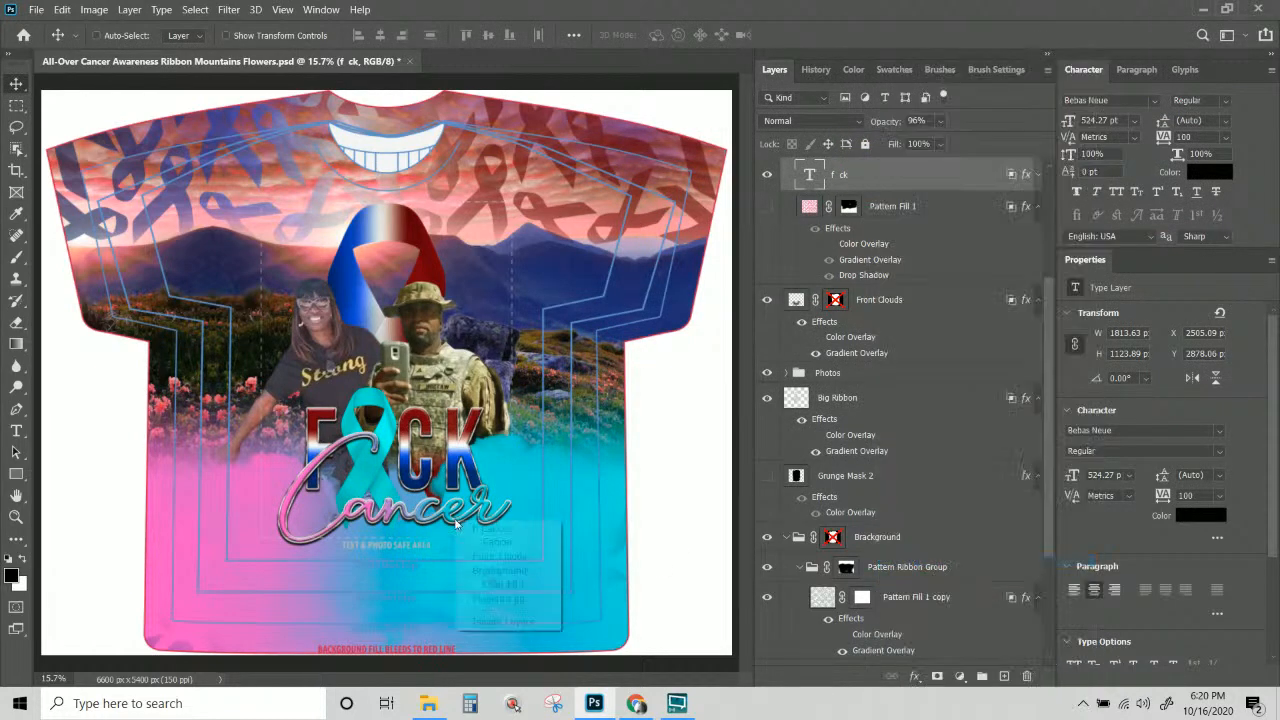
pyautogui.click(490, 541)
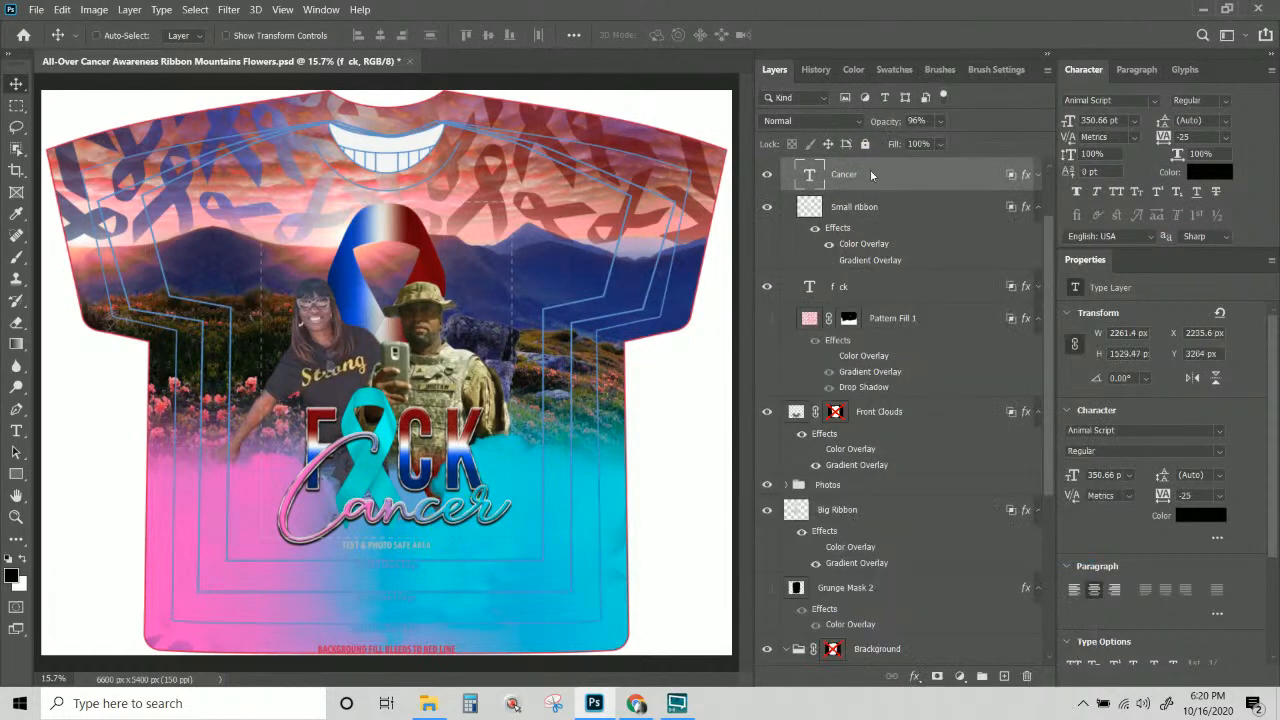
pyautogui.rightClick(876, 176)
pyautogui.click(921, 573)
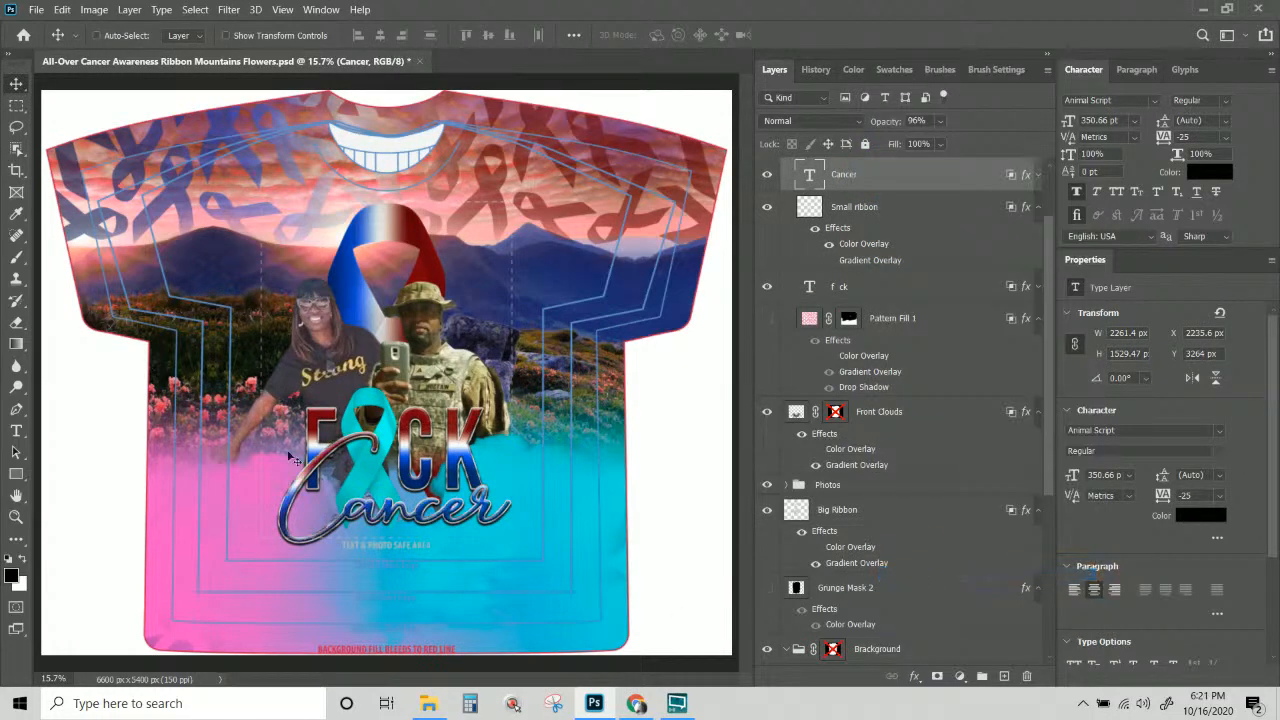
# Select the Small ribbon layer and show its Gradient Overlay instead of its Color Overlay.
pyautogui.rightClick(374, 477)
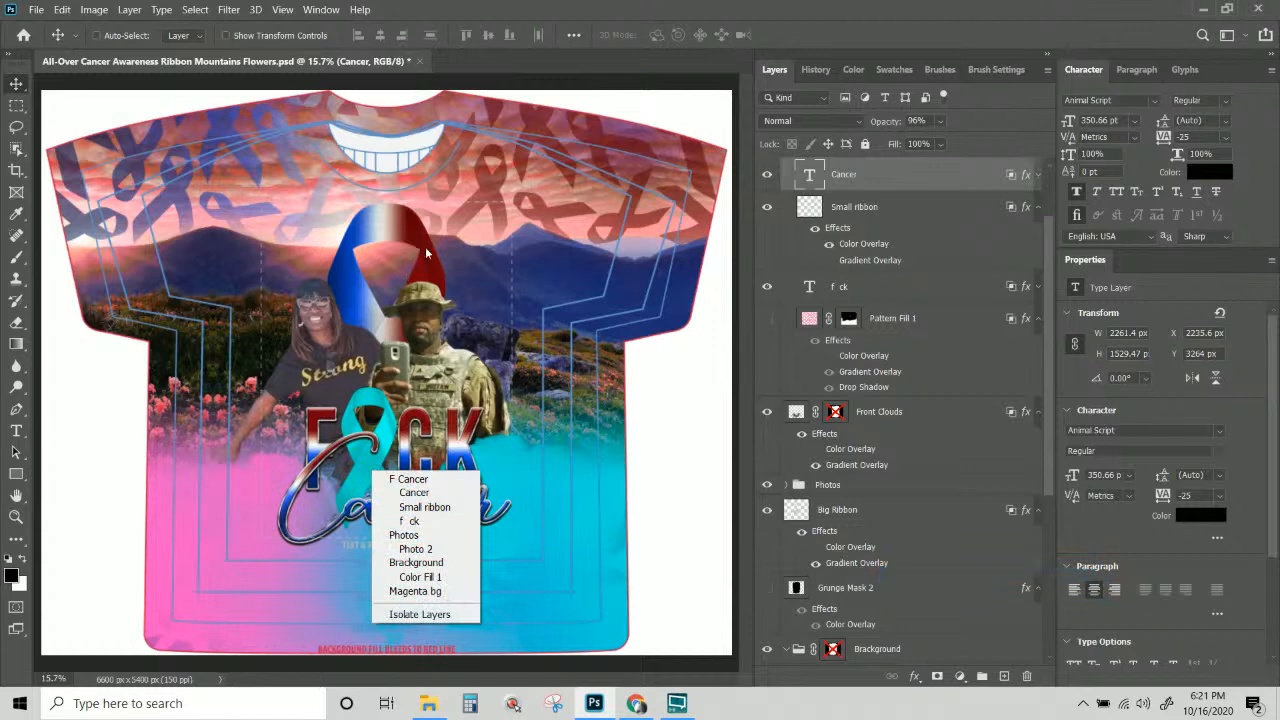
pyautogui.click(390, 453)
pyautogui.rightClick(372, 460)
pyautogui.click(422, 500)
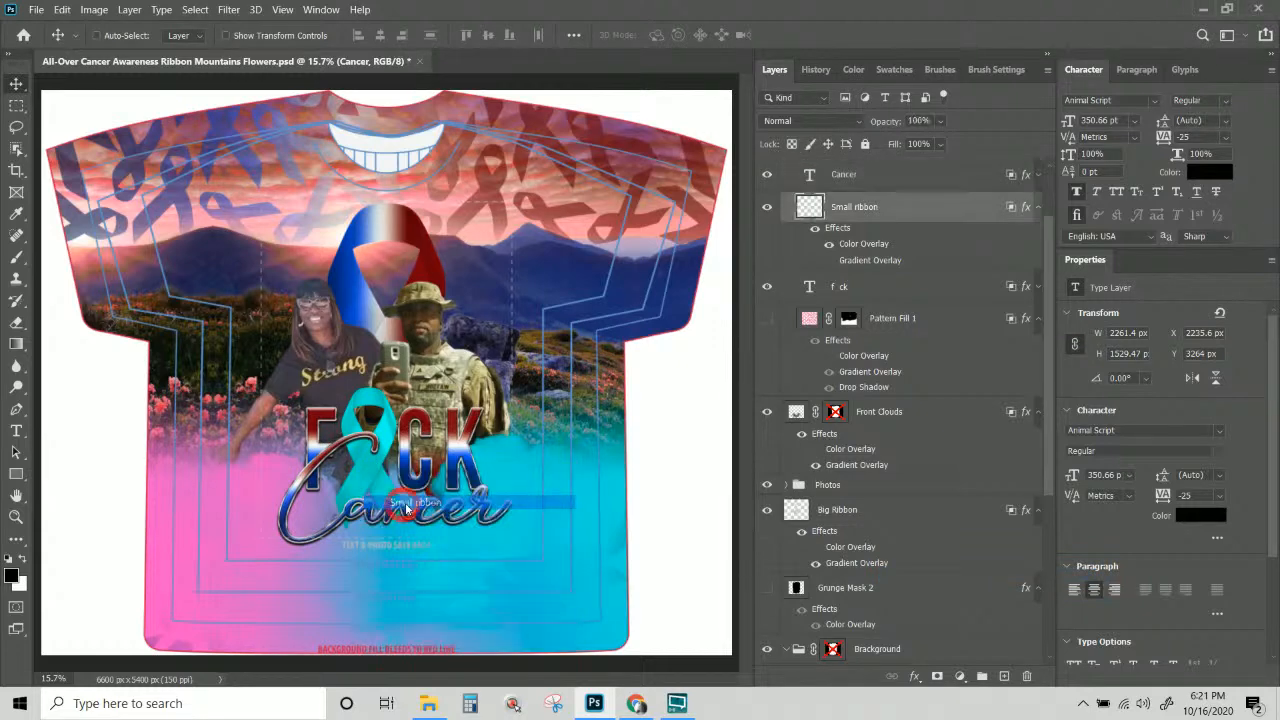
pyautogui.click(829, 244)
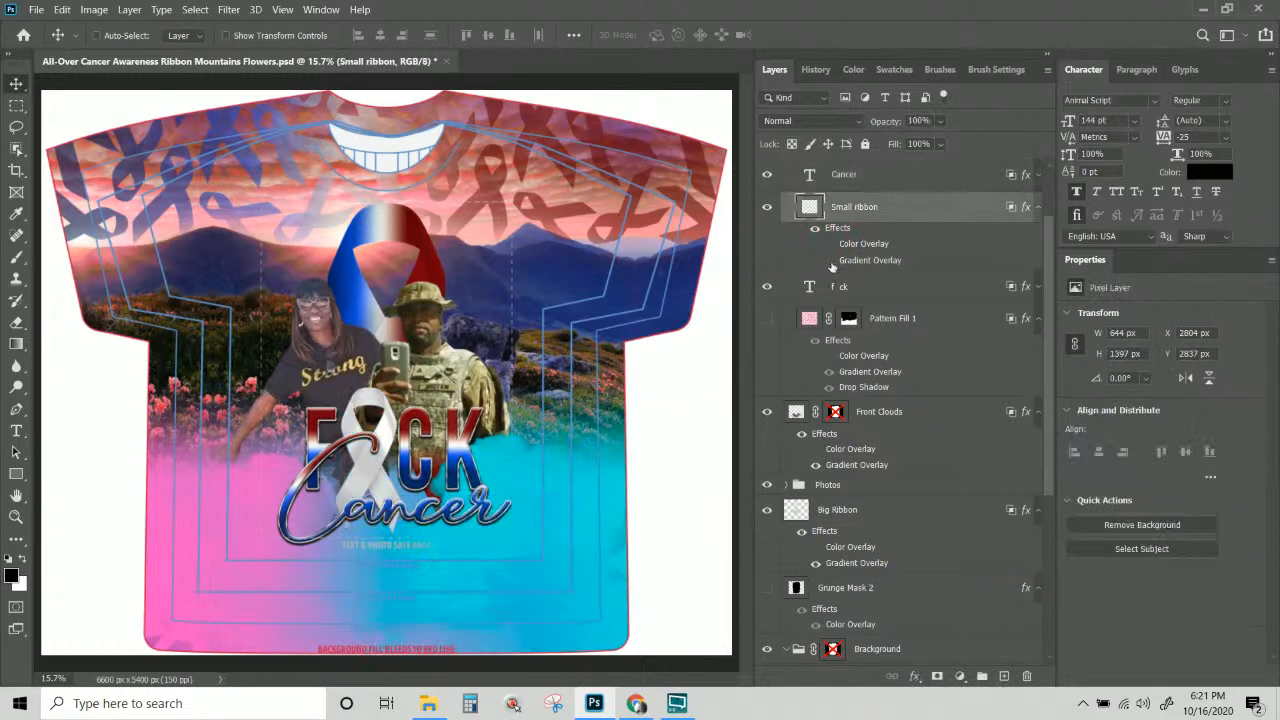
pyautogui.click(829, 260)
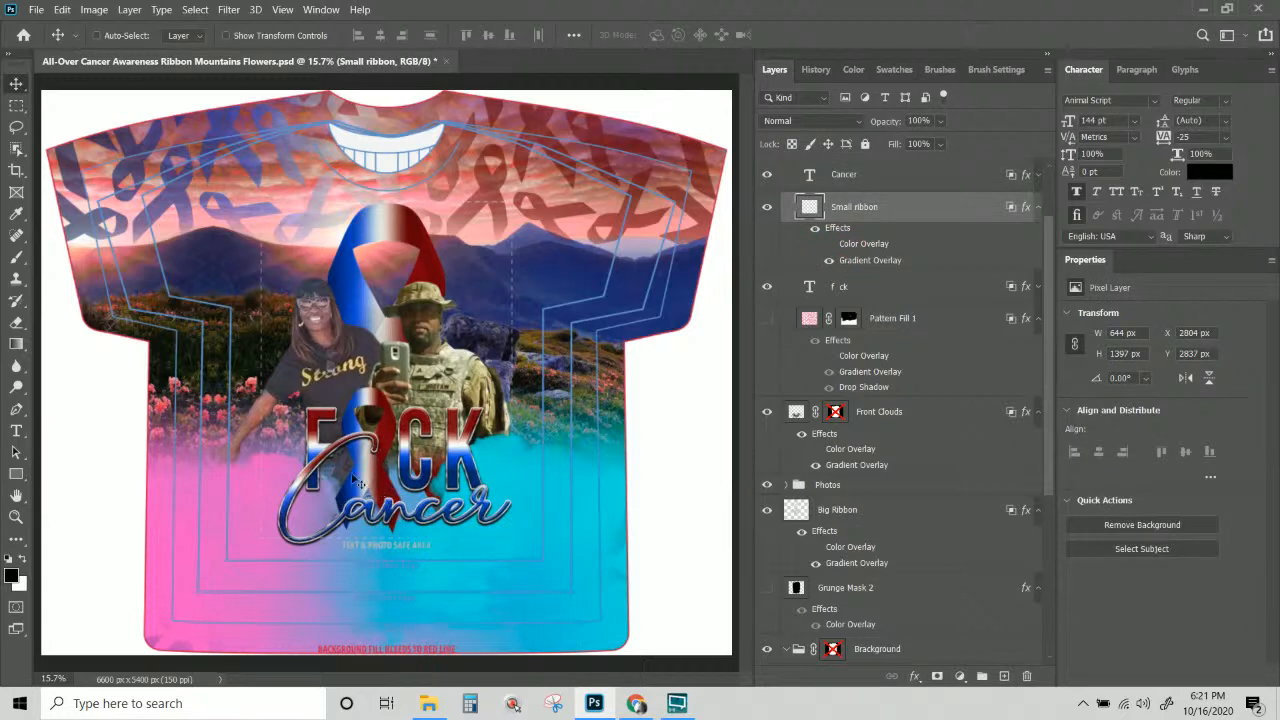
# Set the angle of the Small ribbon's Gradient Overlay to 90°.
pyautogui.doubleClick(866, 261)
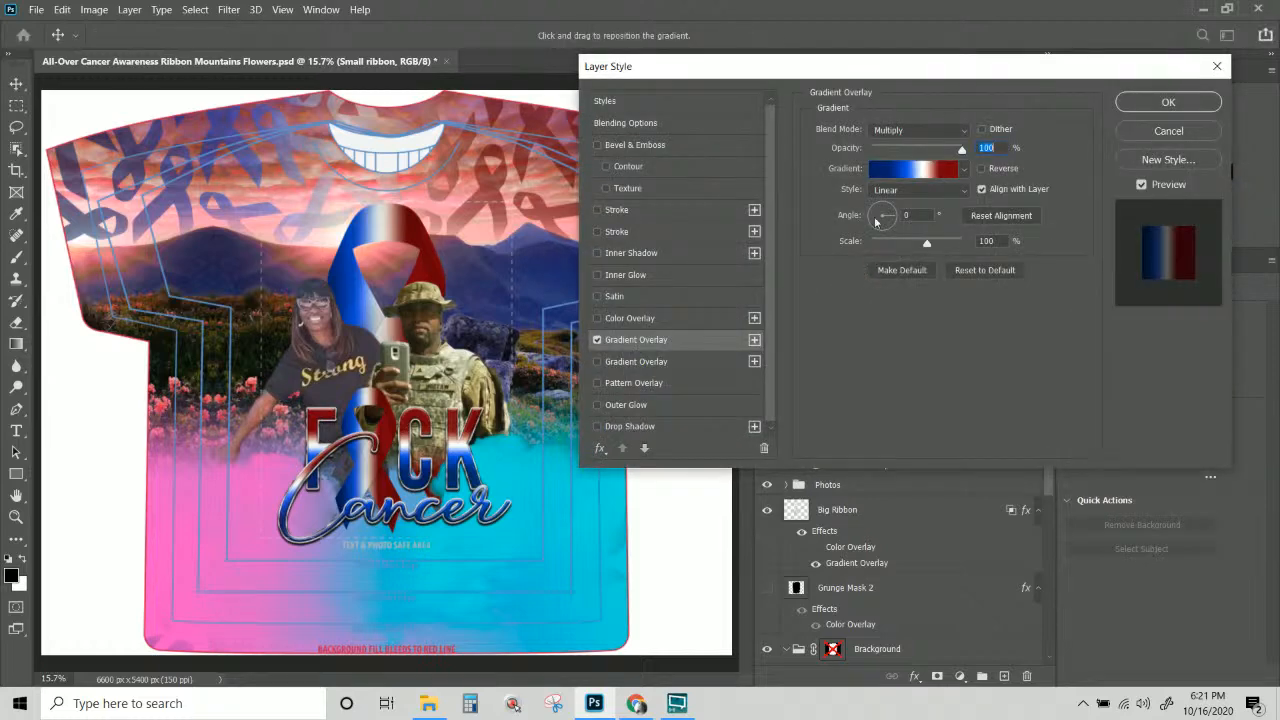
pyautogui.click(910, 214)
pyautogui.write('90')
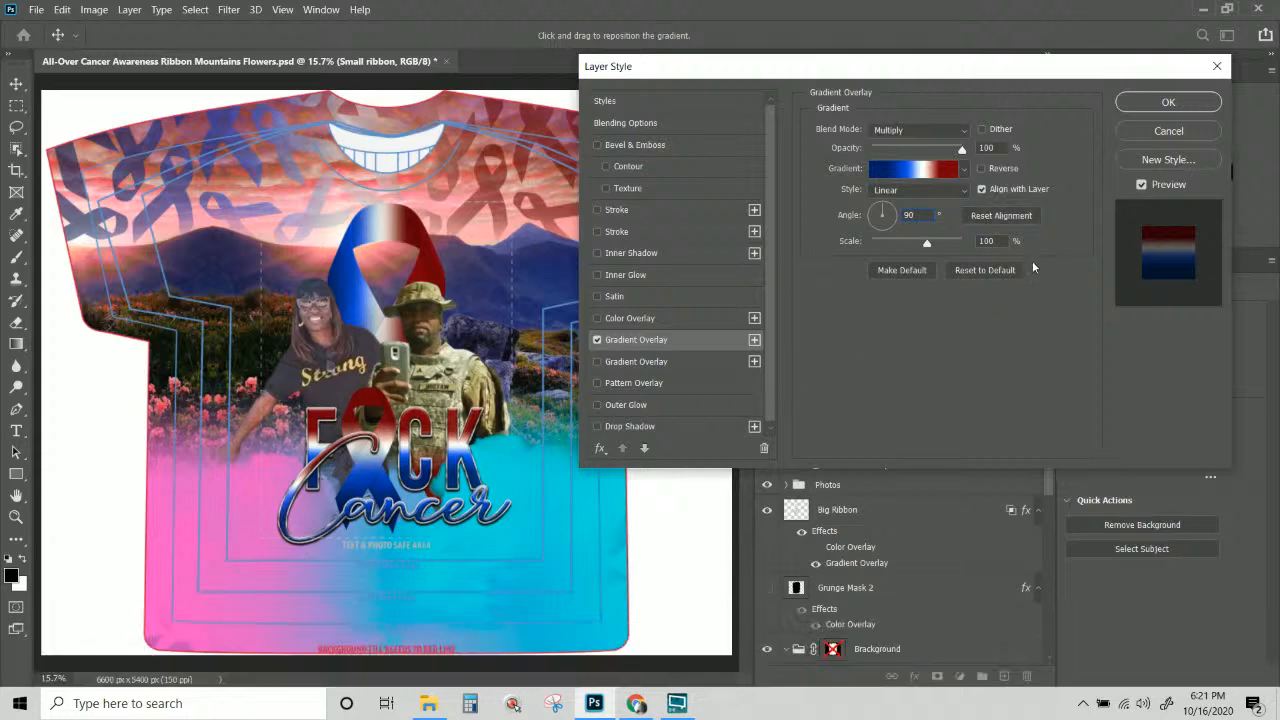
pyautogui.click(1191, 104)
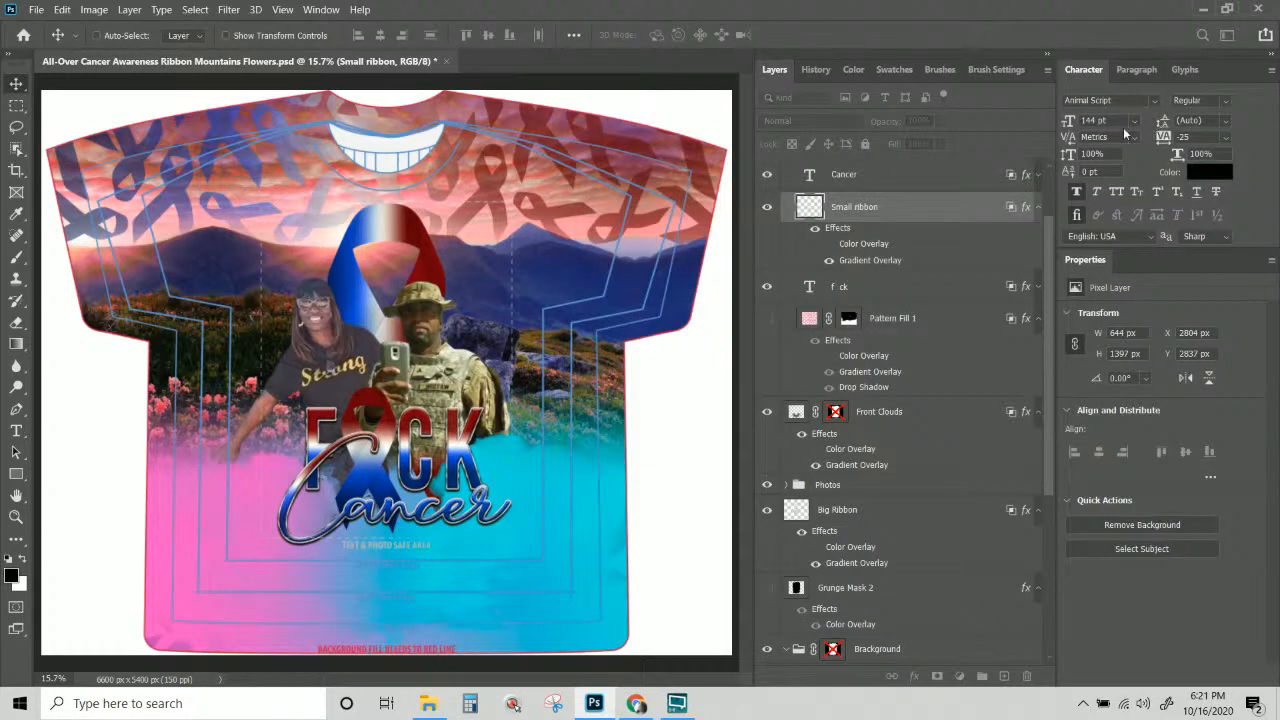
# Copy the Small ribbon's layer style and paste it onto the Front Clouds layer.
pyautogui.rightClick(254, 515)
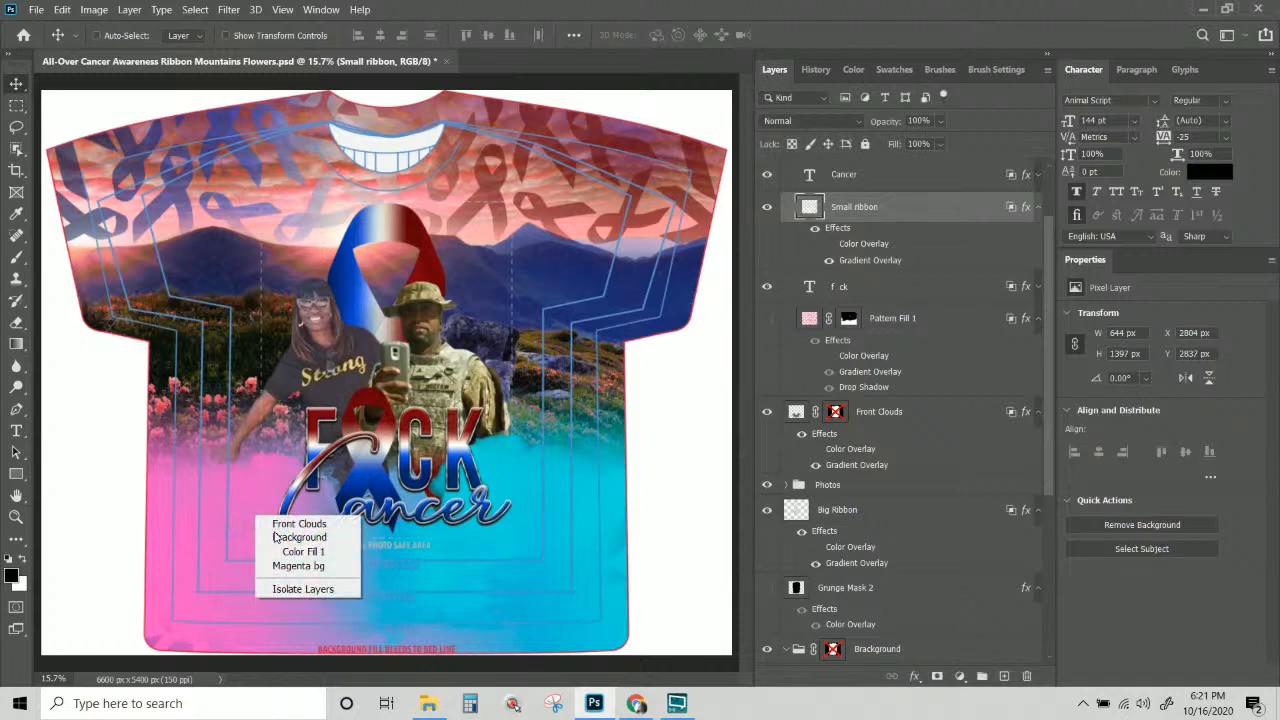
pyautogui.click(277, 524)
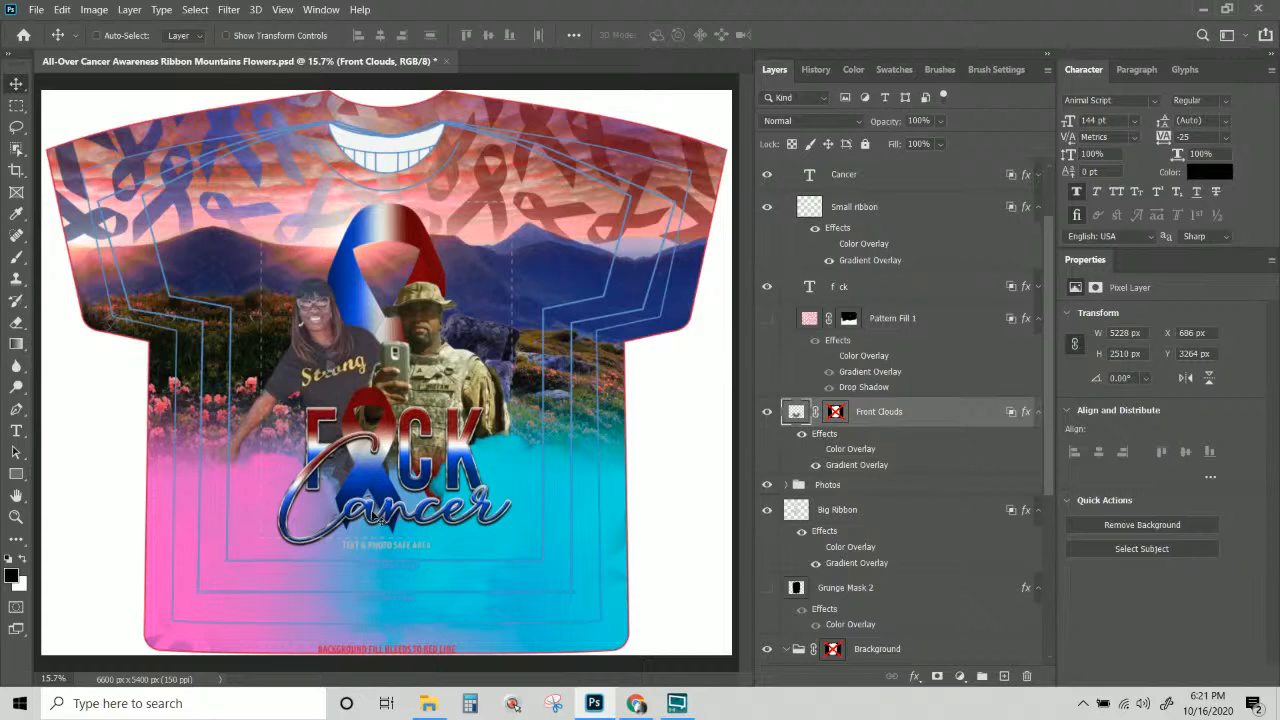
pyautogui.rightClick(370, 465)
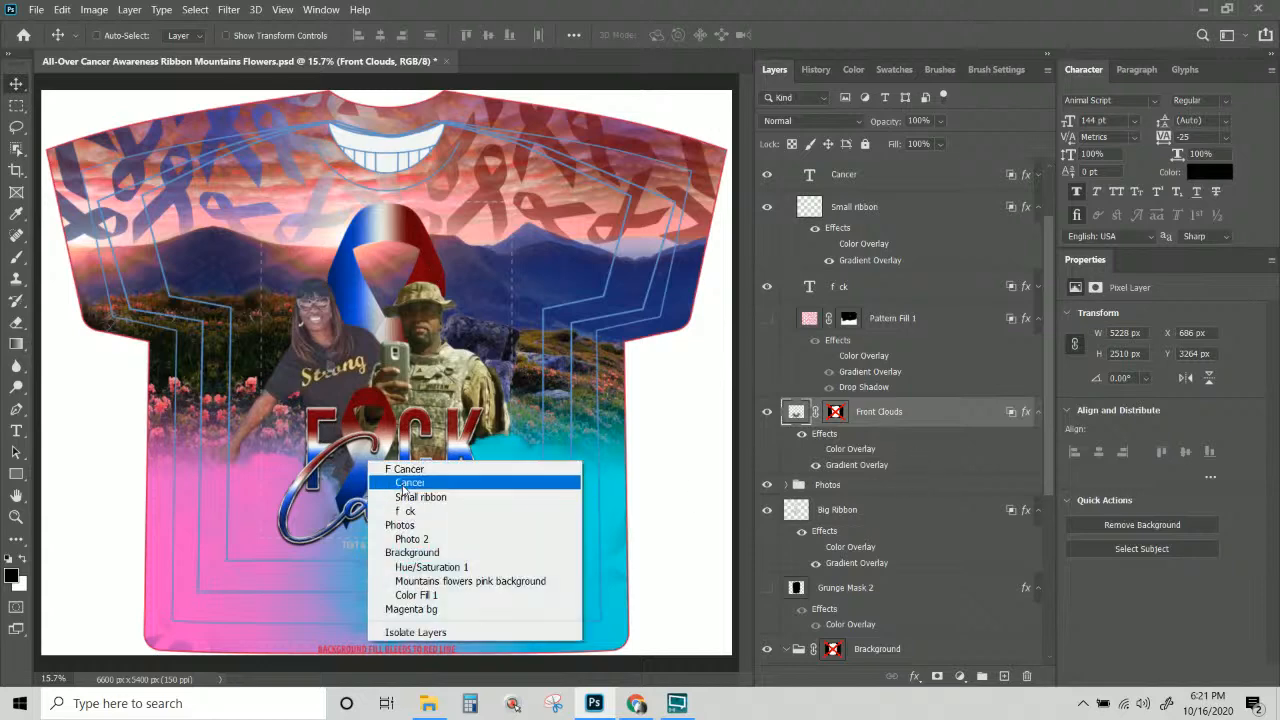
pyautogui.click(412, 497)
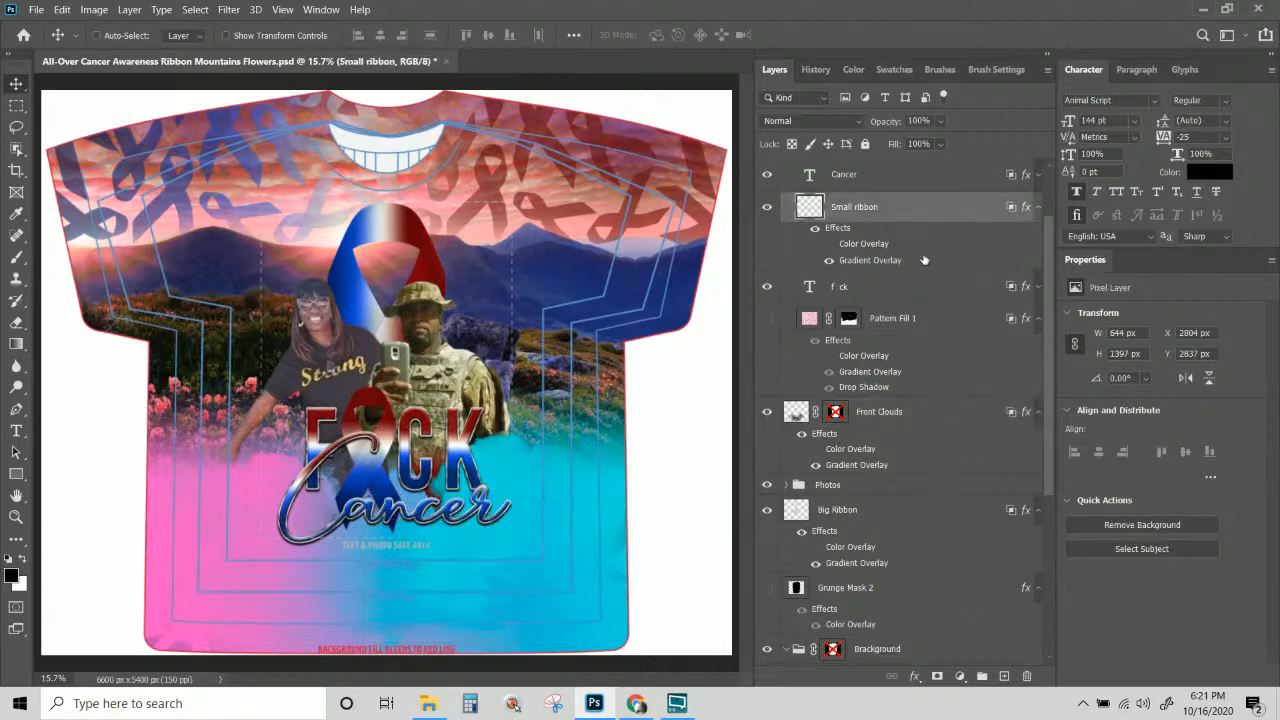
pyautogui.rightClick(924, 211)
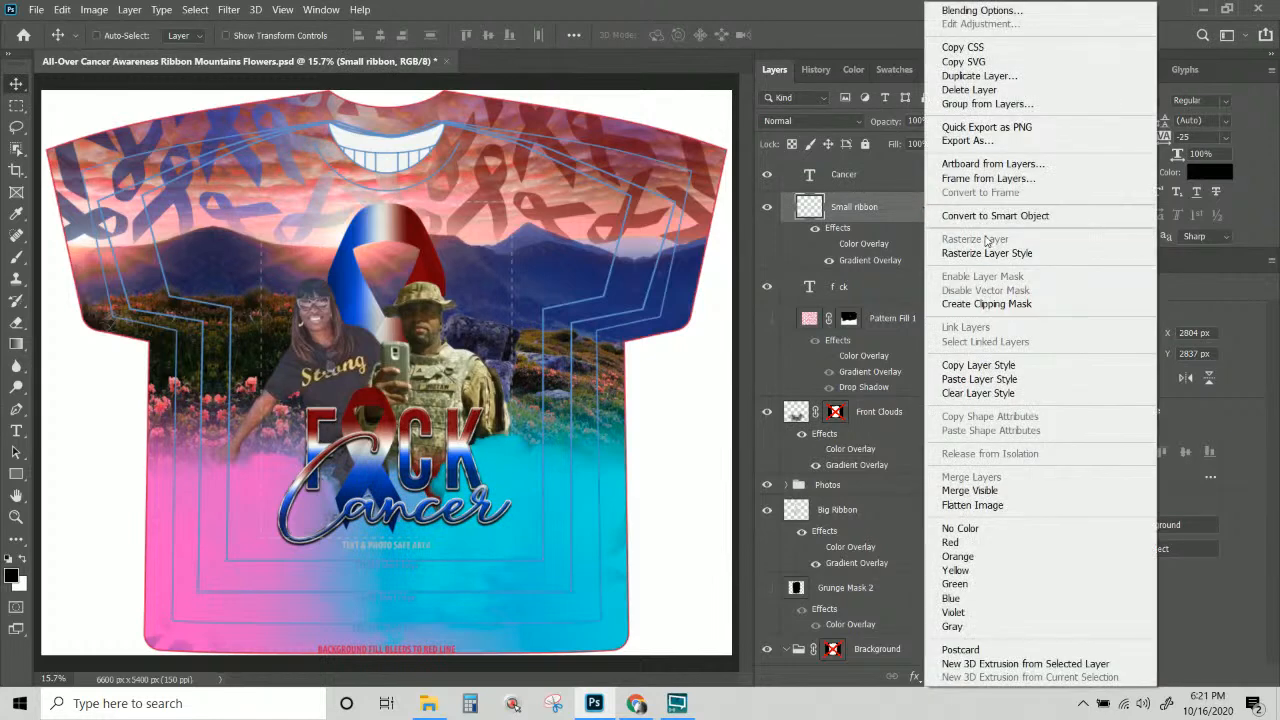
pyautogui.click(978, 365)
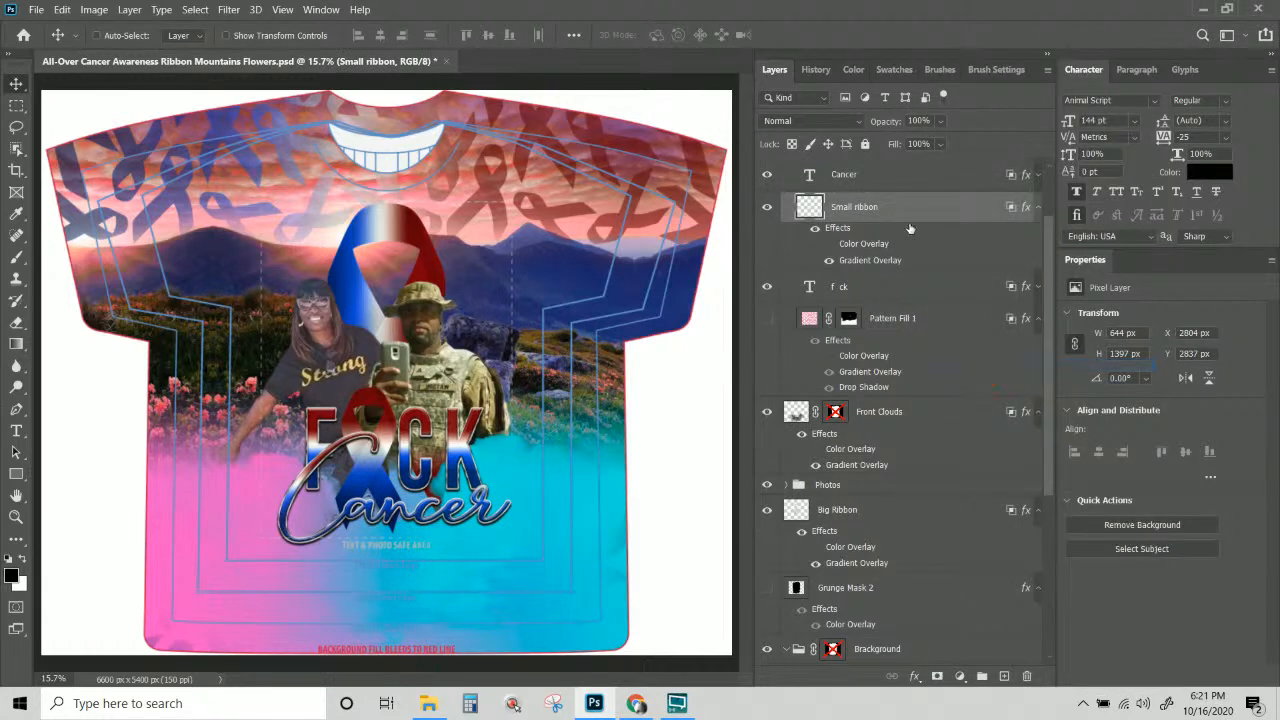
pyautogui.click(890, 418)
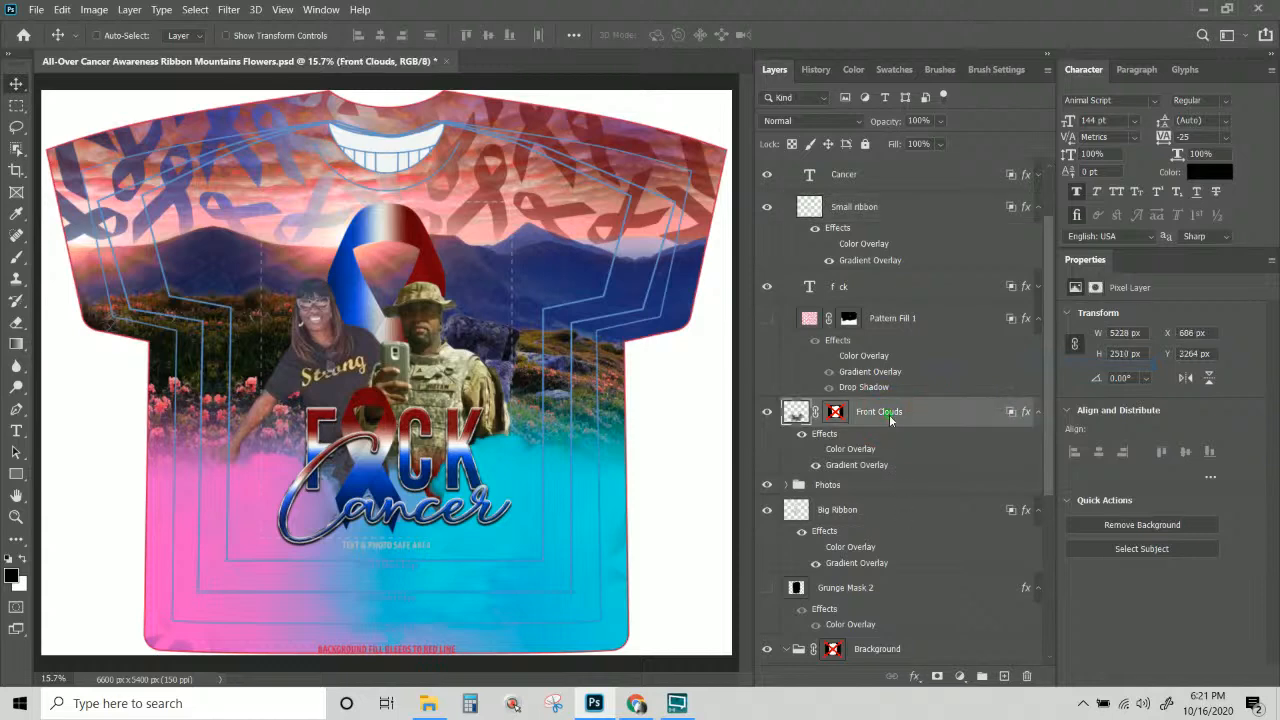
pyautogui.rightClick(889, 414)
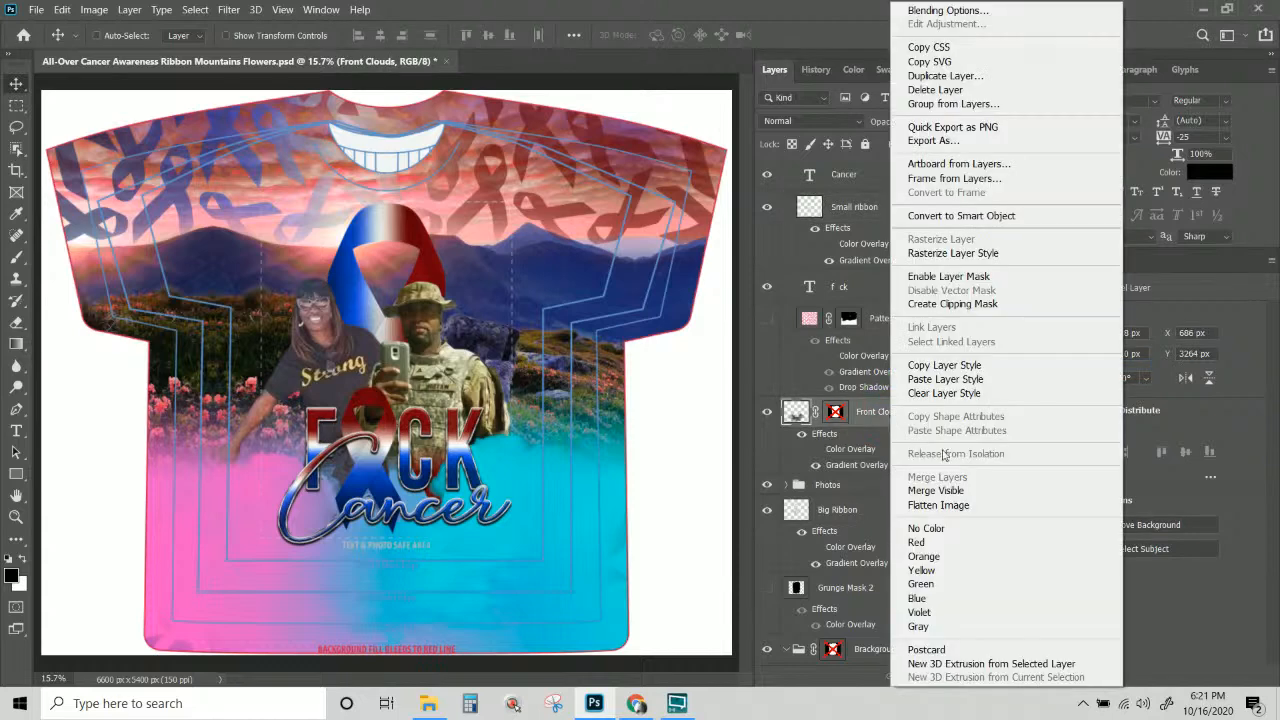
pyautogui.click(945, 379)
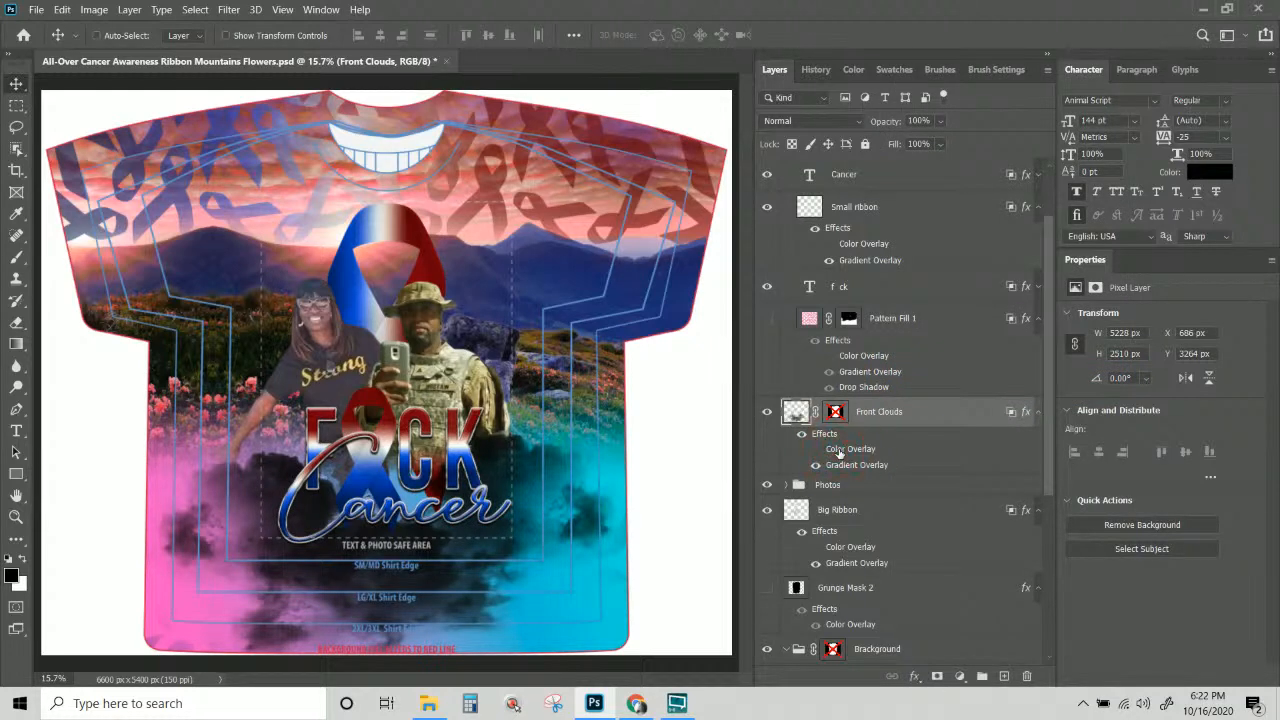
# Set the blend mode of the Front Clouds' Color Overlay to Normal and turn that overlay off.
pyautogui.doubleClick(839, 450)
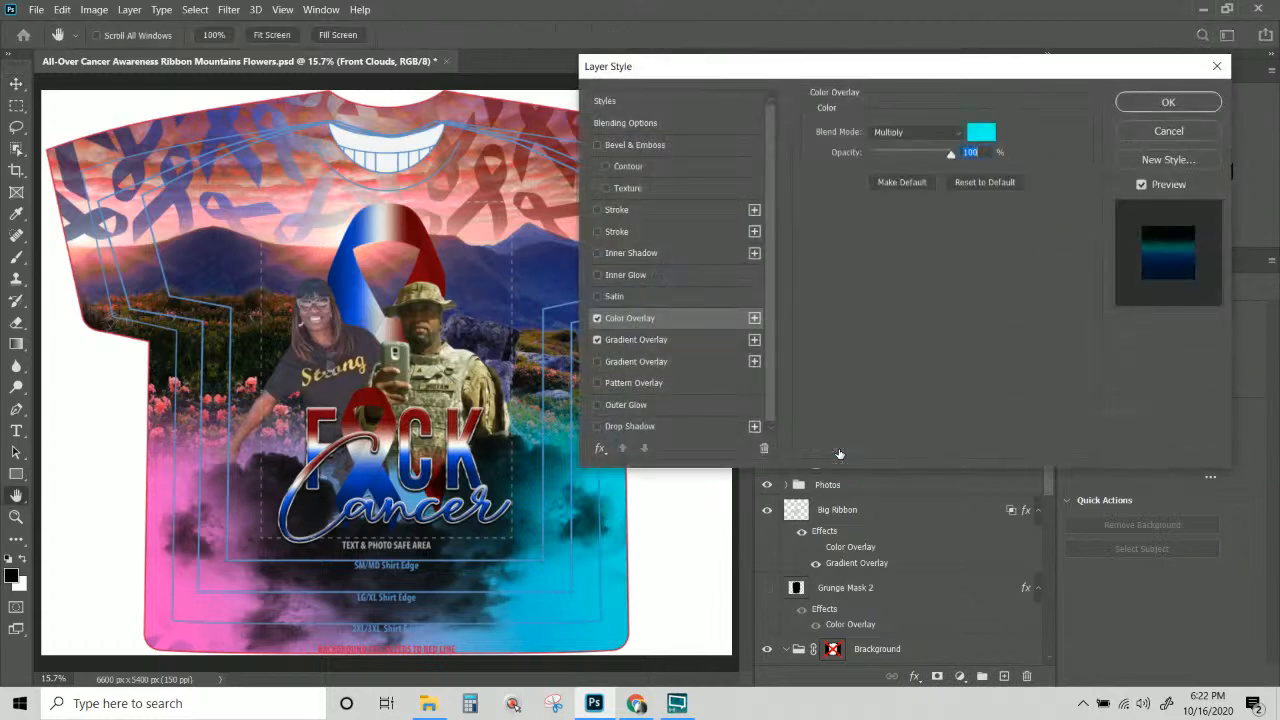
pyautogui.click(912, 137)
pyautogui.click(904, 147)
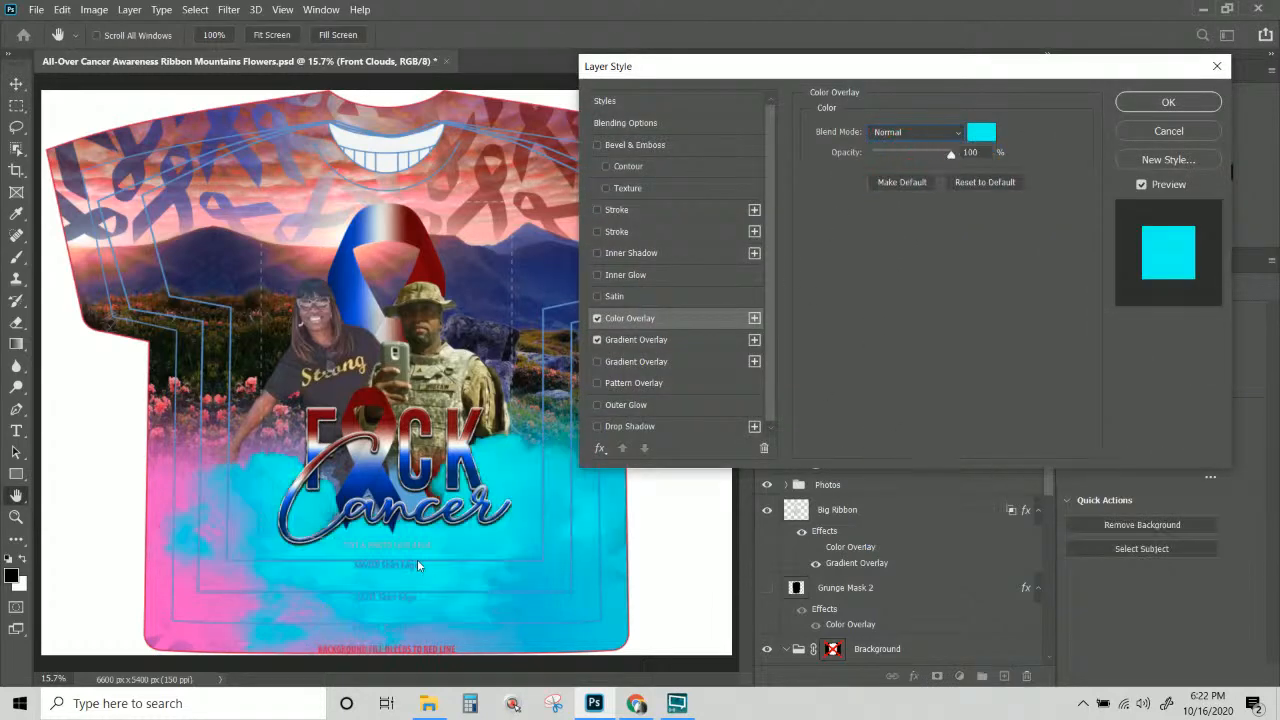
pyautogui.click(597, 318)
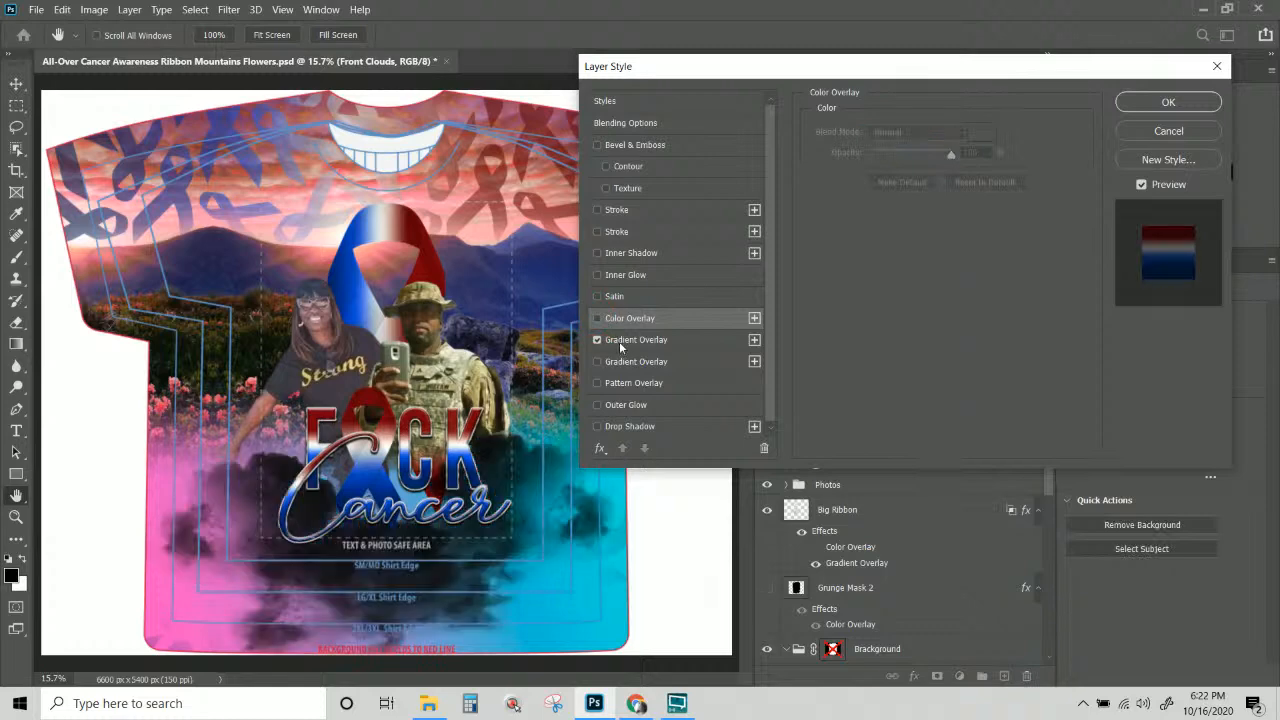
# Set the Front Clouds' Gradient Overlay to Normal blend mode with a scale of 125%.
pyautogui.click(626, 345)
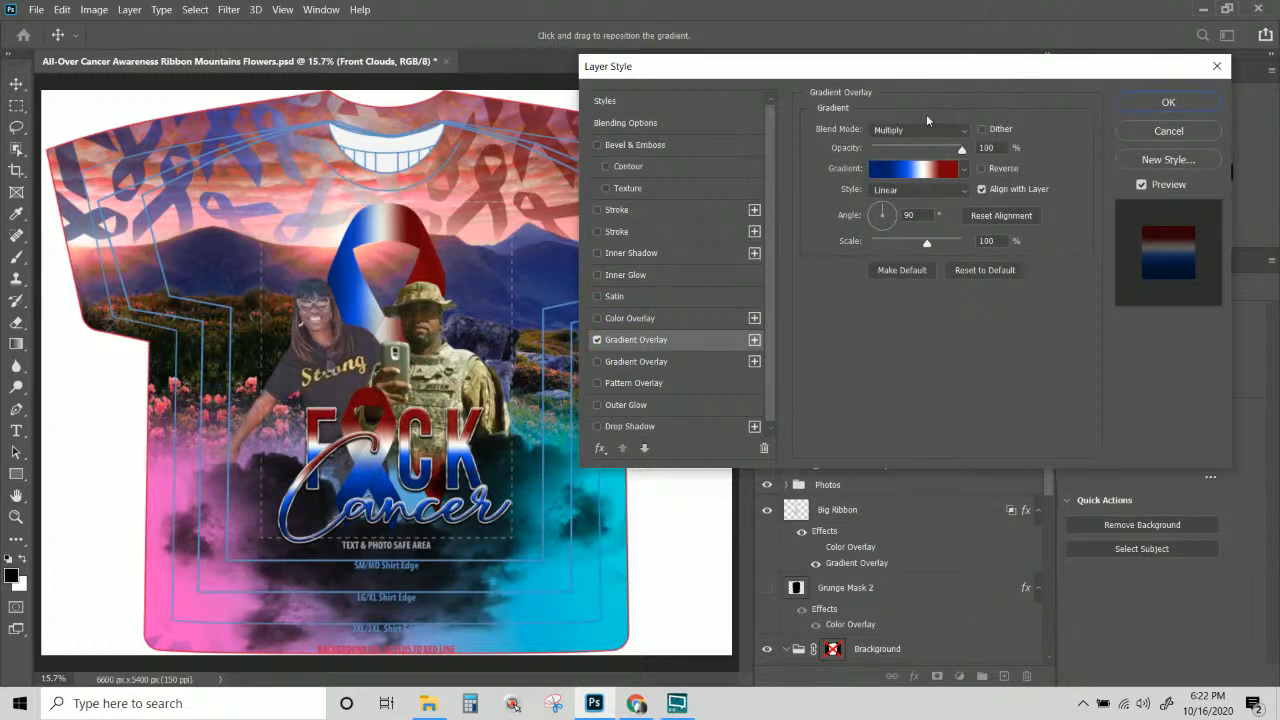
pyautogui.click(919, 129)
pyautogui.click(886, 144)
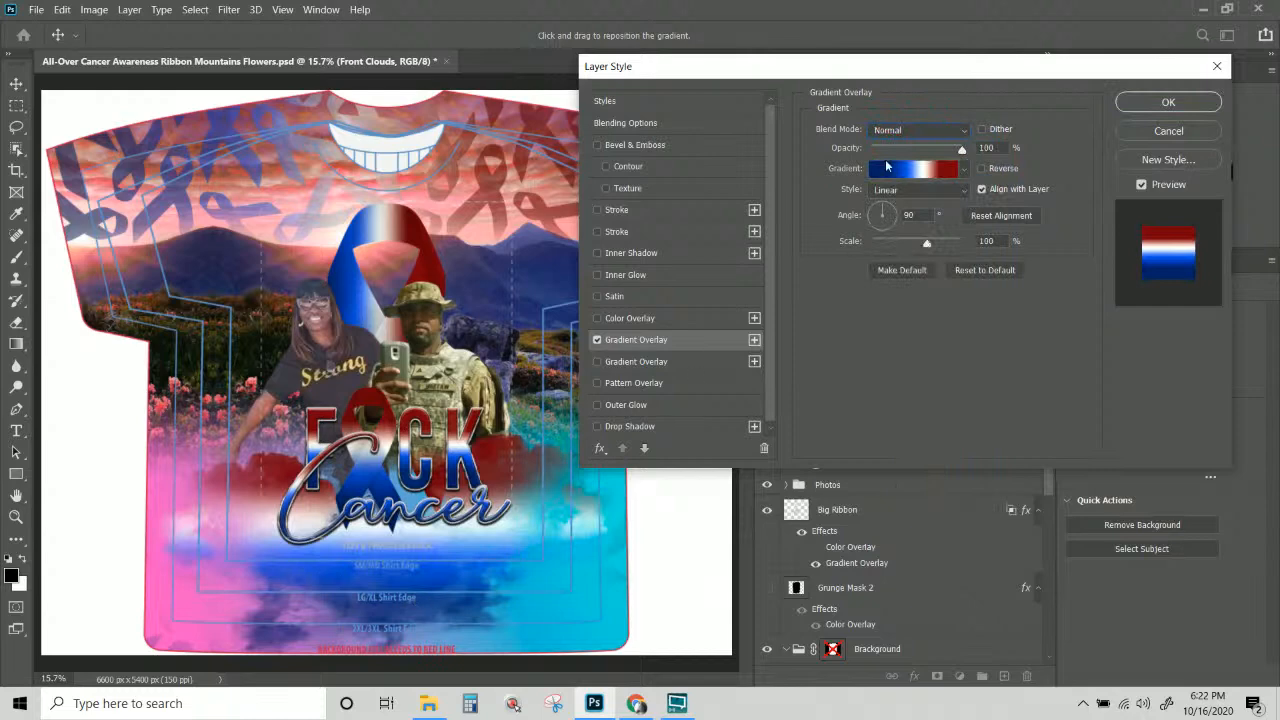
pyautogui.moveTo(928, 248)
pyautogui.mouseDown()
pyautogui.moveTo(916, 248)
pyautogui.moveTo(960, 250)
pyautogui.moveTo(945, 247)
pyautogui.mouseUp()
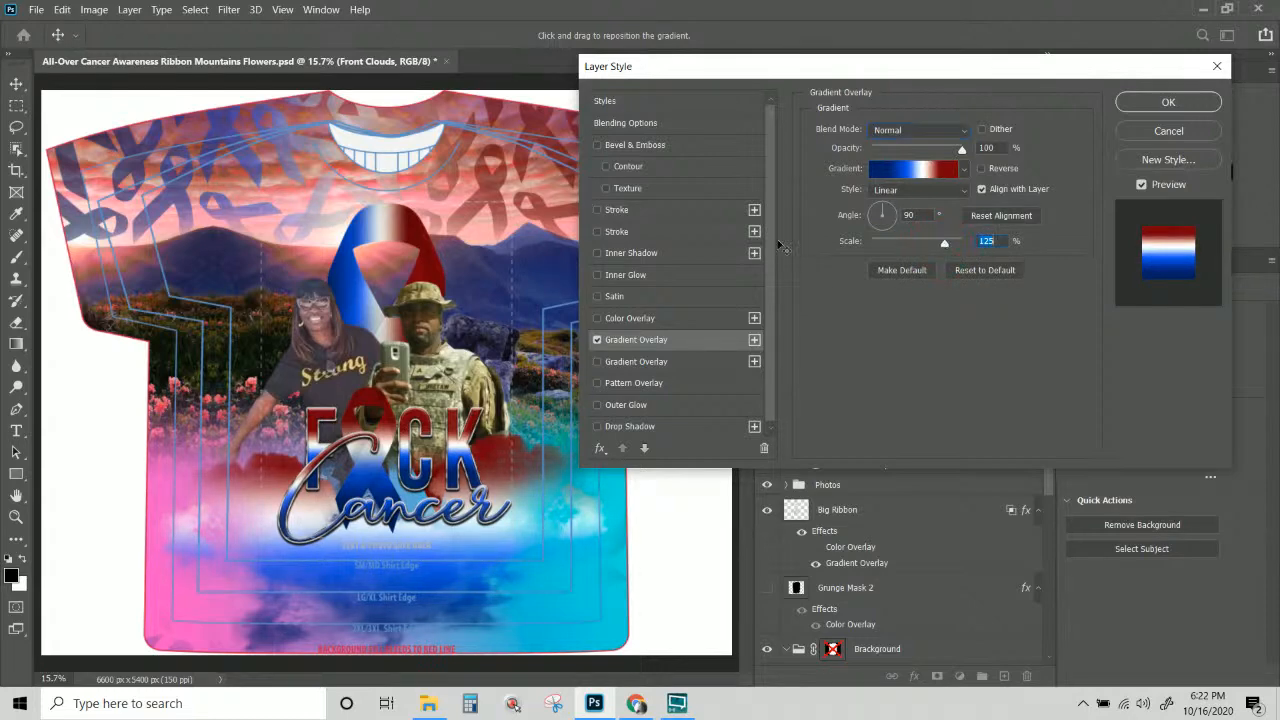
# Delete the white color stop from the Front Clouds' overlay gradient.
pyautogui.click(915, 169)
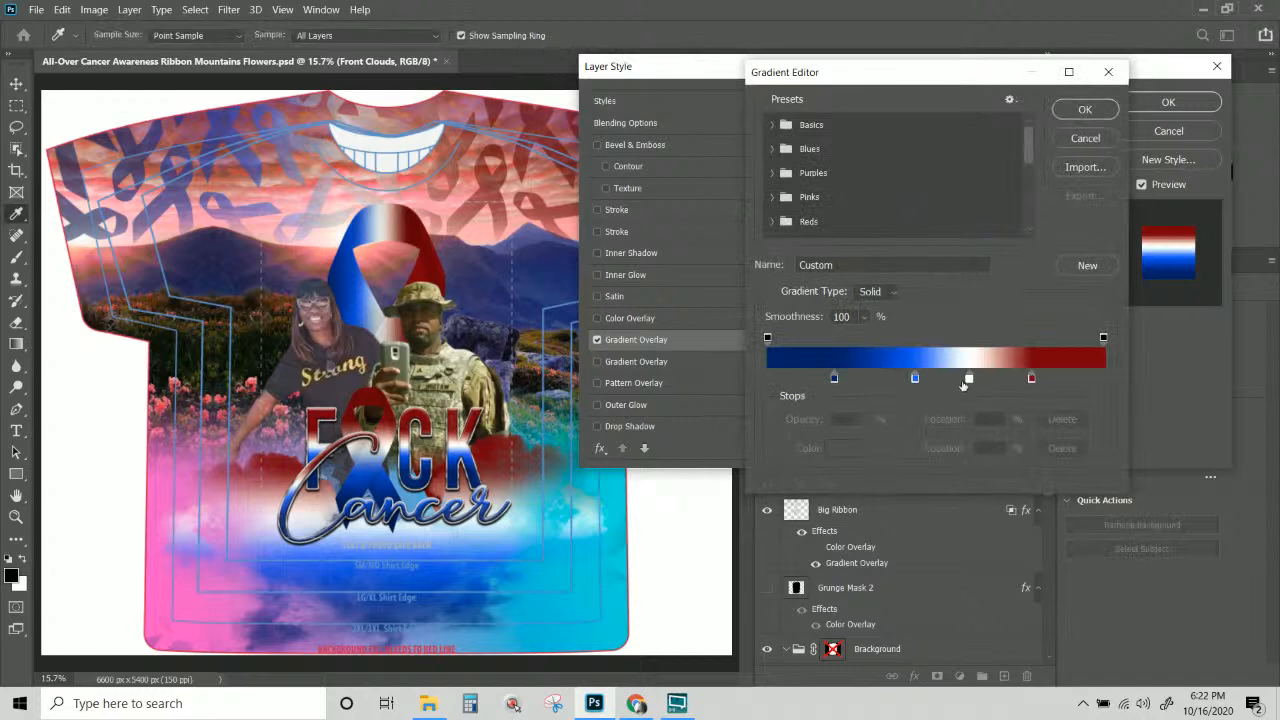
pyautogui.click(968, 379)
pyautogui.click(1061, 448)
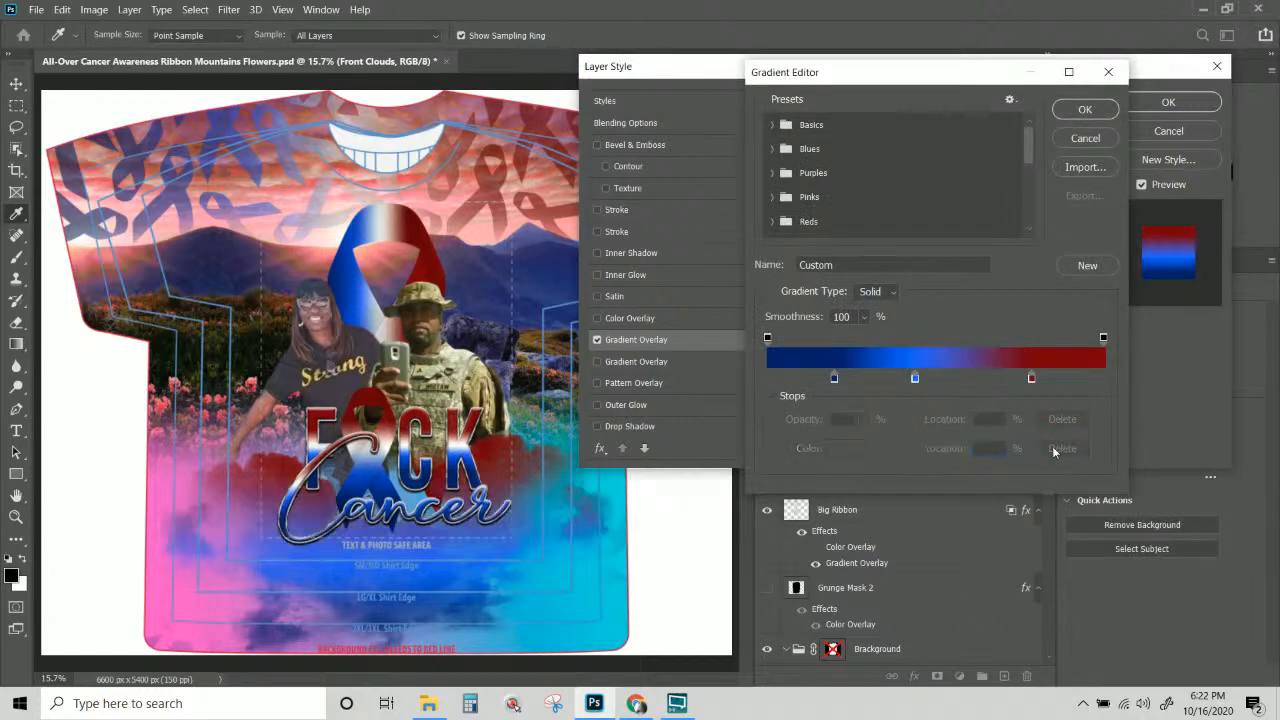
pyautogui.click(1077, 109)
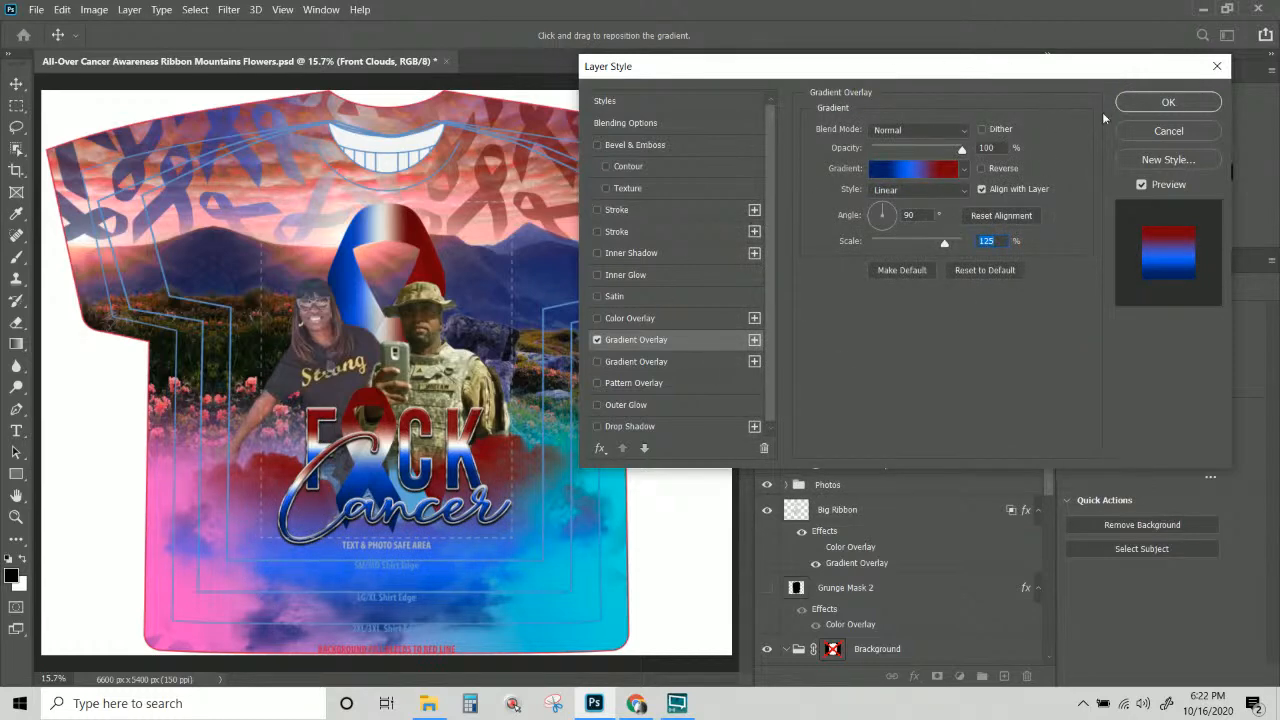
# Save the blue and dark red gradient as a new preset and apply the Front Clouds' layer style.
pyautogui.click(916, 170)
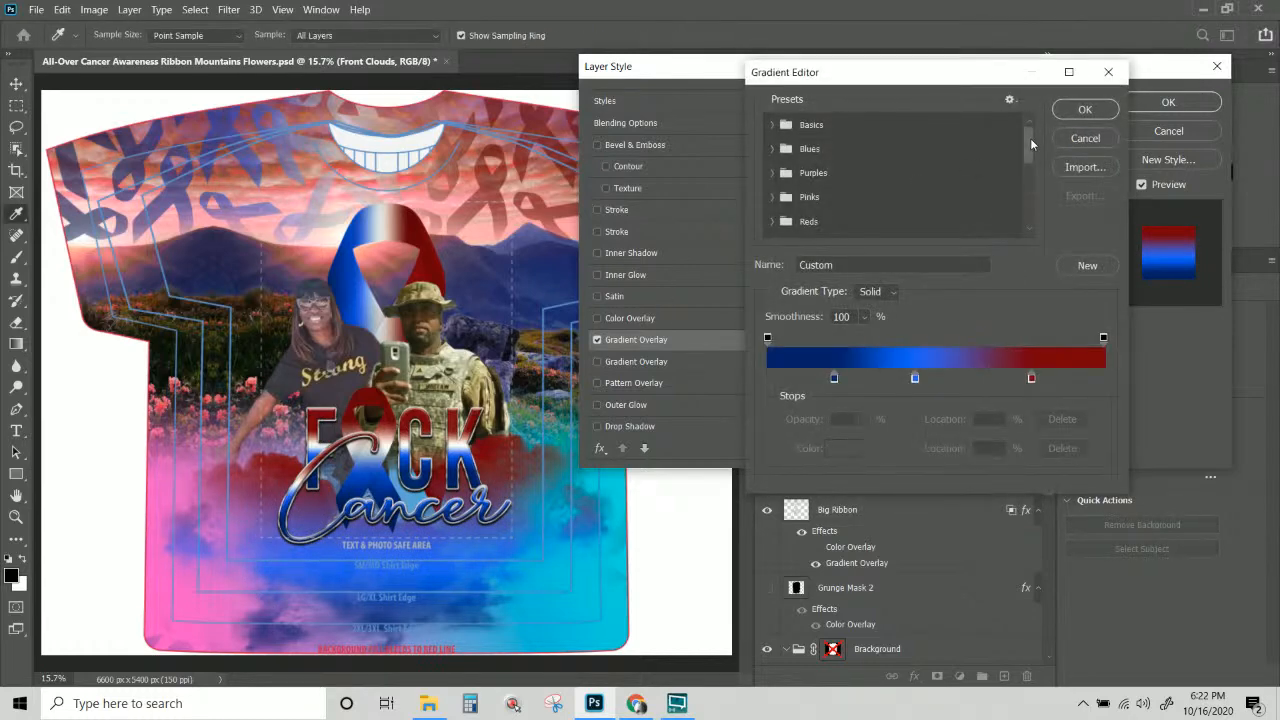
pyautogui.moveTo(1030, 144); pyautogui.dragTo(1030, 205)
pyautogui.click(1080, 268)
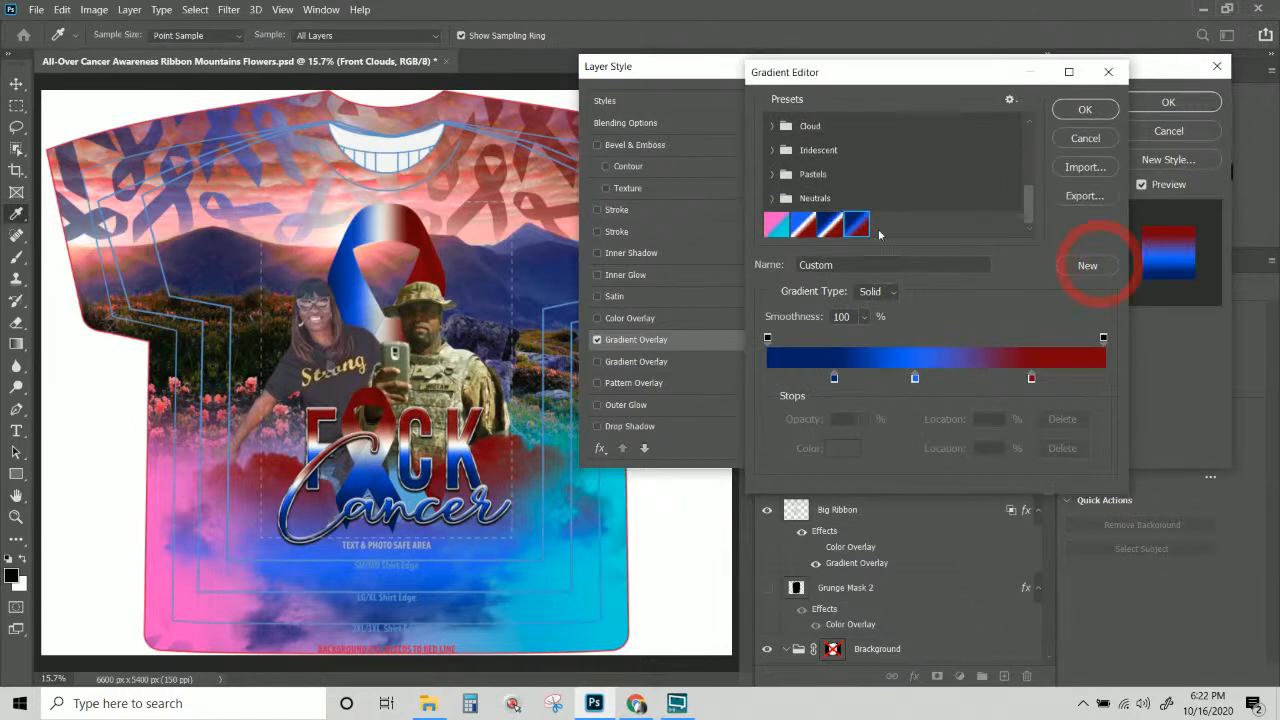
pyautogui.click(1085, 109)
pyautogui.click(1166, 103)
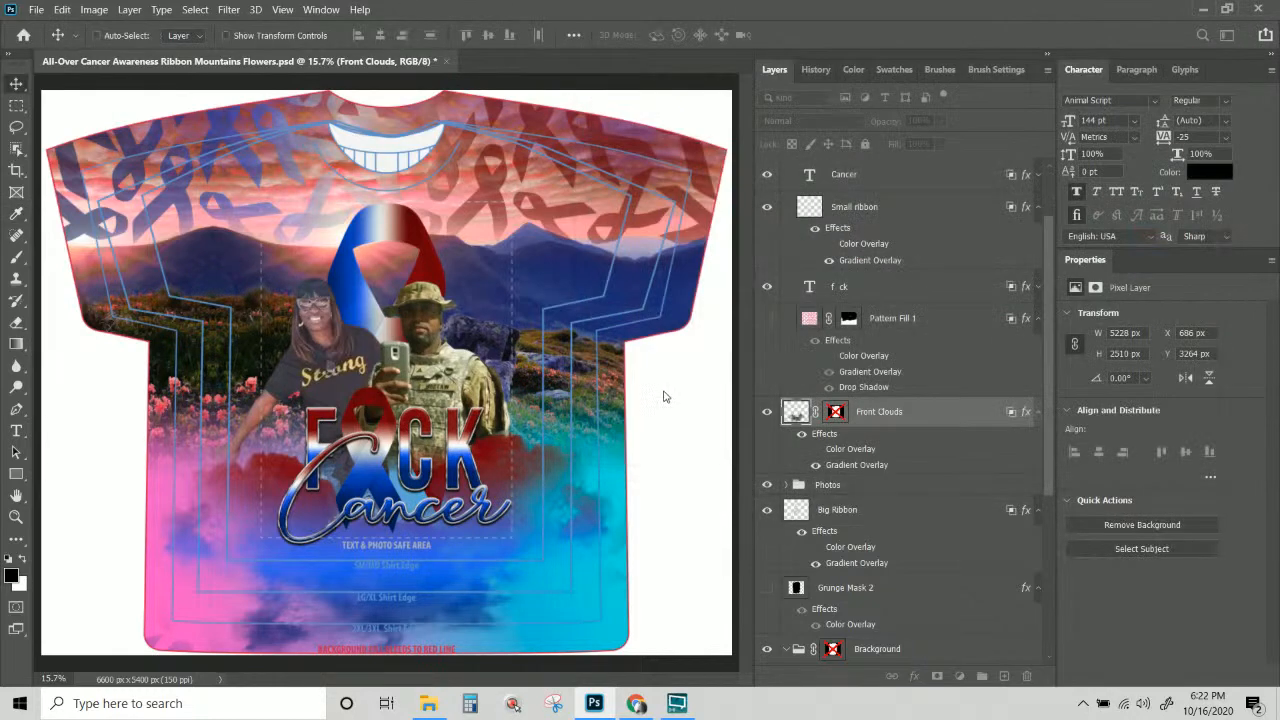
# Select the Front Clouds layer again and copy its layer style.
pyautogui.scroll(-6, 880, 540)
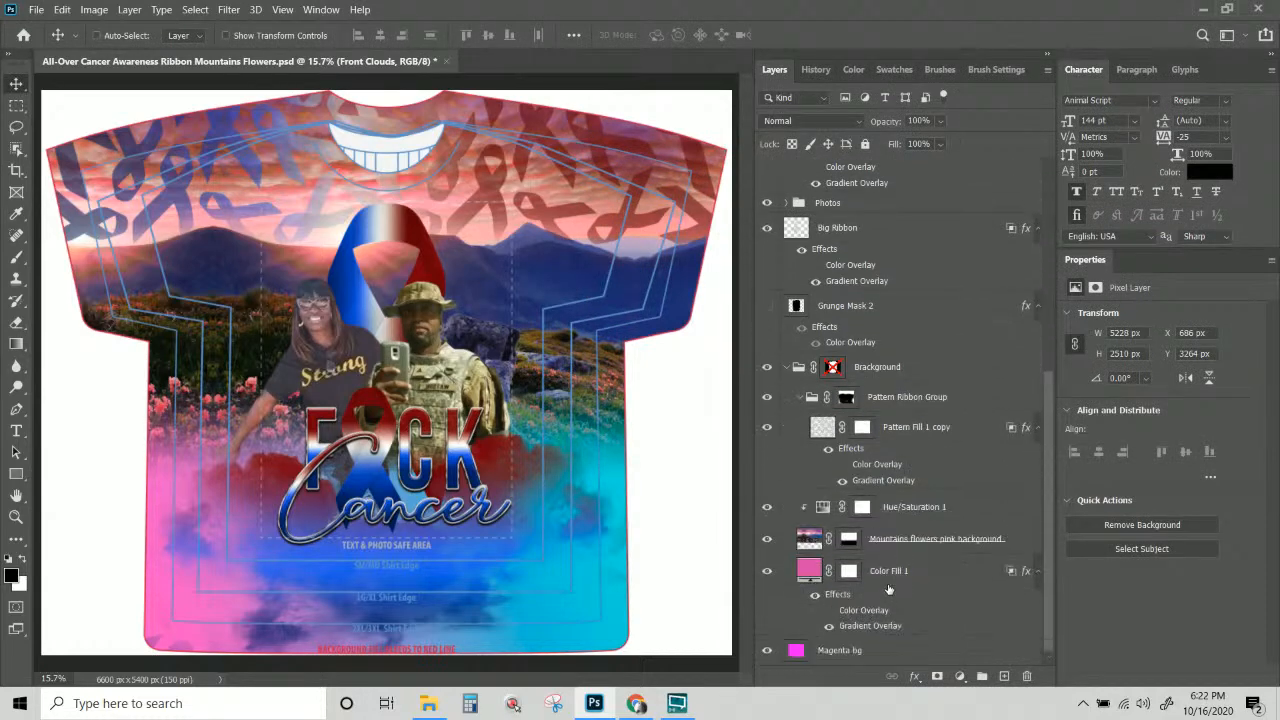
pyautogui.click(890, 573)
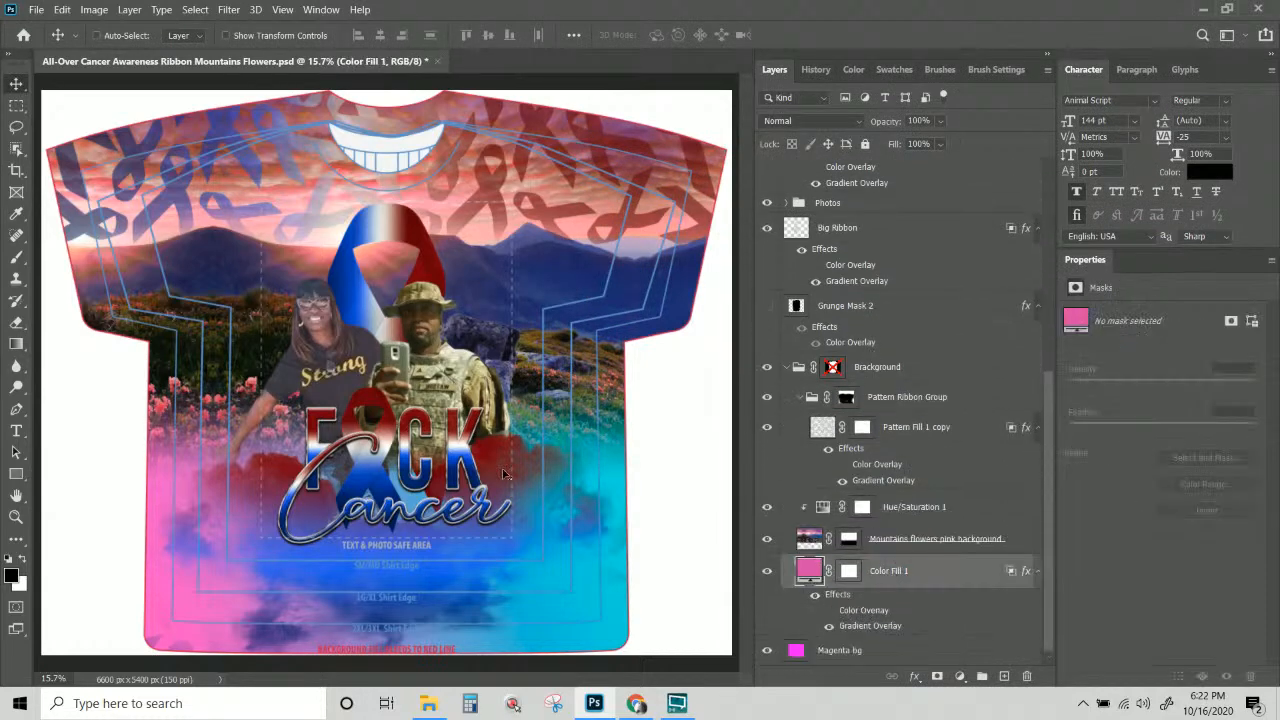
pyautogui.rightClick(534, 484)
pyautogui.click(541, 488)
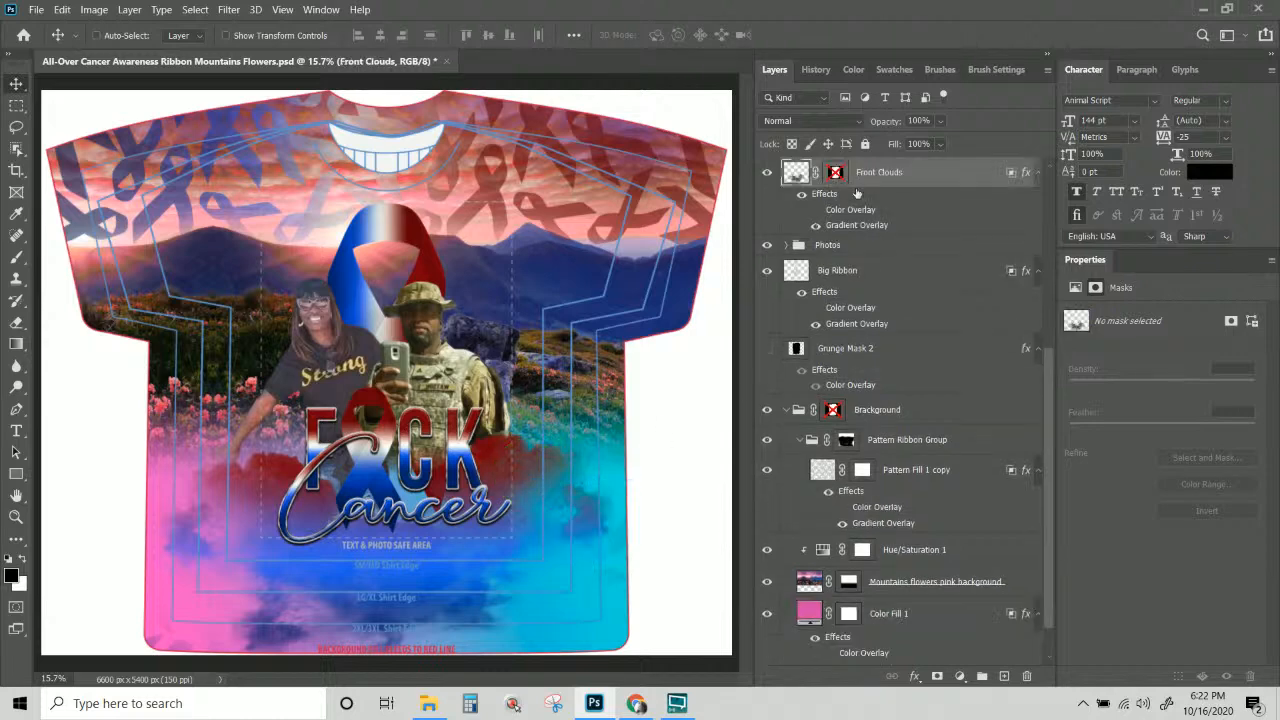
pyautogui.rightClick(895, 181)
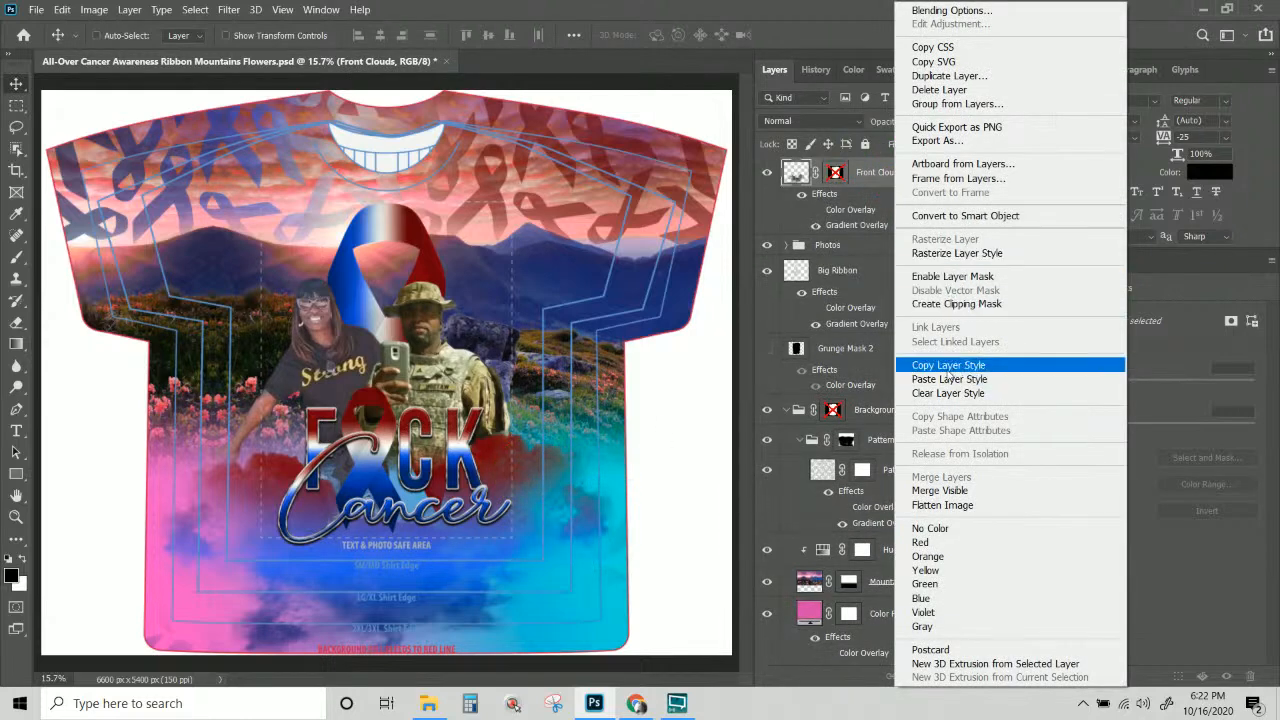
pyautogui.click(941, 366)
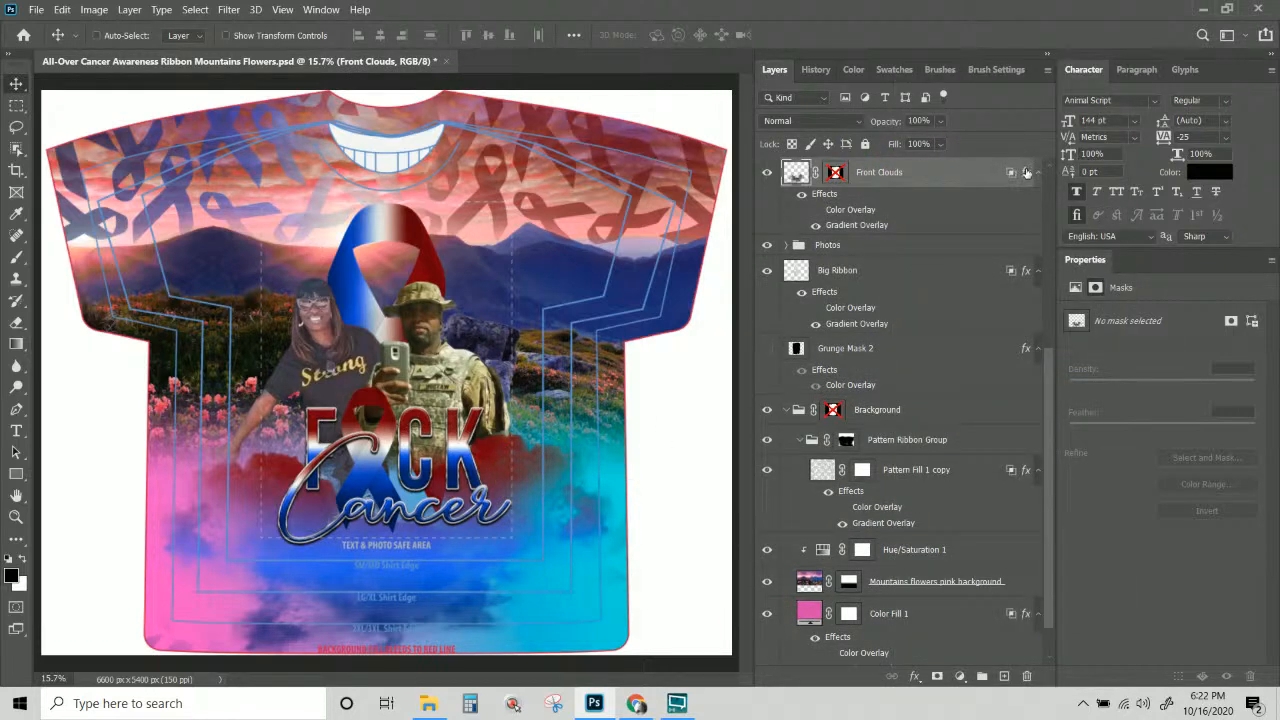
# Switch the Front Clouds from the blue and red Gradient Overlay to the pink and cyan one, with its blend mode set to Normal.
pyautogui.click(1025, 172)
pyautogui.click(646, 340)
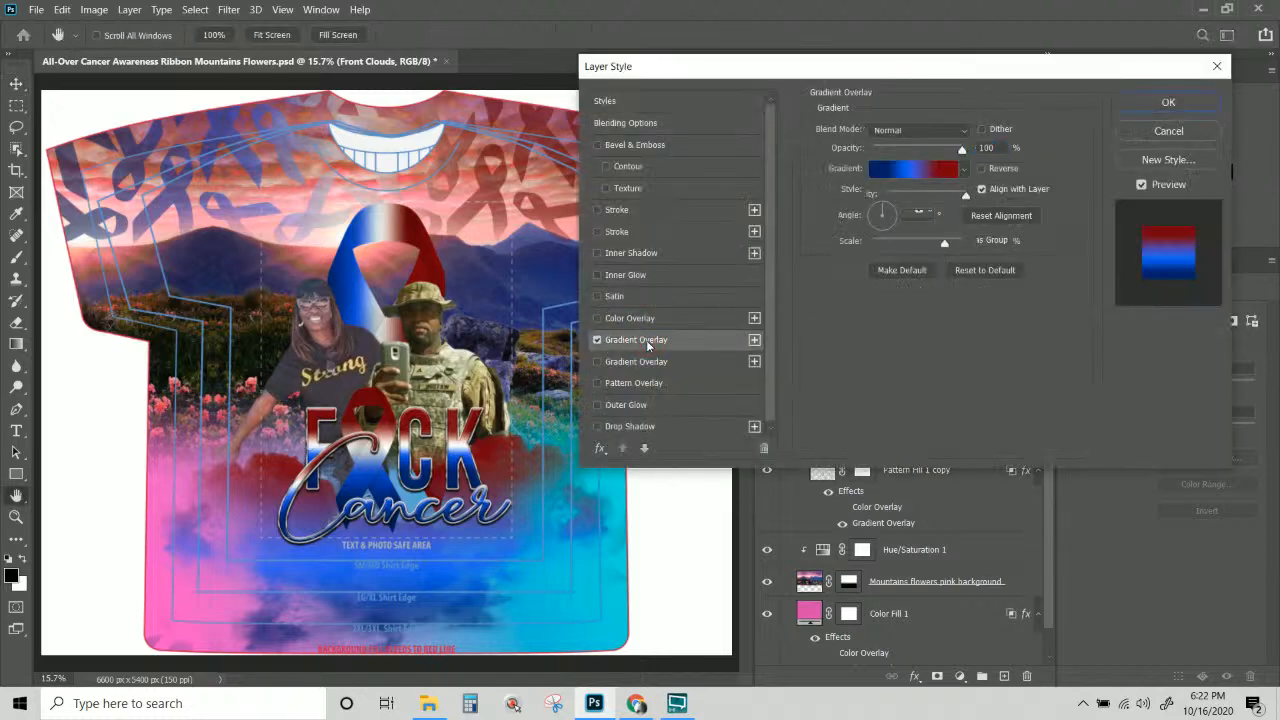
pyautogui.click(598, 362)
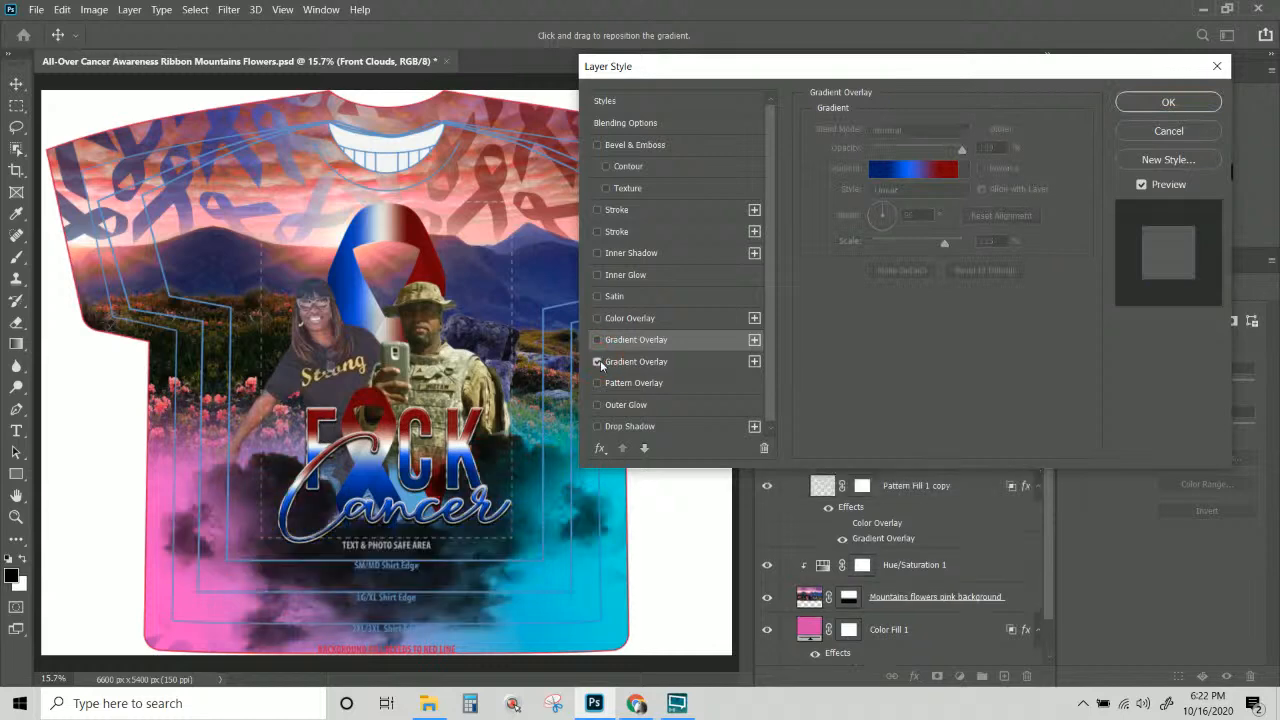
pyautogui.click(624, 361)
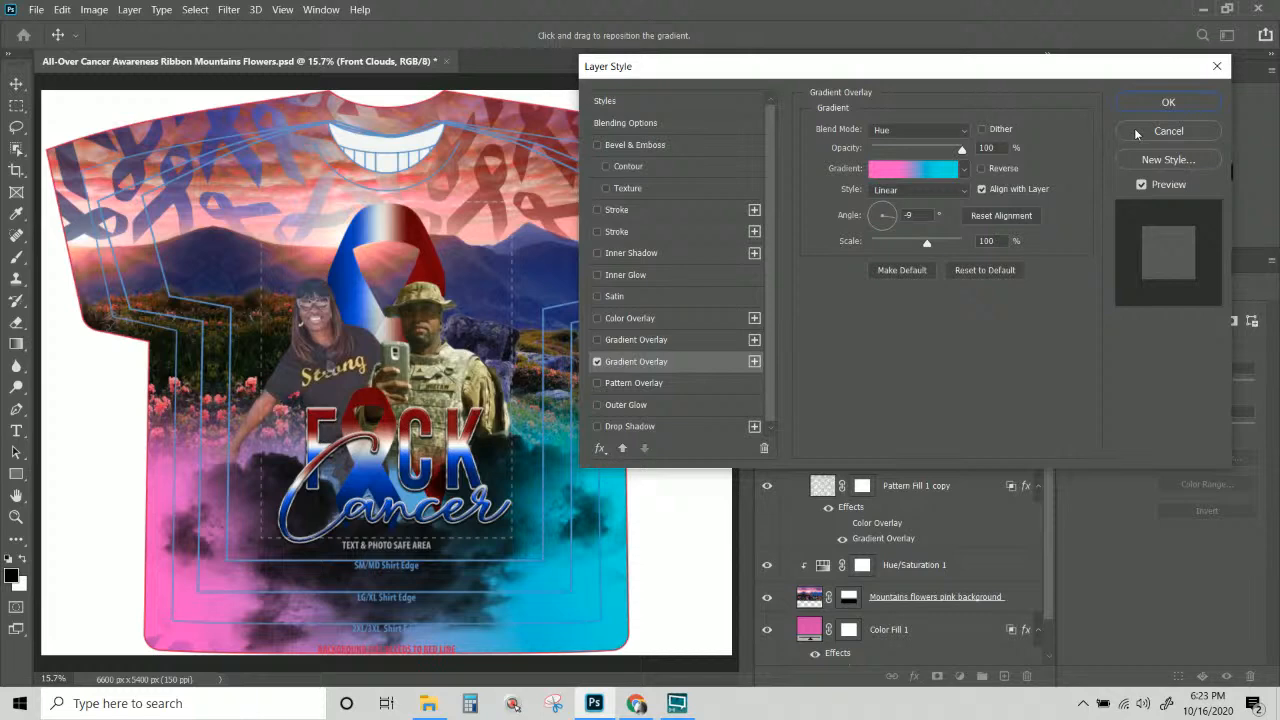
pyautogui.click(906, 134)
pyautogui.click(911, 147)
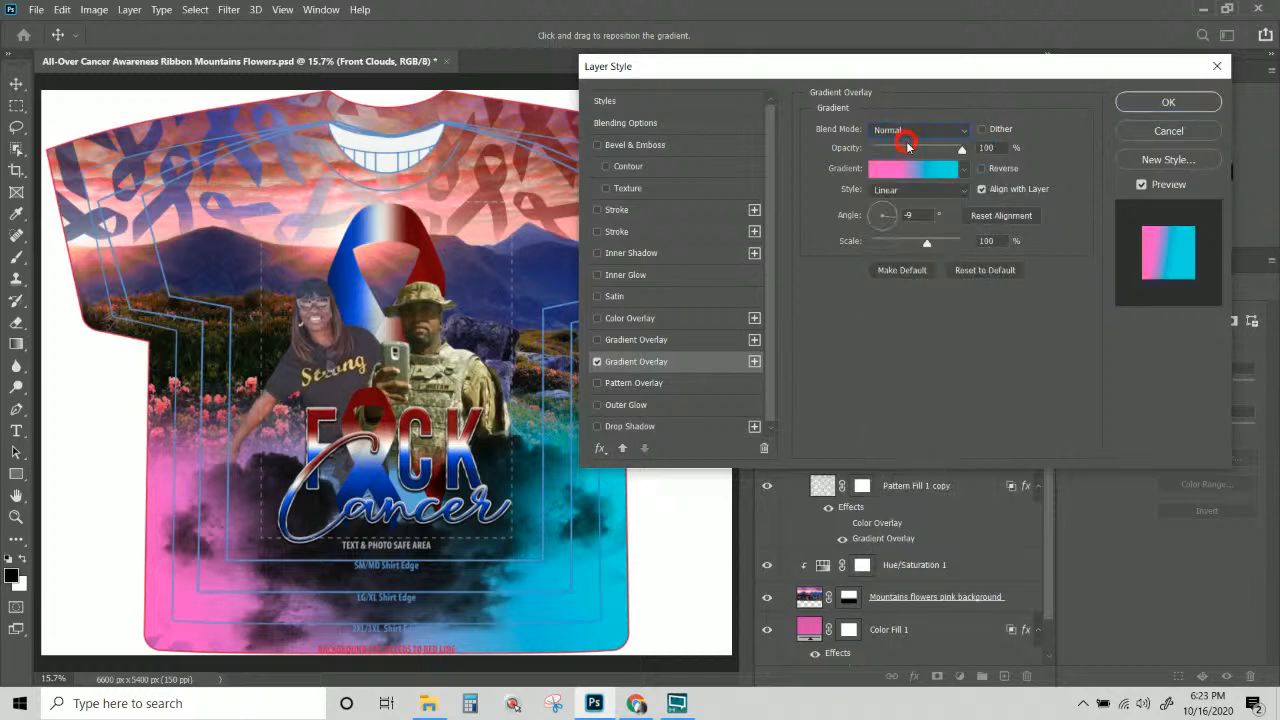
# Switch Front Clouds from the pink-and-cyan gradient overlay to its red-and-blue one, and copy the layer style.
pyautogui.click(1125, 104)
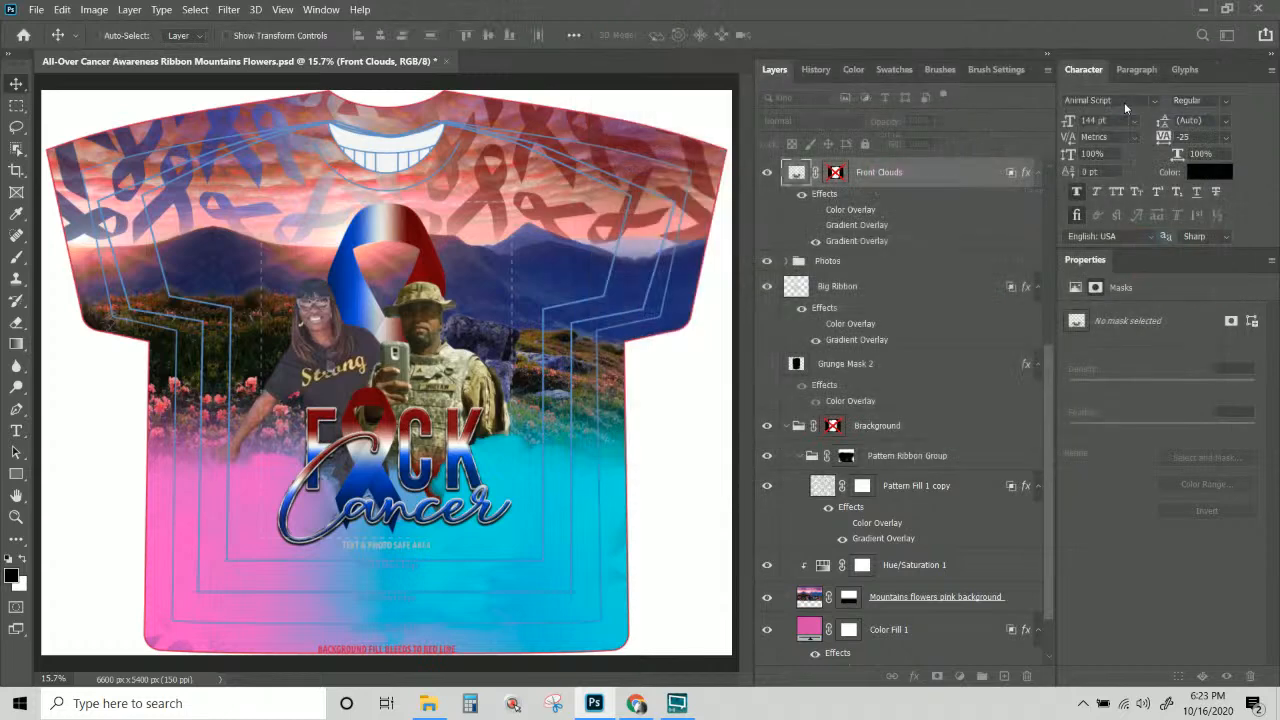
pyautogui.click(815, 225)
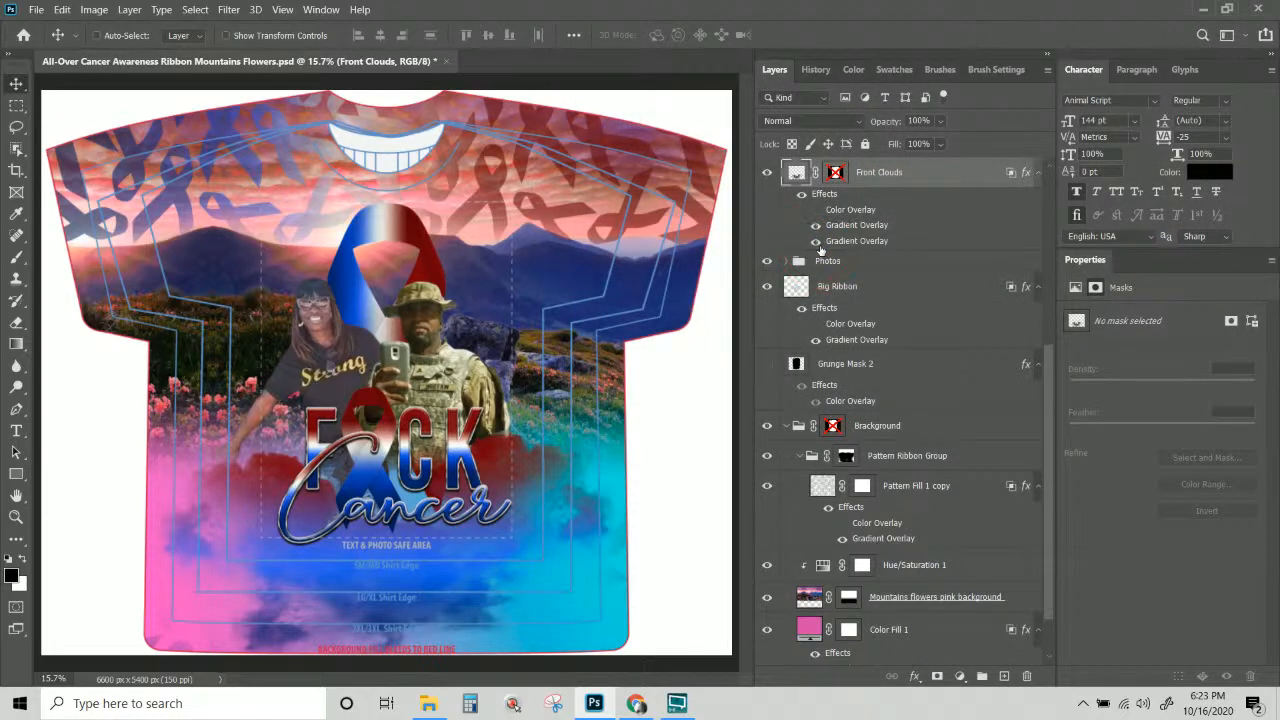
pyautogui.rightClick(883, 176)
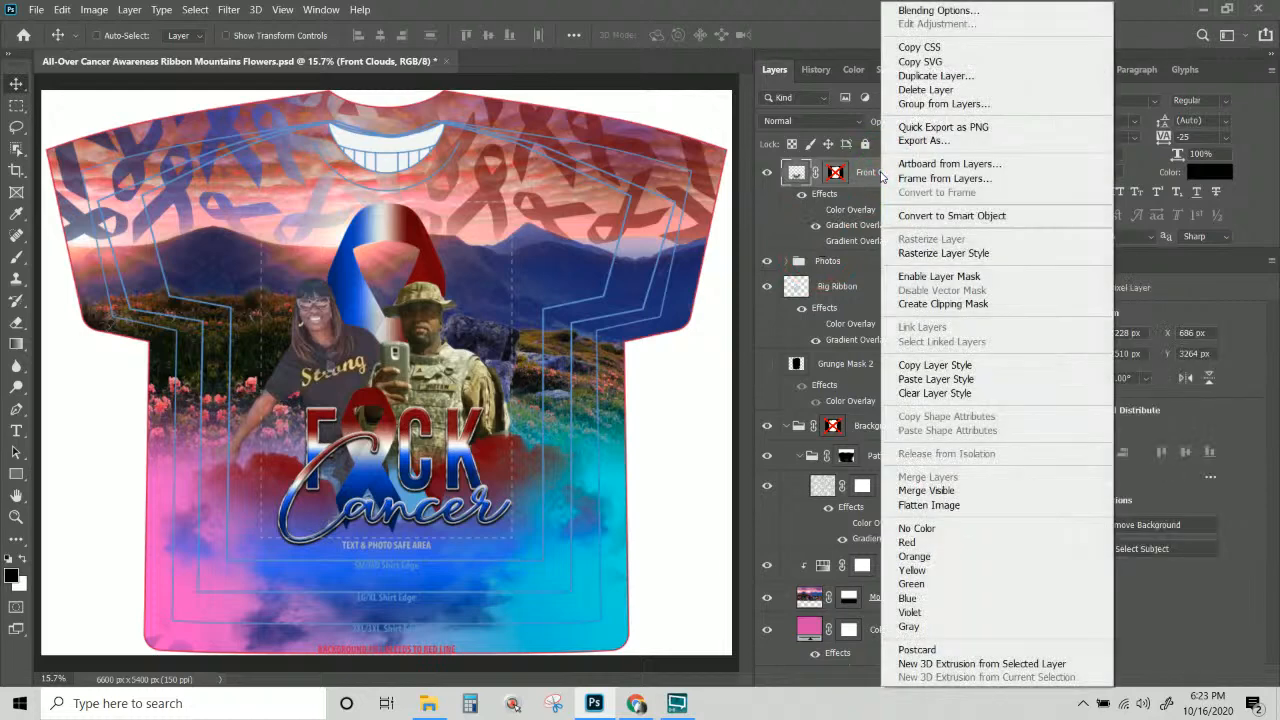
pyautogui.click(937, 368)
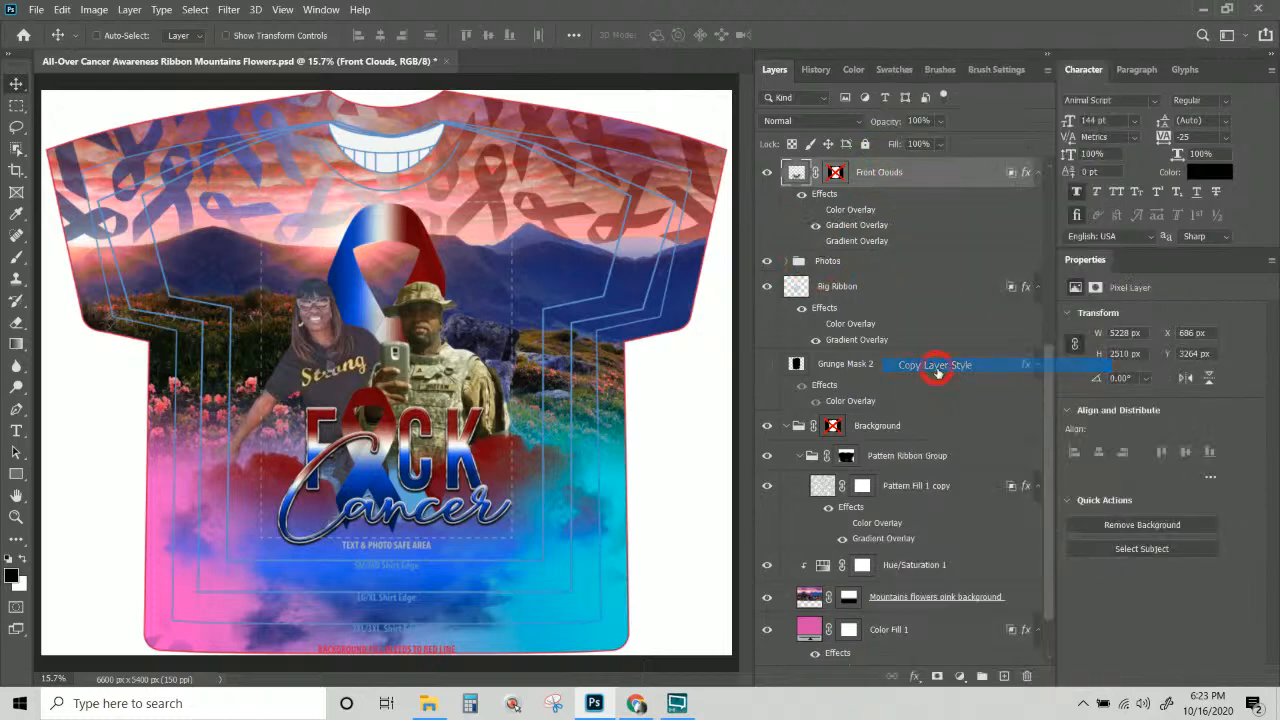
# Paste the copied layer style onto the Color Fill 1 layer.
pyautogui.rightClick(539, 605)
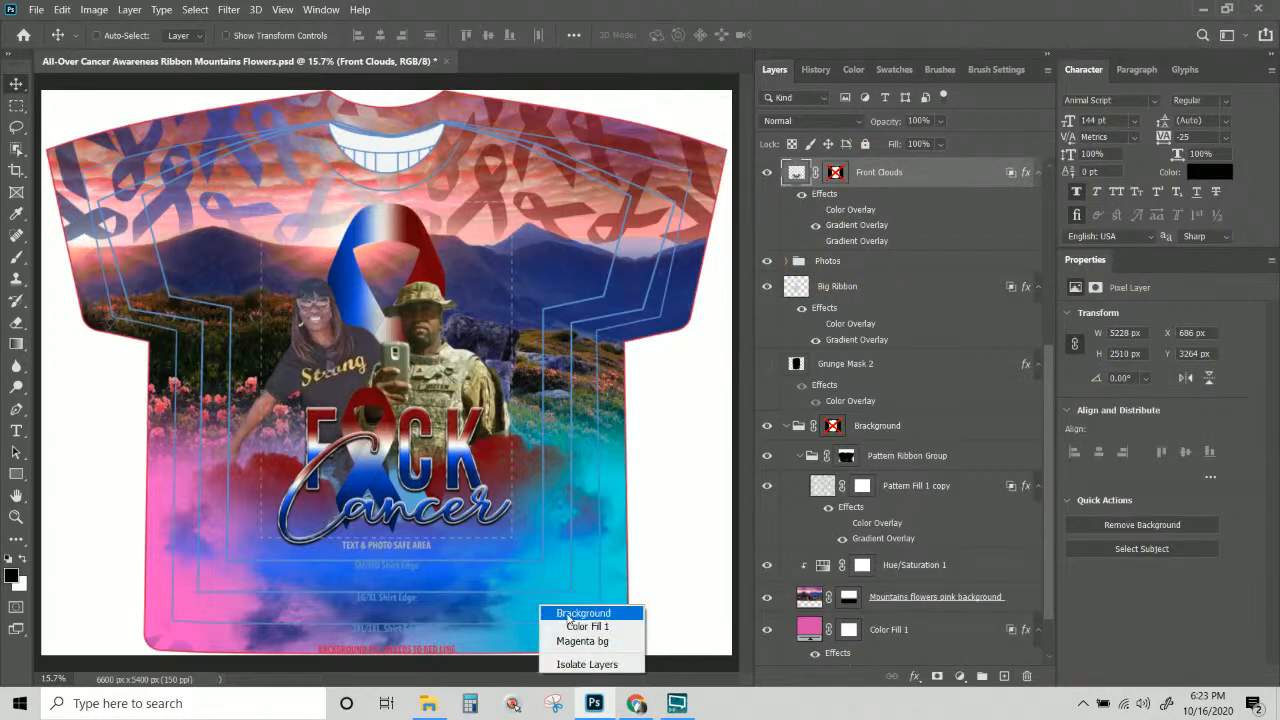
pyautogui.click(572, 625)
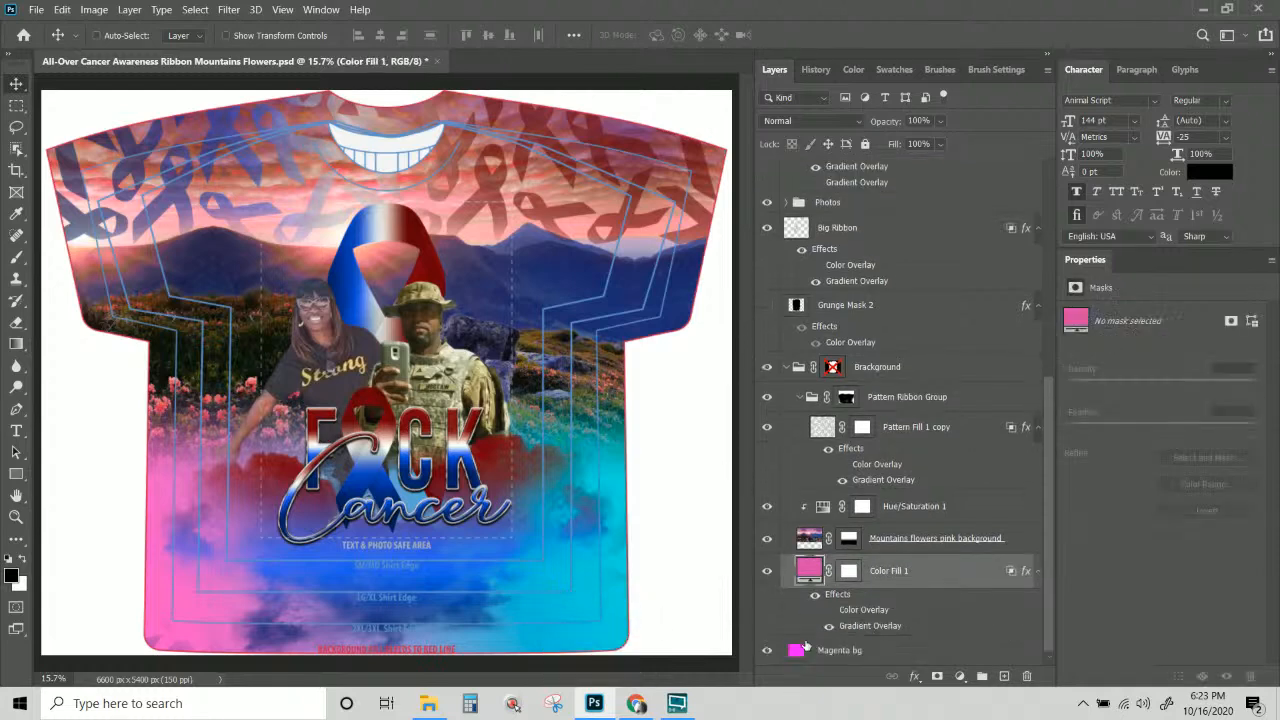
pyautogui.rightClick(900, 572)
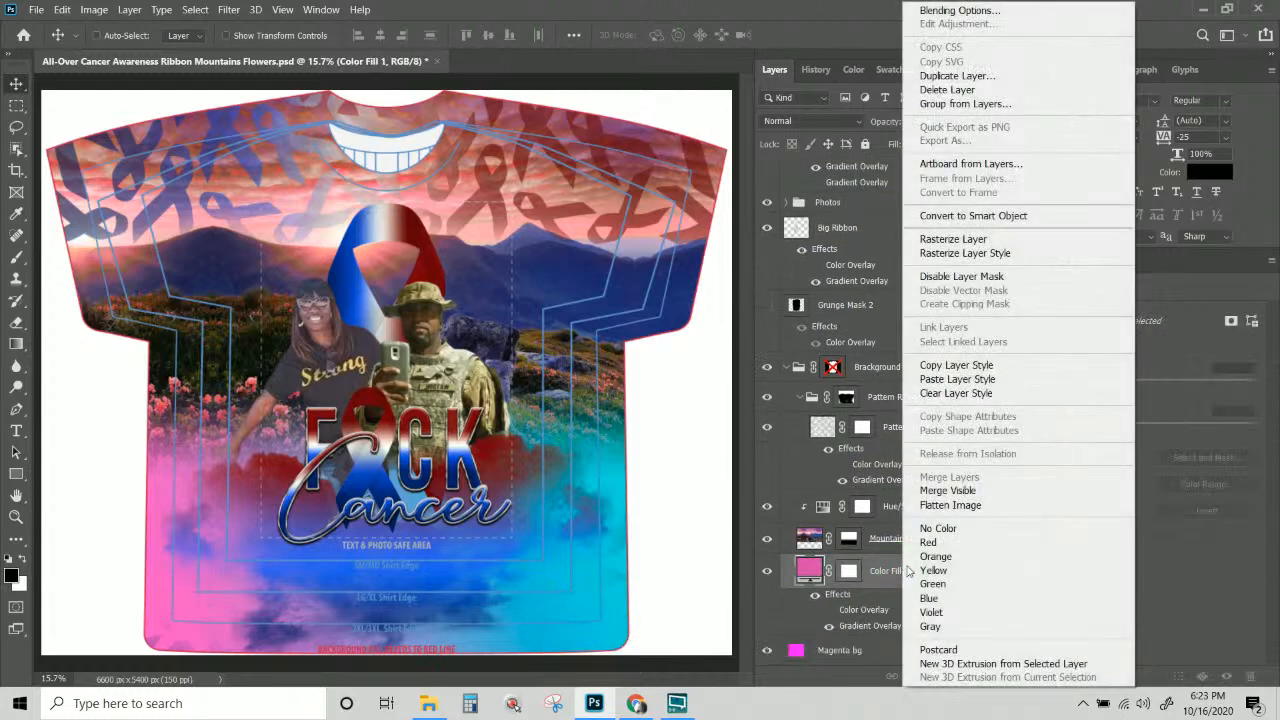
pyautogui.click(948, 379)
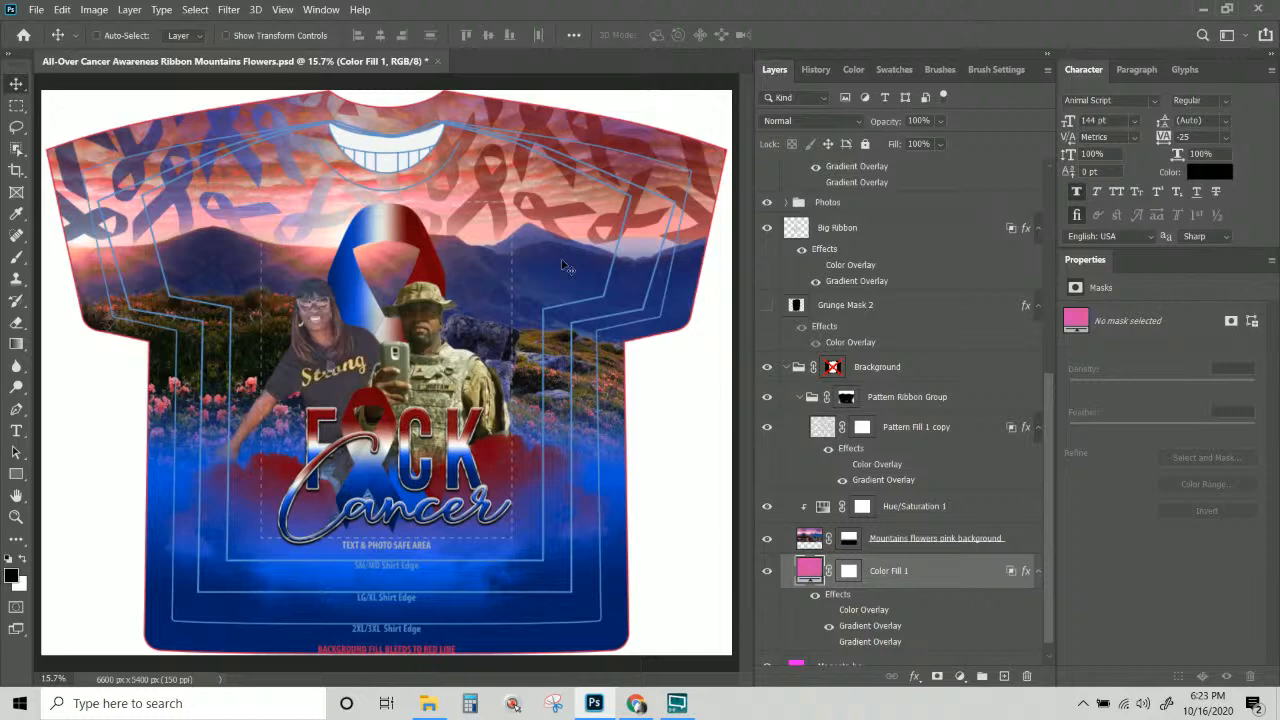
# Set the angle of the active gradient overlay on the Front Clouds layer to 120 degrees.
pyautogui.rightClick(486, 457)
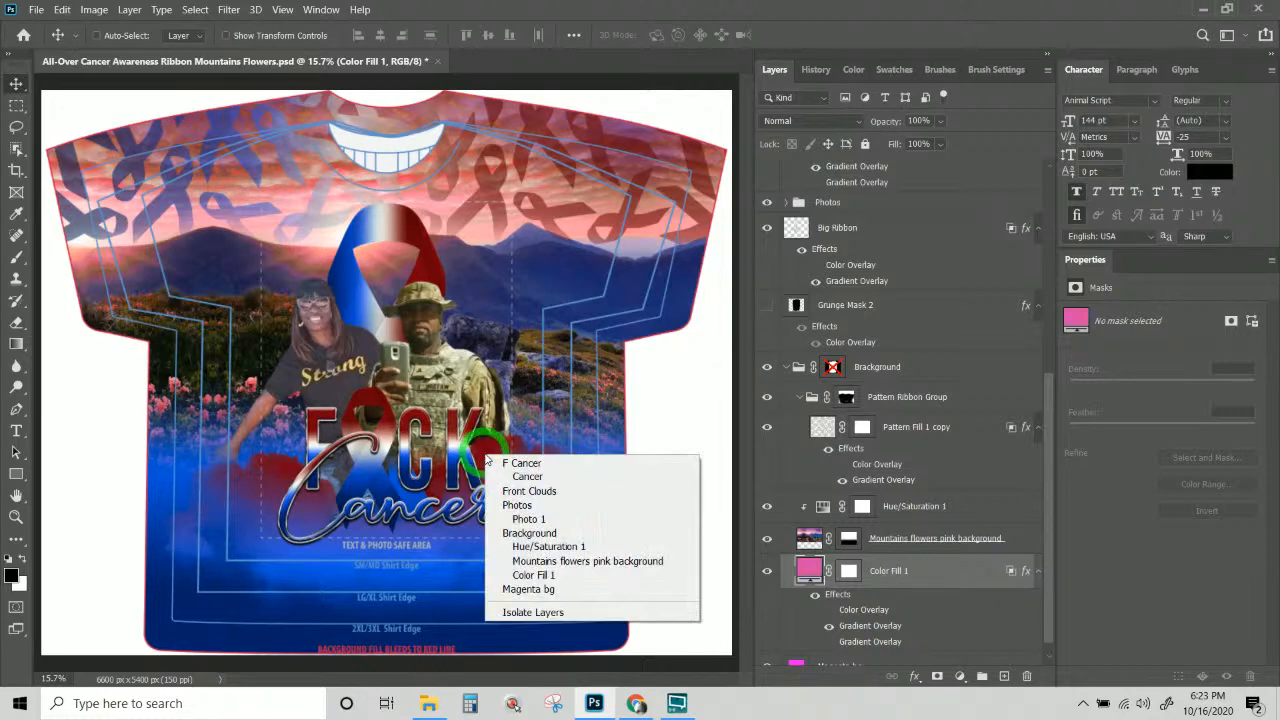
pyautogui.click(528, 491)
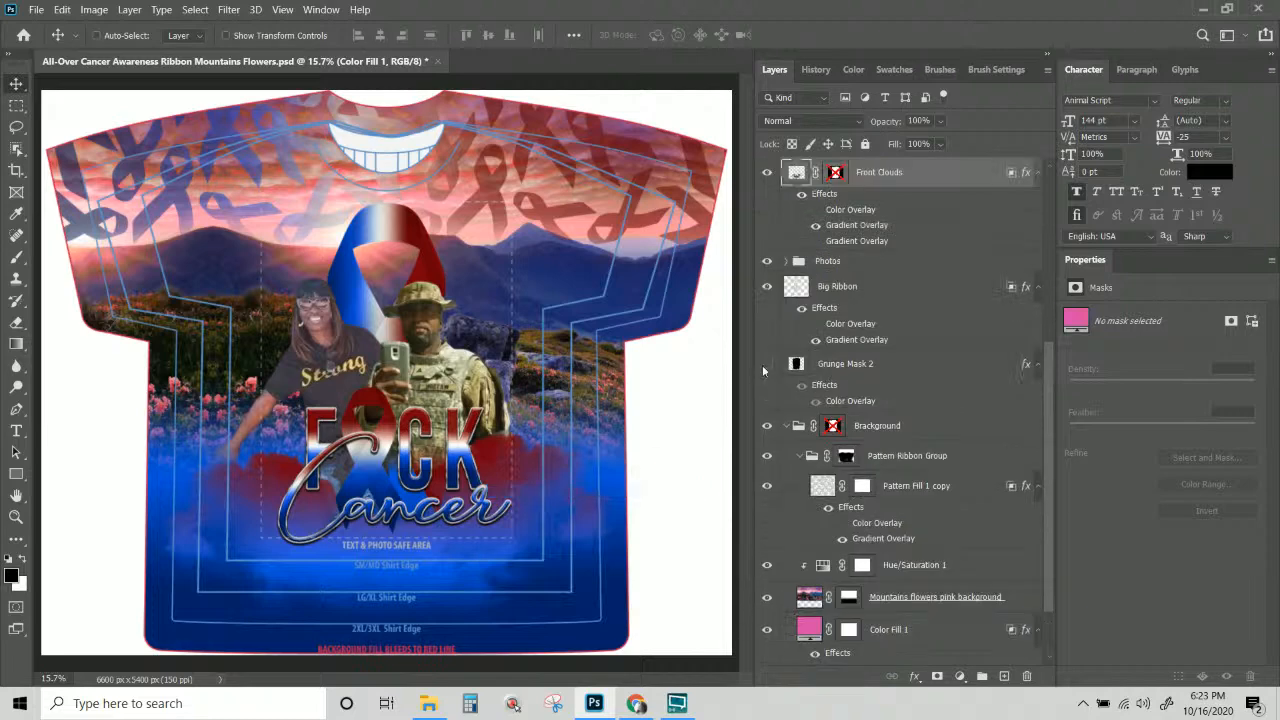
pyautogui.doubleClick(855, 226)
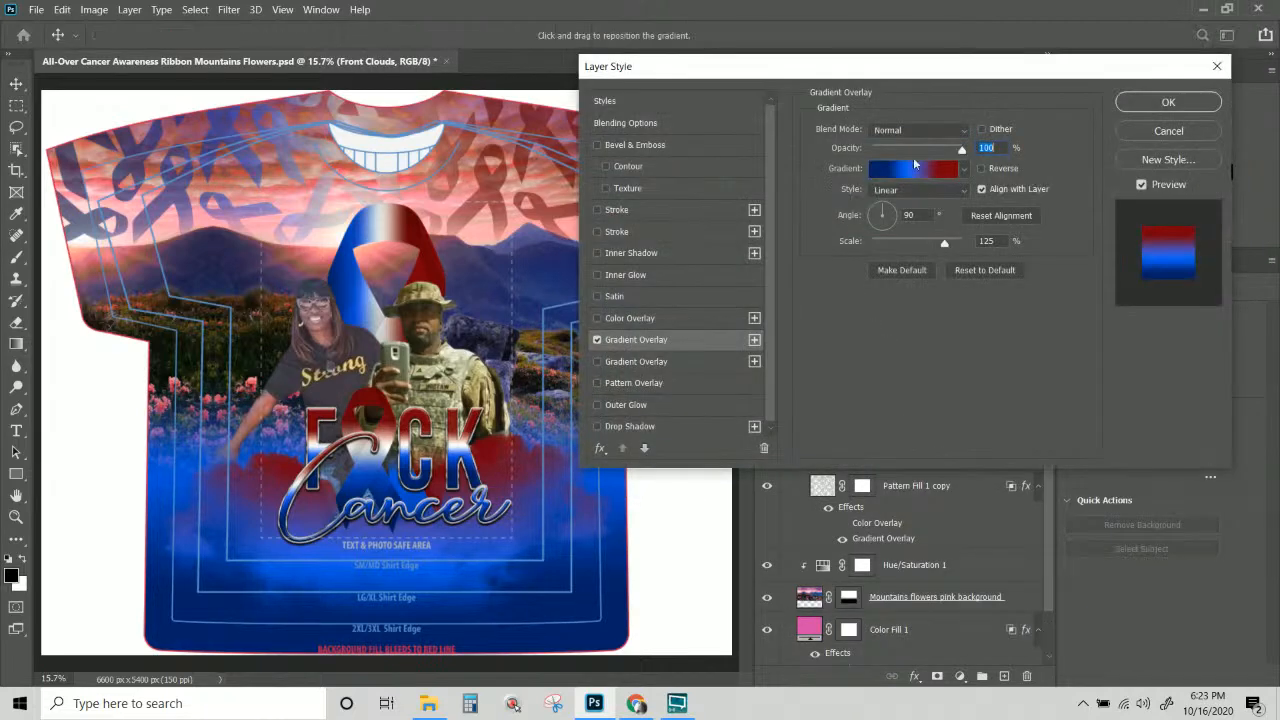
pyautogui.moveTo(892, 211); pyautogui.dragTo(896, 215)
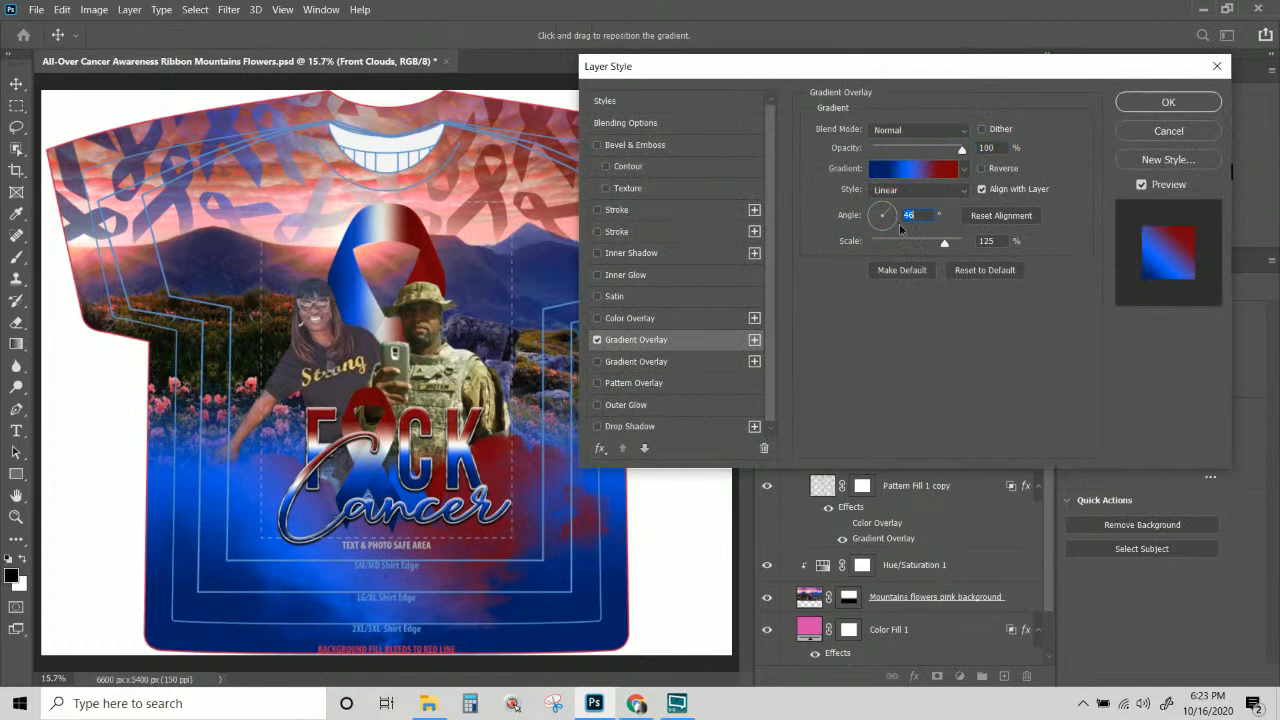
pyautogui.click(891, 227)
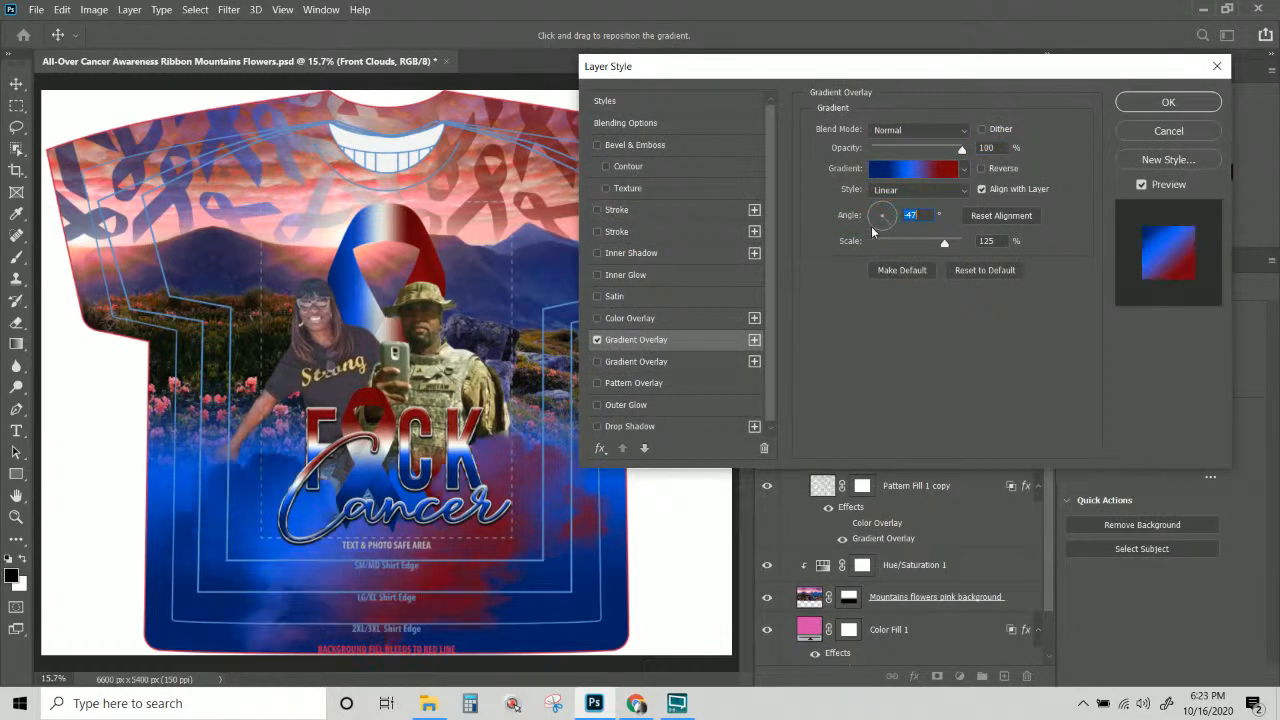
pyautogui.click(861, 223)
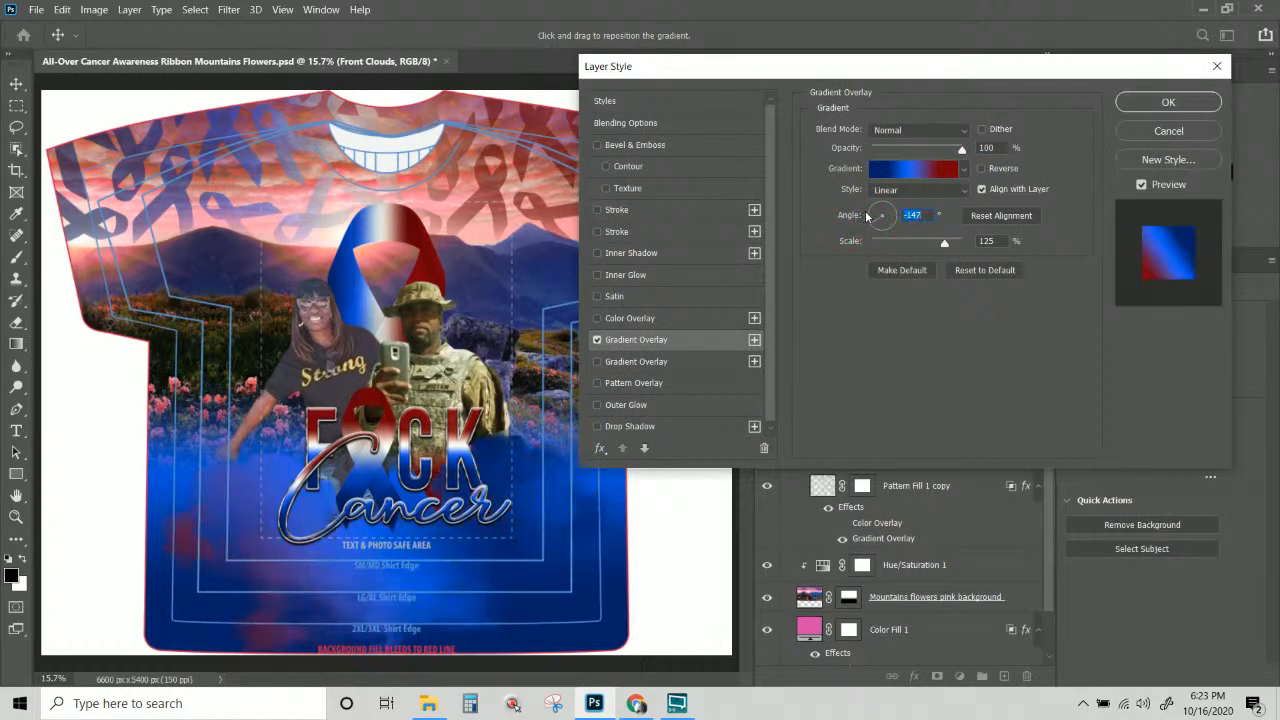
pyautogui.click(868, 215)
pyautogui.click(877, 206)
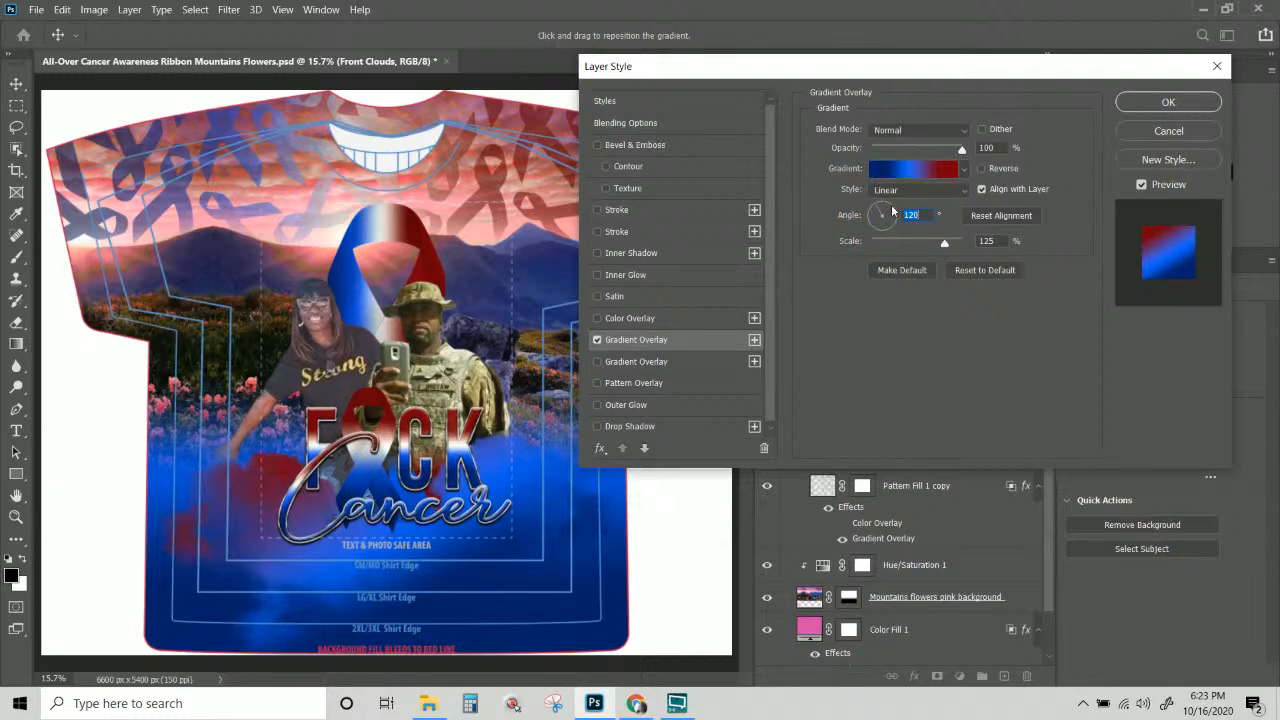
# Edit the Front Clouds overlay gradient so the bright blue stop sits at 35% and the dark red stop at 90%.
pyautogui.click(934, 168)
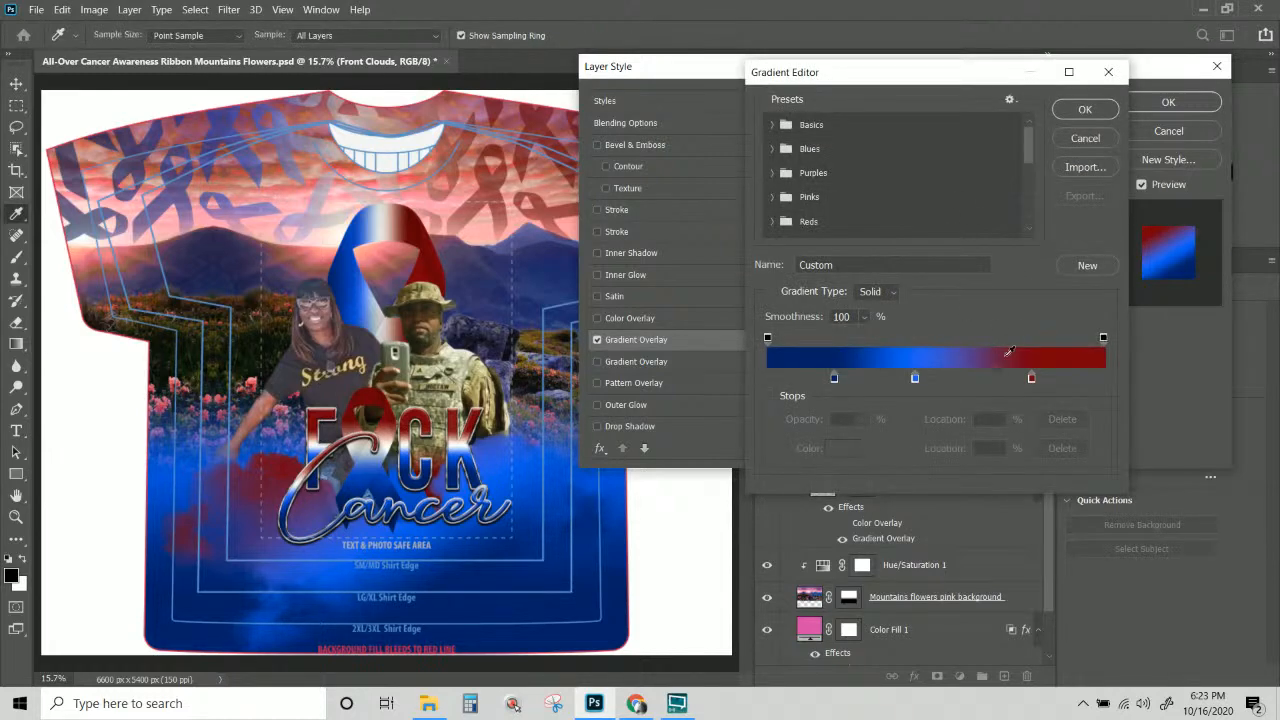
pyautogui.click(897, 378)
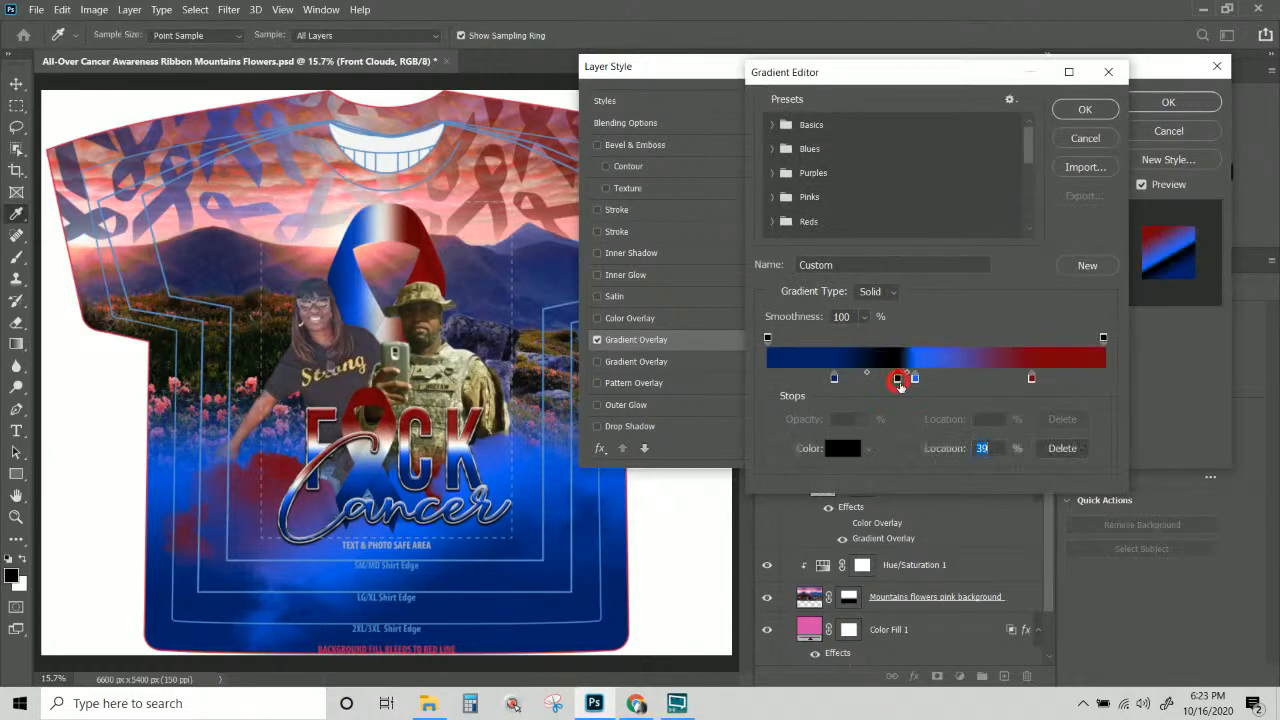
pyautogui.click(1062, 448)
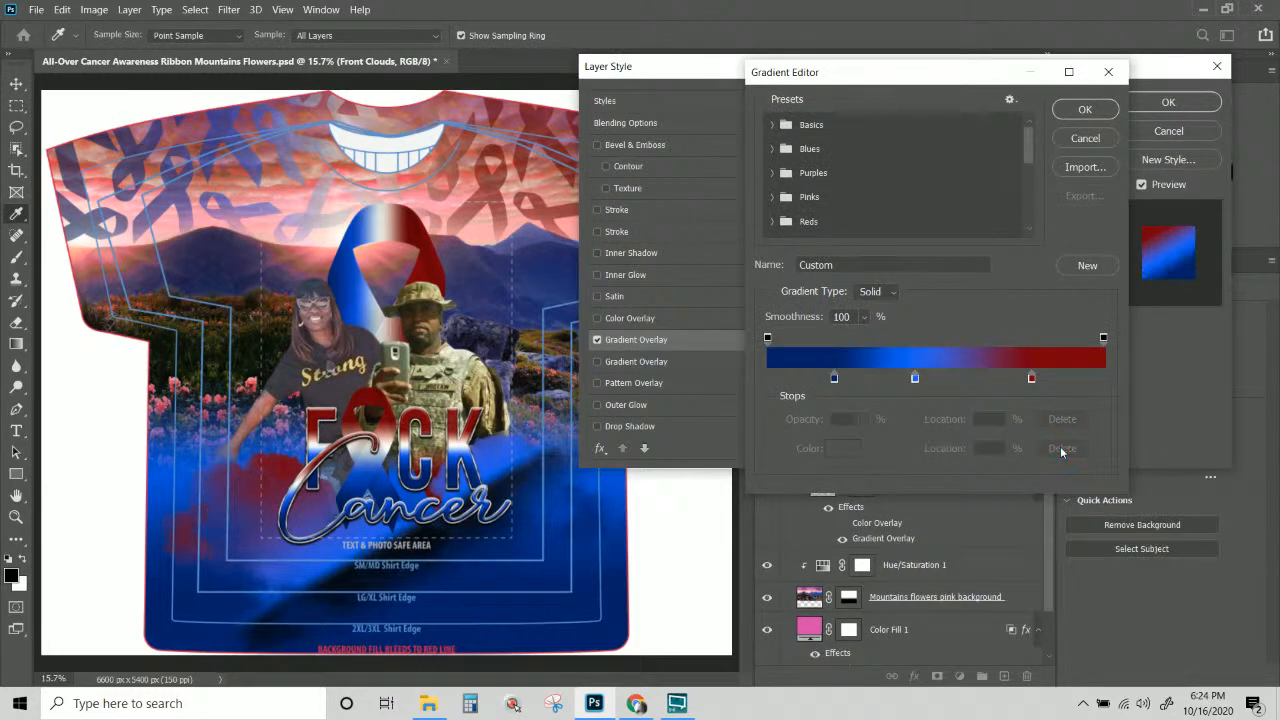
pyautogui.moveTo(1032, 381); pyautogui.dragTo(992, 380)
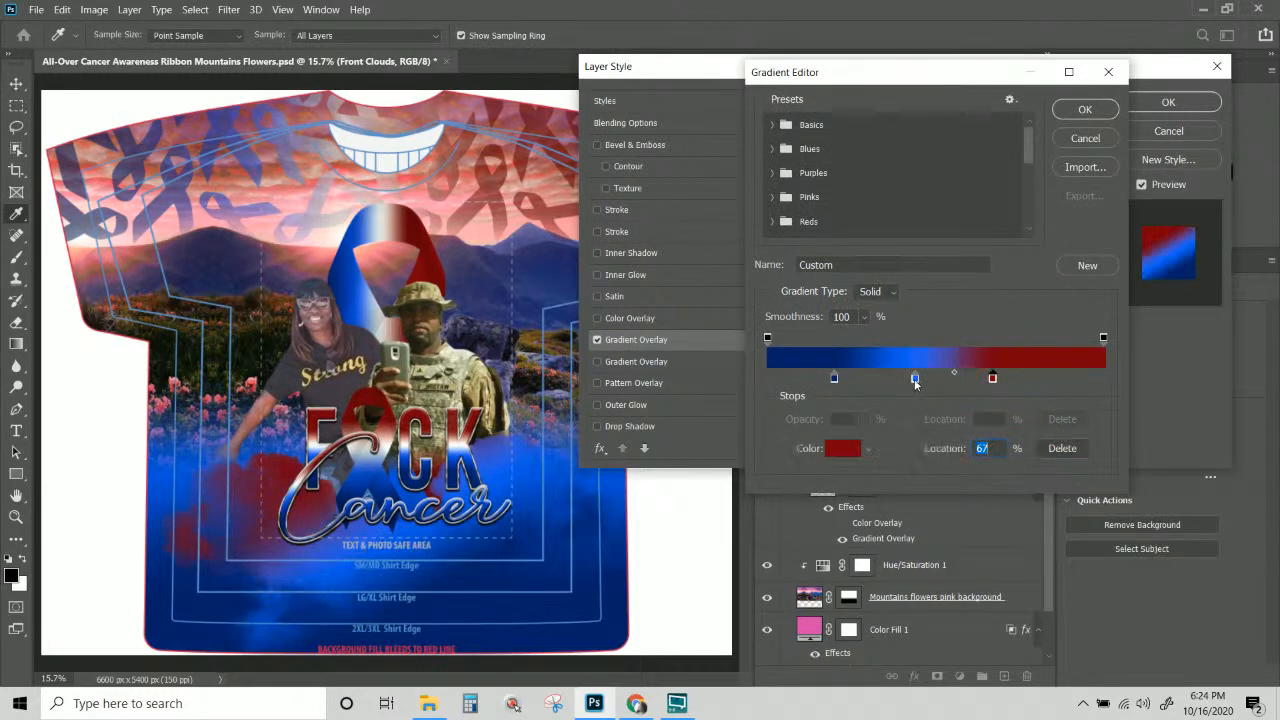
pyautogui.moveTo(915, 379); pyautogui.dragTo(887, 384)
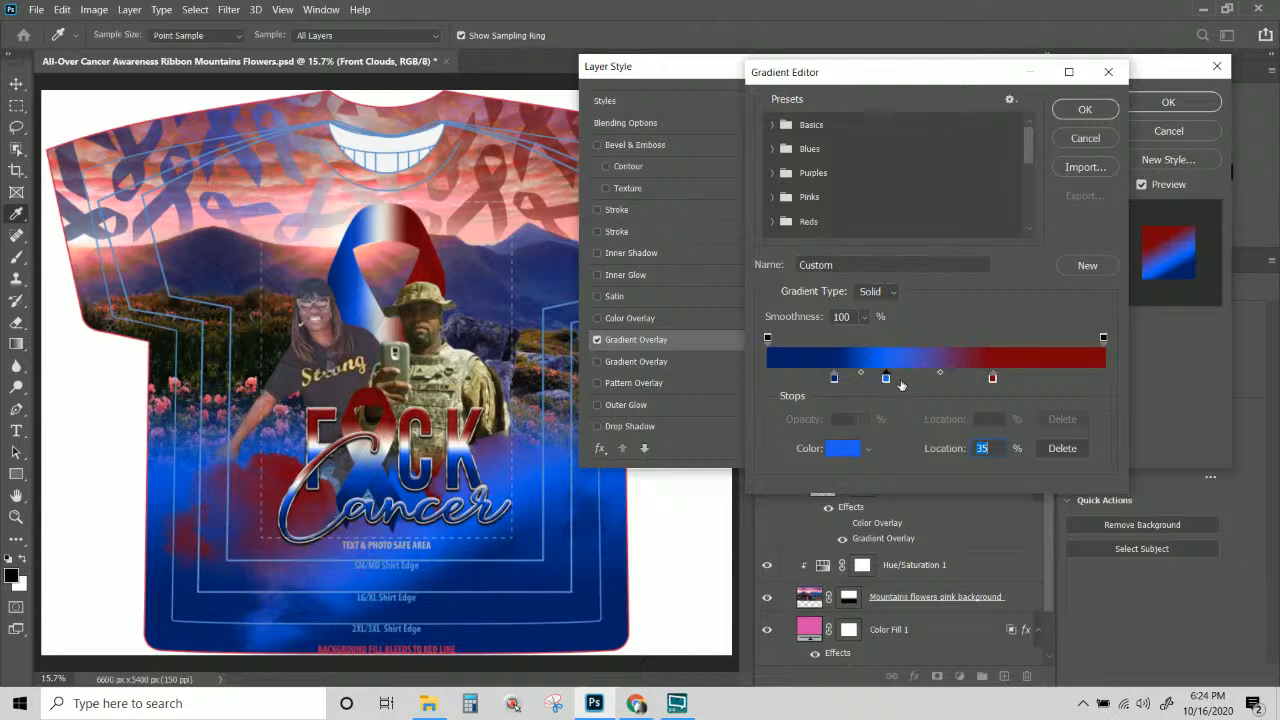
pyautogui.moveTo(992, 378); pyautogui.dragTo(1073, 378)
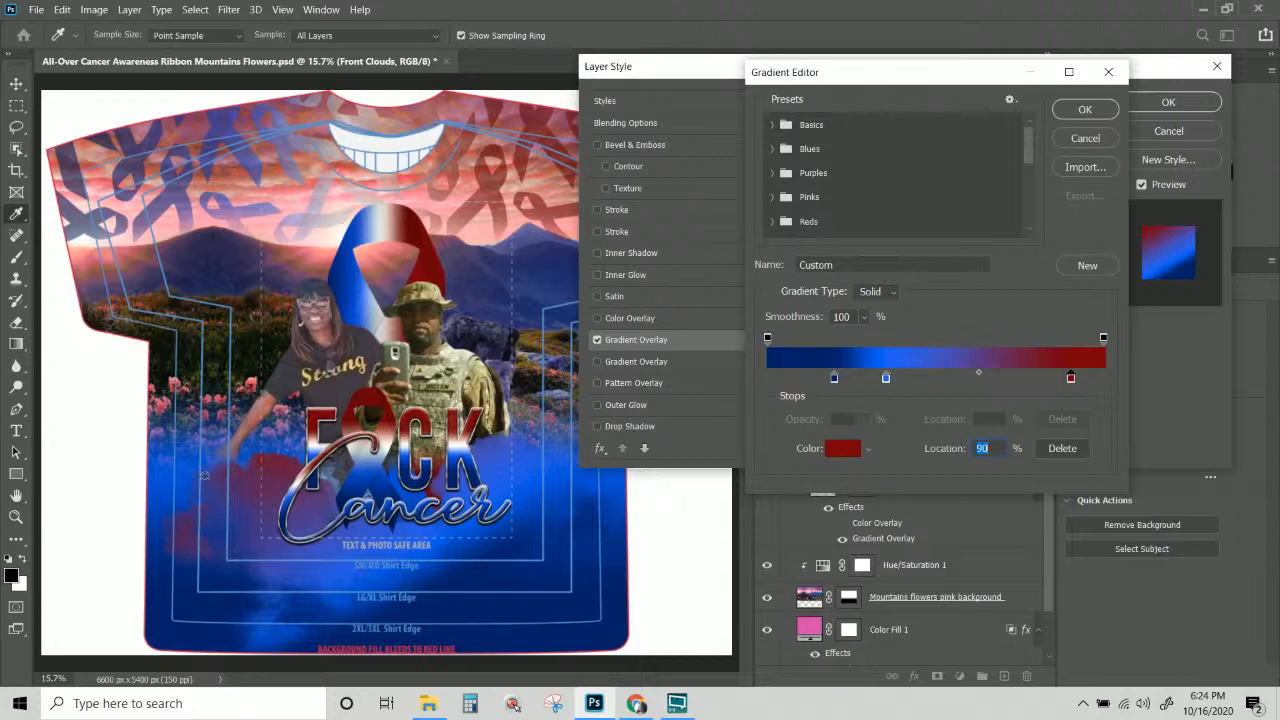
pyautogui.click(1085, 110)
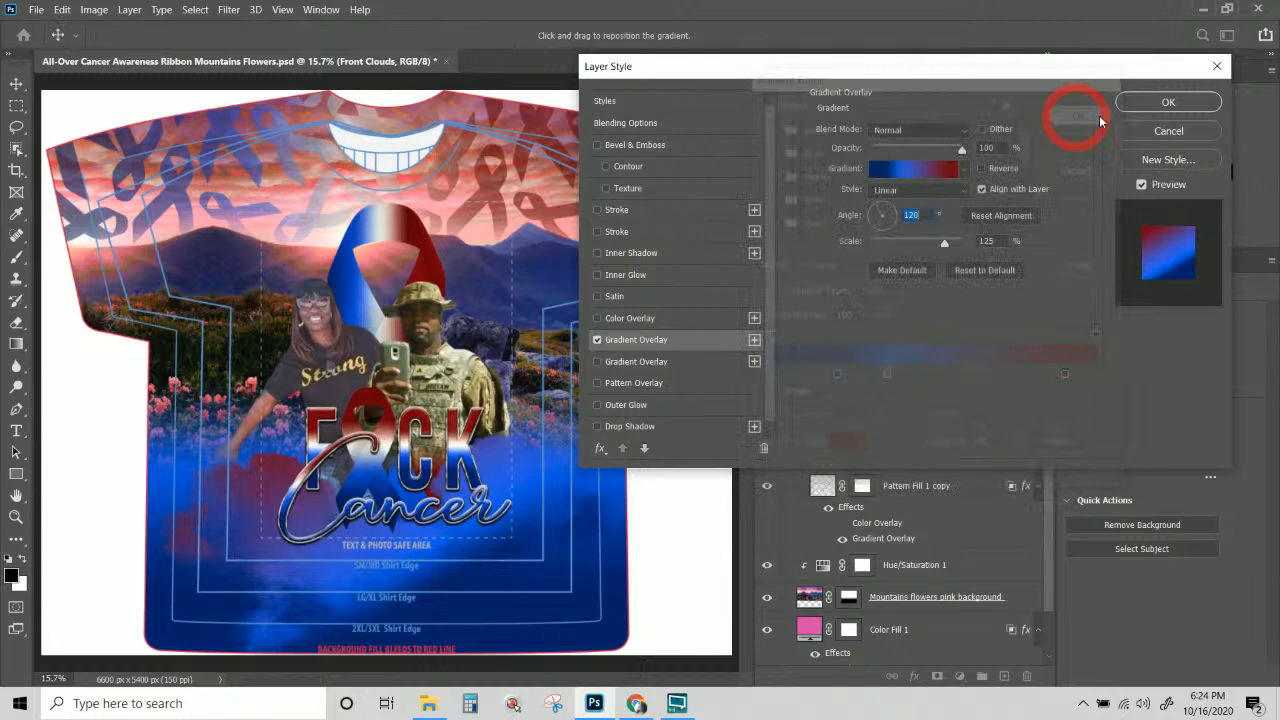
pyautogui.click(1166, 103)
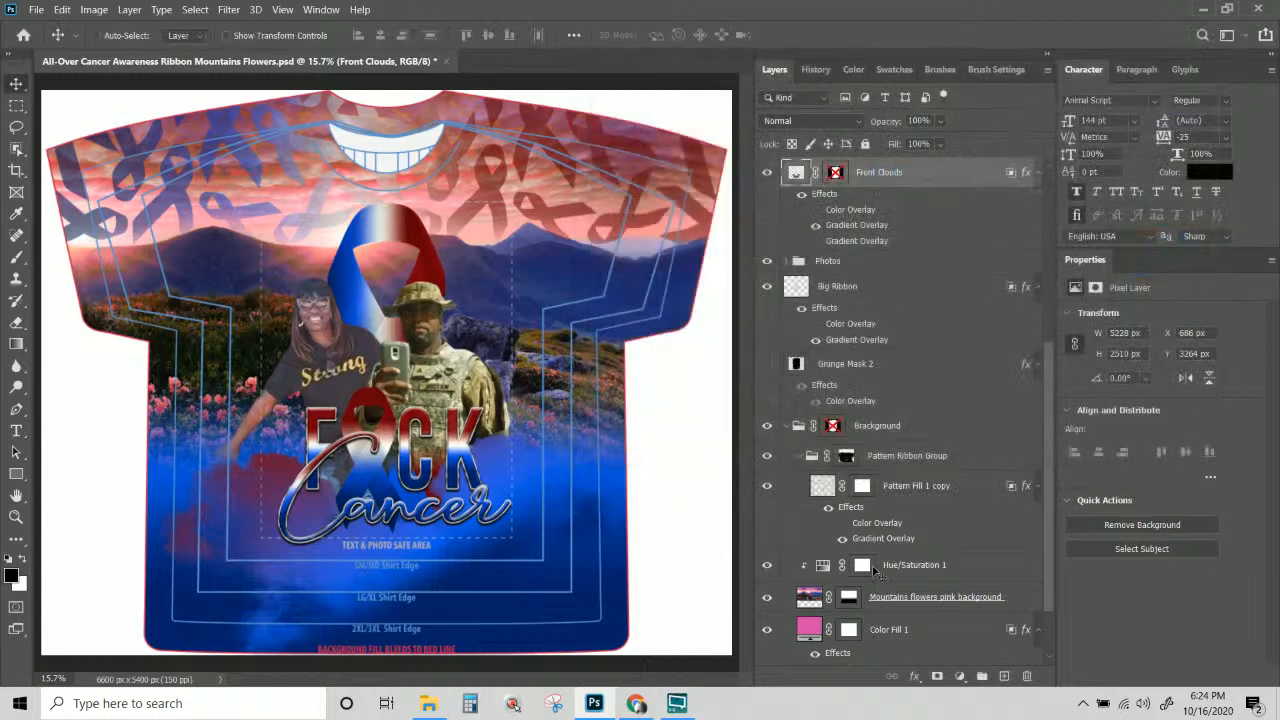
pyautogui.click(941, 144)
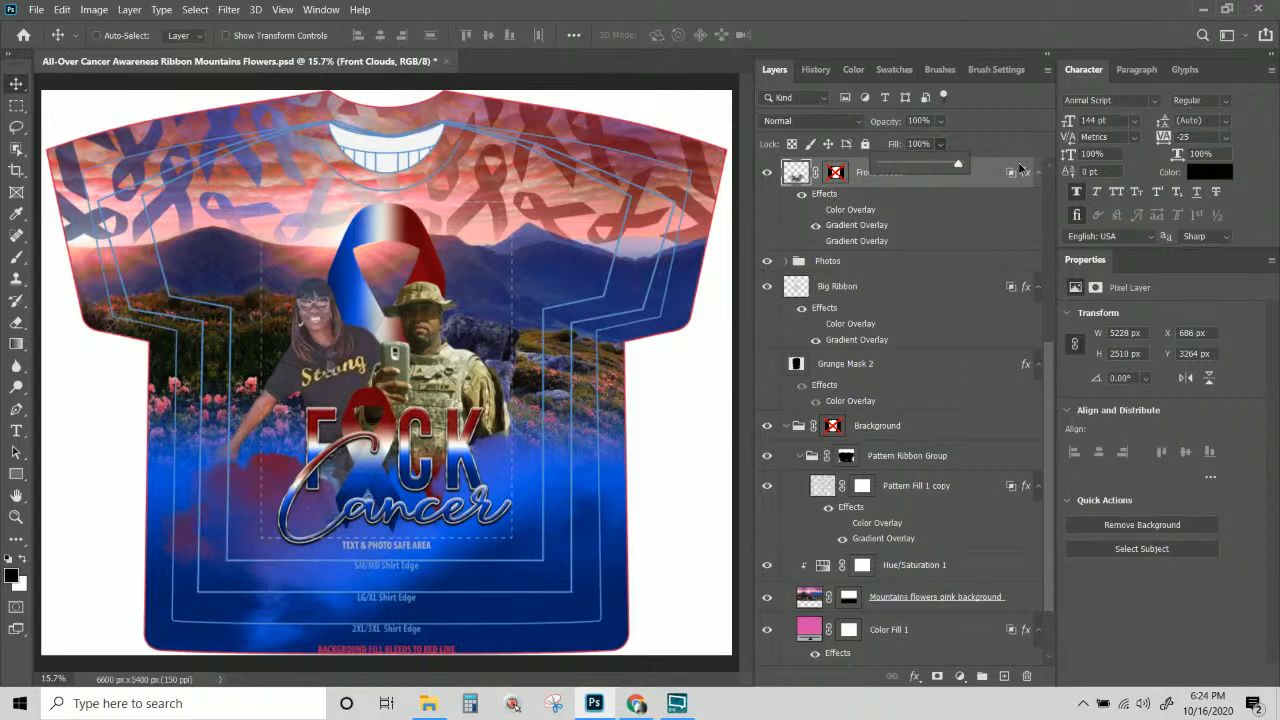
pyautogui.moveTo(958, 163); pyautogui.dragTo(1038, 186)
# In the Blues range of Hue/Saturation 1, raise saturation to +36, shift the hue slightly and set lightness to -42.
pyautogui.click(905, 570)
pyautogui.click(822, 566)
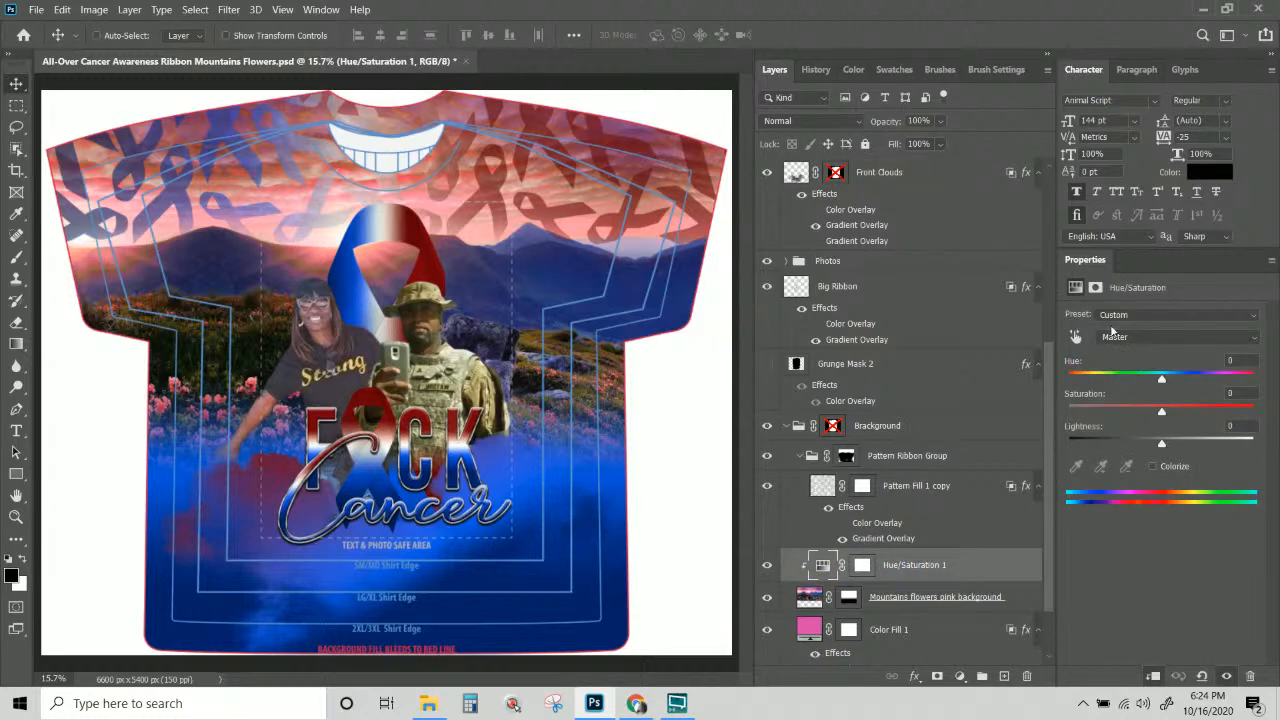
pyautogui.click(1134, 340)
pyautogui.click(1129, 357)
pyautogui.click(1126, 343)
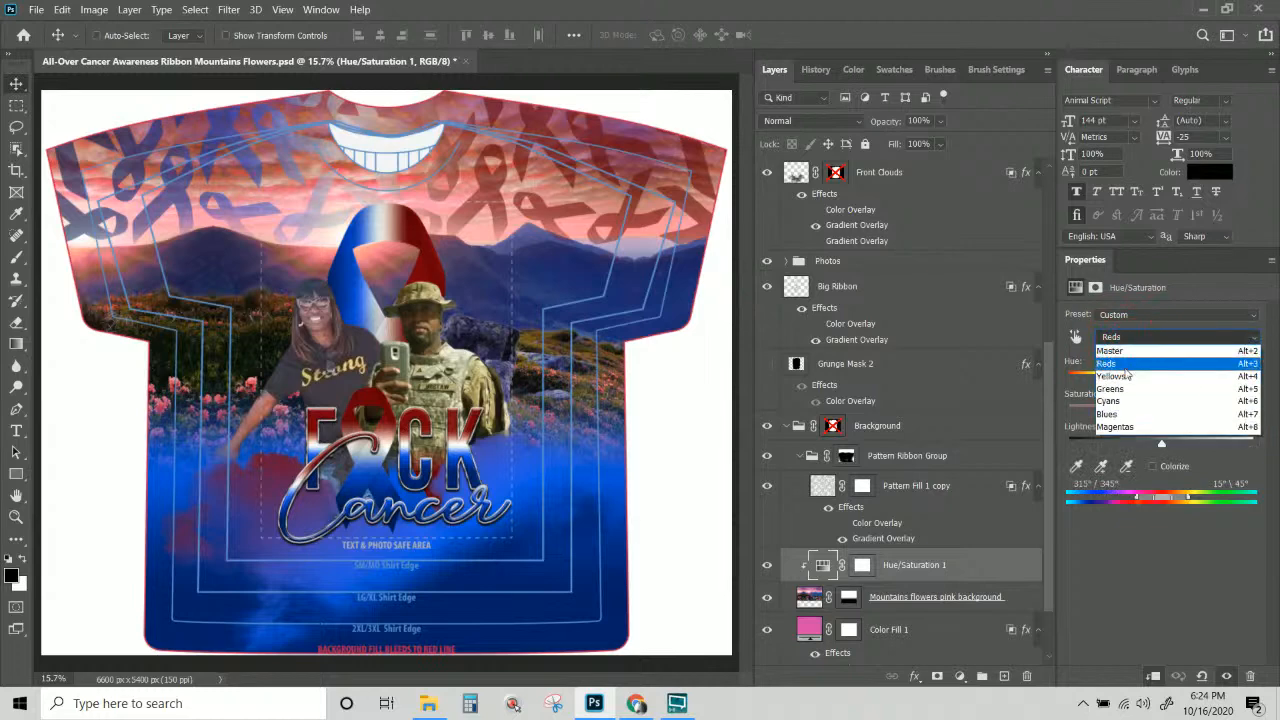
pyautogui.click(1124, 368)
pyautogui.click(1120, 338)
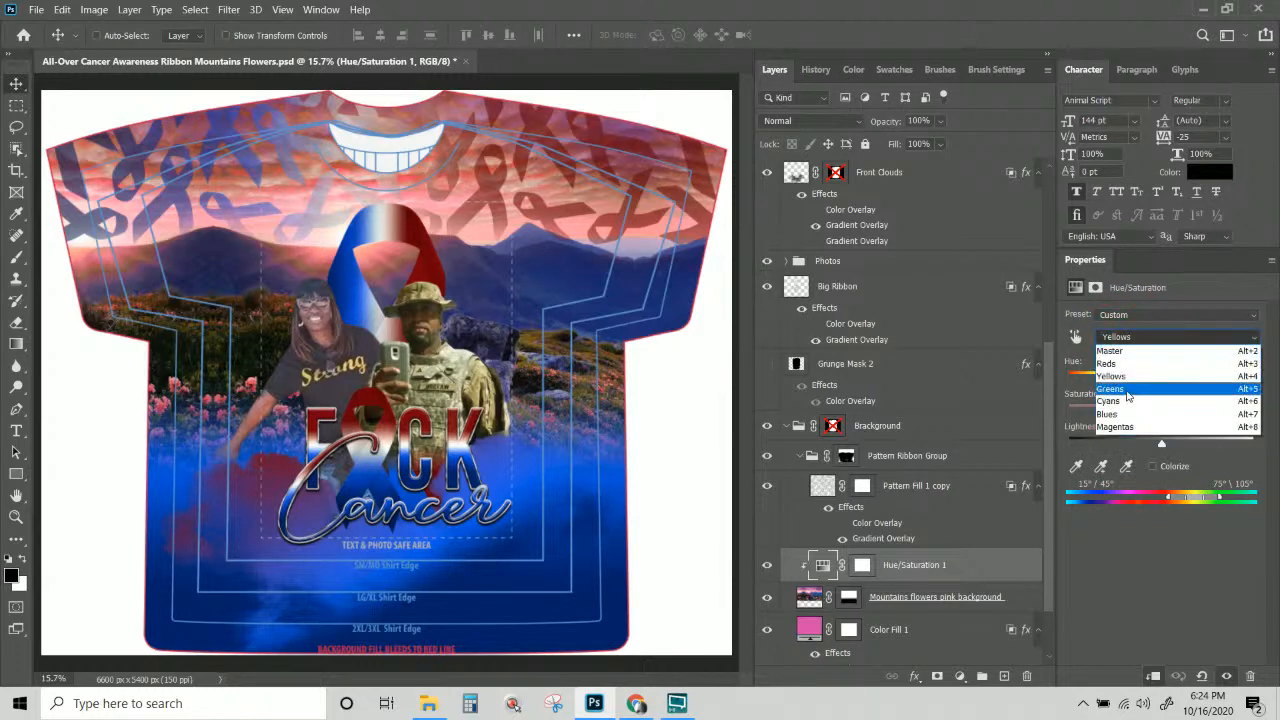
pyautogui.click(1124, 404)
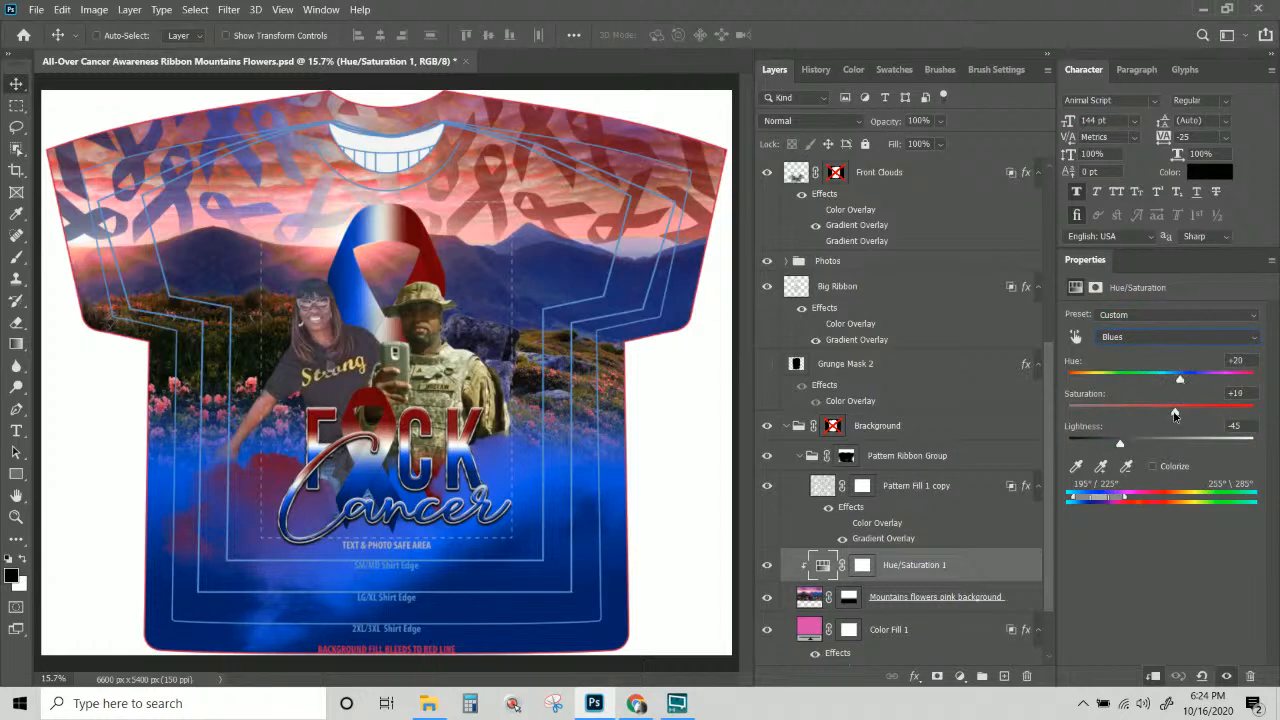
pyautogui.moveTo(1175, 414); pyautogui.dragTo(1203, 439)
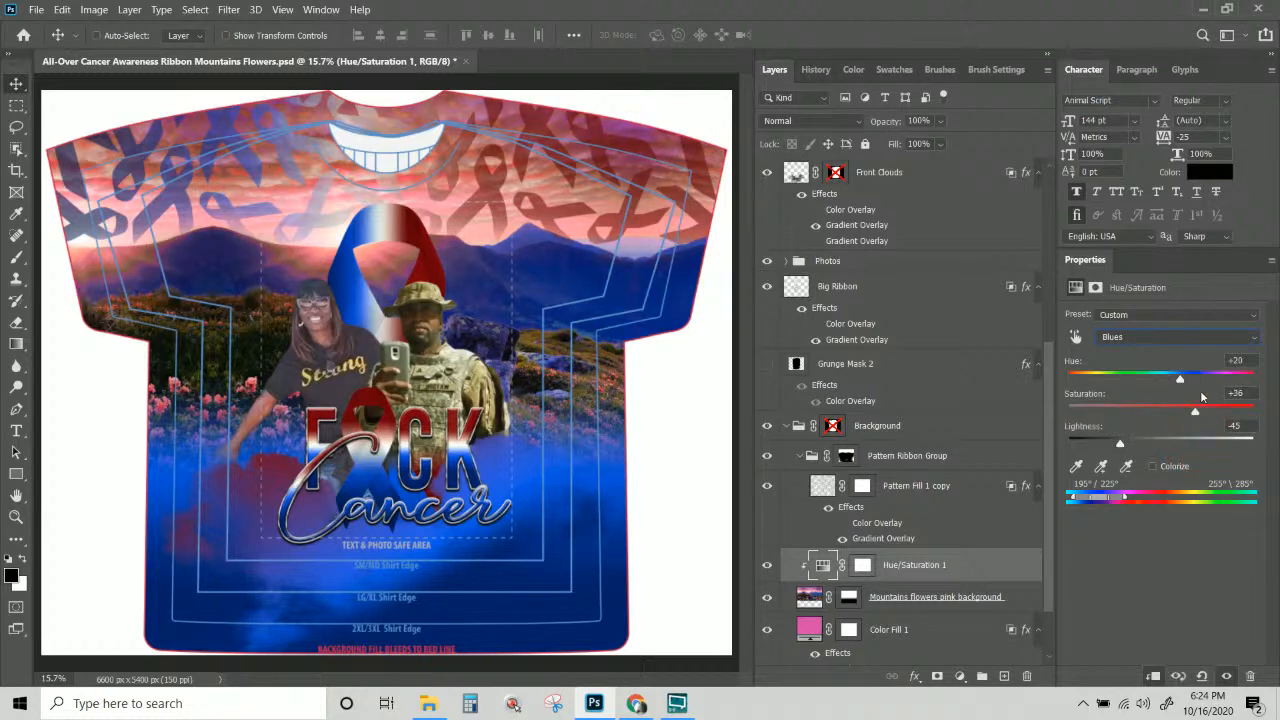
pyautogui.moveTo(1183, 383)
pyautogui.mouseDown()
pyautogui.moveTo(1155, 387)
pyautogui.moveTo(1214, 381)
pyautogui.moveTo(1172, 378)
pyautogui.mouseUp()
pyautogui.moveTo(1121, 444)
pyautogui.mouseDown()
pyautogui.moveTo(1145, 441)
pyautogui.moveTo(1091, 449)
pyautogui.moveTo(1125, 454)
pyautogui.mouseUp()
# Fully desaturate the Magentas range of the Hue/Saturation 1 adjustment to -100.
pyautogui.click(1122, 341)
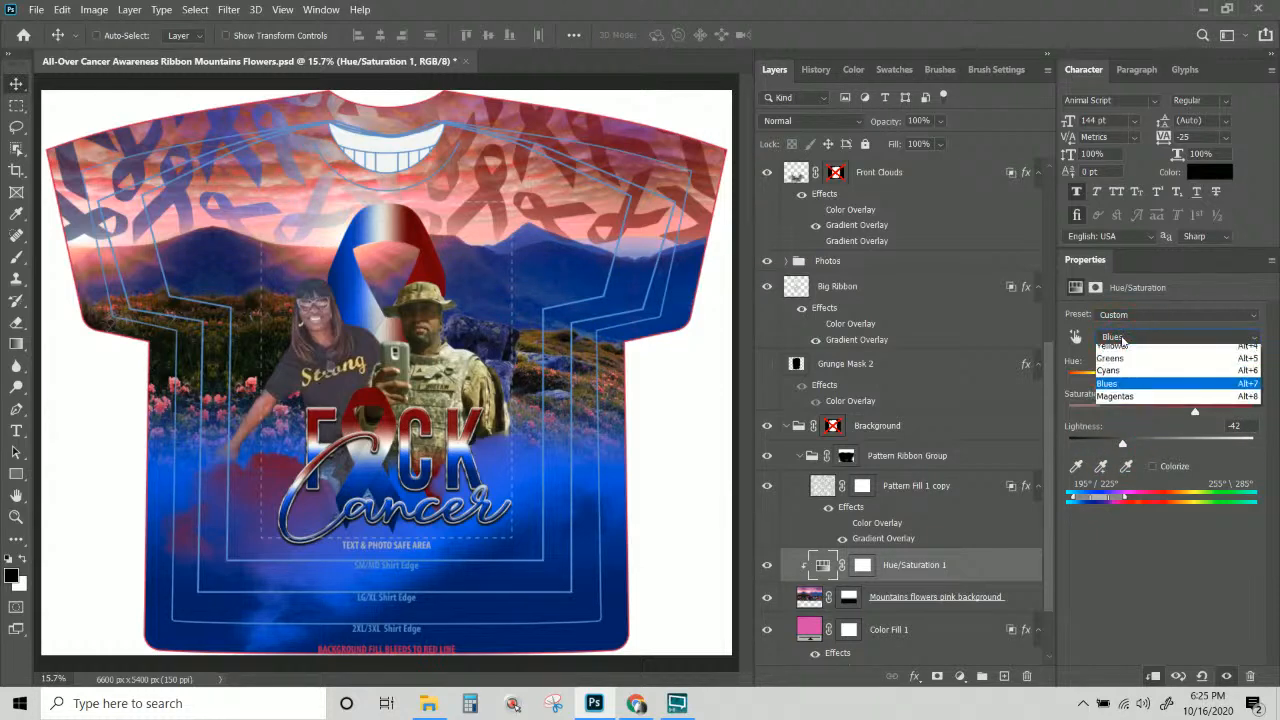
pyautogui.click(1114, 342)
pyautogui.click(1114, 342)
pyautogui.click(1118, 427)
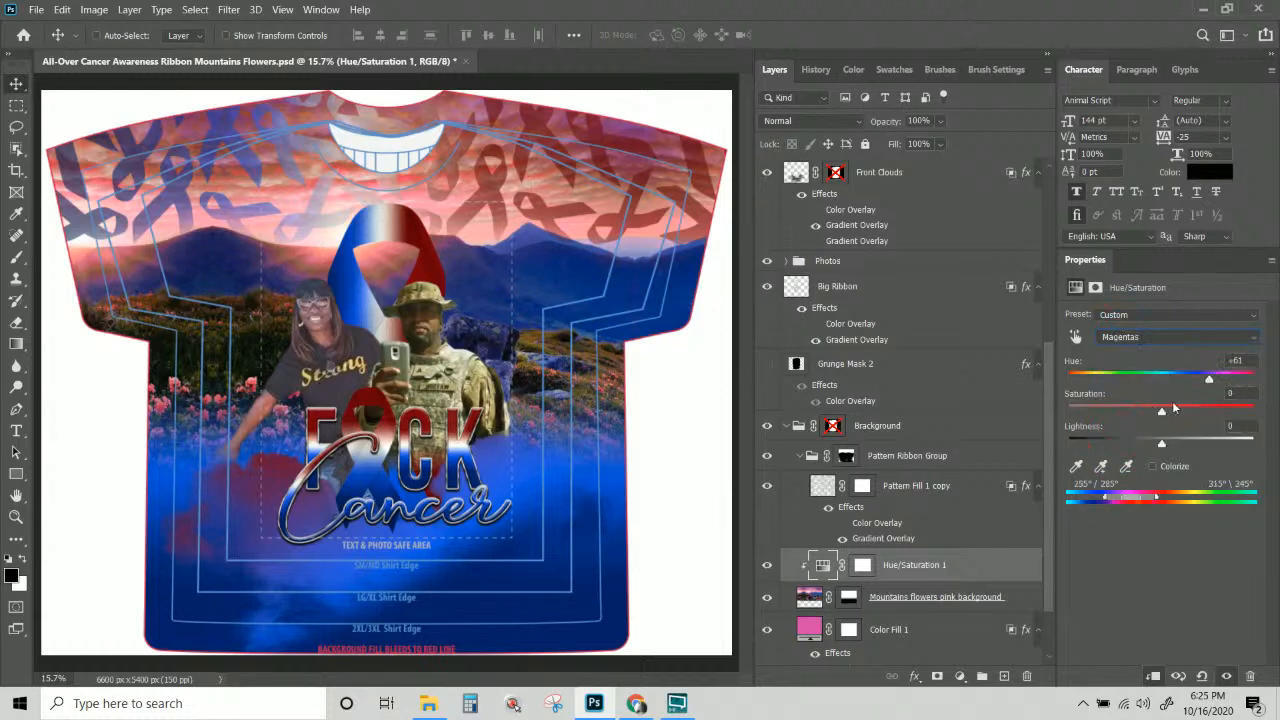
pyautogui.moveTo(1163, 414); pyautogui.dragTo(878, 481)
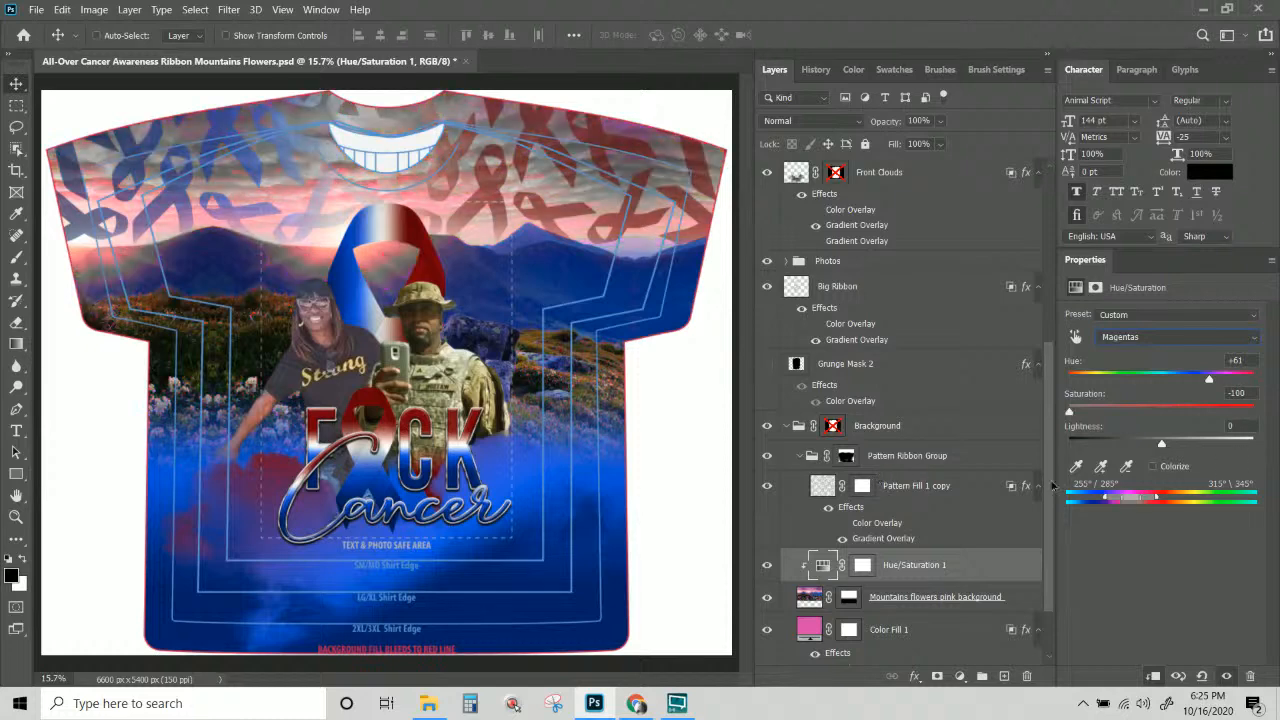
pyautogui.moveTo(1052, 485); pyautogui.dragTo(972, 460)
# Set the saturation of the Reds range in the Hue/Saturation 1 adjustment to +44.
pyautogui.click(1170, 337)
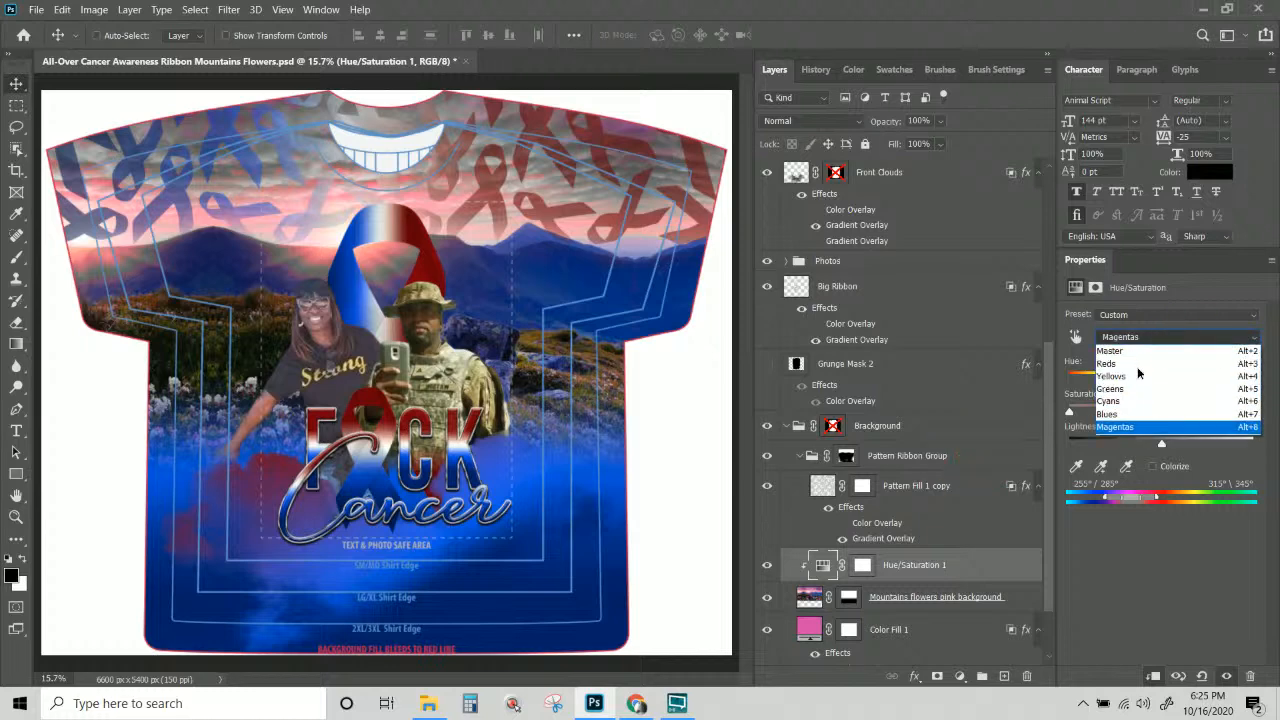
pyautogui.click(1130, 363)
pyautogui.moveTo(1162, 411); pyautogui.dragTo(991, 419)
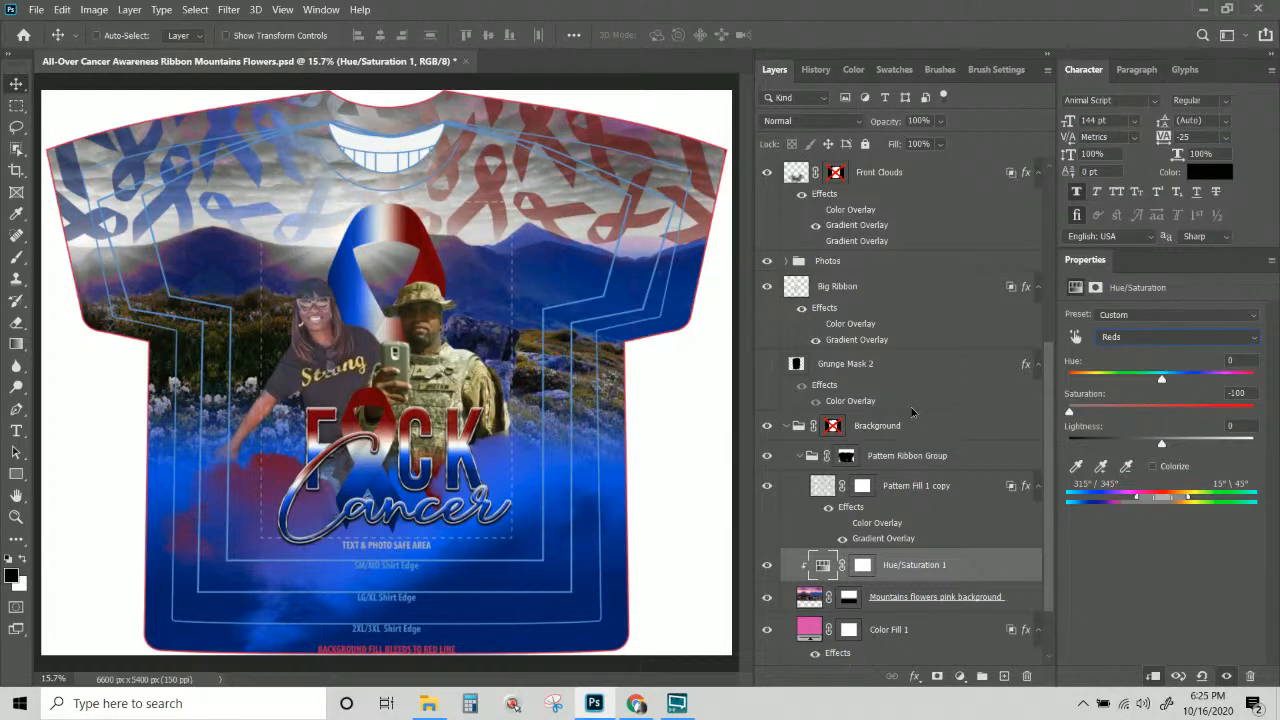
pyautogui.moveTo(1068, 413); pyautogui.dragTo(1203, 421)
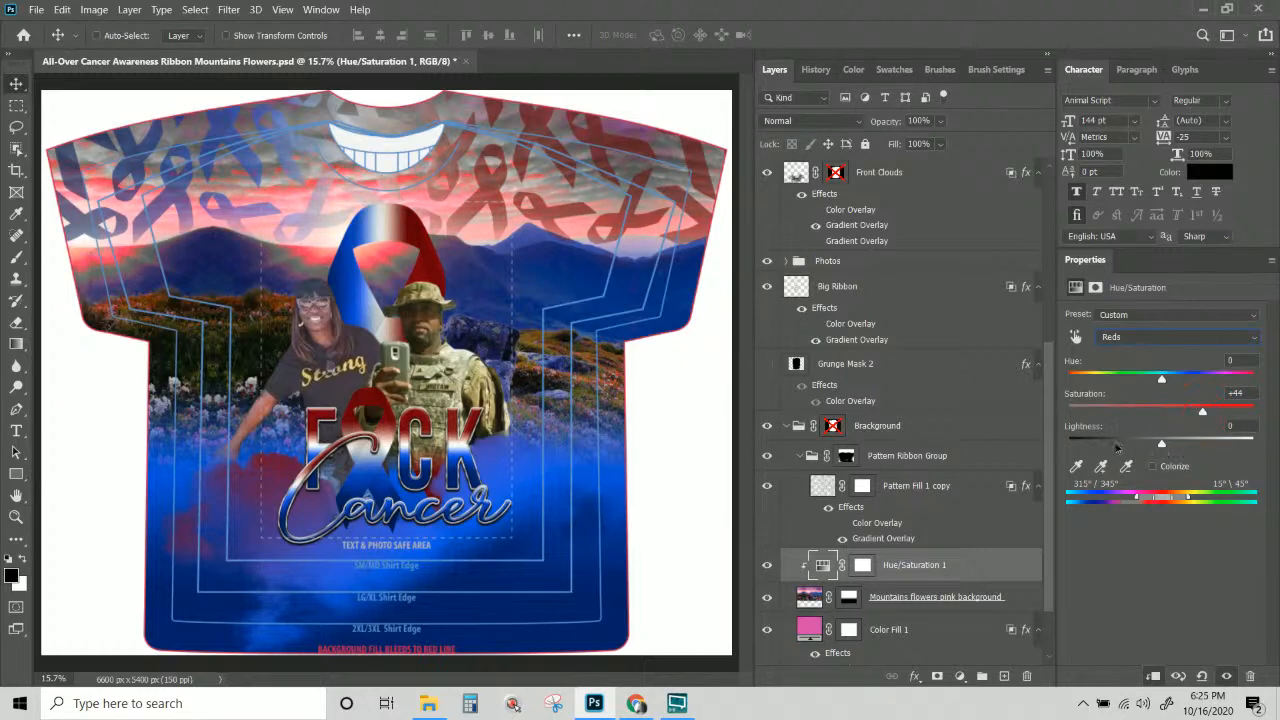
# In Hue/Saturation 1, set the Reds lightness to -62, and the Magentas range to hue +21, saturation +9 and lightness -37.
pyautogui.moveTo(1117, 446)
pyautogui.mouseDown()
pyautogui.moveTo(1084, 444)
pyautogui.moveTo(1105, 441)
pyautogui.mouseUp()
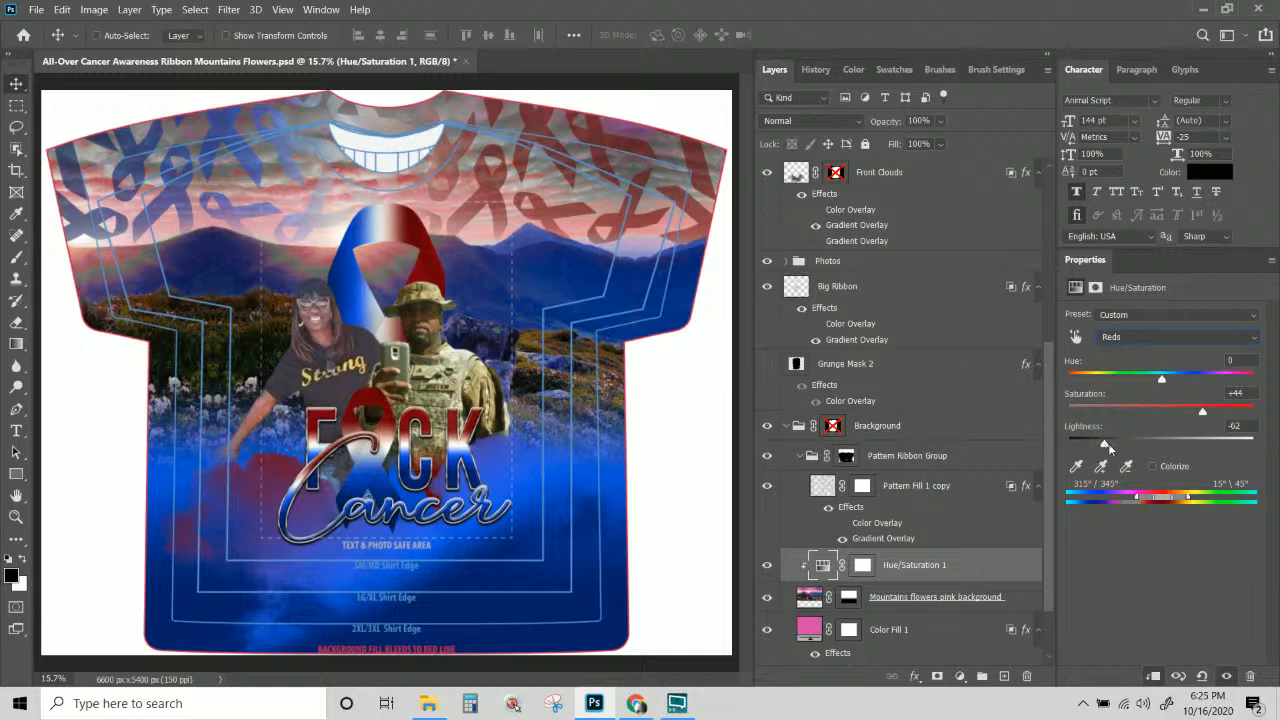
pyautogui.click(1149, 337)
pyautogui.click(1148, 428)
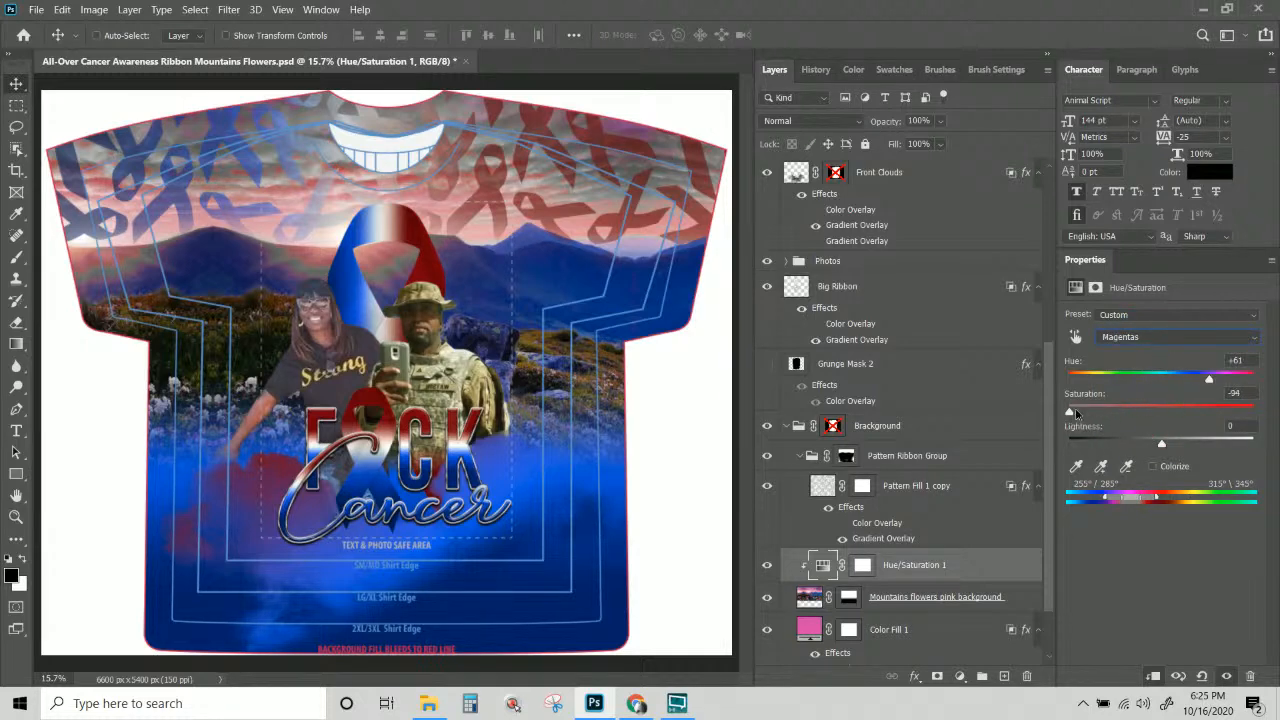
pyautogui.moveTo(1070, 412); pyautogui.dragTo(1168, 416)
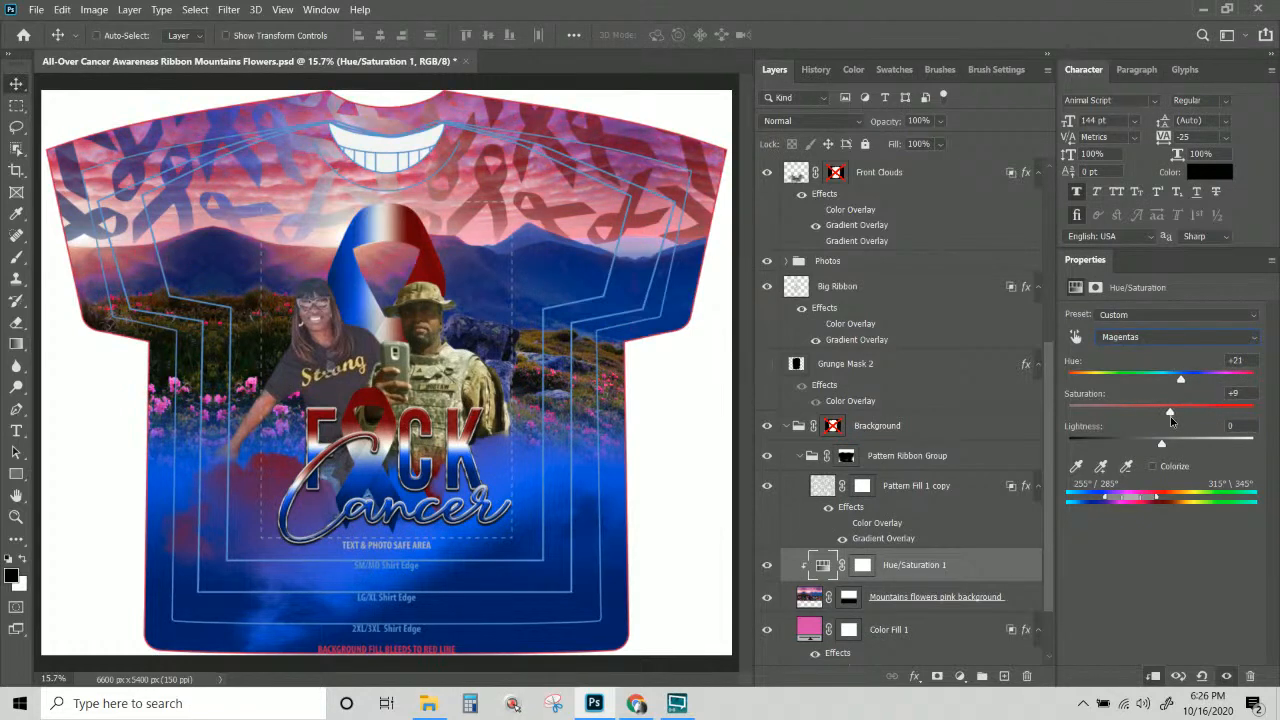
pyautogui.moveTo(1123, 451); pyautogui.dragTo(1108, 453)
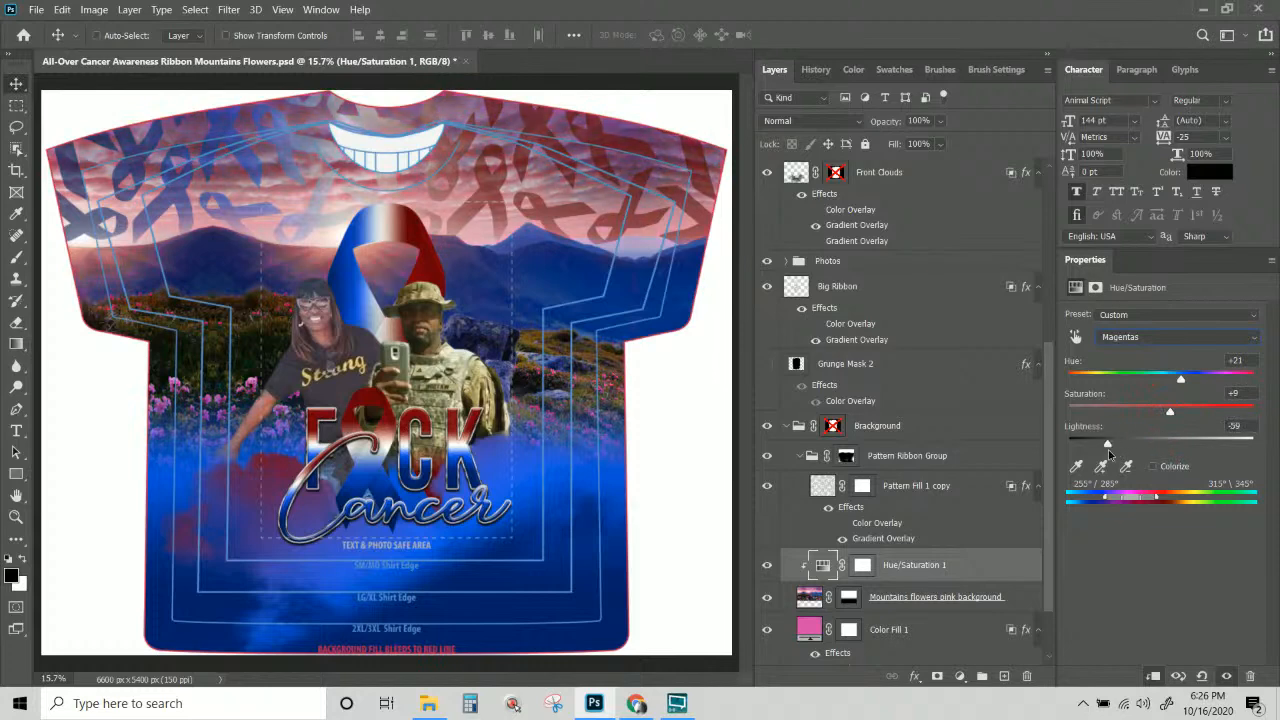
pyautogui.moveTo(1120, 452); pyautogui.dragTo(1131, 457)
# Toggle the visibility of the Hue/Saturation 1 adjustment to compare the mountain photo with and without it, leaving it hidden.
pyautogui.click(767, 567)
pyautogui.click(767, 567)
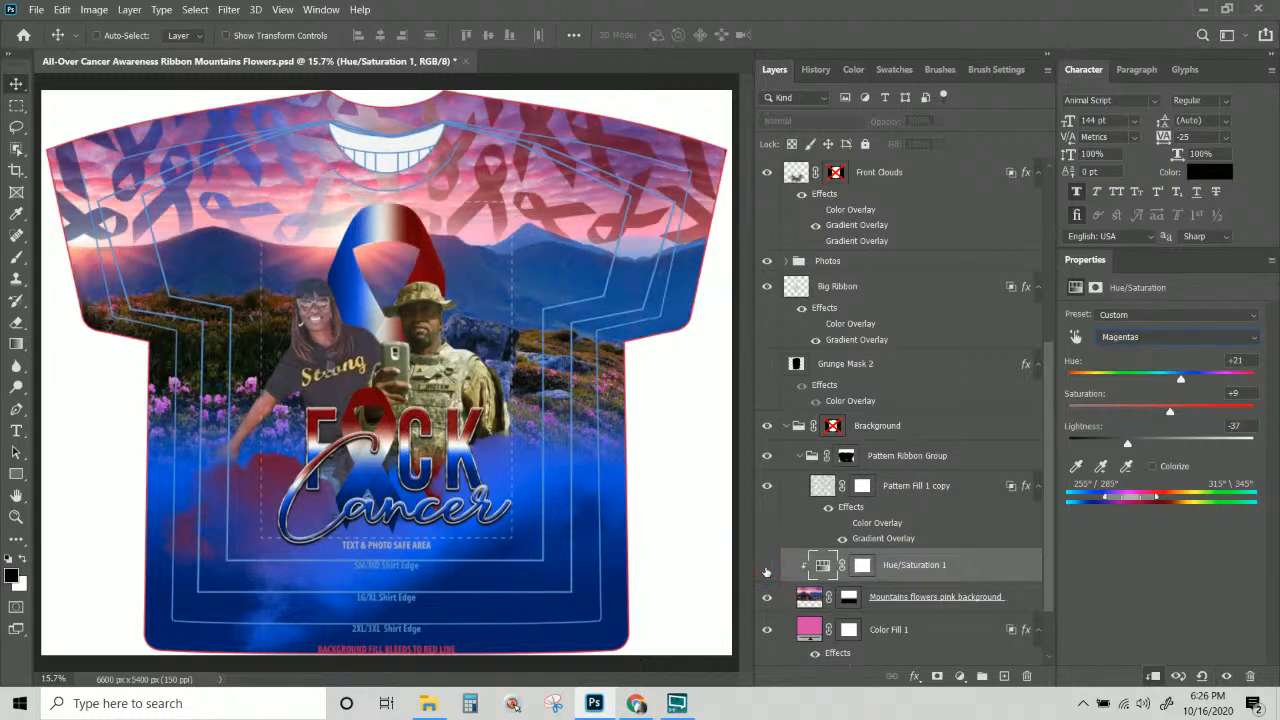
pyautogui.click(767, 567)
pyautogui.click(767, 567)
pyautogui.click(767, 568)
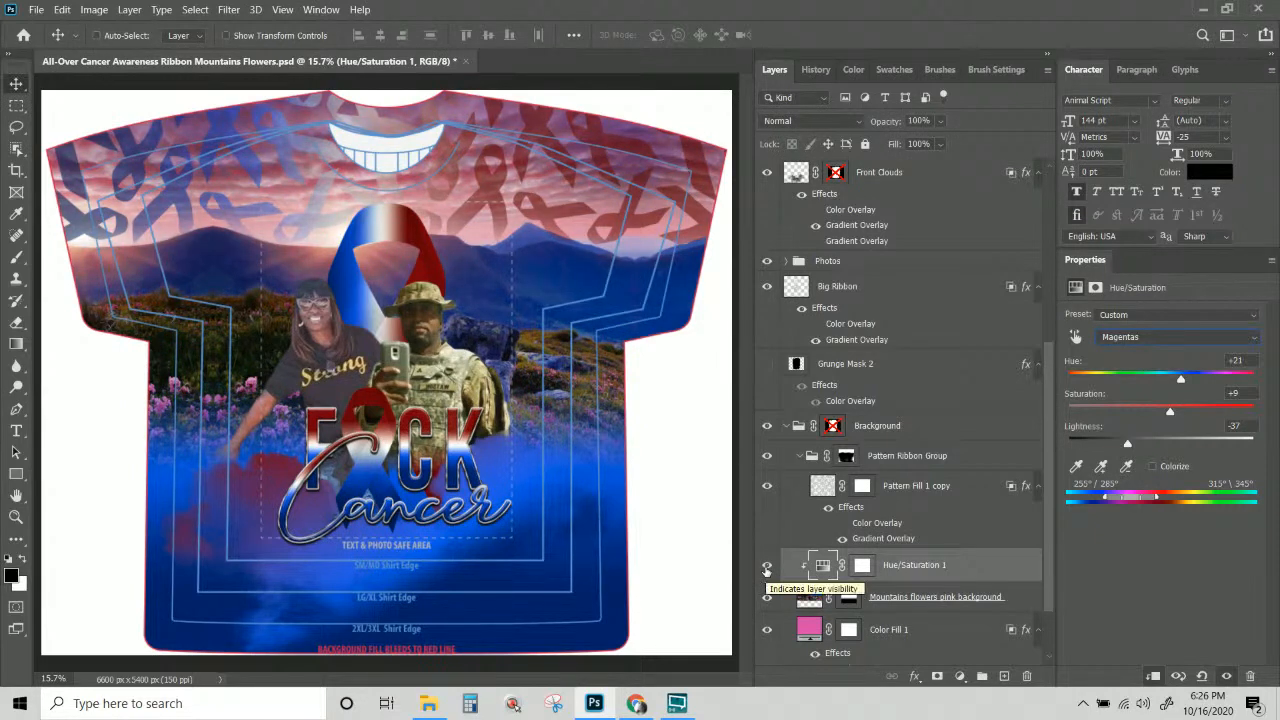
pyautogui.click(767, 567)
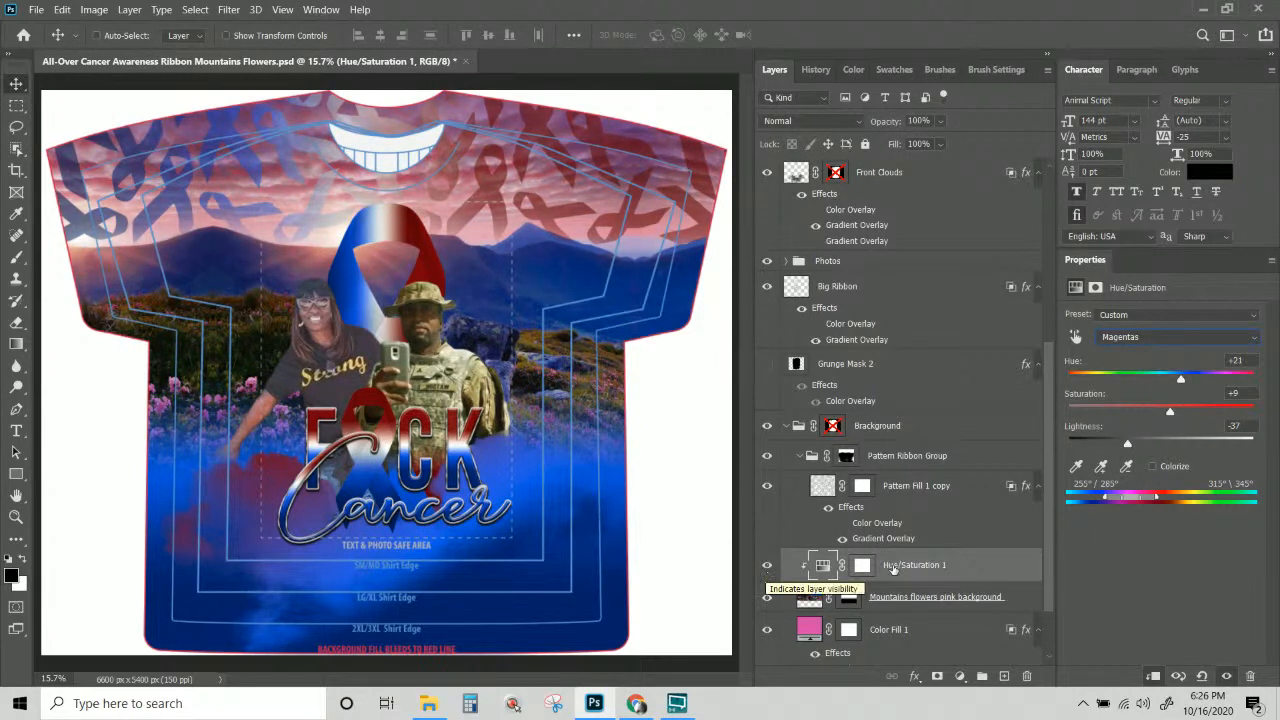
pyautogui.click(770, 568)
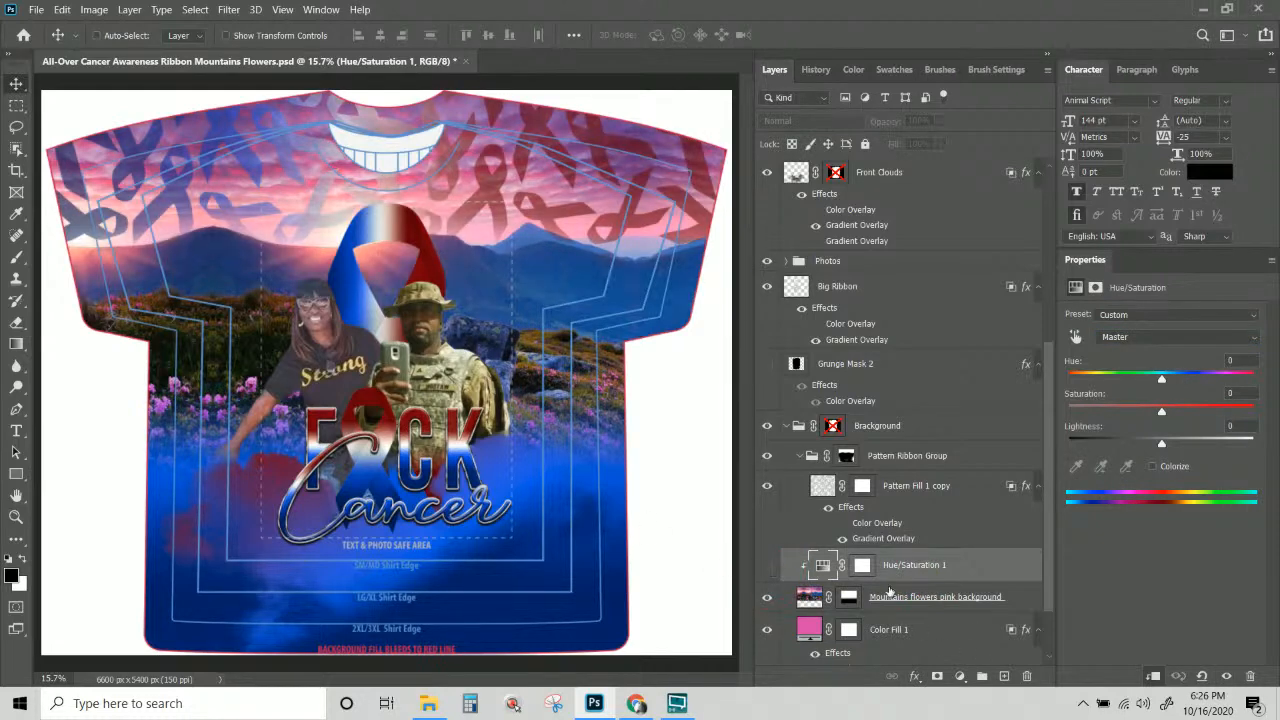
# Copy the layer style of Color Fill 1 and paste it onto the Mountains flowers pink background layer.
pyautogui.scroll(-2, 891, 621)
pyautogui.click(884, 560)
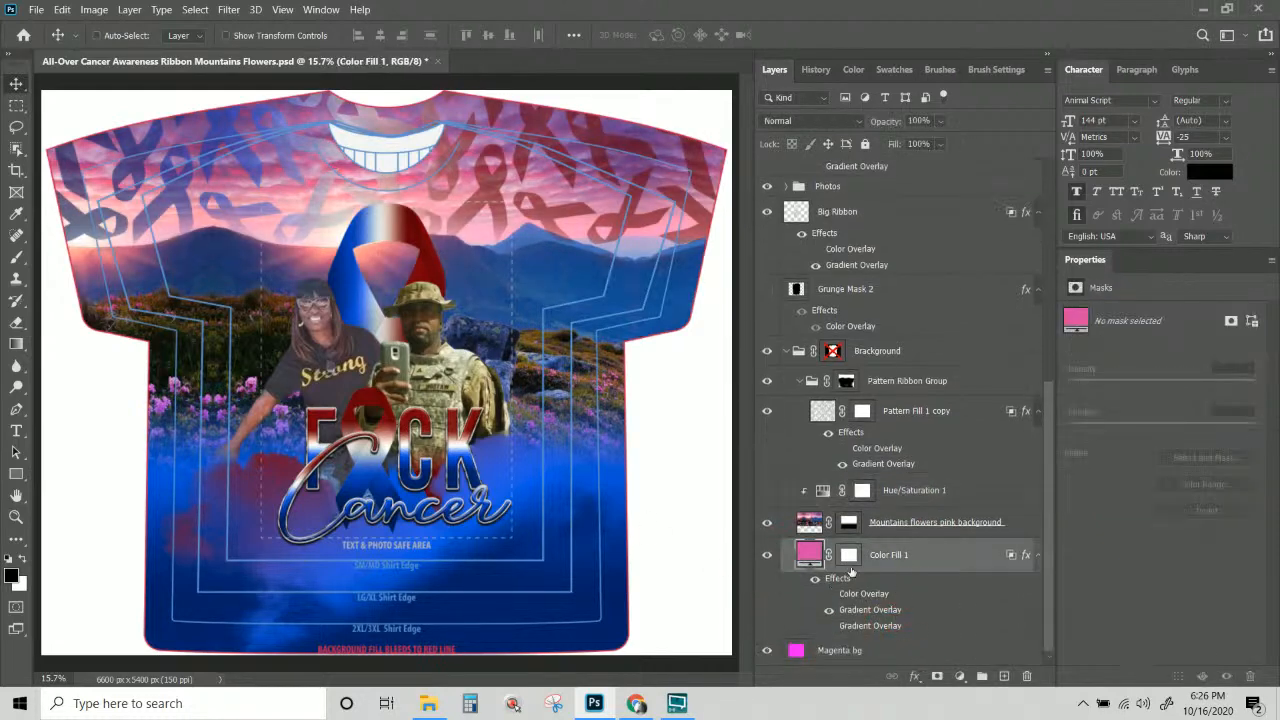
pyautogui.rightClick(891, 566)
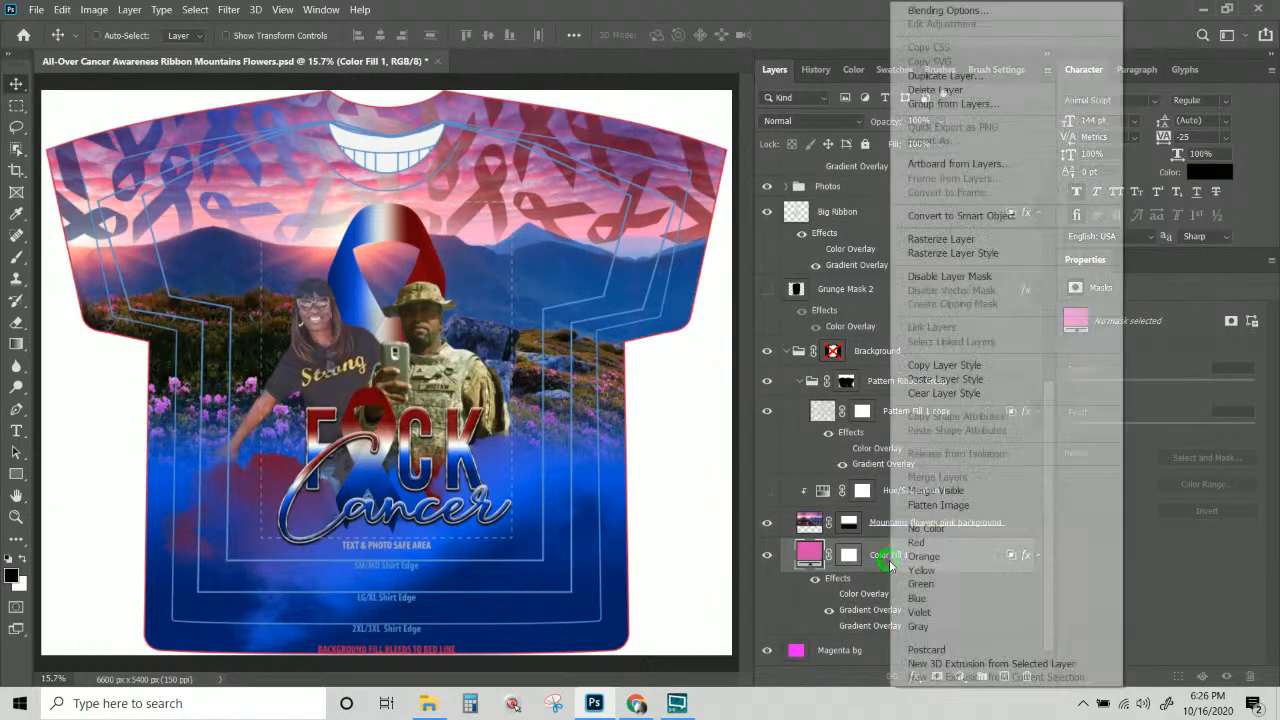
pyautogui.click(921, 365)
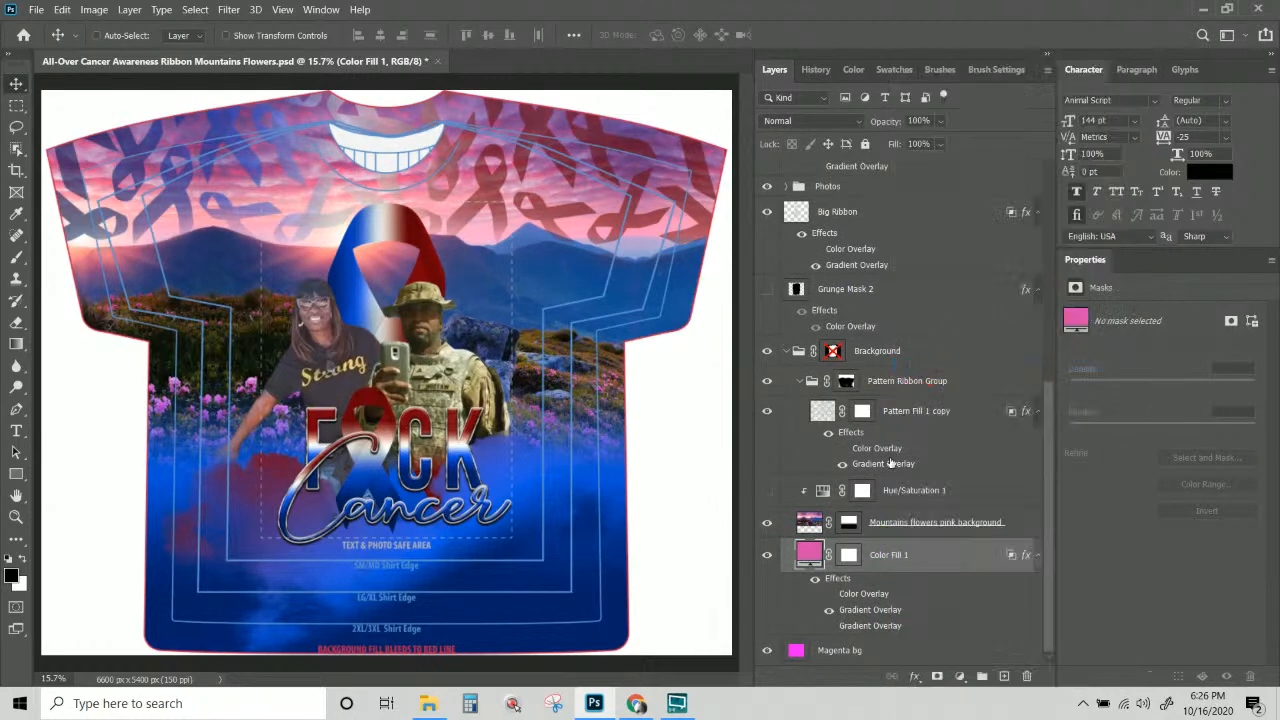
pyautogui.click(912, 524)
pyautogui.rightClick(912, 524)
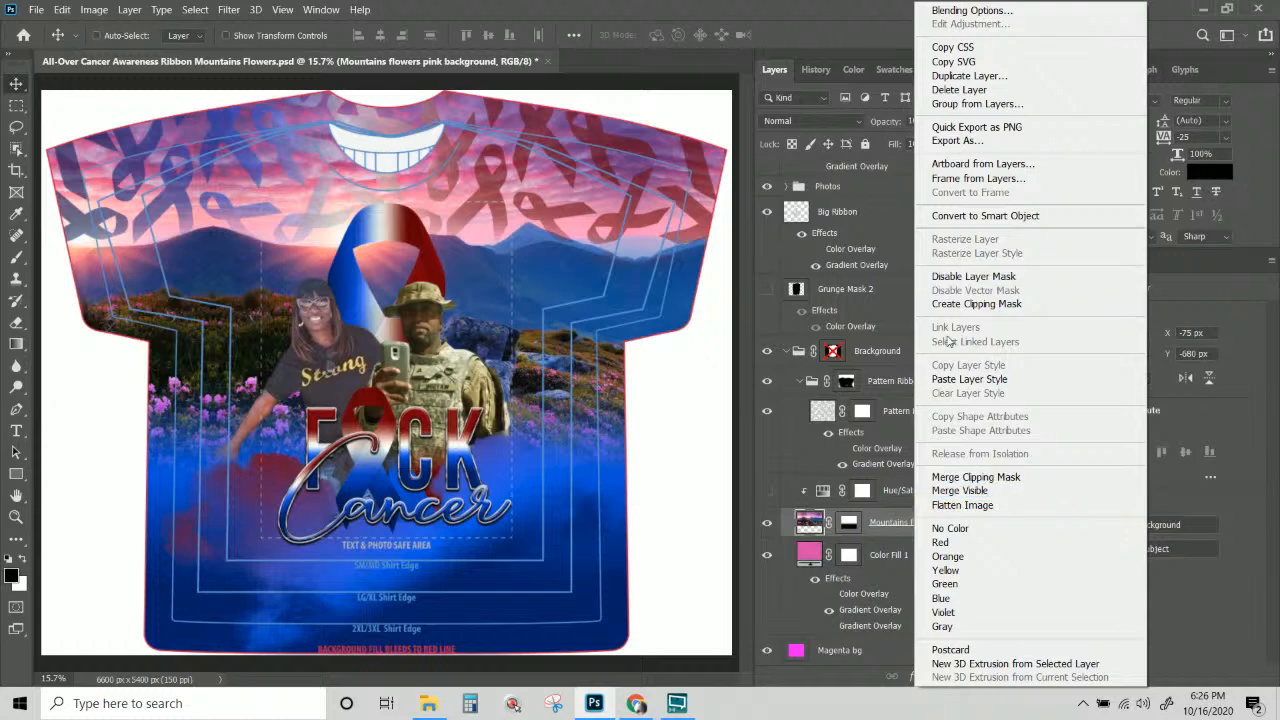
pyautogui.click(966, 379)
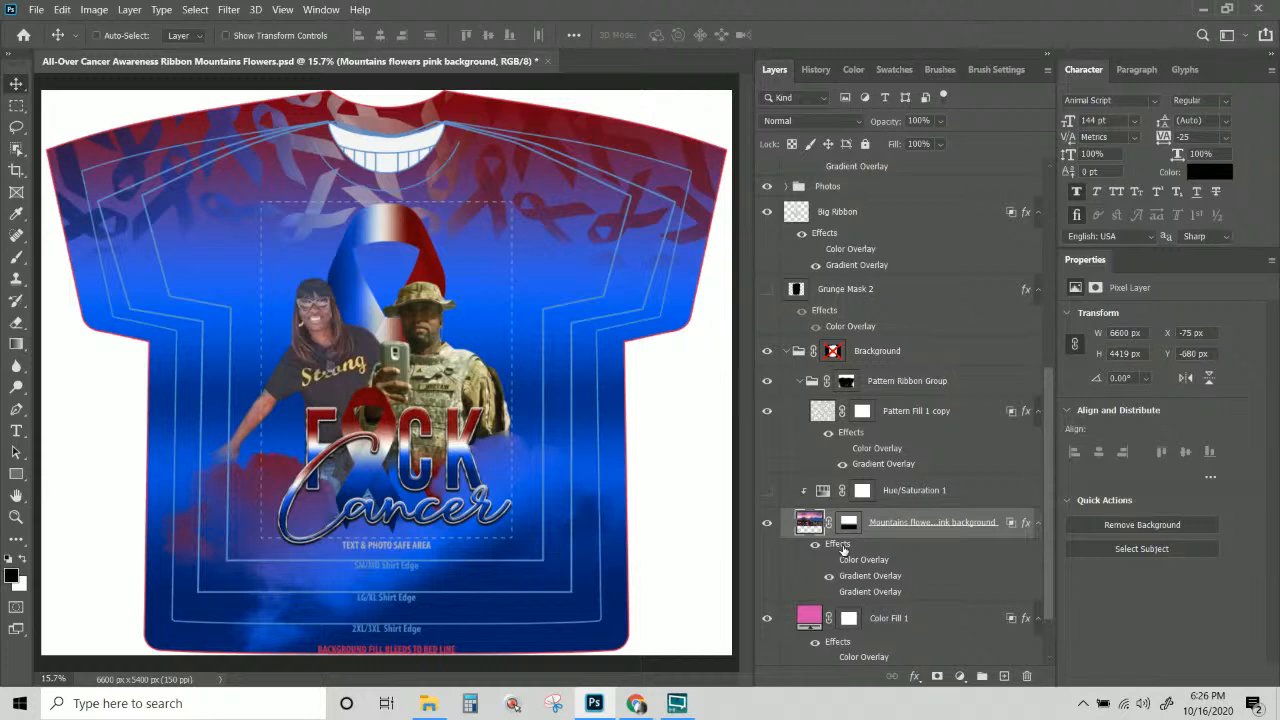
# Set the mountain photo layer's red-to-blue Gradient Overlay to Color blend mode with a scale of 97%.
pyautogui.doubleClick(842, 549)
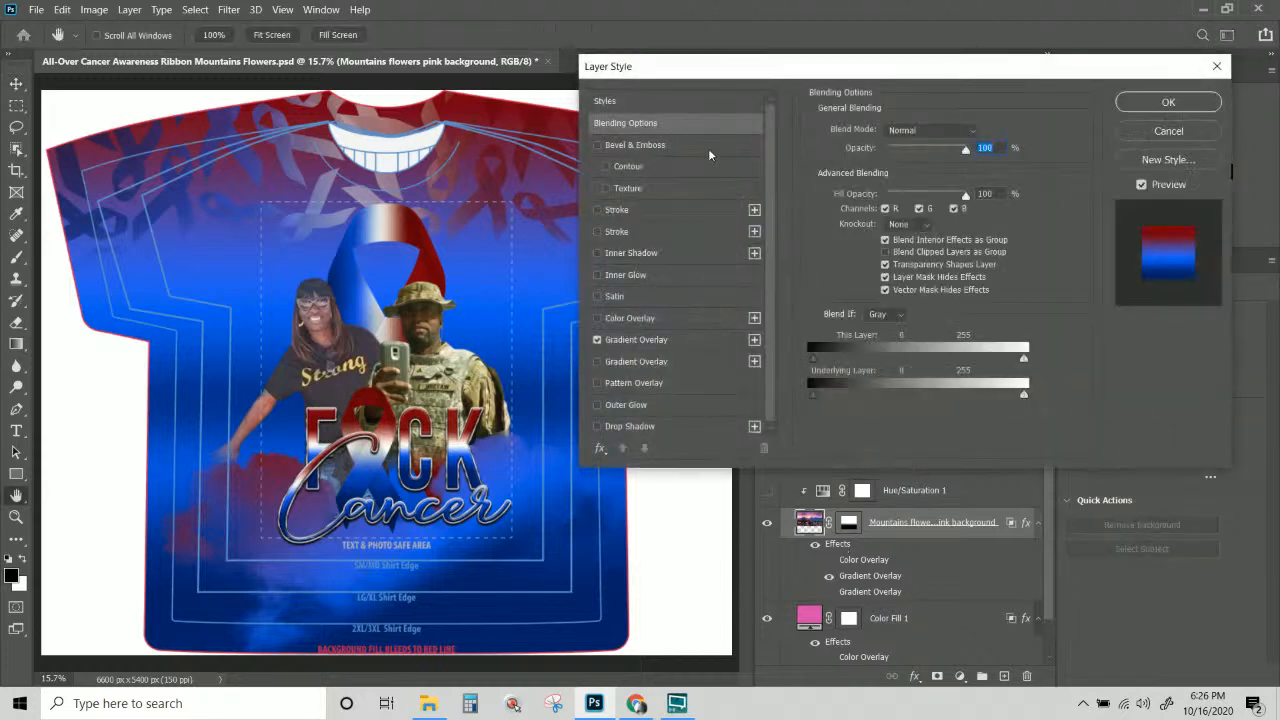
pyautogui.click(676, 340)
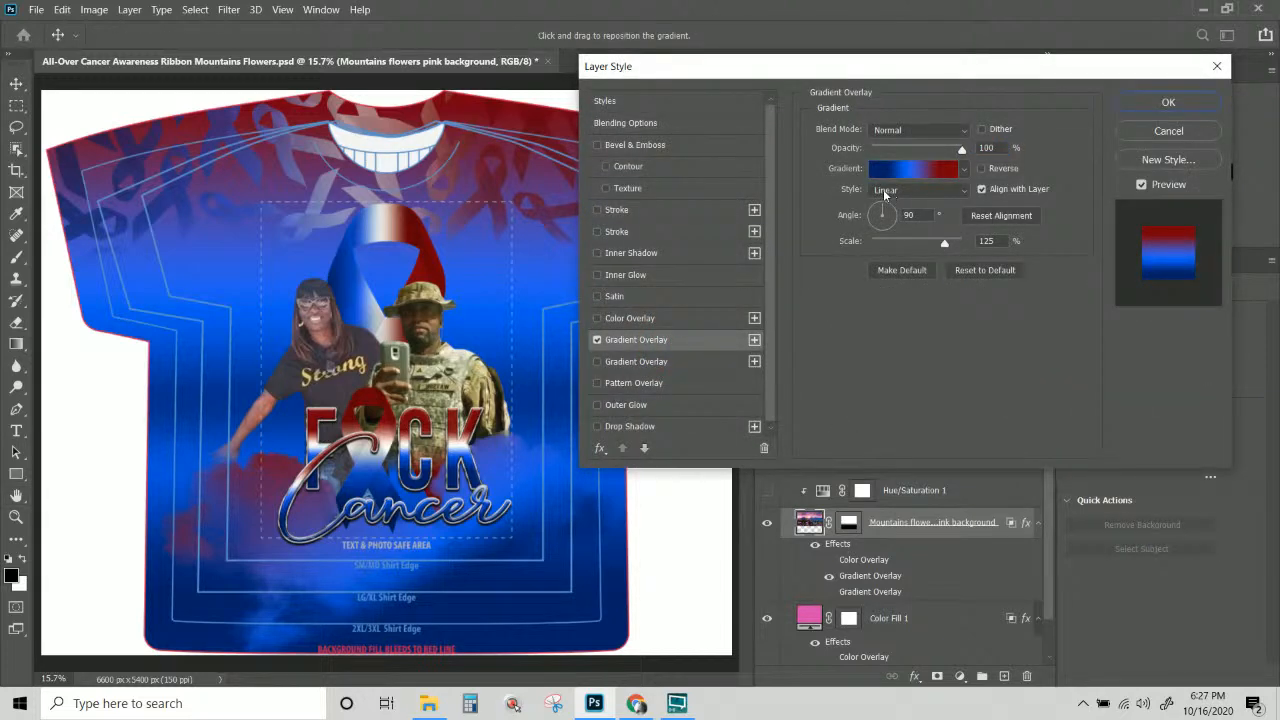
pyautogui.click(914, 131)
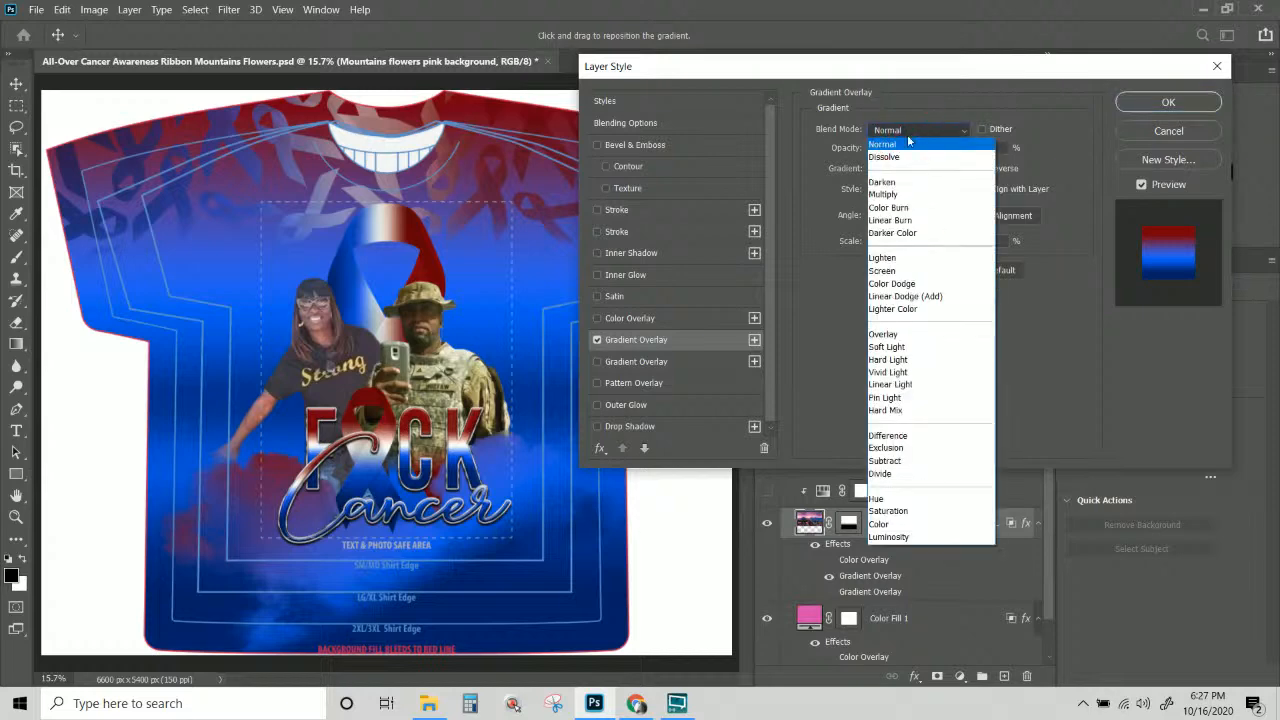
pyautogui.click(892, 525)
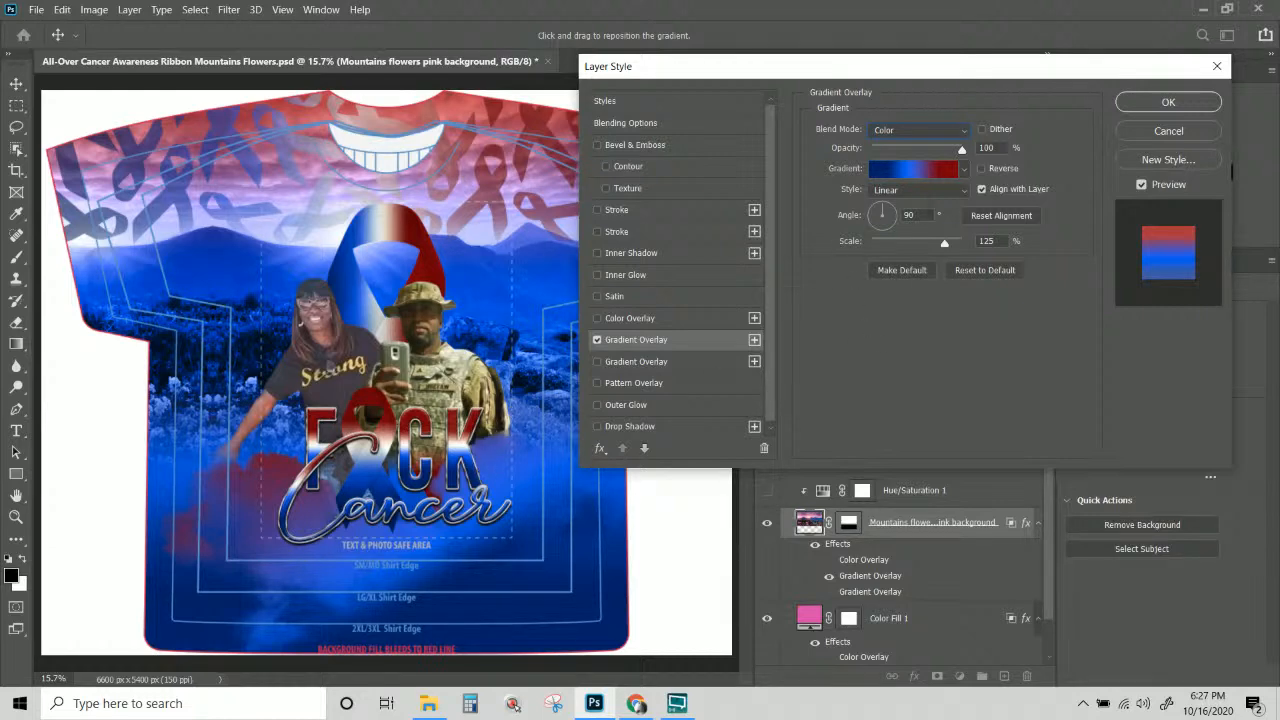
pyautogui.moveTo(932, 241); pyautogui.dragTo(926, 243)
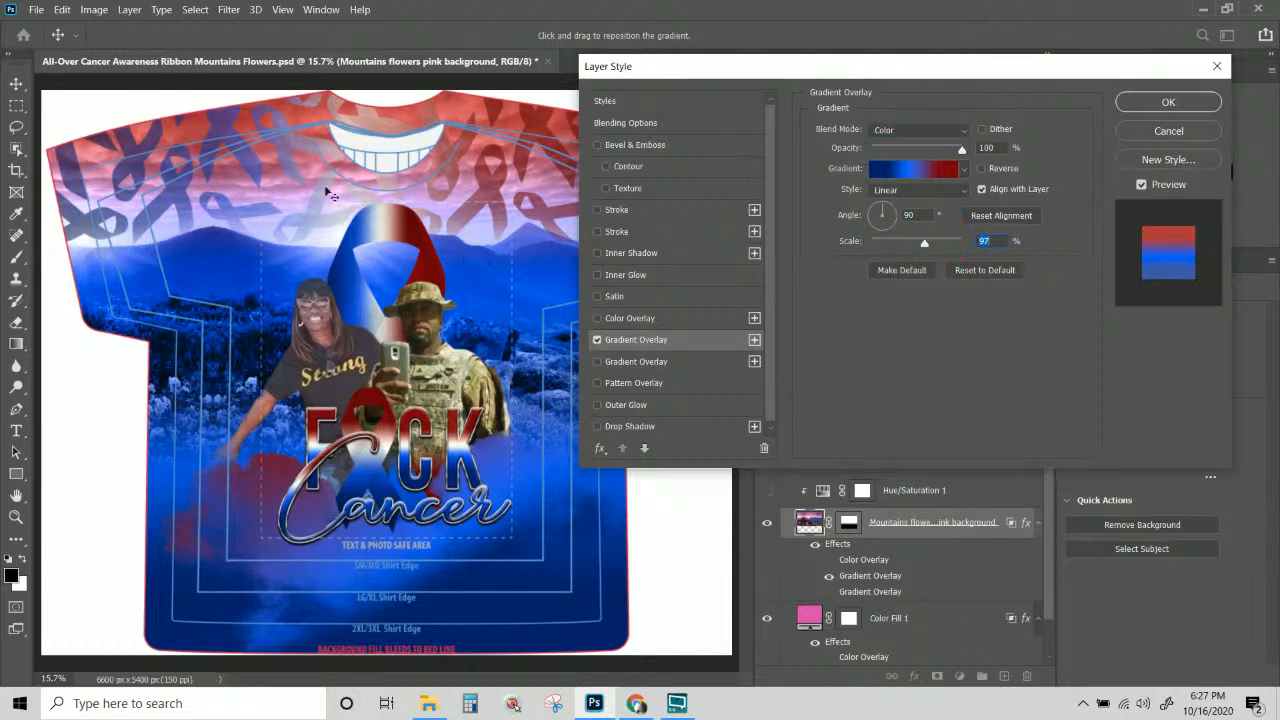
pyautogui.click(1168, 102)
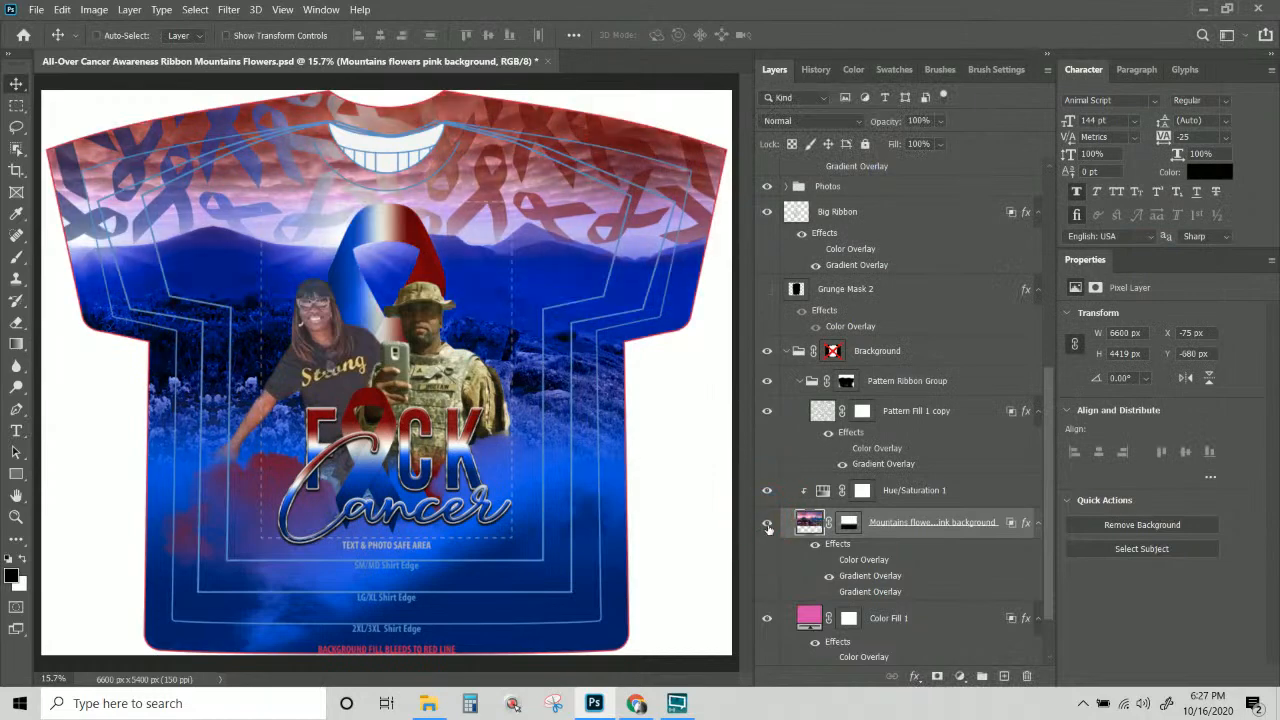
# Toggle the mountain photo layer and its Gradient Overlay off and on to compare the recoloured result with the original.
pyautogui.click(767, 522)
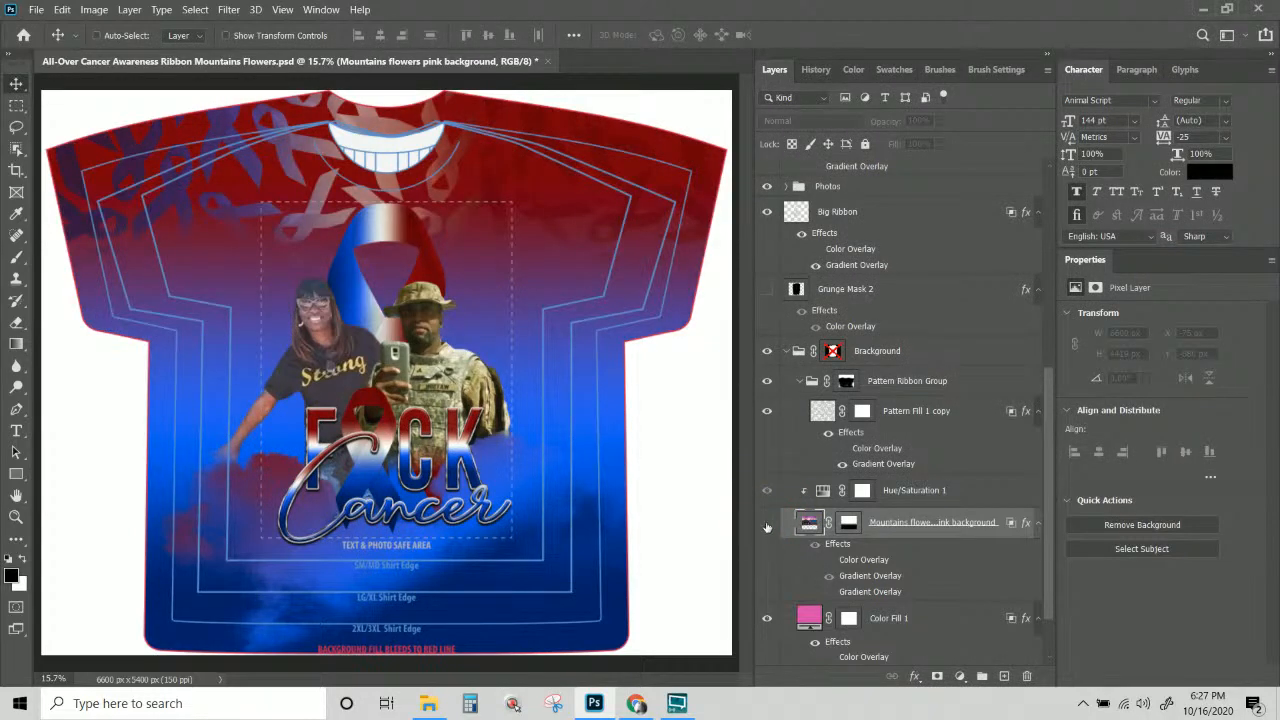
pyautogui.click(767, 523)
pyautogui.click(766, 523)
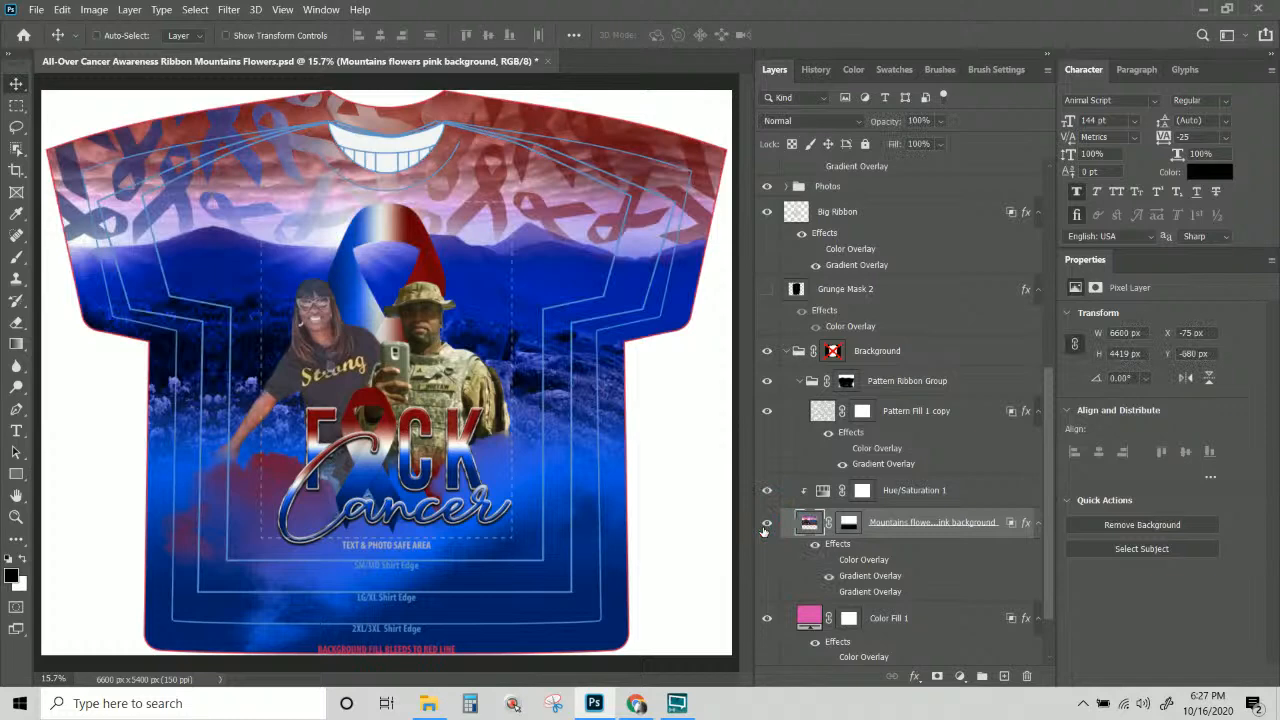
pyautogui.click(826, 578)
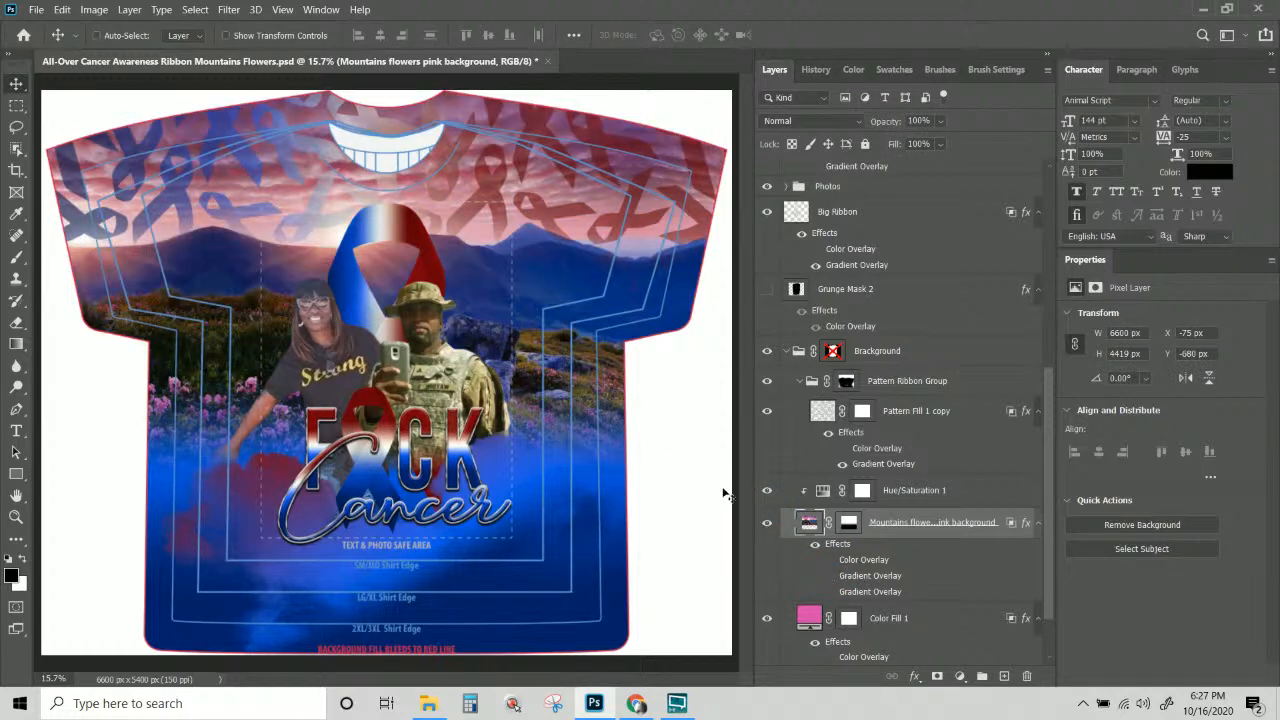
pyautogui.click(828, 577)
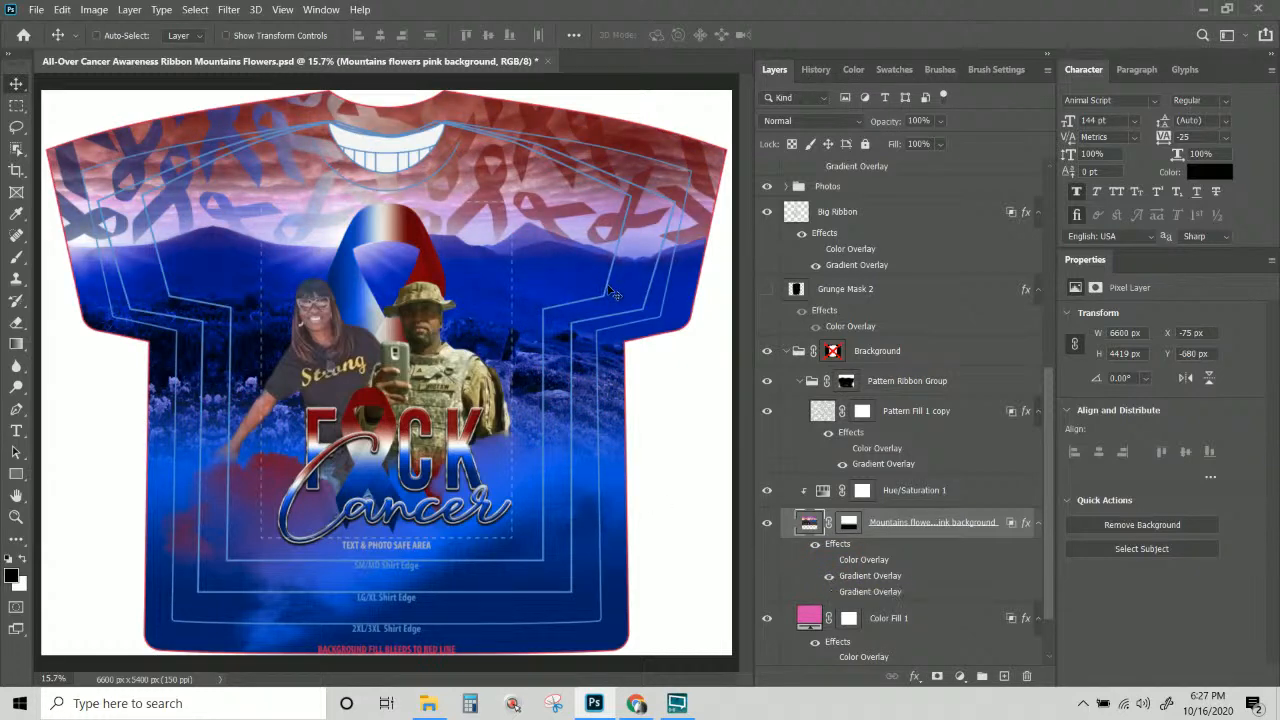
pyautogui.click(828, 577)
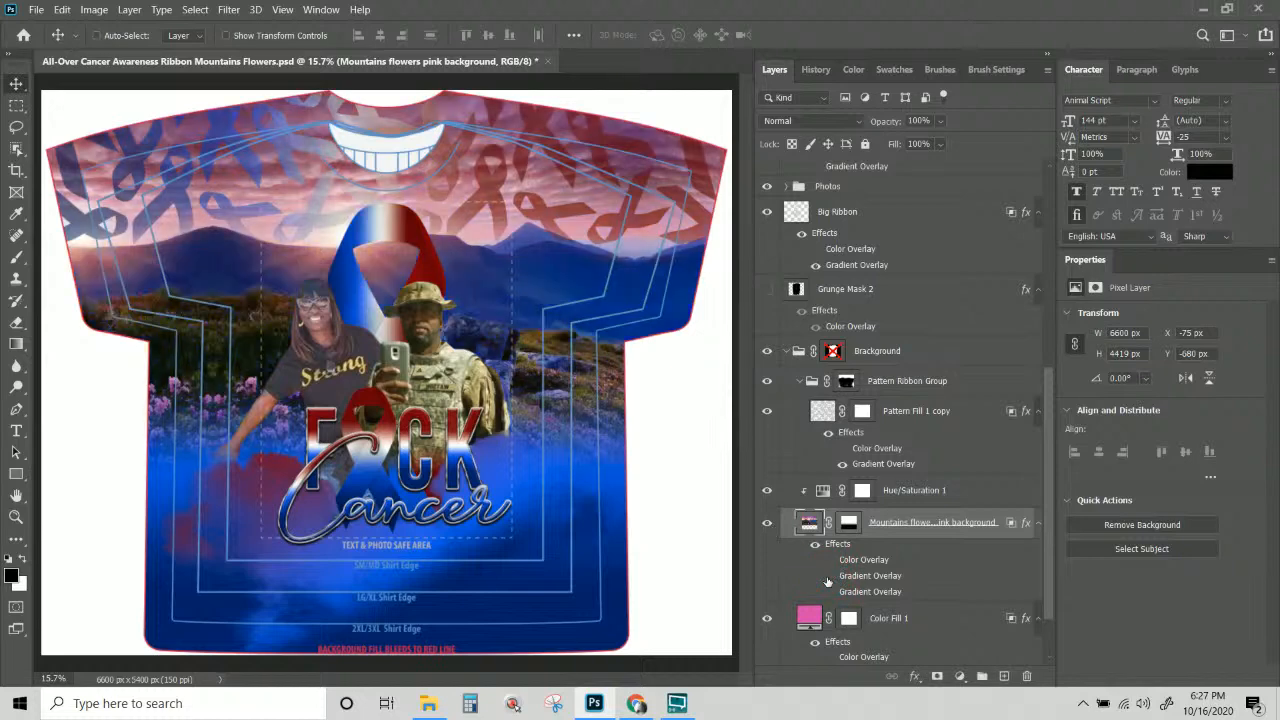
pyautogui.click(828, 577)
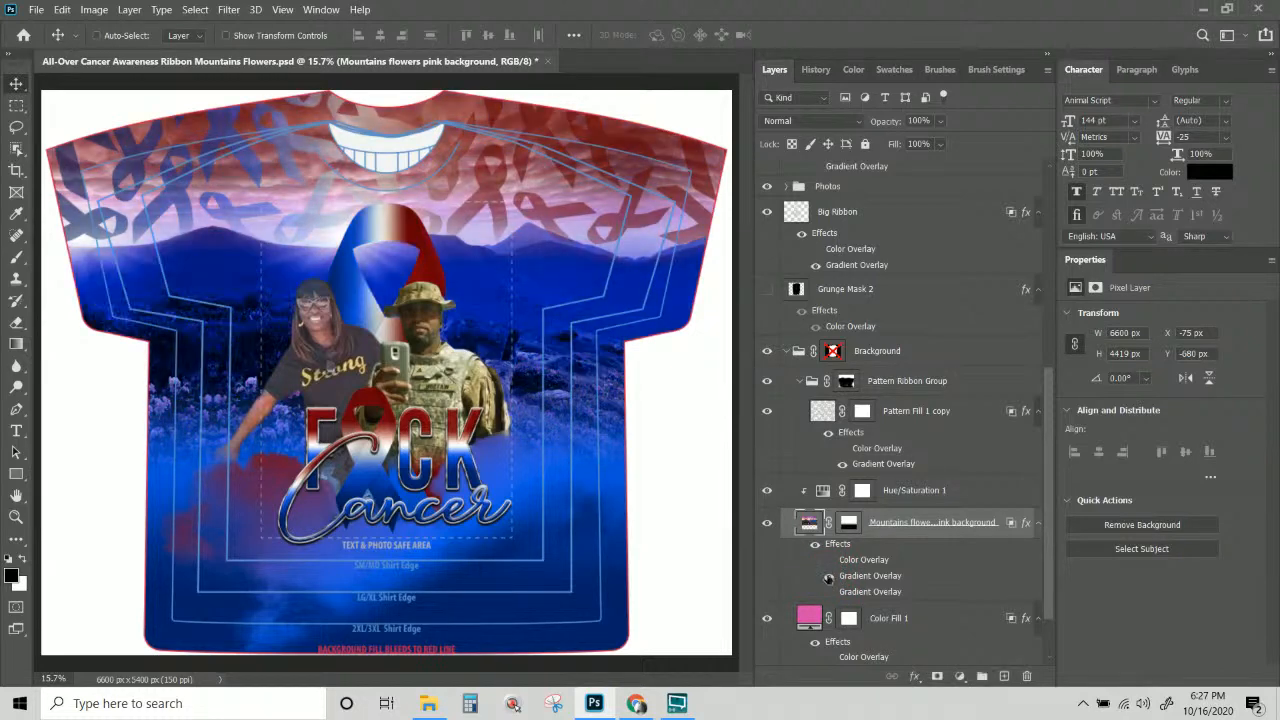
# Show the mountain photo's cyan Color Overlay in place of the gradient and set its blend mode to Color.
pyautogui.click(827, 561)
pyautogui.click(828, 561)
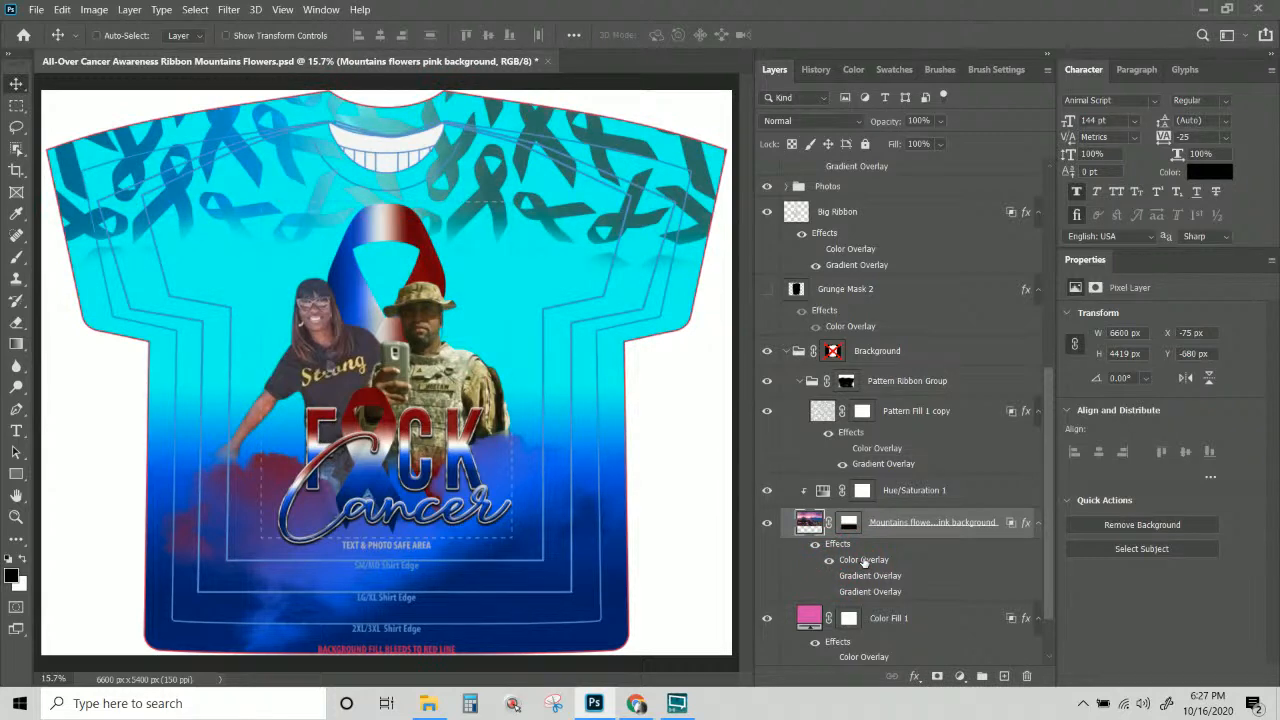
pyautogui.click(864, 561)
pyautogui.doubleClick(864, 561)
pyautogui.click(928, 140)
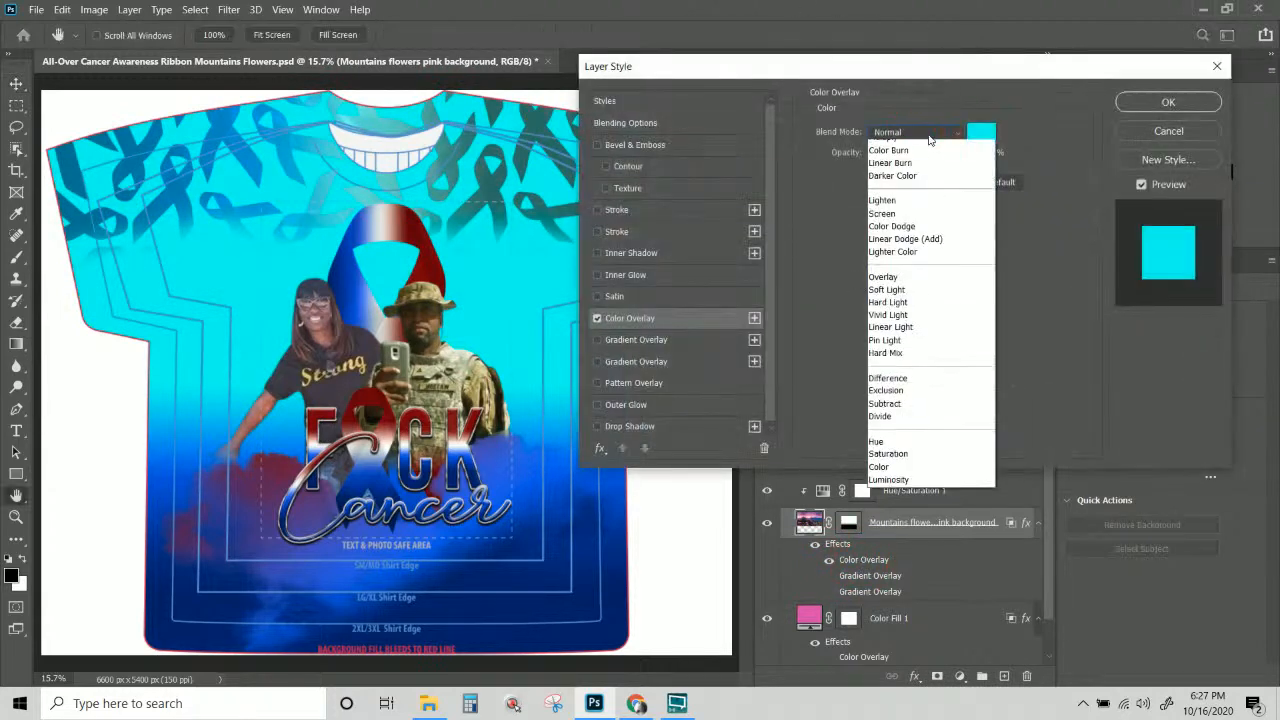
pyautogui.click(950, 535)
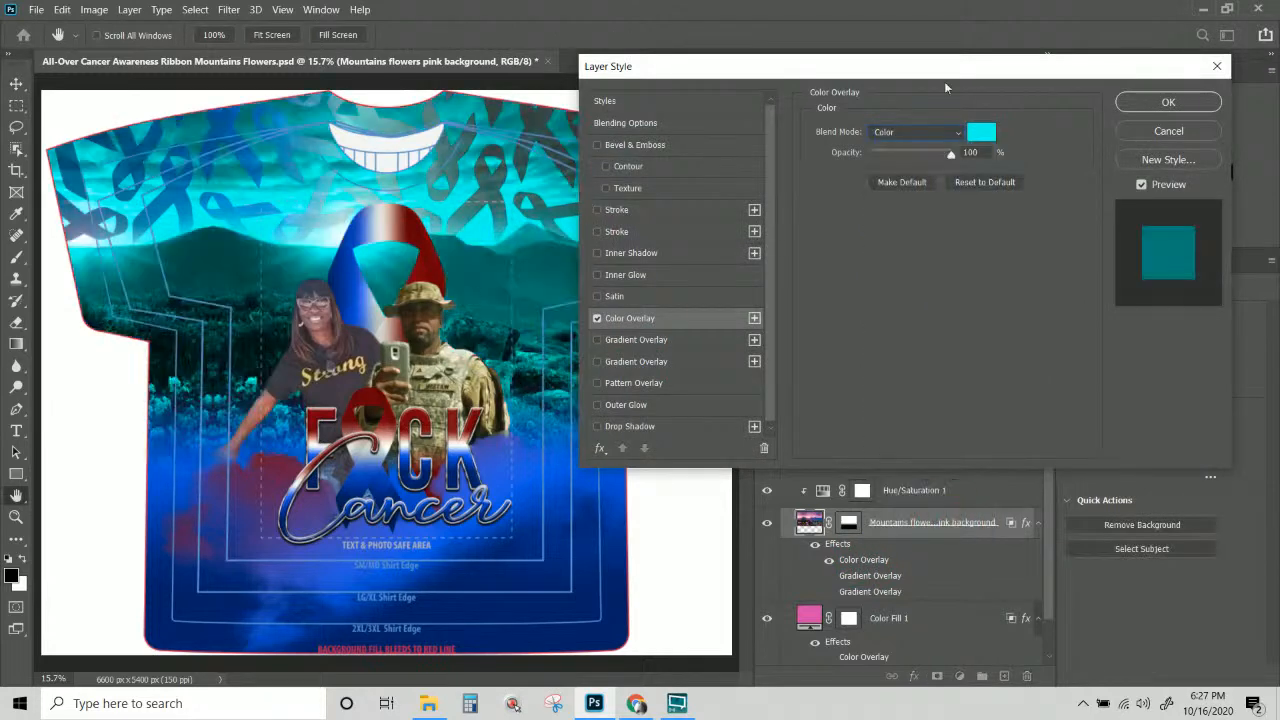
pyautogui.click(1168, 102)
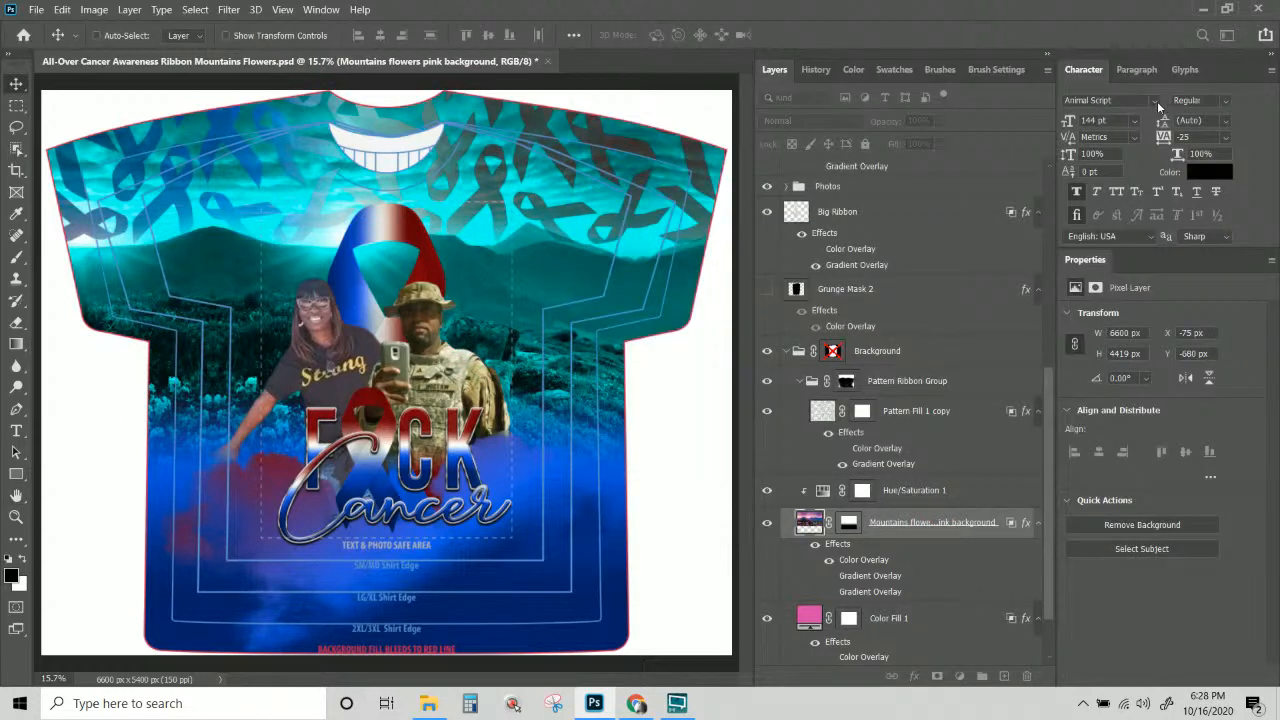
# Replace the photo's Color Overlay with the second, pink-to-cyan Gradient Overlay and hide the Hue/Saturation 1 adjustment.
pyautogui.click(829, 559)
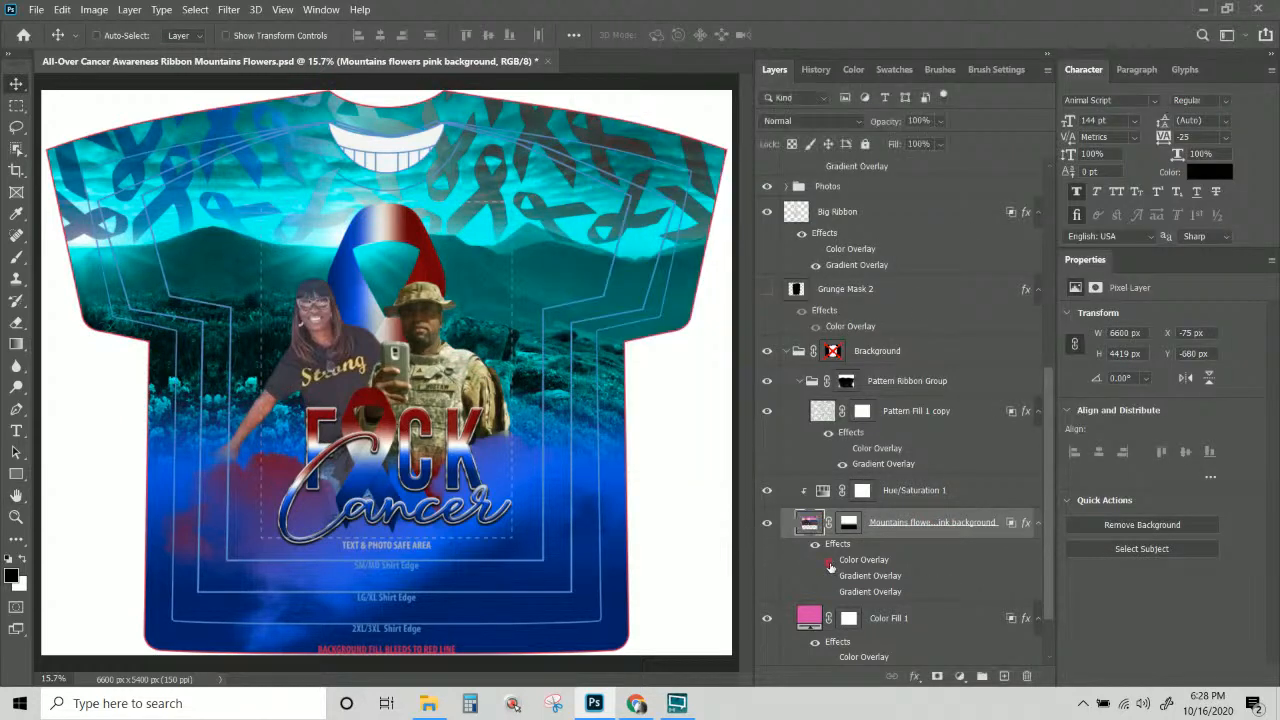
pyautogui.click(829, 576)
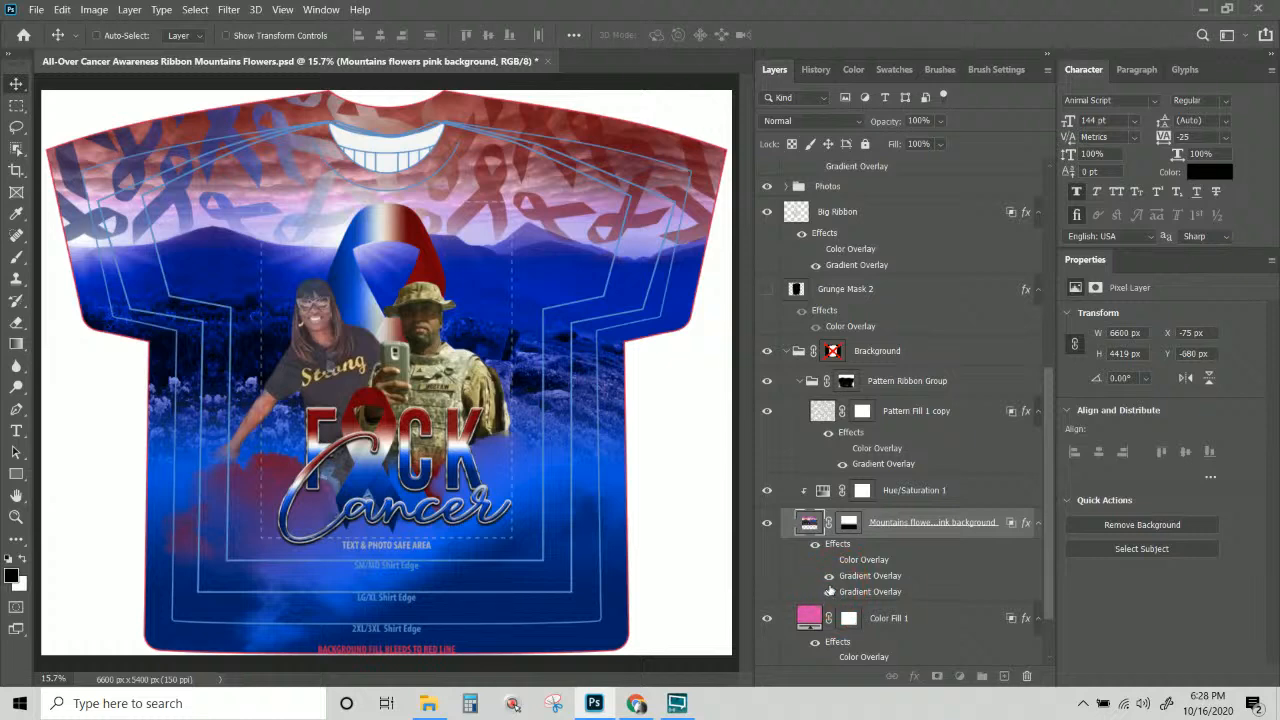
pyautogui.click(829, 590)
pyautogui.click(829, 580)
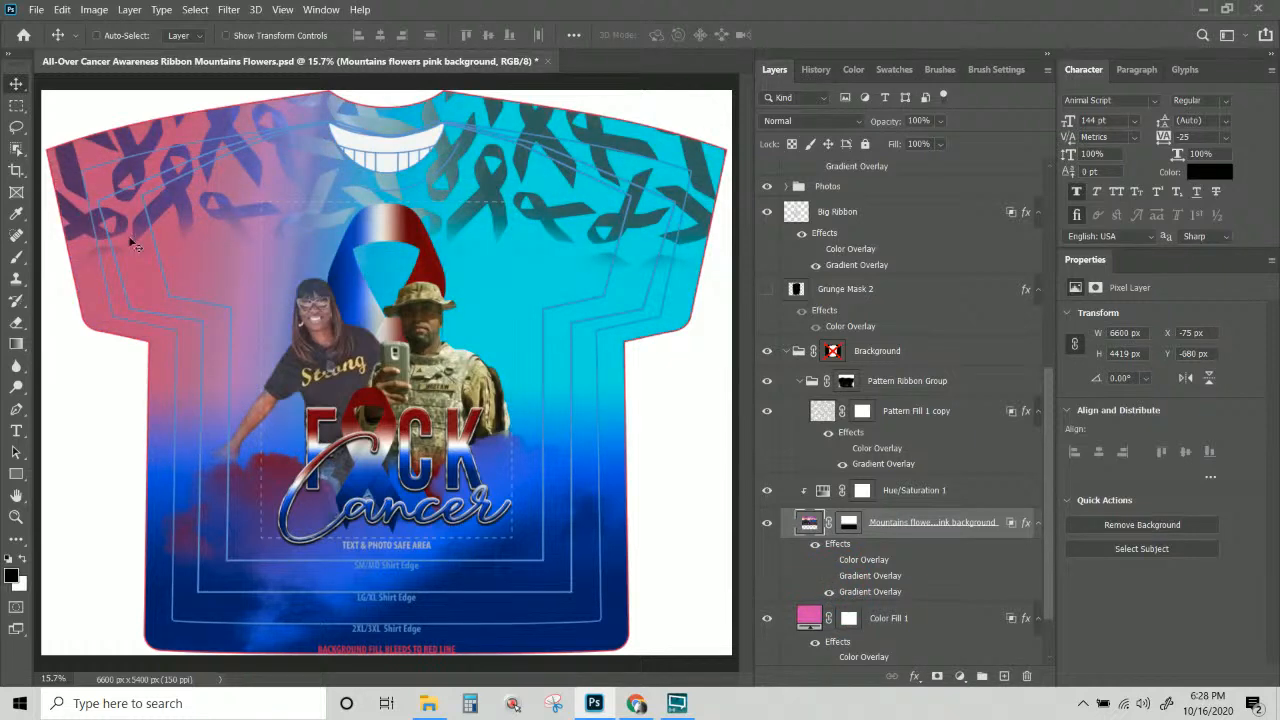
pyautogui.click(767, 491)
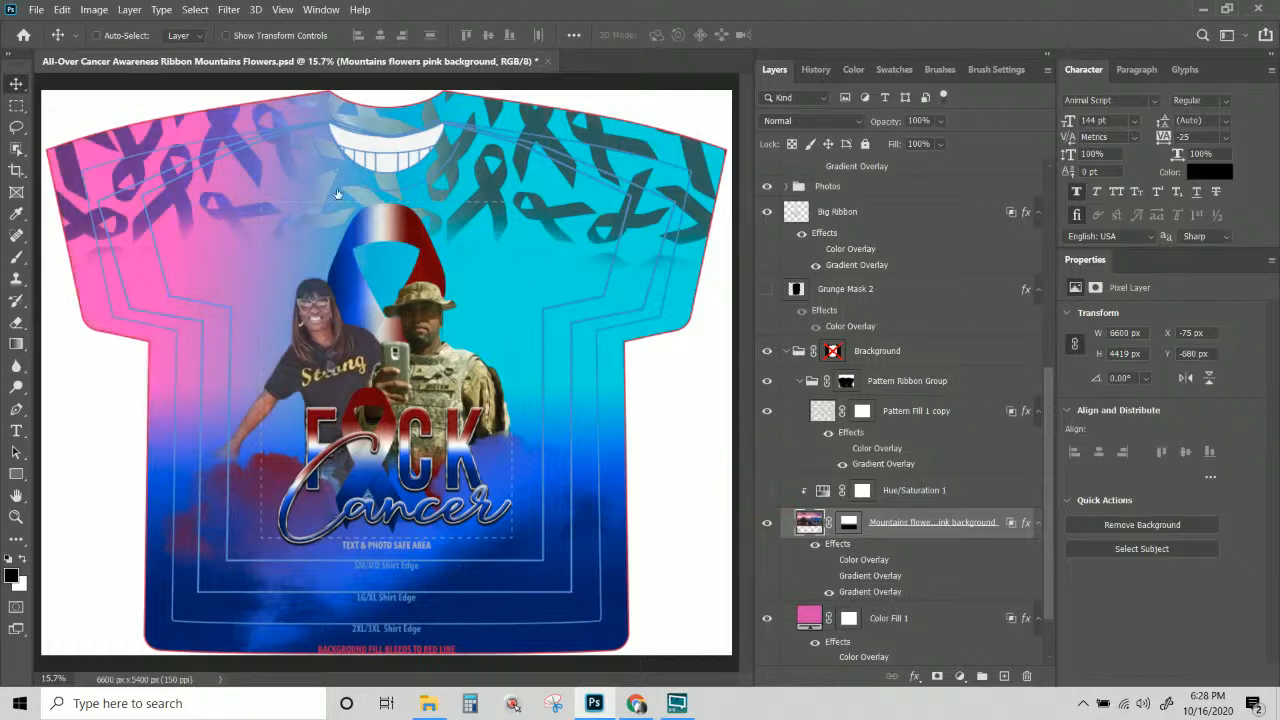
# Set the blend mode of the mountain photo's pink-to-cyan Gradient Overlay to Color.
pyautogui.doubleClick(870, 592)
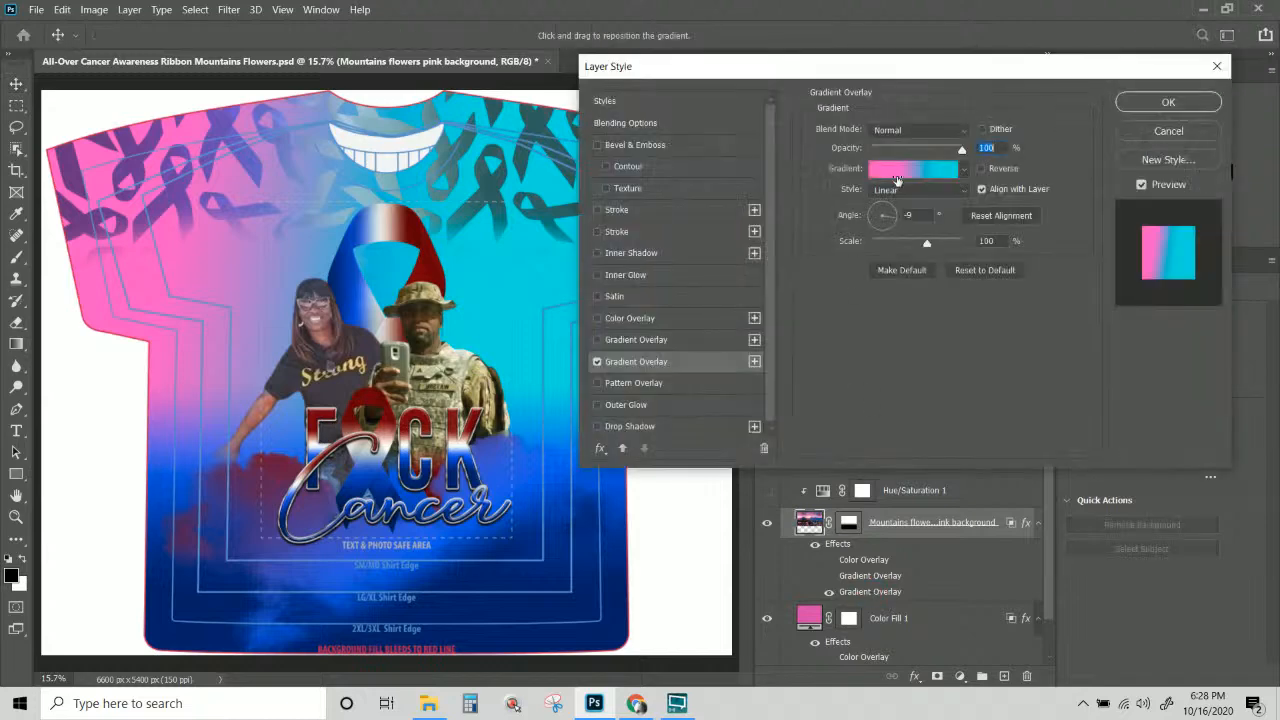
pyautogui.click(892, 131)
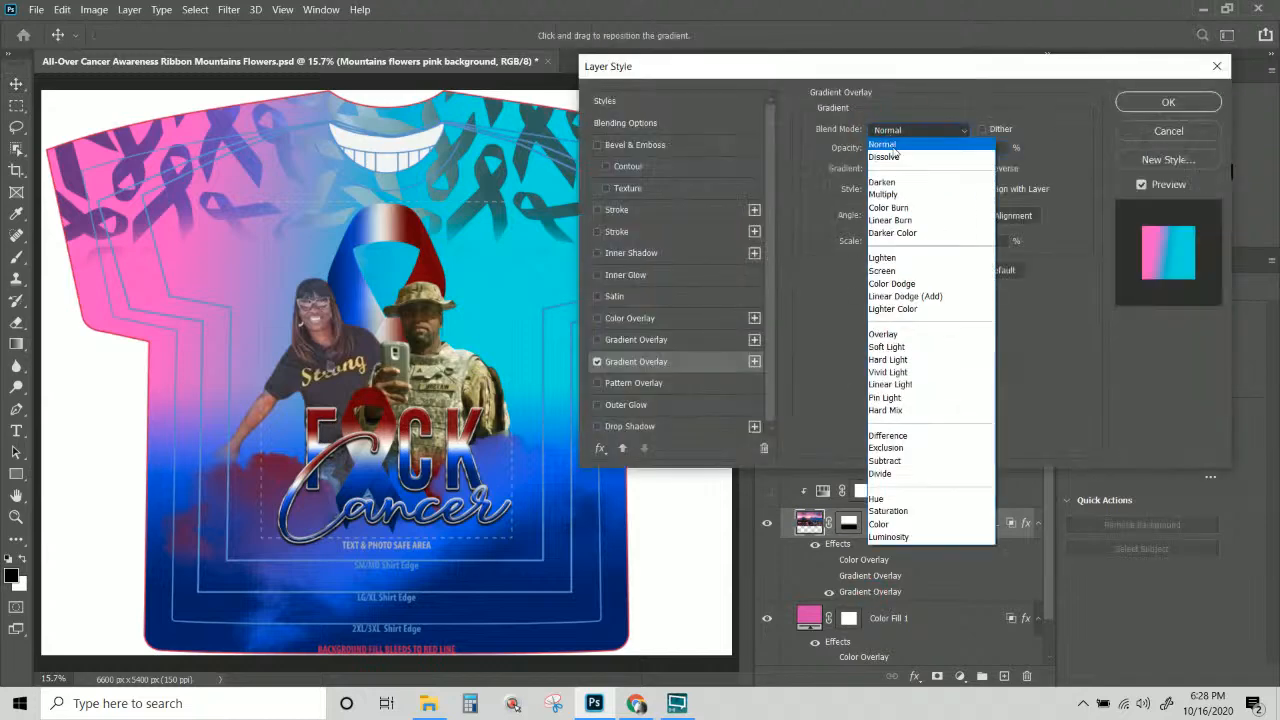
pyautogui.click(940, 524)
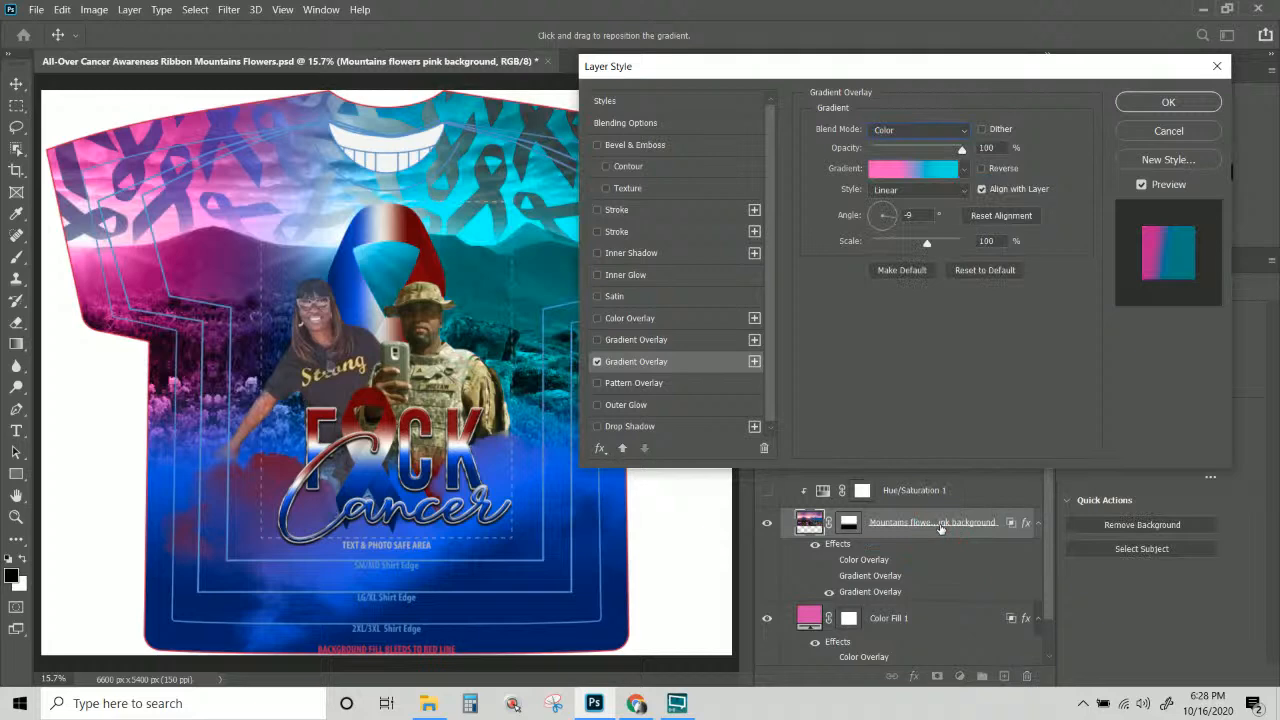
pyautogui.click(1133, 104)
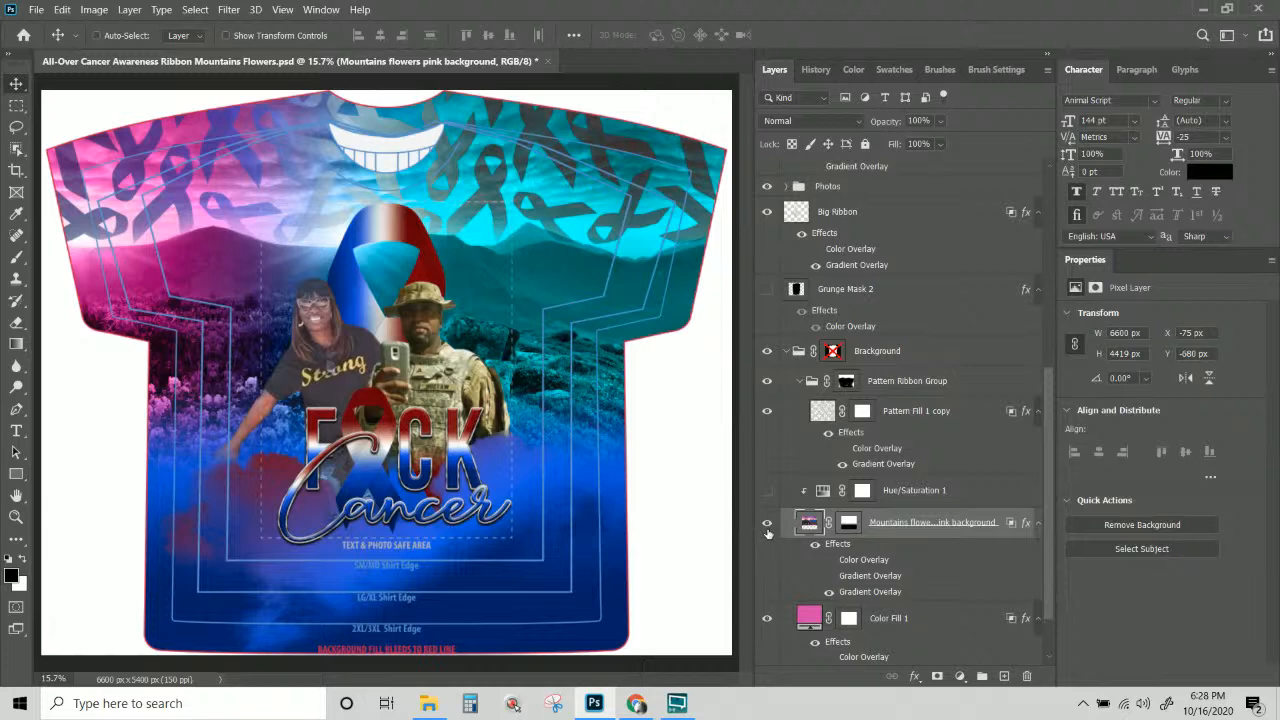
# Show the mountain photo's red-to-blue Gradient Overlay in place of the pink-to-cyan one.
pyautogui.click(829, 576)
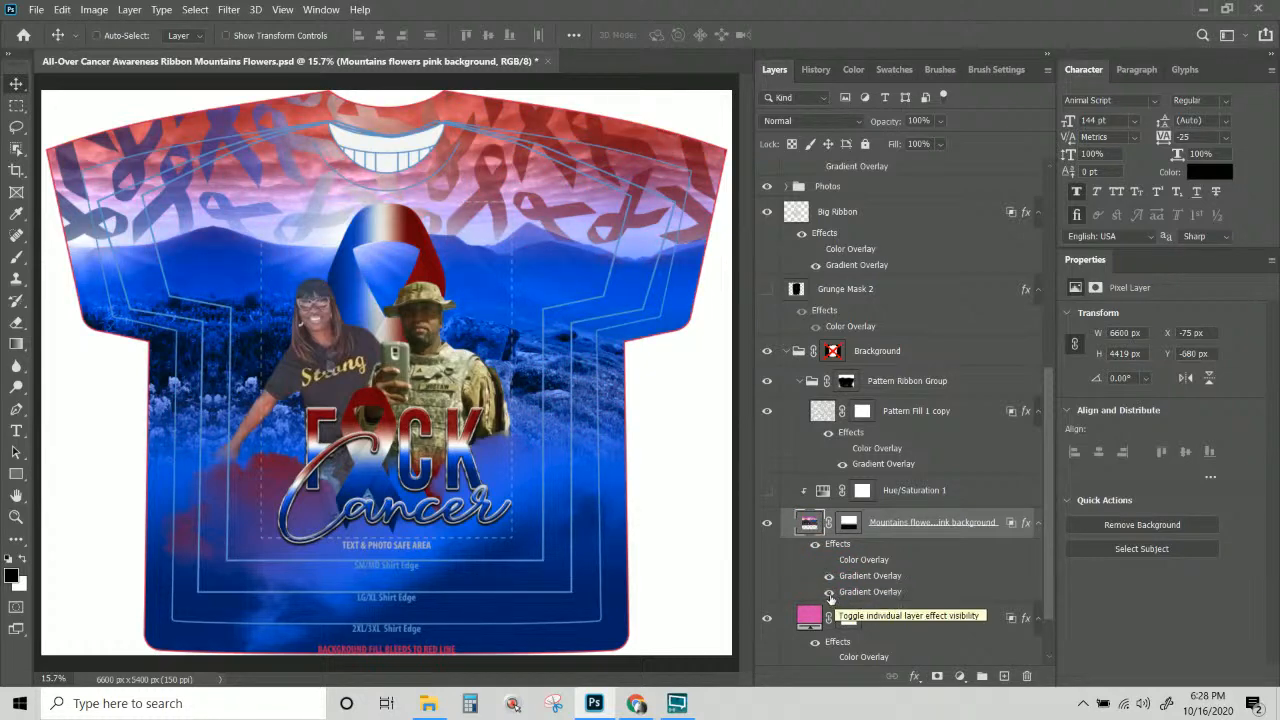
pyautogui.click(829, 592)
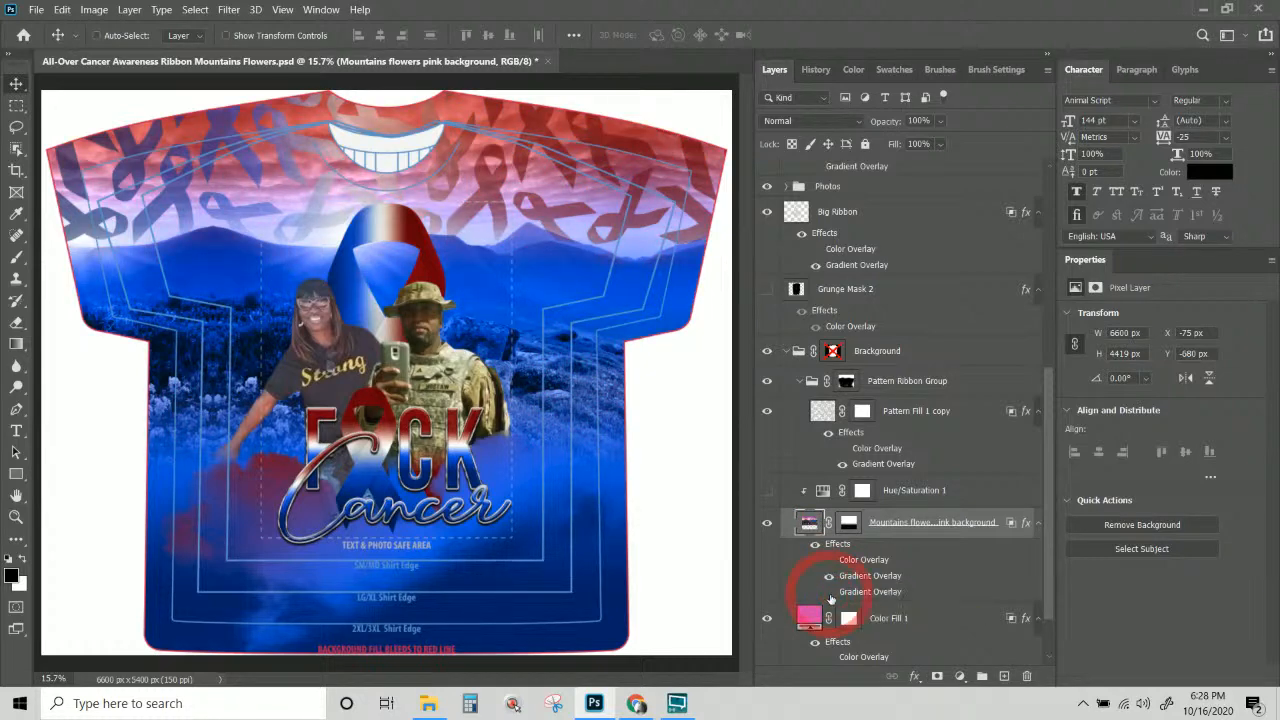
# Toggle the Hue/Saturation 1 adjustment and the red-to-blue Gradient Overlay to compare their effects on the mountain photo.
pyautogui.click(767, 490)
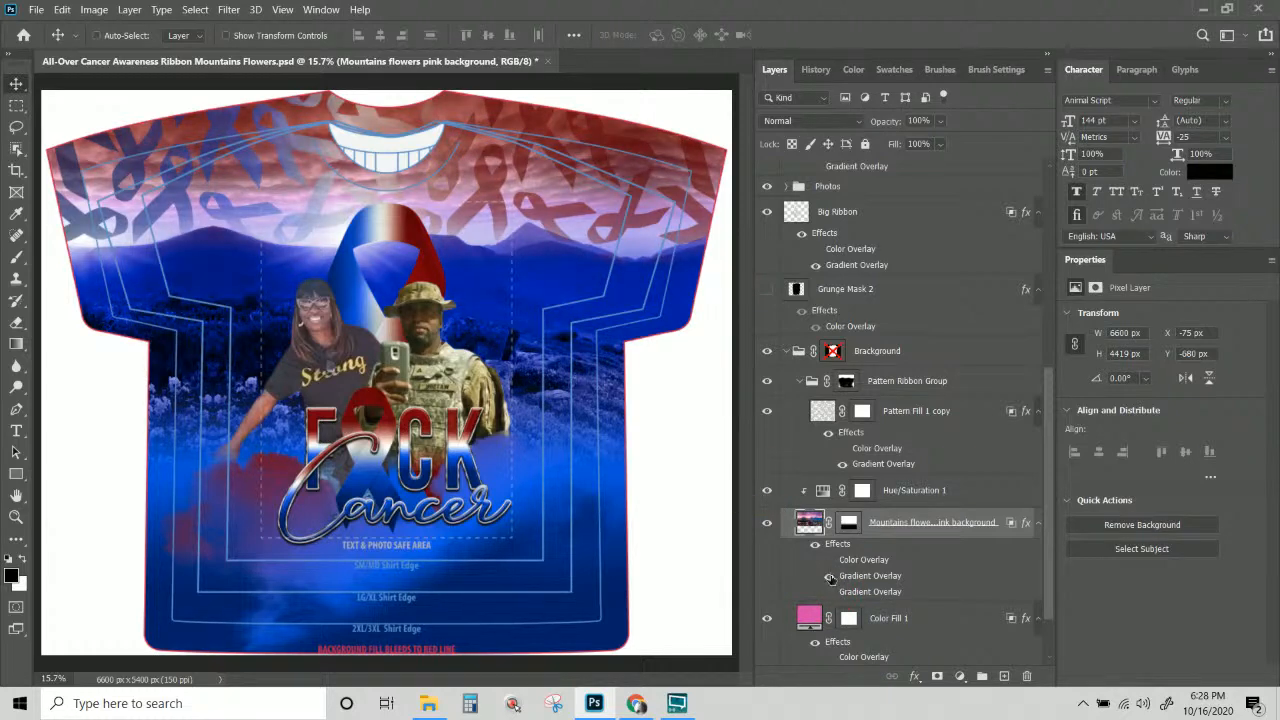
pyautogui.click(829, 576)
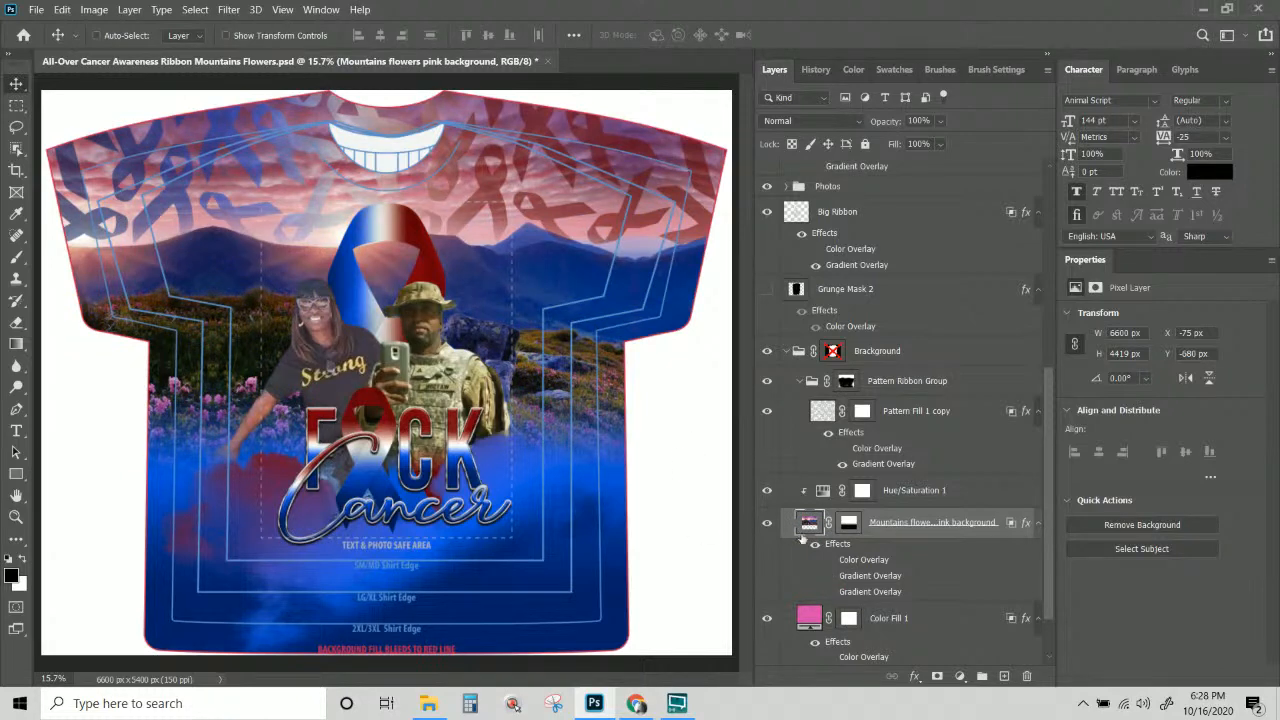
pyautogui.click(828, 576)
pyautogui.click(766, 496)
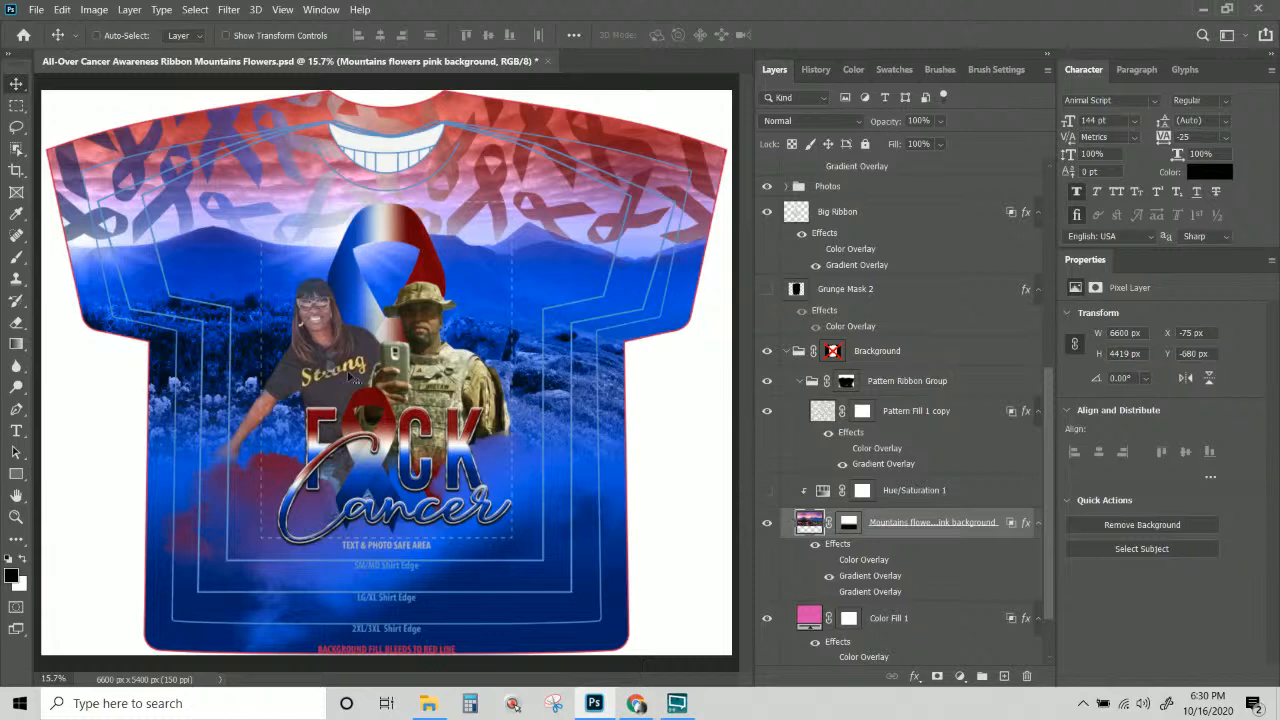
# Try a drop shadow on the small ribbon in the lettering with a distance of 4 px and 63% opacity.
pyautogui.rightClick(366, 409)
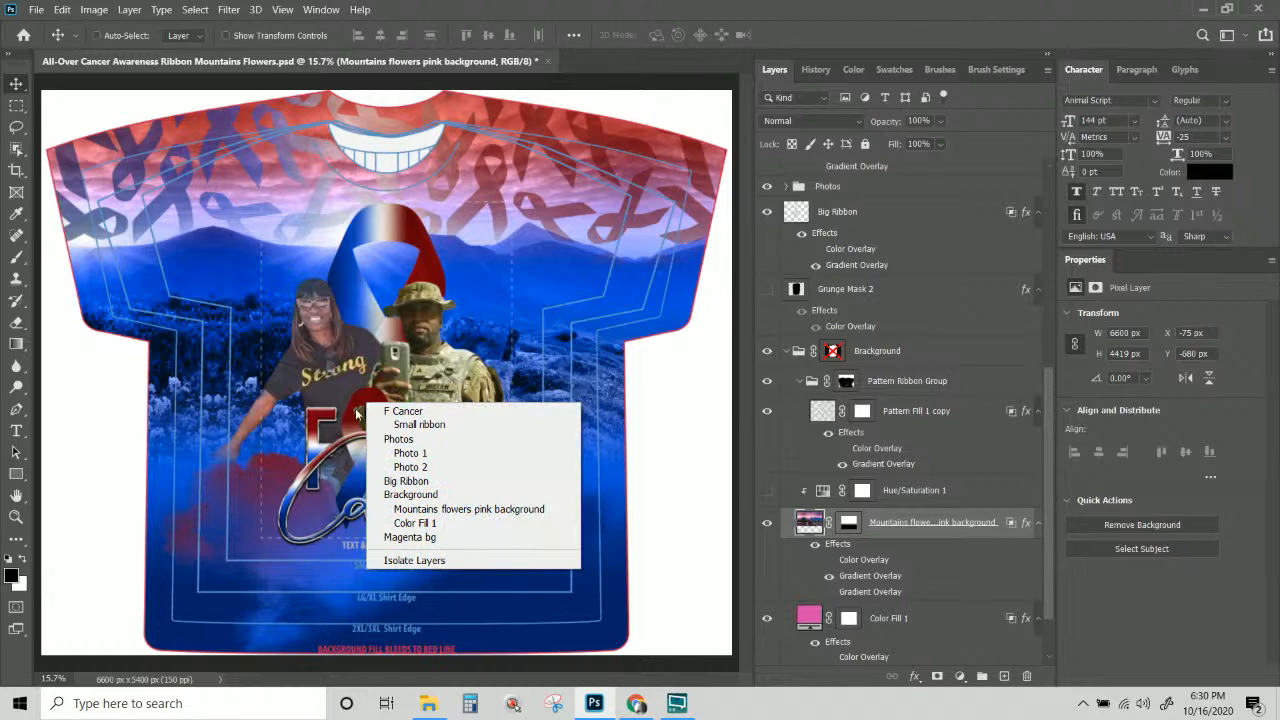
pyautogui.rightClick(357, 411)
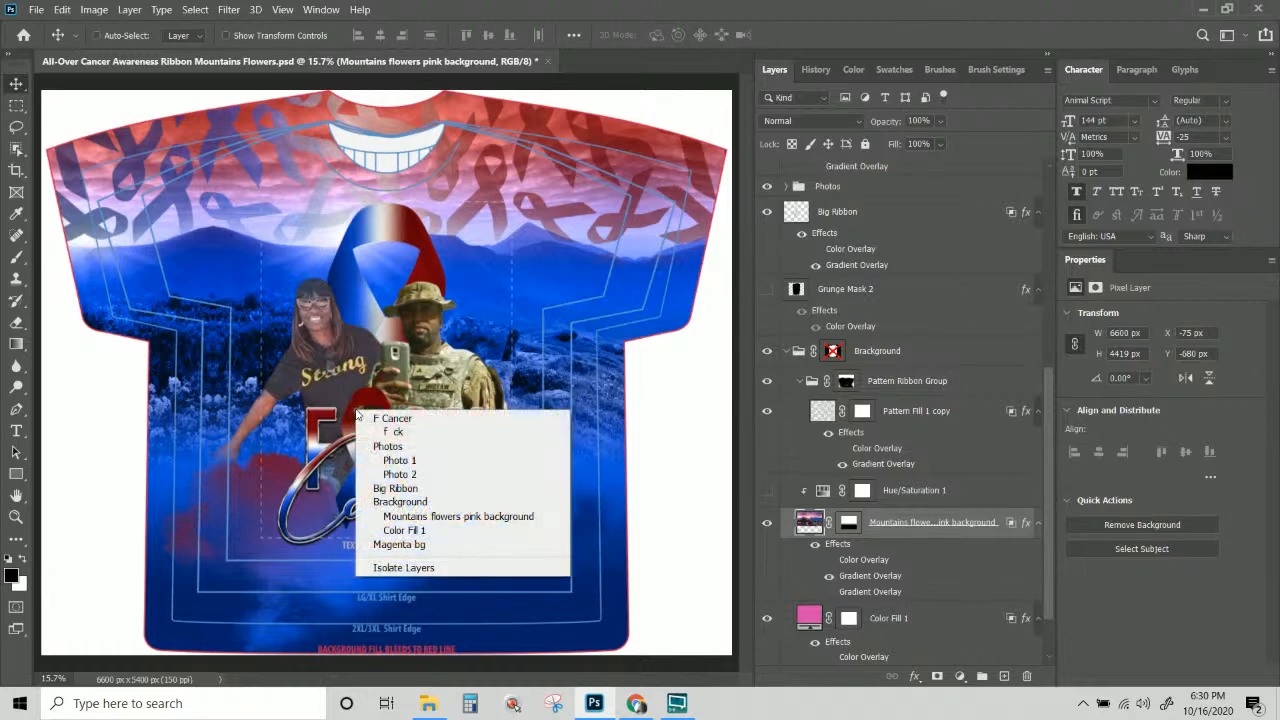
pyautogui.click(392, 490)
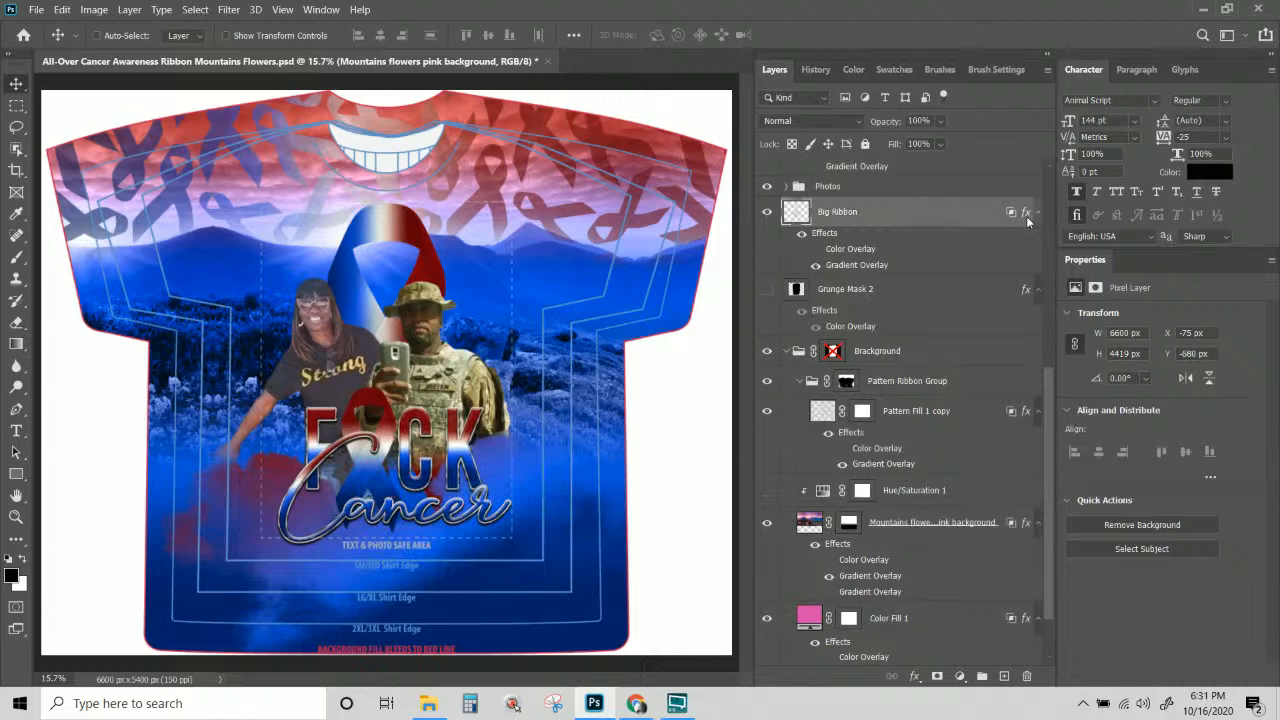
pyautogui.rightClick(374, 402)
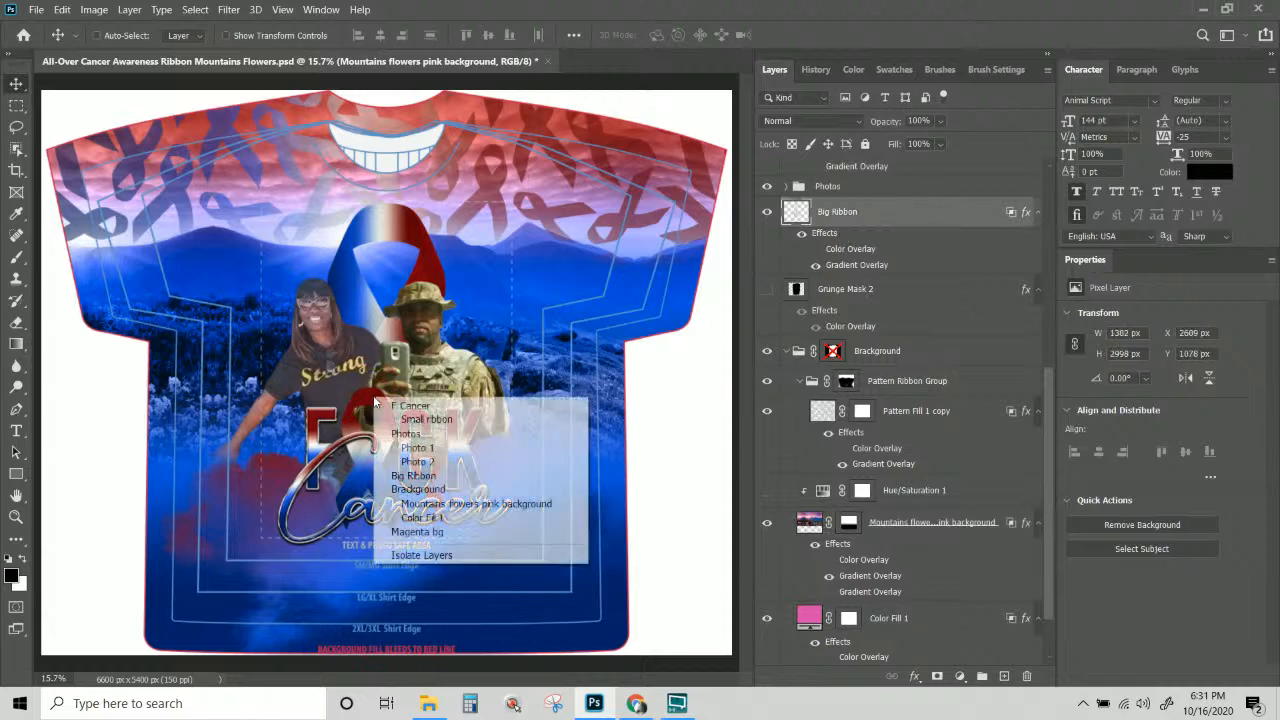
pyautogui.click(400, 414)
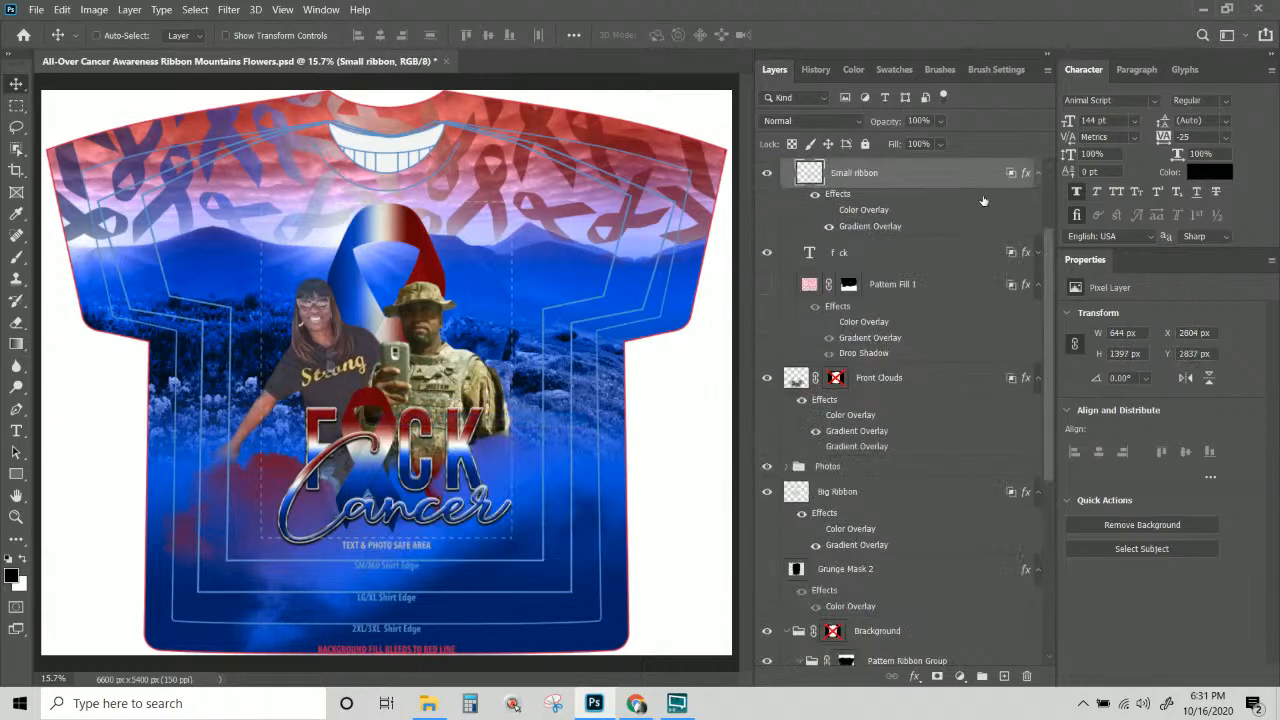
pyautogui.click(916, 677)
pyautogui.click(928, 672)
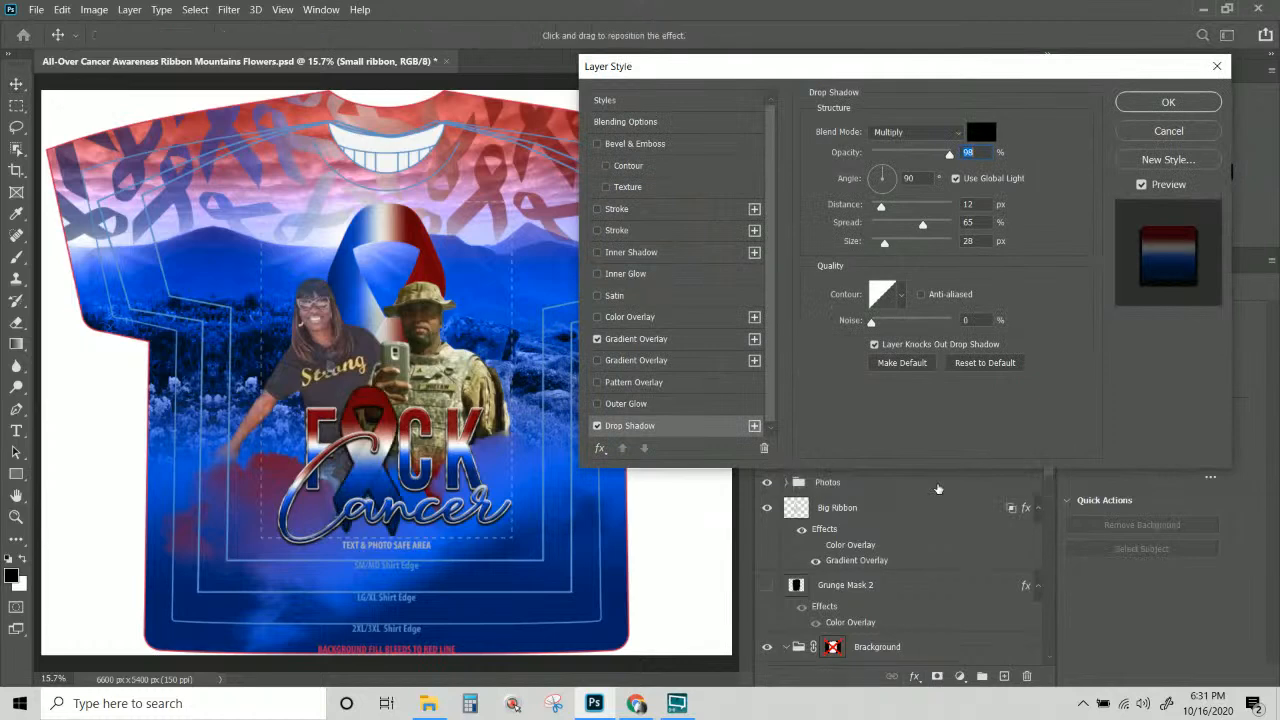
pyautogui.moveTo(888, 209); pyautogui.dragTo(875, 214)
pyautogui.moveTo(946, 157); pyautogui.dragTo(921, 156)
# Try reducing the small ribbon's shadow spread to 27% and fine-tuning its size and distance.
pyautogui.press('ctrl+KP_Add')
pyautogui.press('ctrl+KP_Add')
pyautogui.press('ctrl+KP_Add')
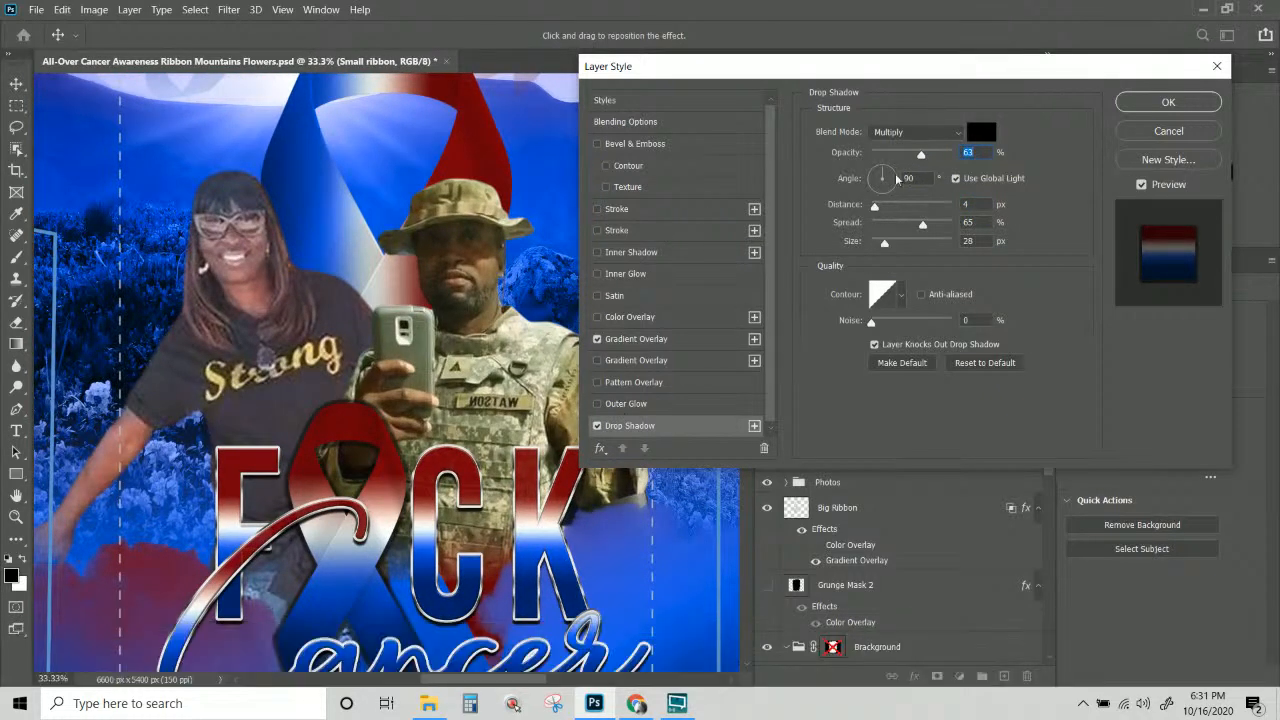
pyautogui.moveTo(921, 225); pyautogui.dragTo(886, 230)
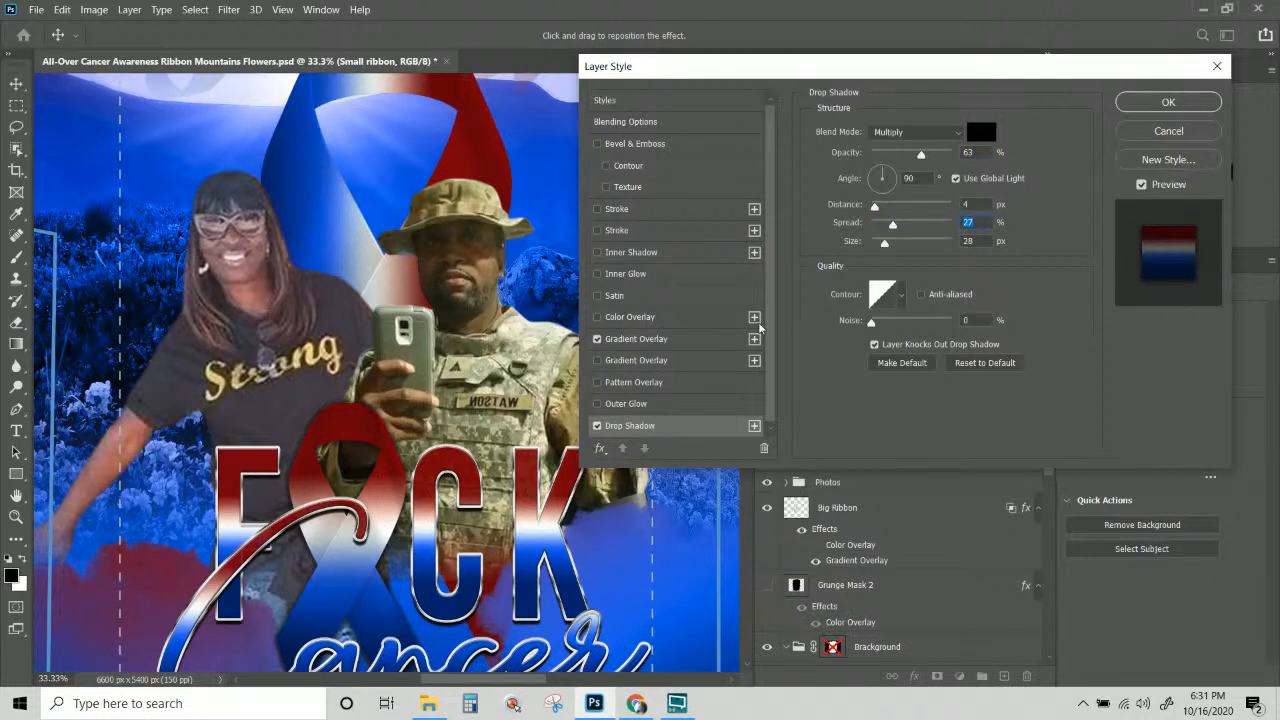
pyautogui.moveTo(885, 244)
pyautogui.mouseDown()
pyautogui.moveTo(887, 228)
pyautogui.moveTo(886, 244)
pyautogui.mouseUp()
pyautogui.moveTo(876, 206); pyautogui.dragTo(880, 207)
pyautogui.click(1162, 138)
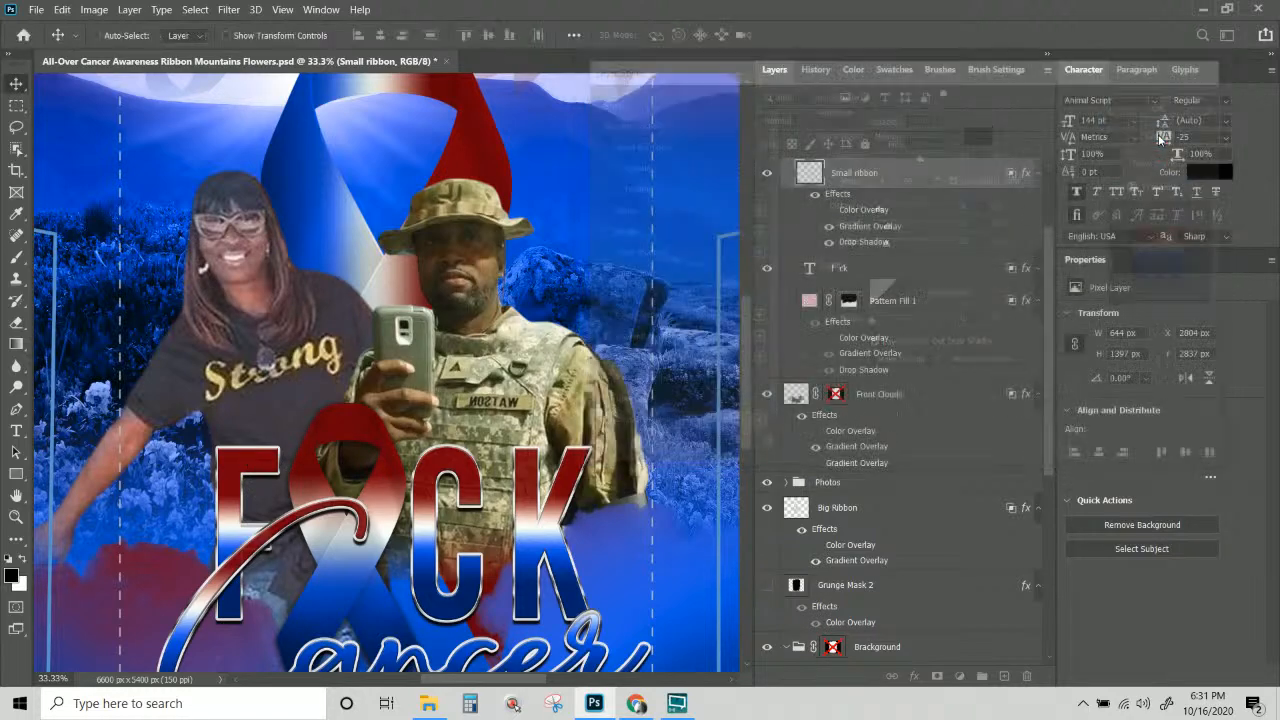
# Examine the Drop Shadow settings of the "f ck" text layer as a reference for the small ribbon.
pyautogui.rightClick(242, 467)
pyautogui.click(273, 490)
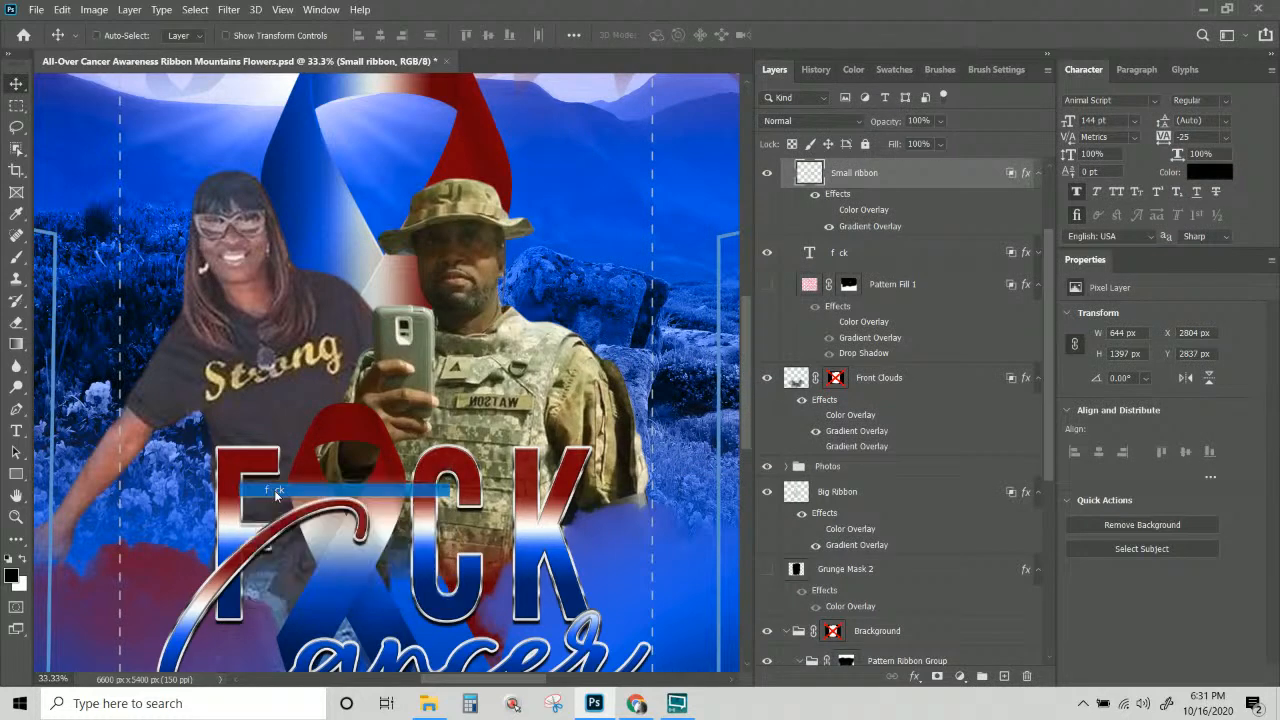
pyautogui.doubleClick(1015, 253)
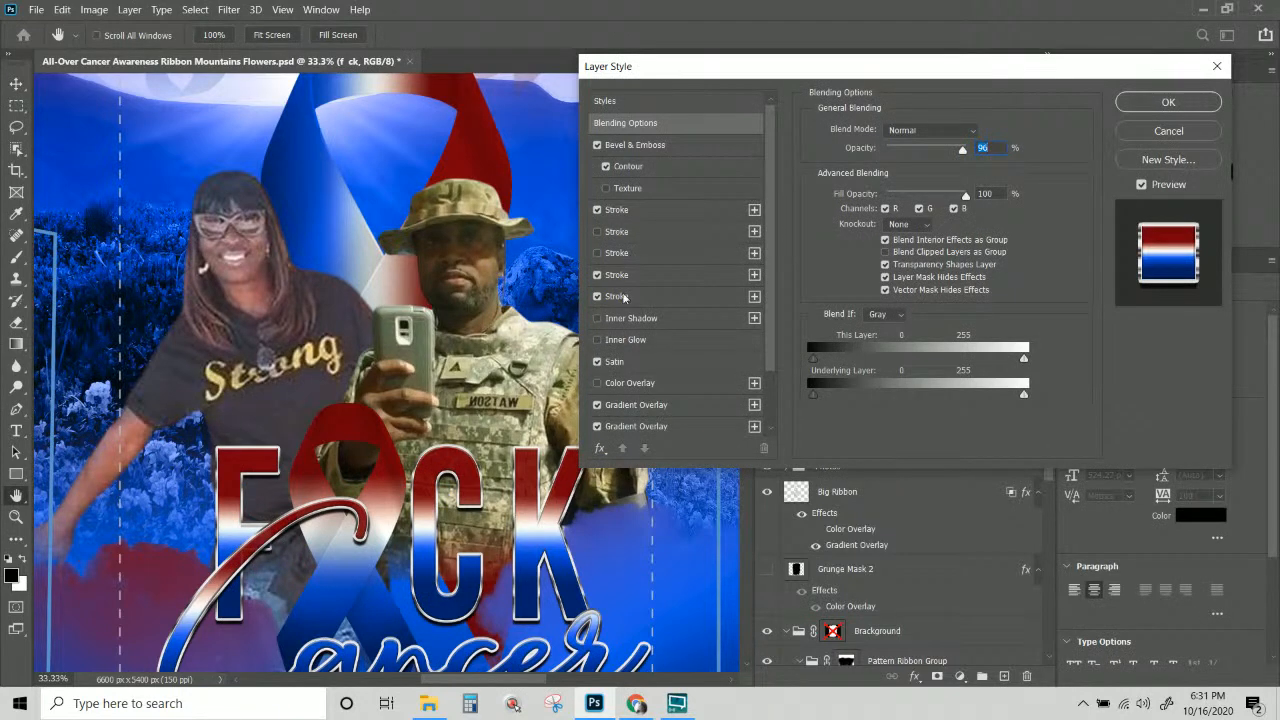
pyautogui.scroll(-3, 633, 400)
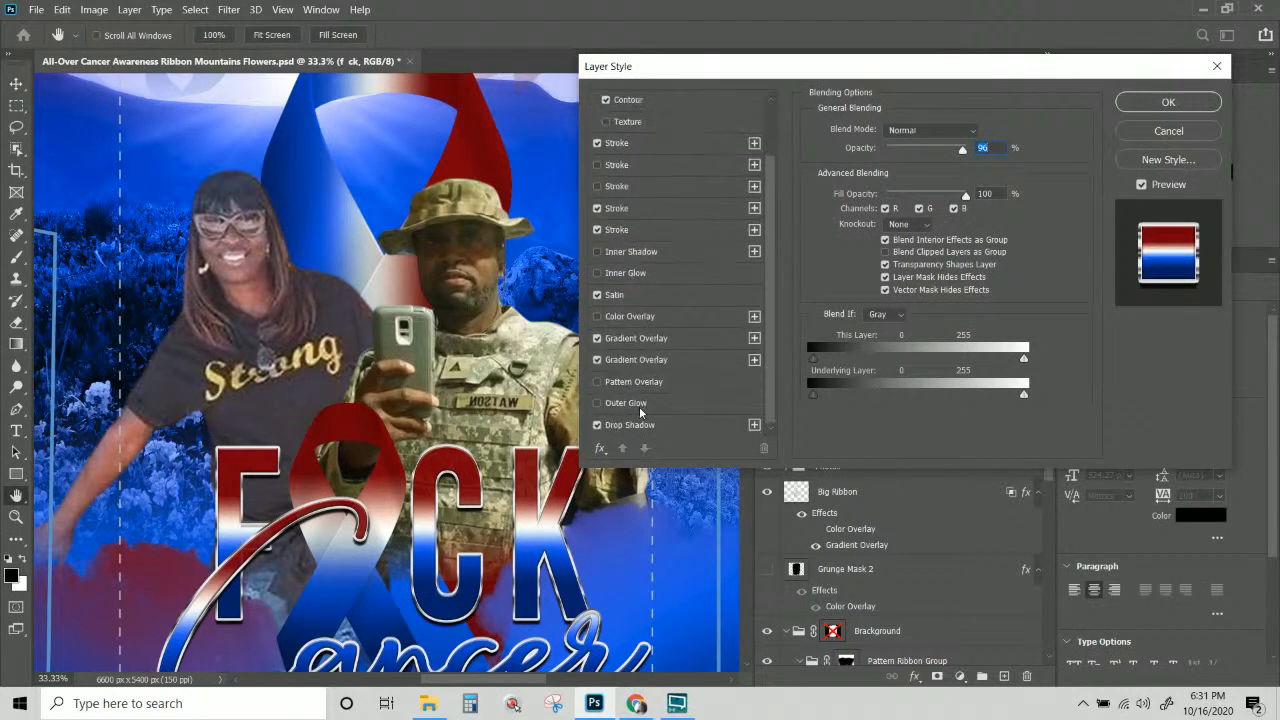
pyautogui.click(648, 427)
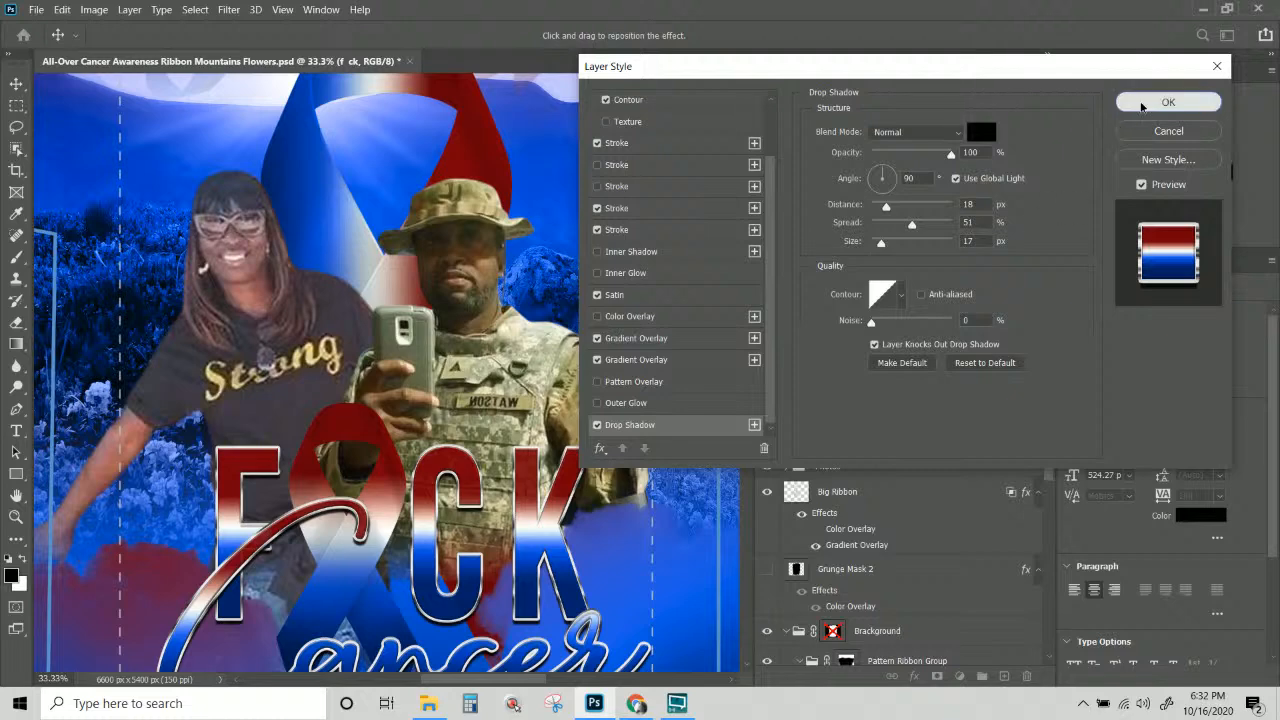
pyautogui.click(1162, 104)
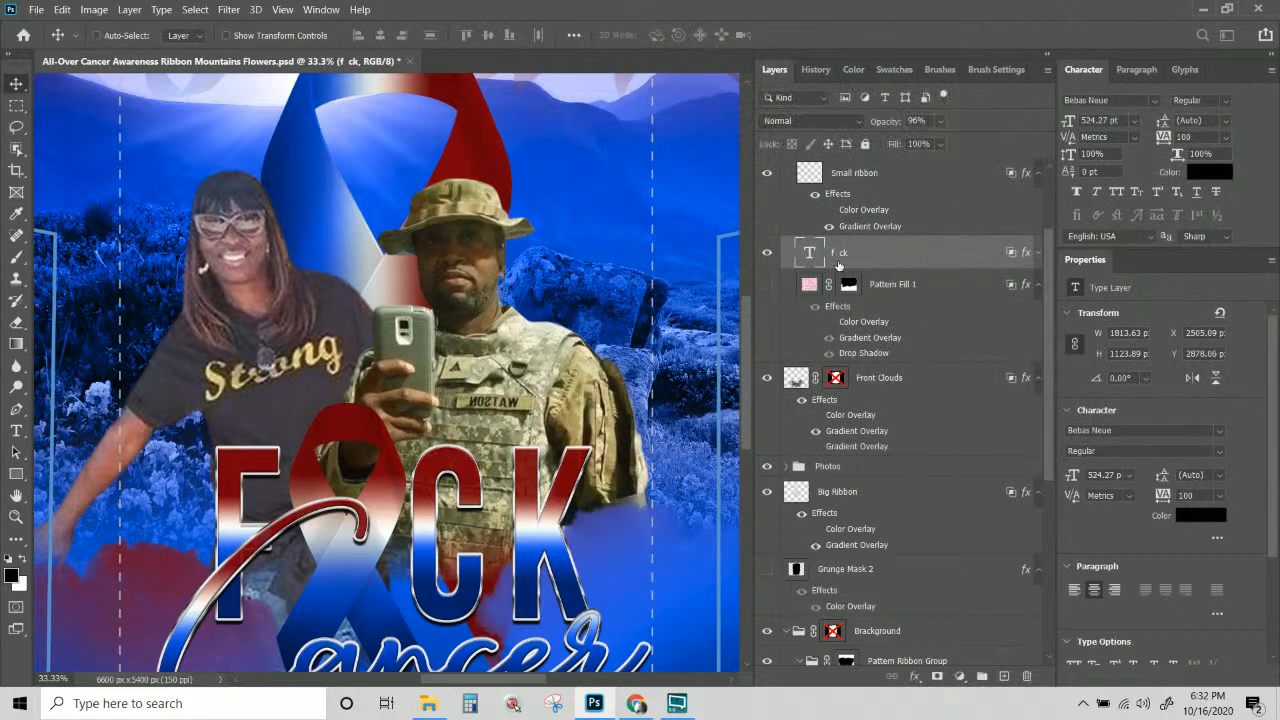
pyautogui.rightClick(384, 487)
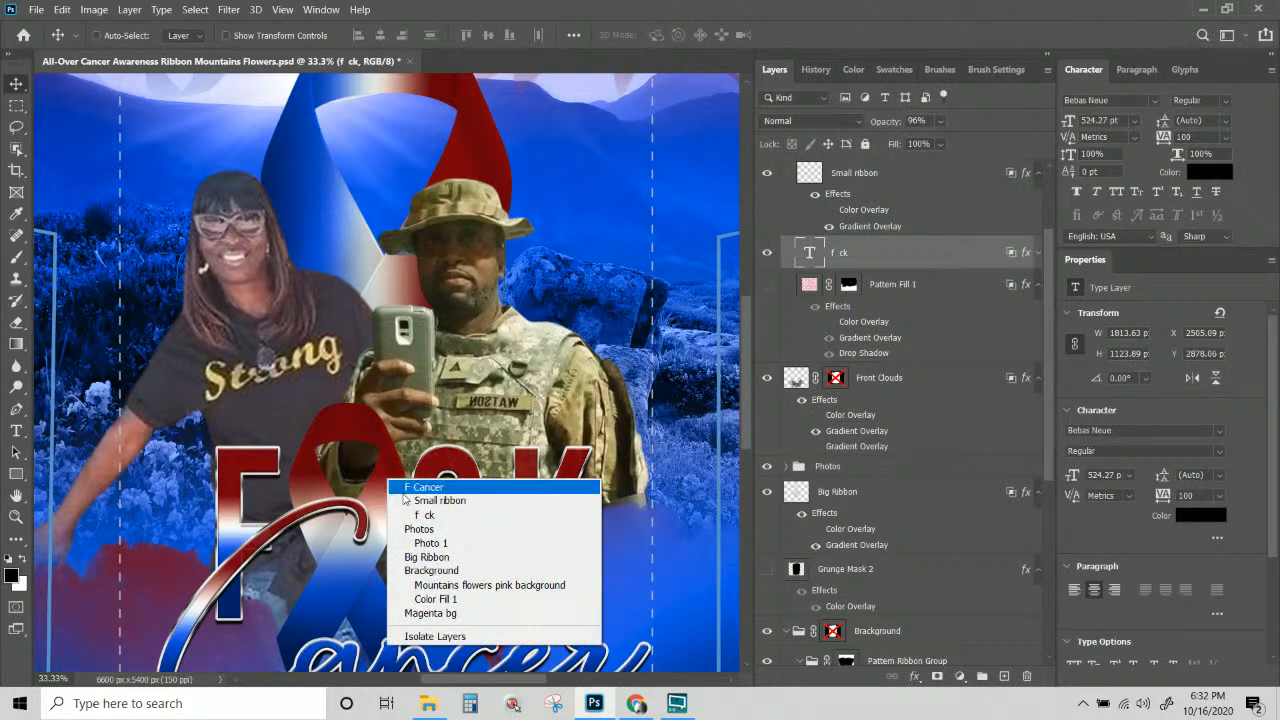
pyautogui.click(418, 518)
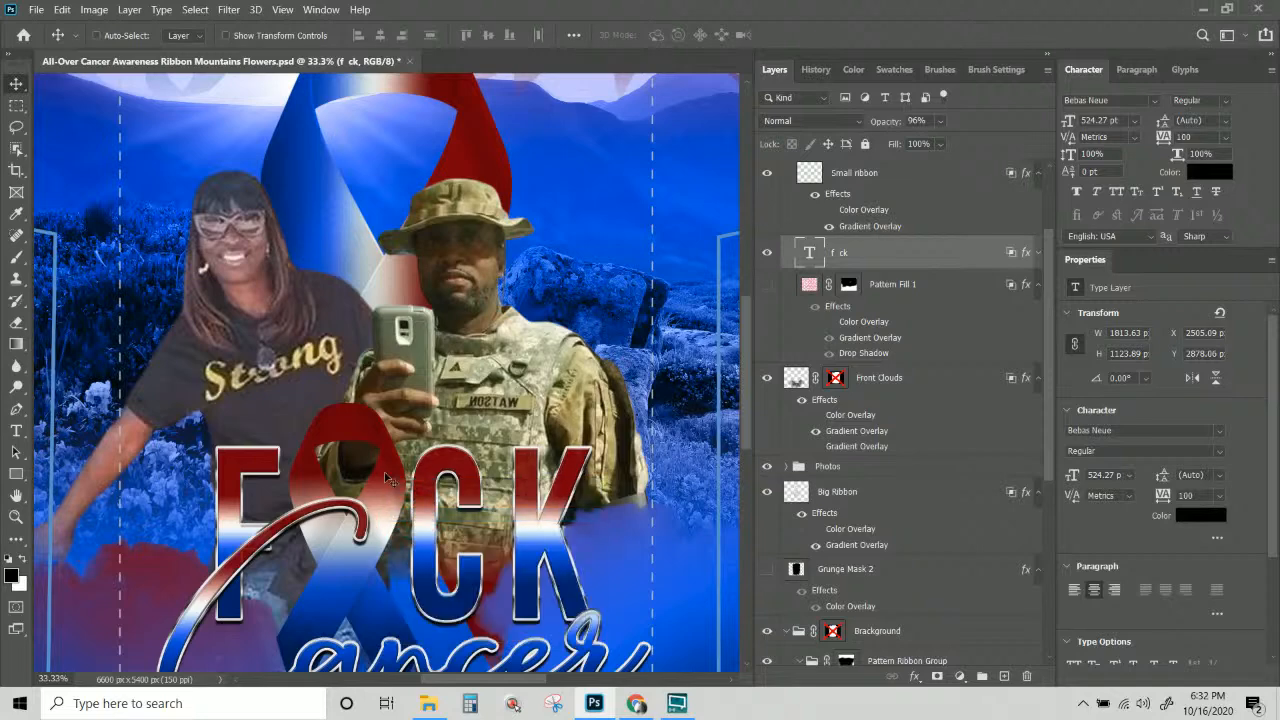
pyautogui.rightClick(386, 477)
pyautogui.click(418, 497)
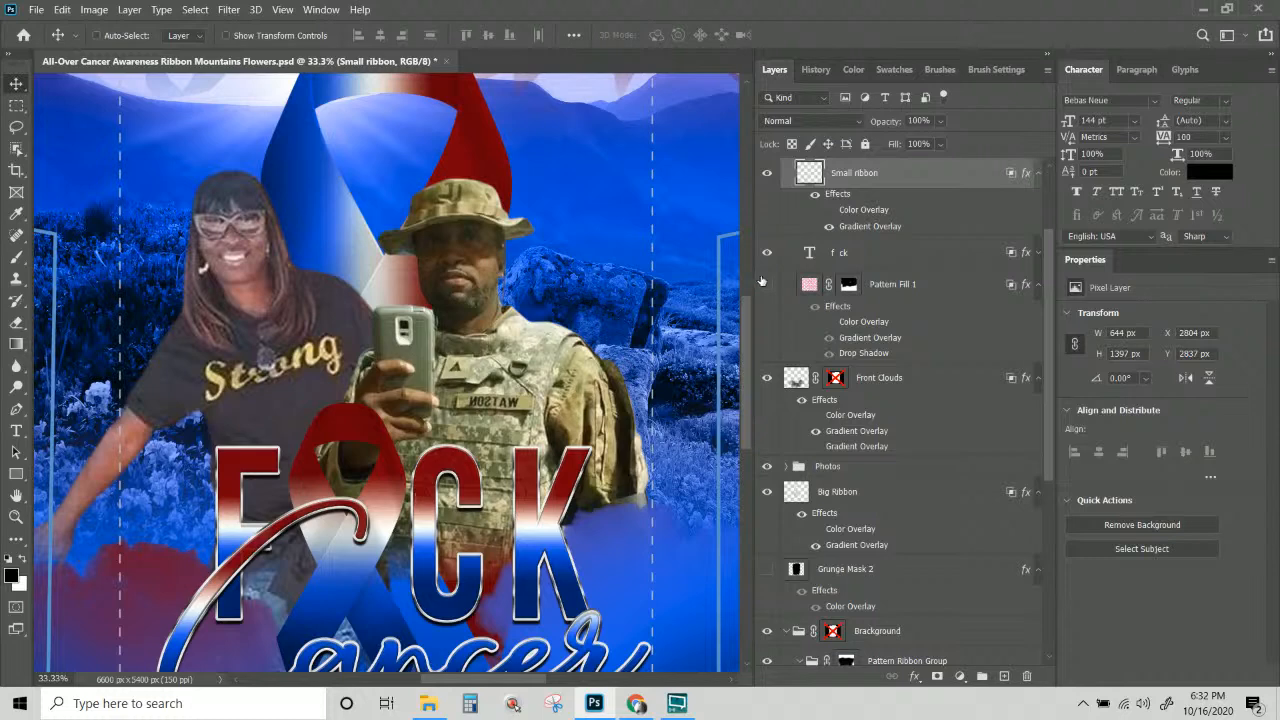
# Recheck the opacity, distance, spread and size of the "f ck" lettering's Drop Shadow without changing them.
pyautogui.rightClick(424, 540)
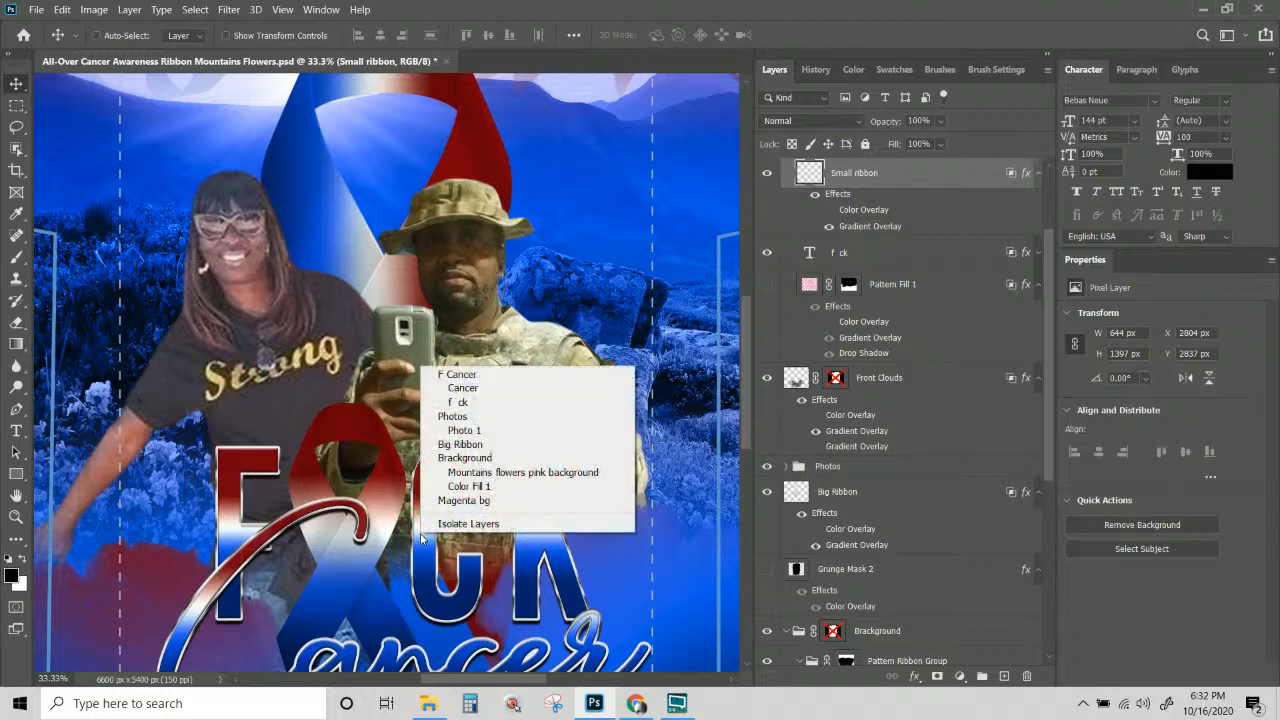
pyautogui.click(474, 405)
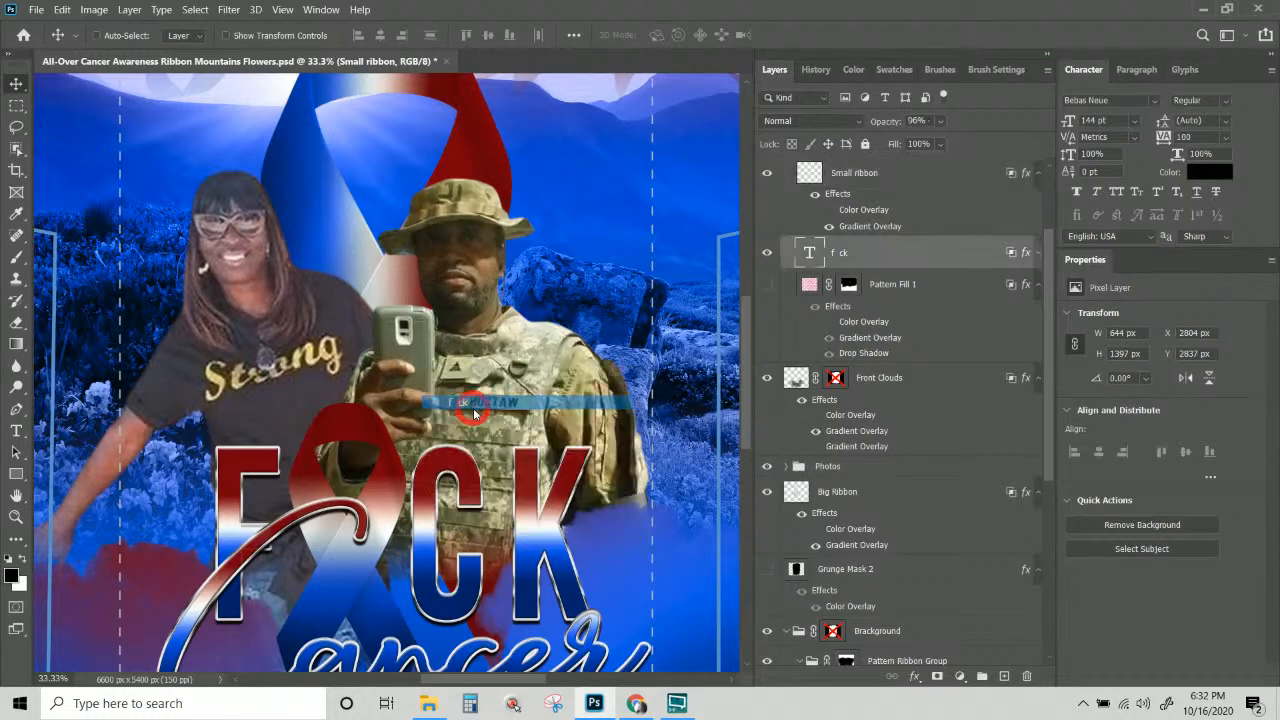
pyautogui.doubleClick(1026, 254)
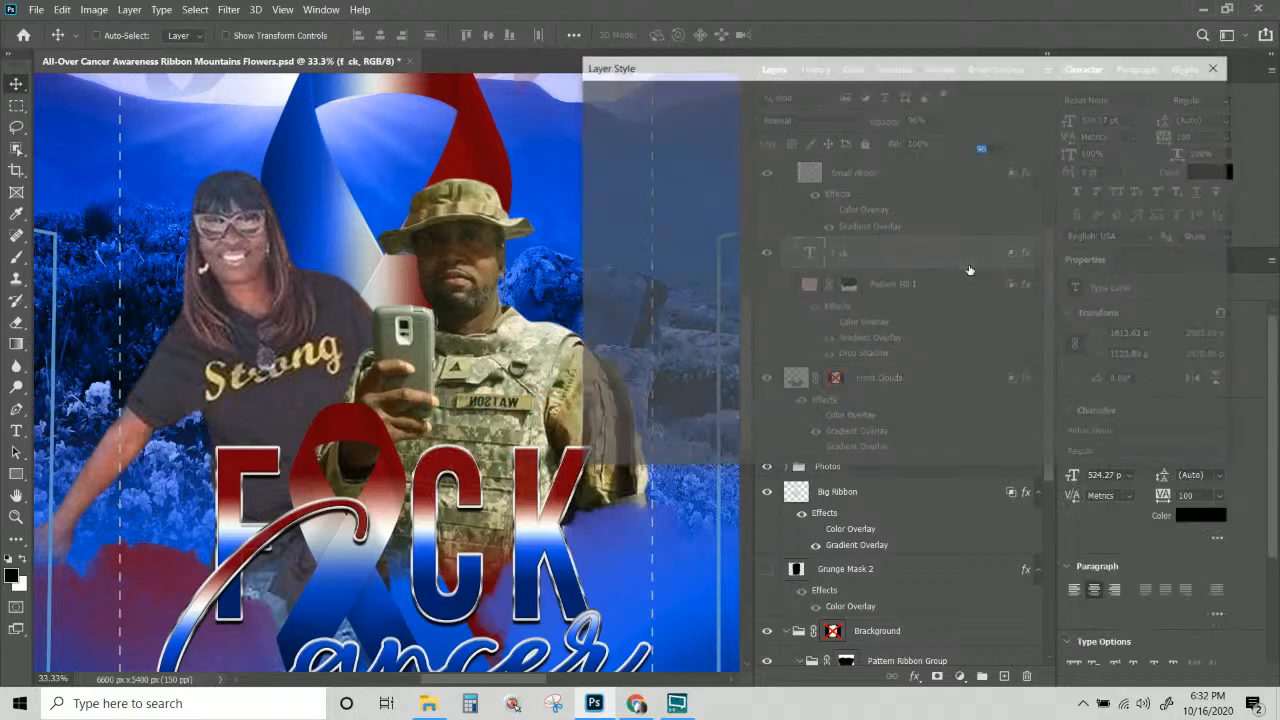
pyautogui.scroll(-3, 629, 416)
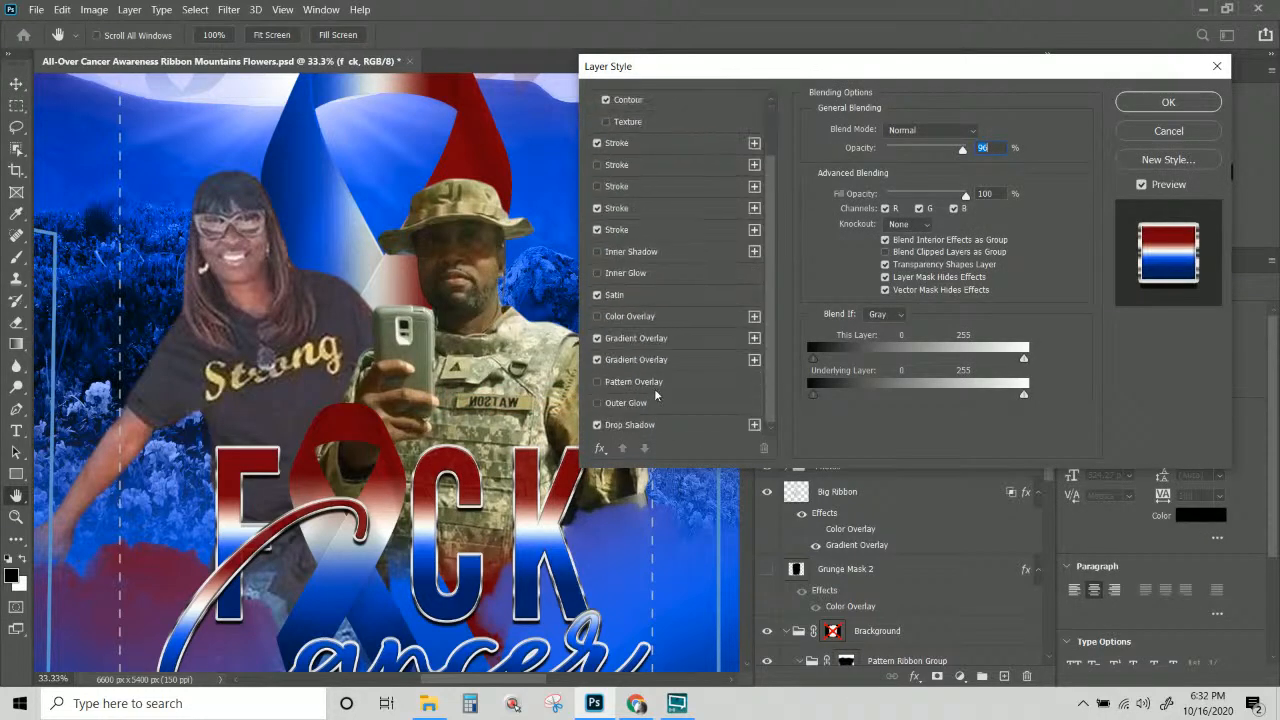
pyautogui.click(652, 424)
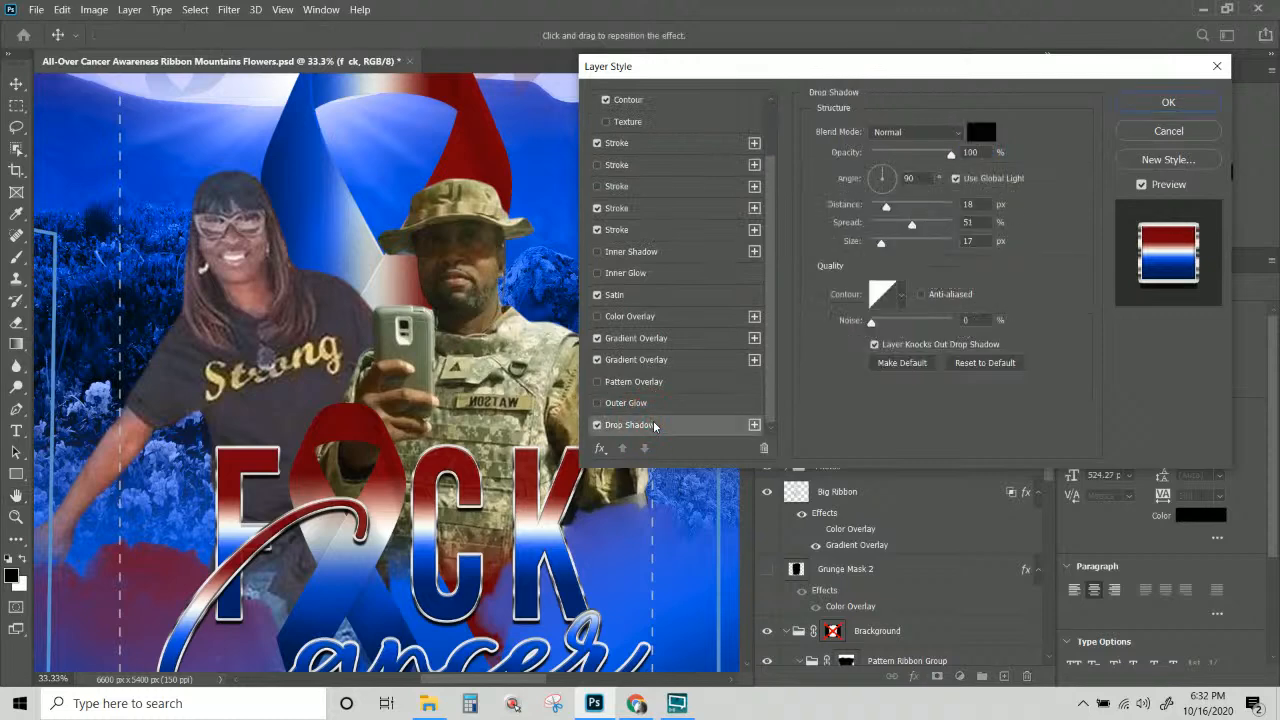
pyautogui.click(1163, 132)
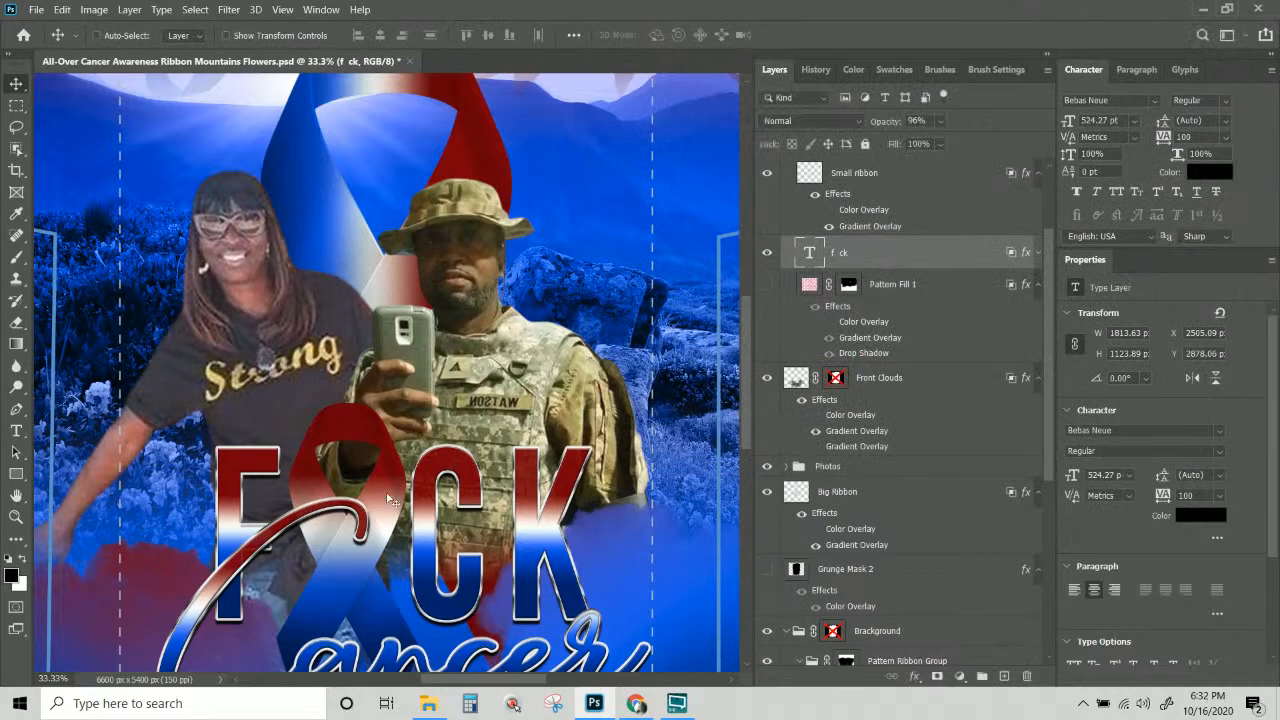
# Add a Drop Shadow to the Small ribbon layer and set its distance to 18 px.
pyautogui.rightClick(390, 500)
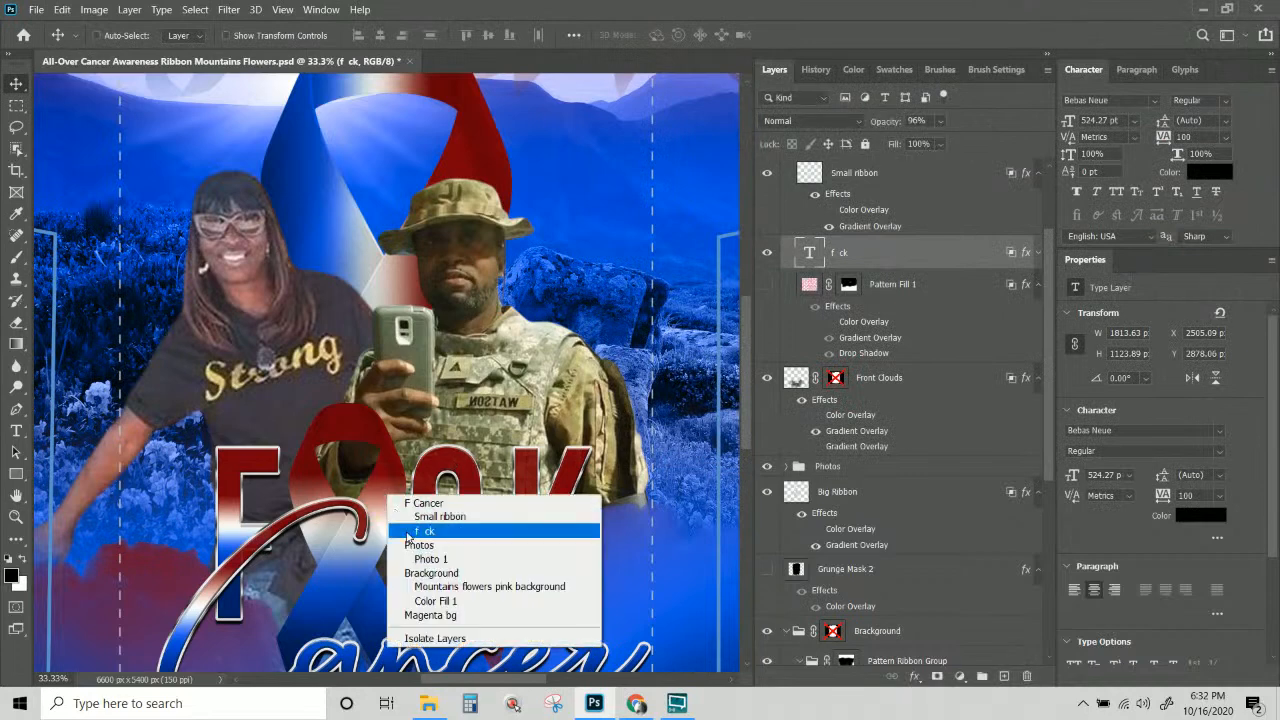
pyautogui.click(430, 516)
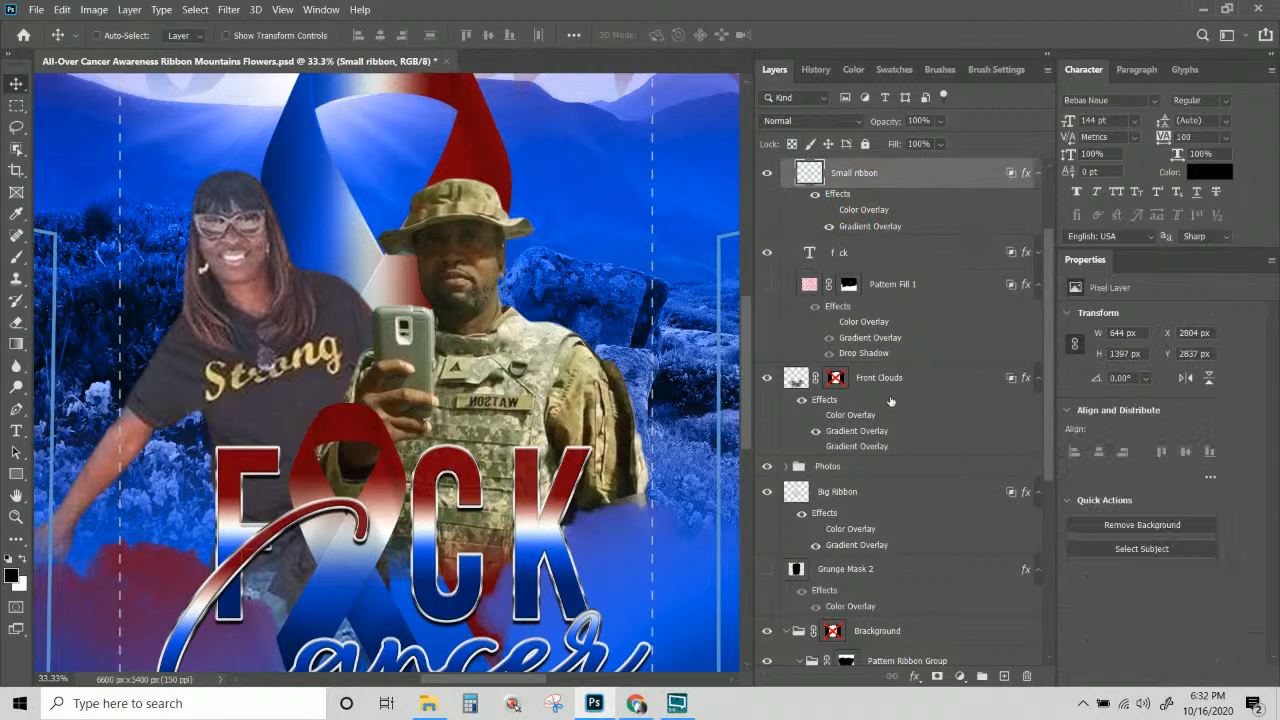
pyautogui.click(914, 676)
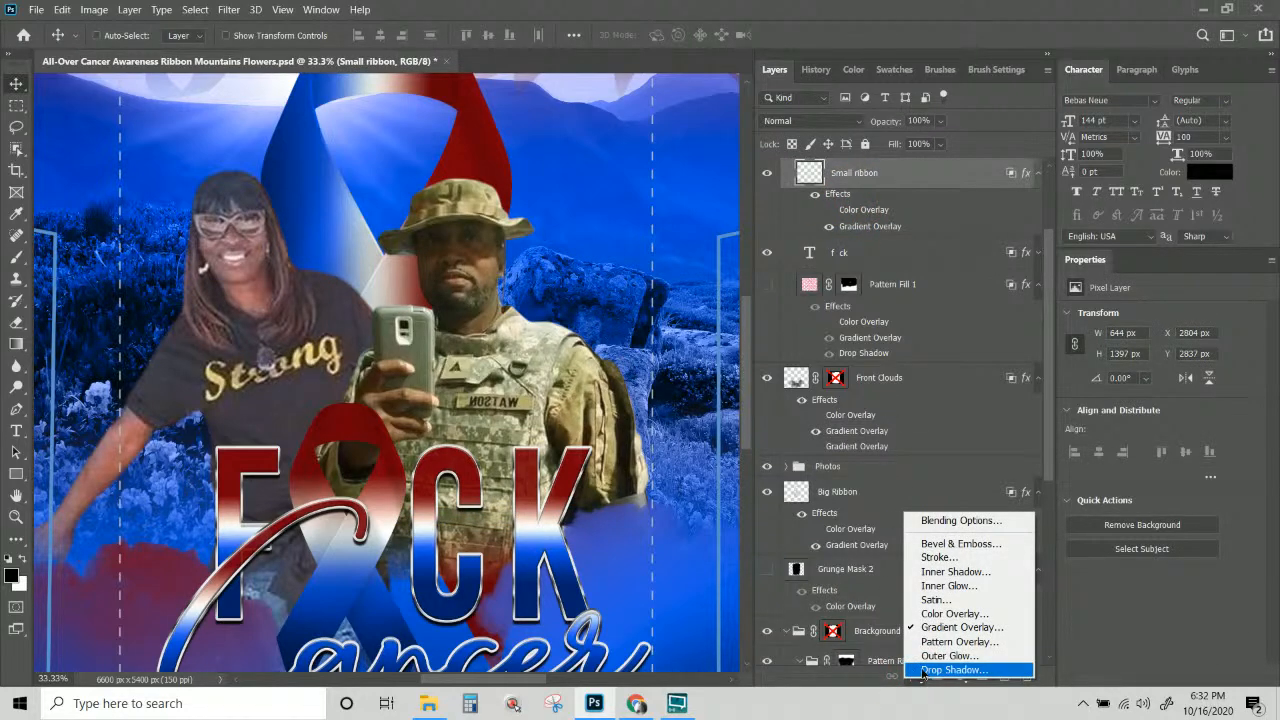
pyautogui.click(920, 677)
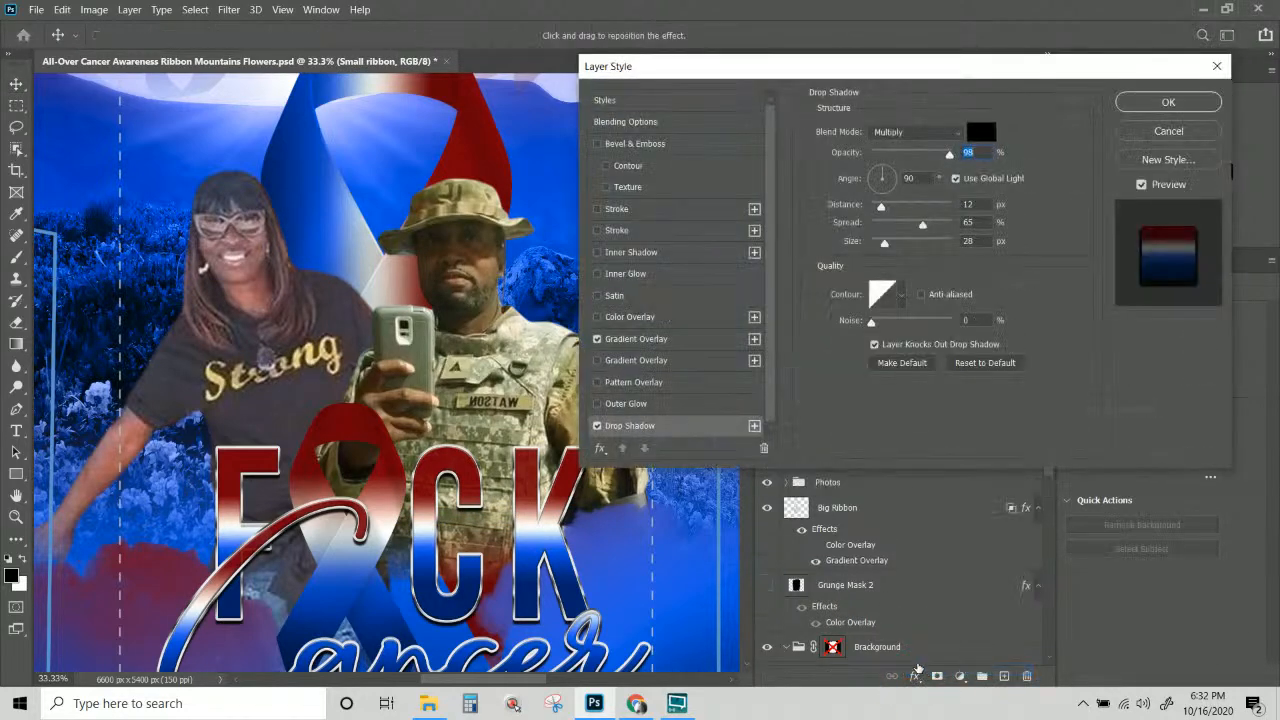
pyautogui.click(968, 204)
pyautogui.write('18')
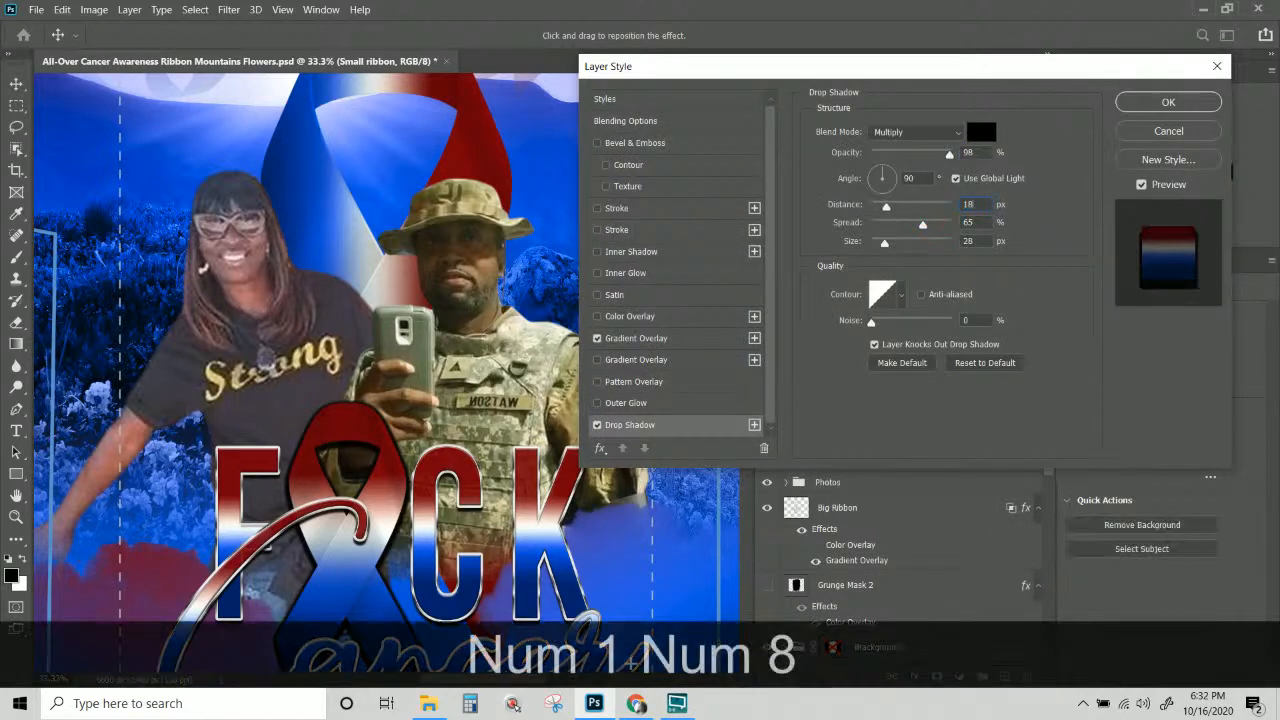
# Set the small ribbon's drop shadow spread to 51% and size to 17 px, and apply it.
pyautogui.click(962, 222)
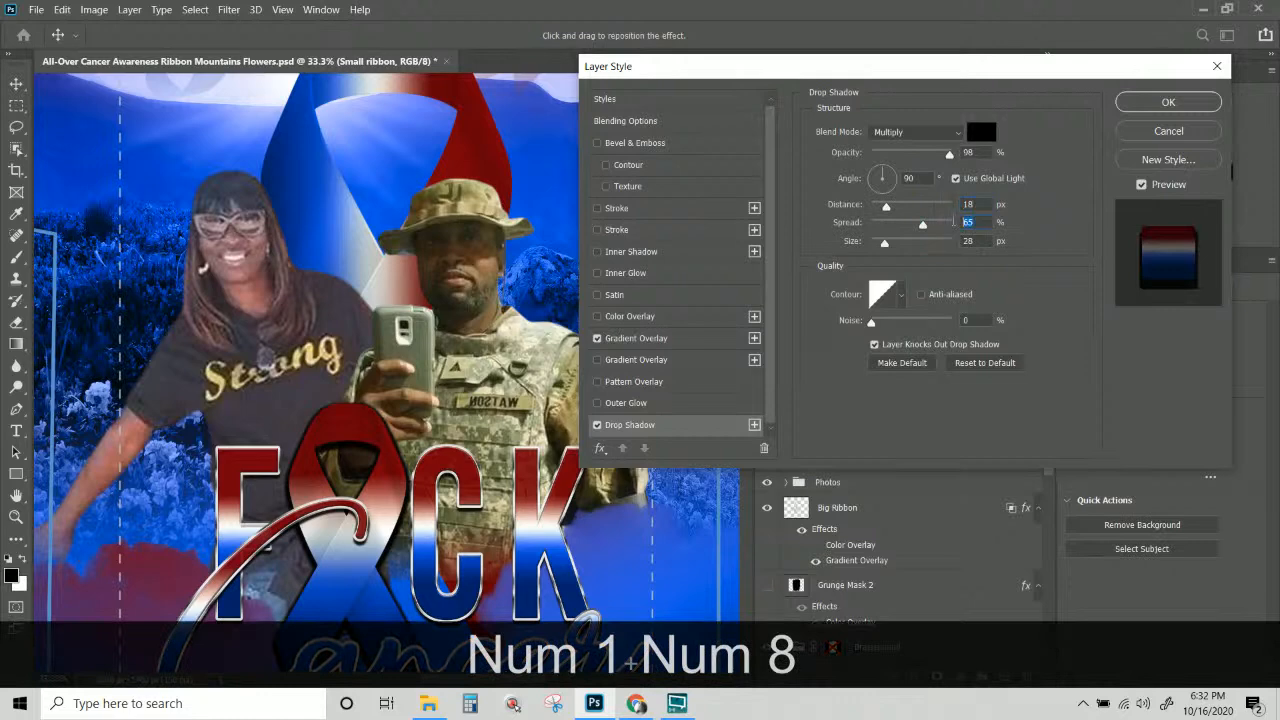
pyautogui.write('51')
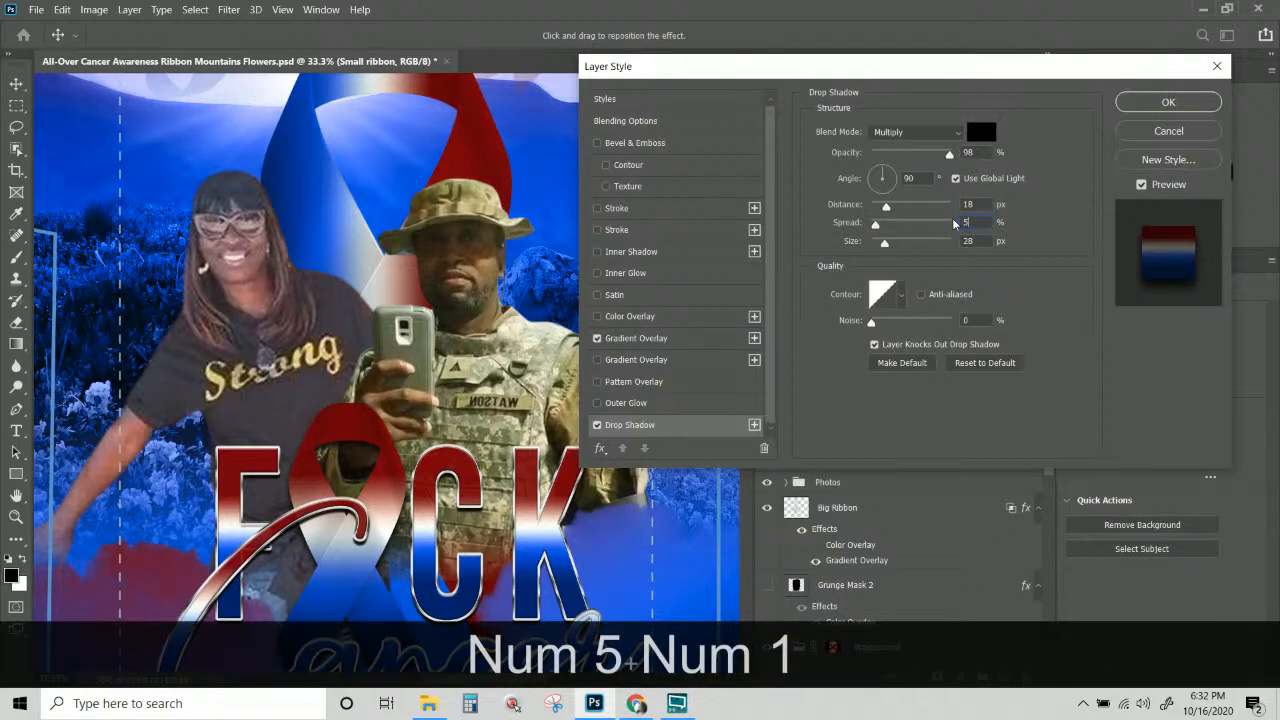
pyautogui.click(966, 241)
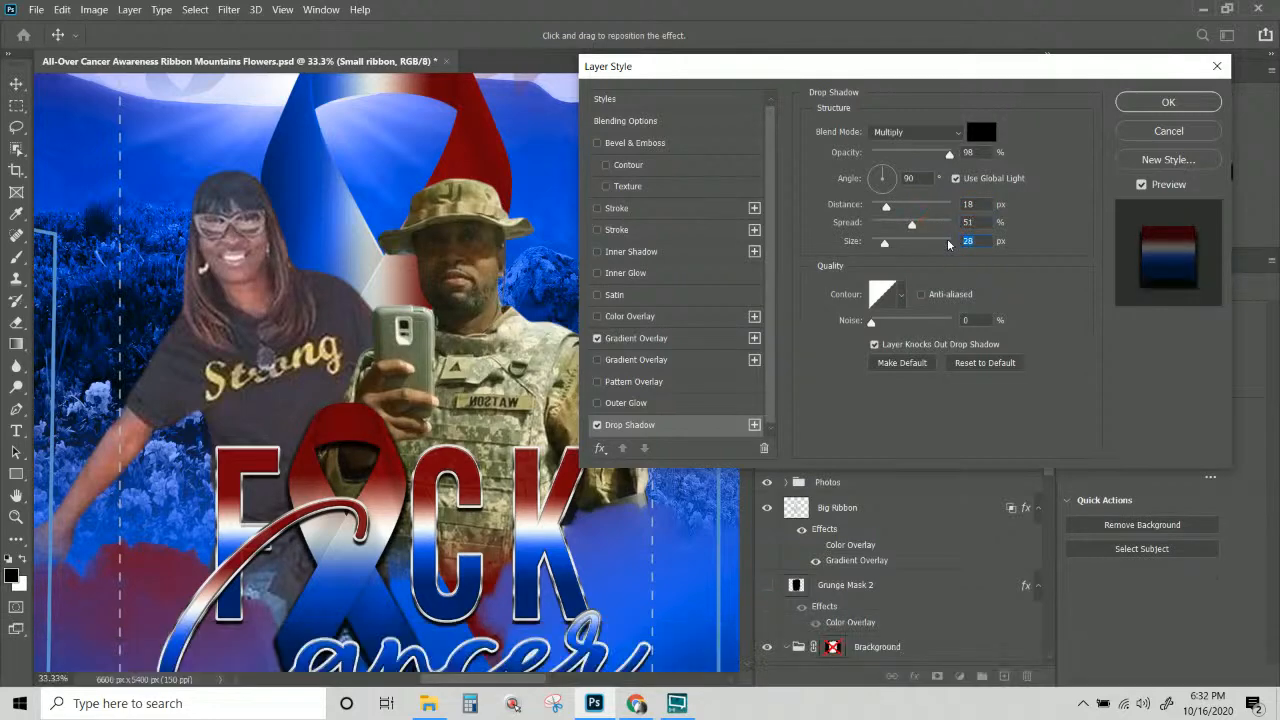
pyautogui.write('1')
pyautogui.press('Num_Lock')
pyautogui.press('Home')
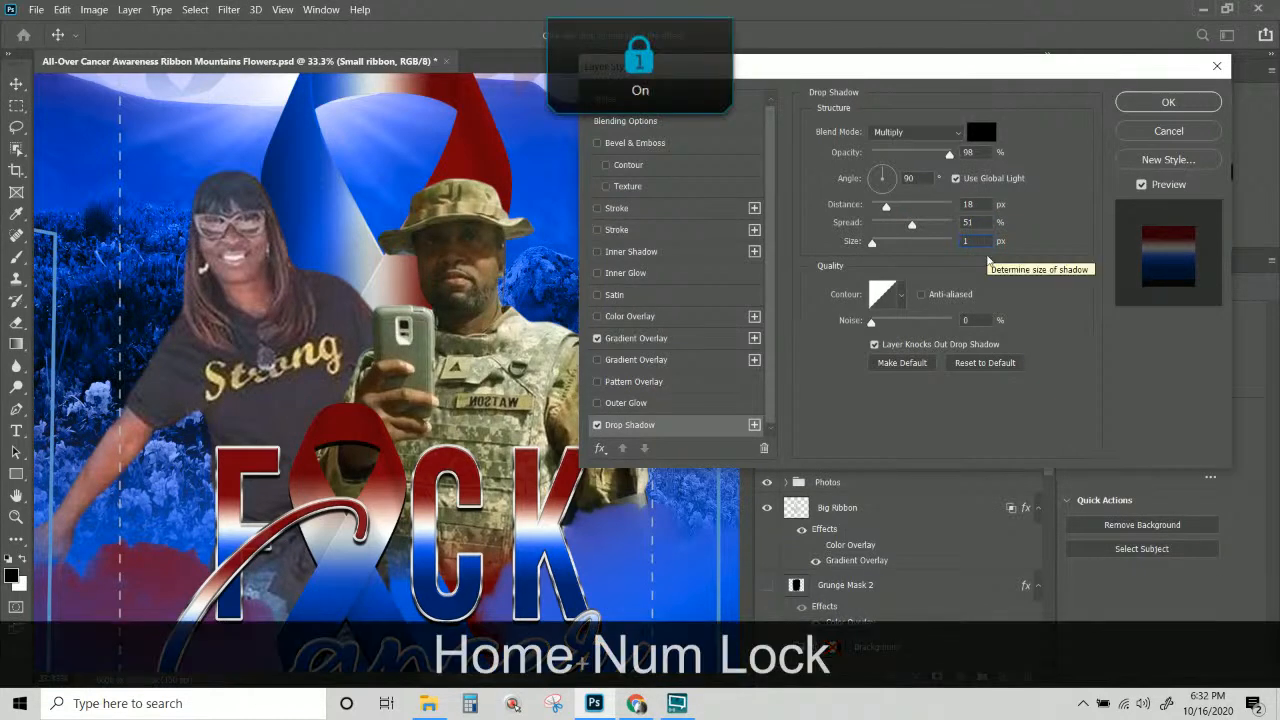
pyautogui.write('7')
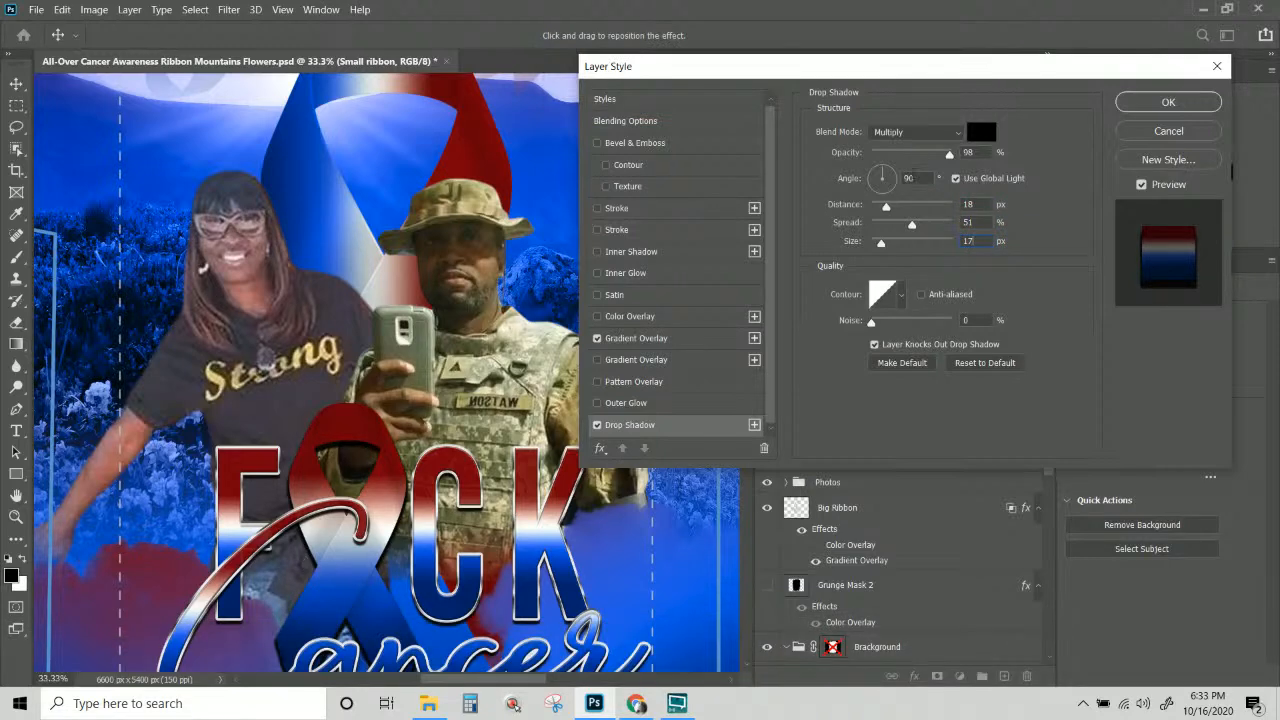
pyautogui.click(1160, 102)
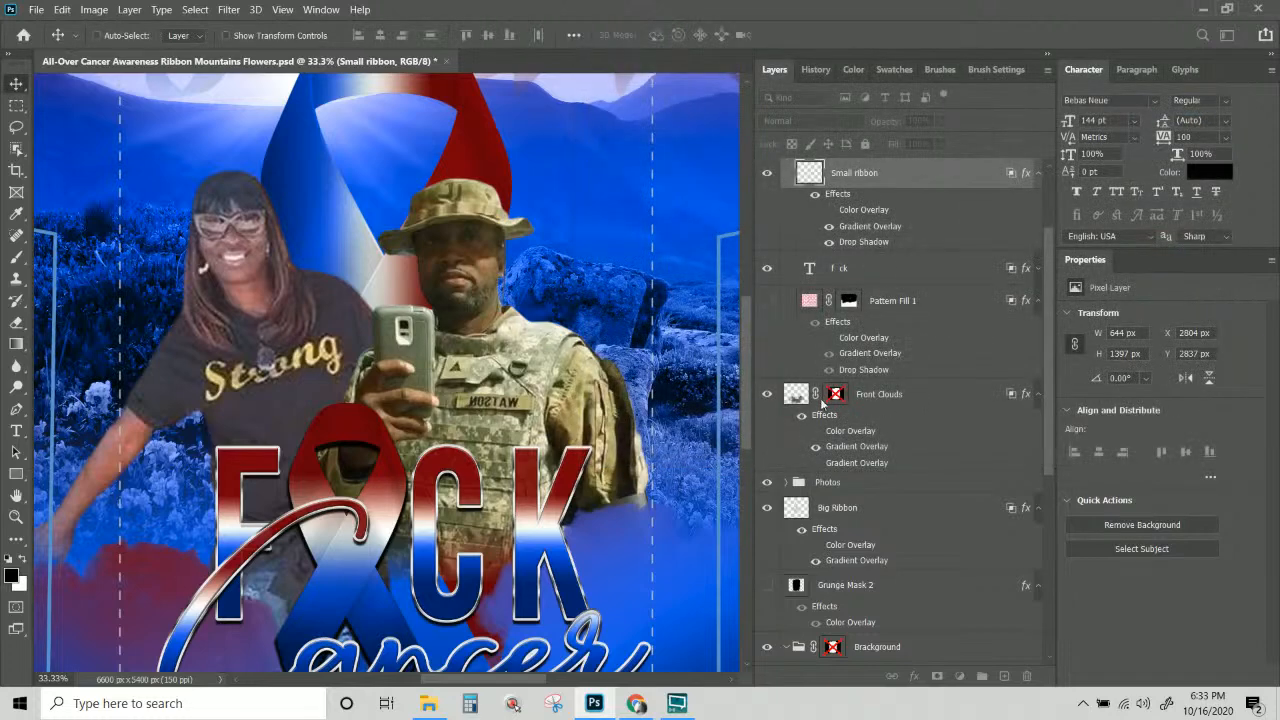
# Compare the ribbon's shadow against the Drop Shadow settings of the "f ck" text layer, leaving them as they are.
pyautogui.rightClick(432, 492)
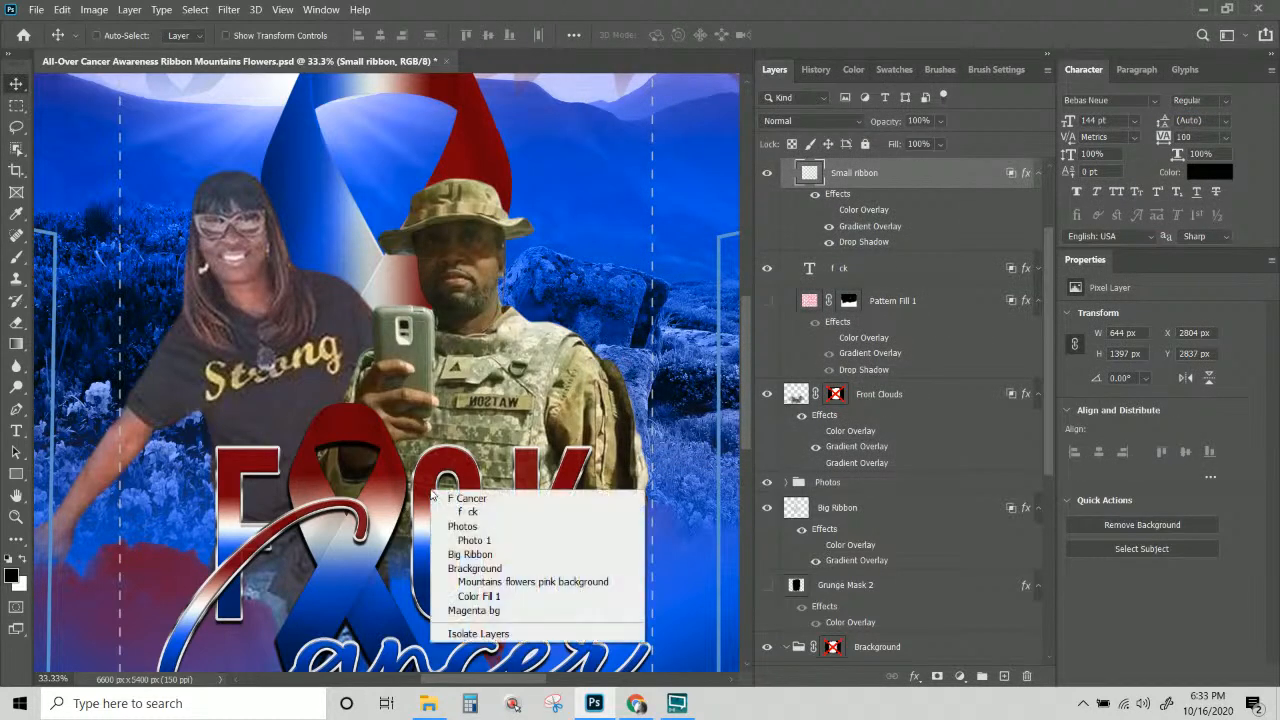
pyautogui.click(441, 511)
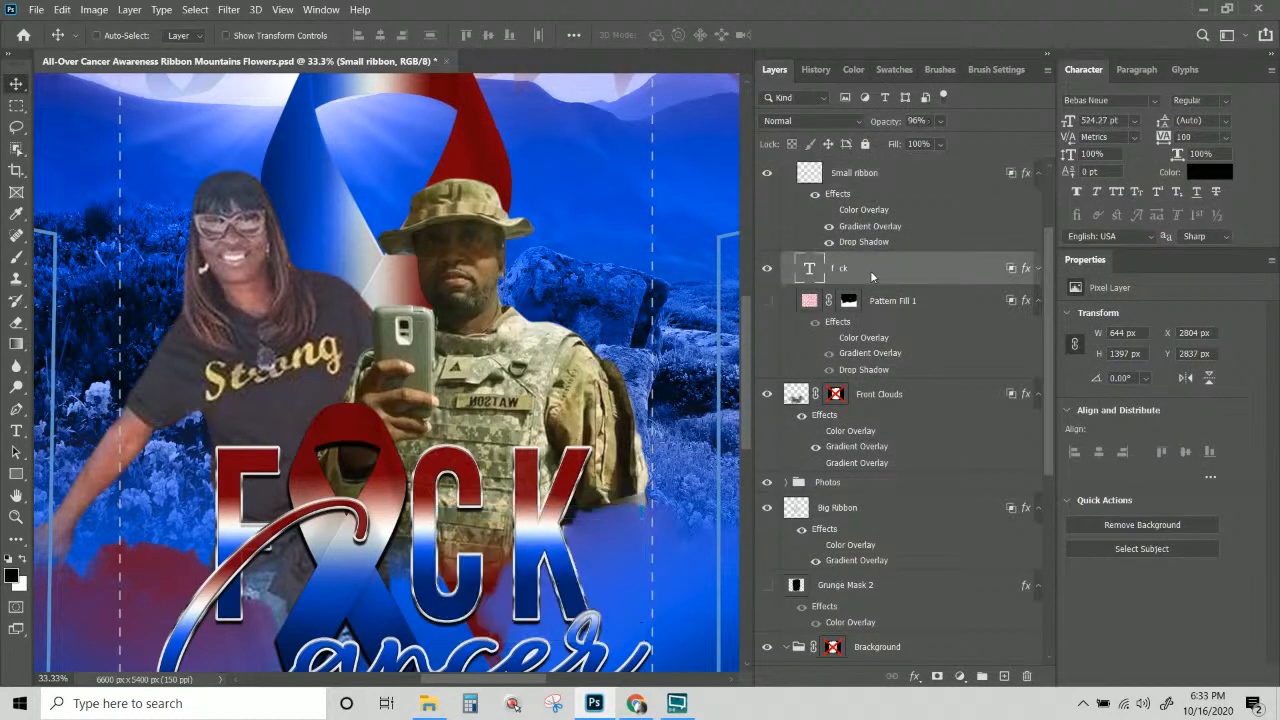
pyautogui.doubleClick(1028, 272)
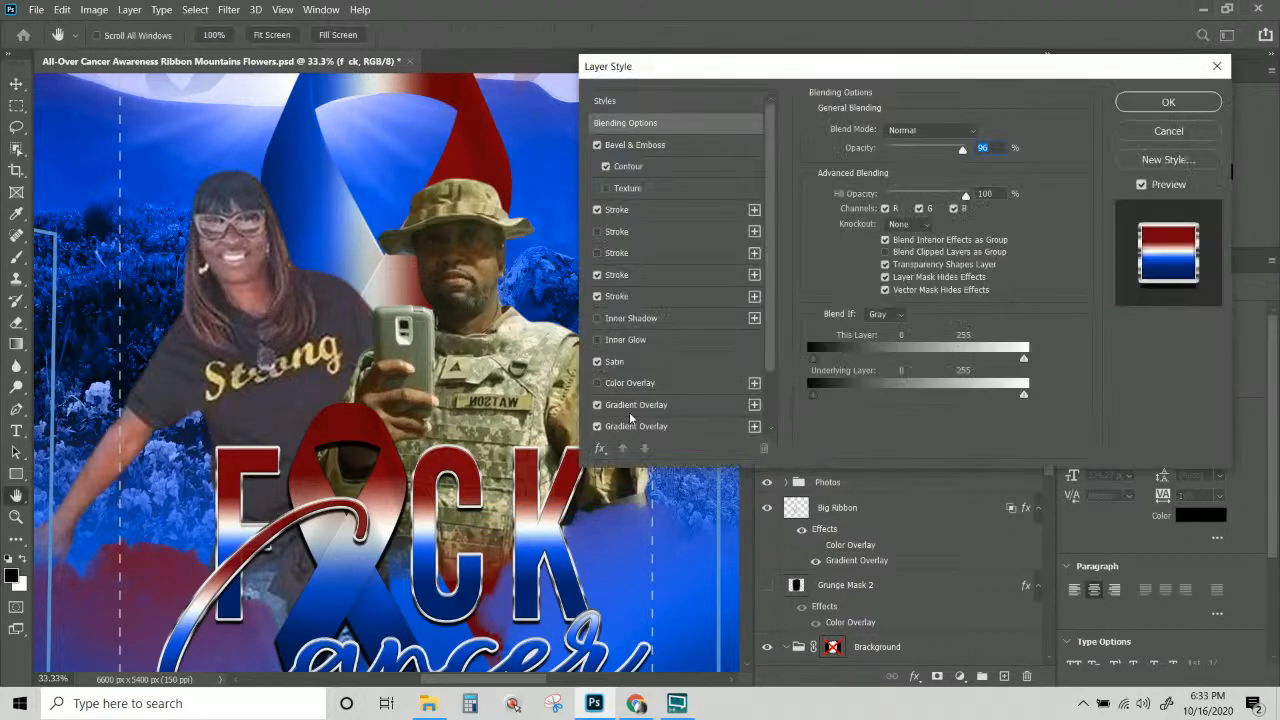
pyautogui.scroll(-3, 630, 418)
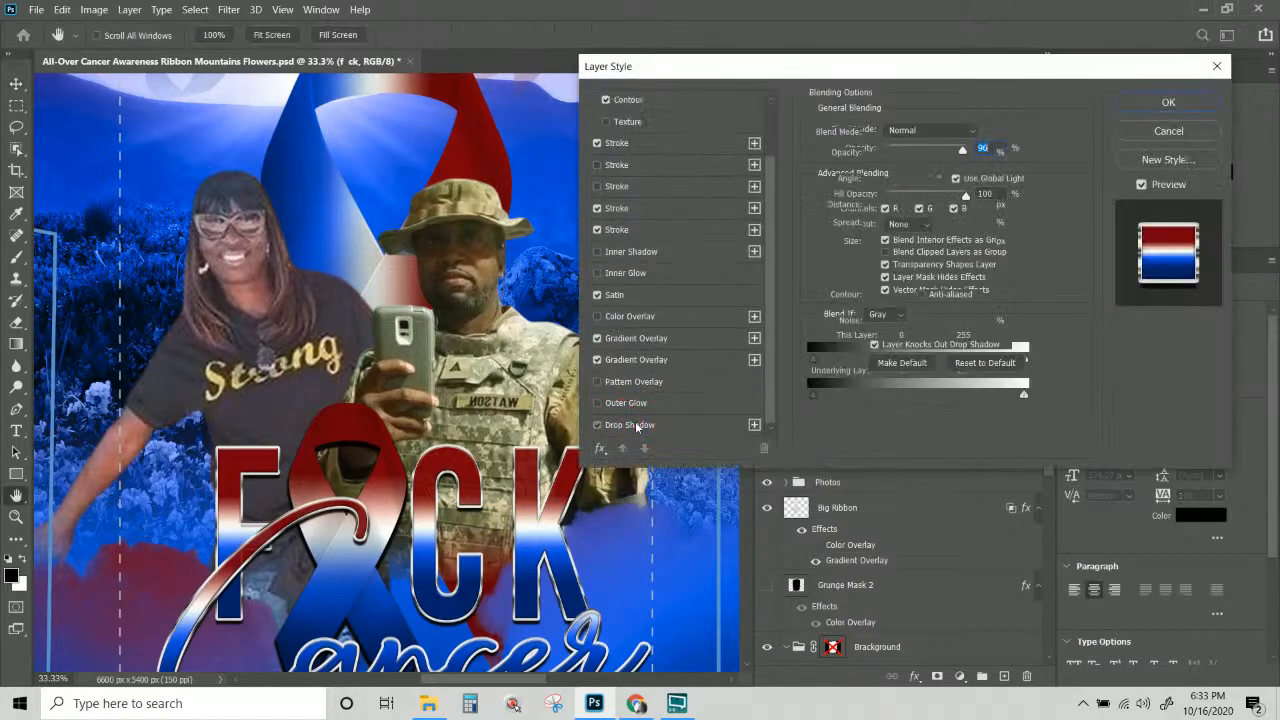
pyautogui.click(635, 425)
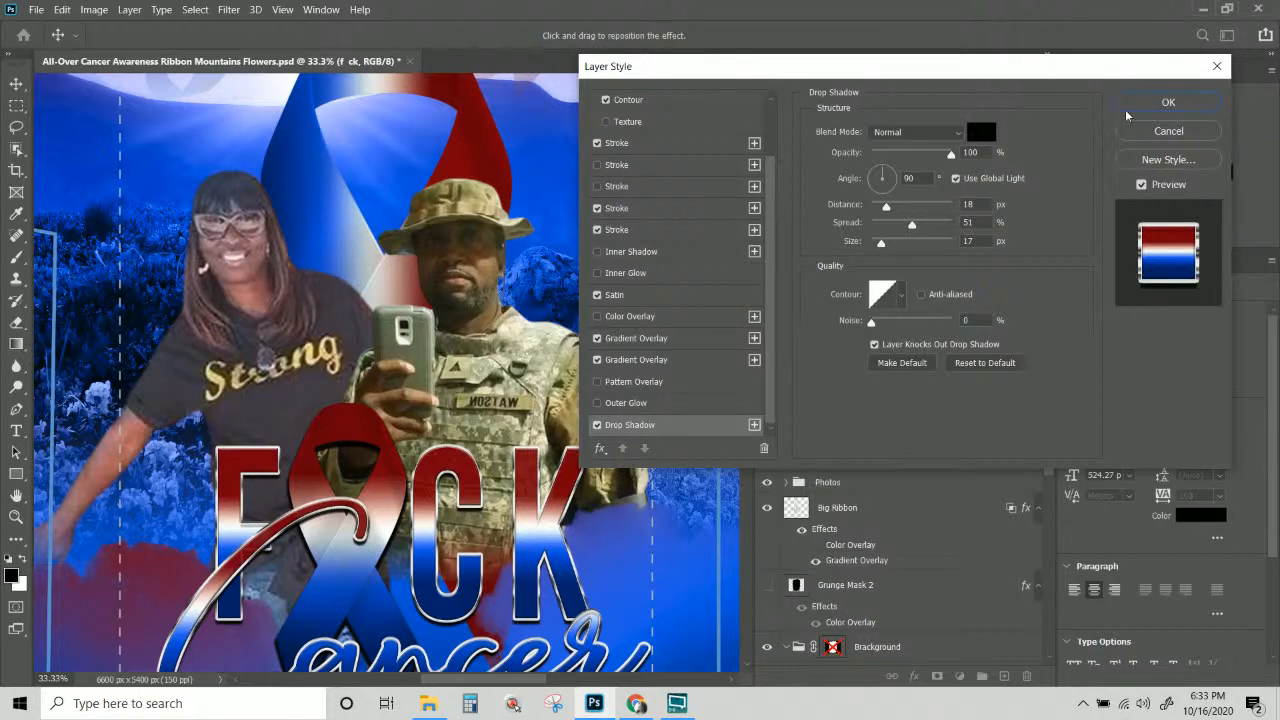
pyautogui.click(1162, 103)
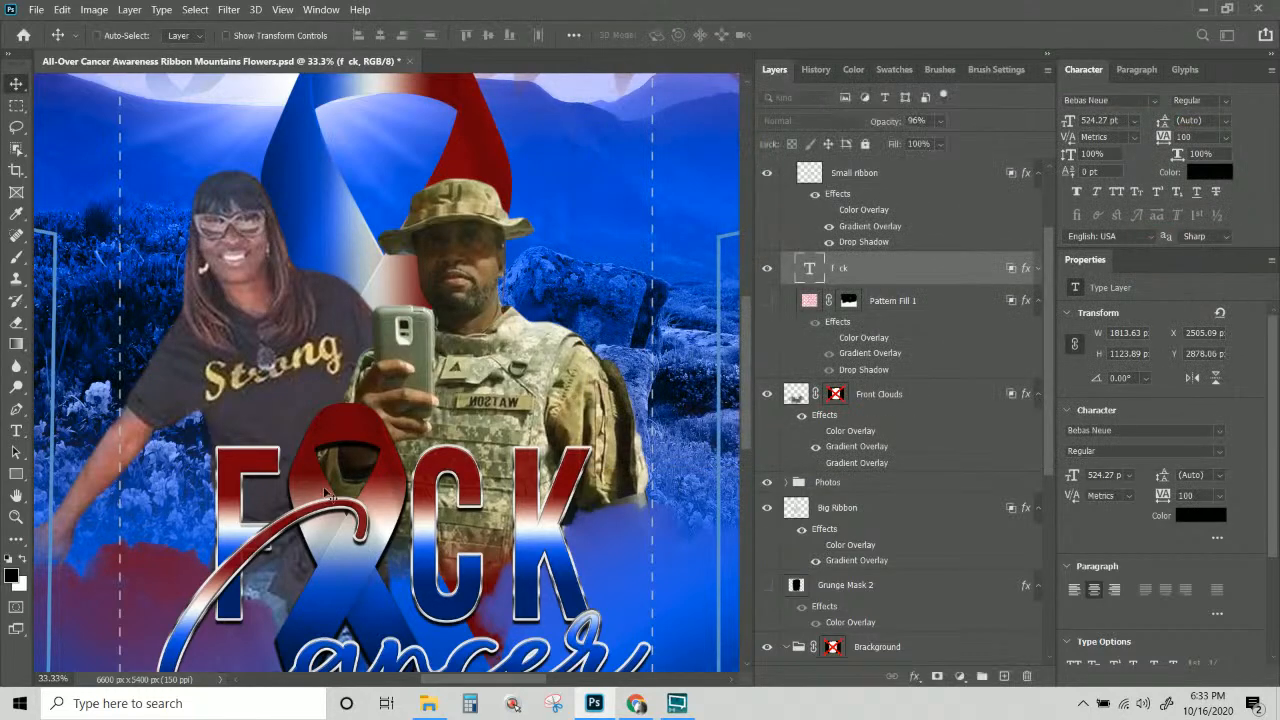
# Copy the layer style of the "f ck" text layer and paste it onto the Small ribbon layer.
pyautogui.scroll(-2, 327, 492)
pyautogui.scroll(-5, 329, 494)
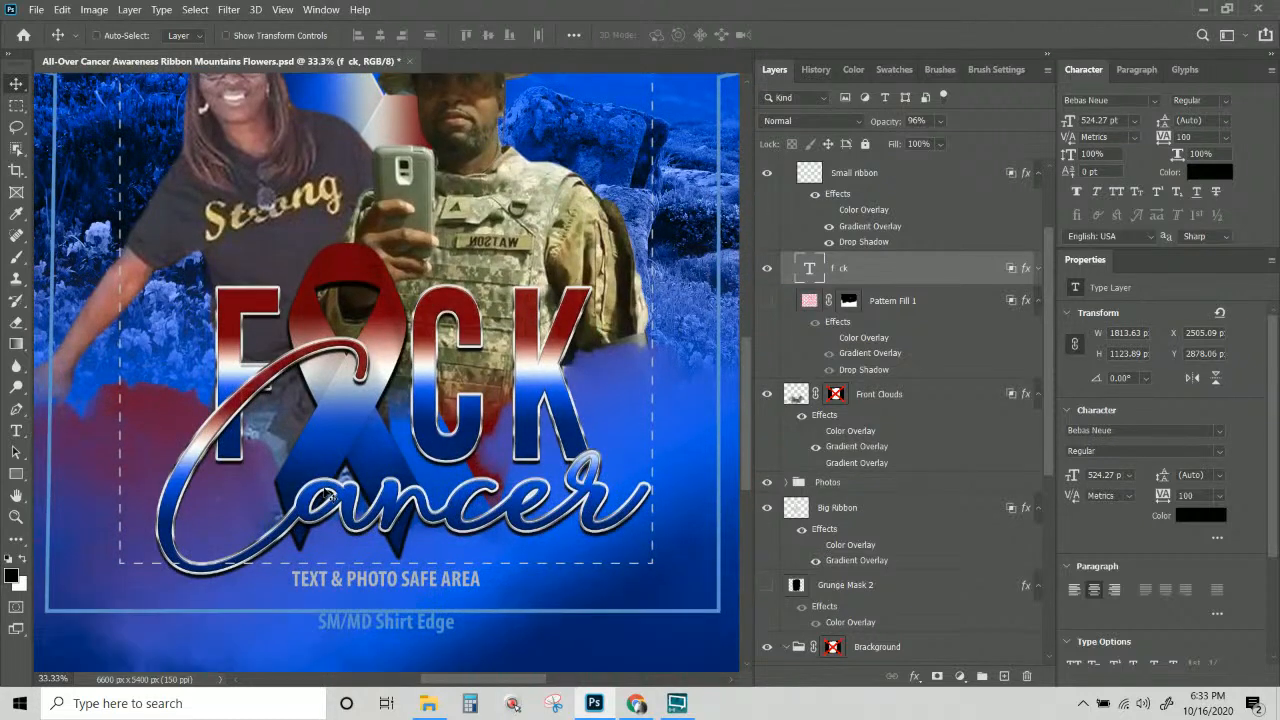
pyautogui.rightClick(421, 351)
pyautogui.click(449, 386)
pyautogui.rightClick(901, 265)
pyautogui.click(950, 560)
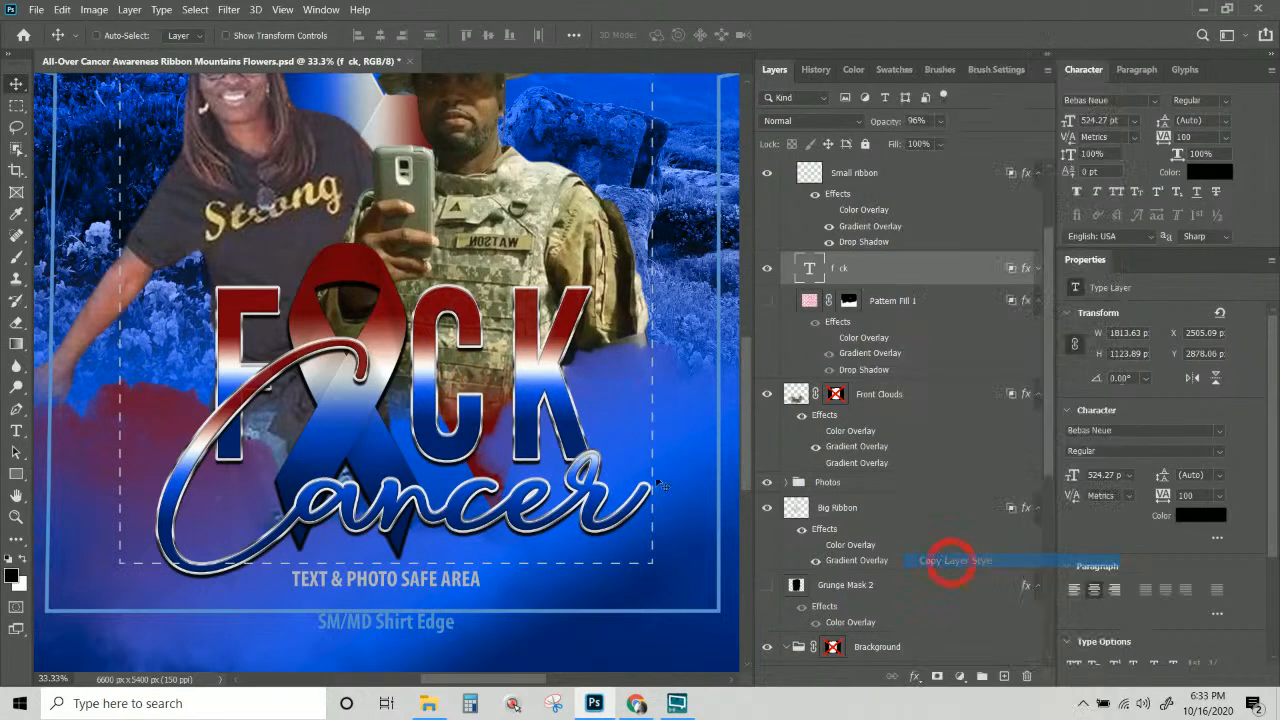
pyautogui.rightClick(385, 330)
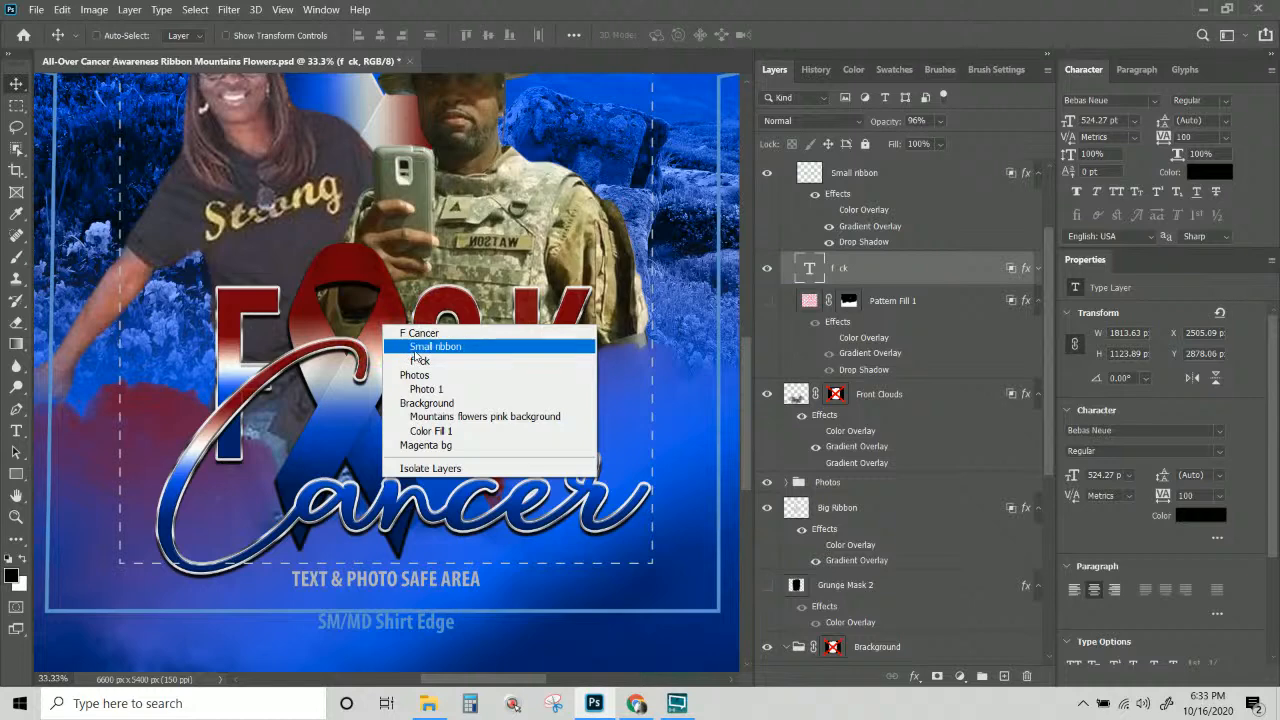
pyautogui.click(420, 346)
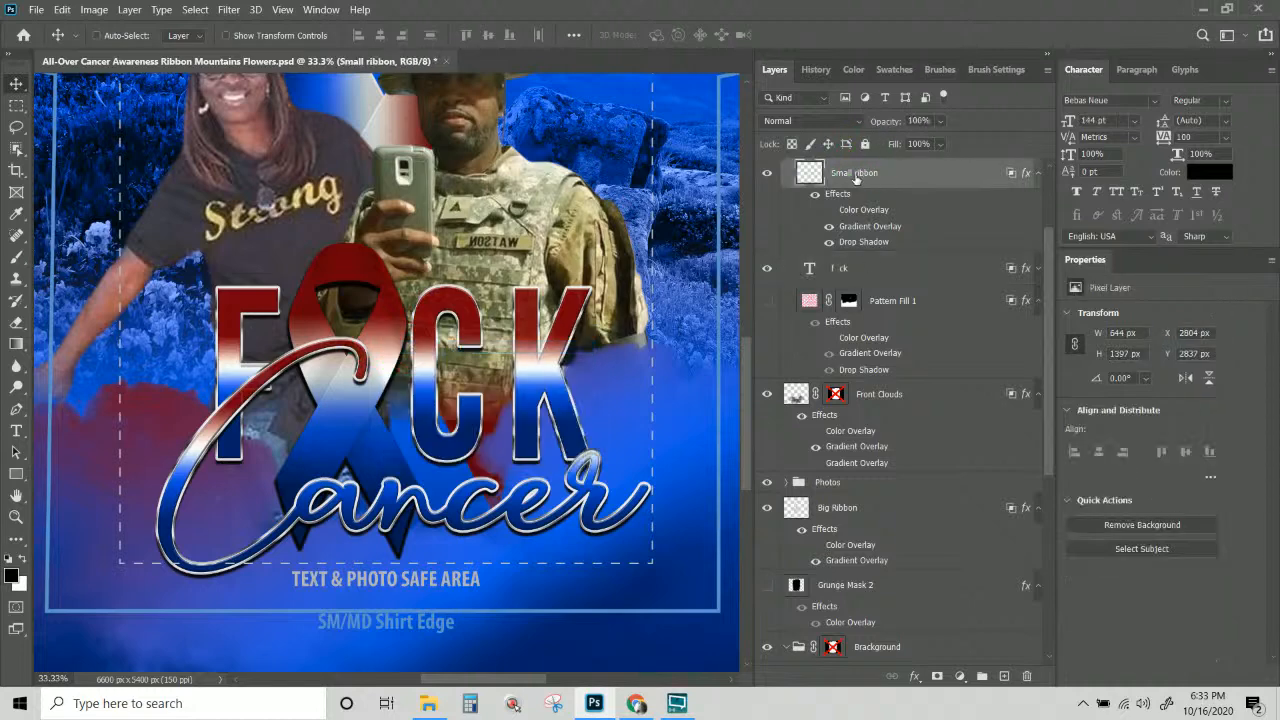
pyautogui.rightClick(860, 176)
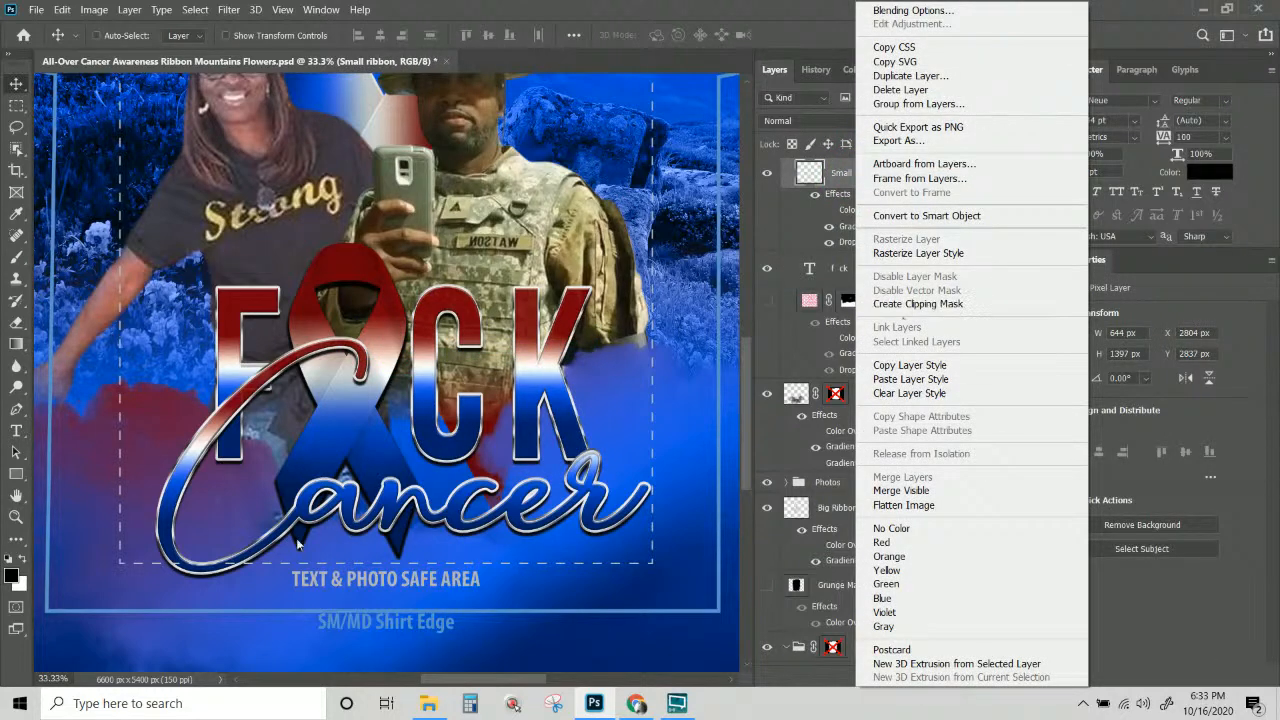
pyautogui.click(948, 379)
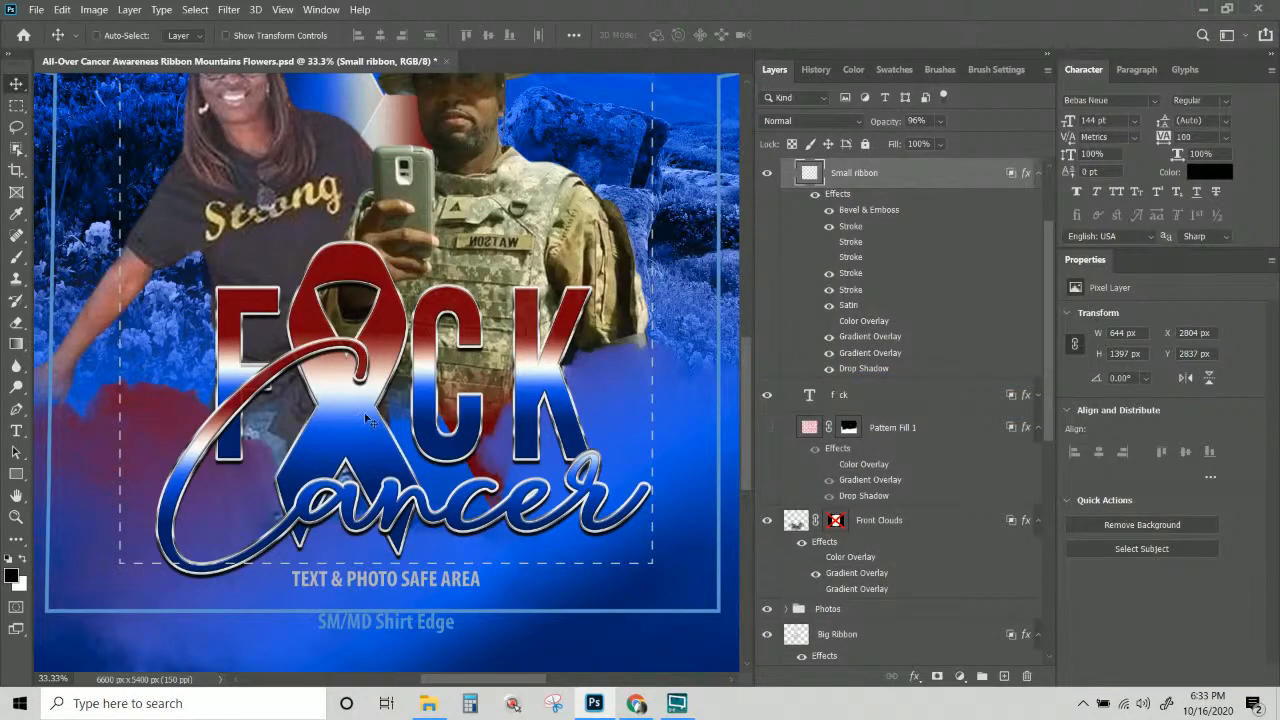
# Set the small ribbon's first Gradient Overlay to Multiply blending and disable its second Gradient Overlay.
pyautogui.click(851, 344)
pyautogui.doubleClick(849, 340)
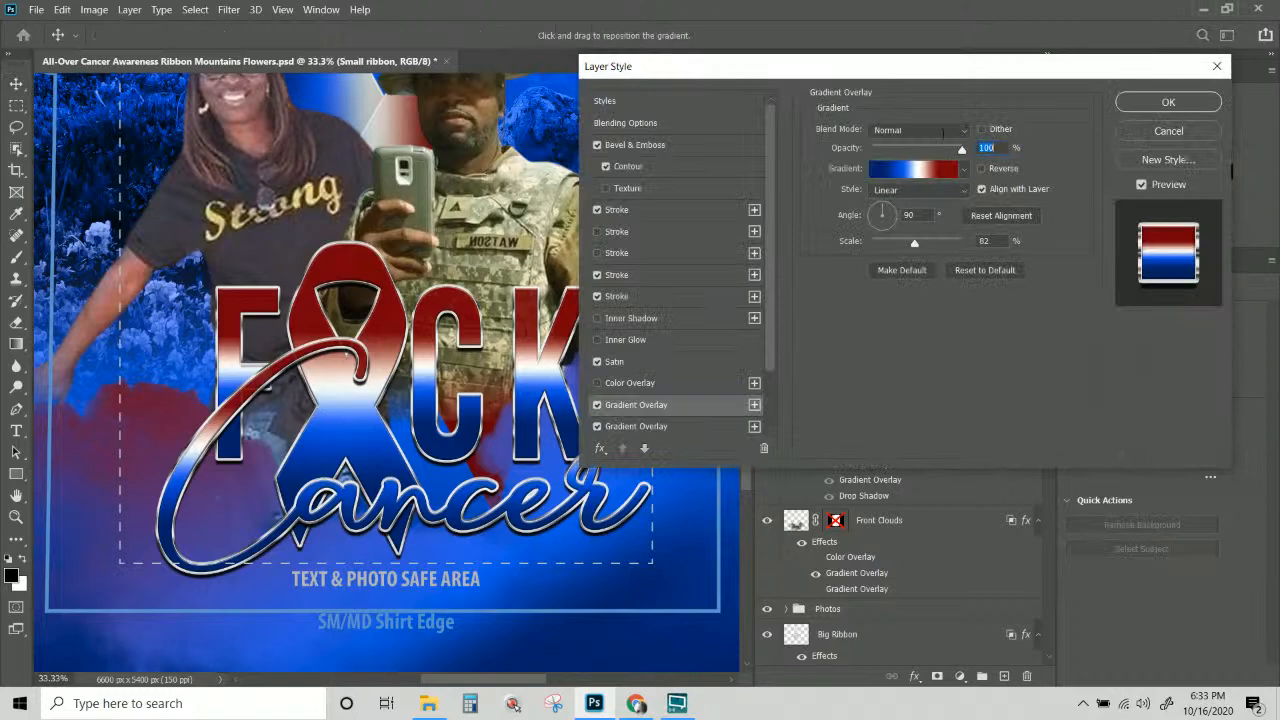
pyautogui.click(937, 131)
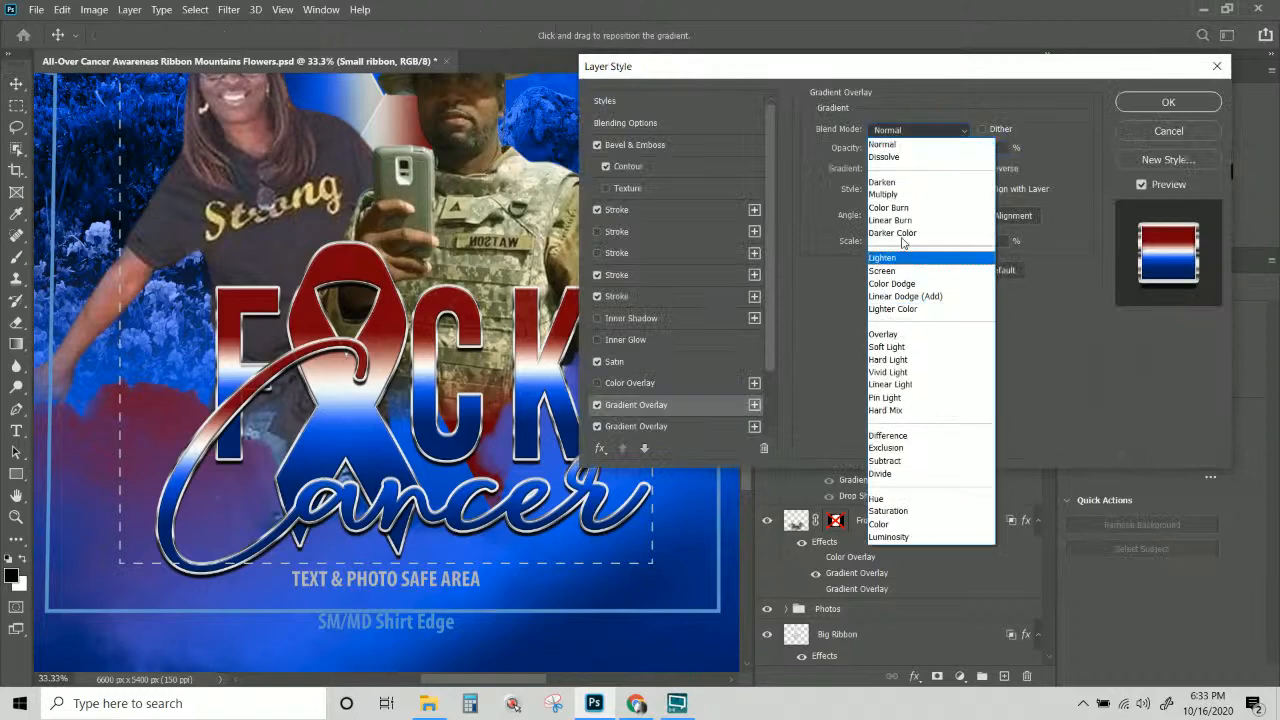
pyautogui.click(896, 194)
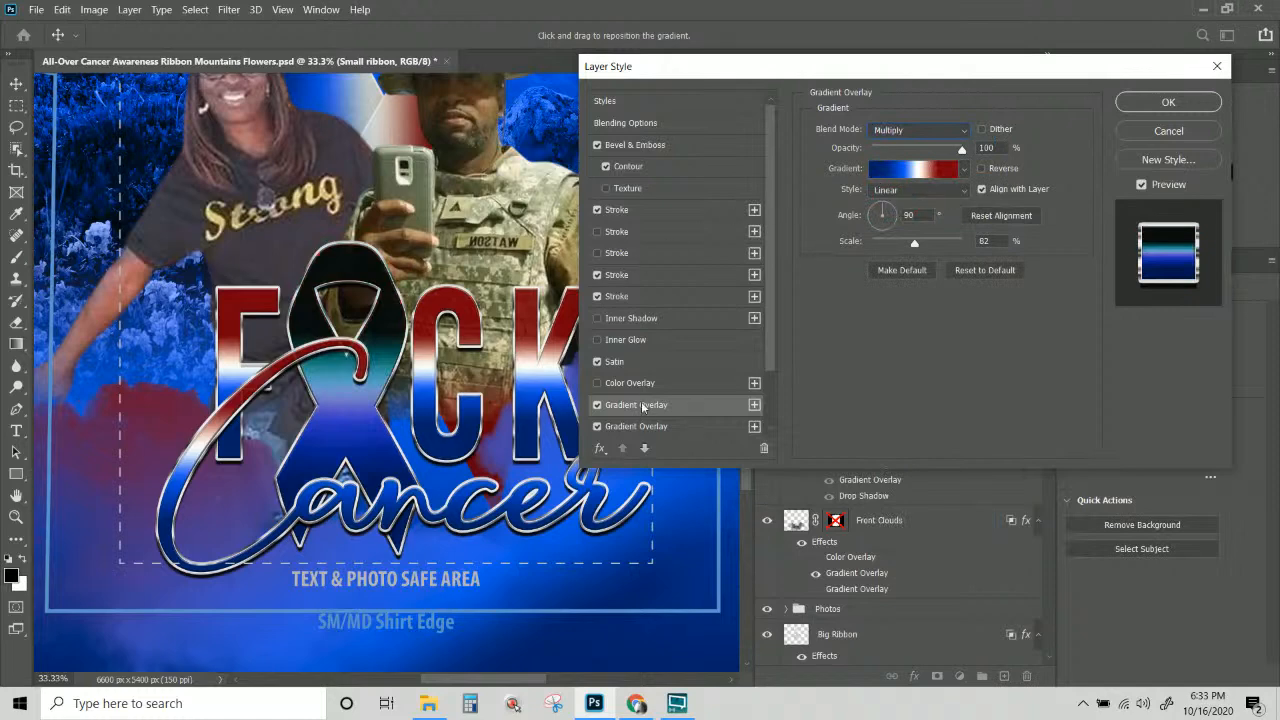
pyautogui.scroll(-2, 642, 406)
pyautogui.click(597, 384)
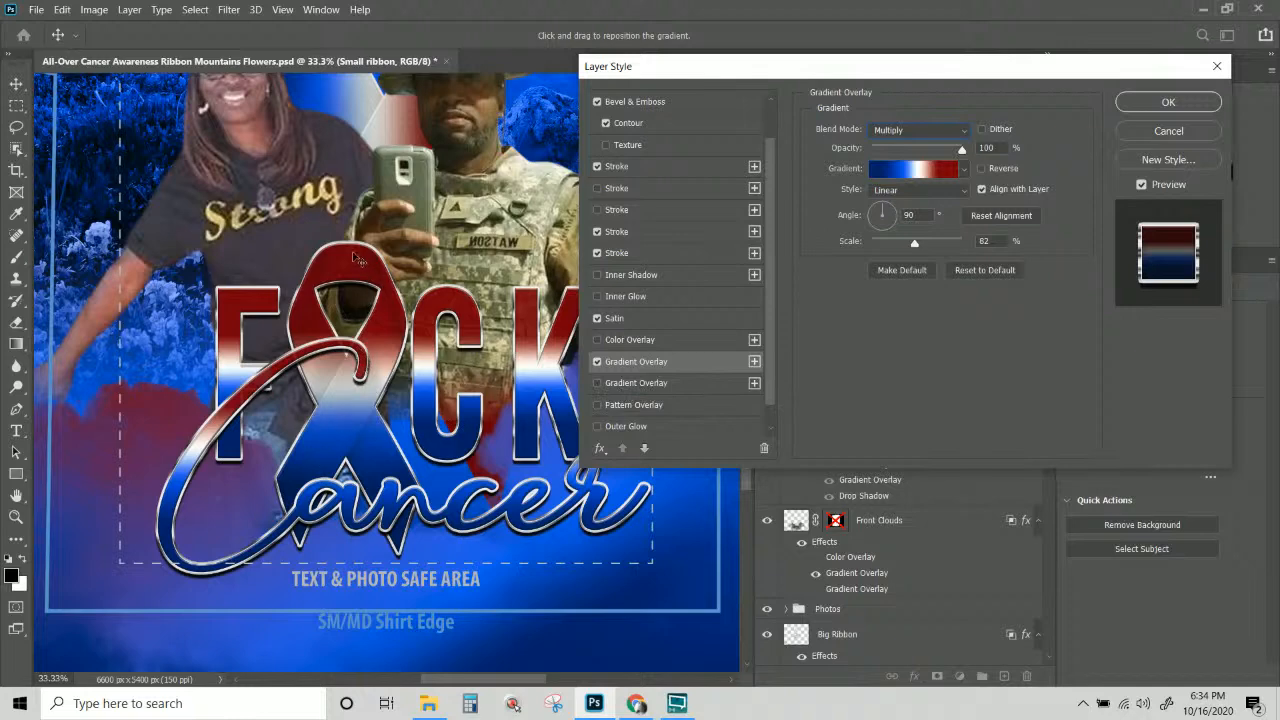
# Try a black Color Overlay in Multiply mode on the small ribbon at 53% and 100% opacity, with the gradient disabled.
pyautogui.click(660, 340)
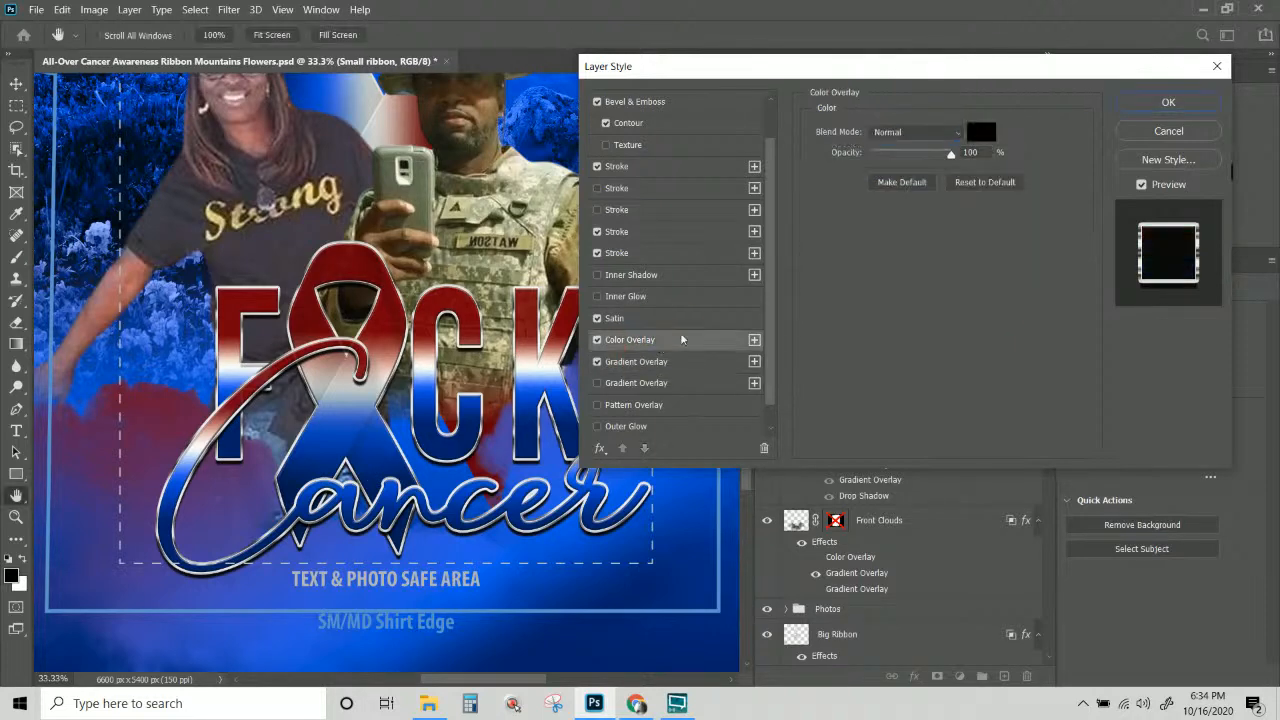
pyautogui.click(901, 134)
pyautogui.click(902, 200)
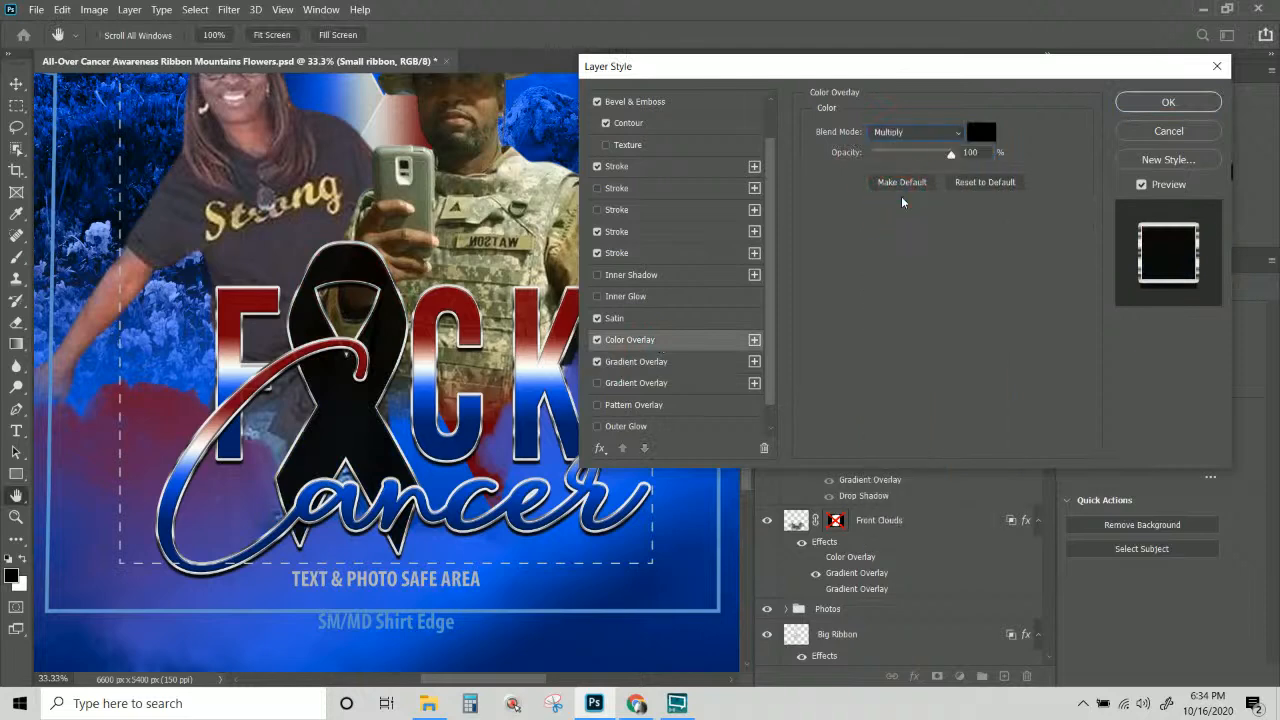
pyautogui.click(914, 155)
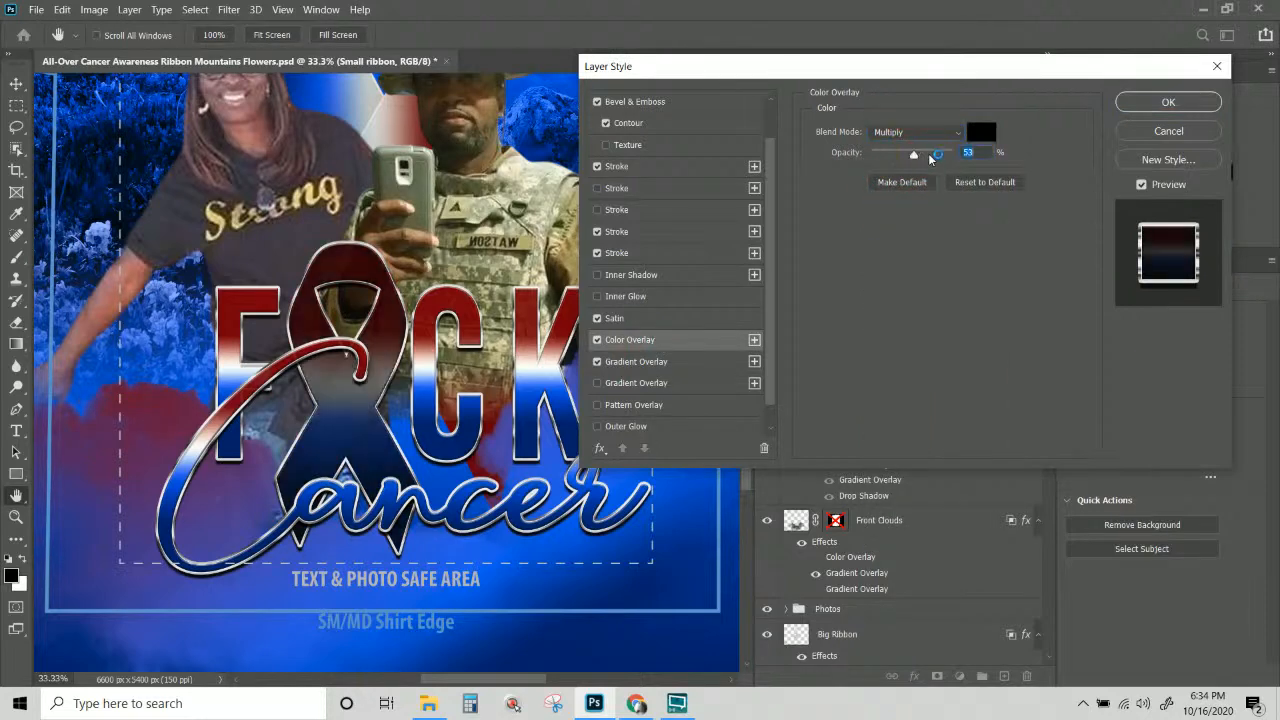
pyautogui.click(597, 362)
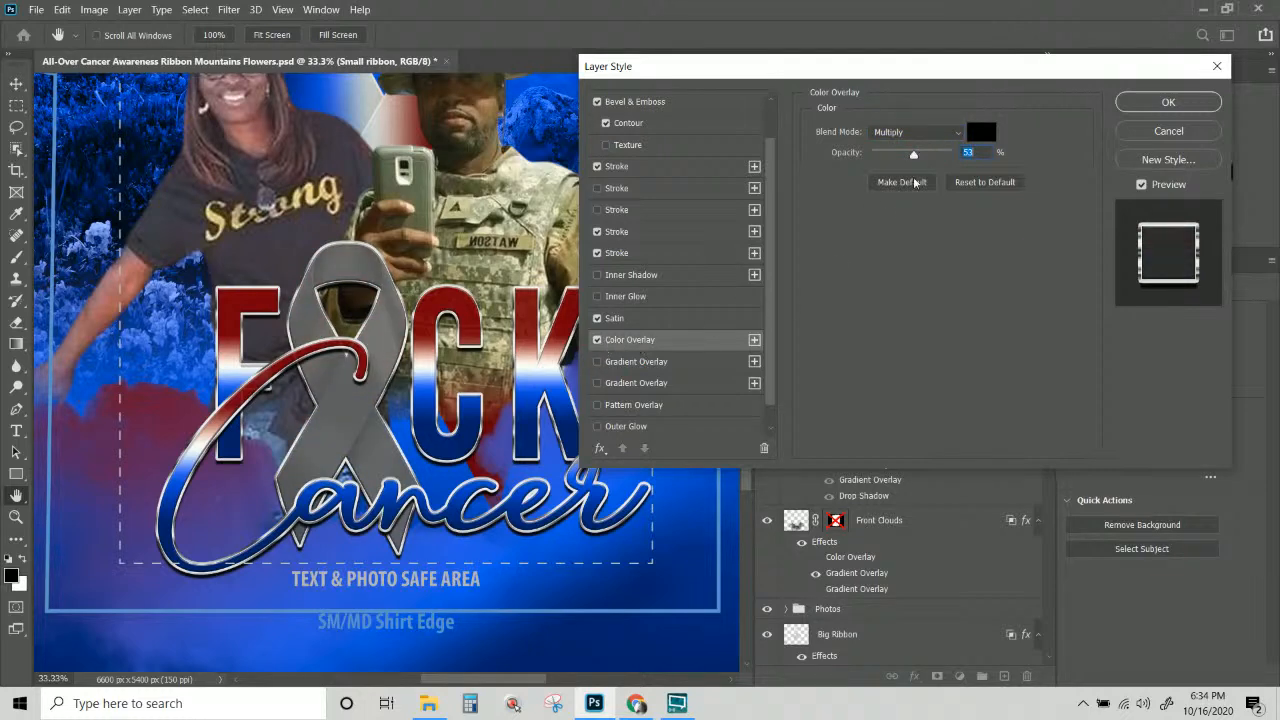
pyautogui.write('52')
pyautogui.write('100')
pyautogui.press('Return')
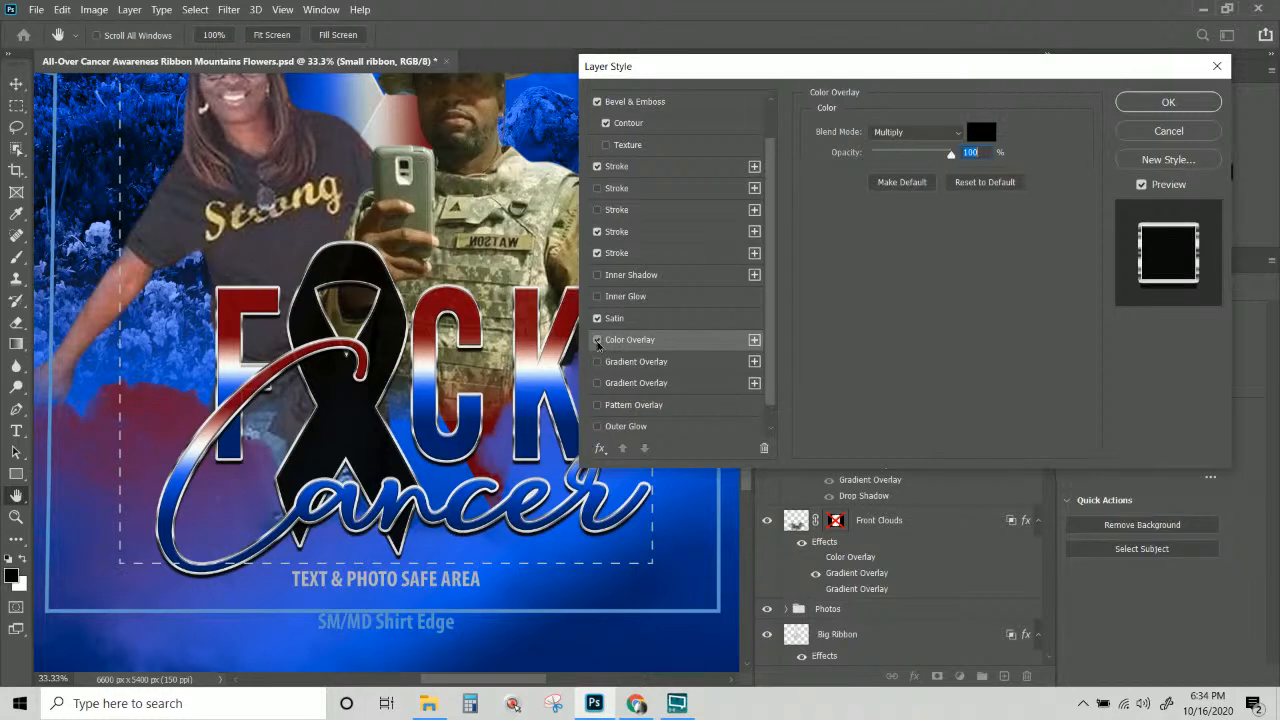
# Disable the small ribbon's Color Overlay, re-enable its first Gradient Overlay and apply the layer style.
pyautogui.click(597, 341)
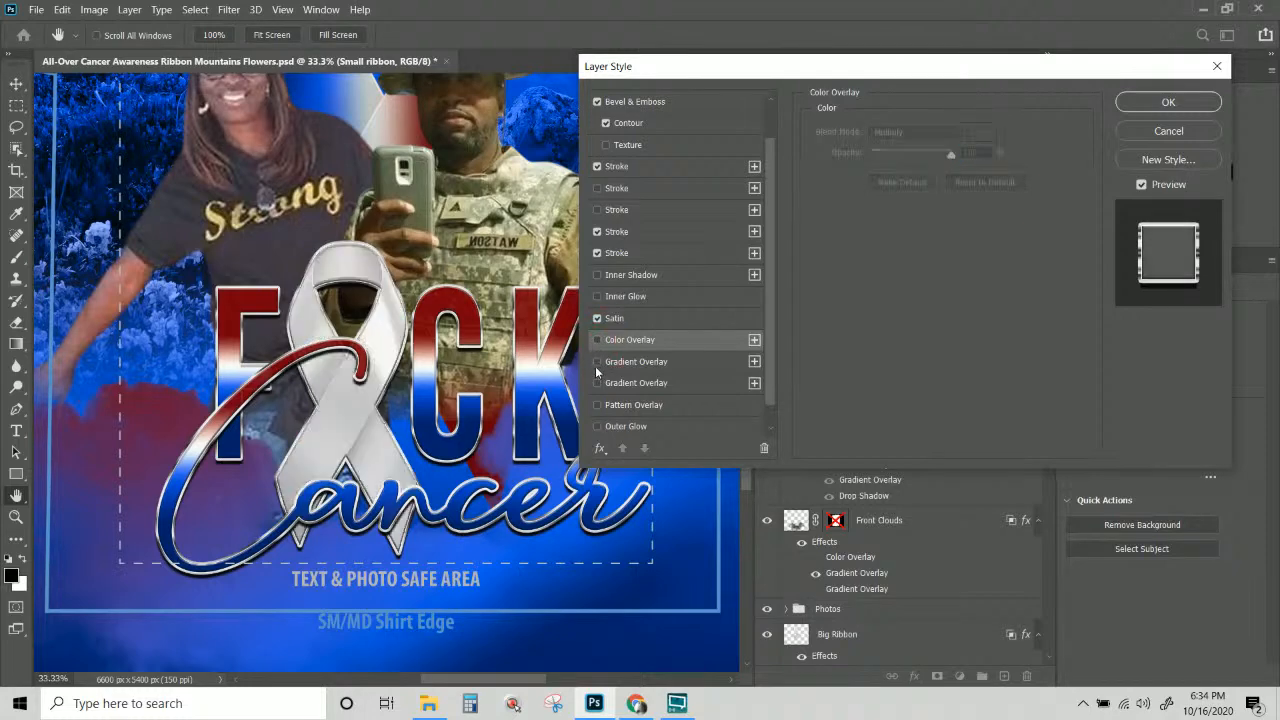
pyautogui.click(597, 362)
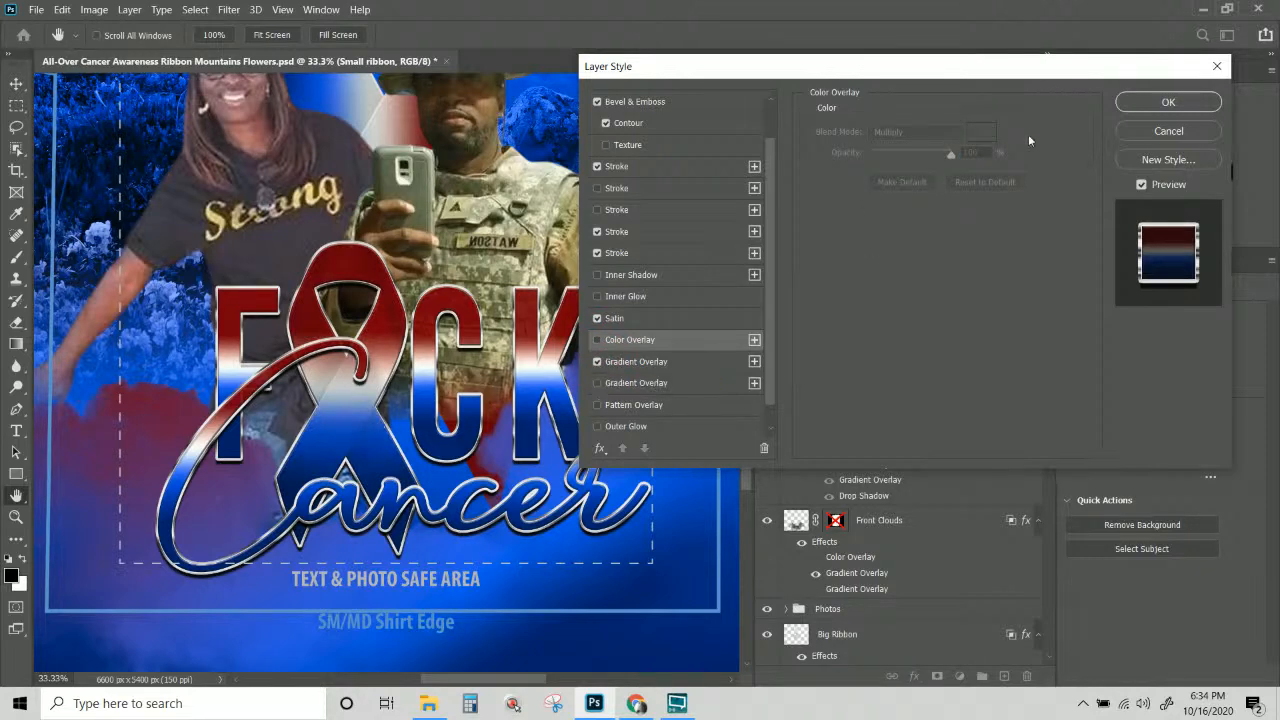
pyautogui.click(1166, 102)
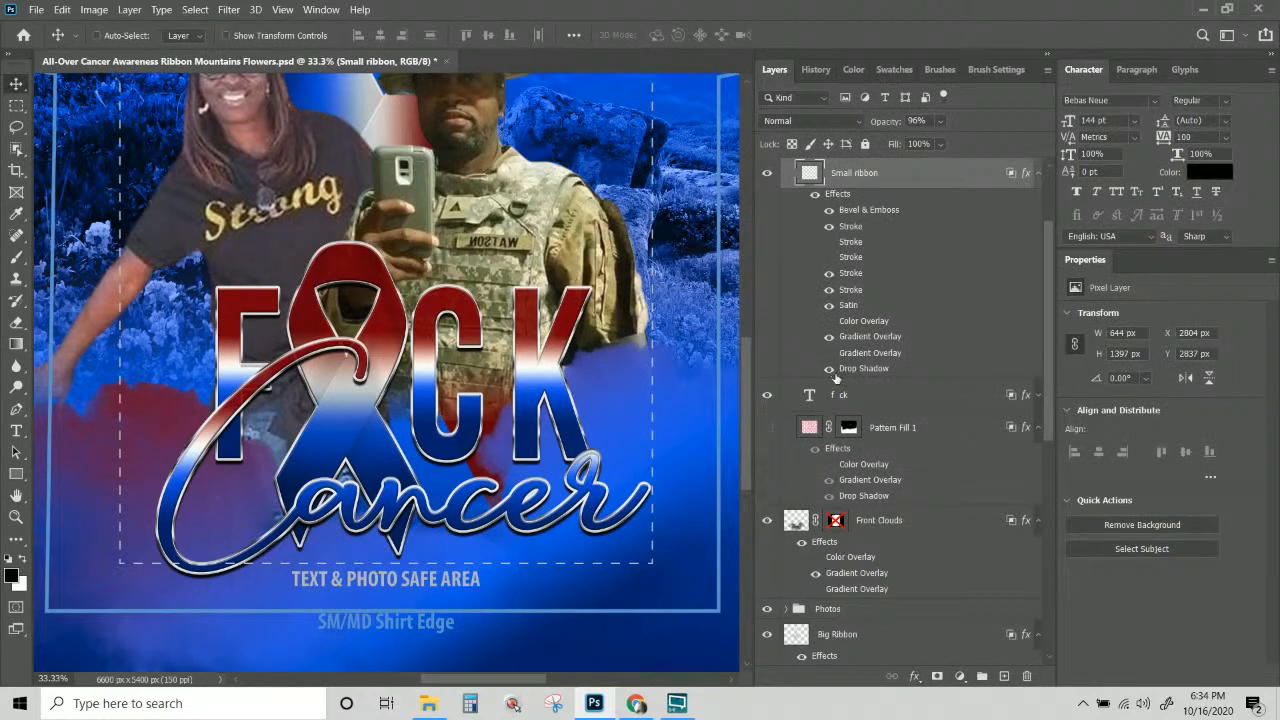
# Check the small ribbon's first Gradient Overlay and disable all of the ribbon's Stroke effects and its Satin effect.
pyautogui.click(828, 337)
pyautogui.click(828, 337)
pyautogui.click(828, 274)
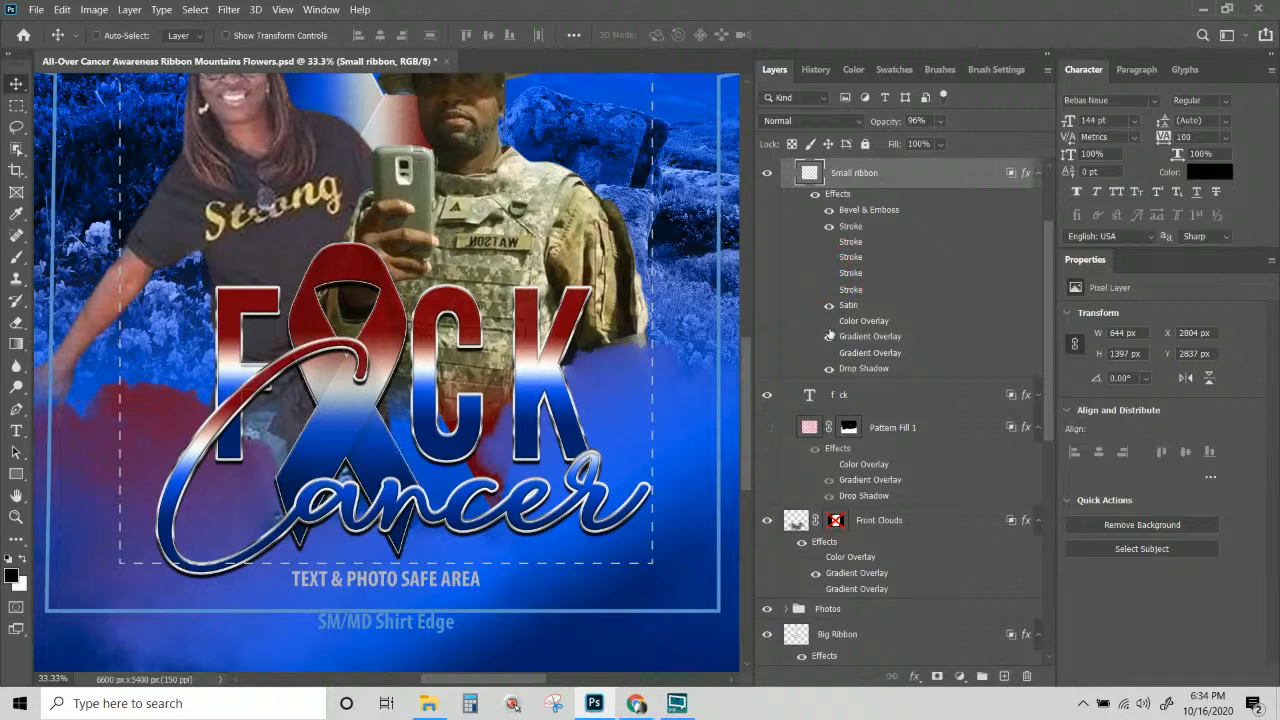
pyautogui.click(828, 305)
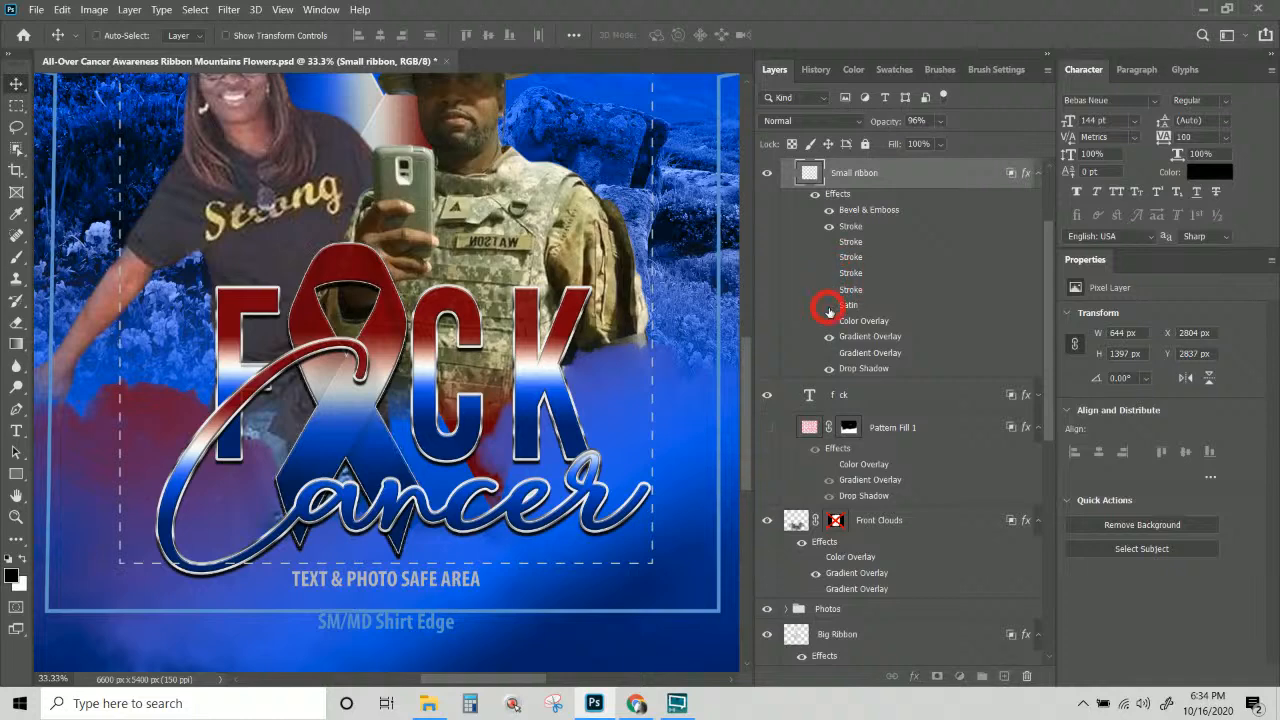
pyautogui.click(829, 227)
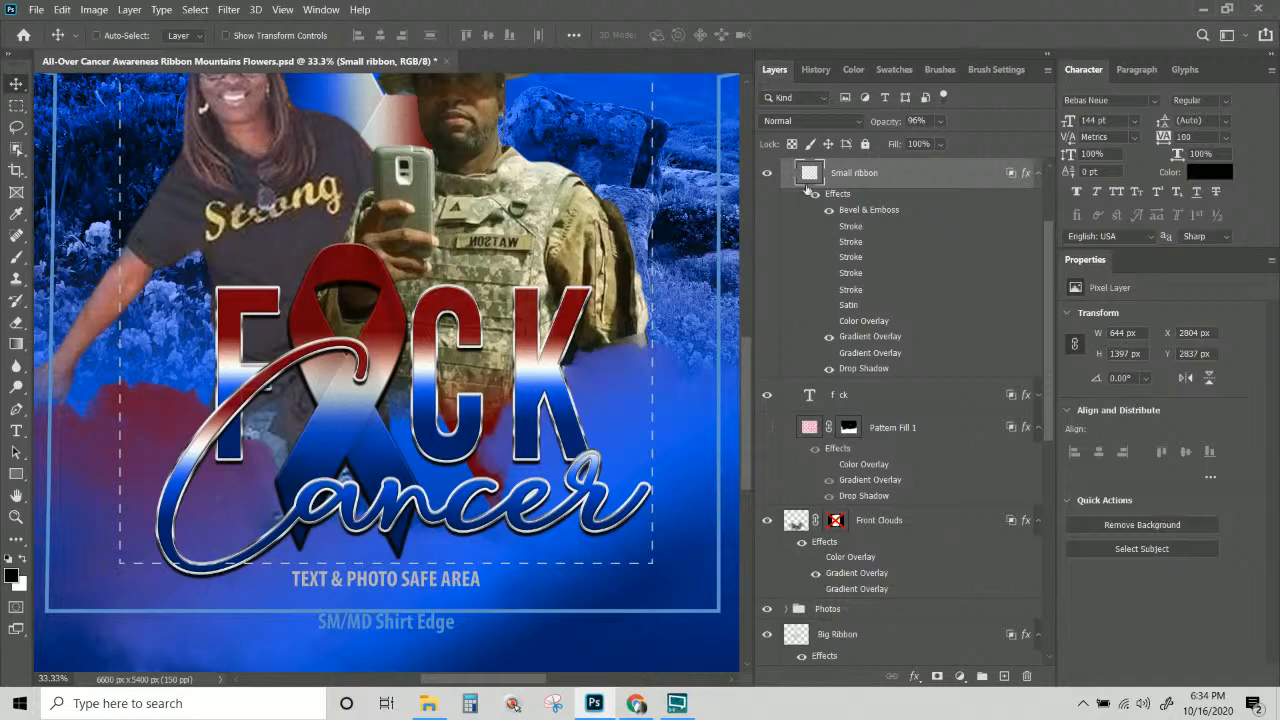
# Re-enable the small ribbon's first Stroke effect and keep its Bevel & Emboss active.
pyautogui.click(829, 210)
pyautogui.click(829, 210)
pyautogui.click(830, 228)
pyautogui.click(829, 241)
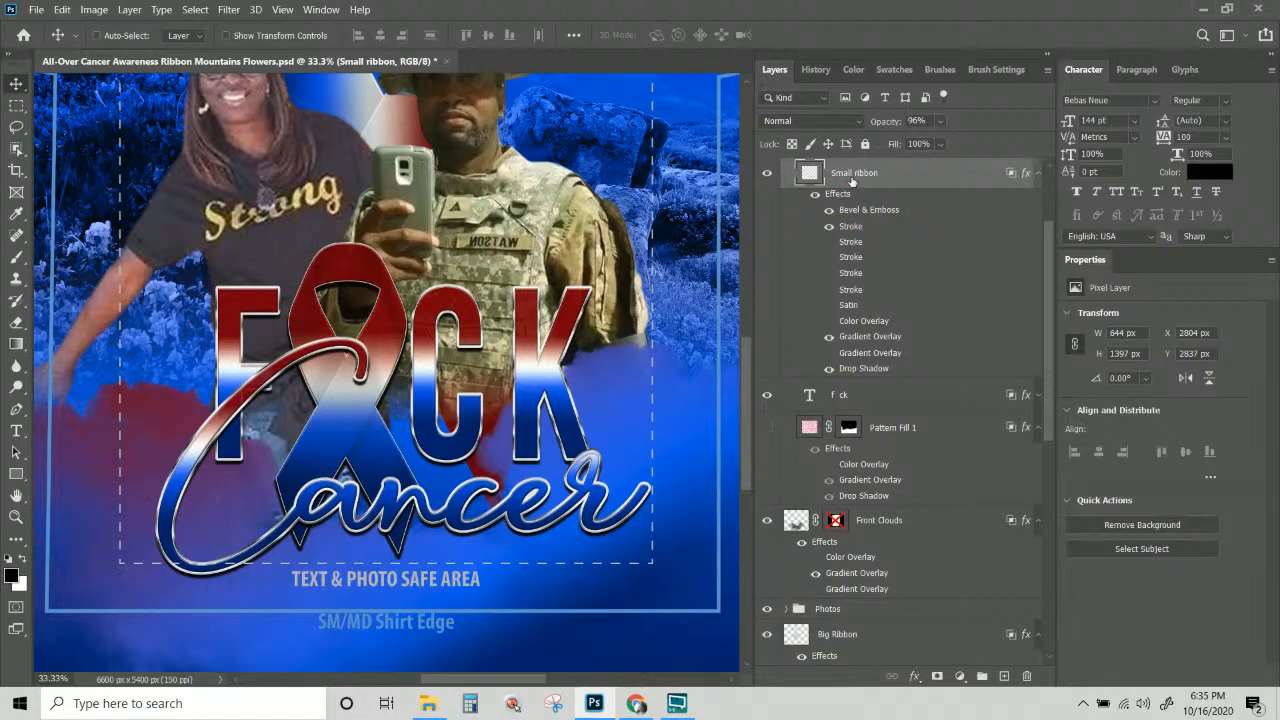
pyautogui.rightClick(853, 180)
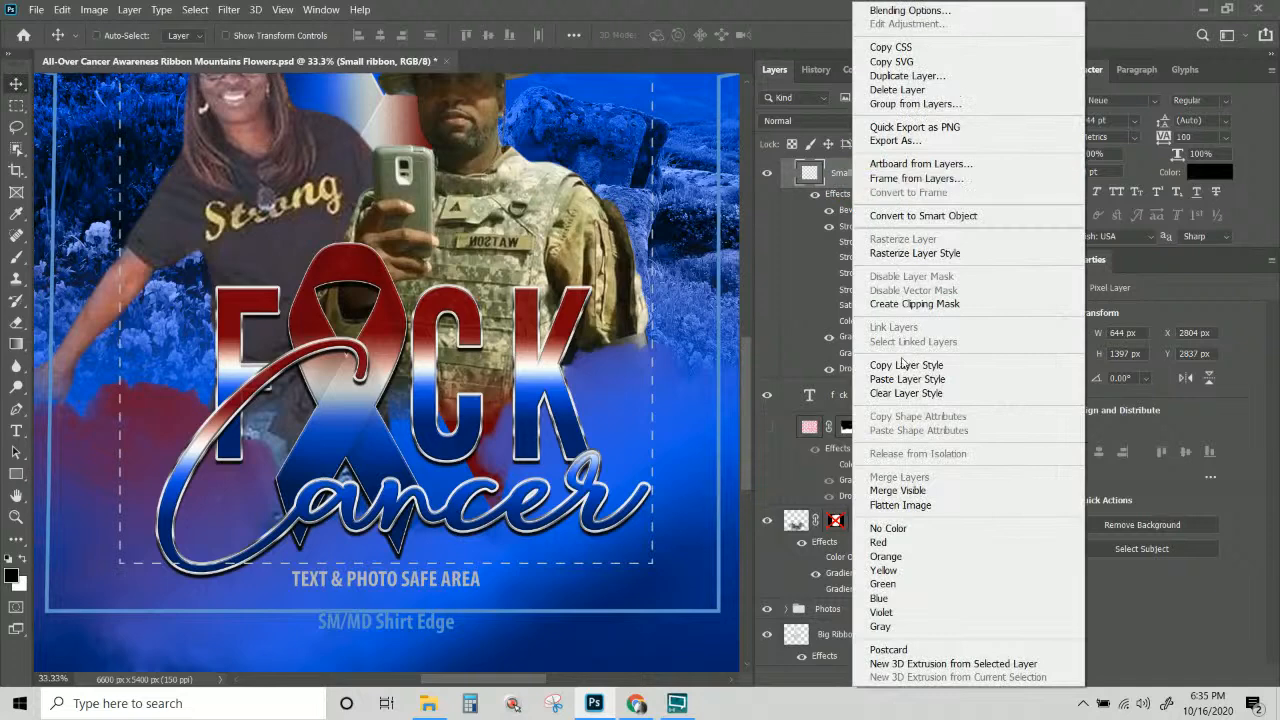
pyautogui.click(828, 245)
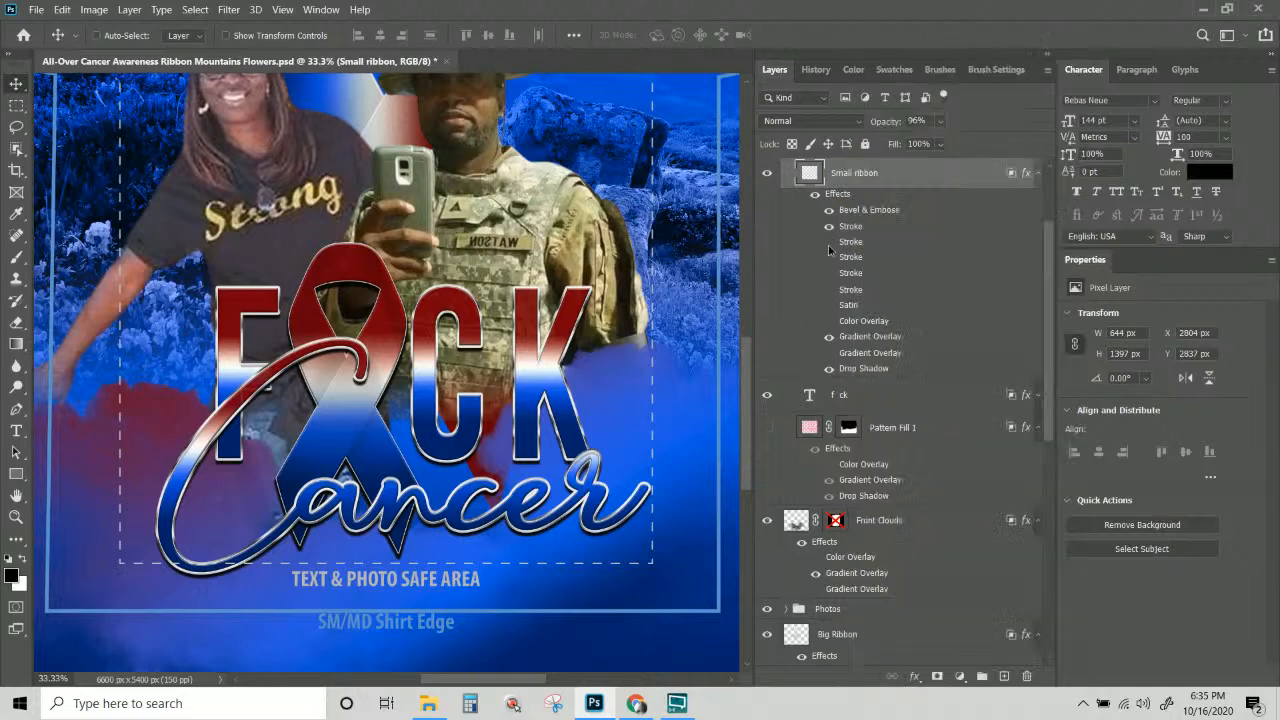
# Try the small ribbon with its second, third and fourth Stroke effects enabled.
pyautogui.click(828, 244)
pyautogui.click(830, 267)
pyautogui.click(829, 257)
pyautogui.click(829, 273)
# Examine the second Stroke in the "f ck" text layer's style for comparison and discard the changes.
pyautogui.click(870, 386)
pyautogui.click(945, 392)
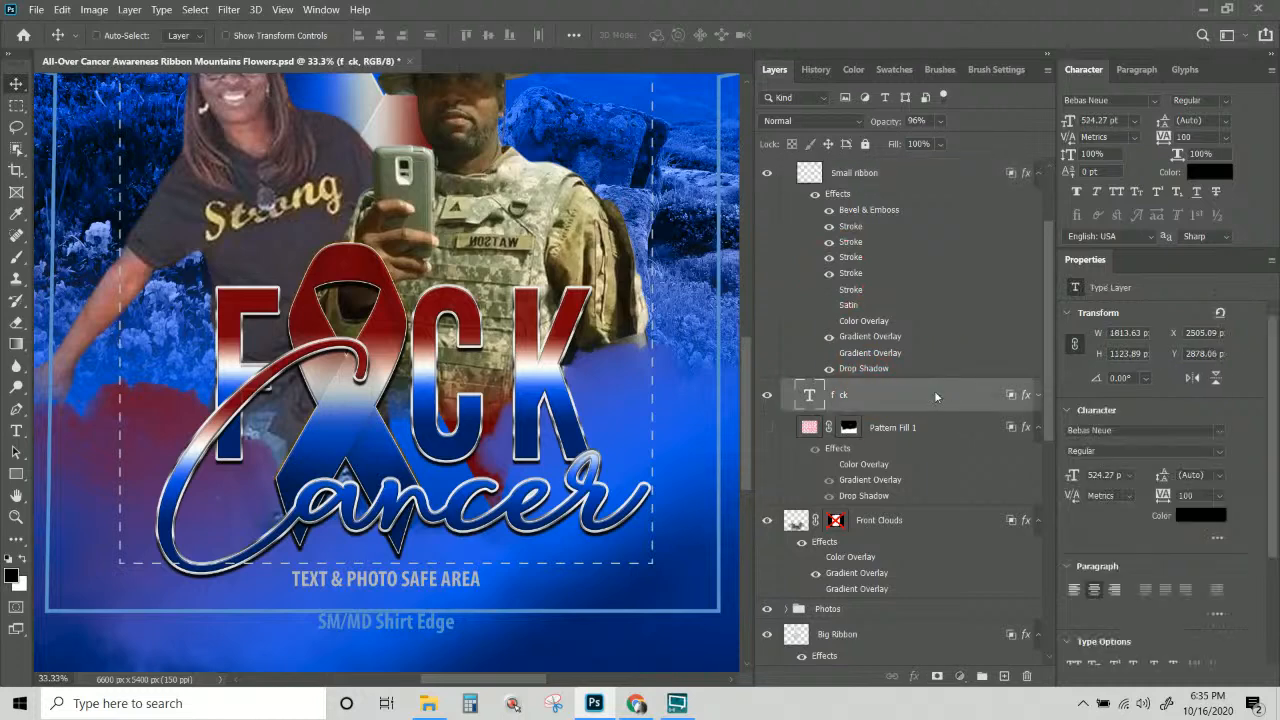
pyautogui.rightClick(935, 397)
pyautogui.click(907, 405)
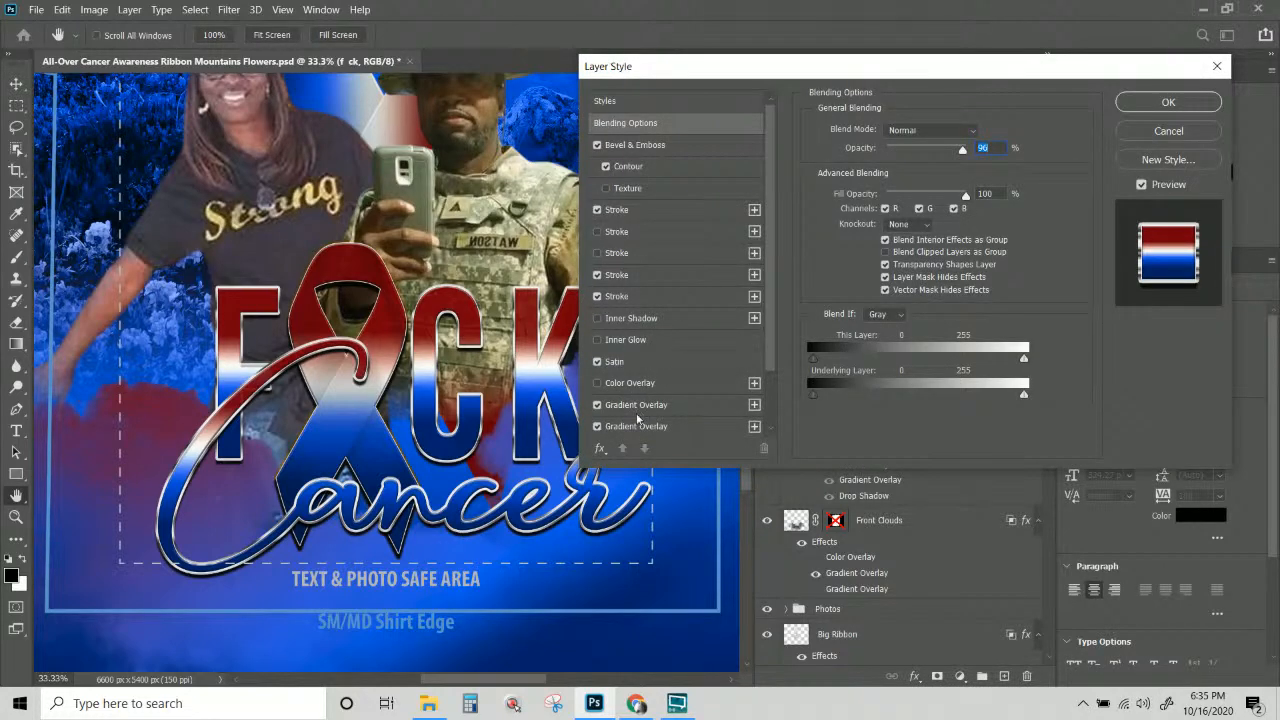
pyautogui.scroll(-3, 669, 342)
pyautogui.scroll(3, 669, 342)
pyautogui.click(630, 233)
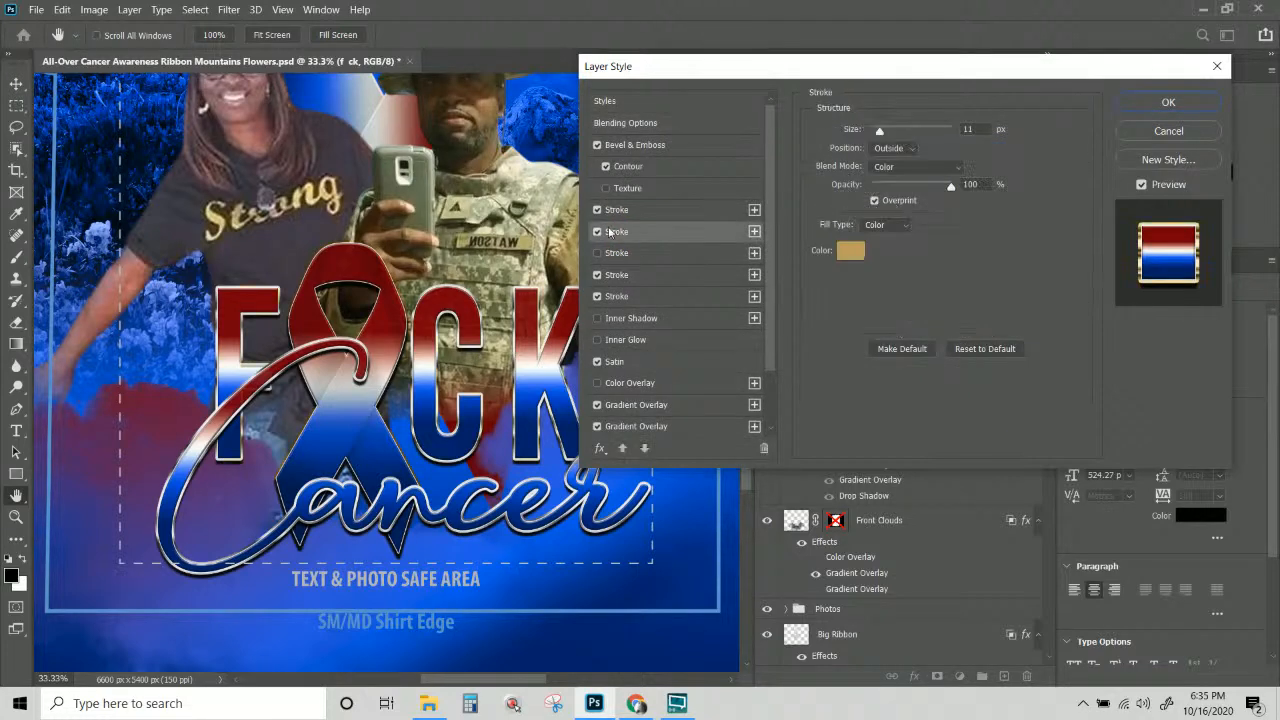
pyautogui.click(591, 235)
pyautogui.click(597, 232)
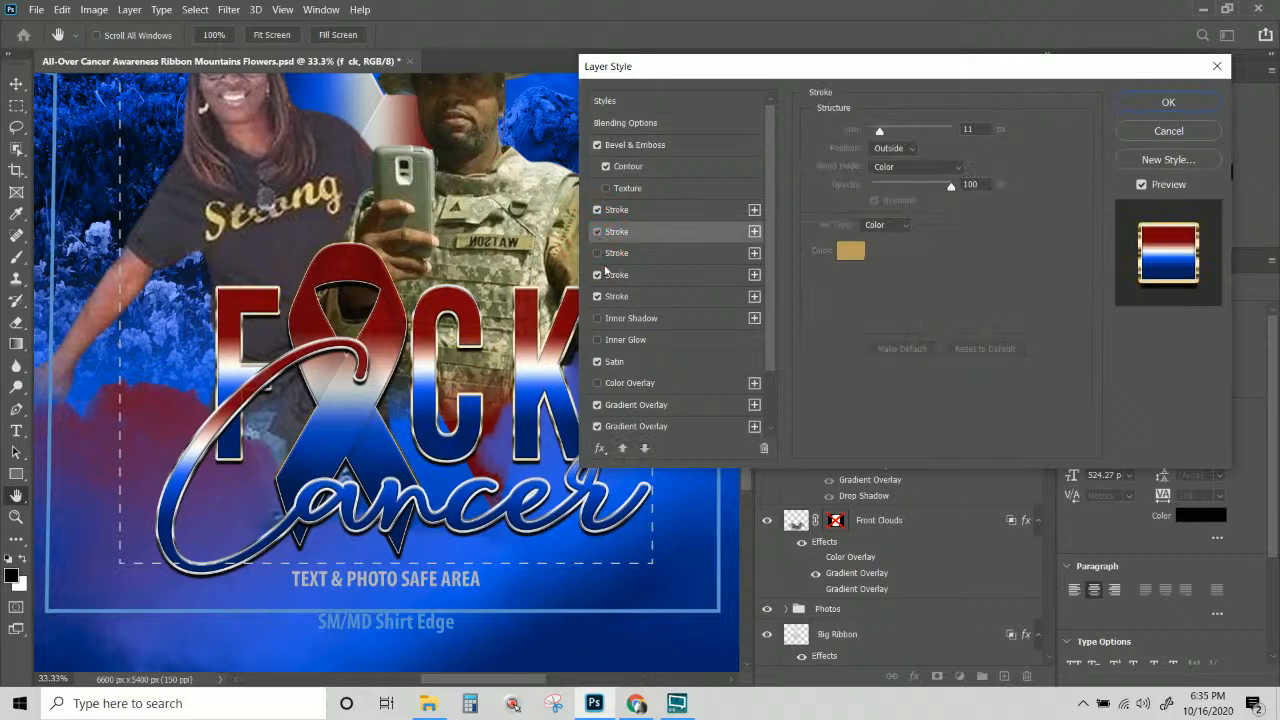
pyautogui.click(1168, 131)
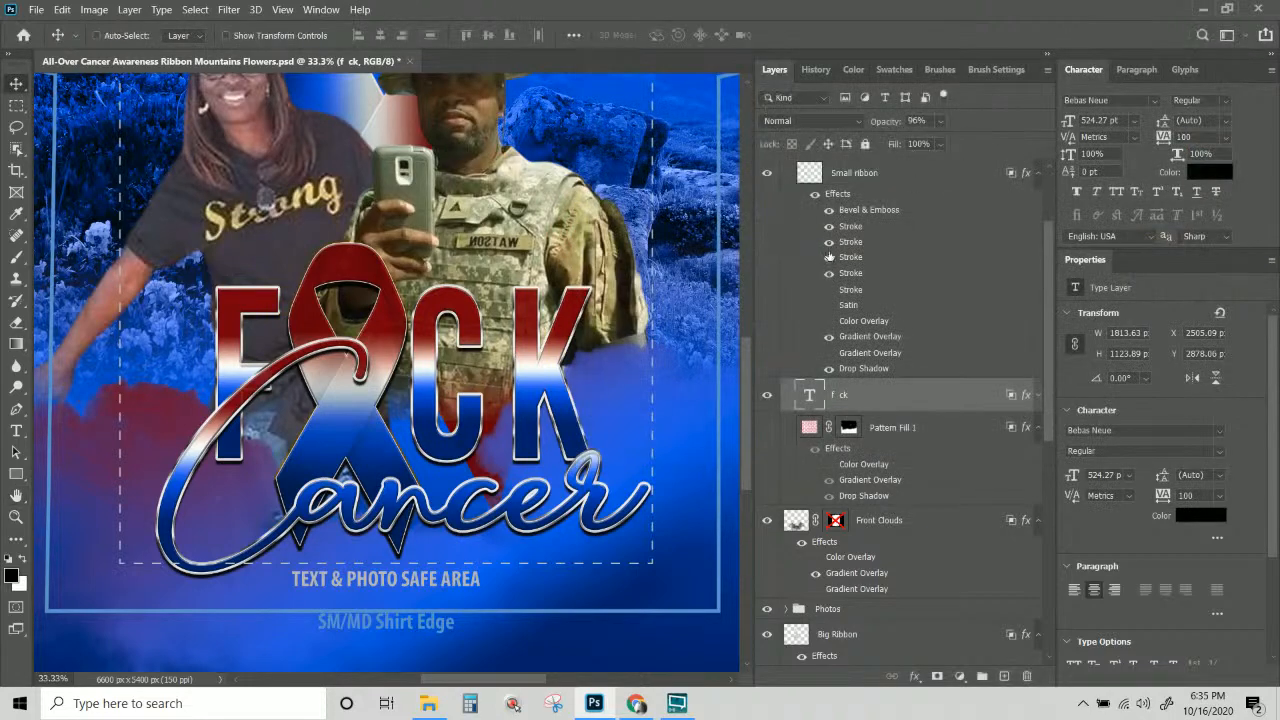
# Enable the small ribbon's fifth Stroke, disable its second, third and fourth ones, and check the result on the whole shirt.
pyautogui.click(828, 242)
pyautogui.click(828, 289)
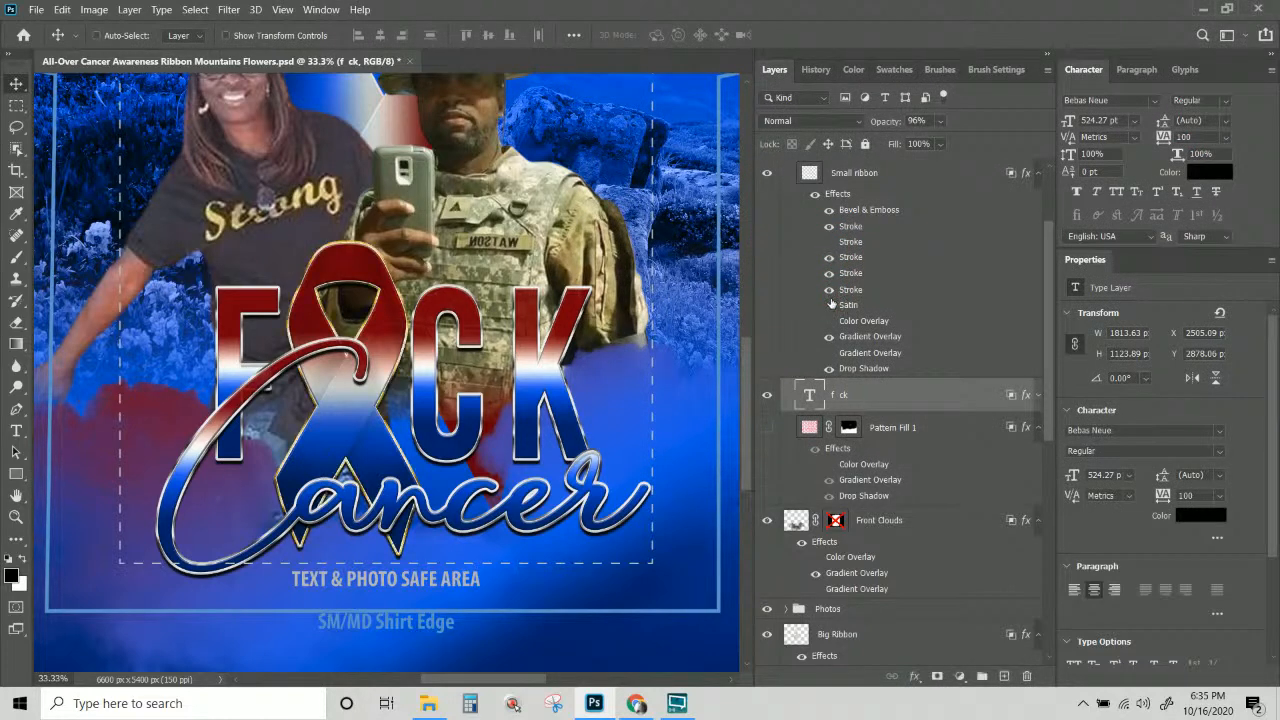
pyautogui.click(828, 257)
pyautogui.click(828, 273)
pyautogui.click(828, 242)
pyautogui.click(829, 246)
pyautogui.press('ctrl+KP_Subtract')
pyautogui.press('ctrl+KP_Subtract')
pyautogui.press('ctrl+KP_Subtract')
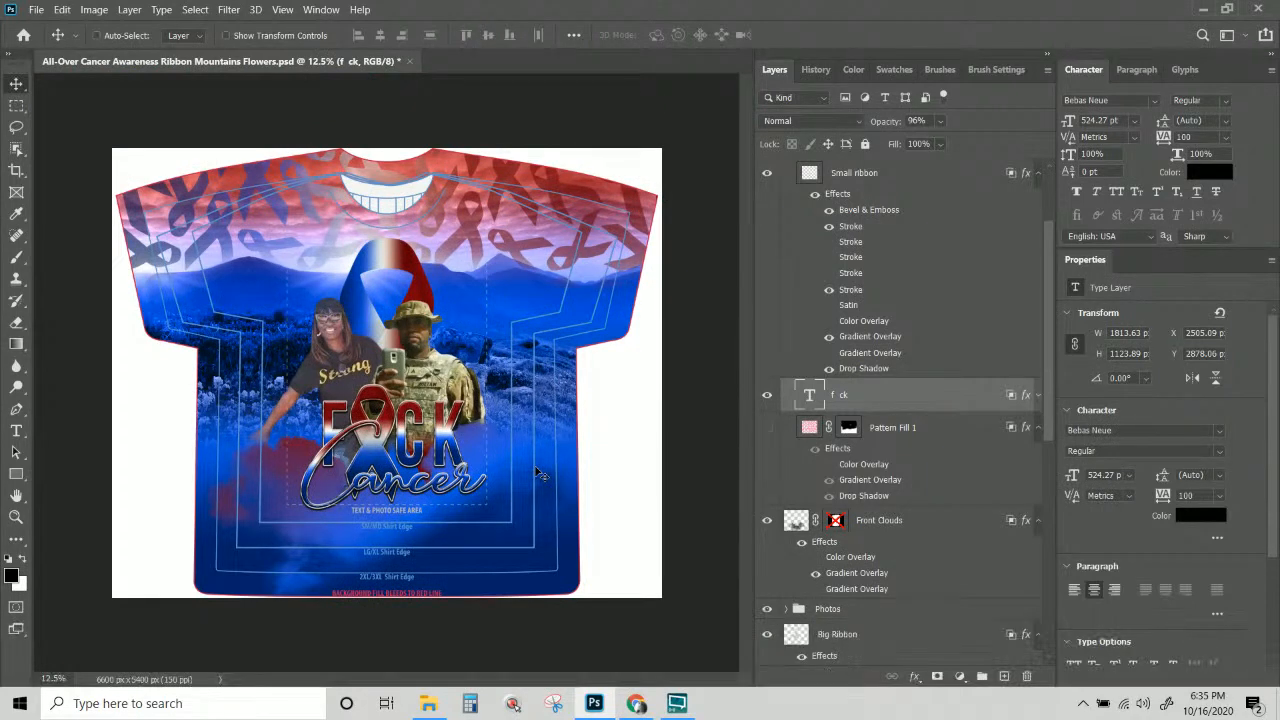
pyautogui.press('ctrl+KP_Add')
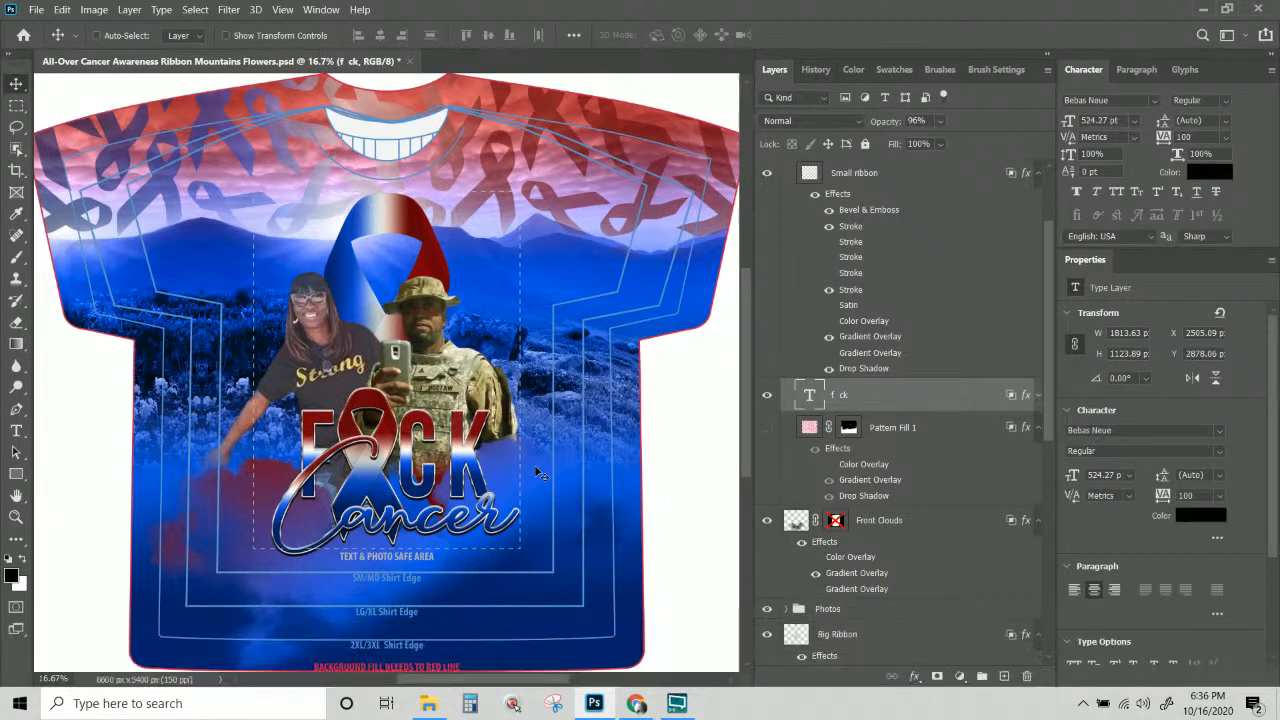
# Switch to Chrome and copy the web address of Healthline's cancer ribbon colors guide.
pyautogui.click(637, 700)
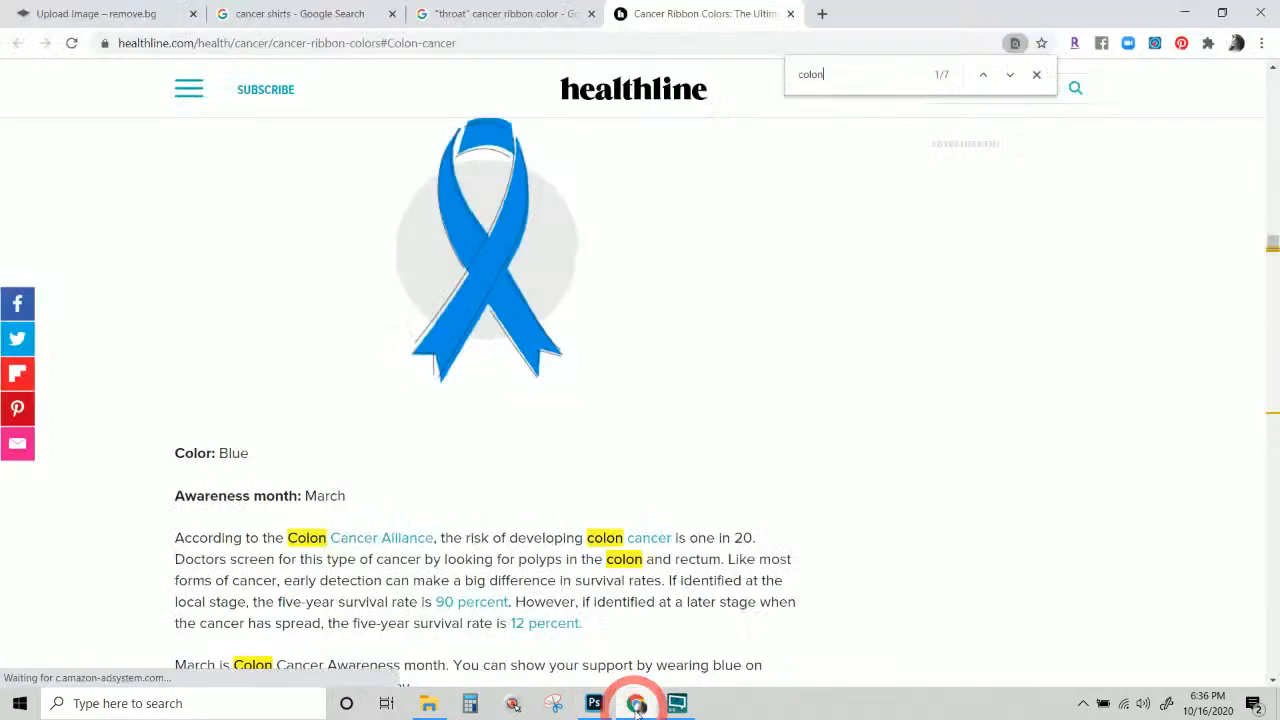
pyautogui.scroll(5, 490, 330)
pyautogui.scroll(15, 495, 328)
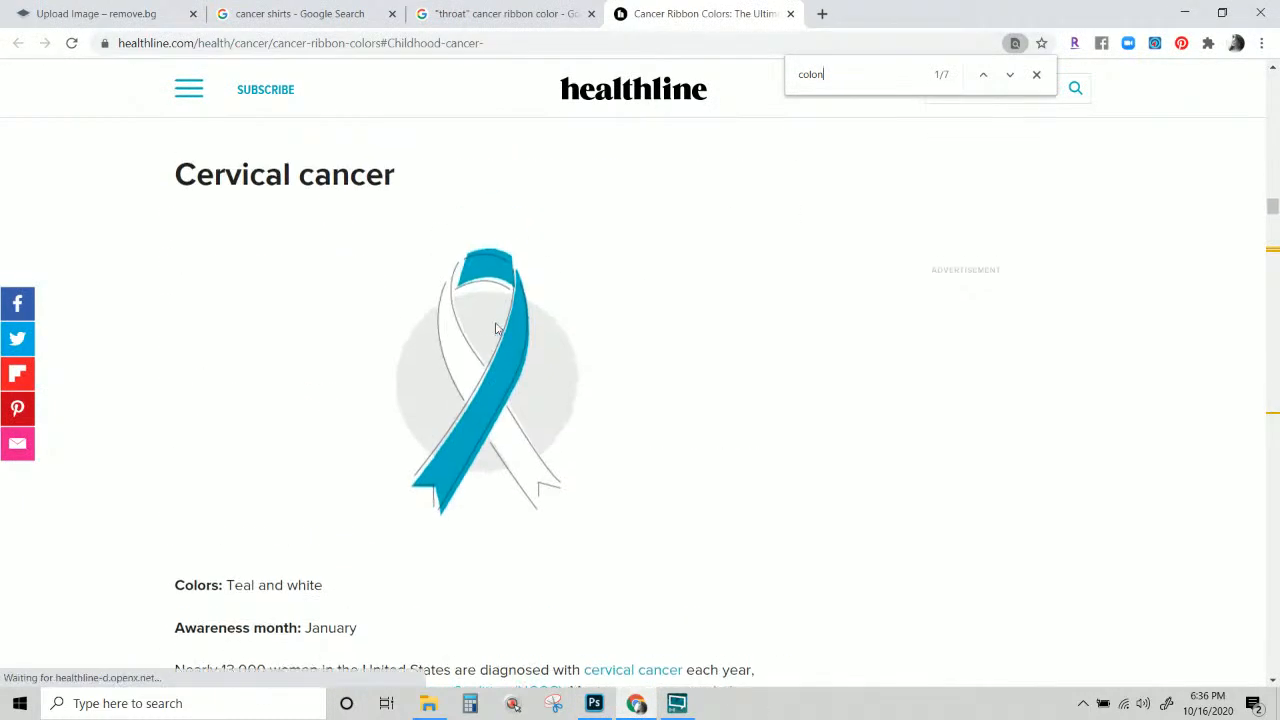
pyautogui.scroll(20, 490, 100)
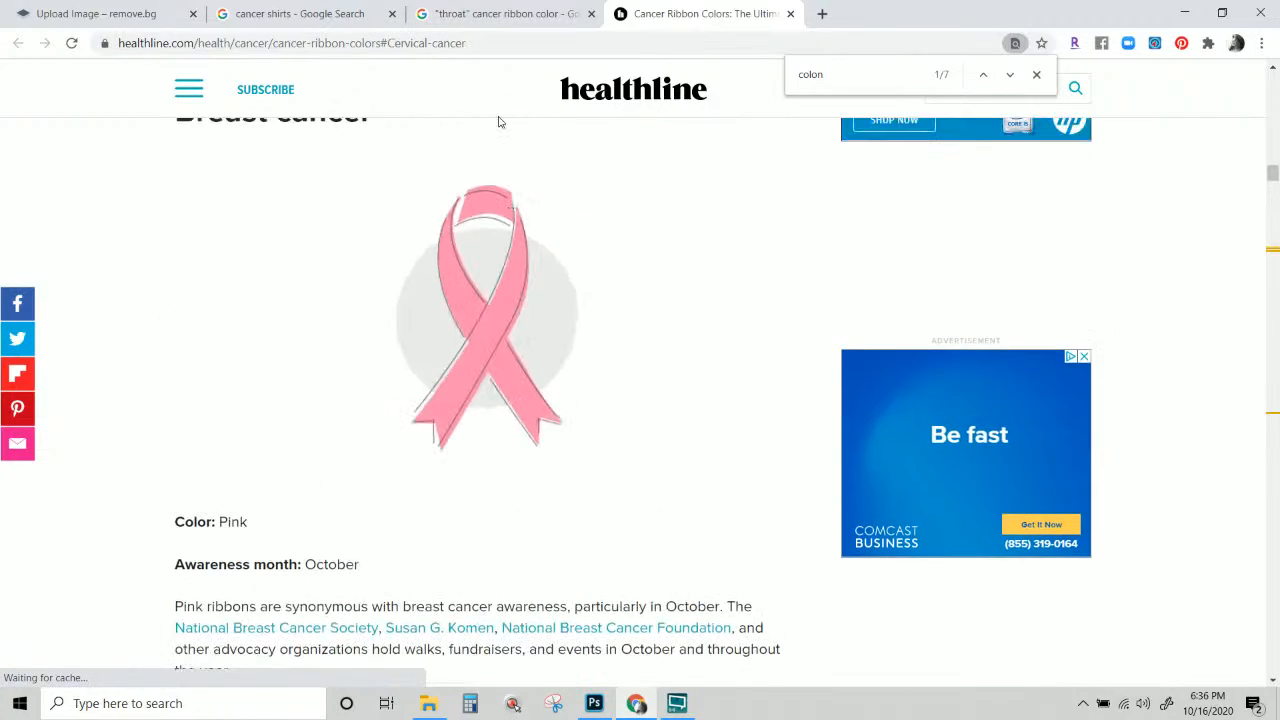
pyautogui.scroll(15, 493, 107)
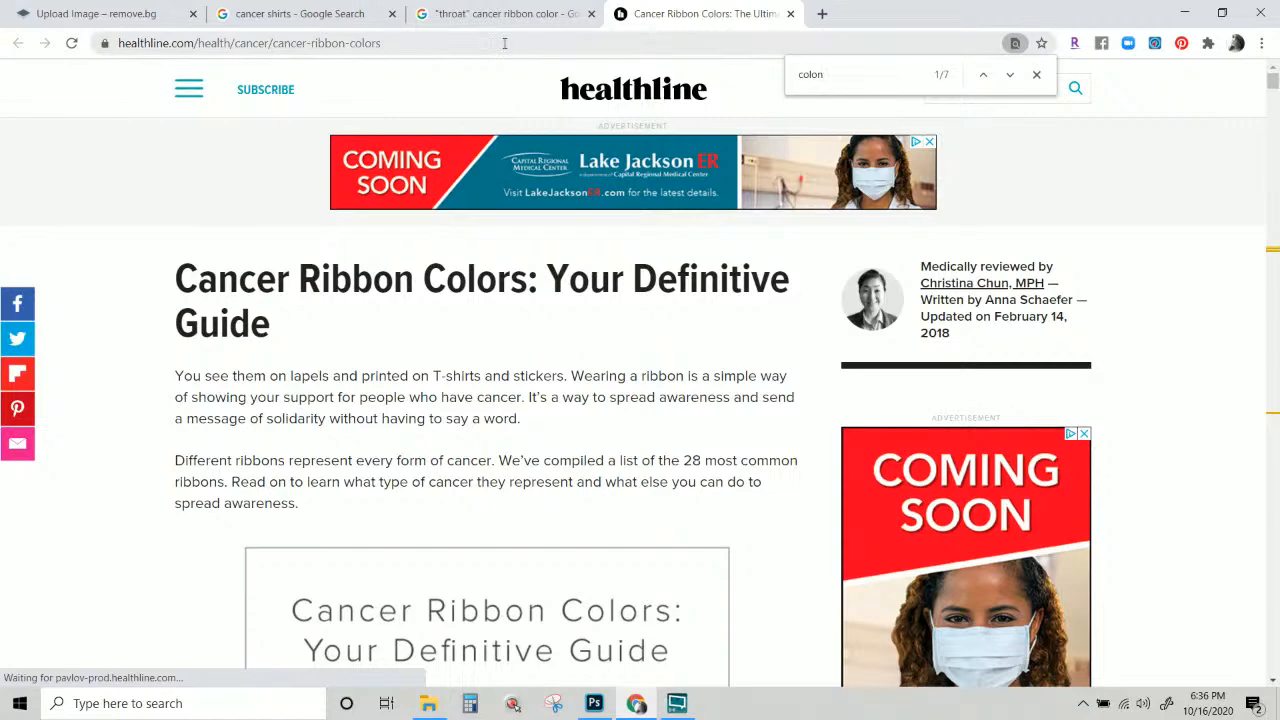
pyautogui.click(505, 43)
pyautogui.rightClick(313, 44)
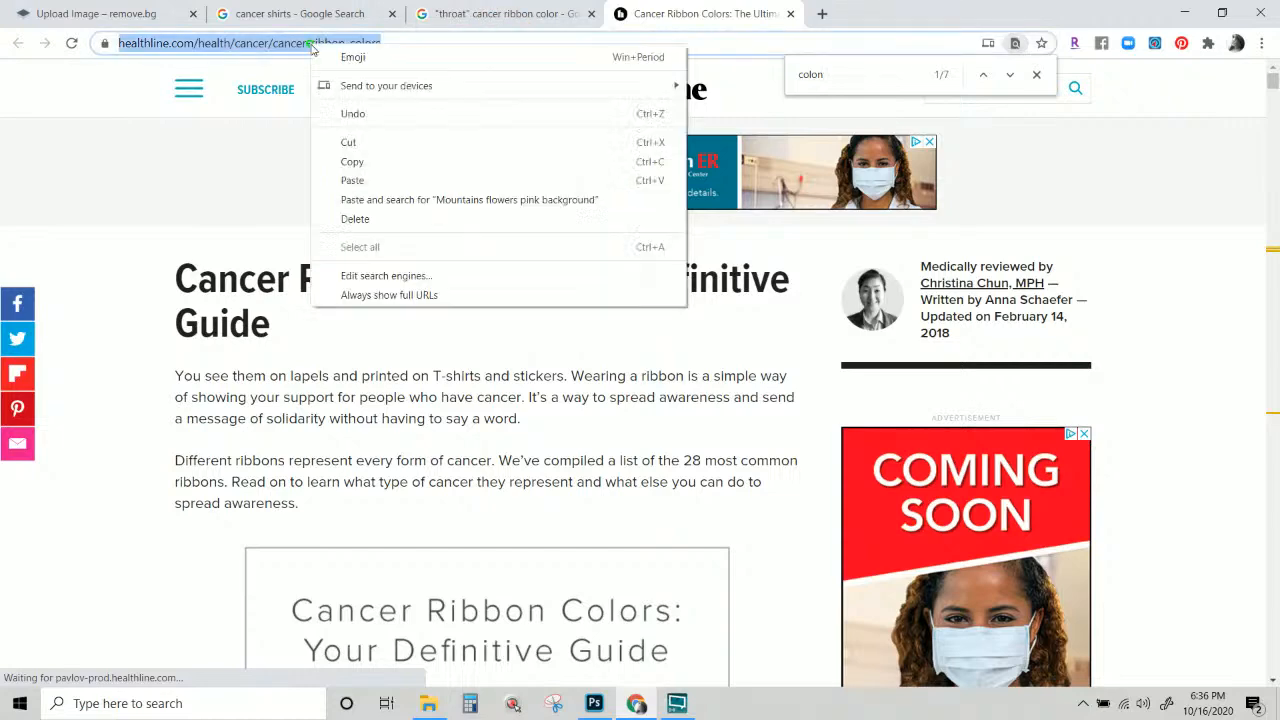
pyautogui.click(369, 170)
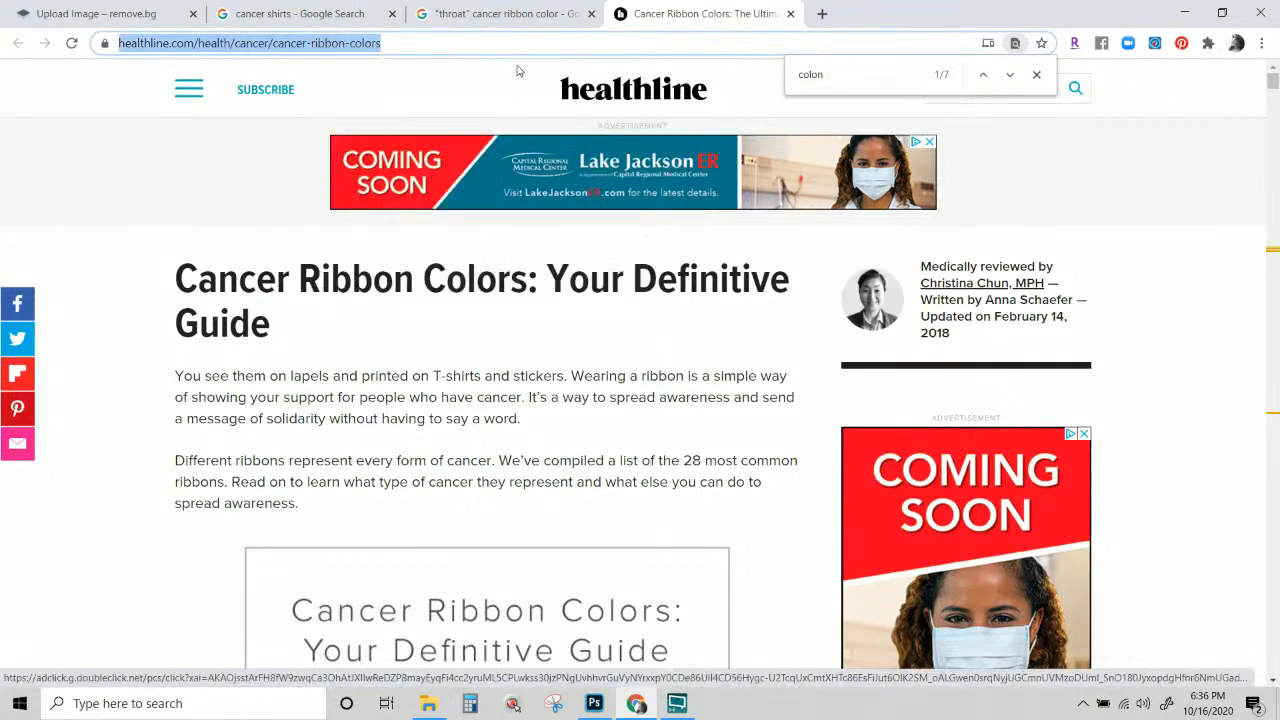
pyautogui.click(677, 703)
pyautogui.click(677, 703)
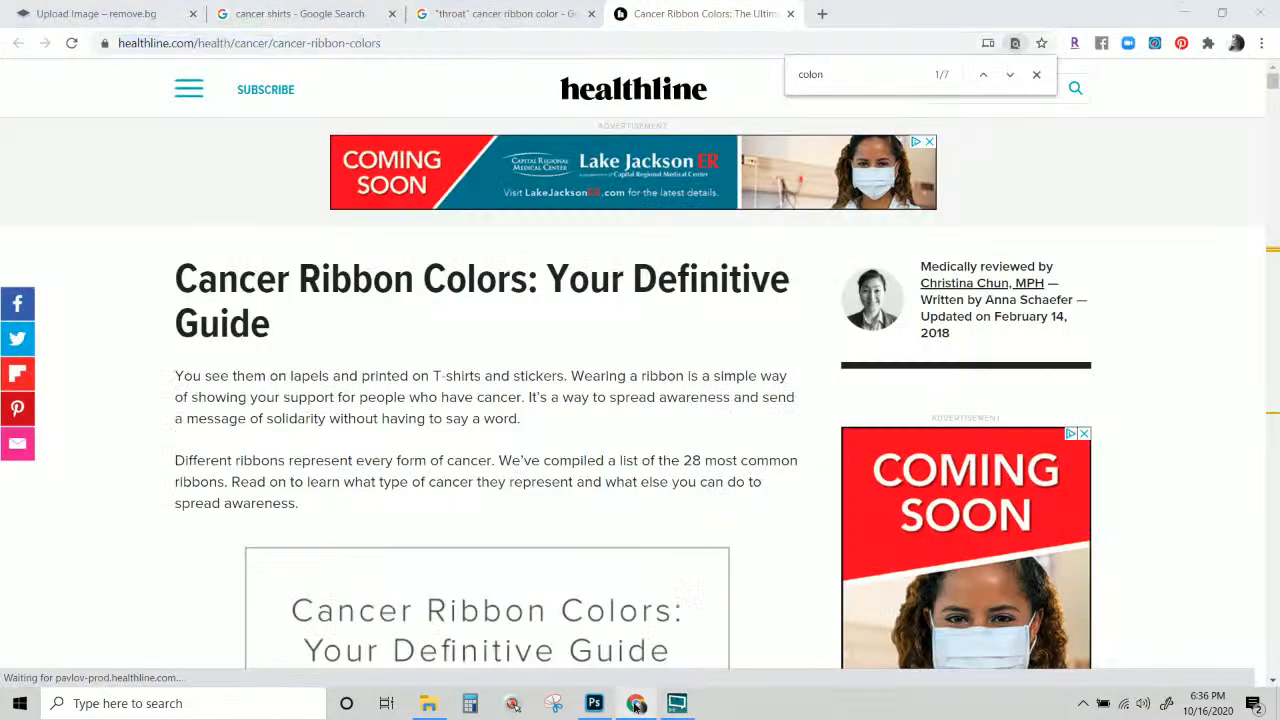
pyautogui.click(636, 705)
pyautogui.click(636, 705)
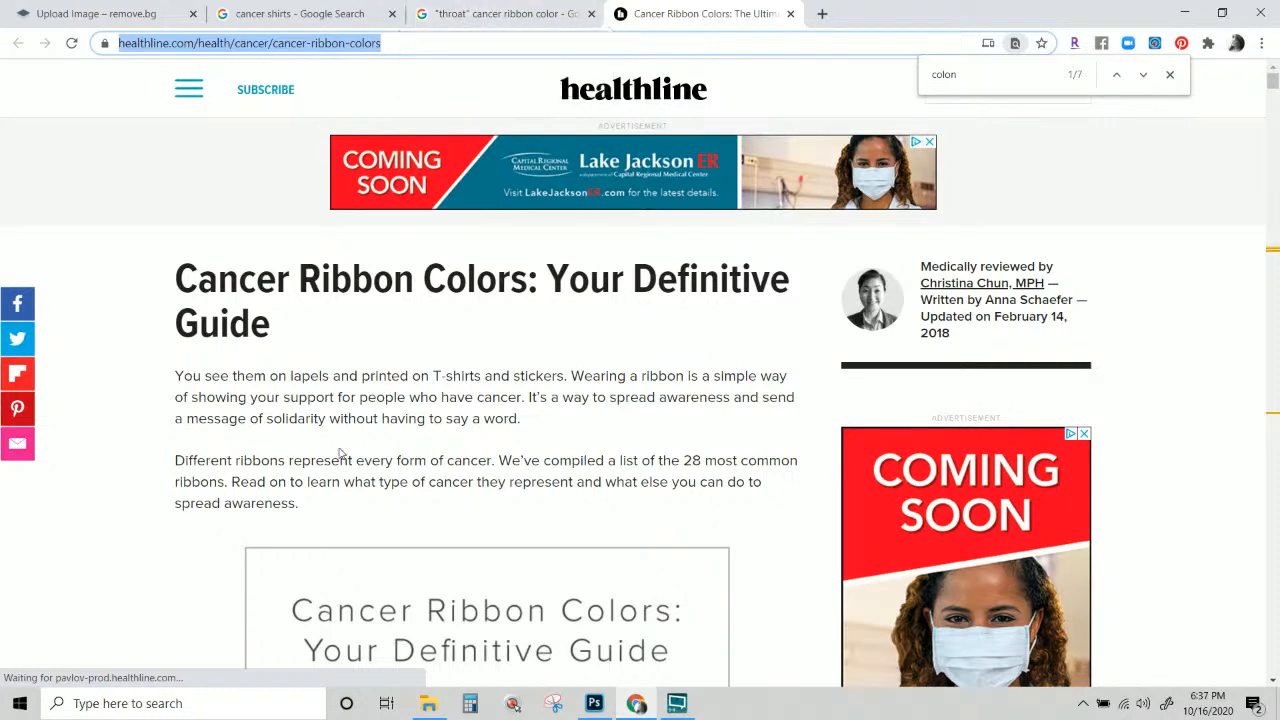
# Review the ribbon chart and the colors and awareness months listed for each cancer type in the Healthline guide.
pyautogui.scroll(-3, 339, 453)
pyautogui.scroll(-7, 339, 453)
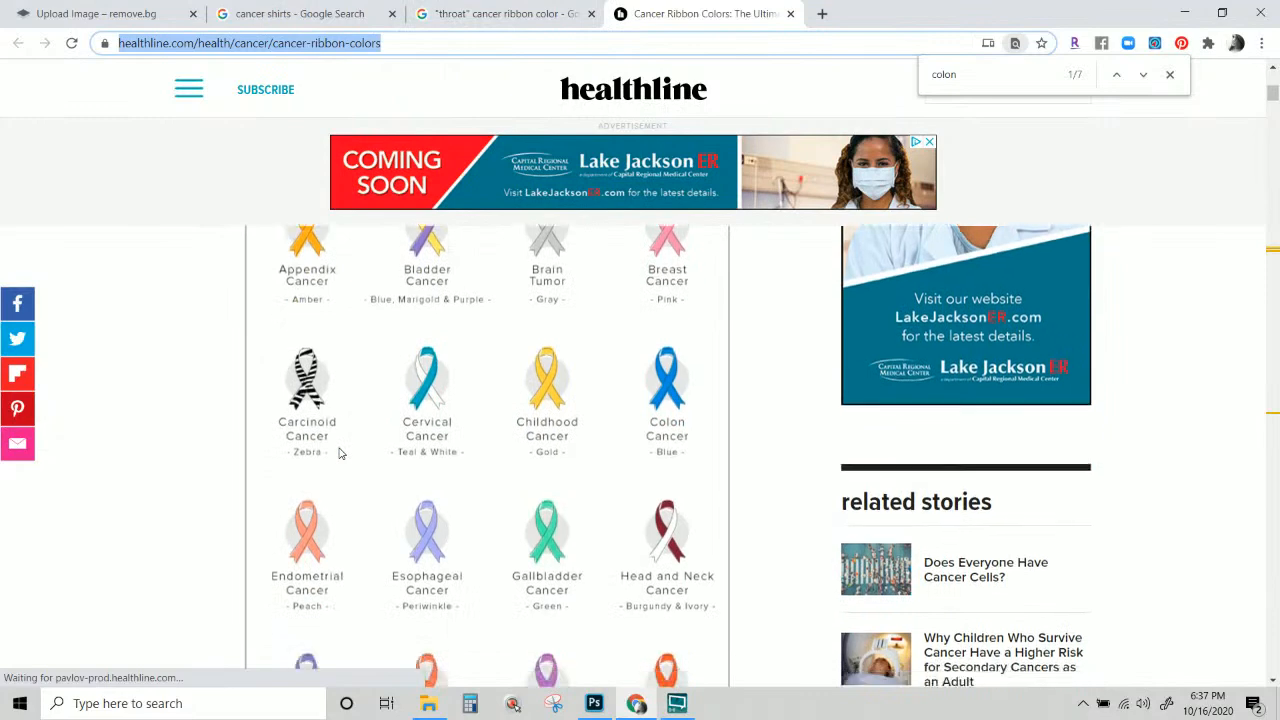
pyautogui.scroll(-3, 339, 453)
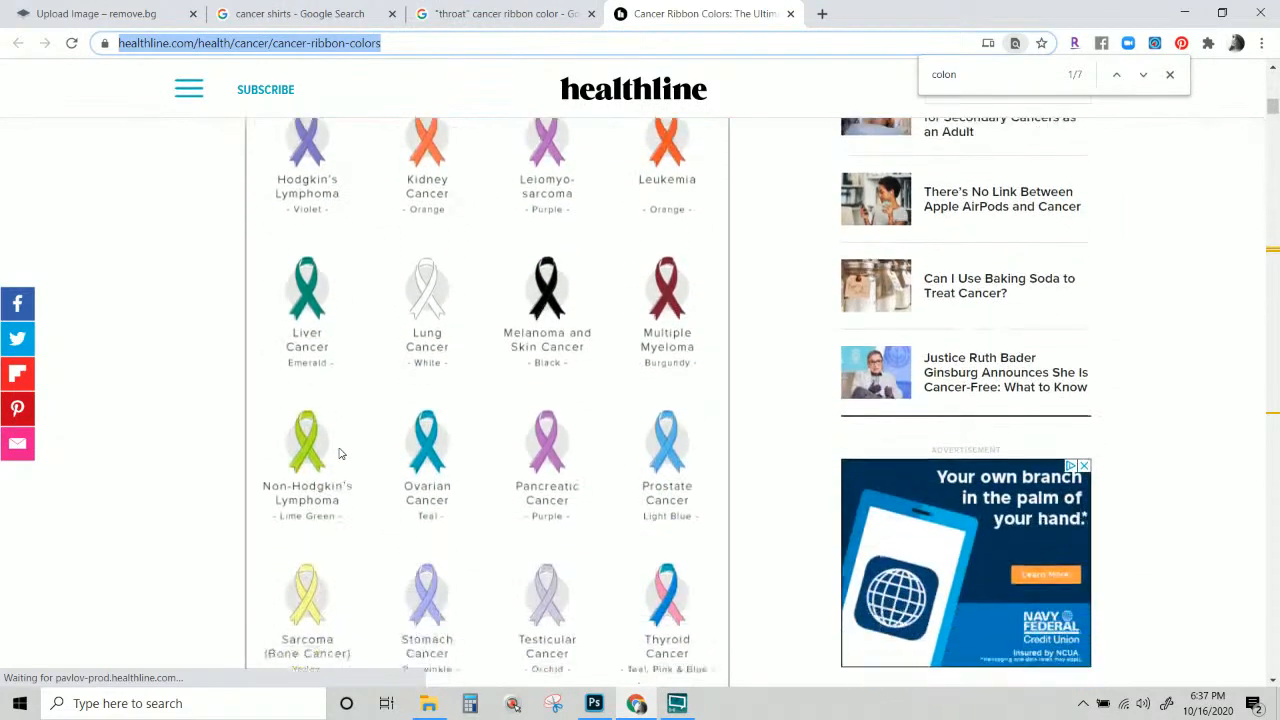
pyautogui.scroll(-8, 339, 453)
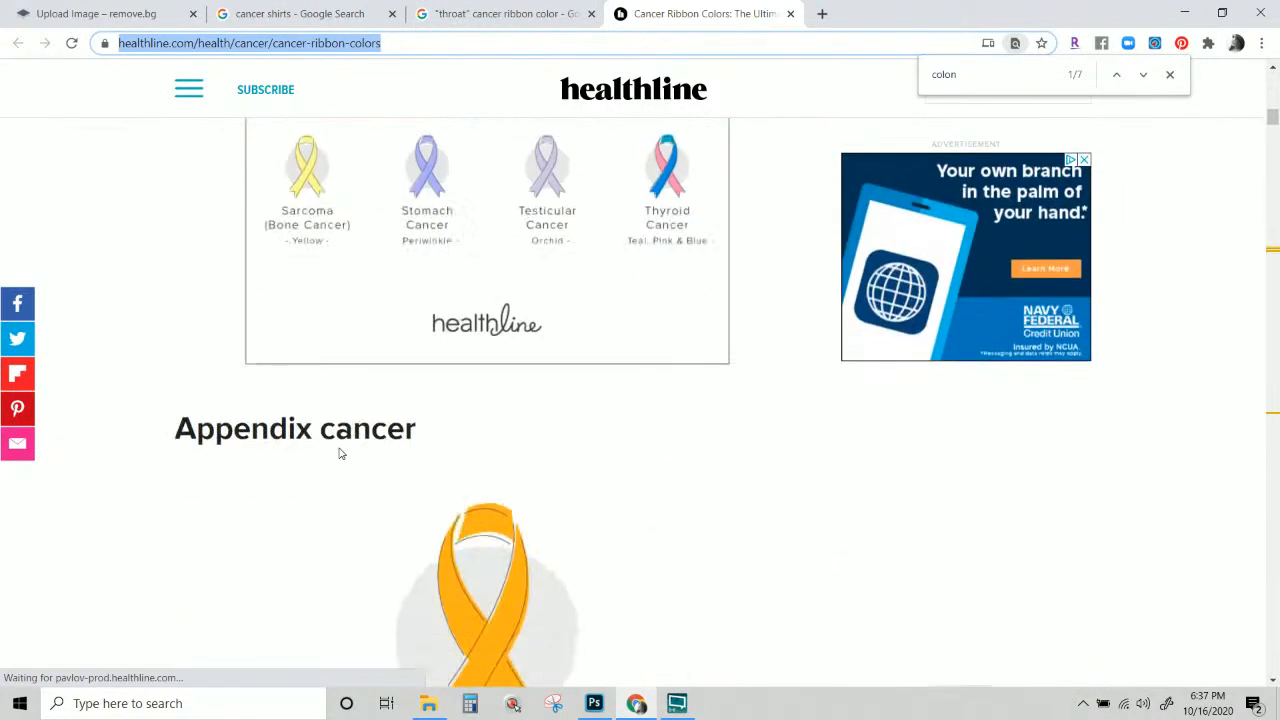
pyautogui.scroll(-9, 339, 453)
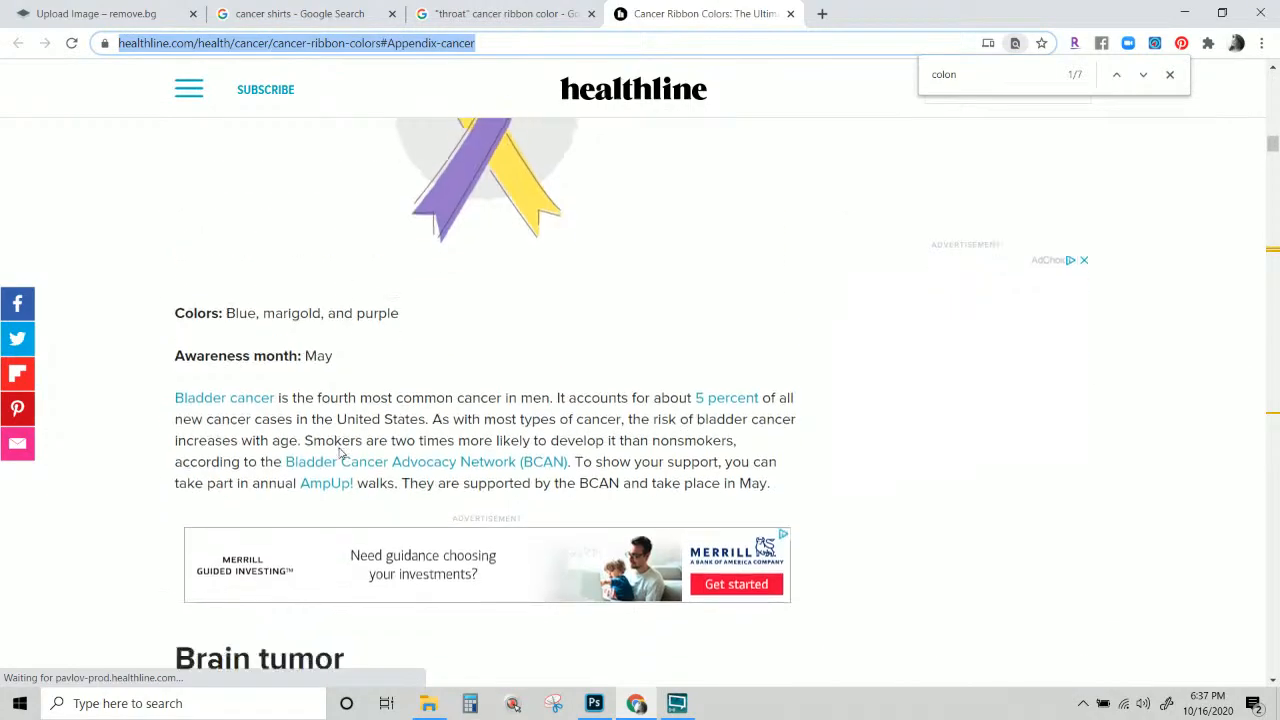
pyautogui.scroll(4, 339, 453)
pyautogui.scroll(2, 339, 453)
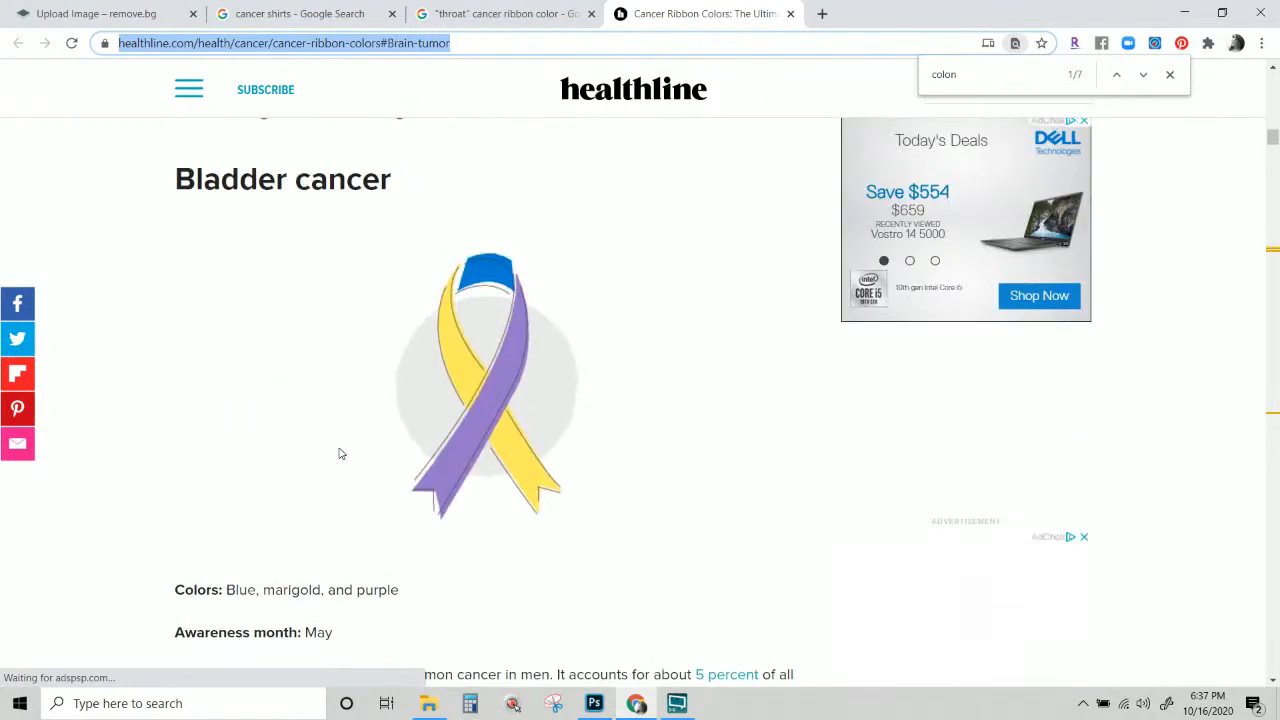
pyautogui.scroll(-2, 339, 453)
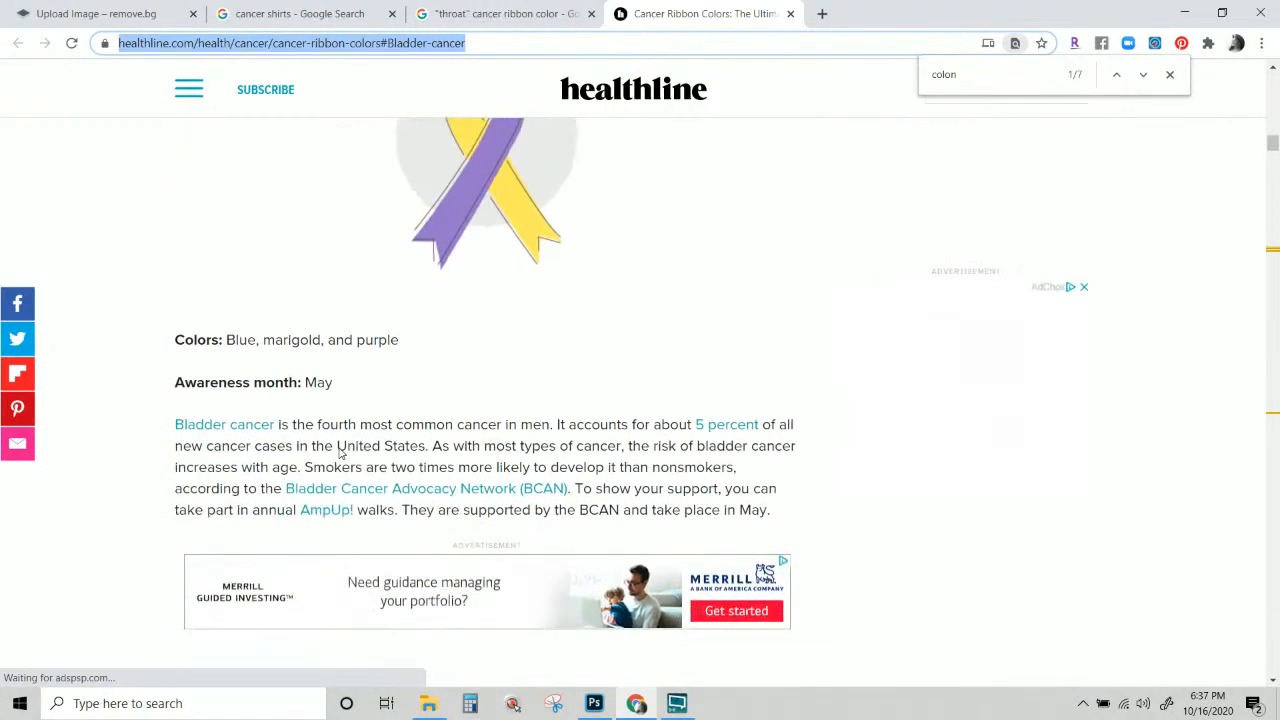
pyautogui.scroll(-13, 339, 453)
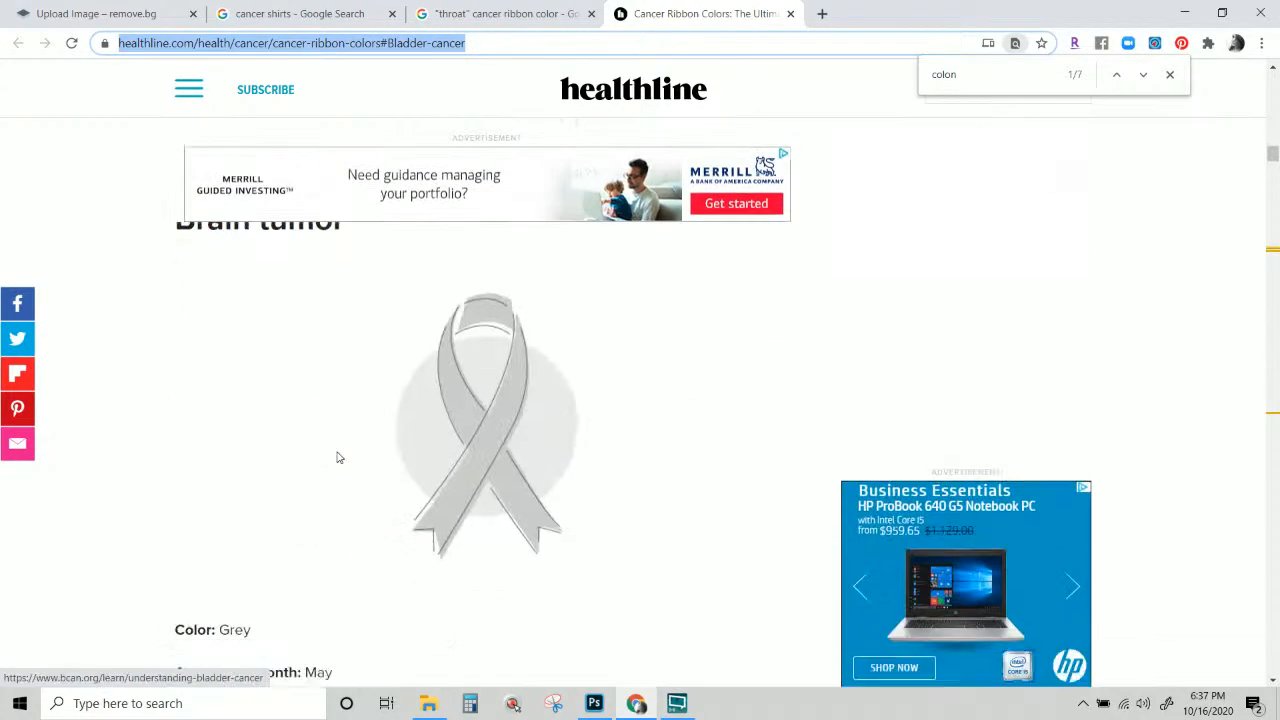
pyautogui.scroll(-15, 339, 453)
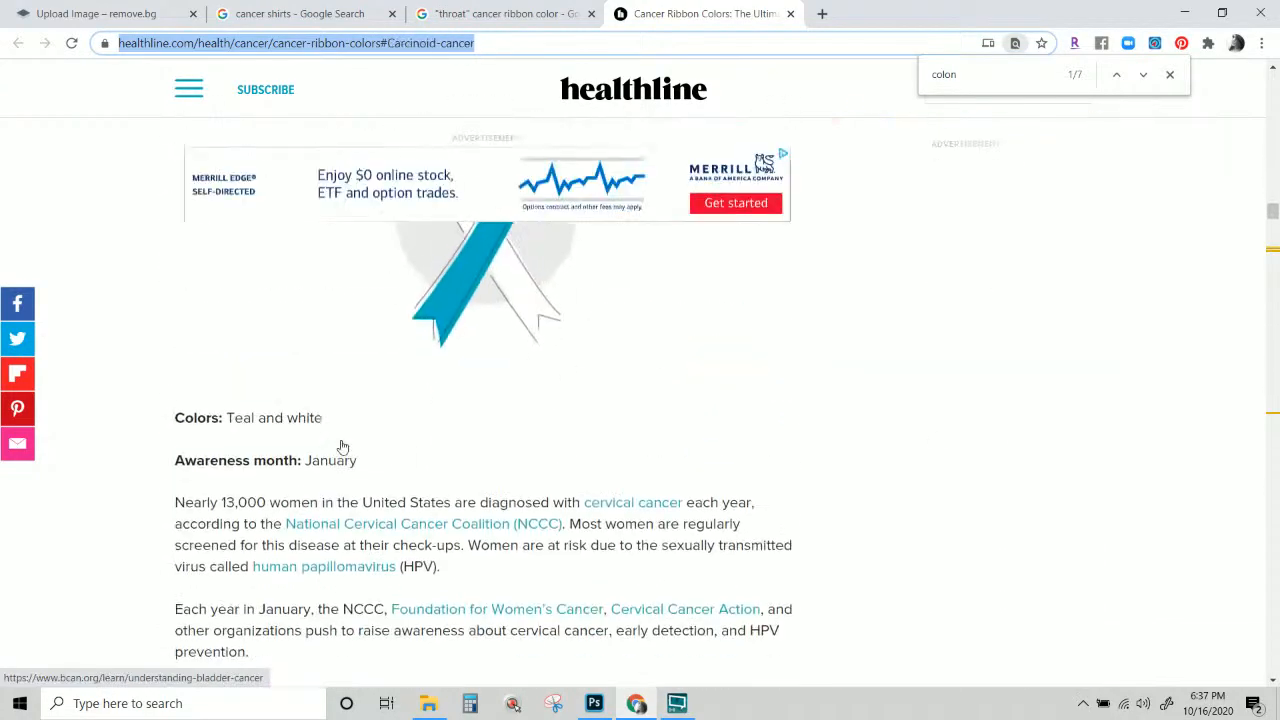
pyautogui.scroll(-15, 340, 450)
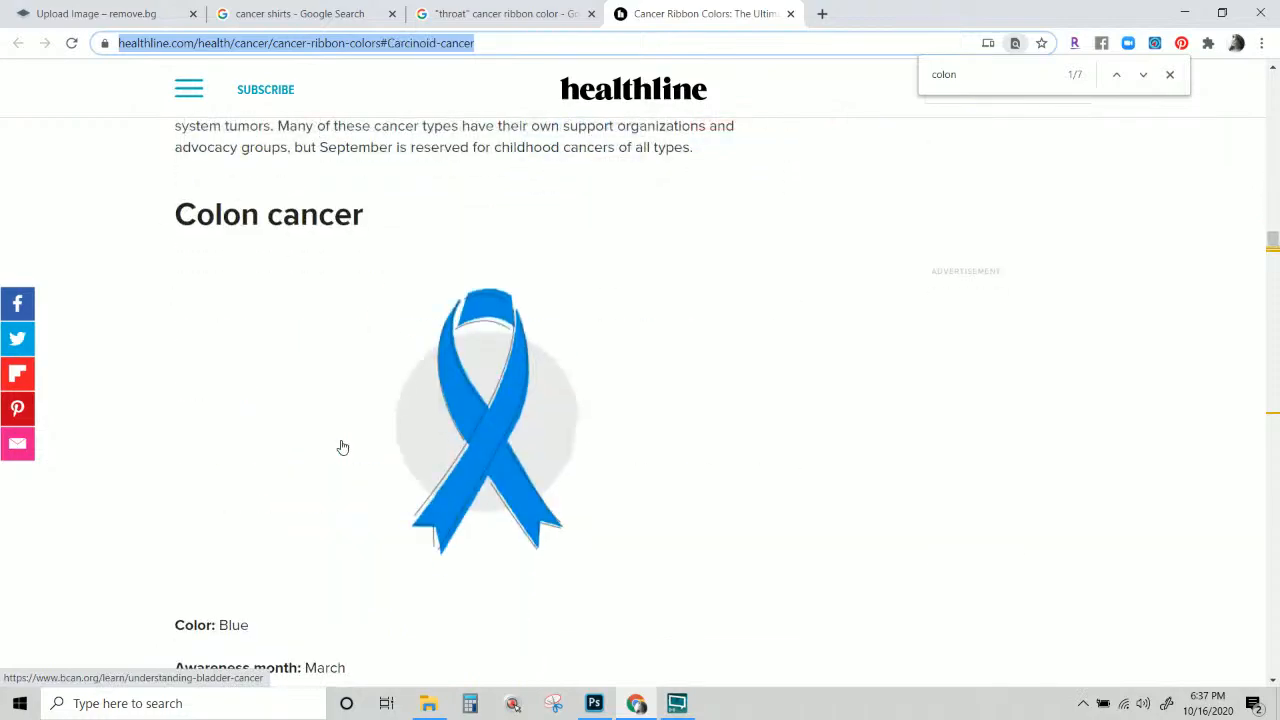
pyautogui.scroll(-12, 338, 460)
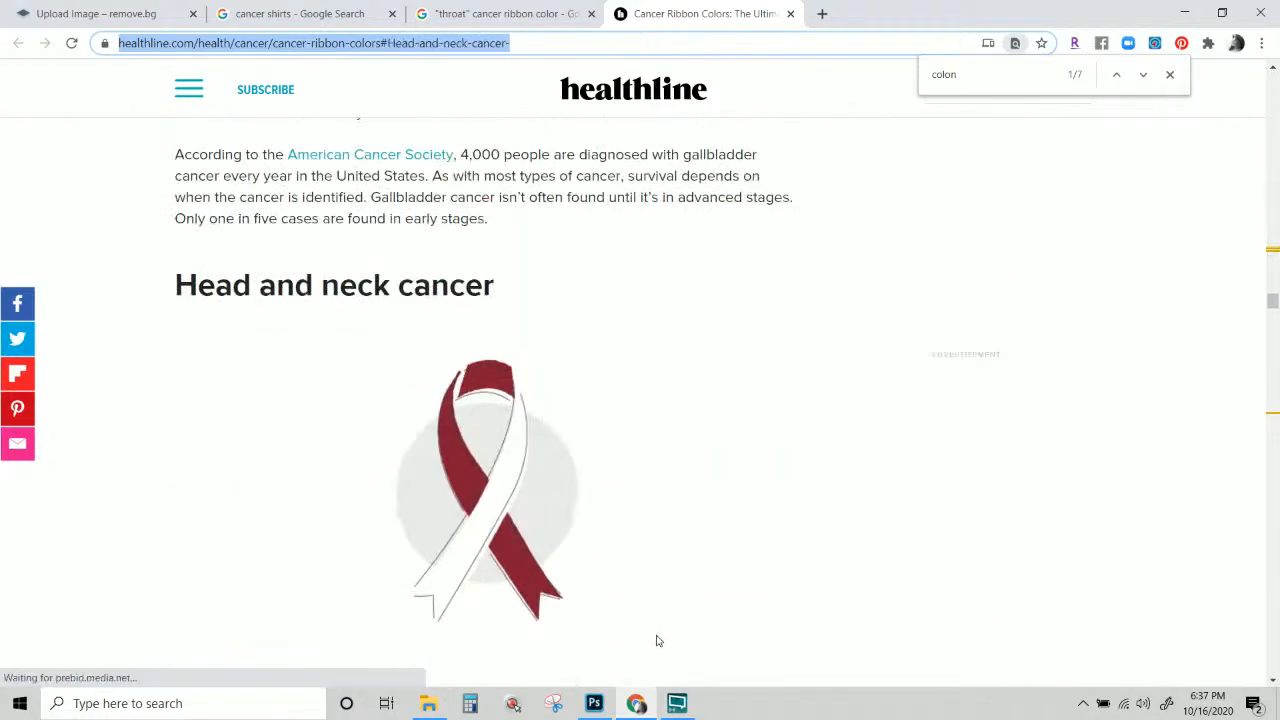
# Switch back to Photoshop and re-enable the layer mask of the Front Clouds layer.
pyautogui.click(637, 704)
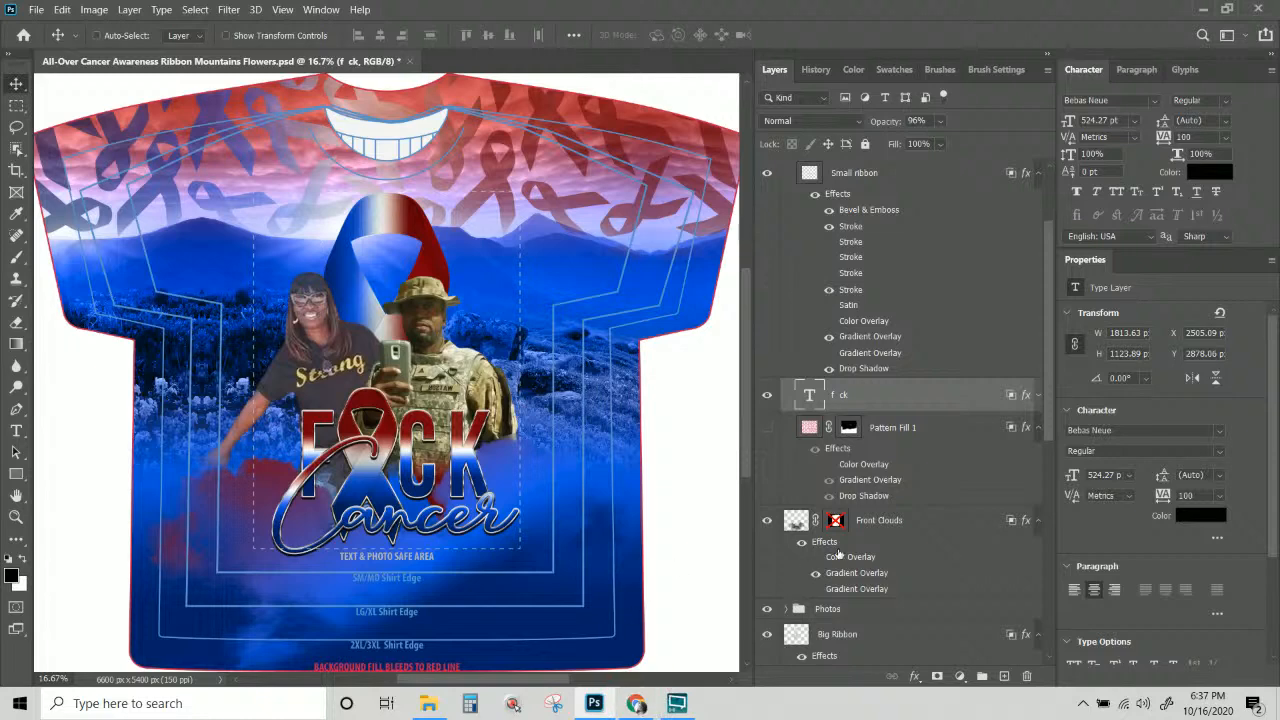
pyautogui.scroll(-5, 866, 475)
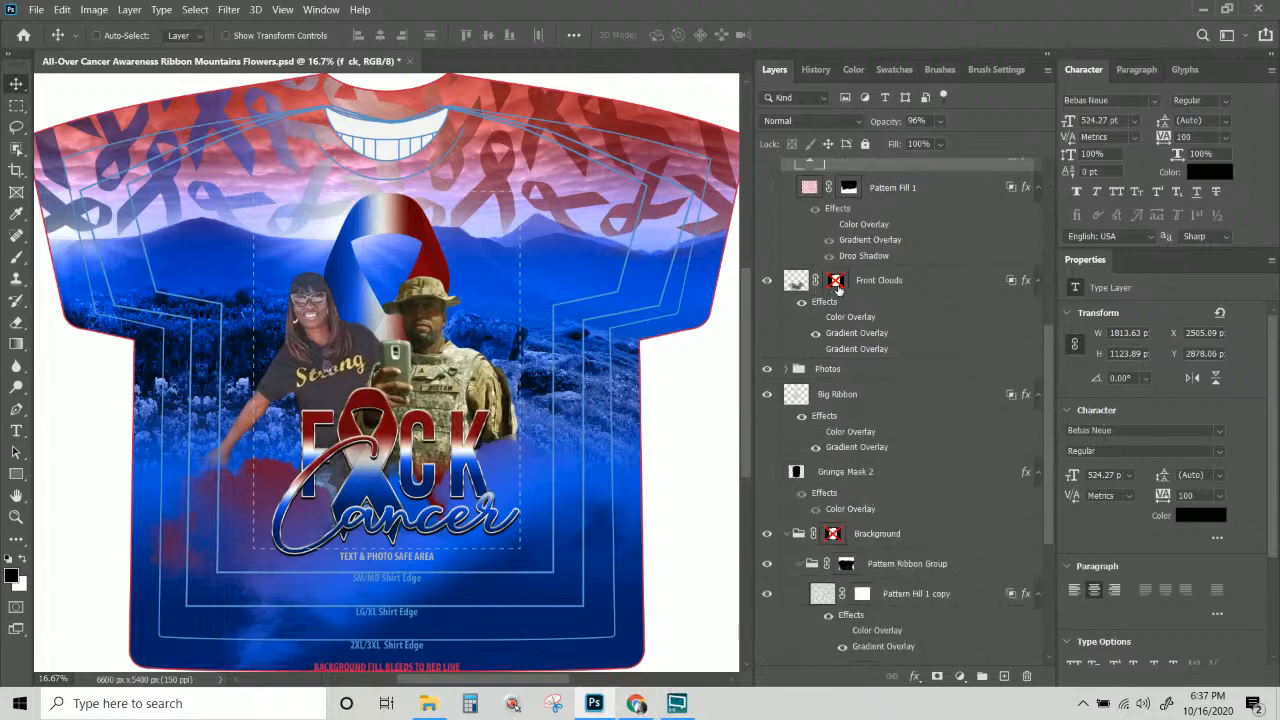
pyautogui.keyDown('shift'); pyautogui.click(835, 282); pyautogui.keyUp('shift')
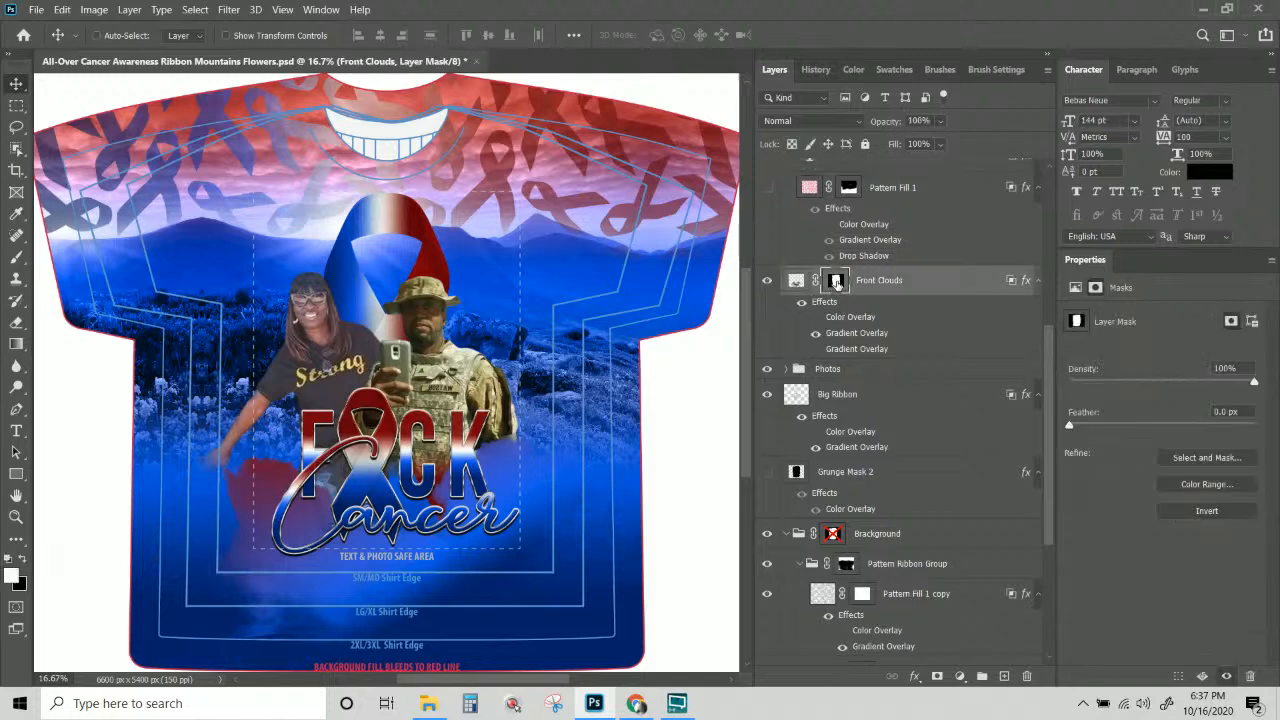
# Re-enable the layer mask of the Brackground group.
pyautogui.scroll(-3, 836, 283)
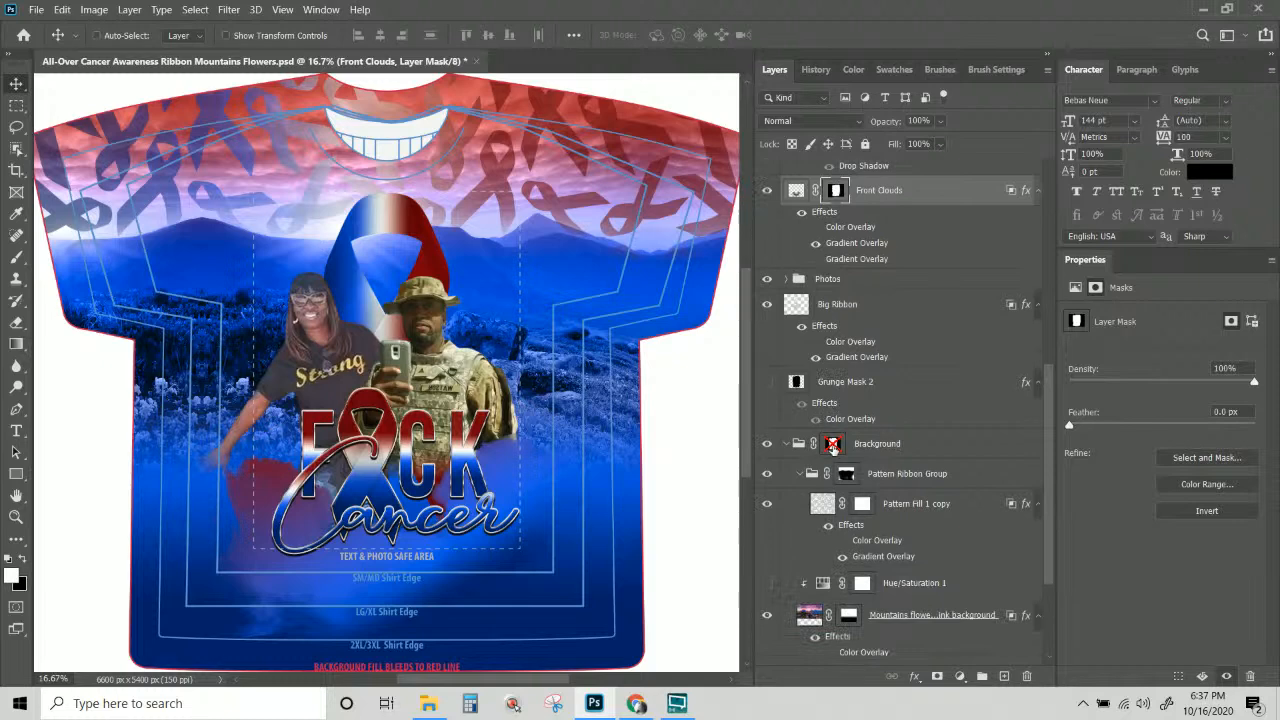
pyautogui.keyDown('shift'); pyautogui.click(835, 446); pyautogui.keyUp('shift')
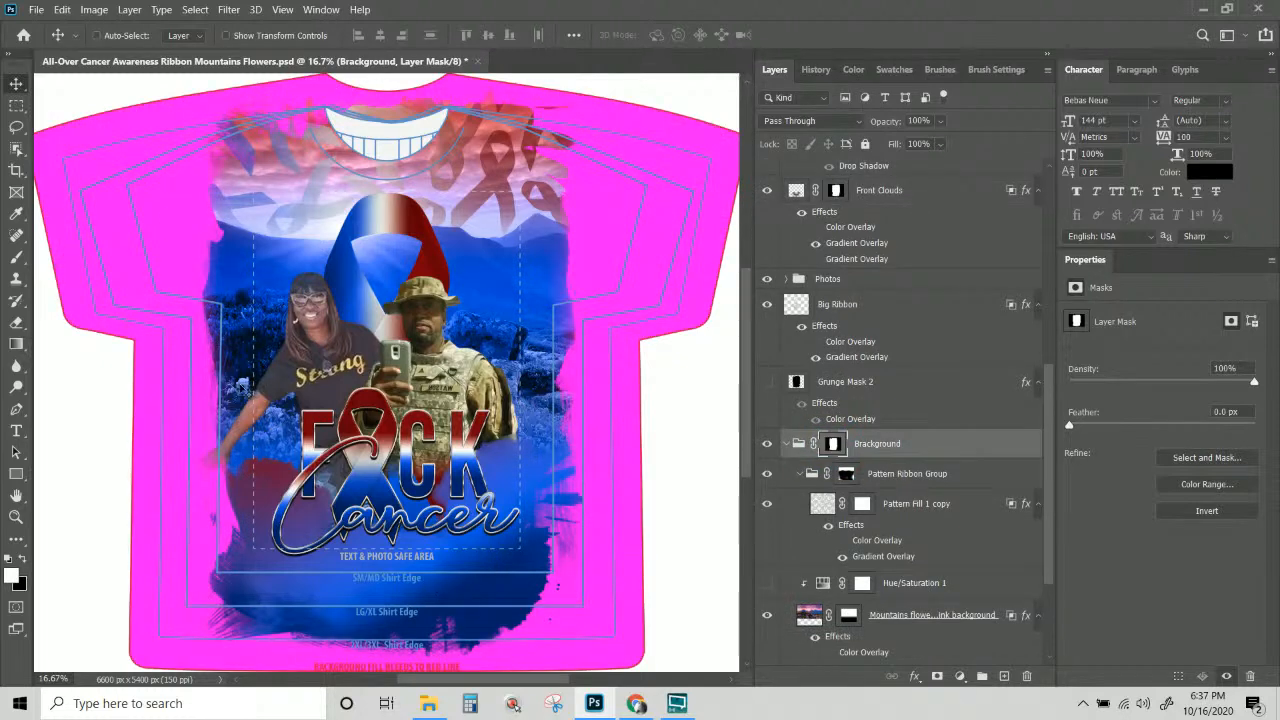
# Scale the Photo 2 layer up to about 115.5% and reposition the woman beside the soldier, slightly behind the lettering.
pyautogui.rightClick(327, 383)
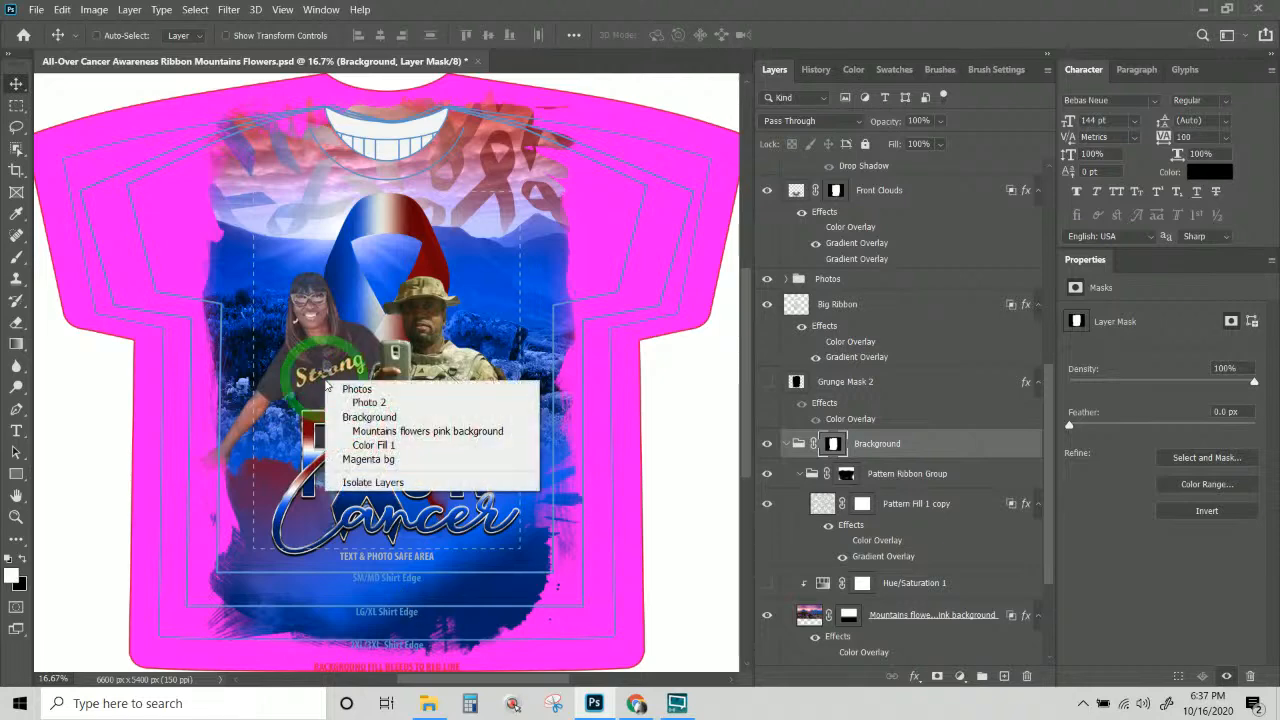
pyautogui.click(362, 403)
pyautogui.hotkey('ctrl', 't')
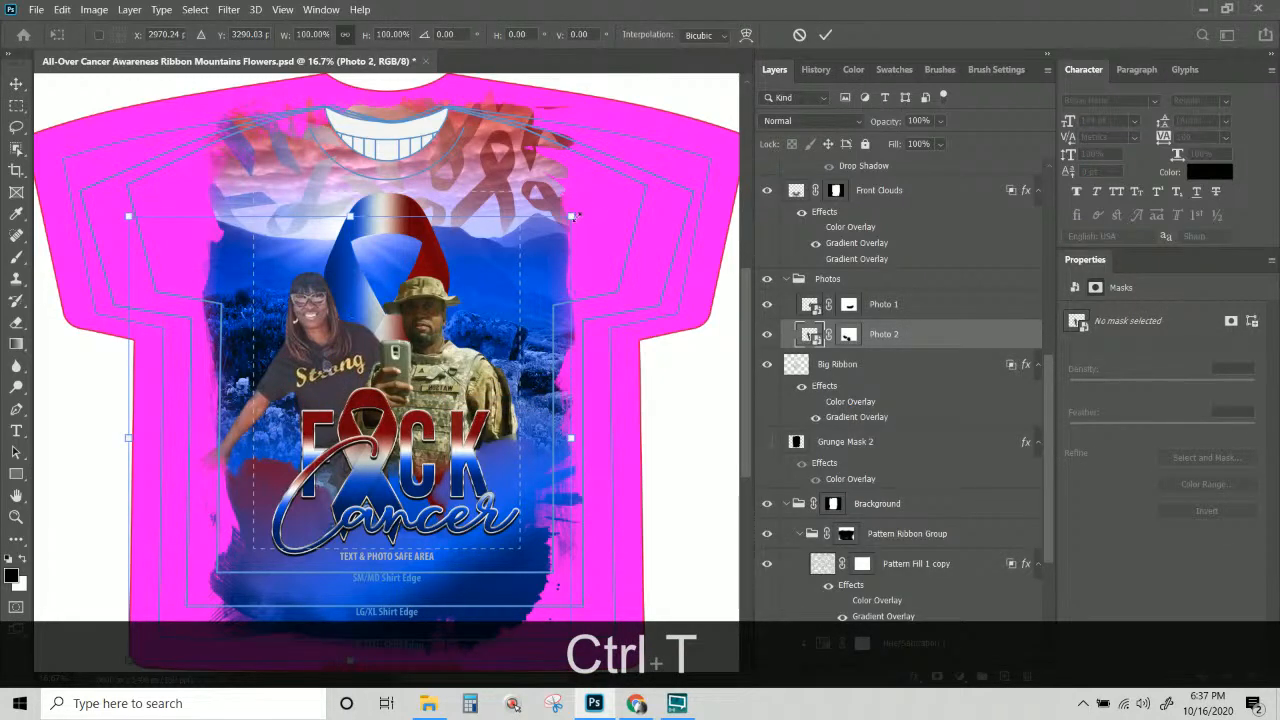
pyautogui.moveTo(570, 215); pyautogui.dragTo(639, 147)
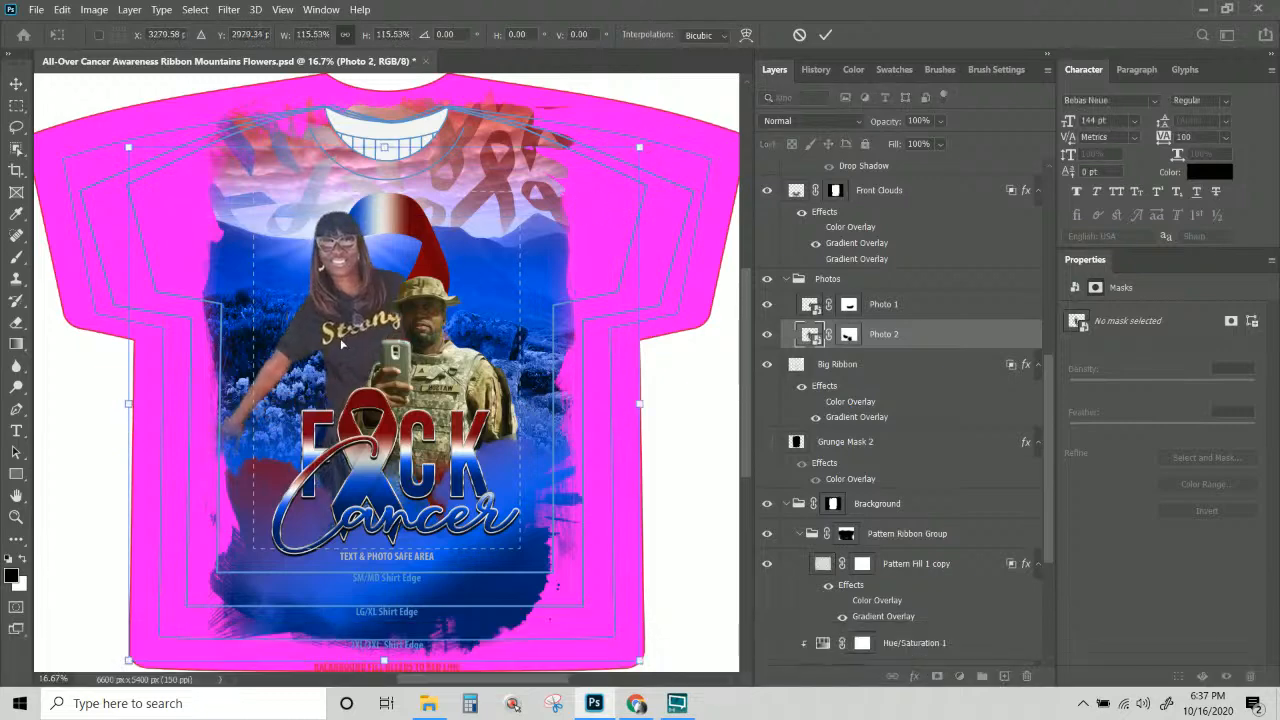
pyautogui.moveTo(345, 341); pyautogui.dragTo(320, 380)
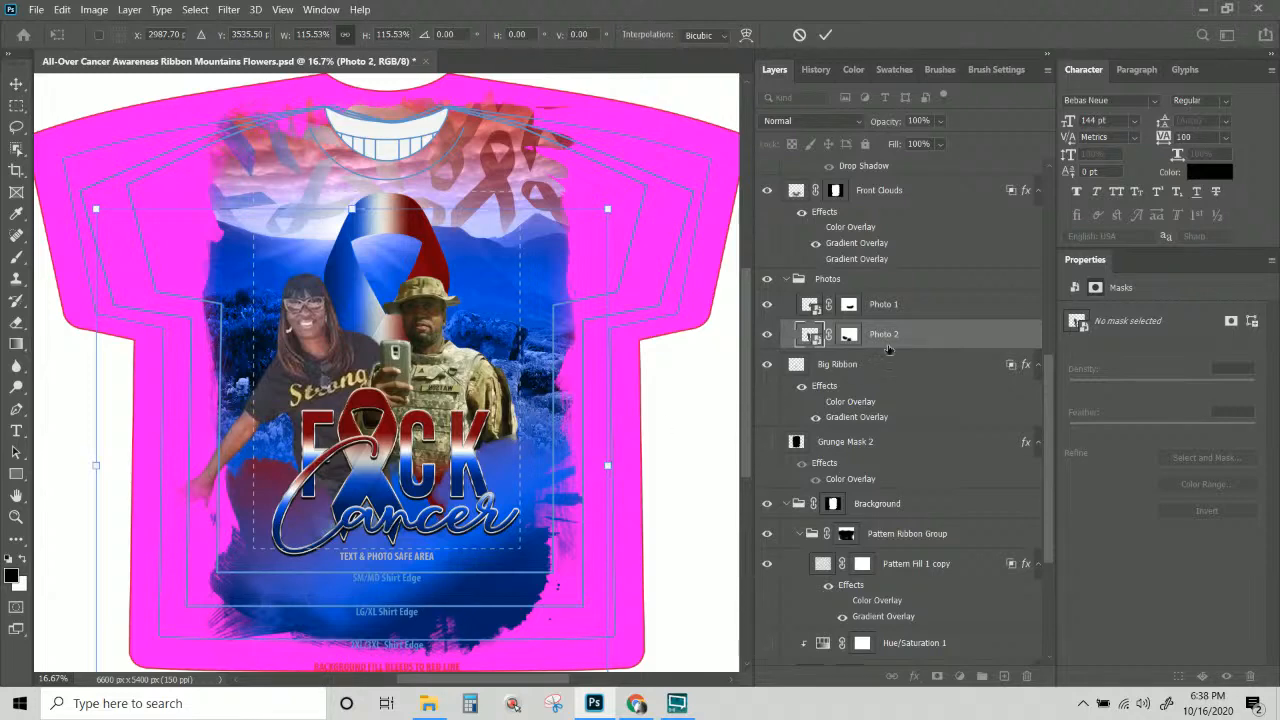
pyautogui.press('Return')
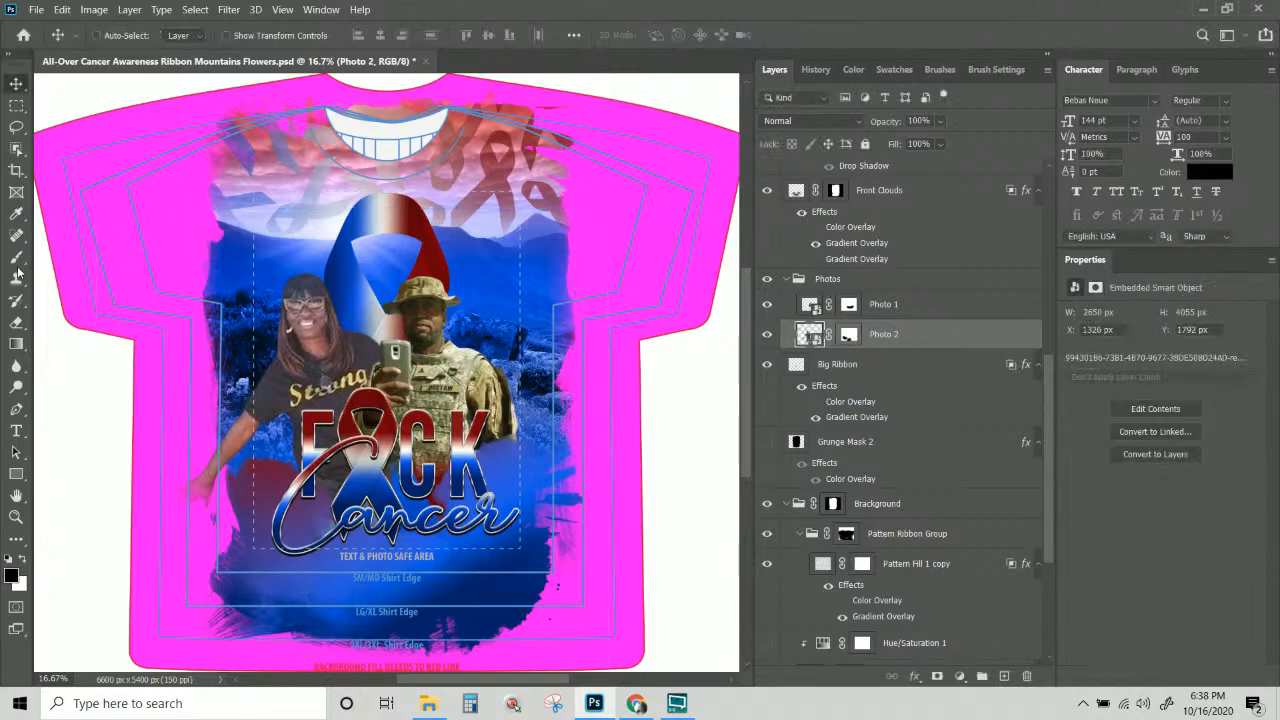
# Brush black on Photo 2's layer mask to hide the woman's outstretched arm, and undo the last stroke.
pyautogui.click(16, 256)
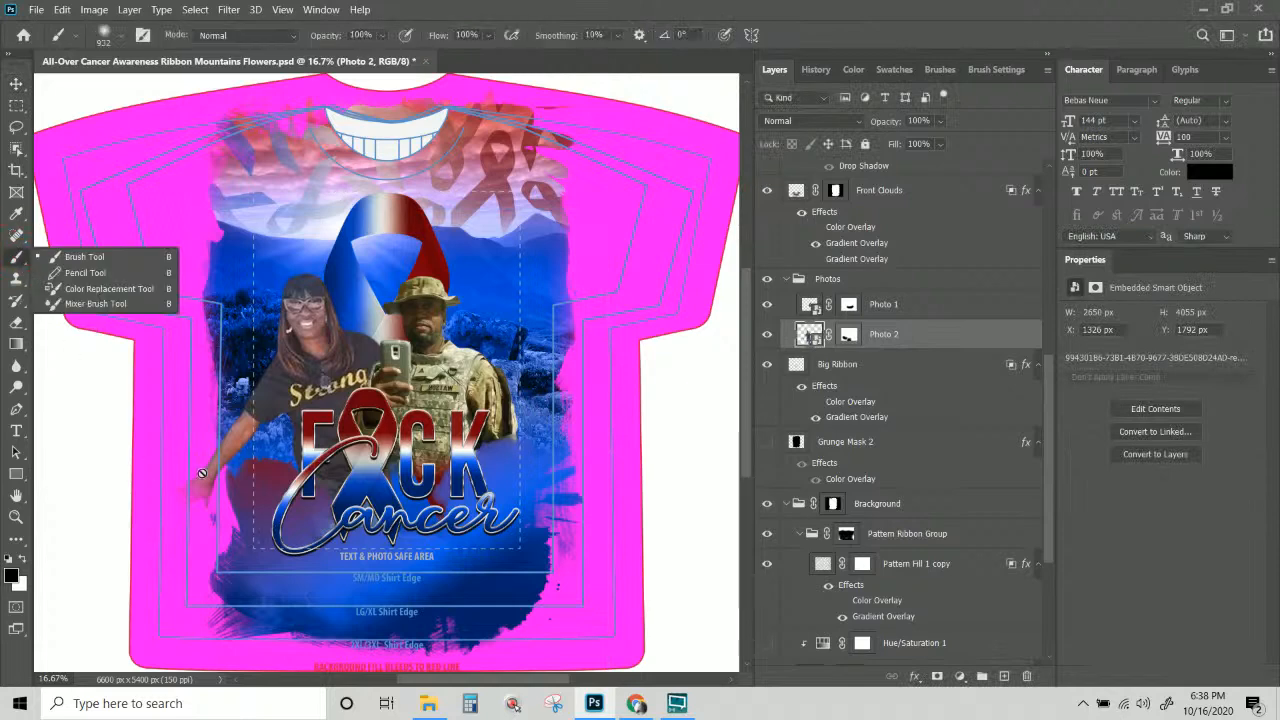
pyautogui.click(849, 334)
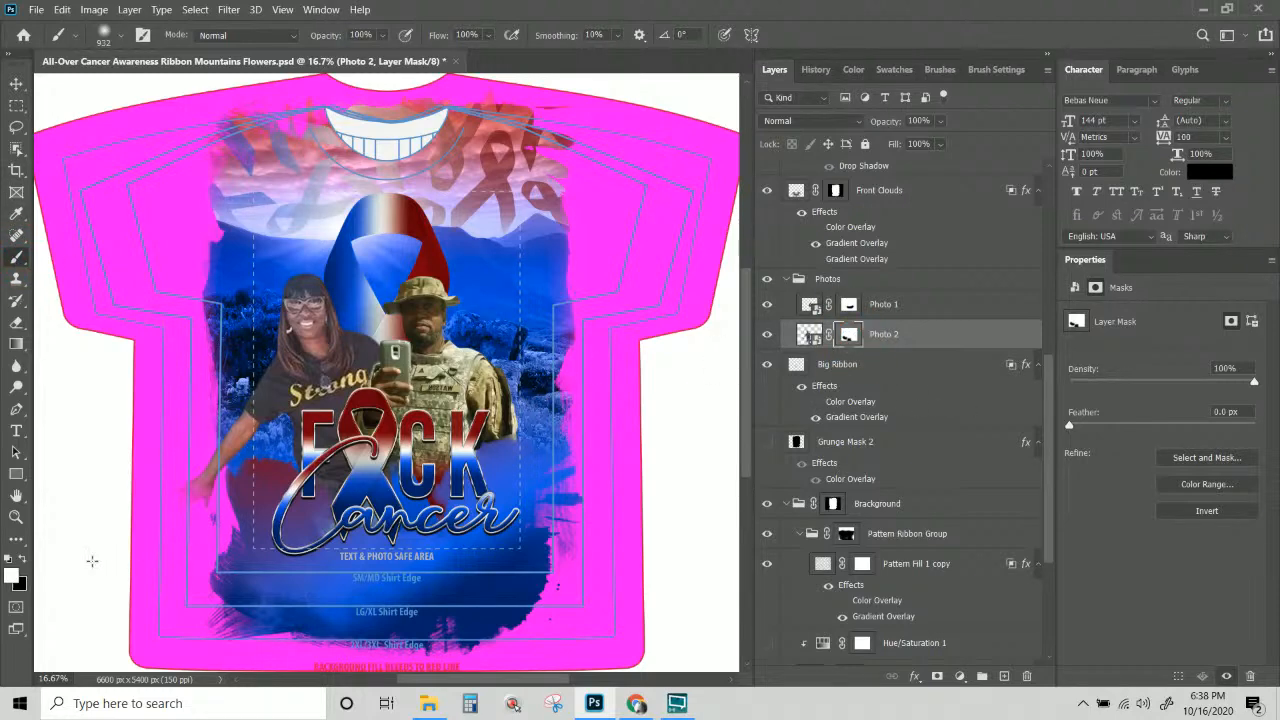
pyautogui.click(22, 559)
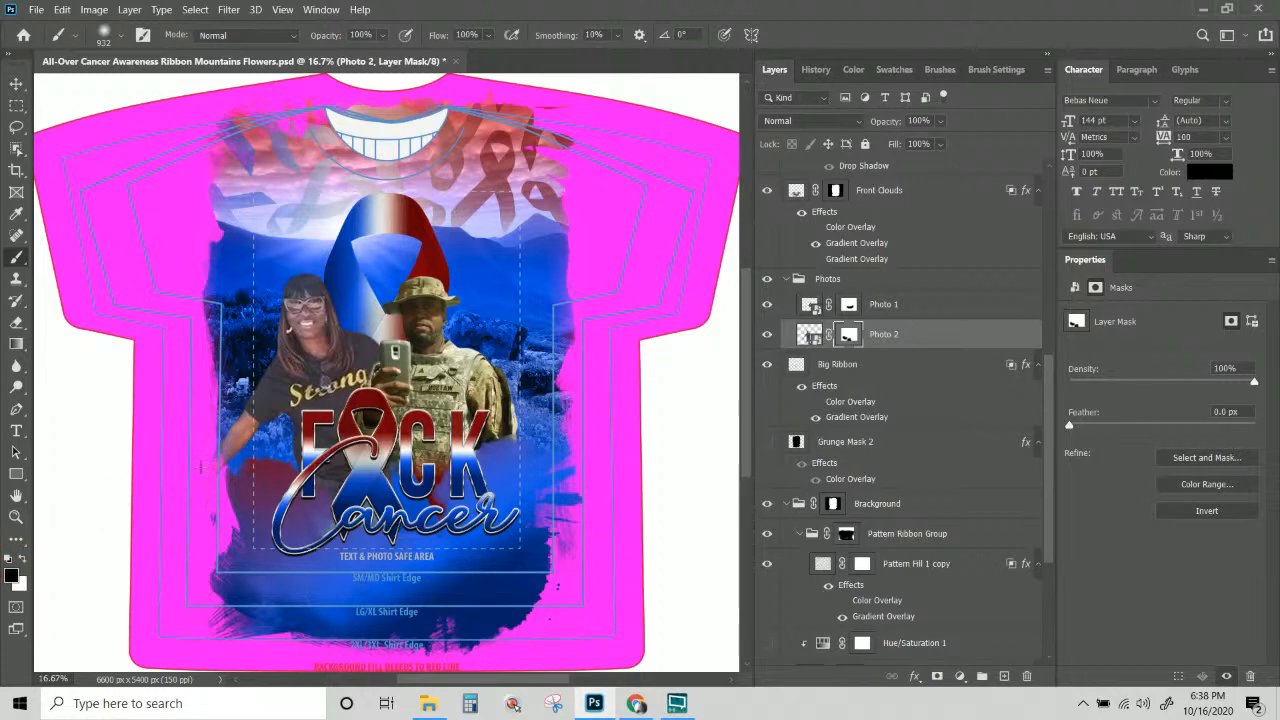
pyautogui.moveTo(200, 465); pyautogui.dragTo(265, 400)
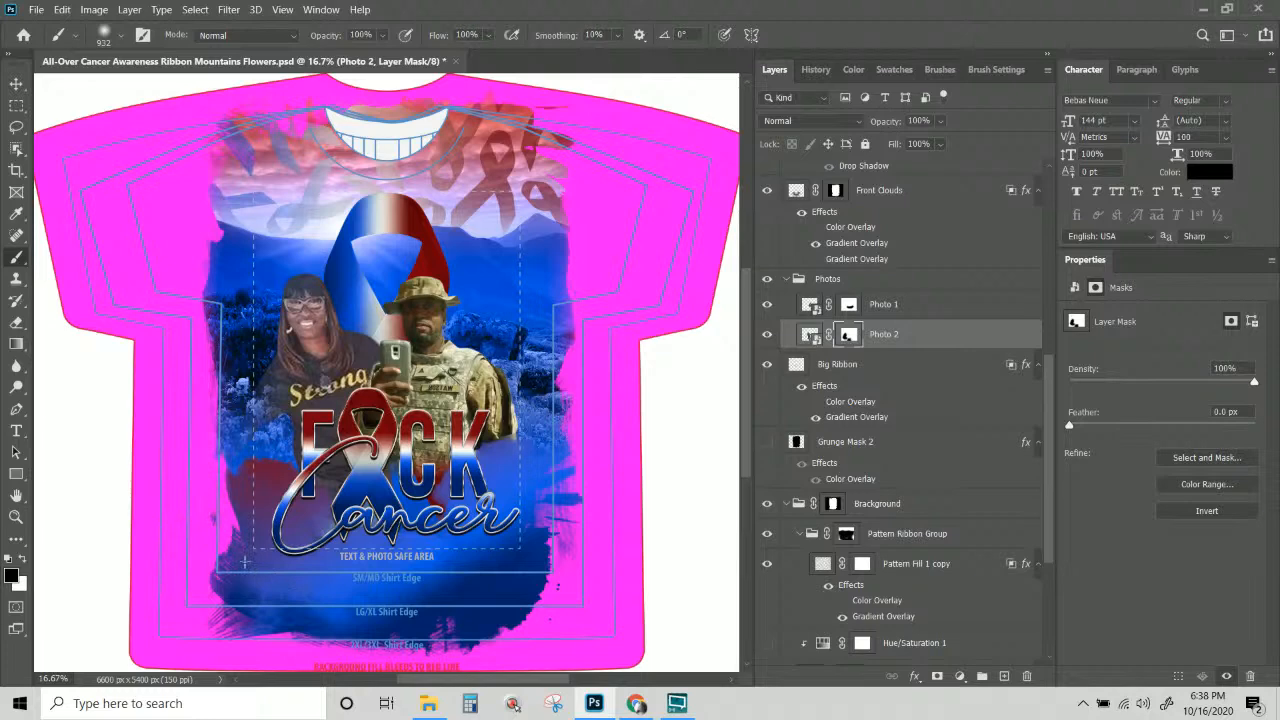
pyautogui.hotkey('ctrl', 'z')
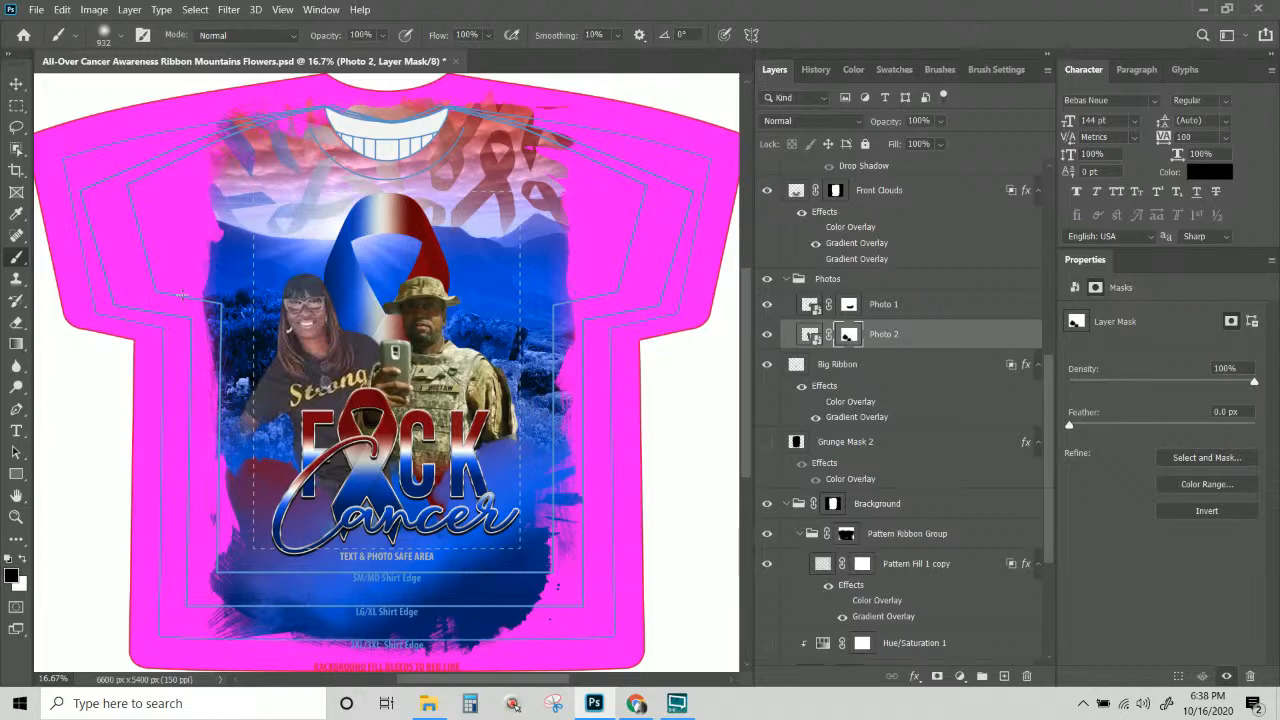
# Open the recent file 000008951-Stairway Heaven.psb without updating its text layers.
pyautogui.click(36, 9)
pyautogui.moveTo(100, 108)
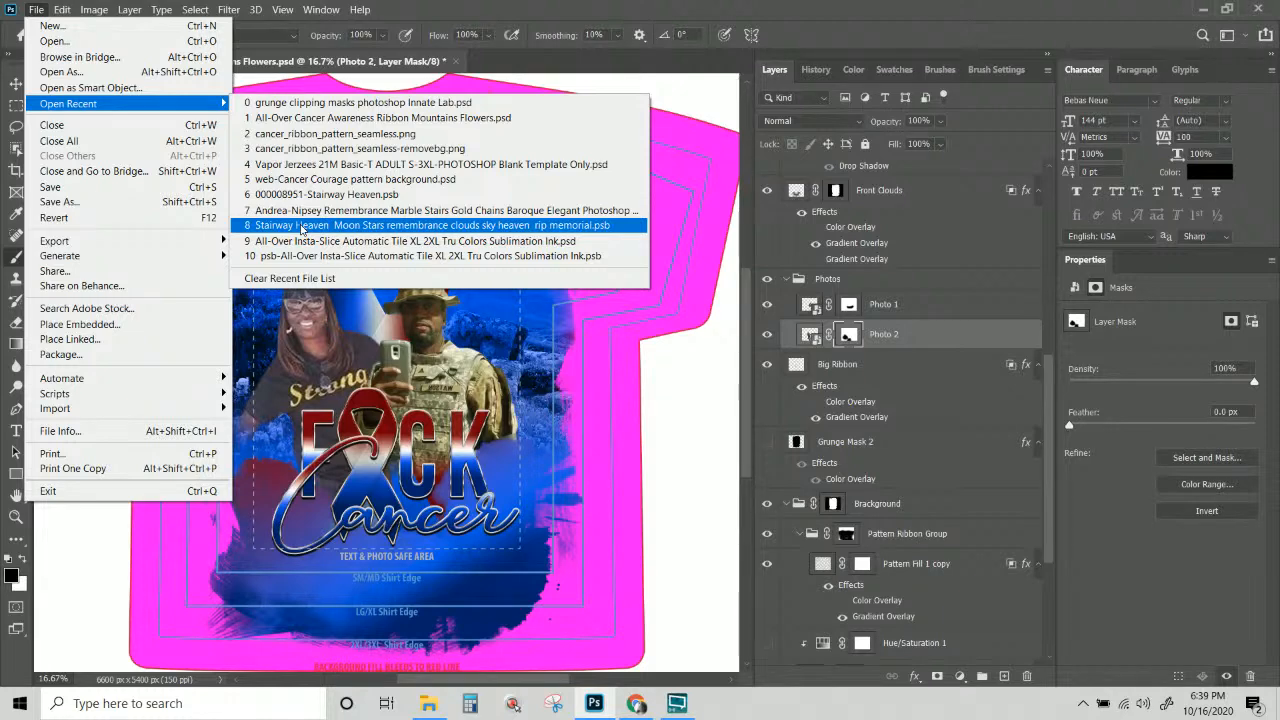
pyautogui.click(296, 194)
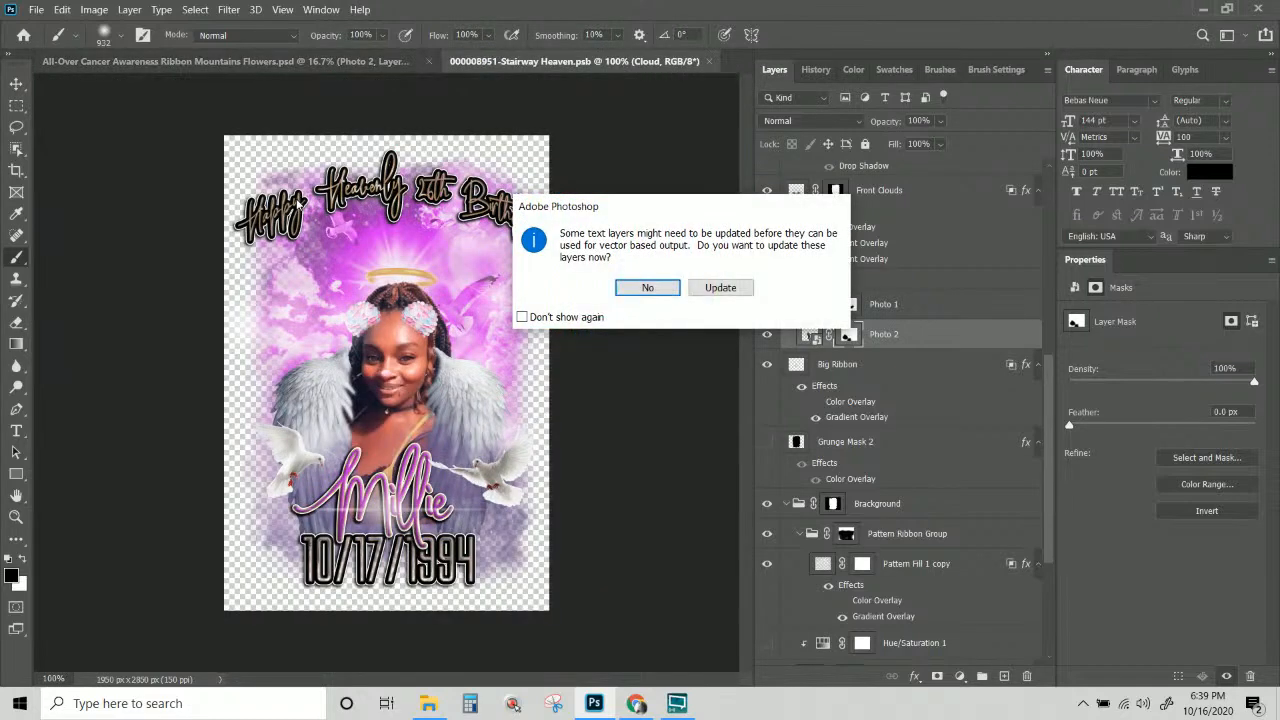
pyautogui.click(630, 288)
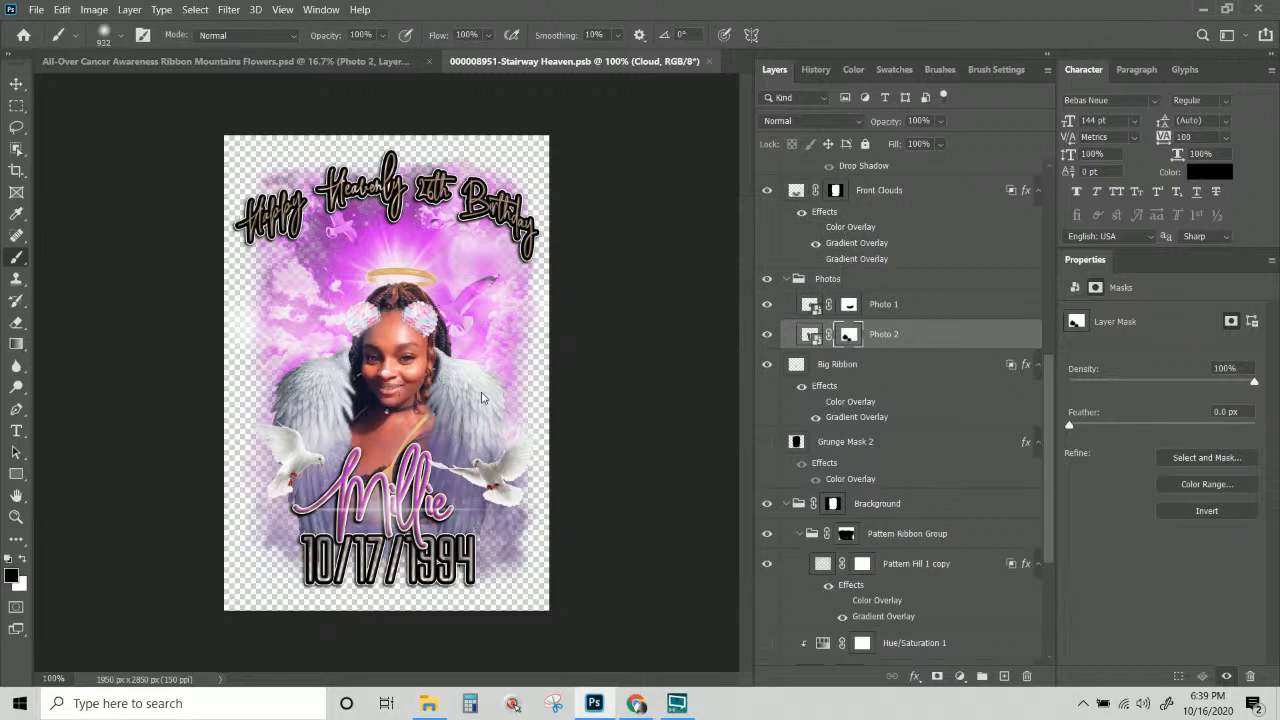
# Copy the front wings layer and the Wings 1 front/back group from the Stairway Heaven file into the shirt document.
pyautogui.press('v')
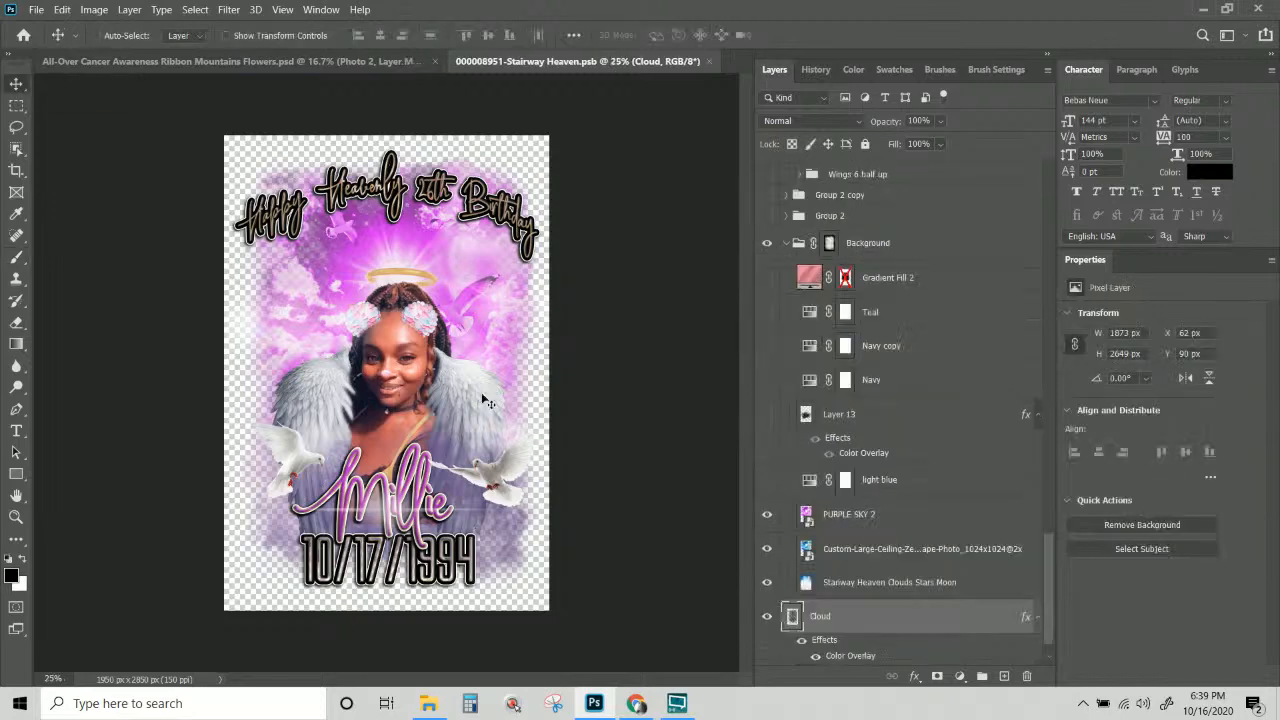
pyautogui.rightClick(482, 398)
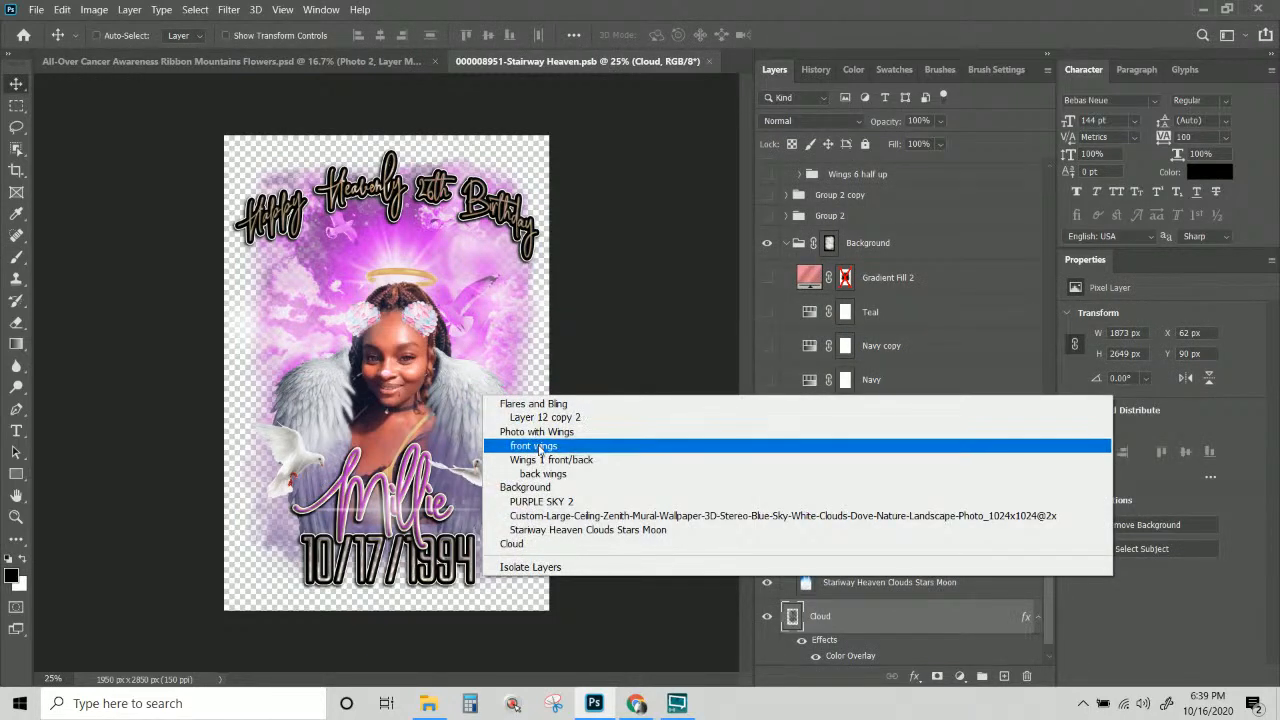
pyautogui.click(534, 446)
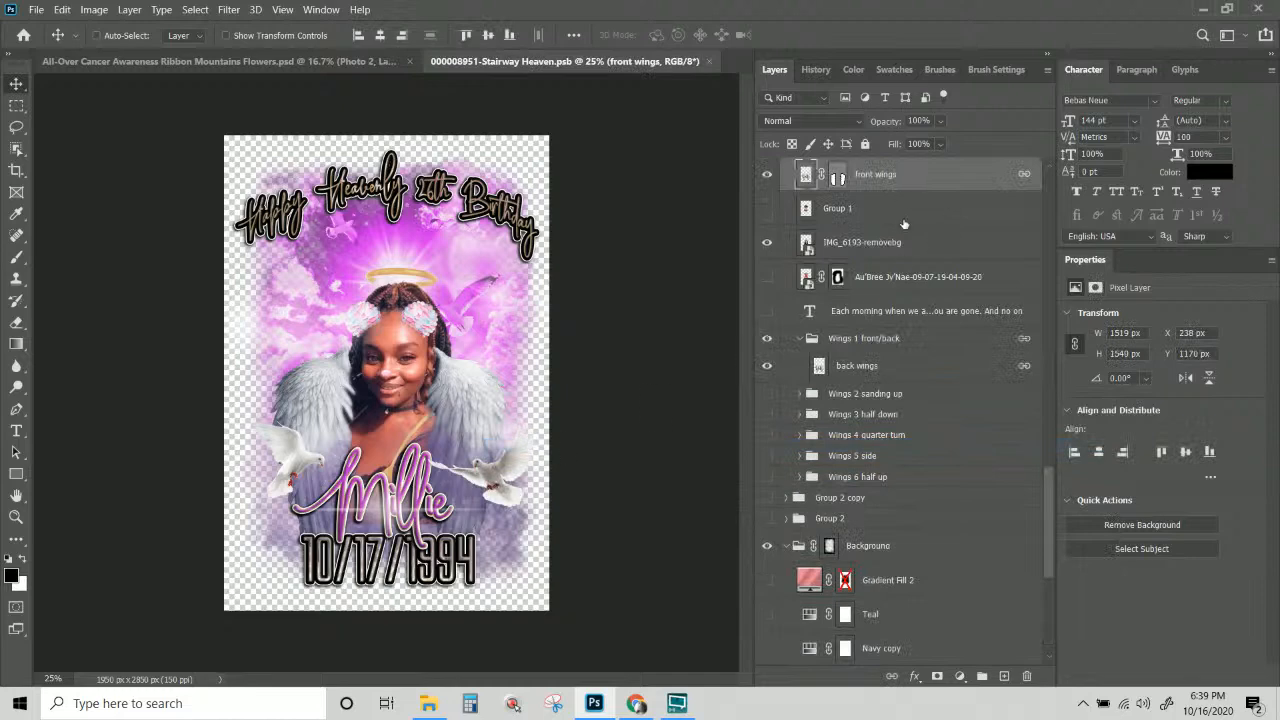
pyautogui.keyDown('ctrl'); pyautogui.click(883, 342); pyautogui.keyUp('ctrl')
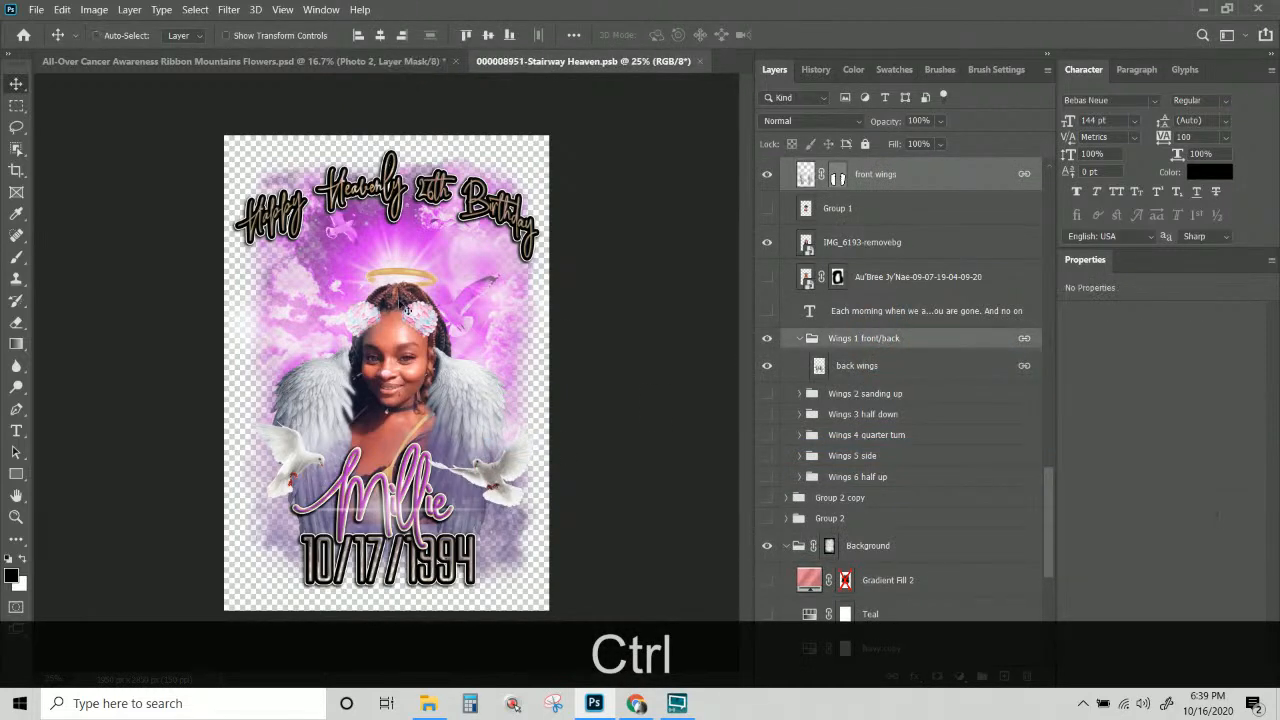
pyautogui.moveTo(412, 500); pyautogui.dragTo(408, 267)
# Enlarge the copied wings together, the front wings to about 2259 by 2291 px, and place them around the two people.
pyautogui.hotkey('ctrl', 't')
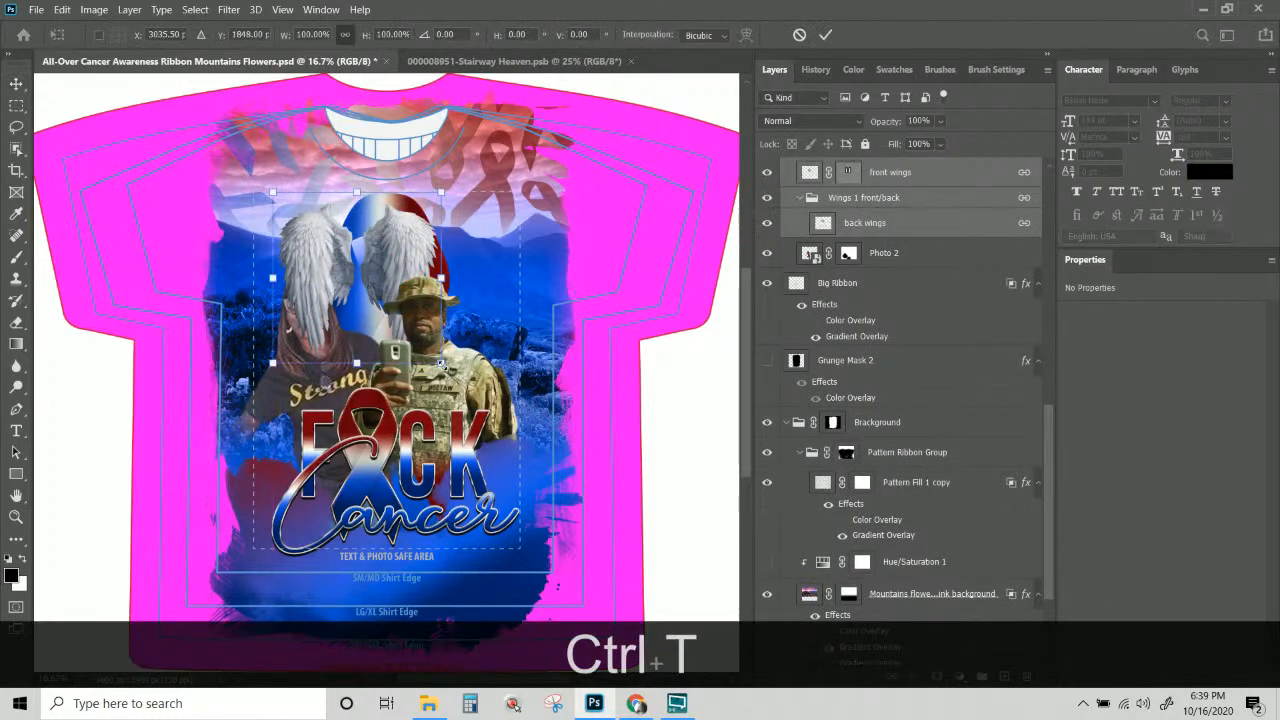
pyautogui.moveTo(441, 363); pyautogui.dragTo(542, 465)
pyautogui.moveTo(436, 309)
pyautogui.mouseDown()
pyautogui.moveTo(455, 310)
pyautogui.moveTo(442, 310)
pyautogui.mouseUp()
pyautogui.moveTo(447, 311); pyautogui.dragTo(450, 311)
pyautogui.moveTo(249, 183); pyautogui.dragTo(273, 200)
pyautogui.moveTo(495, 285); pyautogui.dragTo(482, 270)
pyautogui.press('Return')
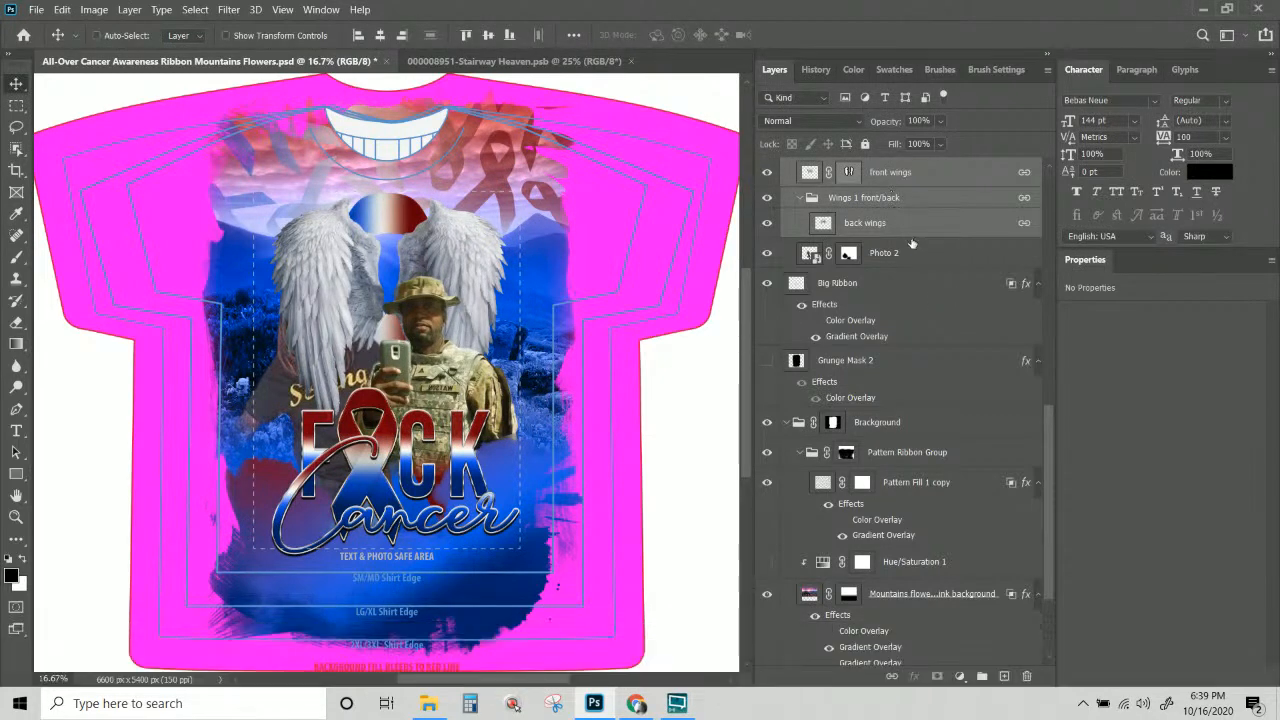
# Move the front wings layer directly below the Photos group and the Wings 1 front/back group below the Big Ribbon layer.
pyautogui.scroll(5, 912, 243)
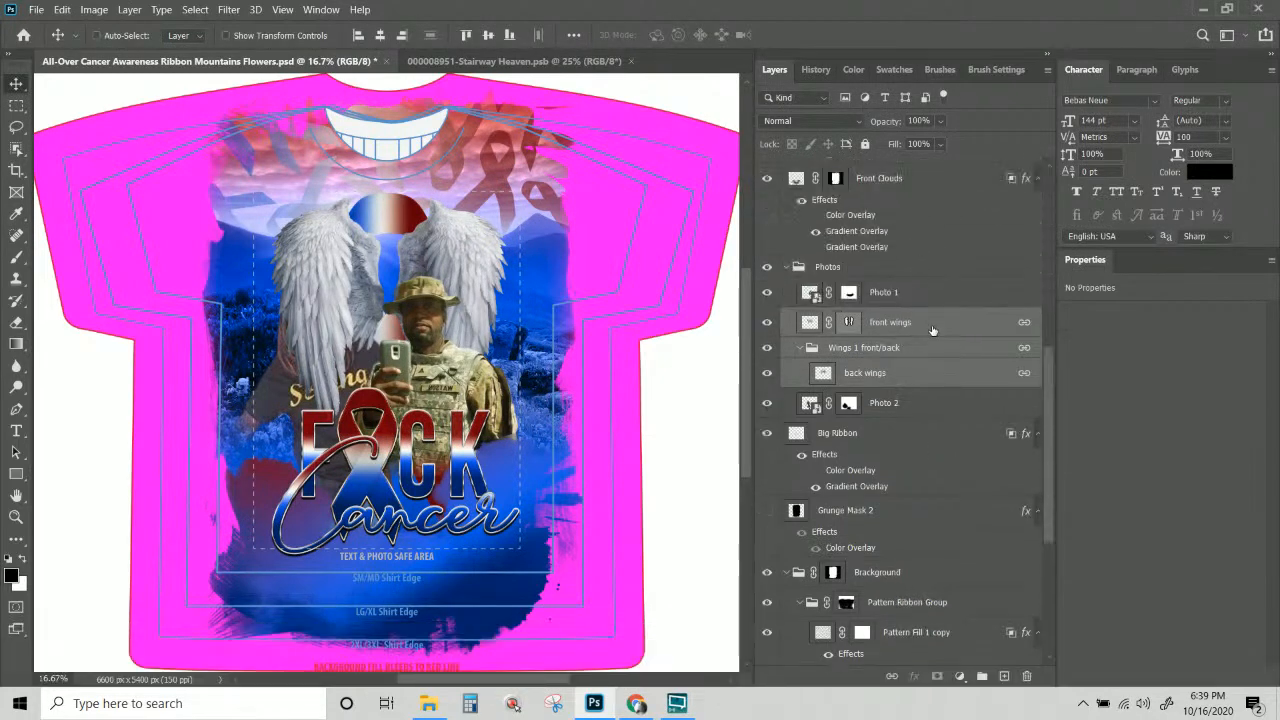
pyautogui.click(932, 325)
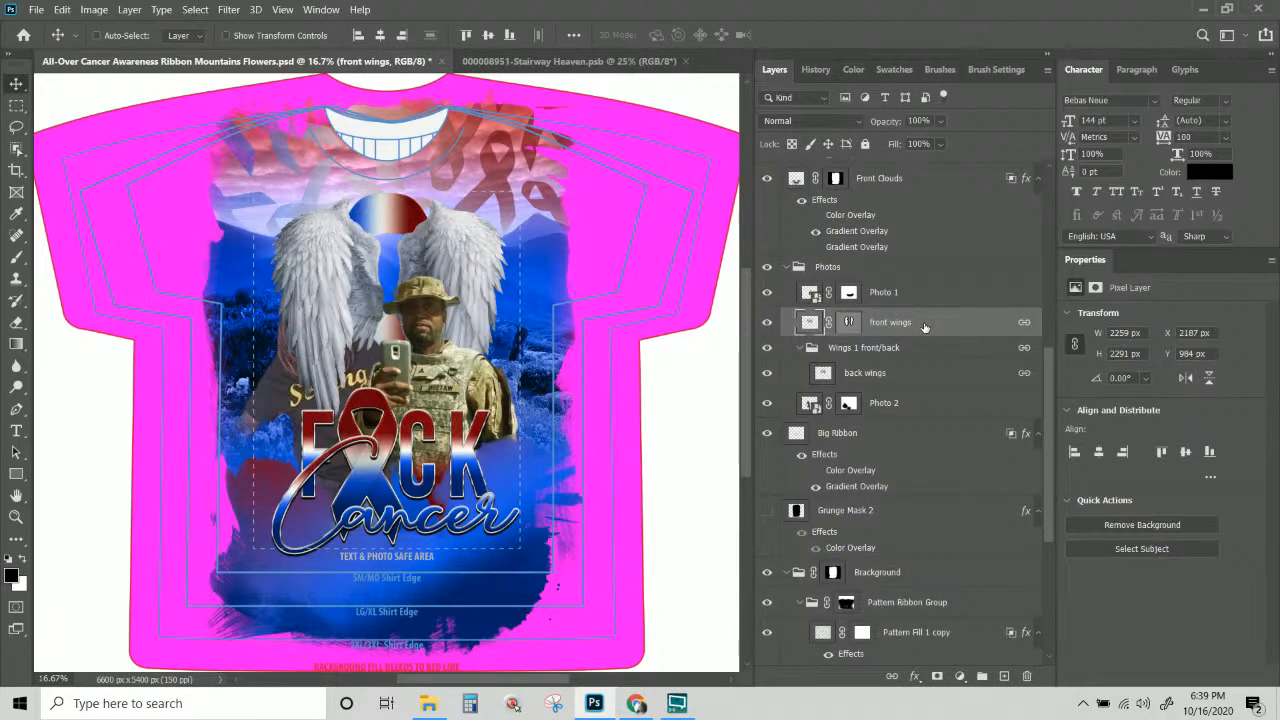
pyautogui.moveTo(924, 326); pyautogui.dragTo(943, 414)
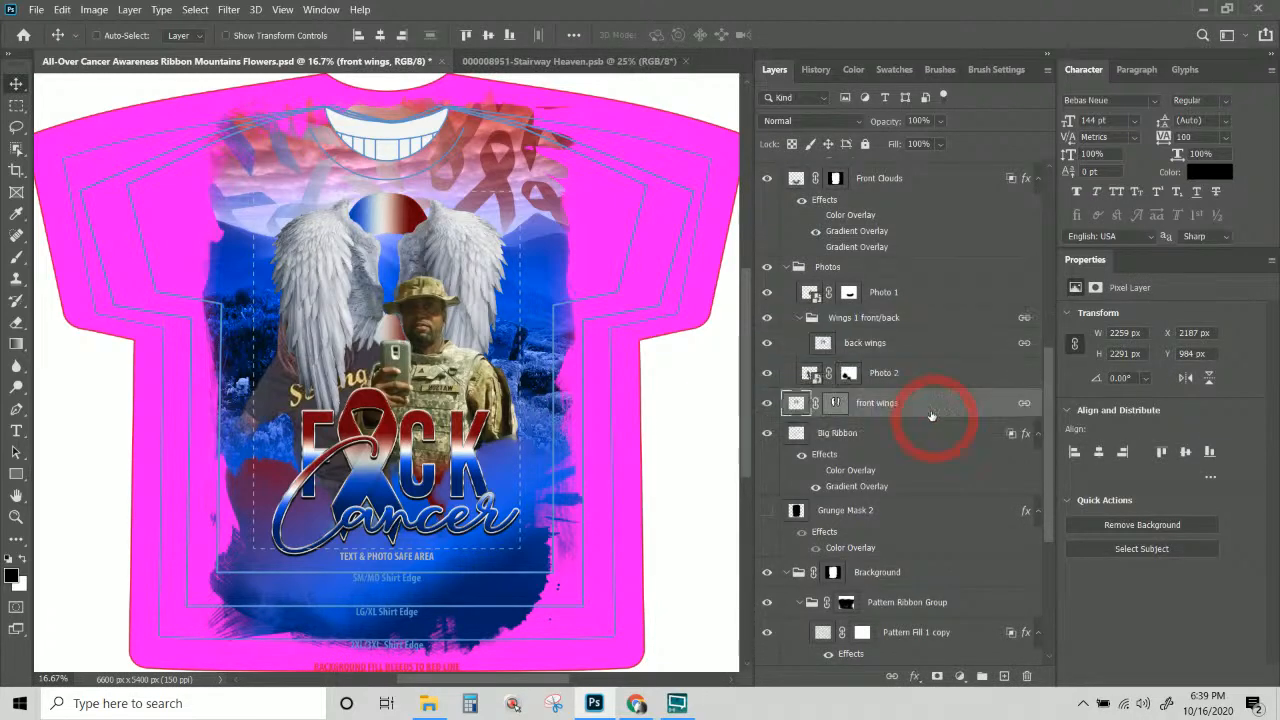
pyautogui.moveTo(835, 320); pyautogui.dragTo(870, 484)
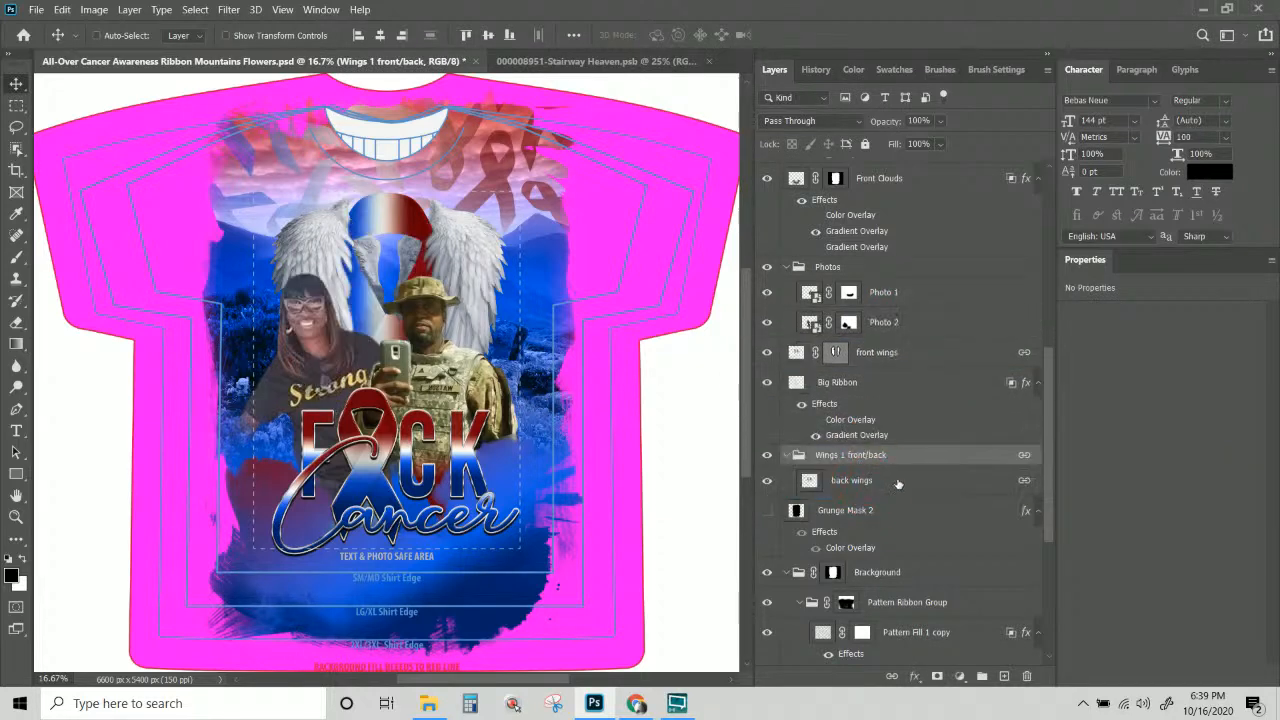
# Transform the Wings 1 front/back group to about 103% width and 90.6% height behind the big ribbon and photos.
pyautogui.hotkey('ctrl', 't')
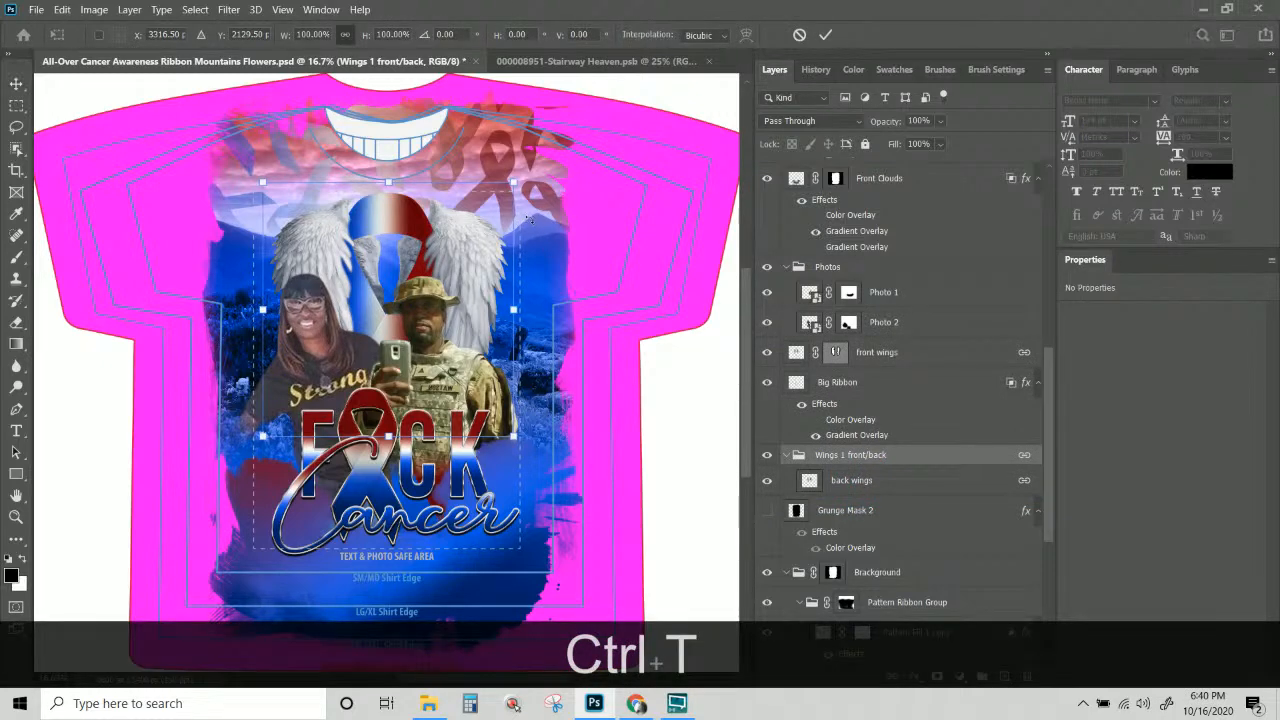
pyautogui.press('shift')
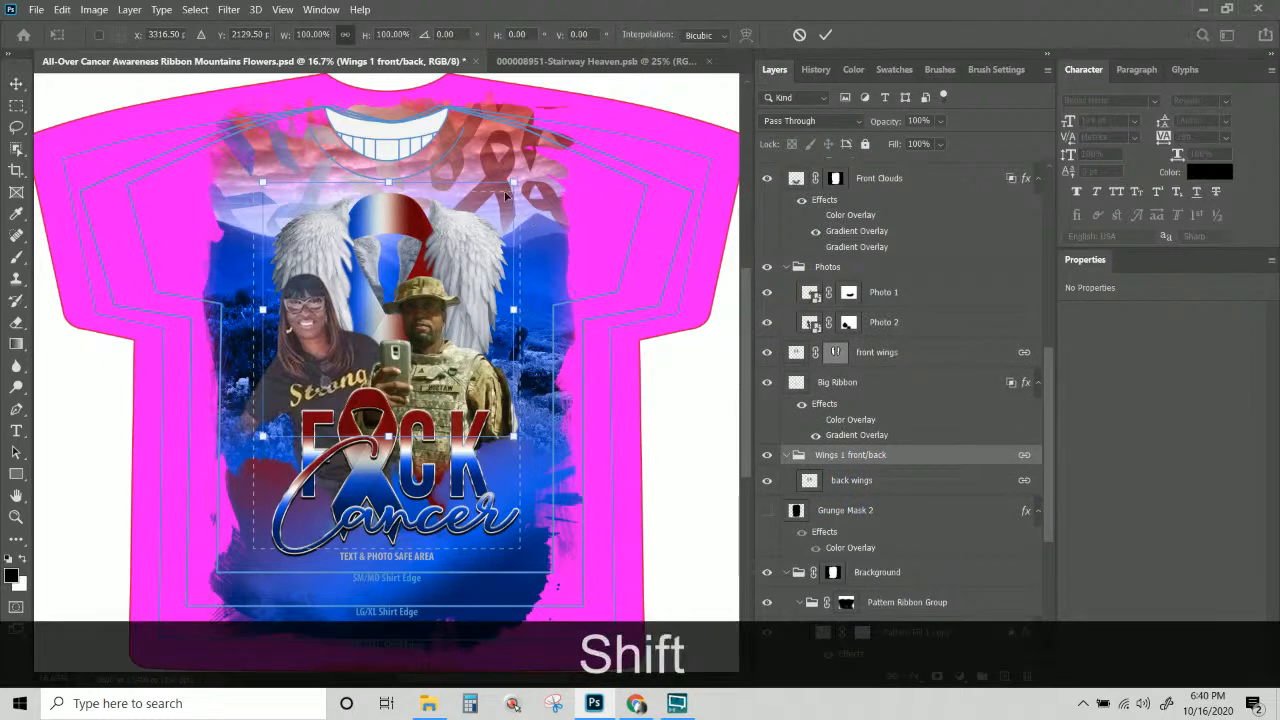
pyautogui.moveTo(515, 181); pyautogui.dragTo(462, 265)
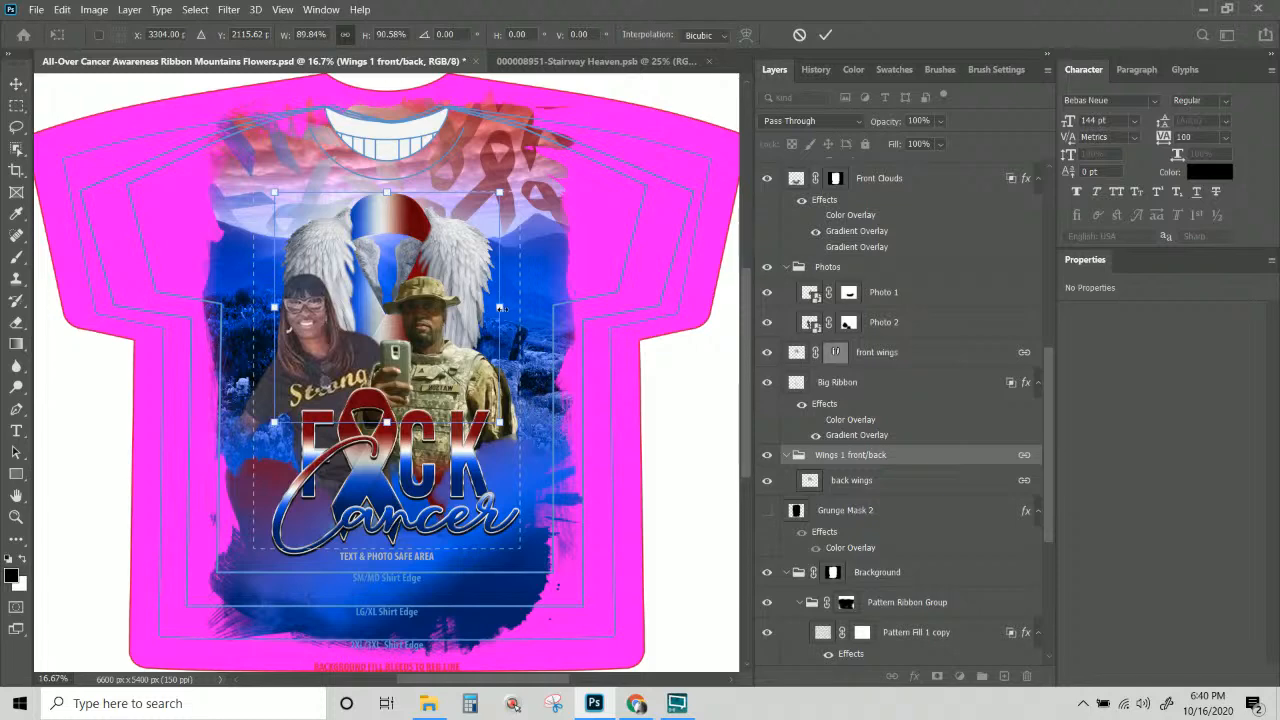
pyautogui.moveTo(274, 307); pyautogui.dragTo(250, 304)
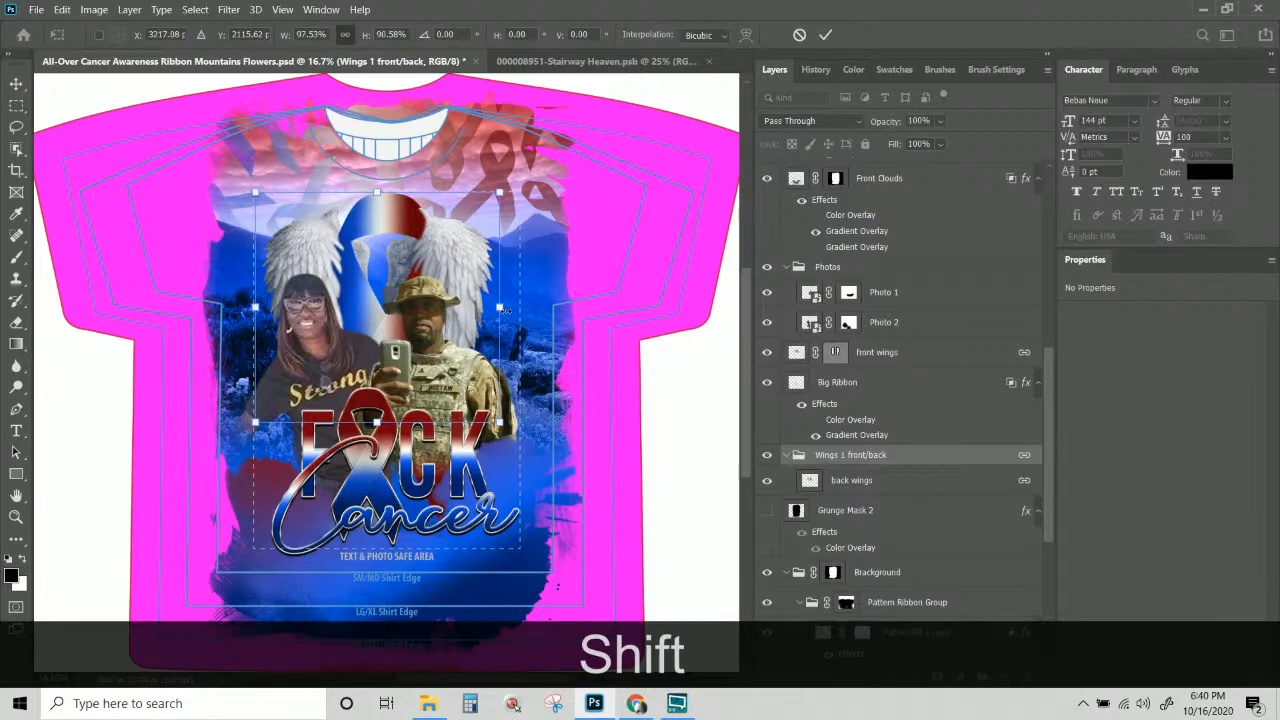
pyautogui.moveTo(505, 311); pyautogui.dragTo(518, 315)
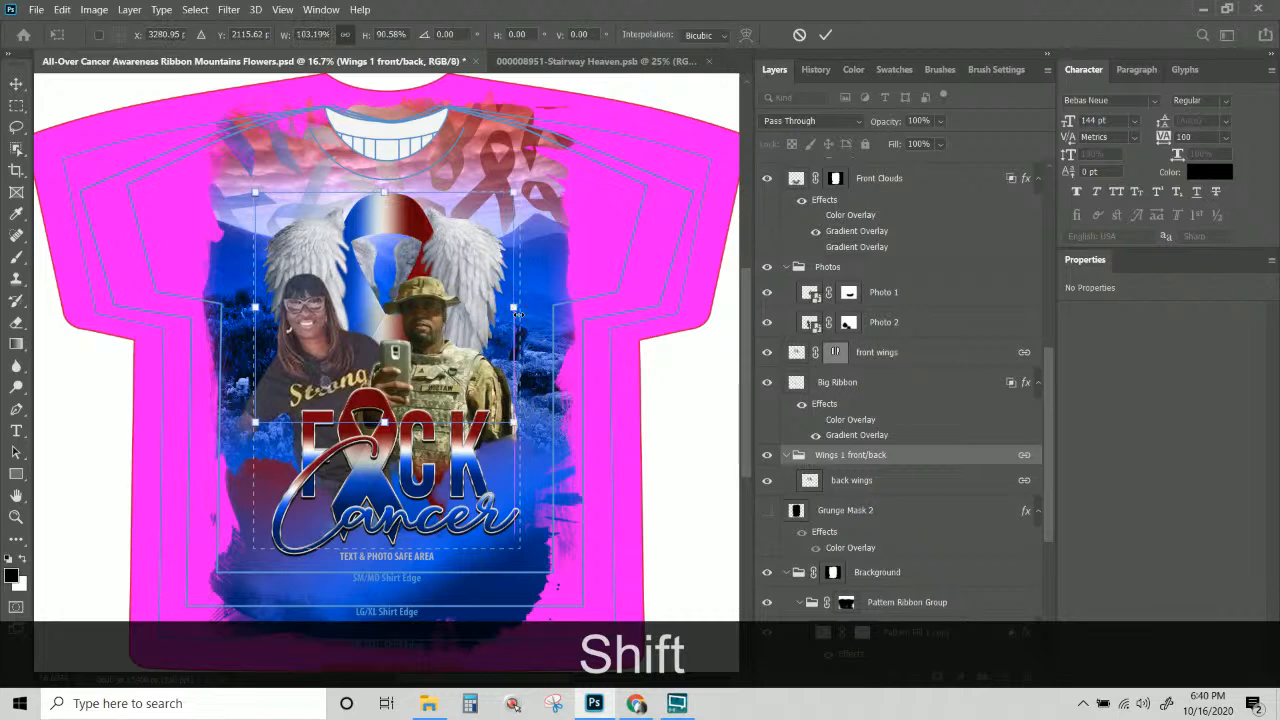
pyautogui.press('Return')
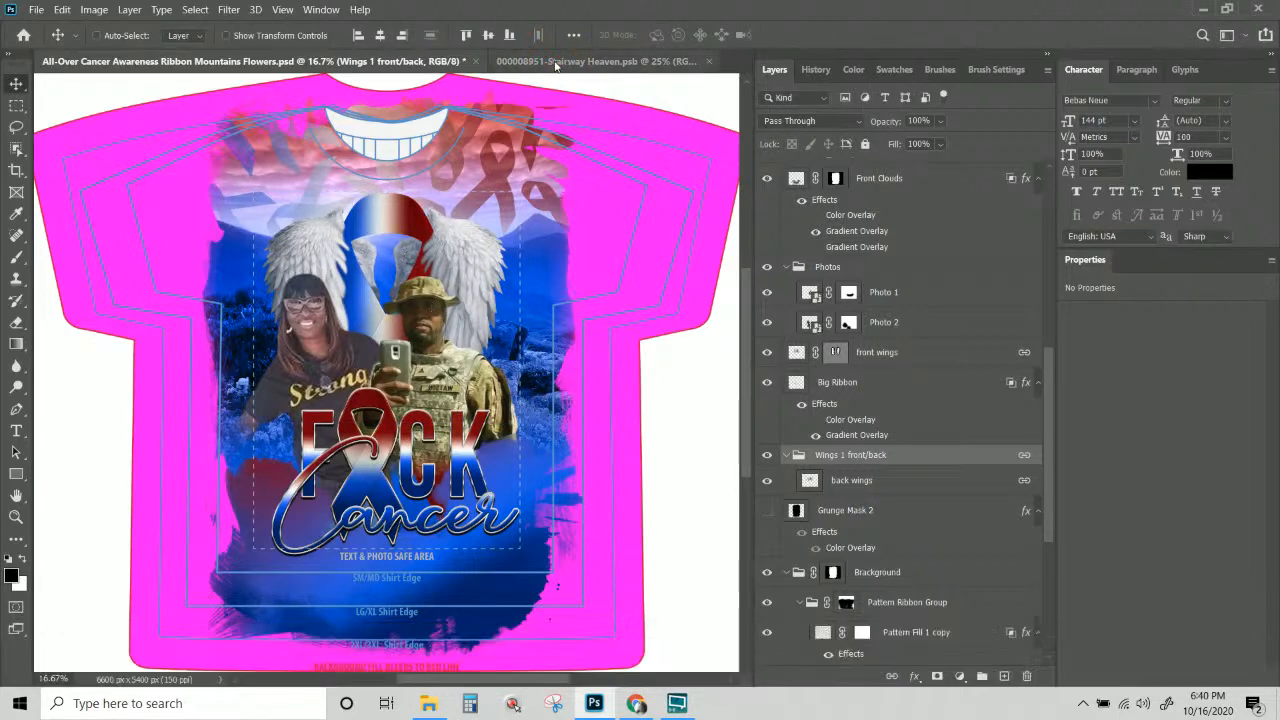
# Return to the Stairway Heaven file and show the Wings 3 half down and Wings 6 half up groups.
pyautogui.click(555, 62)
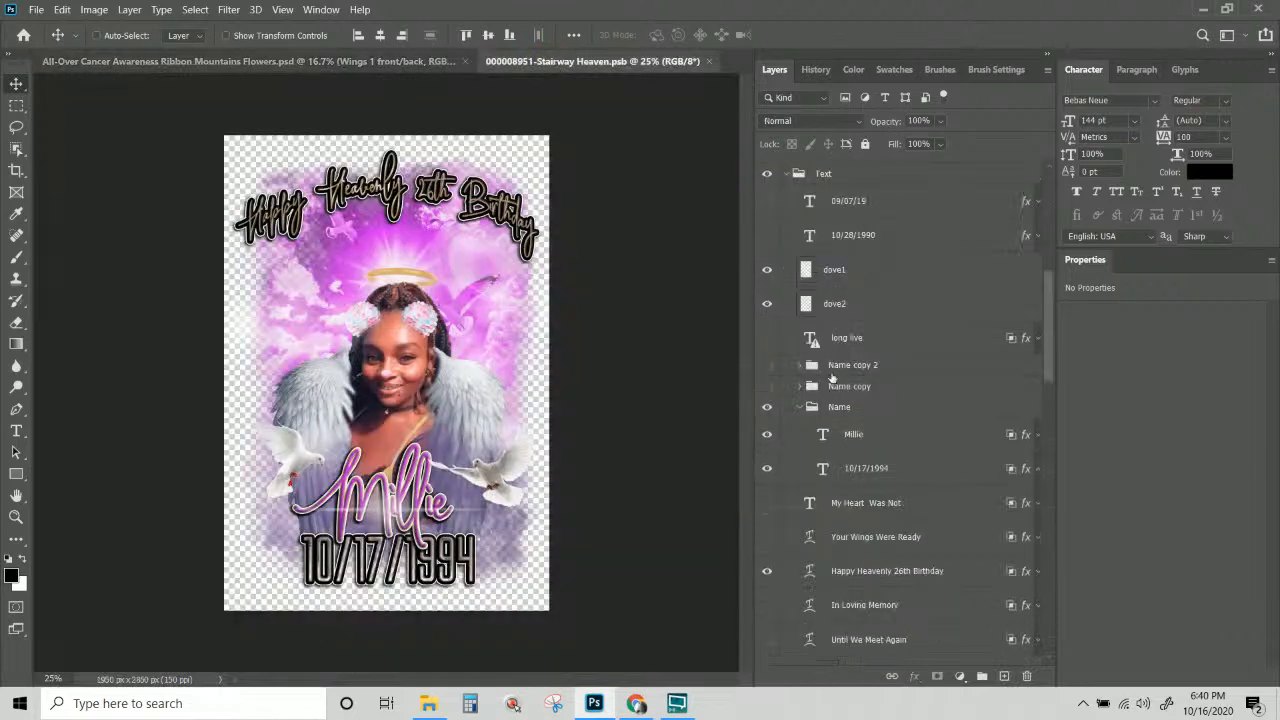
pyautogui.scroll(-5, 900, 508)
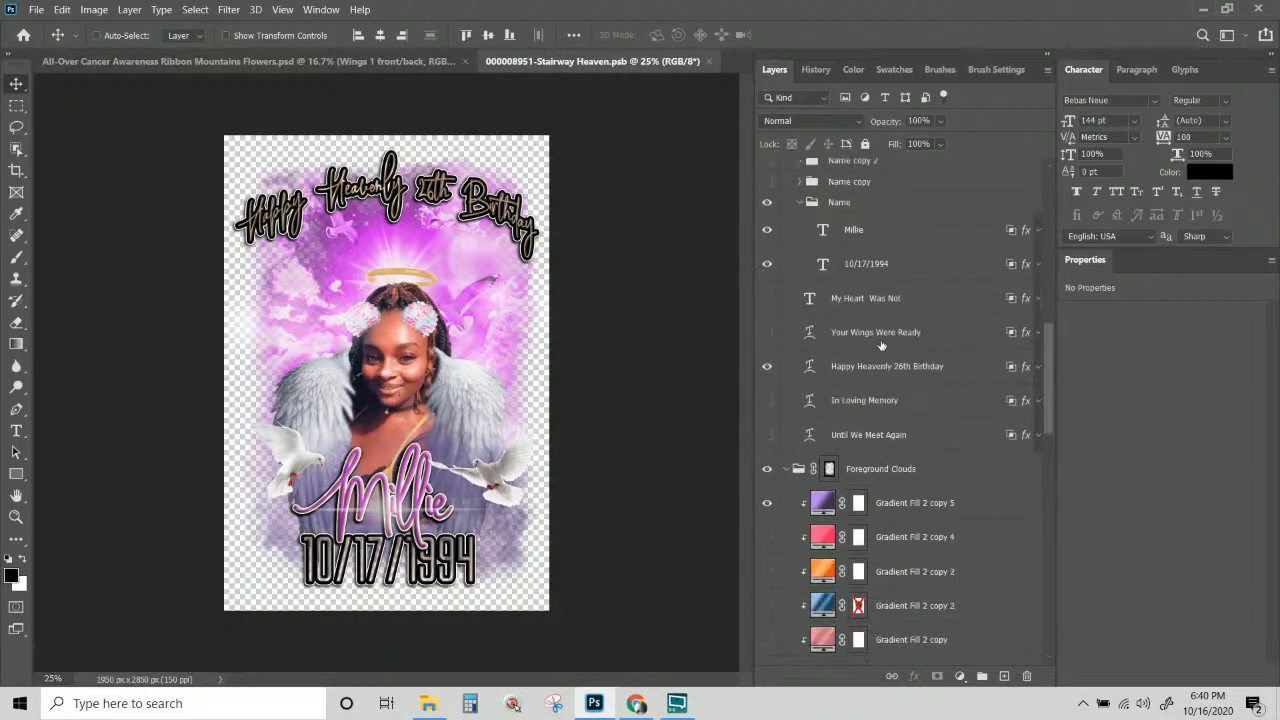
pyautogui.scroll(2, 890, 368)
pyautogui.scroll(-8, 890, 368)
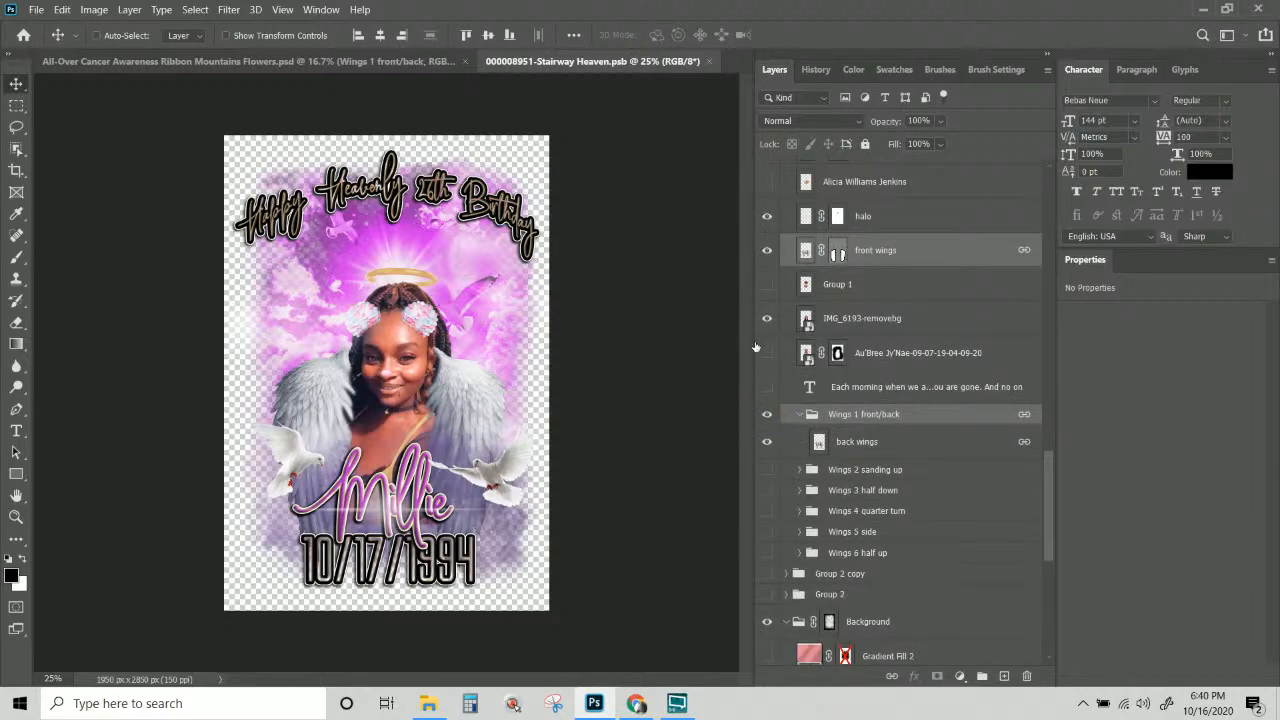
pyautogui.scroll(-3, 755, 346)
pyautogui.click(767, 353)
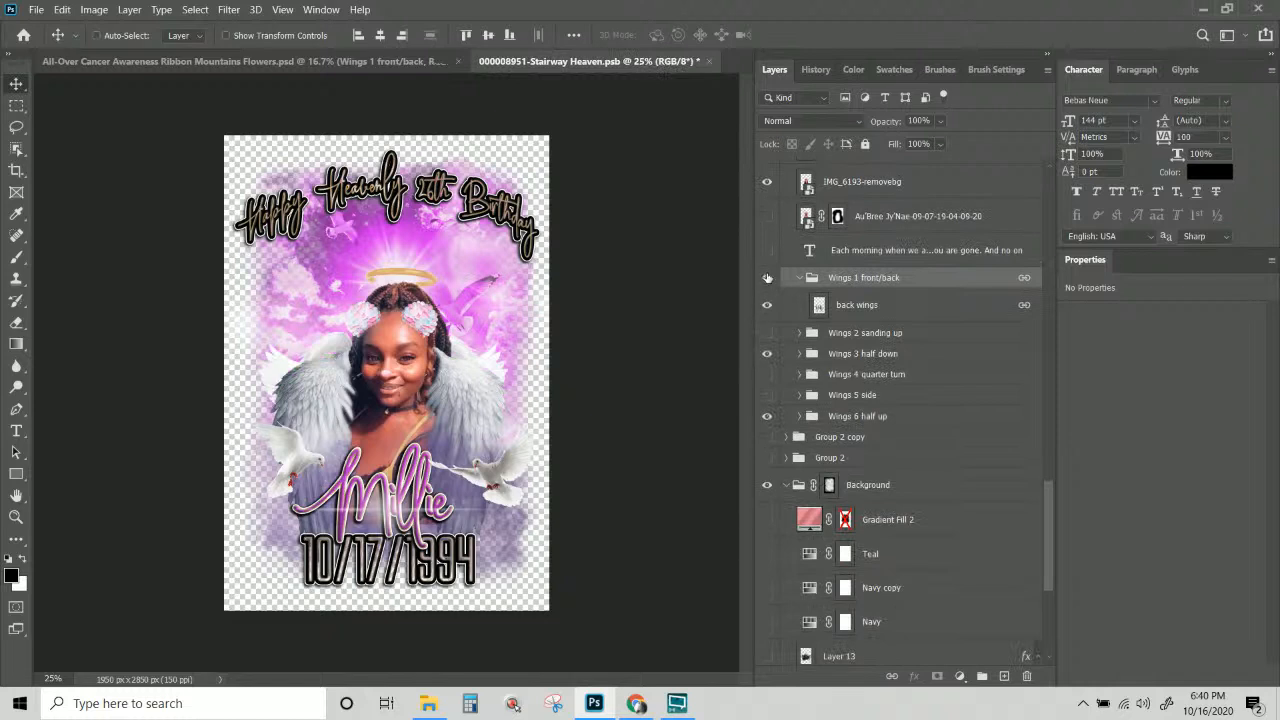
# Collapse the Wings 1 front/back group and hide the front wings layer in the Stairway Heaven file.
pyautogui.click(800, 278)
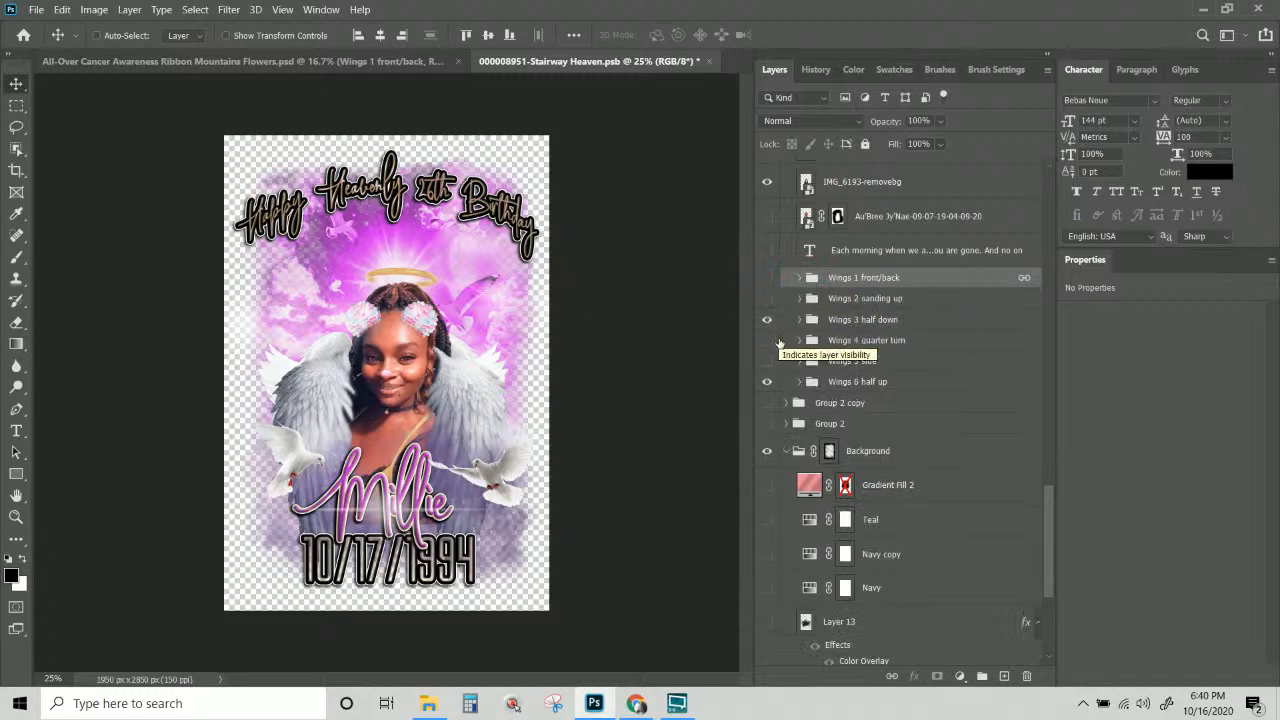
pyautogui.scroll(4, 780, 330)
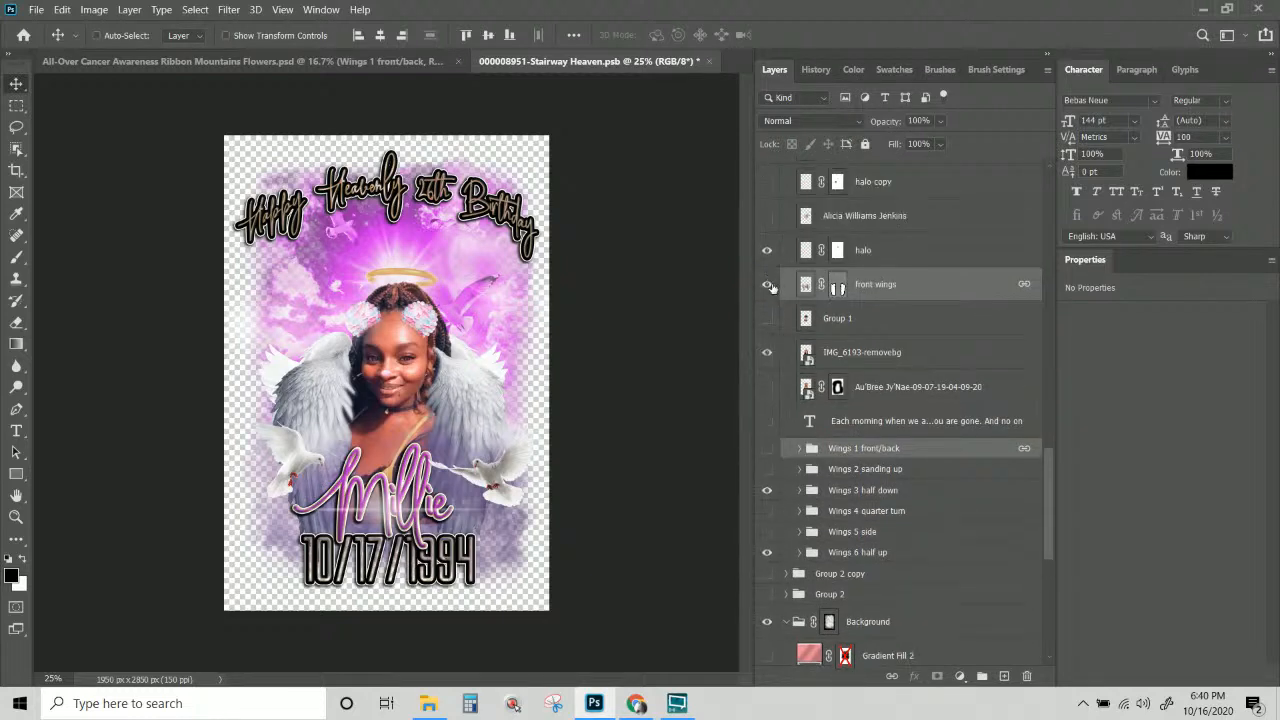
pyautogui.click(767, 293)
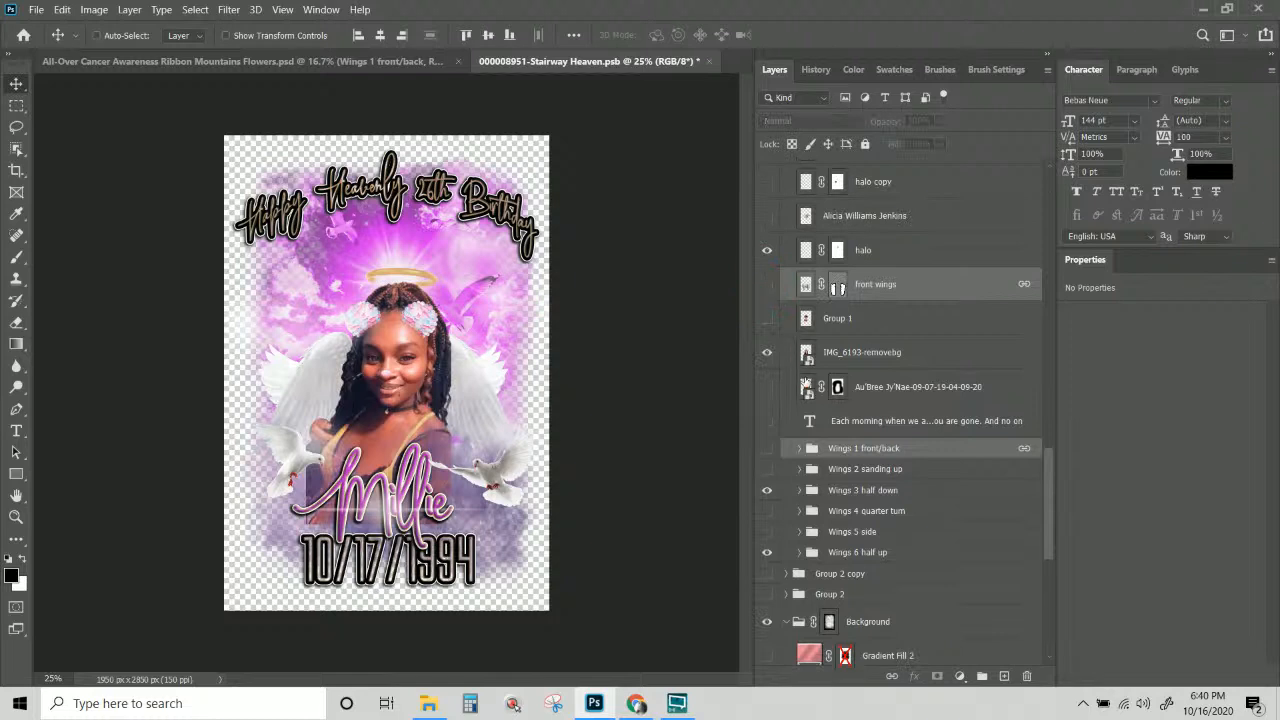
# Raise the Wings 3 half down wings to head height, then hide that group and show Wings 4 quarter turn.
pyautogui.click(860, 492)
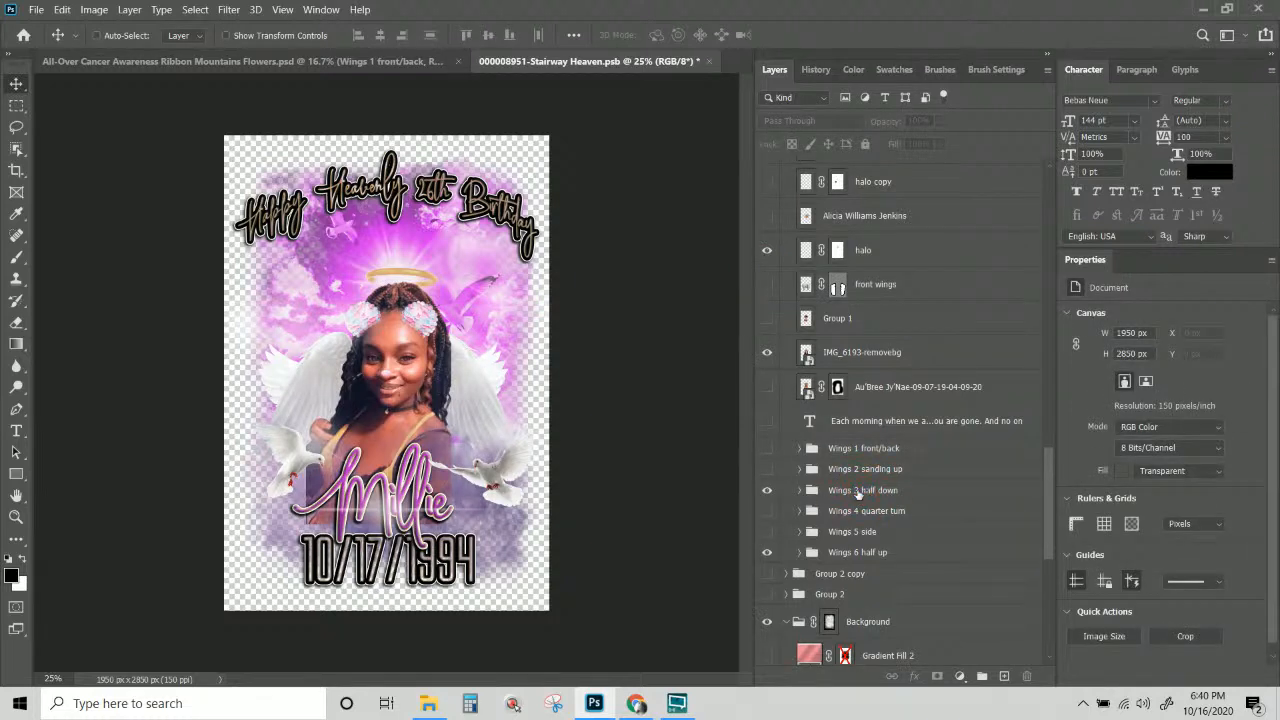
pyautogui.moveTo(481, 402); pyautogui.dragTo(480, 280)
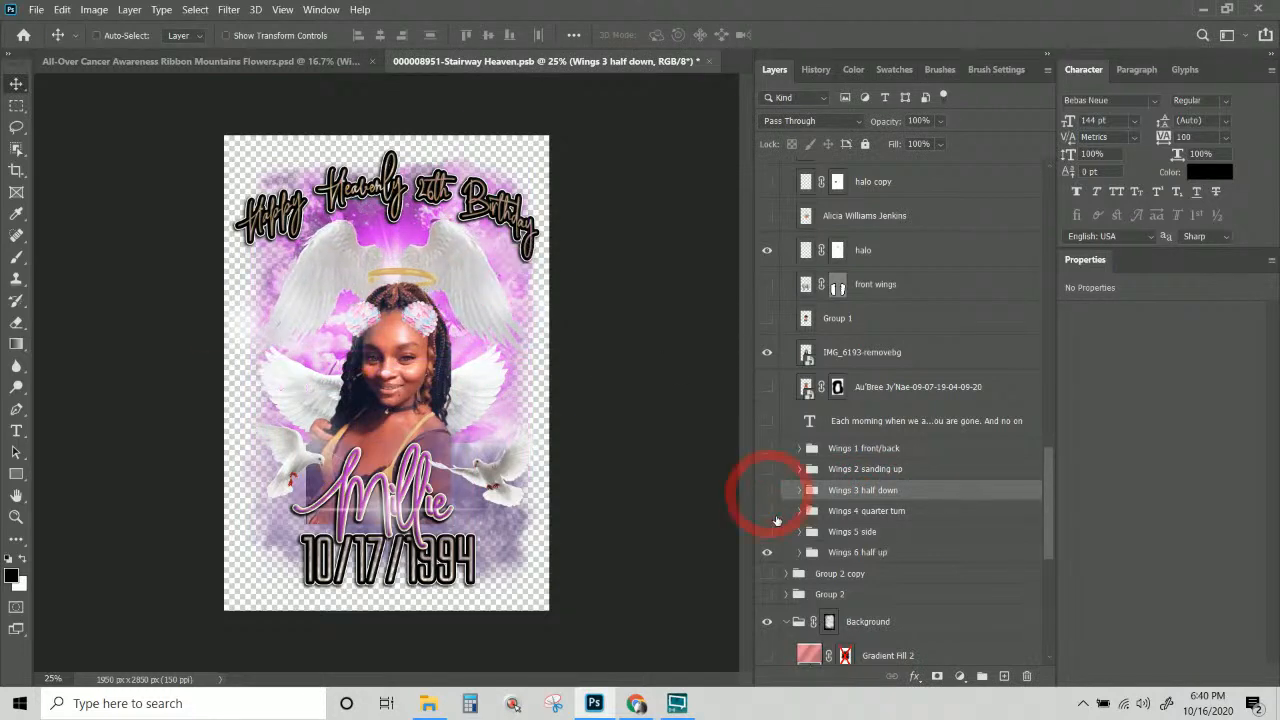
pyautogui.click(767, 490)
pyautogui.click(767, 511)
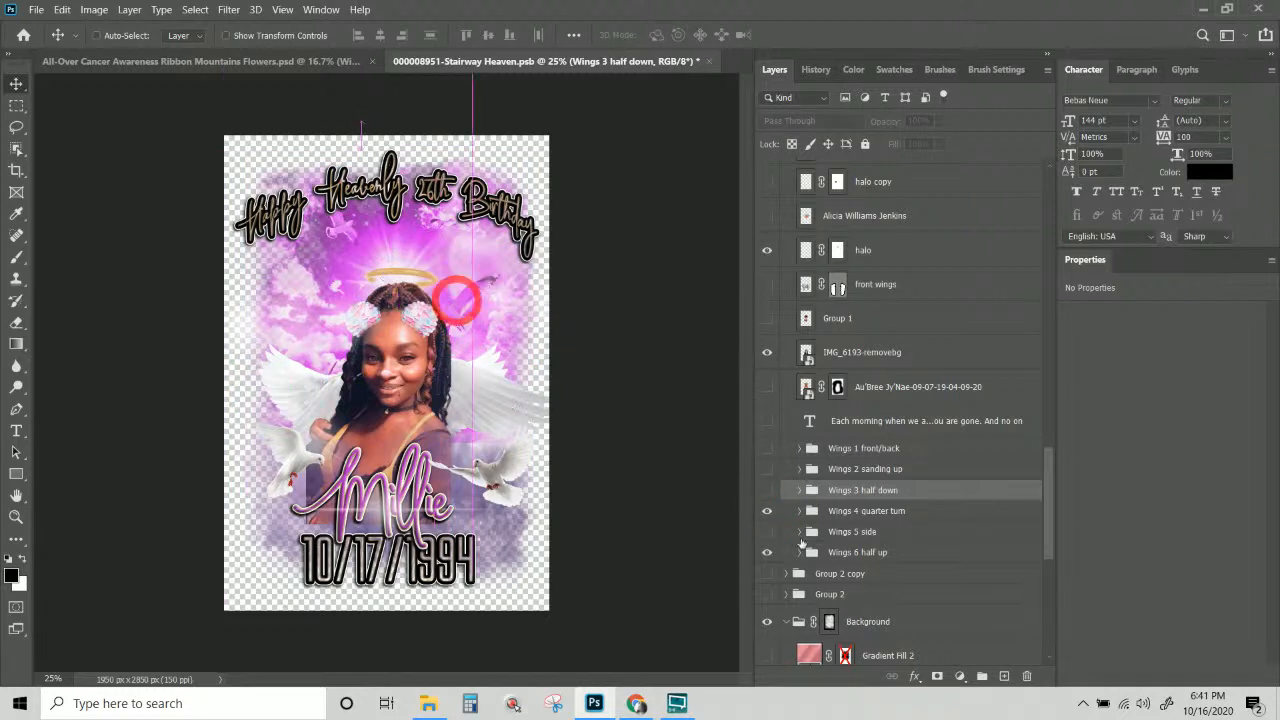
# Try copying the Wings 4 quarter turn group into the All-Over Cancer Awareness shirt file.
pyautogui.click(855, 513)
pyautogui.moveTo(487, 405); pyautogui.dragTo(445, 310)
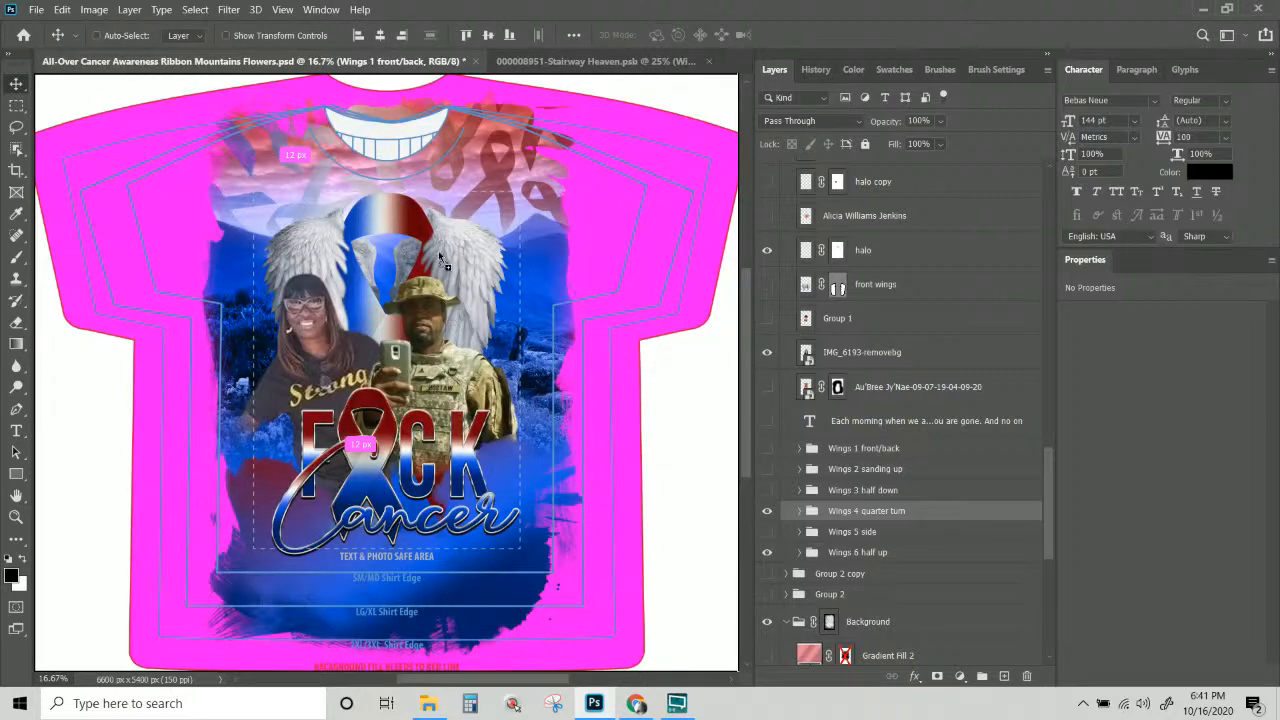
pyautogui.moveTo(439, 254); pyautogui.dragTo(439, 254)
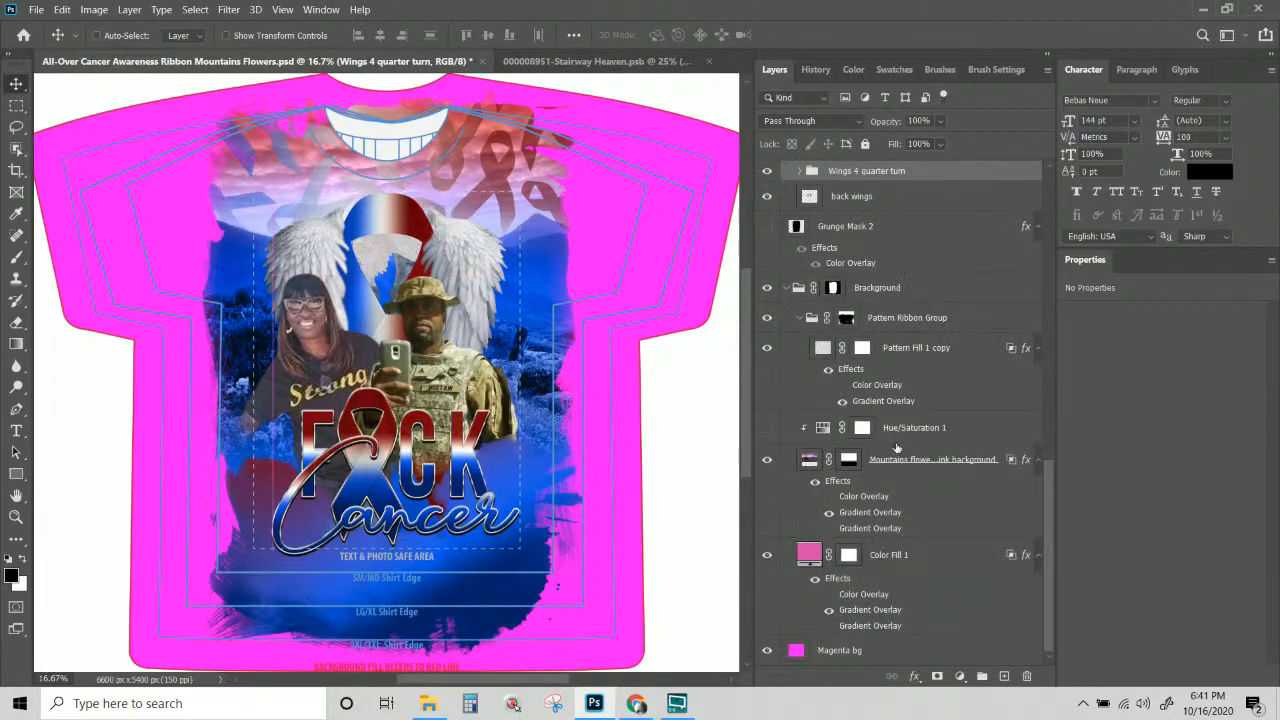
# Delete the Wings 1 front/back group with its contents and the front wings layer from the shirt file.
pyautogui.rightClick(472, 258)
pyautogui.click(496, 279)
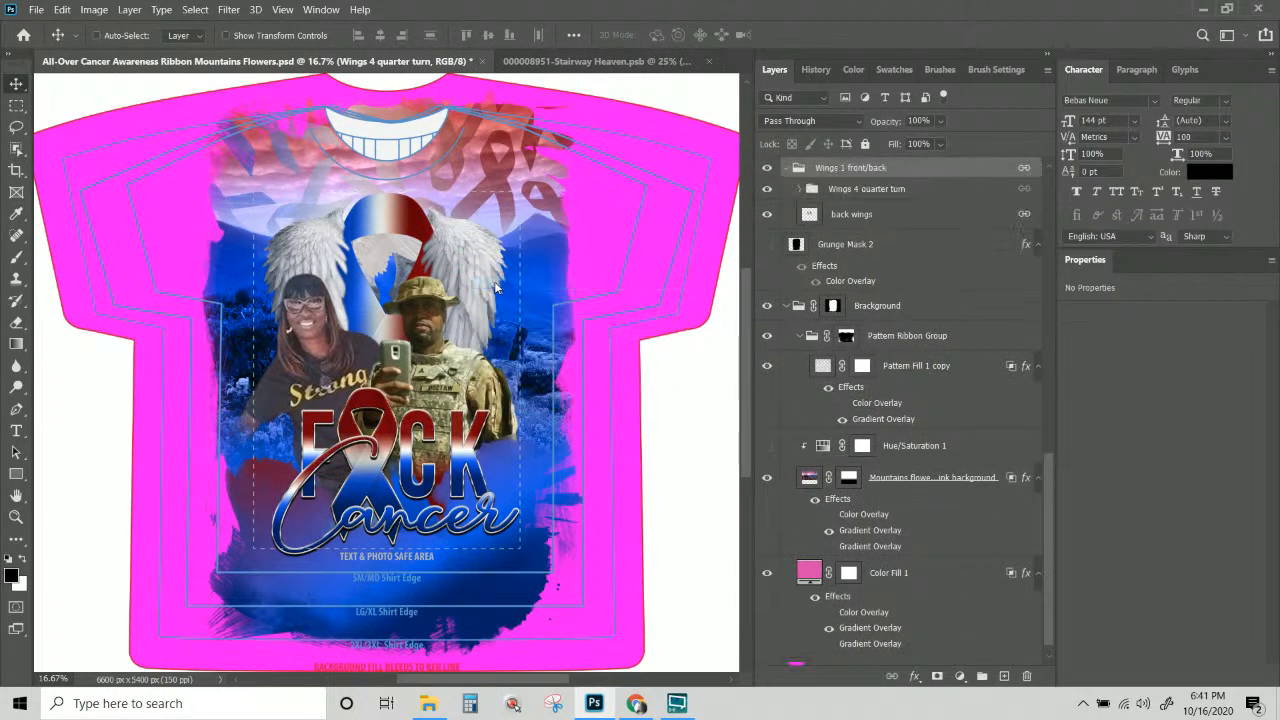
pyautogui.press('Delete')
pyautogui.click(462, 262)
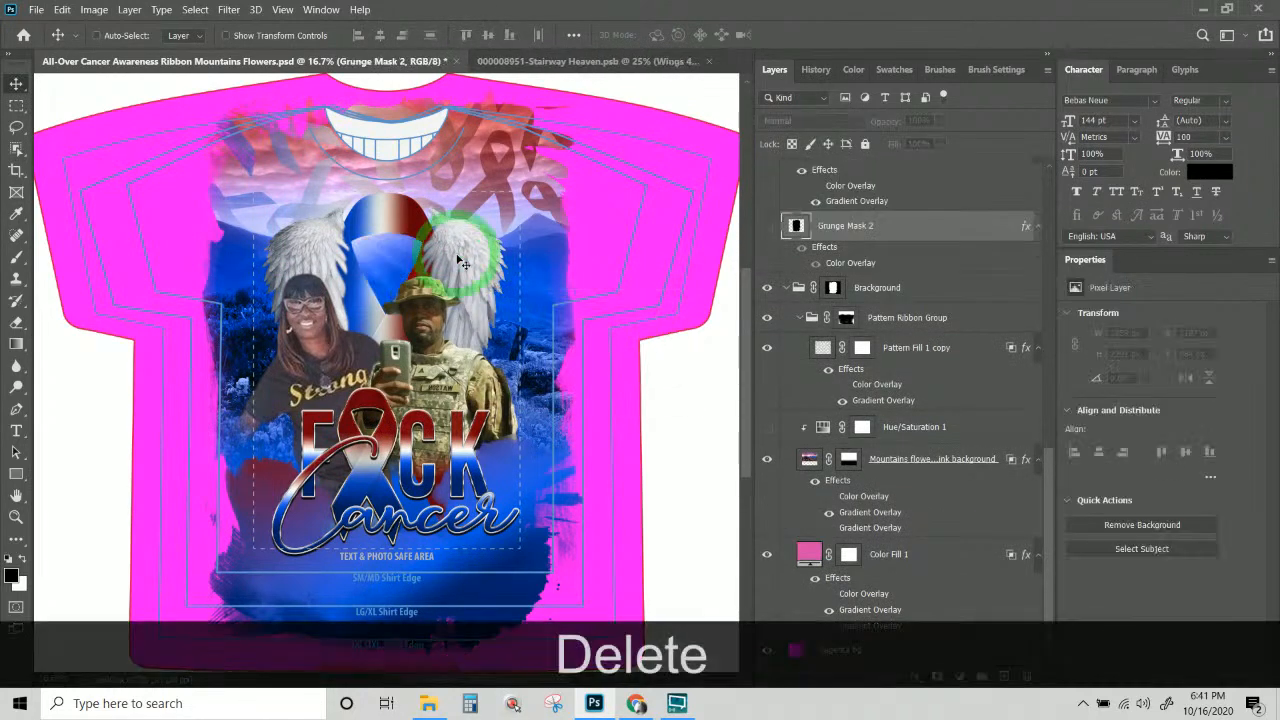
pyautogui.rightClick(462, 262)
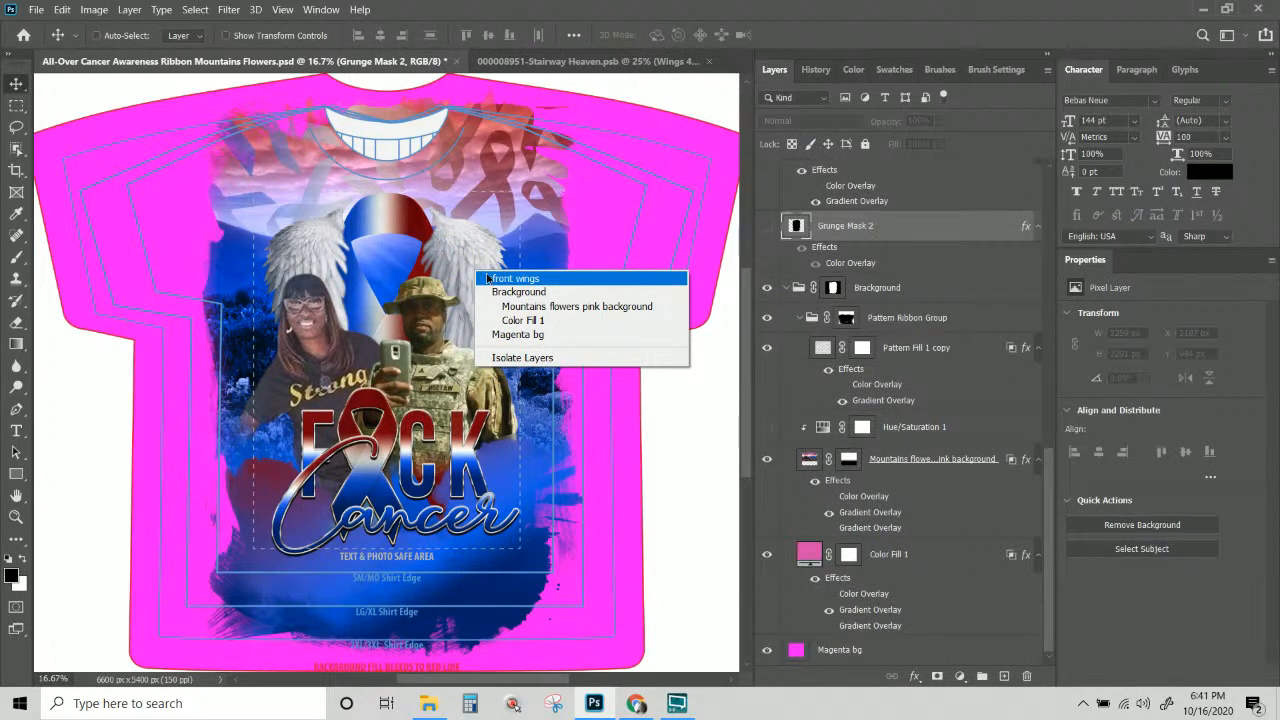
pyautogui.click(487, 278)
pyautogui.press('Delete')
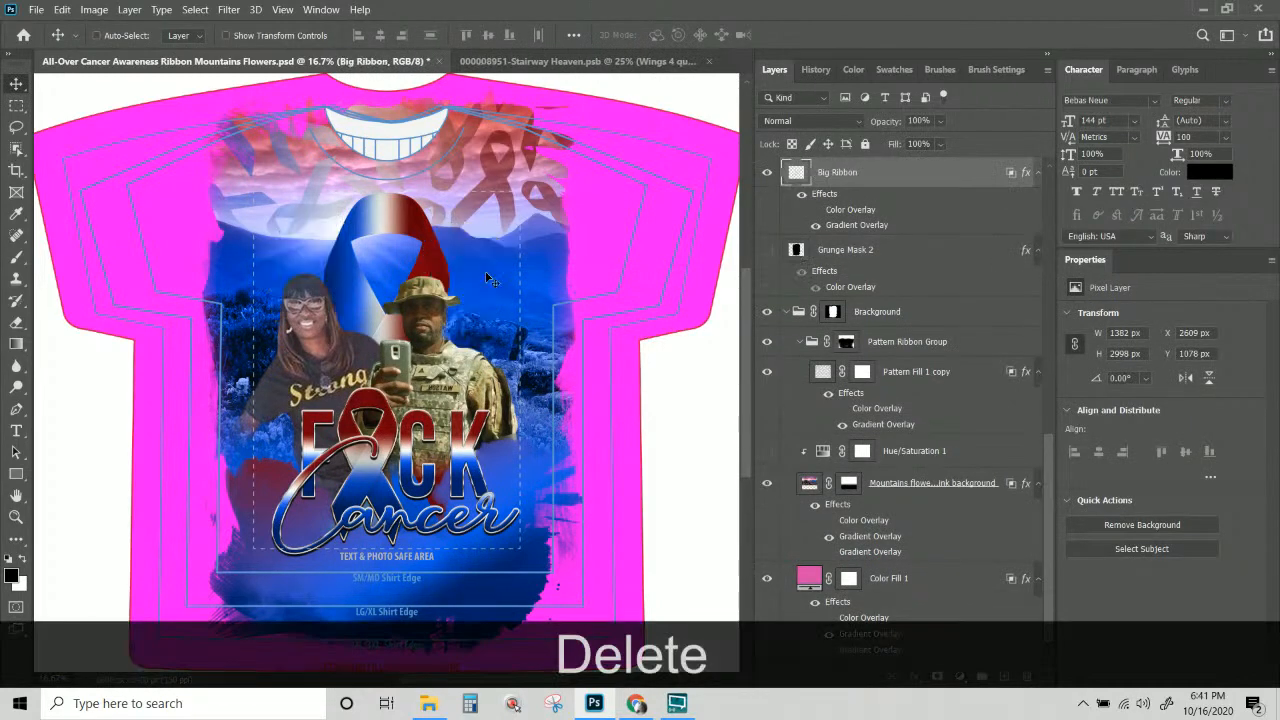
# Copy the Wings 4 quarter turn group from the Stairway Heaven file into the shirt design above the Big Ribbon layer.
pyautogui.scroll(3, 830, 312)
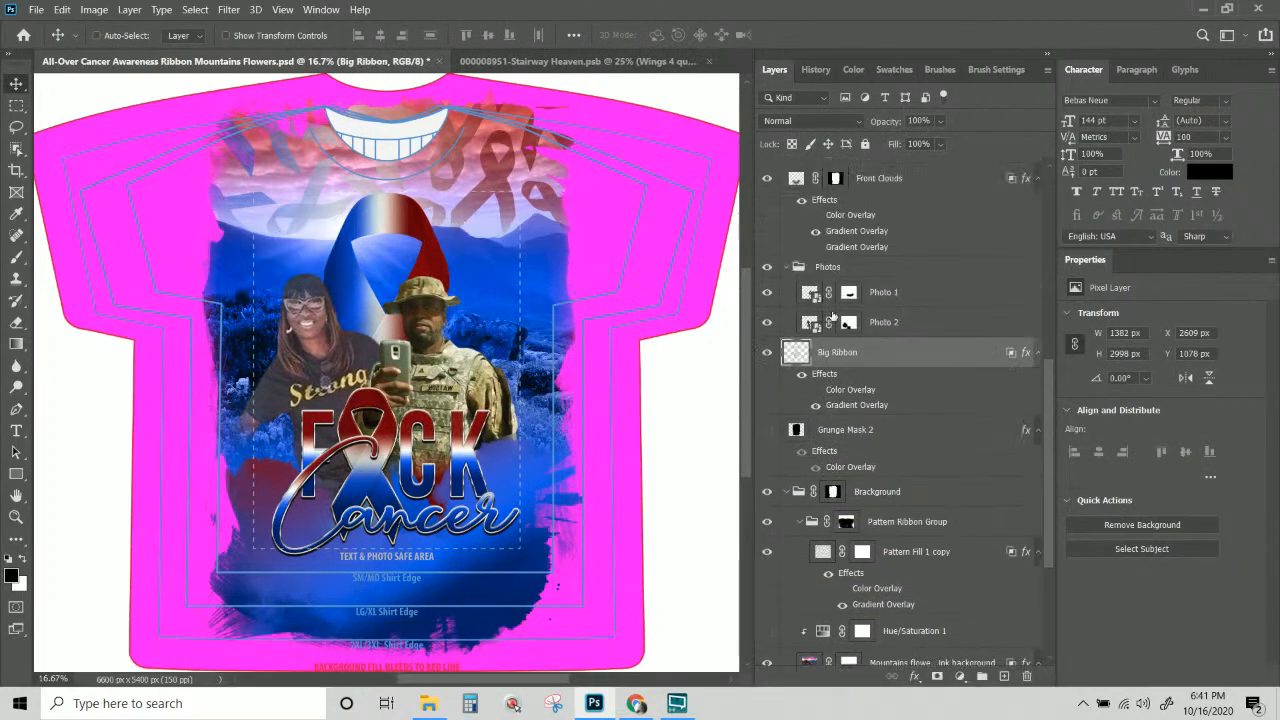
pyautogui.scroll(3, 853, 332)
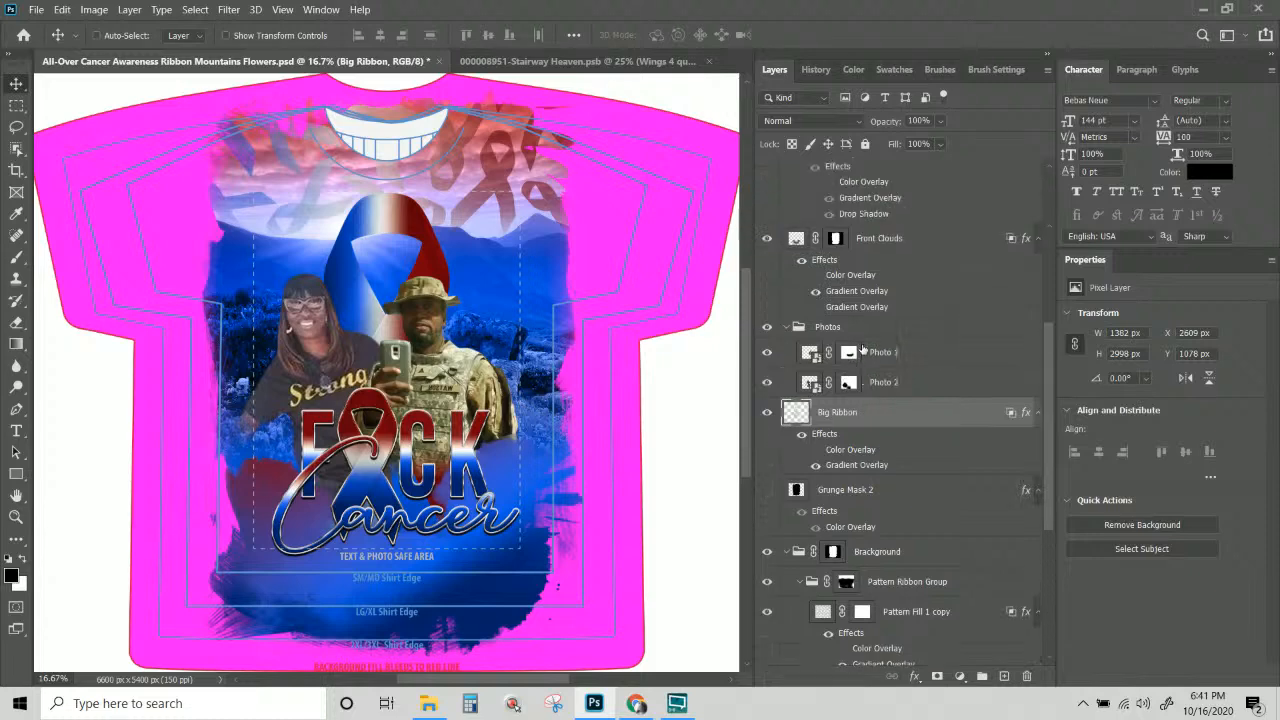
pyautogui.click(553, 62)
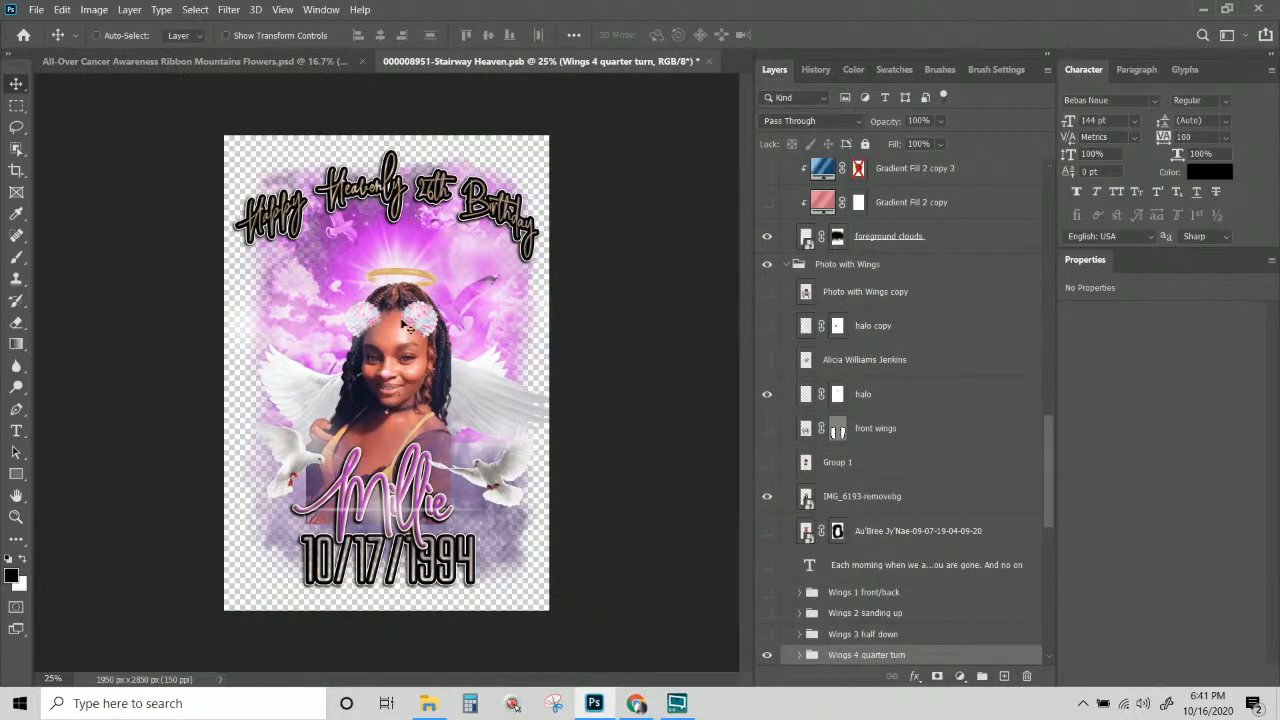
pyautogui.moveTo(505, 420); pyautogui.dragTo(333, 140)
pyautogui.moveTo(402, 296); pyautogui.dragTo(370, 273)
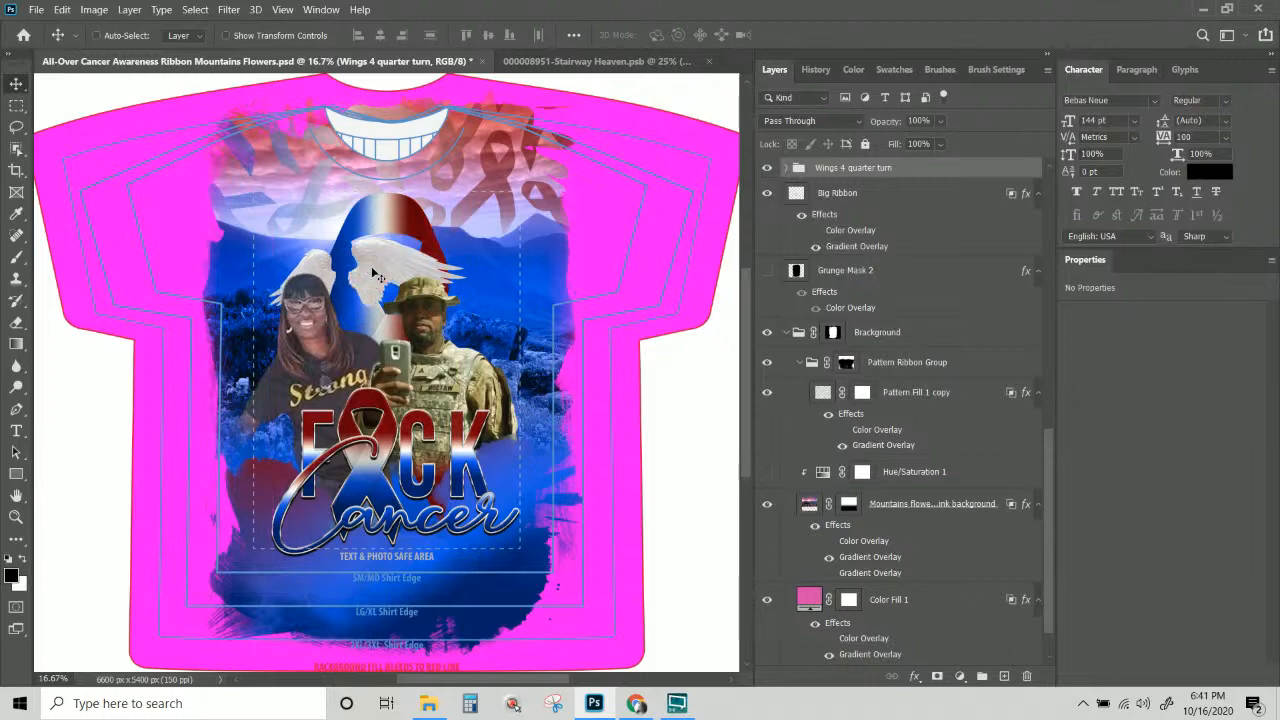
# Scale the Wings 4 quarter turn group to about 154% and place it around the soldier's head and shoulders.
pyautogui.hotkey('ctrl', 't')
pyautogui.moveTo(466, 308); pyautogui.dragTo(574, 349)
pyautogui.moveTo(443, 283); pyautogui.dragTo(480, 256)
pyautogui.press('Return')
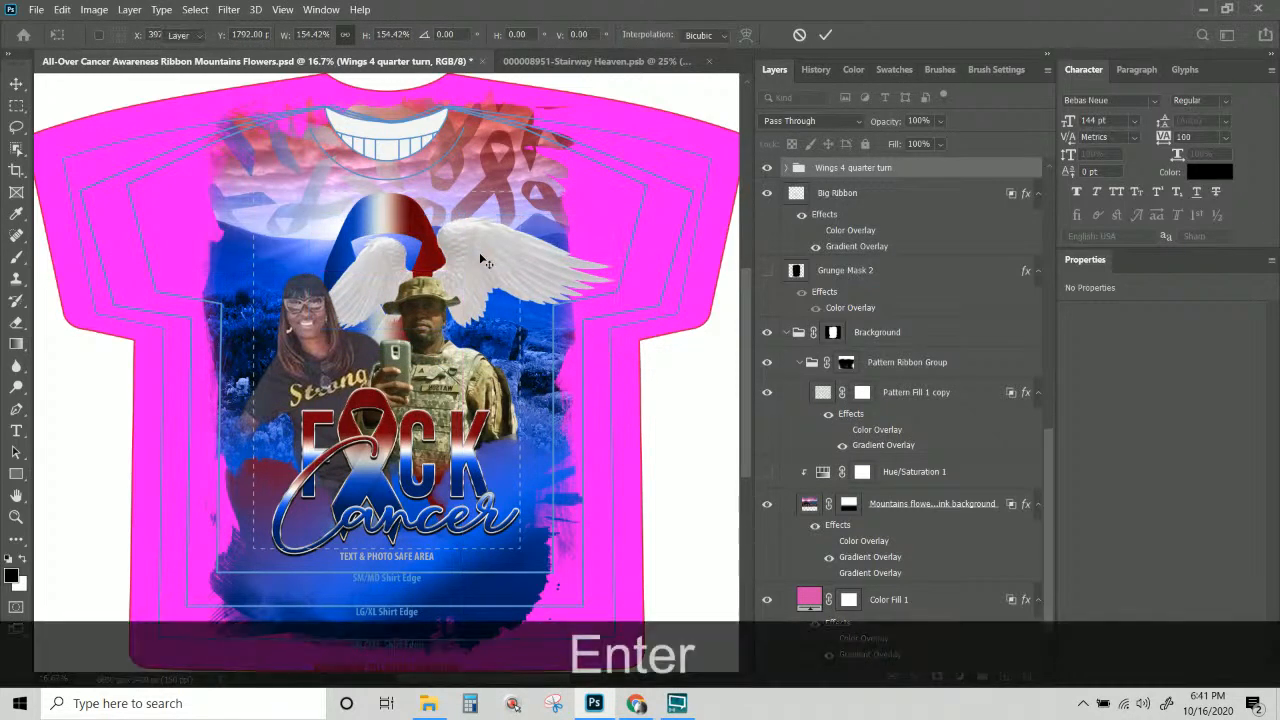
# Place the Wings 4 quarter turn group directly below the Big Ribbon layer and enlarge it to about 136% behind both people.
pyautogui.moveTo(862, 245); pyautogui.dragTo(864, 247)
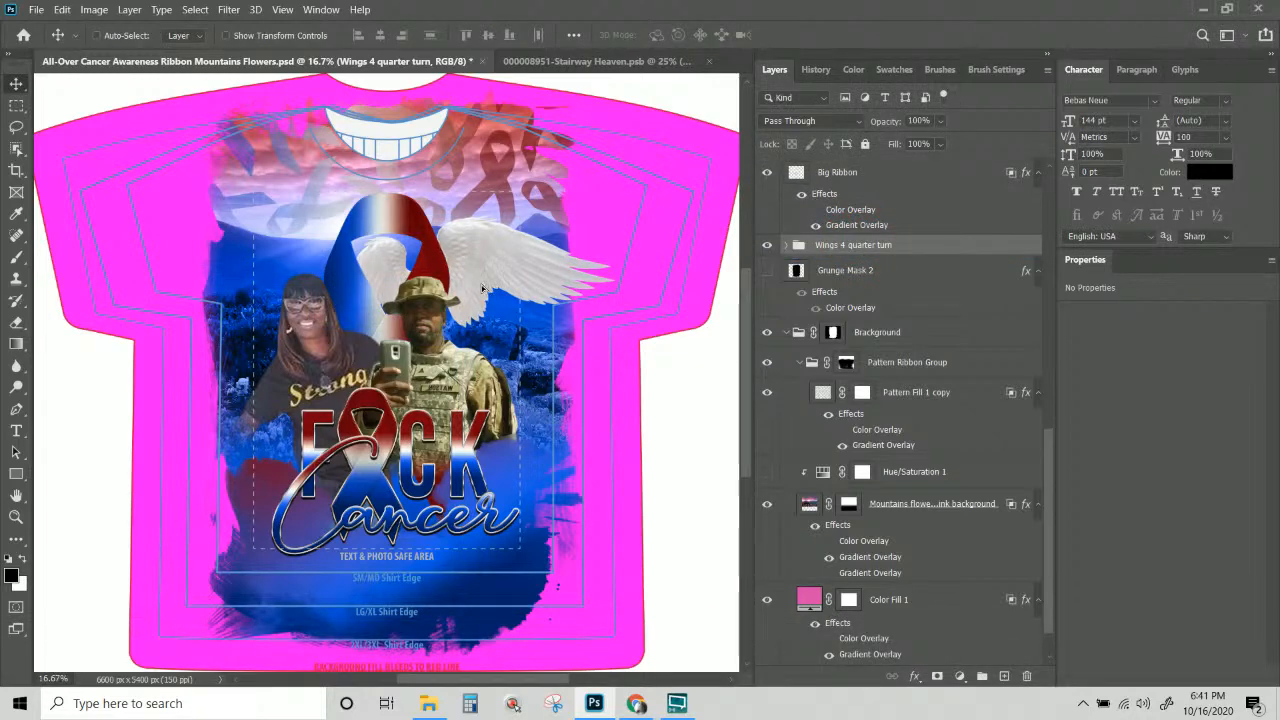
pyautogui.moveTo(482, 289)
pyautogui.mouseDown()
pyautogui.moveTo(412, 271)
pyautogui.moveTo(406, 284)
pyautogui.moveTo(478, 295)
pyautogui.moveTo(478, 280)
pyautogui.mouseUp()
pyautogui.hotkey('ctrl', 't')
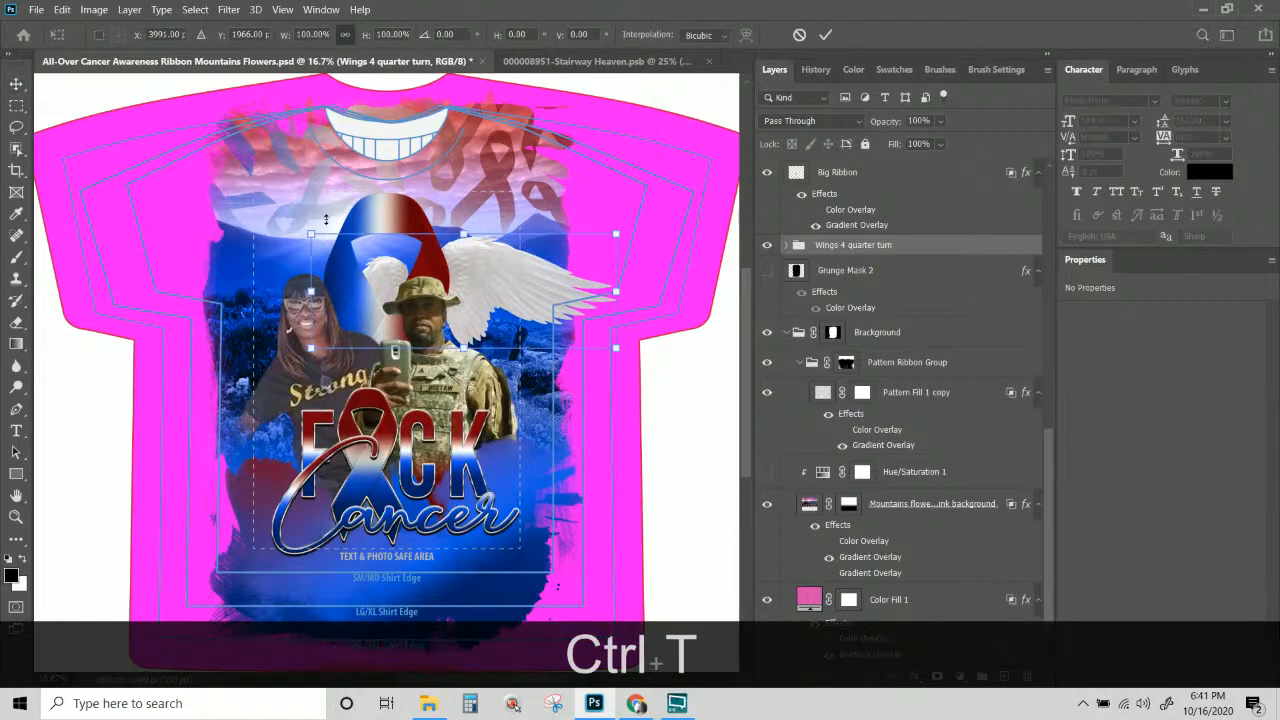
pyautogui.press('shift')
pyautogui.moveTo(306, 229); pyautogui.dragTo(222, 170)
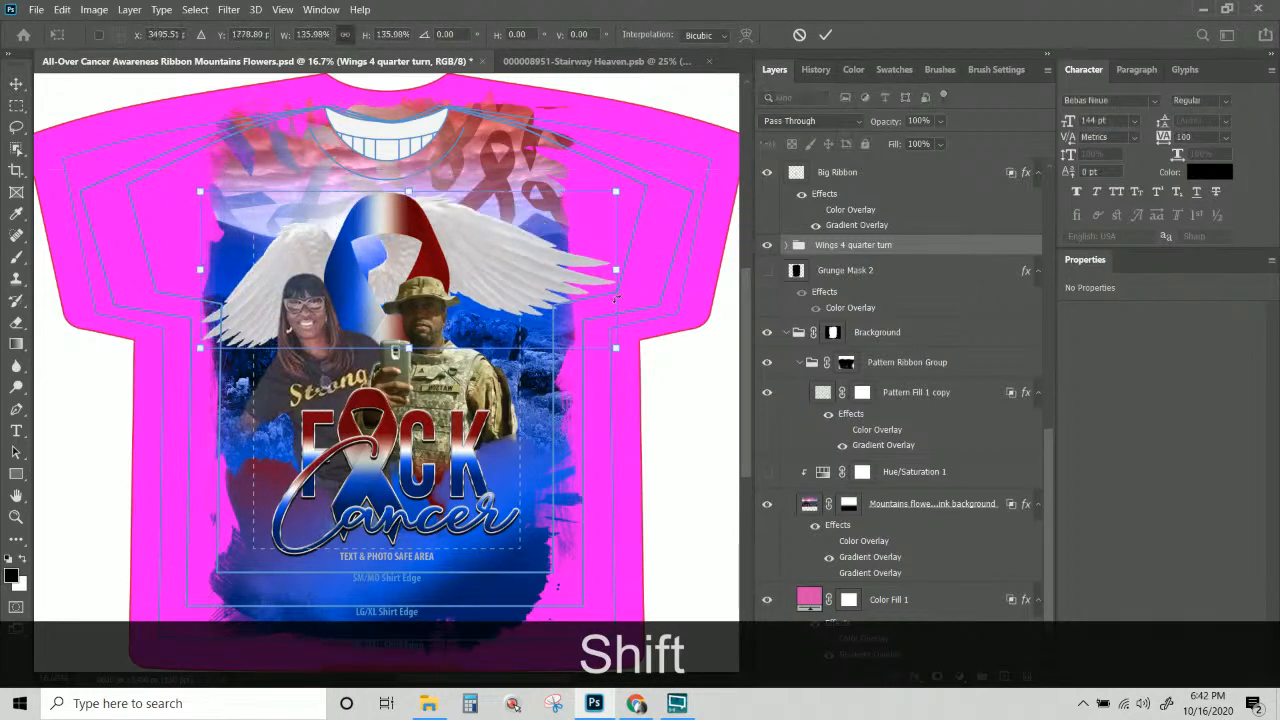
pyautogui.moveTo(485, 276); pyautogui.dragTo(511, 269)
pyautogui.press('Return')
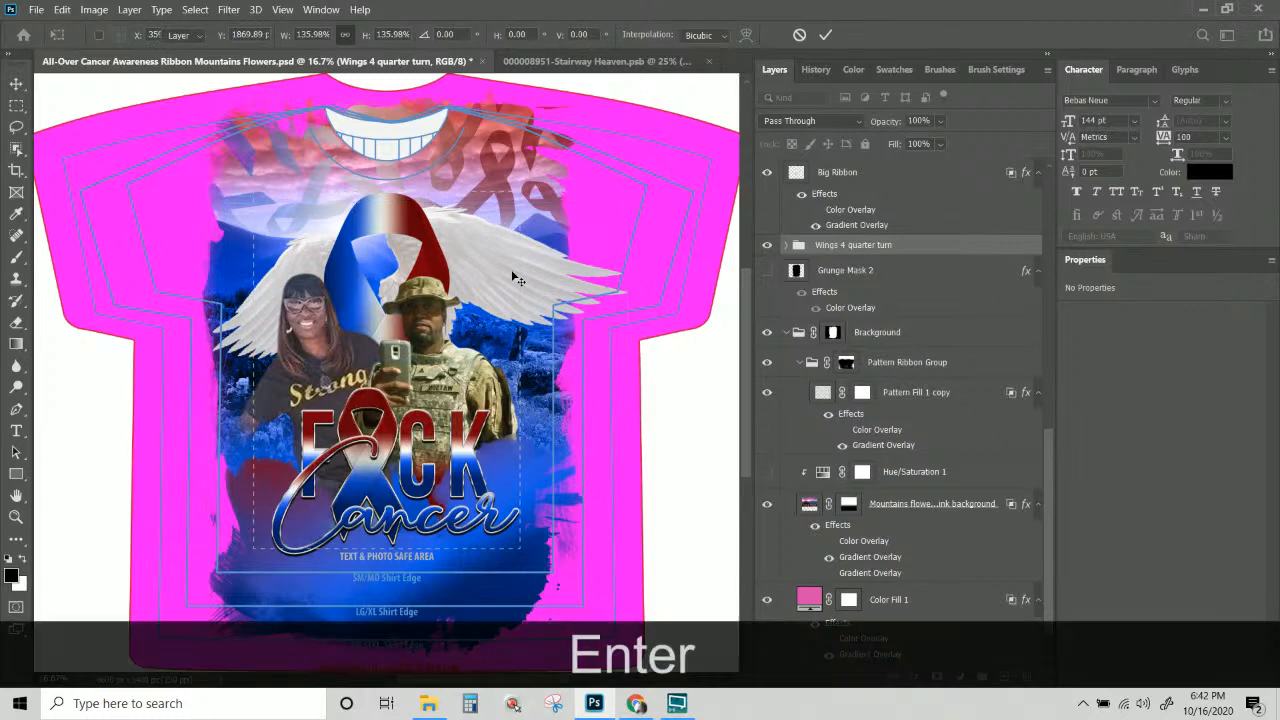
# Expand the Wings 4 quarter turn group, choose the Polygonal Lasso, and raise the group above the Big Ribbon layer.
pyautogui.click(873, 245)
pyautogui.click(785, 246)
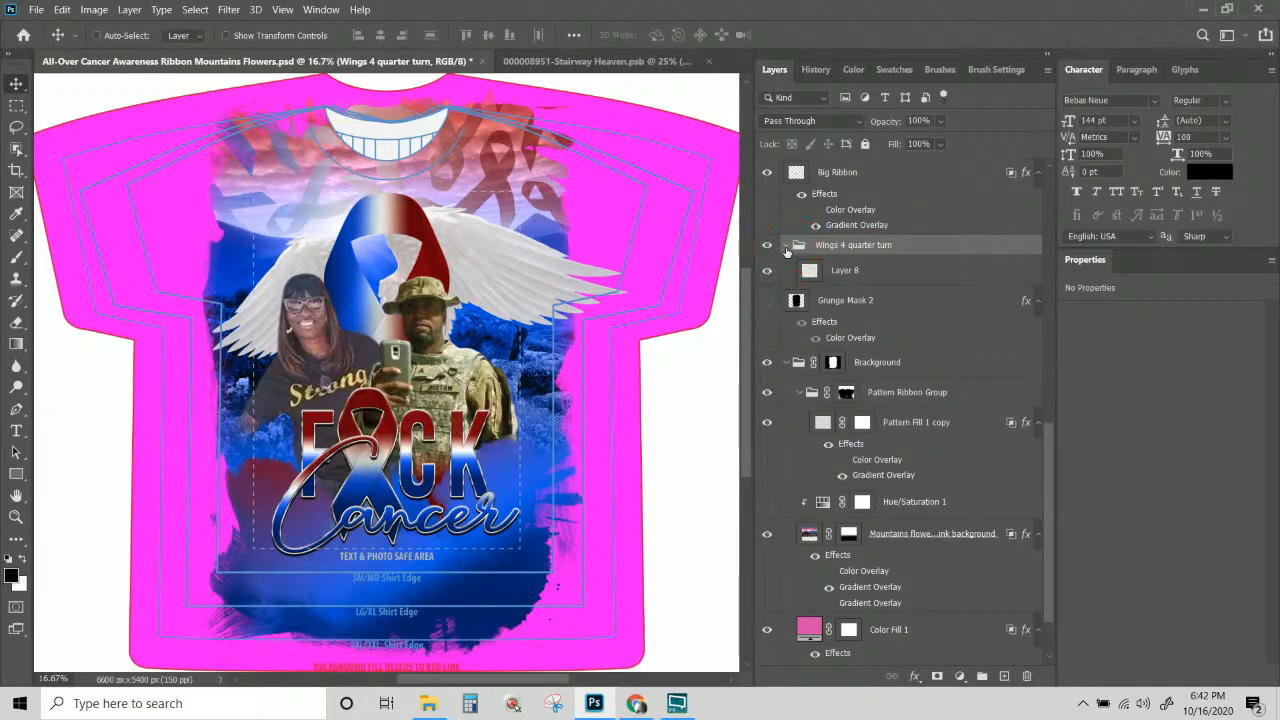
pyautogui.click(853, 271)
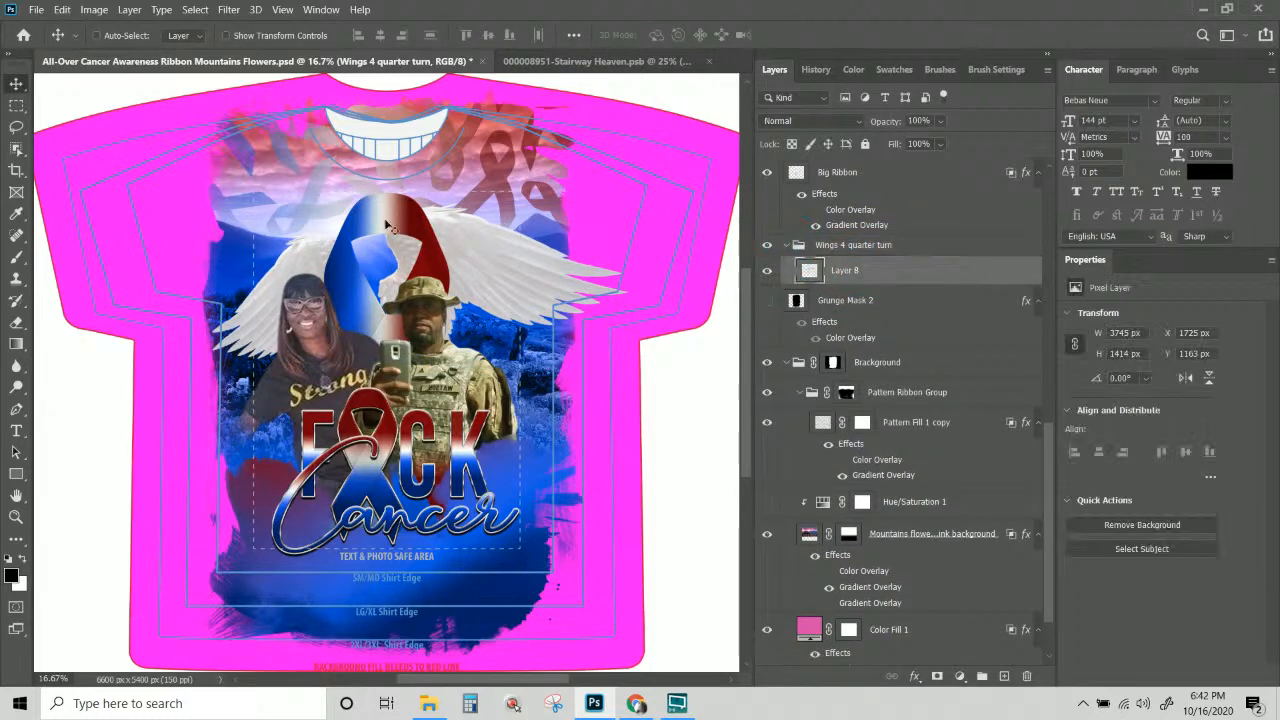
pyautogui.click(15, 126)
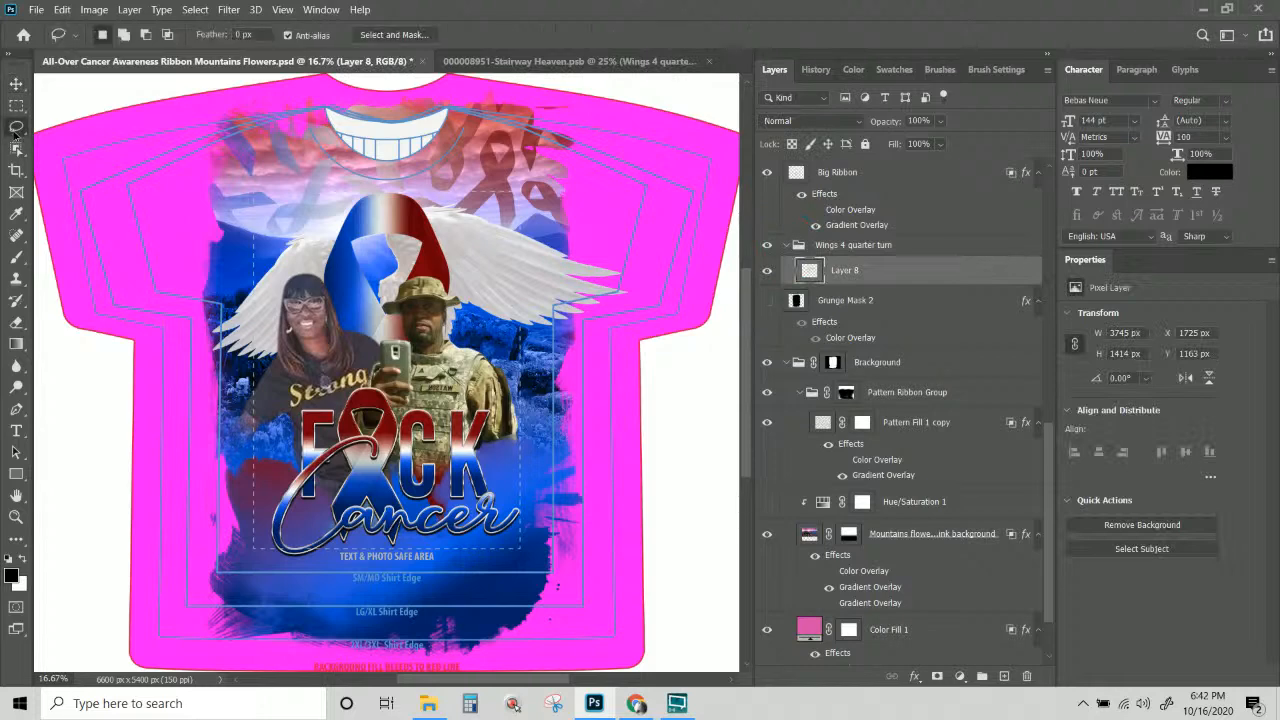
pyautogui.rightClick(14, 131)
pyautogui.click(100, 143)
pyautogui.moveTo(850, 271); pyautogui.dragTo(811, 178)
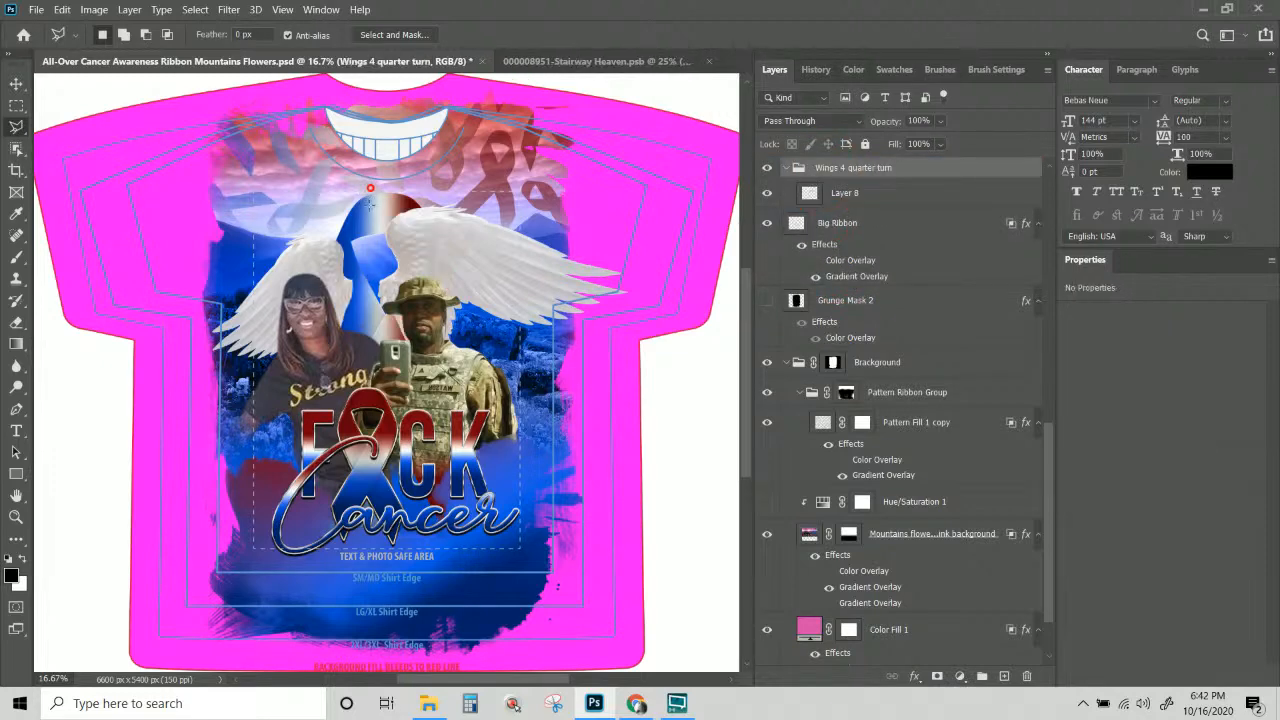
# Outline the entire wing on the soldier's side with a closed polygonal selection.
pyautogui.click(440, 497)
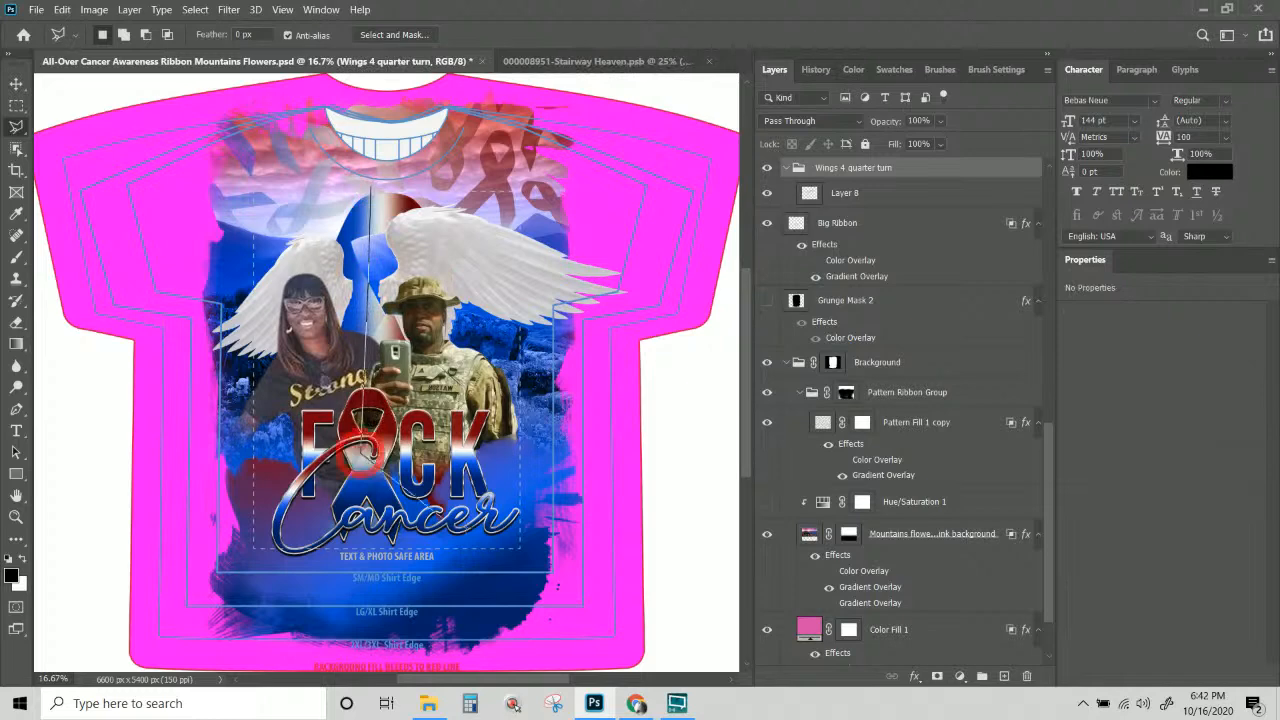
pyautogui.click(515, 540)
pyautogui.click(683, 477)
pyautogui.click(643, 285)
pyautogui.click(590, 176)
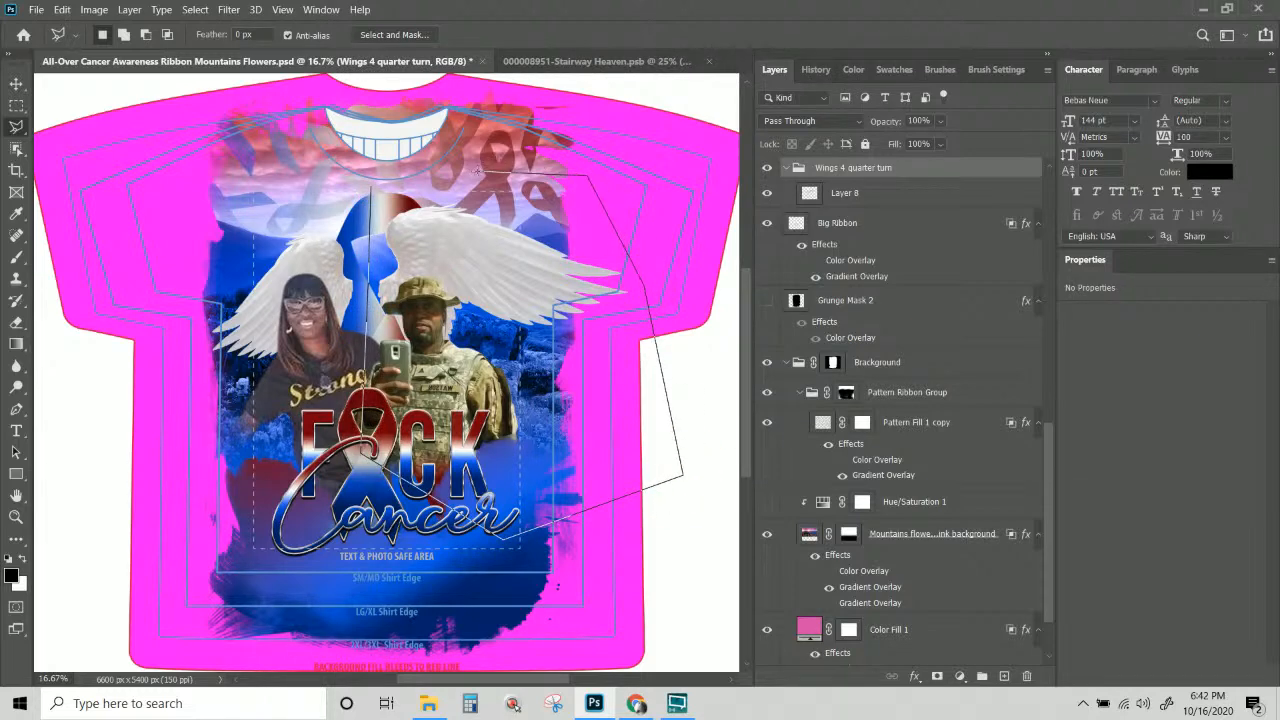
pyautogui.press('Return')
# Cut the selected wing from Layer 8, paste it as a separate layer, and place it beside the soldier's shoulder.
pyautogui.click(838, 193)
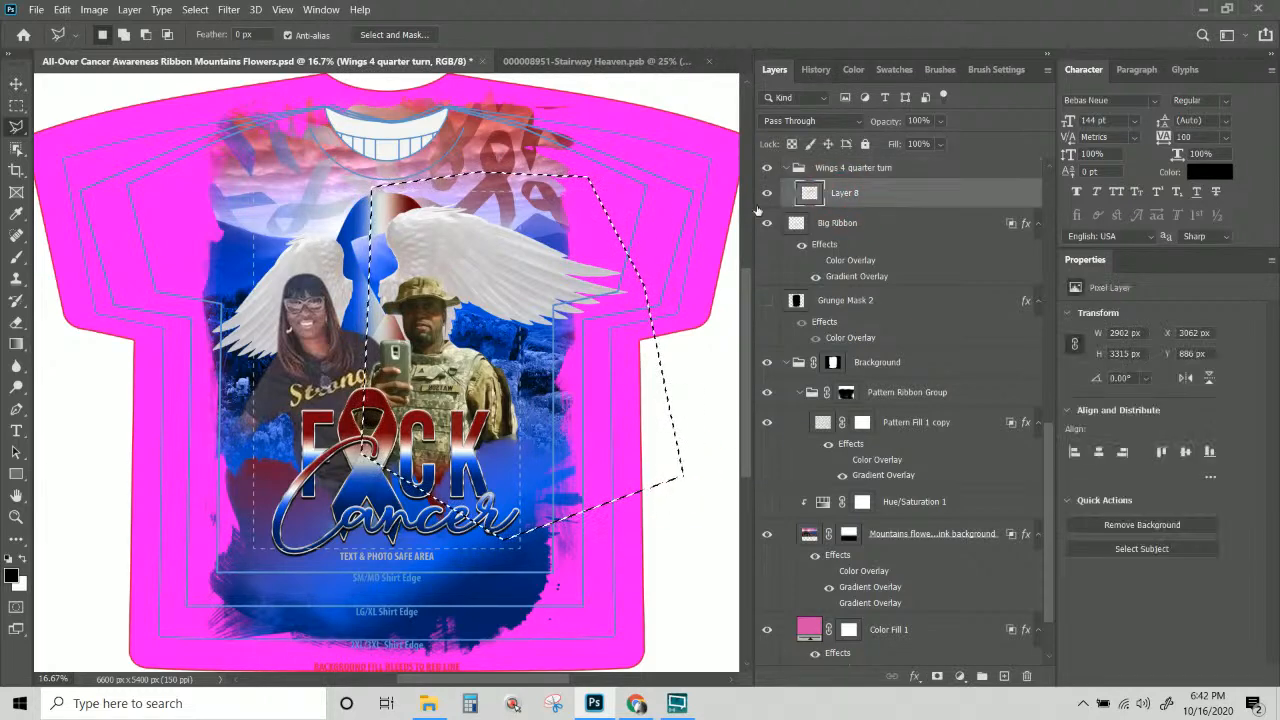
pyautogui.hotkey('ctrl', 'x')
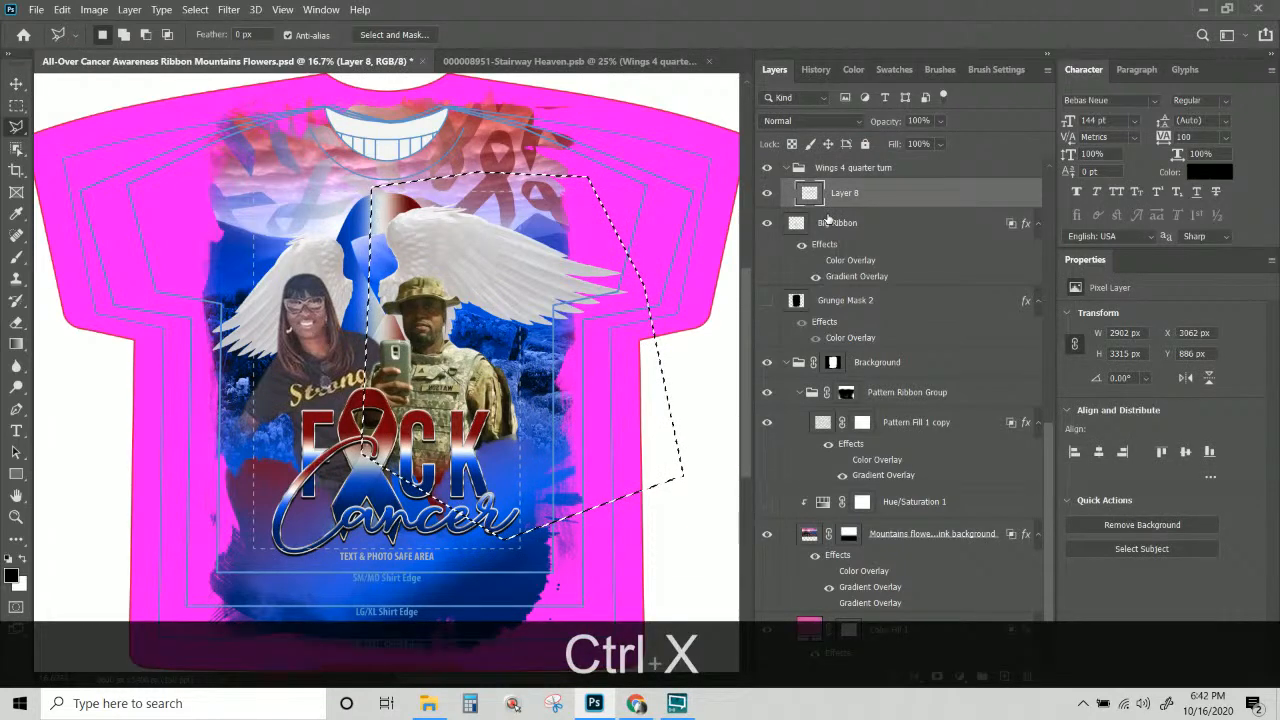
pyautogui.hotkey('ctrl', 'v')
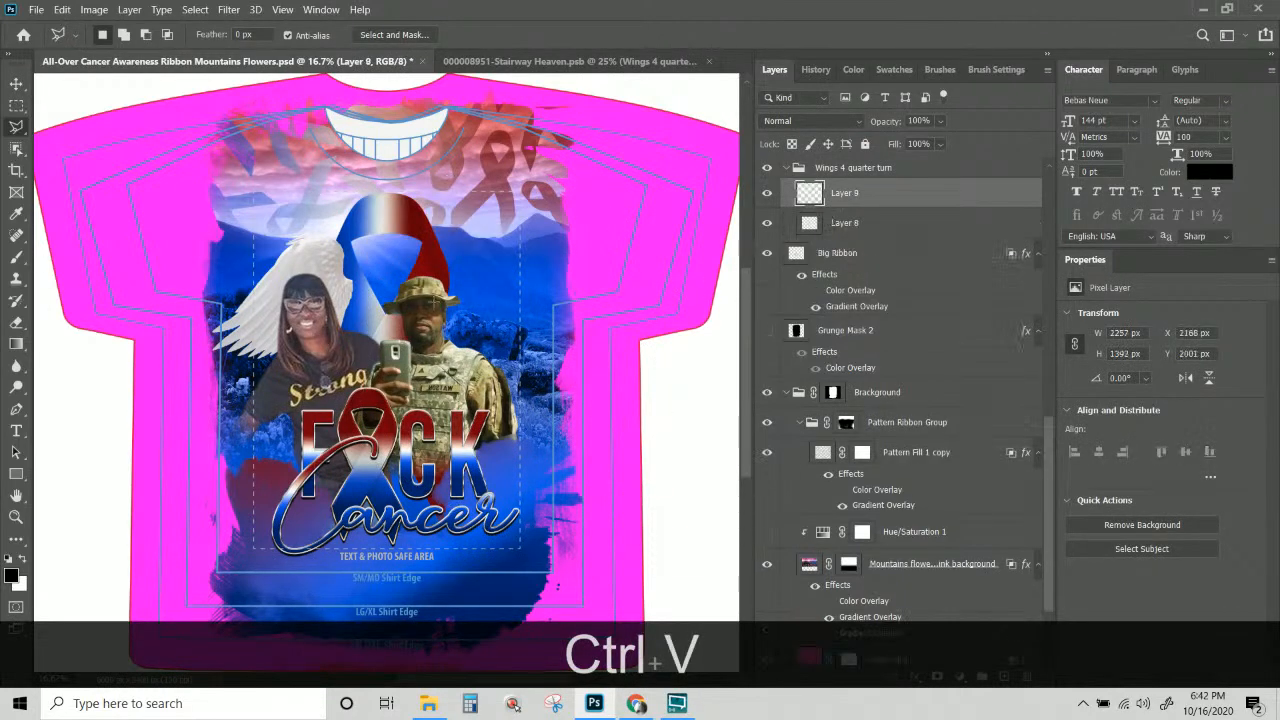
pyautogui.click(16, 83)
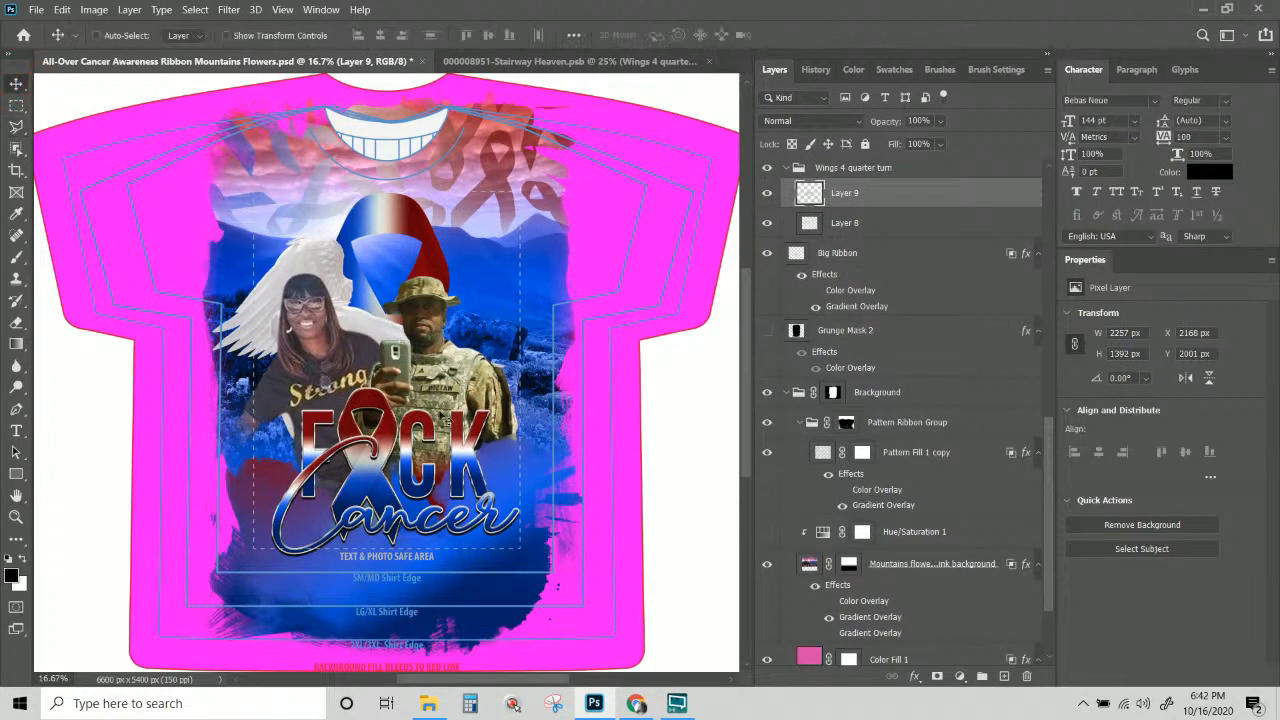
pyautogui.moveTo(366, 333); pyautogui.dragTo(537, 224)
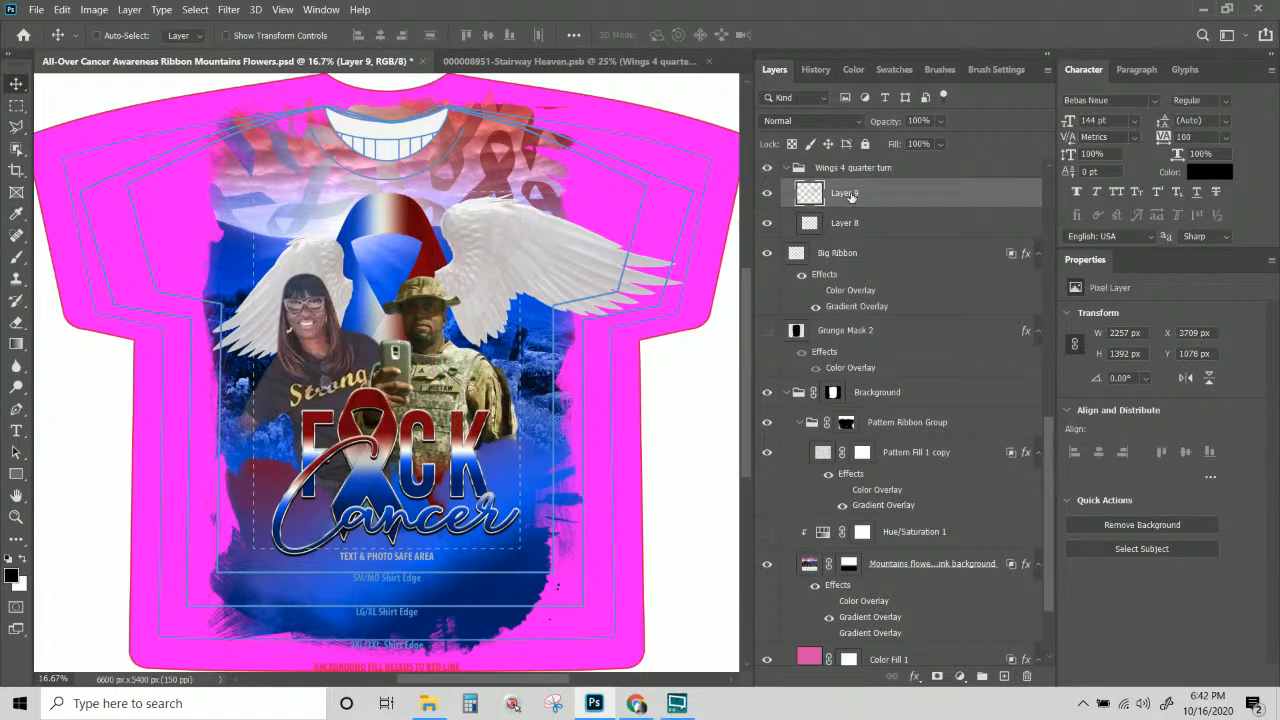
# Move the Wings 4 quarter turn group directly below Big Ribbon, shift both wings slightly downward, and select the separated wing's layer.
pyautogui.moveTo(852, 170); pyautogui.dragTo(874, 318)
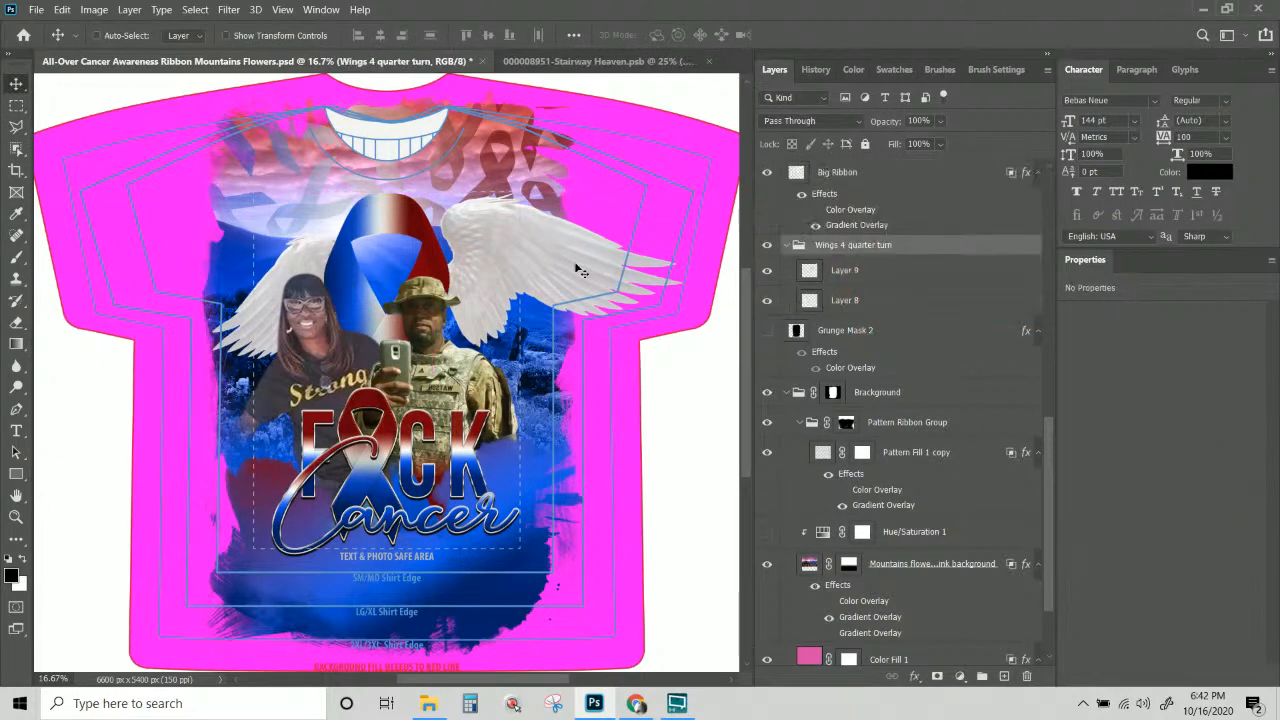
pyautogui.moveTo(510, 287); pyautogui.dragTo(508, 289)
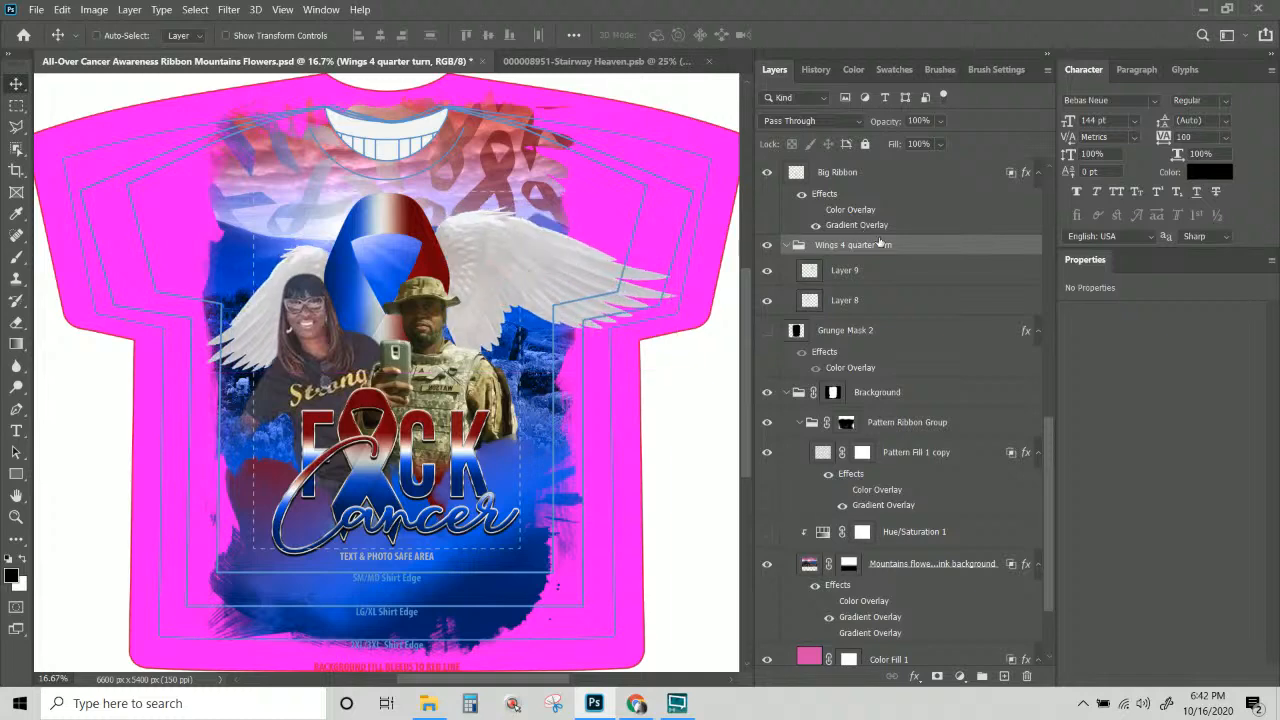
pyautogui.click(862, 270)
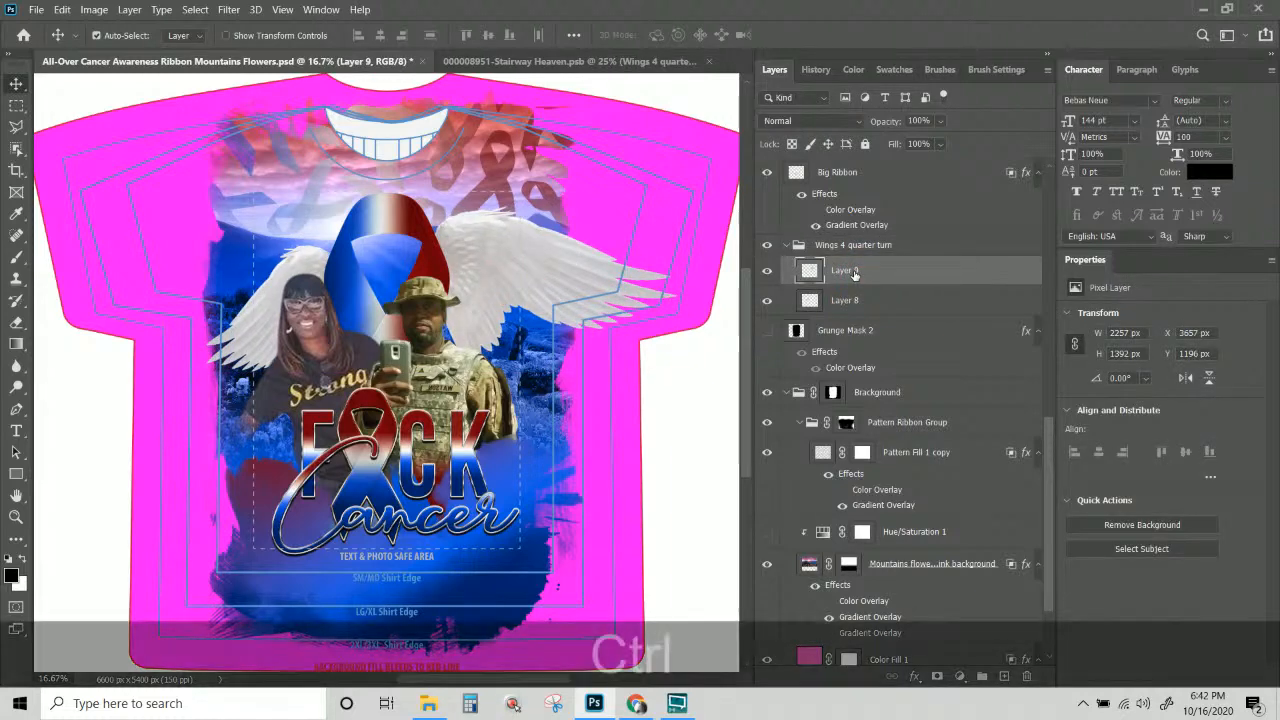
# Narrow the separated wing beside the soldier with Free Transform so it measures about 1486 by 1189 px behind his shoulder.
pyautogui.hotkey('ctrl', 't')
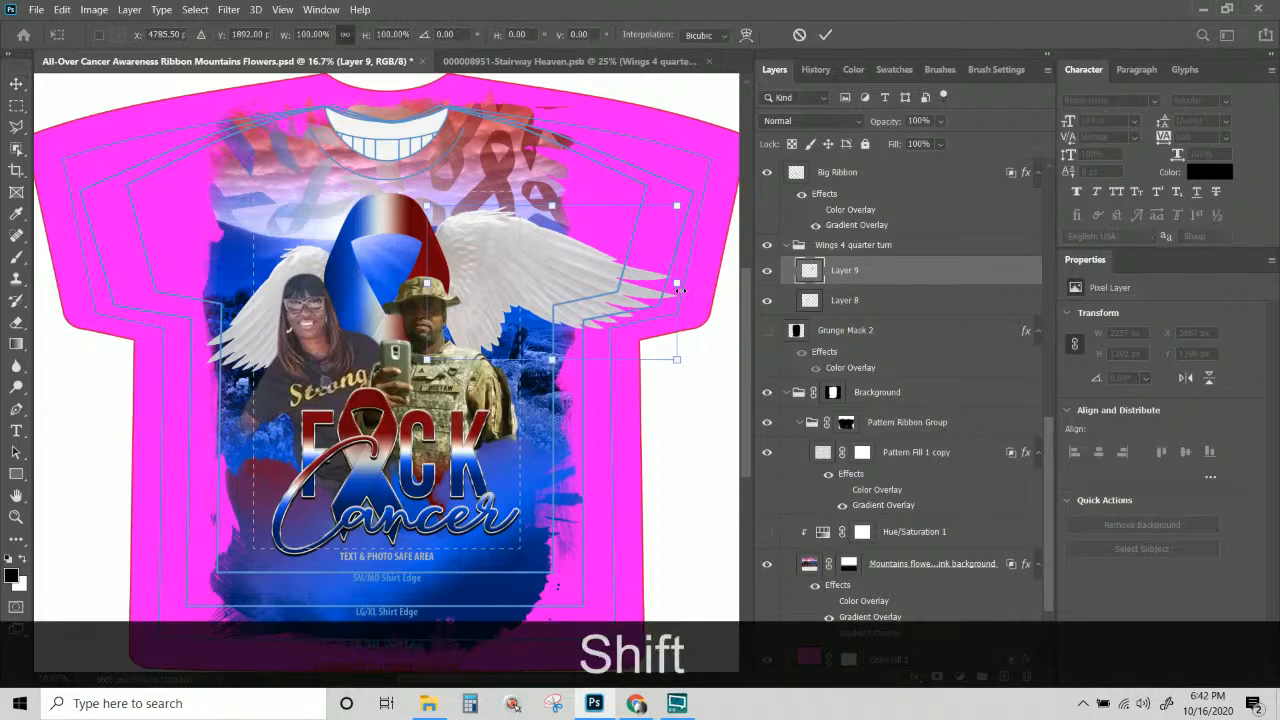
pyautogui.moveTo(676, 284); pyautogui.dragTo(612, 295)
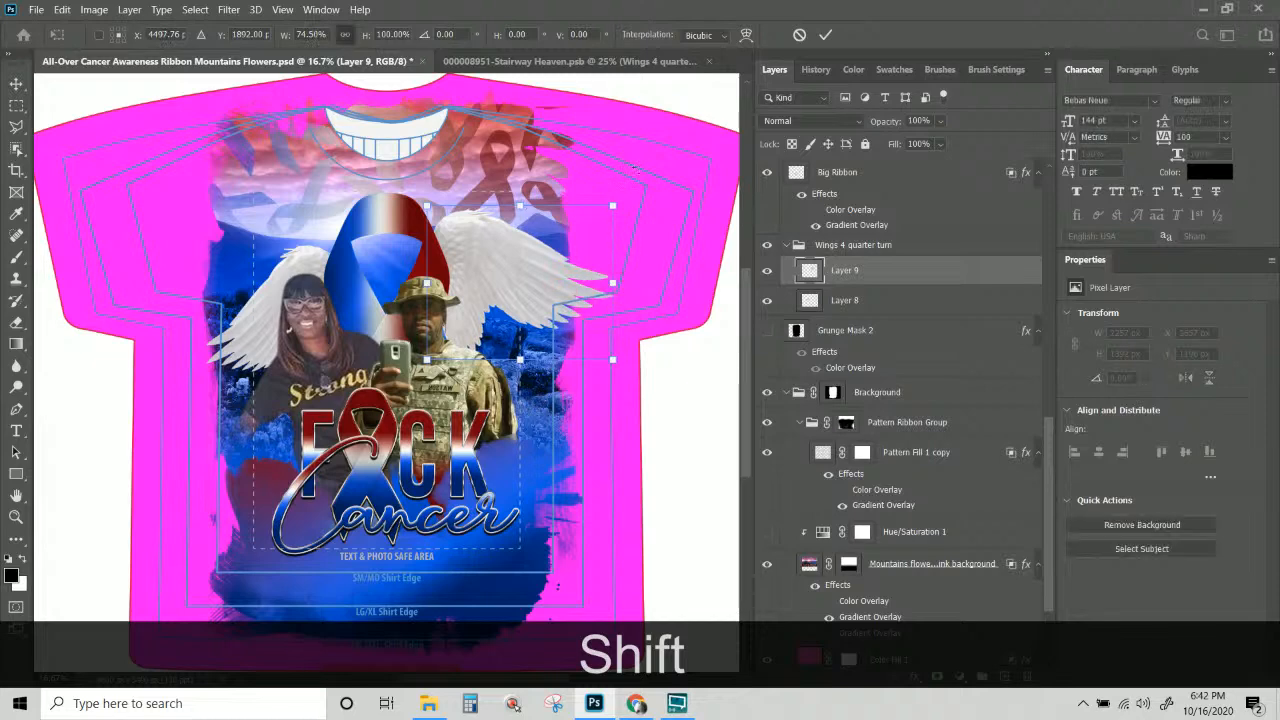
pyautogui.moveTo(625, 292); pyautogui.dragTo(609, 241)
pyautogui.press('Return')
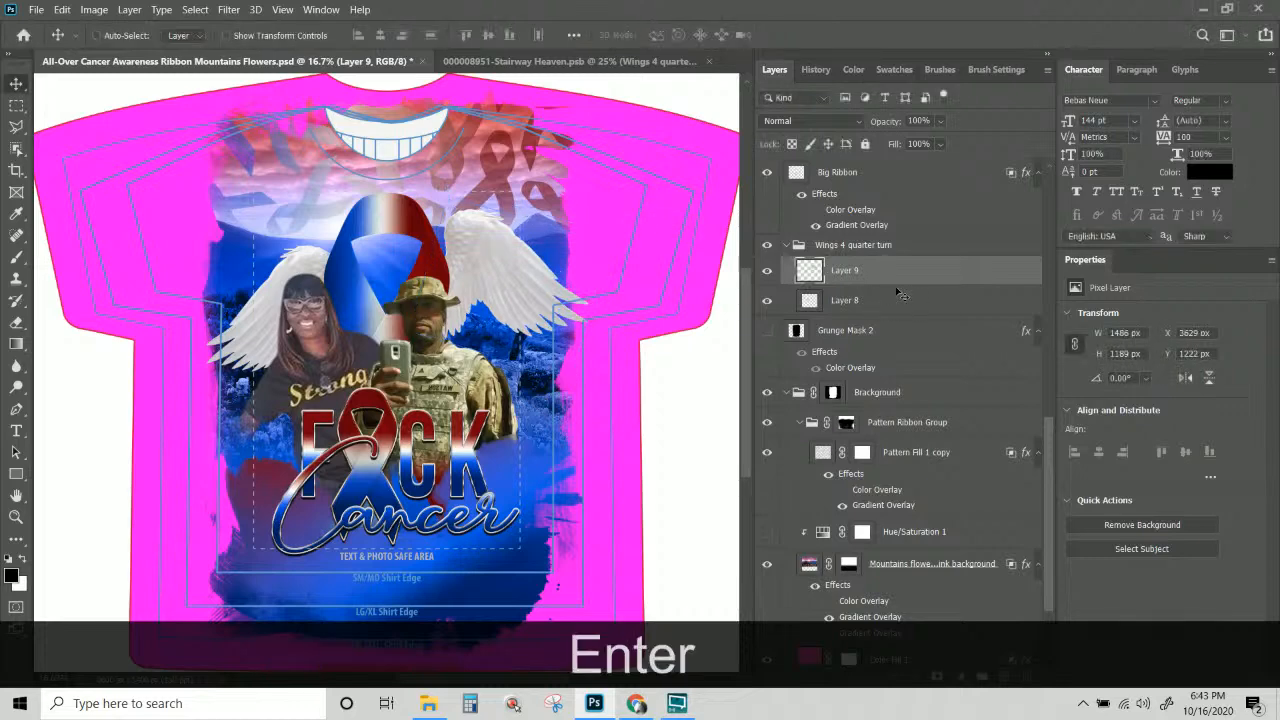
# Delete the wing on Layer 8 and duplicate the resized wing on Layer 9.
pyautogui.click(895, 301)
pyautogui.press('Delete')
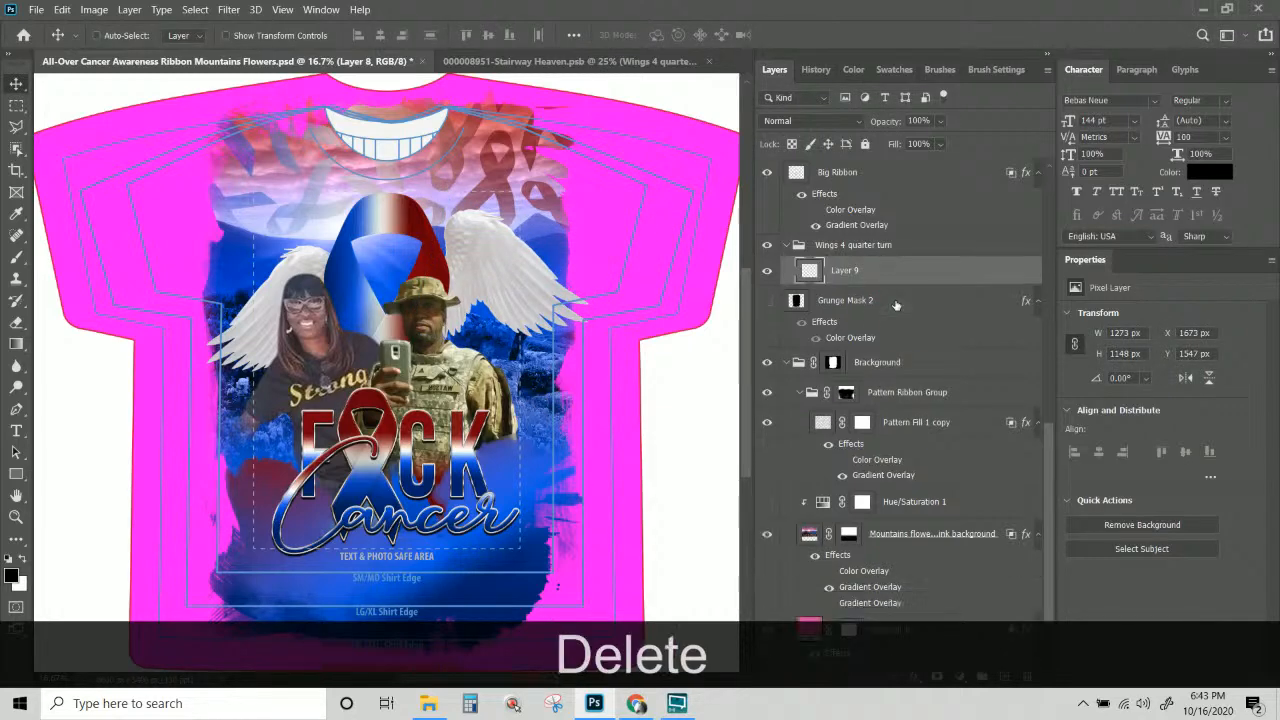
pyautogui.rightClick(881, 275)
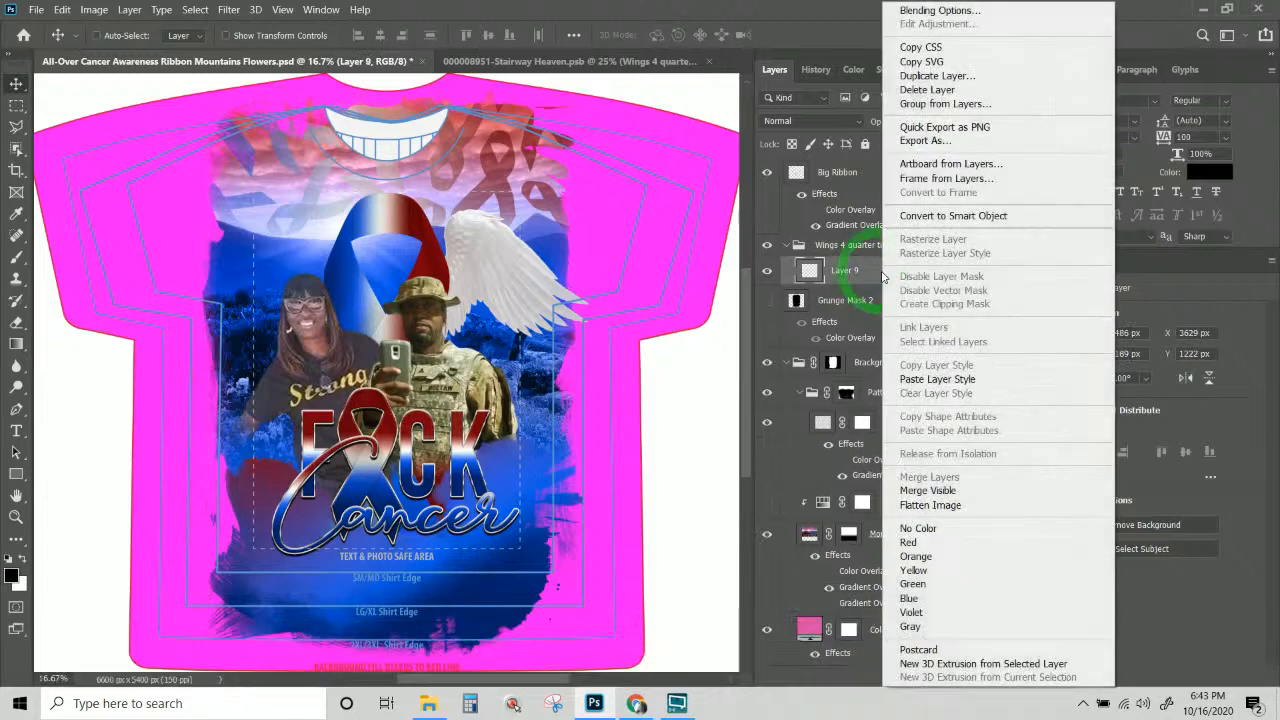
pyautogui.click(948, 73)
pyautogui.press('Return')
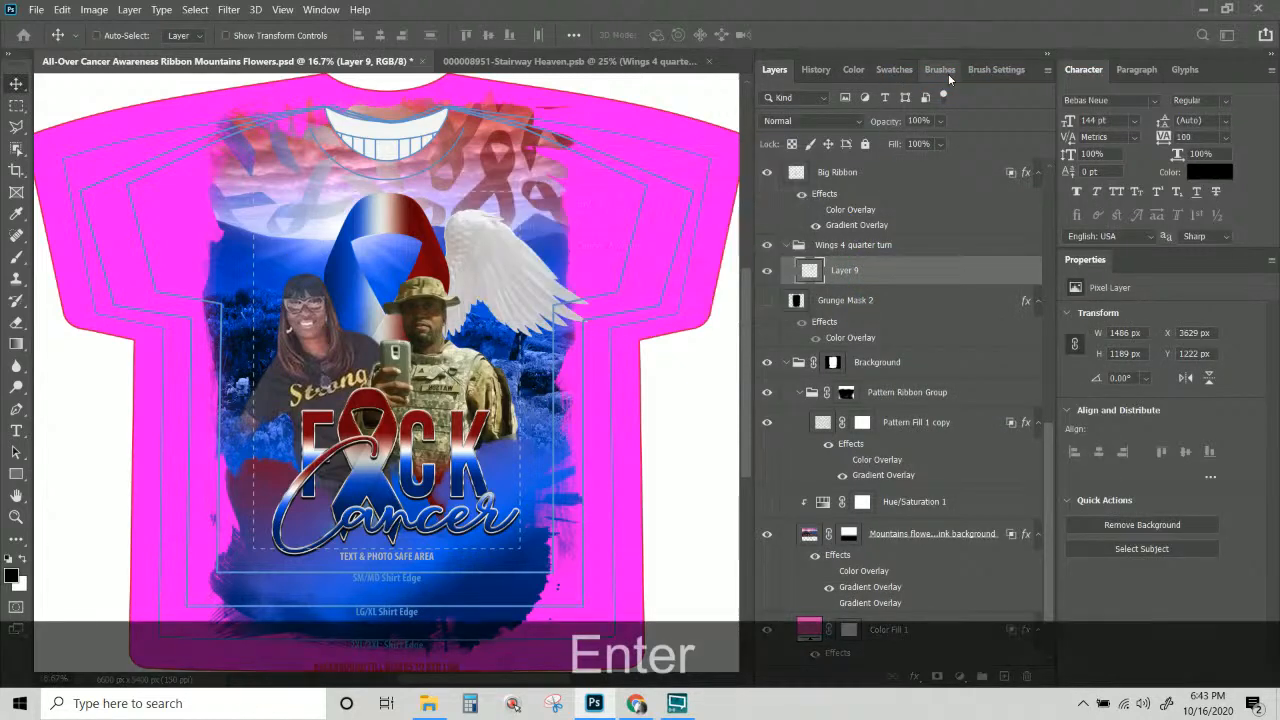
# Flip the duplicated wing horizontally and place it behind the woman's shoulder, level with the soldier's wing.
pyautogui.hotkey('ctrl', 't')
pyautogui.rightClick(482, 268)
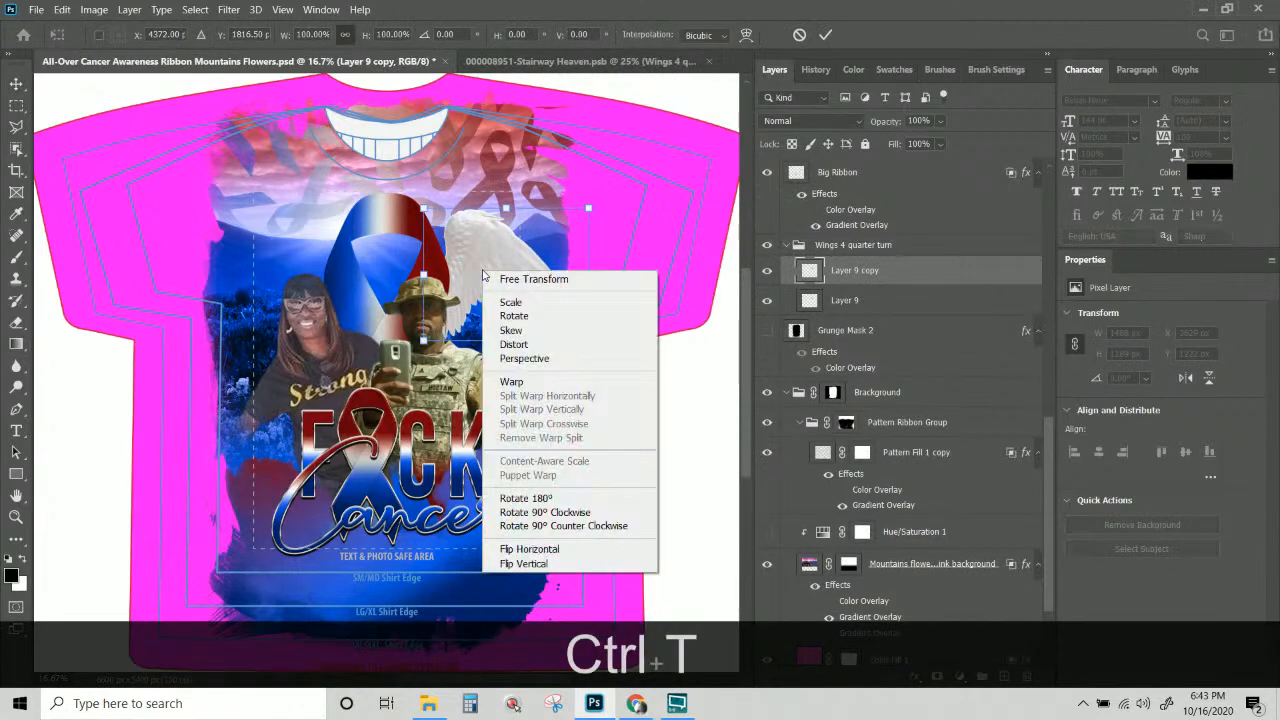
pyautogui.click(590, 549)
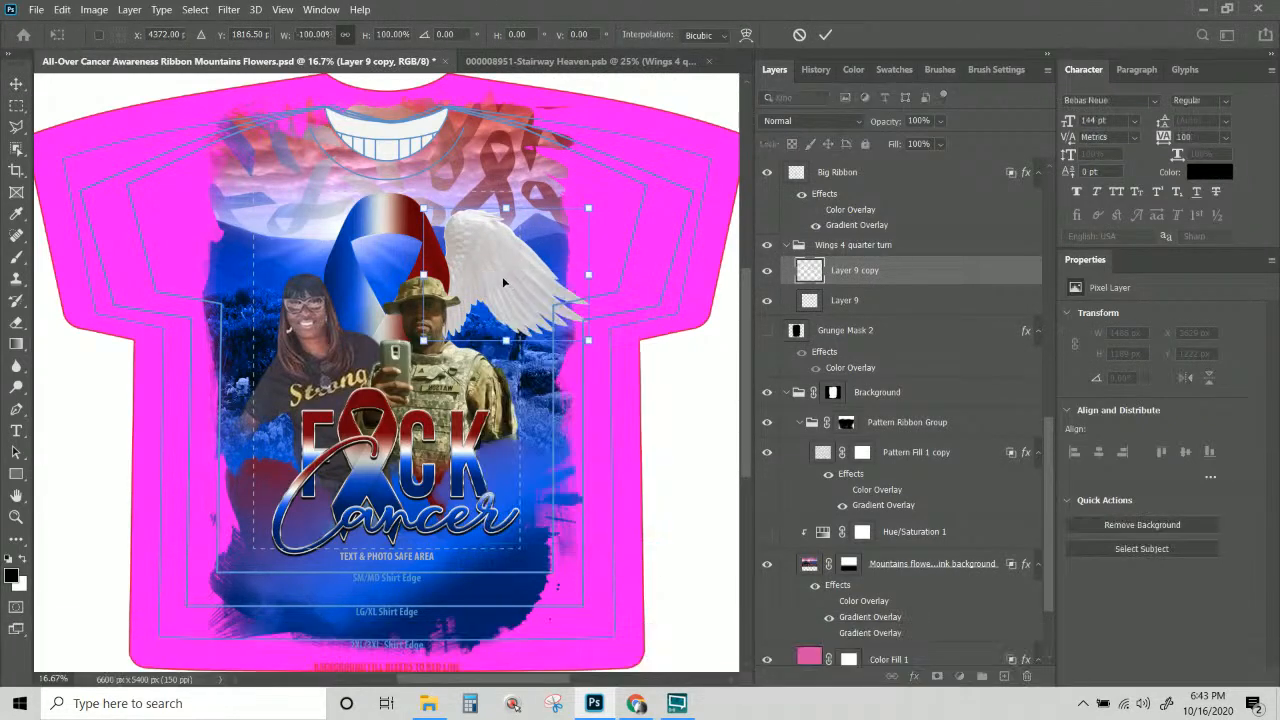
pyautogui.moveTo(498, 272); pyautogui.dragTo(258, 284)
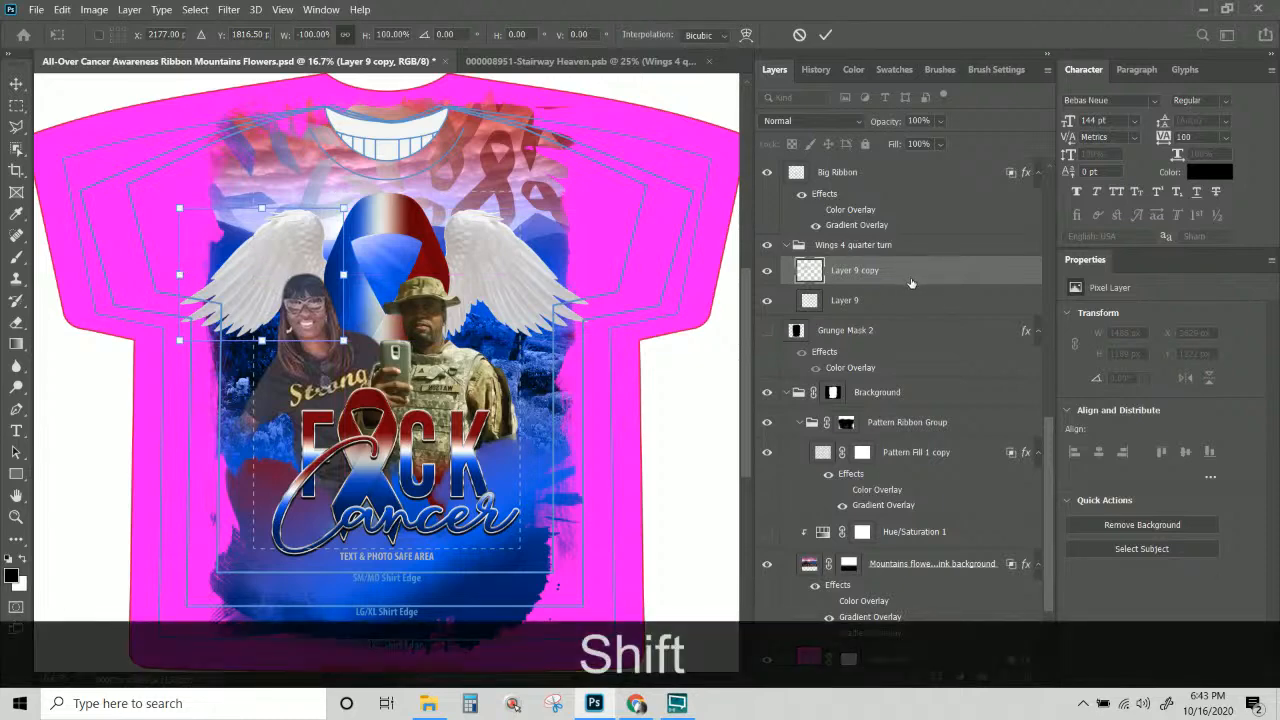
pyautogui.press('Return')
# Rename the Wings 4 quarter turn group as Wings.
pyautogui.click(907, 247)
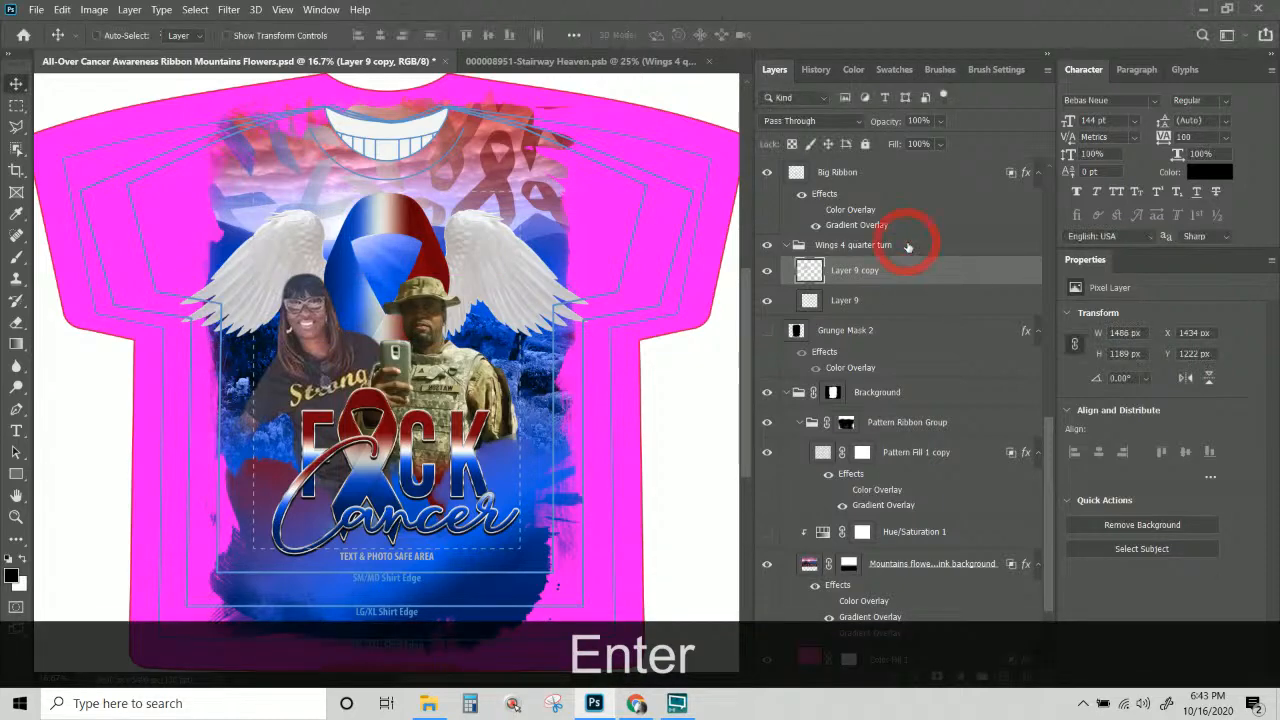
pyautogui.doubleClick(848, 245)
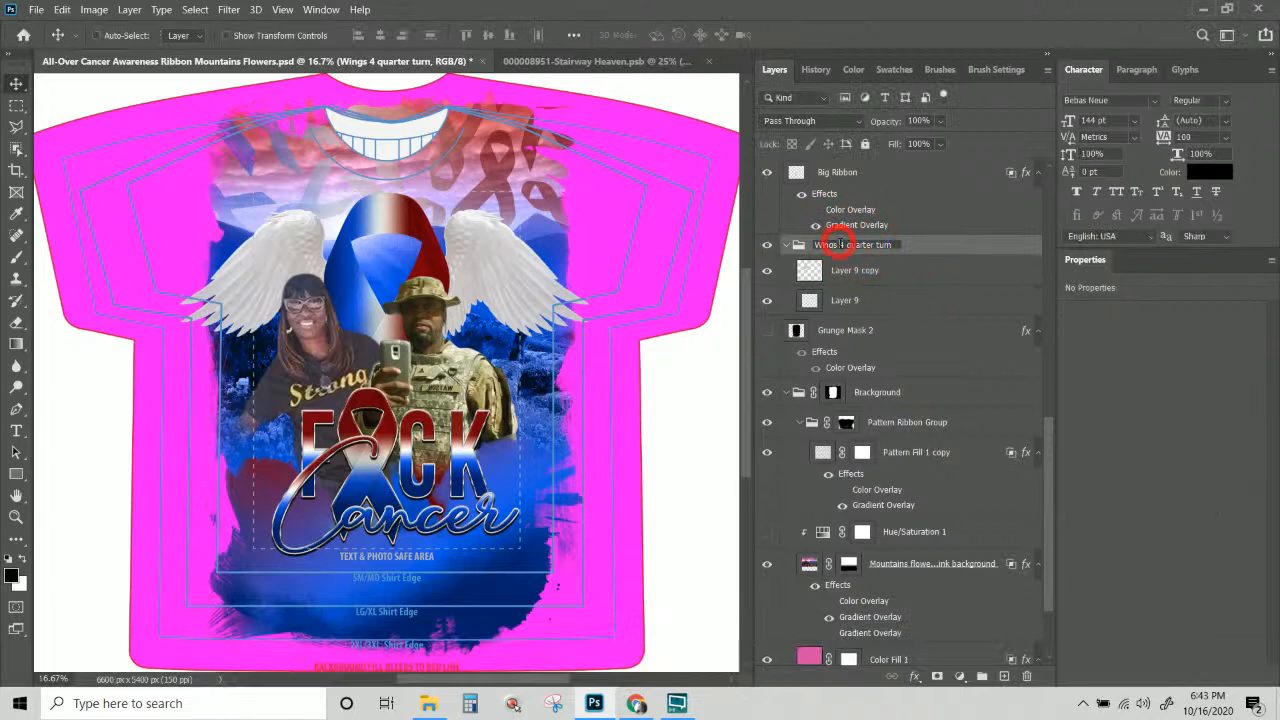
pyautogui.press('BackSpace')
pyautogui.press('BackSpace')
pyautogui.press('BackSpace')
pyautogui.press('BackSpace')
pyautogui.press('BackSpace')
pyautogui.press('BackSpace')
pyautogui.press('BackSpace')
pyautogui.press('BackSpace')
pyautogui.press('BackSpace')
pyautogui.press('BackSpace')
pyautogui.press('BackSpace')
pyautogui.press('BackSpace')
pyautogui.press('BackSpace')
pyautogui.press('BackSpace')
pyautogui.press('BackSpace')
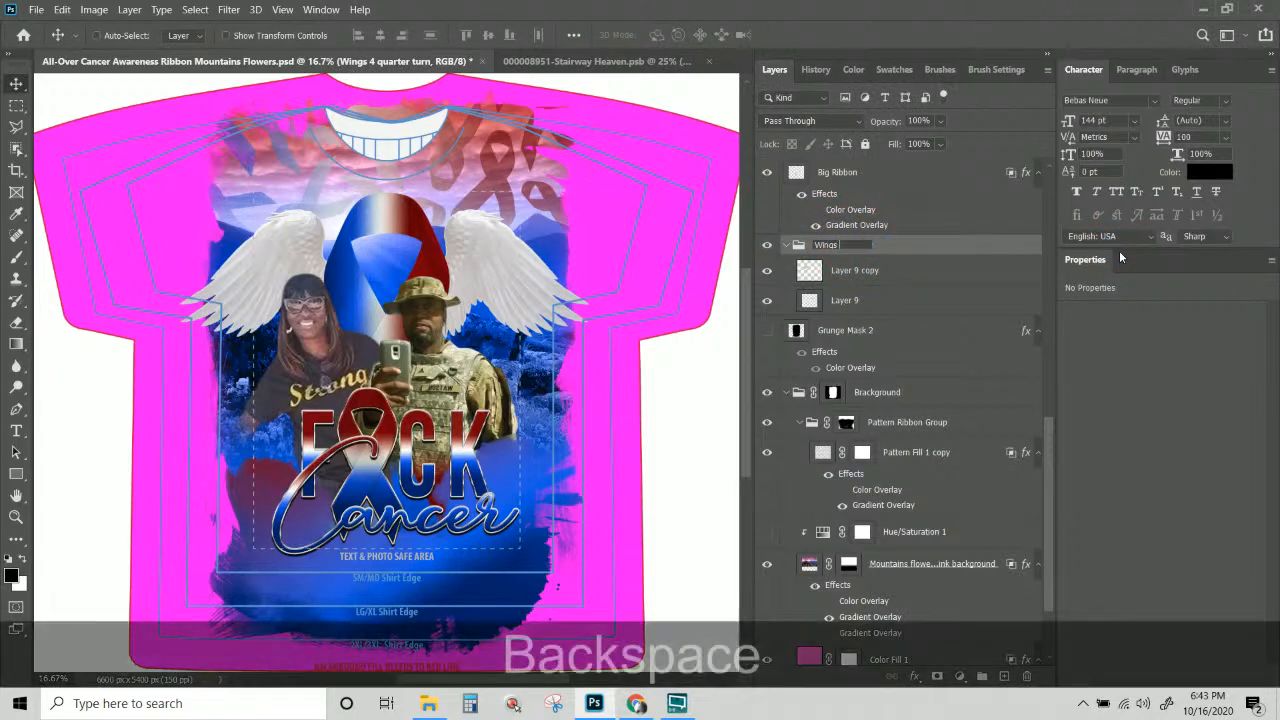
pyautogui.click(888, 268)
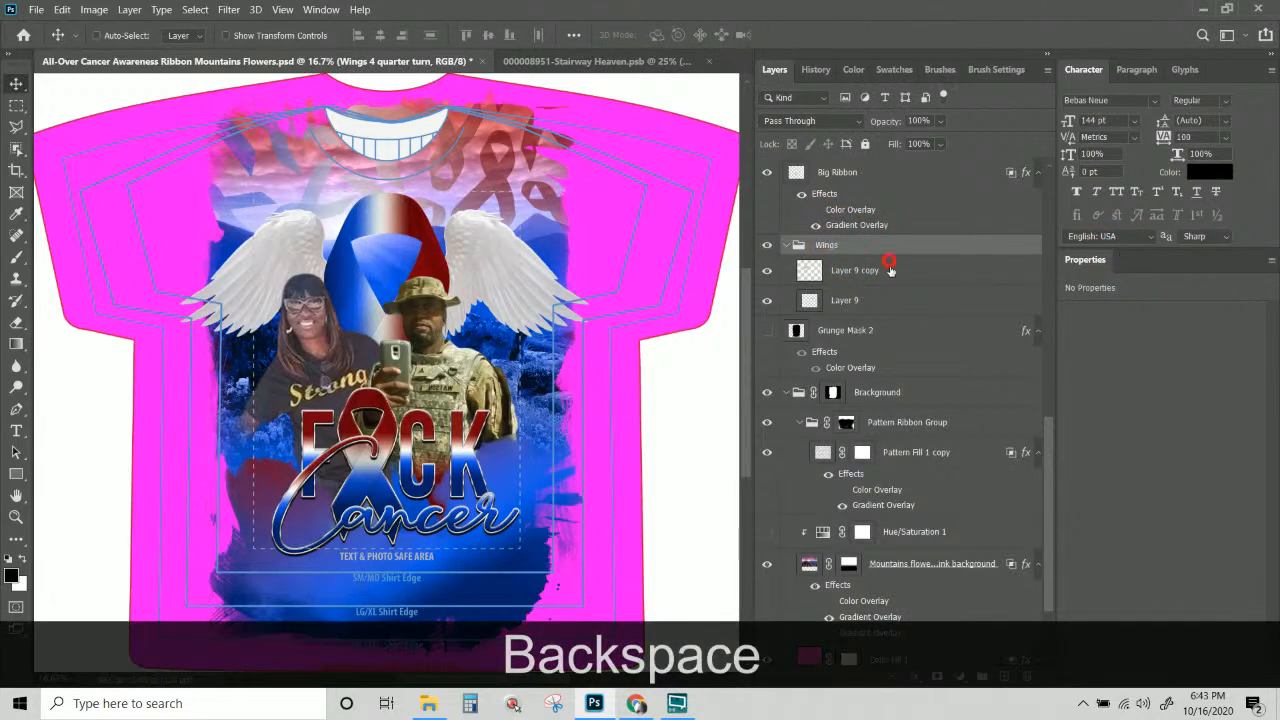
# Identify the wing on Layer 9 copy by toggling its visibility, and rename the layer as Left Wing.
pyautogui.click(766, 272)
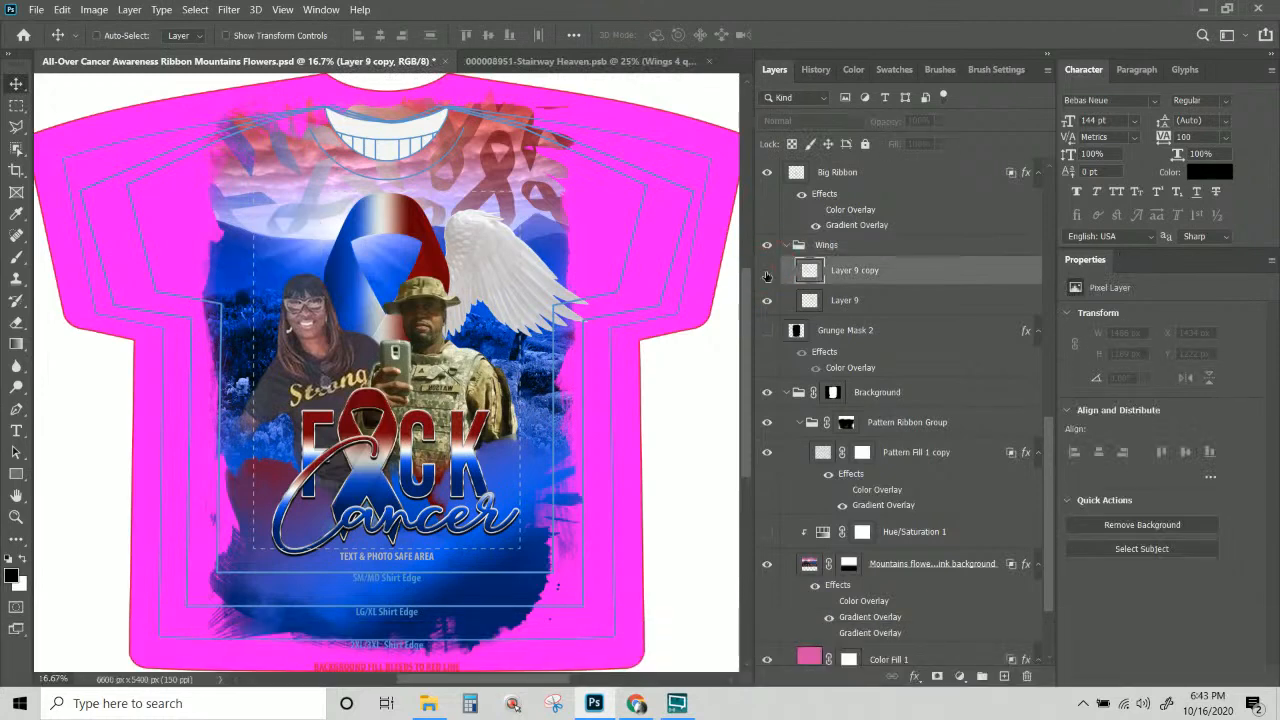
pyautogui.doubleClick(848, 272)
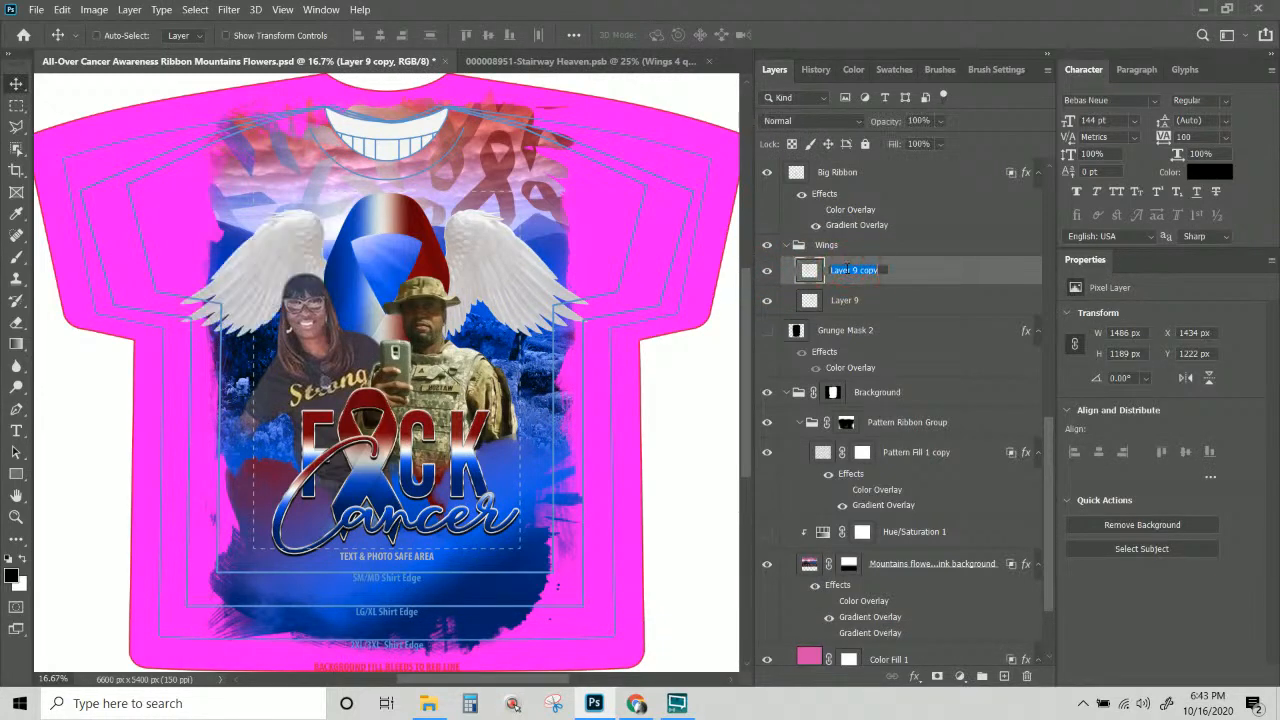
pyautogui.write('LEFT W')
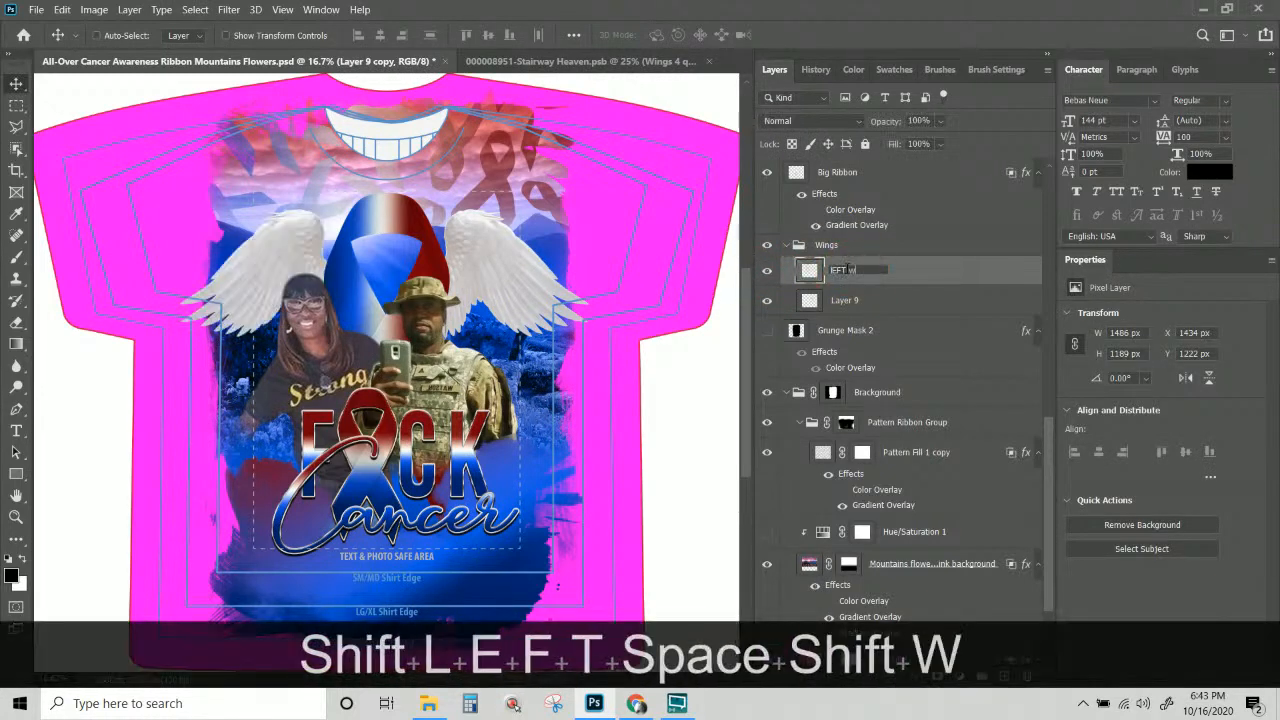
pyautogui.press('BackSpace')
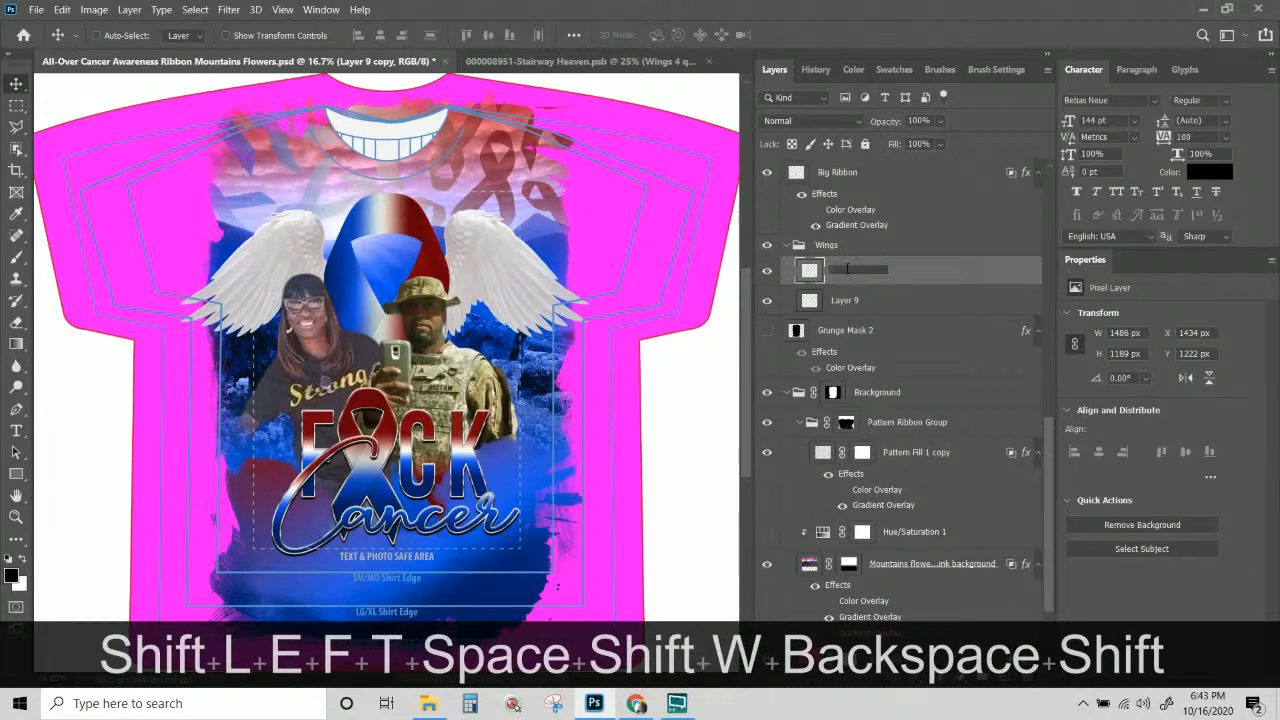
pyautogui.press('capslock')
pyautogui.write('L;')
pyautogui.press('BackSpace')
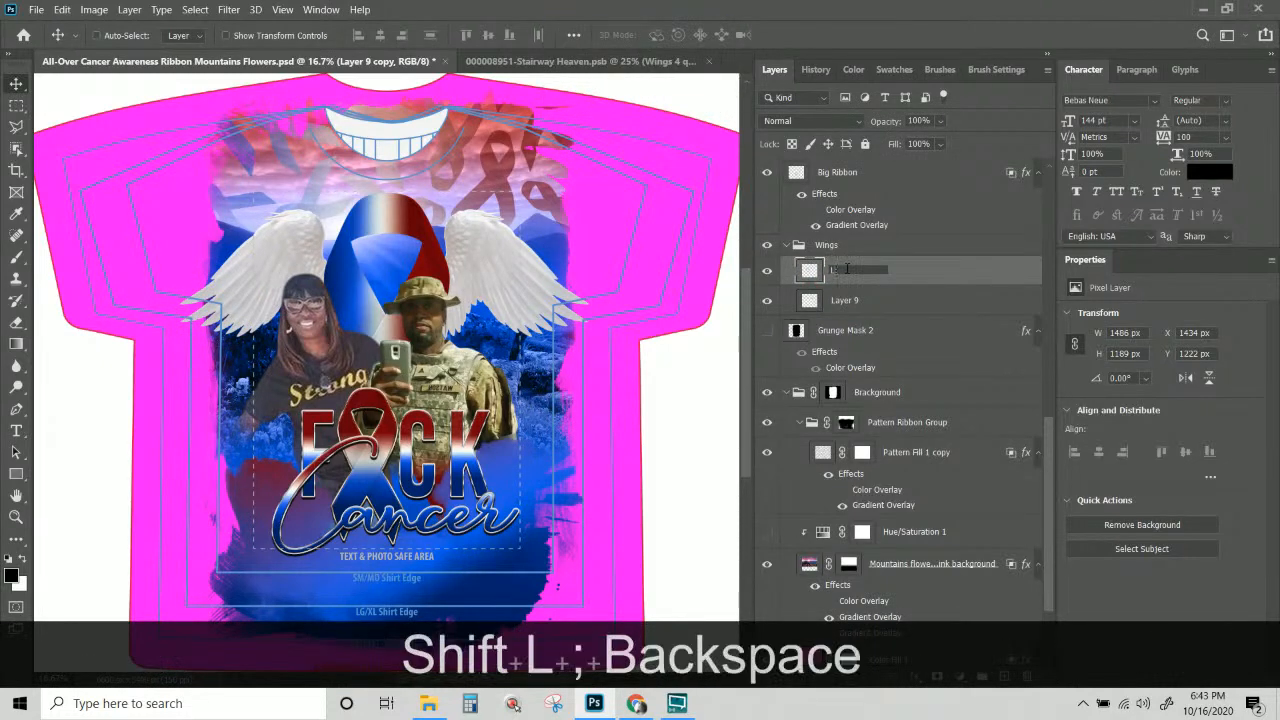
pyautogui.write('eft Wing')
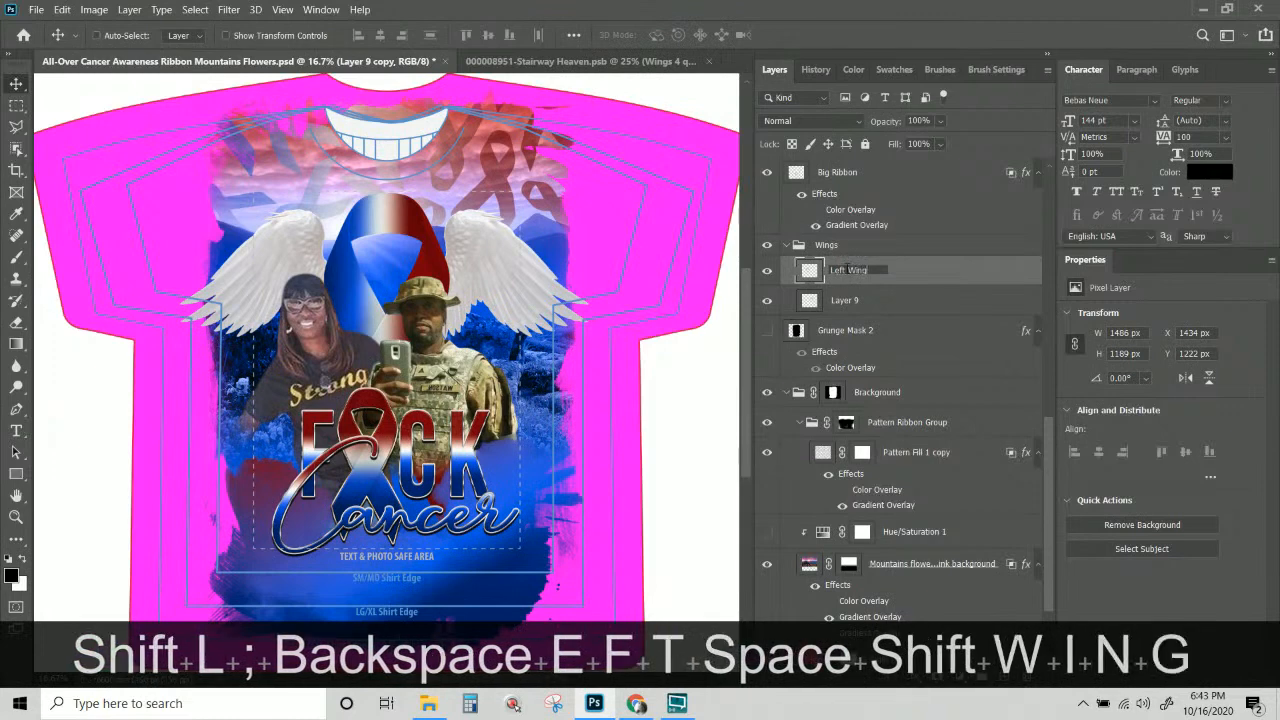
# Rename Layer 9 as Right Wing.
pyautogui.click(841, 300)
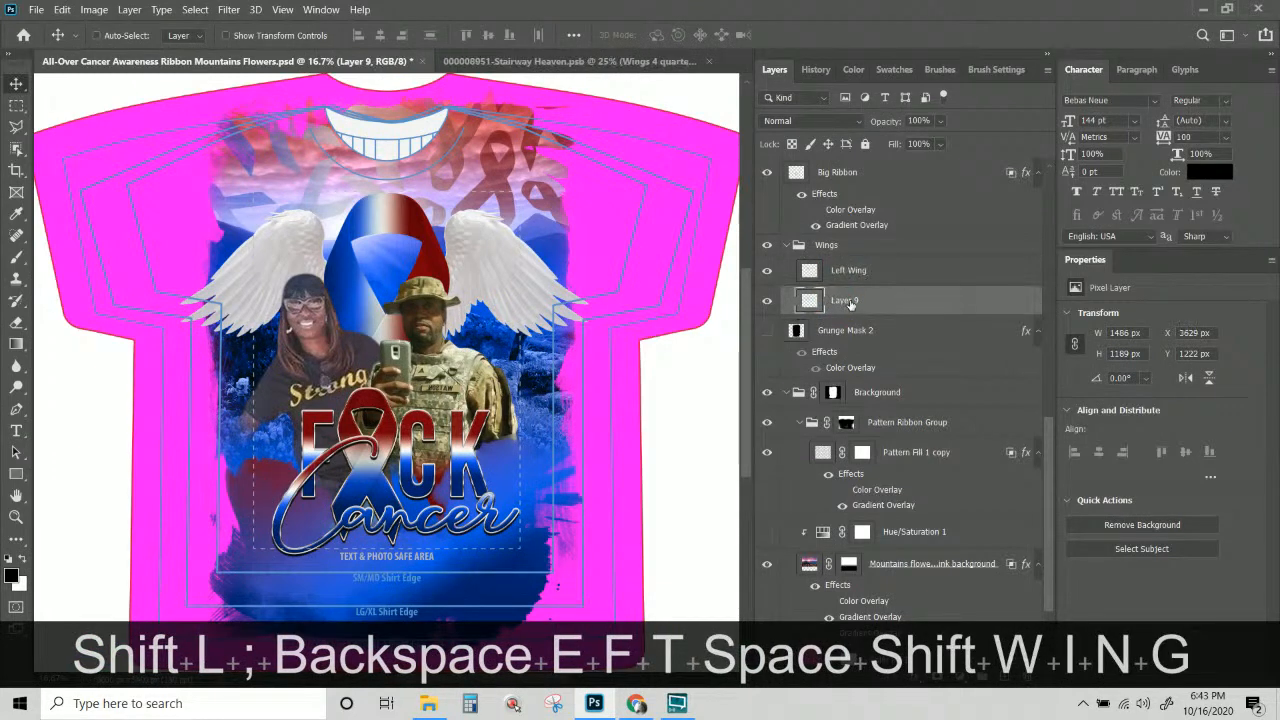
pyautogui.doubleClick(843, 300)
pyautogui.write('Right Wing')
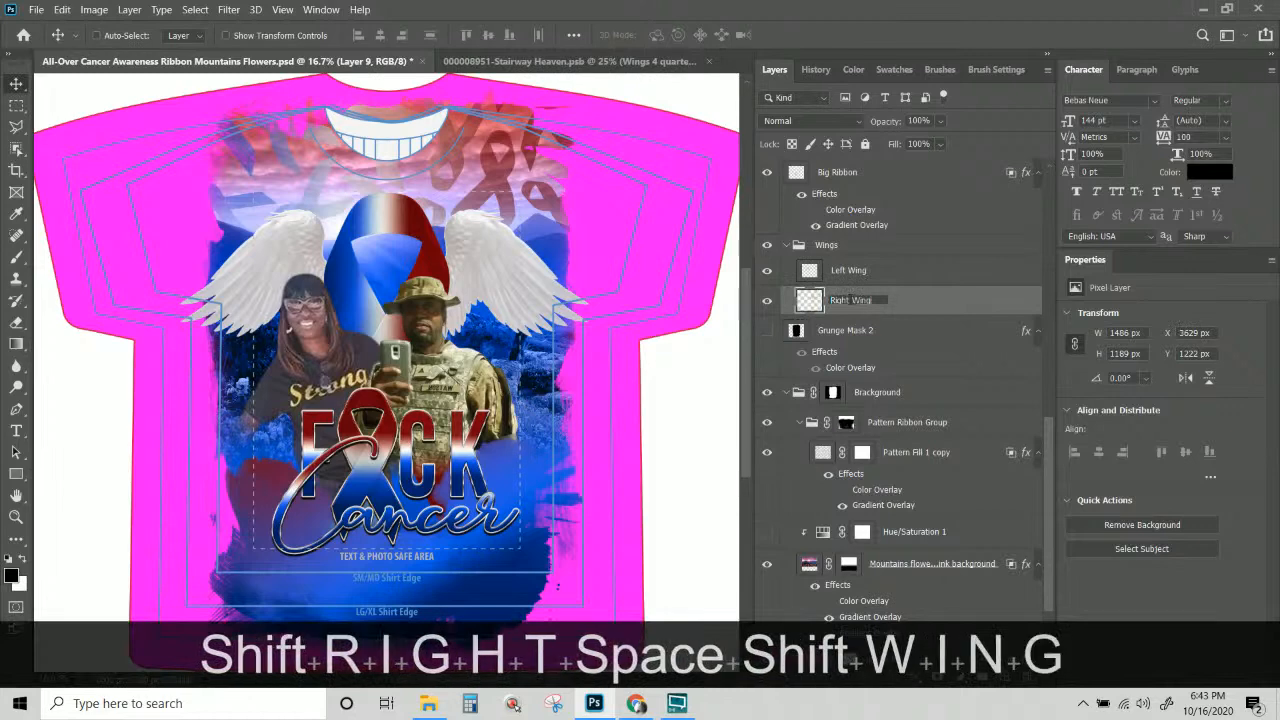
pyautogui.press('Return')
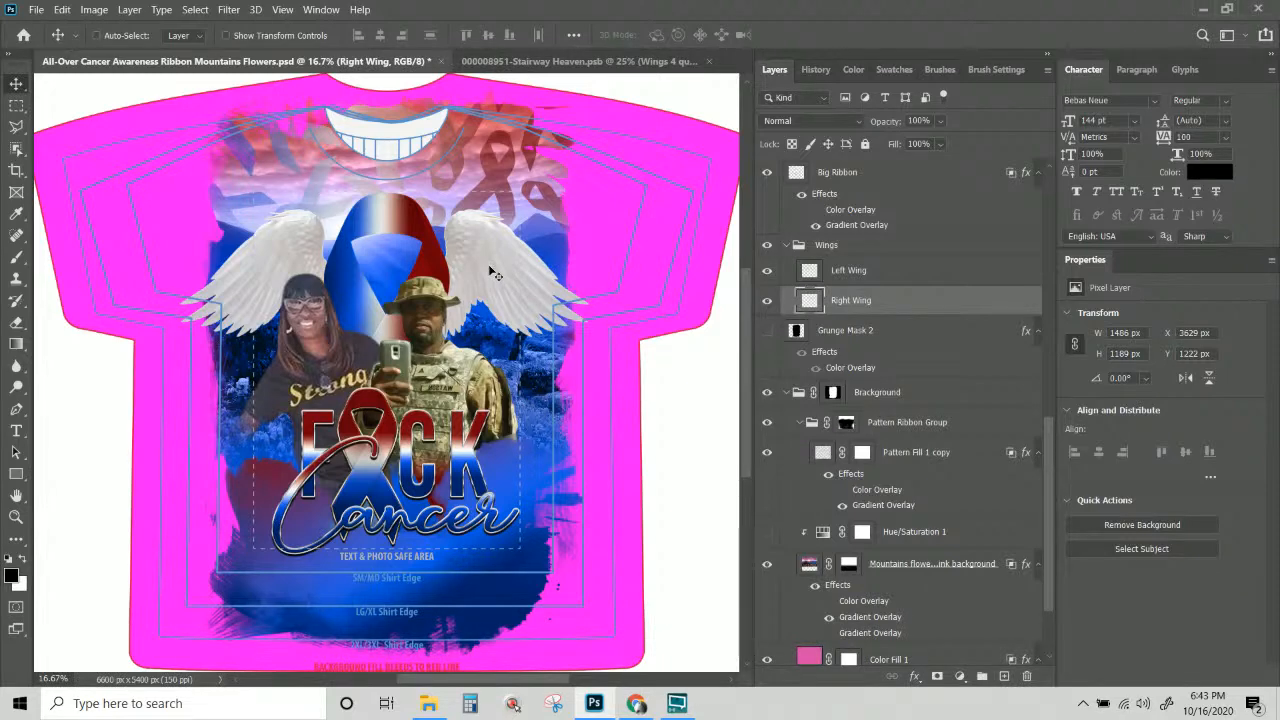
# Select the Background group itself instead of its mask and save the cancer awareness shirt template.
pyautogui.scroll(-3, 869, 409)
pyautogui.click(833, 304)
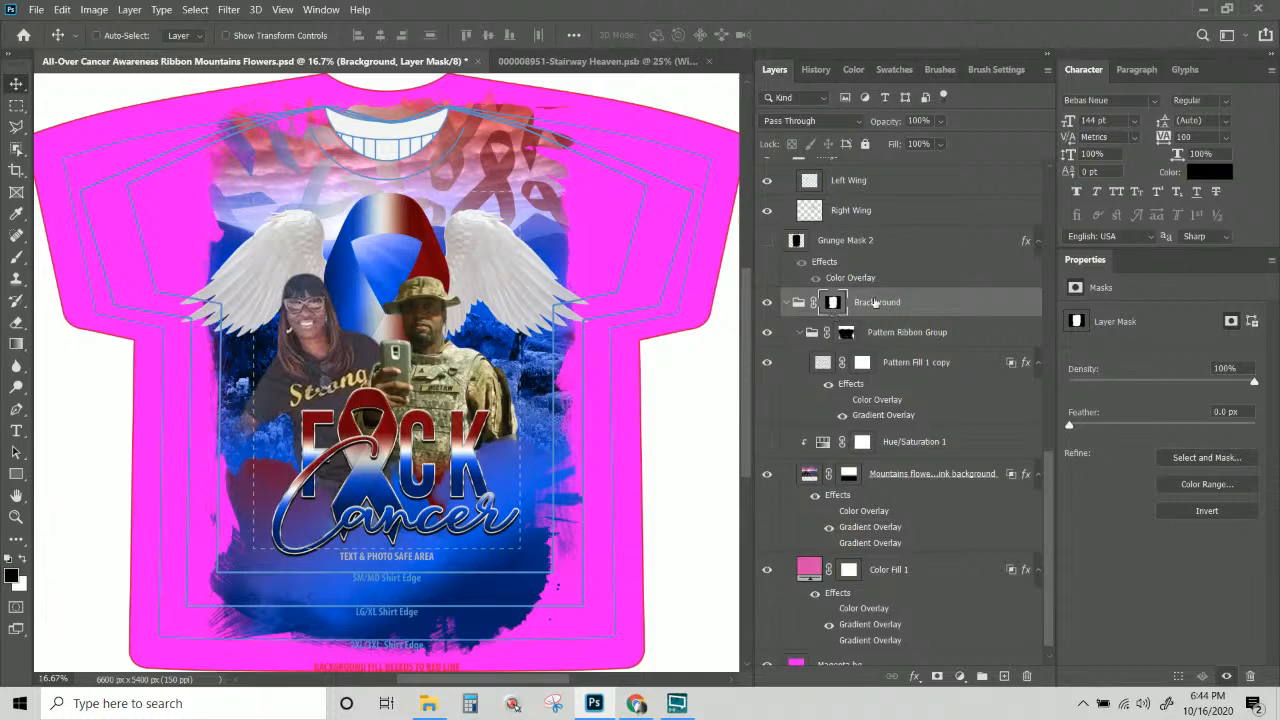
pyautogui.click(938, 305)
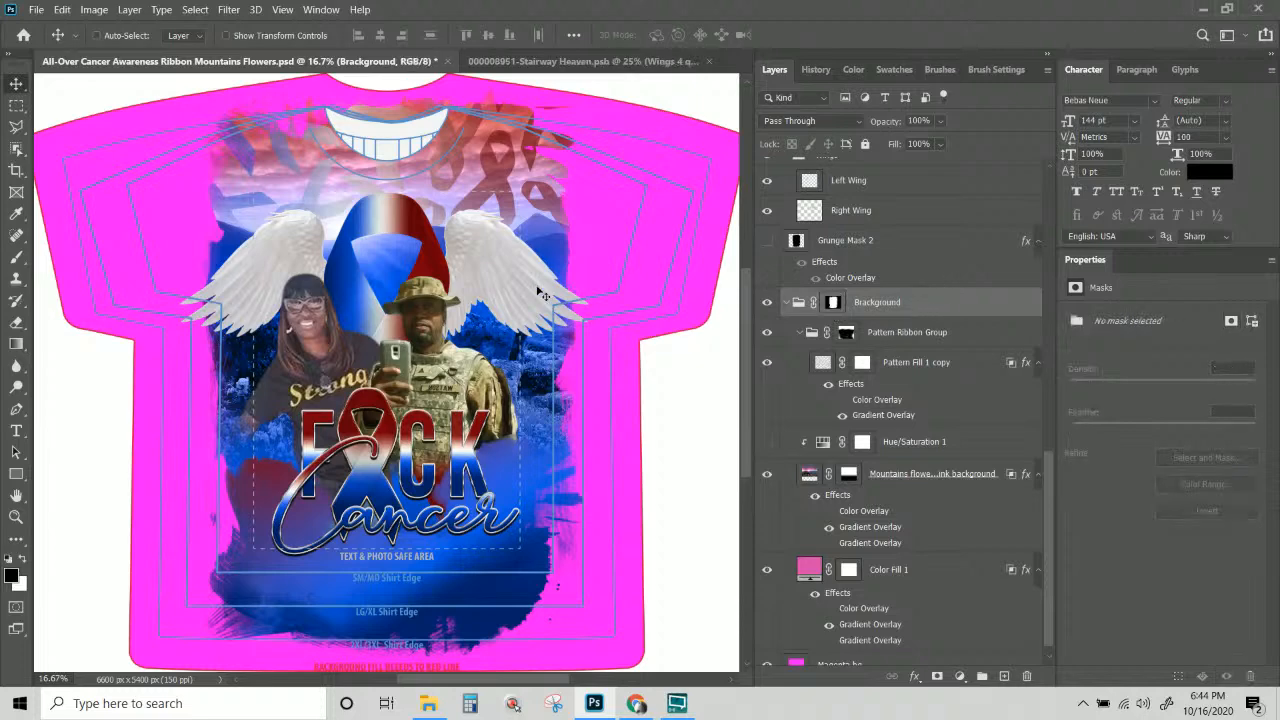
pyautogui.hotkey('ctrl', 's')
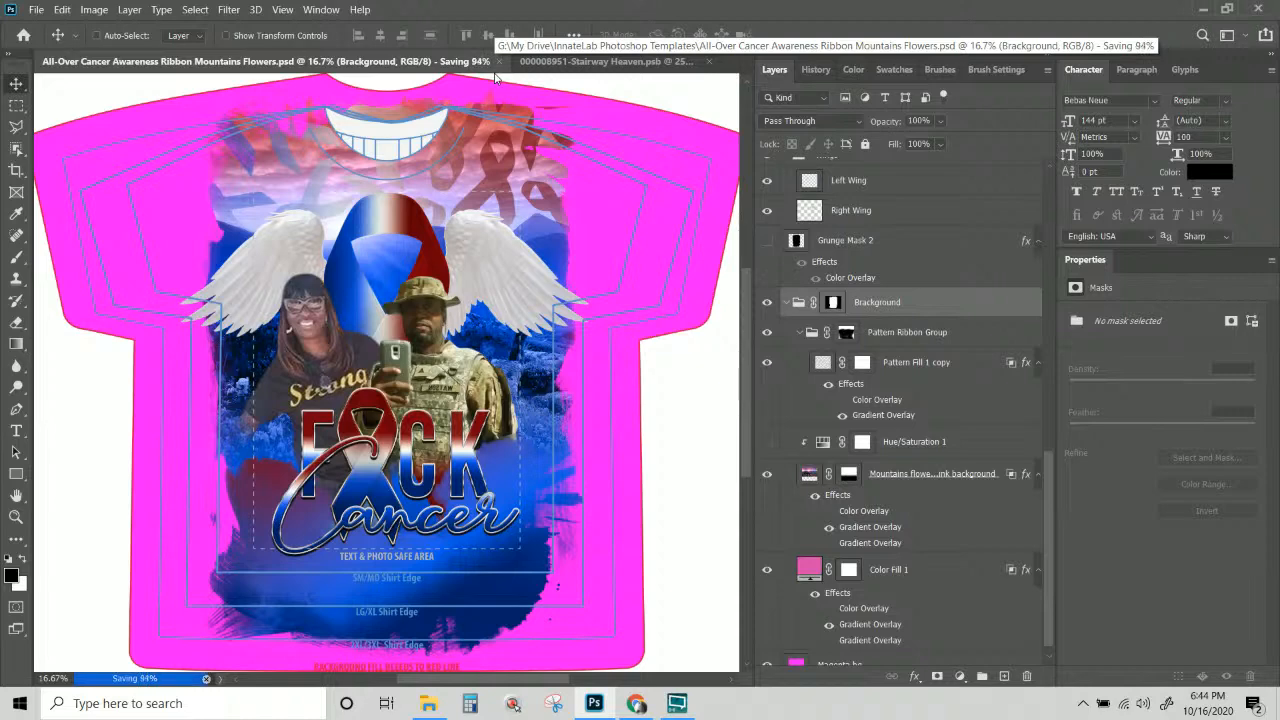
# Close the Stairway Heaven document without saving its changes.
pyautogui.click(598, 62)
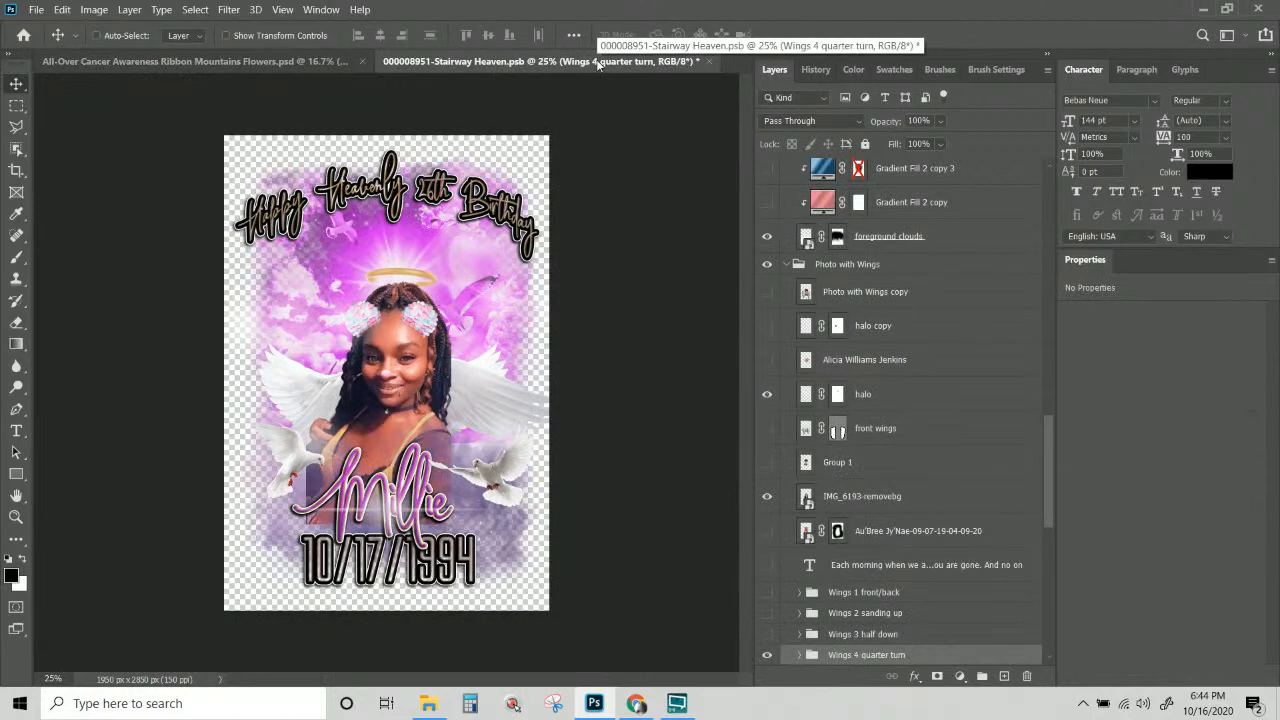
pyautogui.click(709, 62)
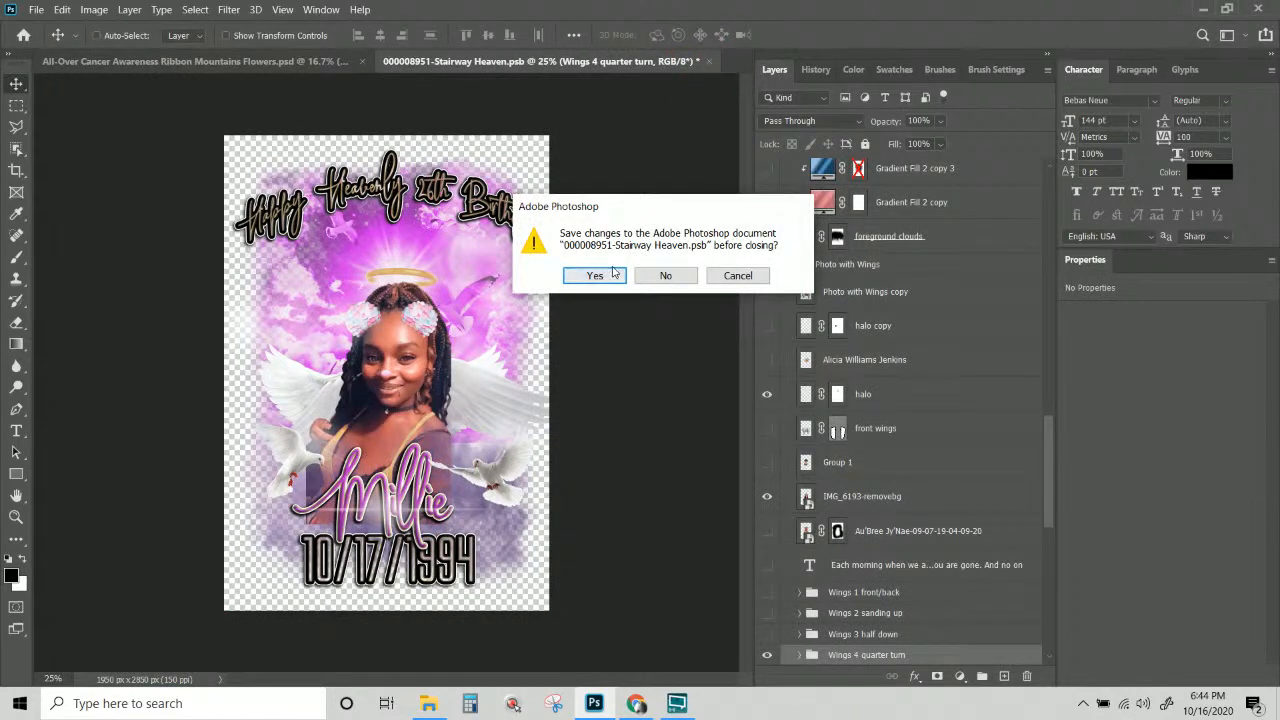
pyautogui.click(657, 277)
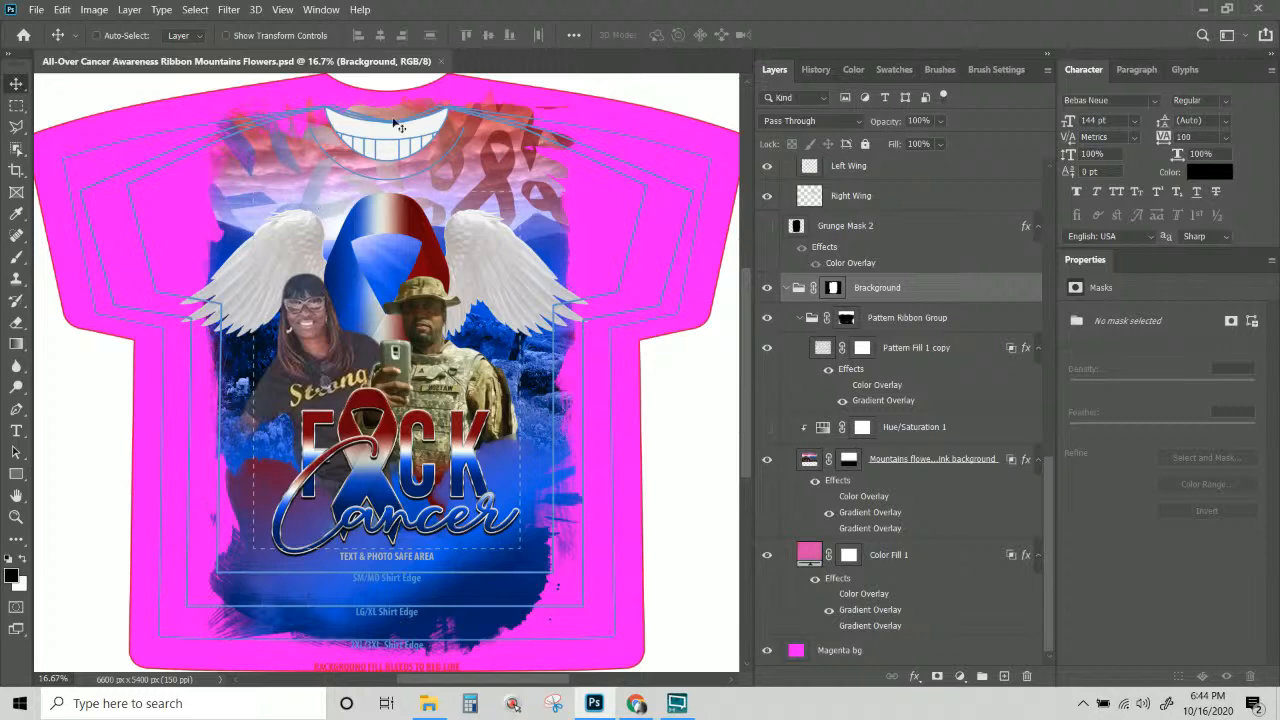
# Collapse the effects list of the Small ribbon layer in the F Cancer group.
pyautogui.click(869, 174)
pyautogui.scroll(4, 907, 233)
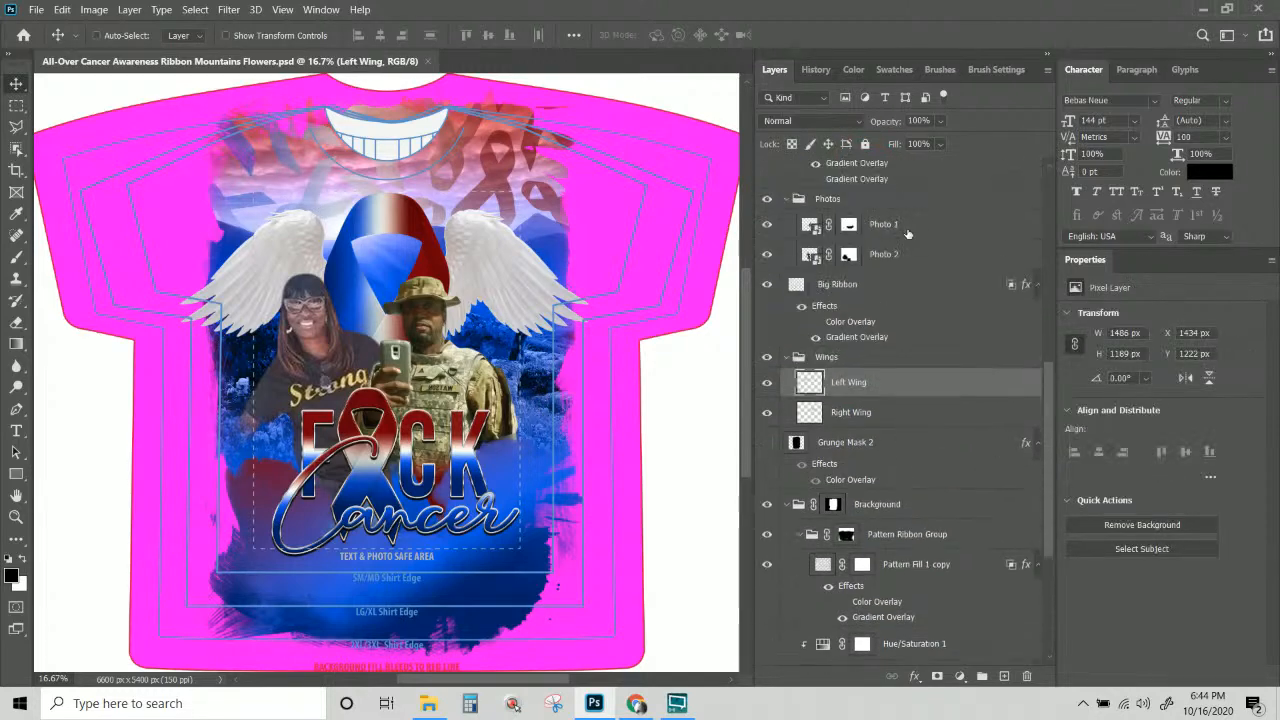
pyautogui.scroll(8, 907, 233)
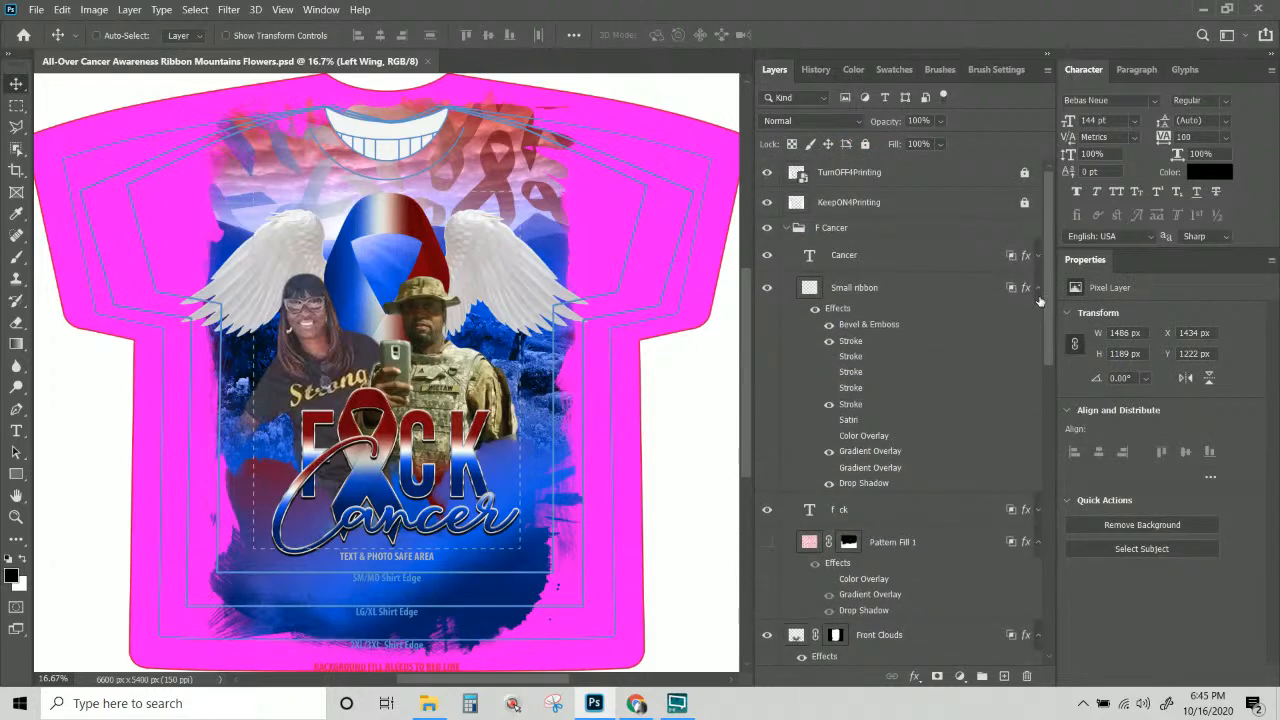
pyautogui.click(1037, 290)
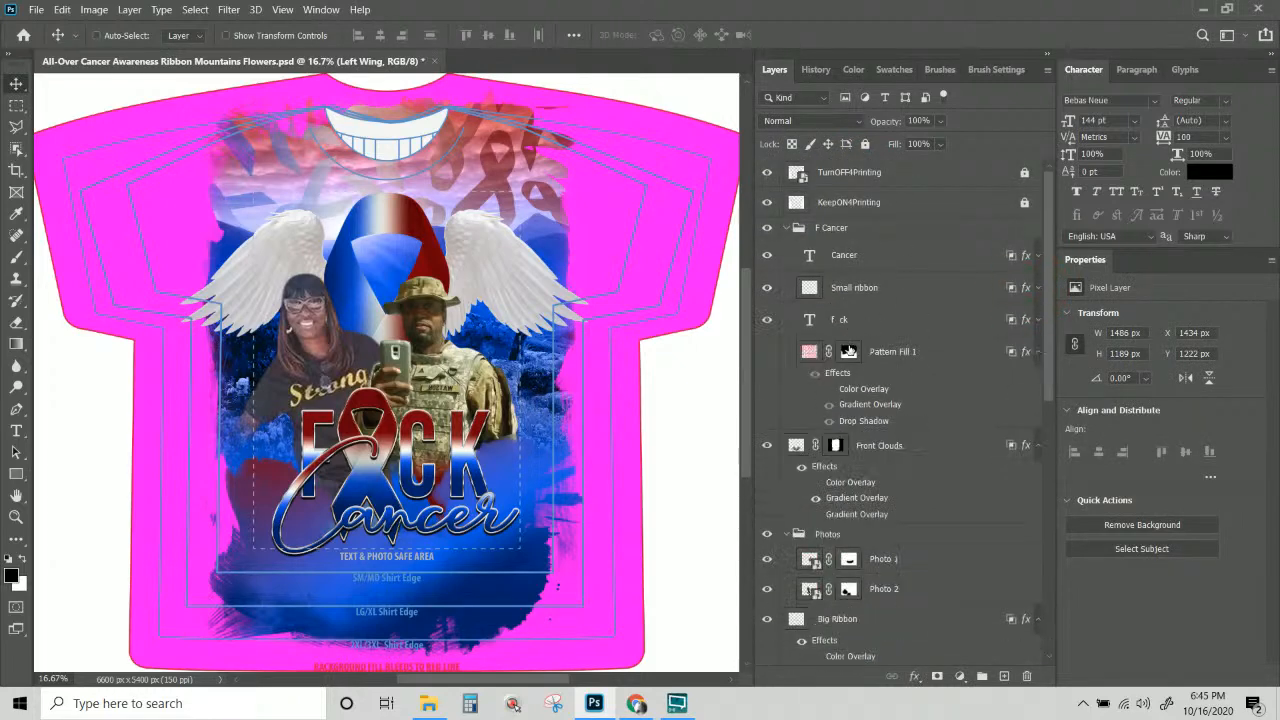
# Disable the layer mask of the Background group so the background artwork fills the whole shirt.
pyautogui.scroll(-10, 837, 421)
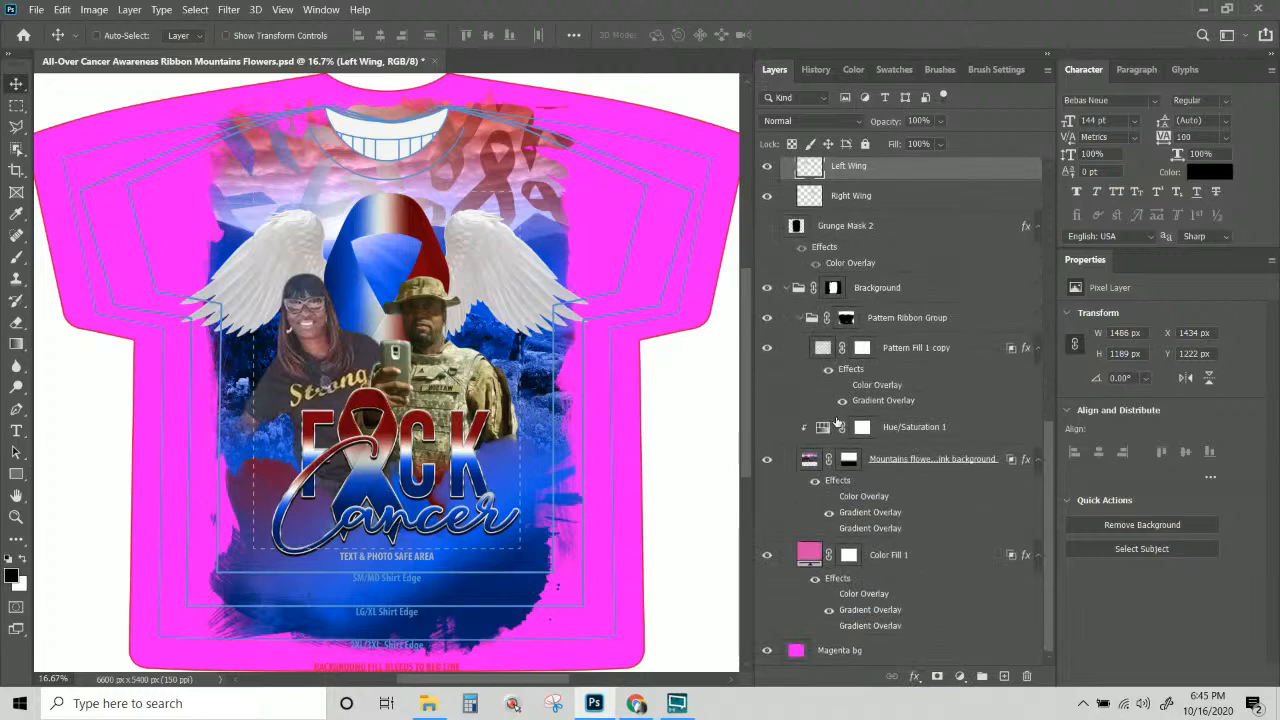
pyautogui.click(834, 289)
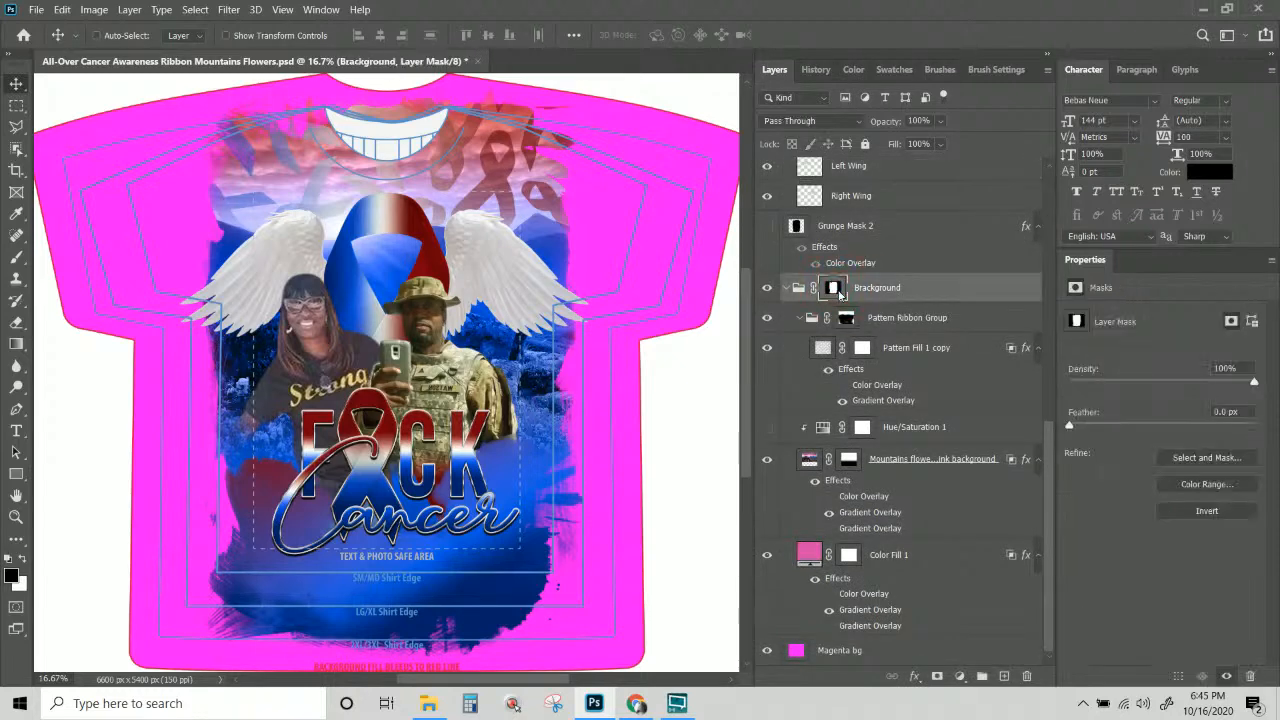
pyautogui.rightClick(836, 290)
pyautogui.click(860, 300)
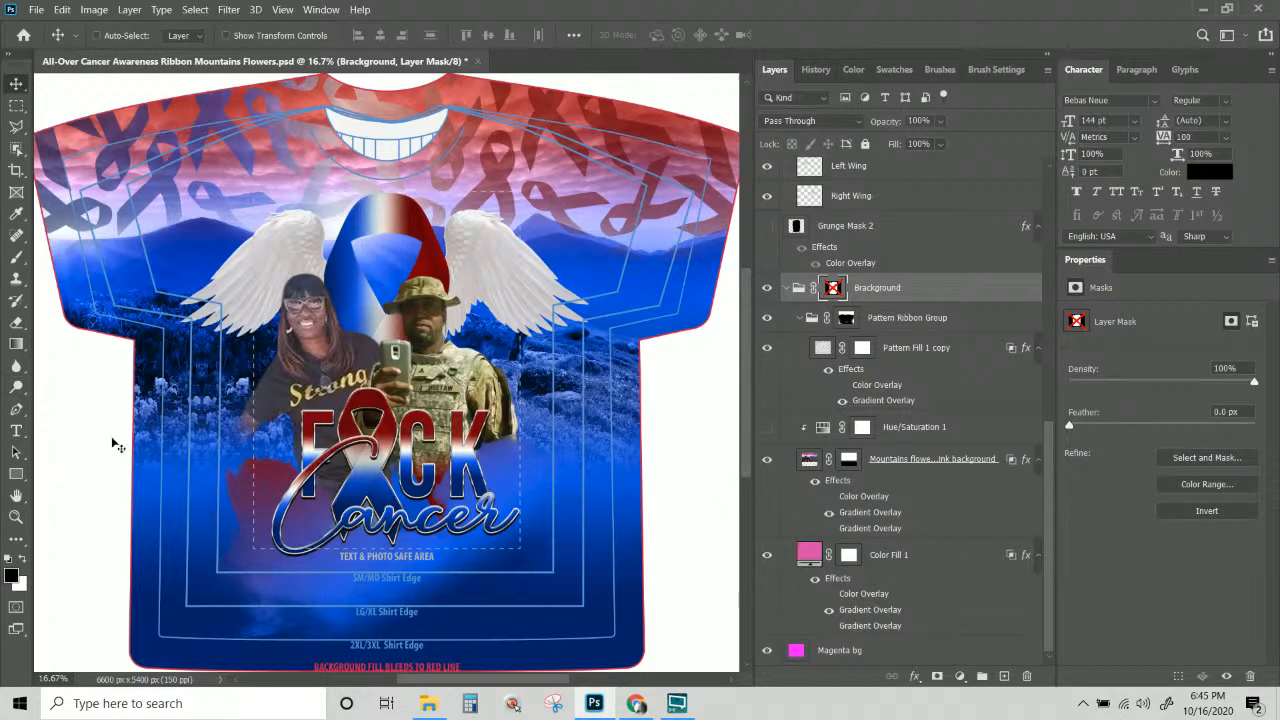
pyautogui.scroll(1, 881, 409)
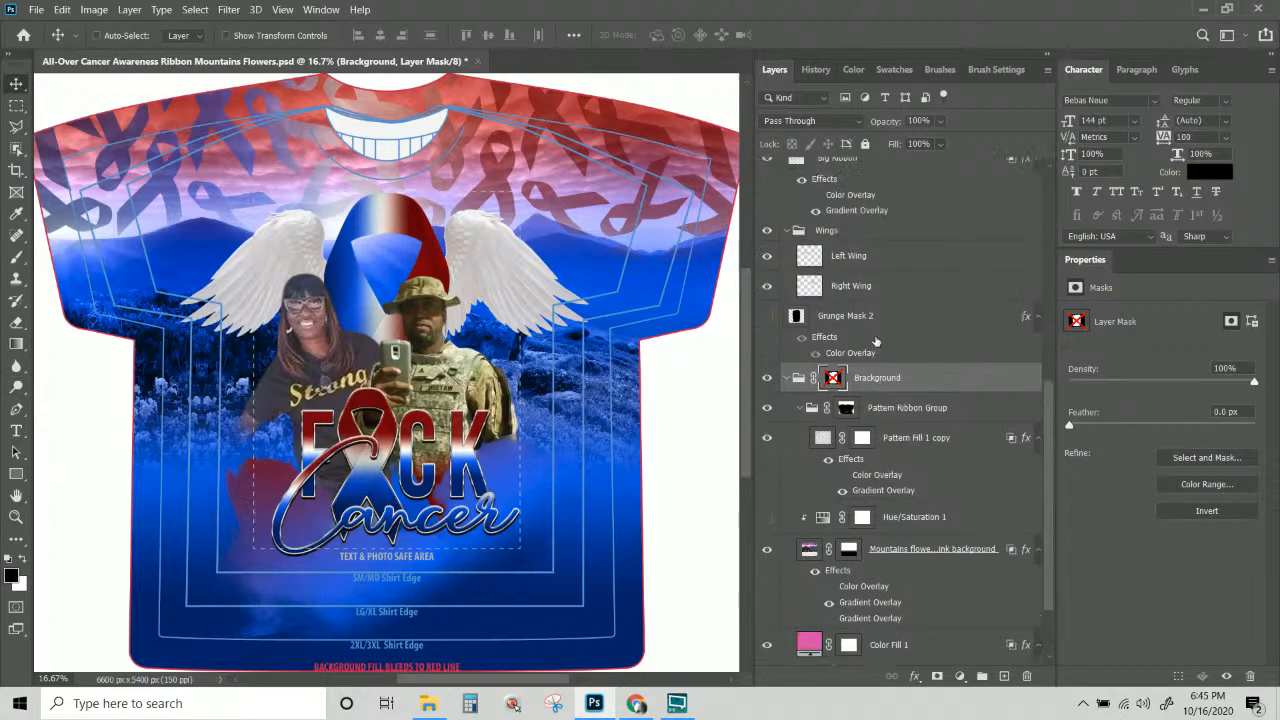
# Disable the layer mask of the Front Clouds layer so the clouds spread across the whole shirt.
pyautogui.scroll(-1, 873, 338)
pyautogui.scroll(10, 900, 388)
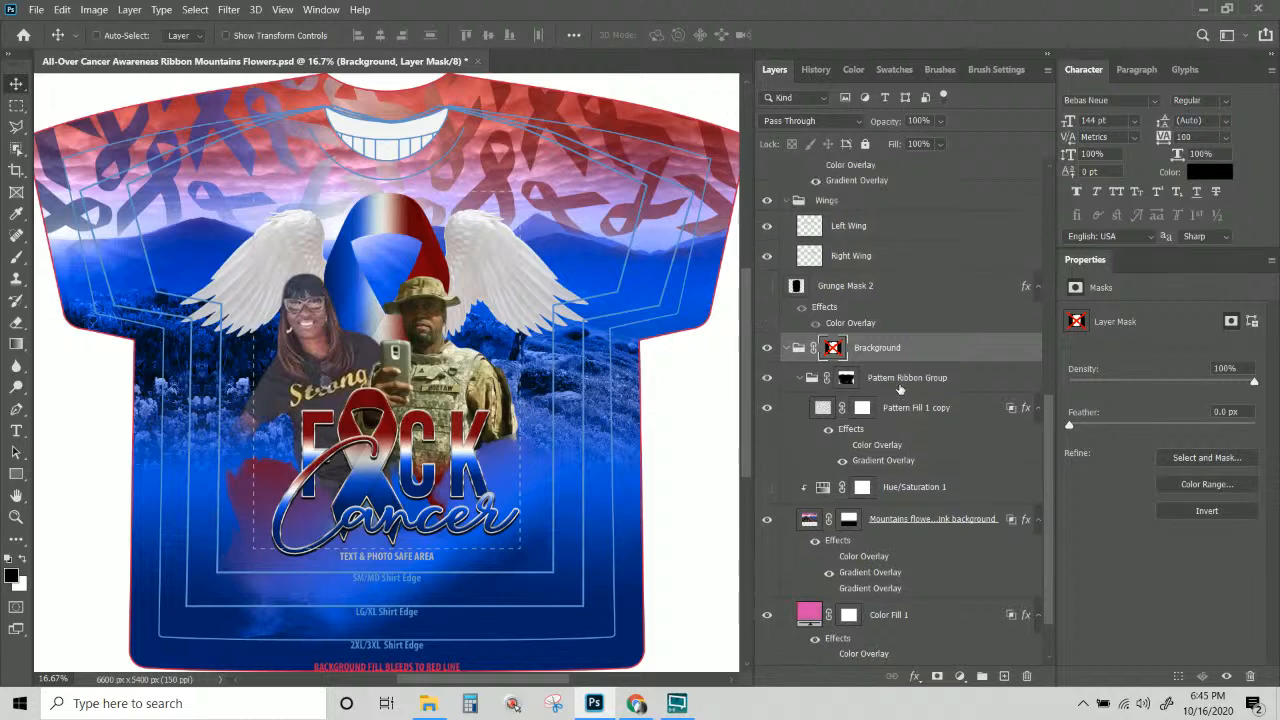
pyautogui.scroll(5, 884, 365)
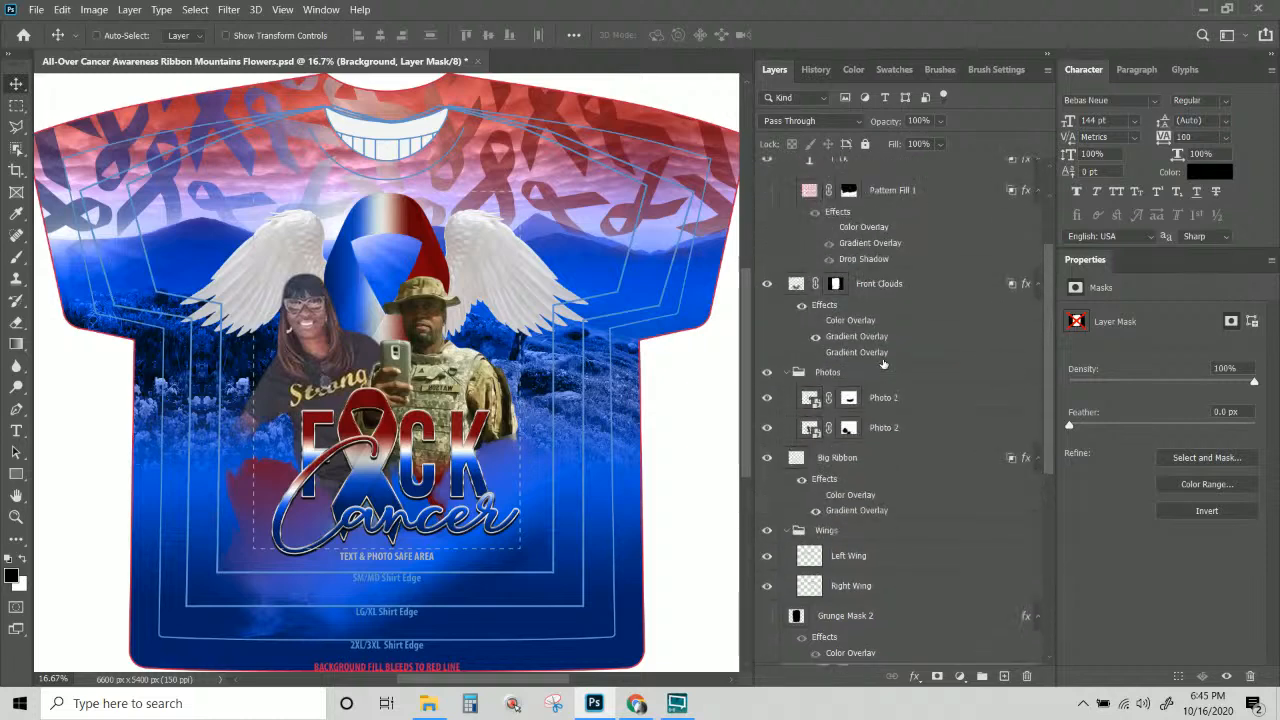
pyautogui.click(870, 346)
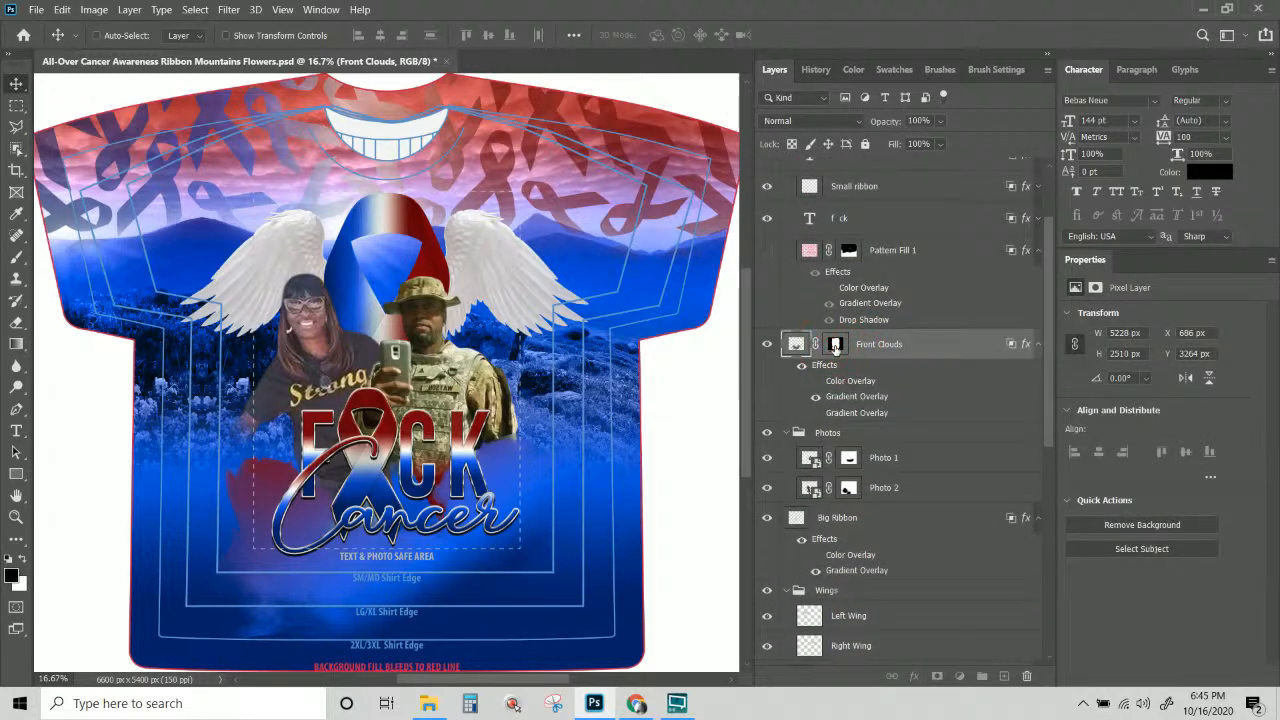
pyautogui.click(835, 345)
pyautogui.rightClick(835, 346)
pyautogui.click(892, 356)
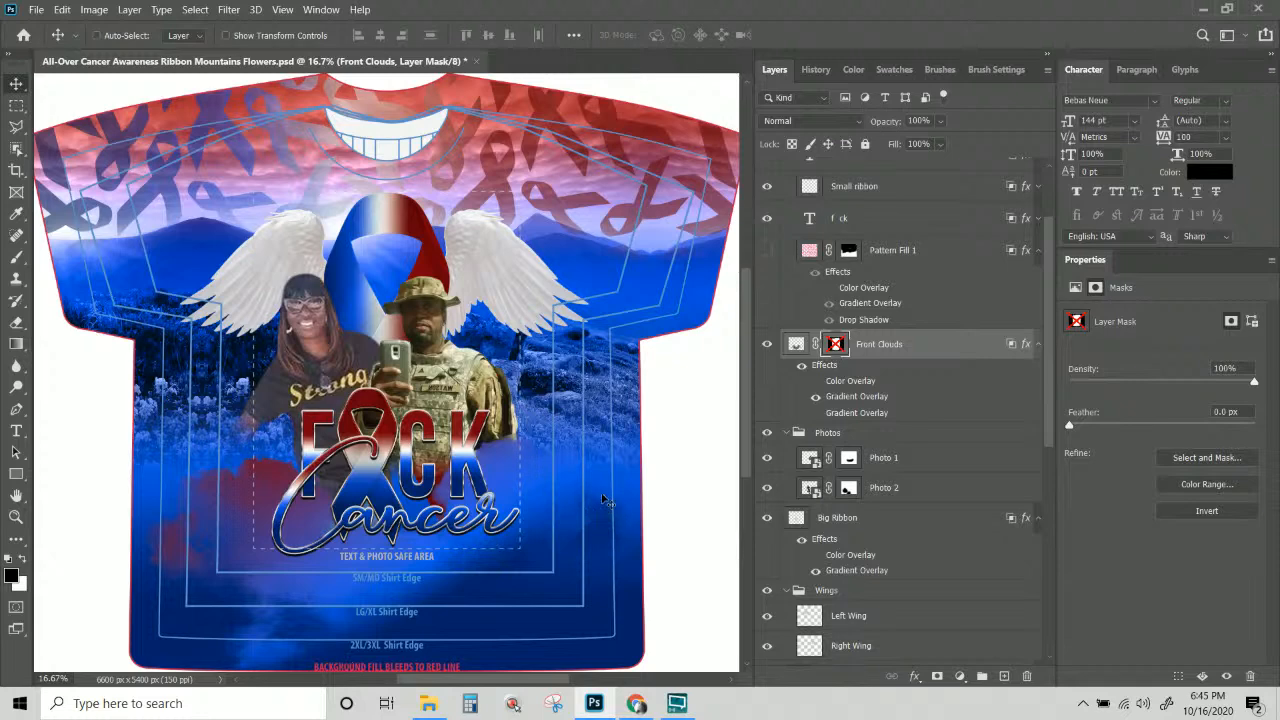
# Scale the Big Ribbon layer to about 97.63% and shift it slightly up and left behind the two photos.
pyautogui.scroll(3, 955, 296)
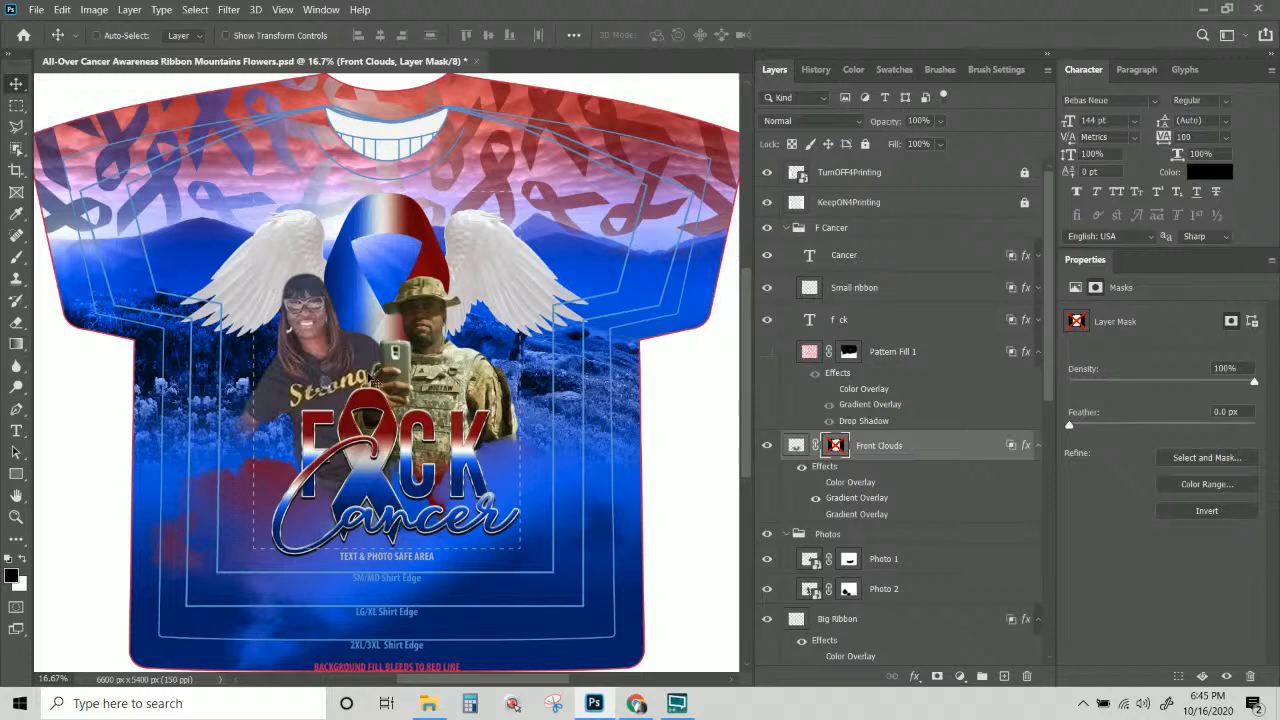
pyautogui.rightClick(356, 230)
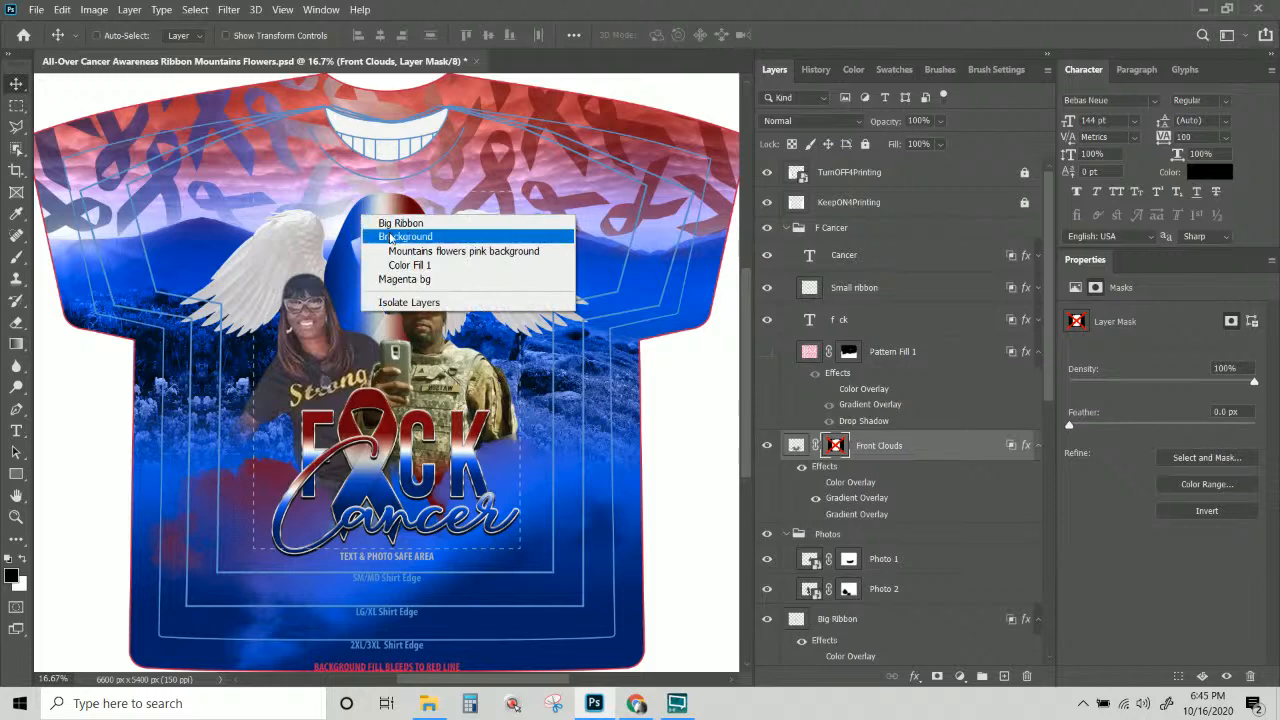
pyautogui.click(378, 207)
pyautogui.hotkey('ctrl', 't')
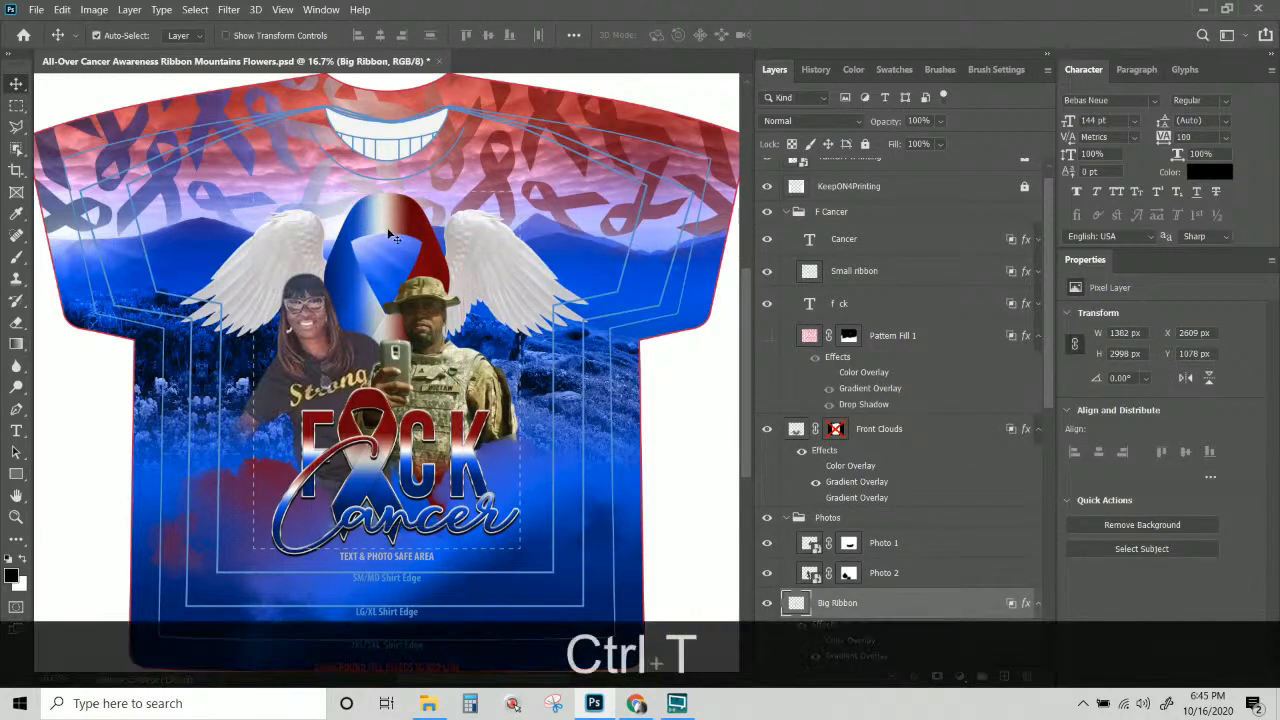
pyautogui.moveTo(464, 521)
pyautogui.mouseDown()
pyautogui.moveTo(455, 499)
pyautogui.moveTo(502, 545)
pyautogui.moveTo(470, 540)
pyautogui.moveTo(459, 517)
pyautogui.mouseUp()
pyautogui.moveTo(372, 311); pyautogui.dragTo(372, 315)
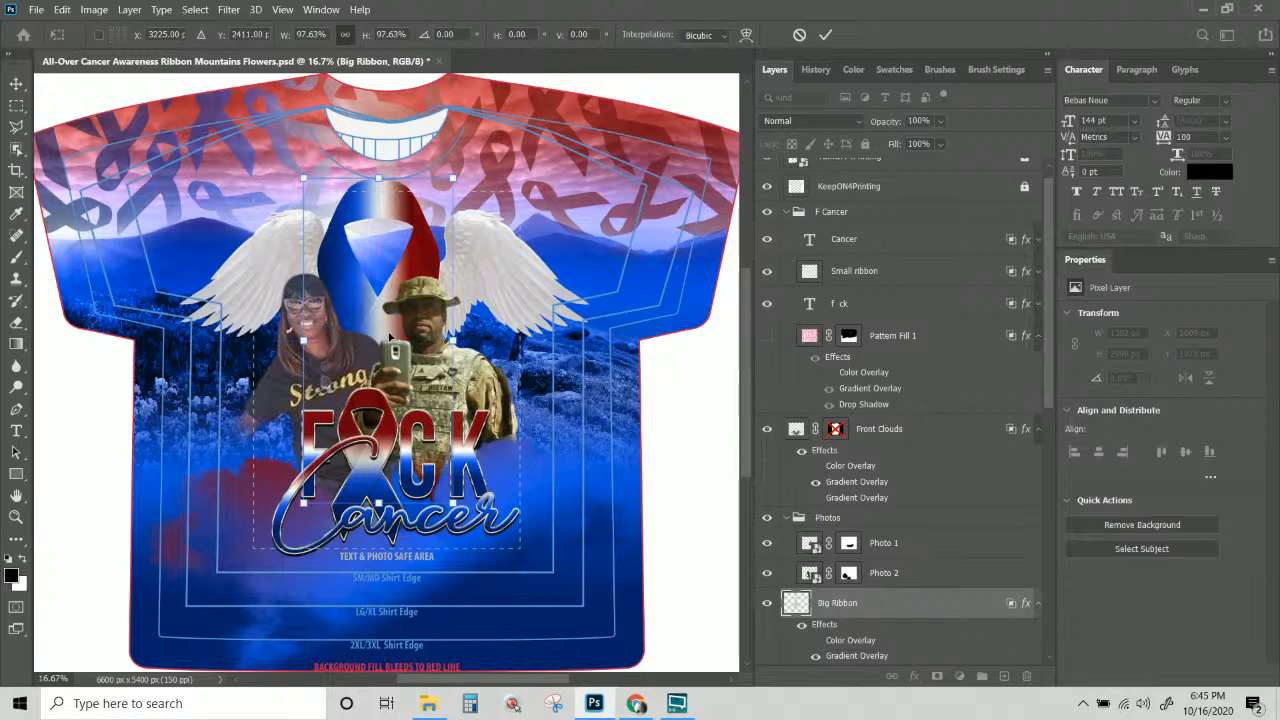
pyautogui.press('Return')
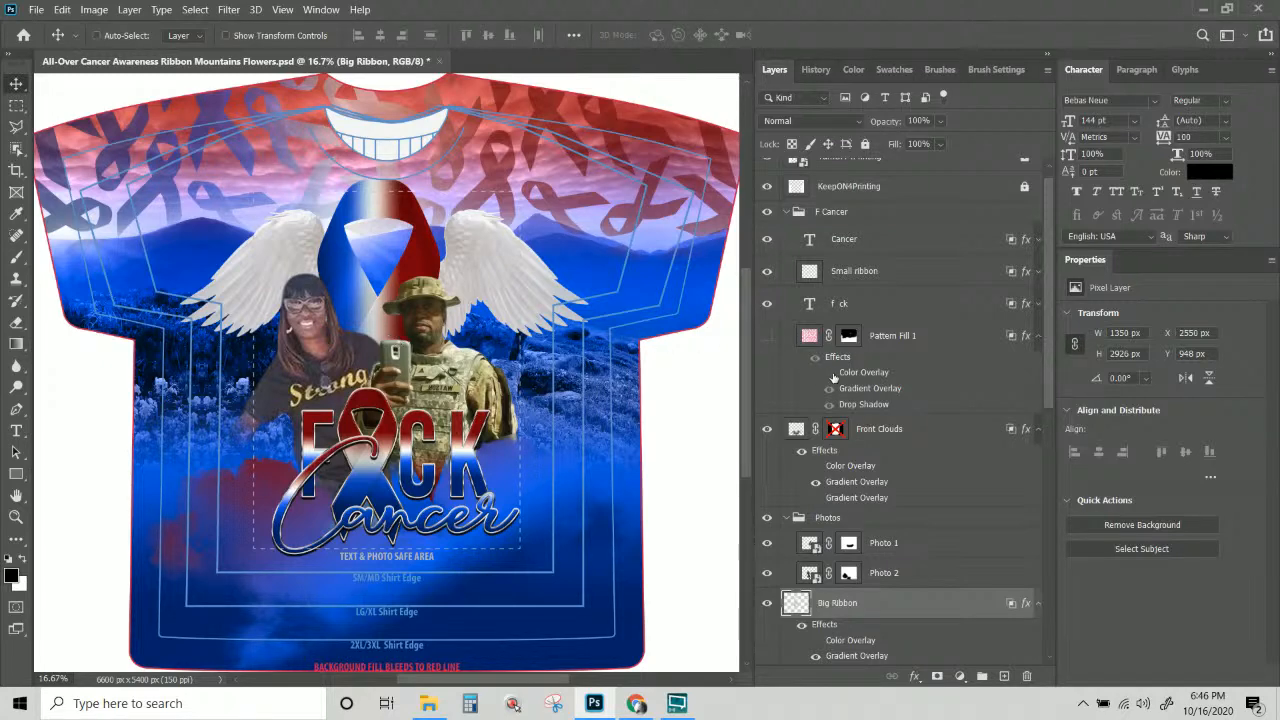
# Delete the hidden Grunge Mask 2 layer above the Background group.
pyautogui.scroll(1, 853, 412)
pyautogui.scroll(-8, 858, 320)
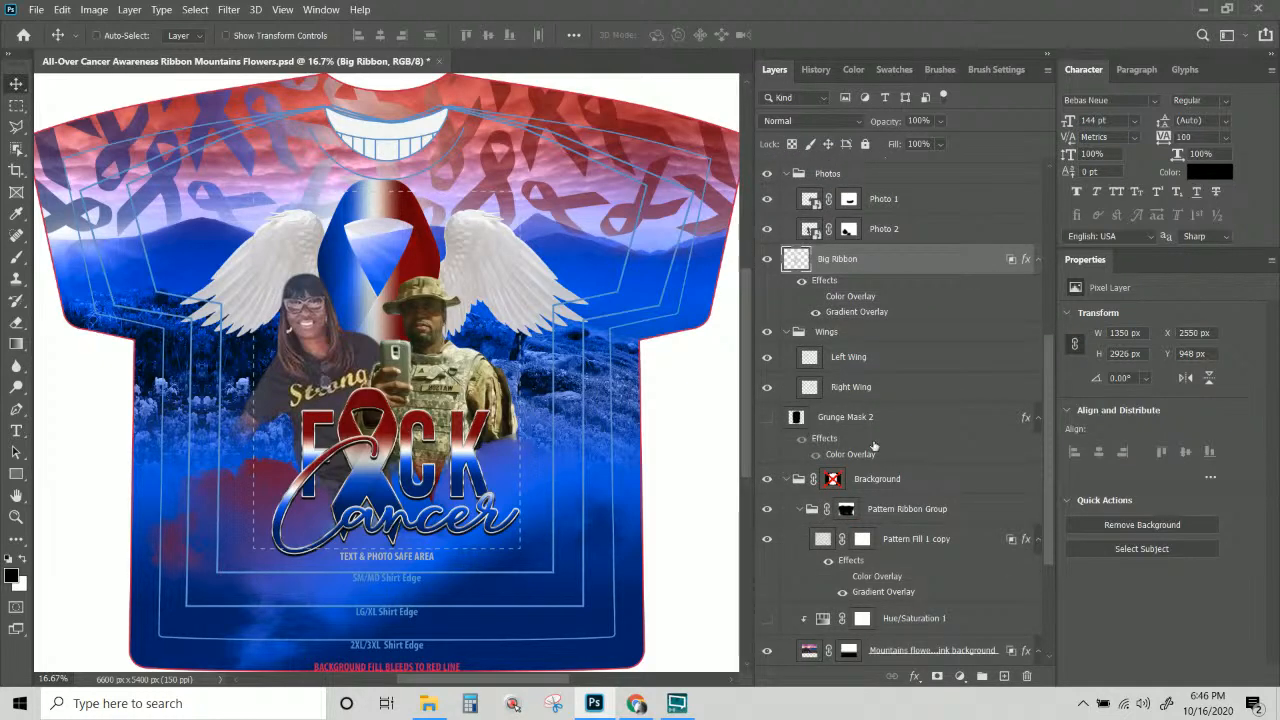
pyautogui.click(877, 428)
pyautogui.press('Delete')
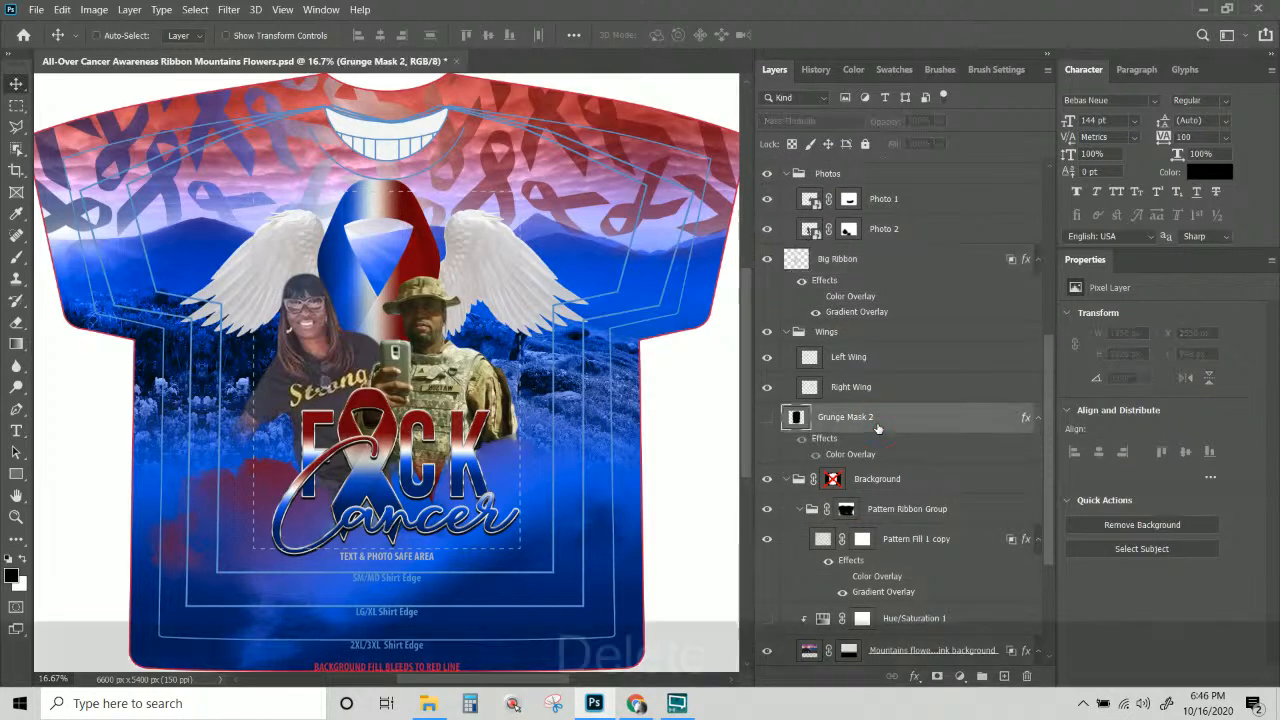
# Re-enable the layer mask of the Background group to restore its rough-edged shape.
pyautogui.scroll(-3, 873, 590)
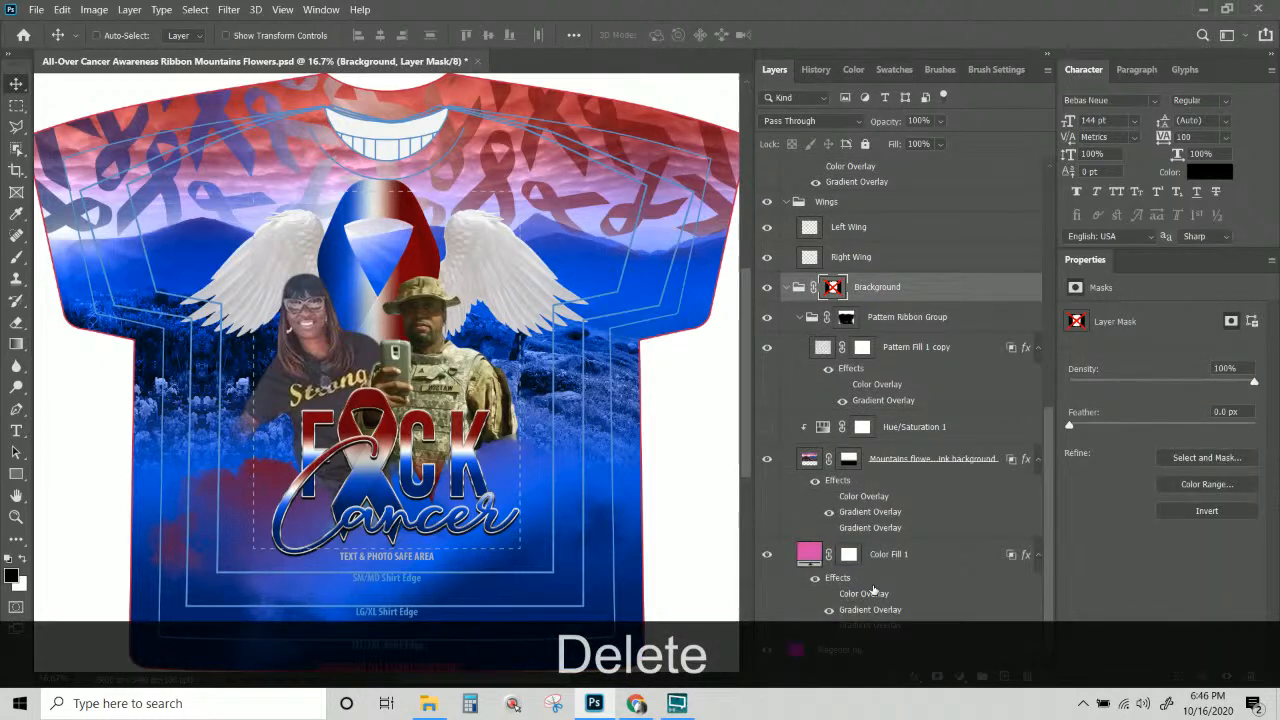
pyautogui.scroll(2, 840, 612)
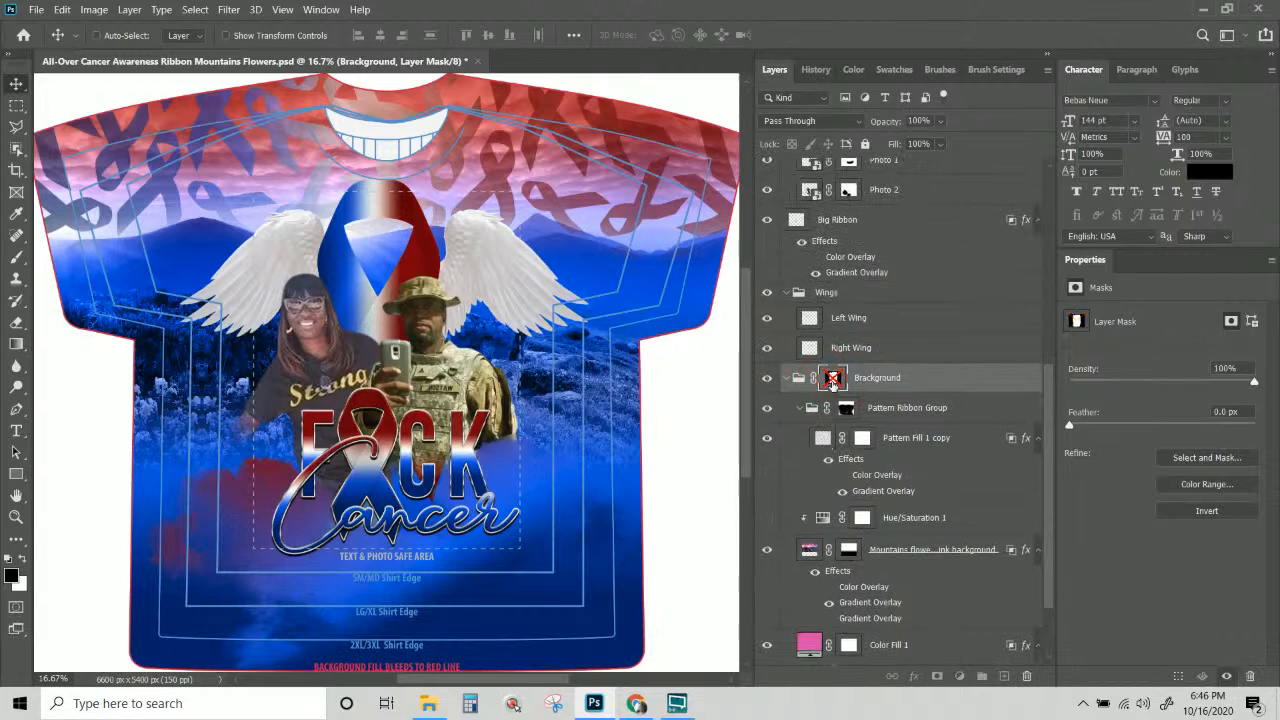
pyautogui.keyDown('shift'); pyautogui.click(833, 378); pyautogui.keyUp('shift')
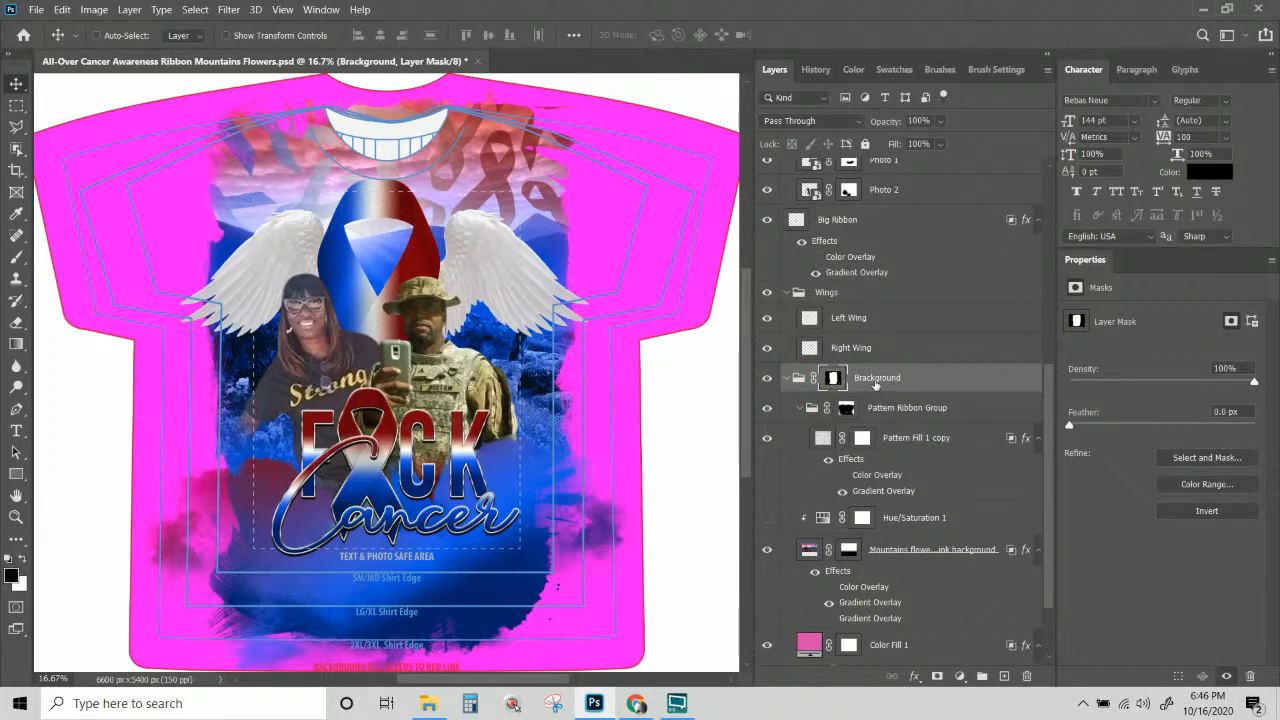
# Hide the Magenta bg layer so the artwork sits on a transparent background.
pyautogui.scroll(6, 876, 384)
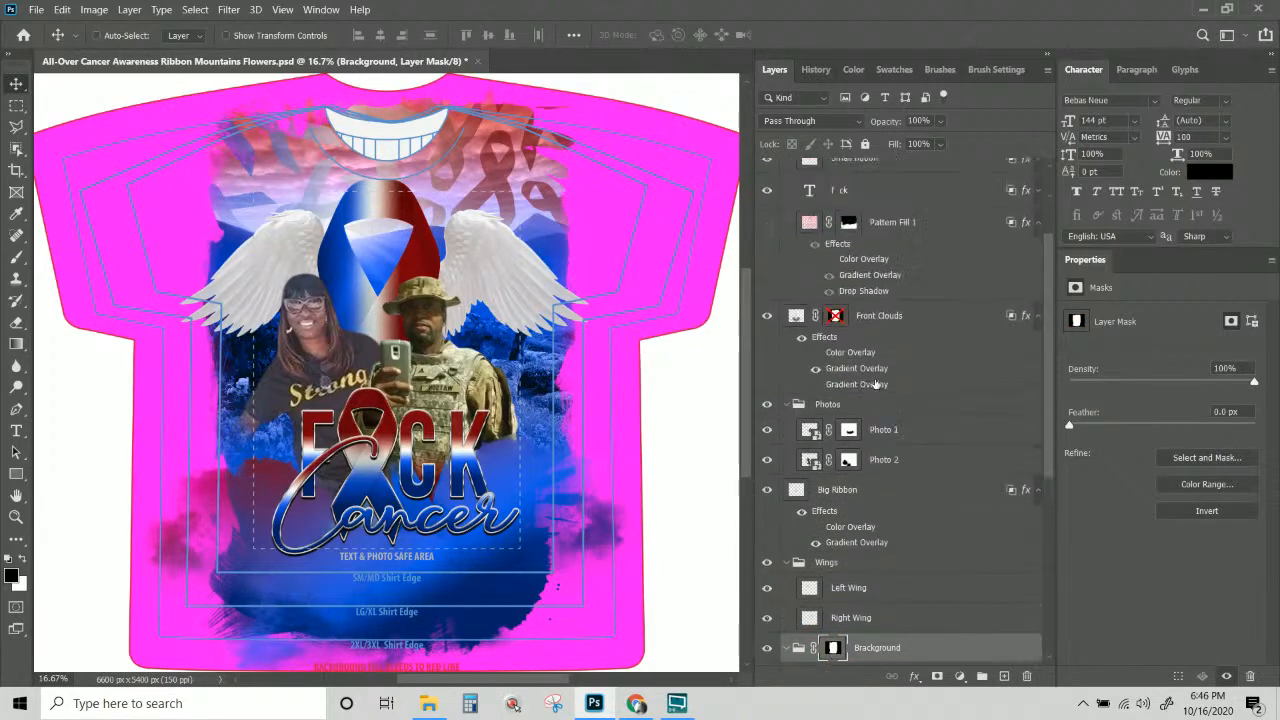
pyautogui.scroll(-3, 782, 636)
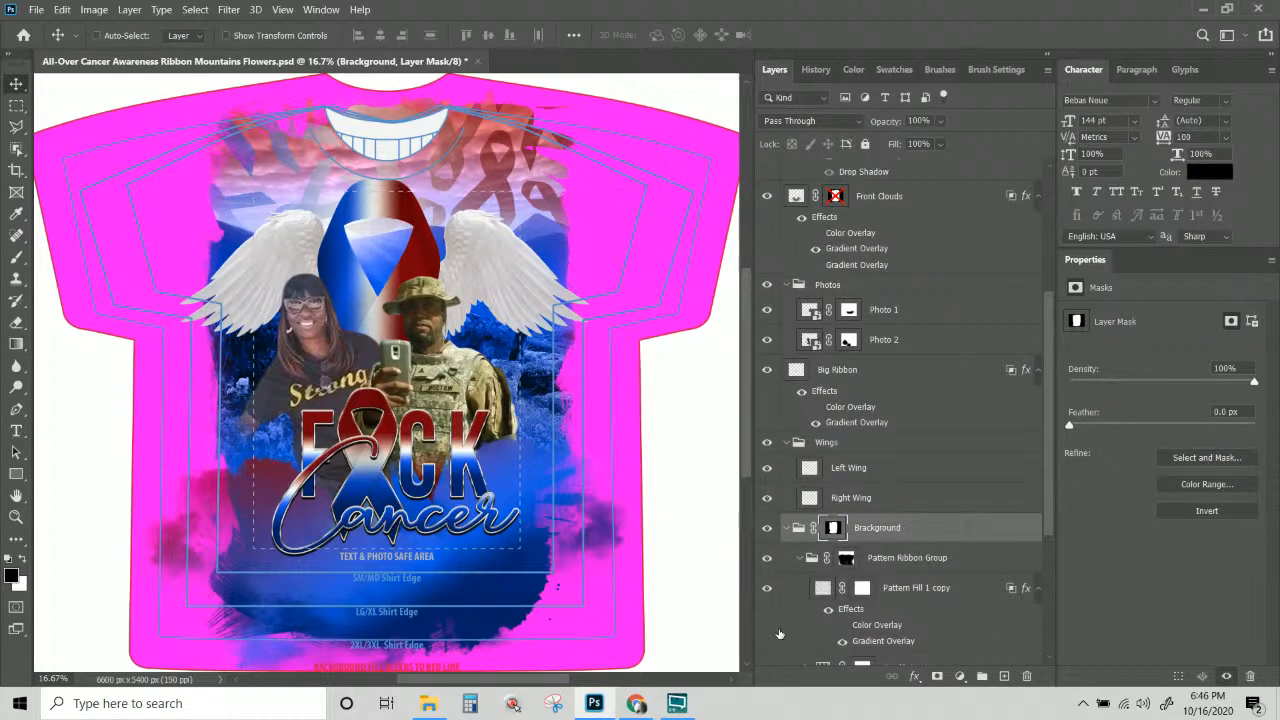
pyautogui.scroll(4, 779, 632)
pyautogui.scroll(1, 790, 520)
pyautogui.scroll(-10, 796, 449)
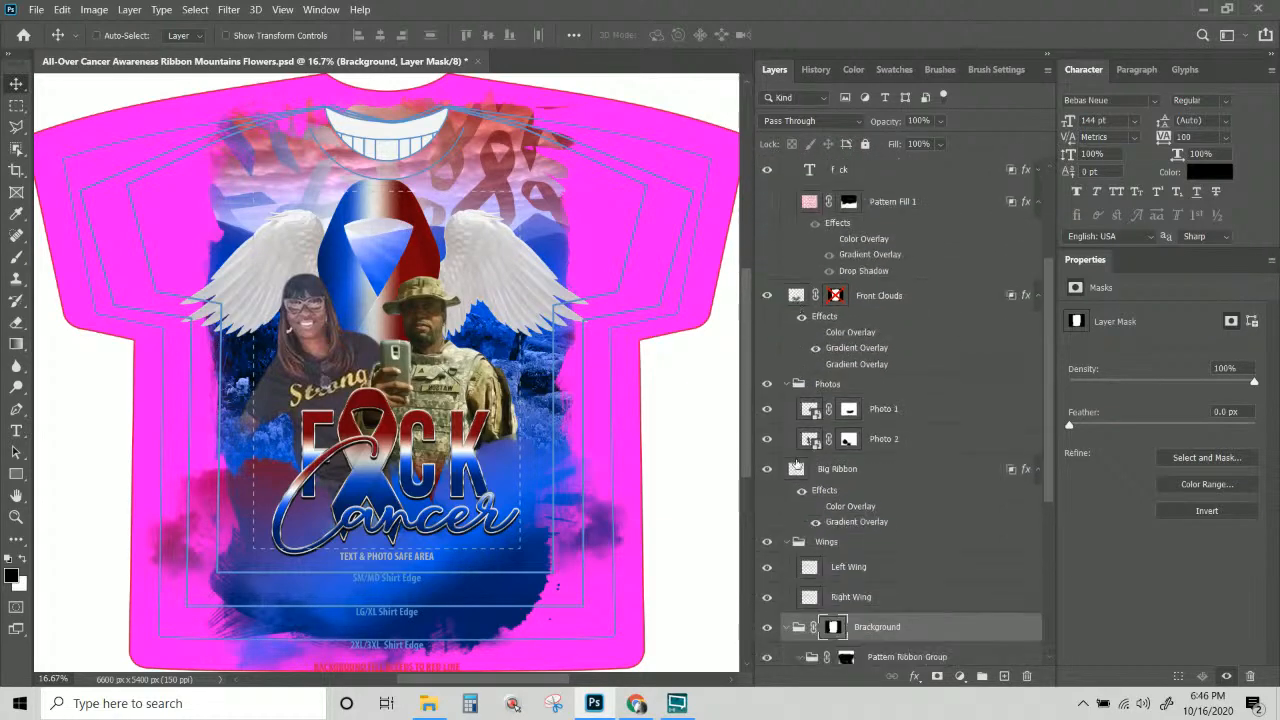
pyautogui.scroll(-1, 765, 636)
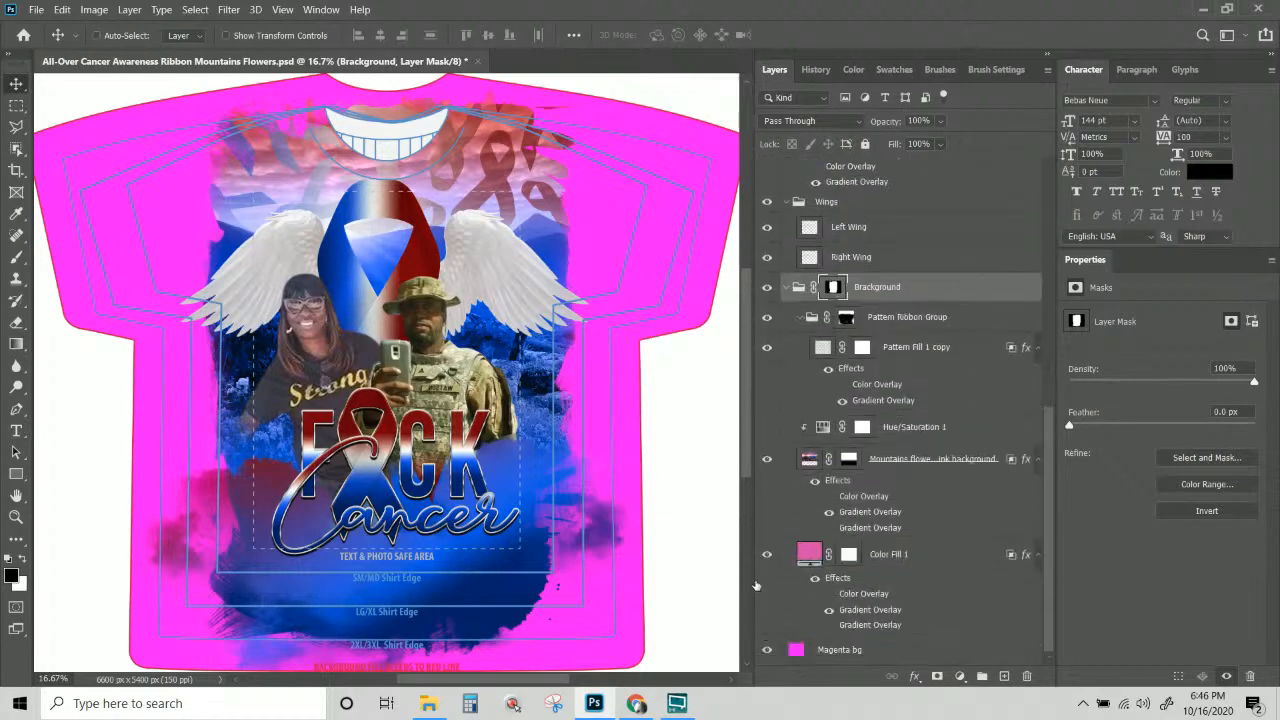
pyautogui.click(767, 650)
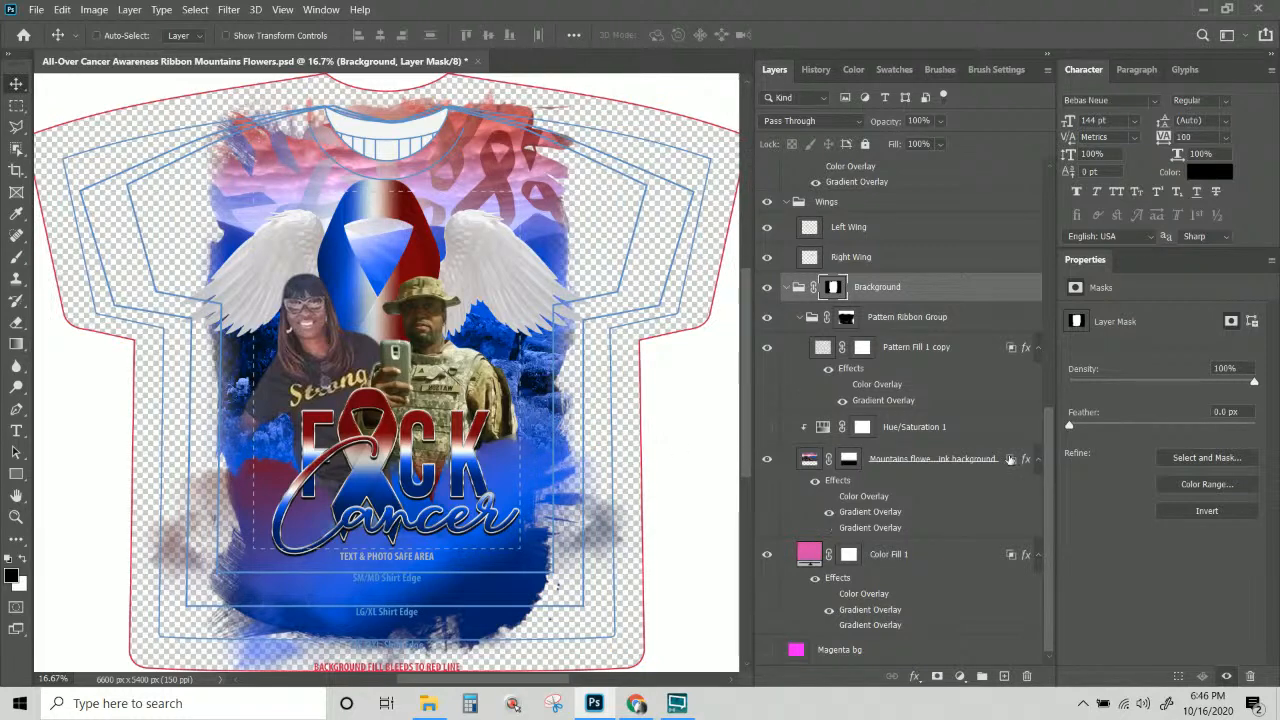
# Select the Front Clouds layer from the artwork and re-enable its layer mask to trim the clouds to the brushed edges.
pyautogui.scroll(3, 992, 379)
pyautogui.scroll(8, 992, 379)
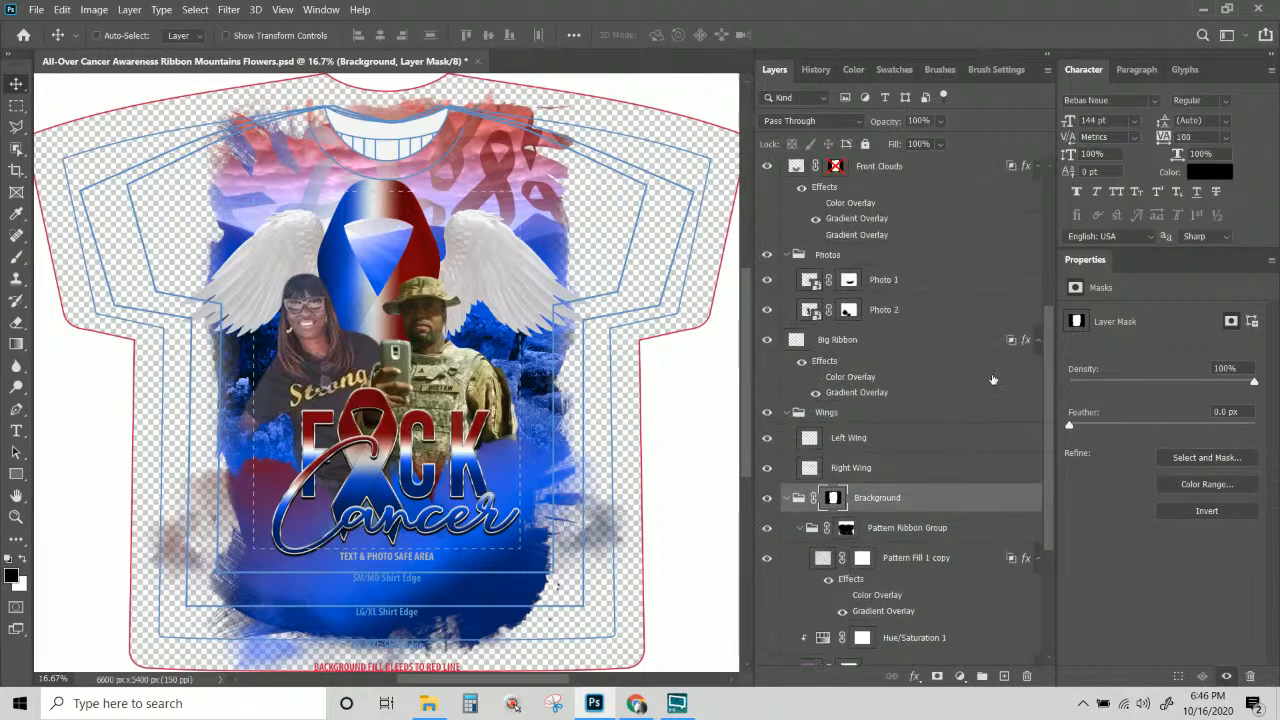
pyautogui.rightClick(604, 540)
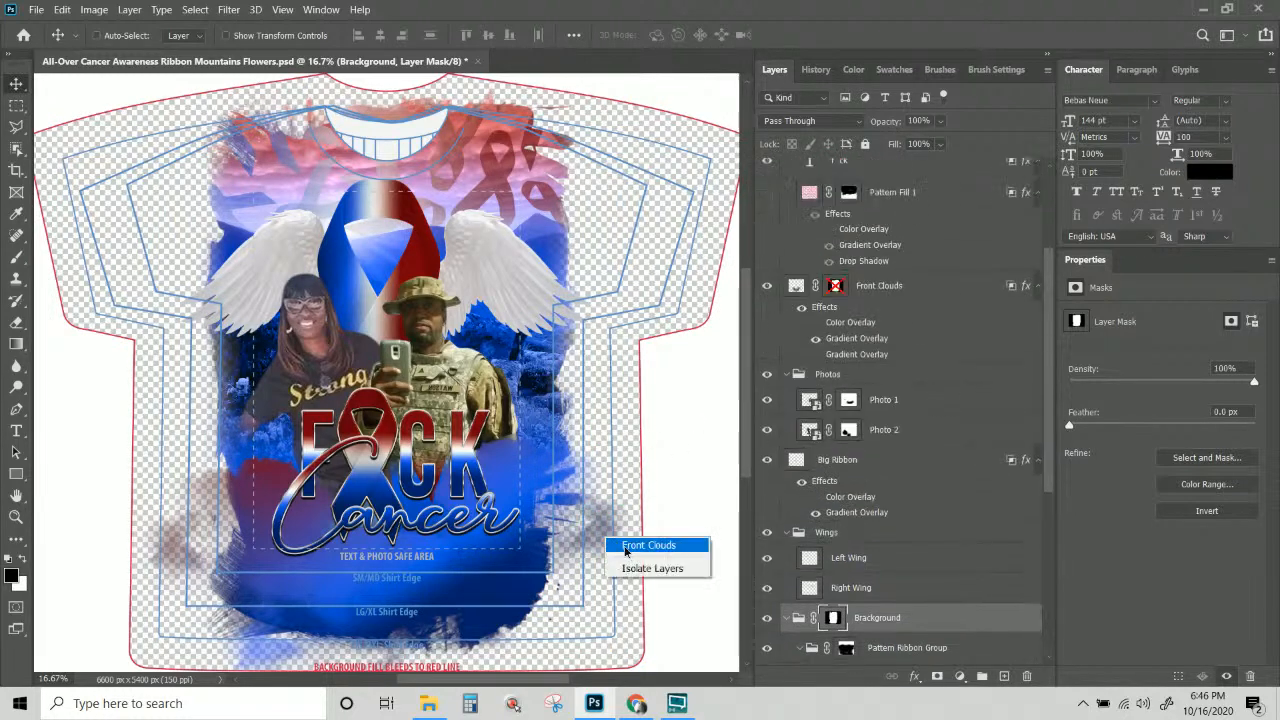
pyautogui.click(625, 548)
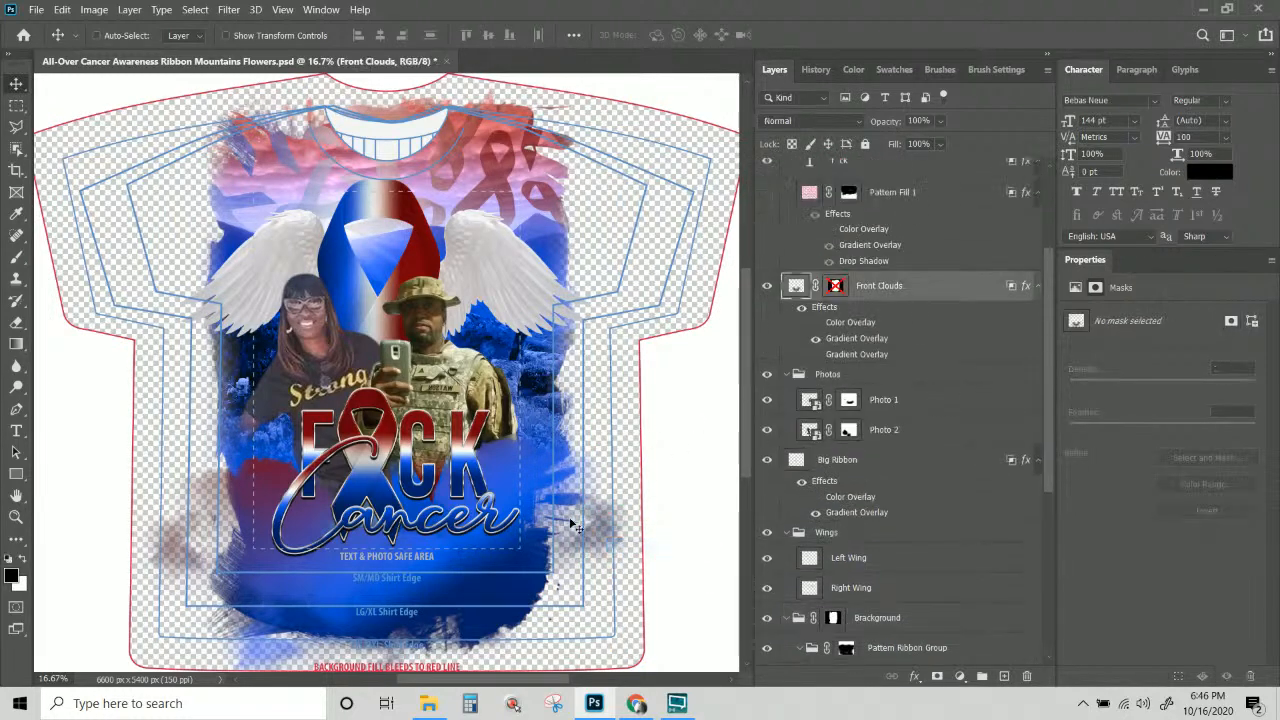
pyautogui.keyDown('shift'); pyautogui.click(836, 287); pyautogui.keyUp('shift')
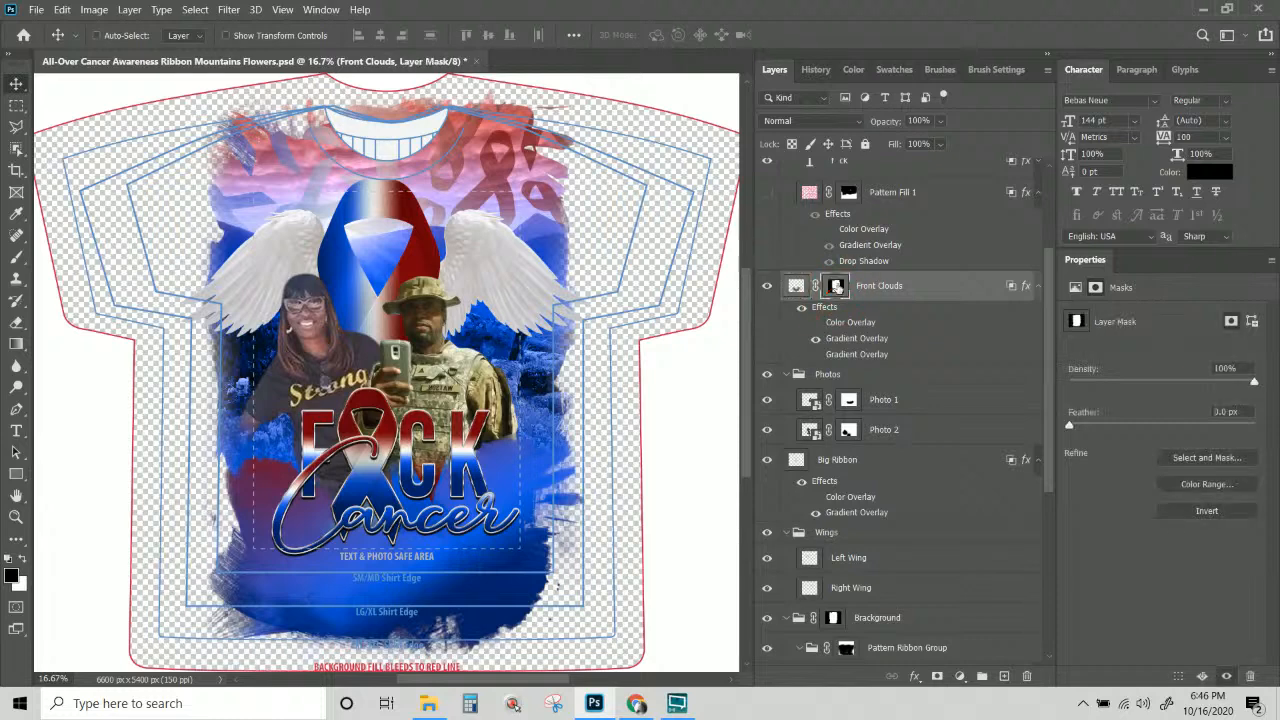
# Look over the masked artwork and save the all-over shirt document.
pyautogui.scroll(2, 522, 420)
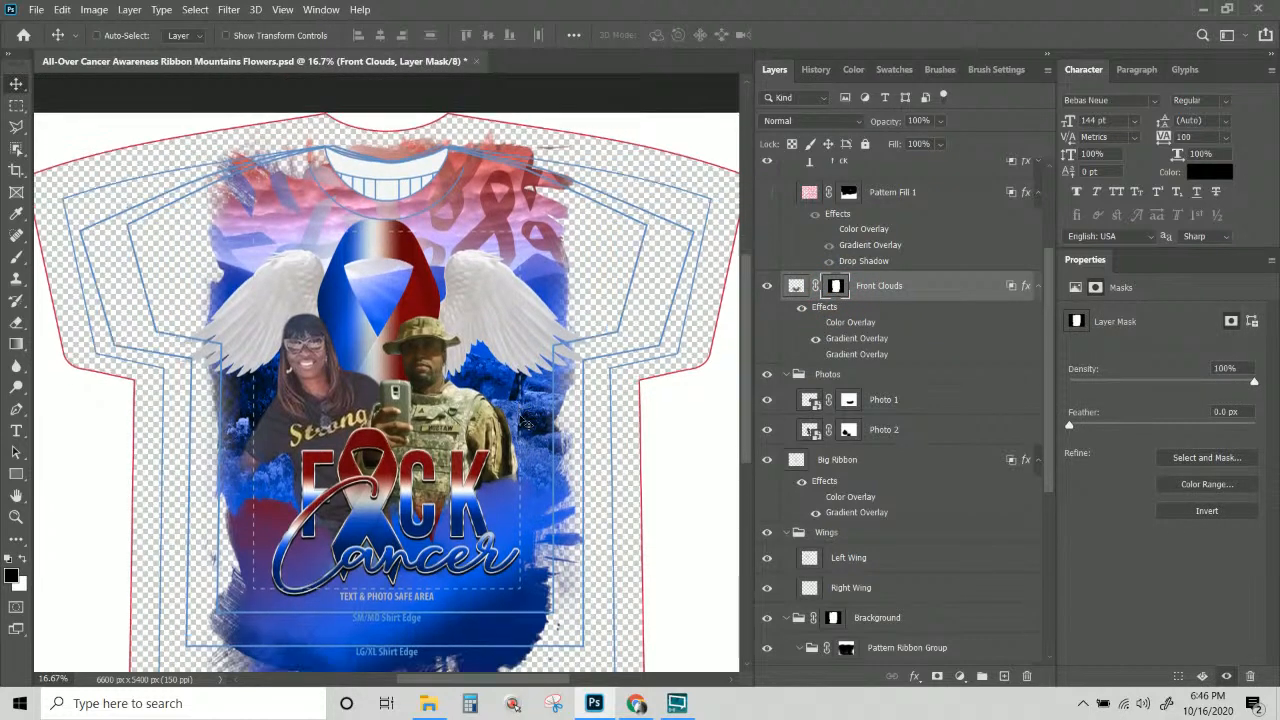
pyautogui.scroll(-3, 526, 423)
pyautogui.scroll(4, 526, 423)
pyautogui.scroll(4, 1000, 280)
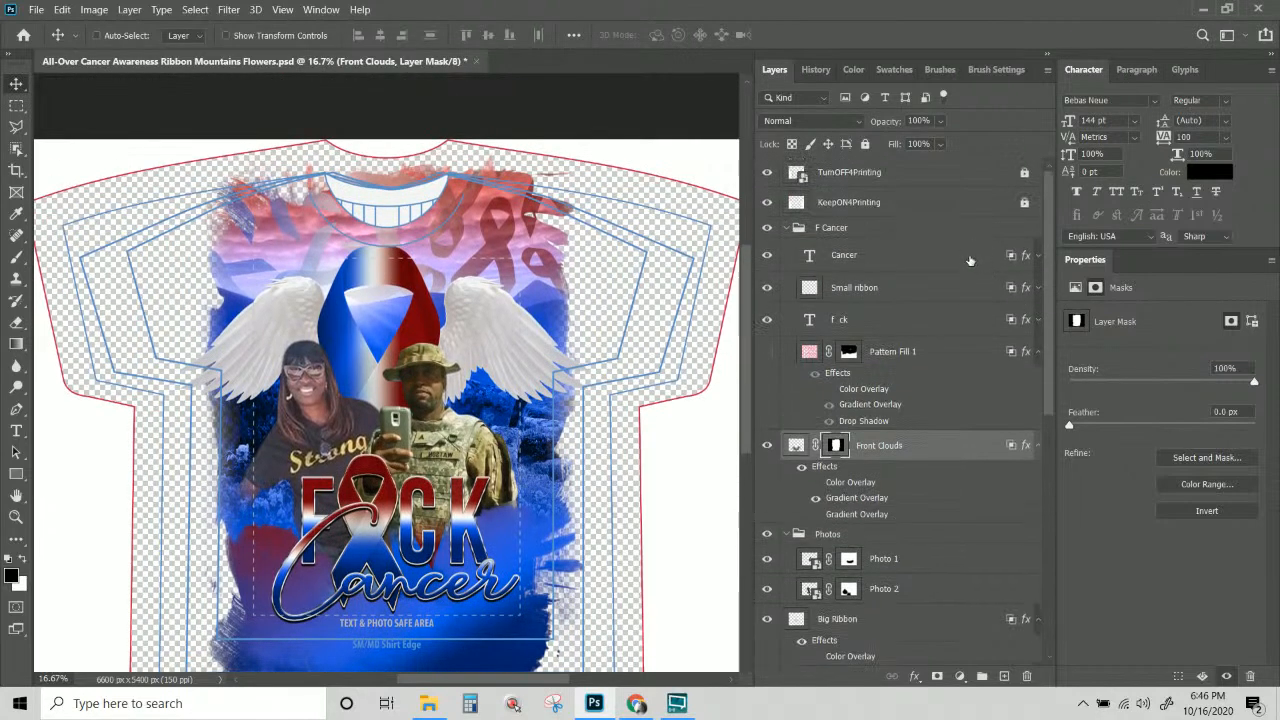
pyautogui.hotkey('ctrl', 's')
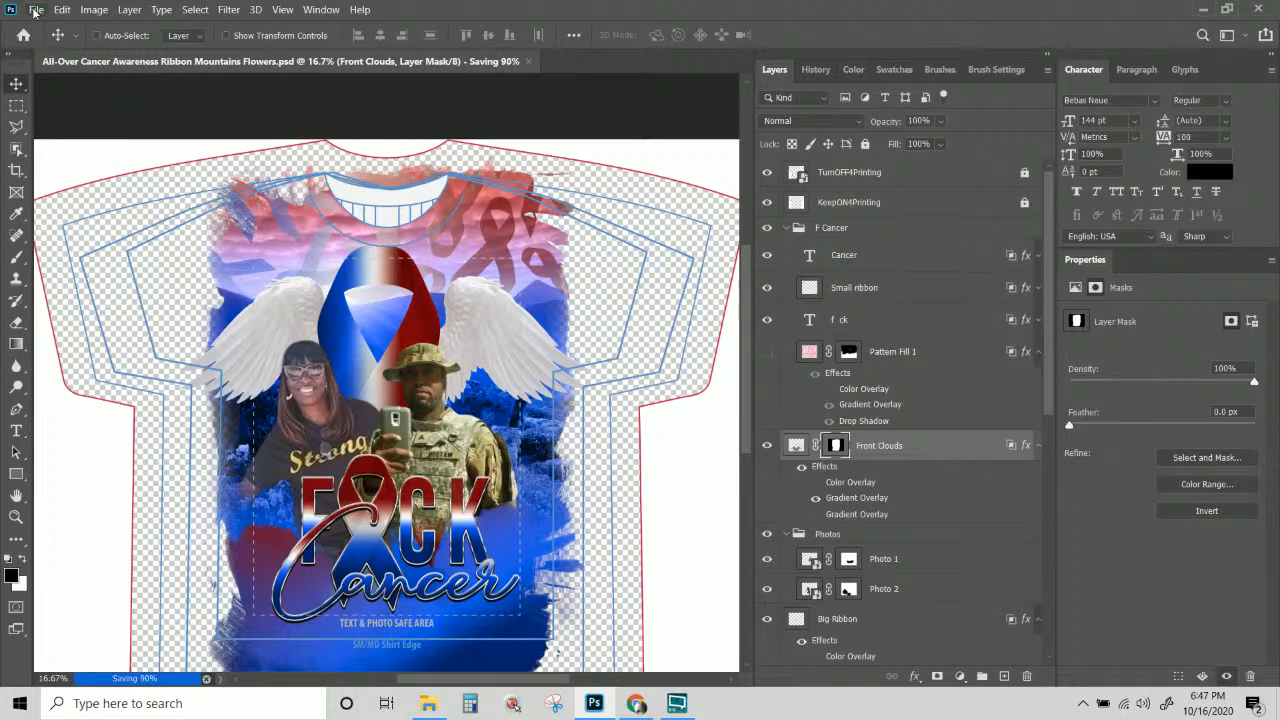
# Save a separate PSD version under the name Cancer Awareness Ribbon Mountains Flowers.psd, without the "All-Over" prefix.
pyautogui.click(35, 12)
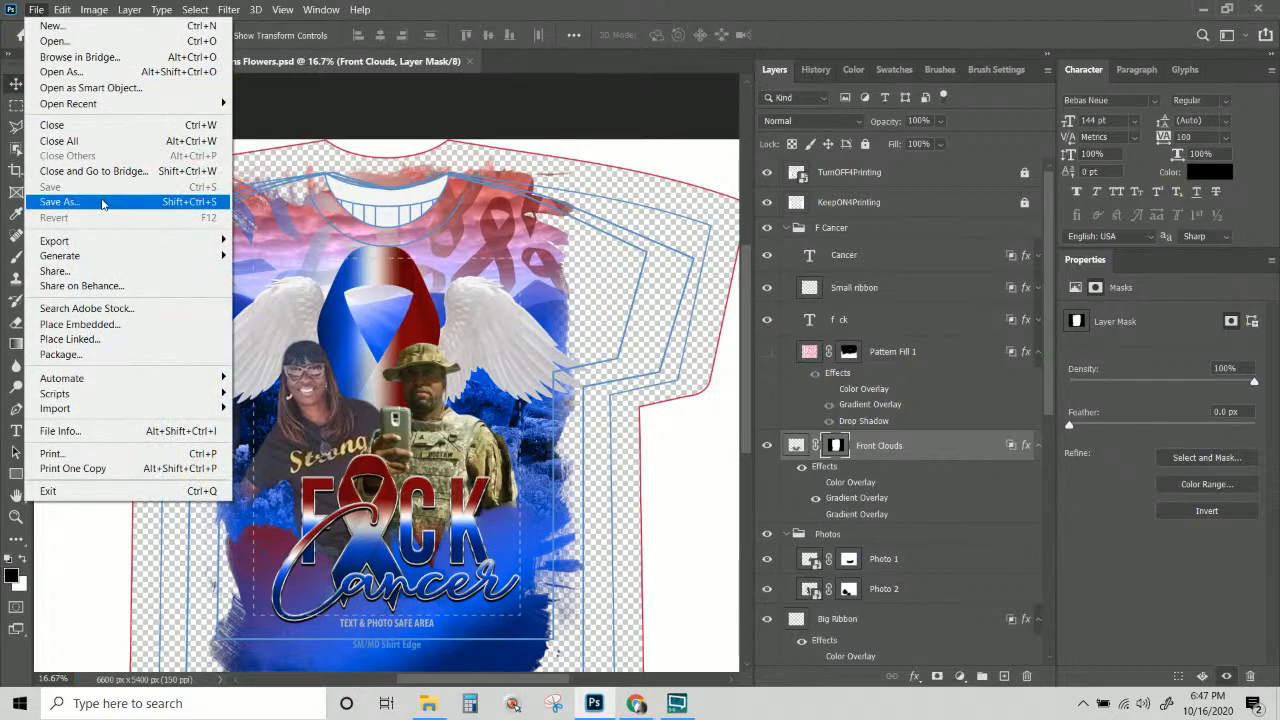
pyautogui.click(100, 198)
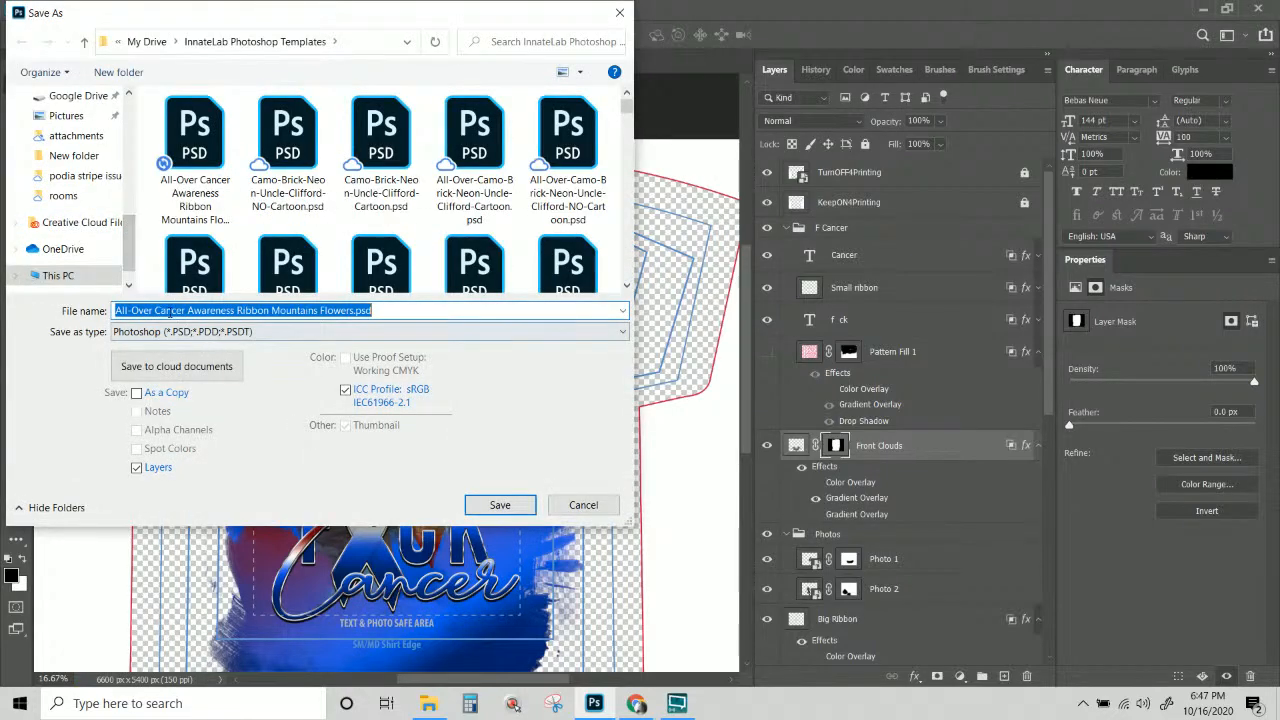
pyautogui.click(150, 298)
pyautogui.click(155, 312)
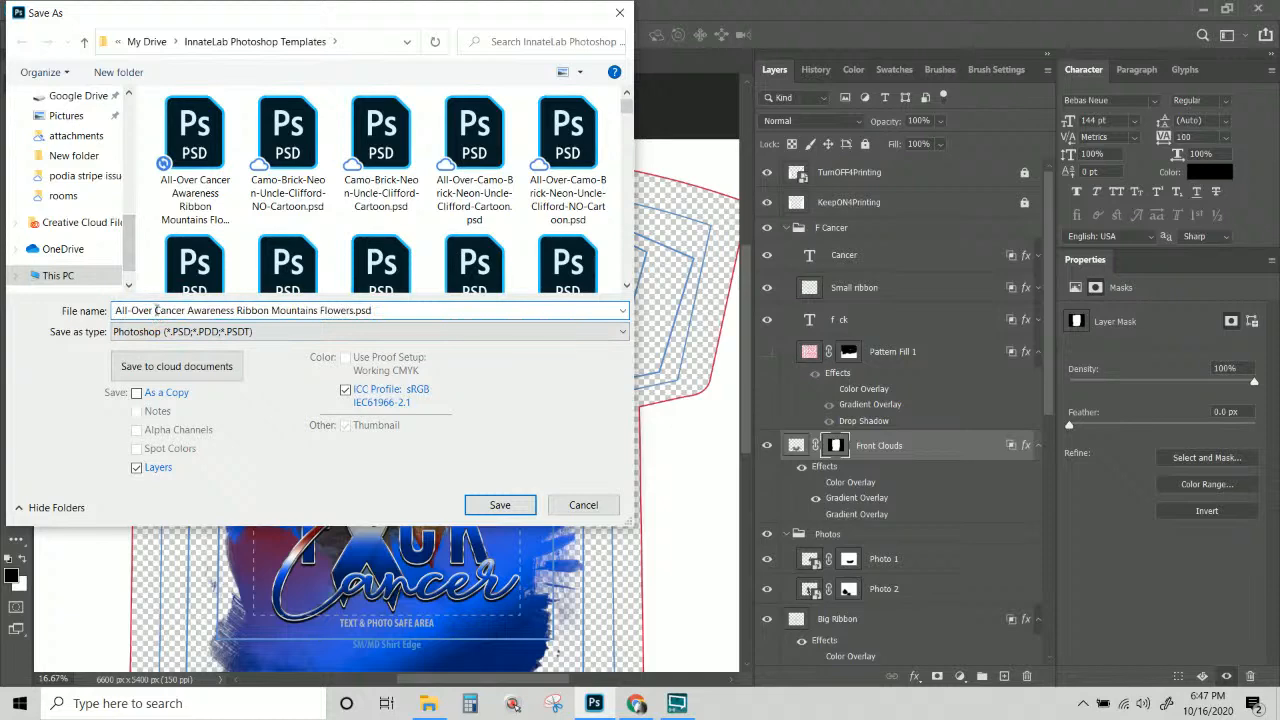
pyautogui.press('BackSpace')
pyautogui.press('Return')
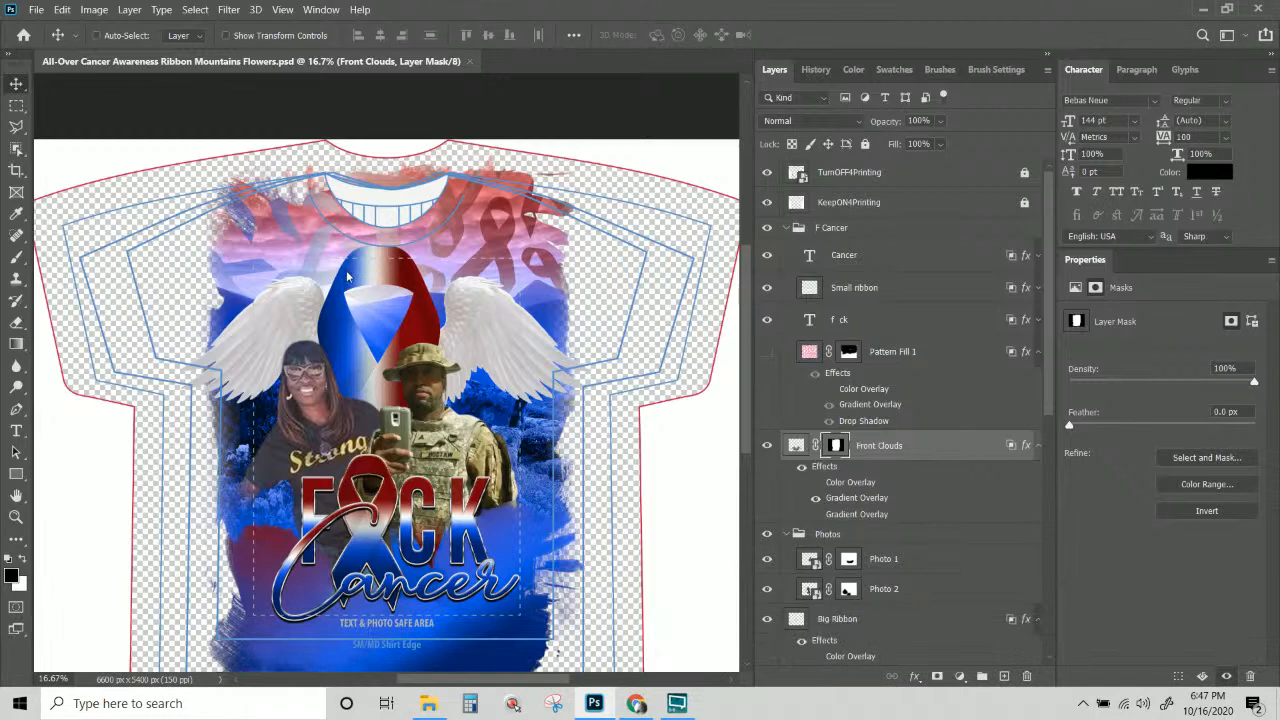
pyautogui.click(830, 191)
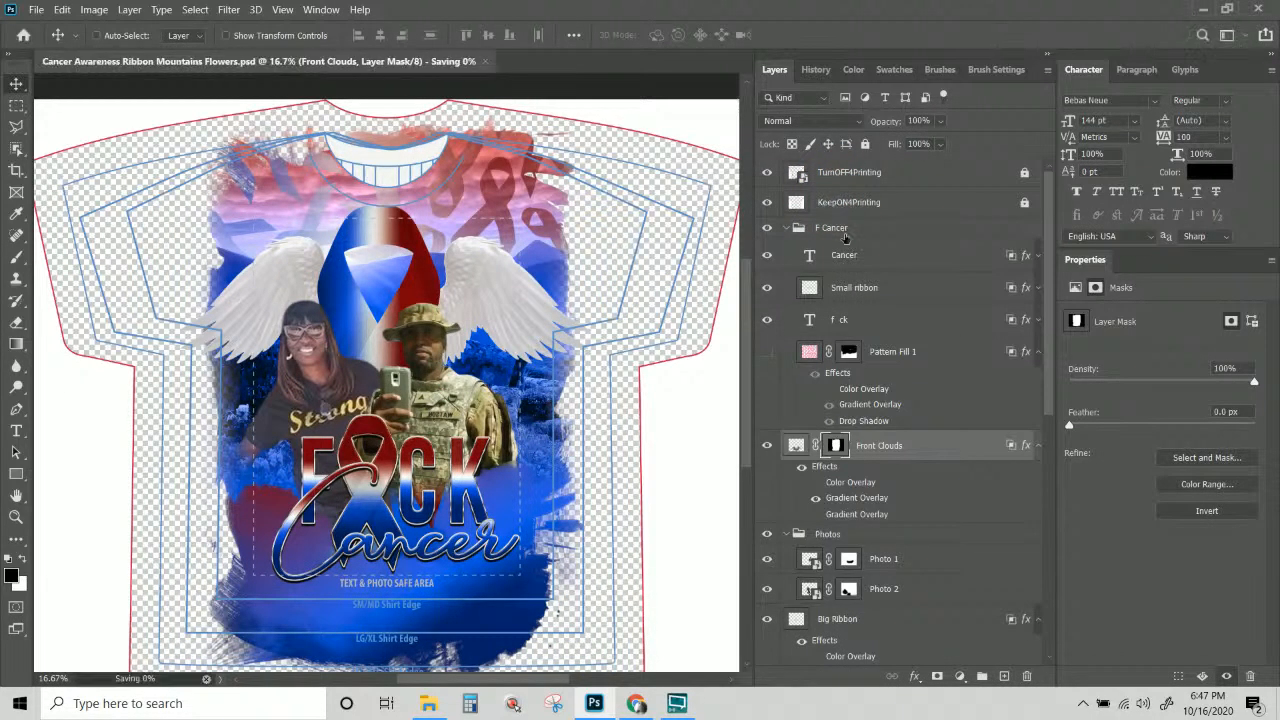
# Unlock the KeepON4Printing and TurnOFF4Printing layers and delete both shirt guide layers.
pyautogui.click(843, 230)
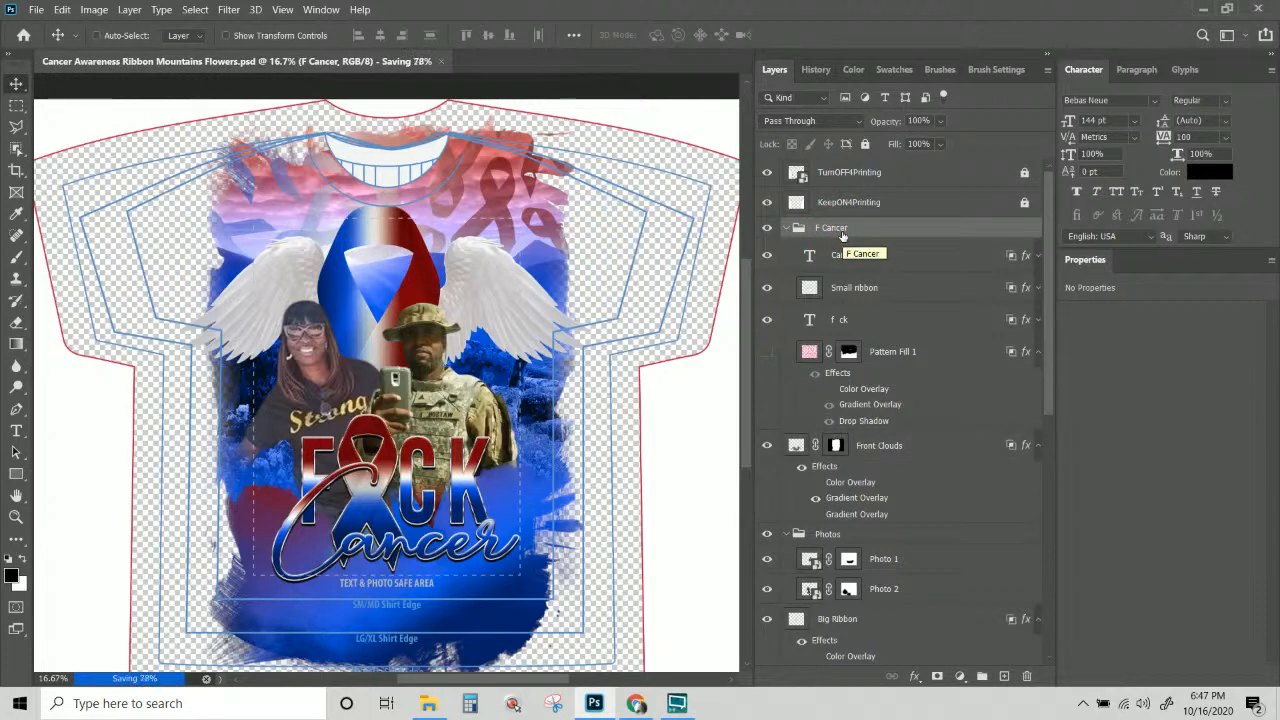
pyautogui.click(1000, 204)
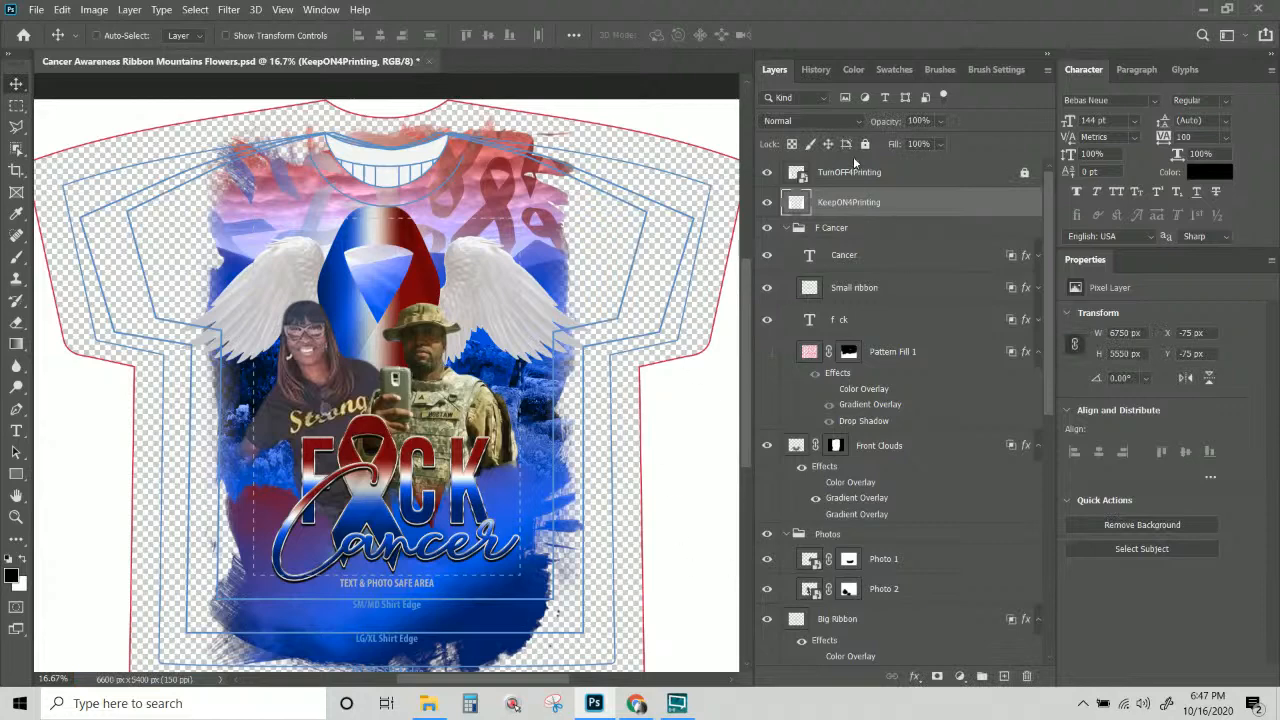
pyautogui.click(1024, 175)
pyautogui.click(986, 177)
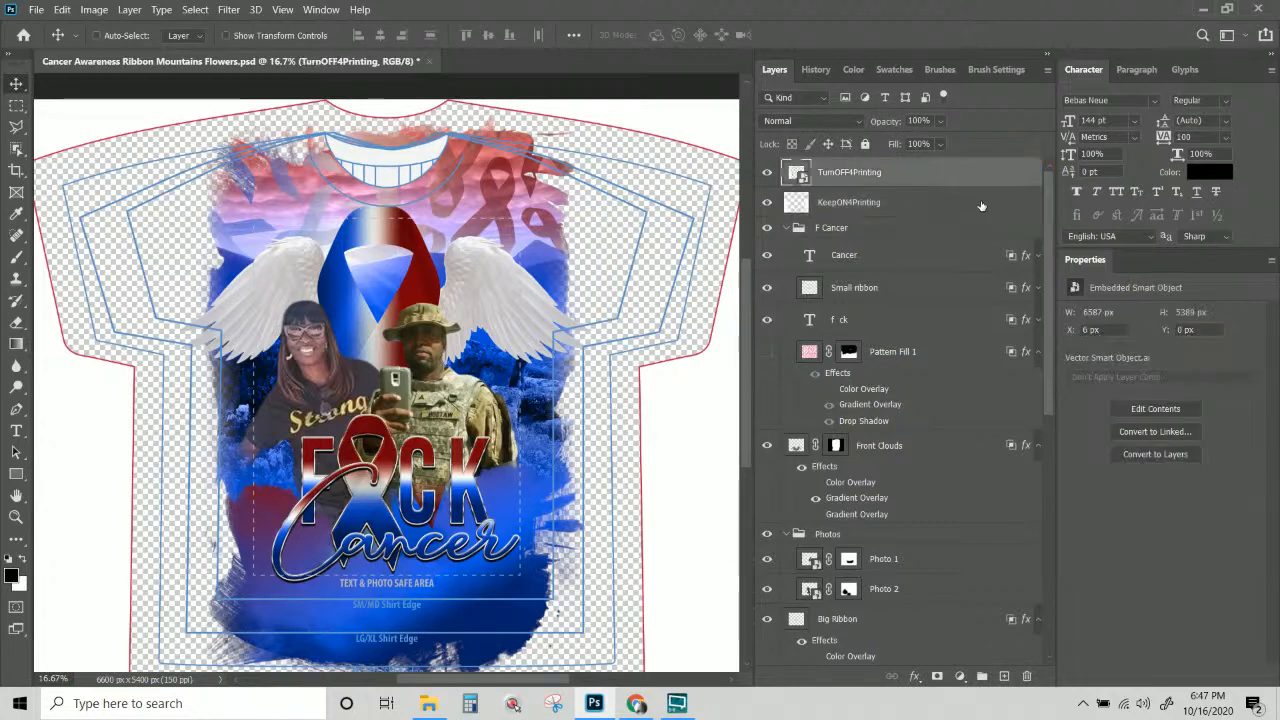
pyautogui.keyDown('shift'); pyautogui.click(981, 206); pyautogui.keyUp('shift')
pyautogui.press('Delete')
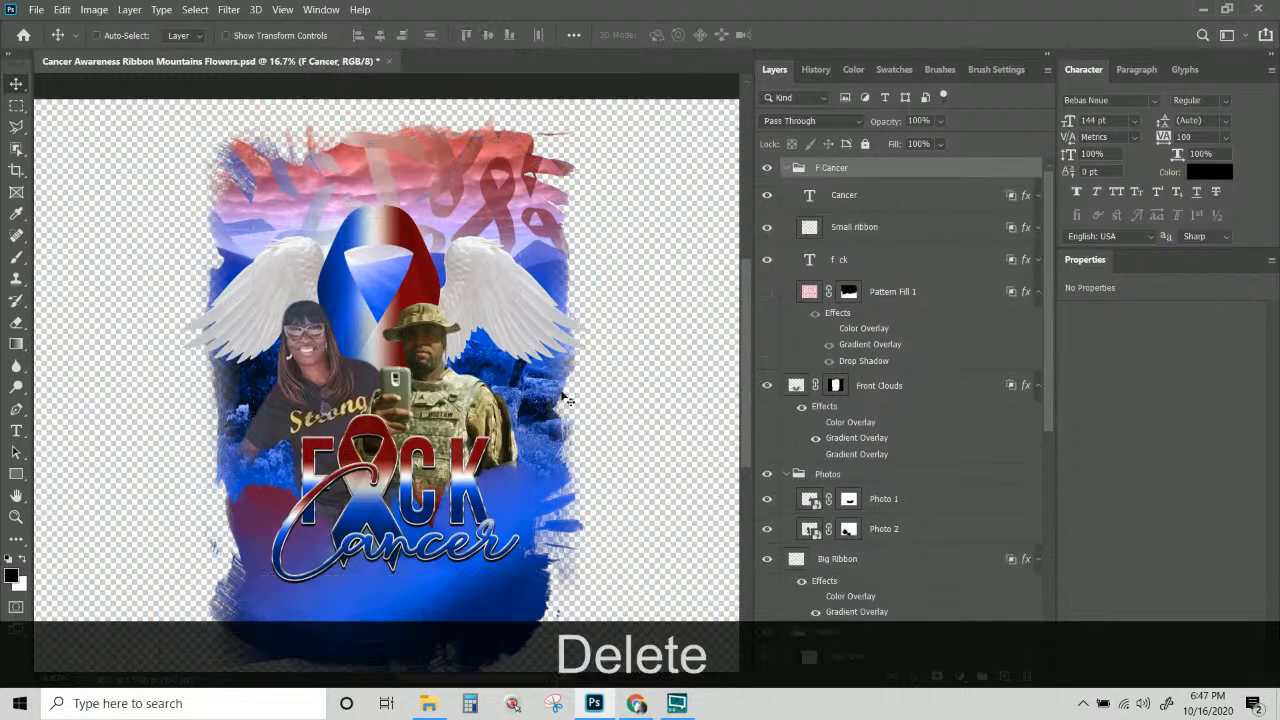
# Set up a 13:19 ratio crop for the shirt artwork, keeping the cropped pixels instead of deleting them.
pyautogui.scroll(-1, 508, 385)
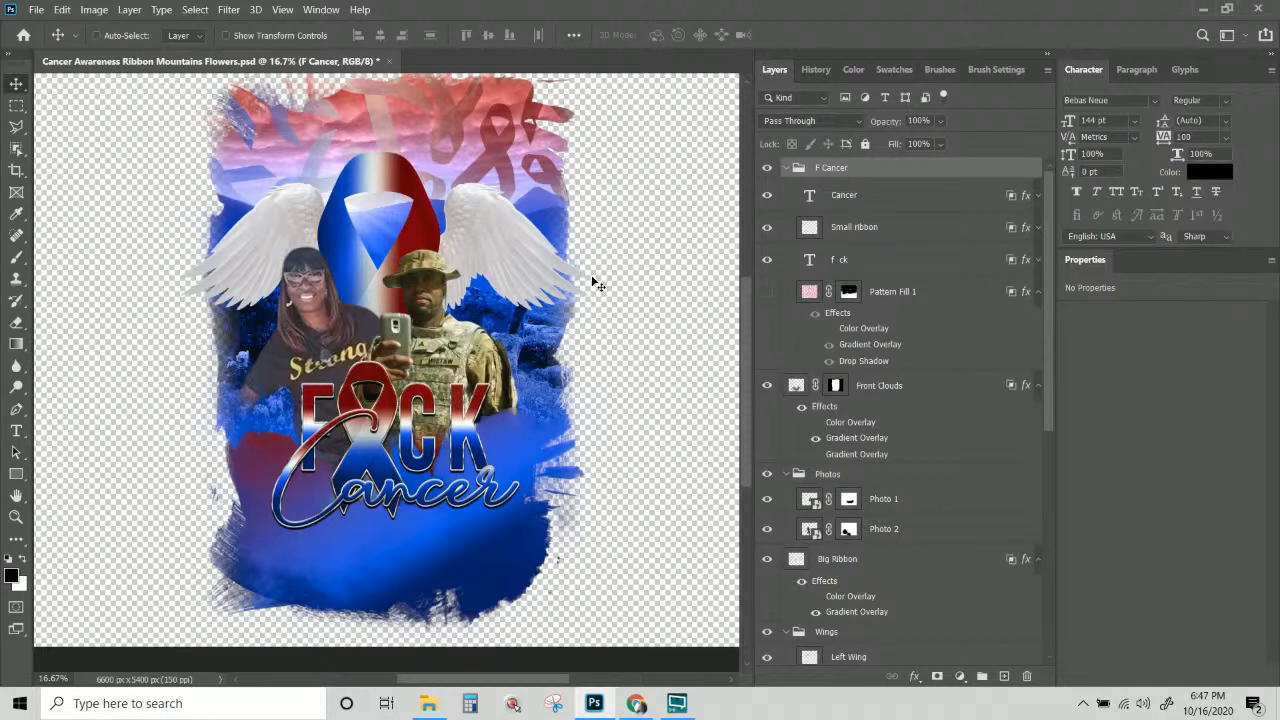
pyautogui.scroll(2, 585, 488)
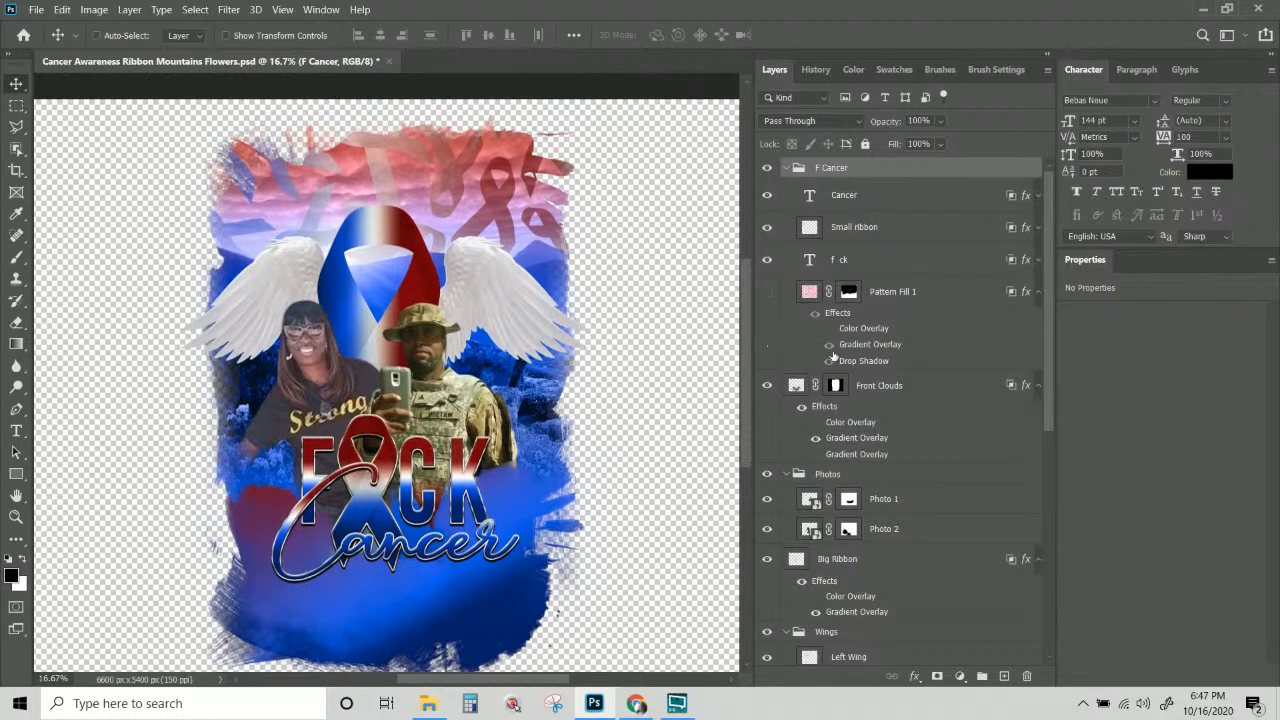
pyautogui.click(786, 167)
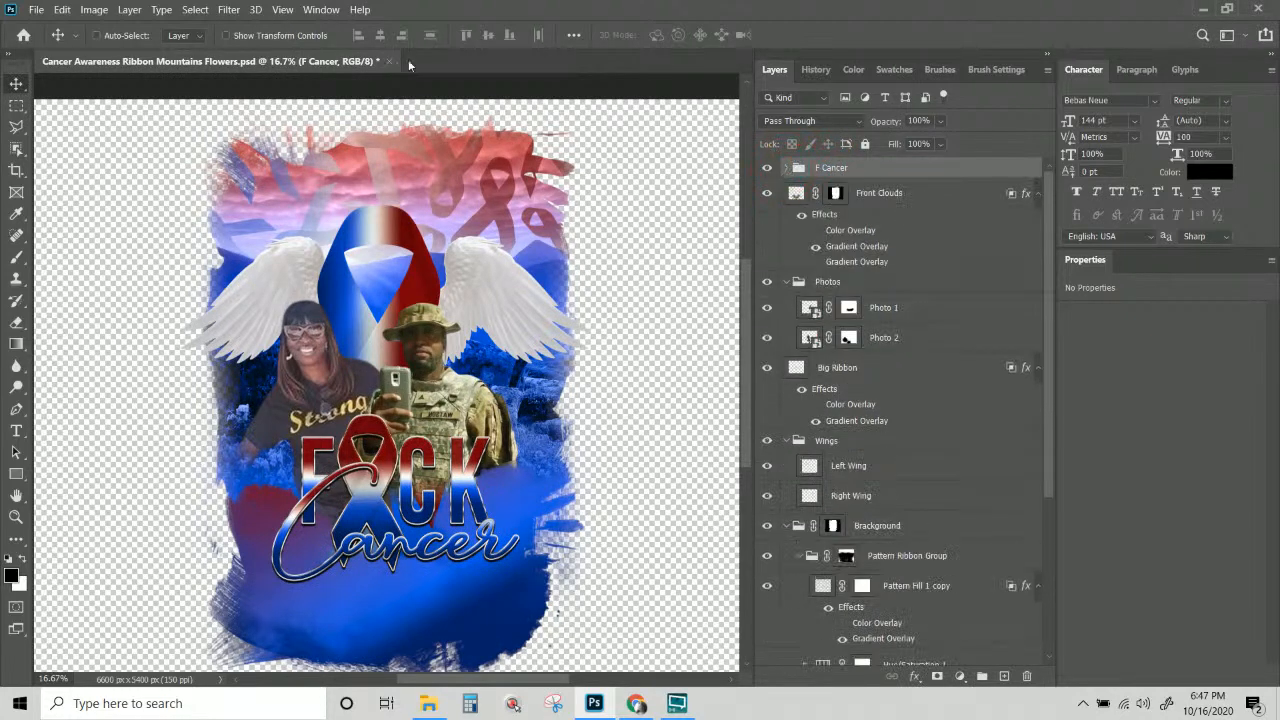
pyautogui.click(16, 170)
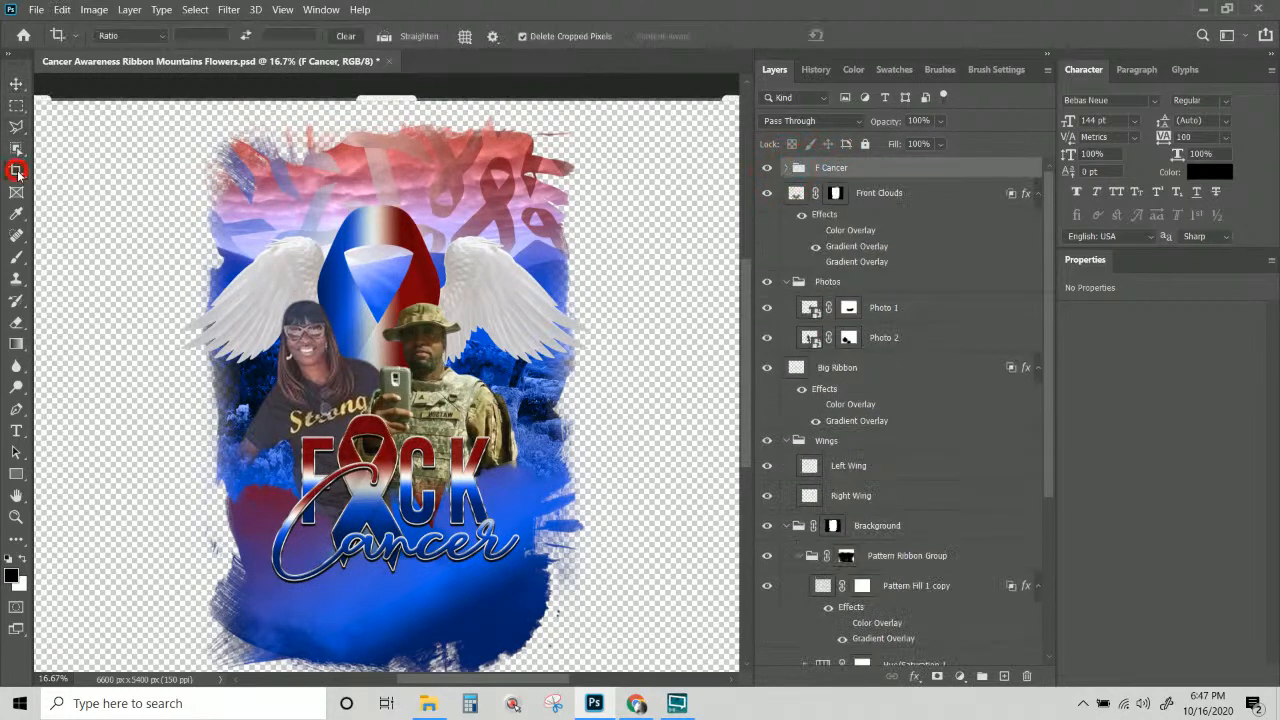
pyautogui.click(193, 35)
pyautogui.write('13')
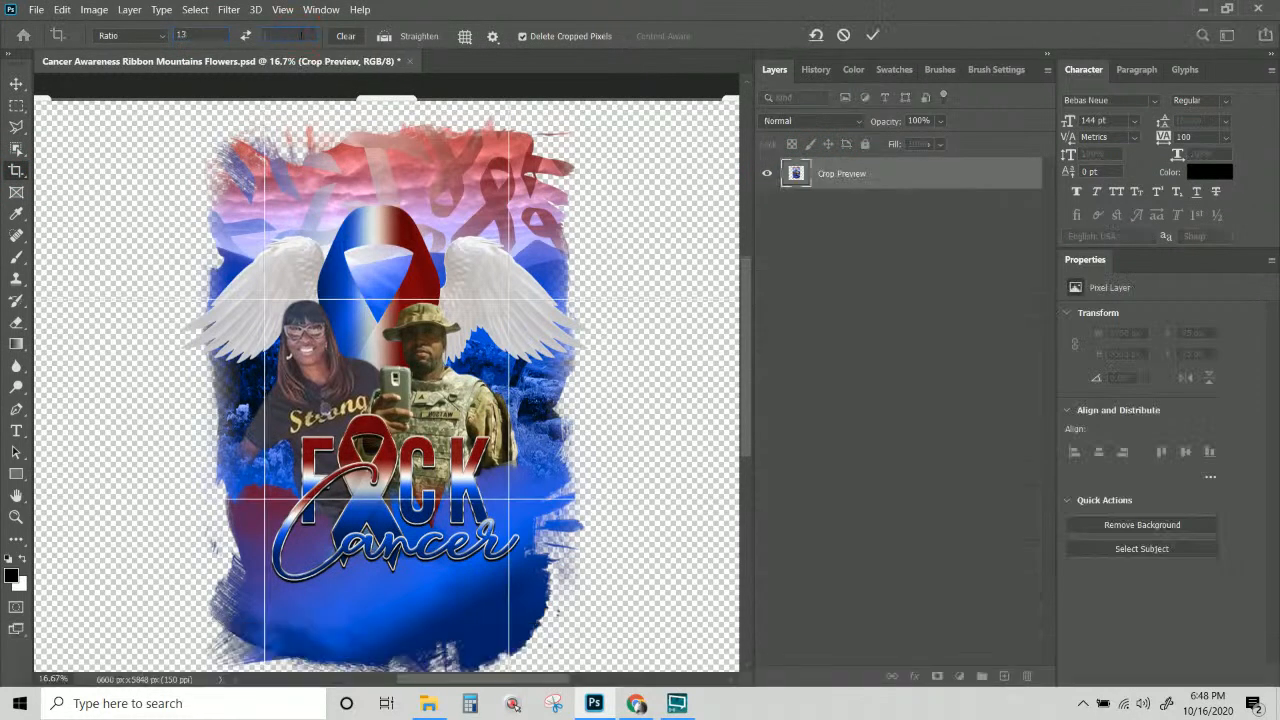
pyautogui.write('19')
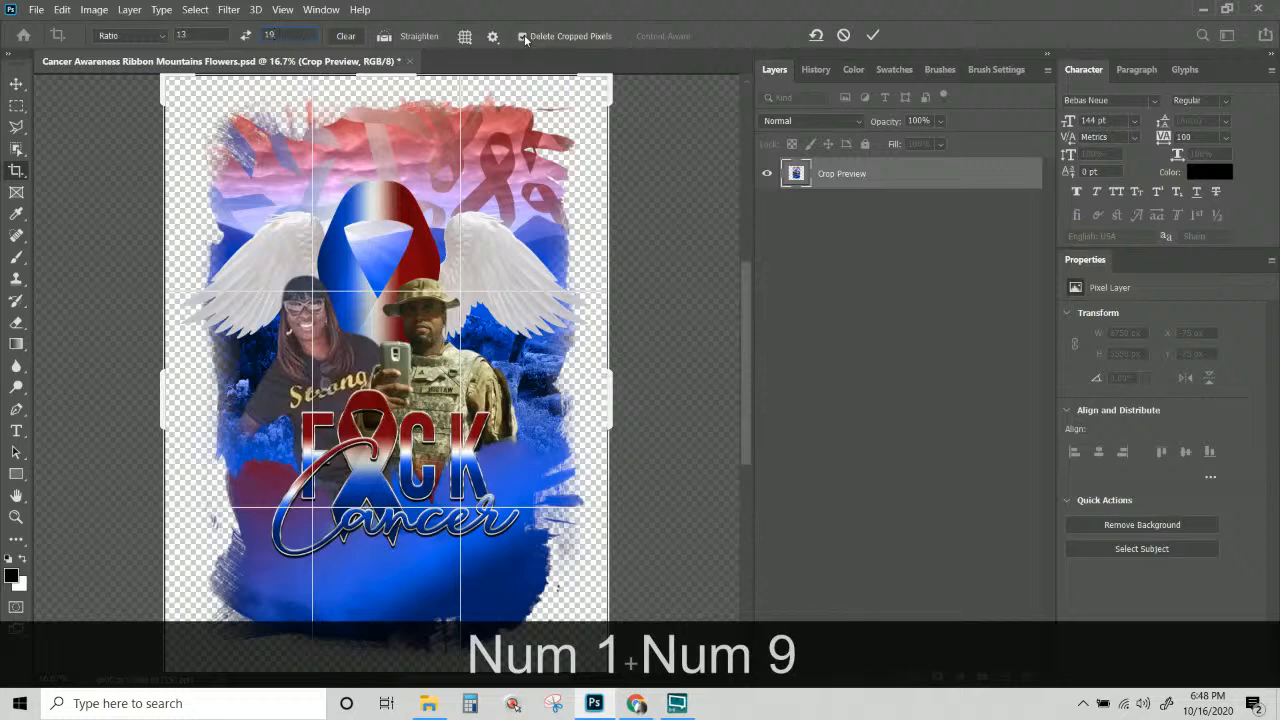
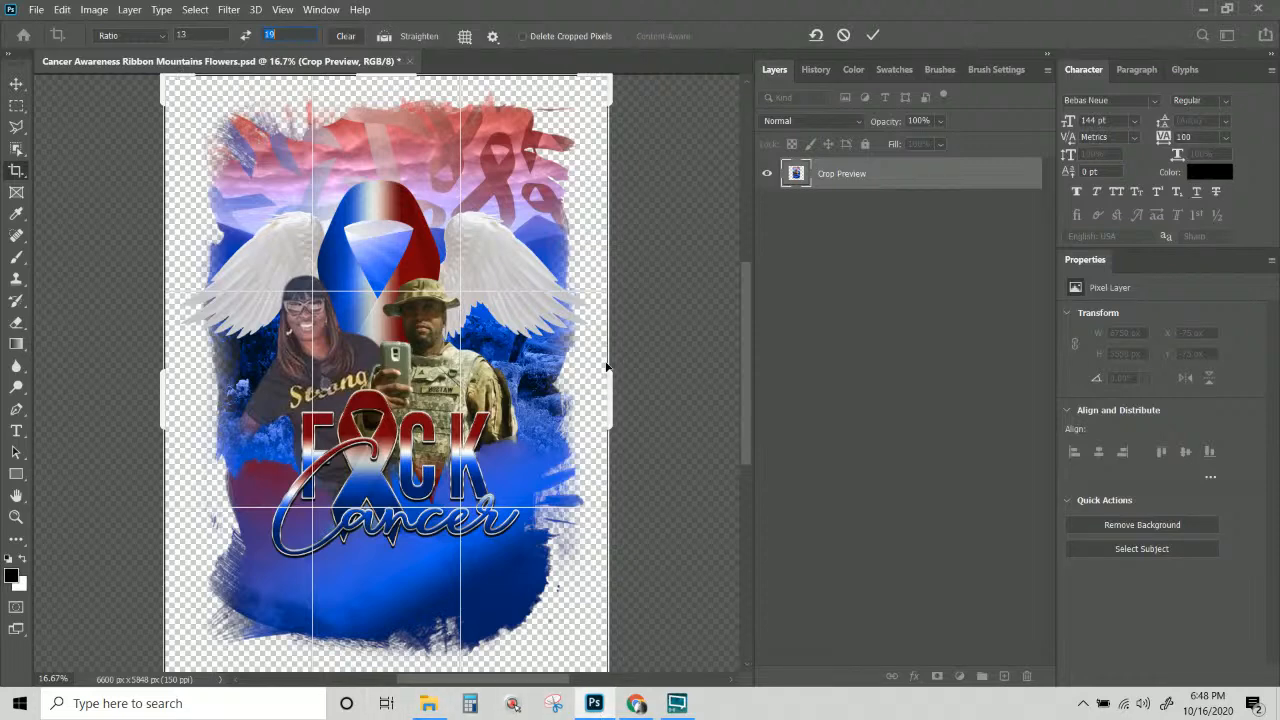
# Fit the crop frame around the brushed artwork with a small transparent margin and apply the crop.
pyautogui.moveTo(385, 79); pyautogui.dragTo(386, 78)
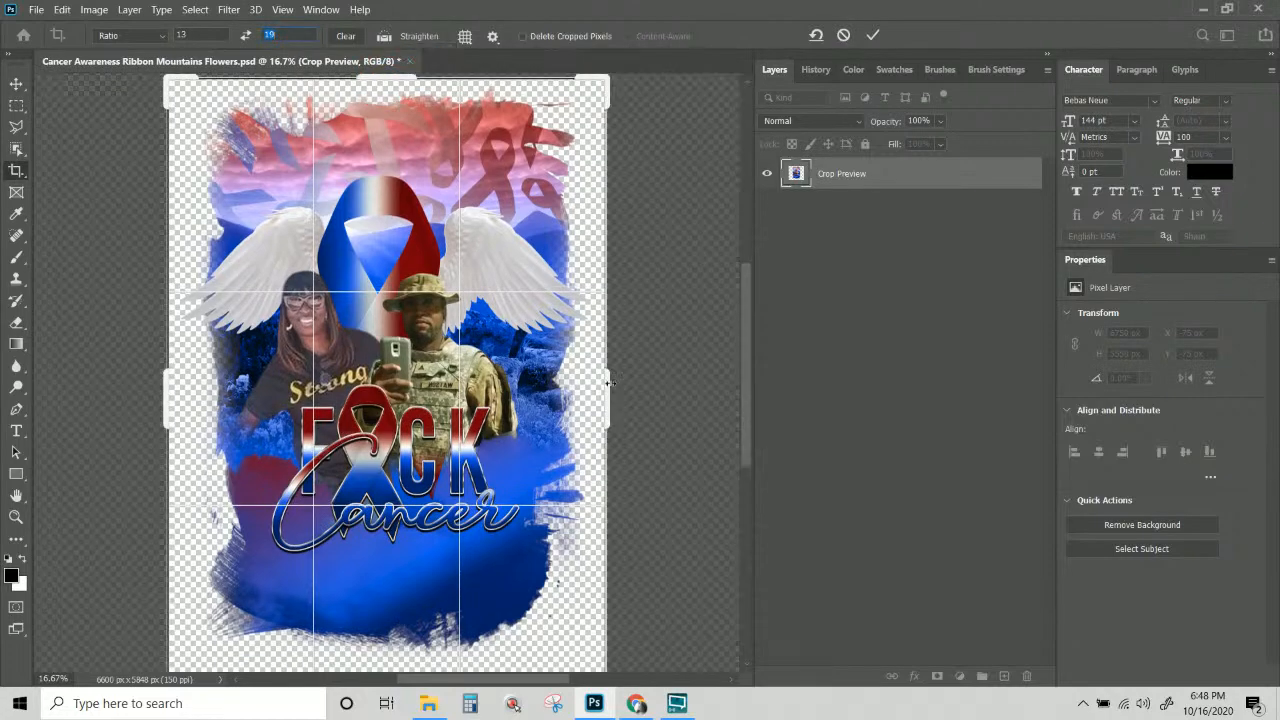
pyautogui.moveTo(609, 388)
pyautogui.mouseDown()
pyautogui.moveTo(612, 376)
pyautogui.moveTo(602, 385)
pyautogui.mouseUp()
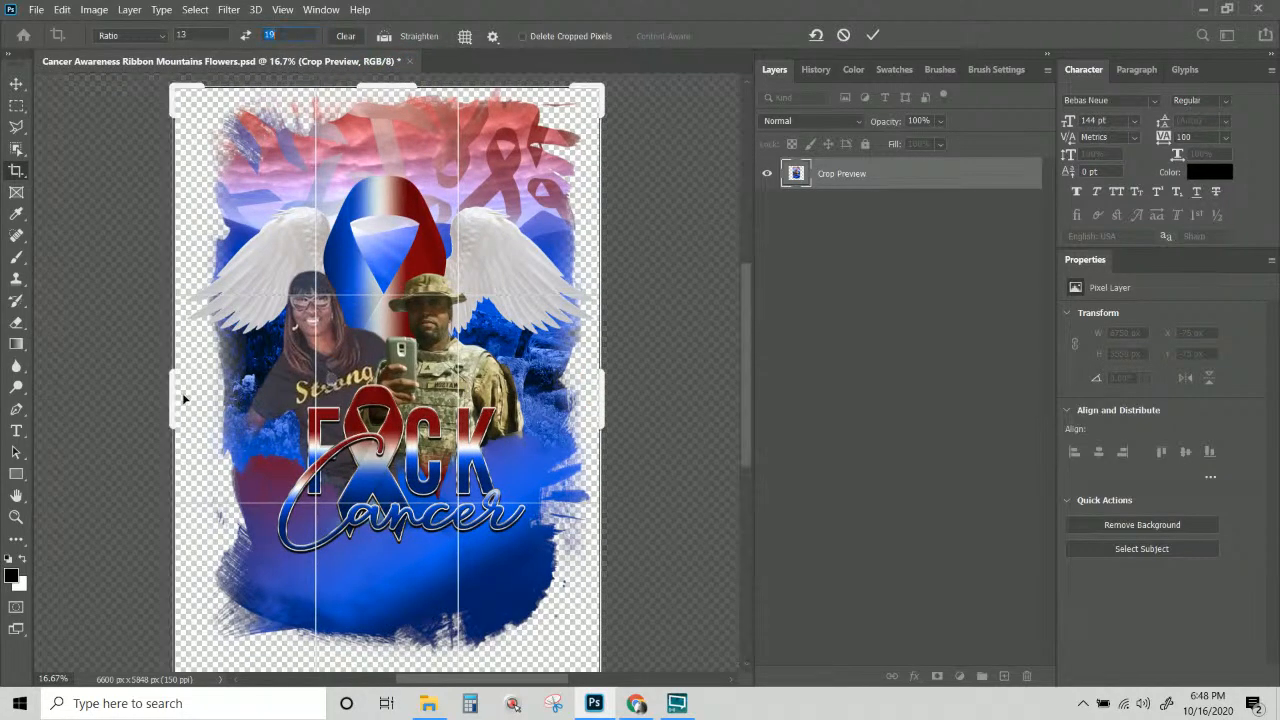
pyautogui.moveTo(183, 397); pyautogui.dragTo(177, 389)
pyautogui.moveTo(602, 400); pyautogui.dragTo(612, 401)
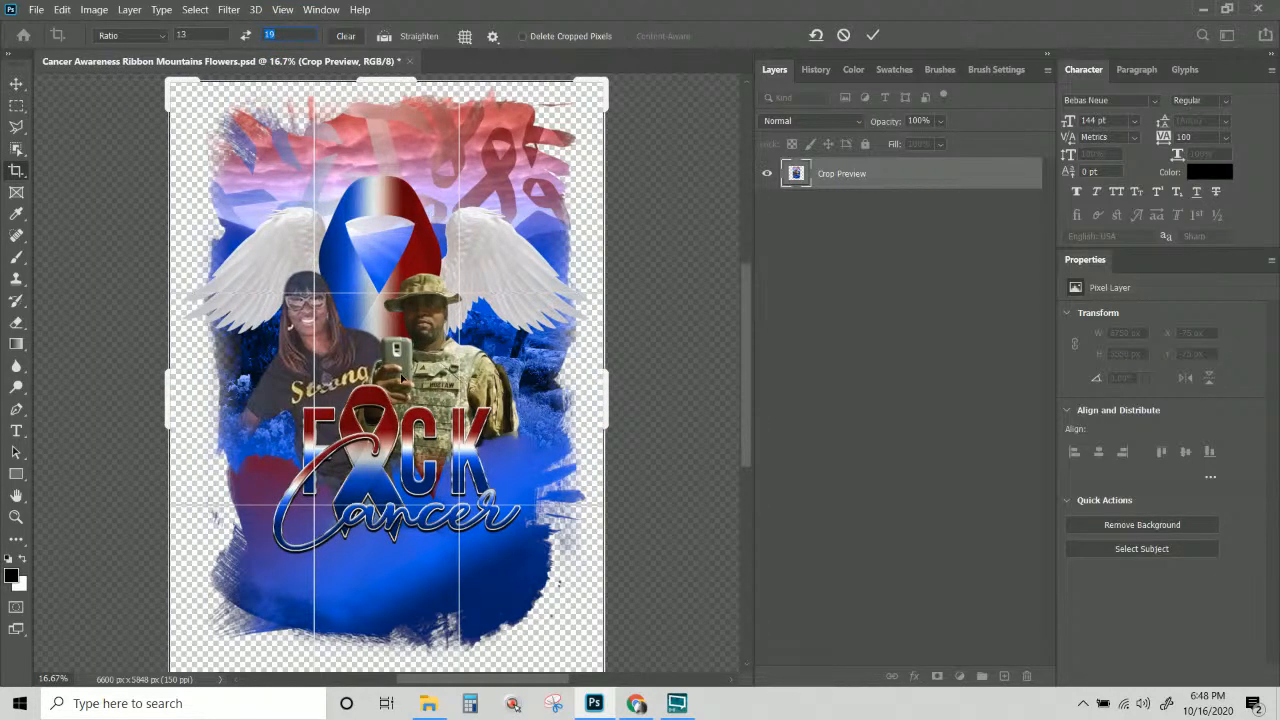
pyautogui.moveTo(402, 378); pyautogui.dragTo(401, 380)
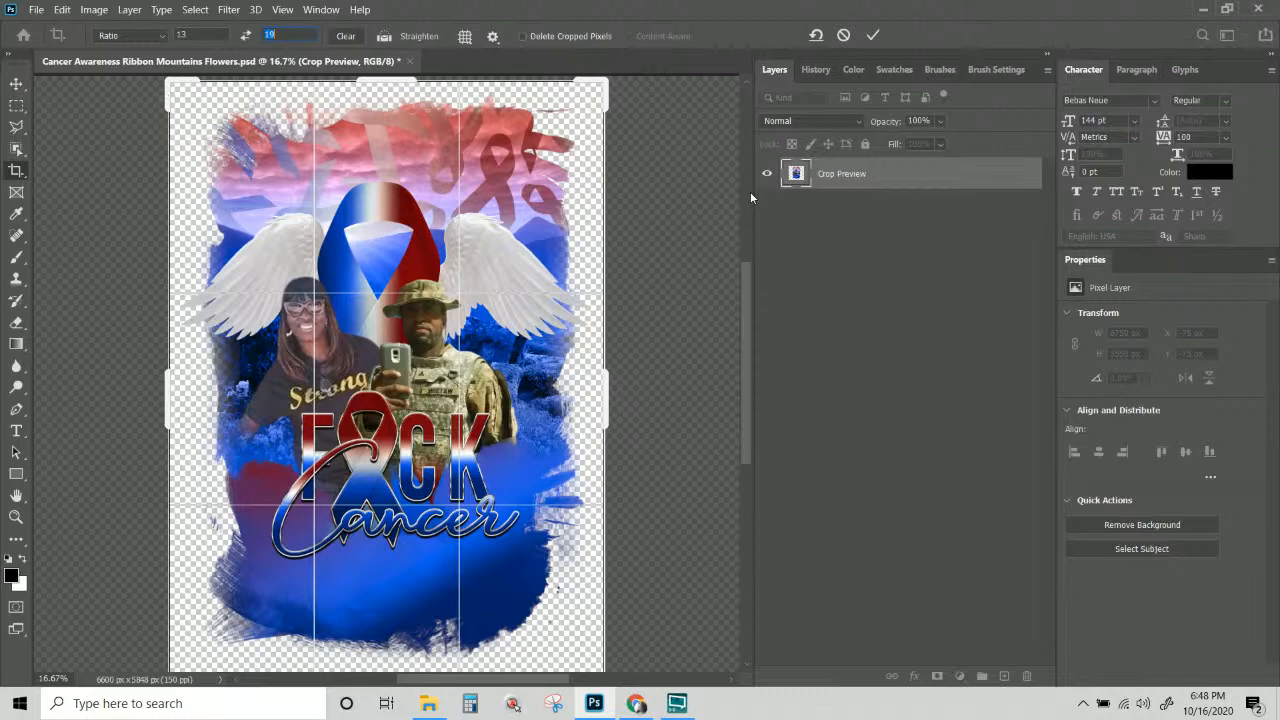
pyautogui.press('Return')
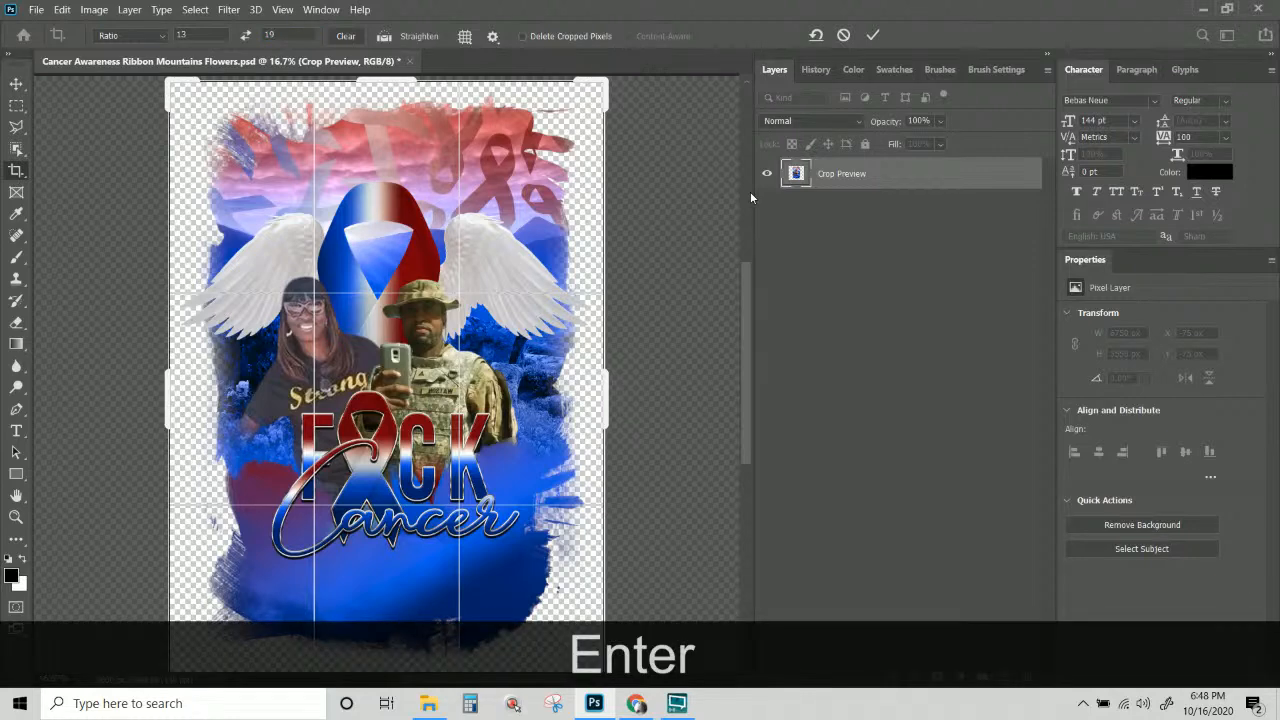
pyautogui.press('Return')
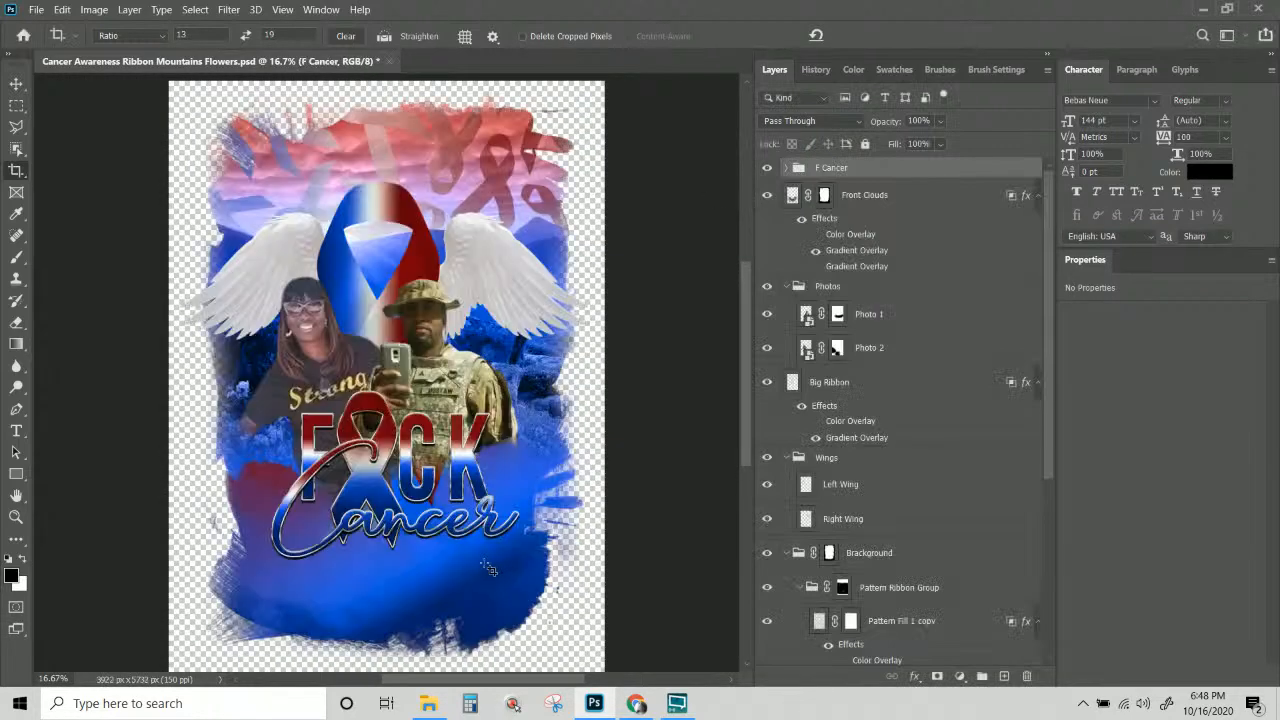
# Move the F Cancer lettering group slightly down and to the left over the front clouds.
pyautogui.click(873, 170)
pyautogui.press('v')
pyautogui.hotkey('ctrl', 't')
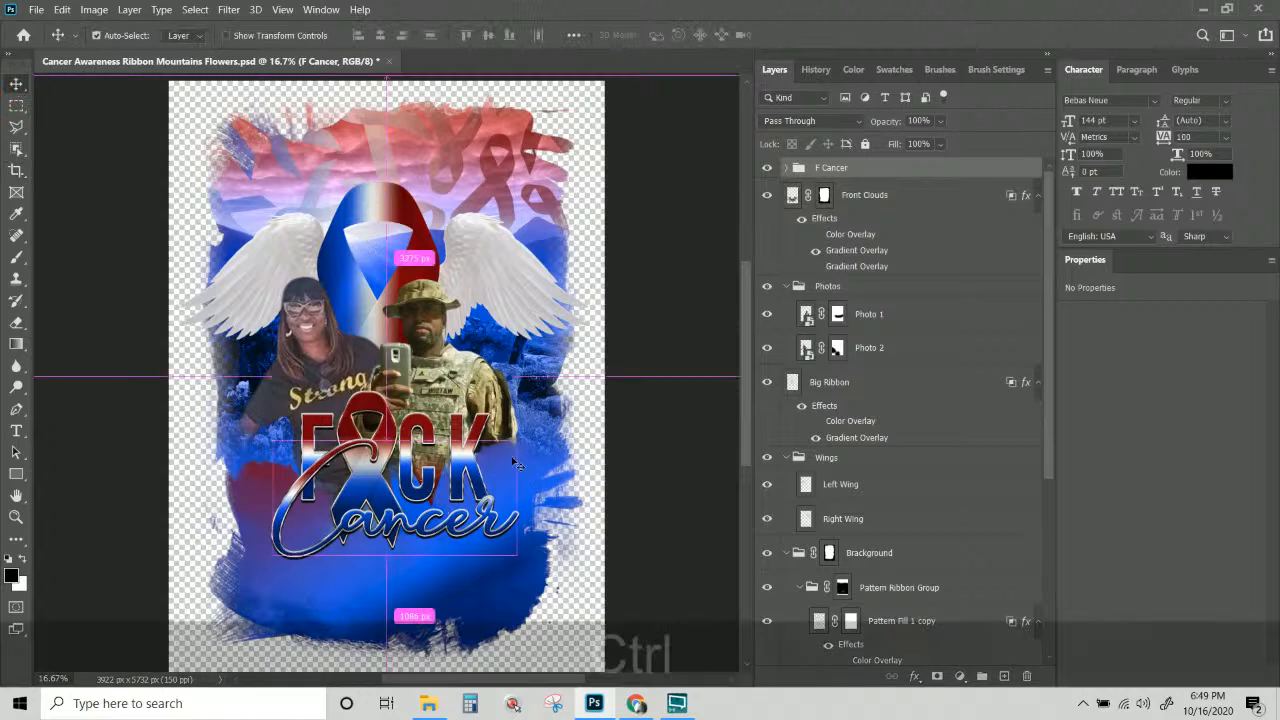
pyautogui.press('Return')
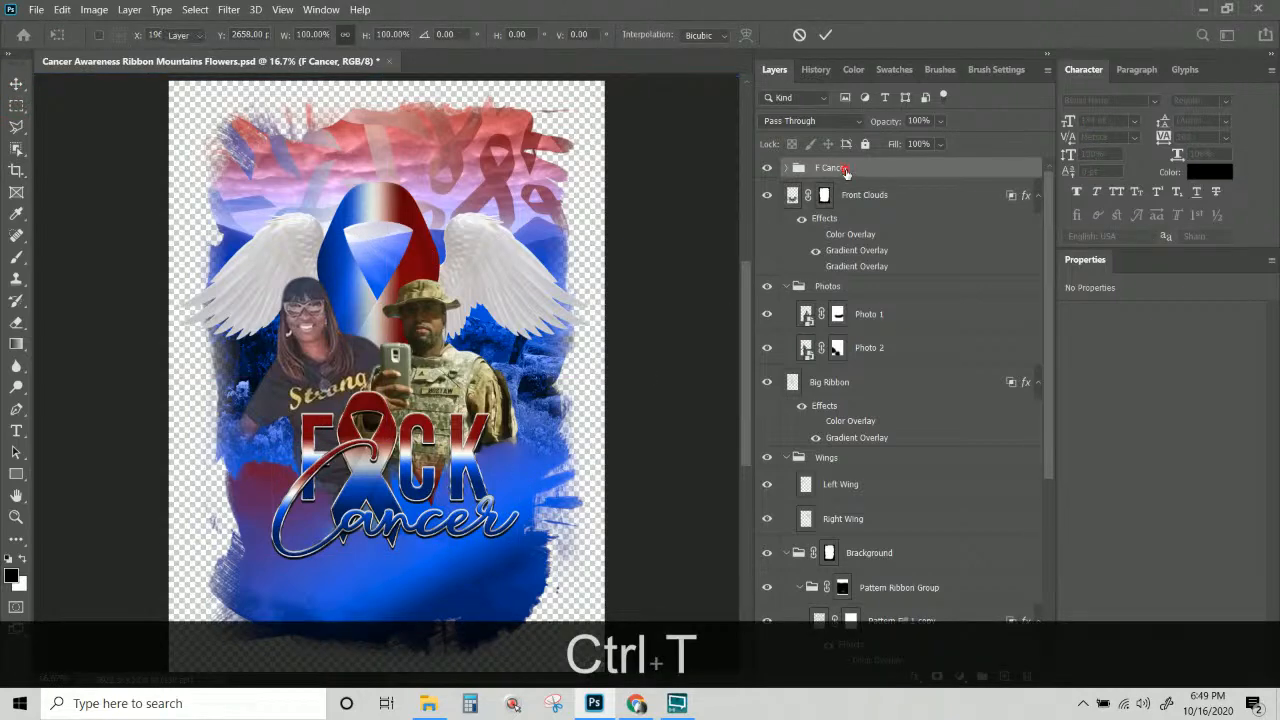
pyautogui.moveTo(474, 447); pyautogui.dragTo(455, 482)
pyautogui.hotkey('ctrl', 't')
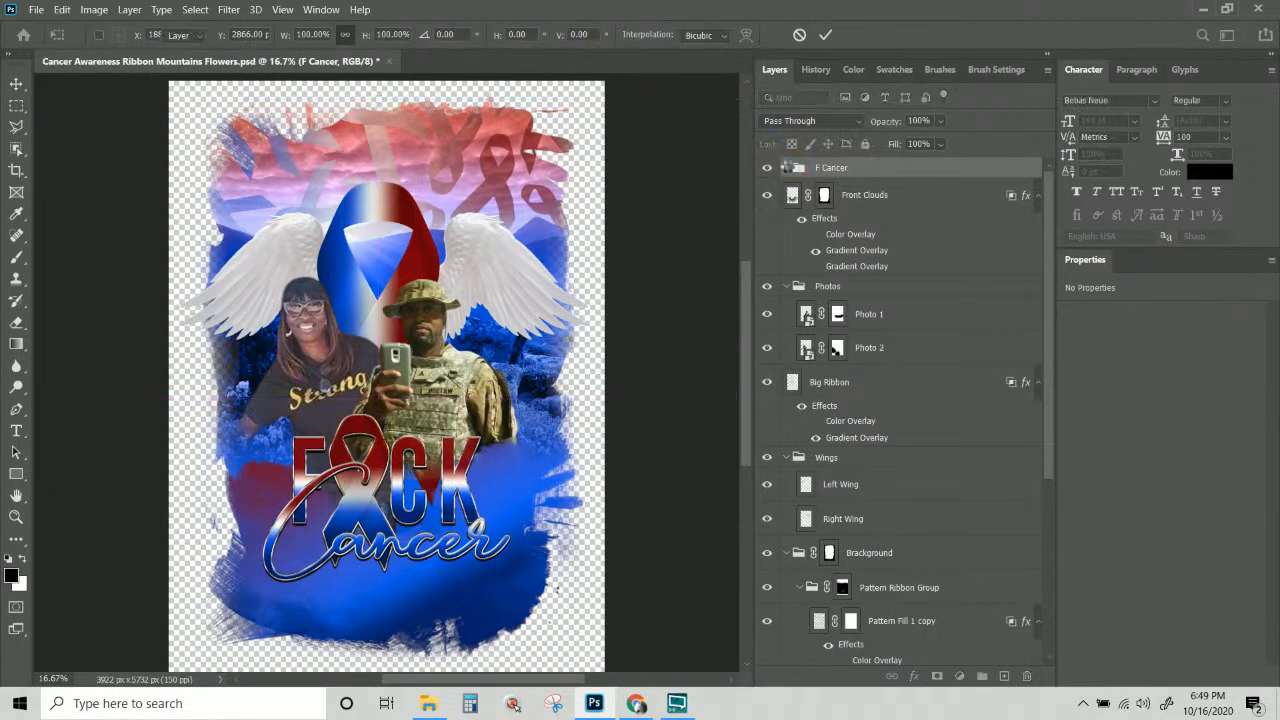
pyautogui.press('Return')
# Take the hidden Pattern Fill 1 layer out of the F Cancer group and delete it.
pyautogui.click(786, 168)
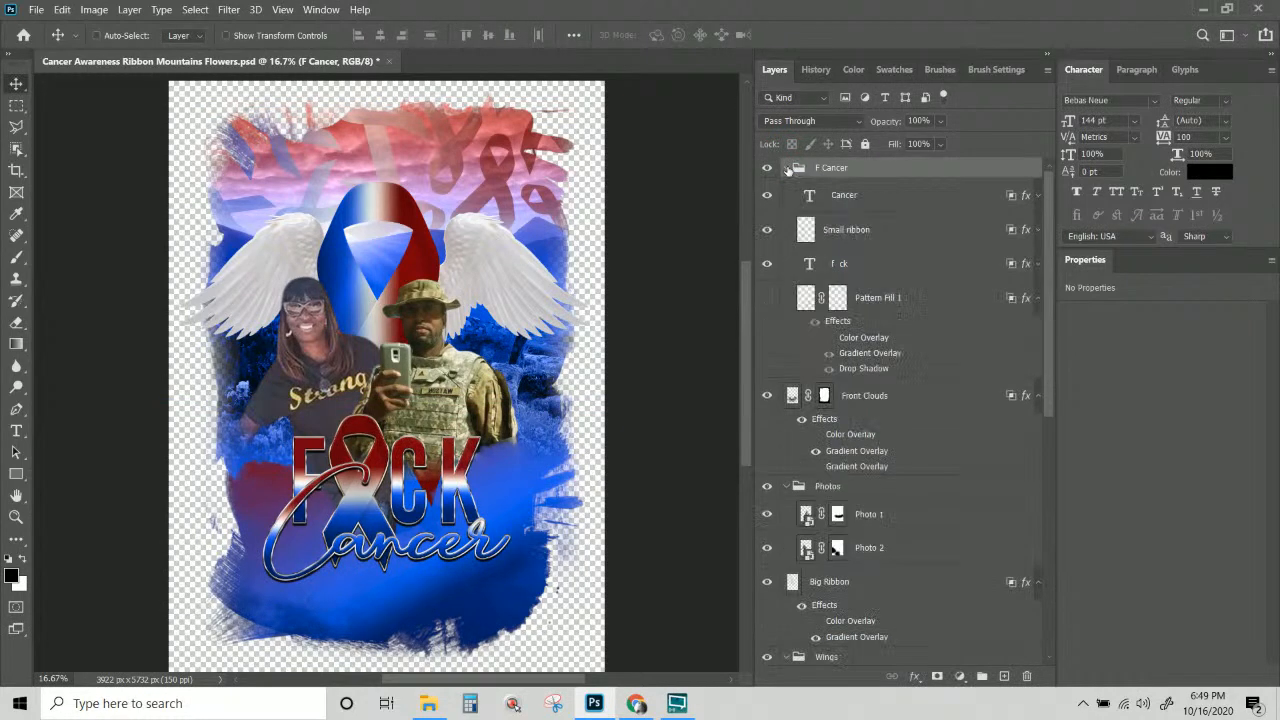
pyautogui.click(857, 230)
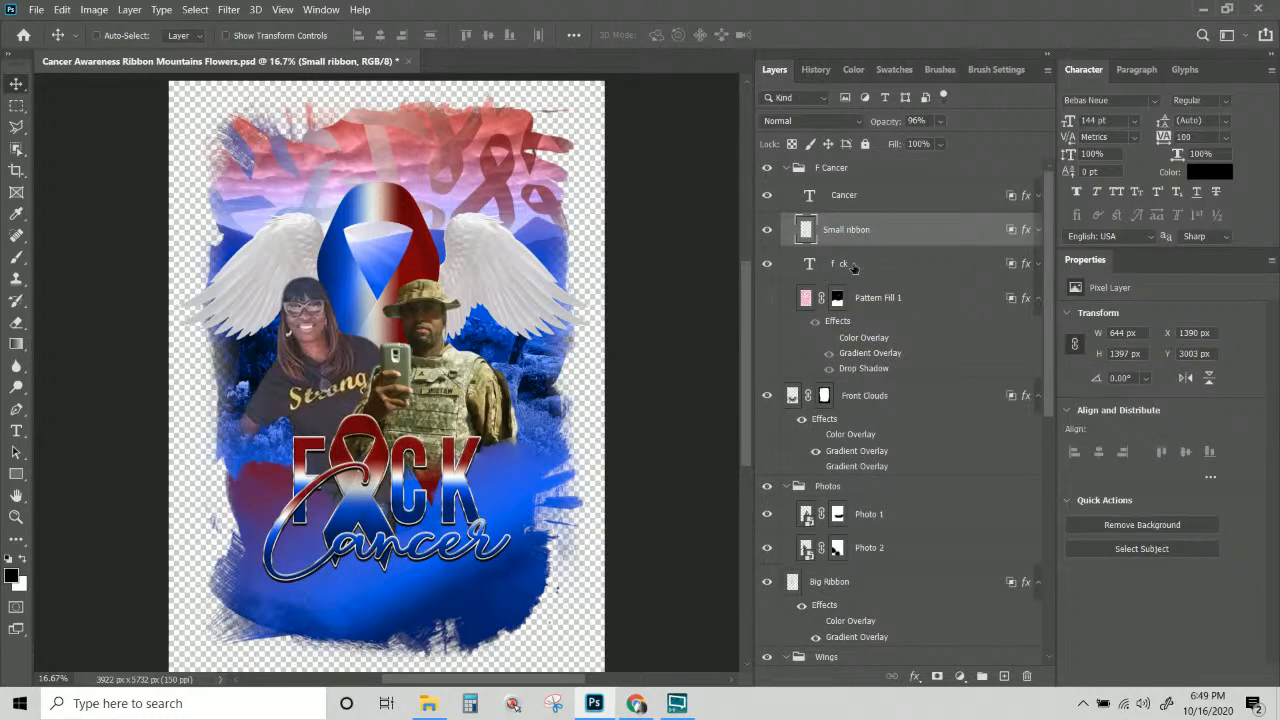
pyautogui.click(853, 265)
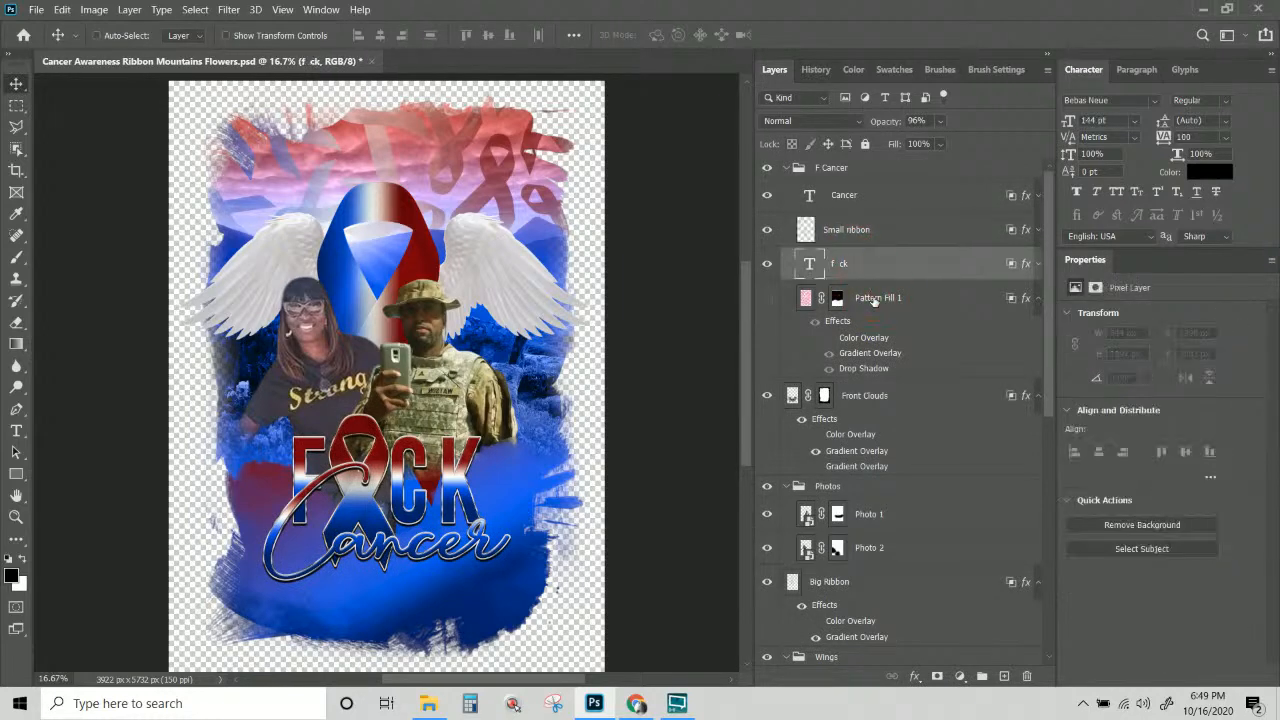
pyautogui.click(874, 300)
pyautogui.moveTo(874, 300); pyautogui.dragTo(831, 163)
pyautogui.click(906, 177)
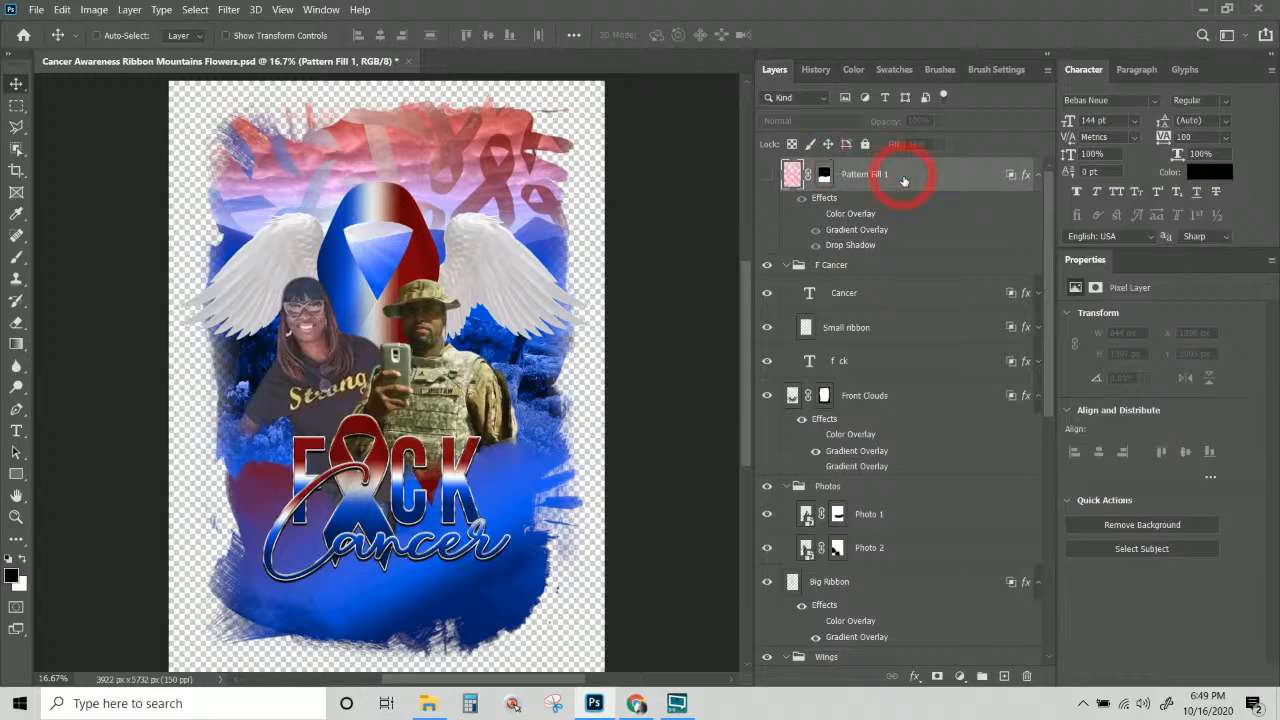
pyautogui.press('Delete')
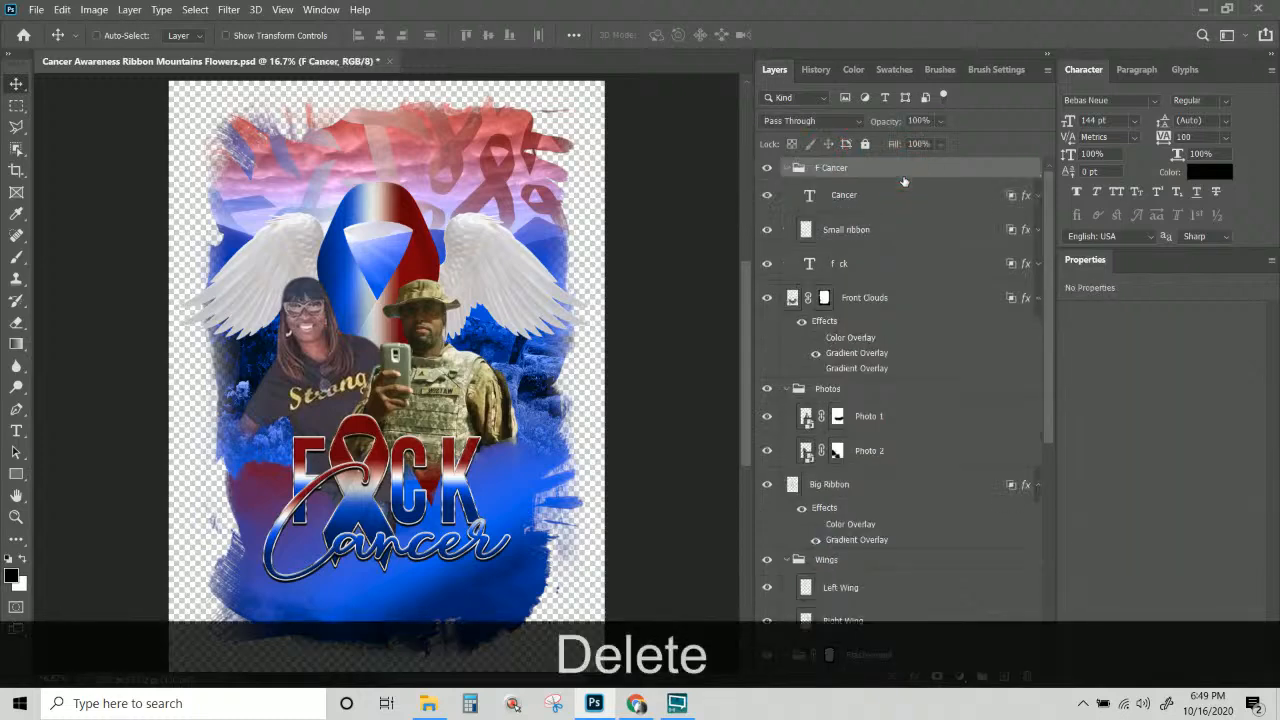
# Enlarge the F Cancer group to about 130% and centre it horizontally across the lower artwork.
pyautogui.hotkey('ctrl', 't')
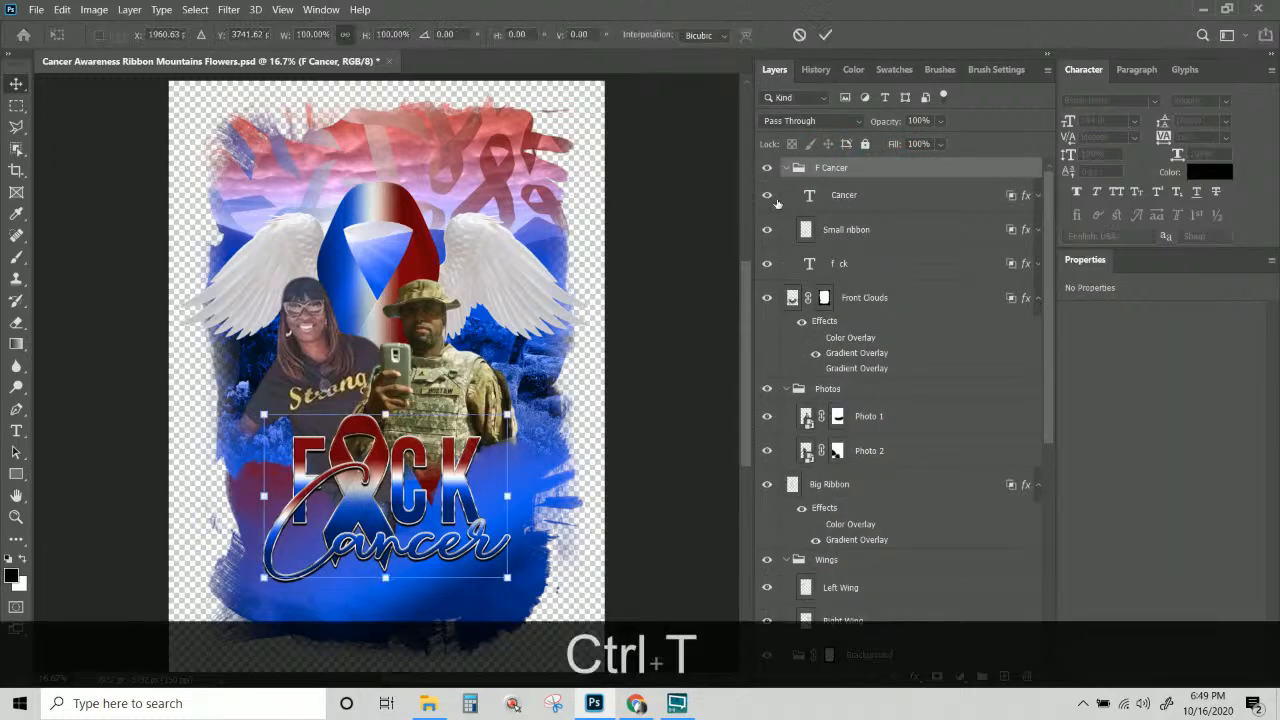
pyautogui.moveTo(507, 578); pyautogui.dragTo(570, 641)
pyautogui.moveTo(524, 595); pyautogui.dragTo(487, 605)
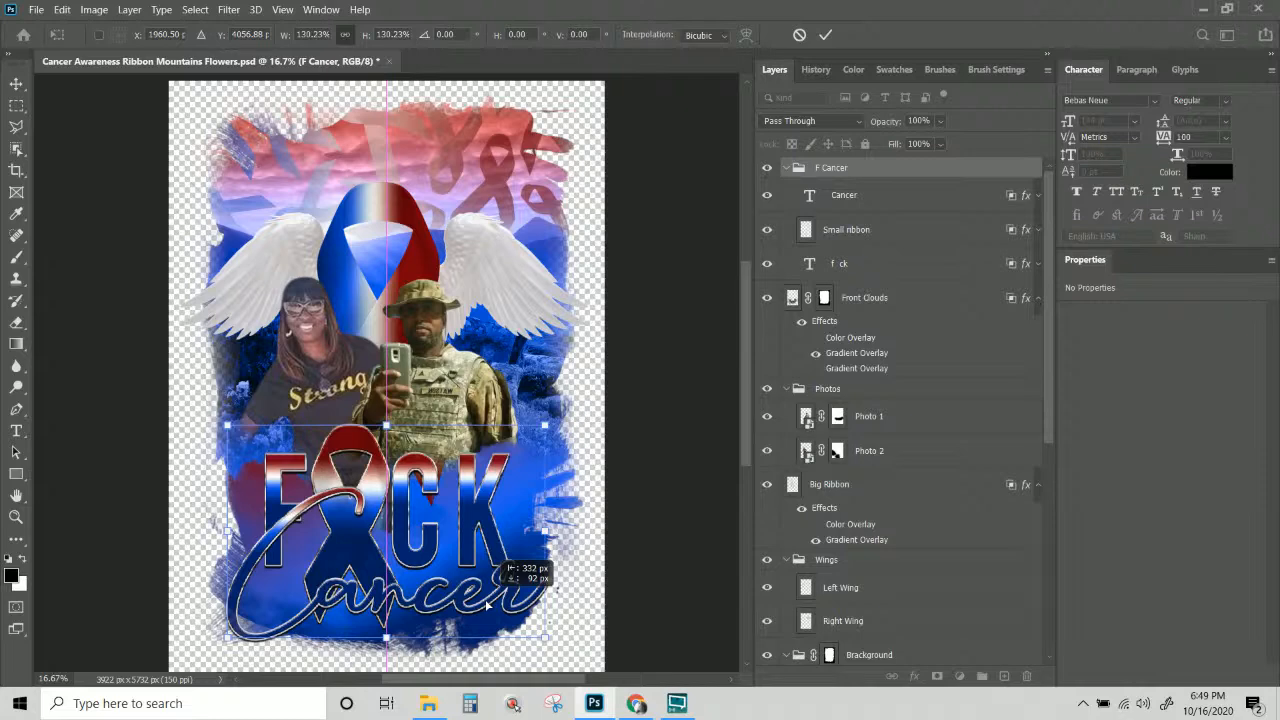
pyautogui.moveTo(486, 604); pyautogui.dragTo(490, 600)
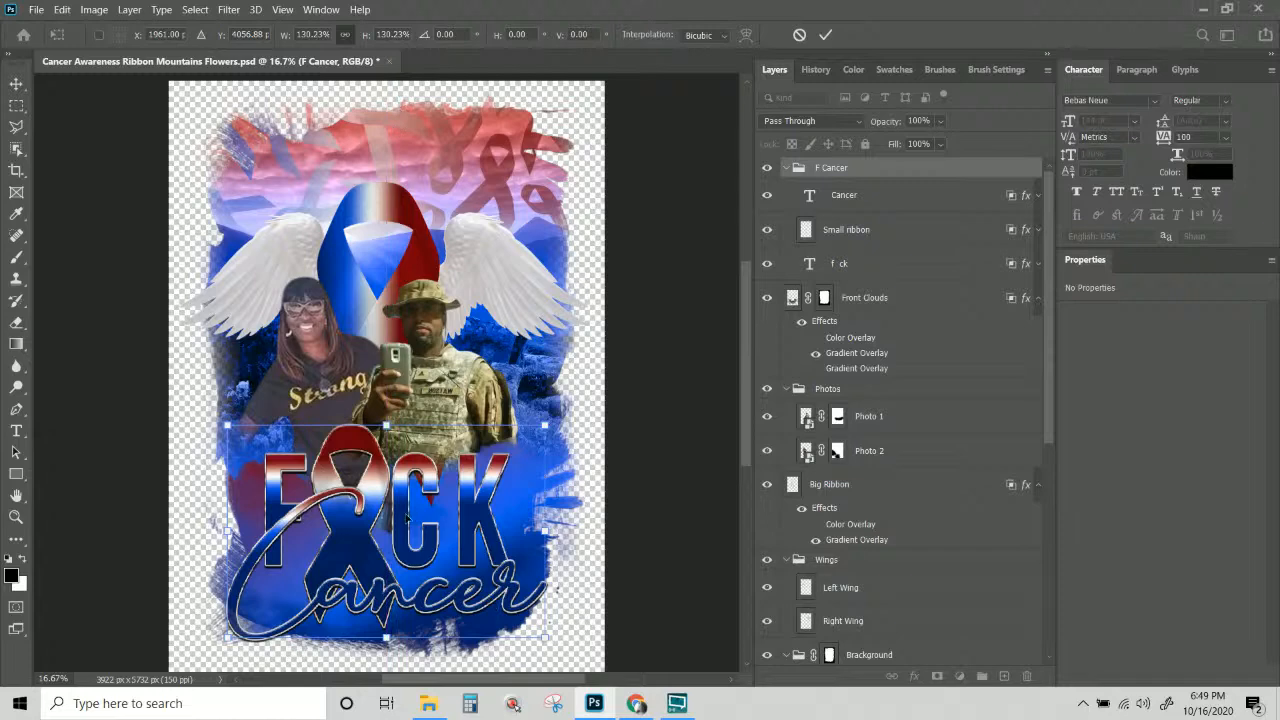
pyautogui.press('Return')
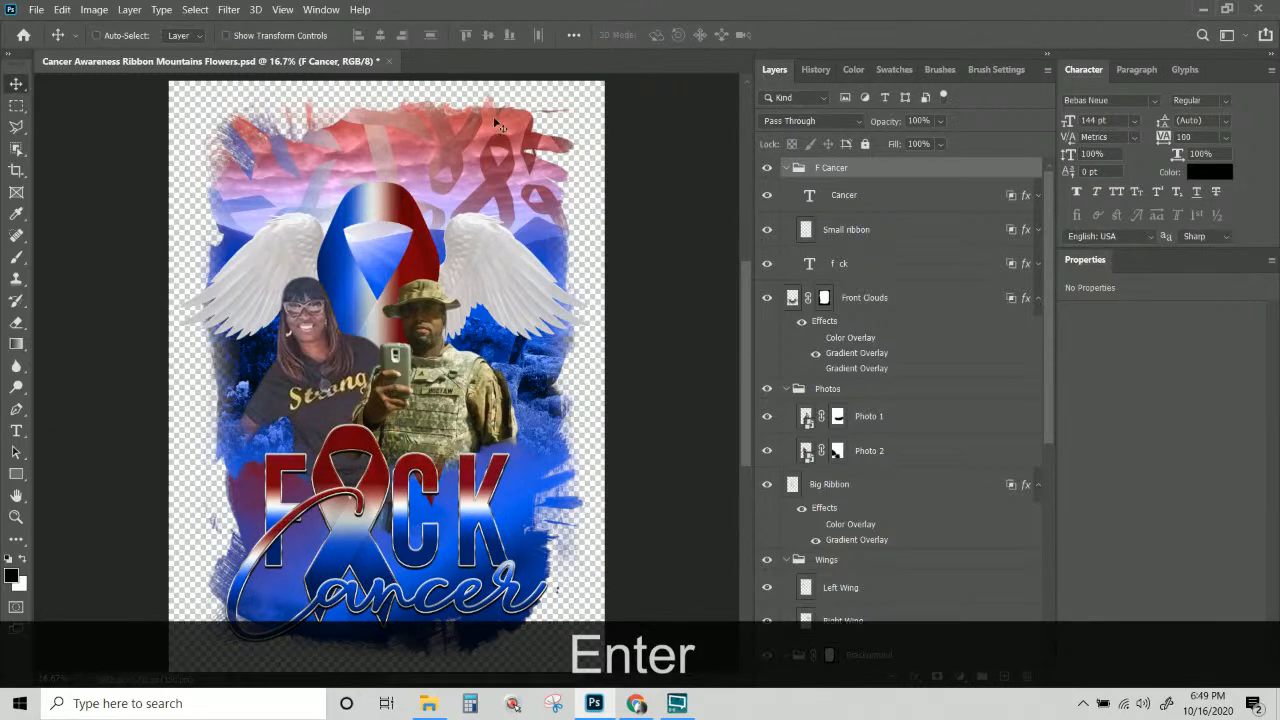
# Scale the Pattern Fill 1 copy ribbon pattern in the background to 72.34% and reposition it over the upper artwork.
pyautogui.rightClick(450, 157)
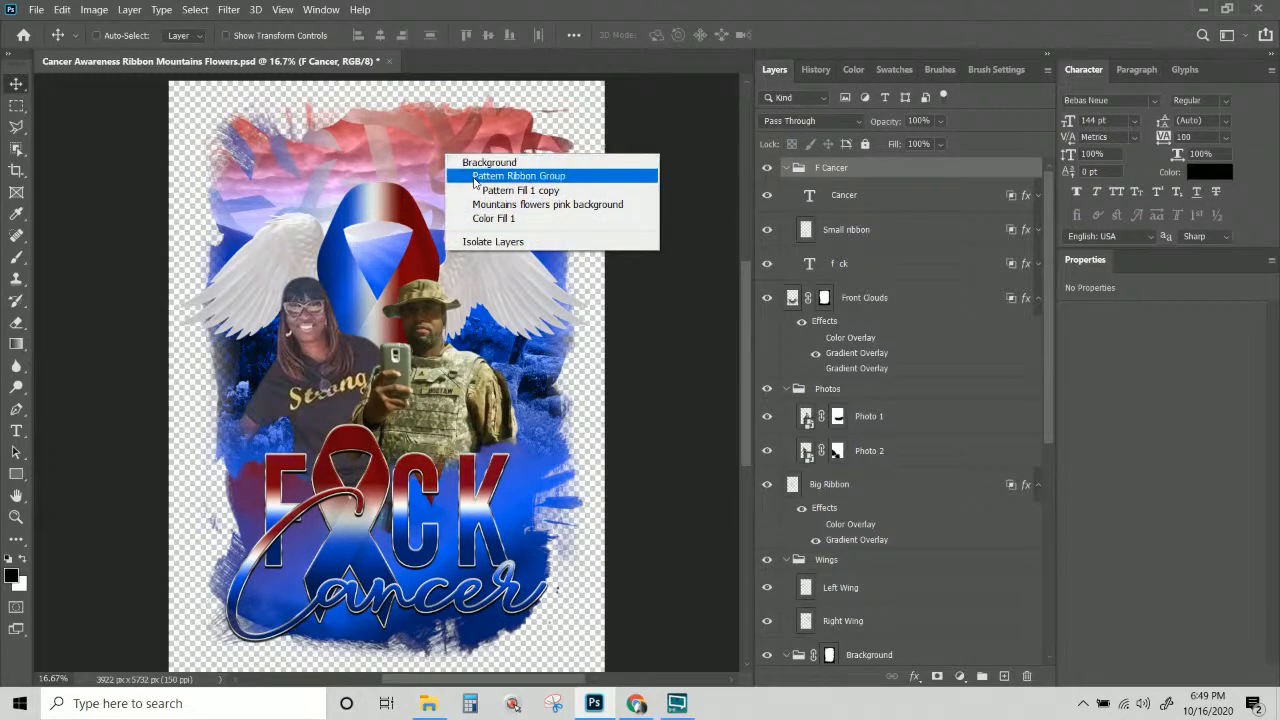
pyautogui.click(485, 191)
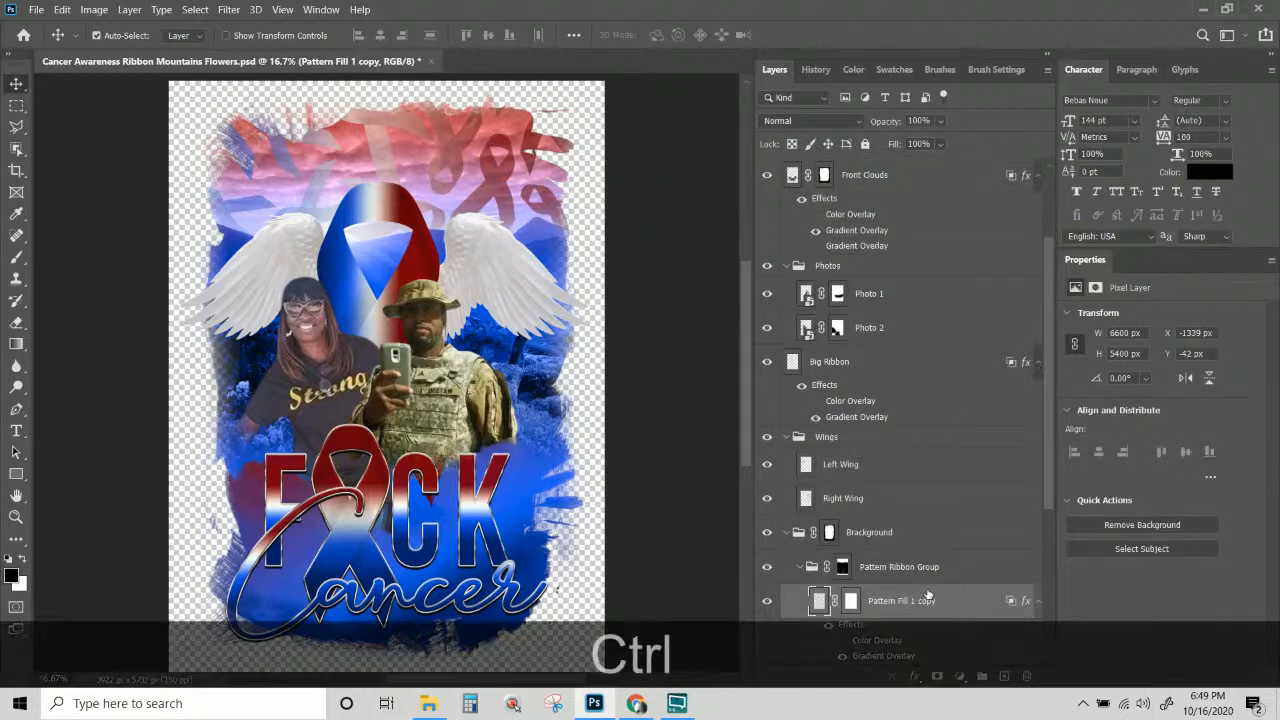
pyautogui.hotkey('ctrl', 't')
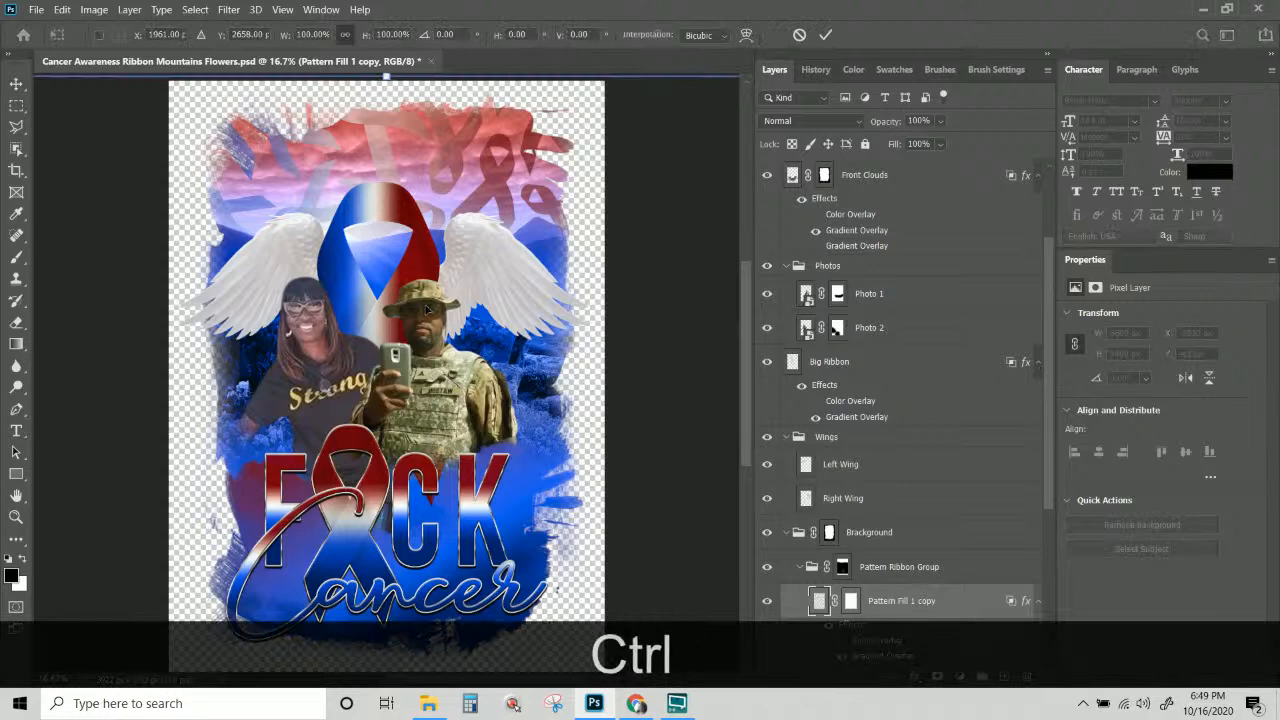
pyautogui.press('ctrl+KP_Subtract')
pyautogui.press('ctrl+KP_Subtract')
pyautogui.press('ctrl+KP_Subtract')
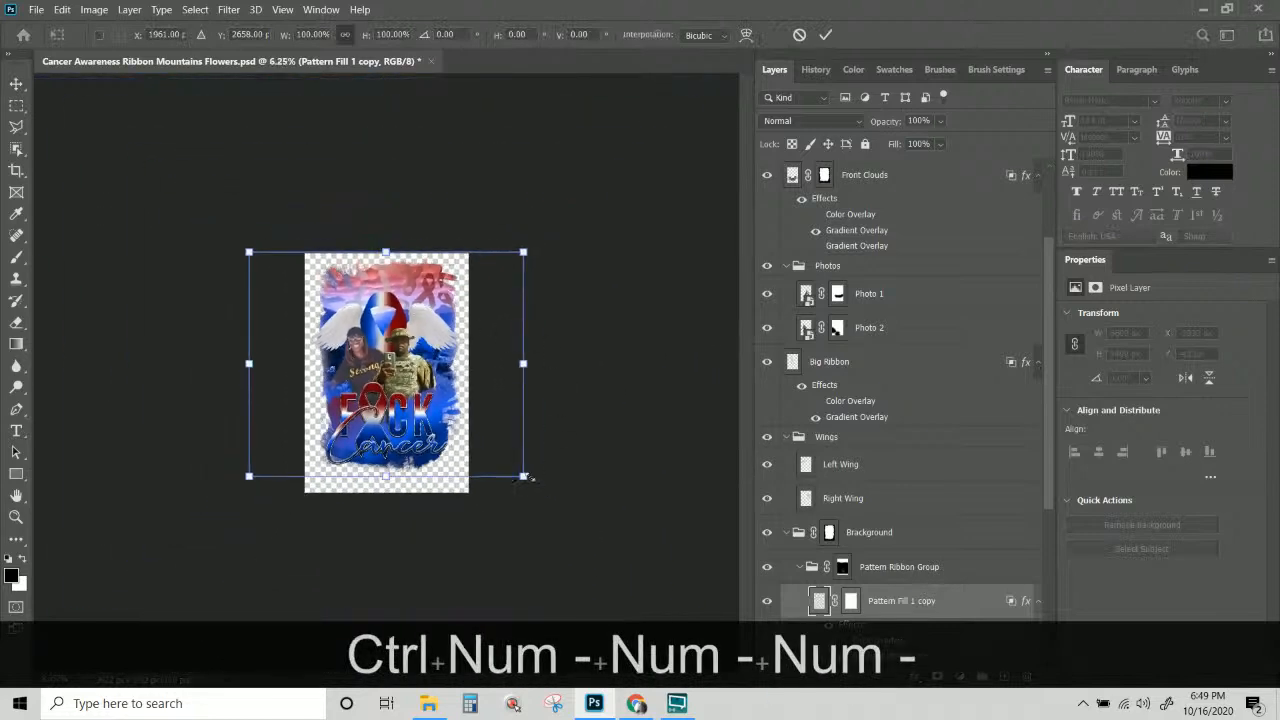
pyautogui.moveTo(523, 477); pyautogui.dragTo(447, 413)
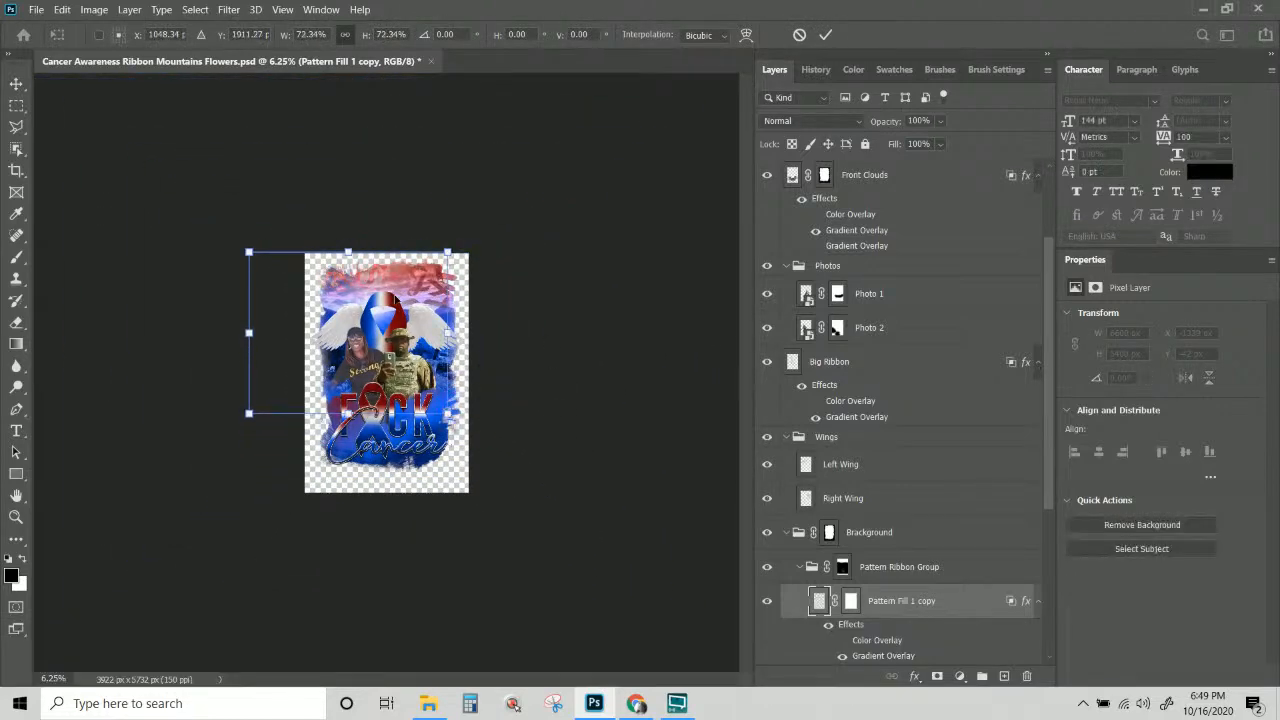
pyautogui.moveTo(412, 290); pyautogui.dragTo(436, 292)
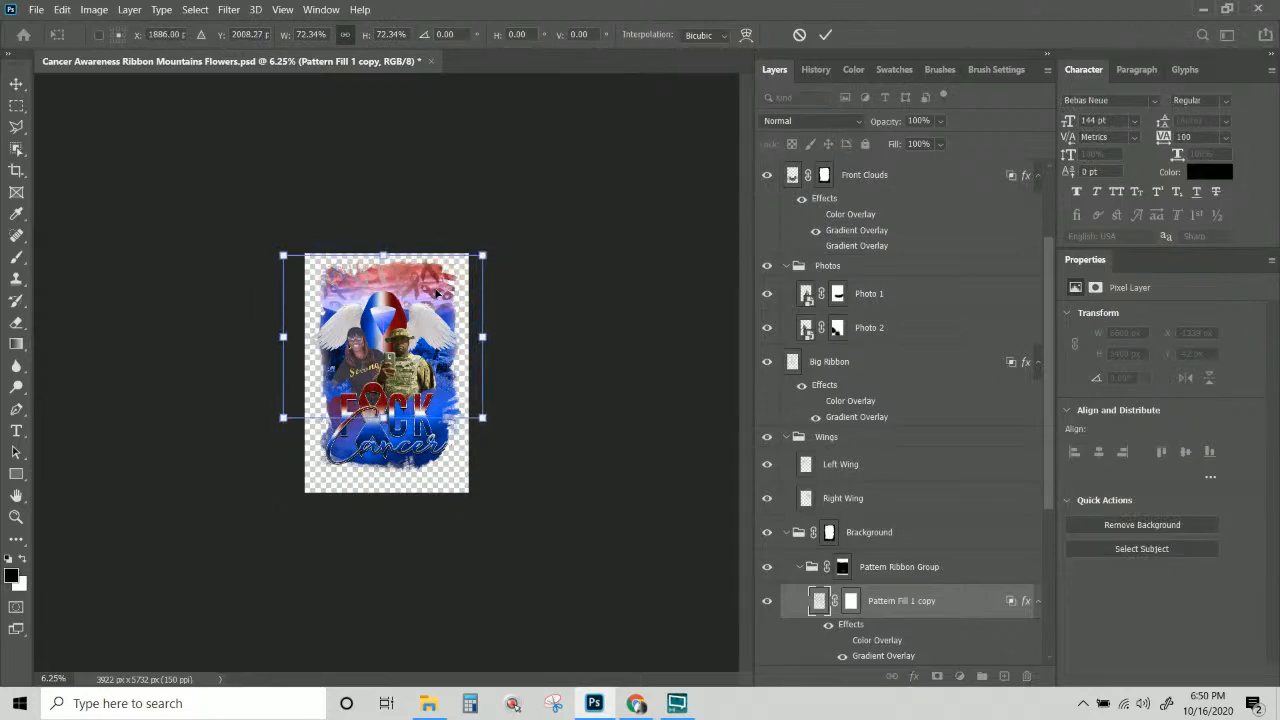
pyautogui.press('ctrl+KP_Add')
pyautogui.press('ctrl+KP_Add')
pyautogui.press('ctrl+KP_Add')
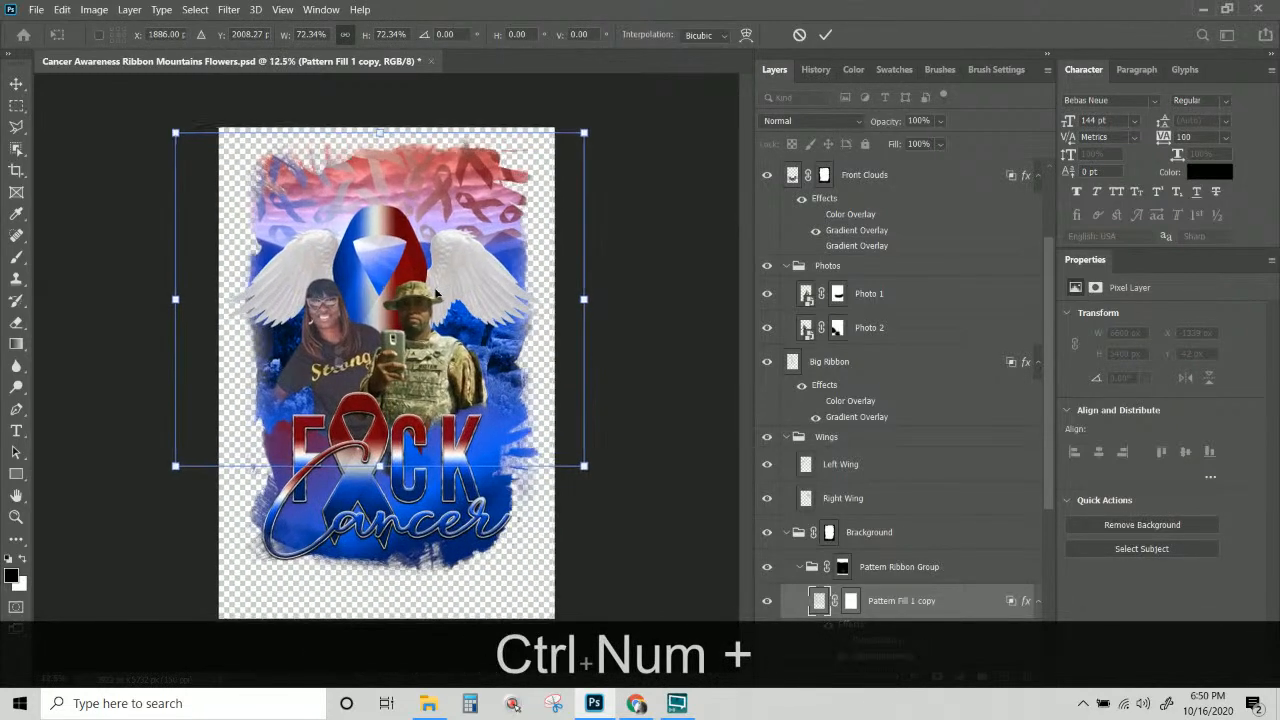
pyautogui.press('ctrl+KP_Add')
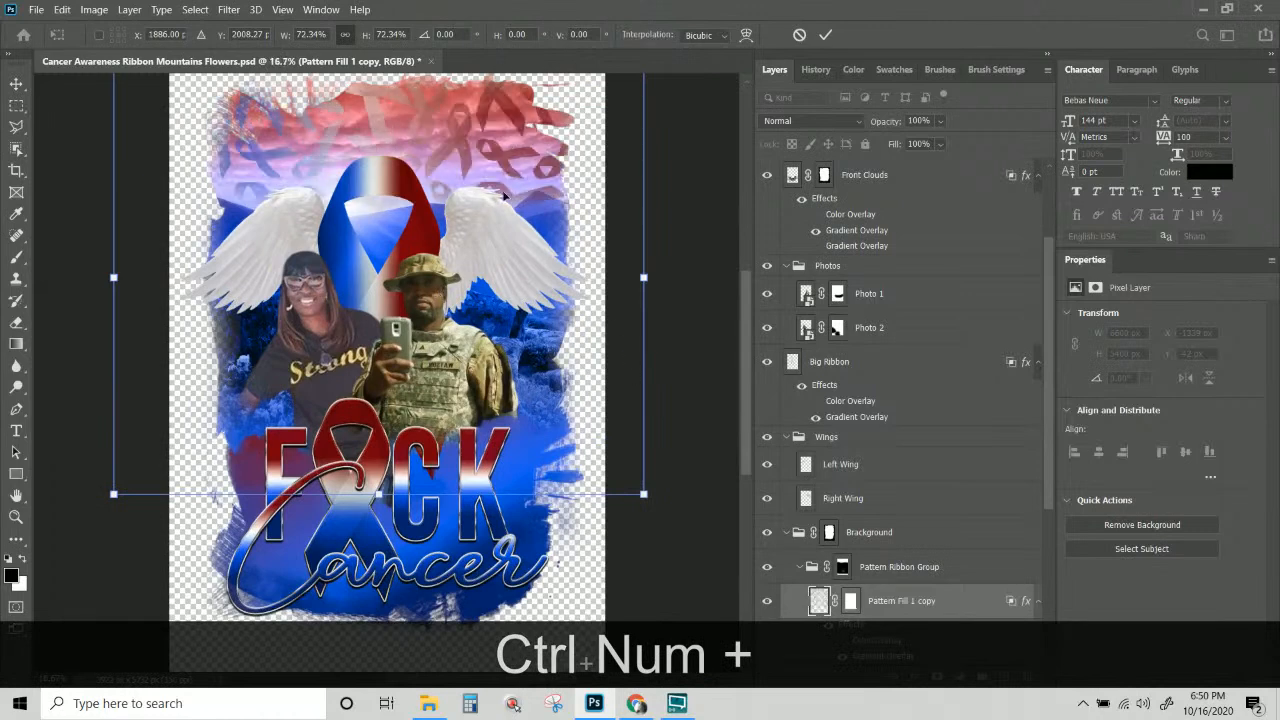
pyautogui.press('Return')
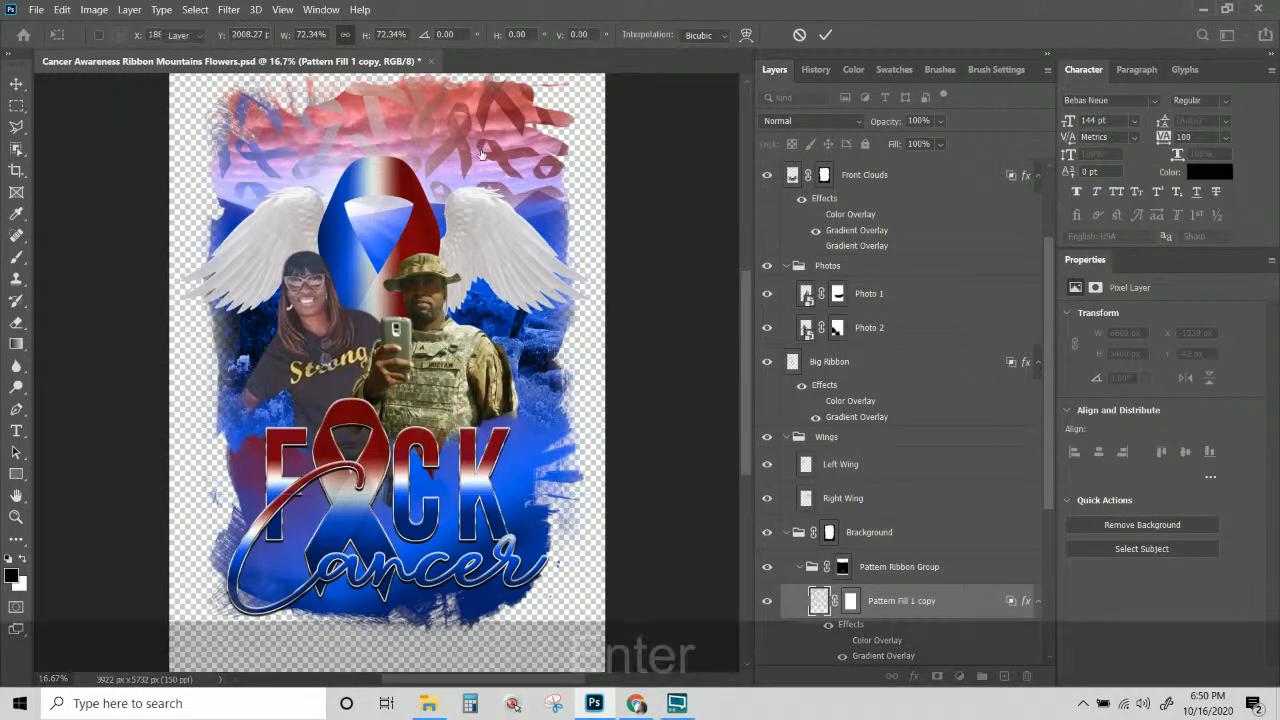
pyautogui.scroll(-6, 975, 537)
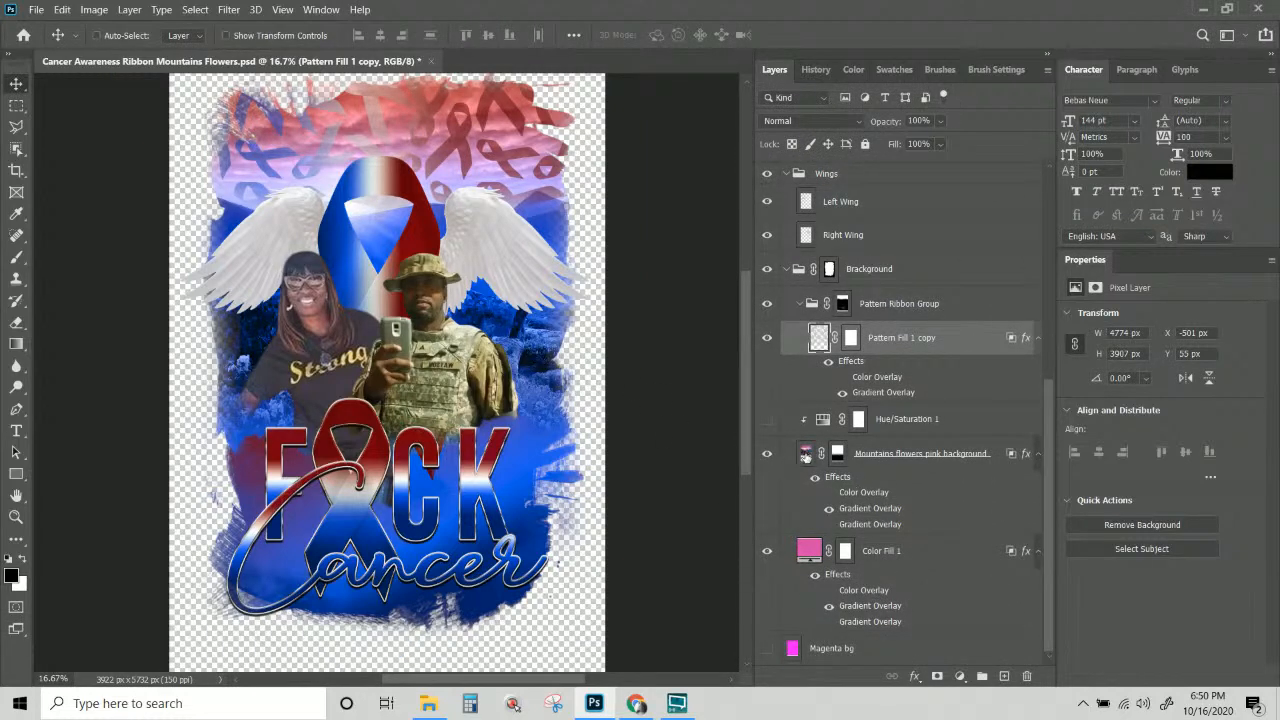
# Scale the Mountains flowers pink background image to 78.77% and reposition it behind the wings and photos within the rough edges.
pyautogui.click(805, 455)
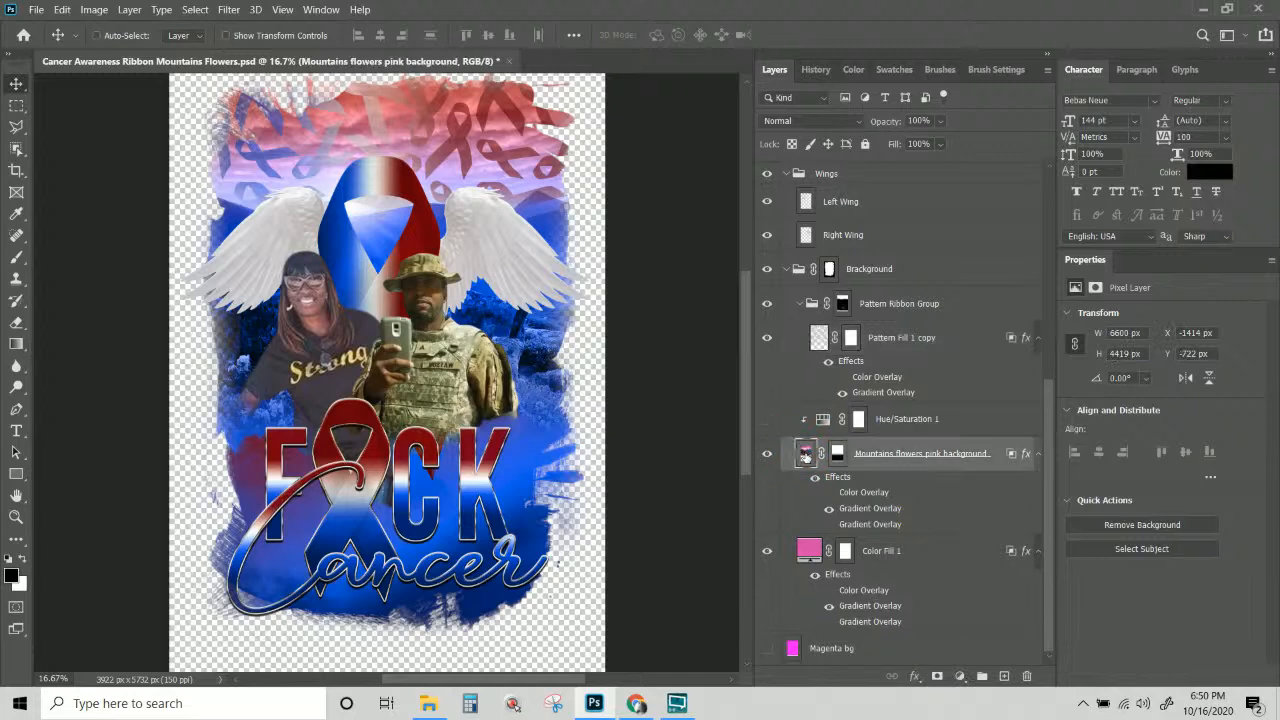
pyautogui.hotkey('ctrl', 't')
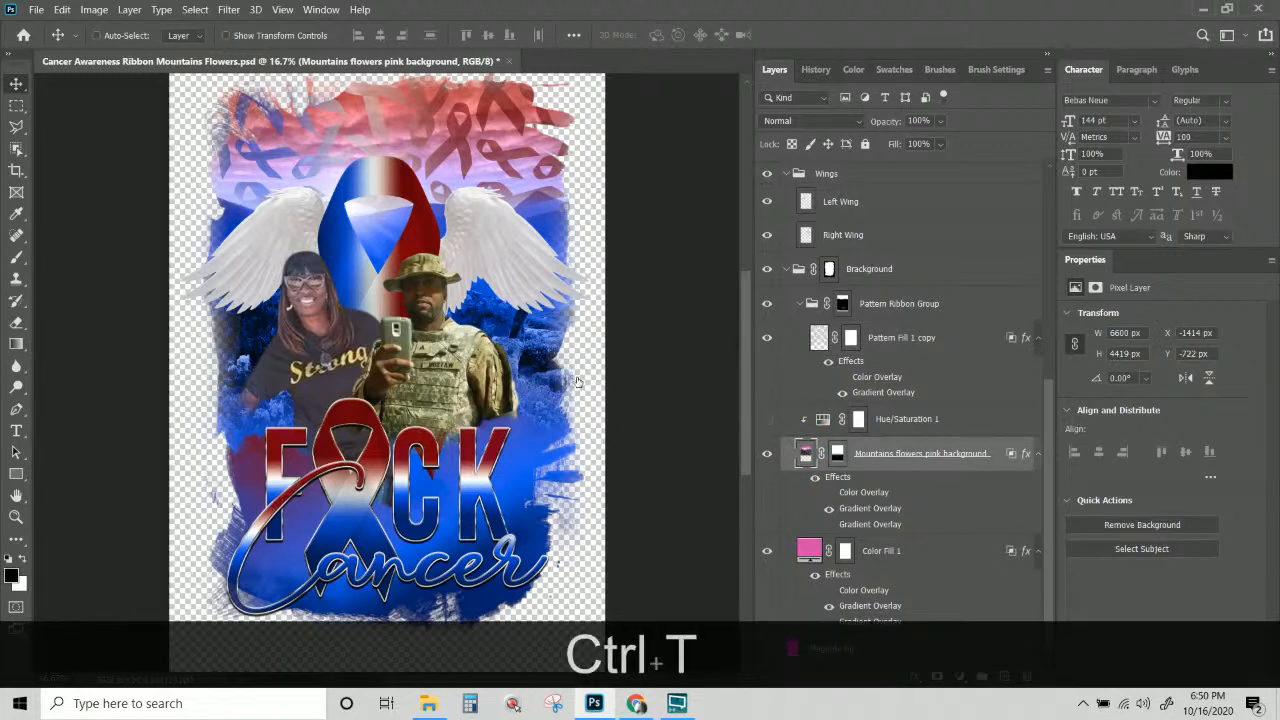
pyautogui.press('ctrl+KP_Subtract')
pyautogui.press('ctrl+KP_Subtract')
pyautogui.press('ctrl+KP_Subtract')
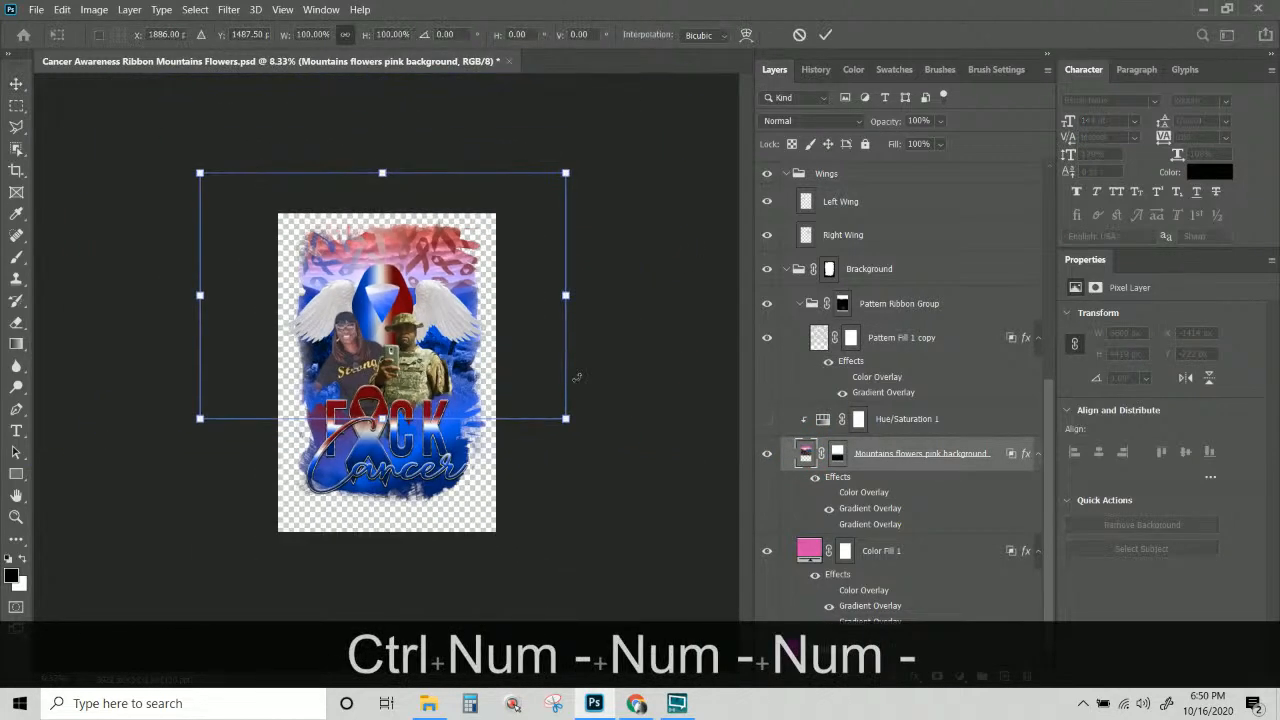
pyautogui.moveTo(201, 174); pyautogui.dragTo(269, 219)
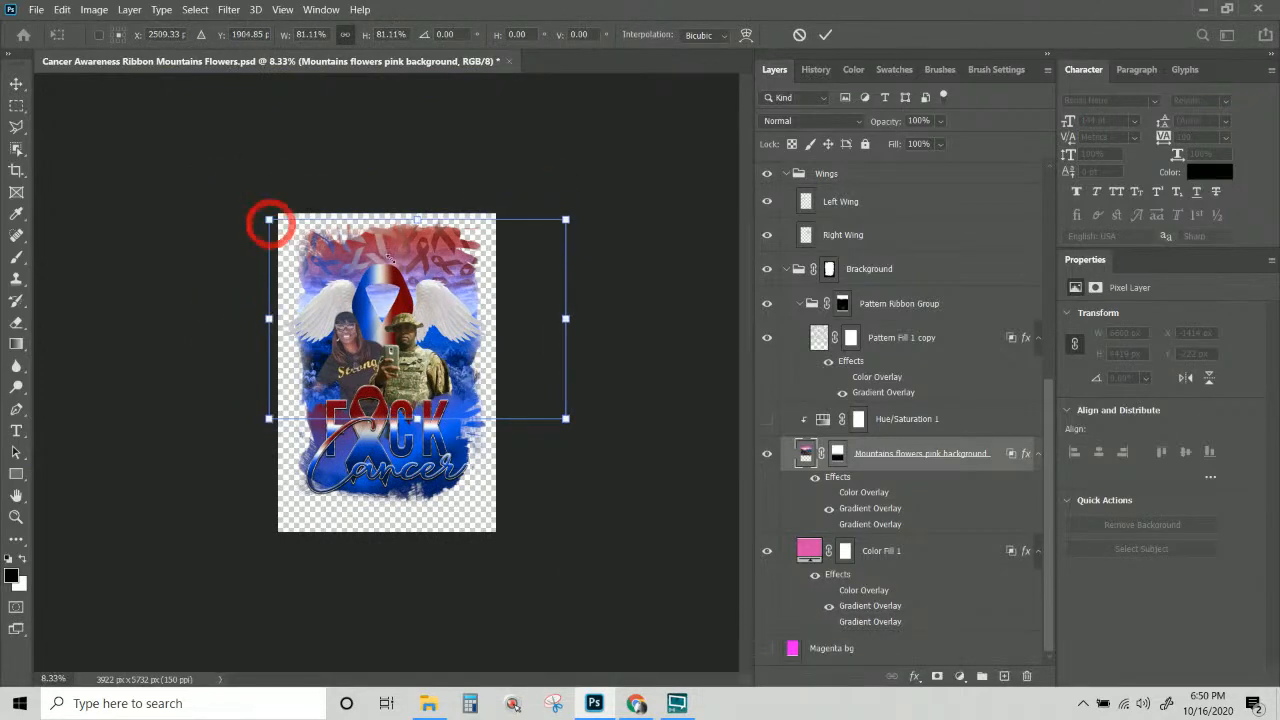
pyautogui.moveTo(566, 220); pyautogui.dragTo(556, 225)
pyautogui.press('ctrl+KP_Add')
pyautogui.press('ctrl+KP_Add')
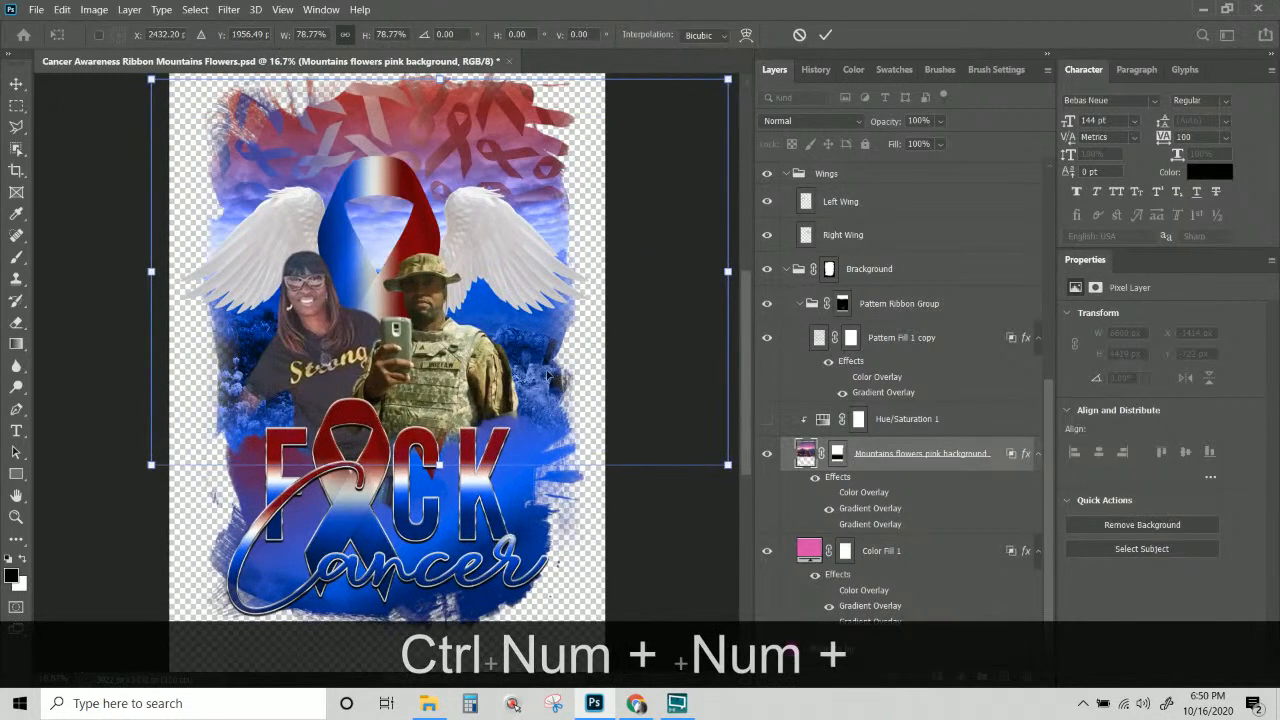
pyautogui.moveTo(541, 372)
pyautogui.mouseDown()
pyautogui.moveTo(539, 350)
pyautogui.moveTo(522, 362)
pyautogui.mouseUp()
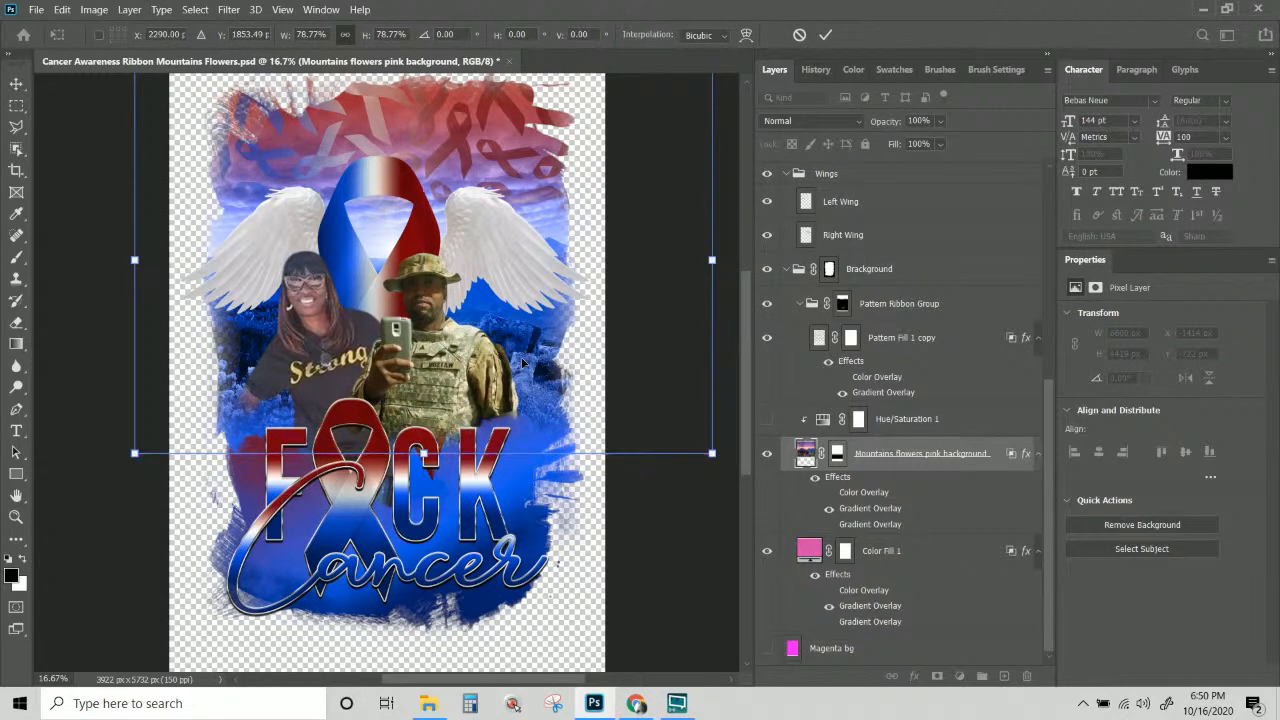
pyautogui.press('Return')
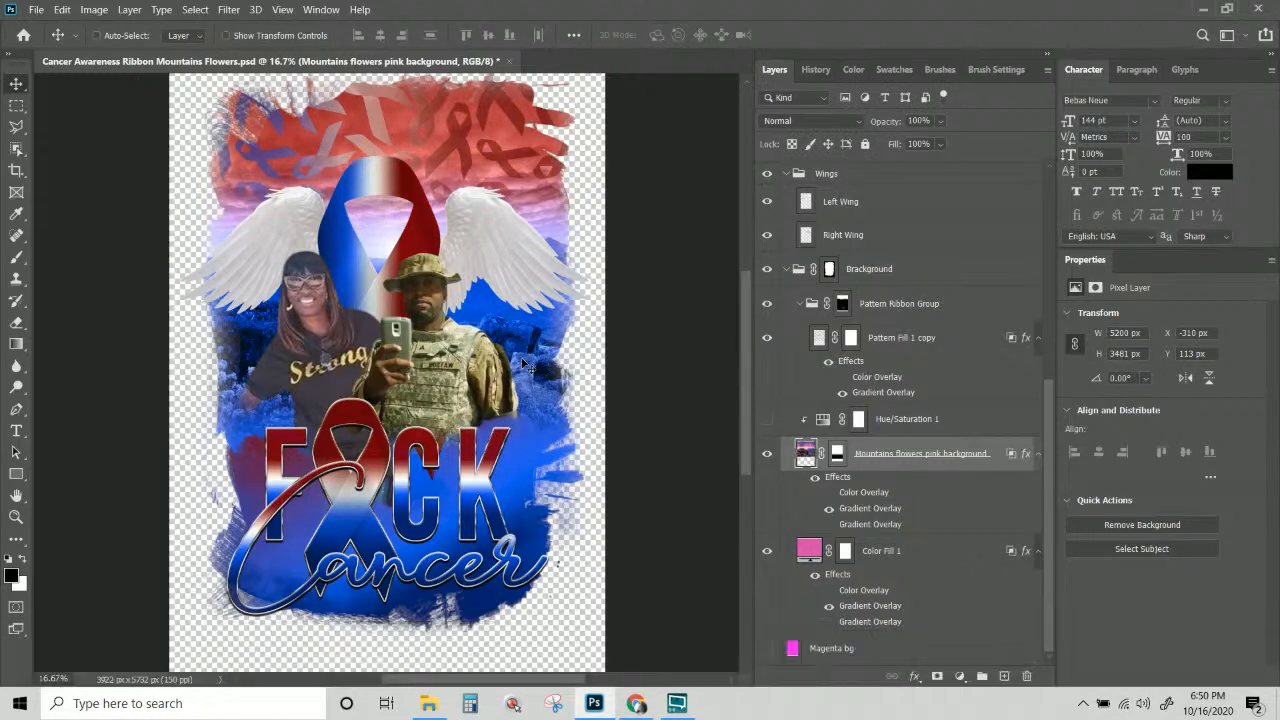
# Select the Front Clouds layer, unlink its mask and make the cloud image the active part for editing.
pyautogui.rightClick(525, 484)
pyautogui.click(540, 520)
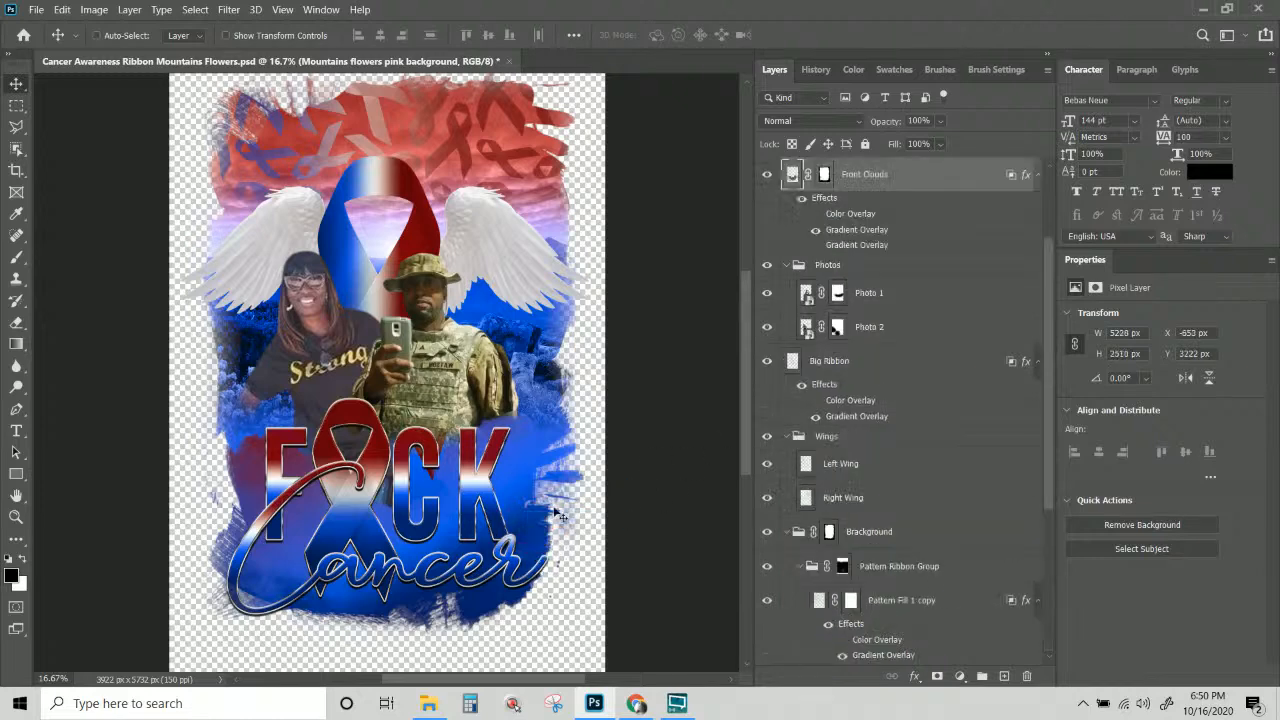
pyautogui.press('ctrl')
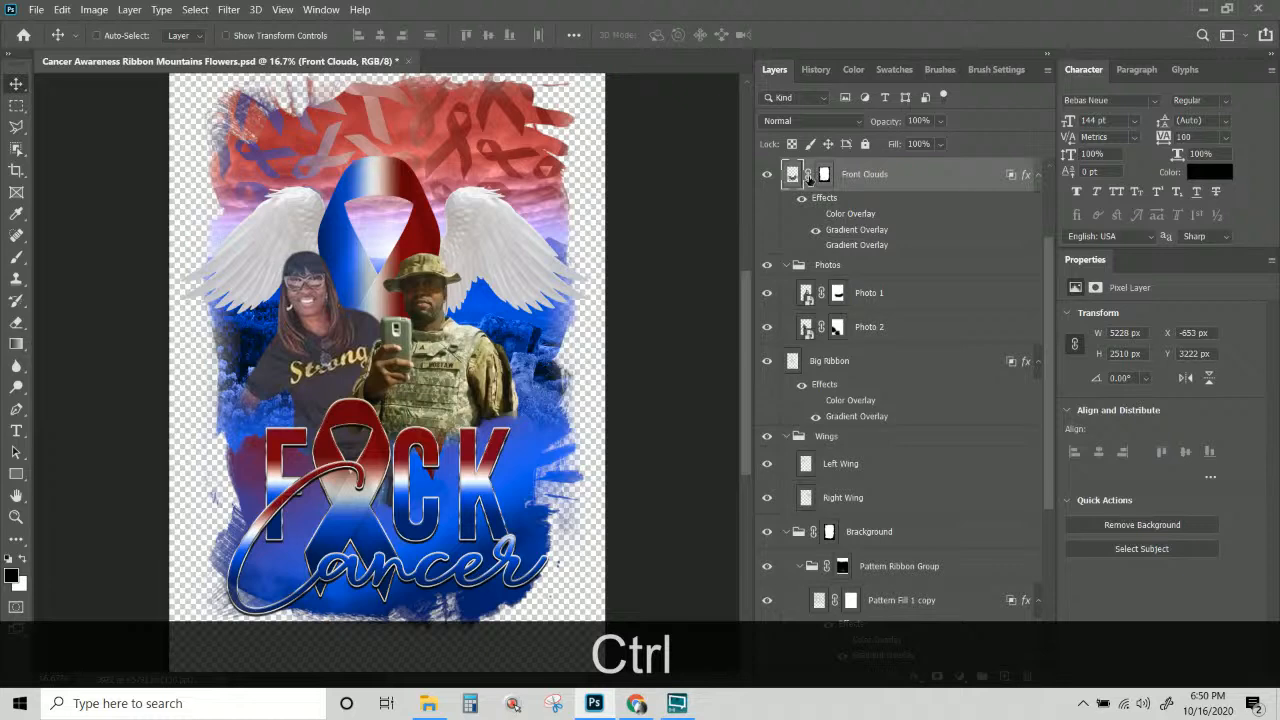
pyautogui.click(793, 178)
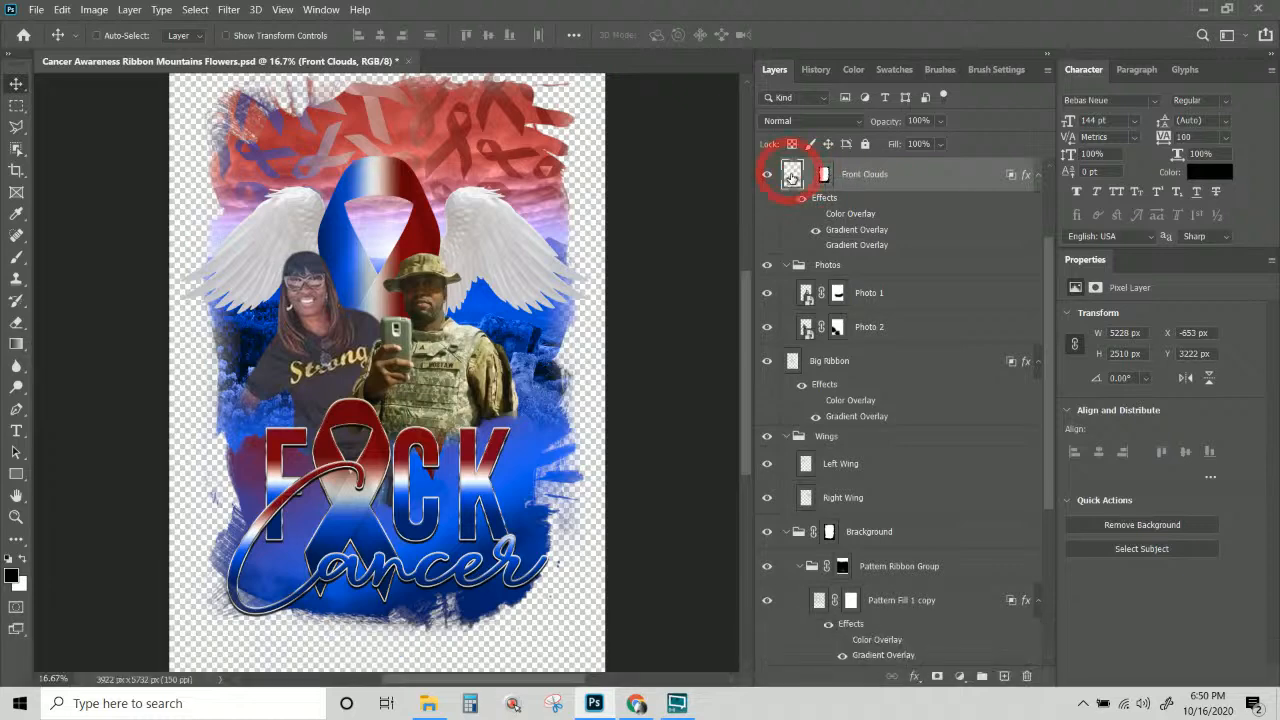
# Scale the Front Clouds image down to about 3638 × 1747 px and fit it across the lower artwork behind the lettering.
pyautogui.hotkey('ctrl', 't')
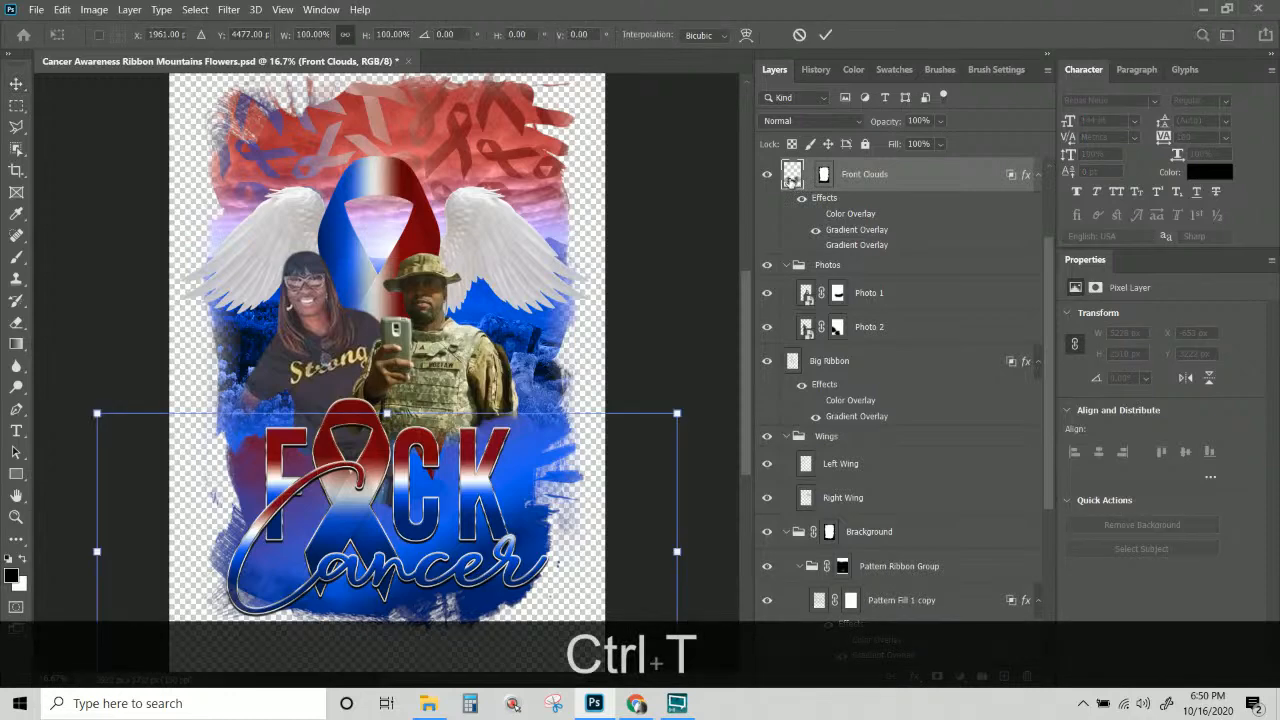
pyautogui.moveTo(676, 413); pyautogui.dragTo(561, 468)
pyautogui.moveTo(438, 575); pyautogui.dragTo(487, 504)
pyautogui.moveTo(146, 400); pyautogui.dragTo(176, 412)
pyautogui.moveTo(611, 413); pyautogui.dragTo(581, 428)
pyautogui.moveTo(507, 470); pyautogui.dragTo(507, 455)
pyautogui.press('Return')
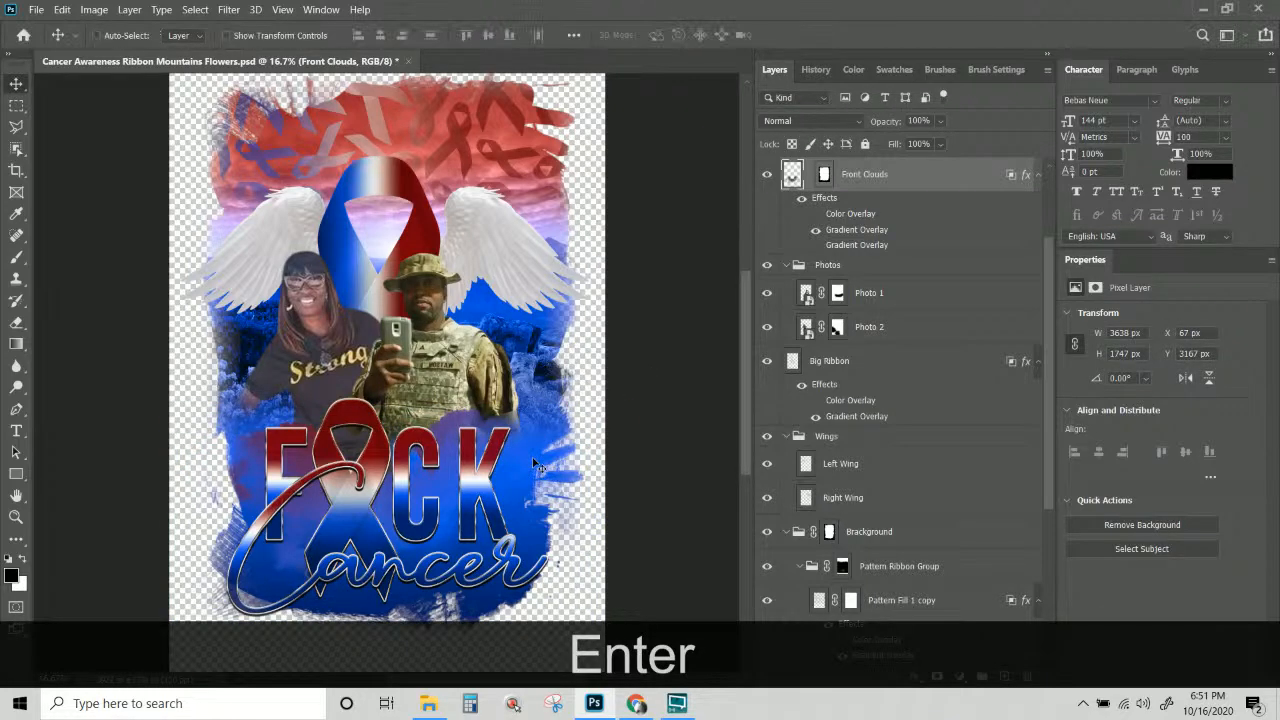
# Resize the whole image proportionally to a width of 13 inches at 150 pixels/inch.
pyautogui.scroll(1, 537, 465)
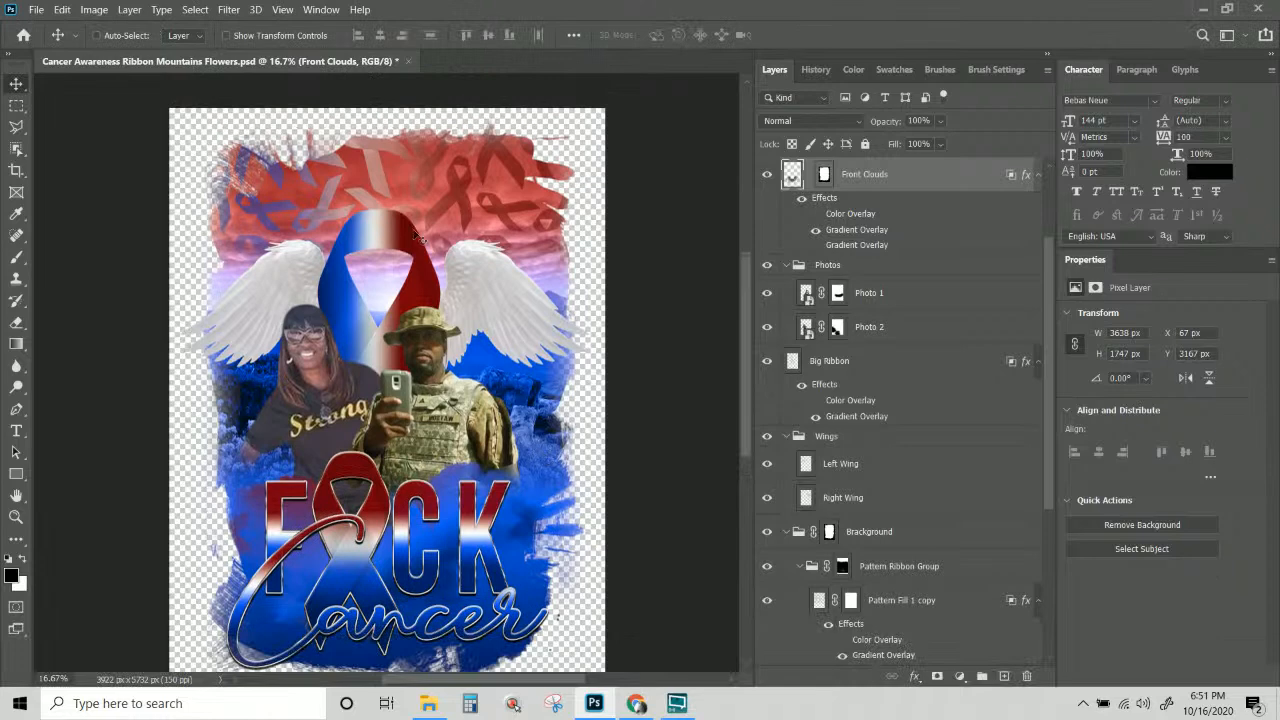
pyautogui.click(94, 10)
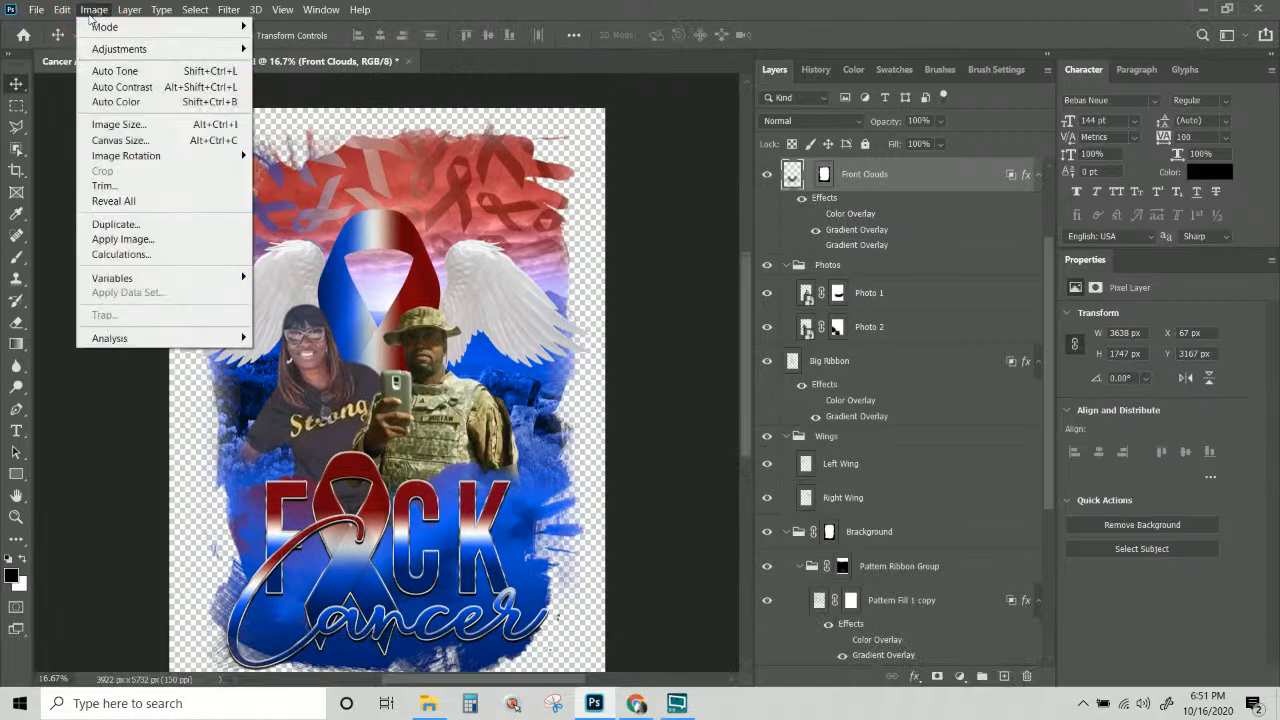
pyautogui.click(134, 124)
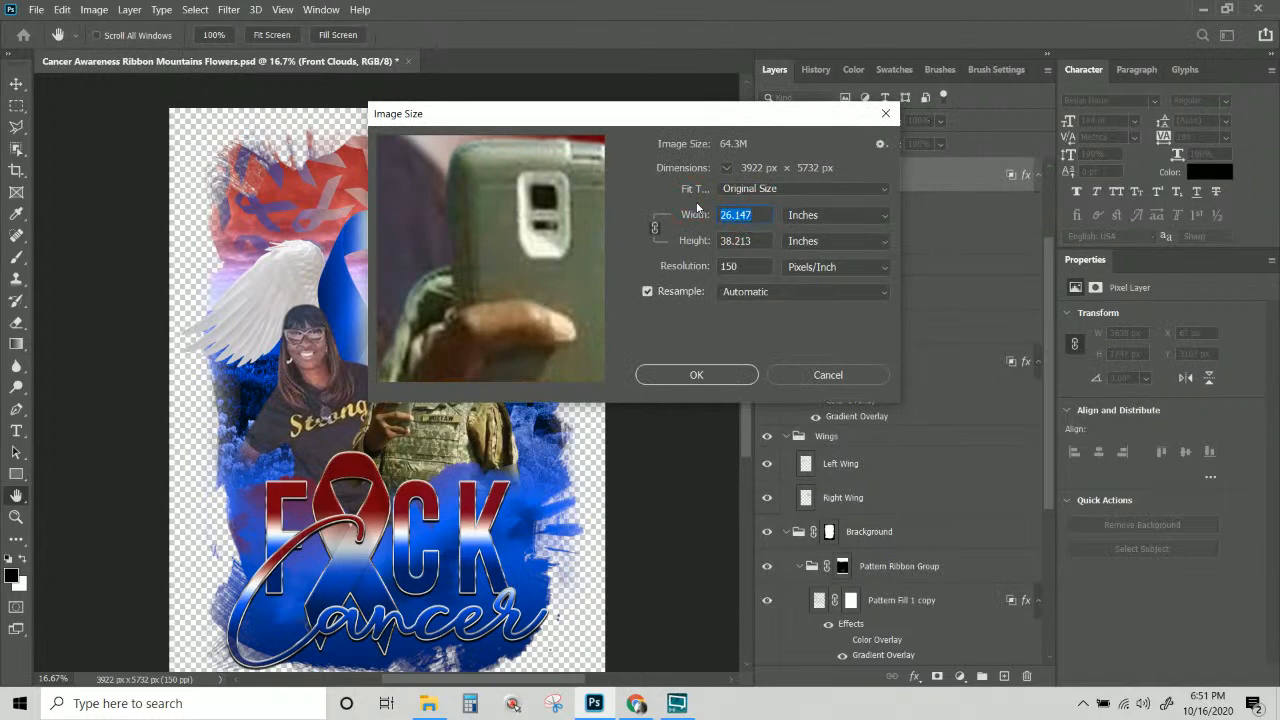
pyautogui.write('13')
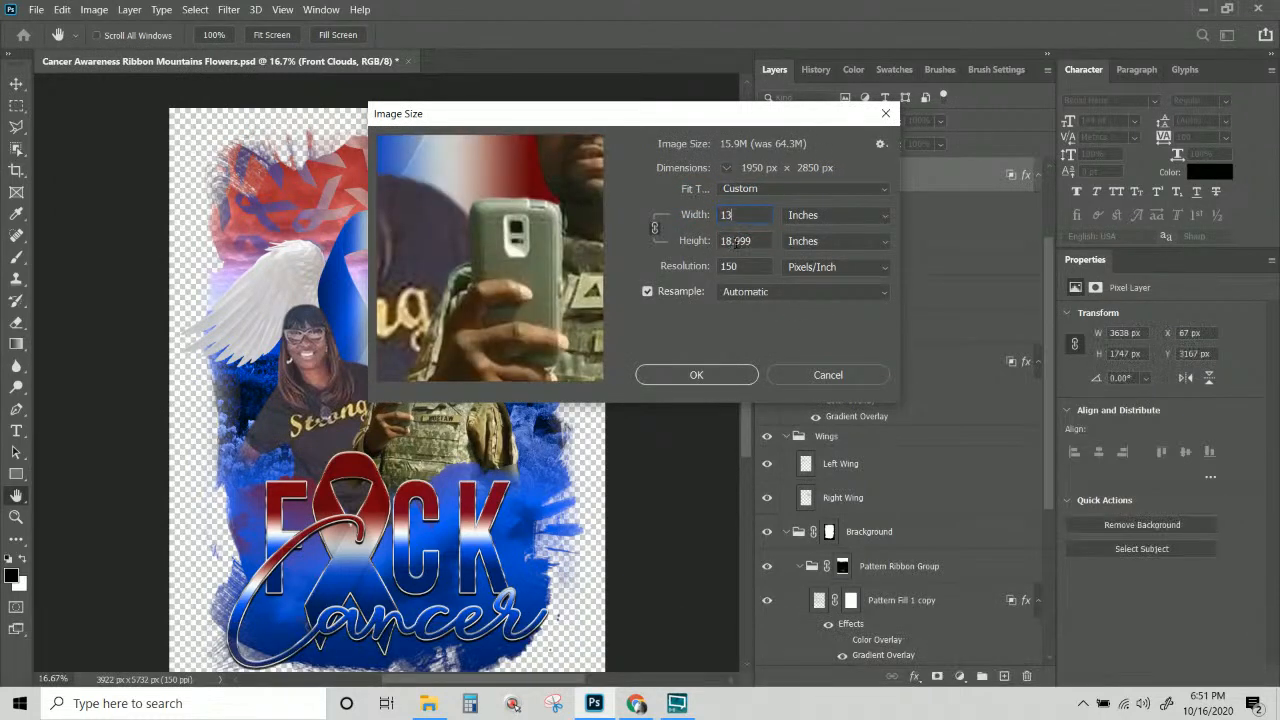
pyautogui.click(727, 375)
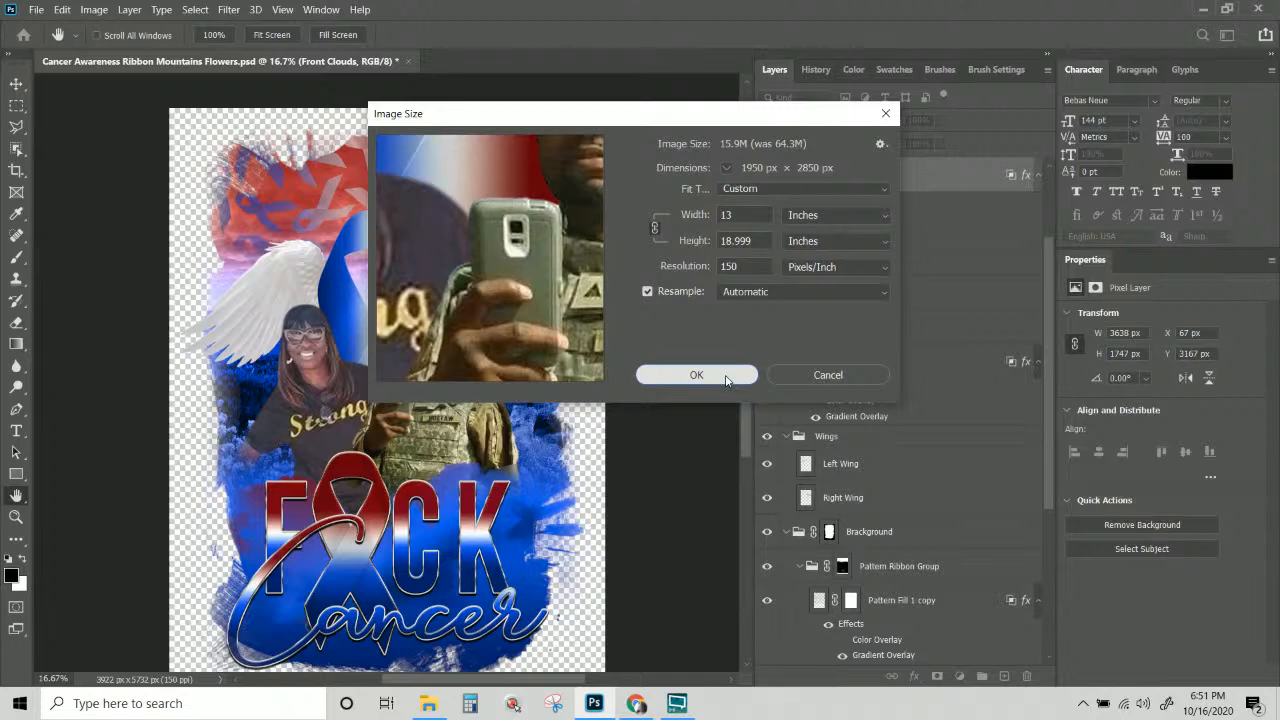
pyautogui.click(727, 376)
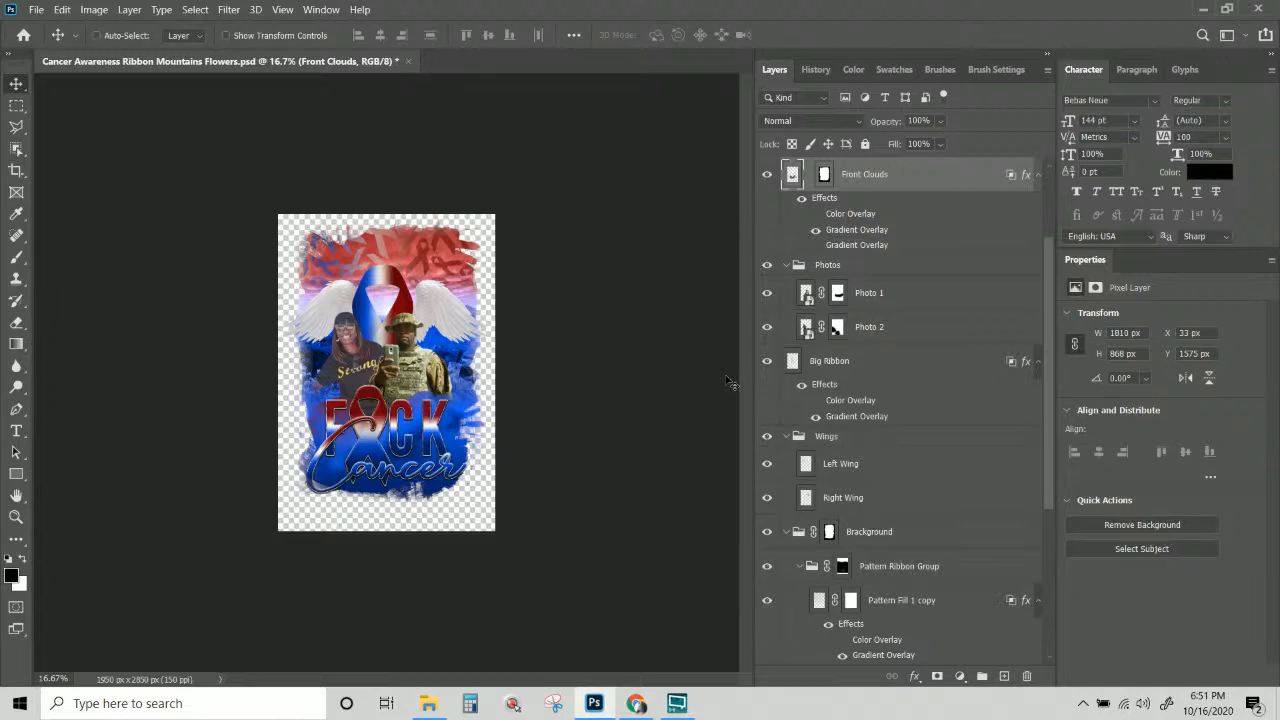
pyautogui.press('ctrl+KP_Add')
pyautogui.press('ctrl+KP_Add')
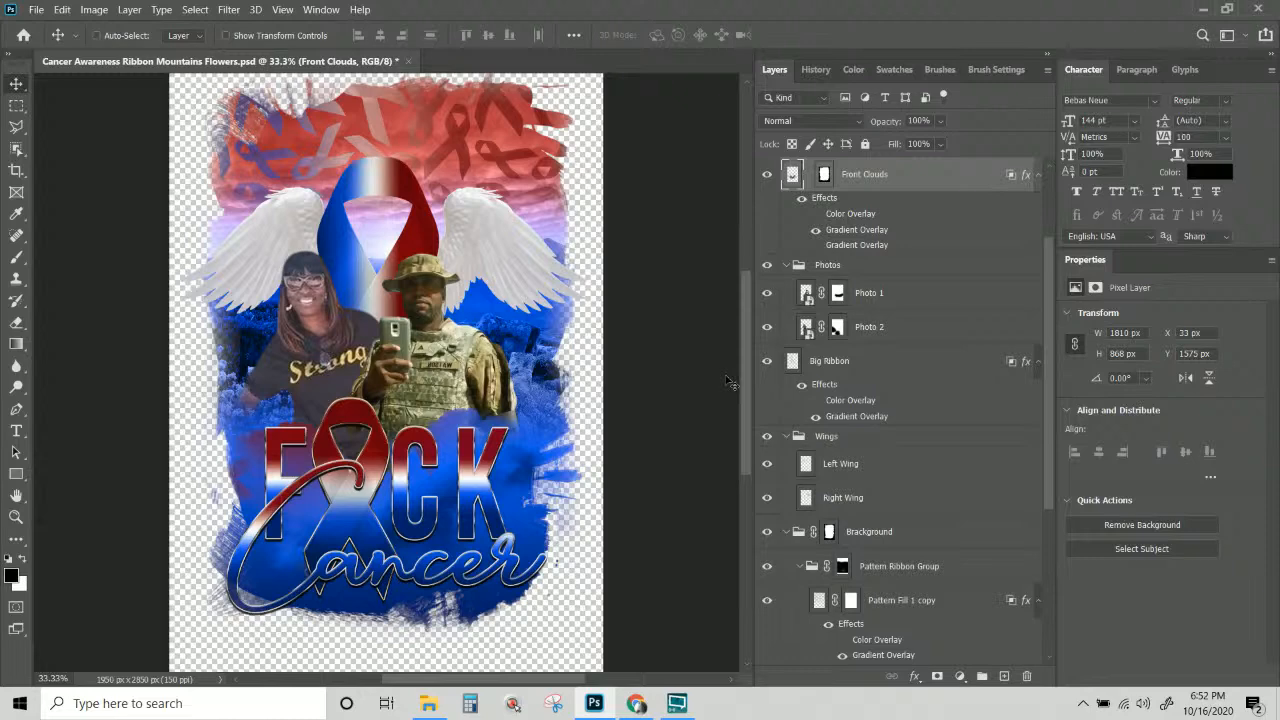
pyautogui.scroll(2, 518, 276)
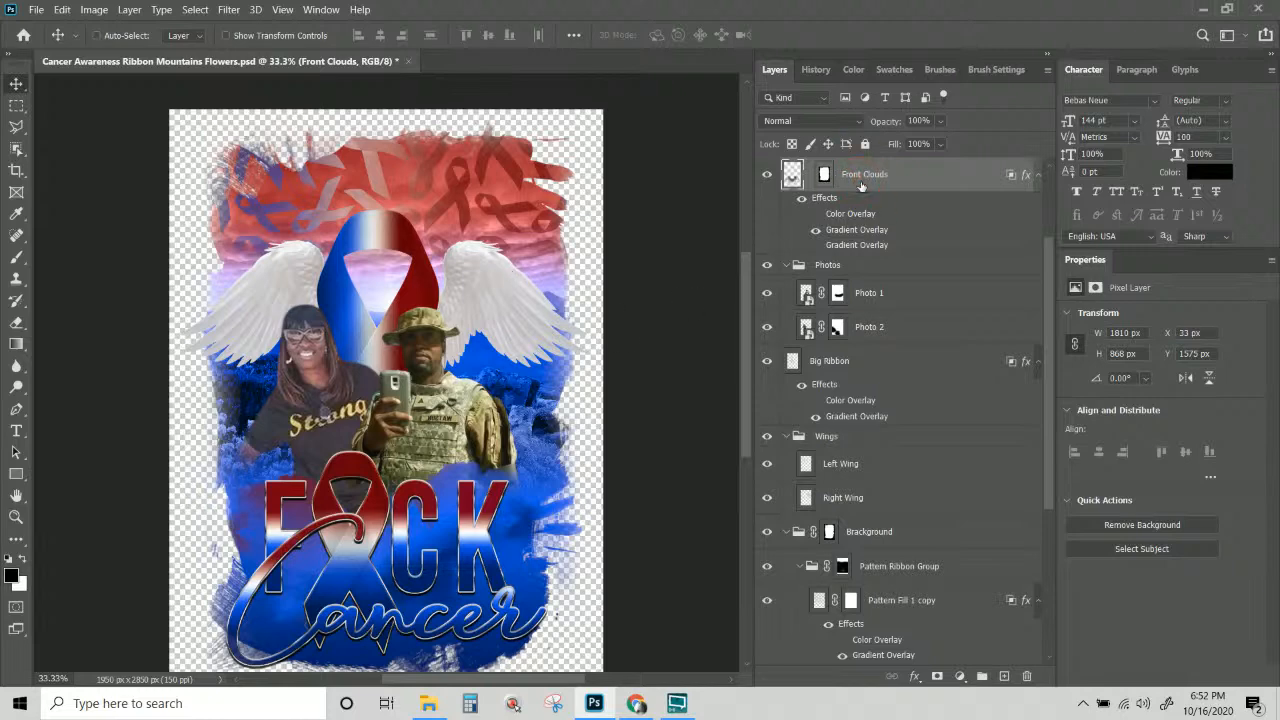
pyautogui.scroll(-3, 432, 270)
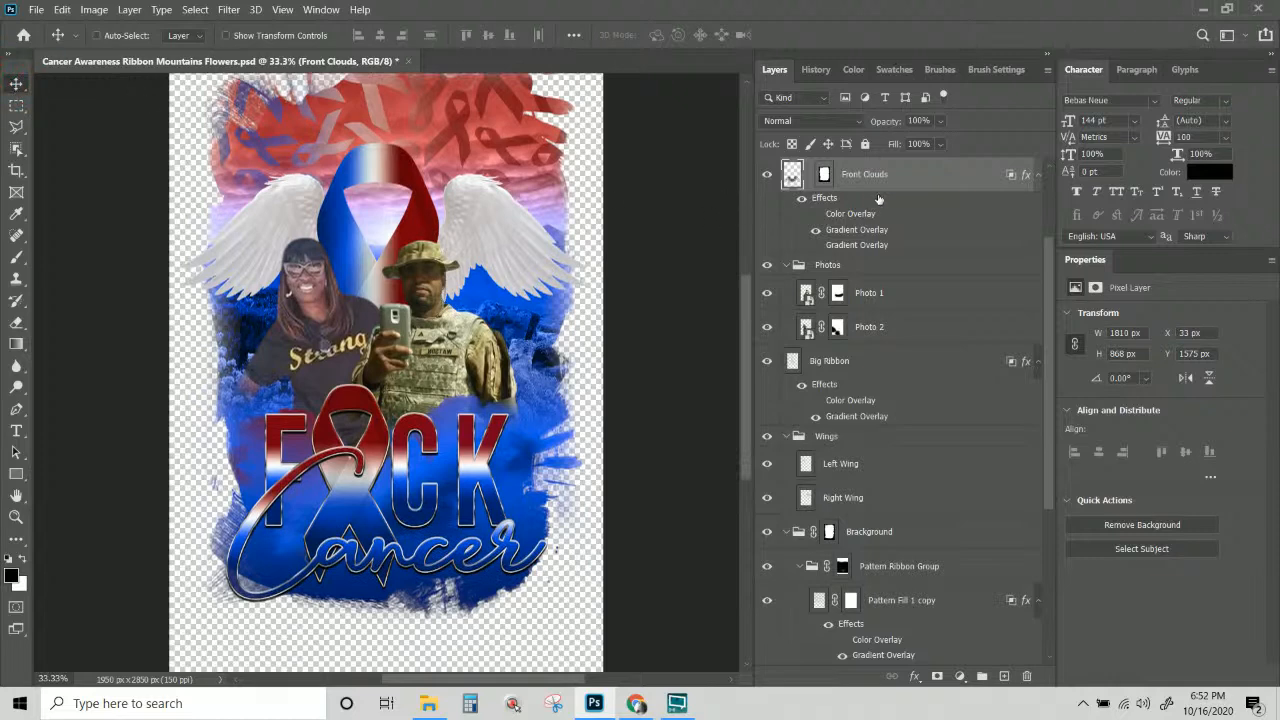
pyautogui.scroll(-3, 880, 205)
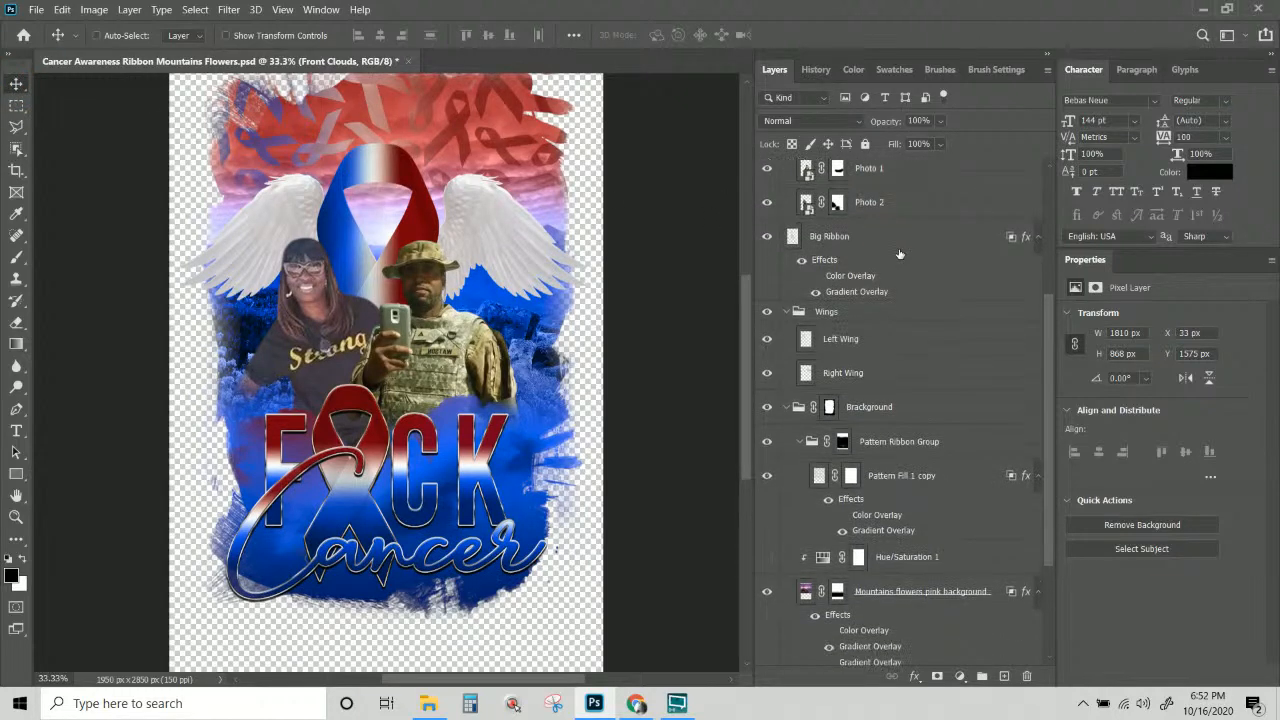
pyautogui.scroll(5, 900, 254)
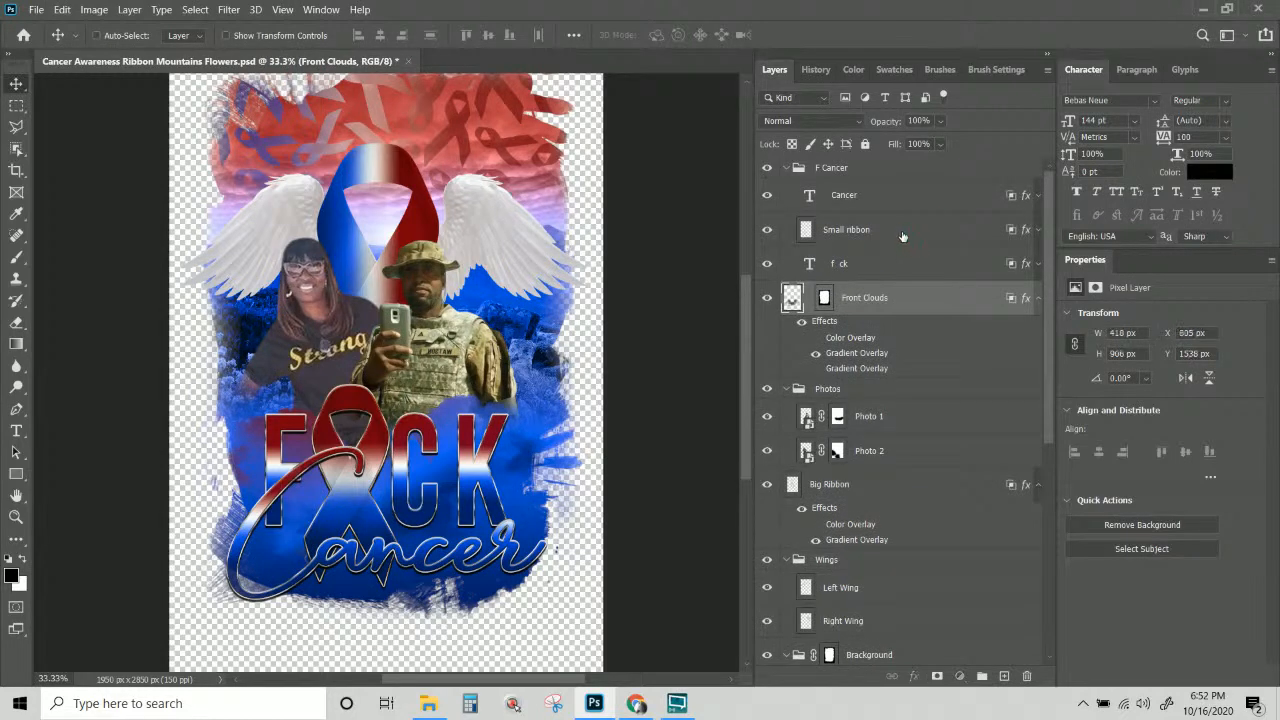
pyautogui.click(902, 236)
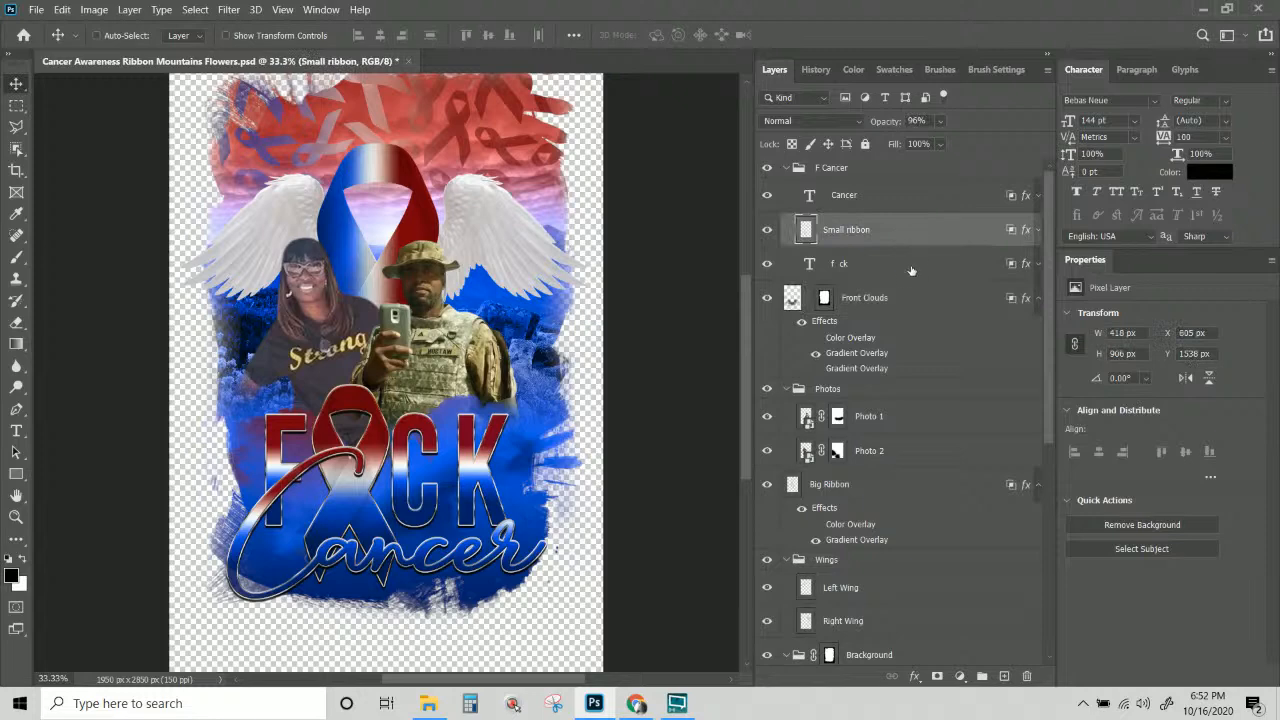
pyautogui.click(900, 206)
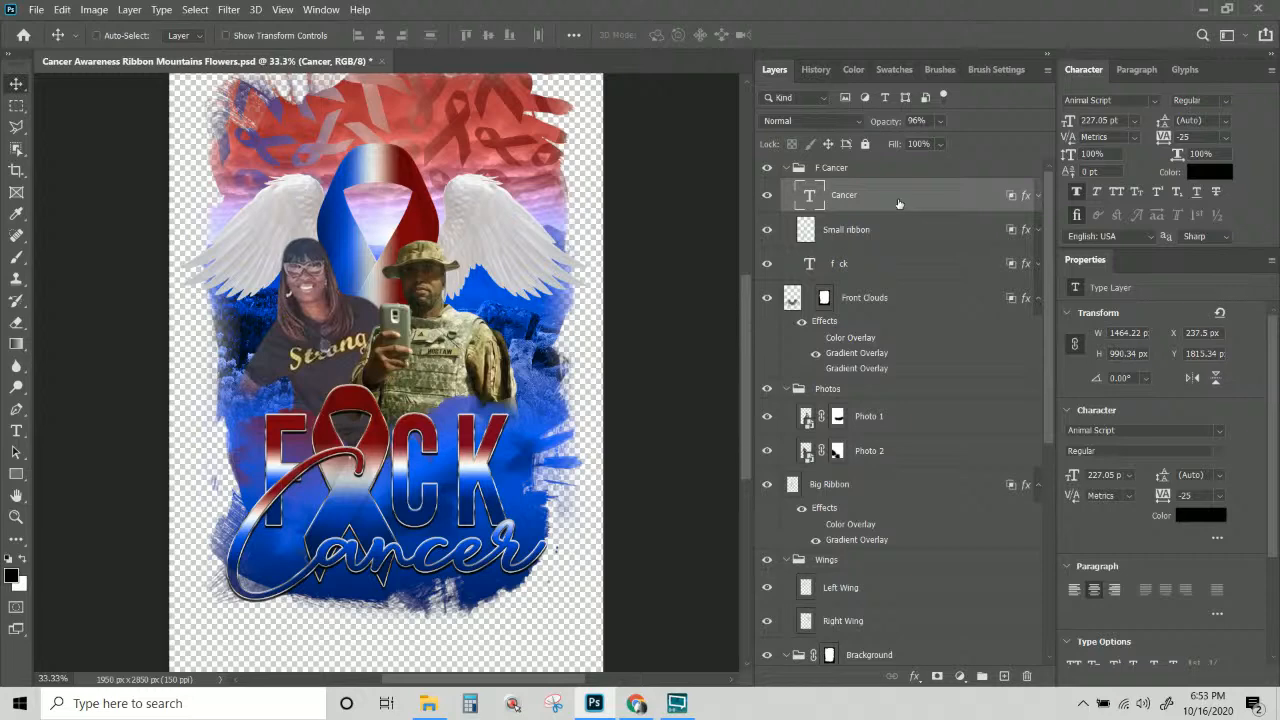
# Collapse the F Cancer group, then move all layers from it down to Color Fill 1 slightly downward to centre the artwork on the canvas.
pyautogui.click(886, 167)
pyautogui.click(786, 167)
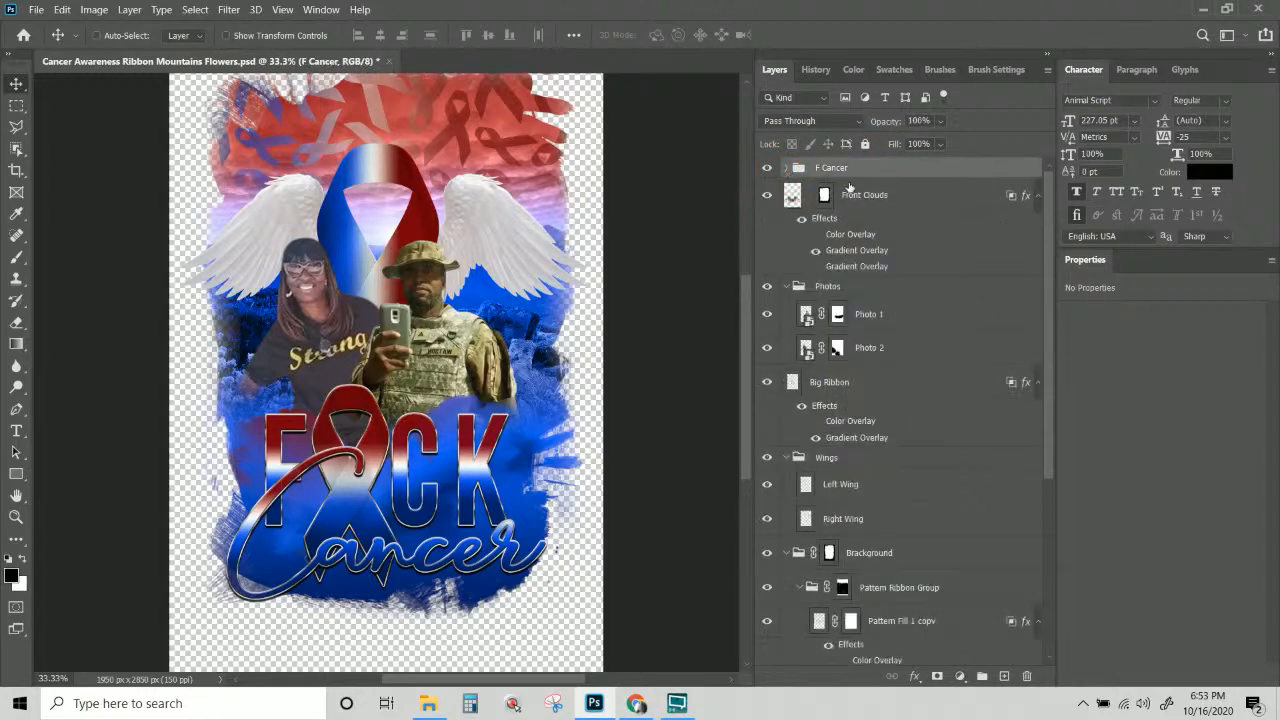
pyautogui.scroll(-5, 926, 465)
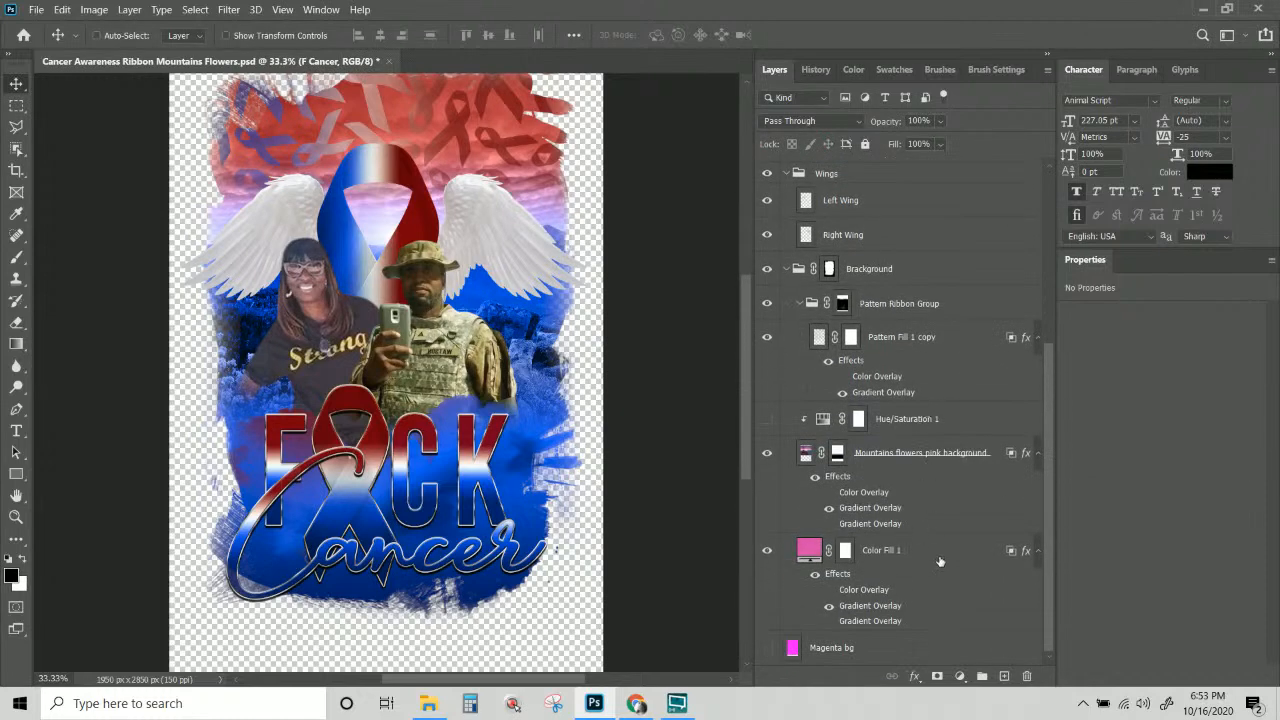
pyautogui.keyDown('shift'); pyautogui.click(940, 562); pyautogui.keyUp('shift')
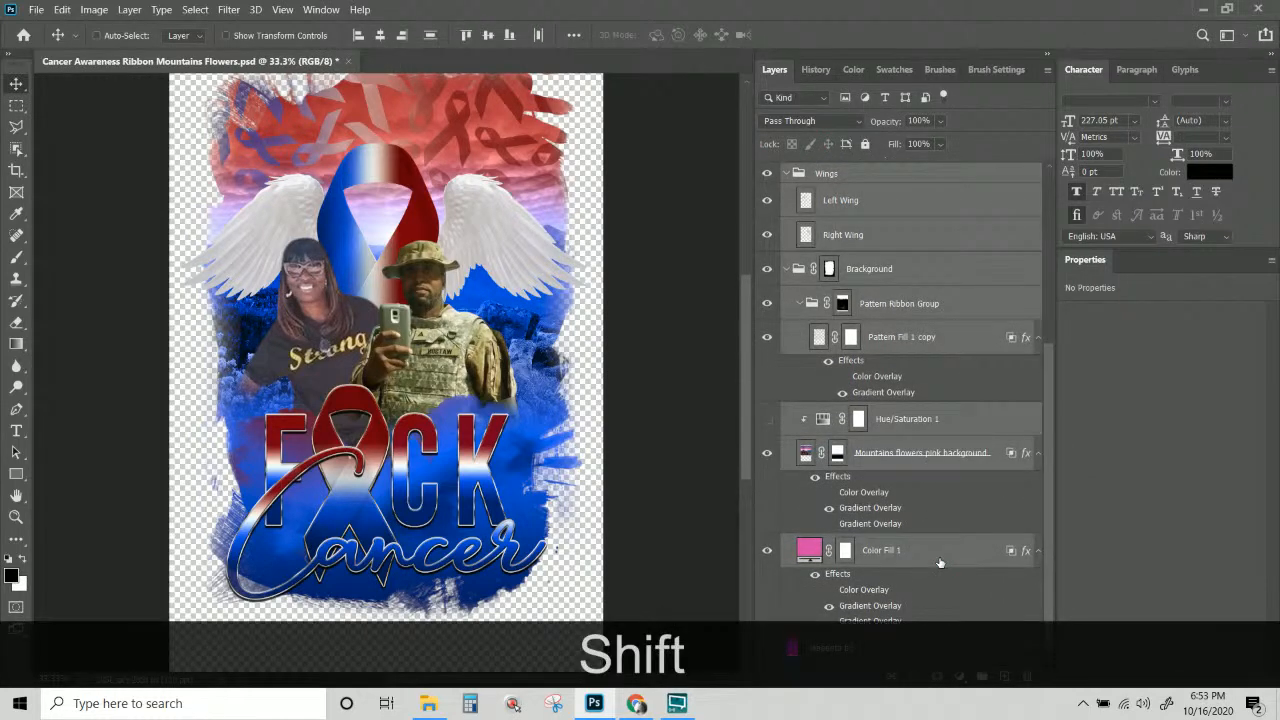
pyautogui.press('ctrl+KP_Subtract')
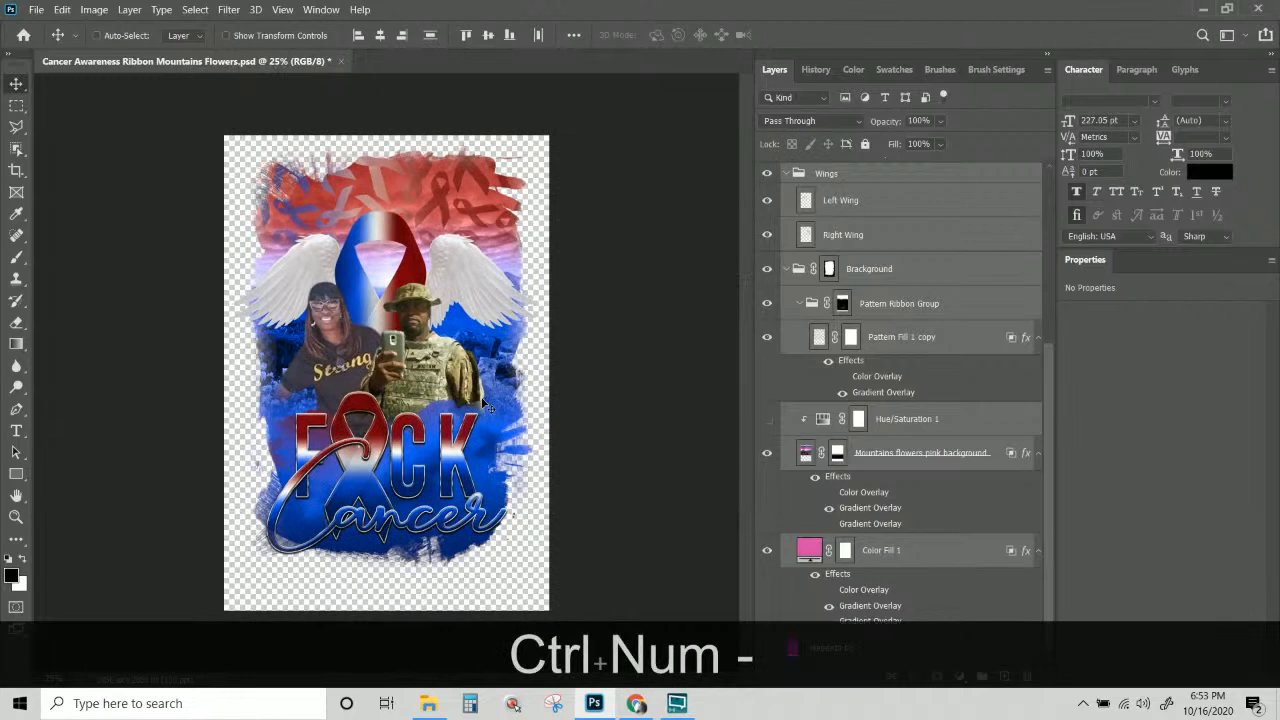
pyautogui.moveTo(482, 398); pyautogui.dragTo(483, 421)
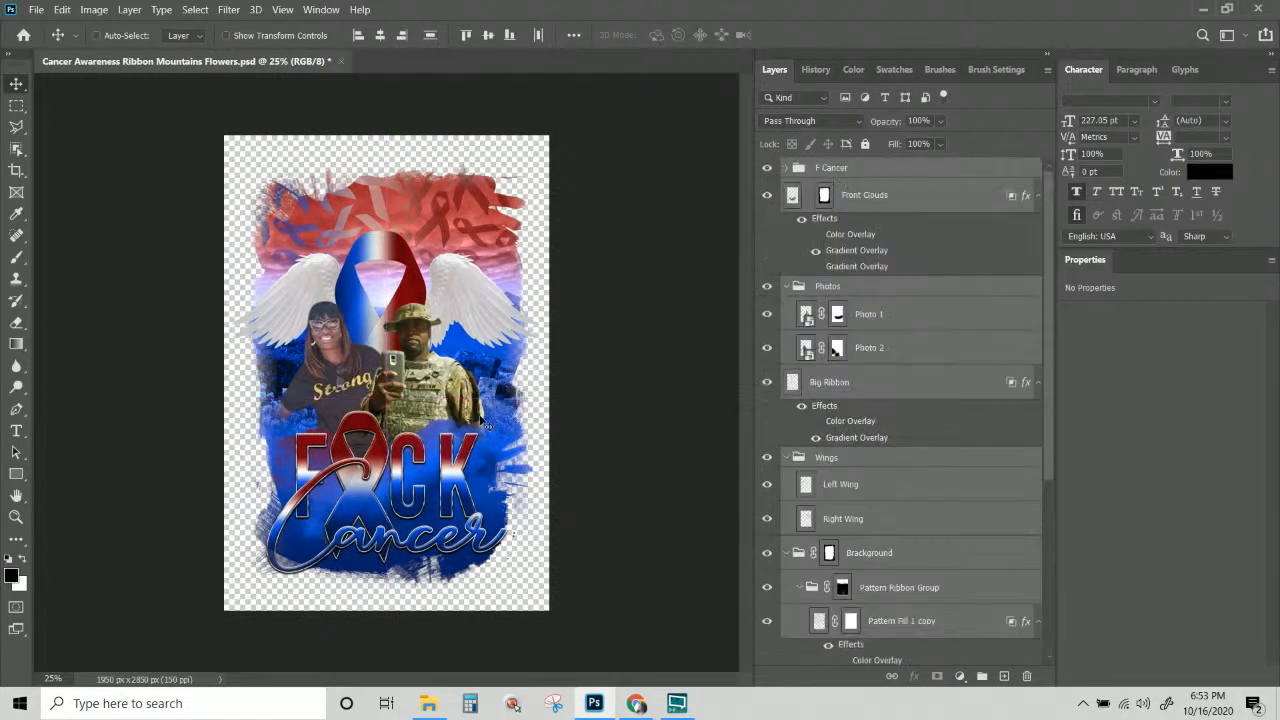
pyautogui.press('Return')
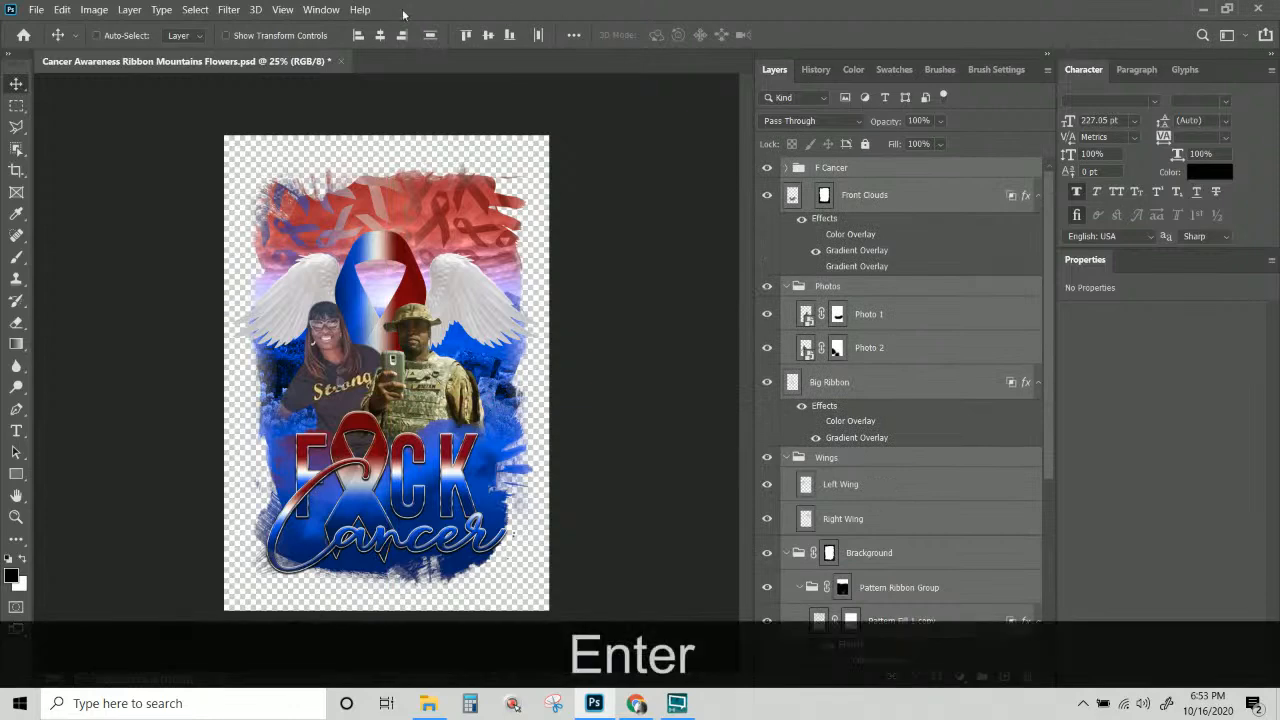
# Save the document.
pyautogui.click(36, 10)
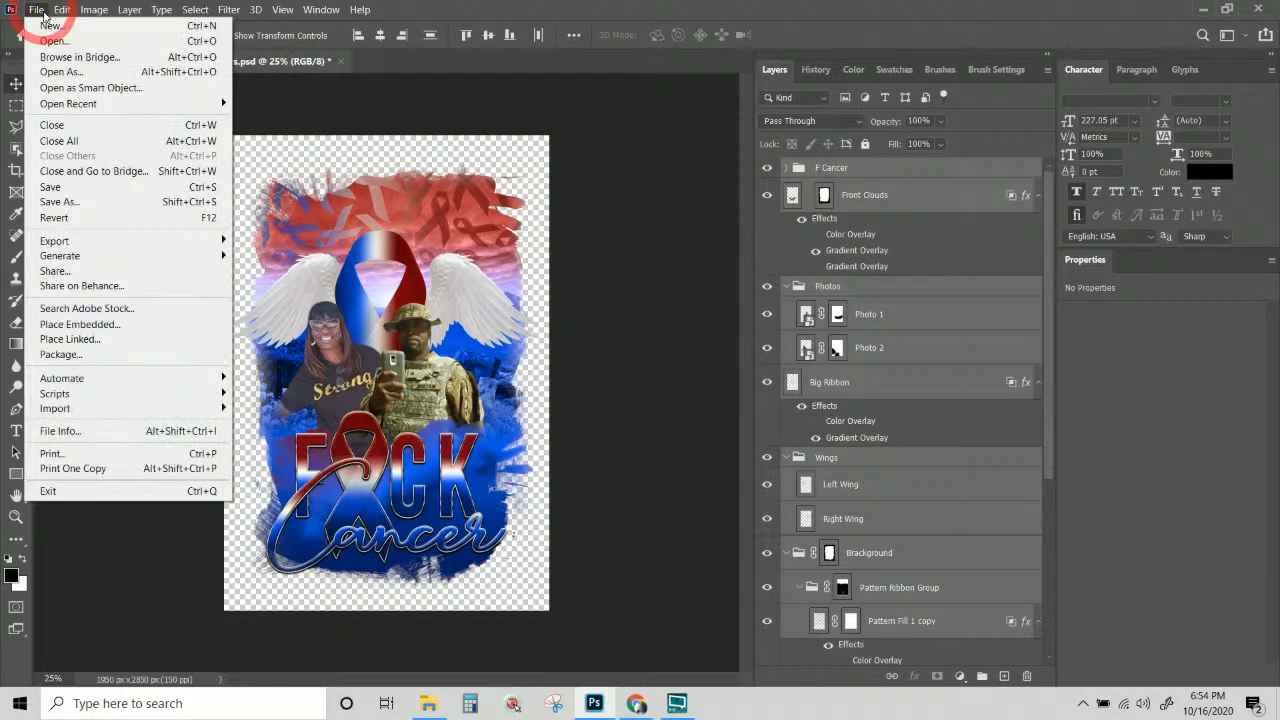
pyautogui.click(116, 190)
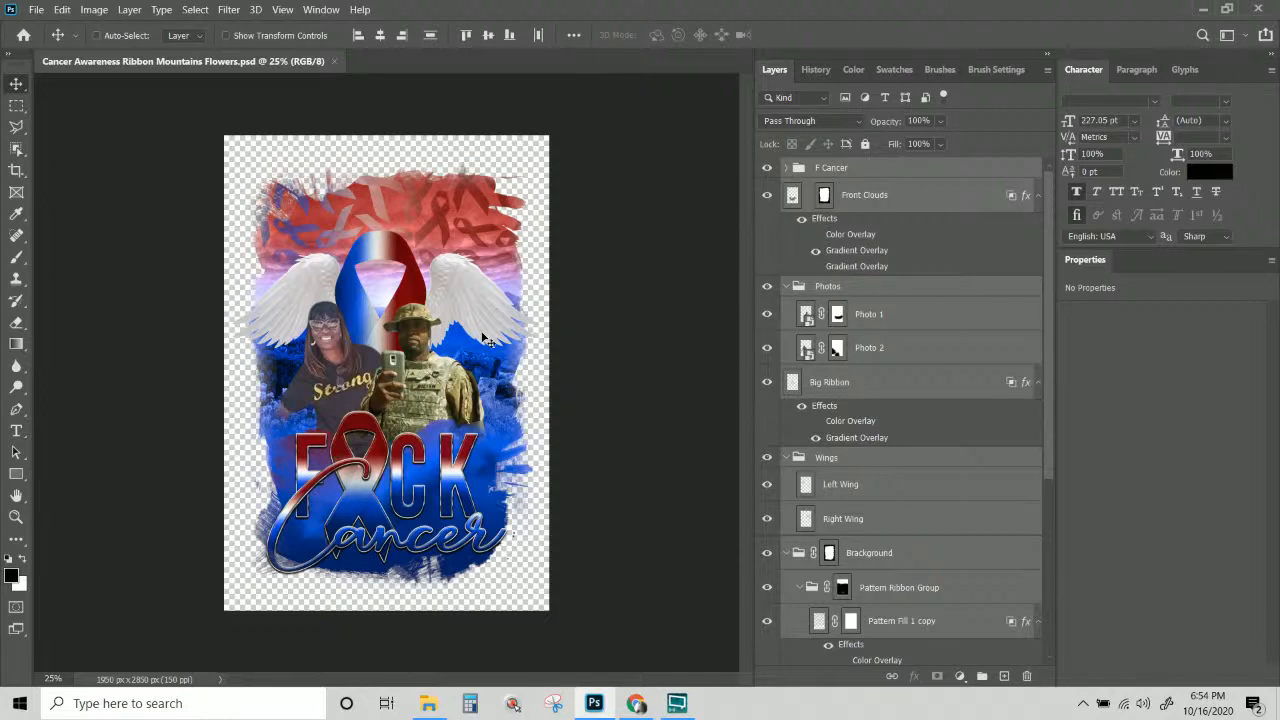
# Select the Mountains flowers pink background layer and hide its layer effects.
pyautogui.click(17, 84)
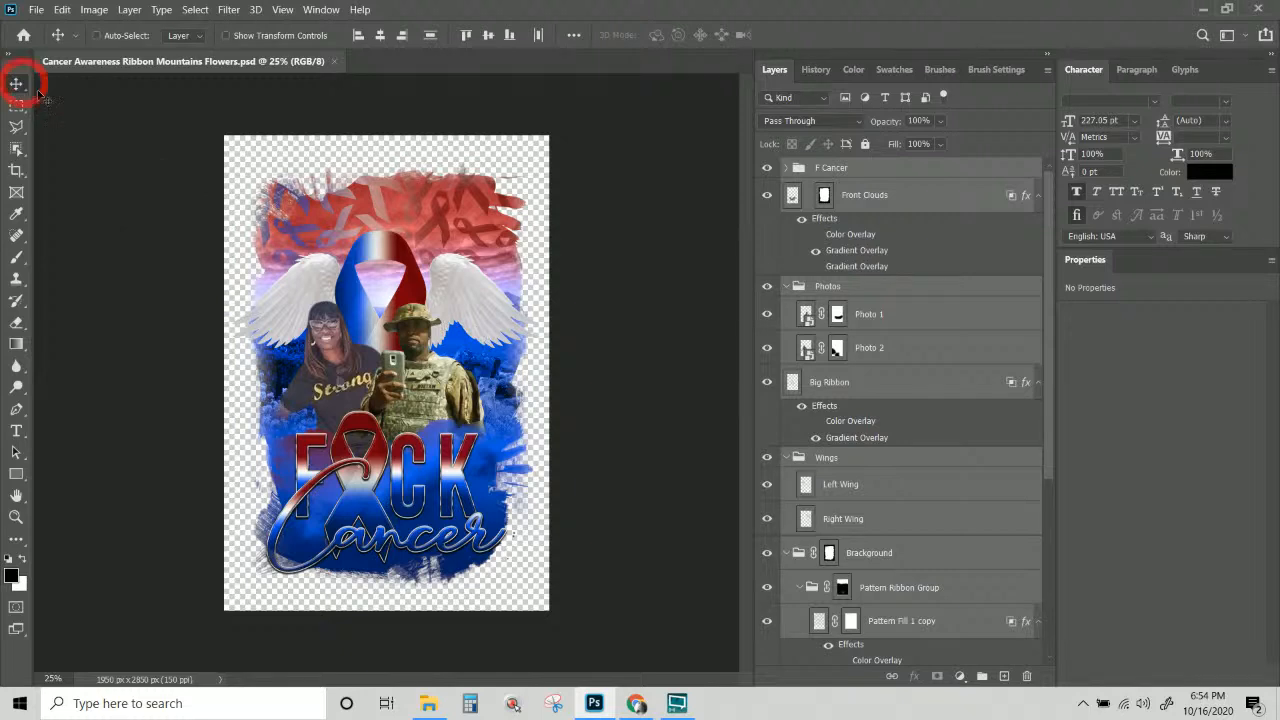
pyautogui.rightClick(452, 392)
pyautogui.click(578, 365)
pyautogui.scroll(-4, 869, 455)
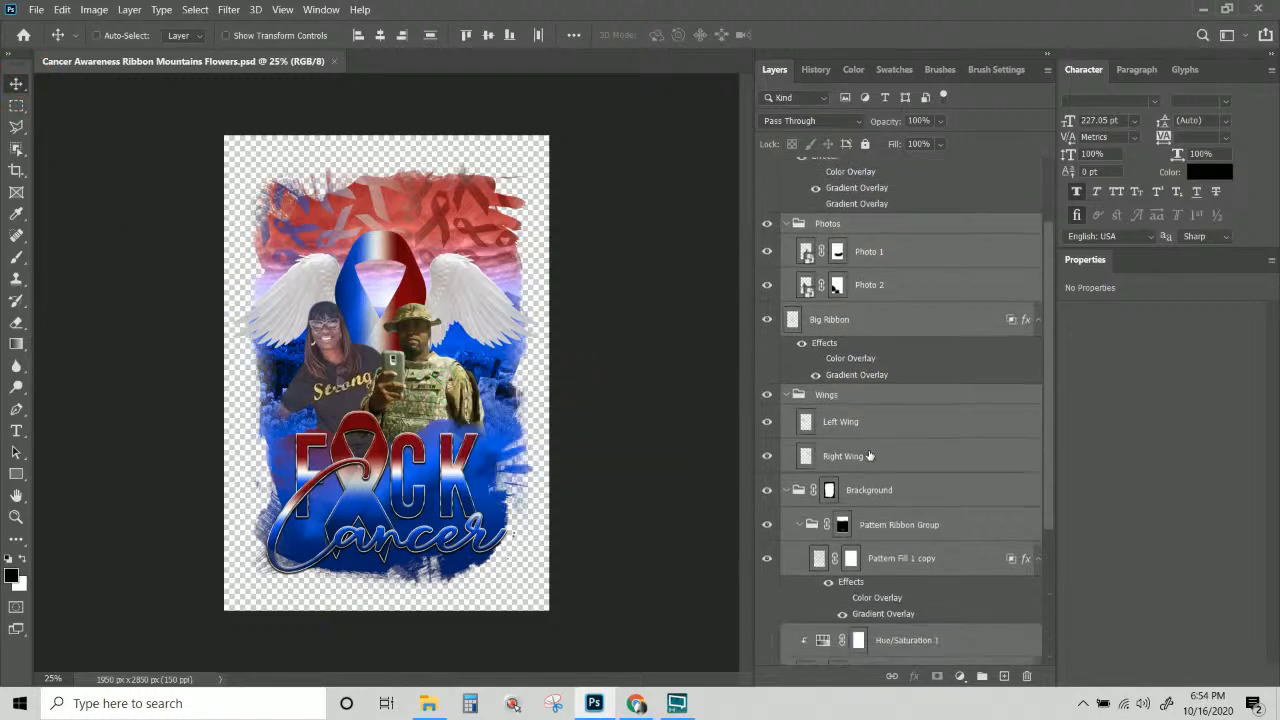
pyautogui.scroll(-1, 869, 455)
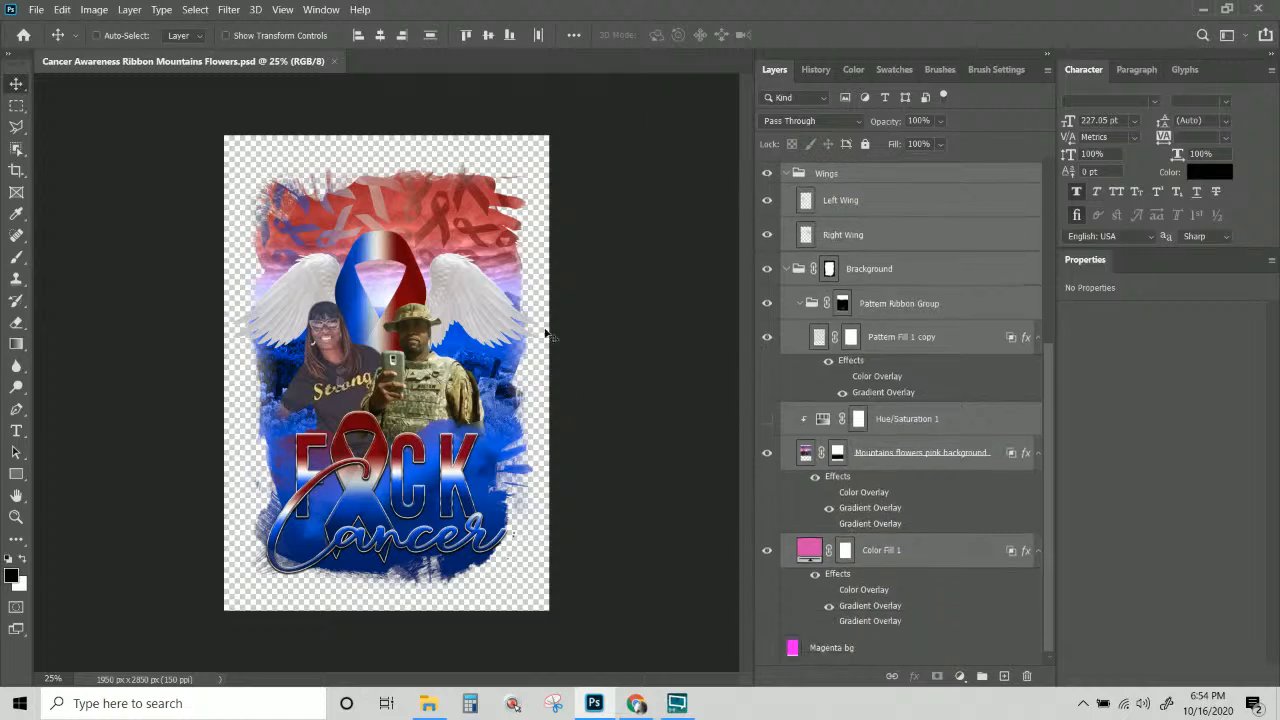
pyautogui.rightClick(480, 234)
pyautogui.press('Escape')
pyautogui.hotkey('ctrl', '+')
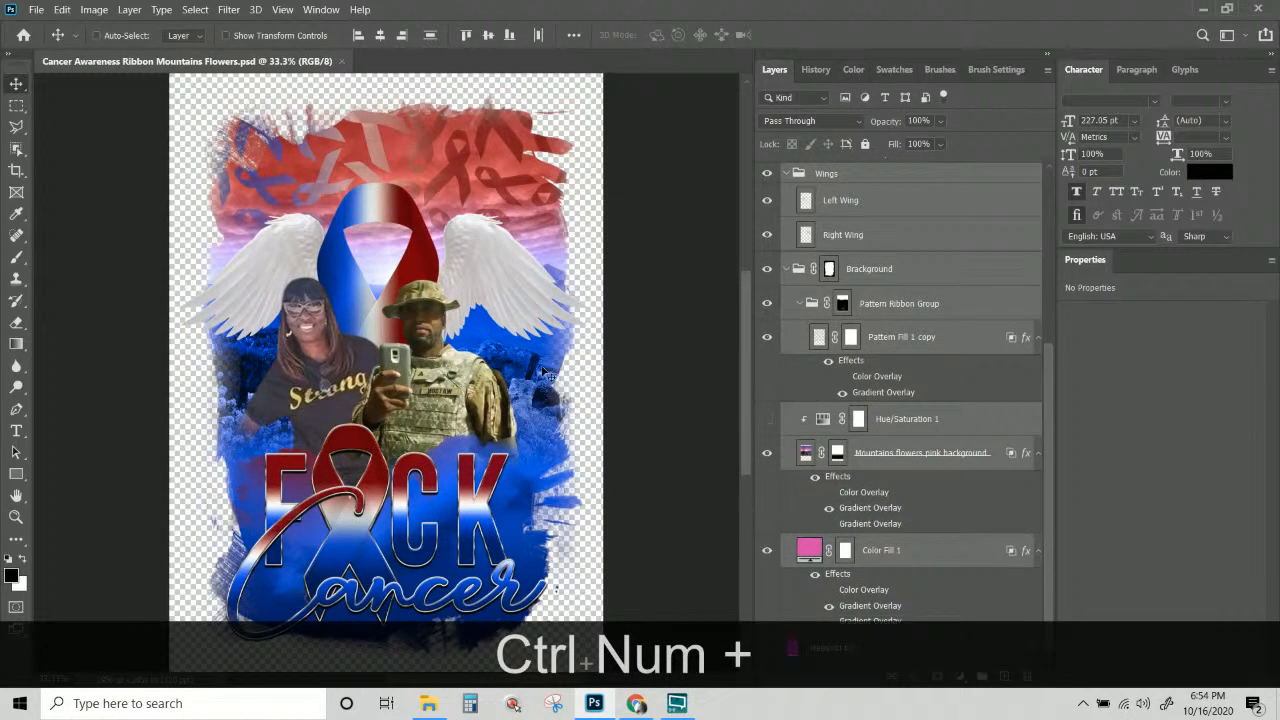
pyautogui.rightClick(540, 368)
pyautogui.click(640, 389)
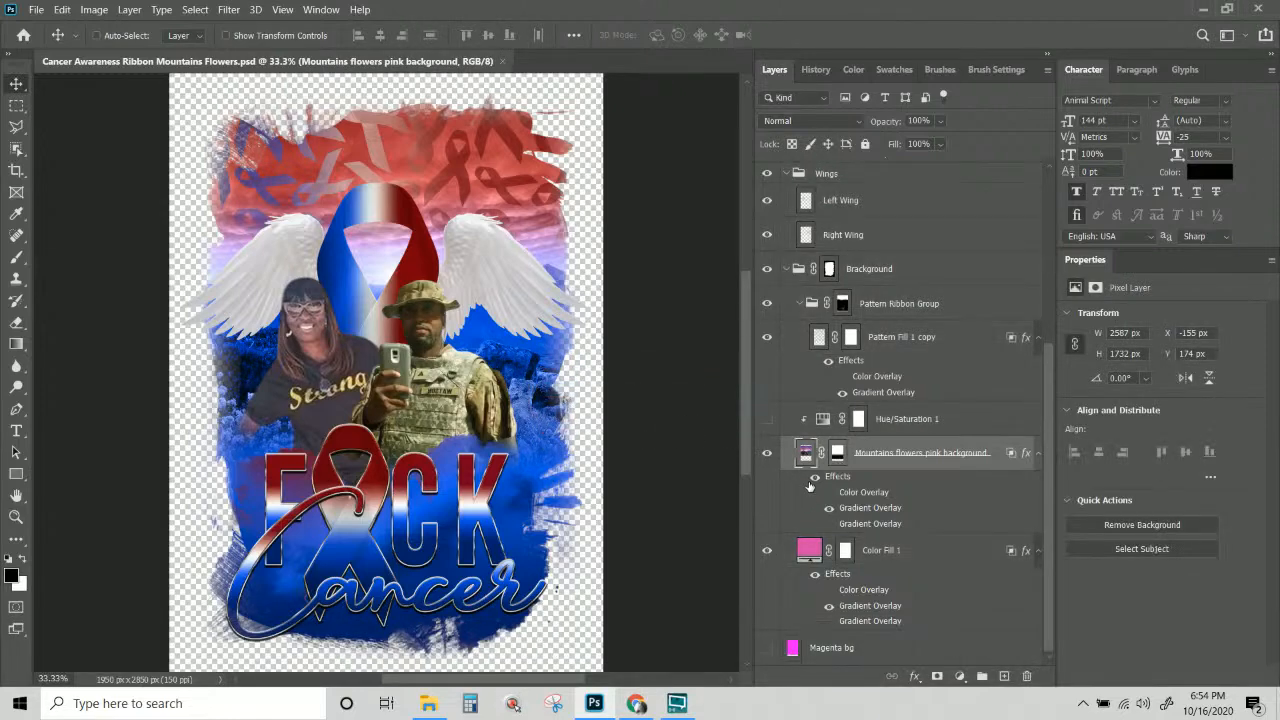
pyautogui.click(815, 478)
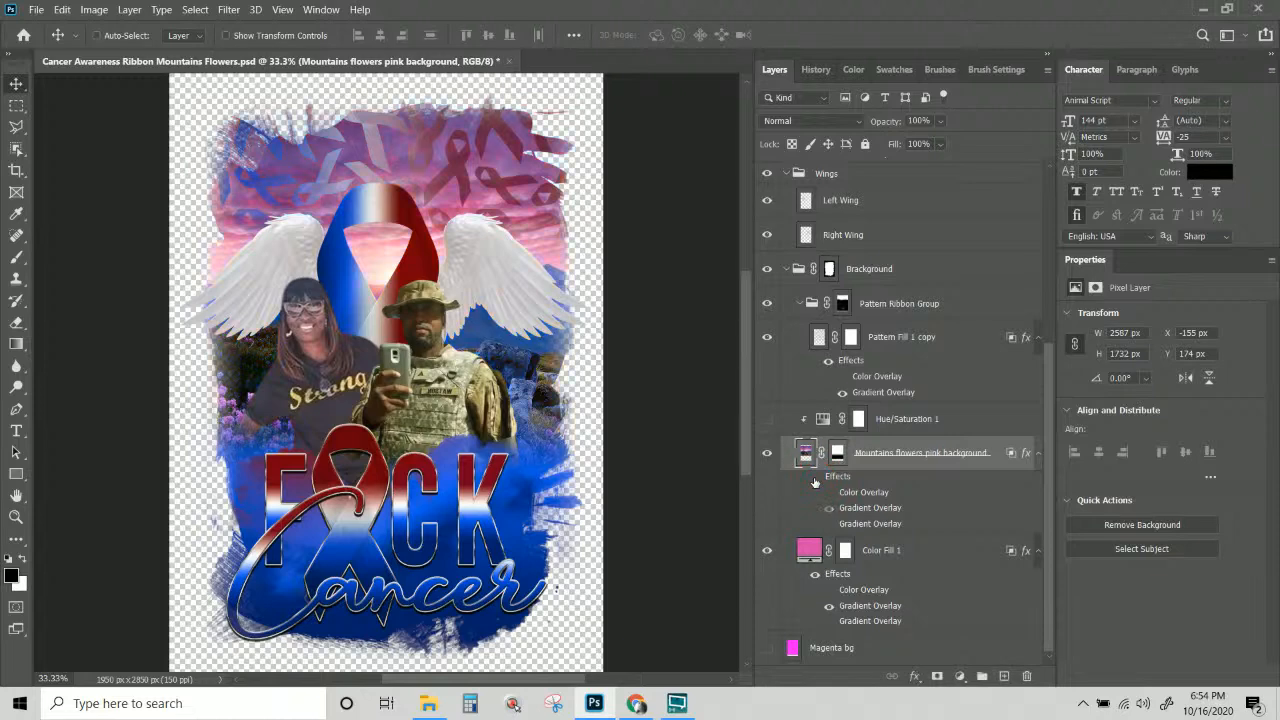
# Show the Hue/Saturation 1 adjustment and compare the mountain background with its effects on and off, leaving them hidden.
pyautogui.click(766, 421)
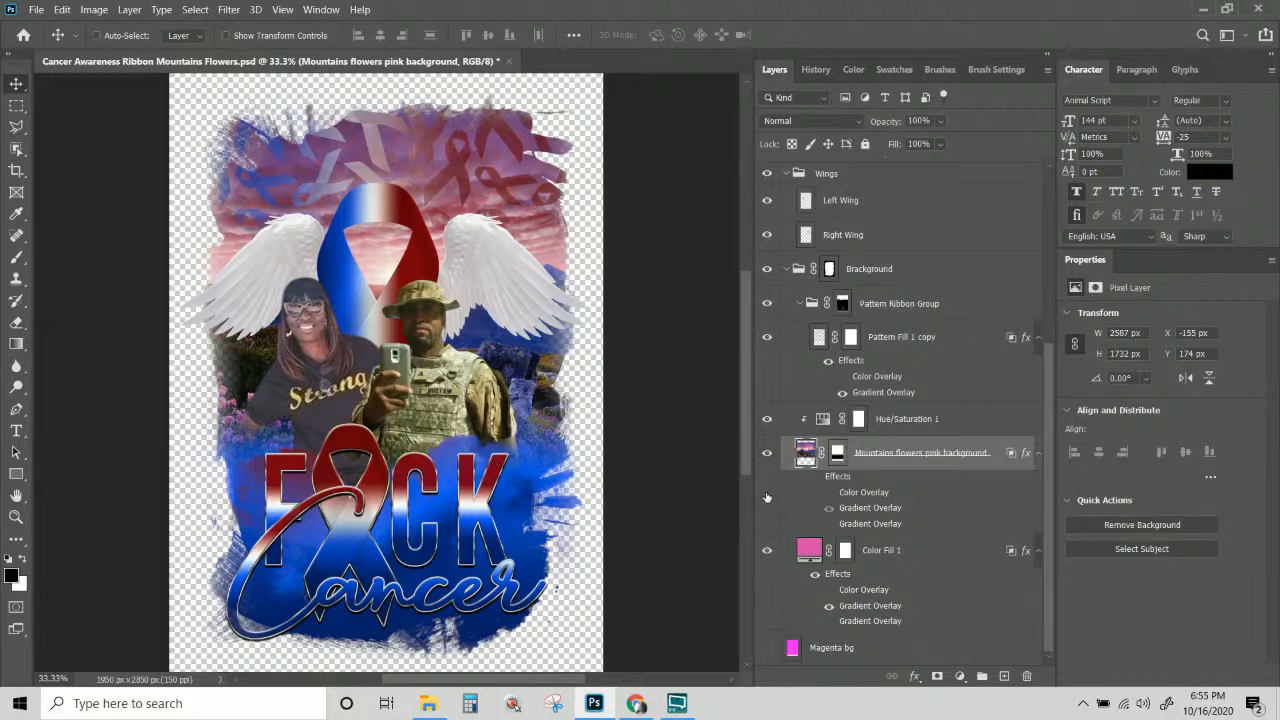
pyautogui.click(814, 479)
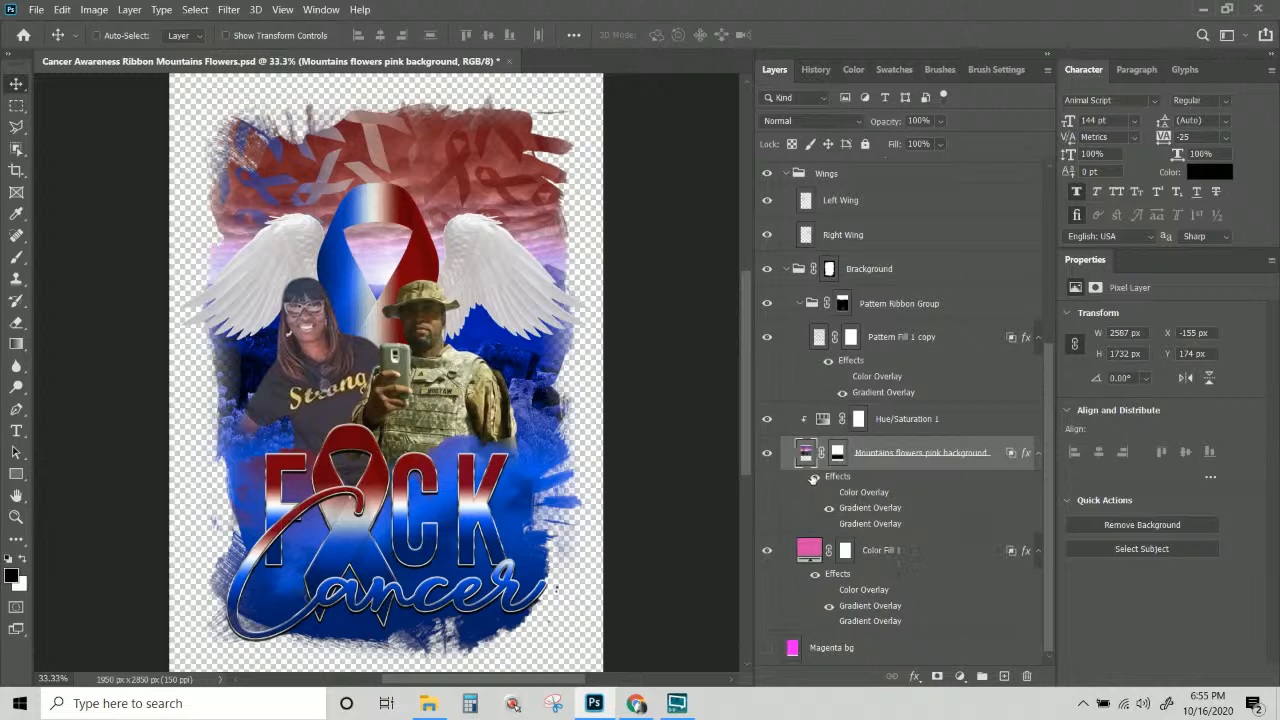
pyautogui.click(813, 474)
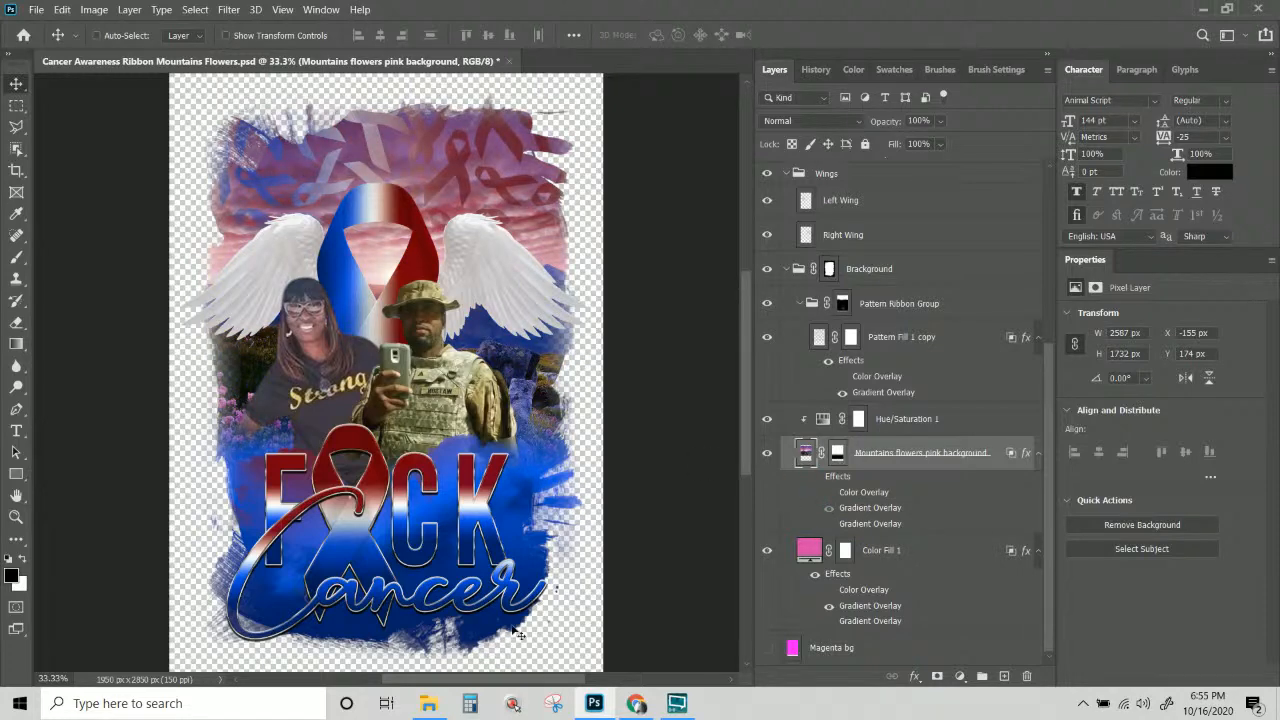
pyautogui.moveTo(583, 706)
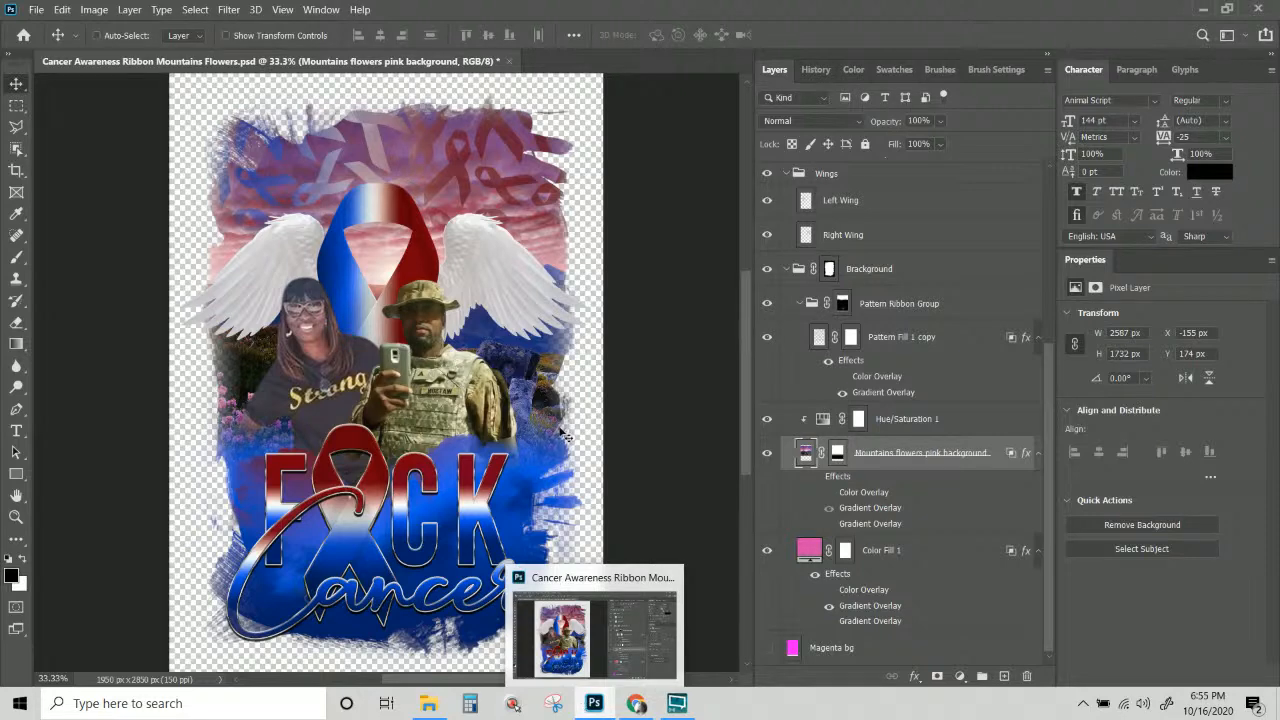
# Collapse the Wings group and nudge it together with the Big Ribbon layer slightly to the right behind the photos.
pyautogui.rightClick(493, 284)
pyautogui.rightClick(485, 257)
pyautogui.rightClick(485, 260)
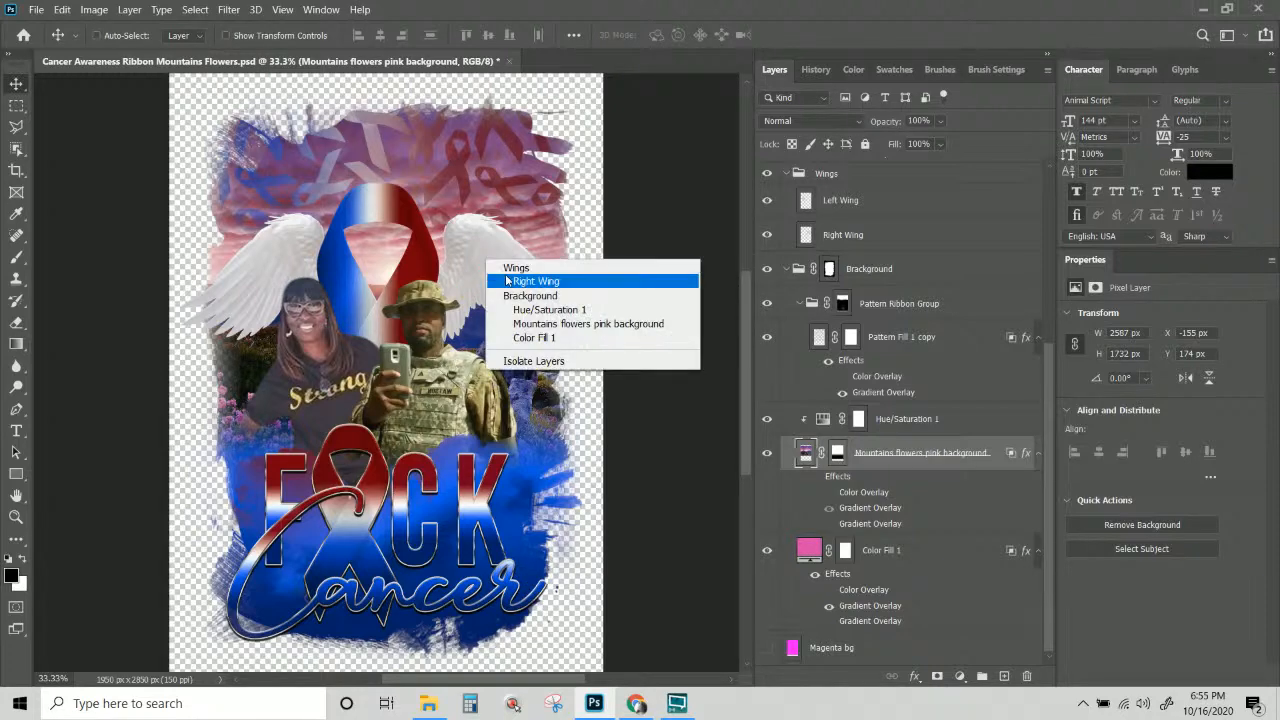
pyautogui.click(512, 267)
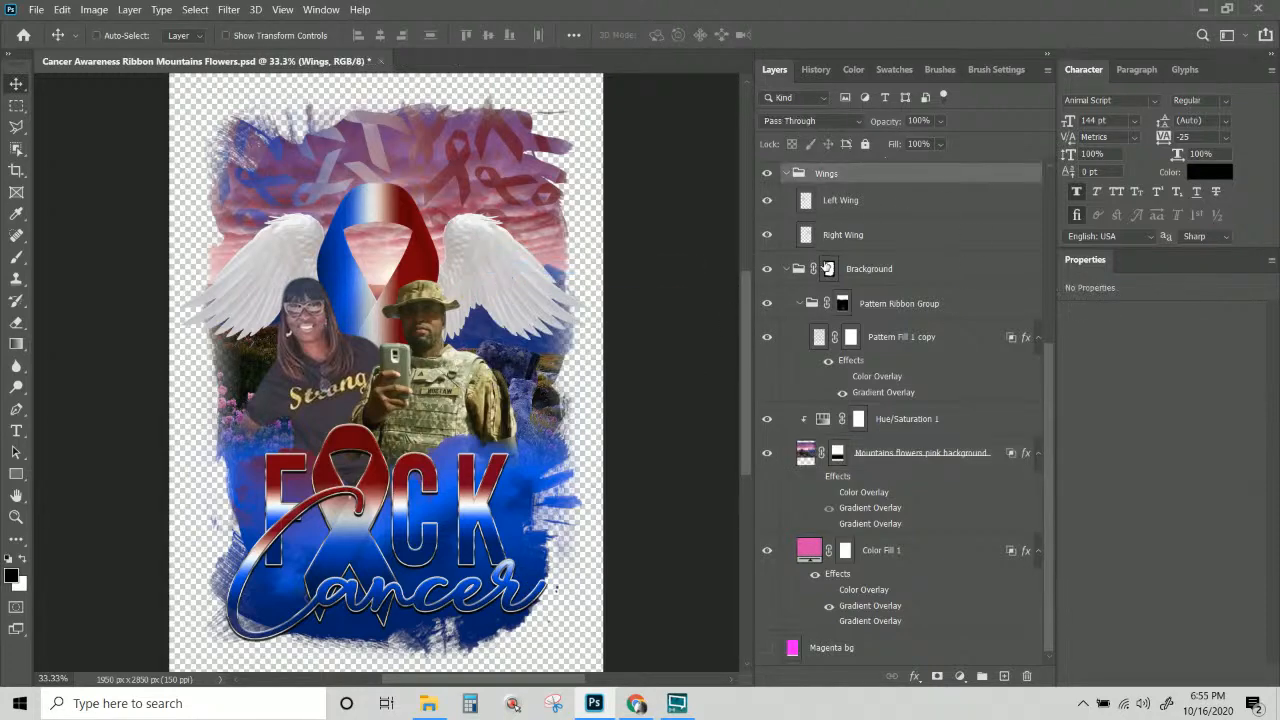
pyautogui.scroll(2, 826, 266)
pyautogui.click(788, 256)
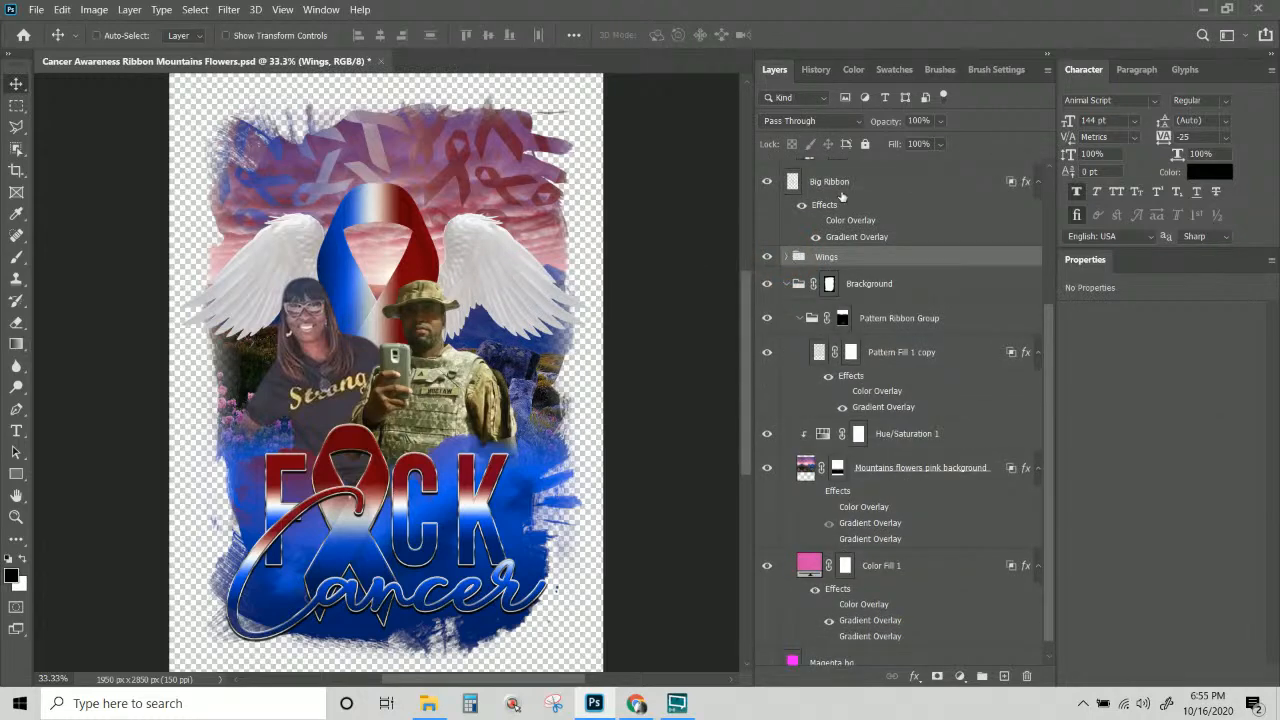
pyautogui.keyDown('shift'); pyautogui.click(840, 192); pyautogui.keyUp('shift')
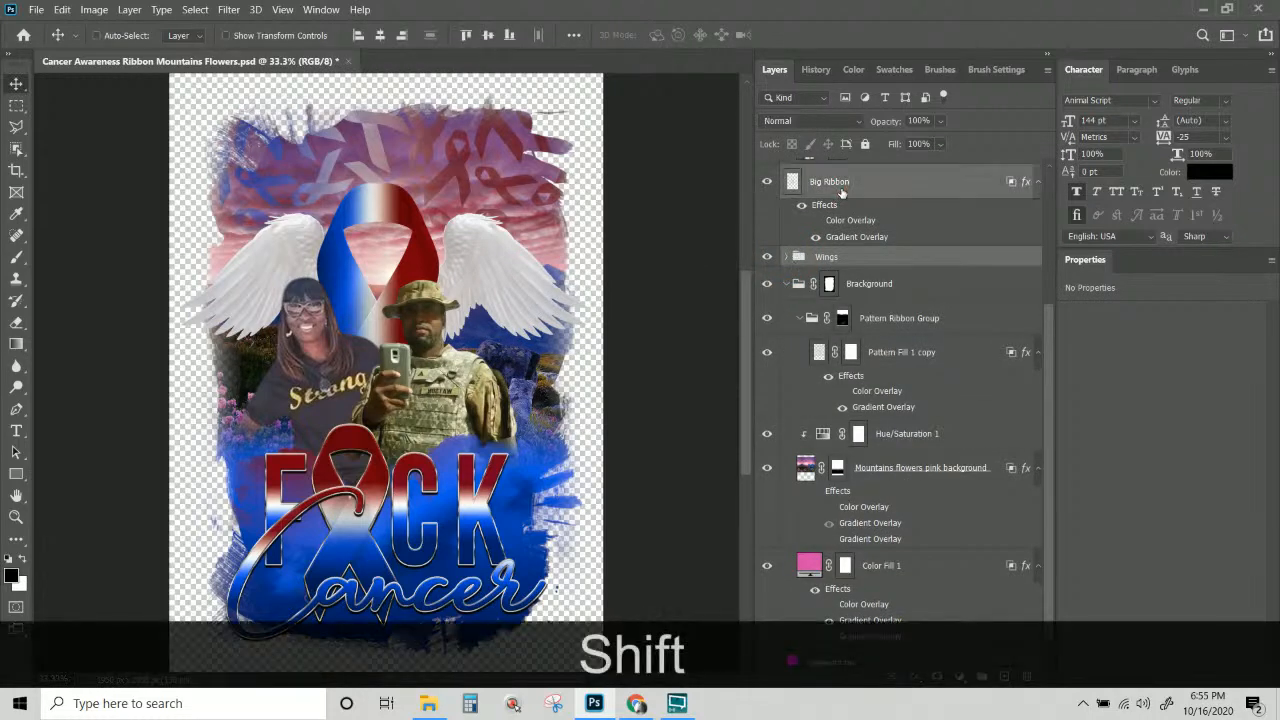
pyautogui.press('Right')
pyautogui.press('Right')
pyautogui.press('Right')
pyautogui.press('Right')
pyautogui.press('Right')
pyautogui.press('Right')
pyautogui.press('Right')
pyautogui.press('Right')
pyautogui.press('Right')
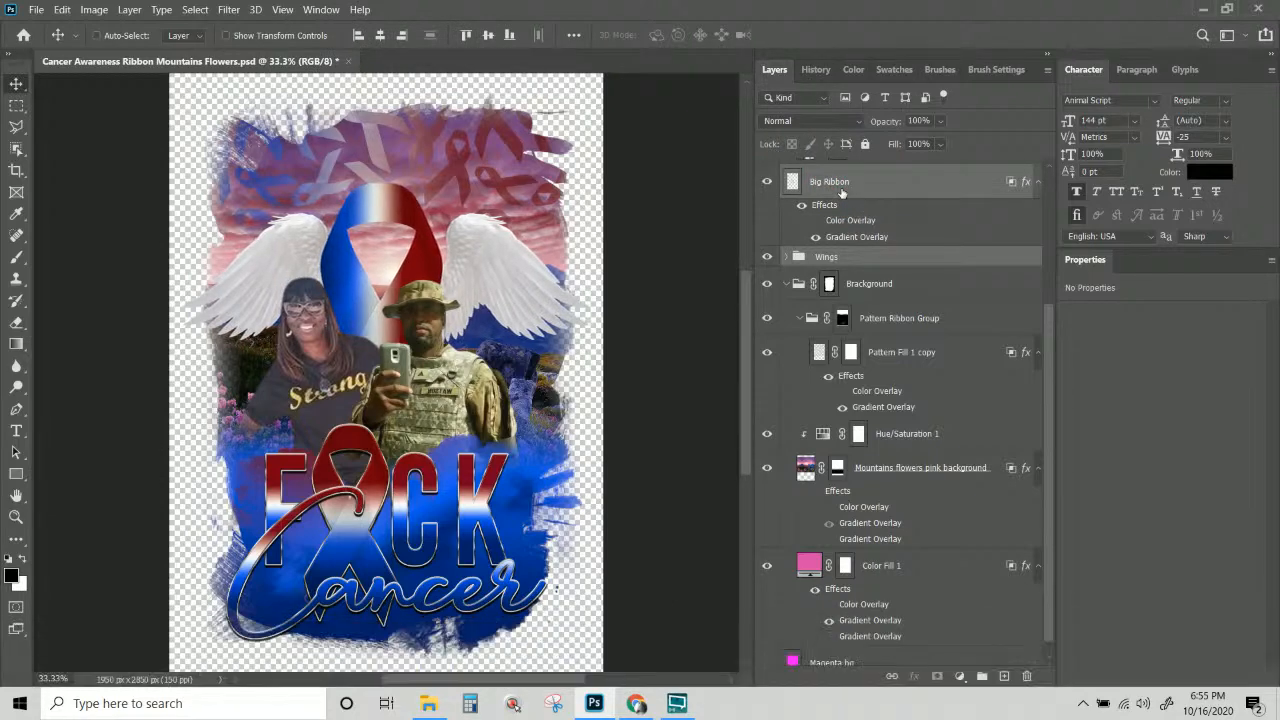
pyautogui.click(919, 296)
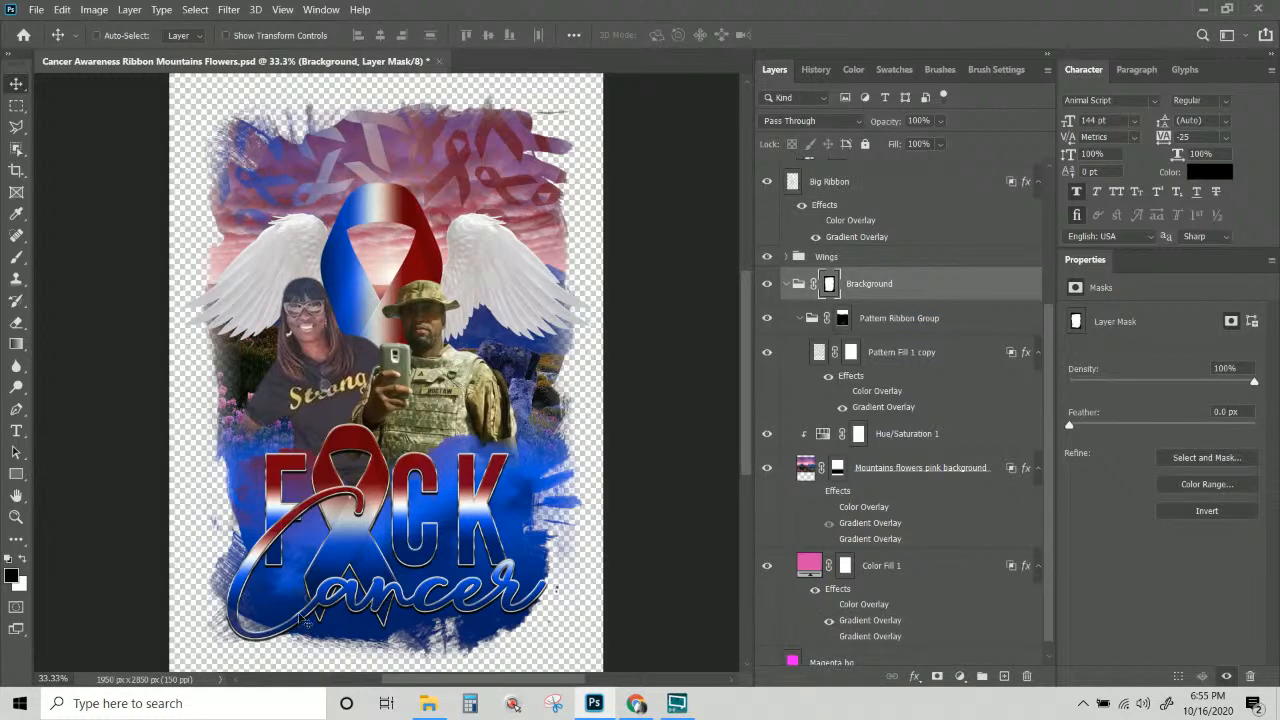
# Save a PNG copy named Cancer Awareness Ribbon Mountains Flowers.png in the Client files folder, using the large file size option.
pyautogui.click(42, 12)
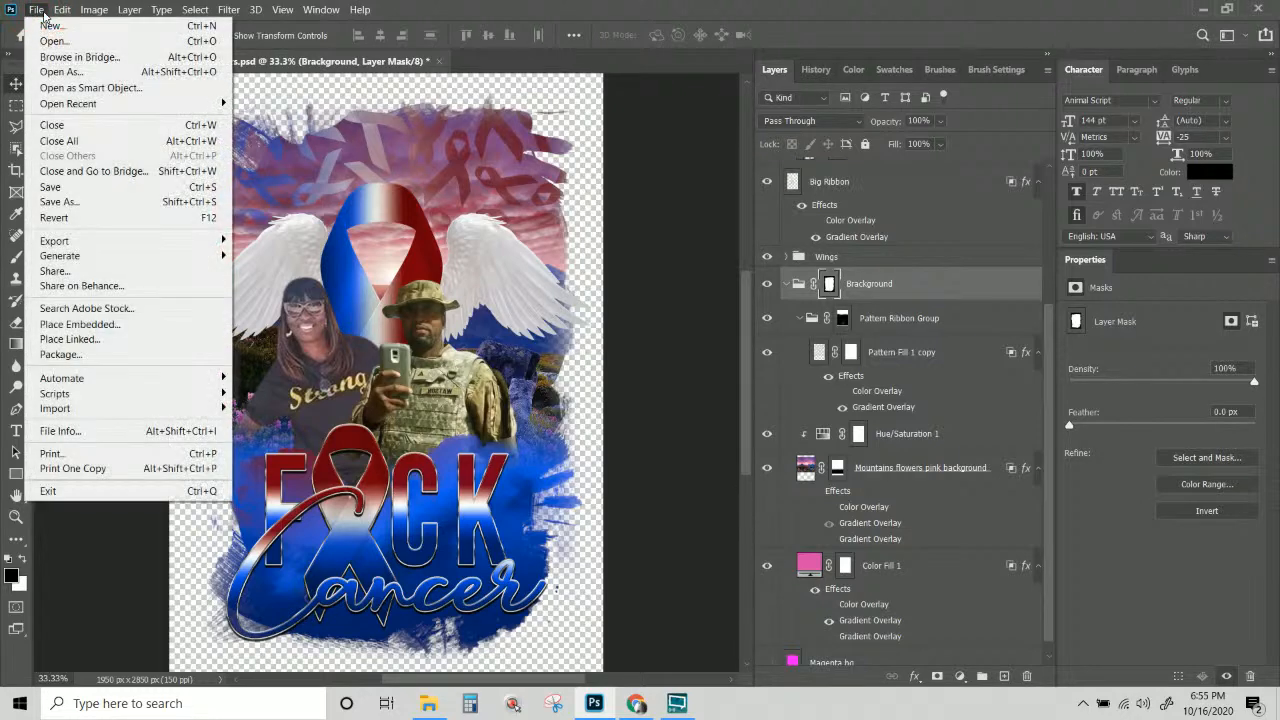
pyautogui.click(95, 204)
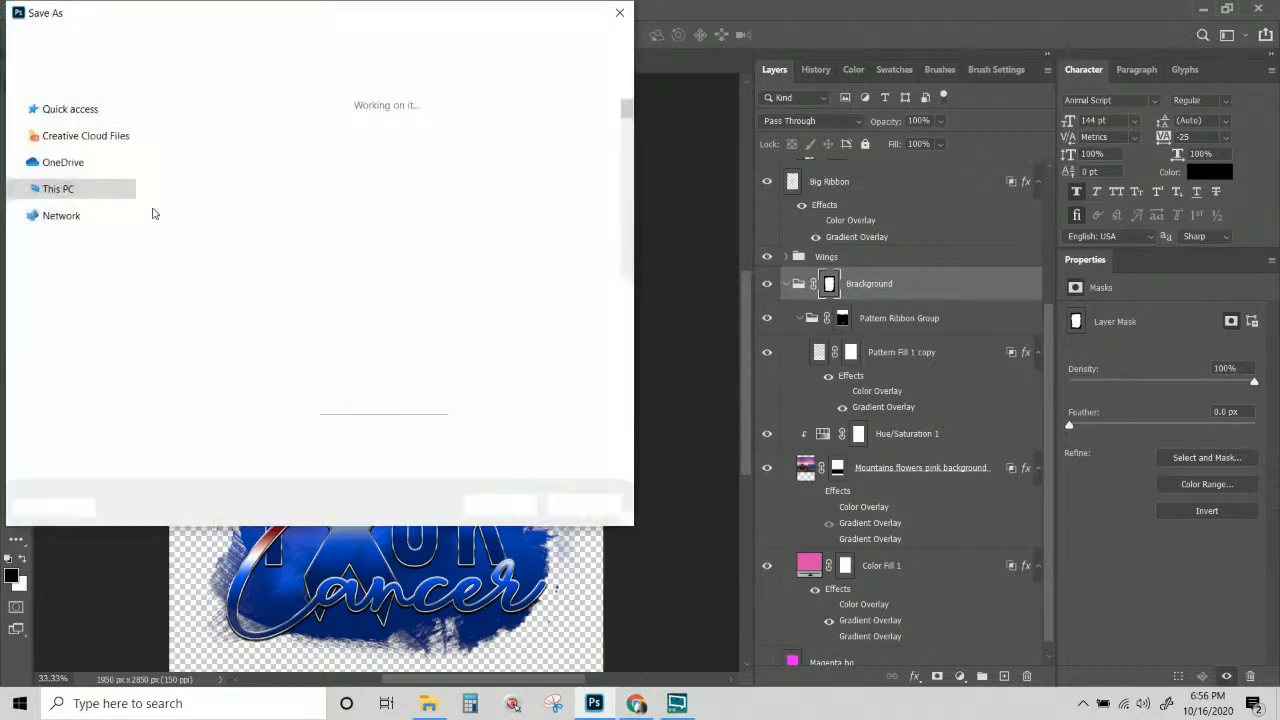
pyautogui.click(163, 333)
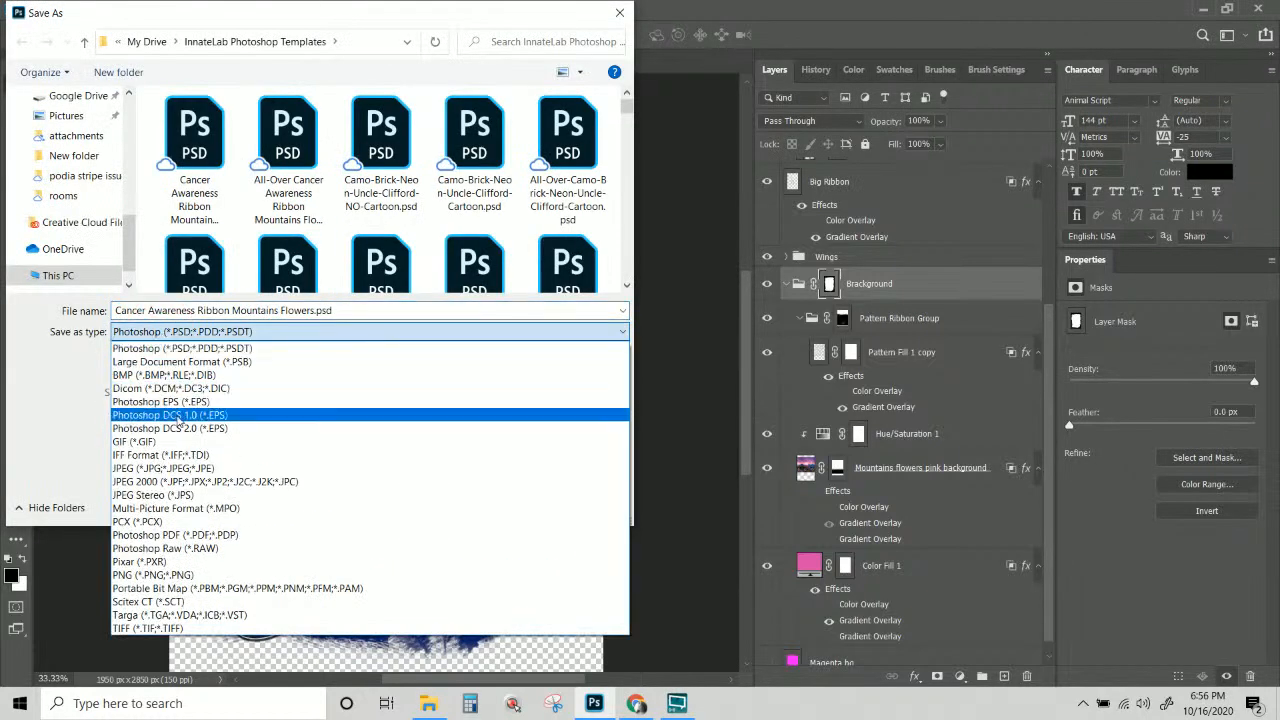
pyautogui.click(220, 575)
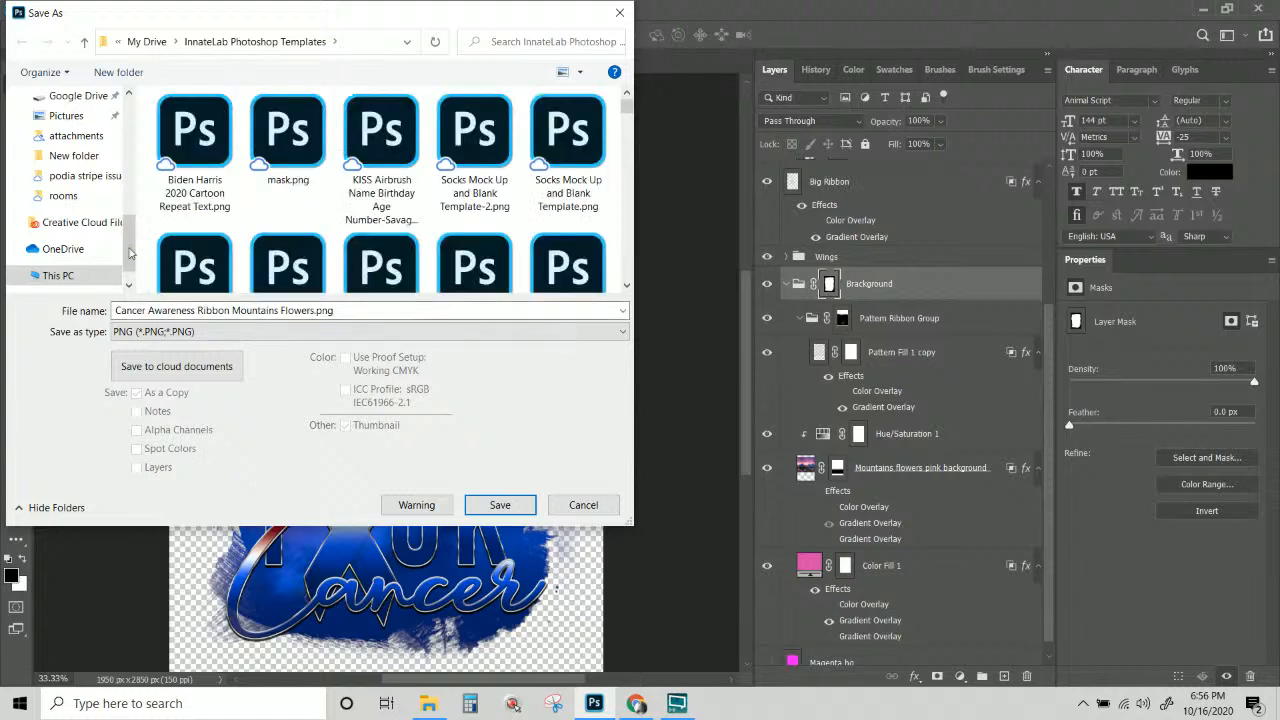
pyautogui.scroll(5, 110, 112)
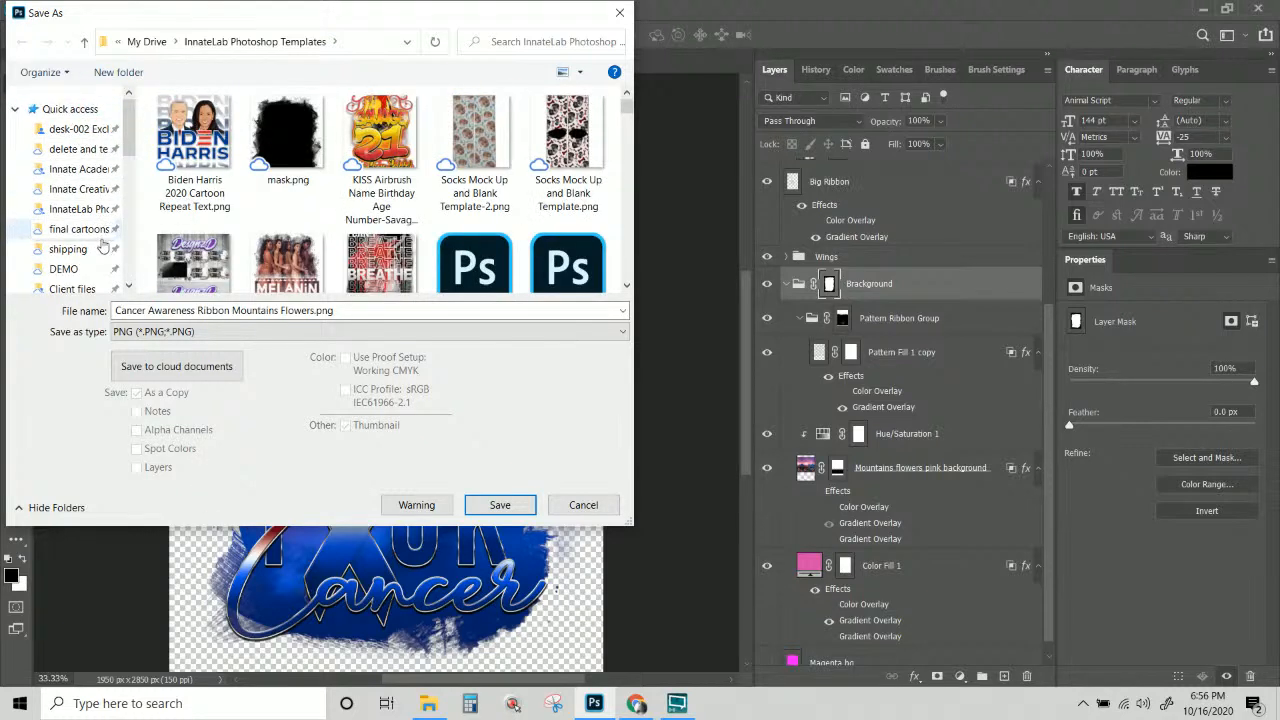
pyautogui.click(82, 288)
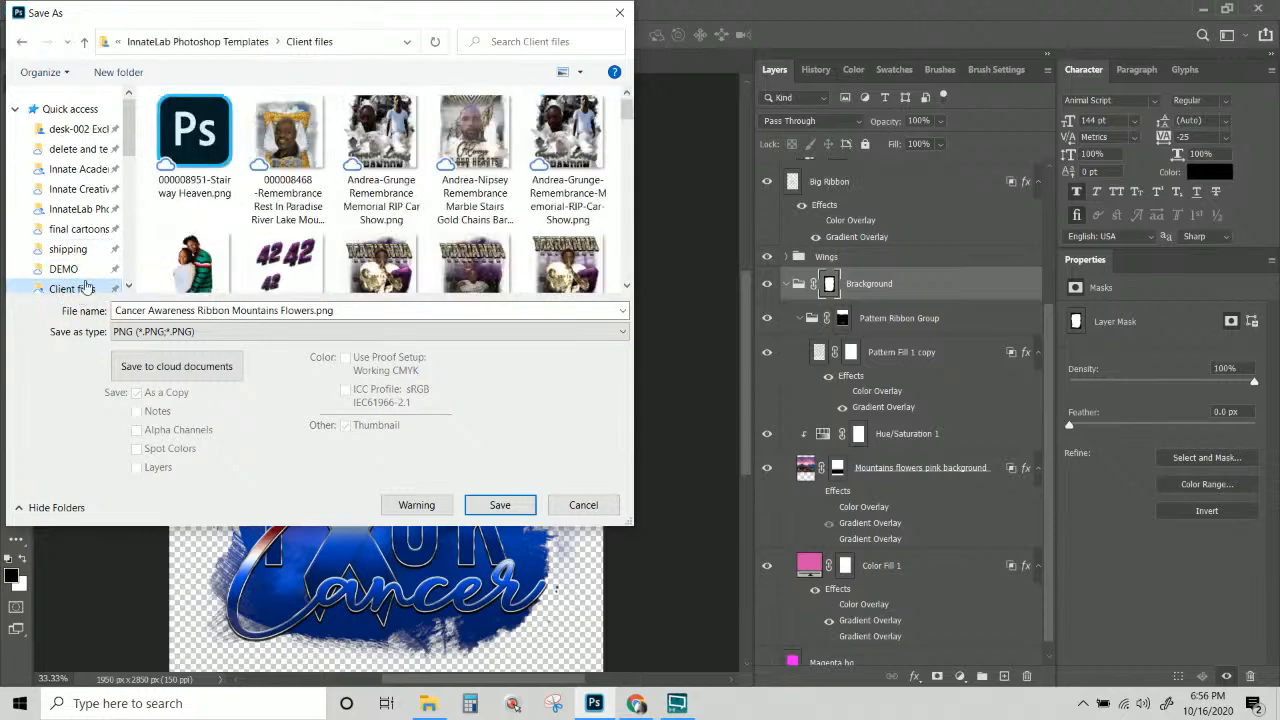
pyautogui.click(511, 513)
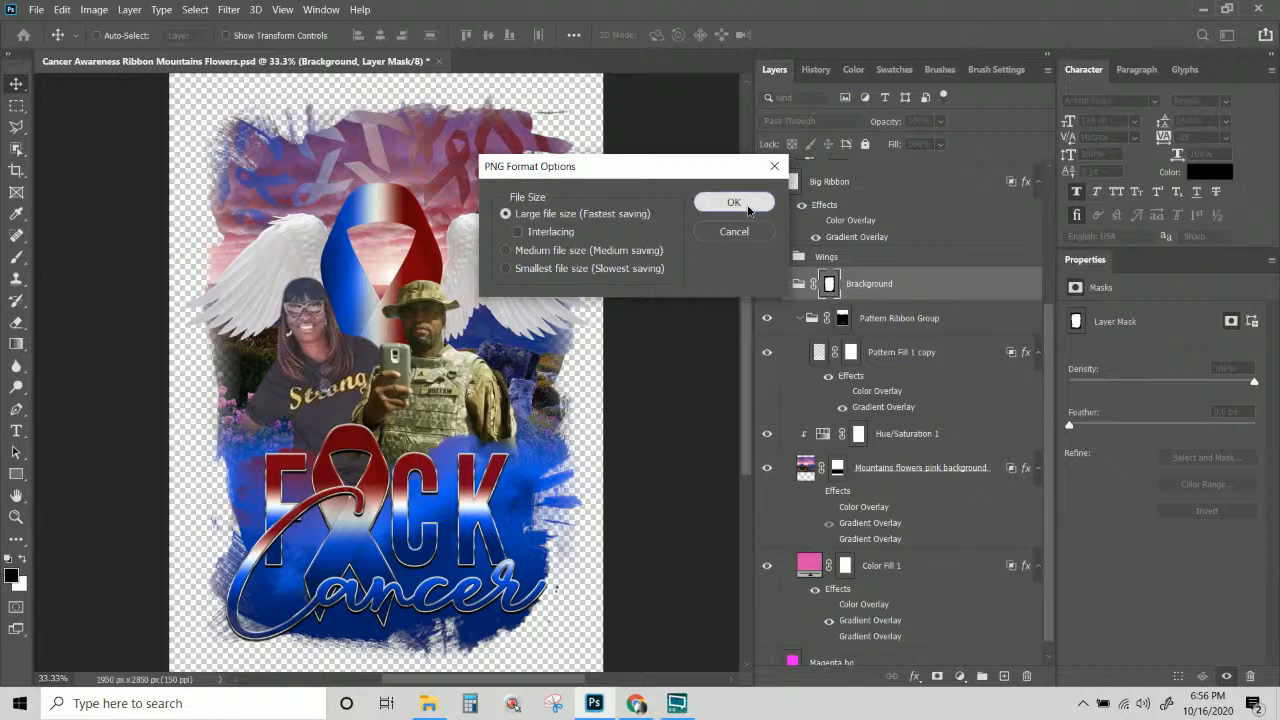
pyautogui.click(734, 202)
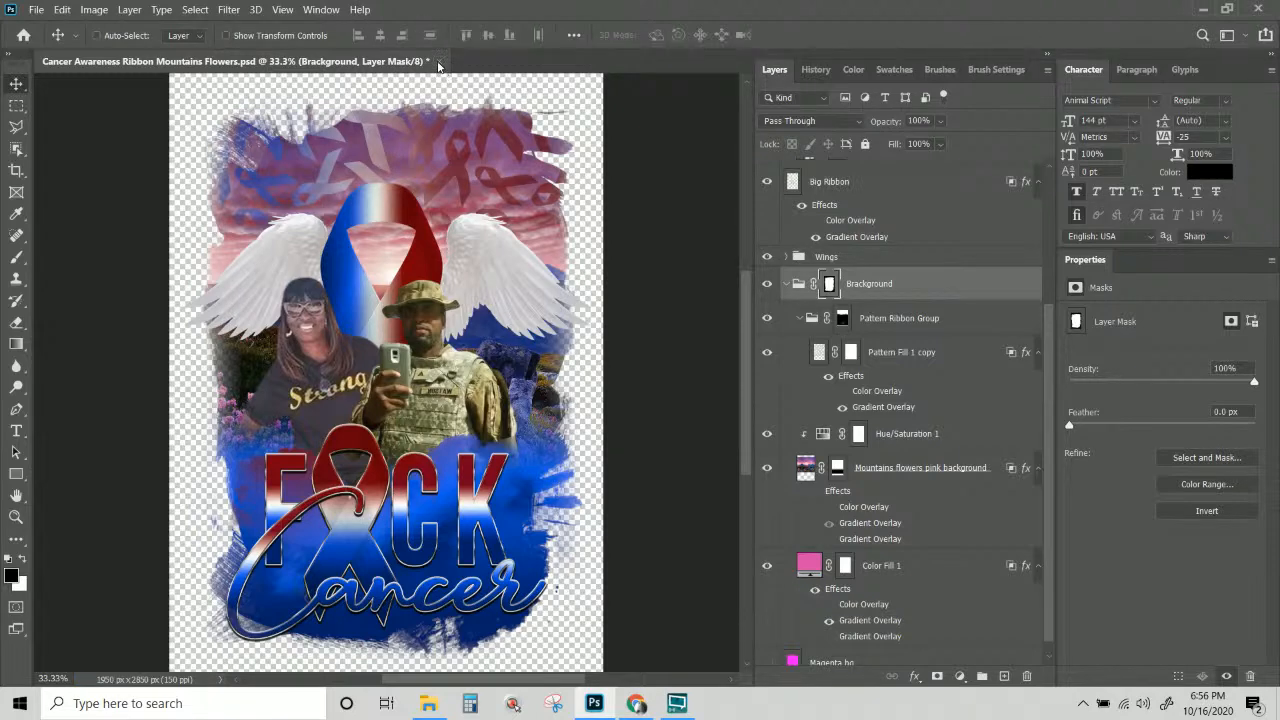
# Close the current document with its changes saved and open the recent file All-Over Cancer Awareness Ribbon Mountains Flowers.psd.
pyautogui.click(438, 64)
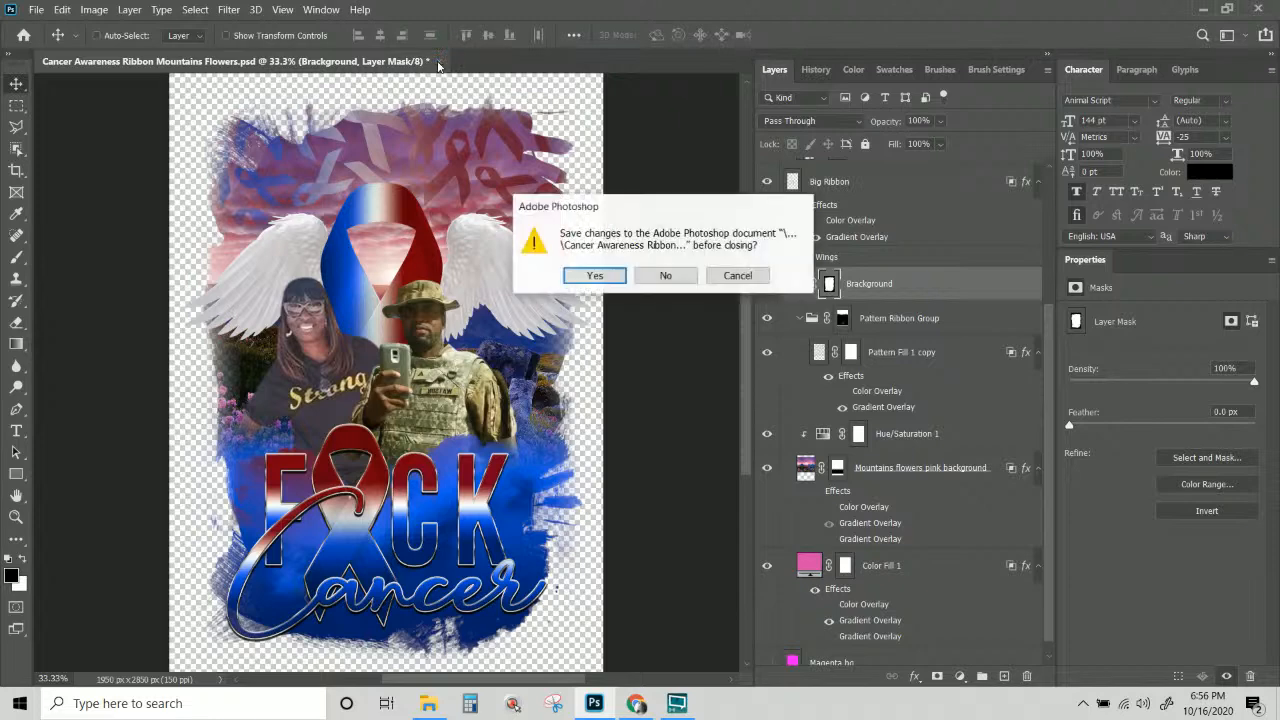
pyautogui.click(595, 276)
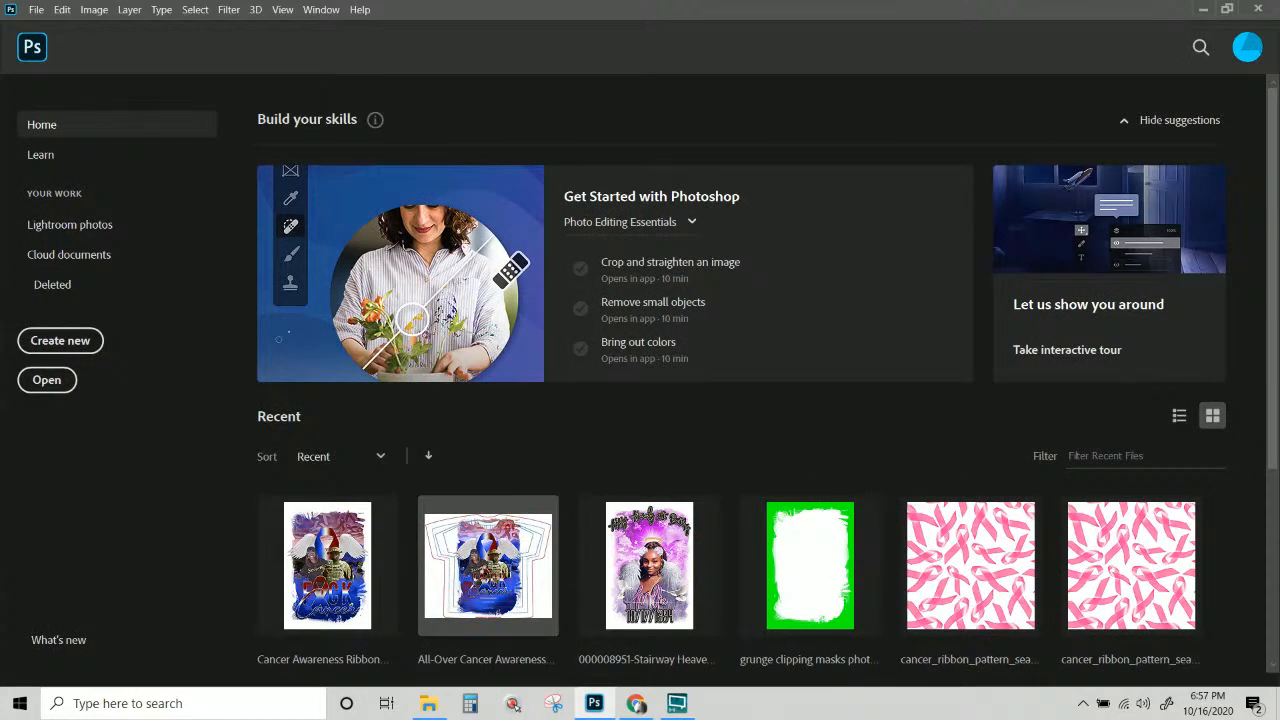
pyautogui.click(501, 556)
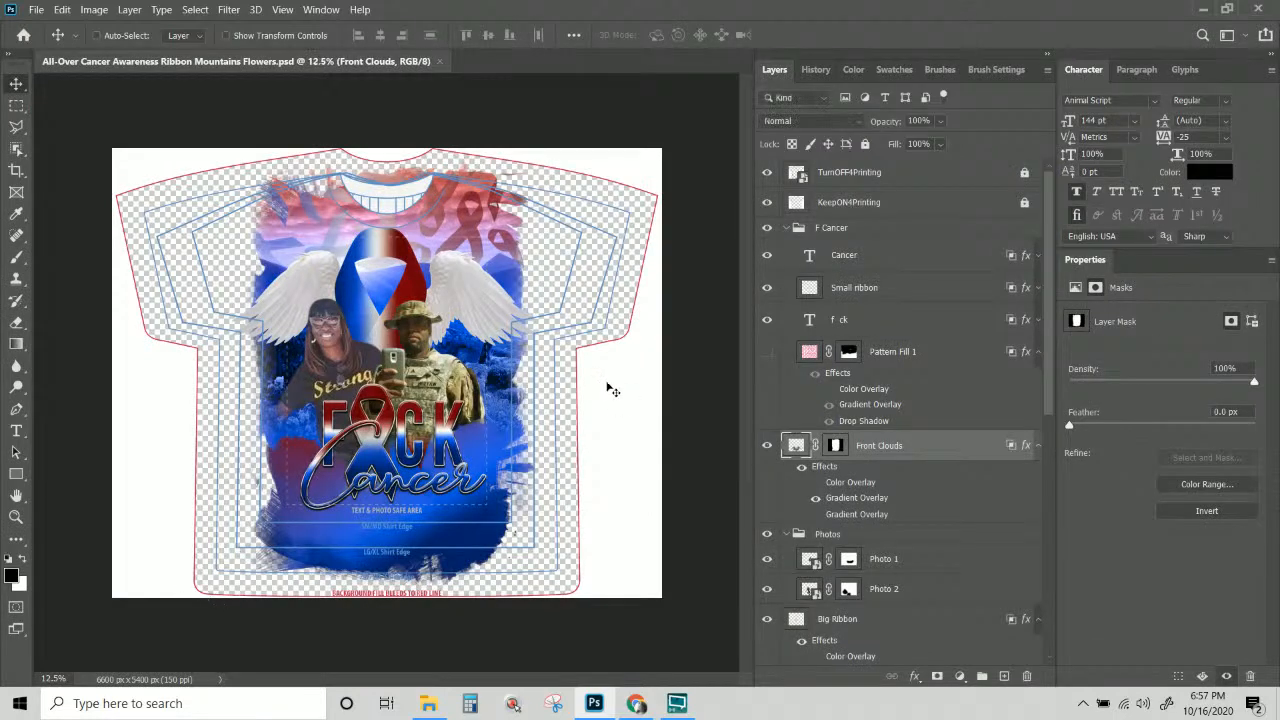
# Collapse the F Cancer group and disable the layer mask on the Front Clouds layer.
pyautogui.click(810, 228)
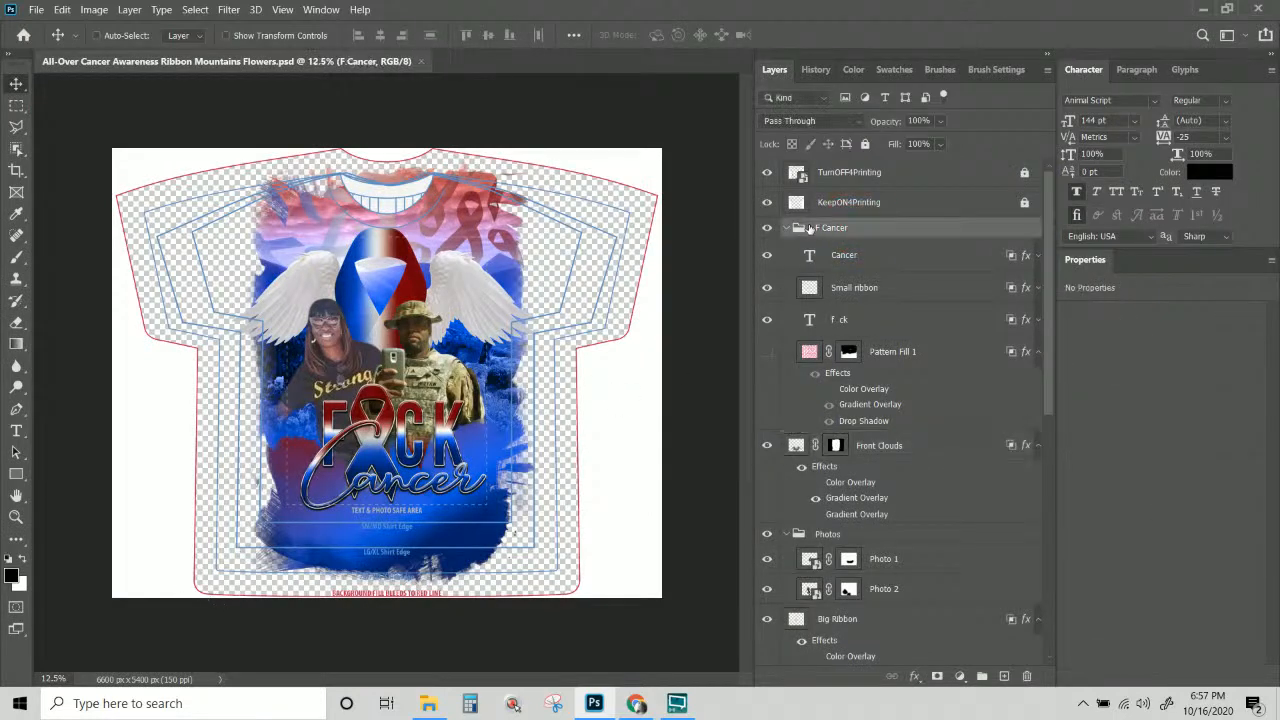
pyautogui.click(787, 228)
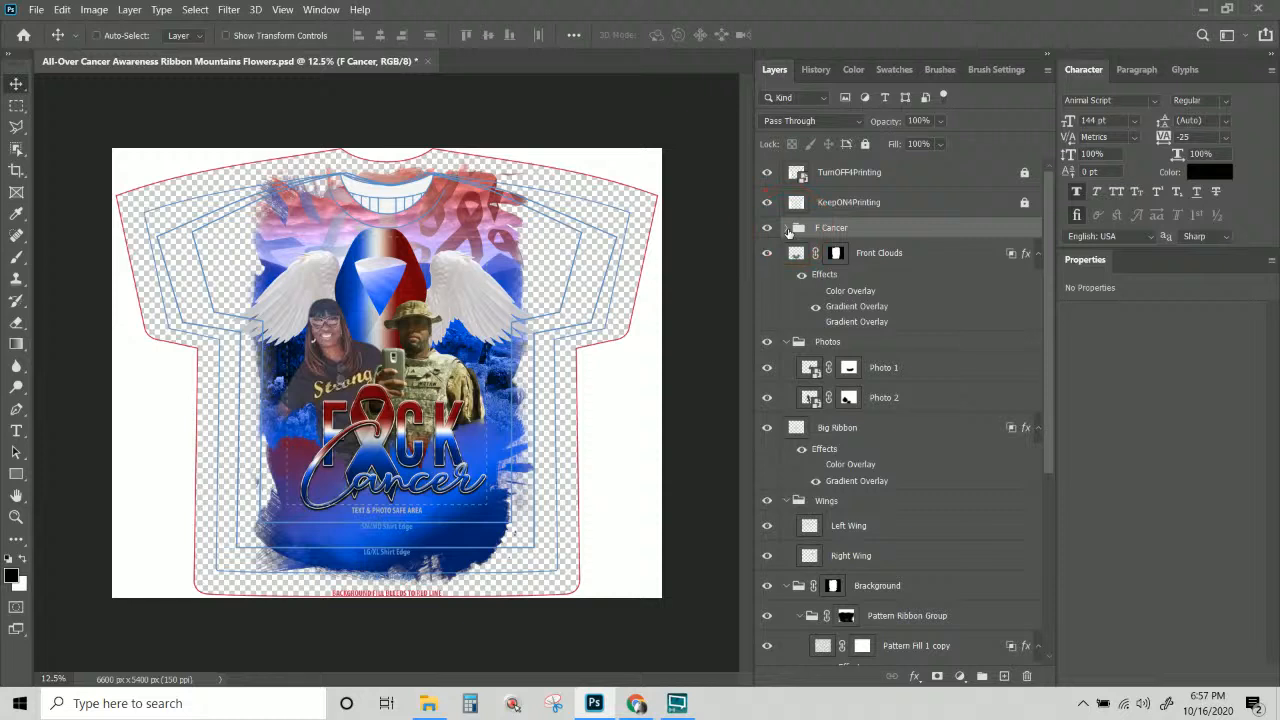
pyautogui.click(836, 253)
pyautogui.rightClick(836, 253)
pyautogui.click(897, 263)
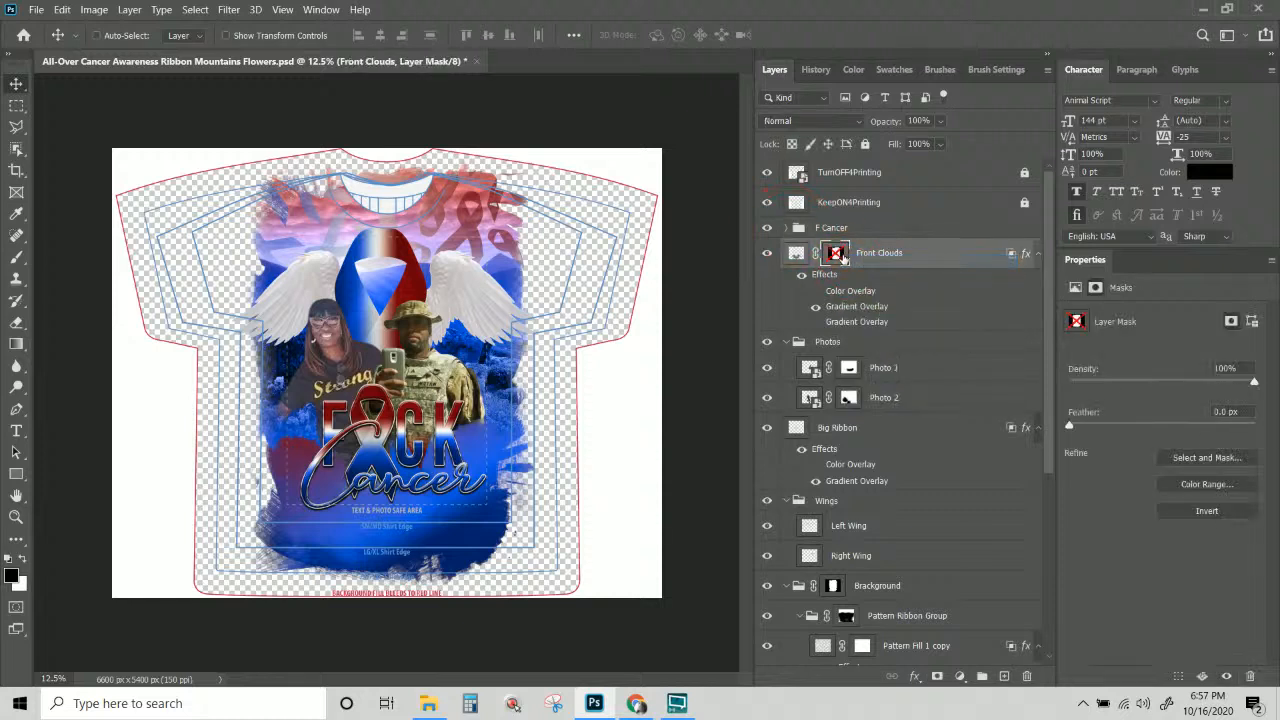
# Disable the layer mask on the Background group so the artwork fills the whole shirt.
pyautogui.scroll(-2, 866, 413)
pyautogui.scroll(-3, 866, 413)
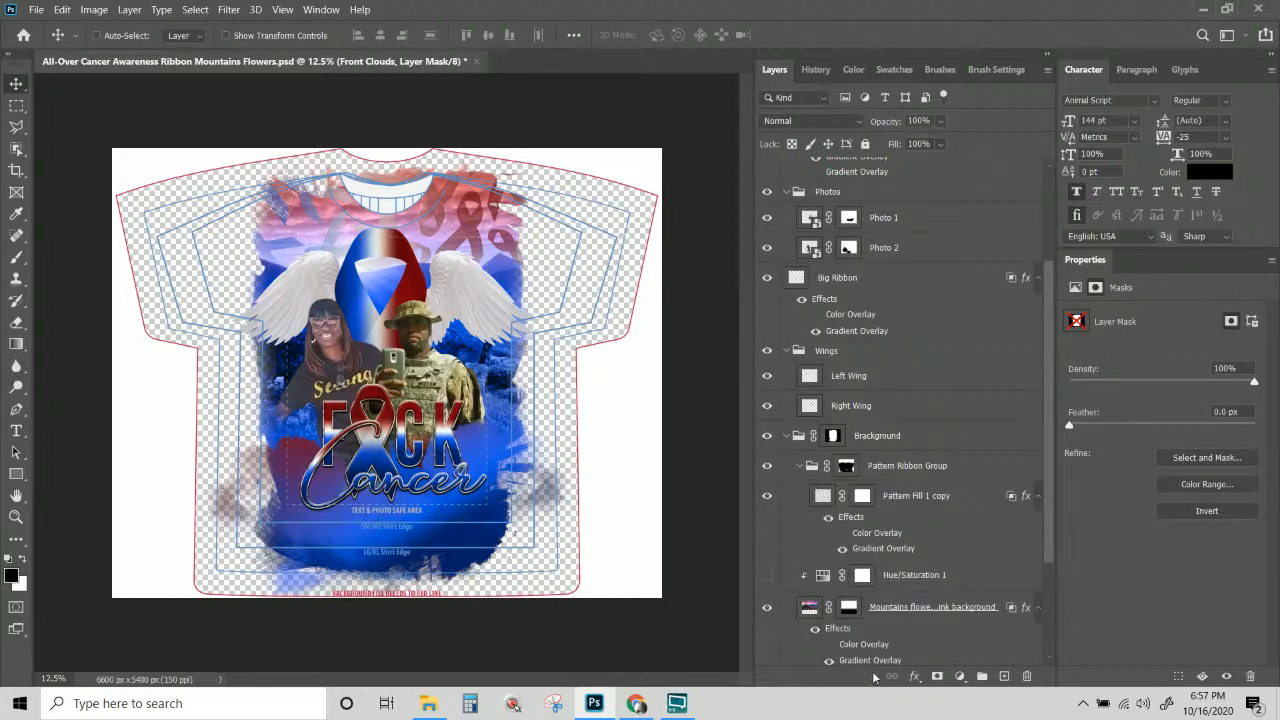
pyautogui.click(832, 436)
pyautogui.rightClick(833, 437)
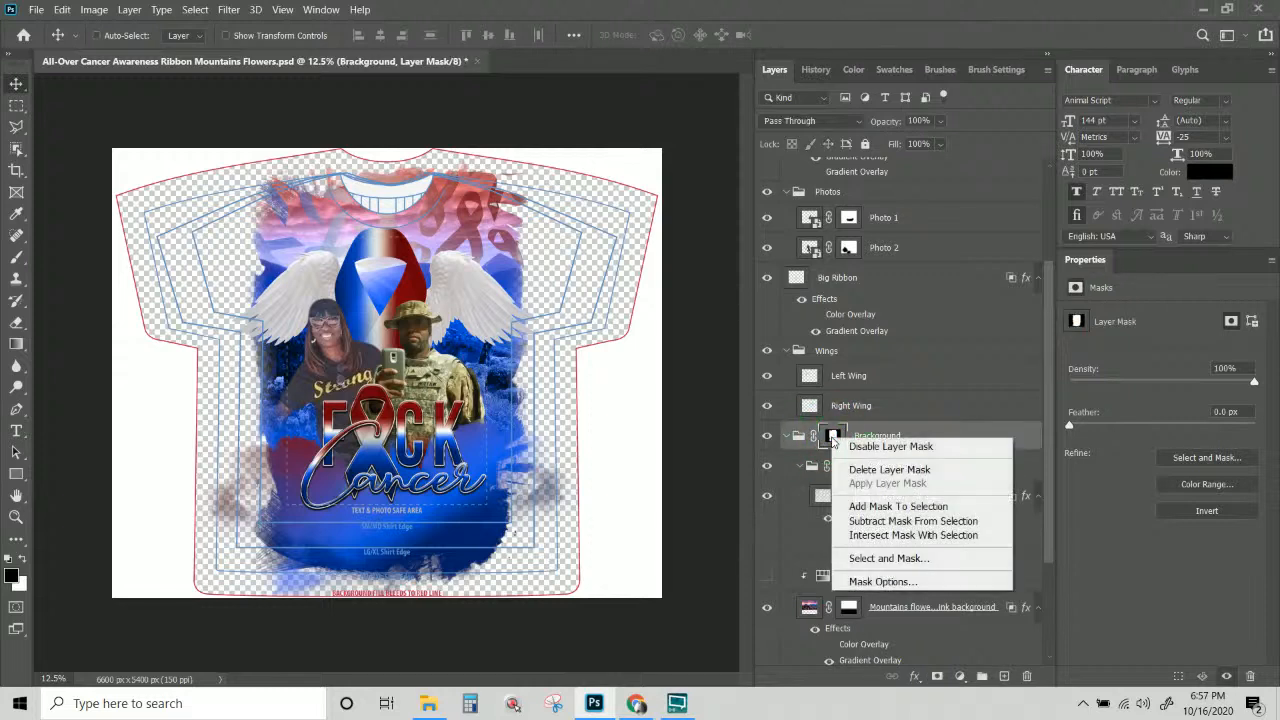
pyautogui.click(852, 446)
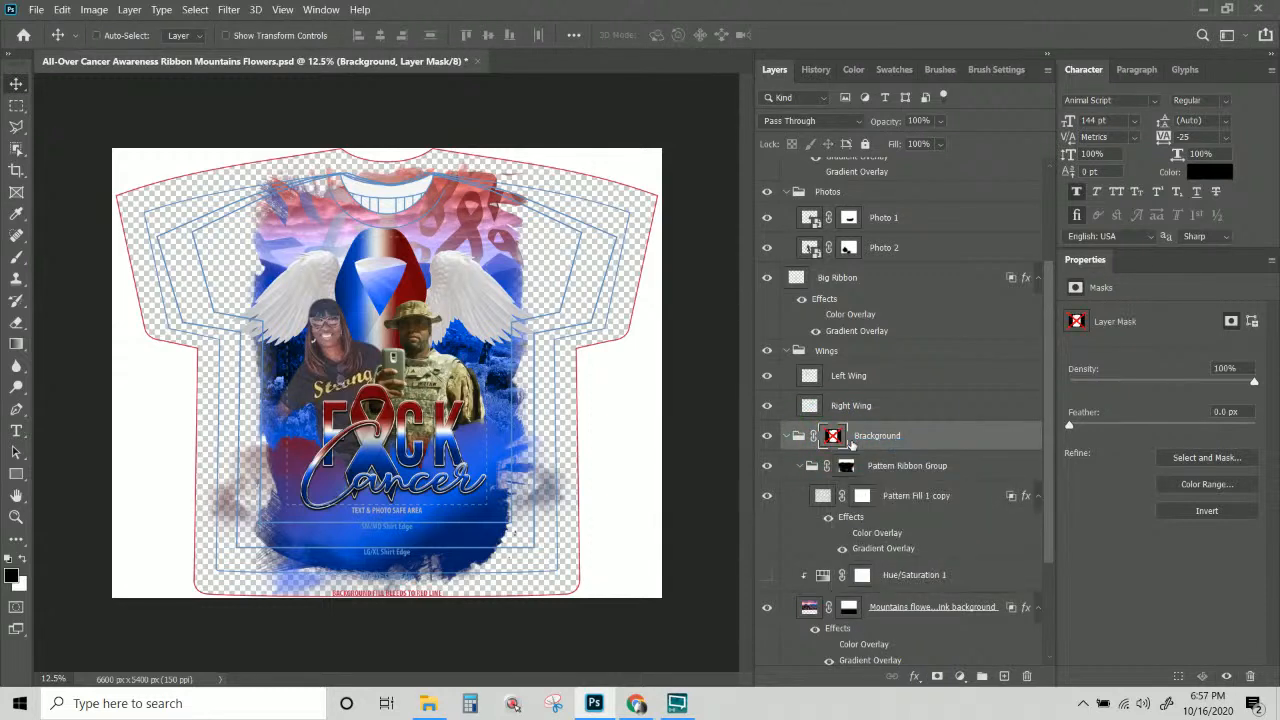
# Preview the shirt without the TurnOFF4Printing guides, comparing it with the KeepON4Printing layer hidden and shown.
pyautogui.scroll(5, 942, 378)
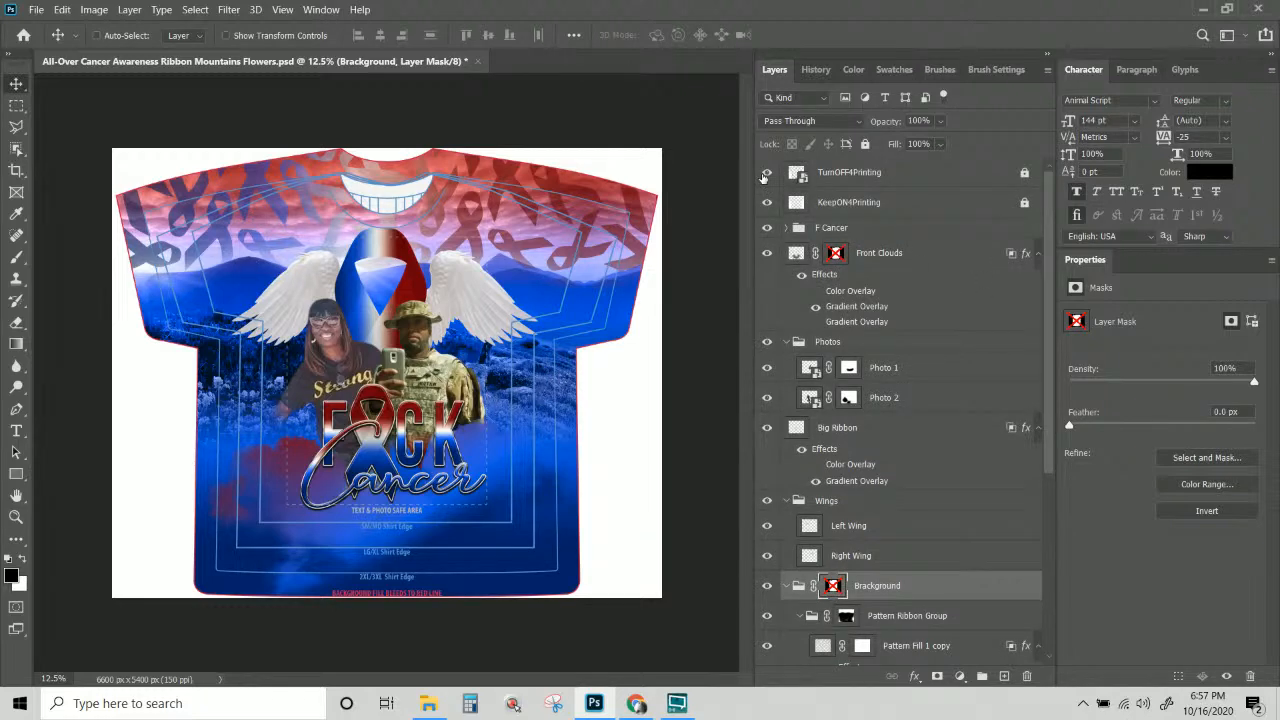
pyautogui.click(766, 174)
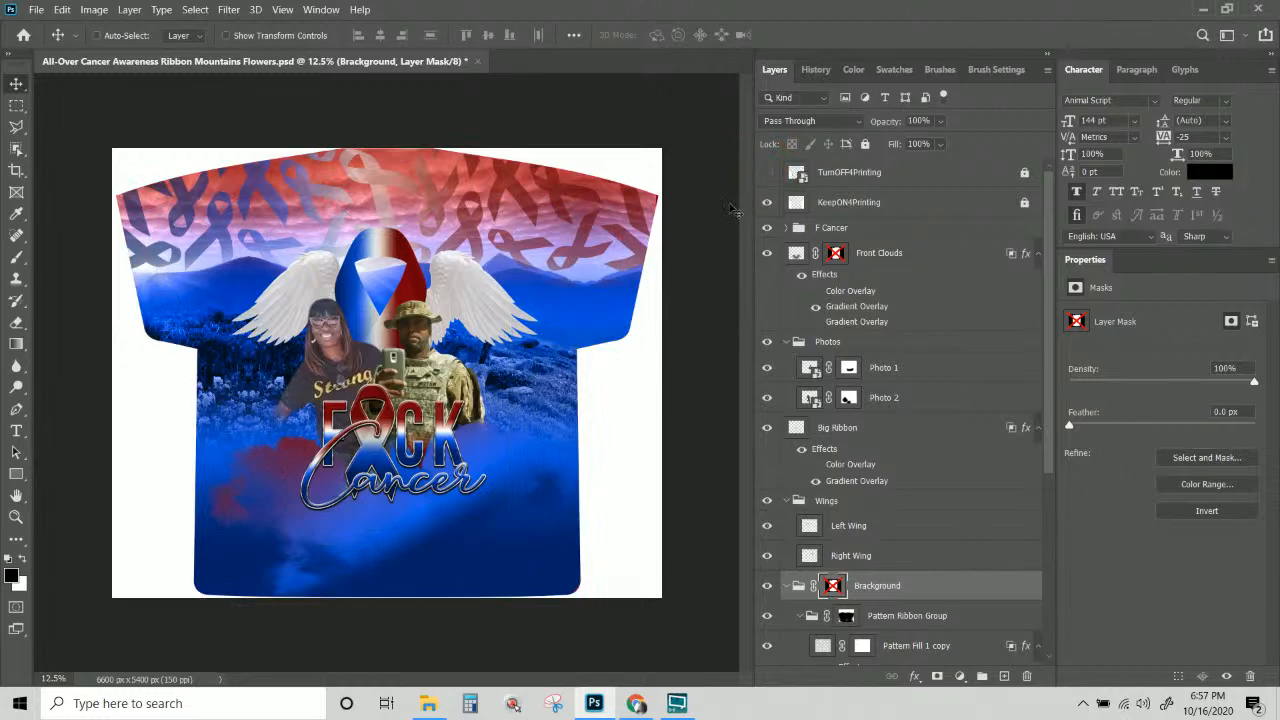
pyautogui.click(766, 174)
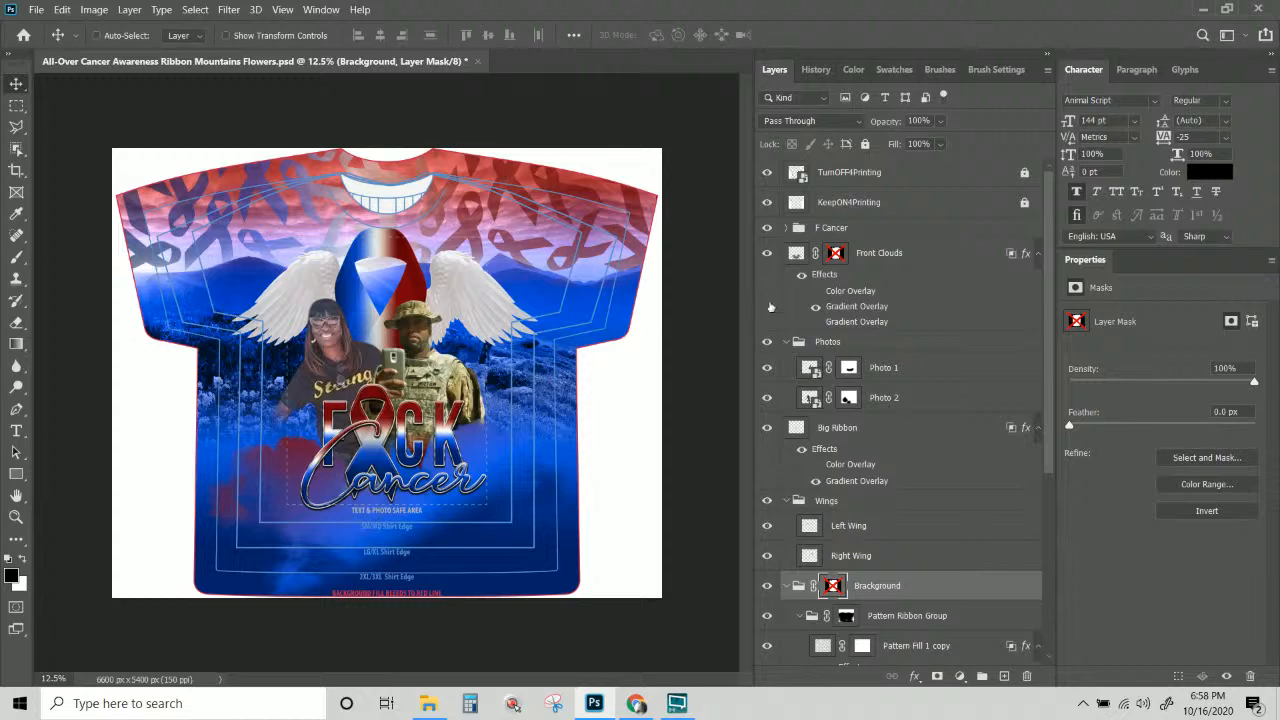
pyautogui.click(868, 173)
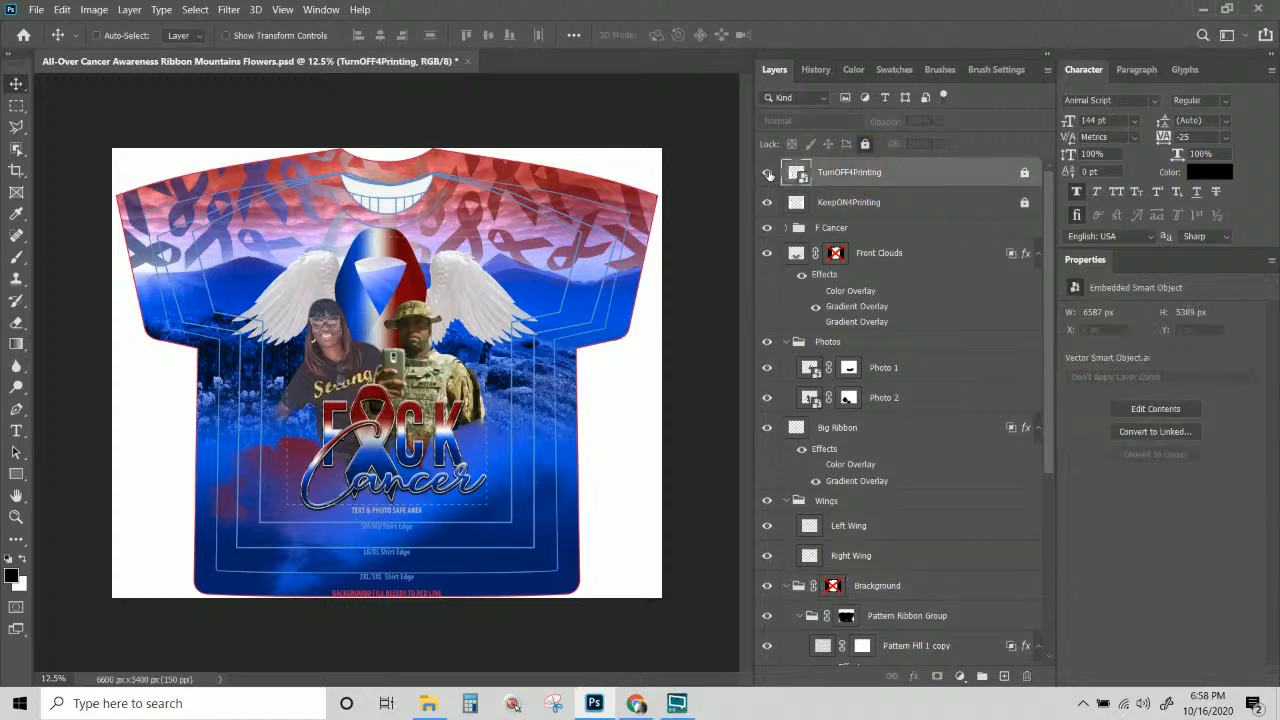
pyautogui.click(767, 172)
pyautogui.click(767, 205)
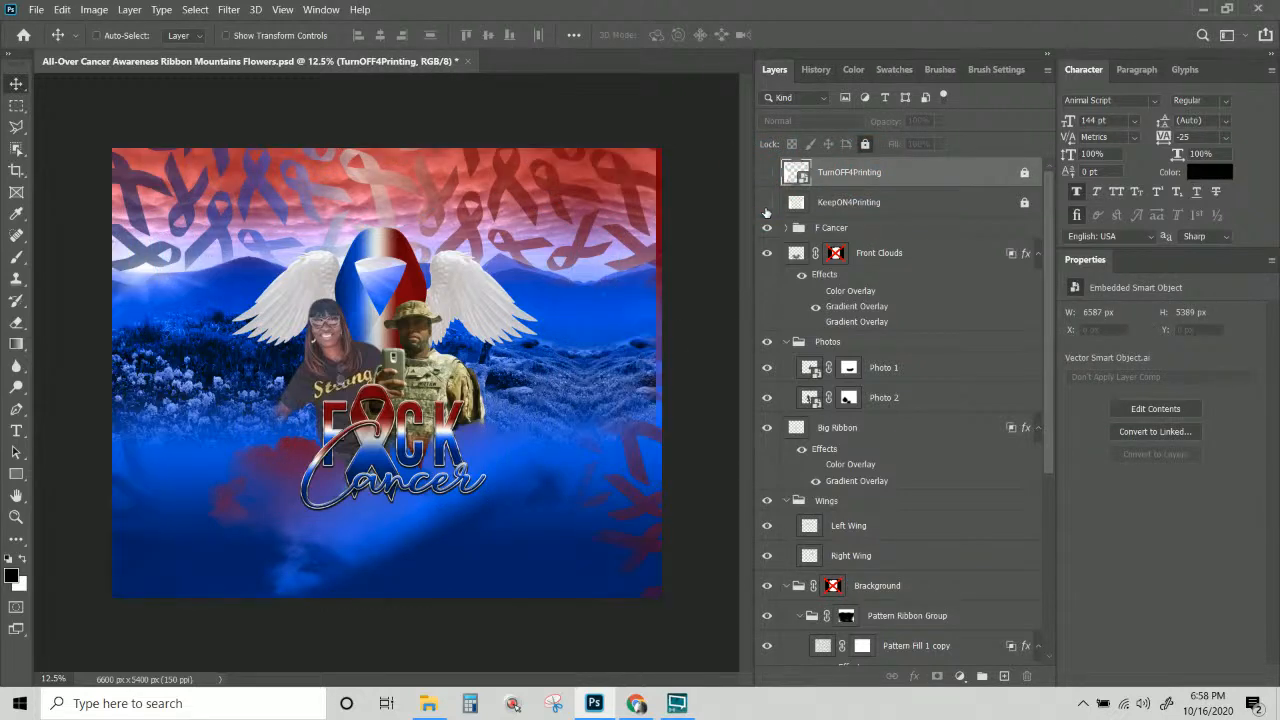
pyautogui.click(767, 205)
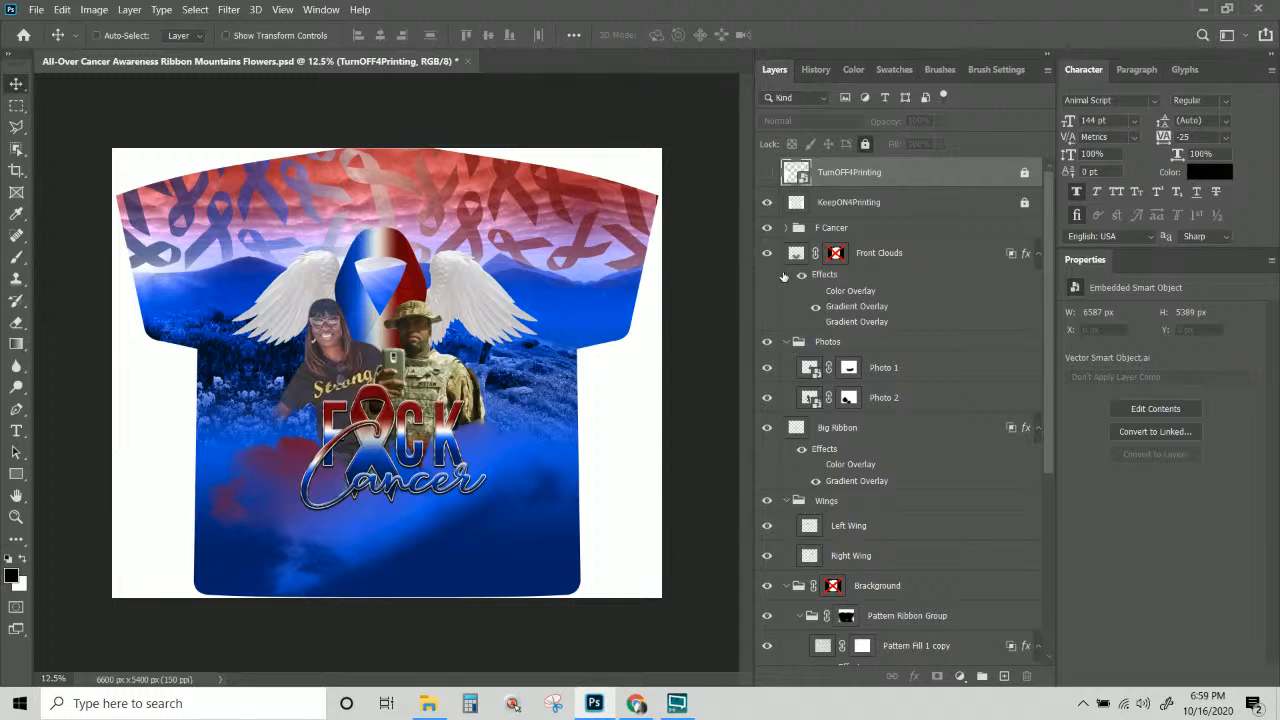
# Compare the design with each shirt template layer on and off, leaving both TurnOFF4Printing and KeepON4Printing hidden.
pyautogui.click(768, 204)
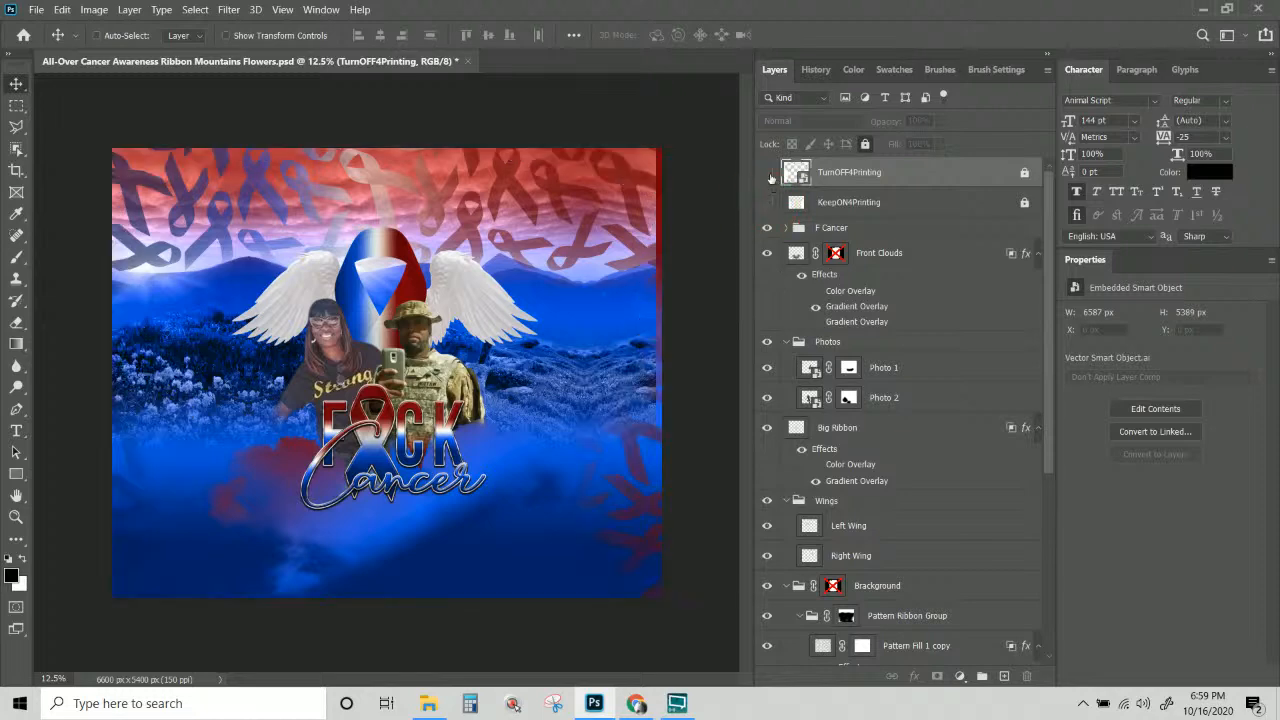
pyautogui.click(768, 173)
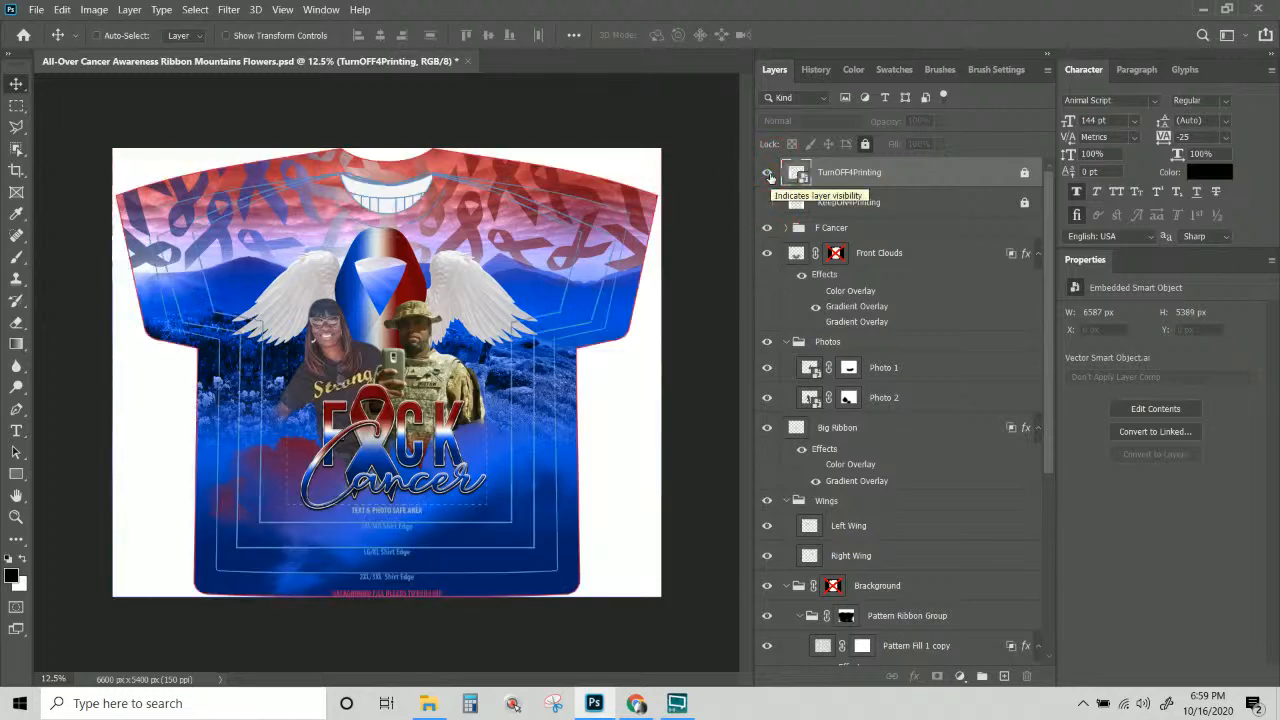
pyautogui.click(768, 174)
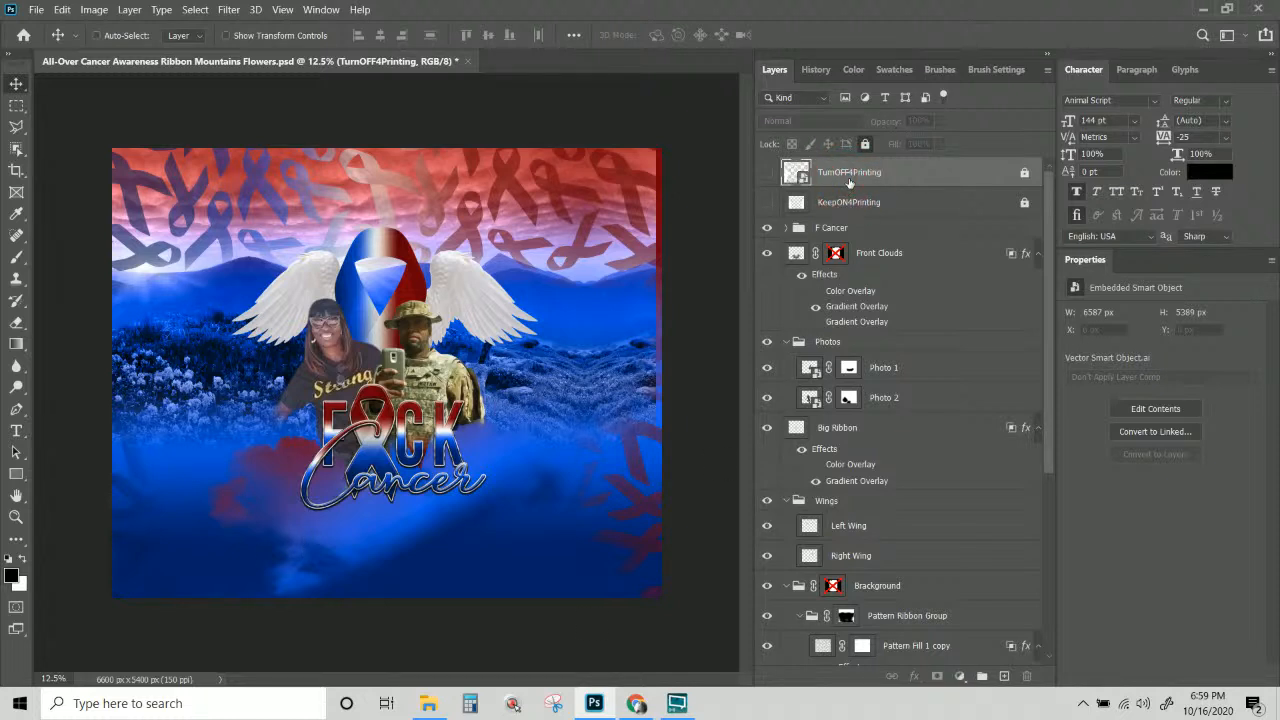
pyautogui.click(767, 174)
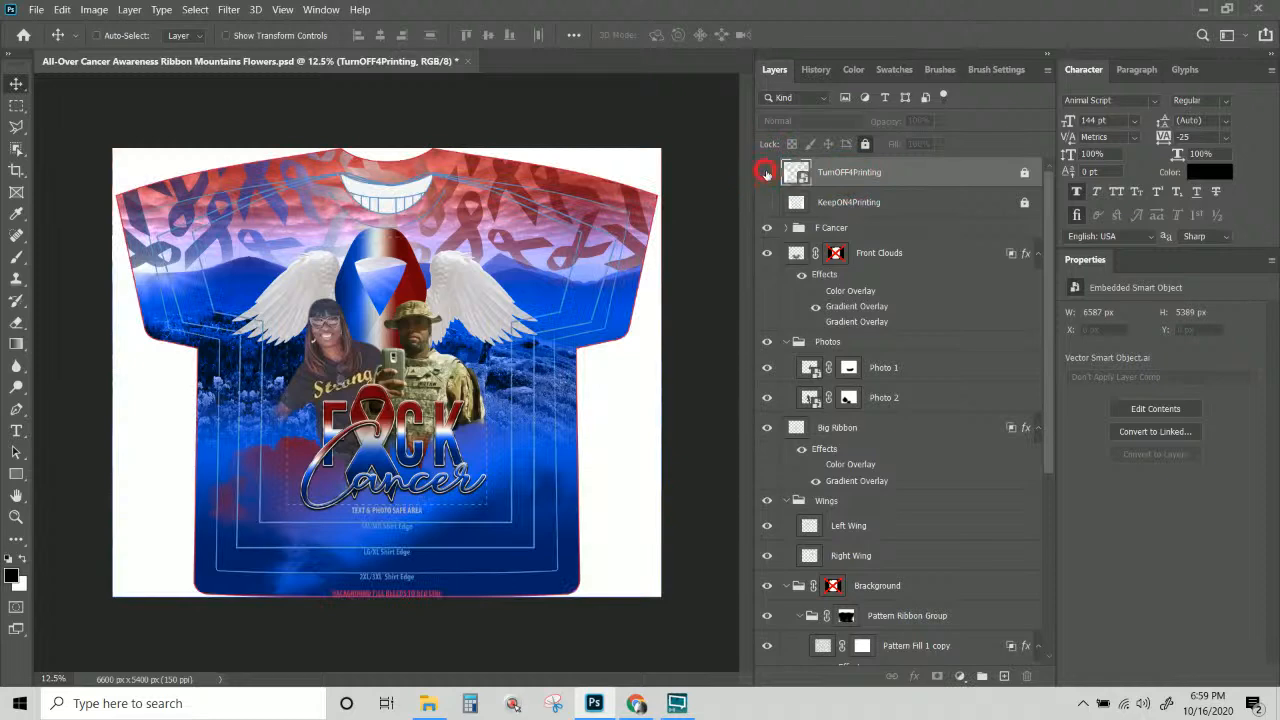
pyautogui.click(767, 174)
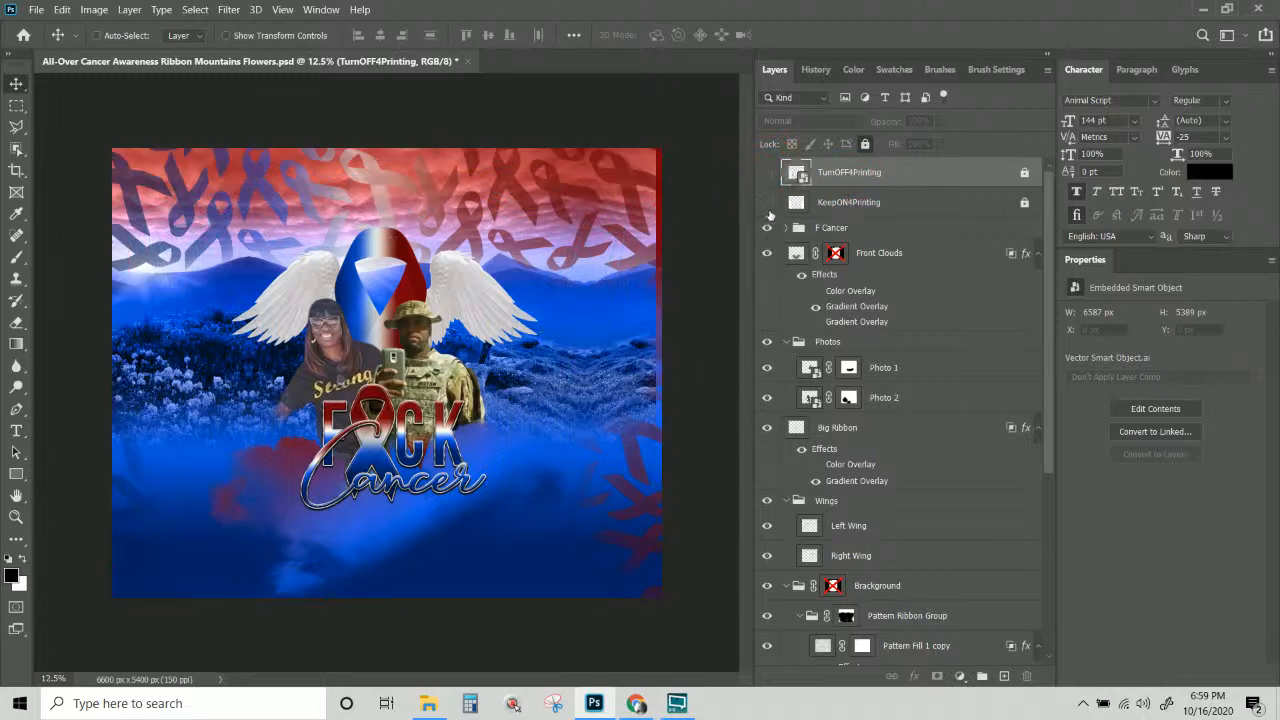
pyautogui.click(767, 202)
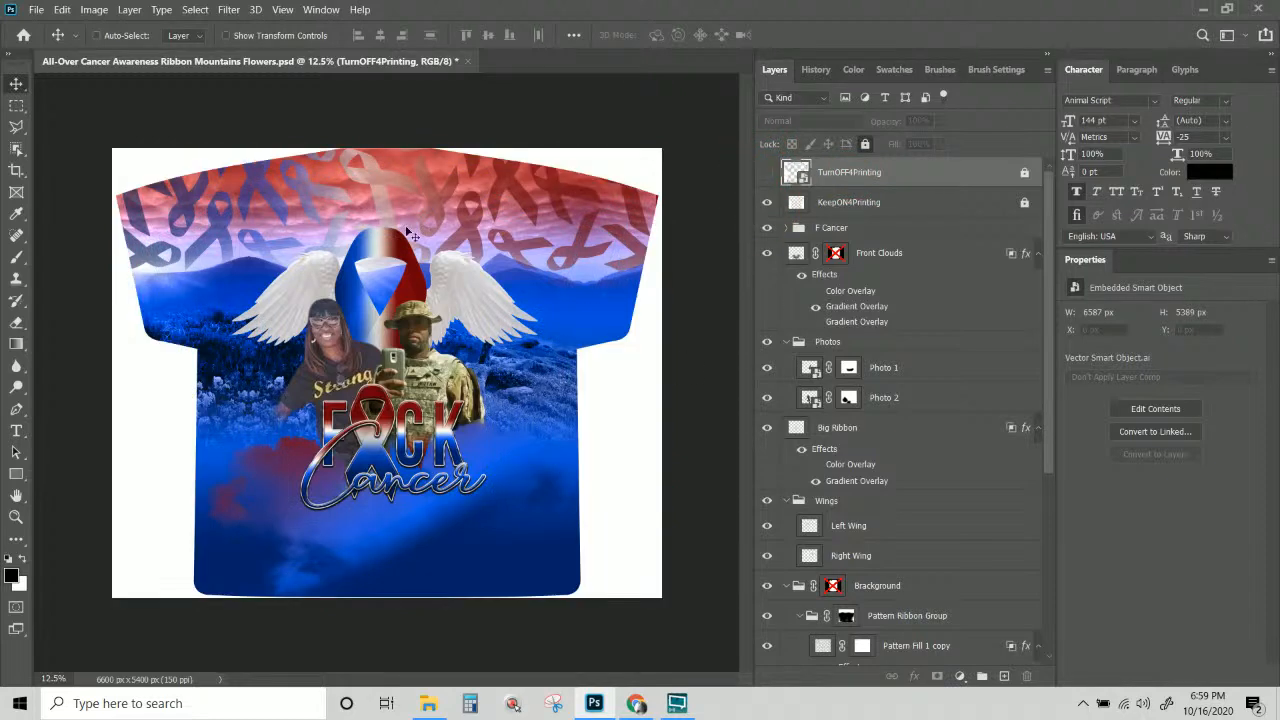
pyautogui.click(767, 174)
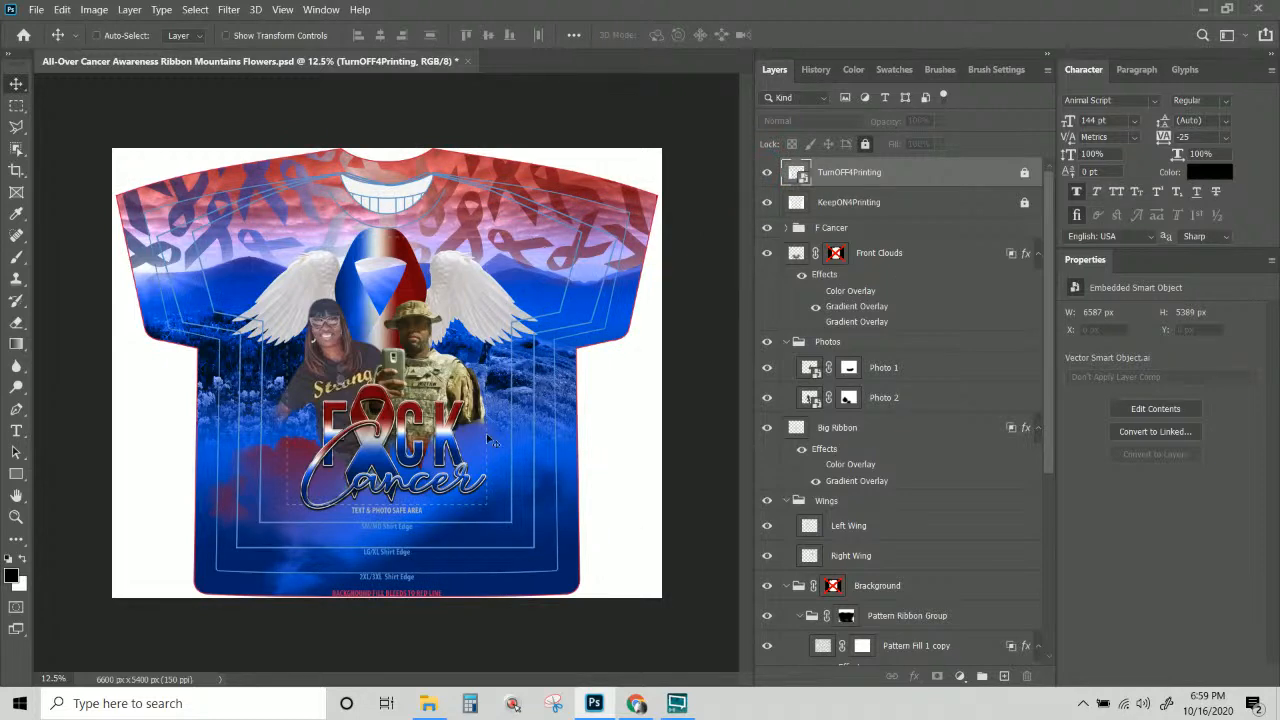
pyautogui.click(767, 172)
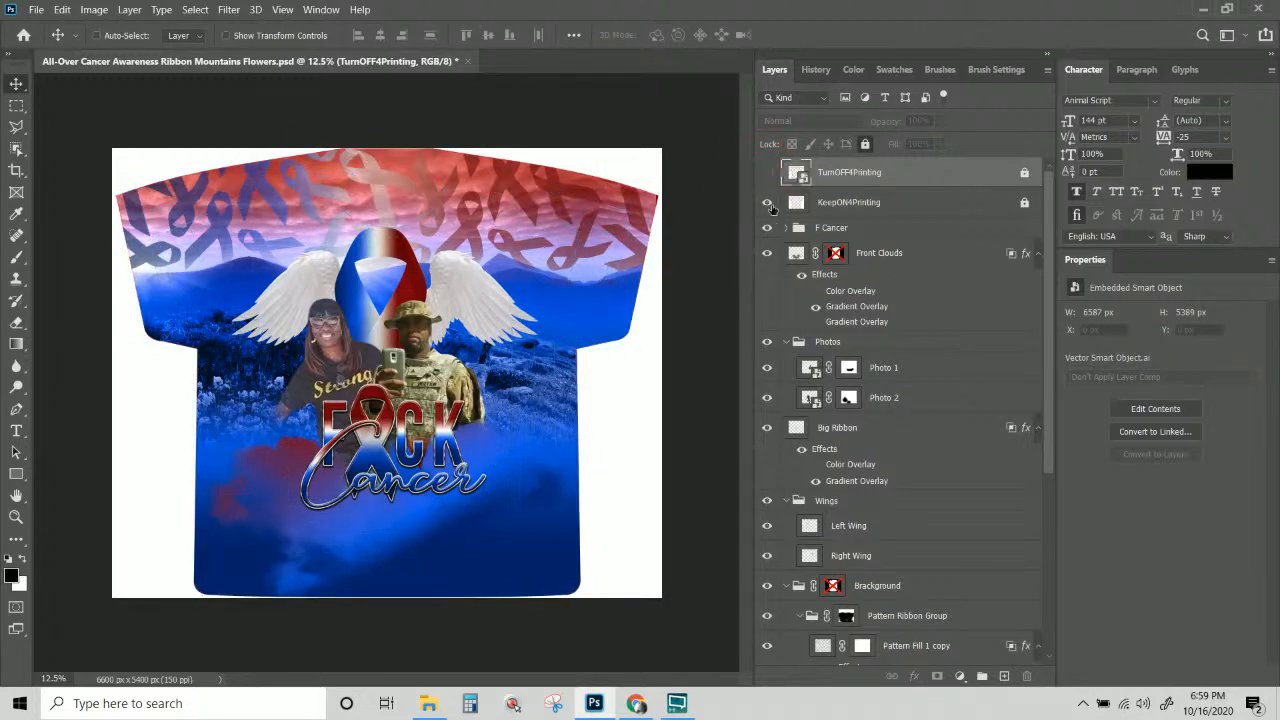
pyautogui.click(767, 202)
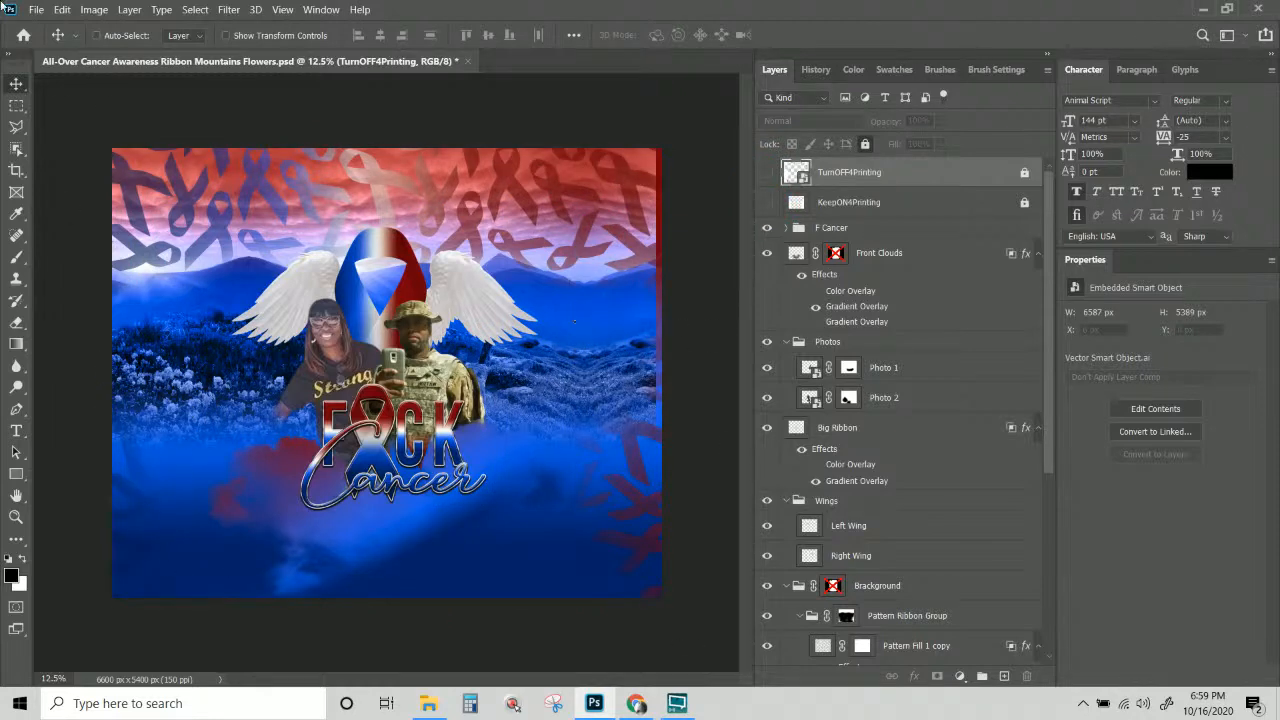
# Save the all-over design as the JPEG "All-Over Cancer Awareness Ribbon Mountains Flowers.jpg" at quality 12 with the Baseline ("Standard") format option.
pyautogui.click(35, 9)
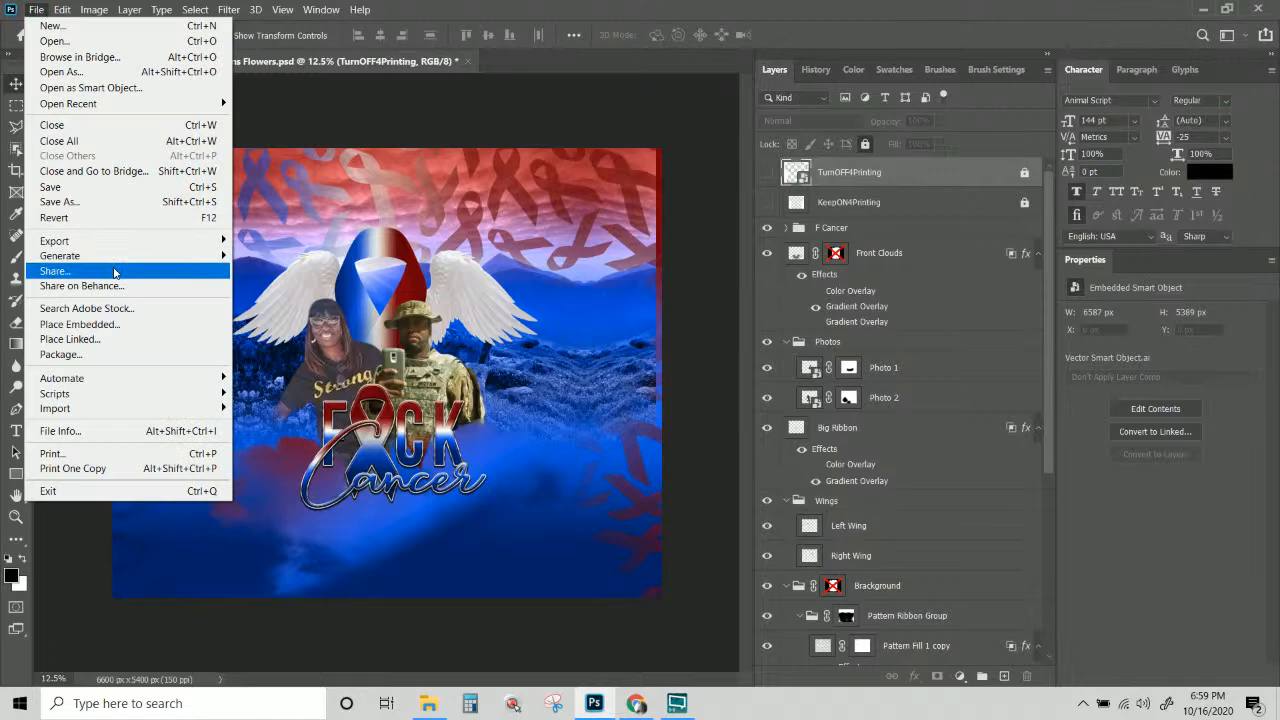
pyautogui.click(95, 201)
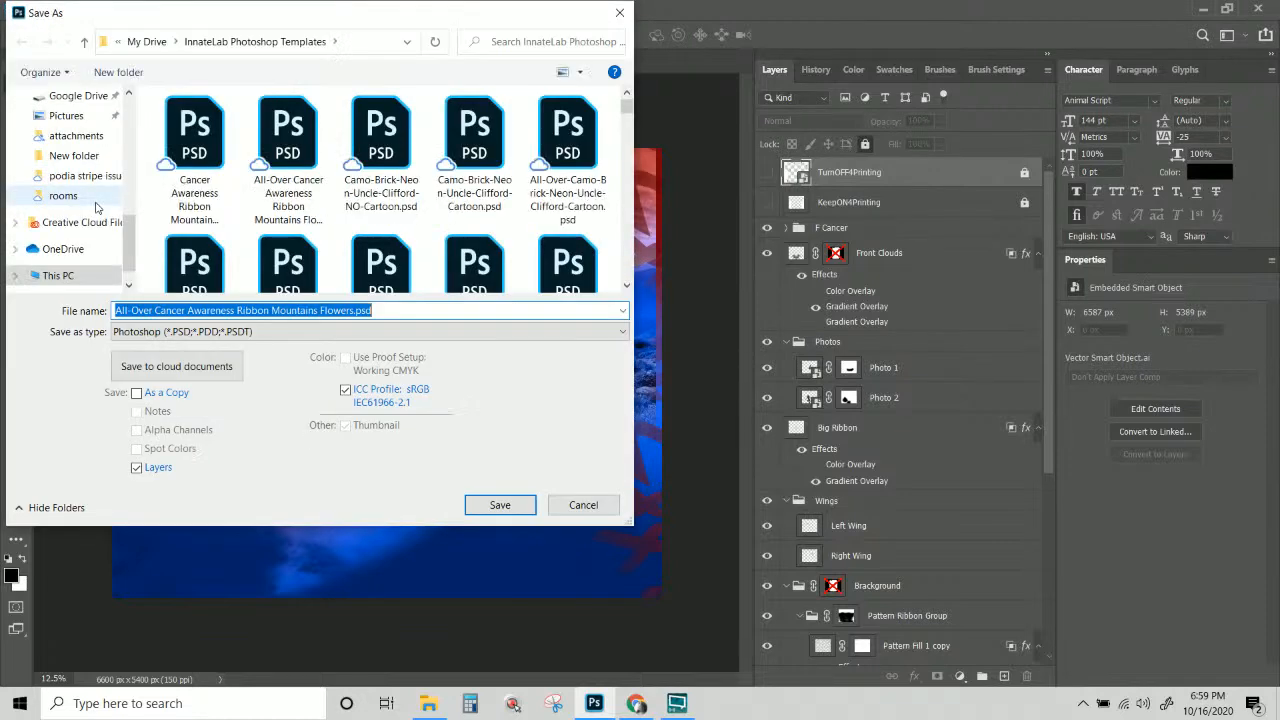
pyautogui.click(213, 332)
pyautogui.click(165, 470)
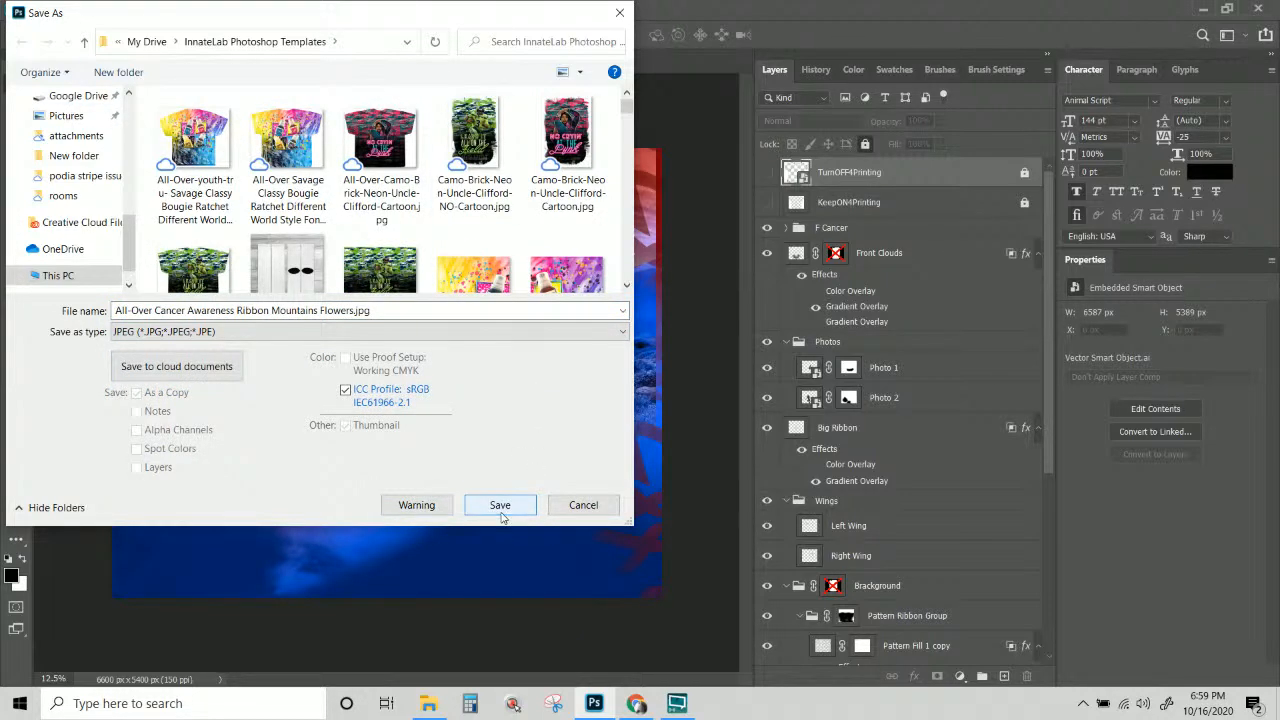
pyautogui.click(498, 508)
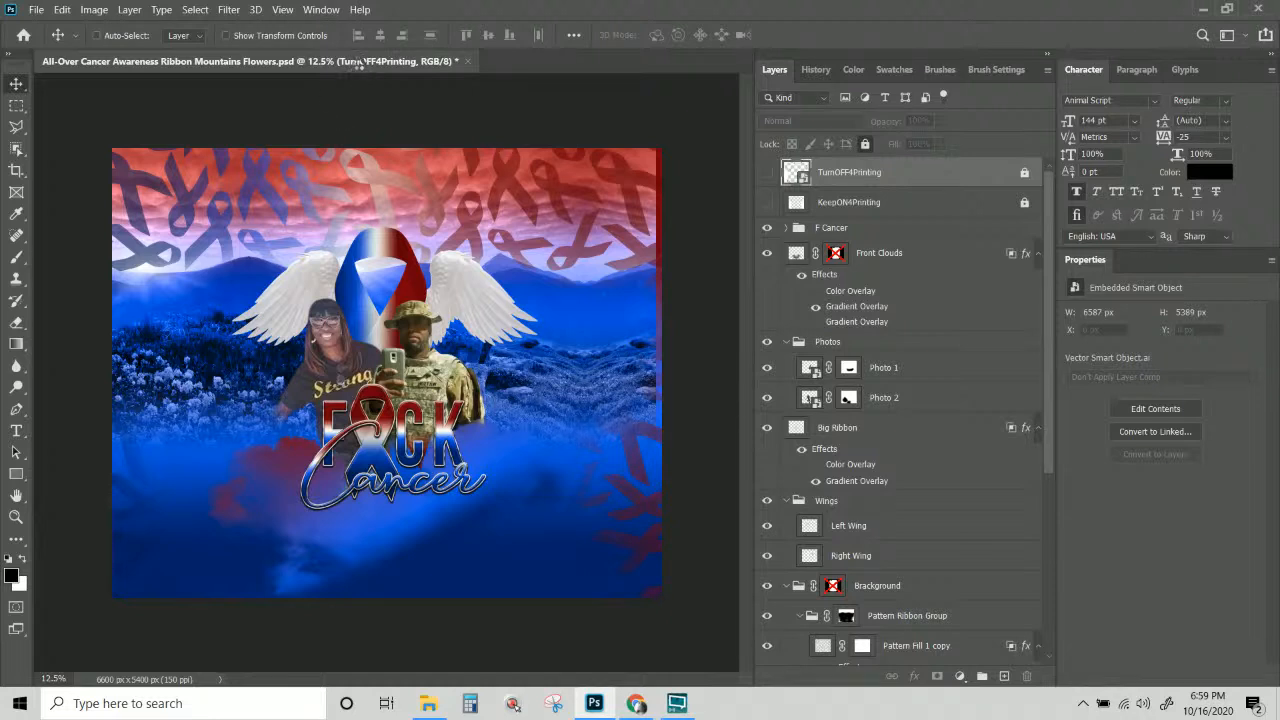
pyautogui.press('F2')
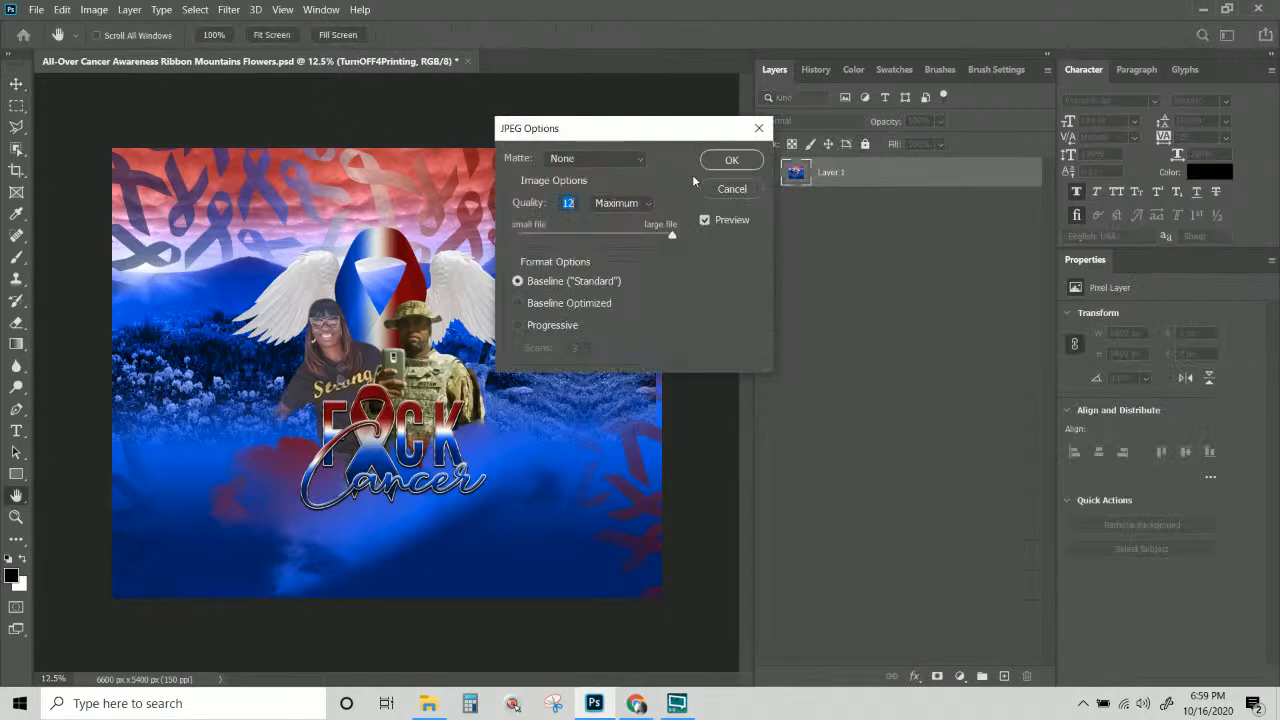
pyautogui.click(742, 165)
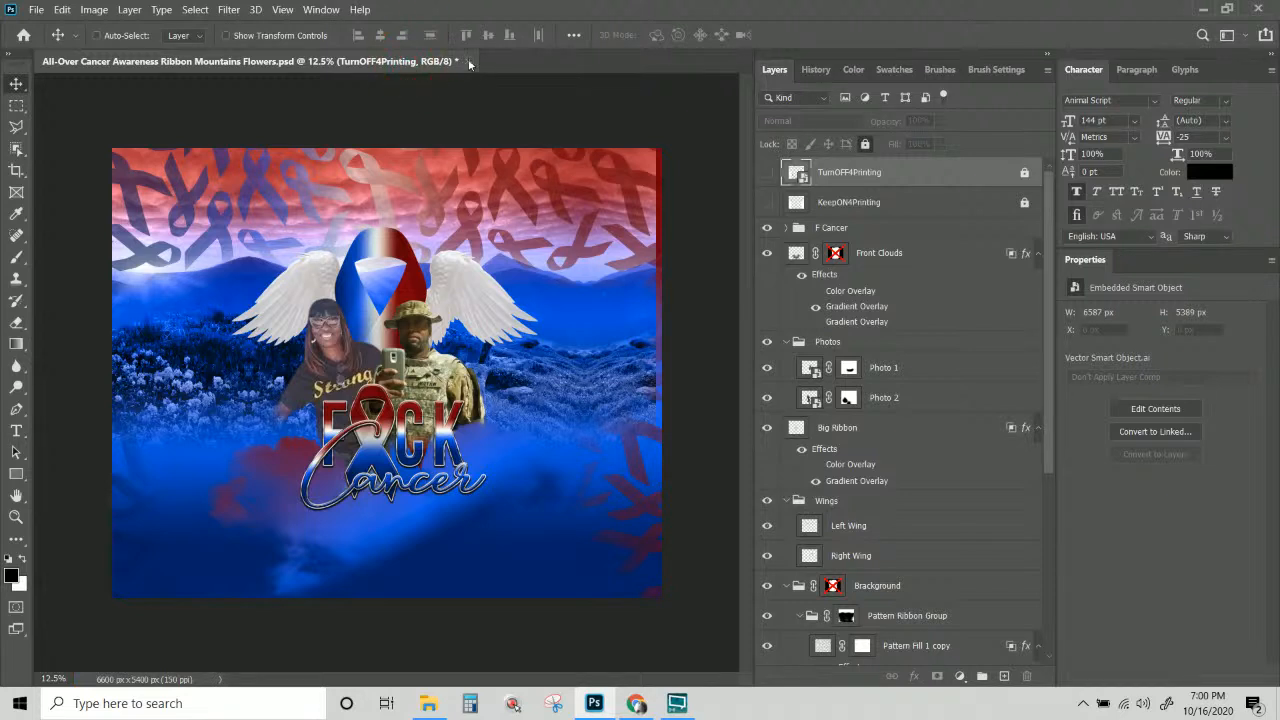
# Show the TurnOFF4Printing and KeepON4Printing layers, and close the all-over document with its changes saved.
pyautogui.click(469, 62)
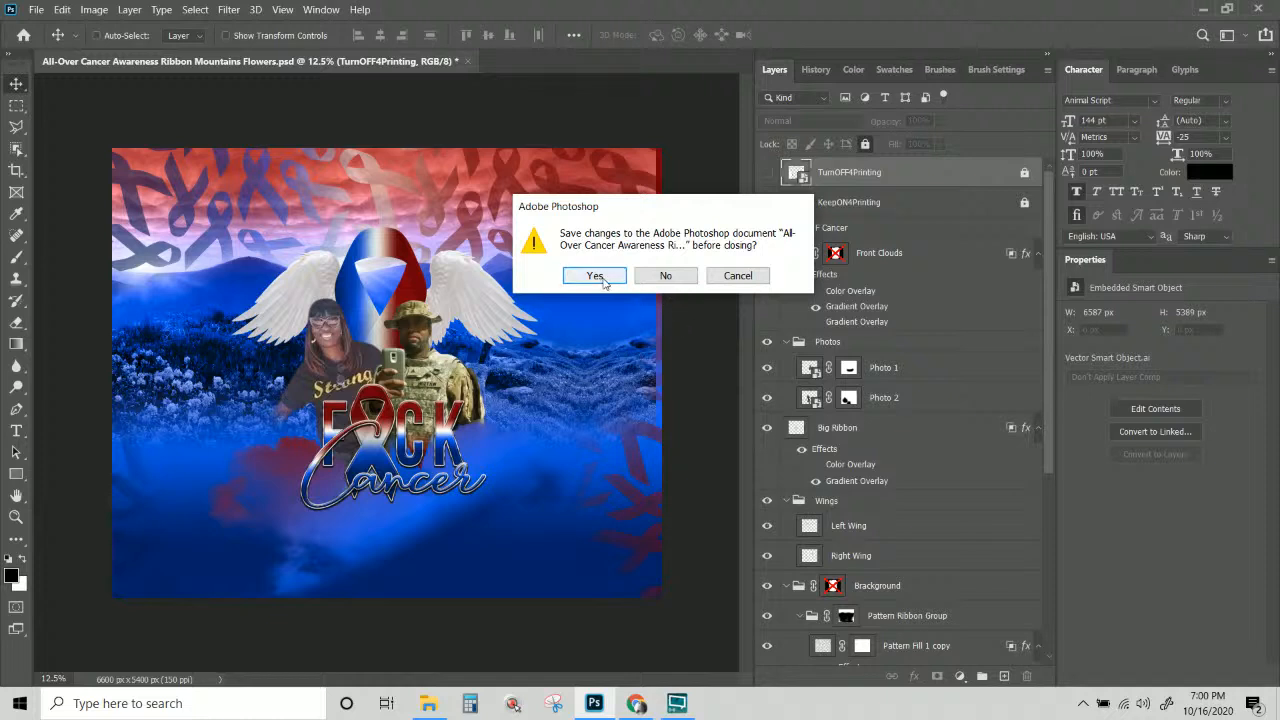
pyautogui.click(738, 276)
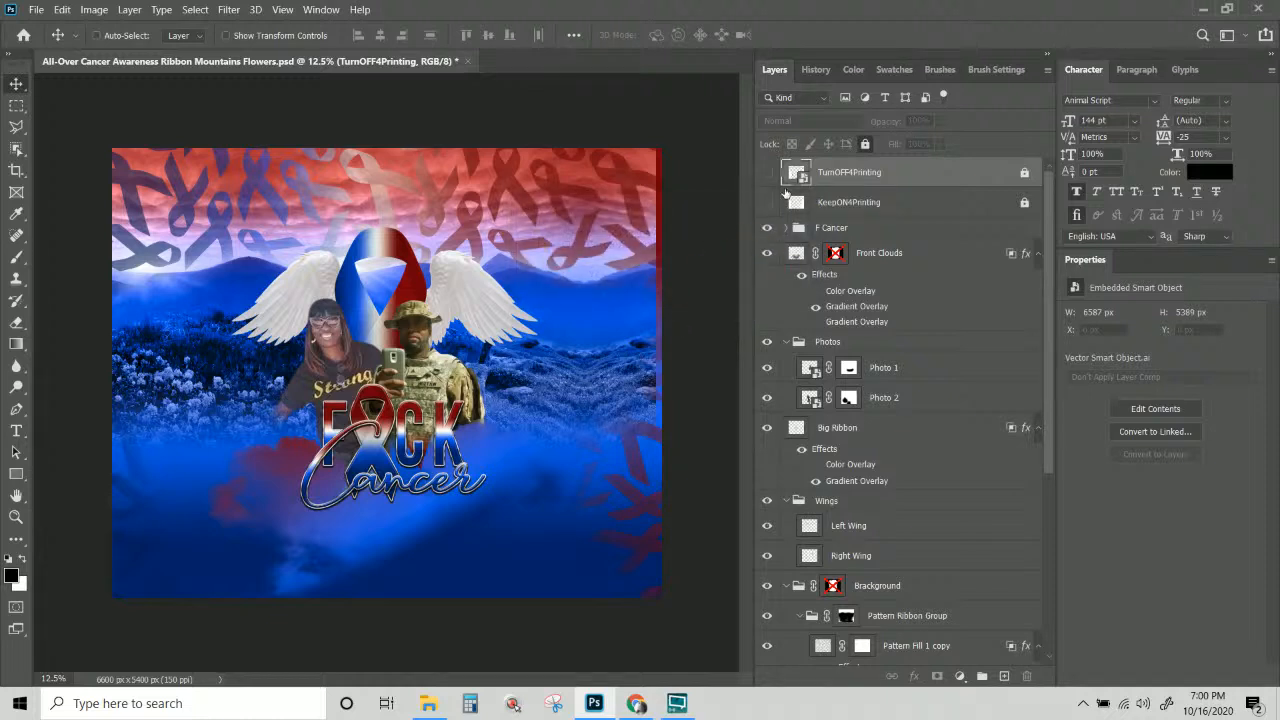
pyautogui.click(767, 172)
pyautogui.click(767, 202)
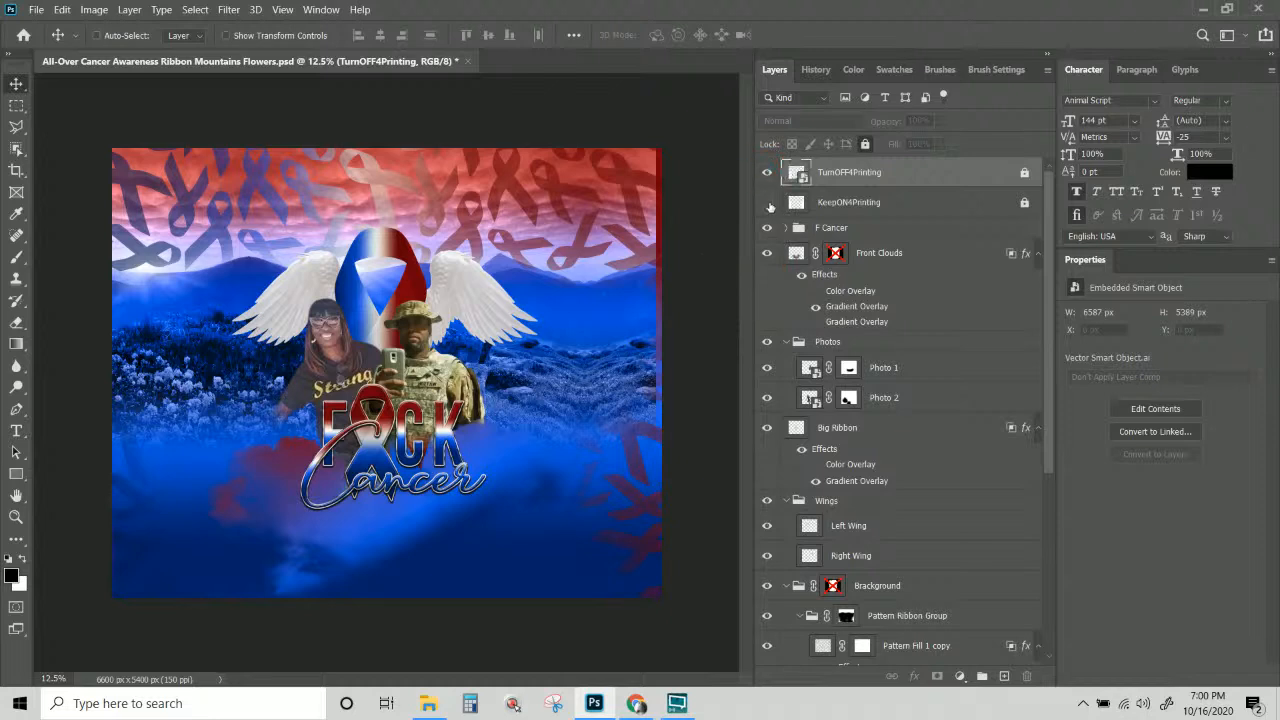
pyautogui.click(467, 61)
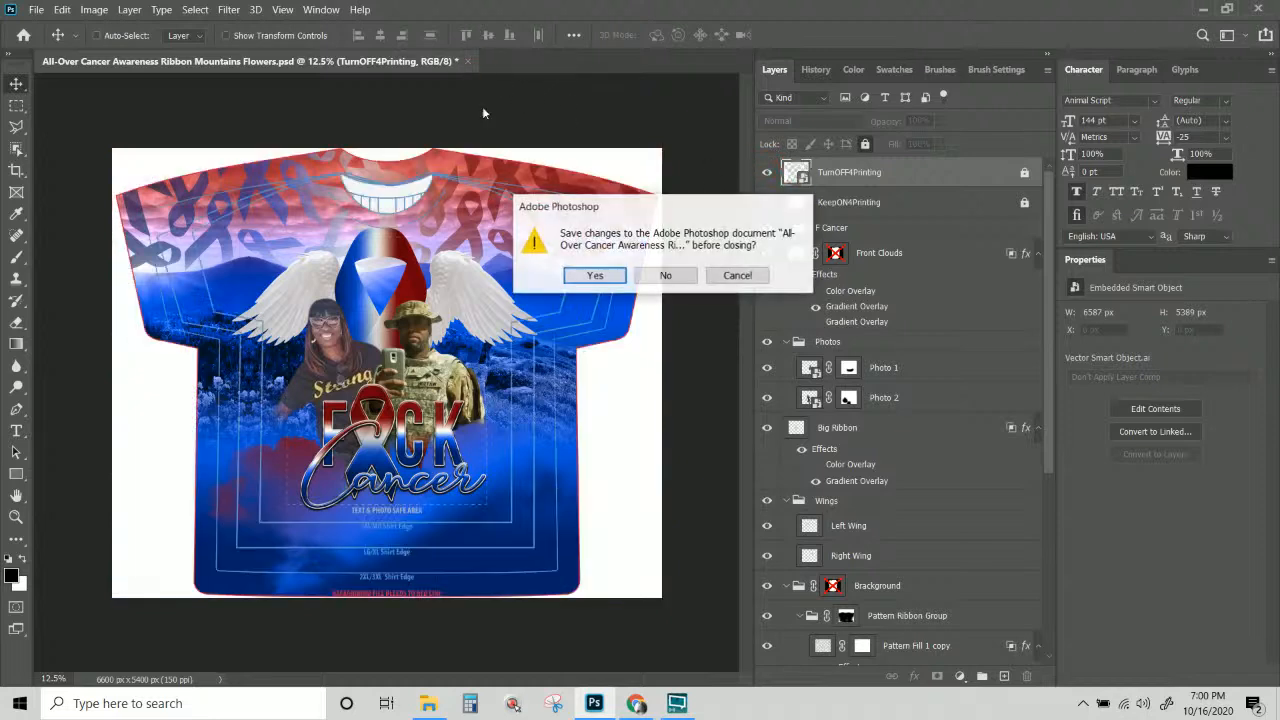
pyautogui.click(605, 280)
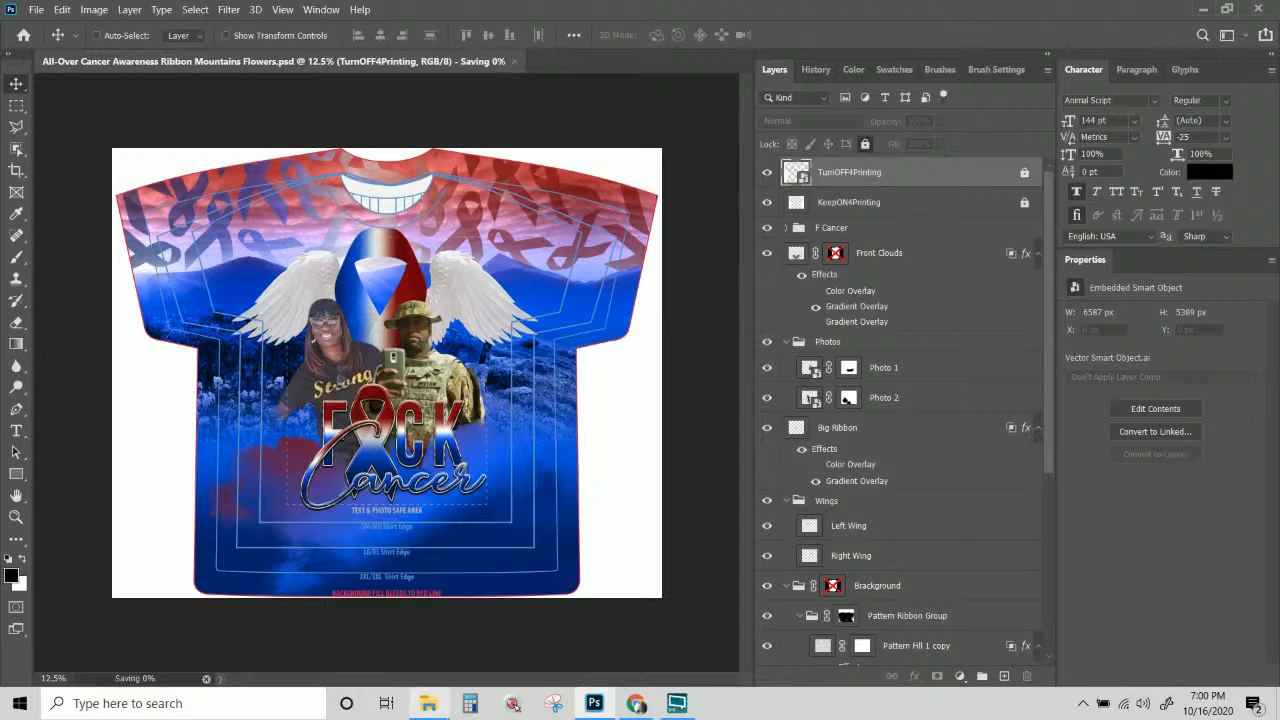
# Switch to File Explorer and go up from folder 110 to the Innate Academy folder.
pyautogui.click(428, 704)
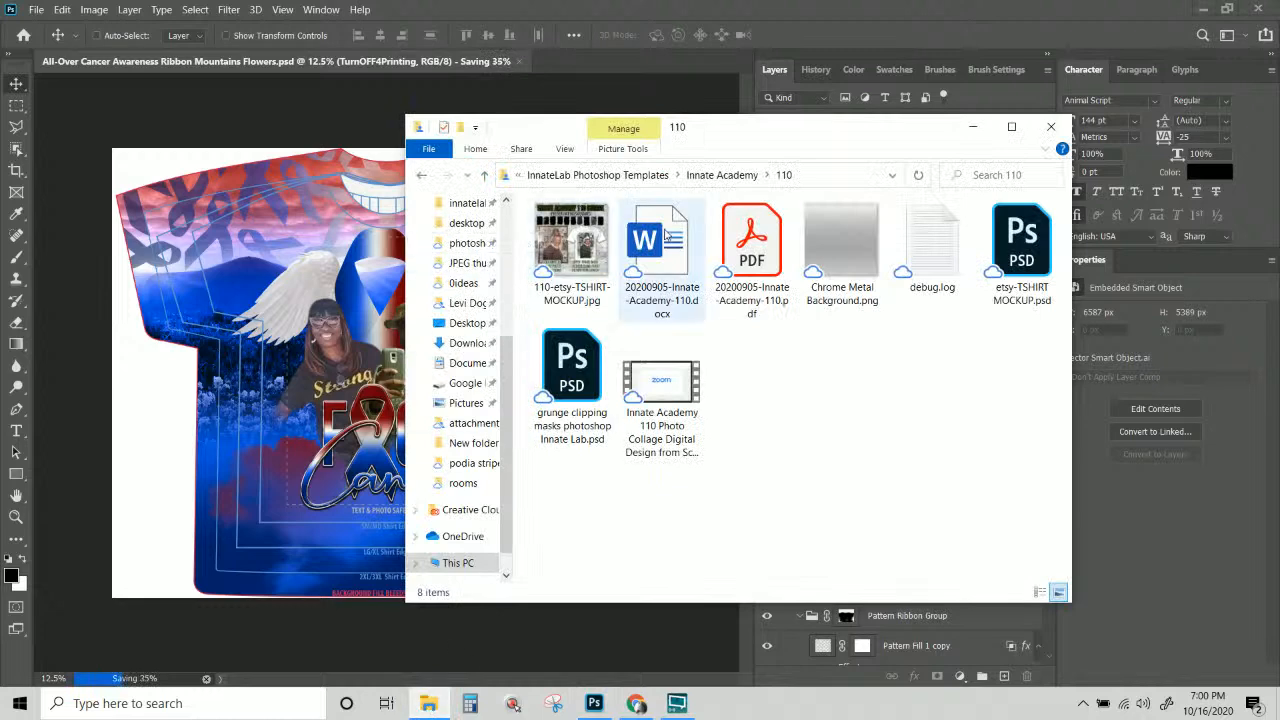
pyautogui.click(716, 182)
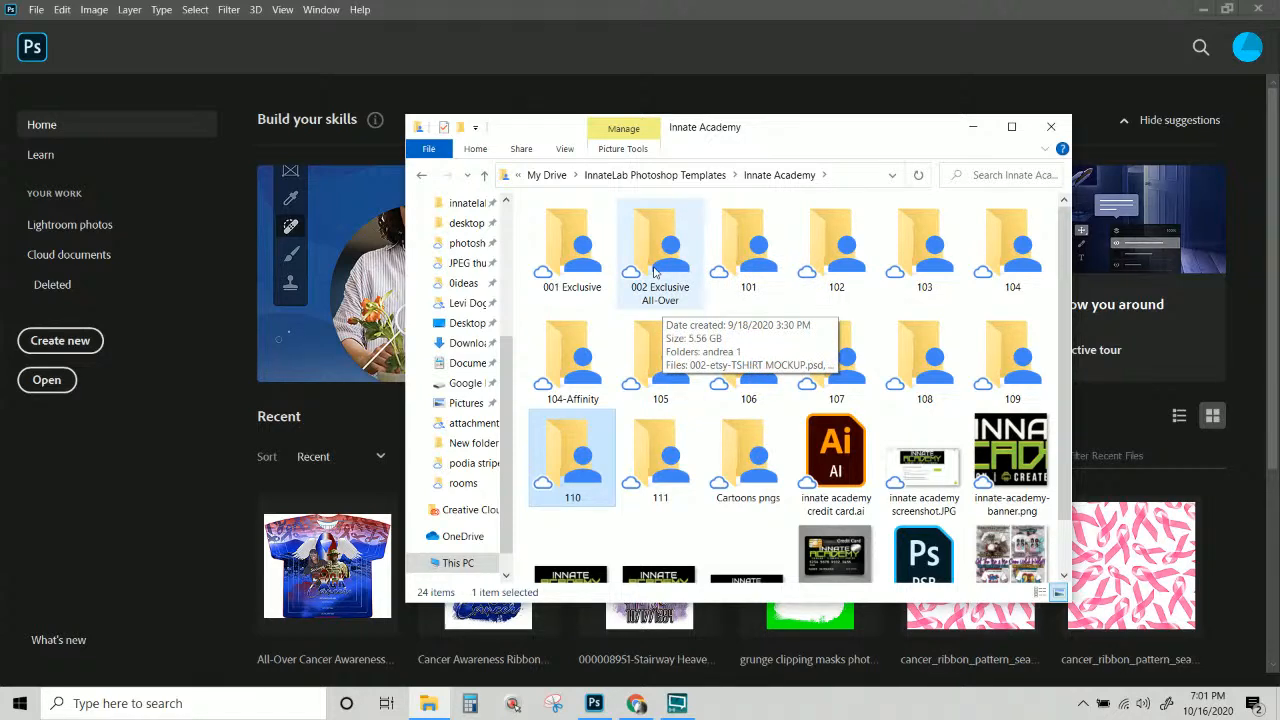
# Switch to Chrome and load academy.innatelab.com in place of the healthline ribbon colors page.
pyautogui.click(636, 703)
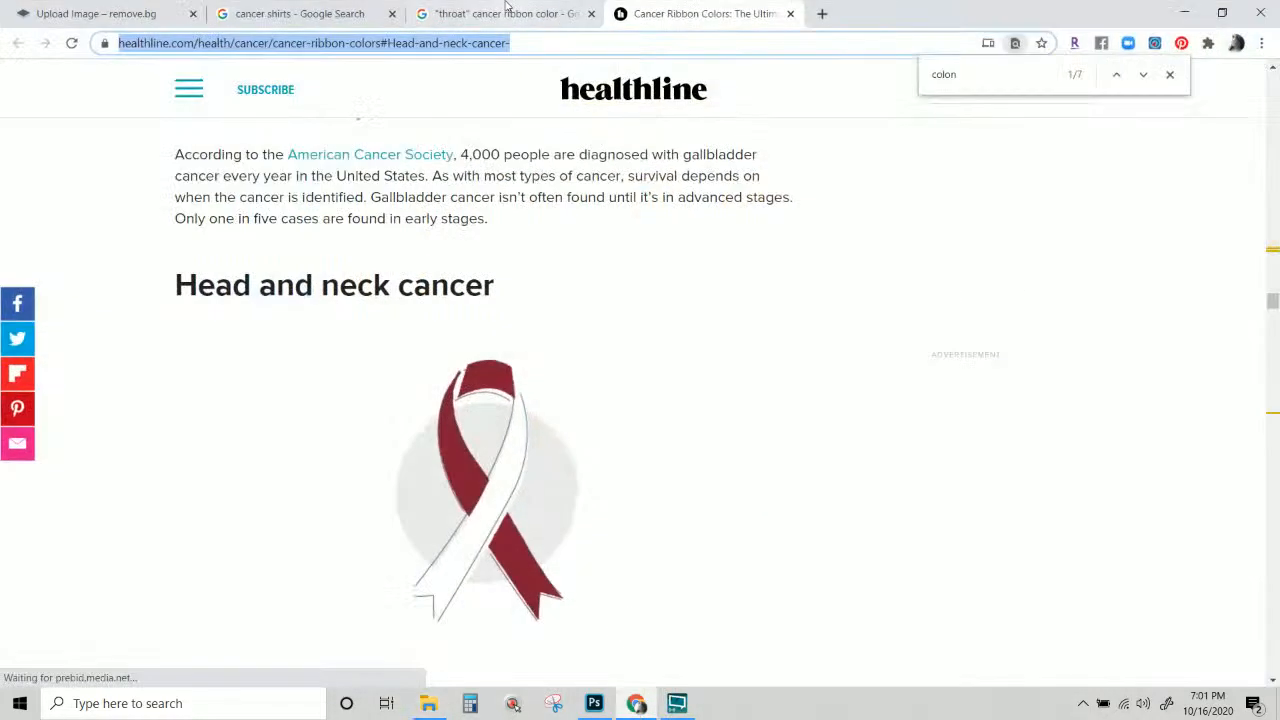
pyautogui.click(745, 40)
pyautogui.hotkey('ctrl', 'a')
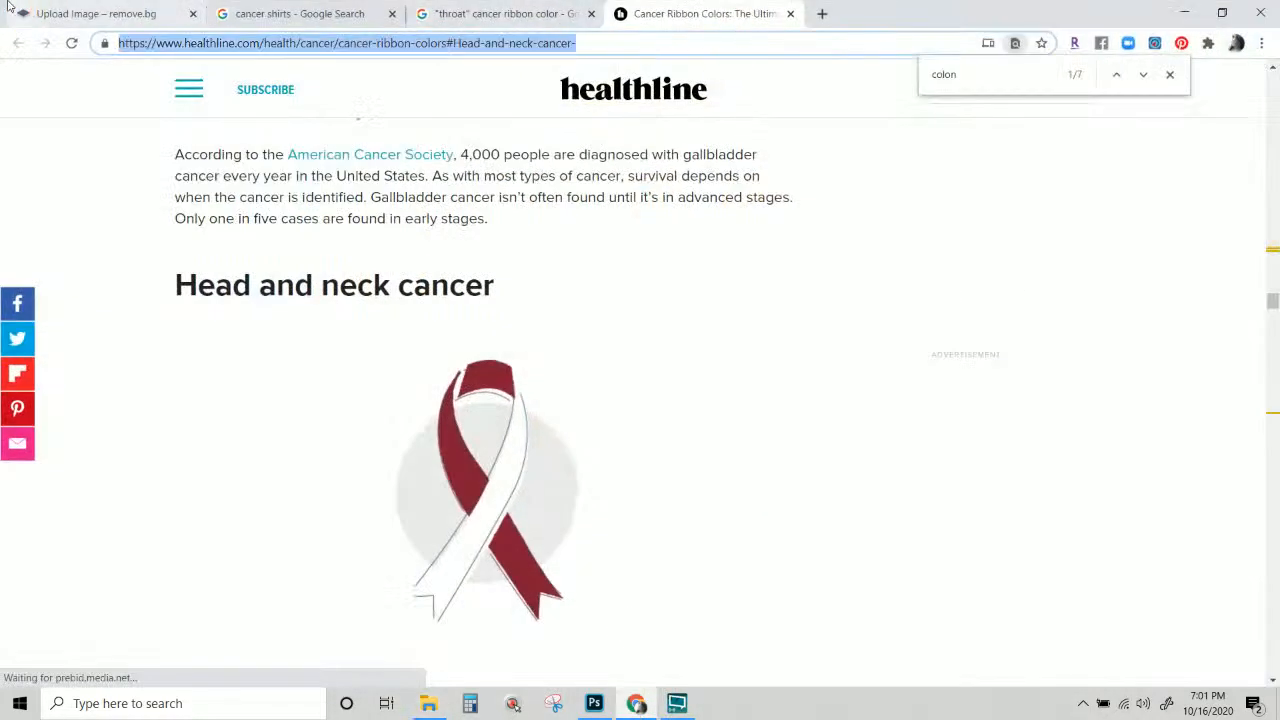
pyautogui.write('i')
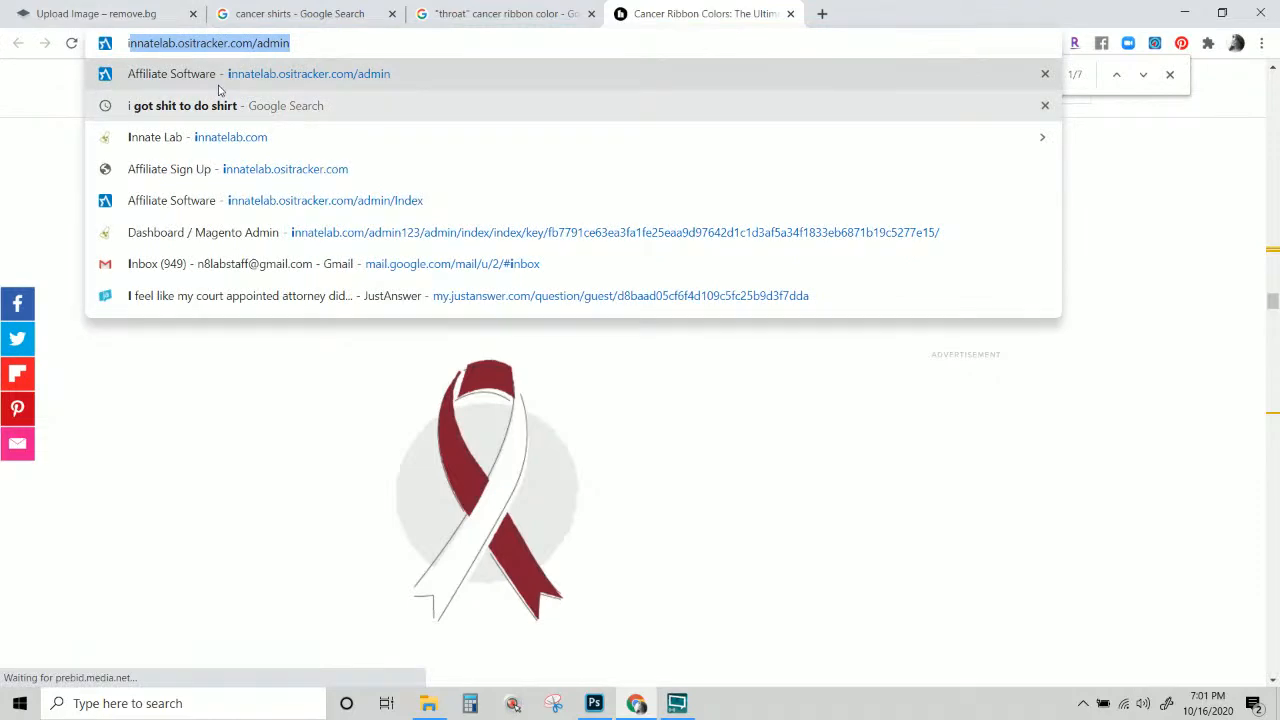
pyautogui.press('BackSpace')
pyautogui.press('BackSpace')
pyautogui.press('BackSpace')
pyautogui.write('acad')
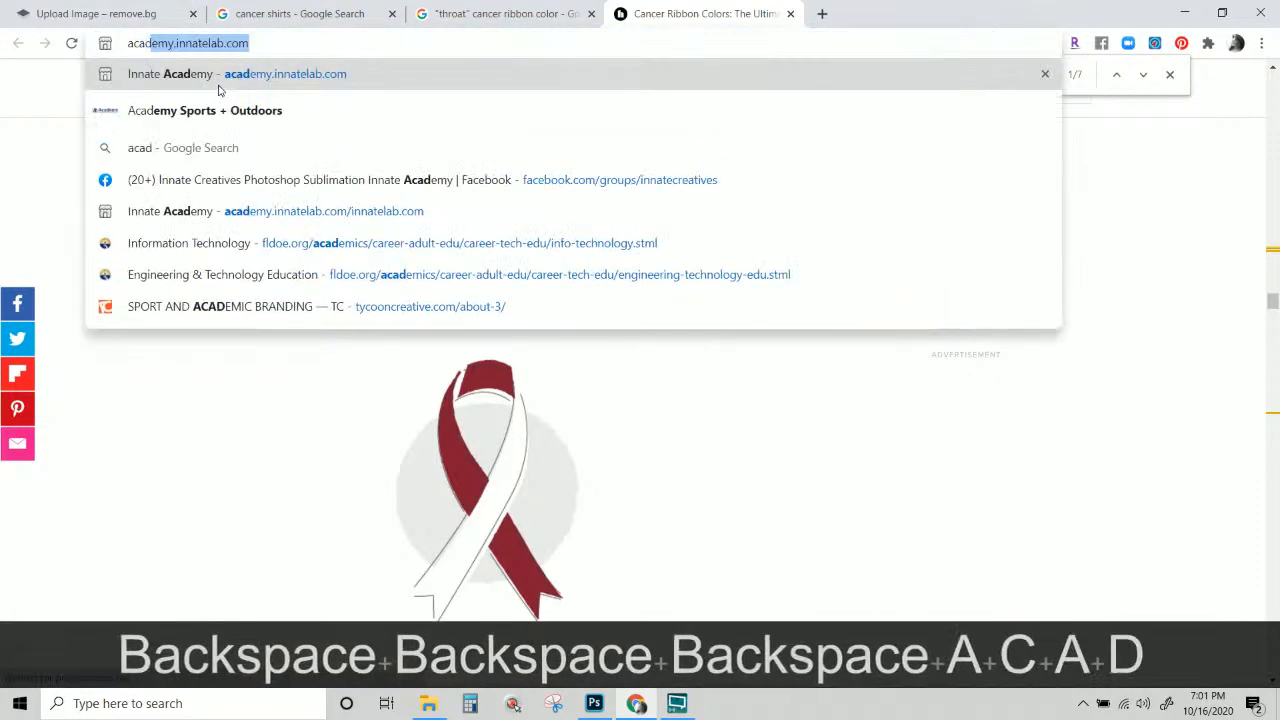
pyautogui.press('Return')
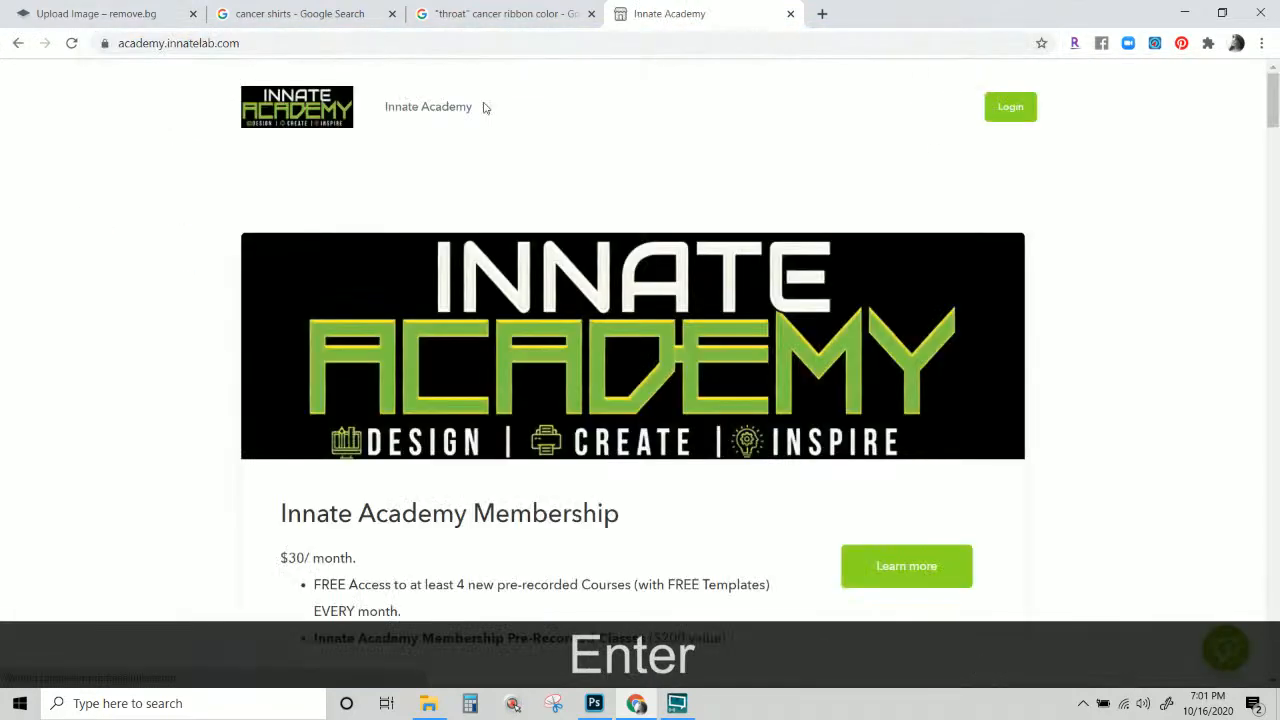
# Browse the Innate Academy course listing and open the LIVE 9/26 All-Over Sublimation Workshop Series 13x19 Tile Method page.
pyautogui.scroll(-9, 640, 220)
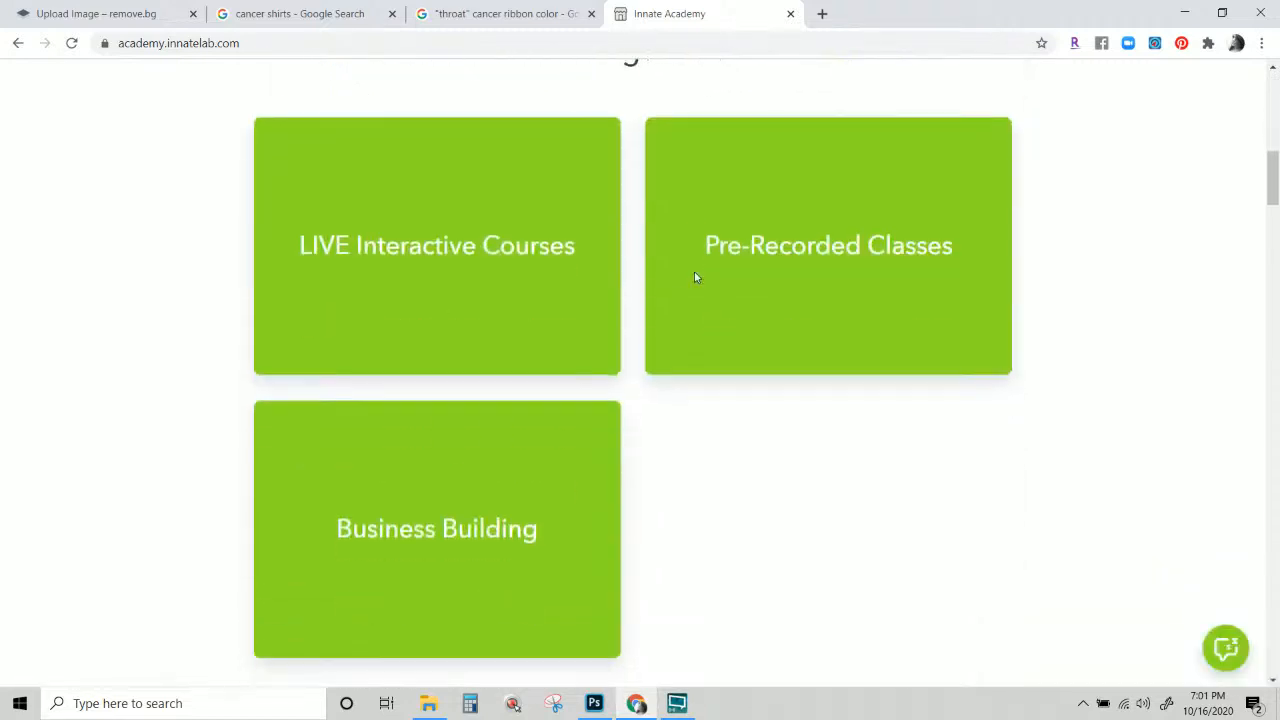
pyautogui.scroll(4, 696, 278)
pyautogui.scroll(-10, 694, 266)
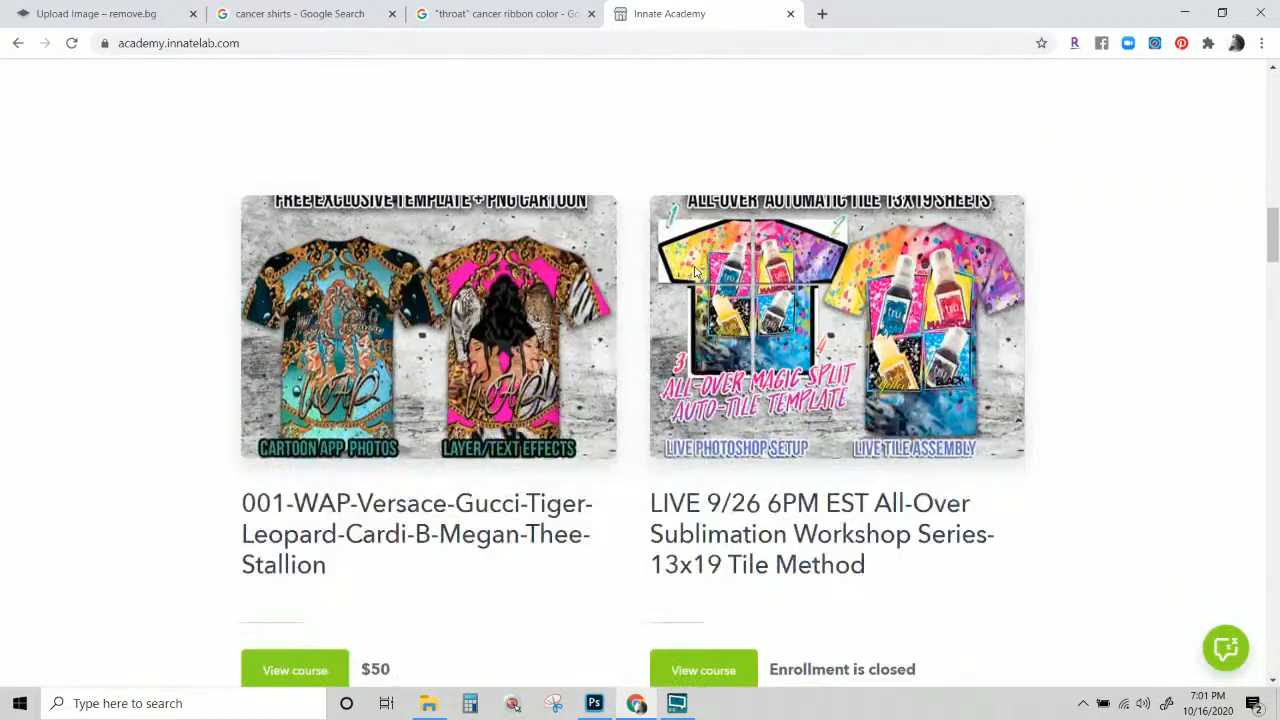
pyautogui.scroll(-1, 696, 270)
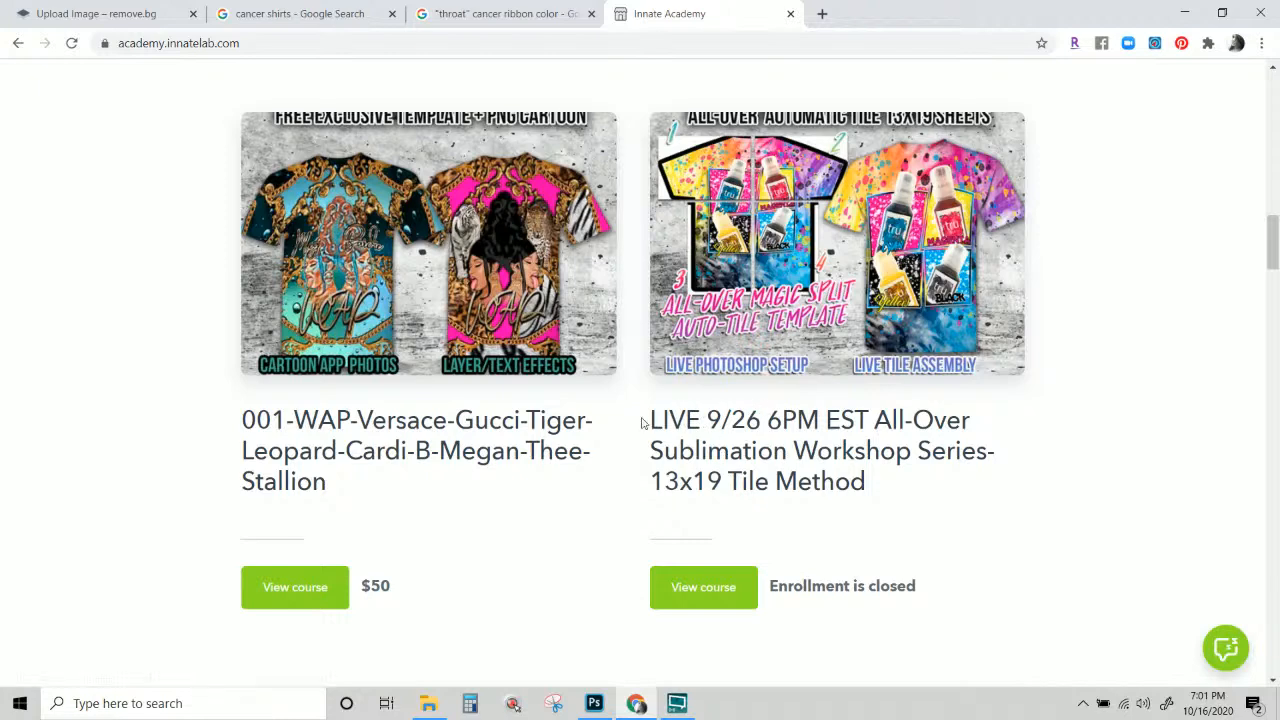
pyautogui.click(812, 316)
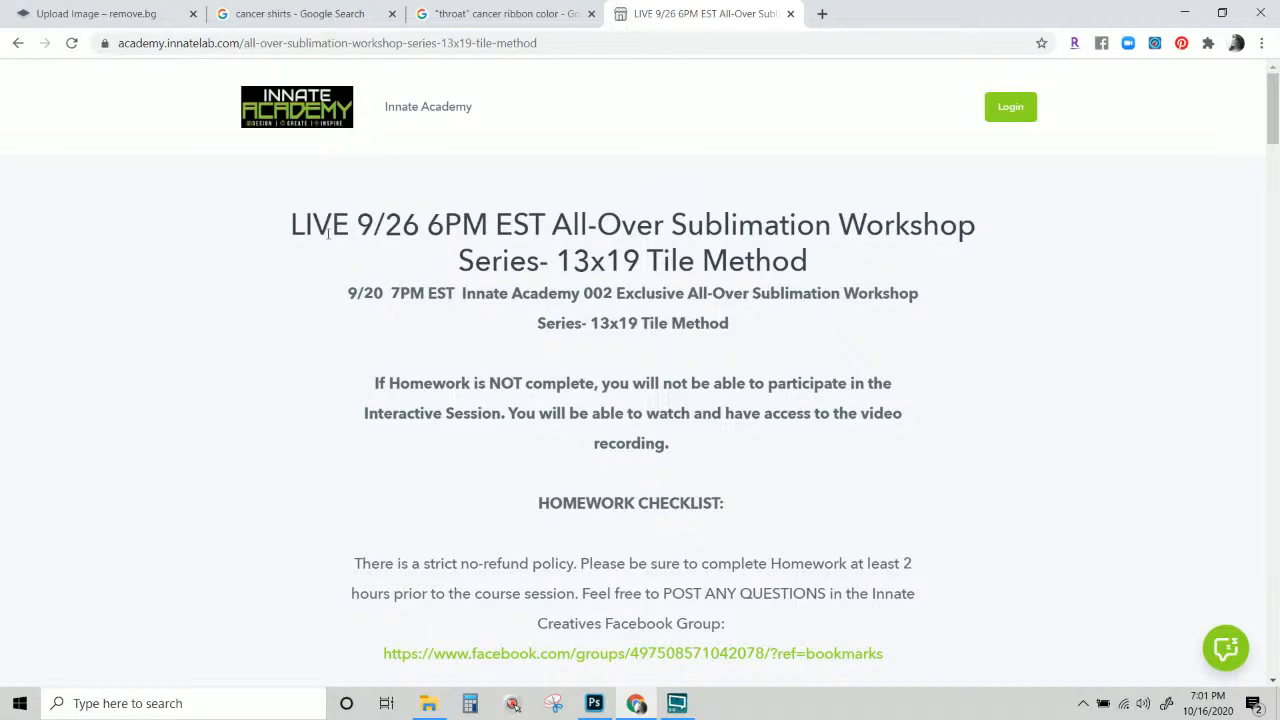
# Examine the live workshop page's required supplies, install list and course artwork.
pyautogui.scroll(-20, 606, 363)
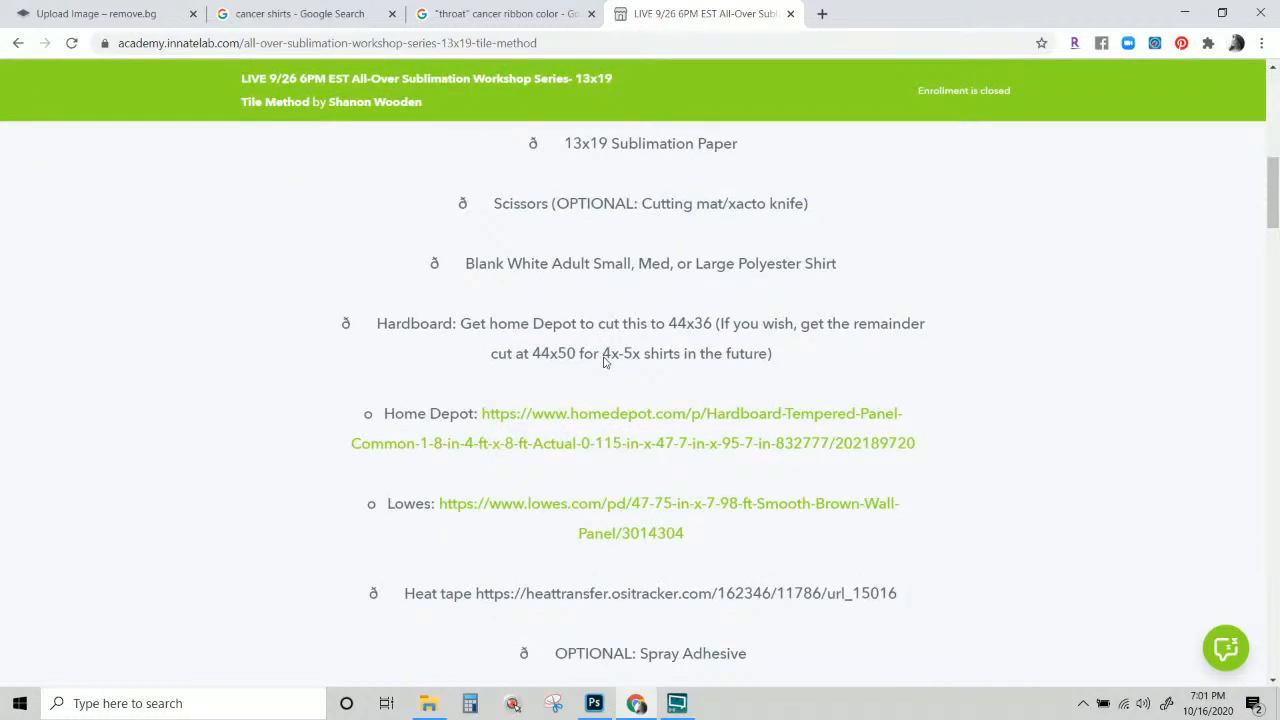
pyautogui.scroll(-5, 606, 363)
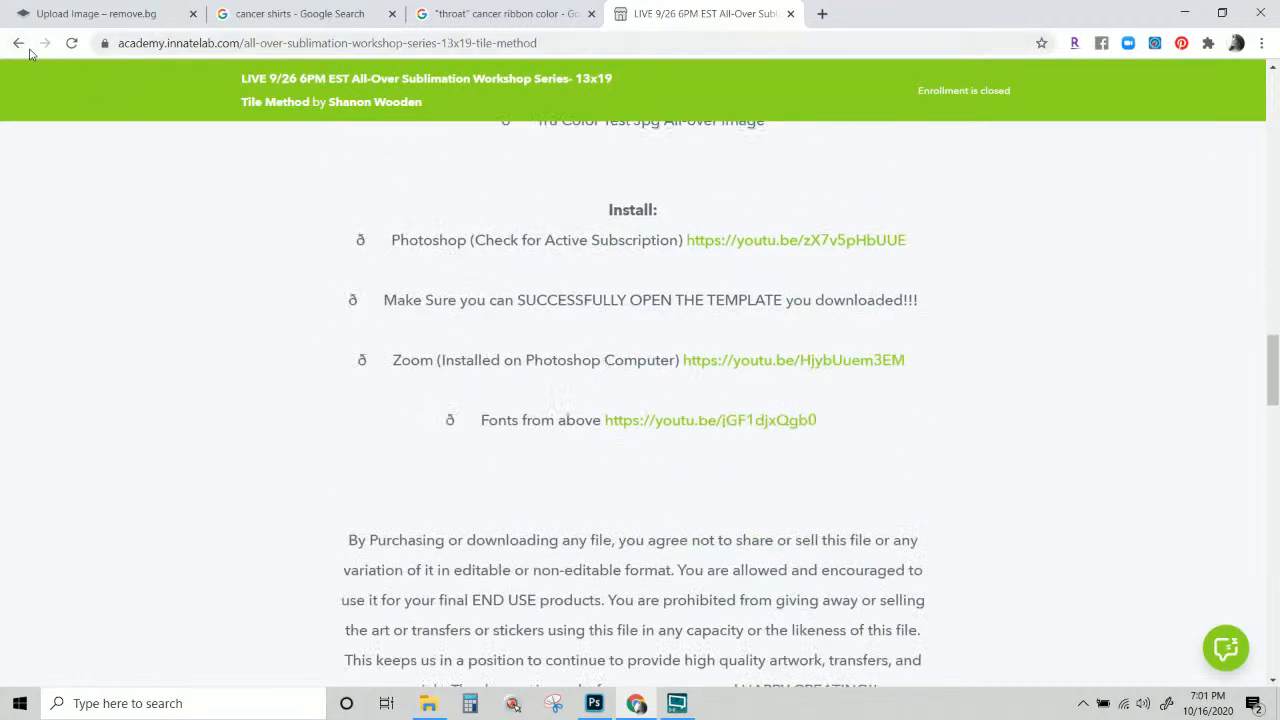
pyautogui.scroll(-1, 463, 309)
pyautogui.scroll(-5, 463, 309)
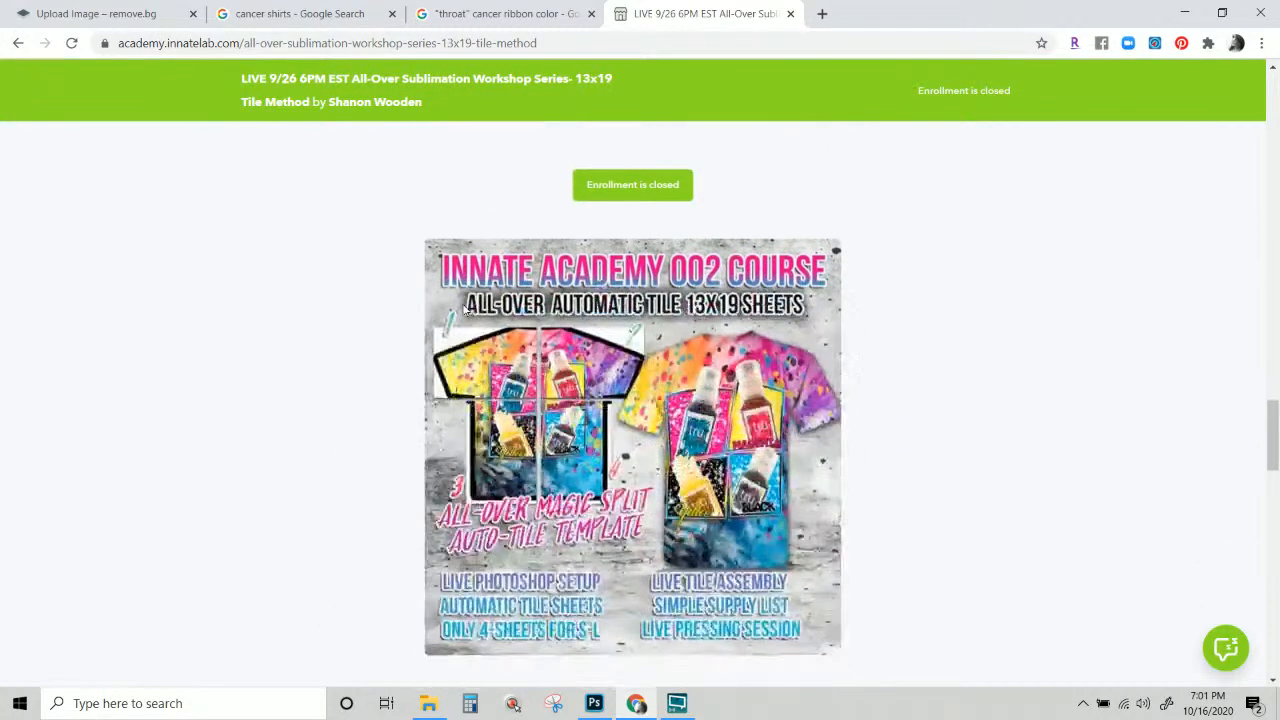
# Return to the course listing and open the 13x19-All-Over Sublimation Workshop + FREE Auto-Tile Template course.
pyautogui.click(18, 43)
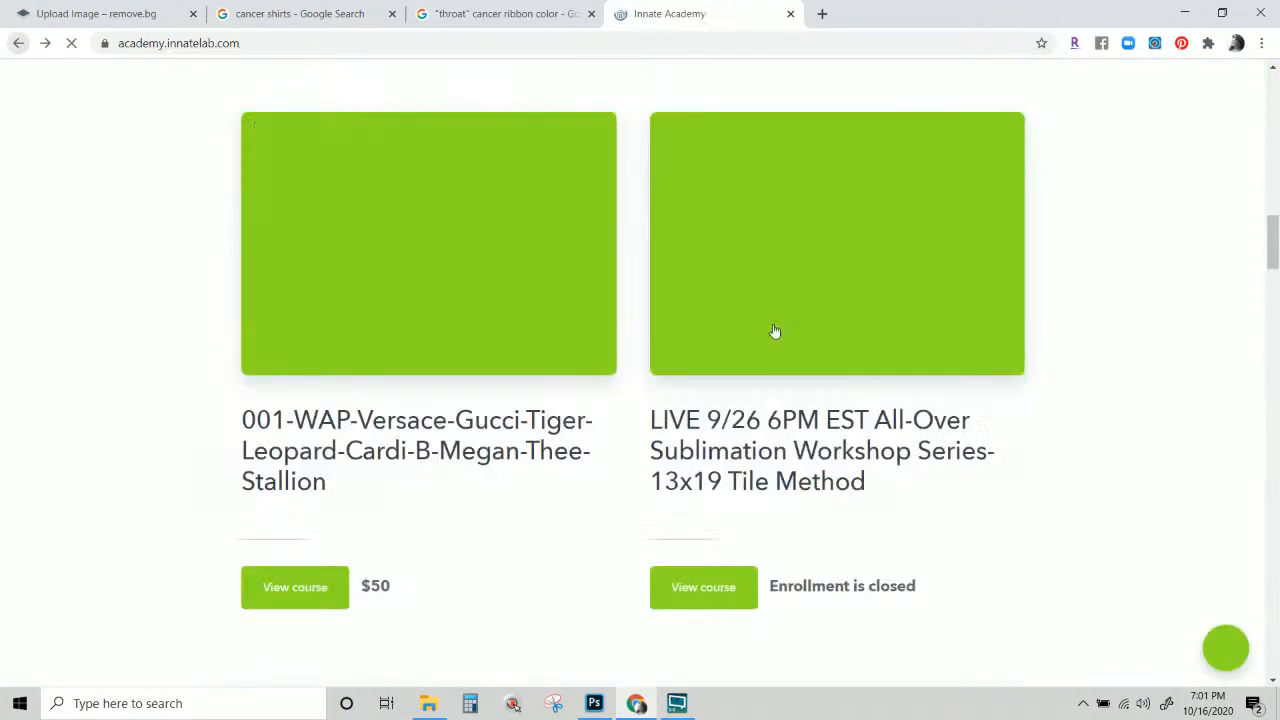
pyautogui.scroll(-5, 800, 360)
pyautogui.scroll(-3, 838, 390)
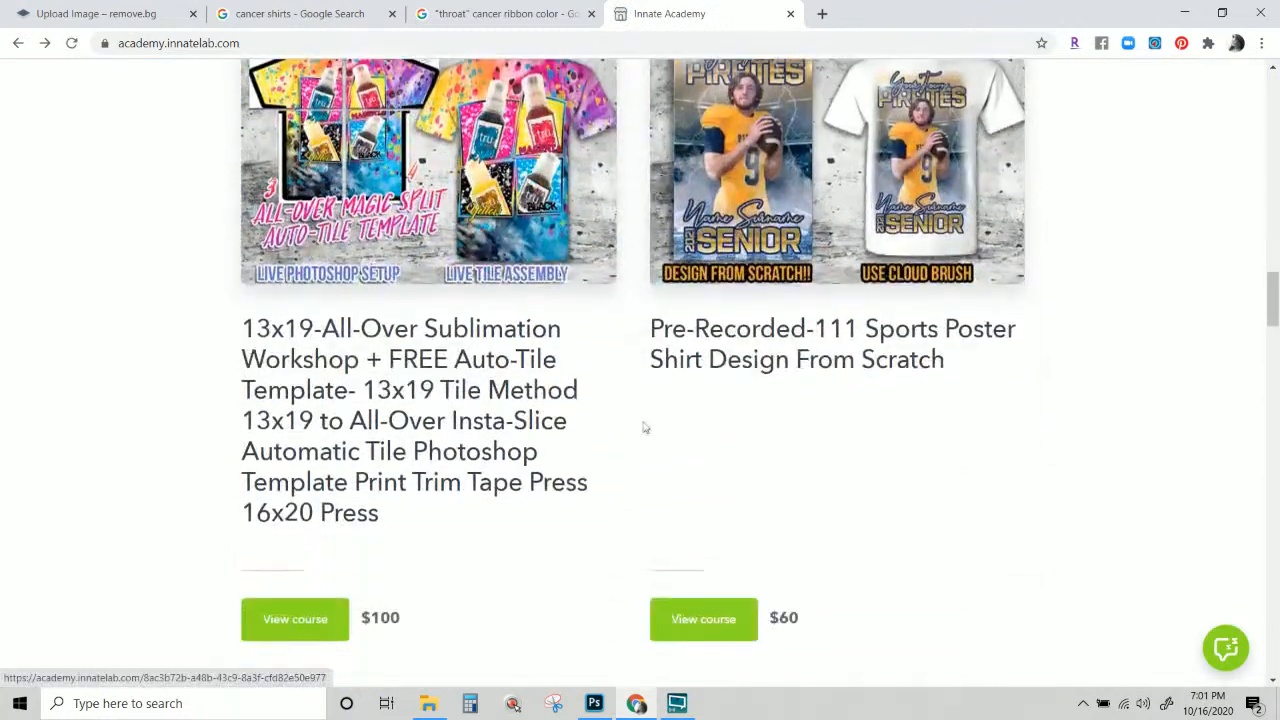
pyautogui.scroll(5, 485, 450)
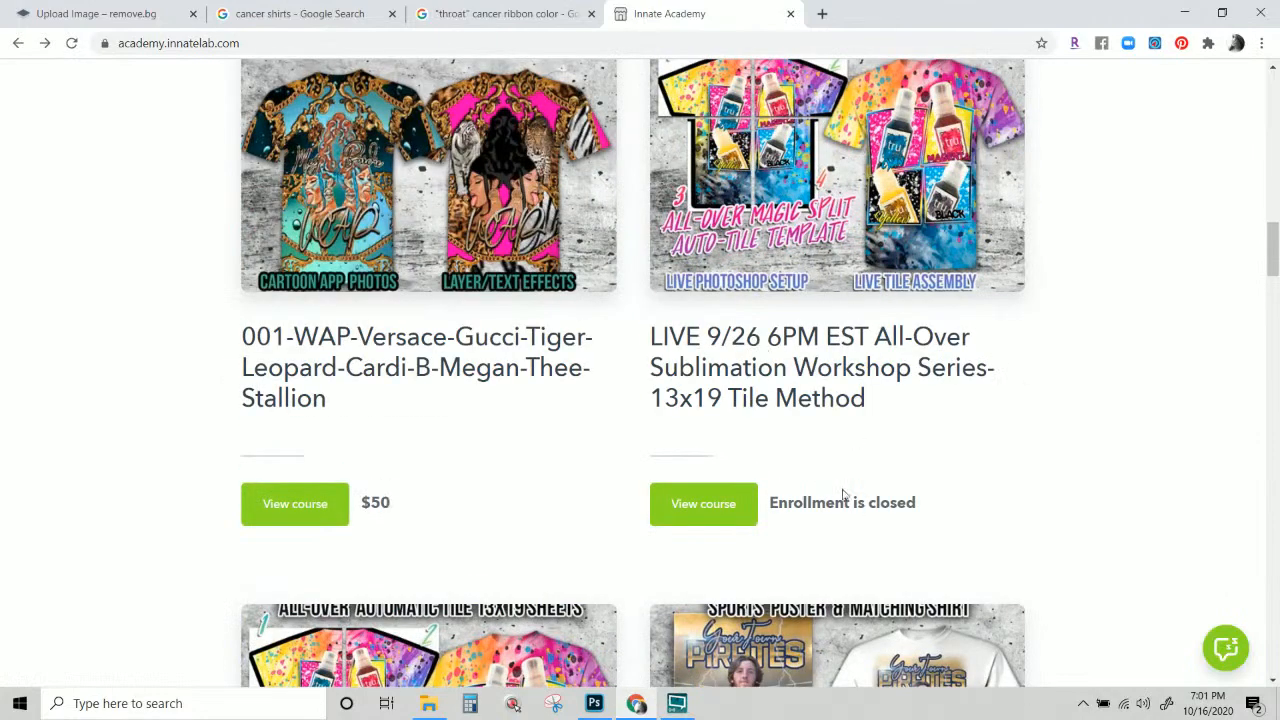
pyautogui.scroll(-2, 843, 497)
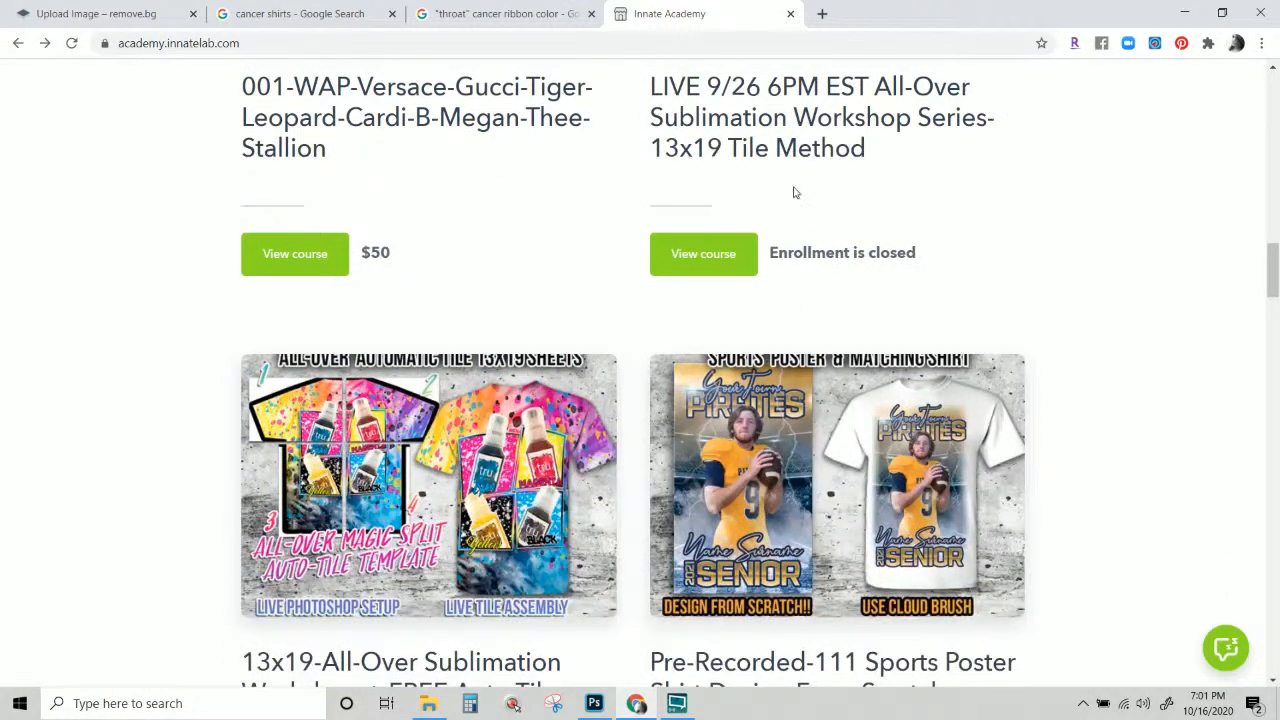
pyautogui.scroll(-4, 260, 430)
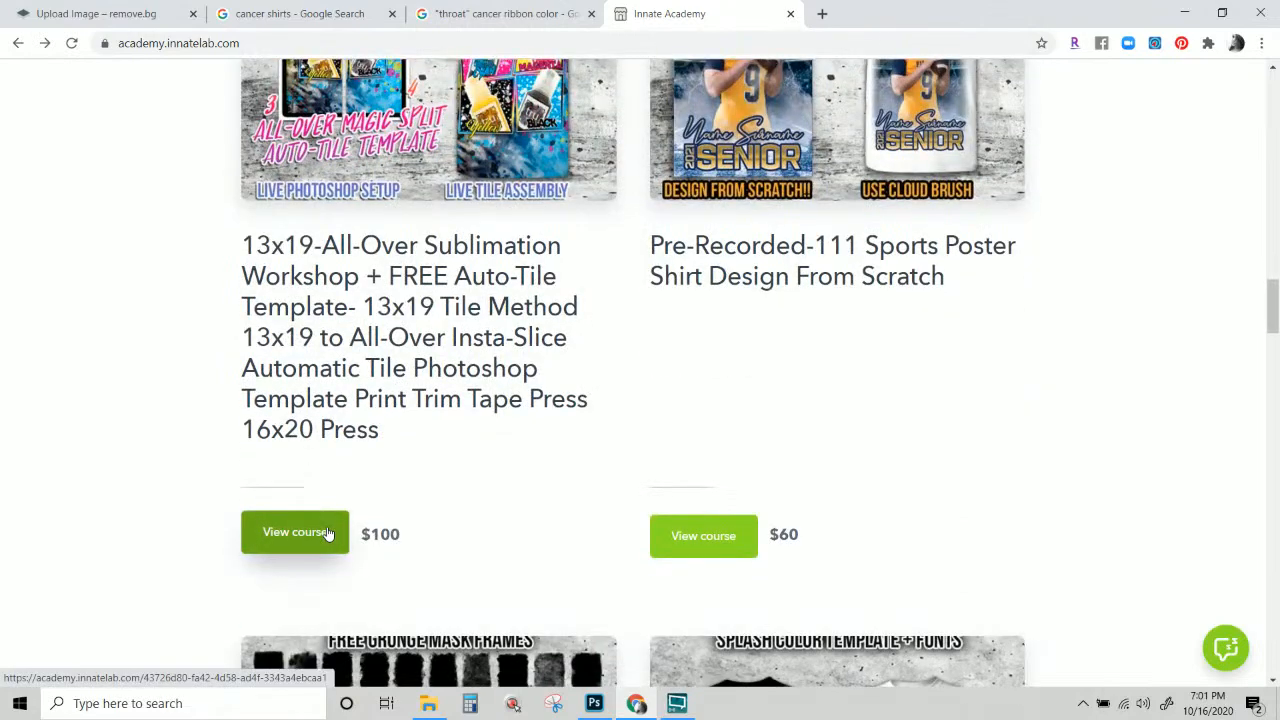
pyautogui.click(327, 534)
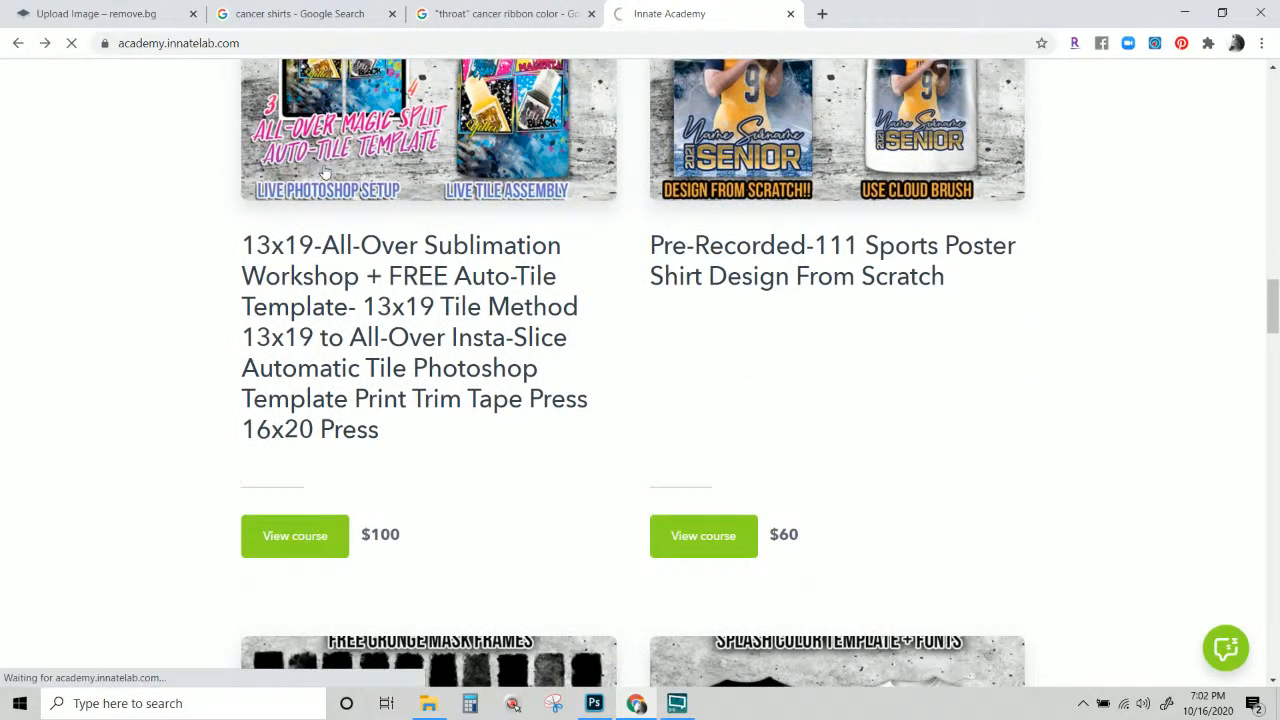
# Review the homework notes, required supplies and install list on the Auto-Tile Template workshop page.
pyautogui.scroll(-5, 775, 472)
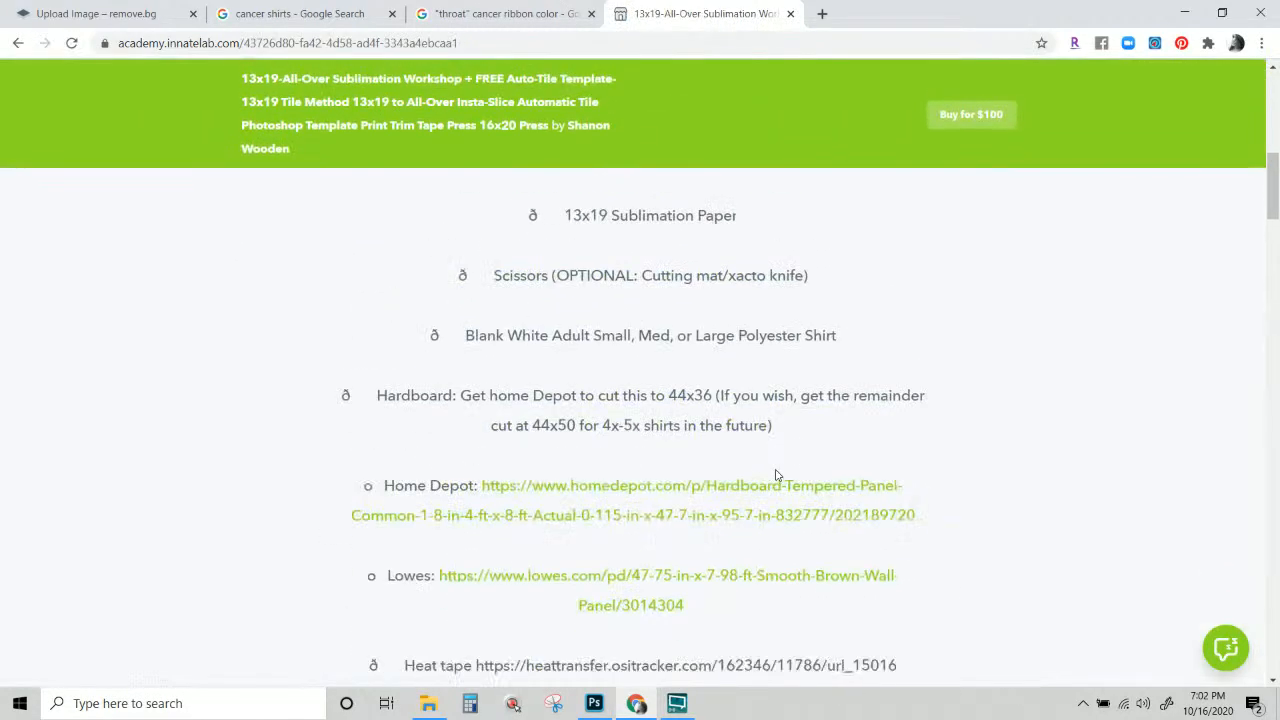
pyautogui.scroll(1, 778, 475)
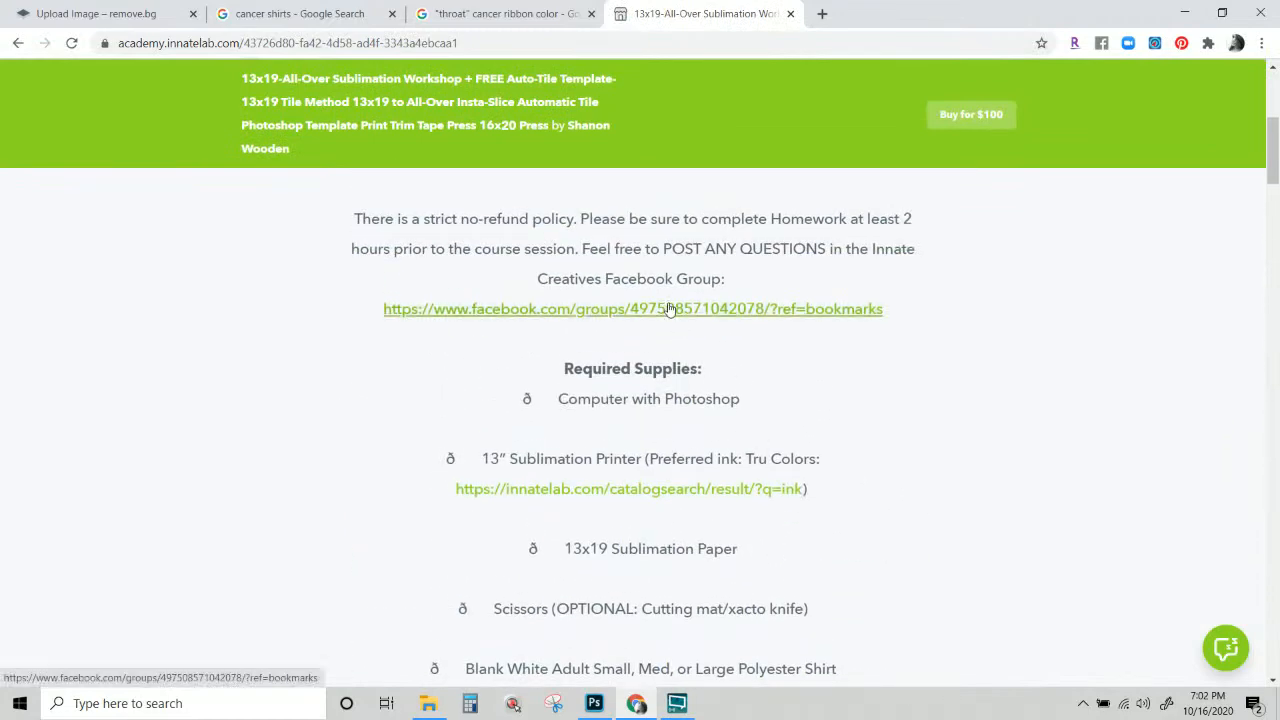
pyautogui.scroll(-10, 663, 316)
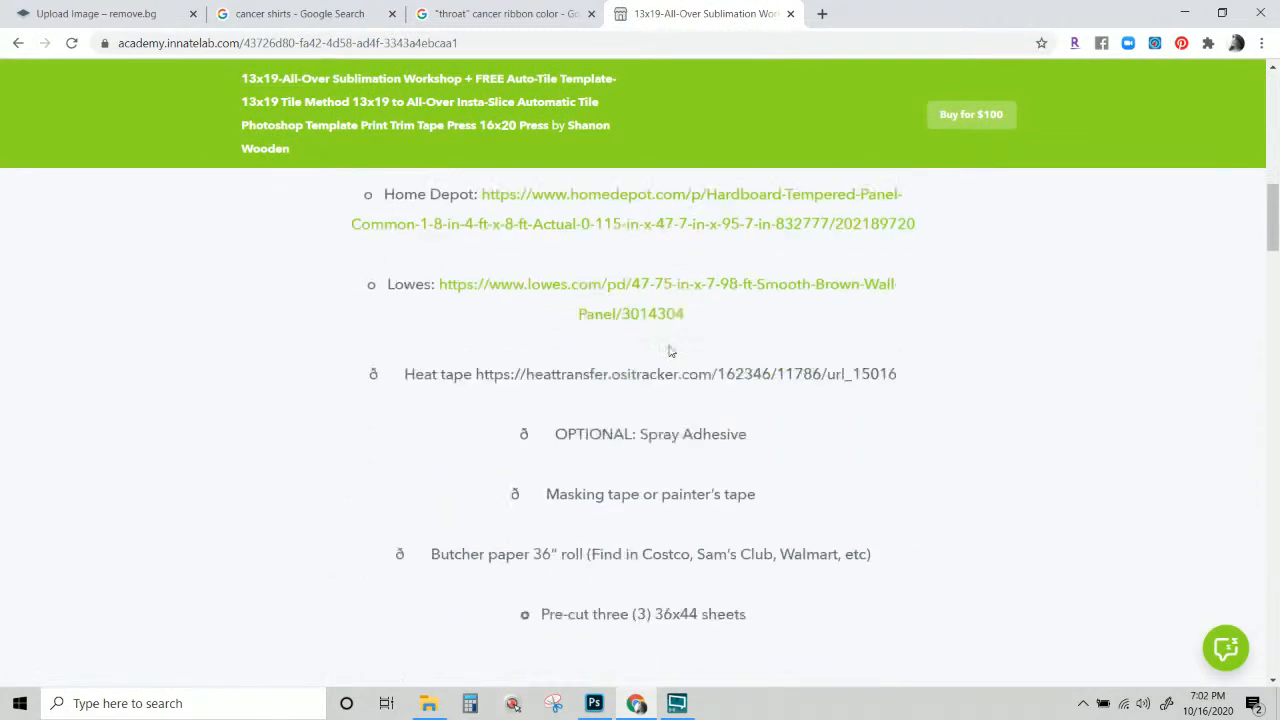
pyautogui.scroll(-10, 675, 360)
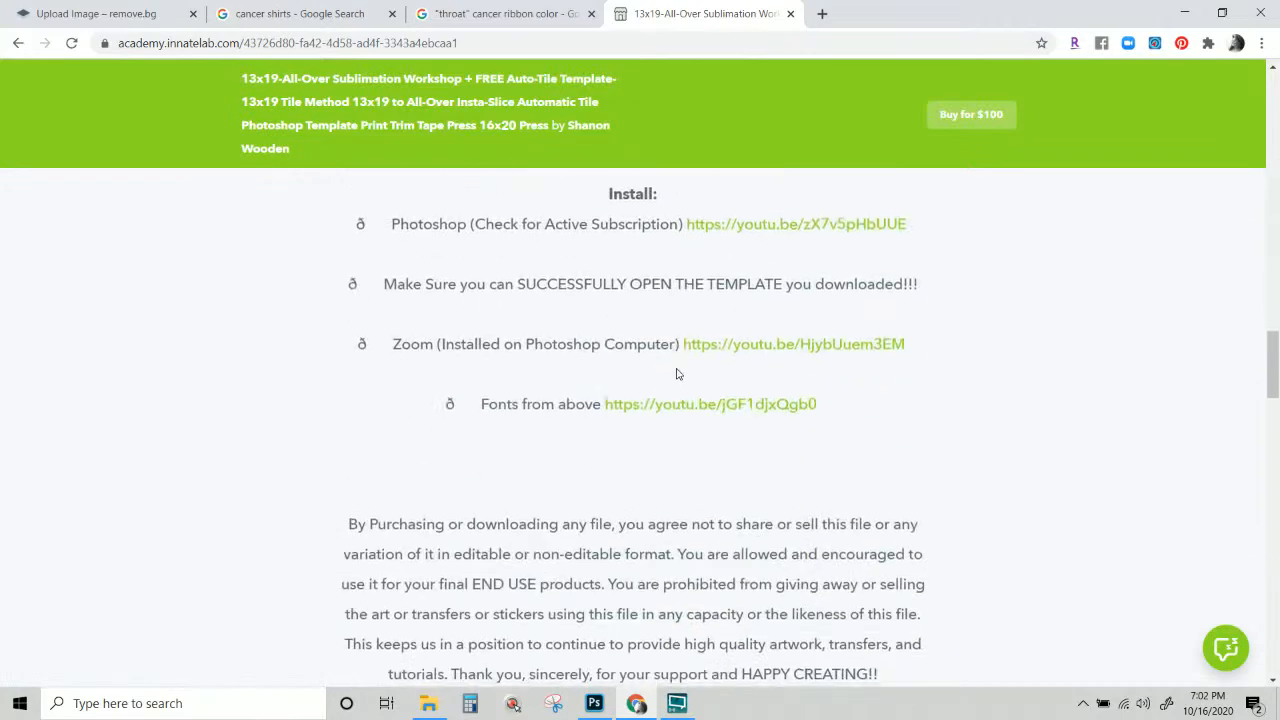
# Examine the workshop page's contents list and the updated Insta-Slice Automatic Tile templates for all sizes.
pyautogui.scroll(-8, 714, 370)
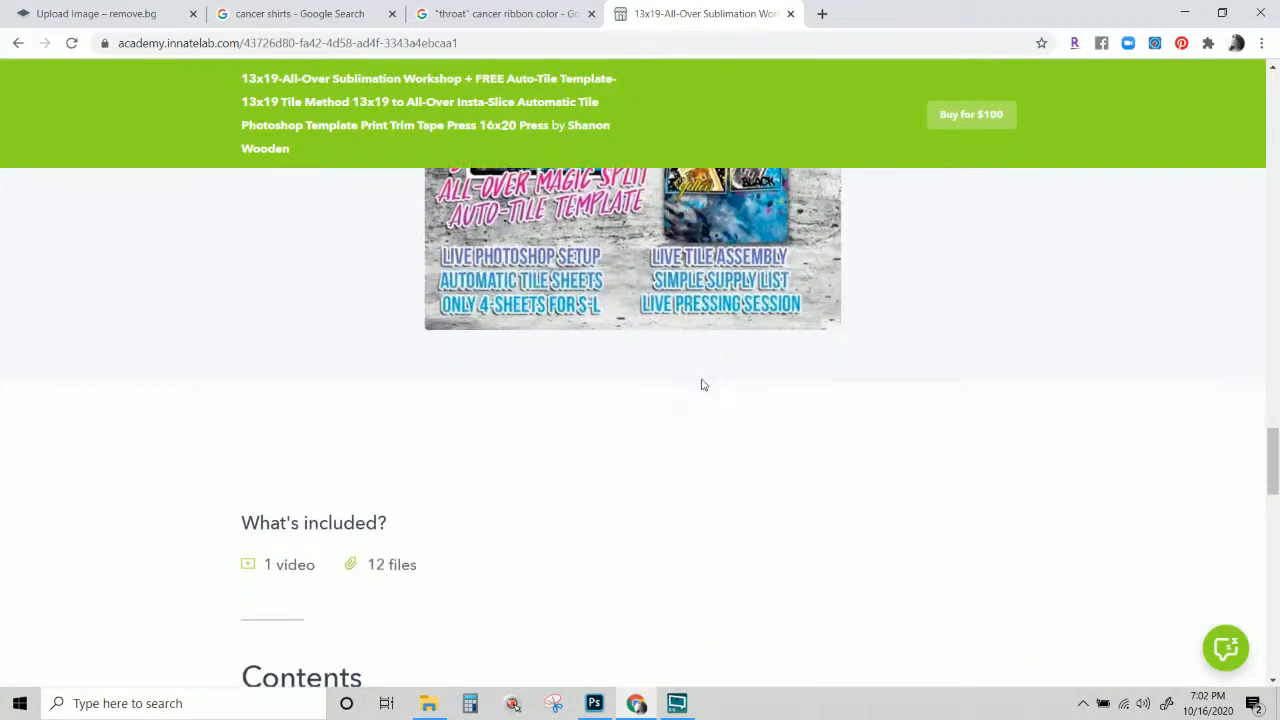
pyautogui.scroll(-1, 702, 385)
pyautogui.scroll(-1, 702, 385)
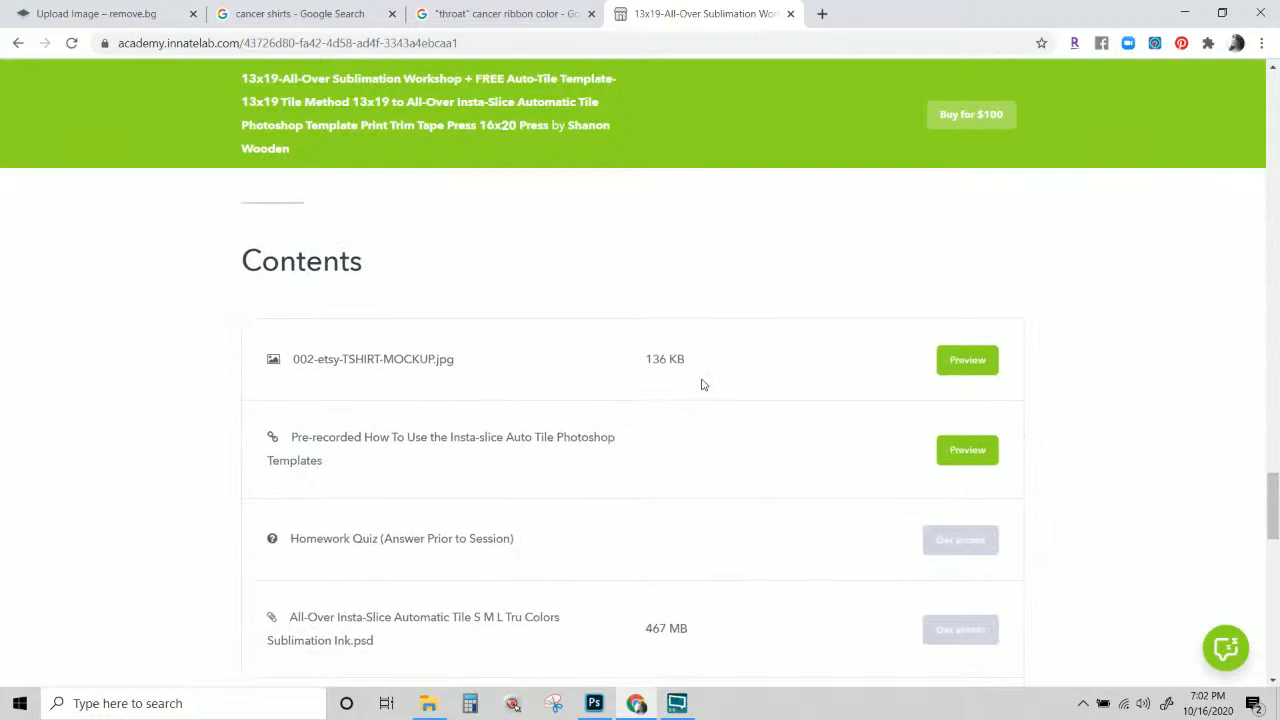
pyautogui.scroll(-5, 702, 385)
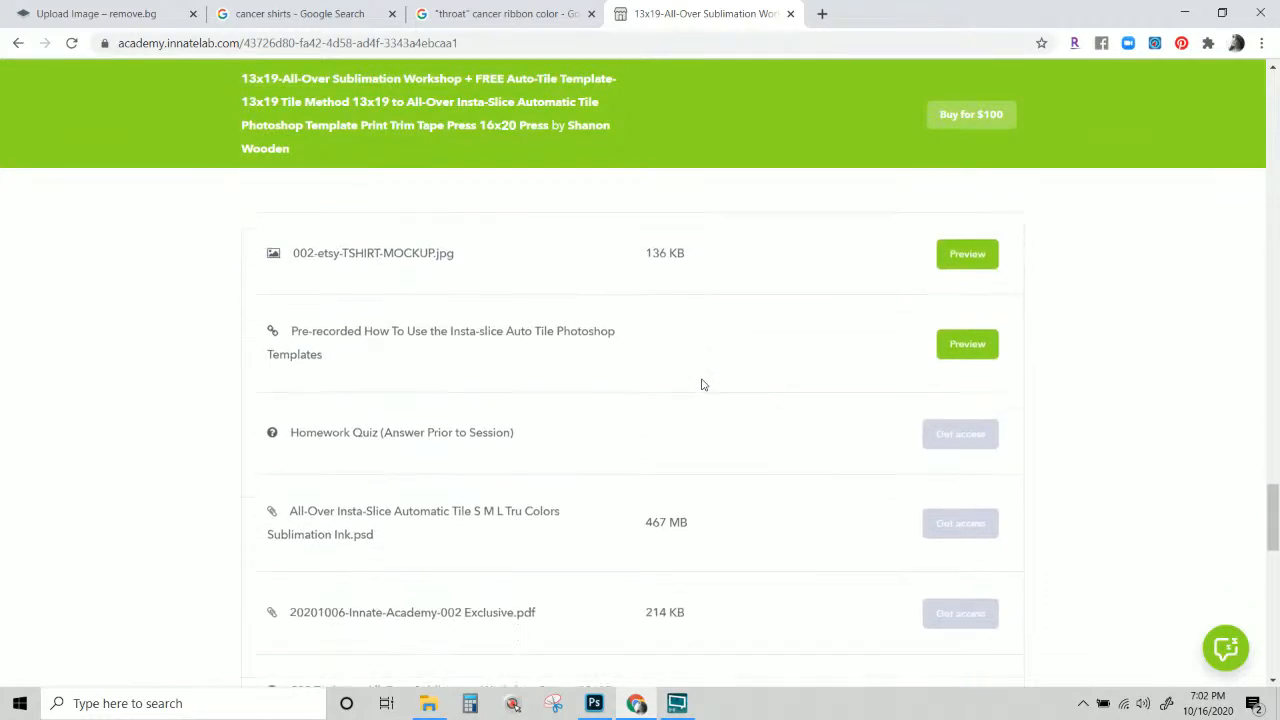
pyautogui.scroll(-3, 702, 385)
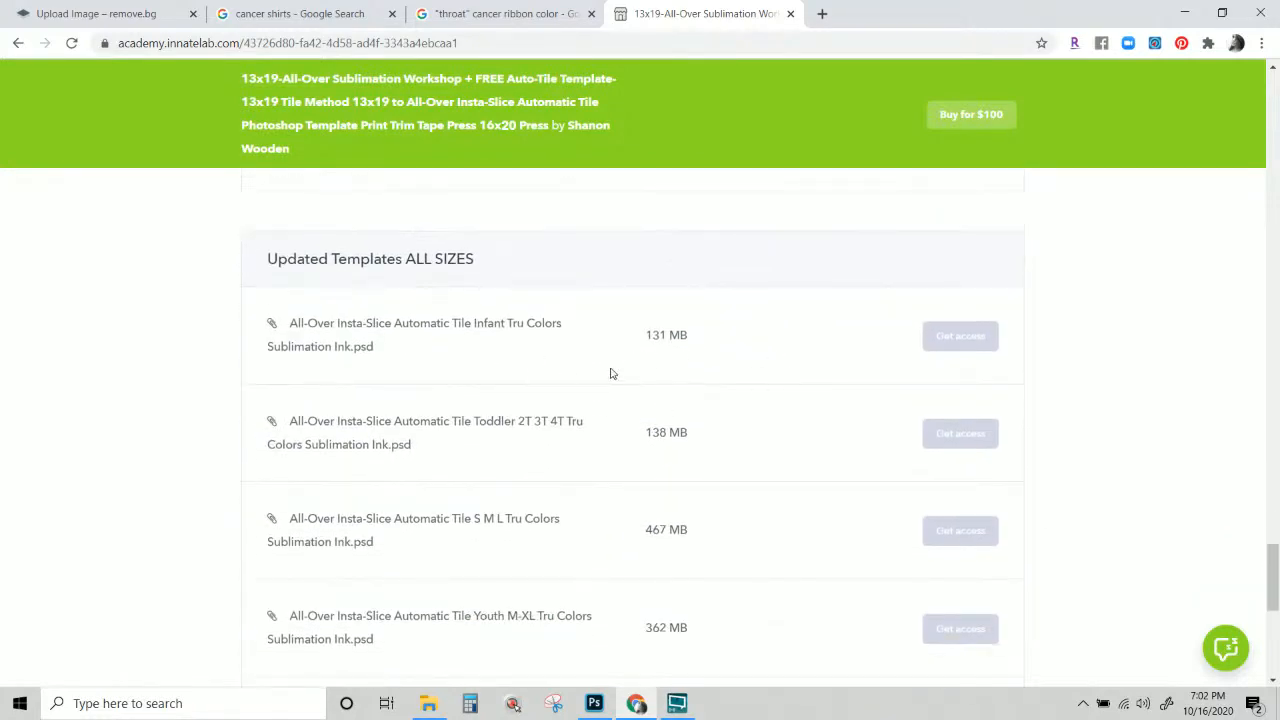
pyautogui.scroll(-1, 735, 551)
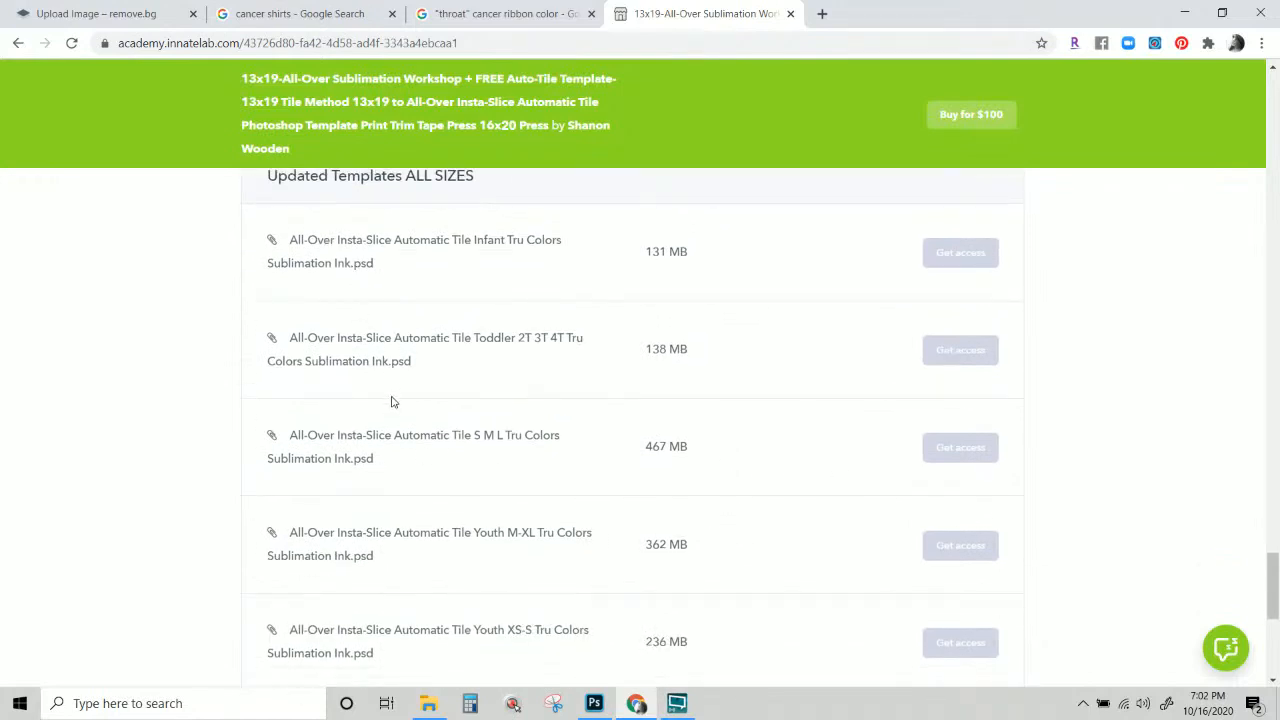
pyautogui.scroll(-1, 395, 403)
pyautogui.scroll(-2, 511, 369)
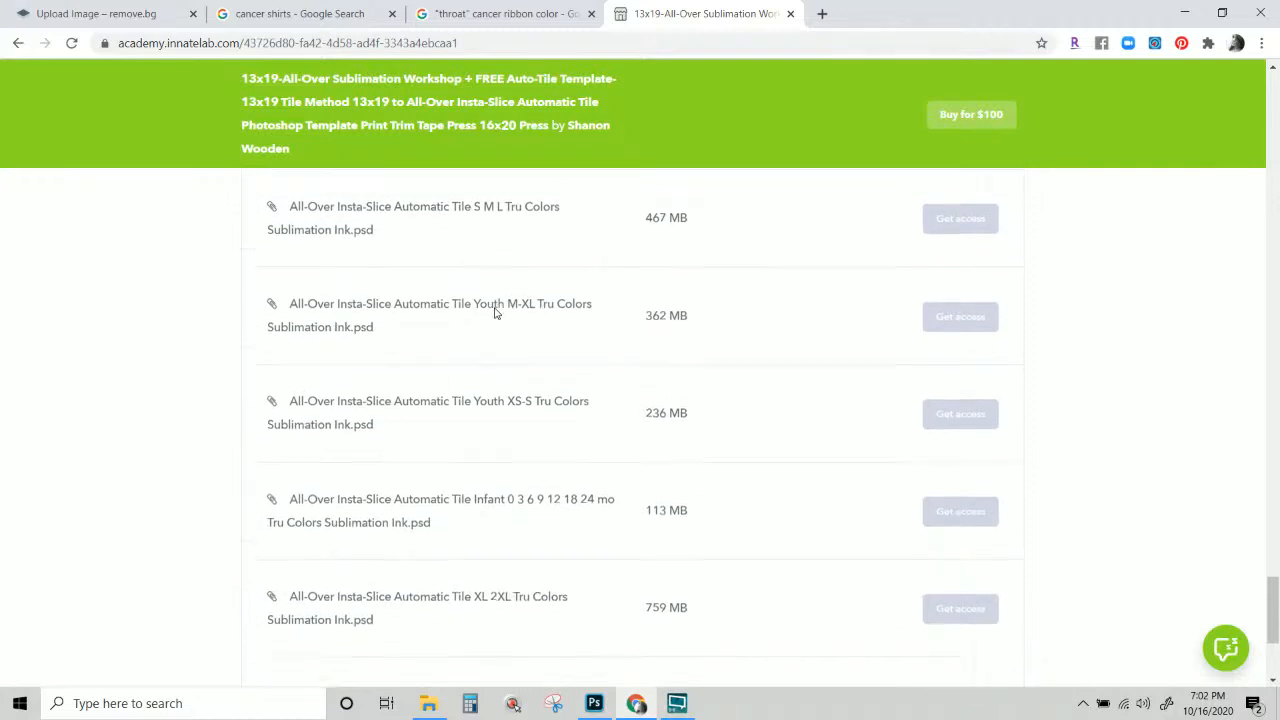
pyautogui.scroll(3, 494, 312)
pyautogui.scroll(-3, 494, 330)
pyautogui.scroll(-1, 493, 341)
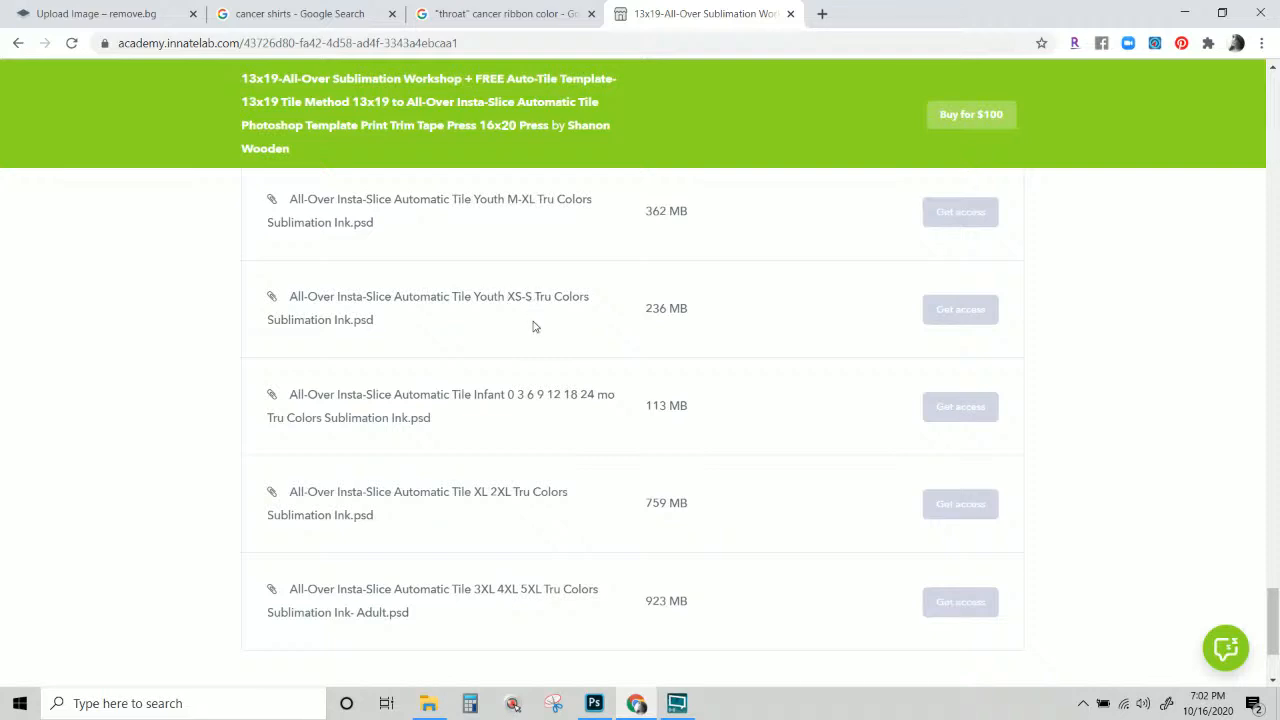
pyautogui.scroll(-1, 531, 326)
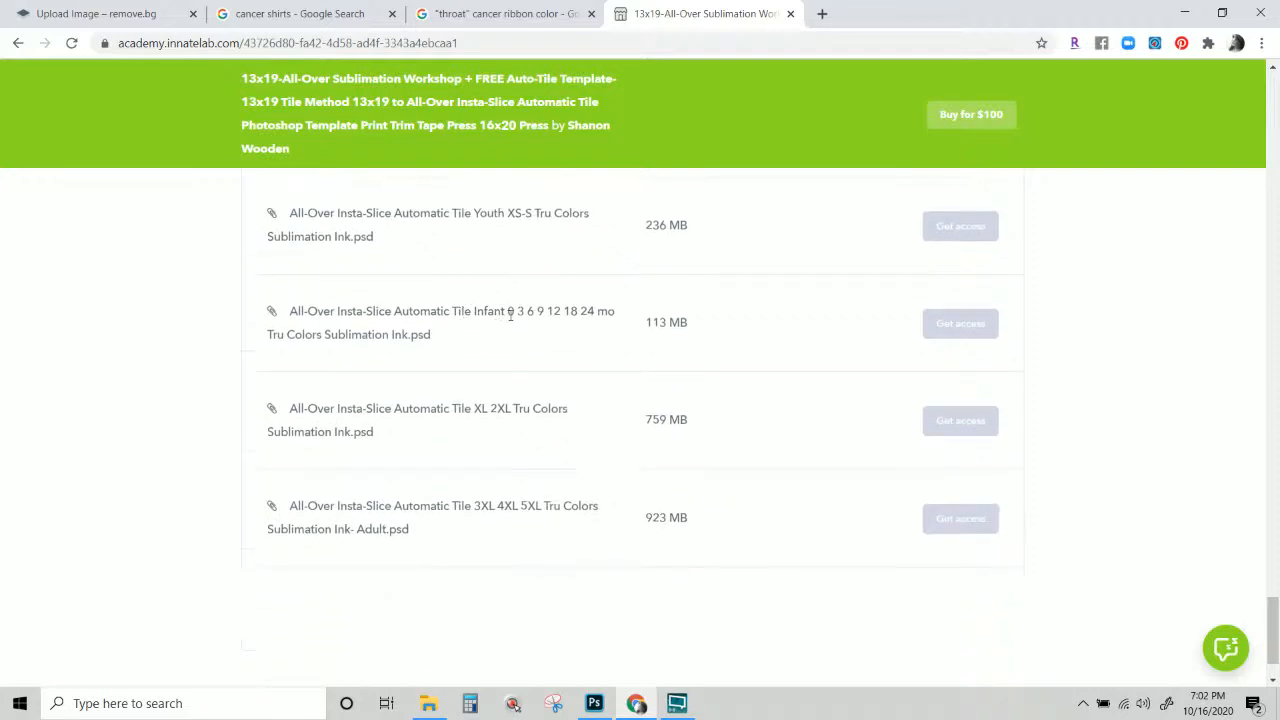
pyautogui.scroll(-1, 448, 354)
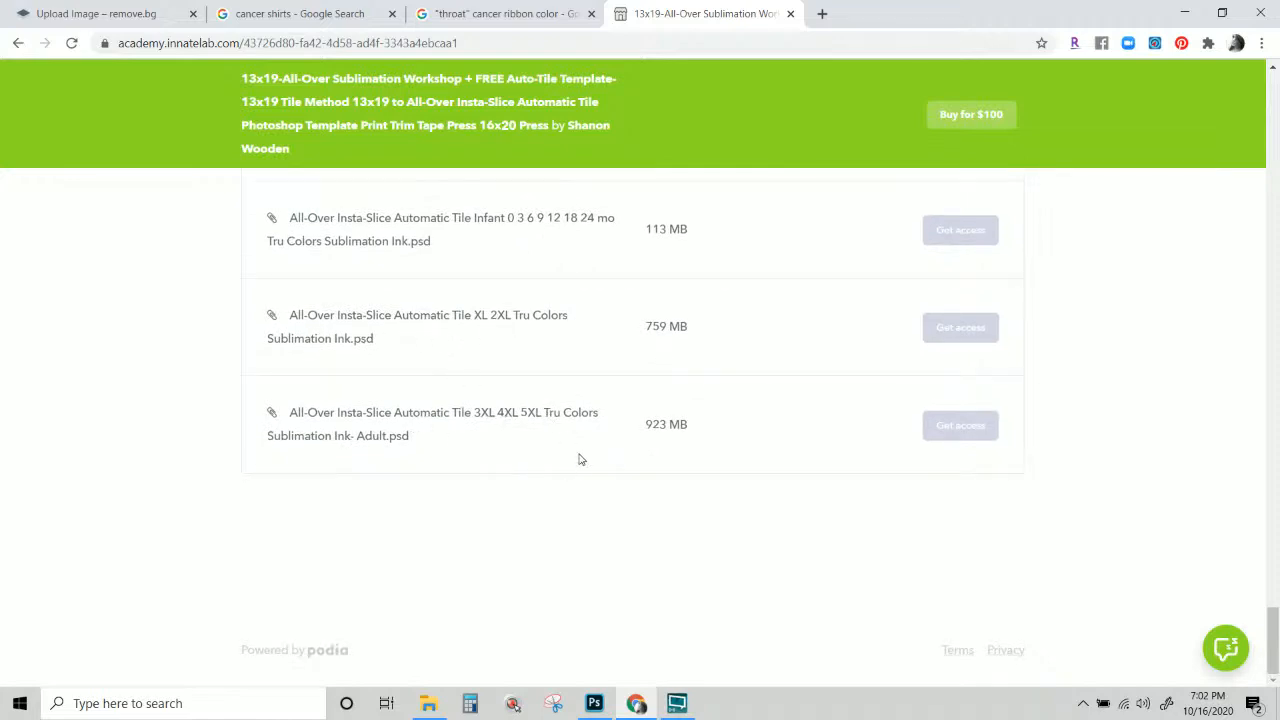
# Review the workshop's install list, usage terms, pre-recorded guide entry and template files once more.
pyautogui.scroll(1, 577, 457)
pyautogui.scroll(7, 1040, 545)
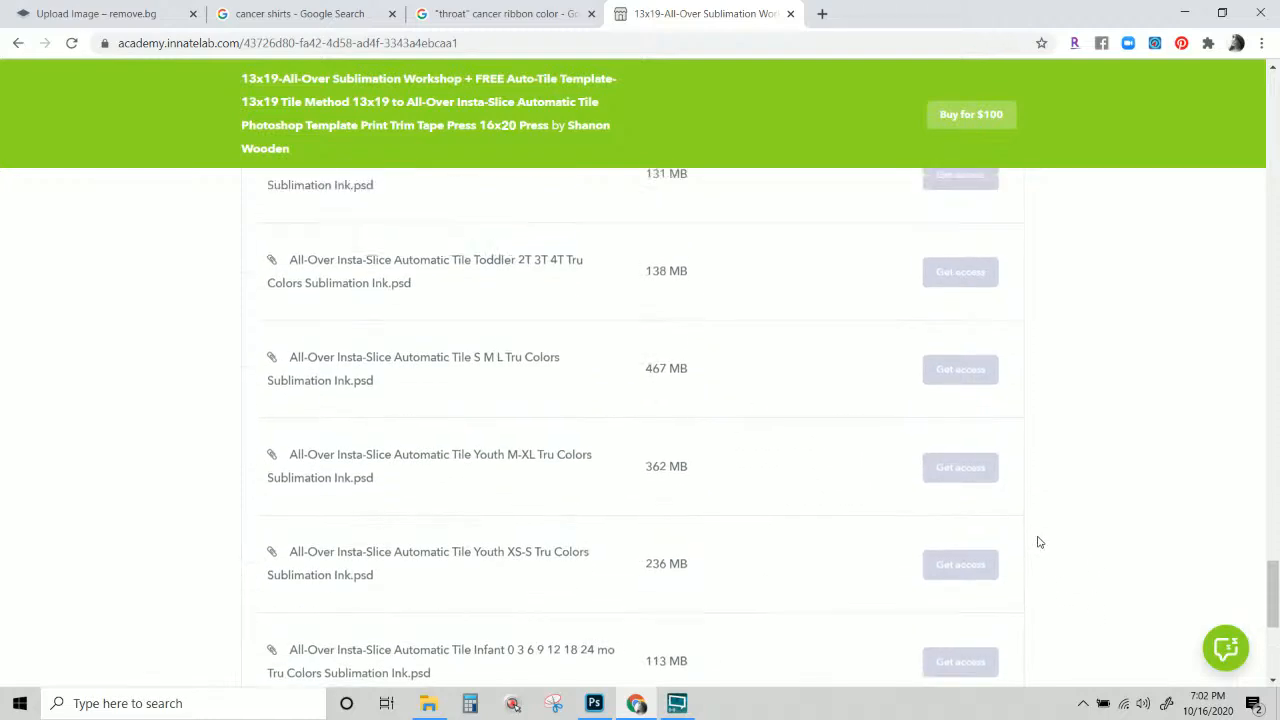
pyautogui.scroll(10, 1040, 542)
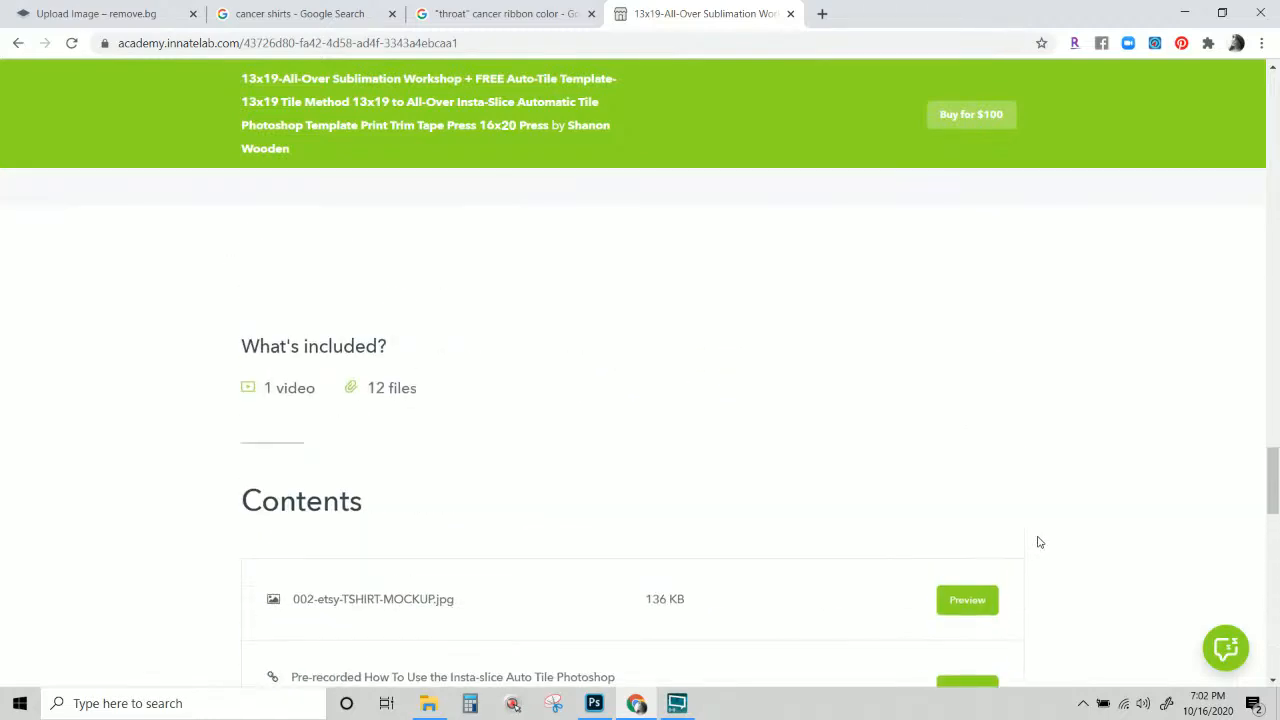
pyautogui.scroll(-3, 1040, 542)
pyautogui.scroll(-6, 1039, 542)
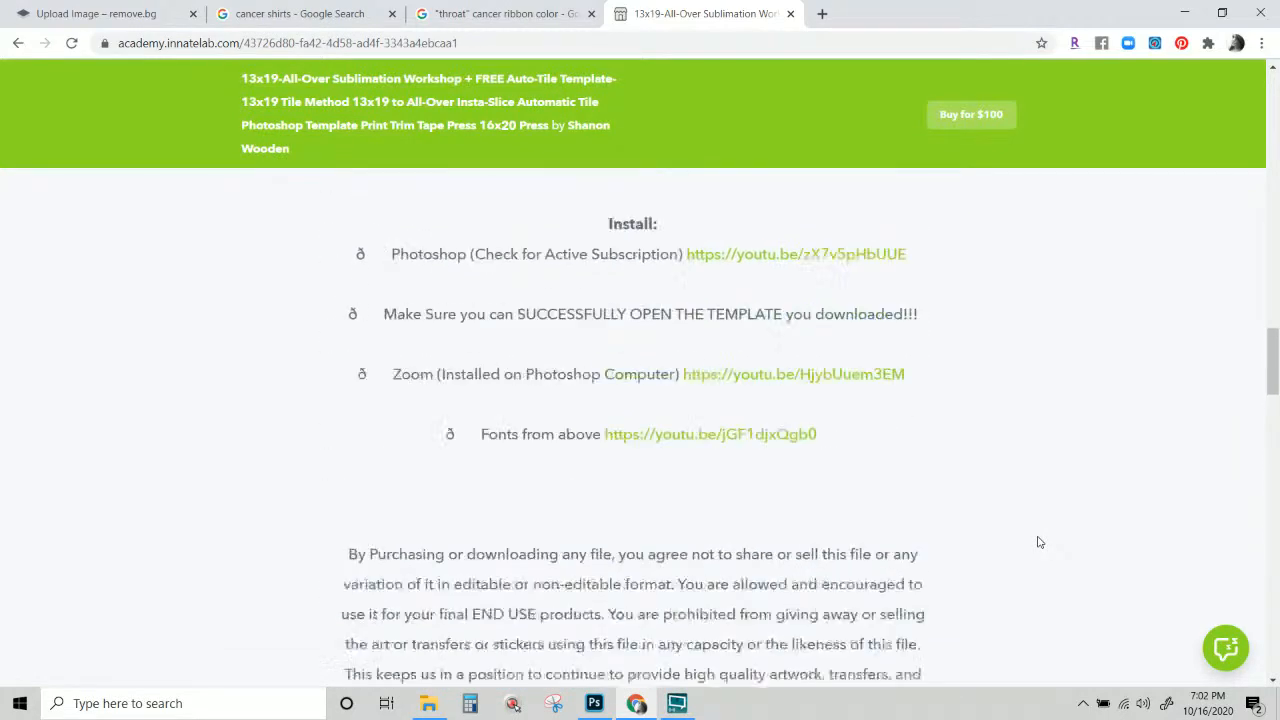
pyautogui.scroll(1, 1039, 542)
pyautogui.scroll(-2, 1039, 542)
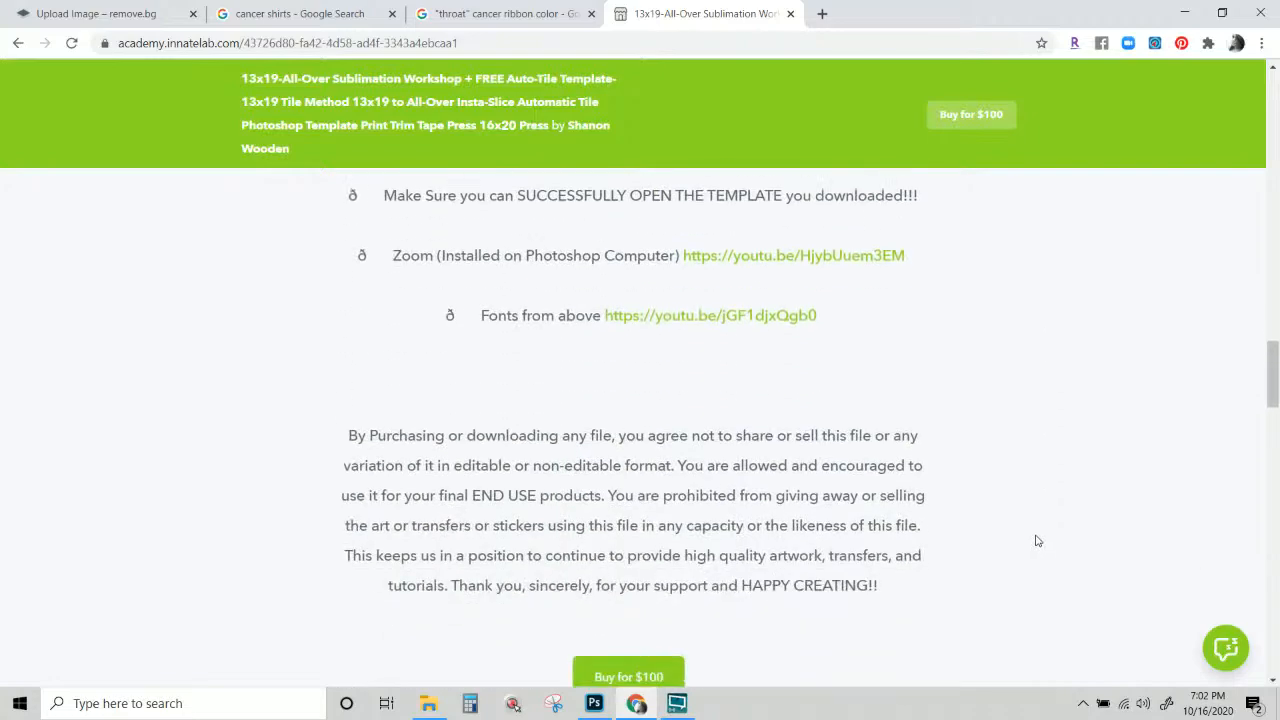
pyautogui.scroll(-3, 713, 520)
pyautogui.scroll(-10, 713, 520)
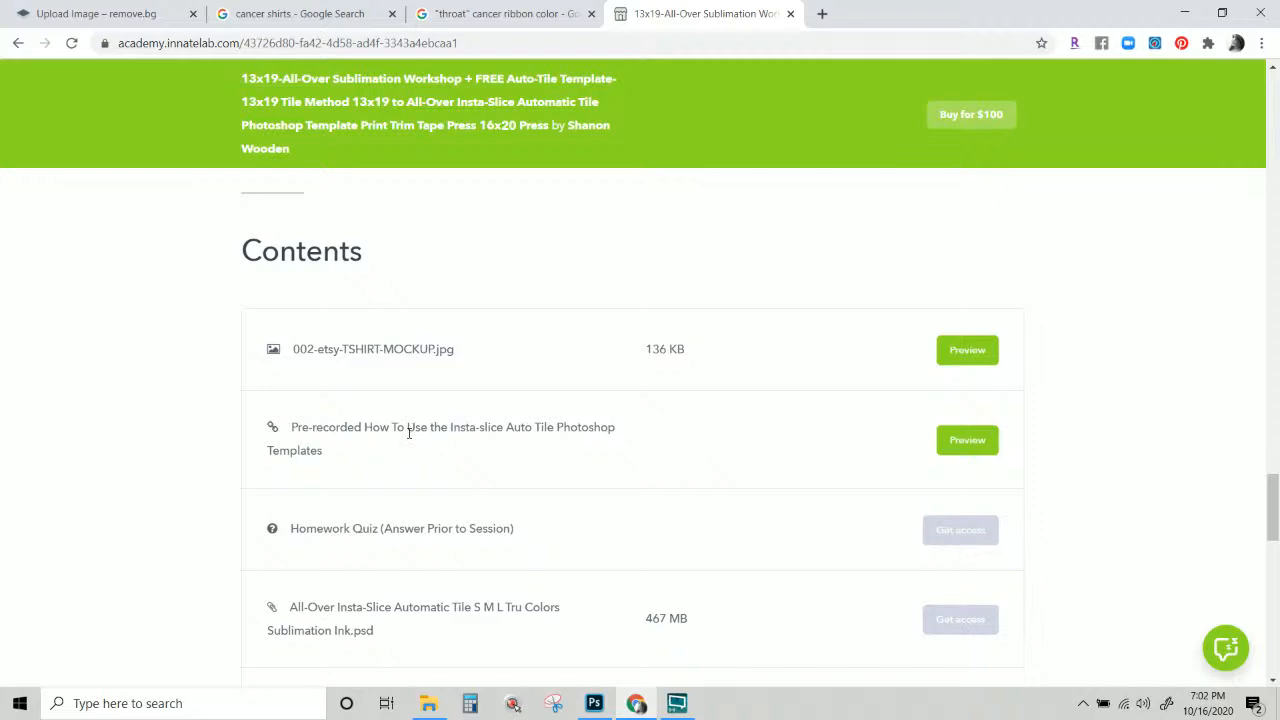
pyautogui.scroll(-10, 408, 433)
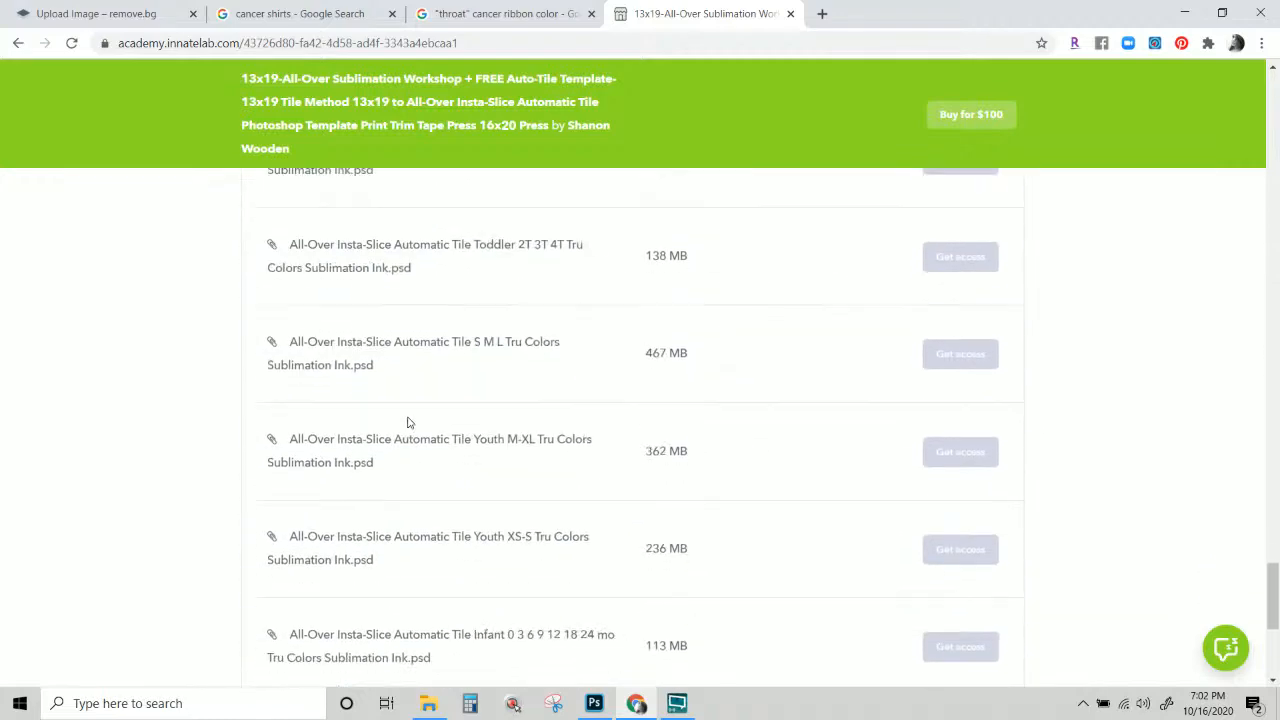
pyautogui.scroll(-2, 517, 560)
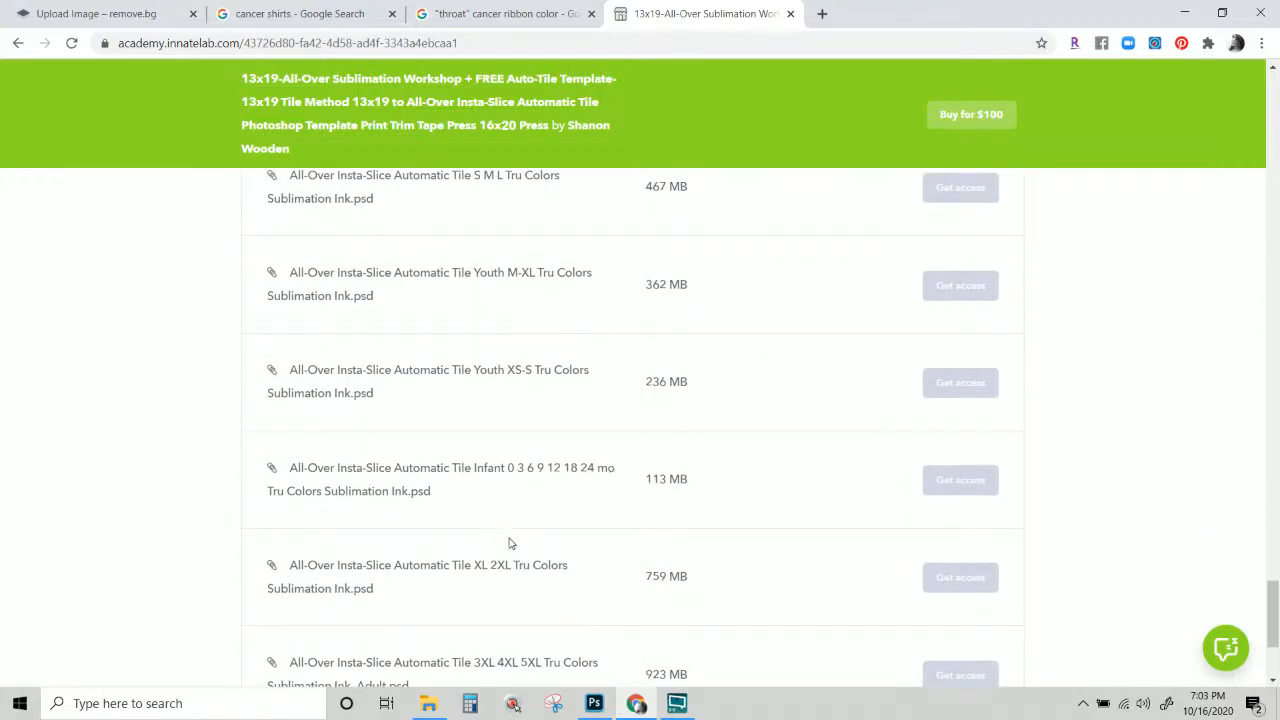
pyautogui.scroll(2, 509, 544)
pyautogui.scroll(2, 509, 544)
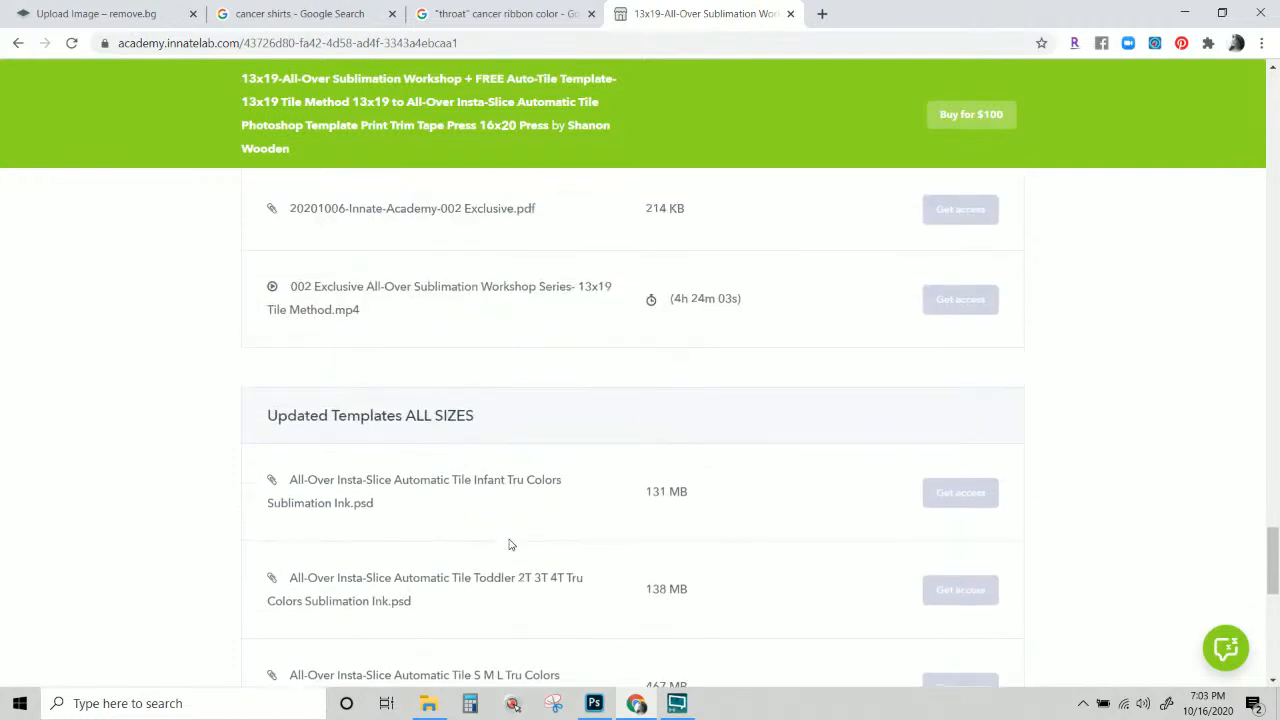
pyautogui.scroll(2, 509, 544)
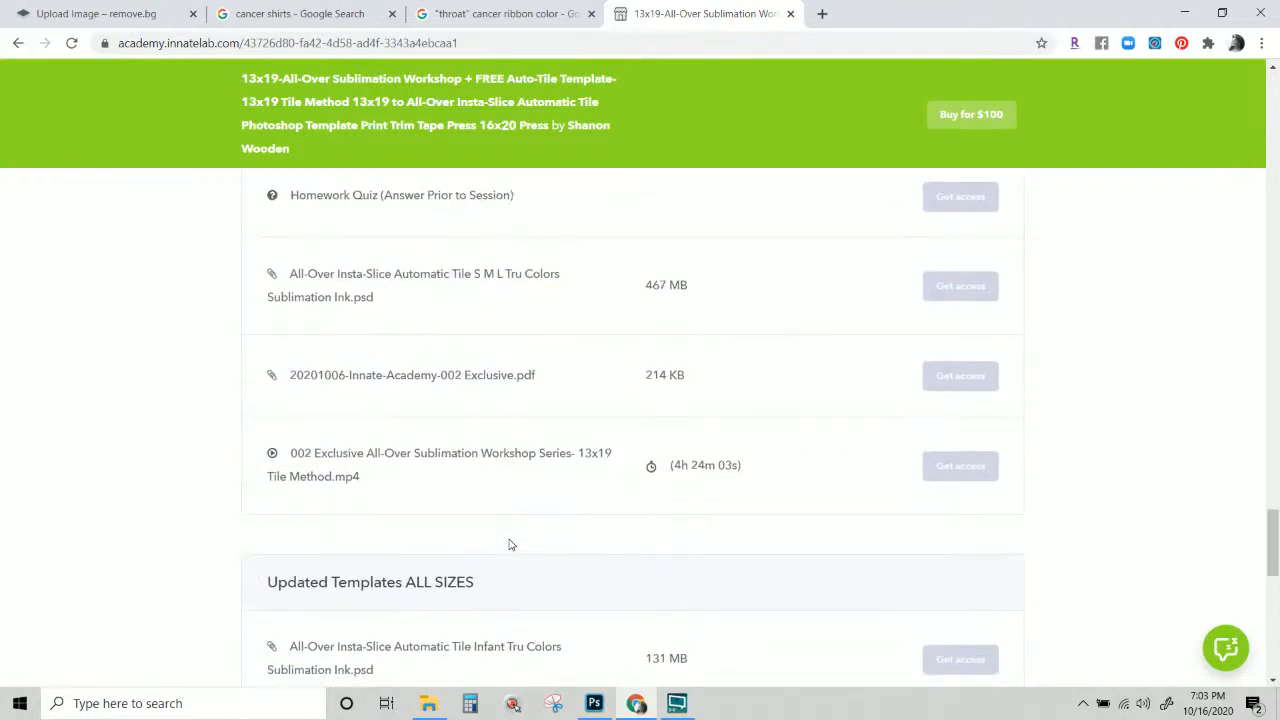
pyautogui.scroll(7, 509, 544)
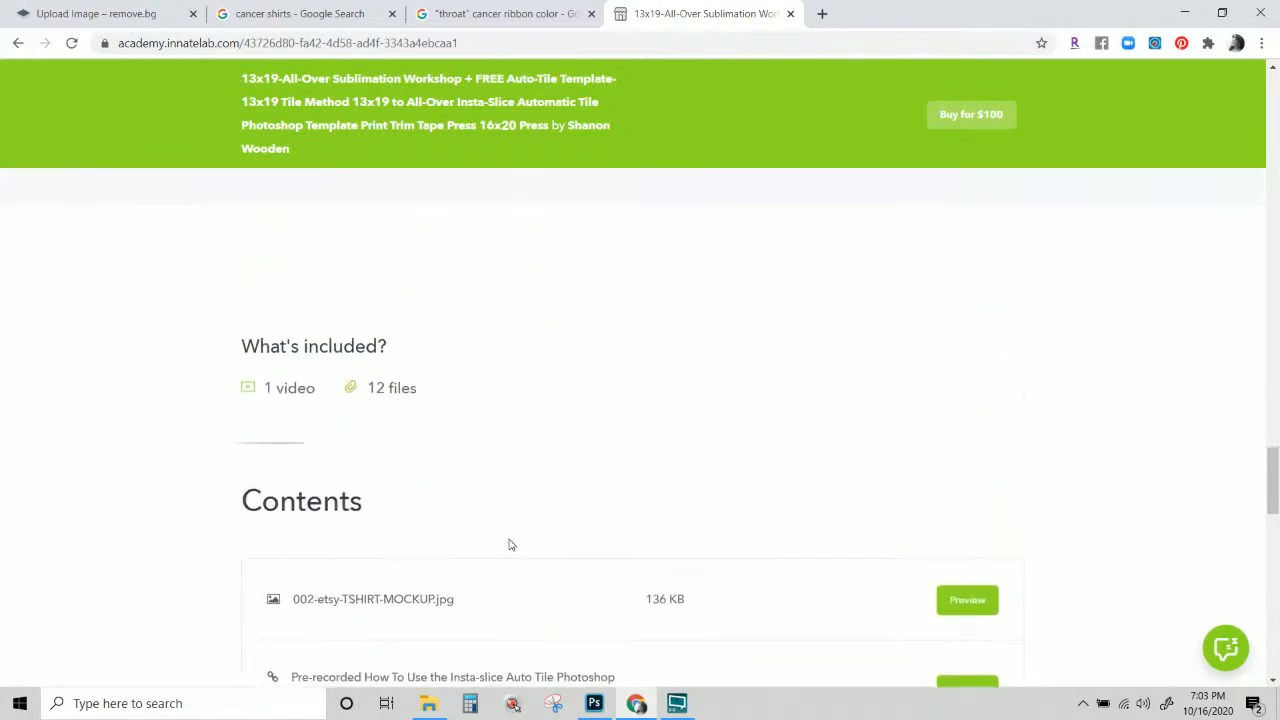
pyautogui.scroll(-2, 630, 575)
pyautogui.scroll(15, 631, 574)
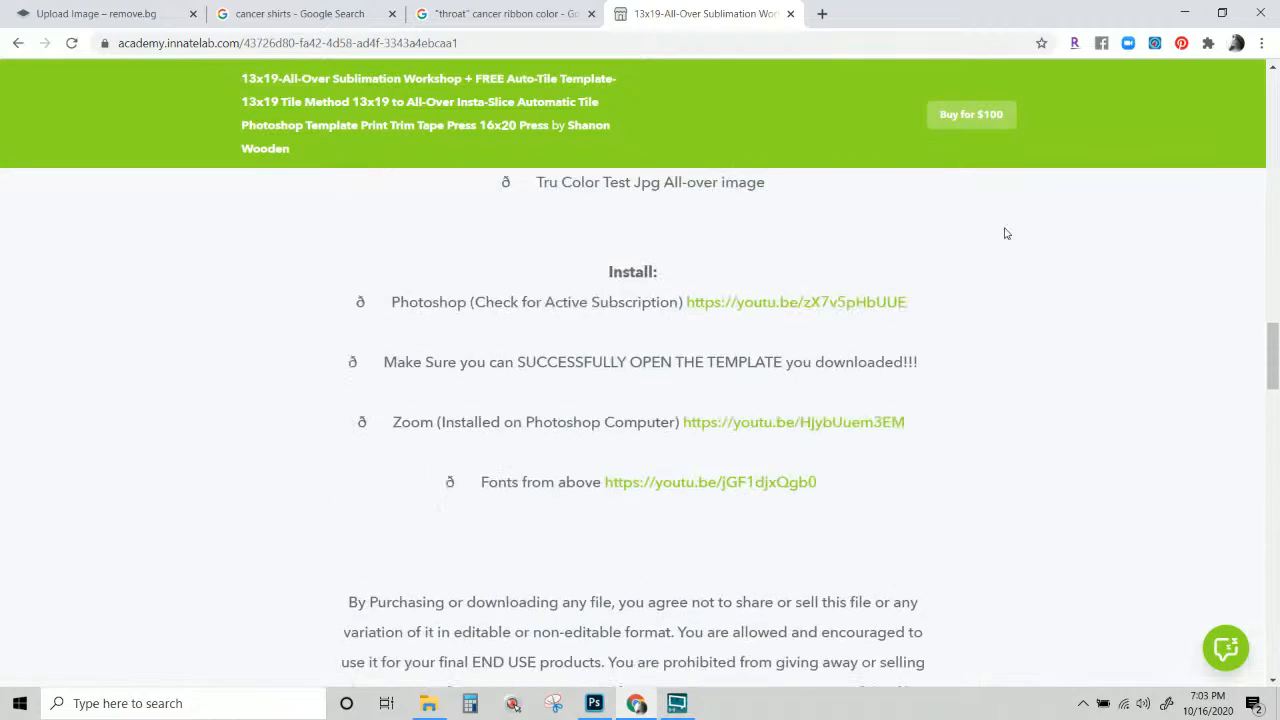
# Open the Auto-Tile Template workshop's purchase form, highlight its $100 price, and decline cancelling the purchase.
pyautogui.click(1000, 115)
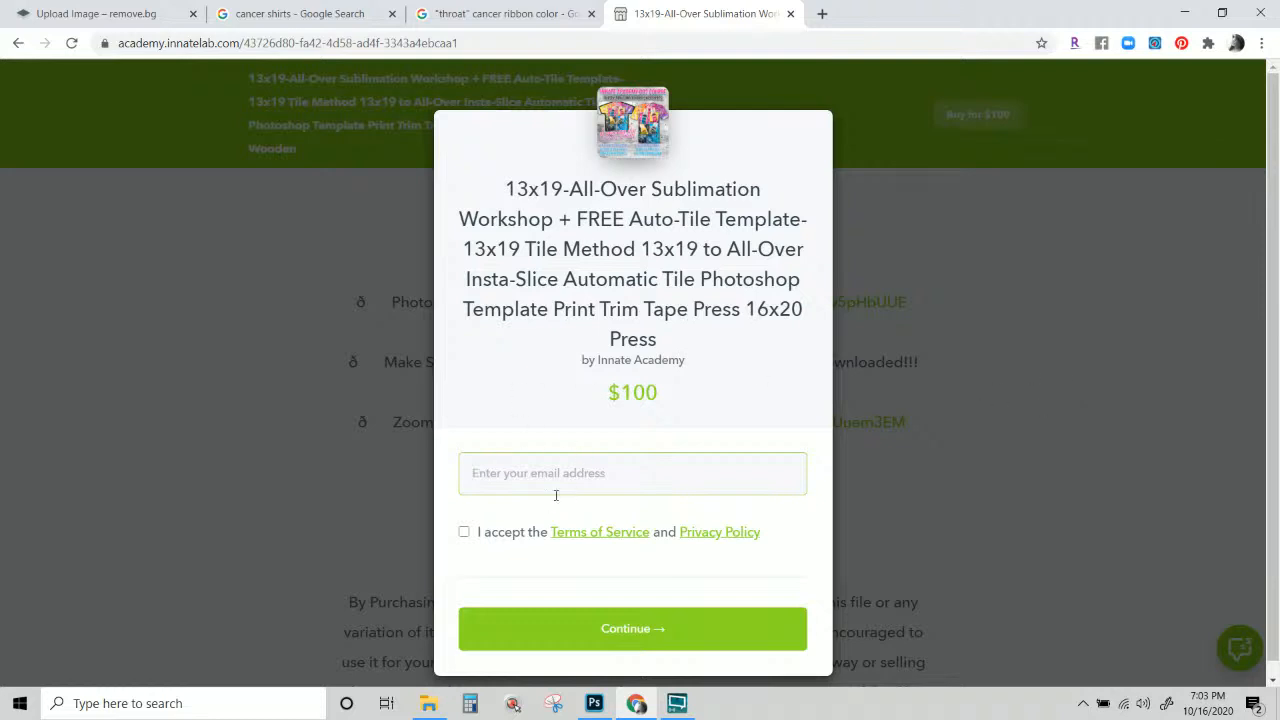
pyautogui.moveTo(618, 385); pyautogui.dragTo(714, 409)
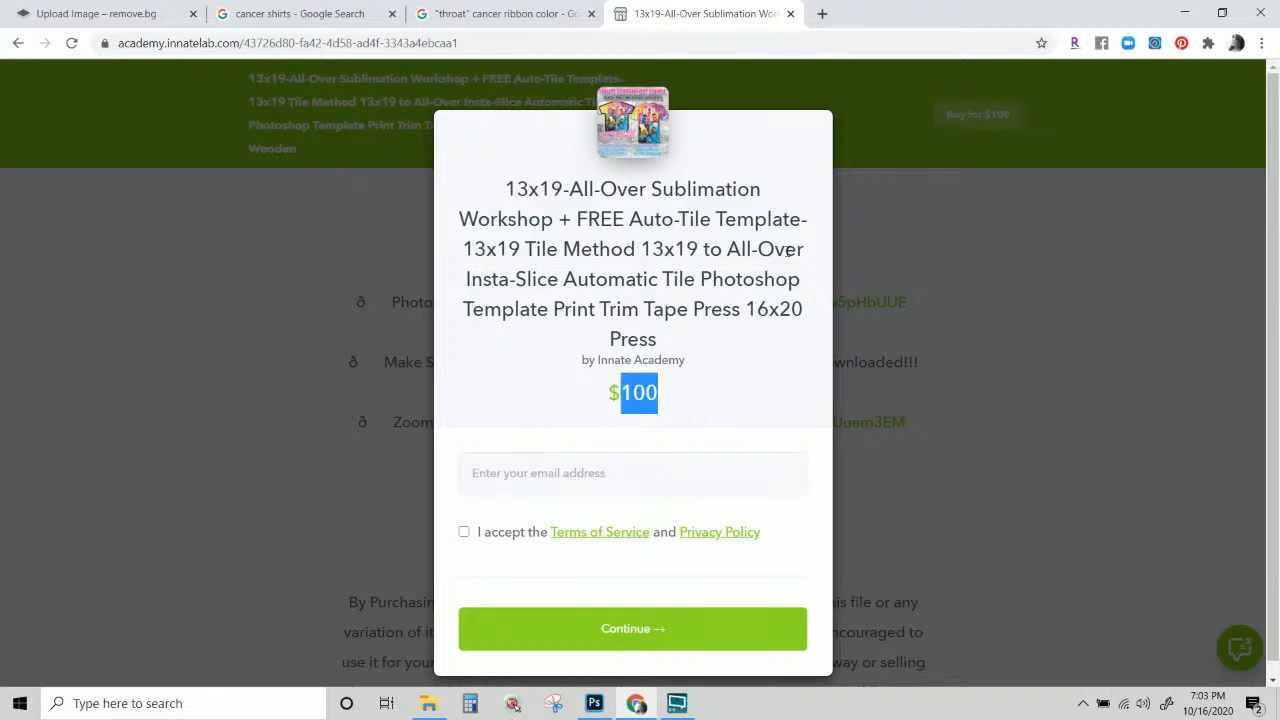
pyautogui.click(656, 394)
pyautogui.moveTo(656, 394); pyautogui.dragTo(612, 398)
pyautogui.click(1028, 500)
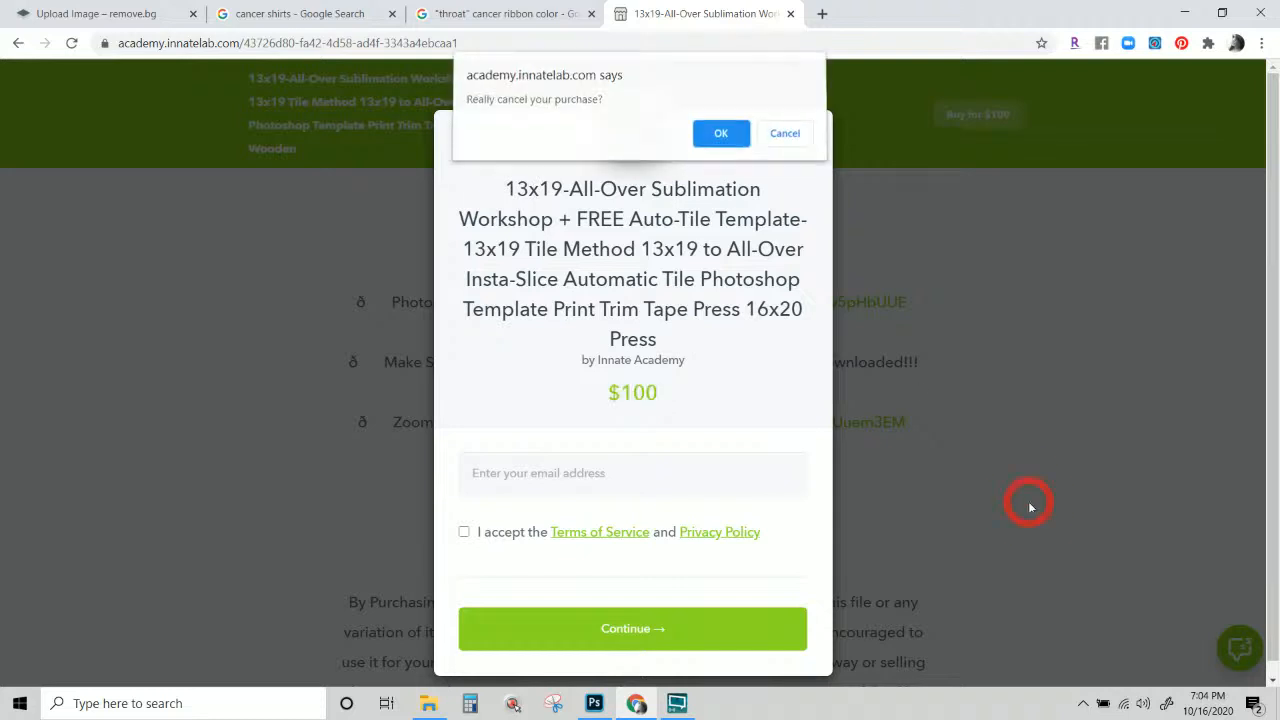
pyautogui.click(788, 134)
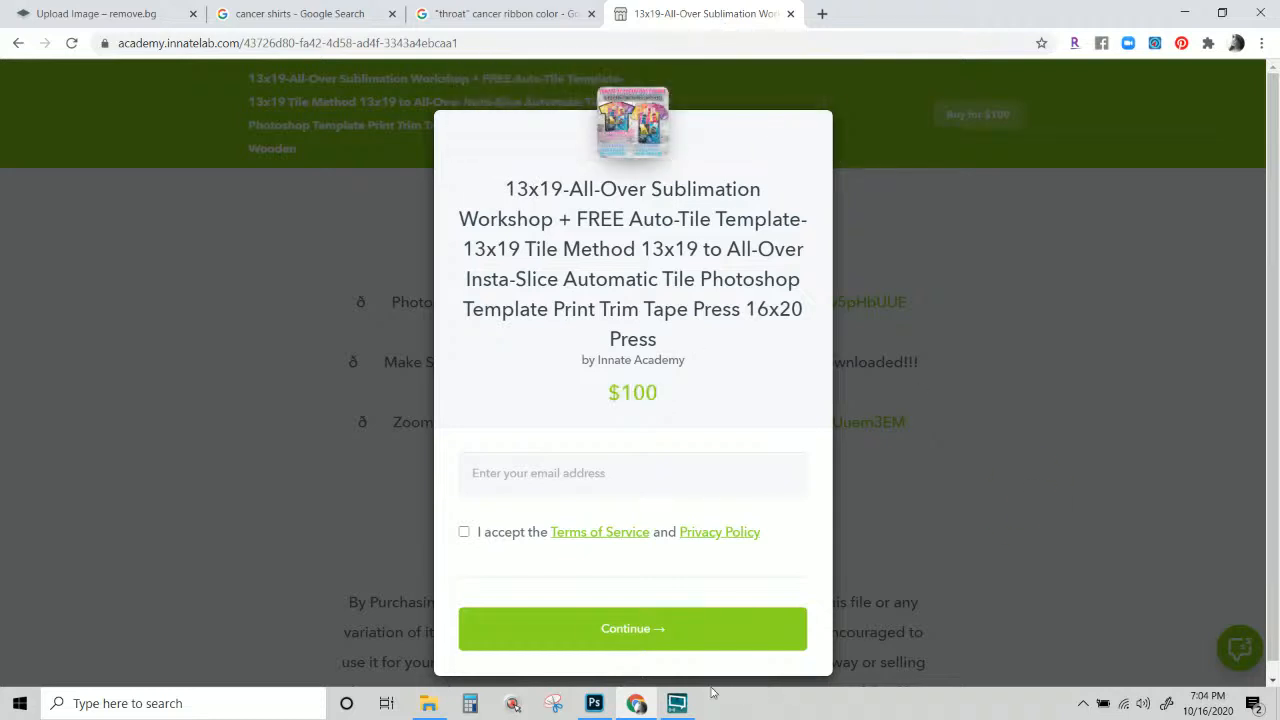
# Switch to Photoshop and bring up the desk-002 Exclusive All-Over folder in File Explorer.
pyautogui.click(594, 703)
pyautogui.scroll(-2, 600, 540)
pyautogui.scroll(-2, 602, 573)
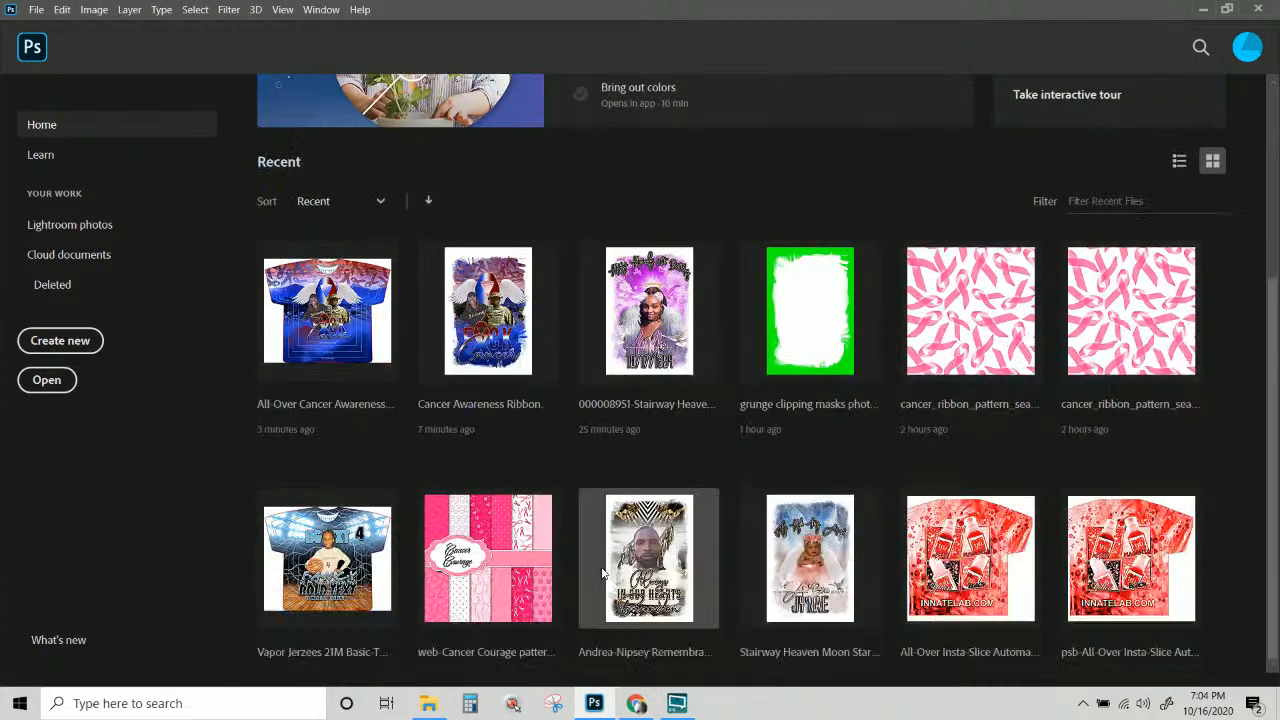
pyautogui.click(428, 703)
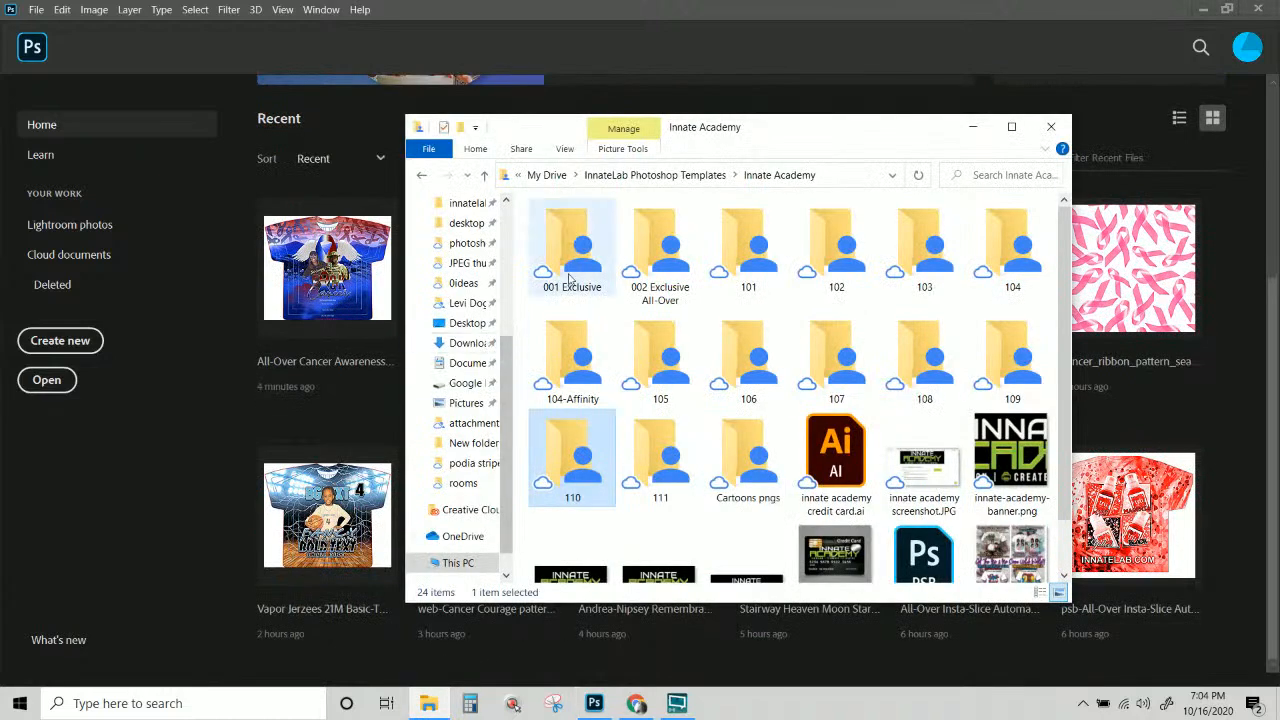
pyautogui.doubleClick(664, 255)
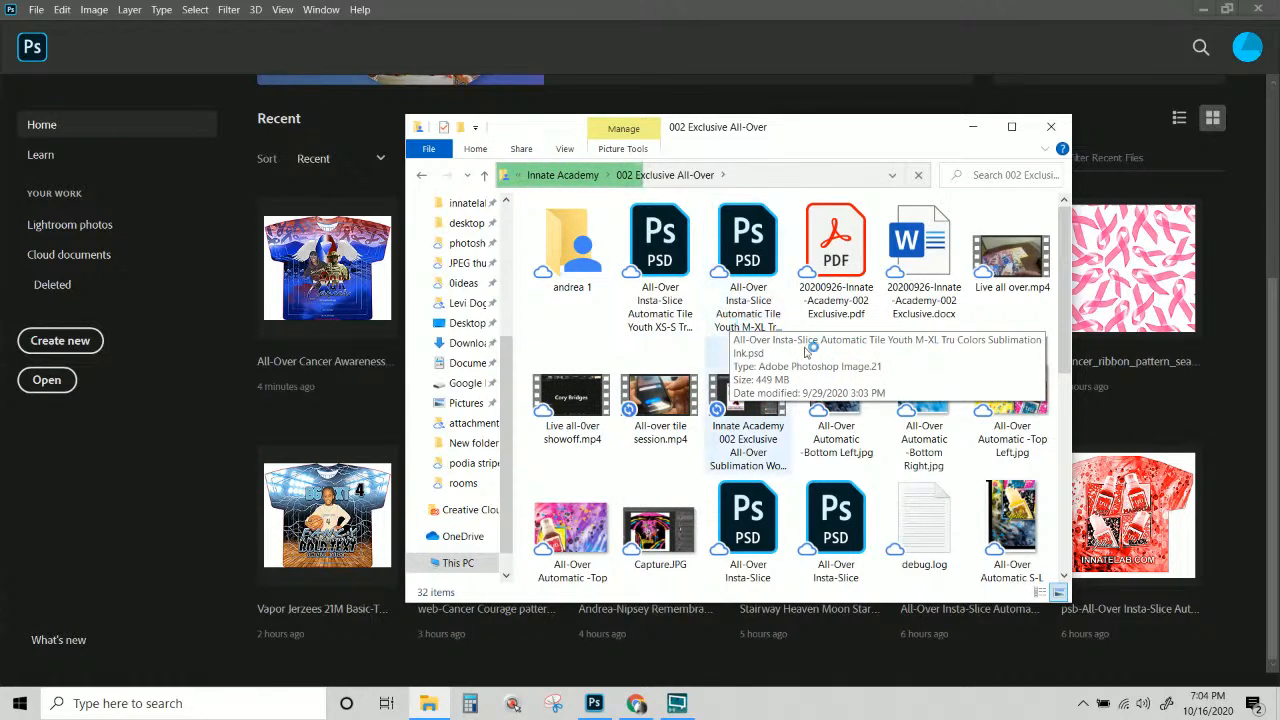
pyautogui.scroll(4, 494, 210)
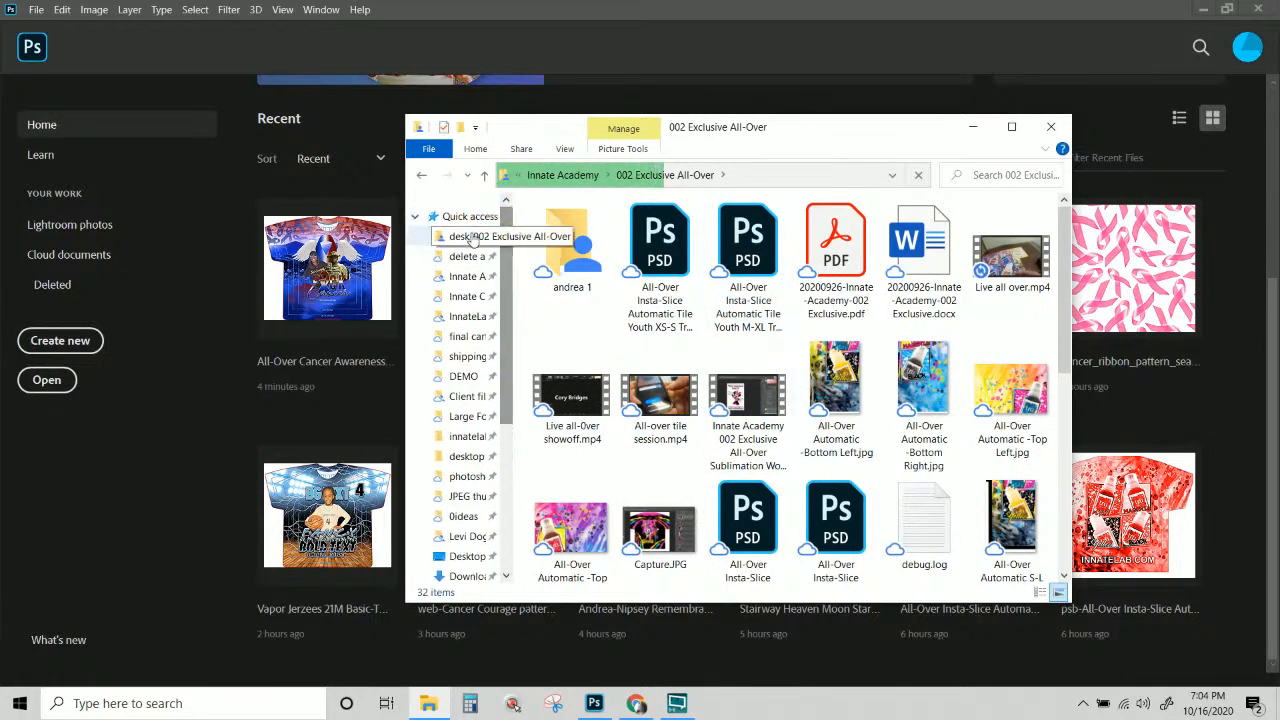
pyautogui.click(465, 236)
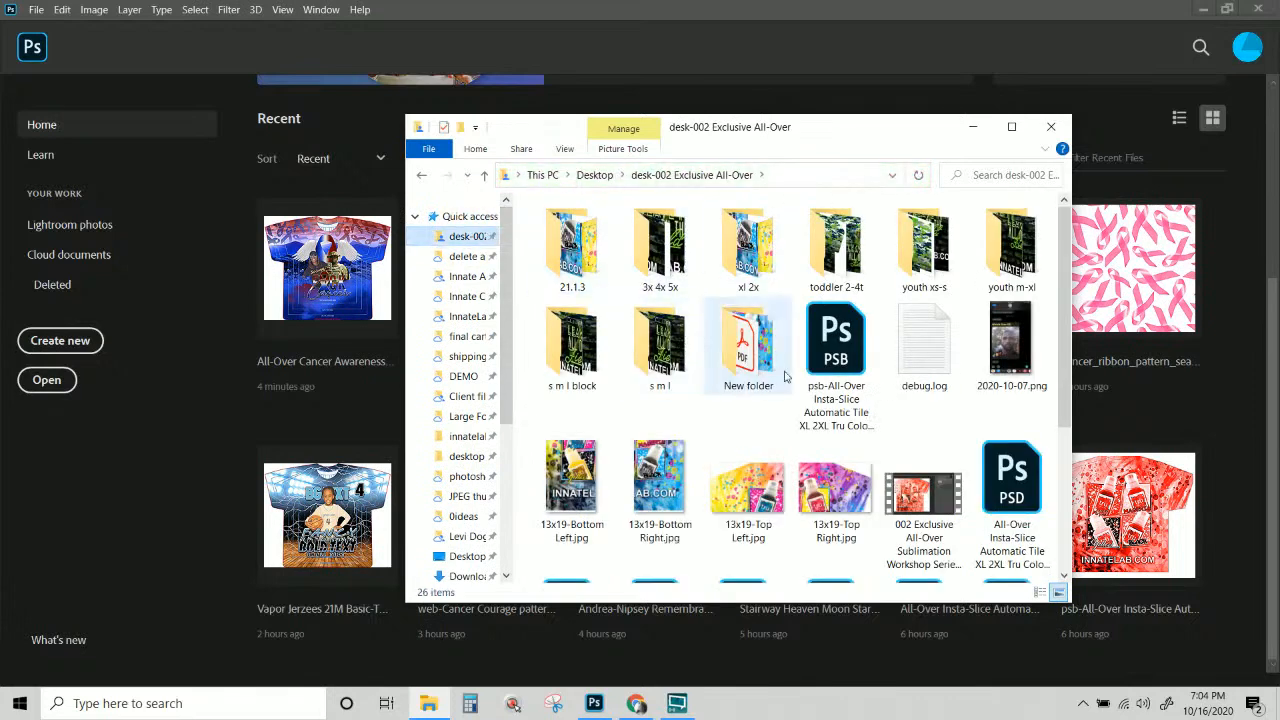
# Open the All-Over Insta-Slice Automatic Tile XL 2XL Tru Colors Sublimation Ink.psd template in Photoshop.
pyautogui.scroll(-1, 850, 370)
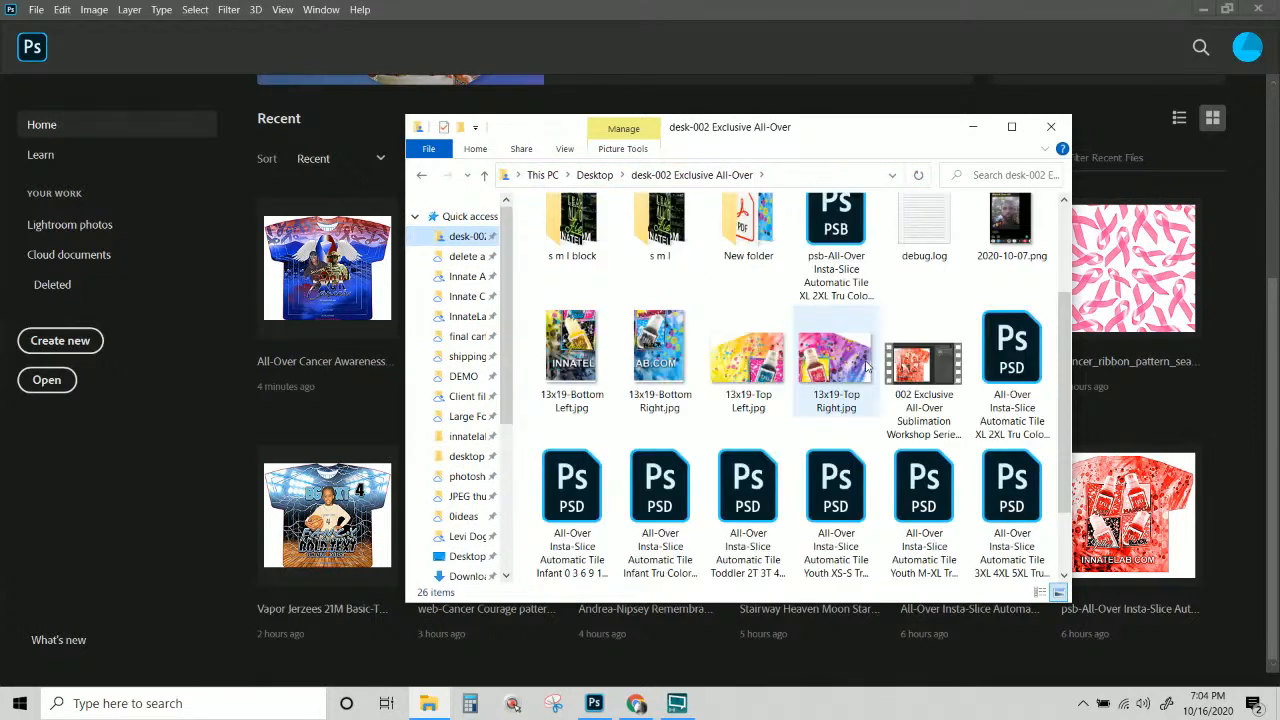
pyautogui.click(1005, 362)
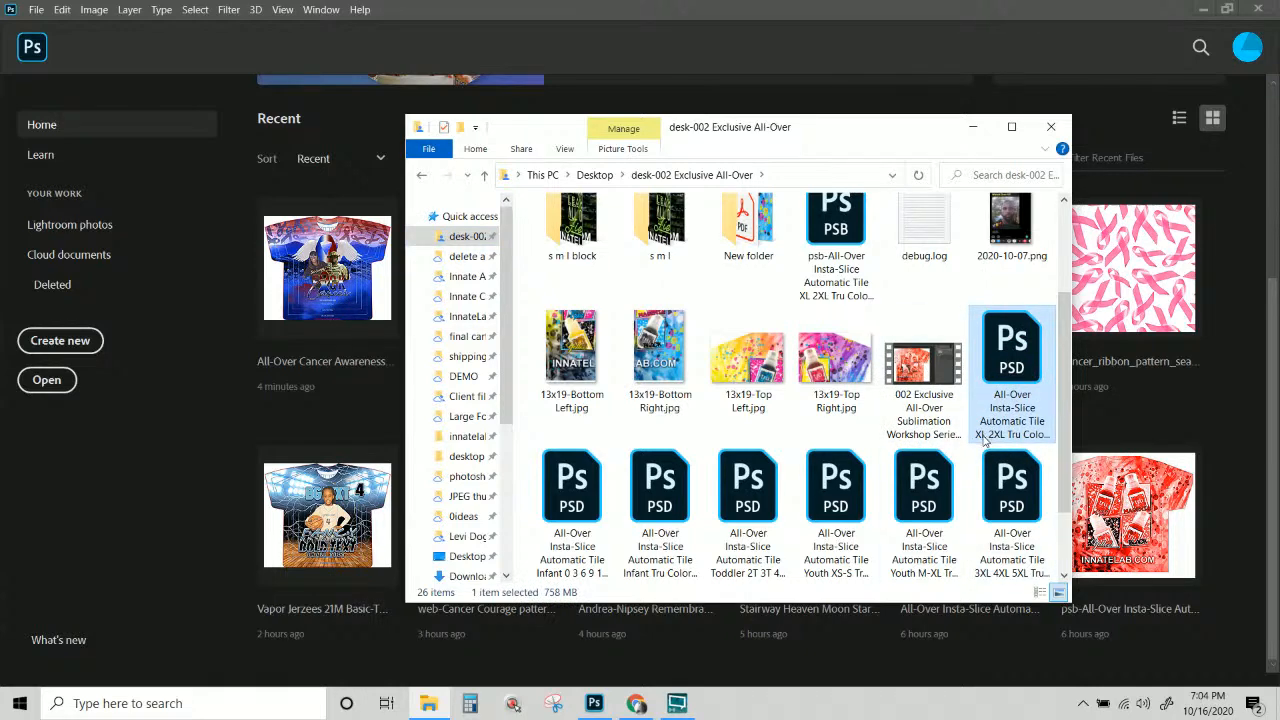
pyautogui.doubleClick(1019, 323)
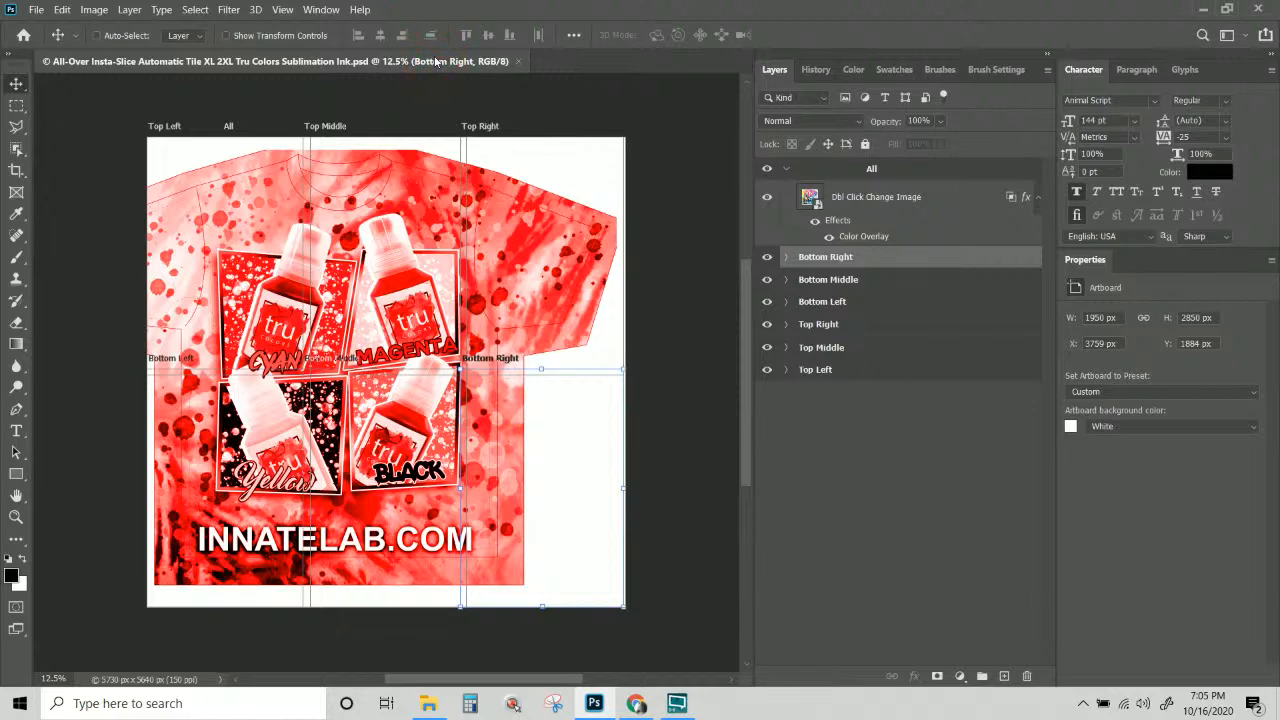
# Open the contents of the Dbl Click Change Image smart object in the All artboard for editing.
pyautogui.moveTo(648, 708)
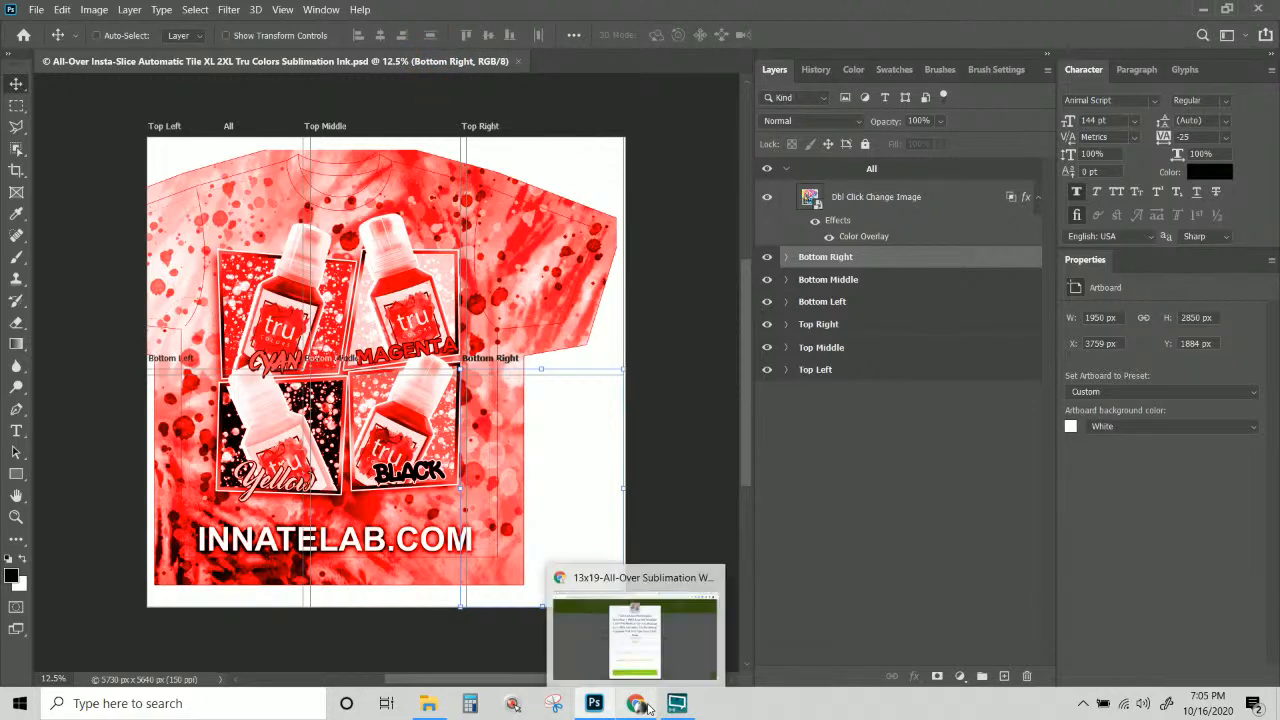
pyautogui.moveTo(660, 653)
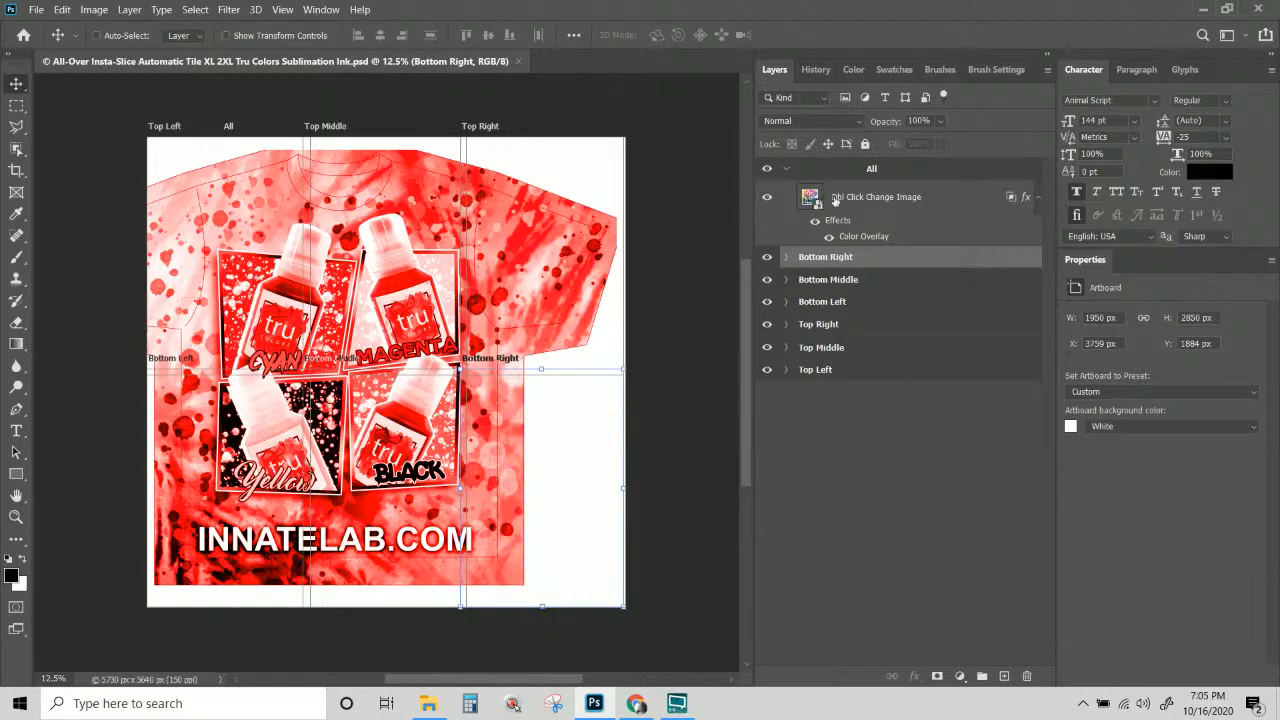
pyautogui.click(810, 199)
pyautogui.doubleClick(810, 199)
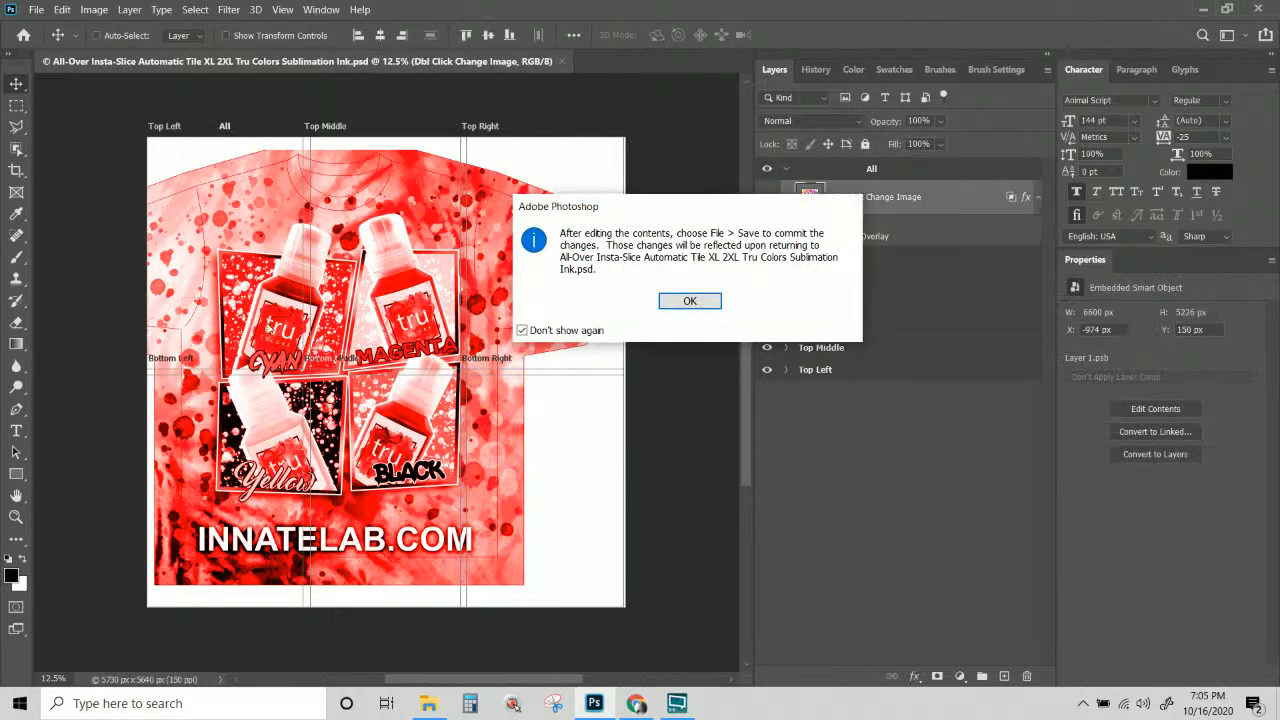
pyautogui.click(701, 302)
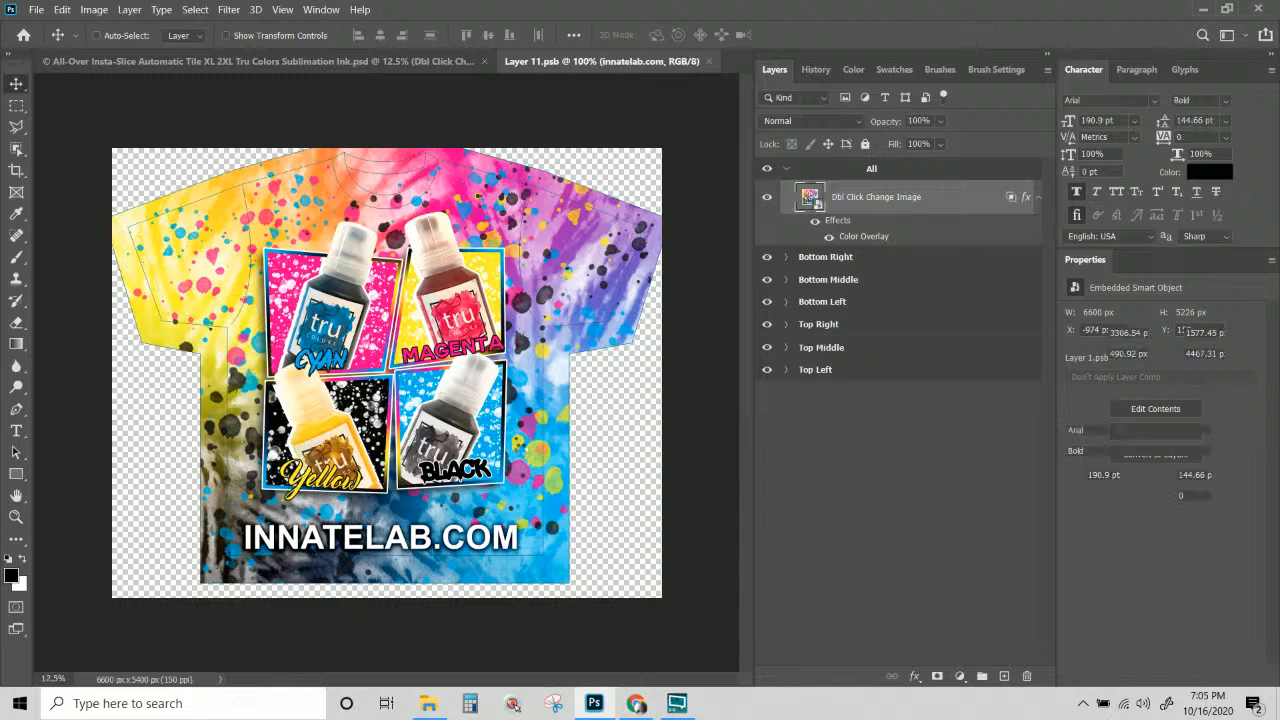
# Place the All-Over Cancer Awareness Ribbon Mountains Flowers image from the InnateLab Photoshop Templates folder above the innatelab.com text layer.
pyautogui.click(862, 272)
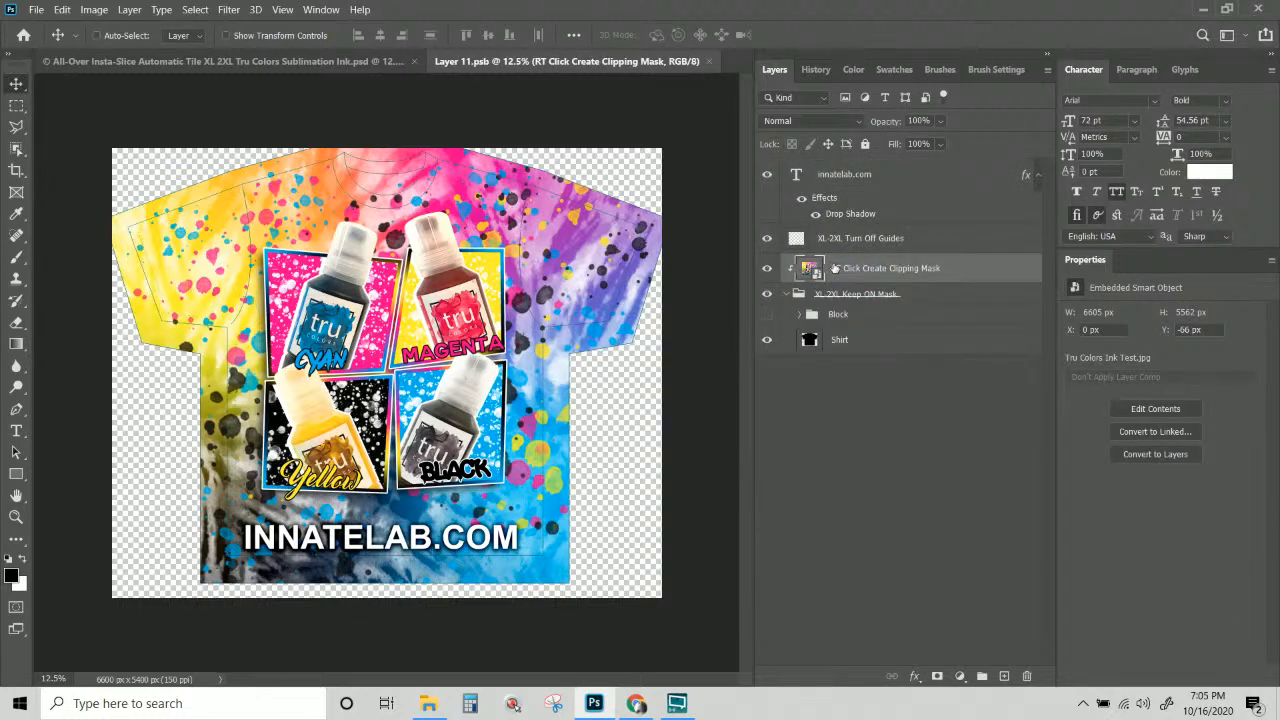
pyautogui.click(843, 178)
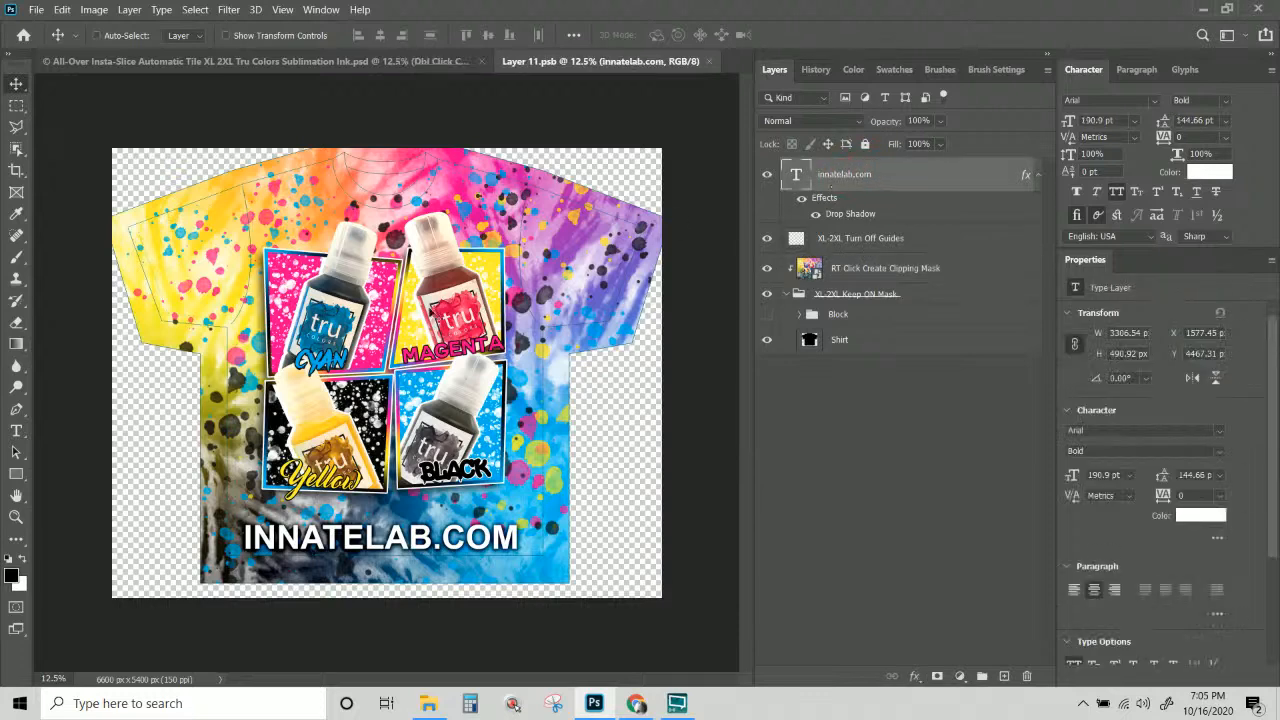
pyautogui.click(428, 703)
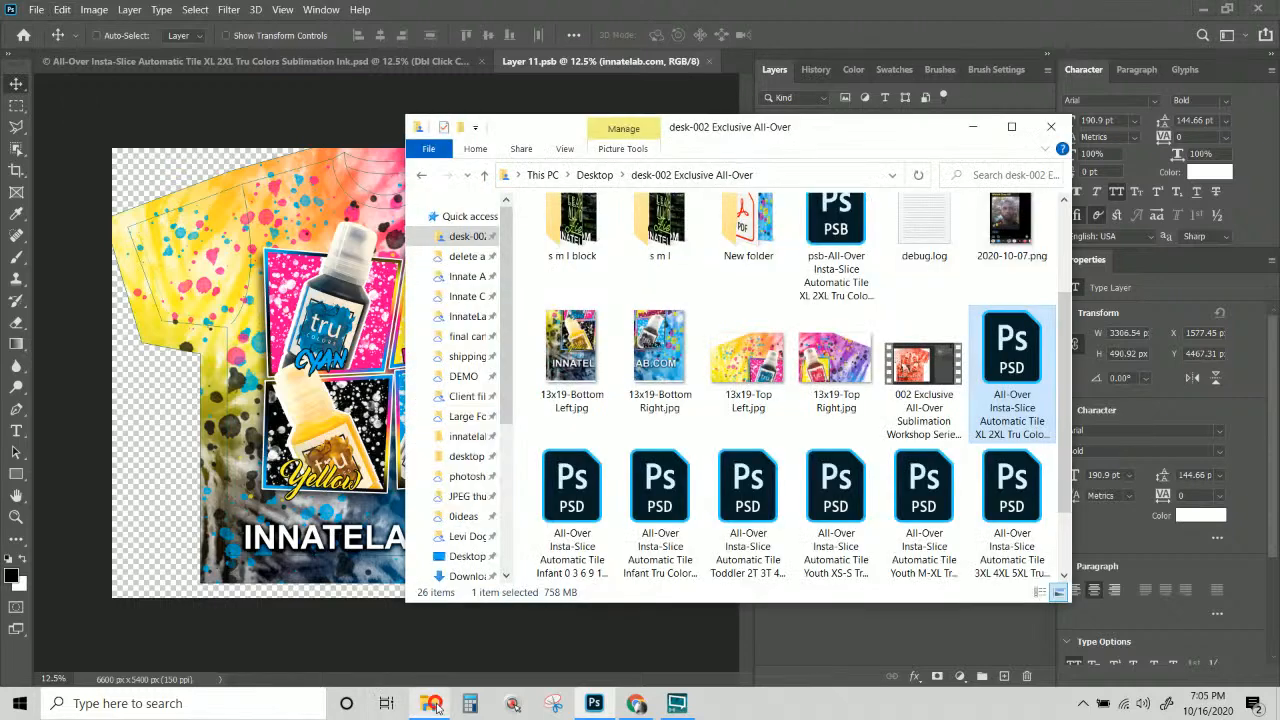
pyautogui.click(474, 318)
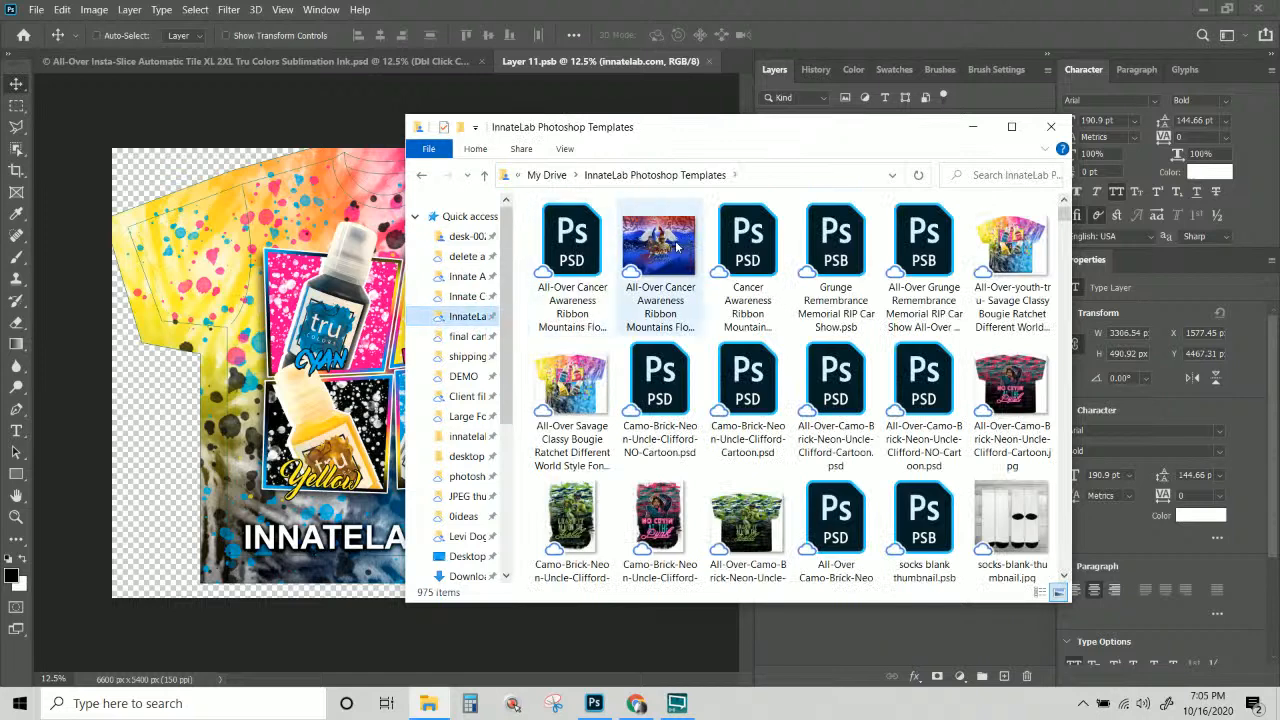
pyautogui.click(676, 246)
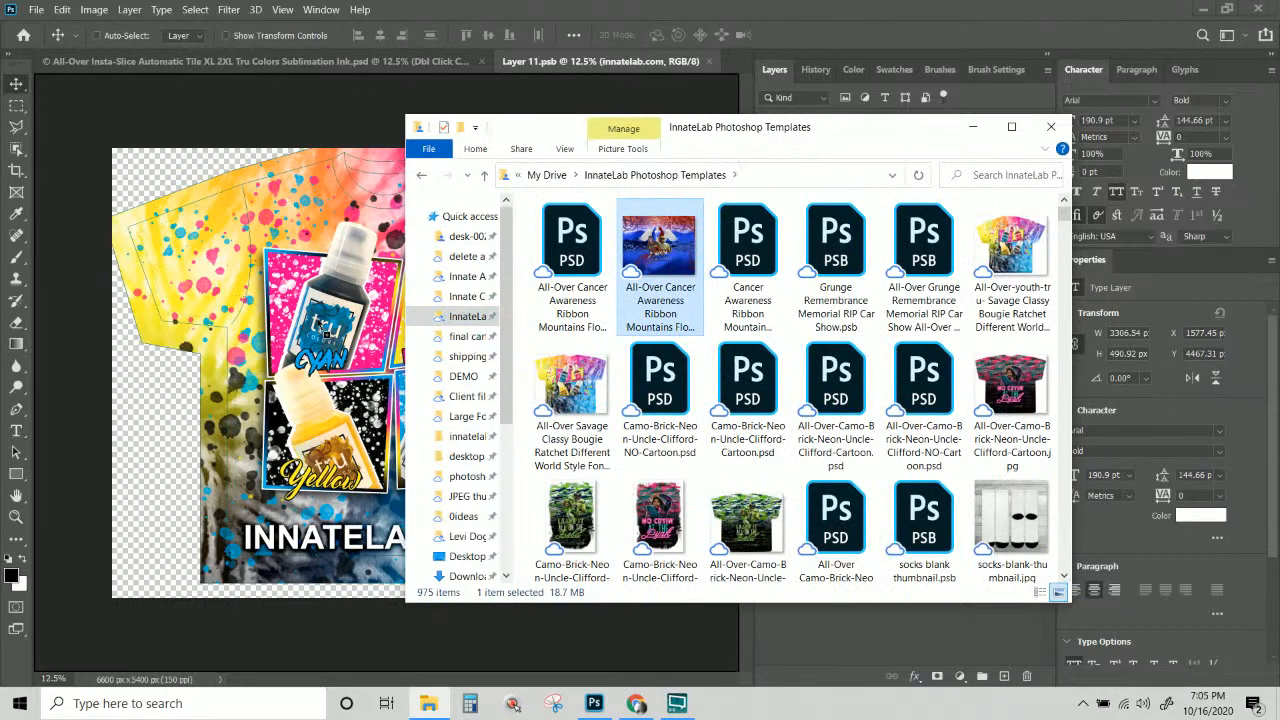
pyautogui.click(320, 326)
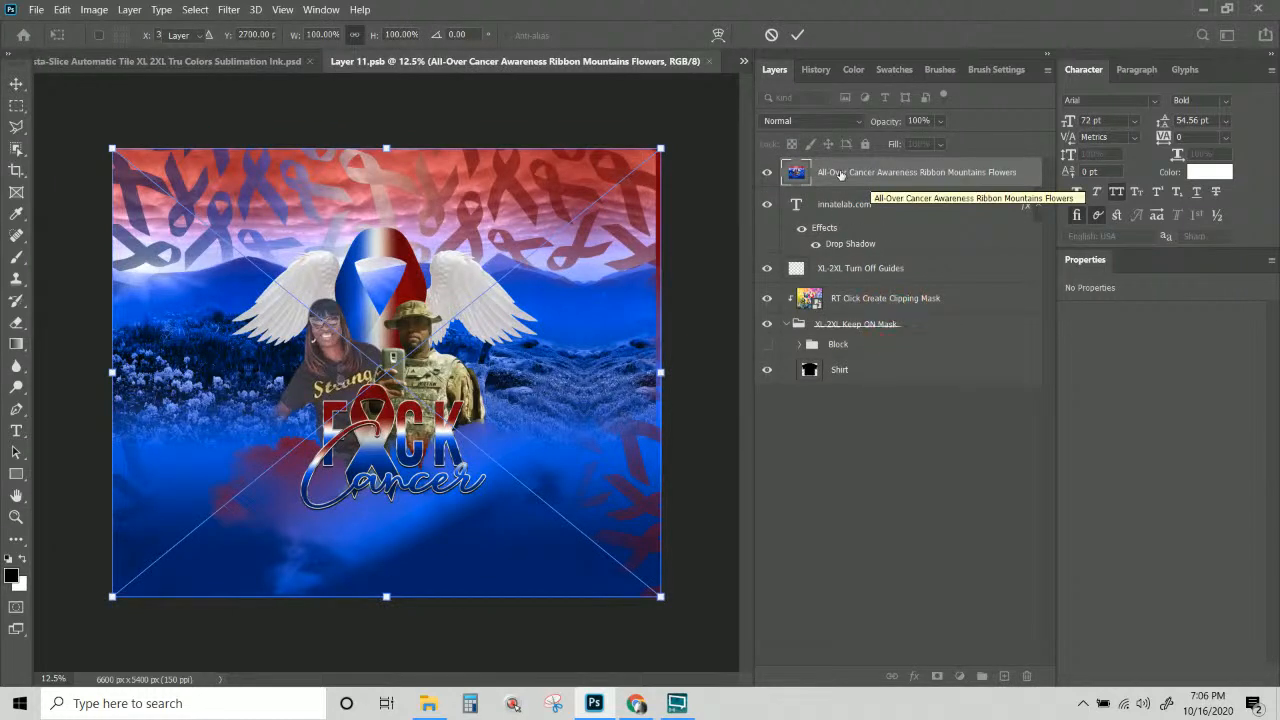
pyautogui.press('Return')
# Clip the ribbon design to the XL-2XL Keep ON Mask group, beneath the RT Click Create Clipping Mask layer, and hide that old artwork layer.
pyautogui.moveTo(865, 258); pyautogui.dragTo(868, 308)
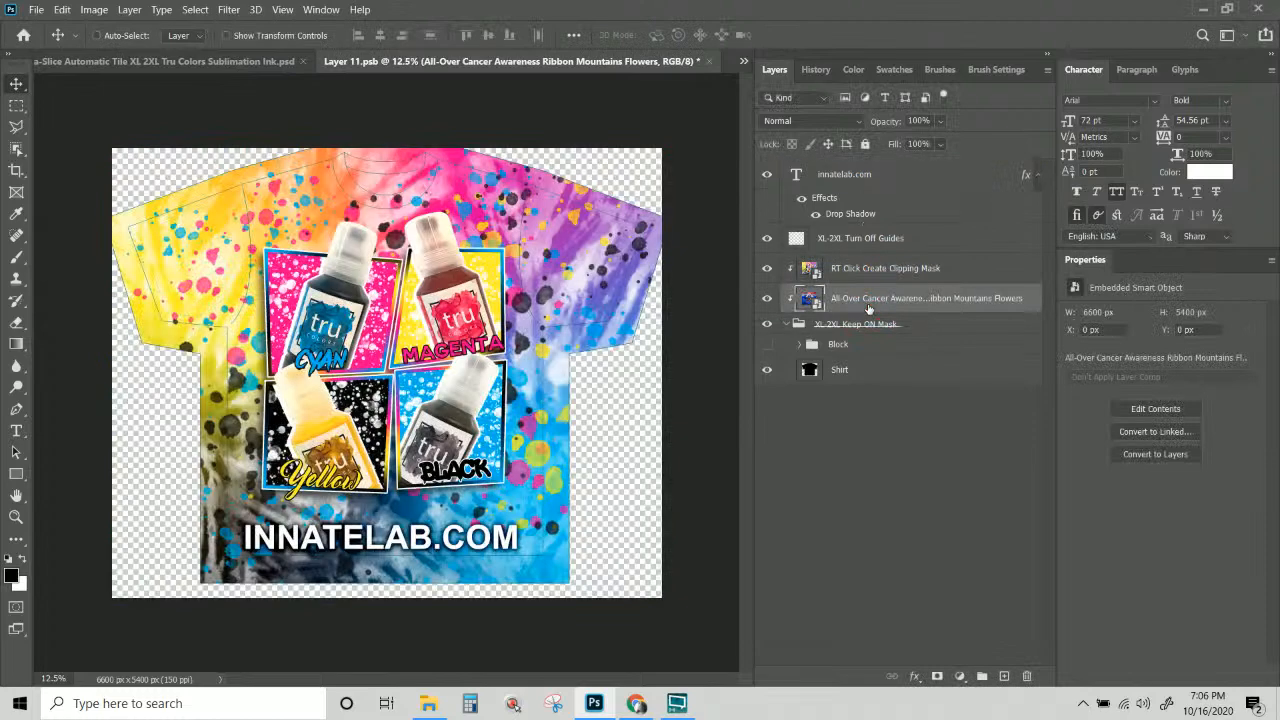
pyautogui.click(767, 272)
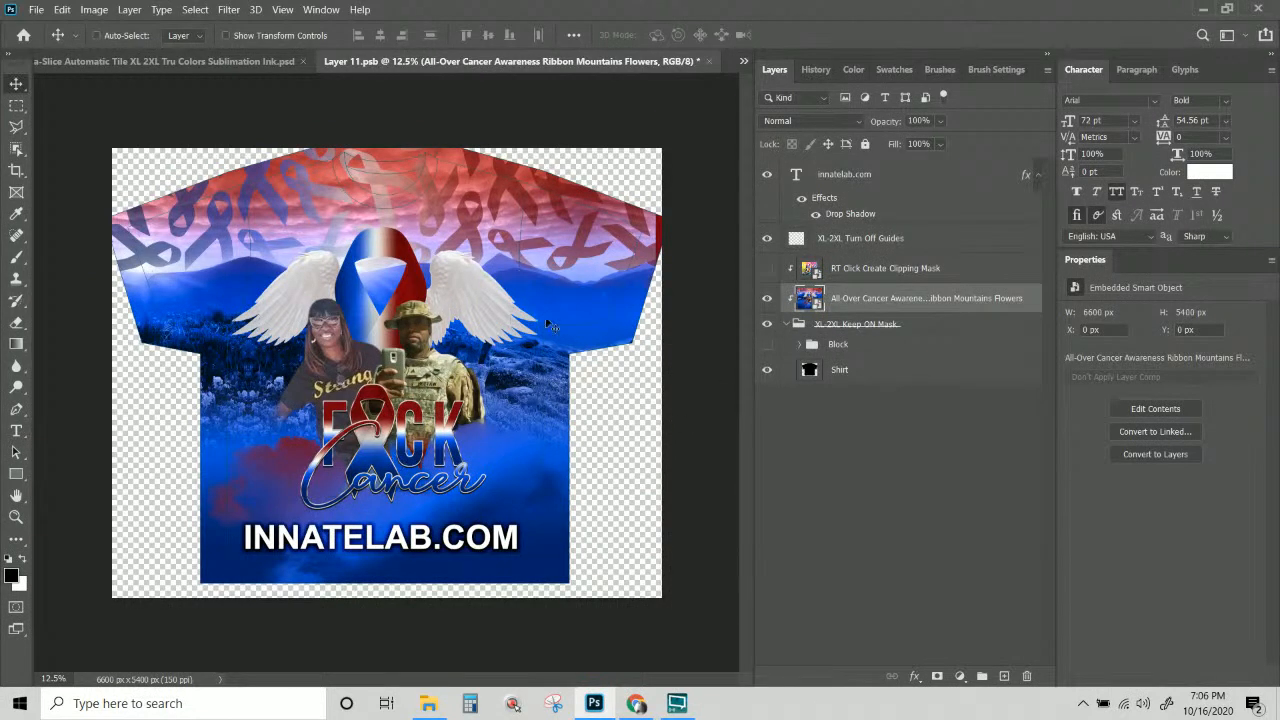
pyautogui.click(915, 298)
# Hide the XL-2XL Turn Off Guides layer and preview the shirt with the innatelab.com text off and the Block mask on, restoring both.
pyautogui.click(768, 240)
pyautogui.click(768, 178)
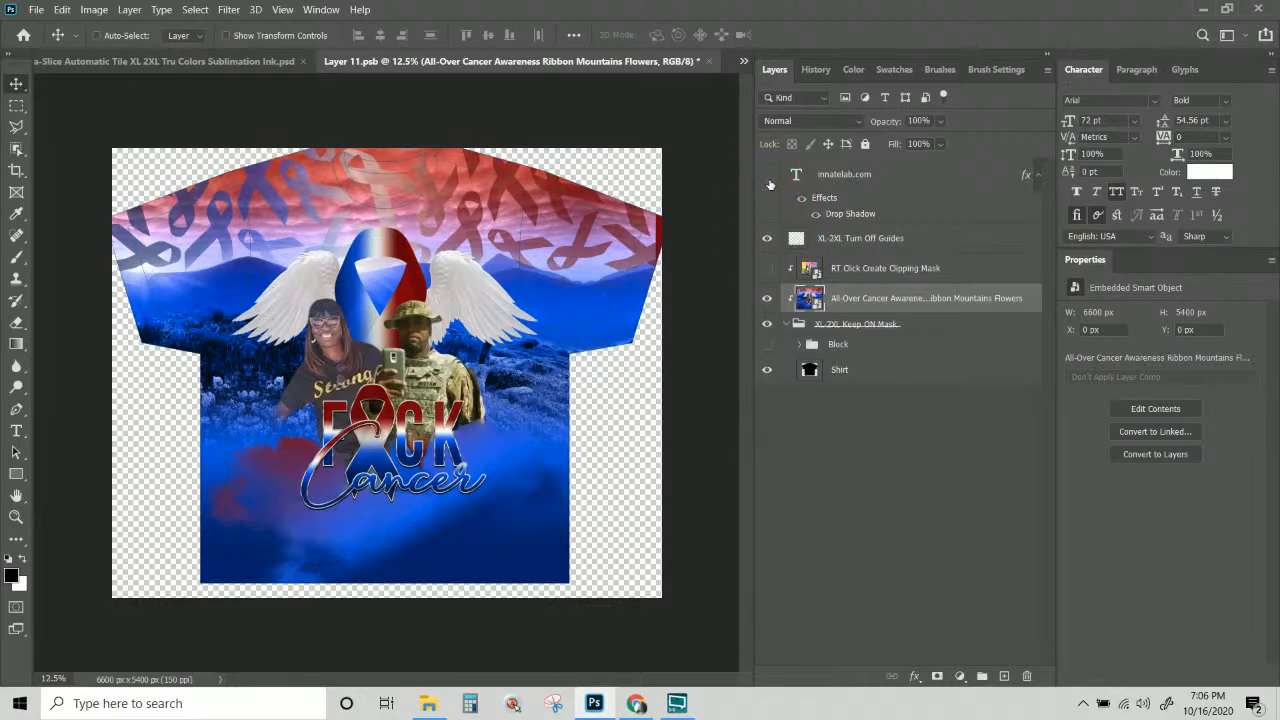
pyautogui.click(767, 178)
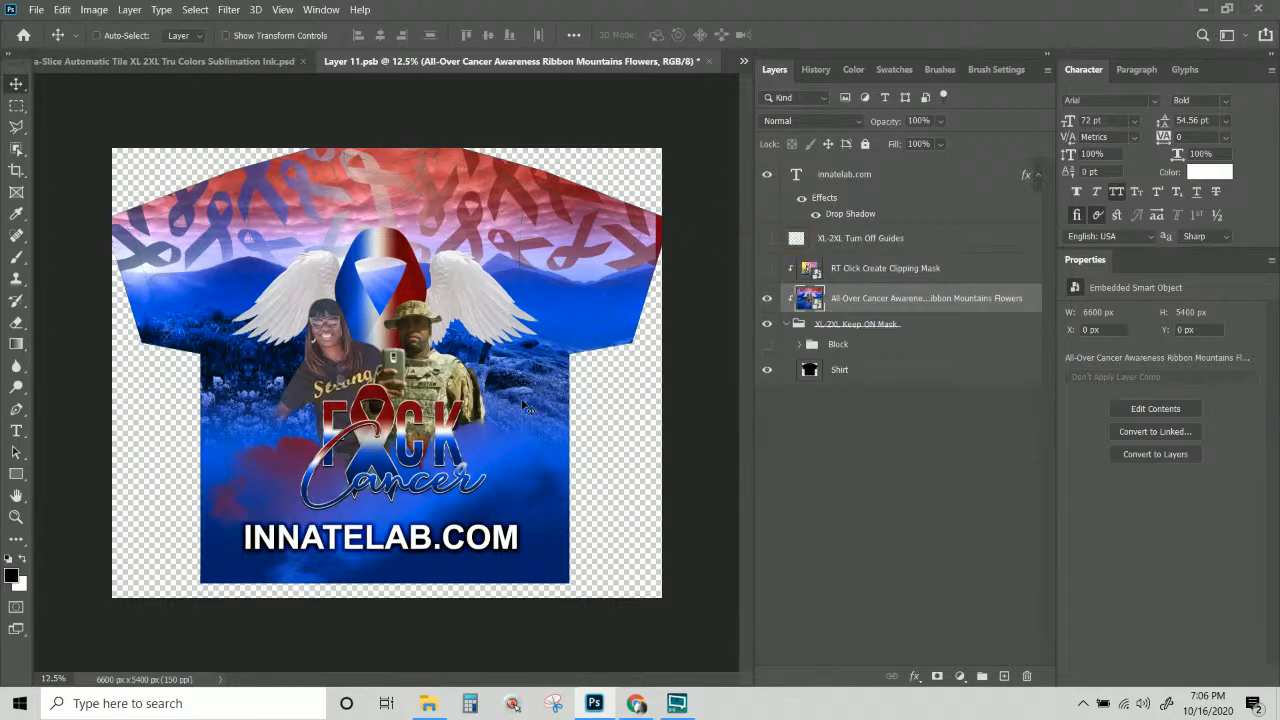
pyautogui.click(767, 344)
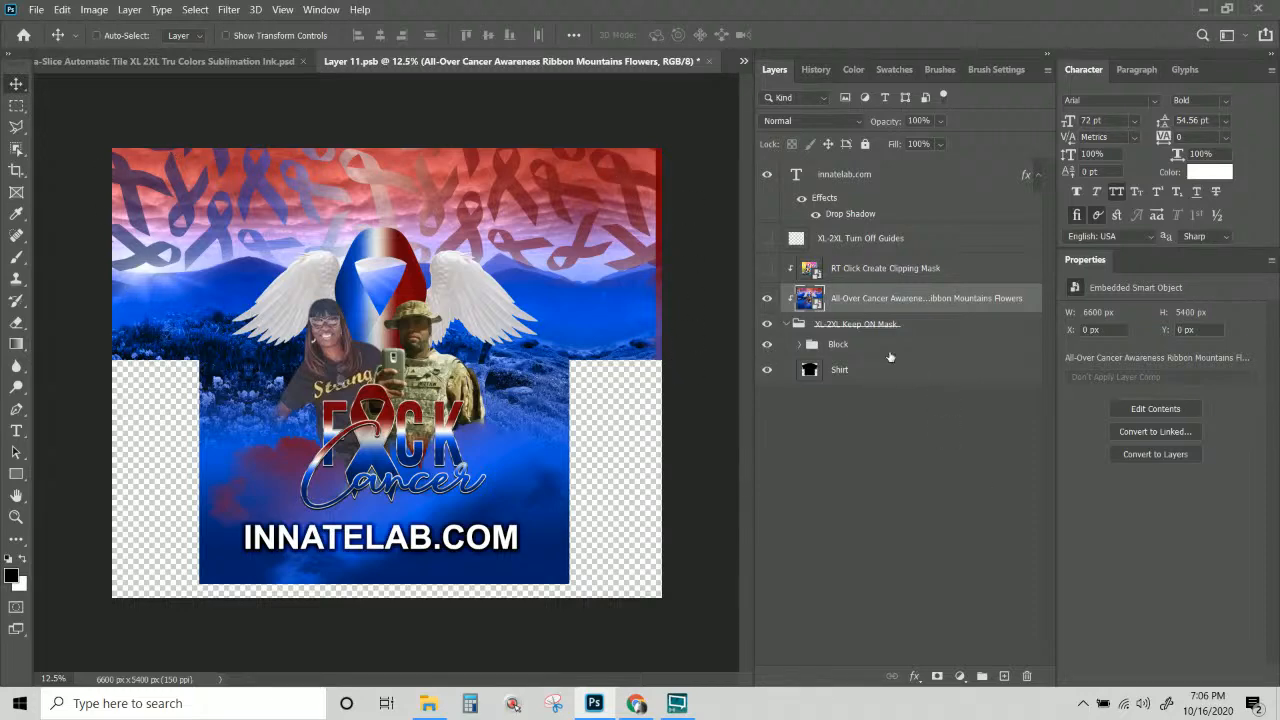
pyautogui.click(768, 345)
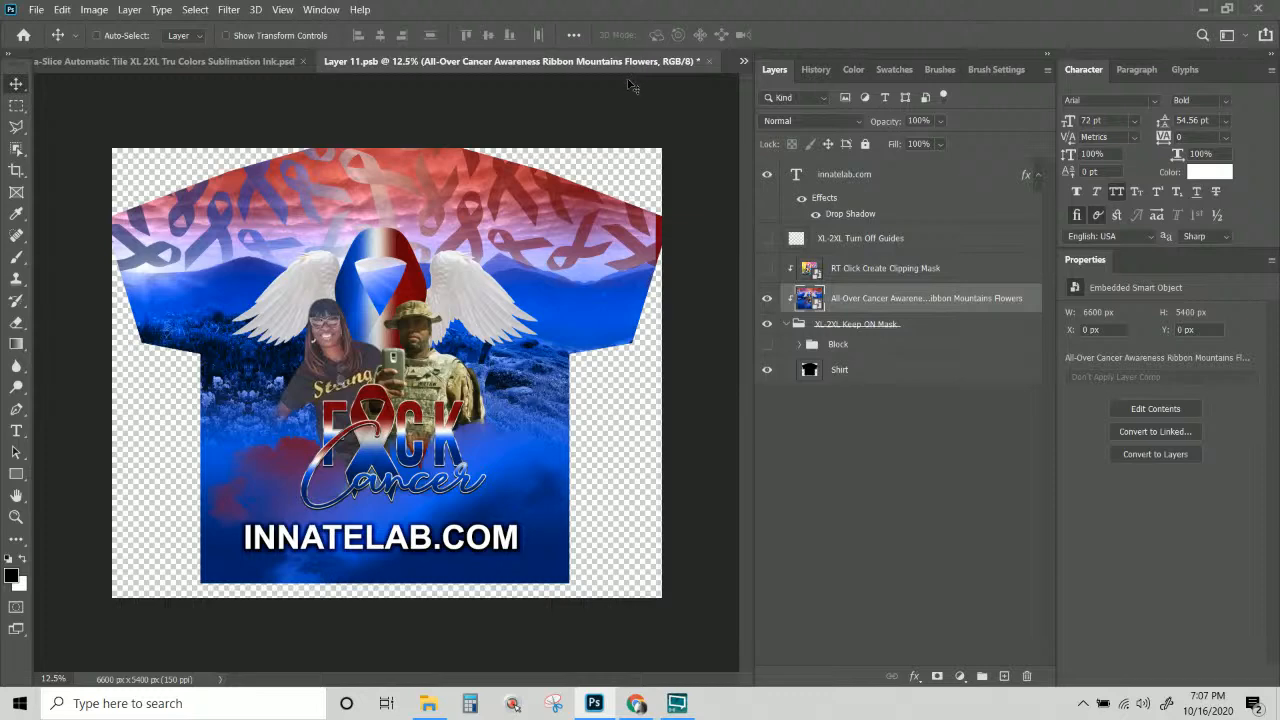
# Close the Layer 11.psb smart object and save its changes back into the tile template.
pyautogui.click(710, 62)
pyautogui.click(594, 276)
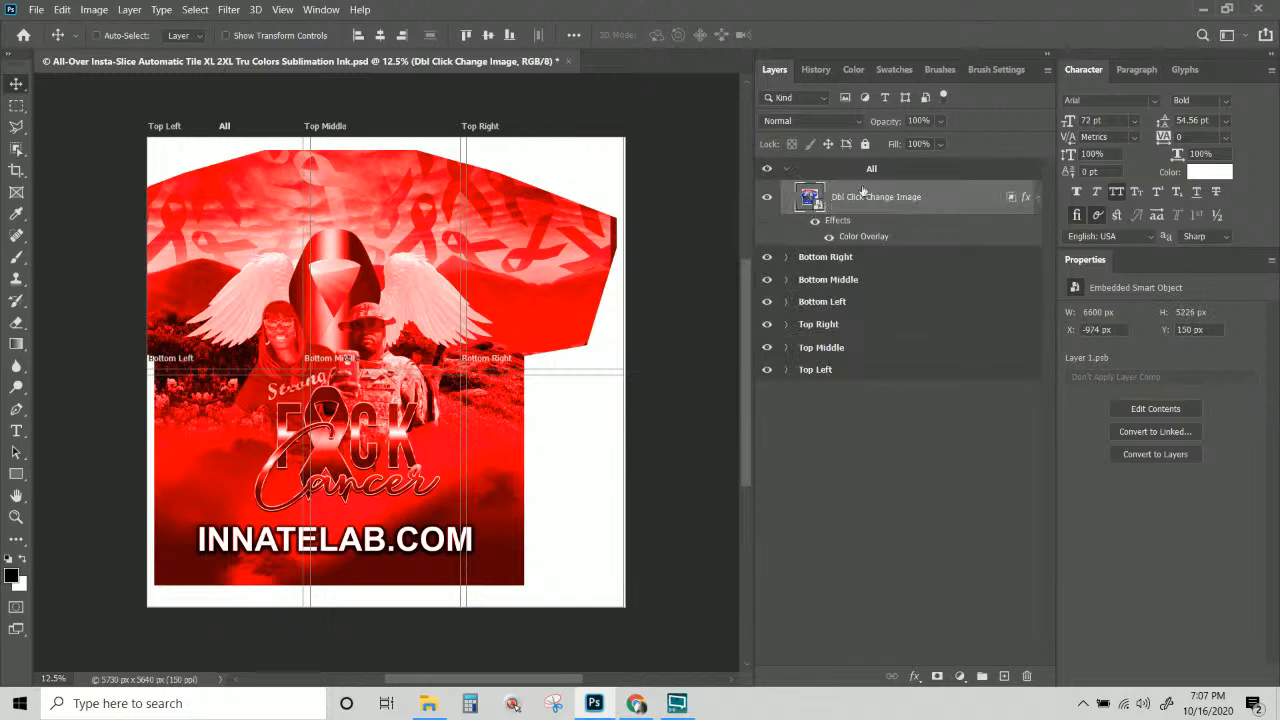
# Set the All artboard's opacity to 50% to inspect the tiles beneath it, and hide the artboard.
pyautogui.click(860, 172)
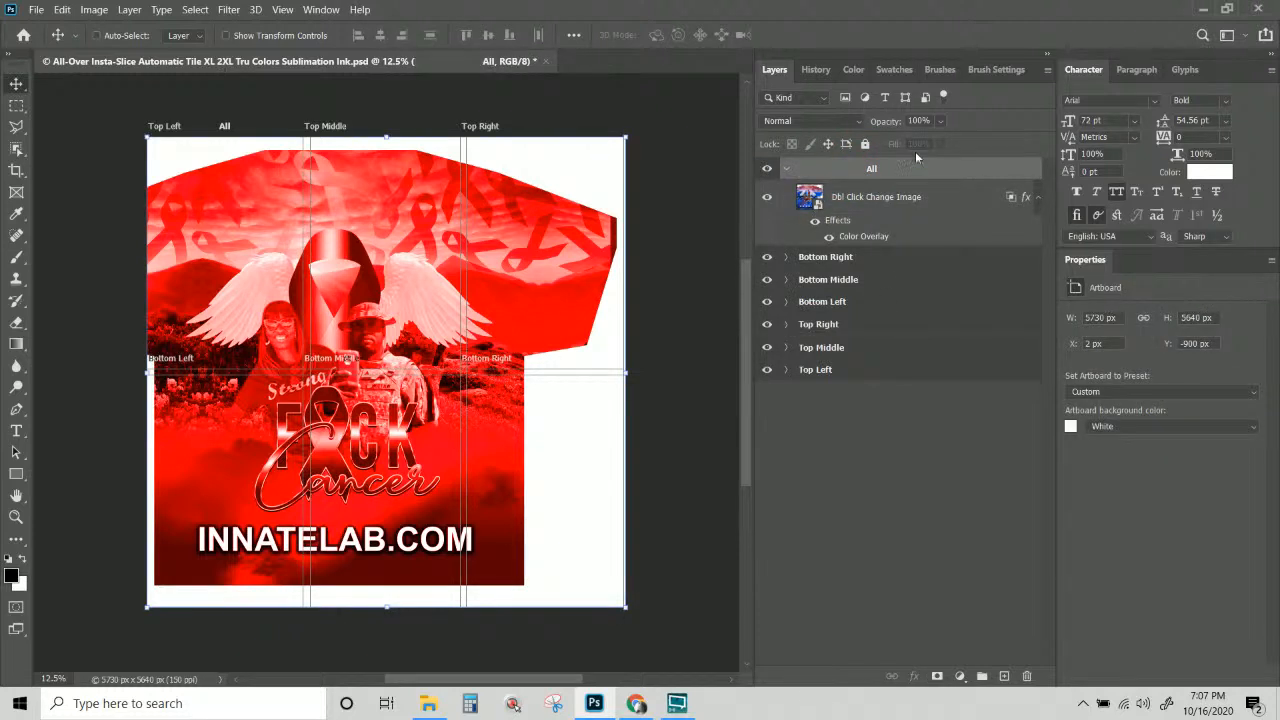
pyautogui.moveTo(941, 121); pyautogui.dragTo(920, 140)
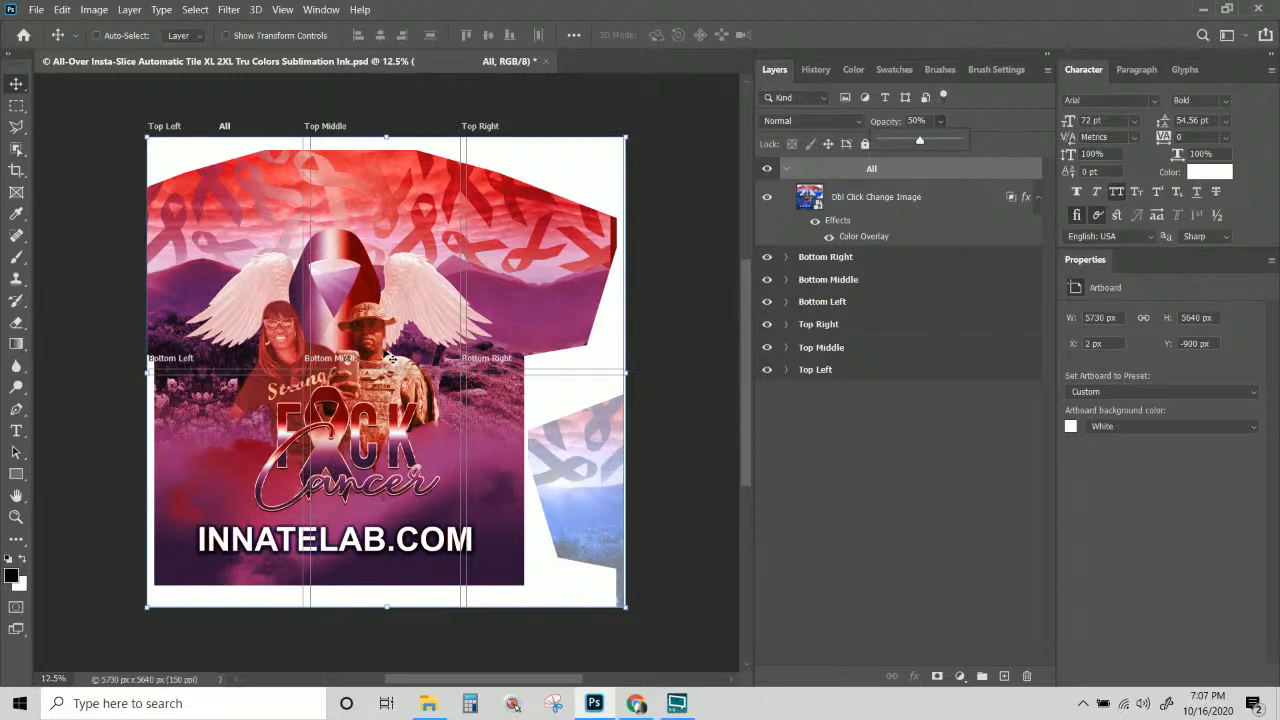
pyautogui.press('ctrl+KP_Add')
pyautogui.press('ctrl+KP_Add')
pyautogui.press('ctrl+KP_Add')
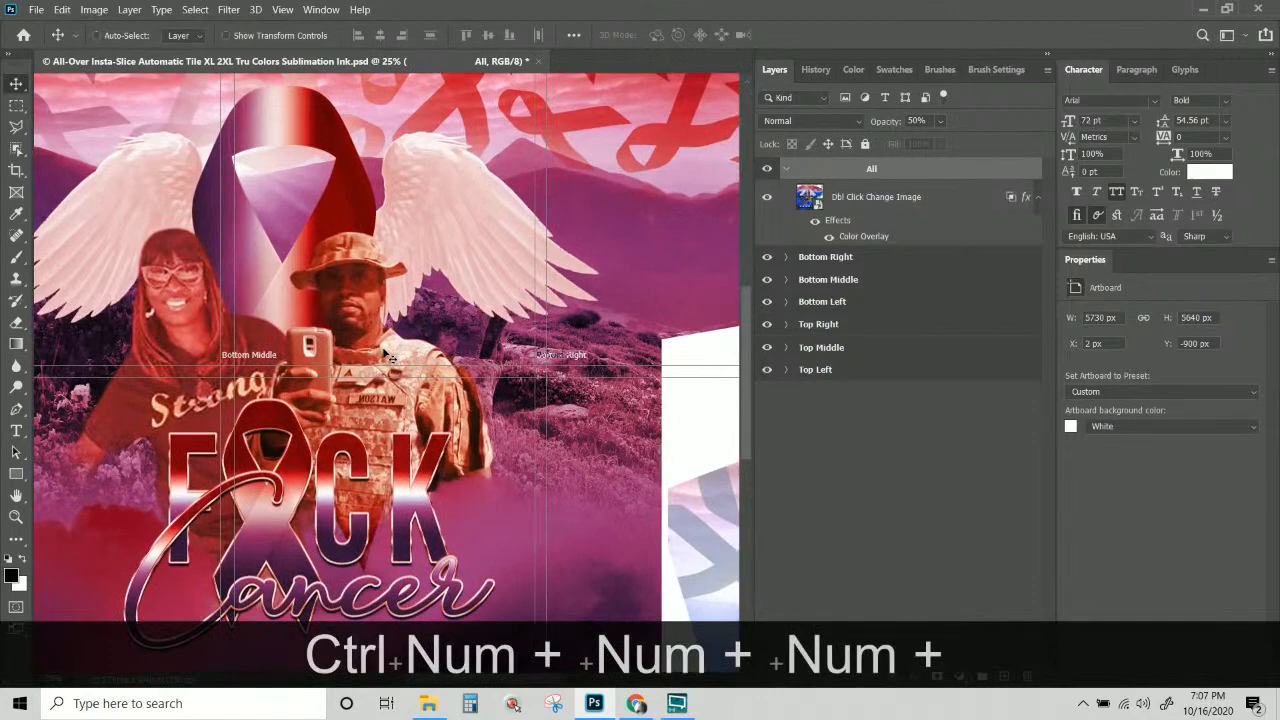
pyautogui.press('ctrl+KP_Subtract')
pyautogui.press('ctrl+KP_Subtract')
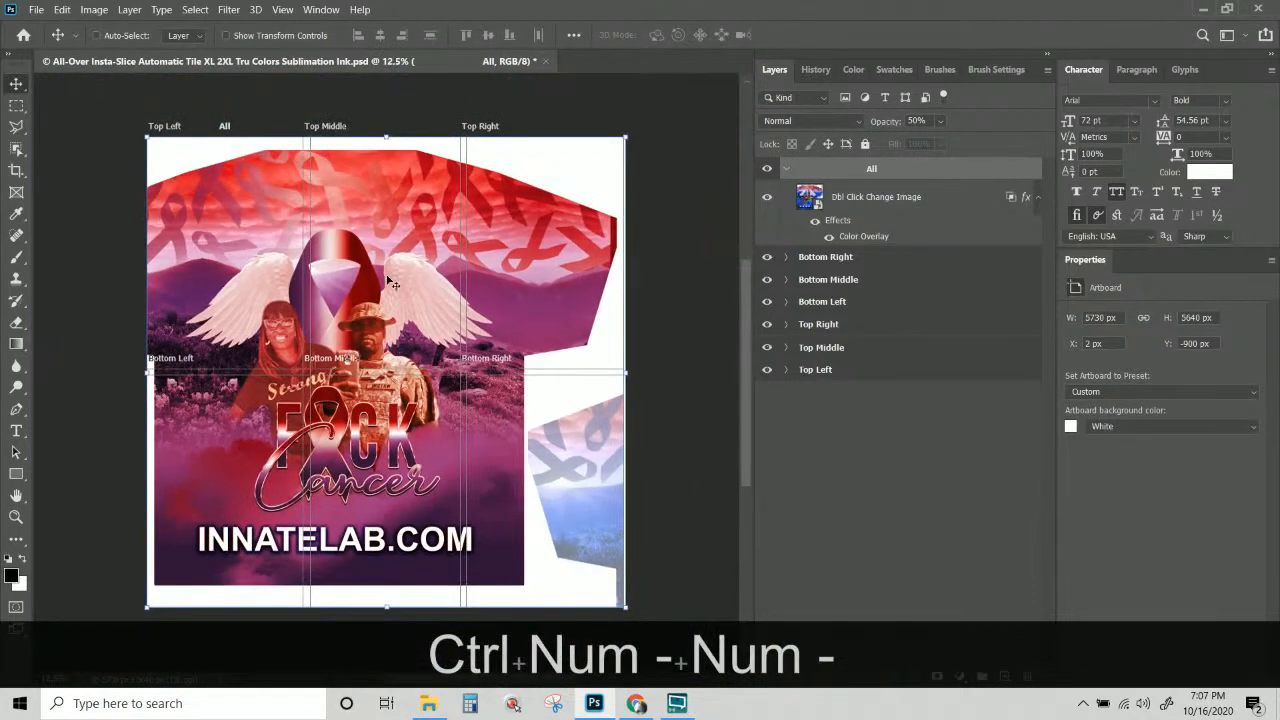
pyautogui.click(766, 175)
pyautogui.click(766, 175)
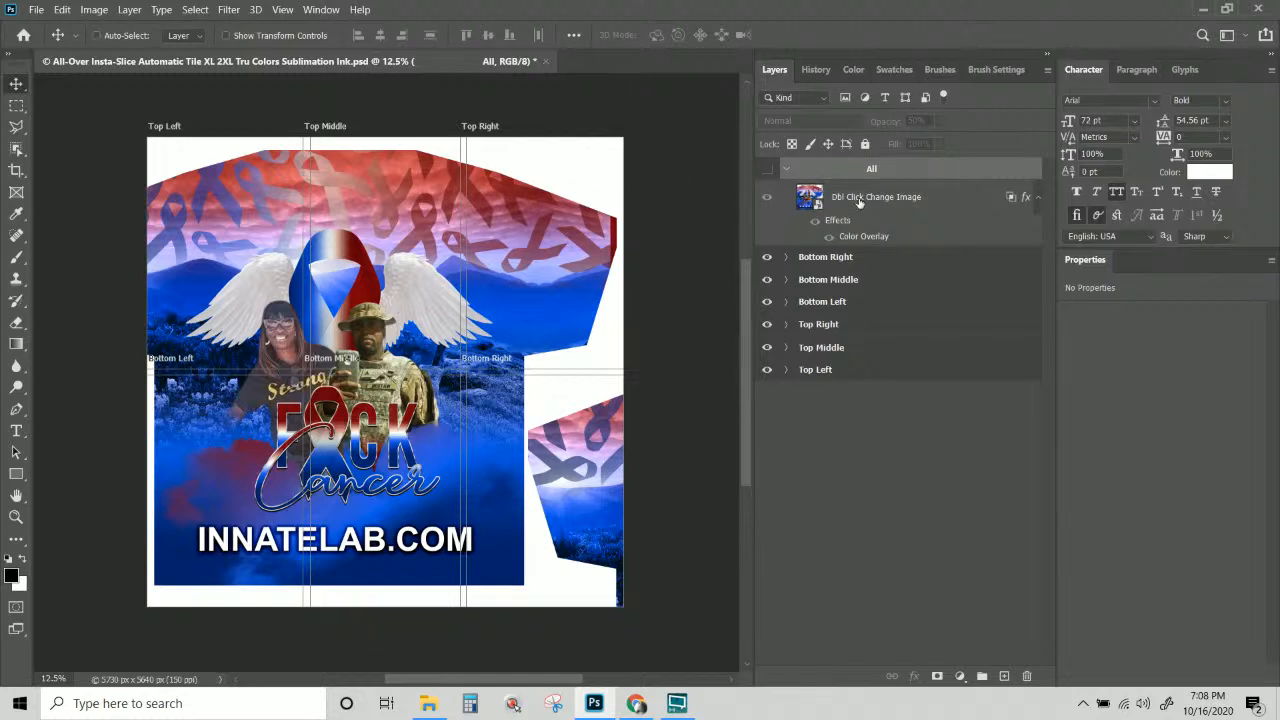
# Start an Artboards to Files export with a new folder named "f cancer" inside desk-002 Exclusive All-Over as its destination.
pyautogui.click(35, 9)
pyautogui.click(113, 241)
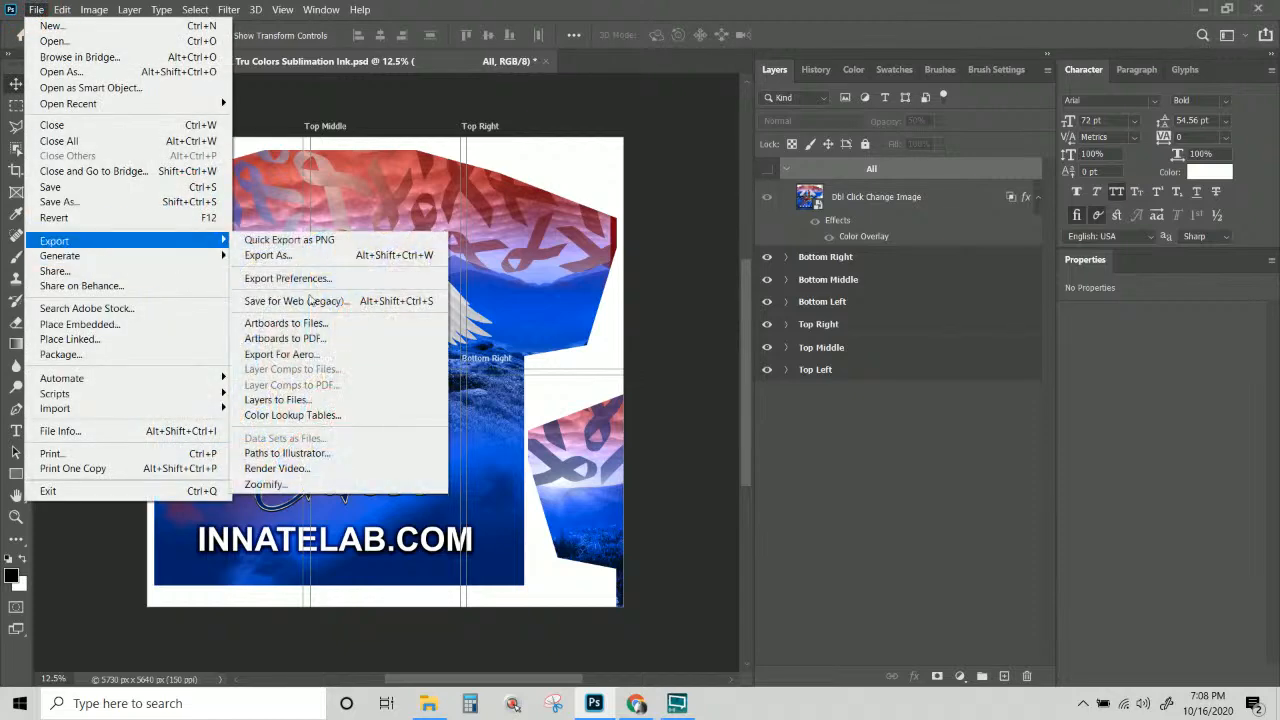
pyautogui.click(281, 324)
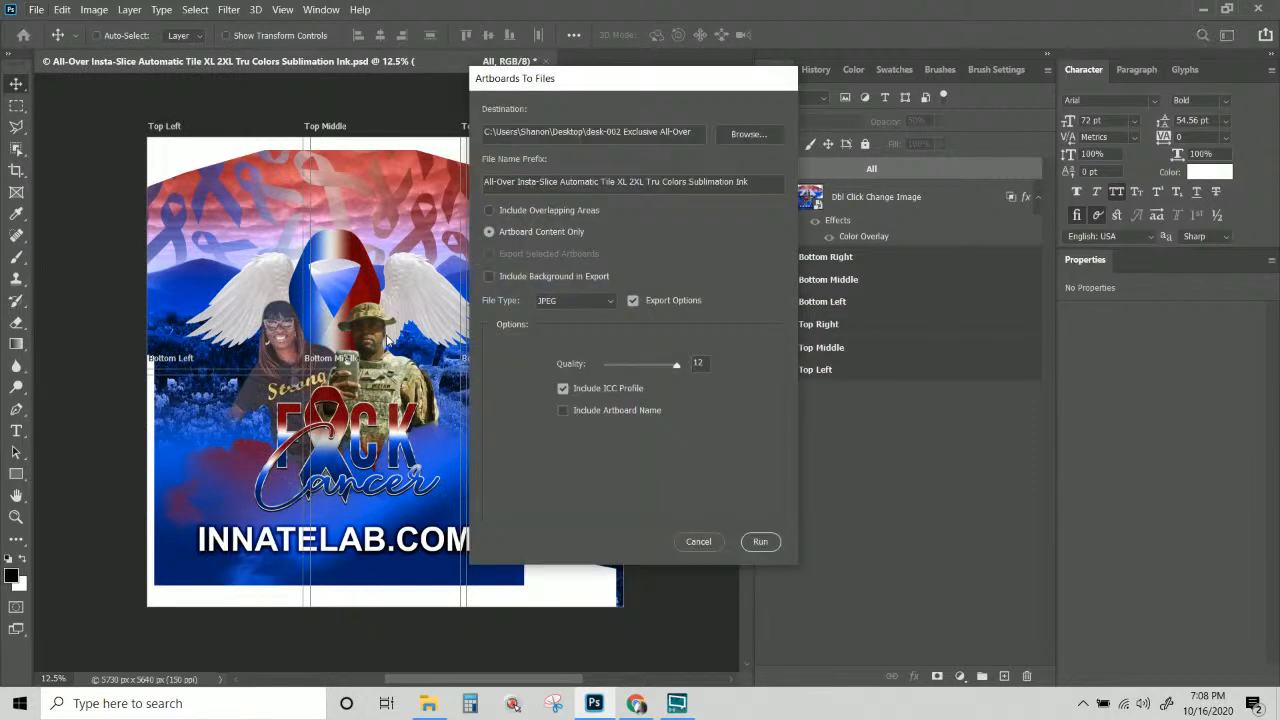
pyautogui.click(752, 138)
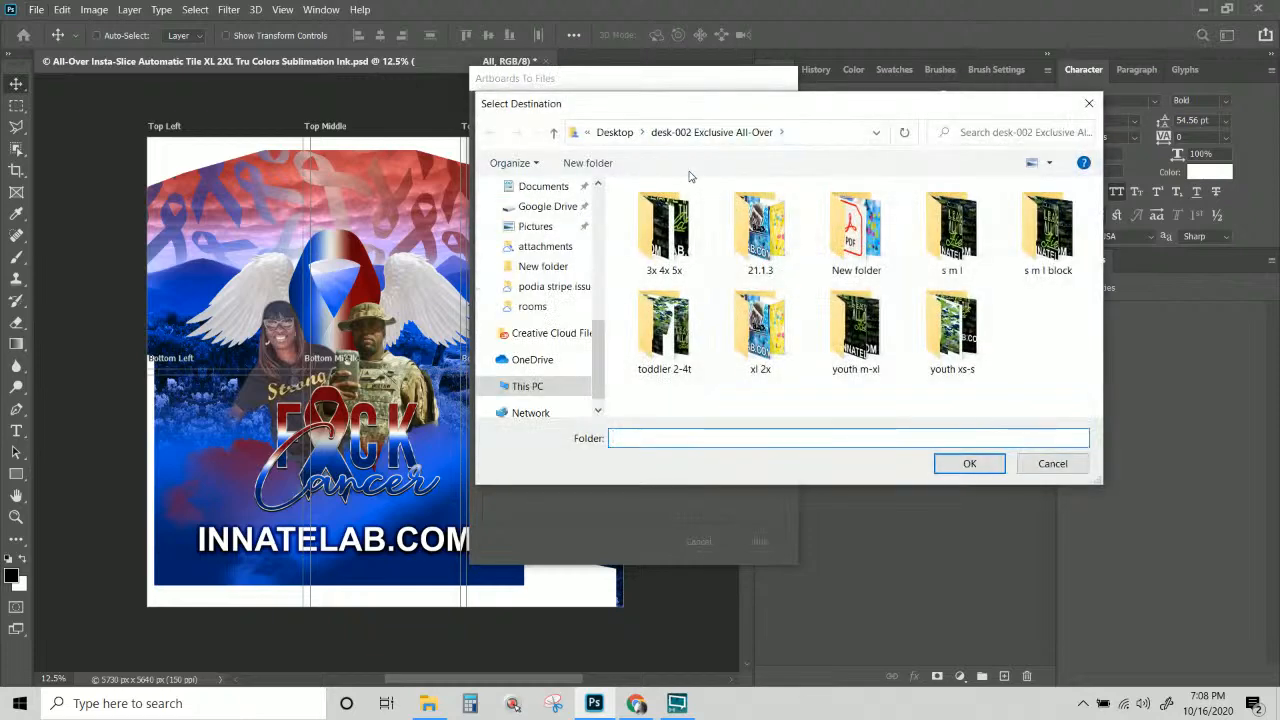
pyautogui.click(1029, 343)
pyautogui.rightClick(1029, 343)
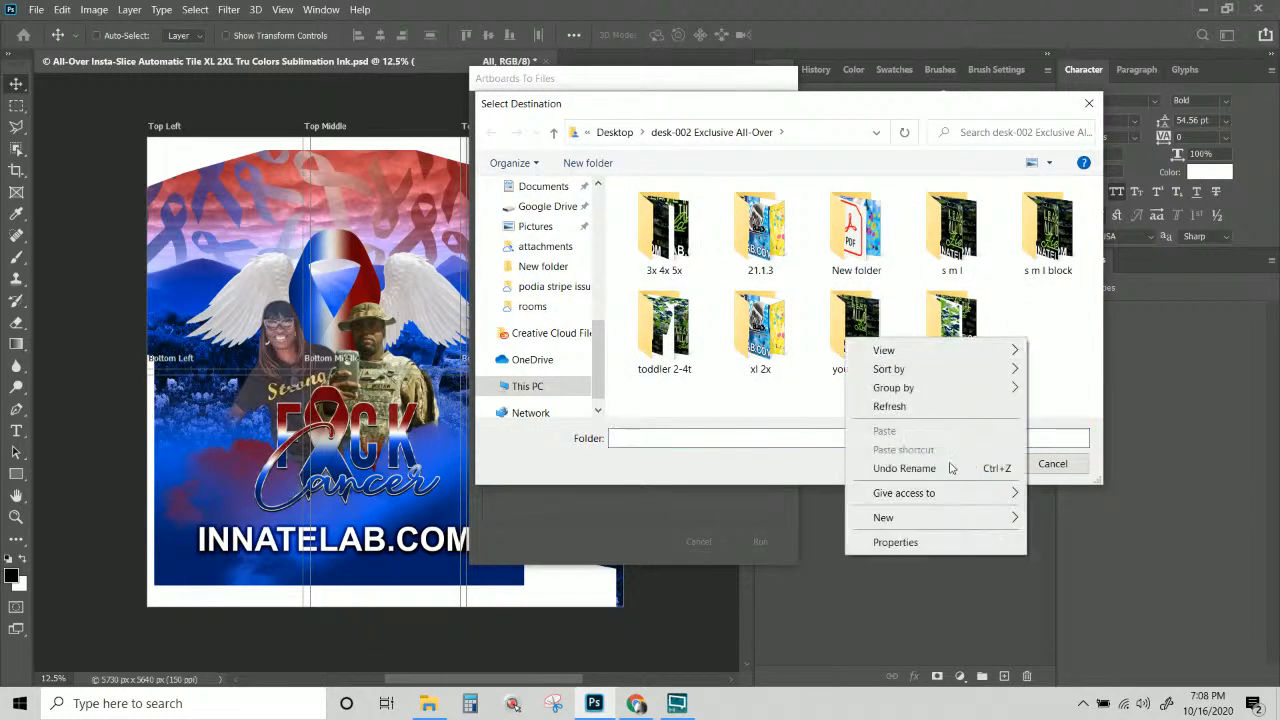
pyautogui.moveTo(983, 518)
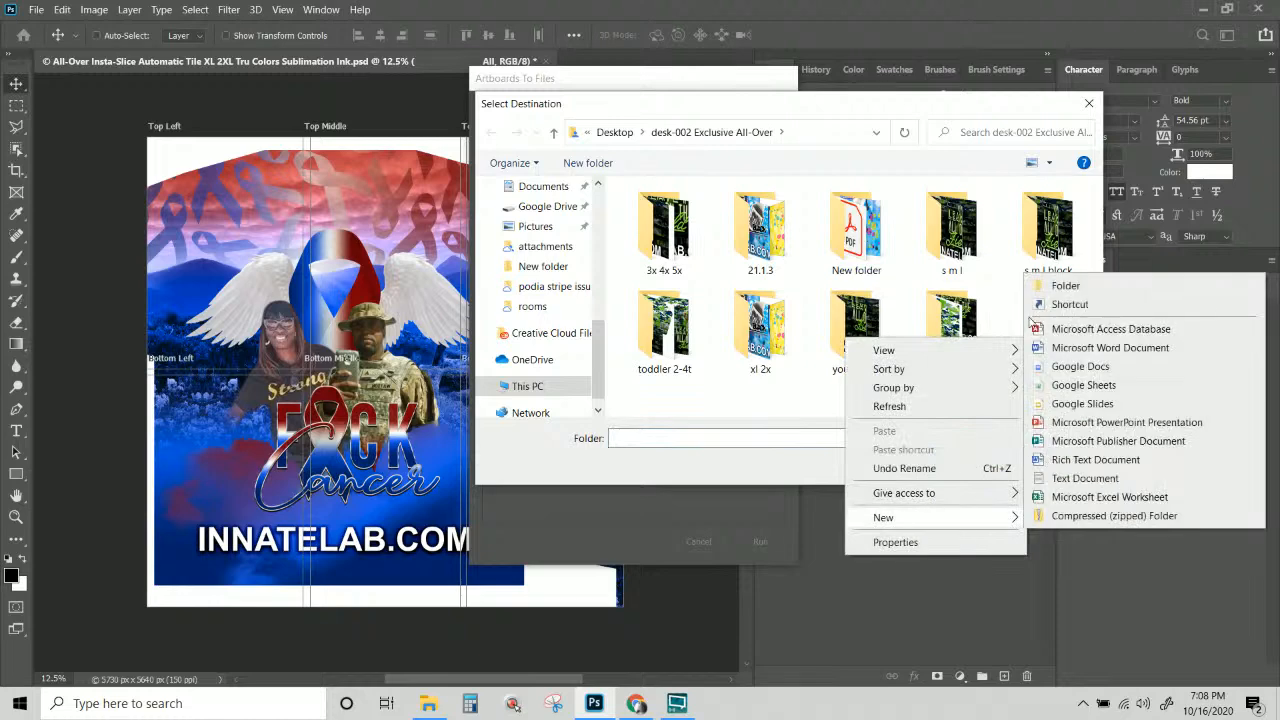
pyautogui.click(1065, 286)
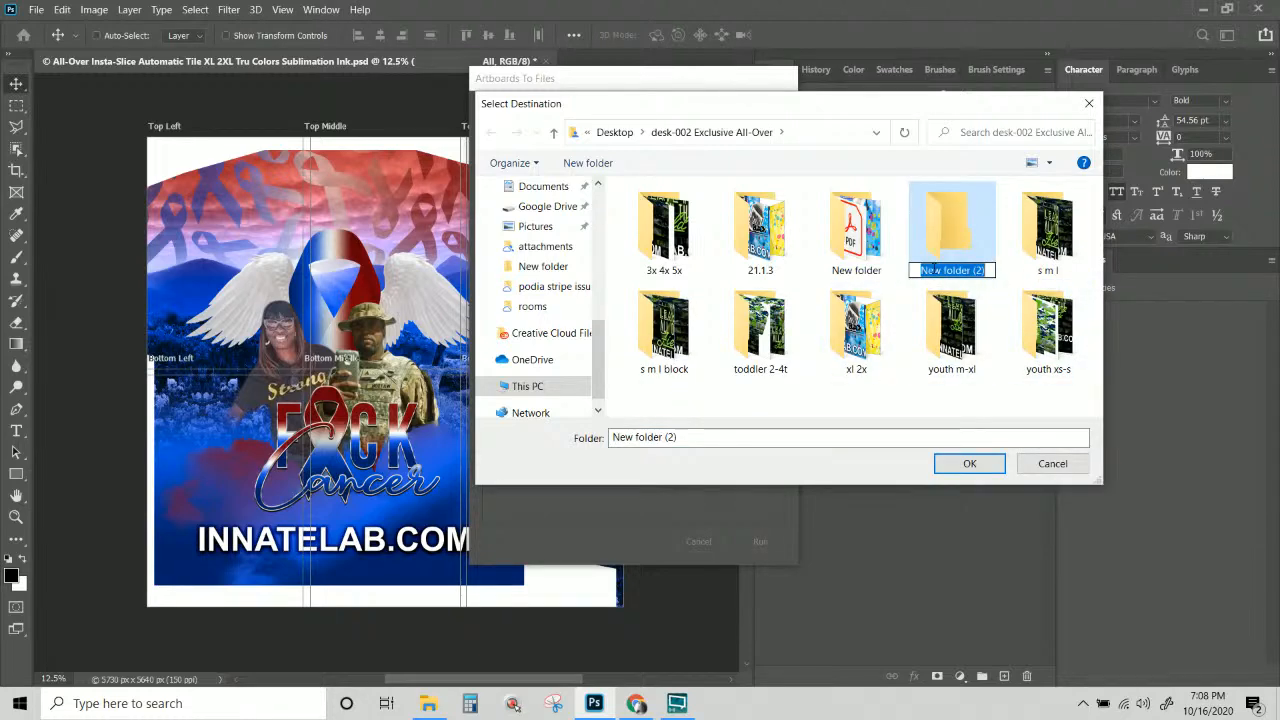
pyautogui.write('f cancer')
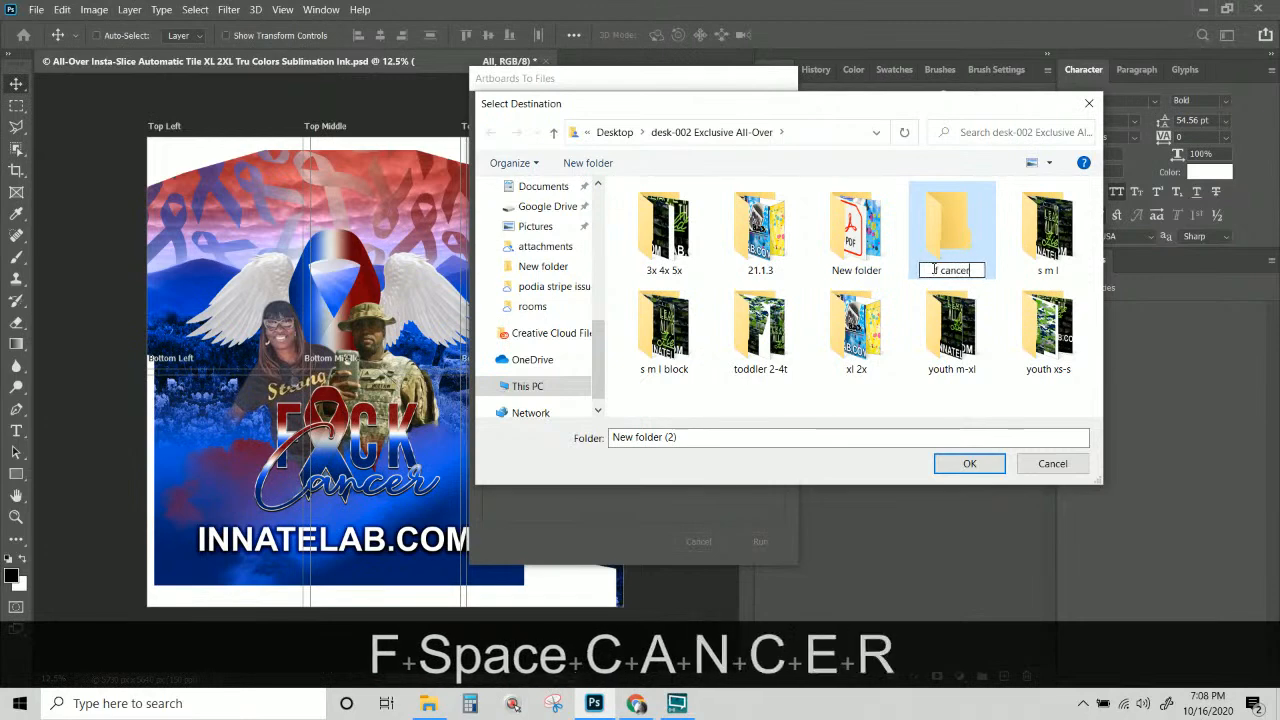
pyautogui.press('Return')
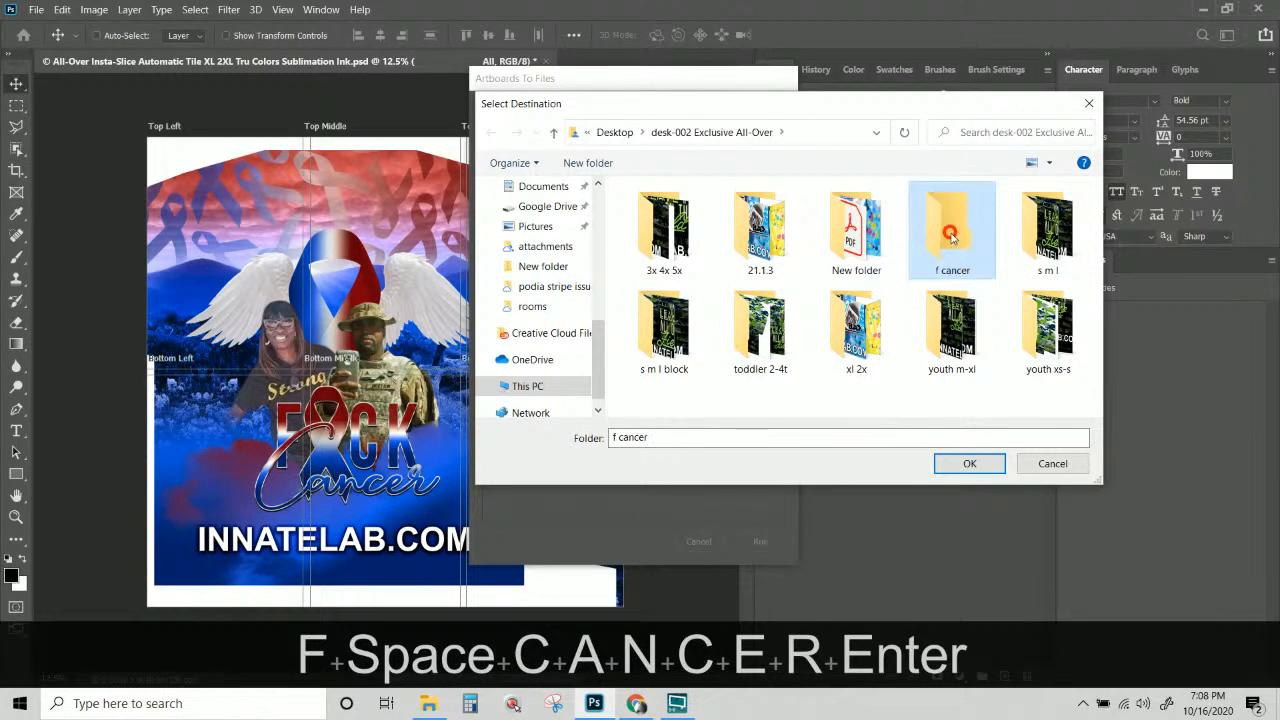
pyautogui.click(969, 465)
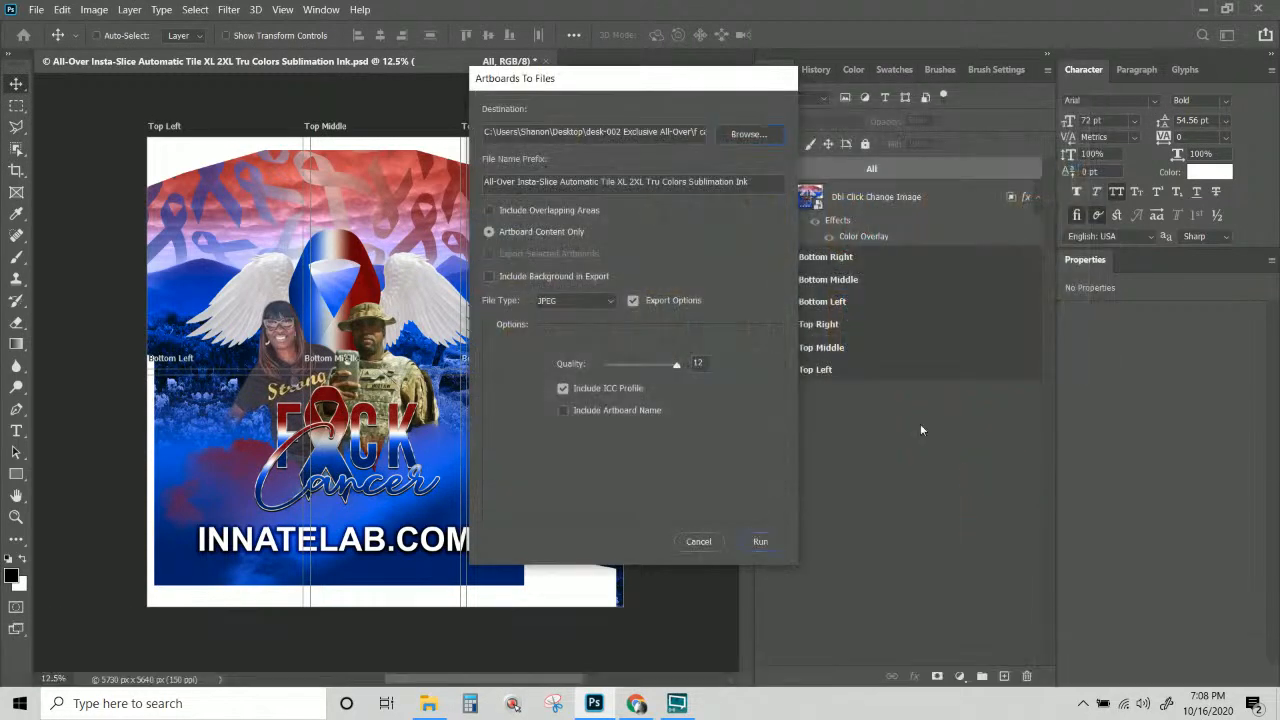
# Set the export's file name prefix to "13x19-" and its file type to JPEG.
pyautogui.moveTo(750, 182); pyautogui.dragTo(455, 162)
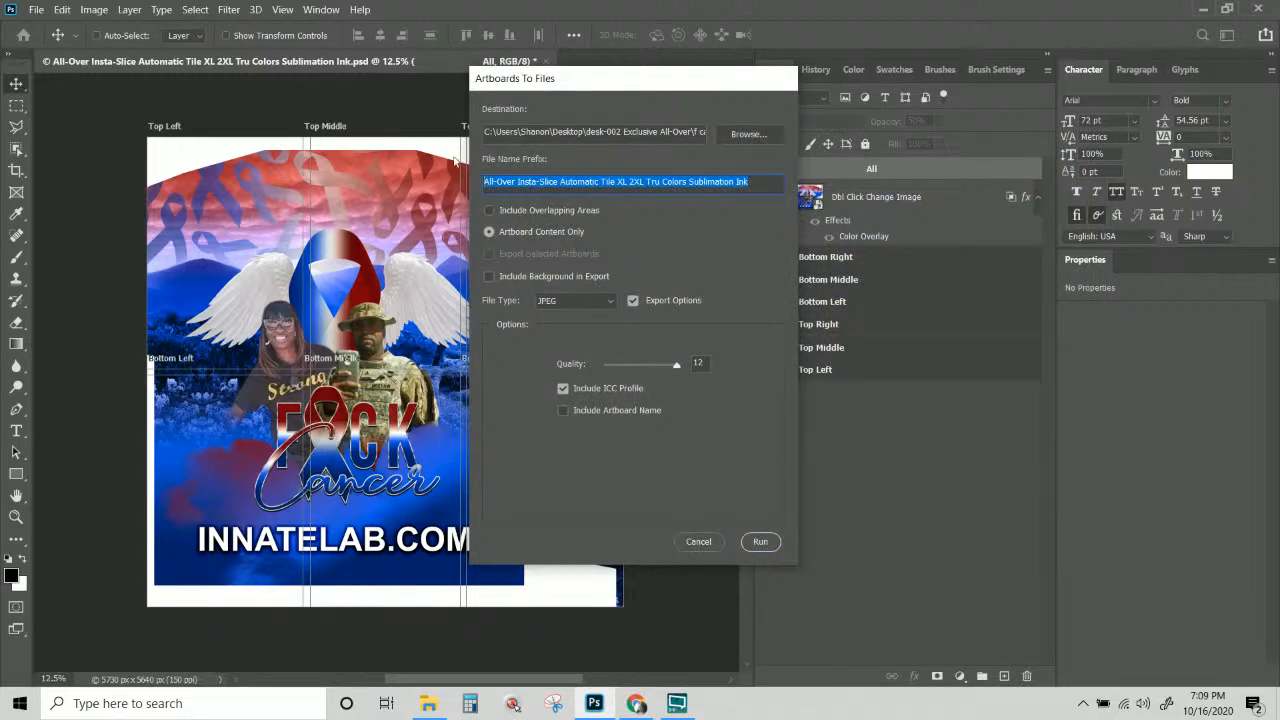
pyautogui.write('13x19')
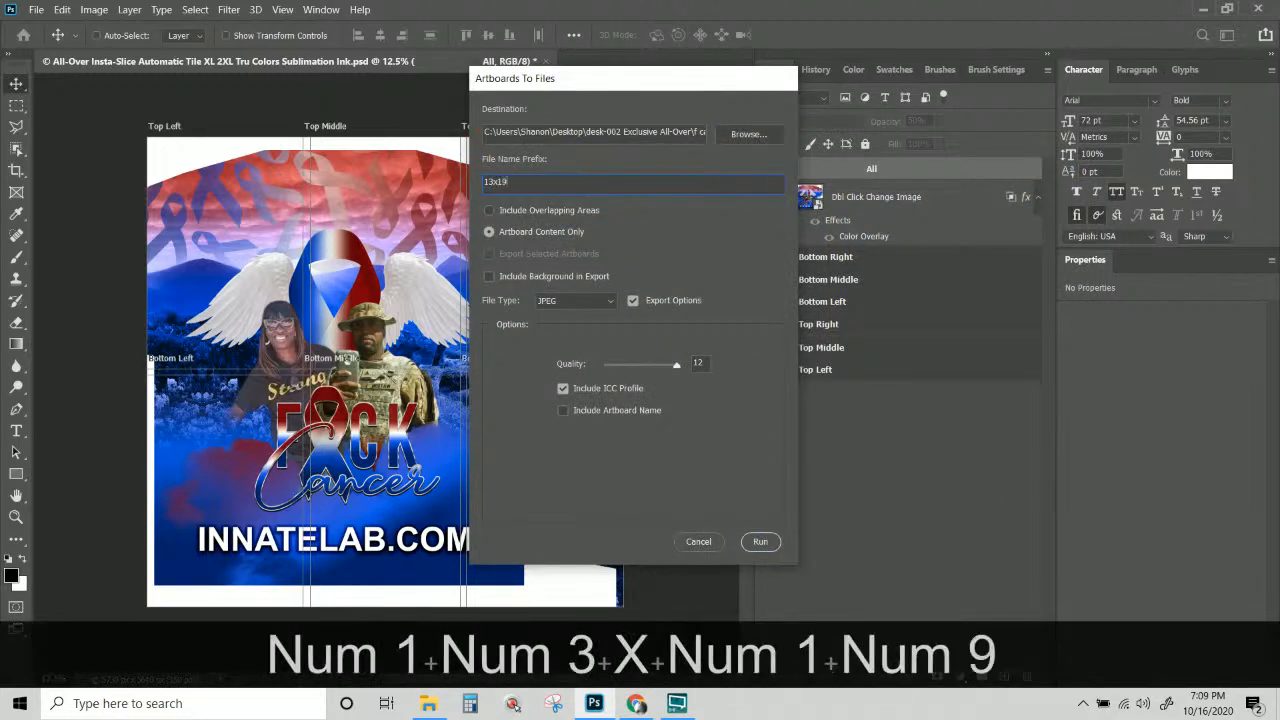
pyautogui.write('-')
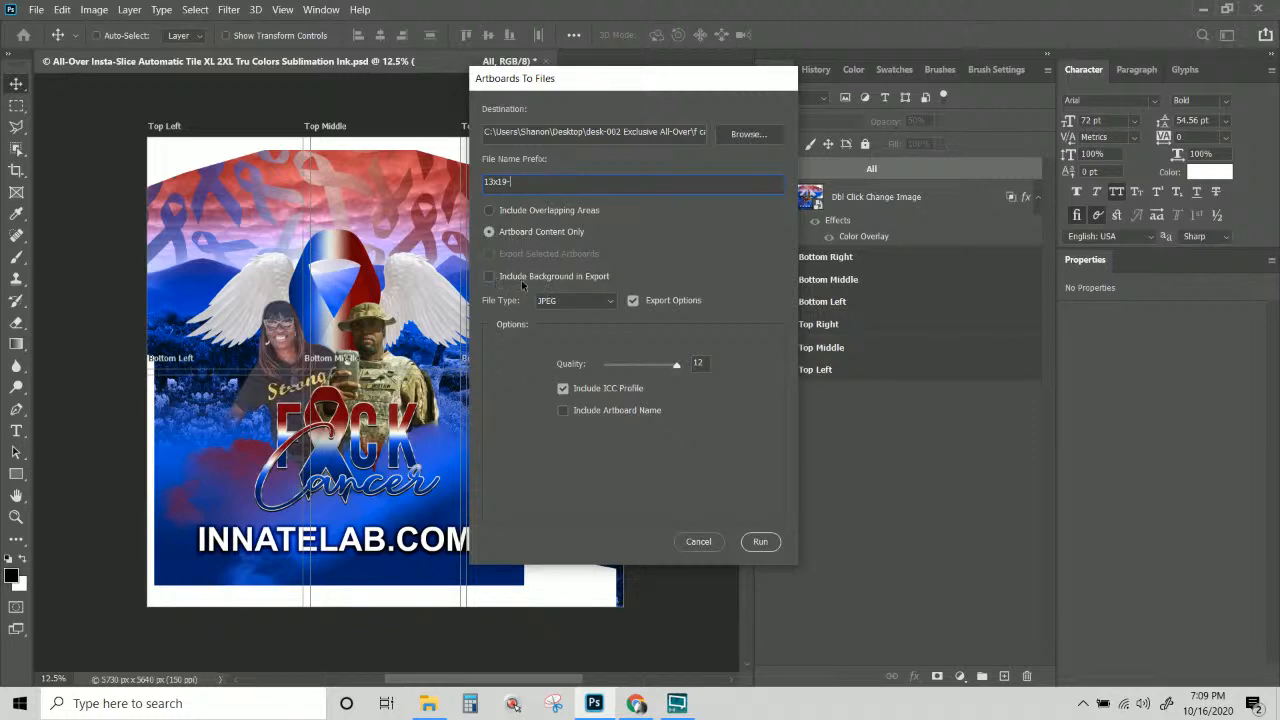
pyautogui.click(610, 302)
pyautogui.click(589, 331)
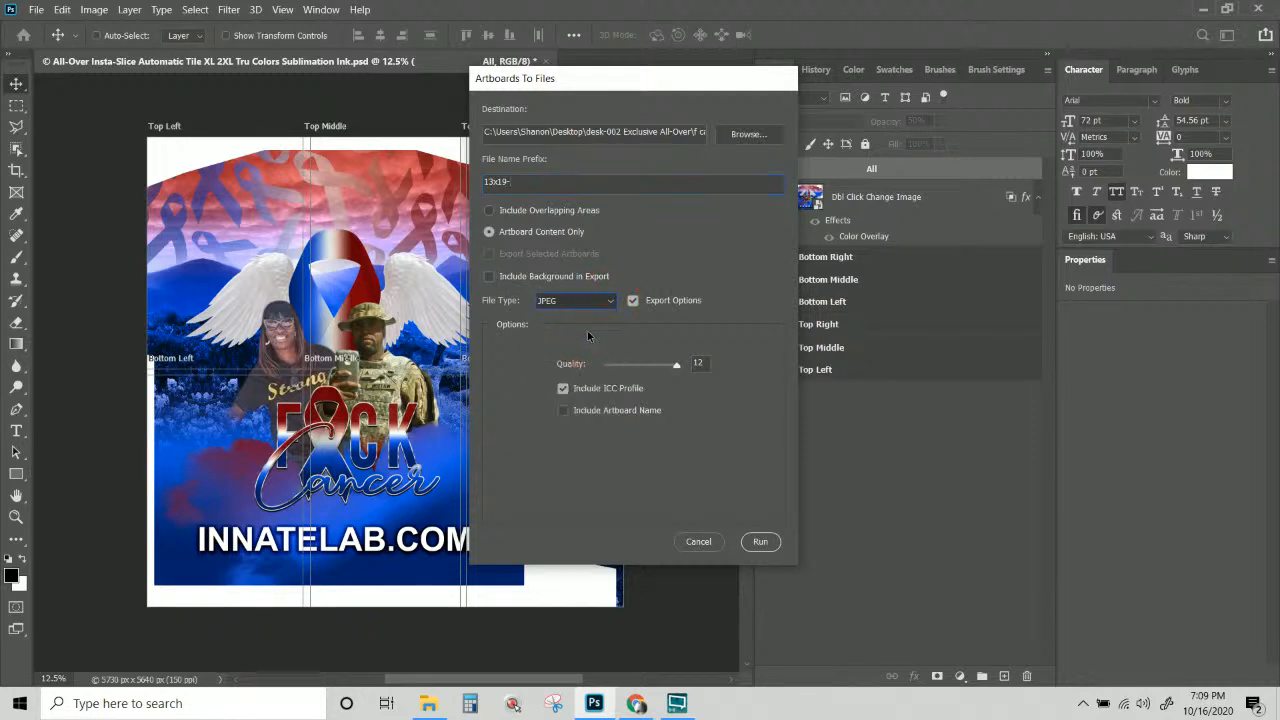
# Run the artboard export as quality 12 JPEG files and close the tile template without saving its changes.
pyautogui.click(632, 301)
pyautogui.click(632, 301)
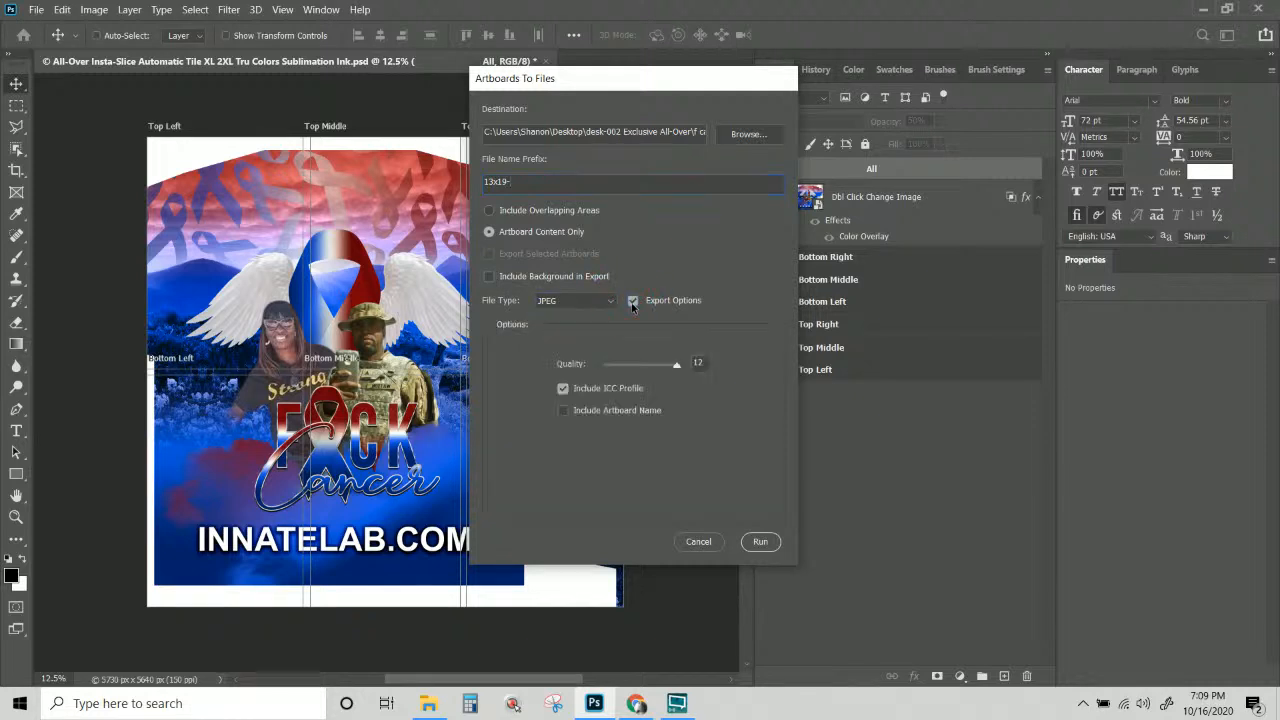
pyautogui.click(677, 366)
pyautogui.click(758, 542)
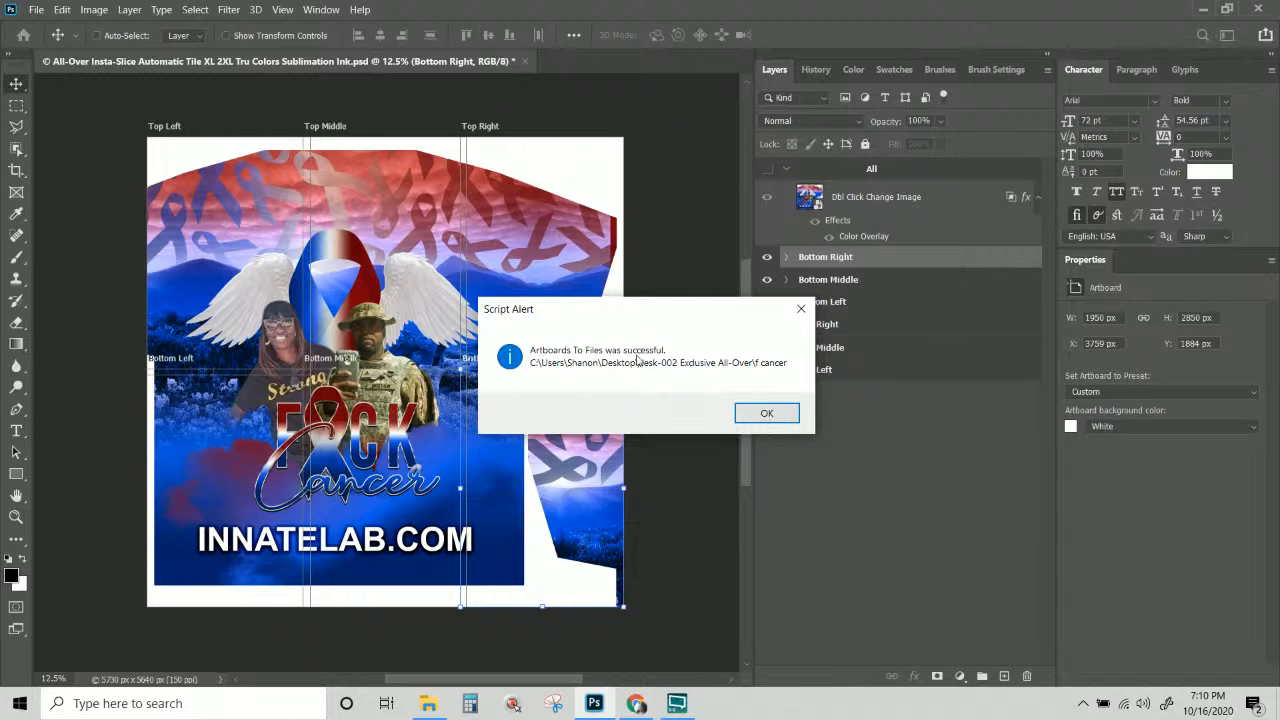
pyautogui.click(766, 413)
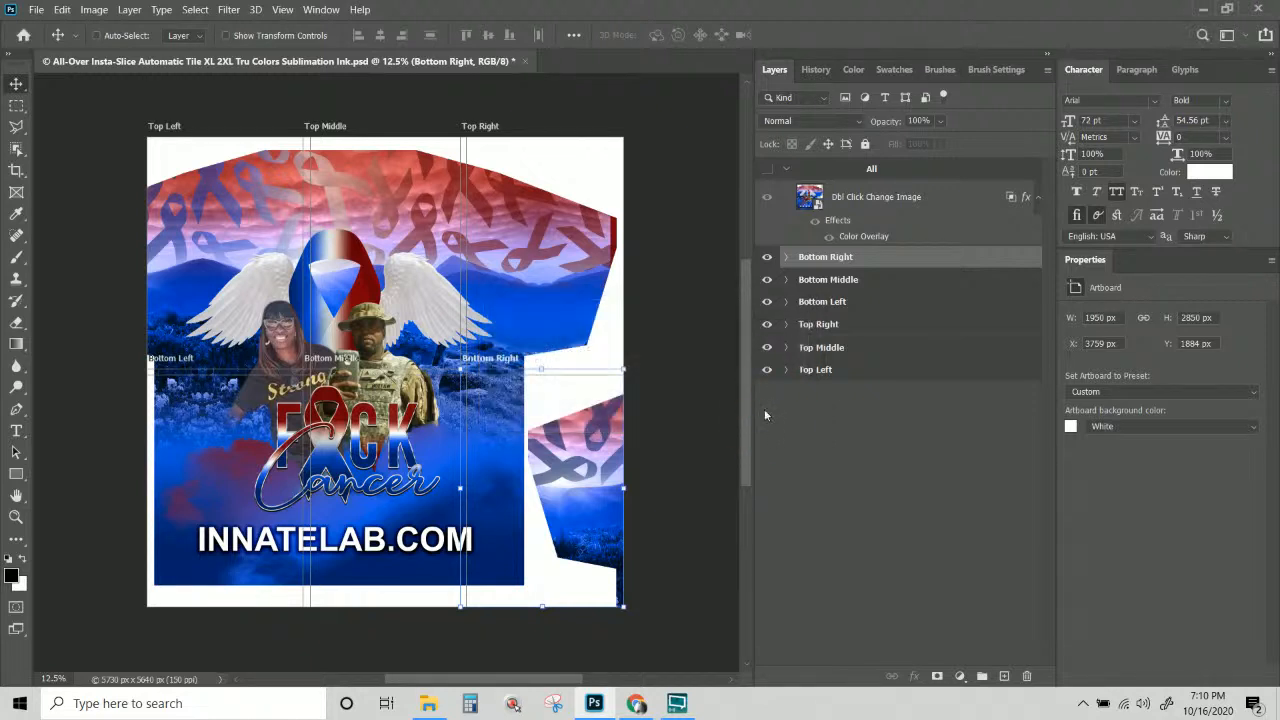
pyautogui.click(524, 62)
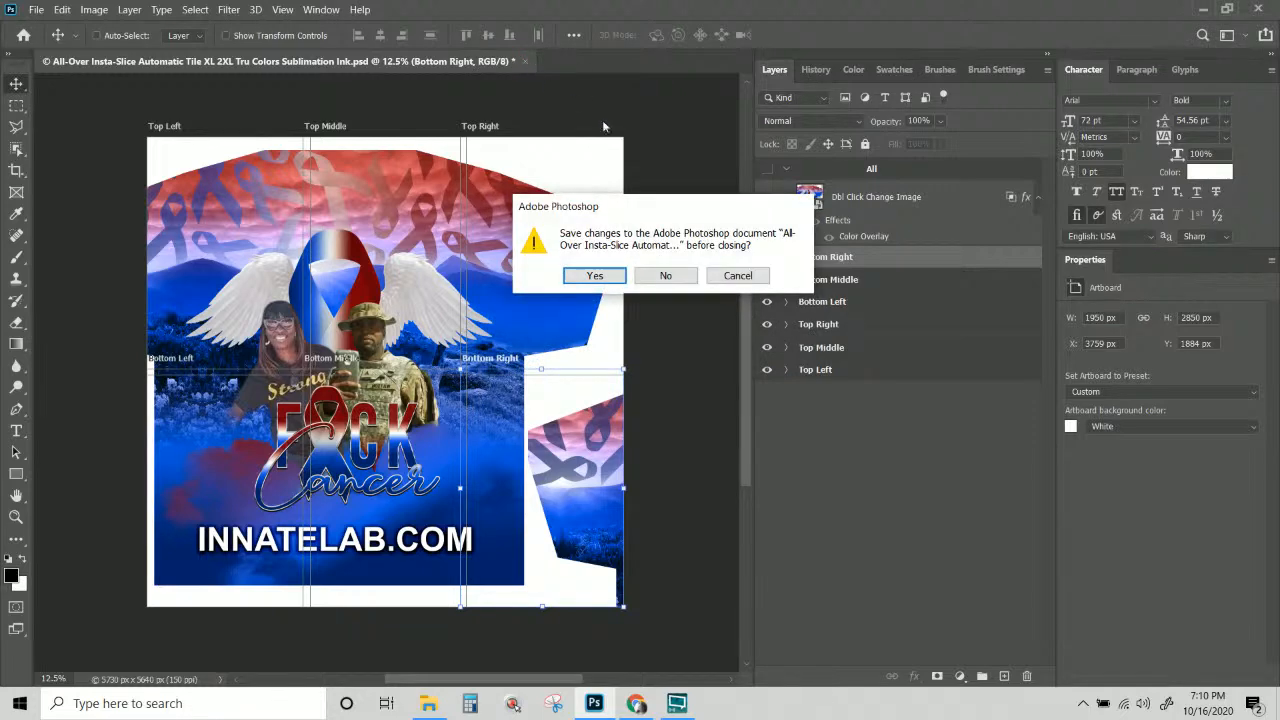
pyautogui.click(670, 278)
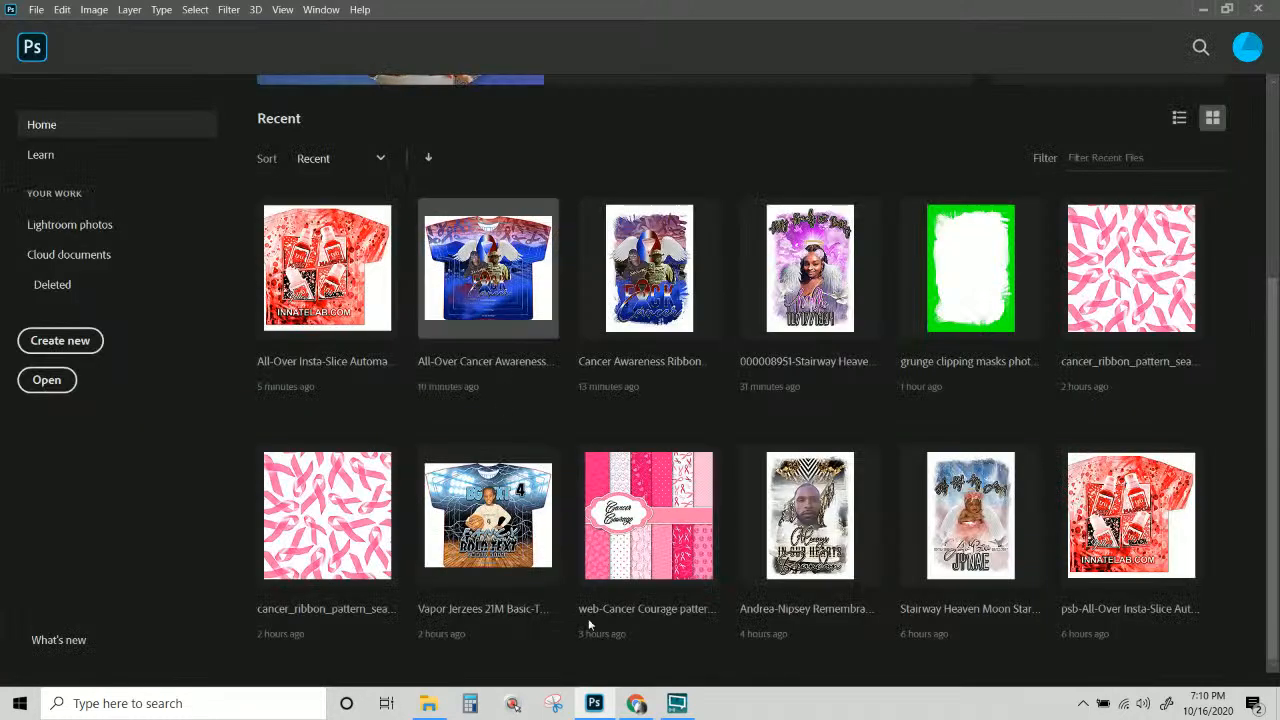
# Switch to File Explorer and open the "f cancer" folder inside desk-002 Exclusive All-Over.
pyautogui.click(36, 11)
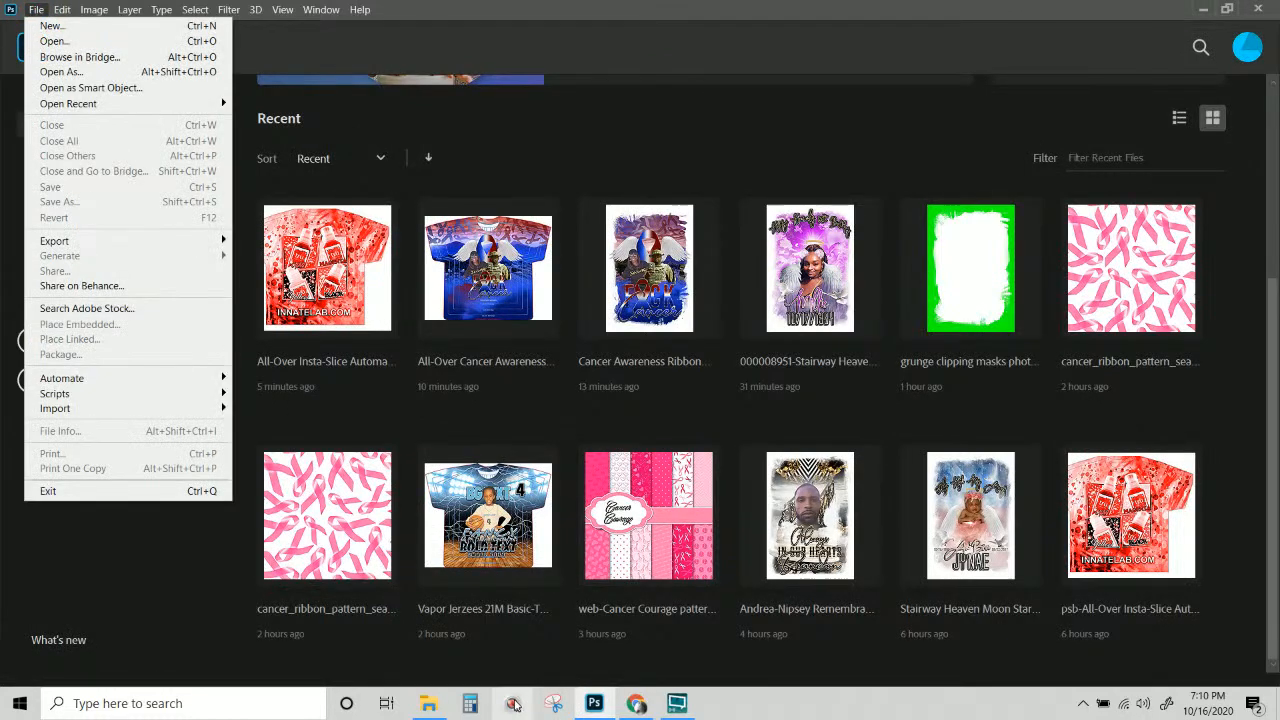
pyautogui.click(428, 704)
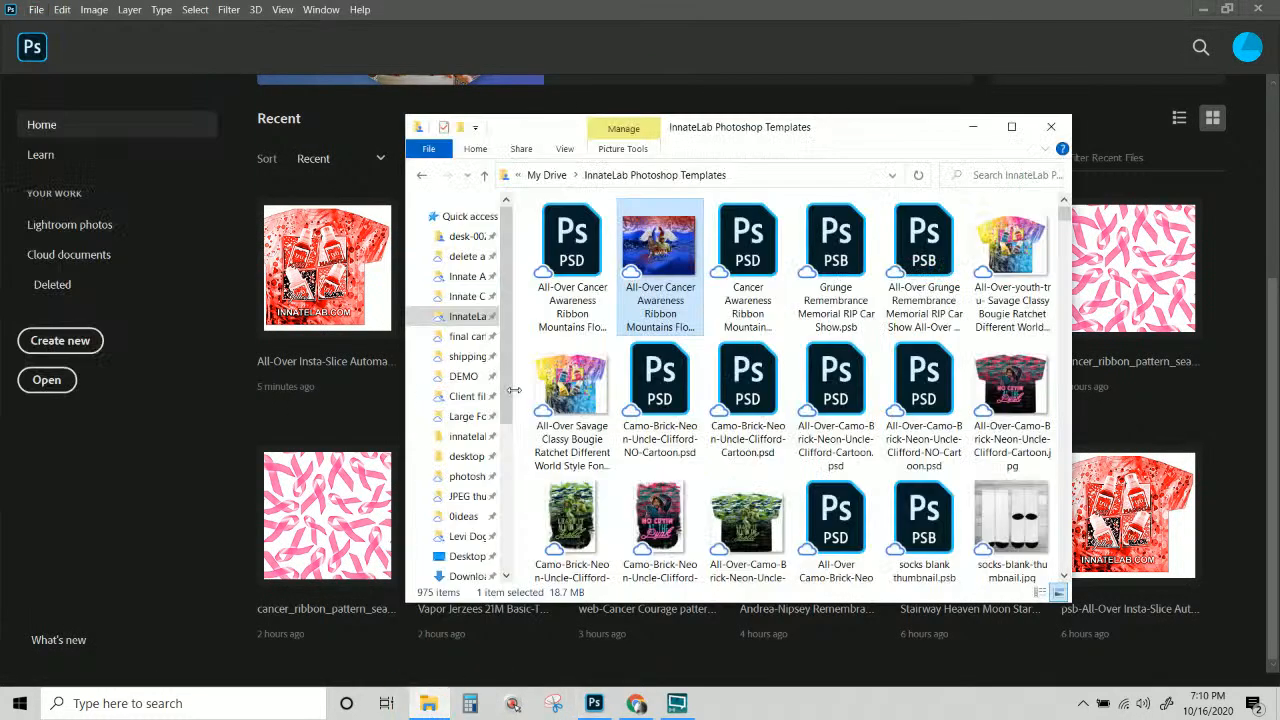
pyautogui.click(462, 238)
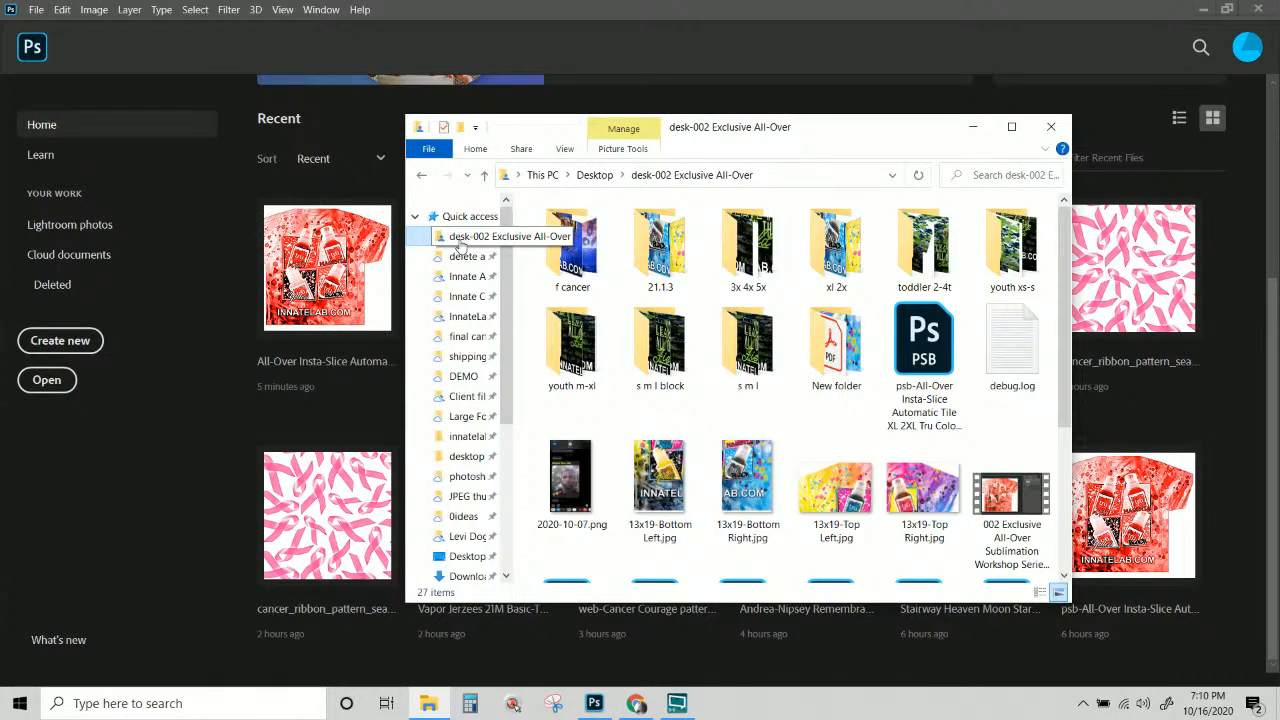
pyautogui.doubleClick(573, 280)
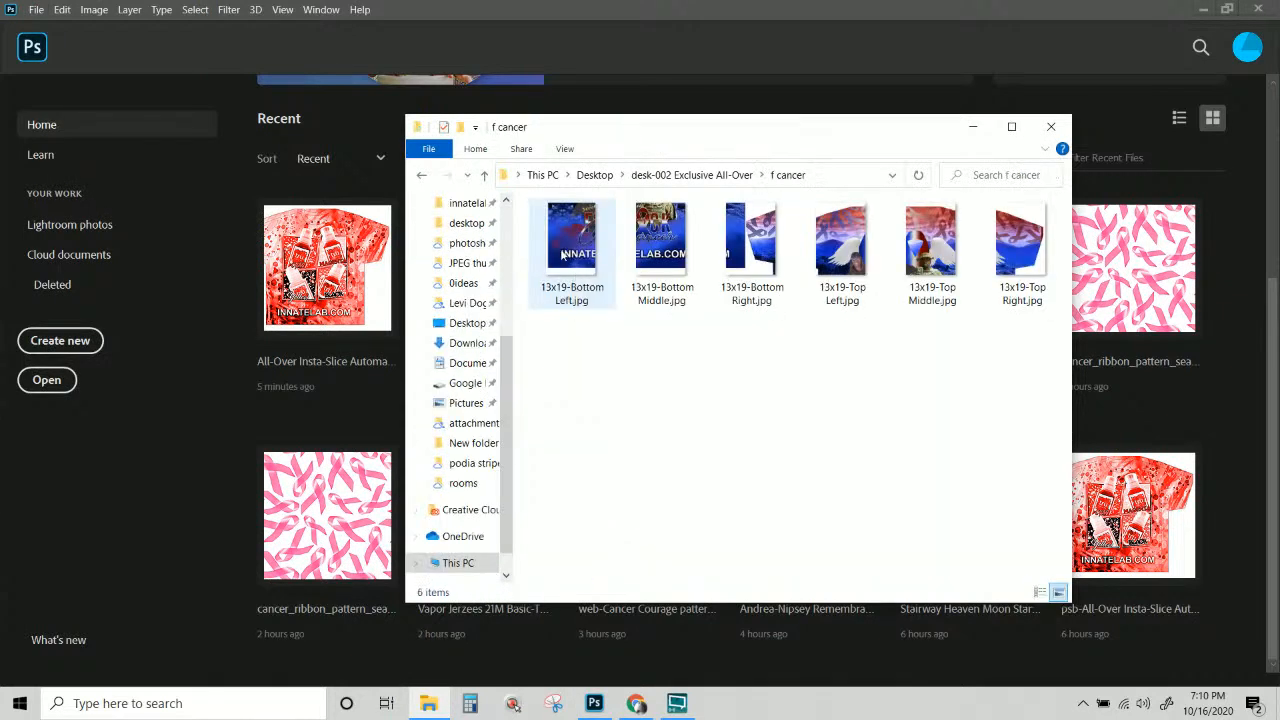
# Open all six exported 13x19 JPEG tiles from the "f cancer" folder in Photoshop.
pyautogui.click(576, 268)
pyautogui.click(663, 258)
pyautogui.click(766, 261)
pyautogui.click(840, 250)
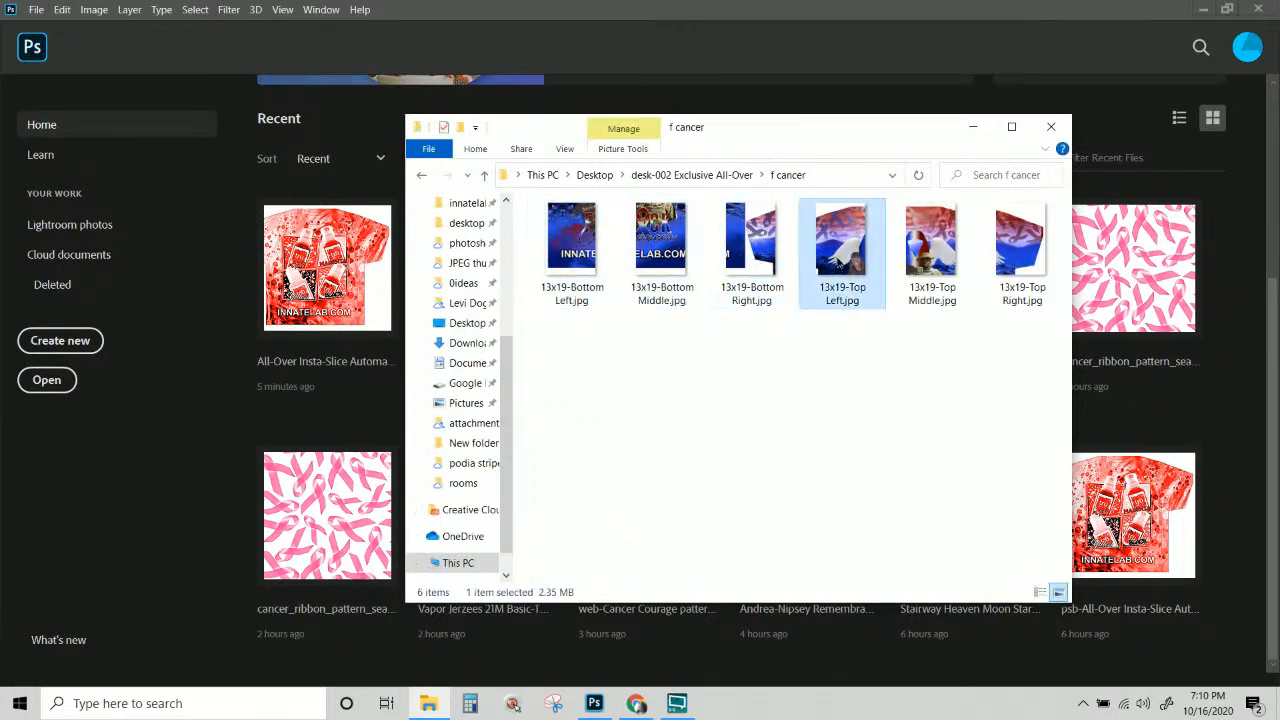
pyautogui.click(910, 255)
pyautogui.click(1028, 250)
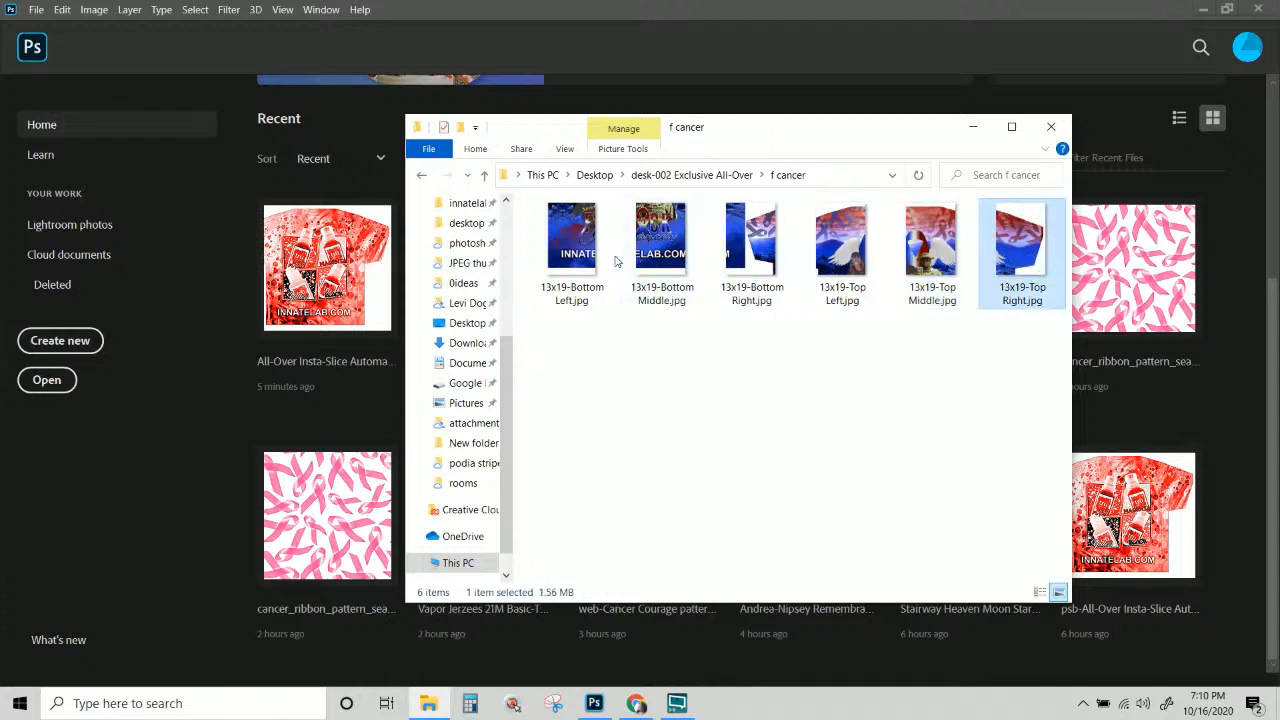
pyautogui.keyDown('shift'); pyautogui.click(580, 252); pyautogui.keyUp('shift')
pyautogui.moveTo(578, 252); pyautogui.dragTo(326, 414)
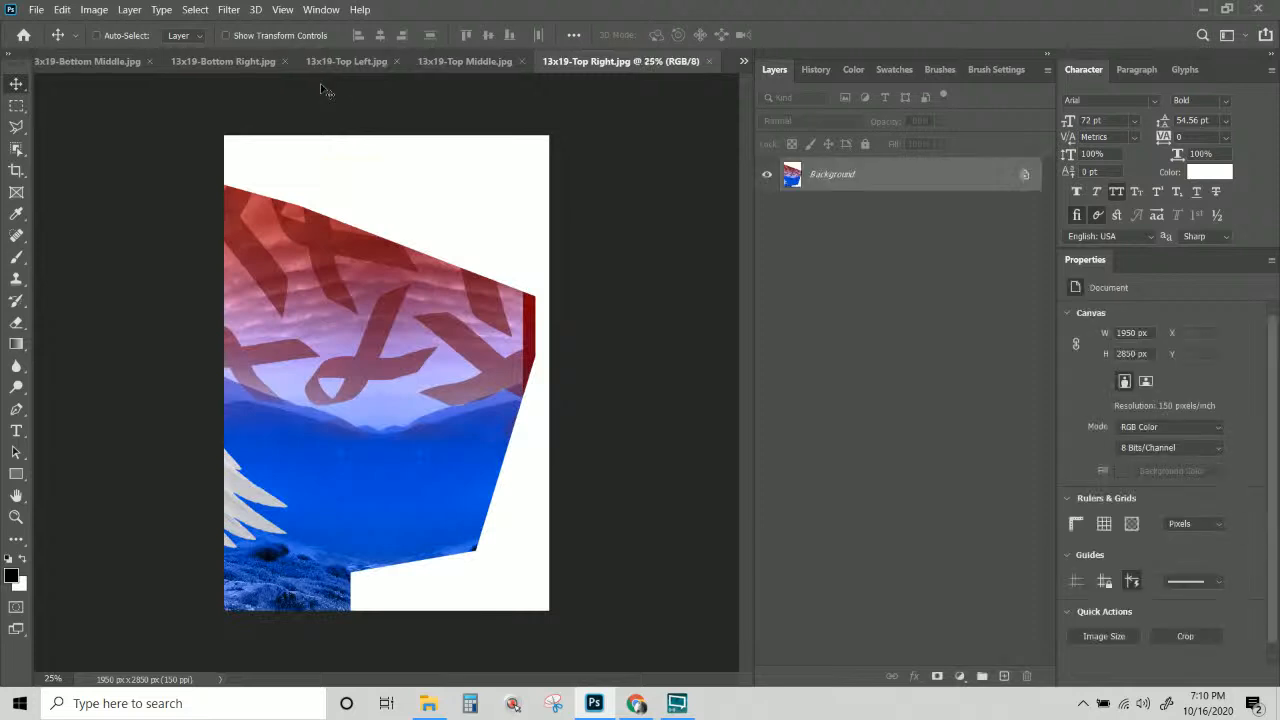
# Start printing 13x19-Top Right.jpg and choose the EPSON ET-16650 Series as the printer.
pyautogui.click(630, 64)
pyautogui.click(35, 9)
pyautogui.click(102, 455)
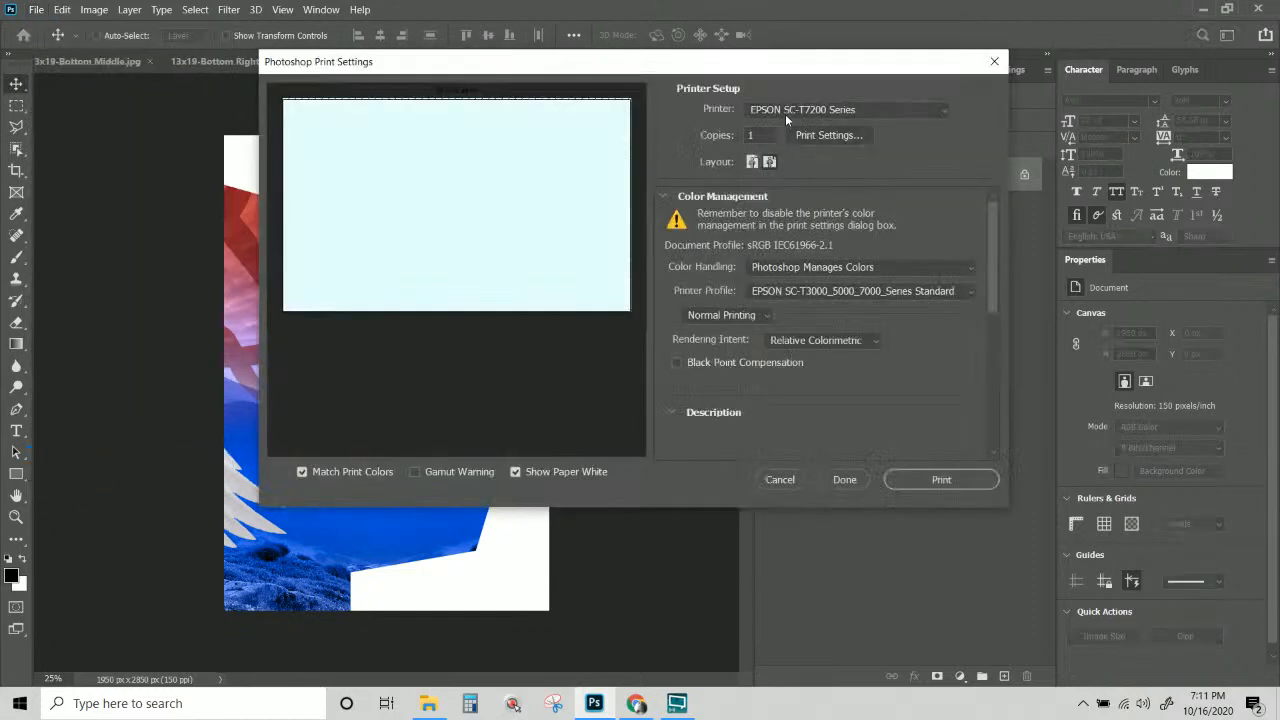
pyautogui.click(785, 114)
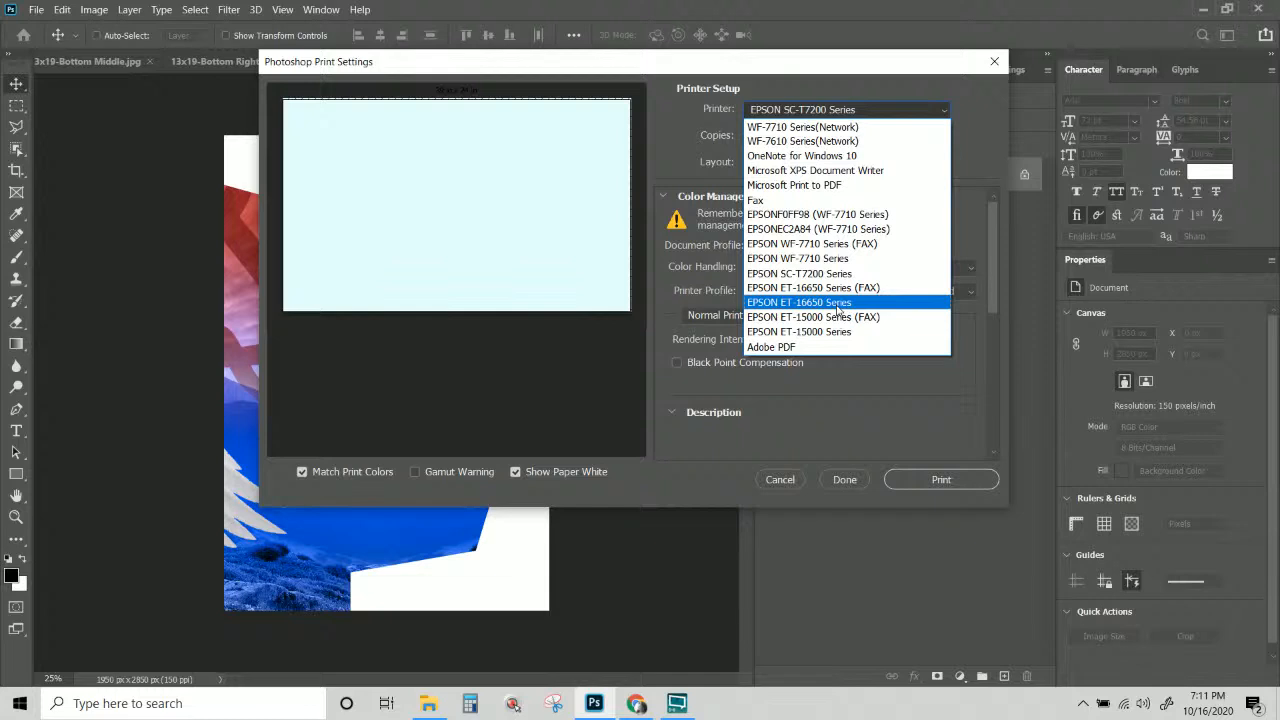
pyautogui.click(820, 302)
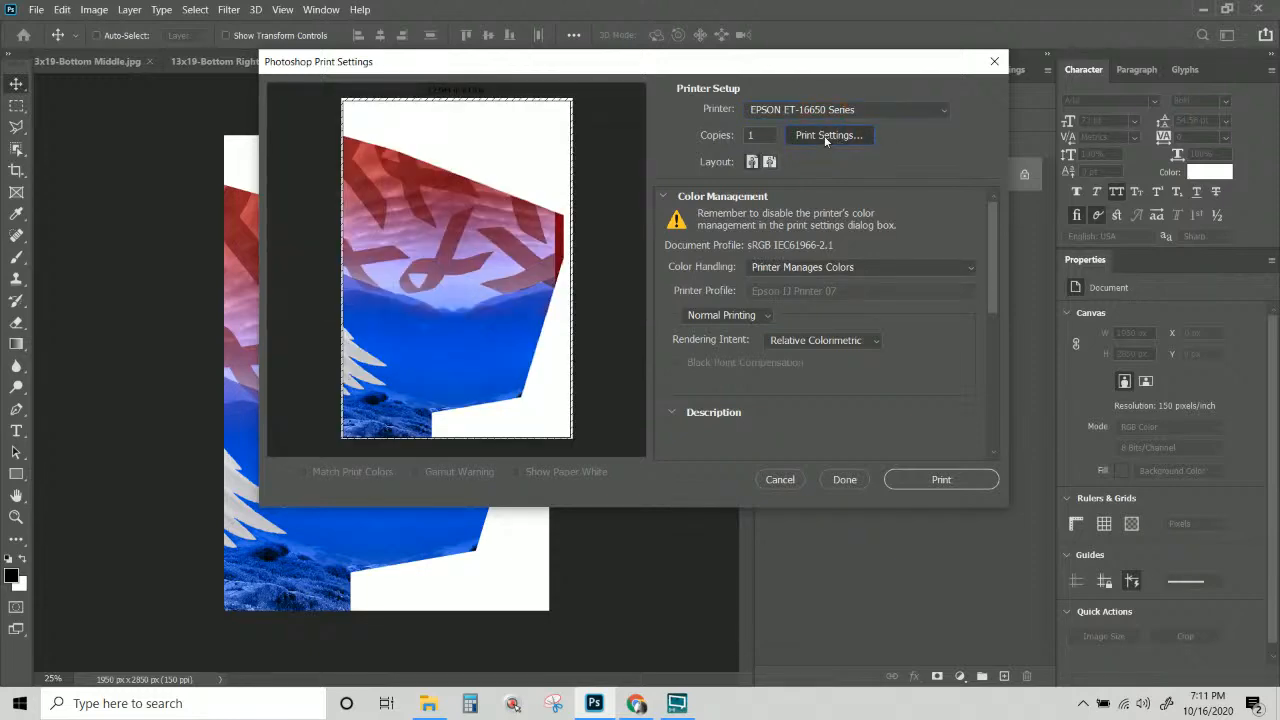
# Apply the "13x19 tru innate sub" preset in the printer's properties.
pyautogui.click(826, 140)
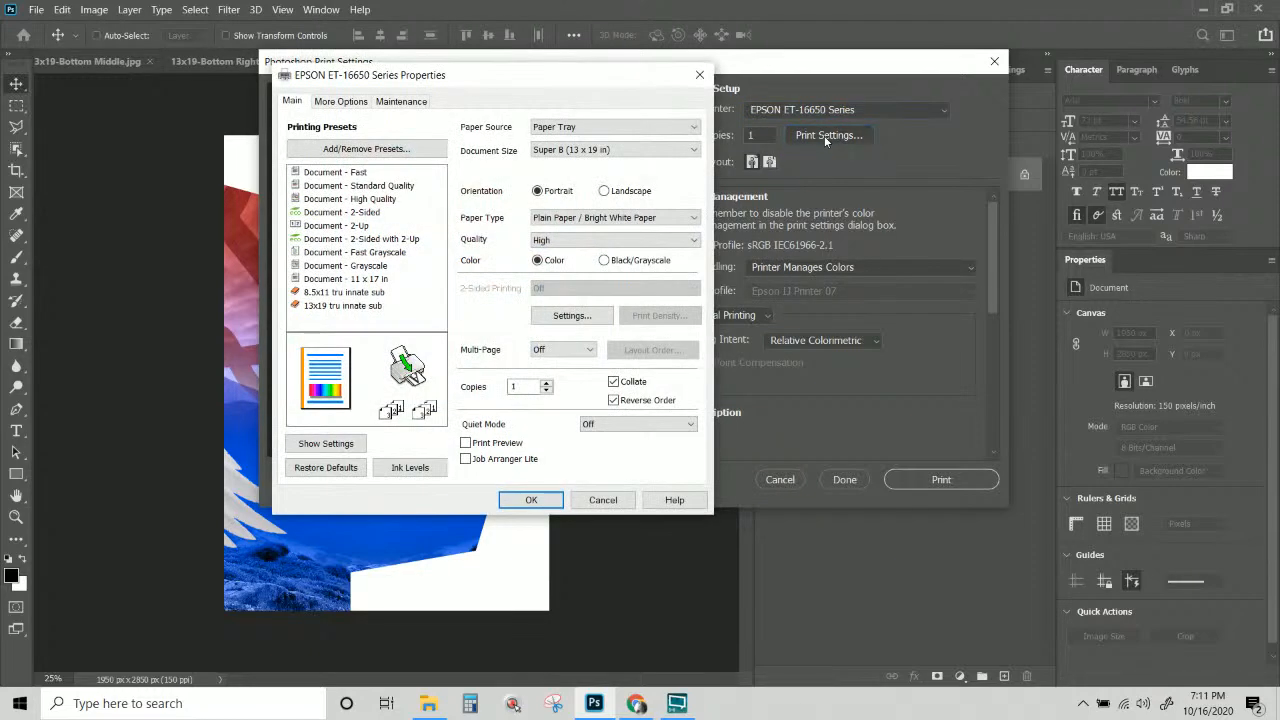
pyautogui.click(344, 306)
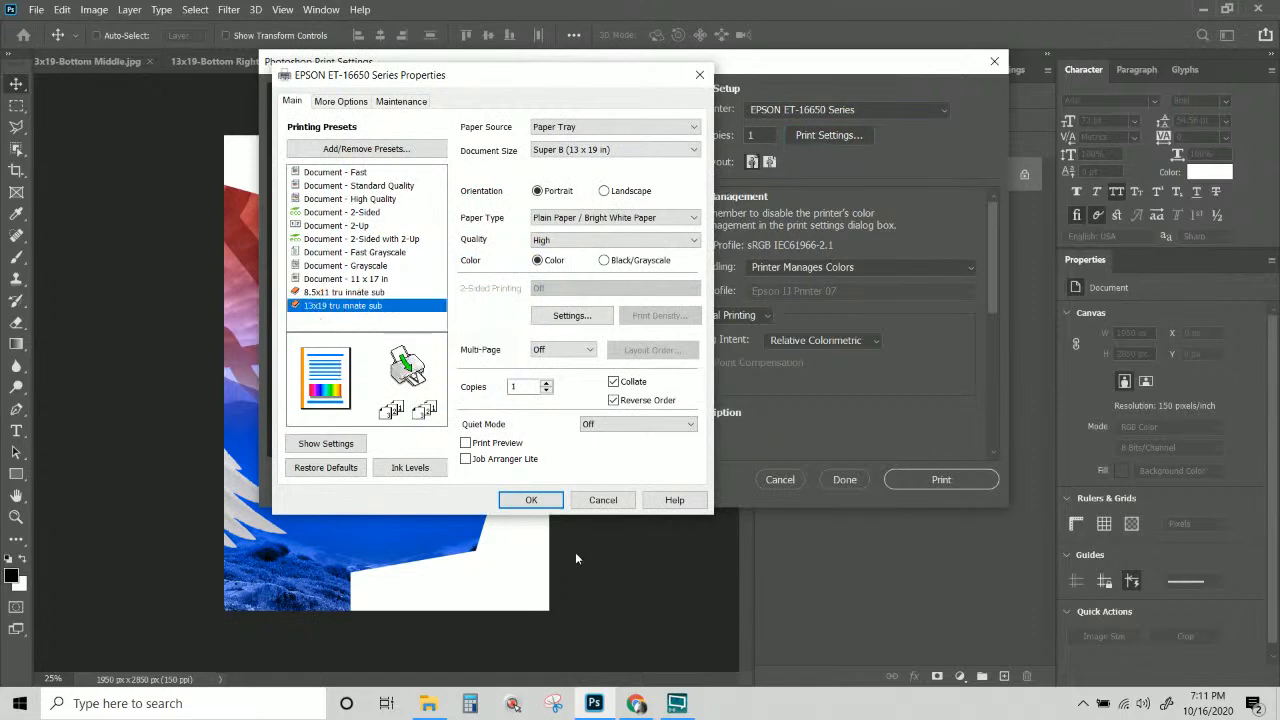
pyautogui.click(531, 500)
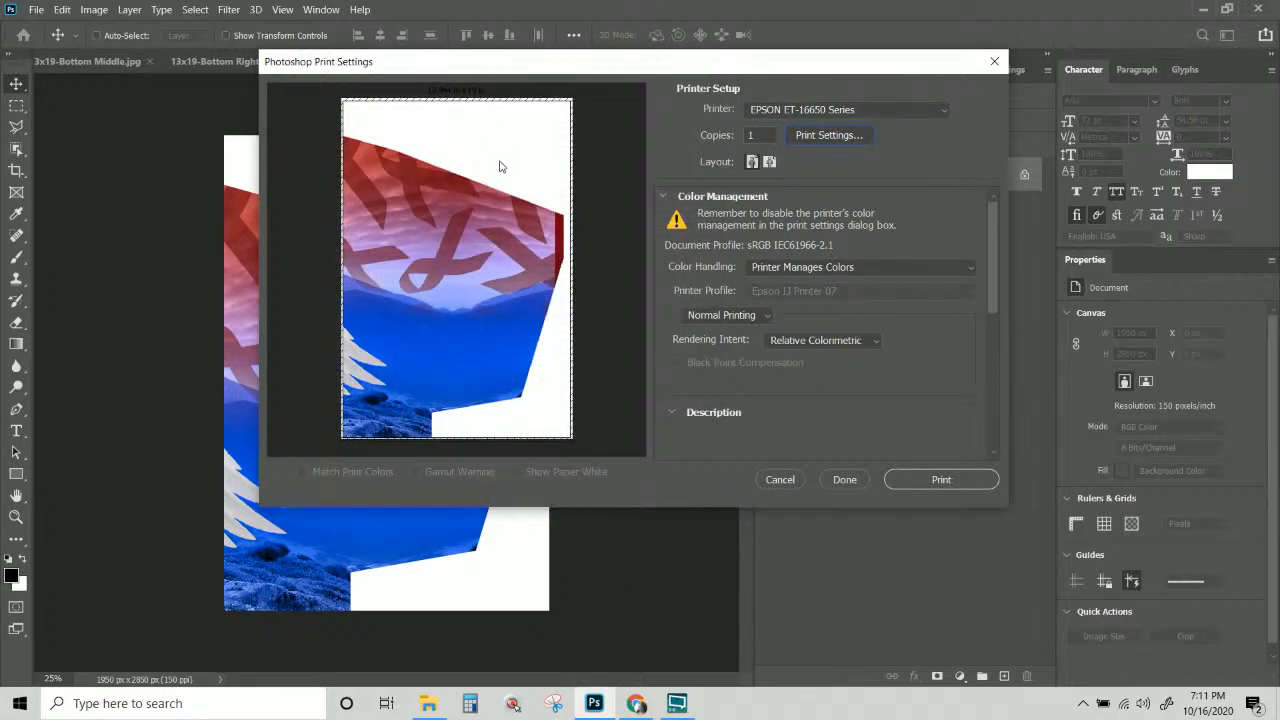
# Set color handling to Photoshop Manages Colors with Black Point Compensation enabled, and keep the print settings without printing.
pyautogui.click(799, 264)
pyautogui.click(787, 299)
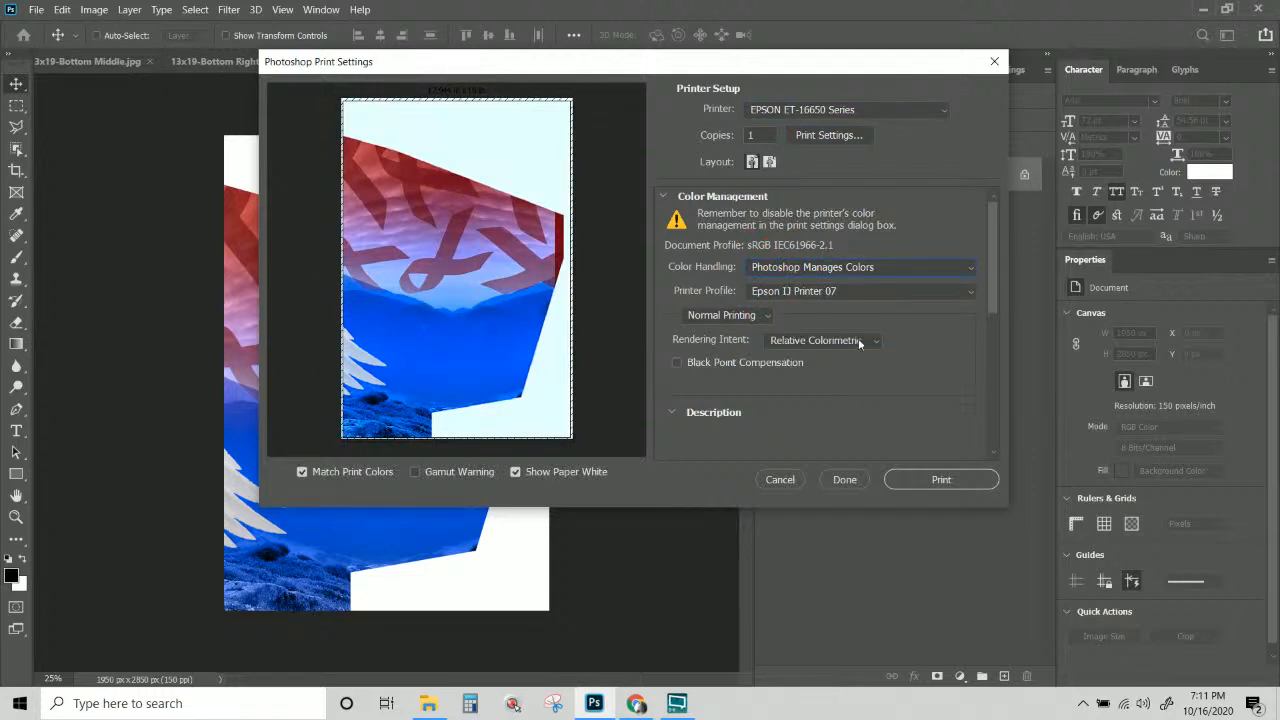
pyautogui.click(677, 363)
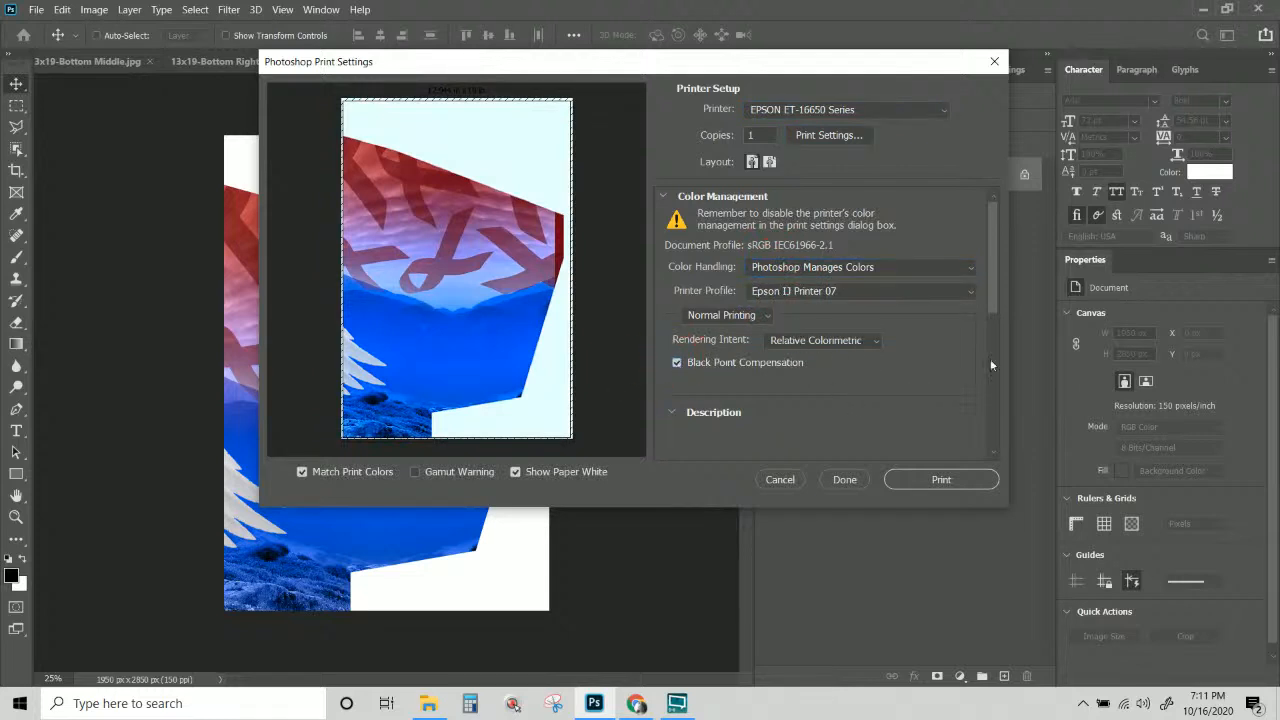
pyautogui.moveTo(993, 273); pyautogui.dragTo(1020, 400)
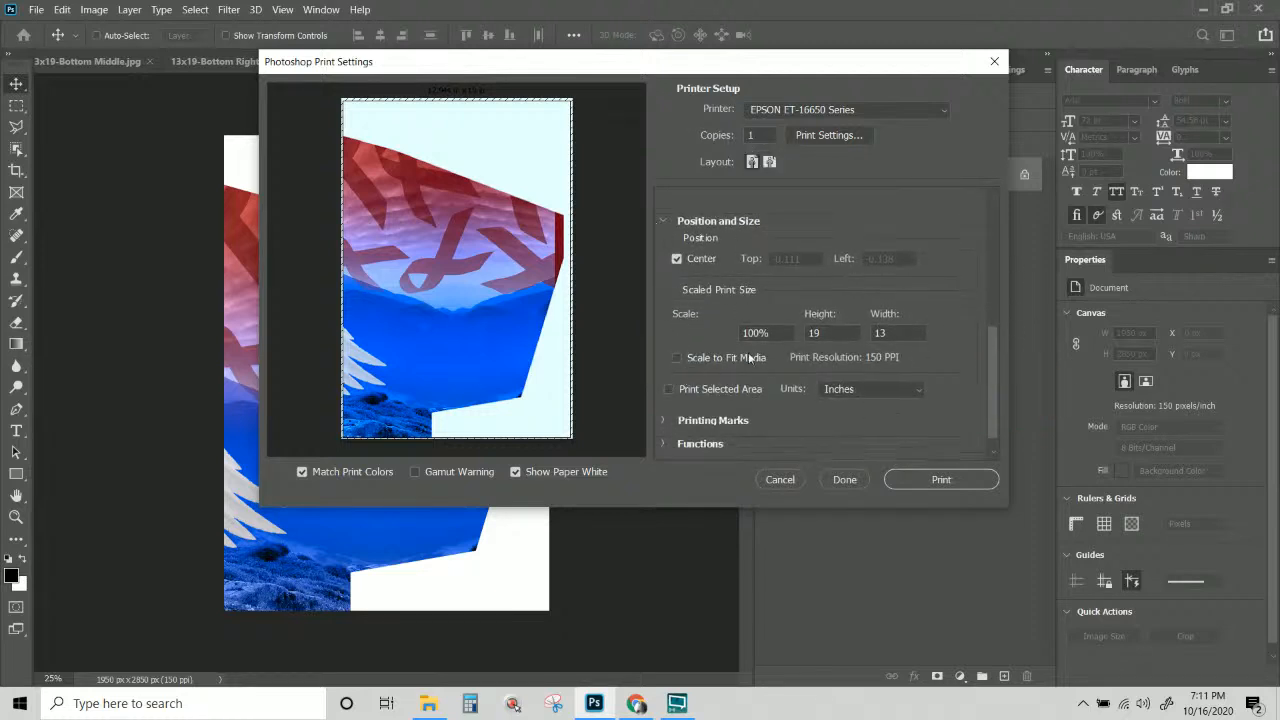
pyautogui.moveTo(992, 425); pyautogui.dragTo(981, 241)
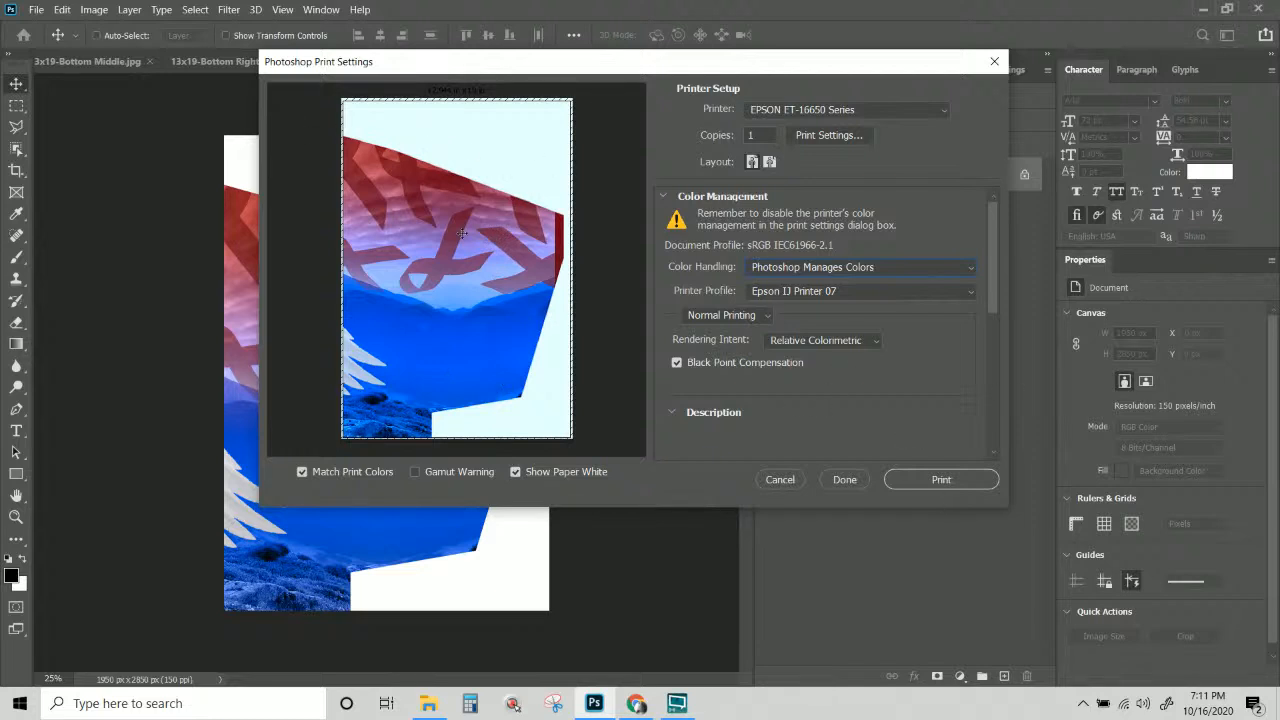
pyautogui.moveTo(755, 64); pyautogui.dragTo(867, 165)
pyautogui.click(470, 66)
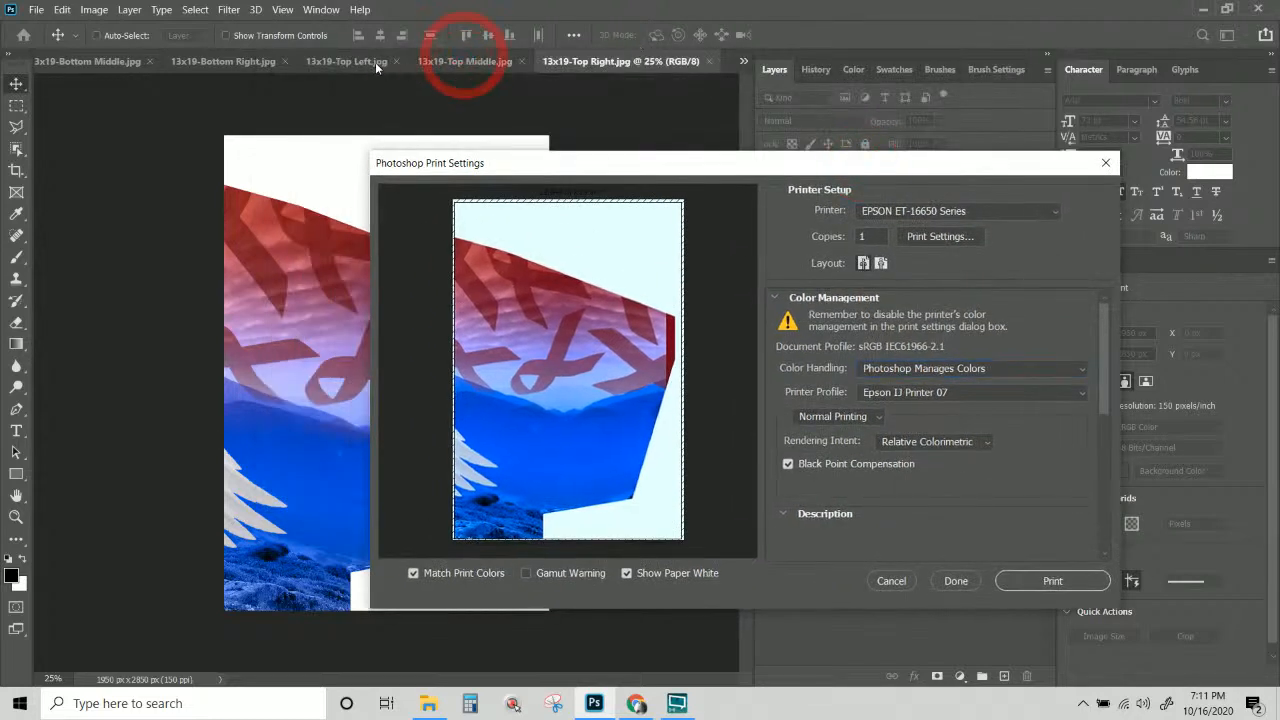
pyautogui.click(957, 580)
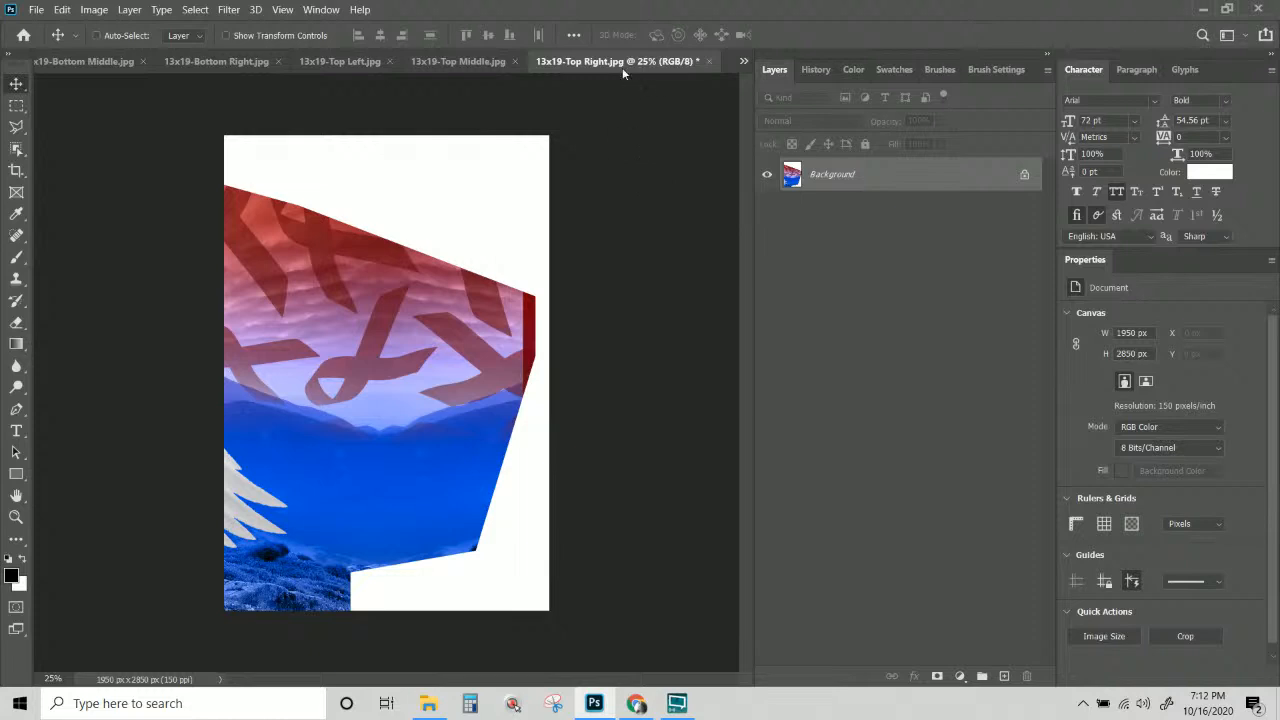
# Look through the open tiles from Top Right to Bottom Middle, and close 13x19-Bottom Middle.jpg.
pyautogui.click(552, 60)
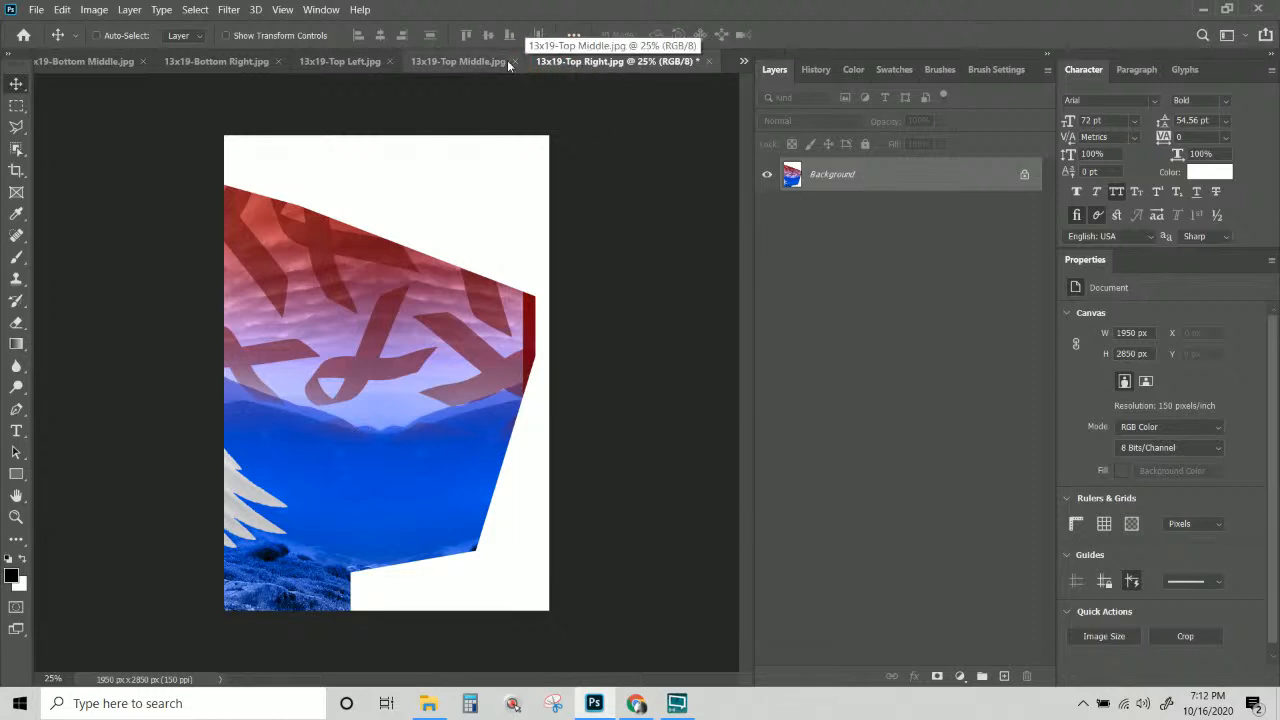
pyautogui.click(462, 61)
pyautogui.click(366, 64)
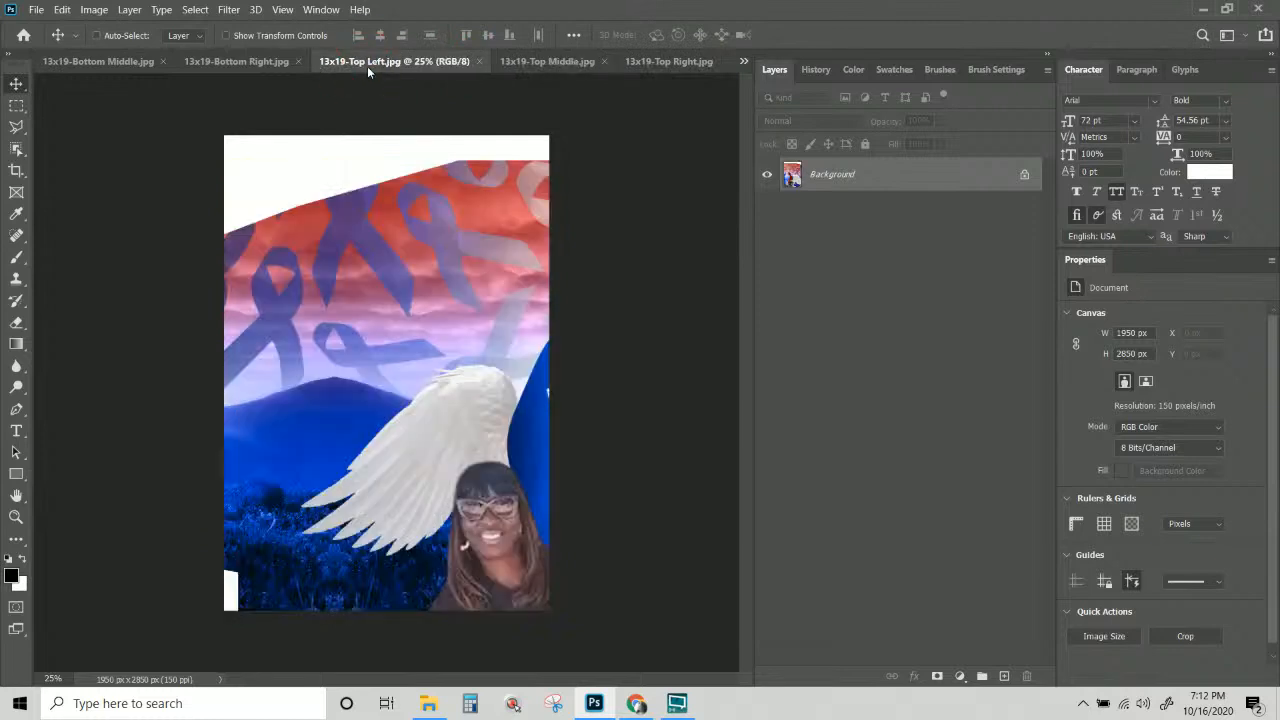
pyautogui.click(248, 64)
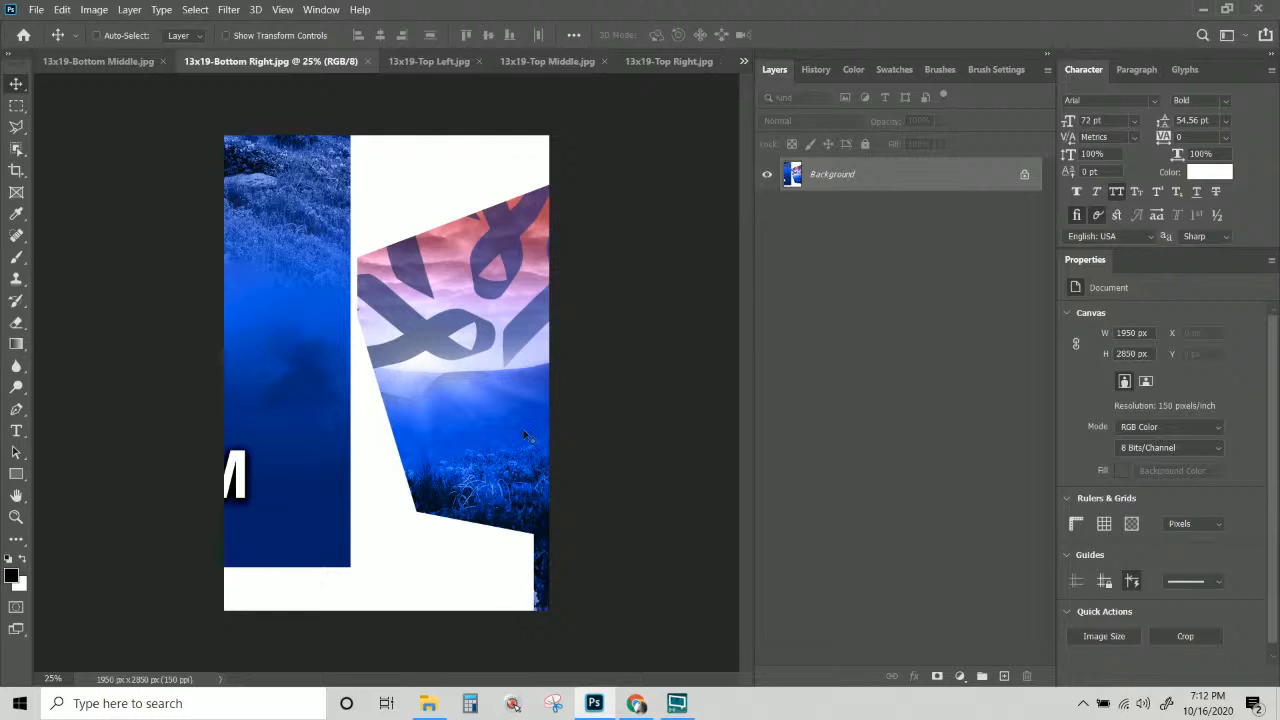
pyautogui.click(131, 62)
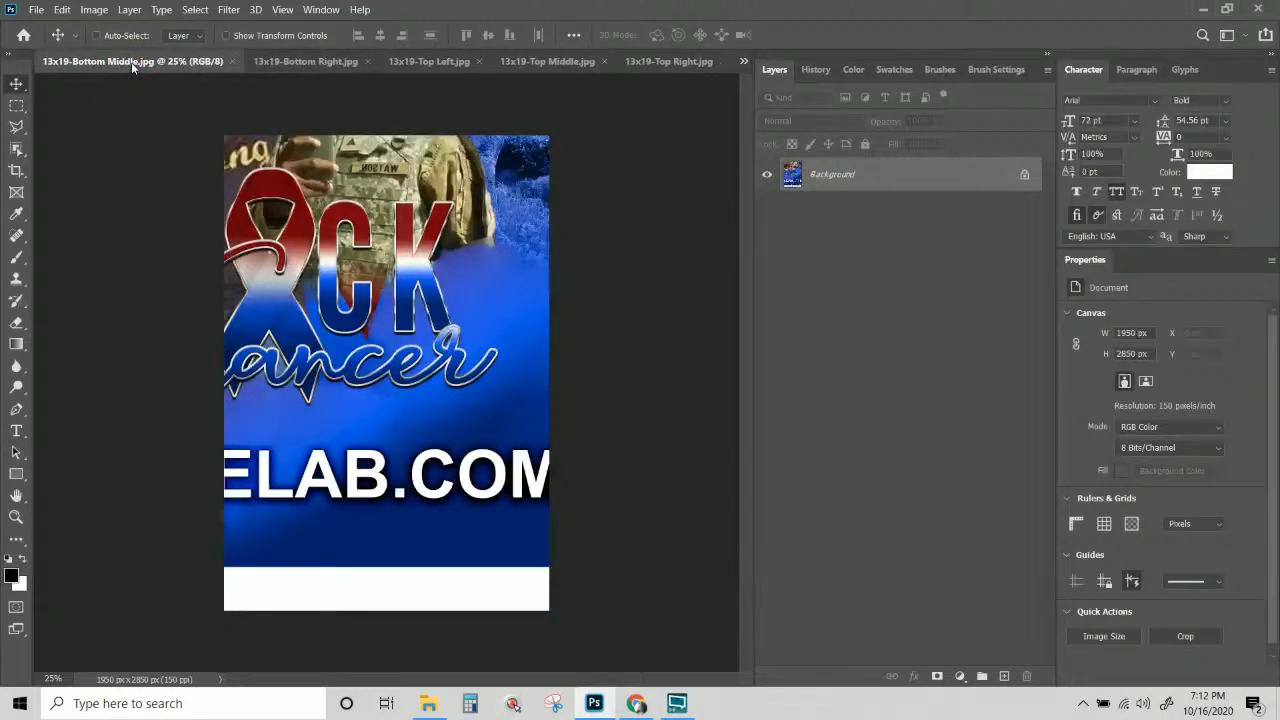
pyautogui.click(233, 62)
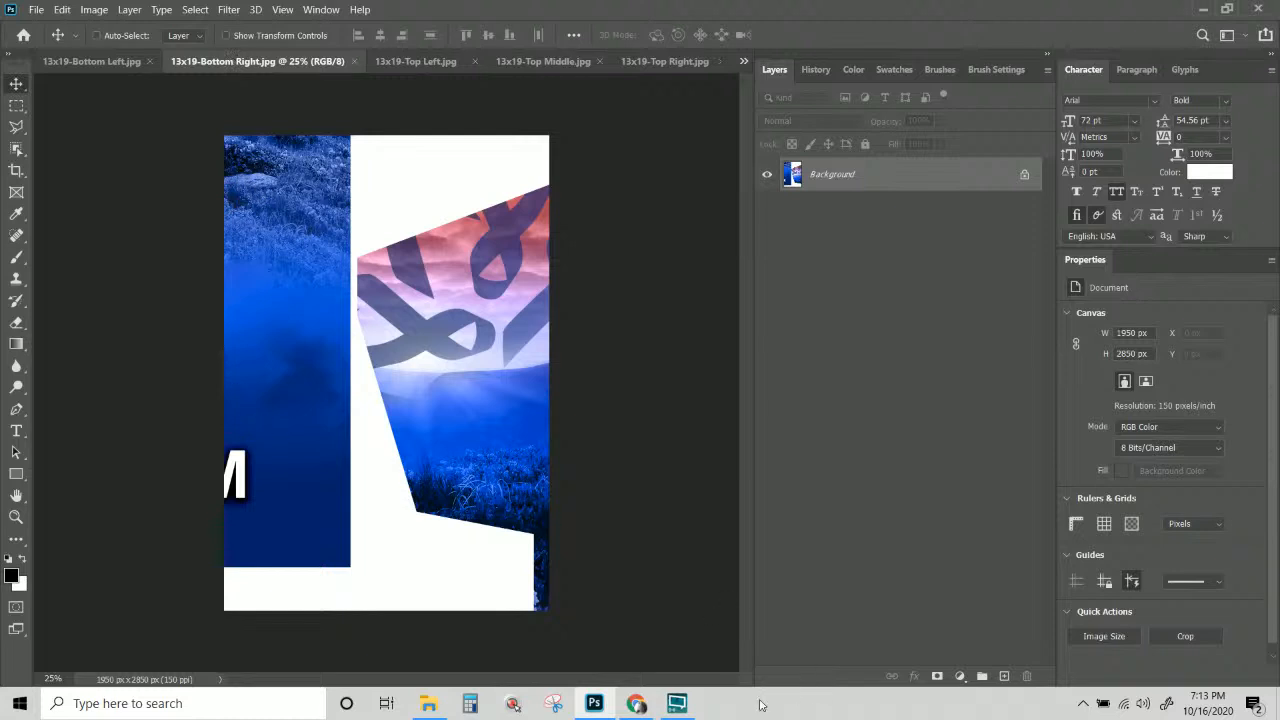
# Switch to Chrome and open the bookmarked innatecreatives Facebook group in a new tab.
pyautogui.click(637, 704)
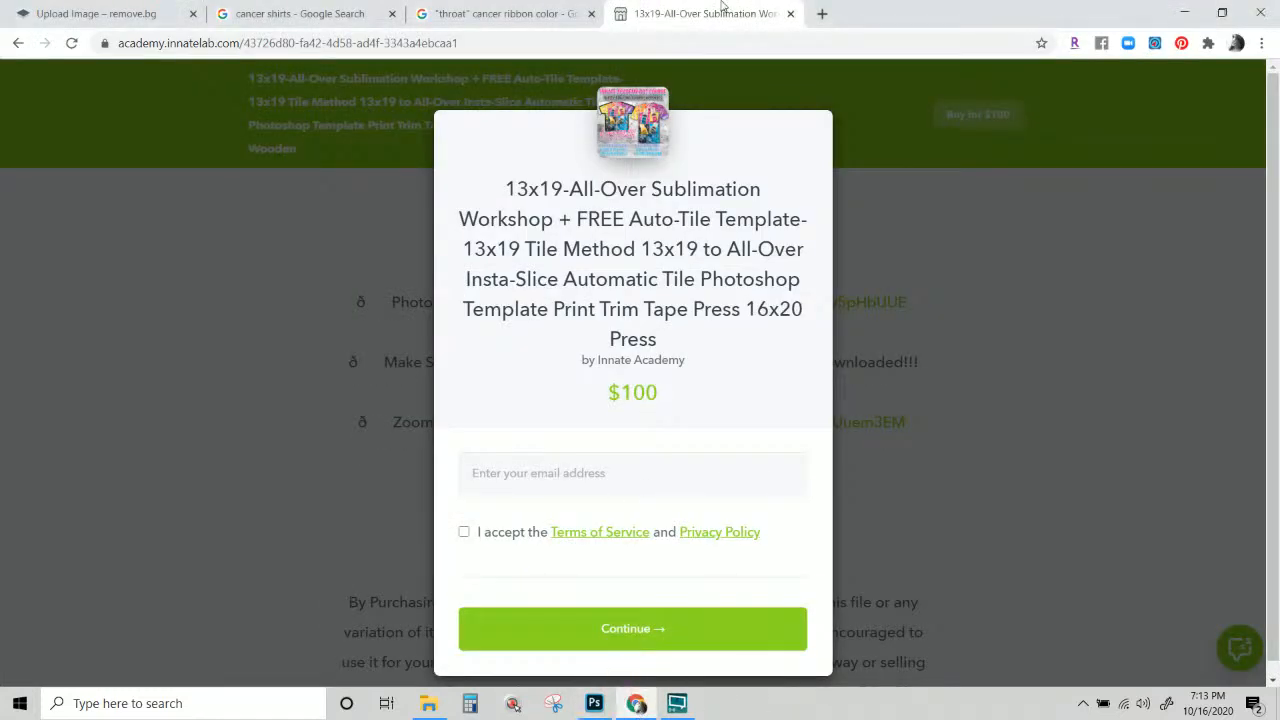
pyautogui.click(821, 15)
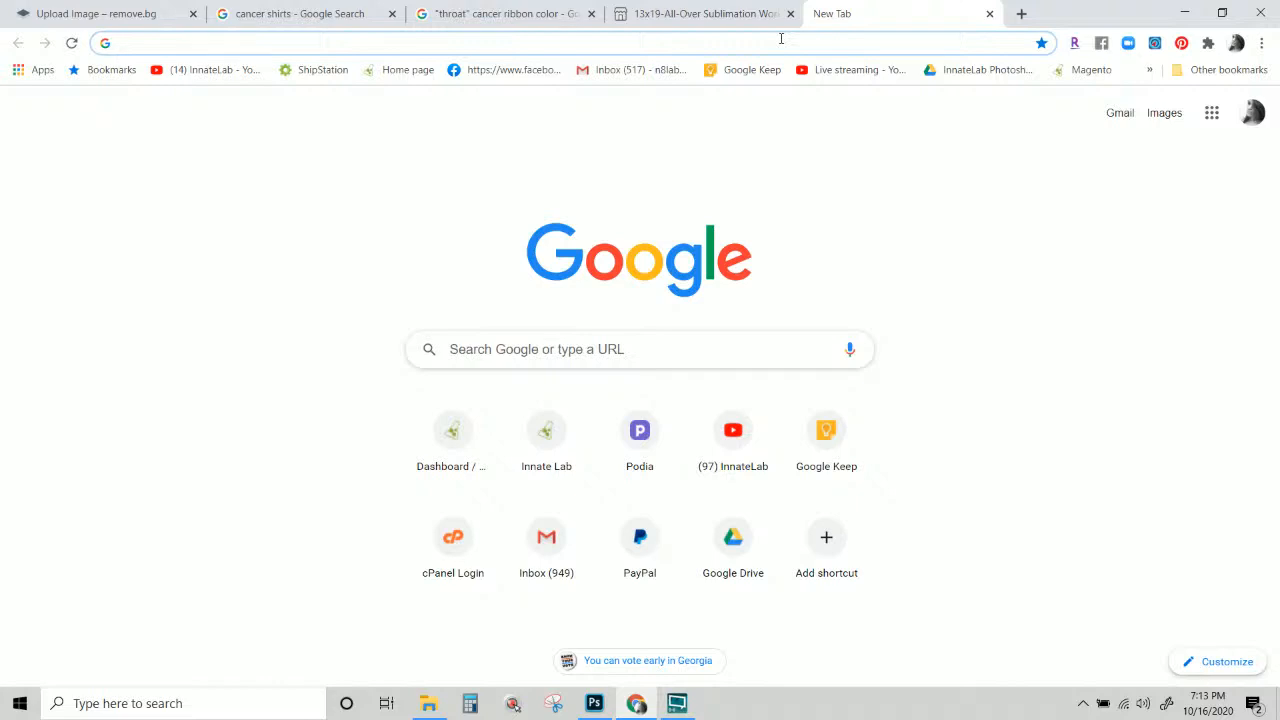
pyautogui.click(674, 38)
pyautogui.click(851, 11)
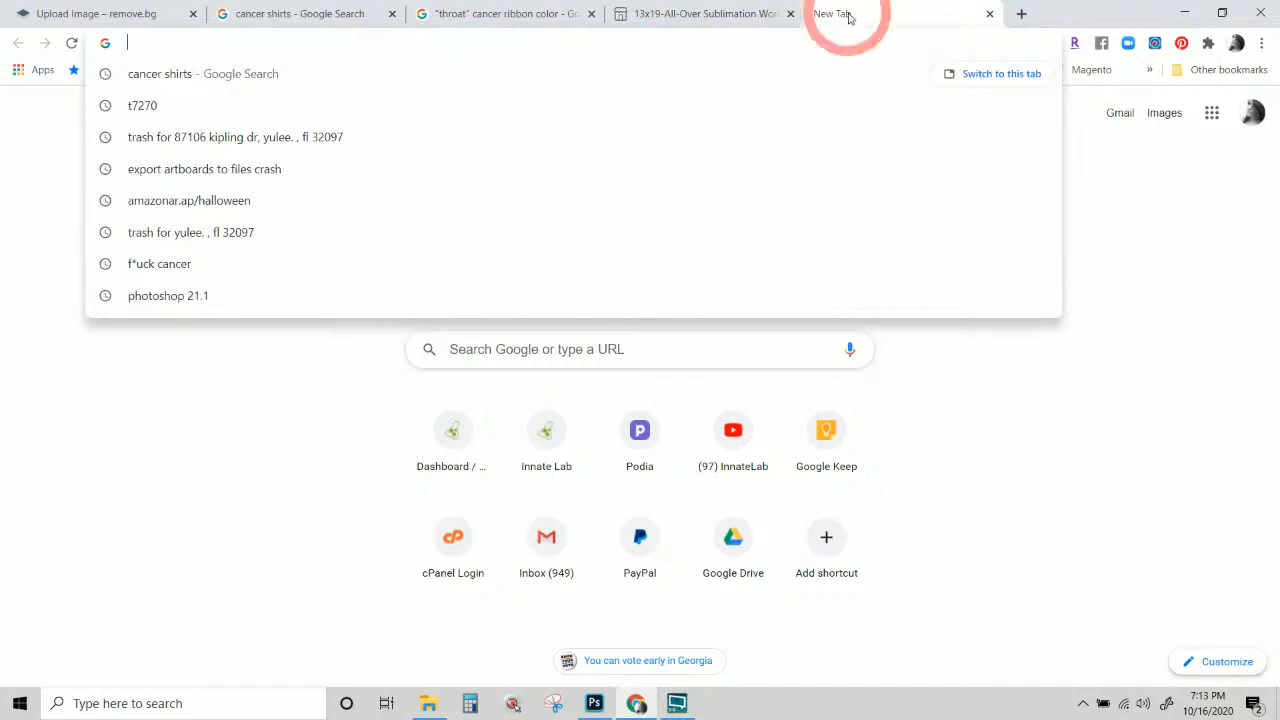
pyautogui.click(37, 395)
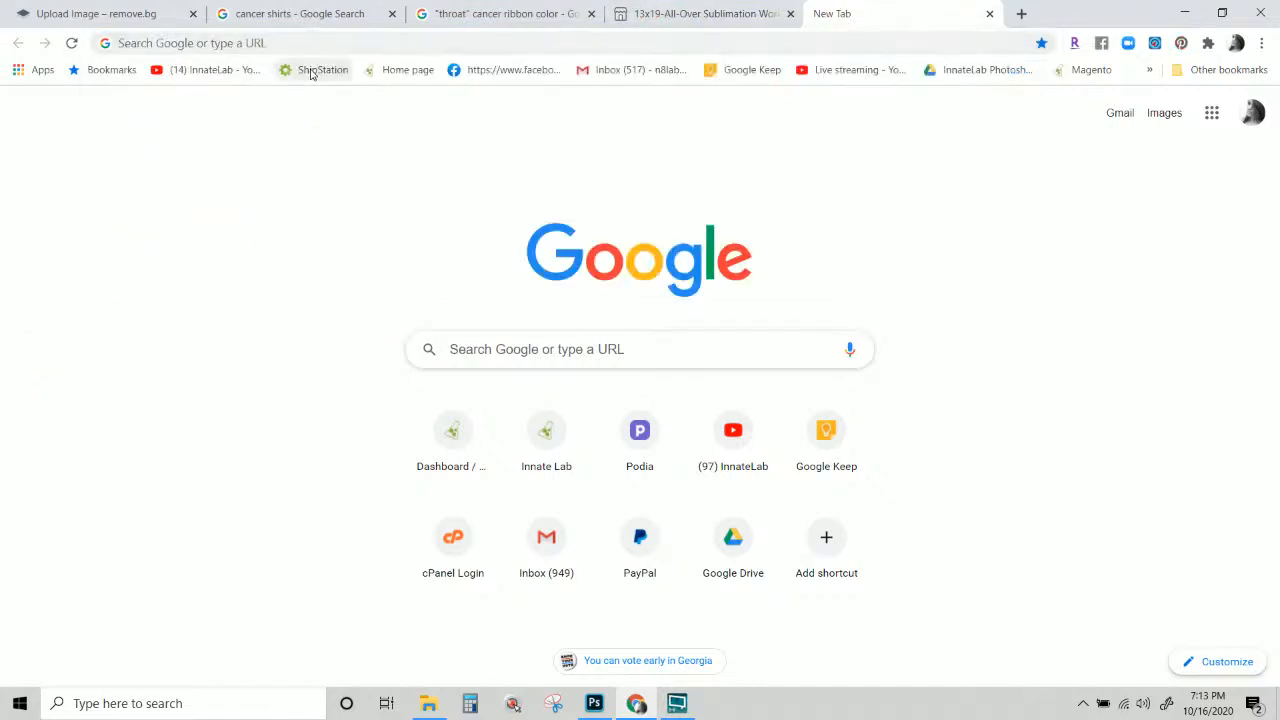
pyautogui.click(474, 72)
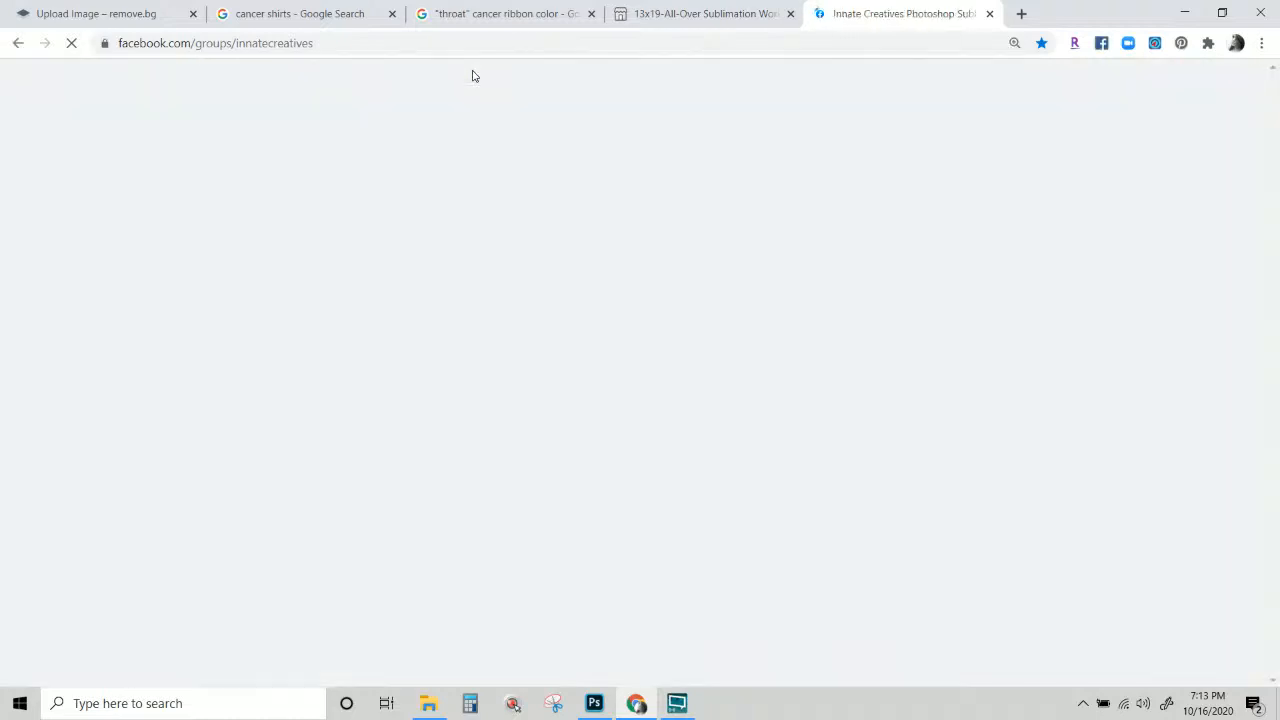
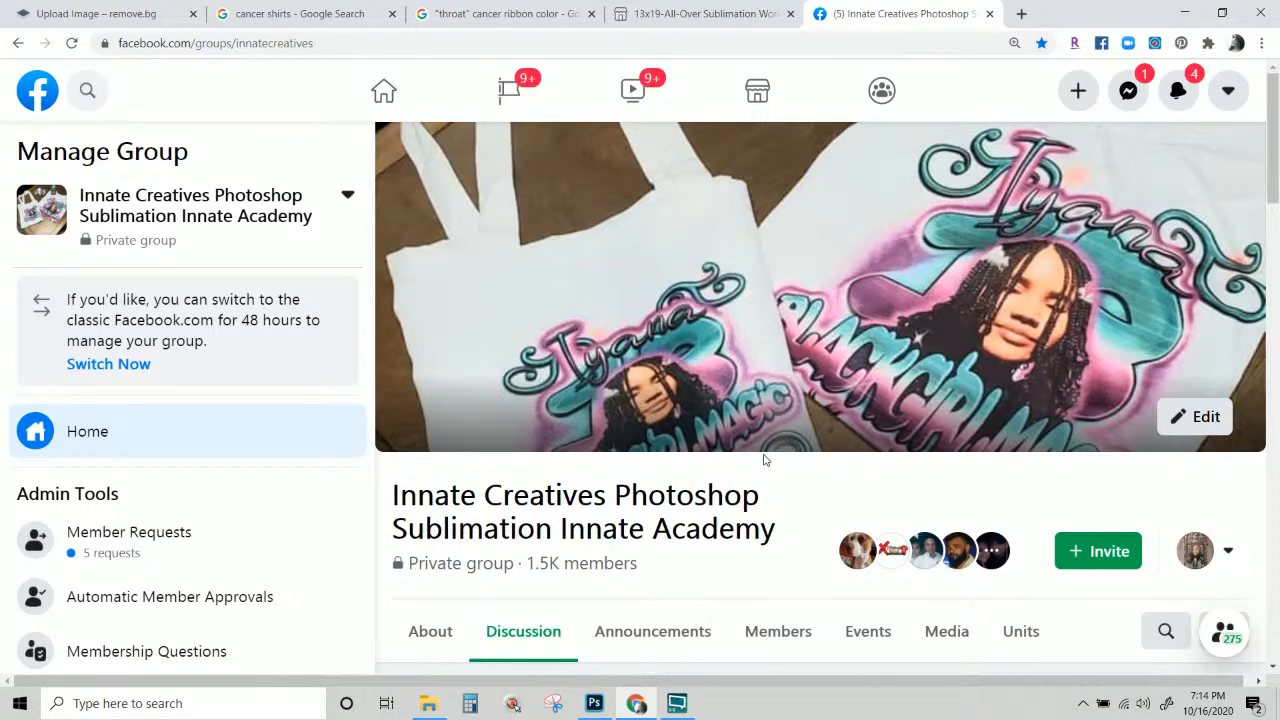
# Look through the group's home page, from the cover and popular topics to the All-Over 13x19 Automatic Tile Class announcement.
pyautogui.scroll(-3, 575, 312)
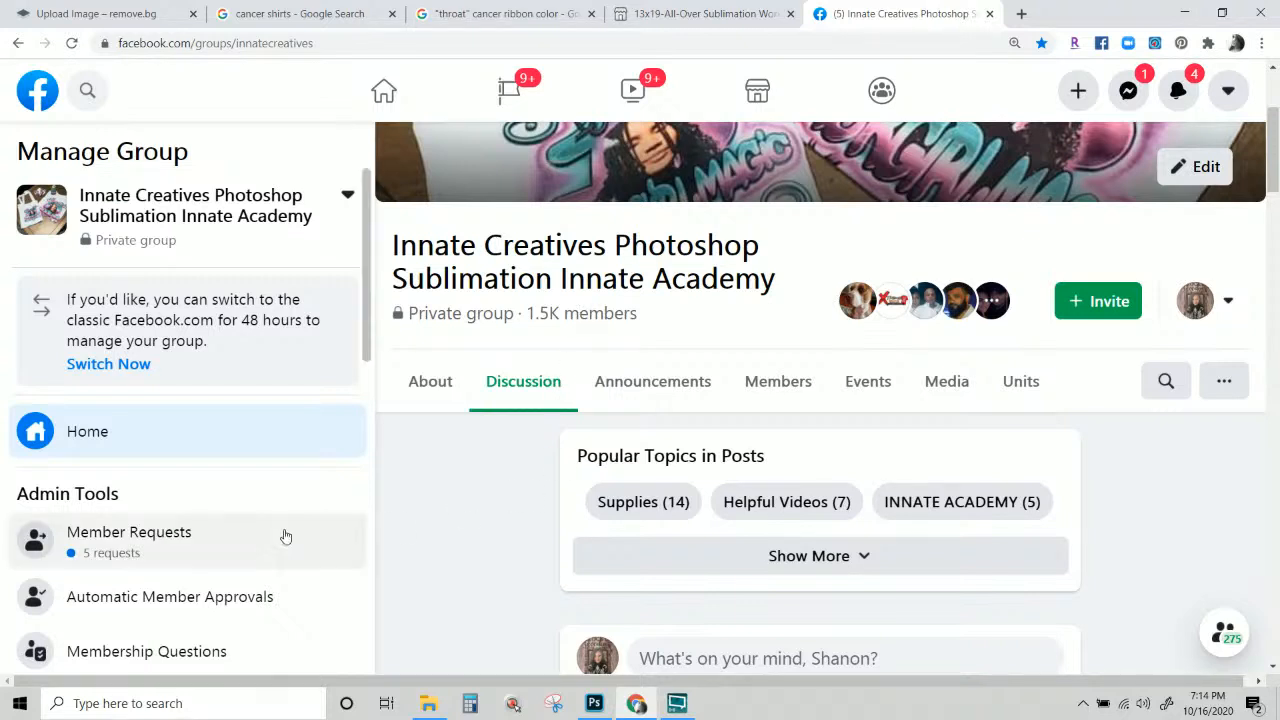
pyautogui.scroll(1, 927, 329)
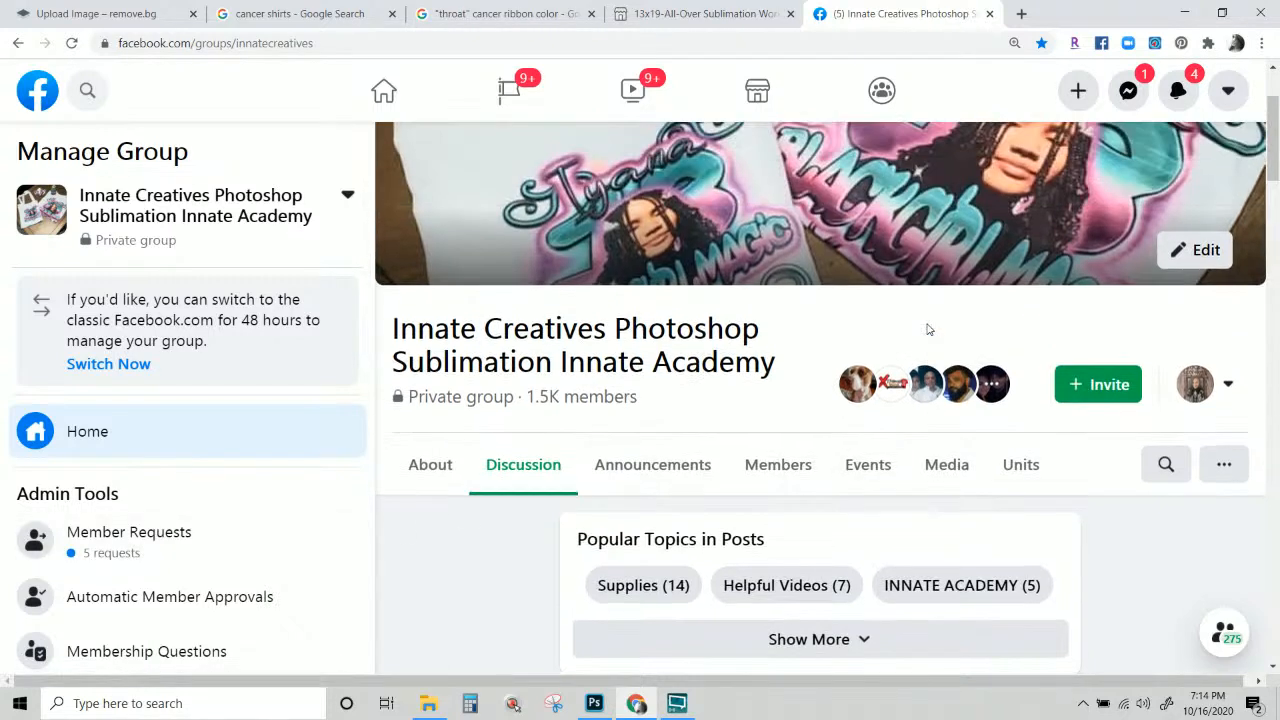
pyautogui.scroll(-4, 928, 340)
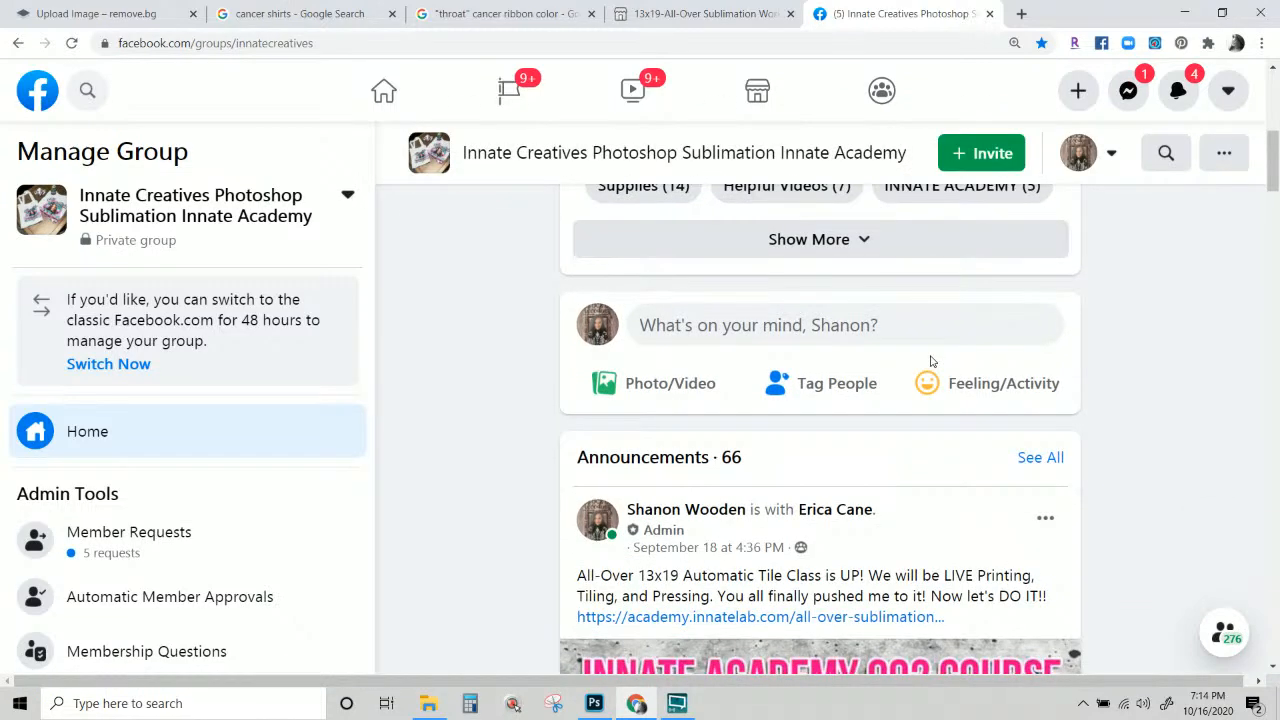
pyautogui.scroll(-2, 922, 338)
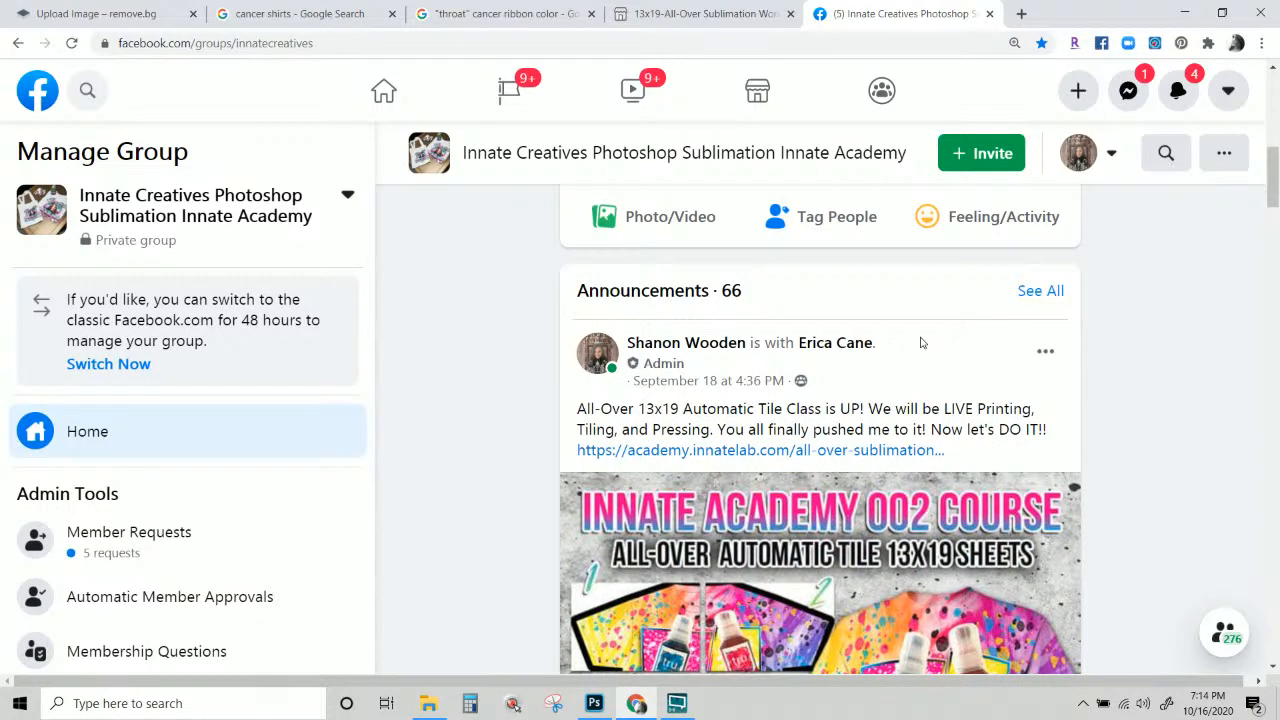
pyautogui.scroll(-8, 922, 343)
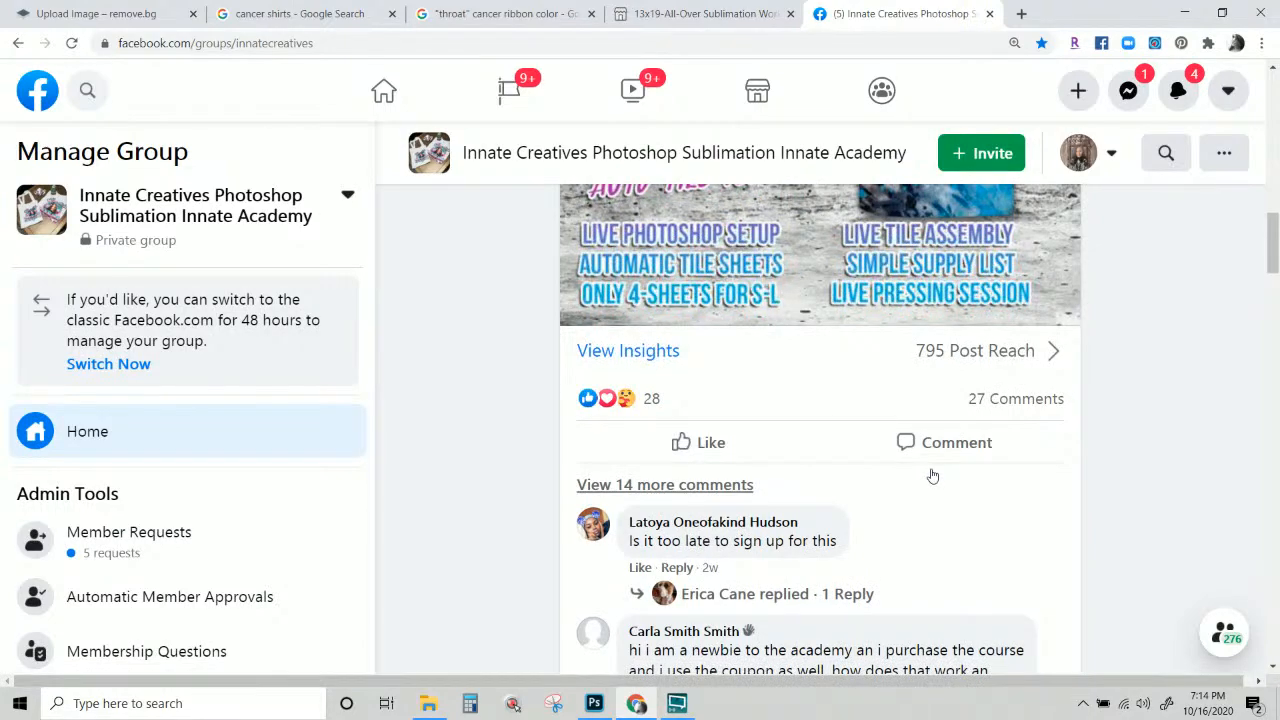
pyautogui.scroll(6, 932, 476)
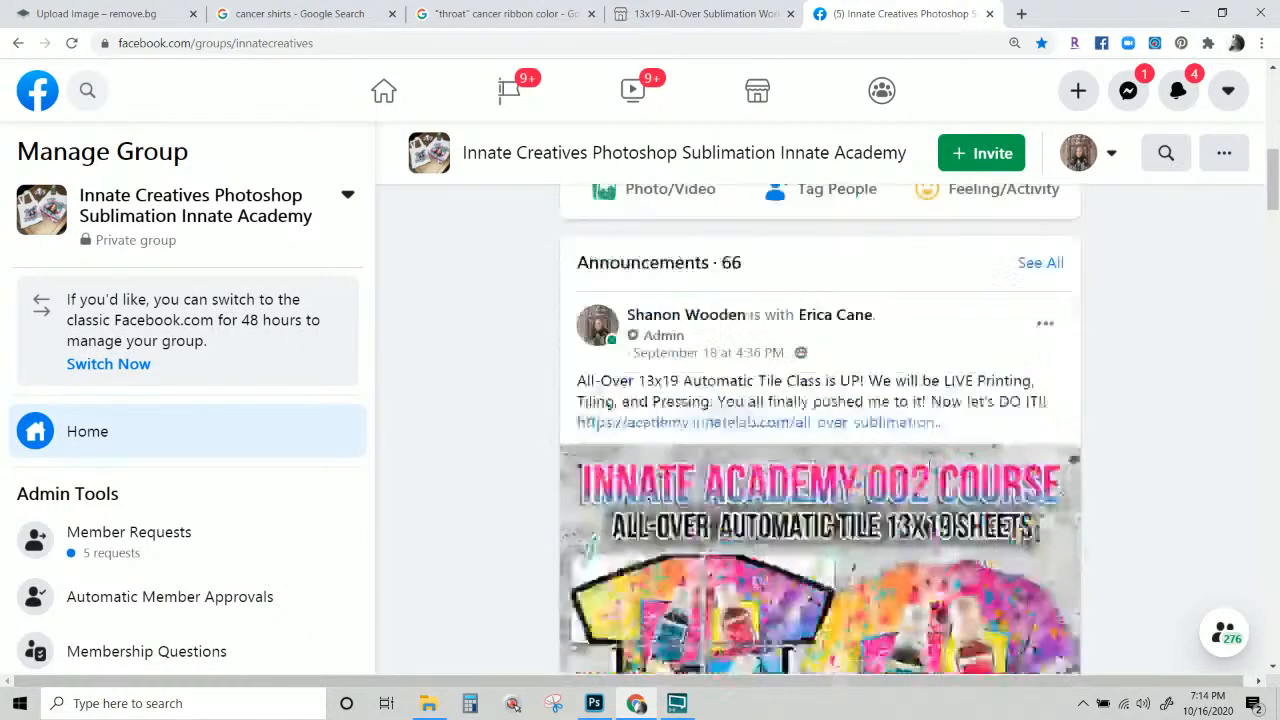
pyautogui.scroll(4, 932, 400)
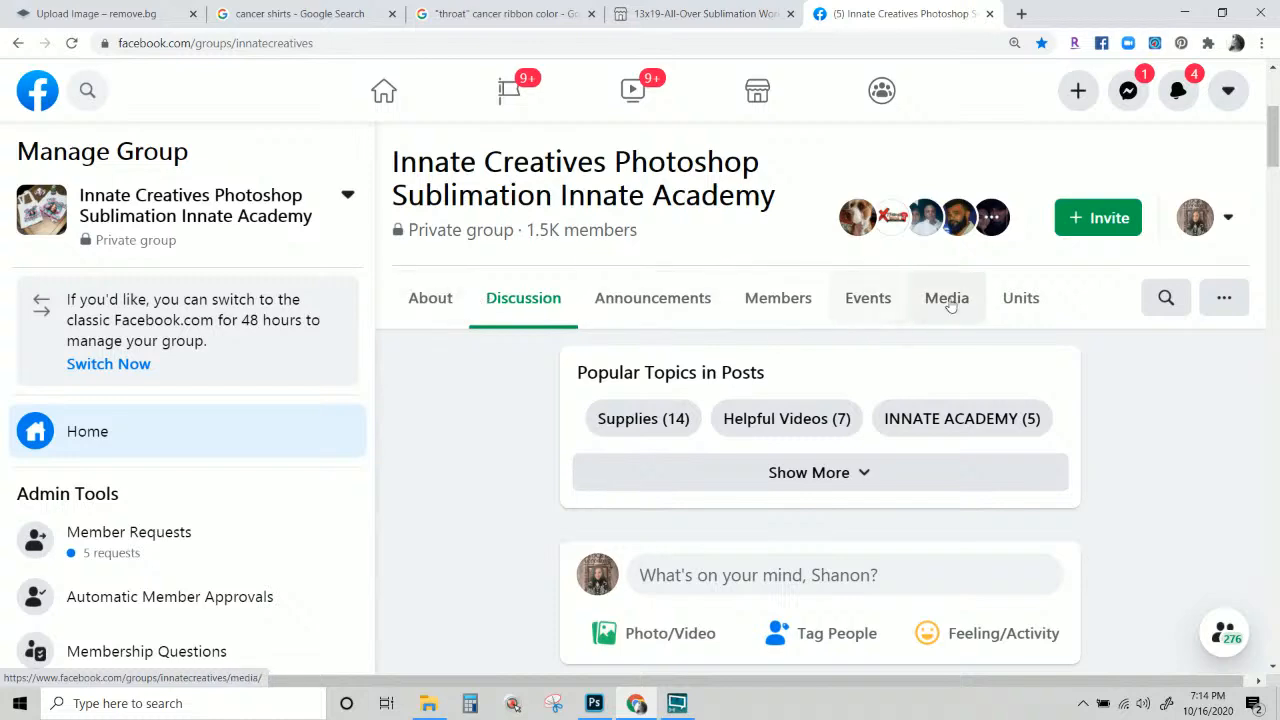
pyautogui.scroll(-1, 230, 525)
pyautogui.scroll(3, 517, 531)
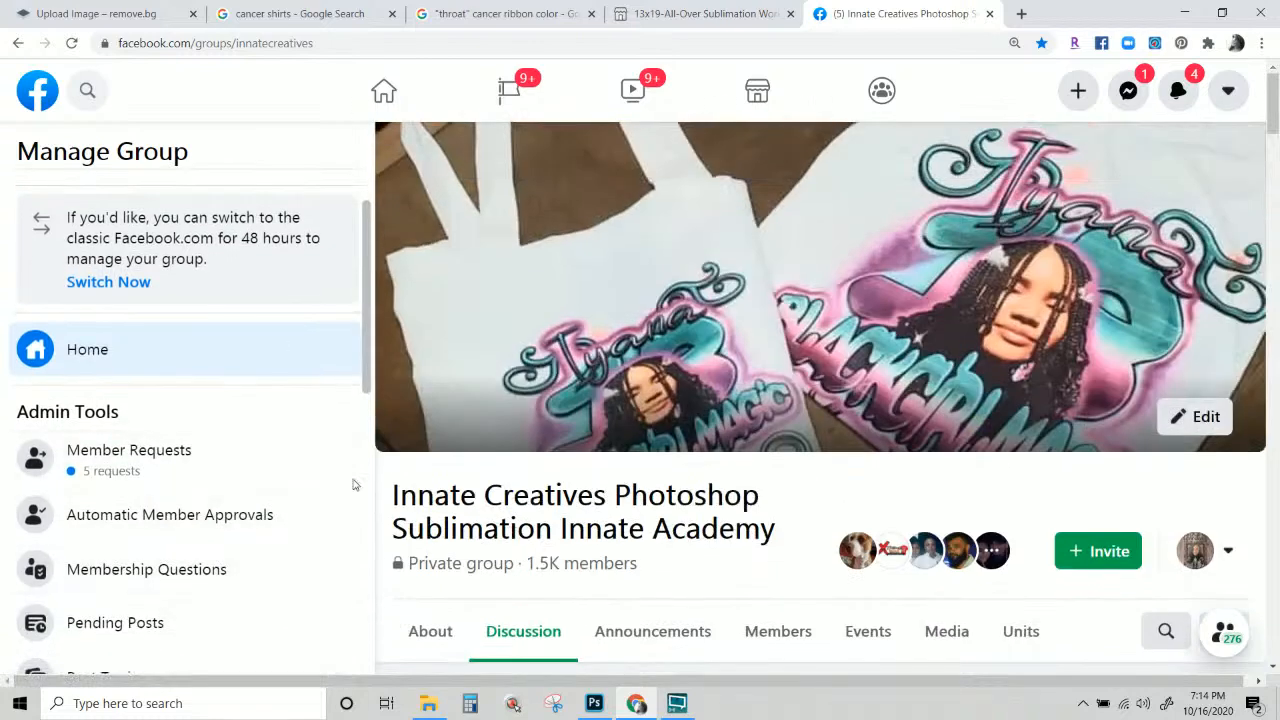
pyautogui.scroll(-3, 723, 563)
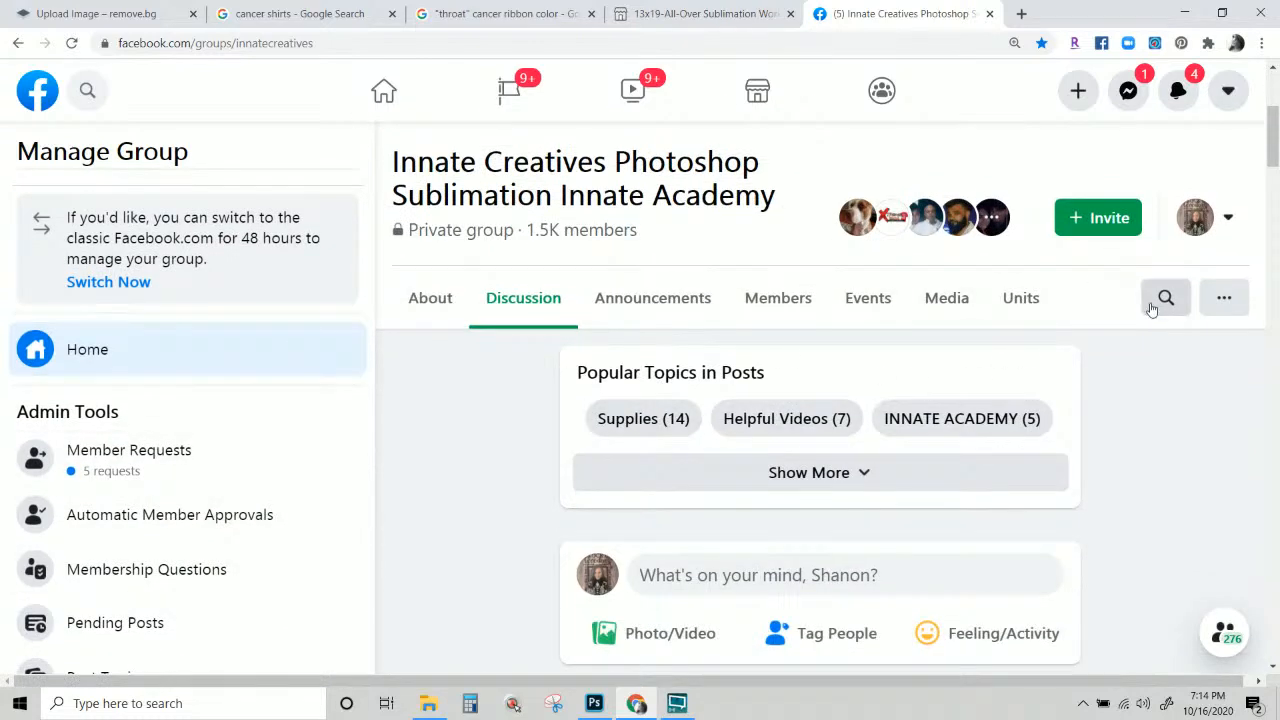
# Search the group's posts for "vinyl".
pyautogui.click(1151, 309)
pyautogui.click(876, 182)
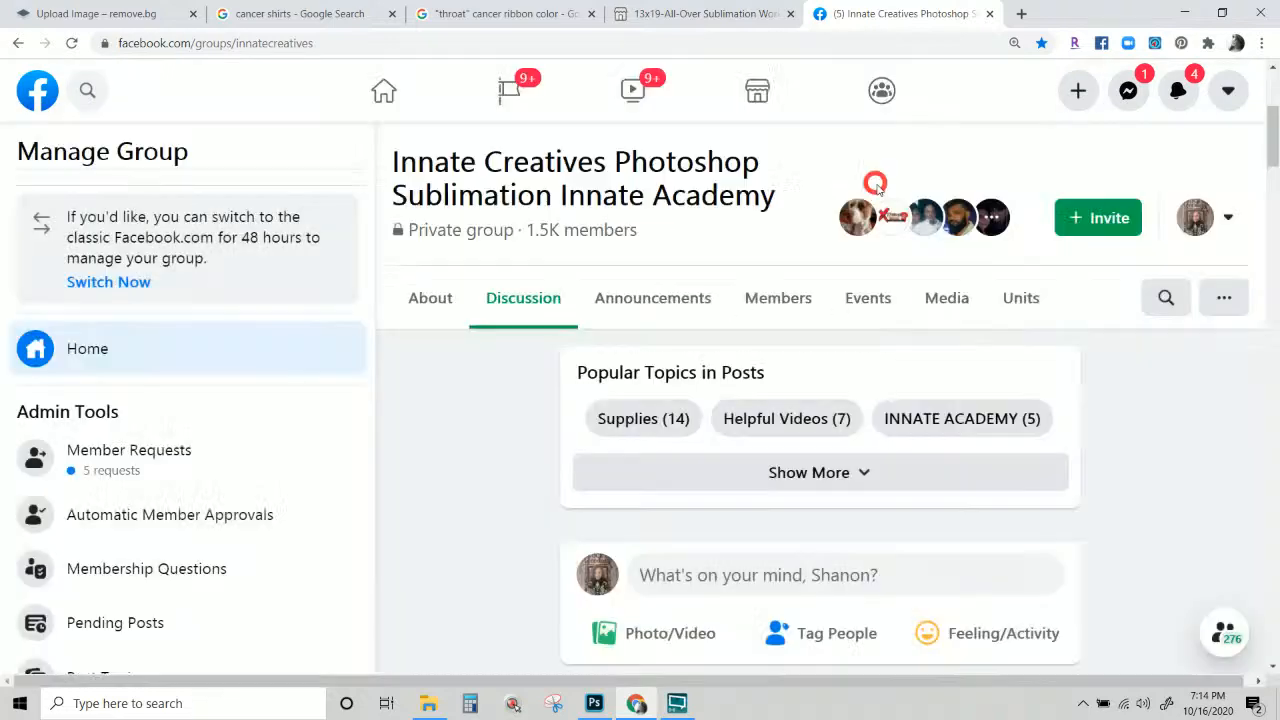
pyautogui.click(1165, 297)
pyautogui.click(631, 178)
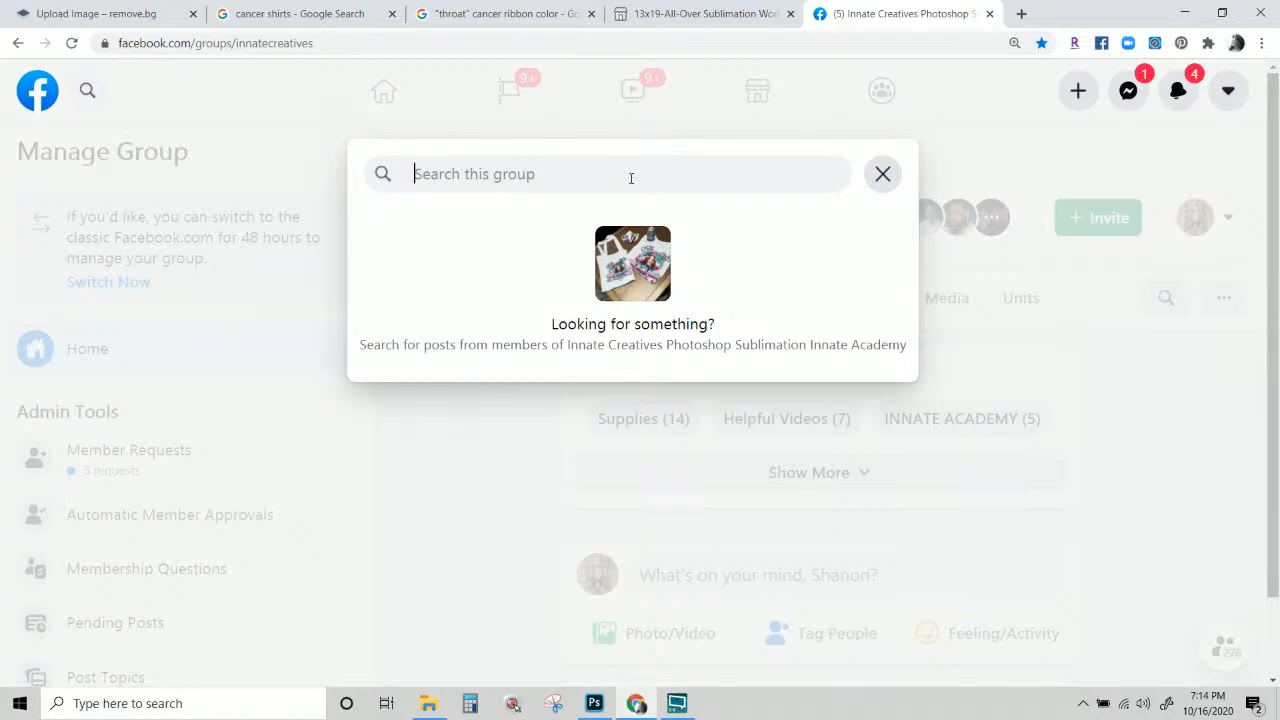
pyautogui.write('vinyl')
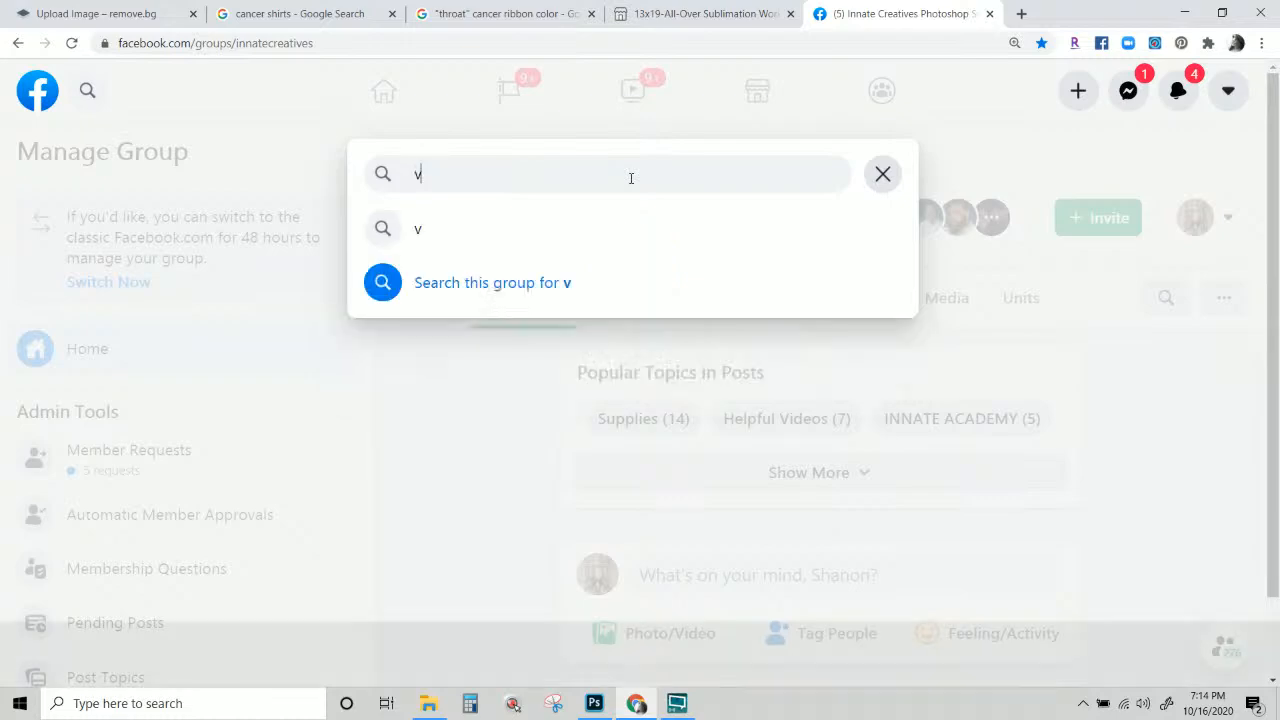
pyautogui.press('Return')
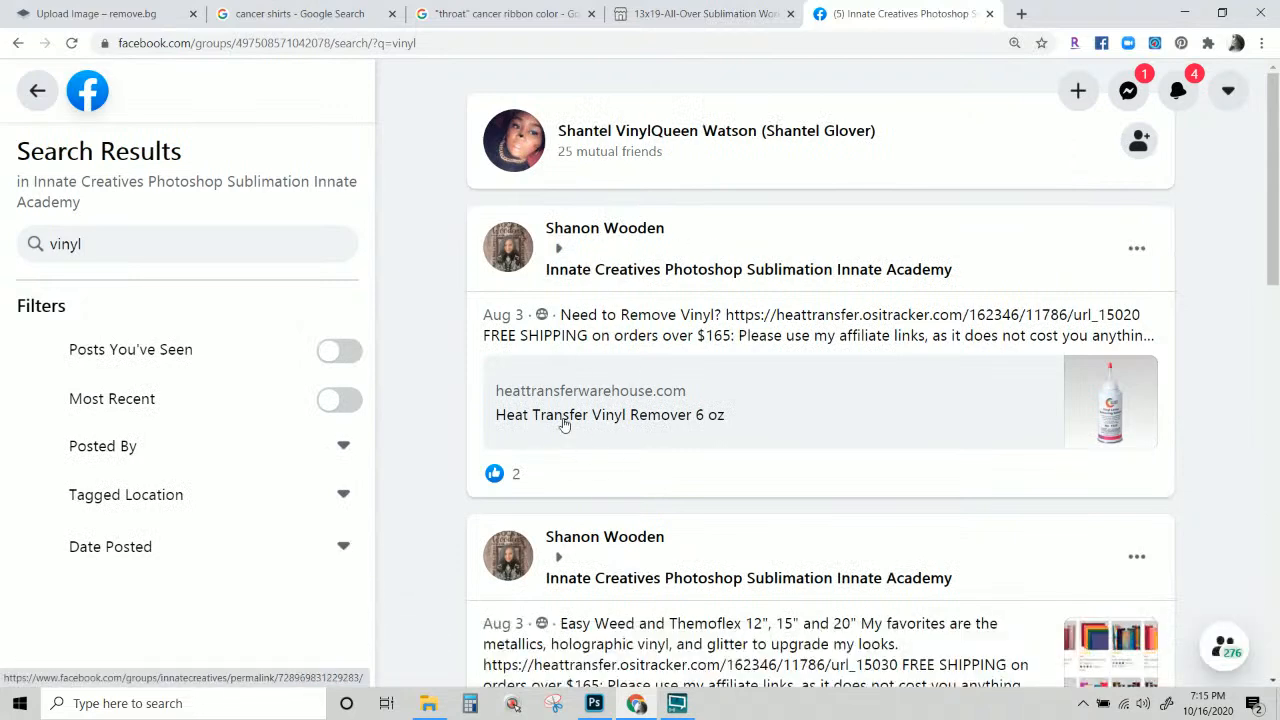
# Open the post about removing vinyl from the search results and go to its Supplies topic.
pyautogui.click(915, 335)
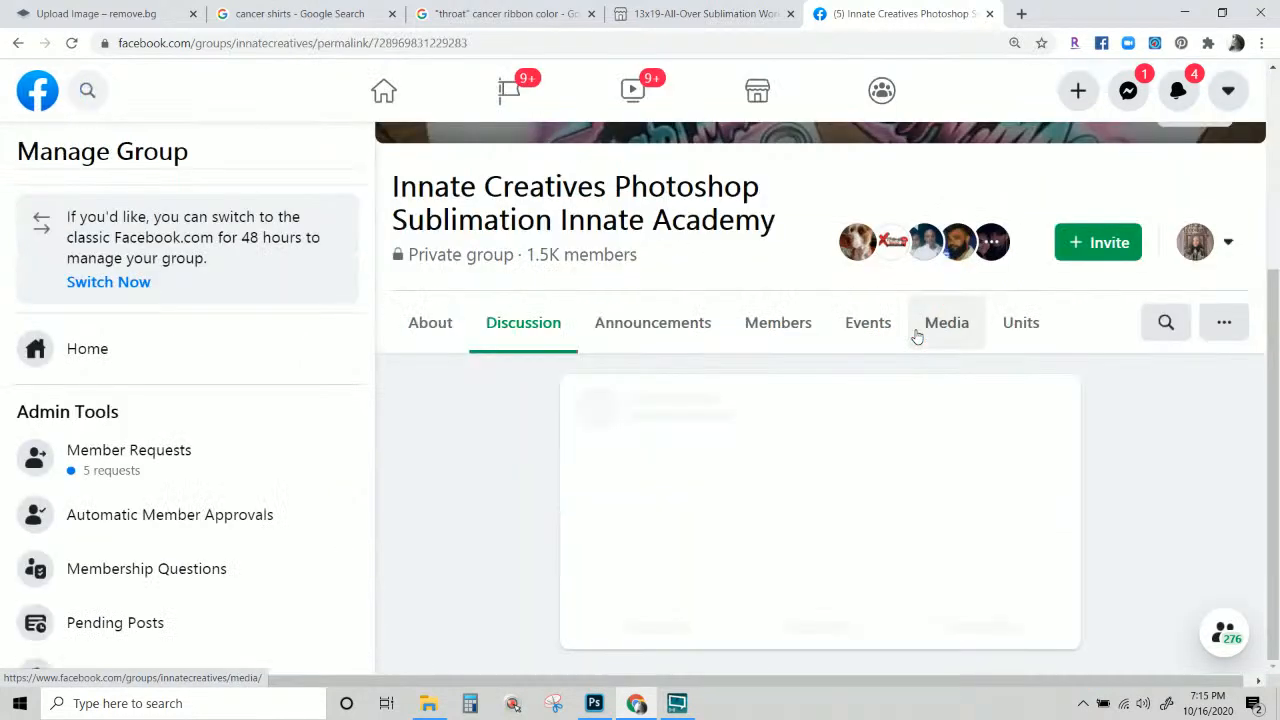
pyautogui.scroll(-3, 738, 480)
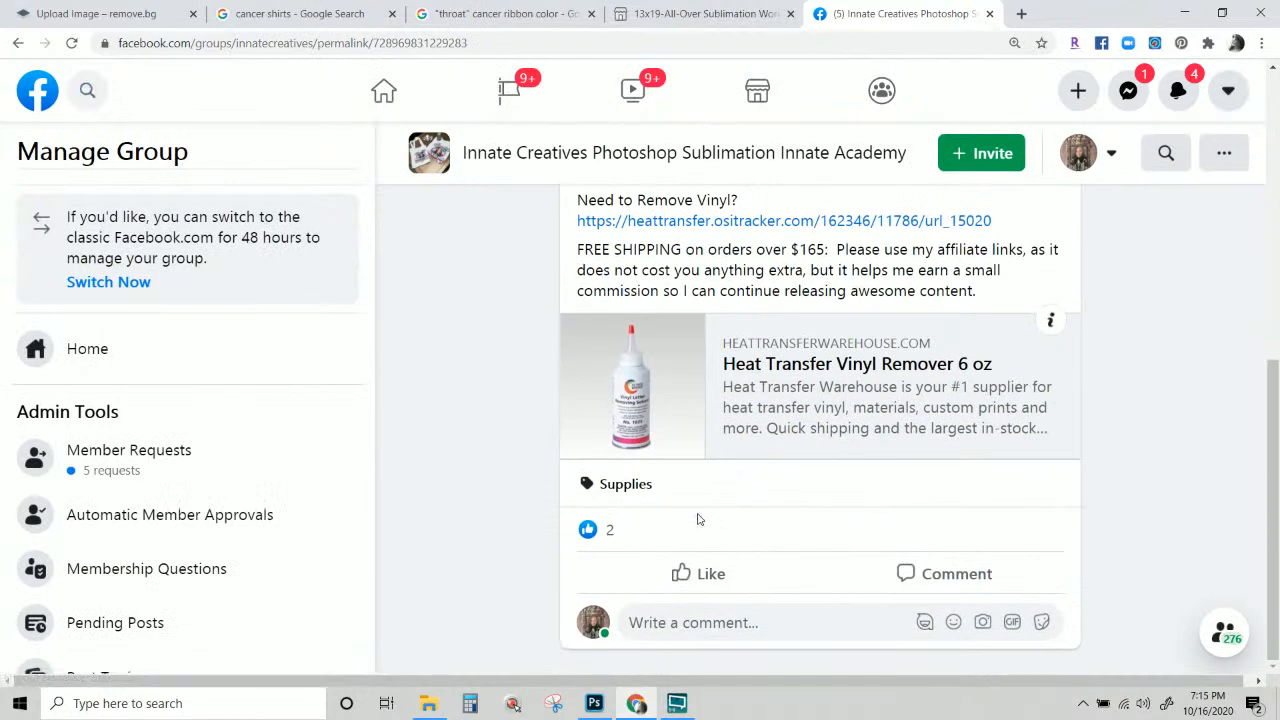
pyautogui.click(622, 484)
# Browse the Supplies topic posts and open the Heat Transfer Warehouse link in the Easy Weed and Themoflex post.
pyautogui.scroll(-3, 798, 528)
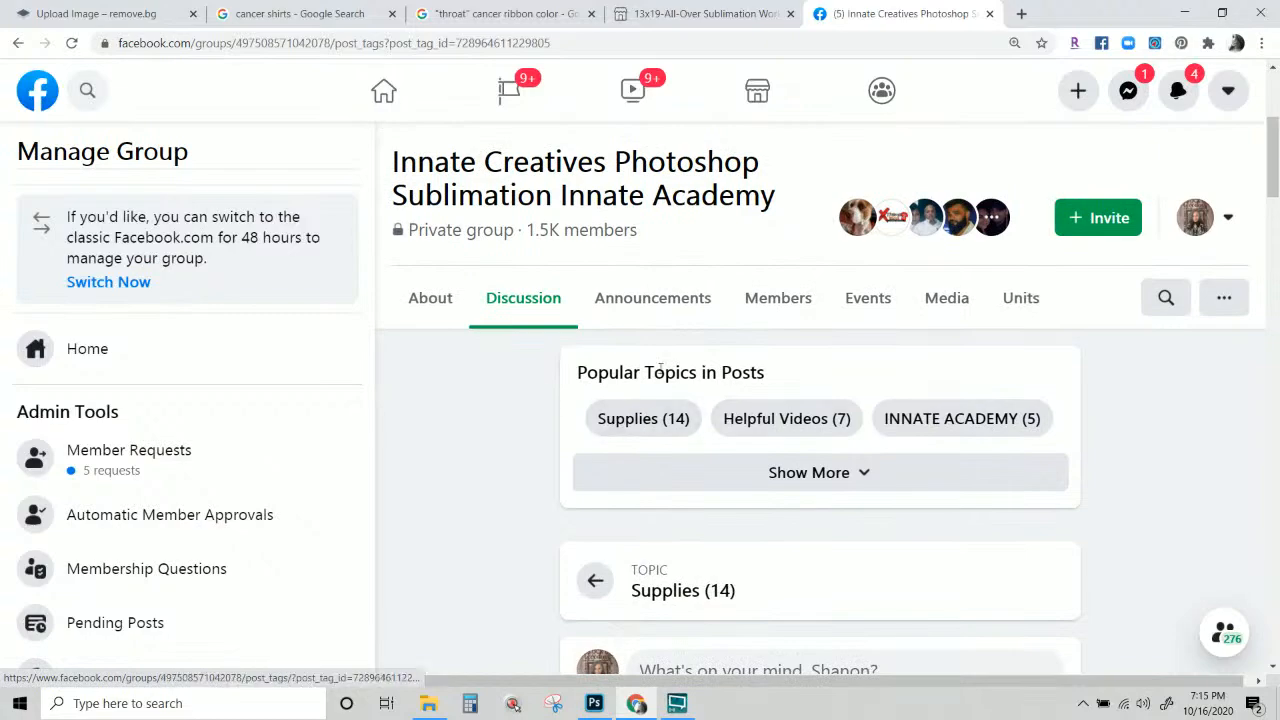
pyautogui.scroll(-2, 646, 470)
pyautogui.scroll(-10, 648, 451)
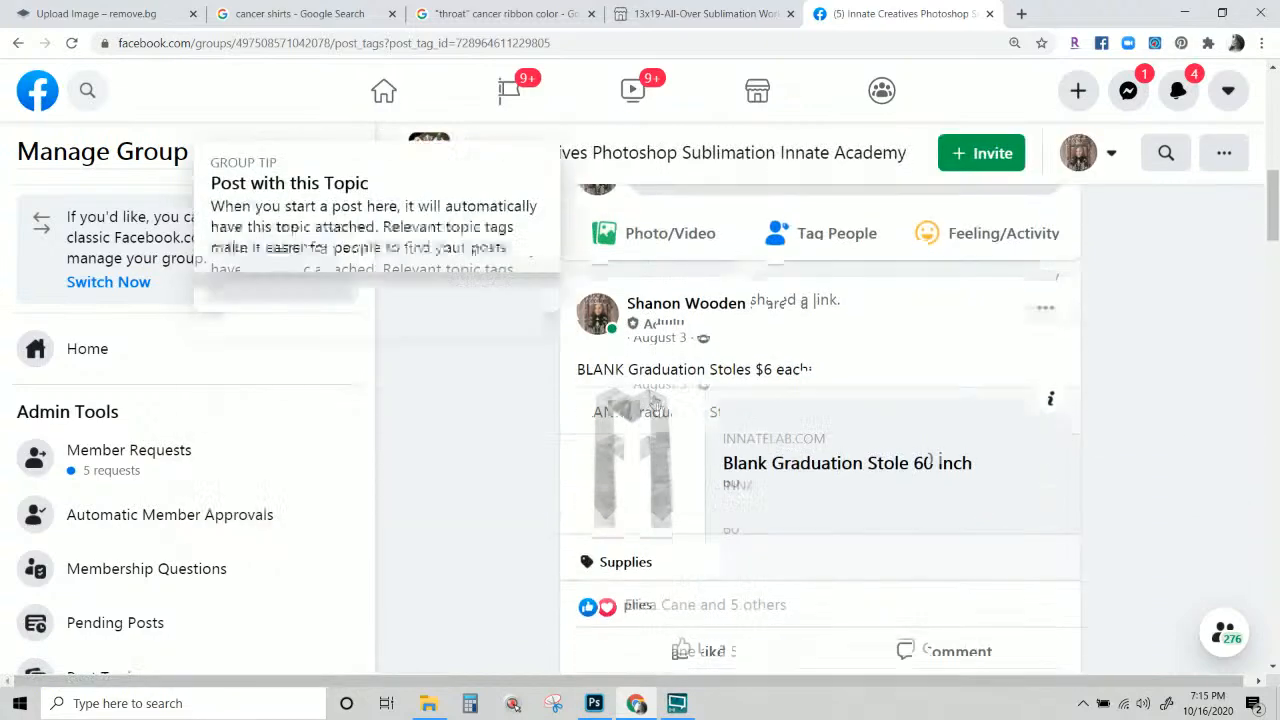
pyautogui.scroll(-14, 690, 452)
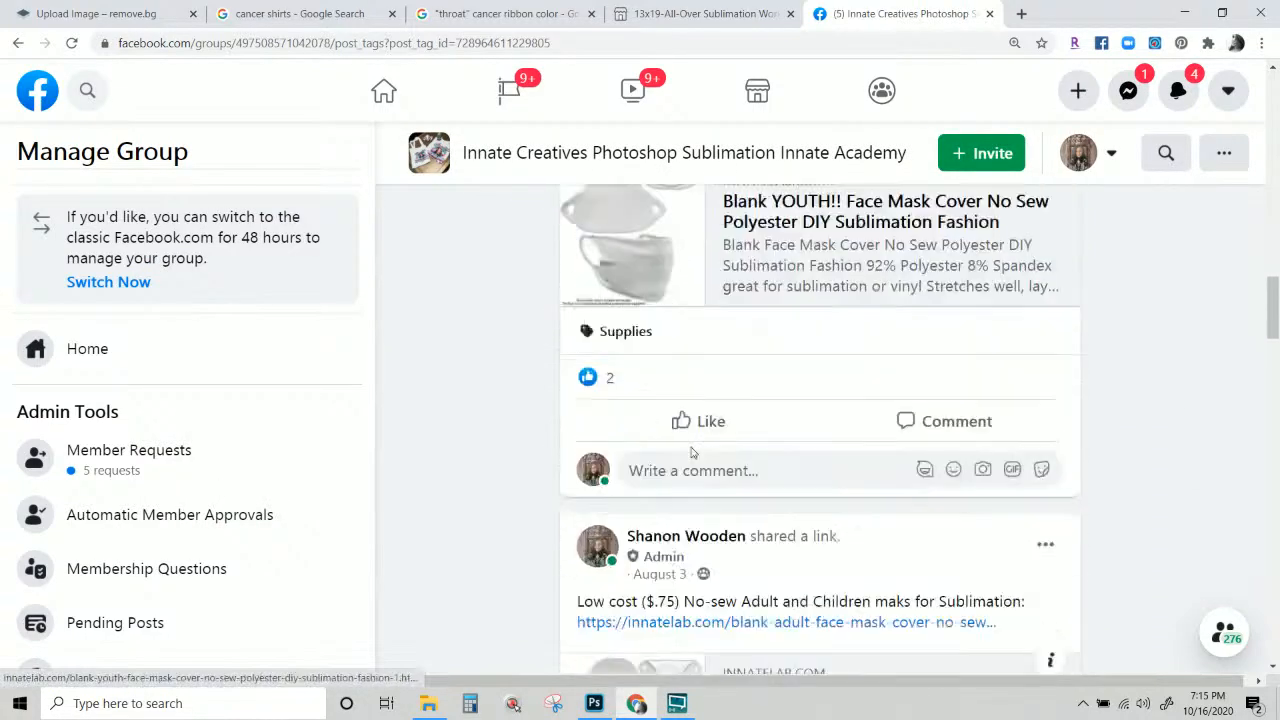
pyautogui.scroll(-15, 711, 344)
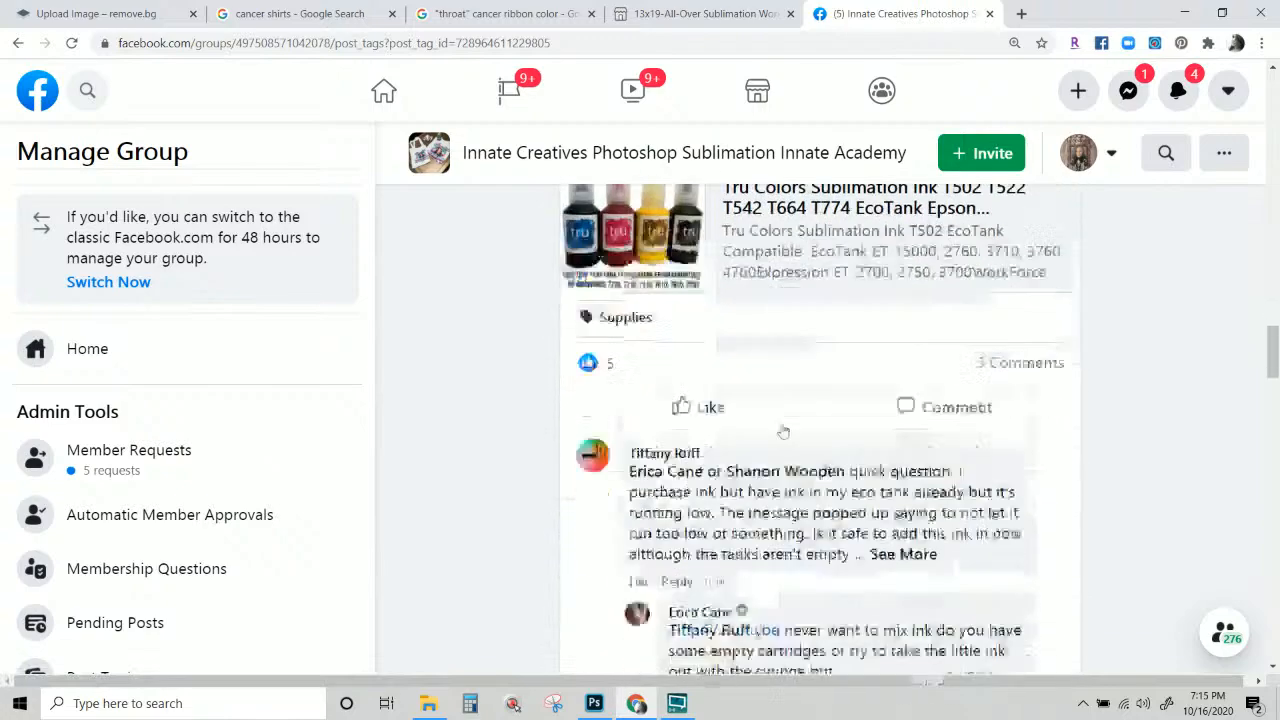
pyautogui.scroll(4, 781, 432)
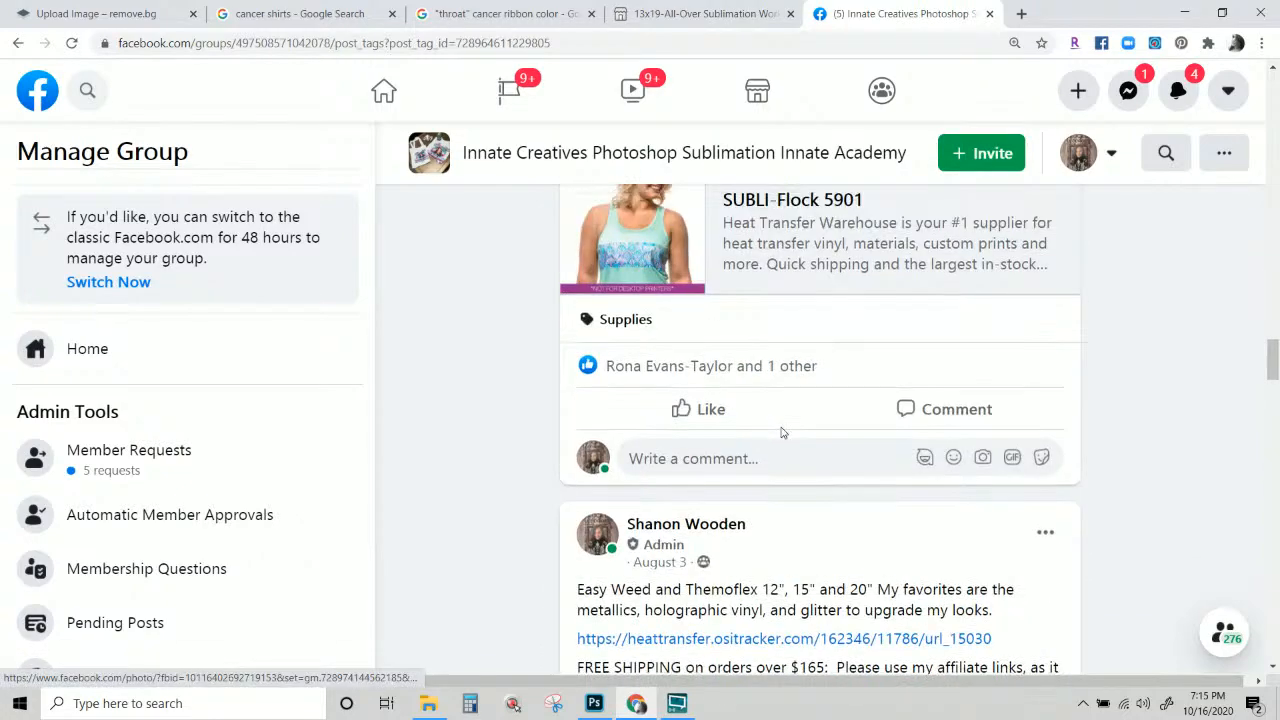
pyautogui.scroll(-2, 781, 432)
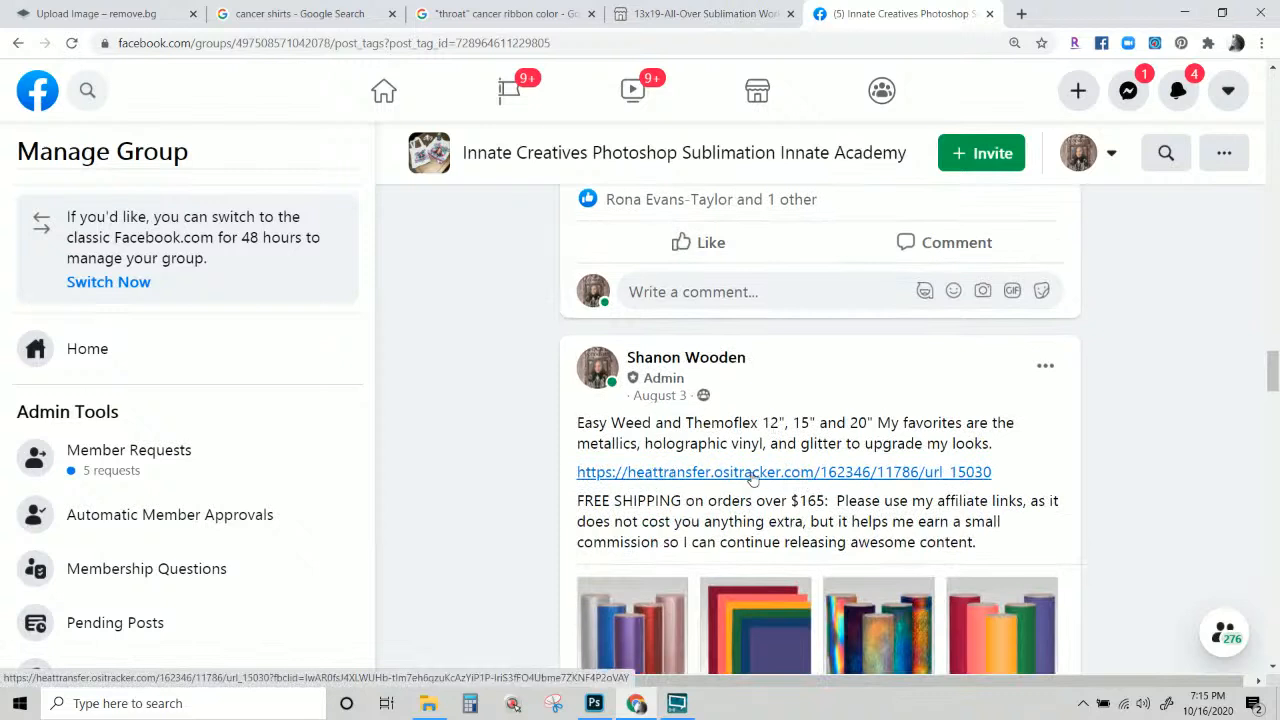
pyautogui.click(633, 484)
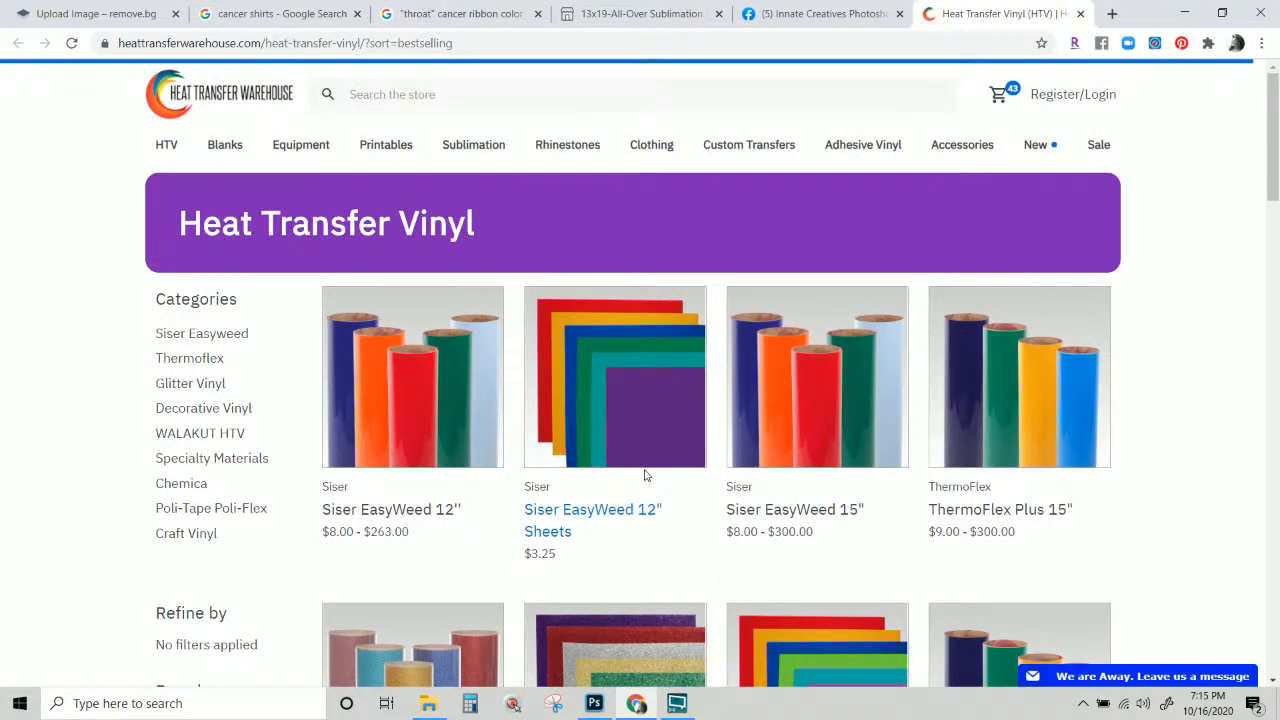
# Look over the Heat Transfer Vinyl product listing and dismiss the subscriber sign-up pop-up.
pyautogui.scroll(-1, 645, 476)
pyautogui.scroll(-2, 645, 476)
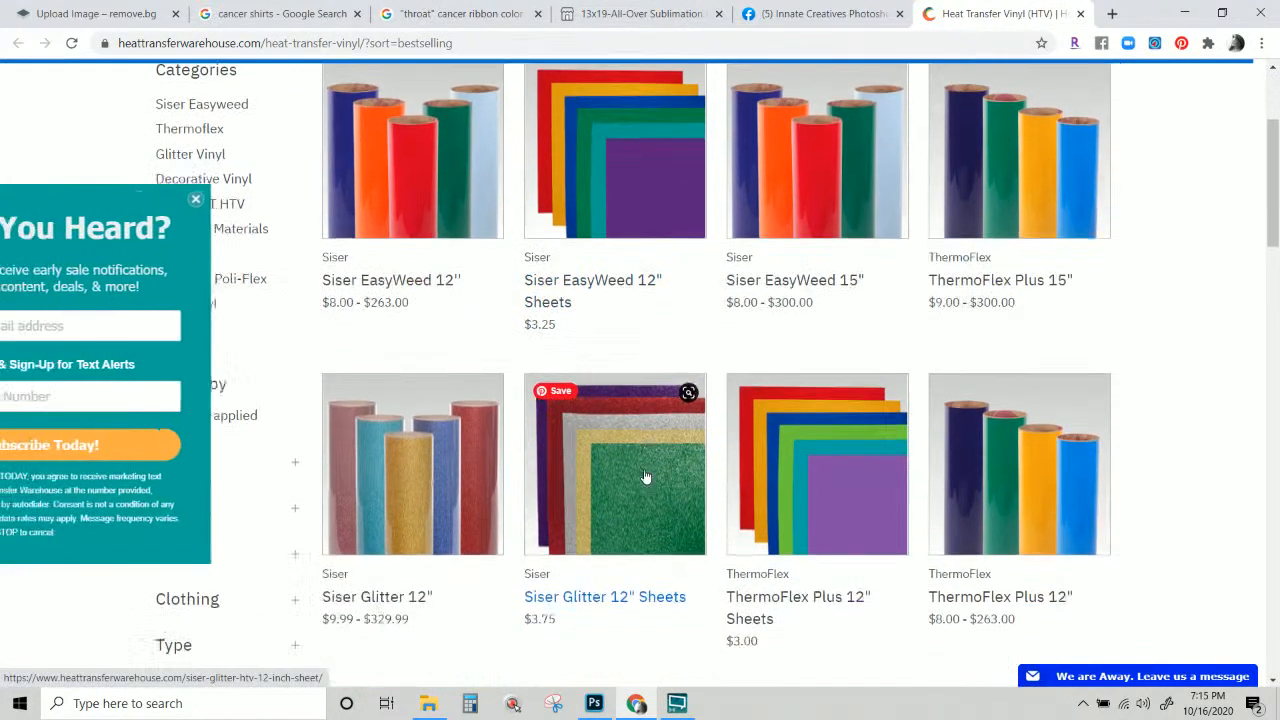
pyautogui.scroll(2, 645, 476)
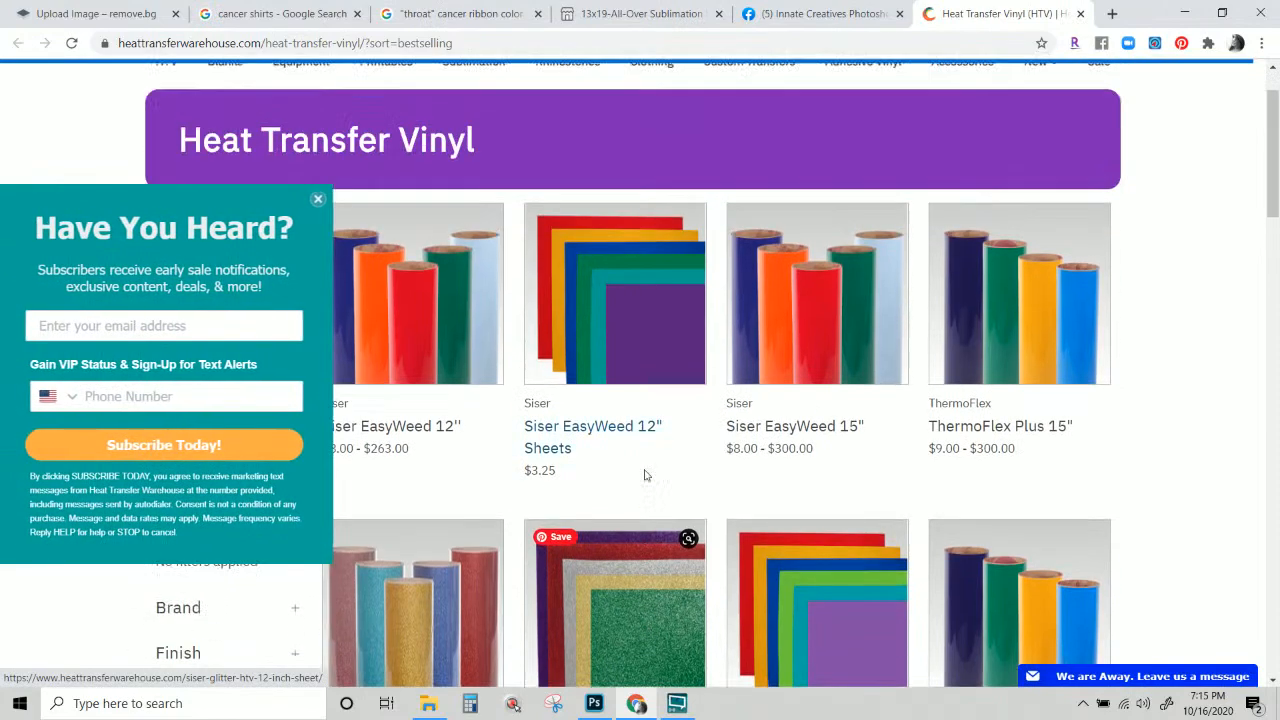
pyautogui.click(317, 200)
# Search the Heat Transfer Warehouse store for "heat press".
pyautogui.scroll(1, 543, 202)
pyautogui.click(503, 95)
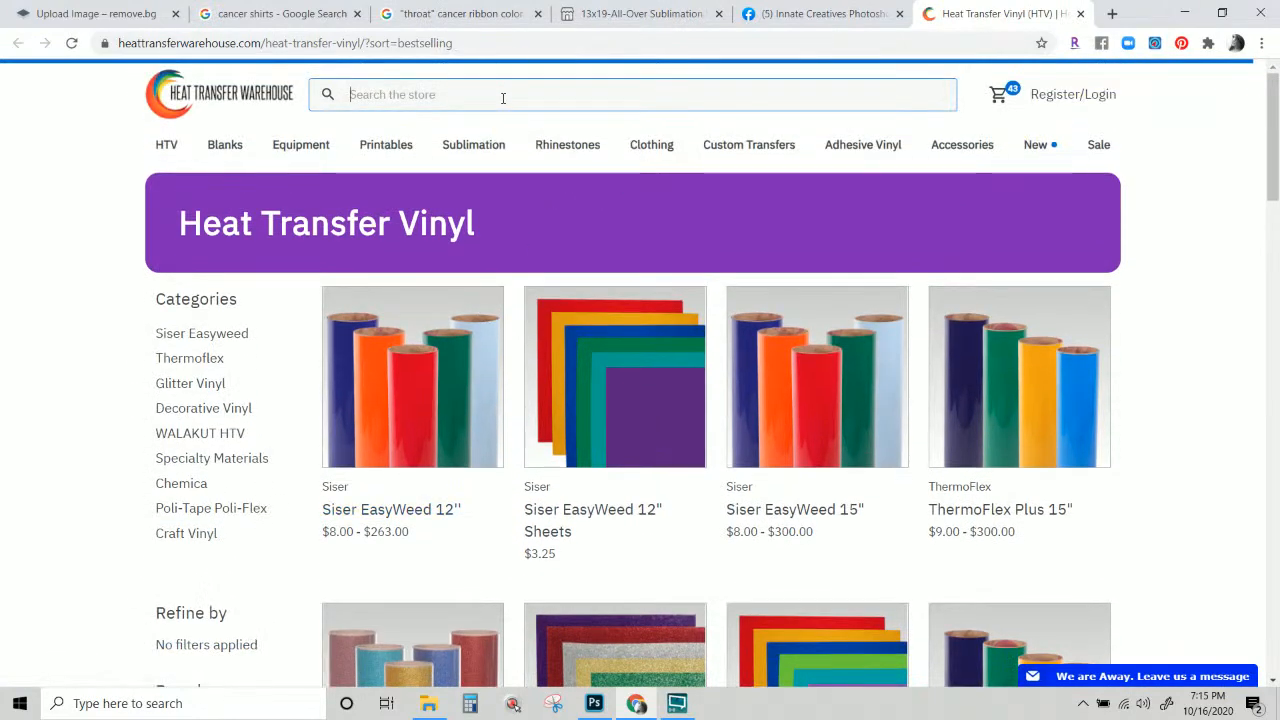
pyautogui.write('heat pr')
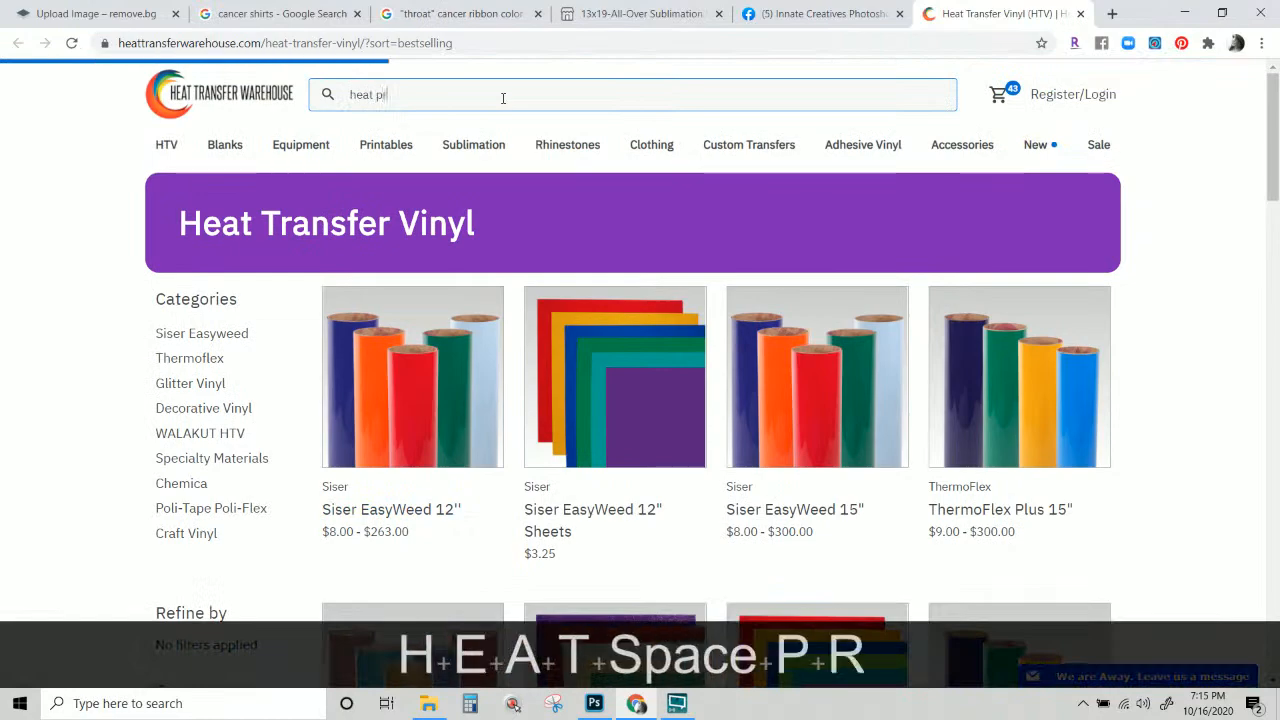
pyautogui.write('ess')
pyautogui.press('Return')
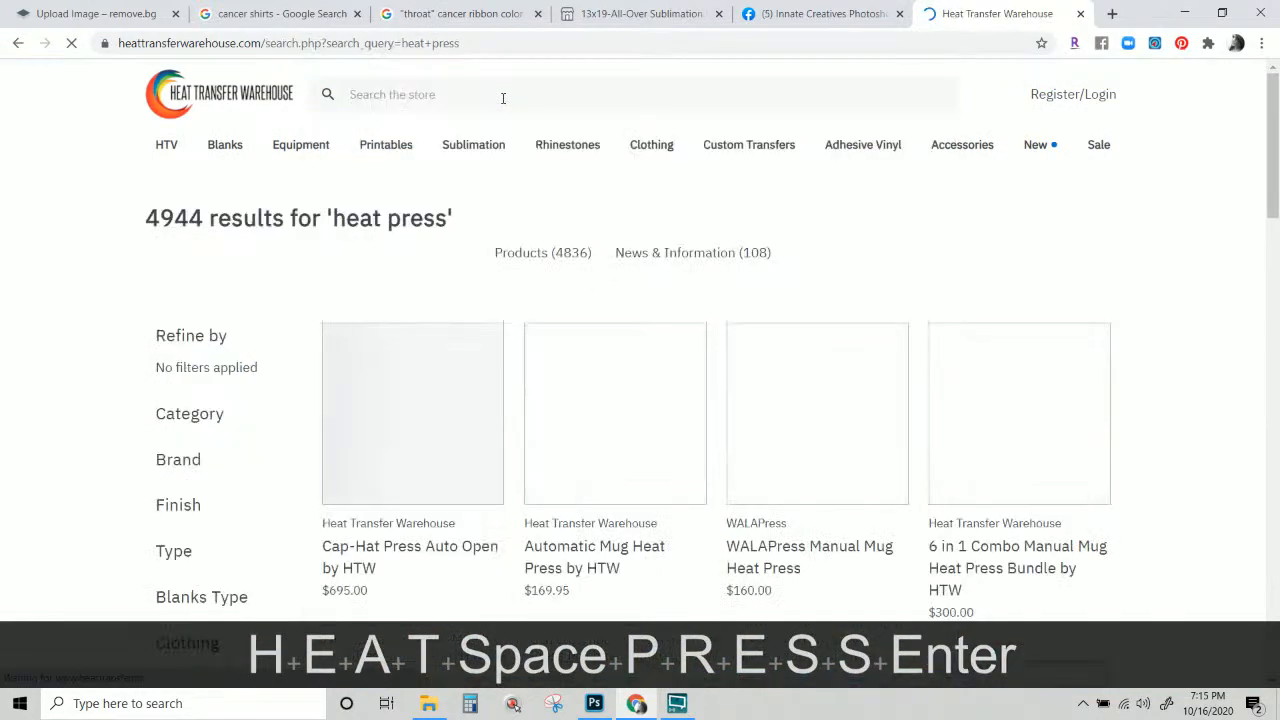
# Look through the first page of heat press results, comparing the available models and their prices.
pyautogui.scroll(-2, 677, 386)
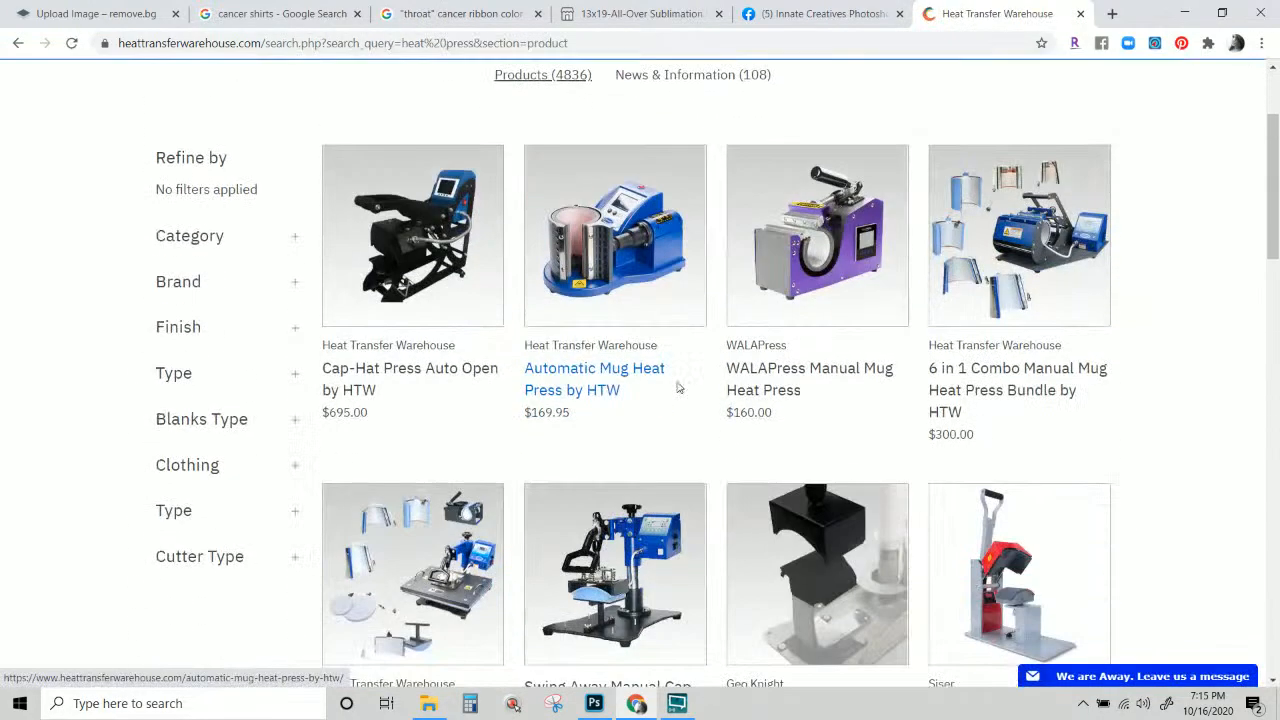
pyautogui.scroll(-8, 677, 388)
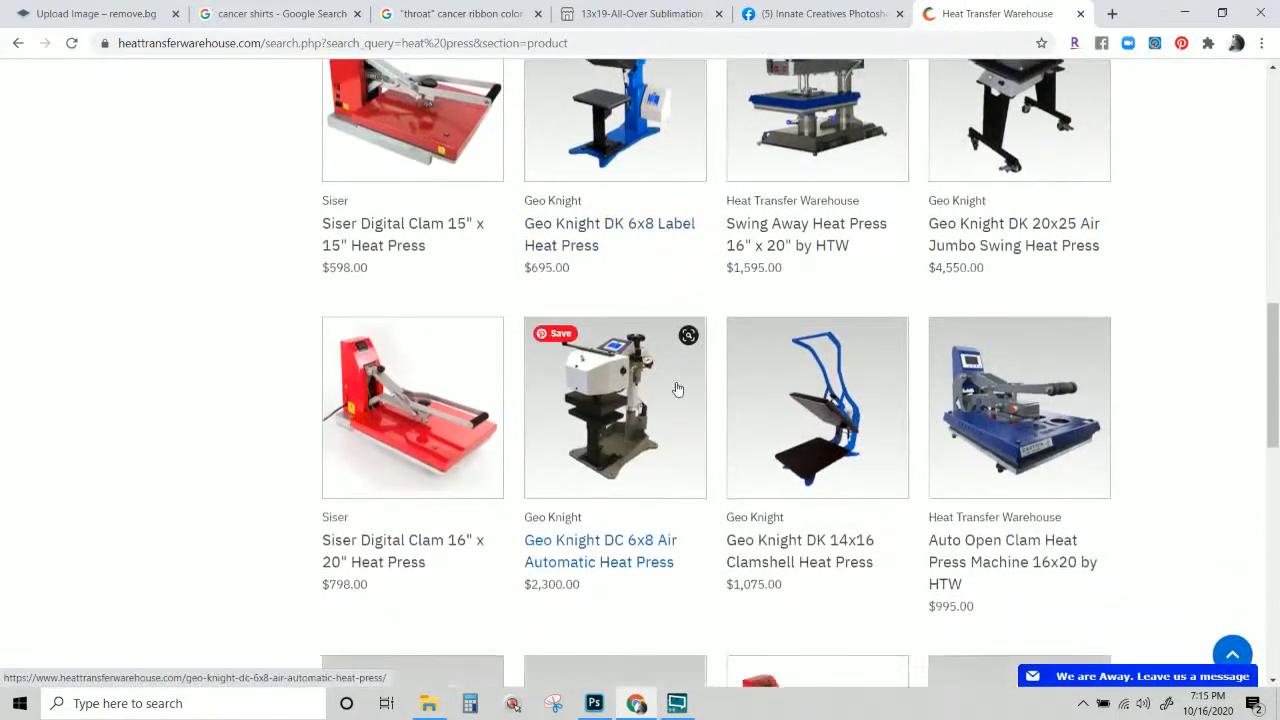
pyautogui.scroll(-5, 677, 388)
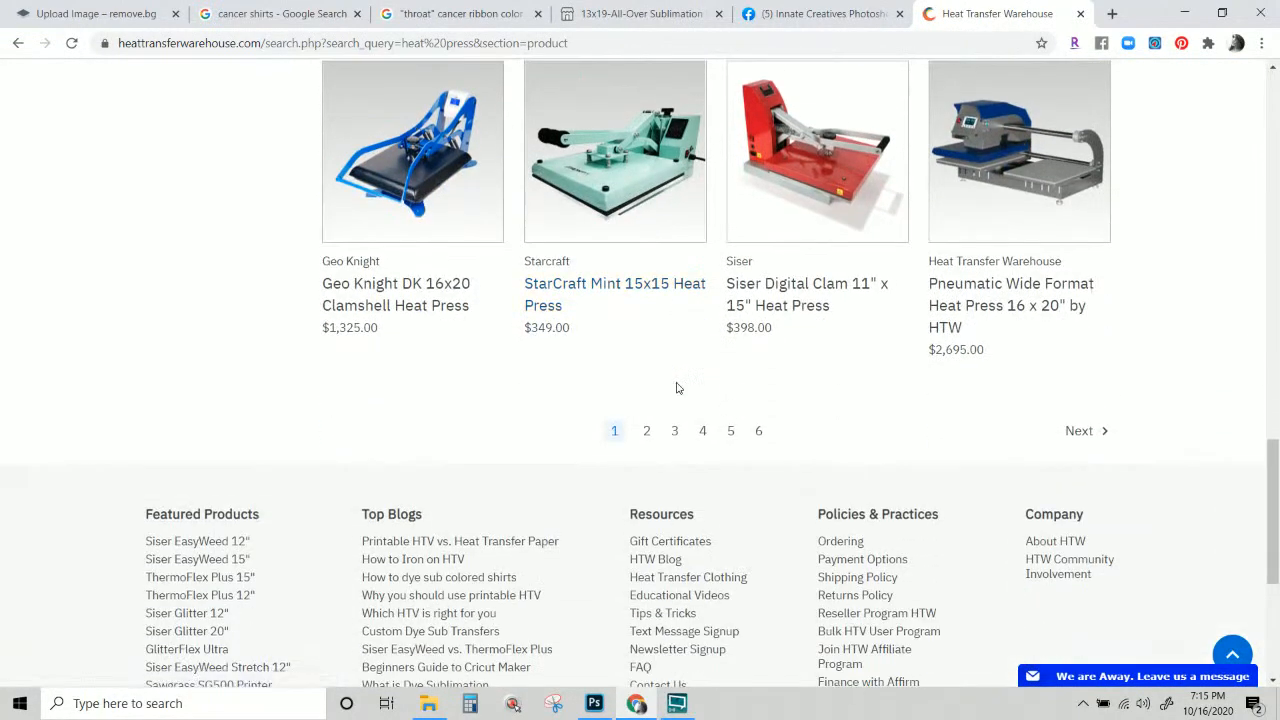
pyautogui.scroll(15, 676, 388)
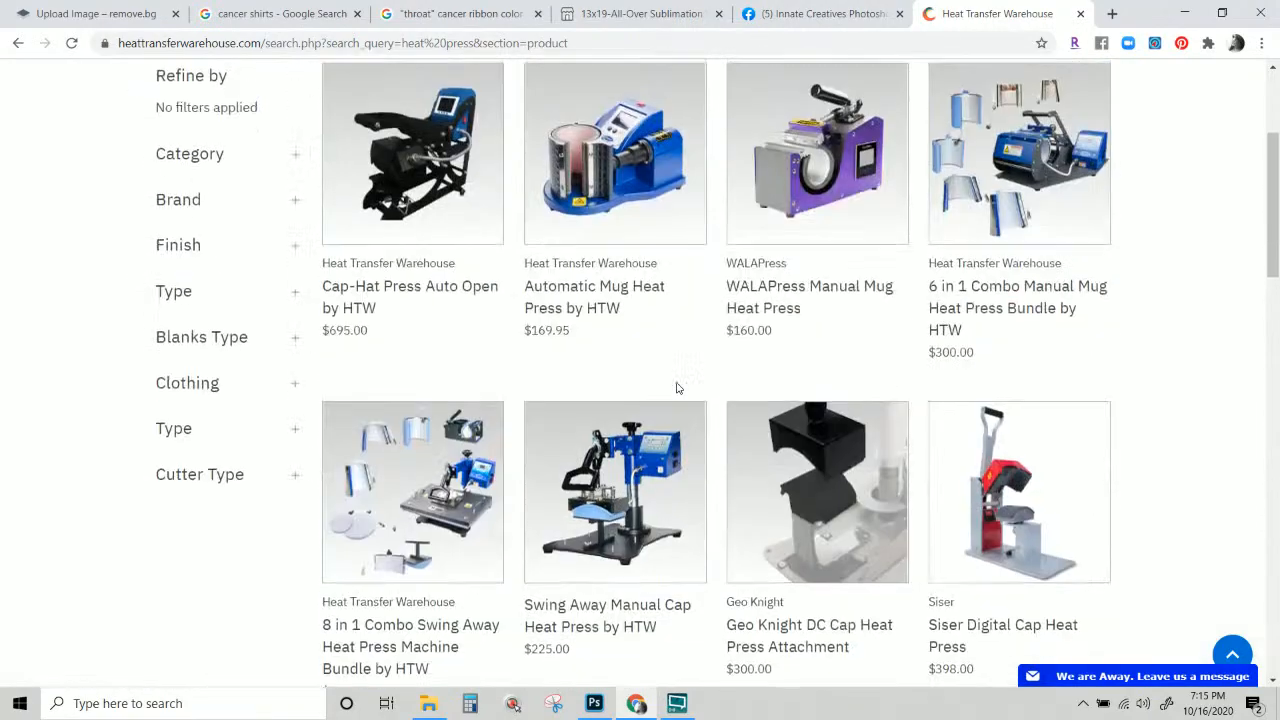
pyautogui.scroll(-10, 677, 388)
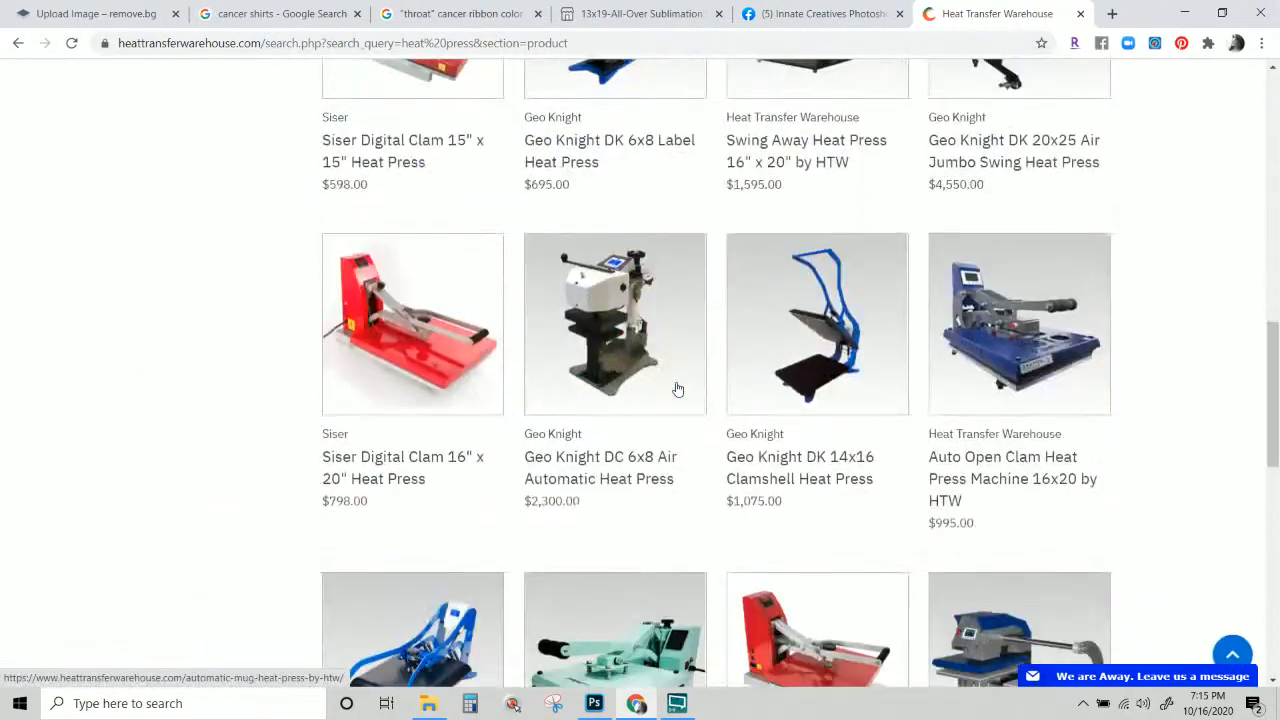
pyautogui.scroll(-3, 677, 388)
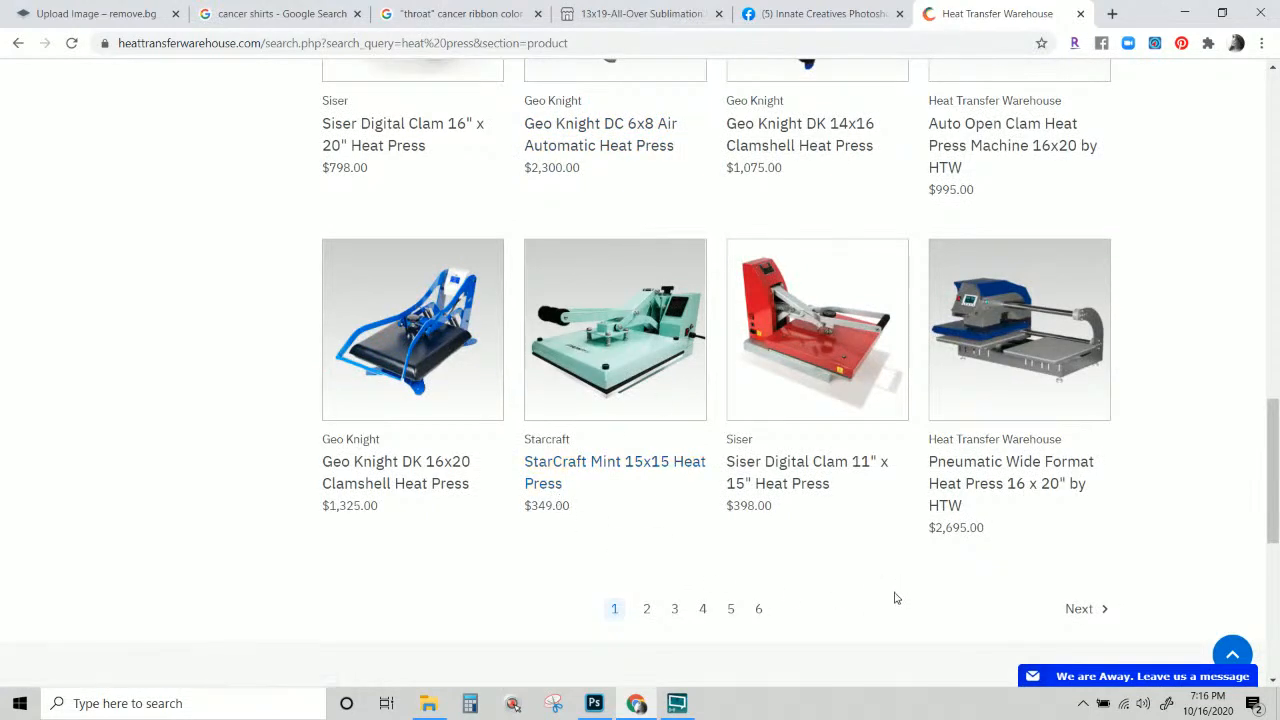
pyautogui.scroll(7, 896, 598)
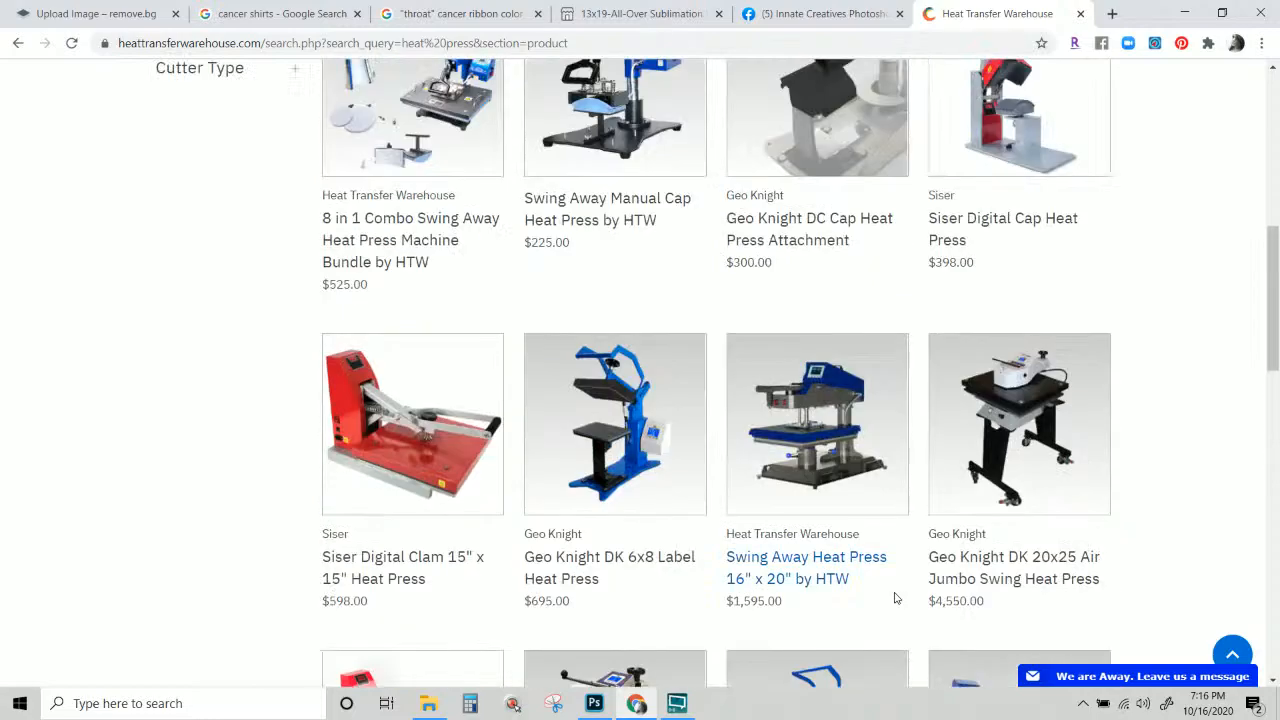
pyautogui.scroll(6, 896, 598)
pyautogui.scroll(-3, 896, 598)
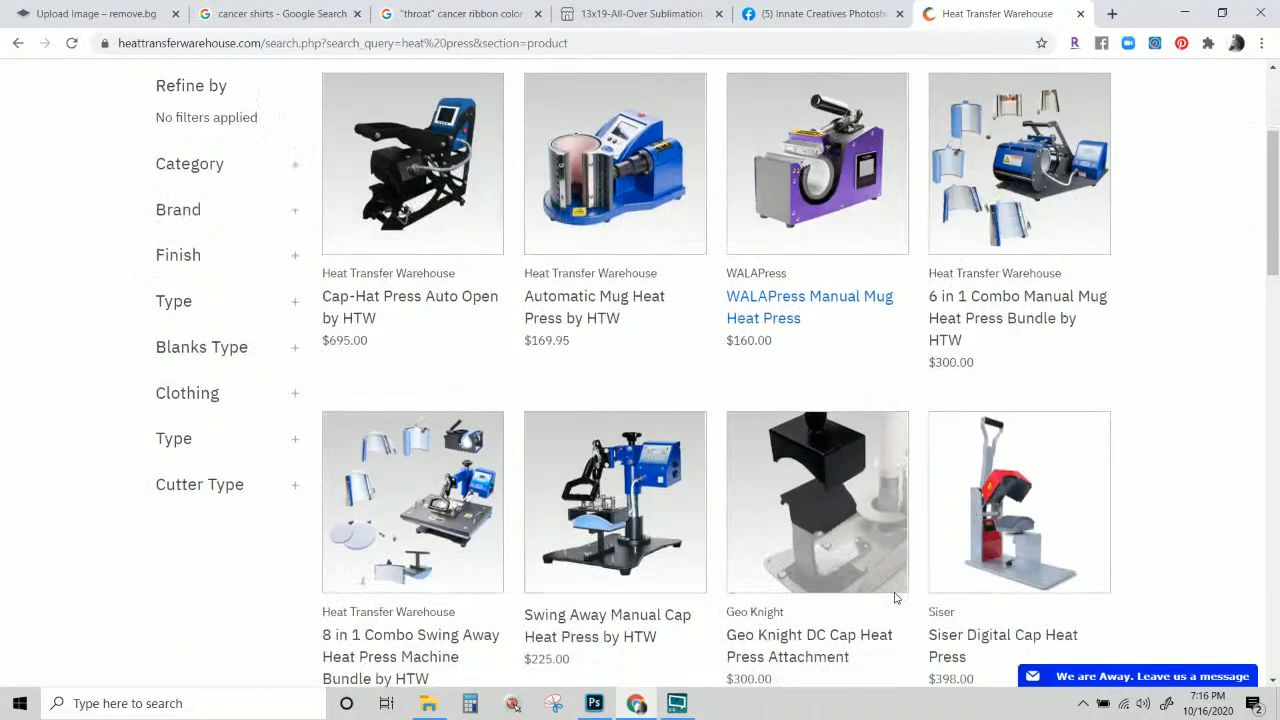
# Look through the rest of the first page of heat press results and continue into the second page.
pyautogui.scroll(-6, 818, 468)
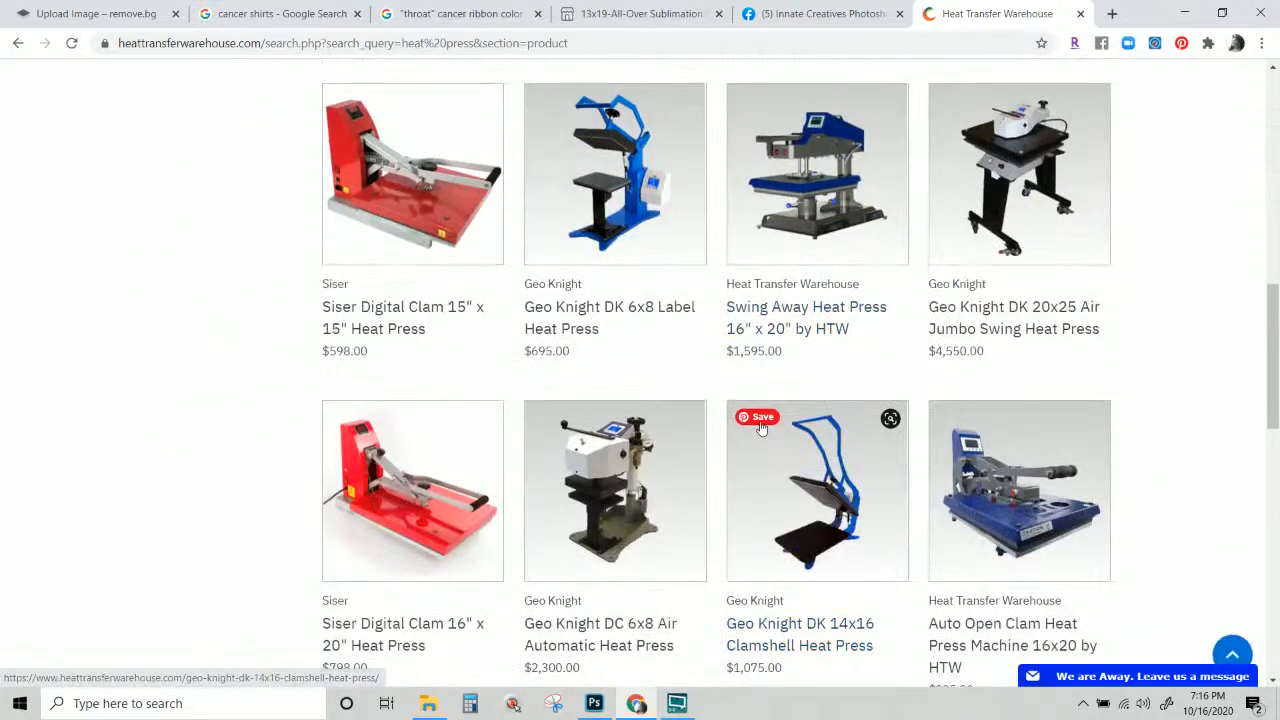
pyautogui.scroll(-5, 437, 317)
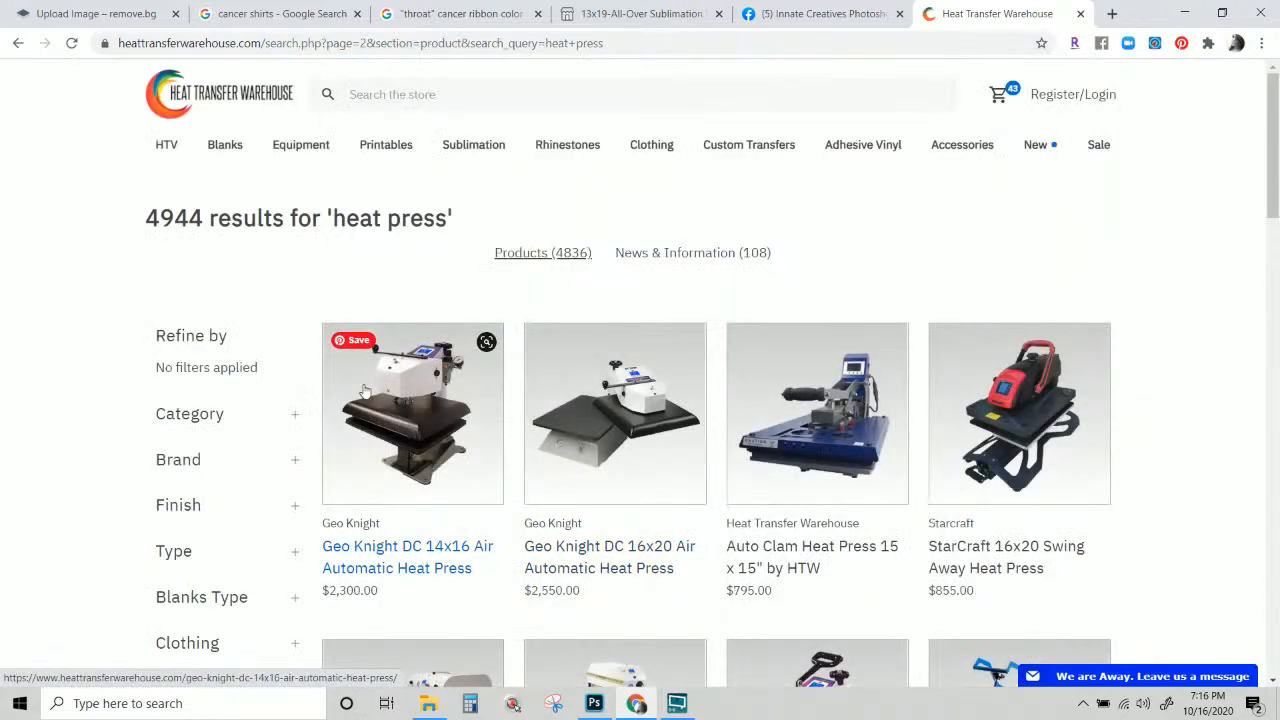
pyautogui.scroll(-1, 365, 390)
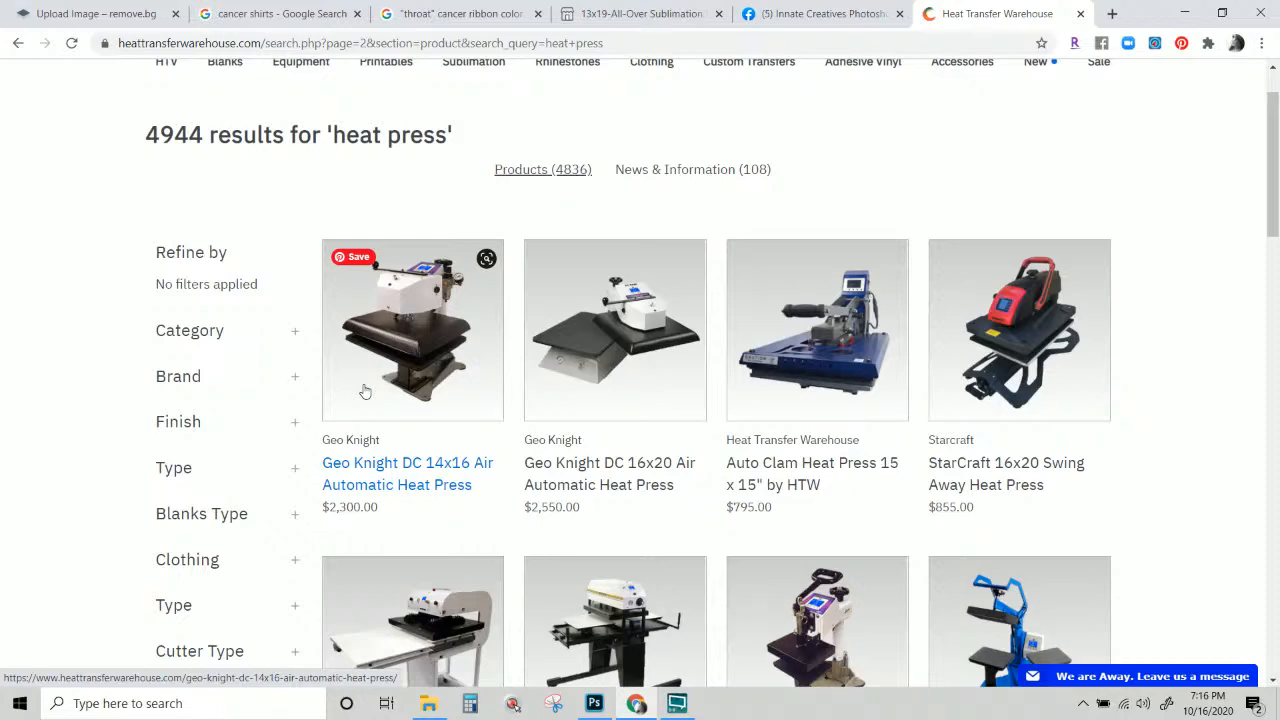
pyautogui.scroll(-3, 365, 390)
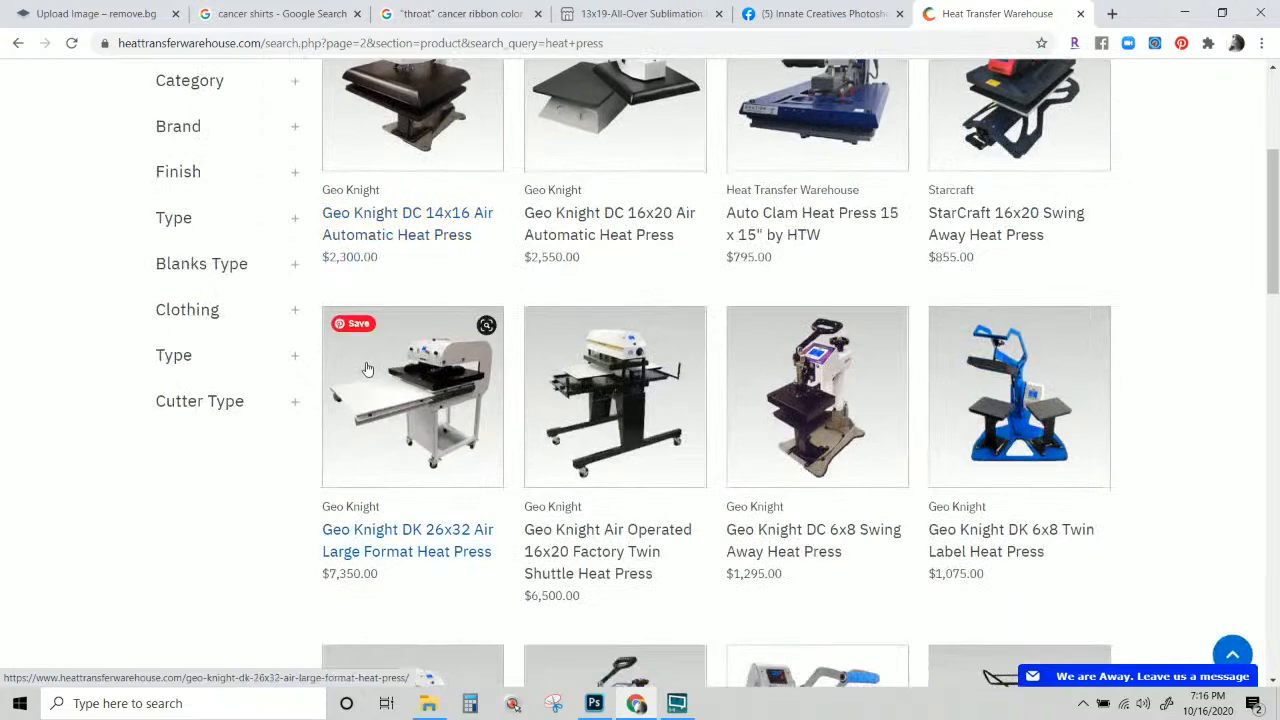
pyautogui.scroll(-3, 367, 369)
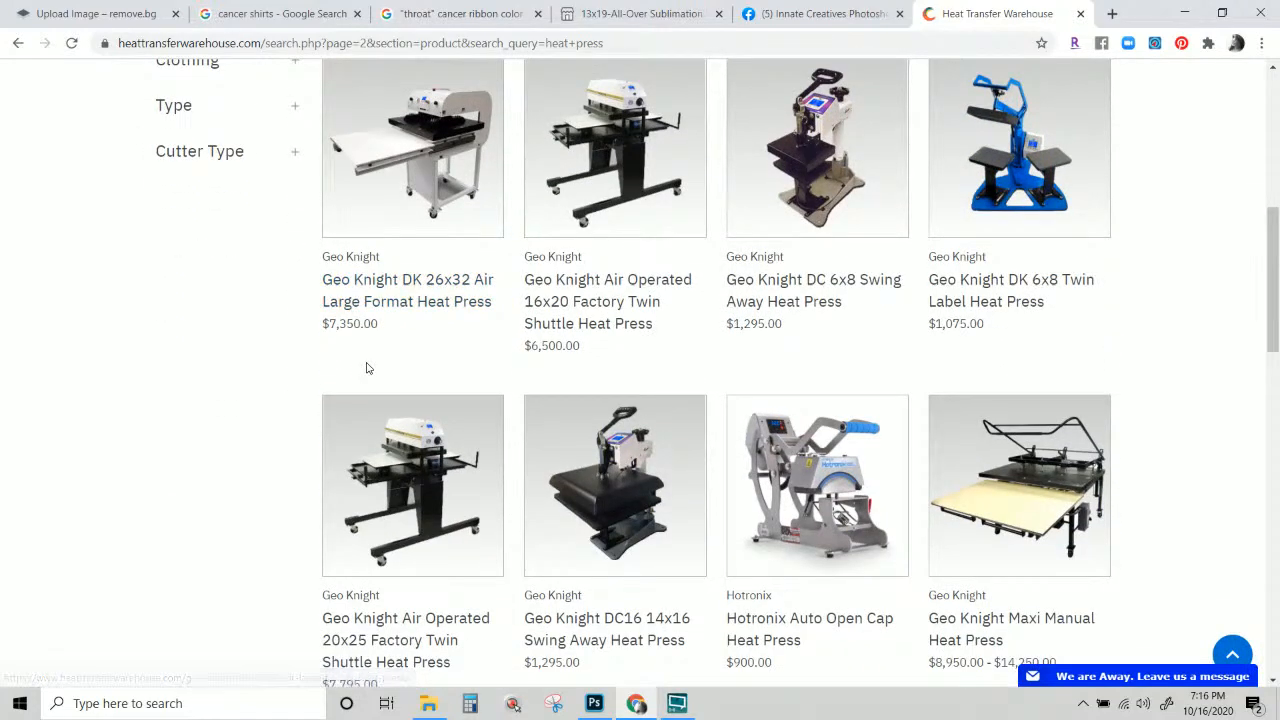
# Return to the end of the heat press results and open the Hotronix Hover Heat Press listing in a new tab.
pyautogui.click(18, 44)
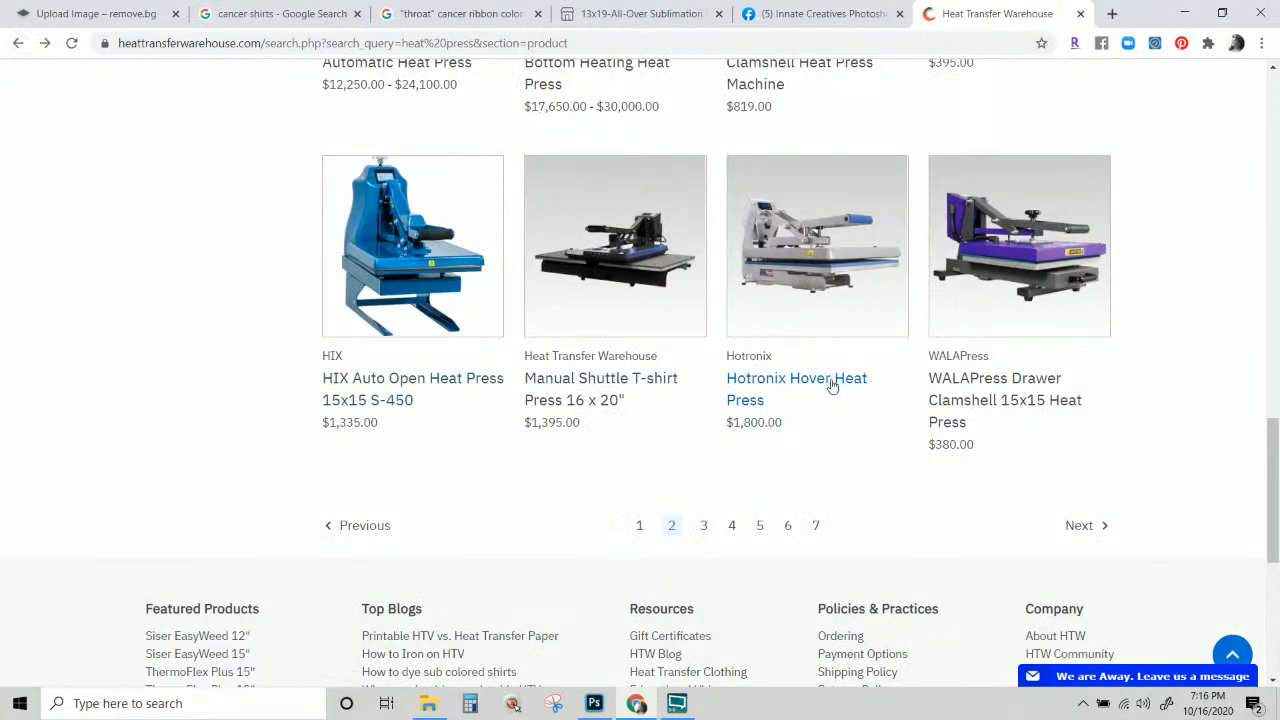
pyautogui.rightClick(826, 286)
pyautogui.click(874, 284)
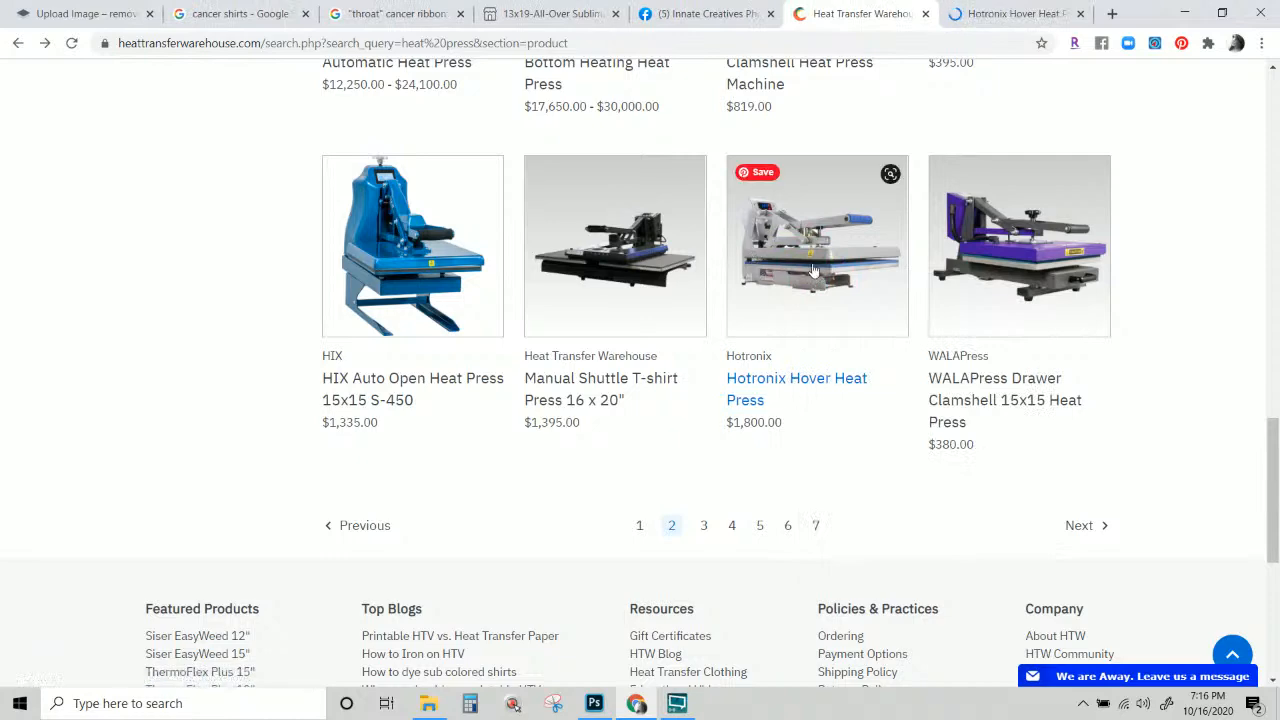
# Look back over the whole second page of heat press results, comparing the models and their prices.
pyautogui.scroll(4, 827, 448)
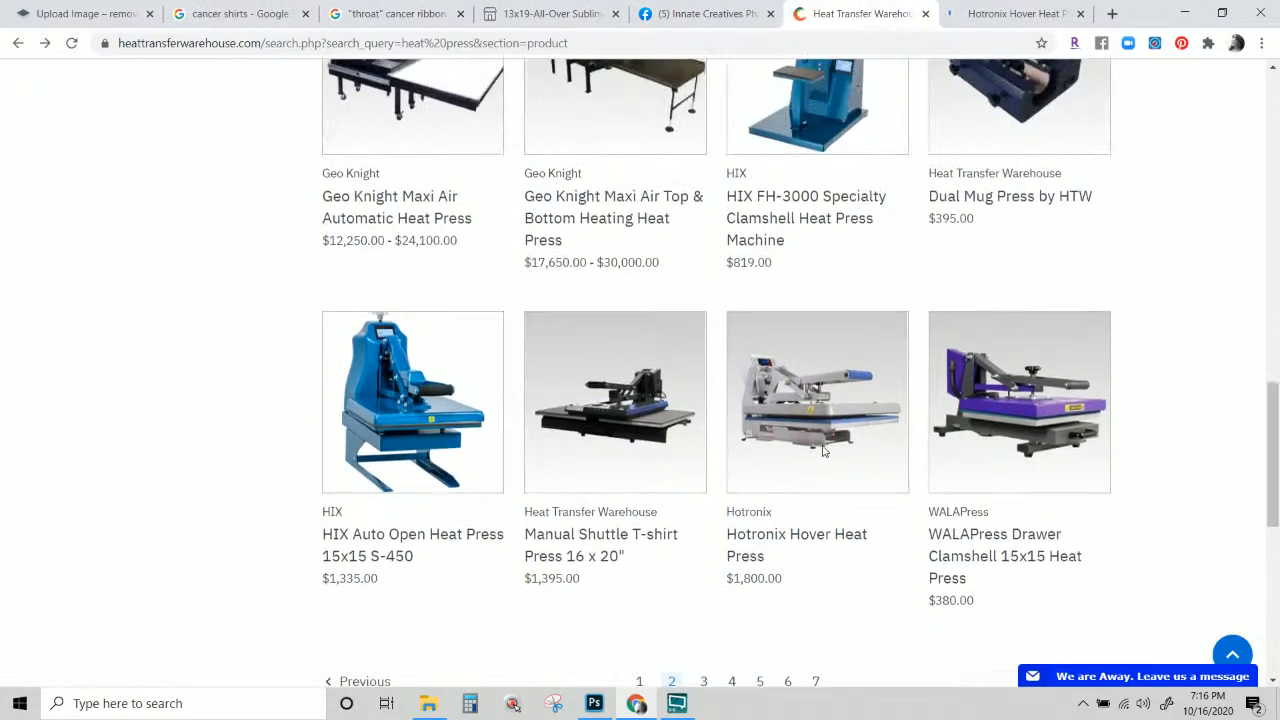
pyautogui.scroll(3, 790, 597)
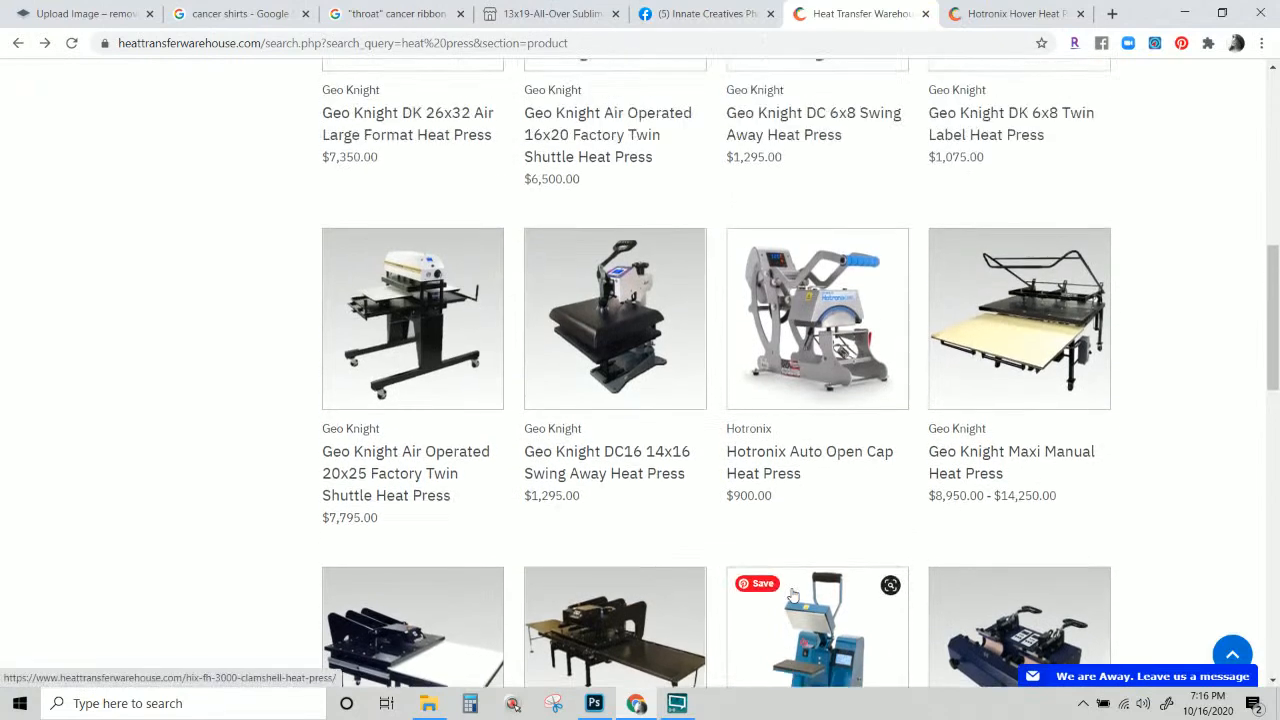
pyautogui.scroll(3, 792, 596)
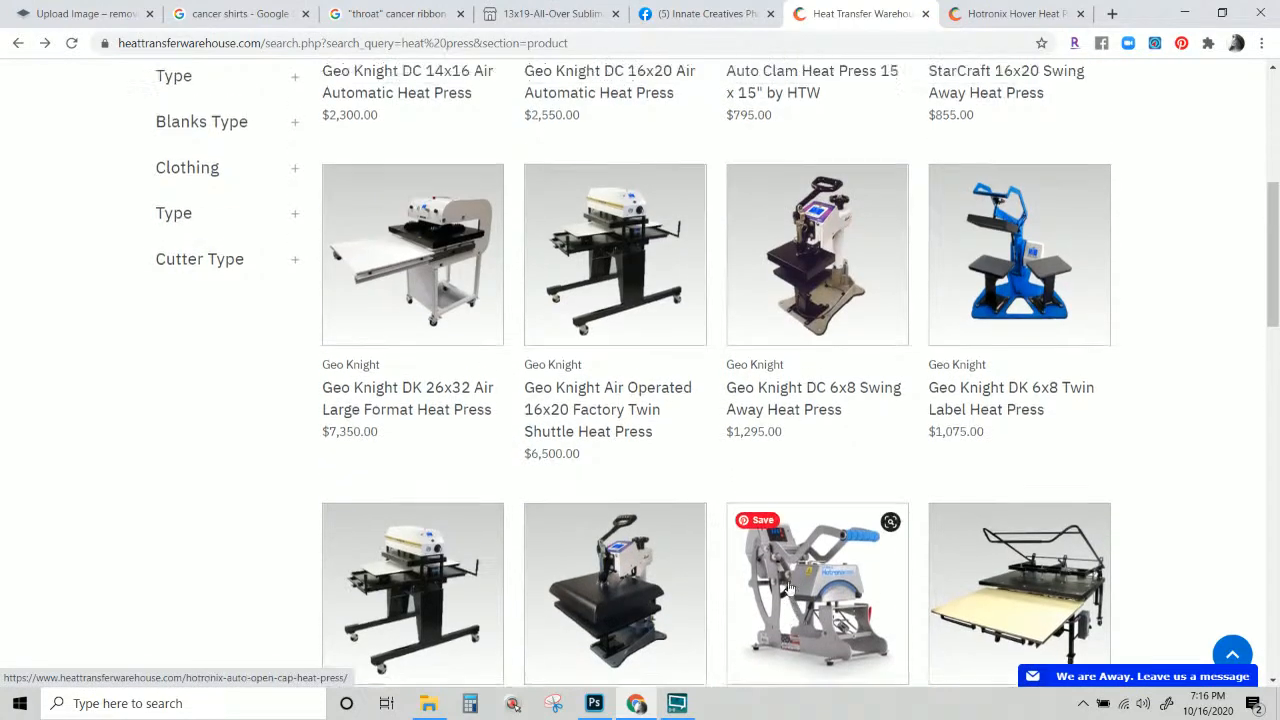
pyautogui.scroll(3, 790, 588)
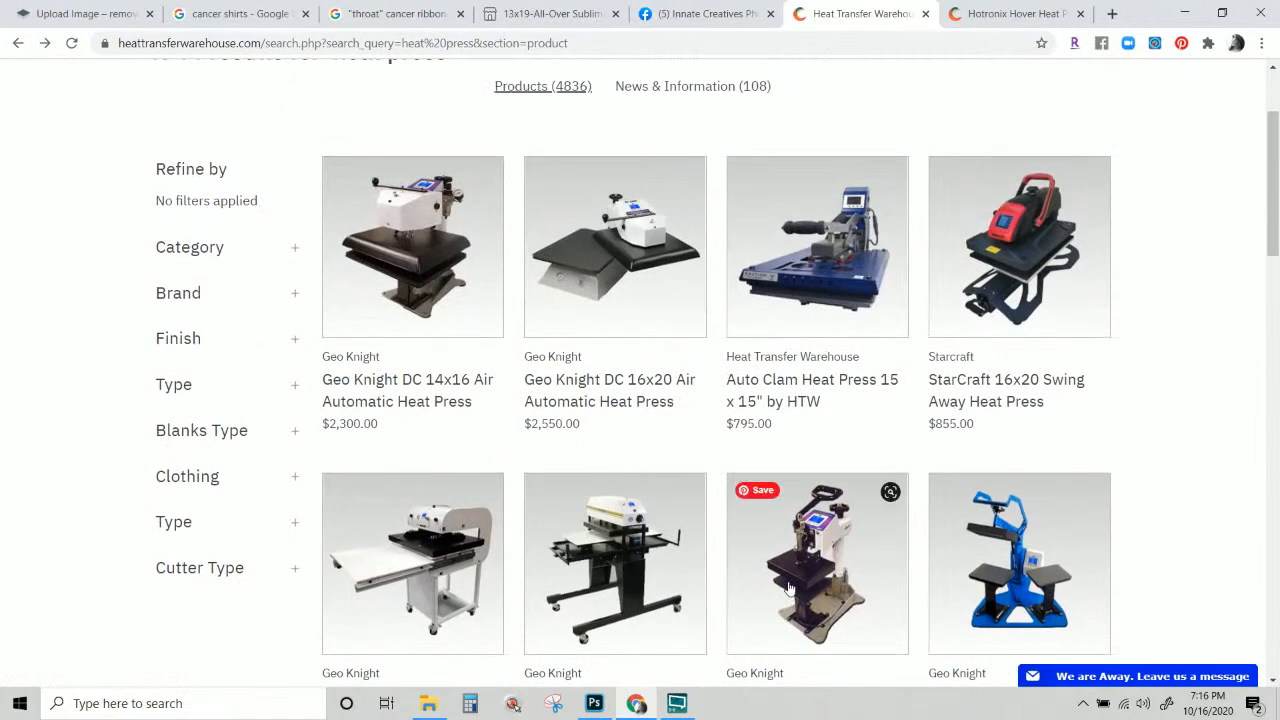
pyautogui.scroll(1, 560, 305)
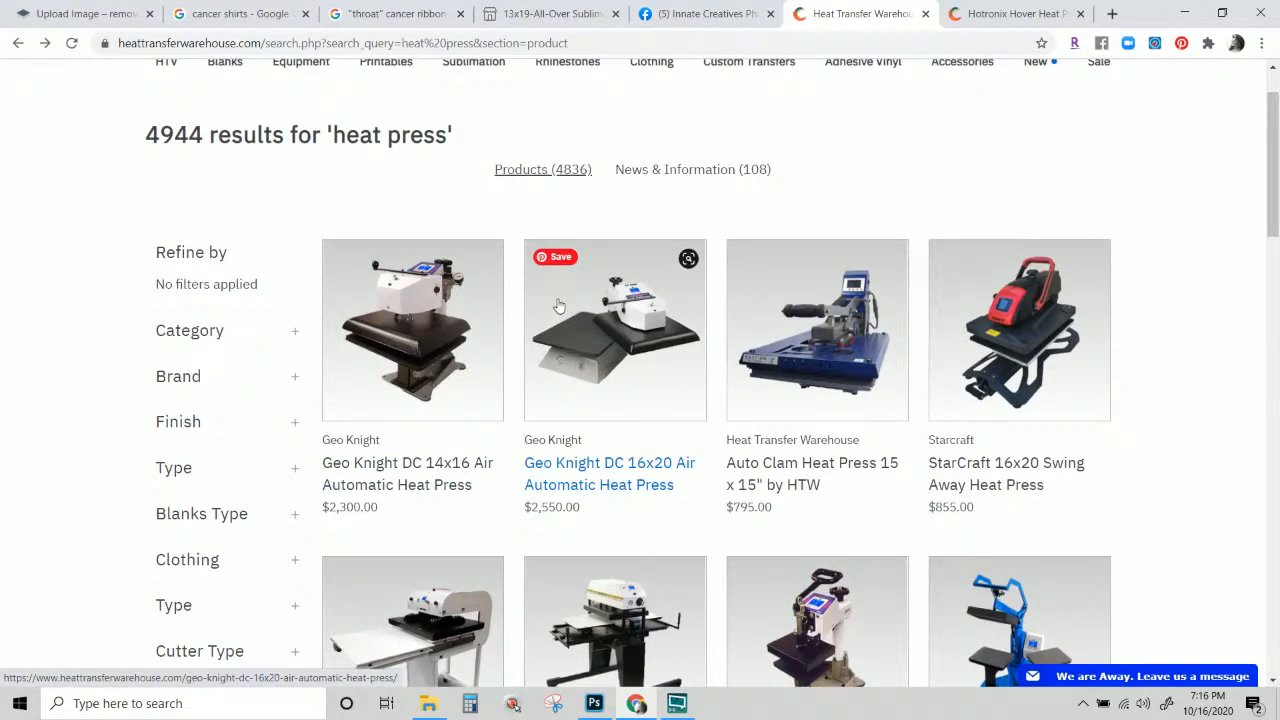
pyautogui.scroll(-1, 575, 295)
pyautogui.scroll(-2, 600, 300)
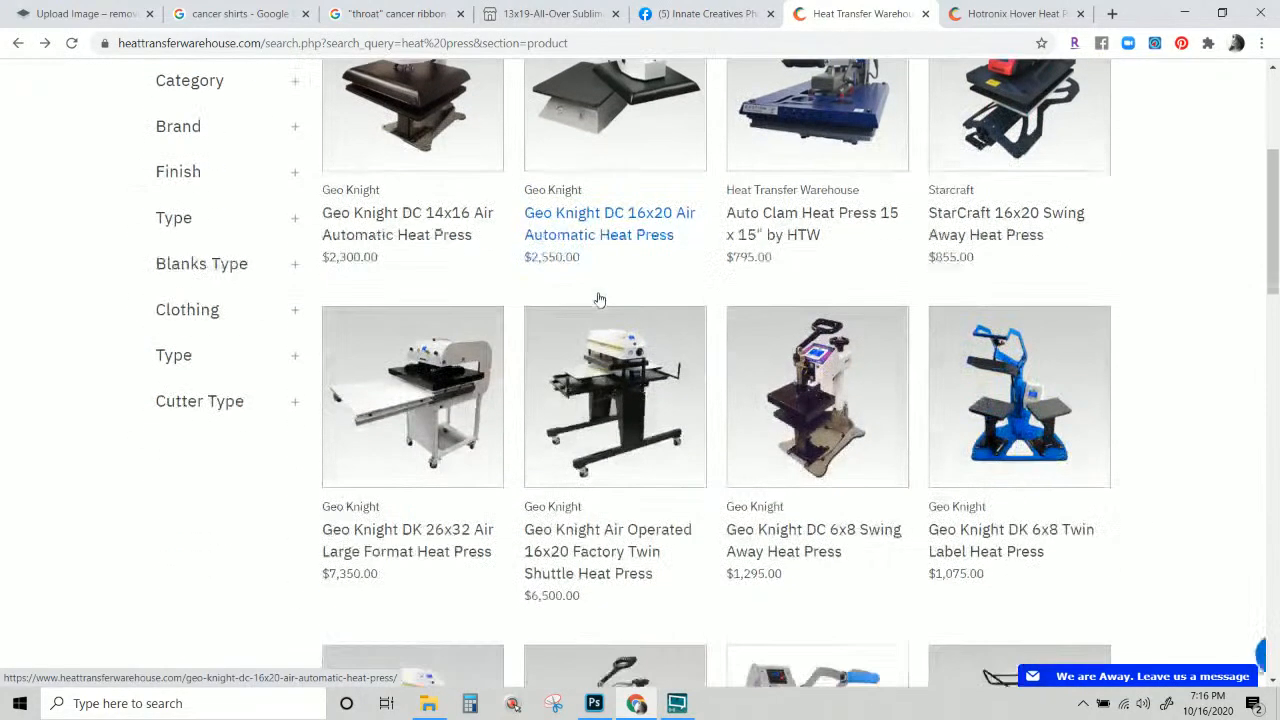
pyautogui.scroll(-3, 598, 295)
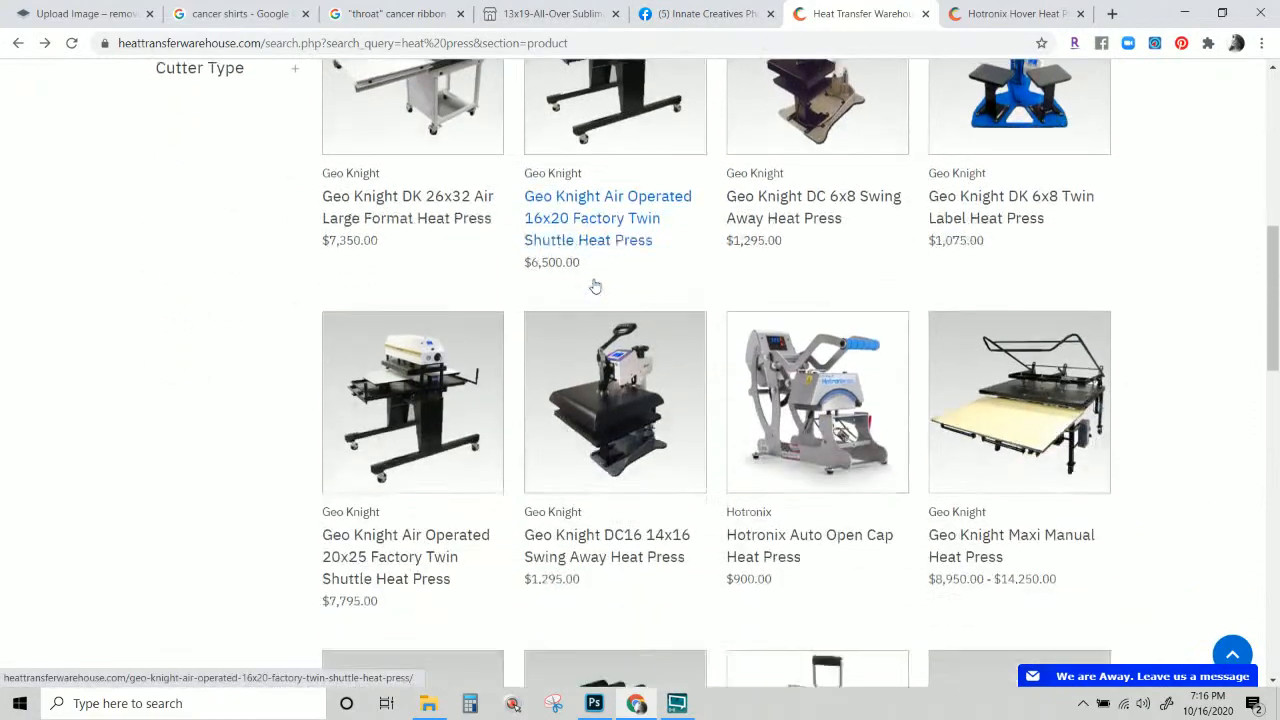
pyautogui.scroll(-8, 595, 287)
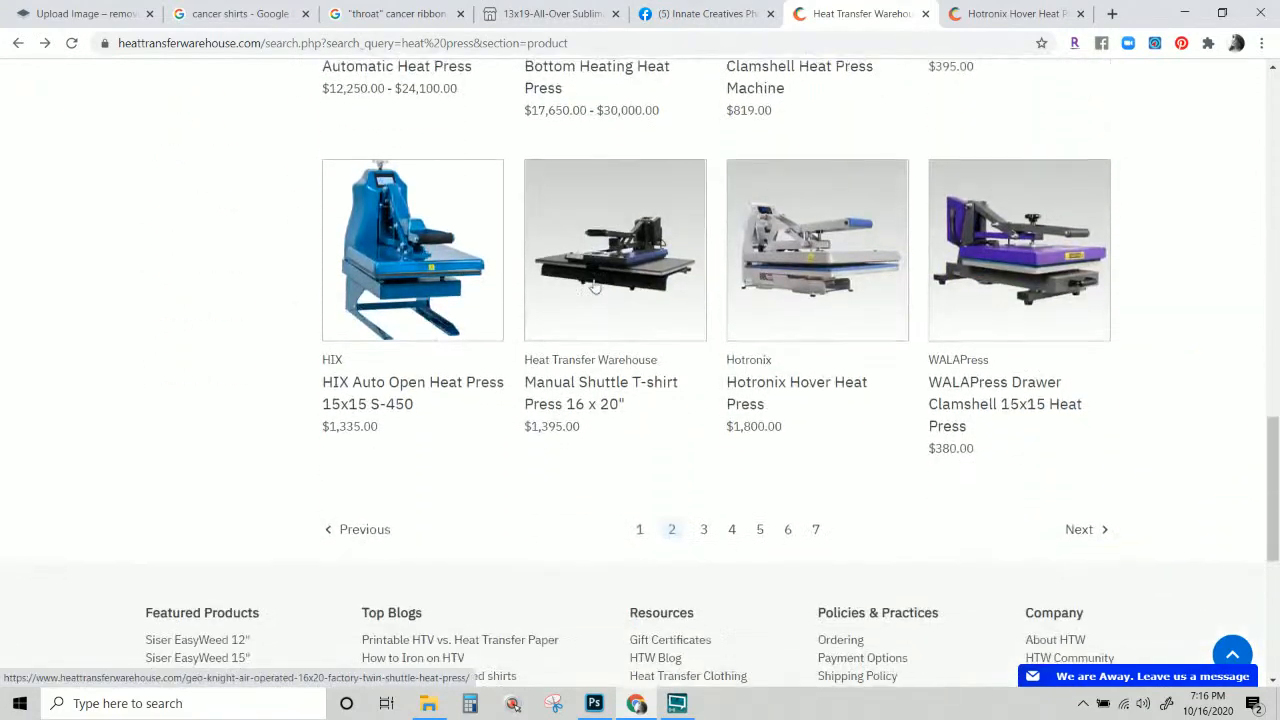
# Return to page 1 of the results and open the Auto Open Clam Heat Press Machine 16x20 by HTW in a new tab.
pyautogui.click(641, 530)
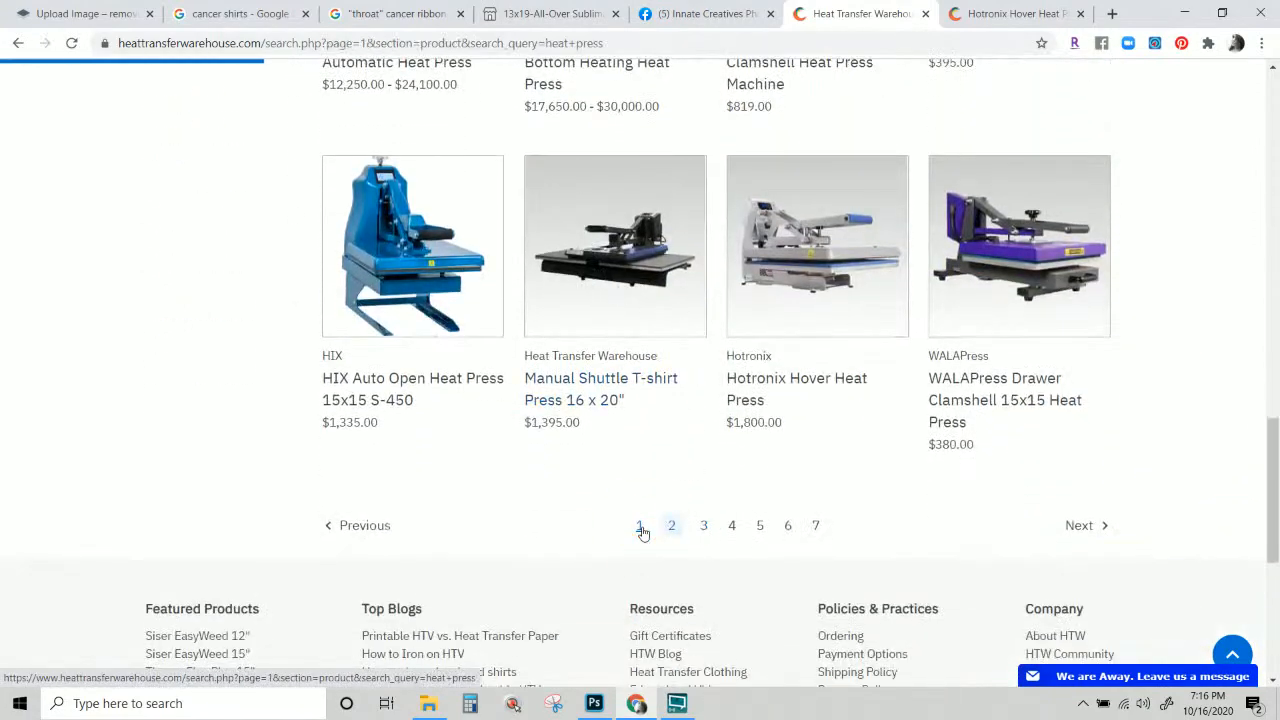
pyautogui.scroll(-8, 637, 528)
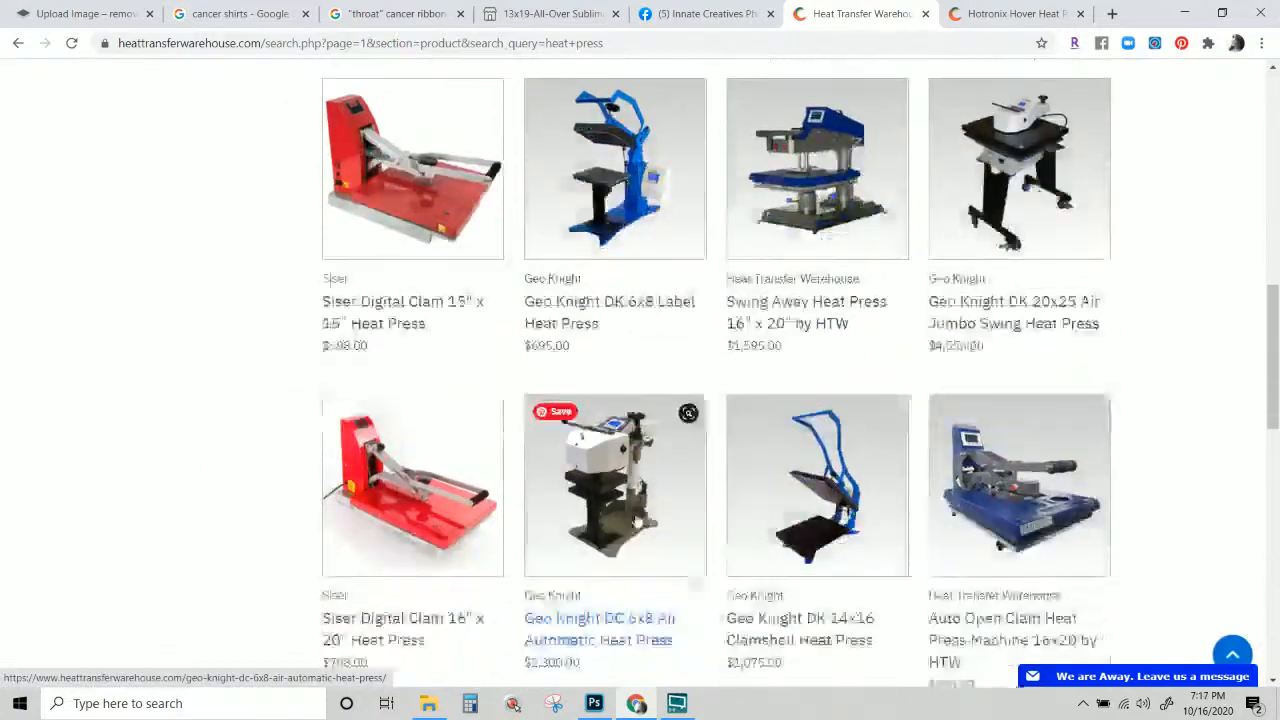
pyautogui.scroll(-5, 637, 521)
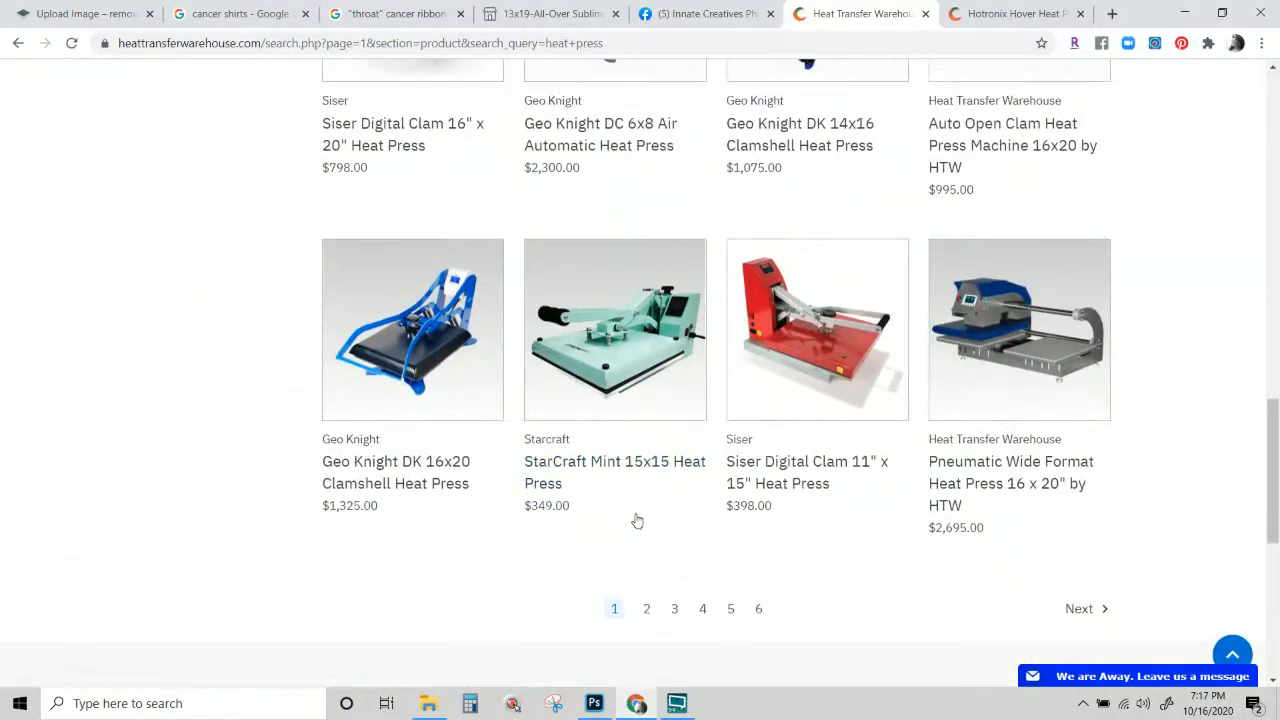
pyautogui.scroll(3, 637, 521)
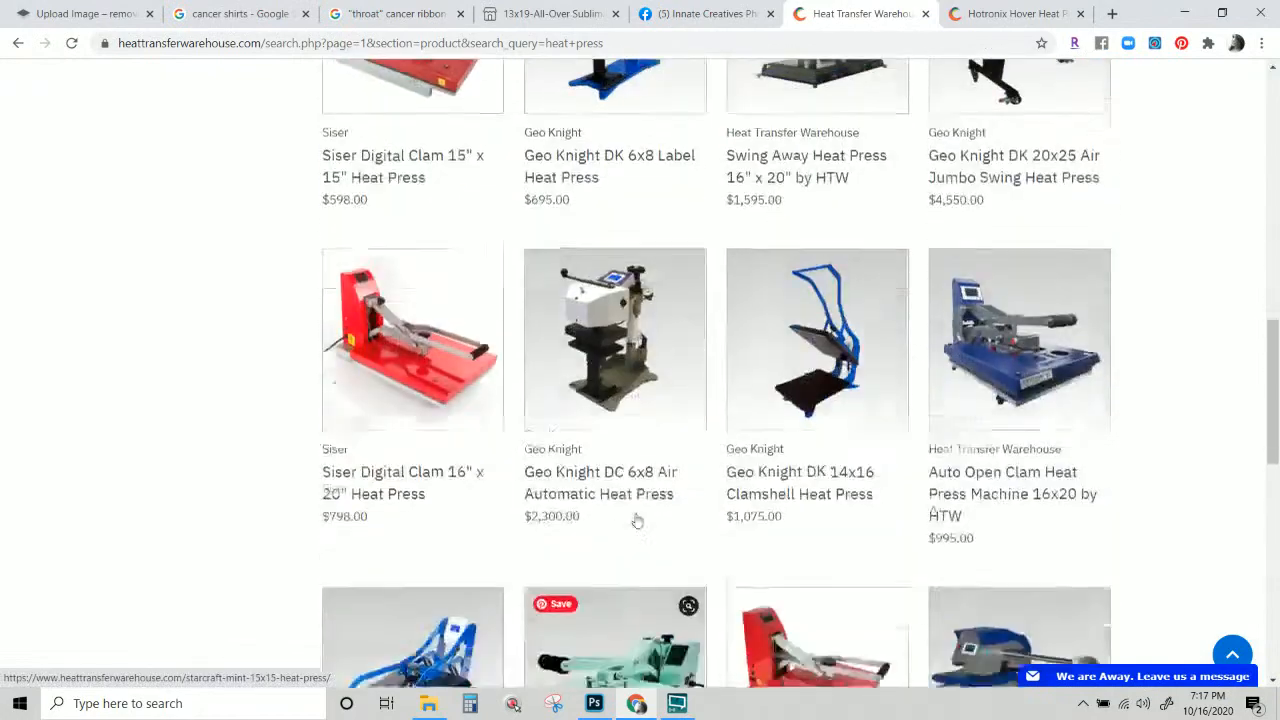
pyautogui.scroll(-1, 637, 521)
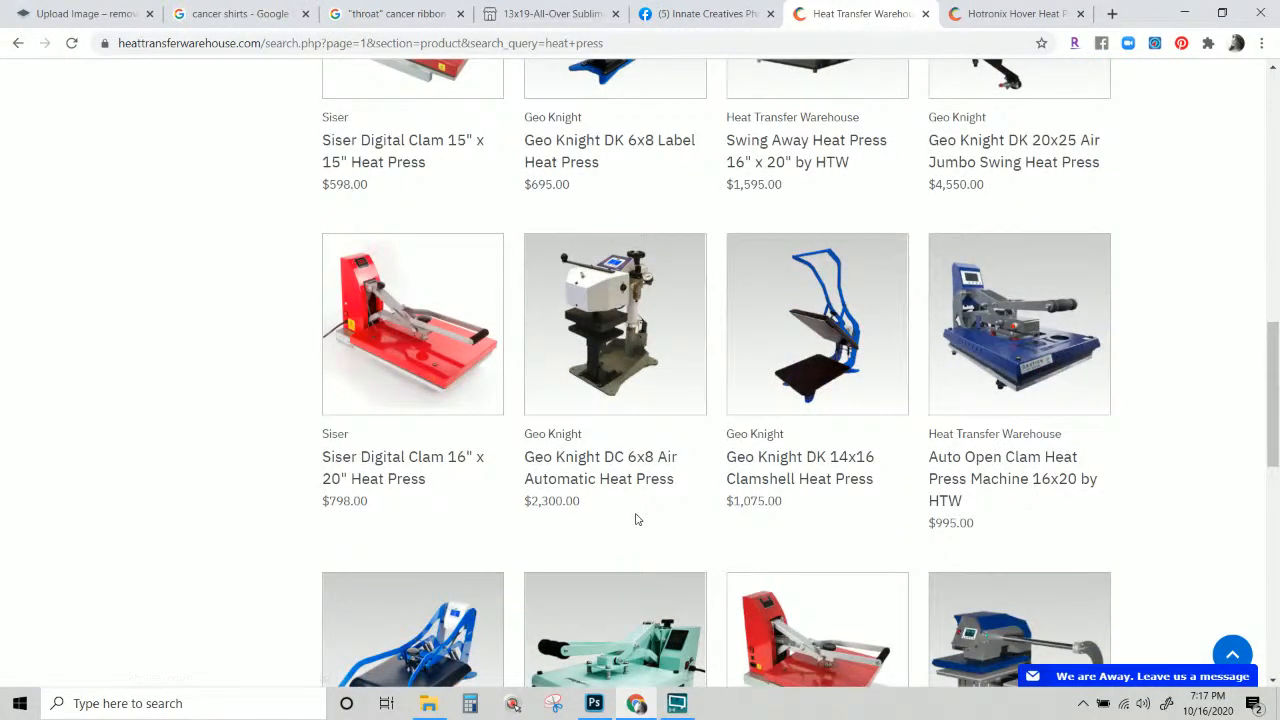
pyautogui.rightClick(1024, 487)
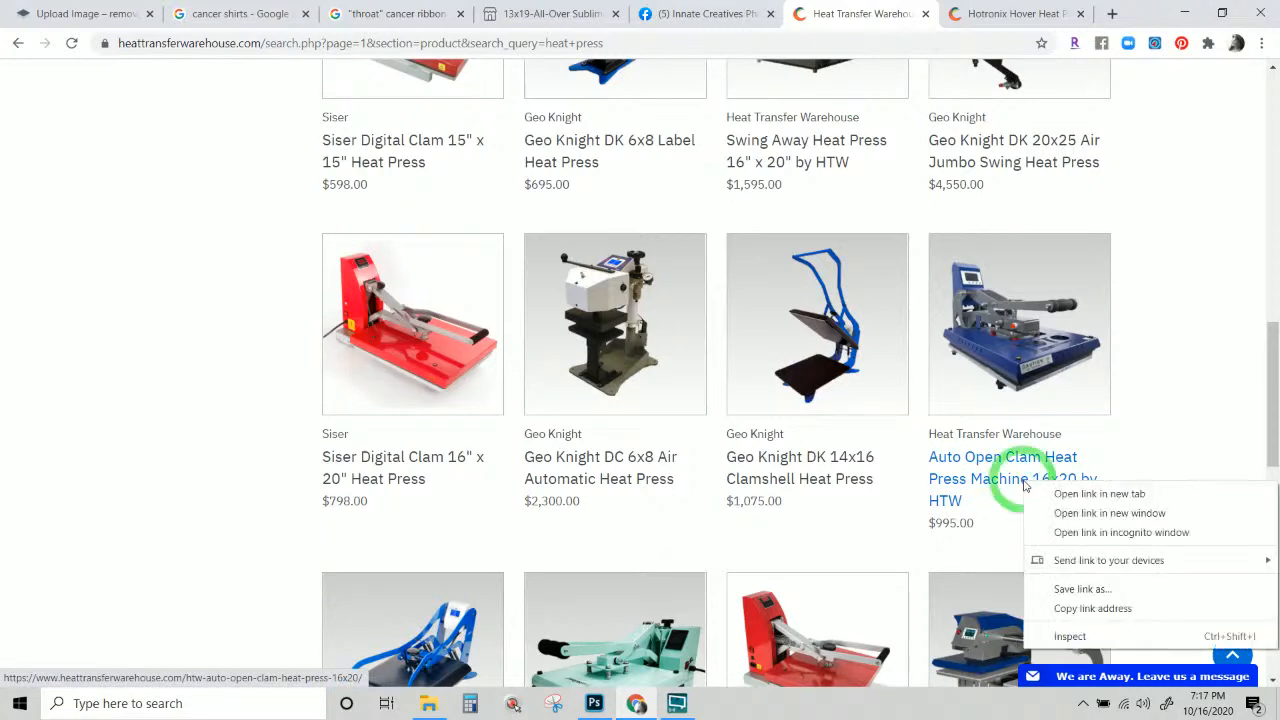
pyautogui.click(1057, 492)
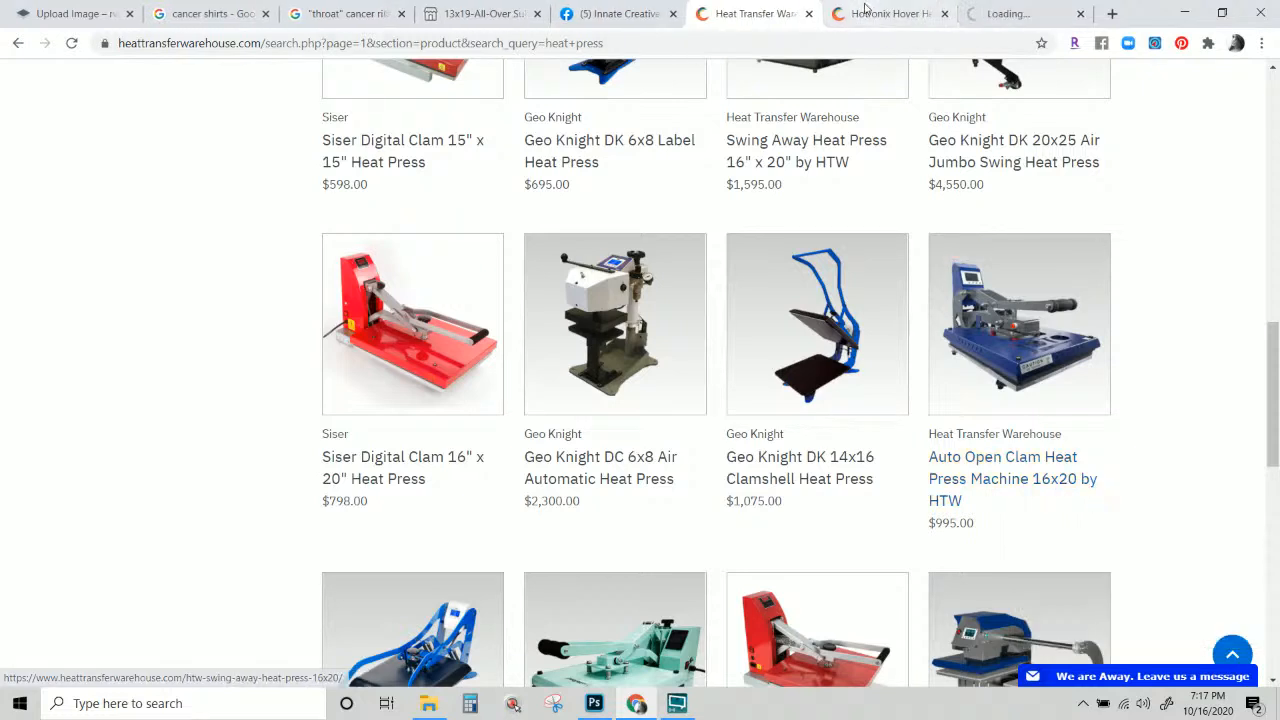
# View the product page of the Auto Open Clam Heat Press Machine 16x20 by HTW.
pyautogui.click(1010, 14)
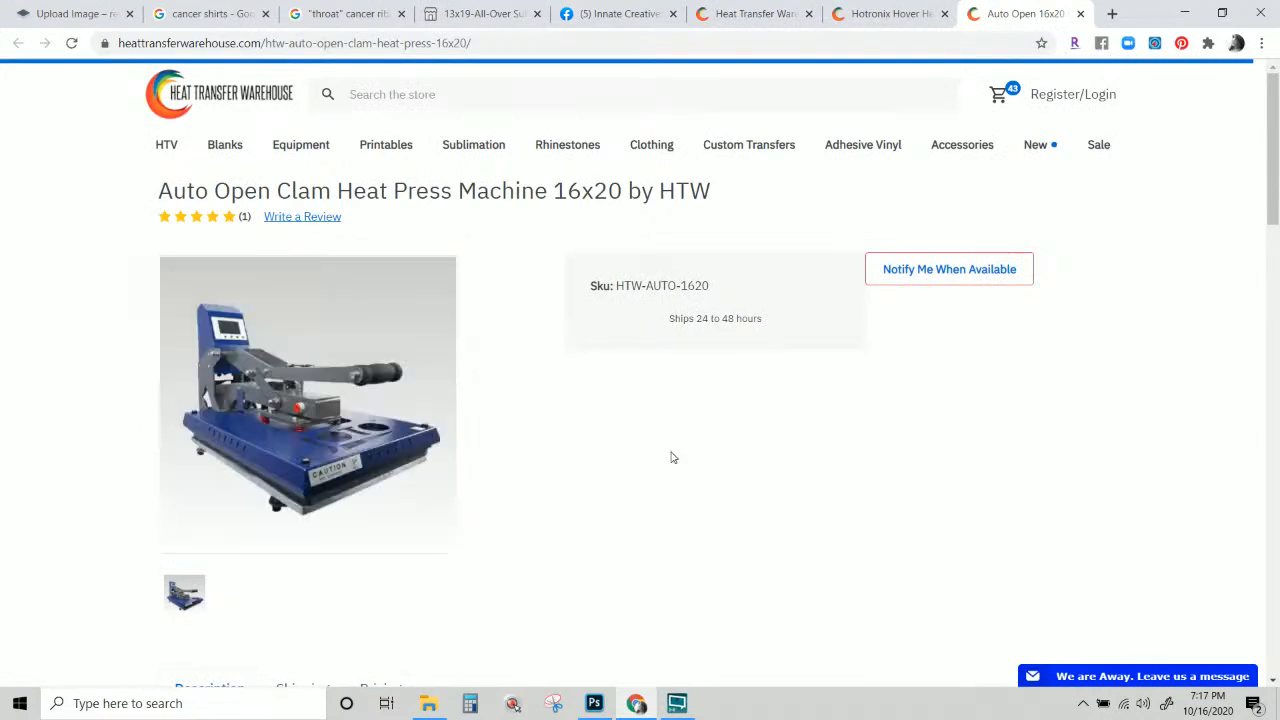
pyautogui.scroll(-2, 673, 457)
pyautogui.scroll(3, 1082, 328)
# Look over the Hotronix Hover Heat Press page down to the Customers Also Bought recommendations.
pyautogui.click(895, 13)
pyautogui.moveTo(880, 148)
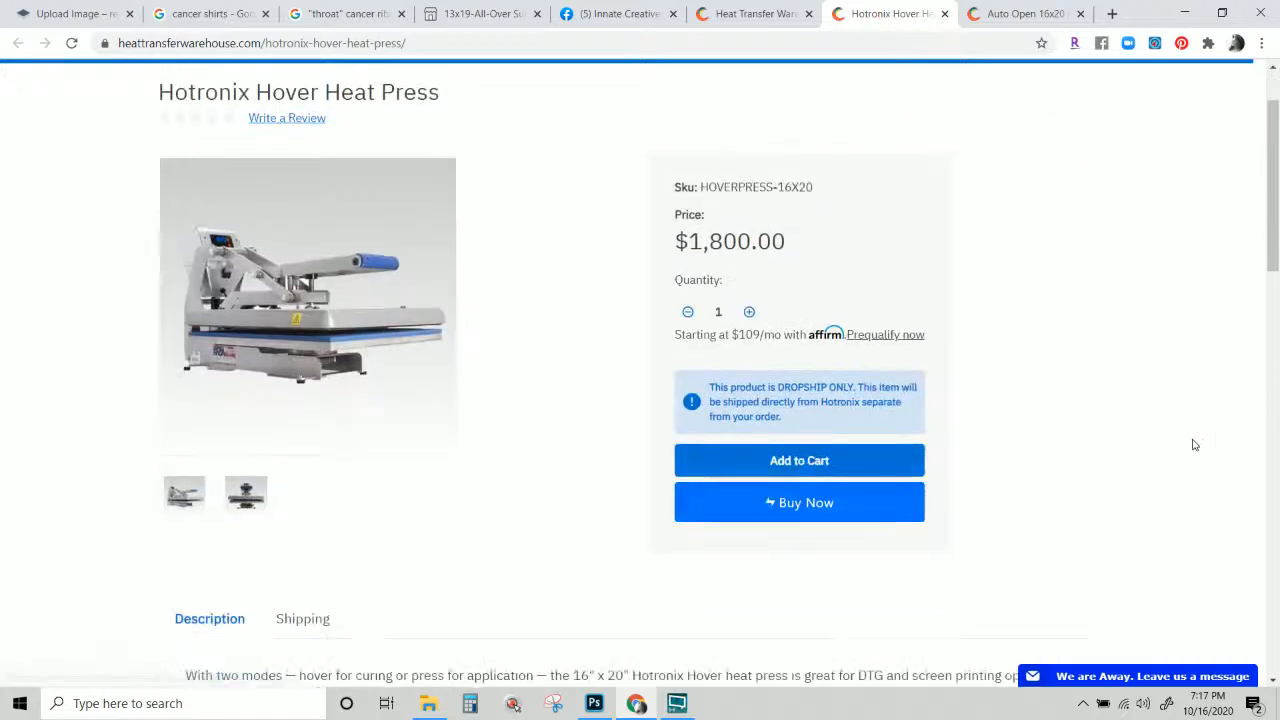
pyautogui.scroll(-10, 1123, 426)
pyautogui.scroll(-2, 1000, 415)
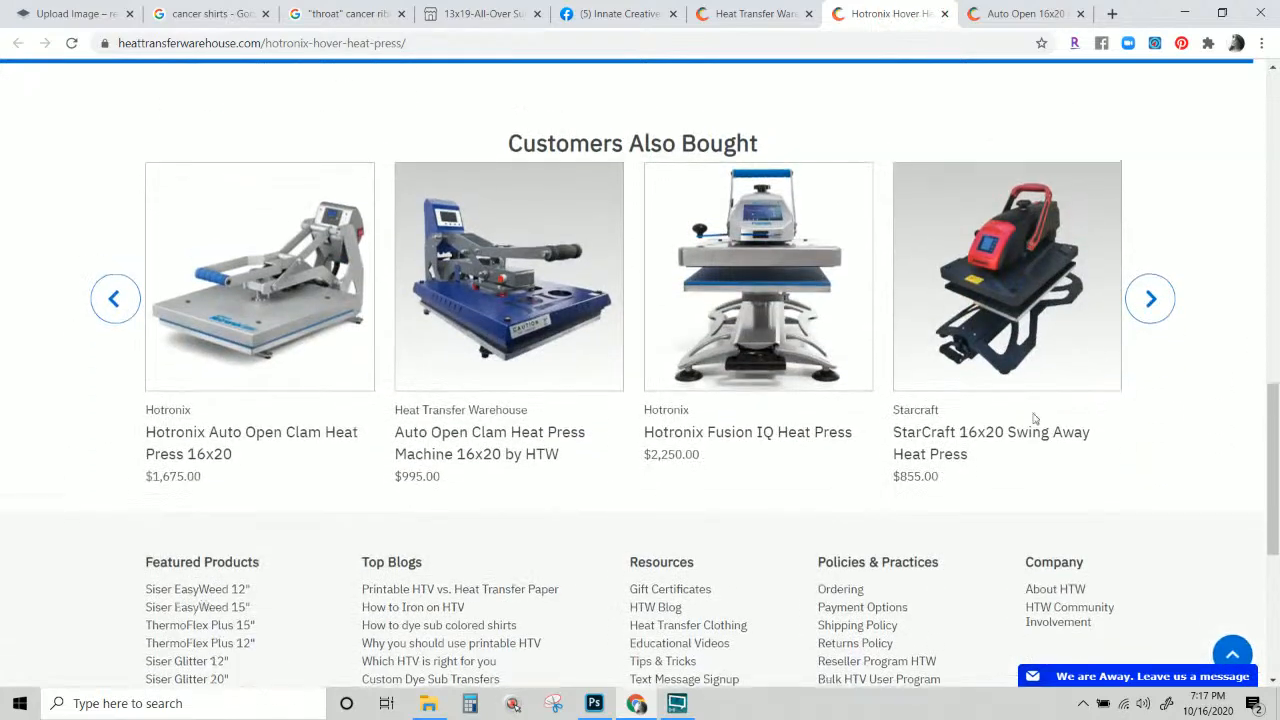
pyautogui.scroll(1, 790, 395)
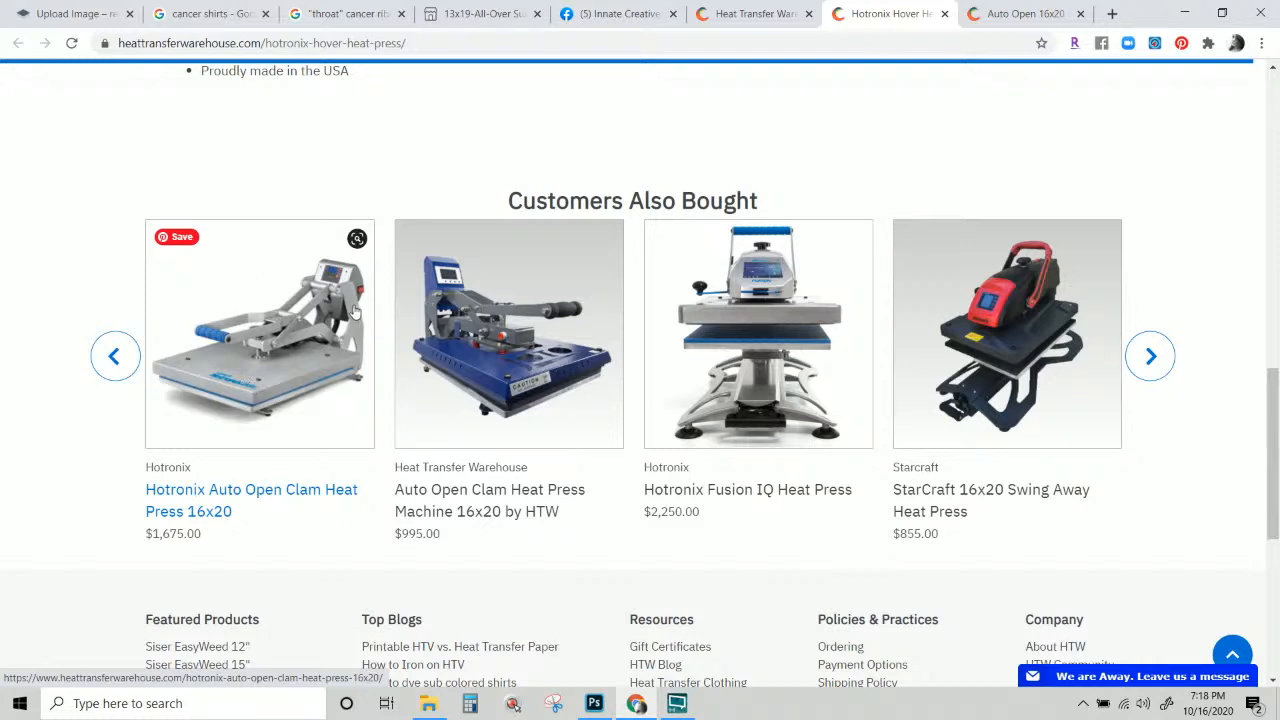
pyautogui.scroll(1, 372, 390)
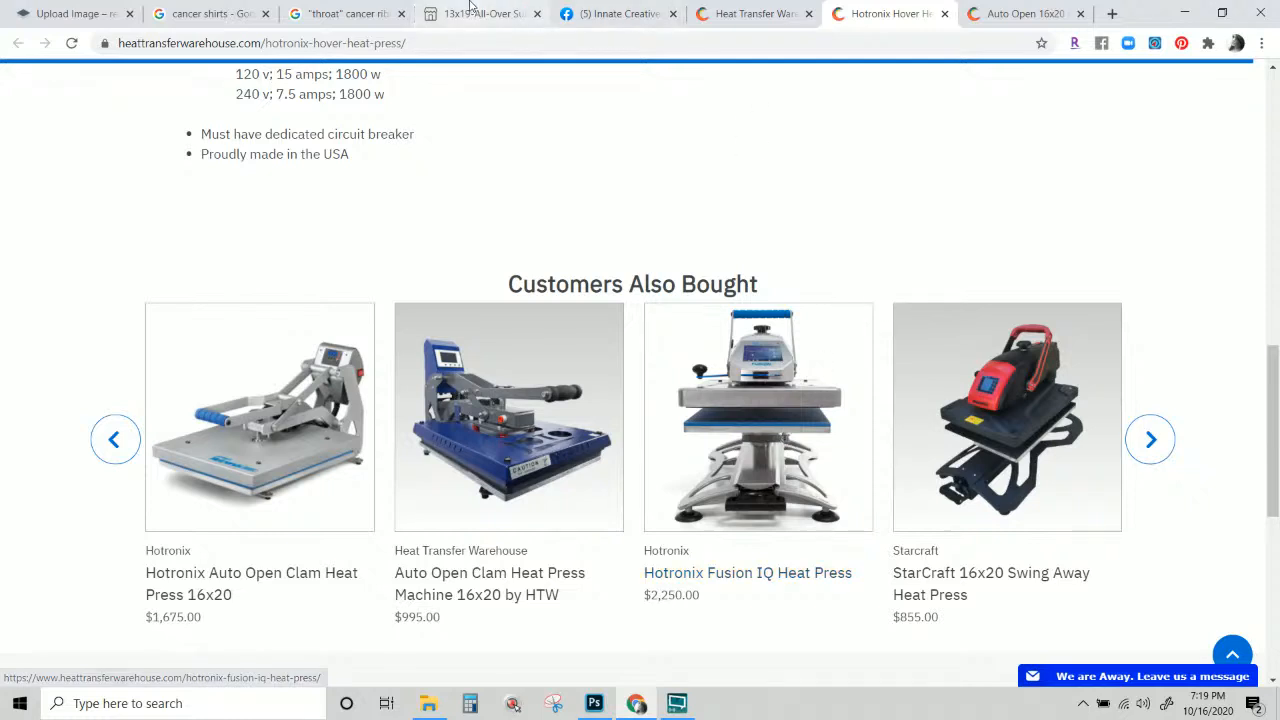
# Close the "throat" cancer ribbon color search tab and browse further models in the Customers Also Bought carousel.
pyautogui.click(401, 13)
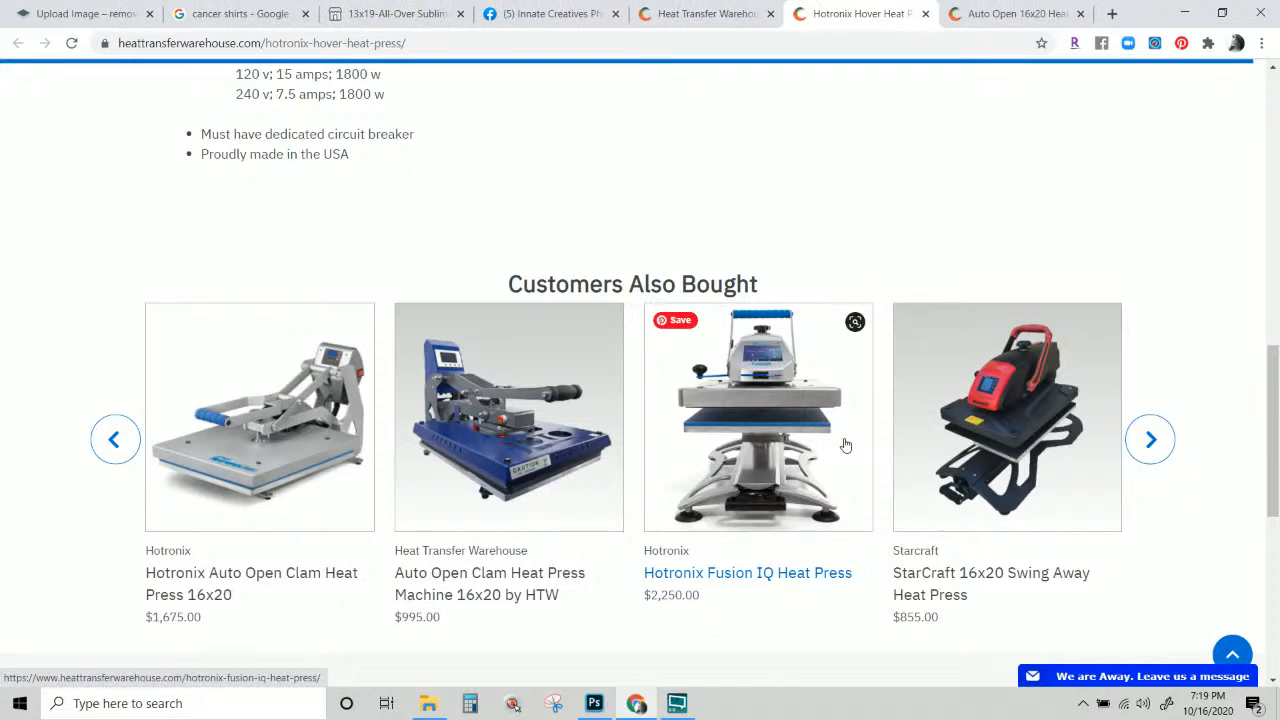
pyautogui.click(1149, 438)
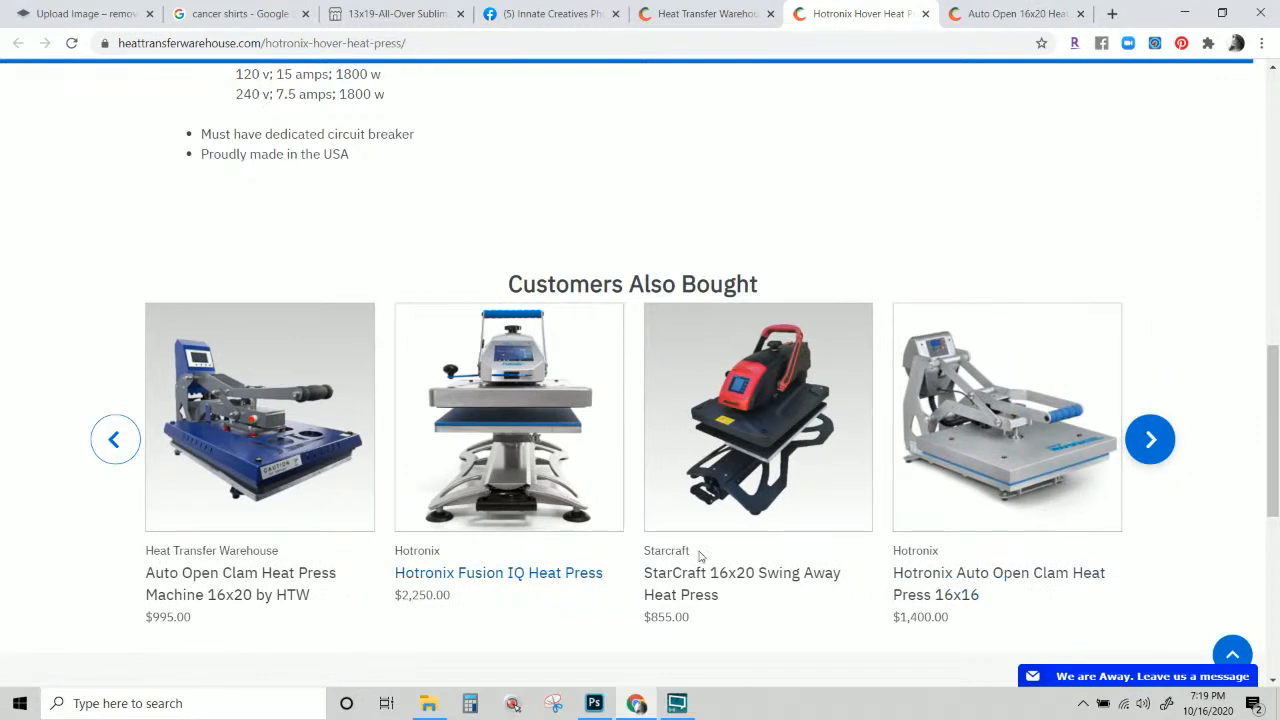
pyautogui.click(1149, 443)
pyautogui.click(1149, 443)
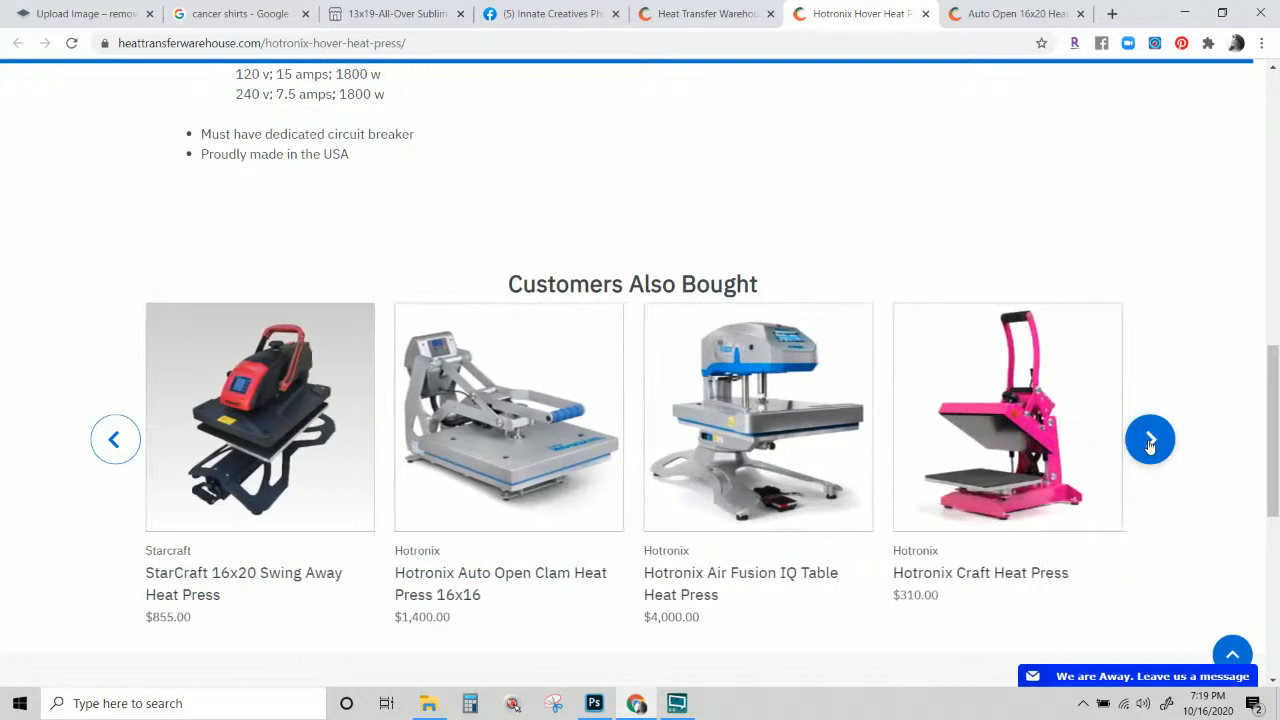
pyautogui.click(1149, 443)
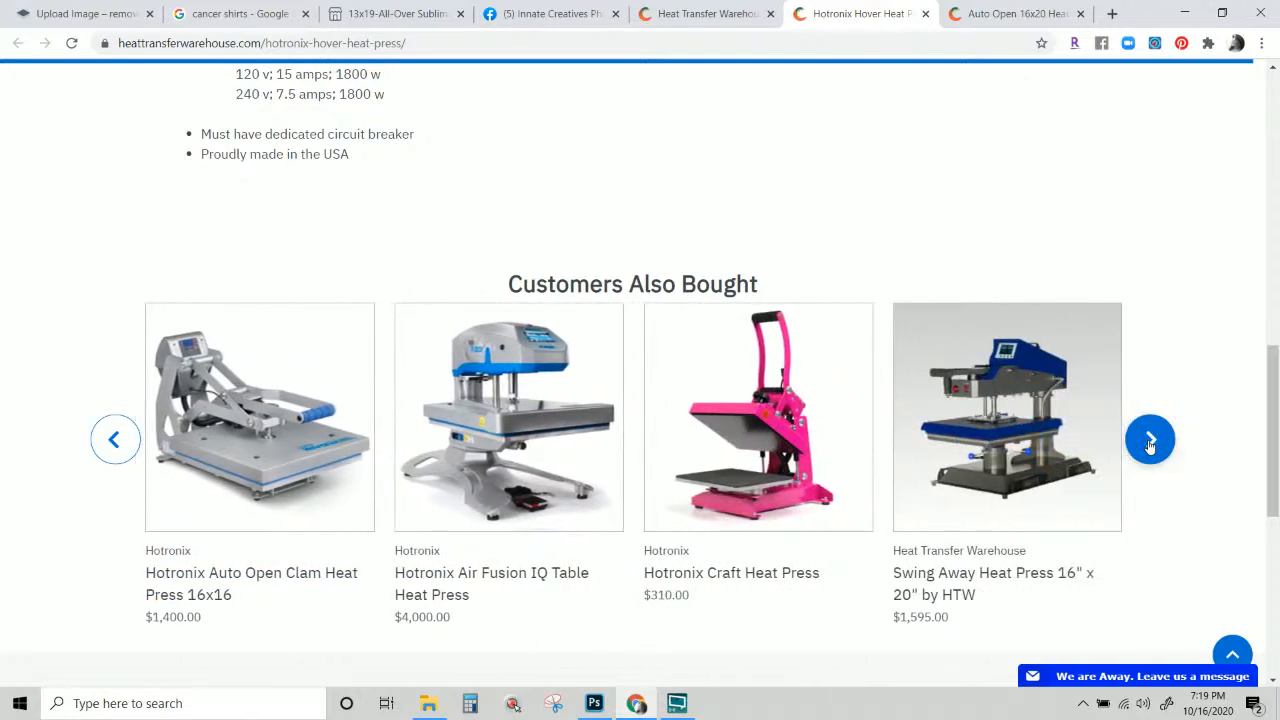
# Recheck the Auto Open Clam Heat Press 16x20 page against the Hotronix Hover page and close the Auto Open tab.
pyautogui.click(983, 15)
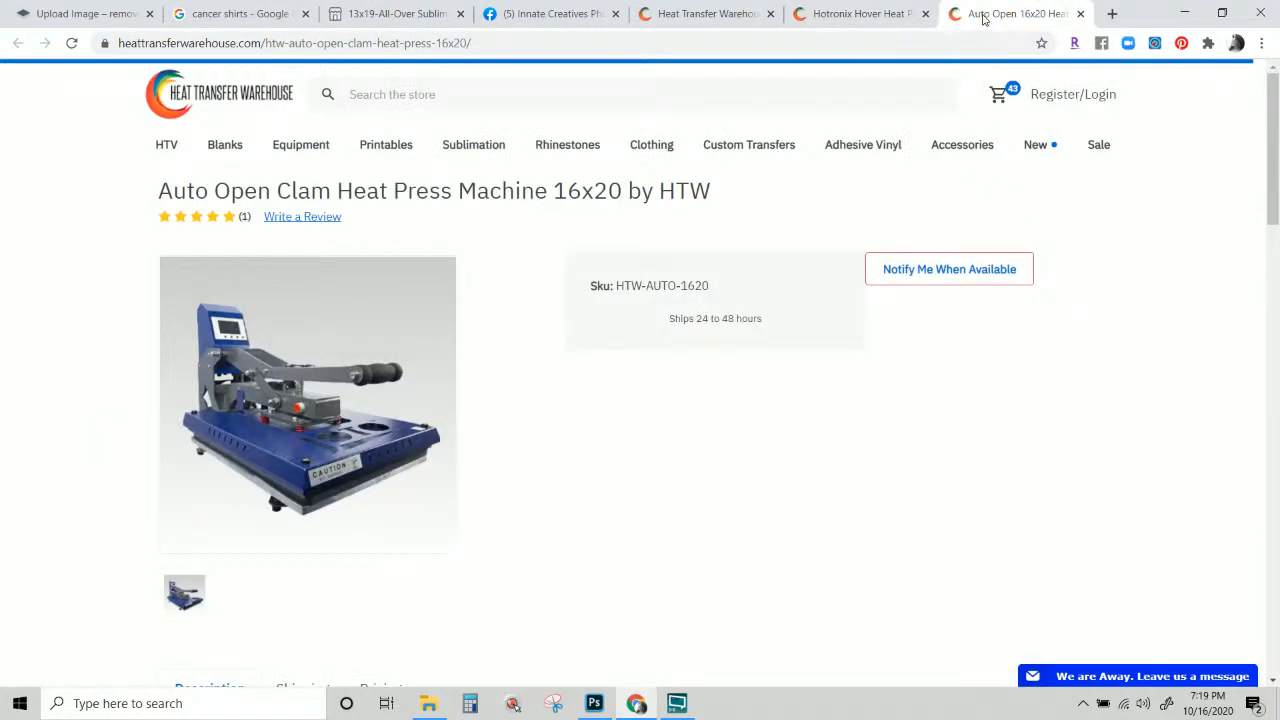
pyautogui.scroll(-2, 1107, 537)
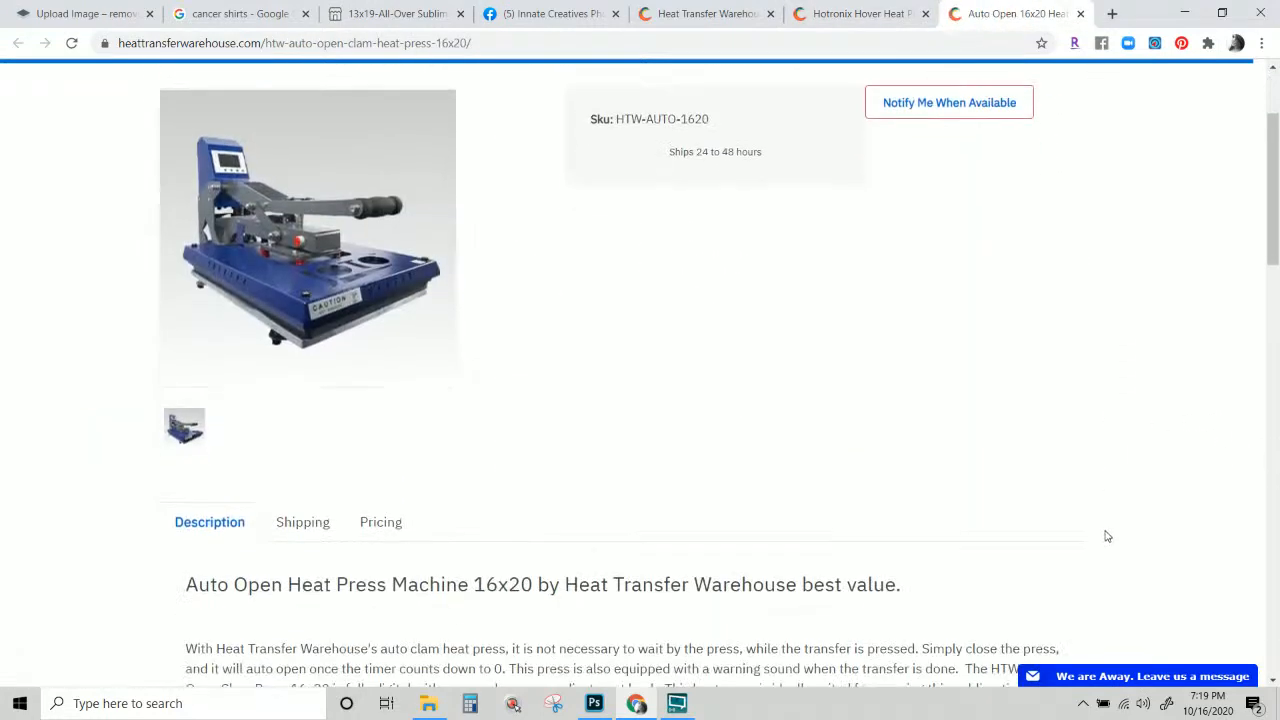
pyautogui.scroll(2, 1107, 537)
pyautogui.click(851, 22)
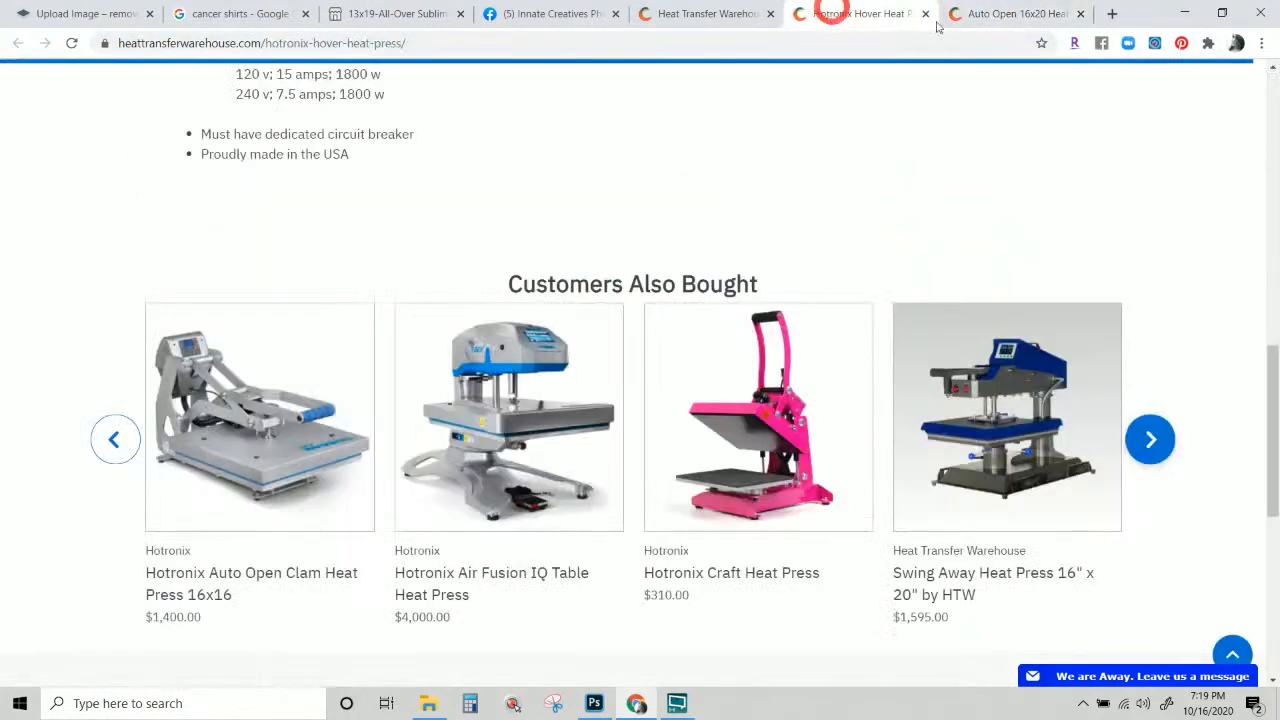
pyautogui.click(997, 20)
pyautogui.click(1080, 14)
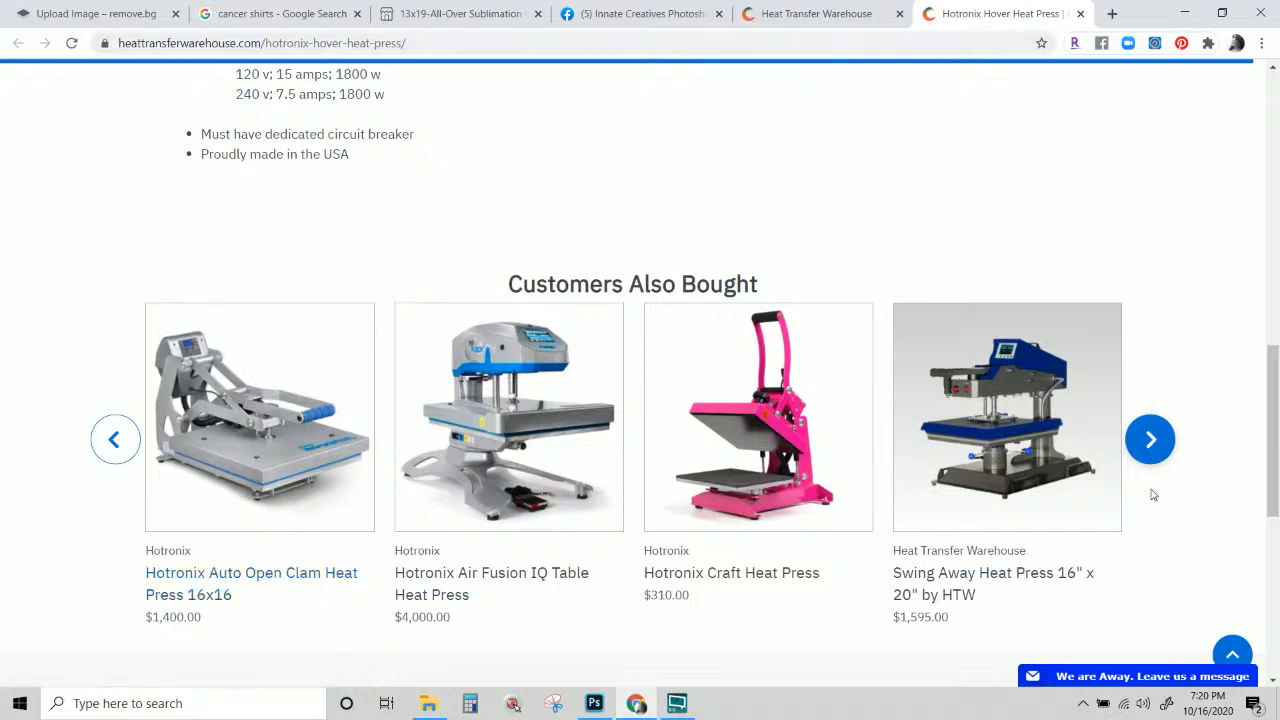
# Browse the Customers Also Bought carousel on the Hotronix Hover page to compare the other heat press models.
pyautogui.click(1152, 440)
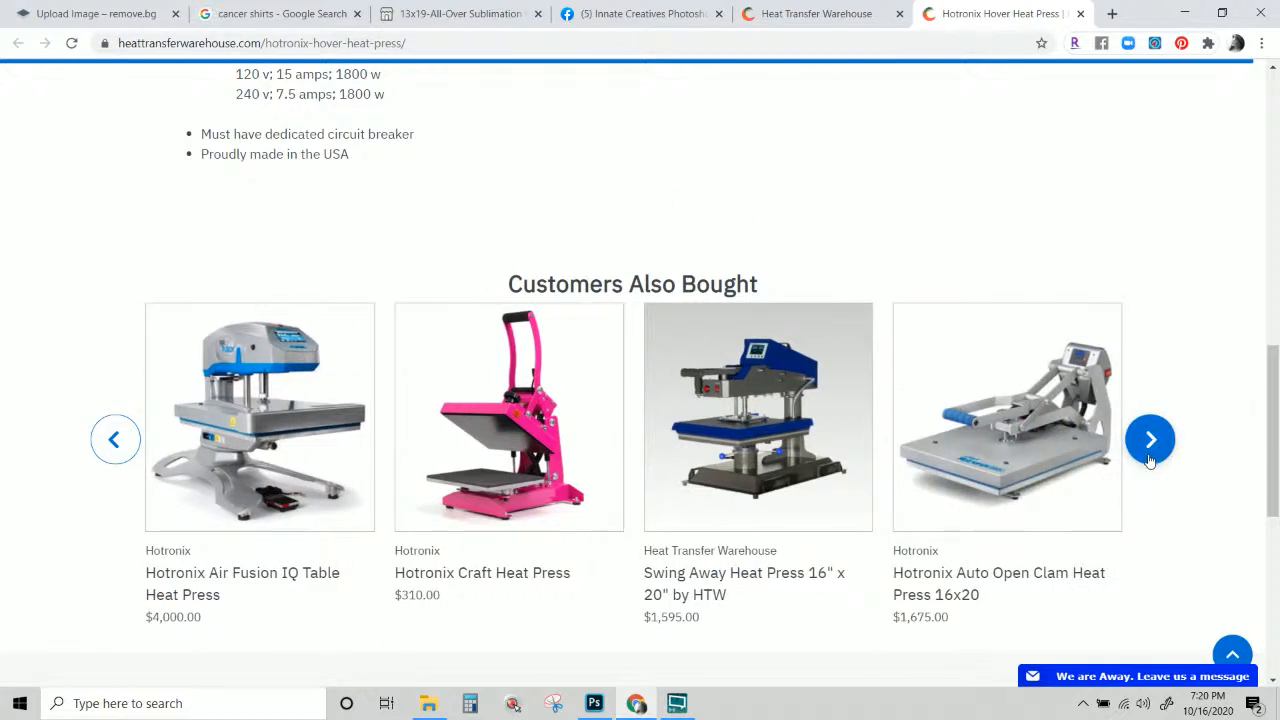
pyautogui.scroll(-1, 1148, 455)
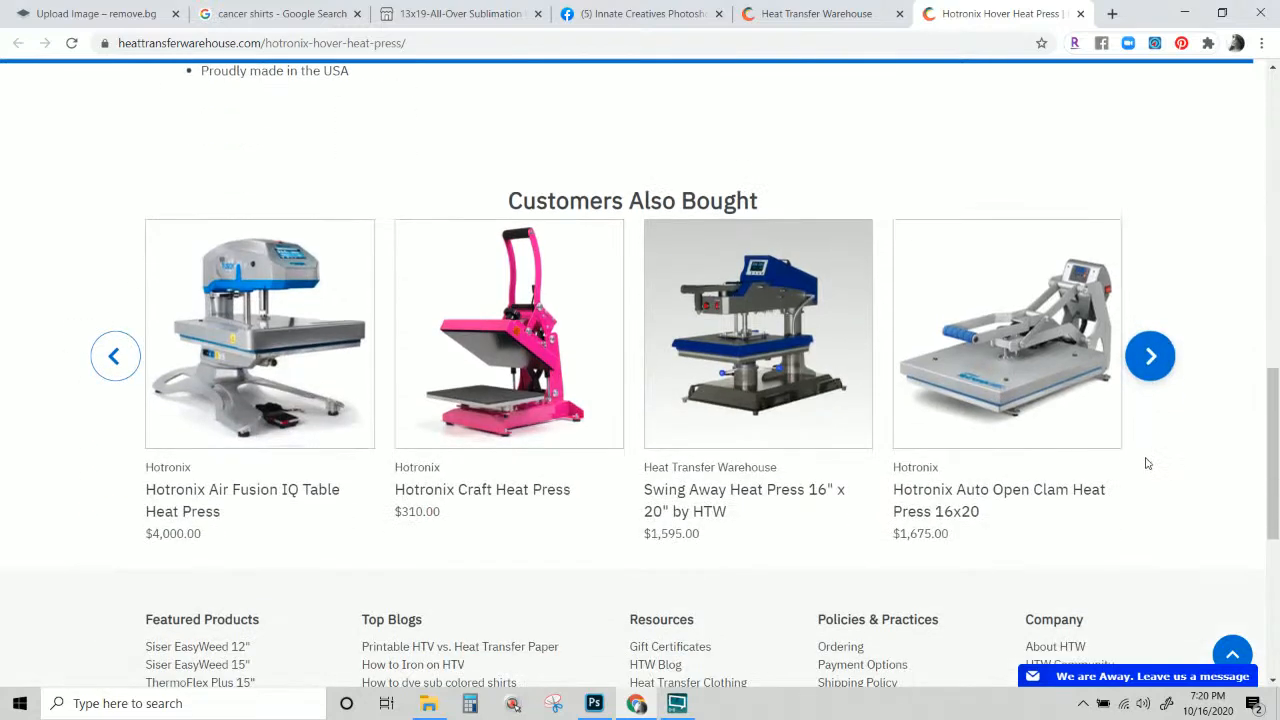
pyautogui.click(125, 362)
pyautogui.click(1150, 356)
pyautogui.click(1150, 356)
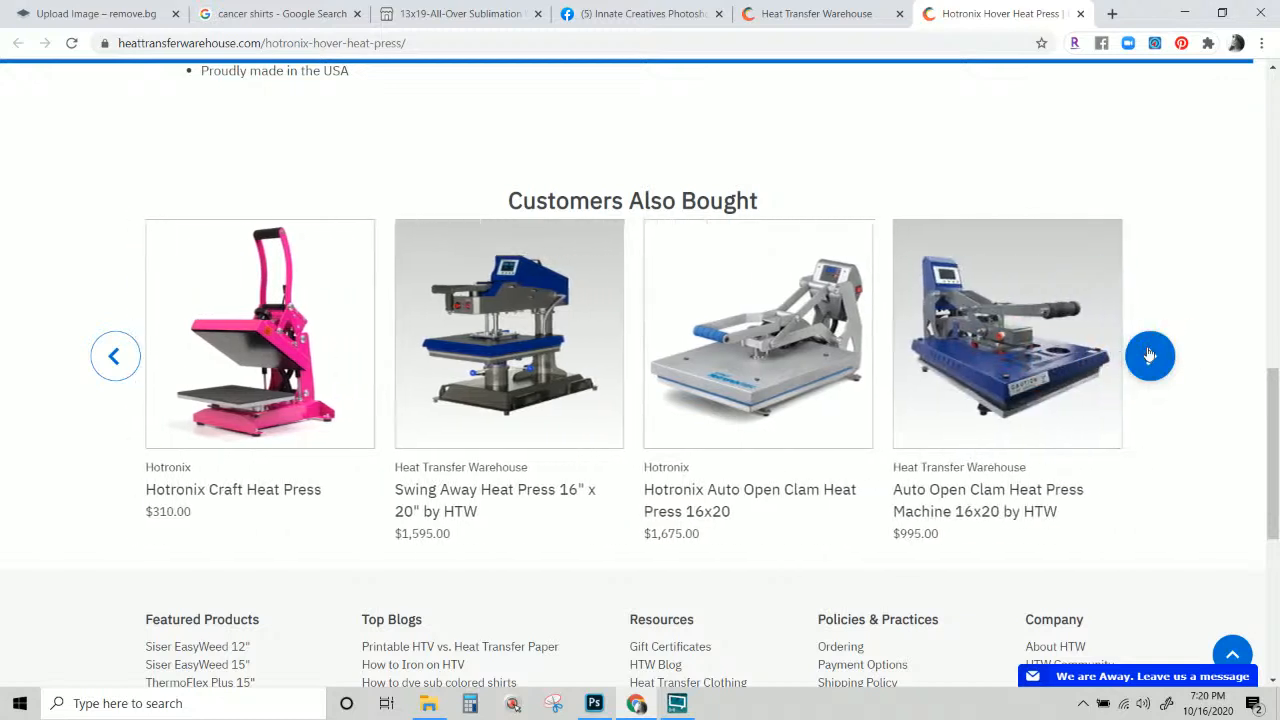
pyautogui.click(1150, 356)
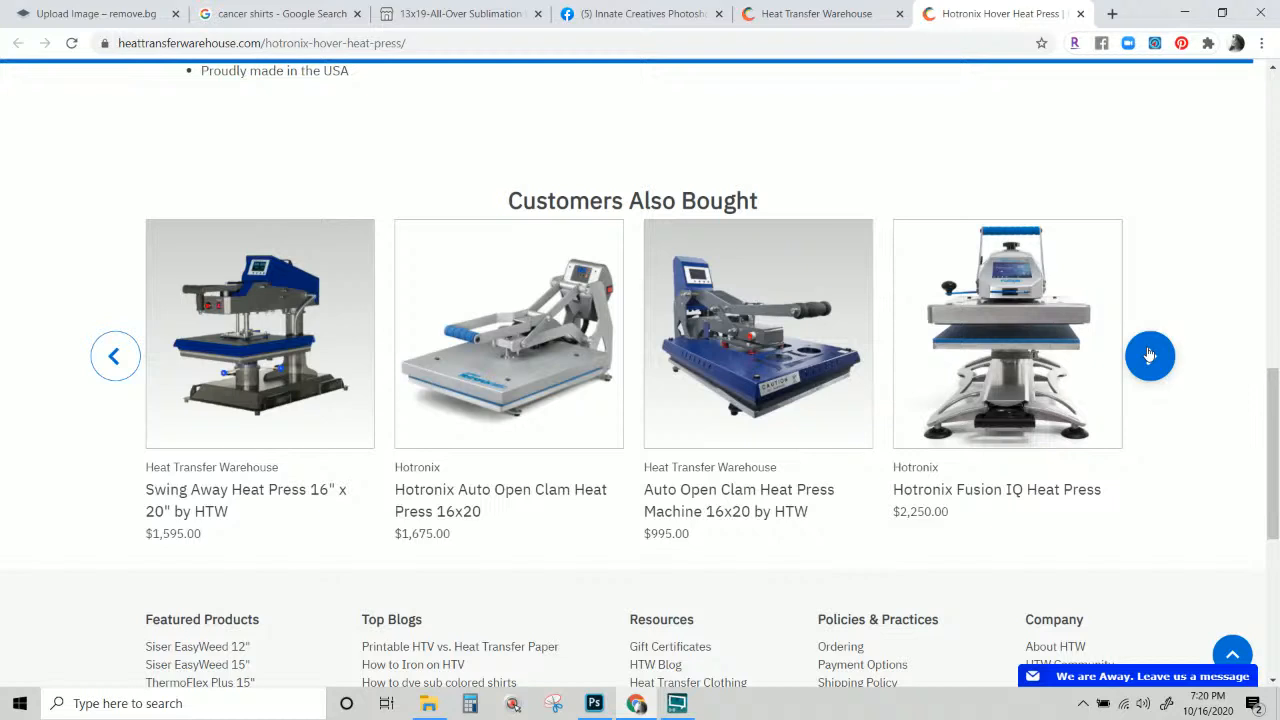
pyautogui.click(1150, 356)
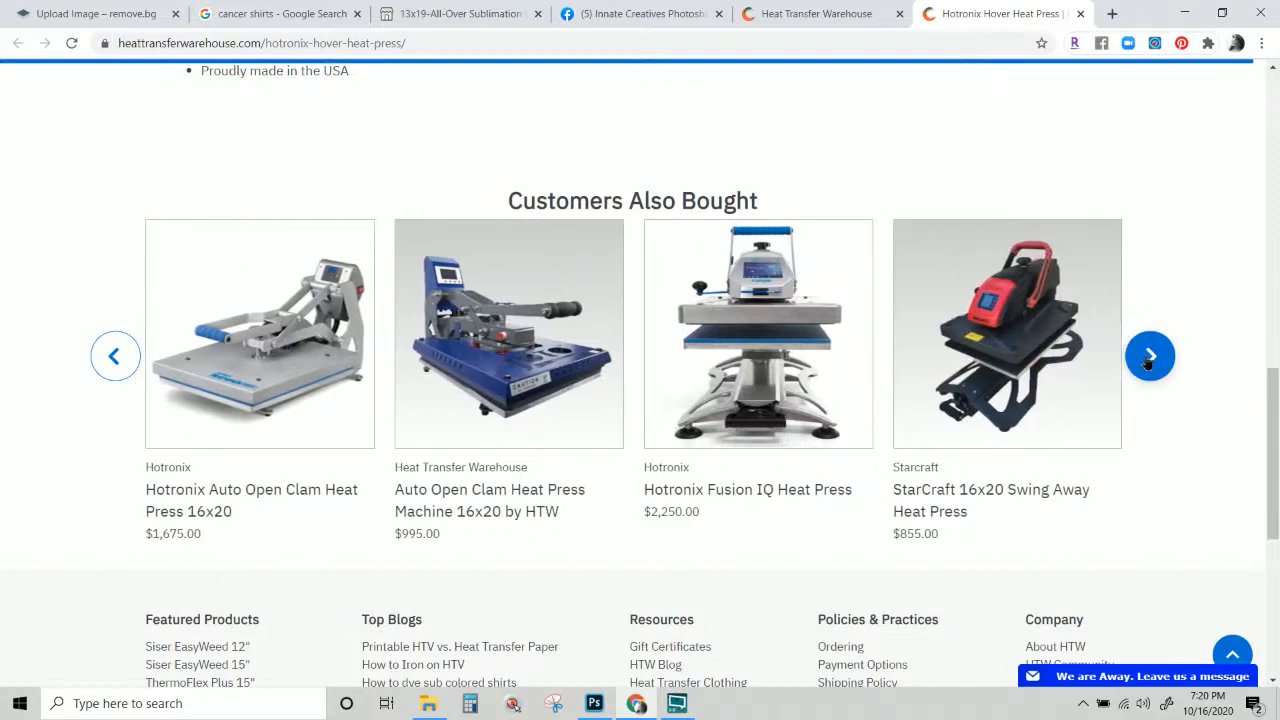
pyautogui.click(1150, 356)
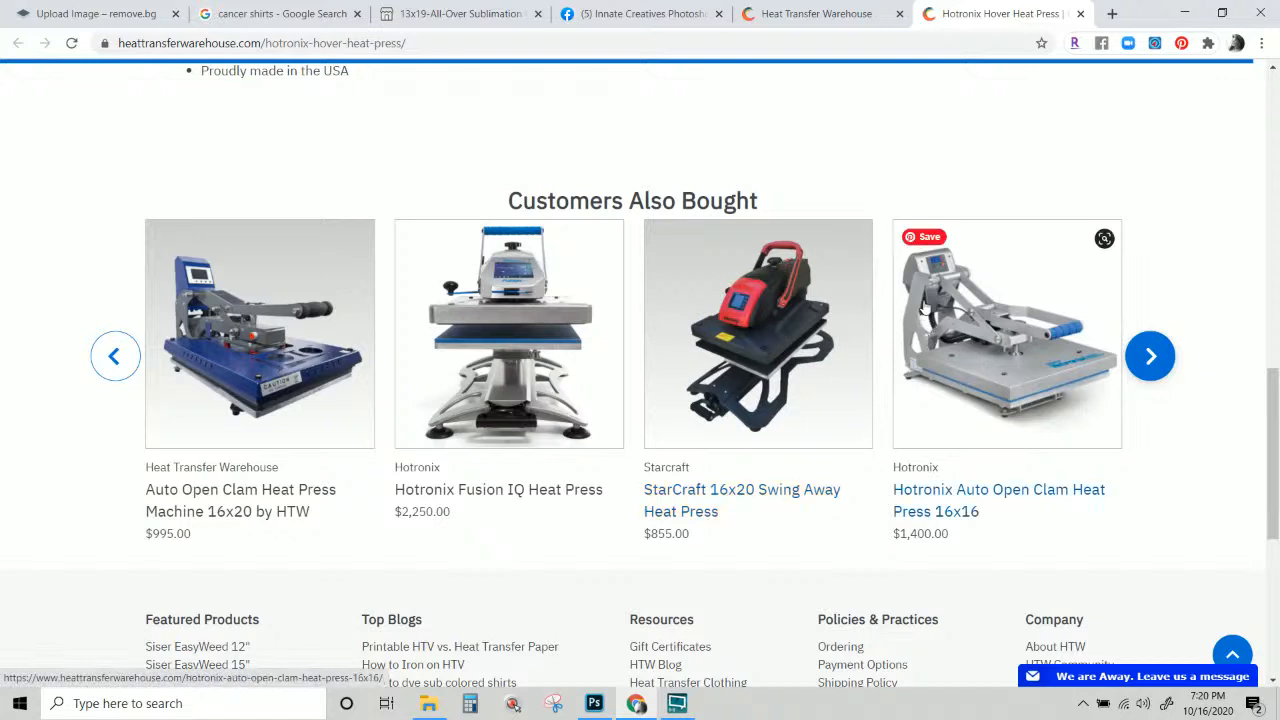
pyautogui.click(1155, 368)
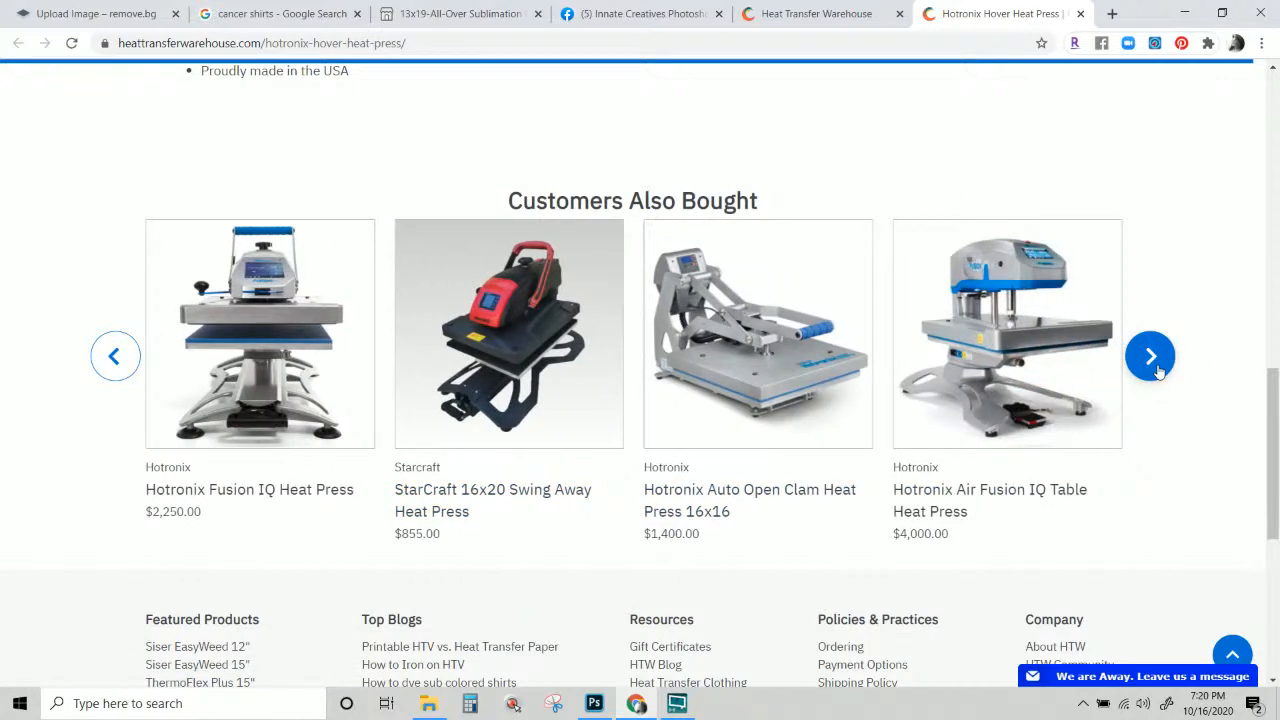
pyautogui.click(1151, 357)
pyautogui.click(1151, 357)
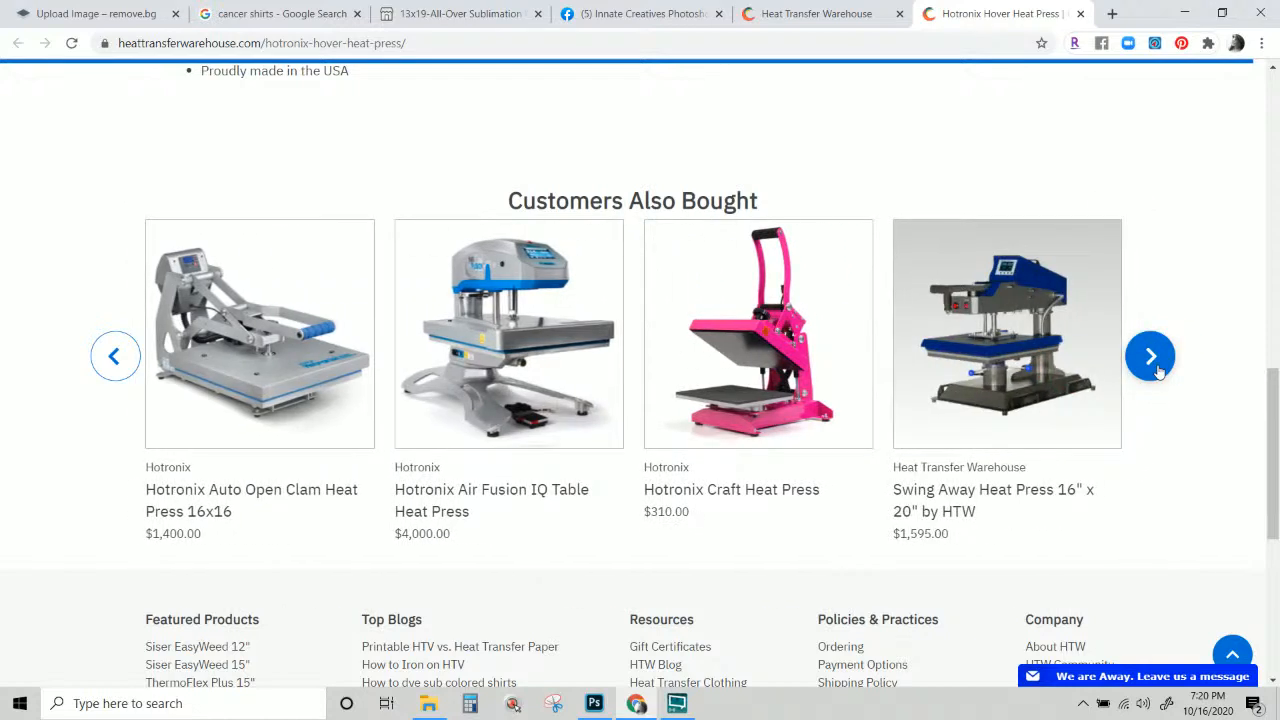
pyautogui.click(1152, 360)
pyautogui.click(1148, 358)
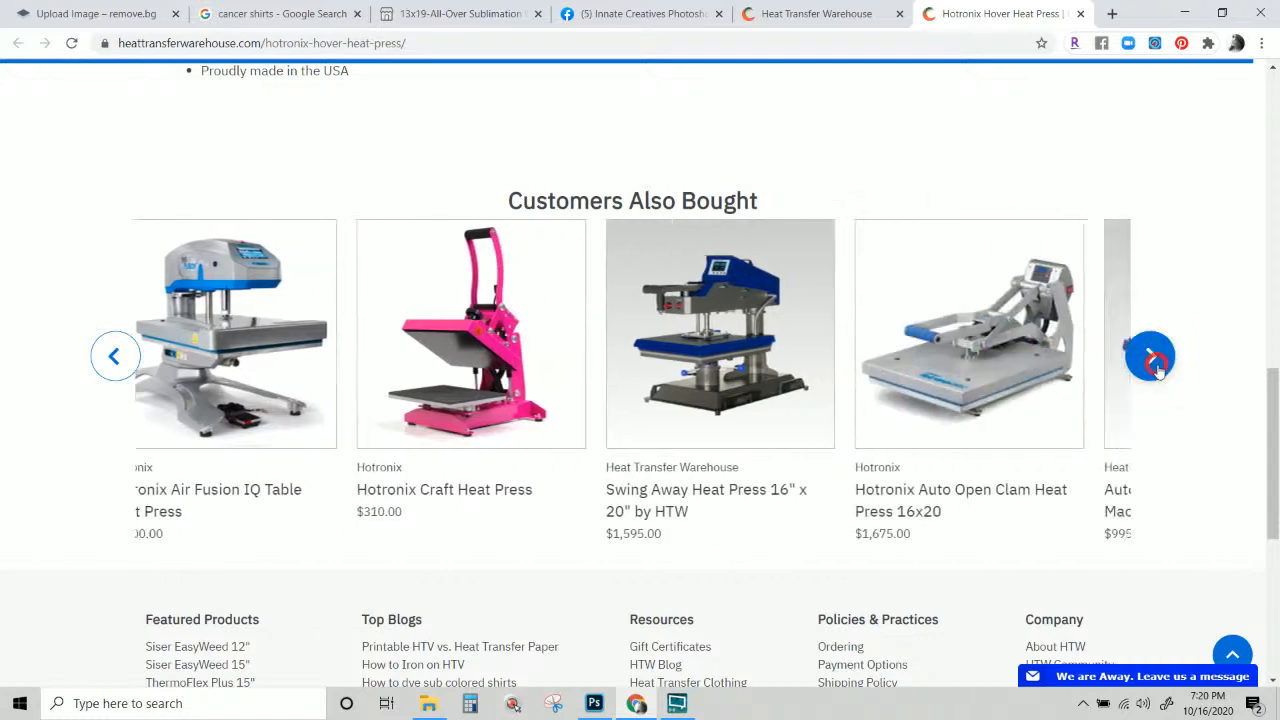
# Recheck the product summary of the Hotronix Hover Heat Press and activate the store search.
pyautogui.scroll(3, 1141, 472)
pyautogui.scroll(8, 1141, 472)
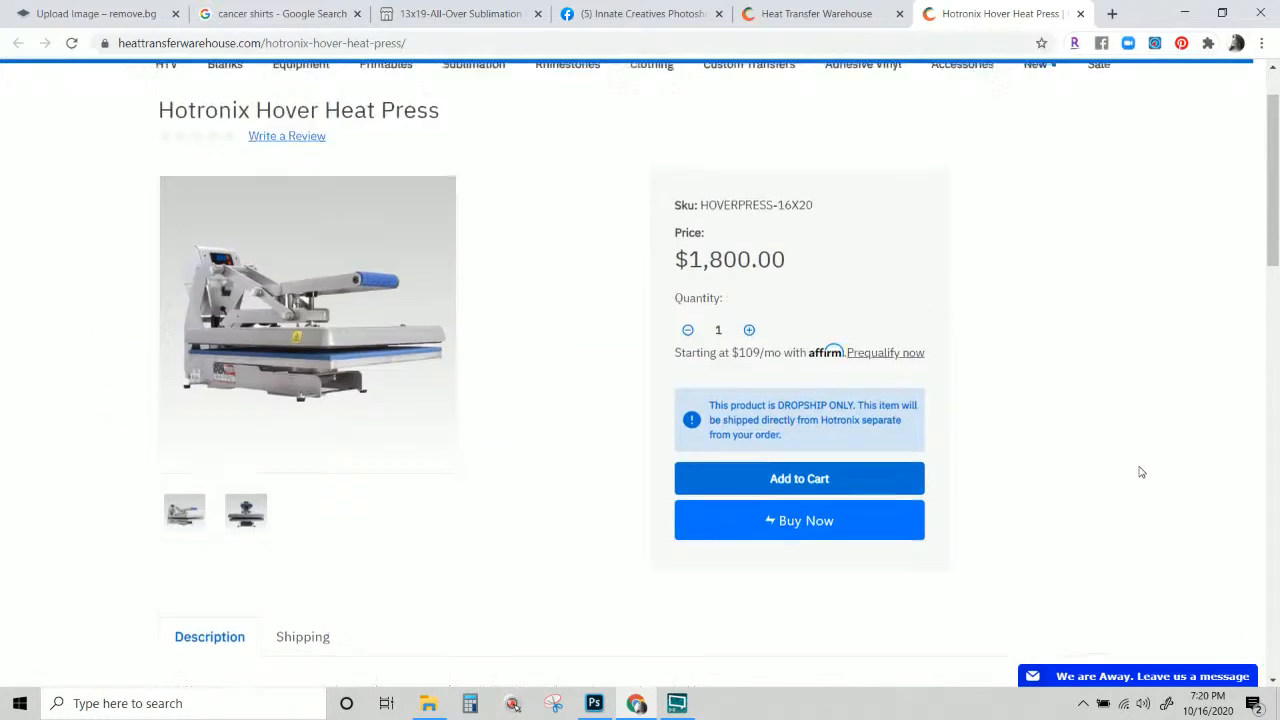
pyautogui.click(593, 86)
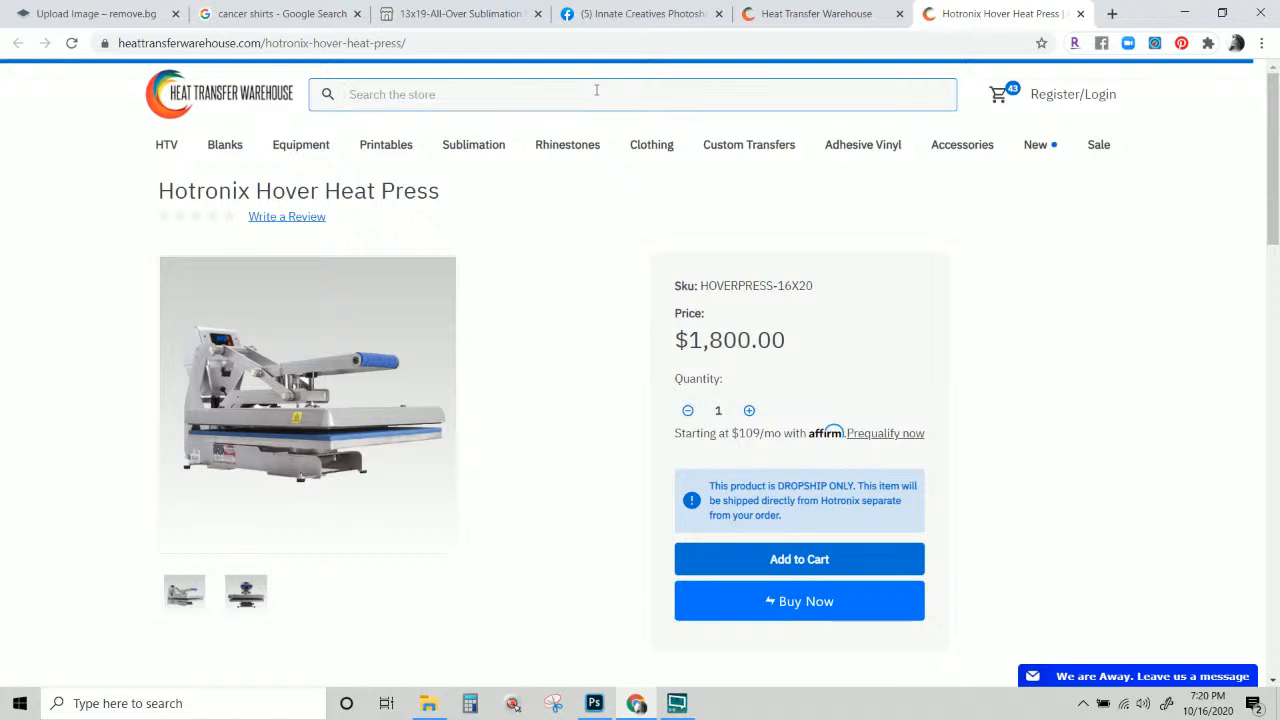
pyautogui.click(596, 90)
# Open the Hotronix Auto Open Clam Heat Press 16x20 from the recommendations in a new tab and view it.
pyautogui.scroll(-9, 783, 281)
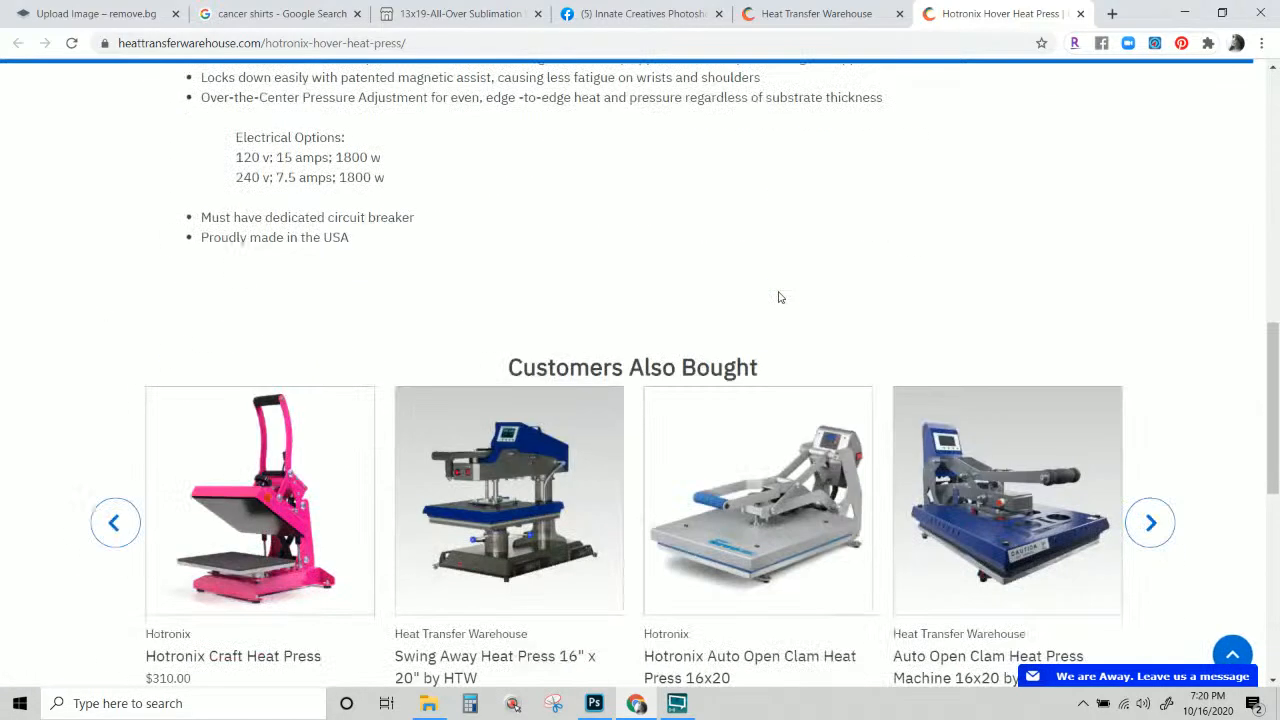
pyautogui.scroll(-3, 780, 297)
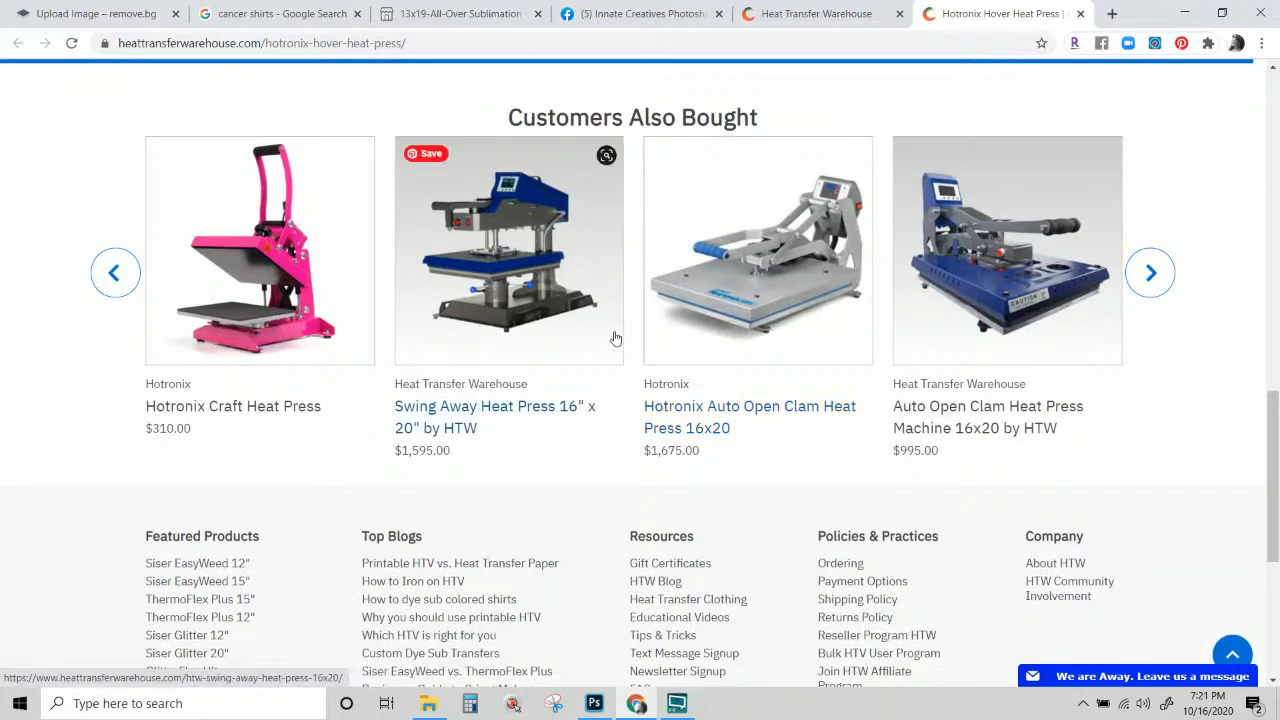
pyautogui.rightClick(735, 342)
pyautogui.click(752, 323)
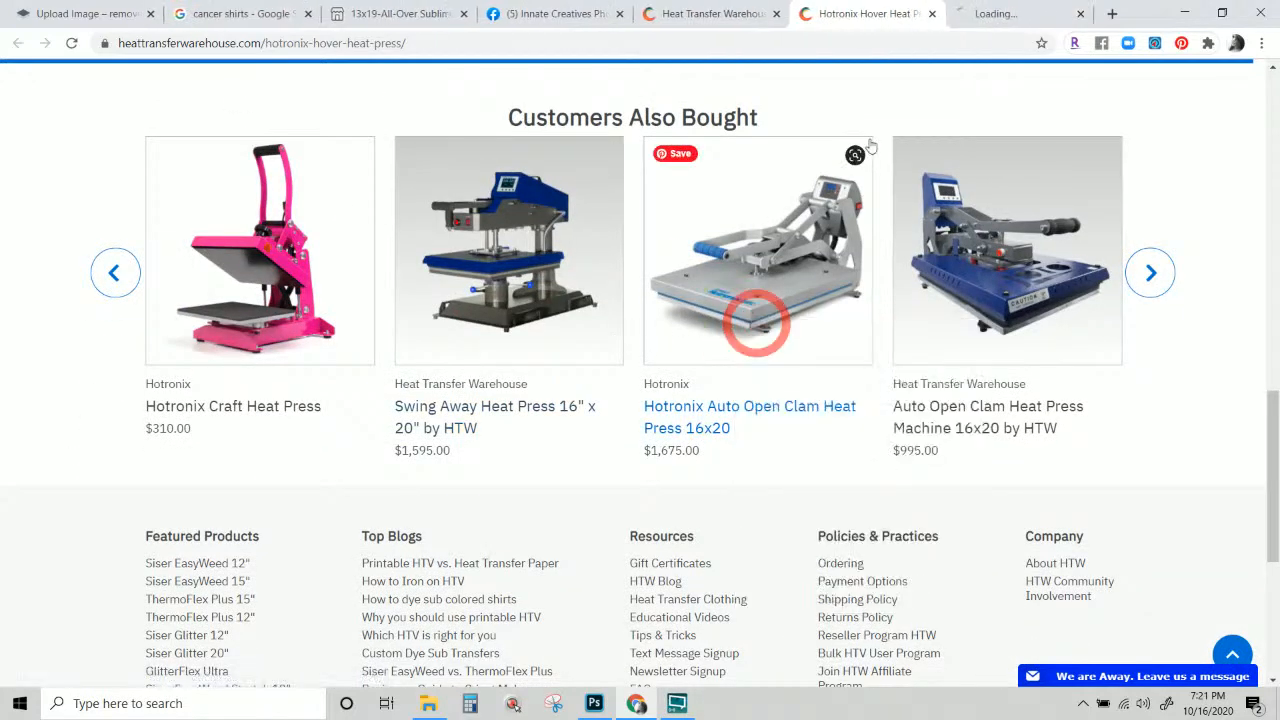
pyautogui.click(1003, 14)
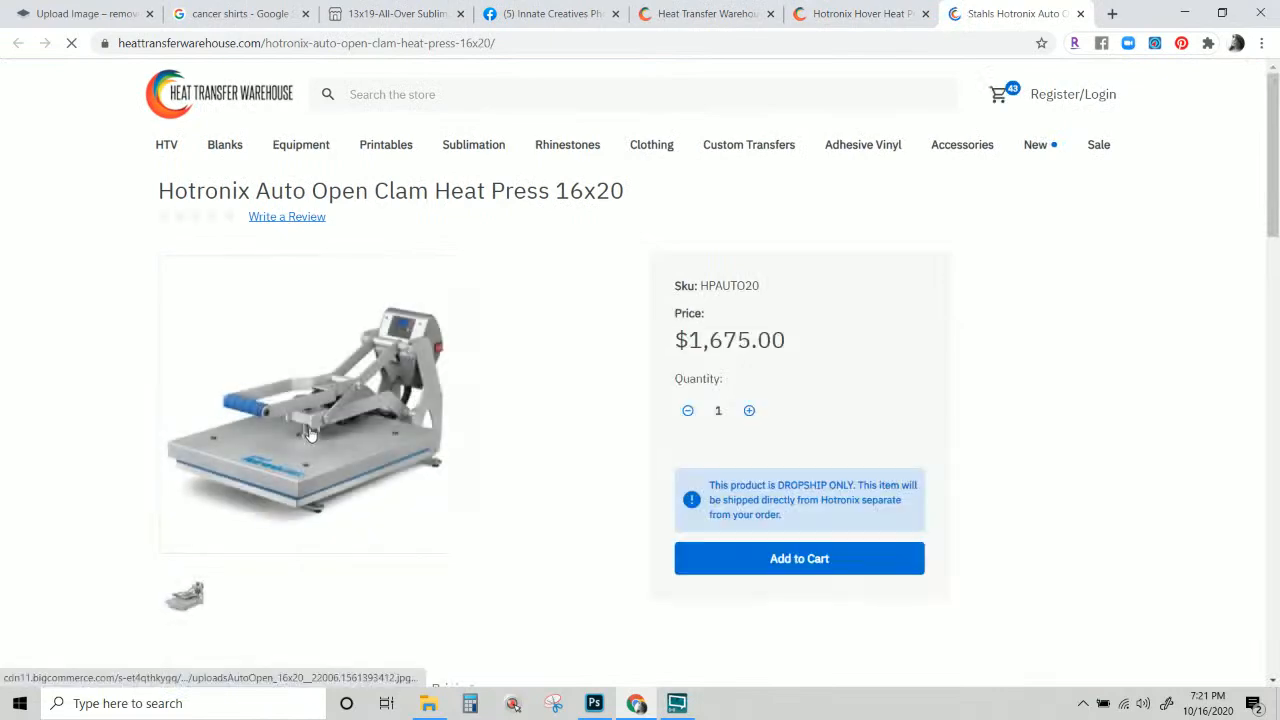
# Search the store for "hotronix".
pyautogui.click(431, 96)
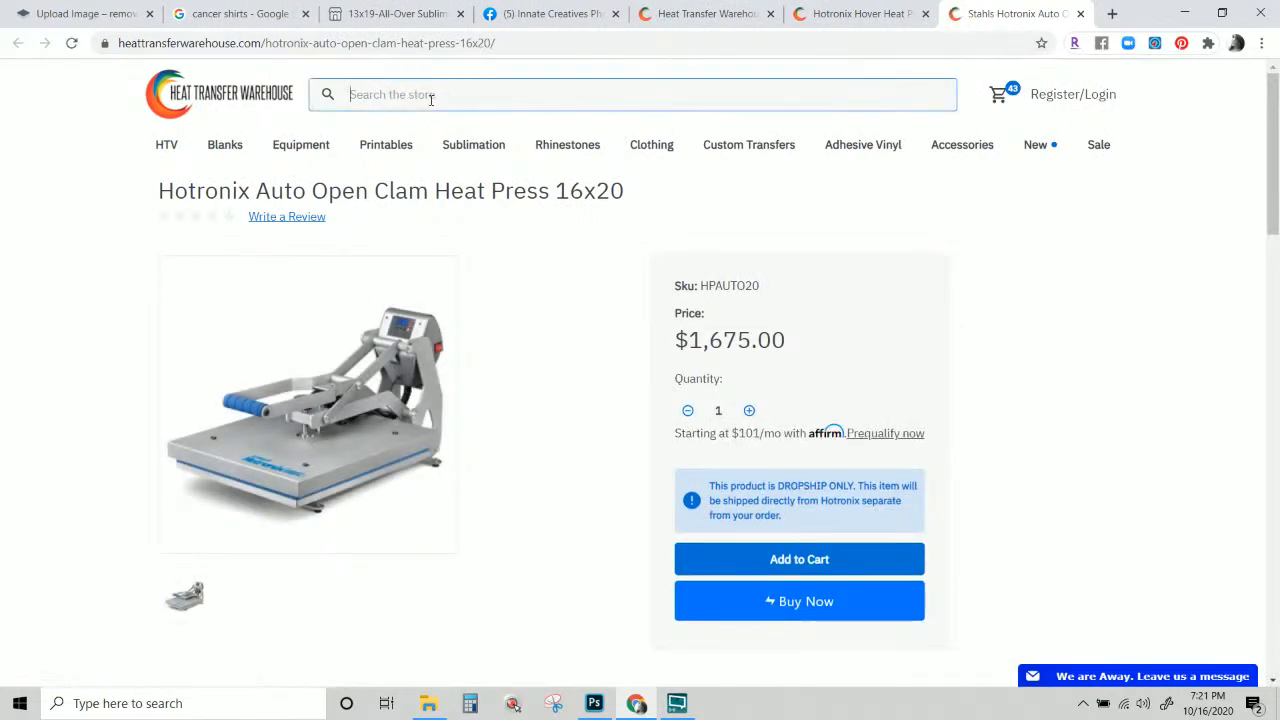
pyautogui.write('hot')
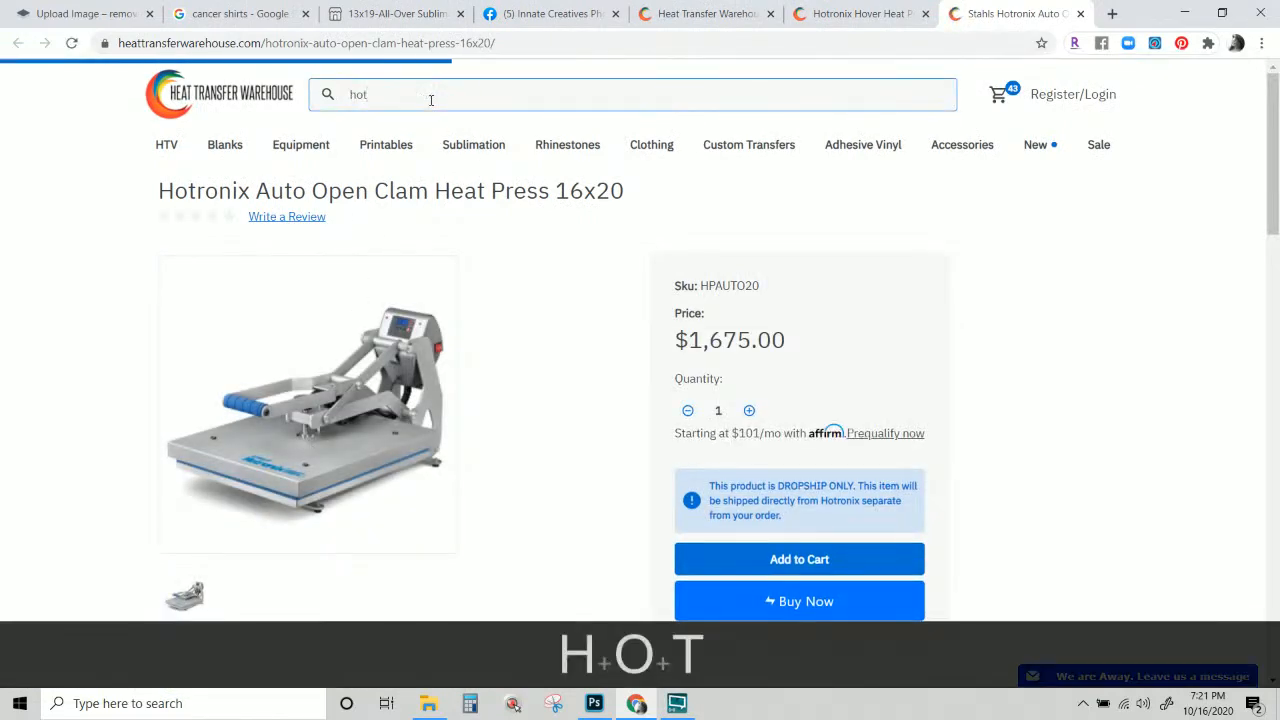
pyautogui.write('ronix')
pyautogui.press('Return')
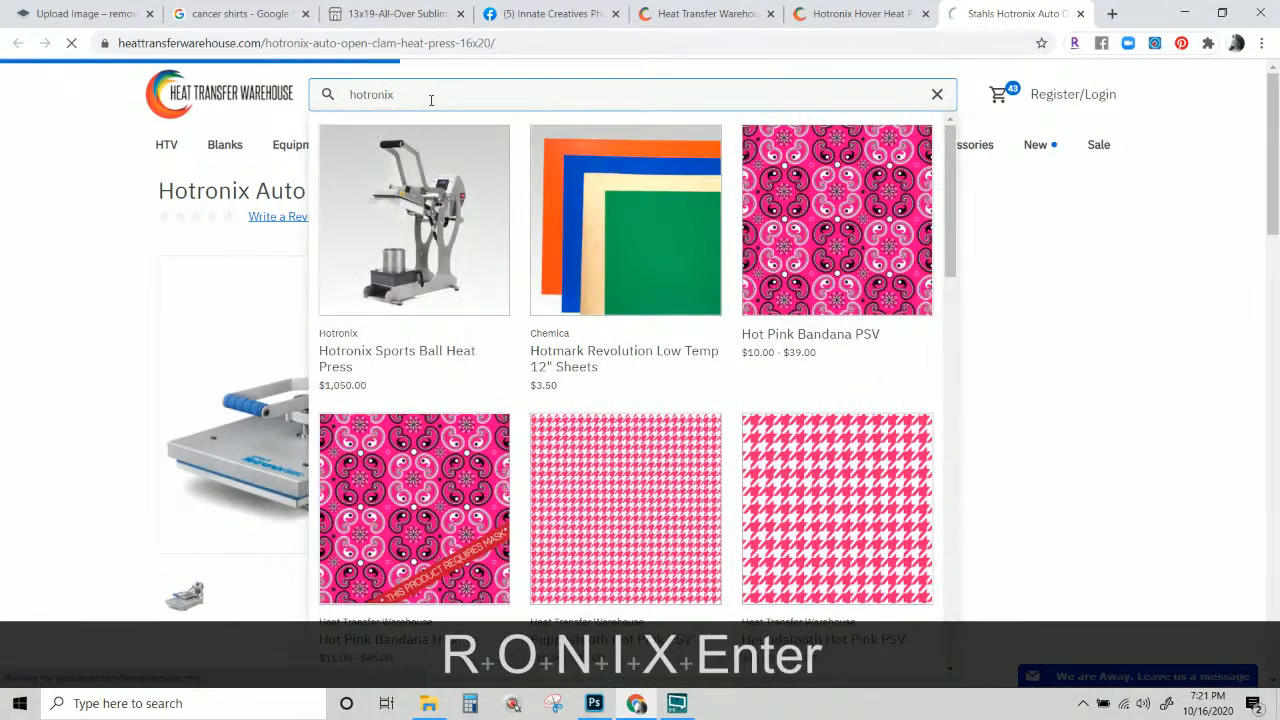
# Look through the Hotronix search results and open the Hotronix Fusion IQ Heat Press product page.
pyautogui.scroll(-3, 585, 245)
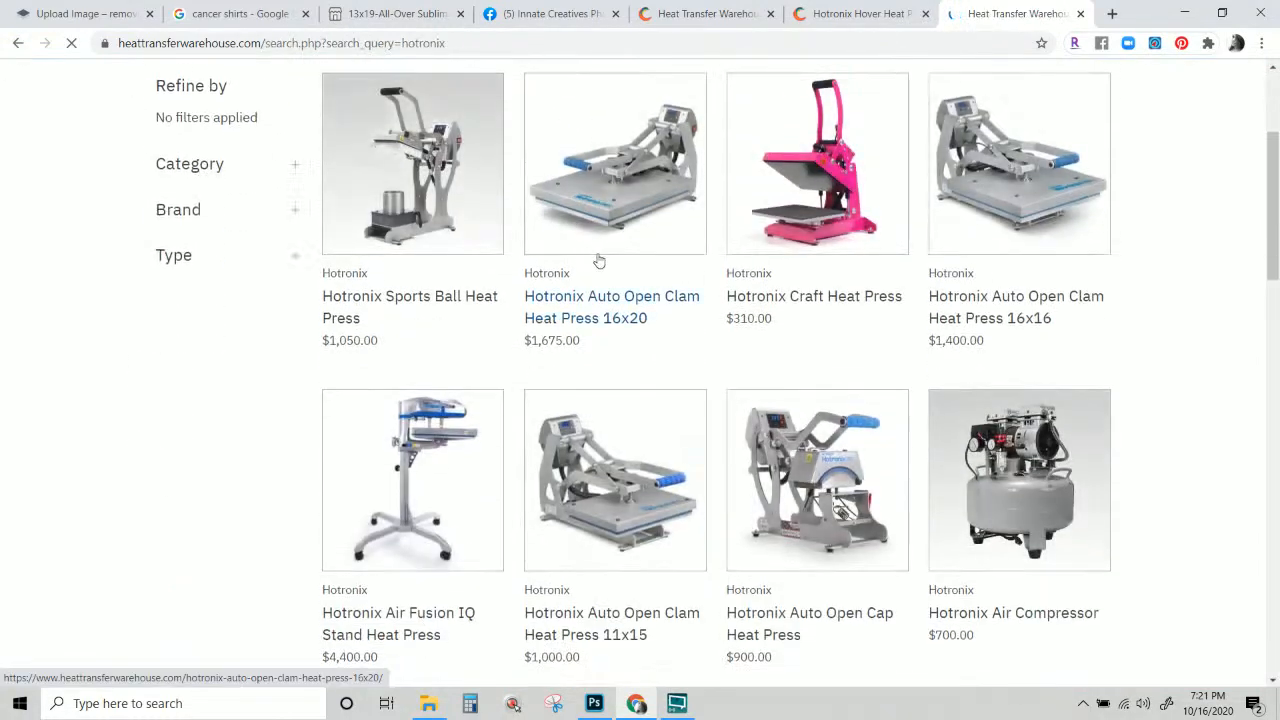
pyautogui.scroll(-3, 720, 297)
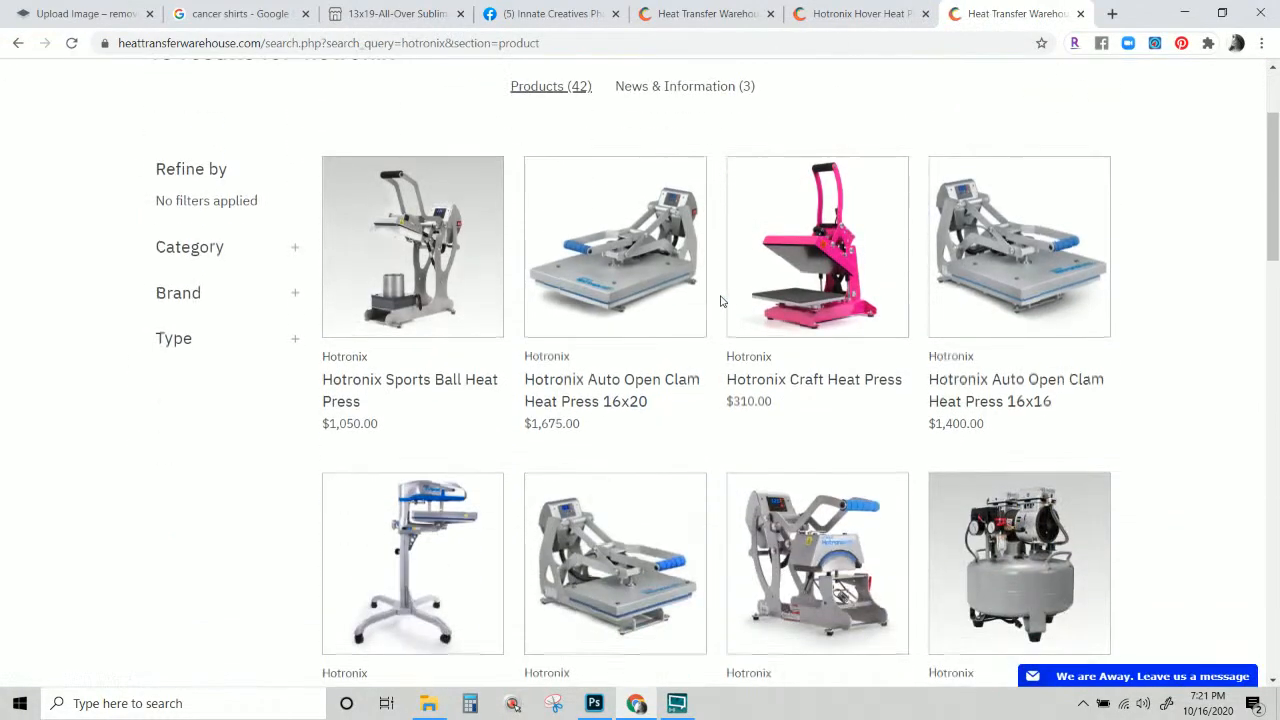
pyautogui.scroll(-7, 720, 300)
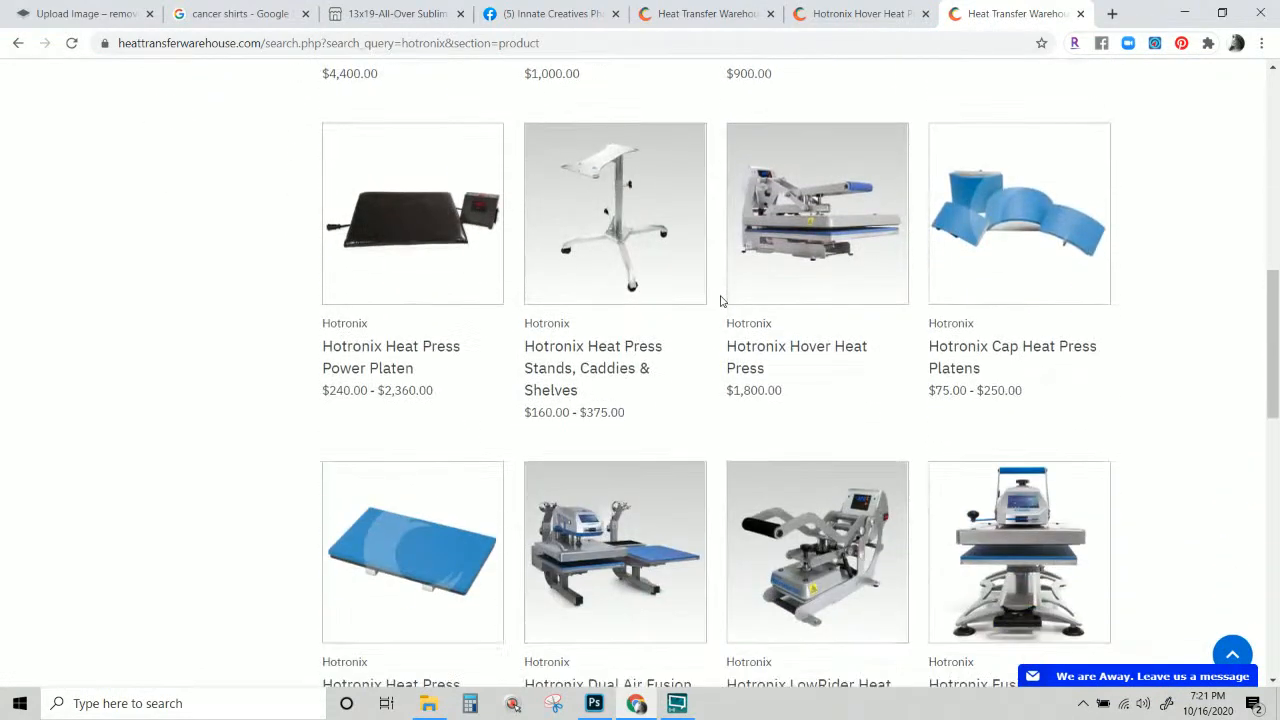
pyautogui.scroll(-5, 720, 300)
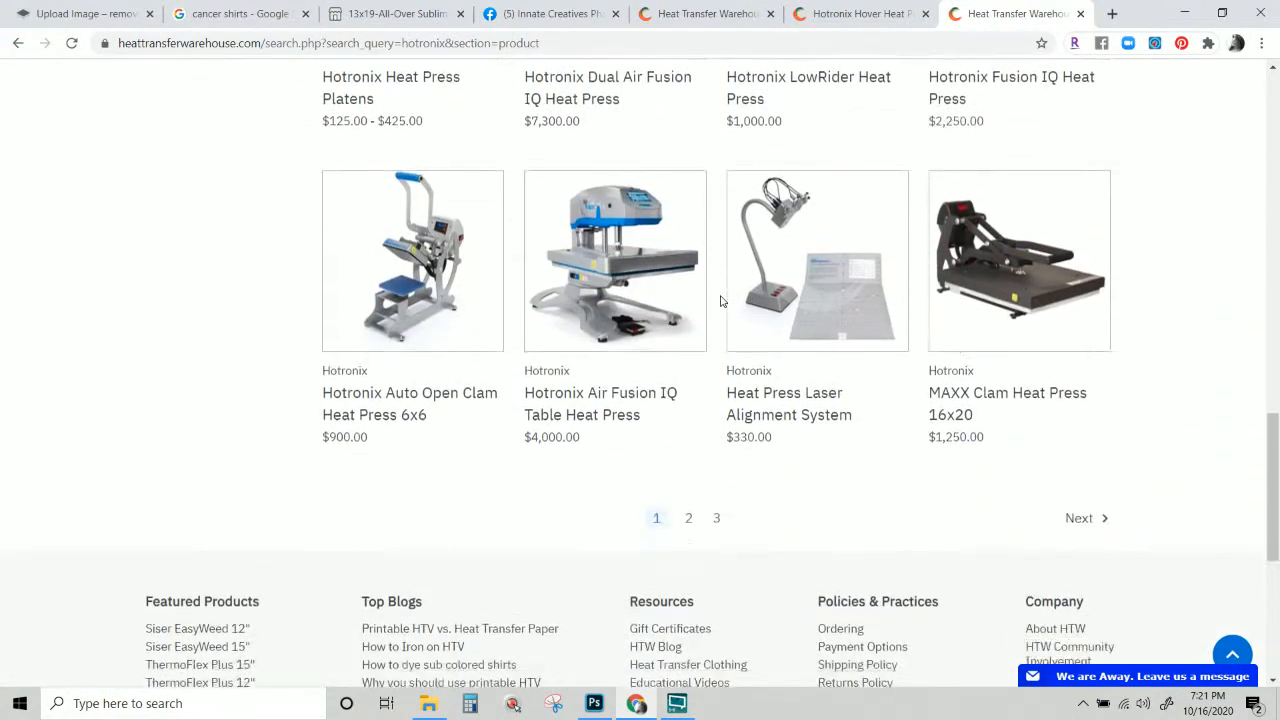
pyautogui.scroll(5, 720, 300)
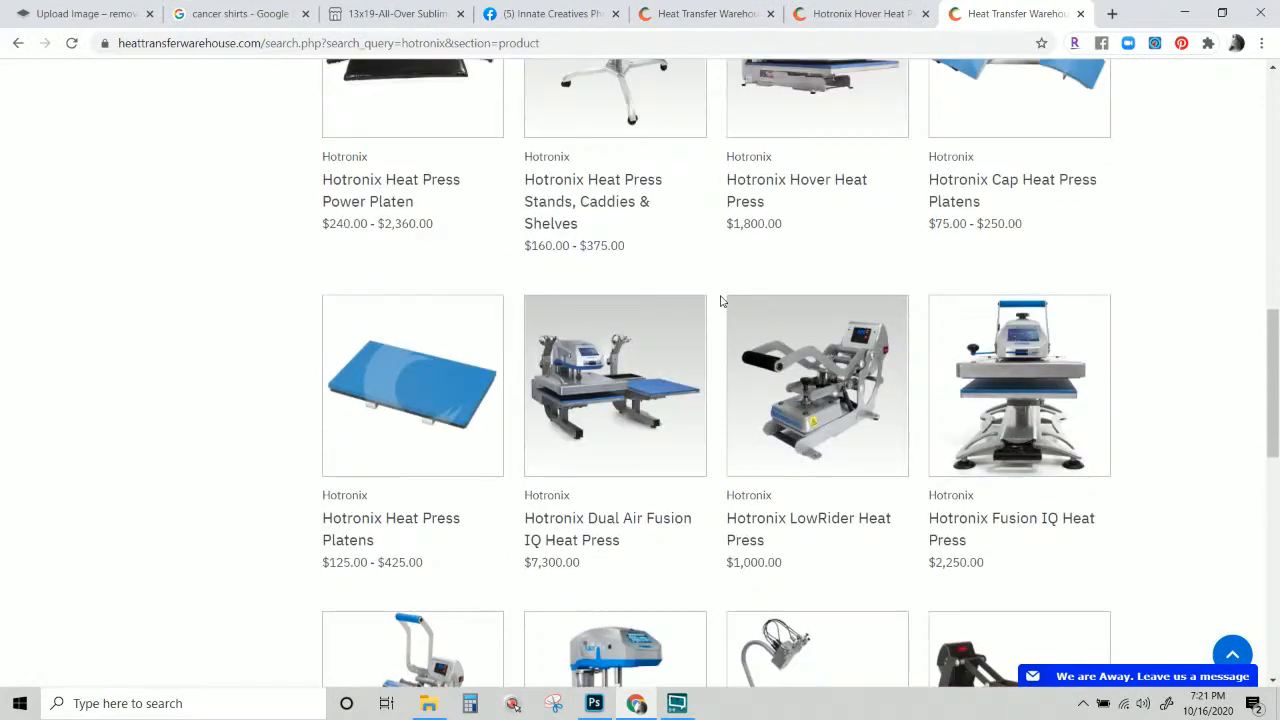
pyautogui.scroll(2, 720, 300)
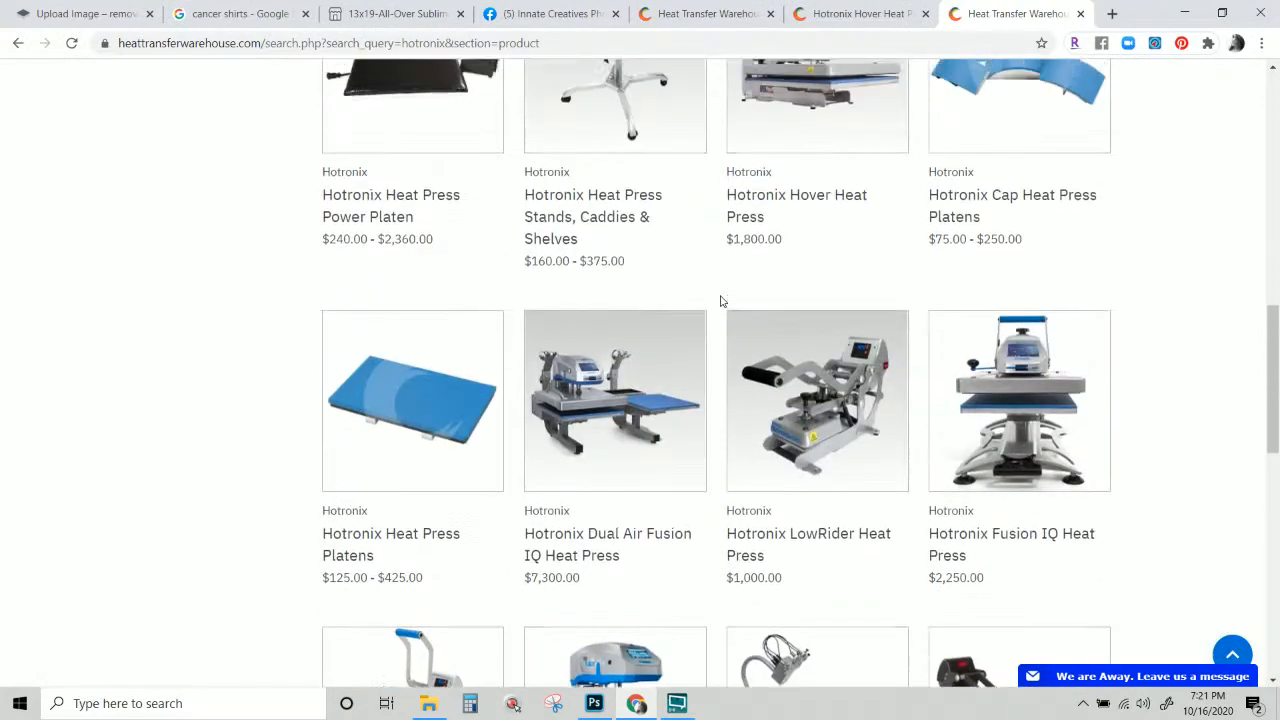
pyautogui.scroll(-3, 720, 300)
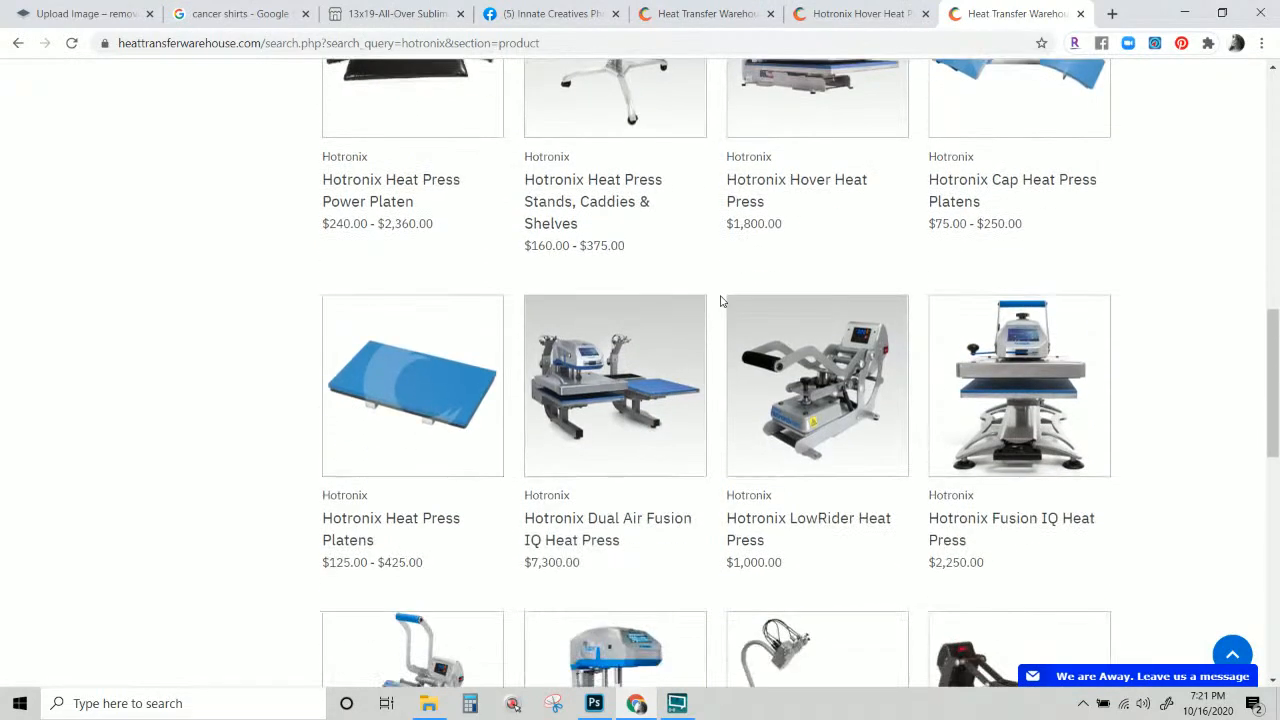
pyautogui.click(1038, 305)
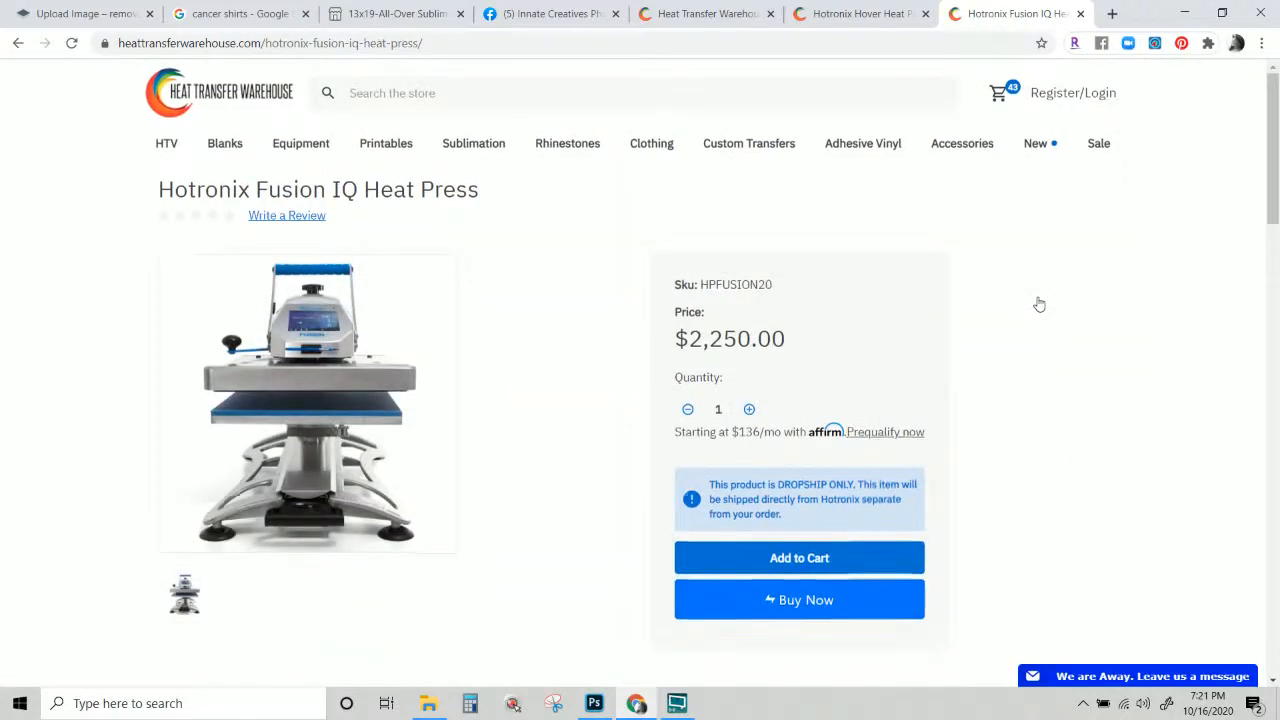
# Examine the Fusion IQ Heat Press page, highlighting its price and reviewing the description and warranty.
pyautogui.scroll(-4, 1039, 304)
pyautogui.scroll(3, 1039, 304)
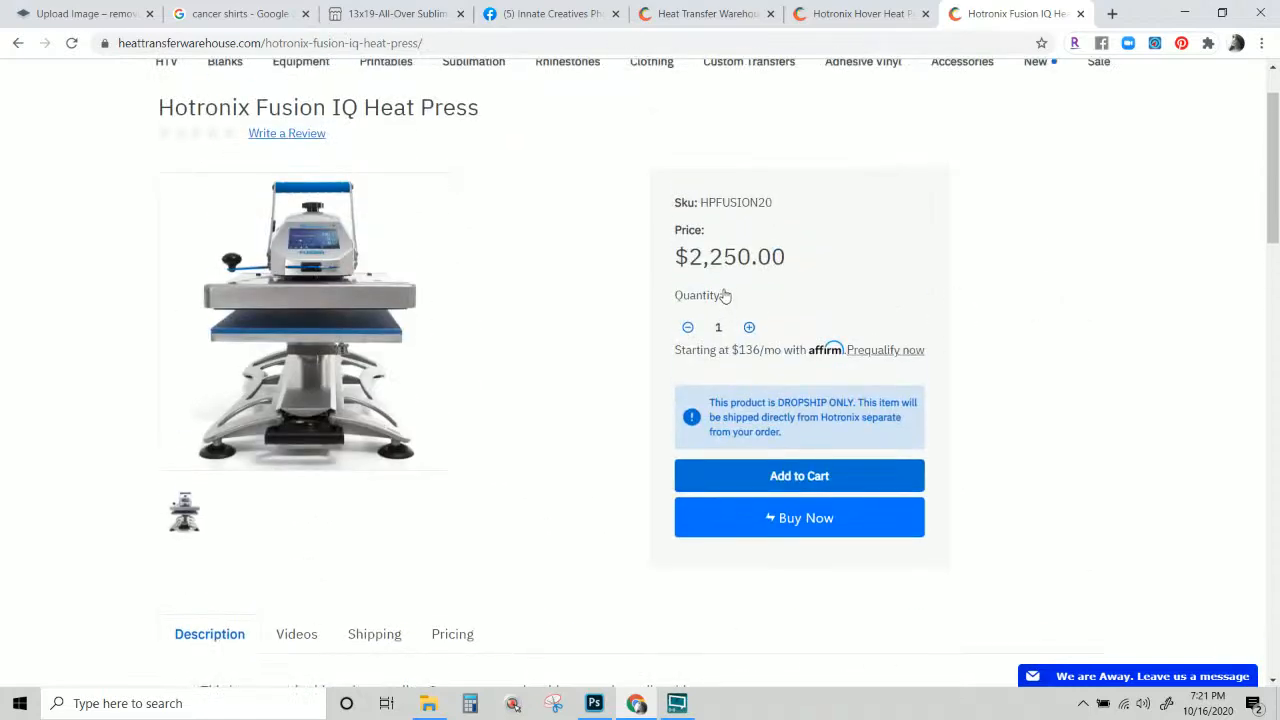
pyautogui.moveTo(784, 250); pyautogui.dragTo(795, 275)
pyautogui.click(674, 271)
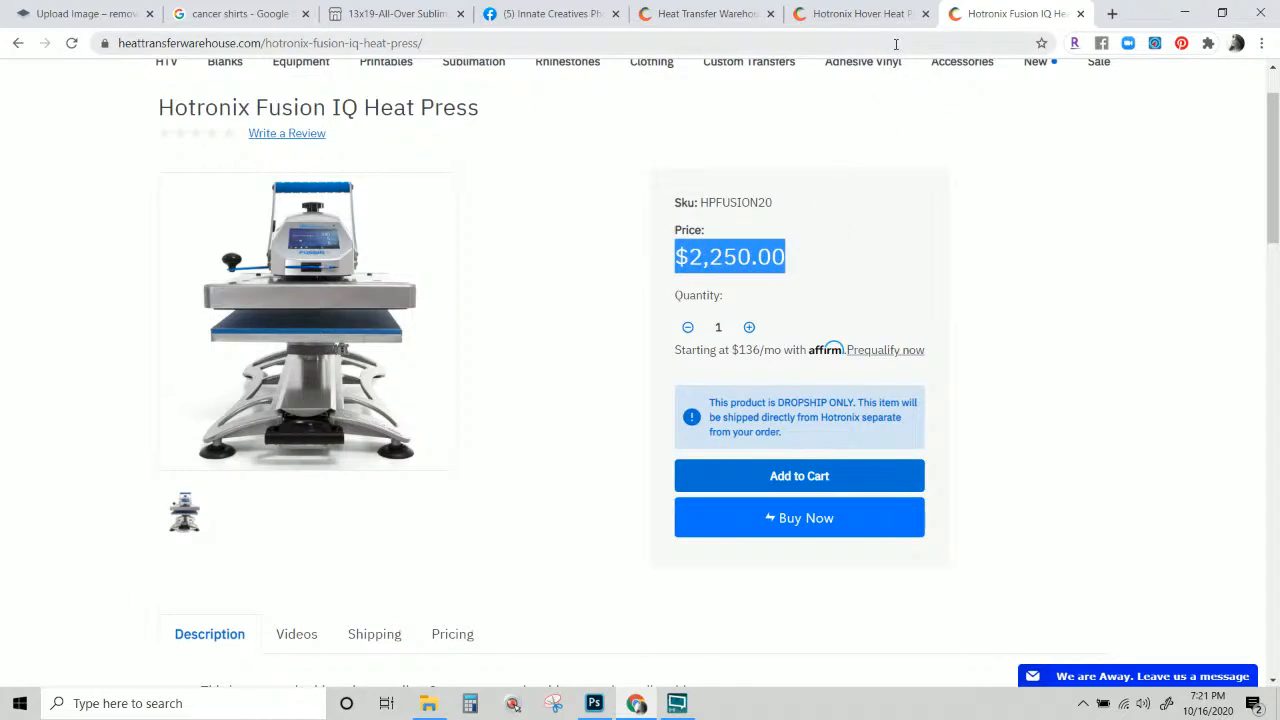
pyautogui.scroll(-6, 1030, 418)
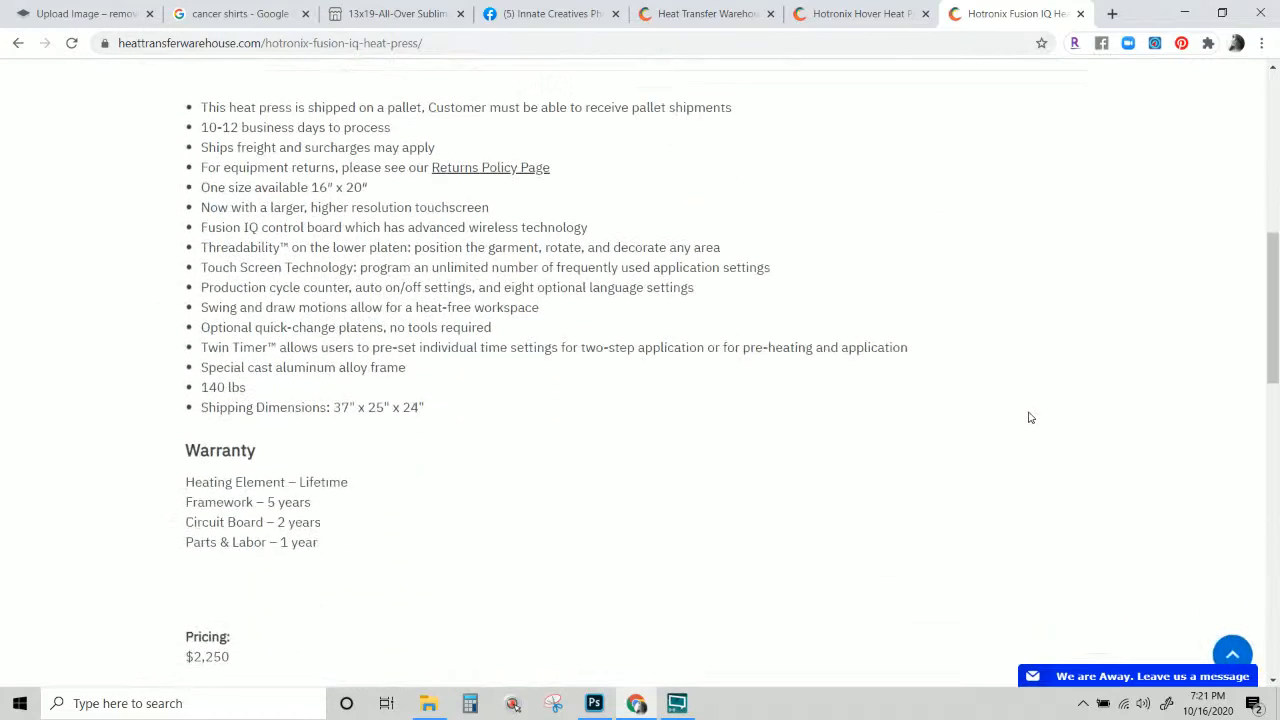
pyautogui.scroll(7, 1030, 418)
pyautogui.moveTo(913, 265)
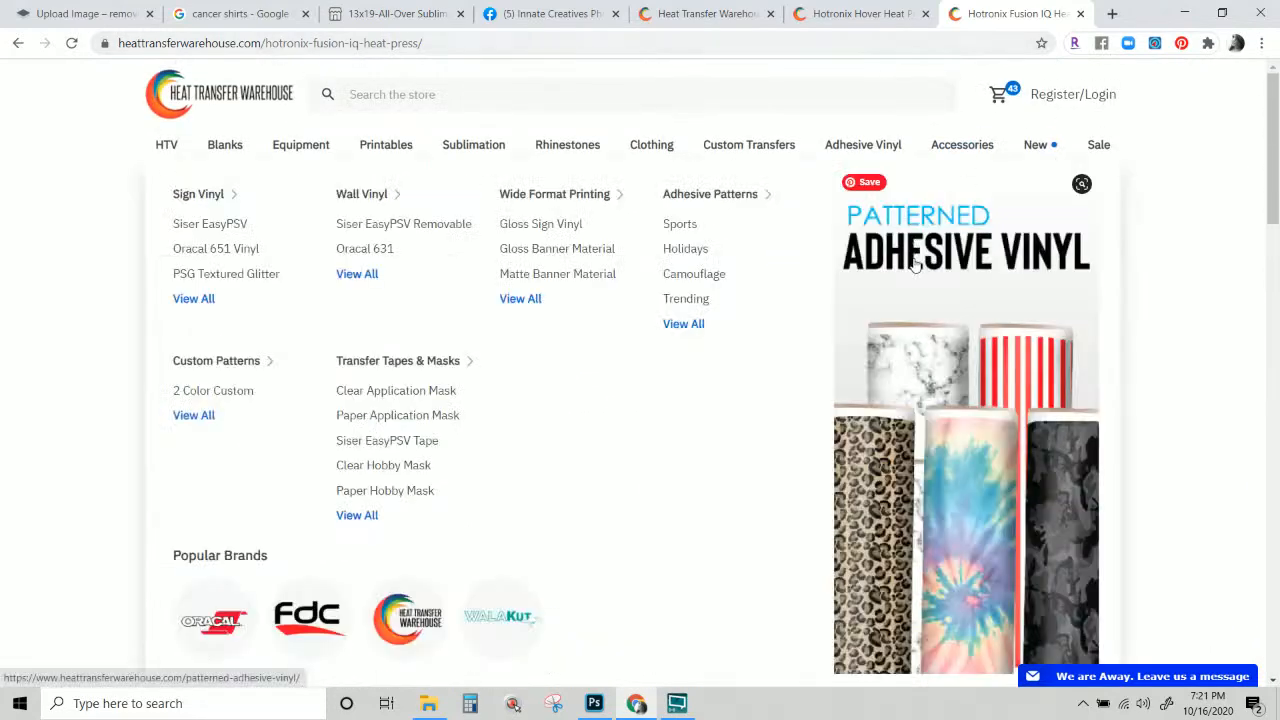
pyautogui.click(1155, 324)
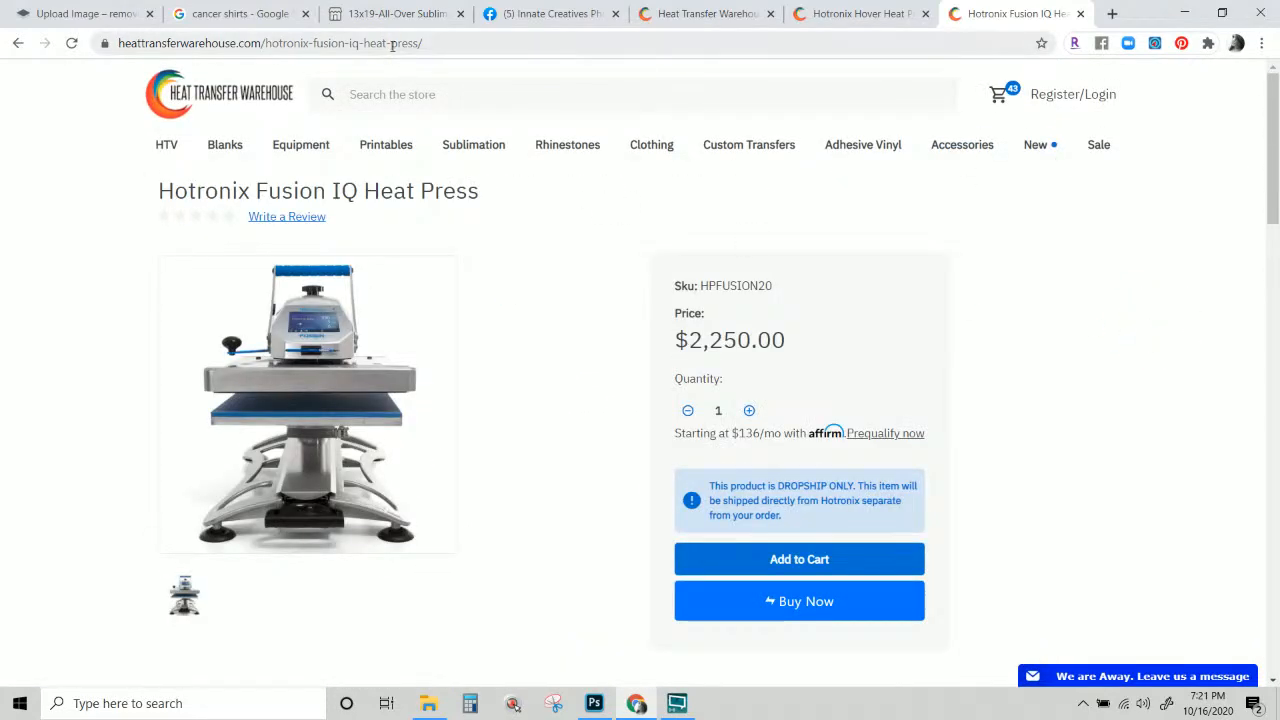
# Recheck the Hotronix Hover page and the heat press search results, then return to the Facebook group's supply link posts.
pyautogui.click(862, 14)
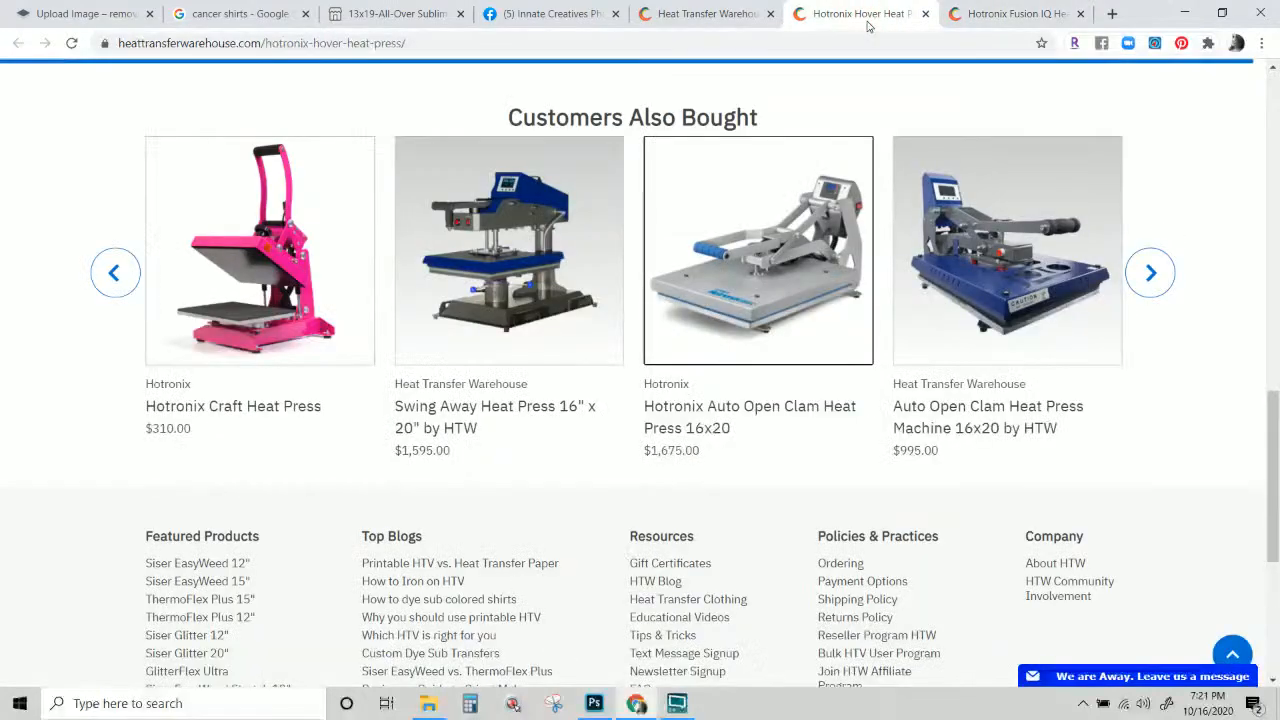
pyautogui.scroll(15, 882, 414)
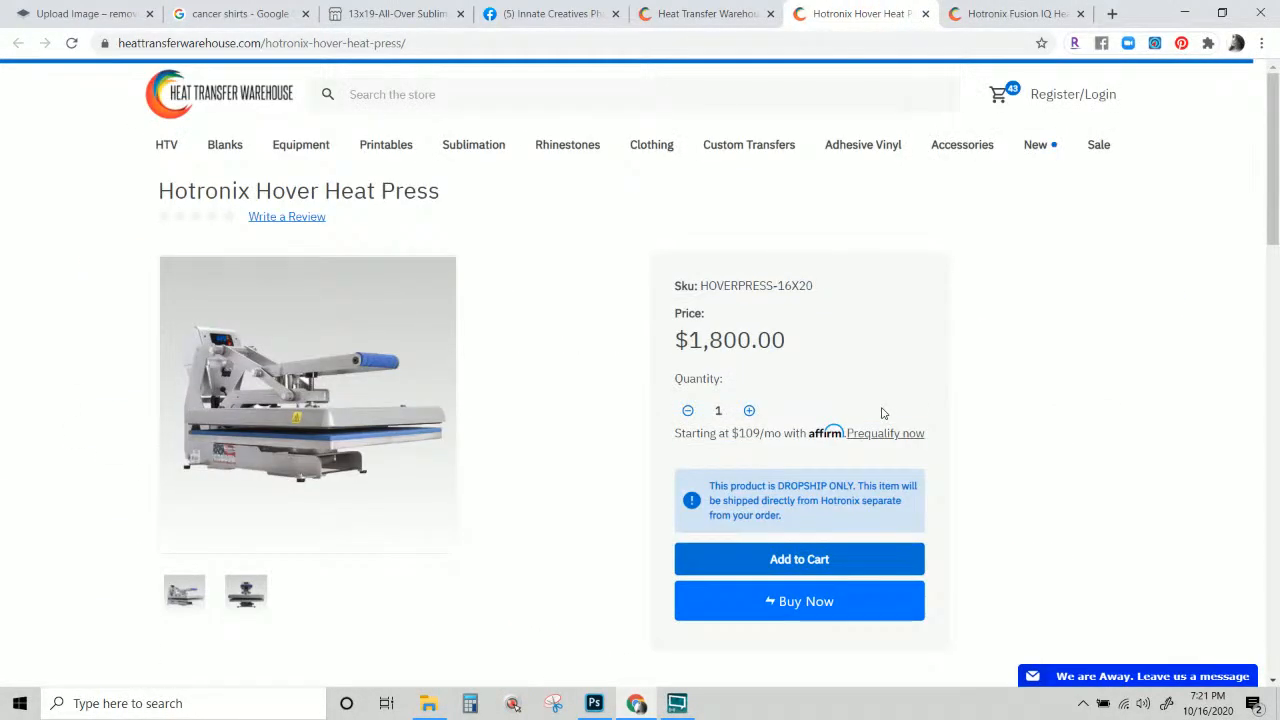
pyautogui.click(708, 14)
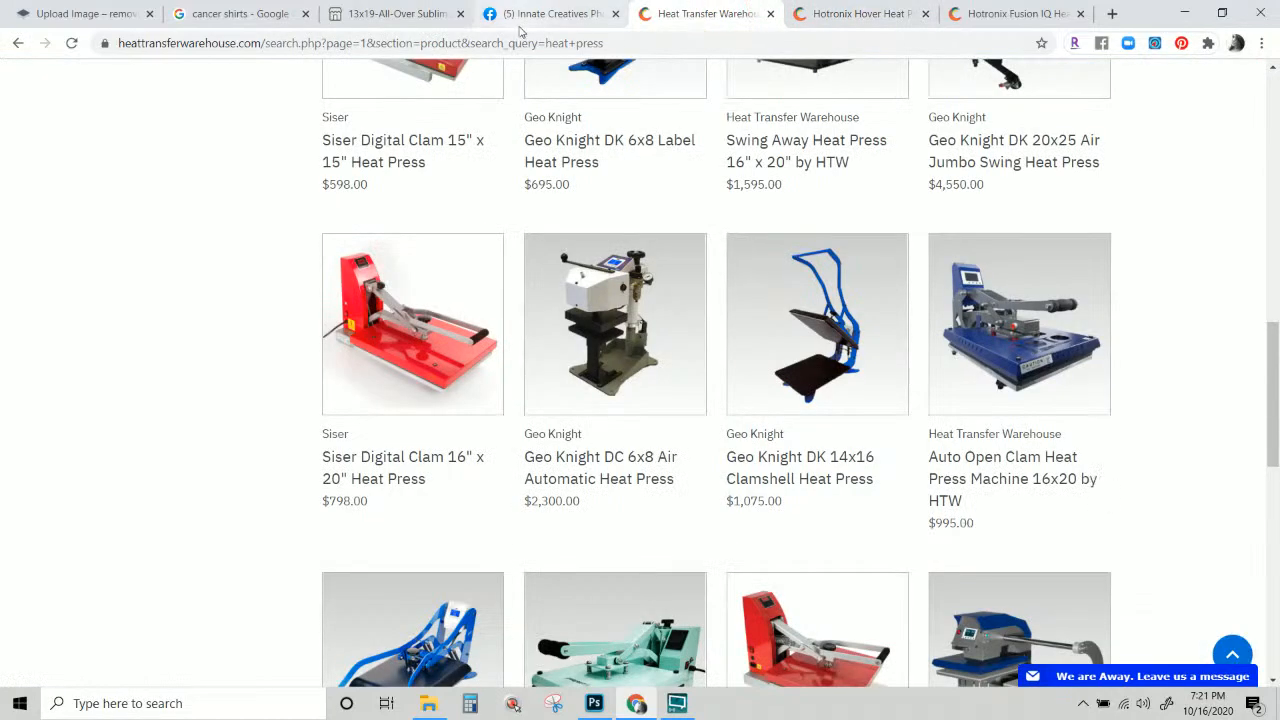
pyautogui.click(523, 18)
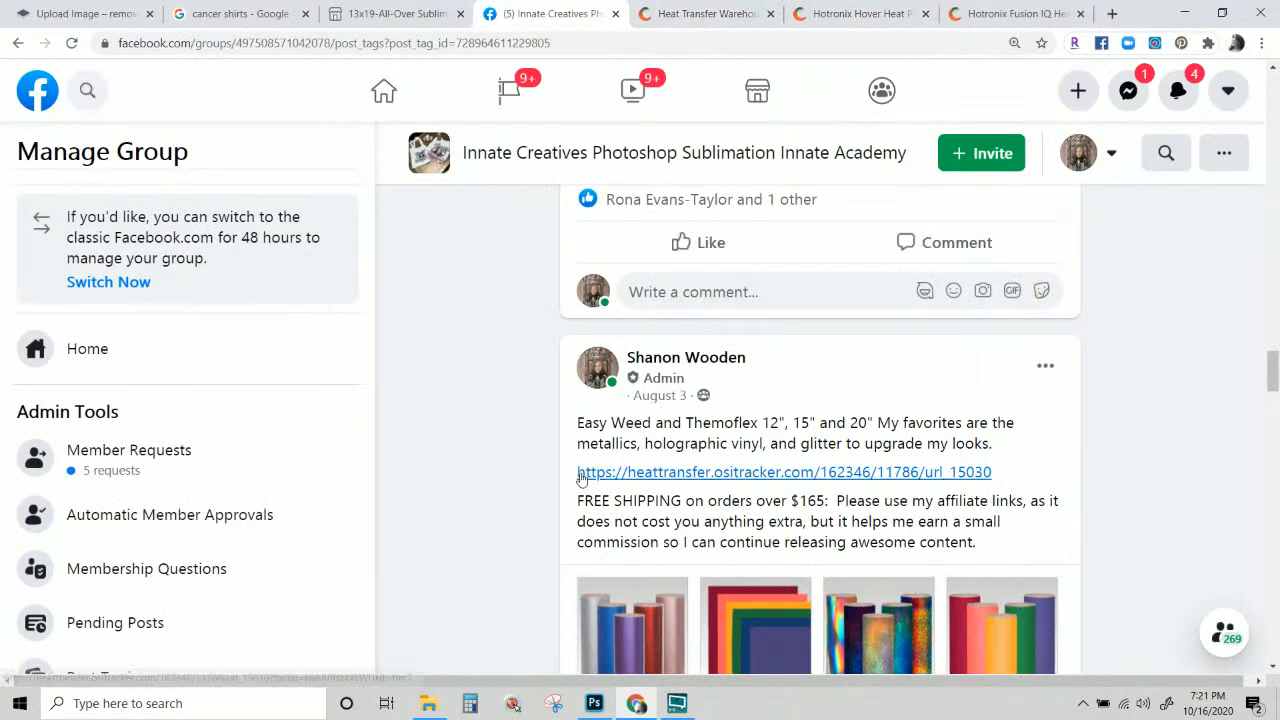
# Look through the group's vinyl, cutting mat and vinyl remover posts, and open the Heat Transfer Vinyl Remover link.
pyautogui.scroll(-6, 846, 477)
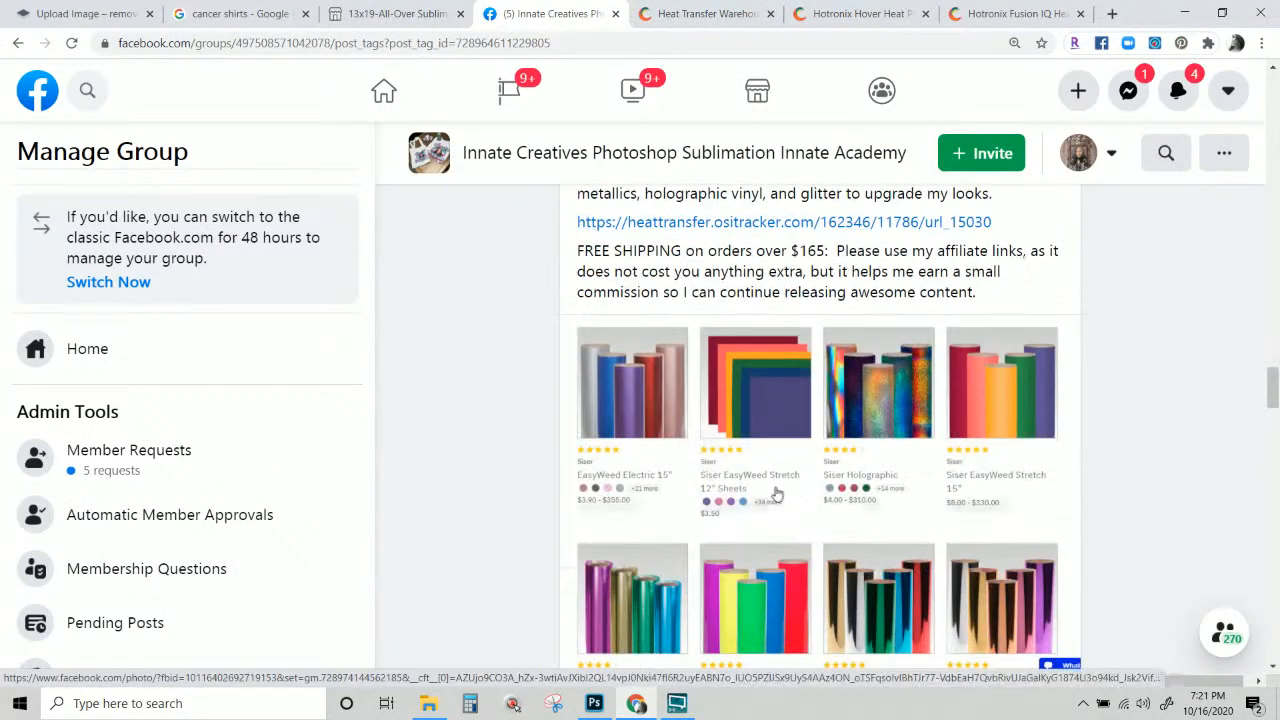
pyautogui.scroll(-3, 804, 505)
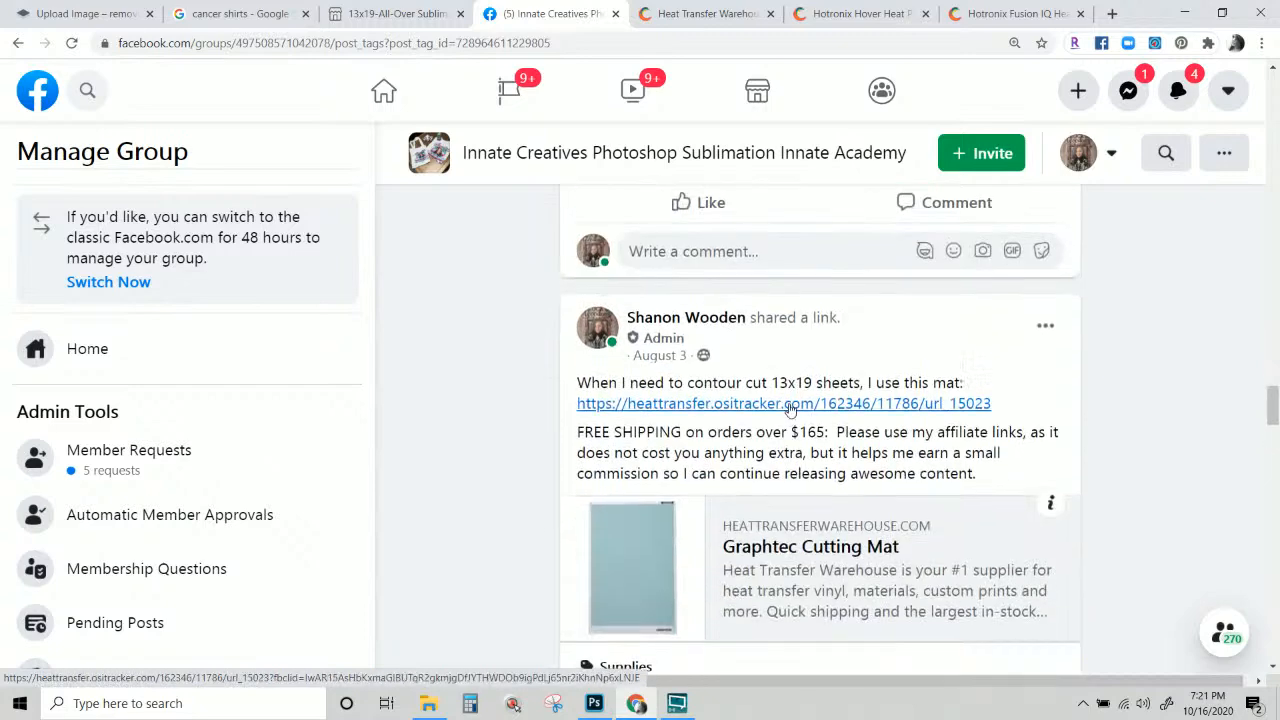
pyautogui.scroll(-6, 770, 480)
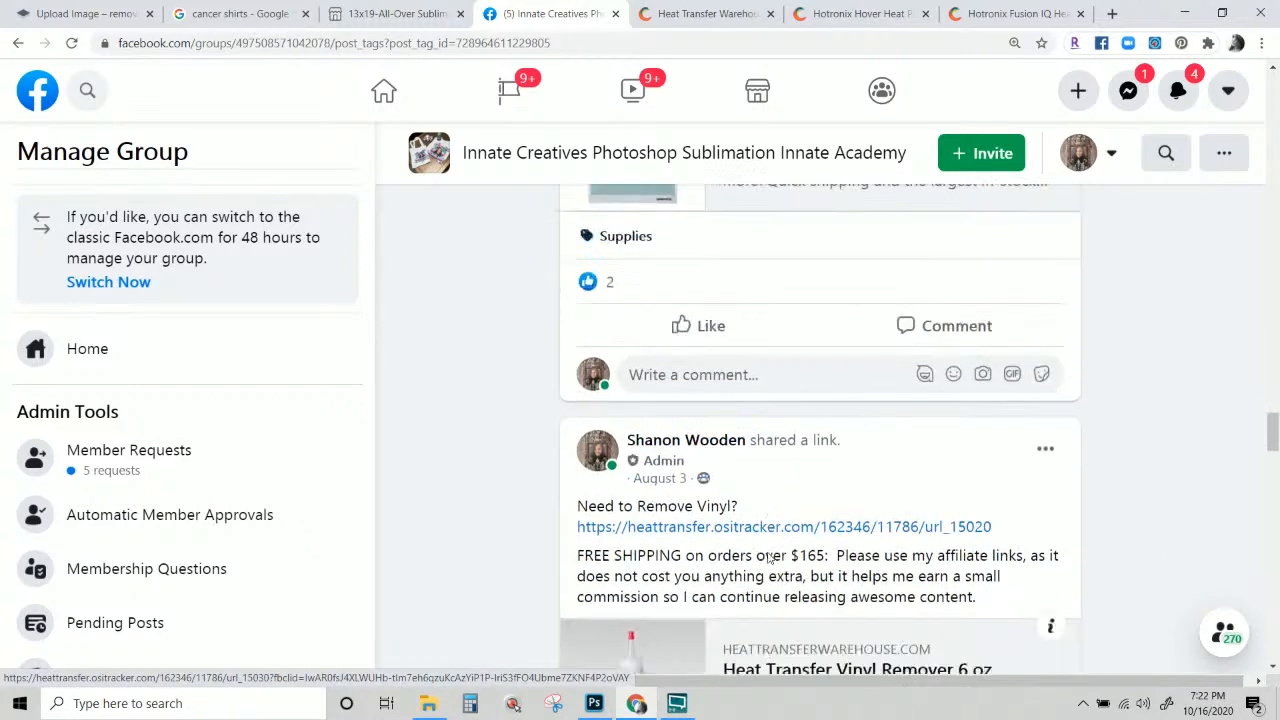
pyautogui.click(731, 377)
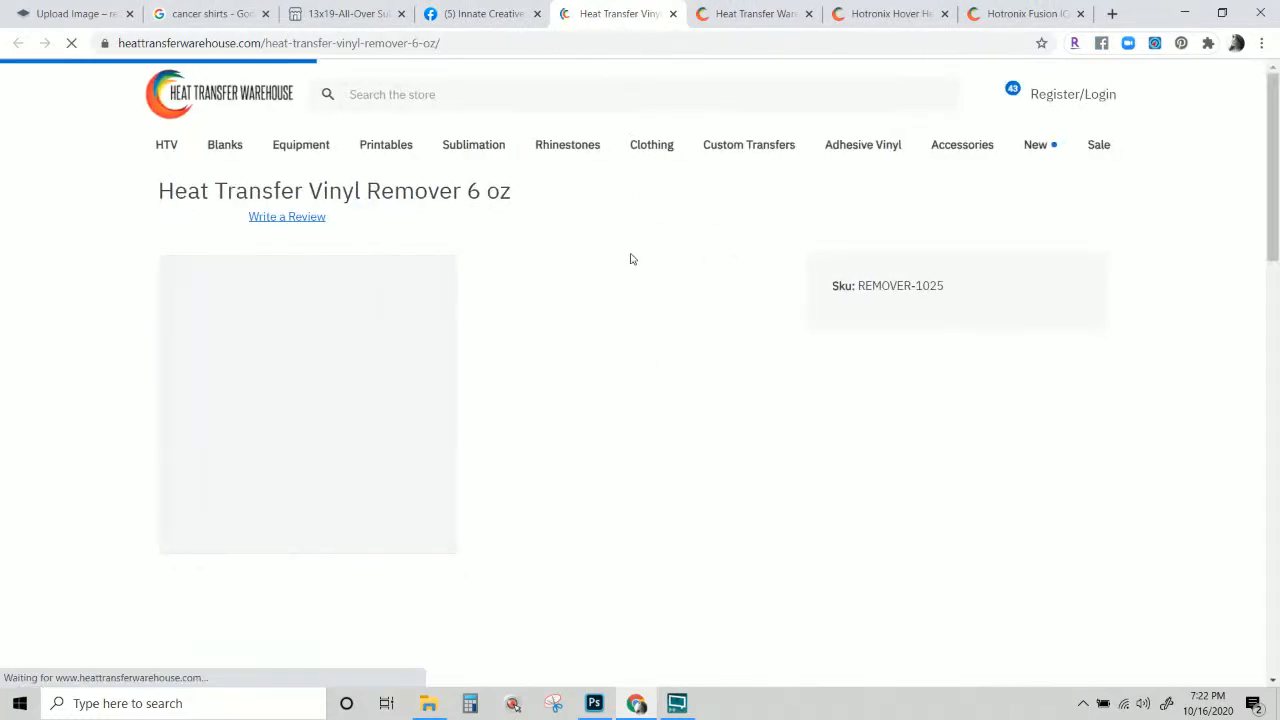
# Close the heat press search results and revisit the Hotronix Hover and Fusion IQ product pages.
pyautogui.click(745, 20)
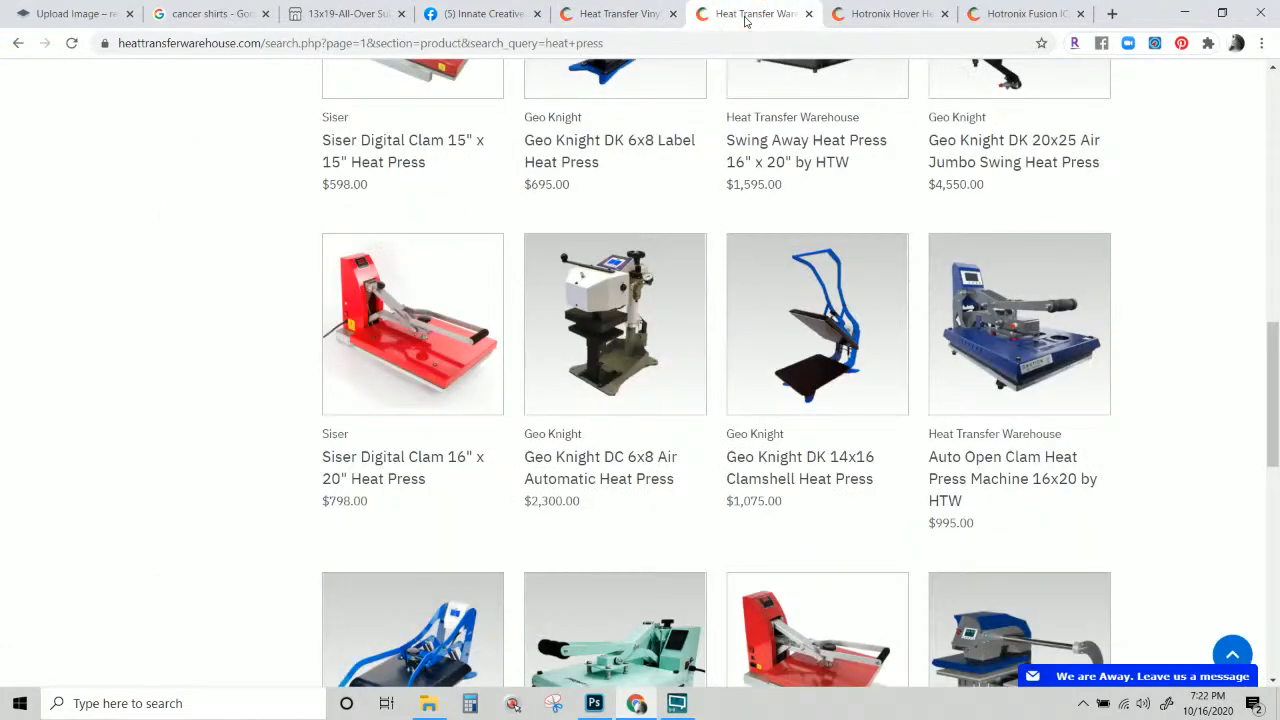
pyautogui.scroll(-3, 855, 390)
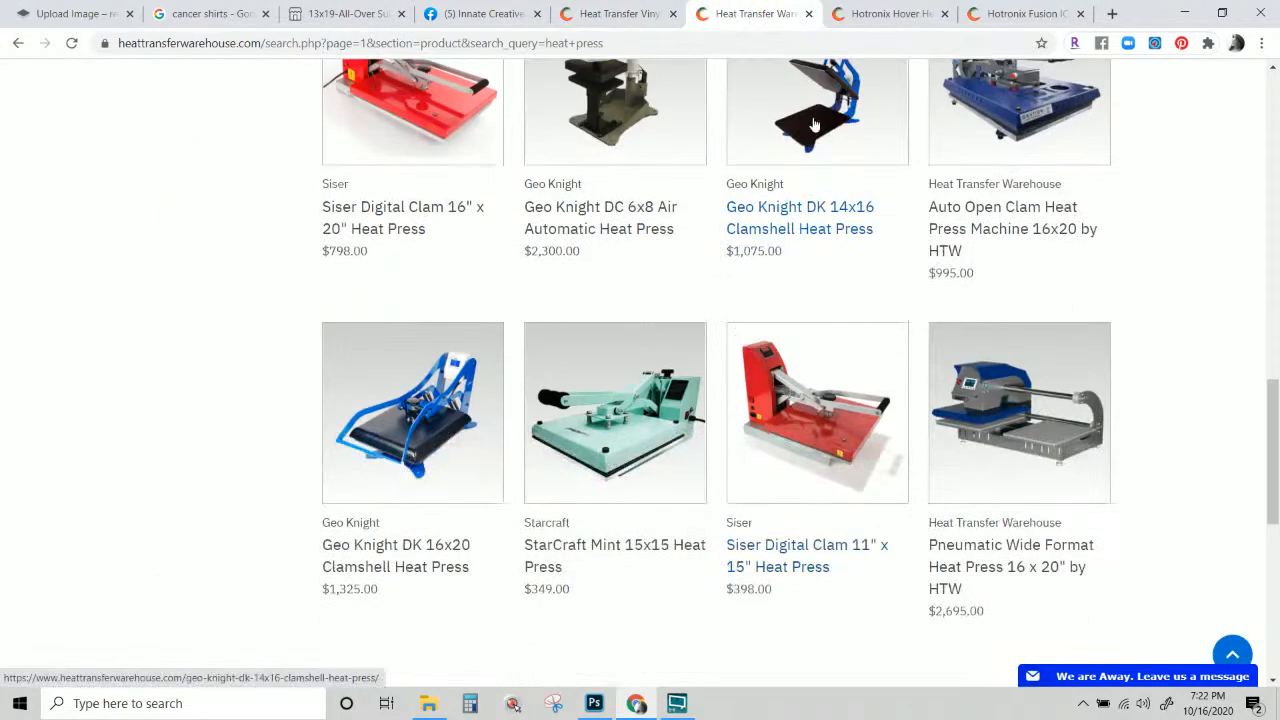
pyautogui.click(808, 13)
pyautogui.moveTo(790, 144)
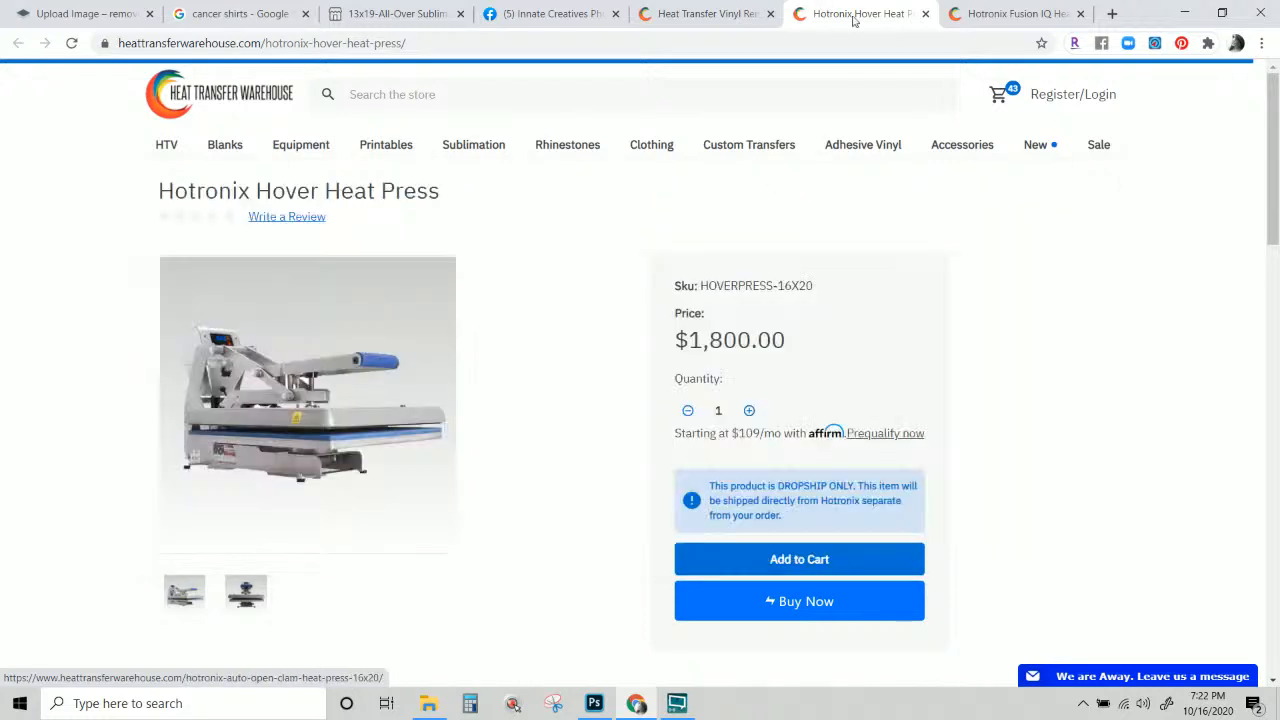
pyautogui.click(1058, 14)
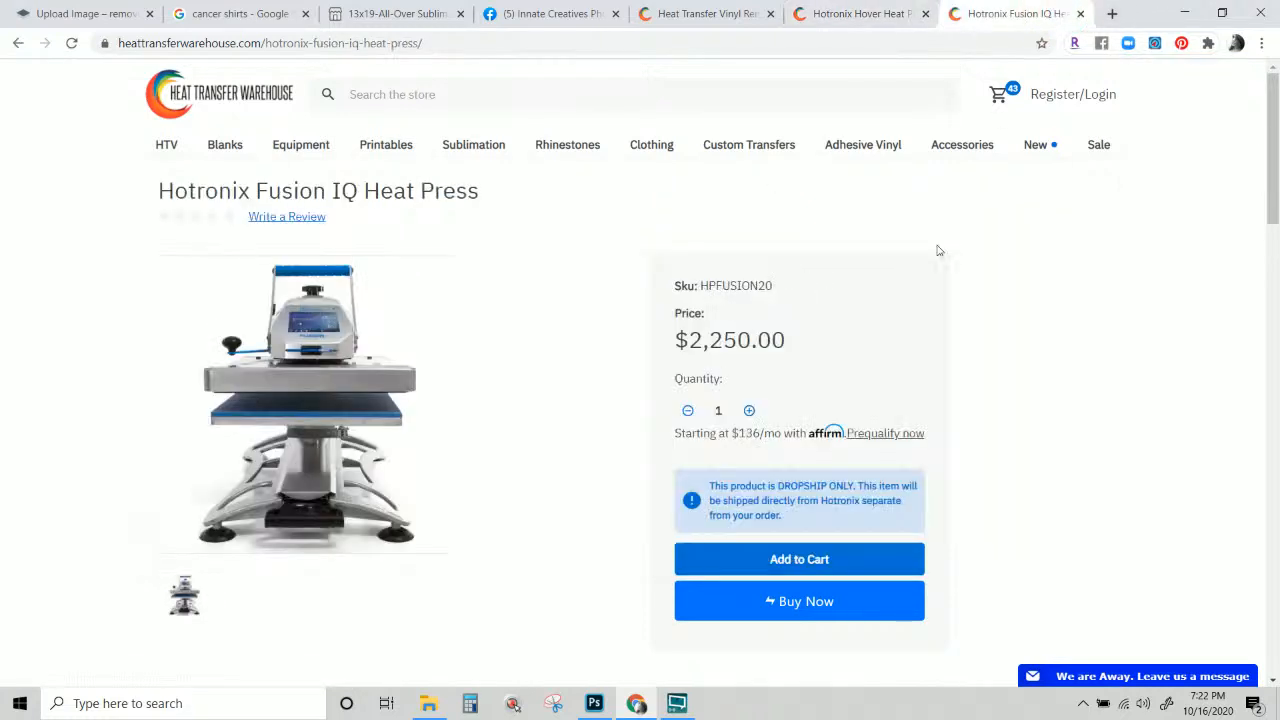
# Find and launch Adobe Creative Cloud with the search term "clou" and bring the installed apps into view.
pyautogui.click(142, 705)
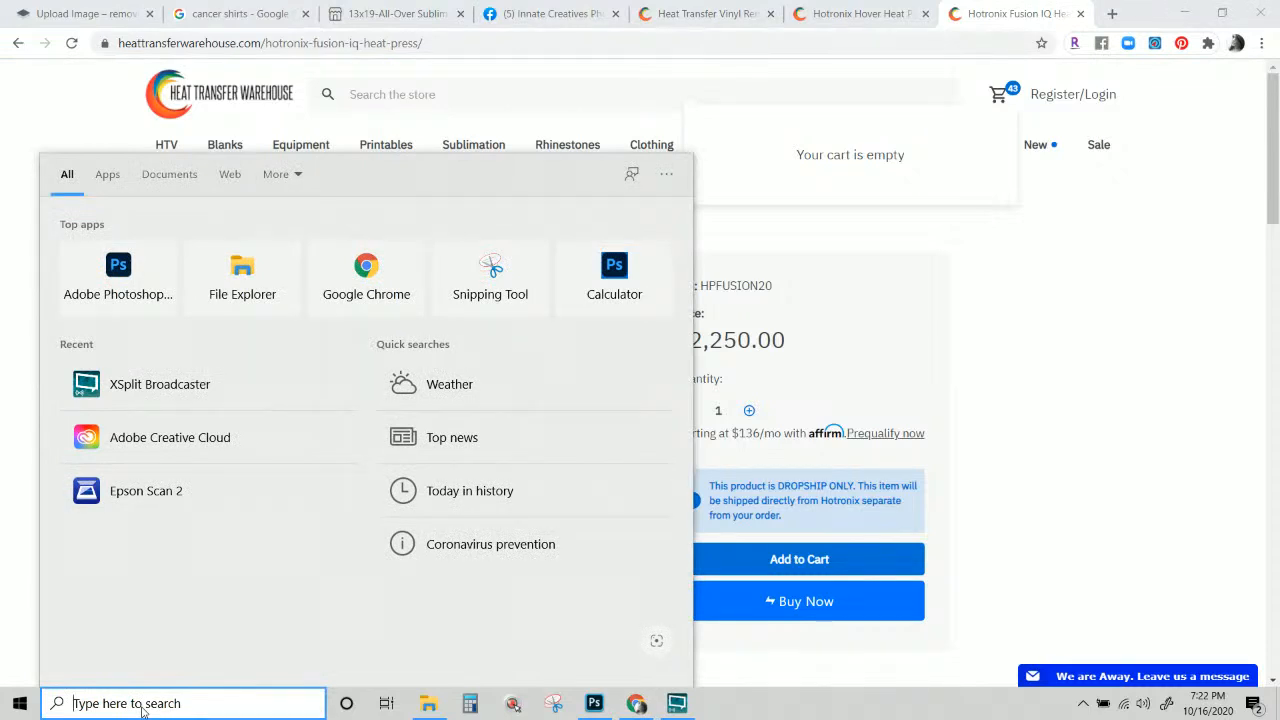
pyautogui.write('clou')
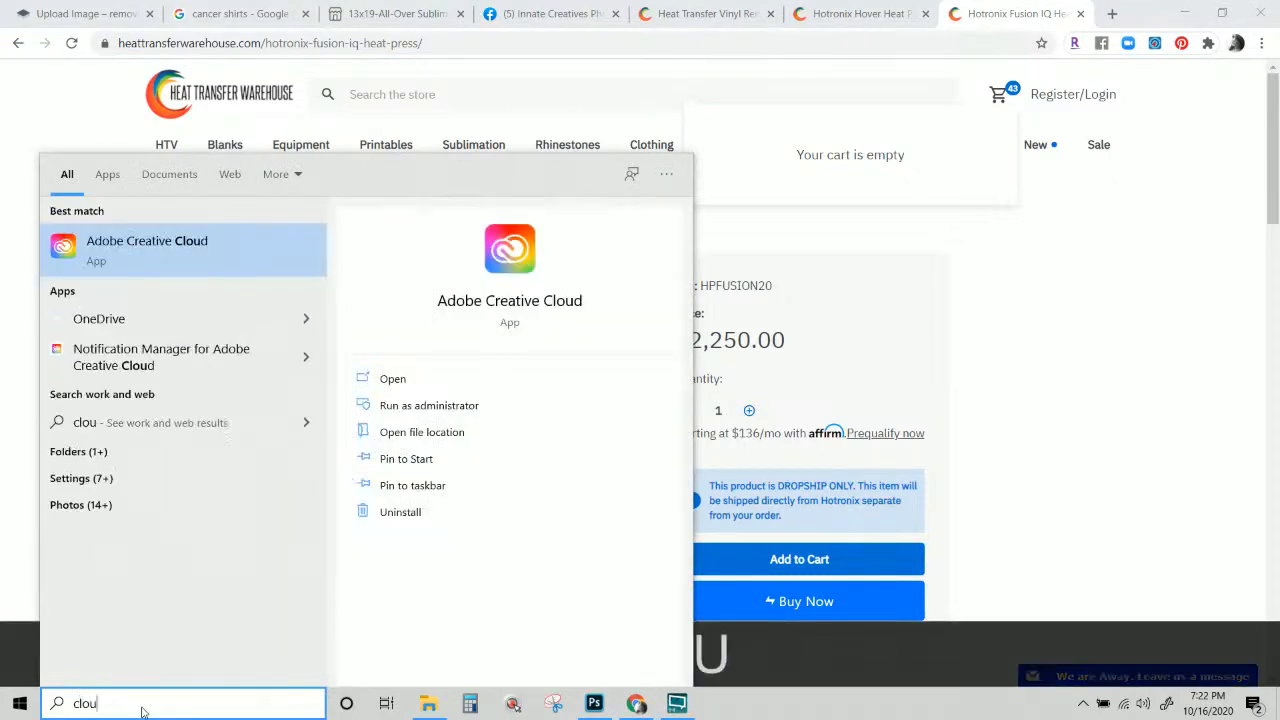
pyautogui.click(140, 259)
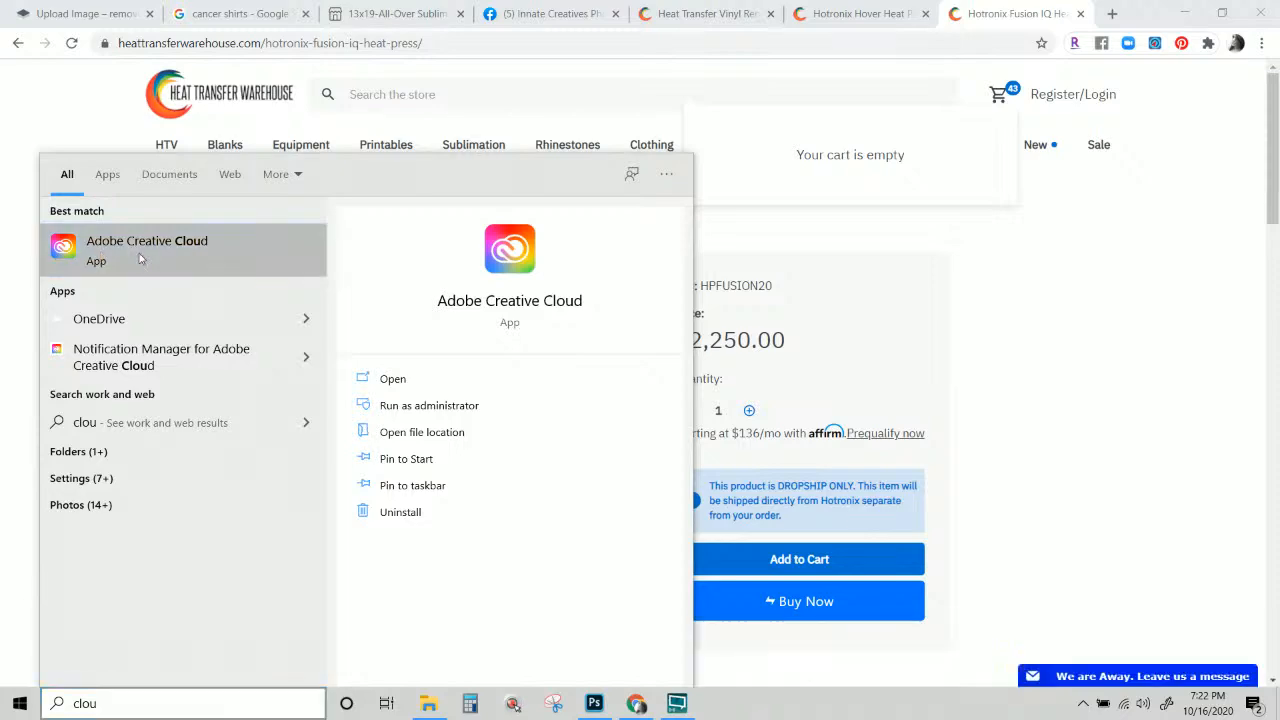
pyautogui.scroll(-2, 755, 365)
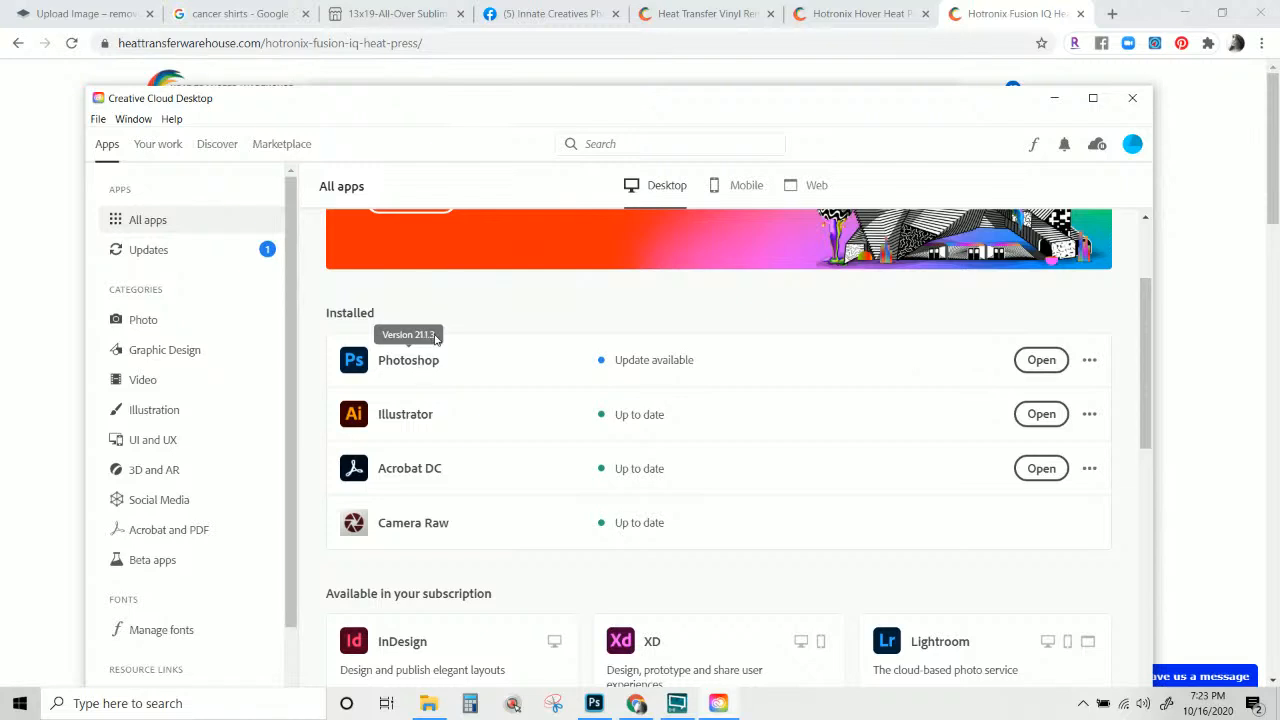
# Open the list of other Photoshop versions and review the latest and older releases available to install.
pyautogui.click(1088, 362)
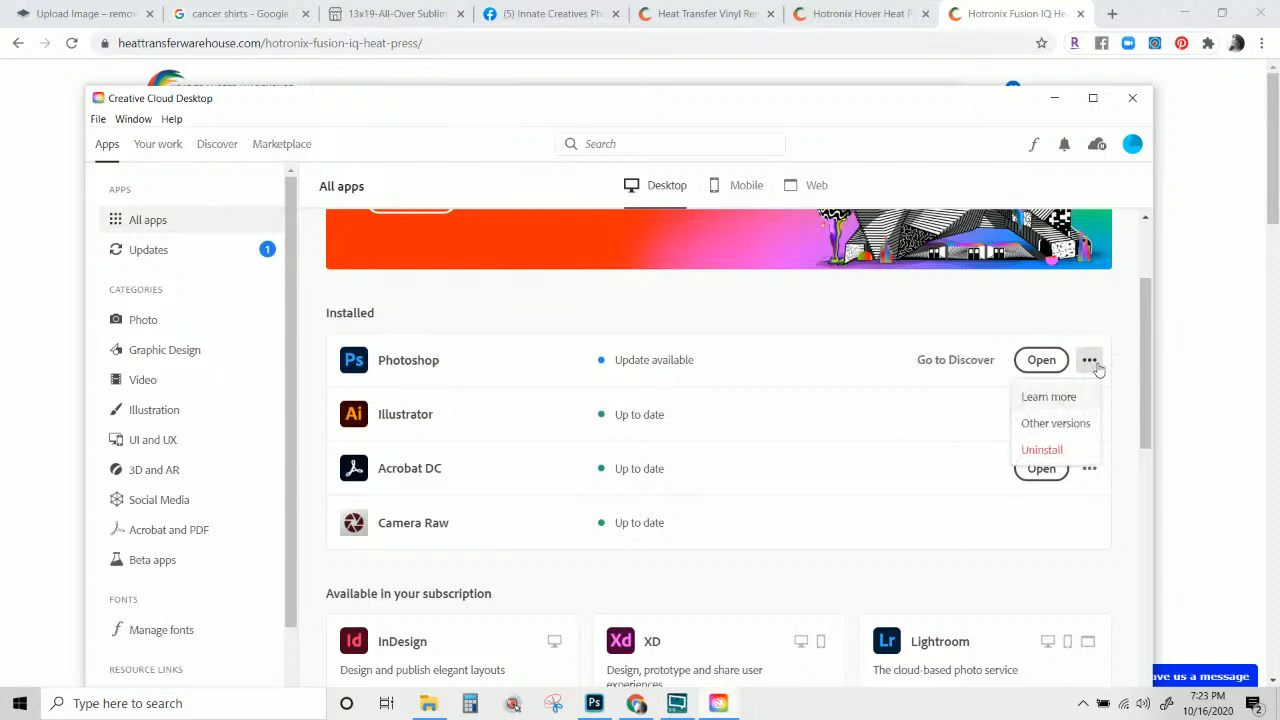
pyautogui.click(1048, 426)
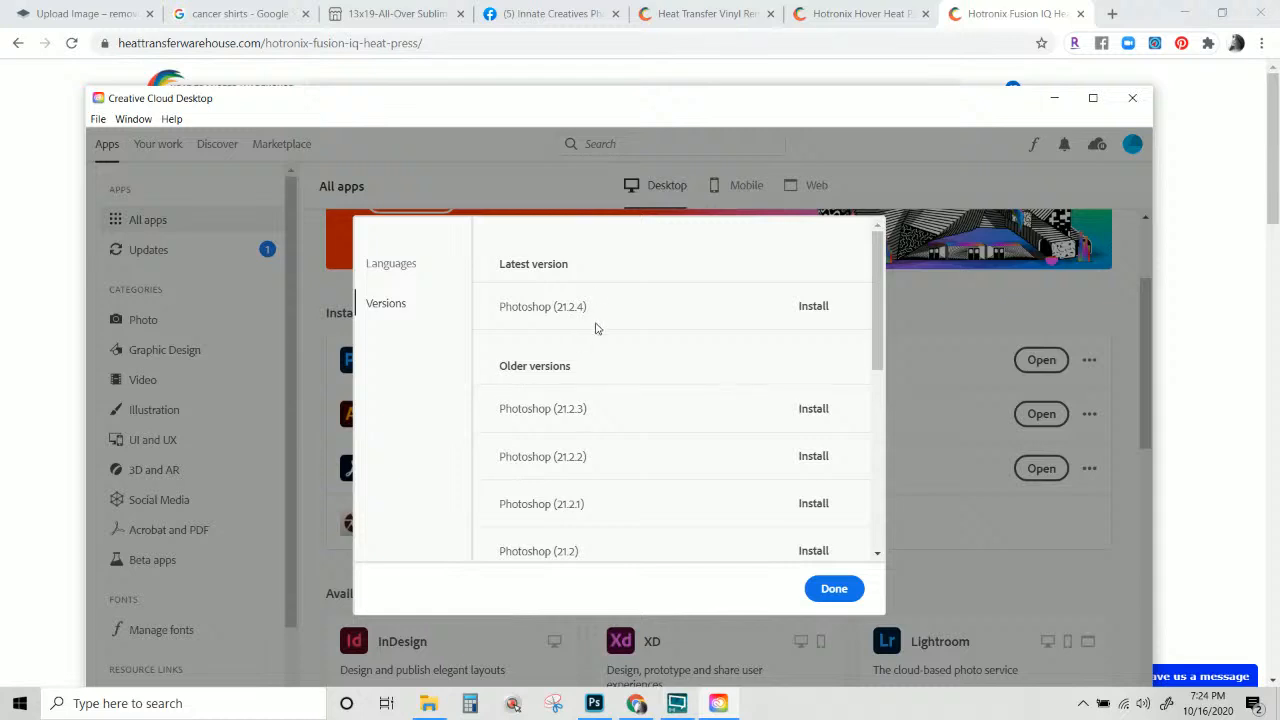
pyautogui.scroll(-1, 588, 387)
pyautogui.scroll(1, 588, 387)
pyautogui.scroll(-1, 559, 414)
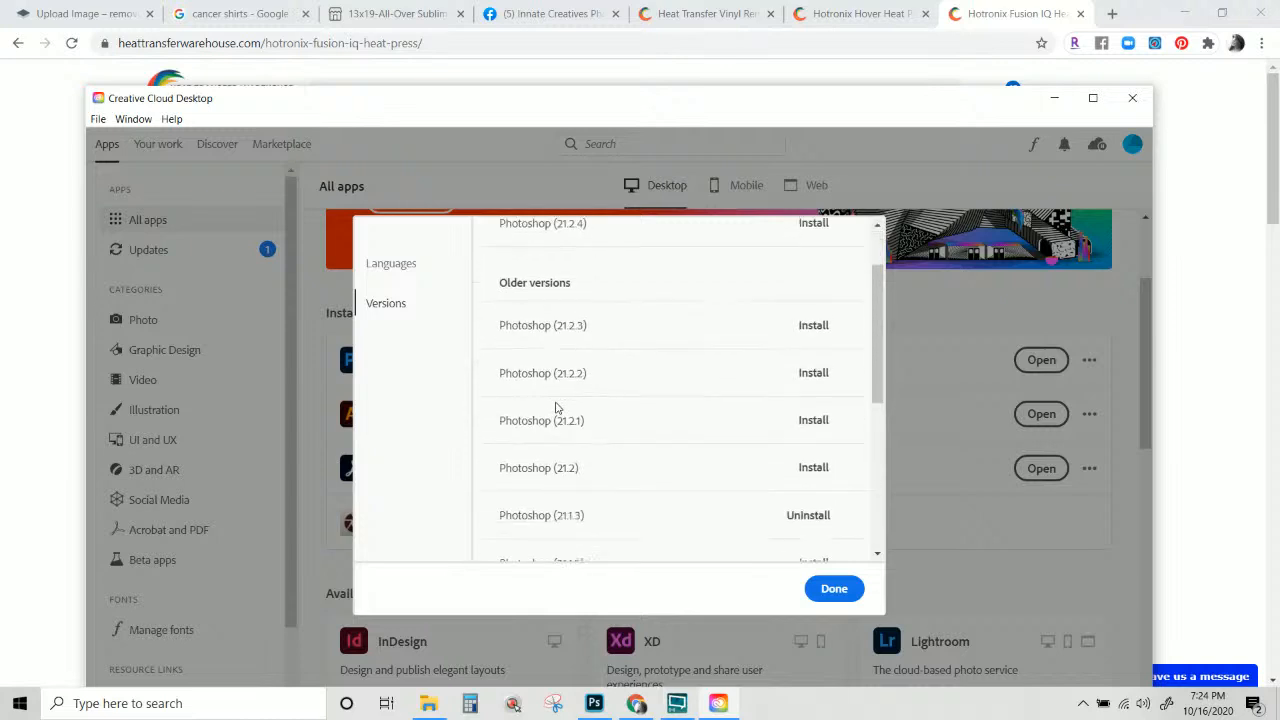
pyautogui.scroll(-1, 586, 481)
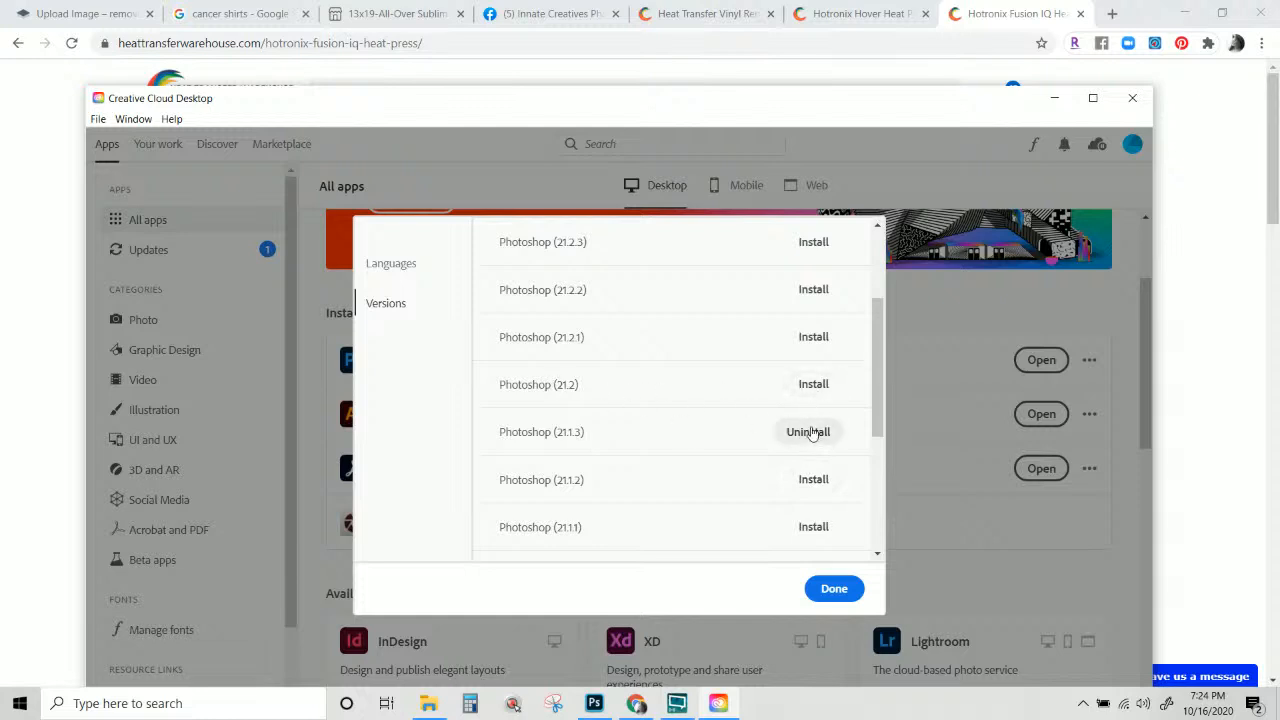
pyautogui.scroll(3, 811, 437)
pyautogui.scroll(-3, 826, 471)
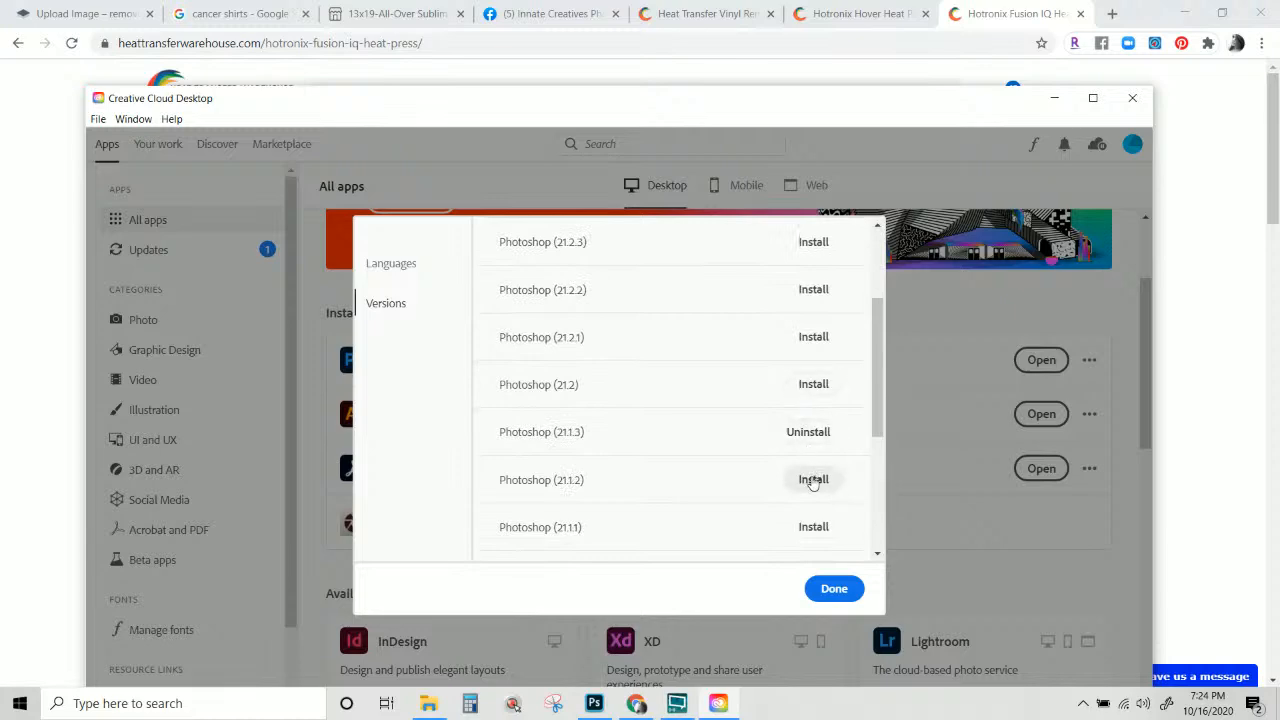
# Start installing Photoshop version 21.1.2, cancel the installation, and look over the apps available in the subscription.
pyautogui.click(813, 480)
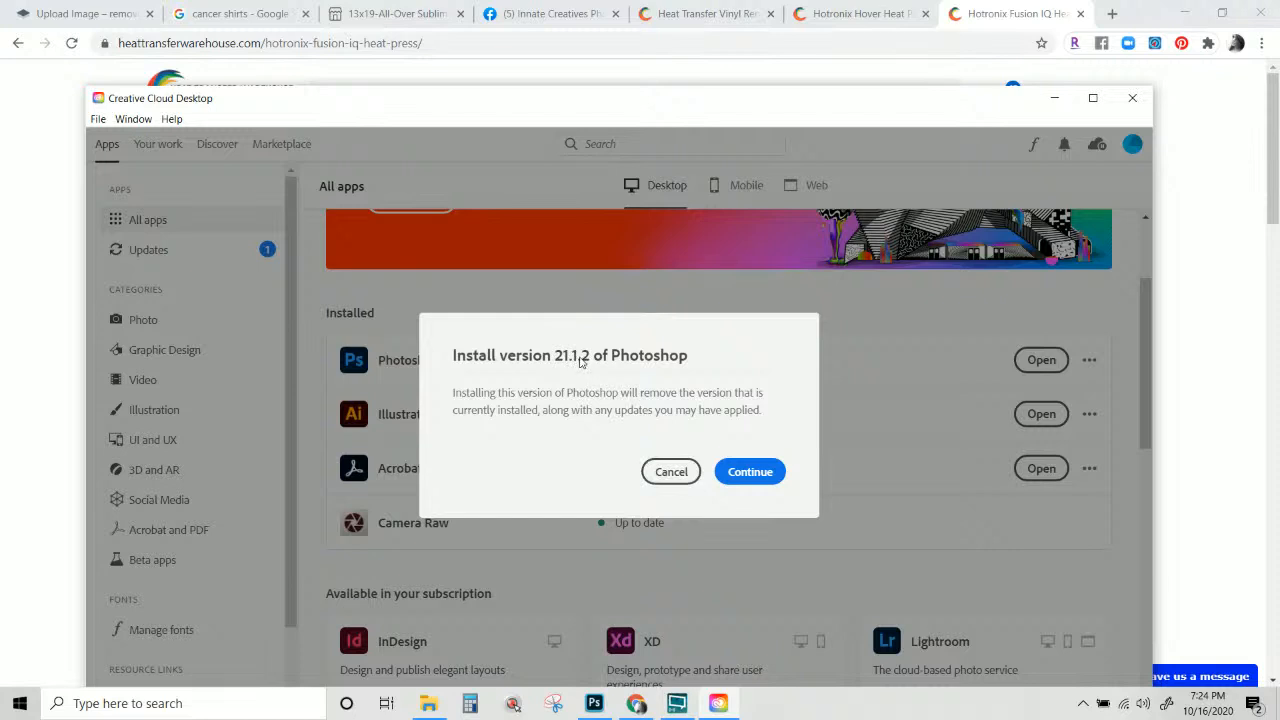
pyautogui.click(674, 478)
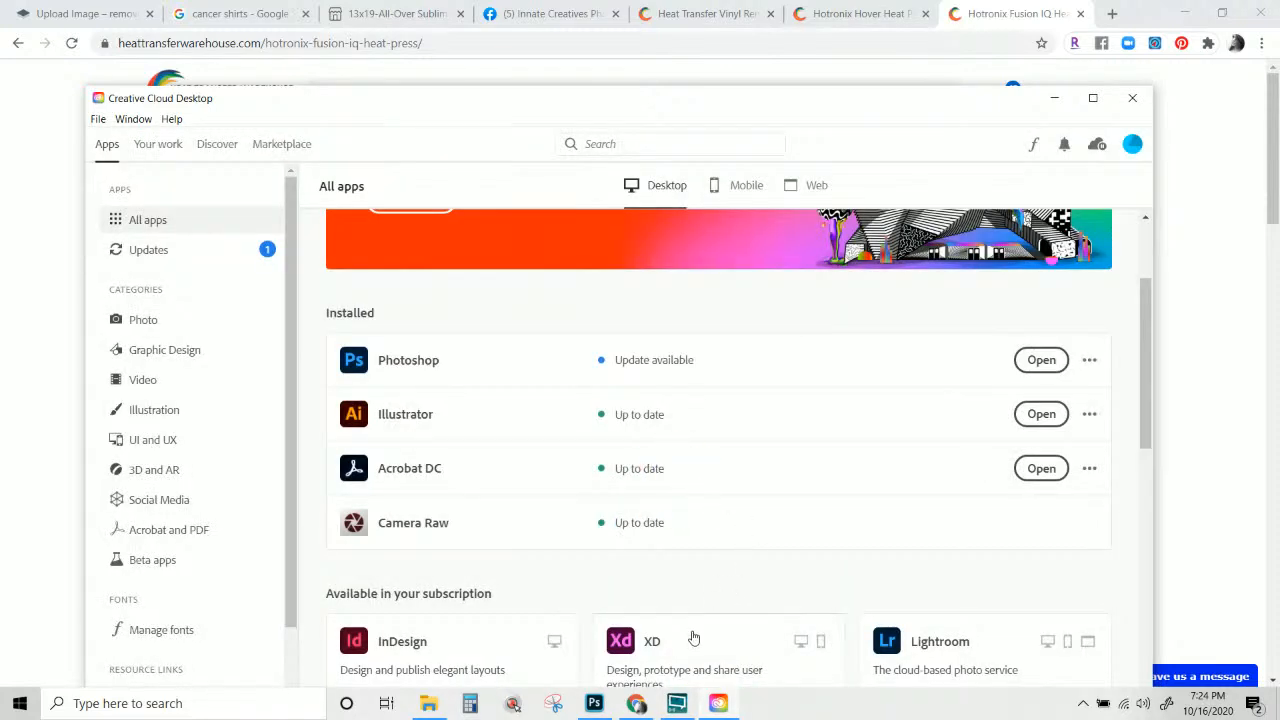
pyautogui.scroll(-4, 850, 440)
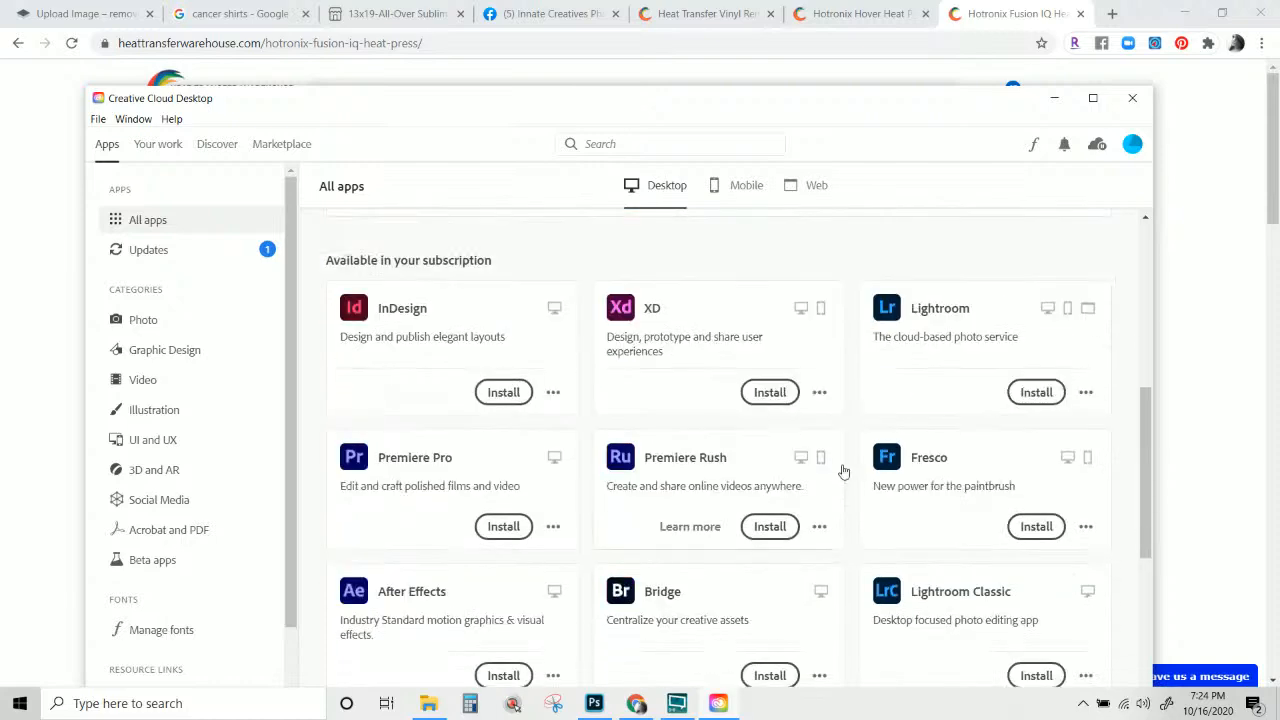
pyautogui.scroll(5, 843, 471)
pyautogui.scroll(2, 843, 471)
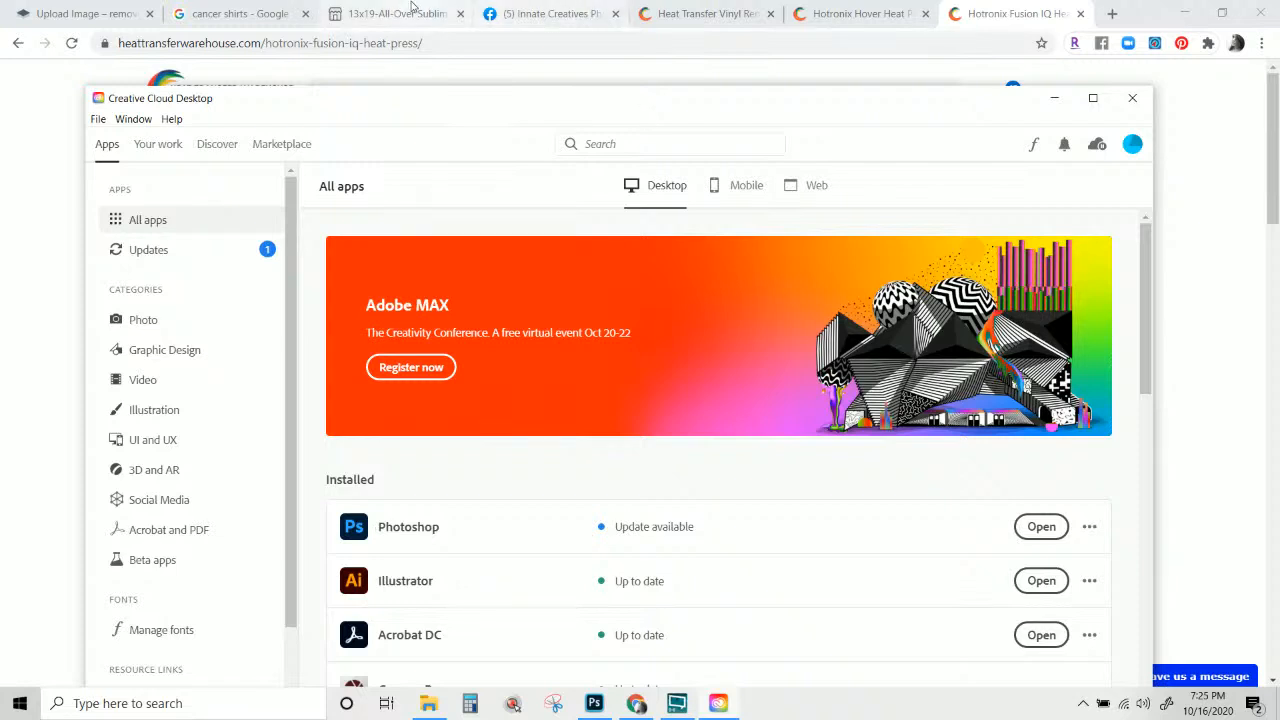
# Switch from Creative Cloud through the browser and Photoshop to the XSplit Broadcaster streaming window.
pyautogui.click(1024, 12)
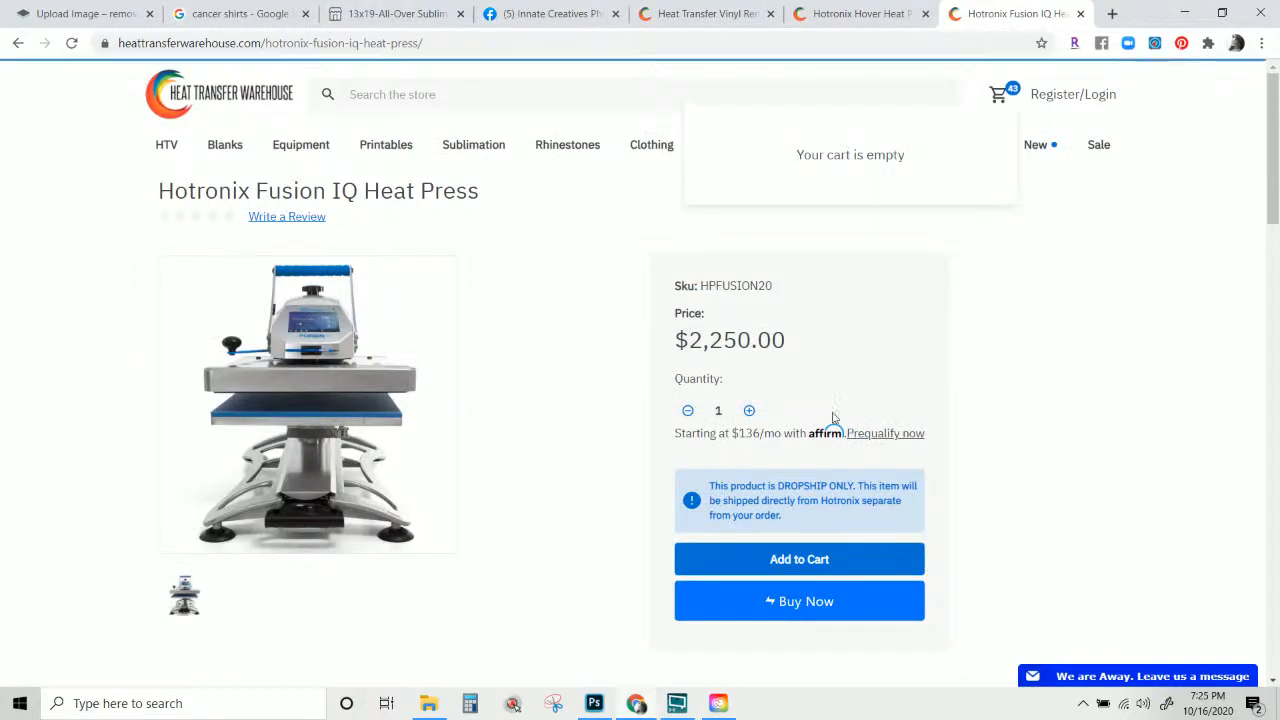
pyautogui.click(598, 703)
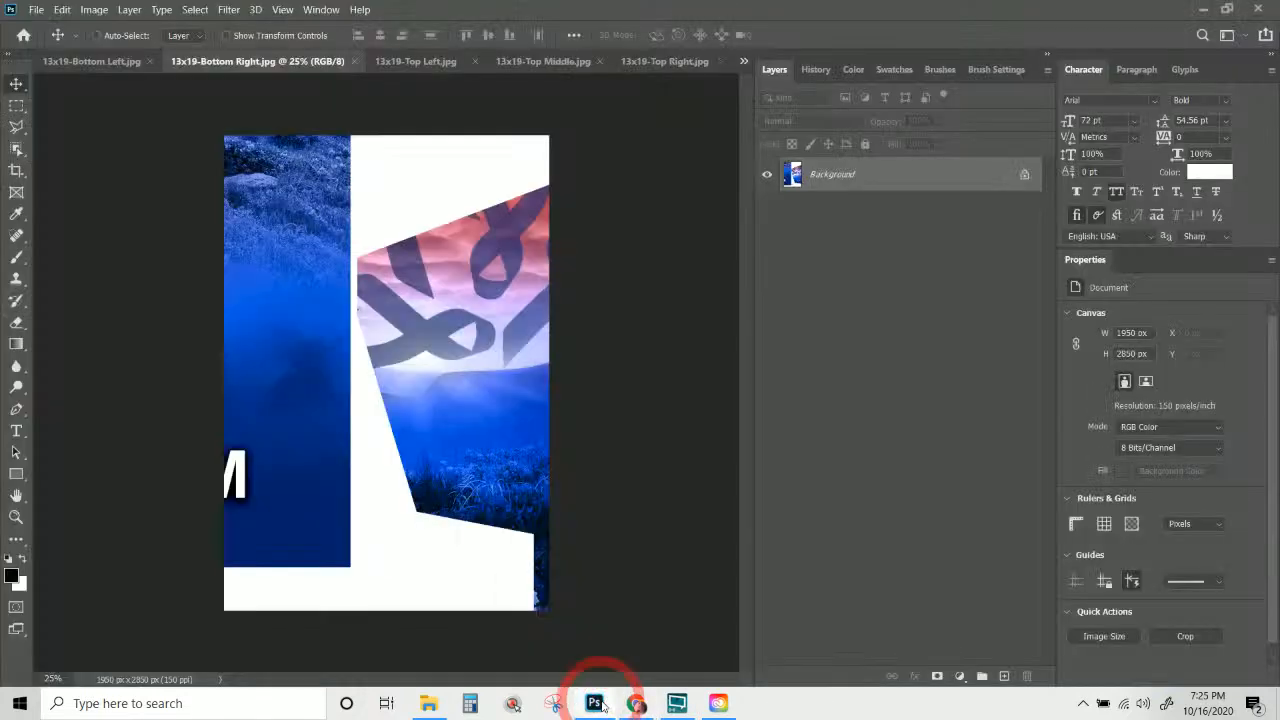
pyautogui.click(677, 703)
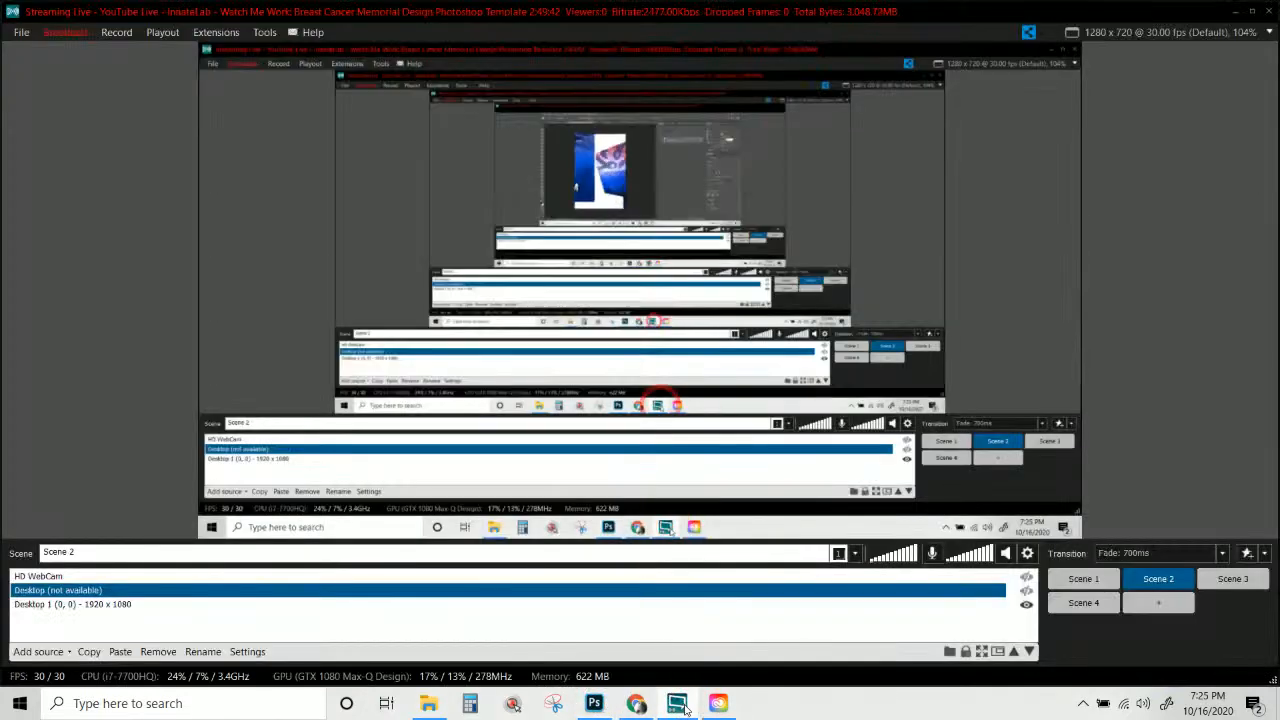
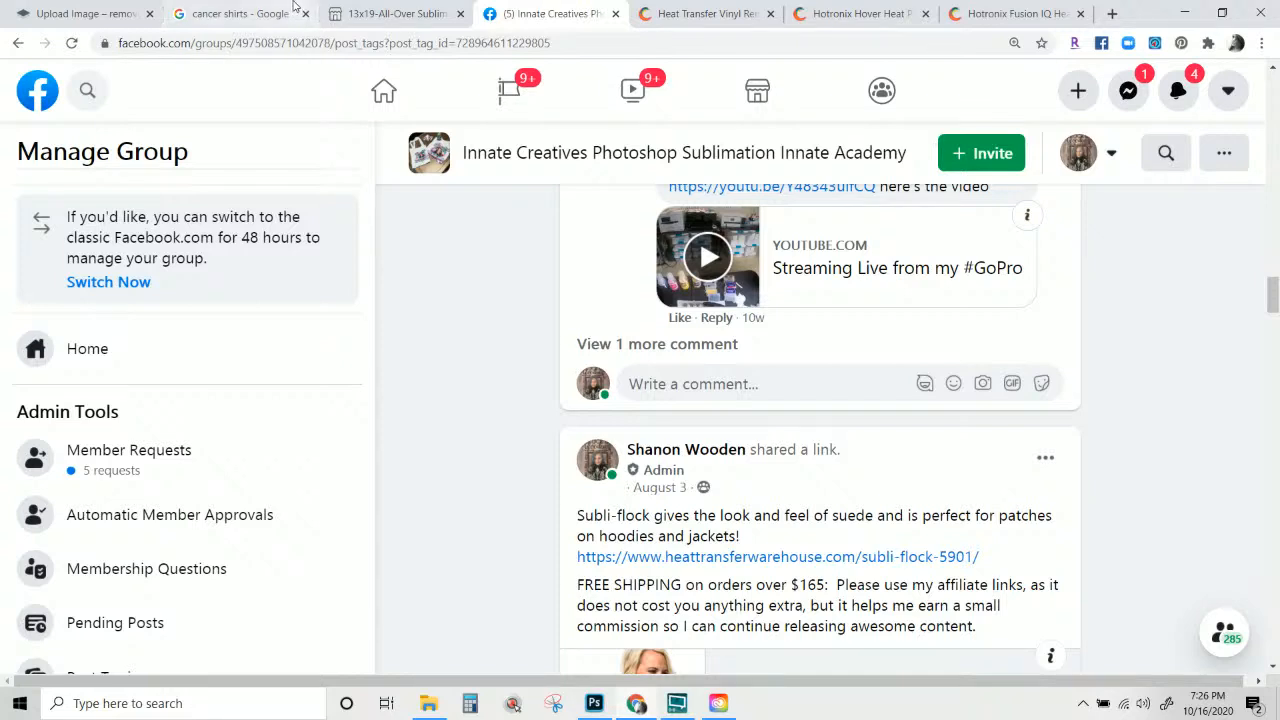
# Show the 13x19 All-Over Sublimation Workshop checkout page and the beginning of the Facebook group's Supplies topic.
pyautogui.click(370, 13)
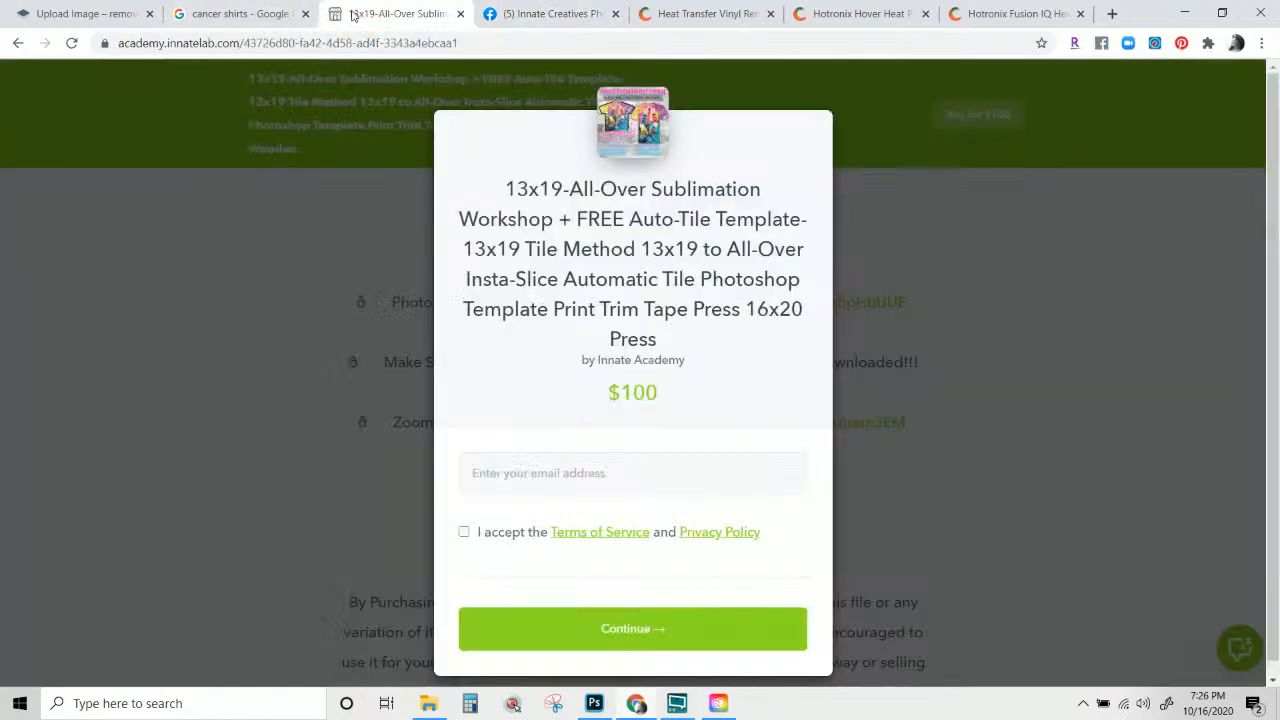
pyautogui.click(558, 22)
pyautogui.scroll(15, 875, 452)
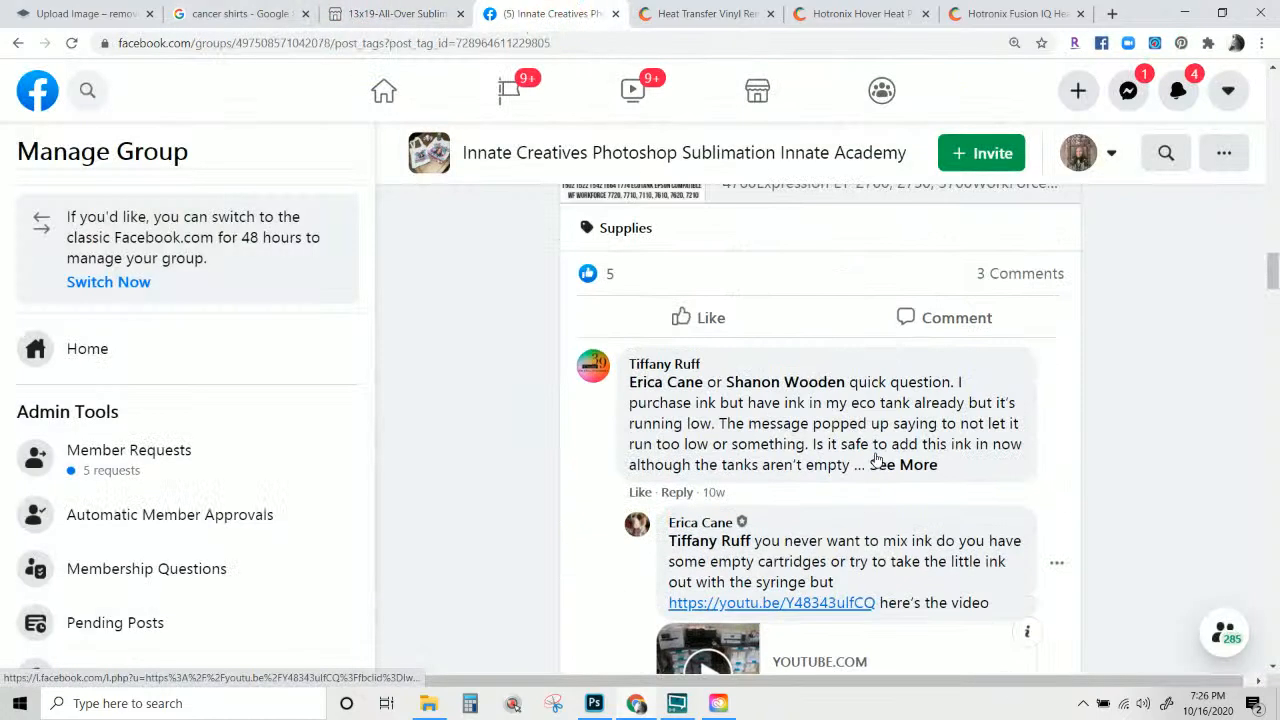
pyautogui.scroll(10, 875, 450)
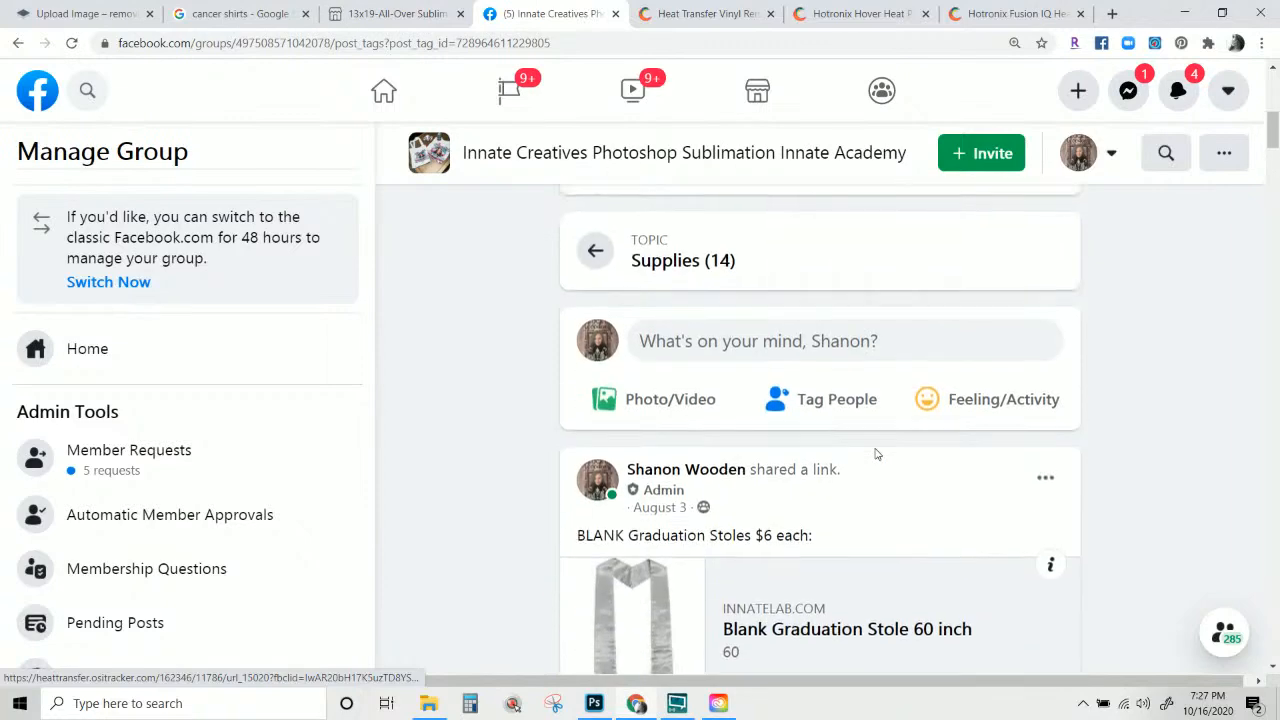
pyautogui.scroll(-5, 875, 455)
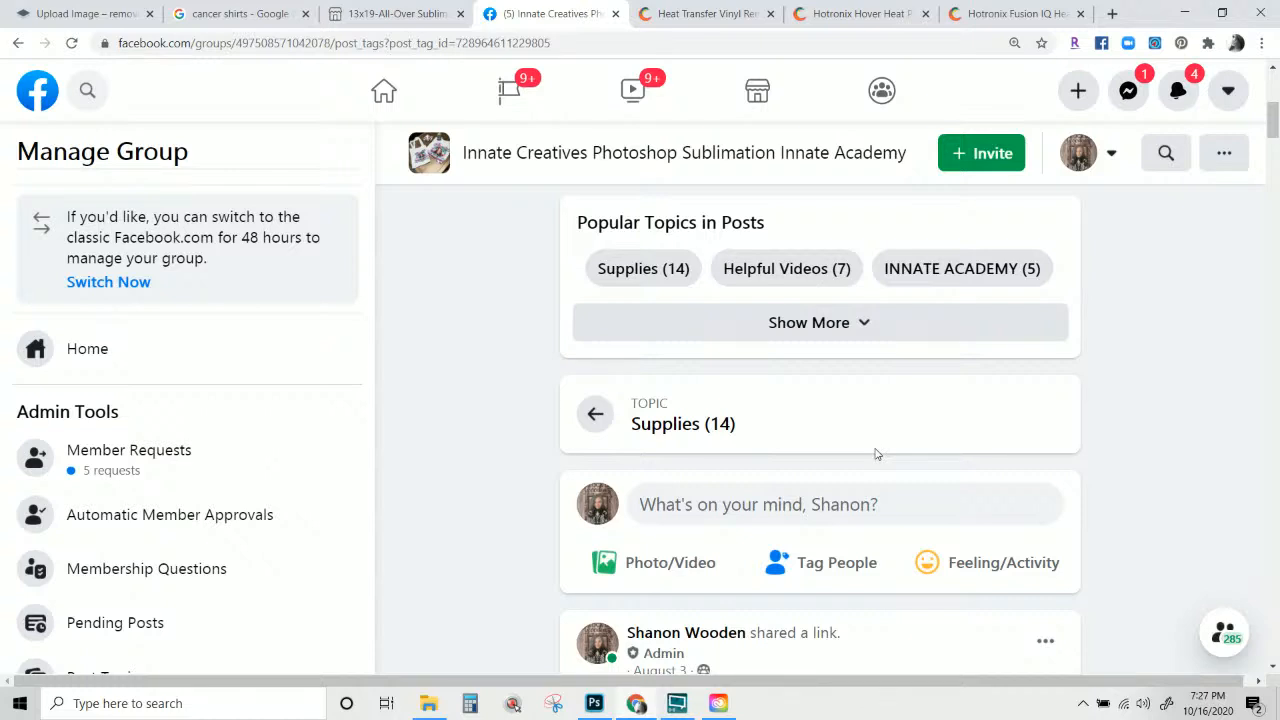
pyautogui.click(440, 20)
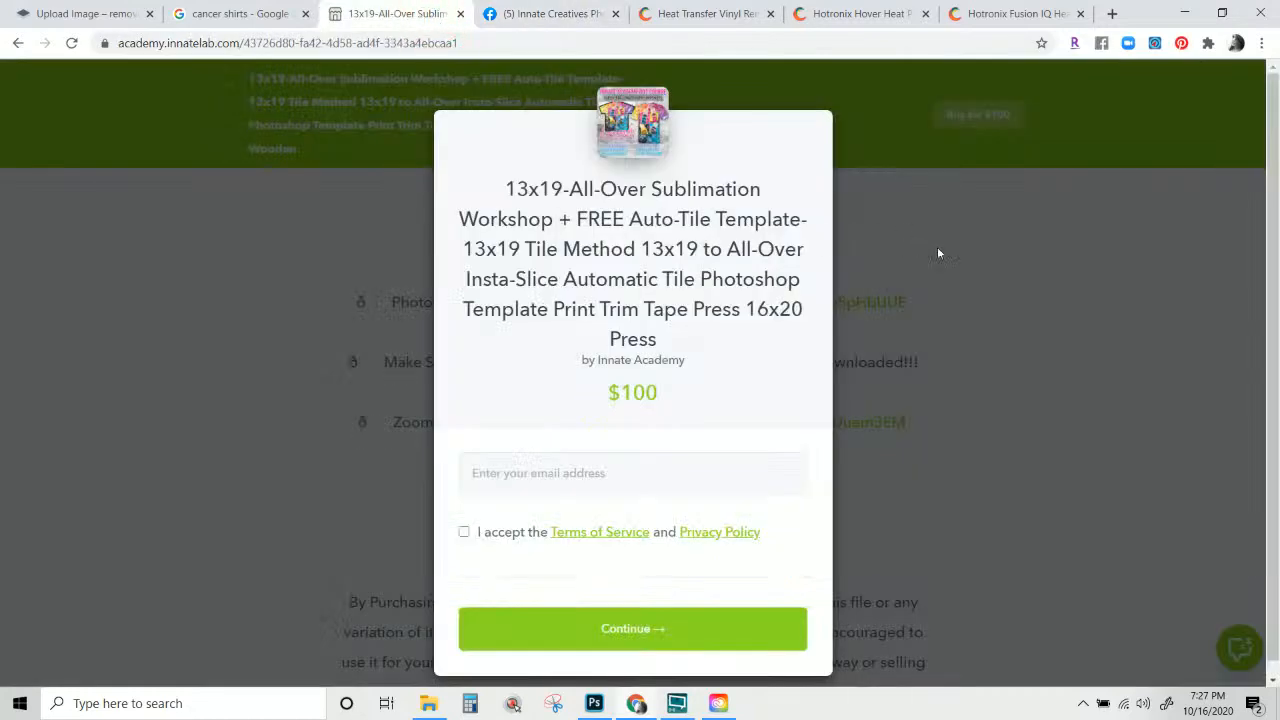
pyautogui.click(1009, 263)
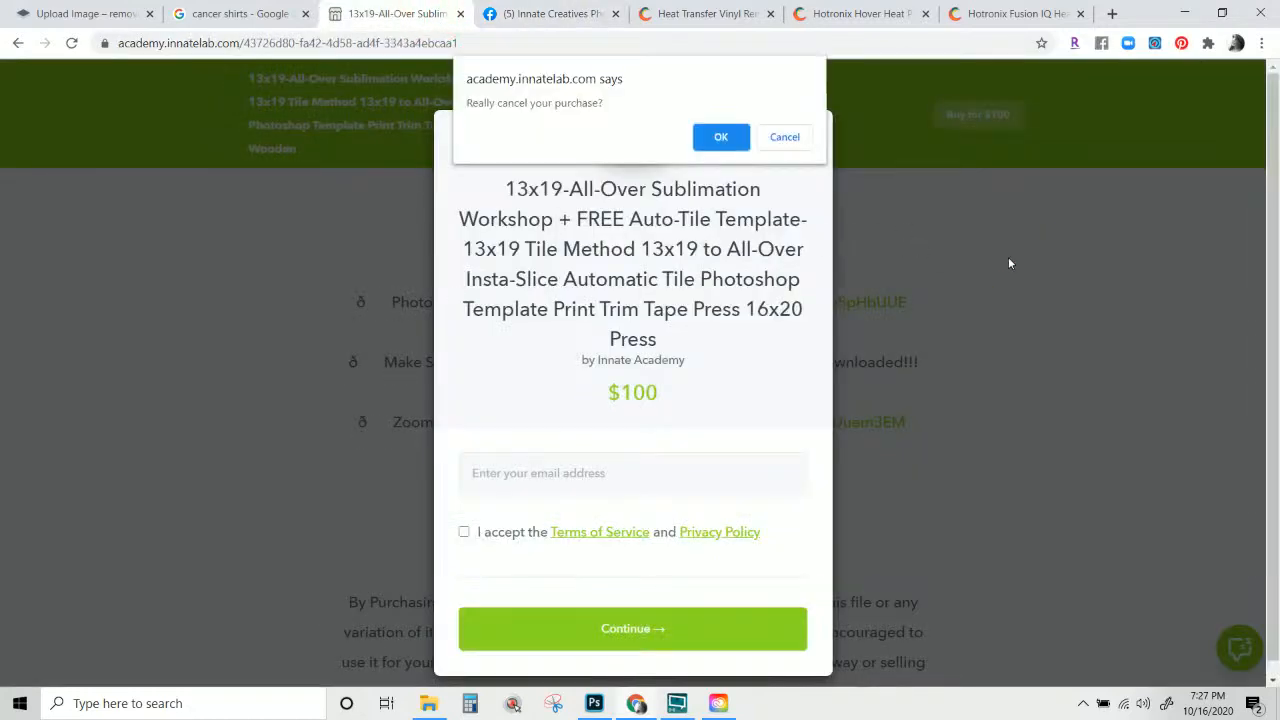
# Switch to Photoshop and close all the open 13x19 tile images, saving the changes to 13x19-Top Right.jpg.
pyautogui.click(599, 706)
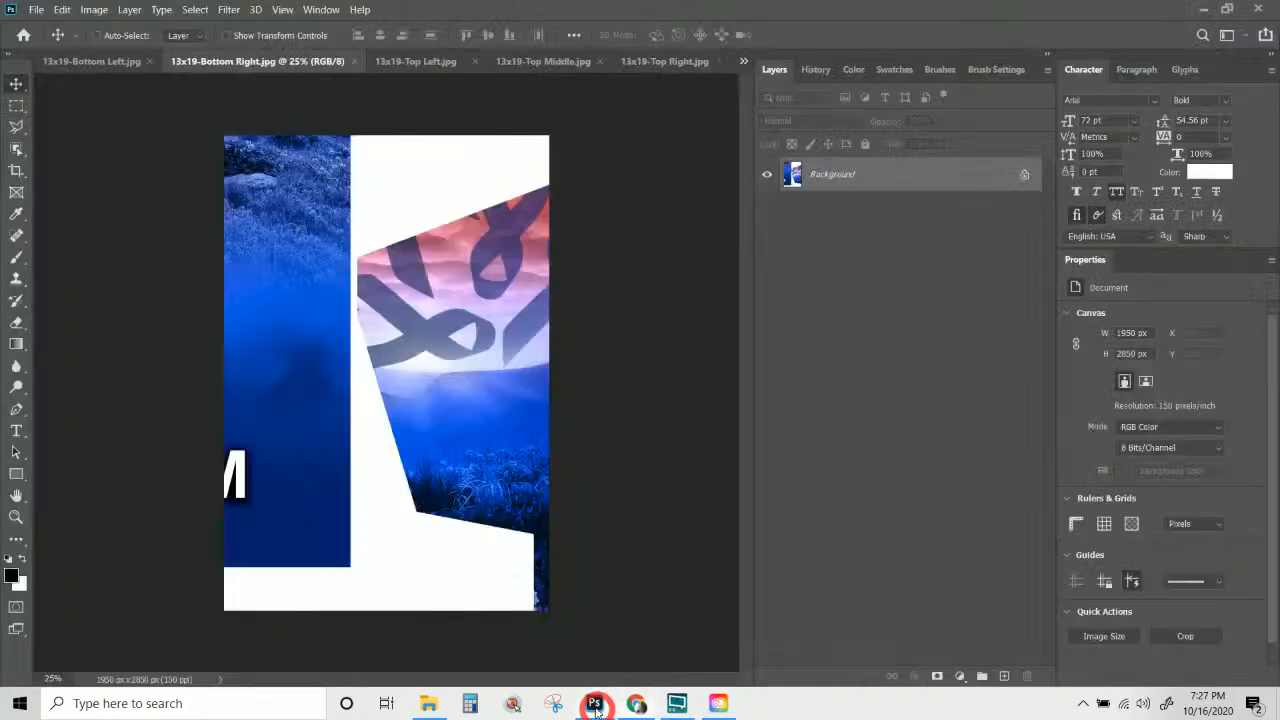
pyautogui.click(353, 62)
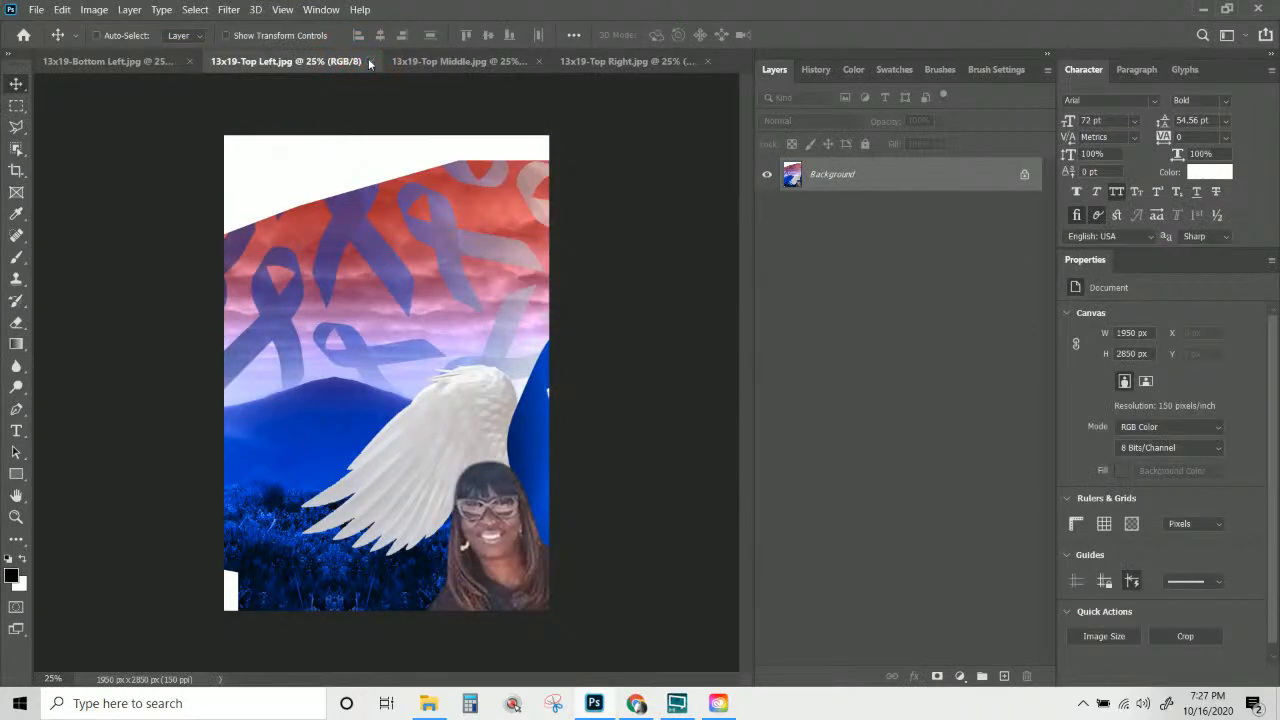
pyautogui.click(372, 61)
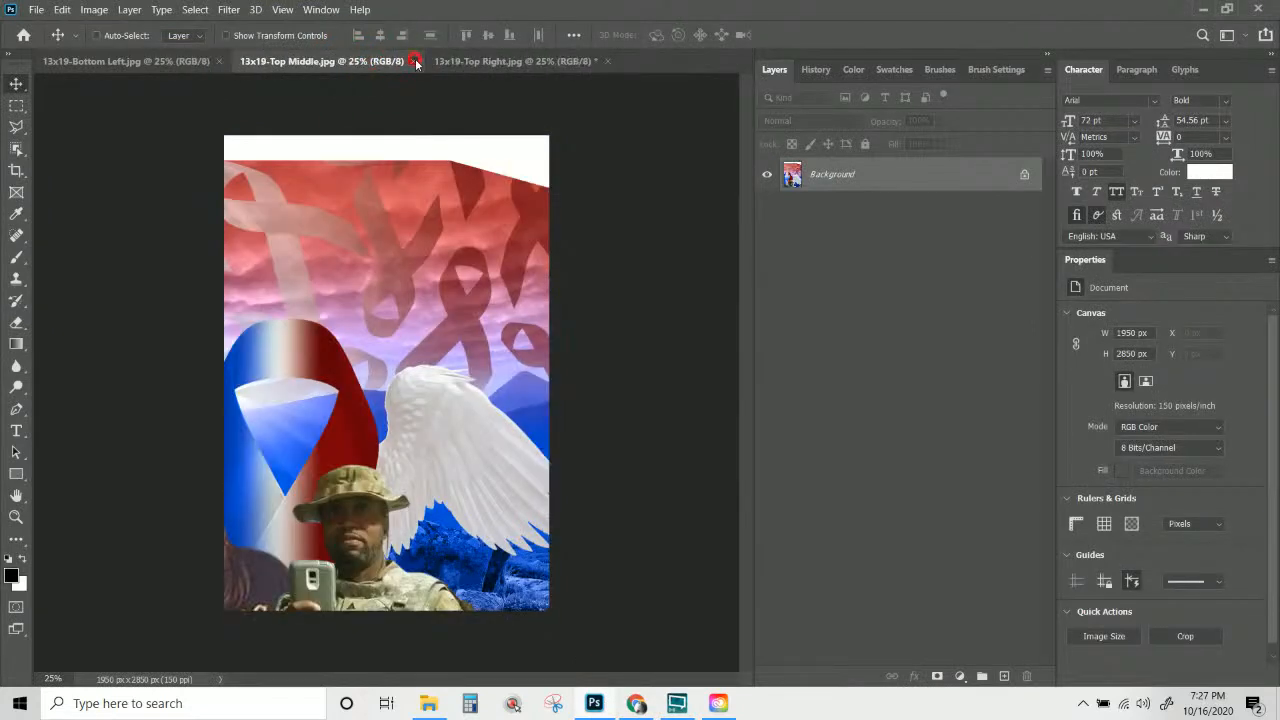
pyautogui.click(413, 61)
pyautogui.click(413, 61)
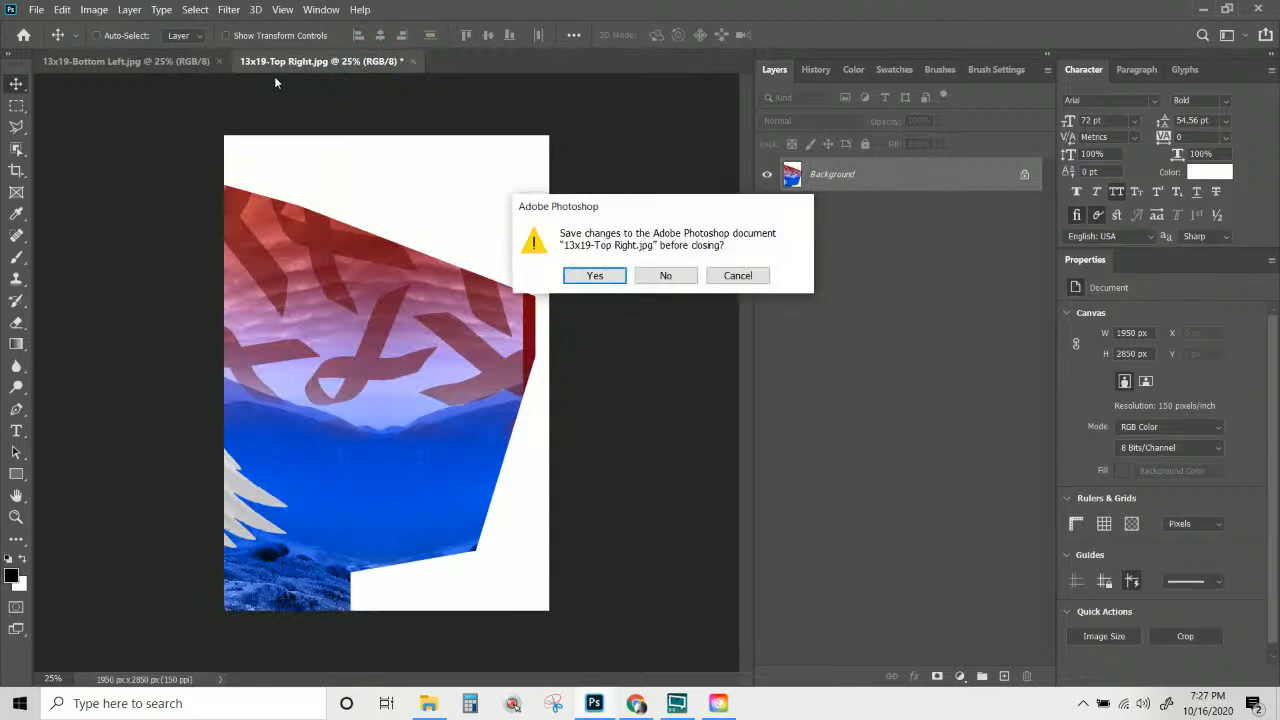
pyautogui.click(595, 275)
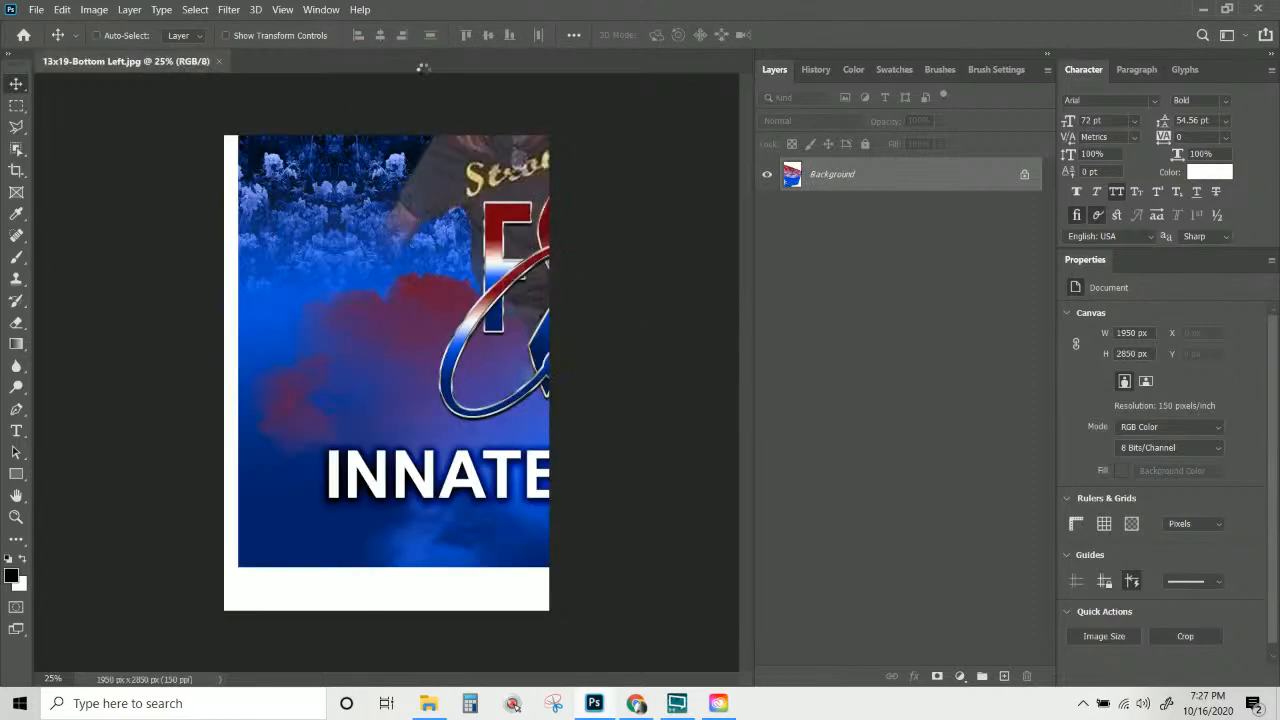
pyautogui.click(219, 61)
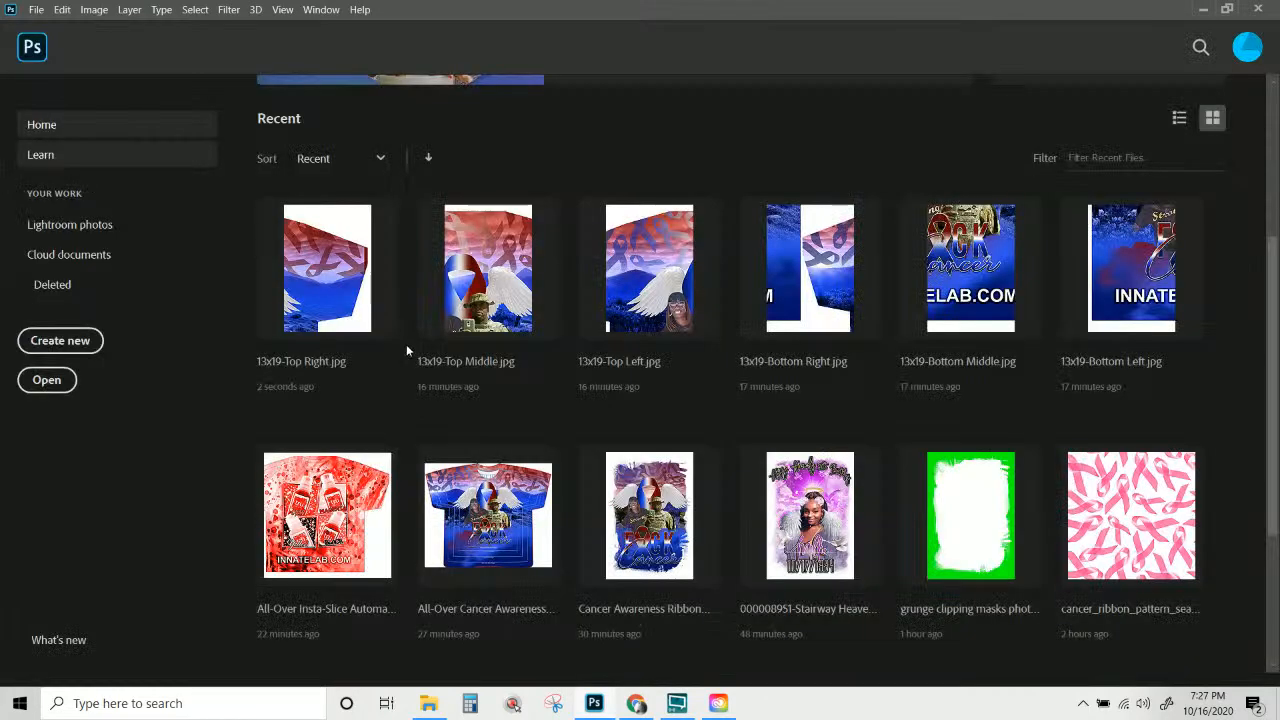
# Open the recent All-Over Cancer Awareness Ribbon Mountains Flowers.psd and look through its layers down to the magenta background.
pyautogui.click(527, 532)
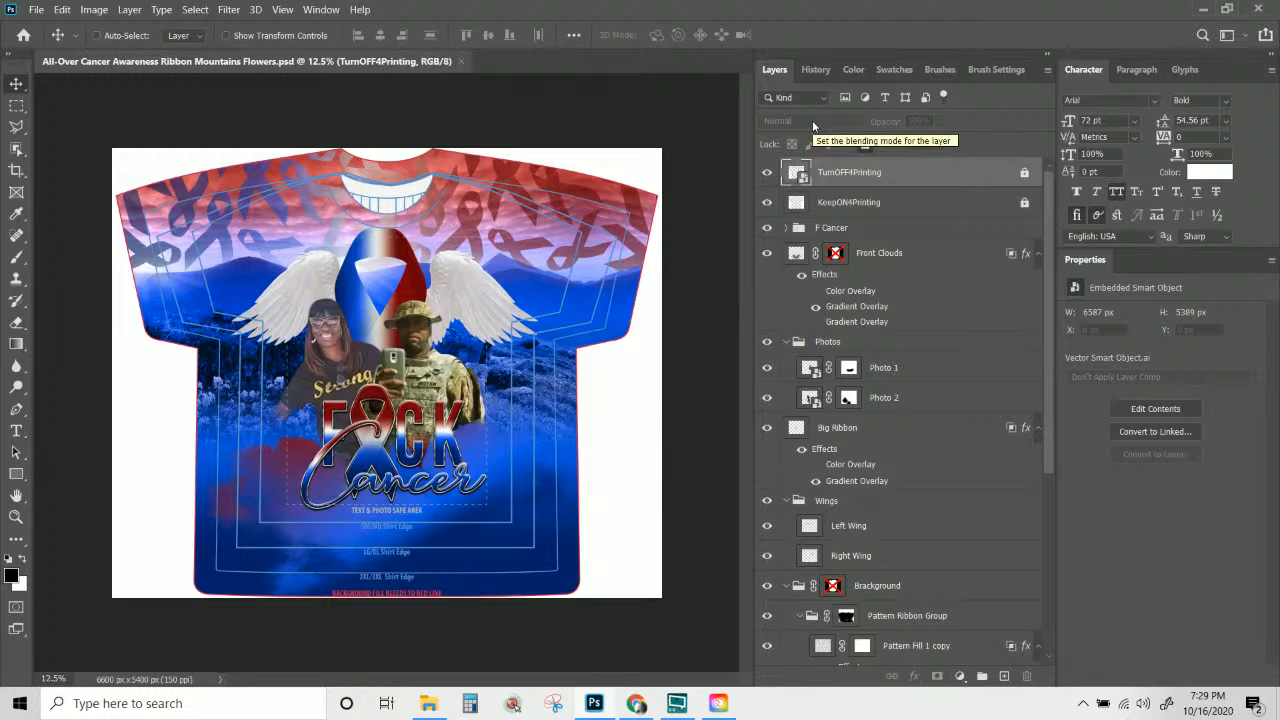
pyautogui.scroll(-5, 957, 551)
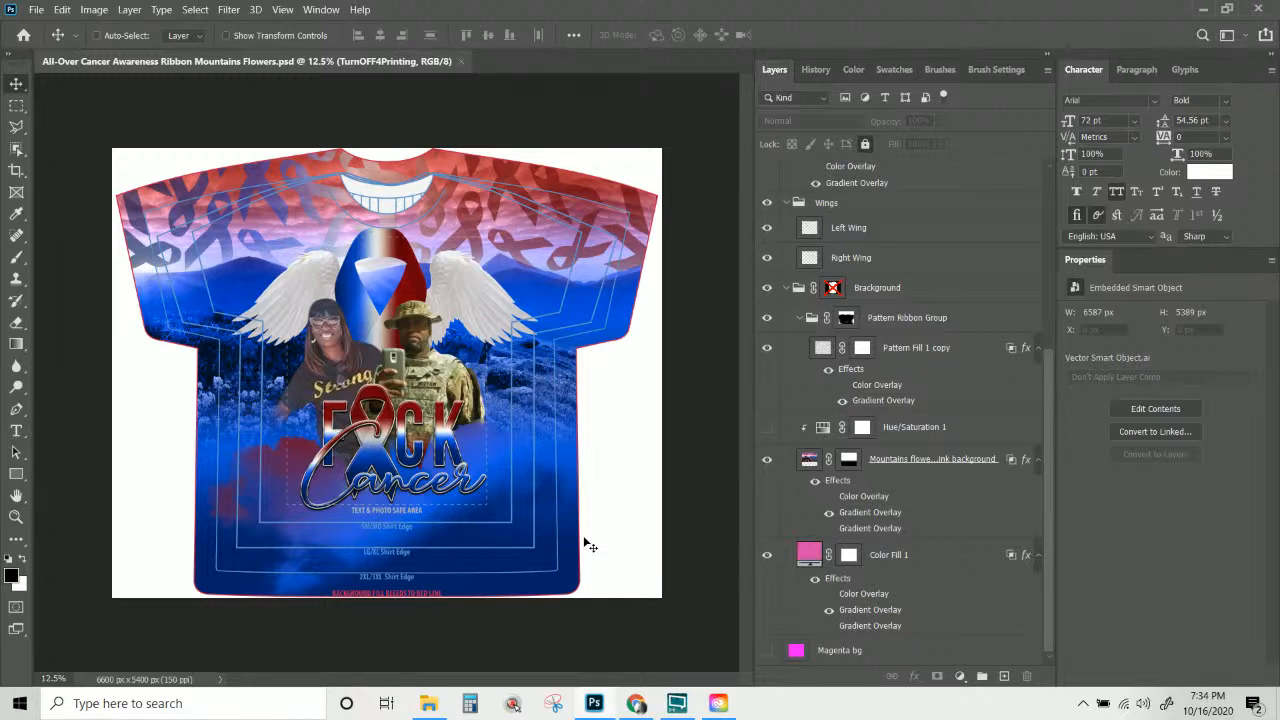
pyautogui.click(289, 62)
# Bring up the Creative Cloud Desktop window and close it.
pyautogui.moveTo(646, 708)
pyautogui.click(718, 703)
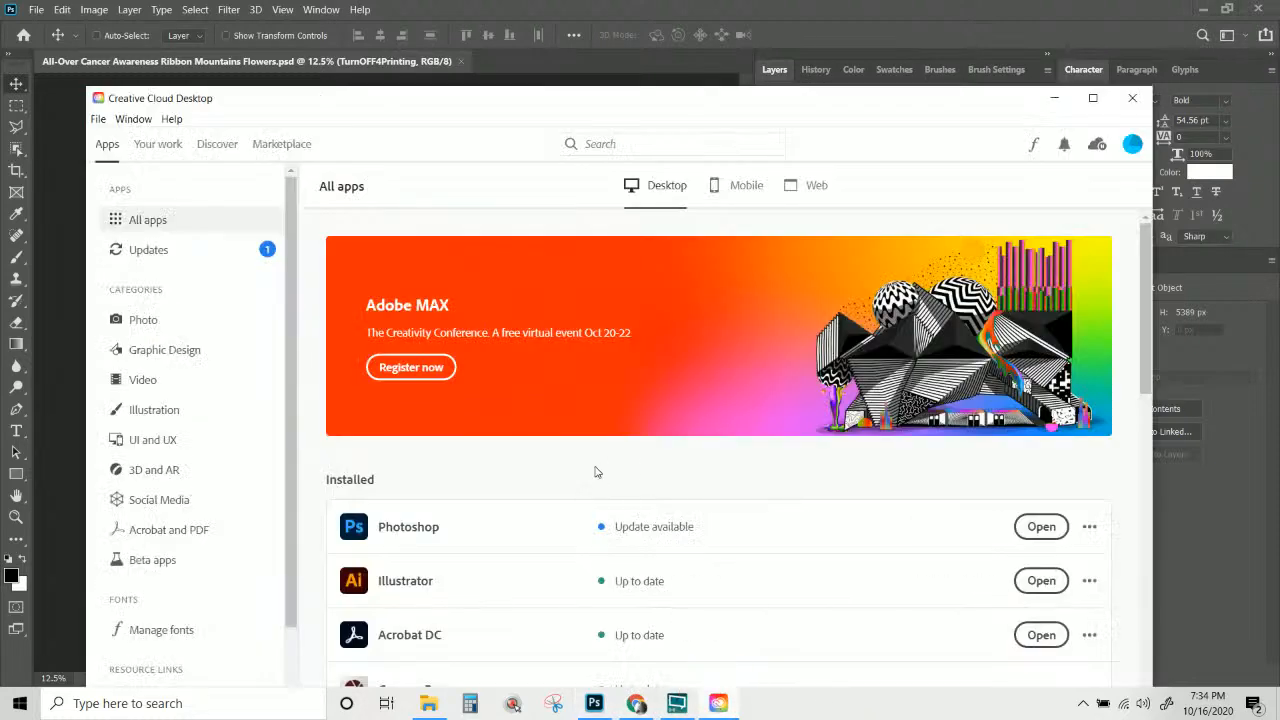
pyautogui.click(1132, 97)
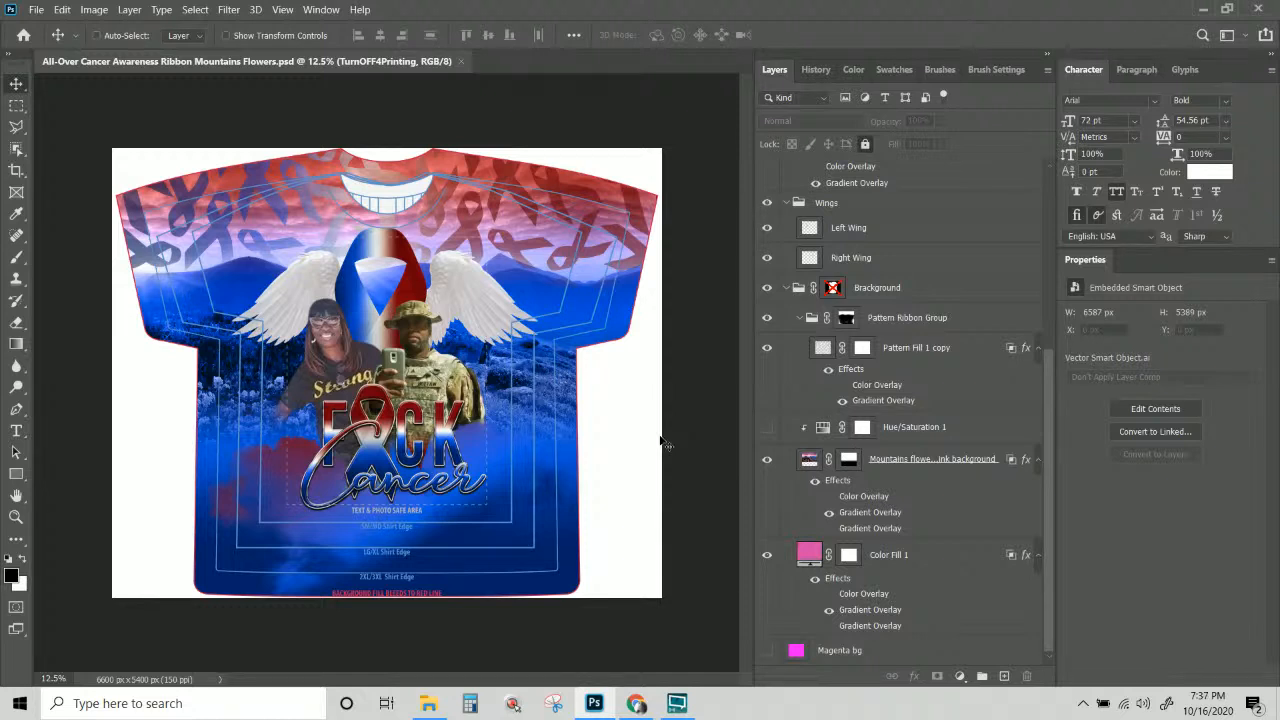
# Switch to Chrome and close the Facebook group, heat press, vinyl remover, workshop checkout and cancer shirts search pages, keeping remove.bg open.
pyautogui.click(636, 703)
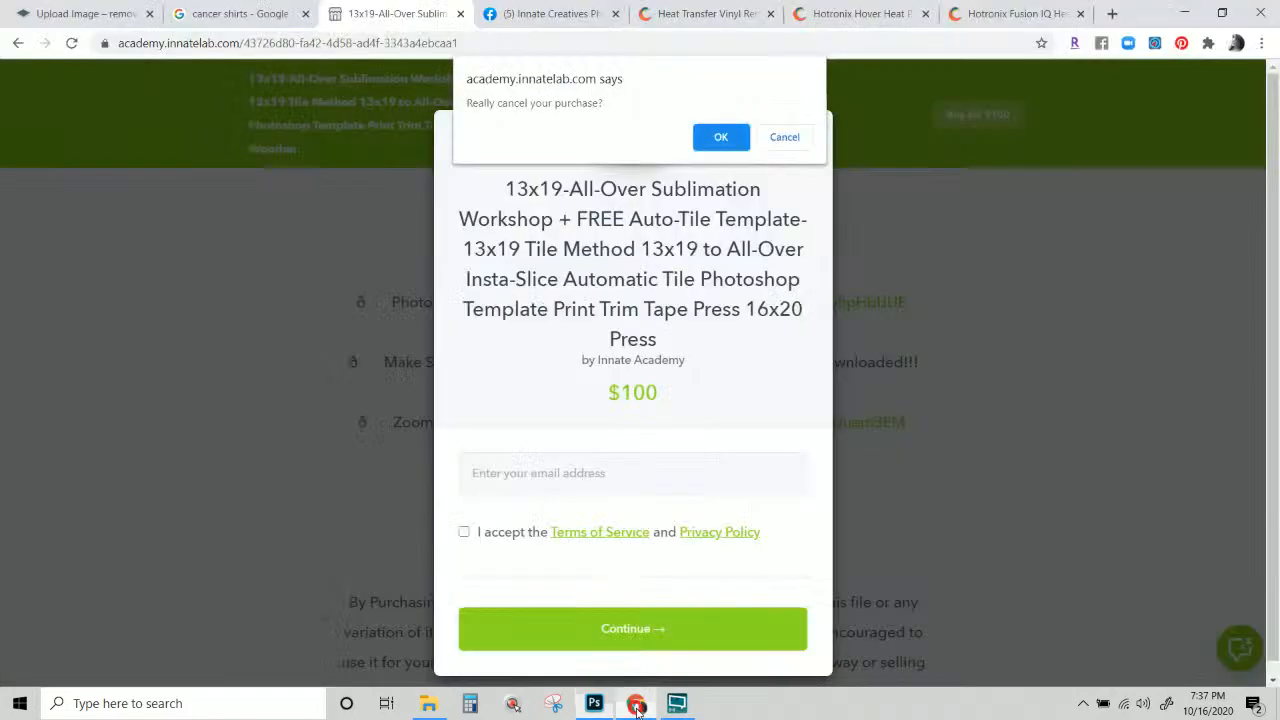
pyautogui.click(535, 20)
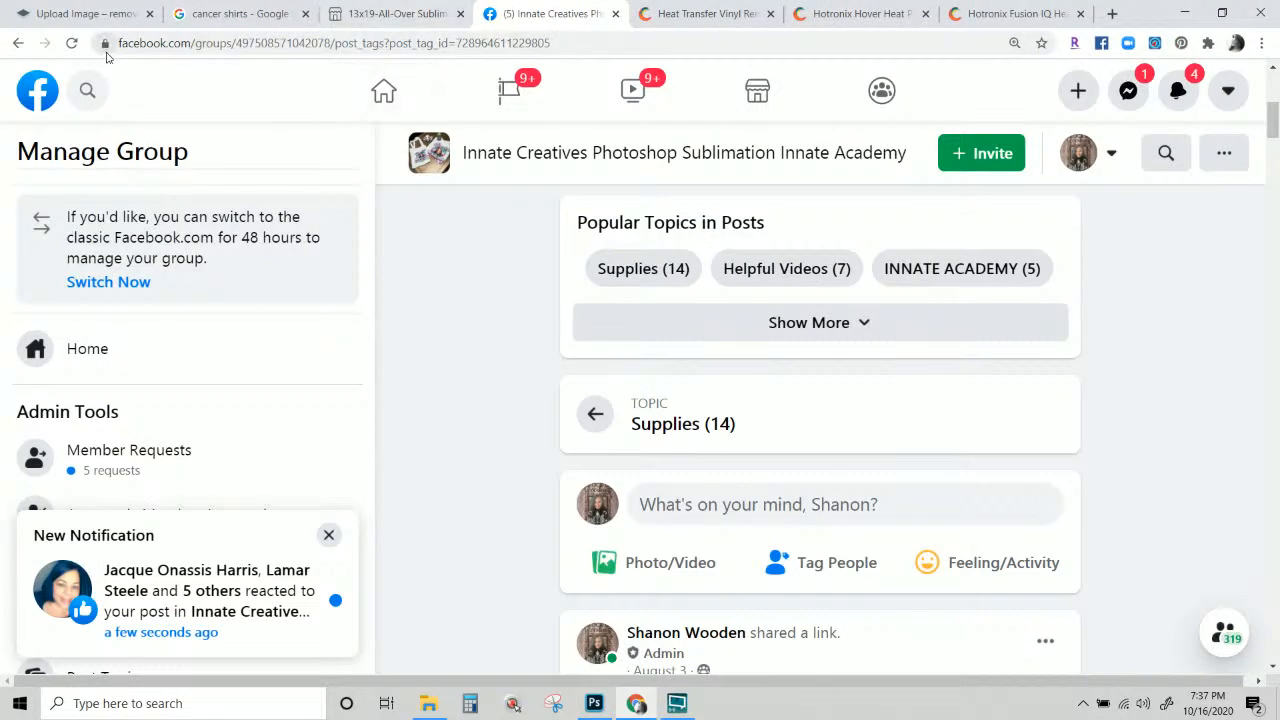
pyautogui.click(175, 43)
pyautogui.click(614, 15)
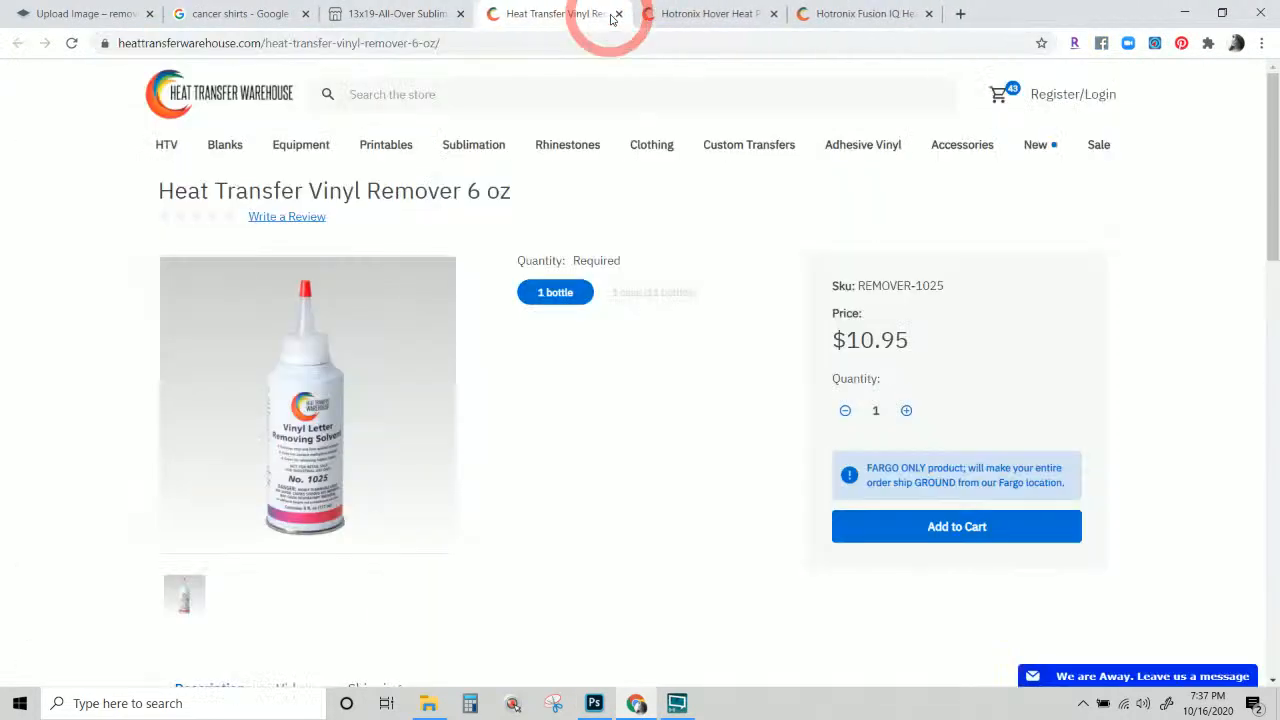
pyautogui.click(822, 14)
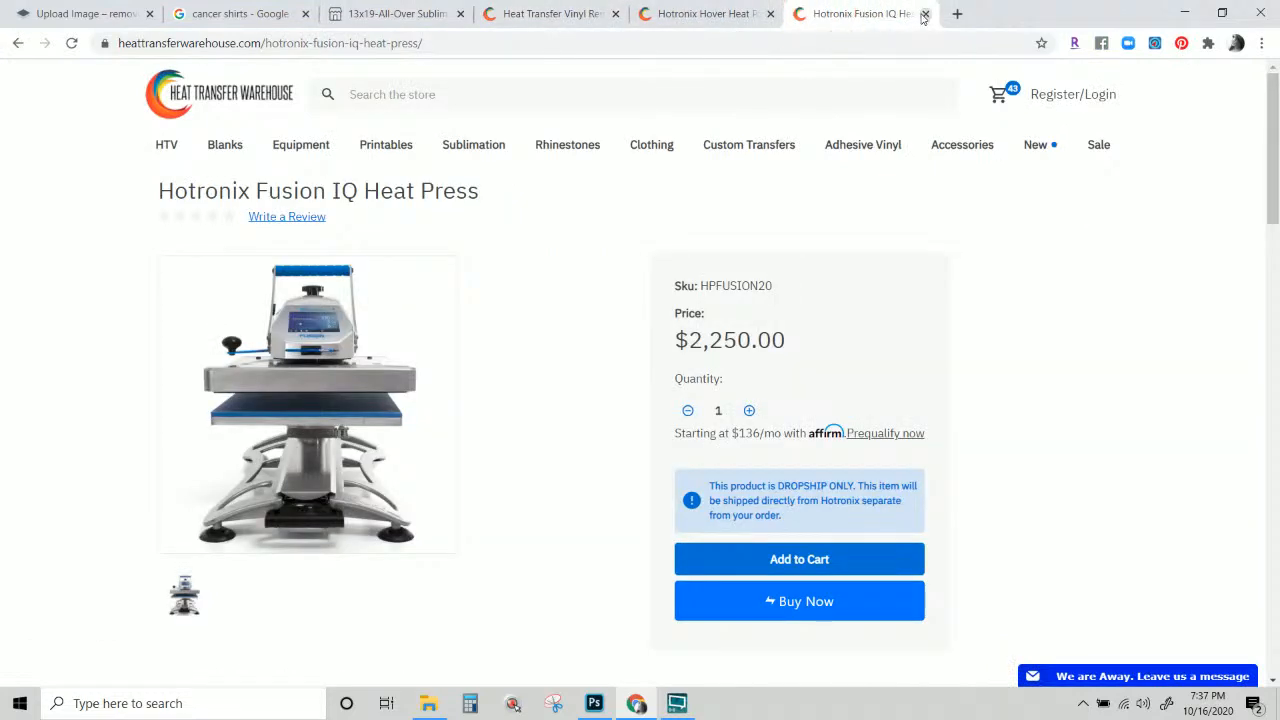
pyautogui.click(924, 14)
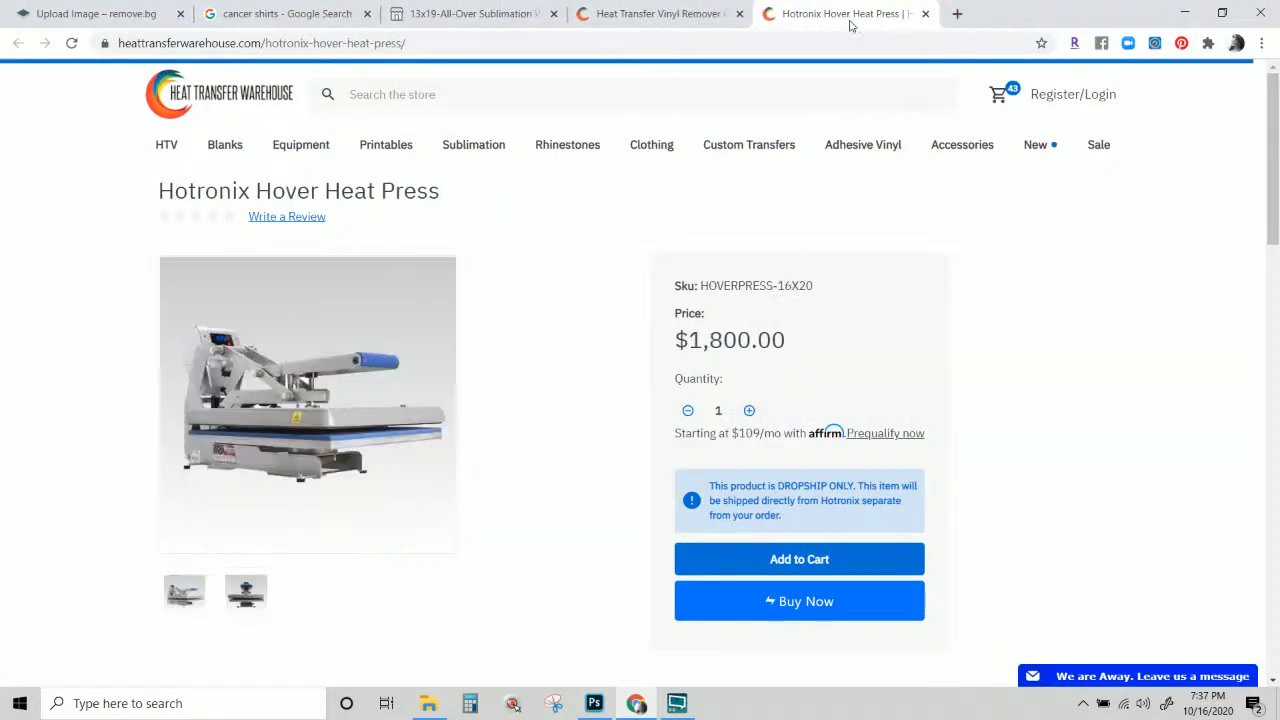
pyautogui.click(925, 14)
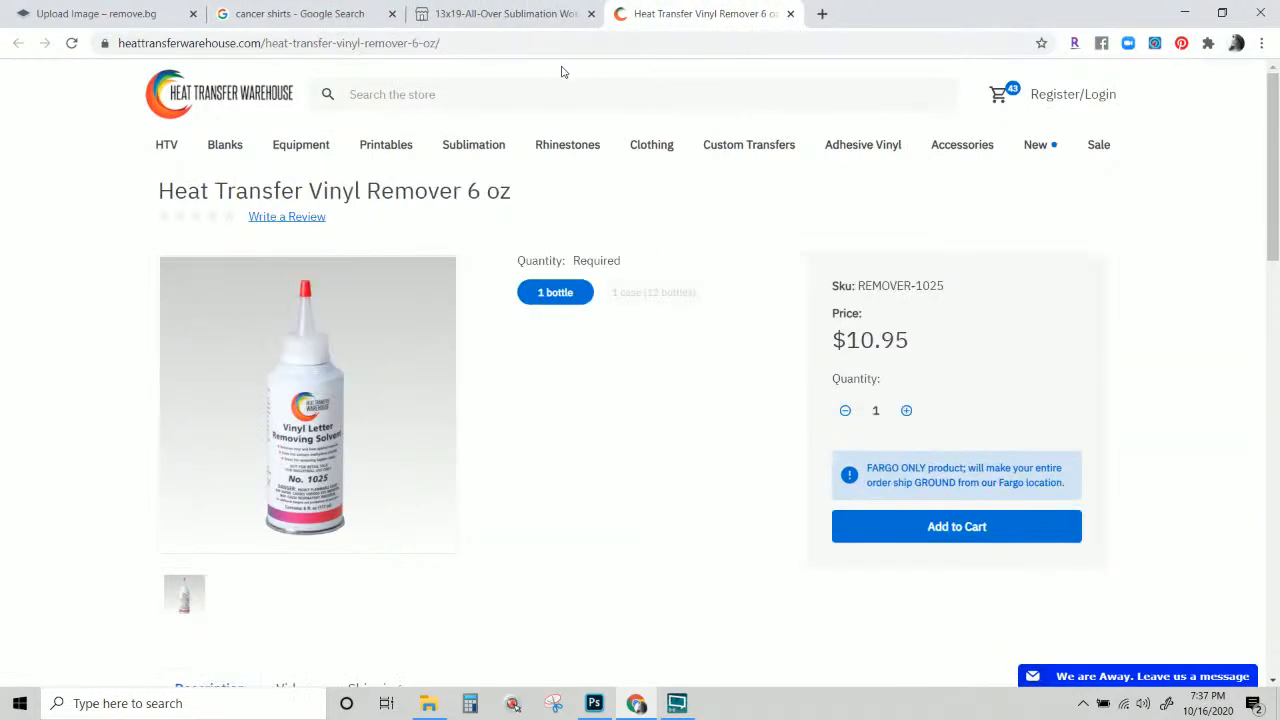
pyautogui.click(790, 14)
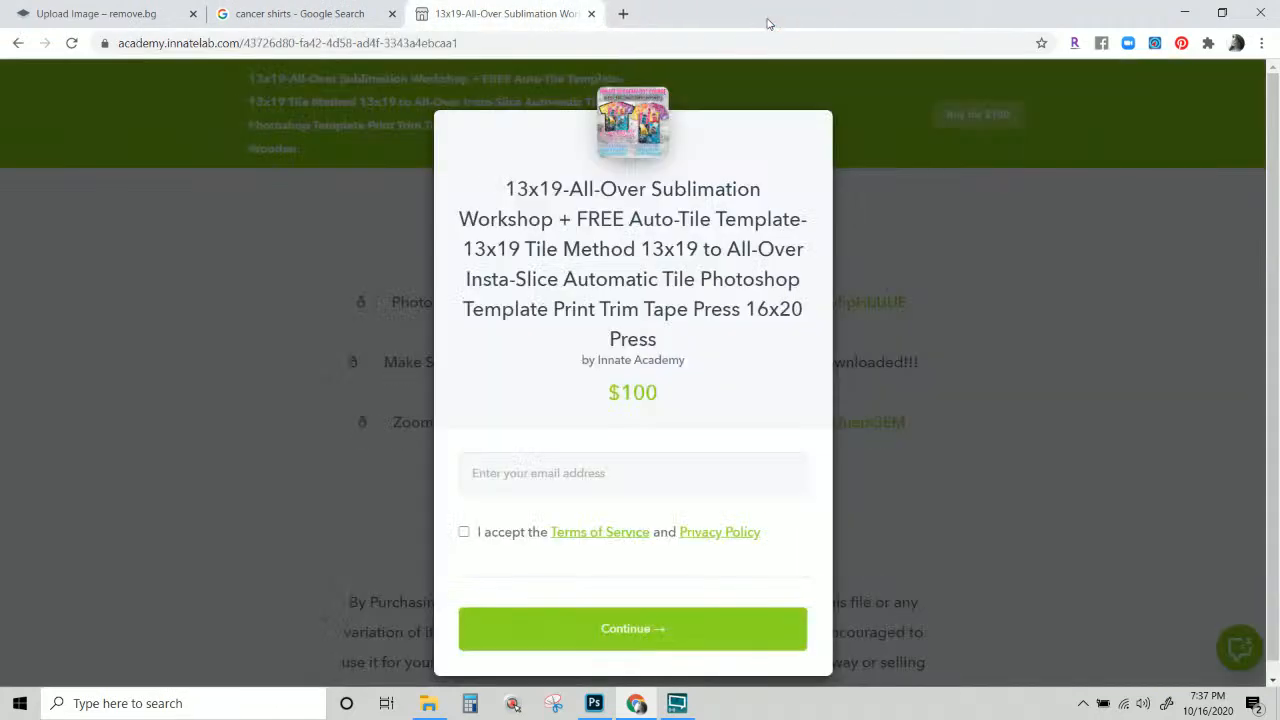
pyautogui.click(591, 14)
pyautogui.click(393, 14)
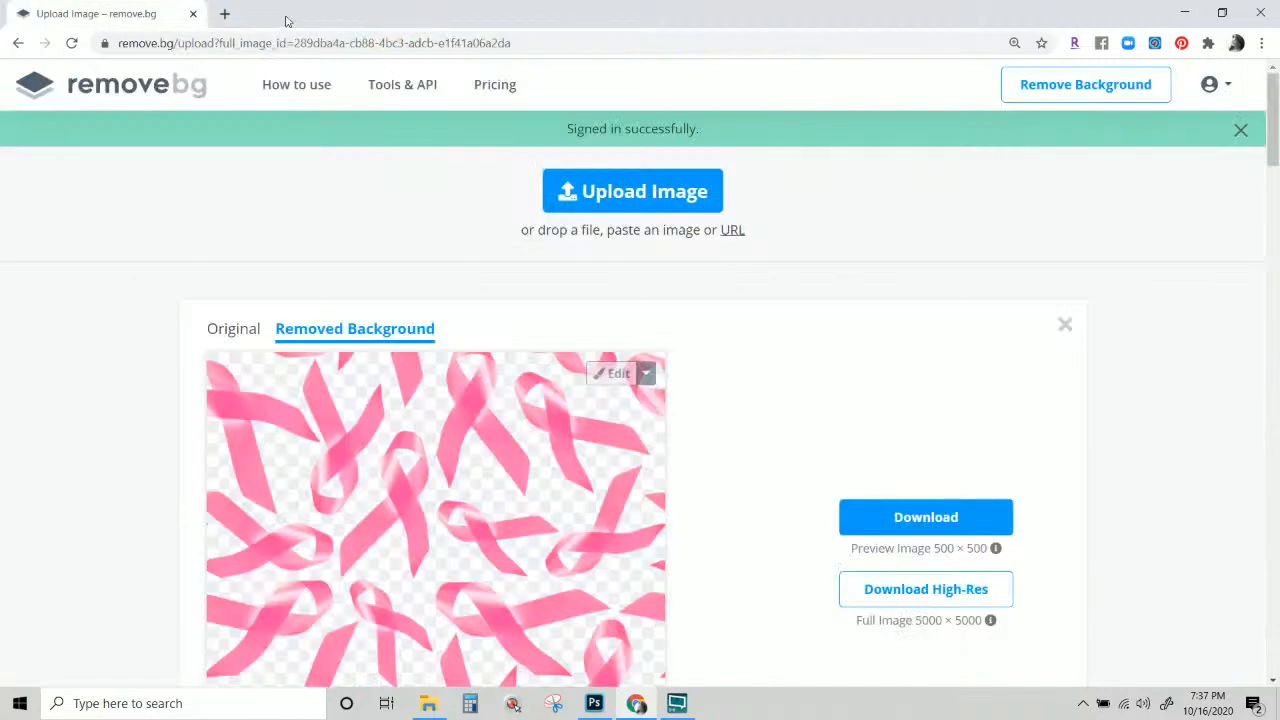
# Open the InnateLab YouTube channel in a new browser tab and show where to search within the channel.
pyautogui.click(223, 14)
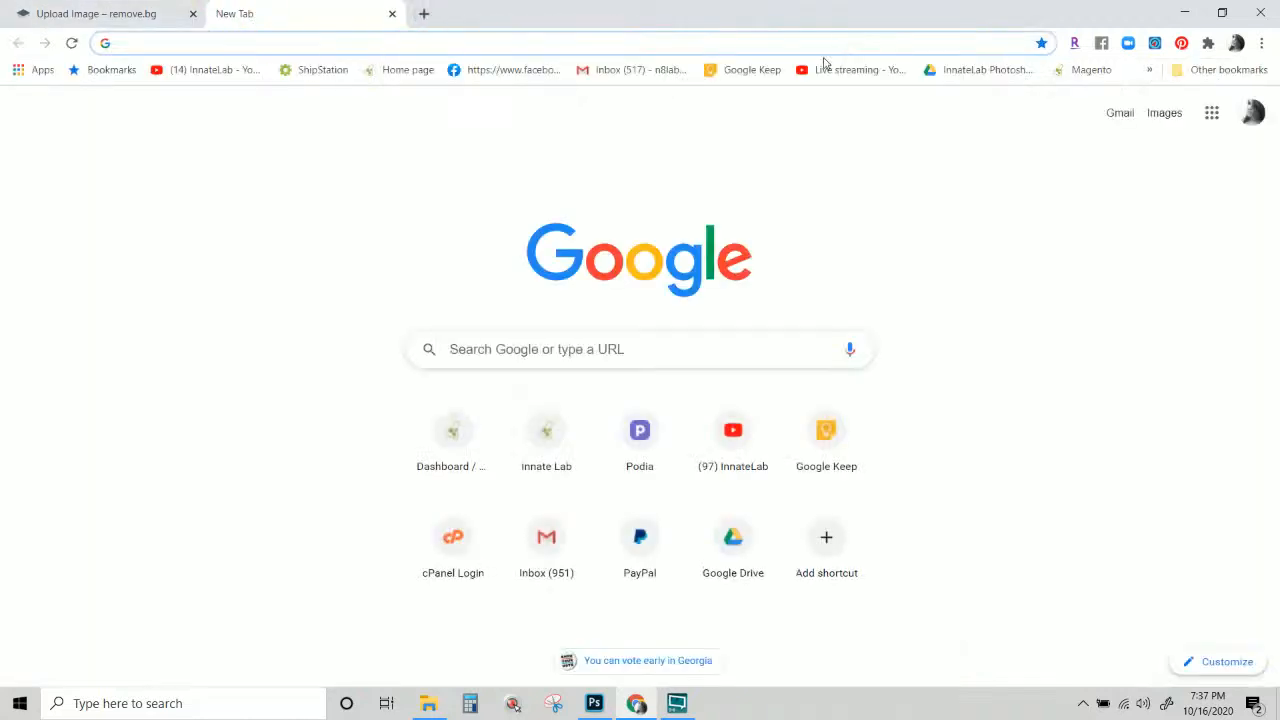
pyautogui.click(169, 80)
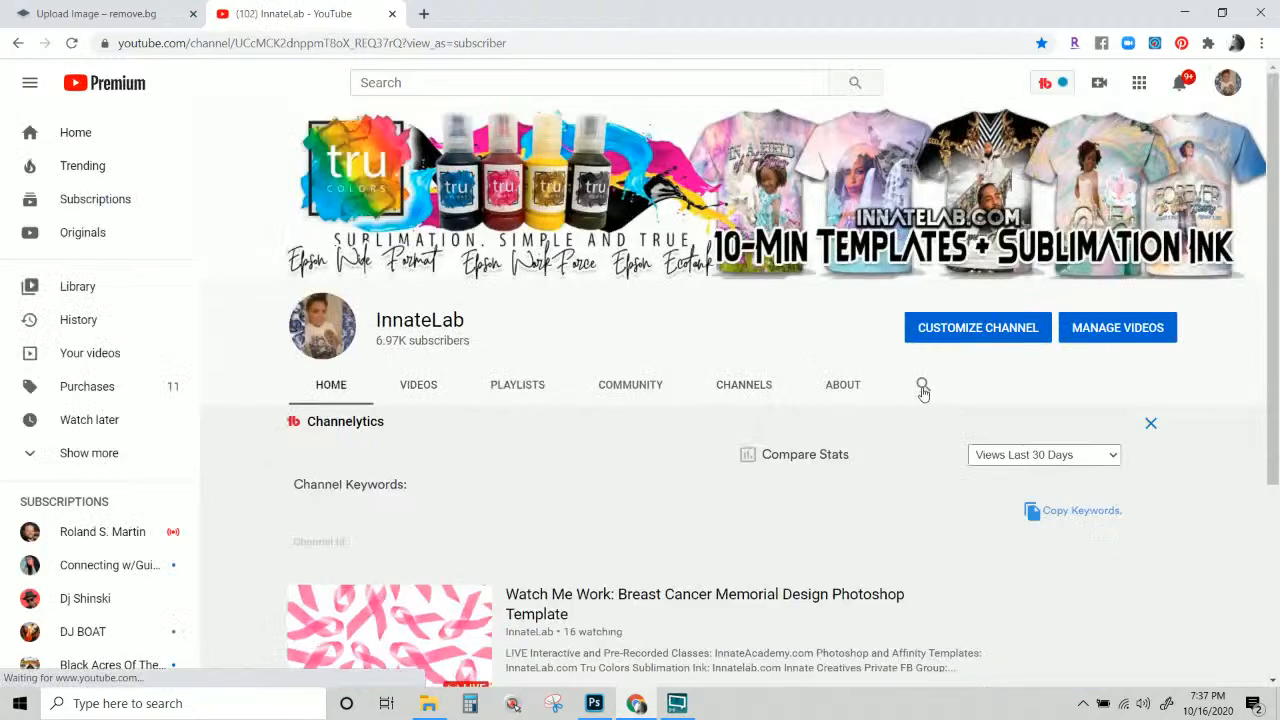
pyautogui.click(923, 384)
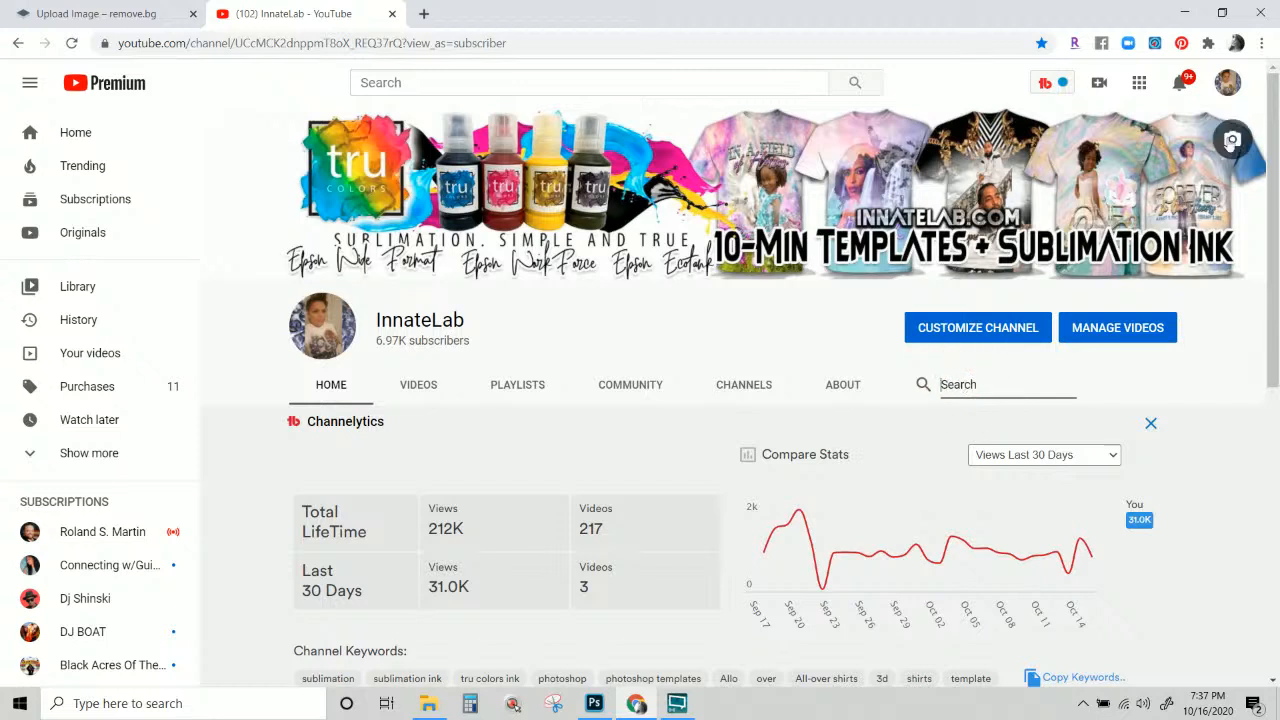
pyautogui.click(1228, 82)
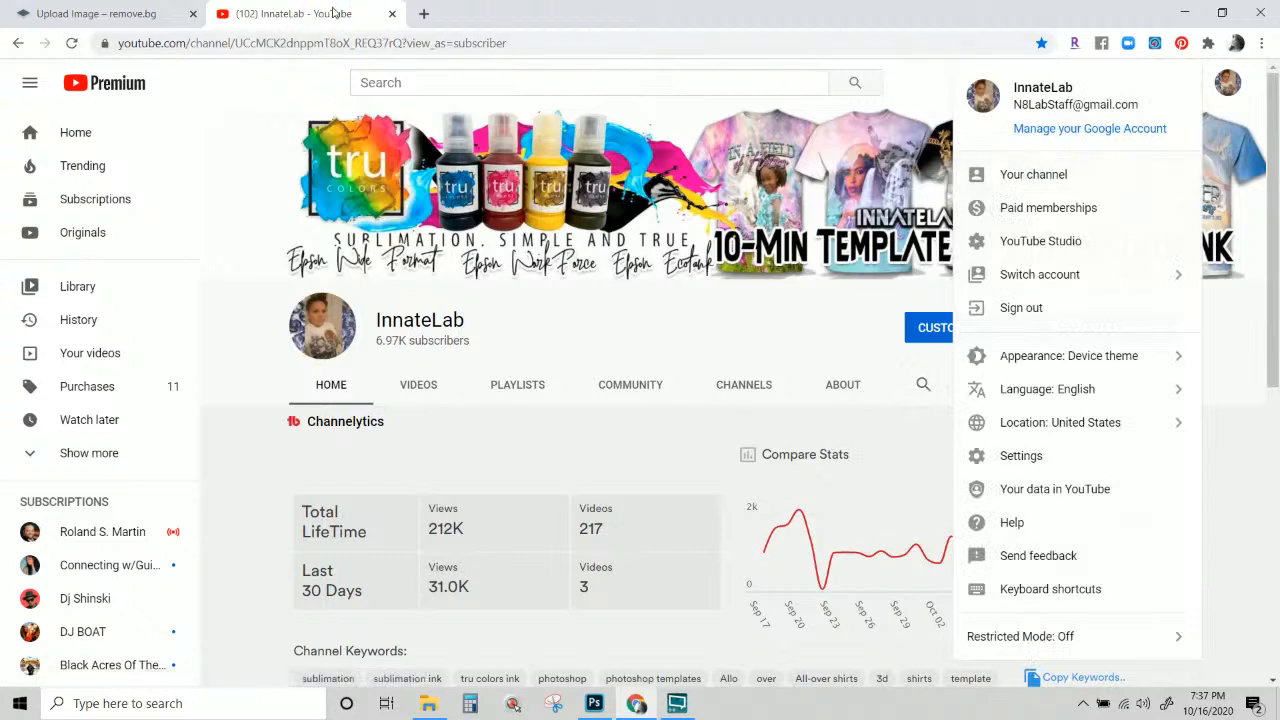
pyautogui.click(600, 352)
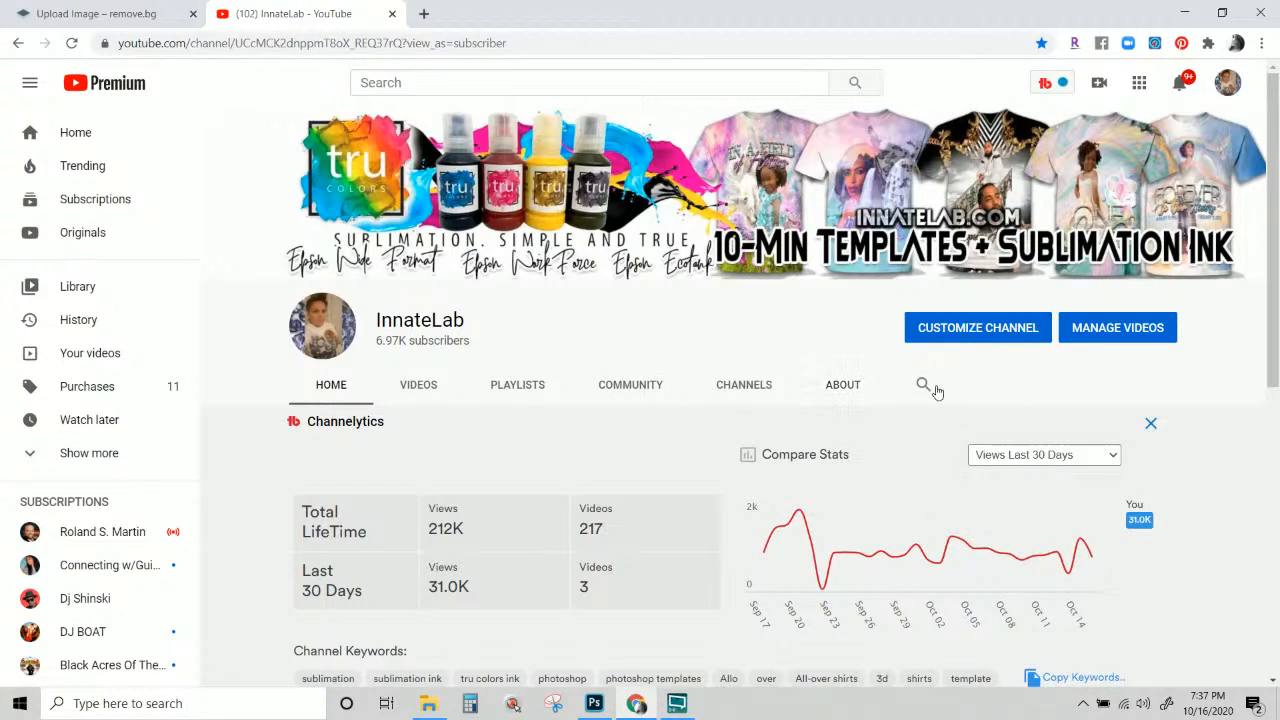
pyautogui.click(923, 386)
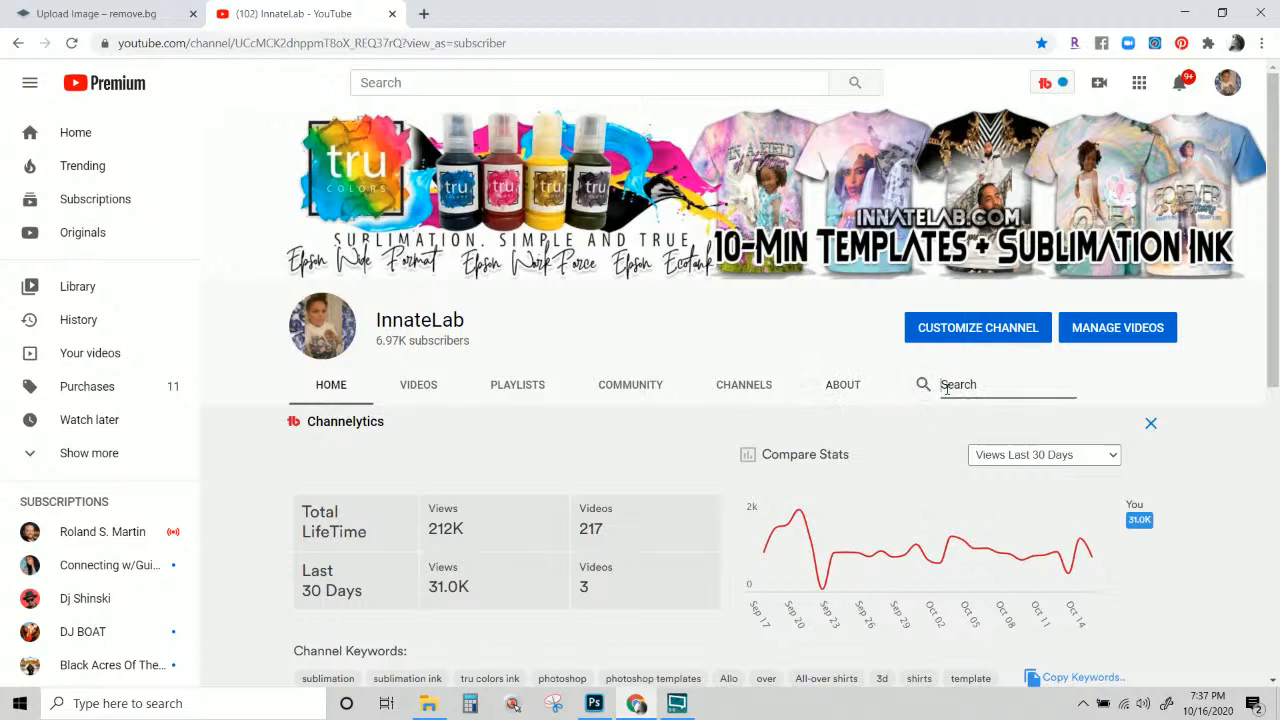
# Open the channel's video list and browse back through the older template, proofing and sublimation tutorials.
pyautogui.click(434, 392)
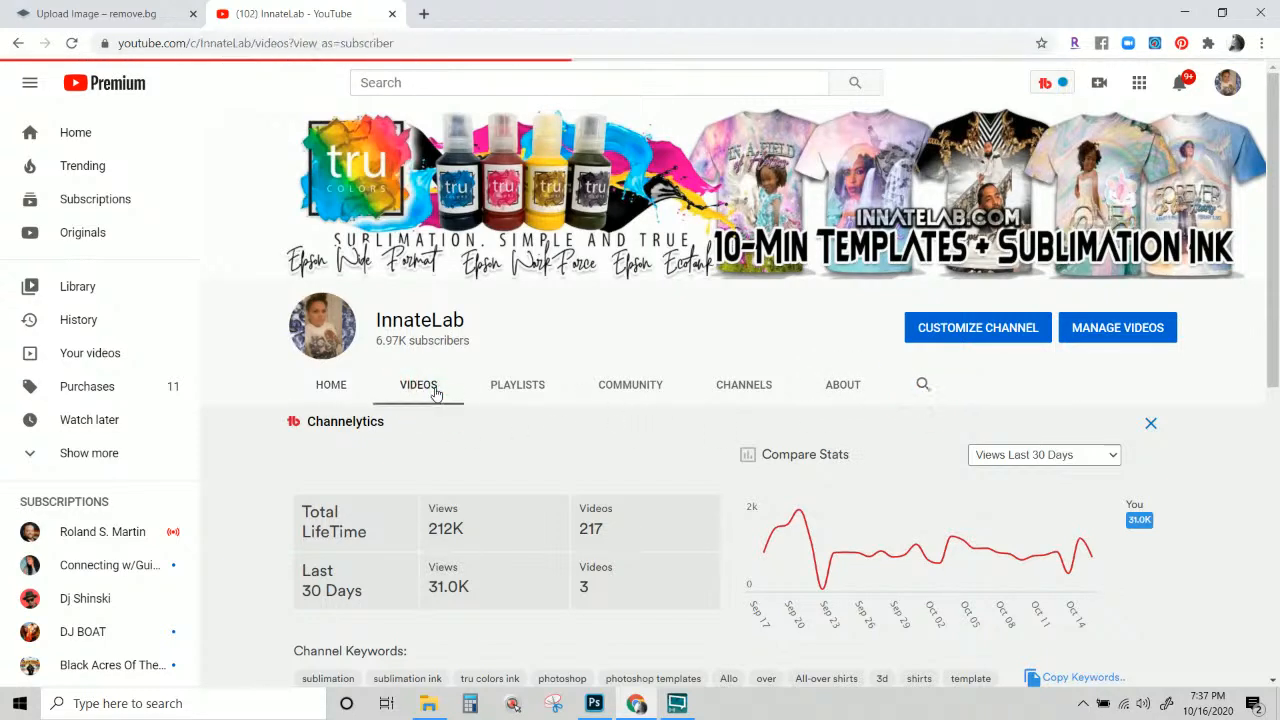
pyautogui.scroll(-6, 440, 405)
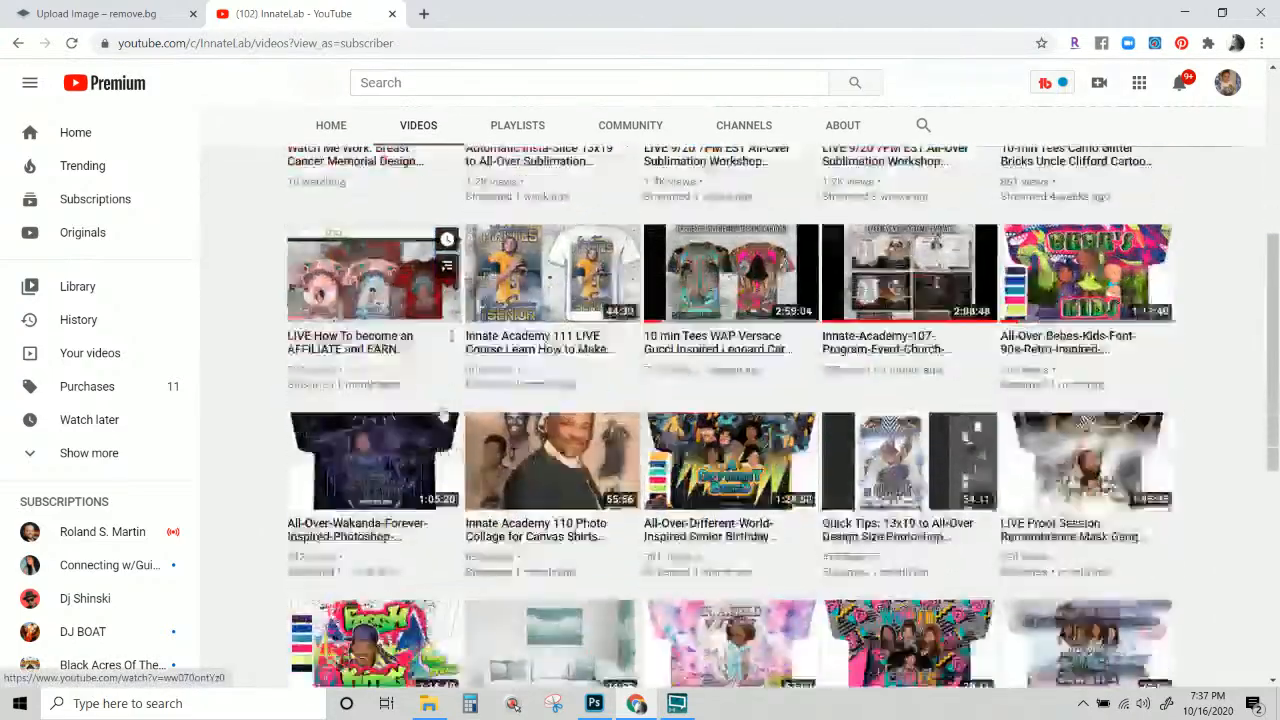
pyautogui.scroll(-3, 444, 415)
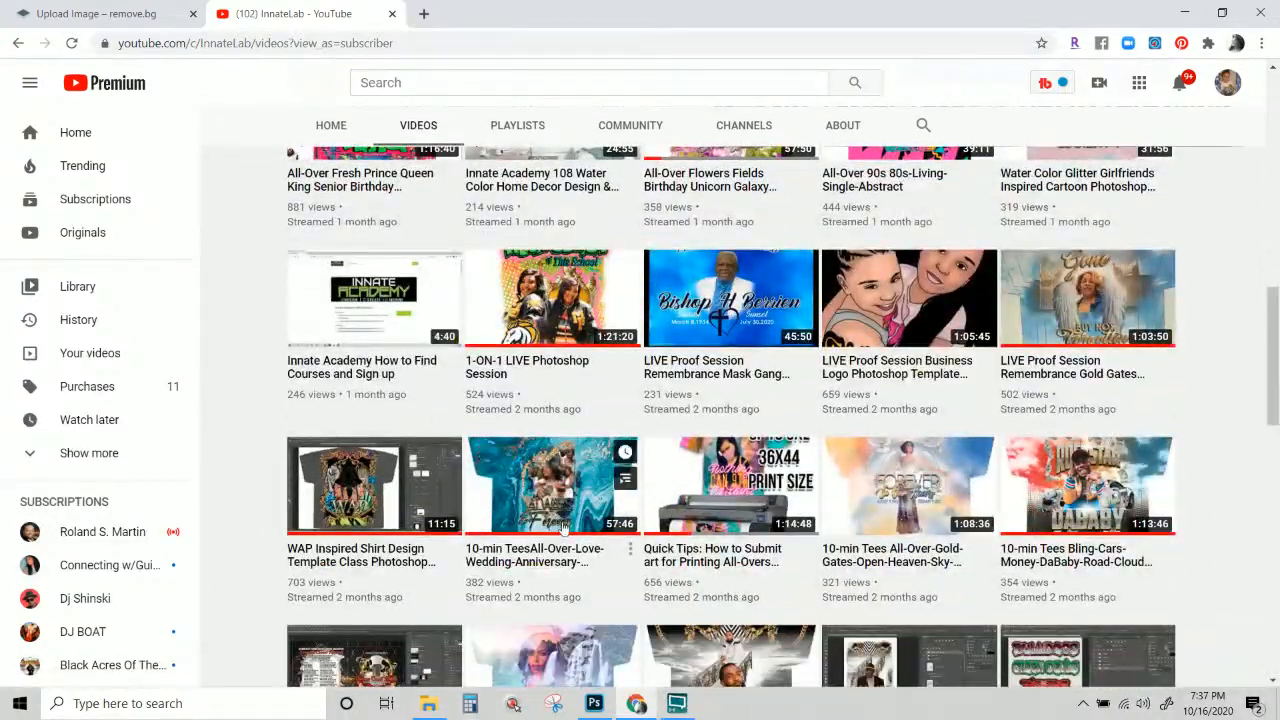
pyautogui.scroll(-3, 556, 503)
pyautogui.scroll(-4, 556, 503)
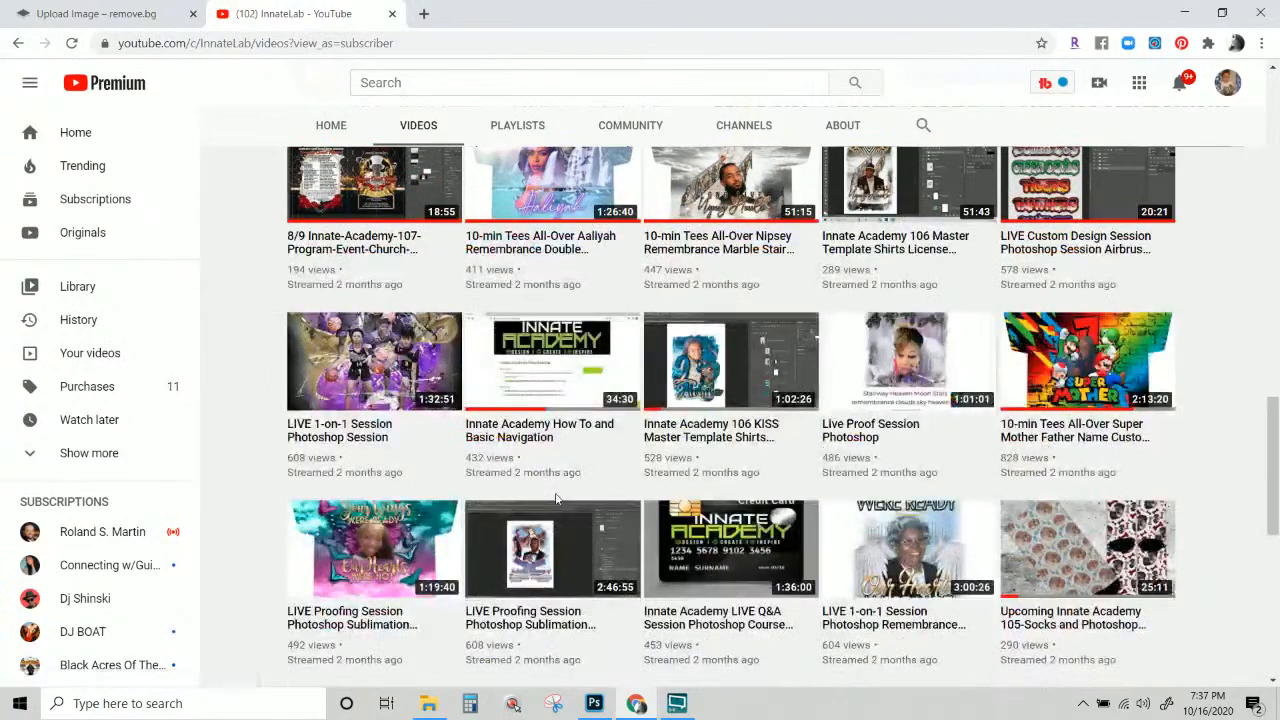
pyautogui.scroll(-3, 556, 500)
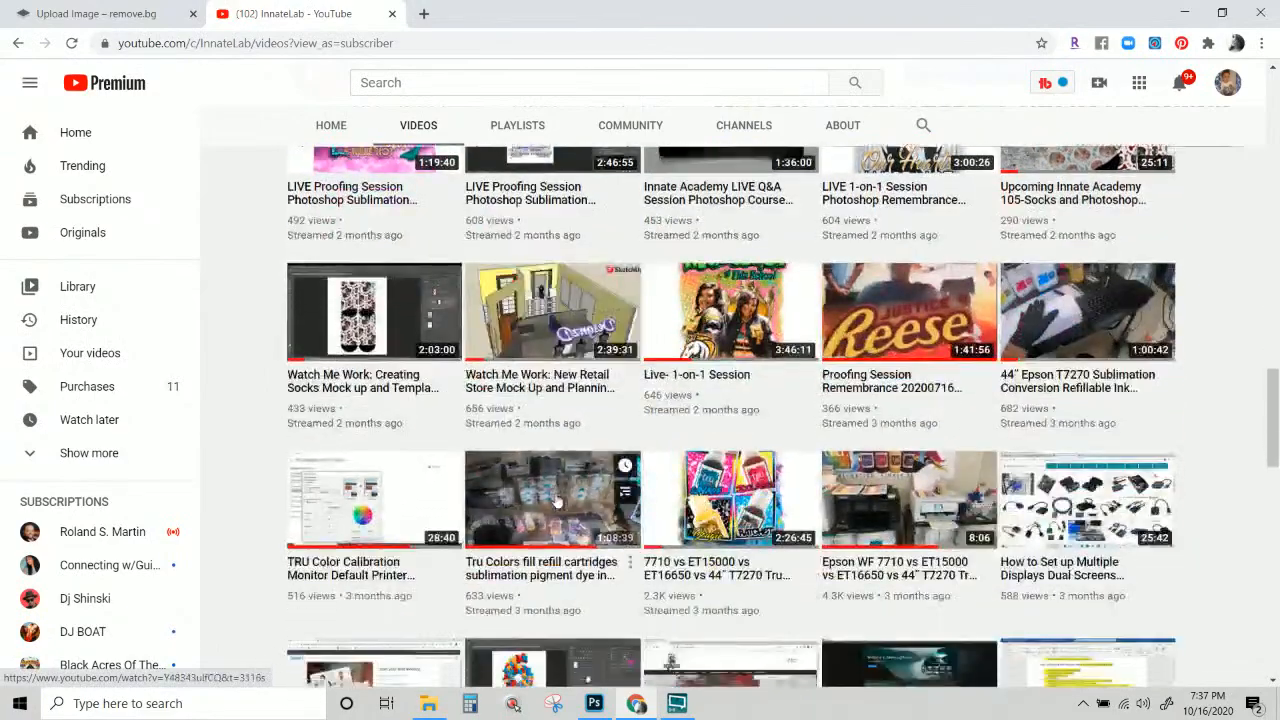
pyautogui.scroll(-12, 556, 500)
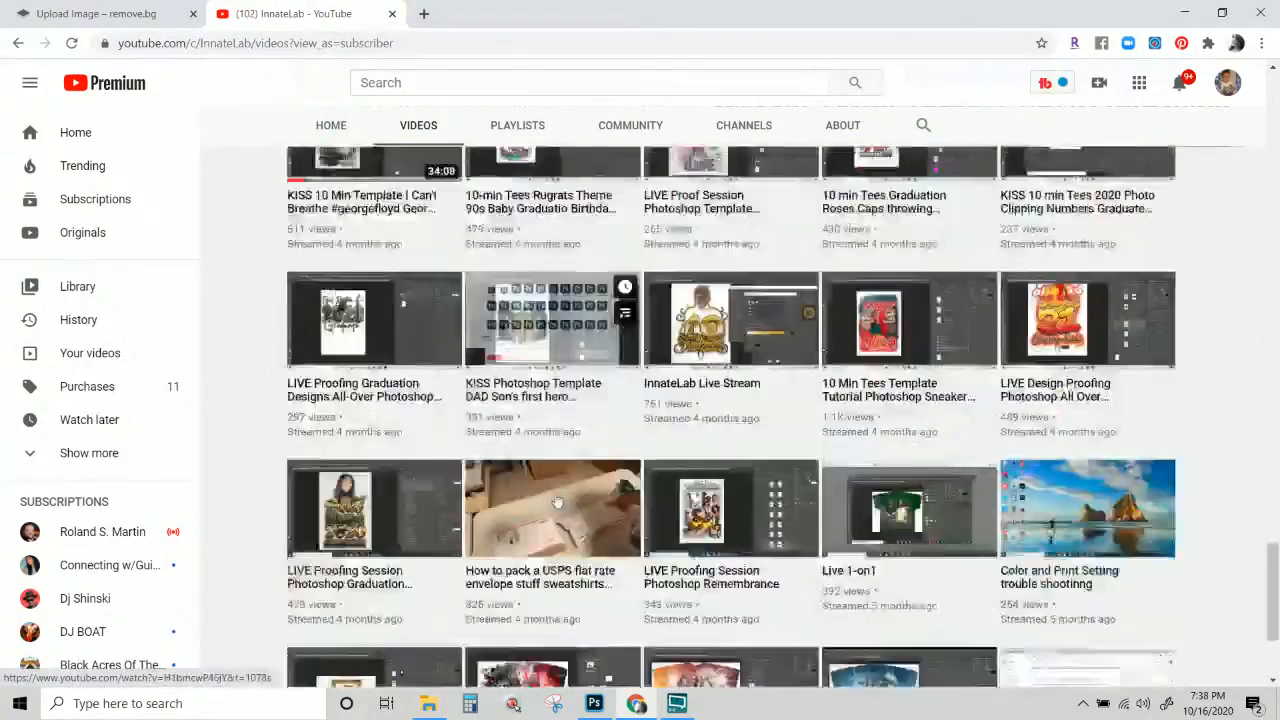
pyautogui.scroll(-3, 556, 500)
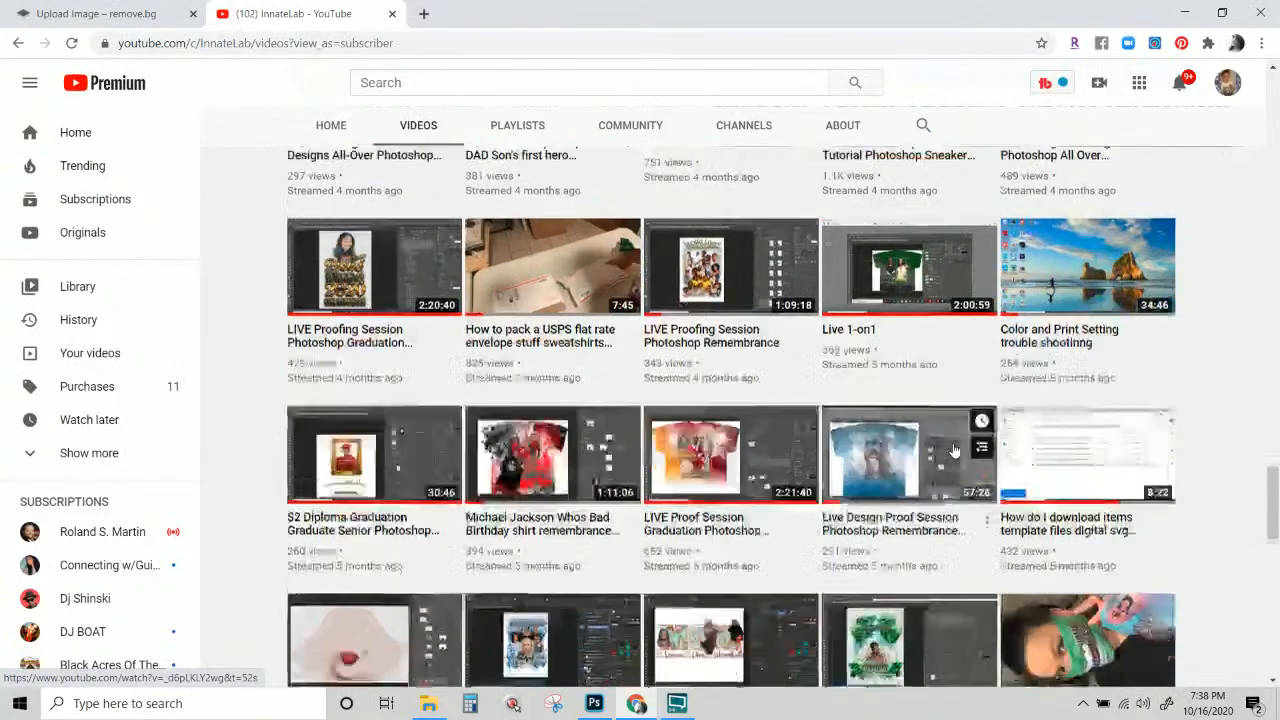
pyautogui.scroll(-7, 955, 450)
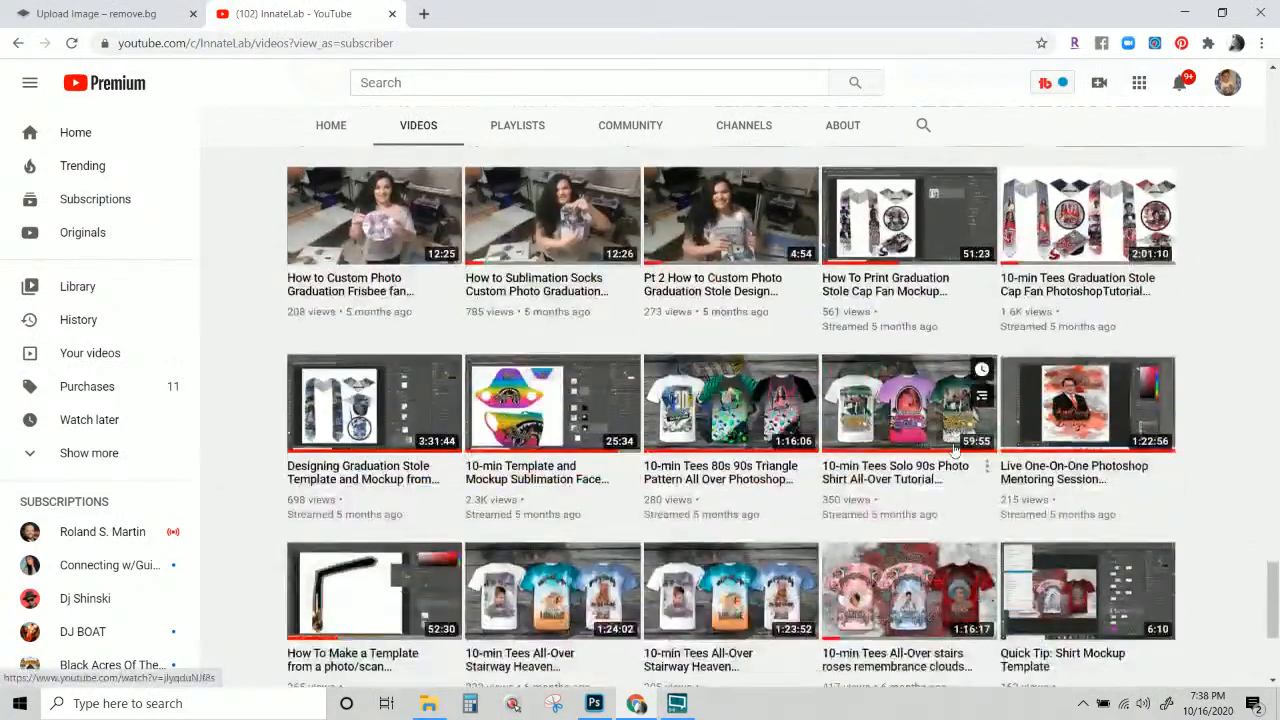
pyautogui.scroll(-2, 955, 450)
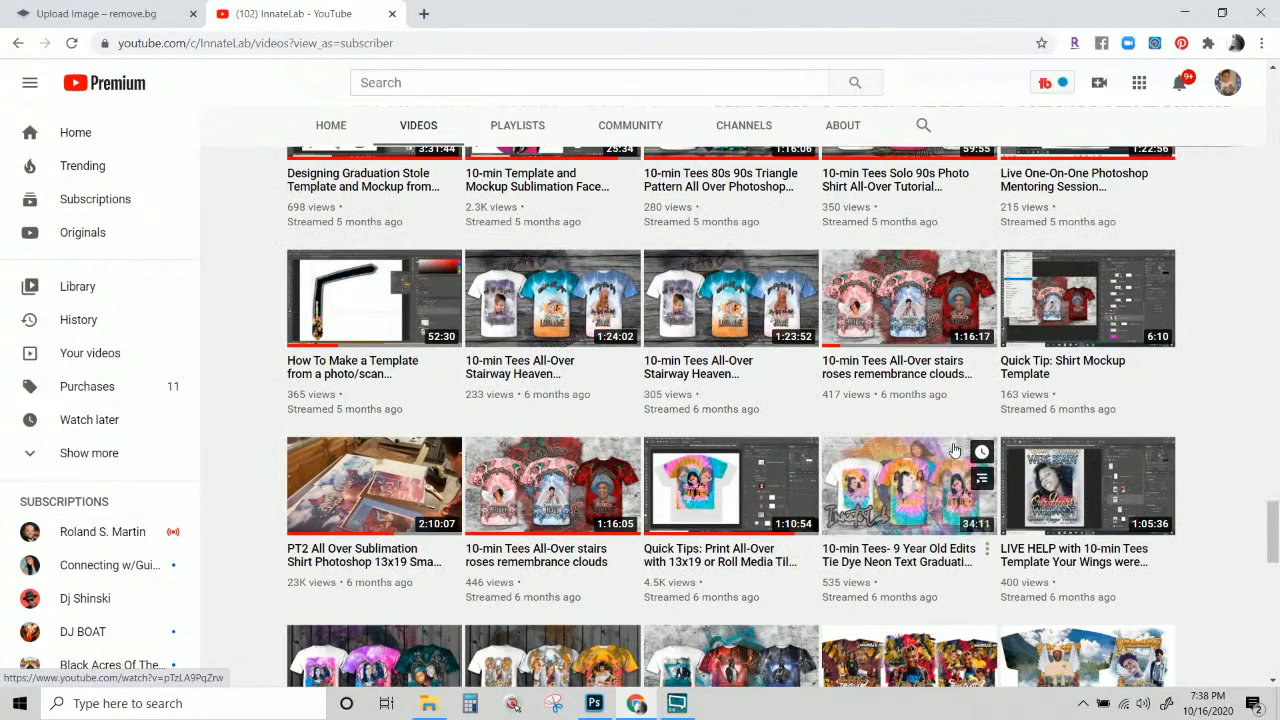
# Browse the InnateLab channel's uploaded videos down to the oldest ones and back up through the list.
pyautogui.scroll(1, 348, 347)
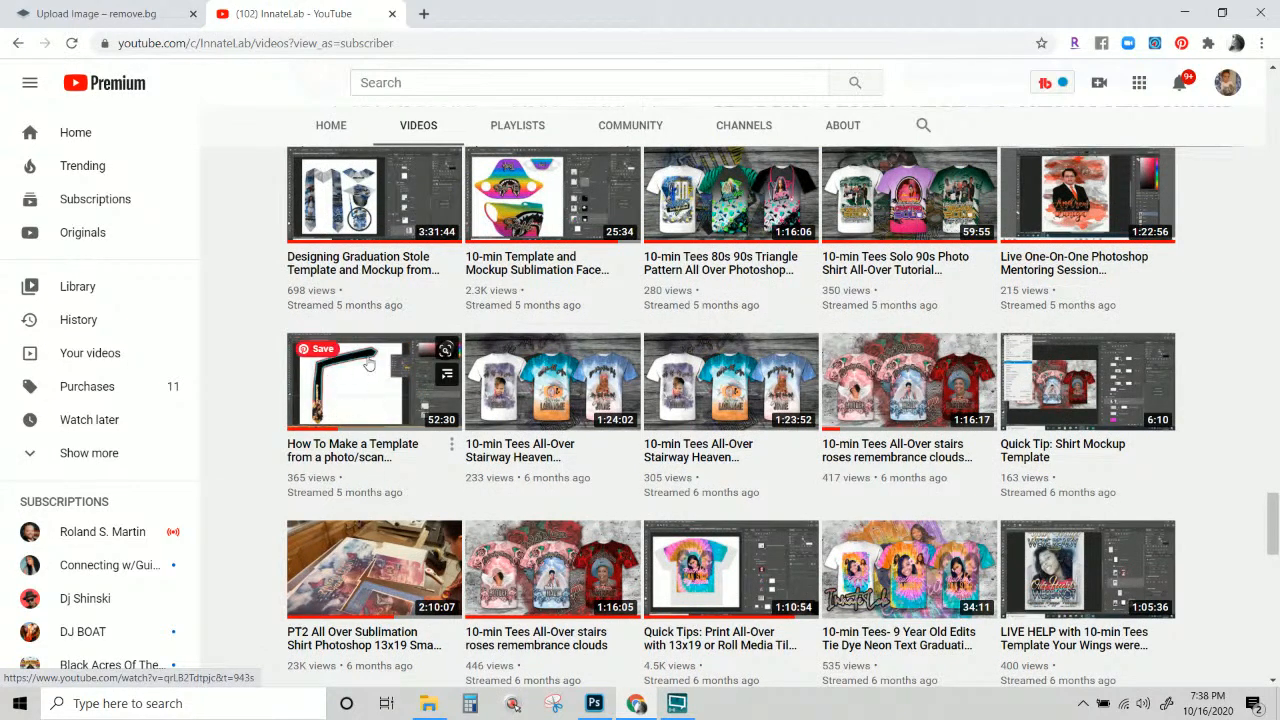
pyautogui.scroll(-6, 437, 420)
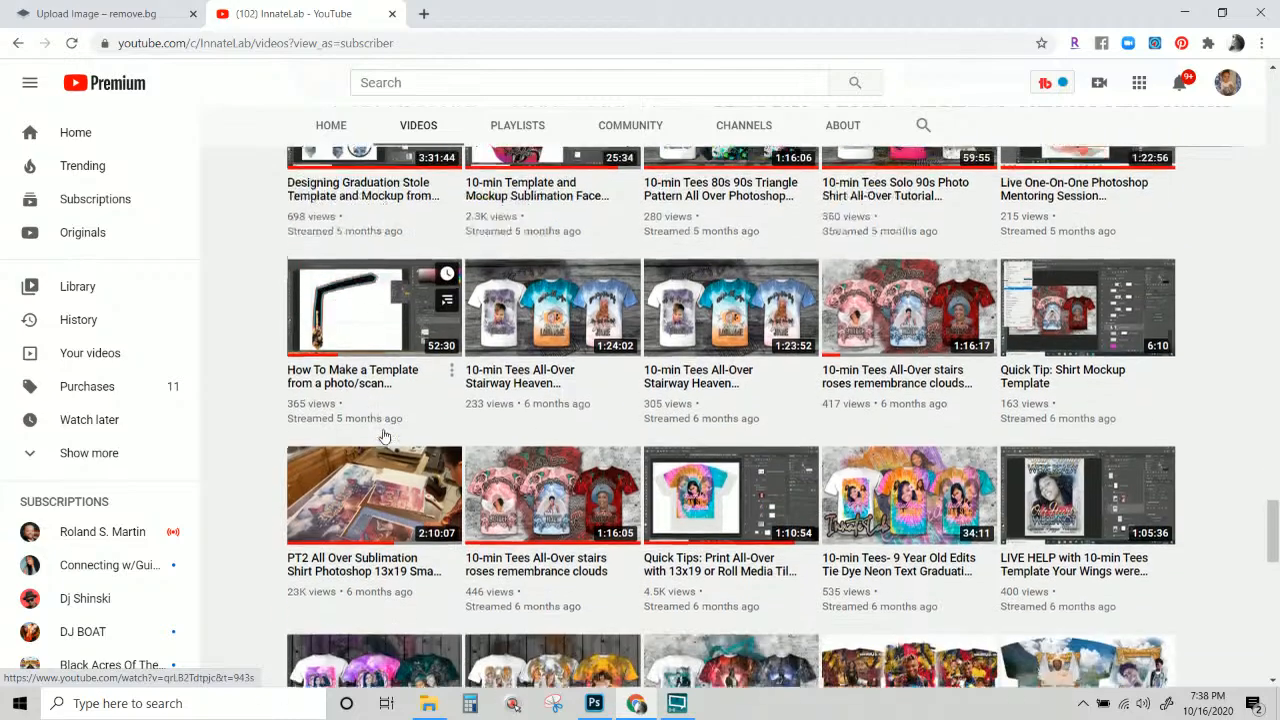
pyautogui.scroll(-3, 383, 435)
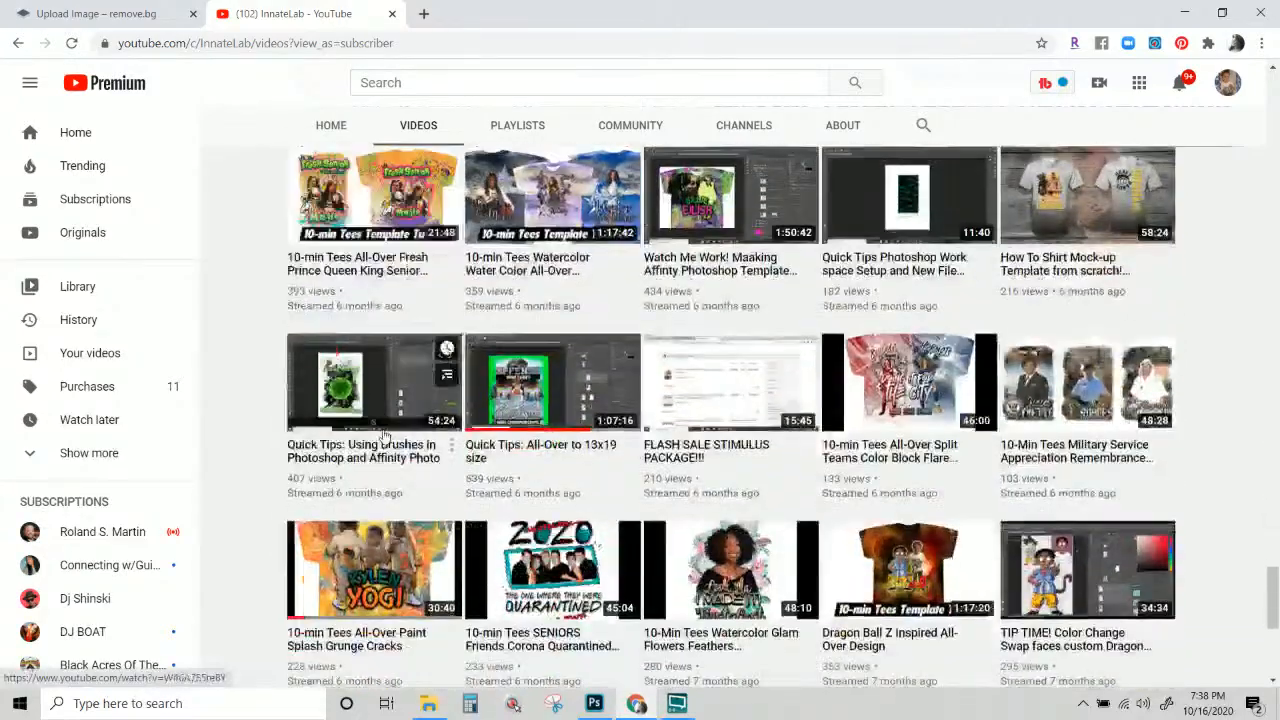
pyautogui.scroll(-2, 385, 434)
pyautogui.scroll(-6, 385, 435)
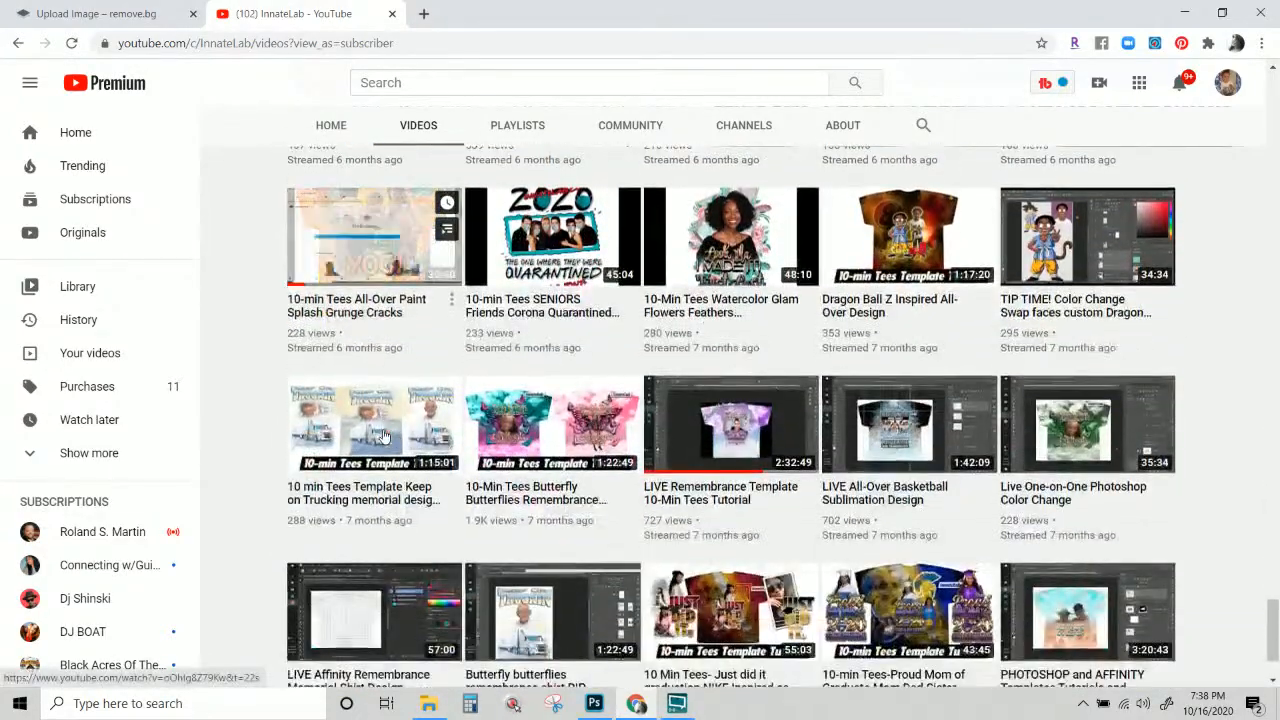
pyautogui.scroll(-5, 383, 435)
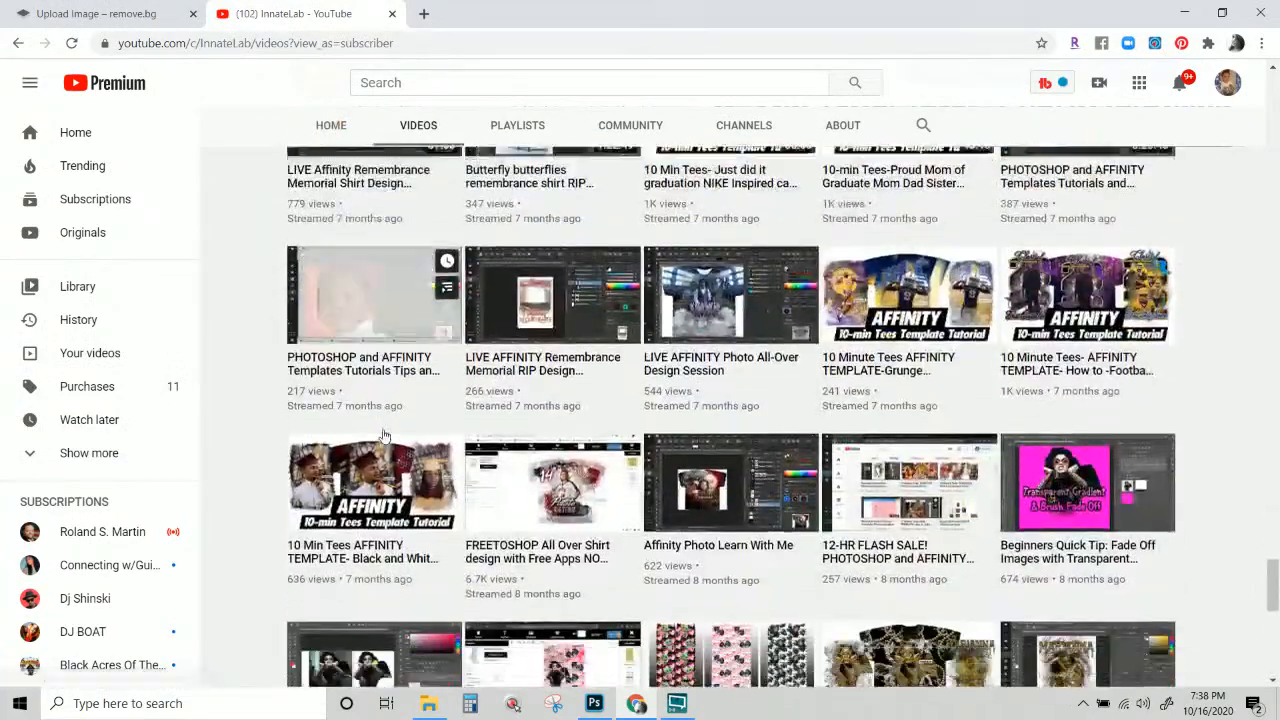
pyautogui.scroll(-4, 383, 435)
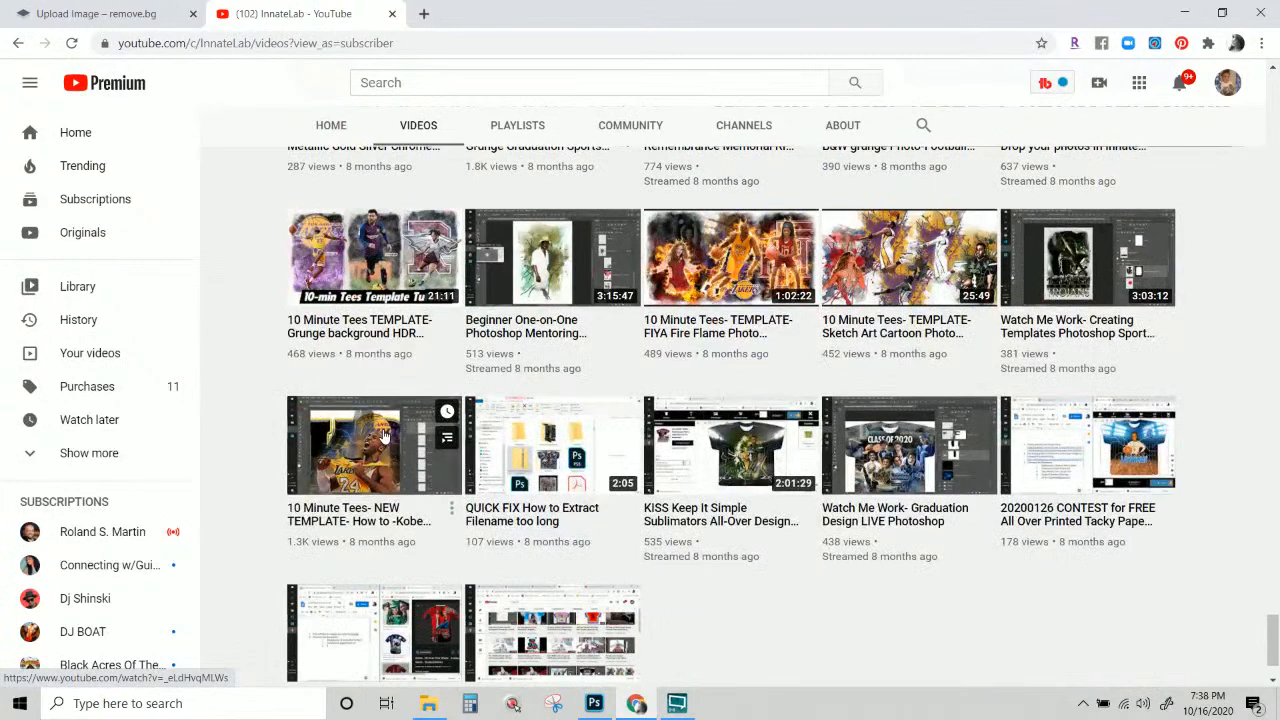
pyautogui.scroll(-1, 383, 435)
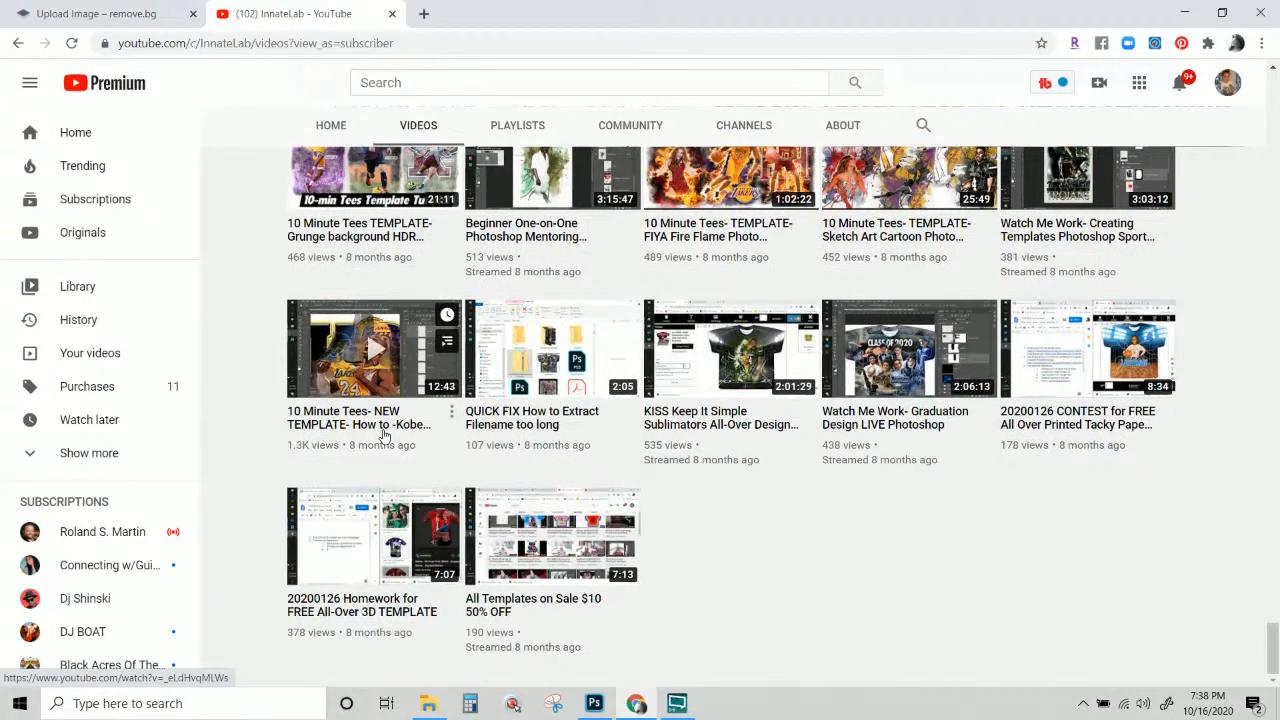
pyautogui.scroll(1, 383, 435)
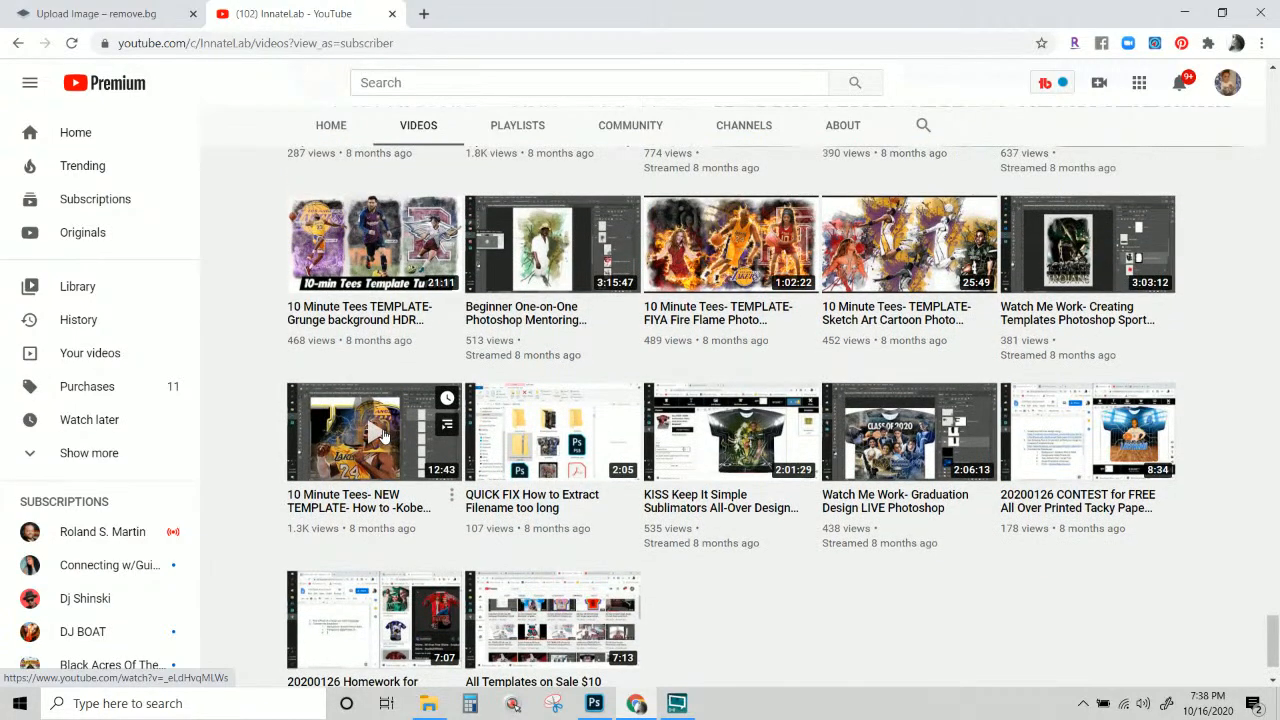
pyautogui.scroll(1, 383, 435)
pyautogui.scroll(2, 383, 435)
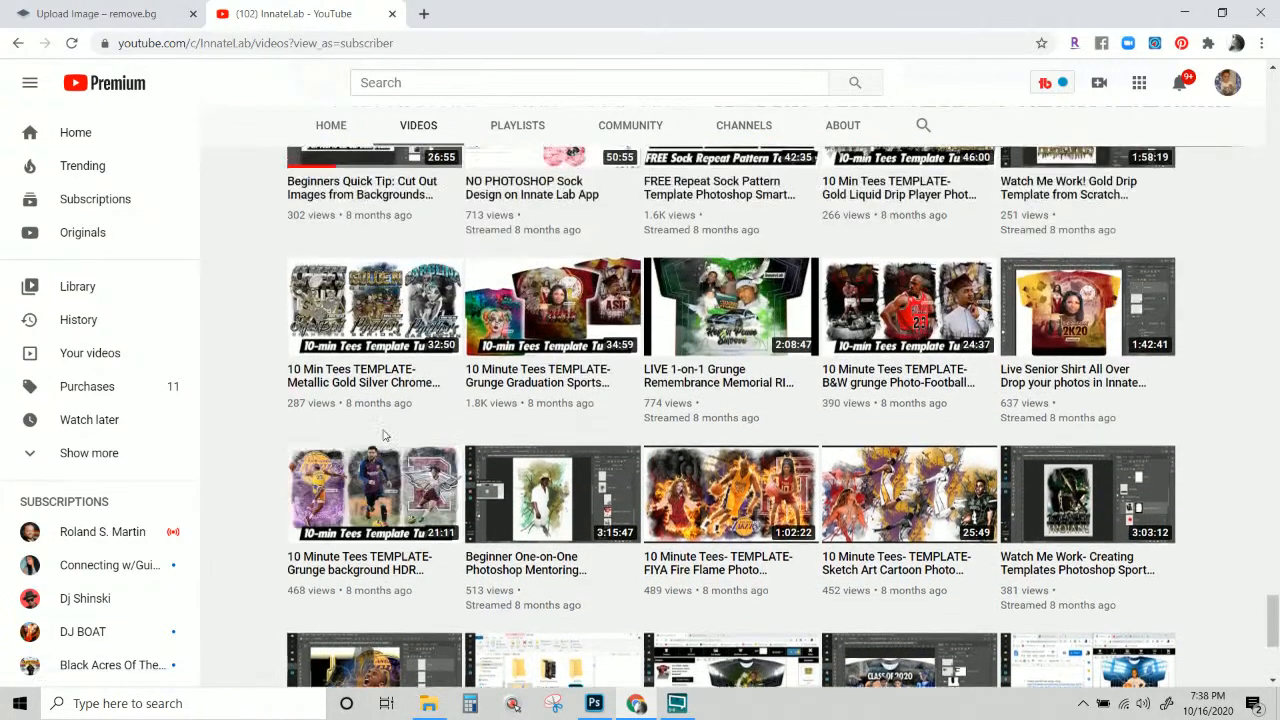
pyautogui.scroll(2, 383, 435)
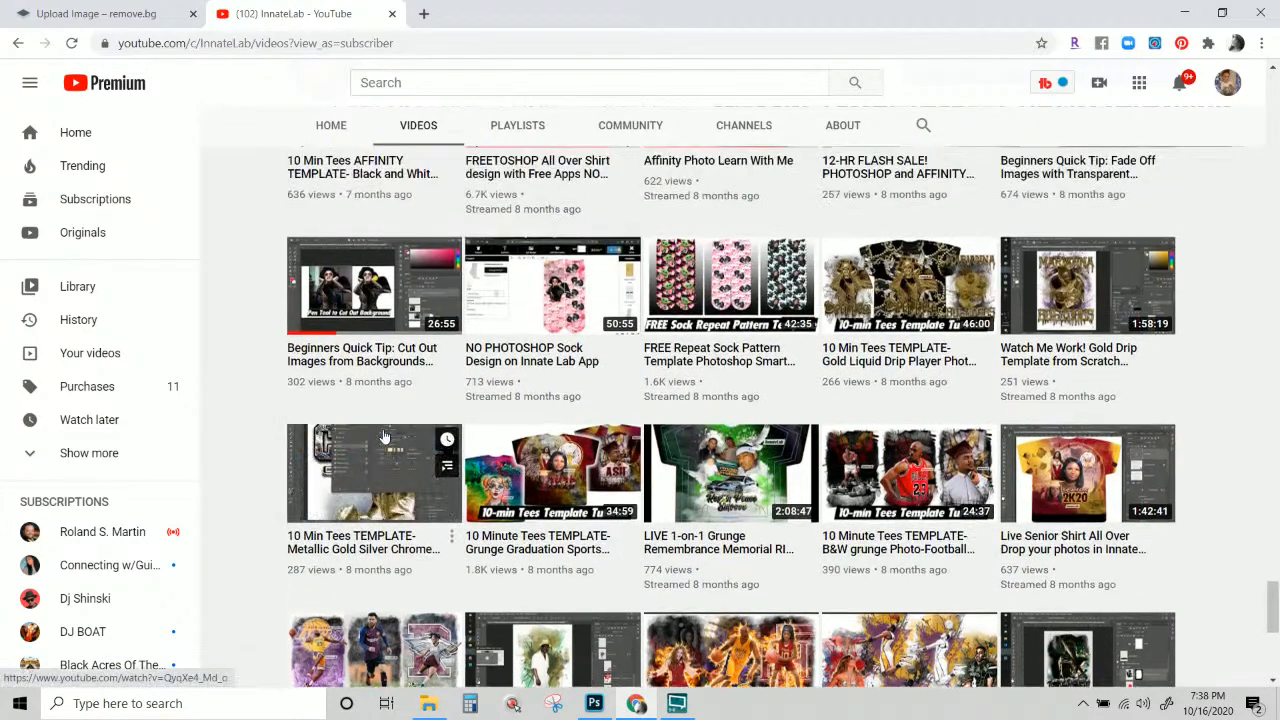
pyautogui.scroll(2, 383, 435)
pyautogui.scroll(3, 383, 435)
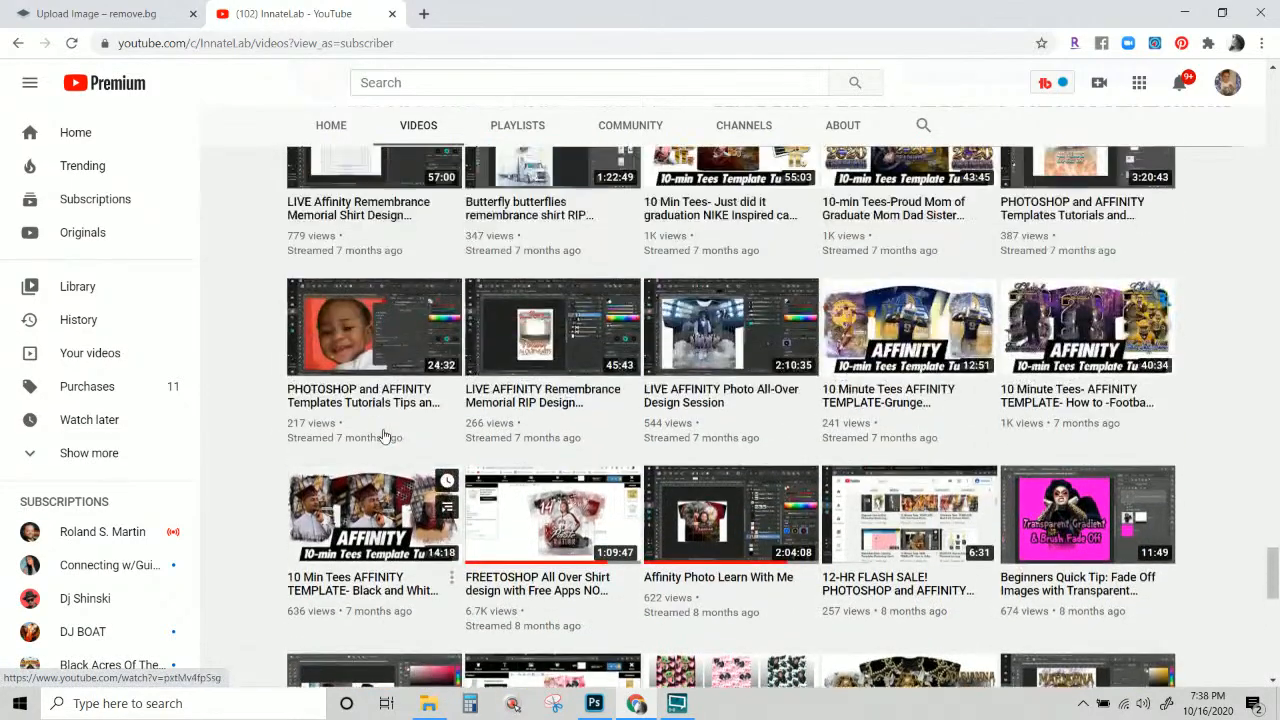
pyautogui.scroll(3, 383, 435)
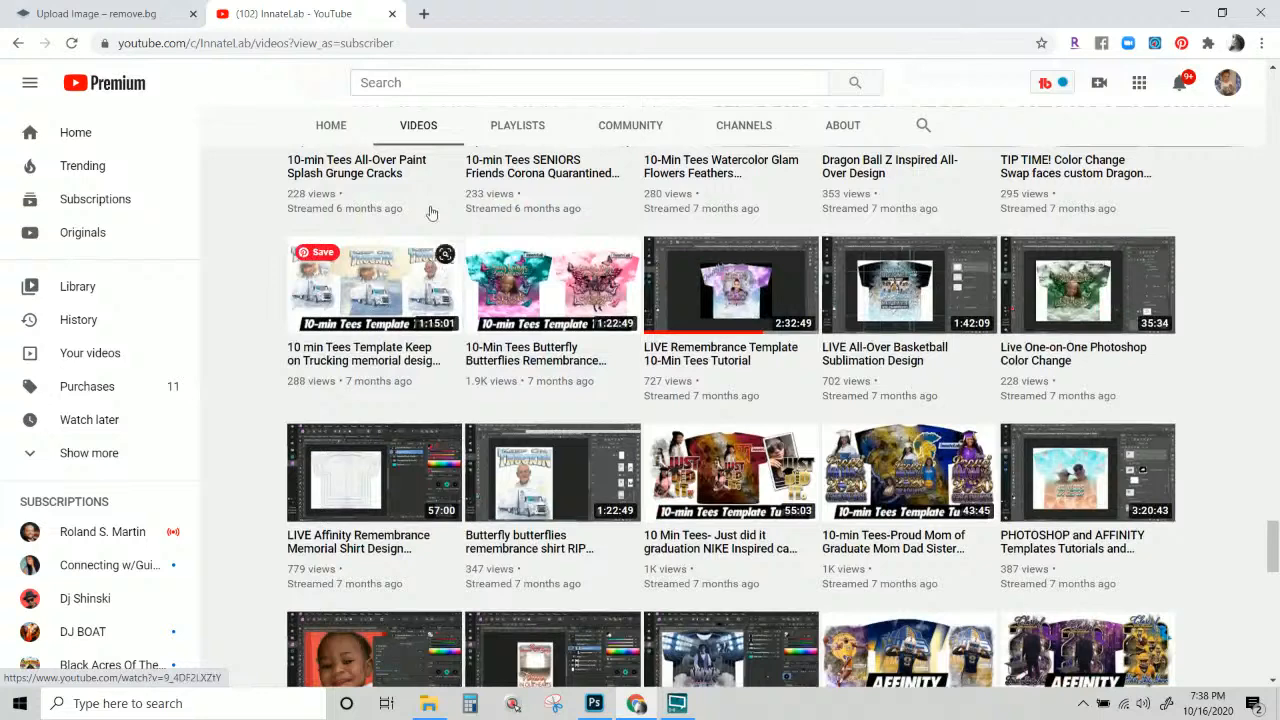
# Search within the InnateLab channel for "hoodie".
pyautogui.click(950, 135)
pyautogui.click(922, 130)
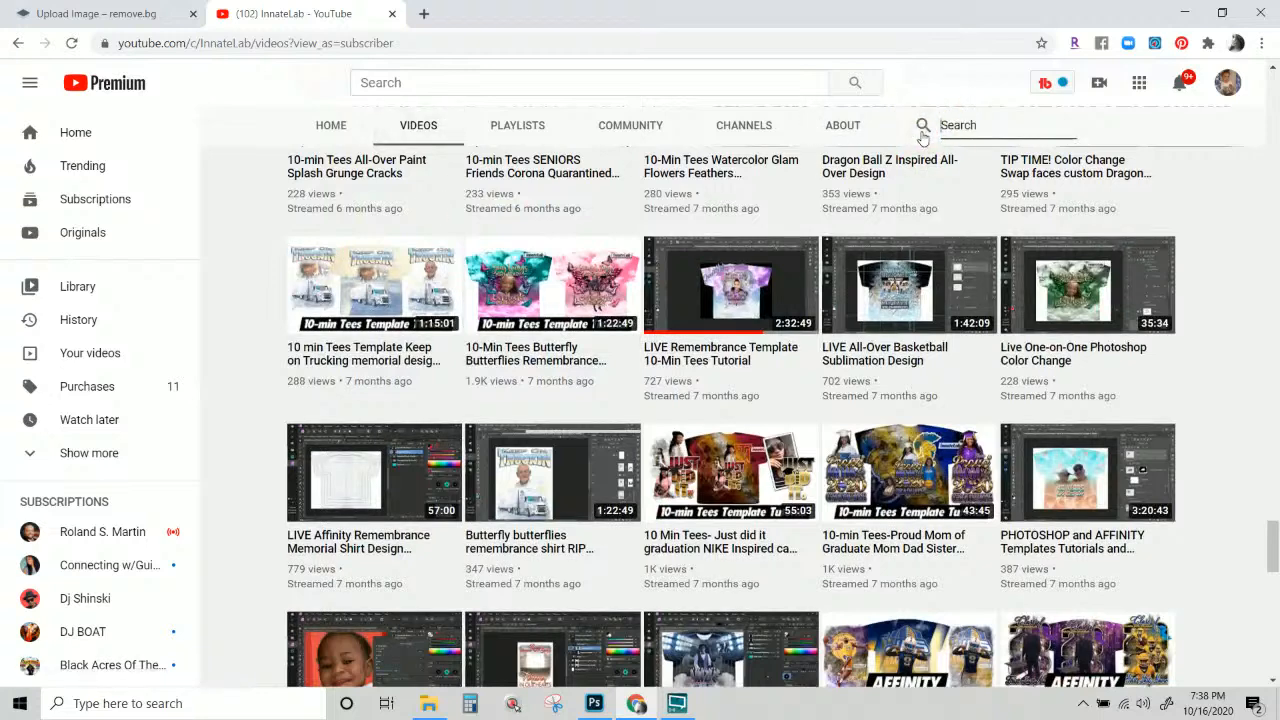
pyautogui.write('hoodie')
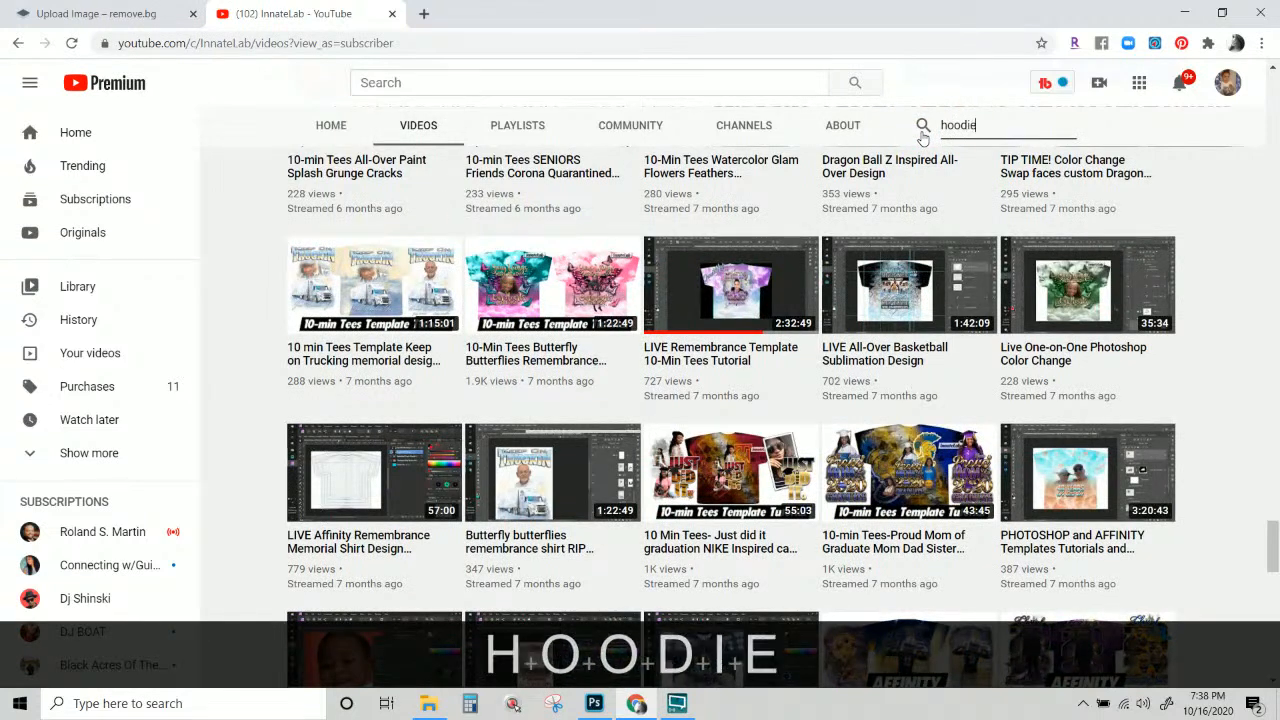
pyautogui.press('Return')
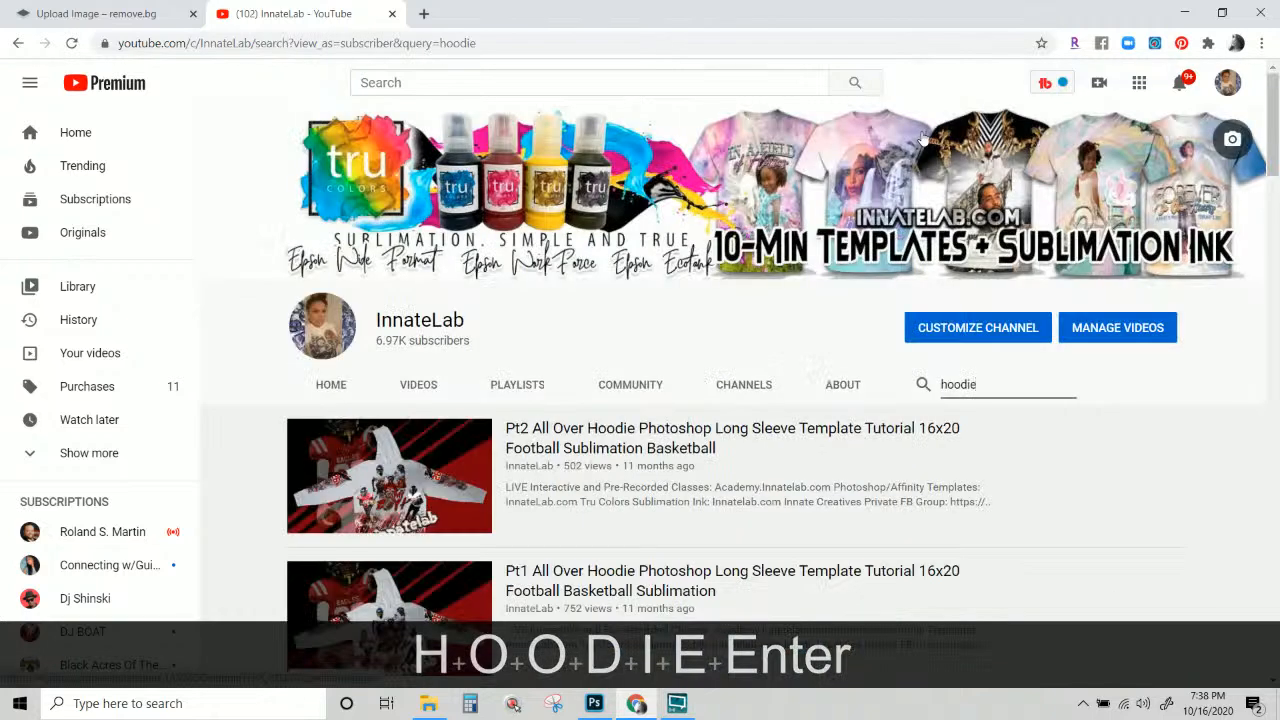
# Look through the hoodie results and open the "Pt1 All Over Hoodie Photoshop Long Sleeve Template Tutorial 16x20" video.
pyautogui.scroll(-2, 649, 511)
pyautogui.scroll(-1, 645, 521)
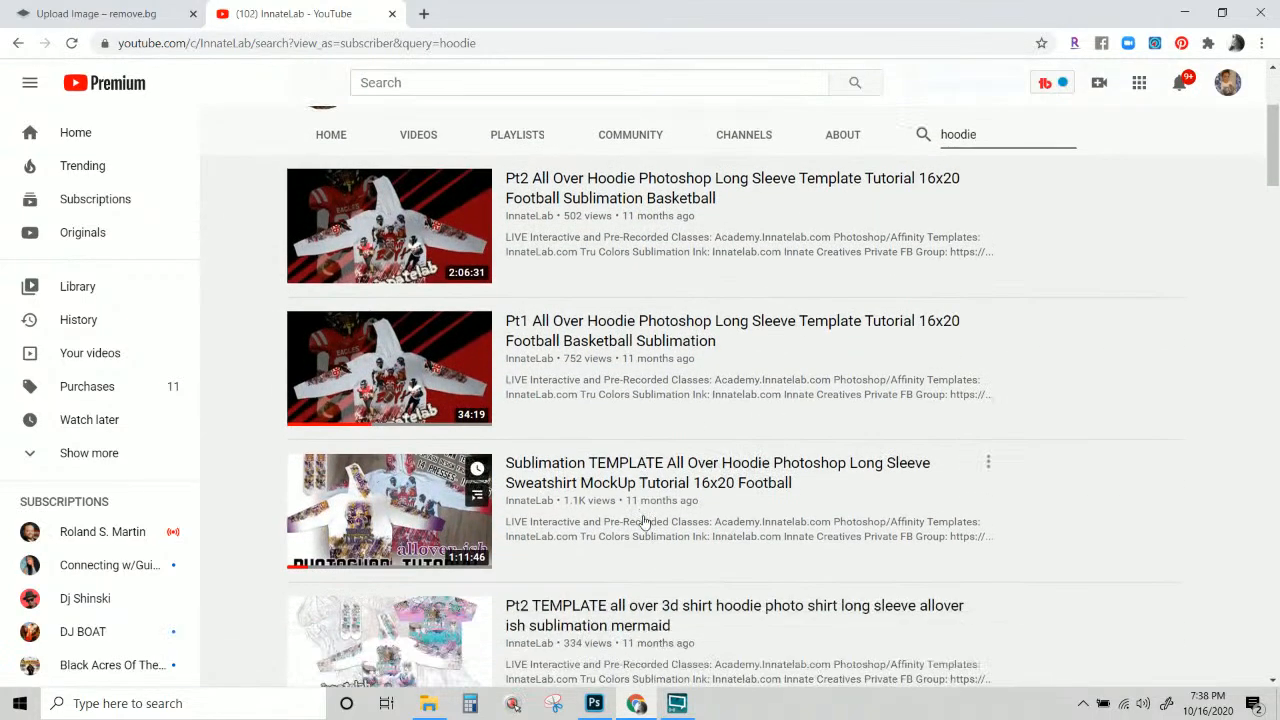
pyautogui.scroll(-3, 645, 521)
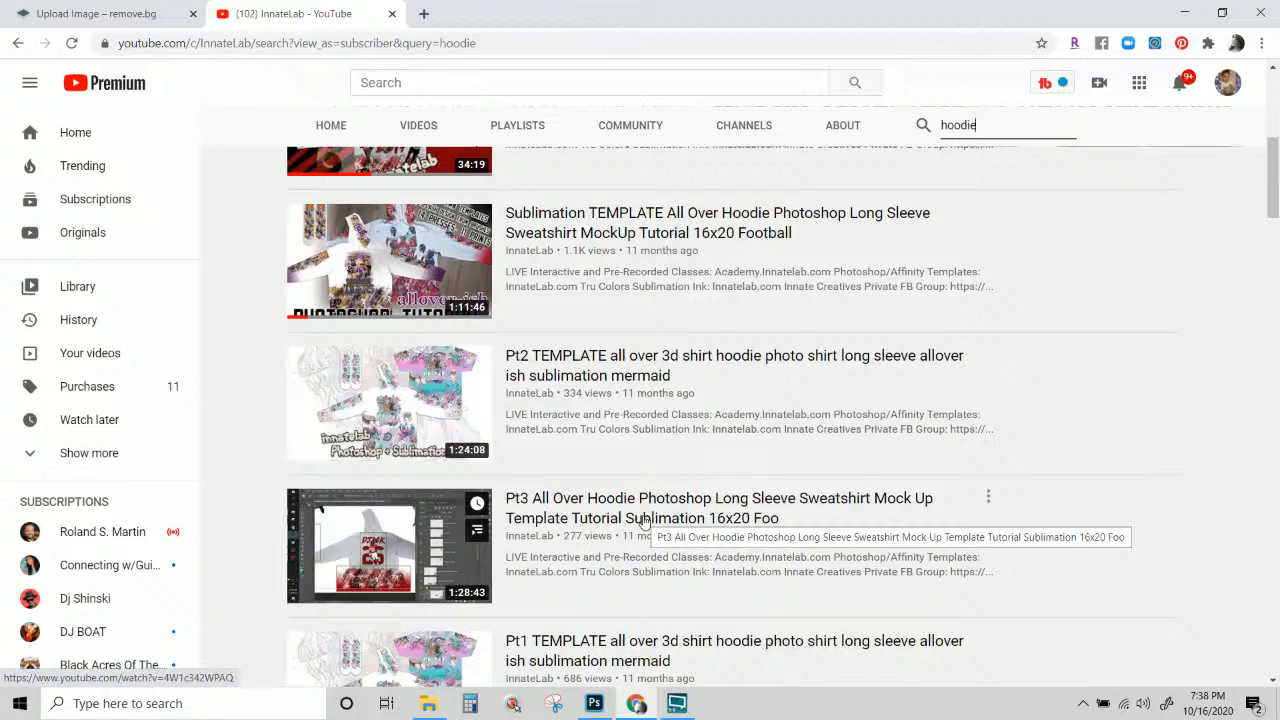
pyautogui.scroll(-3, 645, 521)
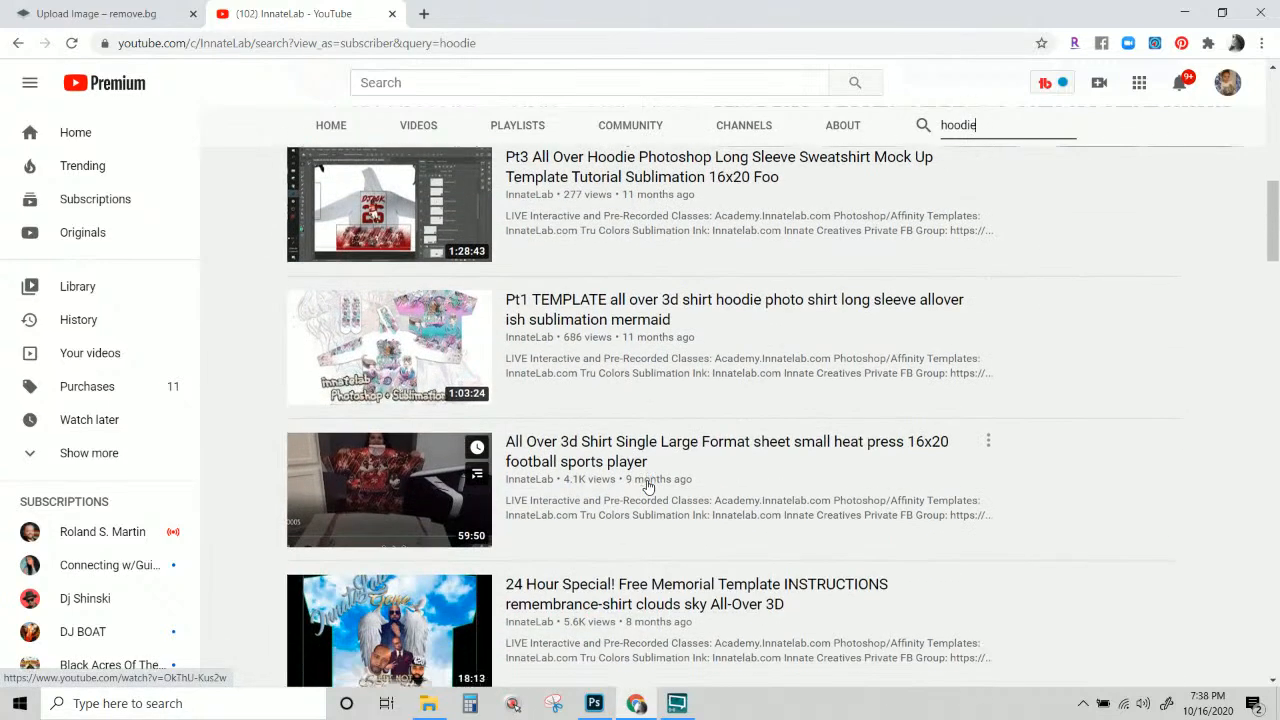
pyautogui.scroll(-4, 648, 487)
pyautogui.scroll(3, 645, 488)
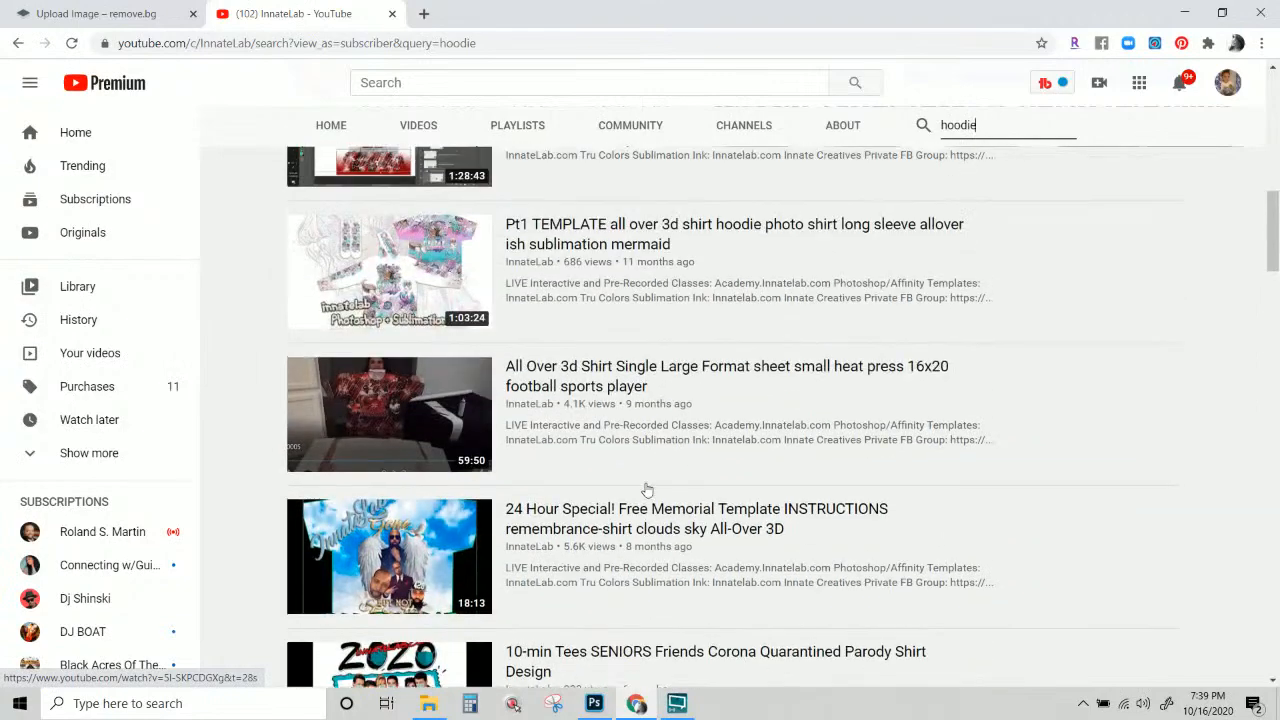
pyautogui.scroll(3, 647, 489)
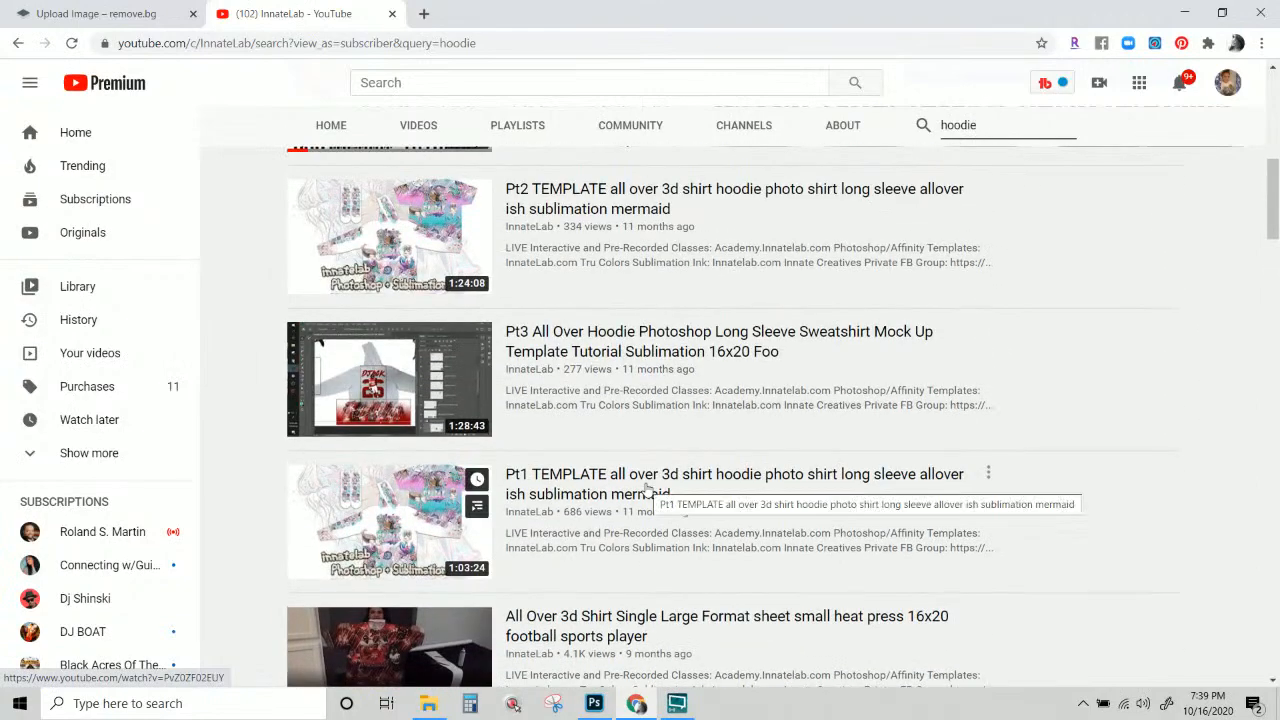
pyautogui.scroll(2, 645, 488)
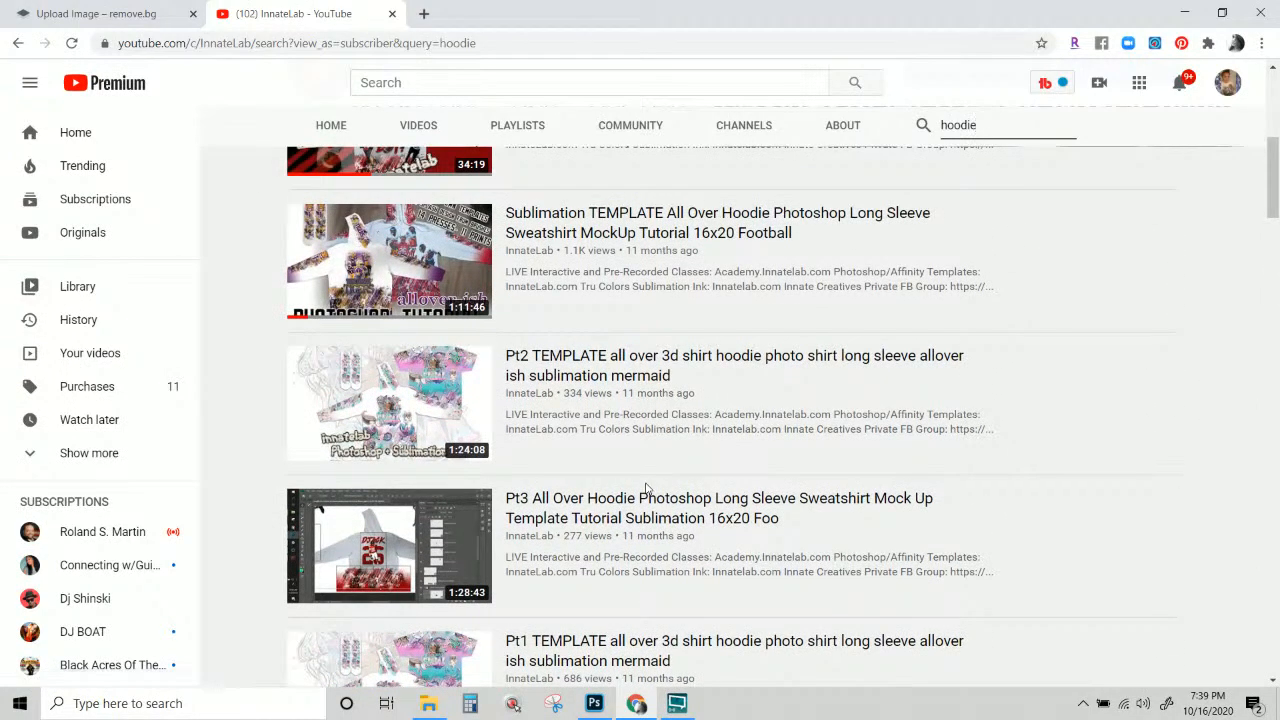
pyautogui.scroll(1, 645, 488)
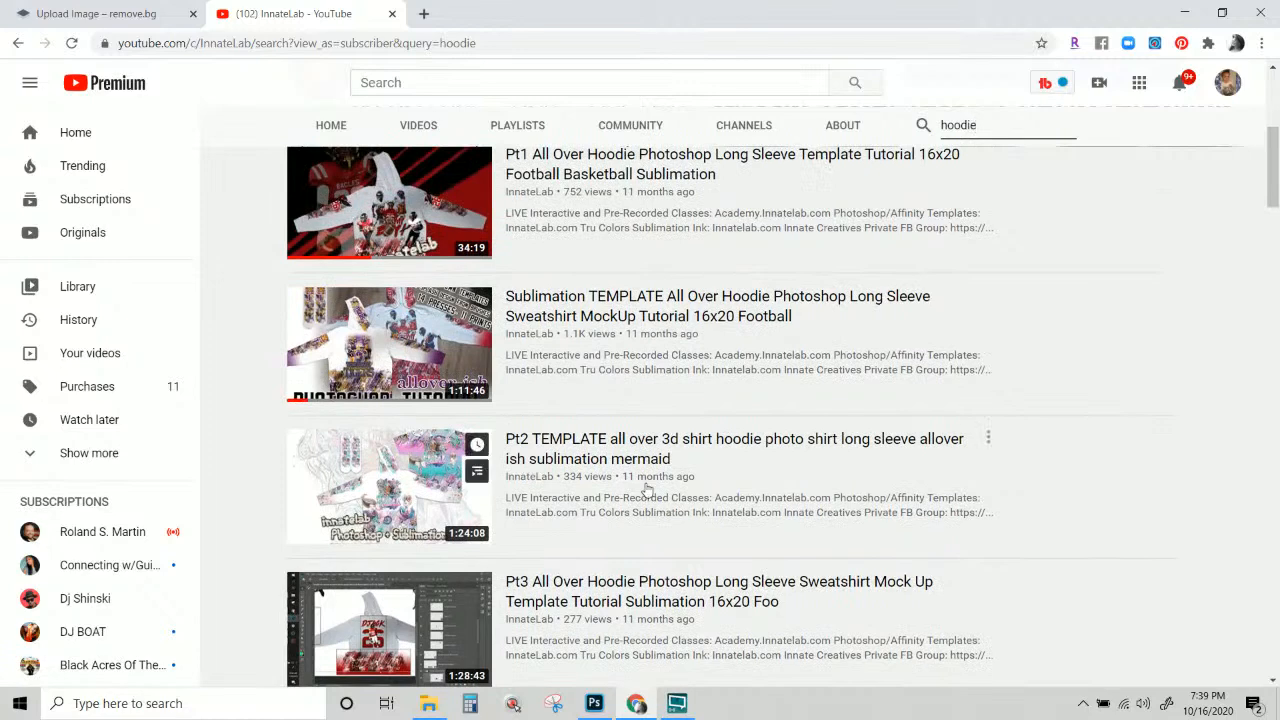
pyautogui.scroll(3, 647, 489)
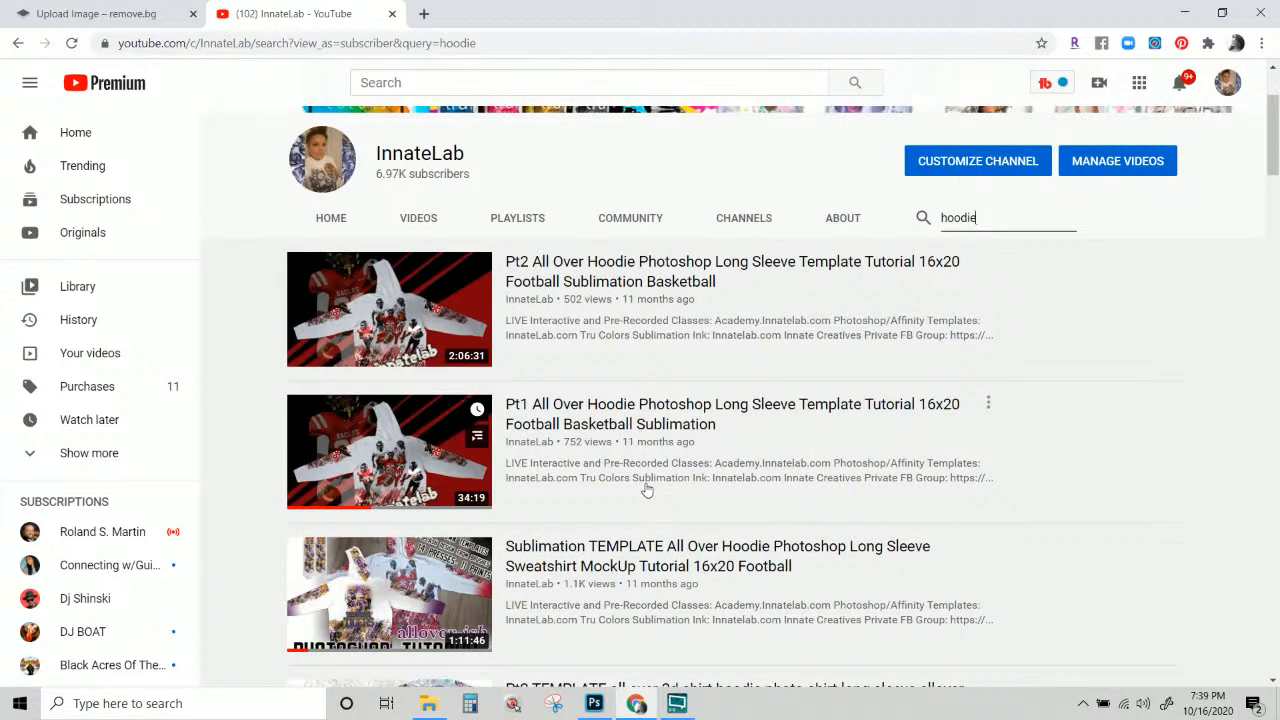
pyautogui.click(631, 415)
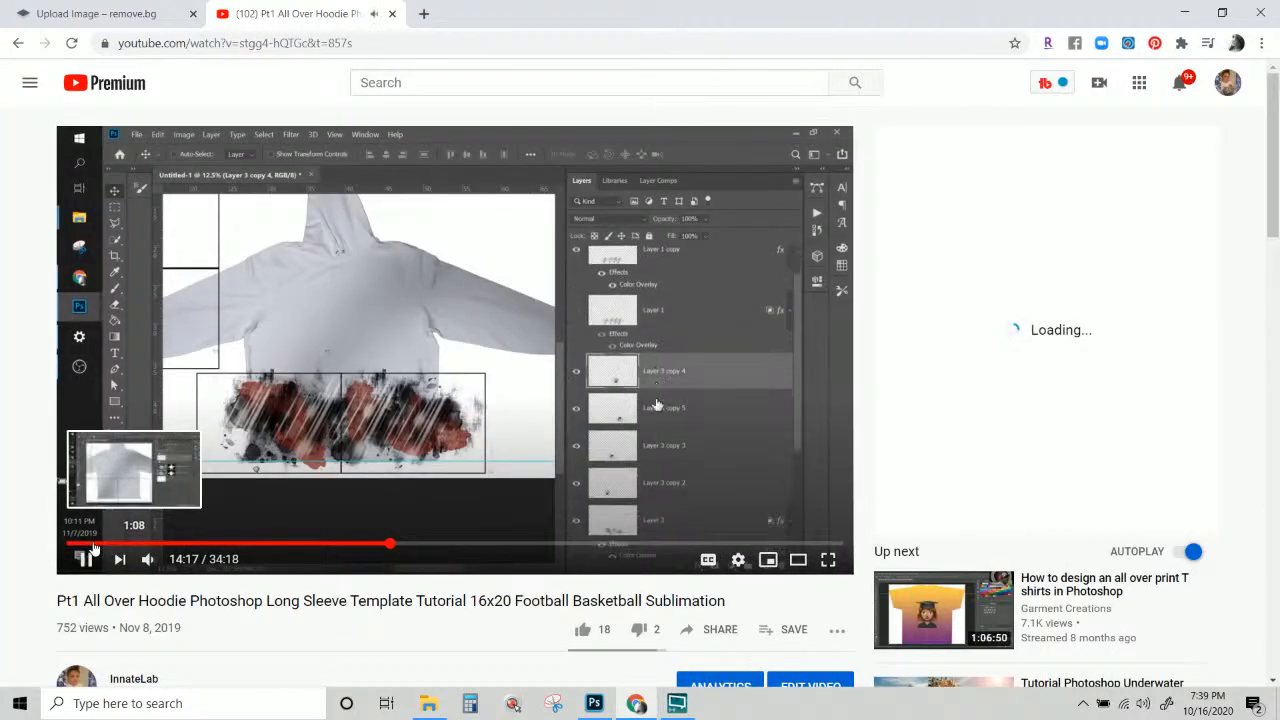
# Rewind the hoodie tutorial to its opening seconds and pause on the blank hoodie template to examine its layout.
pyautogui.moveTo(92, 549); pyautogui.dragTo(81, 547)
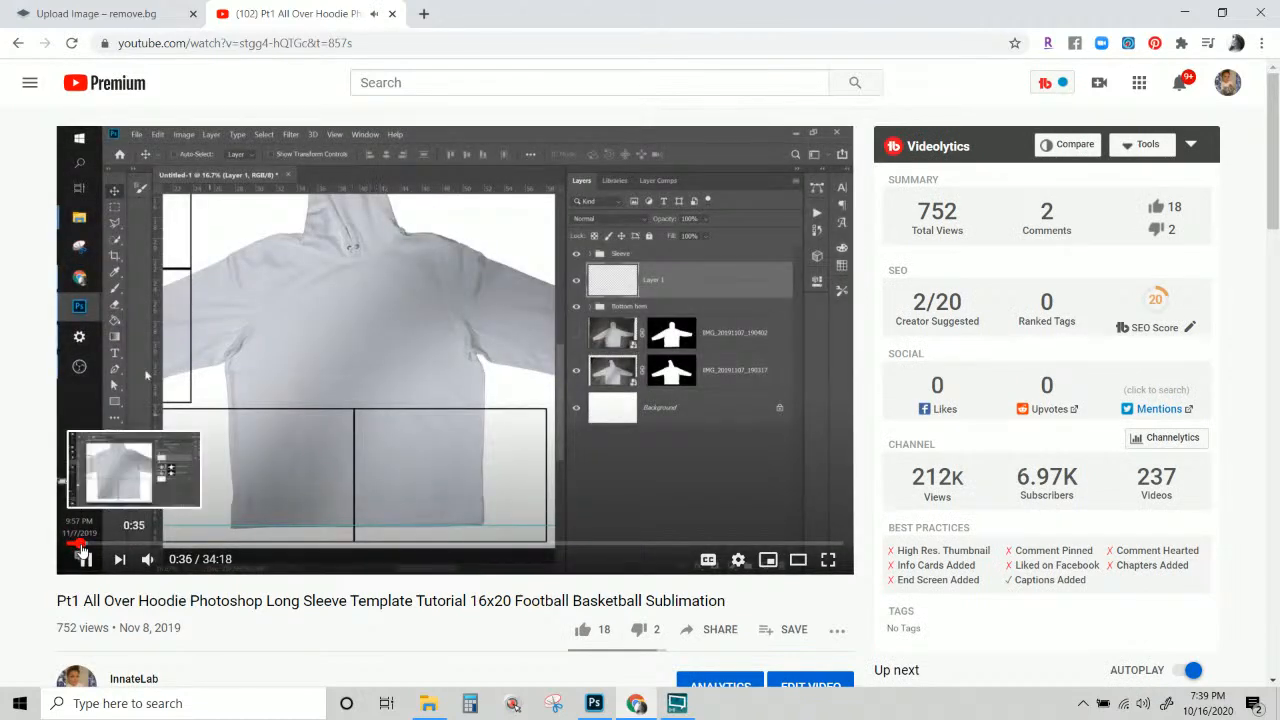
pyautogui.moveTo(80, 548); pyautogui.dragTo(70, 546)
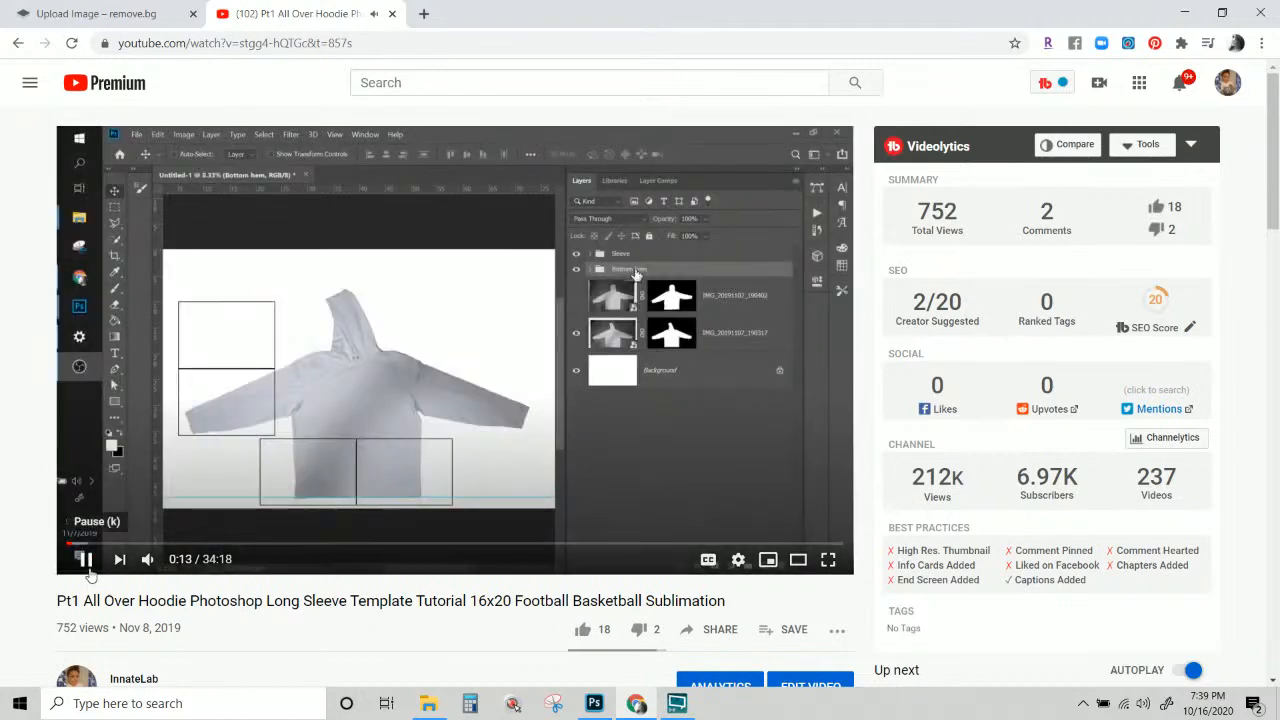
pyautogui.click(87, 564)
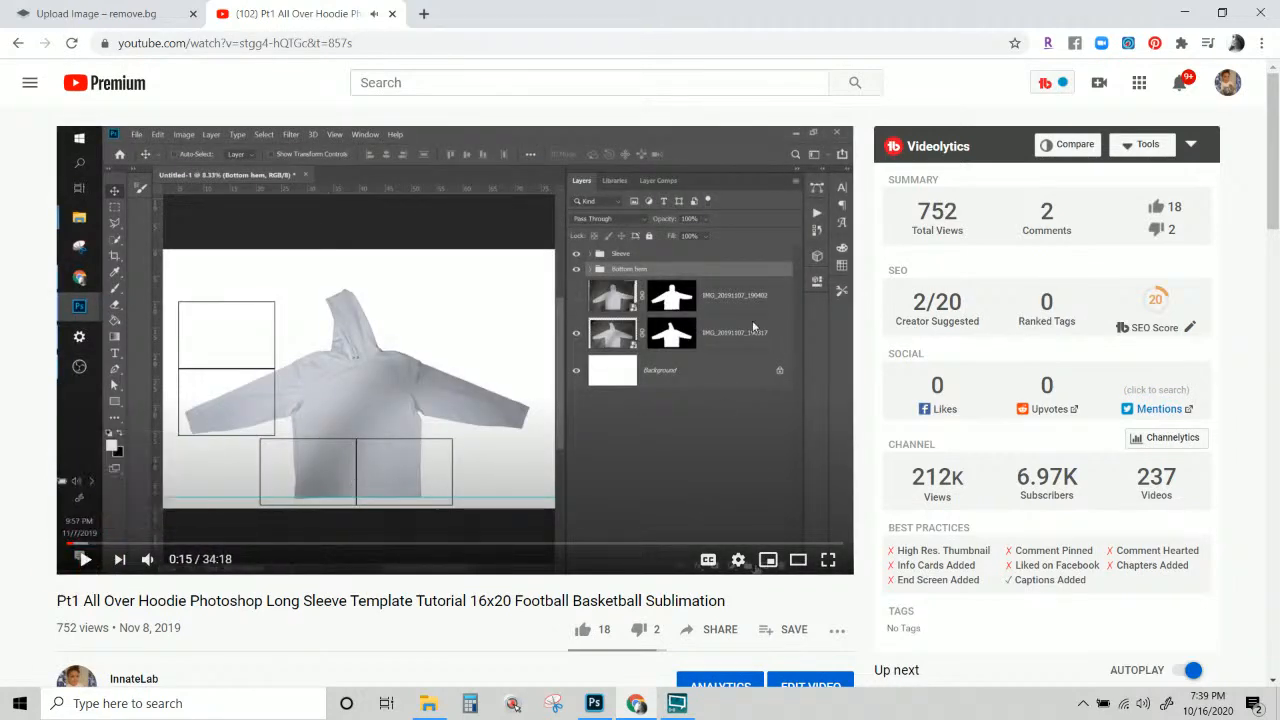
pyautogui.scroll(-2, 543, 457)
pyautogui.scroll(2, 606, 518)
pyautogui.click(617, 305)
pyautogui.click(610, 309)
# Switch to Photoshop and save the All-Over Cancer Awareness Ribbon Mountains Flowers document.
pyautogui.click(594, 703)
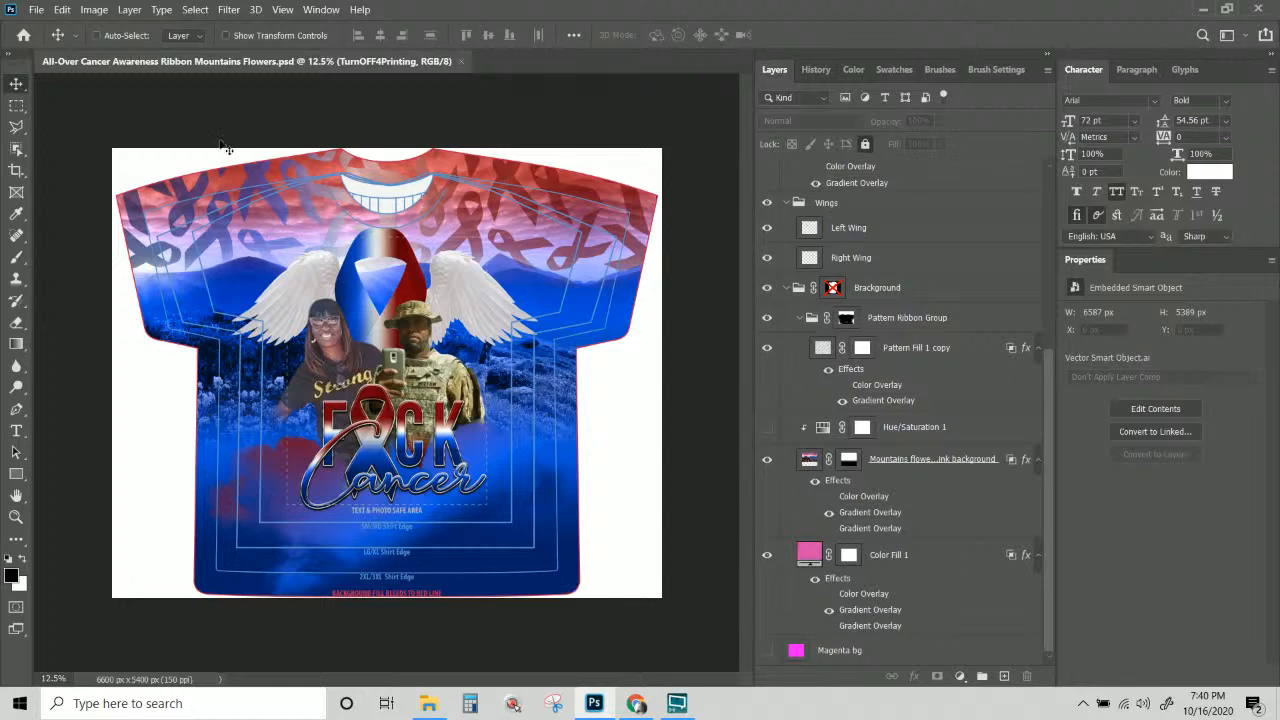
pyautogui.click(97, 10)
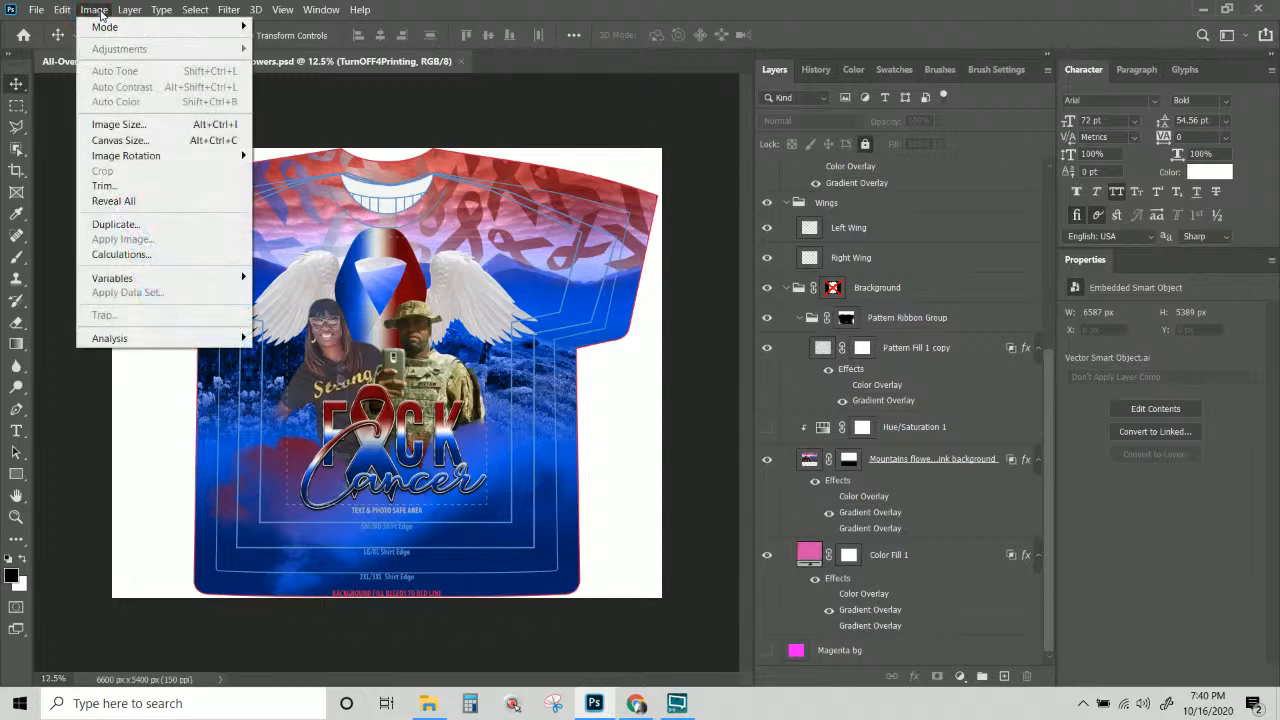
pyautogui.click(432, 88)
pyautogui.hotkey('ctrl', 's')
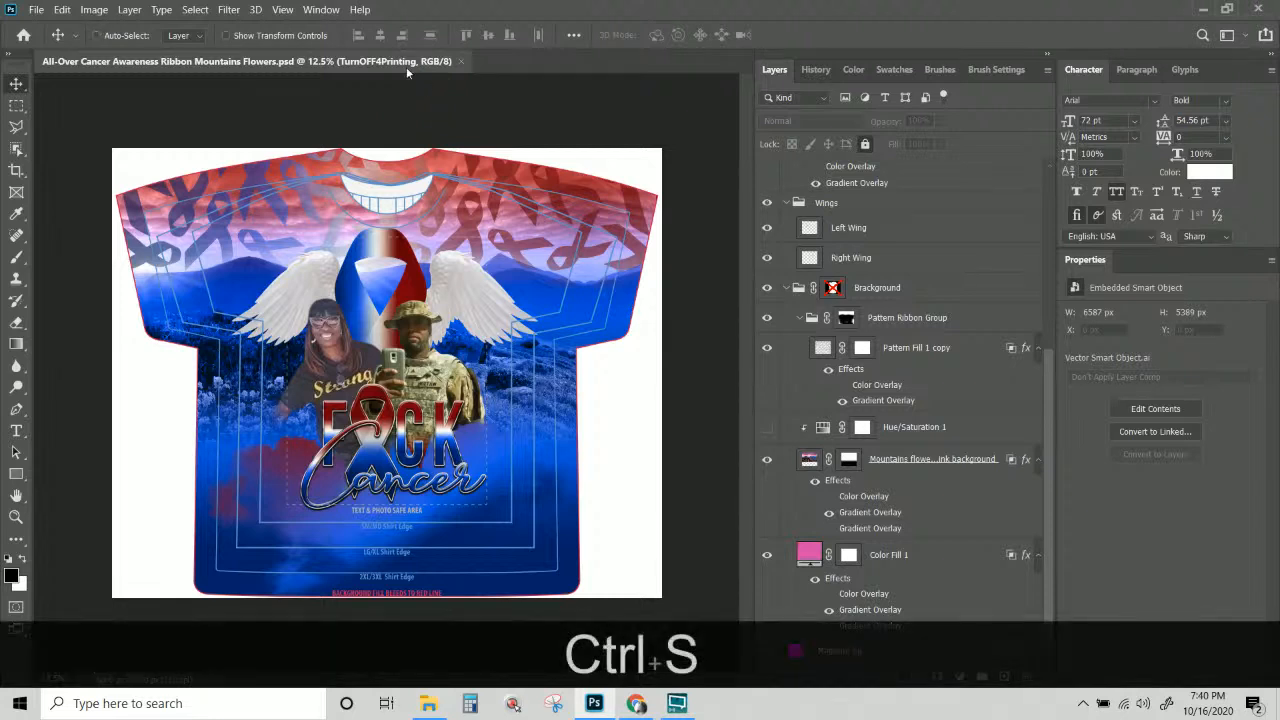
# Extend the canvas downward by setting its units to inches and its height to 40, anchored at the top centre.
pyautogui.click(96, 12)
pyautogui.click(132, 142)
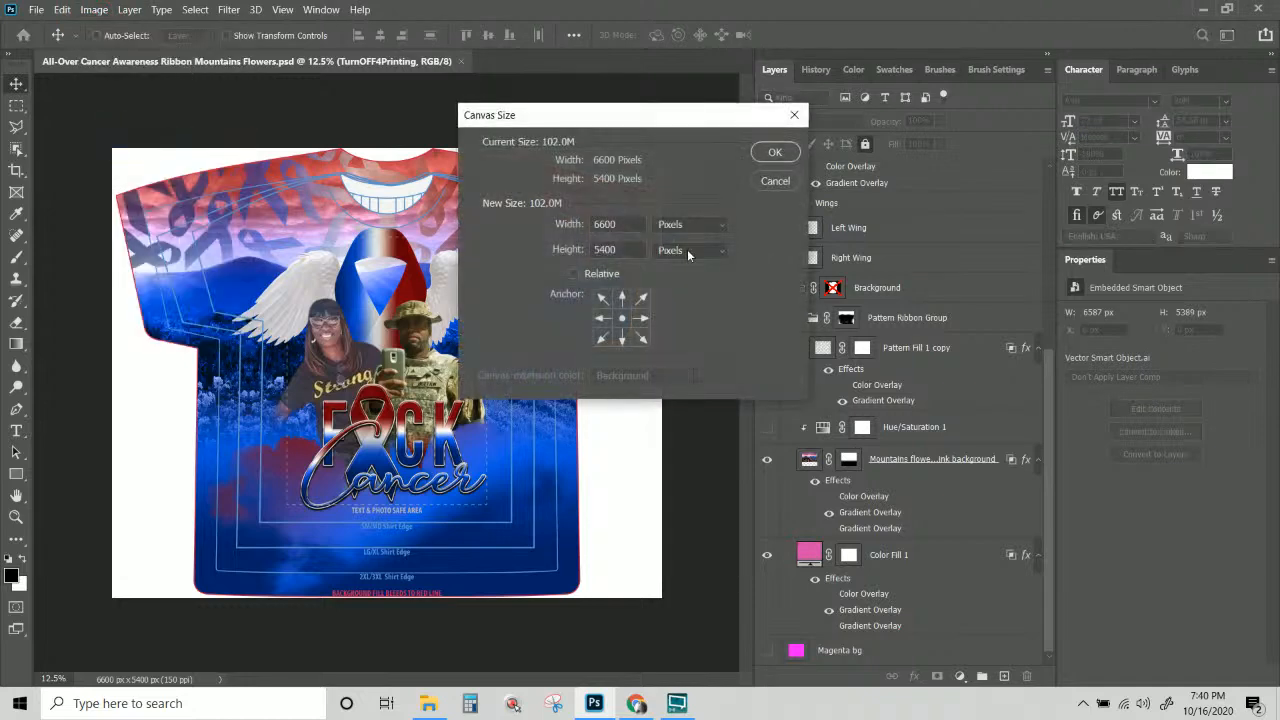
pyautogui.click(696, 230)
pyautogui.click(692, 271)
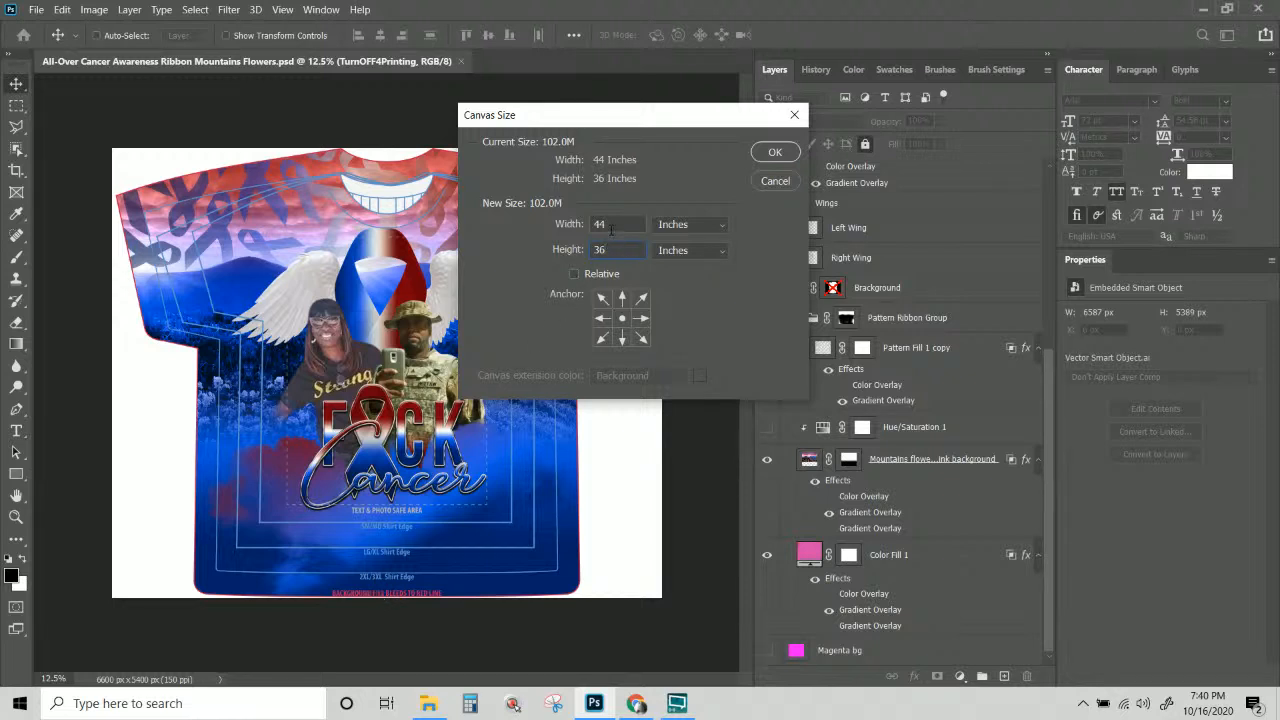
pyautogui.click(579, 258)
pyautogui.write('40')
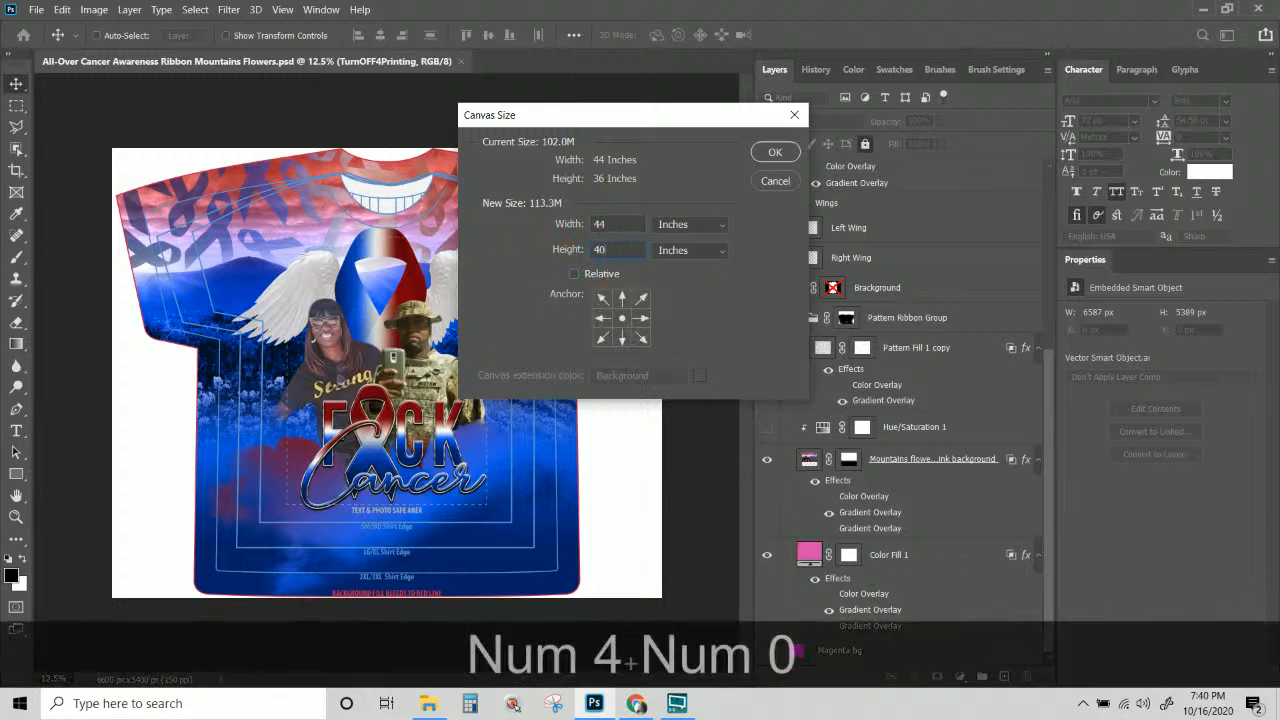
pyautogui.click(622, 298)
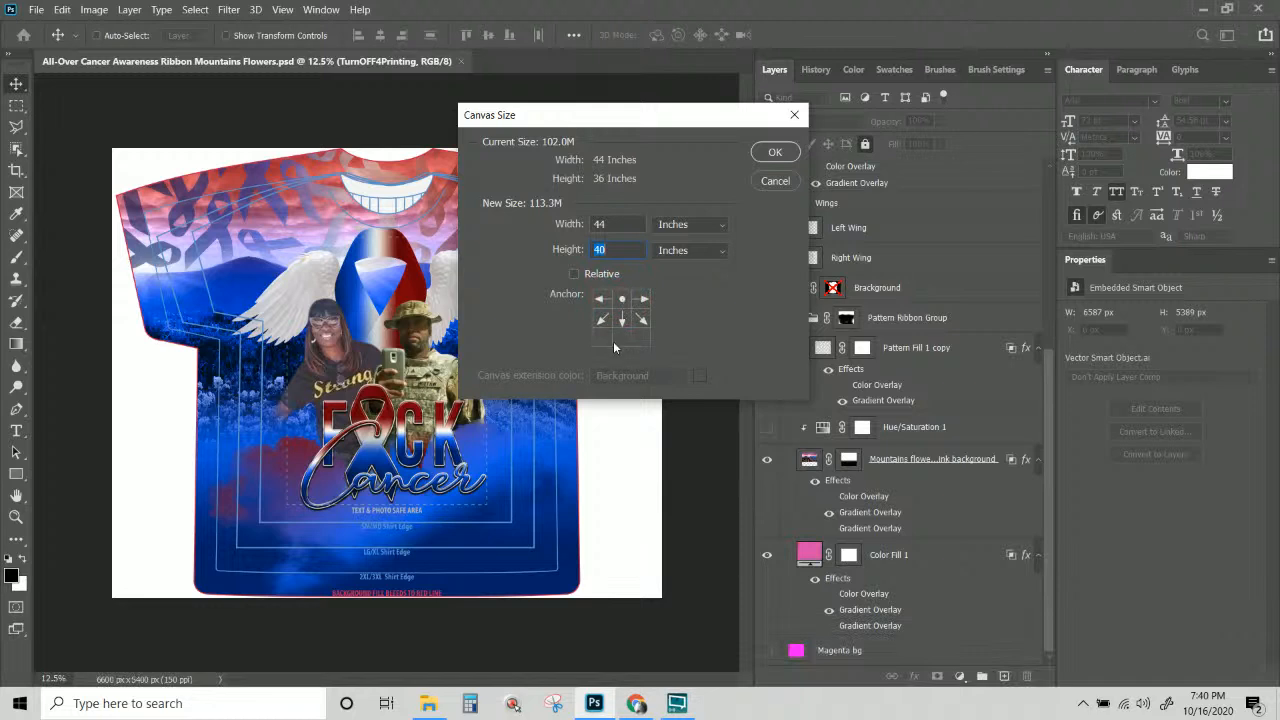
pyautogui.click(786, 155)
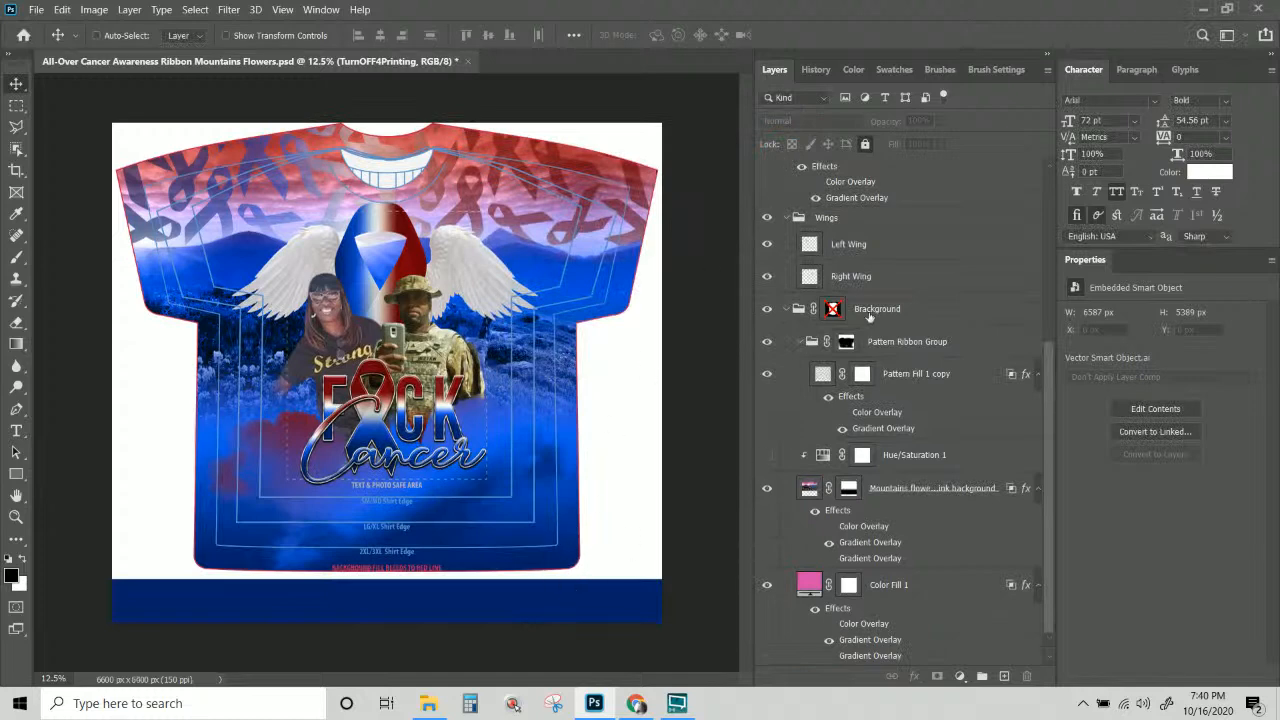
# Unlock the TurnOFF4Printing layer and stretch it together with KeepON4Printing down to the canvas's lower edge, at about 109.46% height.
pyautogui.scroll(5, 870, 280)
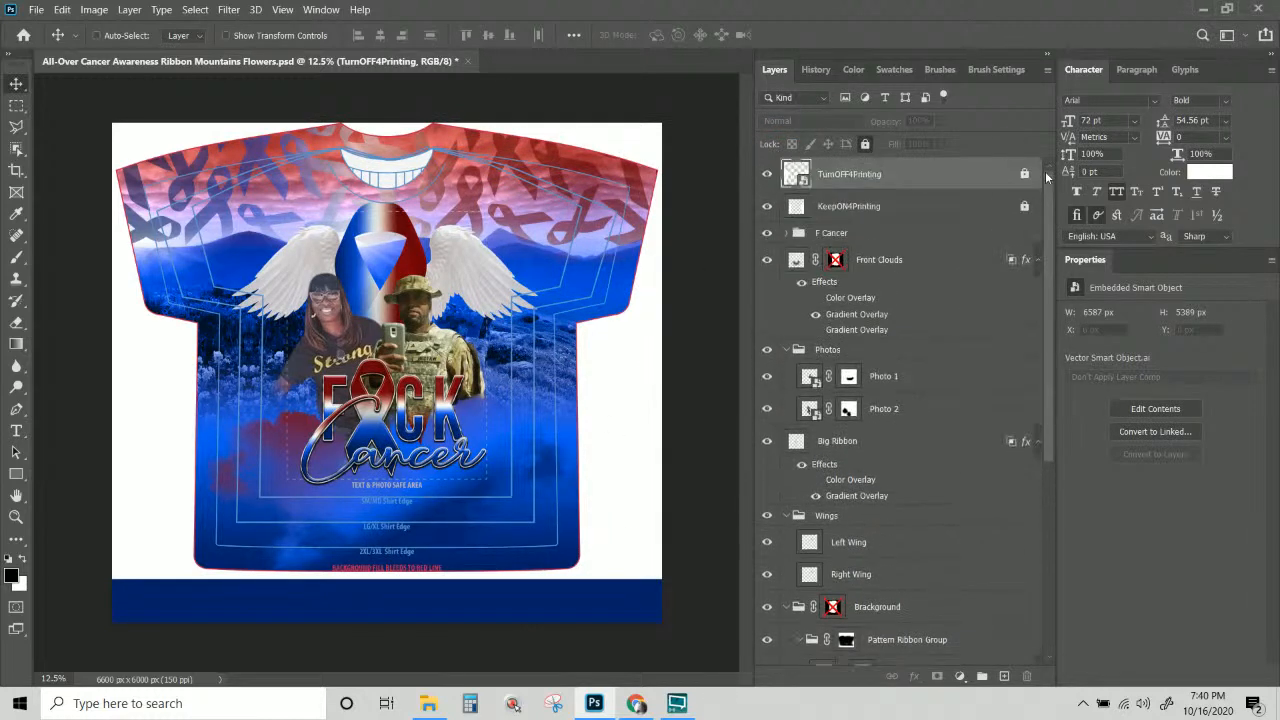
pyautogui.click(1025, 174)
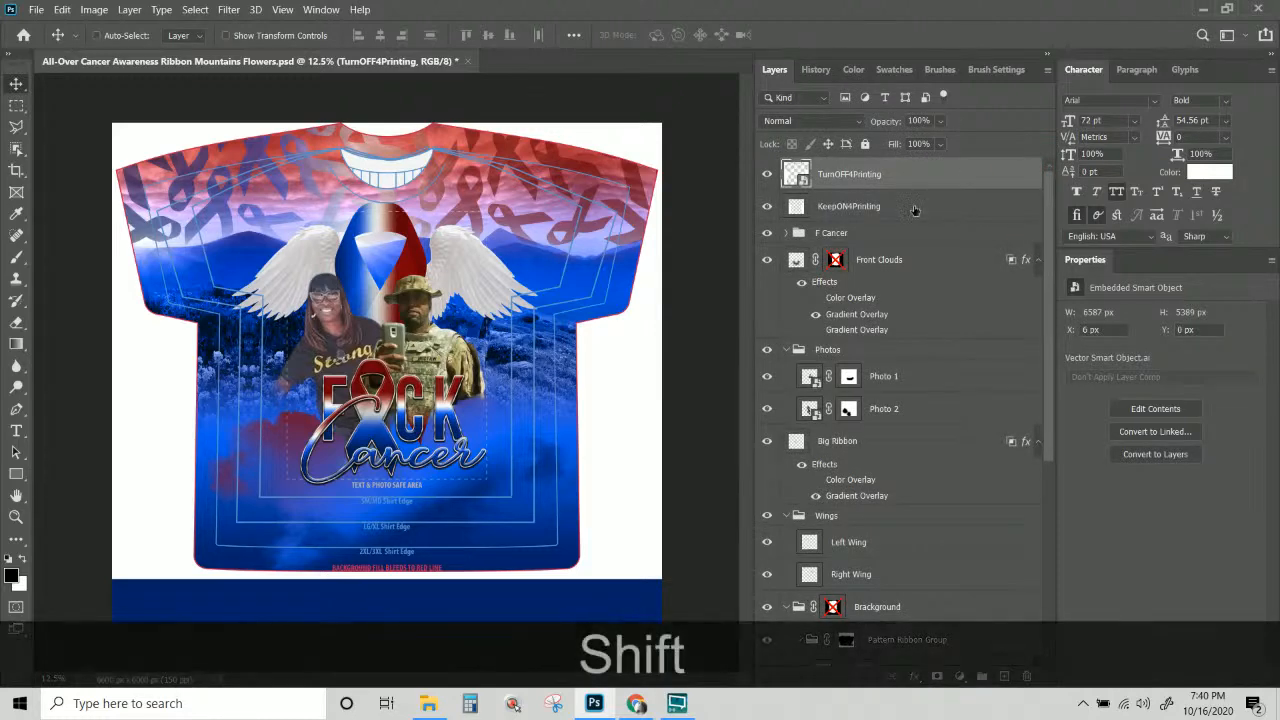
pyautogui.keyDown('shift'); pyautogui.click(914, 208); pyautogui.keyUp('shift')
pyautogui.press('ctrl')
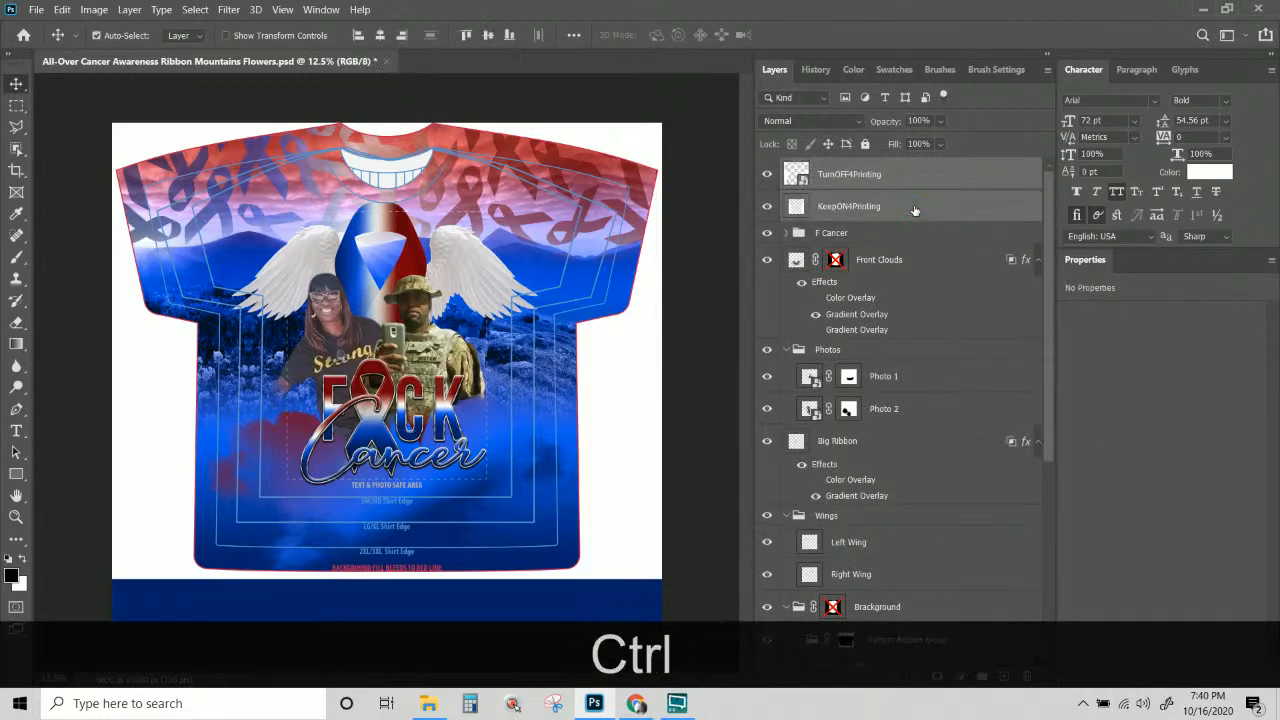
pyautogui.hotkey('ctrl', 't')
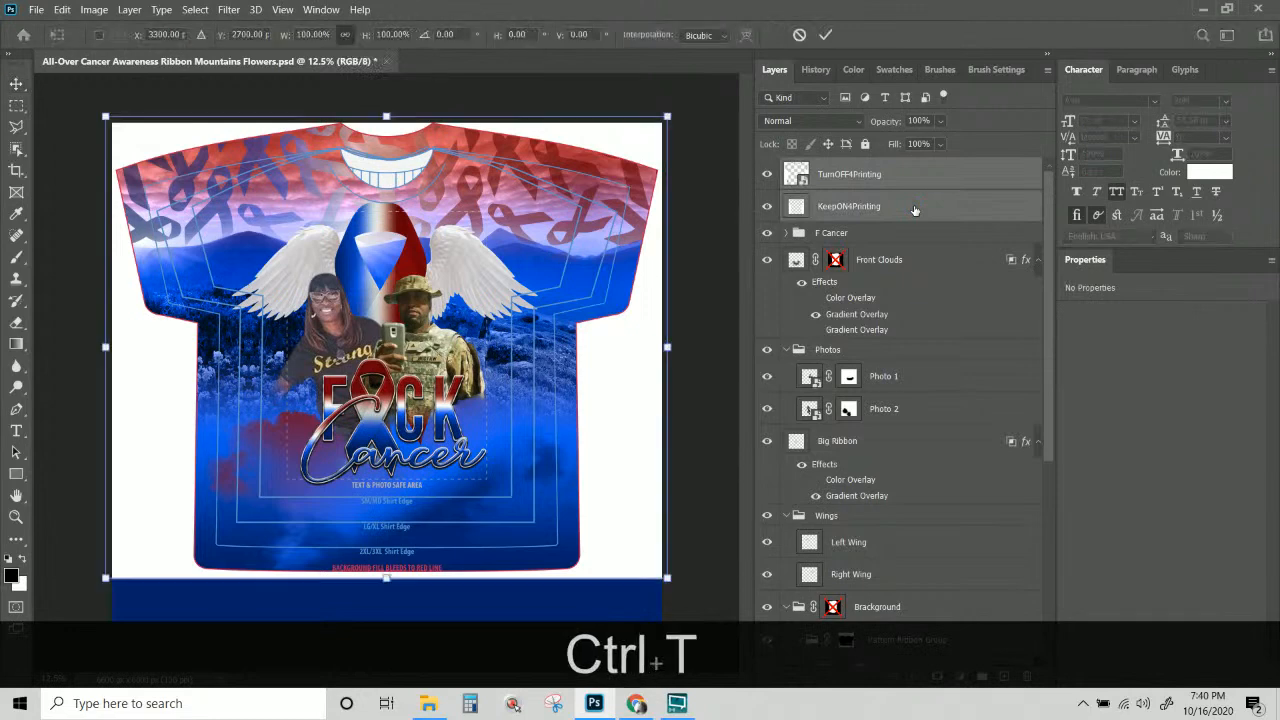
pyautogui.press('shift')
pyautogui.press('shift')
pyautogui.moveTo(388, 578); pyautogui.dragTo(400, 626)
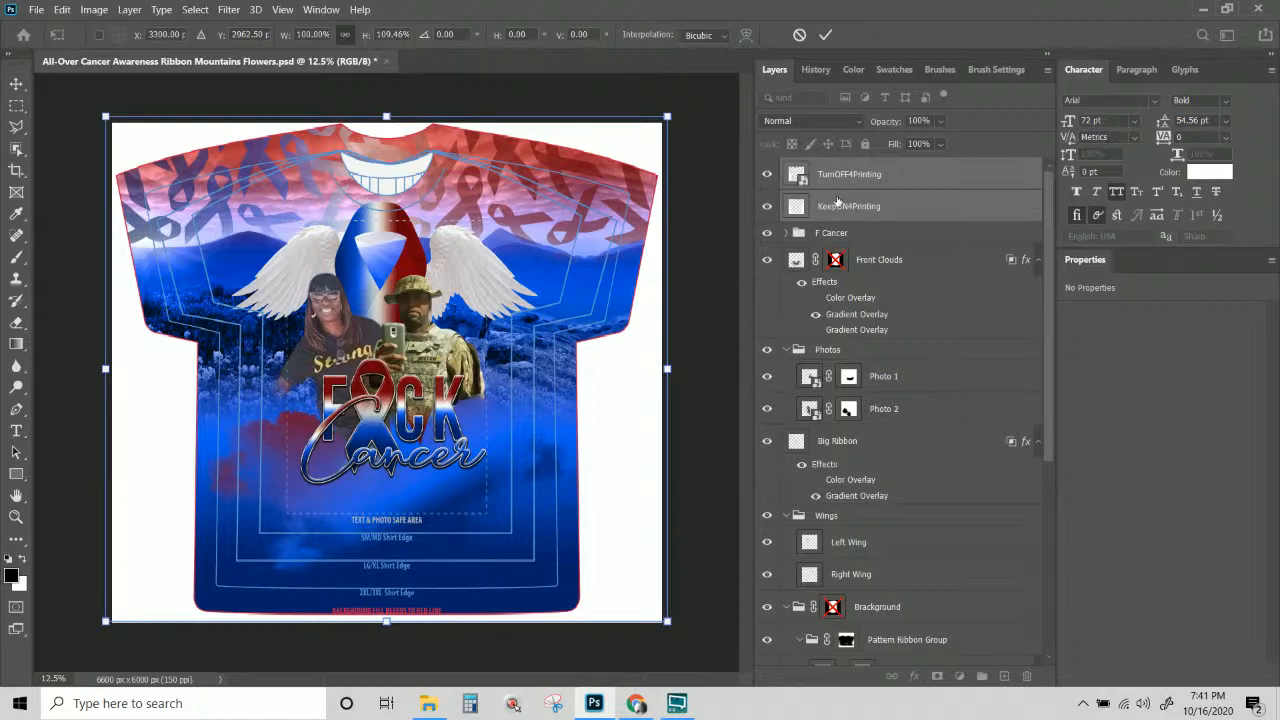
pyautogui.press('Return')
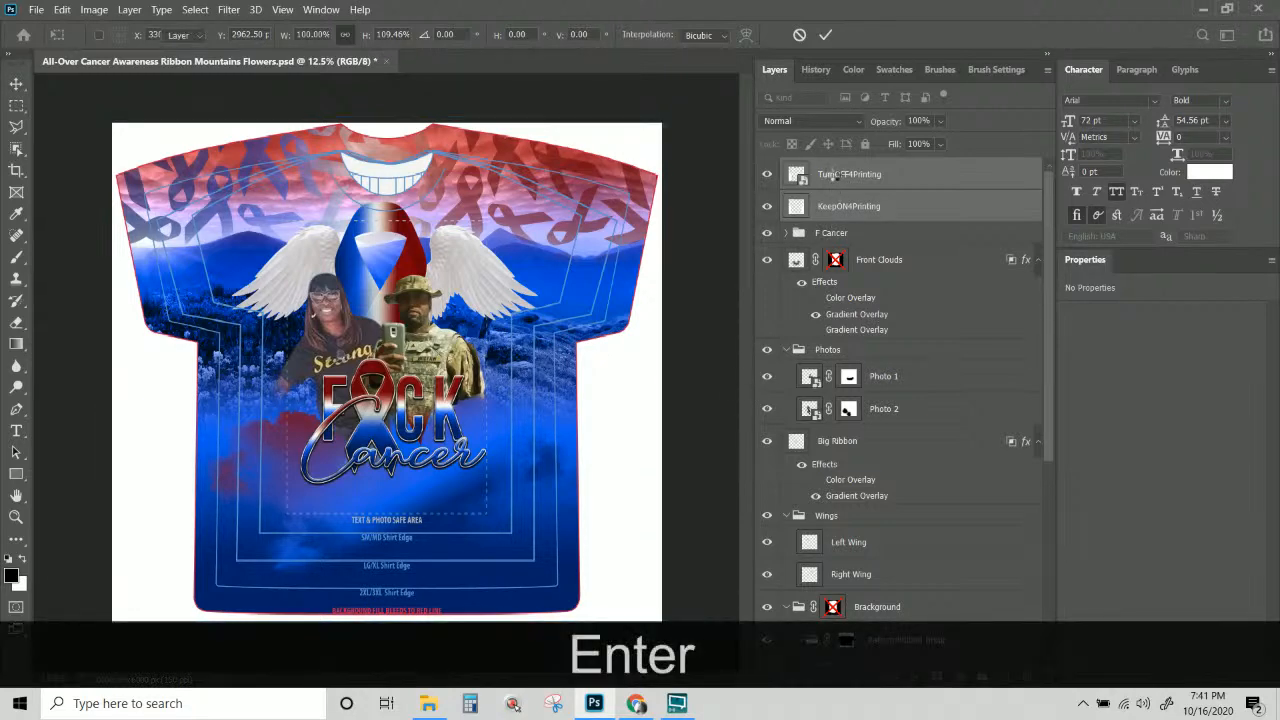
pyautogui.click(832, 174)
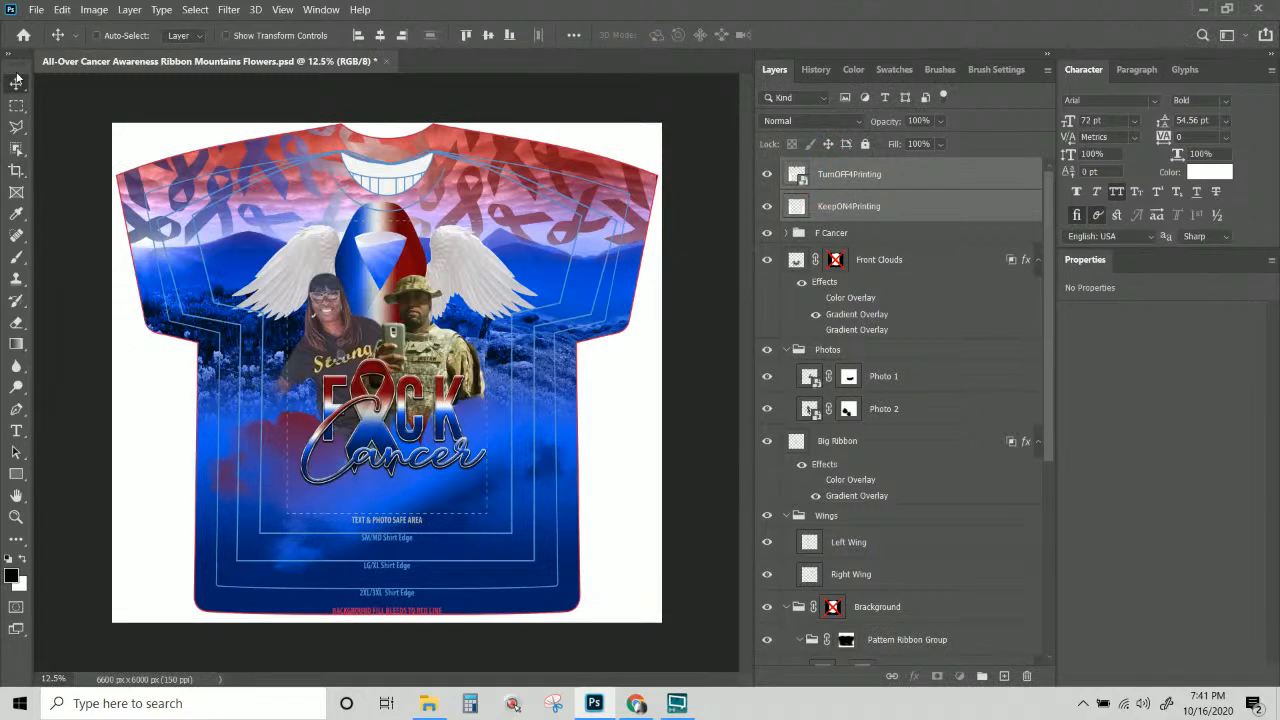
# Draw a black rectangle about 6628 by 2820 px across the full canvas width, covering the shirt's sleeves and upper body.
pyautogui.click(15, 476)
pyautogui.click(62, 471)
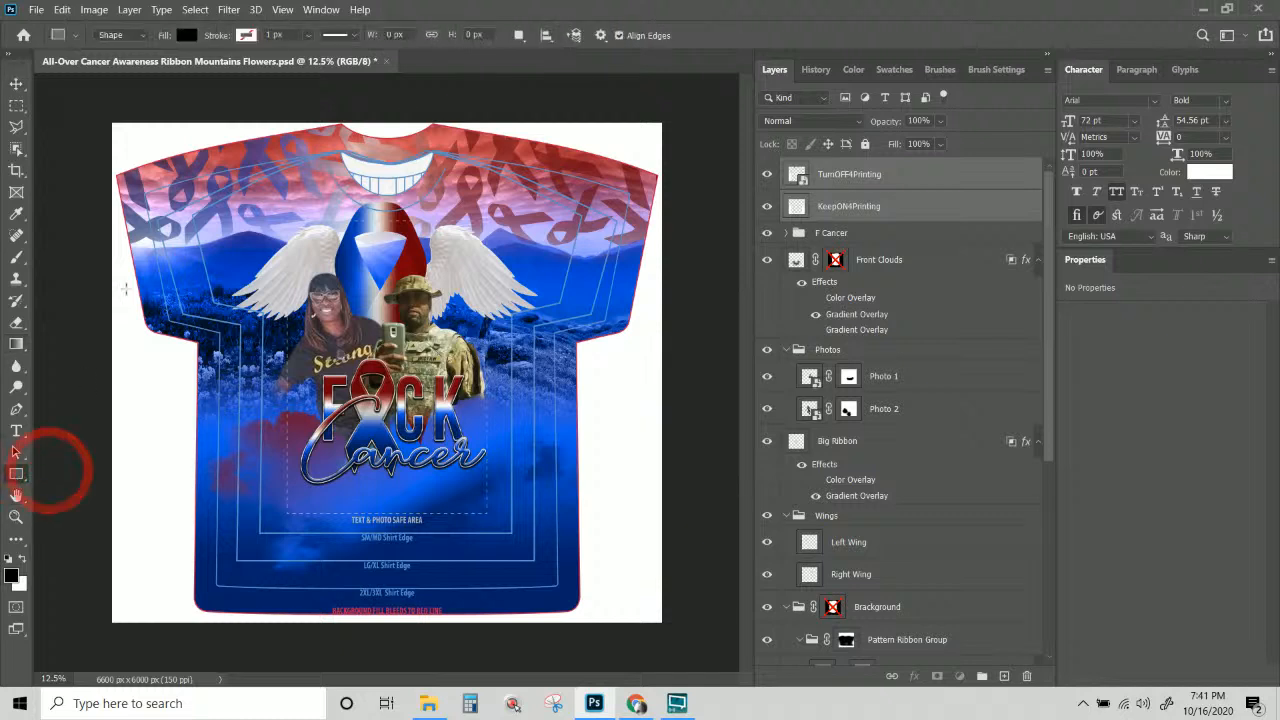
pyautogui.moveTo(109, 121); pyautogui.dragTo(660, 353)
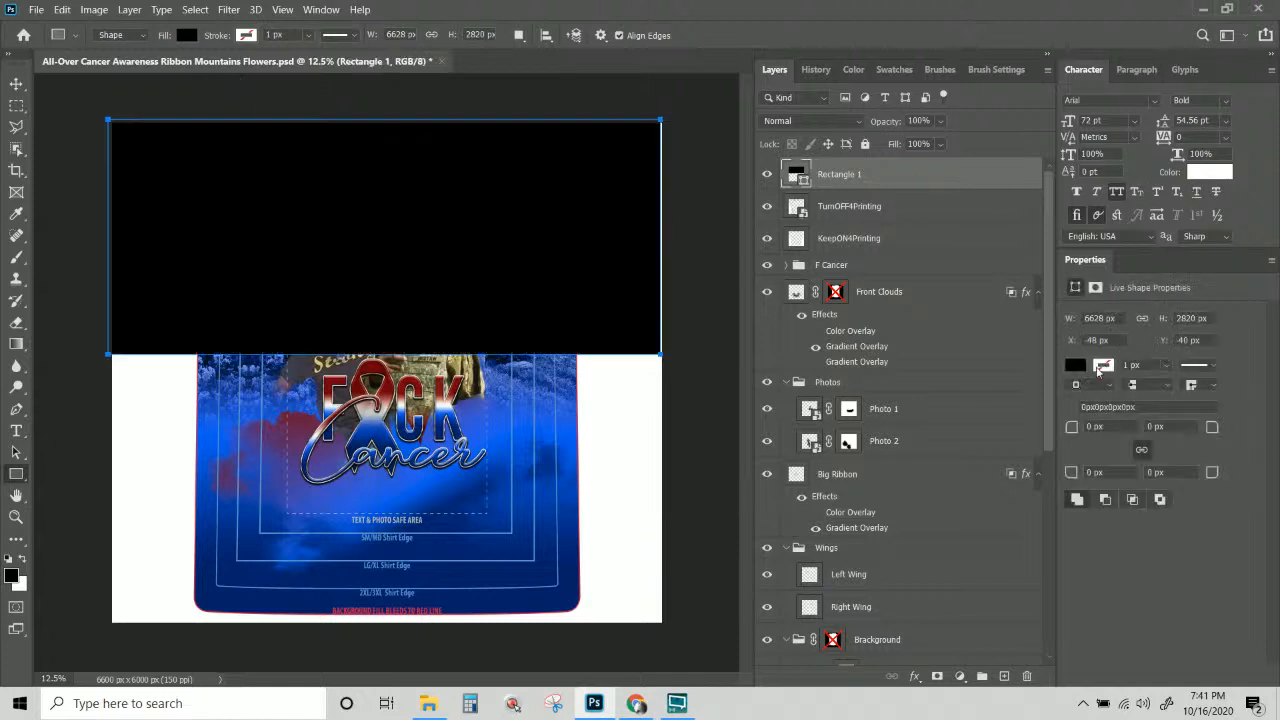
pyautogui.click(16, 84)
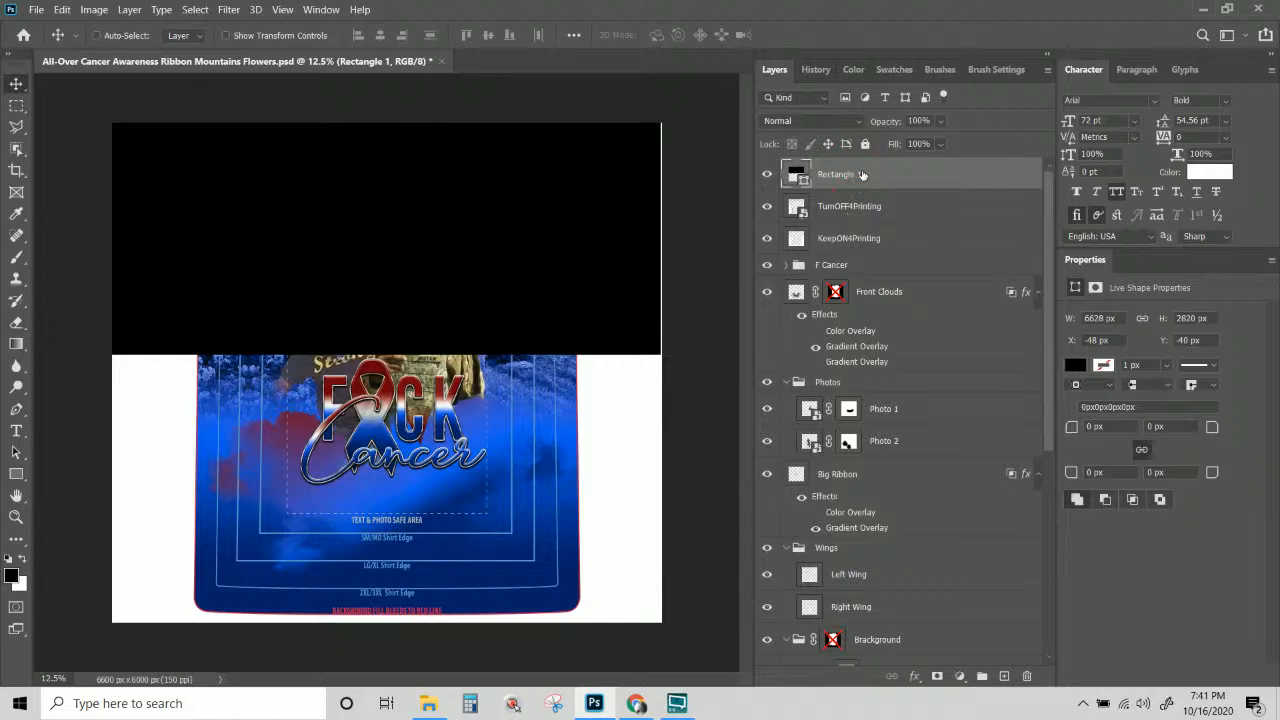
# Duplicate the rectangle layer and reshape the copy to the shirt body's width and the canvas's full height, about 4612 by 6040 px.
pyautogui.rightClick(864, 176)
pyautogui.click(918, 76)
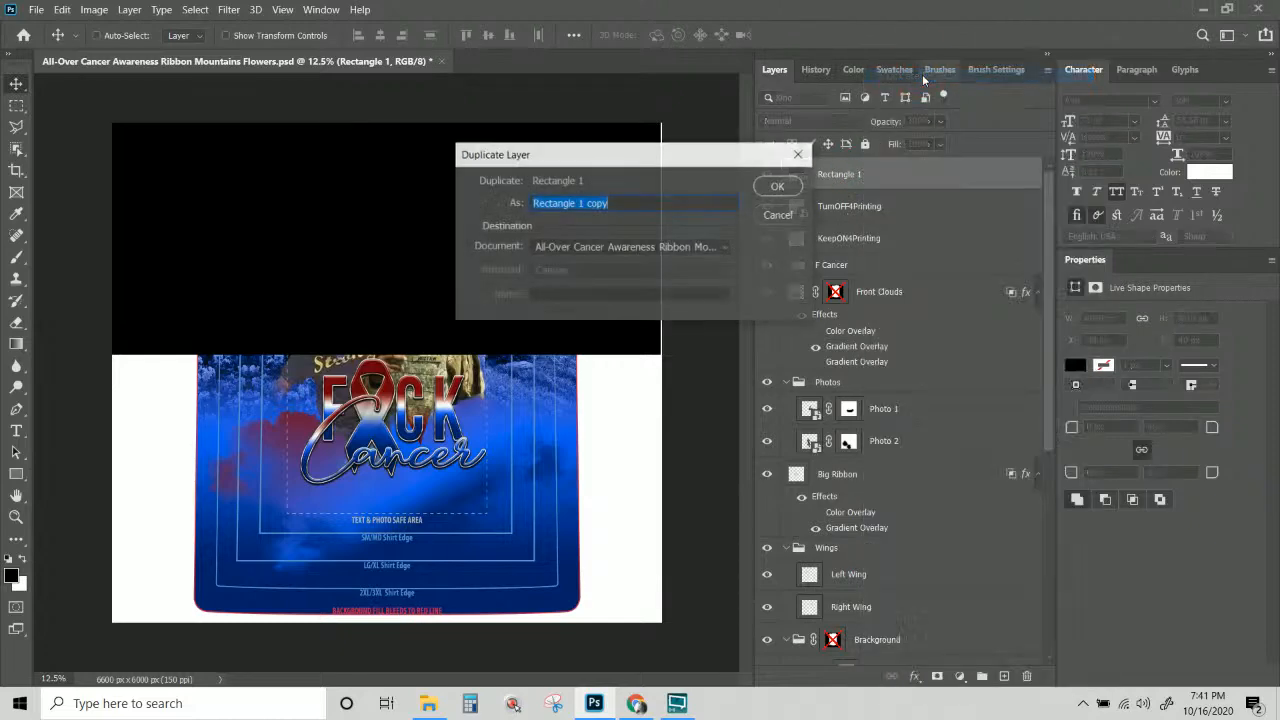
pyautogui.press('Return')
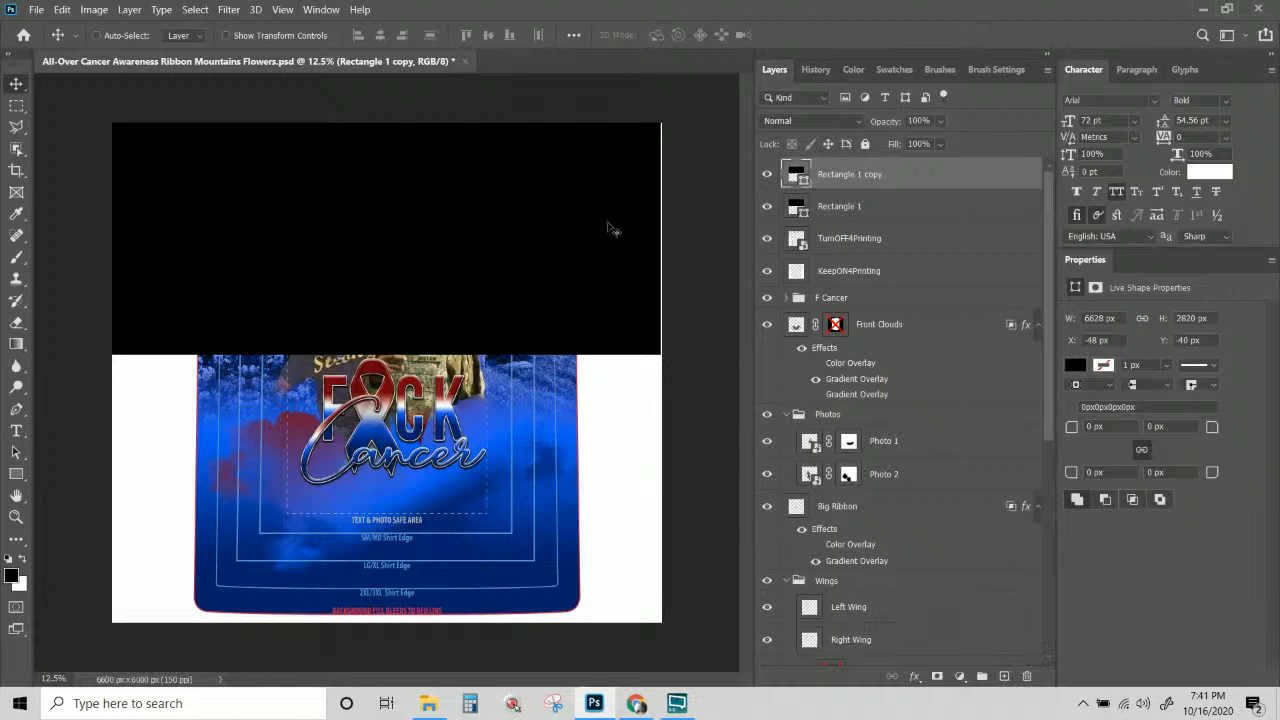
pyautogui.hotkey('ctrl', 't')
pyautogui.press('shift')
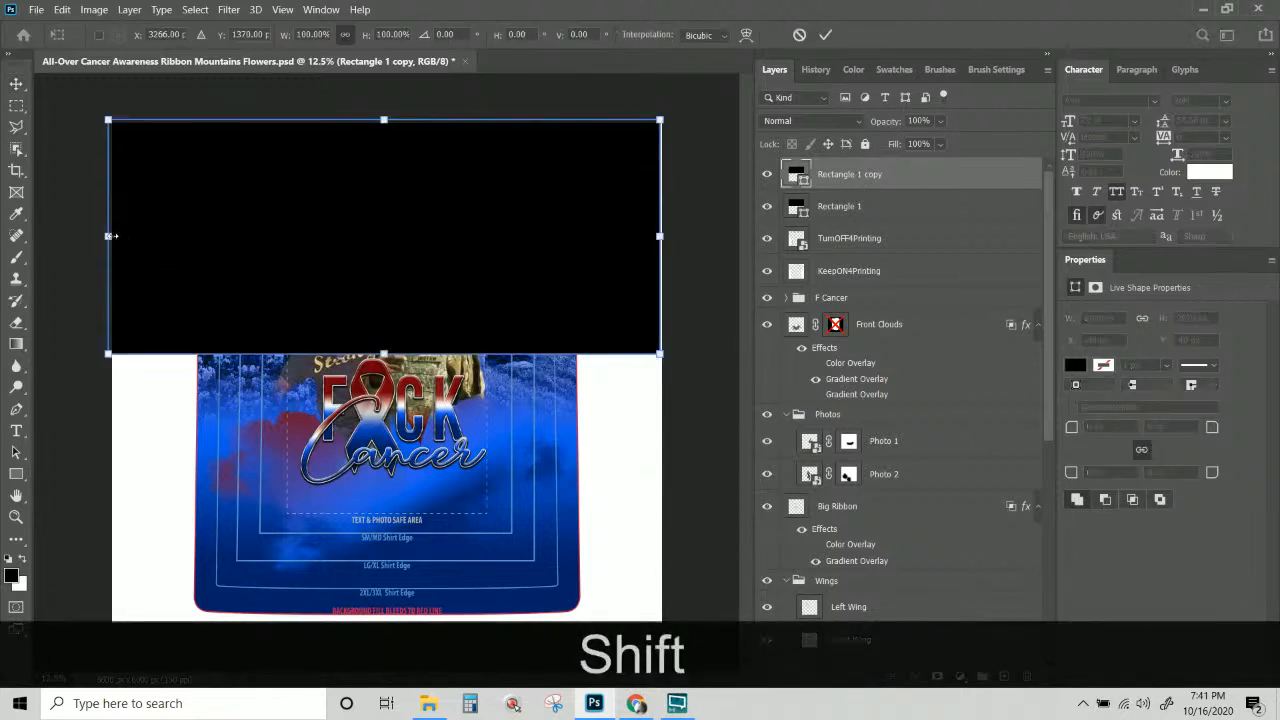
pyautogui.moveTo(112, 236); pyautogui.dragTo(197, 236)
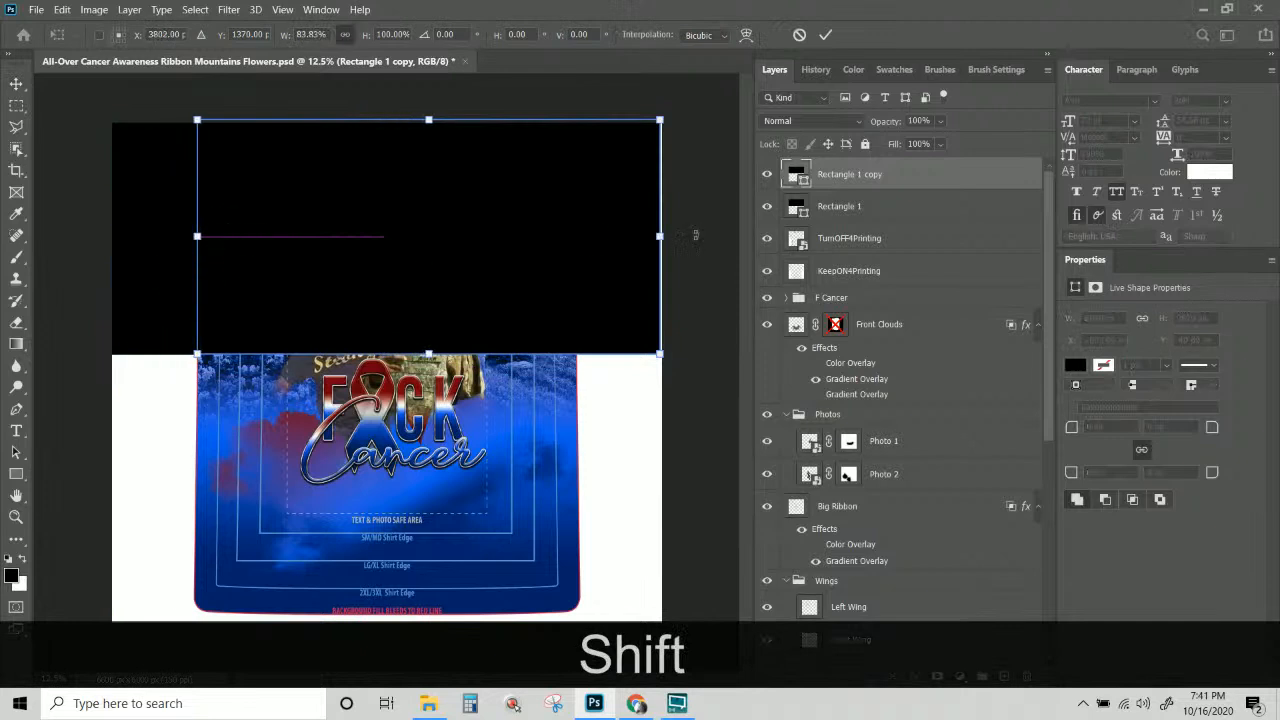
pyautogui.moveTo(660, 236); pyautogui.dragTo(581, 238)
pyautogui.moveTo(388, 350); pyautogui.dragTo(390, 618)
pyautogui.hotkey('shift', 'Return')
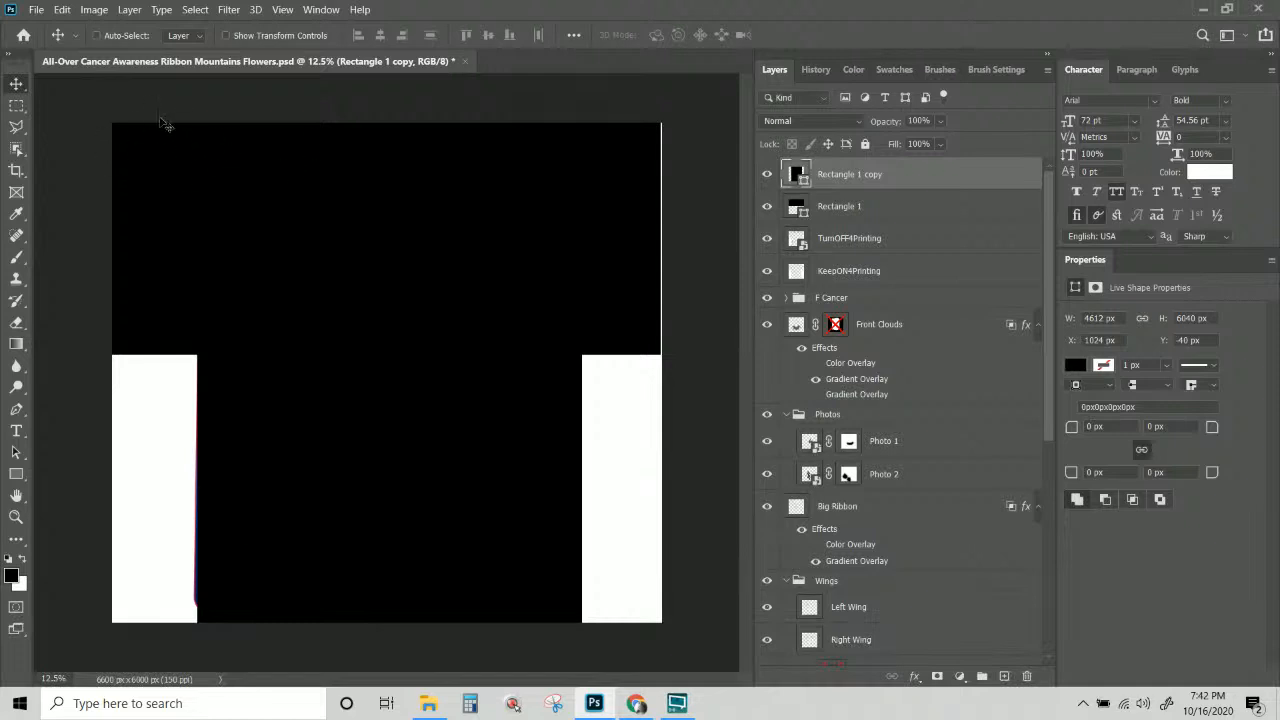
# Hide both rectangle layers and the TurnOFF4Printing and KeepON4Printing template layers.
pyautogui.keyDown('shift'); pyautogui.click(882, 211); pyautogui.keyUp('shift')
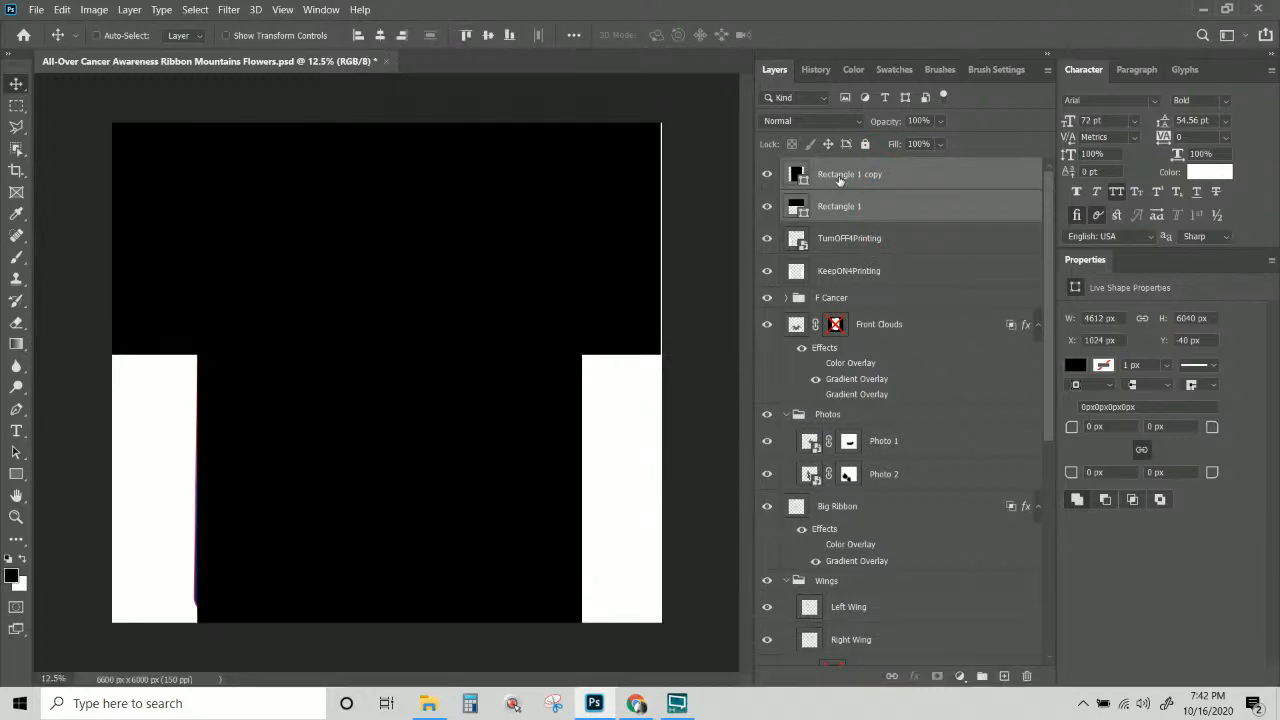
pyautogui.click(838, 178)
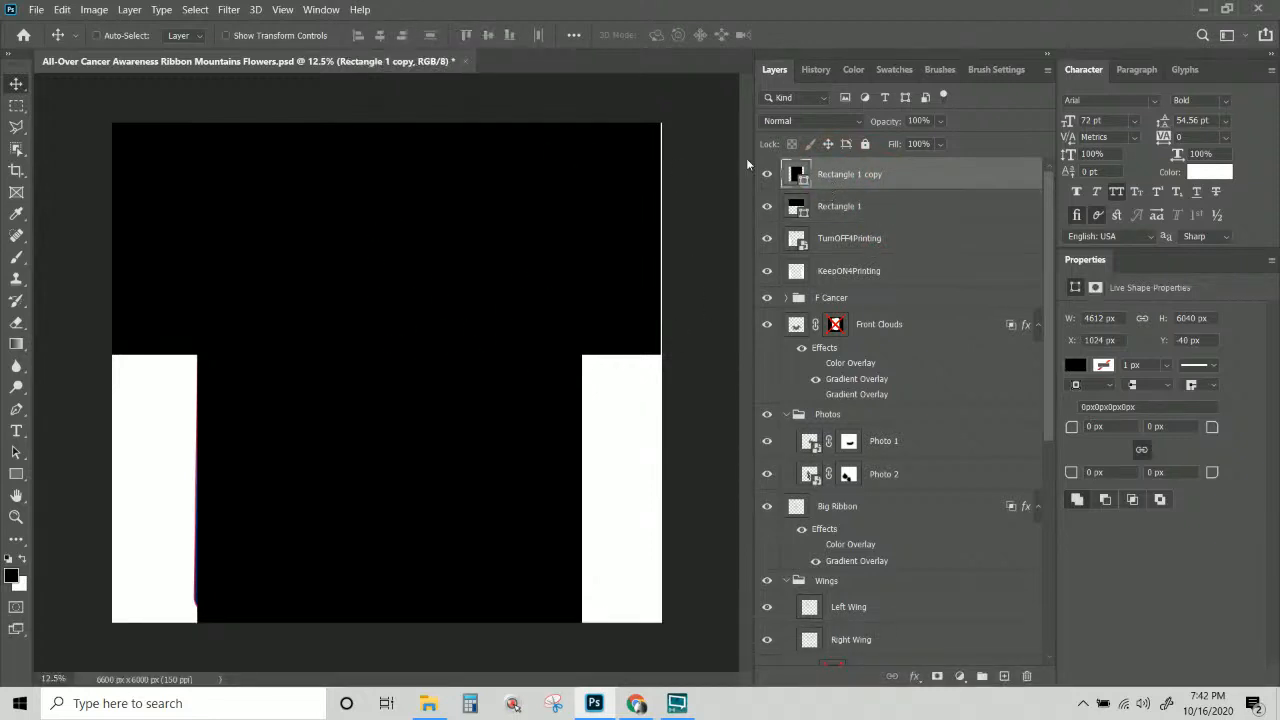
pyautogui.click(767, 207)
pyautogui.hotkey('ctrl', ',')
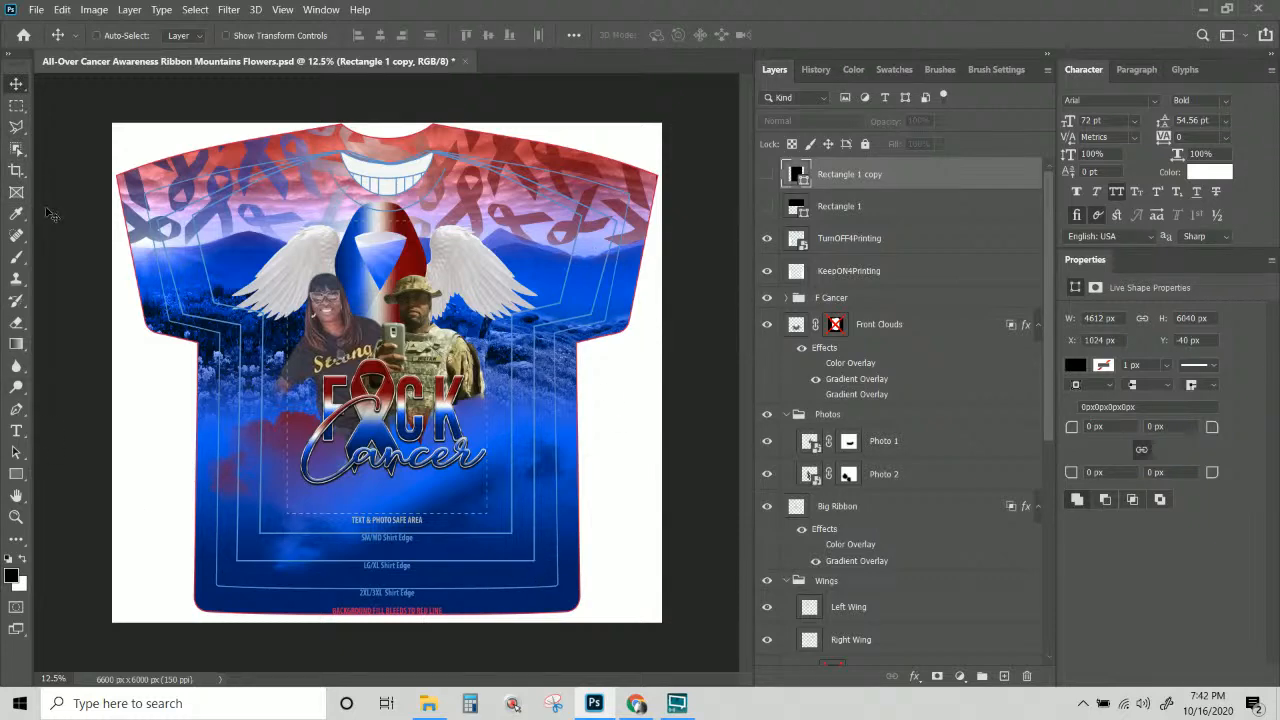
pyautogui.click(886, 183)
pyautogui.click(767, 238)
pyautogui.click(767, 271)
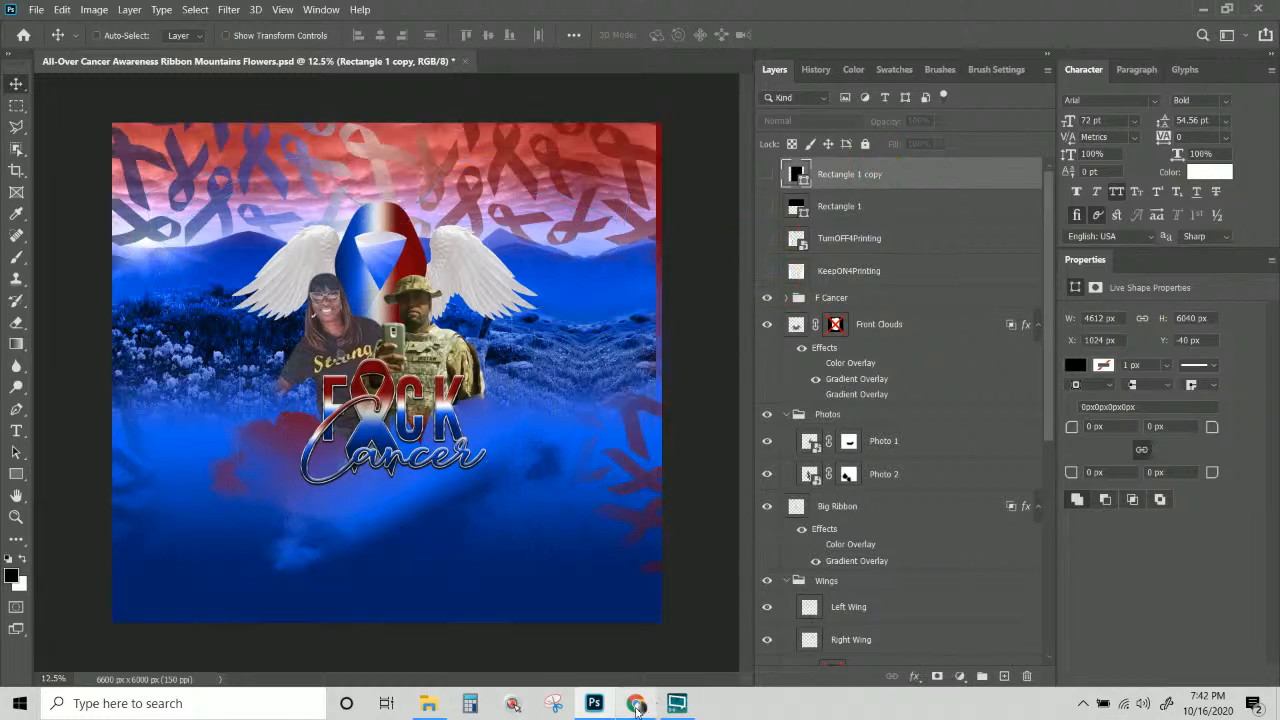
# Switch to Chrome and search Google for "365 teams" in a new tab.
pyautogui.hotkey('alt', 'Tab')
pyautogui.click(424, 14)
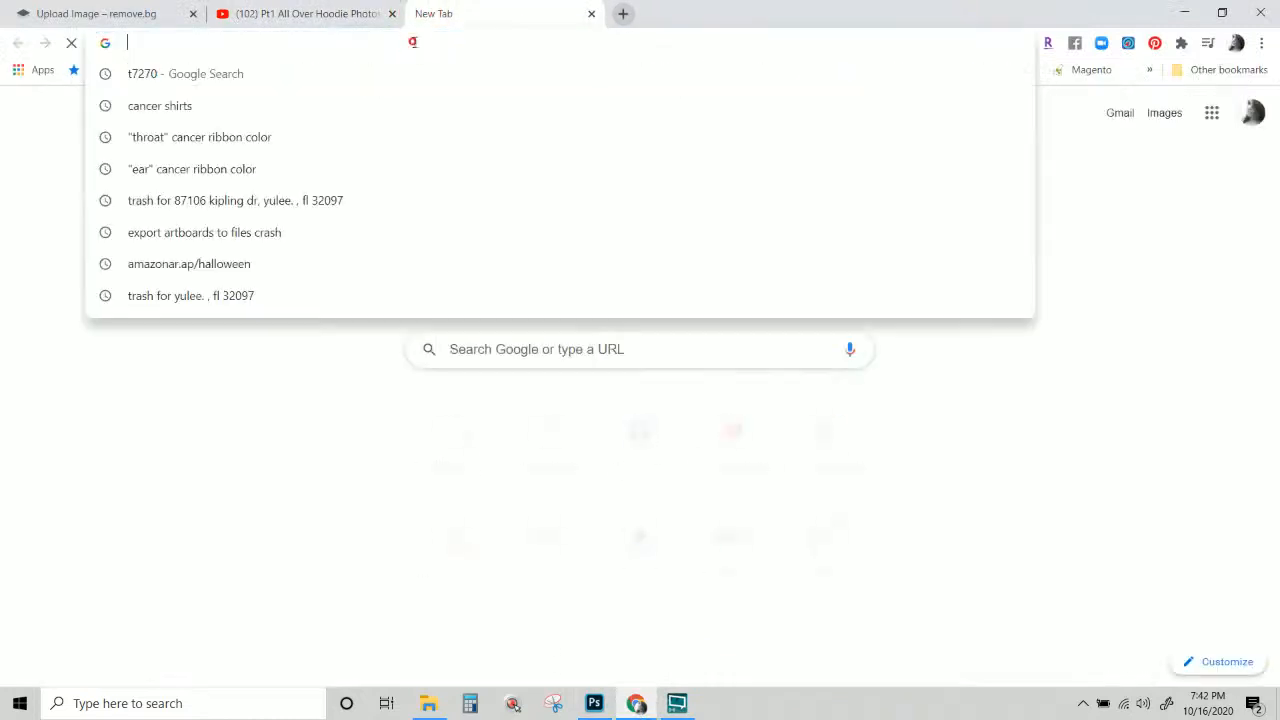
pyautogui.write('365')
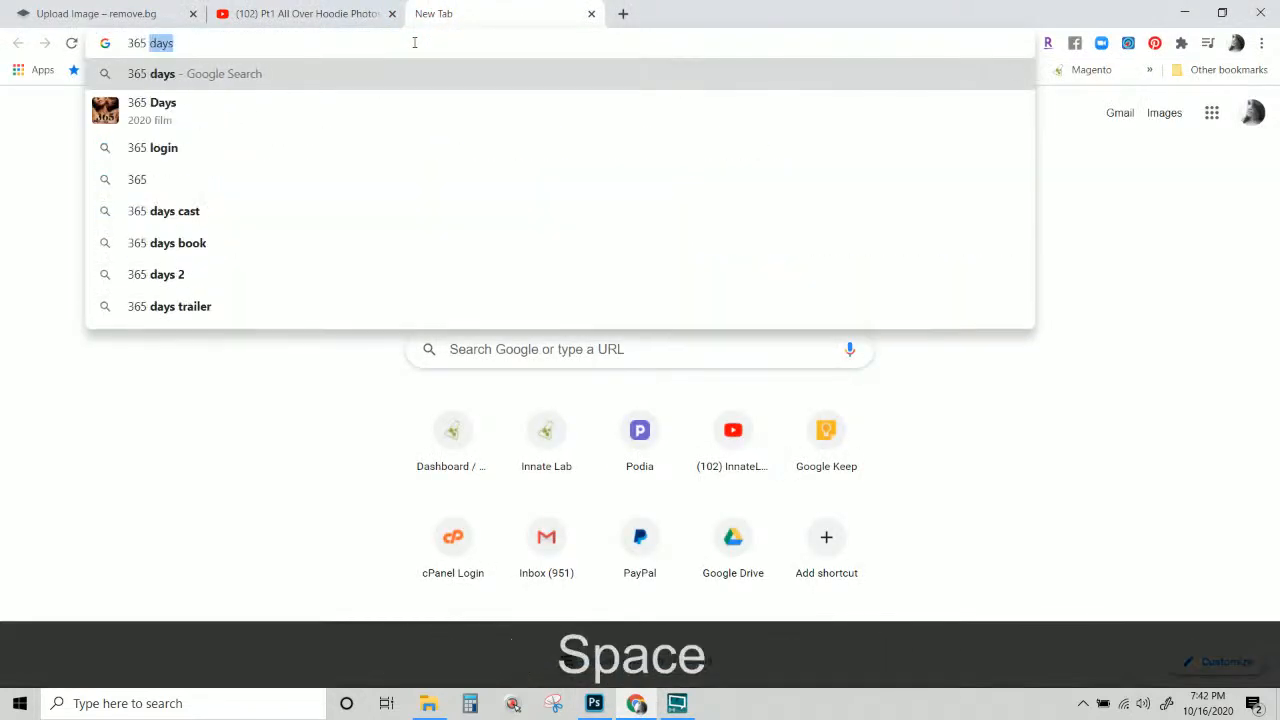
pyautogui.write(' team')
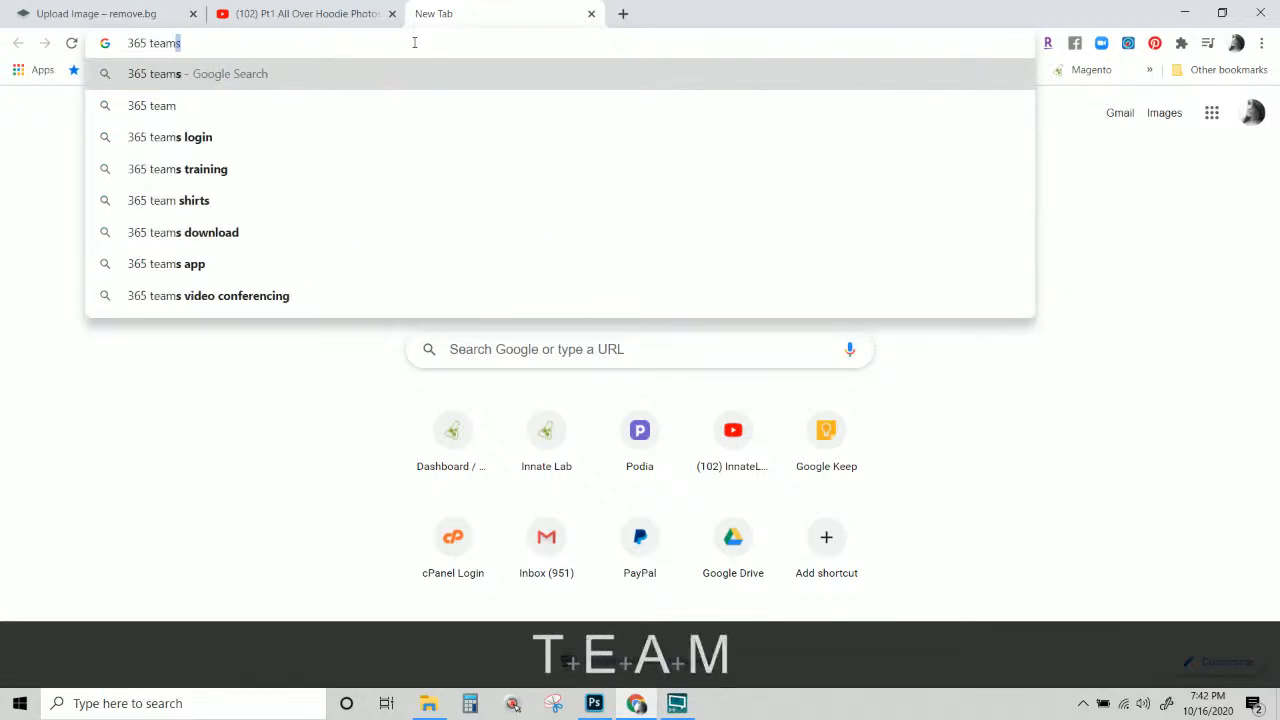
pyautogui.press('Return')
pyautogui.click(258, 100)
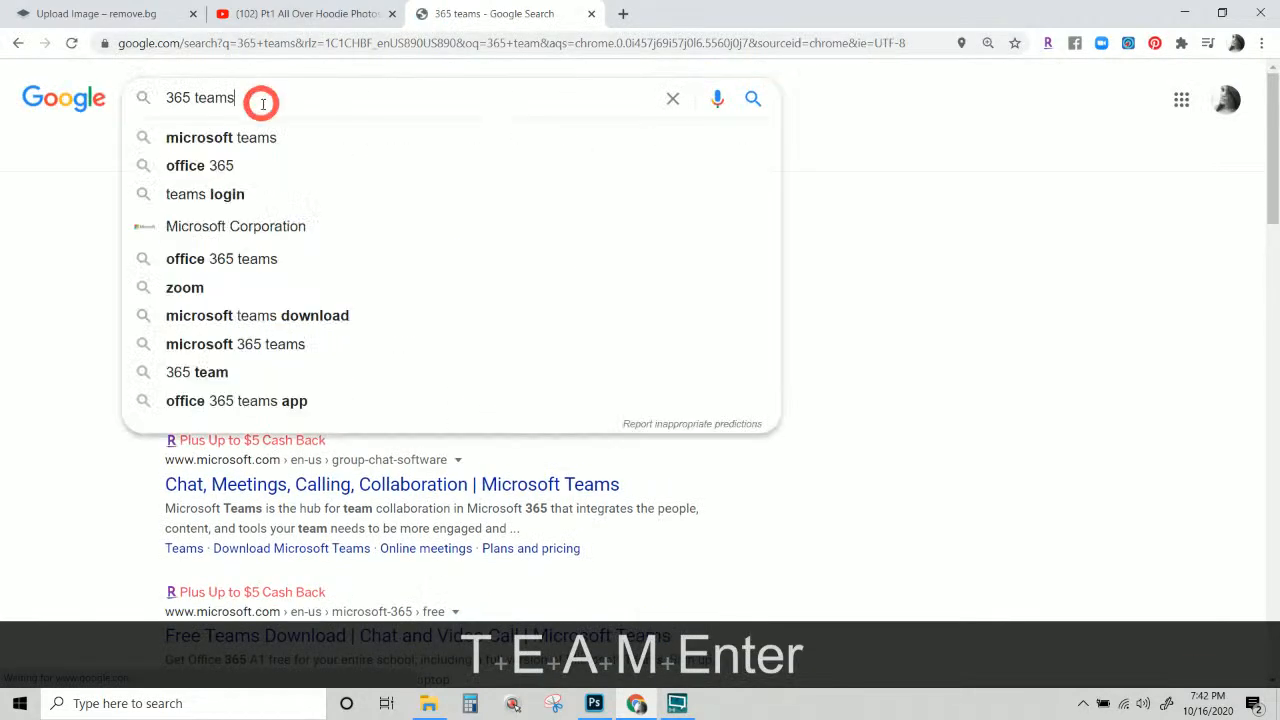
pyautogui.press('BackSpace')
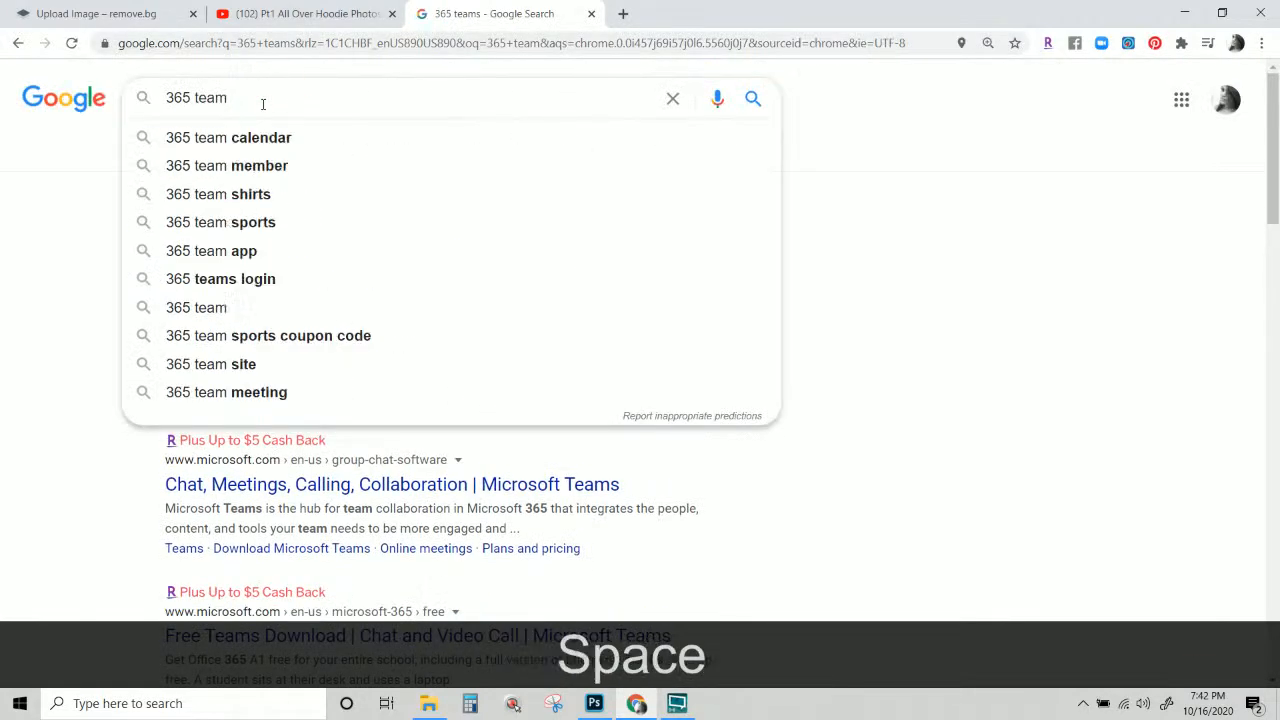
# Open the alphabroder website in the current tab.
pyautogui.click(266, 40)
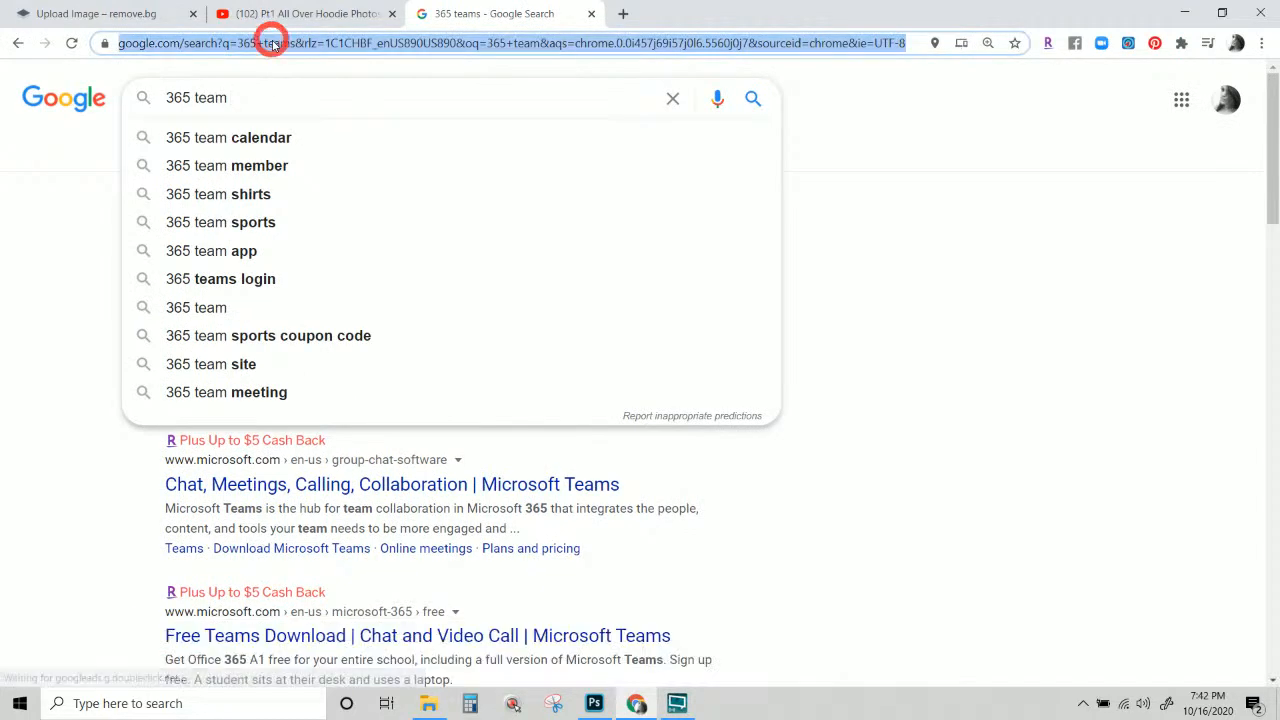
pyautogui.write('alp')
pyautogui.press('Return')
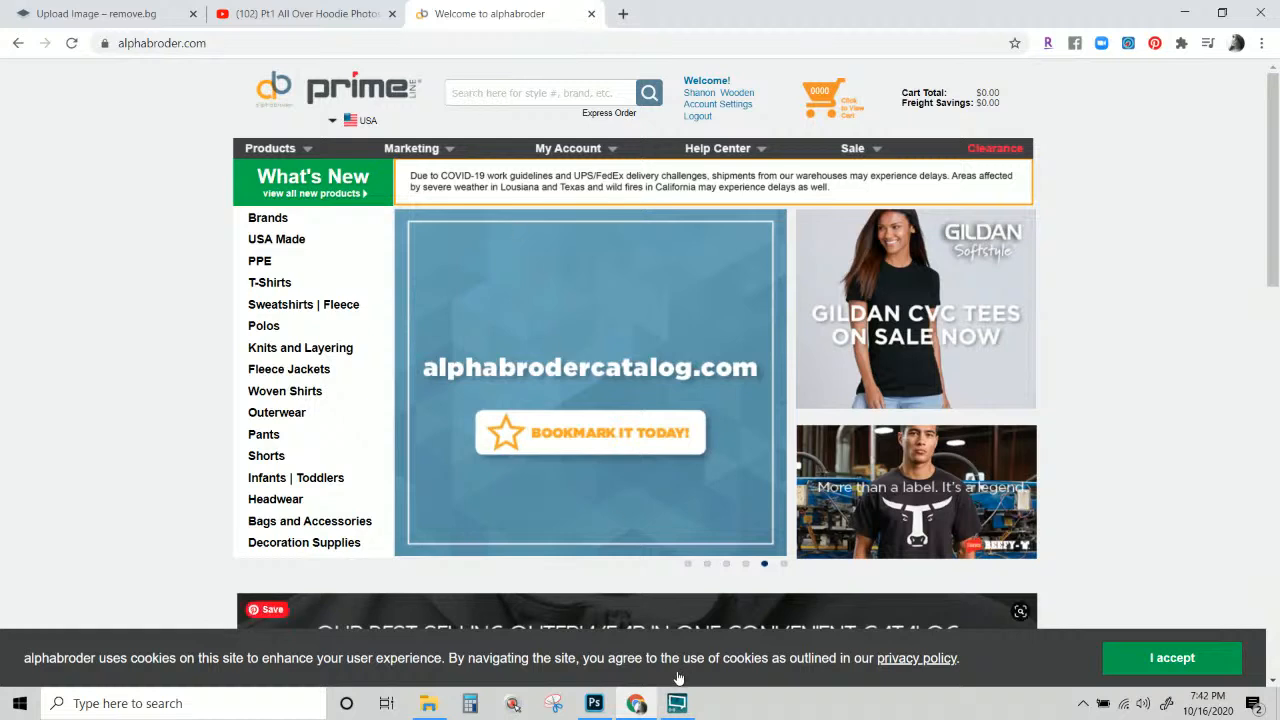
pyautogui.moveTo(637, 707)
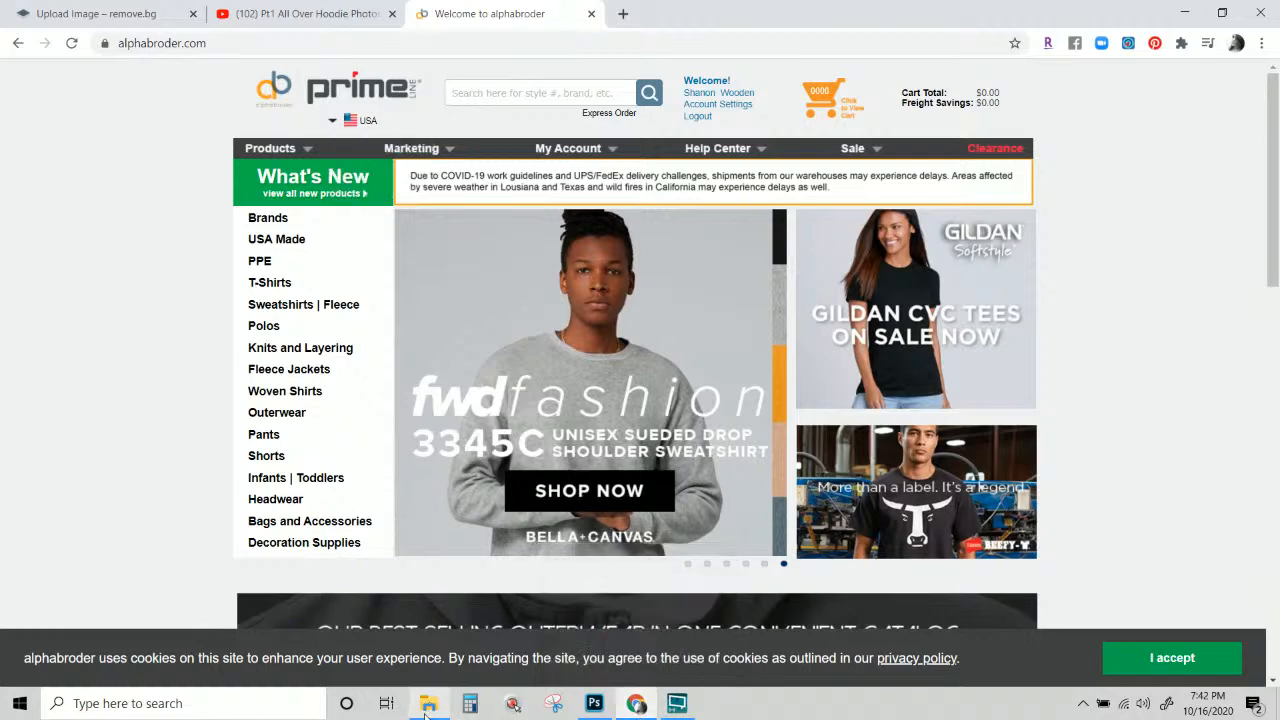
pyautogui.click(677, 703)
pyautogui.click(640, 705)
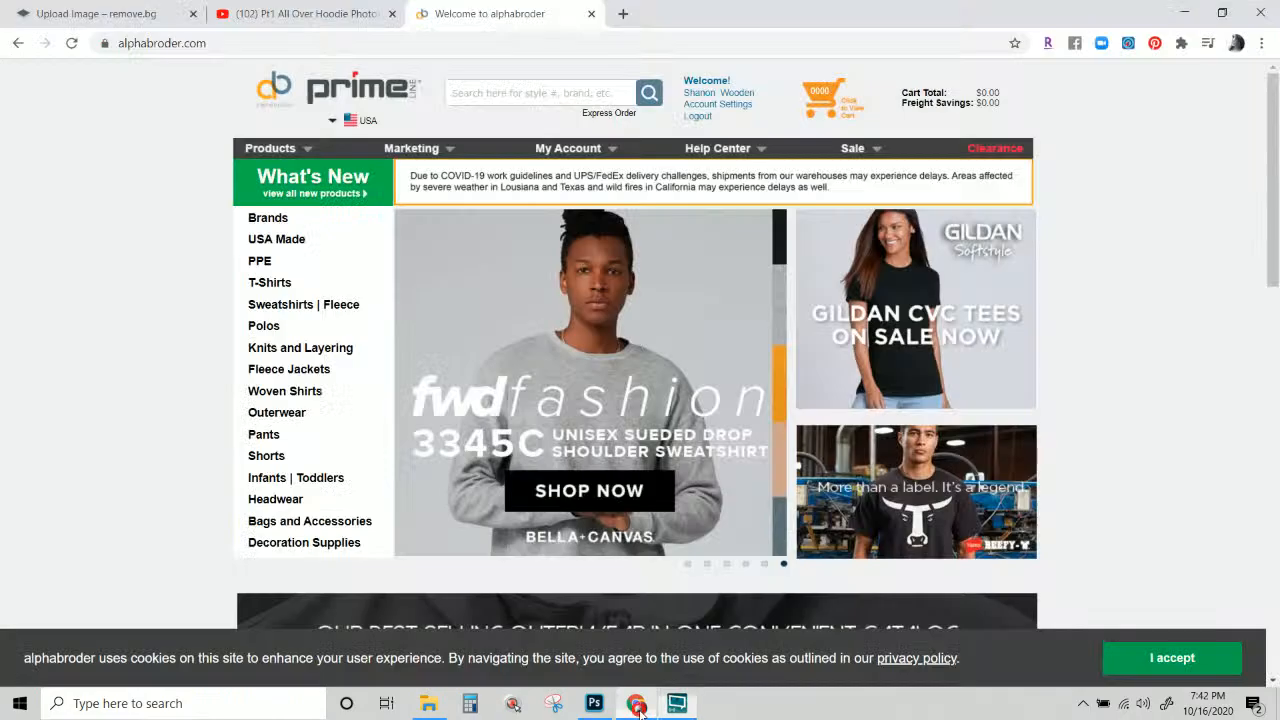
# Switch to Photoshop and show the TurnOFF4Printing and KeepON4Printing layers, leaving both rectangle layers hidden.
pyautogui.click(594, 703)
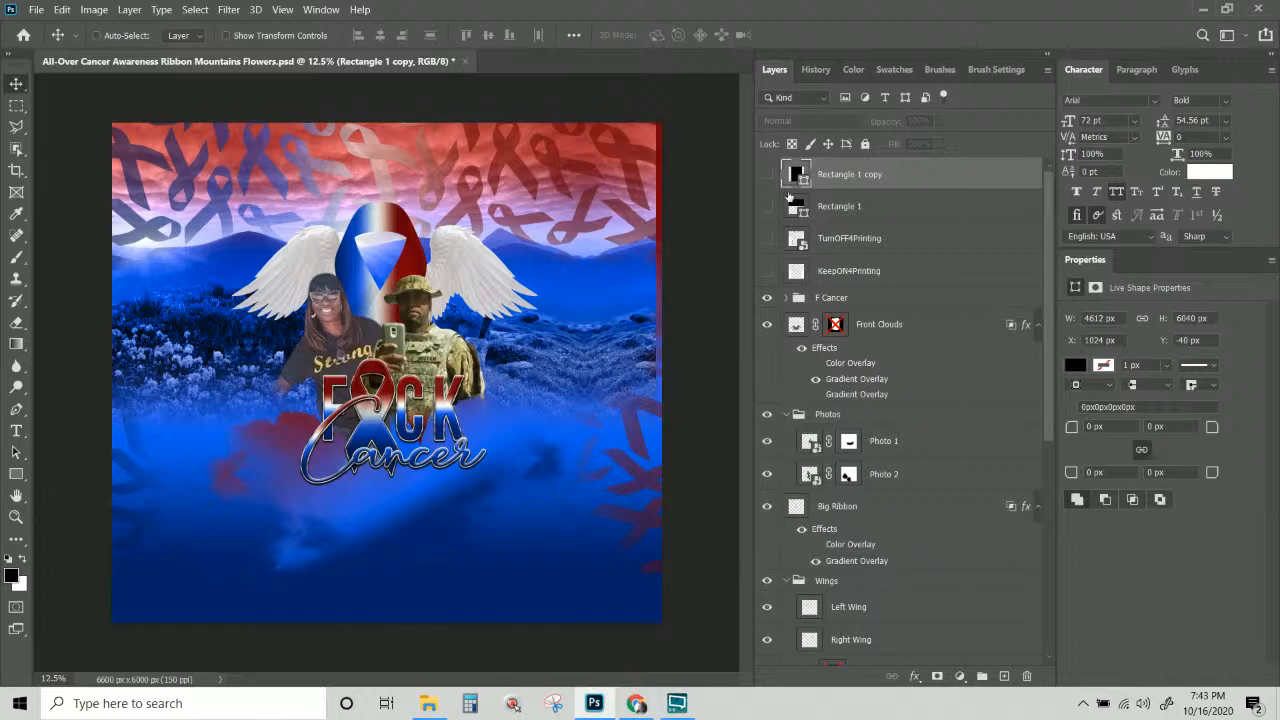
pyautogui.click(767, 174)
pyautogui.click(767, 206)
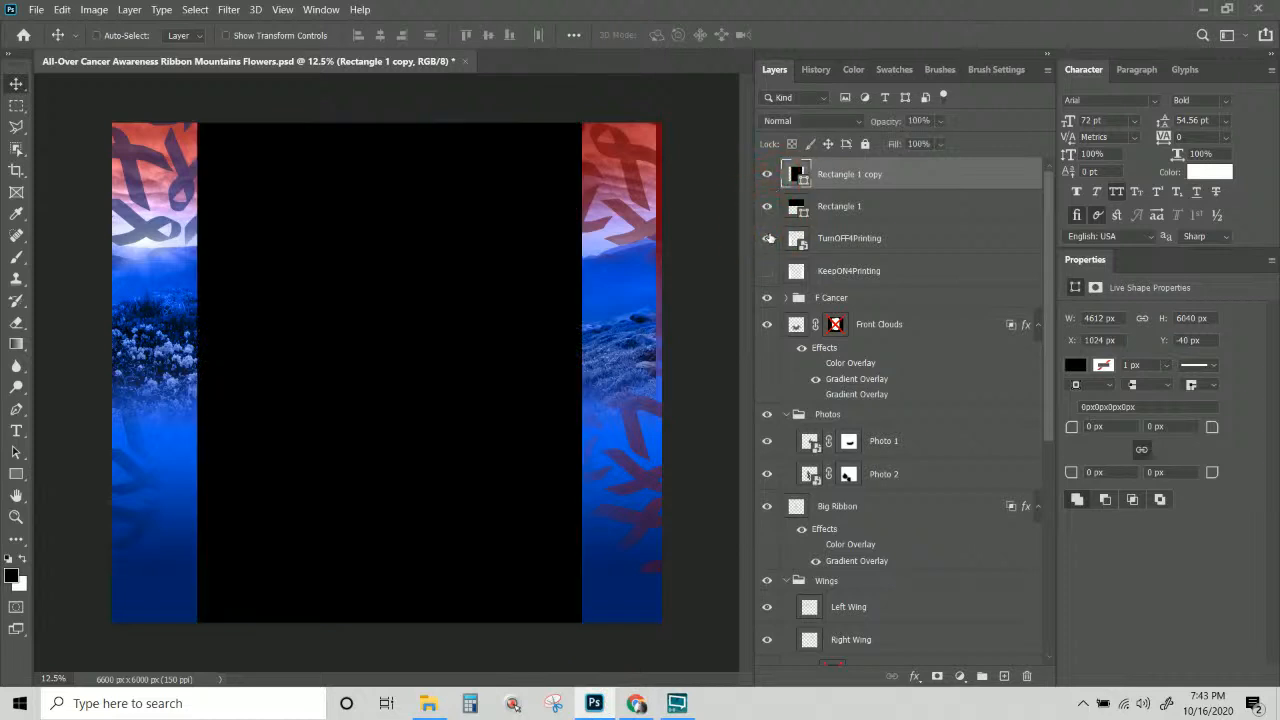
pyautogui.click(767, 238)
pyautogui.click(767, 271)
pyautogui.click(767, 206)
pyautogui.click(767, 174)
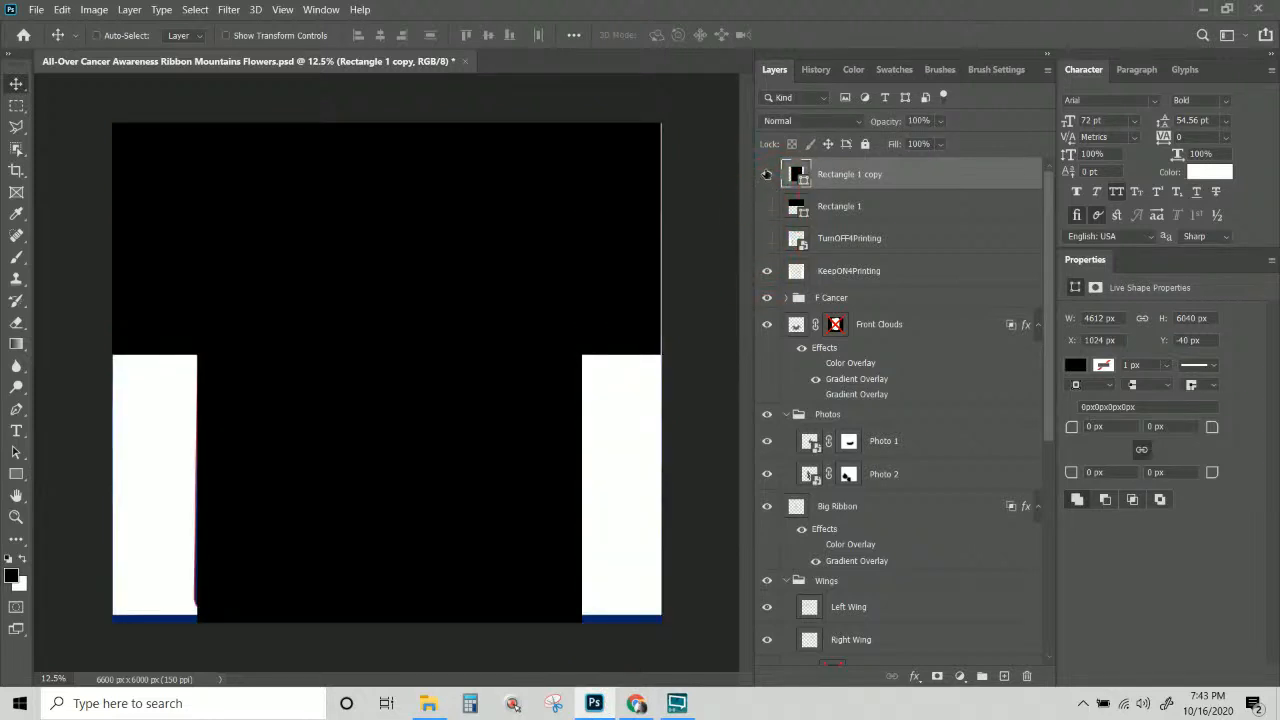
pyautogui.click(767, 239)
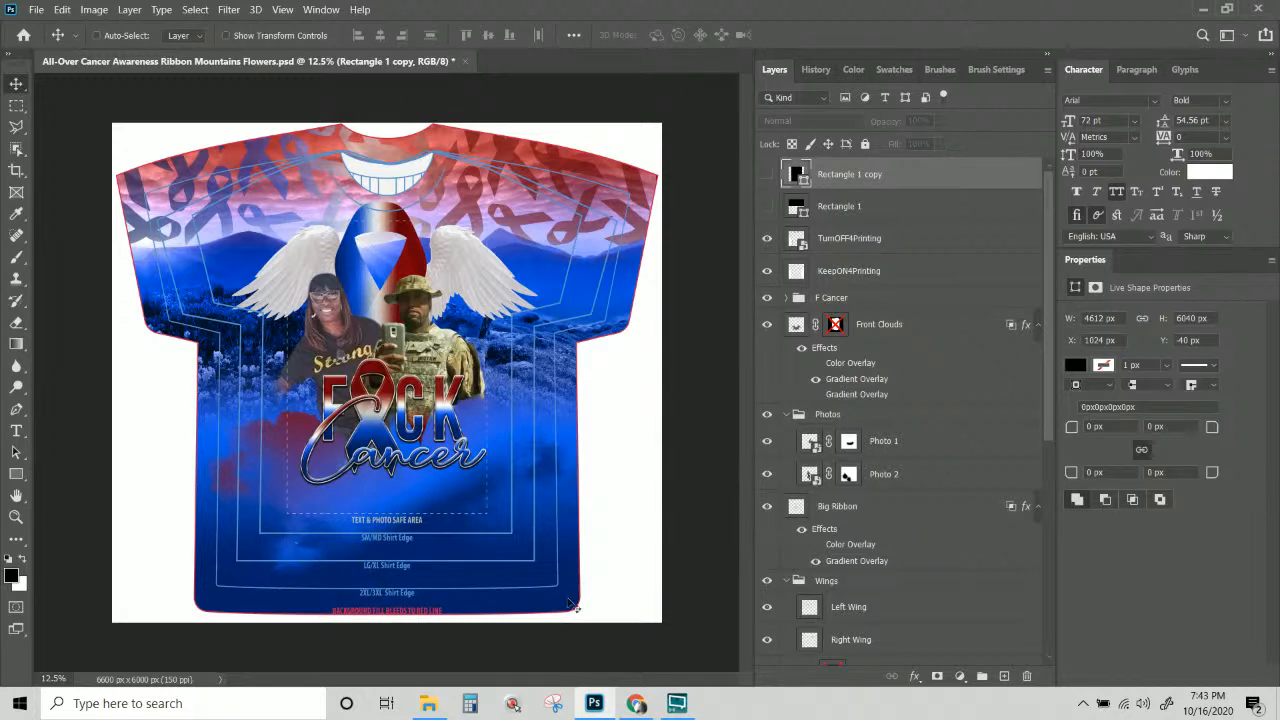
# Switch to Chrome, search the alphabroder site for "365" and list the Team 365 products.
pyautogui.click(428, 704)
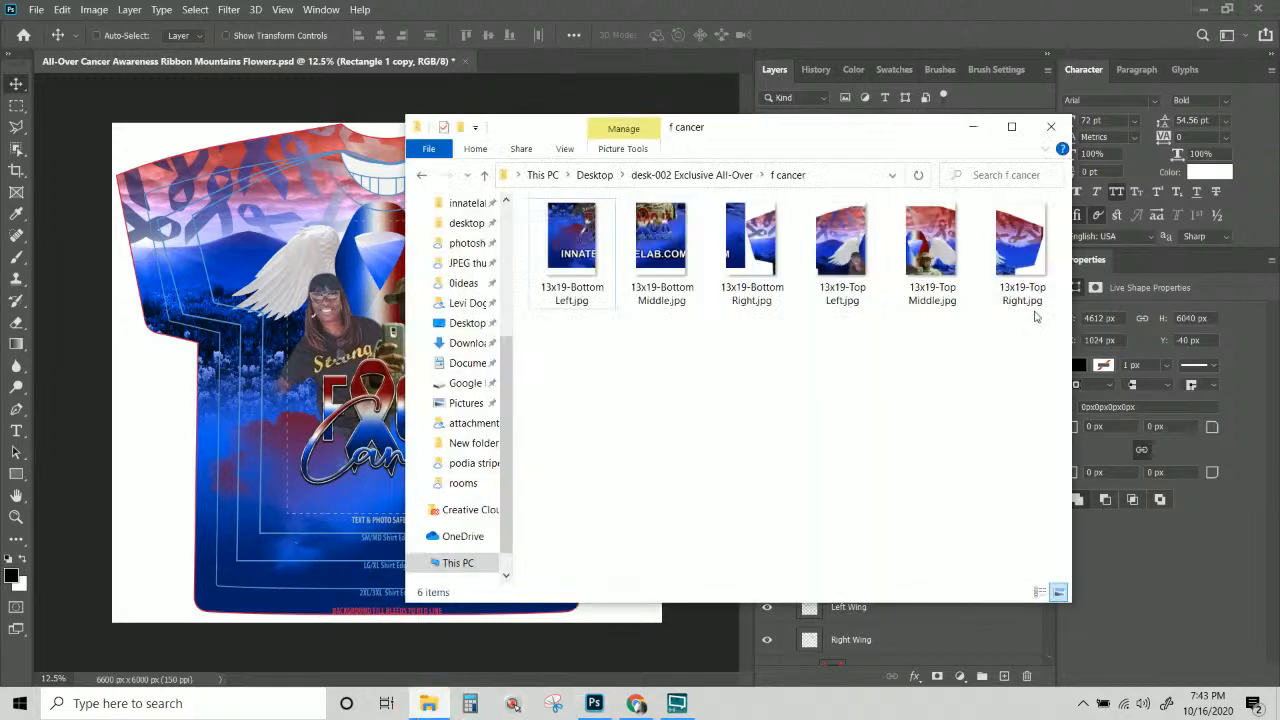
pyautogui.click(1051, 127)
pyautogui.click(636, 704)
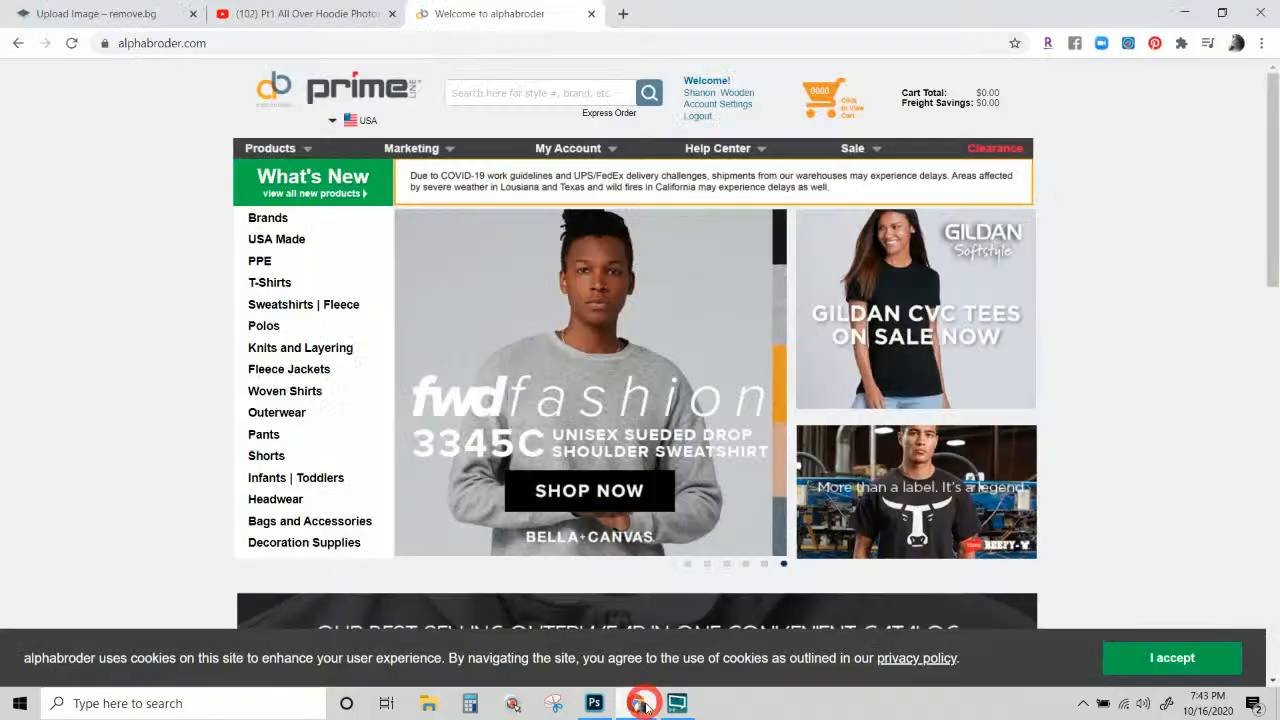
pyautogui.click(505, 93)
pyautogui.write('365')
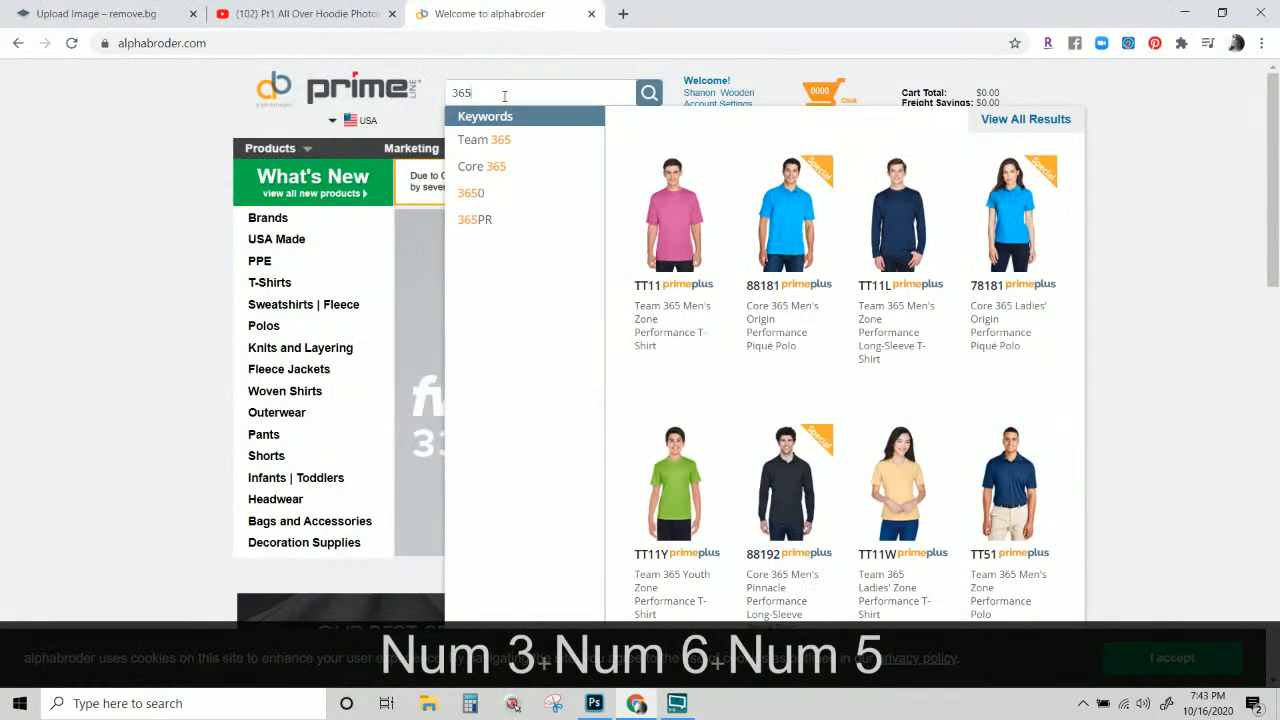
pyautogui.click(492, 139)
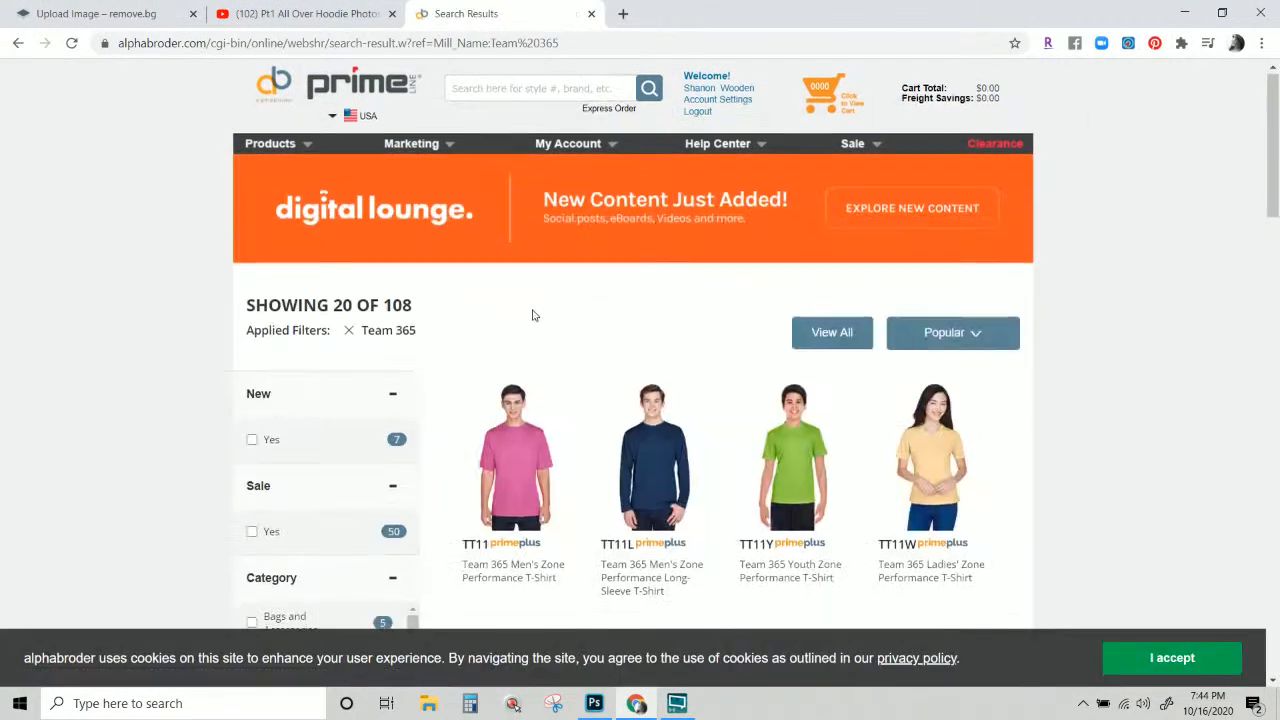
# Open the TT11 Team 365 Men's Zone Performance T-Shirt product and go to its image downloads.
pyautogui.scroll(-2, 531, 314)
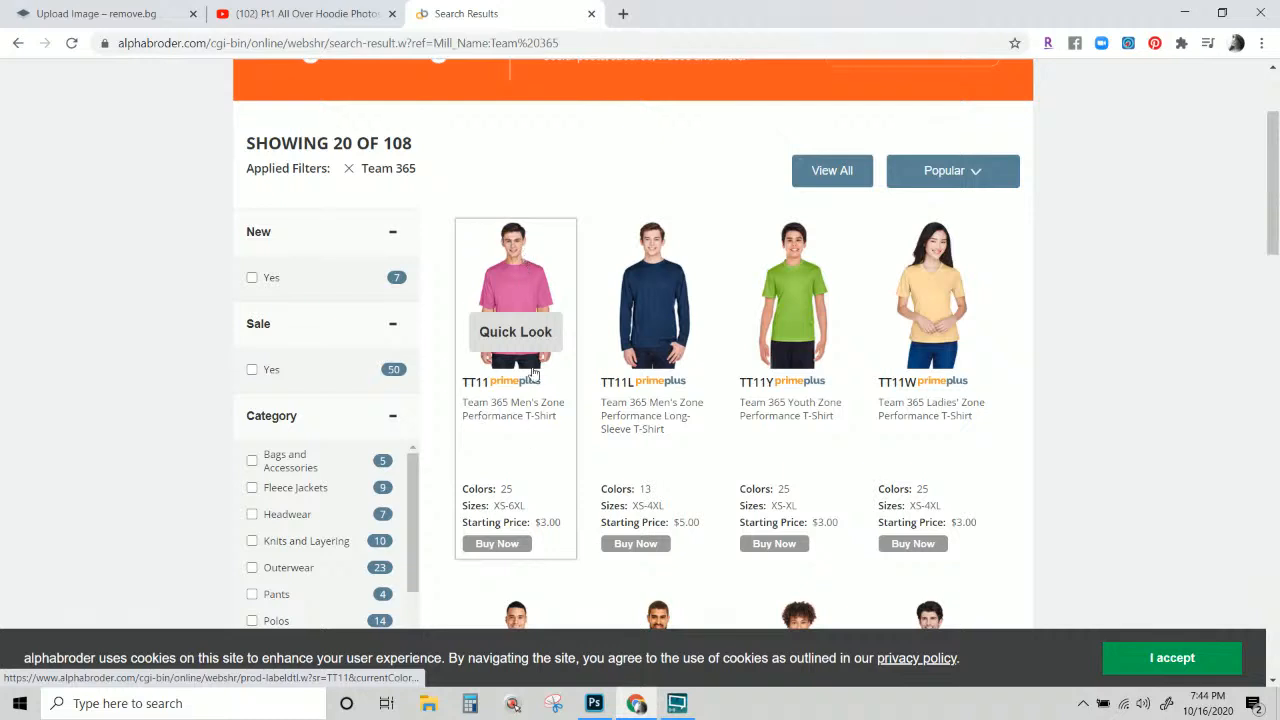
pyautogui.click(519, 288)
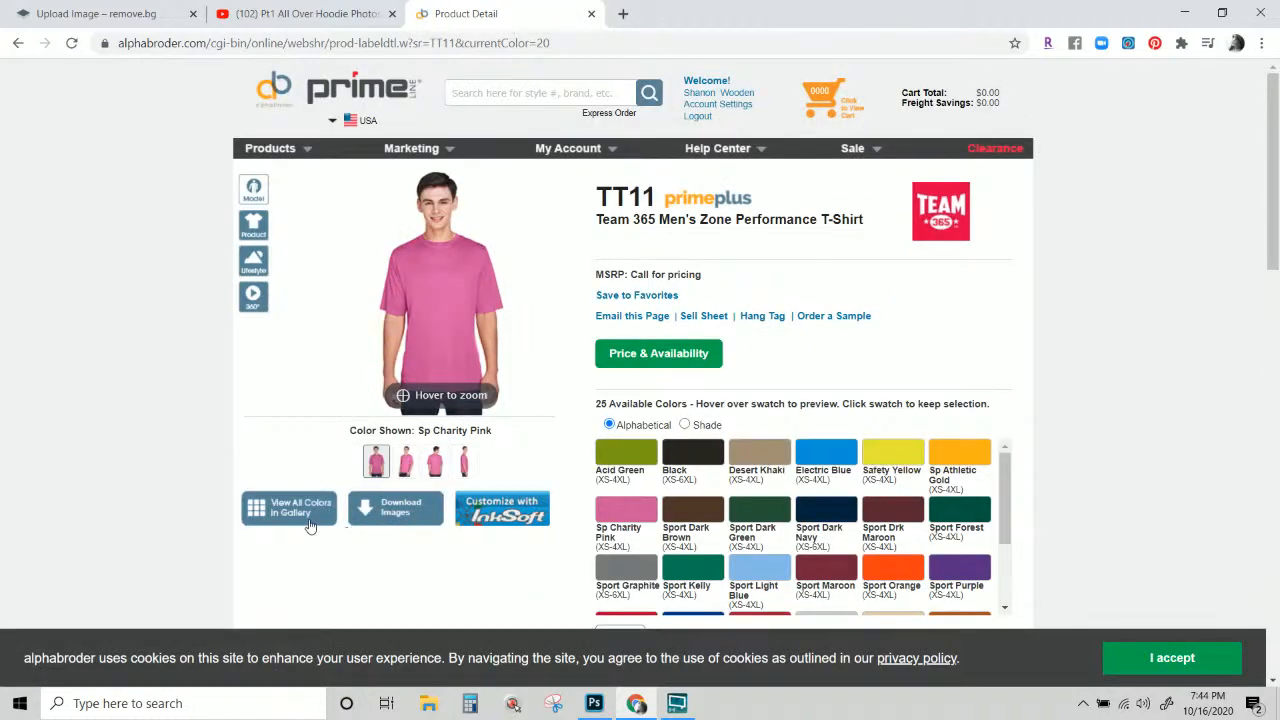
pyautogui.click(410, 525)
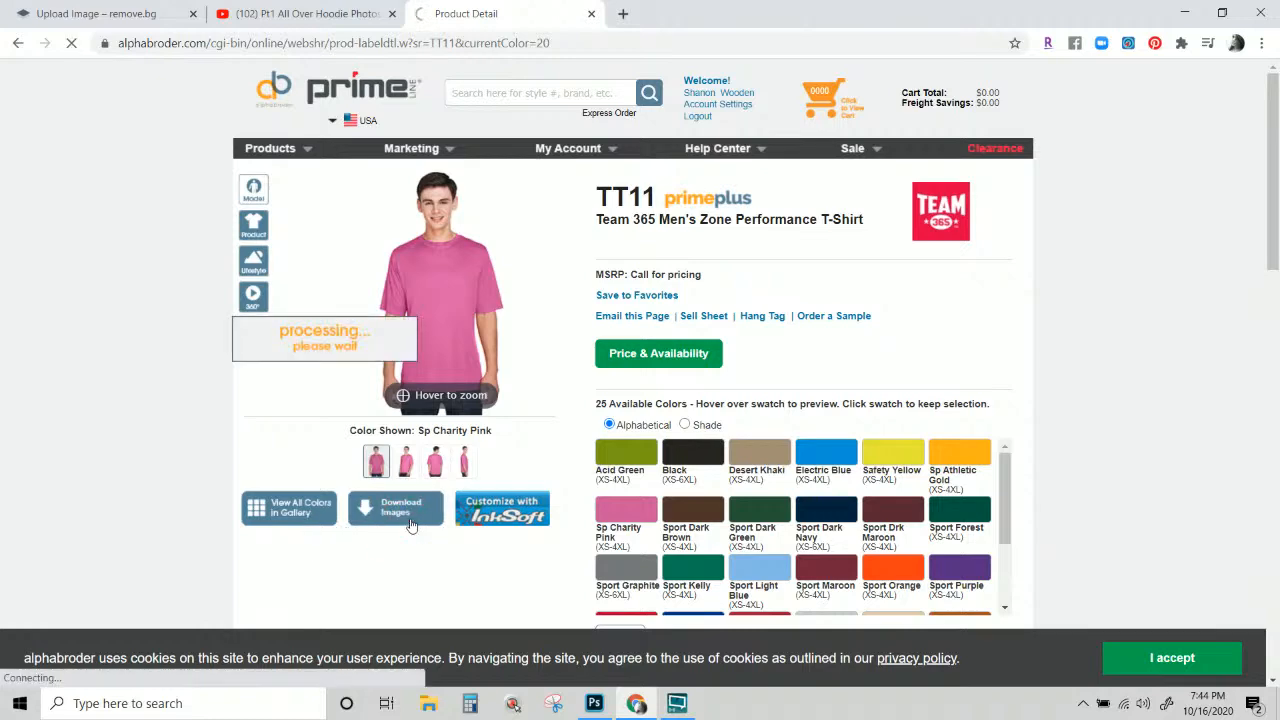
pyautogui.scroll(-3, 596, 498)
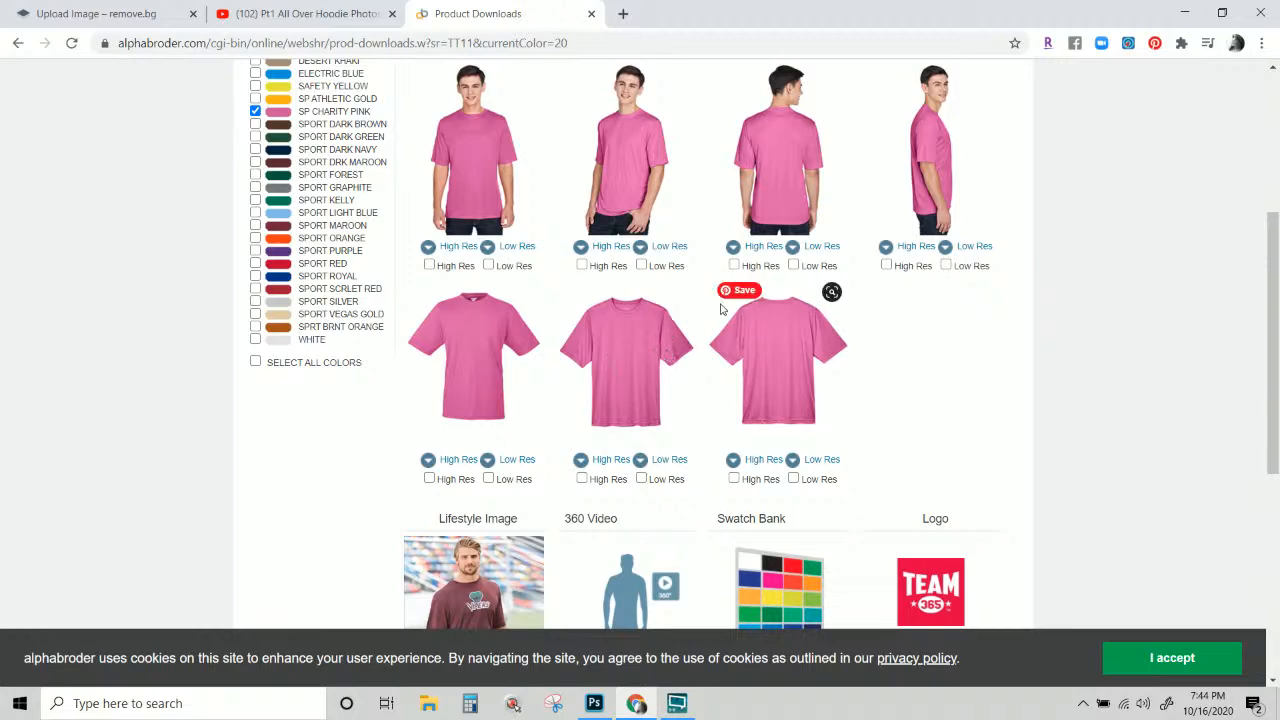
pyautogui.scroll(-3, 700, 330)
pyautogui.scroll(3, 616, 327)
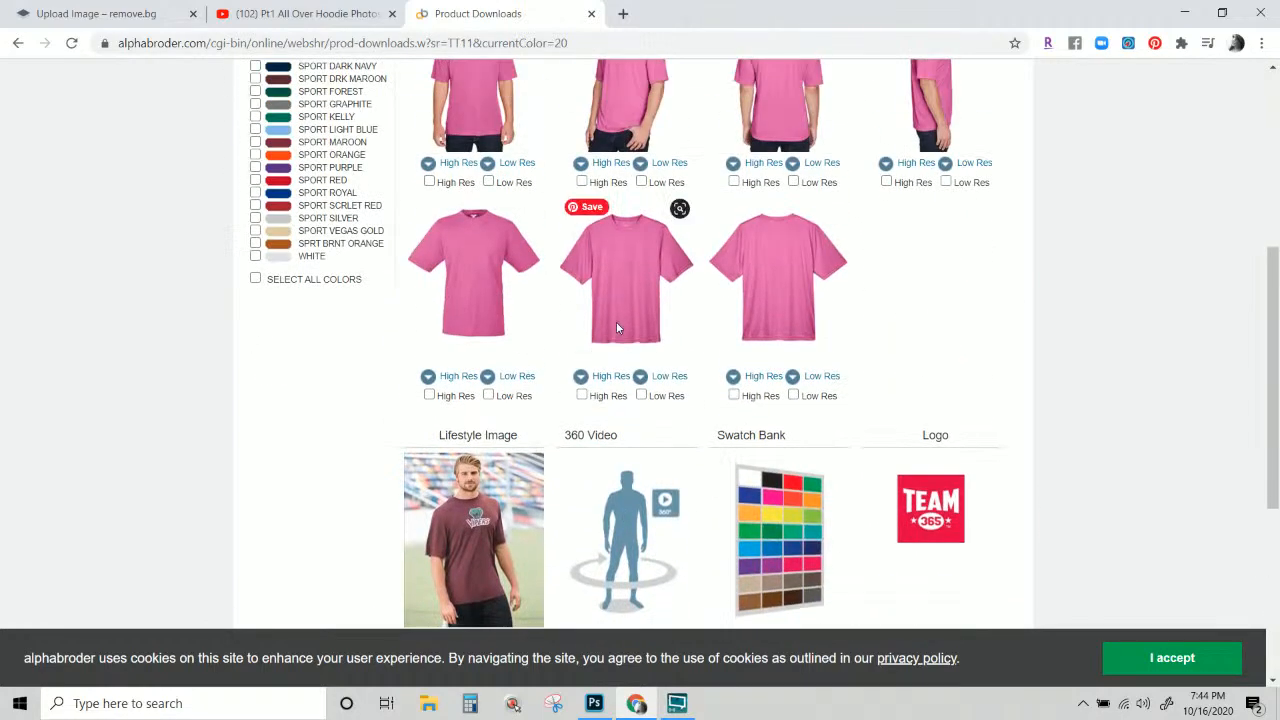
pyautogui.click(680, 209)
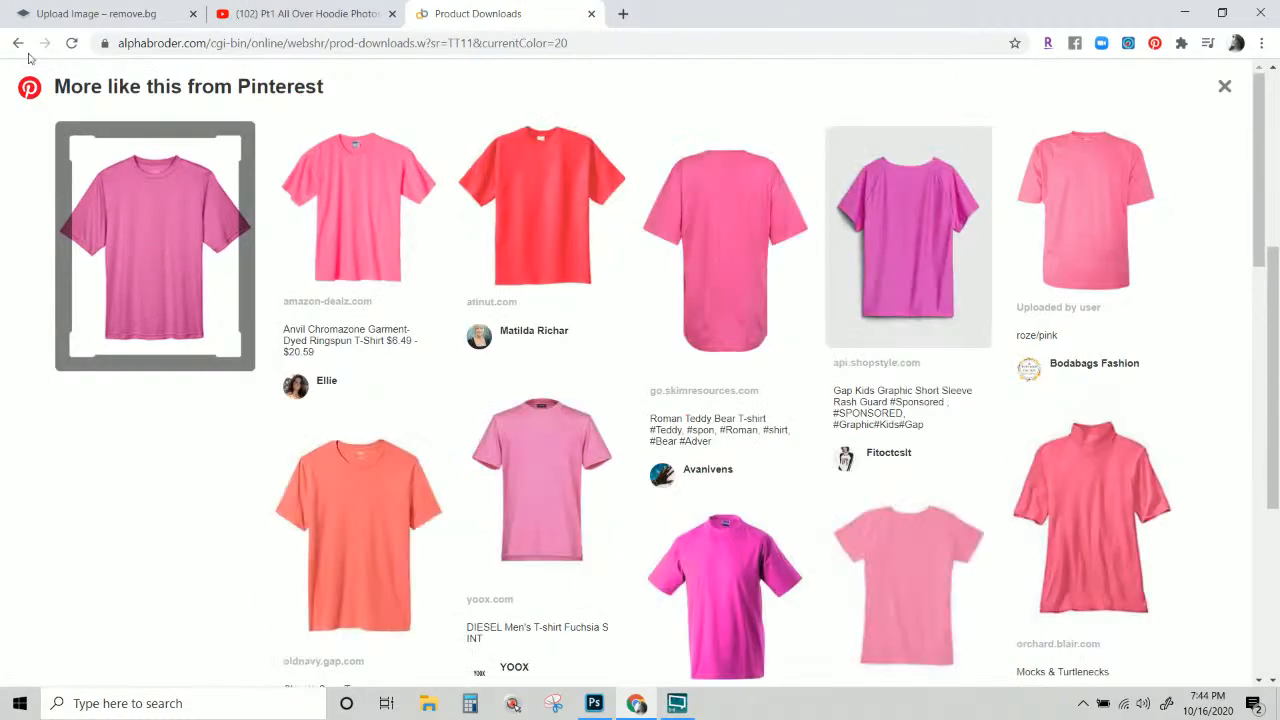
pyautogui.click(18, 43)
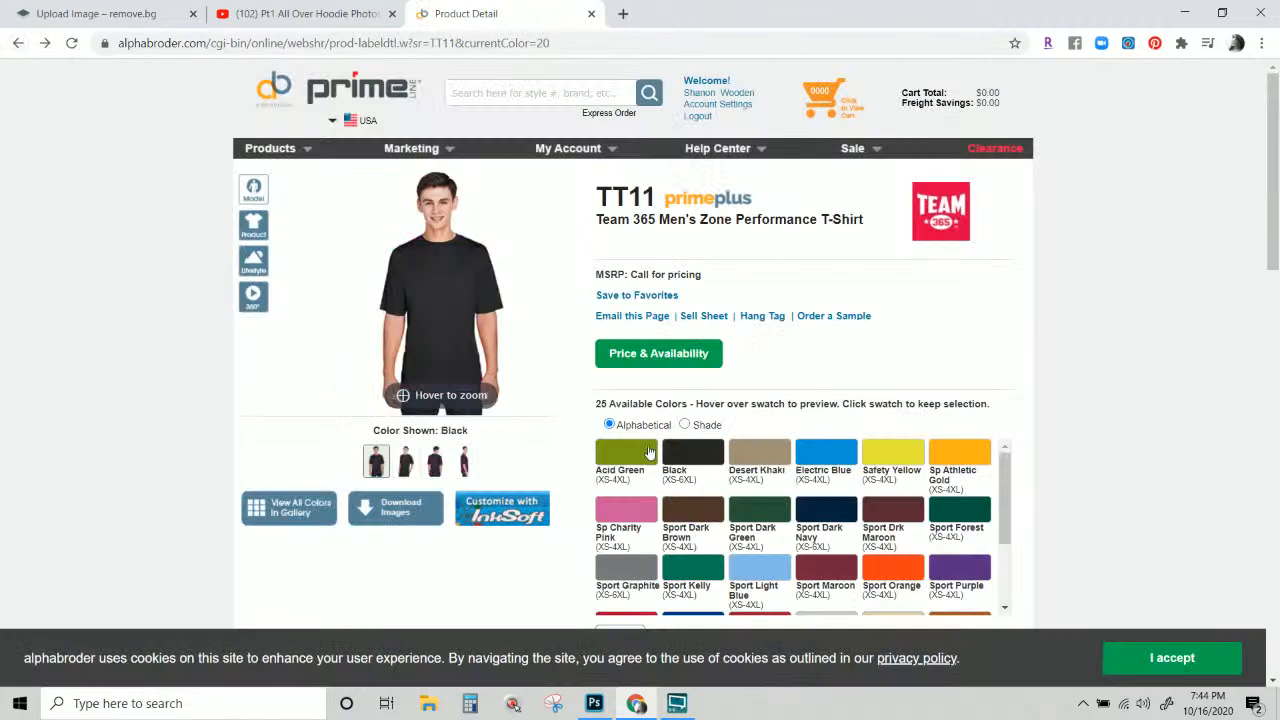
pyautogui.scroll(-5, 630, 395)
pyautogui.scroll(3, 626, 421)
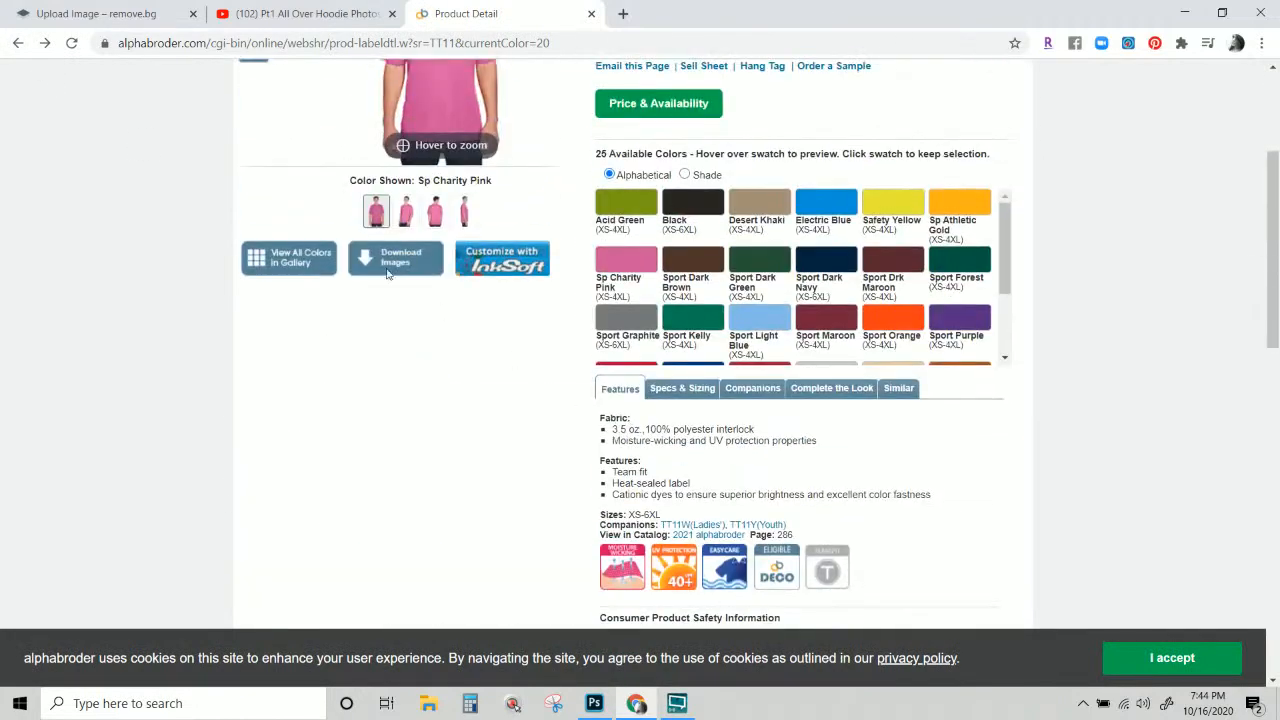
pyautogui.click(393, 262)
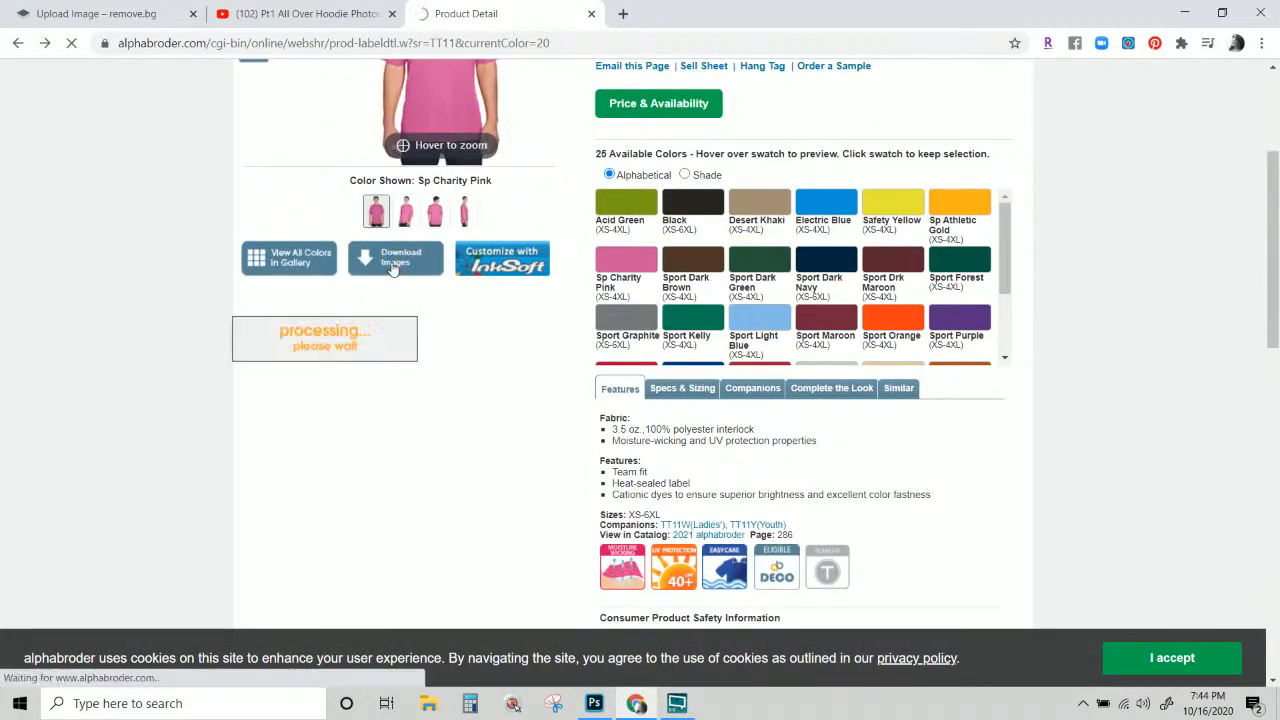
# Download the high-resolution image of the middle flat pink shirt as tt11_20_z_FF.jpg into "delete and temp files" and open it in Photoshop.
pyautogui.scroll(-2, 628, 382)
pyautogui.scroll(-2, 623, 397)
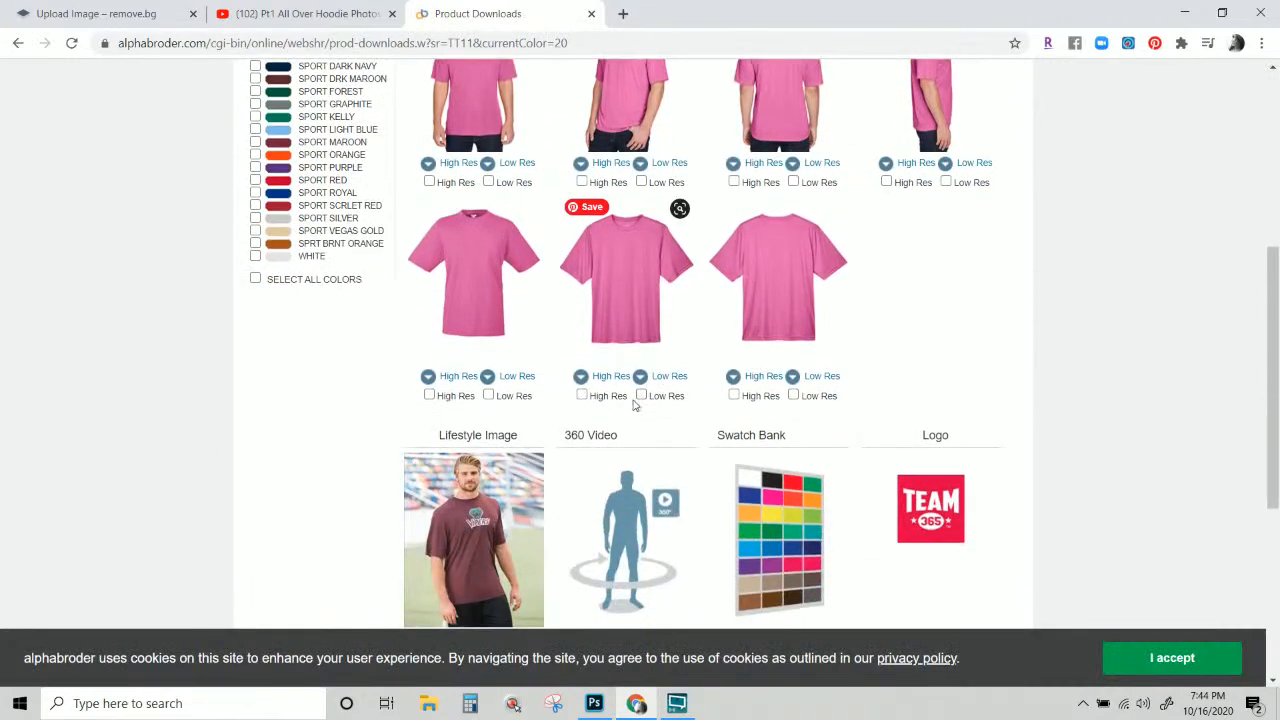
pyautogui.click(586, 380)
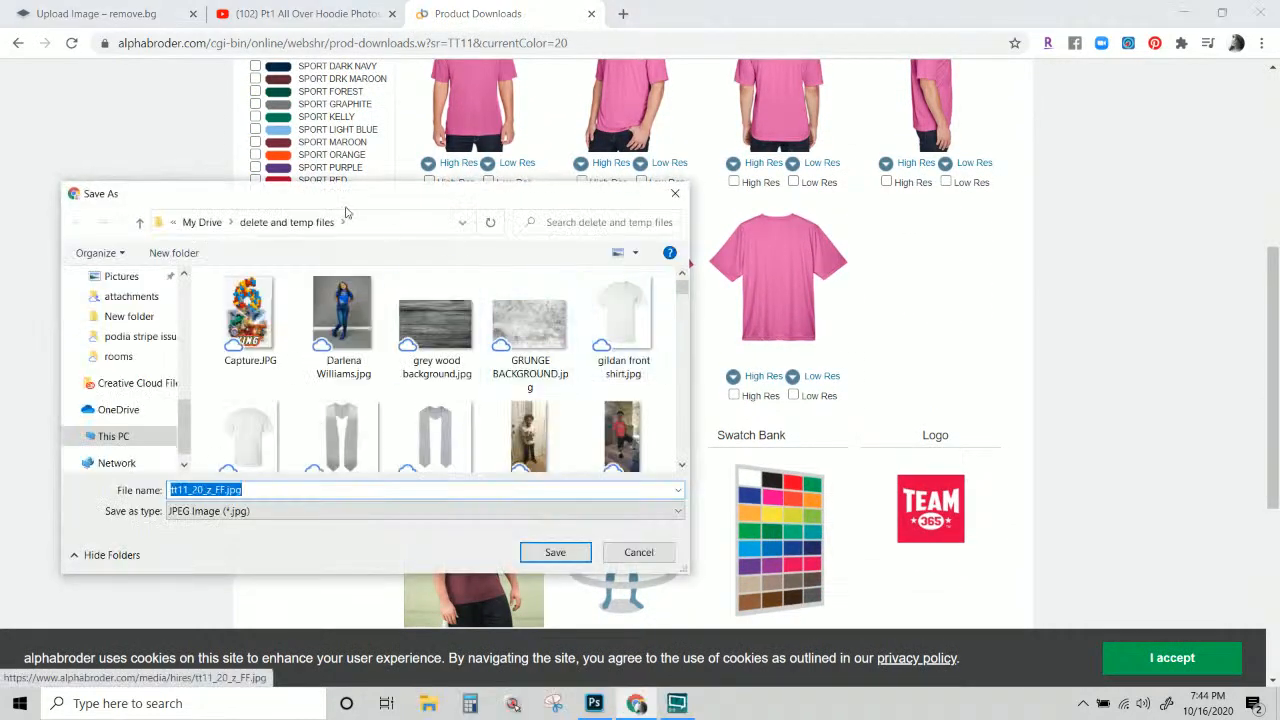
pyautogui.click(555, 553)
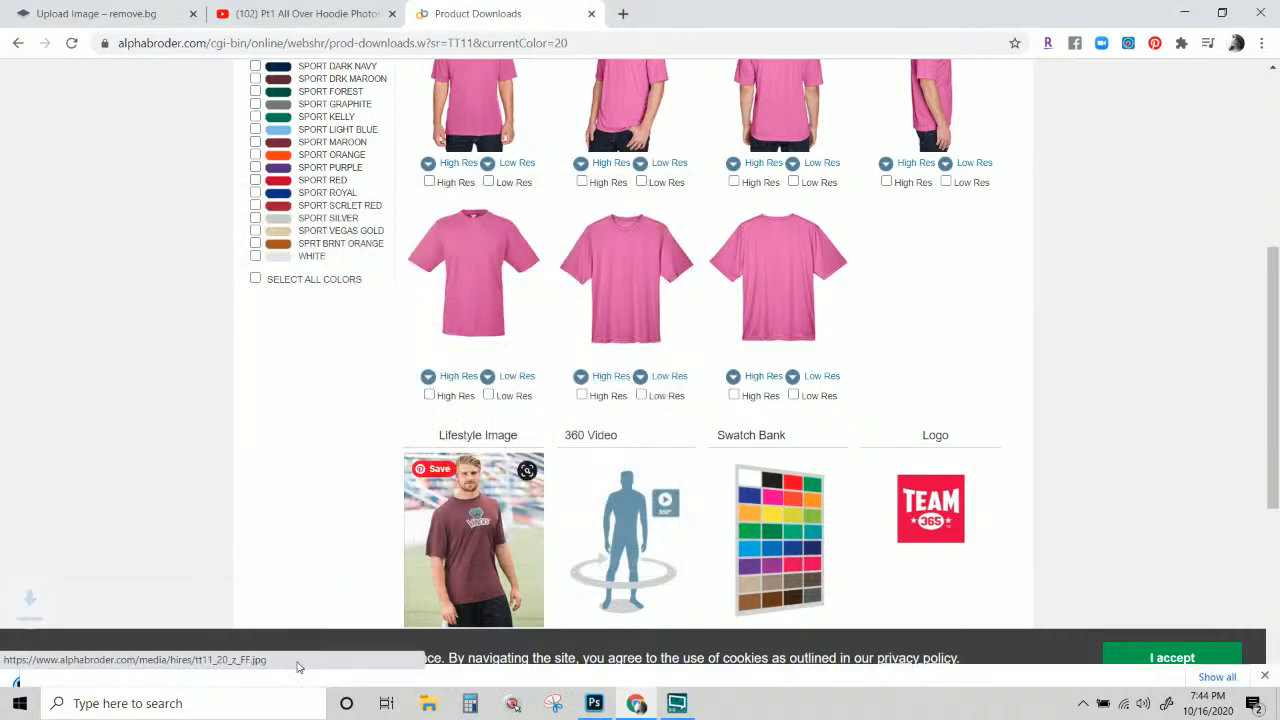
pyautogui.click(70, 665)
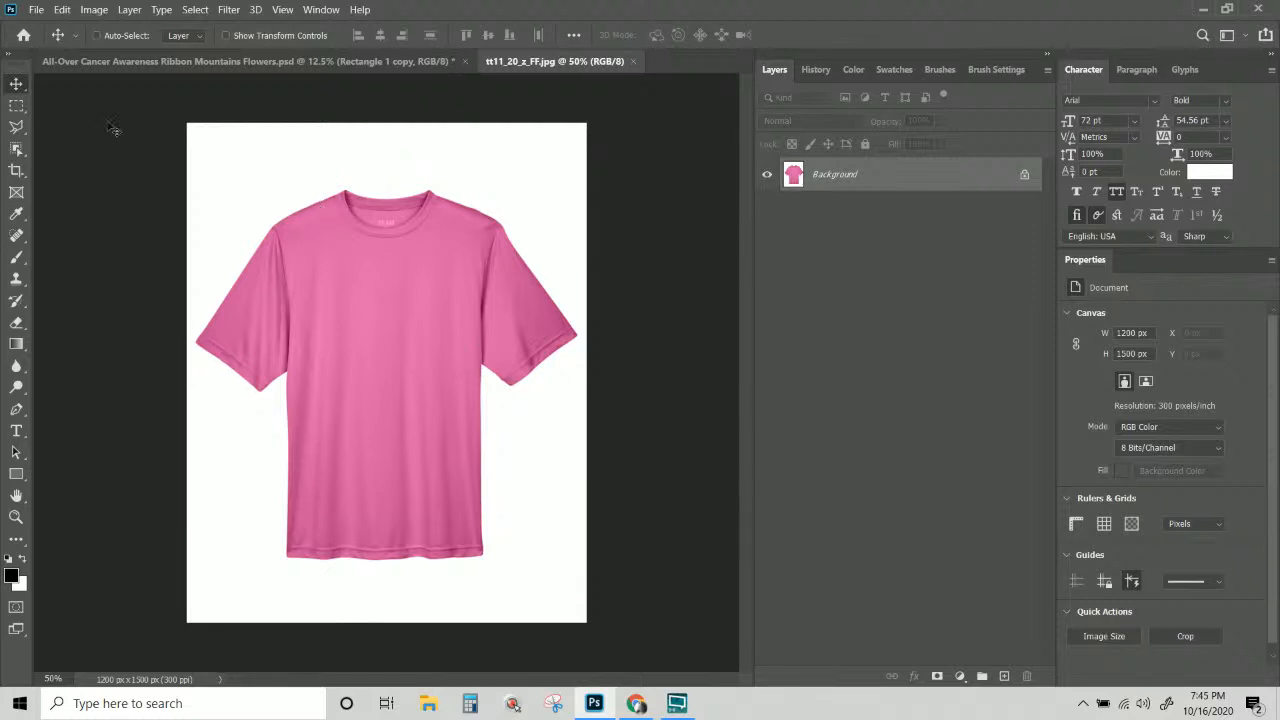
# Clear the crop ratio and crop the image tightly around the pink shirt, to about 1146 × 1120 px.
pyautogui.click(15, 171)
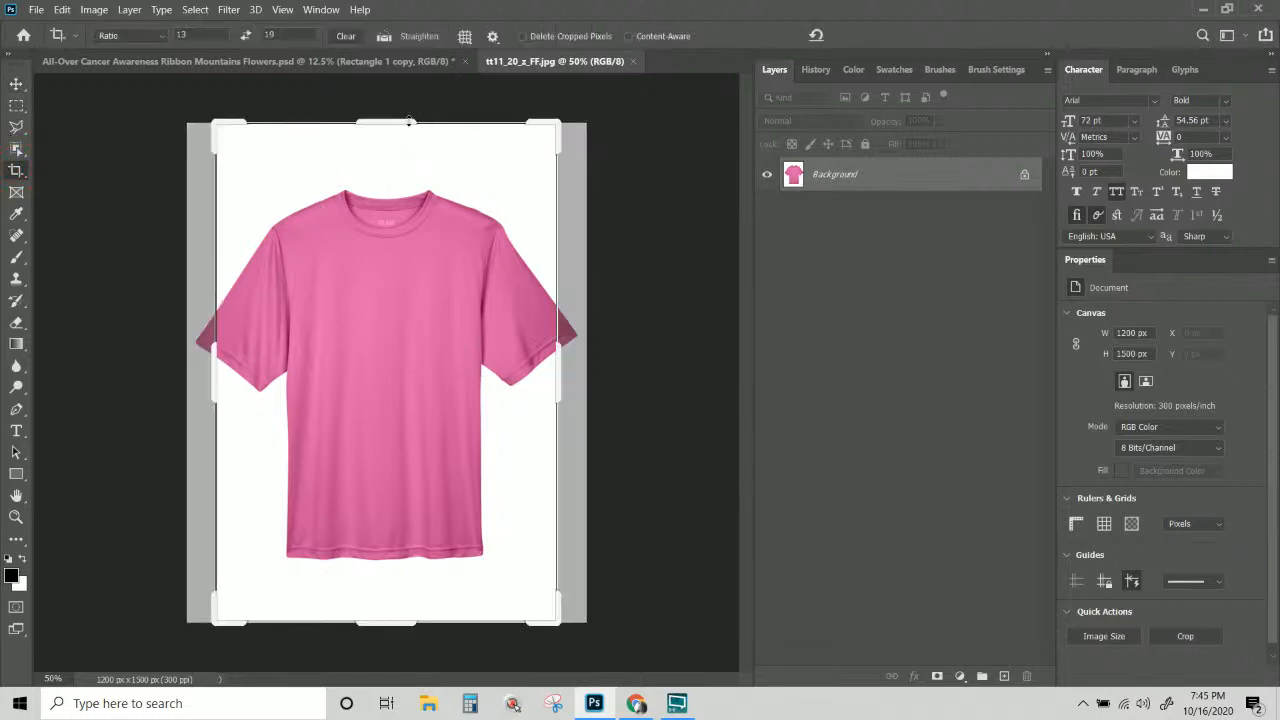
pyautogui.click(345, 37)
pyautogui.moveTo(395, 122); pyautogui.dragTo(395, 155)
pyautogui.moveTo(557, 392); pyautogui.dragTo(566, 400)
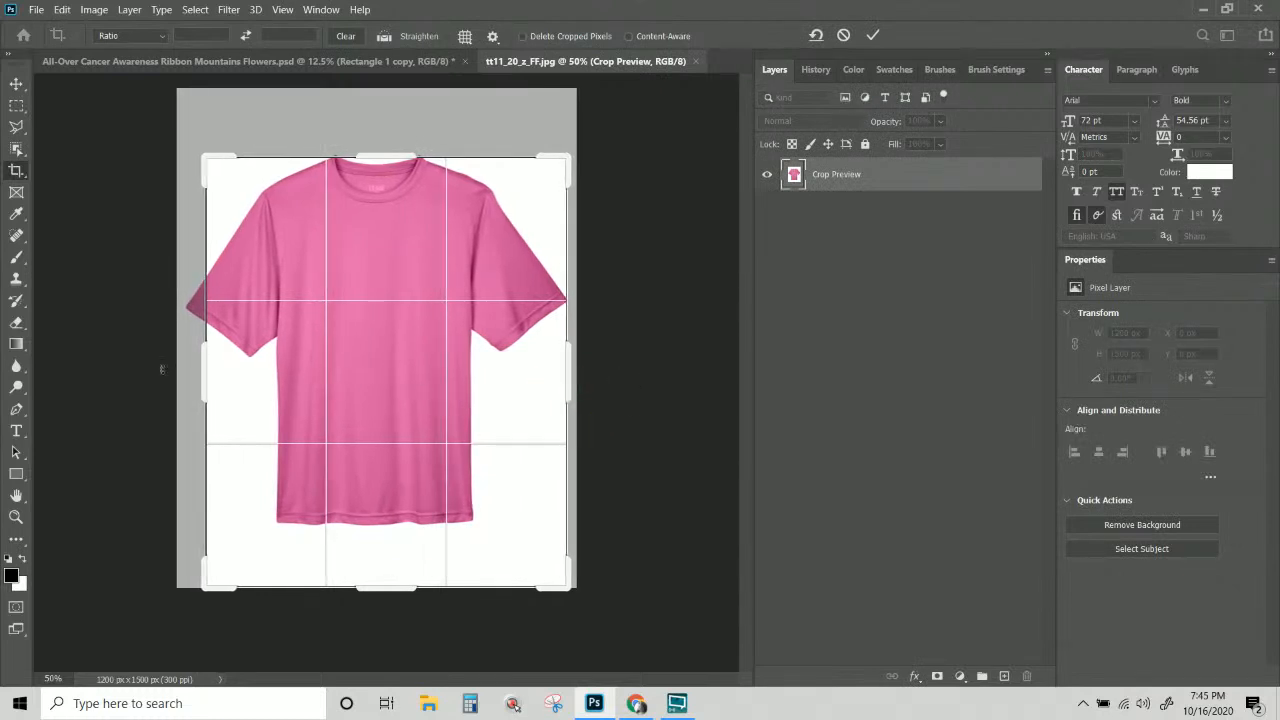
pyautogui.moveTo(205, 386); pyautogui.dragTo(191, 386)
pyautogui.moveTo(388, 588); pyautogui.dragTo(380, 560)
pyautogui.press('Return')
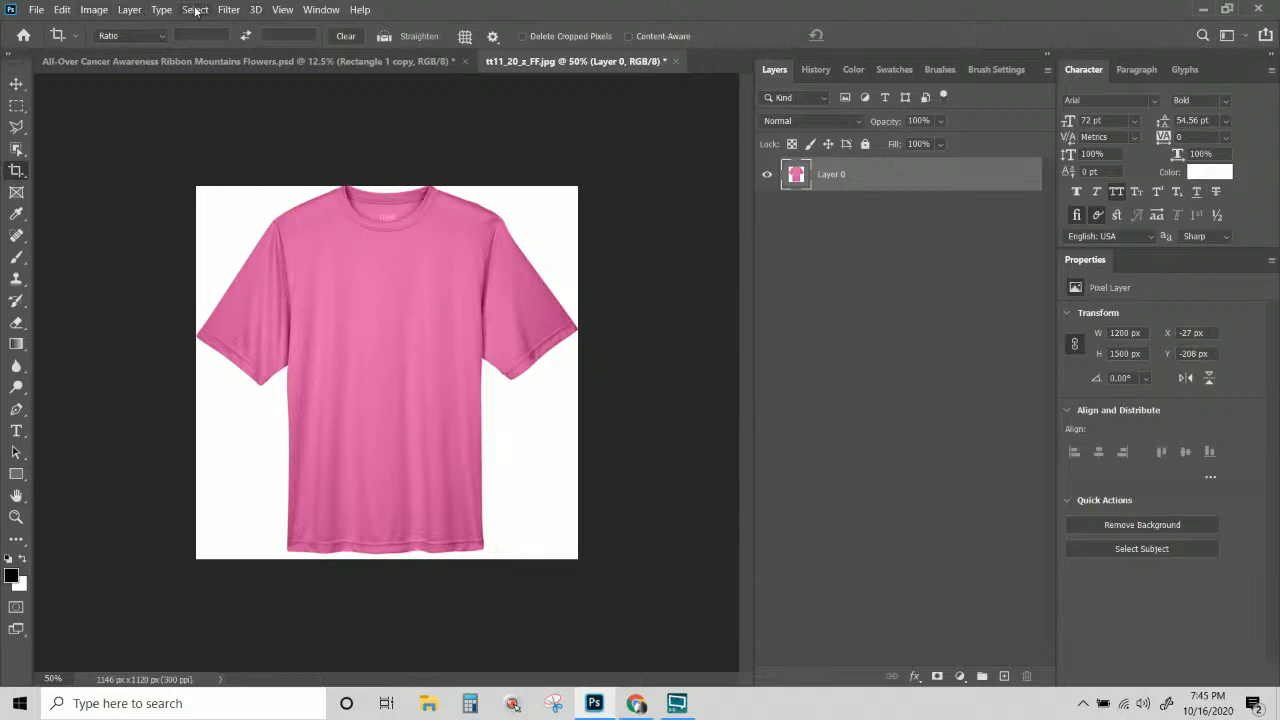
# Resize the shirt image to a resolution of 150 pixels/inch and a height of 40 inches, keeping its proportions.
pyautogui.click(93, 11)
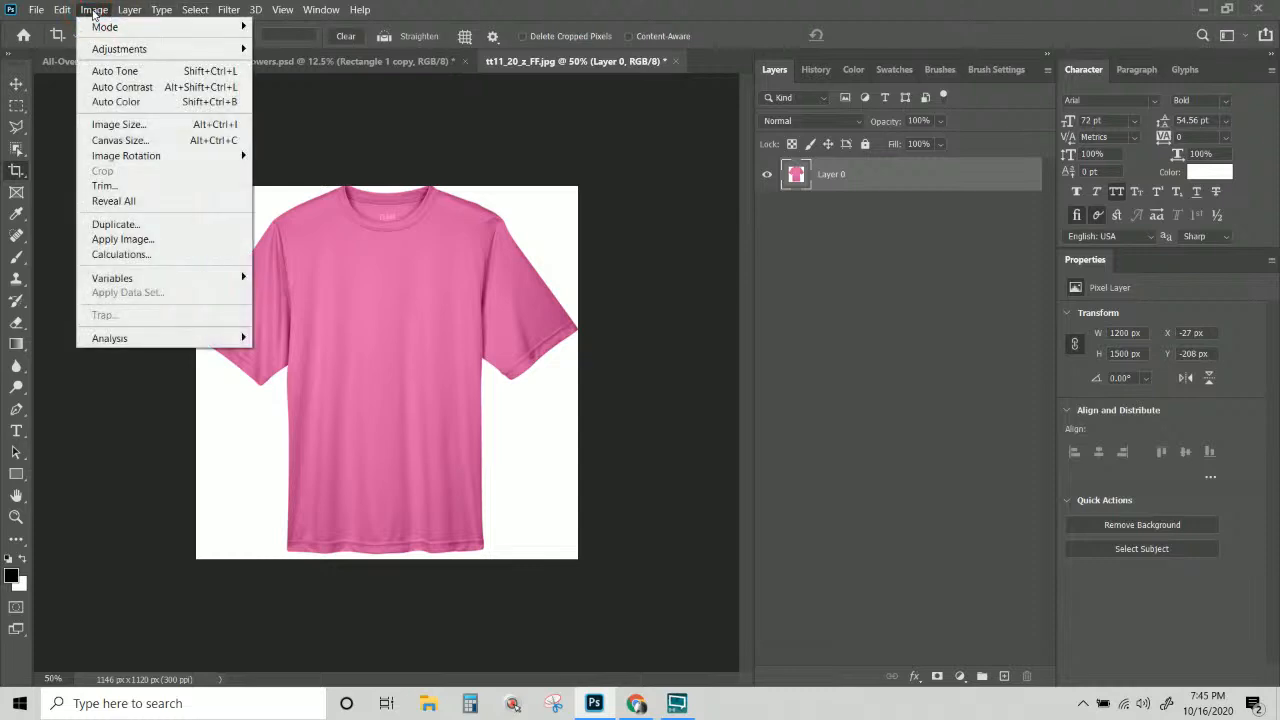
pyautogui.click(118, 125)
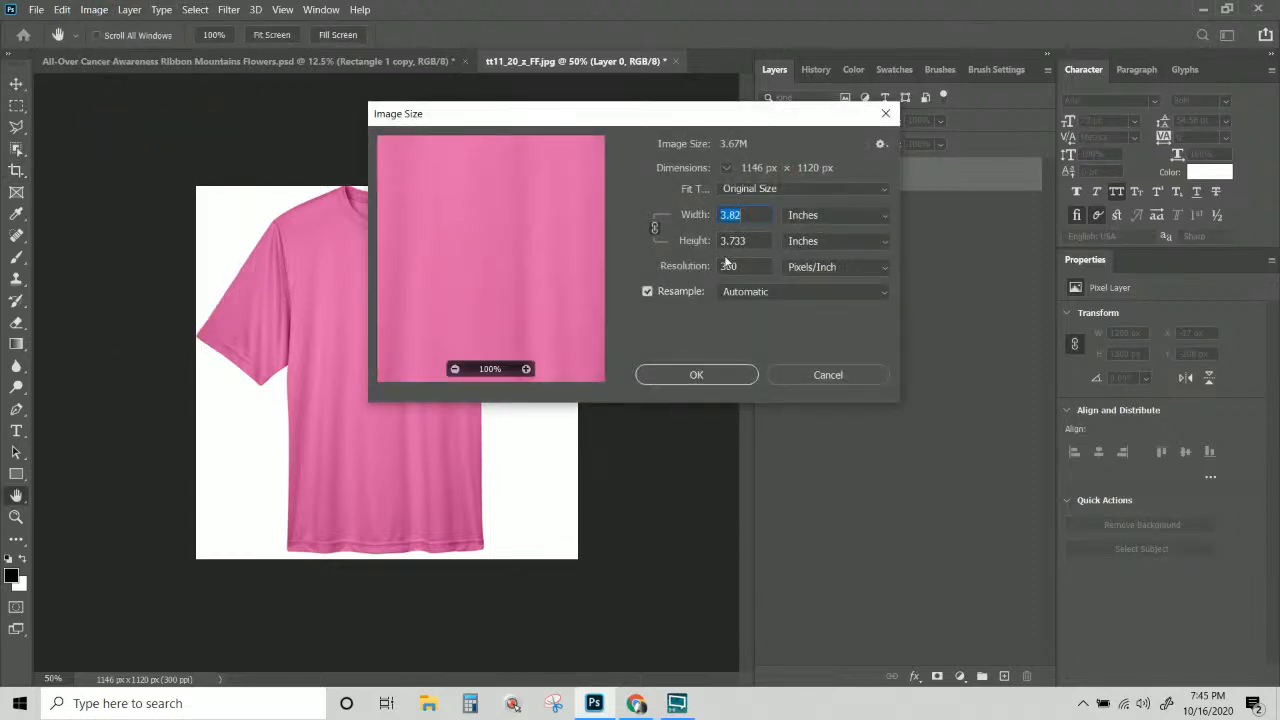
pyautogui.click(666, 242)
pyautogui.click(676, 265)
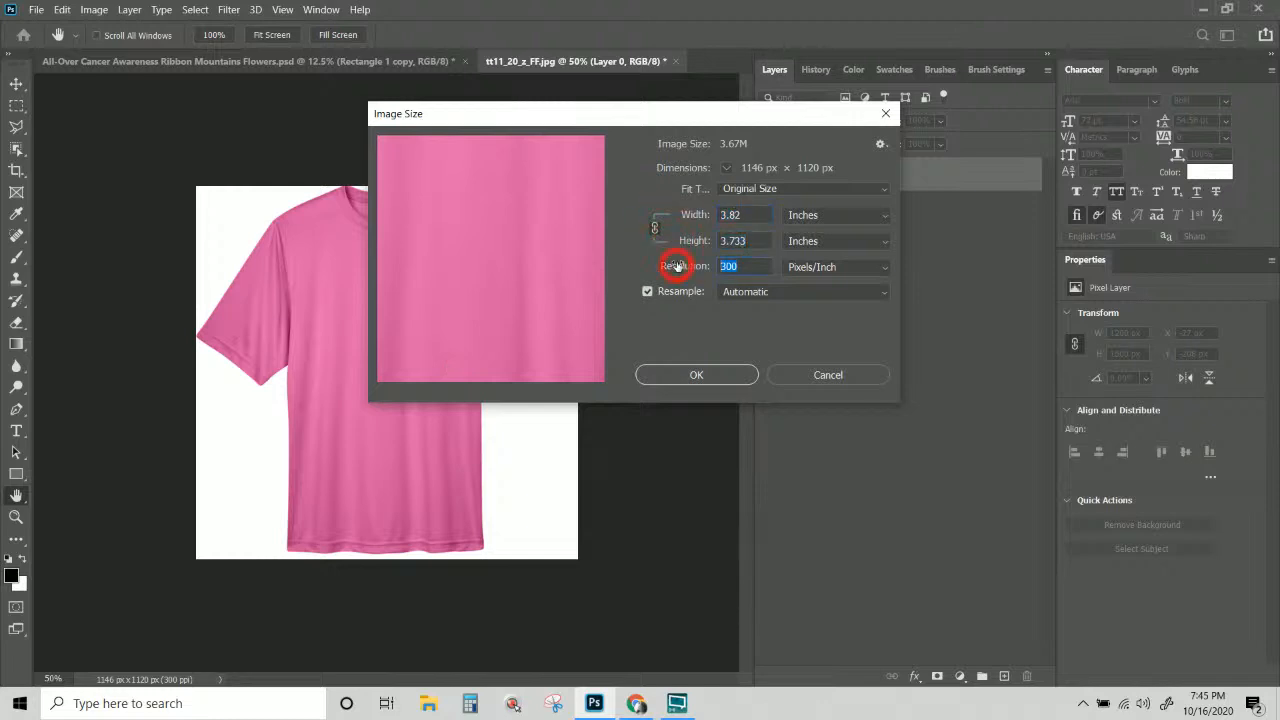
pyautogui.write('150')
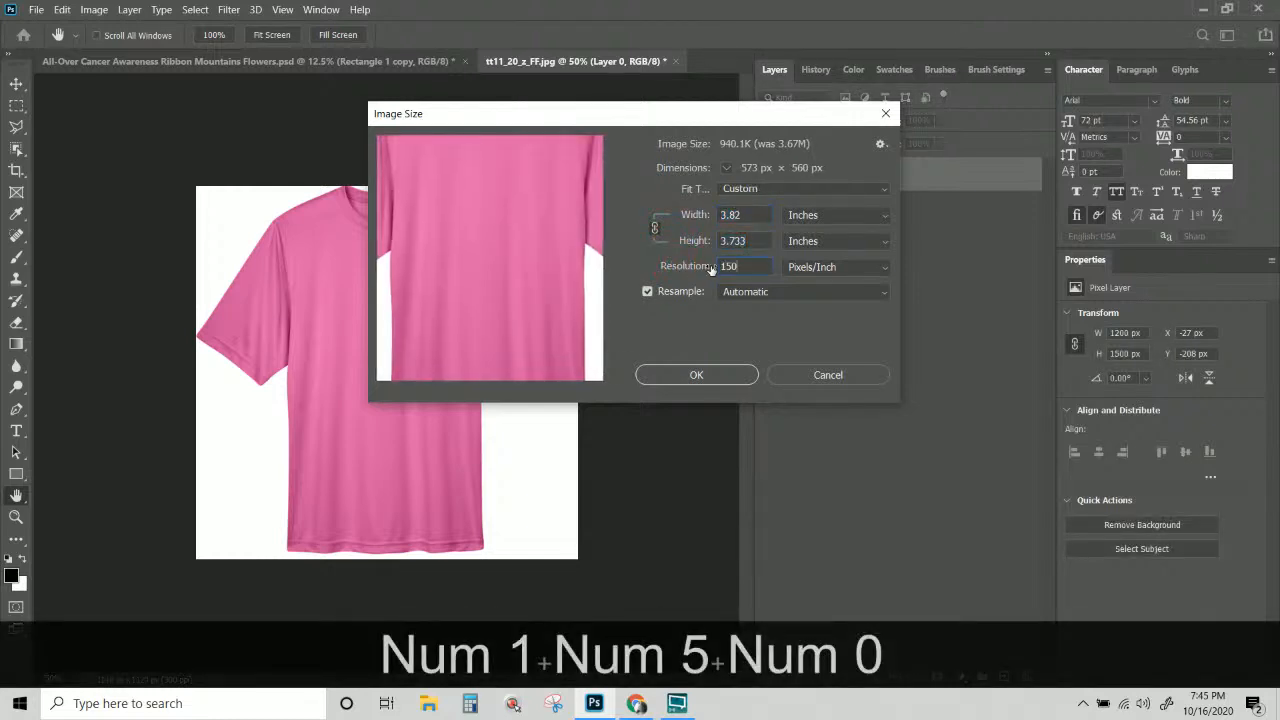
pyautogui.click(633, 238)
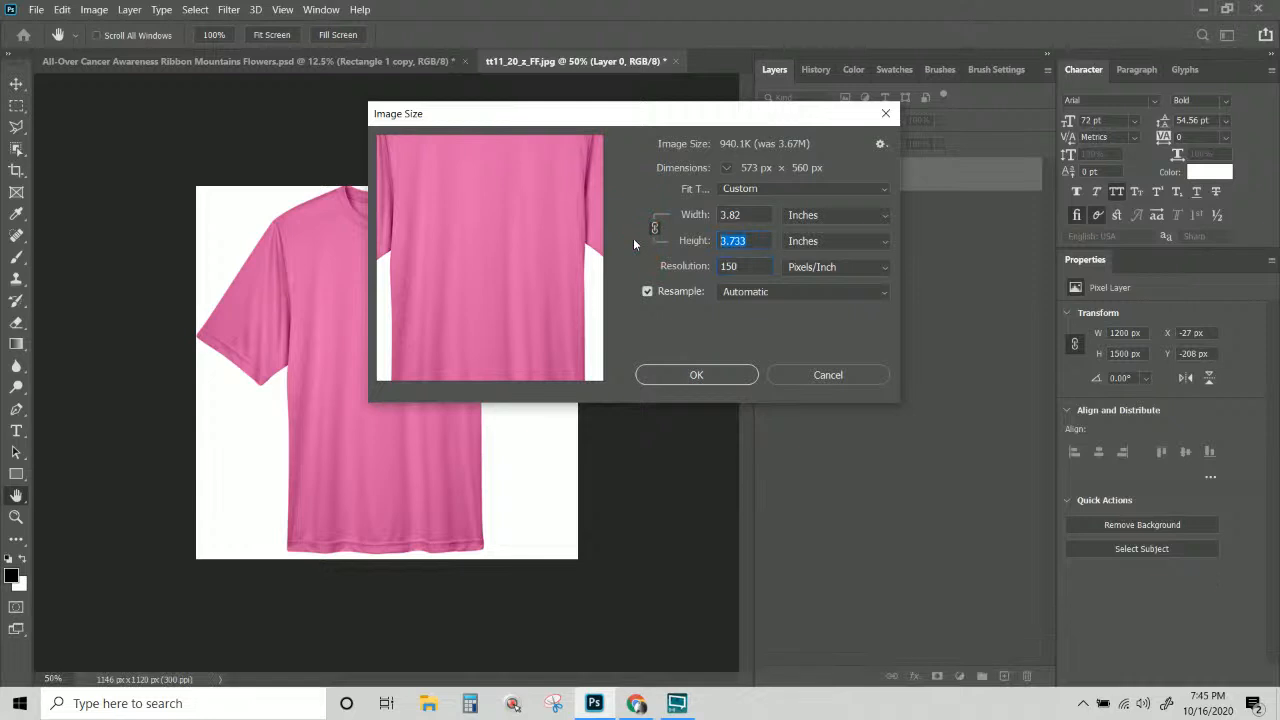
pyautogui.write('40')
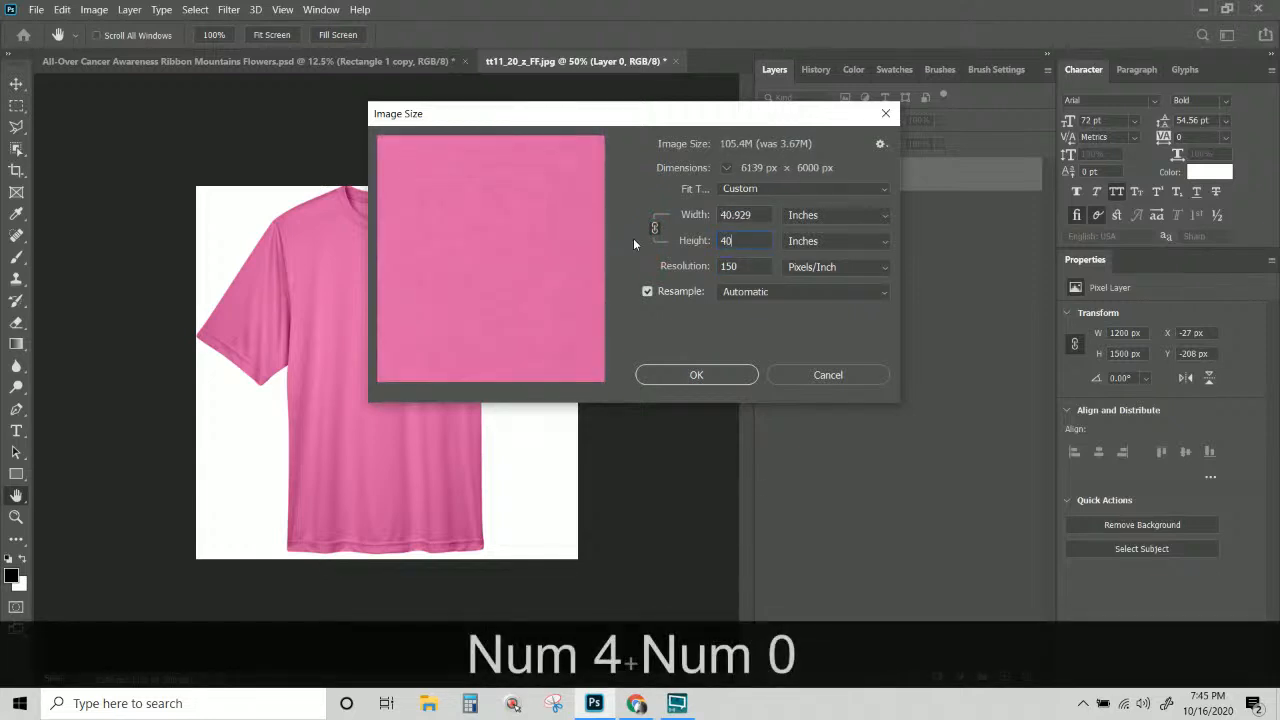
pyautogui.click(718, 375)
# Enlarge the shirt image's canvas to 46 × 46 inches with the anchor at the centre.
pyautogui.press('c')
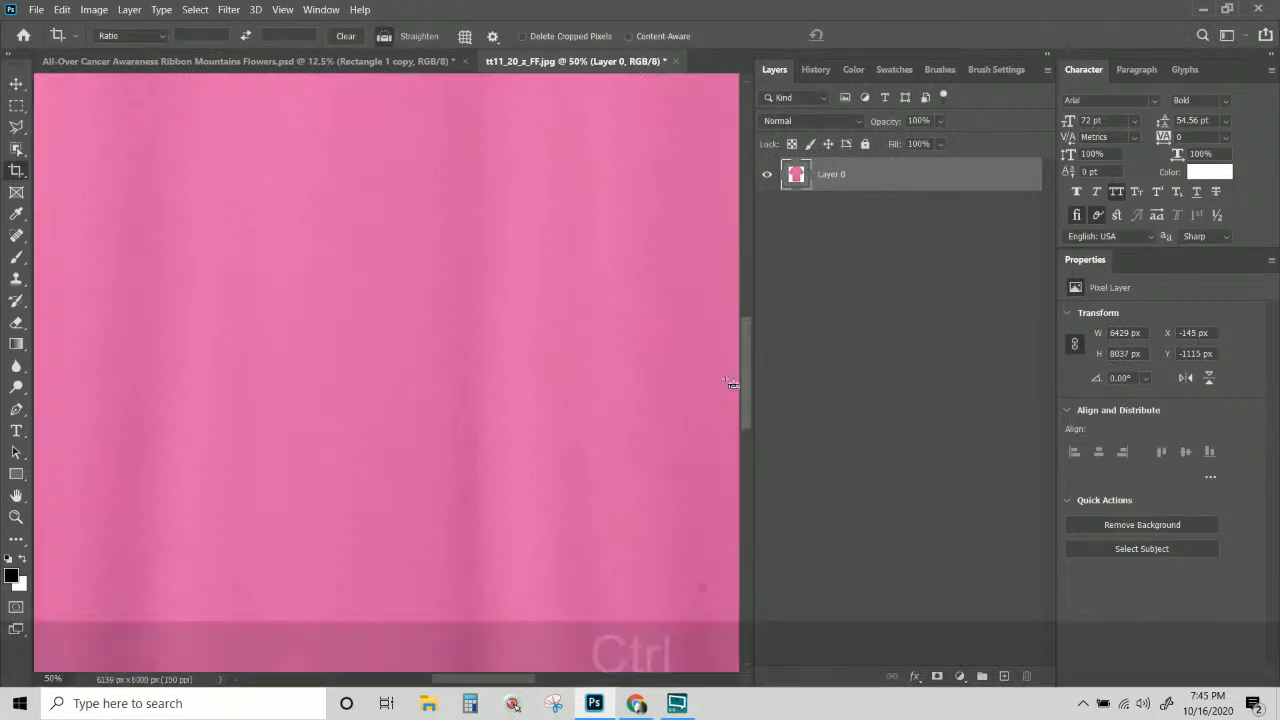
pyautogui.press('ctrl+KP_0')
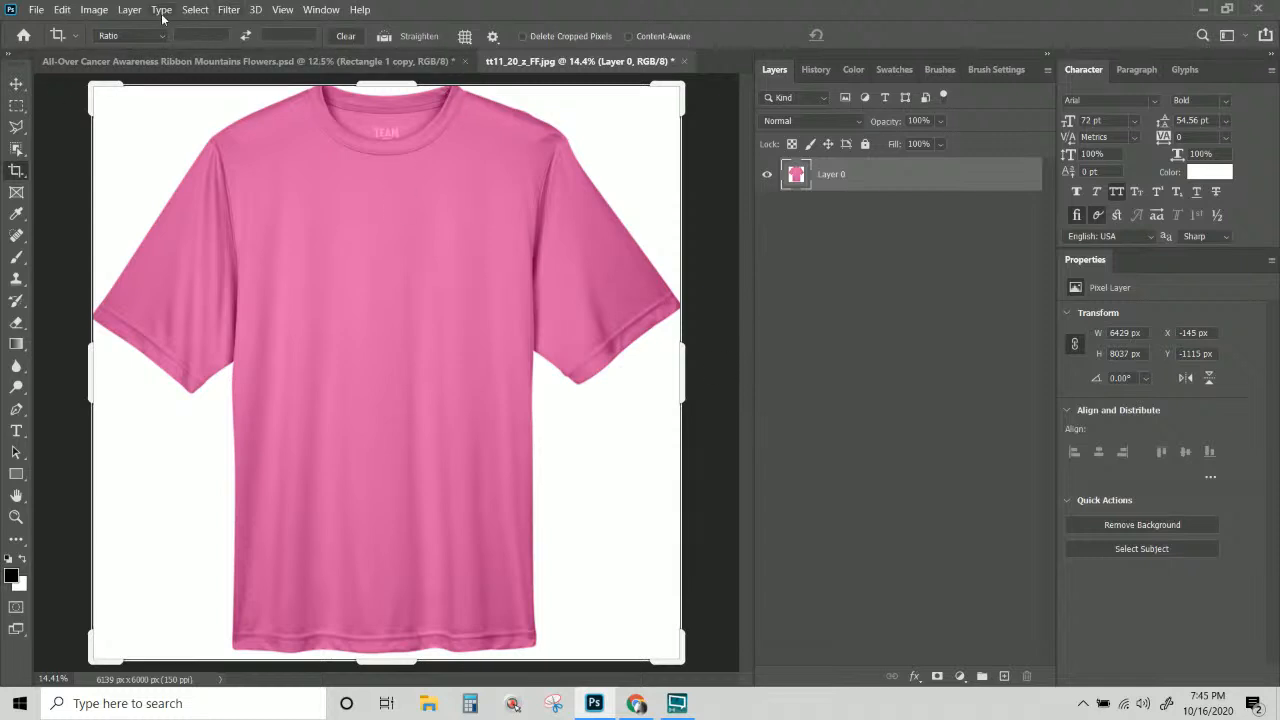
pyautogui.click(93, 9)
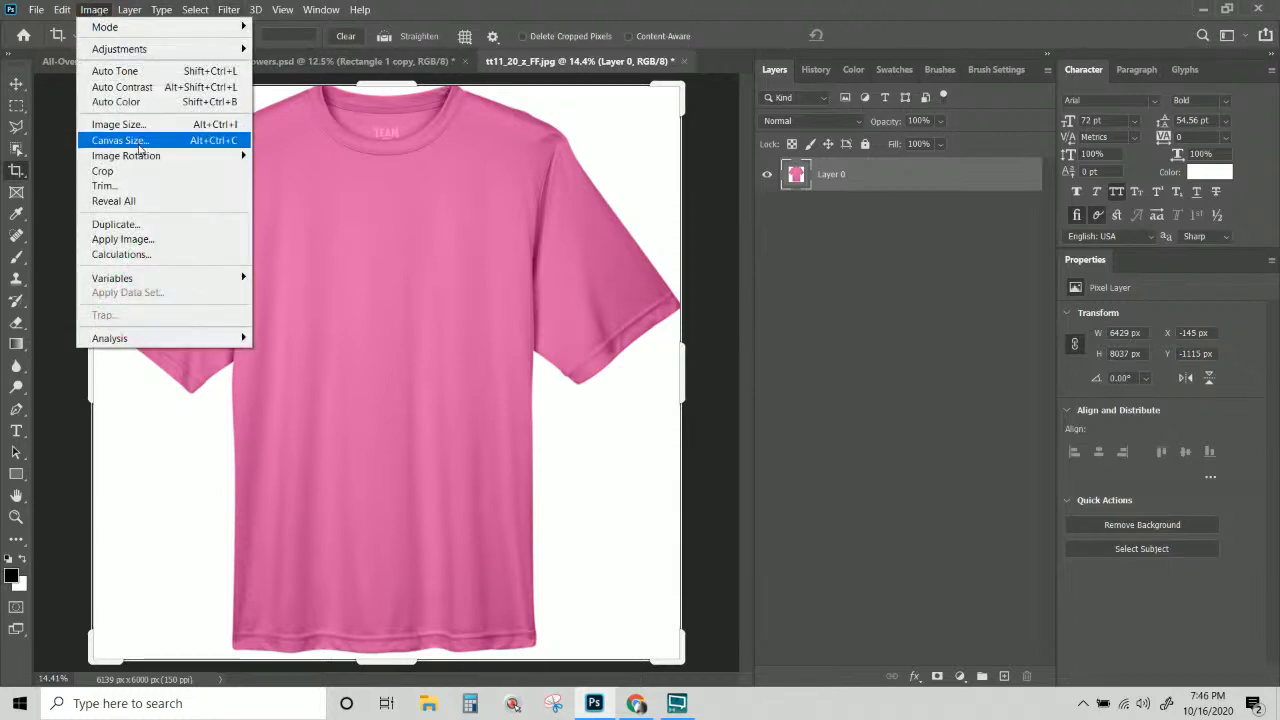
pyautogui.click(100, 137)
pyautogui.click(708, 226)
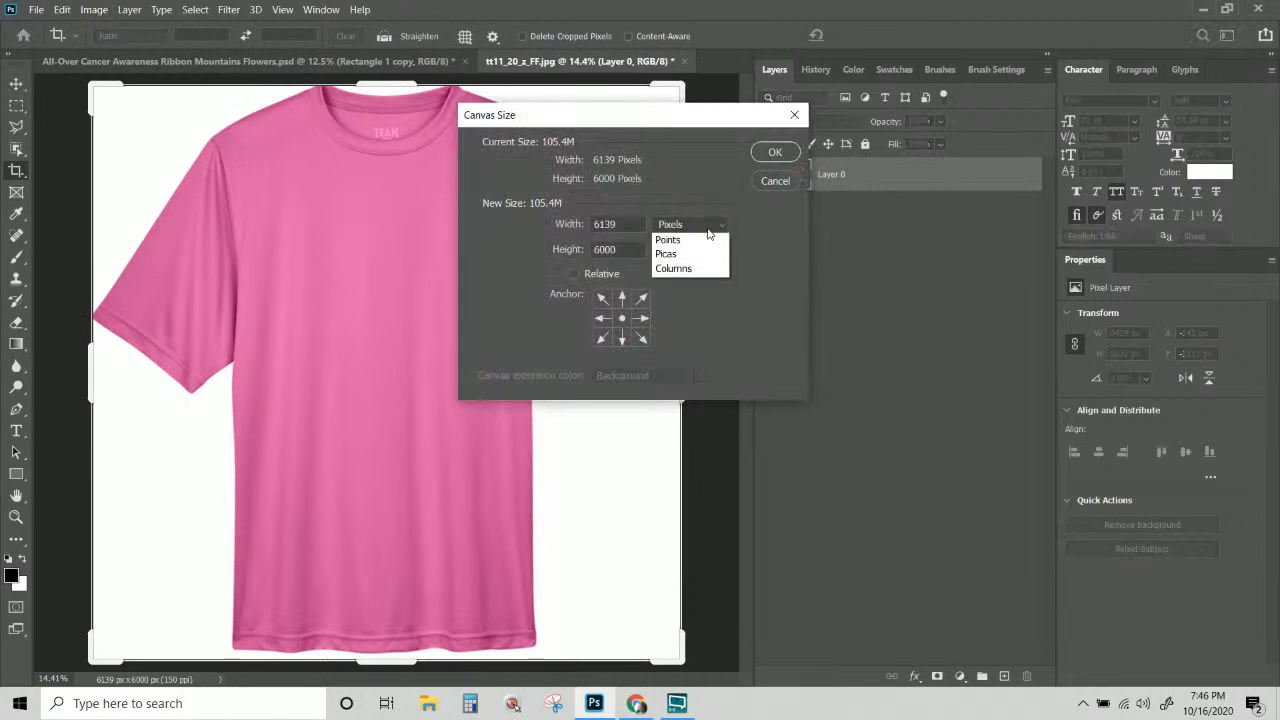
pyautogui.click(687, 271)
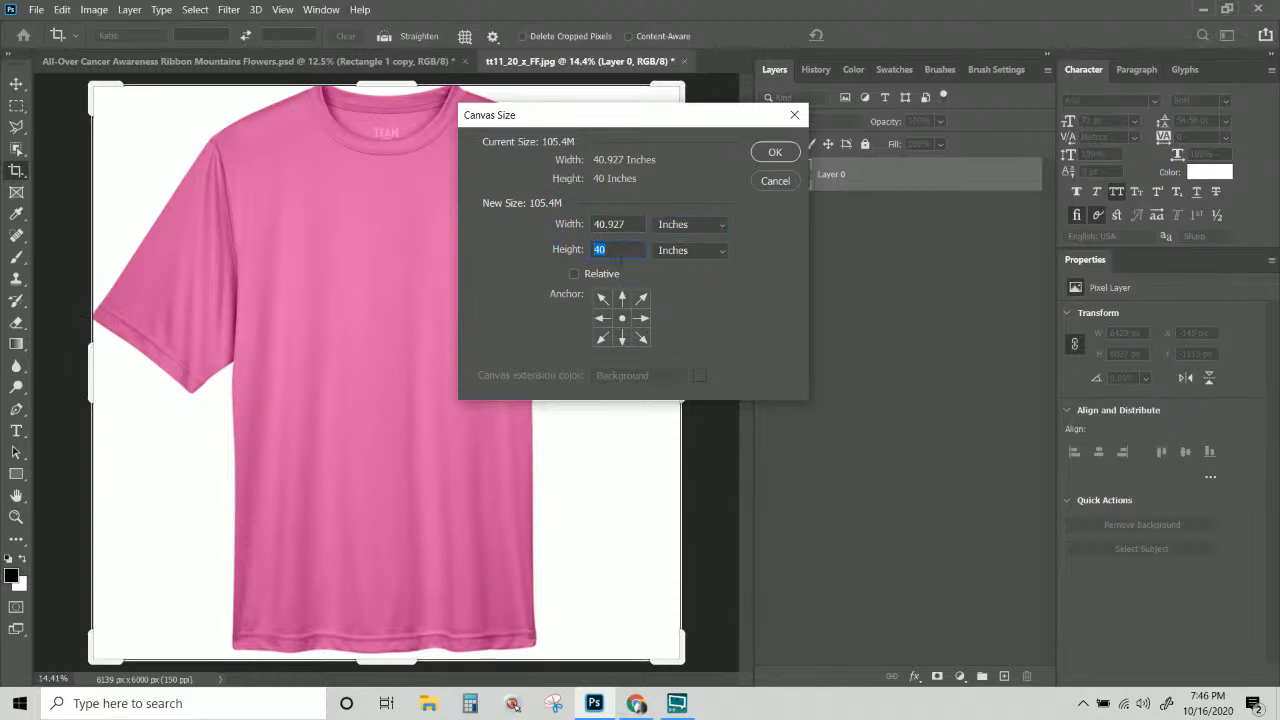
pyautogui.doubleClick(600, 250)
pyautogui.write('46')
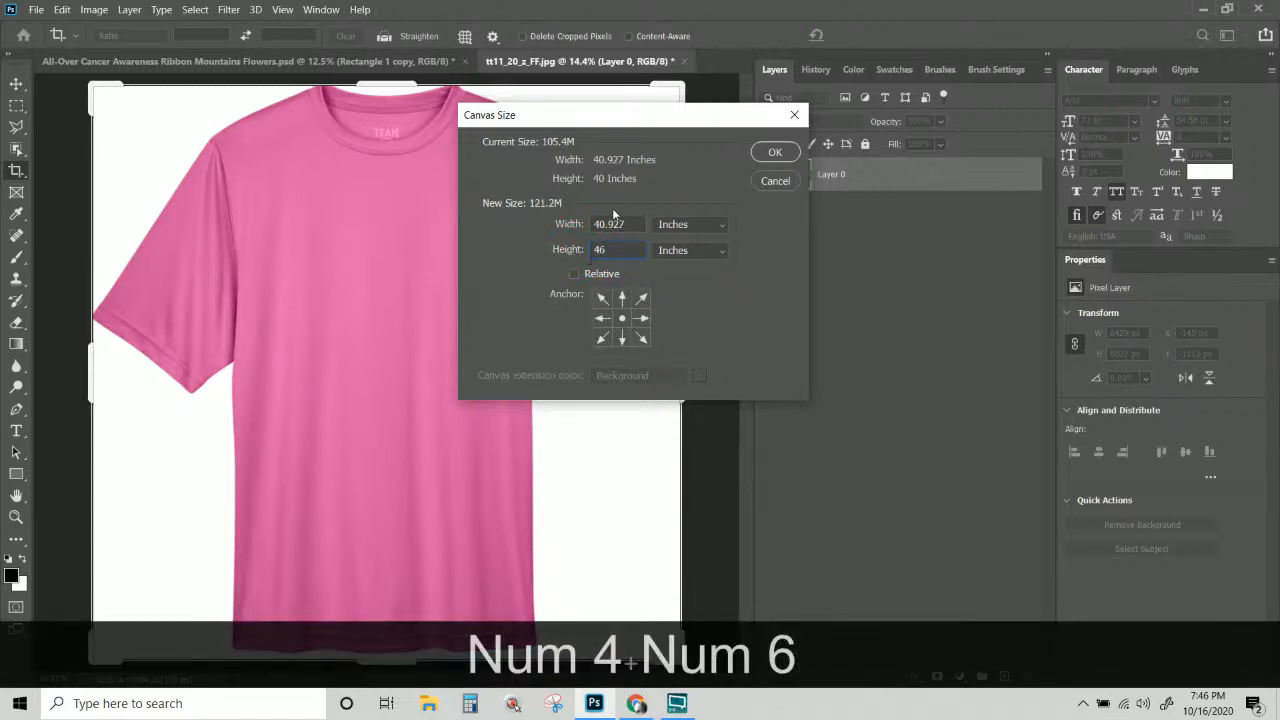
pyautogui.click(622, 318)
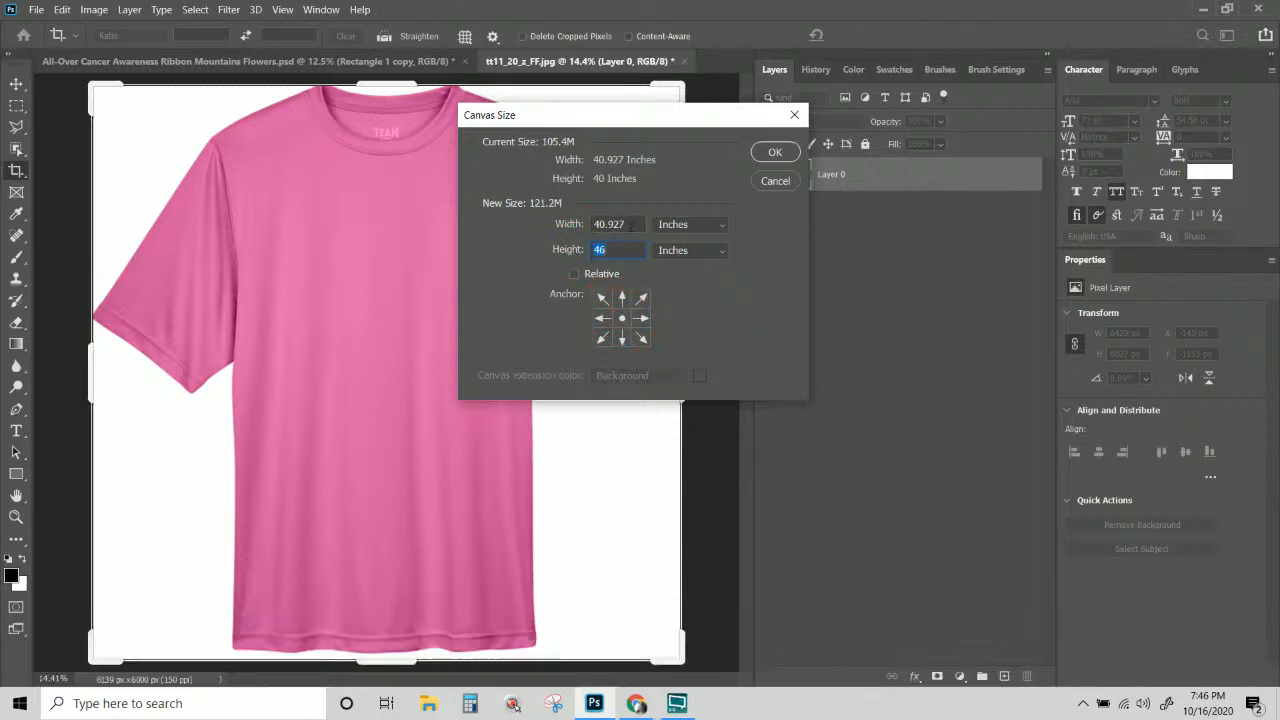
pyautogui.doubleClick(627, 224)
pyautogui.write('46')
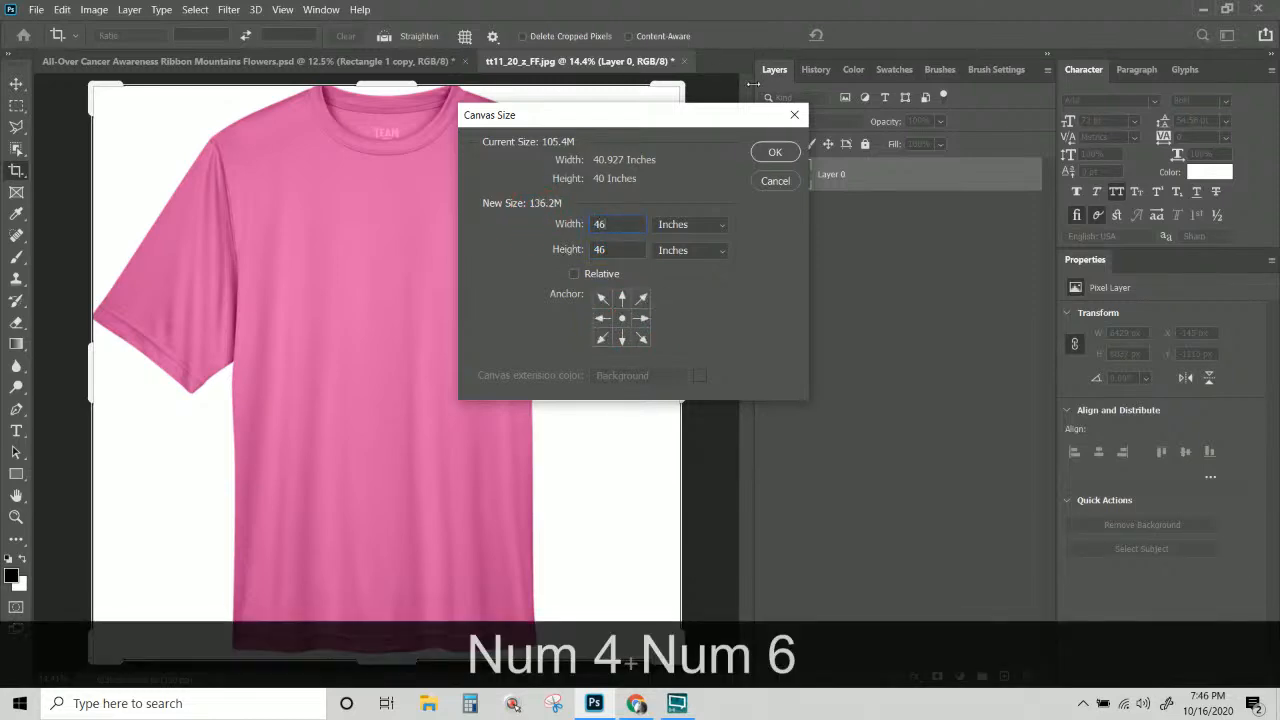
pyautogui.click(773, 151)
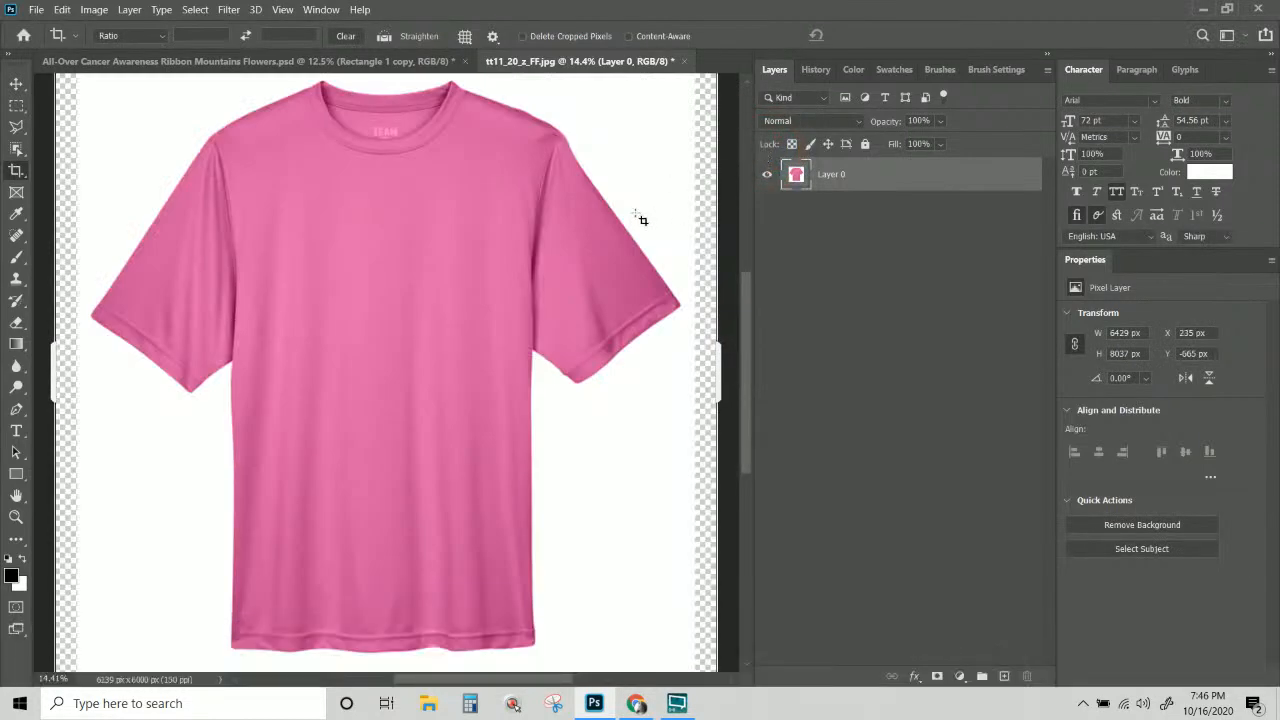
# Start a Pen tool path above the shirt's collar and extend it past the shoulder on the right side.
pyautogui.scroll(3, 246, 311)
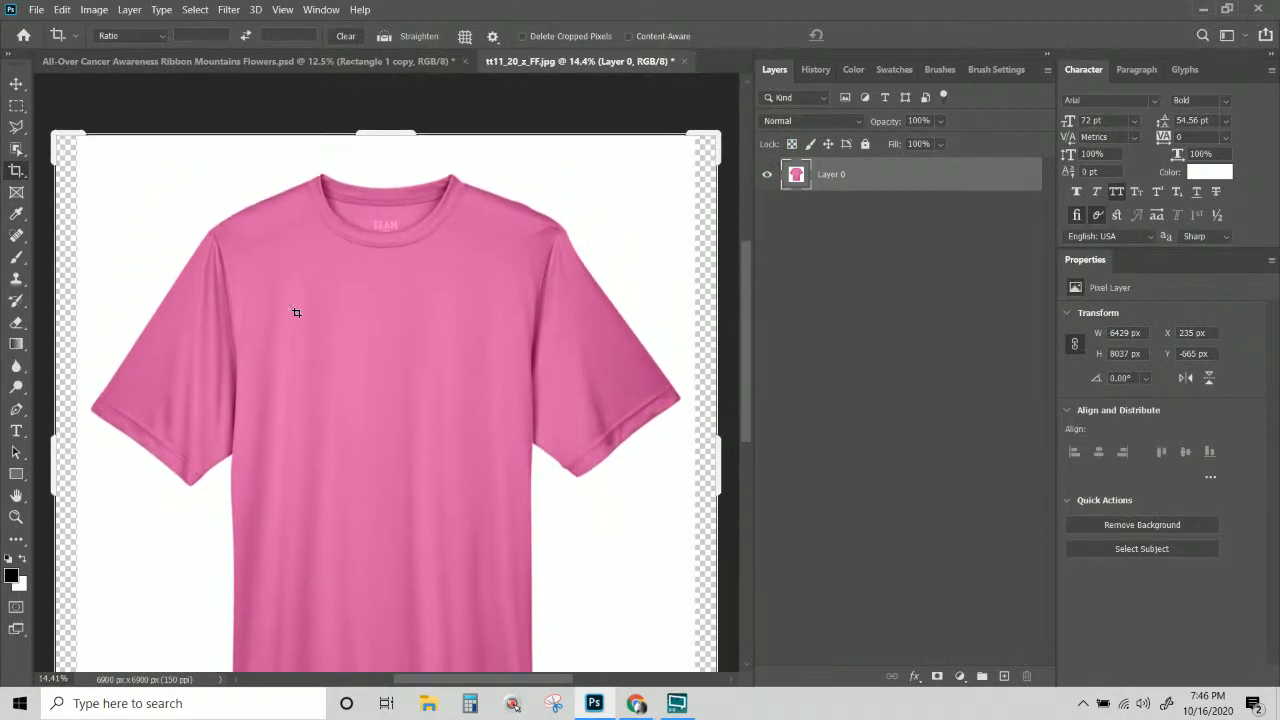
pyautogui.scroll(-3, 295, 311)
pyautogui.scroll(1, 131, 319)
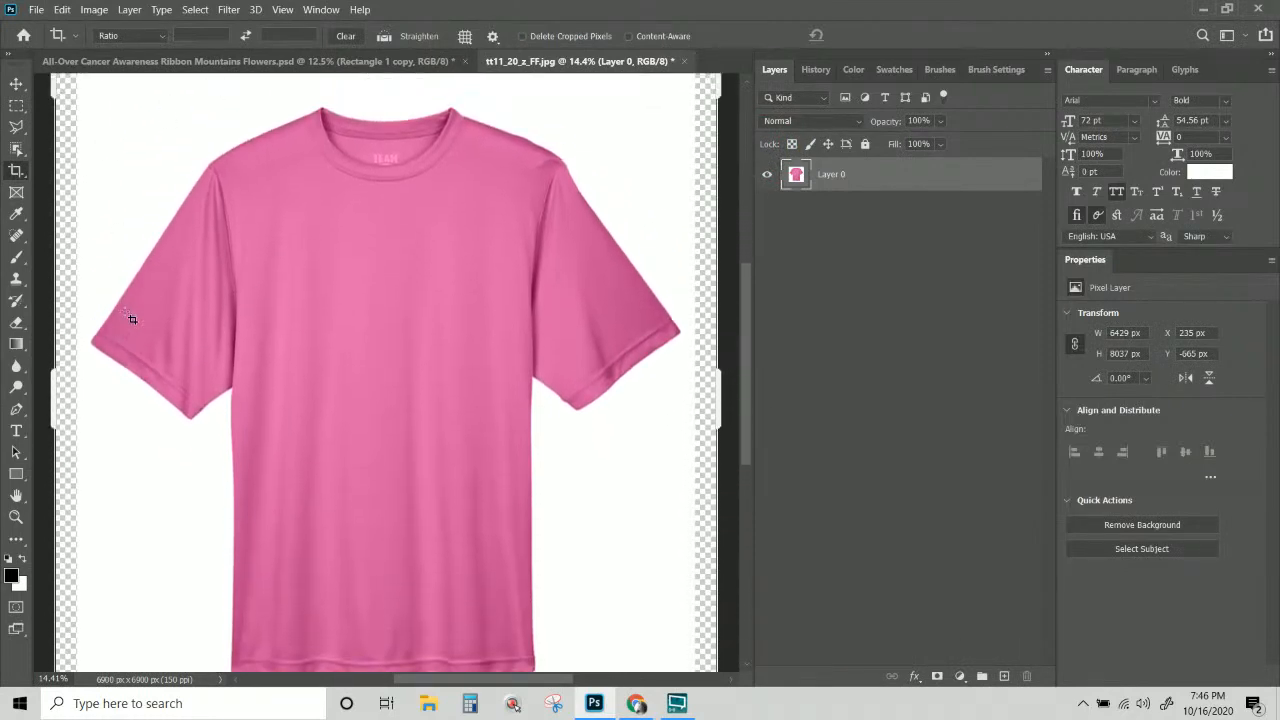
pyautogui.scroll(1, 131, 319)
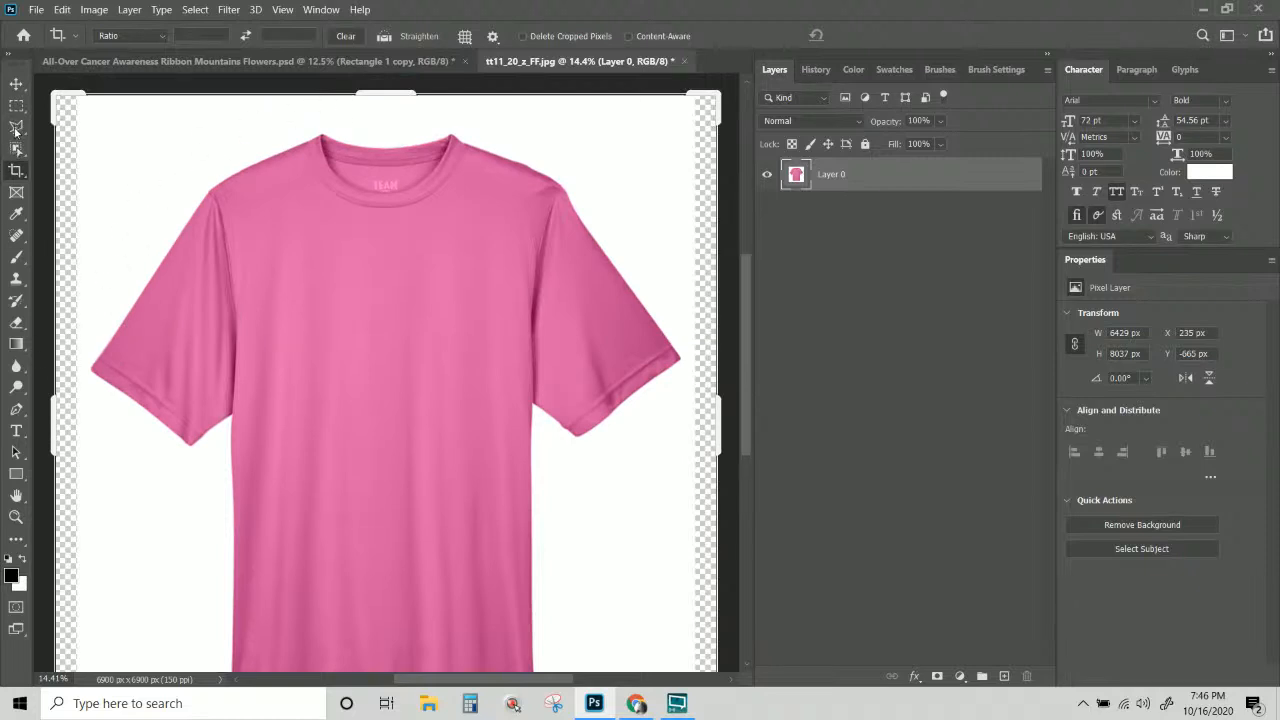
pyautogui.rightClick(16, 410)
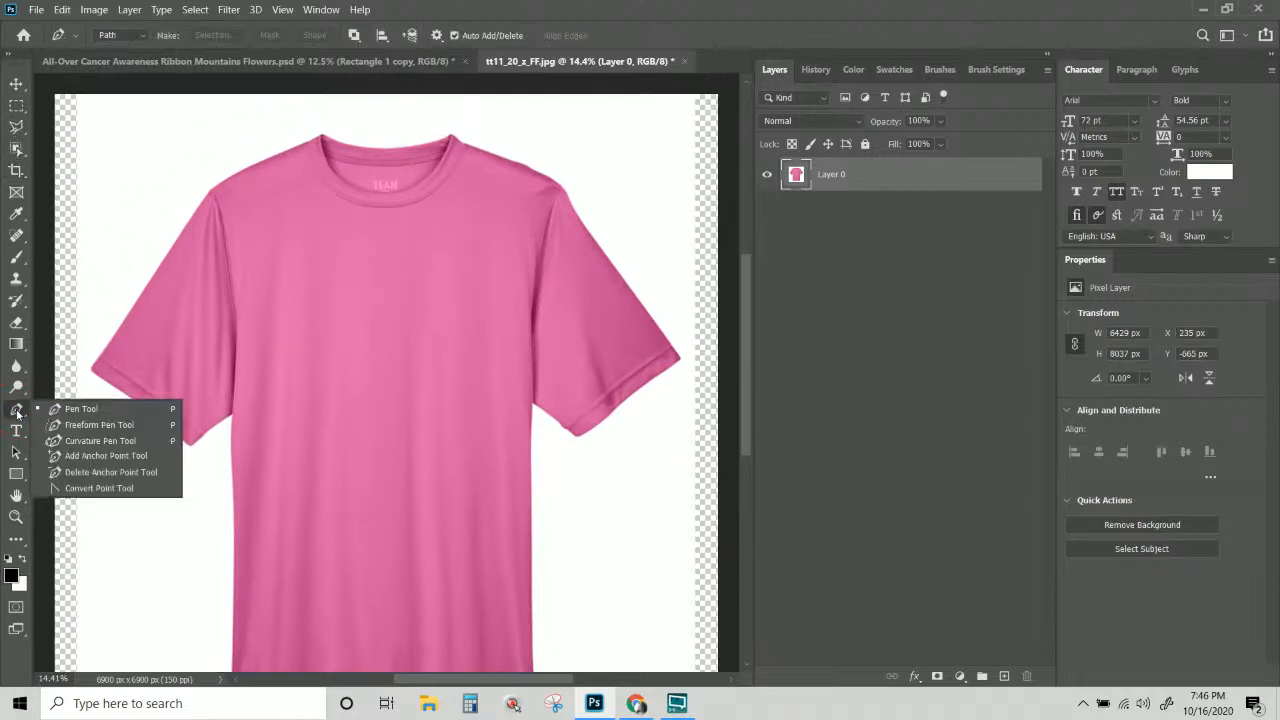
pyautogui.click(60, 410)
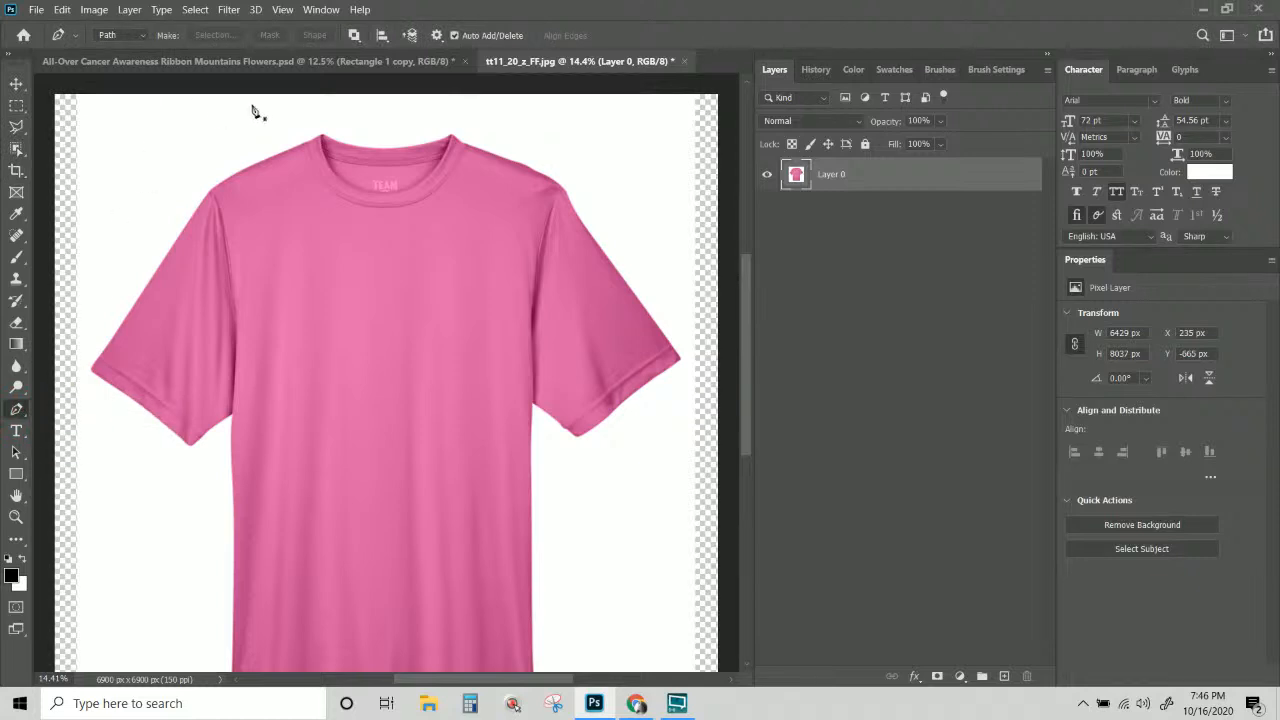
pyautogui.click(315, 97)
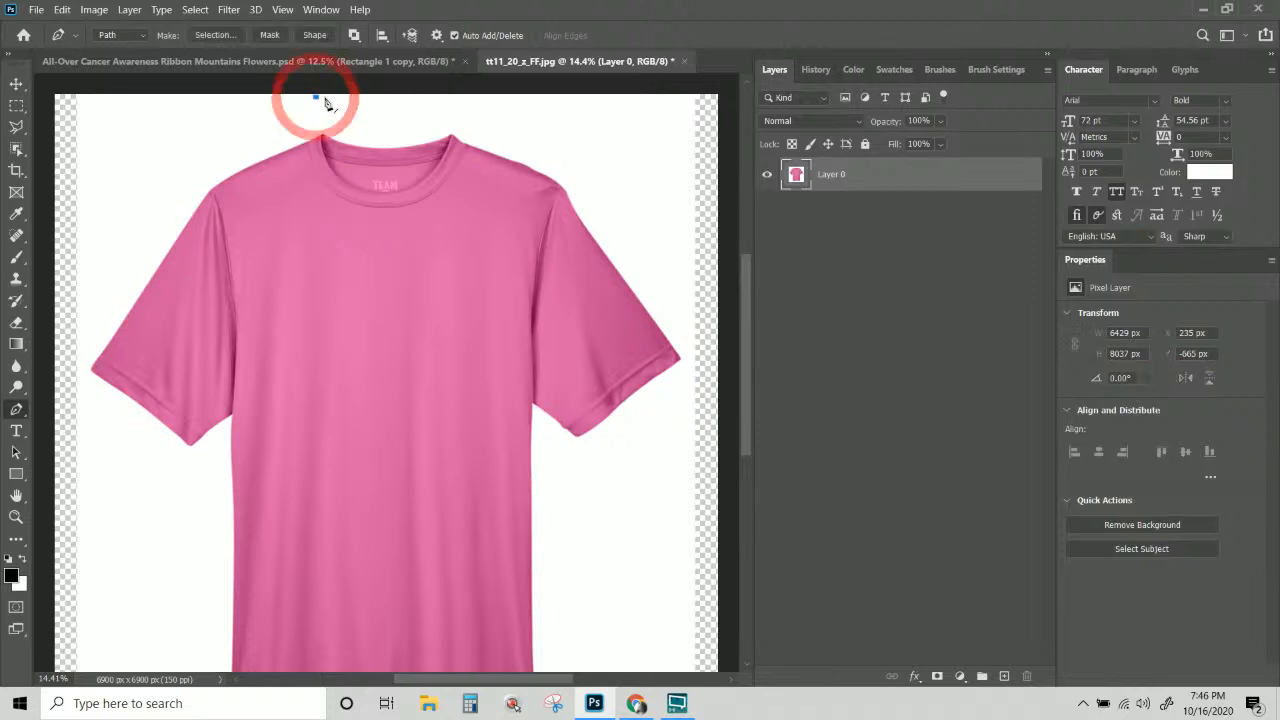
pyautogui.click(461, 97)
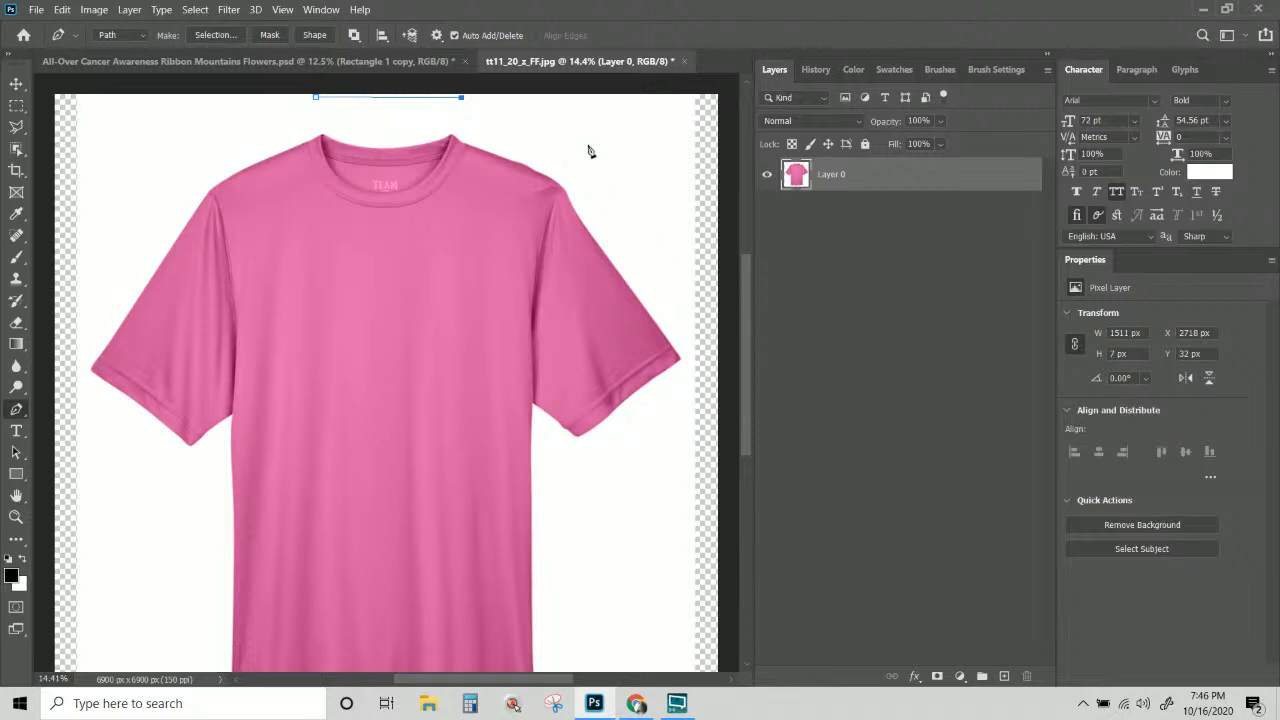
pyautogui.moveTo(583, 145); pyautogui.dragTo(594, 147)
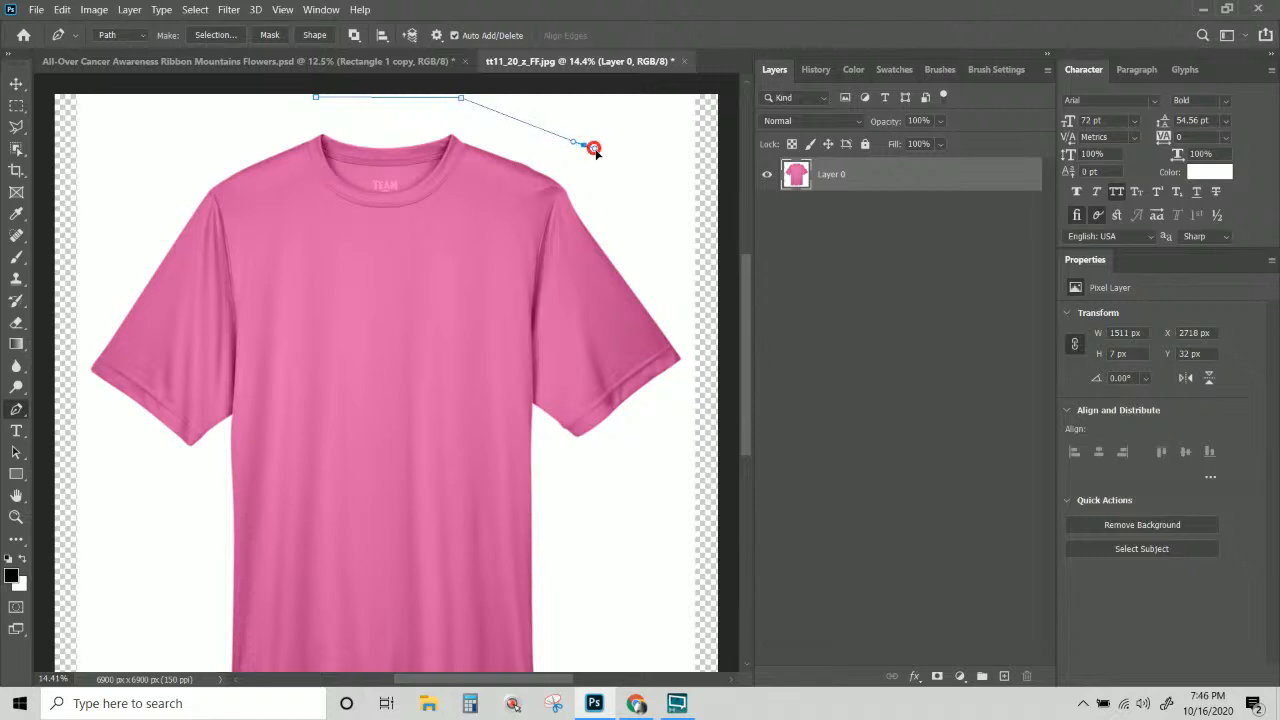
pyautogui.click(712, 349)
pyautogui.moveTo(714, 353); pyautogui.dragTo(699, 346)
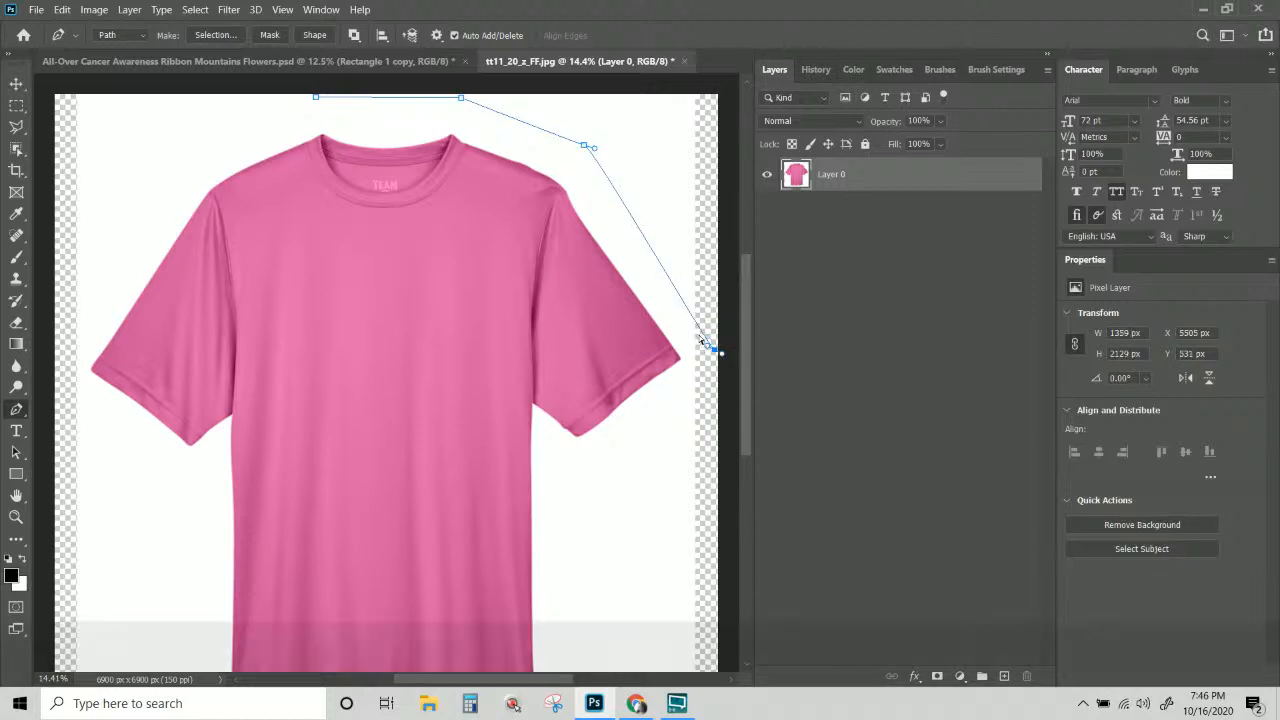
pyautogui.hotkey('ctrl', 'z')
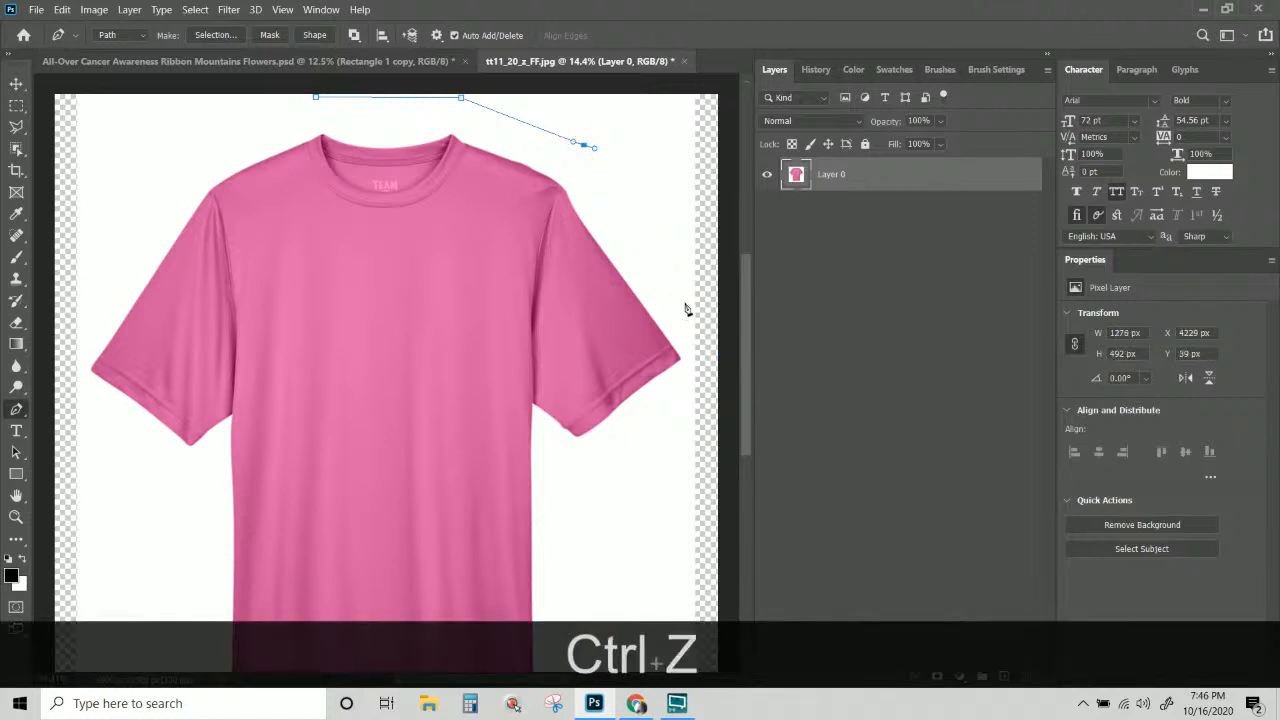
# Continue the path loosely around the right-hand sleeve, under the arm, down past the hem and along below the canvas to about the shirt's middle.
pyautogui.click(724, 343)
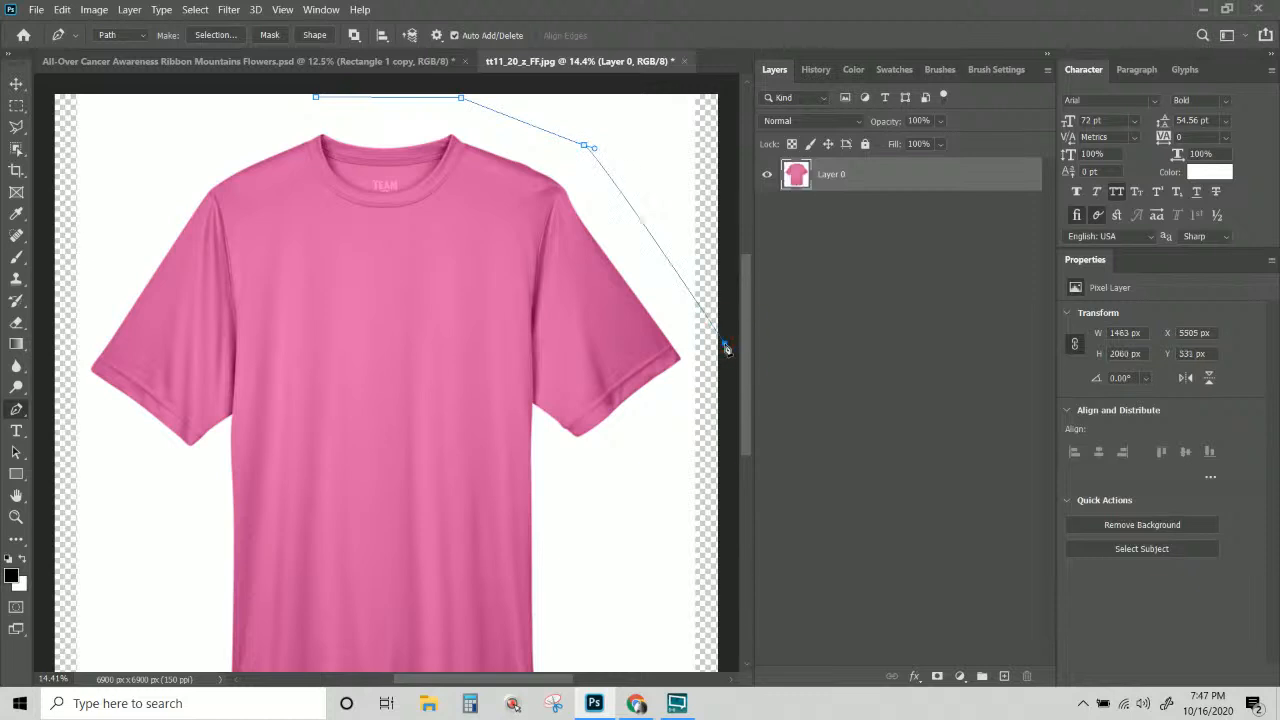
pyautogui.click(619, 513)
pyautogui.click(562, 482)
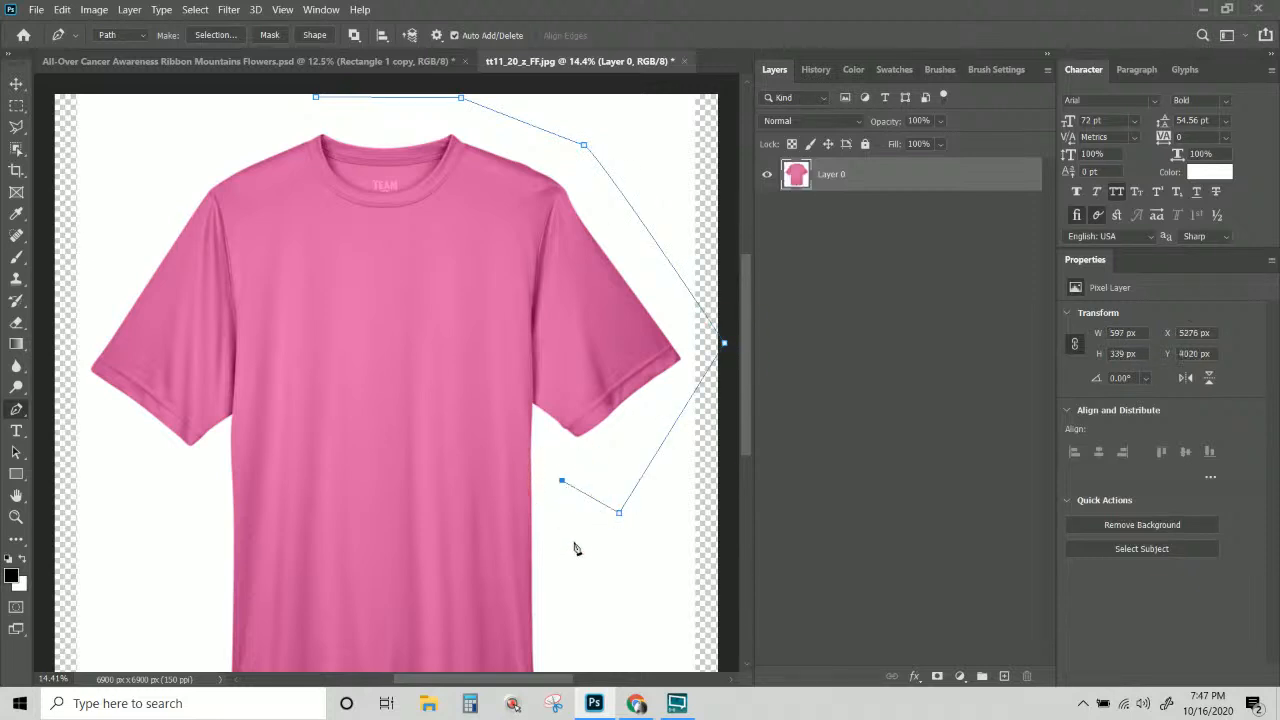
pyautogui.scroll(-5, 575, 548)
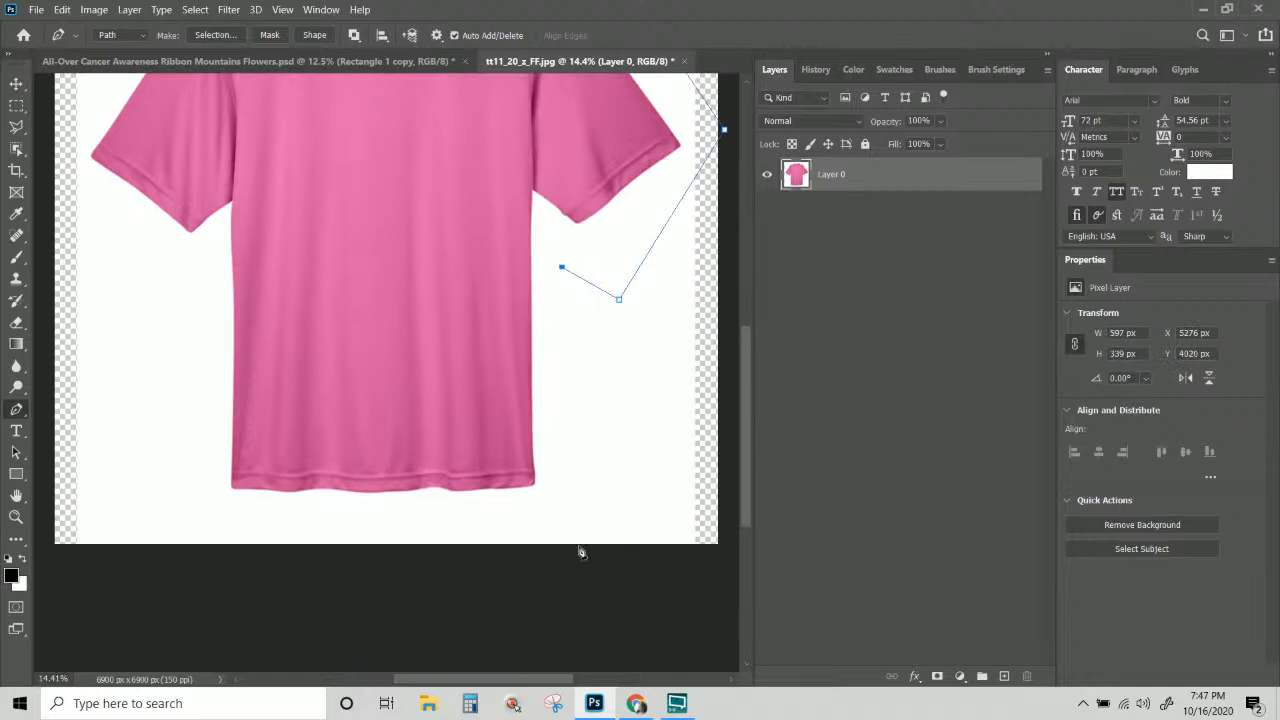
pyautogui.click(578, 550)
pyautogui.press('ctrl')
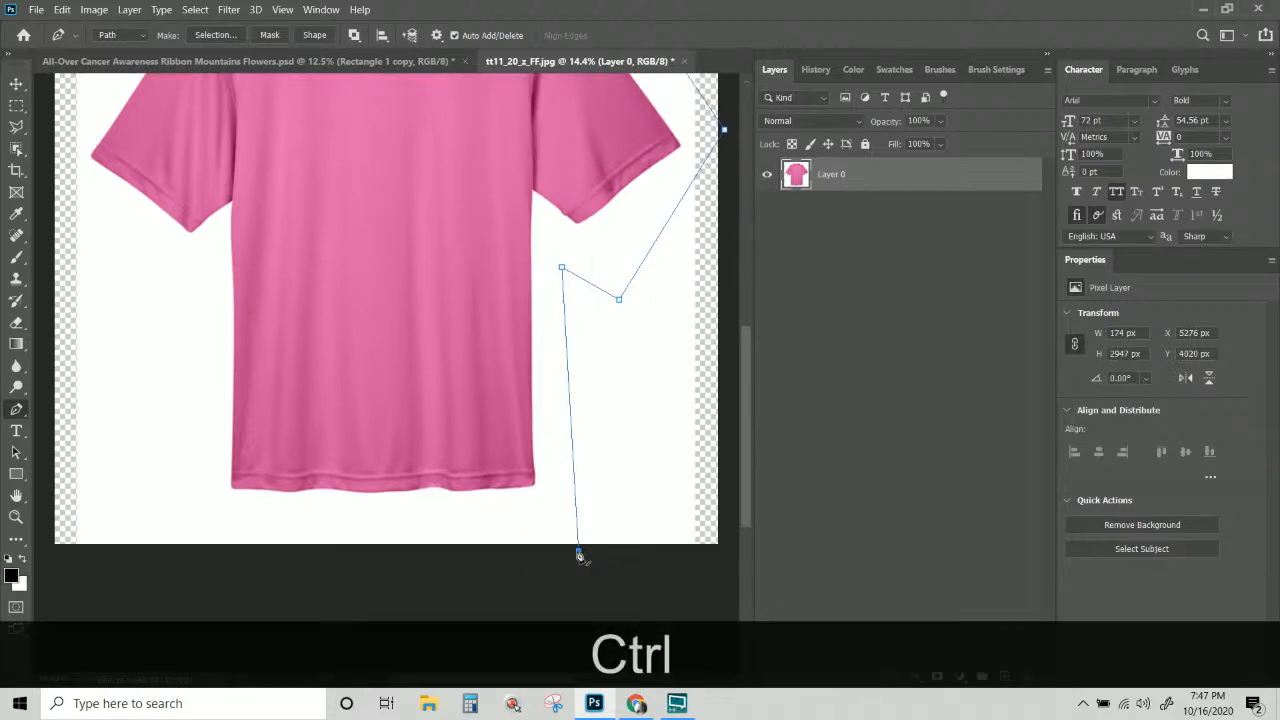
pyautogui.click(375, 550)
pyautogui.scroll(2, 540, 300)
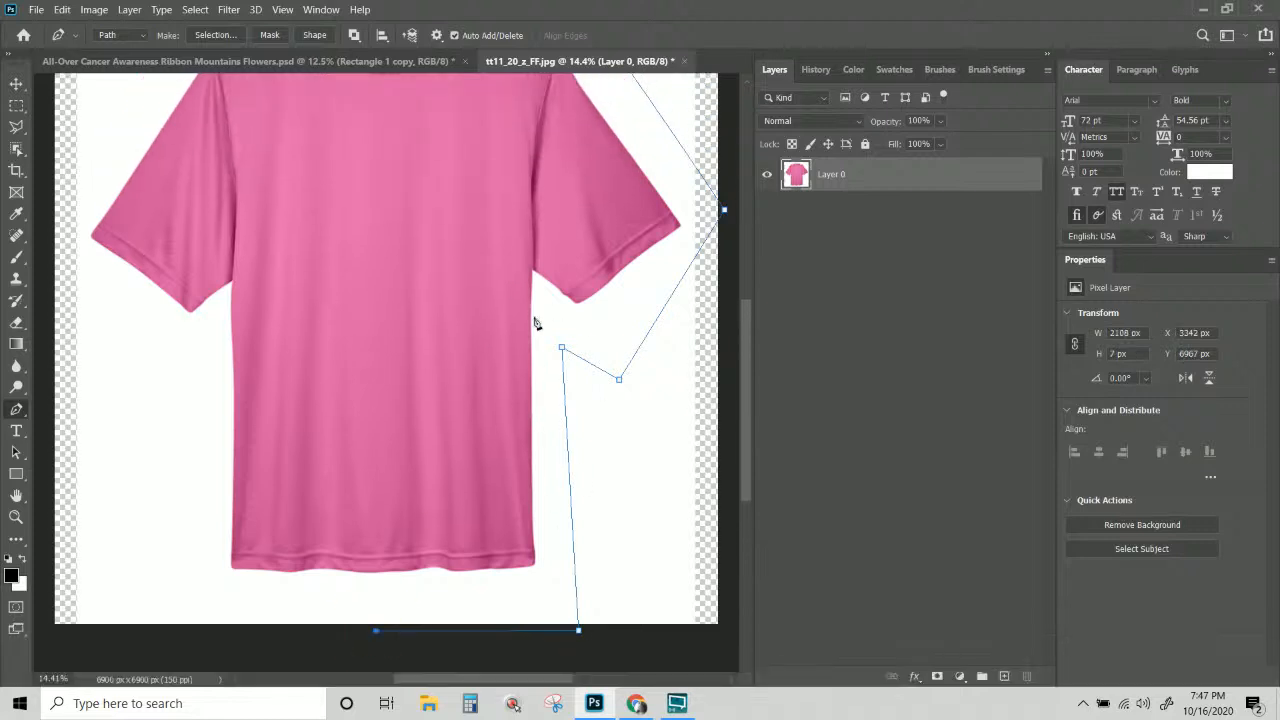
pyautogui.scroll(2, 534, 322)
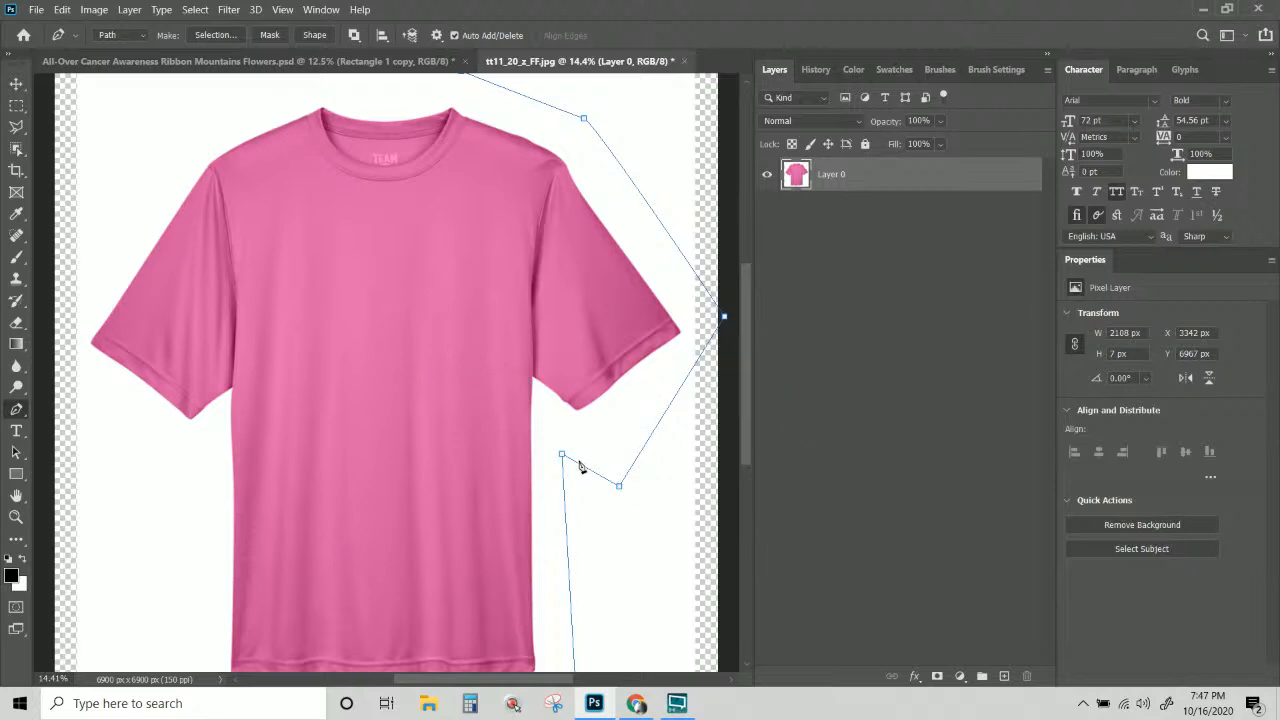
pyautogui.scroll(3, 310, 110)
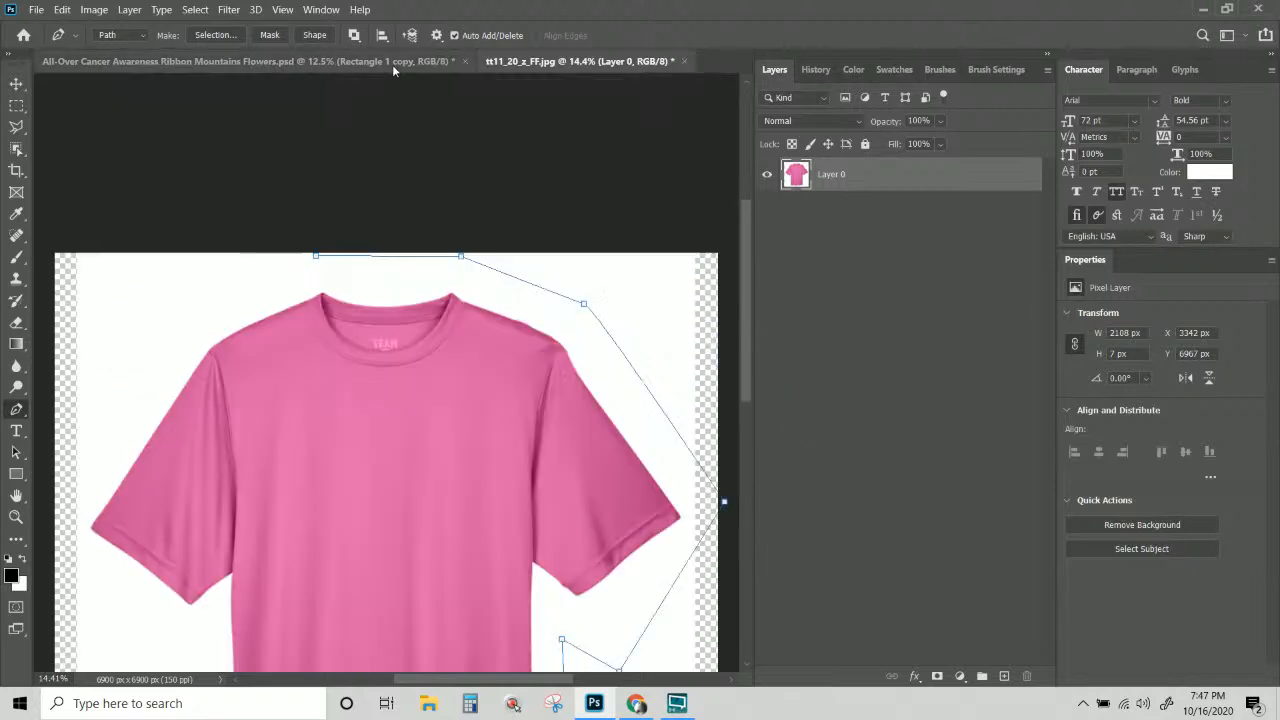
pyautogui.scroll(-5, 429, 406)
pyautogui.scroll(-3, 425, 408)
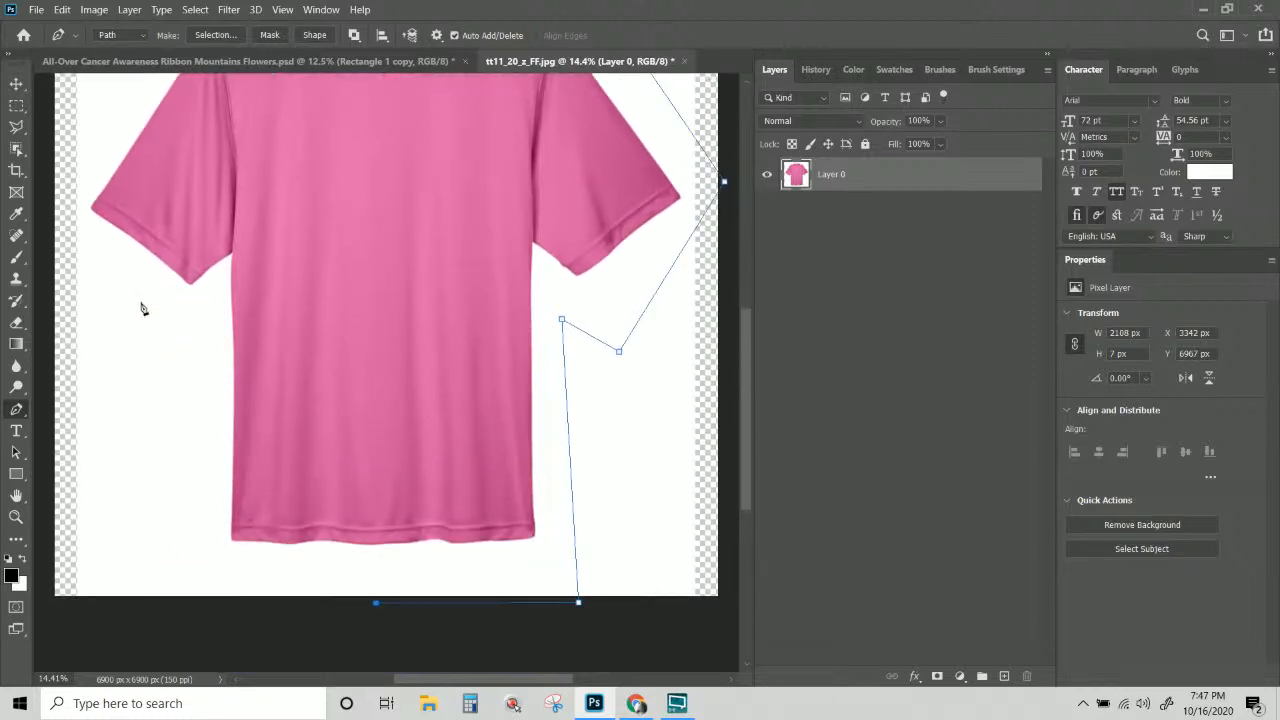
pyautogui.moveTo(172, 318); pyautogui.dragTo(190, 337)
pyautogui.hotkey('ctrl', 'z')
pyautogui.hotkey('ctrl', 'z')
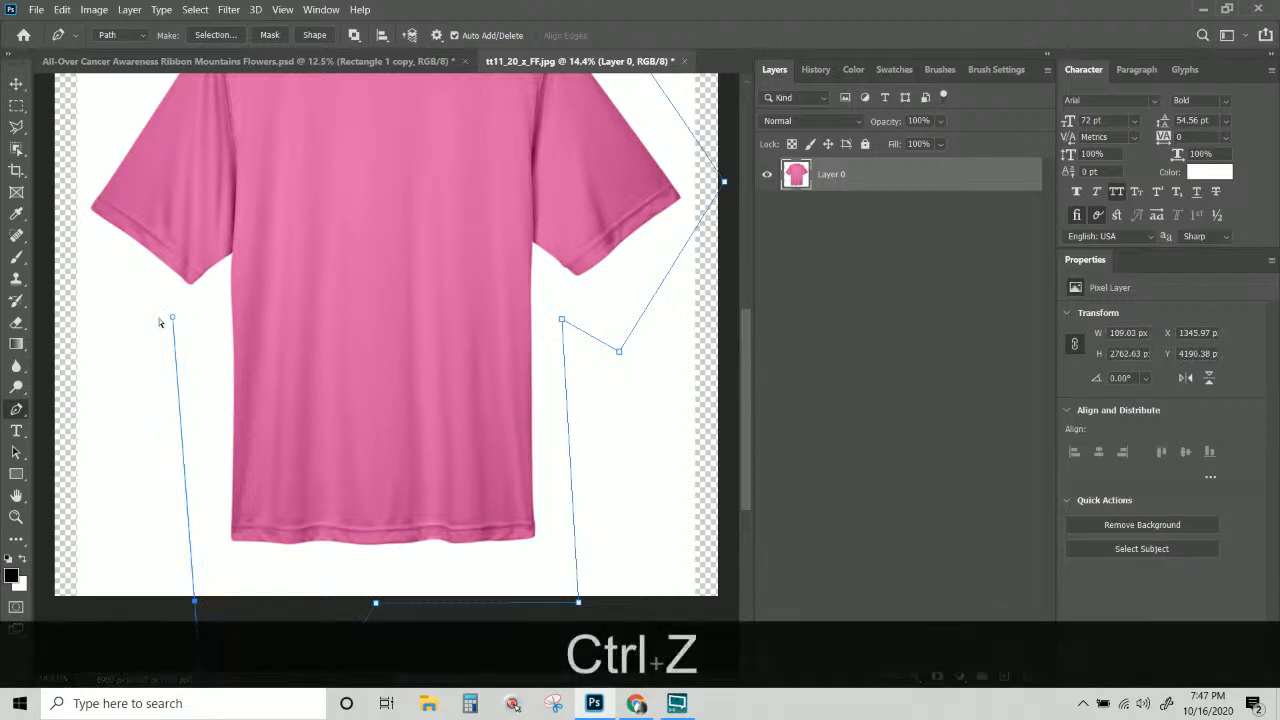
# Continue the path up the shirt's left side and around the left sleeve, and close it at the starting point above the collar.
pyautogui.click(204, 605)
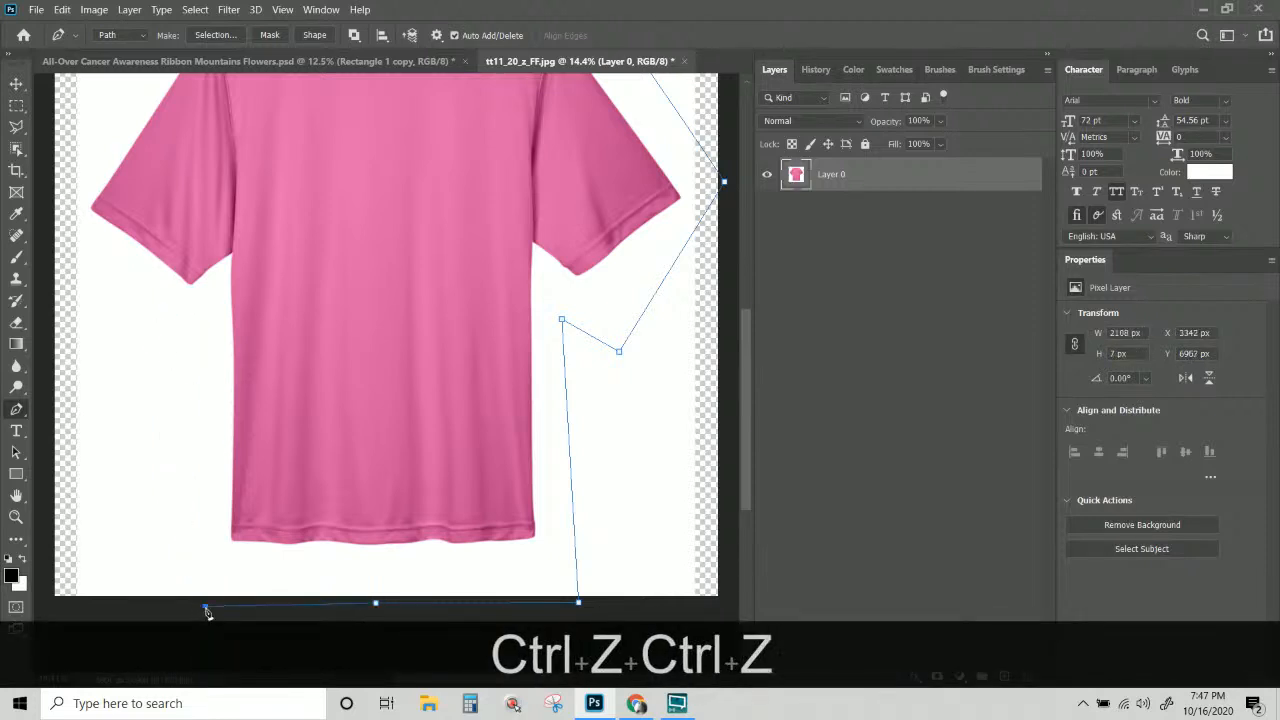
pyautogui.click(200, 338)
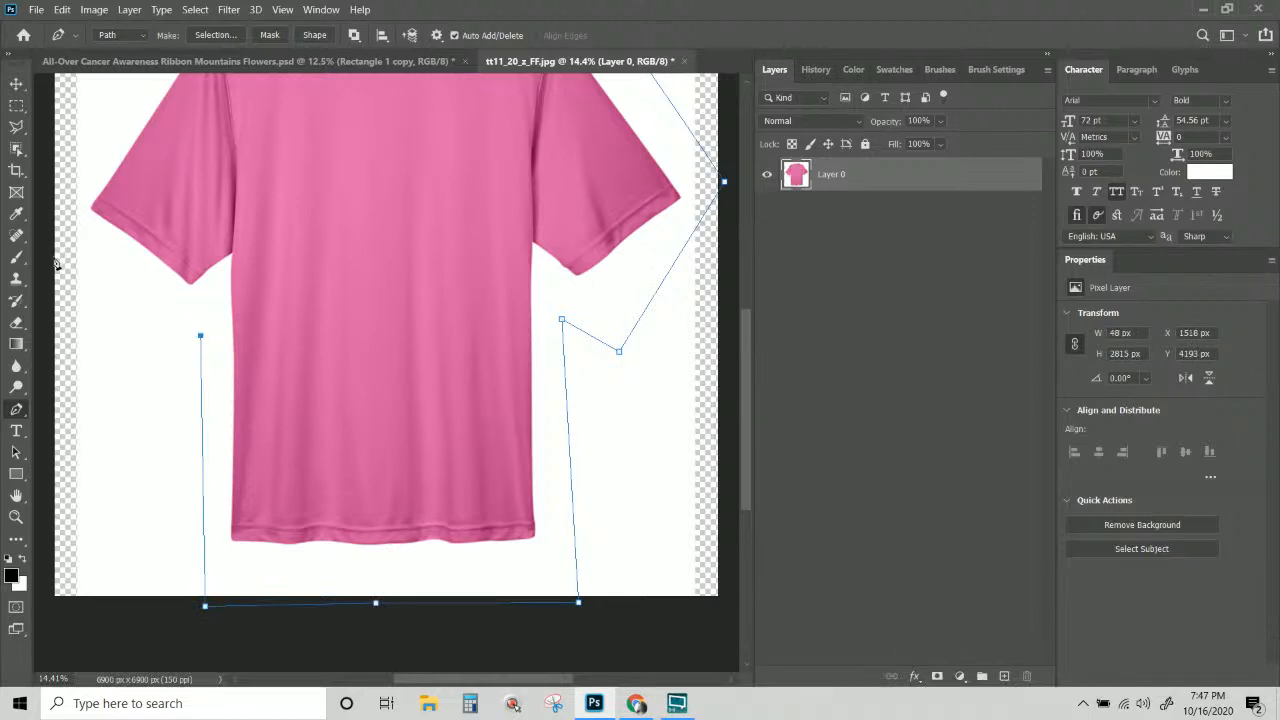
pyautogui.press('space')
pyautogui.moveTo(171, 186); pyautogui.dragTo(230, 380)
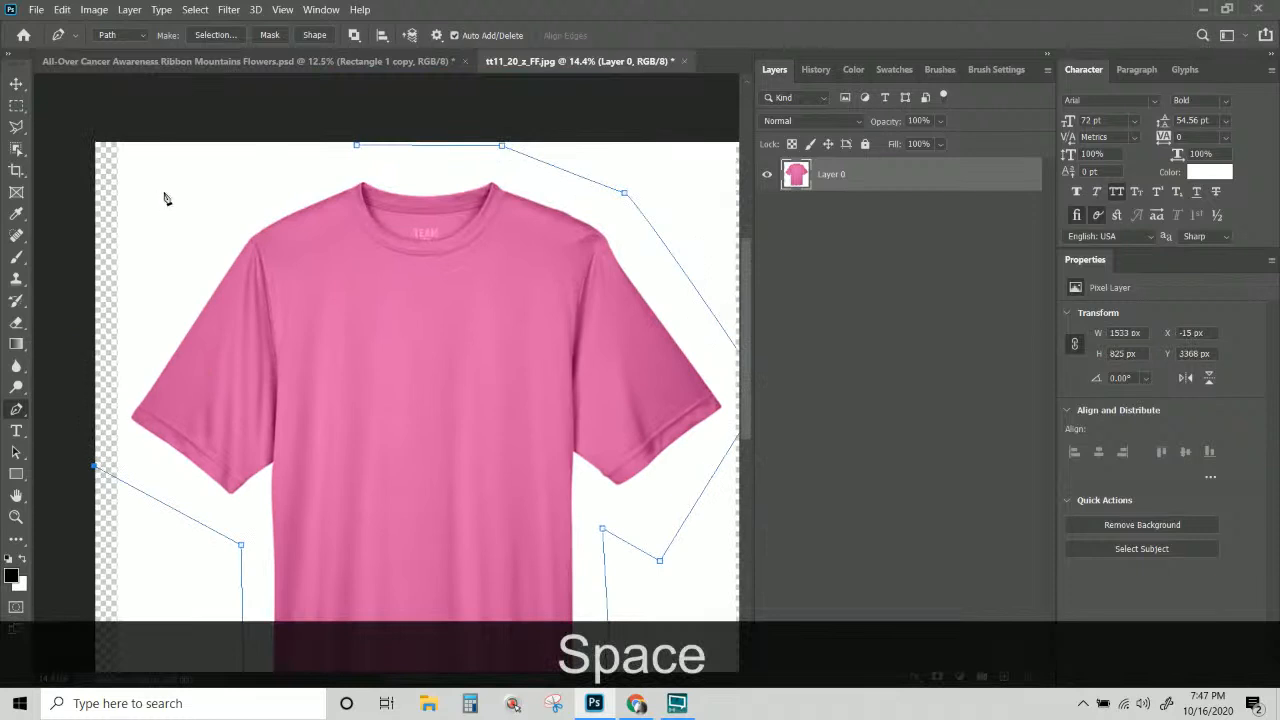
pyautogui.click(164, 190)
pyautogui.click(356, 145)
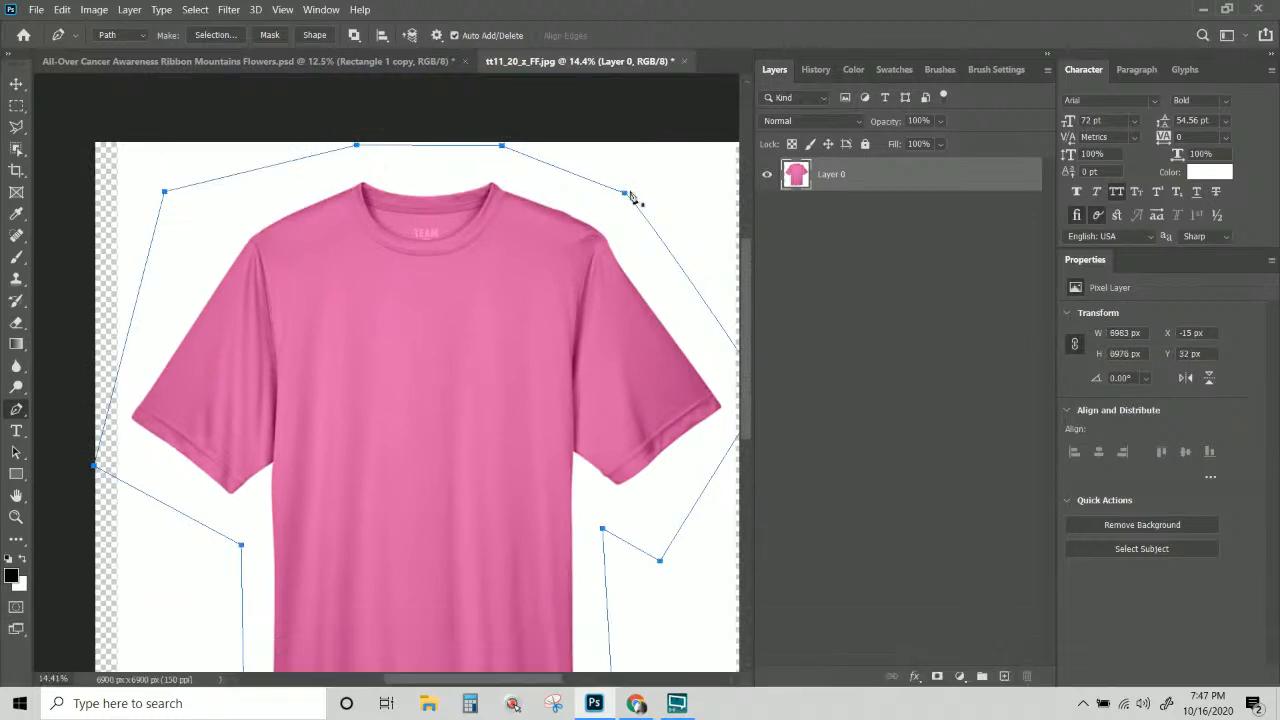
pyautogui.rightClick(17, 410)
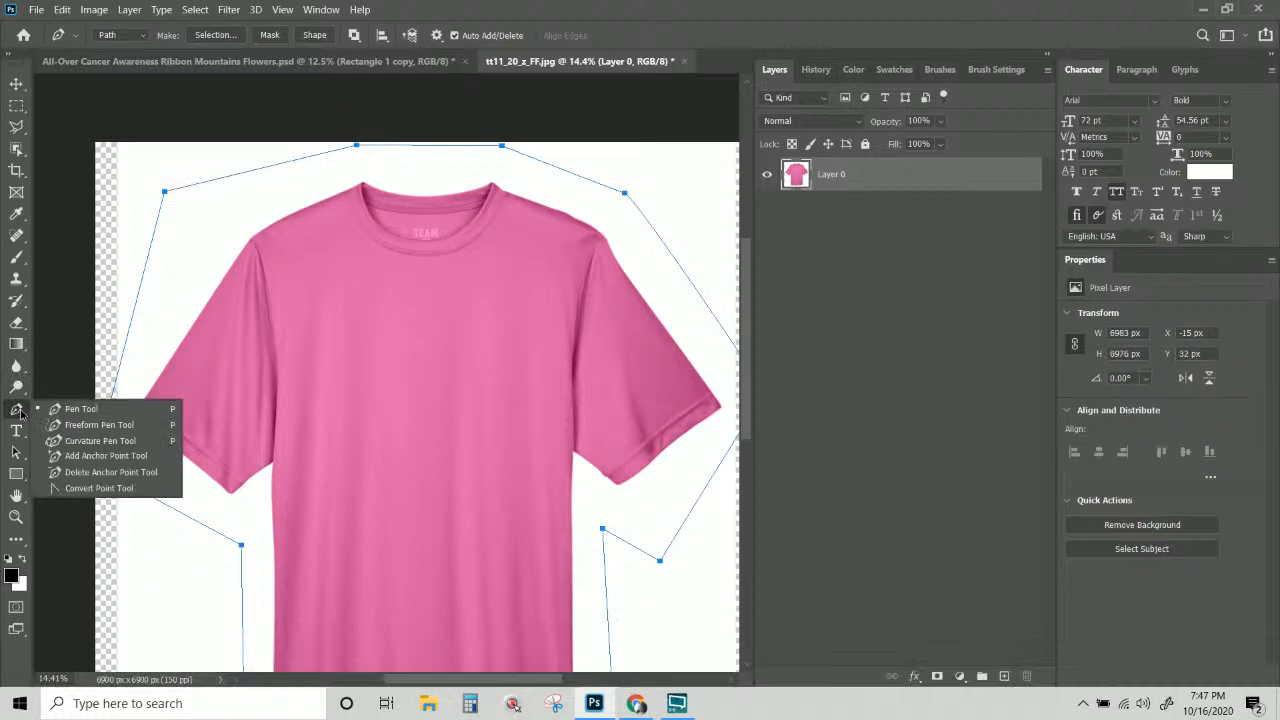
pyautogui.click(17, 150)
pyautogui.rightClick(17, 150)
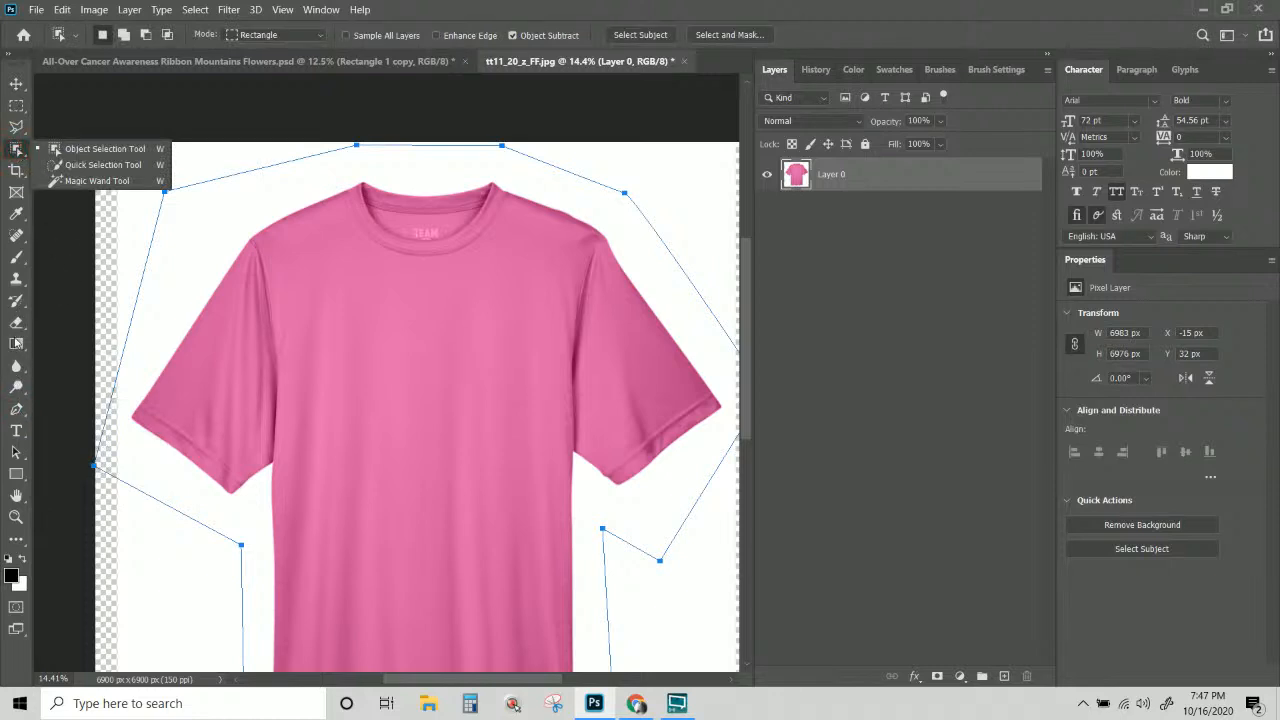
pyautogui.click(17, 83)
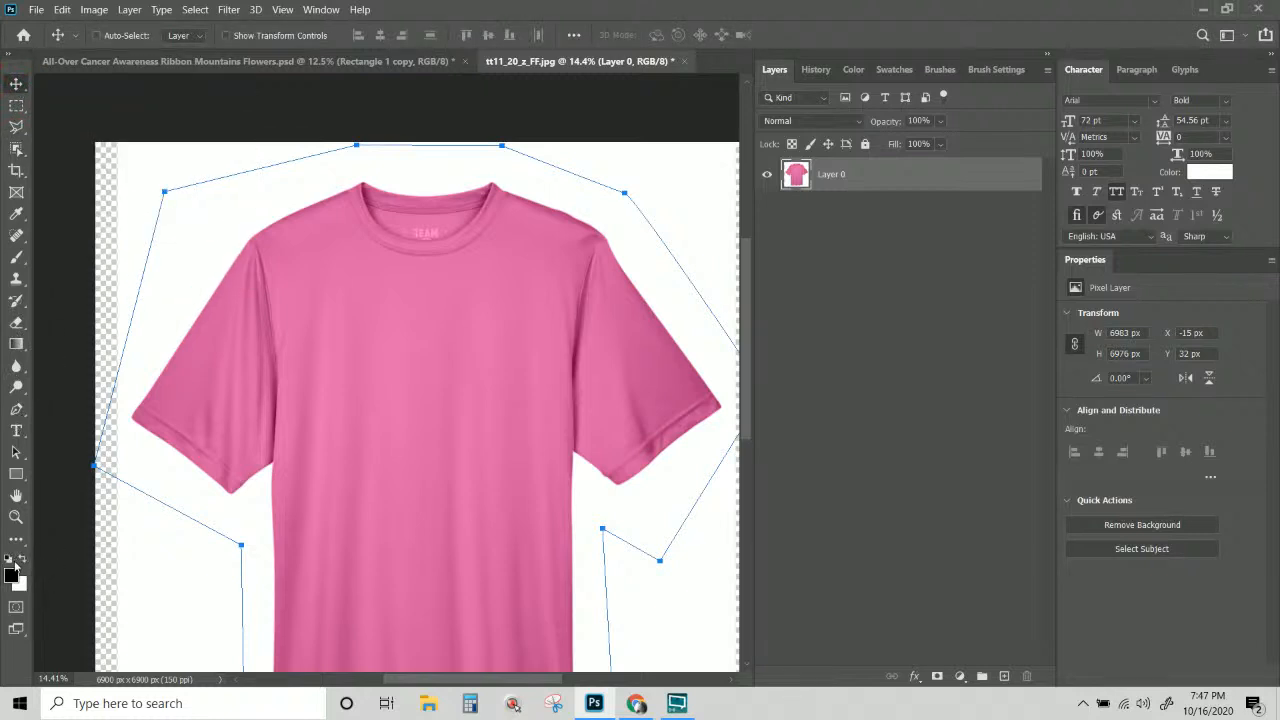
# Look through the Customize Toolbar list for the Path Selection and Direct Selection tools, leaving the toolbar as it is.
pyautogui.click(15, 542)
pyautogui.click(15, 542)
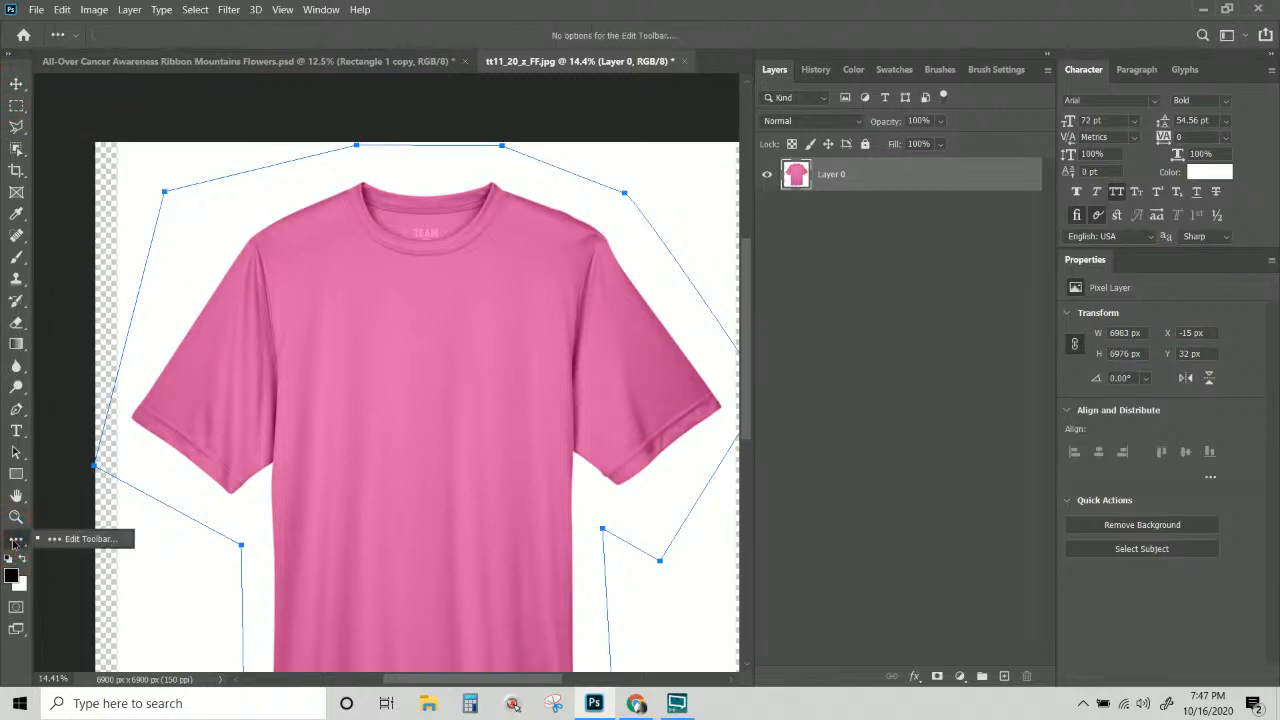
pyautogui.click(78, 540)
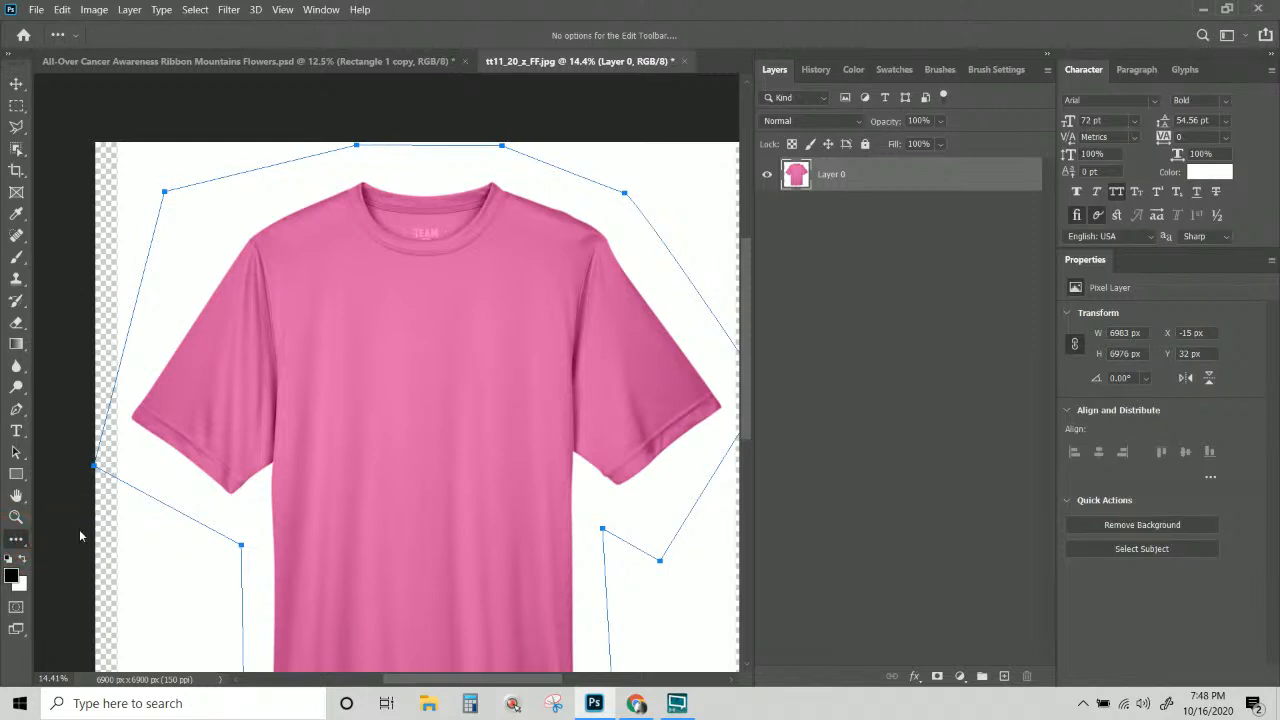
pyautogui.scroll(-8, 398, 224)
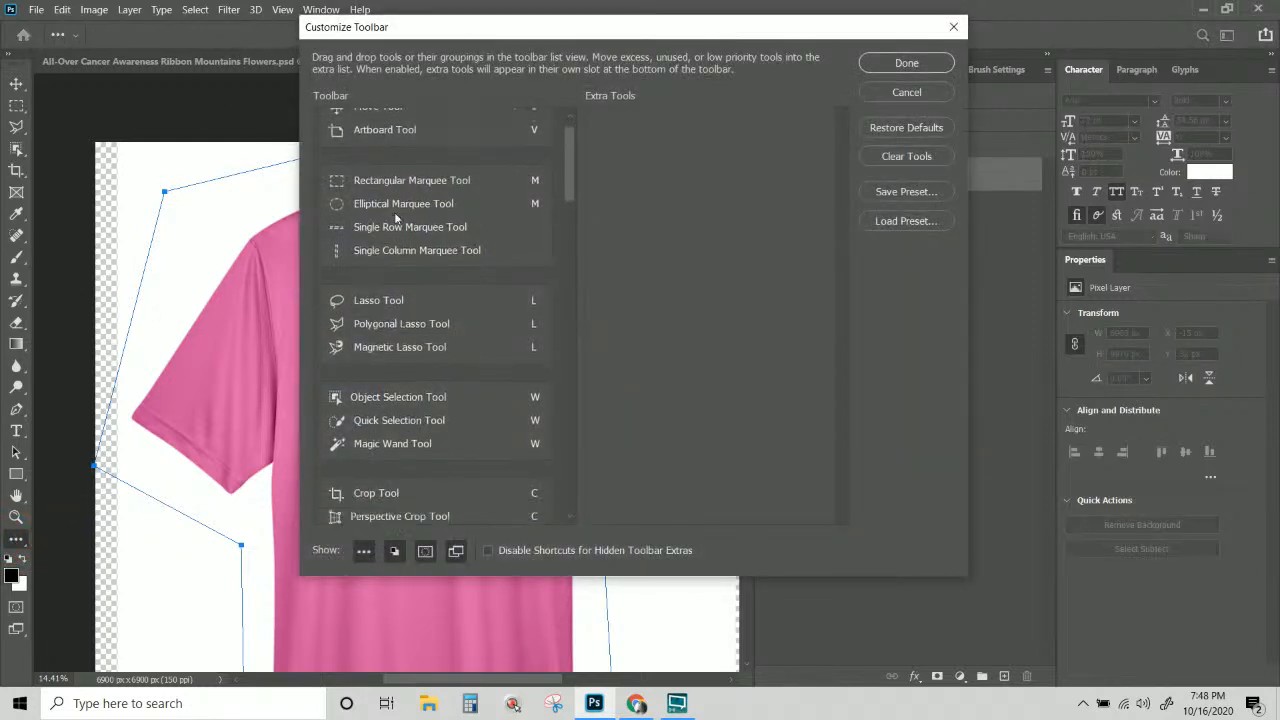
pyautogui.scroll(-10, 398, 224)
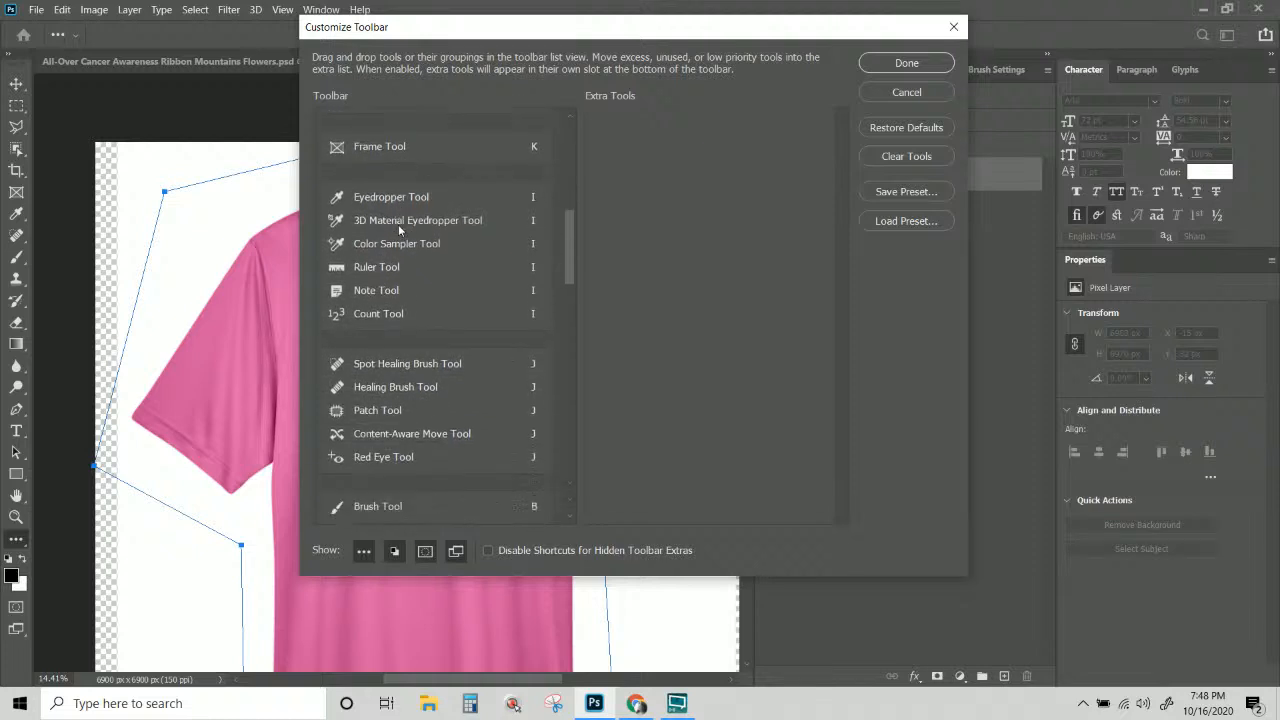
pyautogui.scroll(-10, 398, 233)
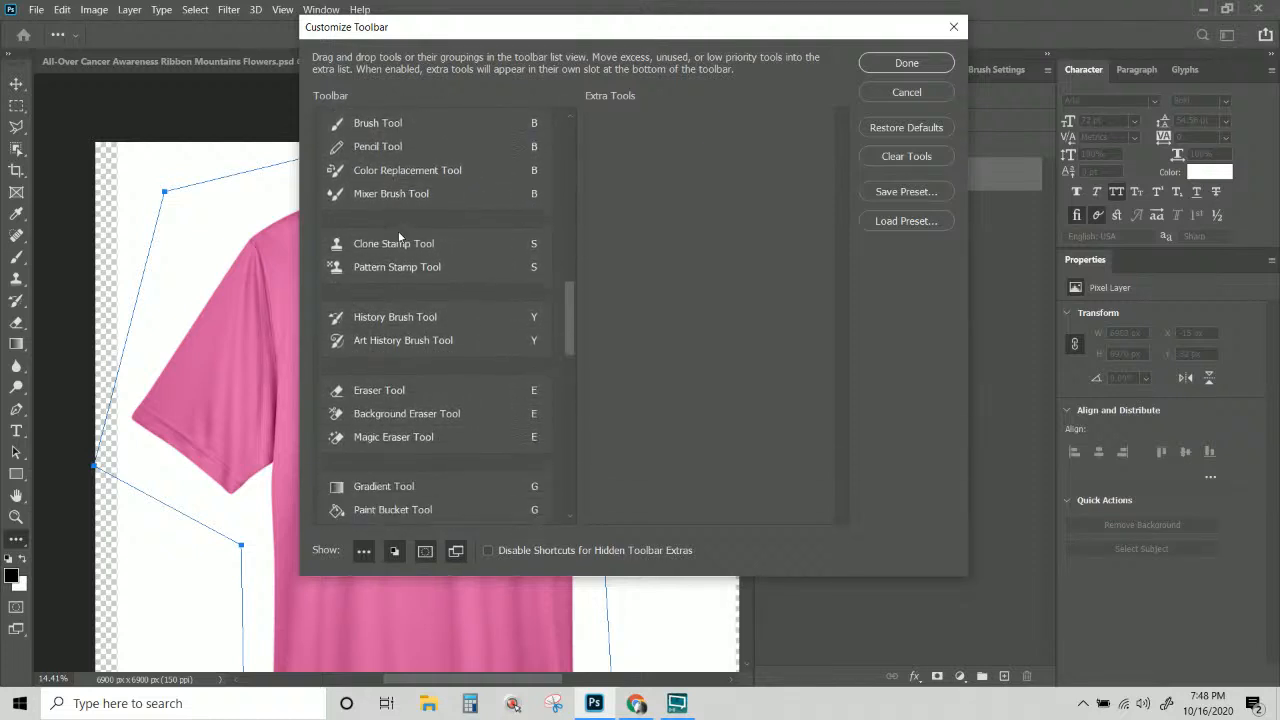
pyautogui.scroll(-10, 398, 234)
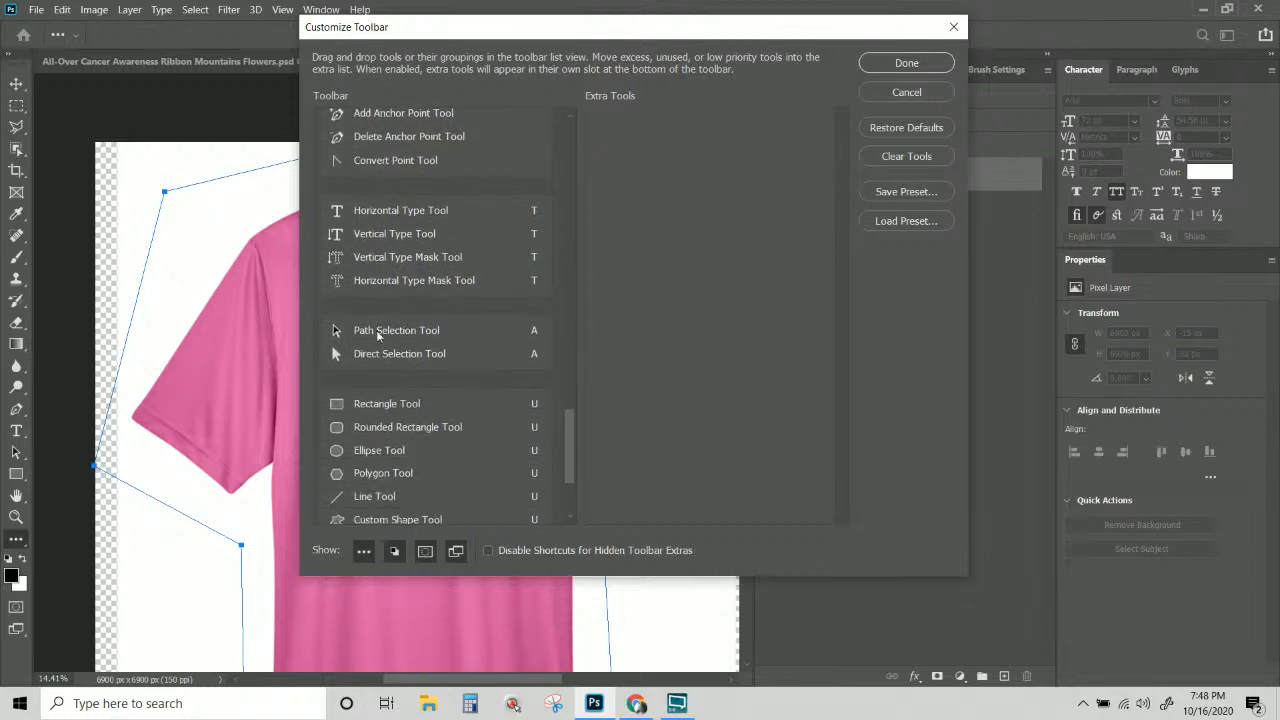
pyautogui.click(376, 330)
pyautogui.click(385, 355)
pyautogui.click(880, 64)
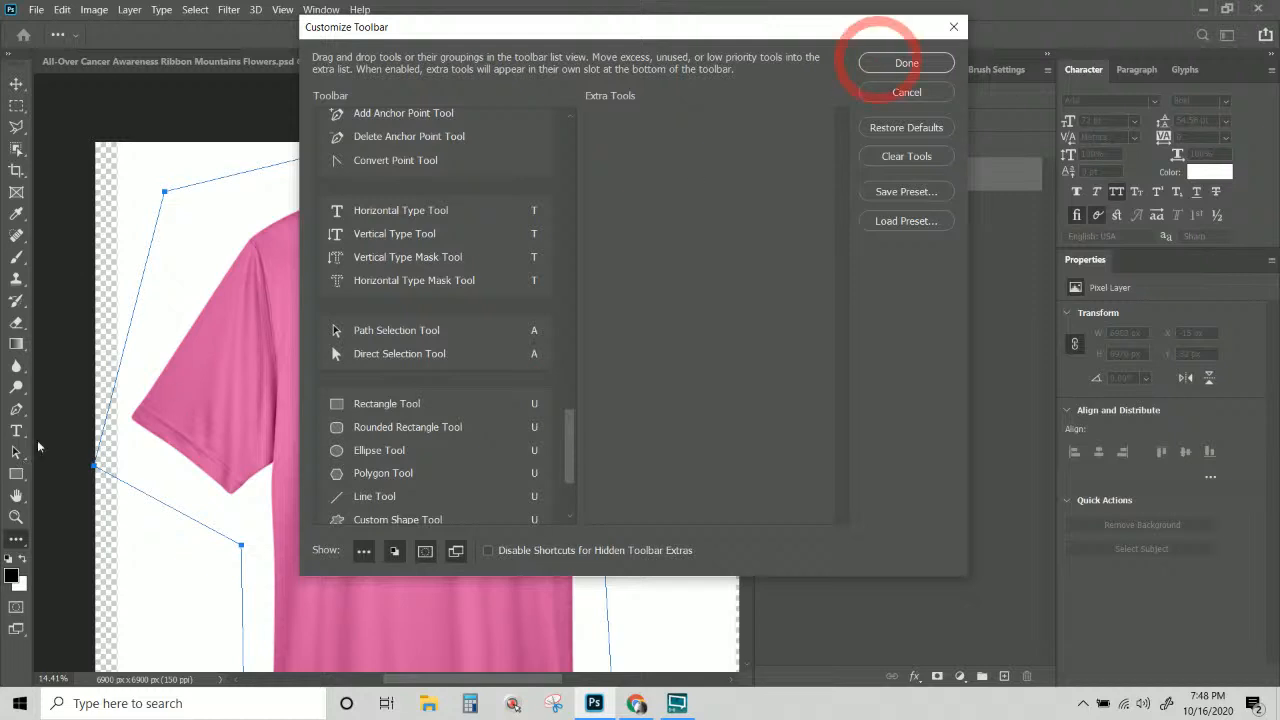
pyautogui.click(906, 62)
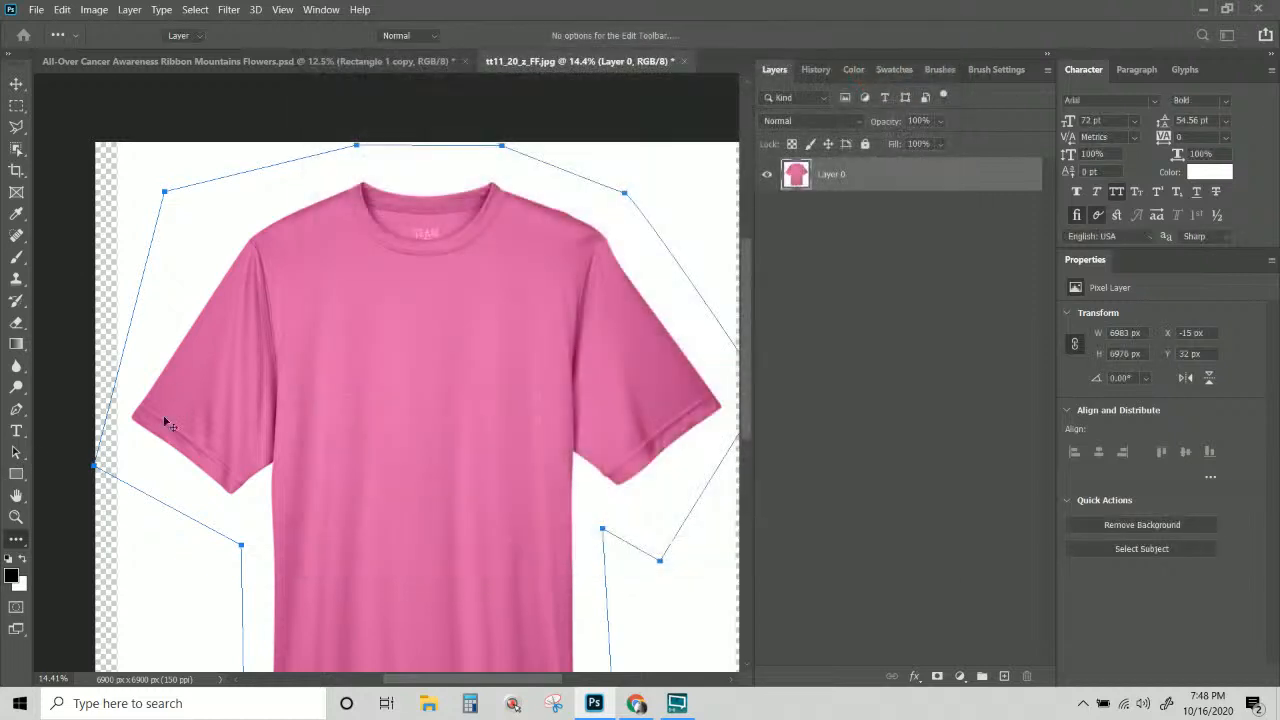
# With the Direct Selection tool, move the left shoulder anchor closer to the shirt and the left sleeve's outer anchor up along the canvas edge.
pyautogui.click(20, 460)
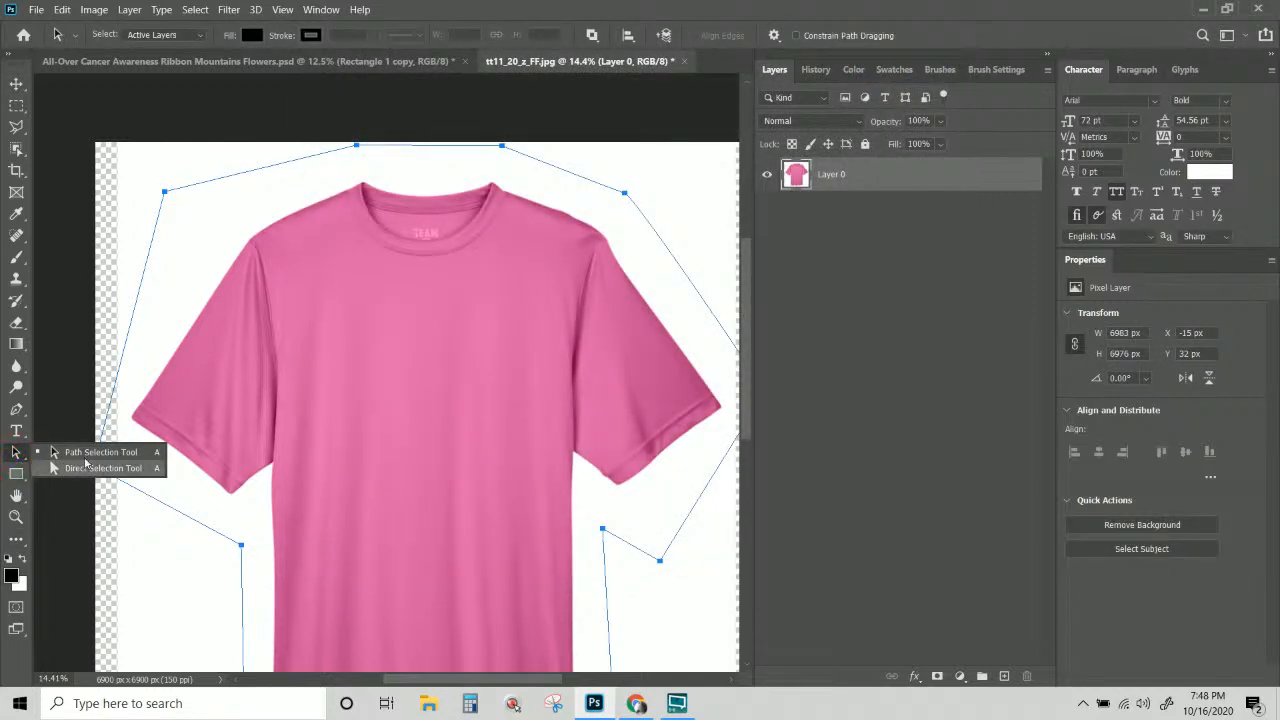
pyautogui.click(80, 468)
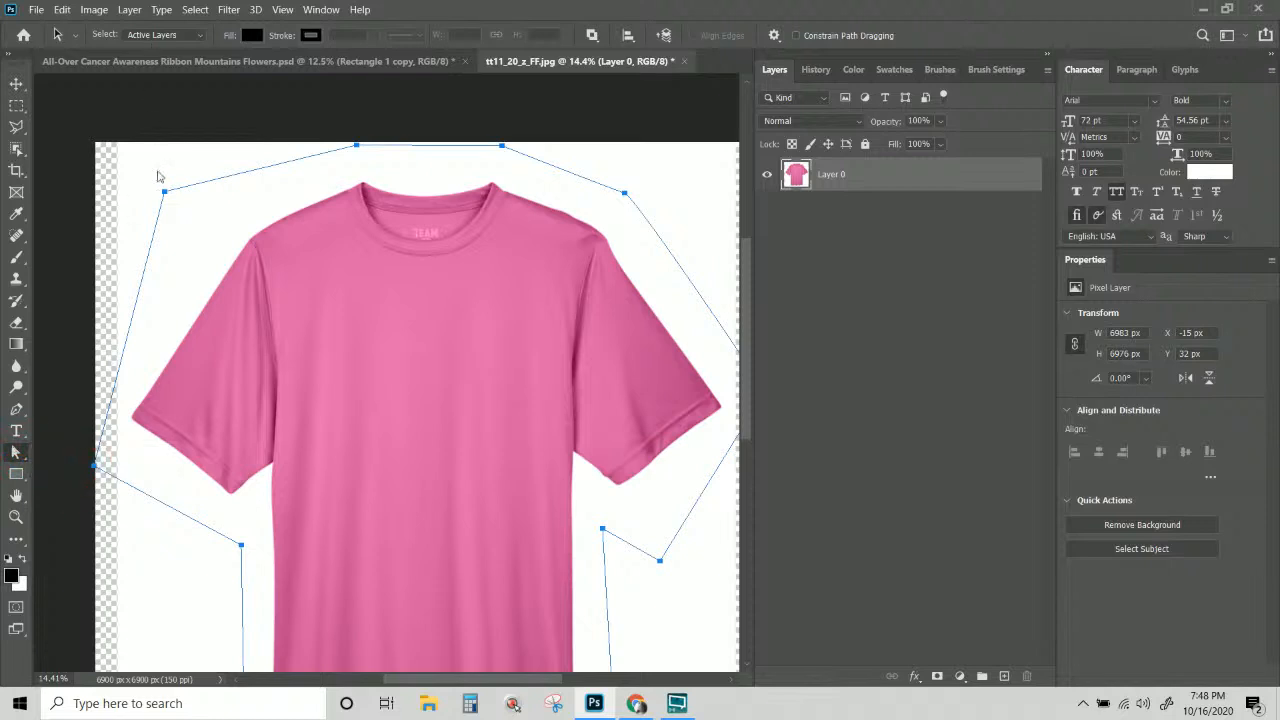
pyautogui.moveTo(165, 192); pyautogui.dragTo(217, 207)
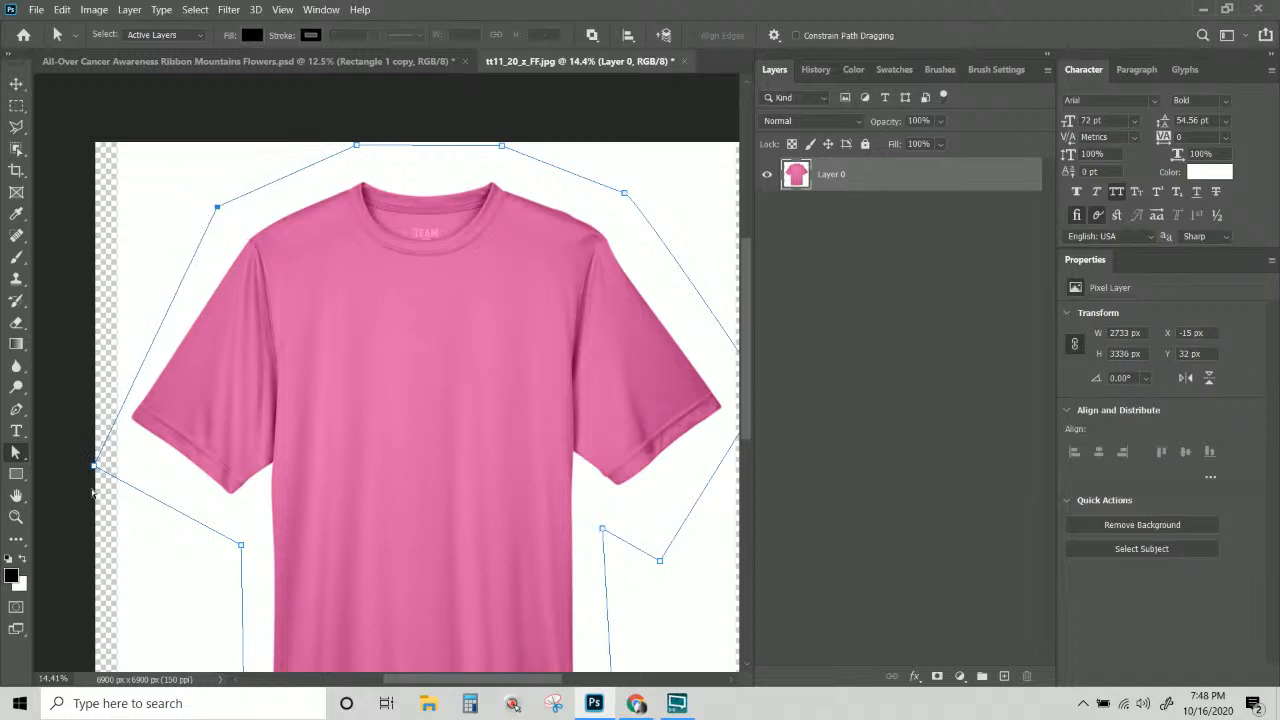
pyautogui.moveTo(93, 467); pyautogui.dragTo(95, 267)
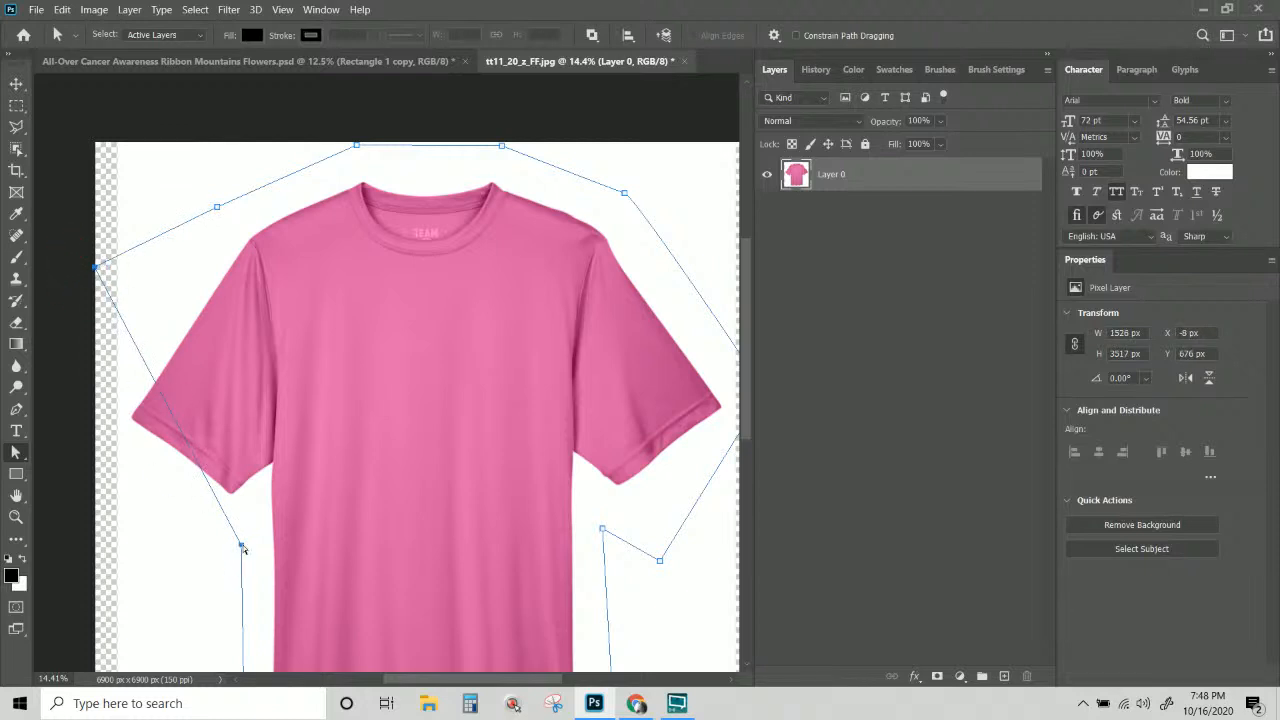
# Move the three path anchors below the shirt's hem up so they sit just inside the canvas's lower edge.
pyautogui.scroll(-5, 241, 540)
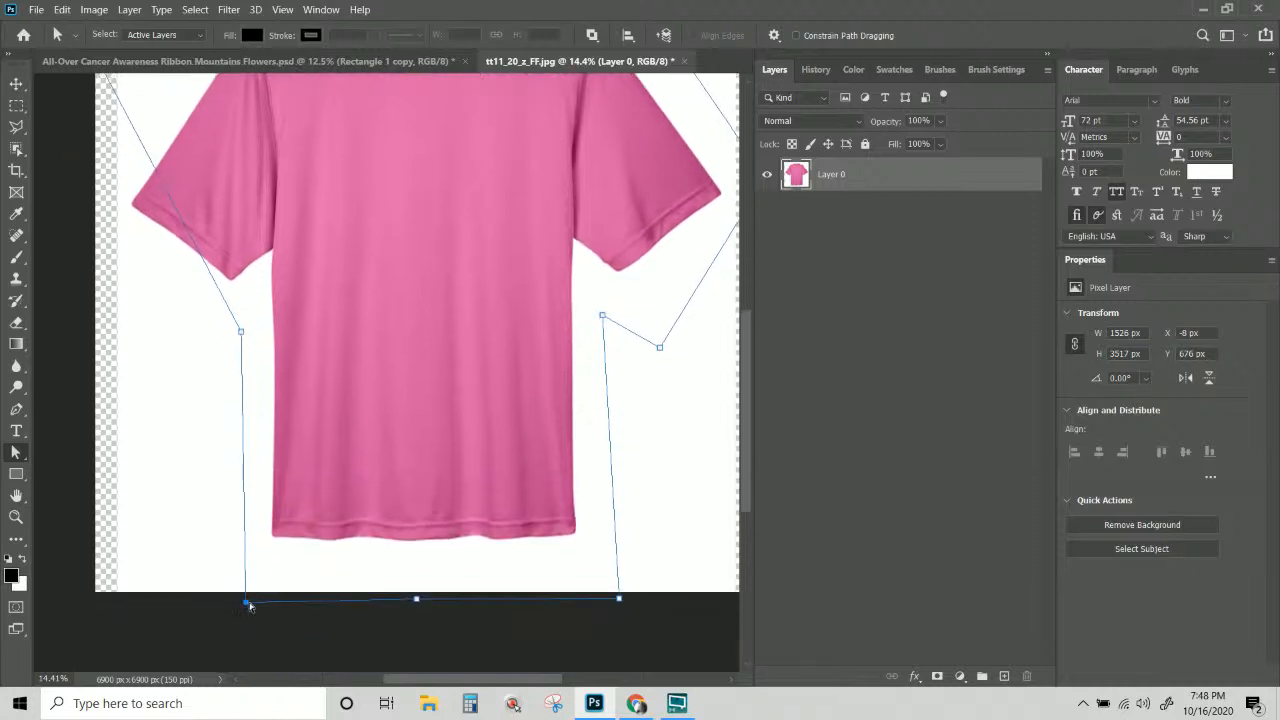
pyautogui.moveTo(249, 606); pyautogui.dragTo(245, 591)
pyautogui.moveTo(621, 598); pyautogui.dragTo(615, 587)
pyautogui.moveTo(418, 602); pyautogui.dragTo(416, 588)
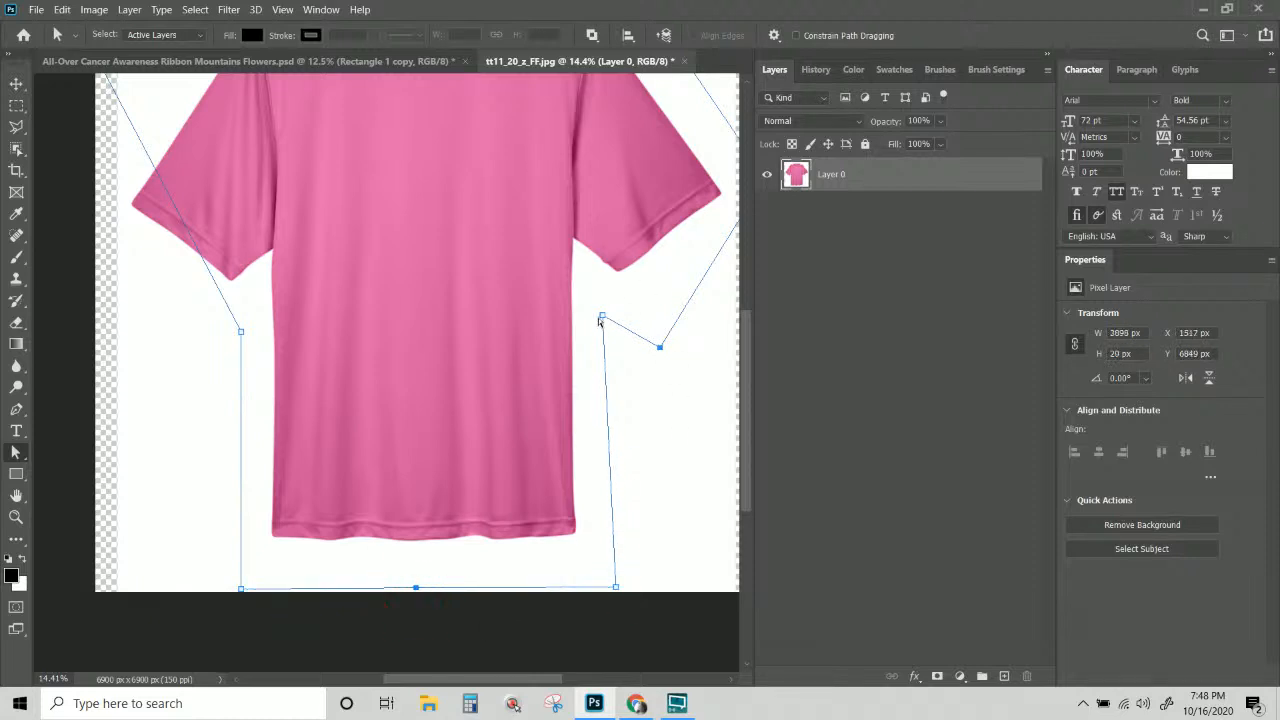
# Raise the right underarm anchor to the sleeve's lower tip and move the neighbouring sleeve anchor out to the canvas edge, level with it.
pyautogui.moveTo(601, 317); pyautogui.dragTo(610, 263)
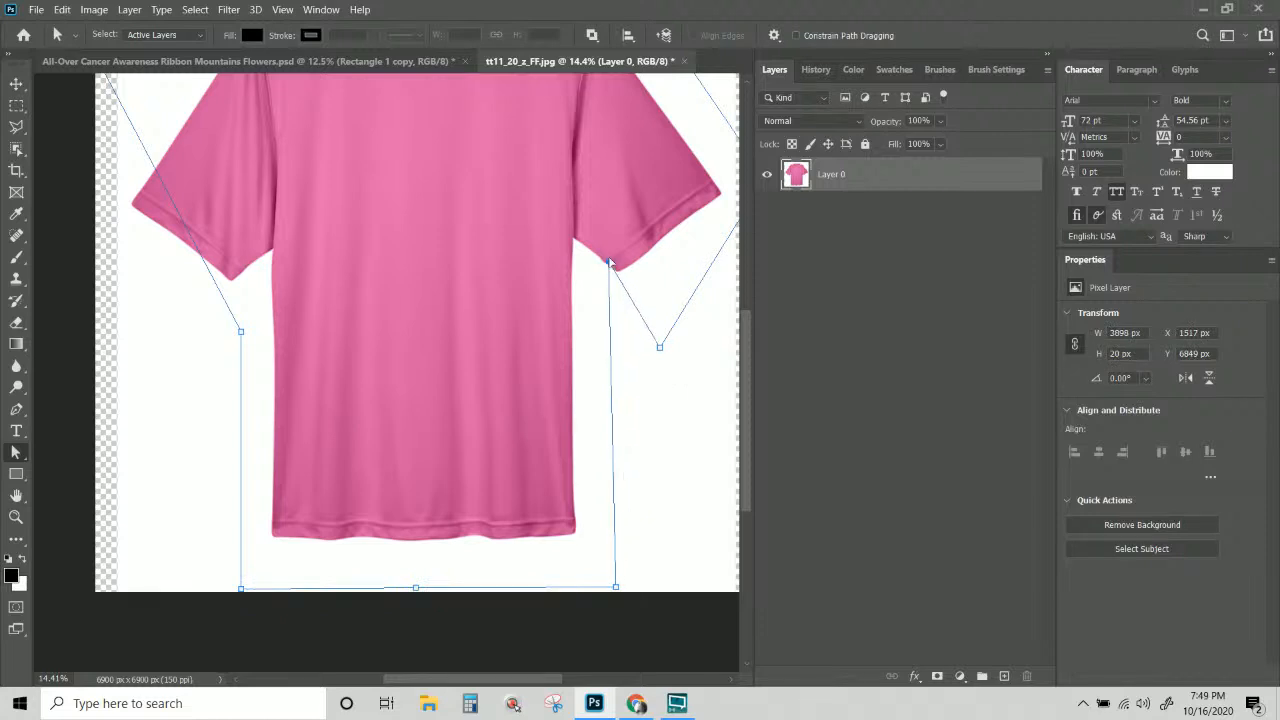
pyautogui.moveTo(660, 346); pyautogui.dragTo(406, 263)
pyautogui.click(656, 347)
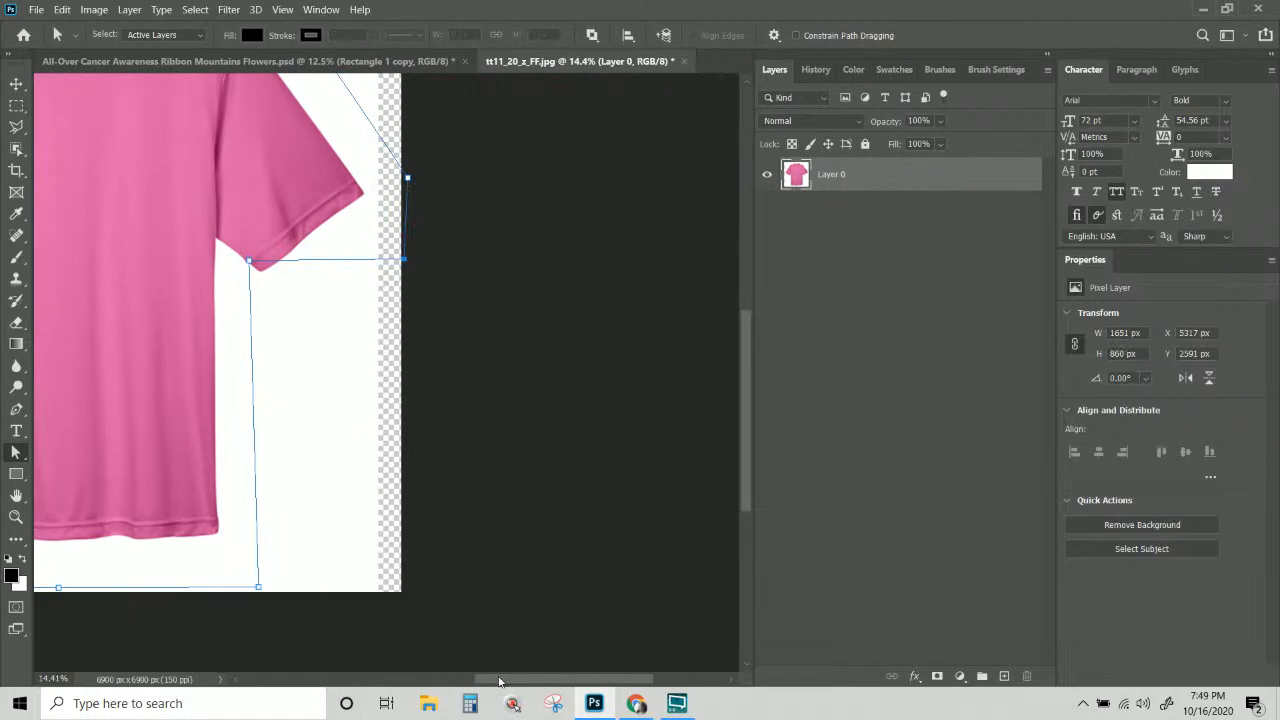
# Raise the left underarm anchor to the sleeve's lower tip and bring the outer left sleeve anchor down level with it at the canvas edge.
pyautogui.moveTo(500, 679); pyautogui.dragTo(415, 686)
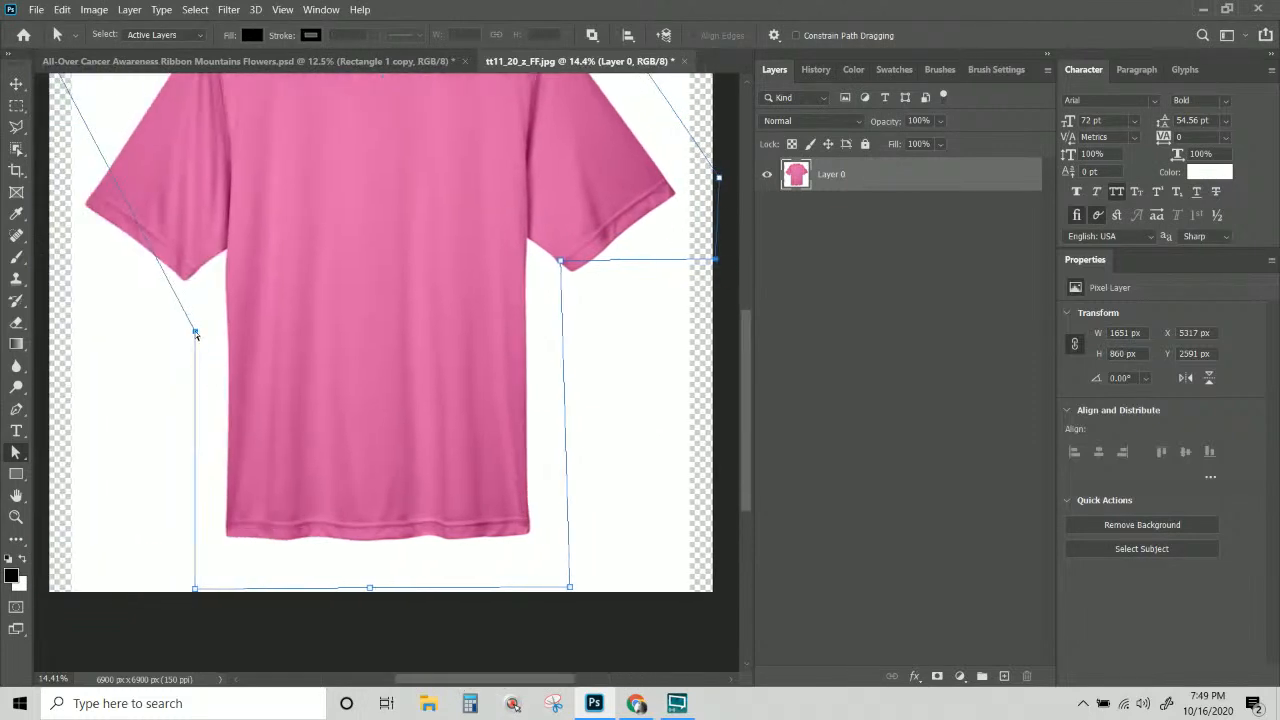
pyautogui.moveTo(195, 332); pyautogui.dragTo(193, 267)
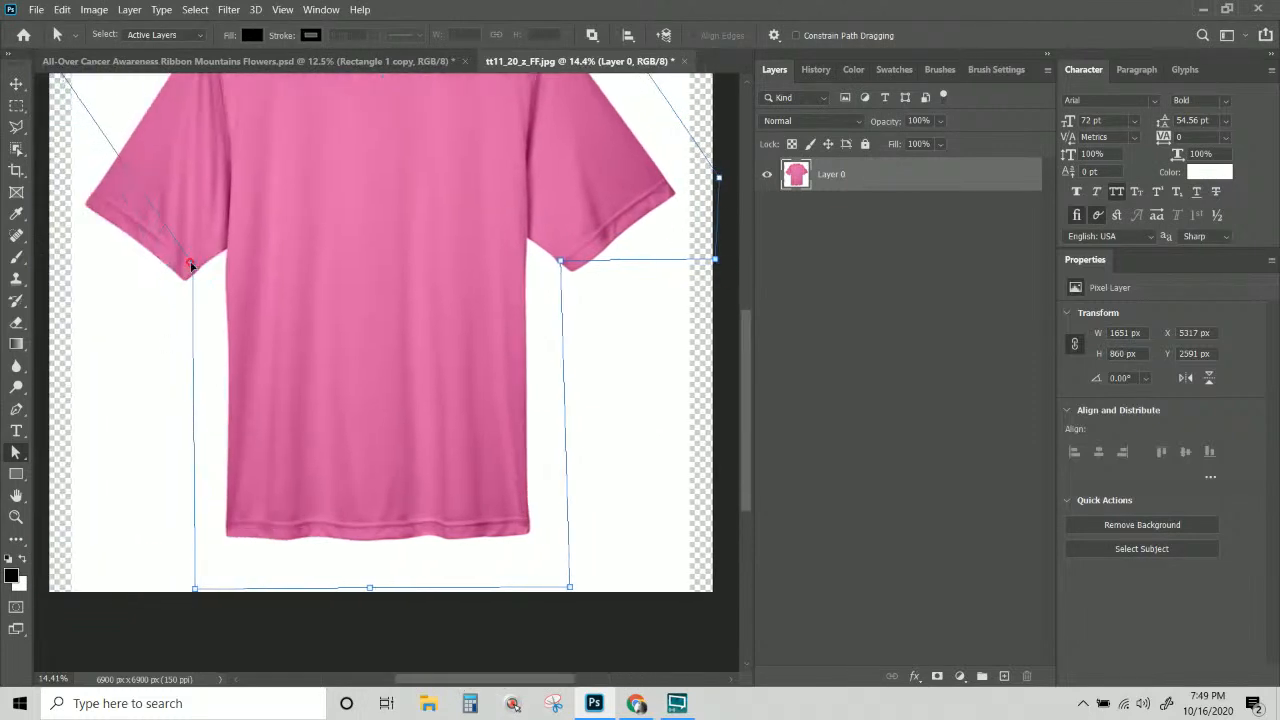
pyautogui.scroll(3, 190, 264)
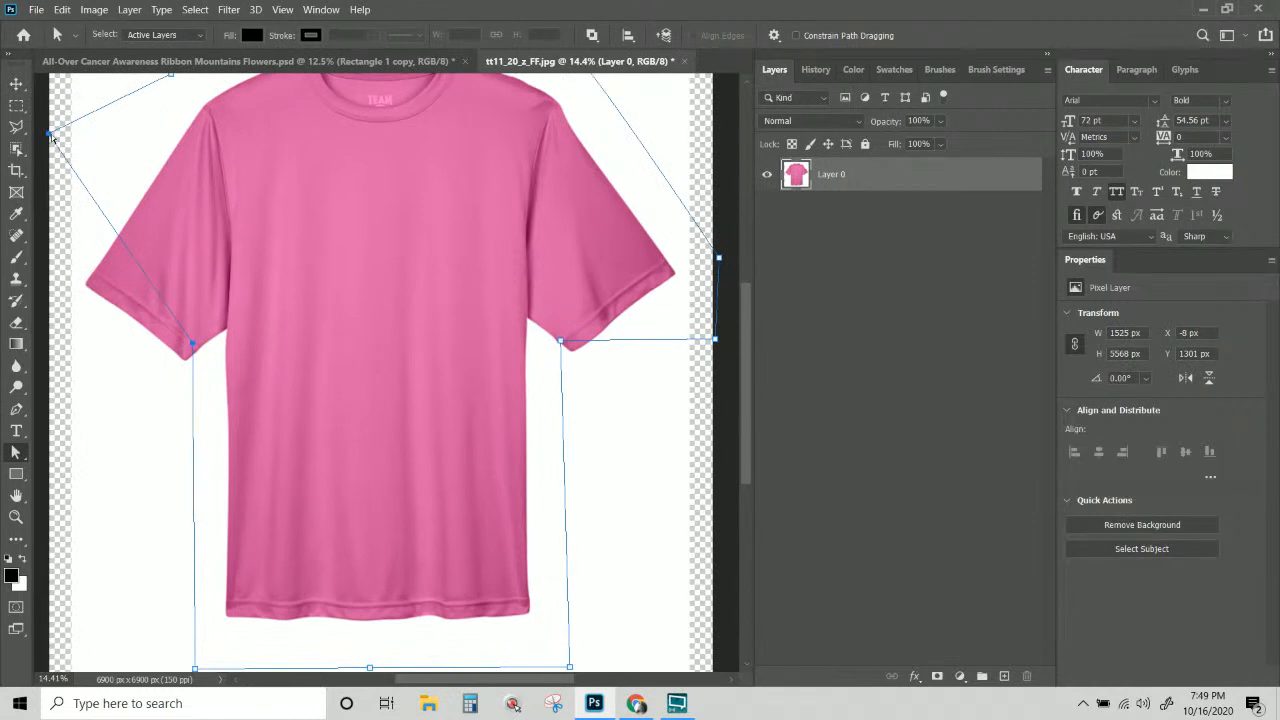
pyautogui.moveTo(50, 140); pyautogui.dragTo(44, 344)
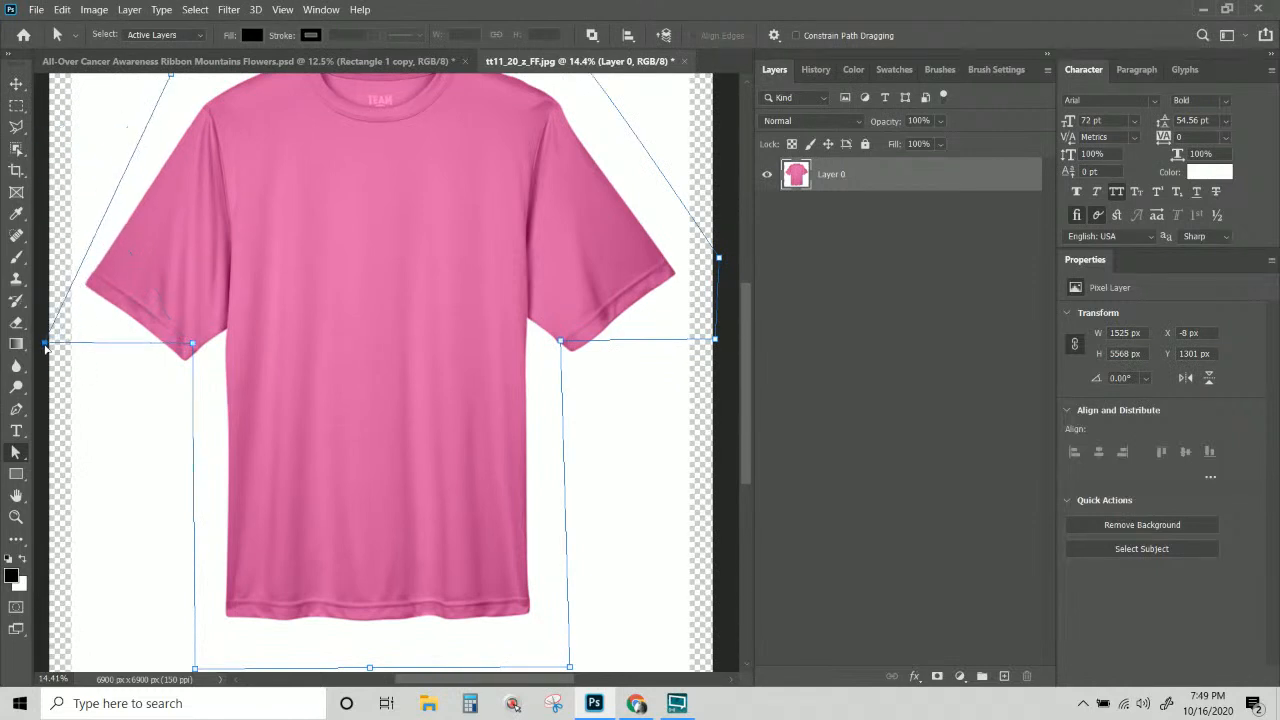
# Add an anchor point on the path beside the left sleeve and move it outward to the transparent strip near the canvas edge.
pyautogui.scroll(2, 62, 320)
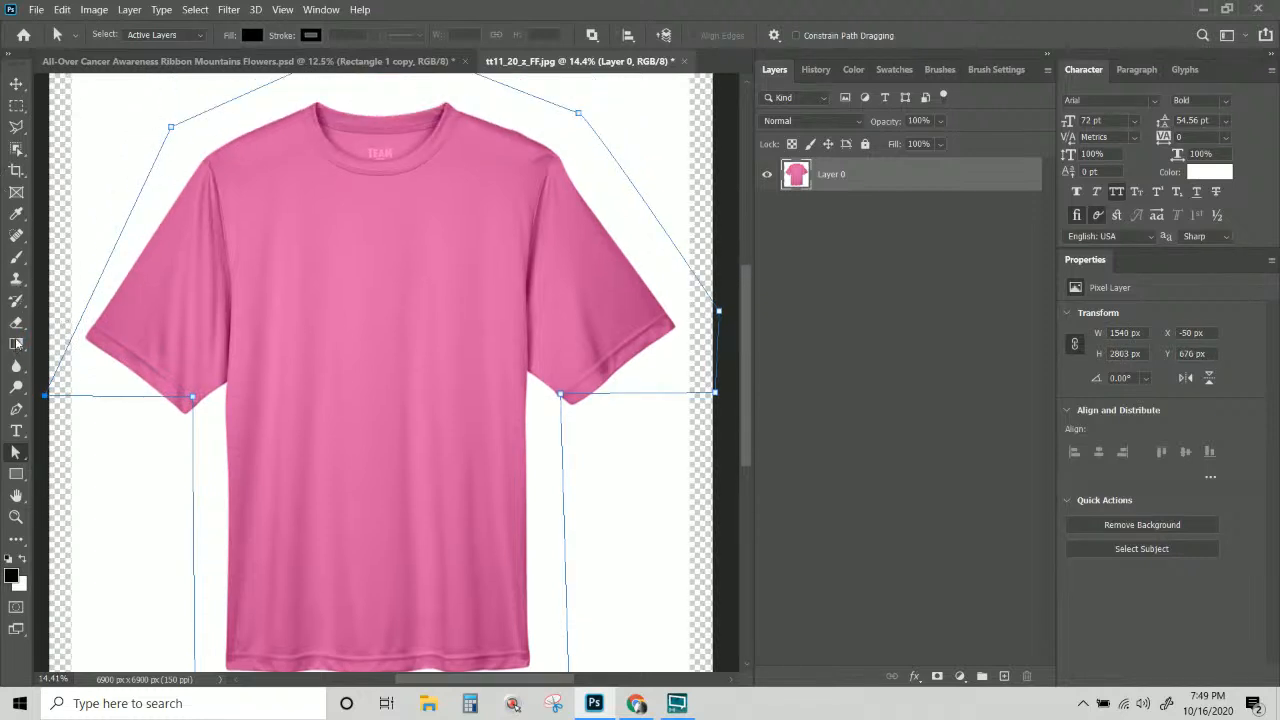
pyautogui.rightClick(17, 410)
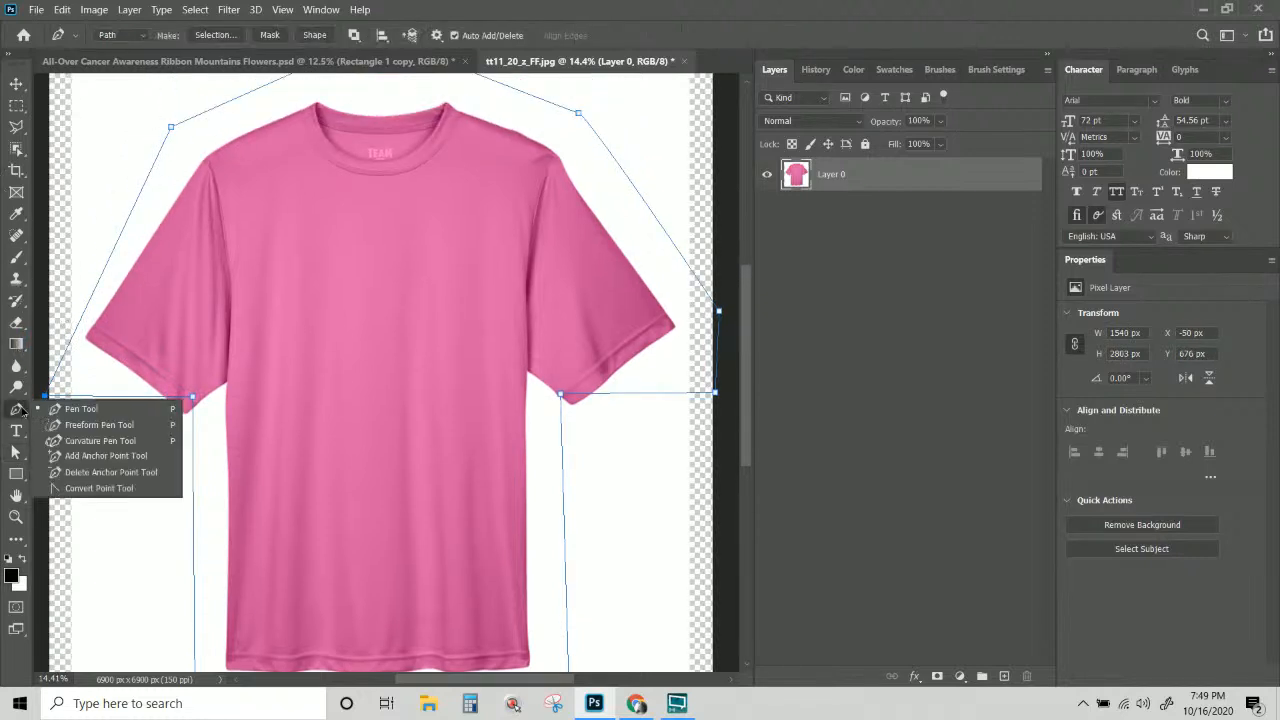
pyautogui.click(80, 452)
pyautogui.click(115, 245)
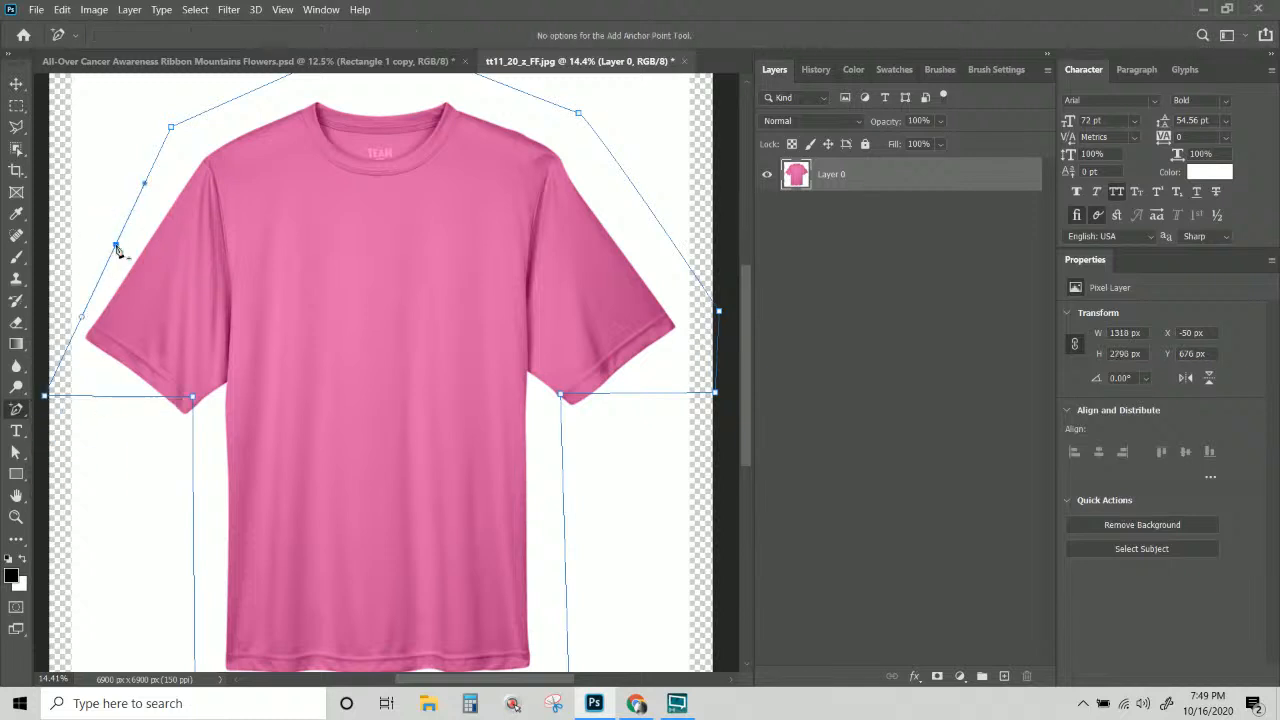
pyautogui.click(17, 452)
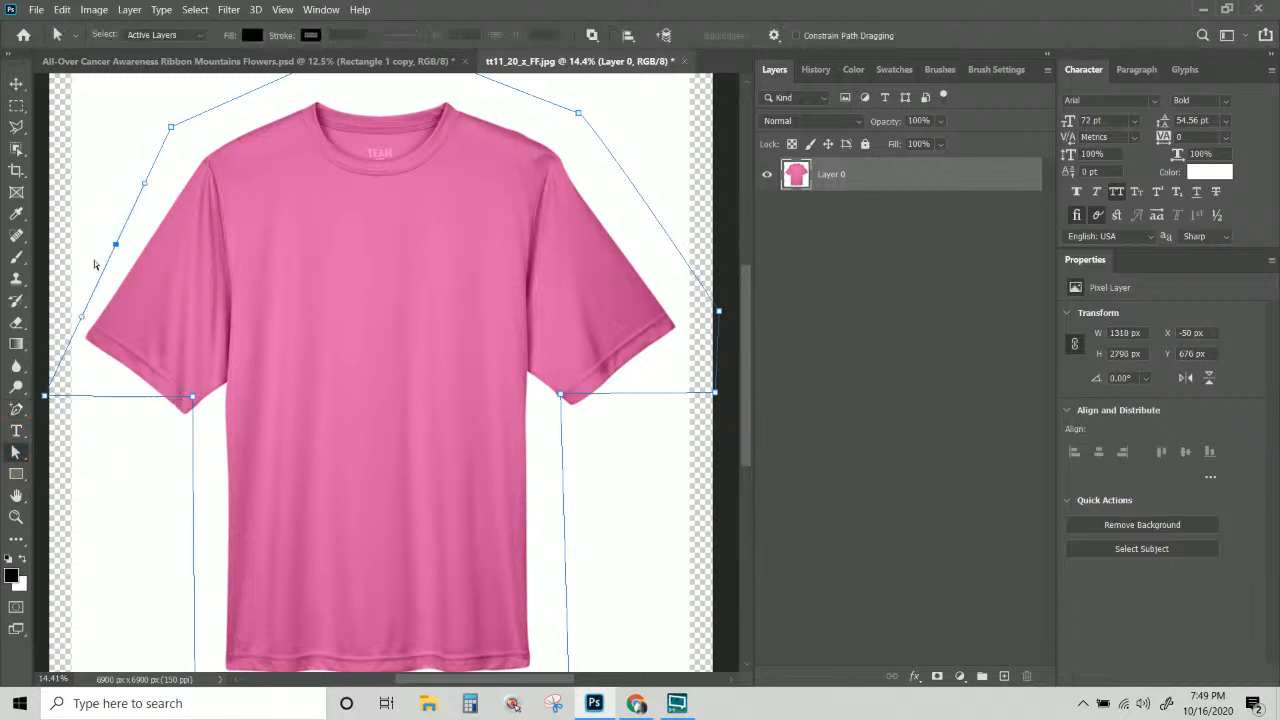
pyautogui.moveTo(116, 245); pyautogui.dragTo(62, 269)
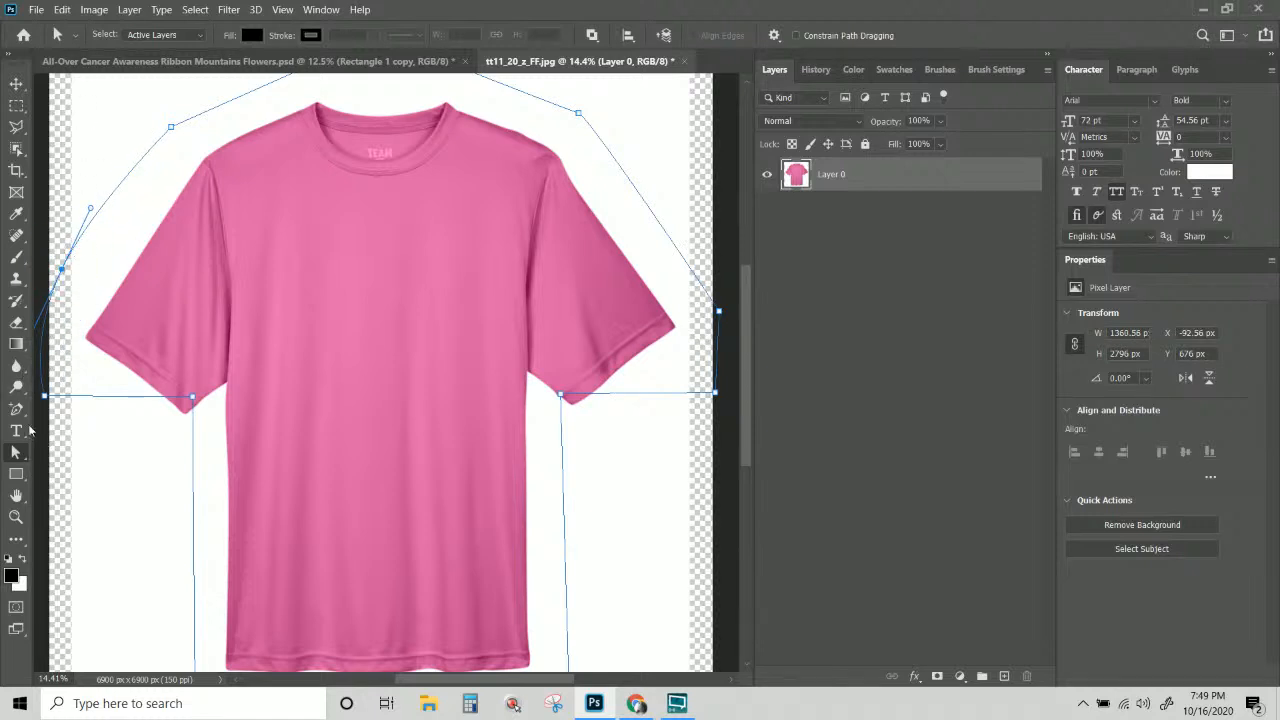
pyautogui.rightClick(62, 272)
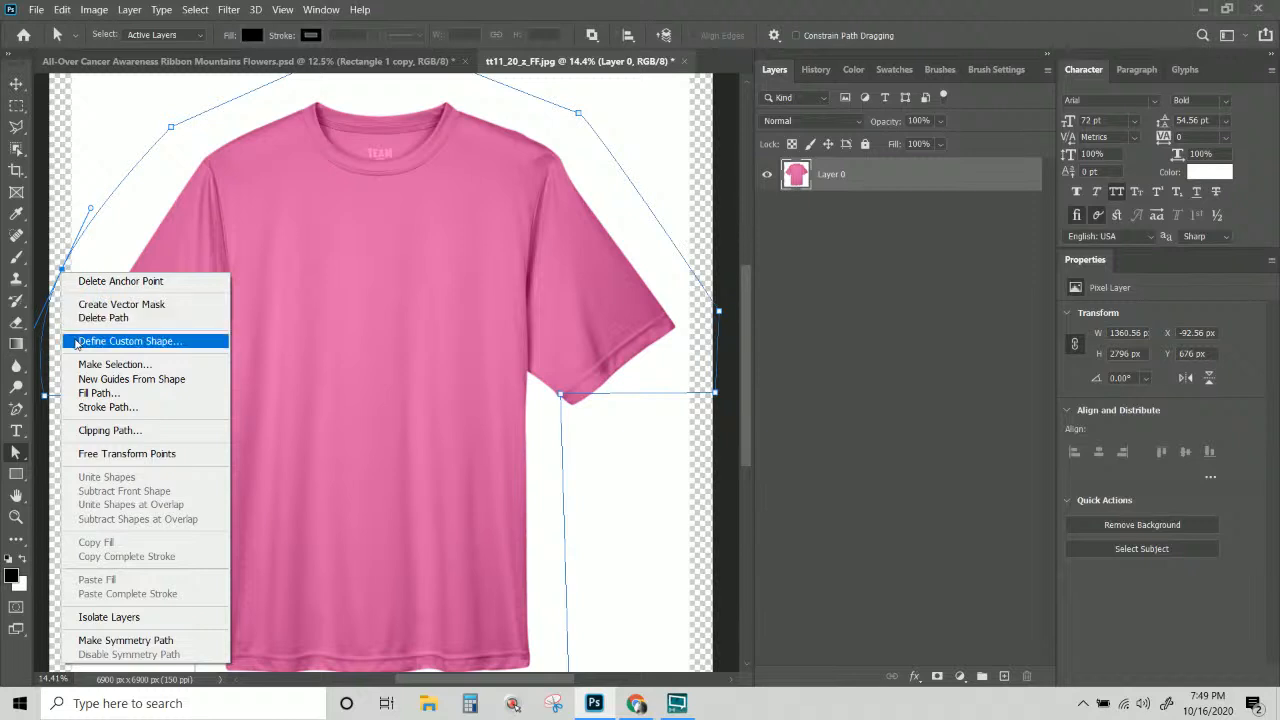
pyautogui.click(58, 268)
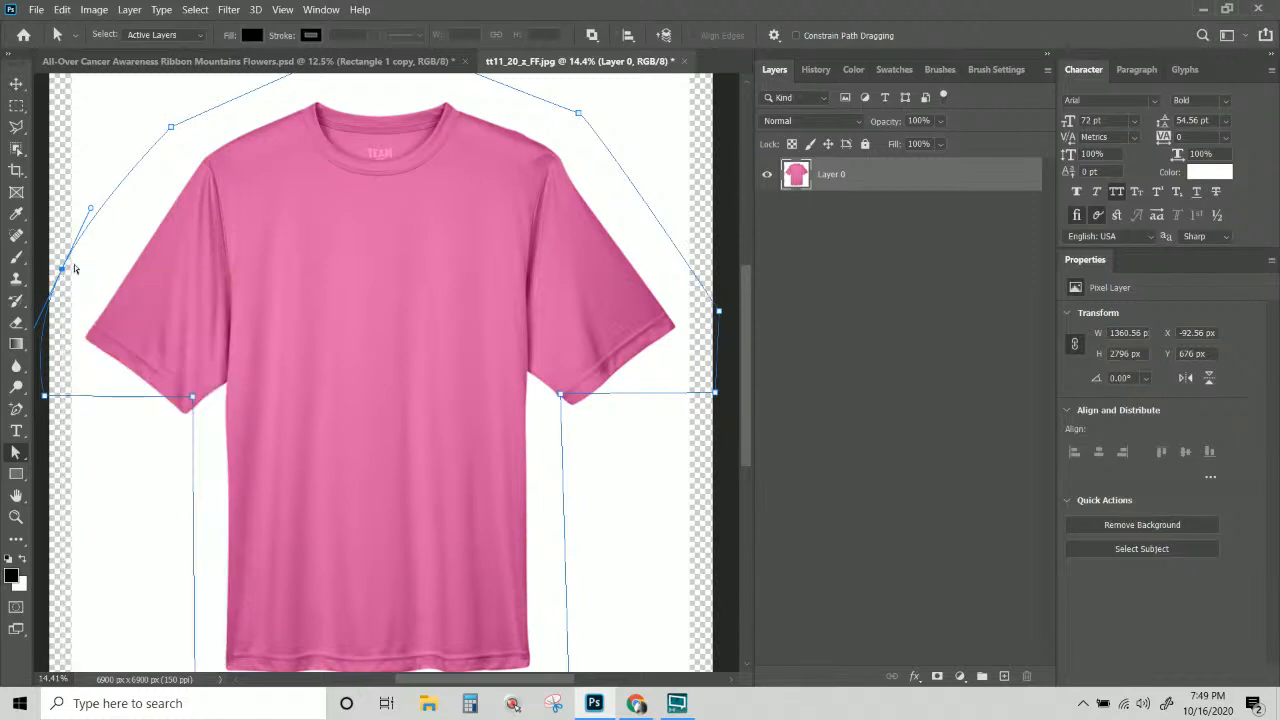
pyautogui.press('alt')
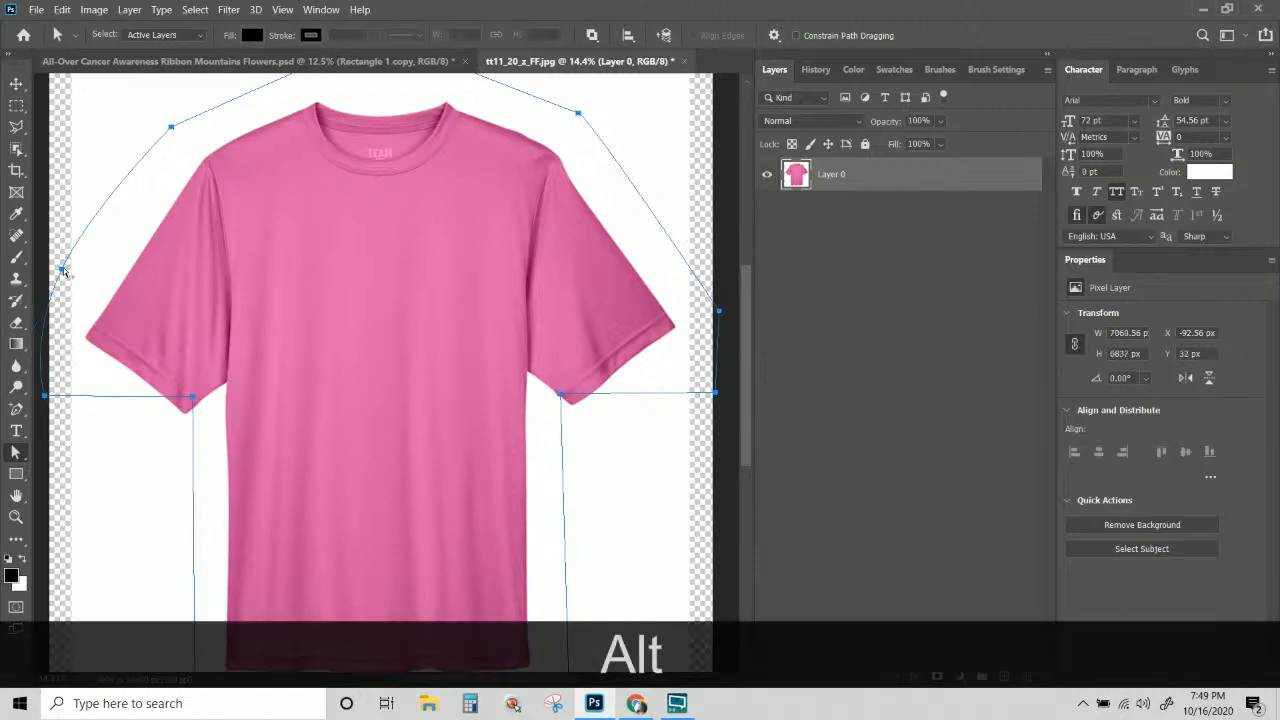
pyautogui.press('ctrl')
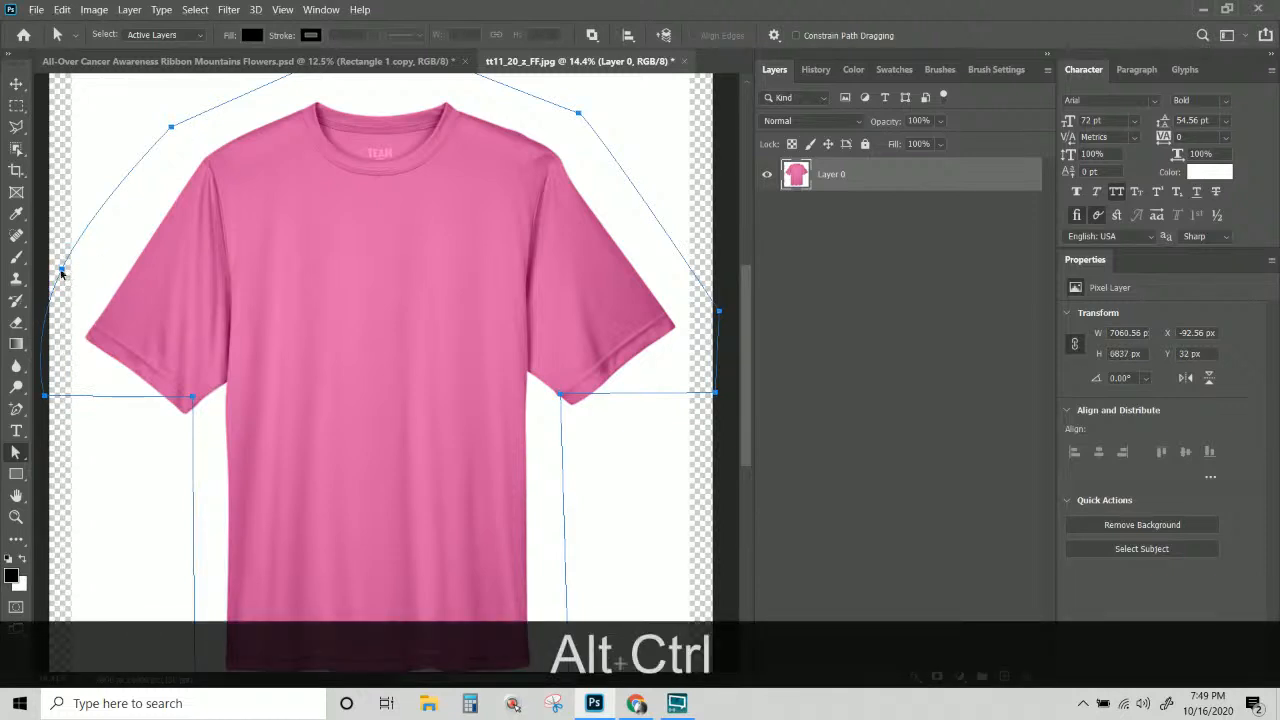
pyautogui.moveTo(60, 270); pyautogui.dragTo(48, 265)
pyautogui.press('ctrl')
pyautogui.hotkey('alt', 'ctrl', 'z')
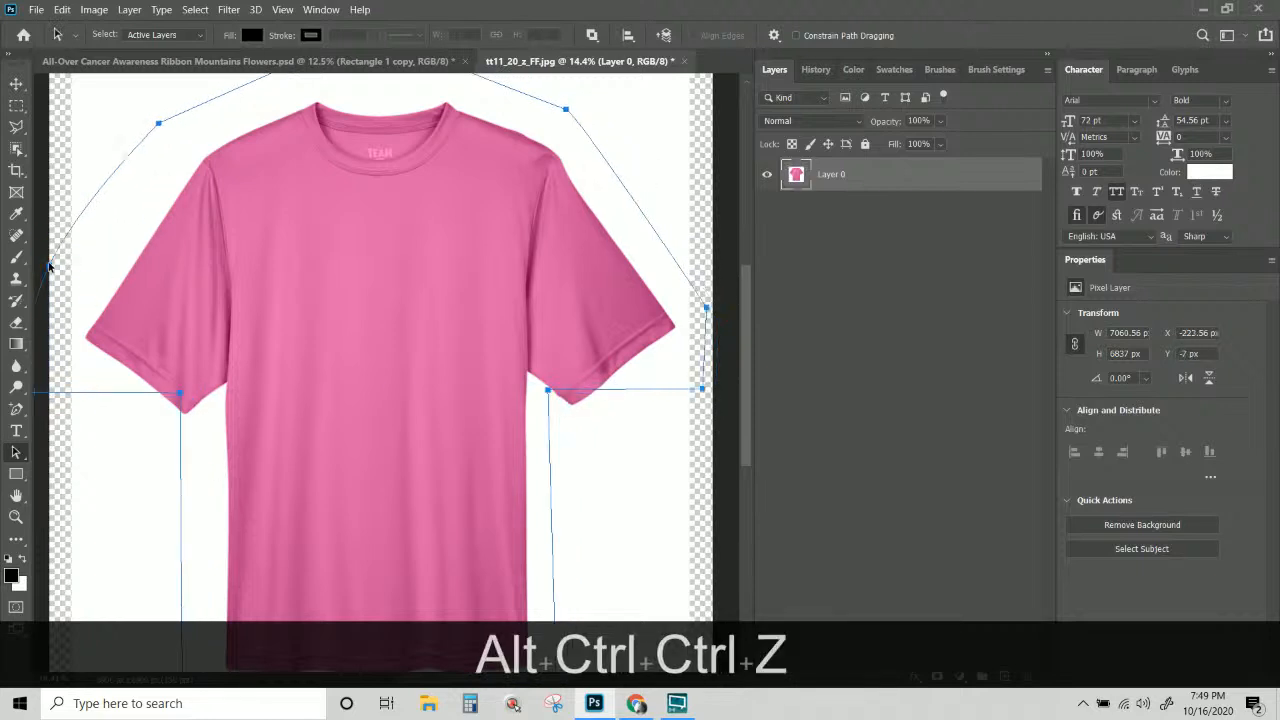
pyautogui.hotkey('ctrl', 'z')
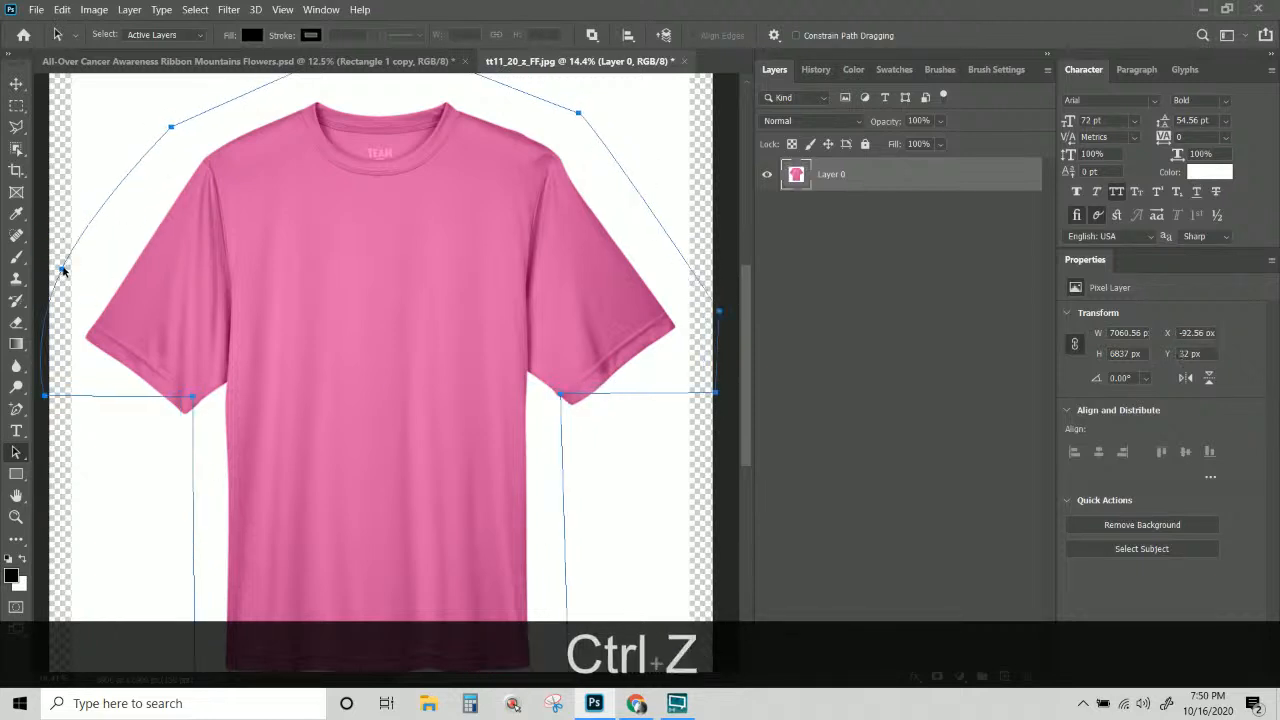
pyautogui.rightClick(62, 270)
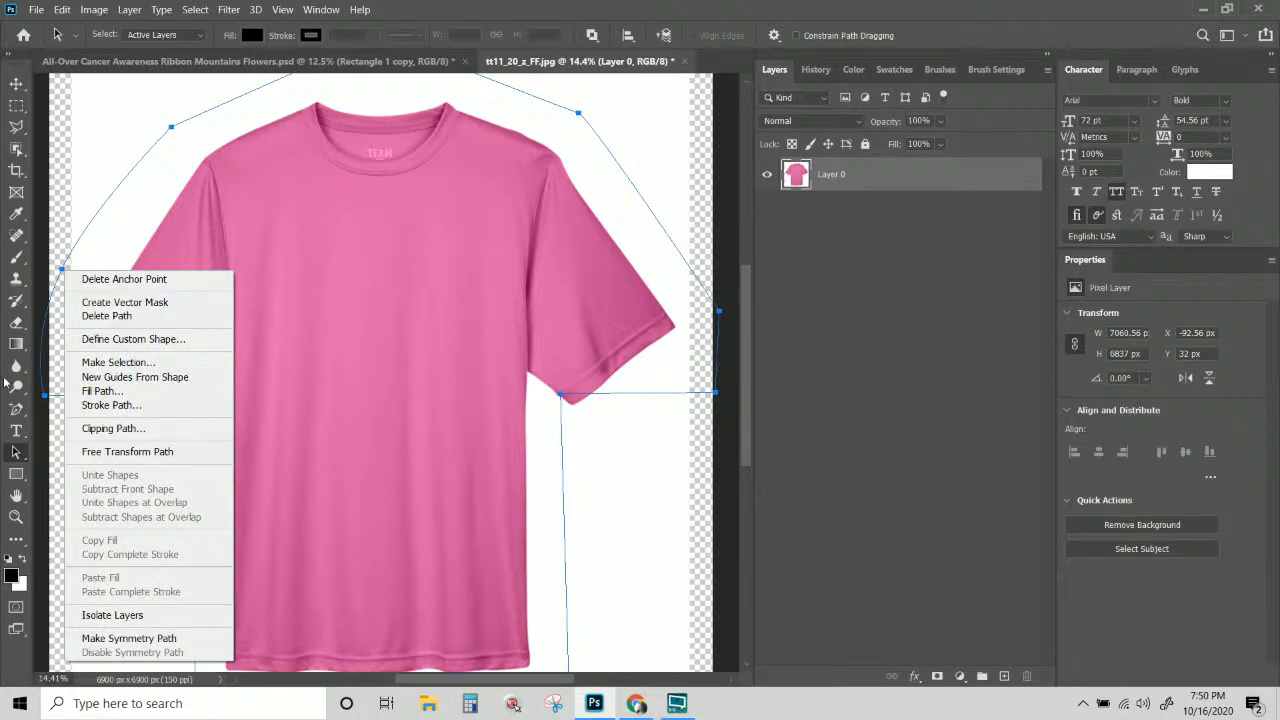
pyautogui.click(26, 420)
# Convert the new anchor beside the left sleeve to a corner point with the Convert Point tool.
pyautogui.click(17, 410)
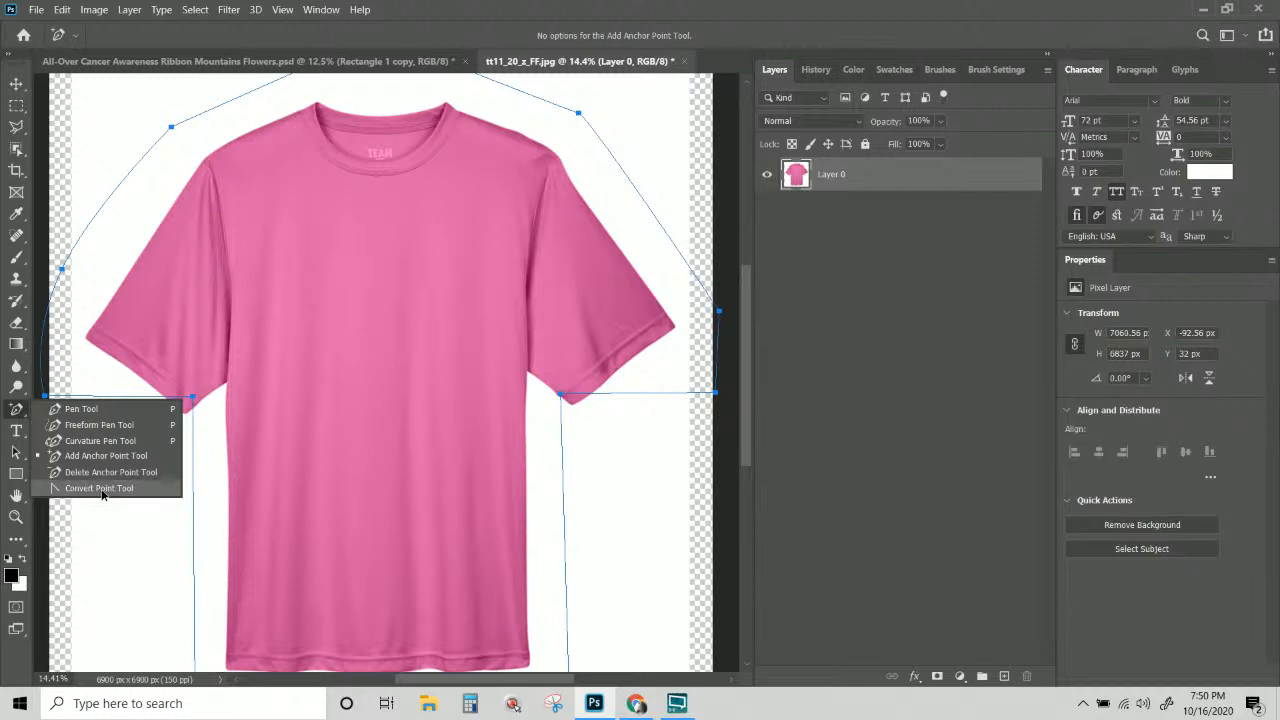
pyautogui.click(100, 488)
pyautogui.click(62, 269)
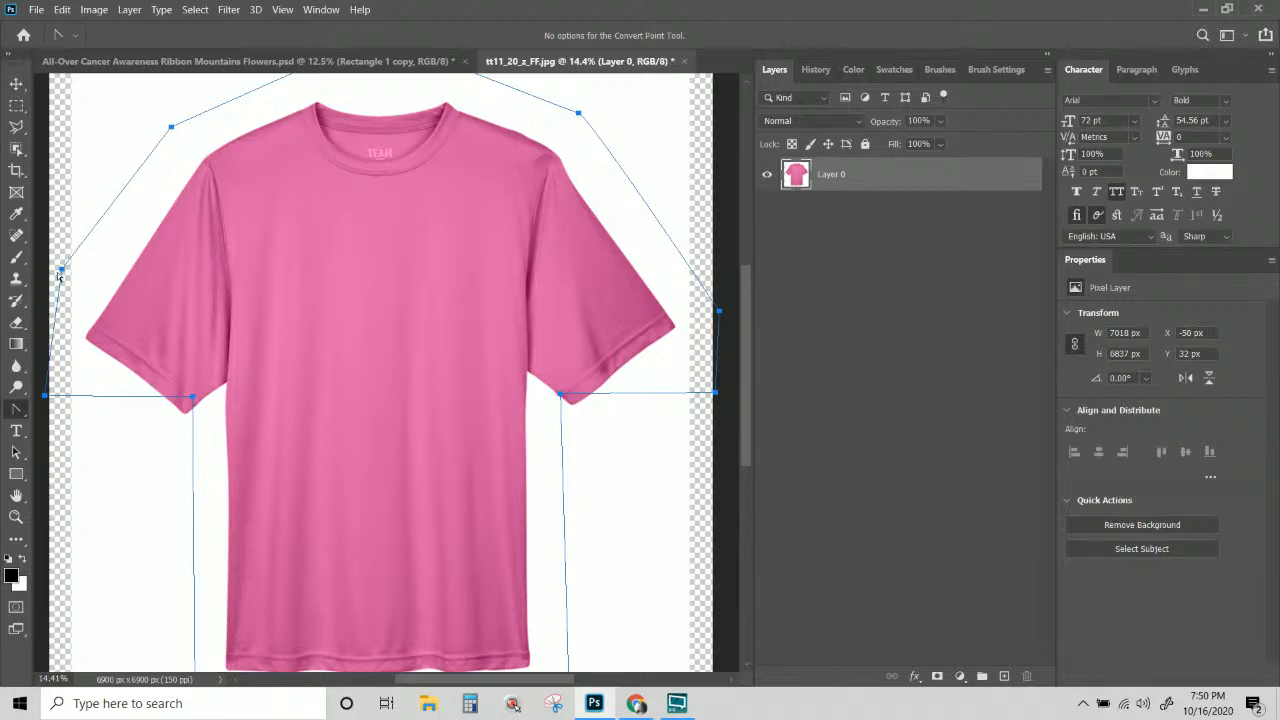
# Move the converted corner anchor with the Direct Selection tool up to shoulder height at the canvas's left edge.
pyautogui.click(18, 416)
pyautogui.click(16, 452)
pyautogui.click(16, 452)
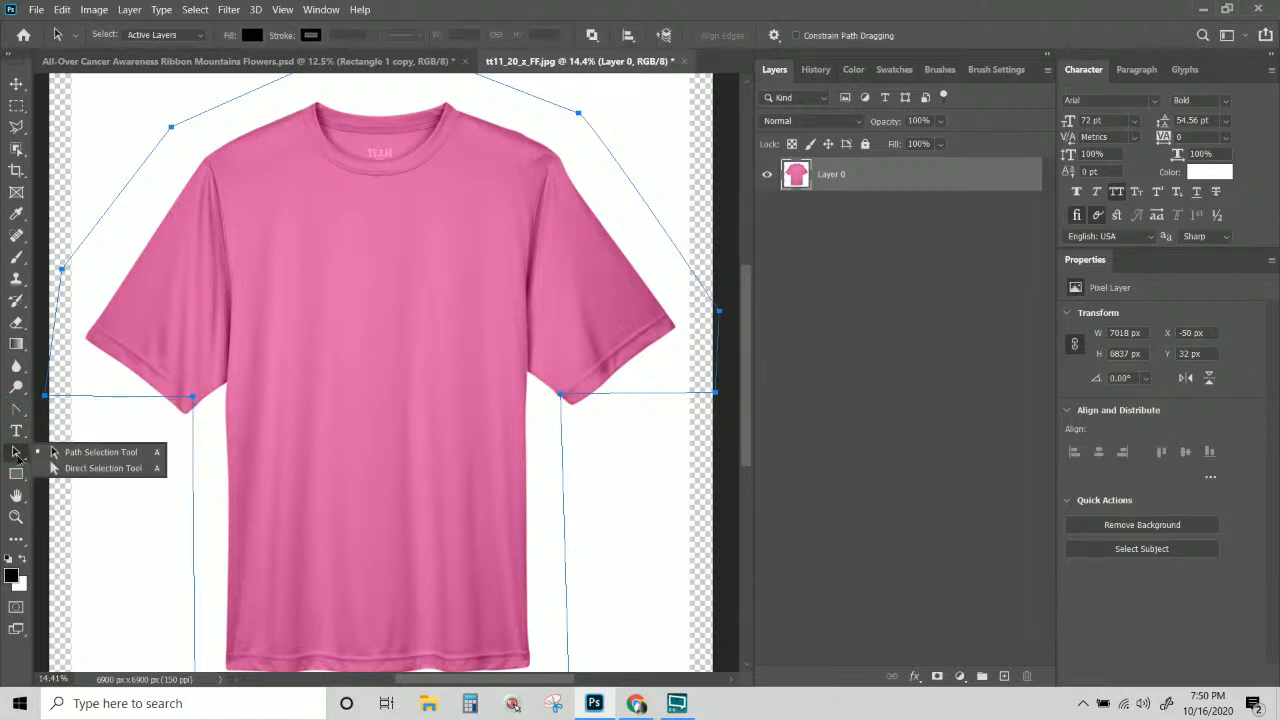
pyautogui.click(74, 468)
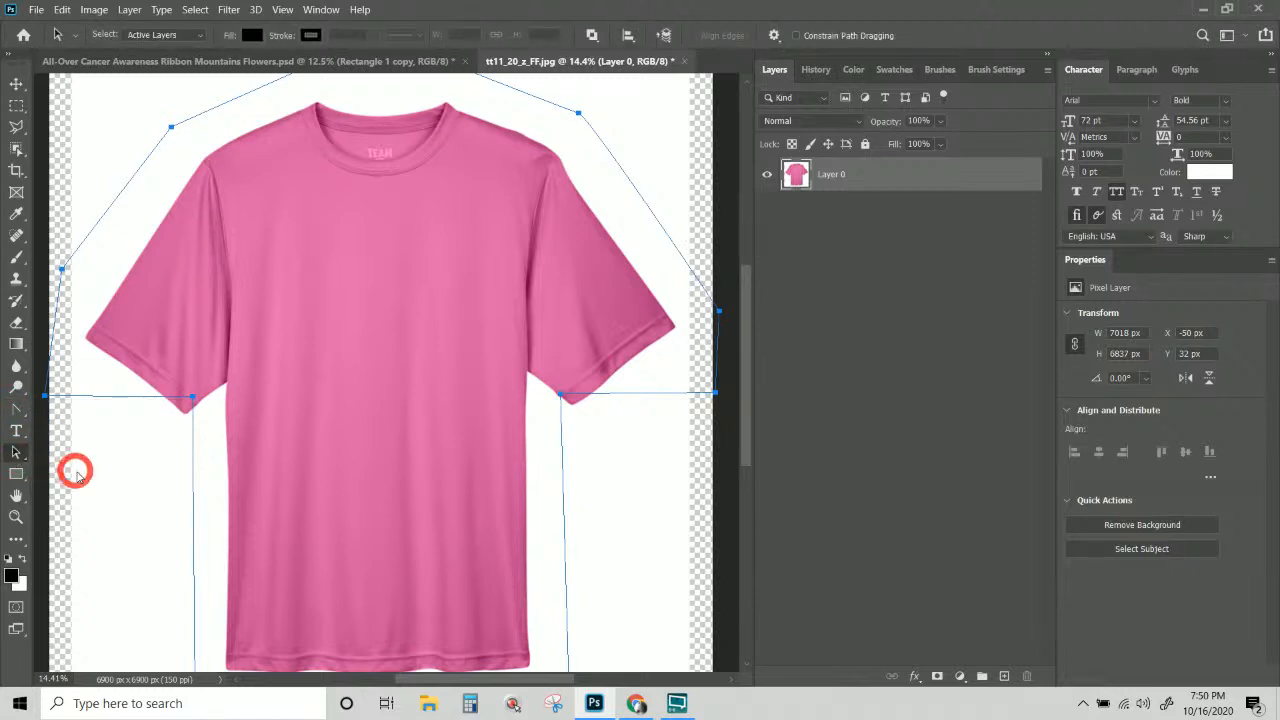
pyautogui.click(61, 268)
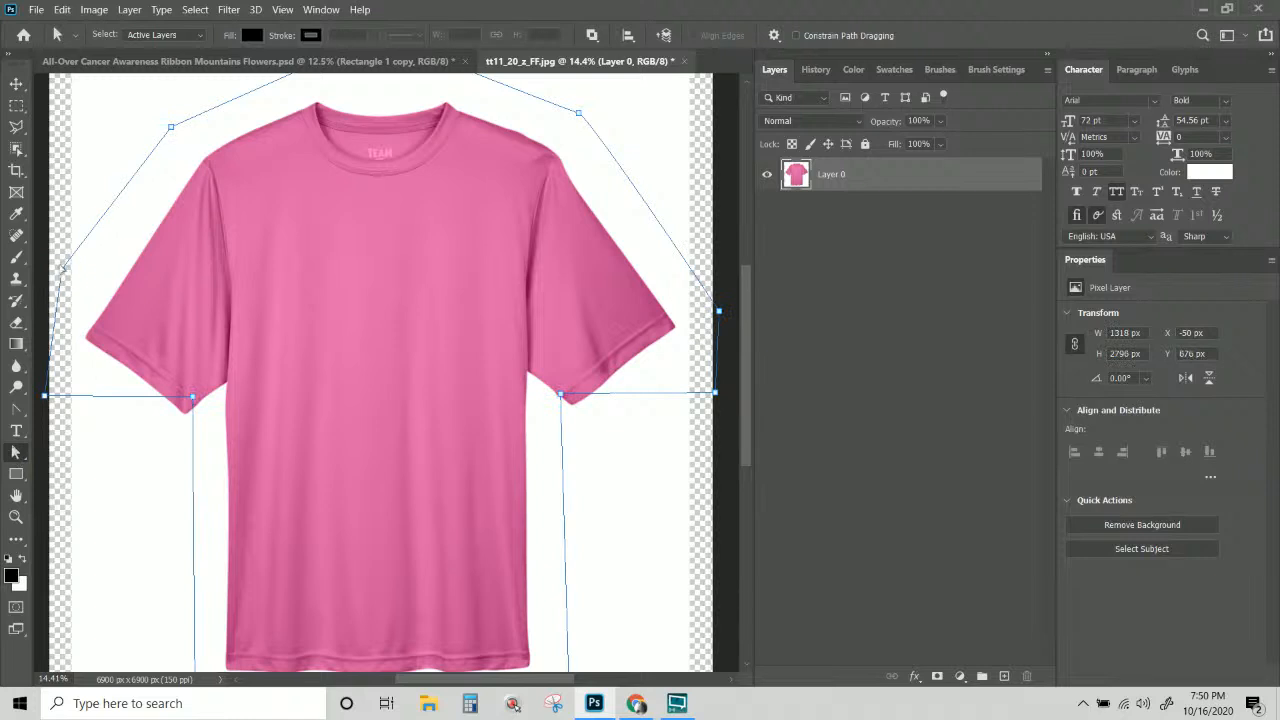
pyautogui.moveTo(61, 268); pyautogui.dragTo(47, 156)
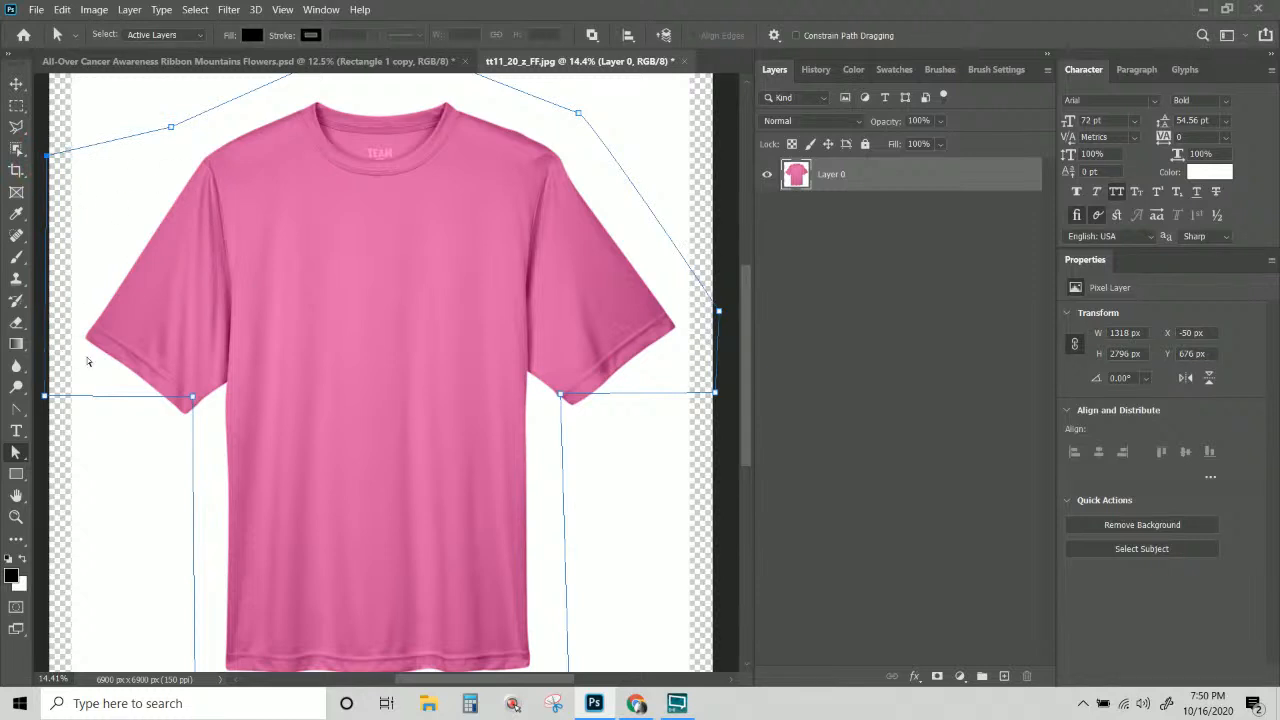
# Move both shoulder anchors slightly up and outward, and raise the right sleeve's upper outer anchor to shoulder height at the canvas edge.
pyautogui.scroll(3, 180, 143)
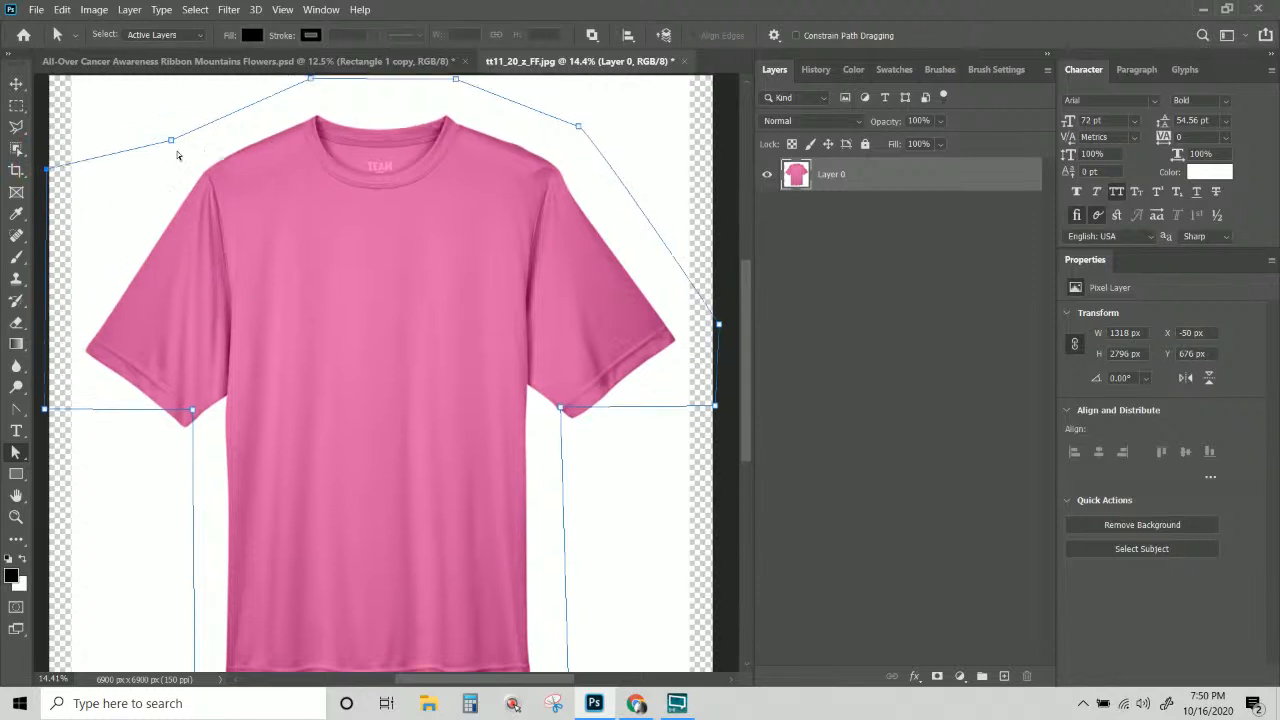
pyautogui.moveTo(172, 193); pyautogui.dragTo(166, 163)
pyautogui.moveTo(579, 180); pyautogui.dragTo(587, 152)
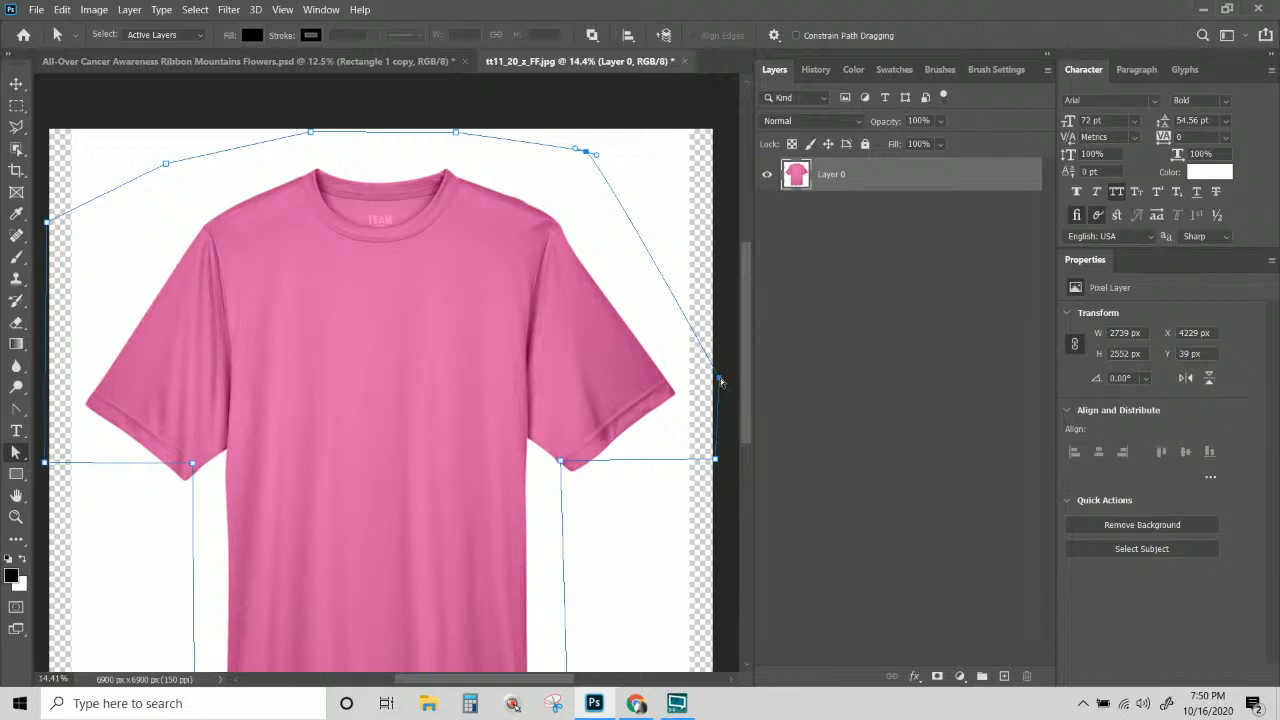
pyautogui.moveTo(720, 381); pyautogui.dragTo(716, 221)
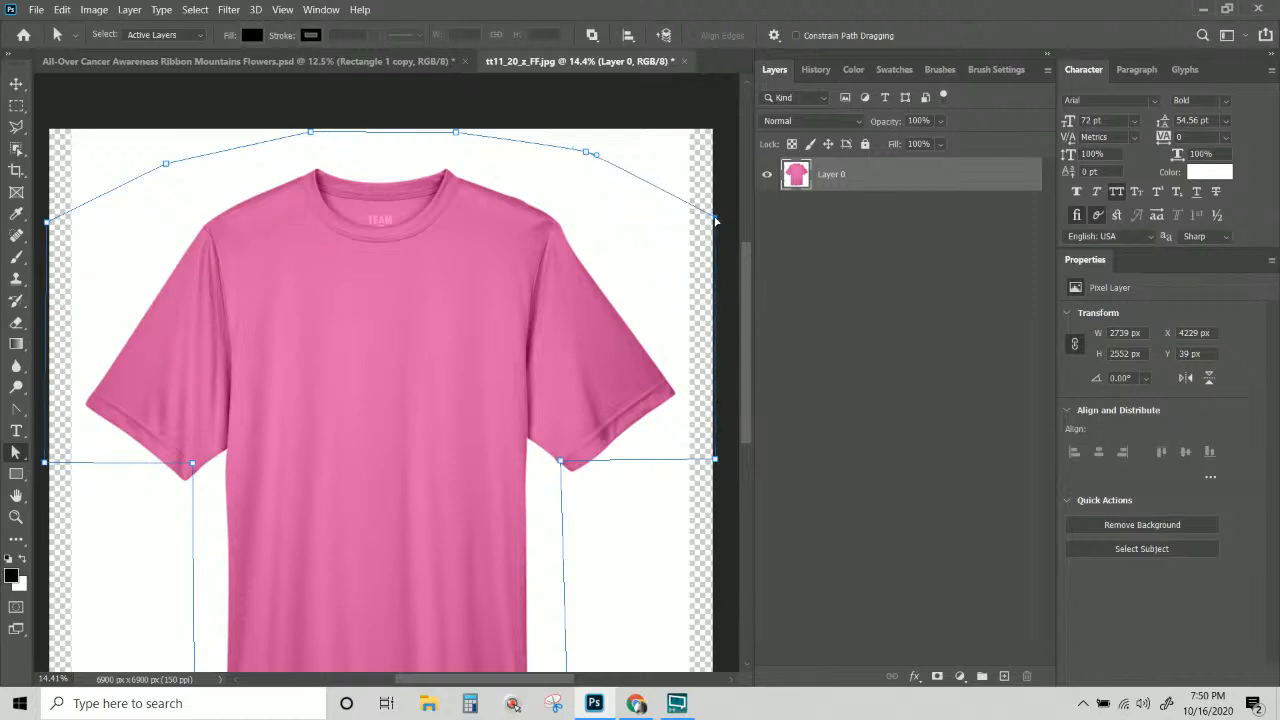
pyautogui.scroll(-2, 640, 356)
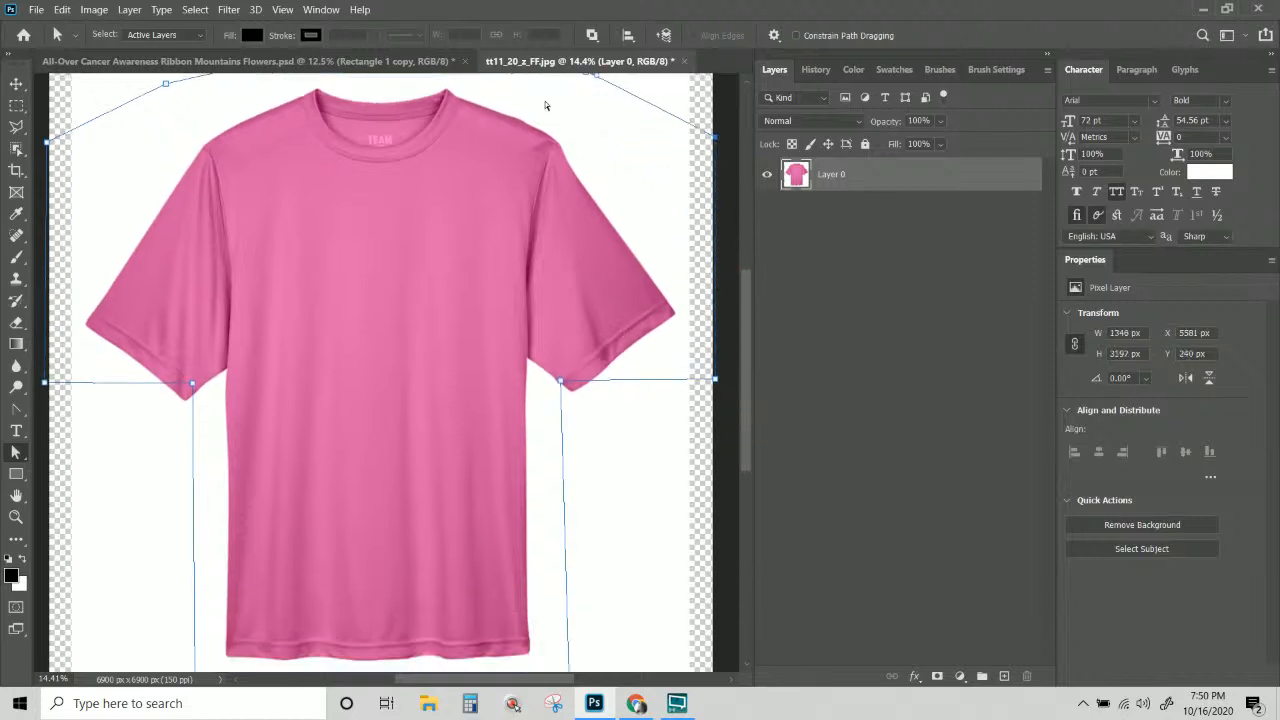
pyautogui.scroll(-3, 475, 472)
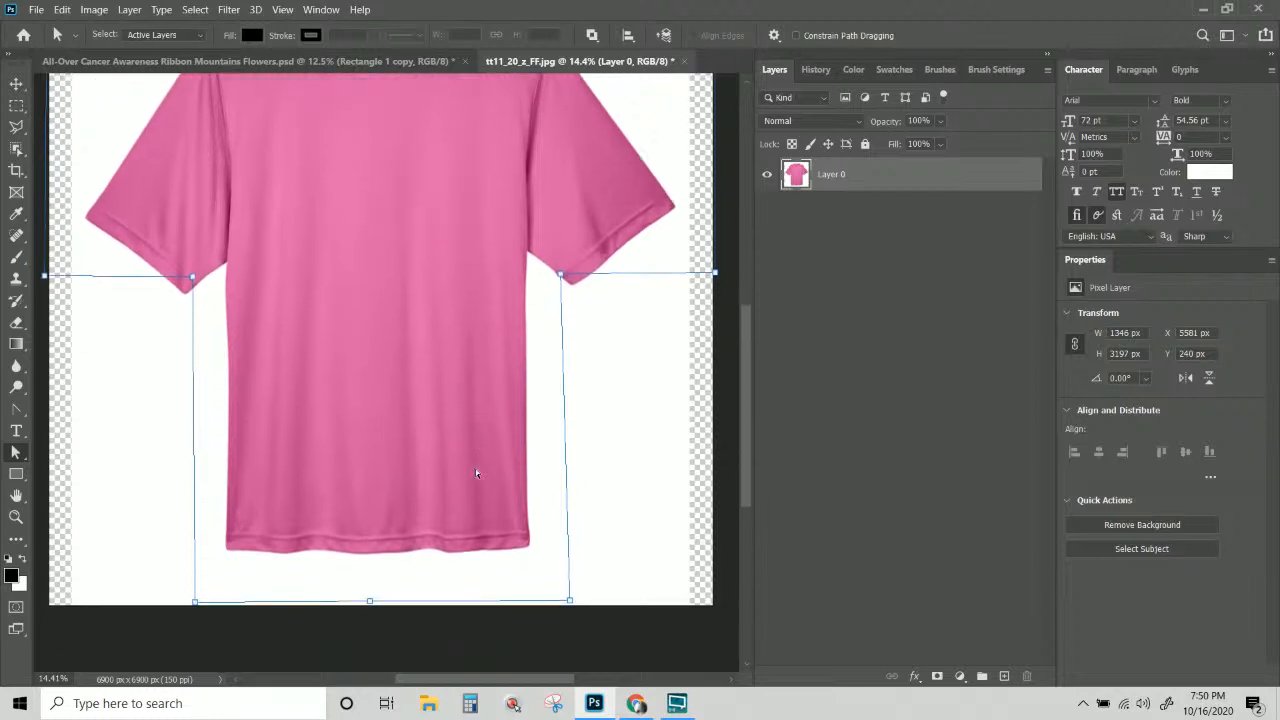
# Turn the closed Pen path around the shirt into a filled black shape layer.
pyautogui.scroll(3, 392, 524)
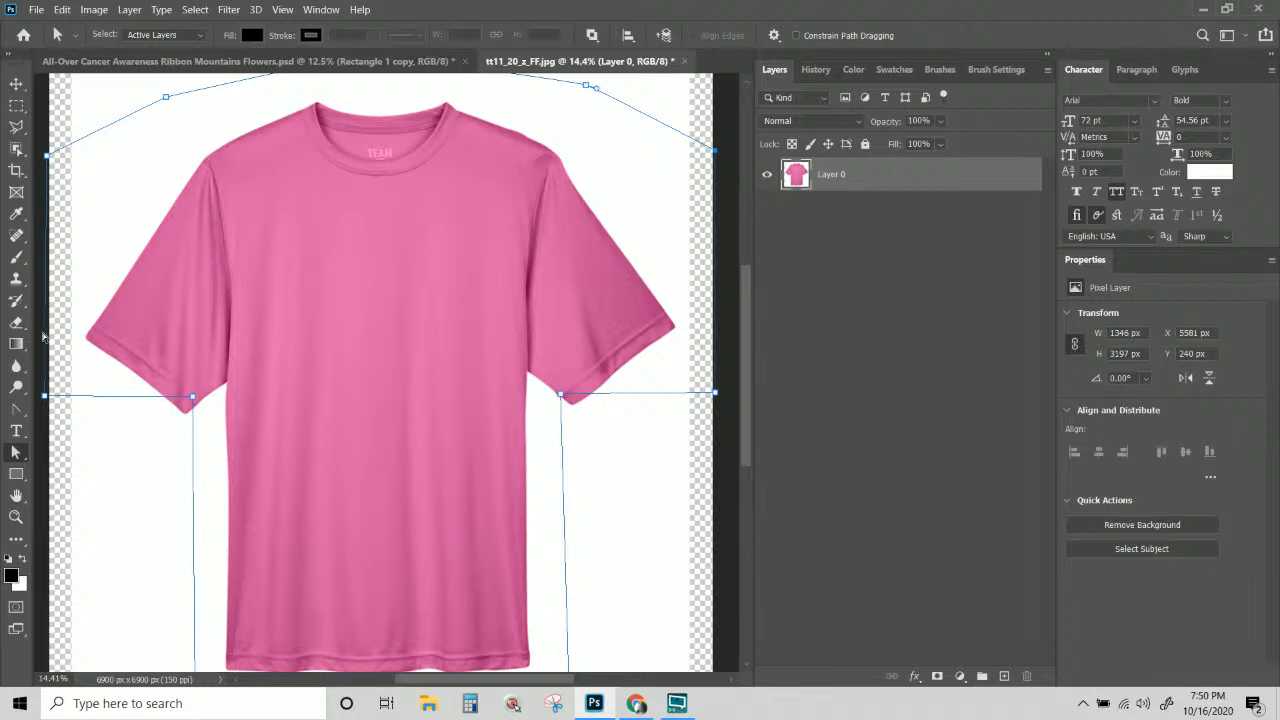
pyautogui.click(18, 410)
pyautogui.rightClick(18, 410)
pyautogui.click(50, 408)
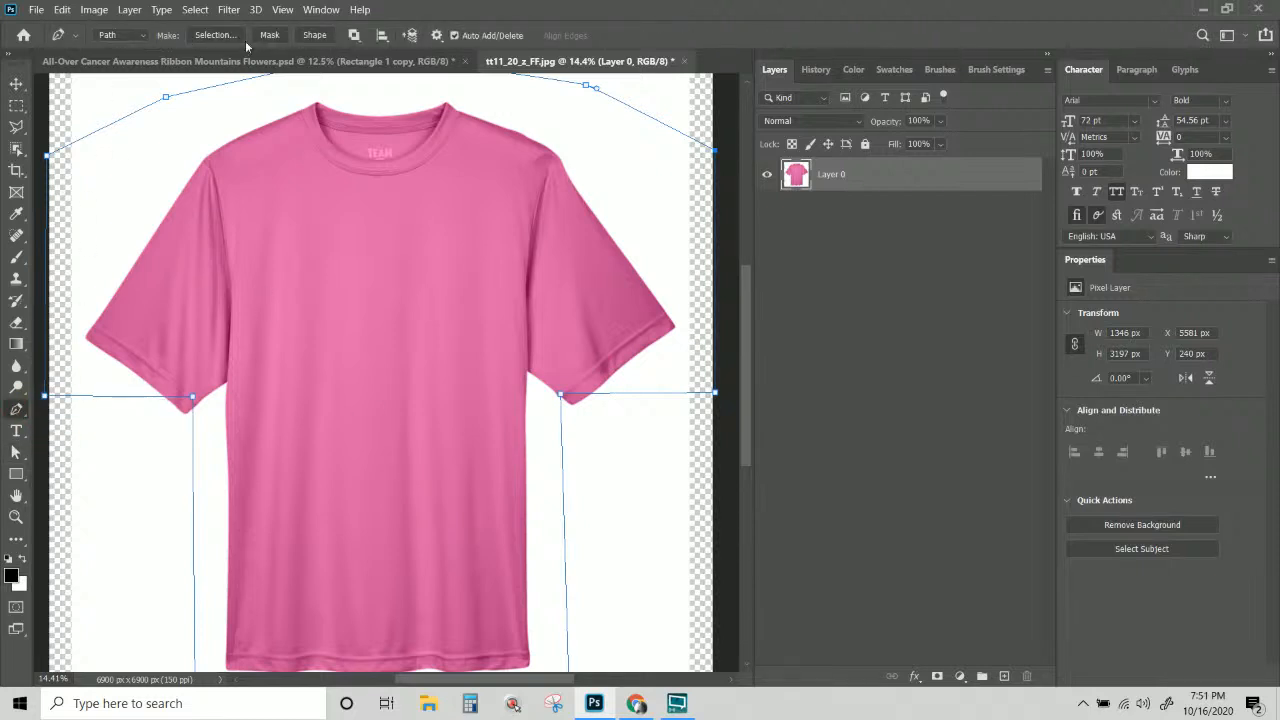
pyautogui.click(318, 40)
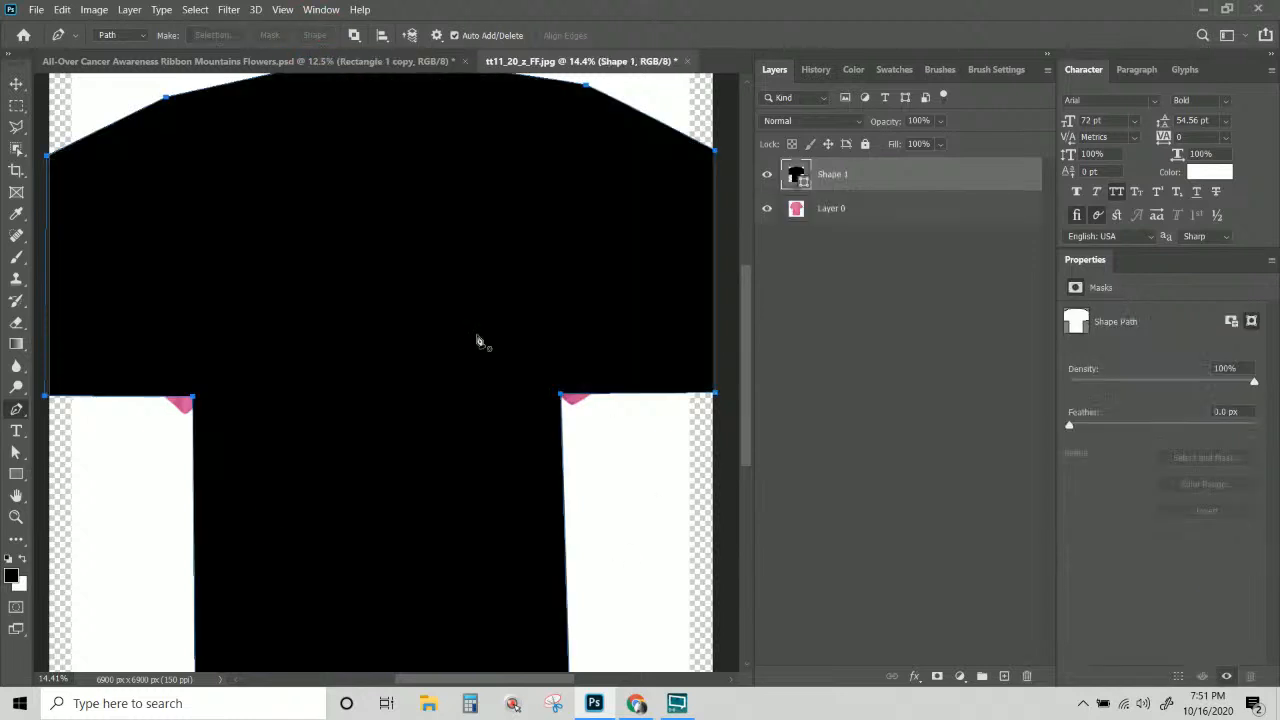
# Hide the pink shirt's Layer 0 and bring the All-Over Cancer Awareness Ribbon Mountains Flowers.psd document to the front.
pyautogui.scroll(-2, 500, 506)
pyautogui.scroll(2, 505, 500)
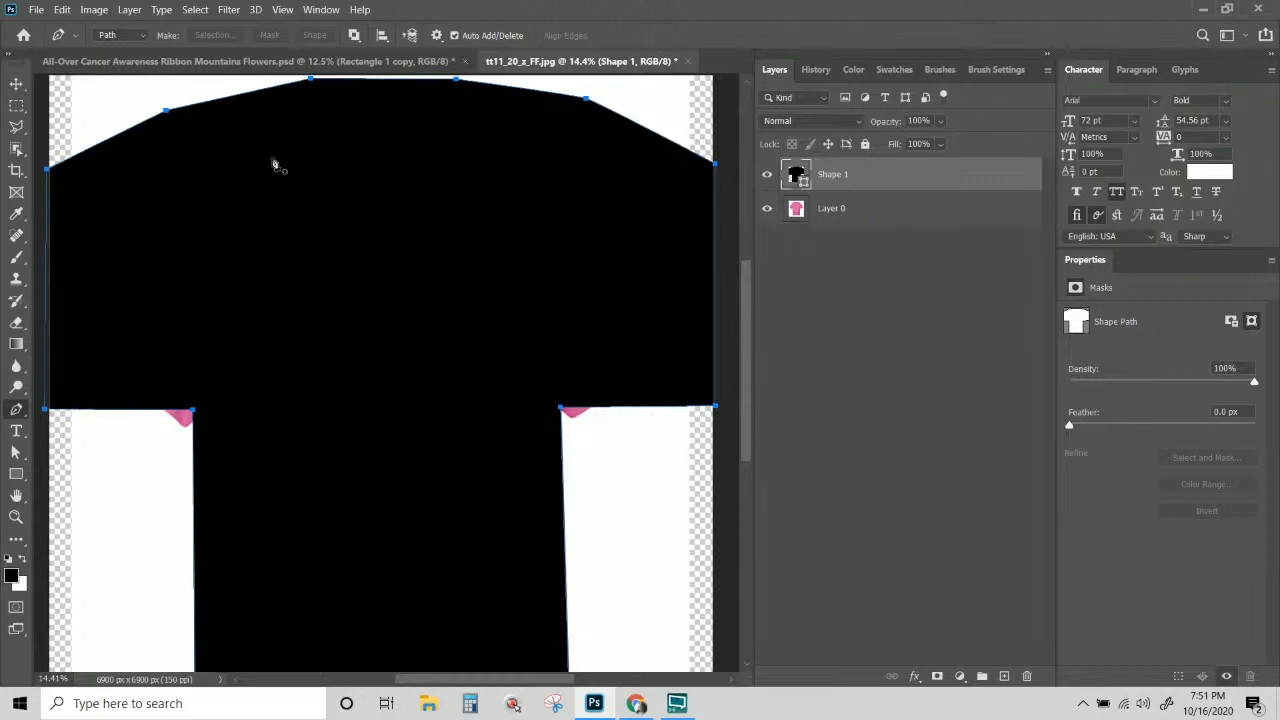
pyautogui.scroll(-1, 470, 430)
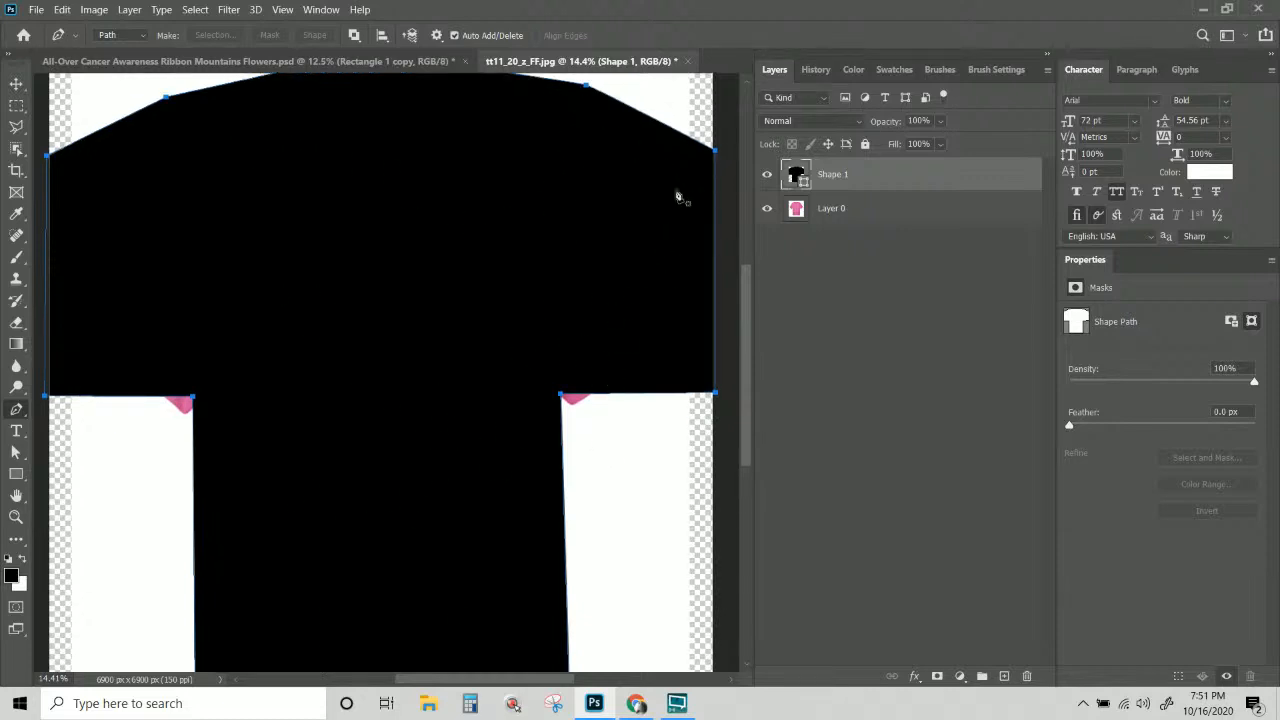
pyautogui.click(866, 210)
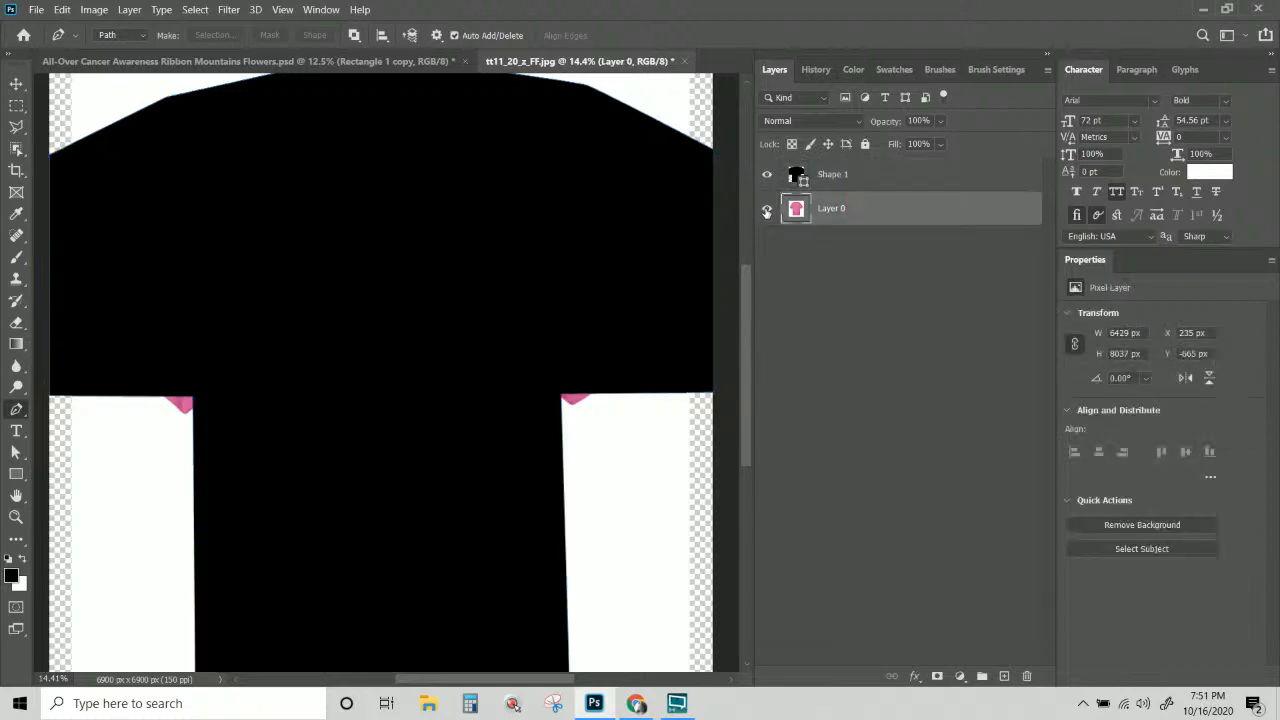
pyautogui.click(767, 210)
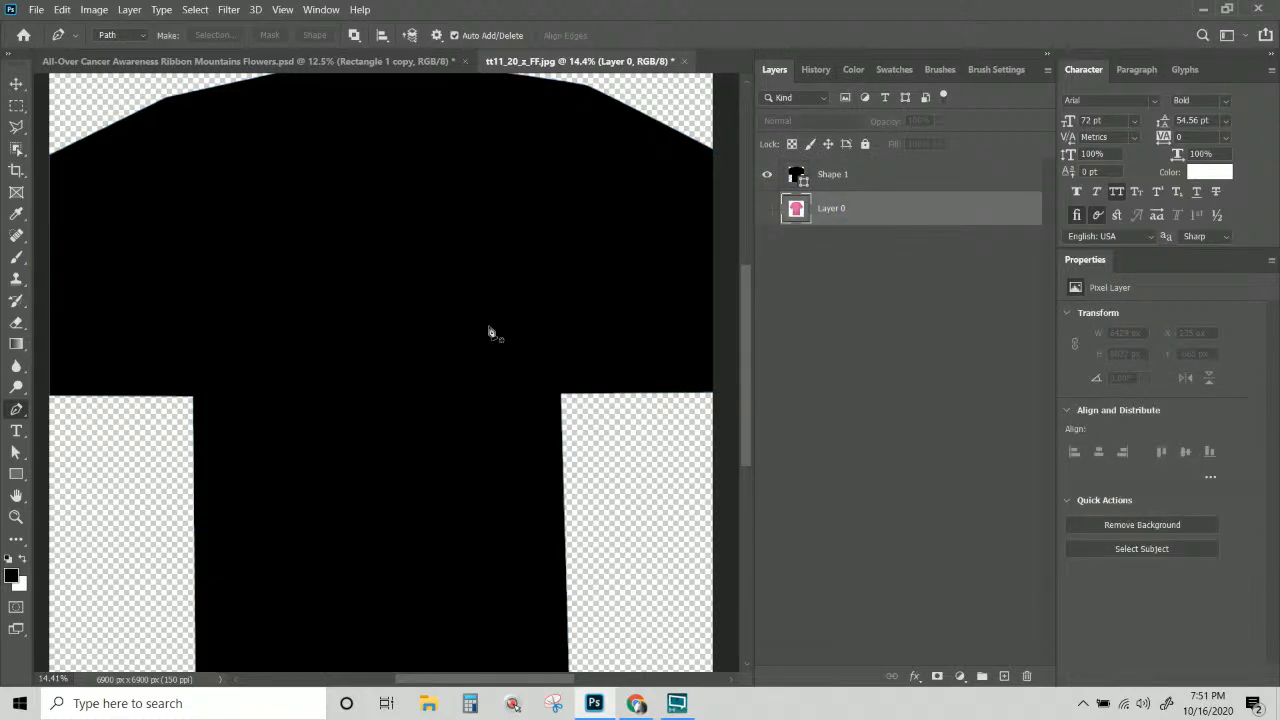
pyautogui.scroll(-1, 400, 395)
pyautogui.scroll(2, 460, 460)
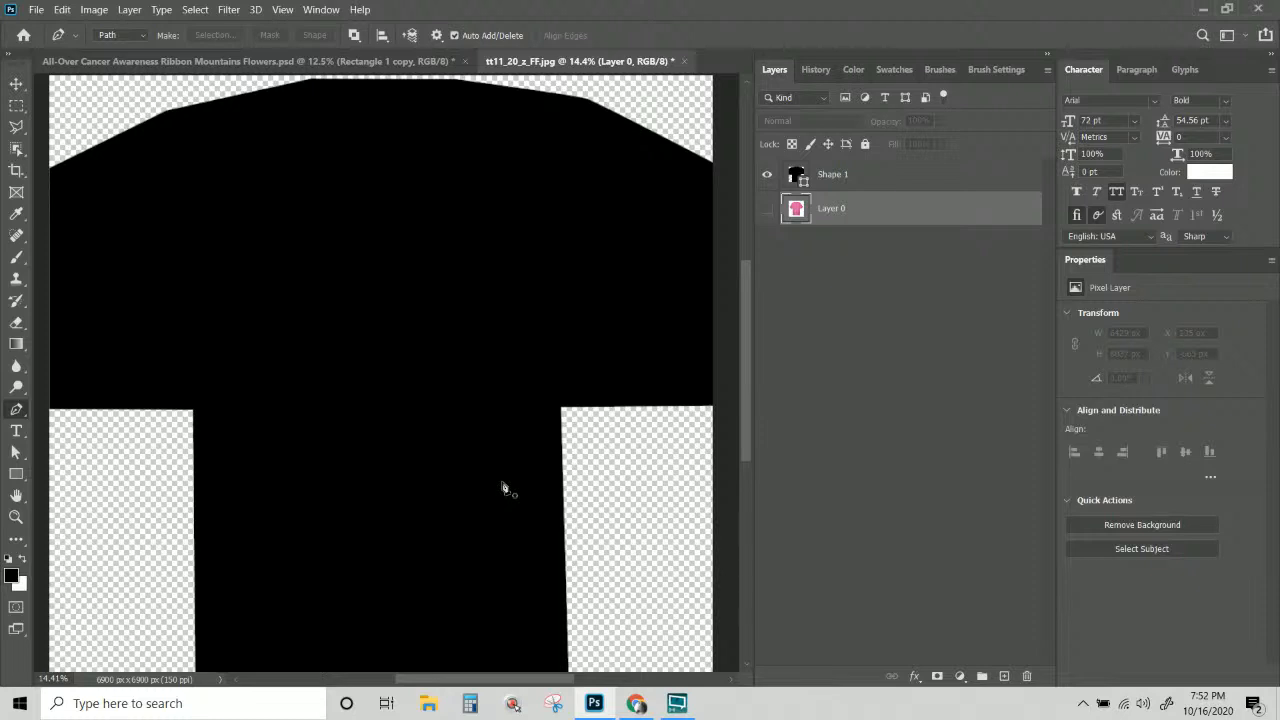
pyautogui.scroll(1, 88, 312)
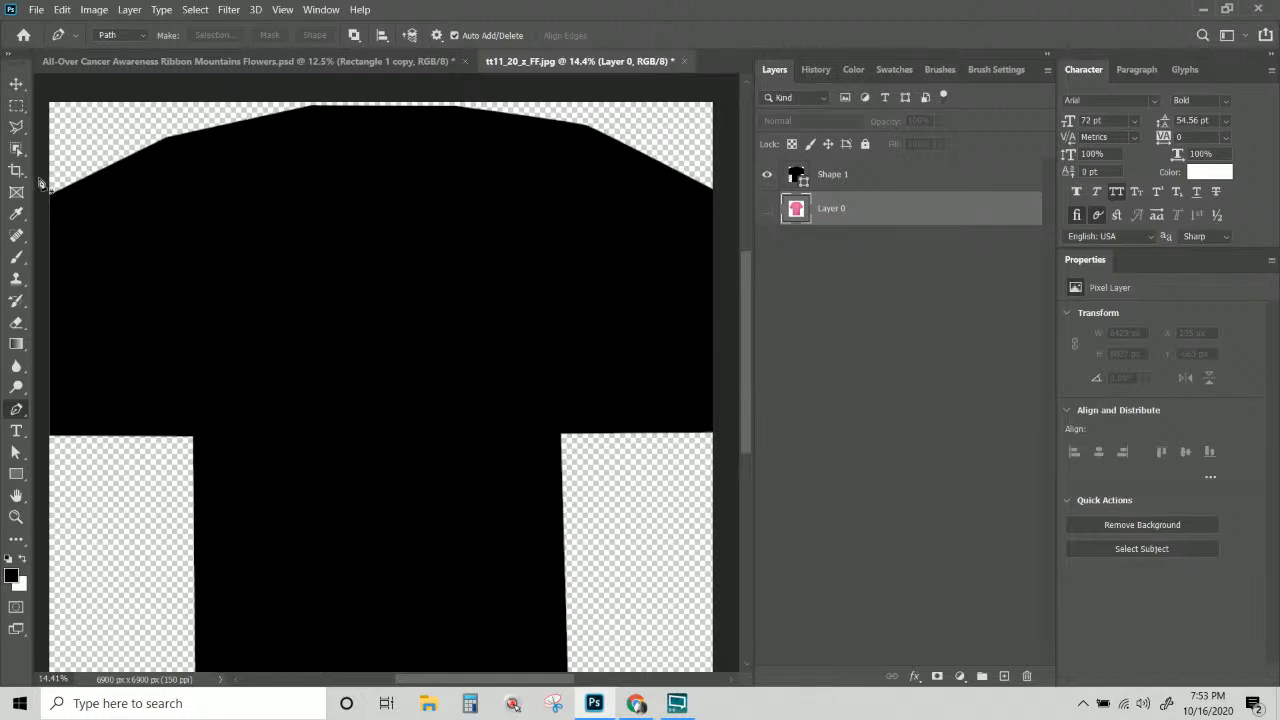
pyautogui.click(110, 68)
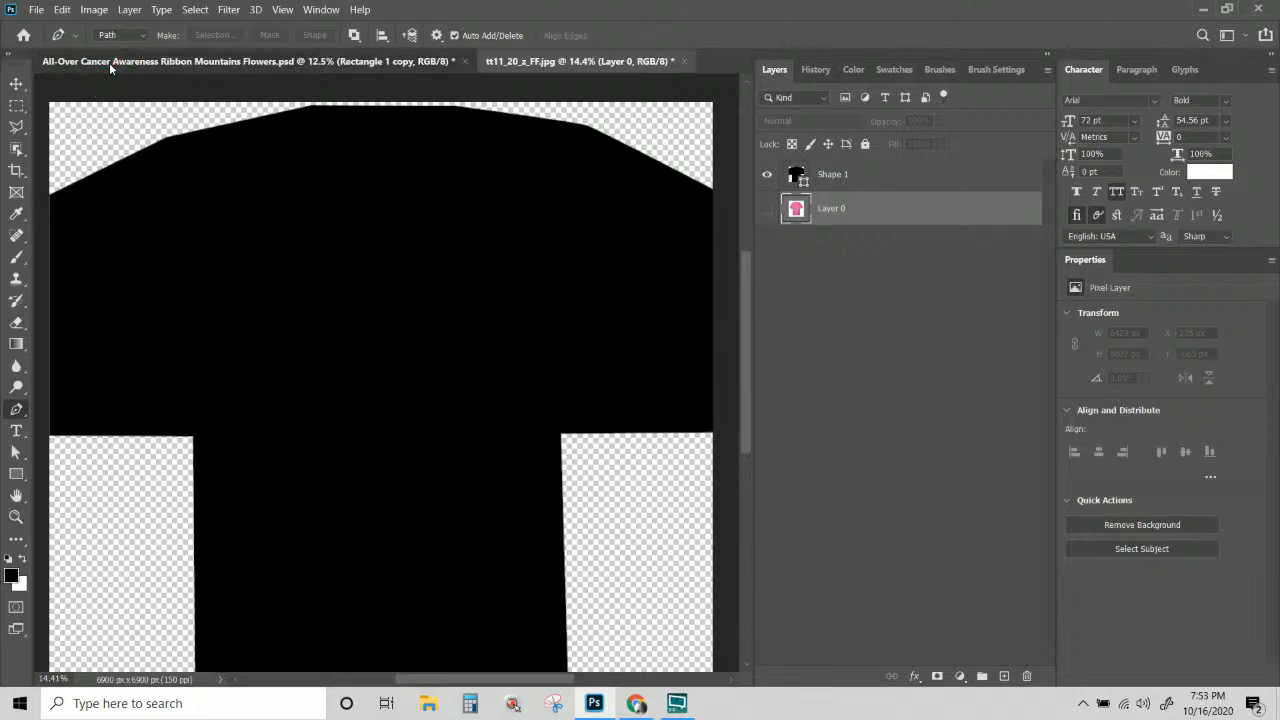
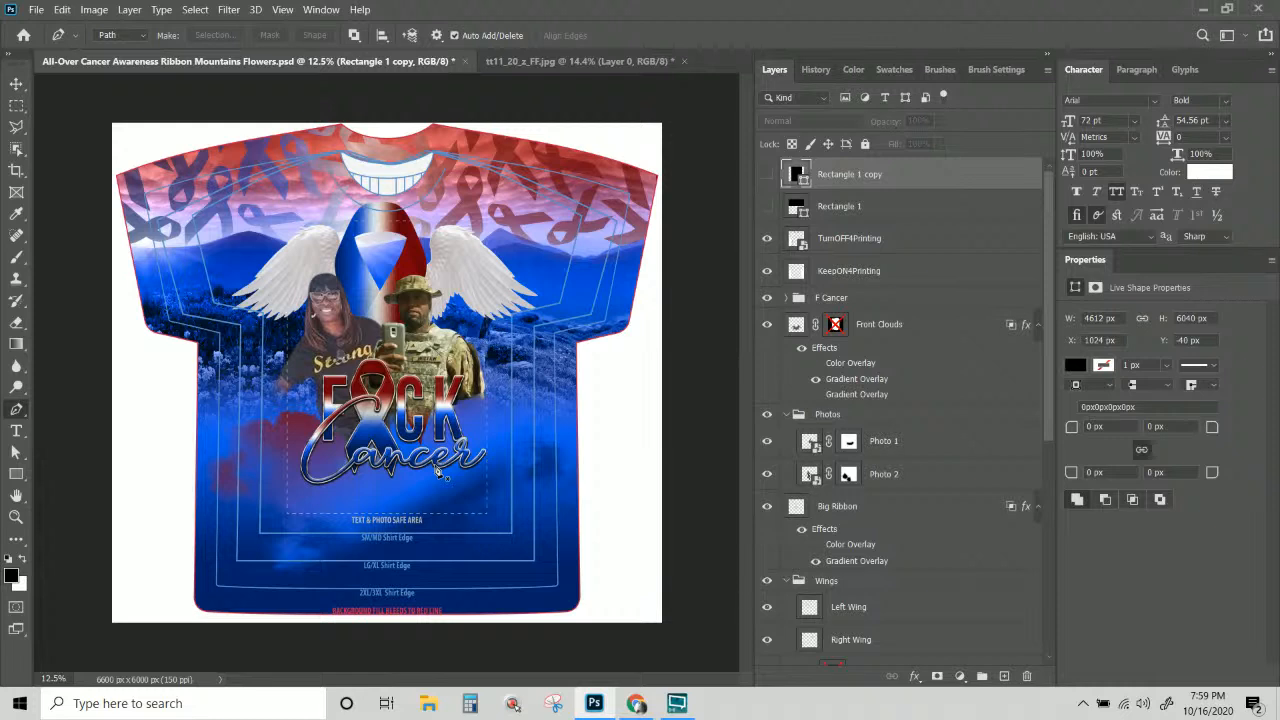
# Switch to Chrome, open the Innate Lab store in a new tab and show its list of categories.
pyautogui.click(636, 703)
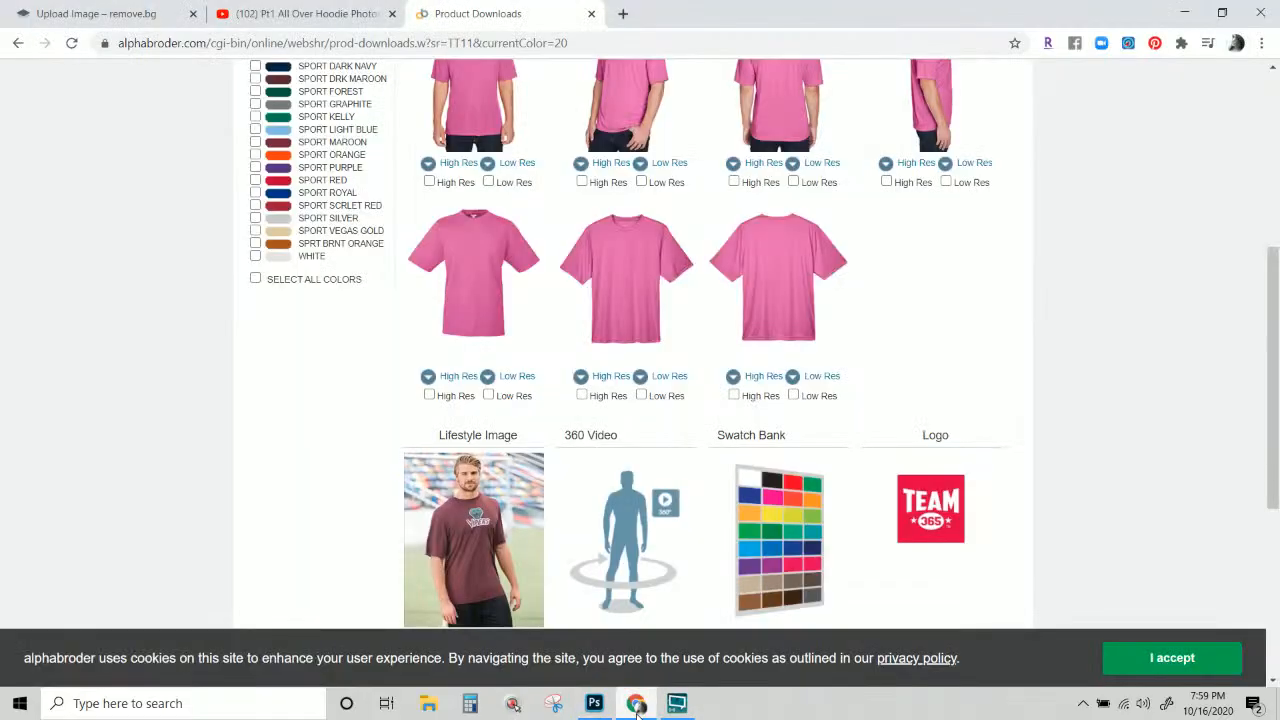
pyautogui.click(623, 14)
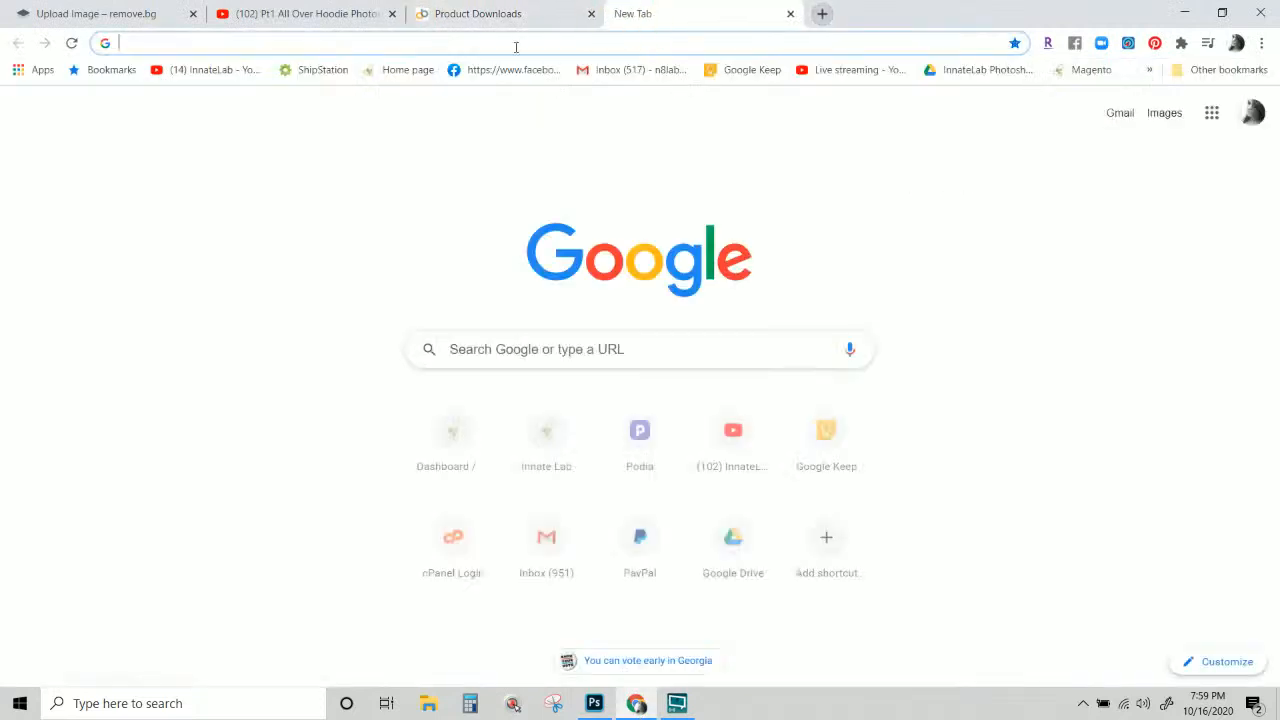
pyautogui.click(394, 72)
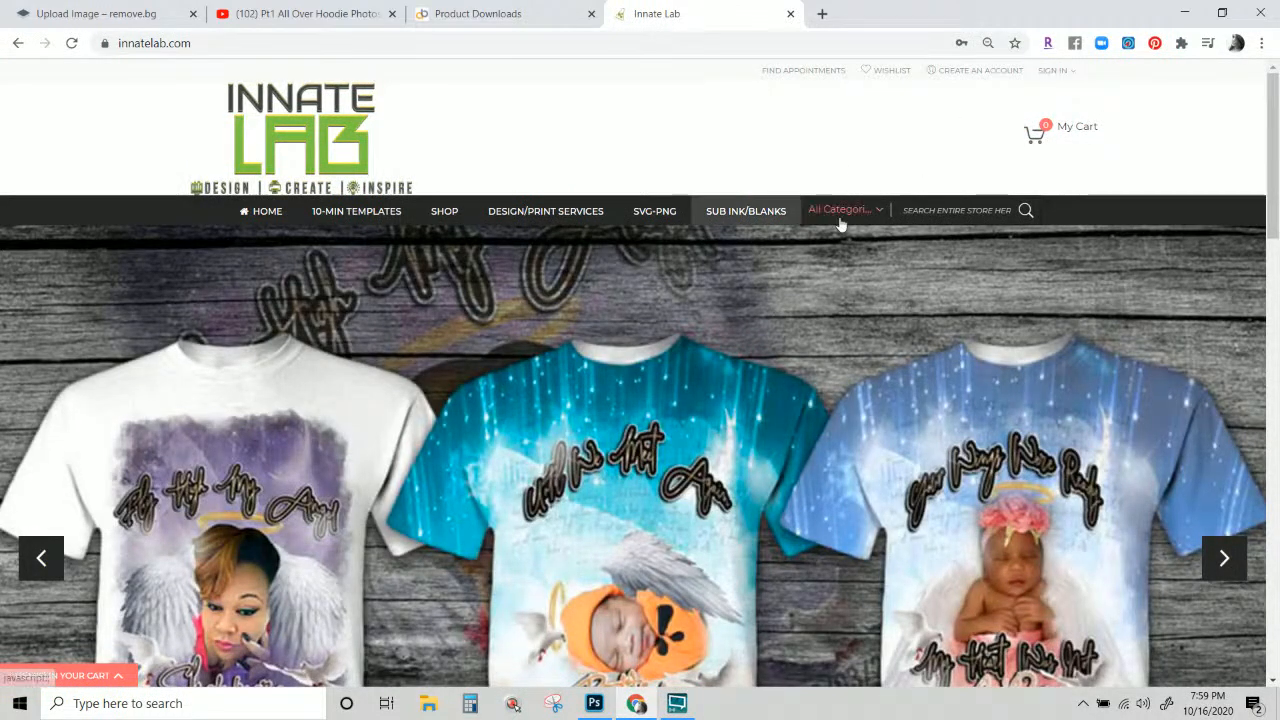
pyautogui.click(845, 222)
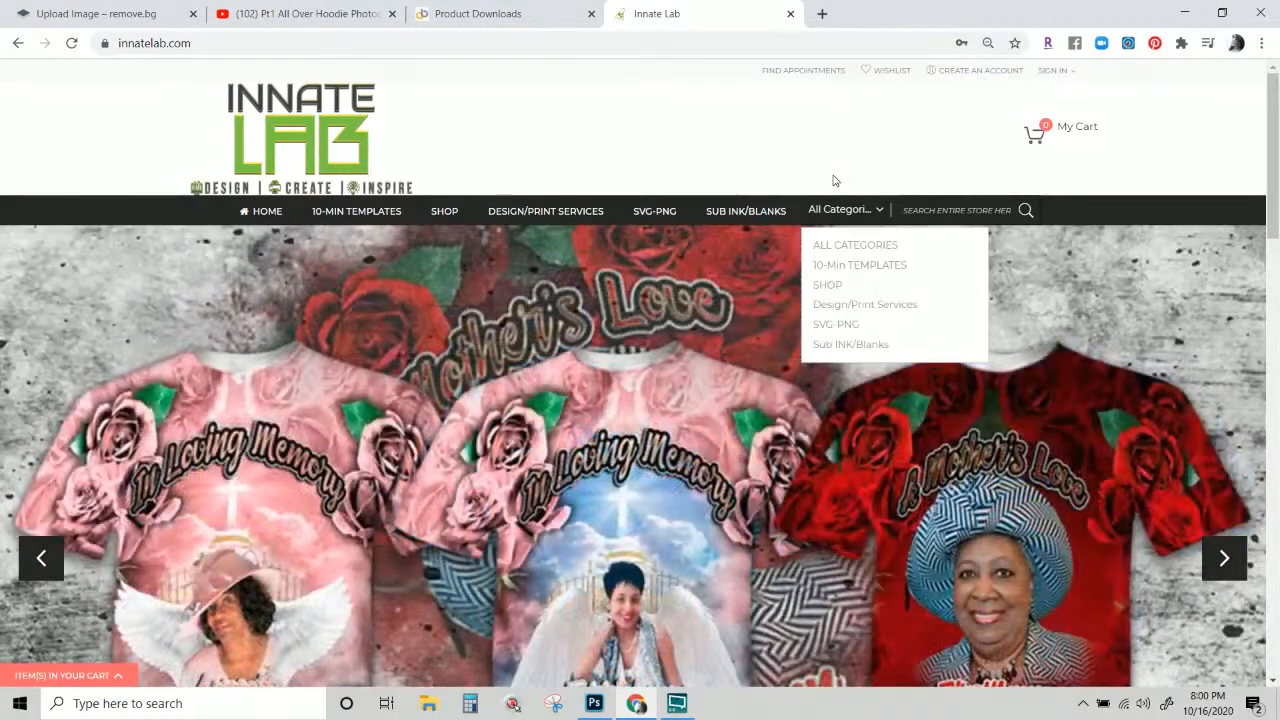
# Open the ssactivewear.com cart page in a new tab and sign in with the prefilled account details.
pyautogui.click(818, 13)
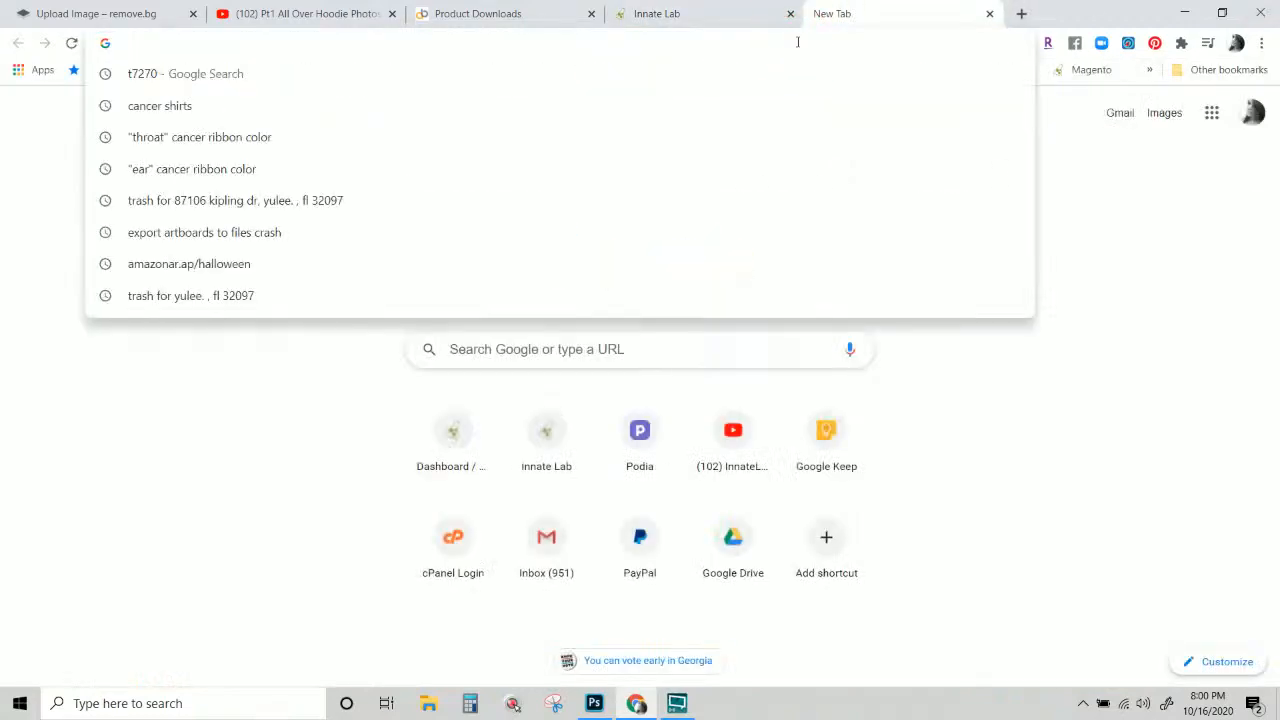
pyautogui.write('ssa')
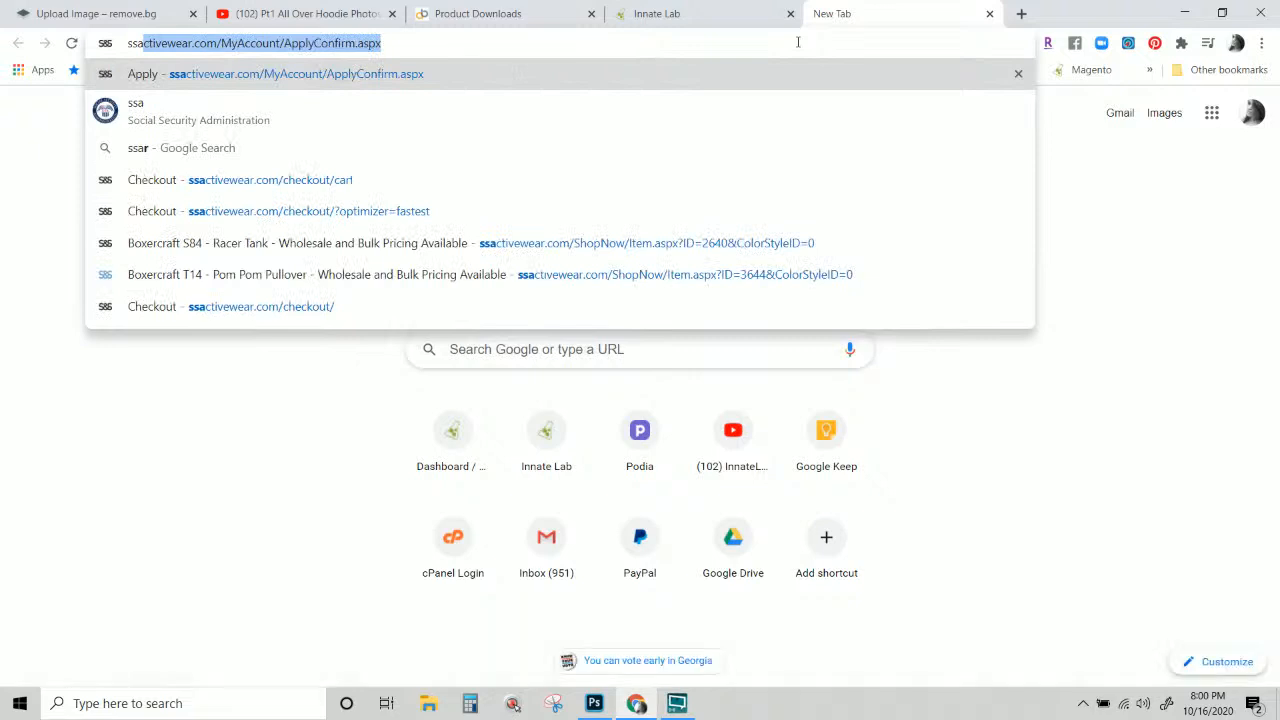
pyautogui.click(132, 190)
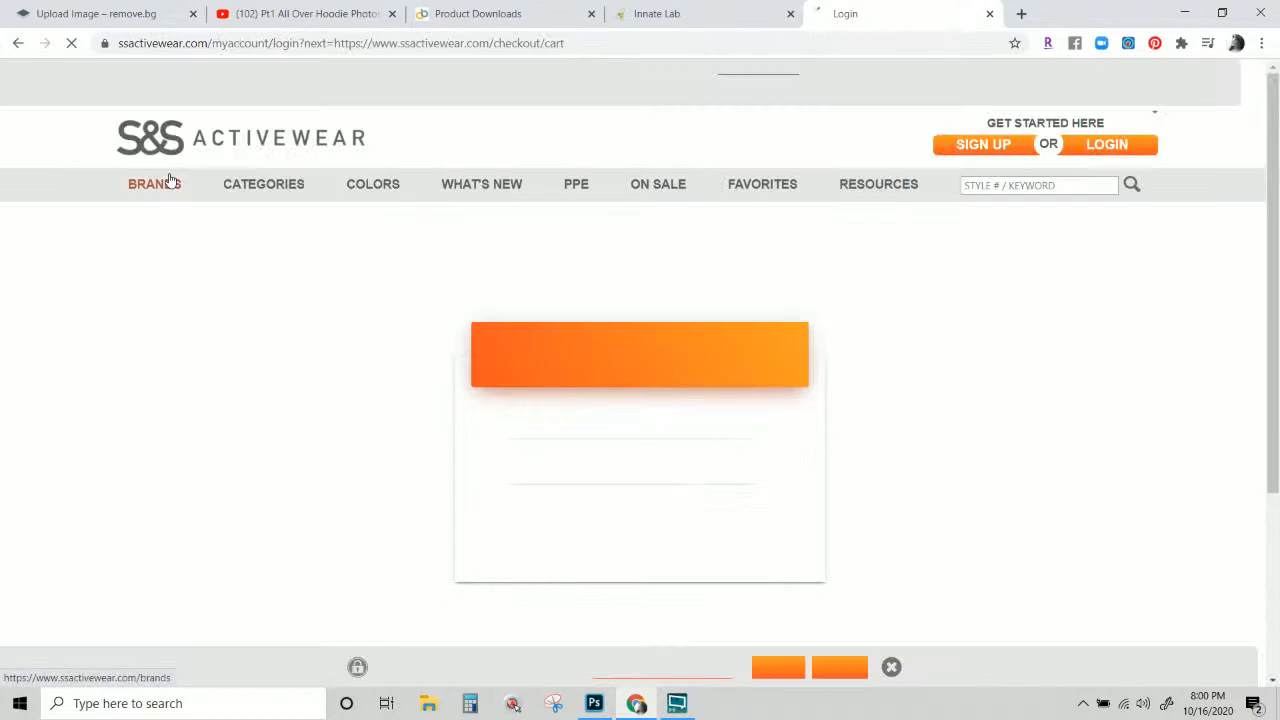
pyautogui.moveTo(172, 185)
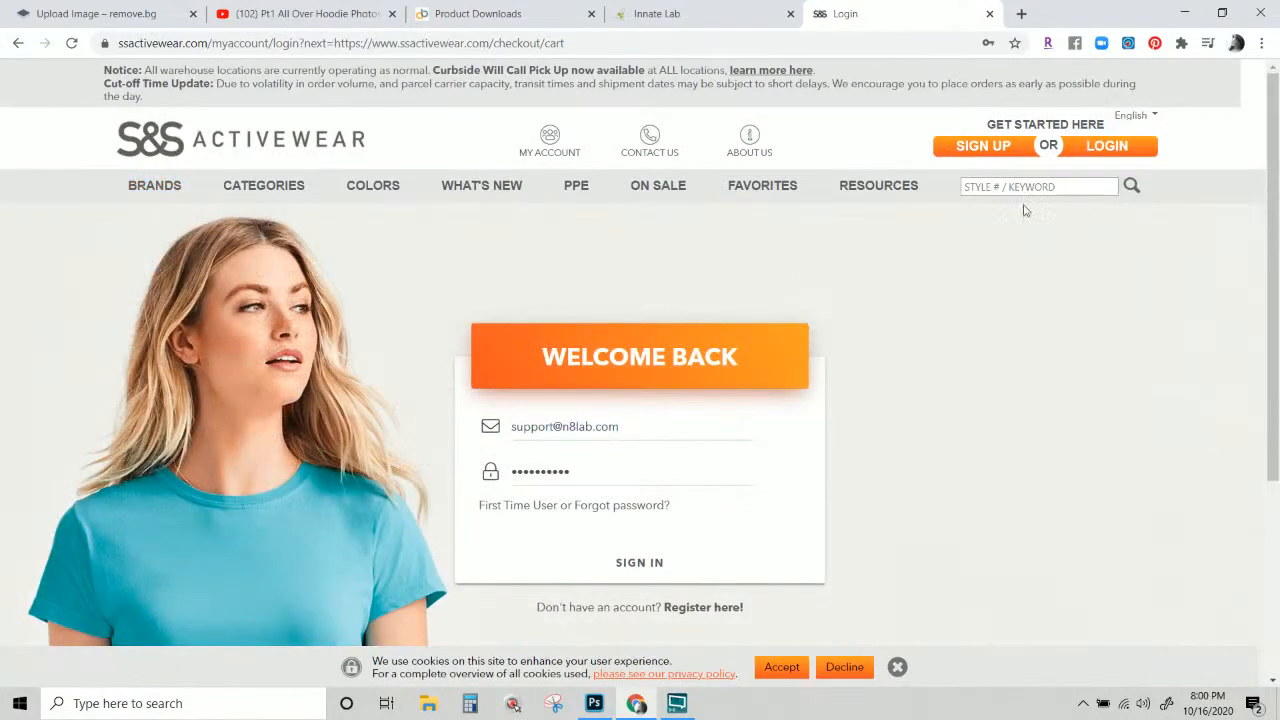
pyautogui.click(640, 562)
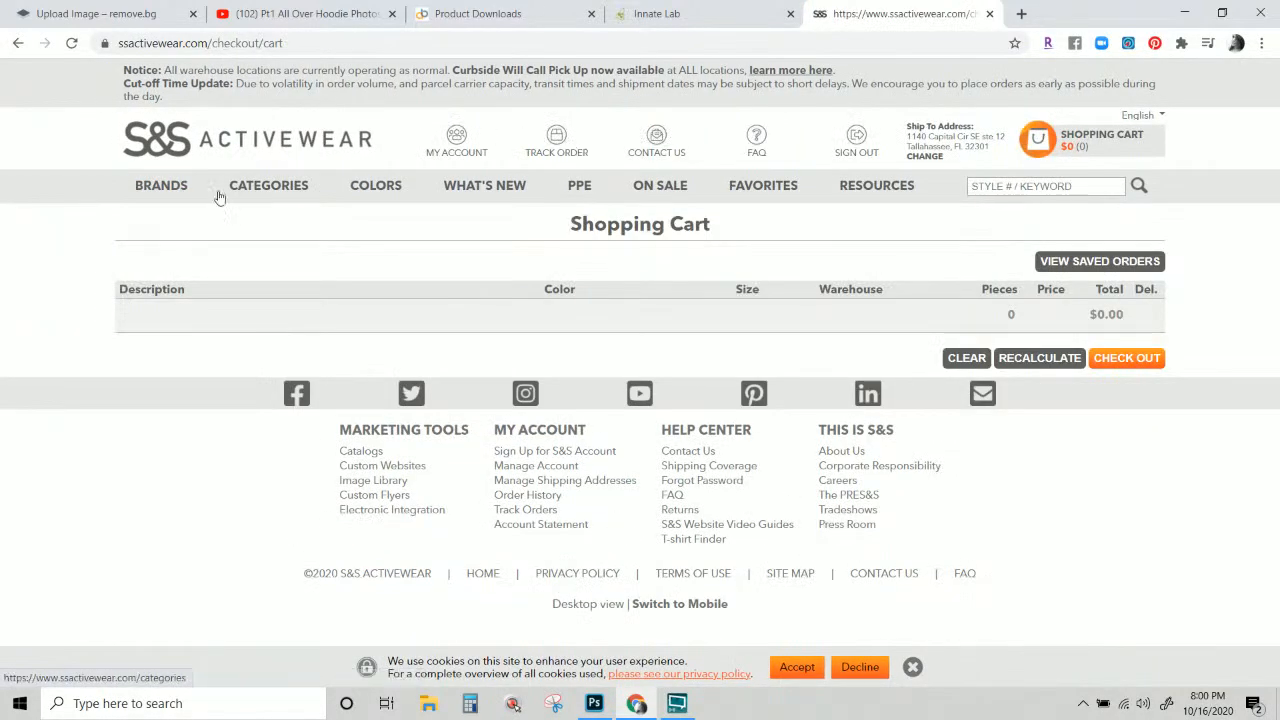
# Search the S&S Activewear catalog for 21m and open the JERZEES 21MR short sleeve T-shirt.
pyautogui.click(1003, 187)
pyautogui.write('21m')
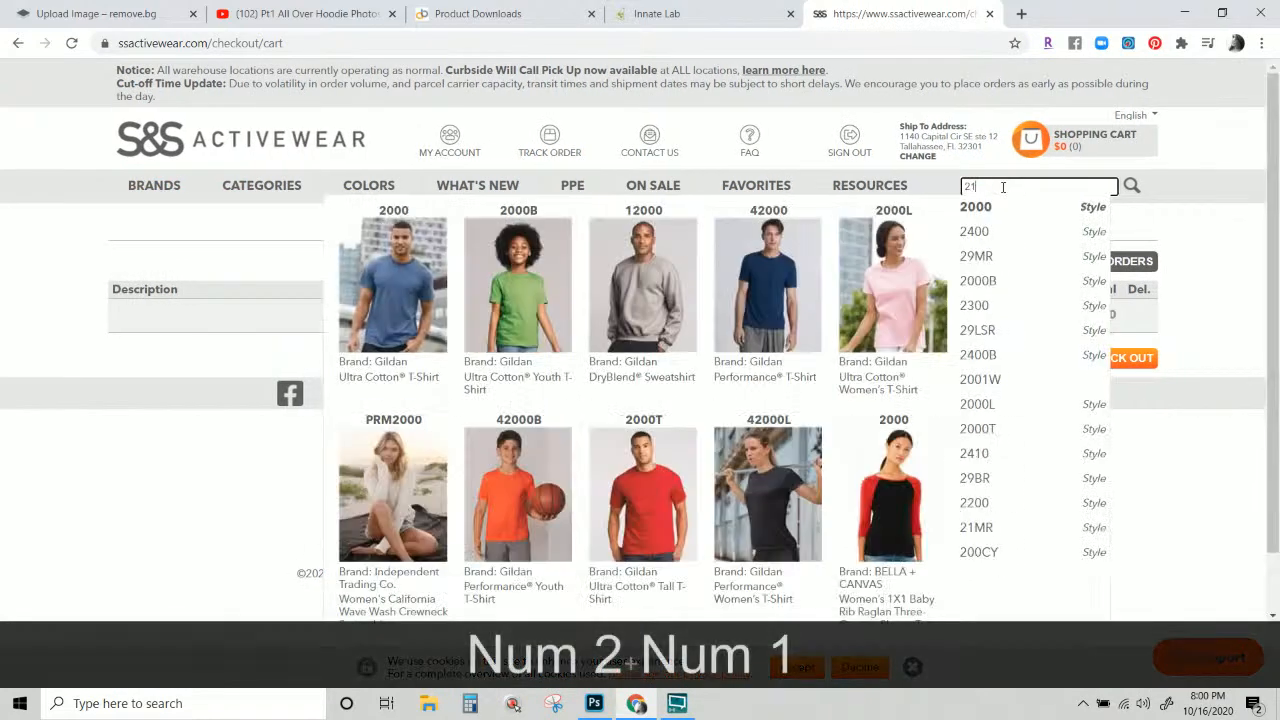
pyautogui.press('Return')
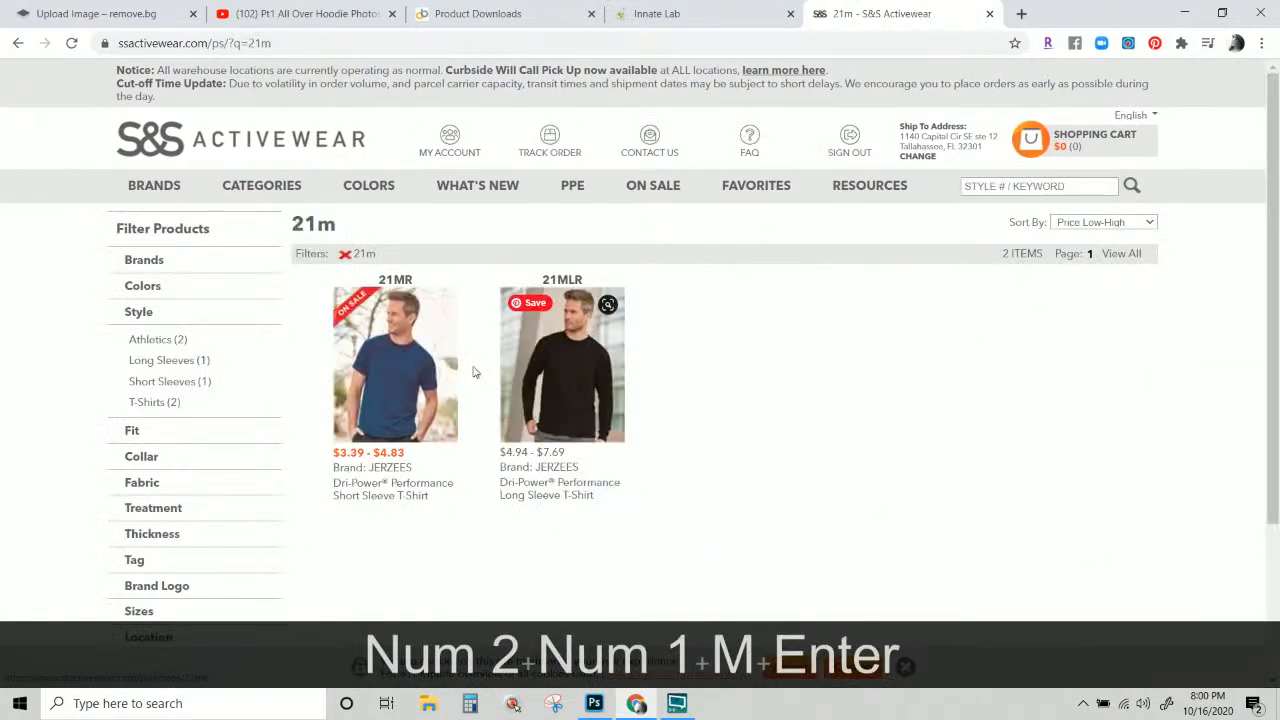
pyautogui.click(425, 390)
# Show the 21MR T-shirt in the White color.
pyautogui.scroll(-2, 423, 391)
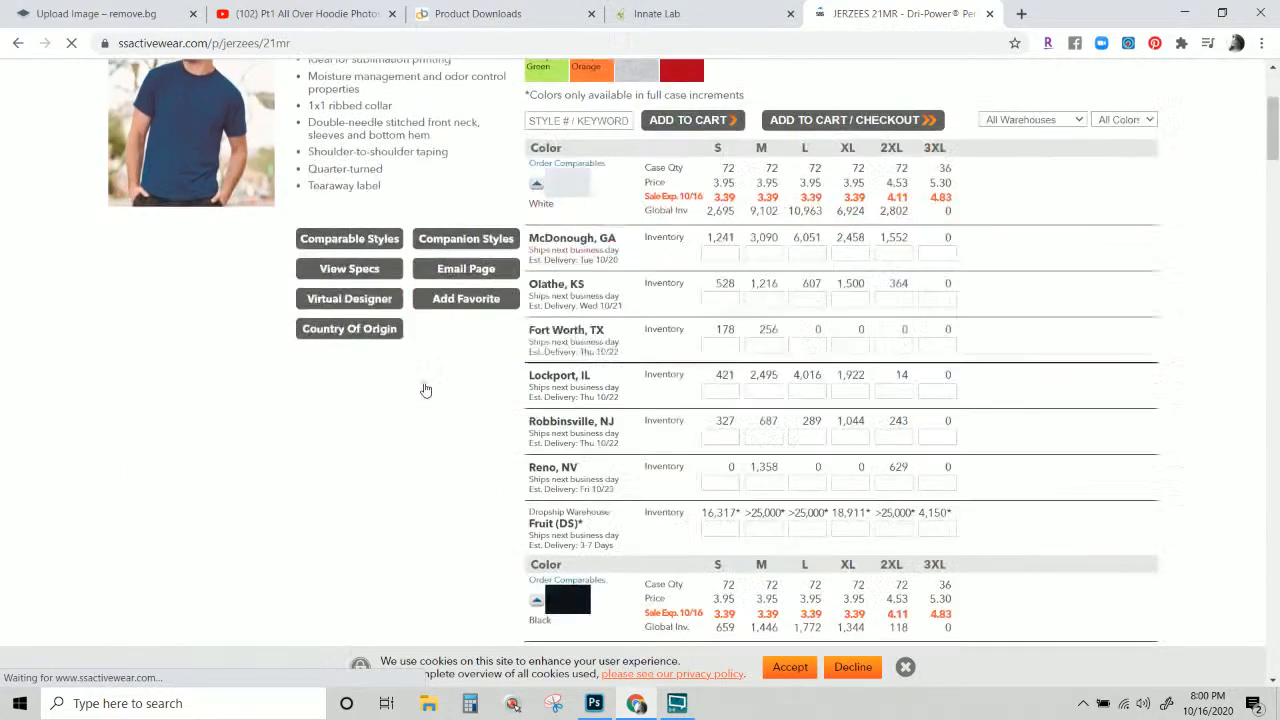
pyautogui.scroll(2, 563, 244)
pyautogui.click(540, 278)
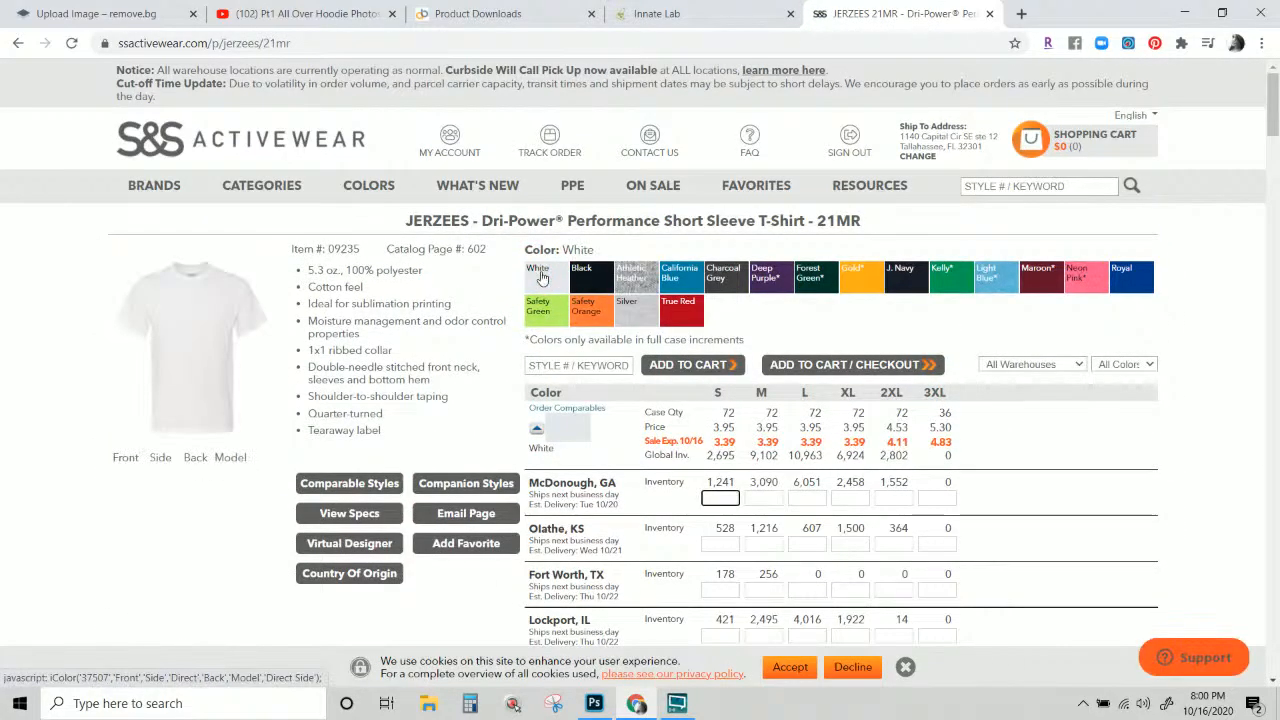
# Examine the white 21MR shirt's regular and sale prices for sizes S to 3XL, highlighting the price row.
pyautogui.scroll(-3, 545, 276)
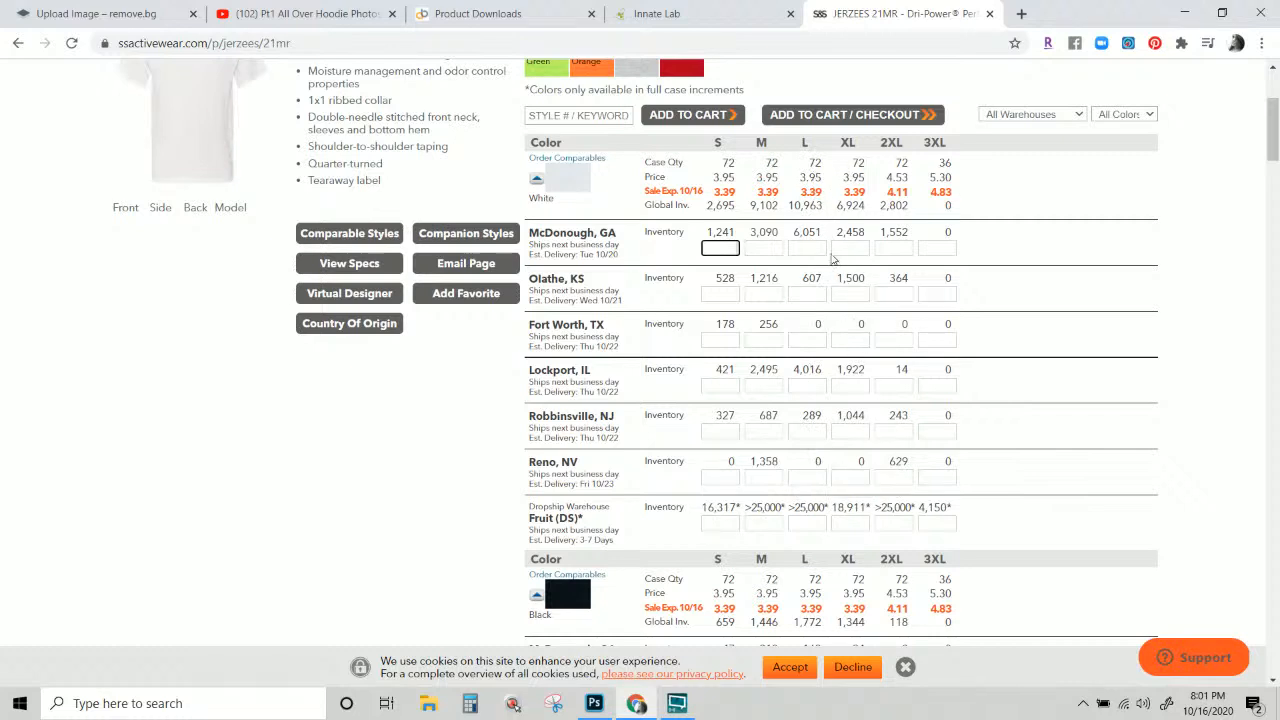
pyautogui.click(716, 190)
pyautogui.moveTo(716, 190); pyautogui.dragTo(948, 196)
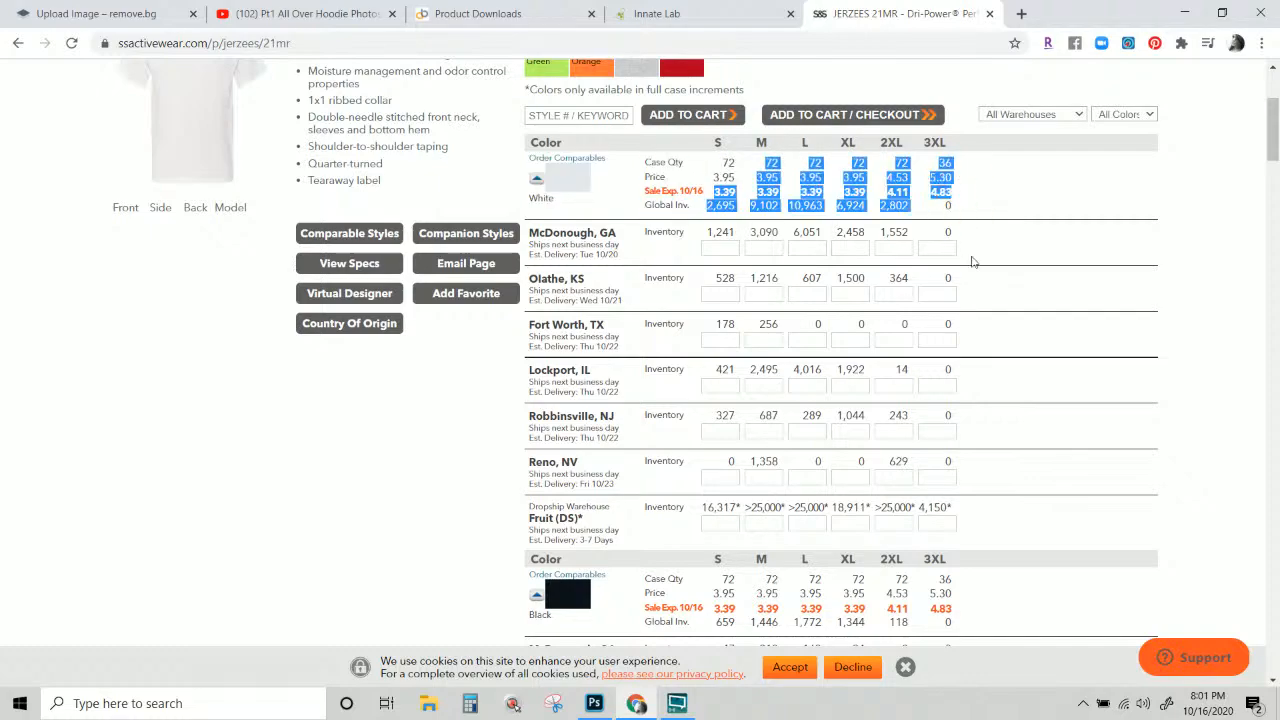
pyautogui.scroll(3, 972, 260)
pyautogui.scroll(-4, 977, 275)
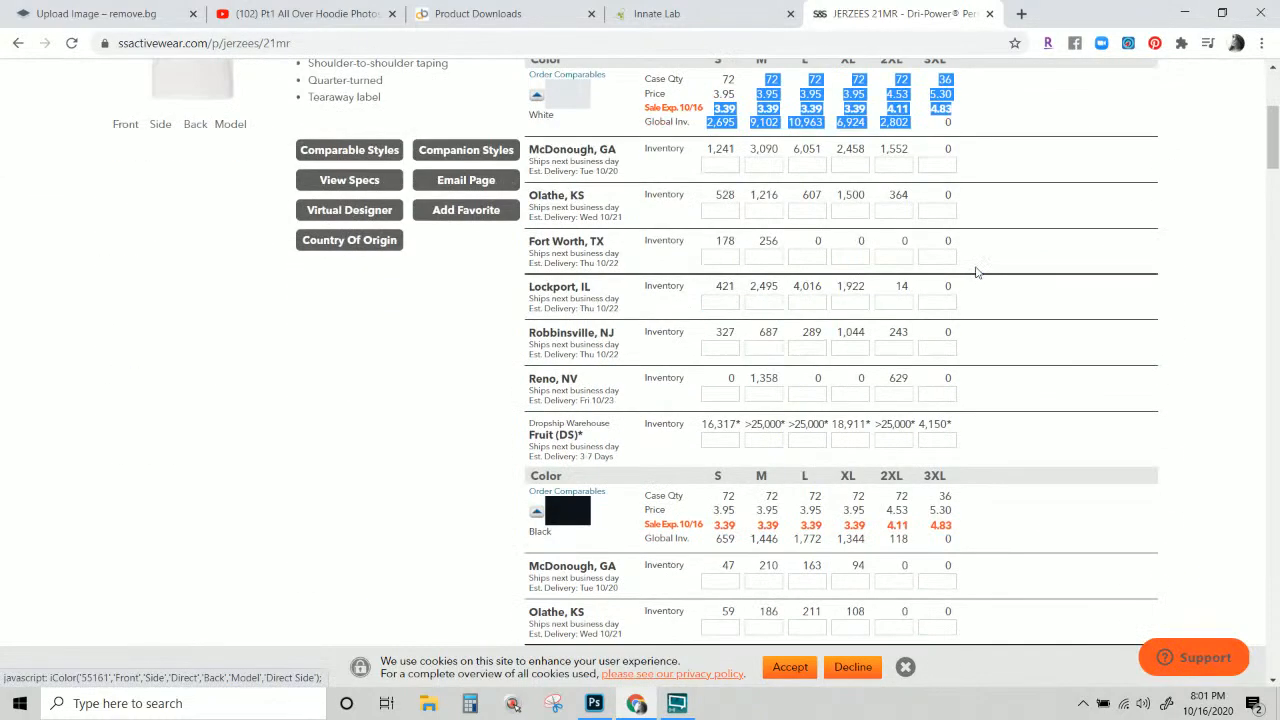
pyautogui.scroll(4, 977, 275)
pyautogui.scroll(-3, 977, 270)
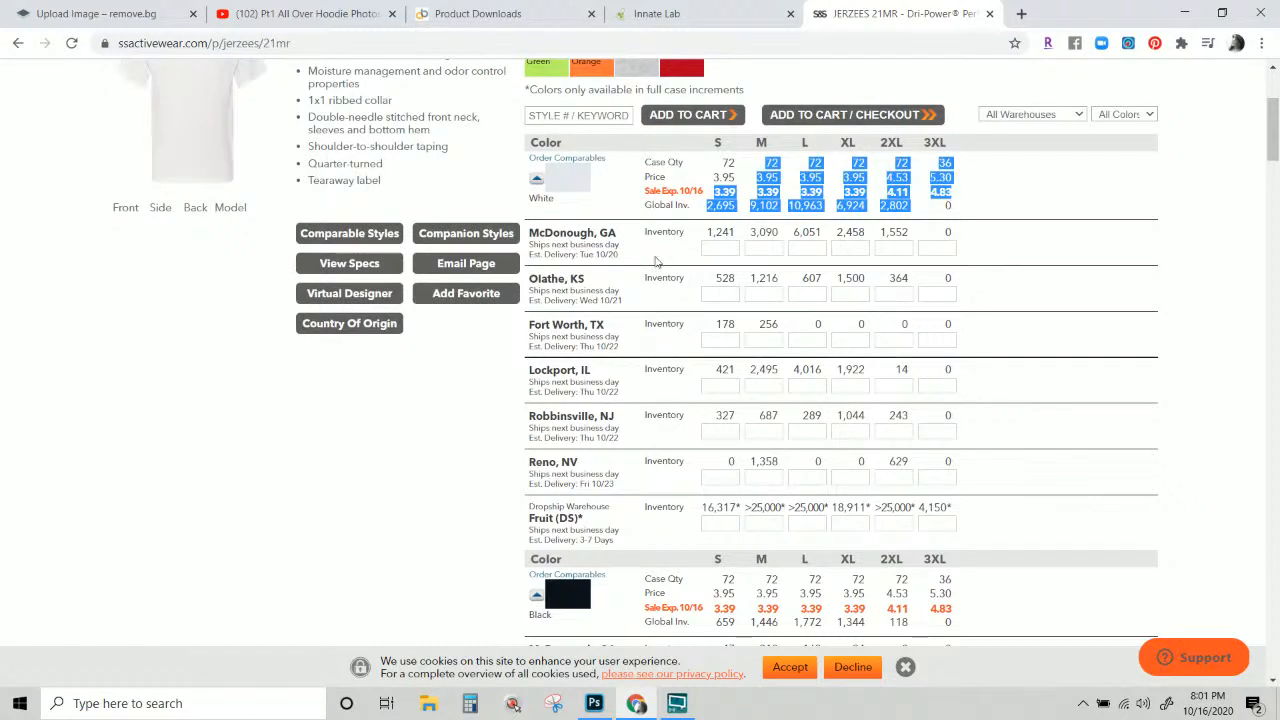
pyautogui.scroll(2, 624, 289)
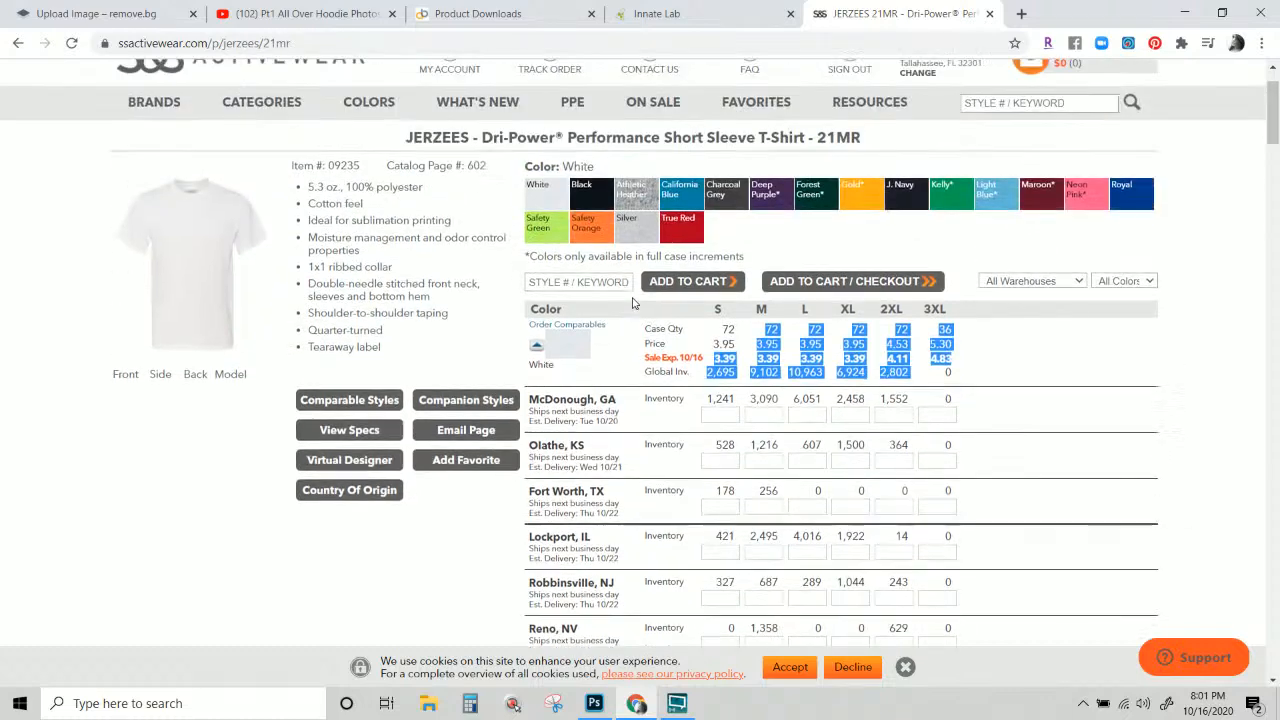
pyautogui.scroll(-2, 600, 250)
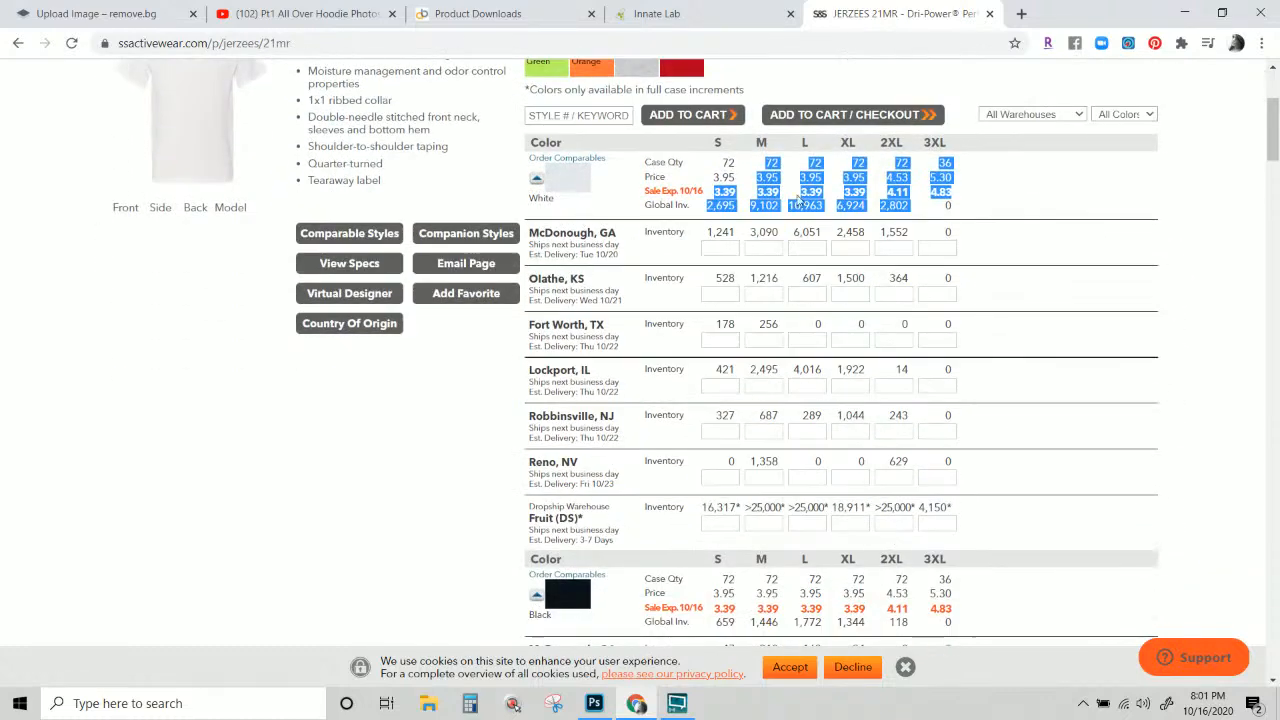
# Examine the white 21MR shirt's stock and delivery dates at the McDonough, Olathe and Fruit dropship warehouses.
pyautogui.click(708, 247)
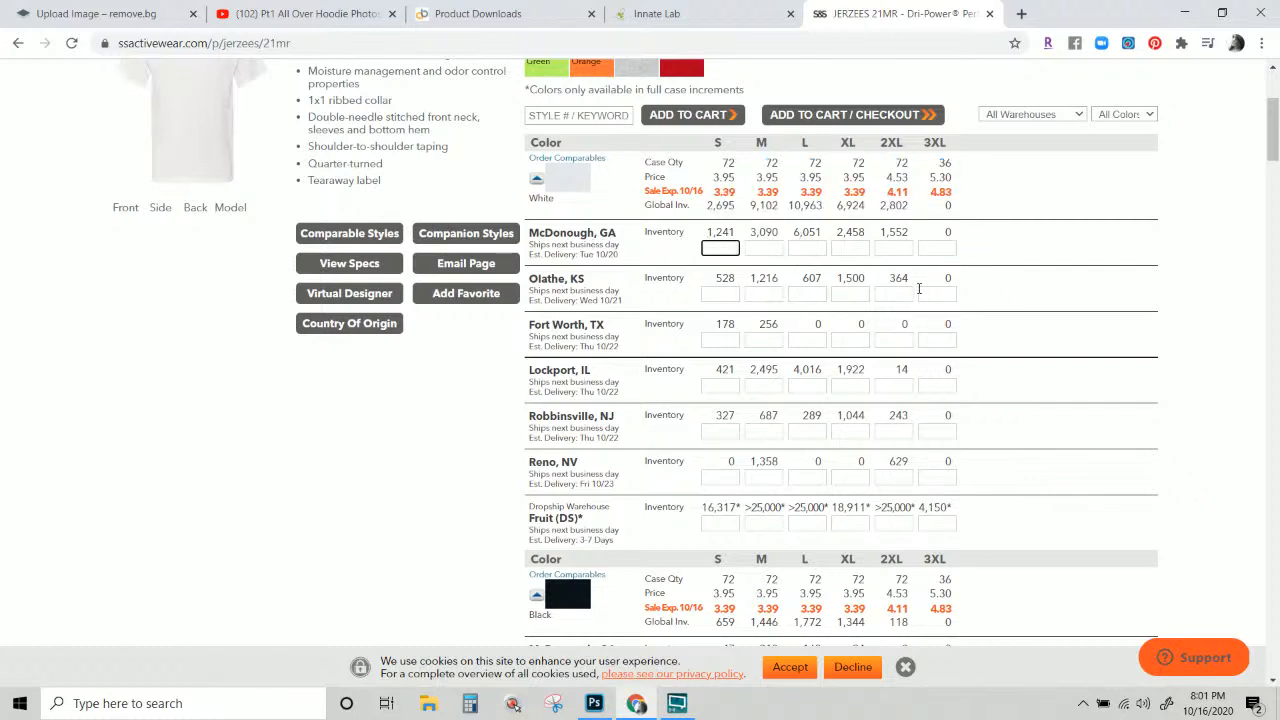
pyautogui.click(706, 292)
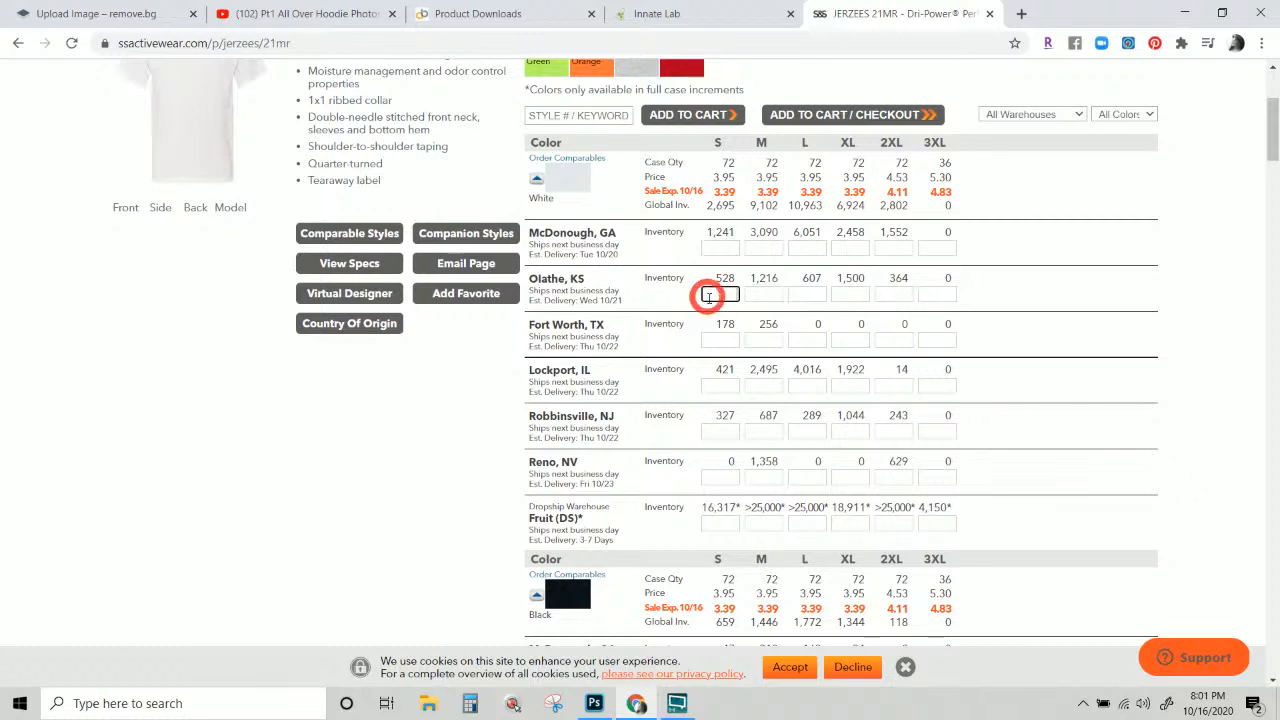
pyautogui.scroll(-3, 706, 405)
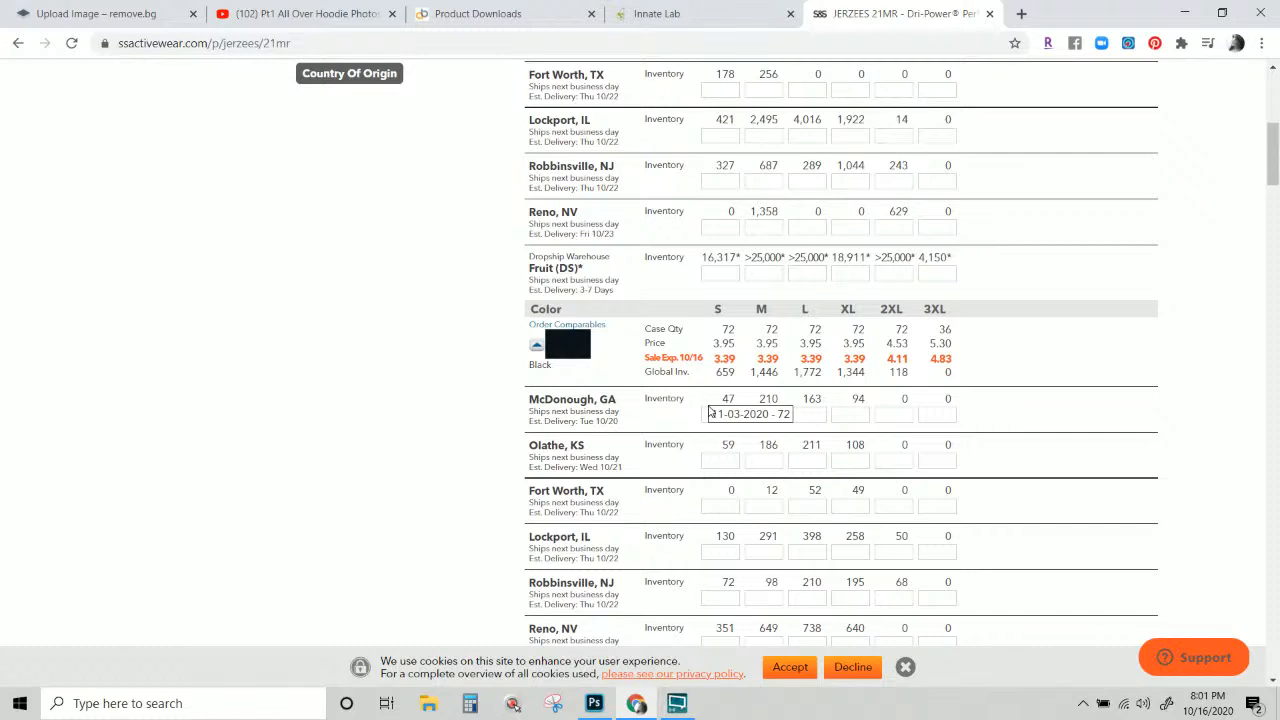
pyautogui.click(714, 272)
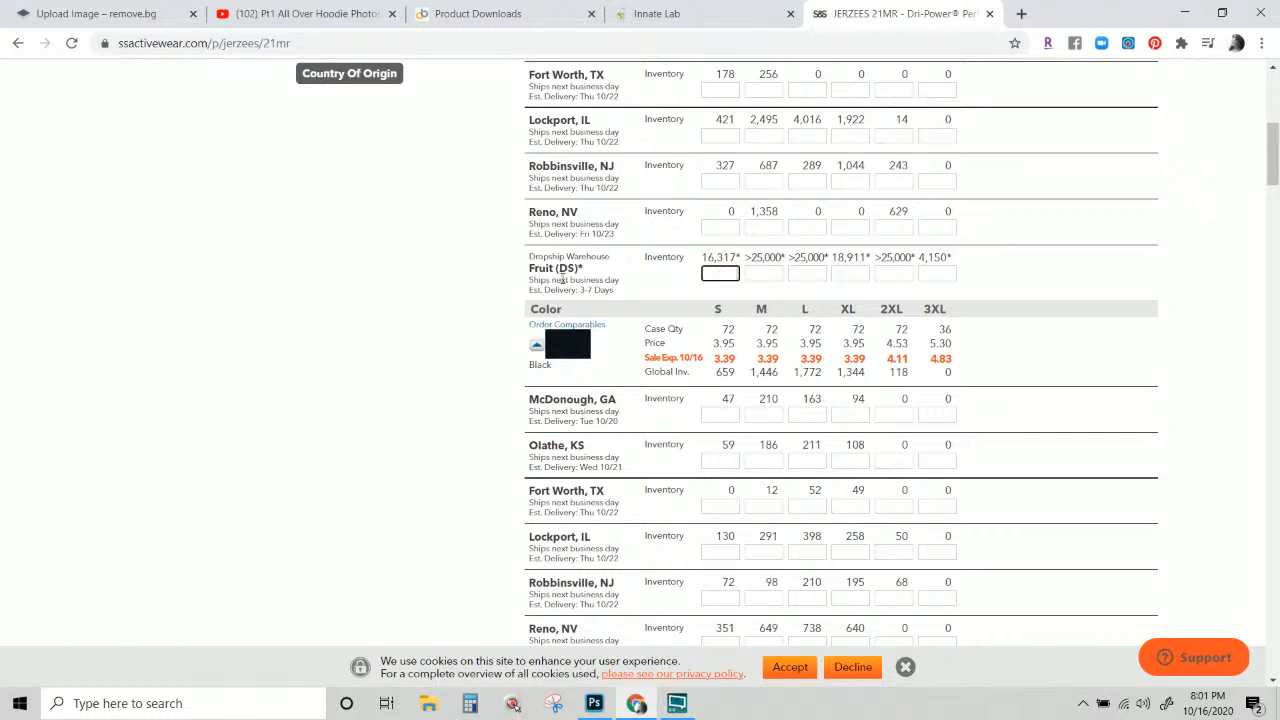
pyautogui.scroll(2, 640, 322)
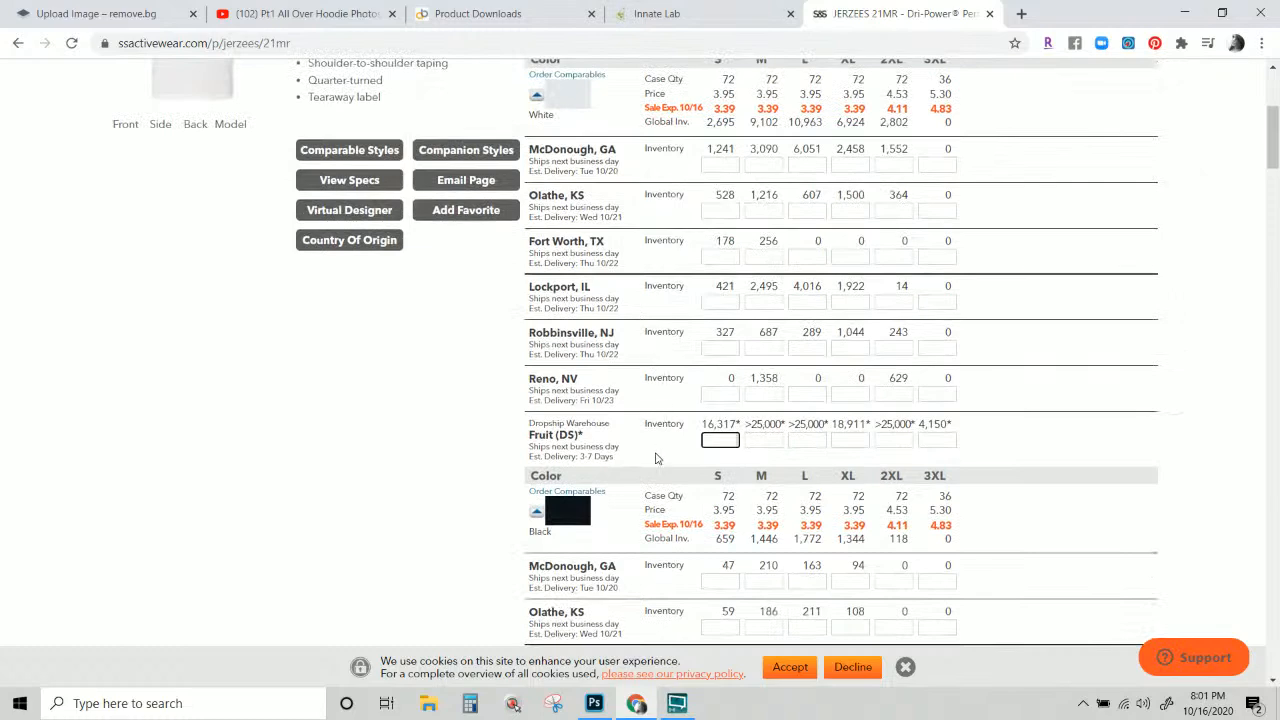
# Examine the white 21MR shirt's stock for sizes M, L and XL at the Fruit dropship warehouse.
pyautogui.click(784, 448)
pyautogui.click(849, 450)
pyautogui.scroll(1, 850, 458)
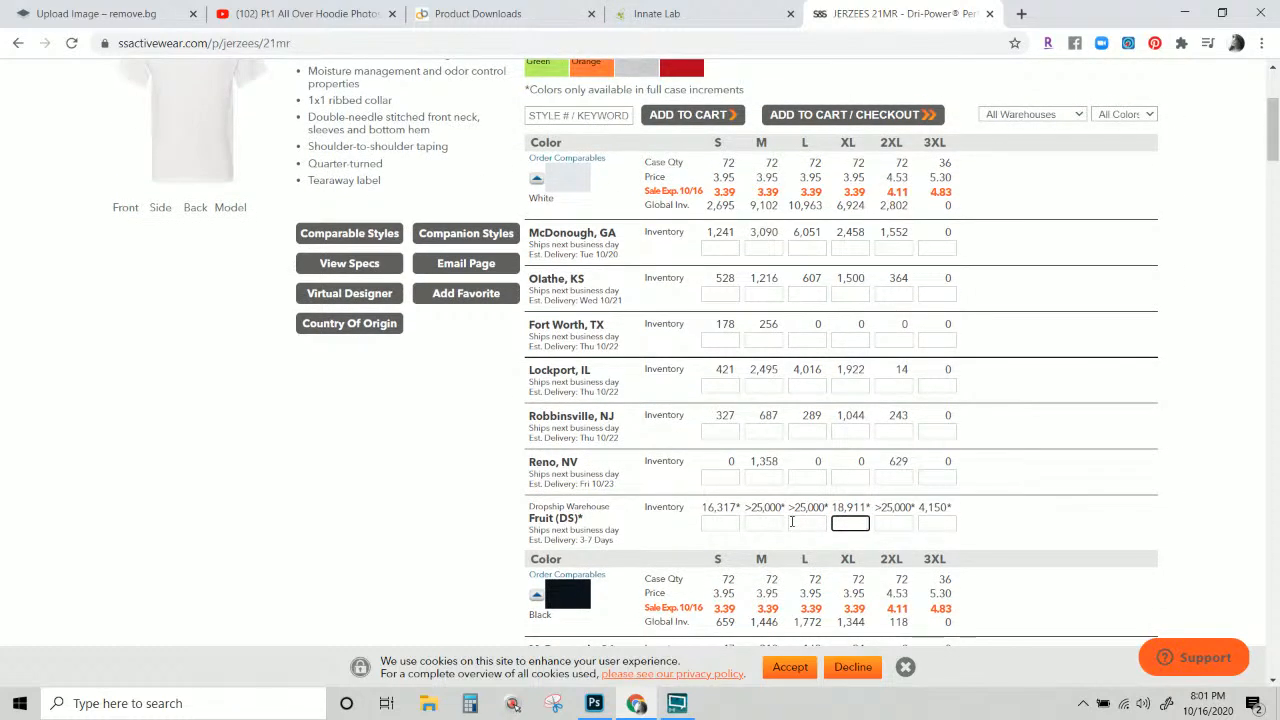
pyautogui.click(762, 524)
# Add 72 and 72 in Calculator to total two full cases of shirts, and close Calculator.
pyautogui.click(472, 705)
pyautogui.write('72')
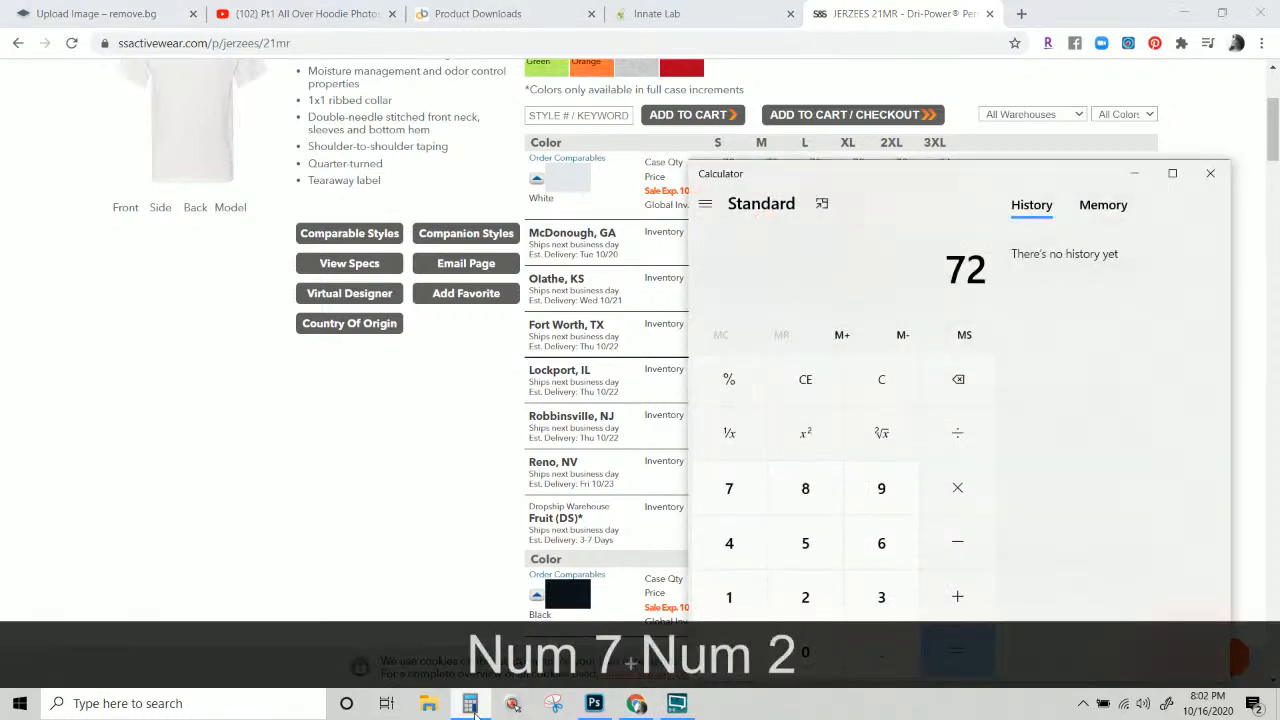
pyautogui.press('KP_Add')
pyautogui.write('72')
pyautogui.press('KP_Enter')
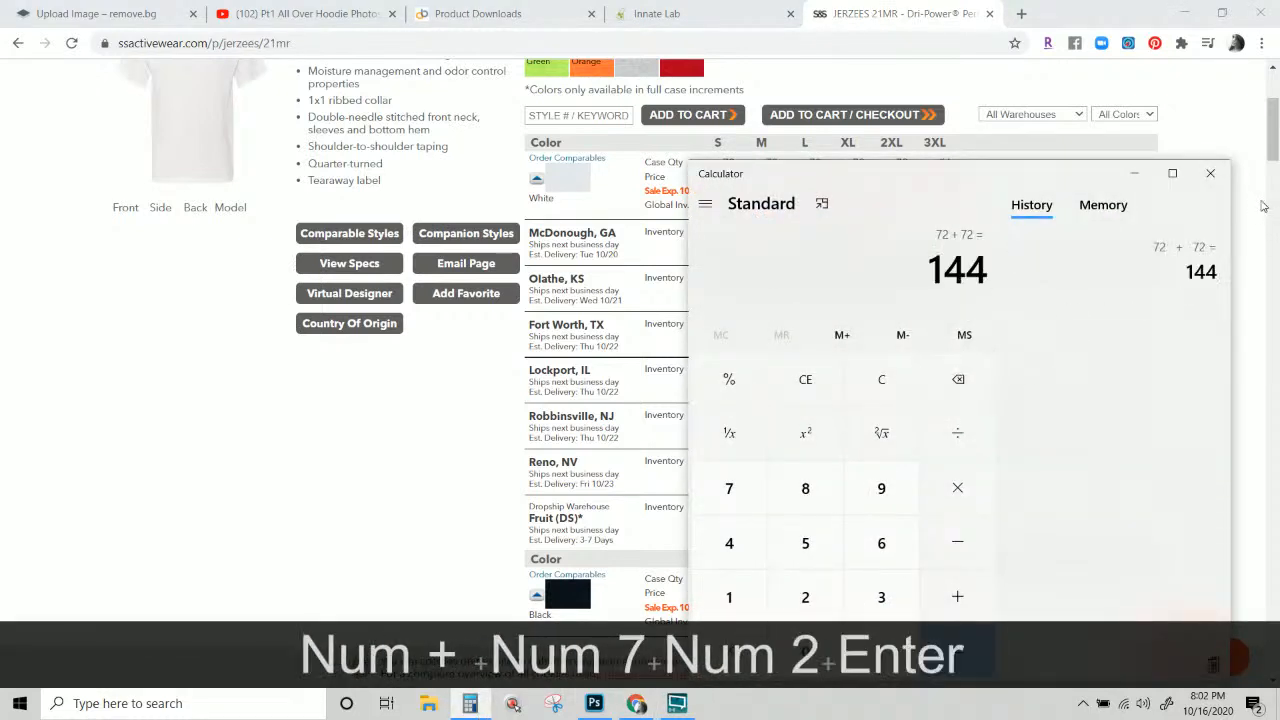
pyautogui.click(1211, 176)
# Try entering a quantity of 1 for white size M at the Fruit dropship warehouse.
pyautogui.click(764, 524)
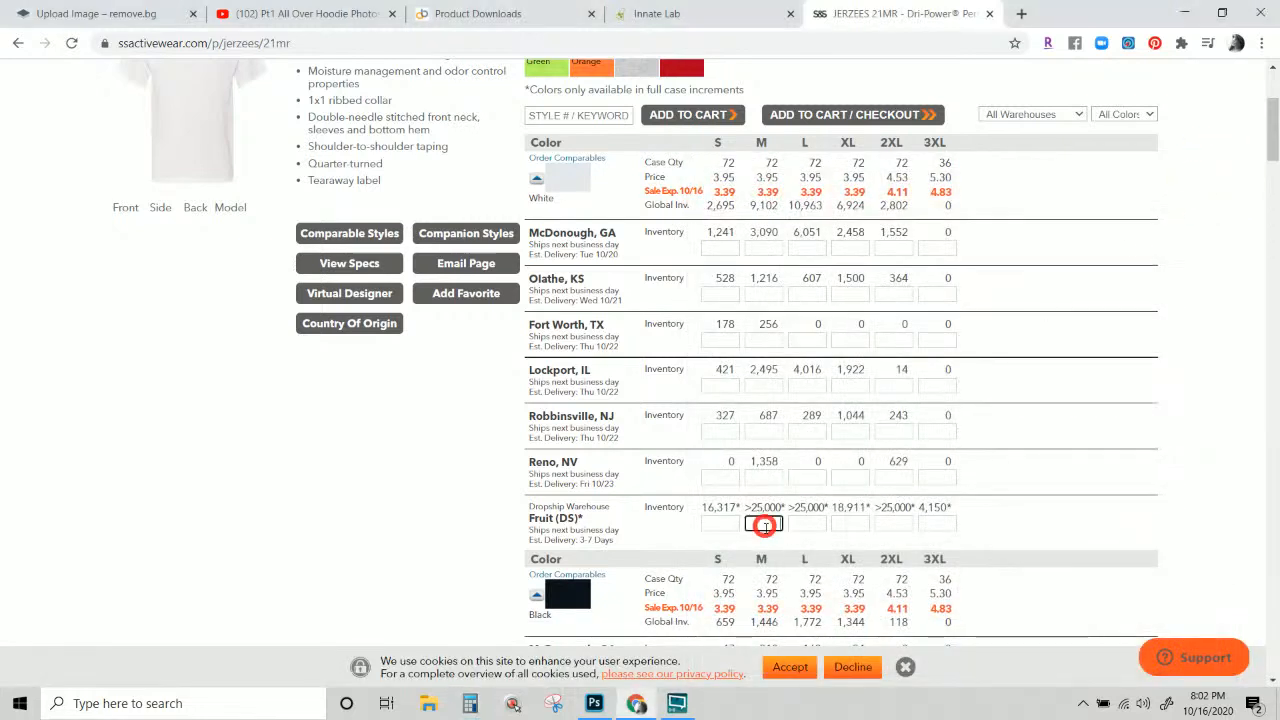
pyautogui.write('1')
pyautogui.click(761, 525)
pyautogui.click(747, 526)
# Examine the white shirt's L and XL stock at the McDonough, Olathe, Fort Worth and Lockport warehouses.
pyautogui.scroll(2, 774, 557)
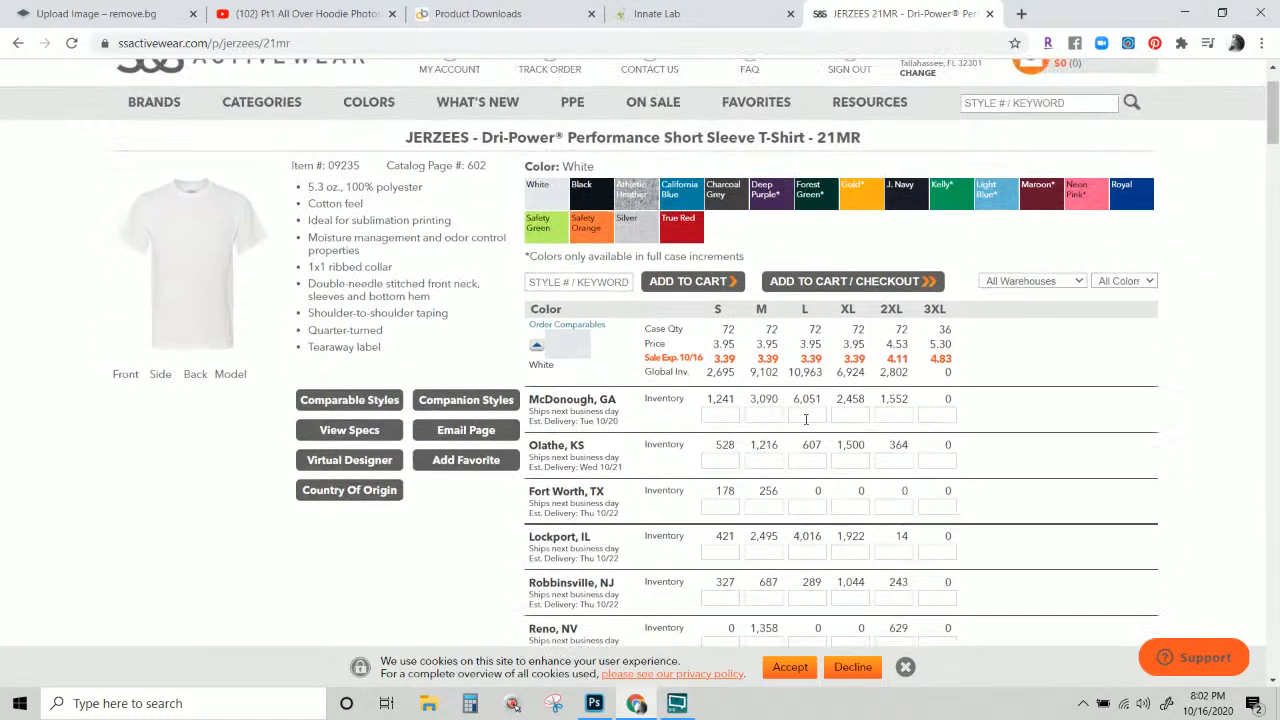
pyautogui.click(850, 414)
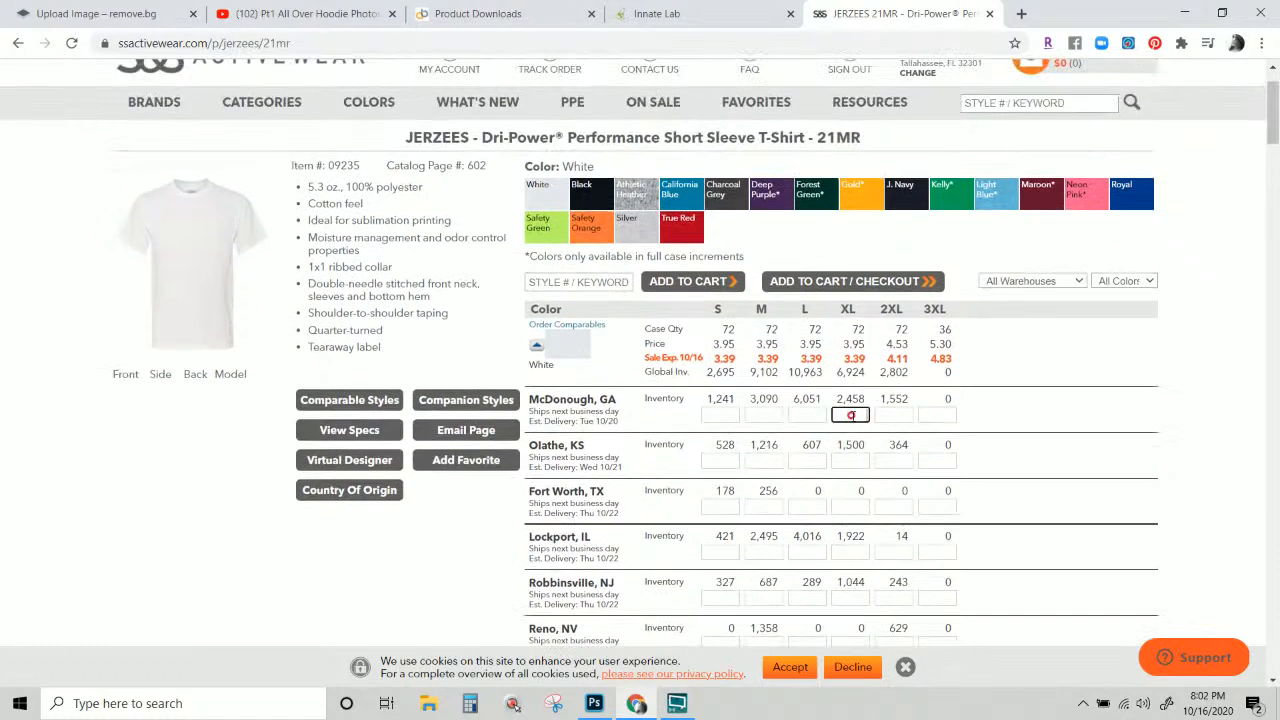
pyautogui.click(808, 462)
pyautogui.click(852, 460)
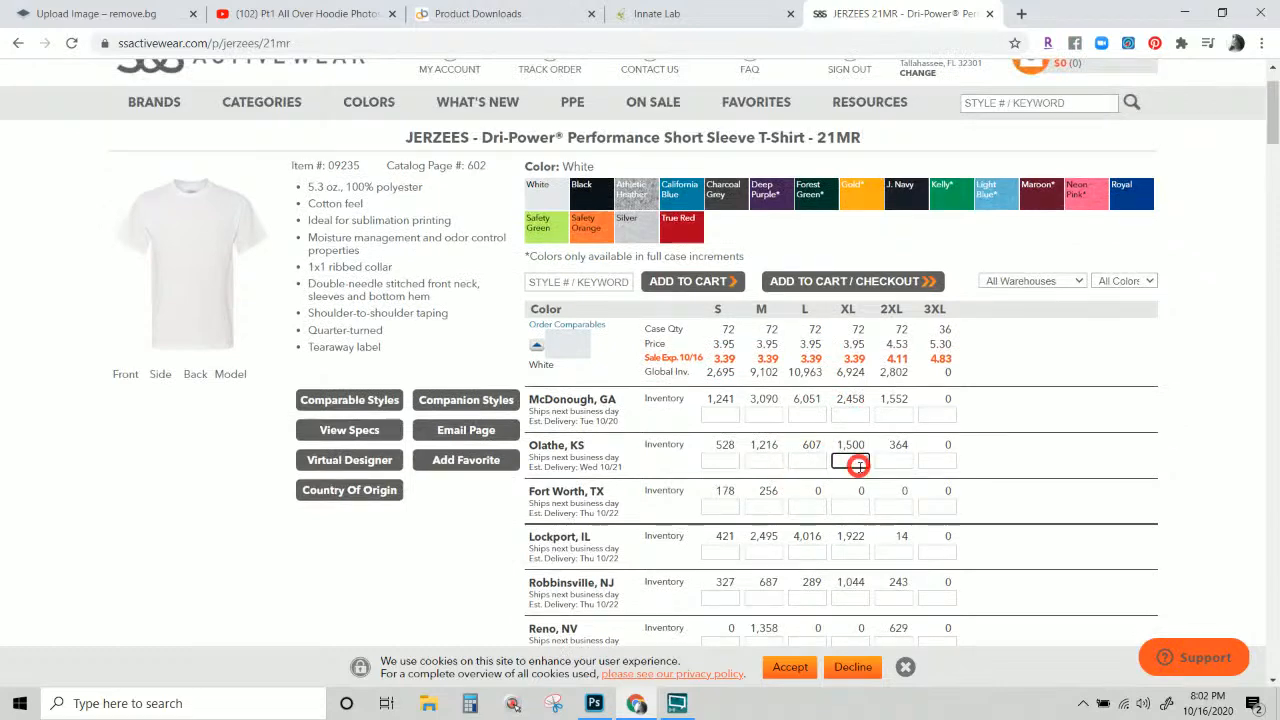
pyautogui.click(808, 507)
pyautogui.click(853, 510)
pyautogui.click(804, 551)
pyautogui.click(850, 552)
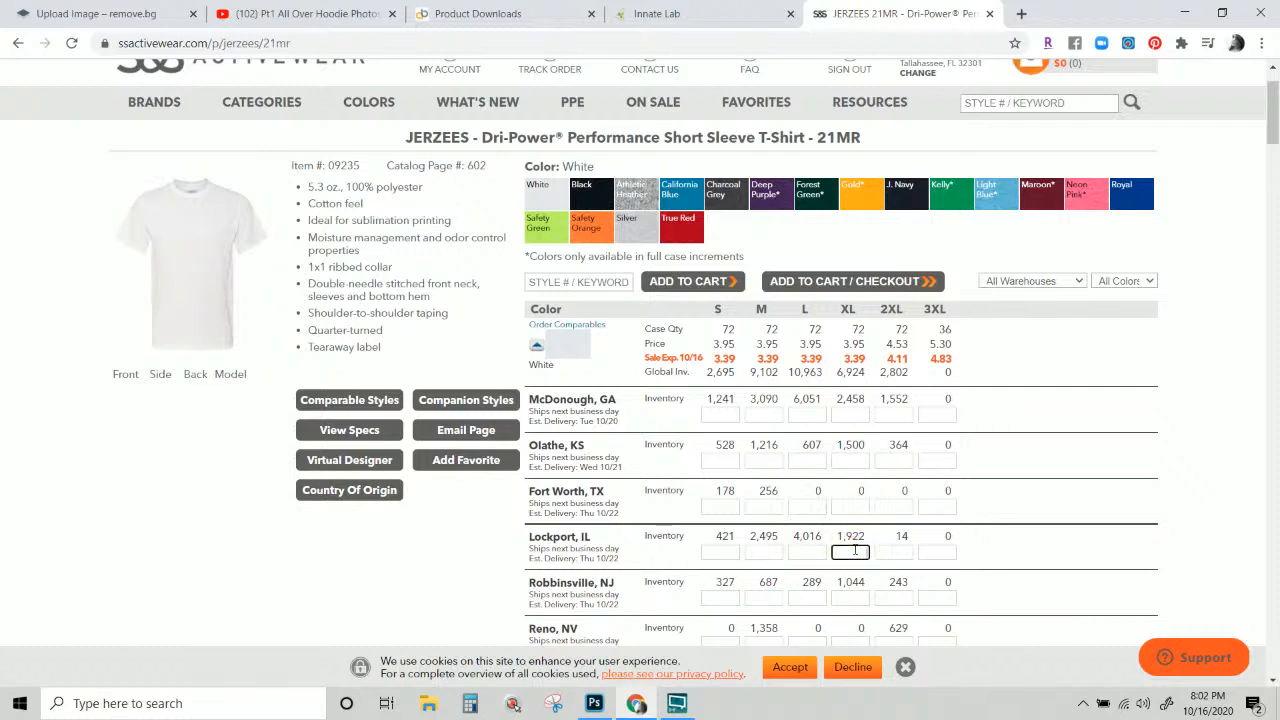
pyautogui.scroll(-2, 886, 364)
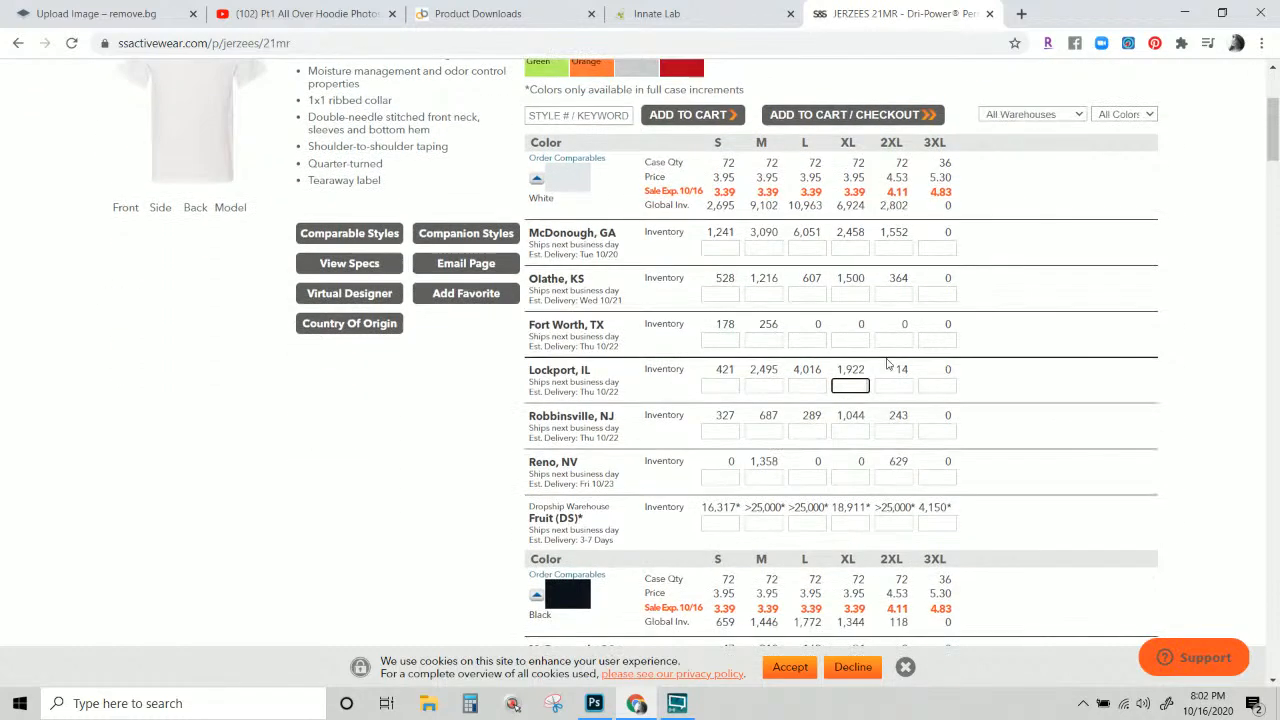
pyautogui.click(850, 249)
pyautogui.click(810, 247)
pyautogui.click(842, 251)
# Look over the white and black inventory tables, and select the White color again to view its stock.
pyautogui.scroll(2, 975, 438)
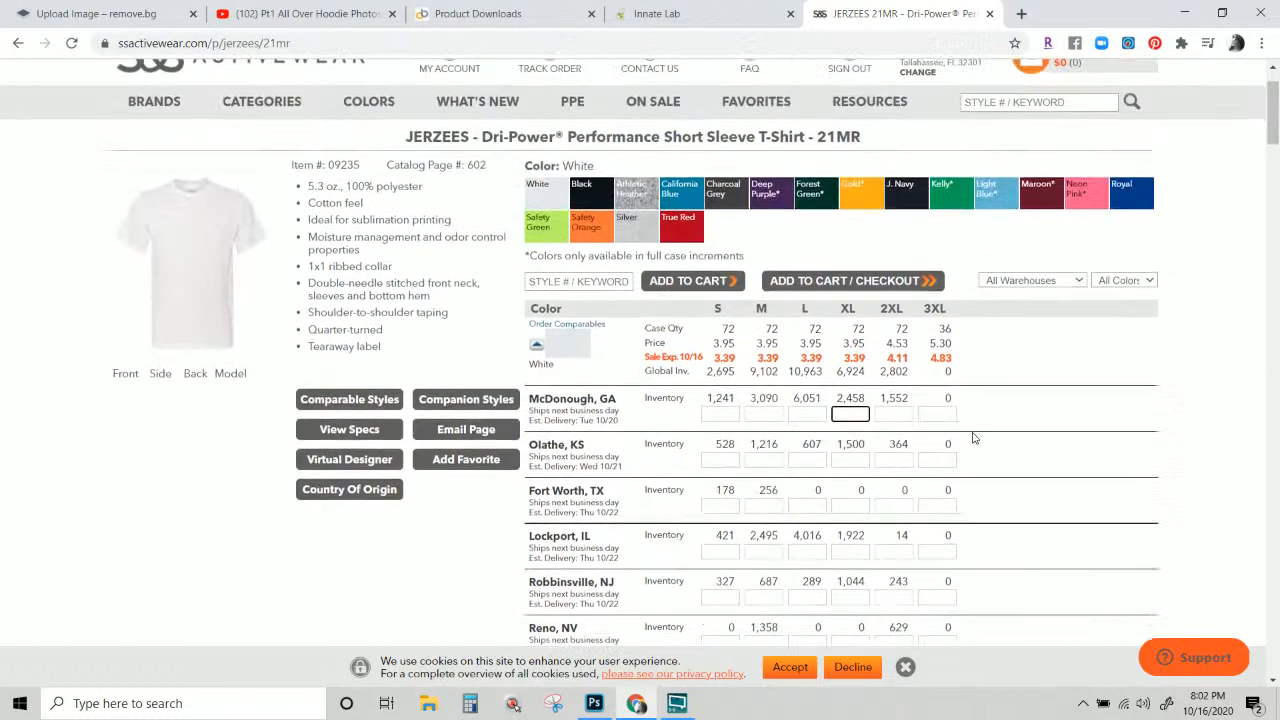
pyautogui.scroll(-4, 975, 438)
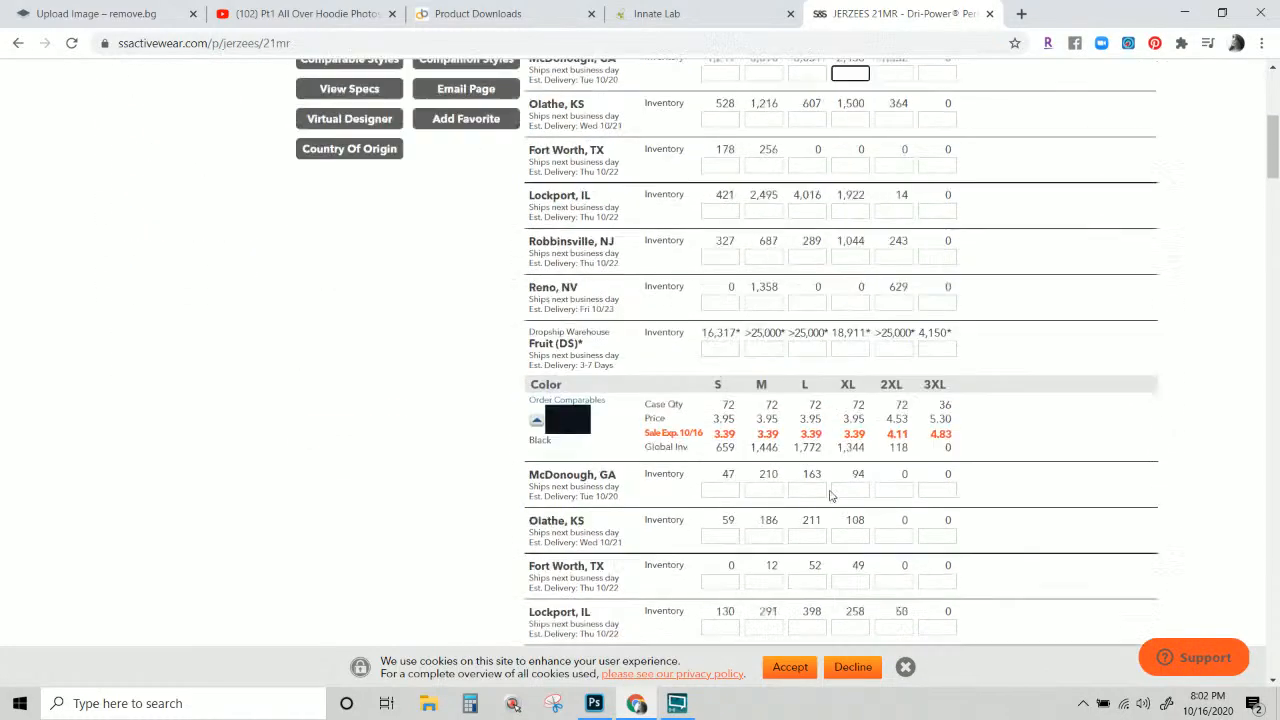
pyautogui.scroll(5, 829, 495)
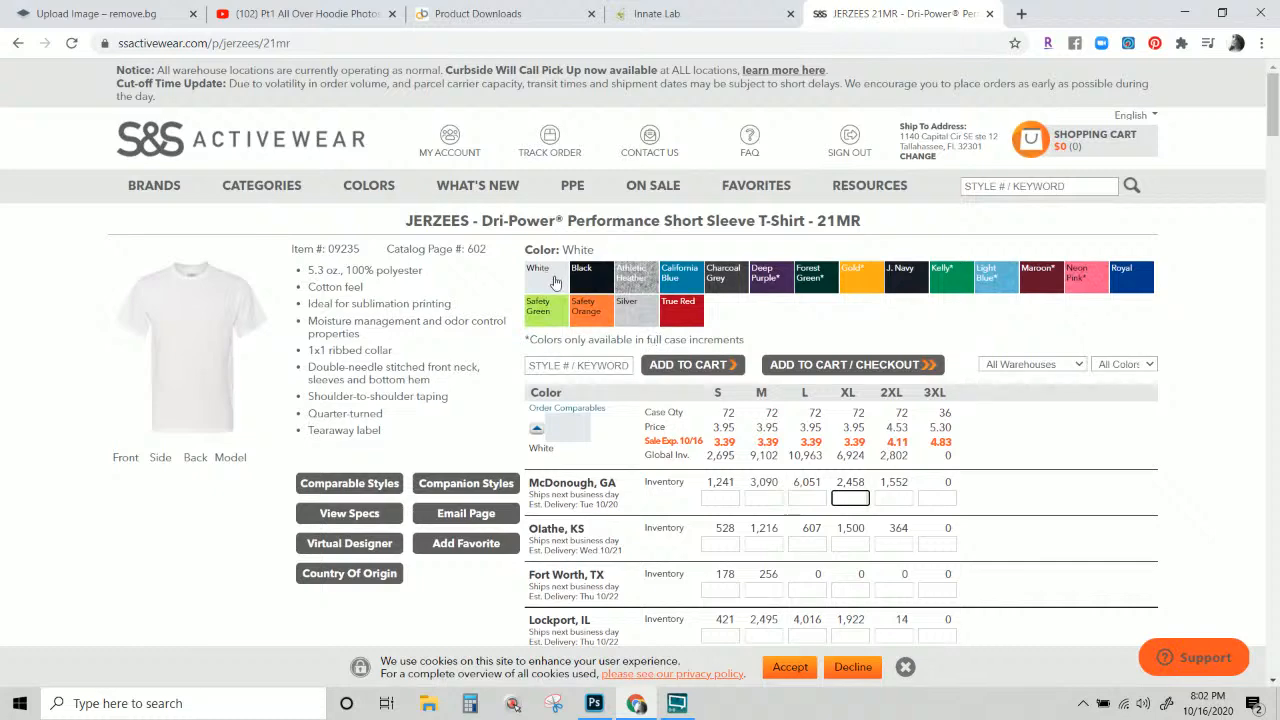
pyautogui.click(555, 283)
pyautogui.scroll(-3, 578, 347)
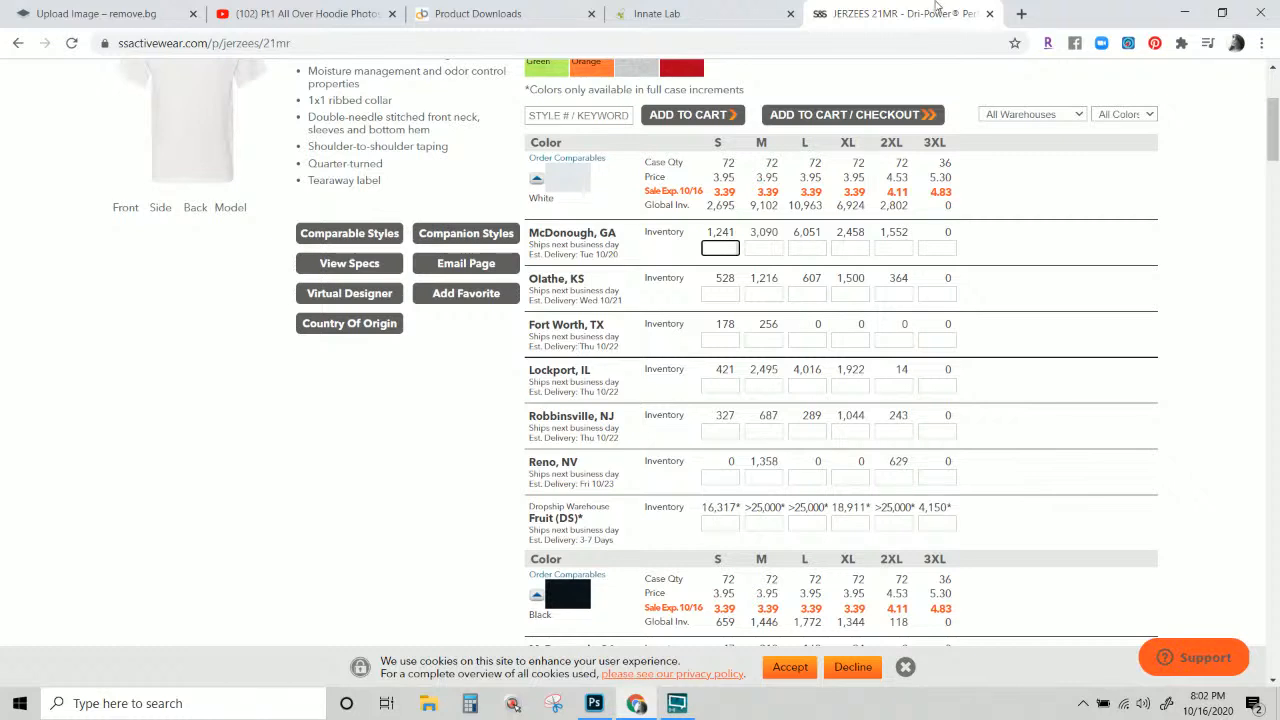
# Open academy.innatelab.com in a new browser tab.
pyautogui.click(1016, 15)
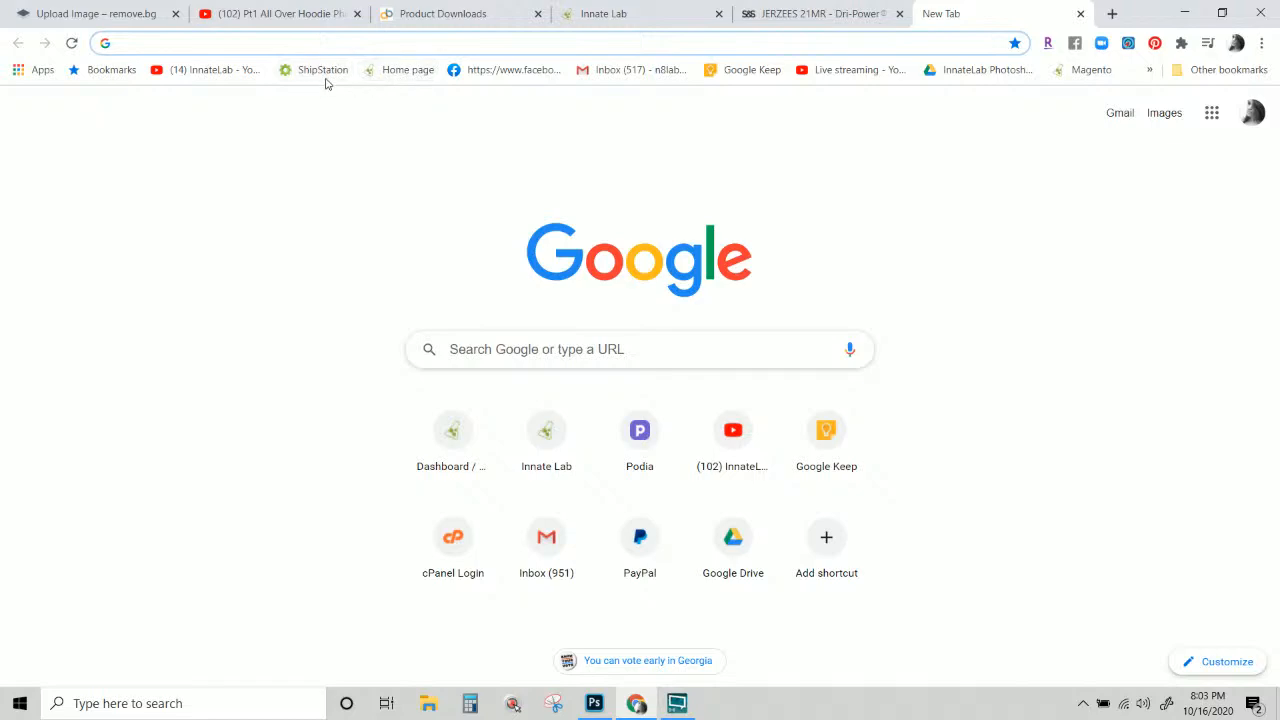
pyautogui.write('academy.innatelab.com')
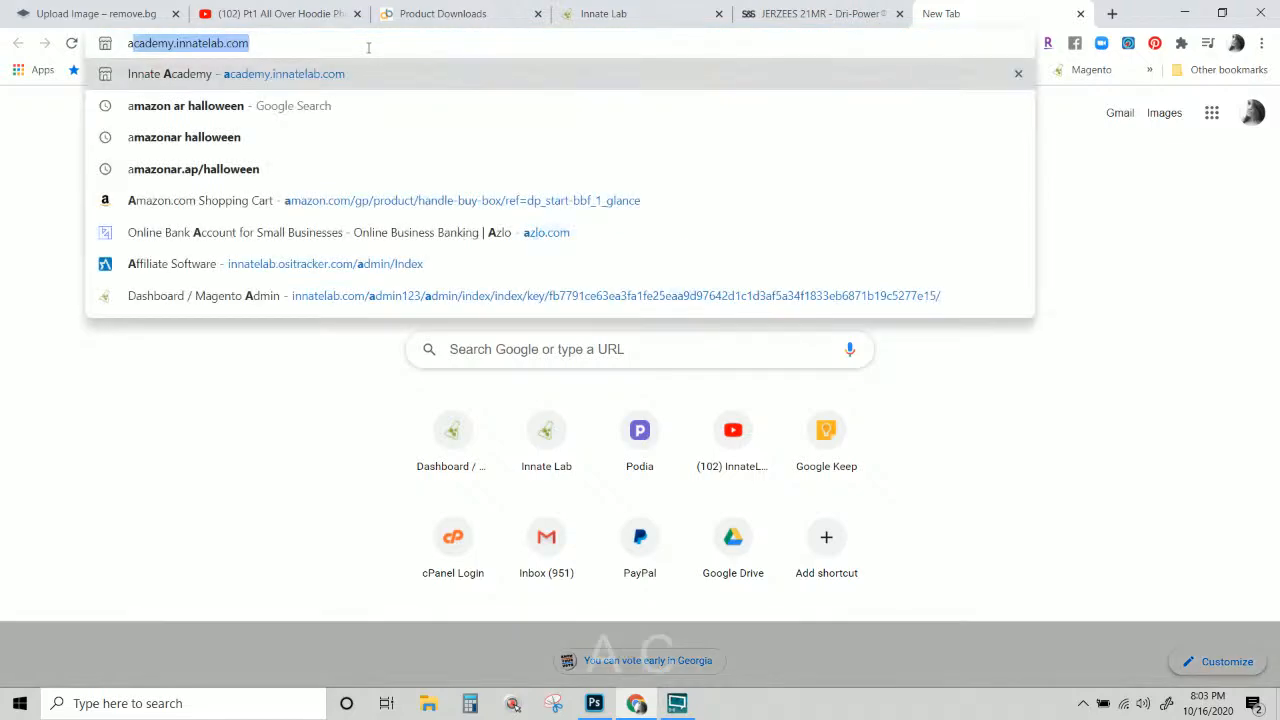
pyautogui.press('Return')
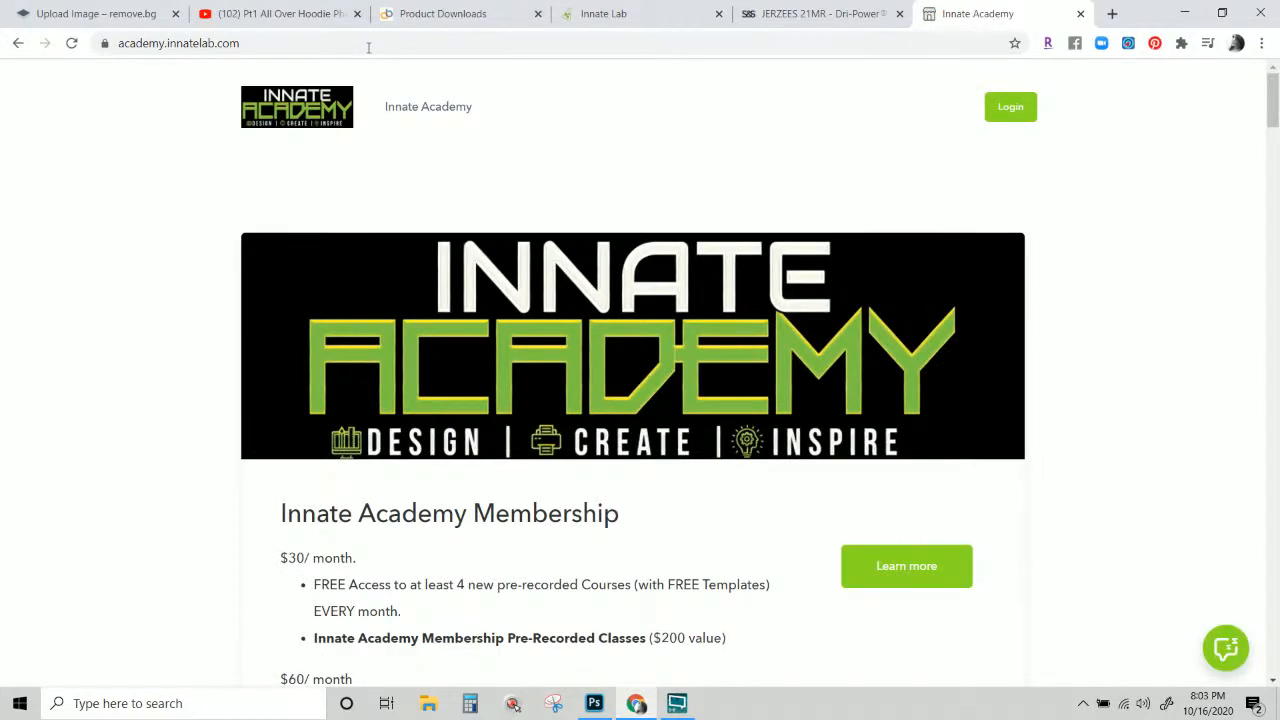
# Return to the JERZEES 21MR product page and review its colors, prices and warehouse inventory.
pyautogui.click(855, 10)
pyautogui.scroll(3, 1059, 490)
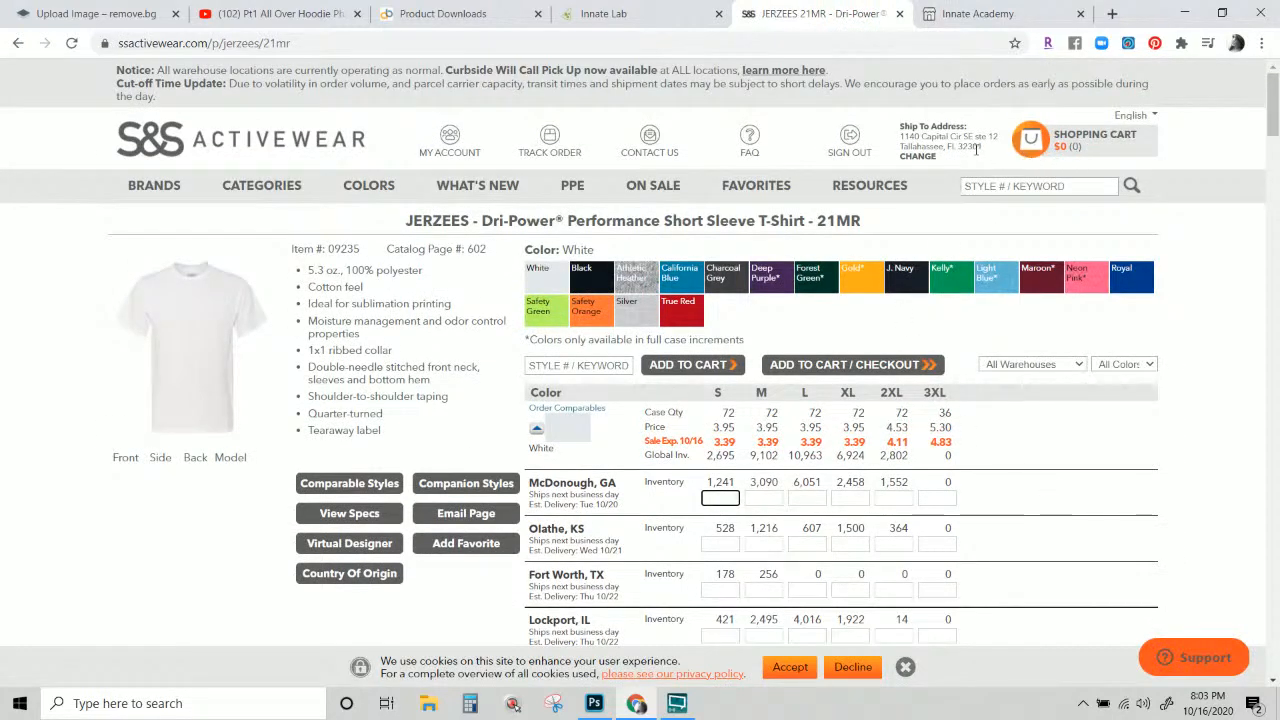
pyautogui.scroll(-5, 1031, 446)
pyautogui.scroll(3, 977, 441)
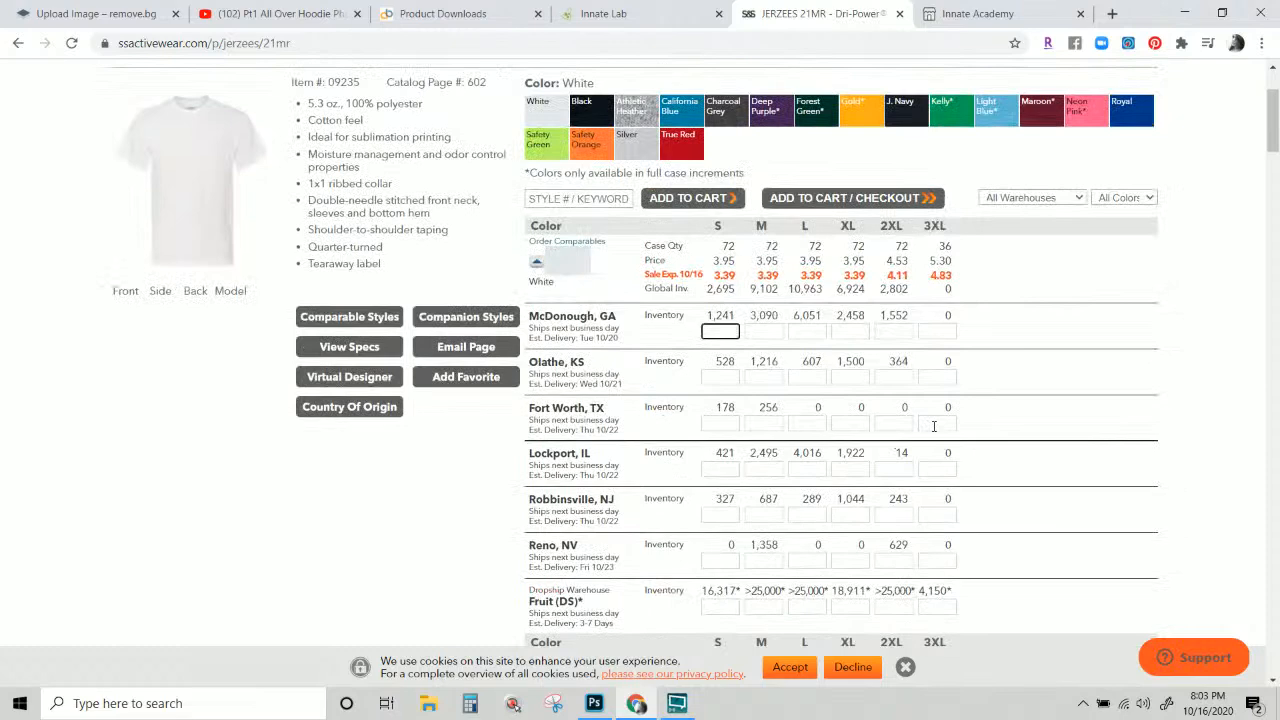
# Switch back to the Innate Academy page and examine the monthly membership plans and course categories.
pyautogui.click(979, 22)
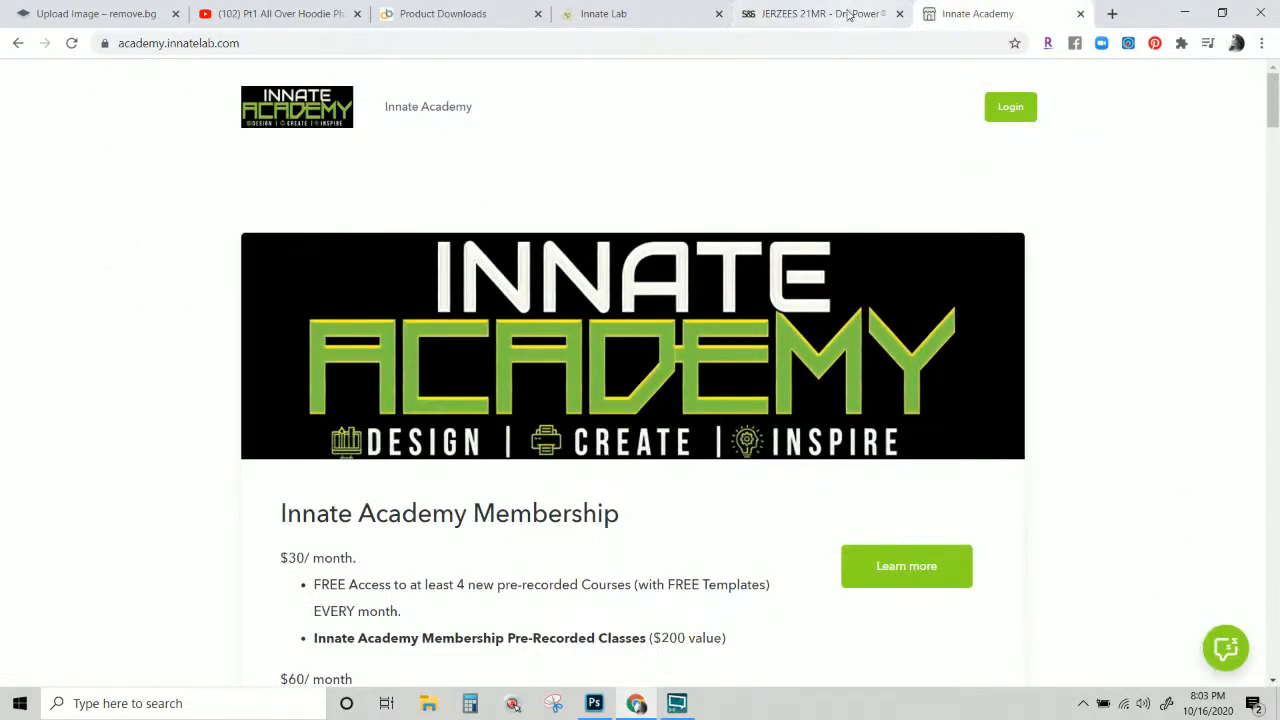
pyautogui.scroll(-2, 565, 449)
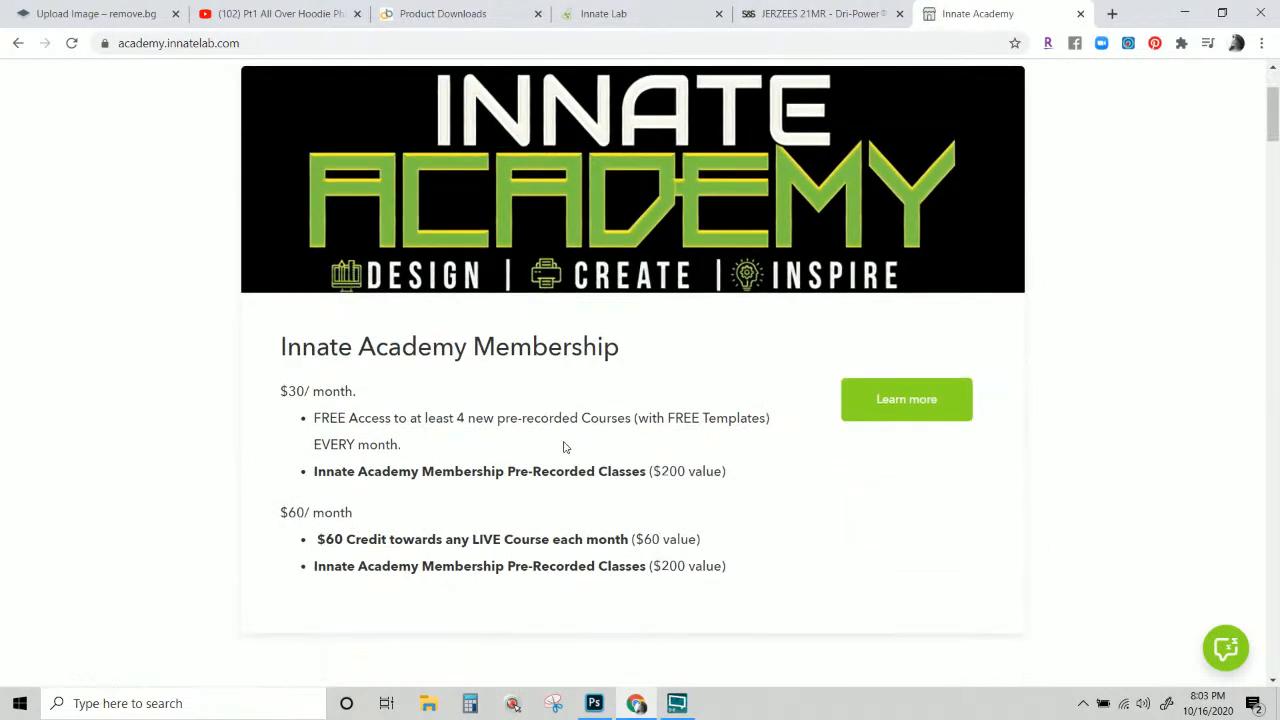
pyautogui.scroll(2, 564, 448)
pyautogui.scroll(-7, 440, 330)
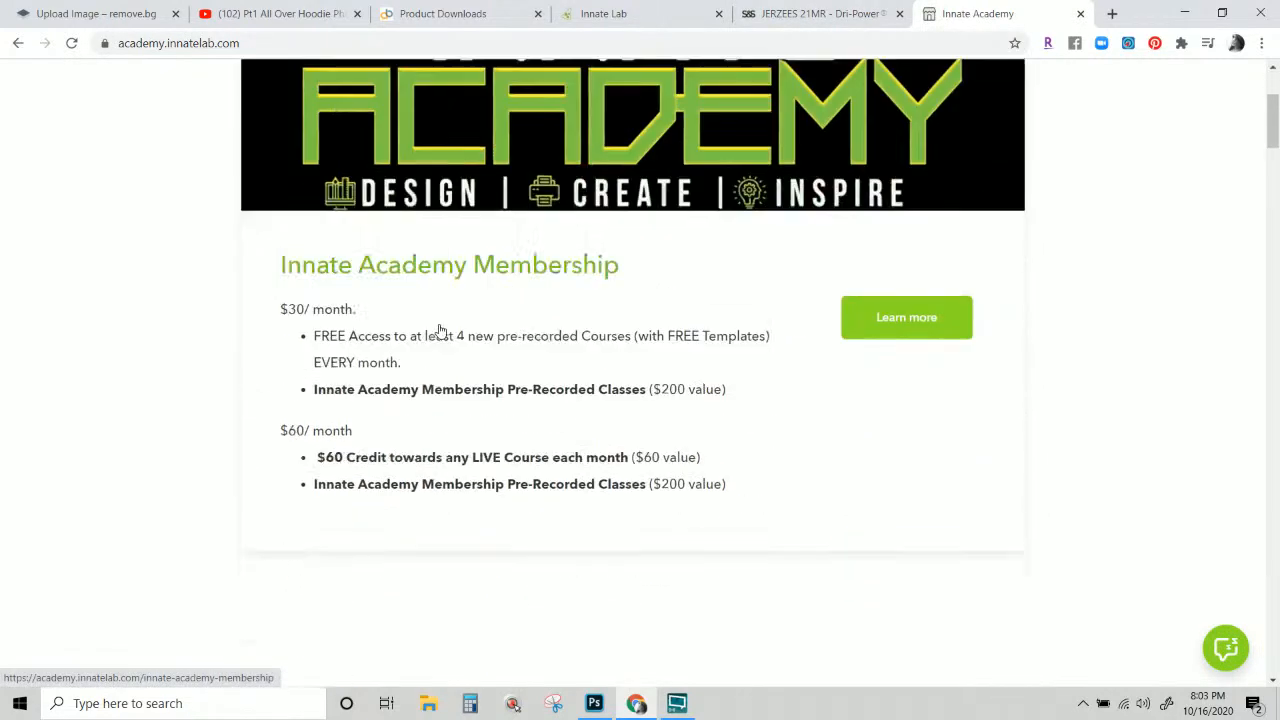
pyautogui.scroll(-4, 440, 334)
# View the LIVE Interactive Courses category, return to the academy home page and reopen the category.
pyautogui.click(343, 163)
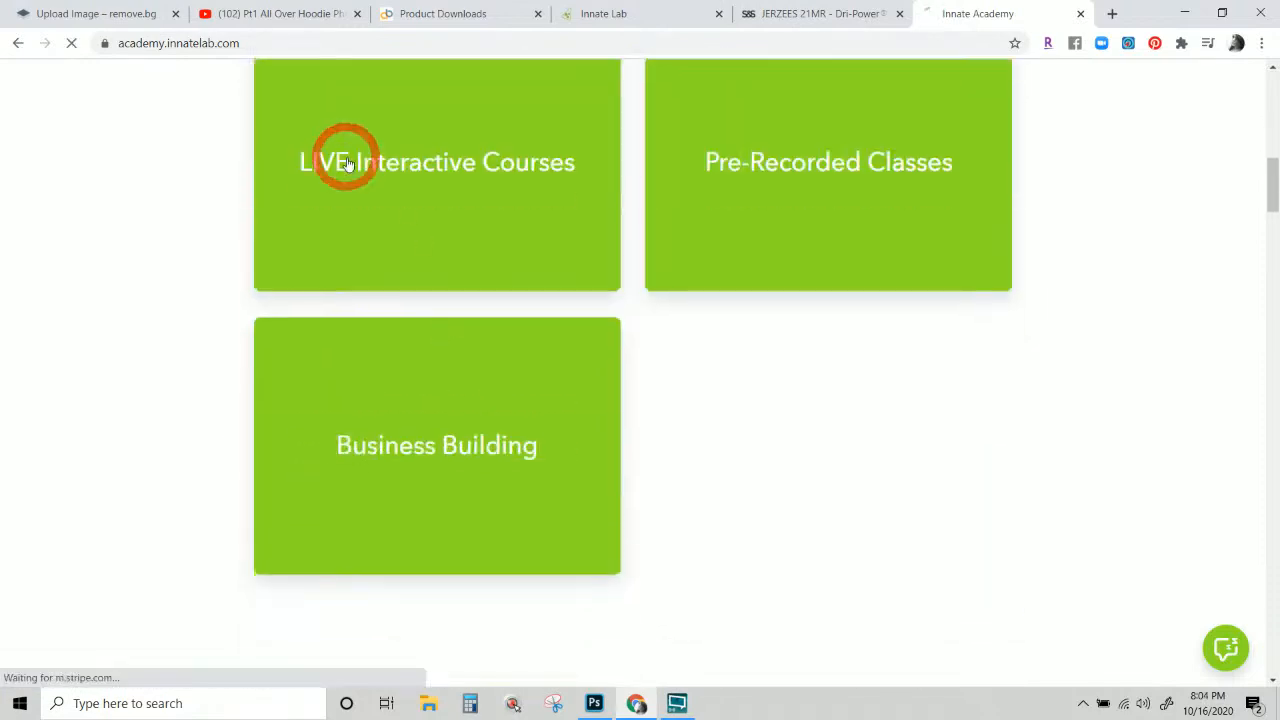
pyautogui.scroll(-2, 362, 195)
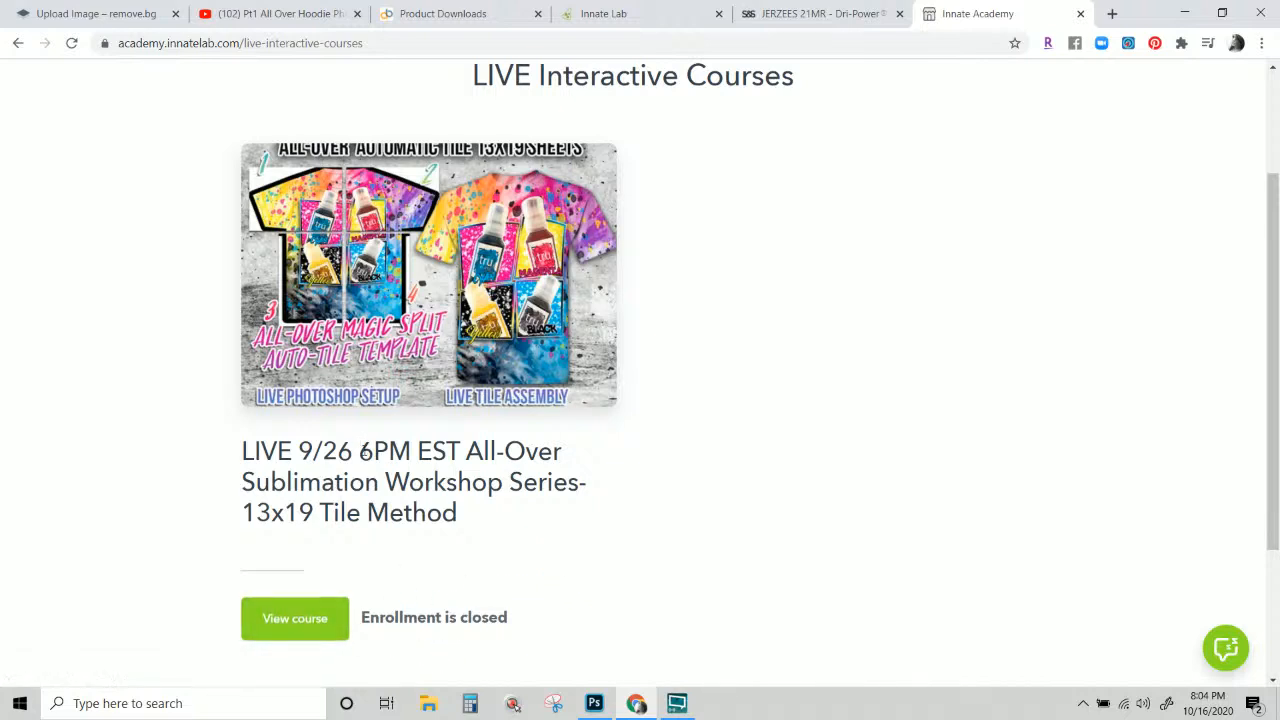
pyautogui.click(18, 44)
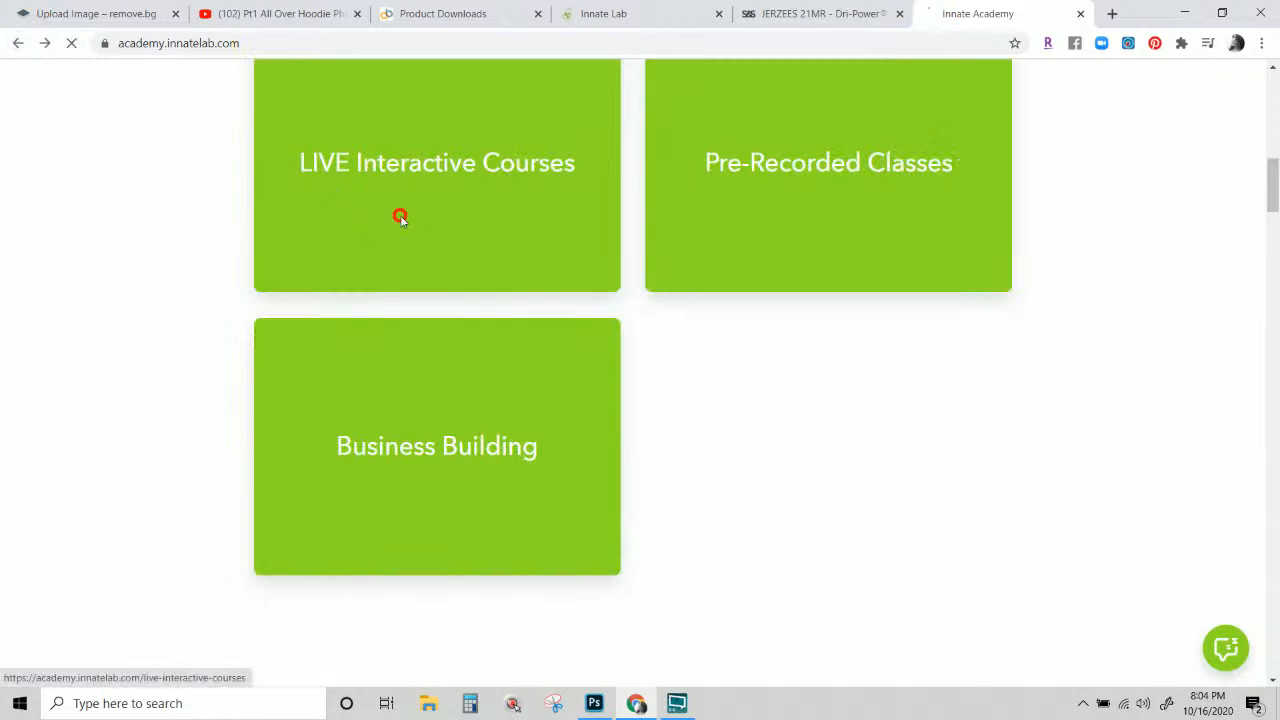
pyautogui.click(405, 216)
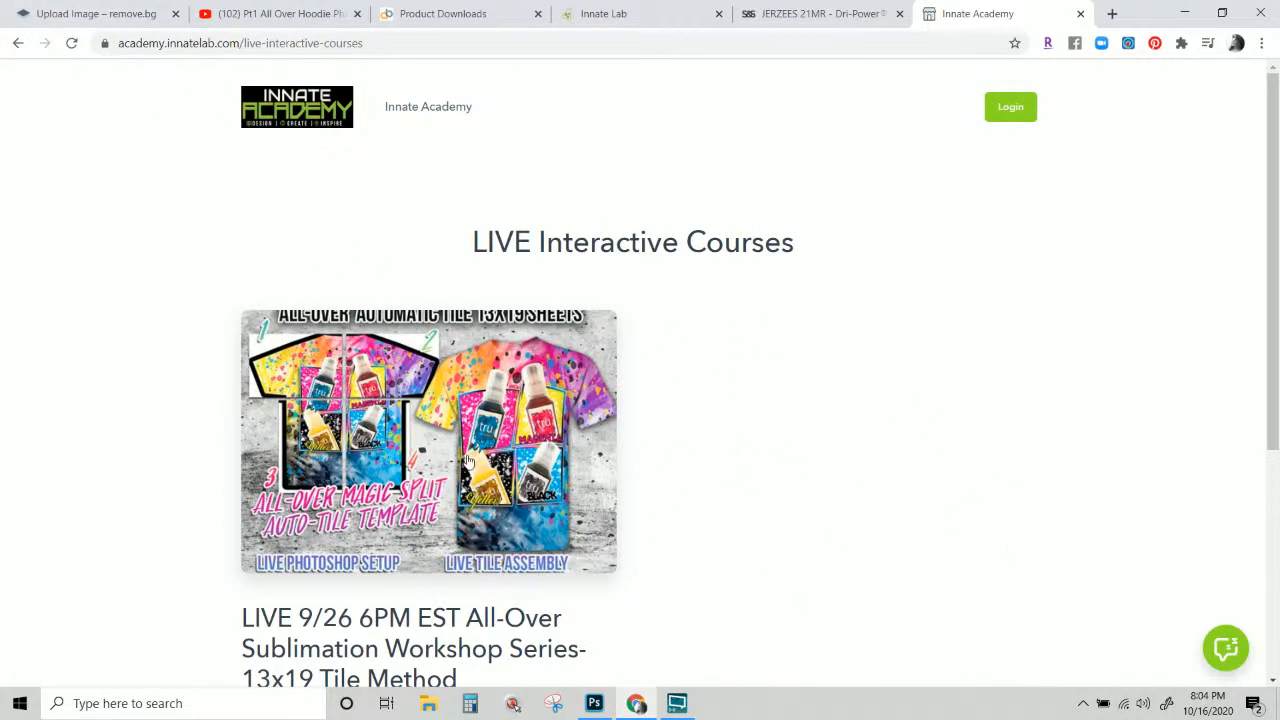
# Open the All-Over Sublimation Workshop Series 13x19 Tile Method course page at its homework checklist.
pyautogui.scroll(-3, 473, 468)
pyautogui.click(392, 298)
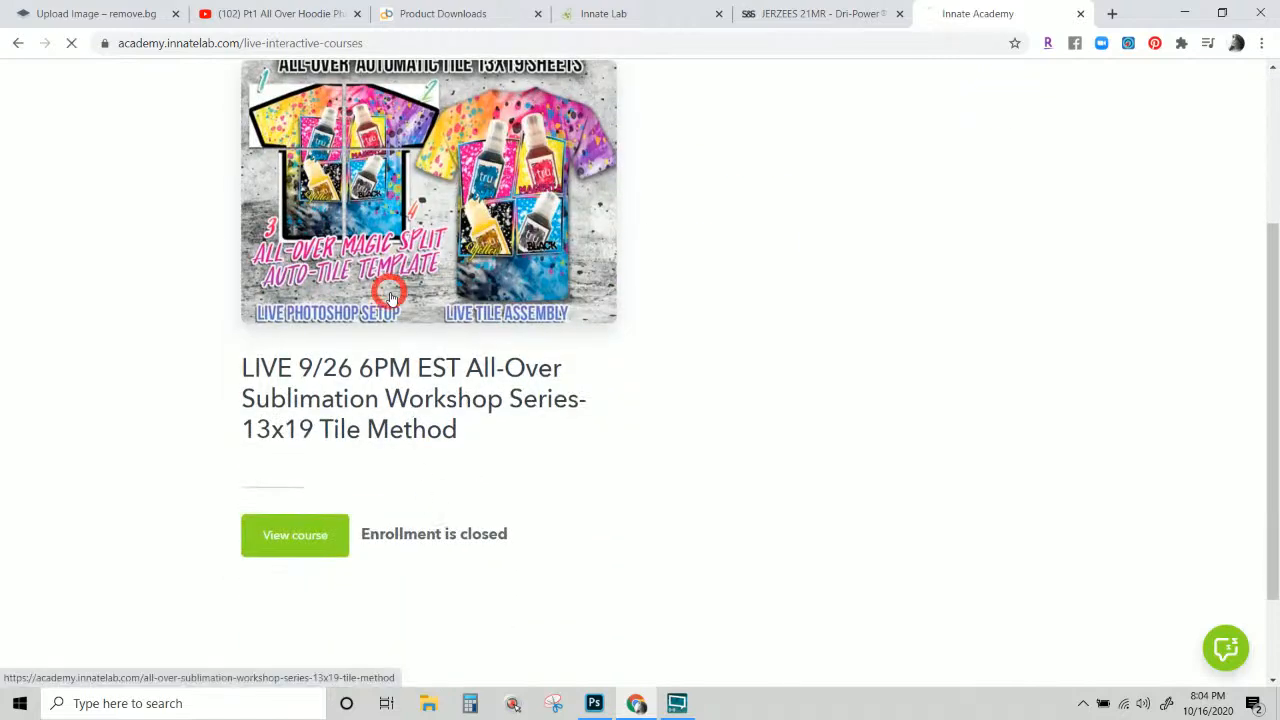
pyautogui.scroll(-3, 469, 277)
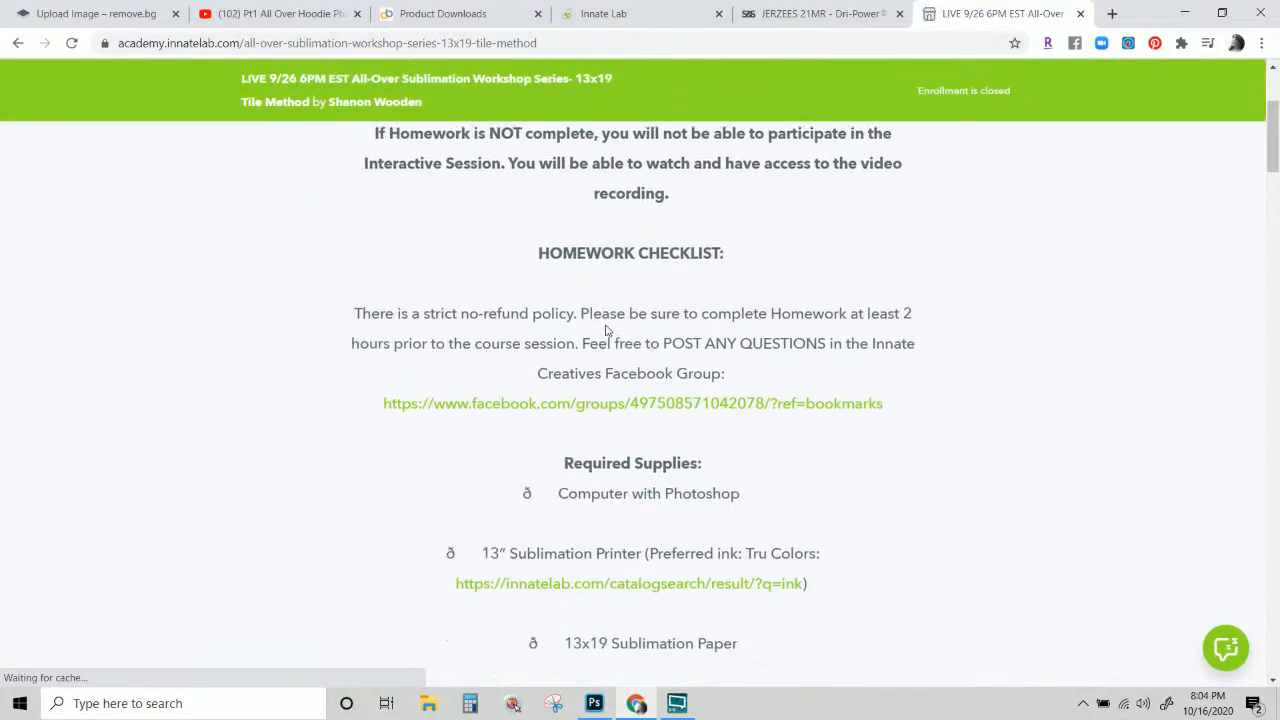
# Examine the Required Supplies list on the 13x19 Tile Method course page.
pyautogui.scroll(-3, 659, 397)
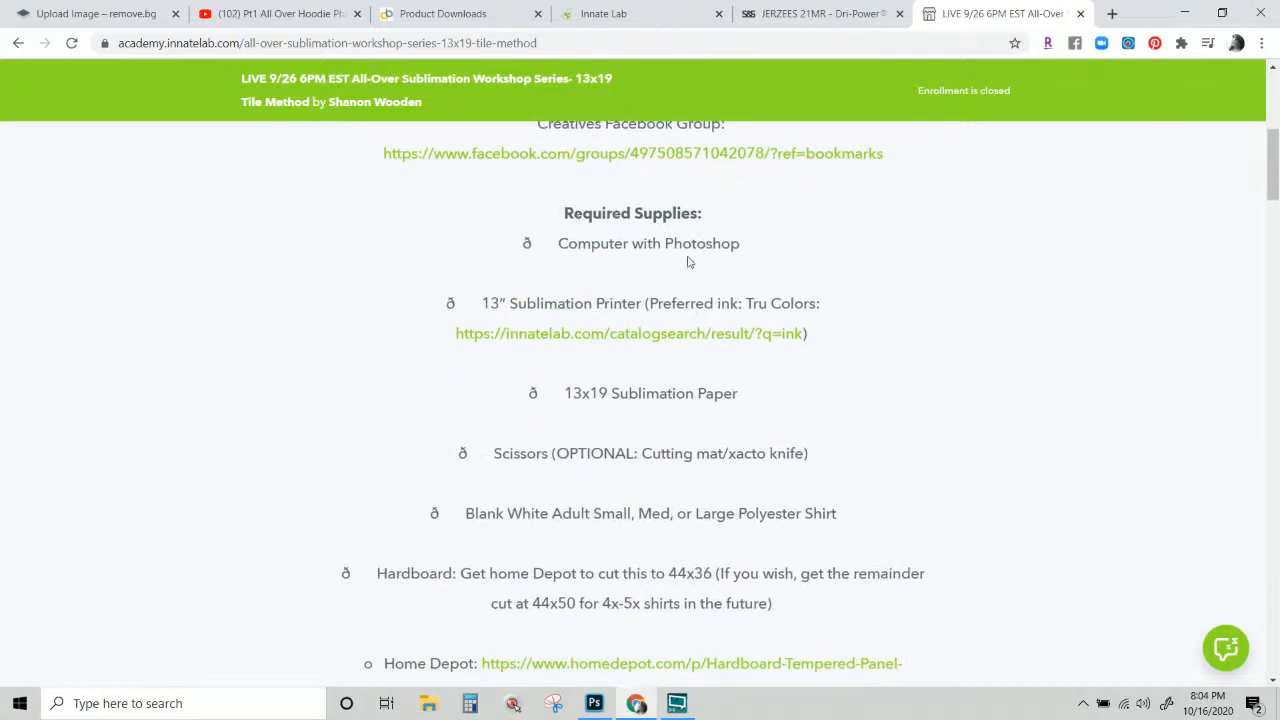
pyautogui.scroll(-7, 705, 385)
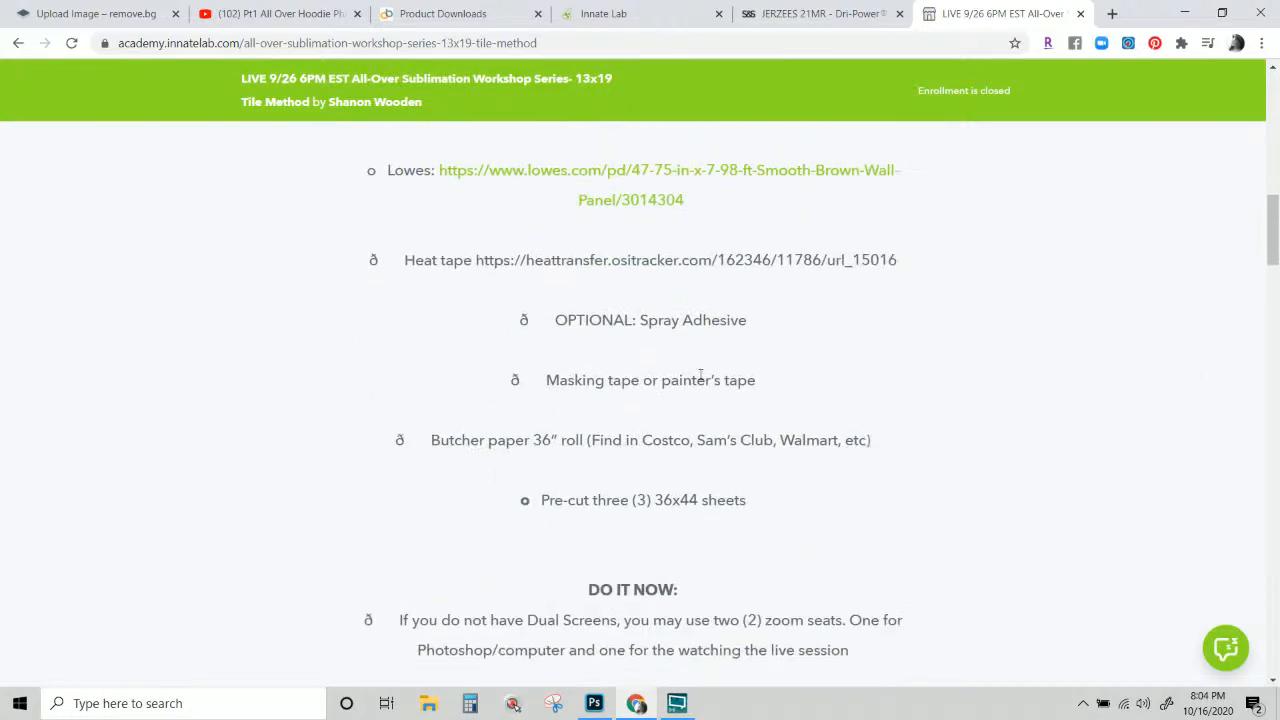
pyautogui.scroll(-3, 701, 375)
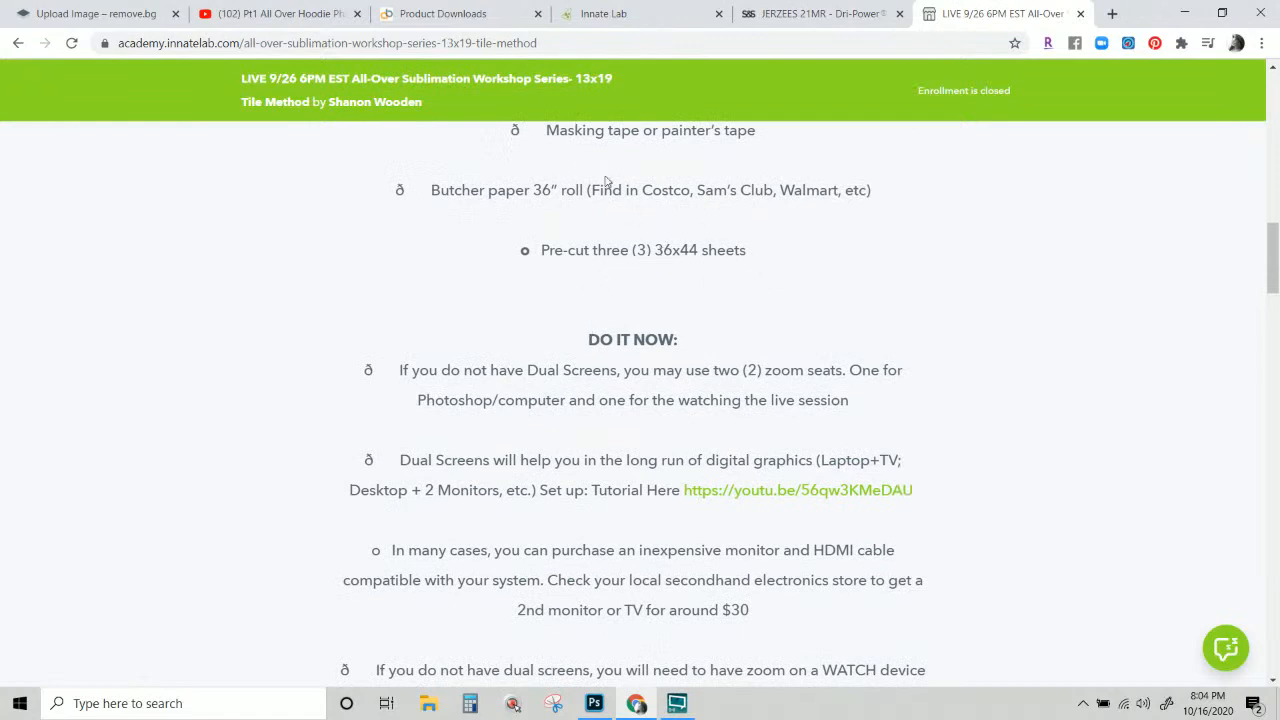
# Examine the course's DO IT NOW, pre-class download and Install sections, highlighting the Install heading.
pyautogui.scroll(-2, 677, 274)
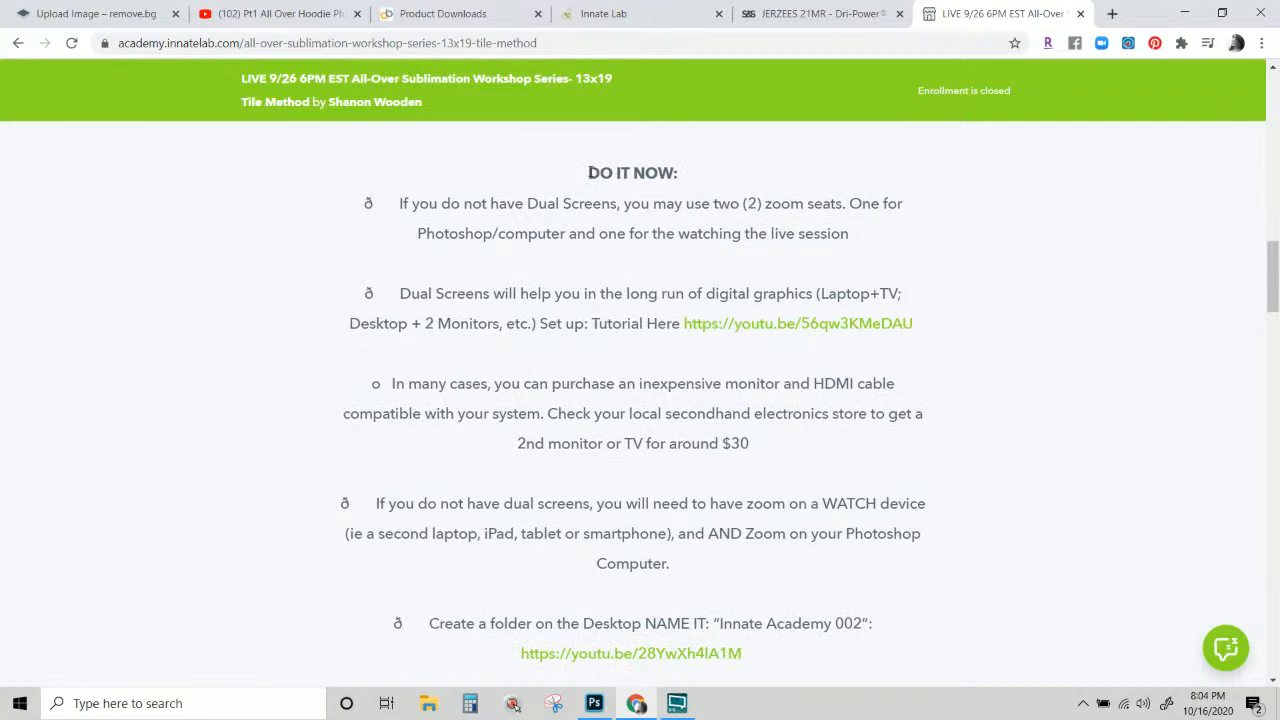
pyautogui.scroll(-1, 590, 173)
pyautogui.scroll(-1, 626, 300)
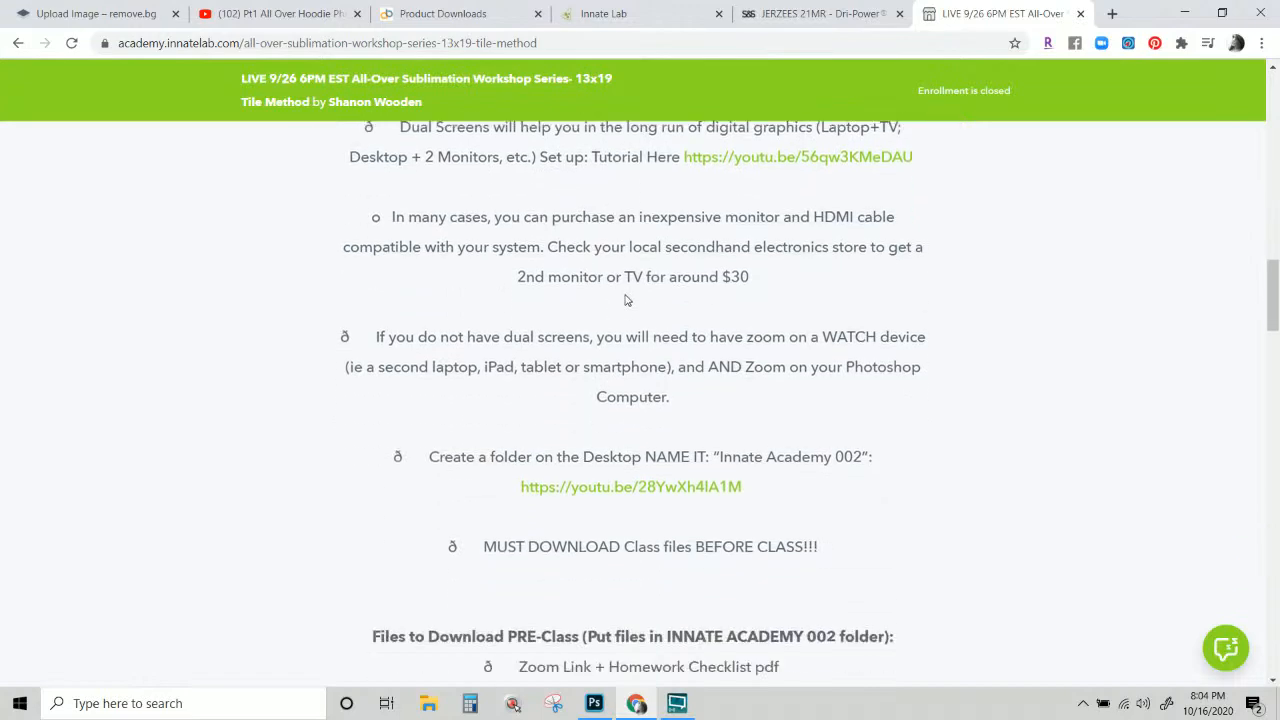
pyautogui.scroll(2, 631, 297)
pyautogui.scroll(-3, 640, 300)
pyautogui.scroll(-7, 698, 378)
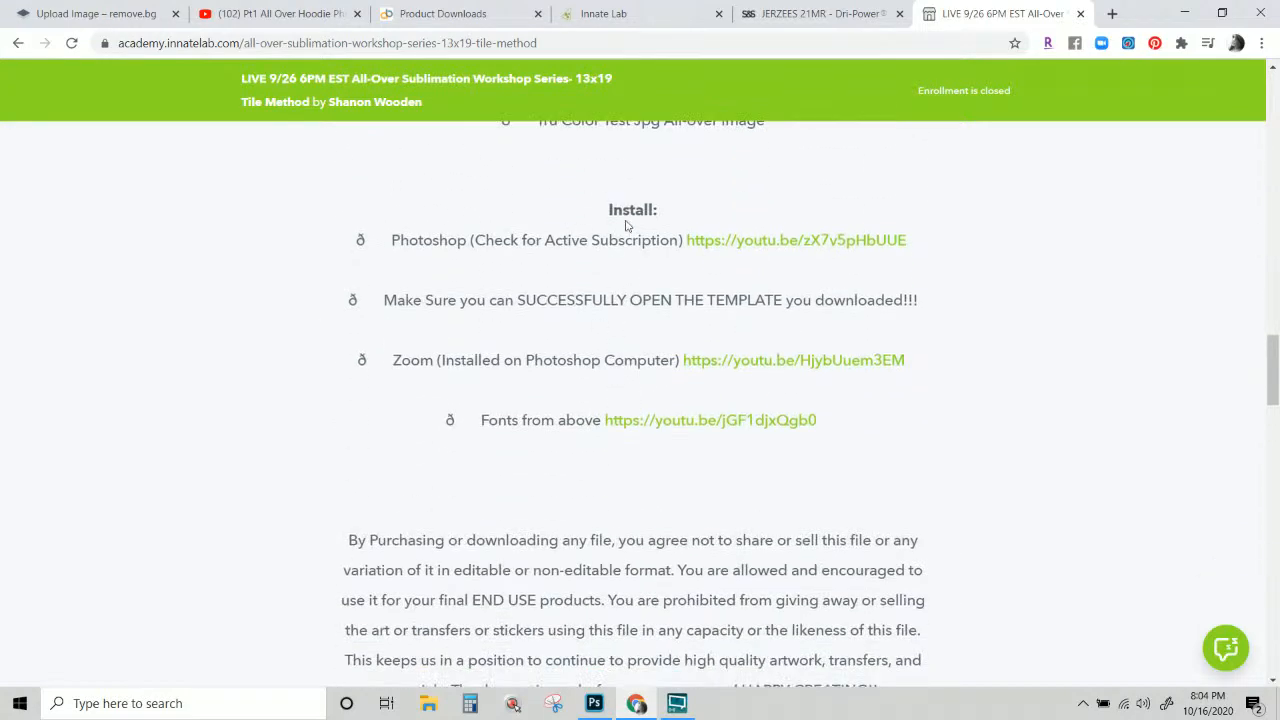
pyautogui.moveTo(609, 209); pyautogui.dragTo(700, 223)
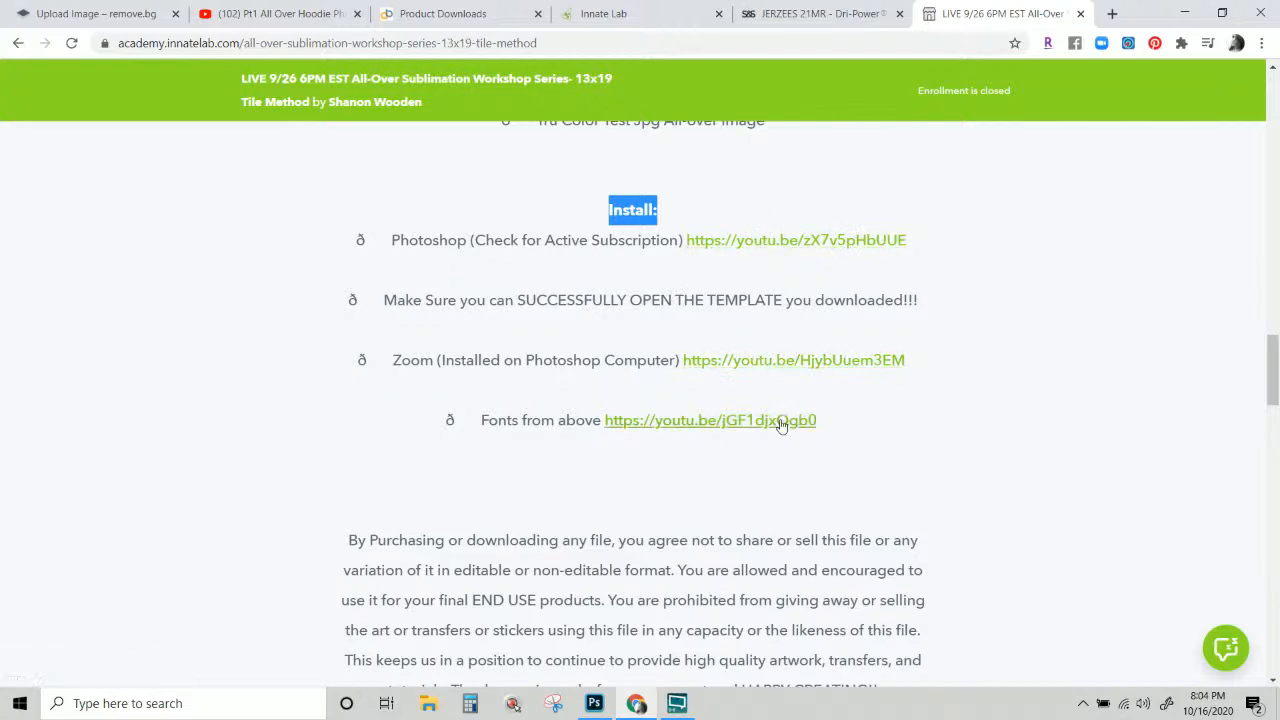
pyautogui.scroll(4, 785, 430)
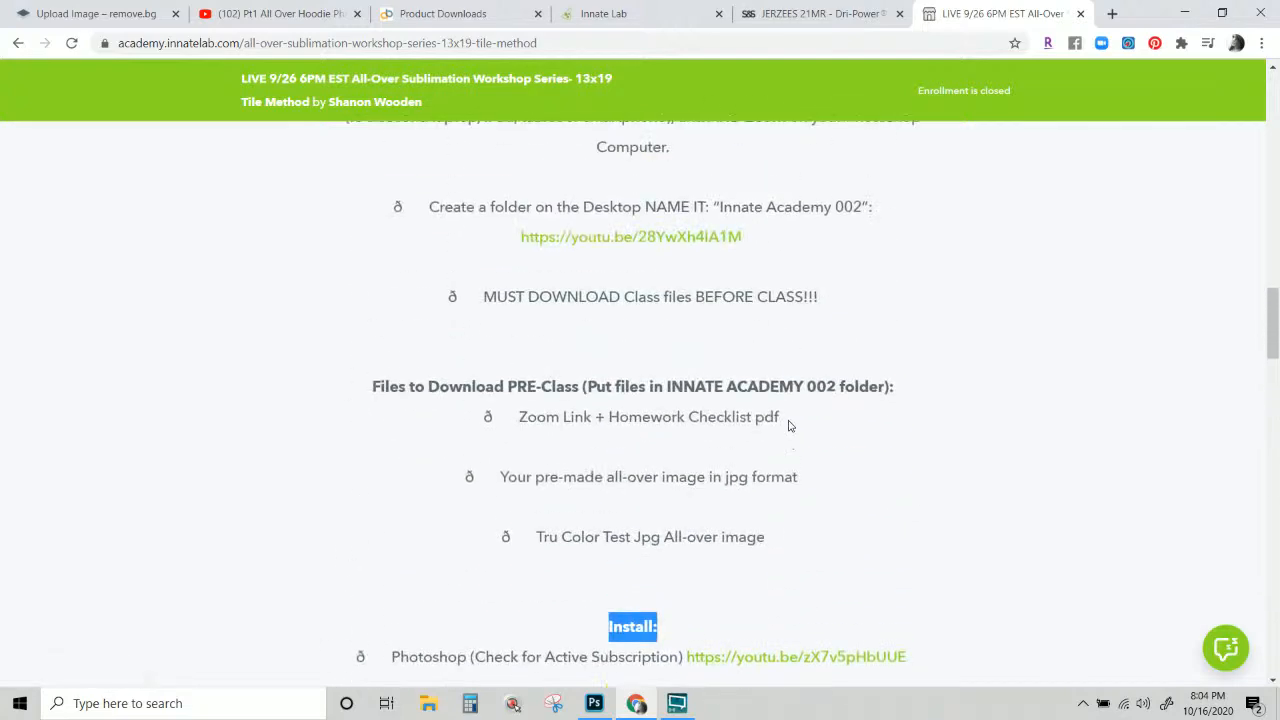
# Review the dual-screen, Zoom device and class-folder instructions on the 13x19 Tile Method course page.
pyautogui.scroll(-1, 788, 423)
pyautogui.scroll(3, 788, 423)
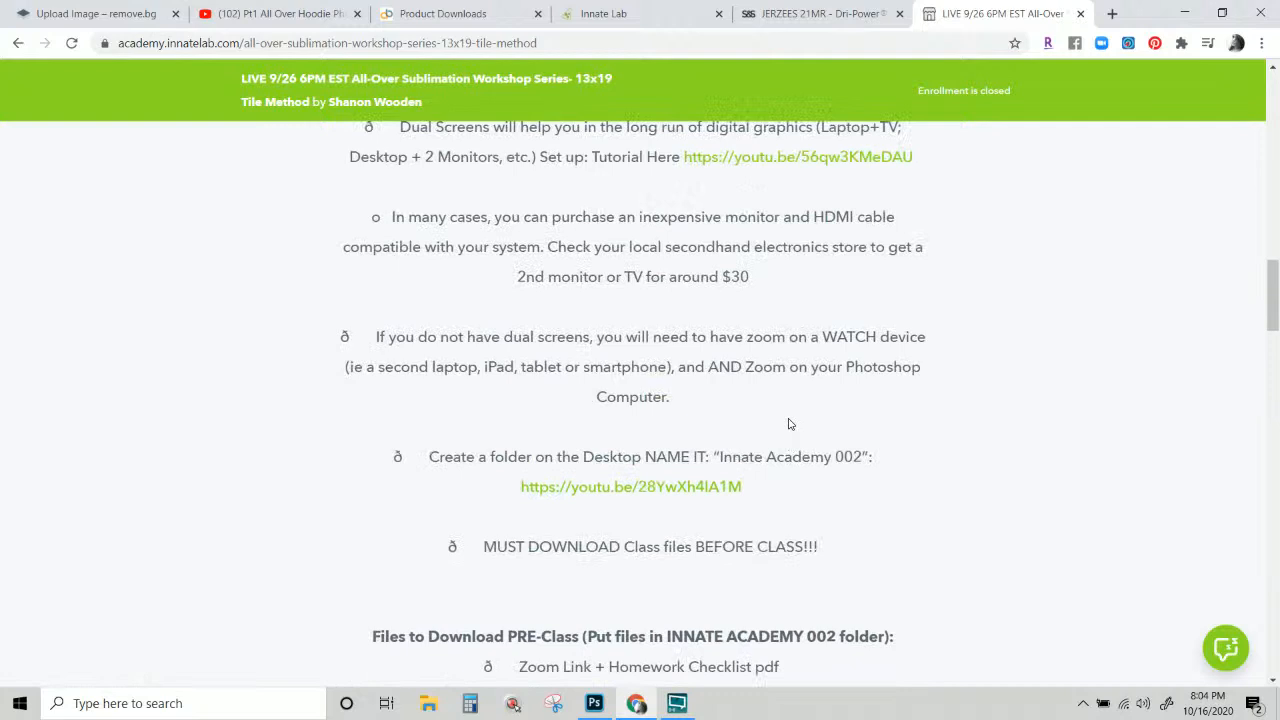
pyautogui.scroll(2, 788, 424)
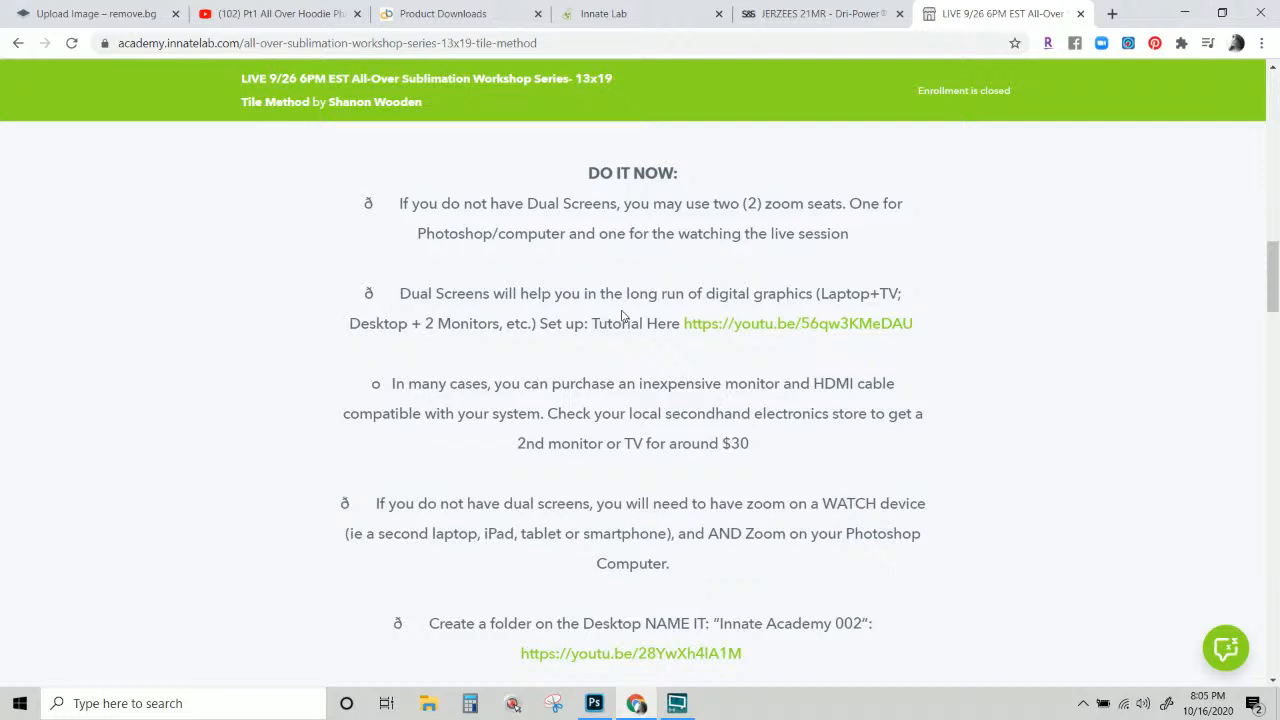
pyautogui.scroll(-7, 621, 316)
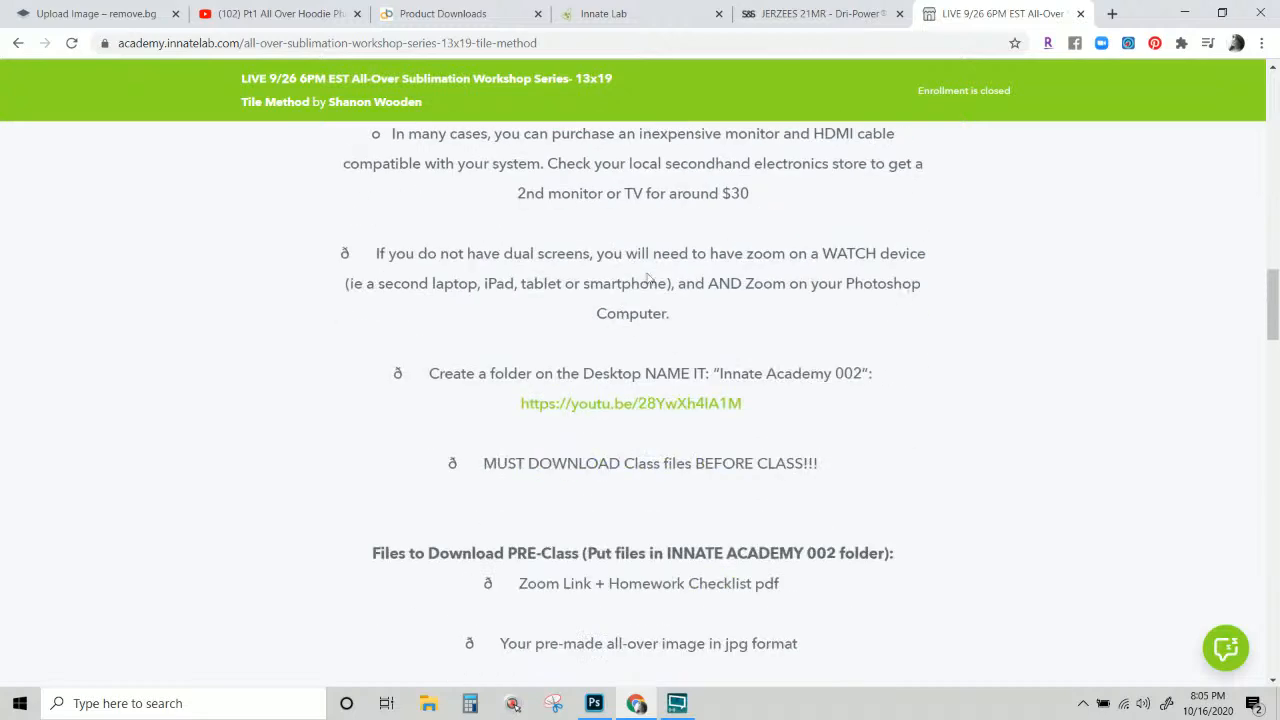
pyautogui.scroll(-7, 633, 315)
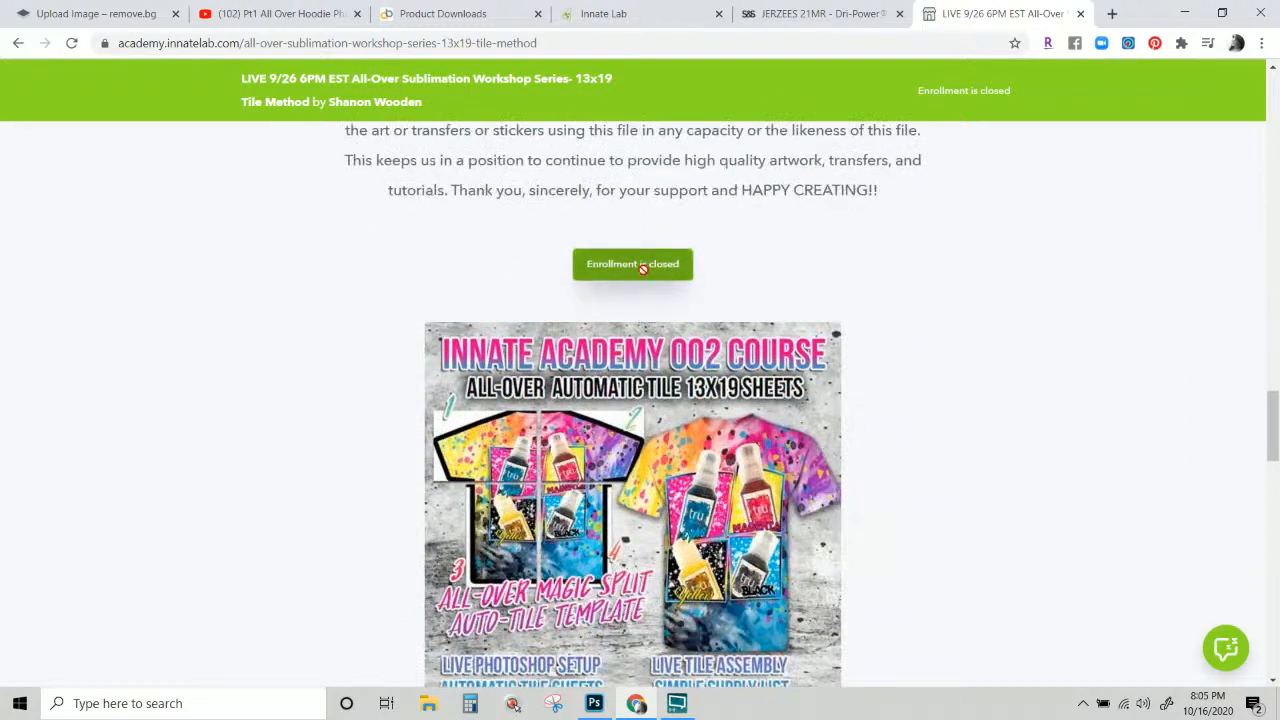
# Examine the course's file usage terms, artwork and Contents list, including the Updated Templates ALL SIZES files.
pyautogui.scroll(2, 643, 268)
pyautogui.scroll(-1, 635, 432)
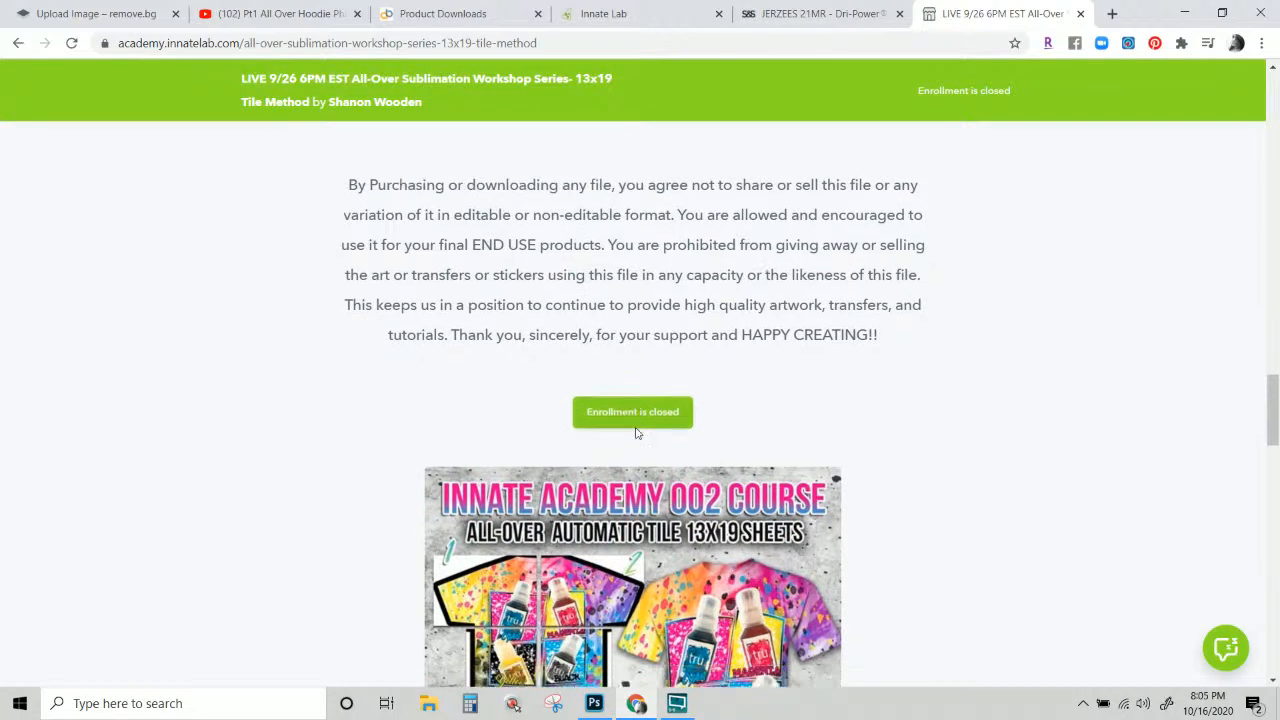
pyautogui.scroll(-2, 635, 432)
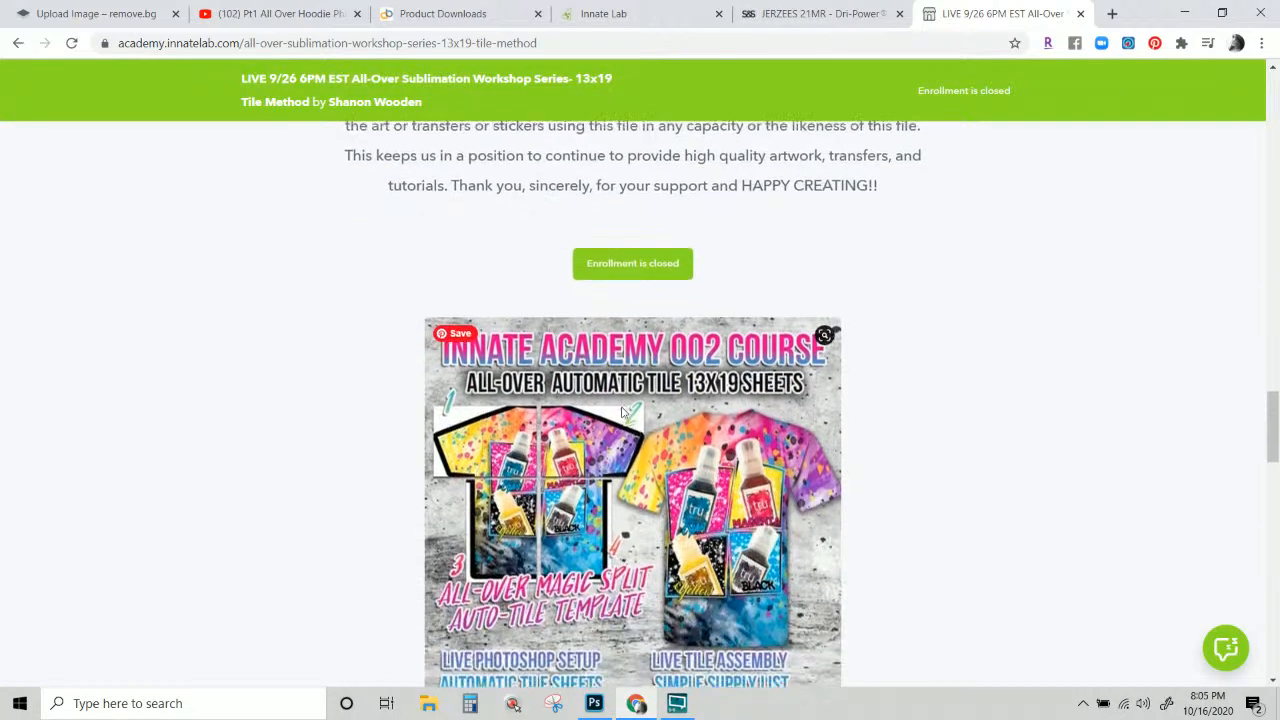
pyautogui.scroll(-10, 622, 410)
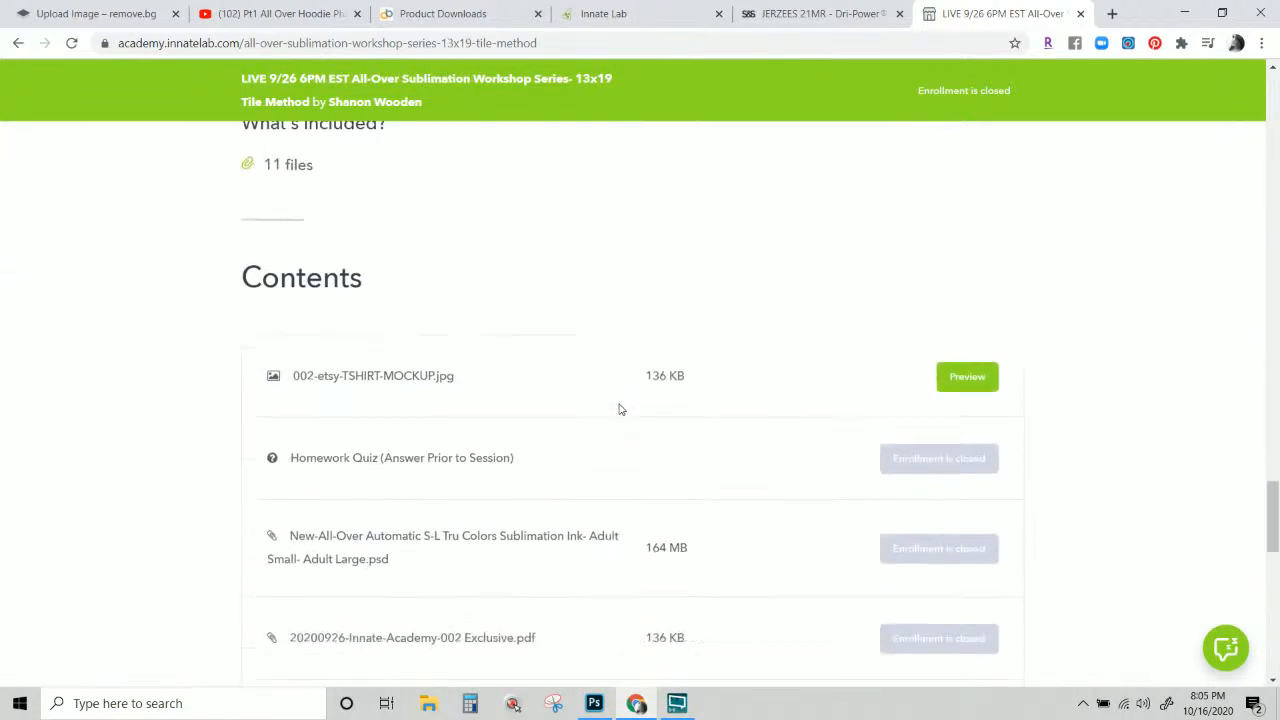
pyautogui.scroll(-1, 620, 409)
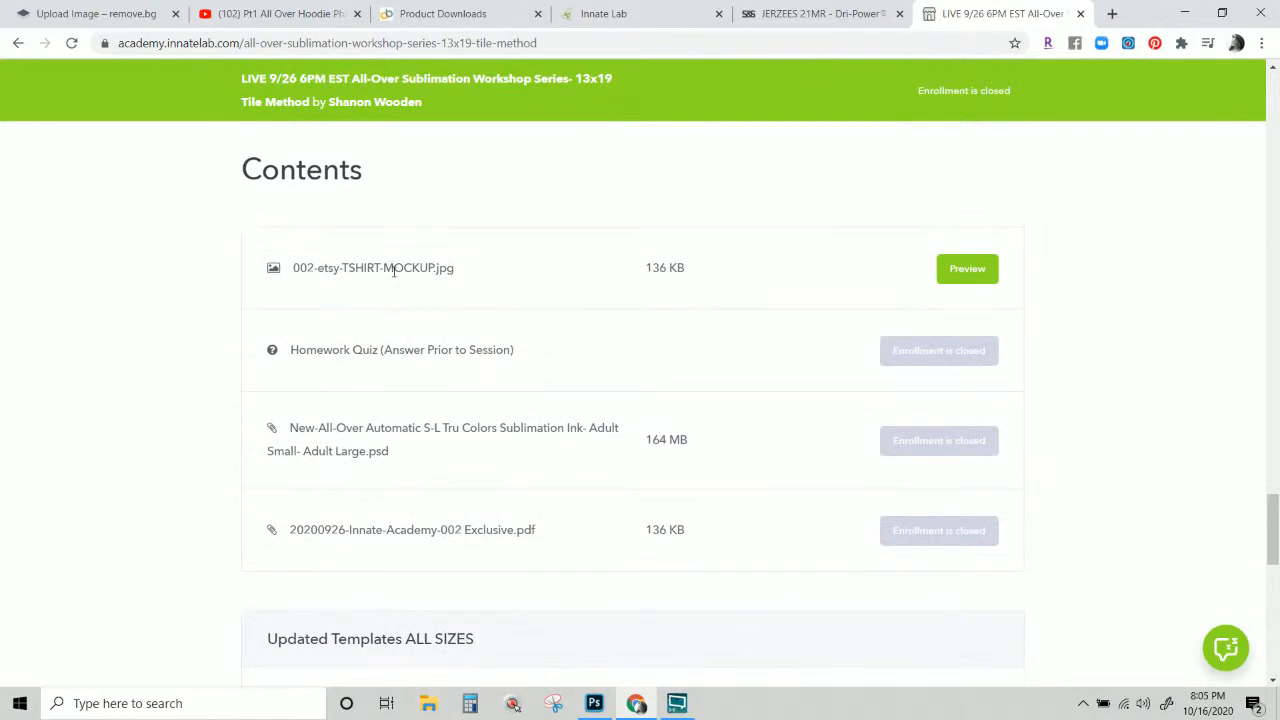
pyautogui.scroll(-2, 530, 530)
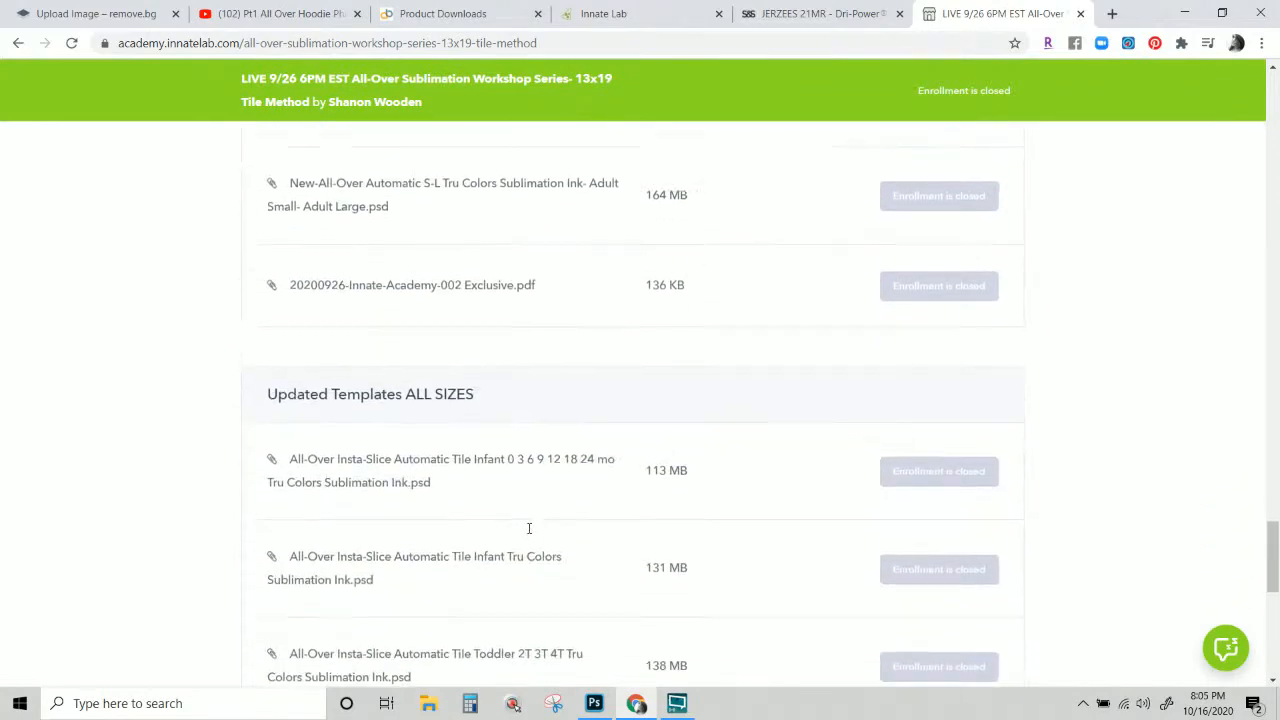
pyautogui.scroll(12, 546, 520)
pyautogui.scroll(20, 546, 520)
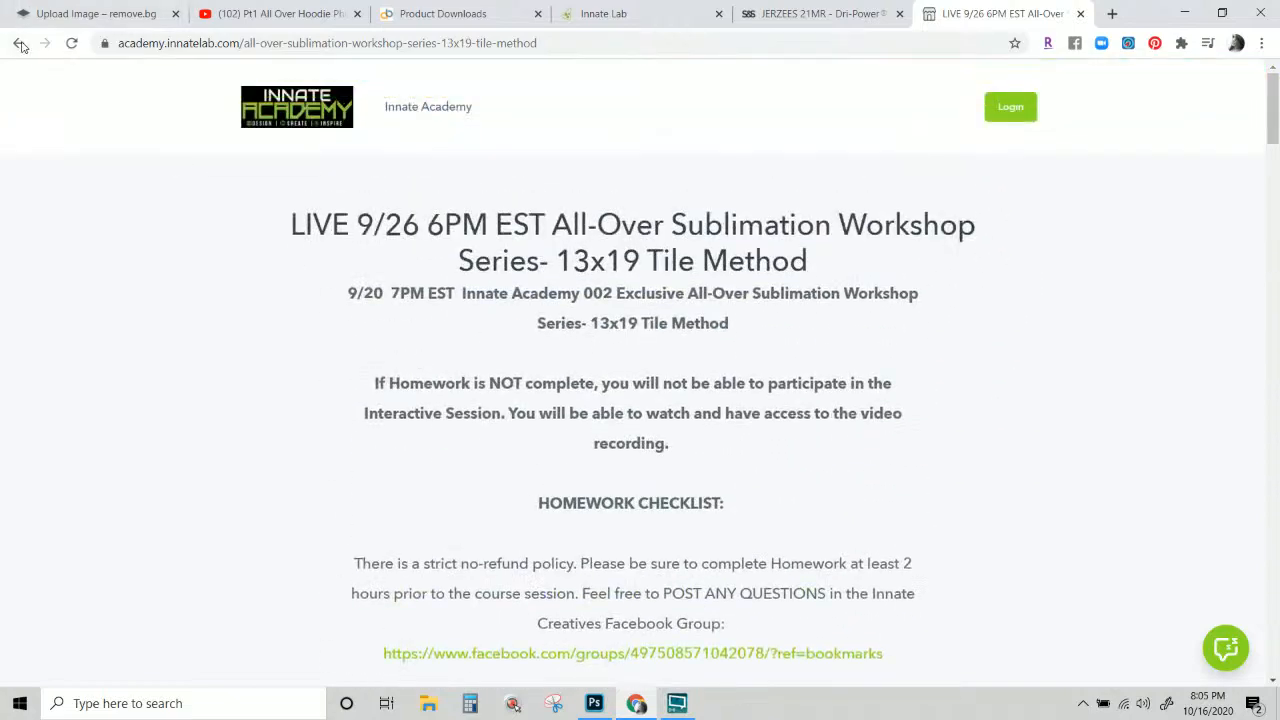
# Leave the course page for the Innate Academy home page and view its membership plans and course categories.
pyautogui.click(18, 43)
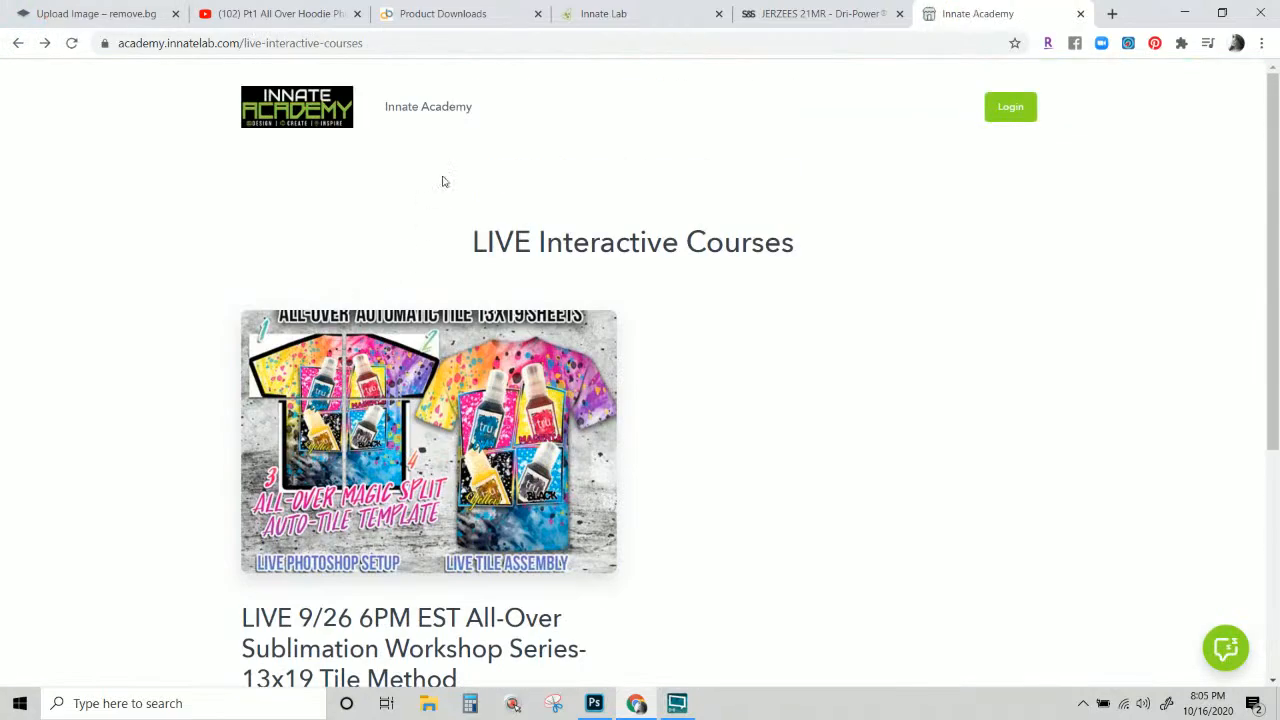
pyautogui.click(421, 112)
pyautogui.scroll(-6, 437, 300)
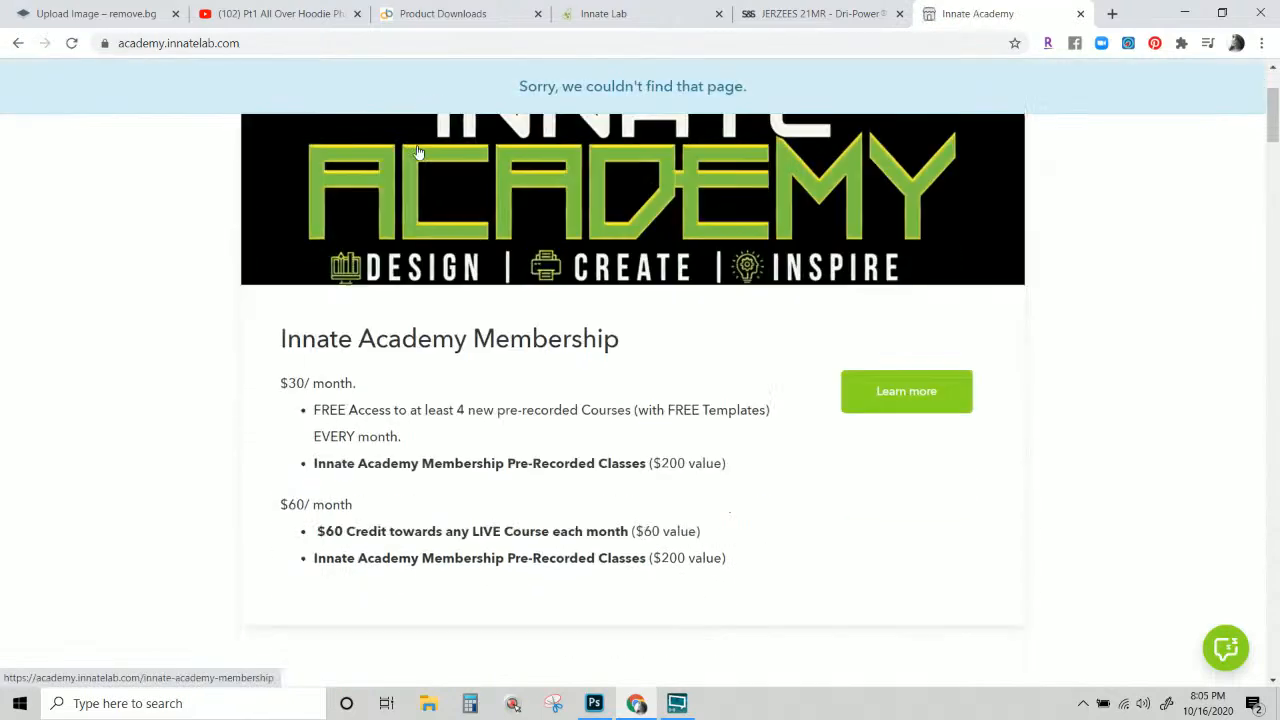
pyautogui.scroll(-3, 437, 303)
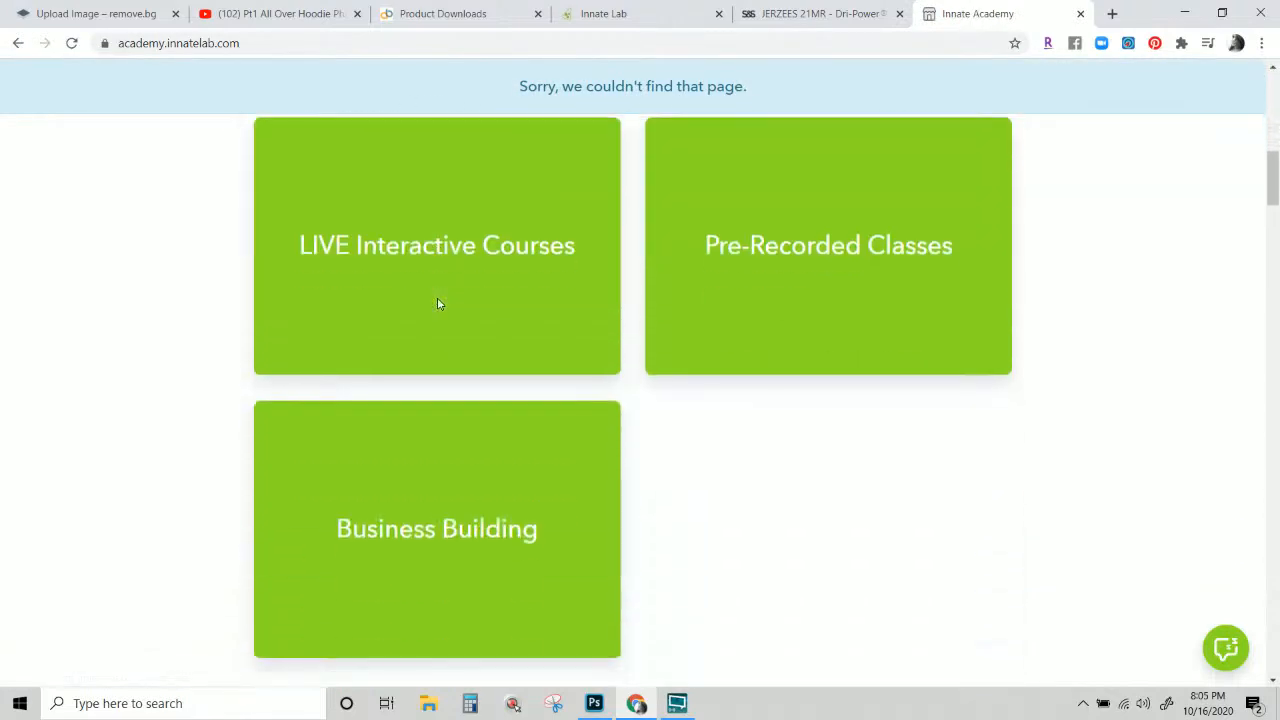
# View the WAP, 13x19 all-over sublimation and 111 Sports Poster courses in the home page listing.
pyautogui.scroll(-1, 438, 305)
pyautogui.scroll(-5, 438, 305)
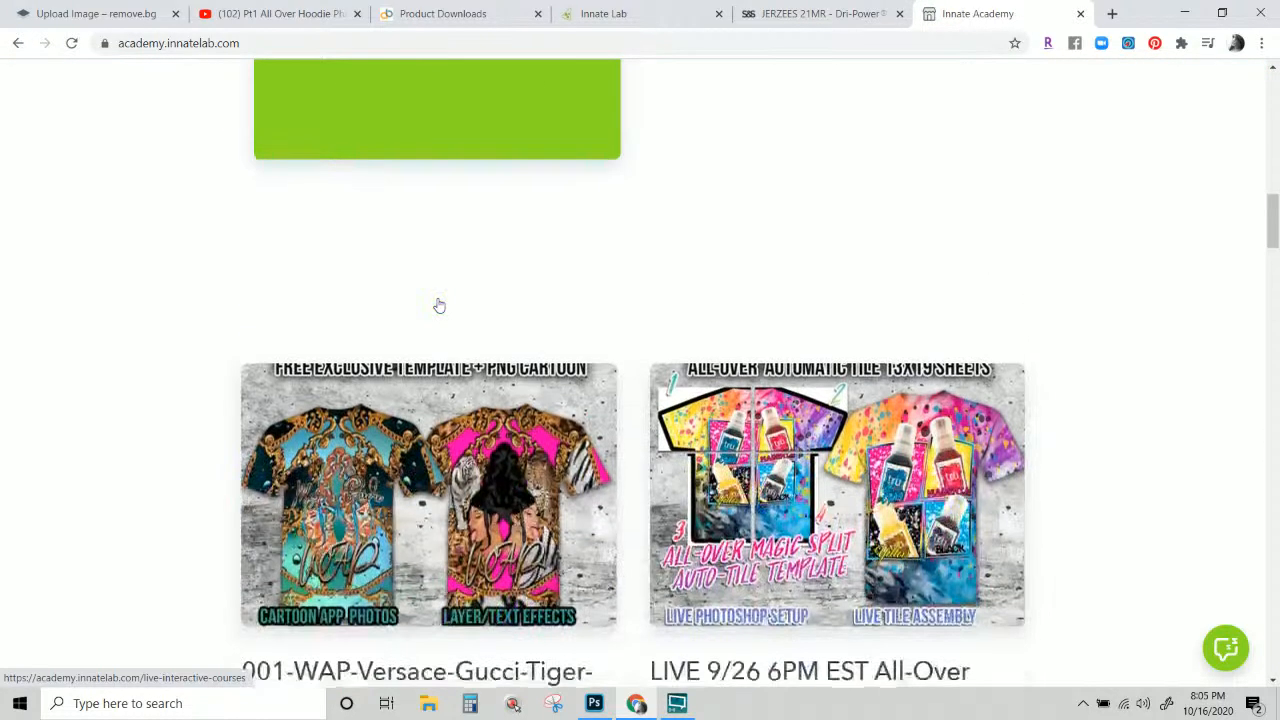
pyautogui.scroll(-3, 836, 528)
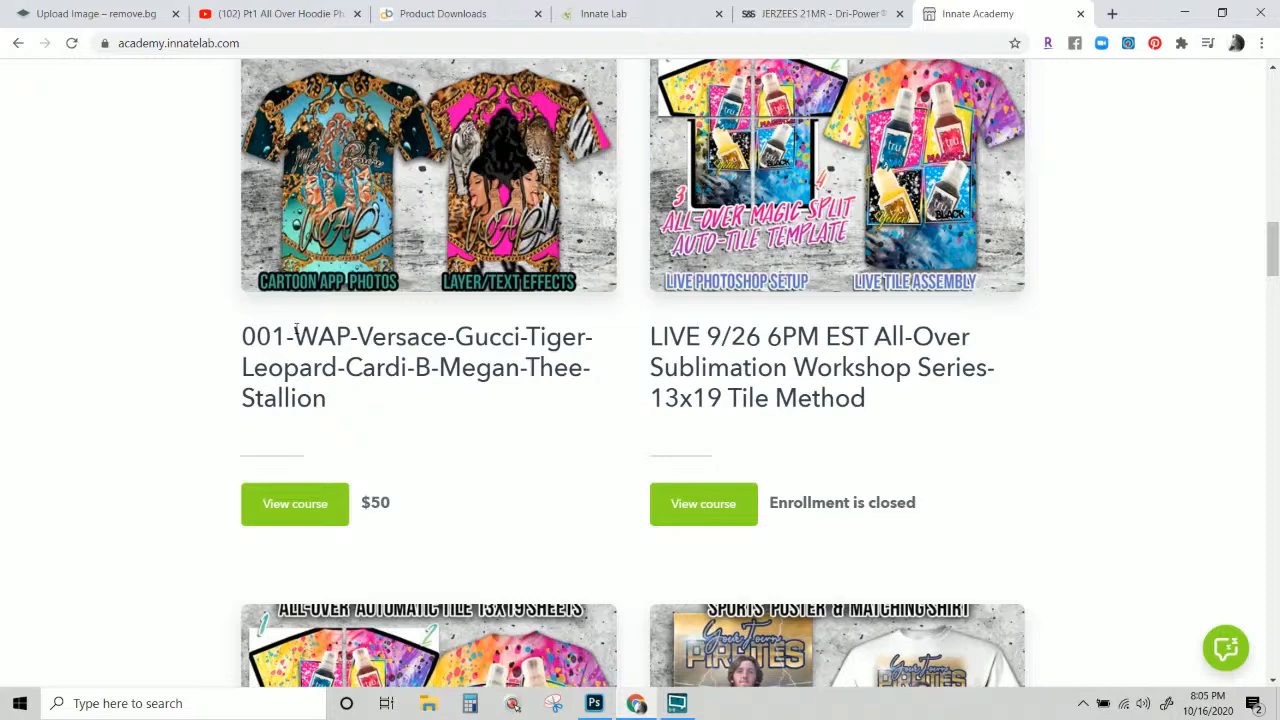
pyautogui.scroll(-2, 802, 488)
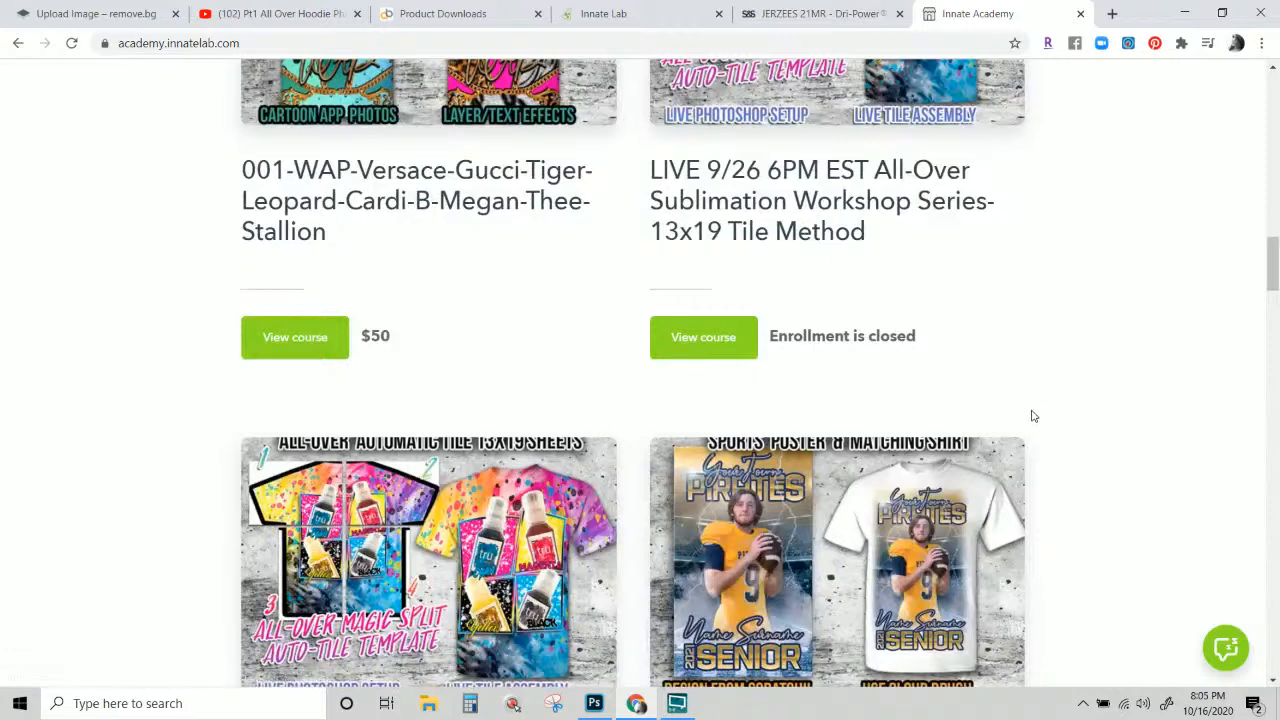
pyautogui.scroll(-2, 1025, 465)
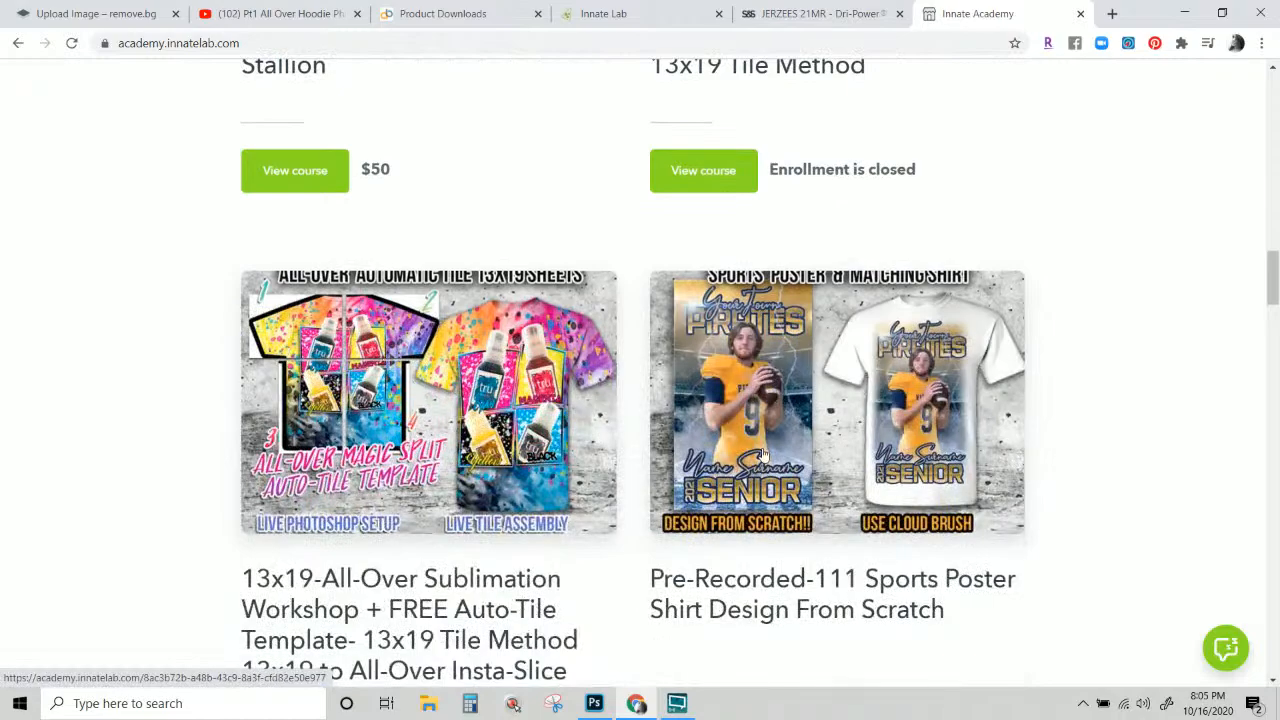
# Examine the Pre-Recorded 110 Photo Collage and 109 Color Splash Sports Template course listings.
pyautogui.scroll(-8, 762, 455)
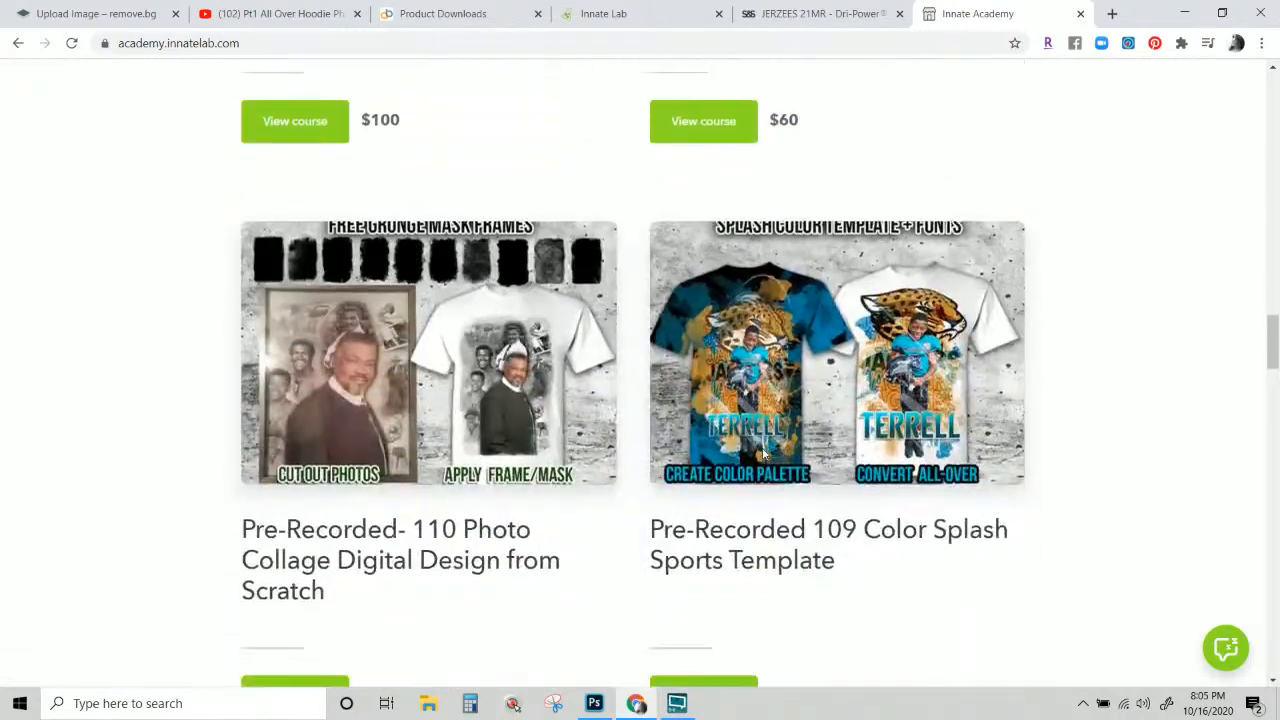
pyautogui.scroll(-3, 762, 455)
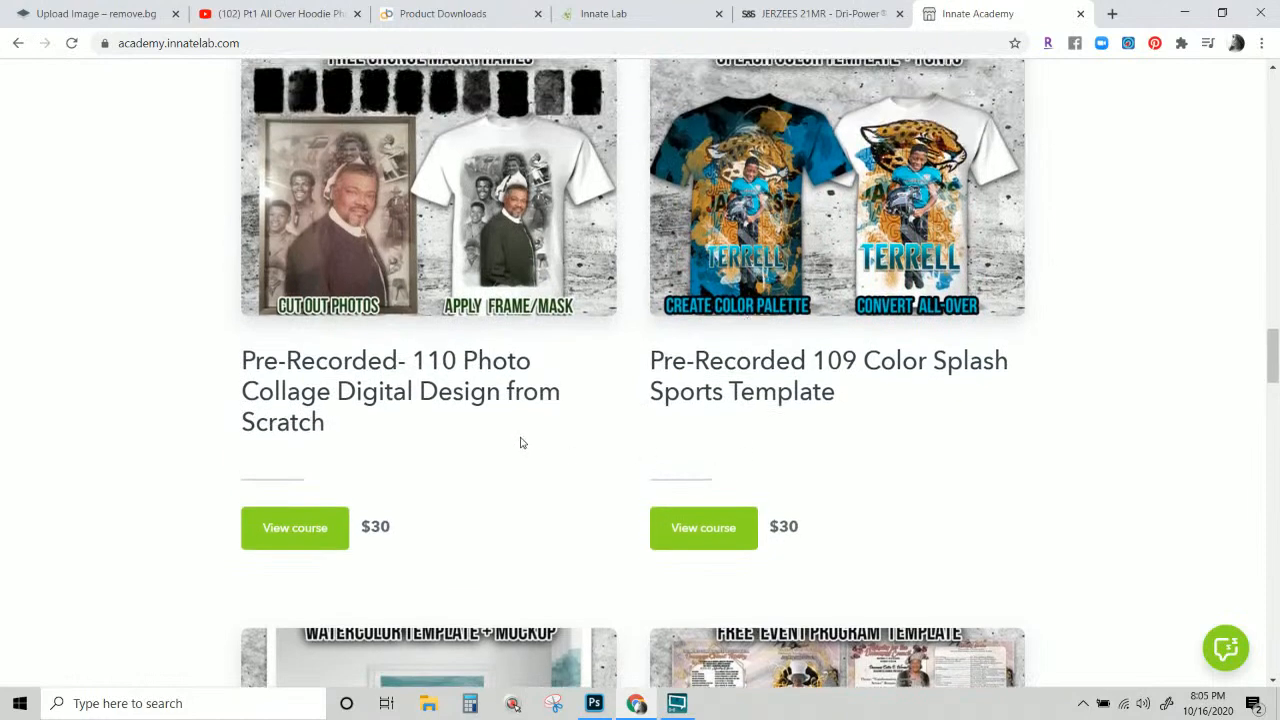
pyautogui.scroll(1, 518, 435)
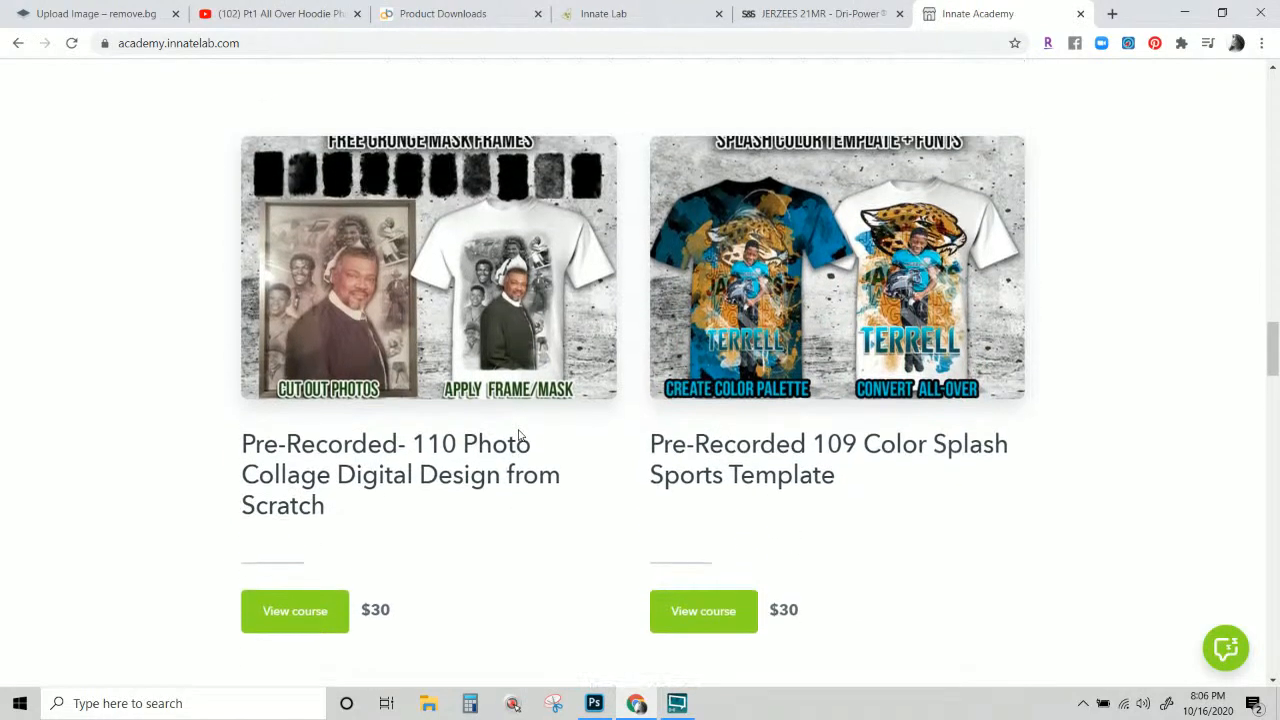
pyautogui.scroll(-6, 518, 430)
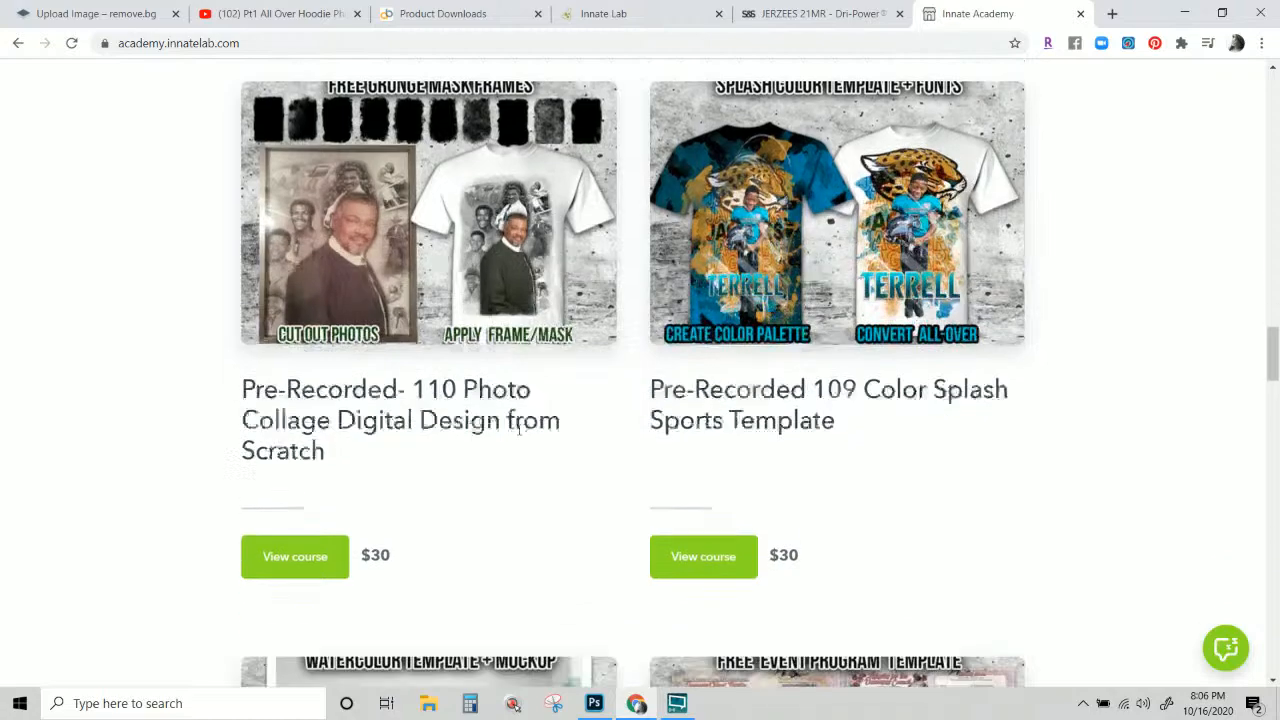
pyautogui.scroll(8, 513, 423)
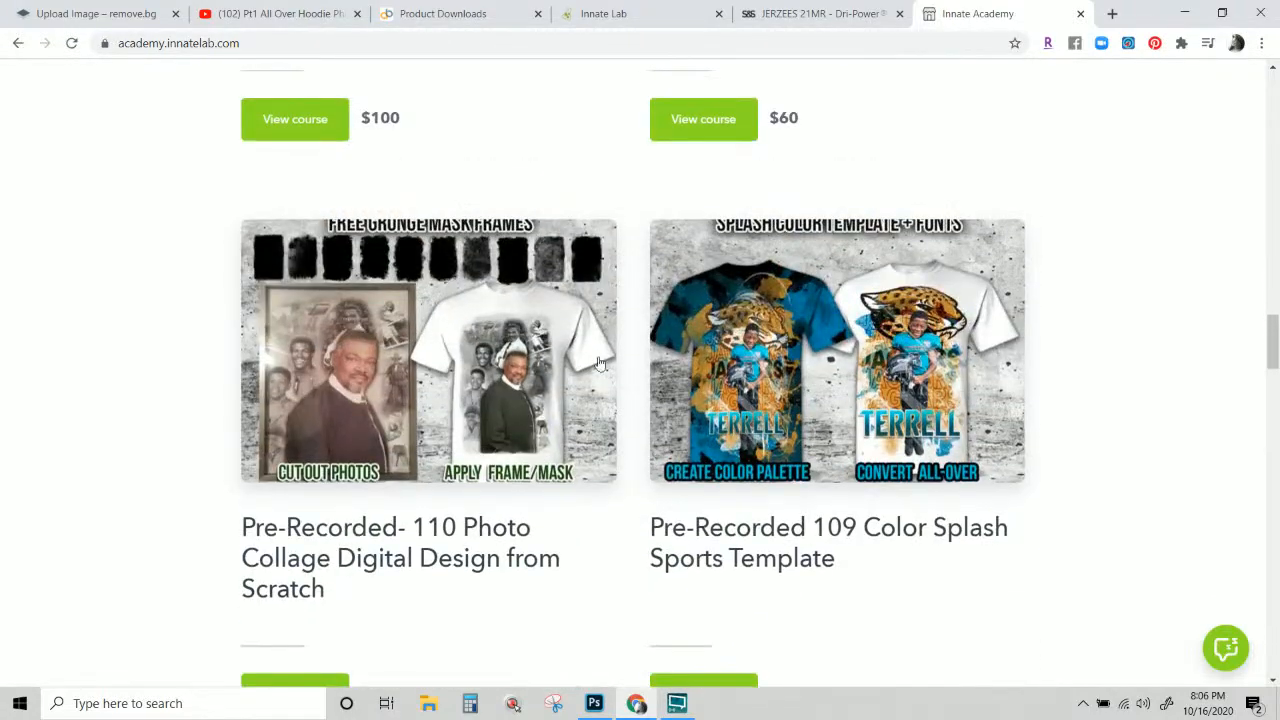
pyautogui.scroll(-3, 588, 392)
# Highlight the price of the Pre-Recorded 108 Water Color Home Décor course and compare it with the neighbouring courses' prices.
pyautogui.scroll(-5, 588, 392)
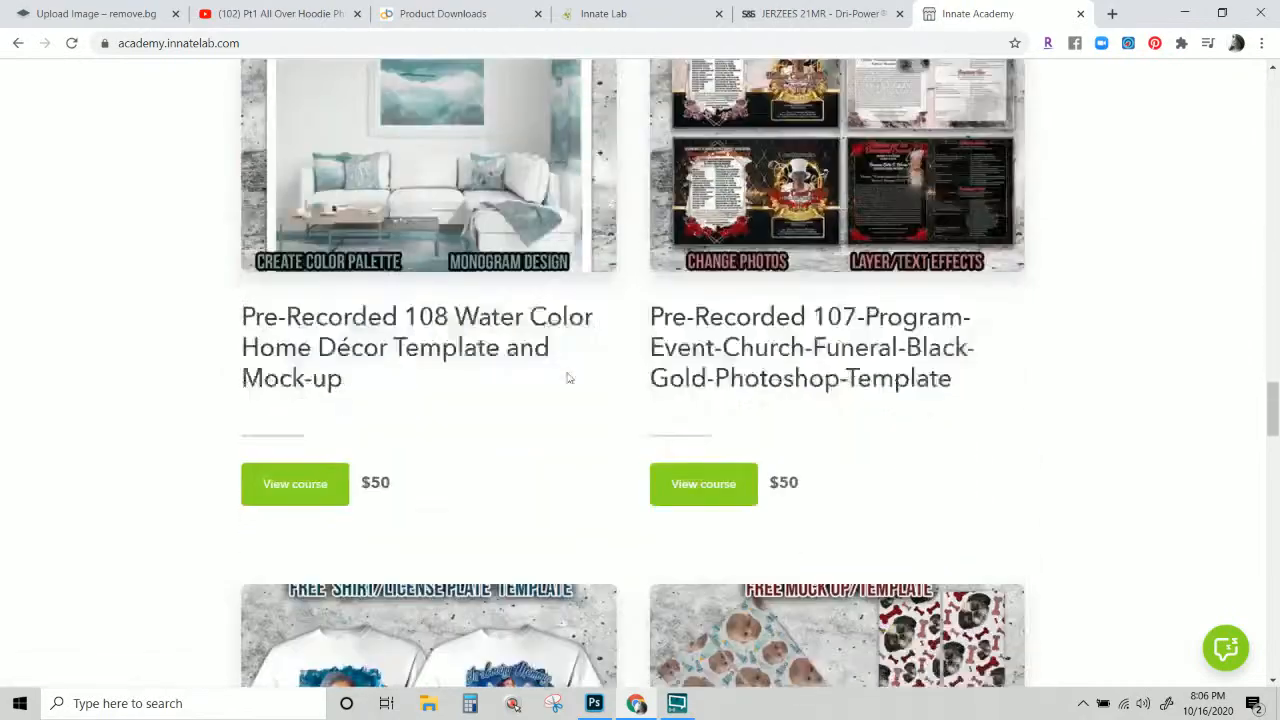
pyautogui.moveTo(374, 433); pyautogui.dragTo(426, 442)
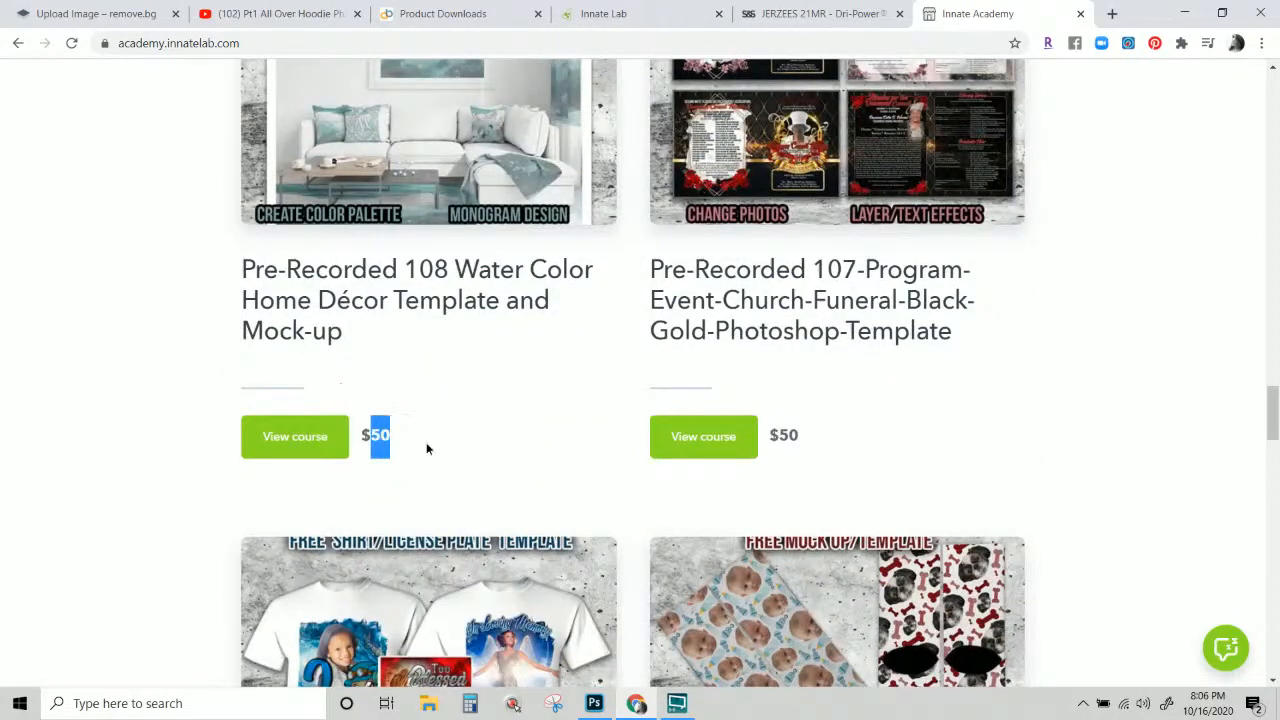
pyautogui.scroll(-3, 417, 400)
pyautogui.scroll(-3, 410, 410)
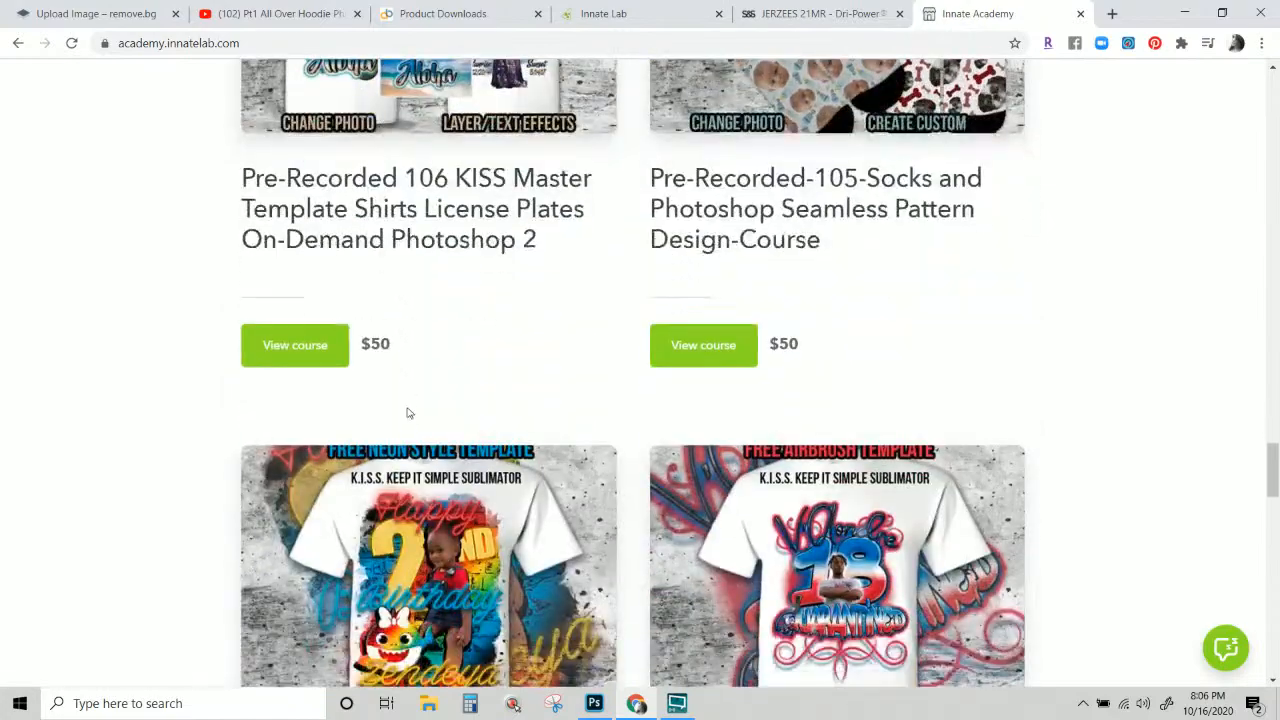
pyautogui.scroll(12, 410, 400)
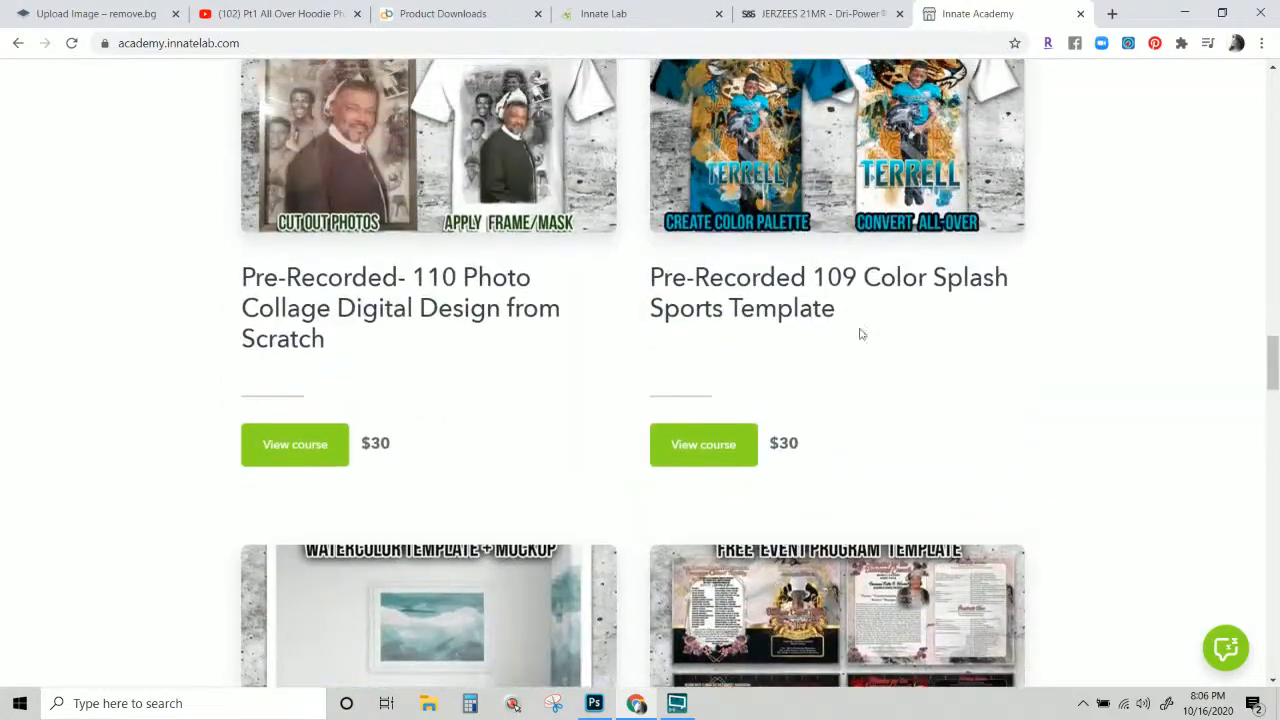
pyautogui.scroll(-9, 791, 317)
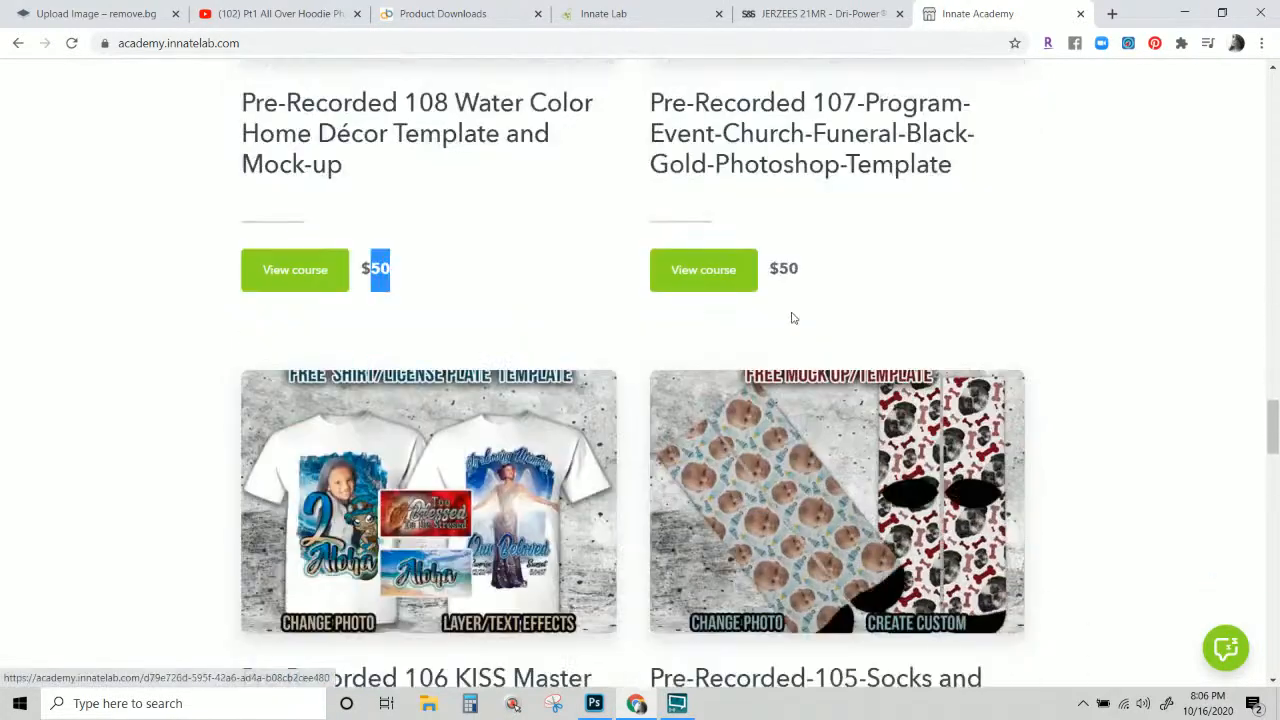
# View the Pre-Recorded 104 to 101 course listings, ending at the 102 Pop Out and 101 Photo Shirts courses.
pyautogui.scroll(-4, 791, 317)
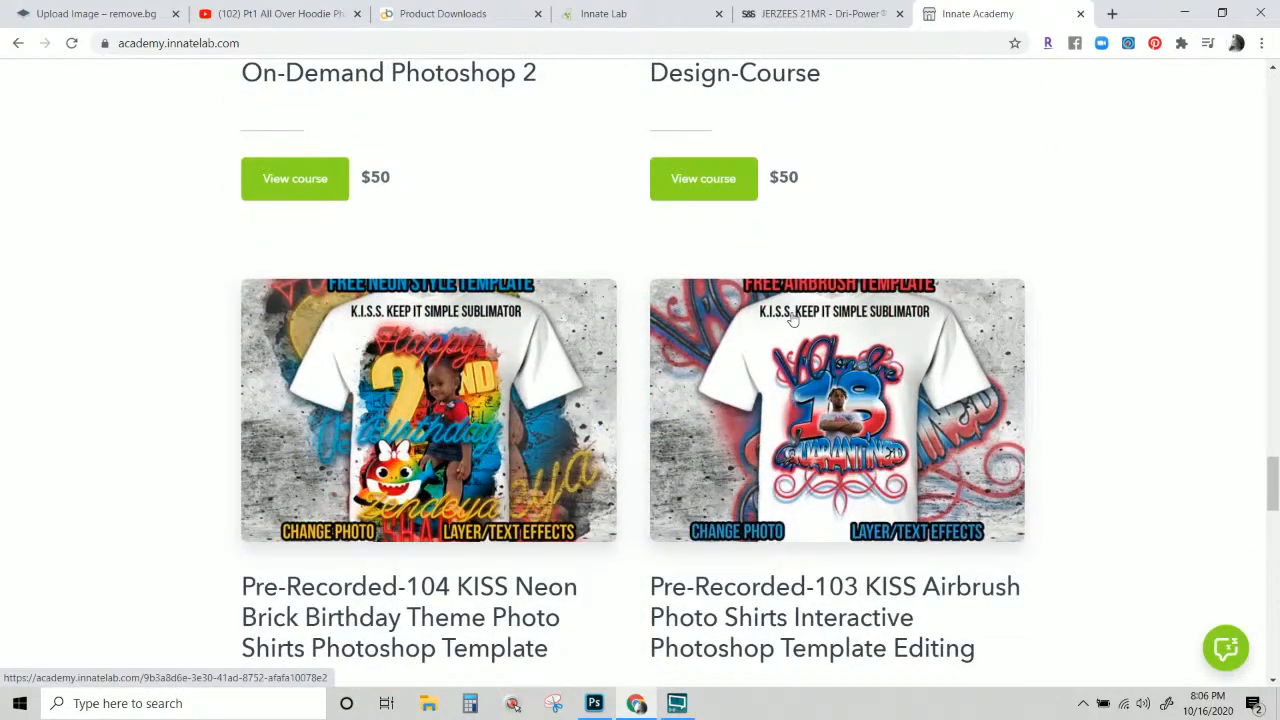
pyautogui.scroll(-6, 791, 317)
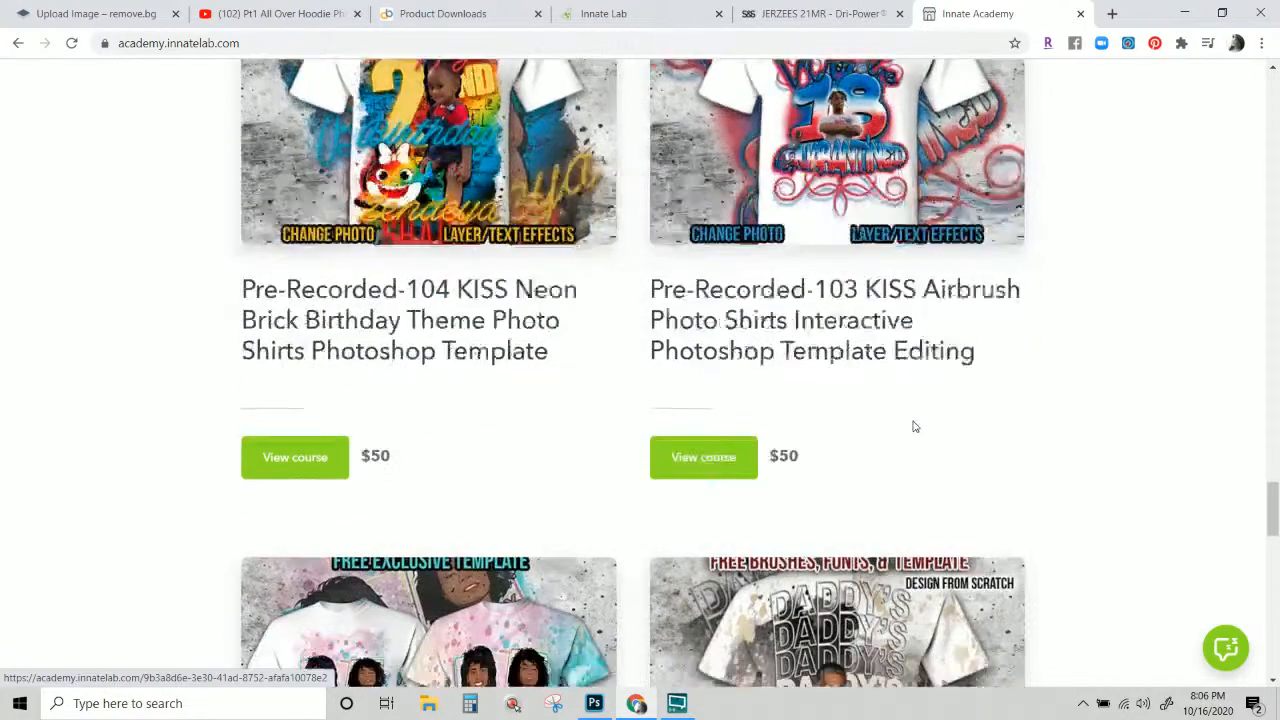
pyautogui.scroll(-3, 915, 428)
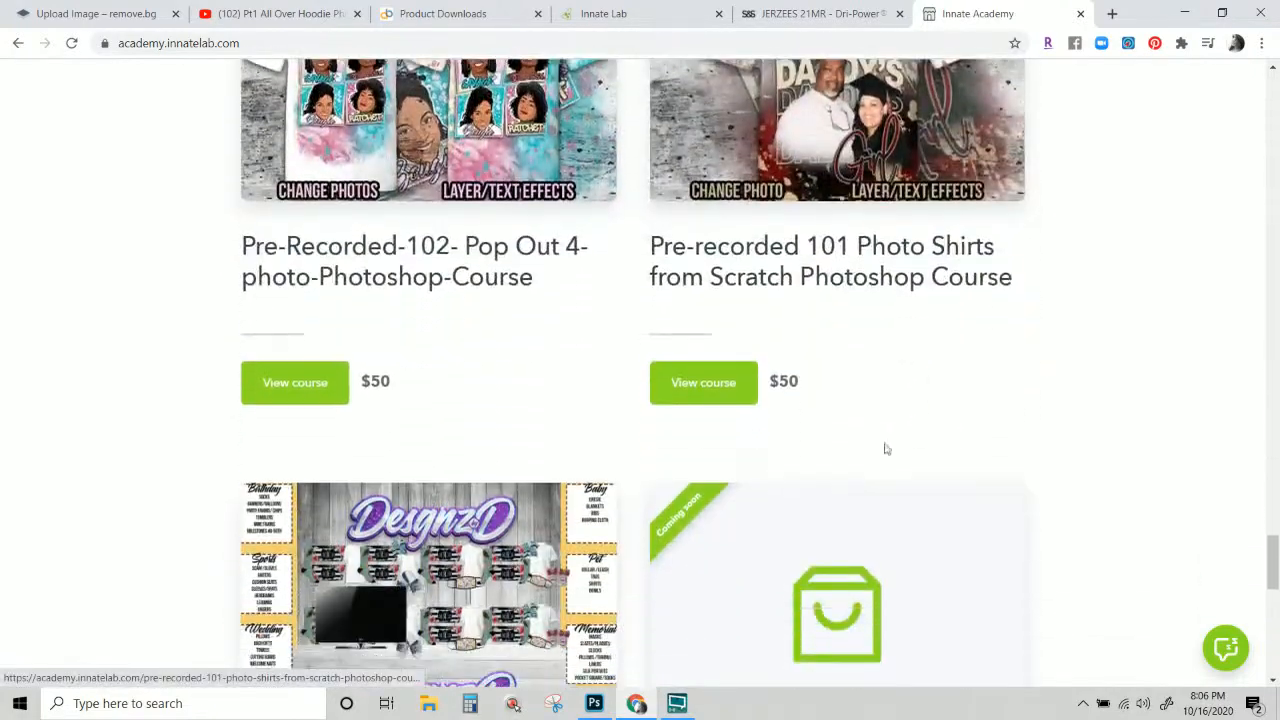
pyautogui.scroll(2, 620, 494)
pyautogui.scroll(1, 700, 503)
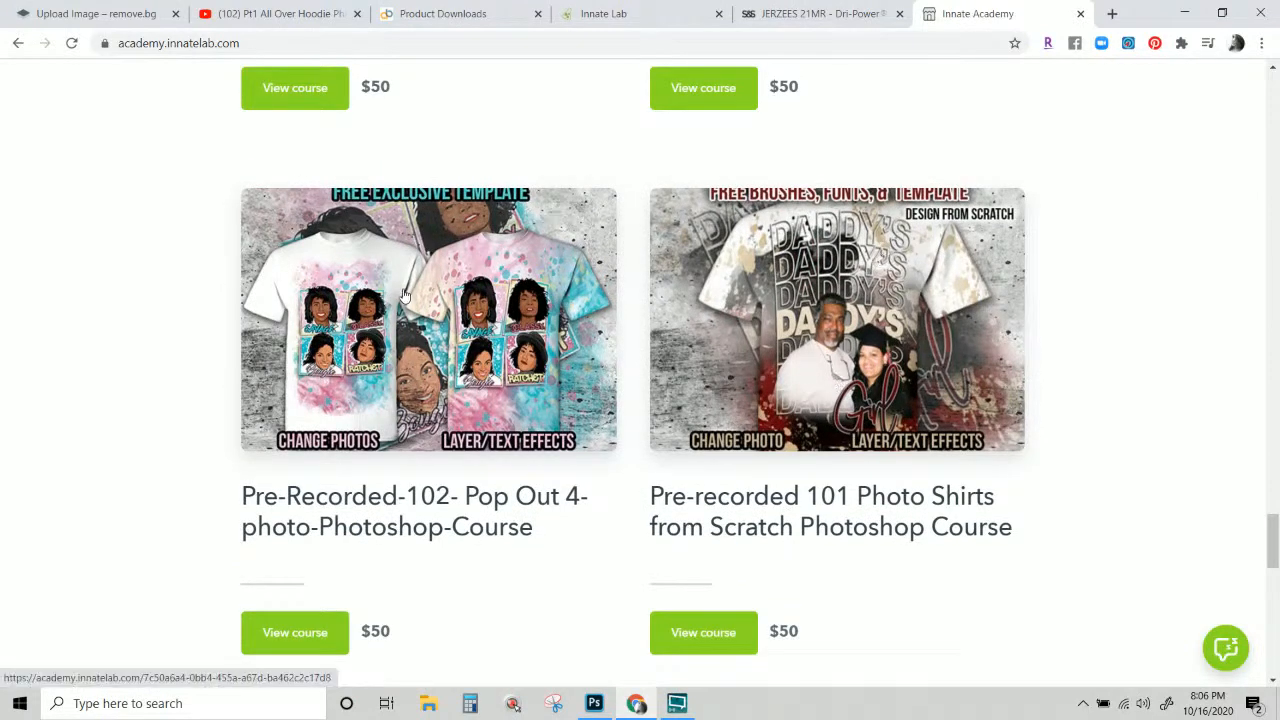
# Revisit the 104 Neon Brick and 103 Airbrush courses, then the 106 KISS Master Template and 105 Socks courses.
pyautogui.scroll(3, 407, 367)
pyautogui.scroll(3, 407, 367)
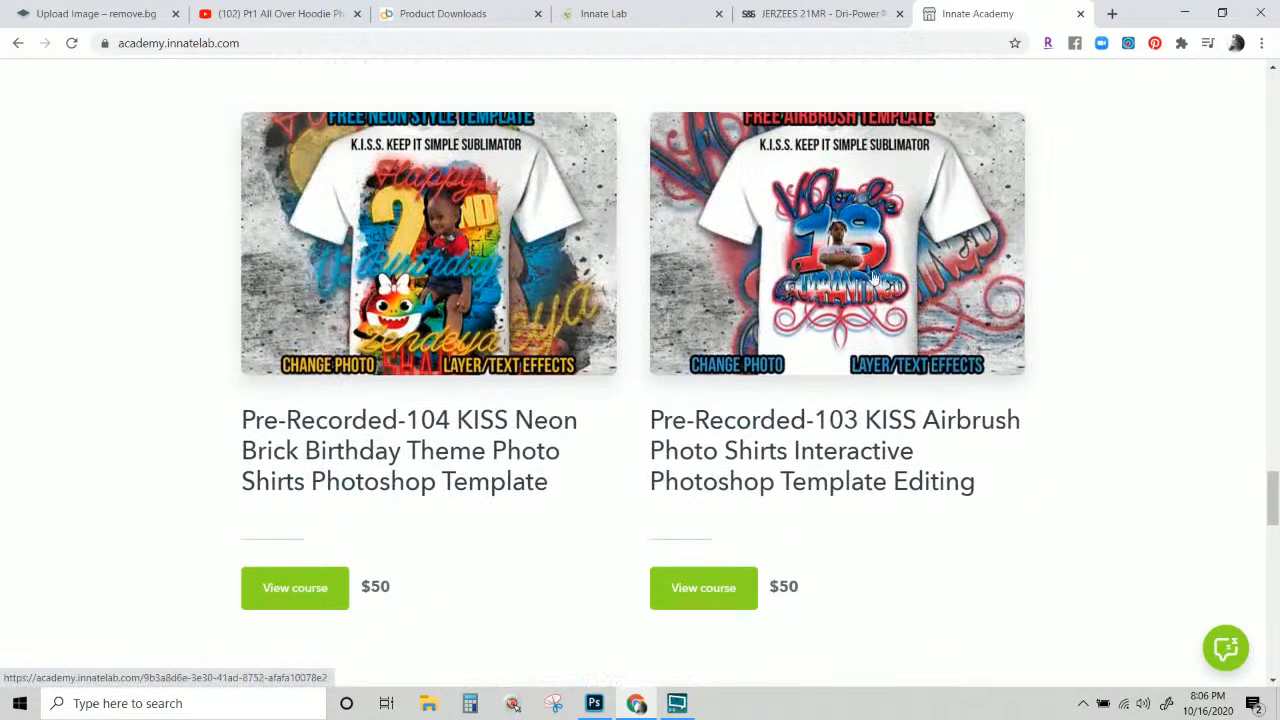
pyautogui.scroll(3, 544, 399)
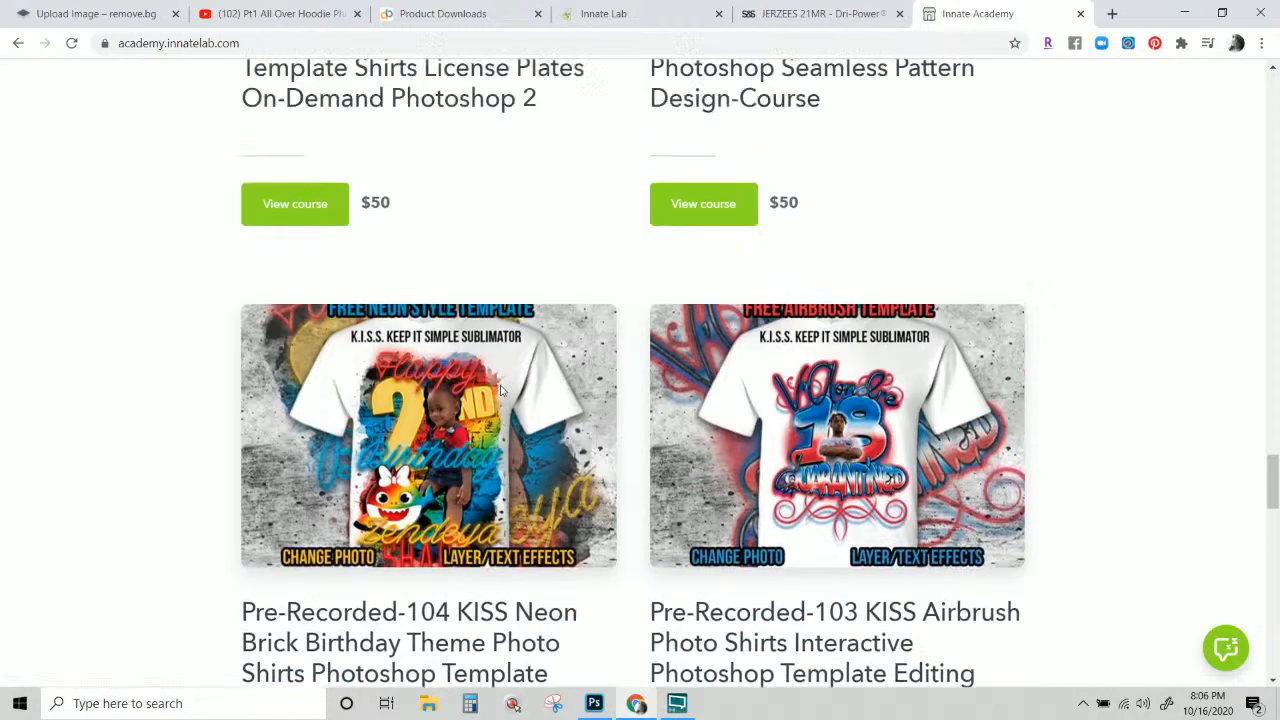
pyautogui.scroll(1, 484, 430)
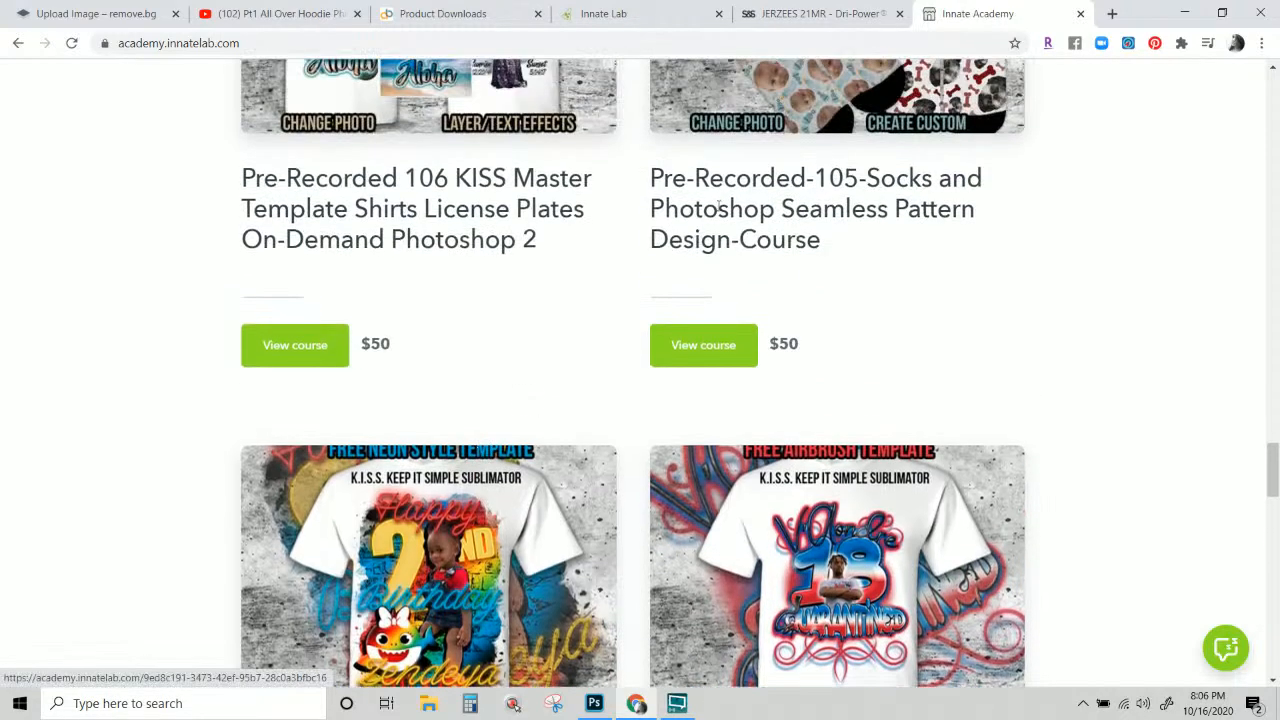
pyautogui.scroll(2, 720, 235)
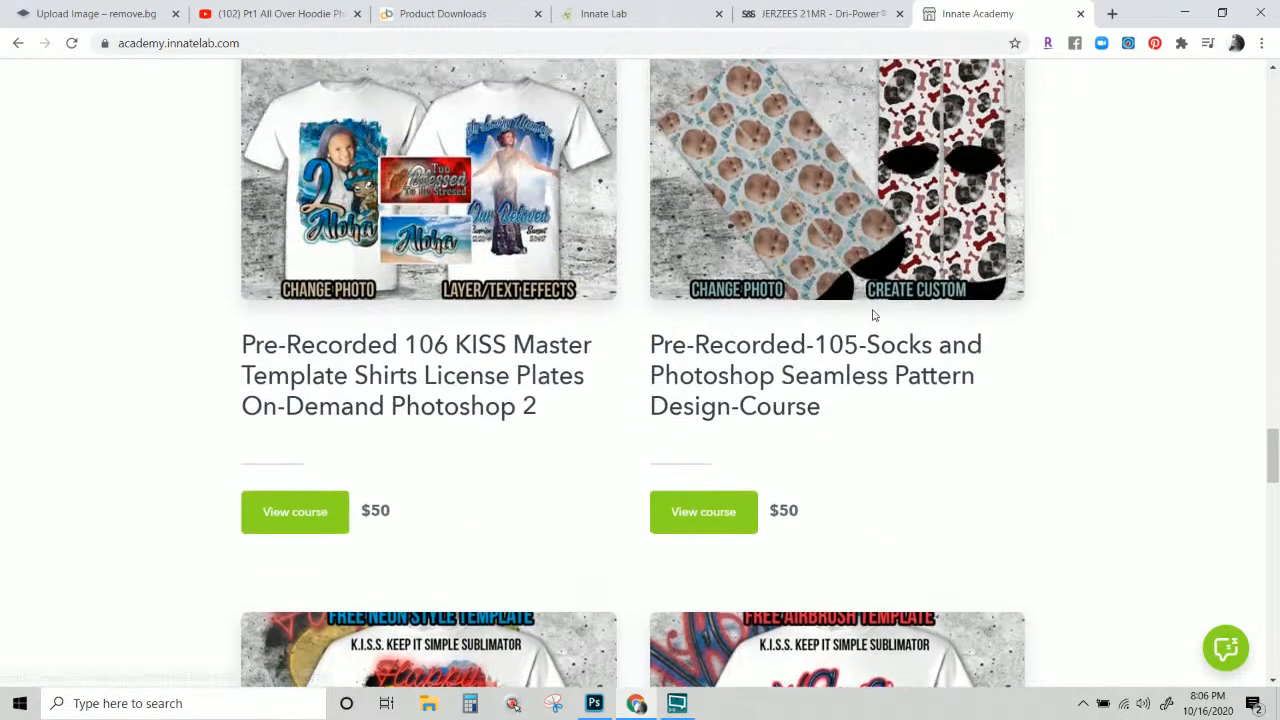
# Review the listings from the 106 and 105 courses back up to the 13x19 All-Over Sublimation Workshop and 111 Sports Poster courses.
pyautogui.scroll(2, 780, 290)
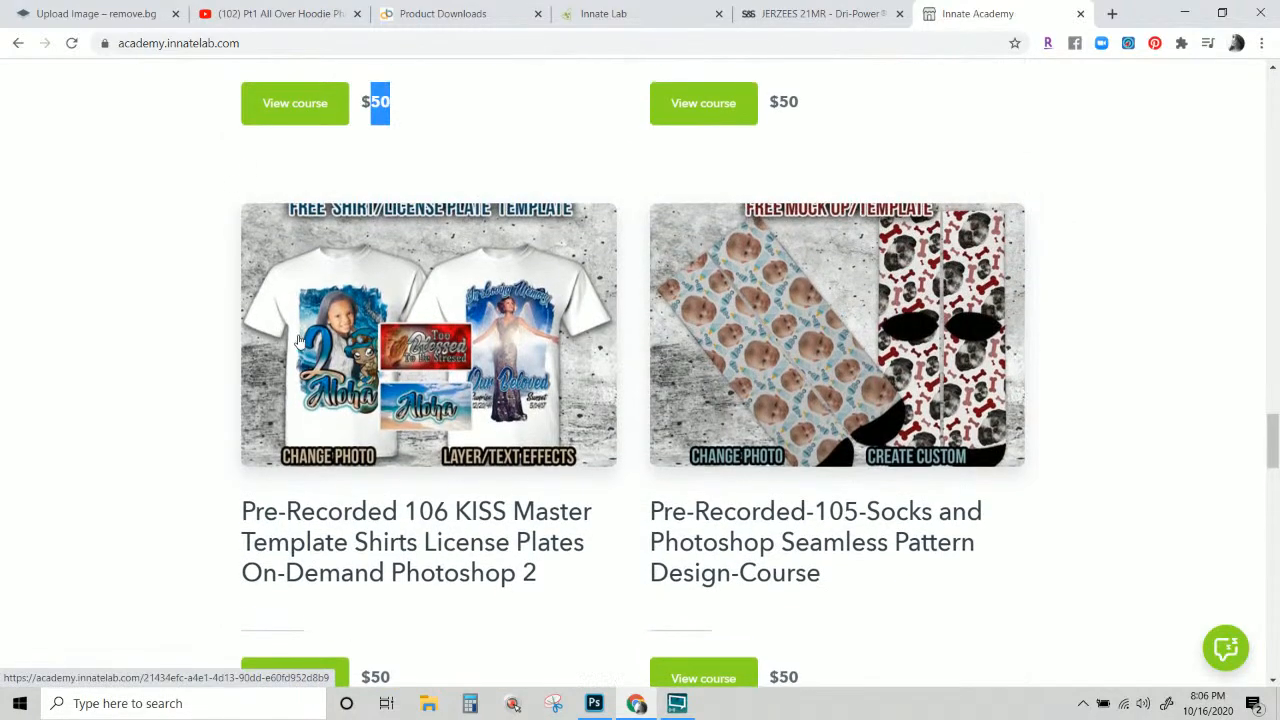
pyautogui.scroll(4, 400, 414)
pyautogui.scroll(2, 971, 409)
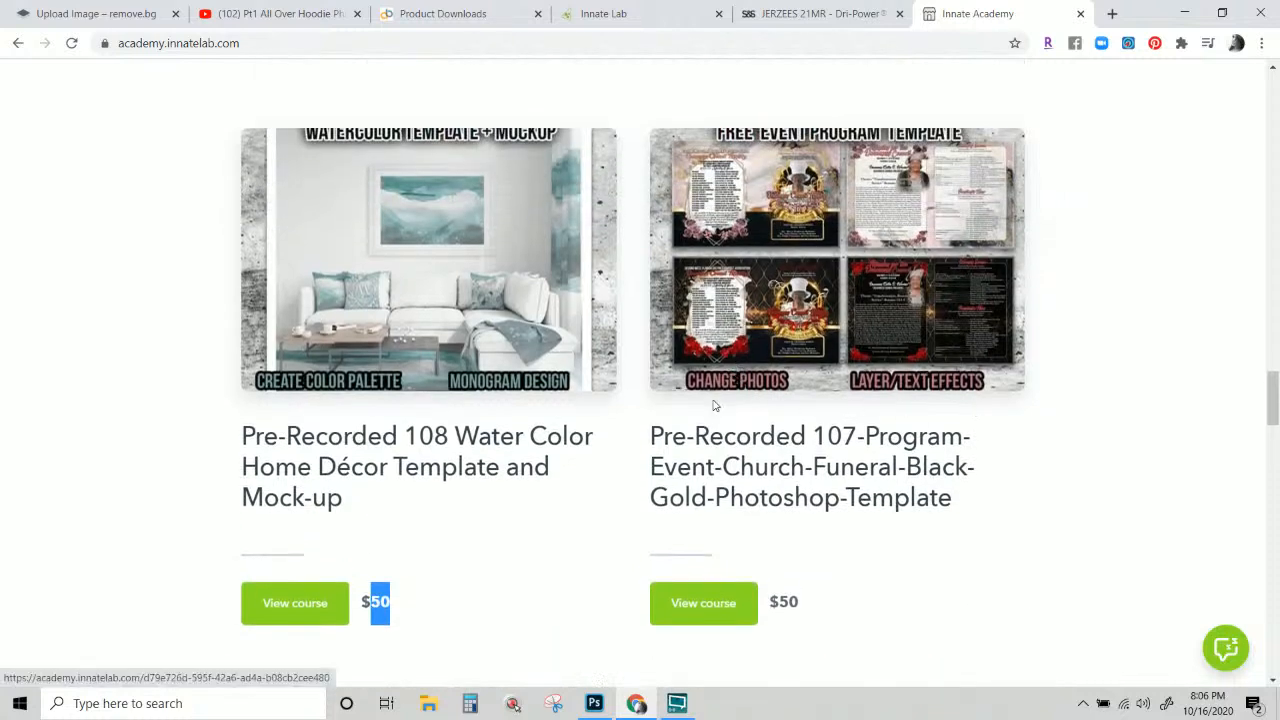
pyautogui.scroll(3, 435, 430)
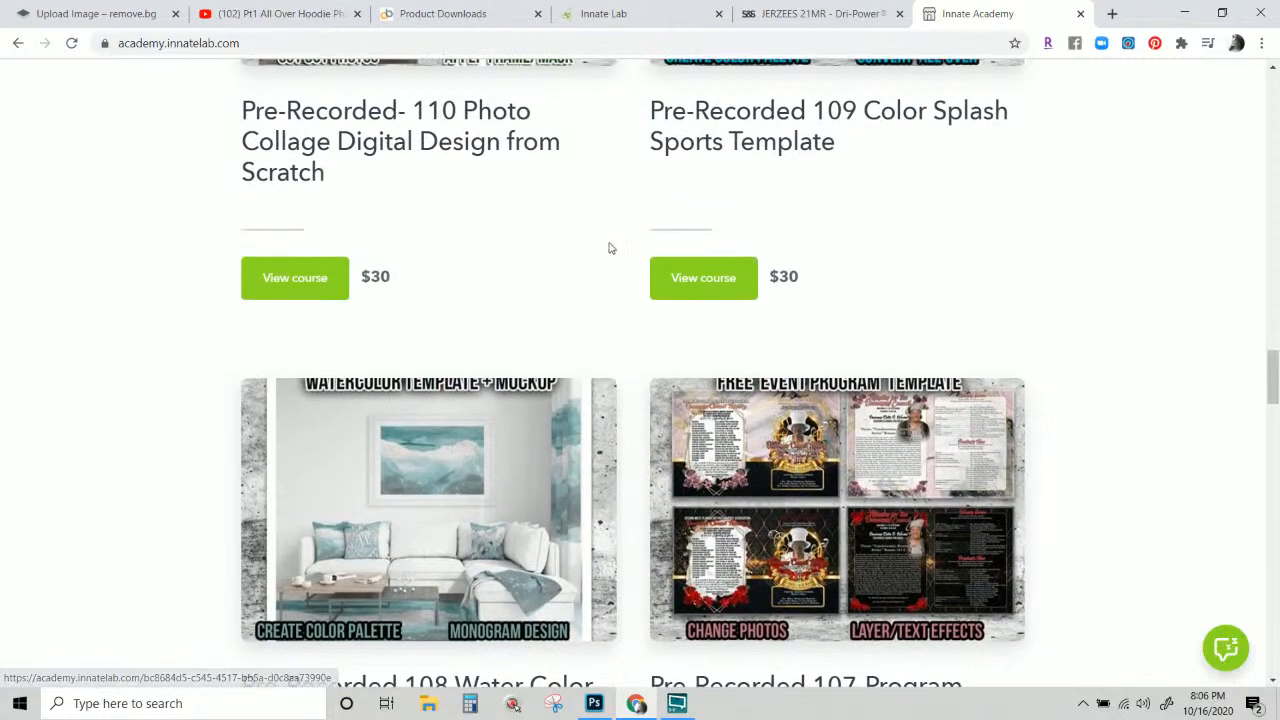
pyautogui.scroll(2, 590, 248)
pyautogui.scroll(7, 768, 265)
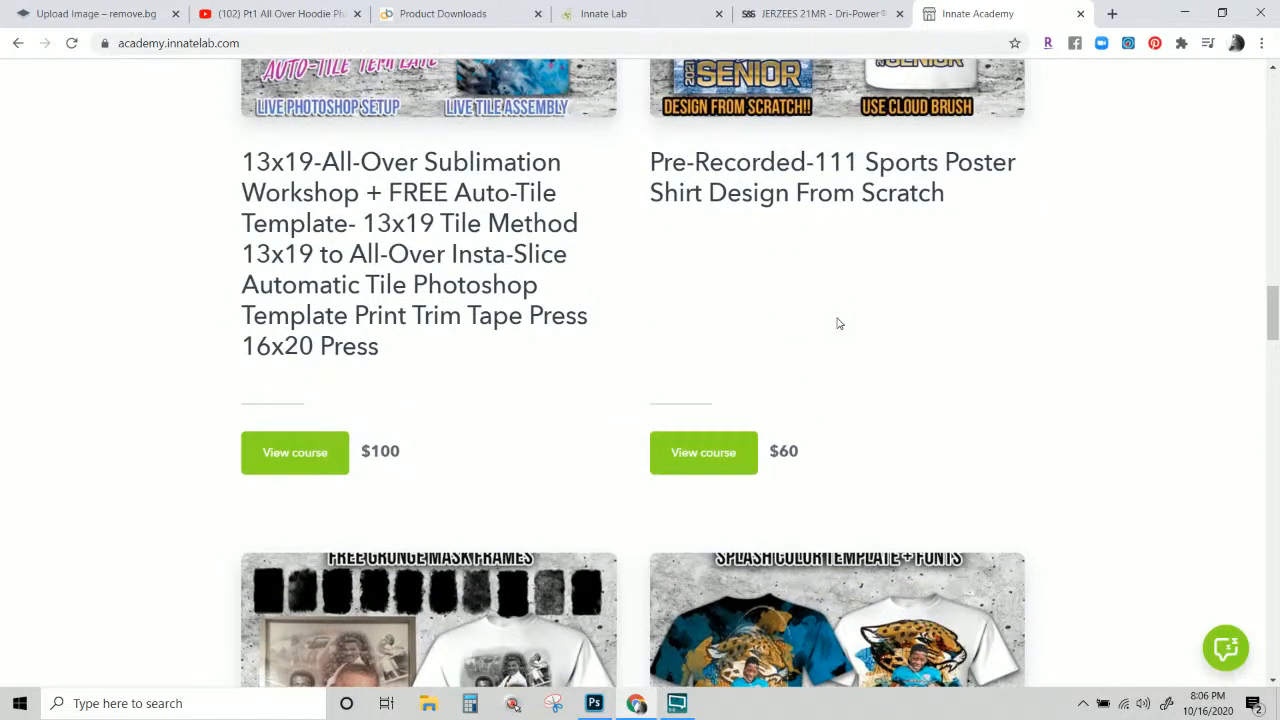
# Return to the 107 Event Program and 105 Socks and Seamless Pattern courses, and highlight the price of the 105 course.
pyautogui.scroll(-10, 839, 323)
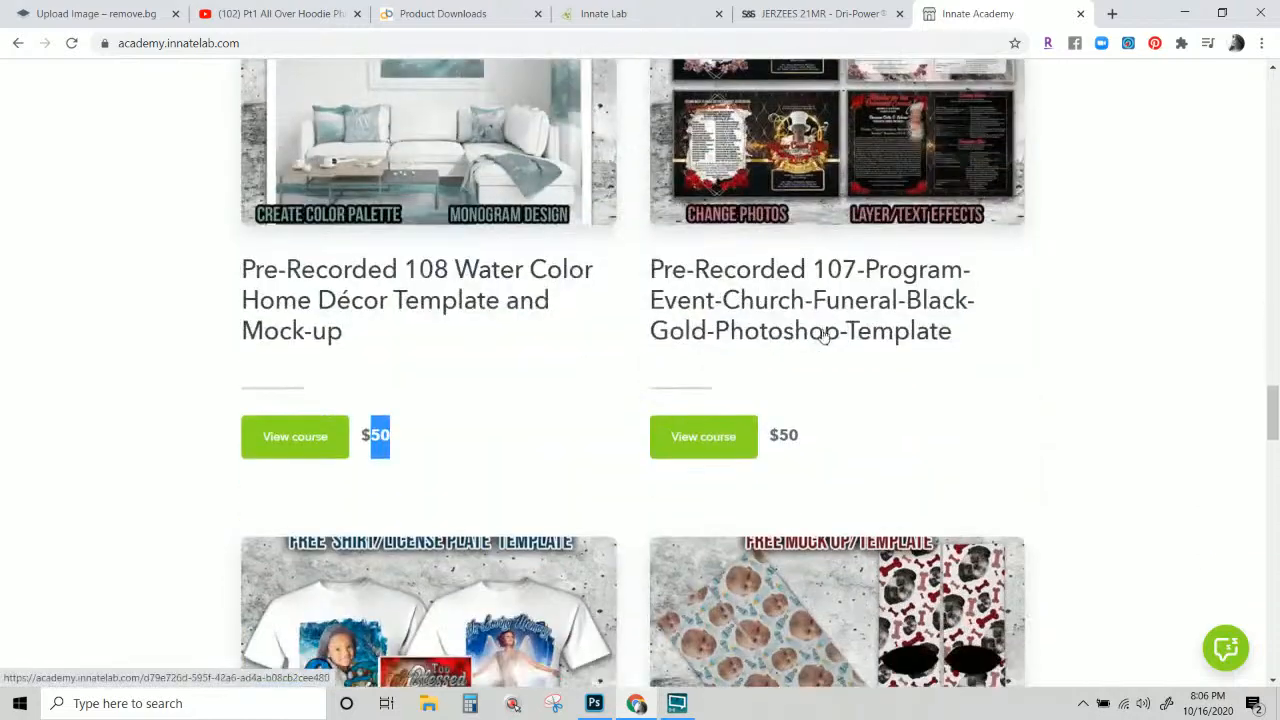
pyautogui.moveTo(855, 258); pyautogui.dragTo(865, 274)
pyautogui.scroll(-3, 904, 330)
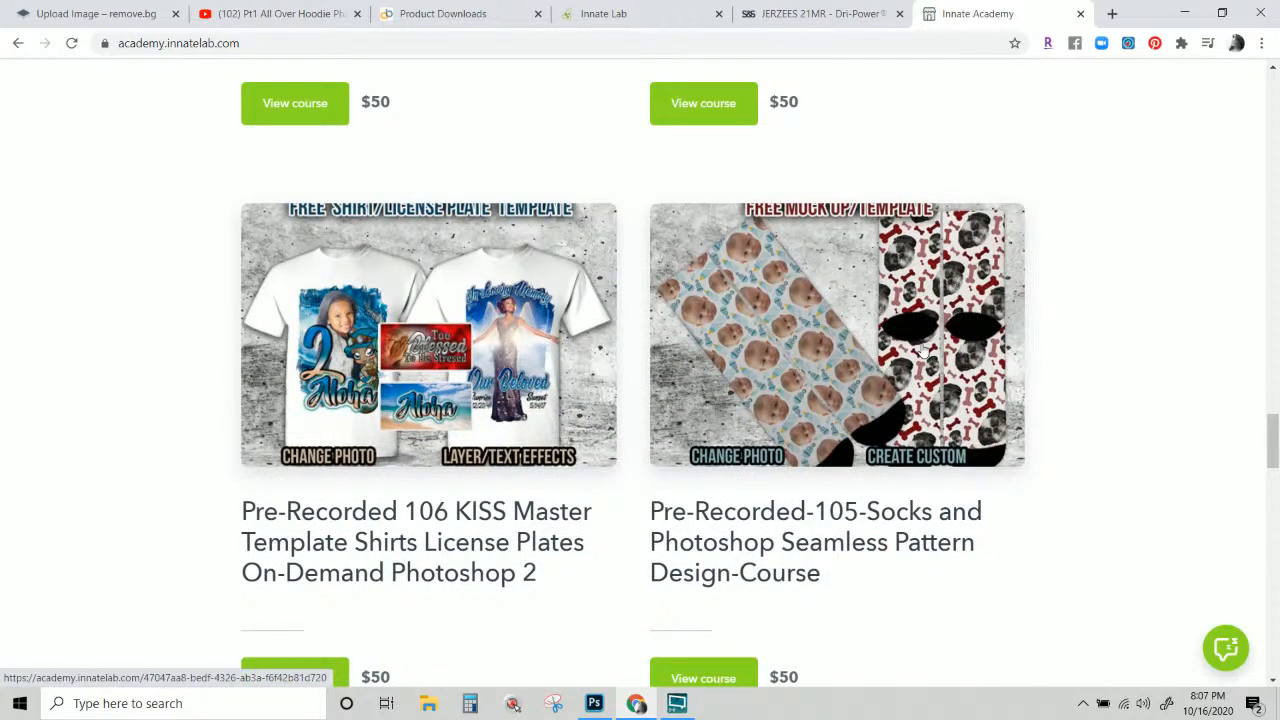
pyautogui.scroll(-3, 912, 376)
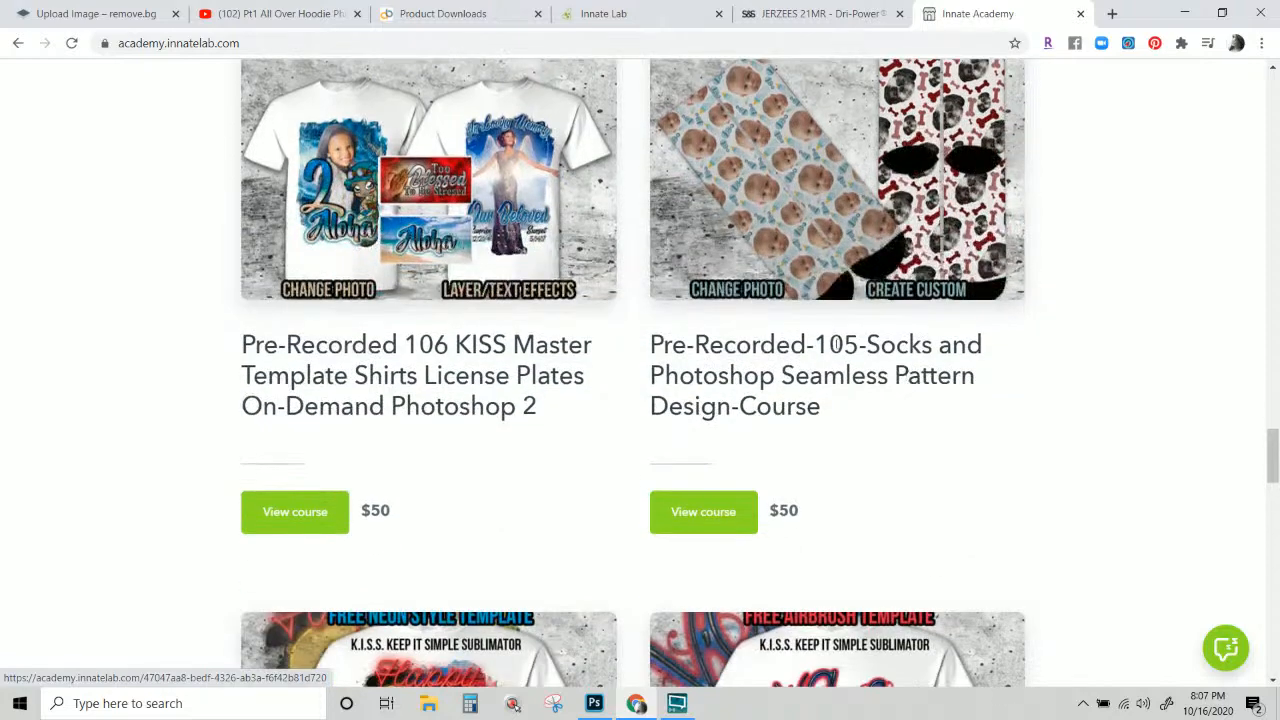
pyautogui.doubleClick(810, 345)
pyautogui.scroll(-3, 855, 397)
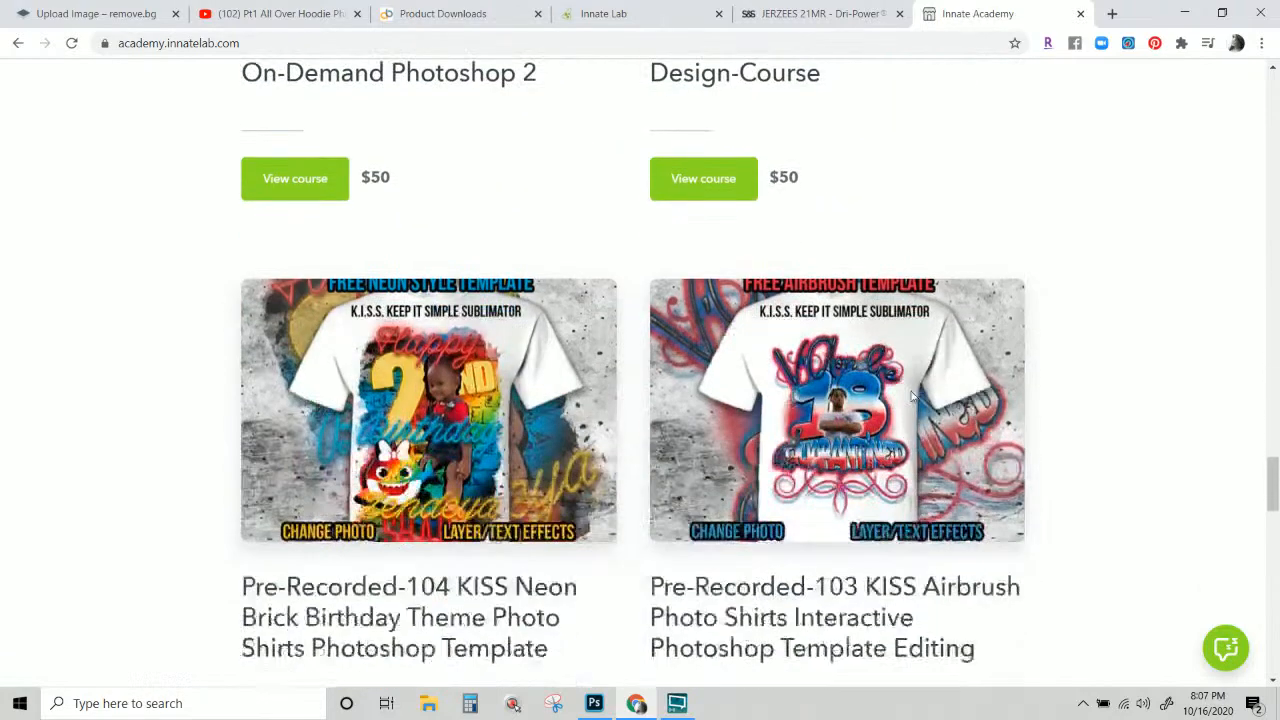
pyautogui.moveTo(772, 178); pyautogui.dragTo(815, 192)
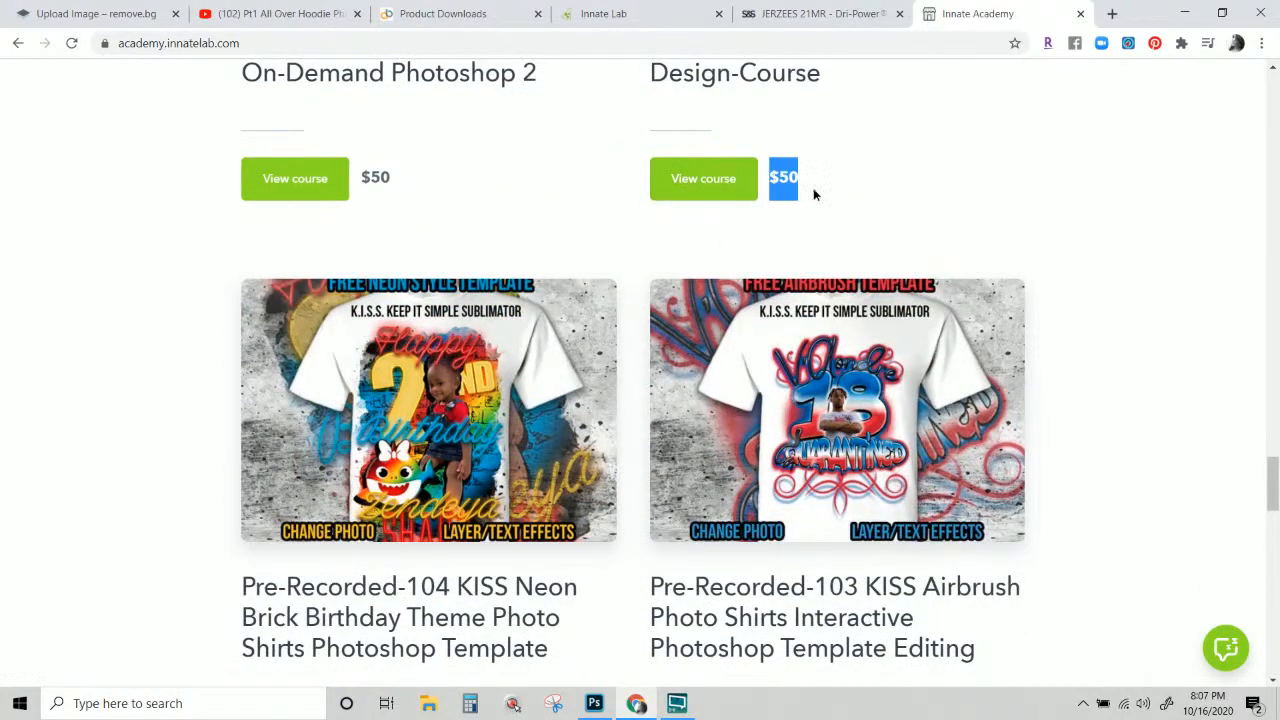
# View the remaining listings down to the tax exempt non profit webinar, and return to the Innate Academy Membership offer.
pyautogui.scroll(-10, 875, 292)
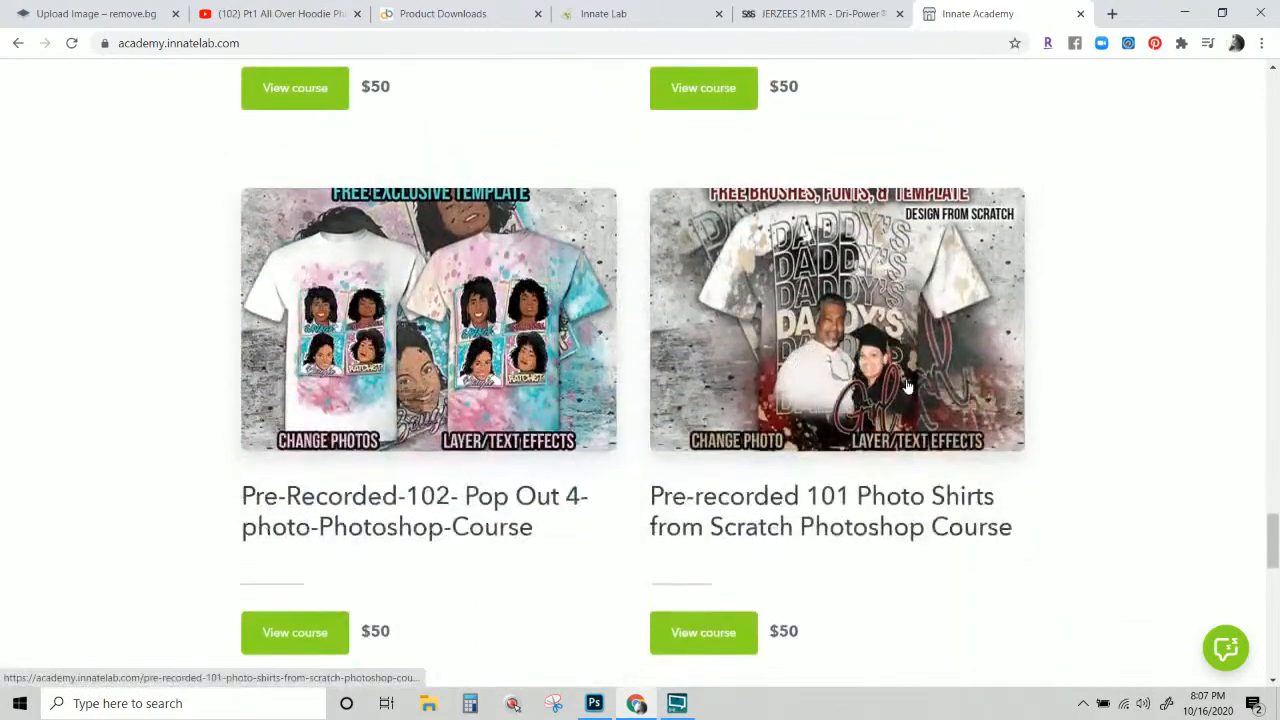
pyautogui.scroll(-6, 897, 440)
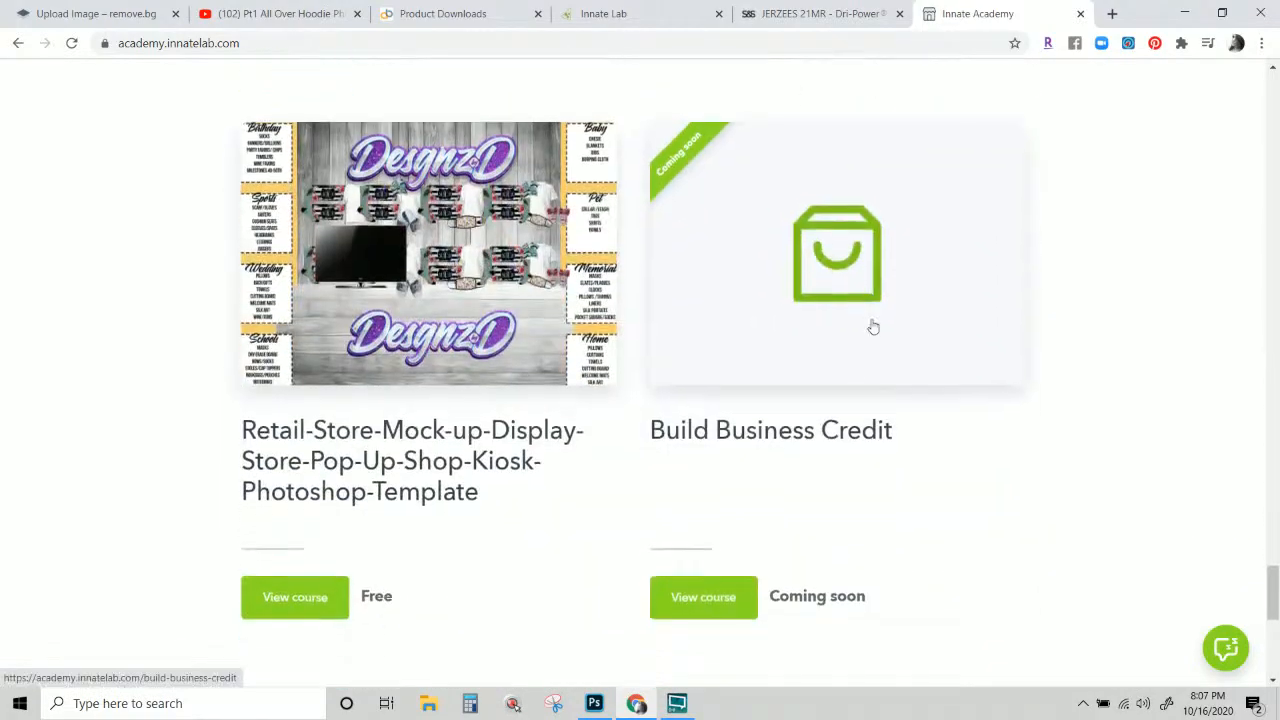
pyautogui.scroll(-2, 871, 329)
pyautogui.scroll(-2, 1040, 432)
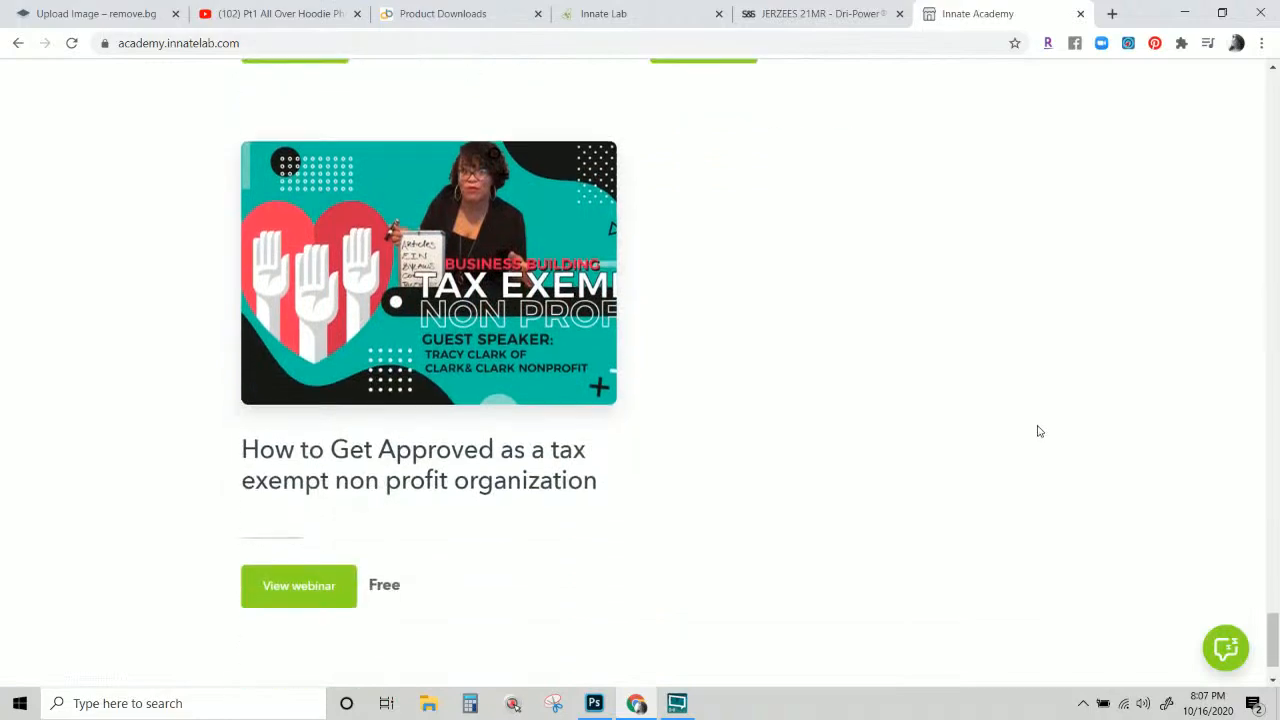
pyautogui.scroll(18, 1000, 410)
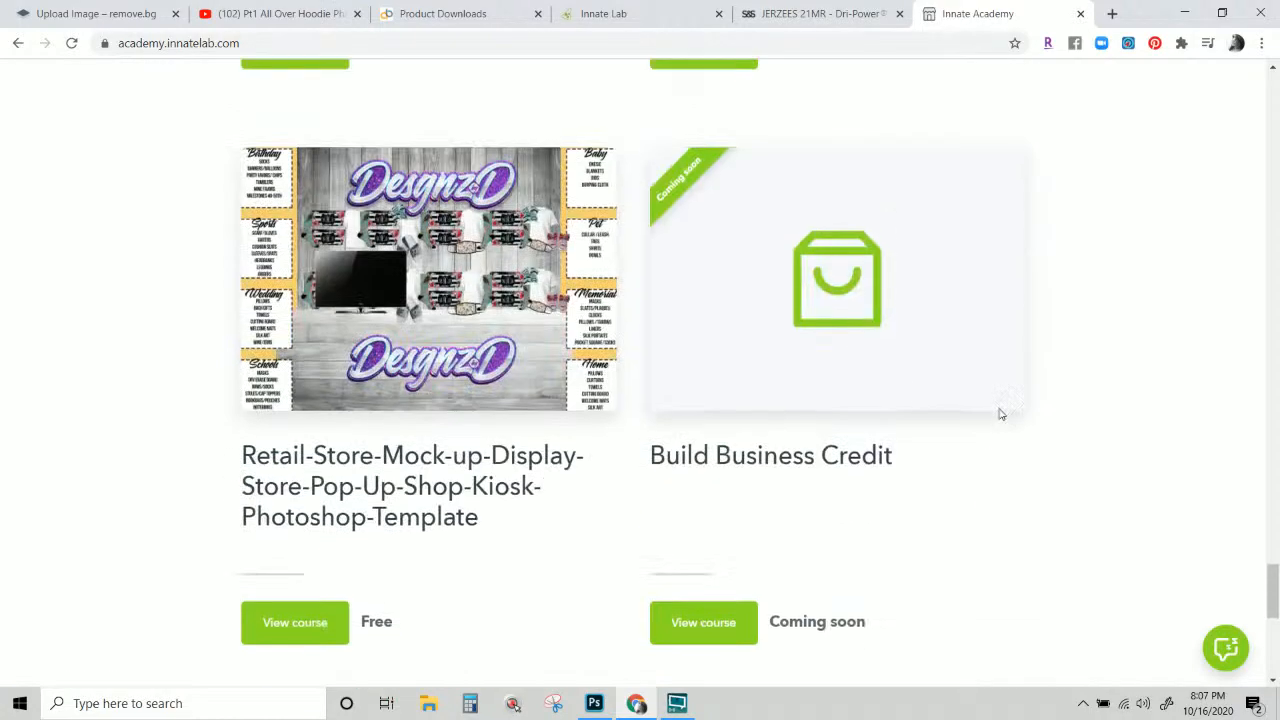
pyautogui.scroll(20, 1002, 390)
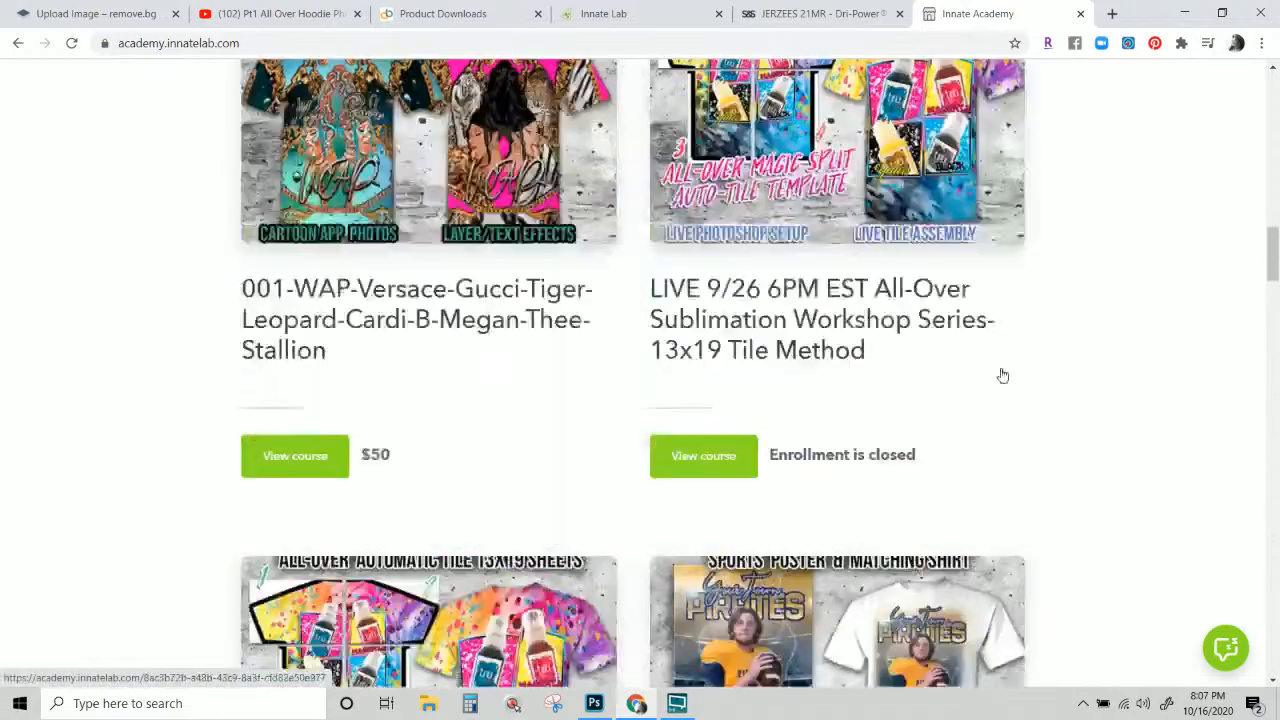
pyautogui.scroll(1, 1004, 356)
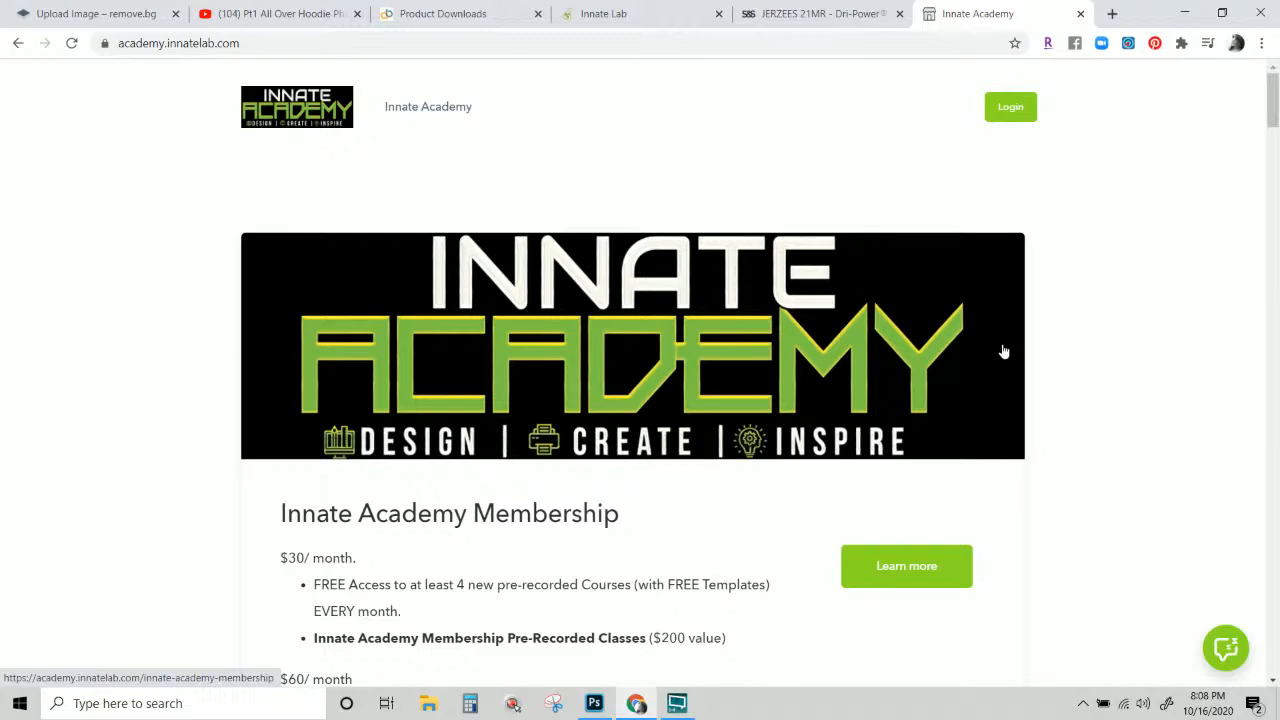
pyautogui.click(1010, 115)
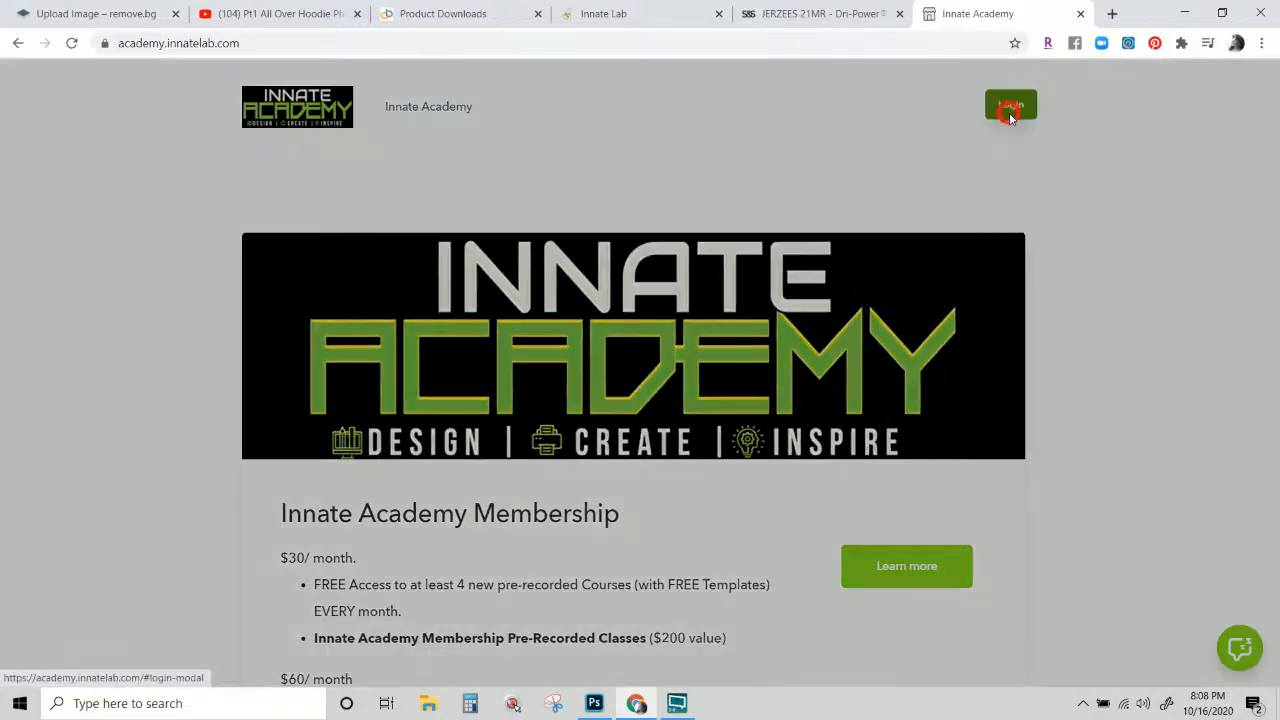
pyautogui.click(505, 251)
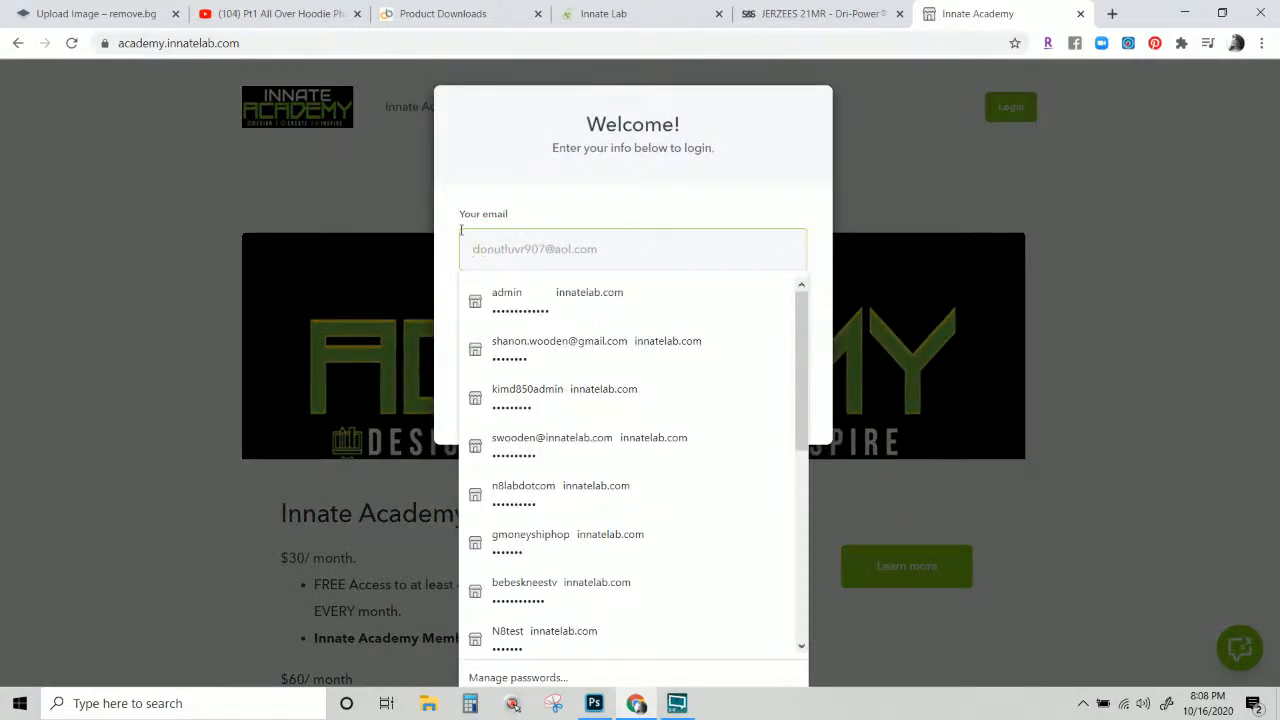
pyautogui.click(382, 238)
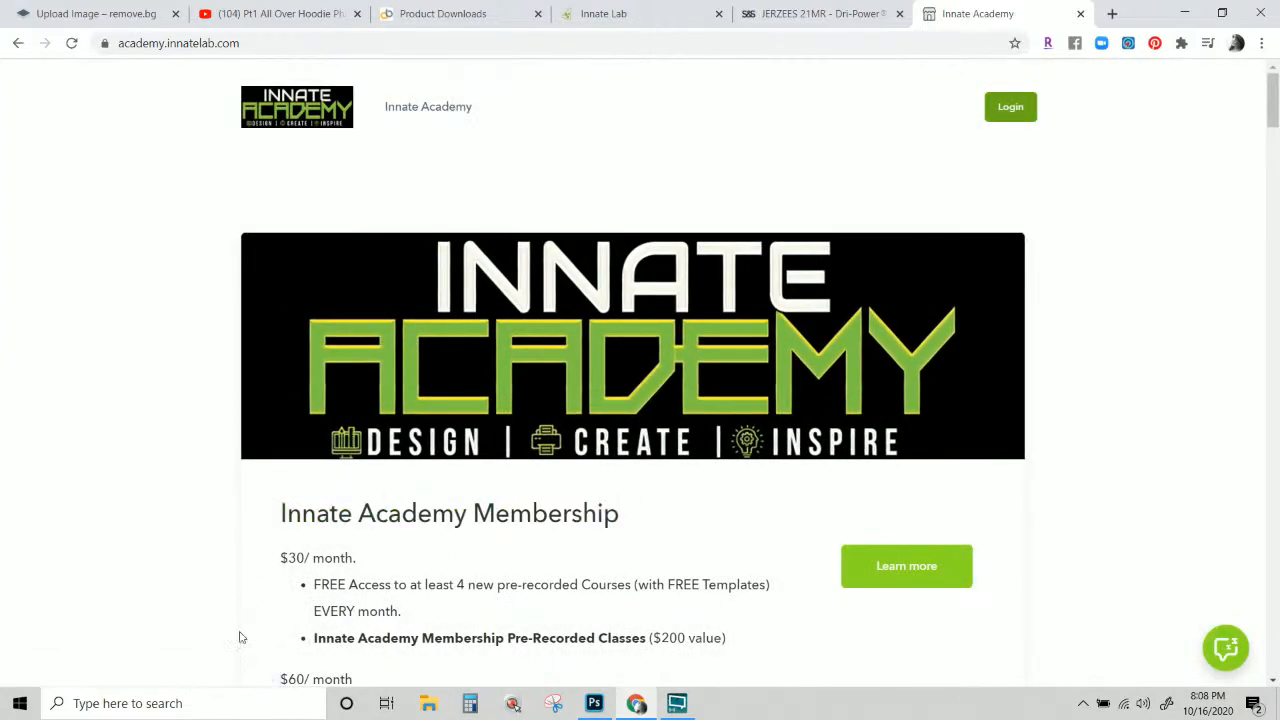
# Launch Firefox and open the academy.innatelab.com website.
pyautogui.click(200, 705)
pyautogui.write('fi')
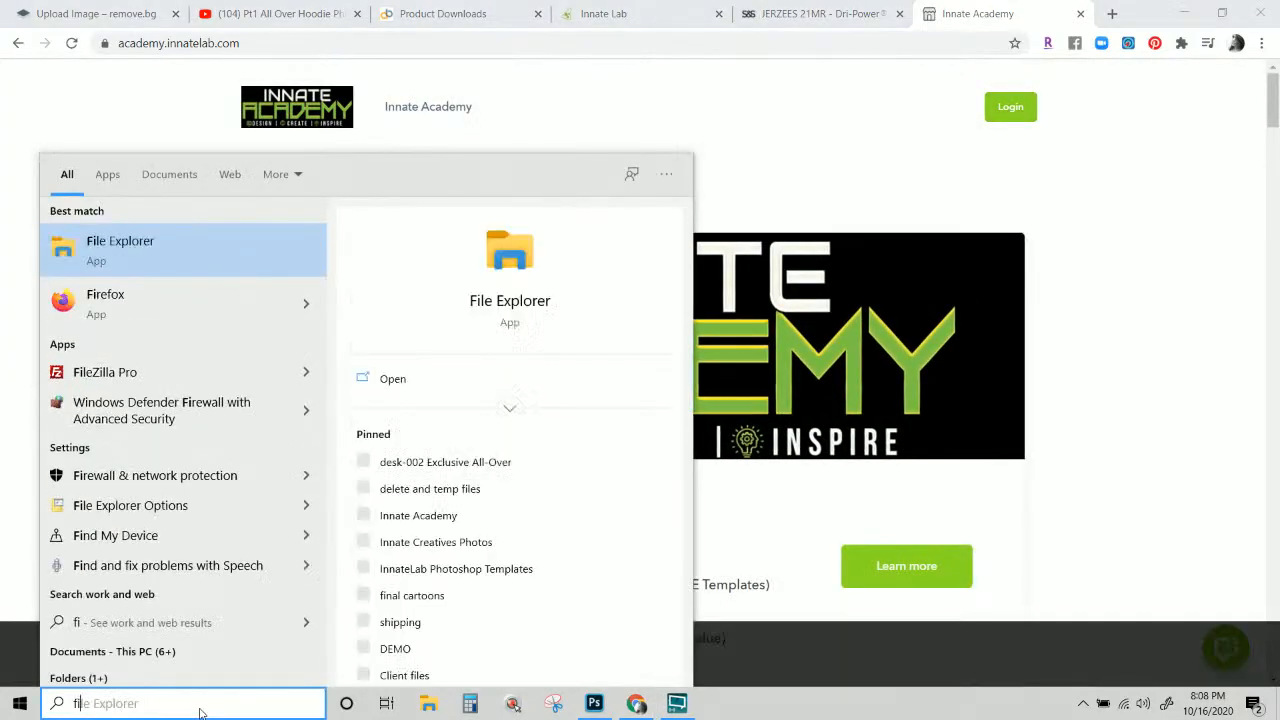
pyautogui.write('re')
pyautogui.click(245, 262)
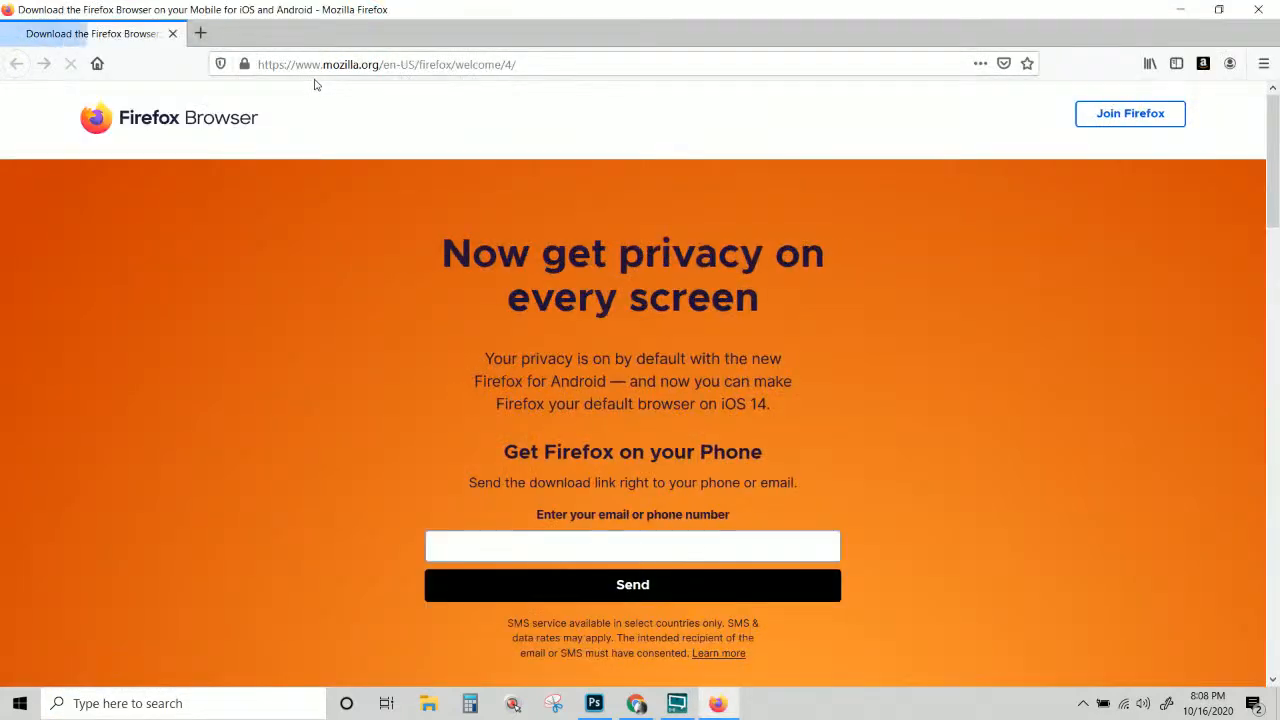
pyautogui.click(313, 70)
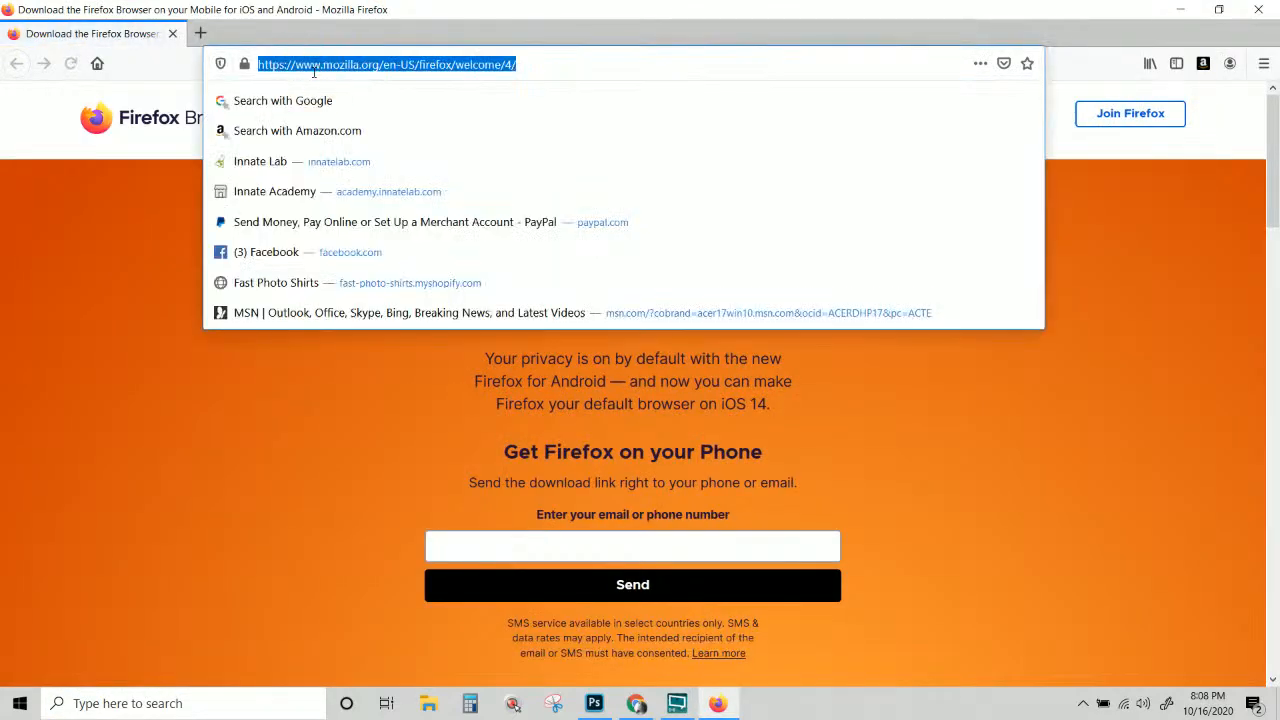
pyautogui.write('academy.innatelab.com/')
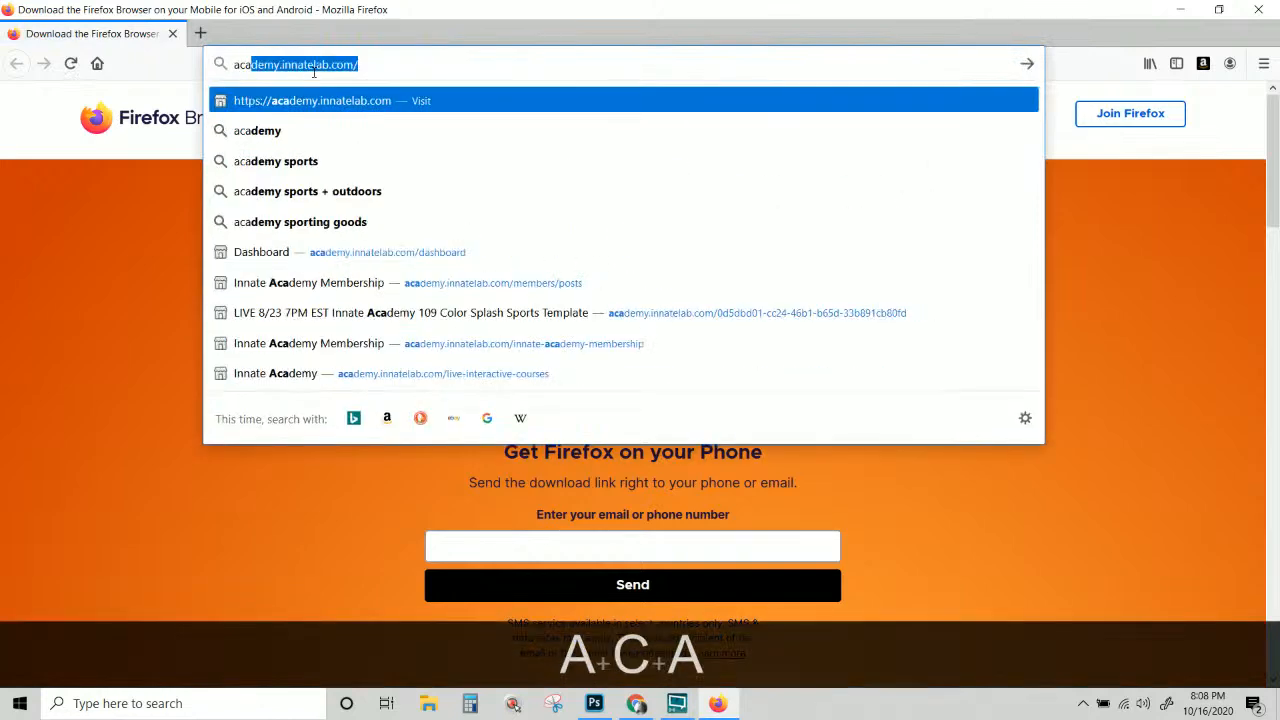
pyautogui.click(313, 96)
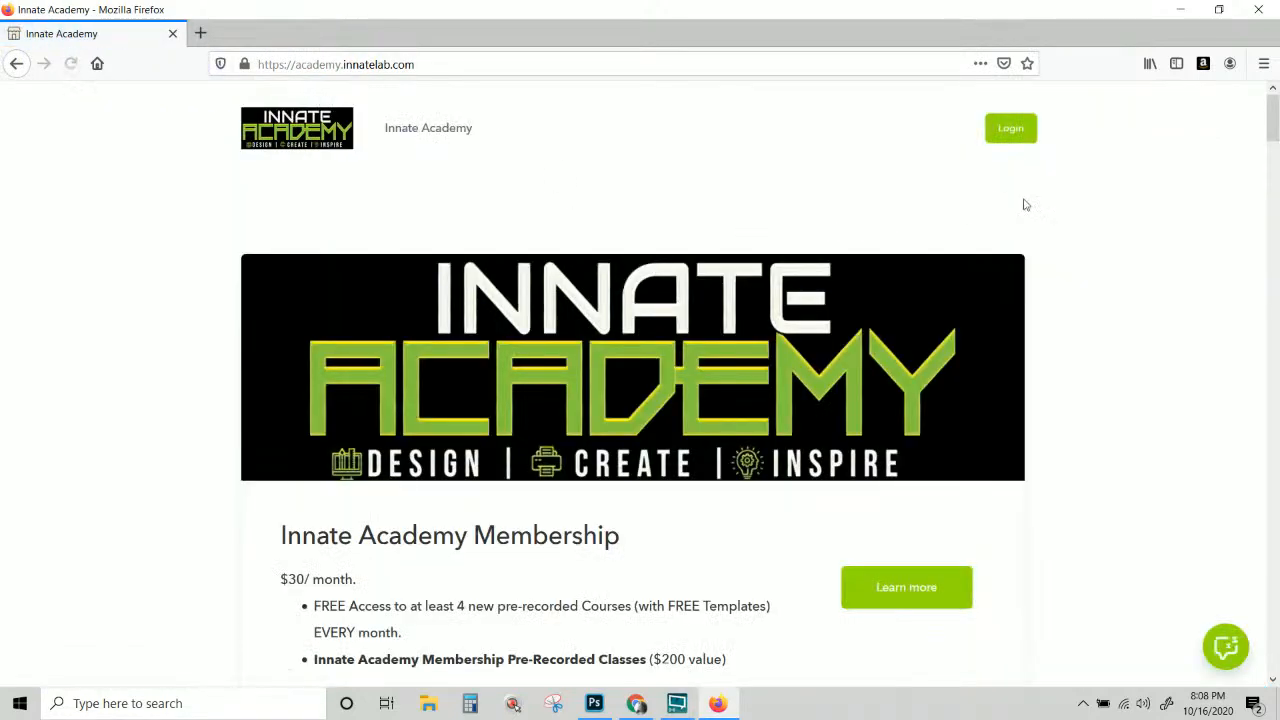
# Log in to Innate Academy with the saved email and password, and show the account's products.
pyautogui.click(1010, 128)
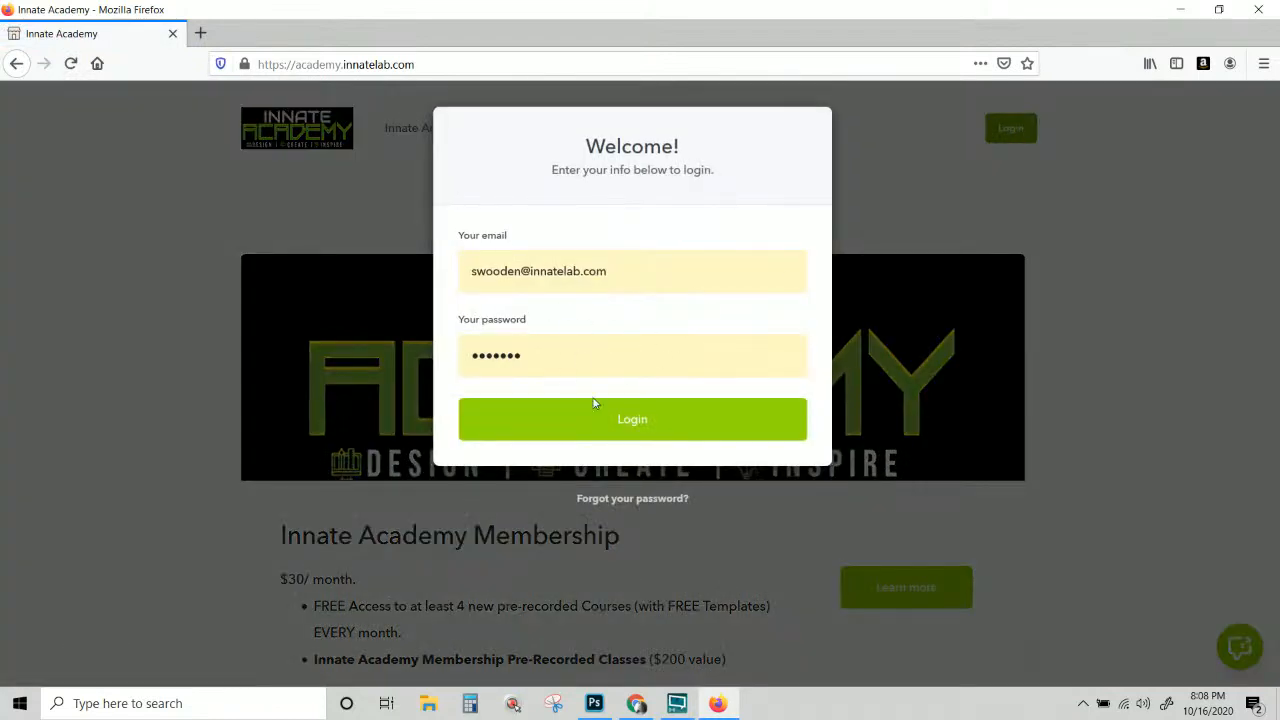
pyautogui.click(600, 417)
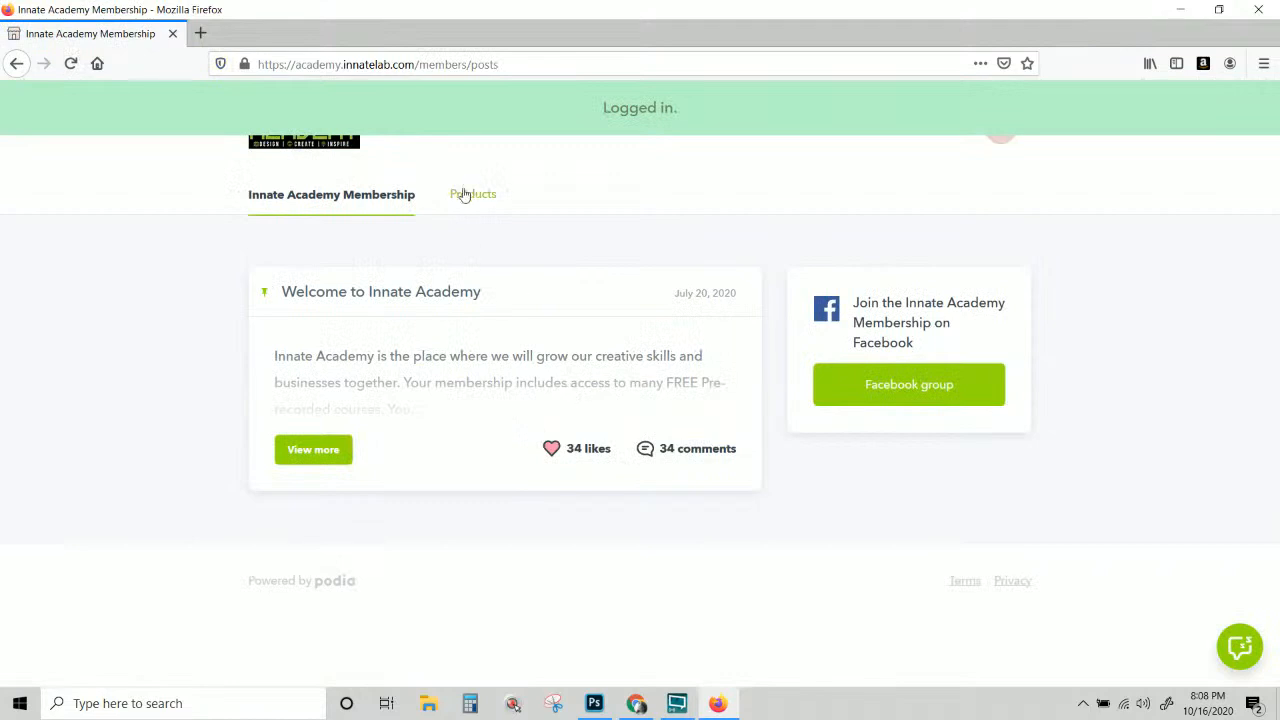
pyautogui.click(468, 196)
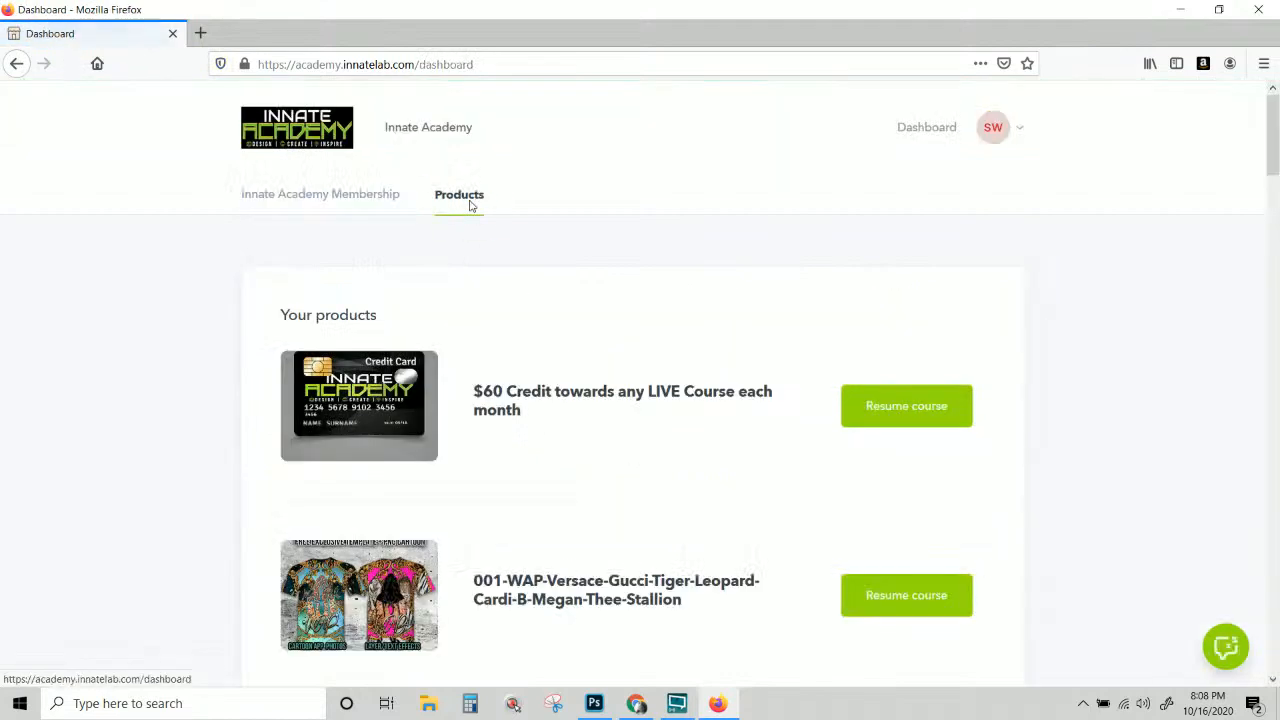
# Look through the owned products and open Innate Academy Membership Pre-Recorded Classes (4 courses/mo).
pyautogui.scroll(-3, 374, 360)
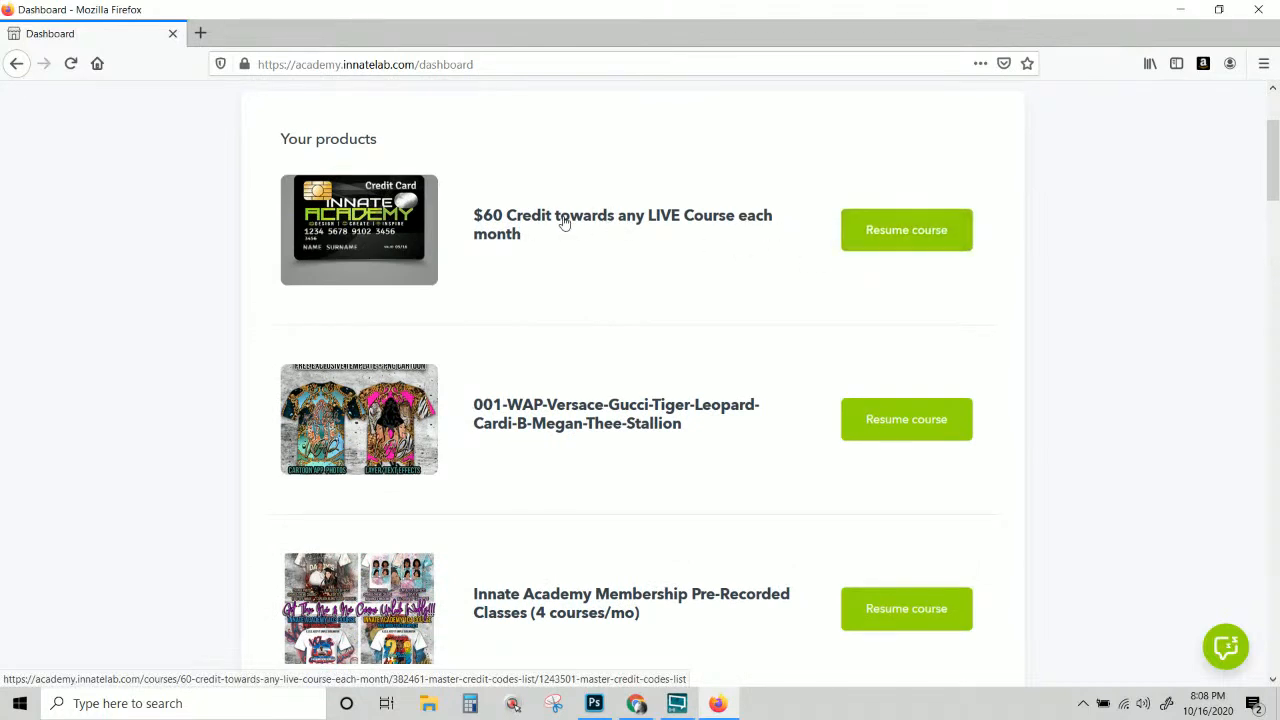
pyautogui.scroll(-3, 451, 303)
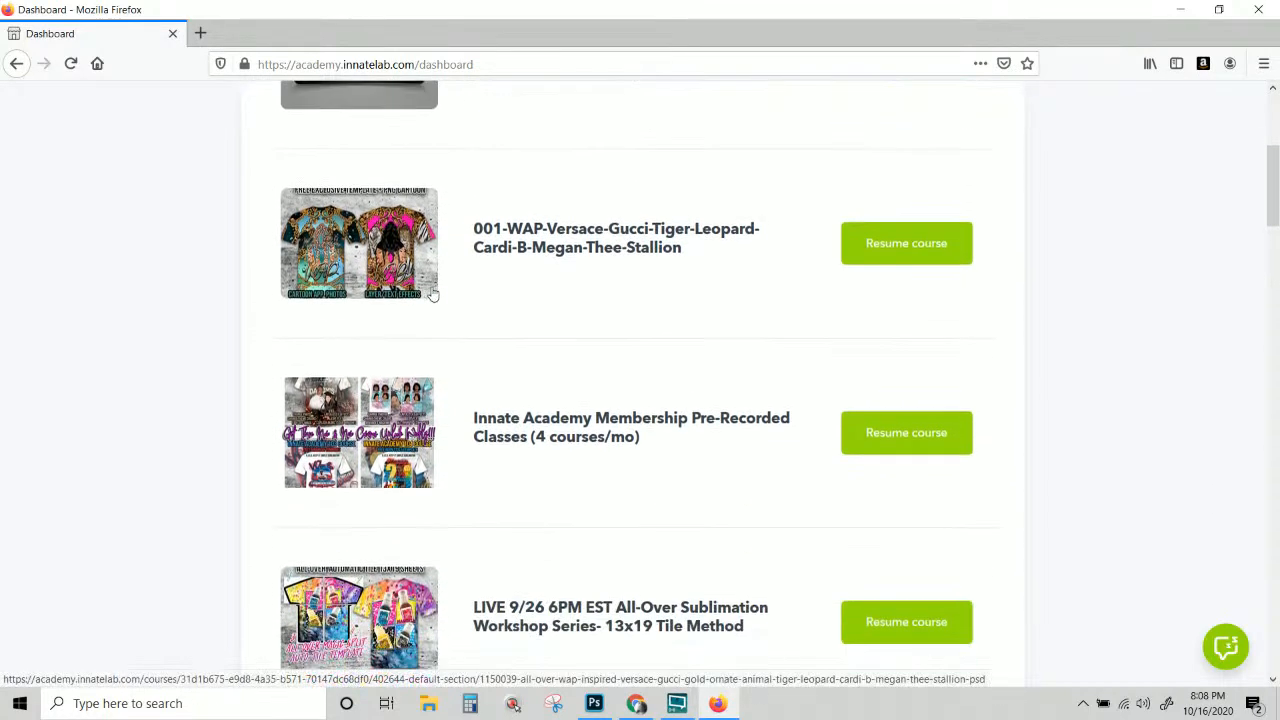
pyautogui.scroll(-3, 432, 293)
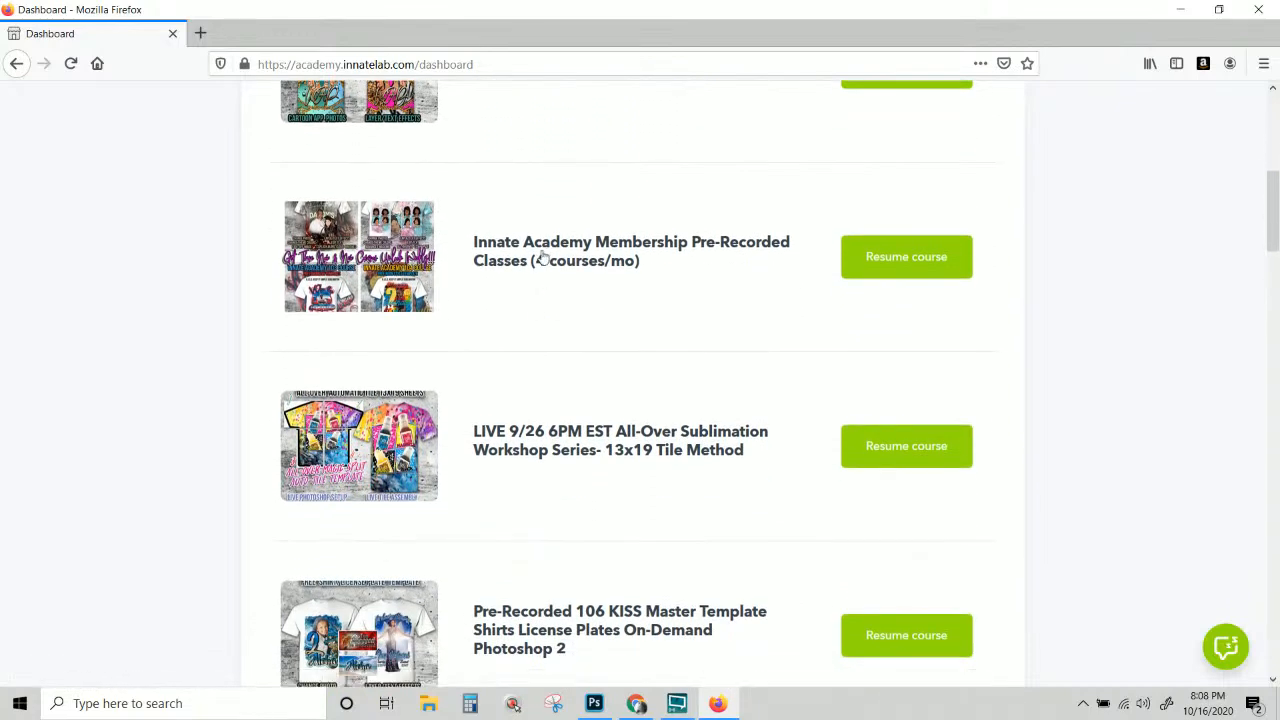
pyautogui.click(531, 259)
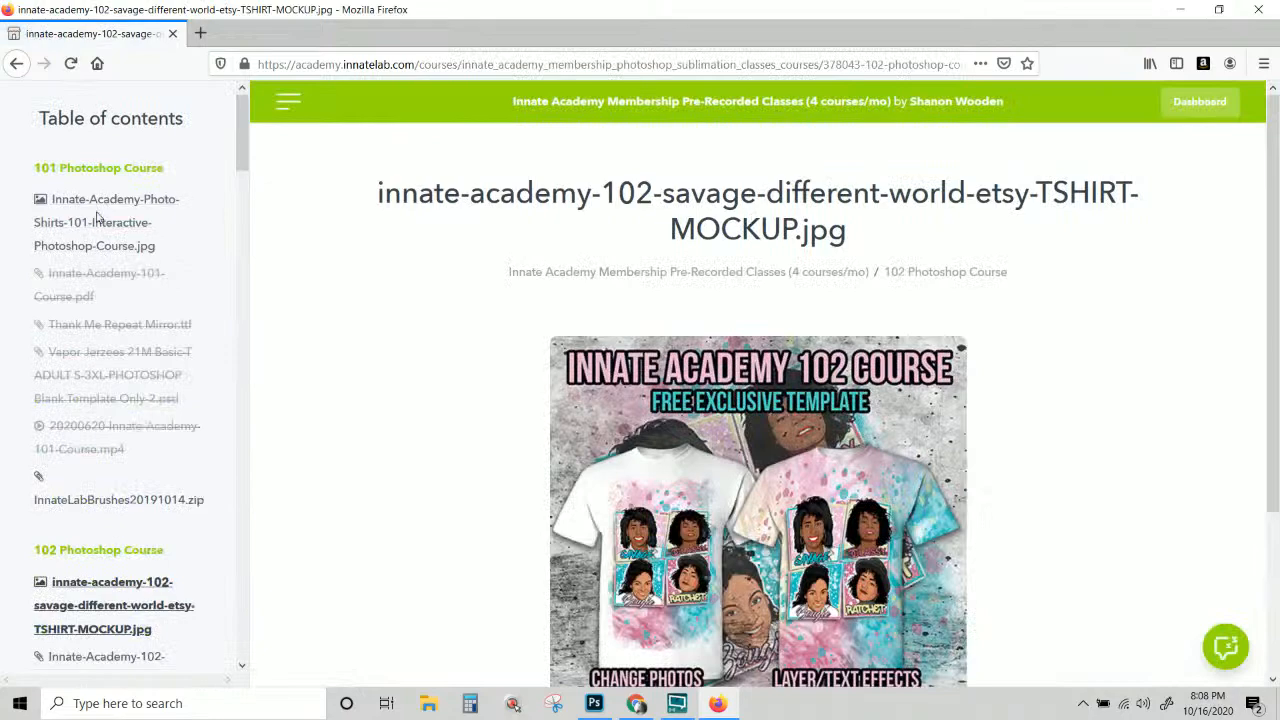
# Go through the table of contents to the 111 Photoshop Course, highlight its whole file list, and clear the highlight.
pyautogui.scroll(-20, 97, 218)
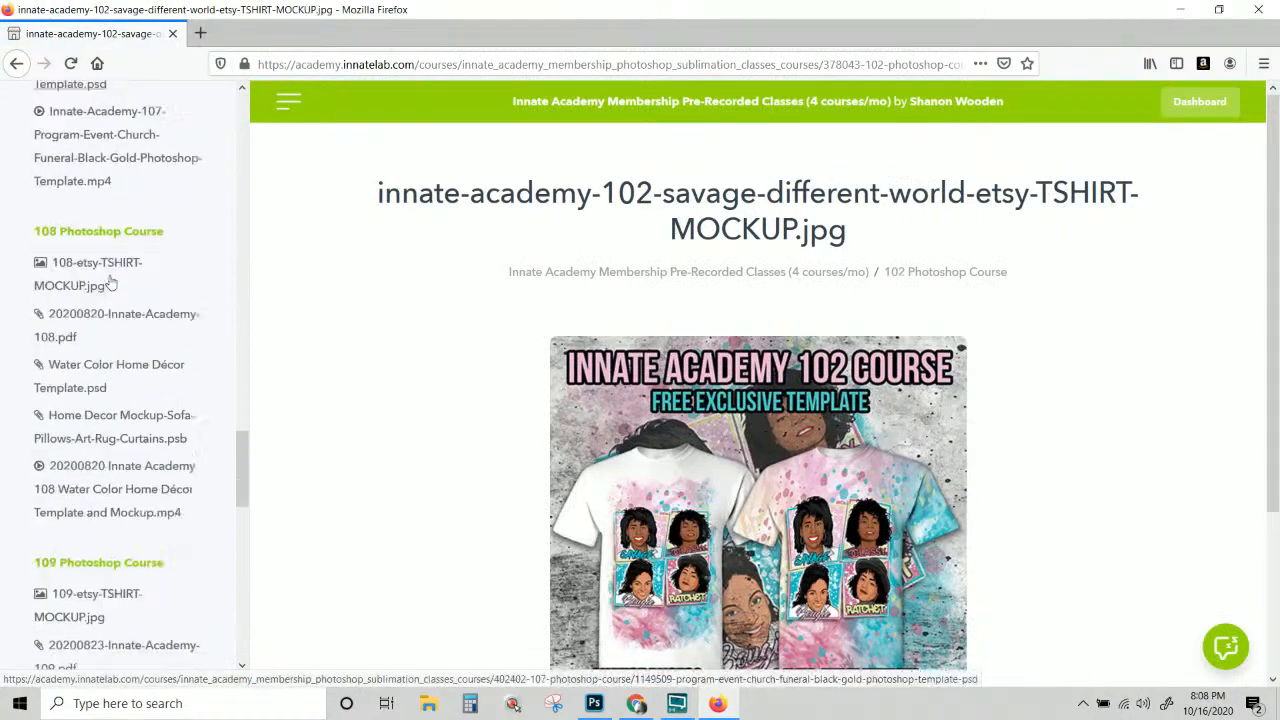
pyautogui.scroll(-10, 110, 282)
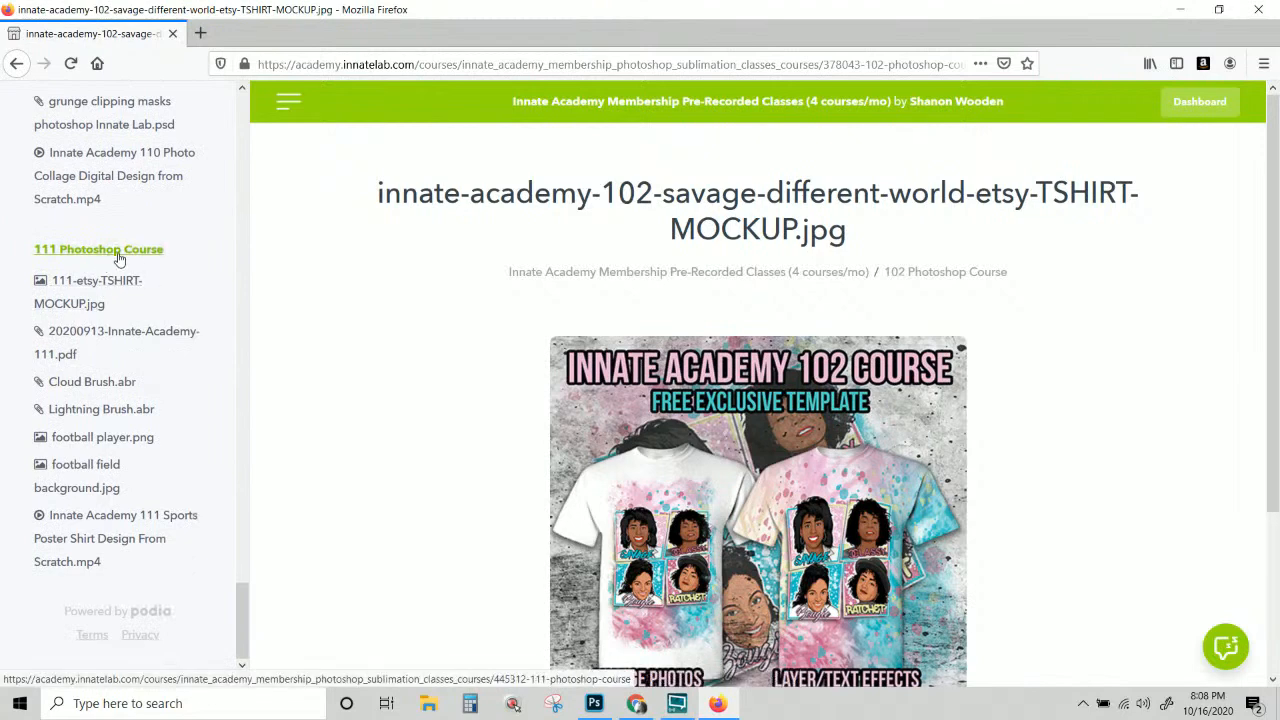
pyautogui.moveTo(118, 568); pyautogui.dragTo(29, 246)
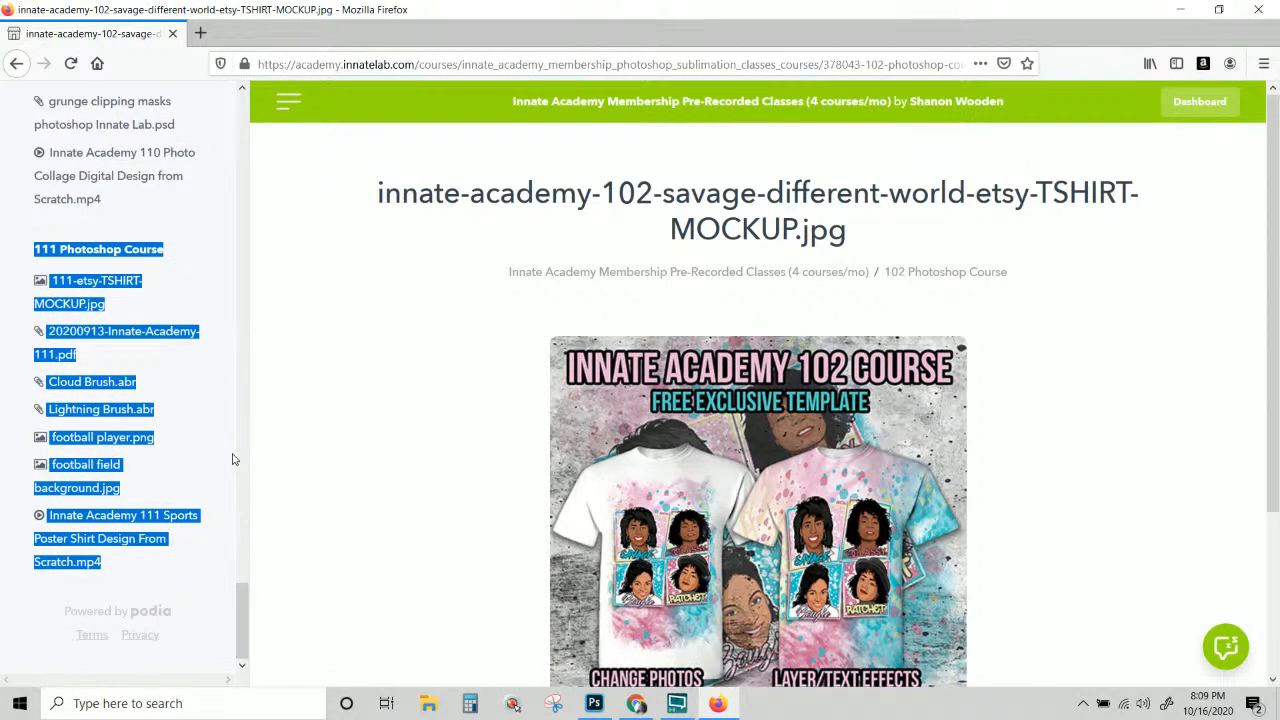
pyautogui.click(126, 582)
# View the 102 course mockup image in full, and revisit the 110 Photoshop Course files in the table of contents.
pyautogui.scroll(-3, 118, 392)
pyautogui.scroll(2, 149, 446)
pyautogui.scroll(-2, 120, 403)
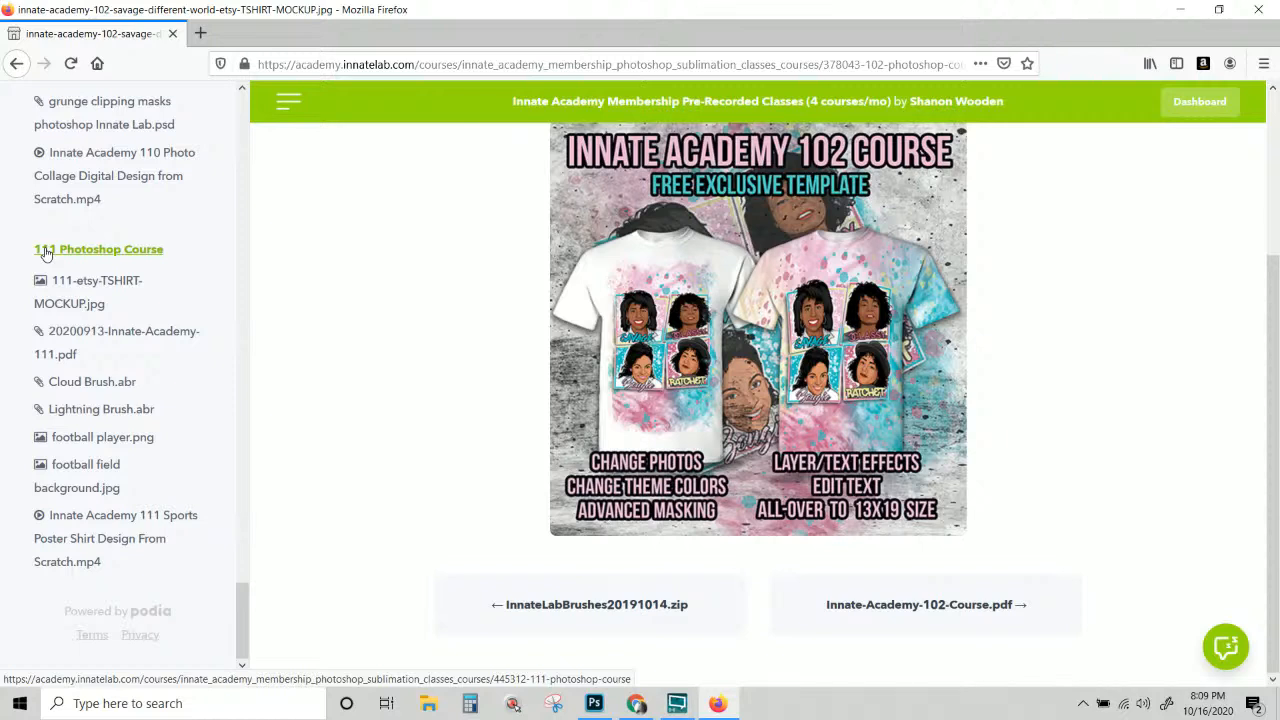
pyautogui.scroll(5, 45, 252)
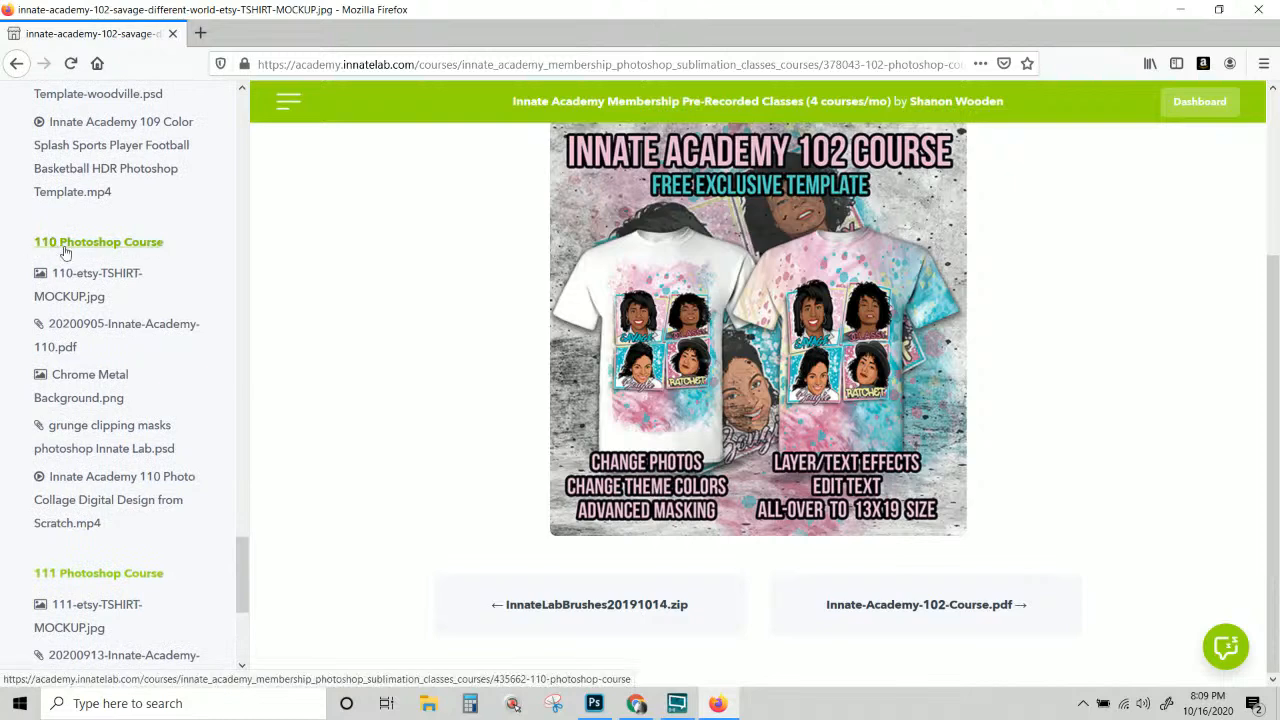
# Look through the files of the Photoshop Courses listed in the table of contents, from 111 back to 102.
pyautogui.scroll(6, 57, 252)
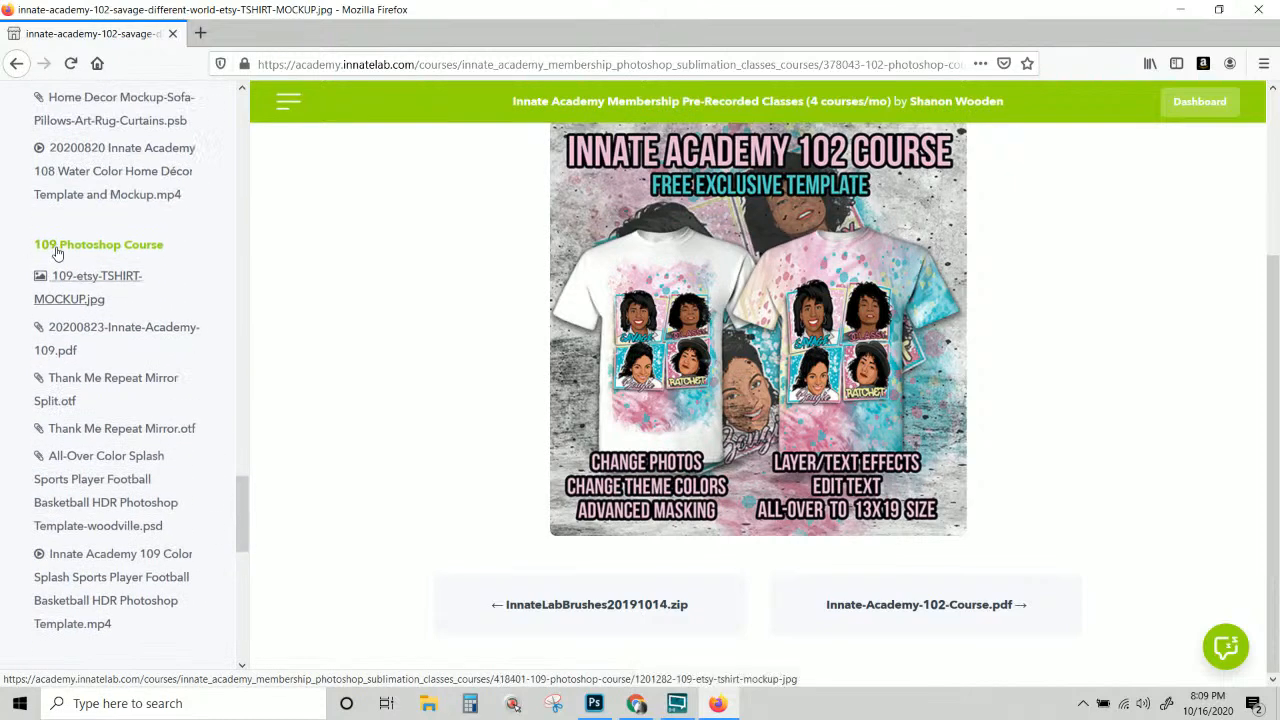
pyautogui.scroll(-5, 57, 252)
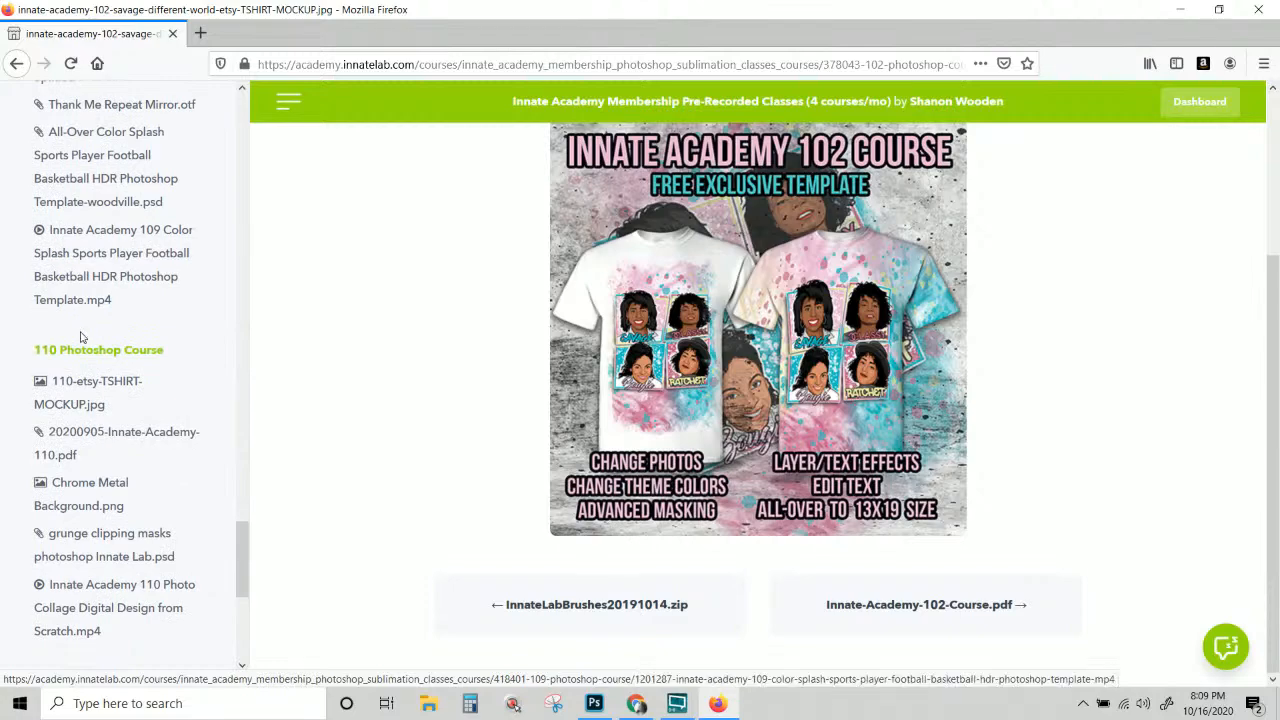
pyautogui.scroll(-6, 91, 360)
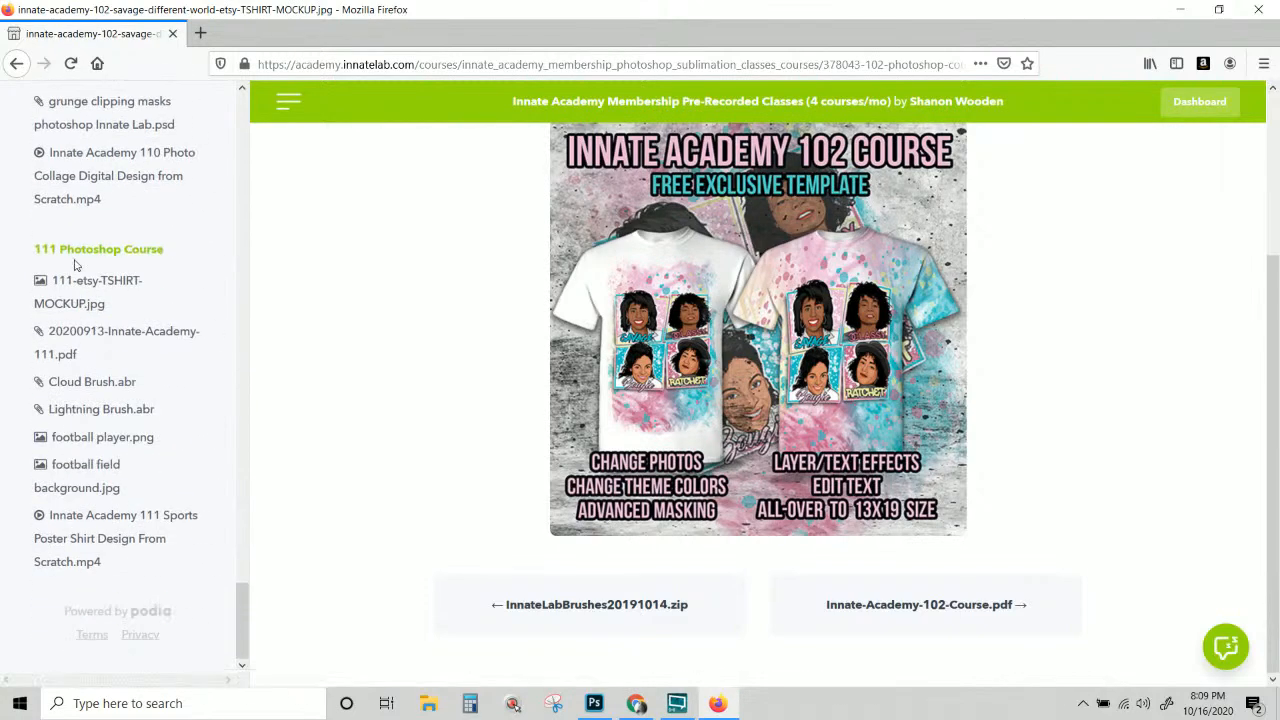
pyautogui.scroll(4, 78, 252)
pyautogui.scroll(15, 75, 255)
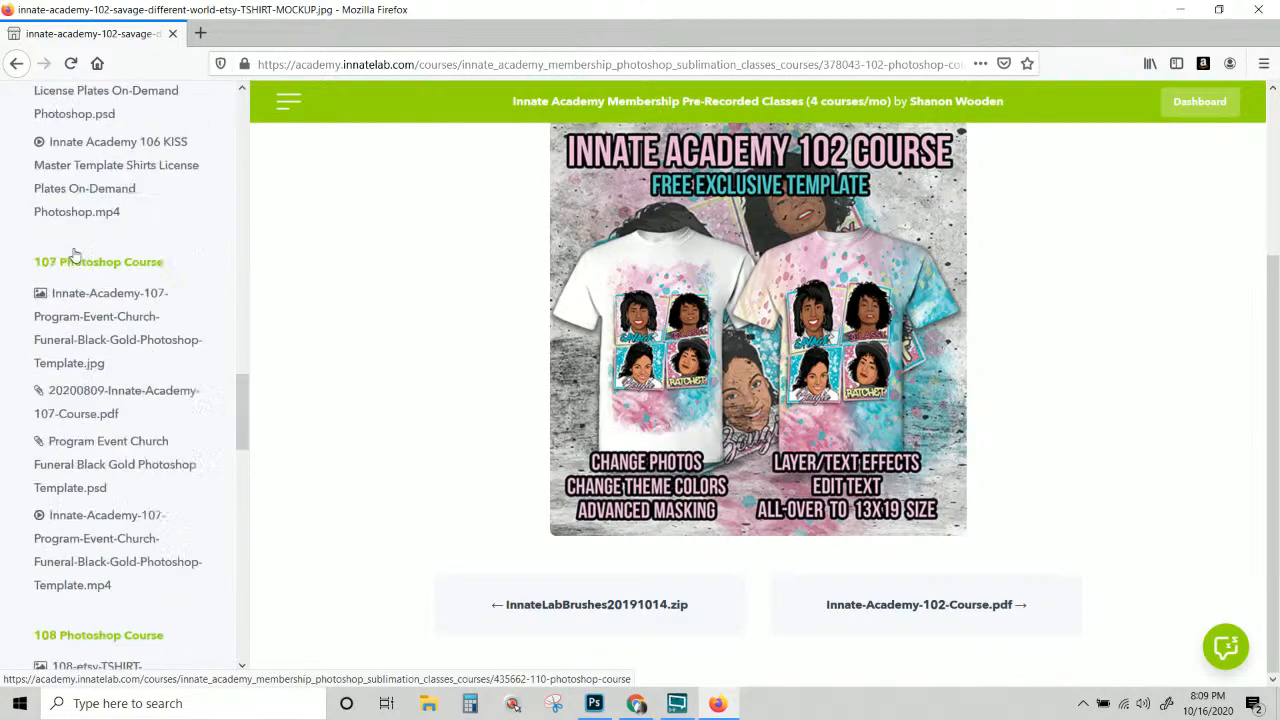
pyautogui.scroll(-15, 75, 250)
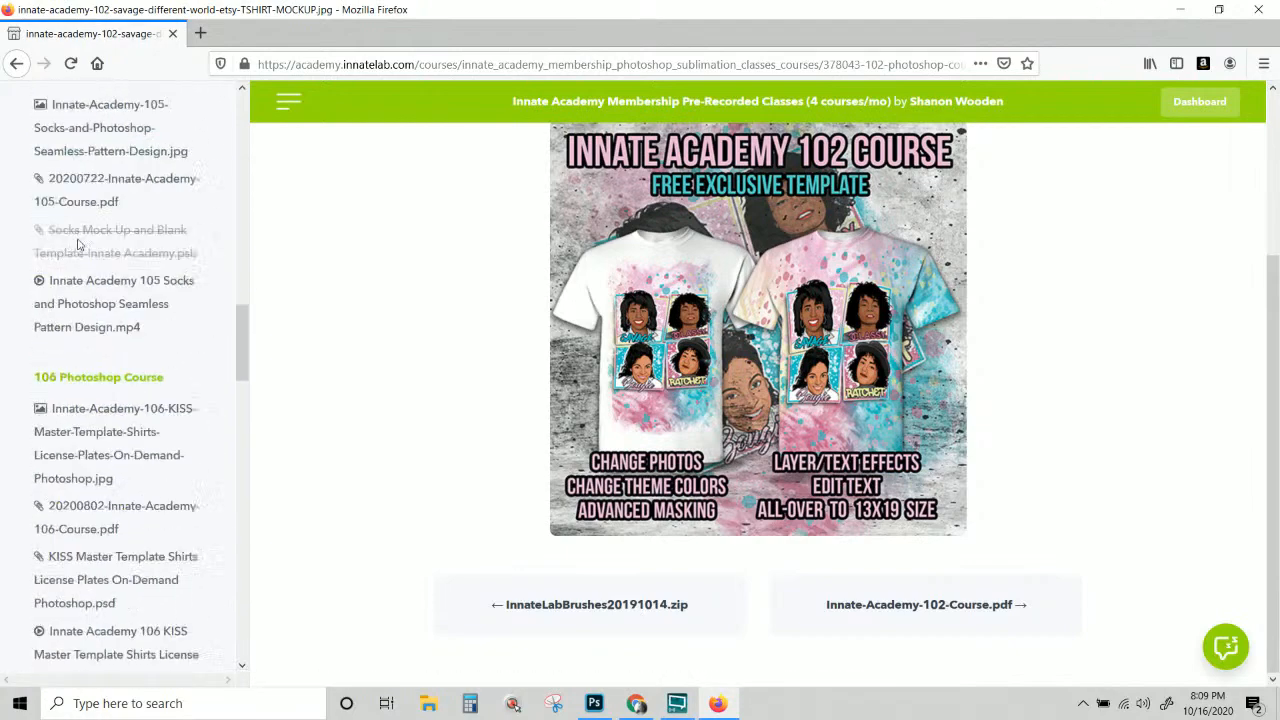
pyautogui.scroll(-5, 75, 248)
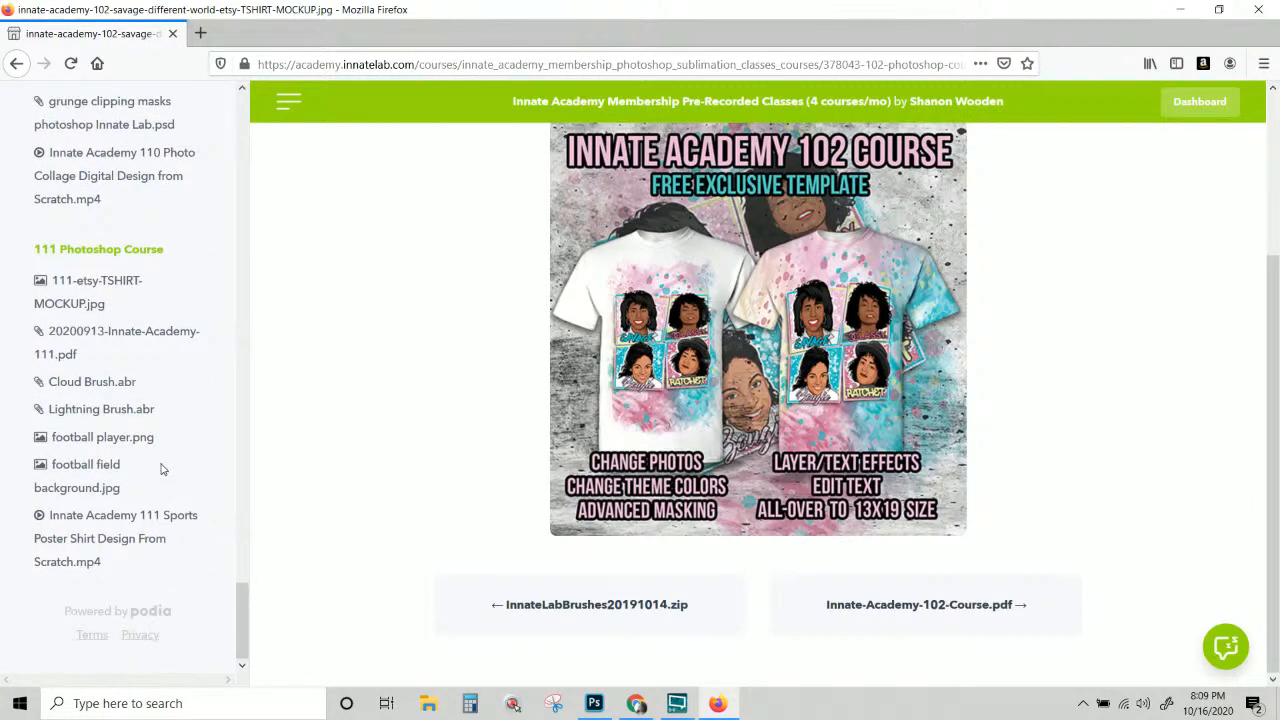
pyautogui.scroll(15, 171, 243)
pyautogui.scroll(10, 171, 243)
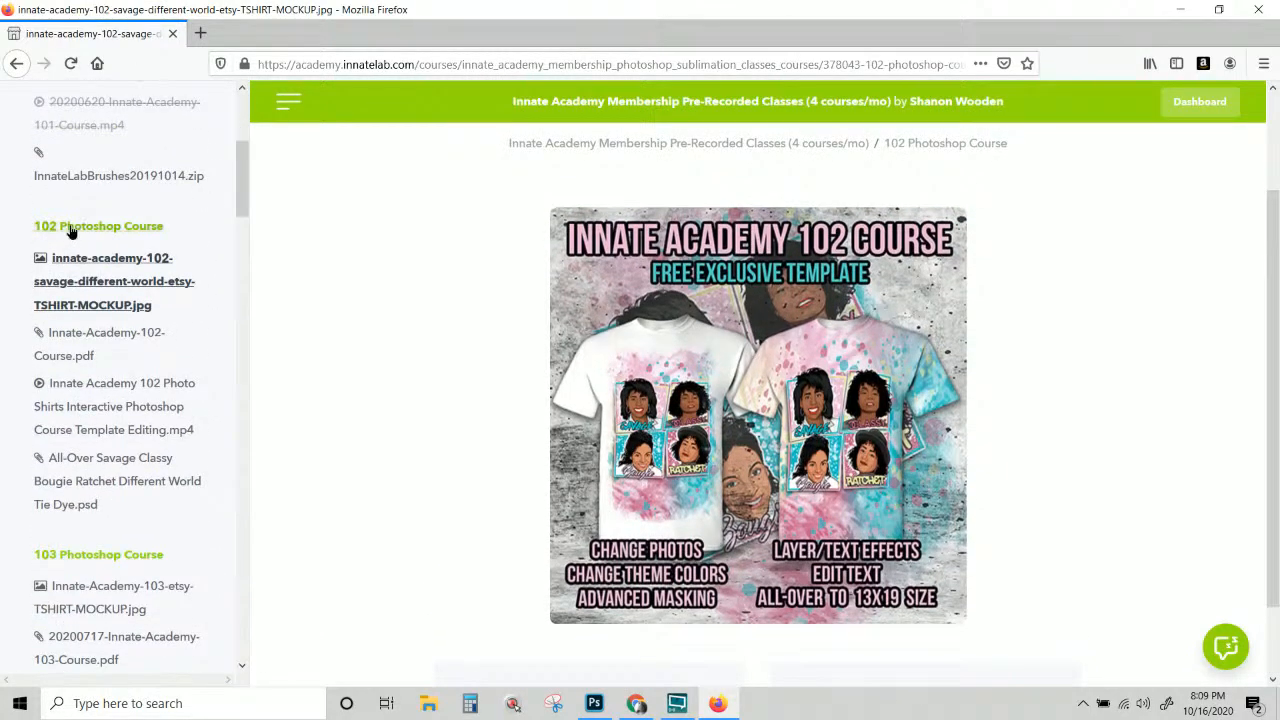
# Open the 102 Photoshop Course overview and view its T-shirt mockup image.
pyautogui.click(70, 228)
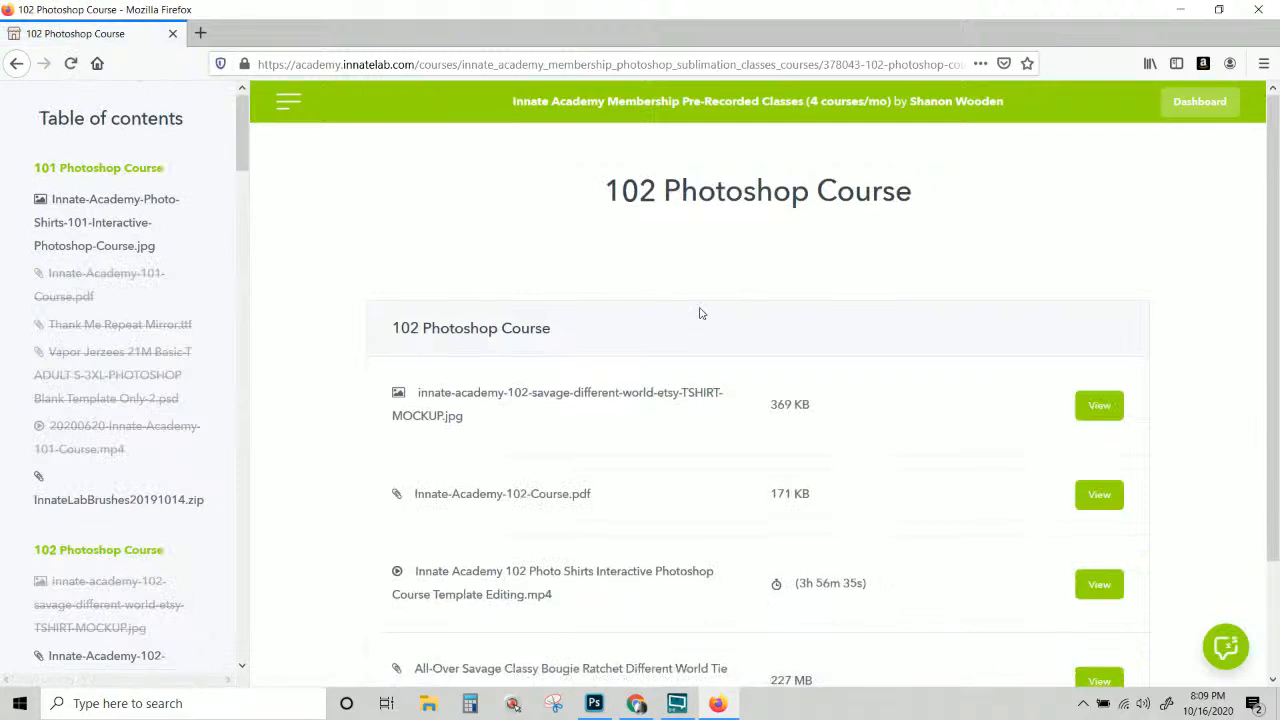
pyautogui.scroll(-3, 690, 315)
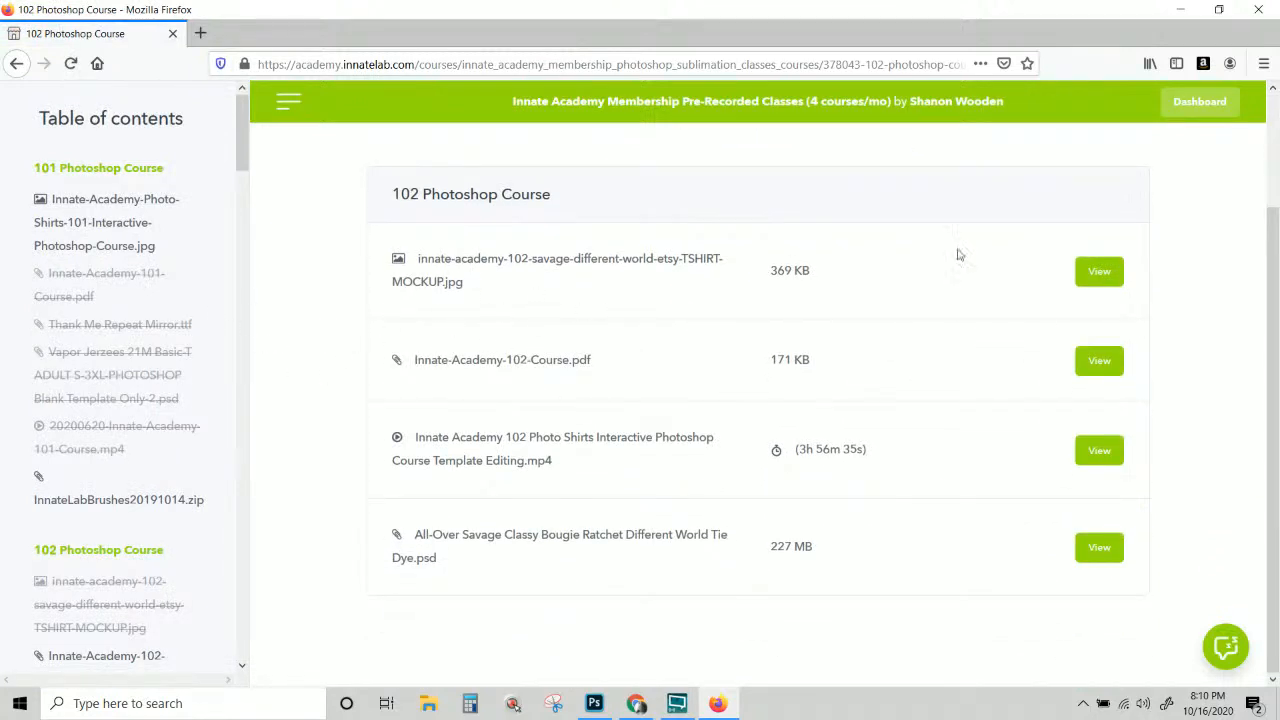
pyautogui.click(1092, 270)
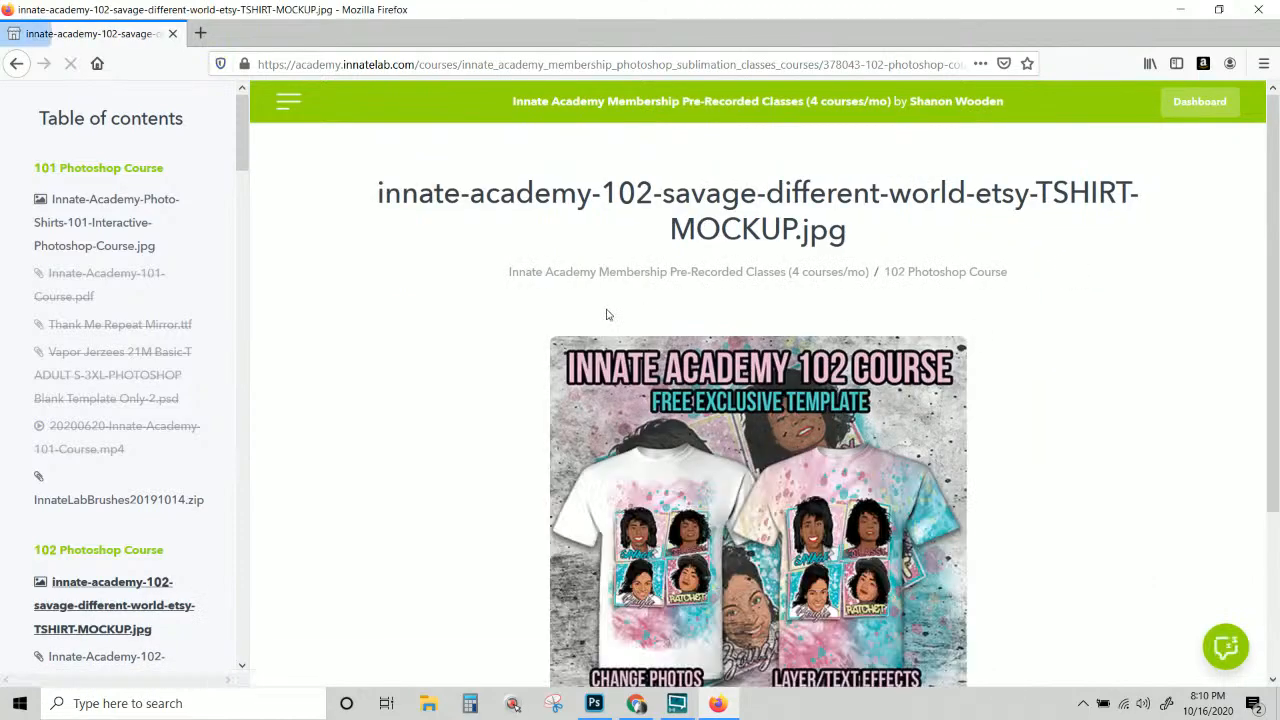
pyautogui.scroll(-4, 520, 310)
pyautogui.scroll(-8, 167, 552)
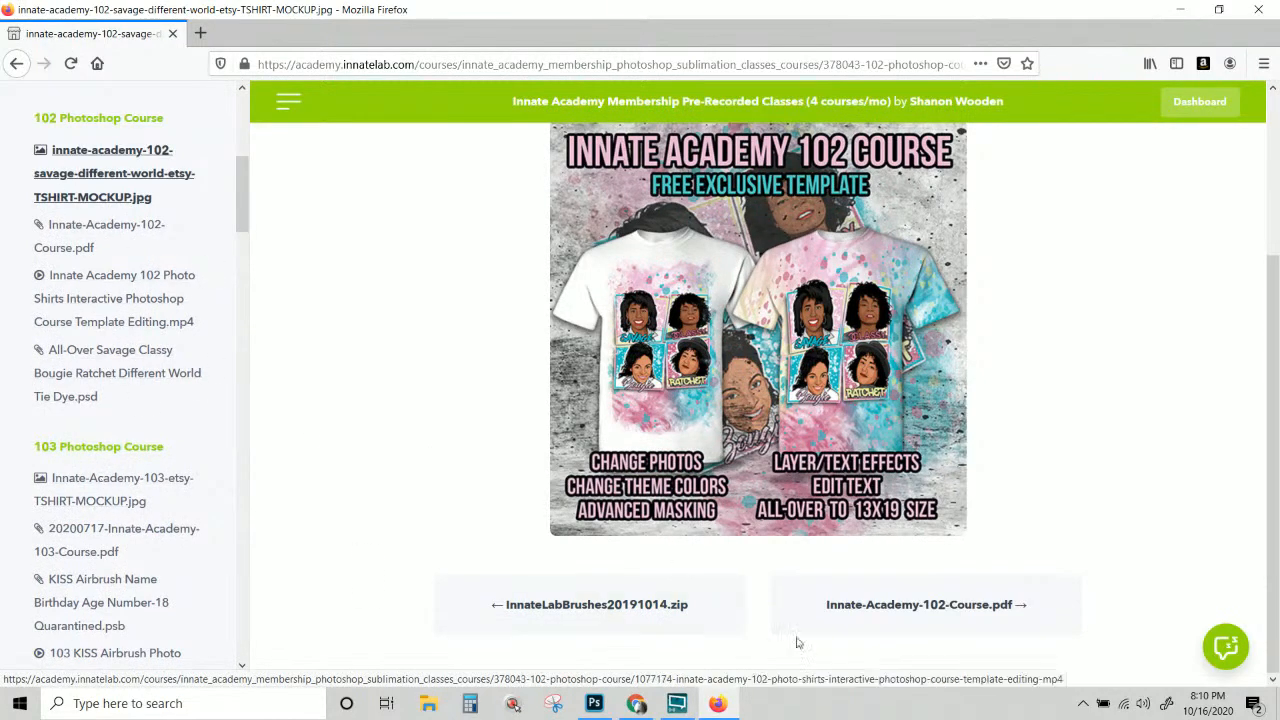
# Advance through Innate-Academy-102-Course.pdf to the 102 Template Editing video lesson, and look over the lesson page.
pyautogui.click(909, 612)
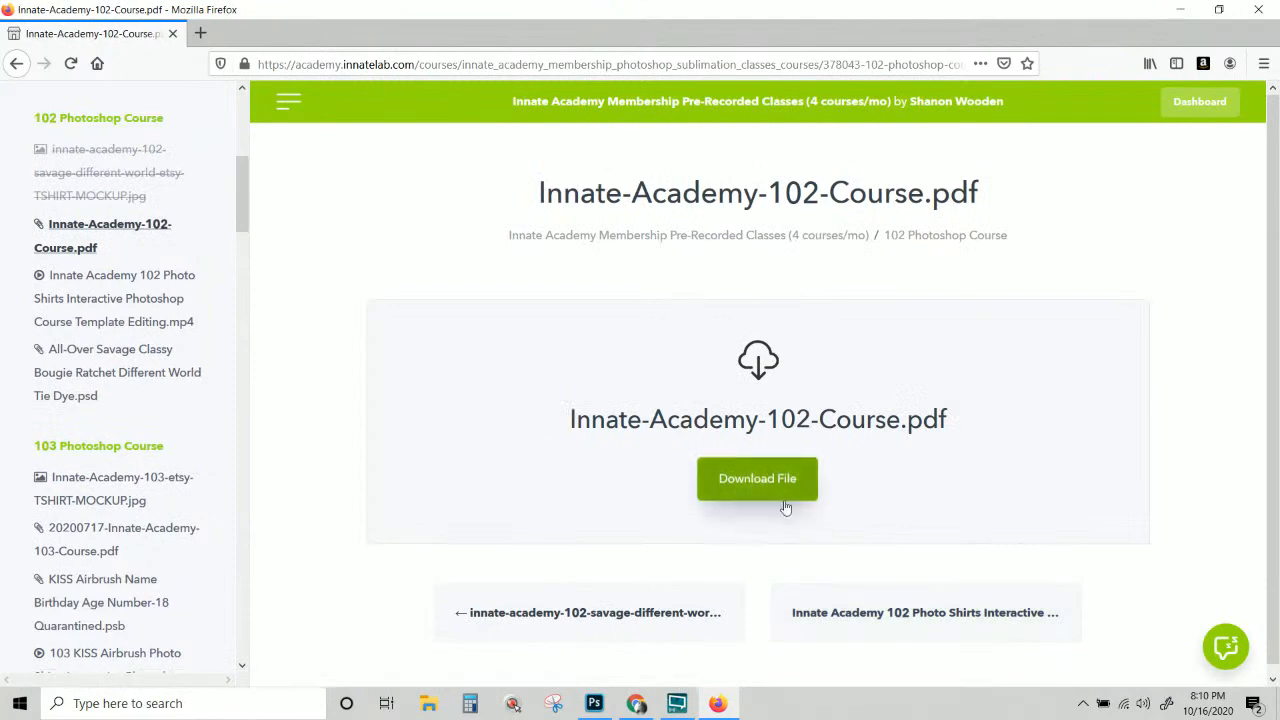
pyautogui.click(880, 617)
pyautogui.scroll(-15, 87, 416)
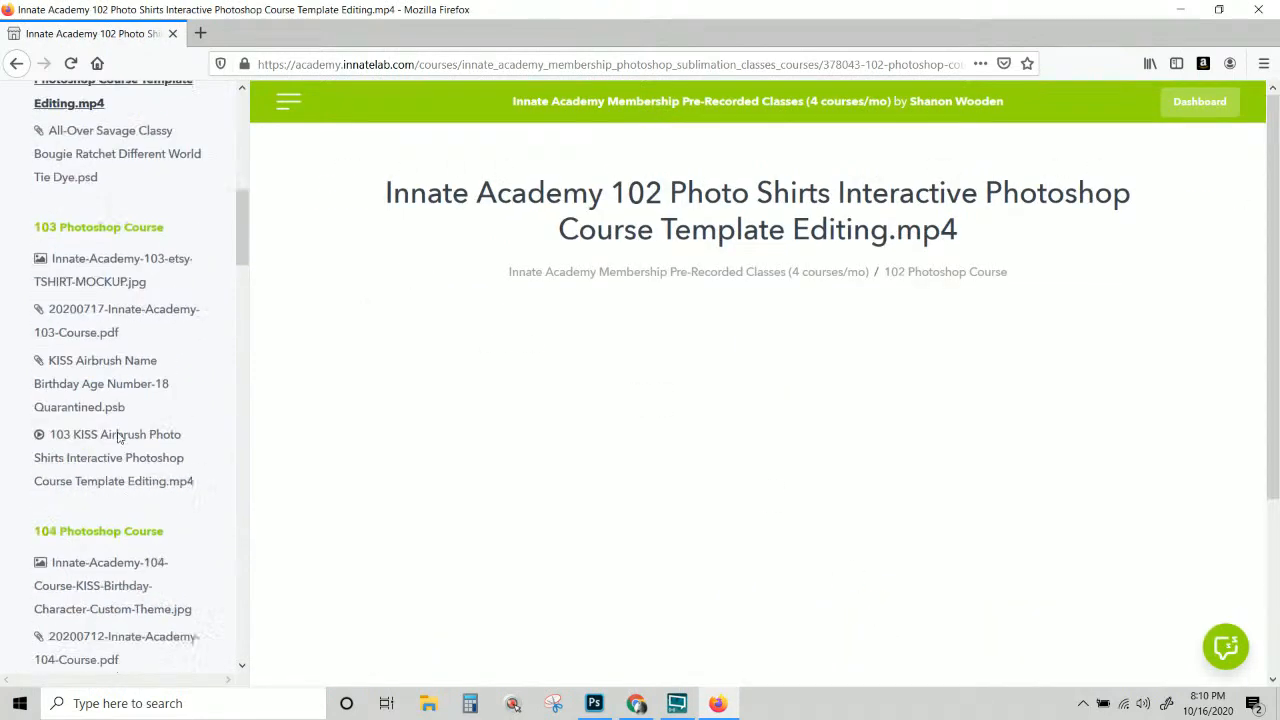
pyautogui.scroll(-5, 87, 416)
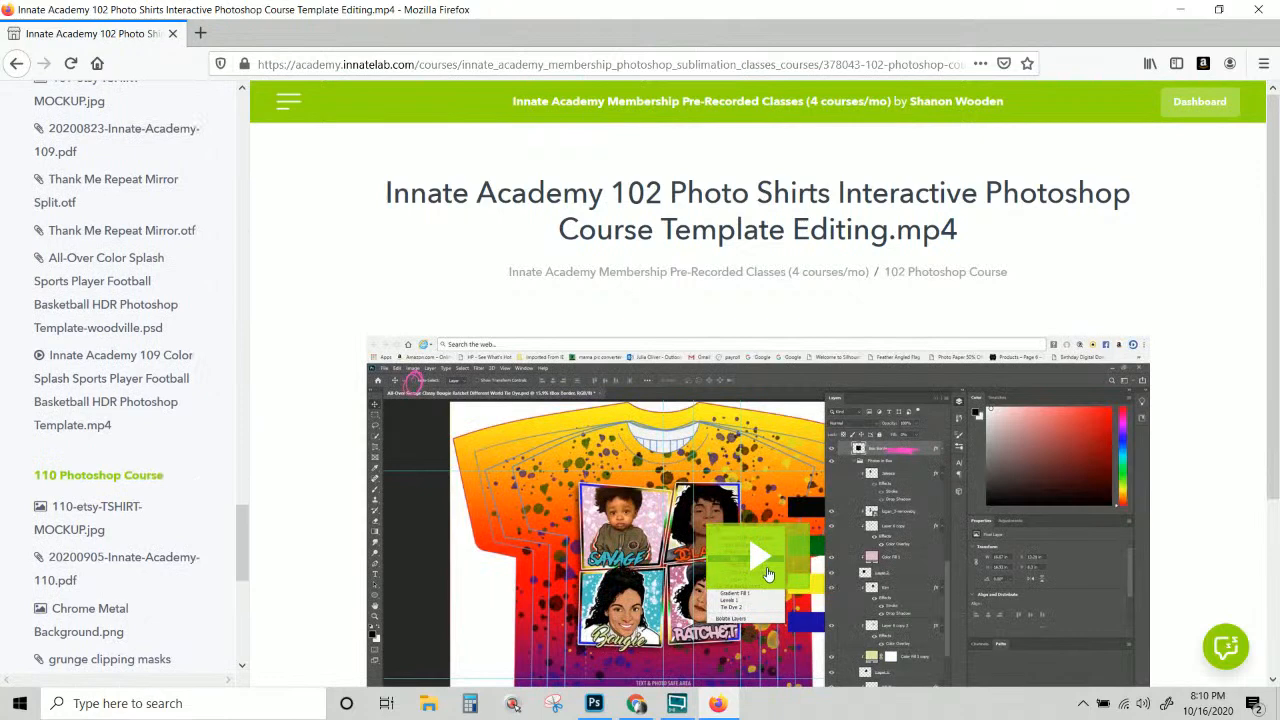
pyautogui.scroll(-3, 632, 515)
pyautogui.scroll(3, 632, 515)
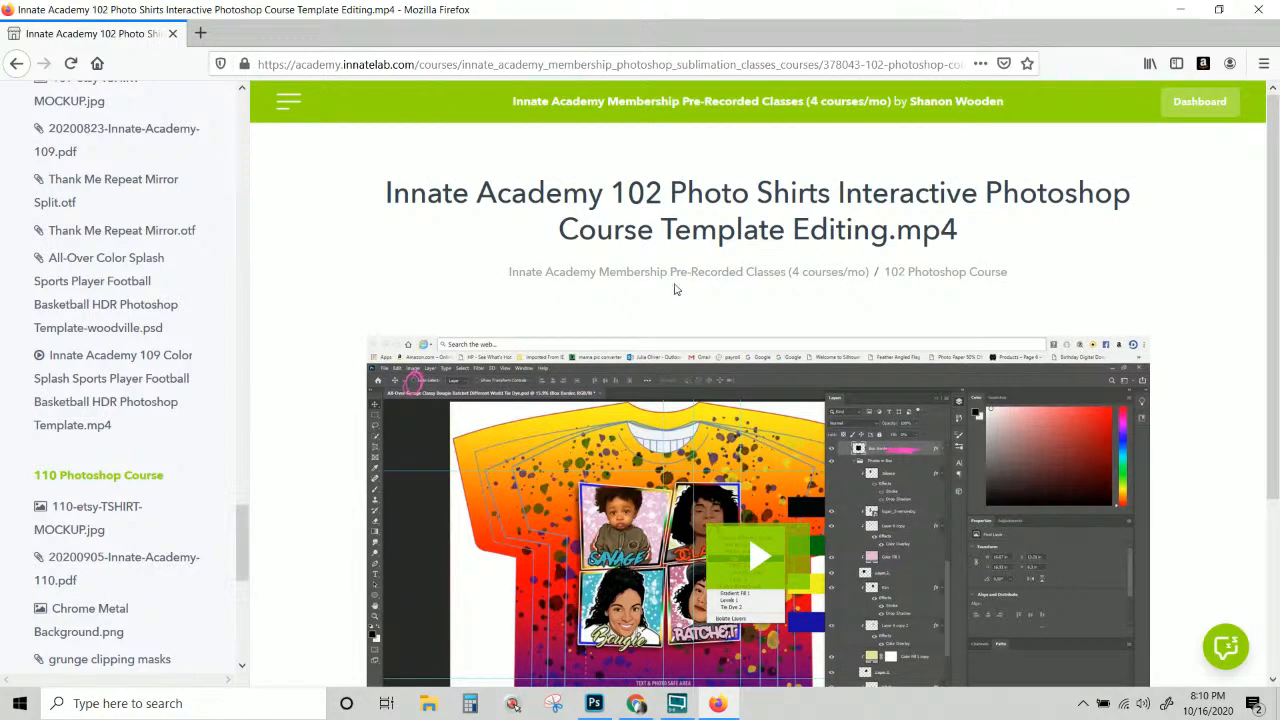
# Hide the table of contents, return to the dashboard, and visit the Innate Academy Membership section before going back to Products.
pyautogui.click(291, 104)
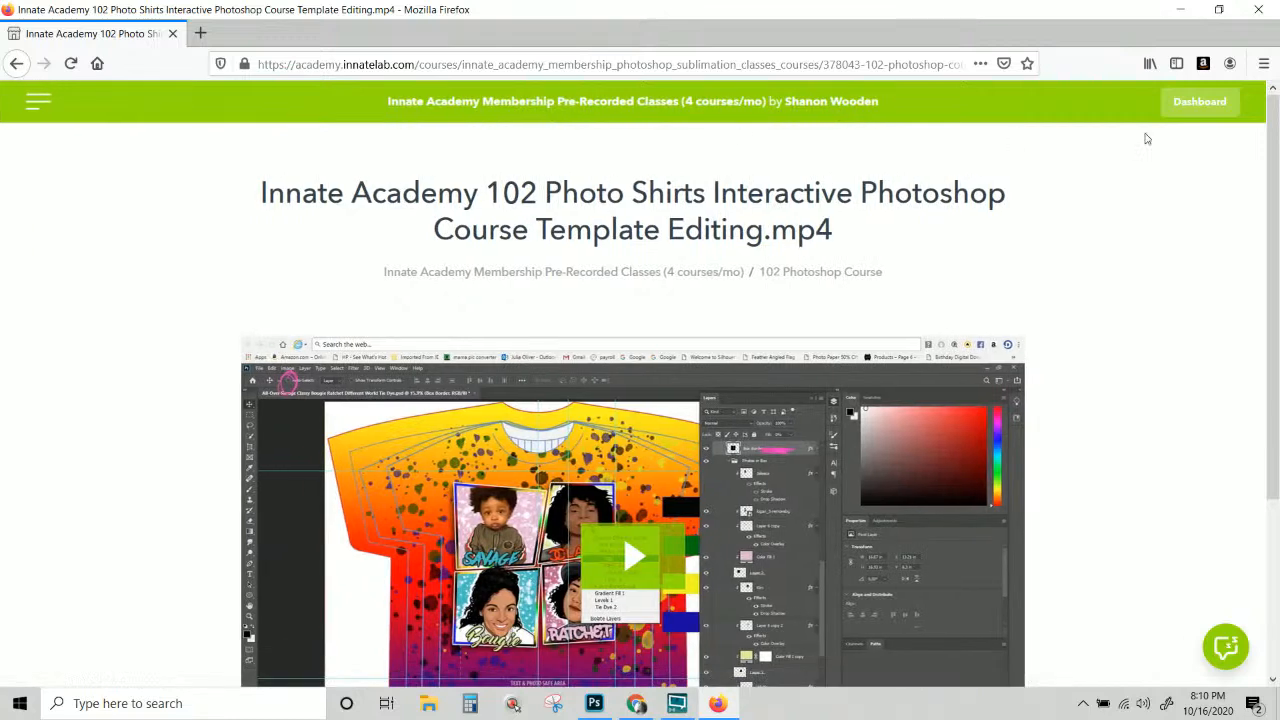
pyautogui.click(1206, 111)
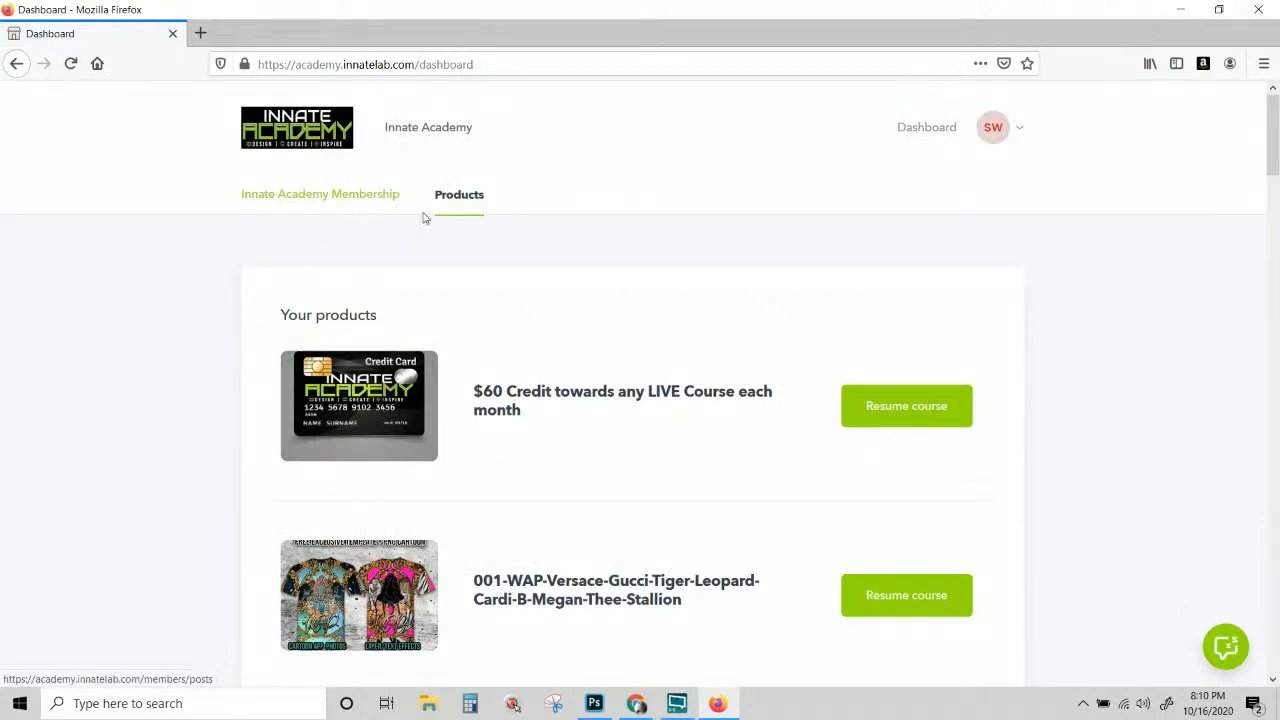
pyautogui.click(332, 190)
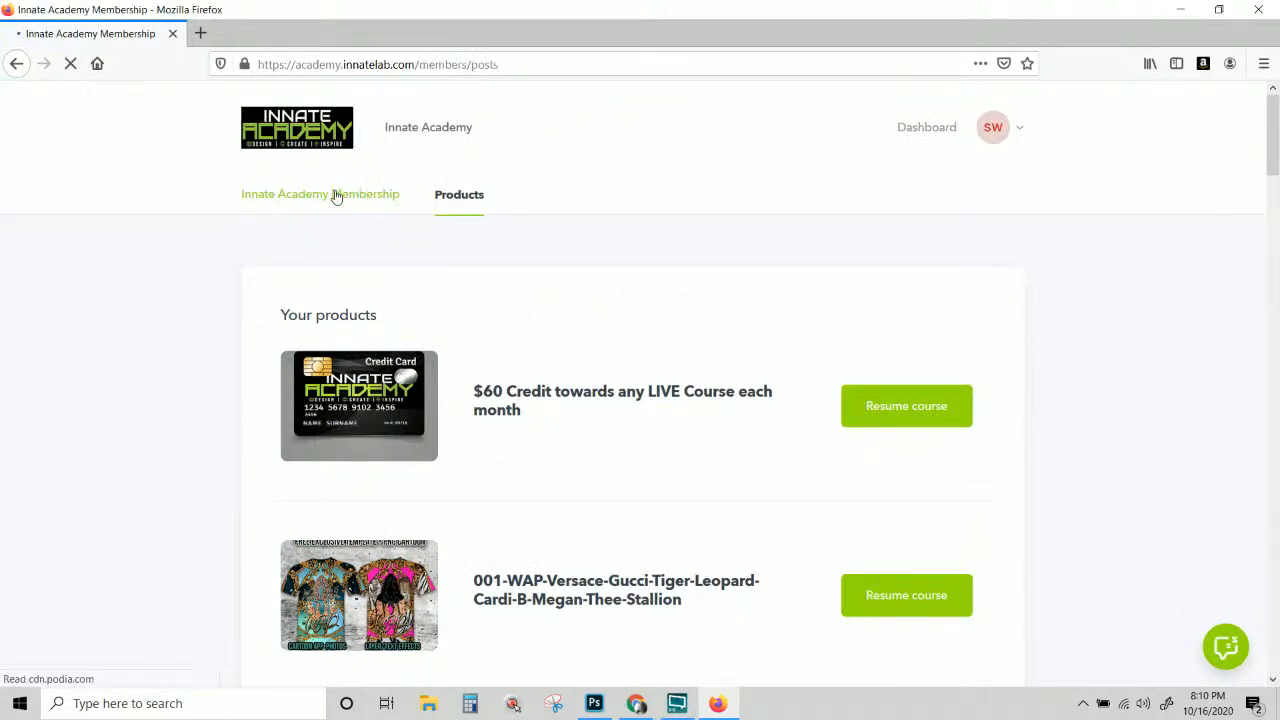
pyautogui.click(493, 200)
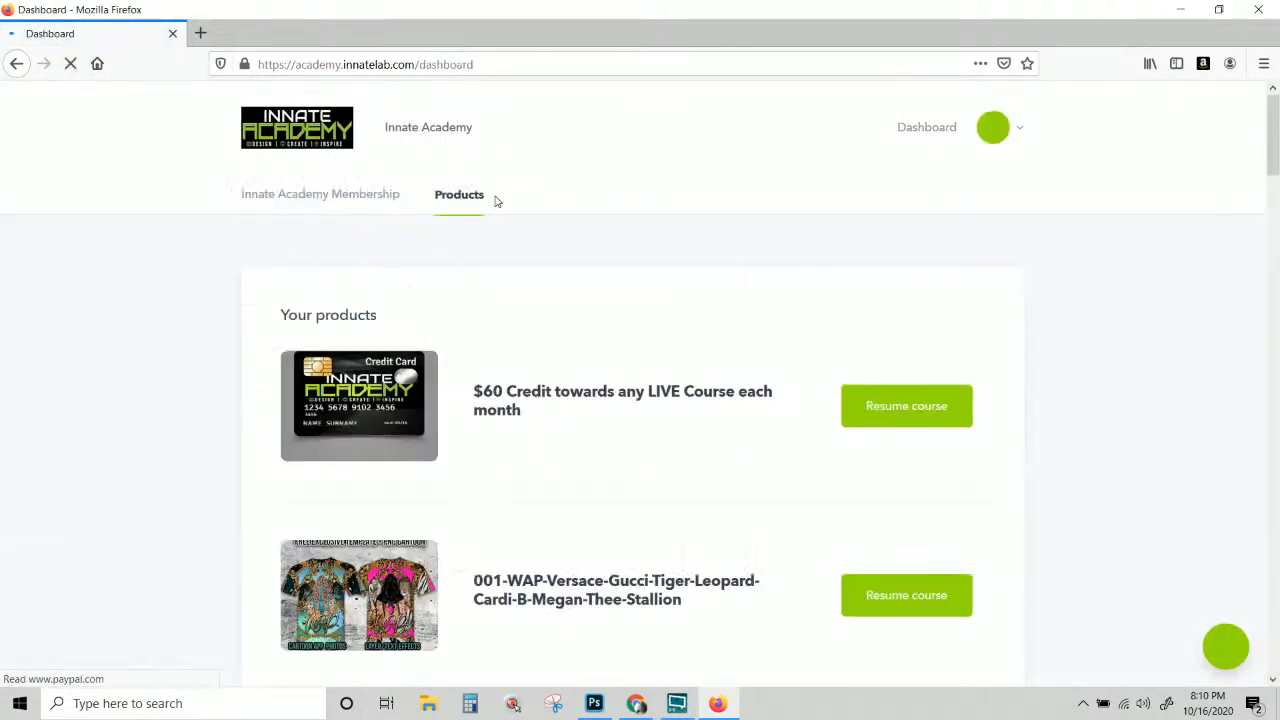
# Find the 13x19-All-Over Sublimation Workshop + FREE Auto-Tile Template among the courses for sale and open its page.
pyautogui.scroll(-15, 495, 200)
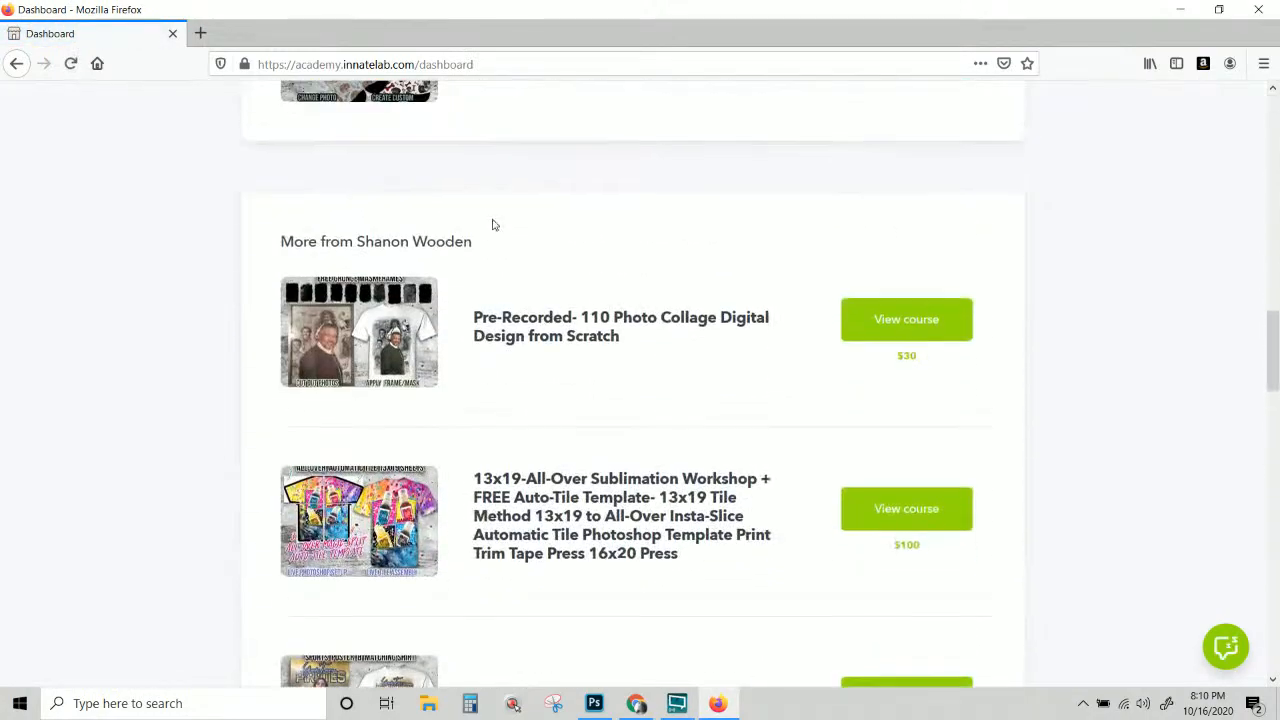
pyautogui.scroll(-3, 404, 344)
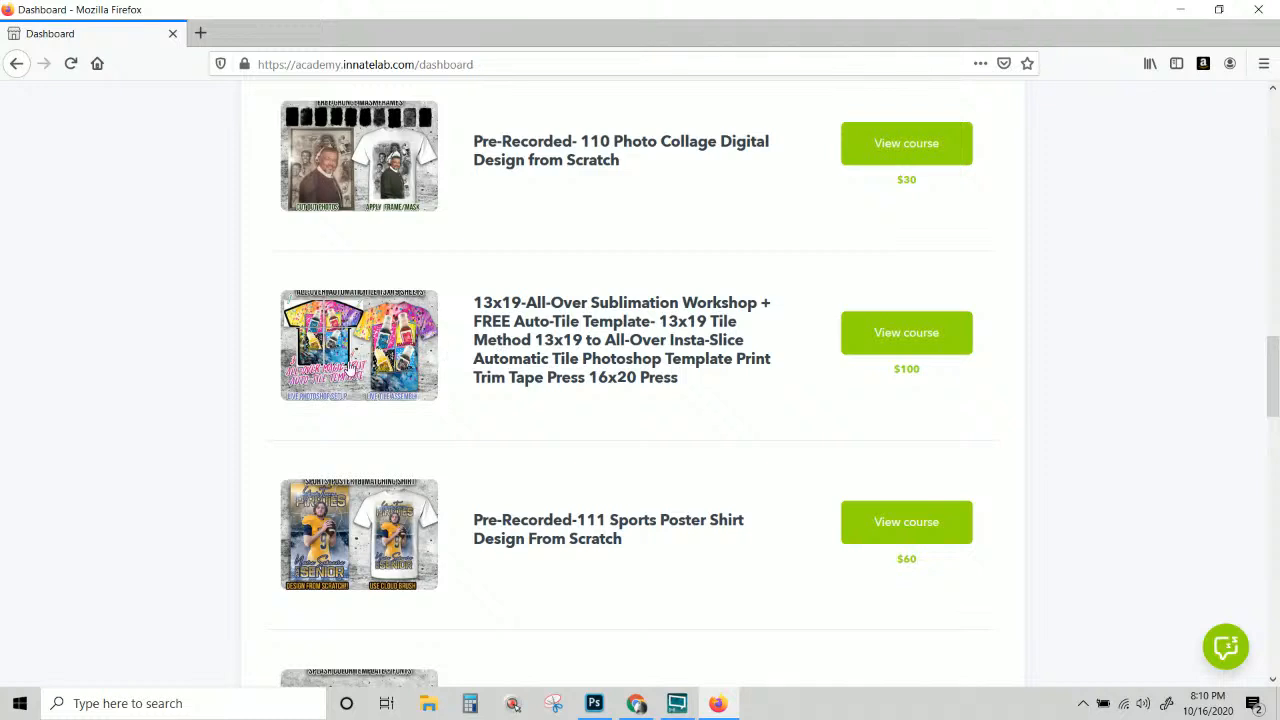
pyautogui.click(636, 326)
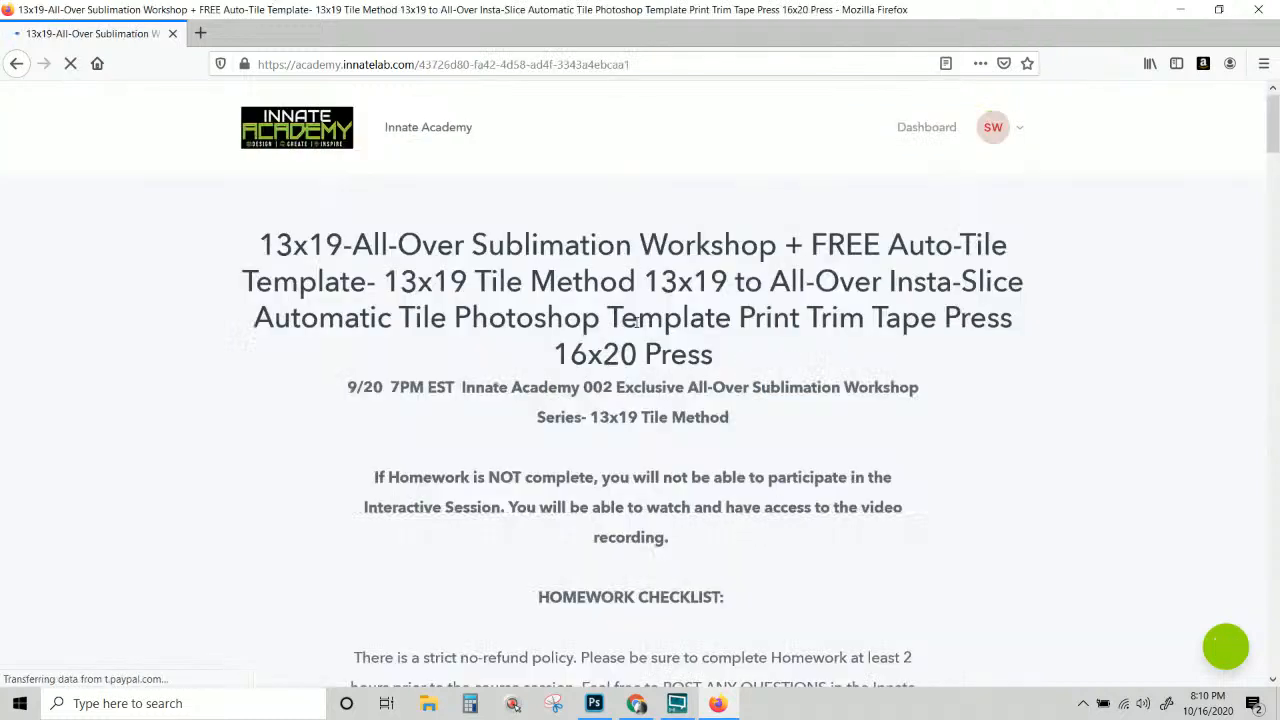
# Review the workshop's homework checklist and required supplies list.
pyautogui.scroll(-5, 721, 367)
pyautogui.scroll(-6, 721, 367)
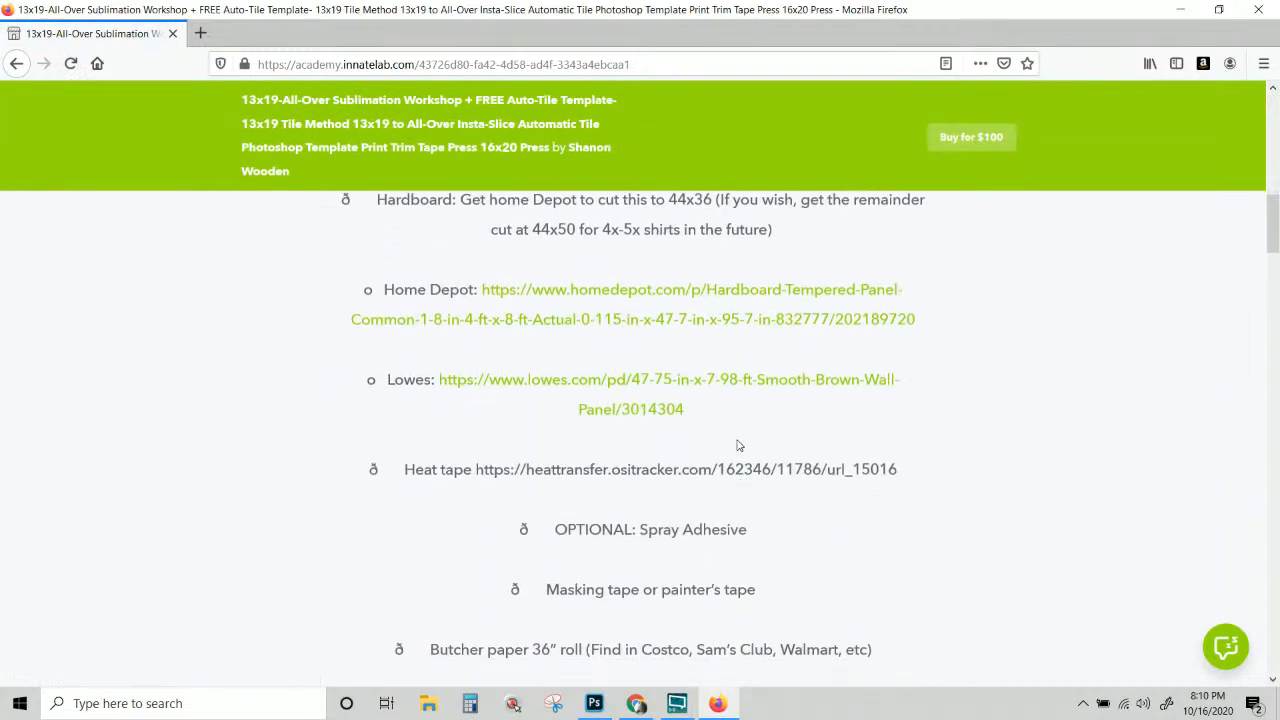
pyautogui.scroll(6, 738, 445)
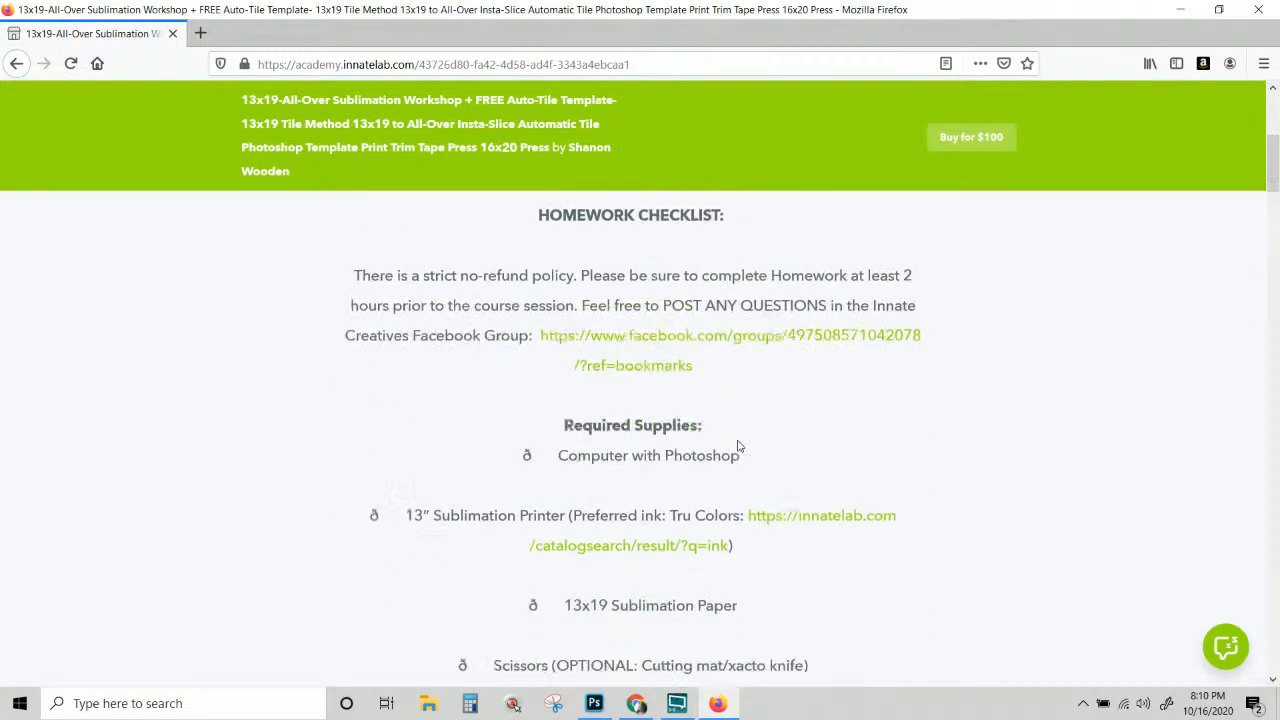
pyautogui.scroll(-2, 738, 445)
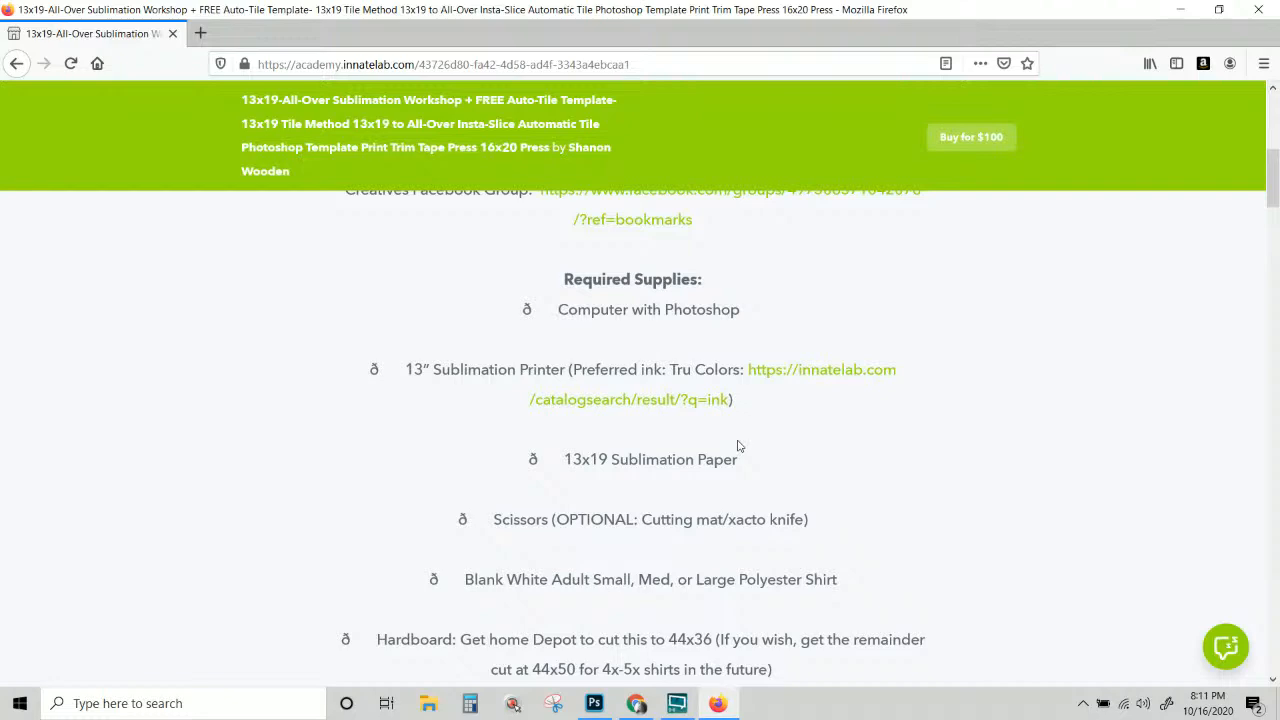
pyautogui.scroll(6, 738, 445)
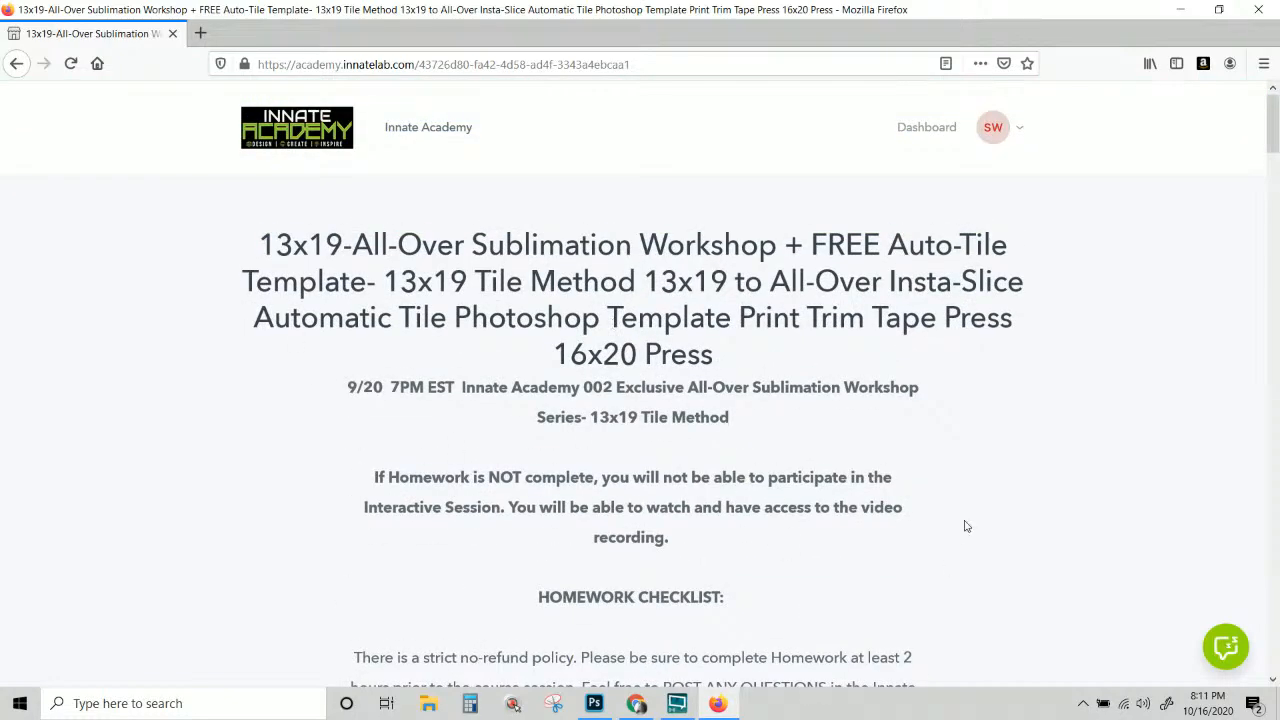
# Look through the workshop's included contents, down to the Insta-Slice Automatic Tile templates for all sizes.
pyautogui.scroll(-10, 786, 474)
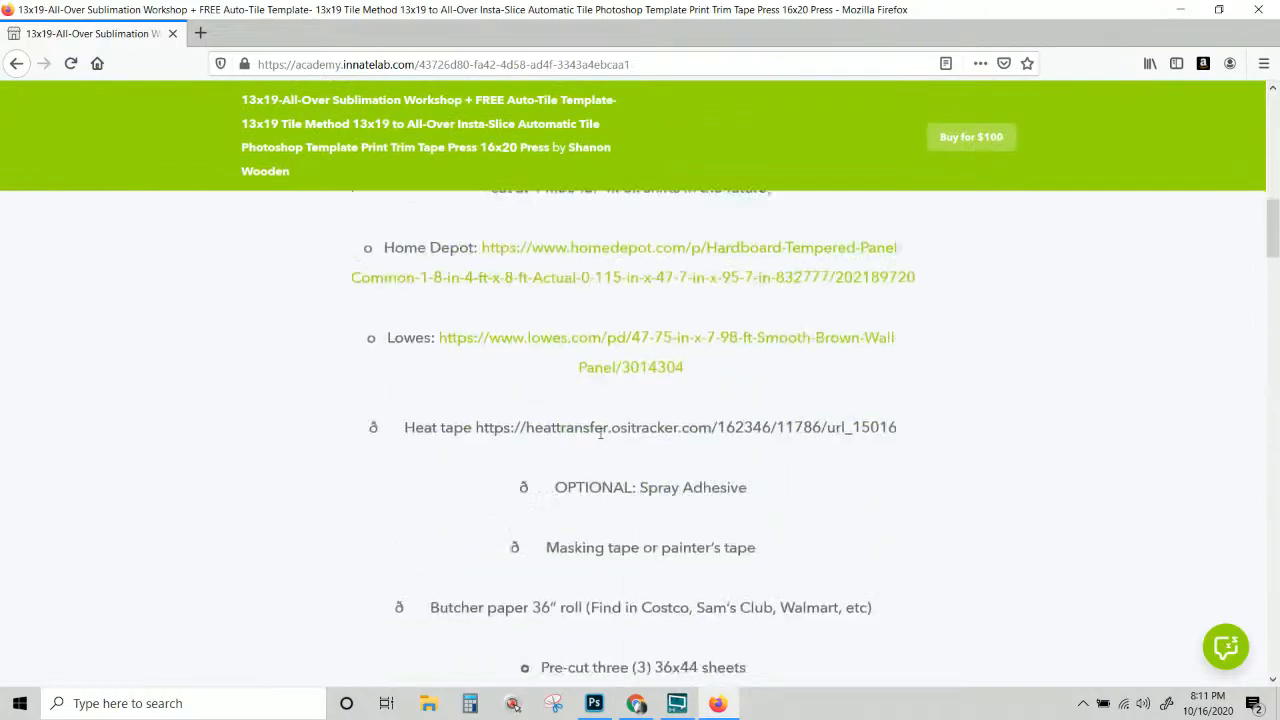
pyautogui.scroll(-15, 600, 430)
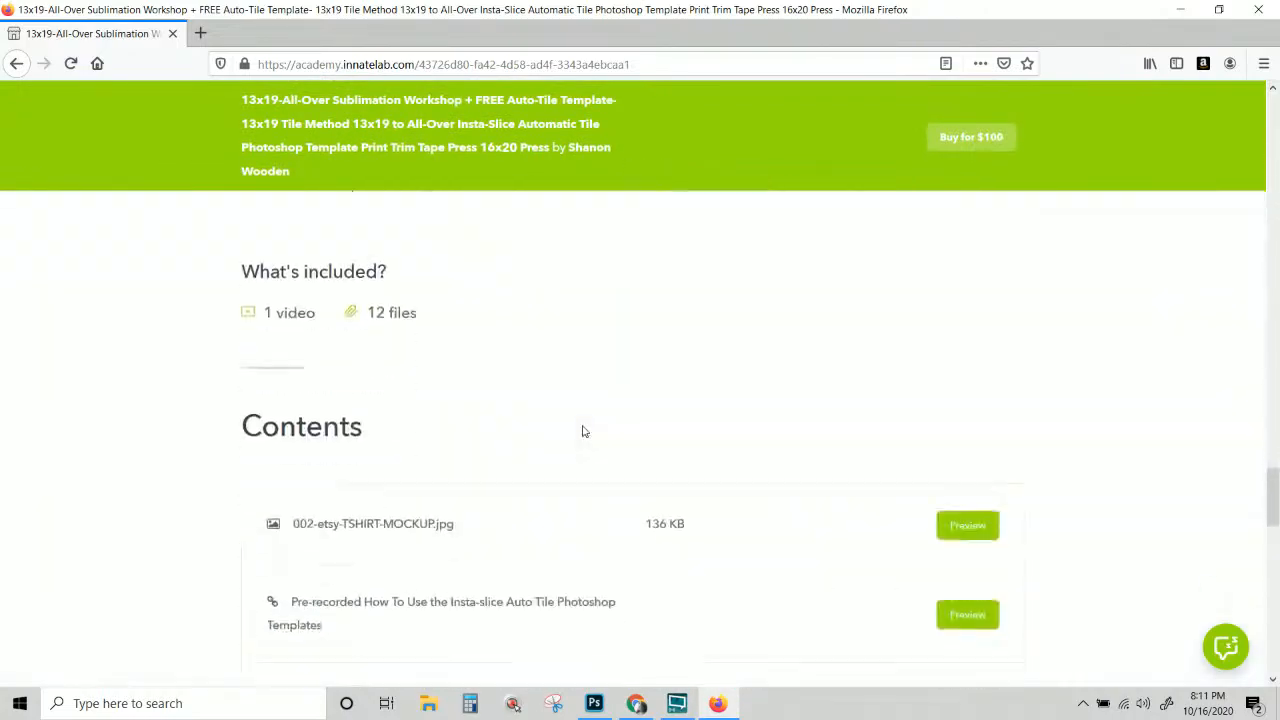
pyautogui.scroll(-15, 584, 431)
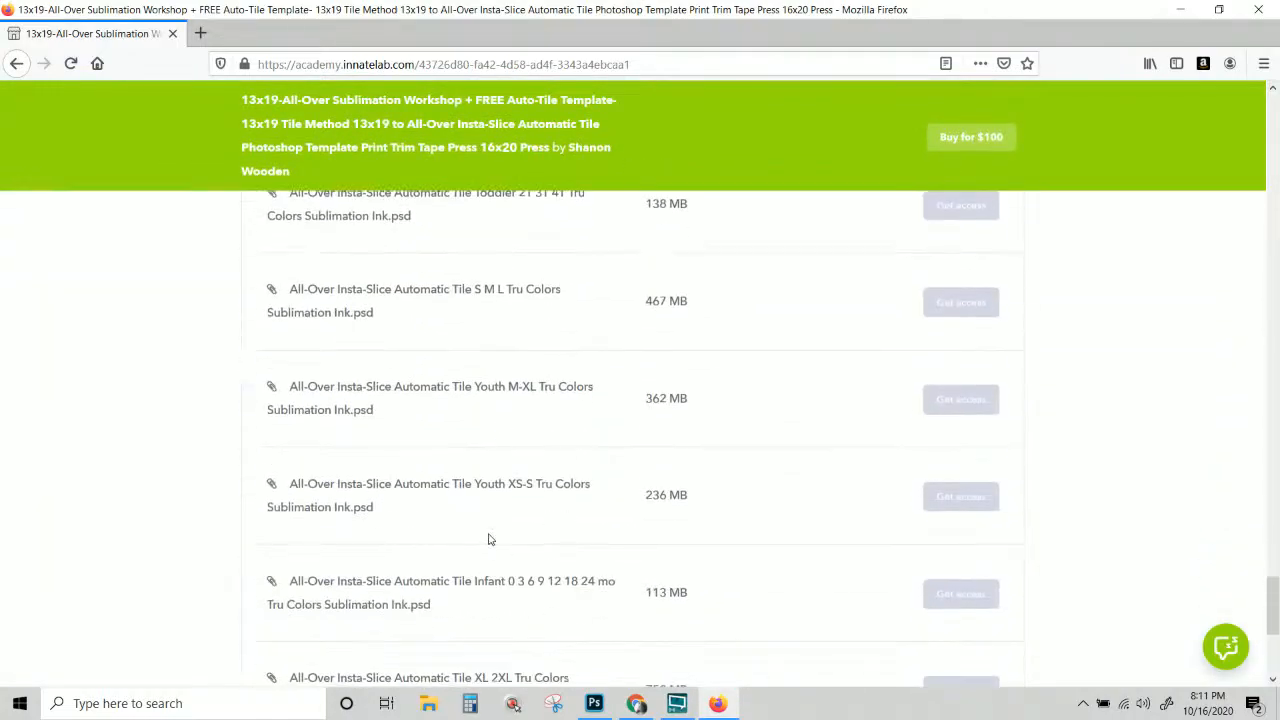
pyautogui.scroll(15, 478, 565)
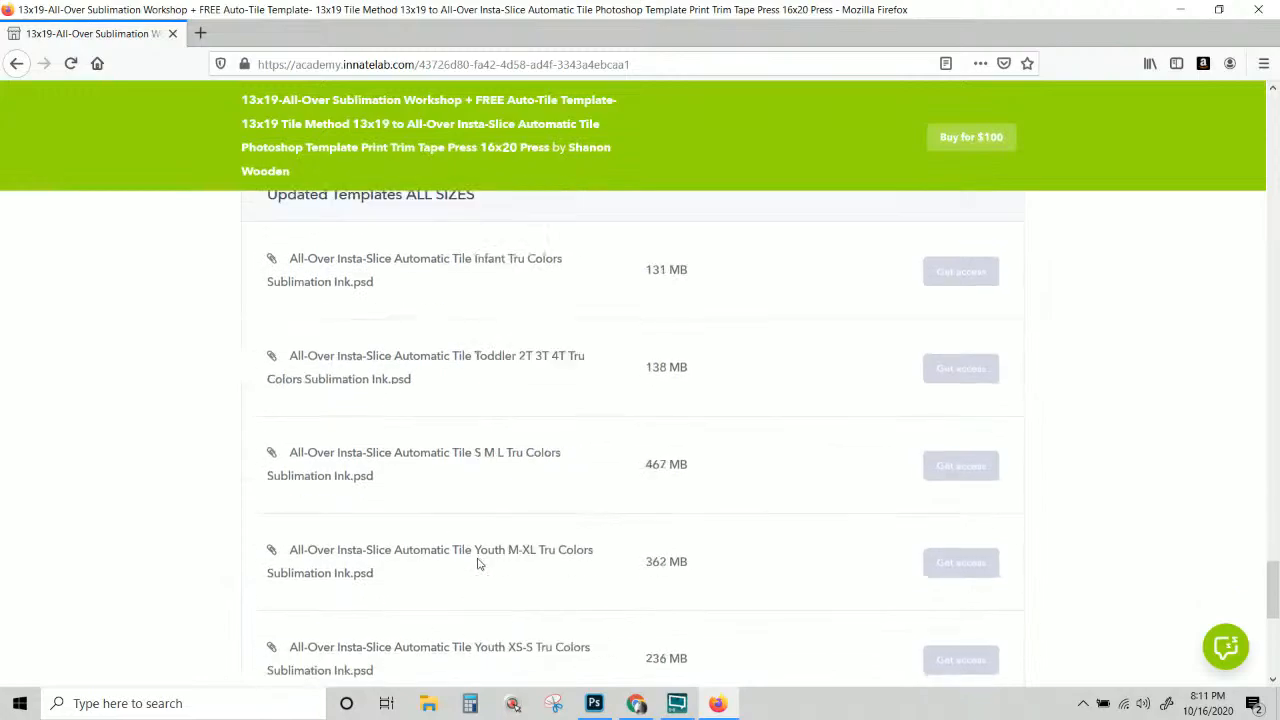
# Examine the Innate Academy 002 Course promotional image showing the all-over automatic tile 13x19 sheets.
pyautogui.scroll(3, 478, 565)
pyautogui.scroll(-5, 478, 565)
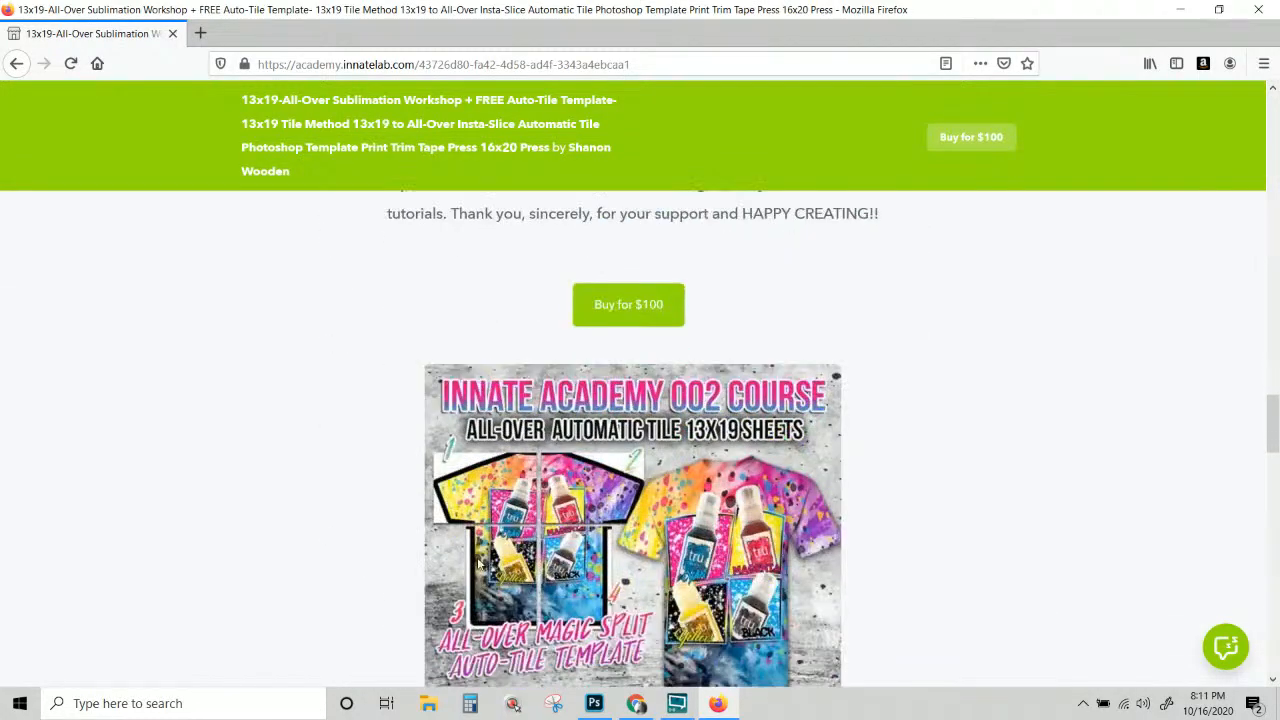
pyautogui.scroll(3, 478, 565)
pyautogui.scroll(-5, 478, 565)
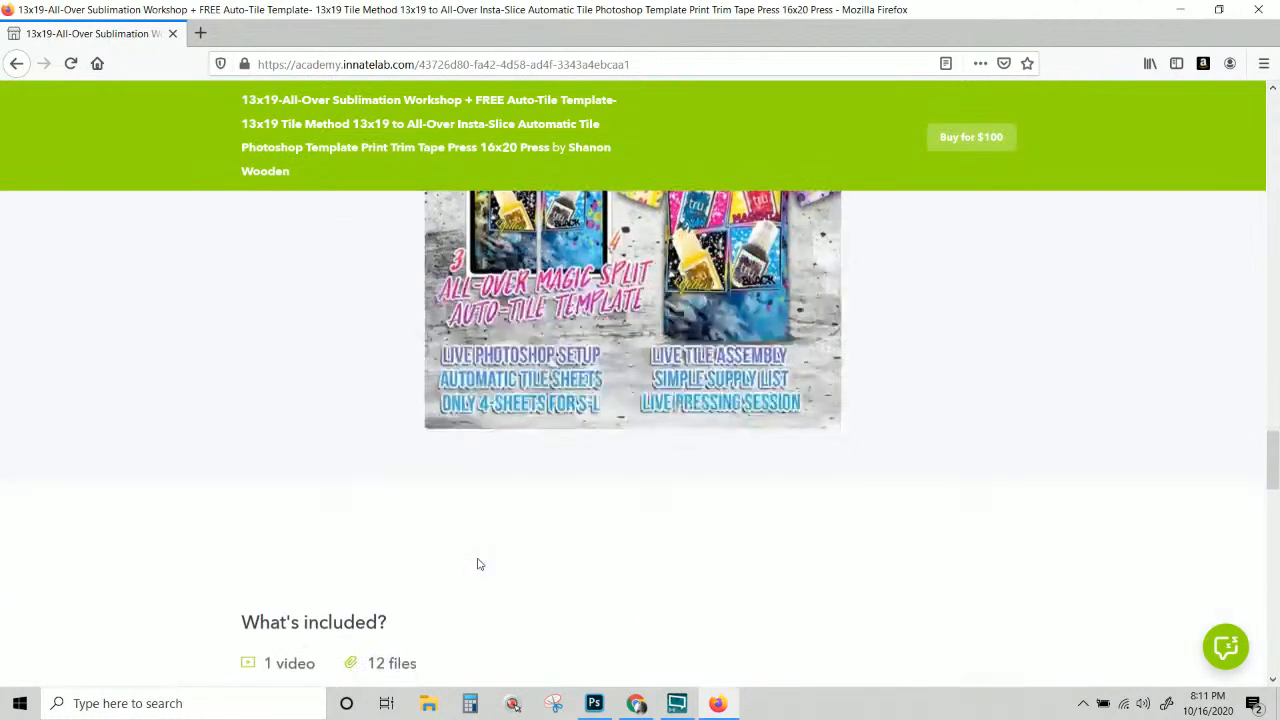
pyautogui.scroll(1, 478, 565)
pyautogui.scroll(3, 478, 565)
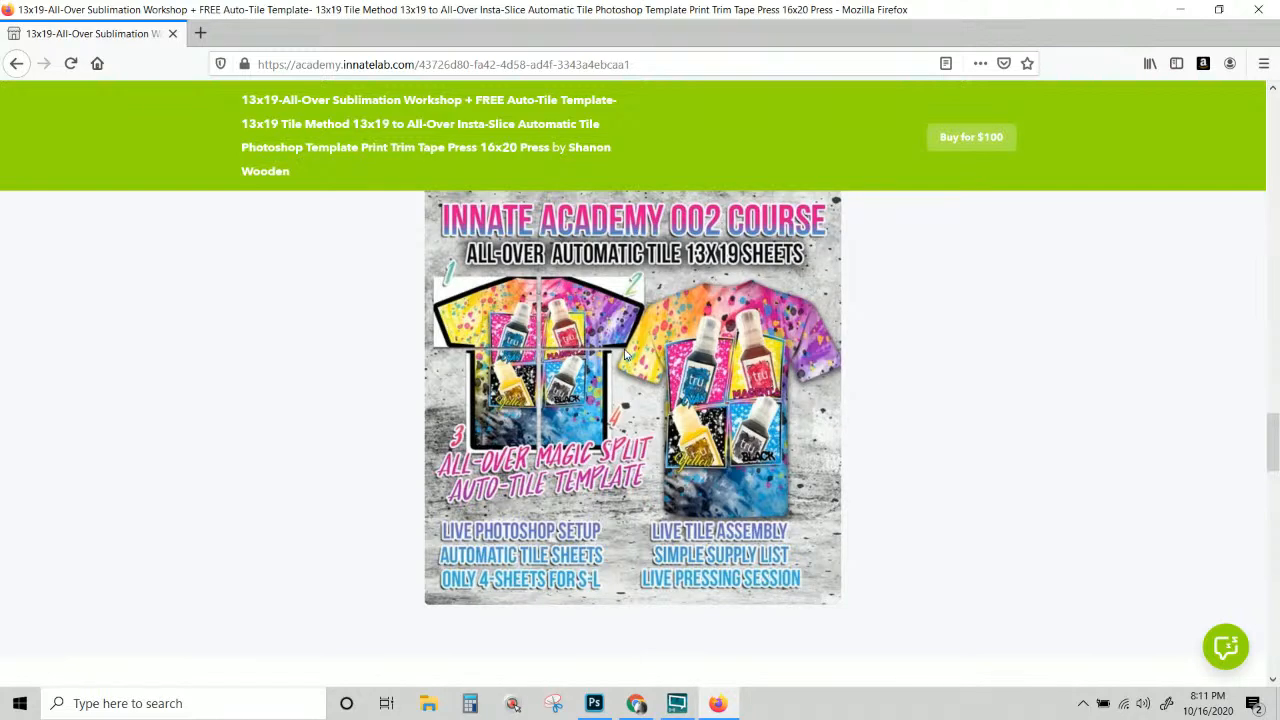
pyautogui.scroll(-3, 689, 451)
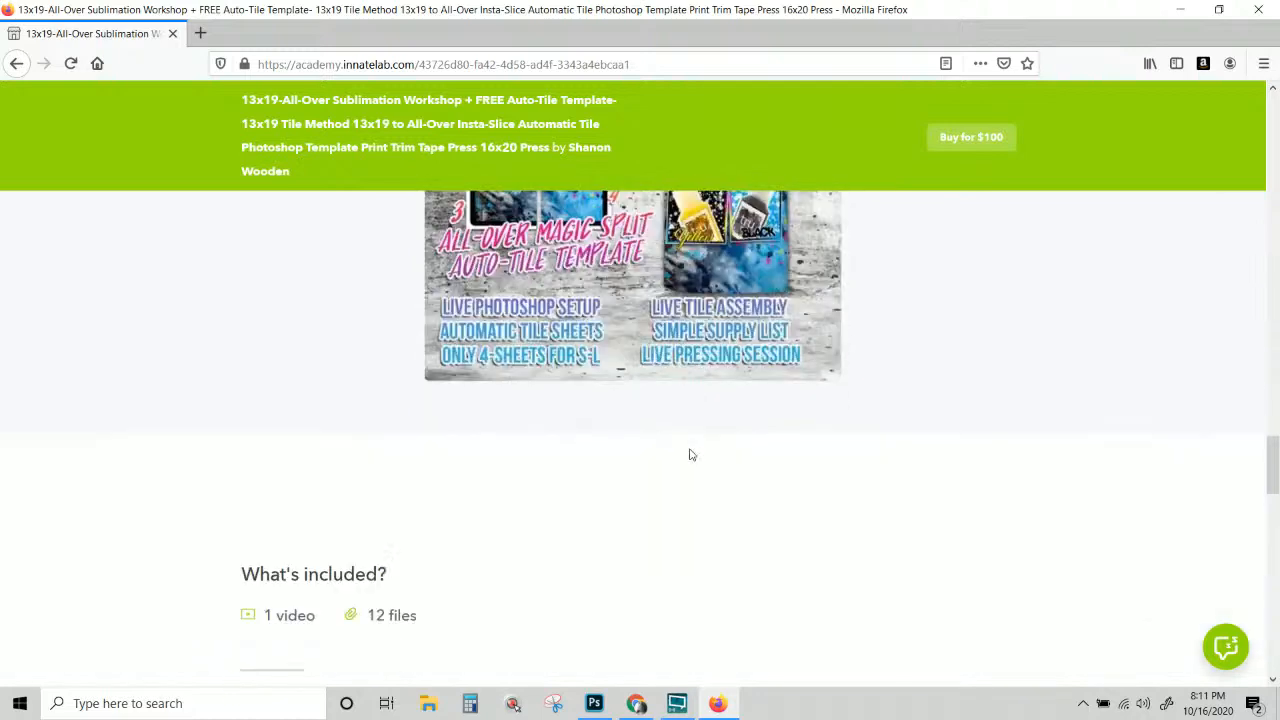
pyautogui.scroll(4, 694, 466)
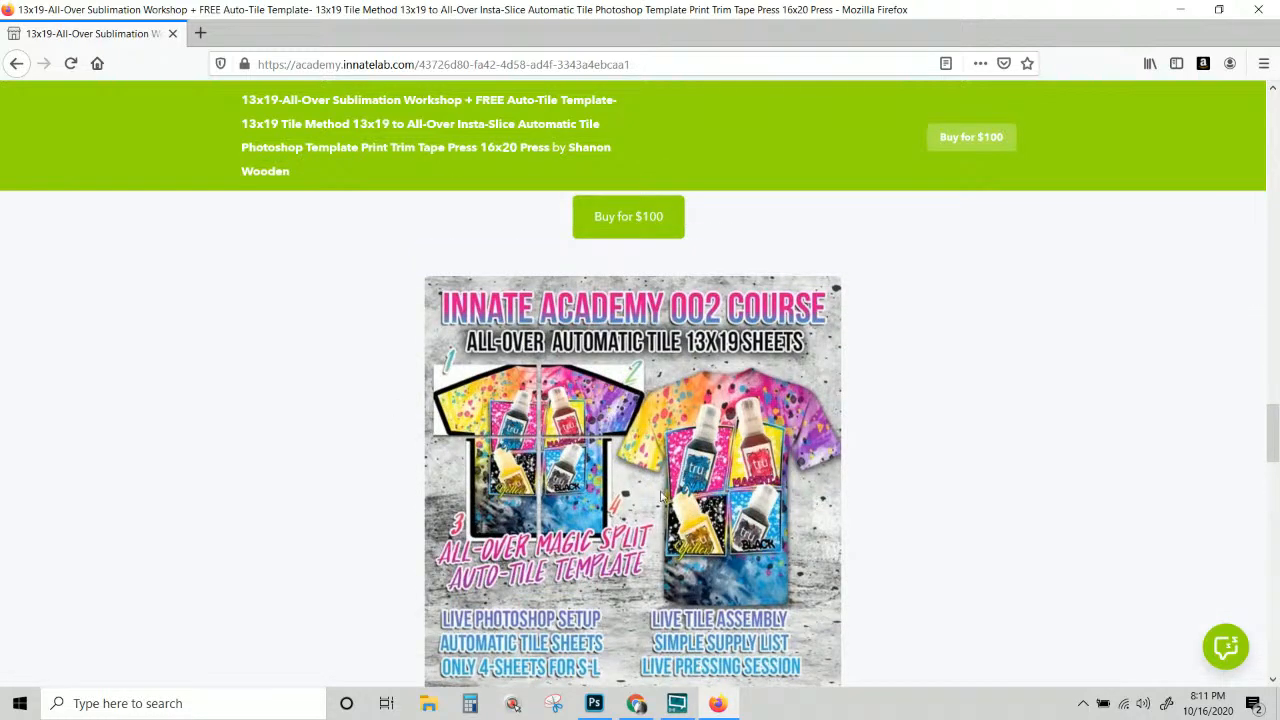
# Look through the rest of the workshop page down to the Insta-Slice Automatic Tile PSD files for infant and XL to 5XL sizes.
pyautogui.scroll(-7, 734, 509)
pyautogui.scroll(-15, 890, 660)
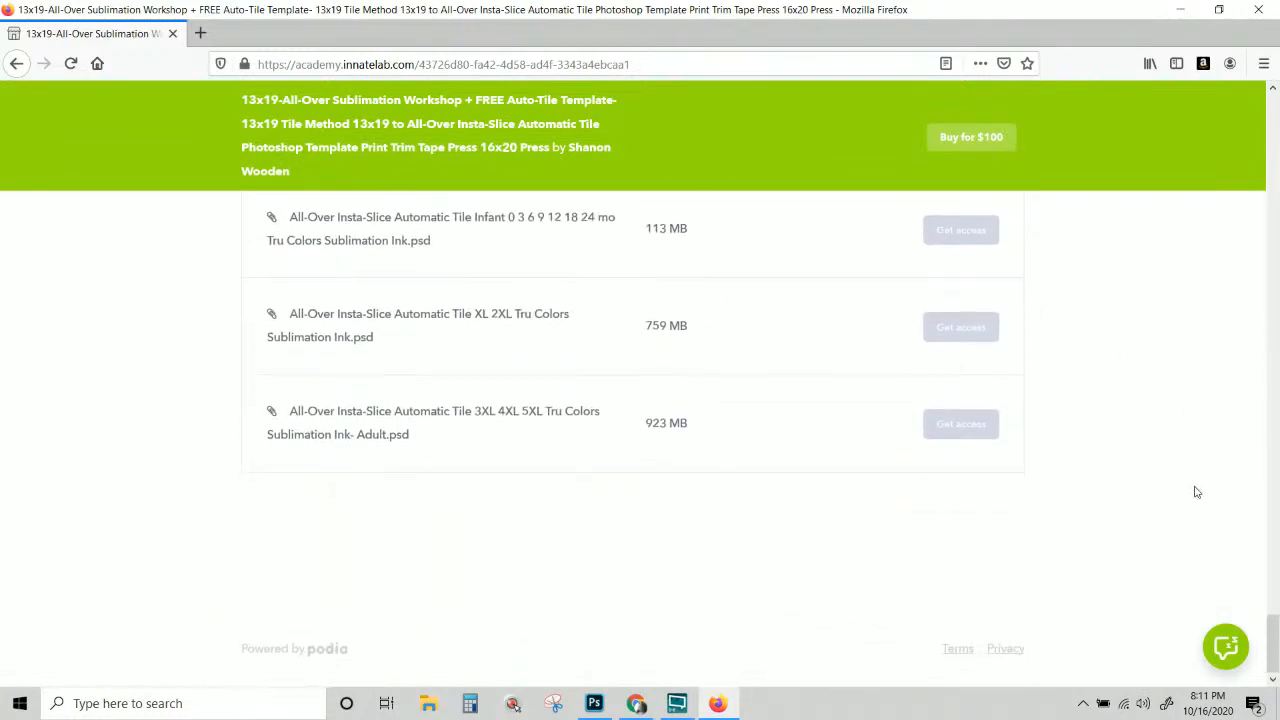
pyautogui.moveTo(1272, 625); pyautogui.dragTo(1275, 100)
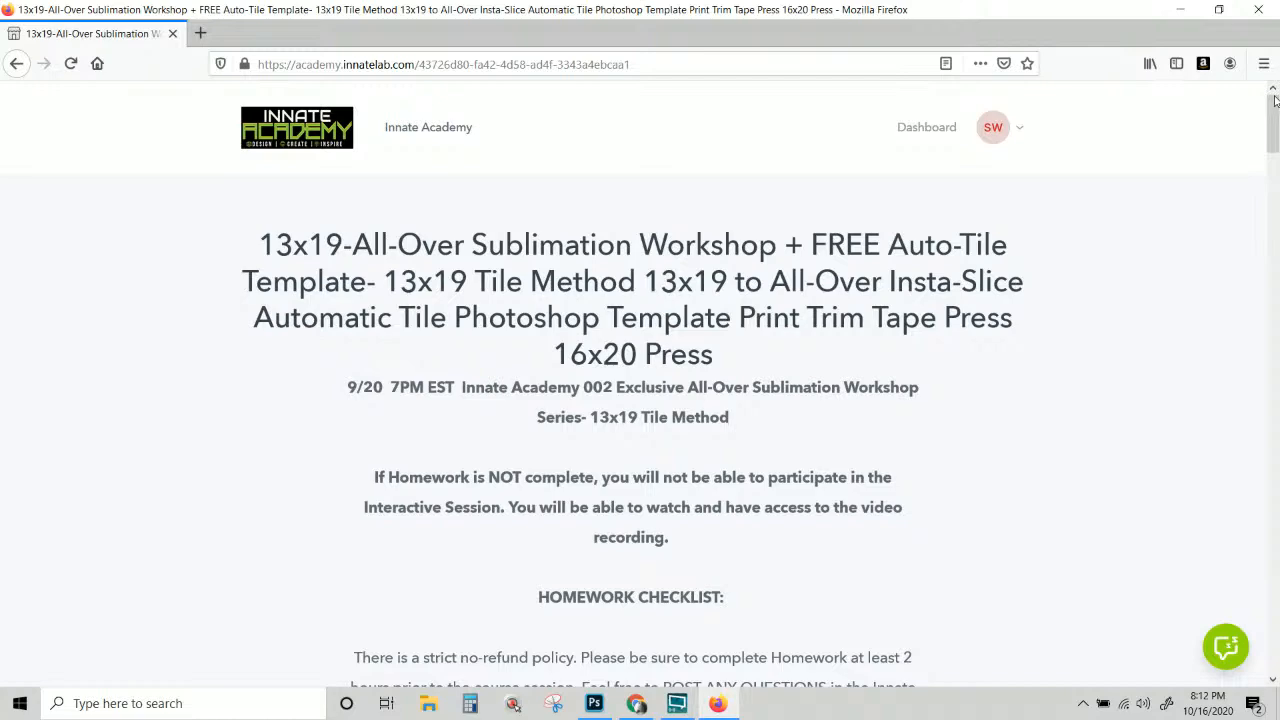
# Review the homework checklist again, down to the pre-class files to download and the programs to install.
pyautogui.scroll(-10, 752, 368)
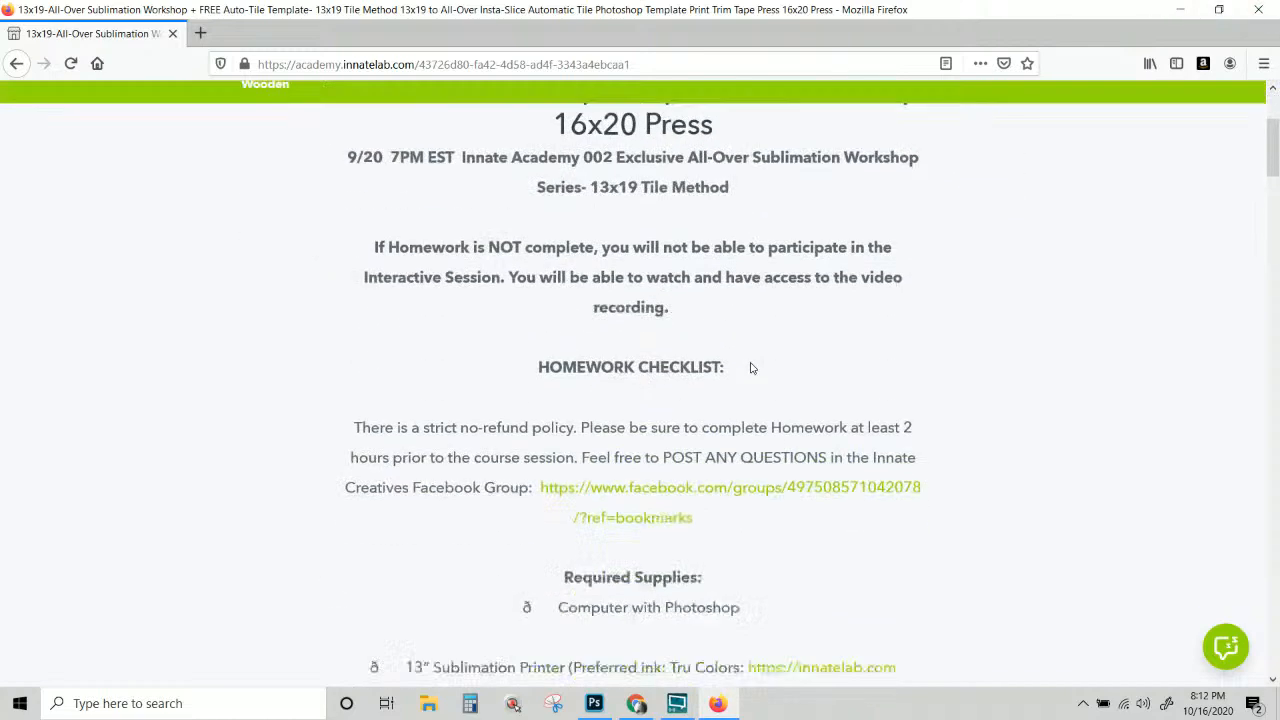
pyautogui.scroll(-15, 752, 370)
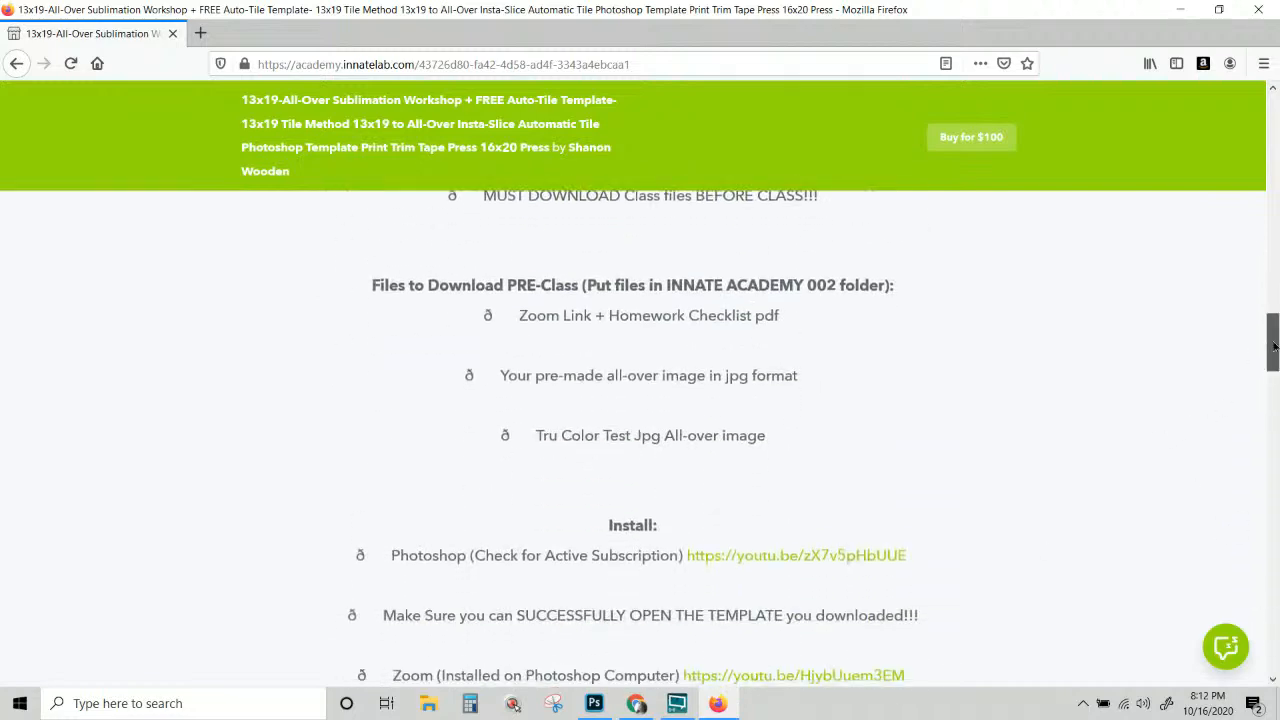
pyautogui.moveTo(1268, 343); pyautogui.dragTo(1268, 119)
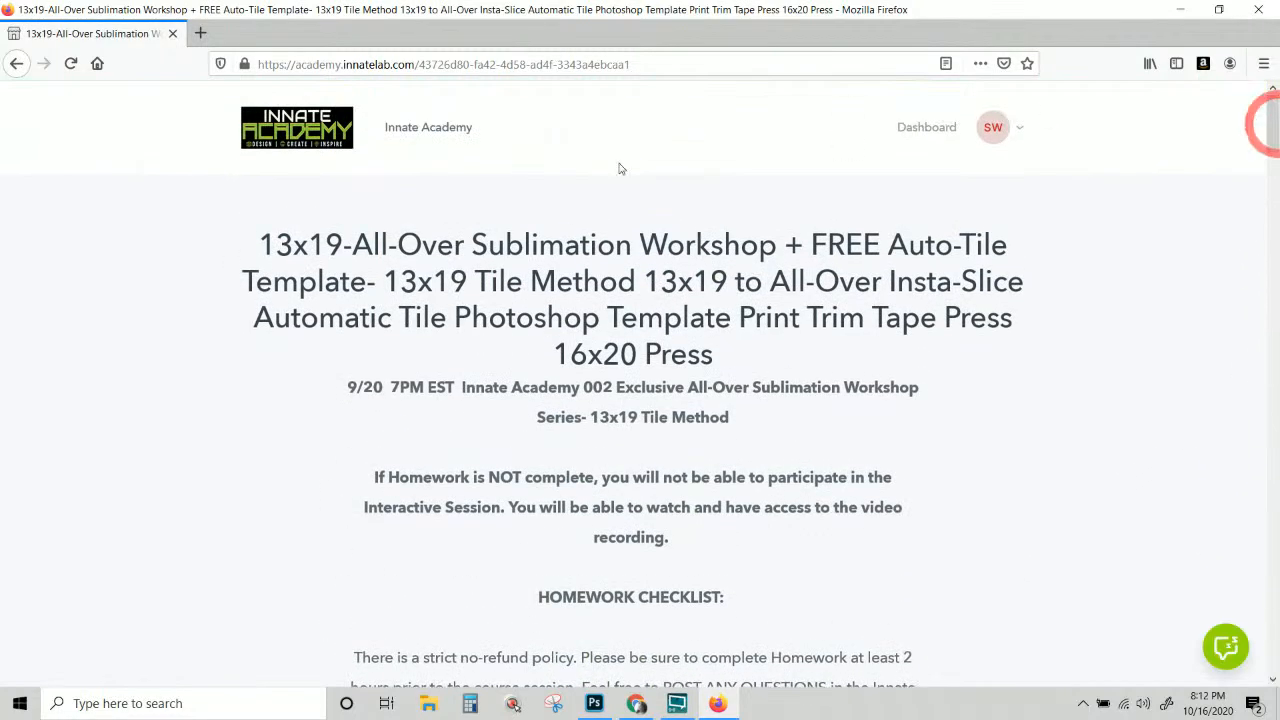
# Return to the dashboard and browse the pre-recorded courses for sale, back up to the Innate Academy Membership Pre-Recorded Classes entry.
pyautogui.click(16, 64)
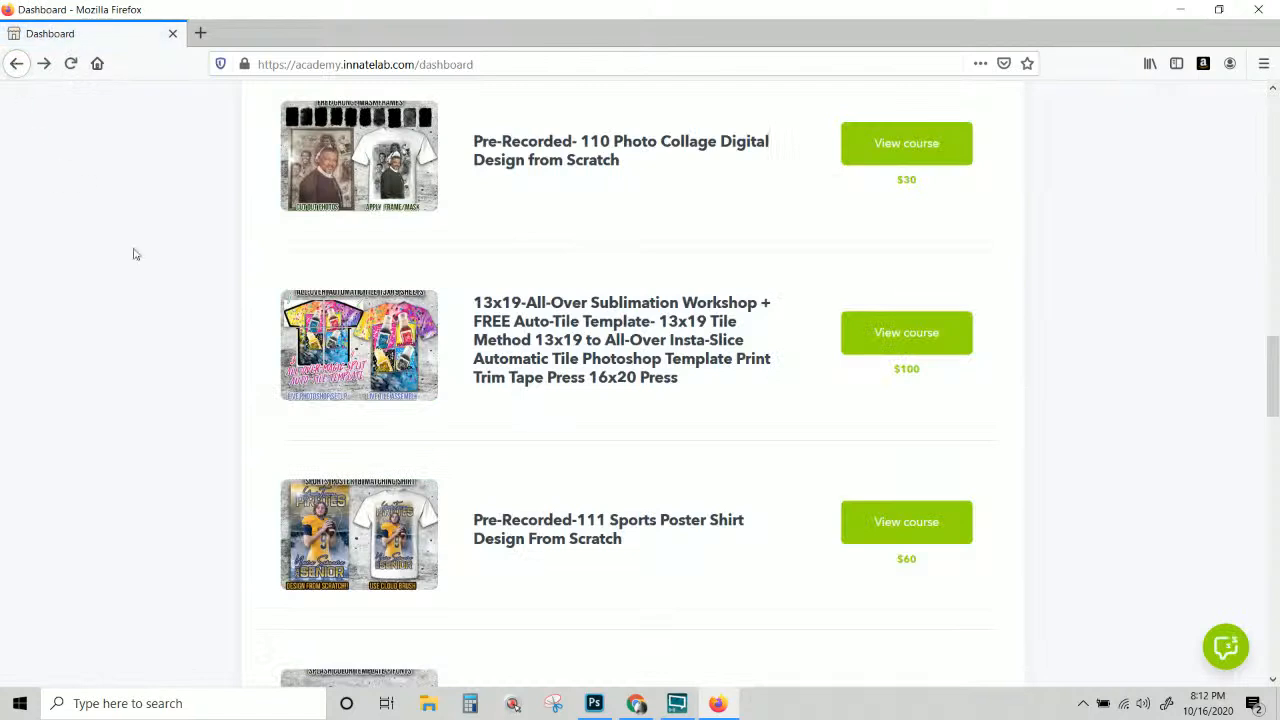
pyautogui.scroll(-5, 527, 477)
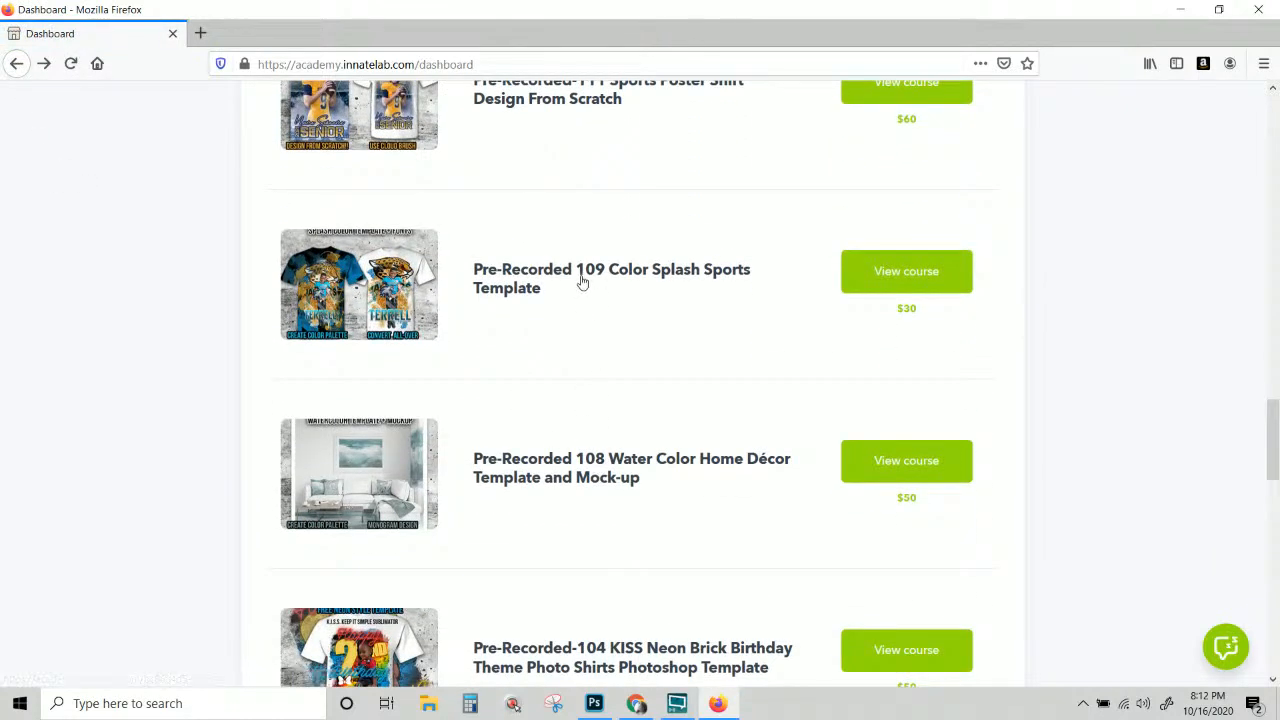
pyautogui.scroll(3, 595, 282)
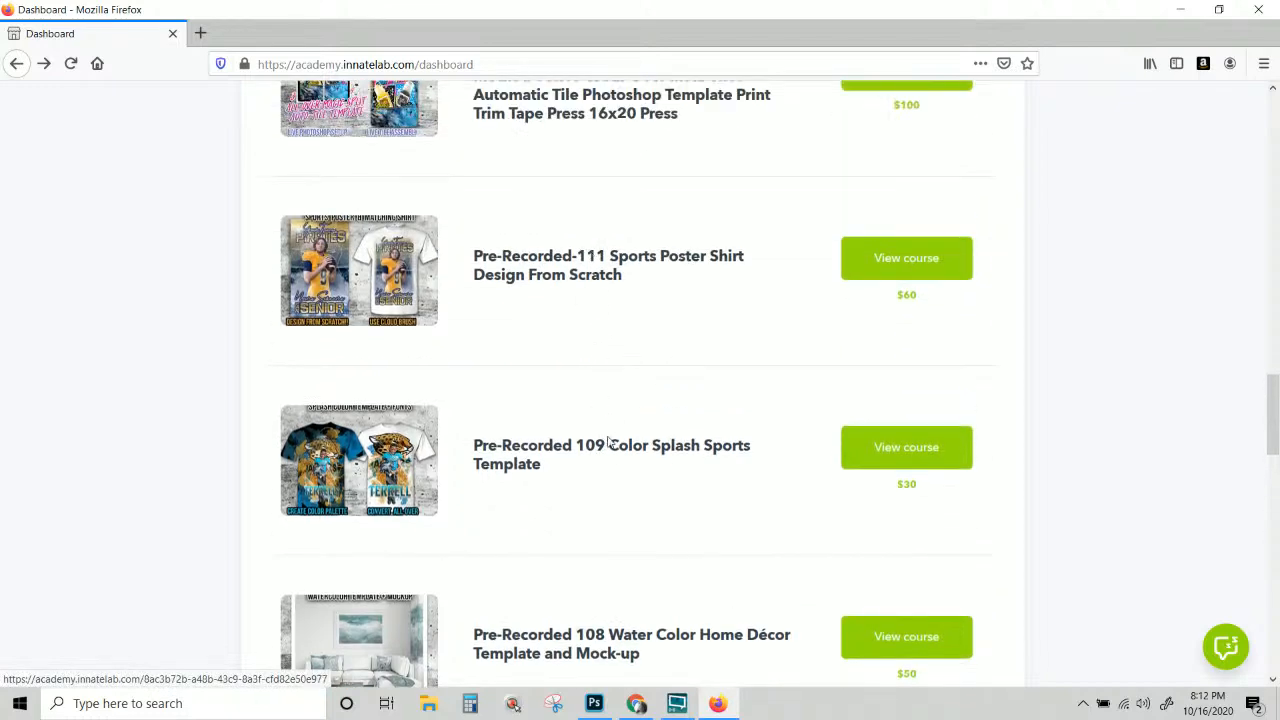
pyautogui.scroll(-2, 597, 451)
pyautogui.scroll(7, 589, 491)
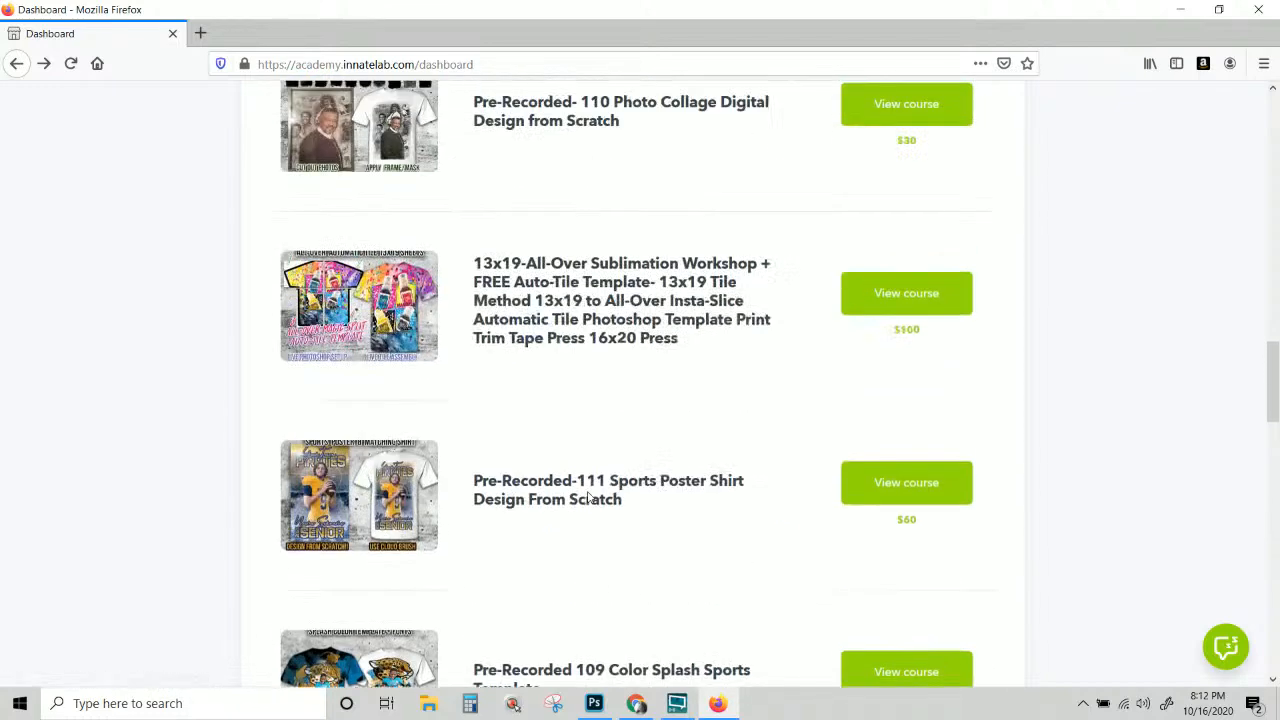
pyautogui.scroll(10, 589, 497)
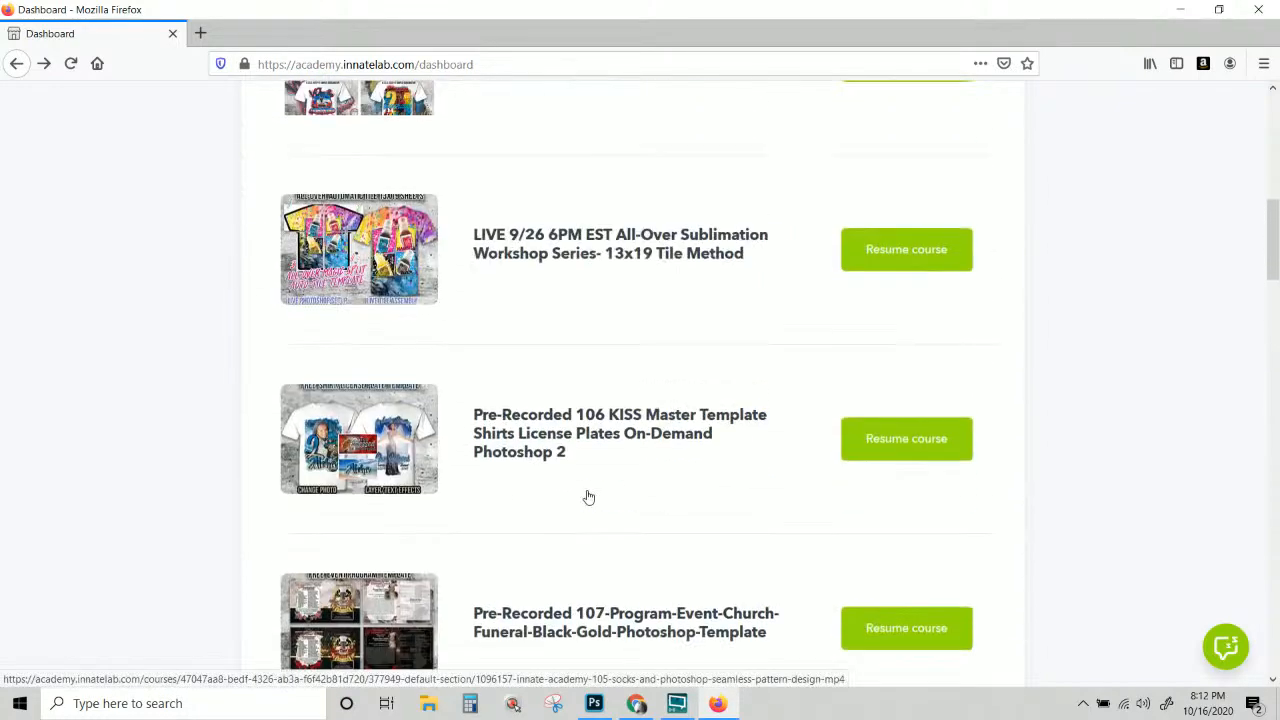
pyautogui.scroll(1, 585, 497)
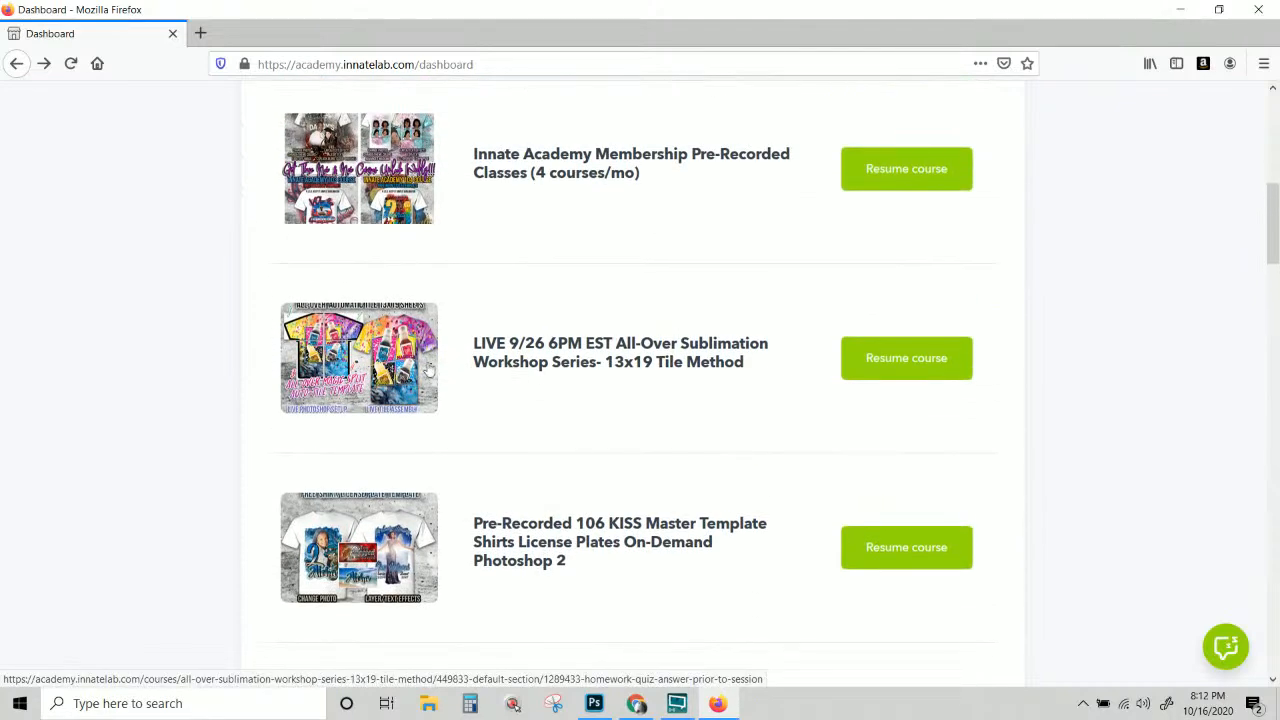
pyautogui.scroll(2, 534, 356)
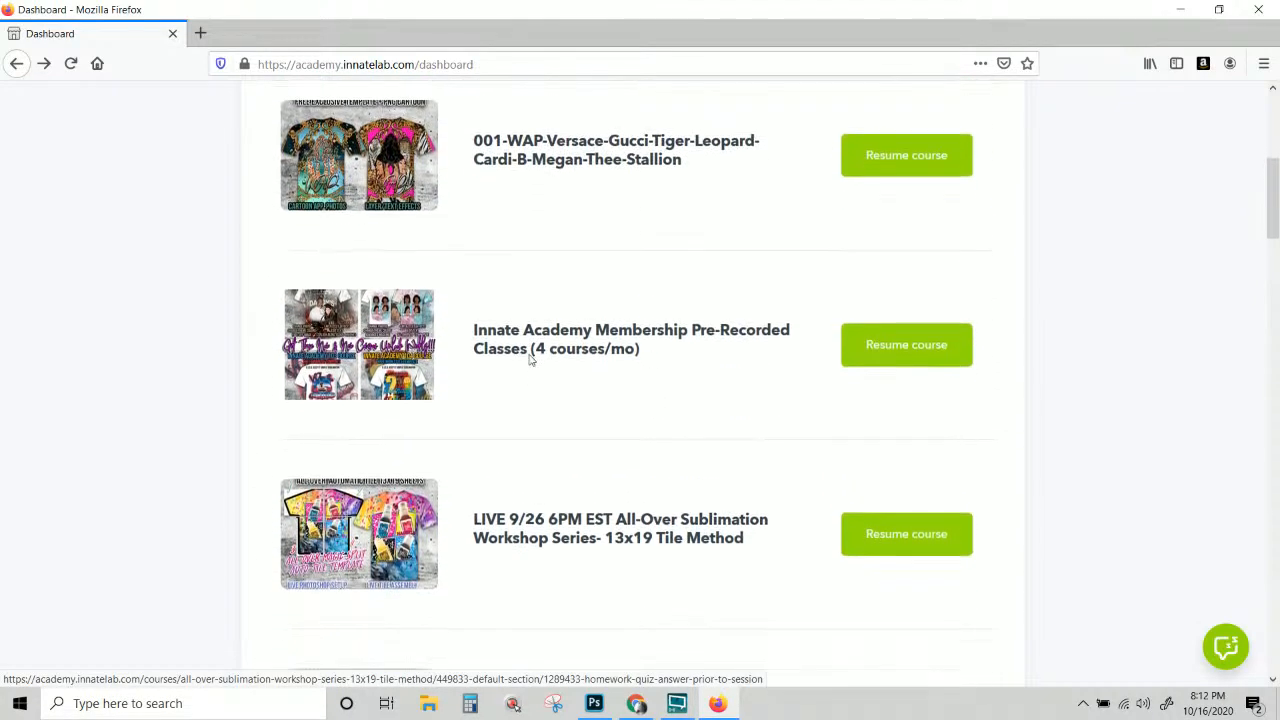
# Examine the enrolled courses around the LIVE 9/26 All-Over Sublimation Workshop, including Pre-Recorded 106 and 107.
pyautogui.scroll(3, 530, 360)
pyautogui.scroll(-6, 530, 360)
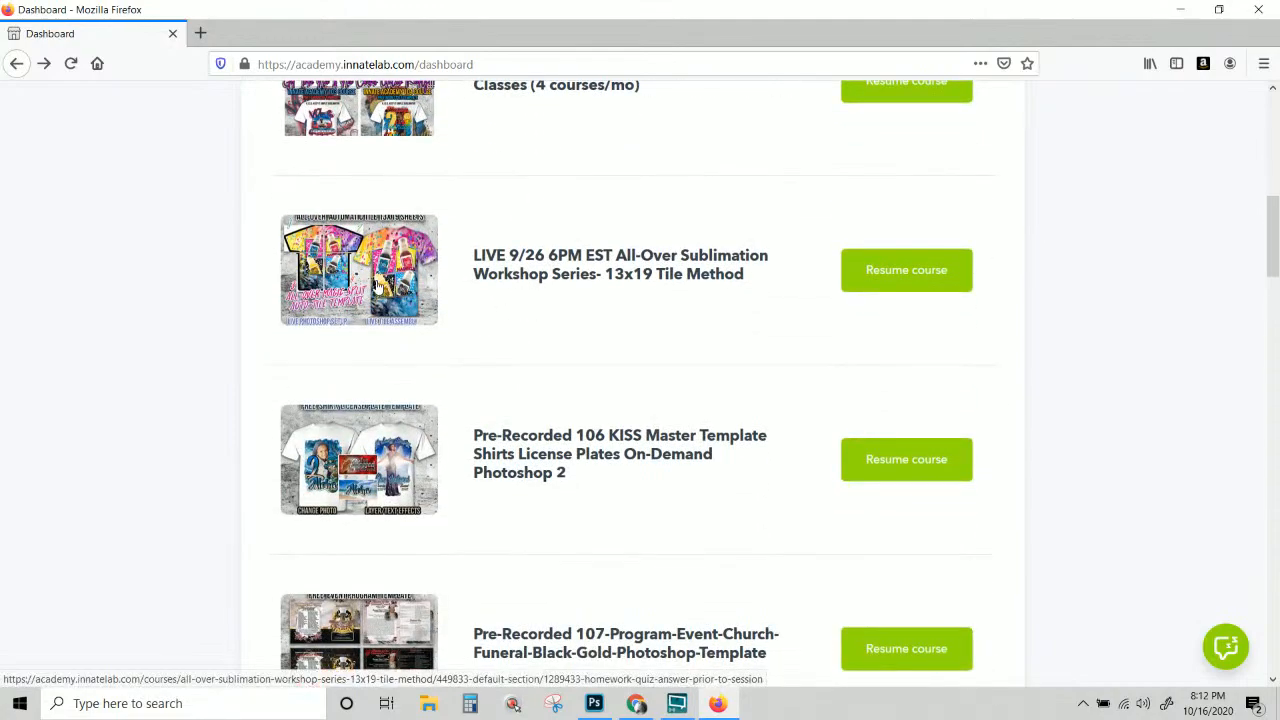
pyautogui.scroll(-6, 409, 349)
pyautogui.scroll(4, 487, 513)
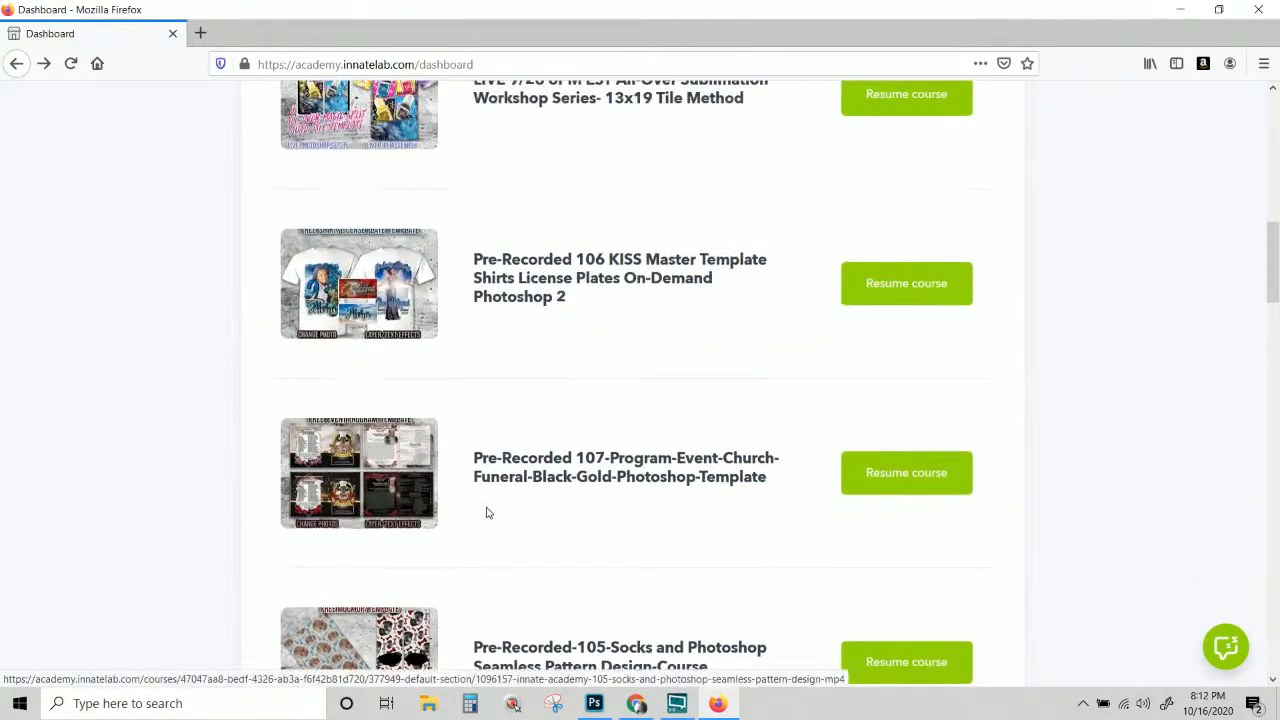
pyautogui.scroll(3, 487, 513)
pyautogui.scroll(-3, 535, 432)
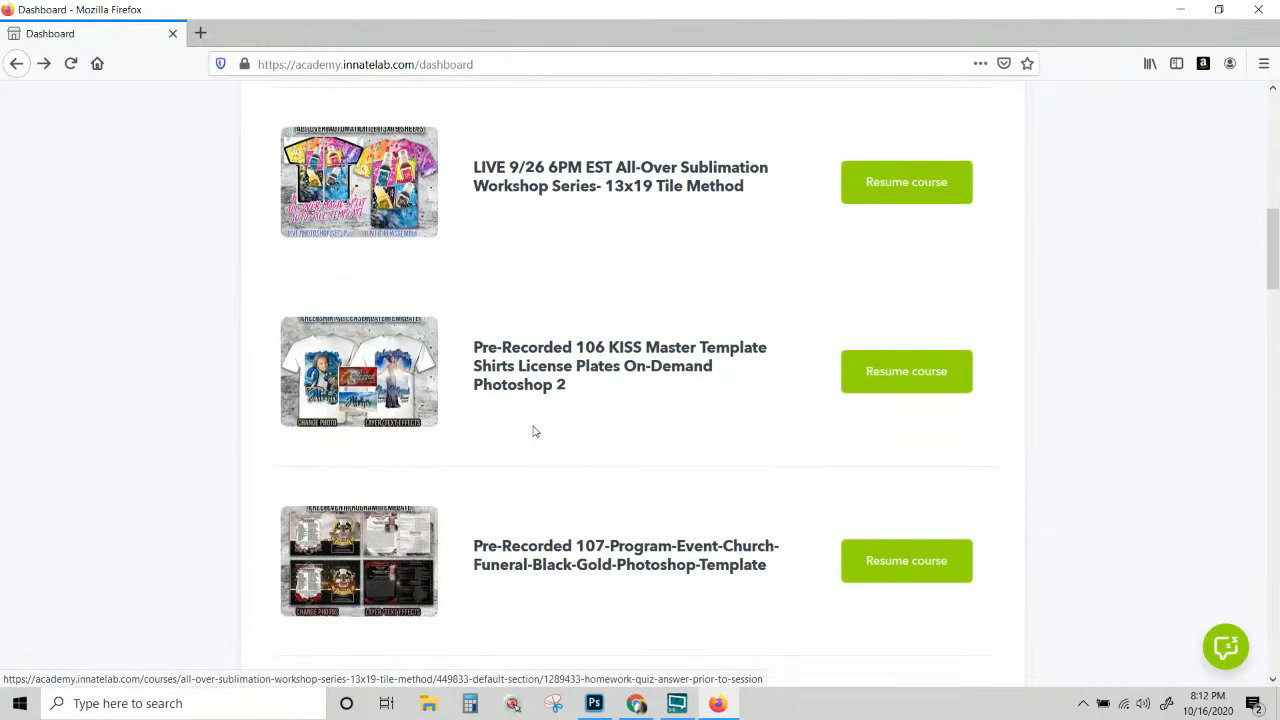
# Look through the remaining dashboard offerings down to the Build Business Credit course and the tax exempt nonprofit webinar.
pyautogui.scroll(-3, 535, 432)
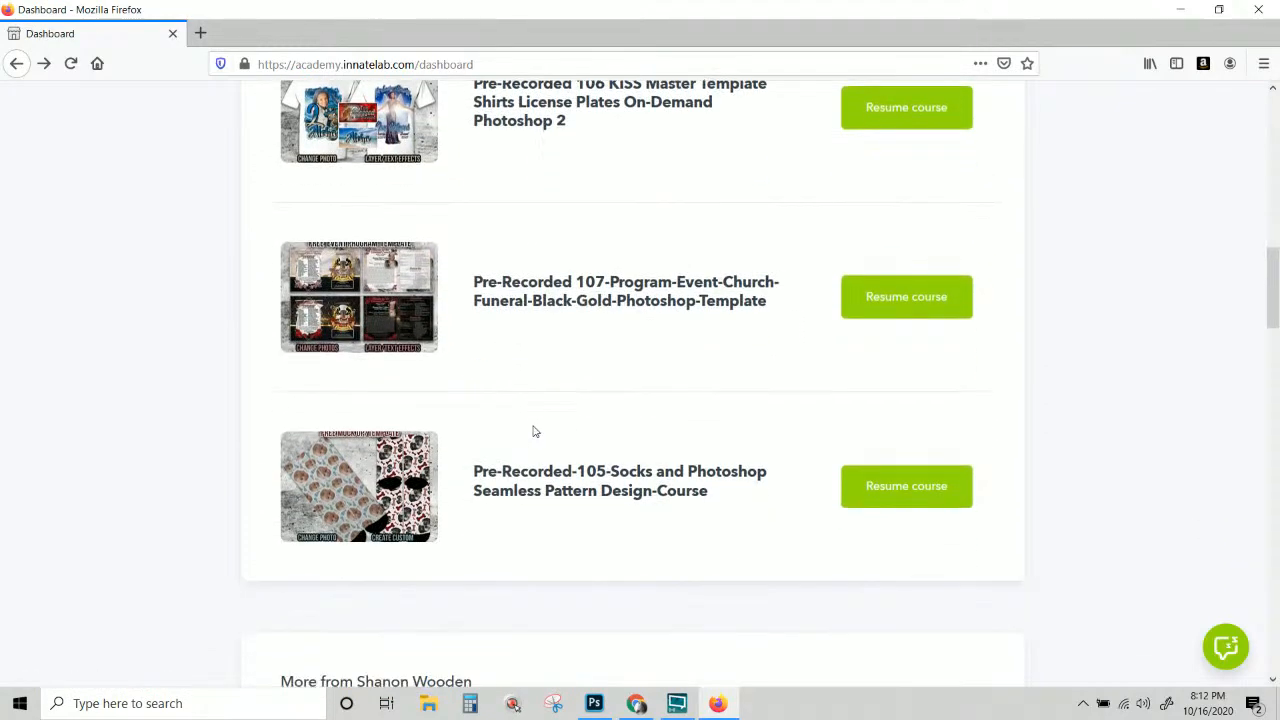
pyautogui.scroll(-14, 533, 431)
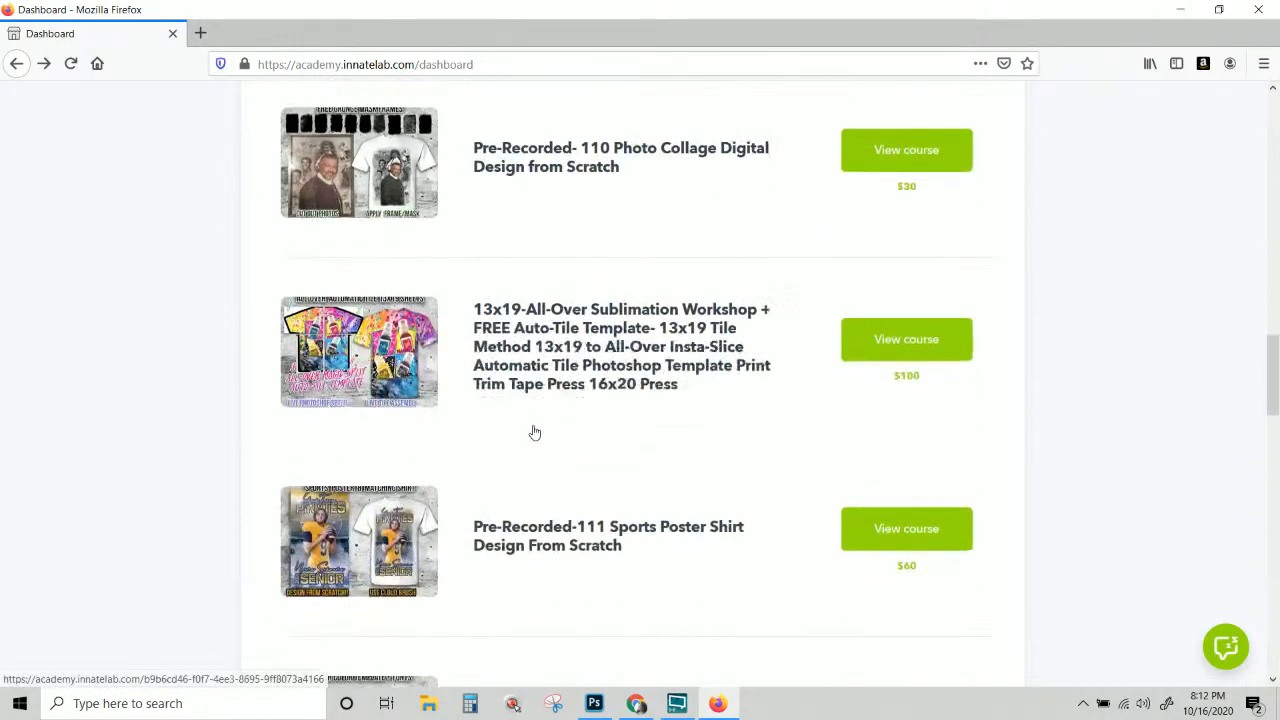
pyautogui.scroll(-11, 533, 431)
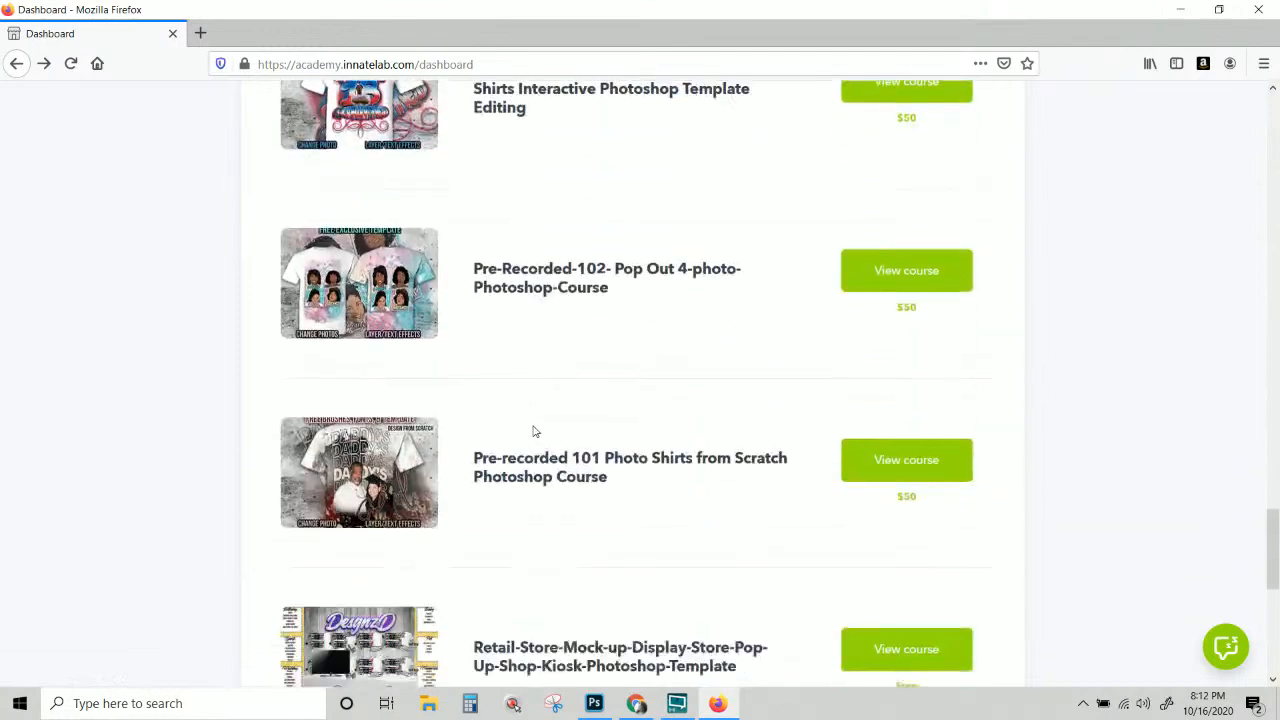
pyautogui.scroll(-2, 533, 431)
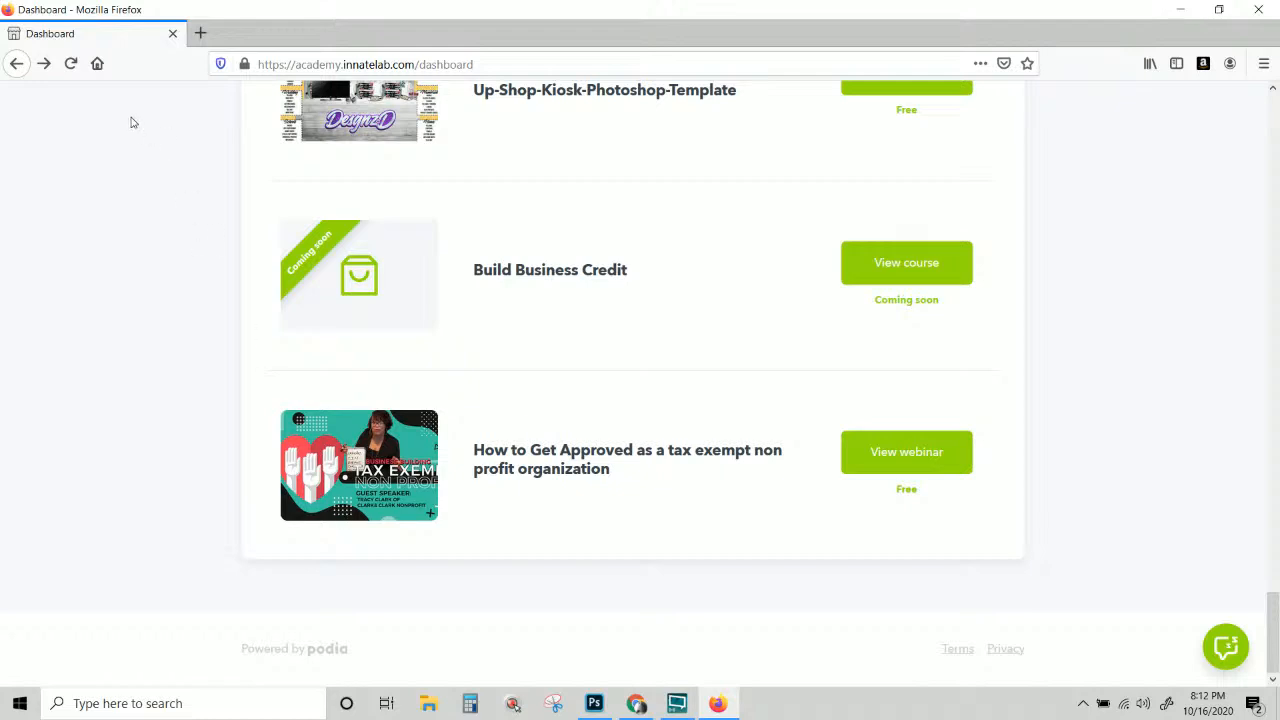
# Switch to Chrome to show the Innate Academy home page with the membership options.
pyautogui.click(105, 47)
pyautogui.click(636, 703)
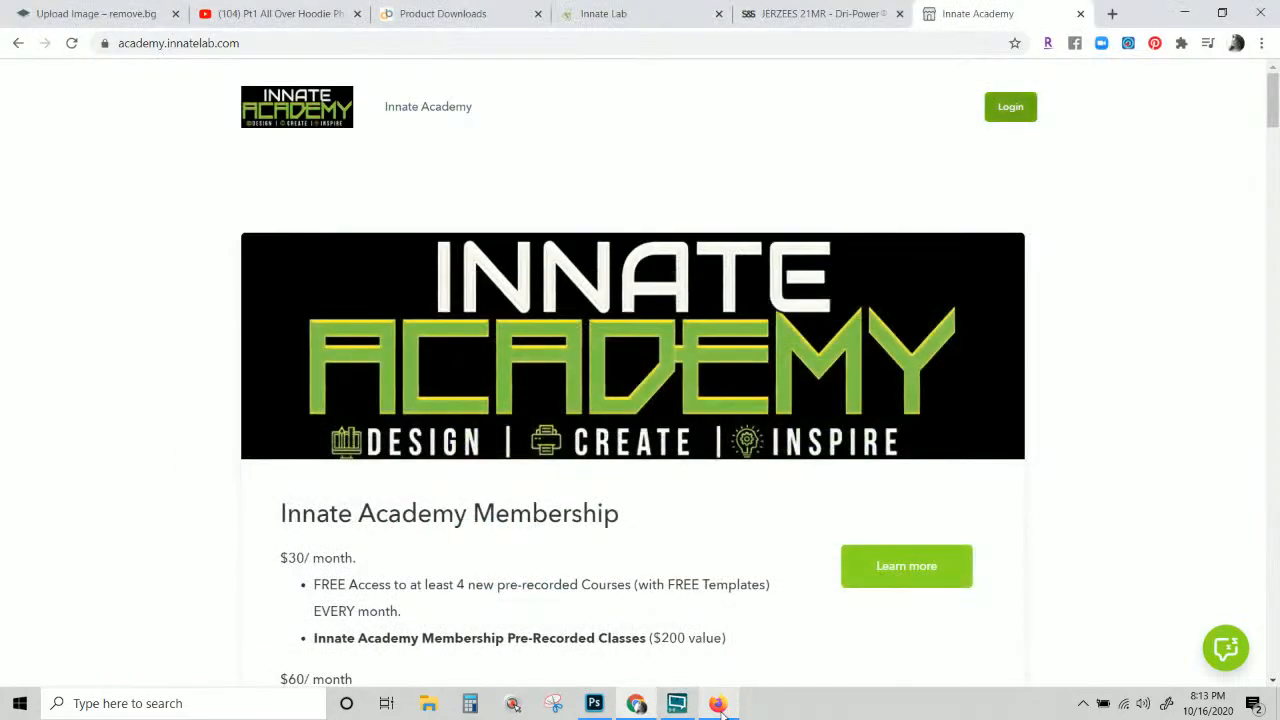